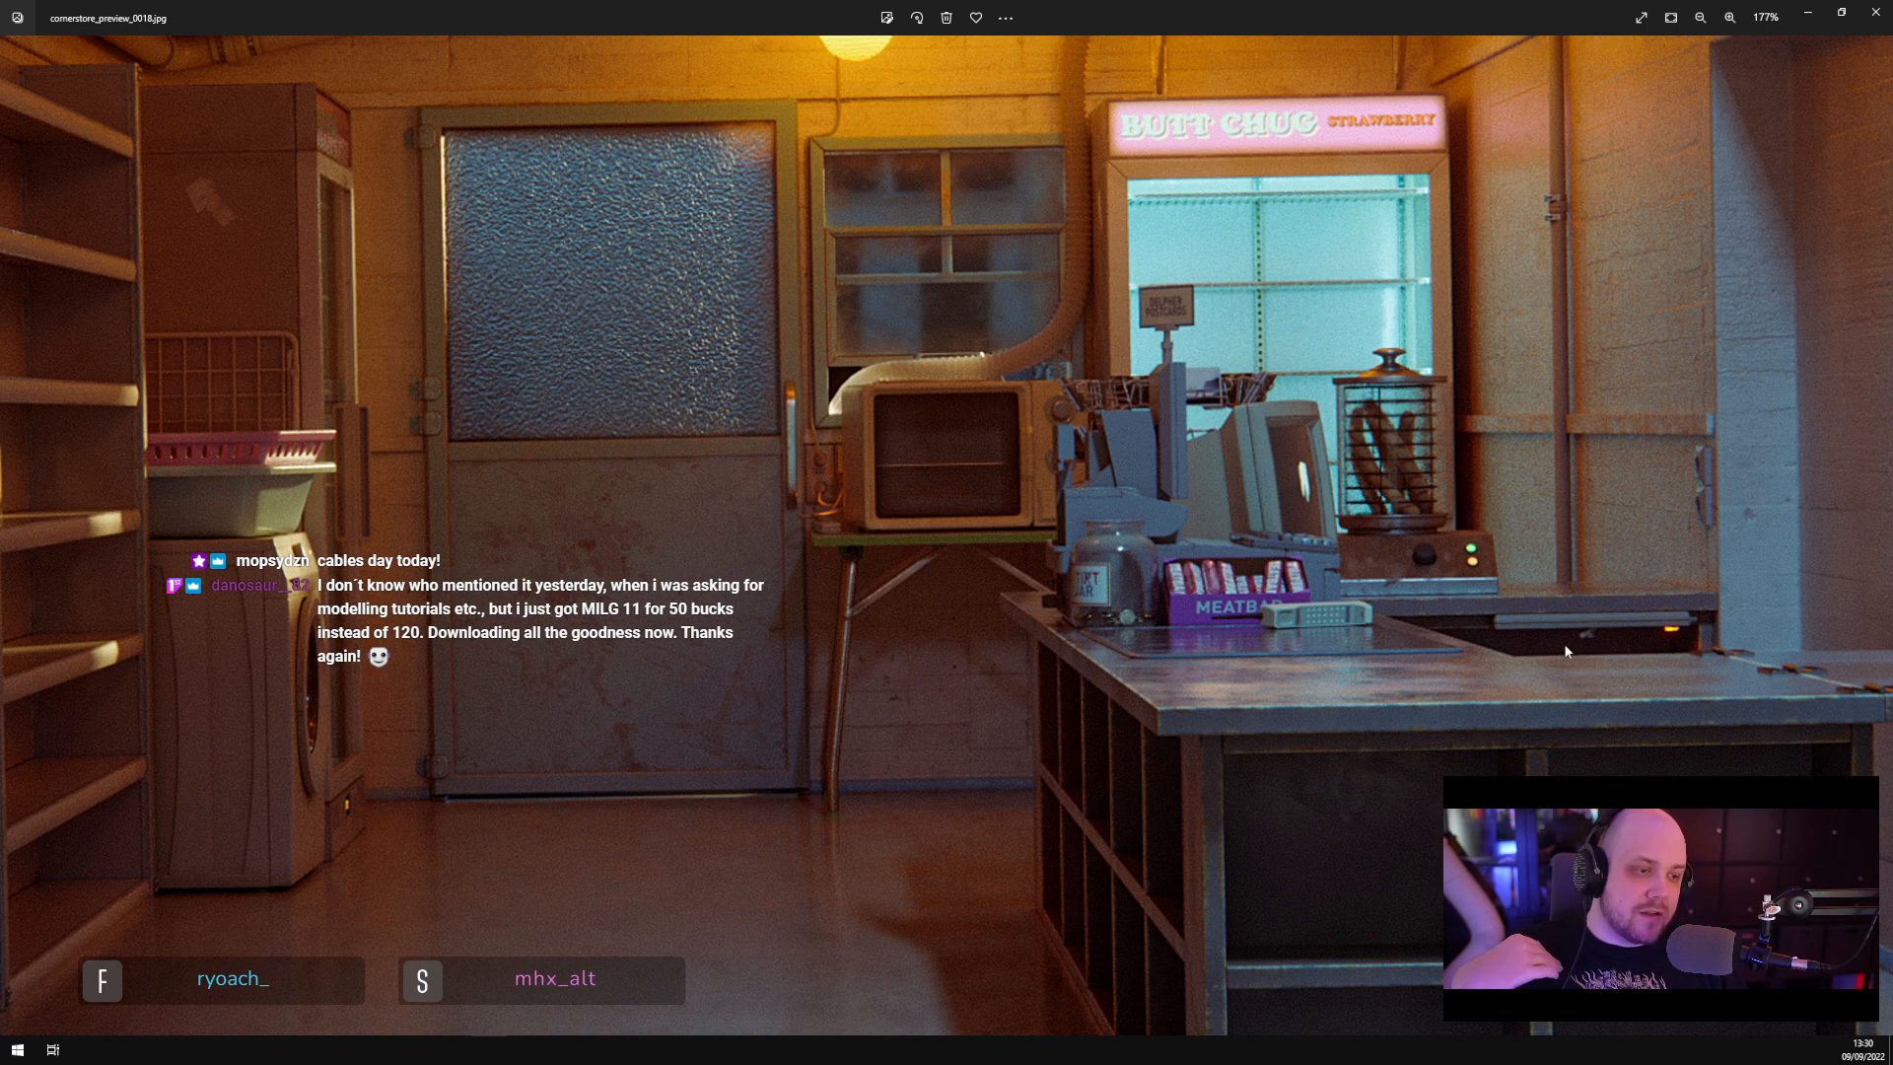
View the full cornerstore_preview_0018.jpg render, close it and switch to the Cinema 4D scene
{"action": "scroll", "coordinate": [1427, 635], "scroll_direction": "down", "scroll_amount": 3}
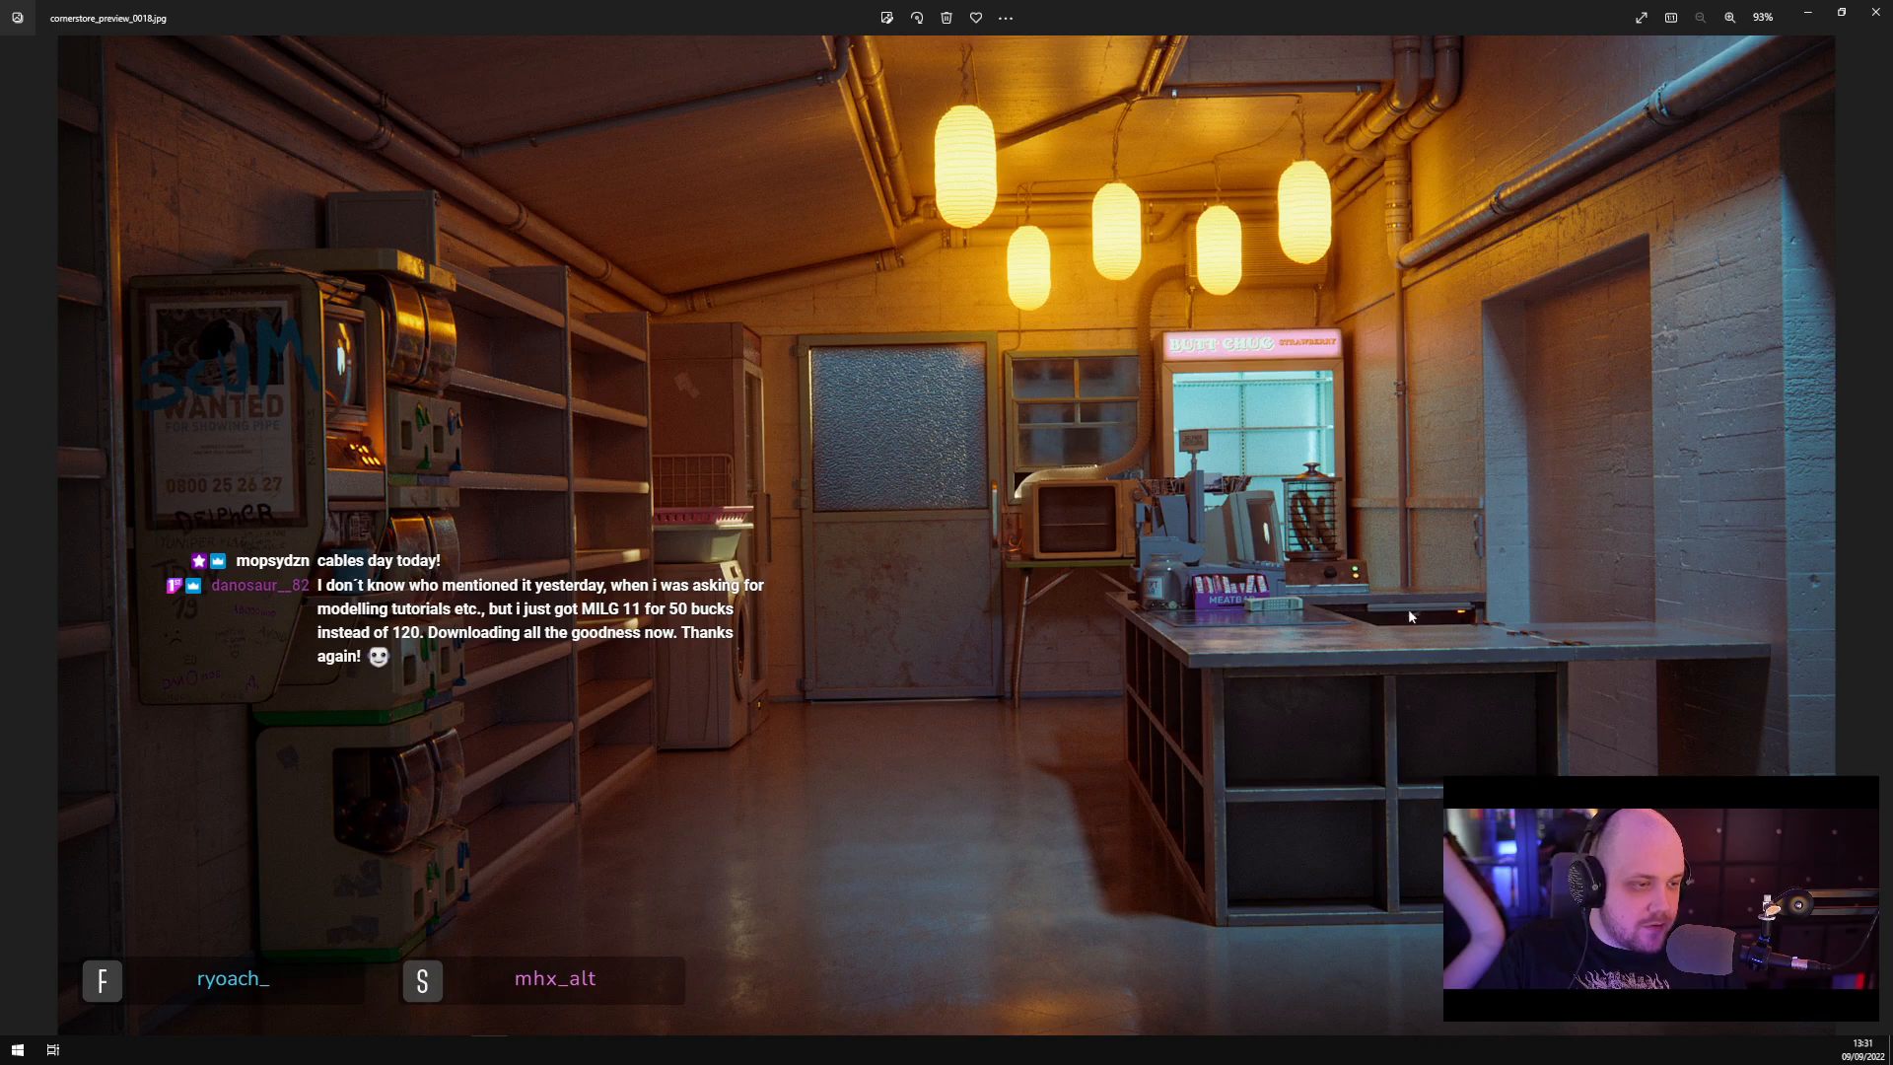
{"action": "left_click", "coordinate": [1874, 17]}
{"action": "left_click", "coordinate": [1011, 6]}
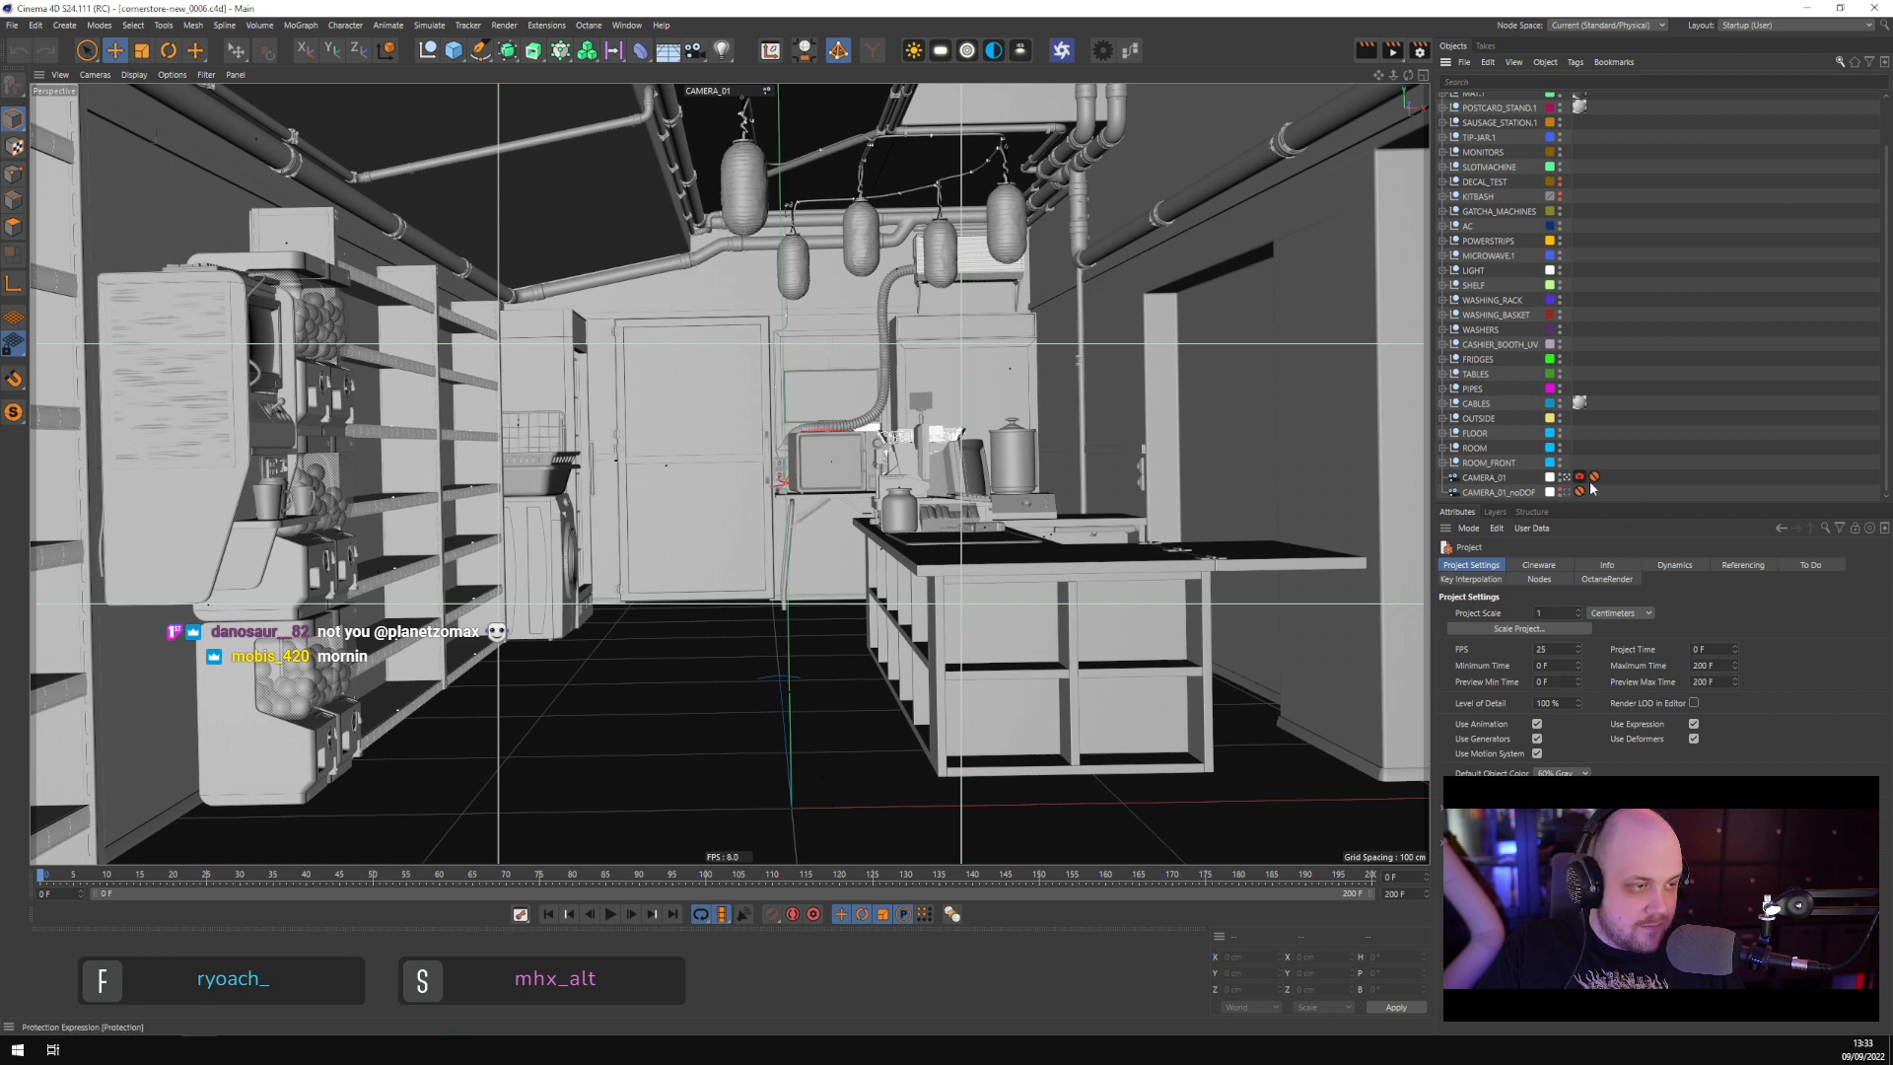
Leave the CAMERA_01 view for the default camera and frame the counter with the cash register
{"action": "left_click", "coordinate": [1569, 481]}
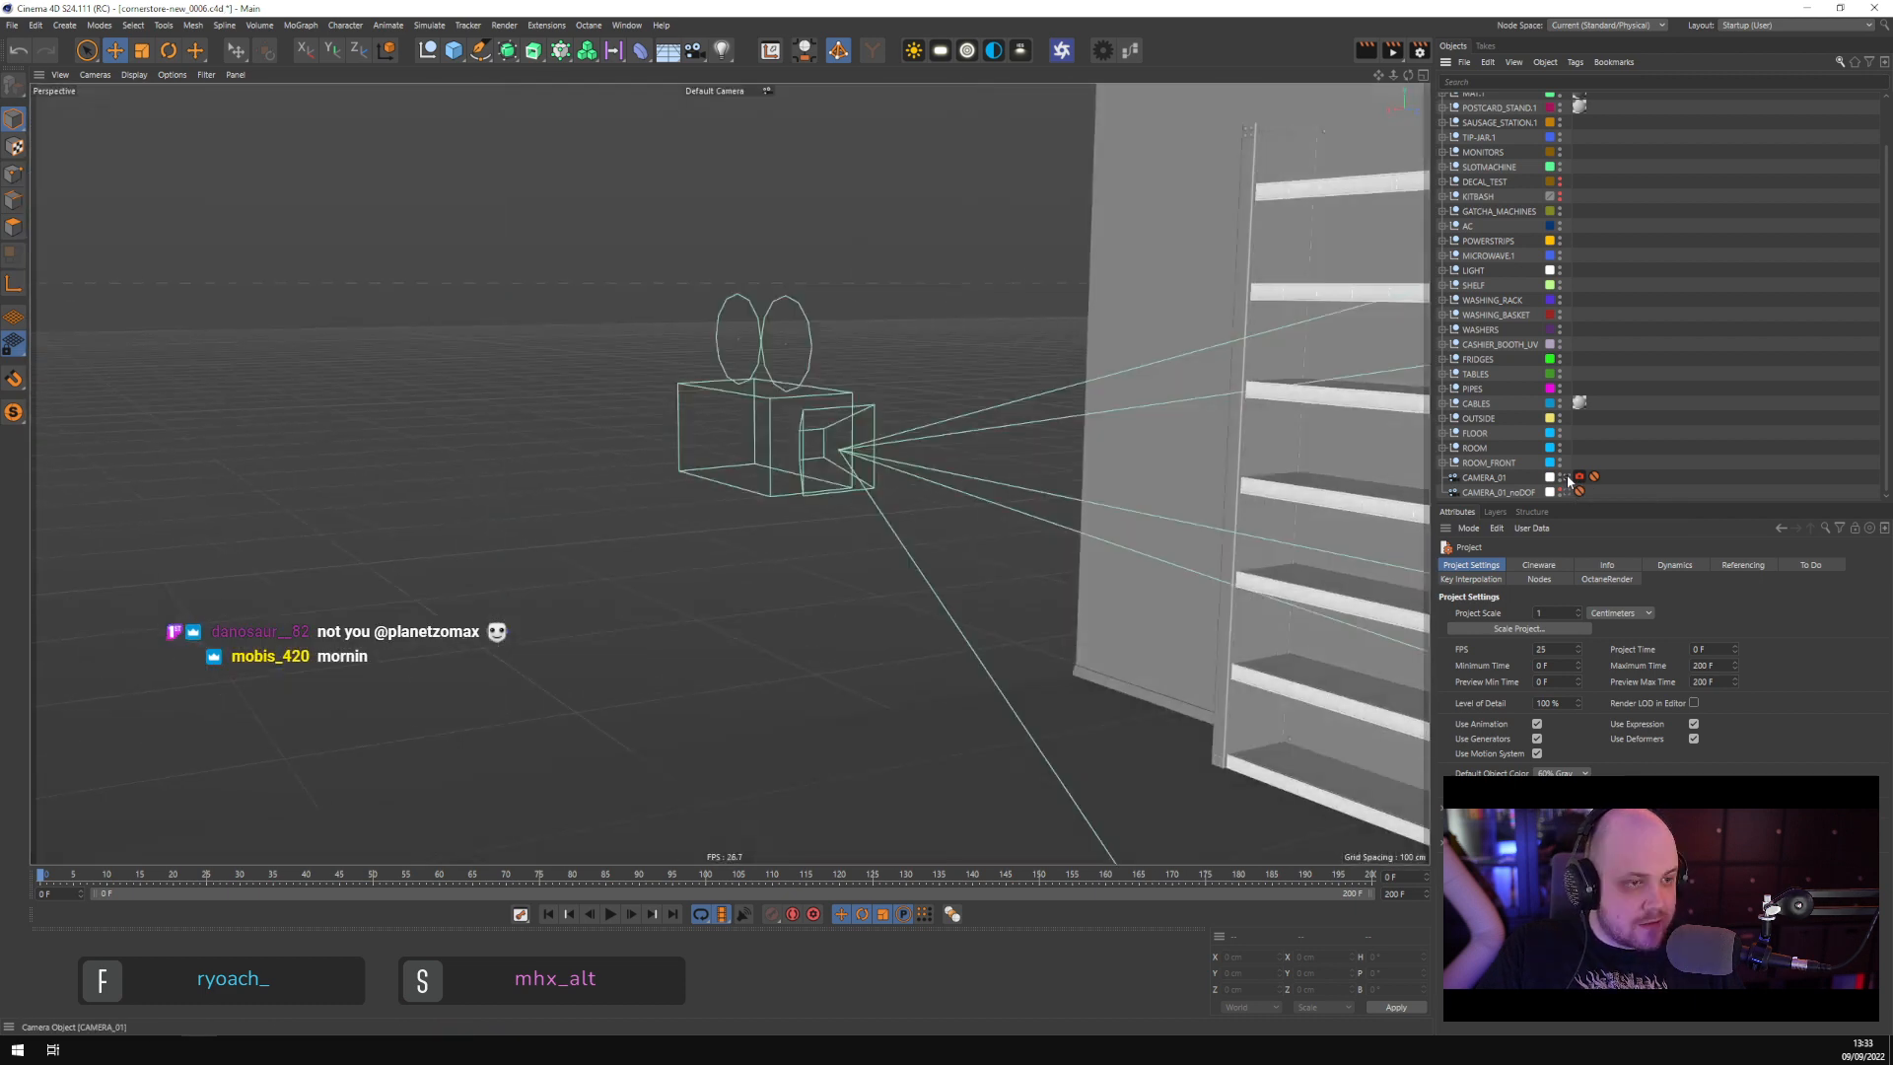
{"action": "scroll", "coordinate": [980, 573], "scroll_direction": "down", "scroll_amount": 10}
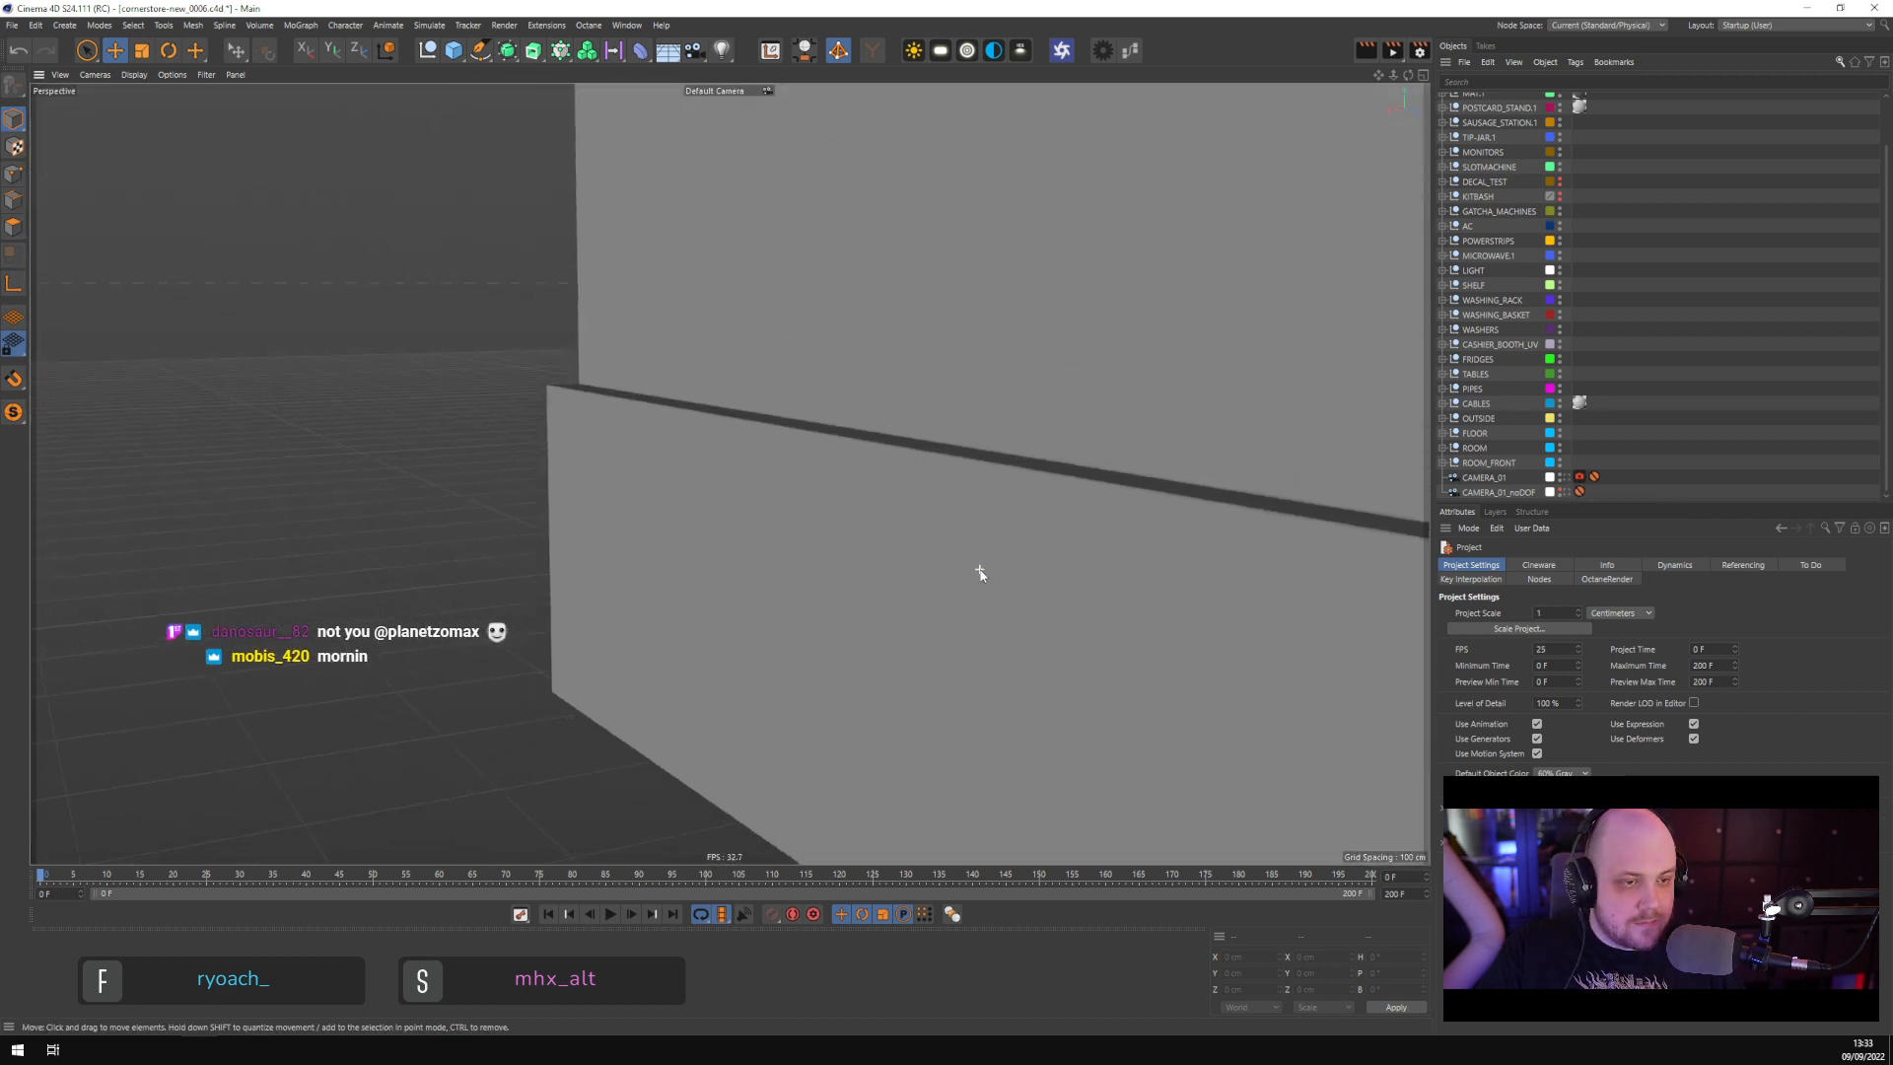
{"action": "left_click_drag", "start_coordinate": [1025, 603], "coordinate": [445, 512], "text": "alt"}
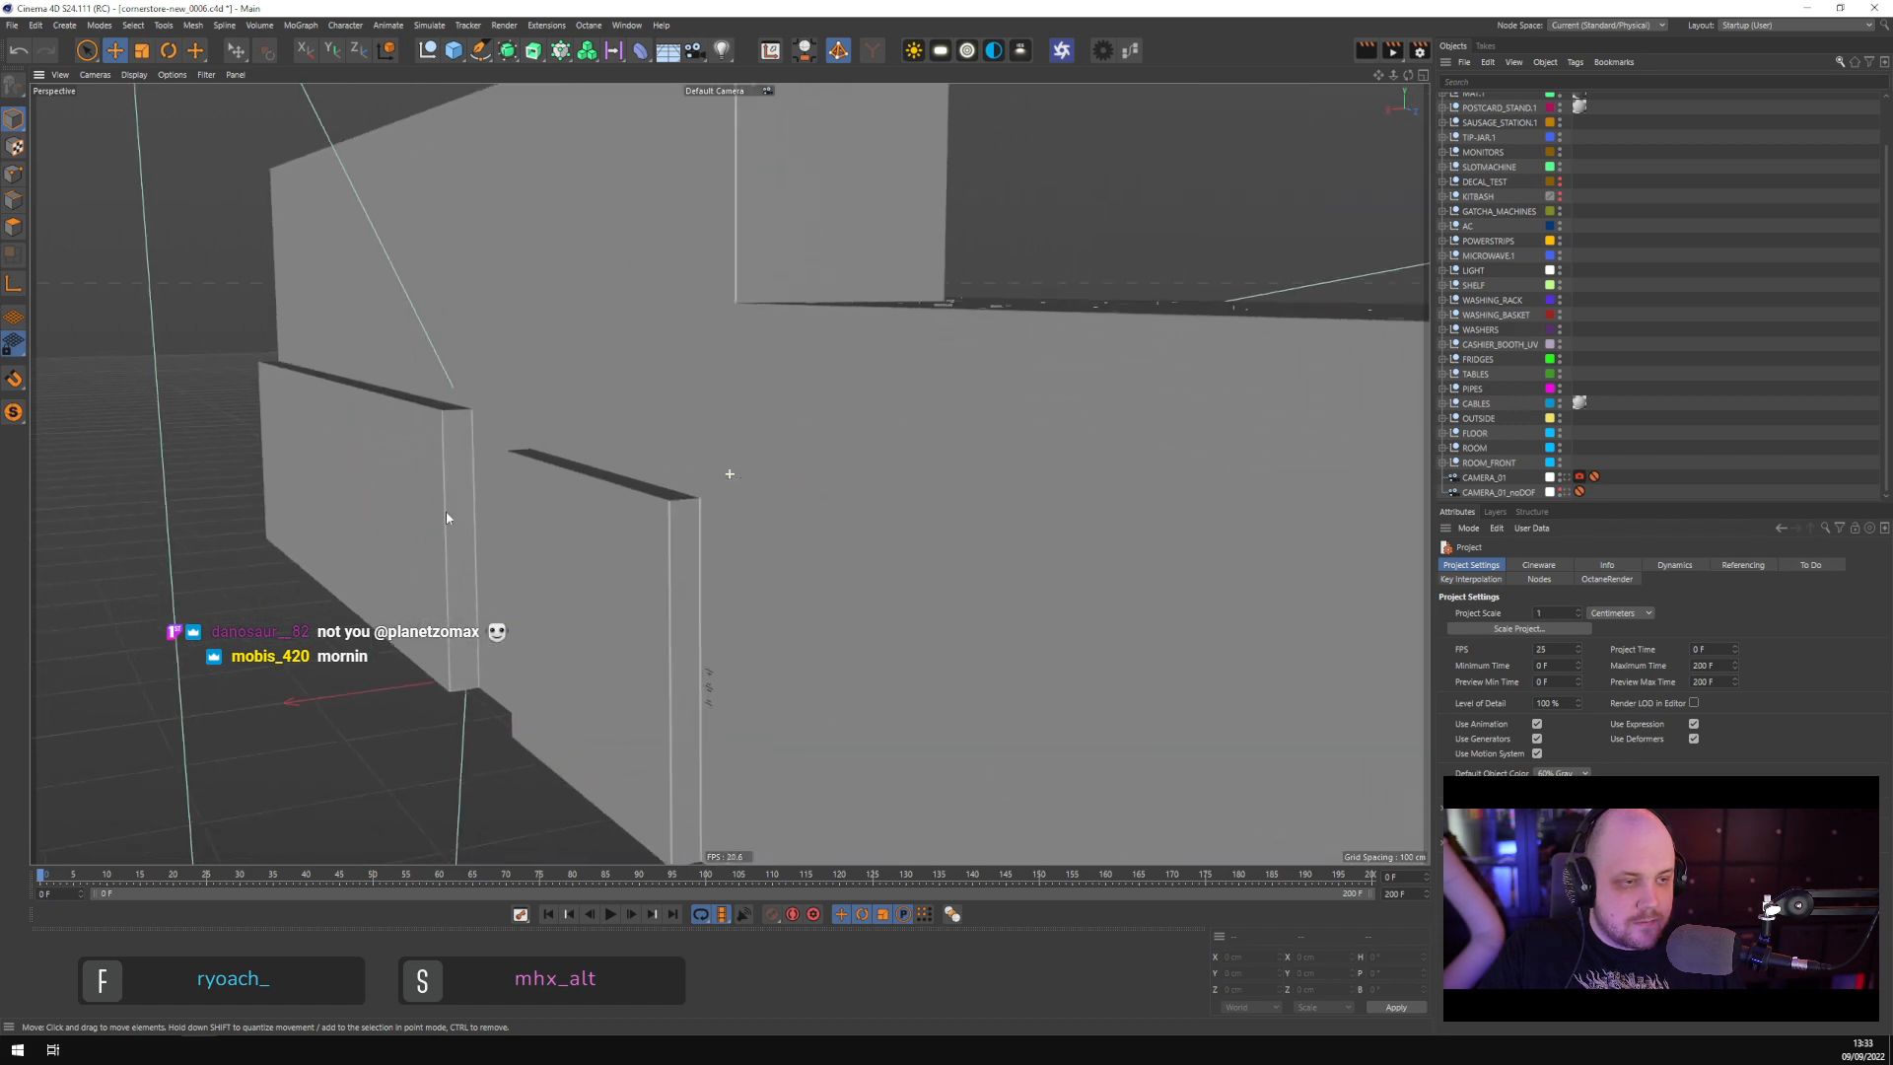
{"action": "left_click_drag", "start_coordinate": [696, 644], "coordinate": [864, 474], "text": "alt"}
{"action": "scroll", "coordinate": [858, 503], "scroll_direction": "up", "scroll_amount": 14}
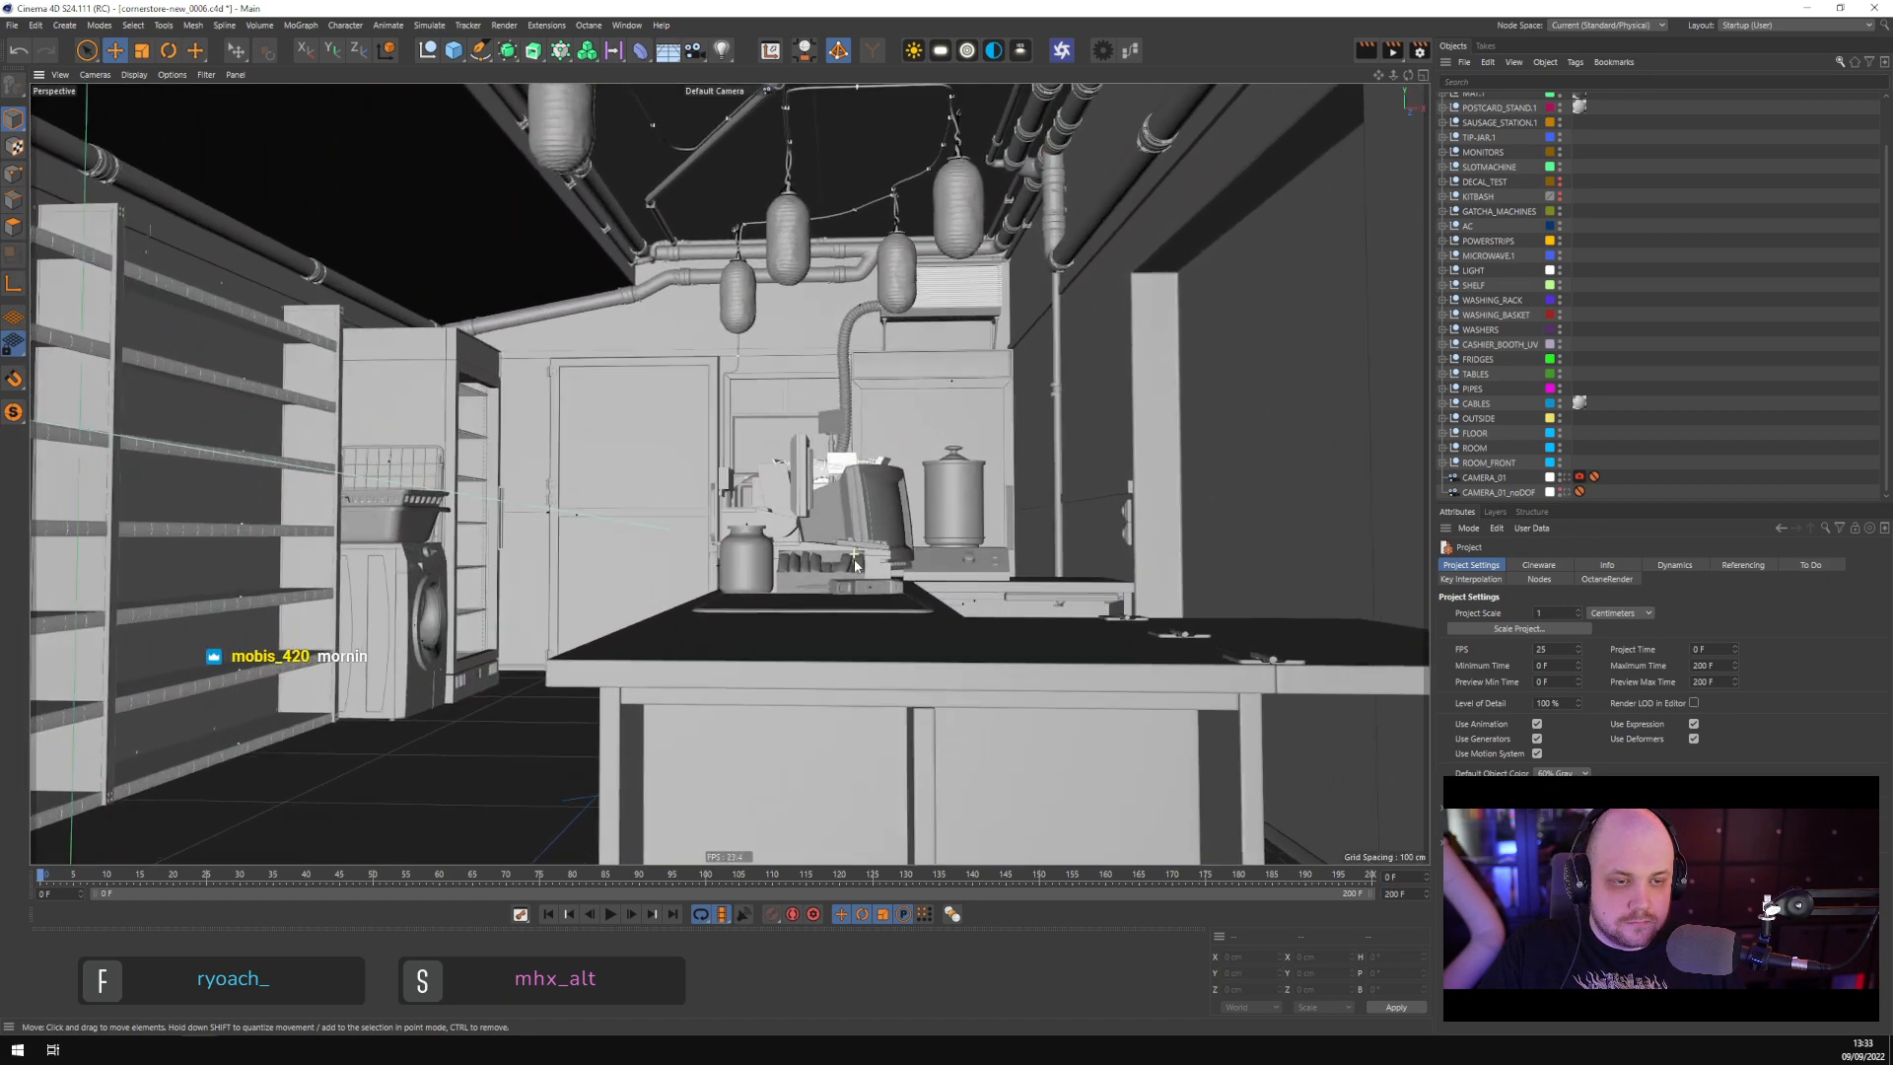
{"action": "scroll", "coordinate": [853, 570], "scroll_direction": "up", "scroll_amount": 4}
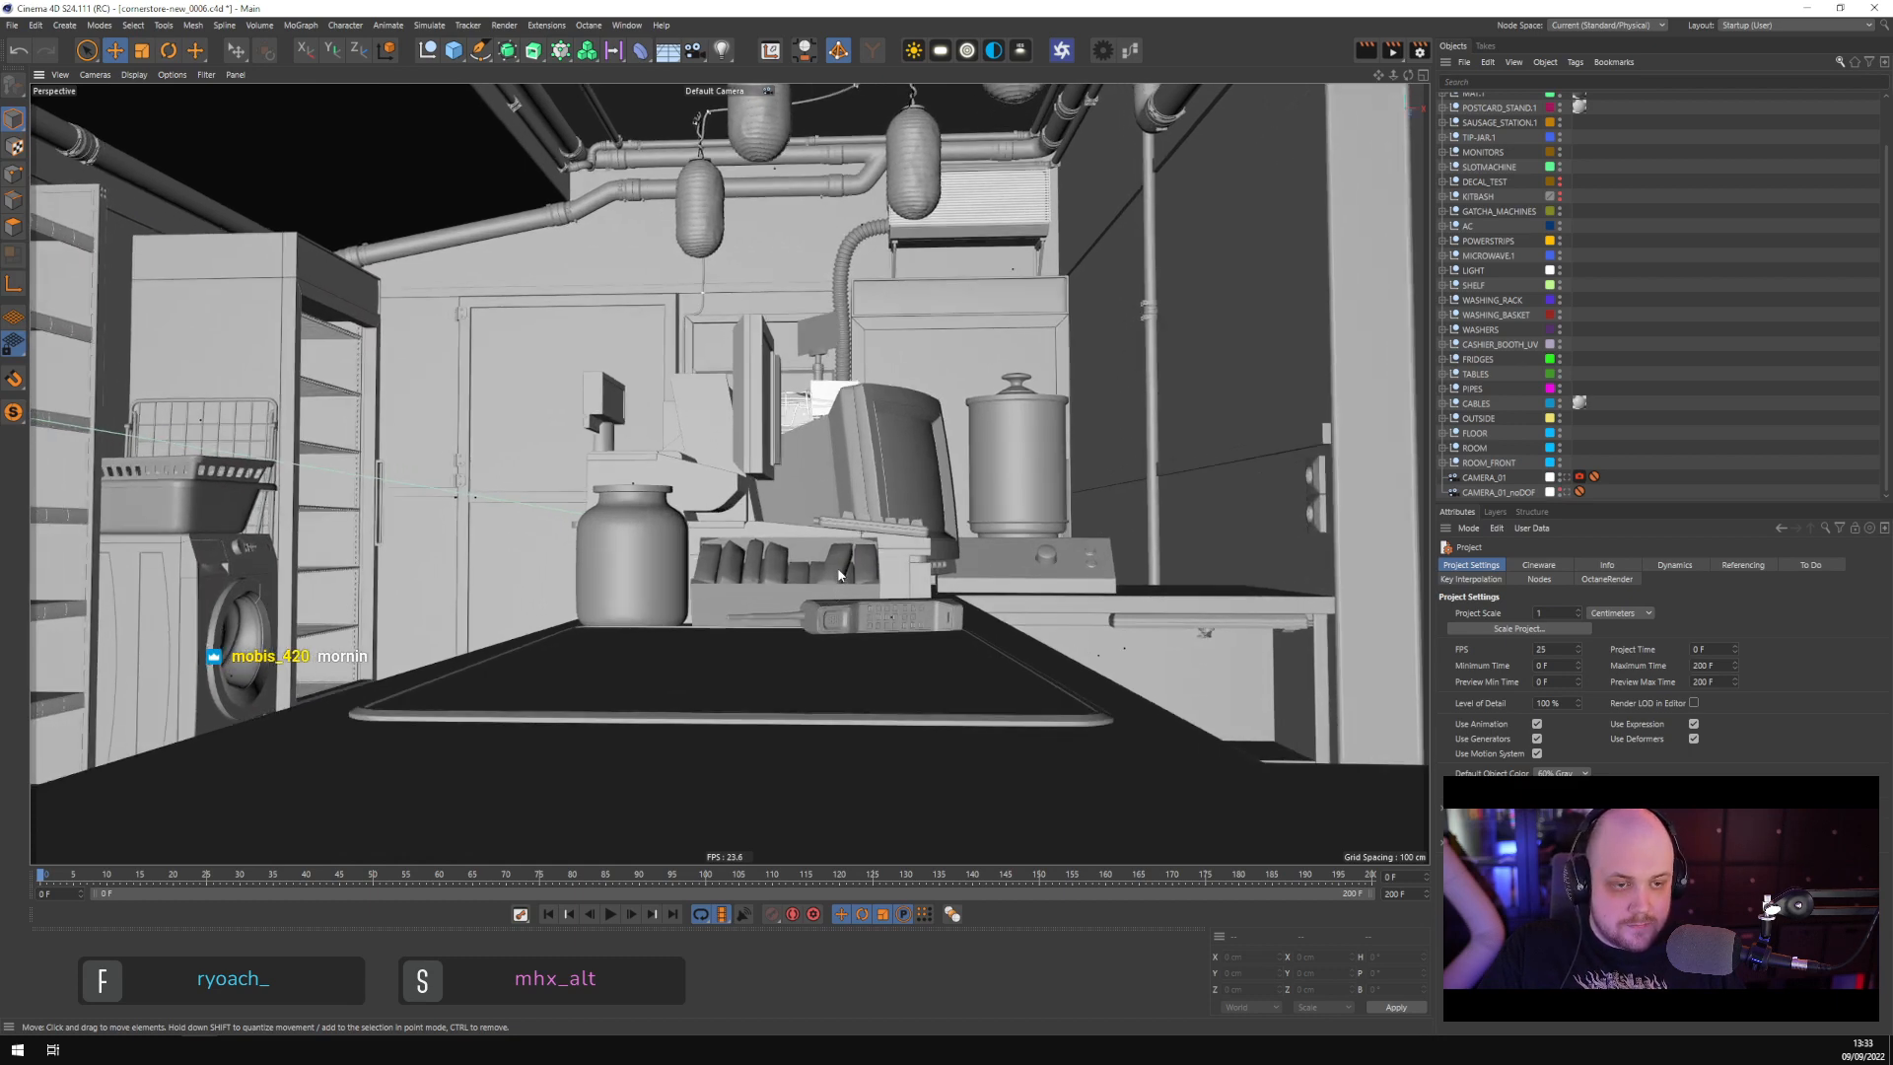
Examine the ports and plugs on the back of the cash register, selecting its VGA connector
{"action": "left_click", "coordinate": [817, 566]}
{"action": "left_click_drag", "start_coordinate": [918, 491], "coordinate": [639, 438], "text": "alt"}
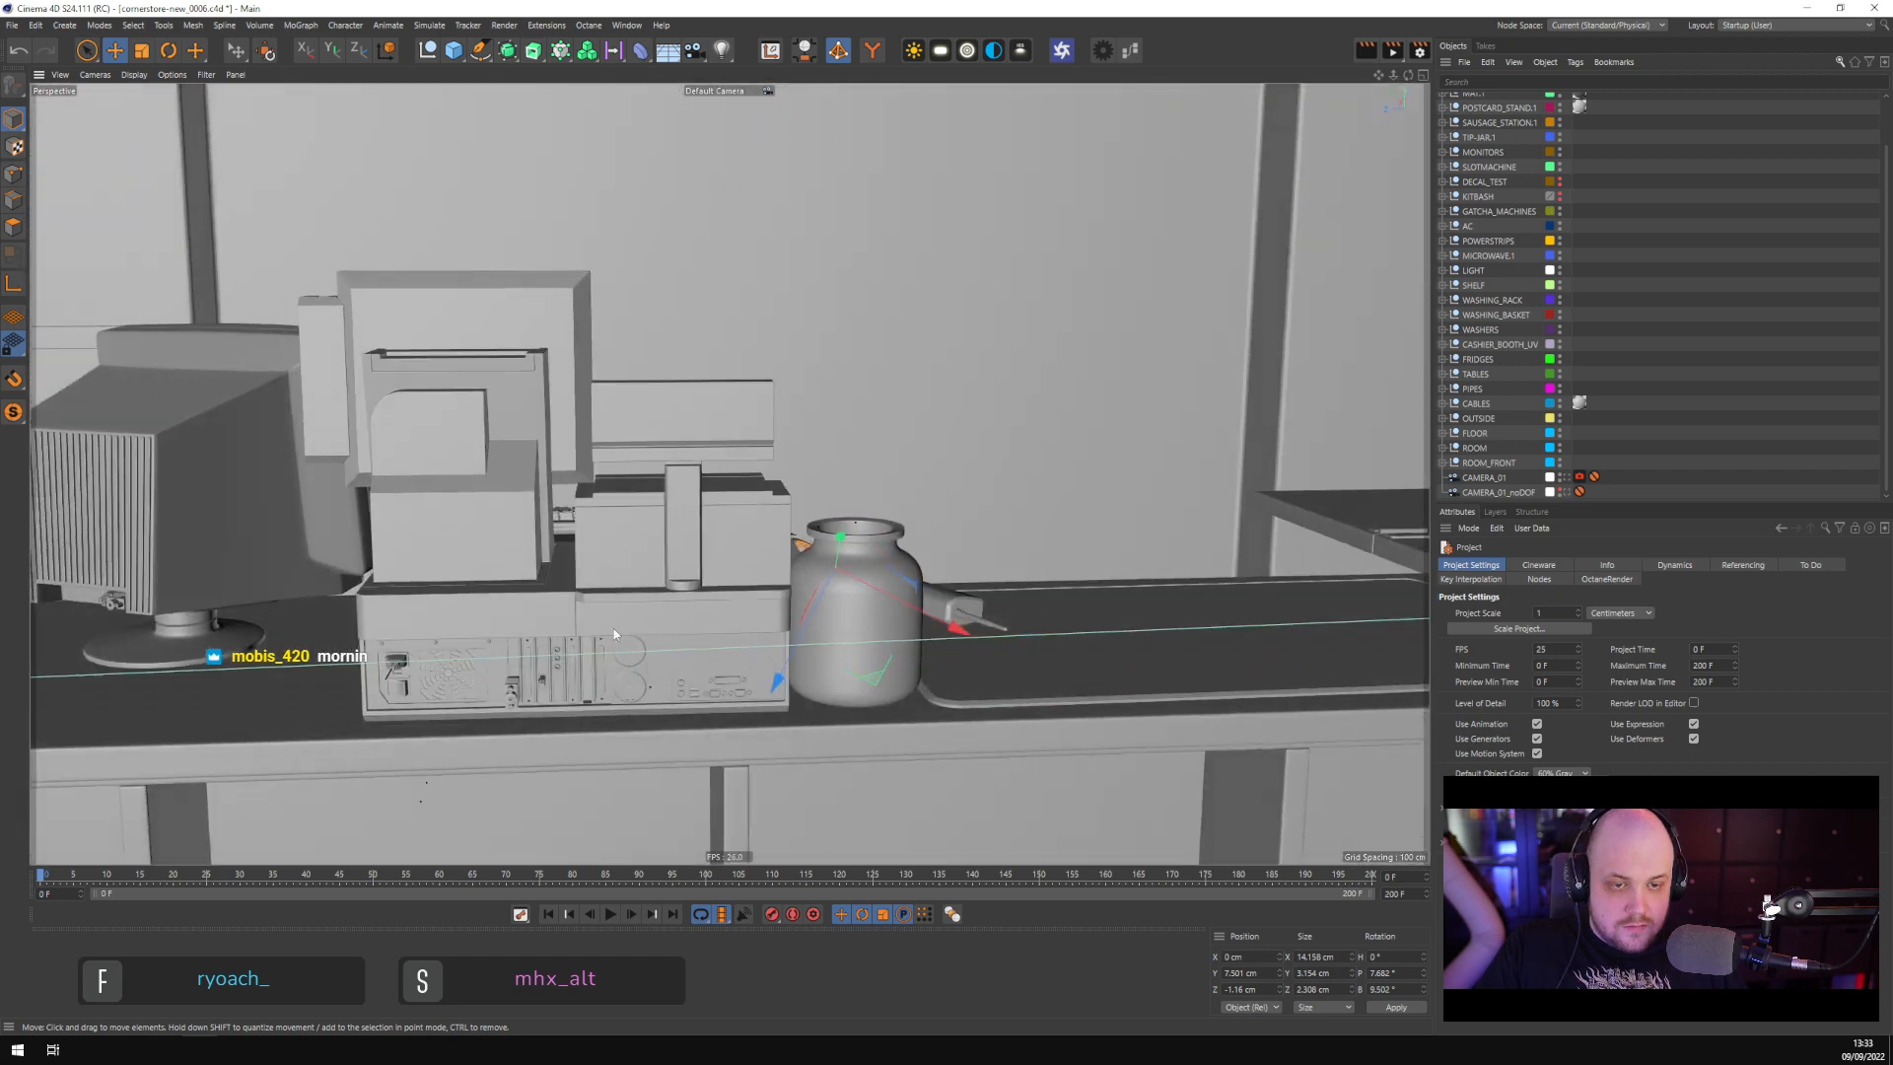
{"action": "middle_click_drag", "start_coordinate": [509, 690], "coordinate": [632, 482], "text": "alt"}
{"action": "scroll", "coordinate": [633, 482], "scroll_direction": "up", "scroll_amount": 6}
{"action": "scroll", "coordinate": [646, 493], "scroll_direction": "up", "scroll_amount": 3}
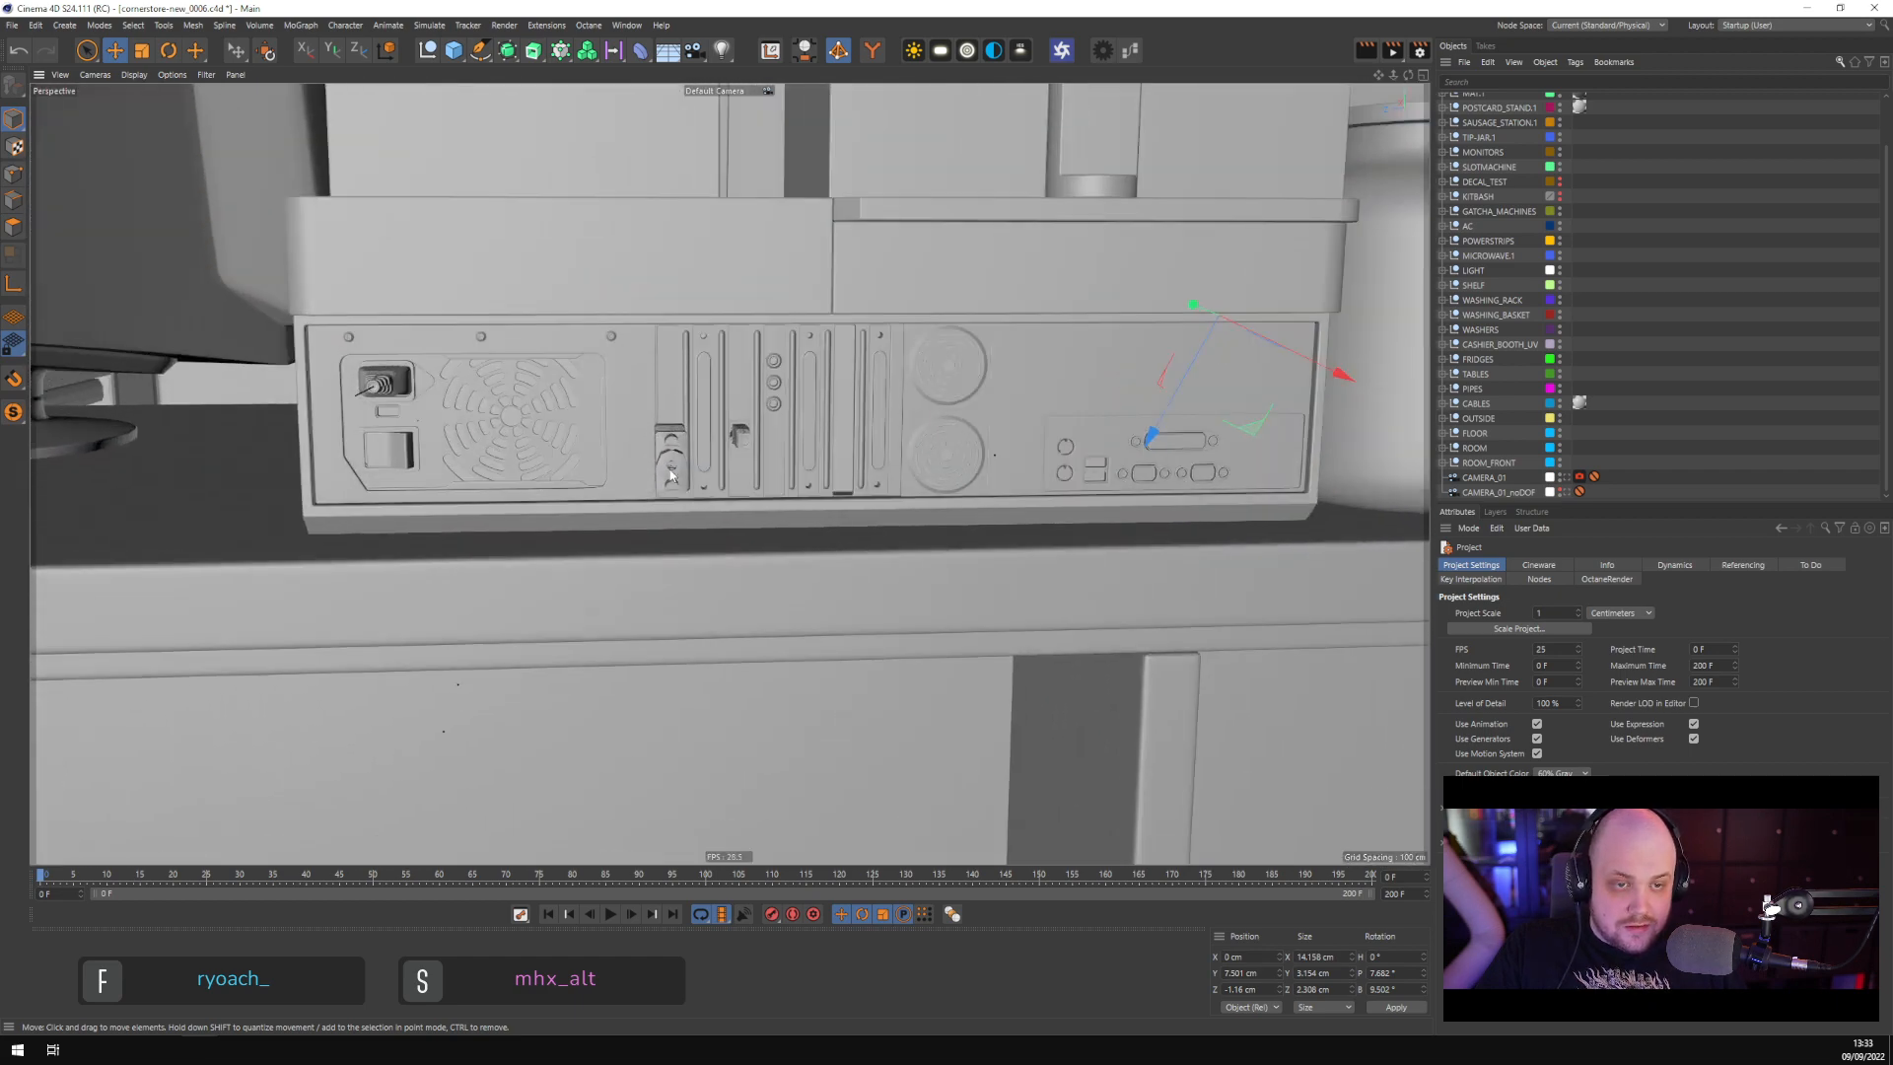
{"action": "left_click", "coordinate": [669, 462]}
{"action": "left_click_drag", "start_coordinate": [669, 450], "coordinate": [688, 498], "text": "alt"}
{"action": "middle_click_drag", "start_coordinate": [688, 498], "coordinate": [1101, 650], "text": "alt"}
{"action": "left_click_drag", "start_coordinate": [1101, 651], "coordinate": [978, 607], "text": "alt"}
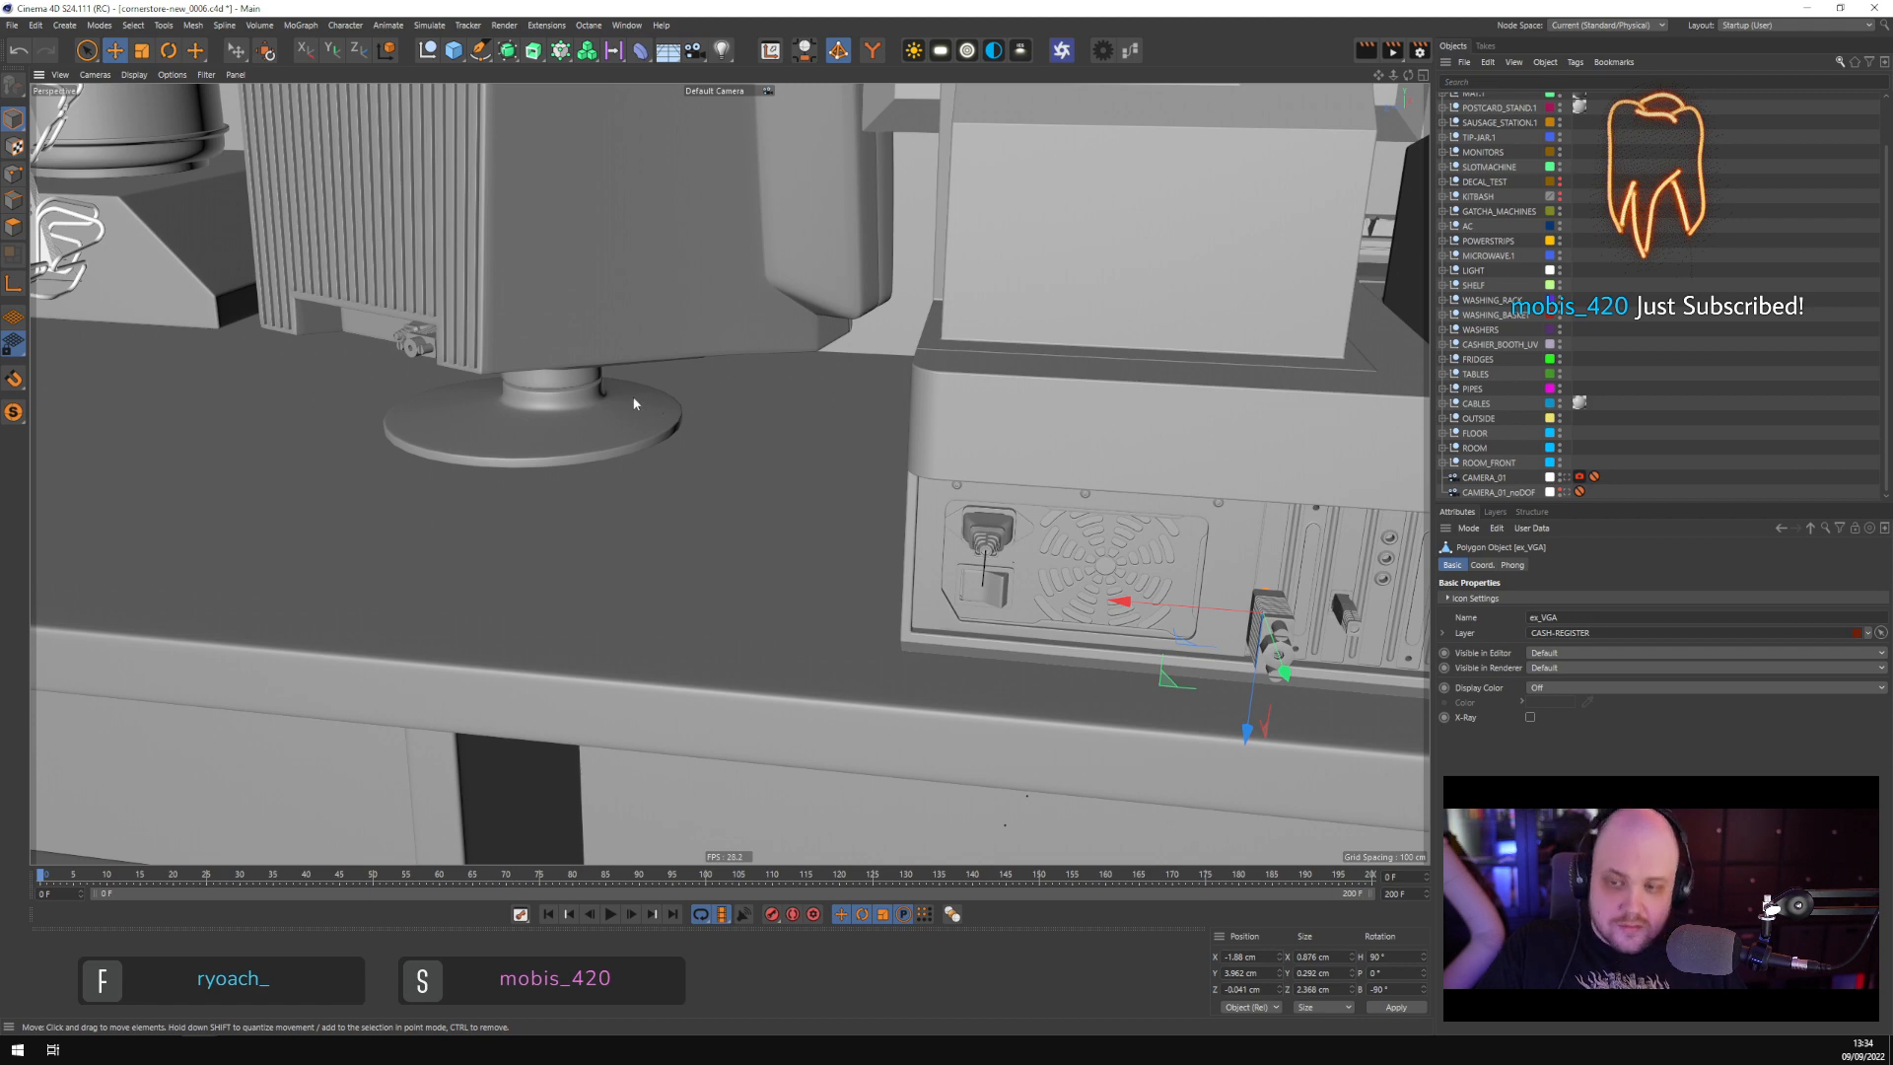
Examine the back of the monitor and cash register and the counter space around them, then clear the selection
{"action": "left_click_drag", "start_coordinate": [739, 529], "coordinate": [1044, 683], "text": "alt"}
{"action": "scroll", "coordinate": [1044, 683], "scroll_direction": "down", "scroll_amount": 2}
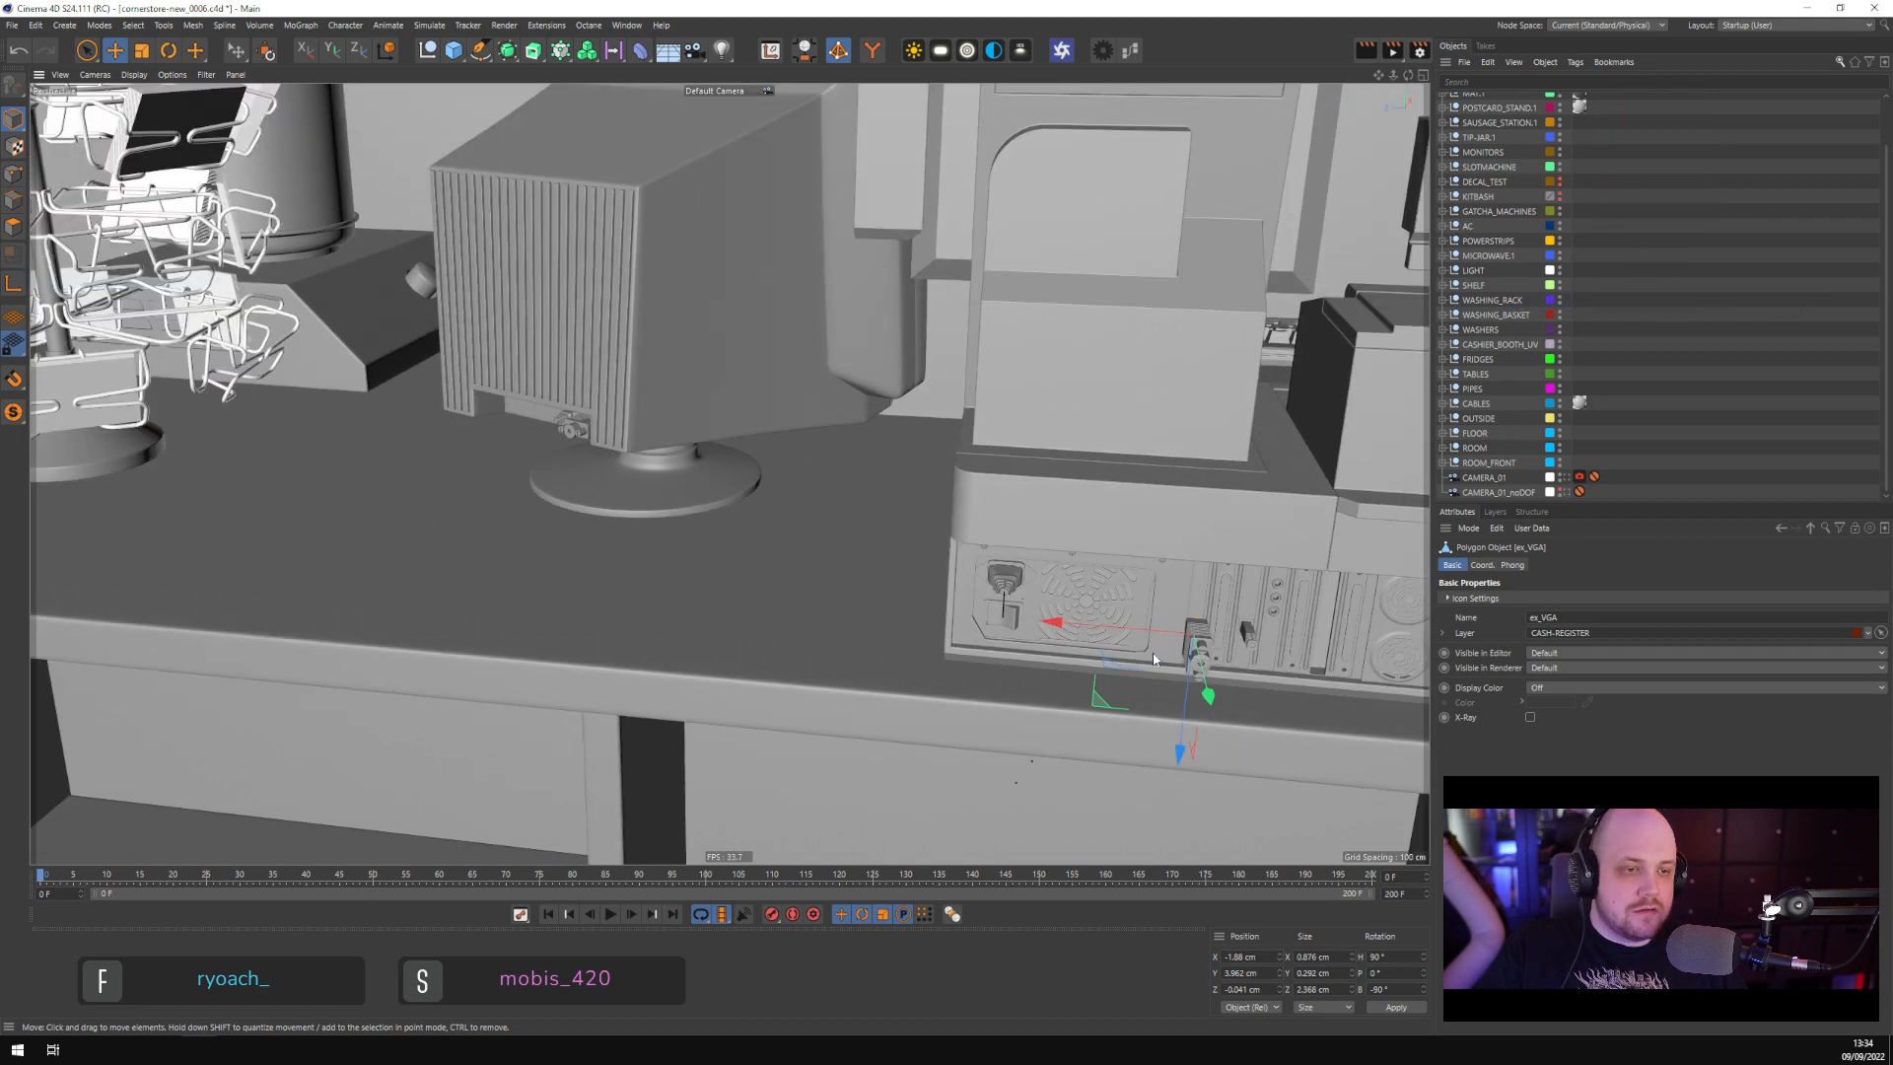
{"action": "middle_click_drag", "start_coordinate": [1252, 686], "coordinate": [929, 569], "text": "alt"}
{"action": "mouse_move", "coordinate": [930, 570]}
{"action": "left_mouse_down", "text": "alt"}
{"action": "mouse_move", "coordinate": [967, 627]}
{"action": "mouse_move", "coordinate": [1100, 593]}
{"action": "mouse_move", "coordinate": [933, 562]}
{"action": "left_mouse_up", "text": "alt"}
{"action": "scroll", "coordinate": [899, 523], "scroll_direction": "up", "scroll_amount": 3}
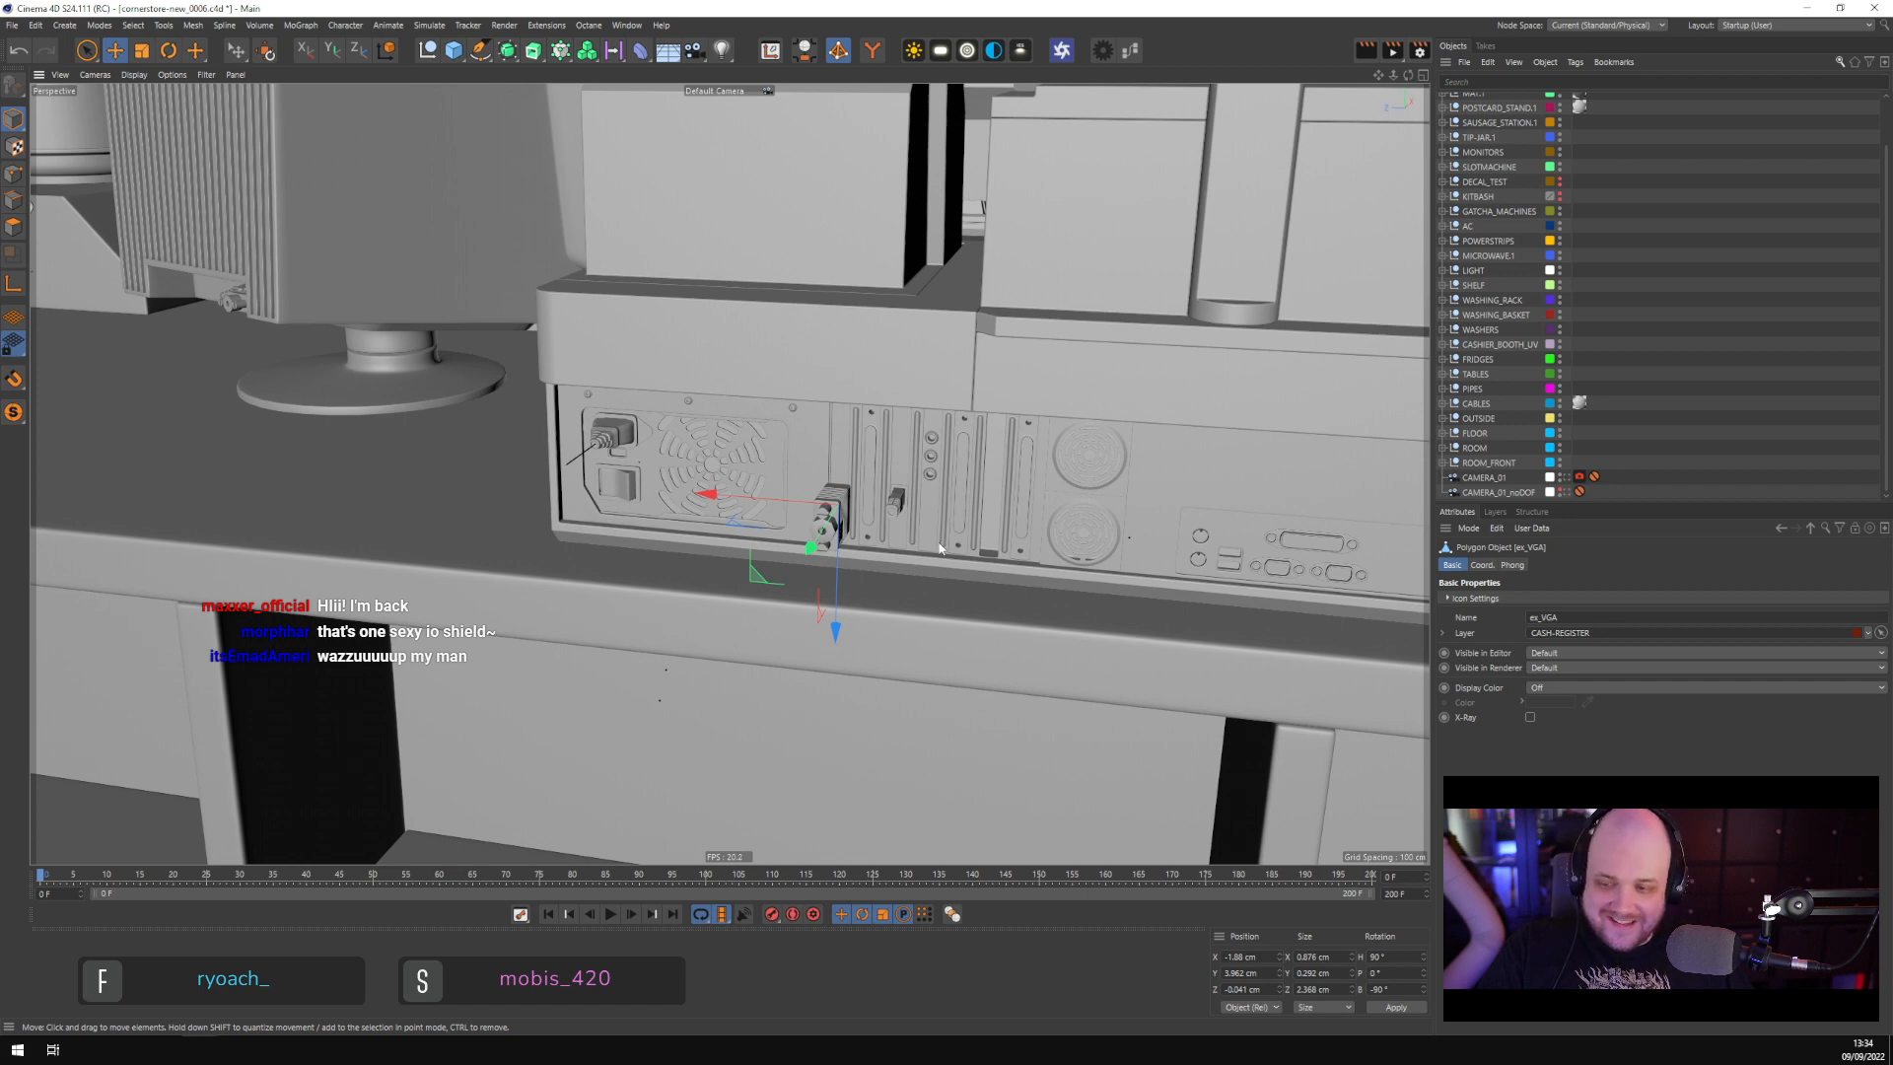
{"action": "left_click_drag", "start_coordinate": [967, 554], "coordinate": [968, 417], "text": "alt"}
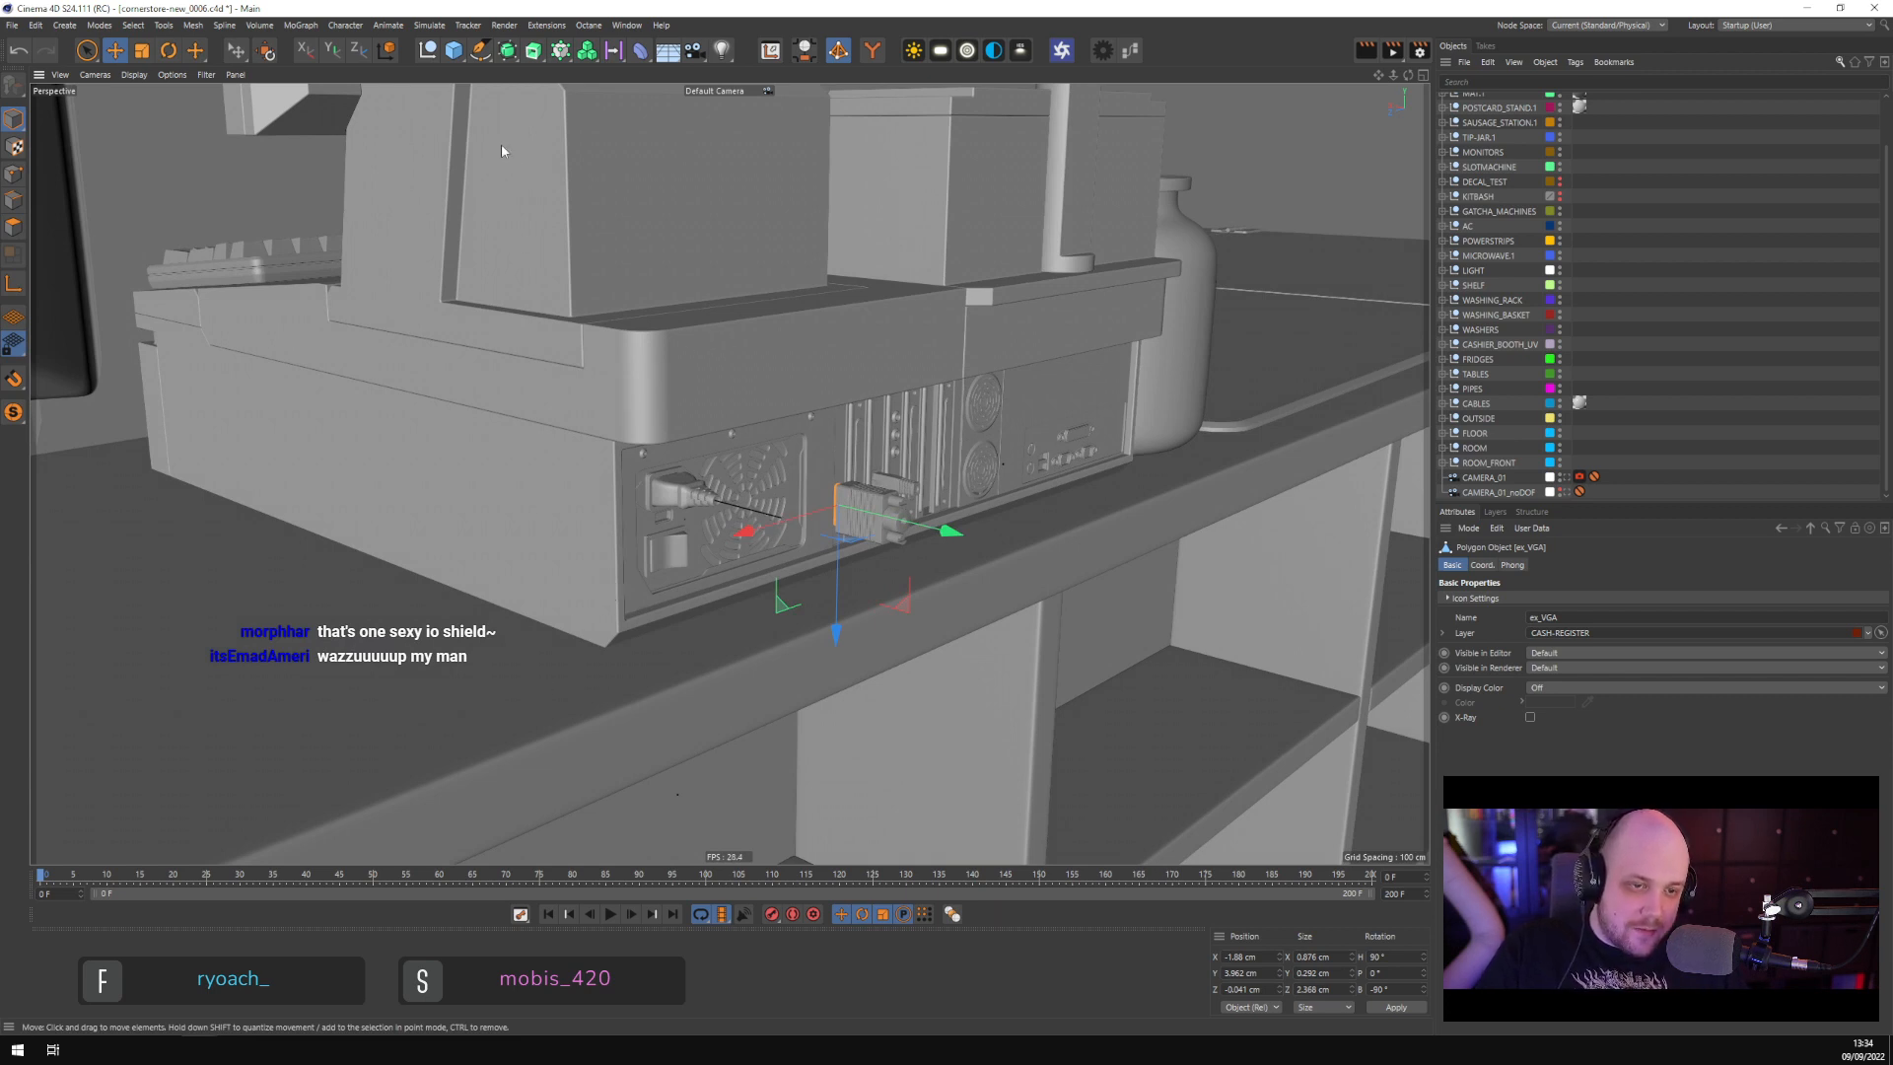
{"action": "scroll", "coordinate": [741, 569], "scroll_direction": "down", "scroll_amount": 6}
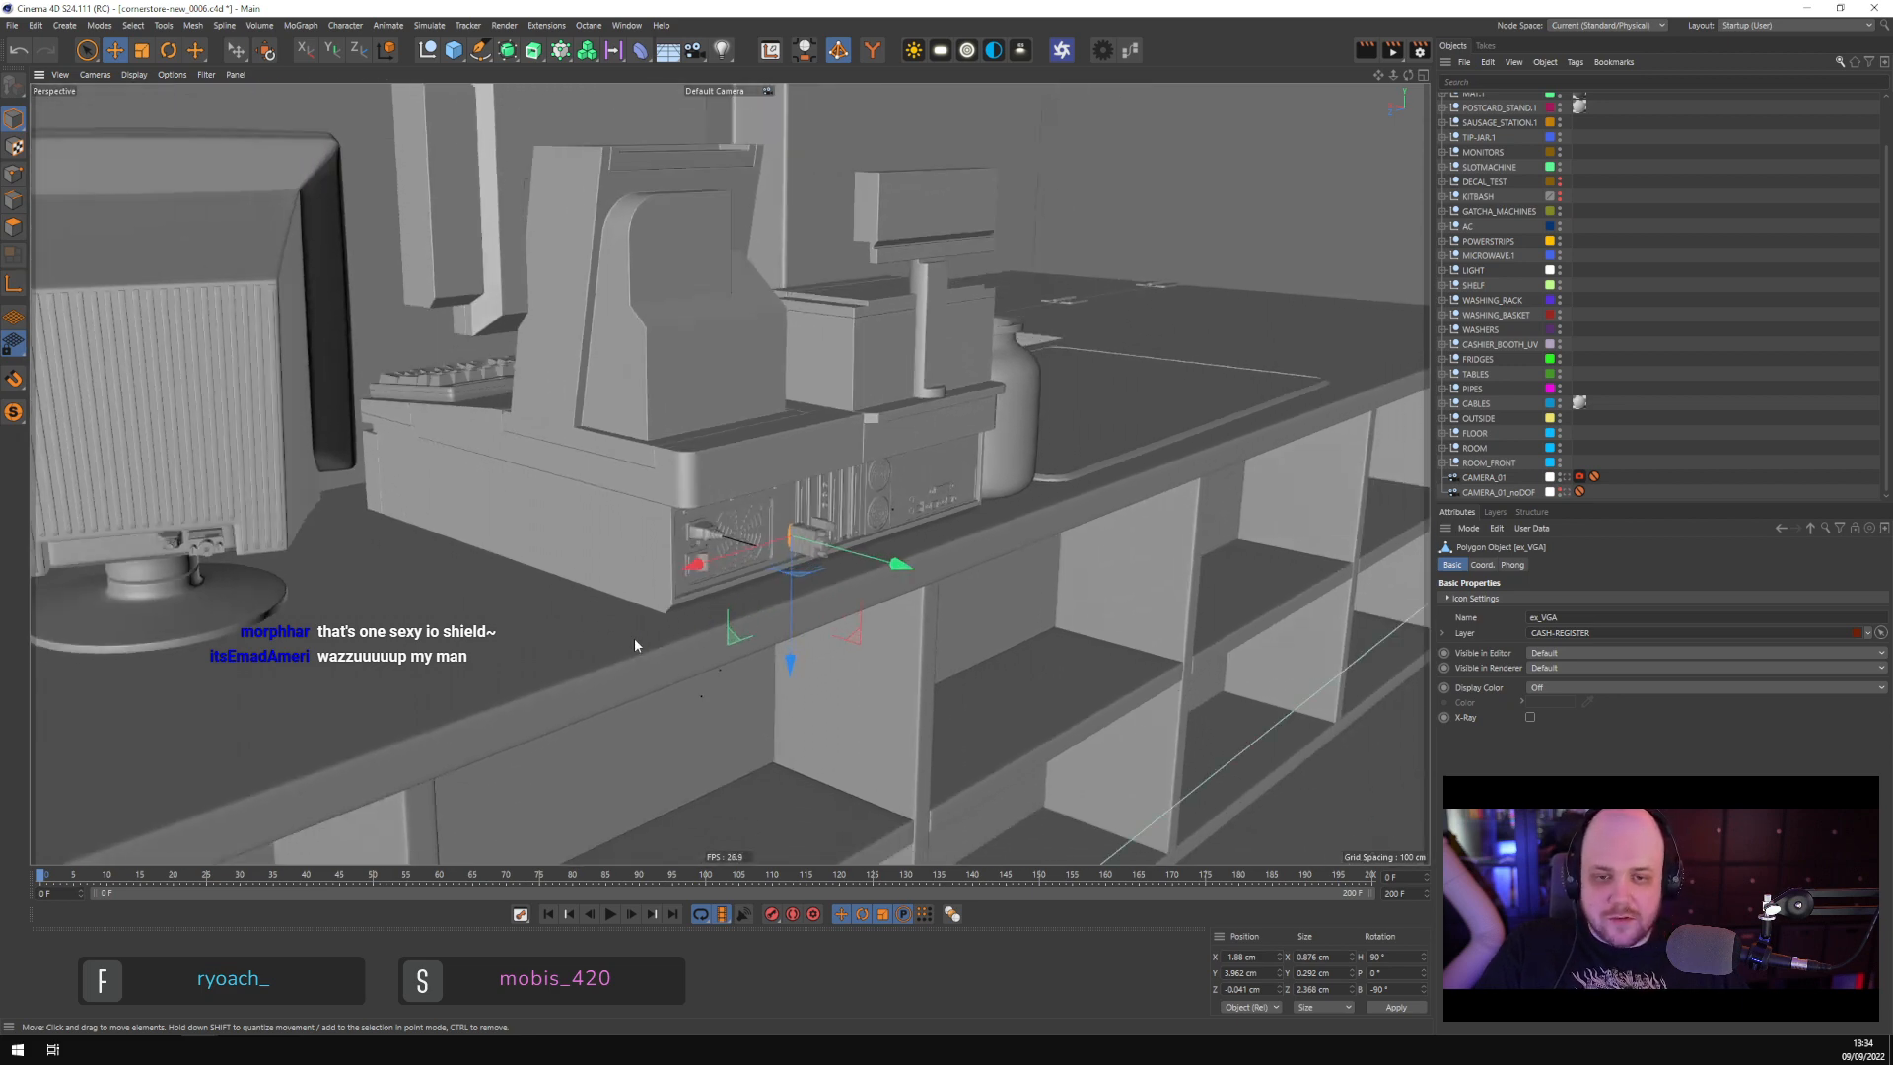
{"action": "middle_click_drag", "start_coordinate": [696, 651], "coordinate": [813, 722], "text": "alt"}
{"action": "left_click_drag", "start_coordinate": [812, 722], "coordinate": [783, 686], "text": "alt"}
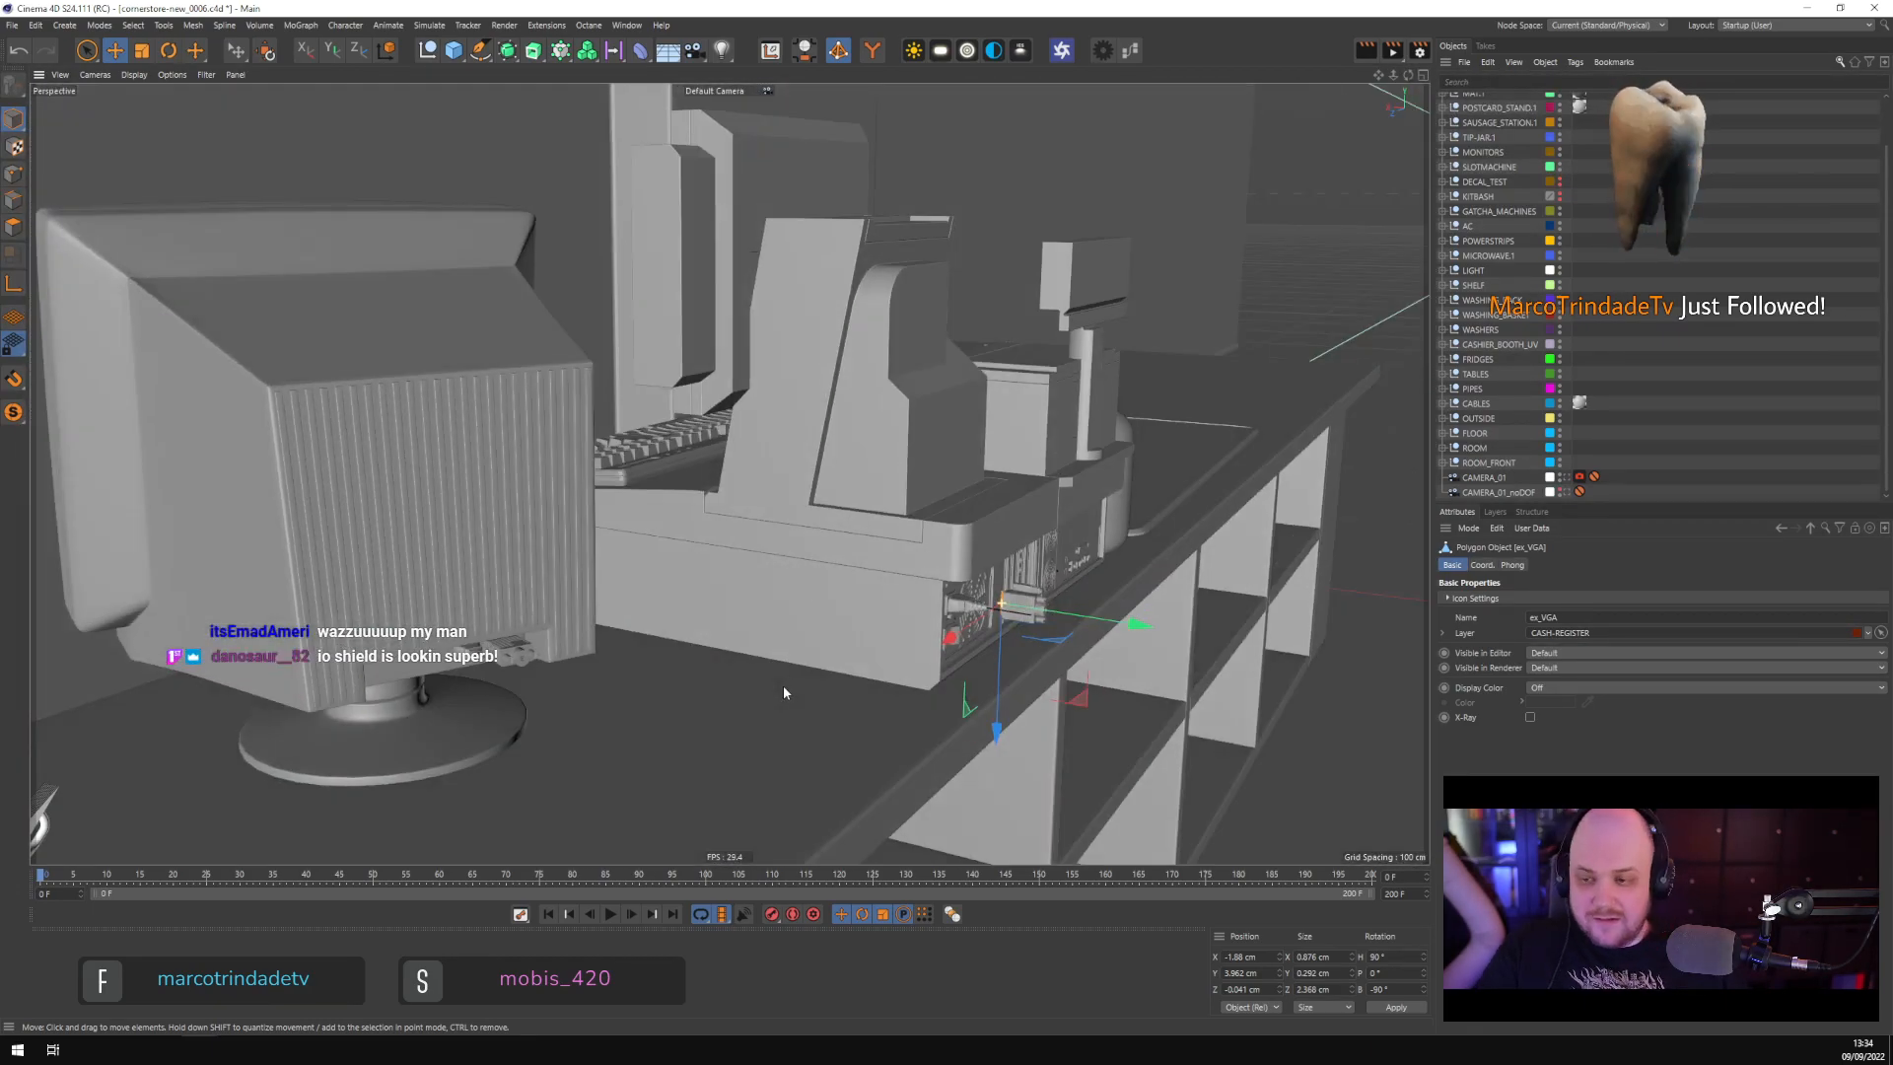
{"action": "left_click_drag", "start_coordinate": [922, 700], "coordinate": [834, 501], "text": "alt"}
{"action": "scroll", "coordinate": [484, 523], "scroll_direction": "down", "scroll_amount": 5}
{"action": "scroll", "coordinate": [765, 611], "scroll_direction": "up", "scroll_amount": 6}
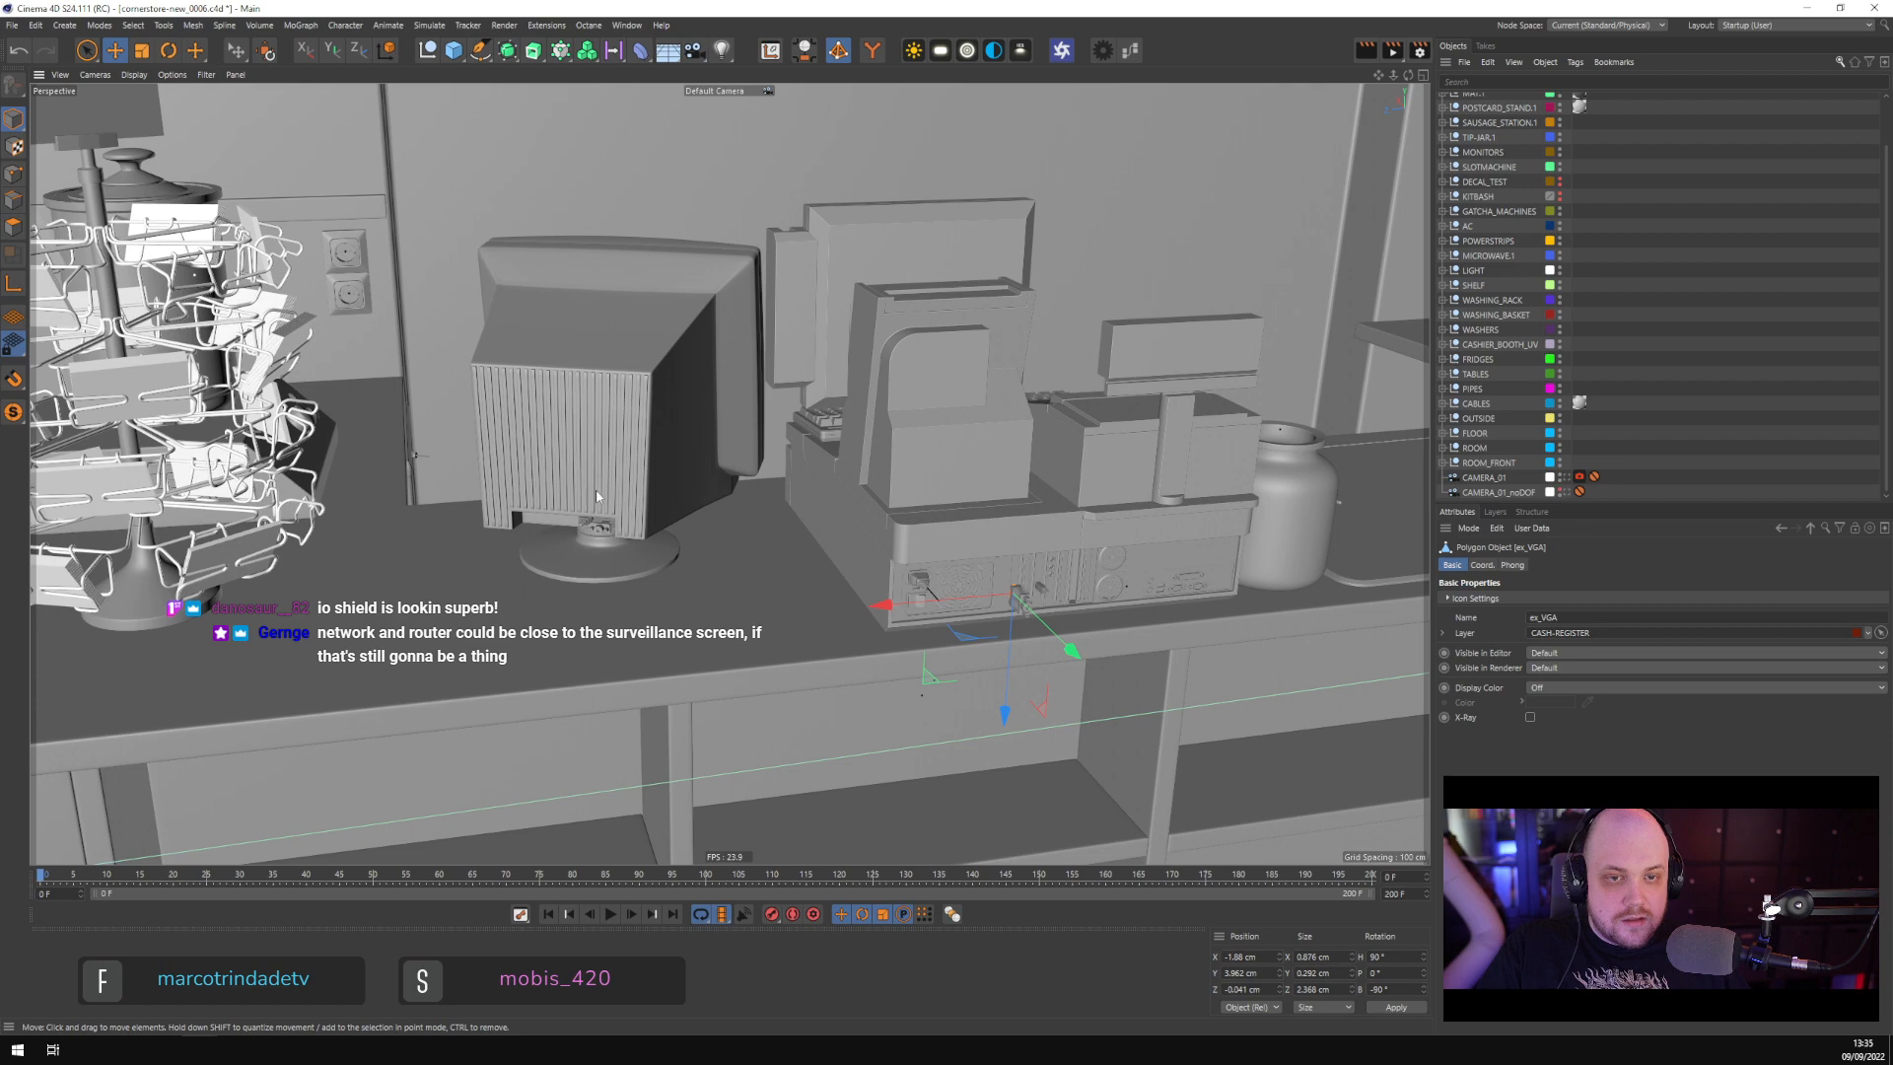
{"action": "left_click_drag", "start_coordinate": [727, 581], "coordinate": [754, 623], "text": "alt"}
{"action": "left_click_drag", "start_coordinate": [747, 375], "coordinate": [599, 655], "text": "alt"}
{"action": "middle_click_drag", "start_coordinate": [599, 655], "coordinate": [769, 274], "text": "alt"}
{"action": "left_click_drag", "start_coordinate": [770, 280], "coordinate": [688, 466], "text": "alt"}
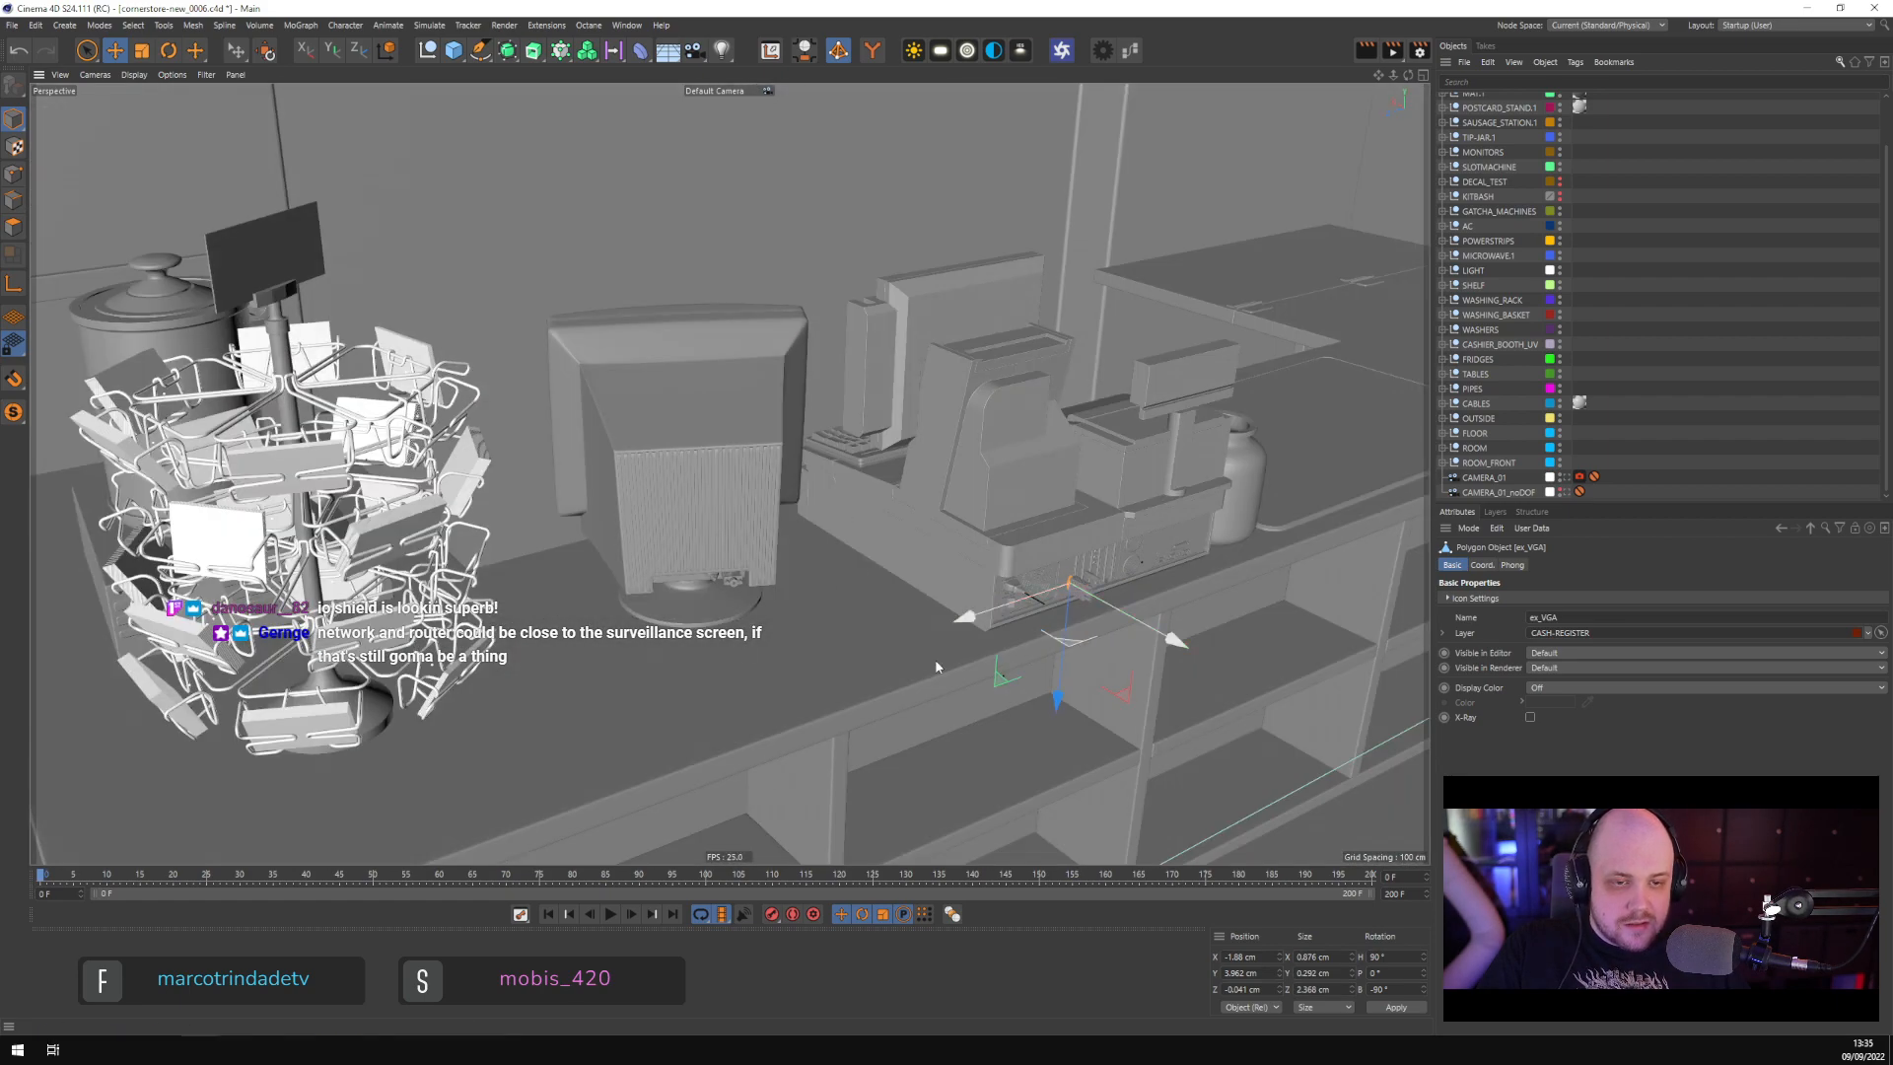
{"action": "left_click_drag", "start_coordinate": [724, 660], "coordinate": [816, 545], "text": "alt"}
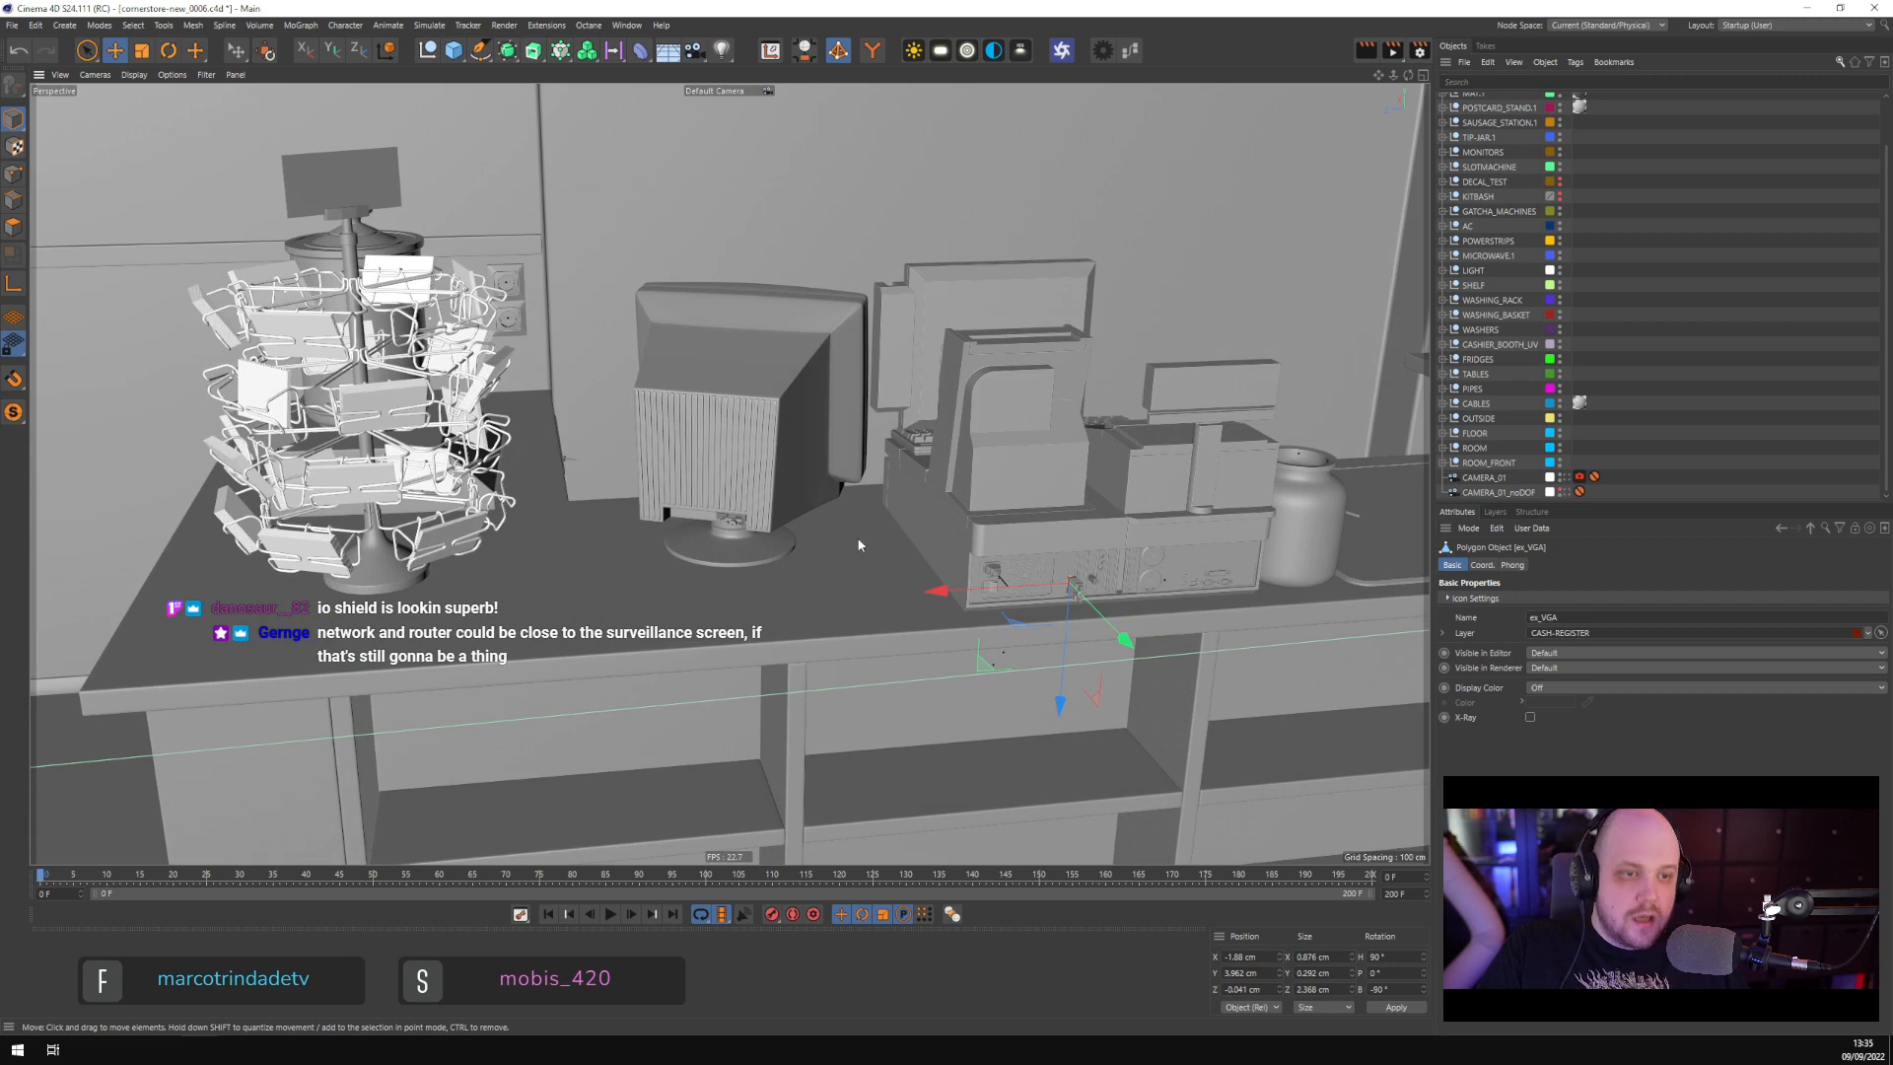
{"action": "left_click", "coordinate": [1593, 376]}
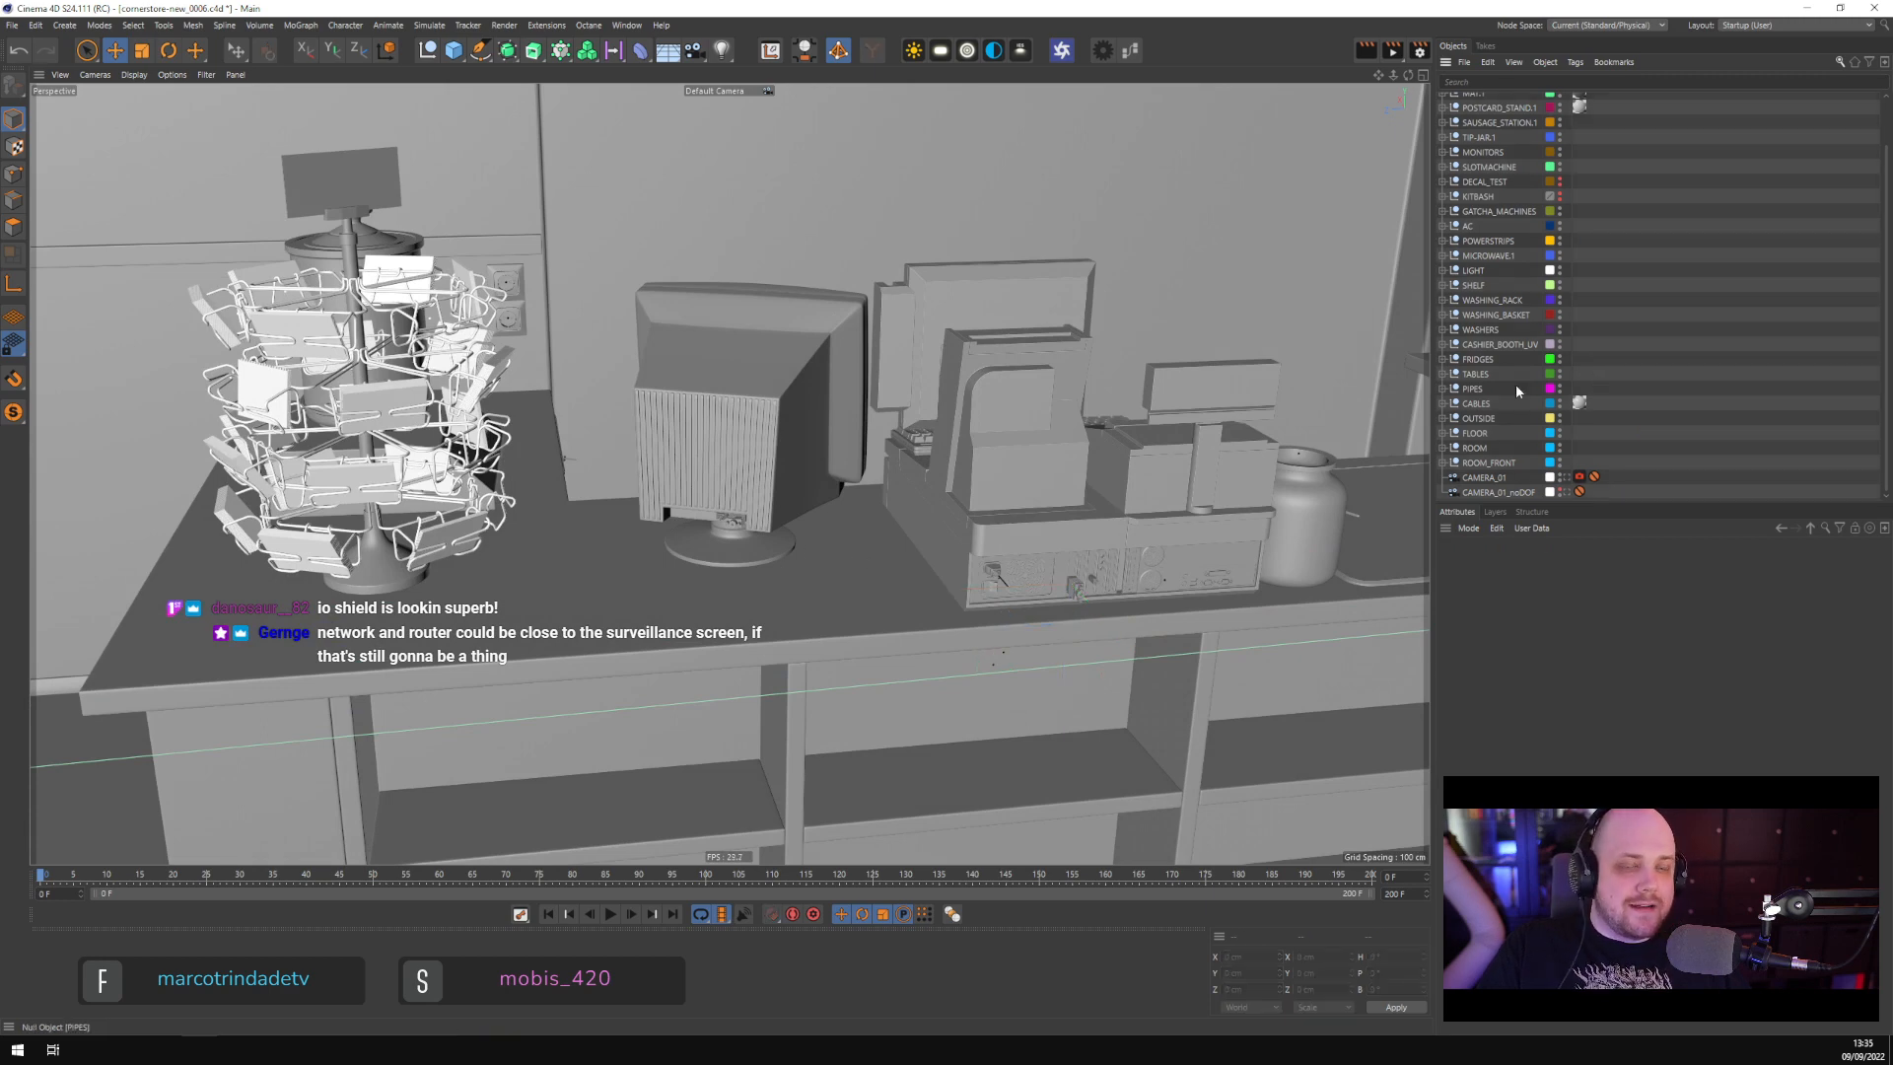
Open switch_01.c4d from the Switch assets folder of the 2020 project #2003
{"action": "left_click", "coordinate": [12, 25]}
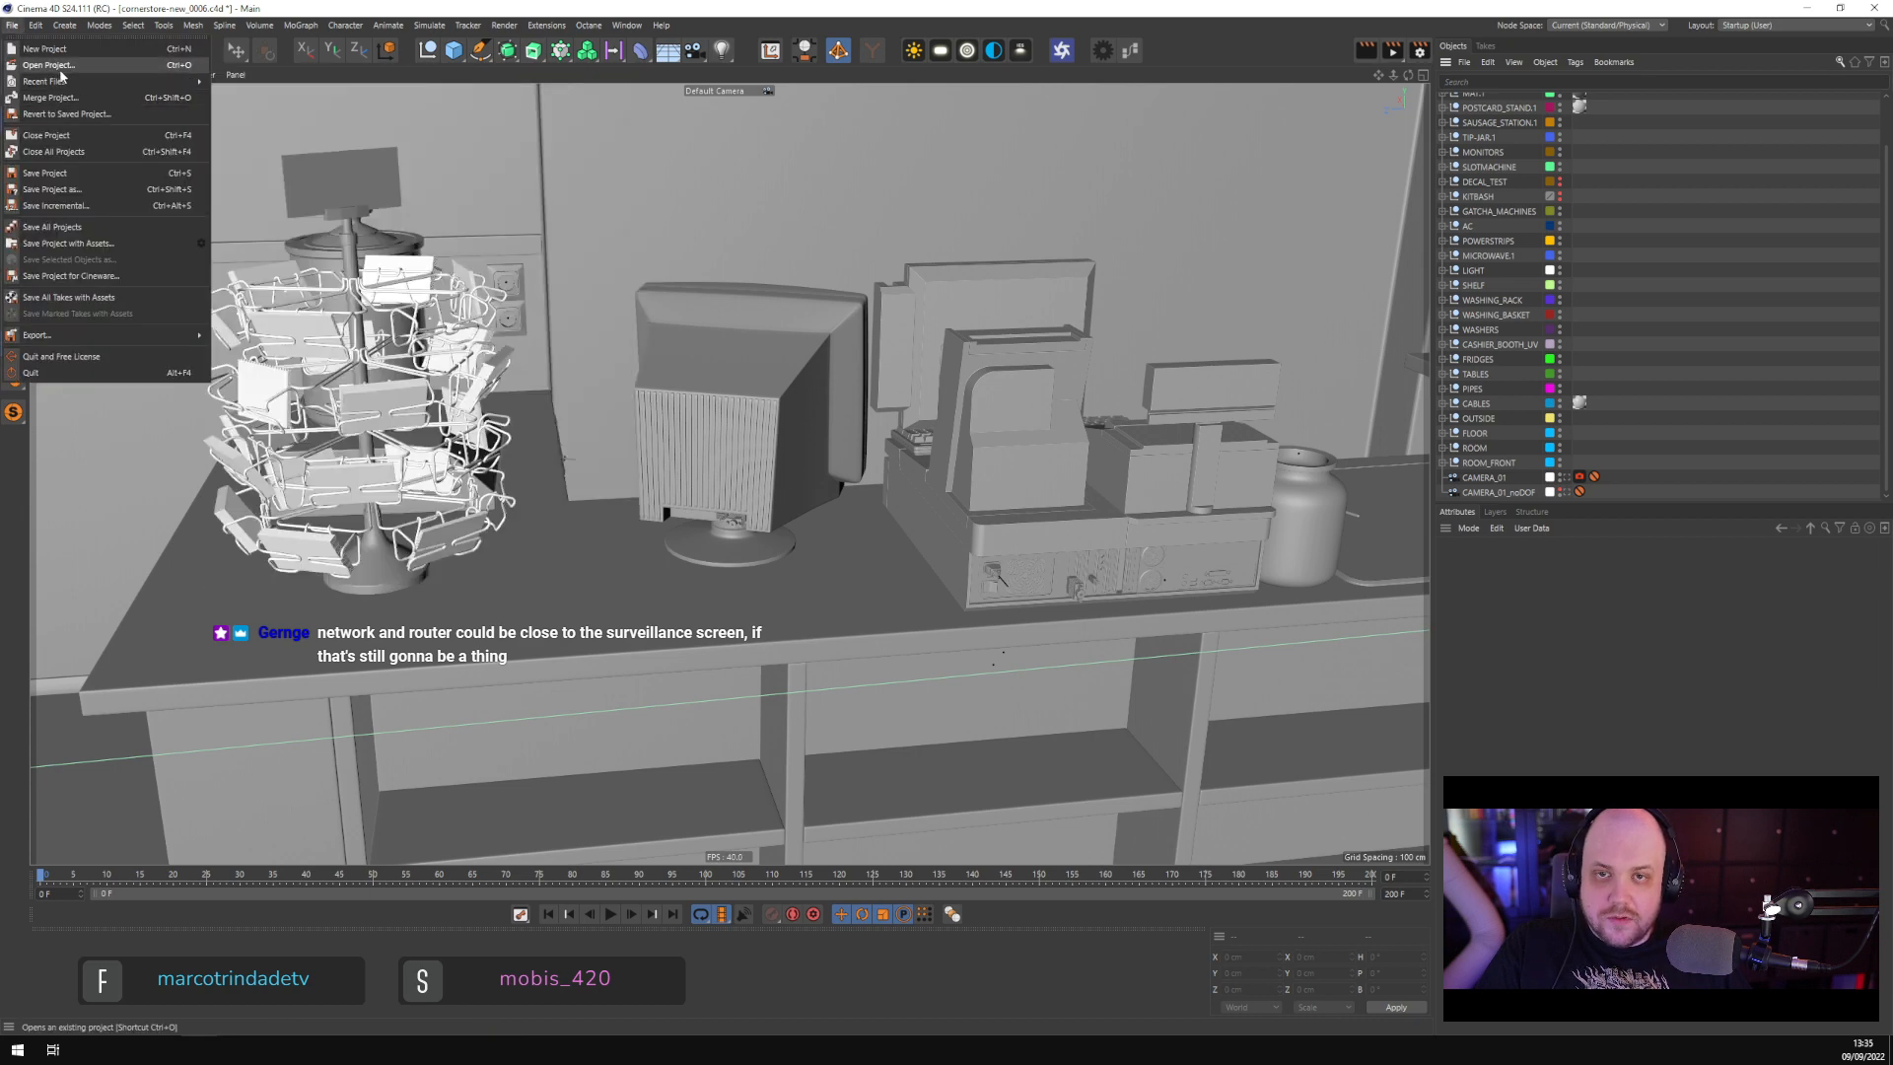
{"action": "mouse_move", "coordinate": [101, 81]}
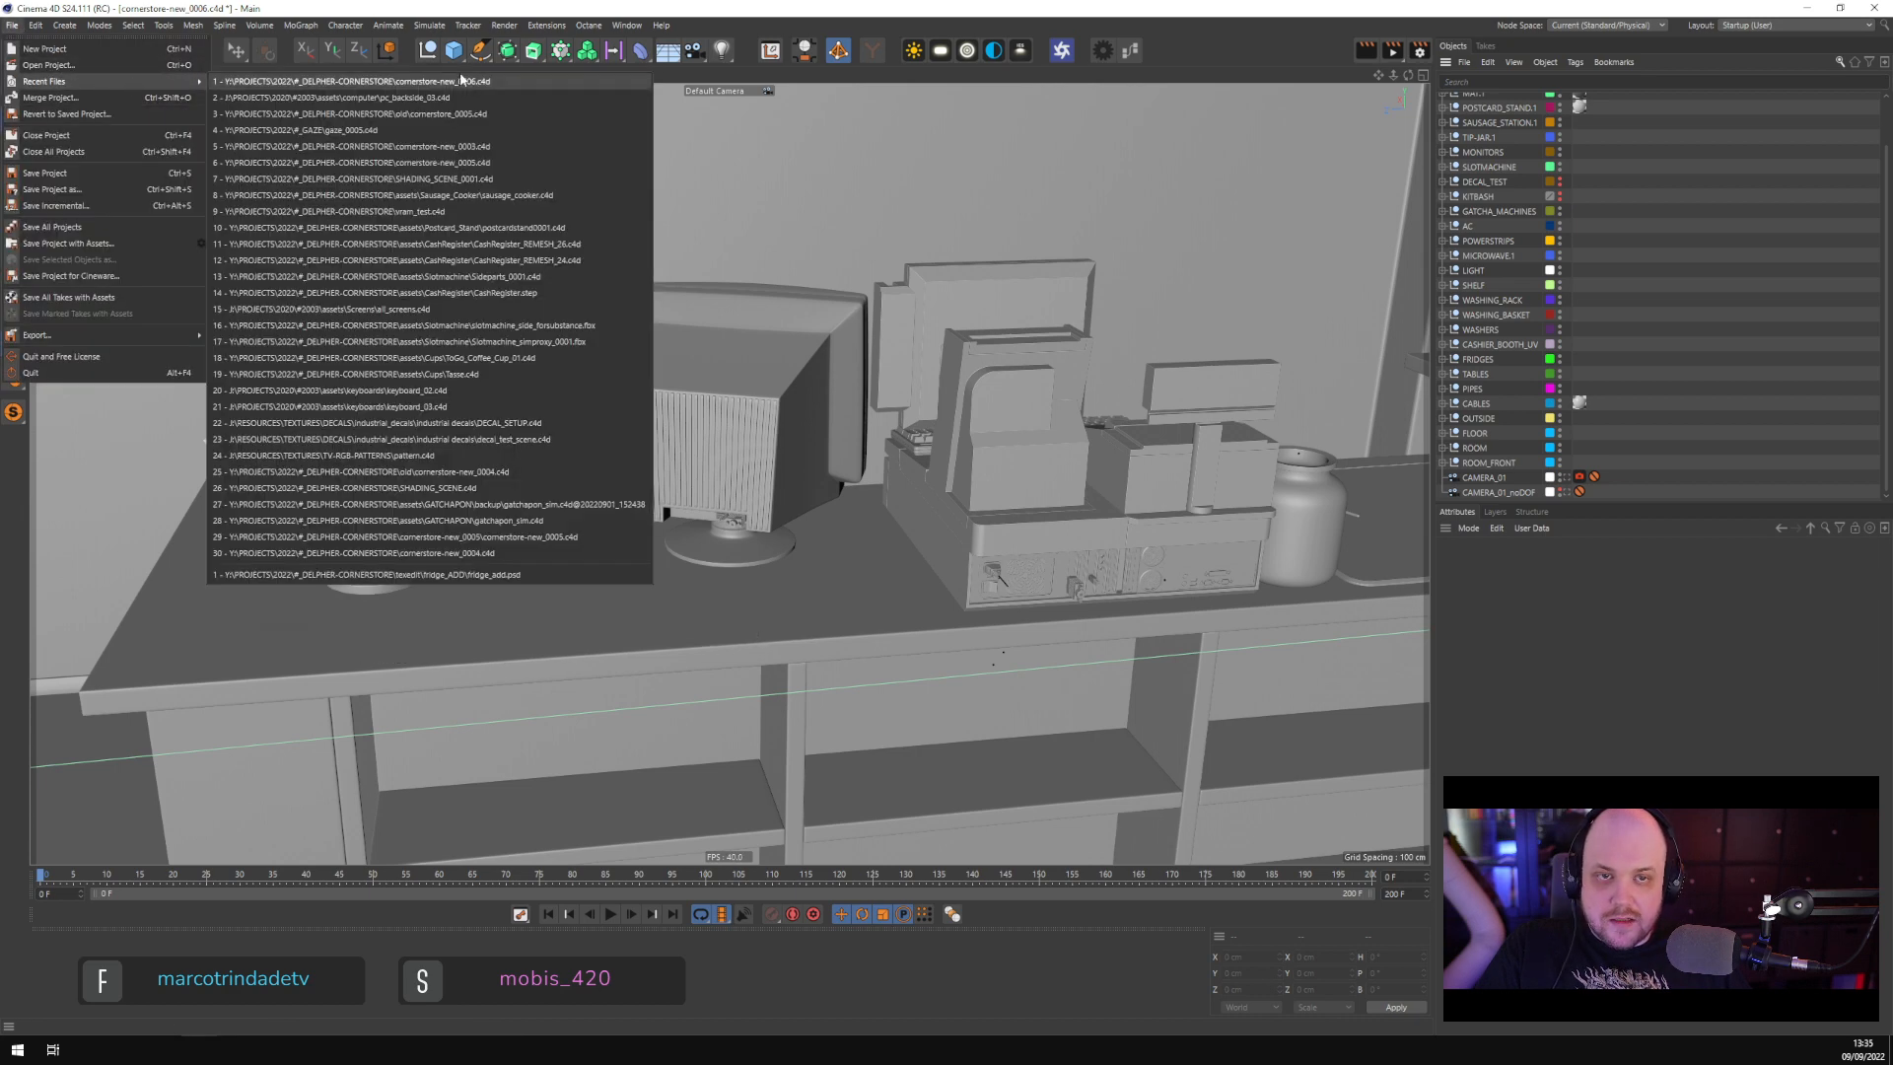
{"action": "left_click", "coordinate": [82, 64]}
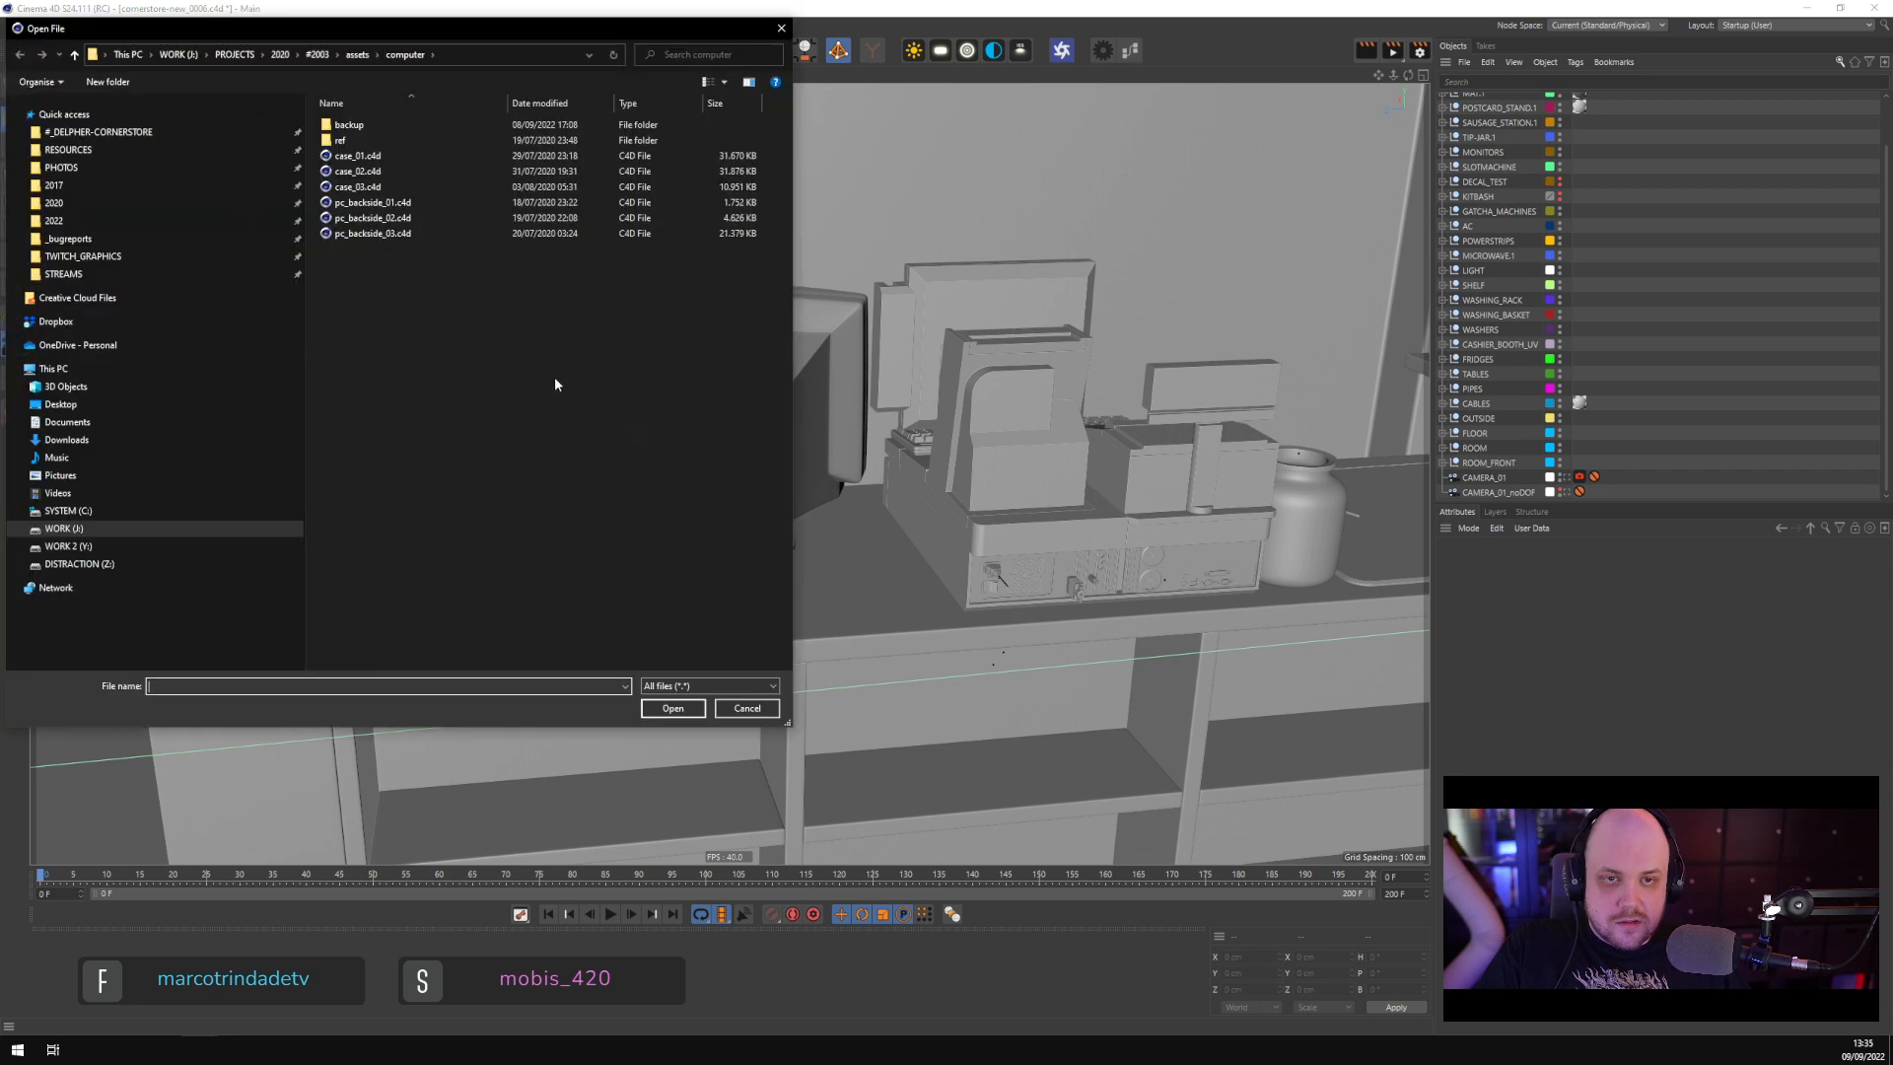
{"action": "left_click", "coordinate": [109, 132]}
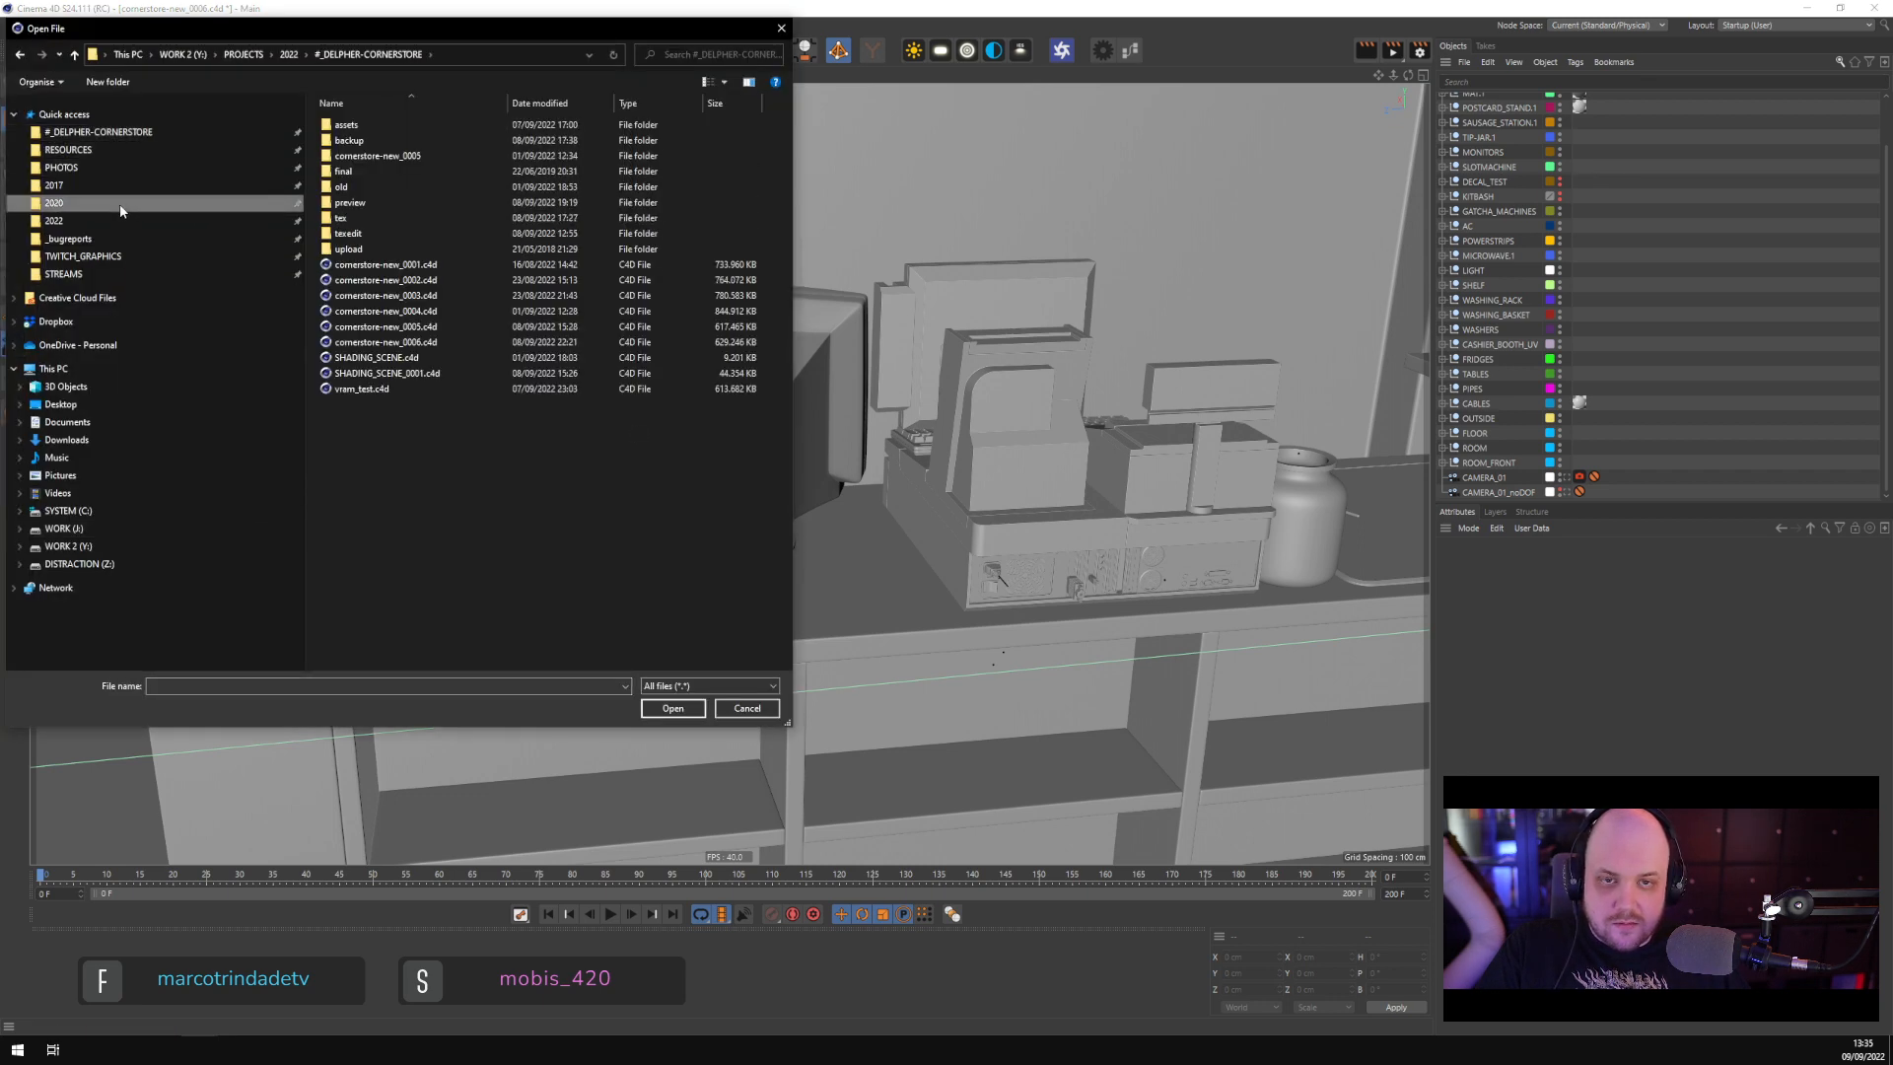
{"action": "left_click", "coordinate": [121, 203]}
{"action": "double_click", "coordinate": [354, 125]}
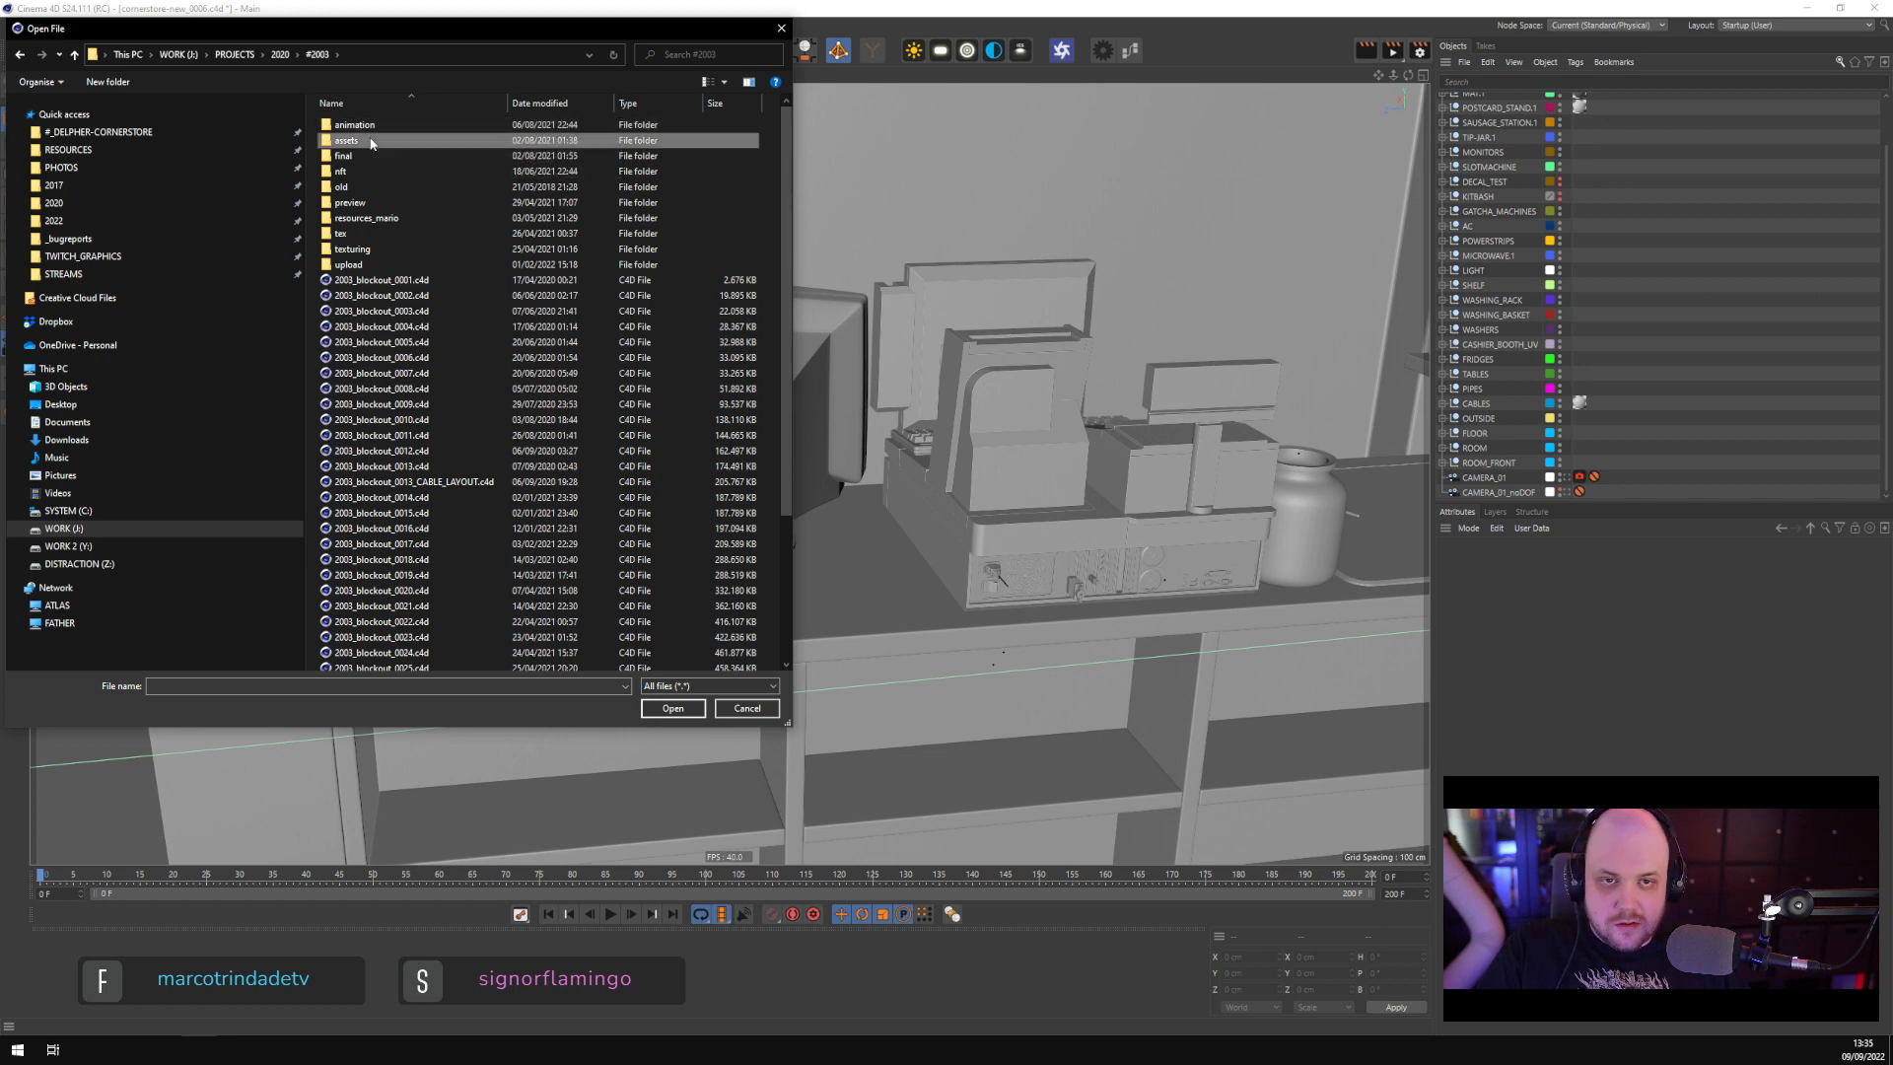
{"action": "double_click", "coordinate": [371, 140]}
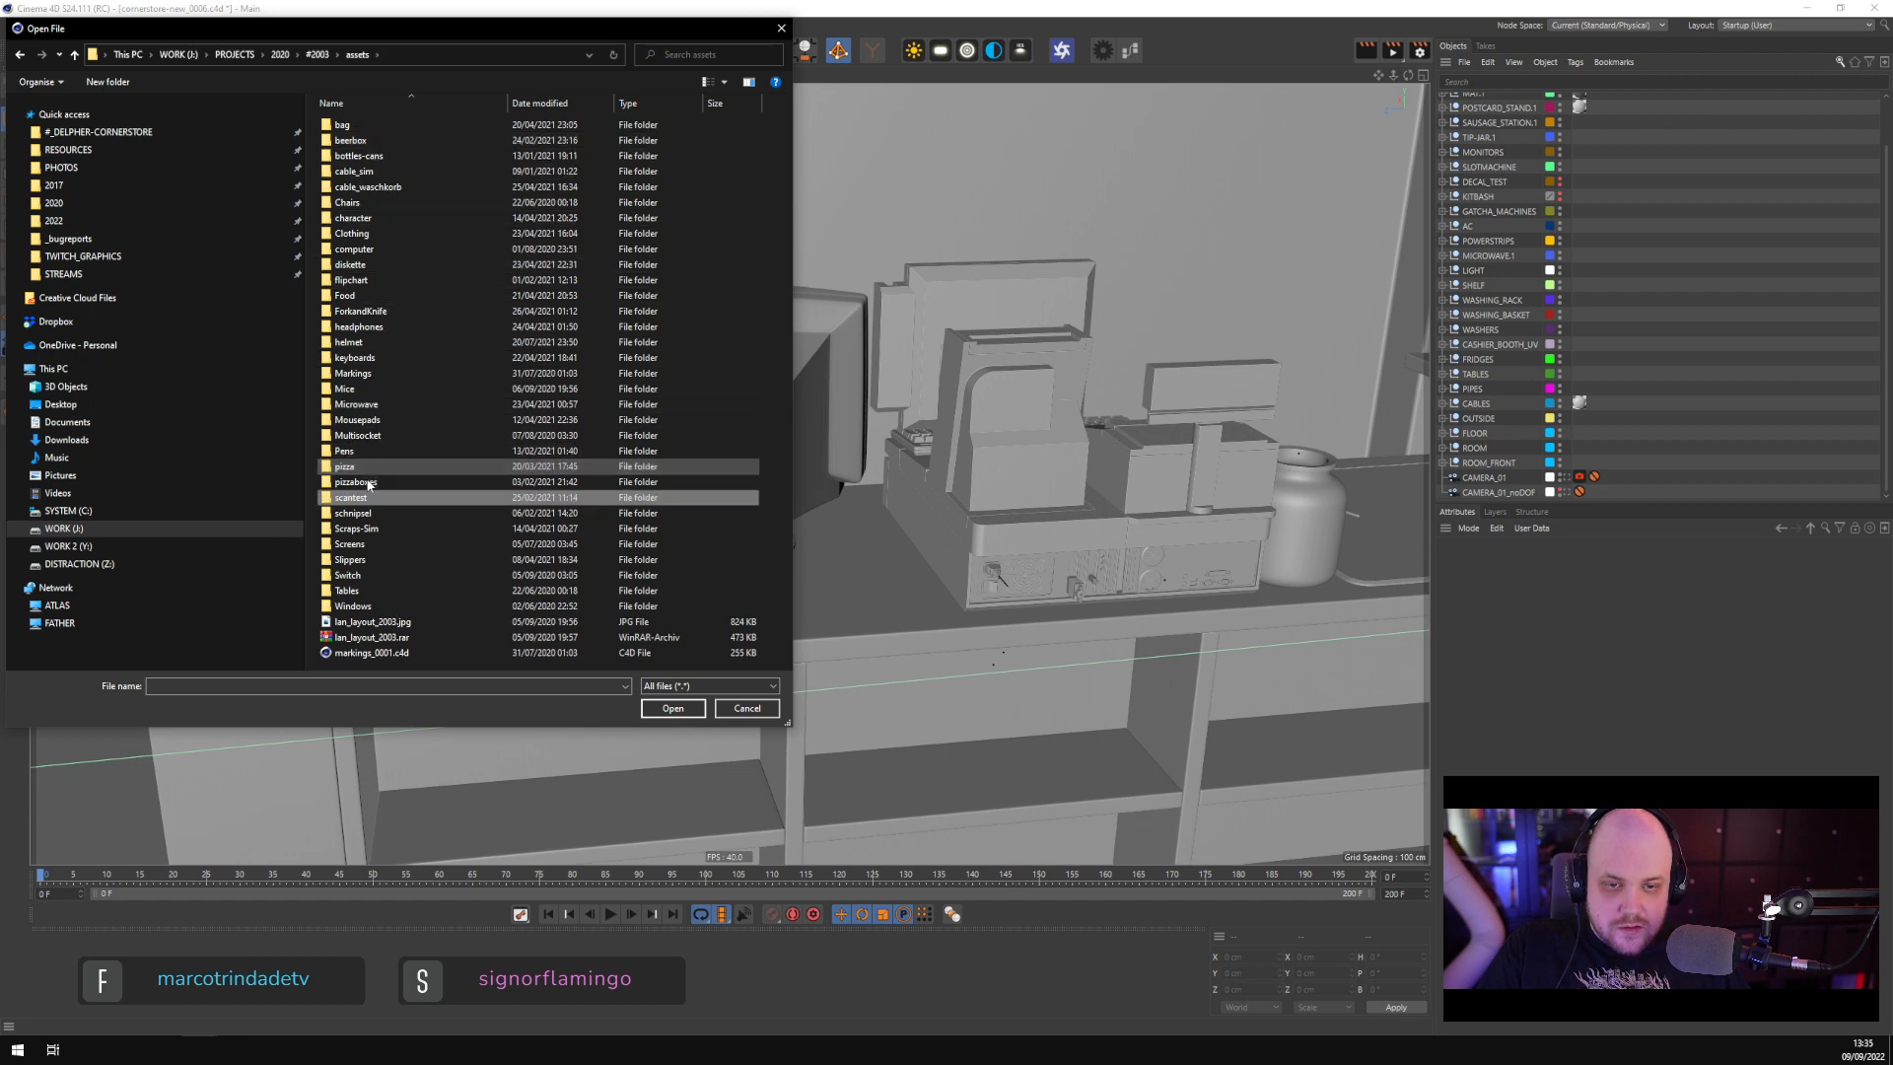
{"action": "double_click", "coordinate": [363, 576]}
{"action": "double_click", "coordinate": [396, 140]}
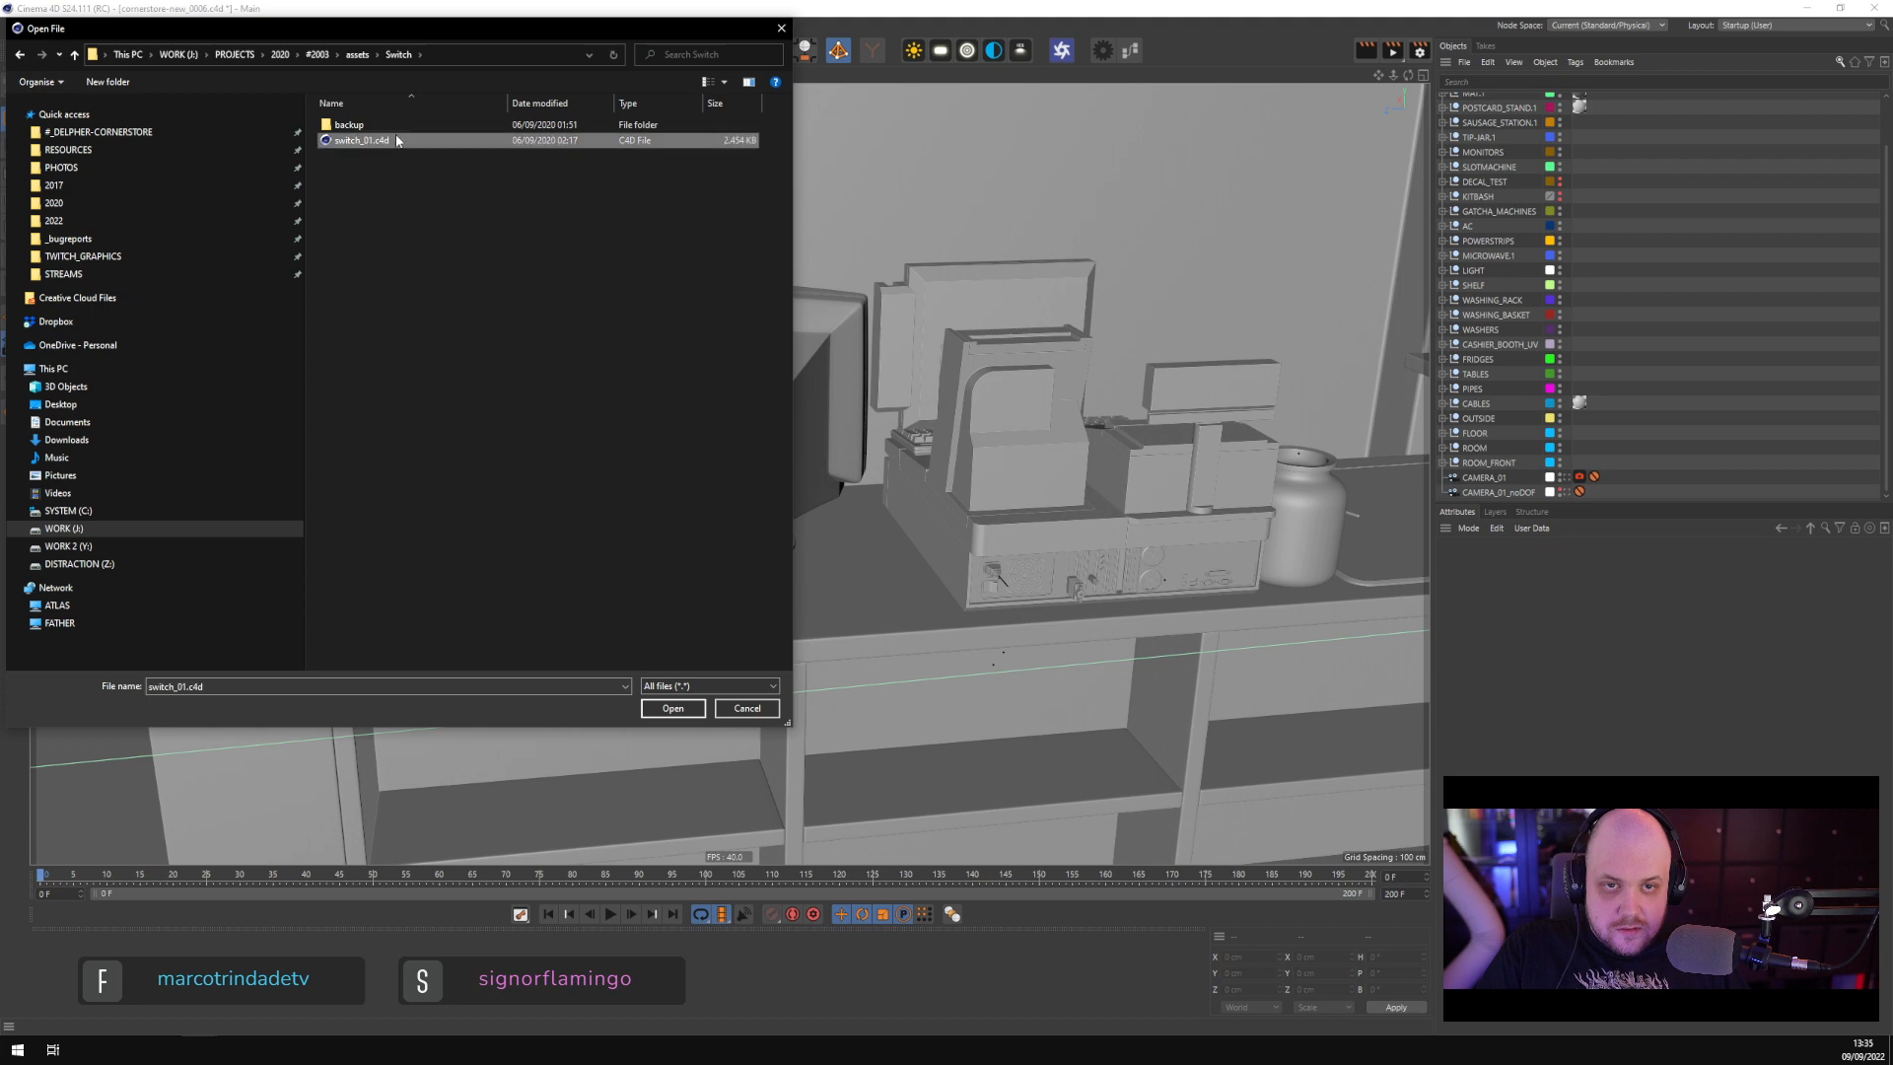
{"action": "left_click", "coordinate": [1049, 580]}
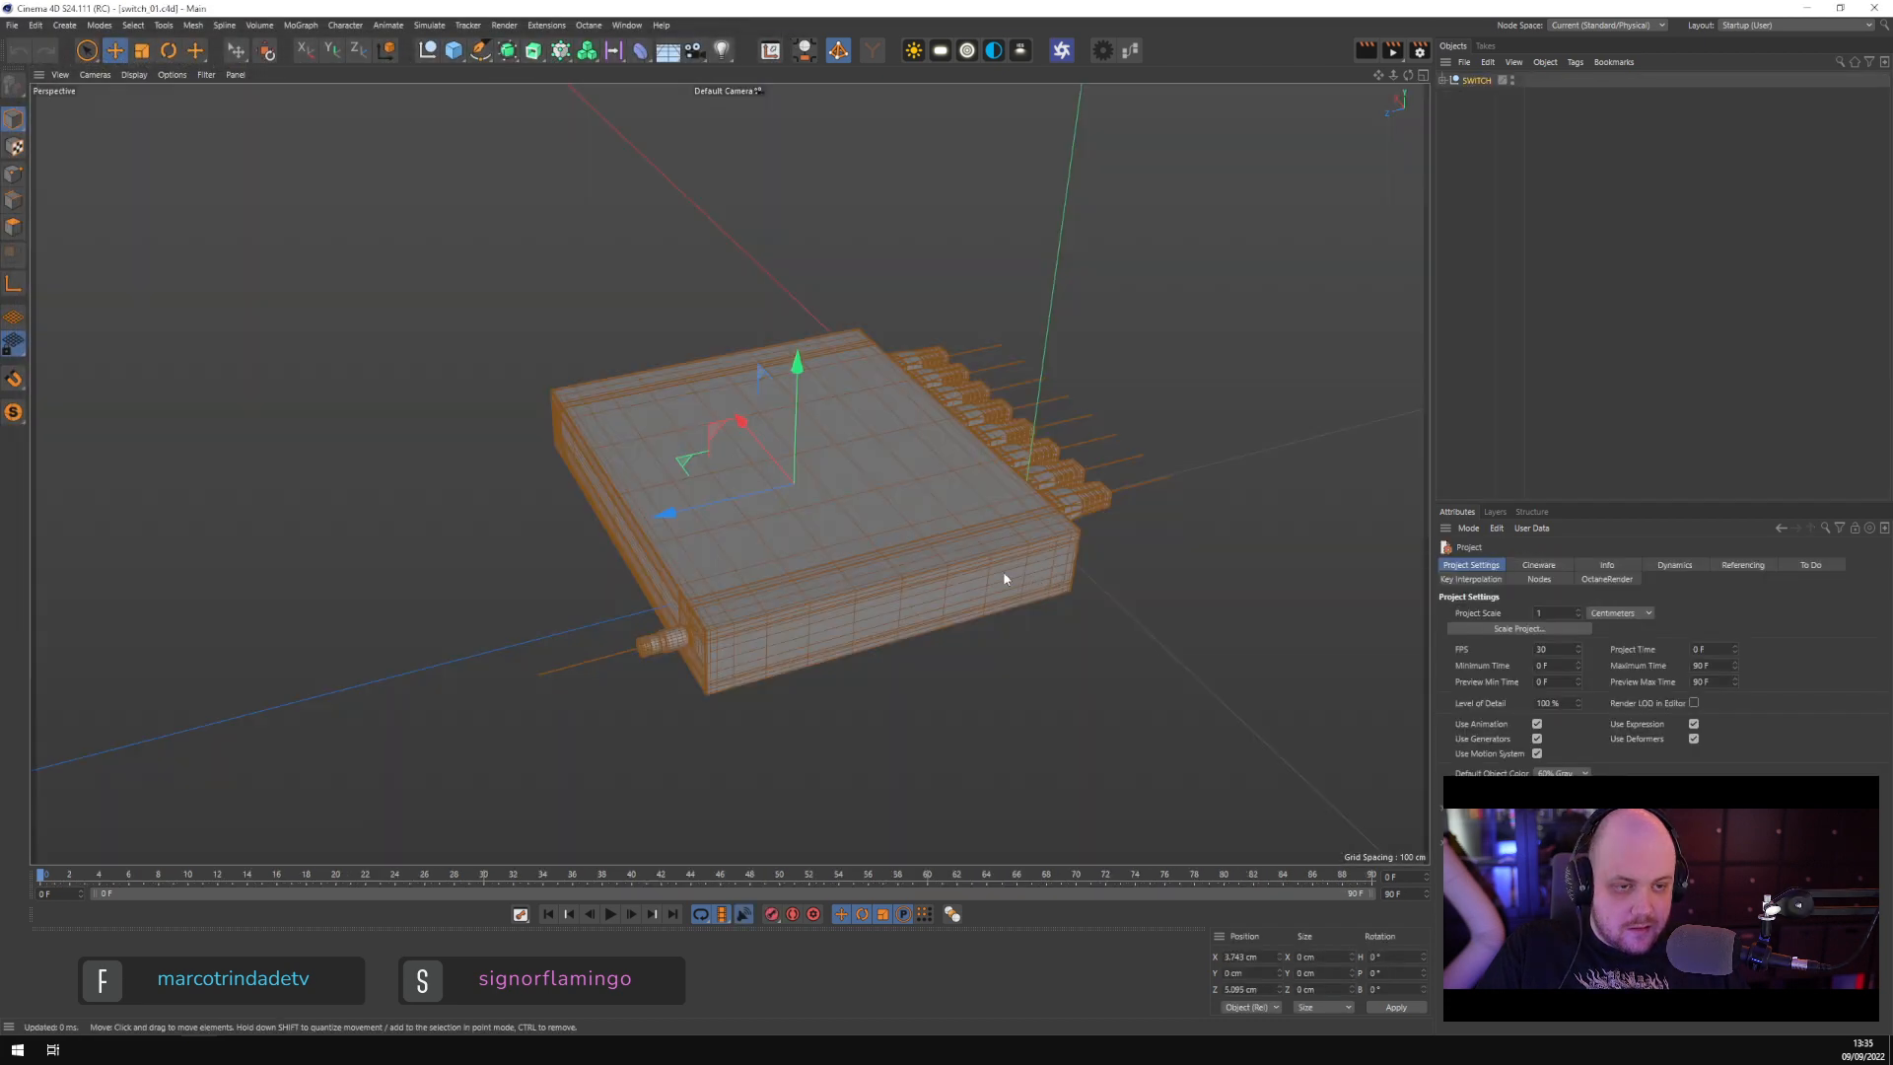
Inspect the network switch model, select the whole SWITCH group and return to the cornerstore-new_0006.c4d project
{"action": "left_click_drag", "start_coordinate": [1099, 492], "coordinate": [964, 597], "text": "alt"}
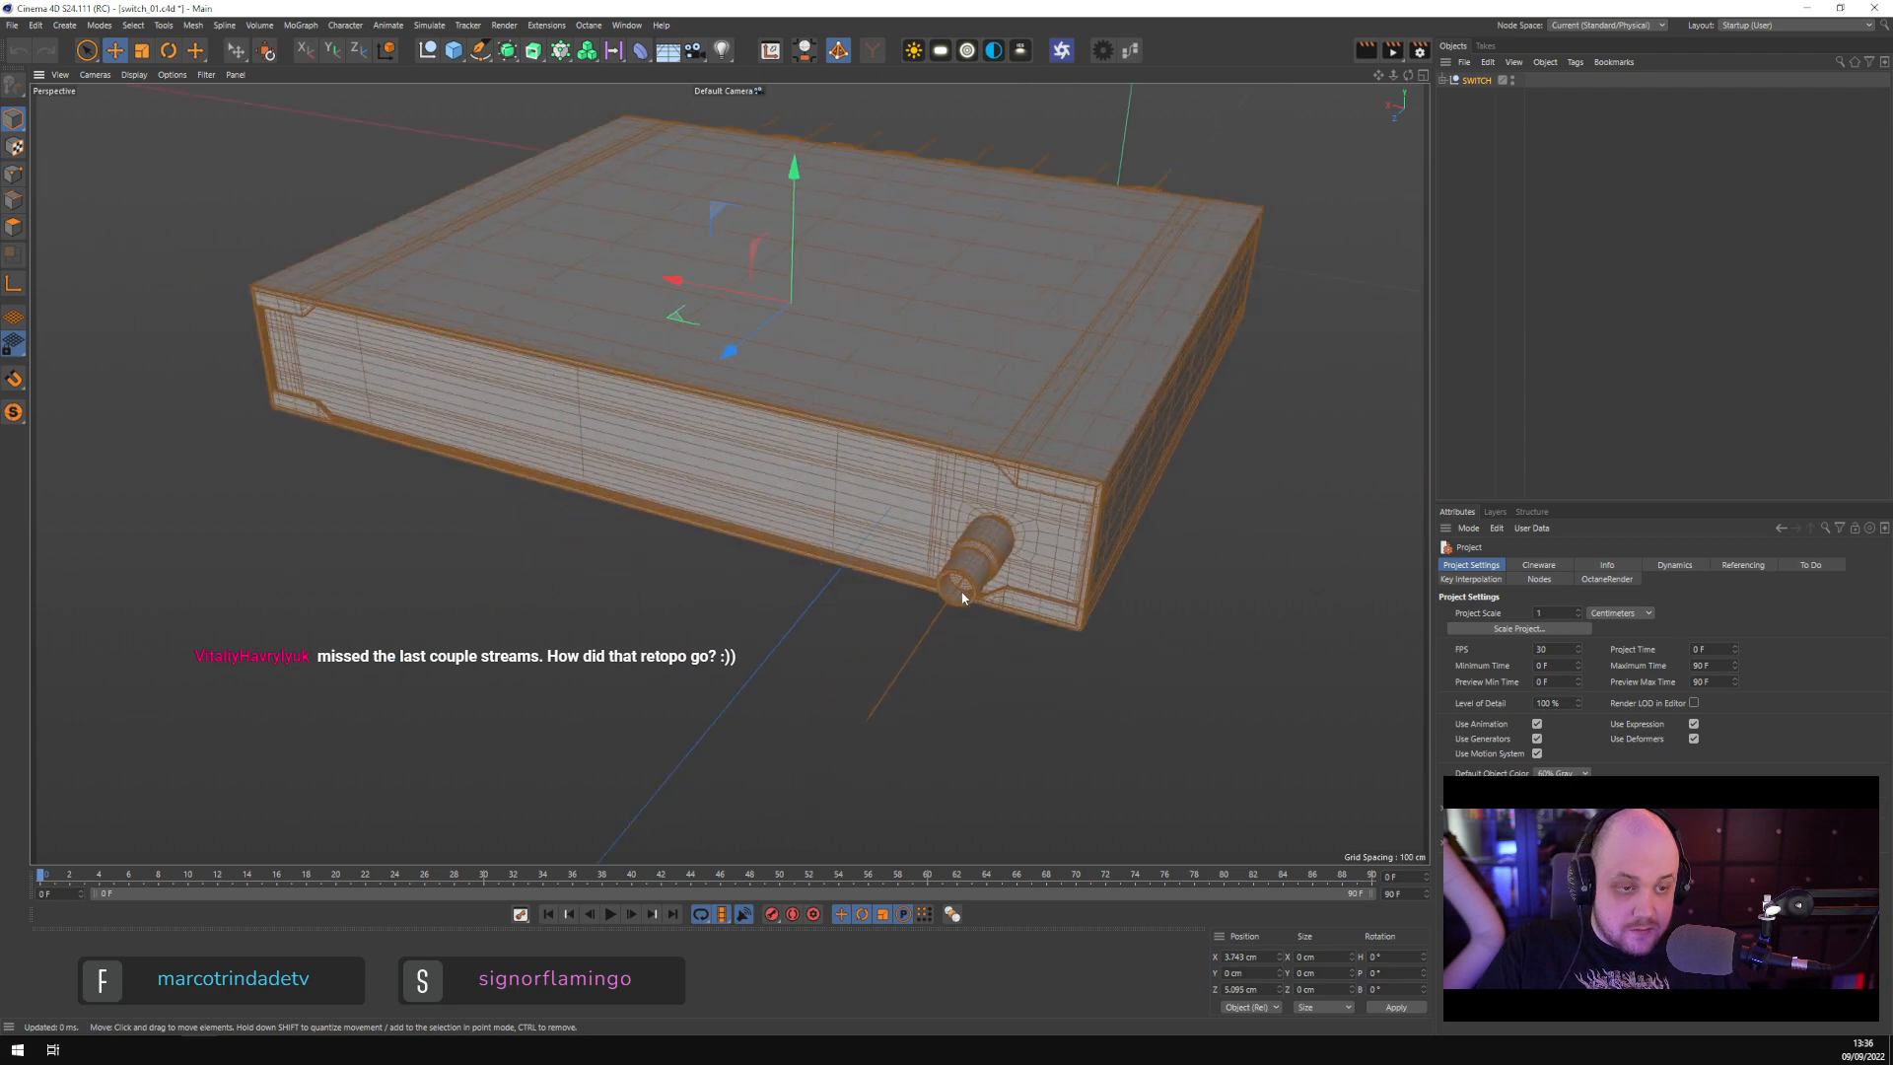
{"action": "scroll", "coordinate": [965, 600], "scroll_direction": "down", "scroll_amount": 5}
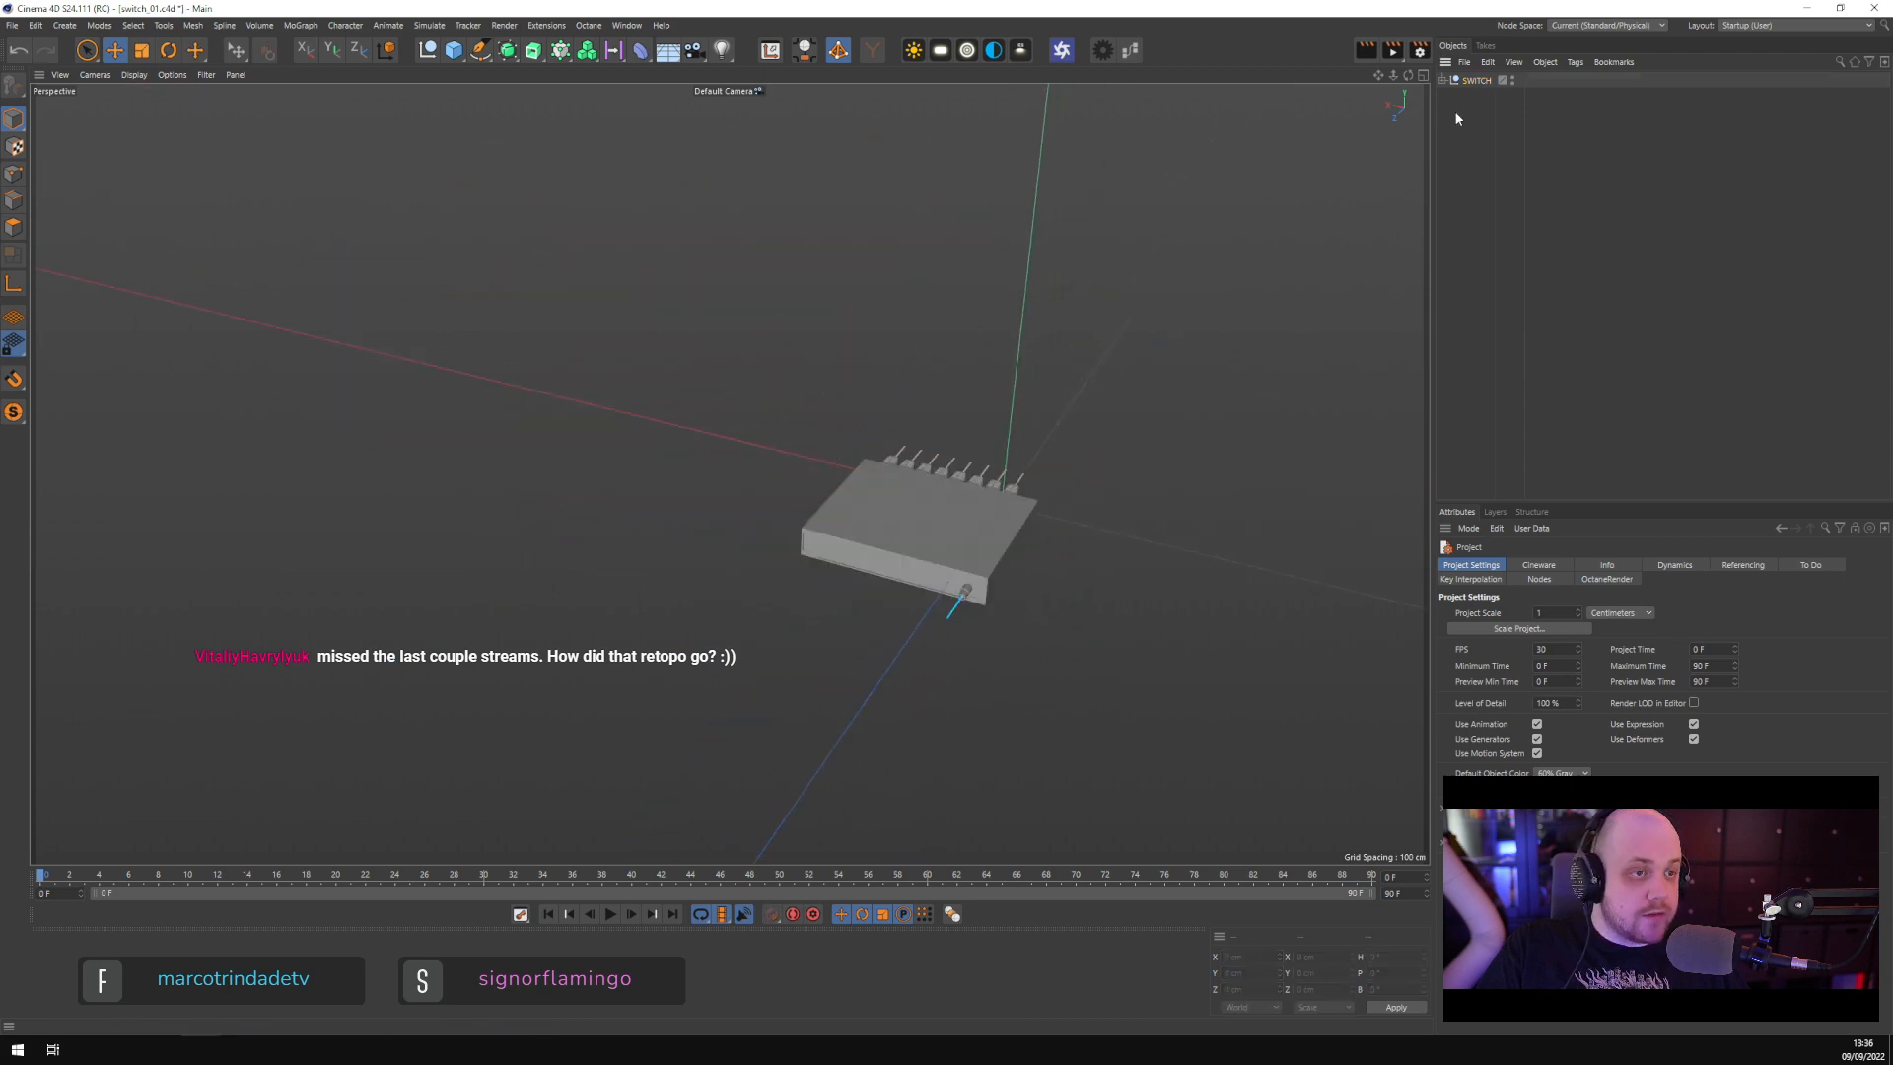
{"action": "left_click", "coordinate": [1457, 82]}
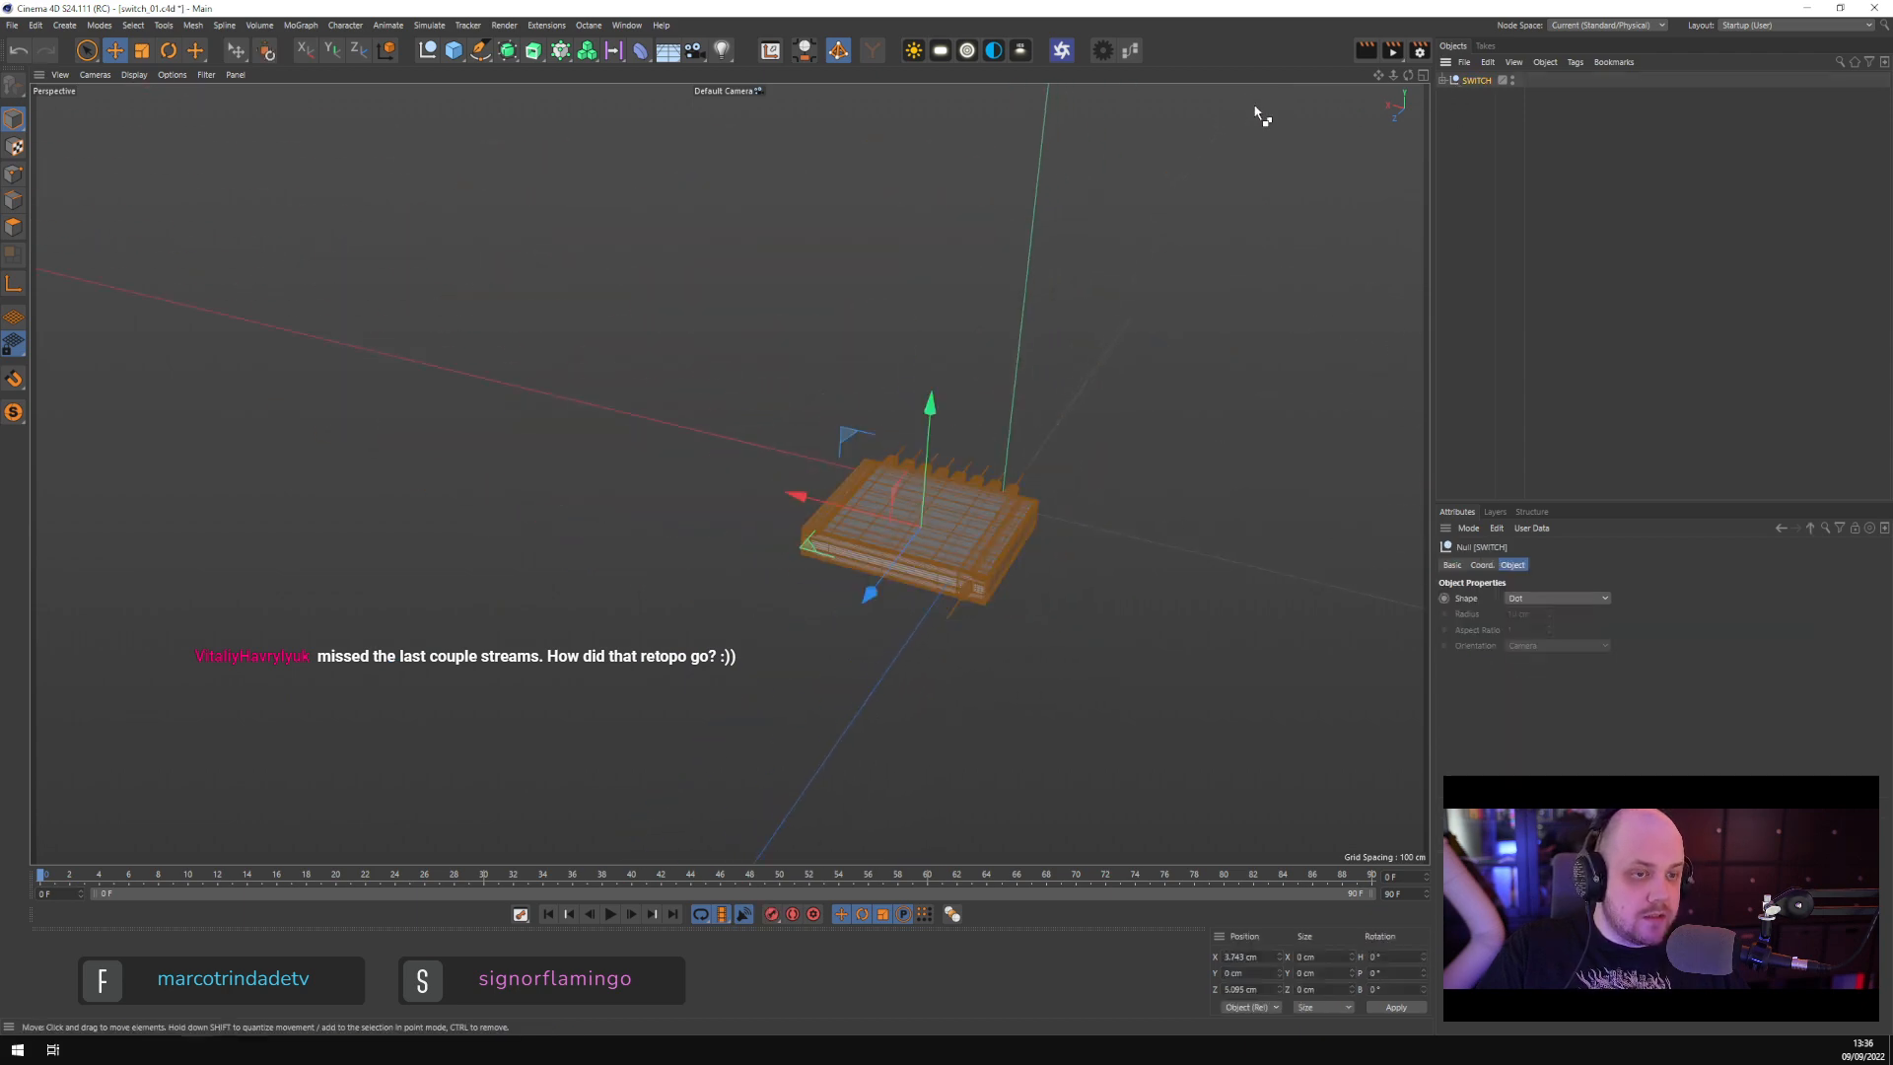
{"action": "left_click", "coordinate": [627, 24]}
{"action": "left_click", "coordinate": [694, 497]}
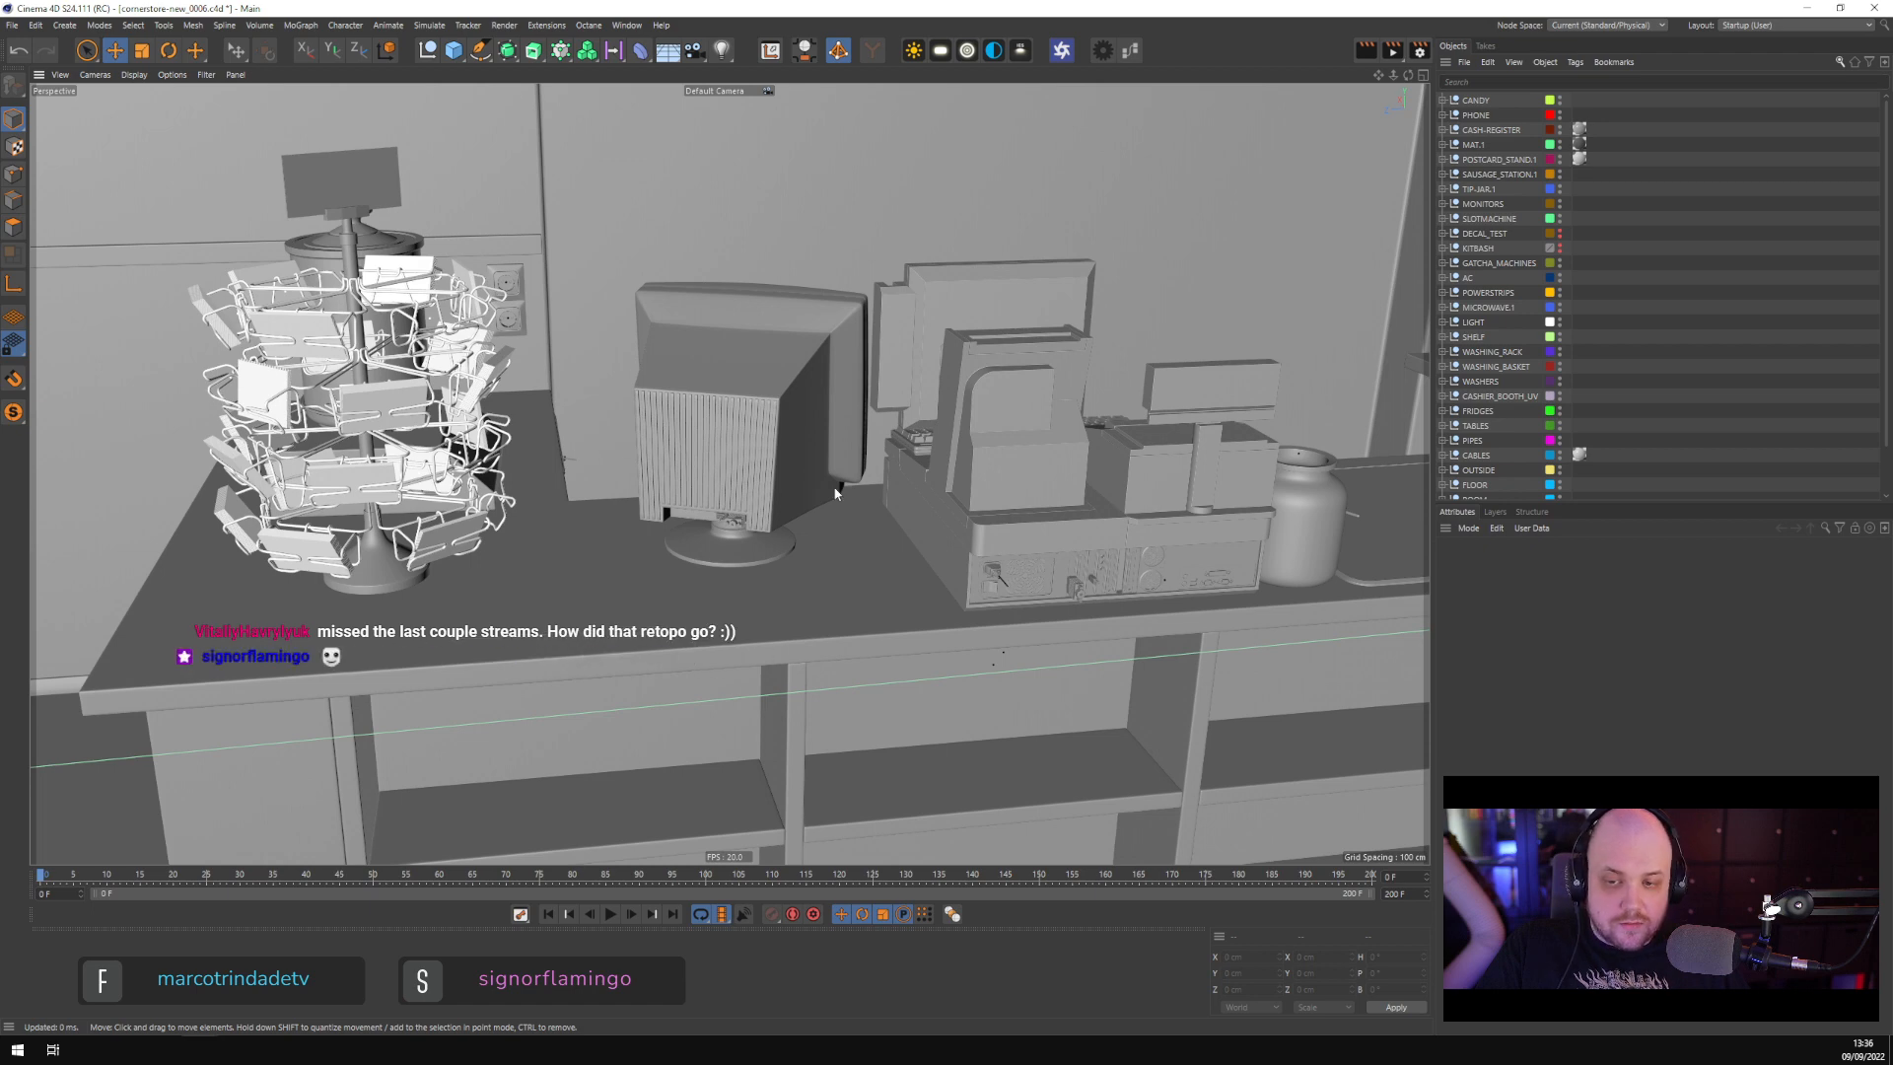
Inspect the cash register's rear body, then its front with the keyboard and neighbouring monitor
{"action": "middle_click_drag", "start_coordinate": [1095, 559], "coordinate": [714, 521]}
{"action": "scroll", "coordinate": [702, 523], "scroll_direction": "up", "scroll_amount": 3}
{"action": "scroll", "coordinate": [702, 523], "scroll_direction": "up", "scroll_amount": 2}
{"action": "left_click", "coordinate": [631, 488]}
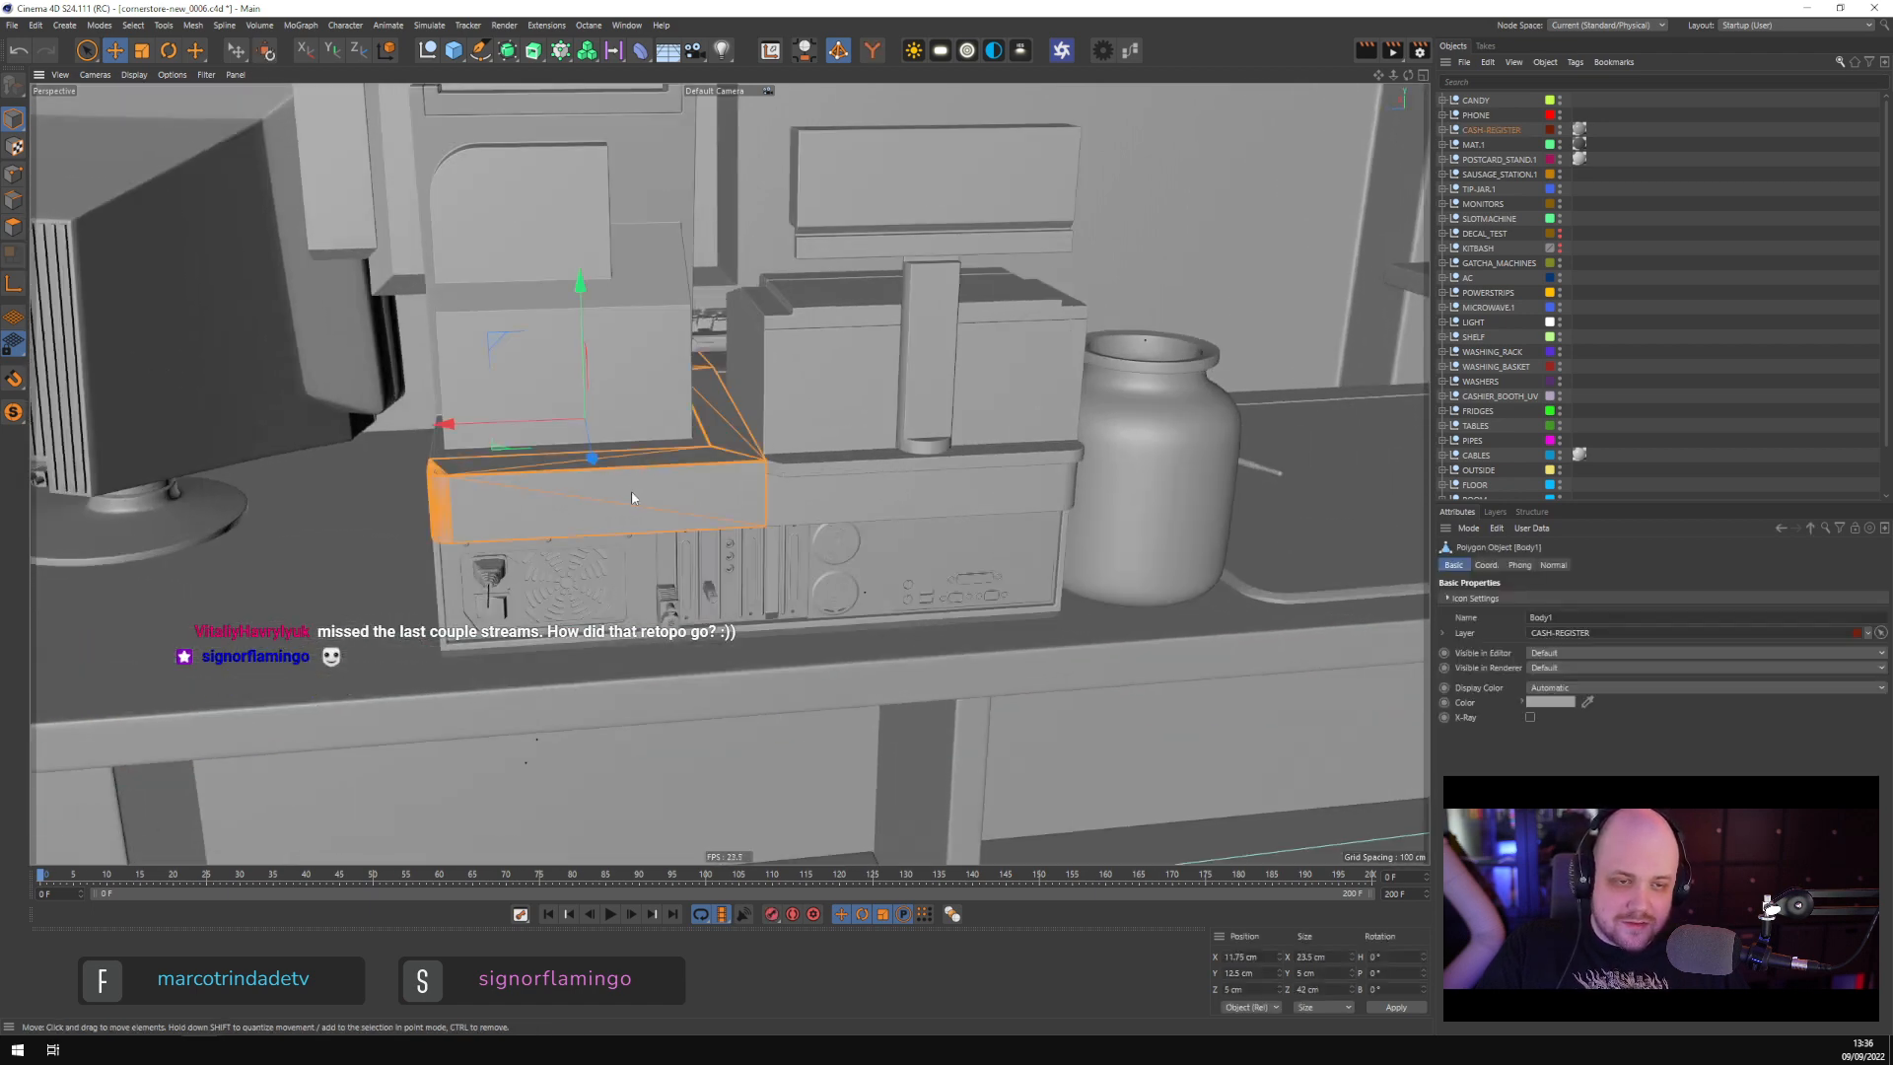
{"action": "left_click_drag", "start_coordinate": [631, 489], "coordinate": [985, 532], "text": "alt"}
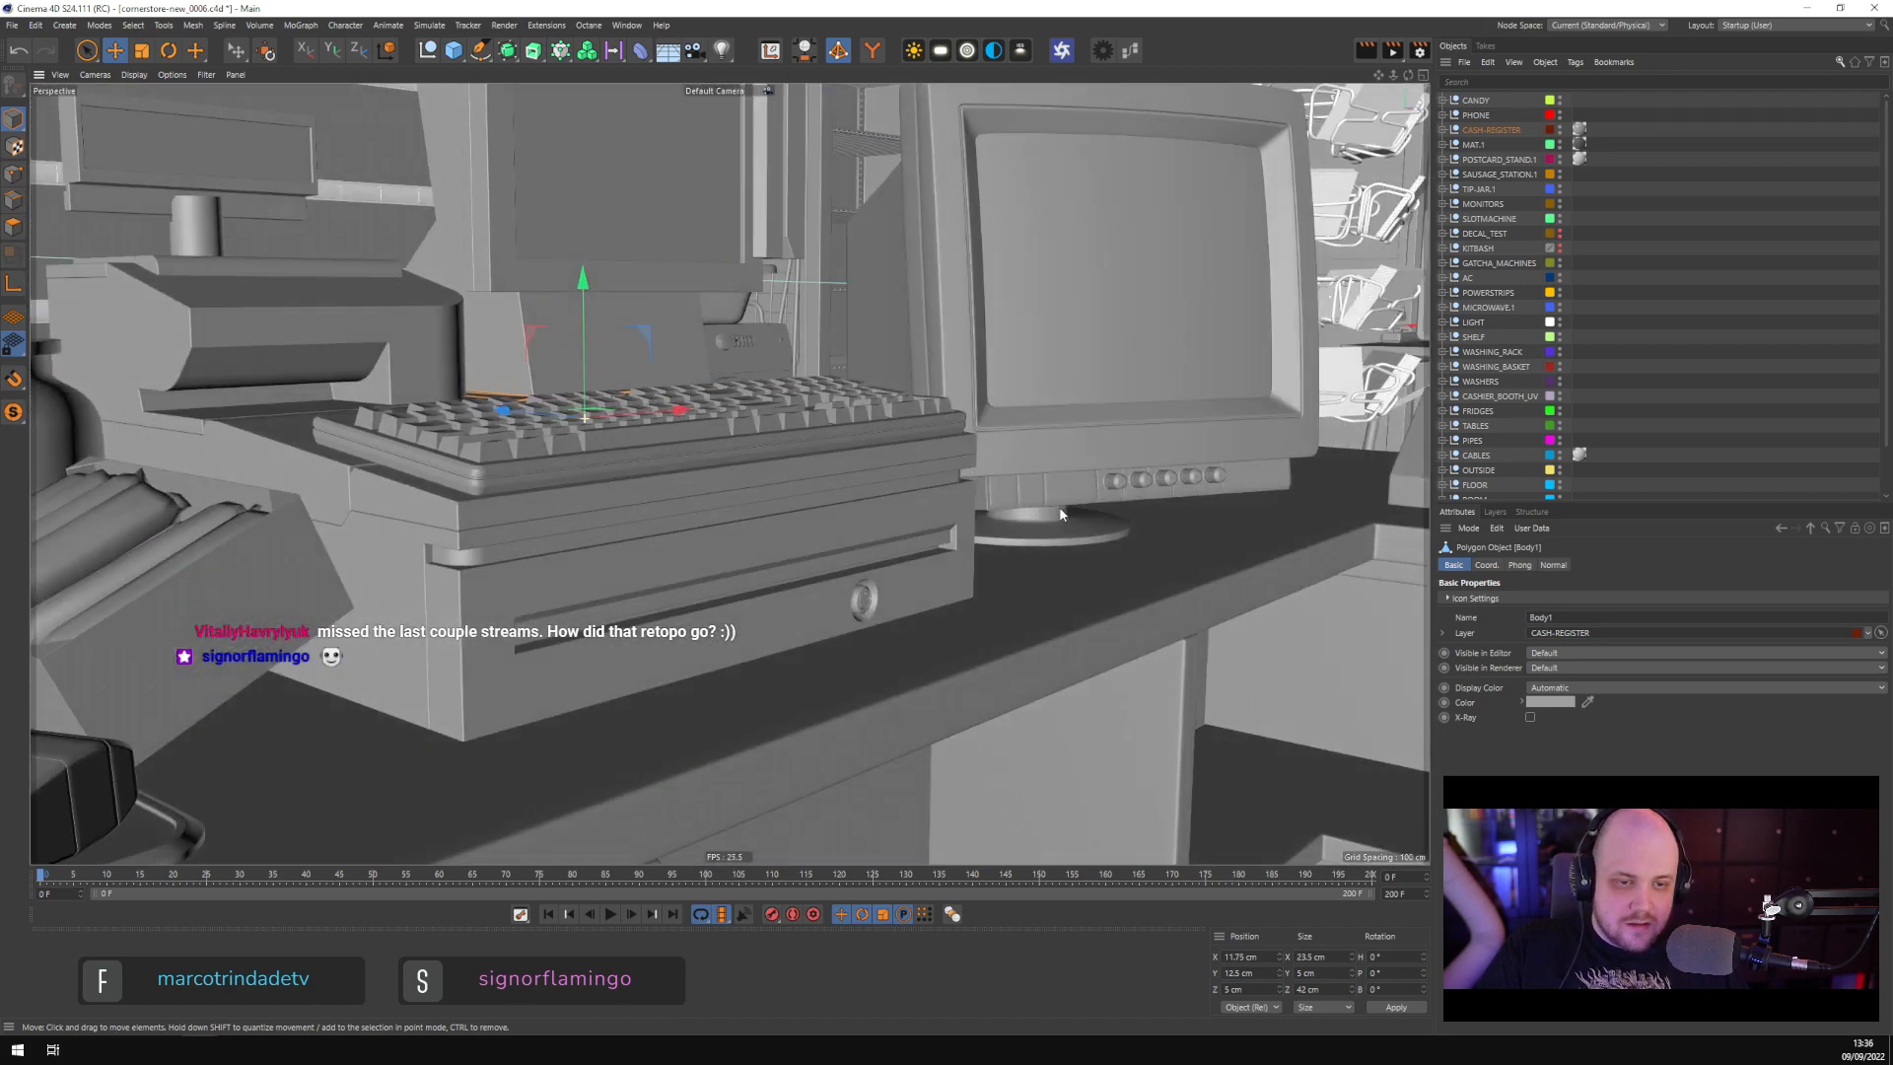
Switch to the preview folder in File Explorer and open cornerstore_preview_0018.jpg for reference
{"action": "key", "text": "alt+Tab"}
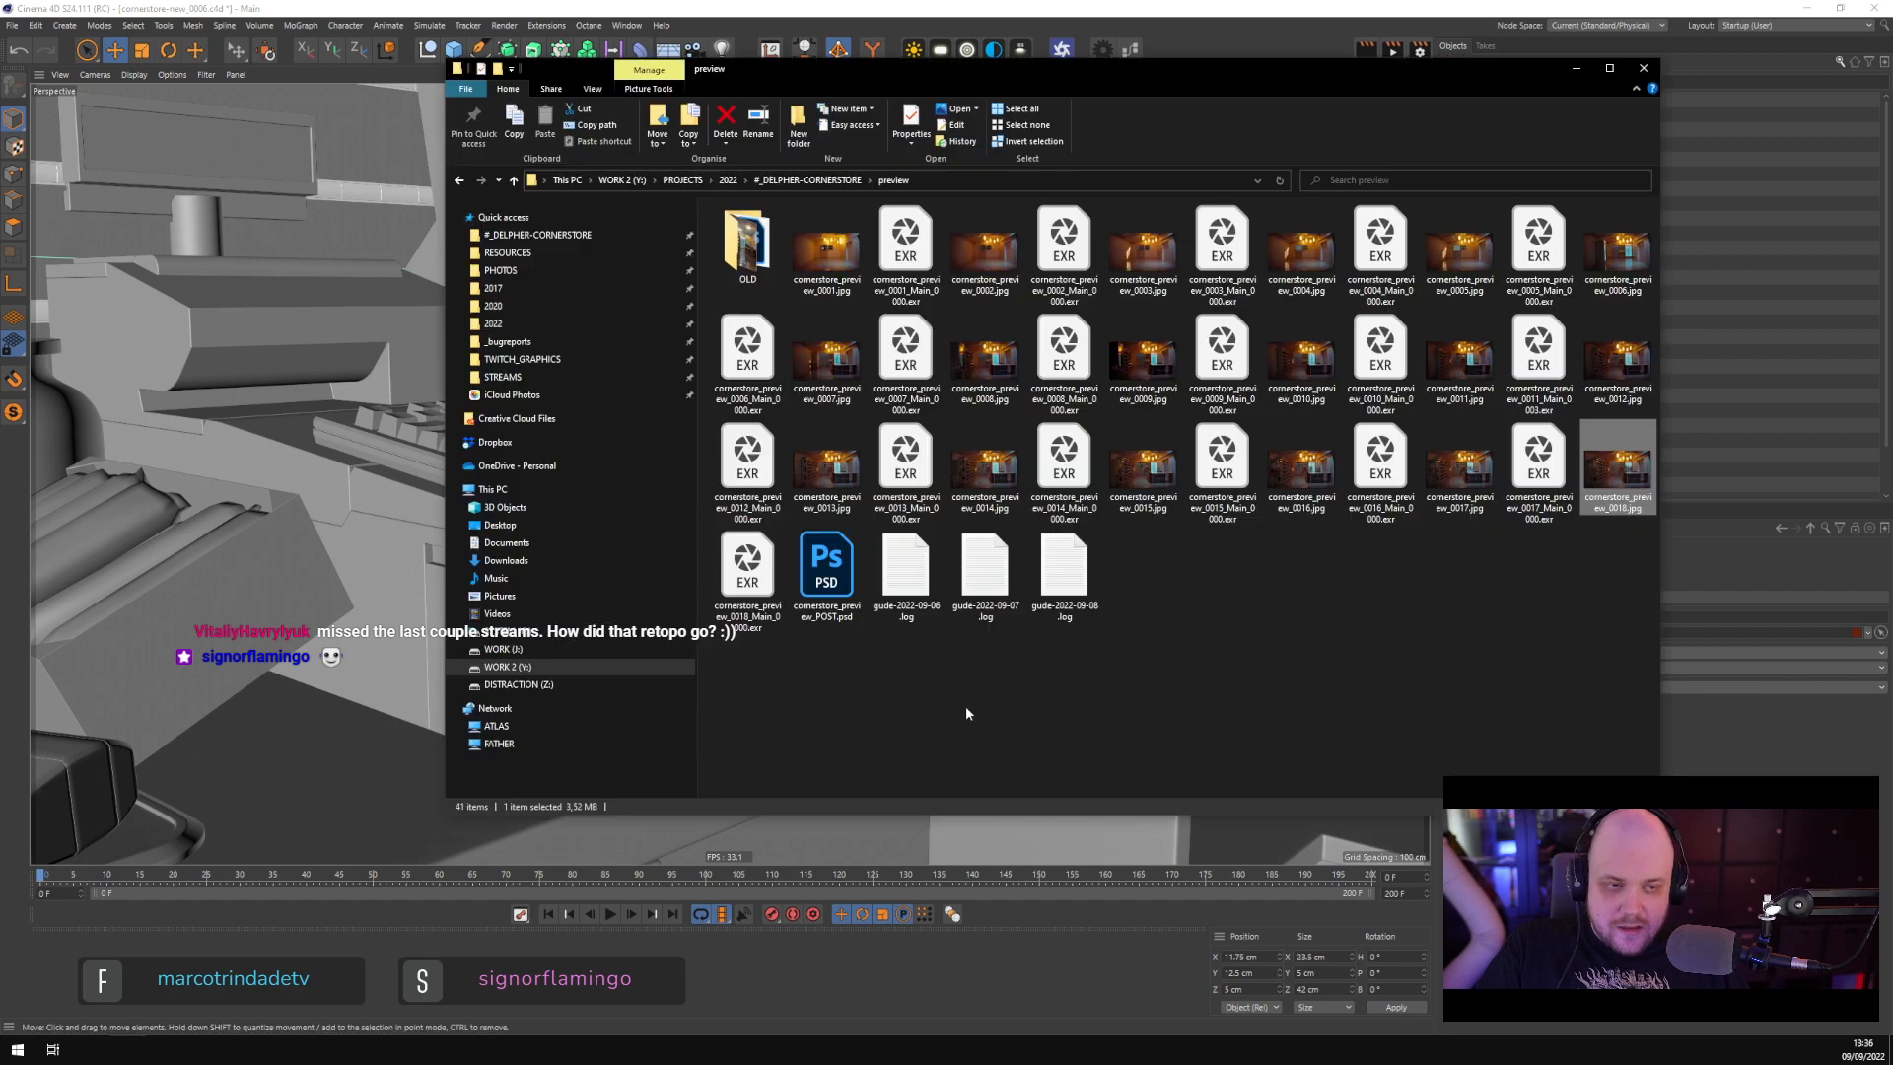
{"action": "left_click", "coordinate": [1602, 468]}
{"action": "double_click", "coordinate": [1602, 467]}
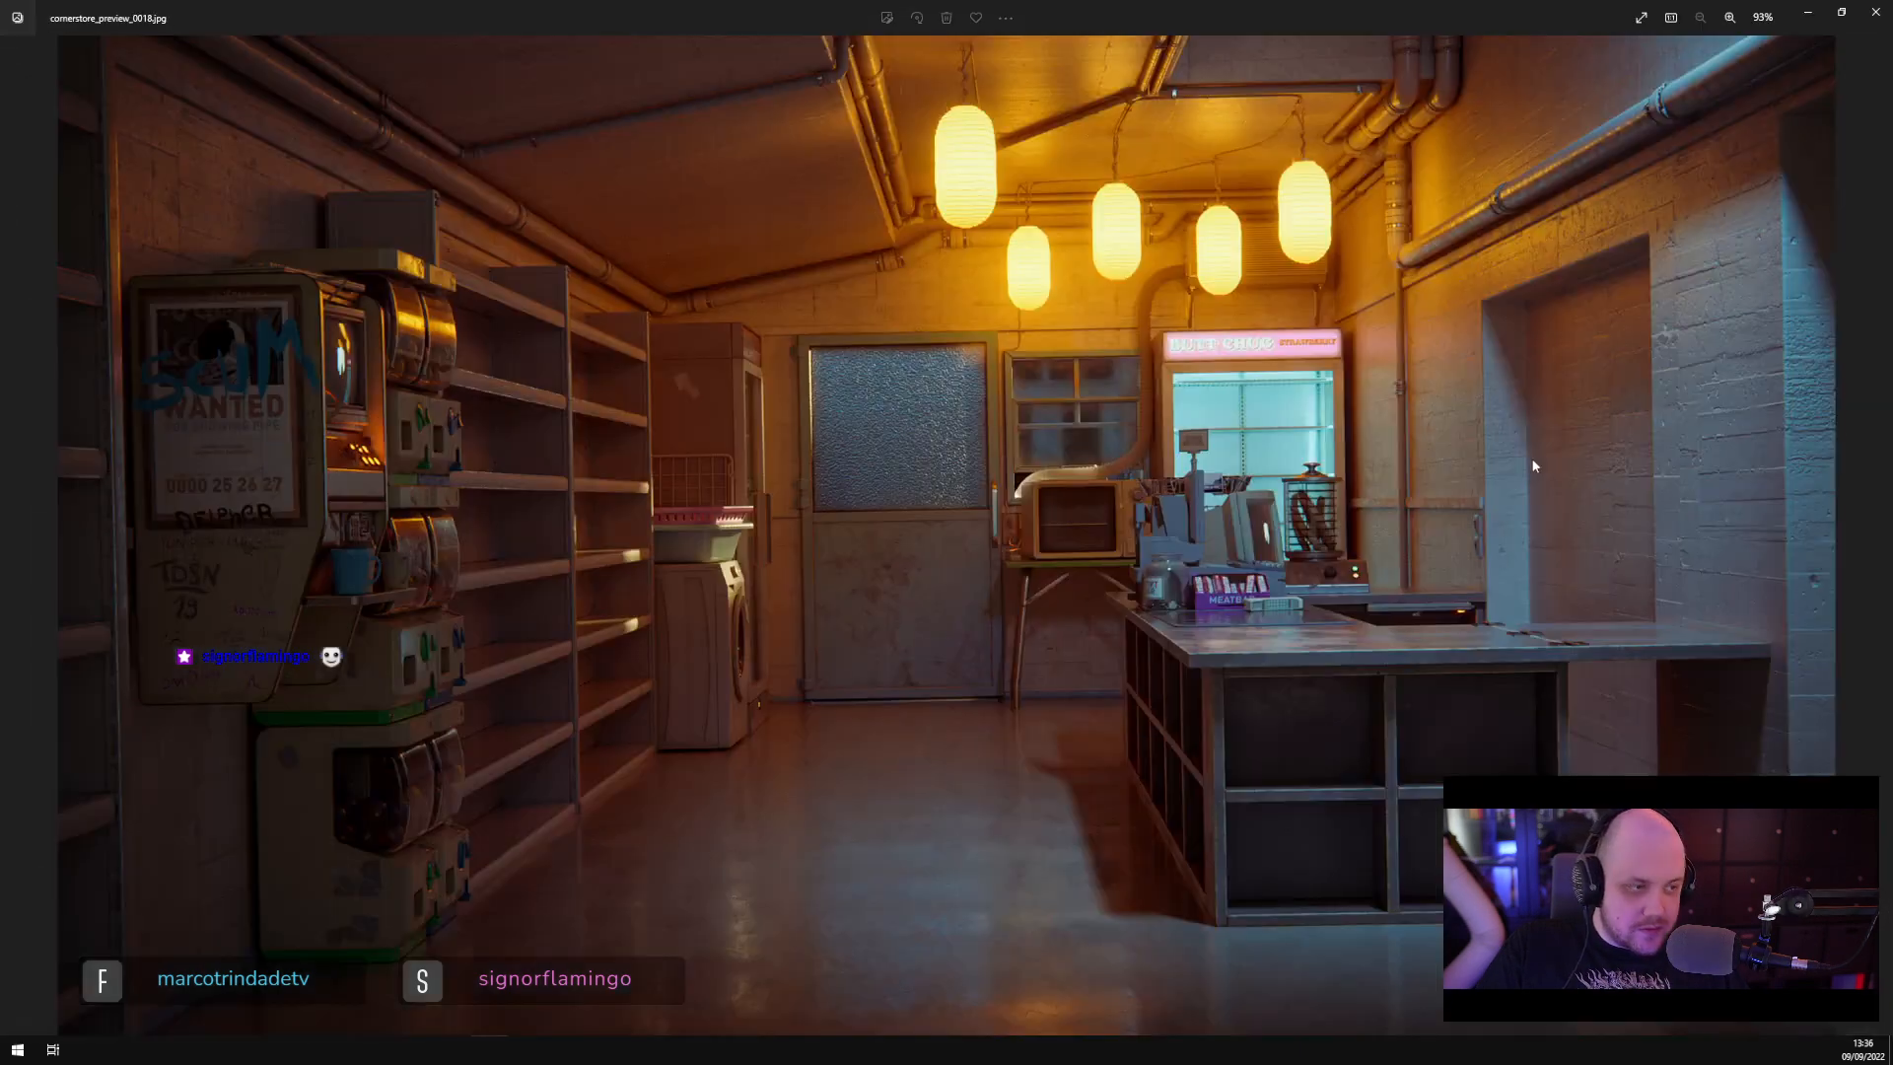
Examine the counter, cash register and monitor in the preview render, then return to the cornerstore scene in Cinema 4D
{"action": "scroll", "coordinate": [1270, 601], "scroll_direction": "up", "scroll_amount": 5}
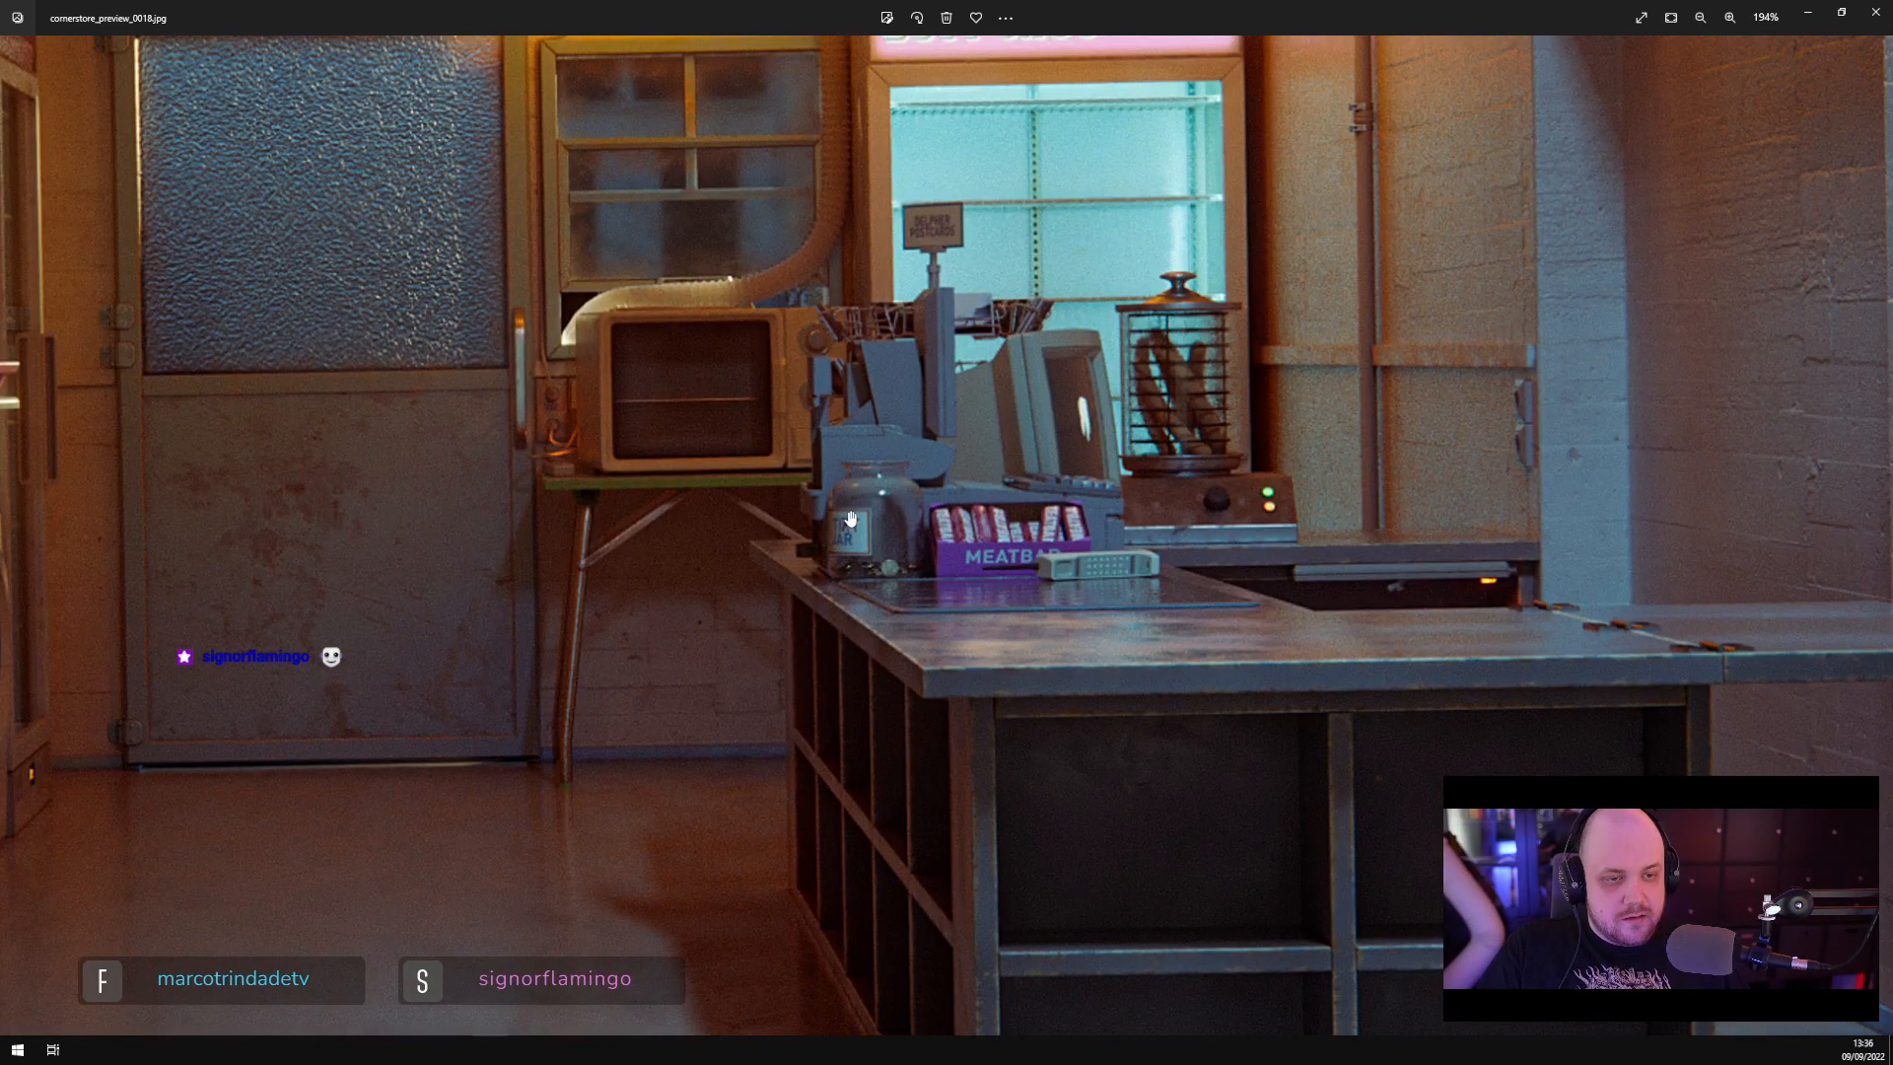
{"action": "left_click_drag", "start_coordinate": [902, 414], "coordinate": [900, 510]}
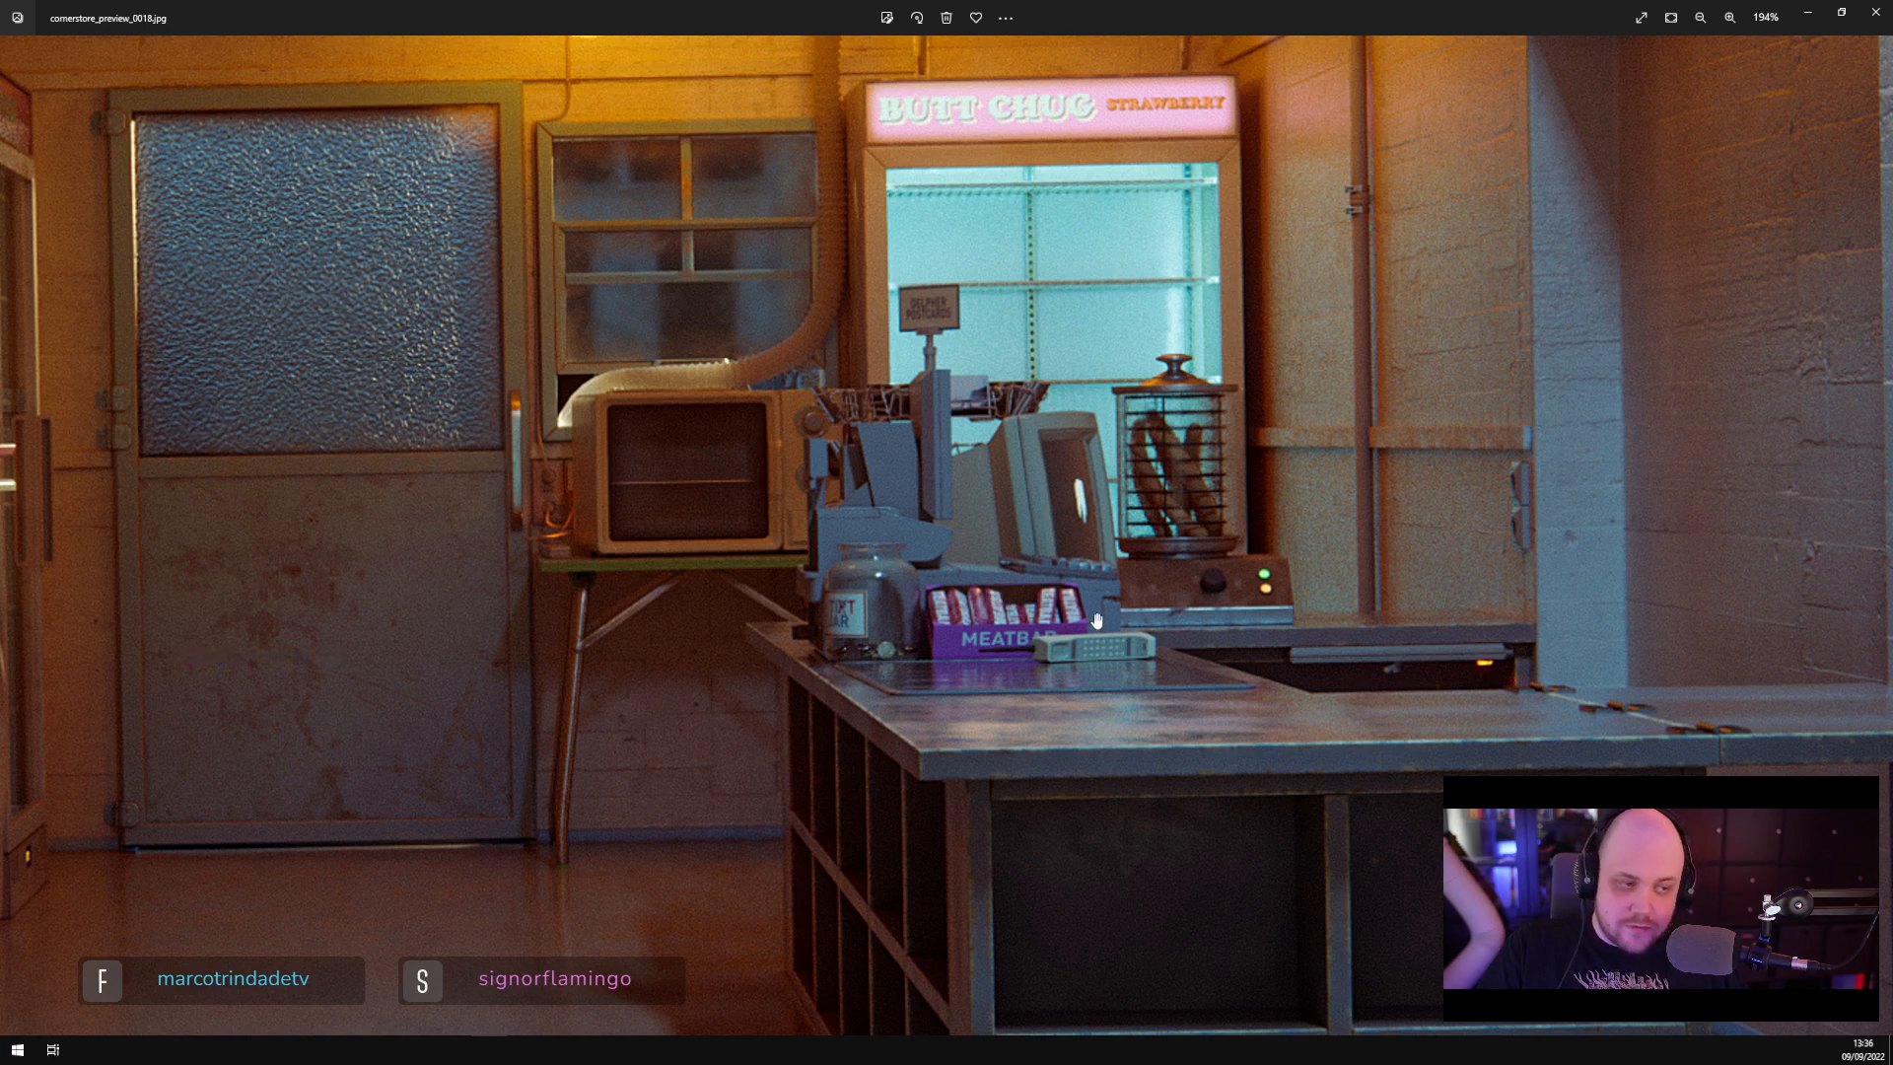
{"action": "scroll", "coordinate": [1094, 619], "scroll_direction": "down", "scroll_amount": 5}
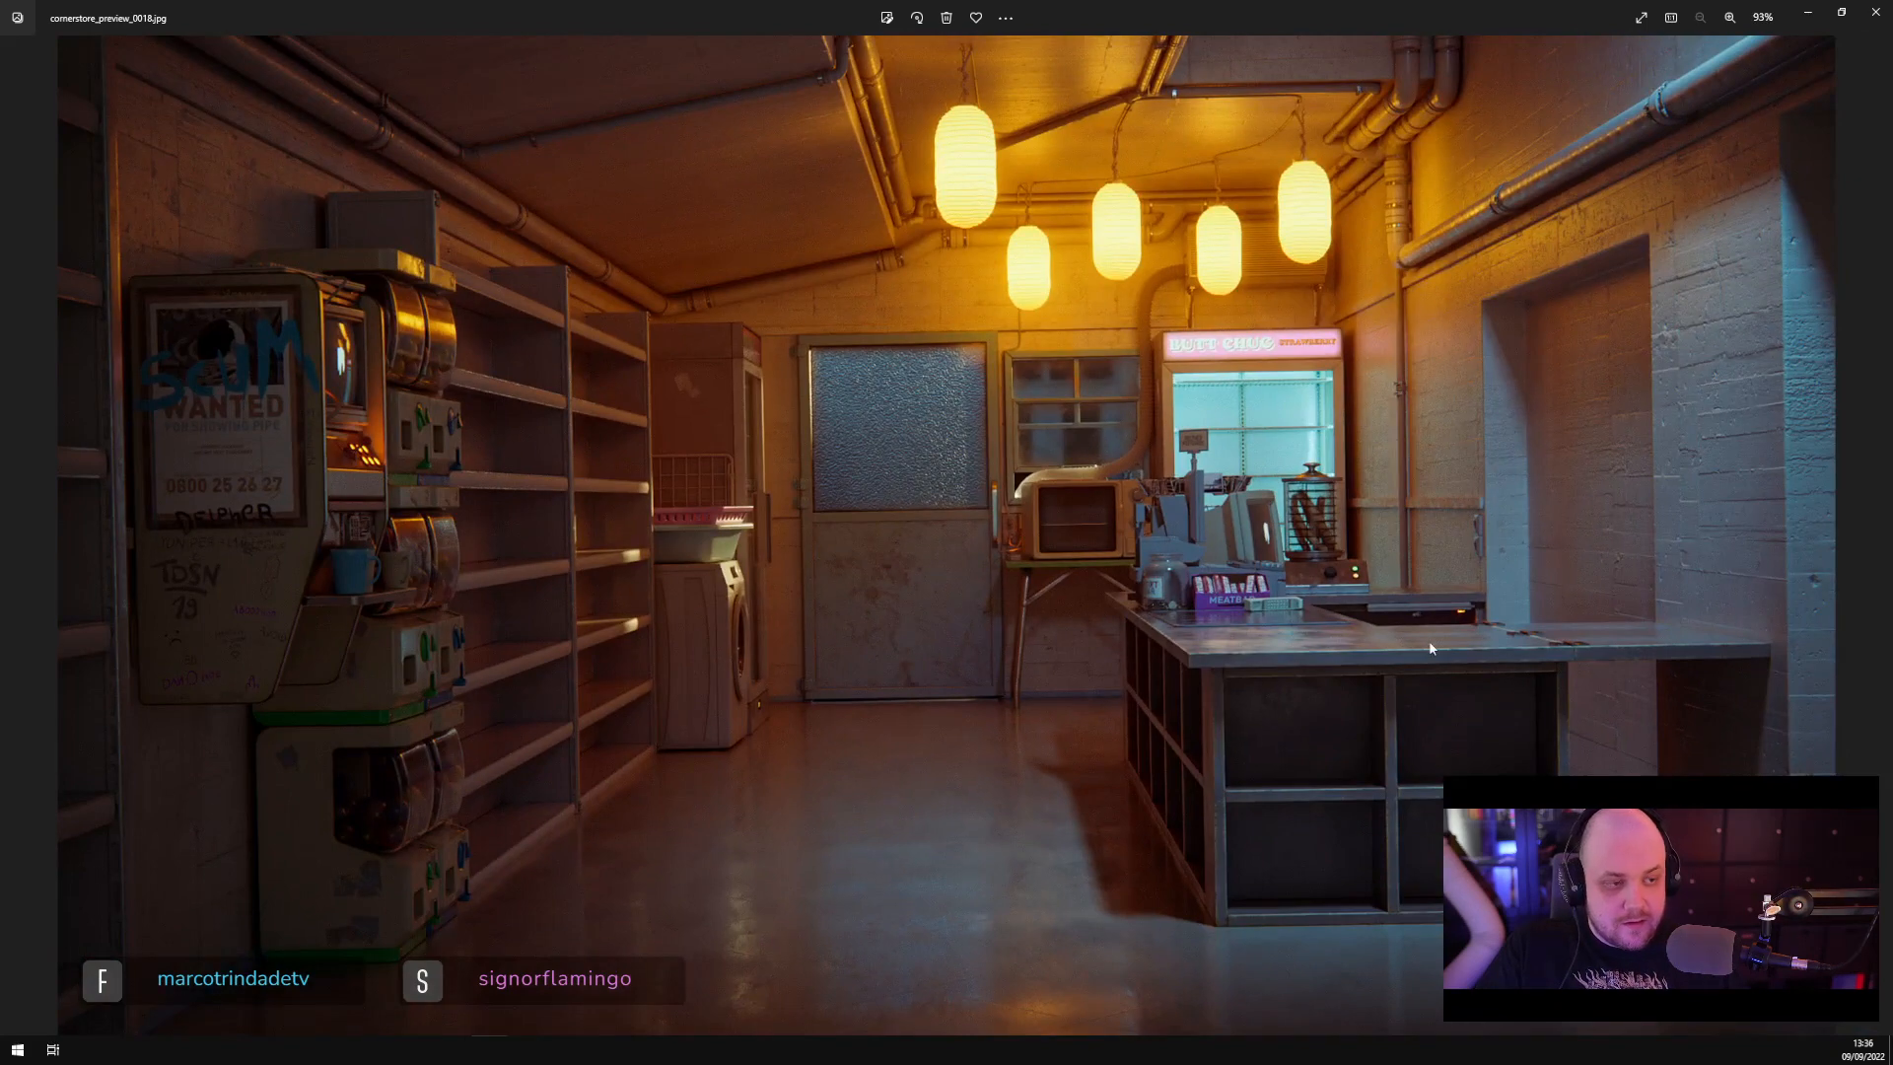
{"action": "scroll", "coordinate": [1440, 606], "scroll_direction": "up", "scroll_amount": 3}
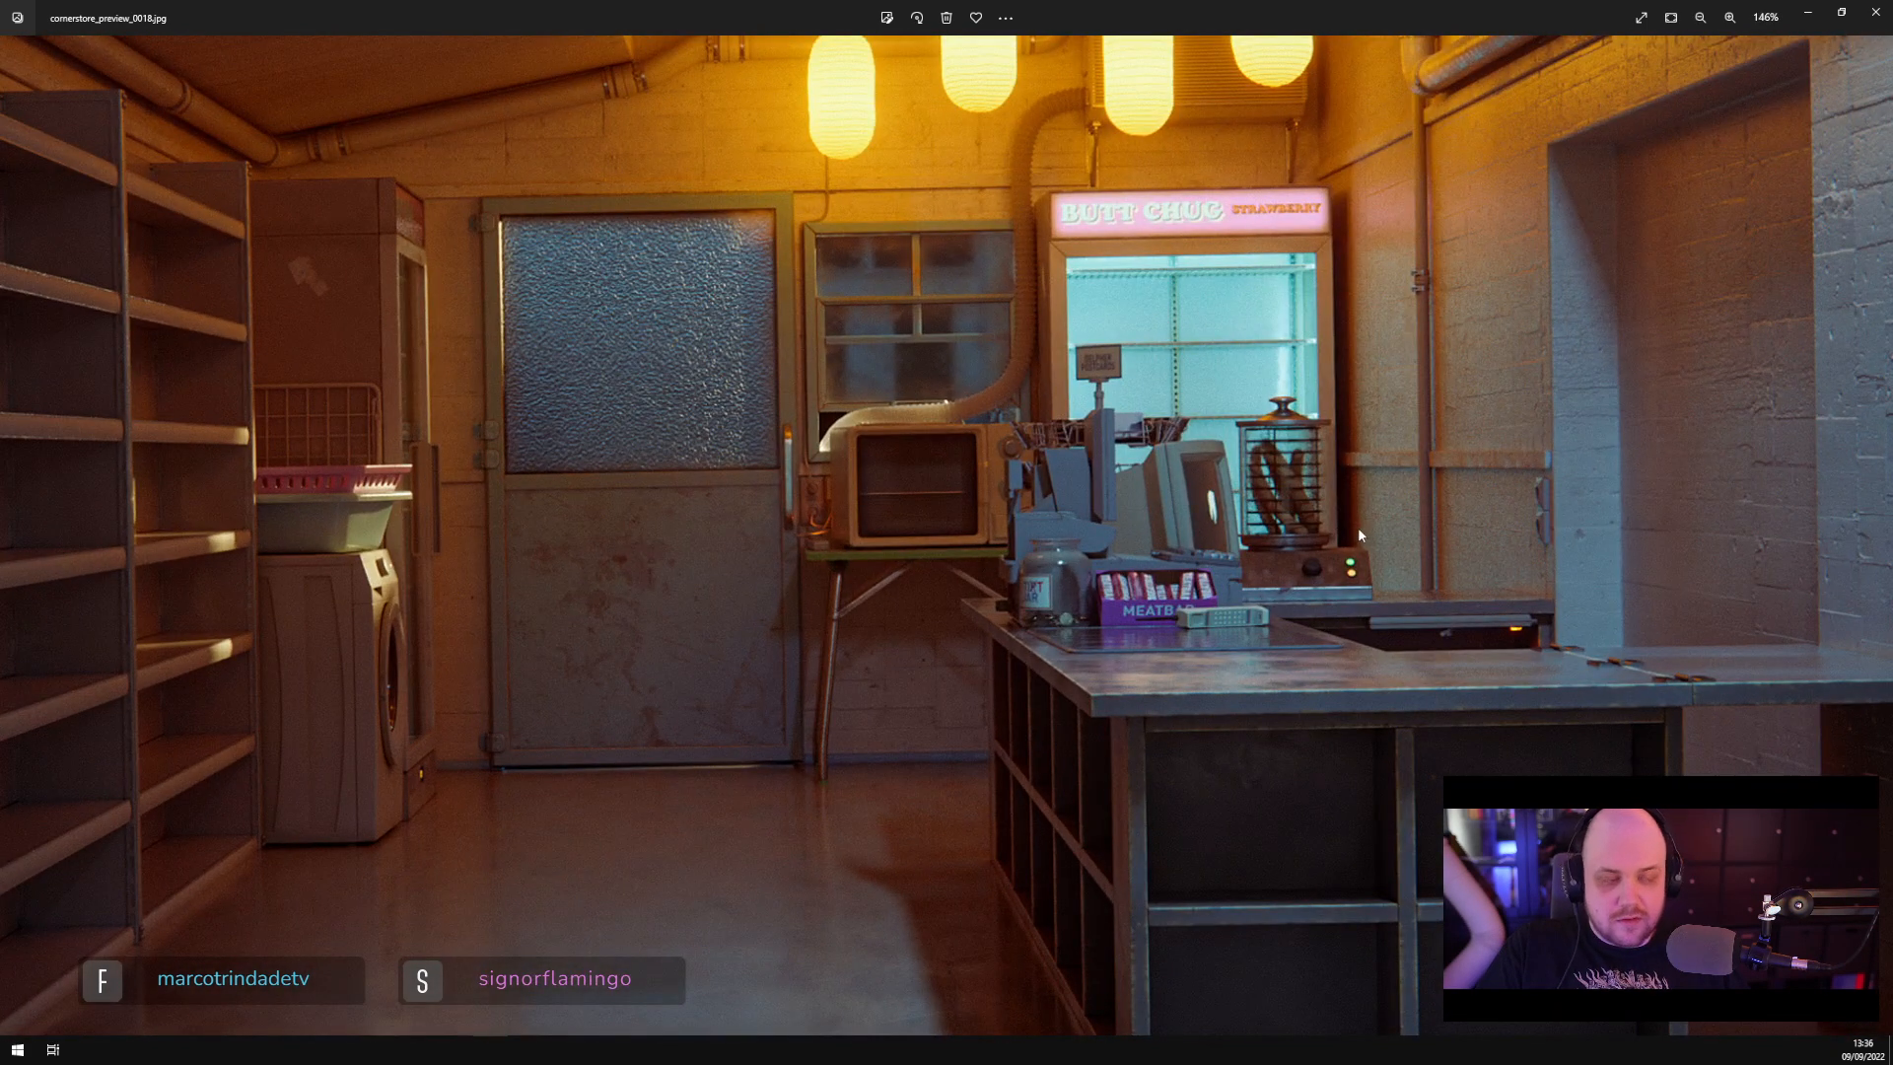
{"action": "left_click", "coordinate": [1807, 12]}
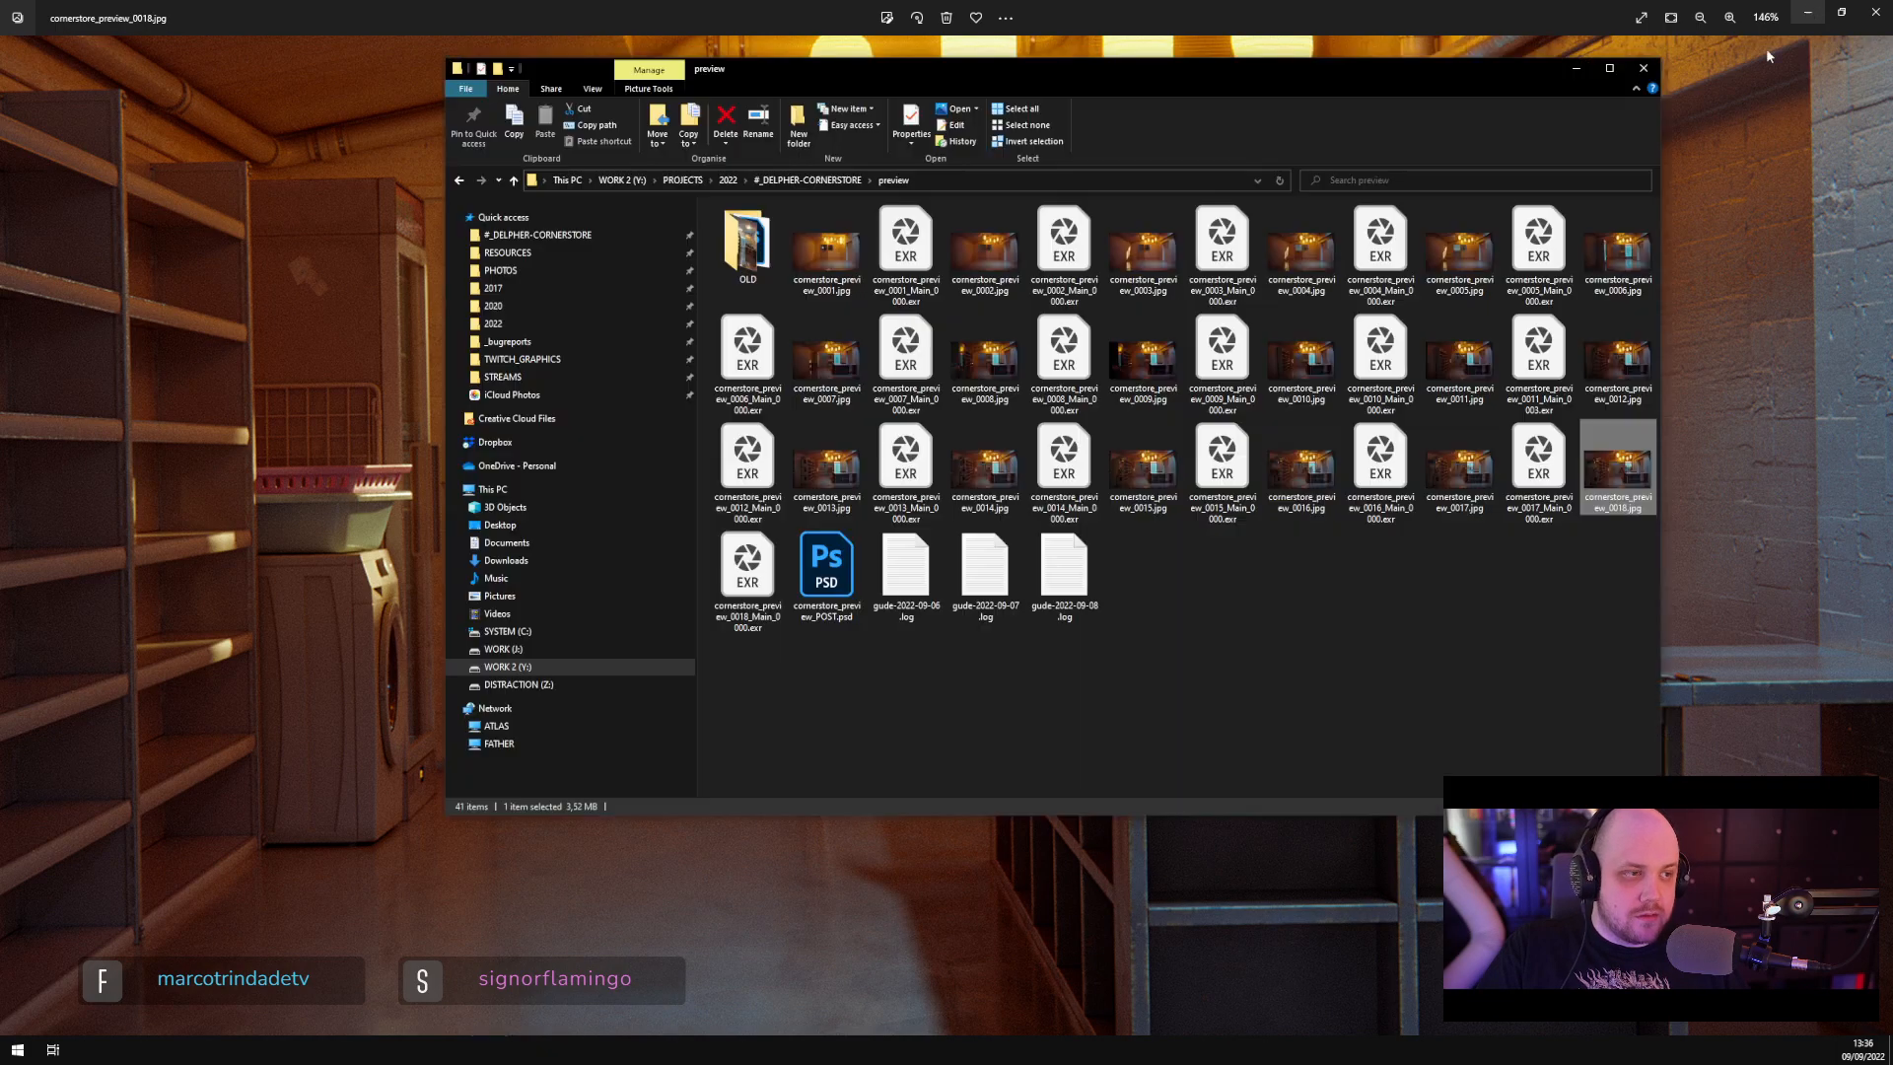
{"action": "left_click", "coordinate": [1573, 74]}
Paste the copied SWITCH group into the cornerstore scene at the top level of the object hierarchy
{"action": "scroll", "coordinate": [803, 534], "scroll_direction": "down", "scroll_amount": 8}
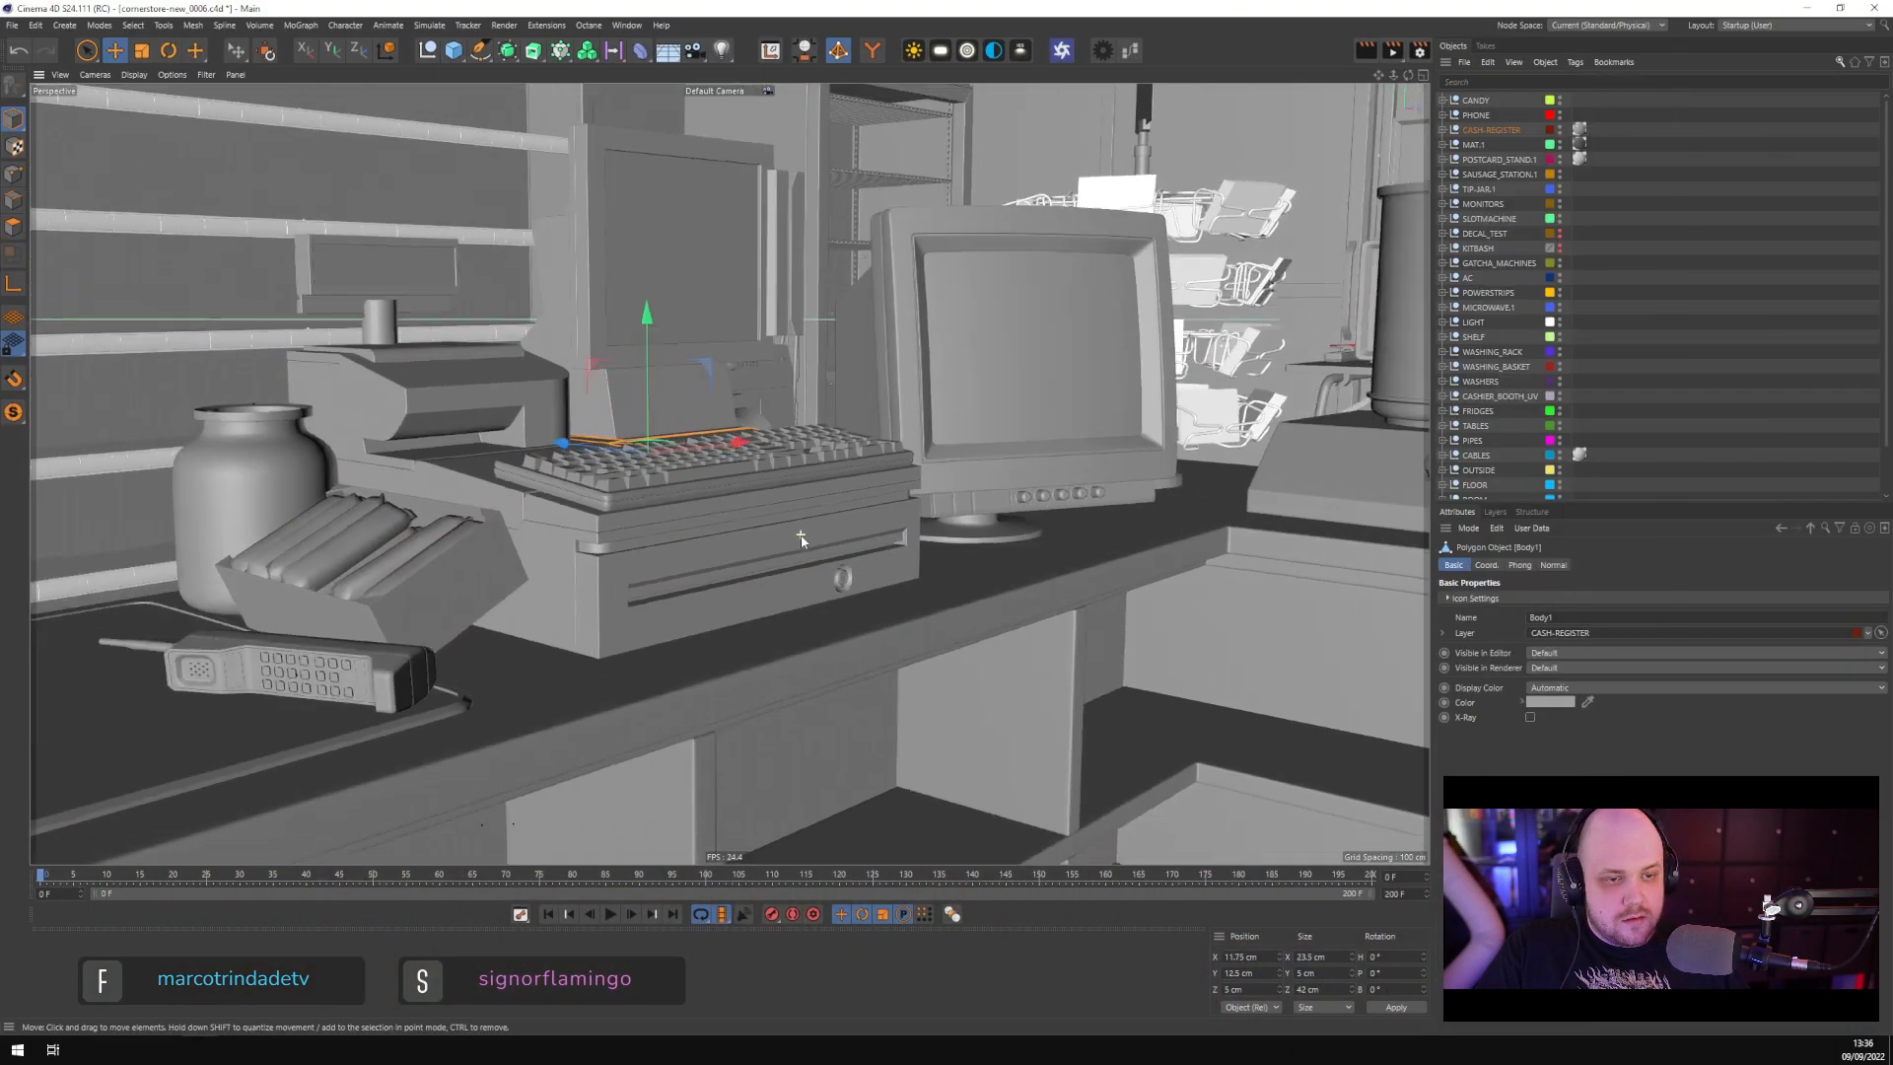
{"action": "left_click_drag", "start_coordinate": [803, 535], "coordinate": [844, 494], "text": "alt"}
{"action": "scroll", "coordinate": [742, 467], "scroll_direction": "down", "scroll_amount": 5}
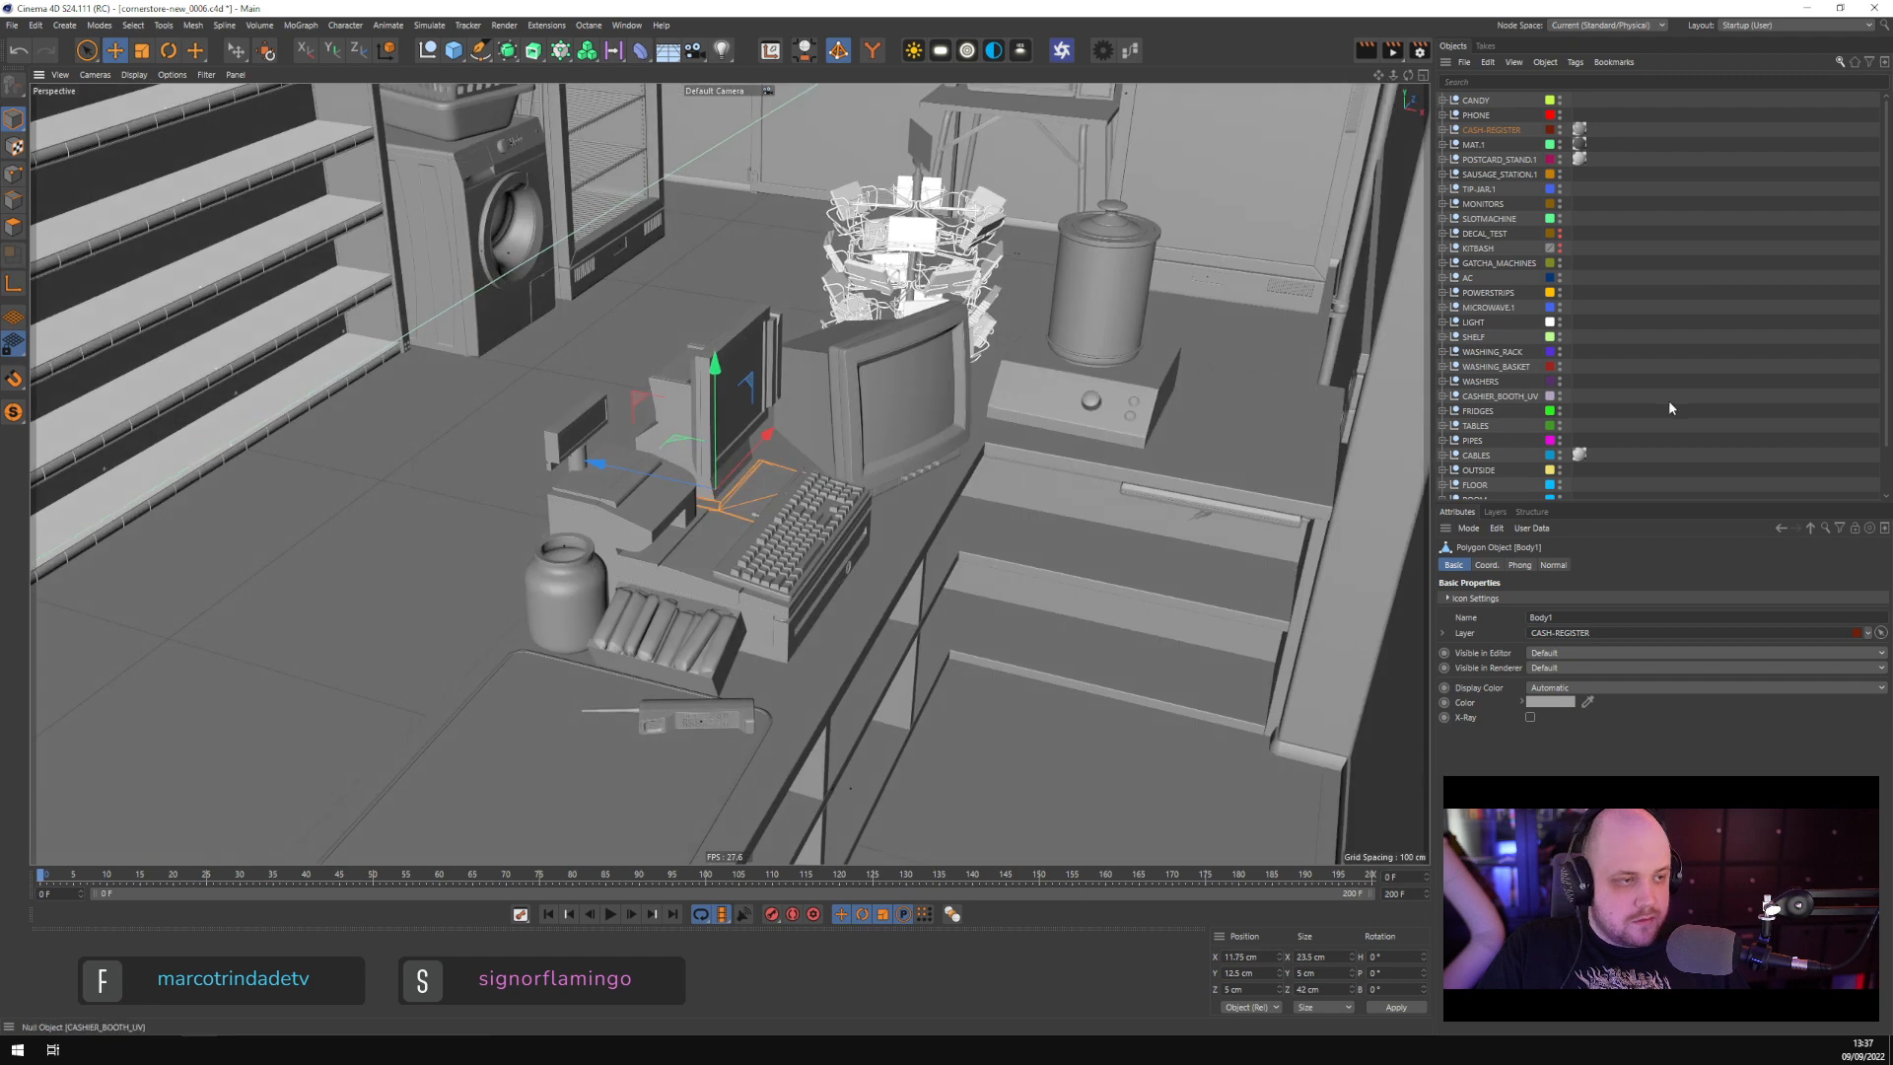
{"action": "scroll", "coordinate": [1668, 399], "scroll_direction": "down", "scroll_amount": 2}
{"action": "left_click", "coordinate": [1561, 446]}
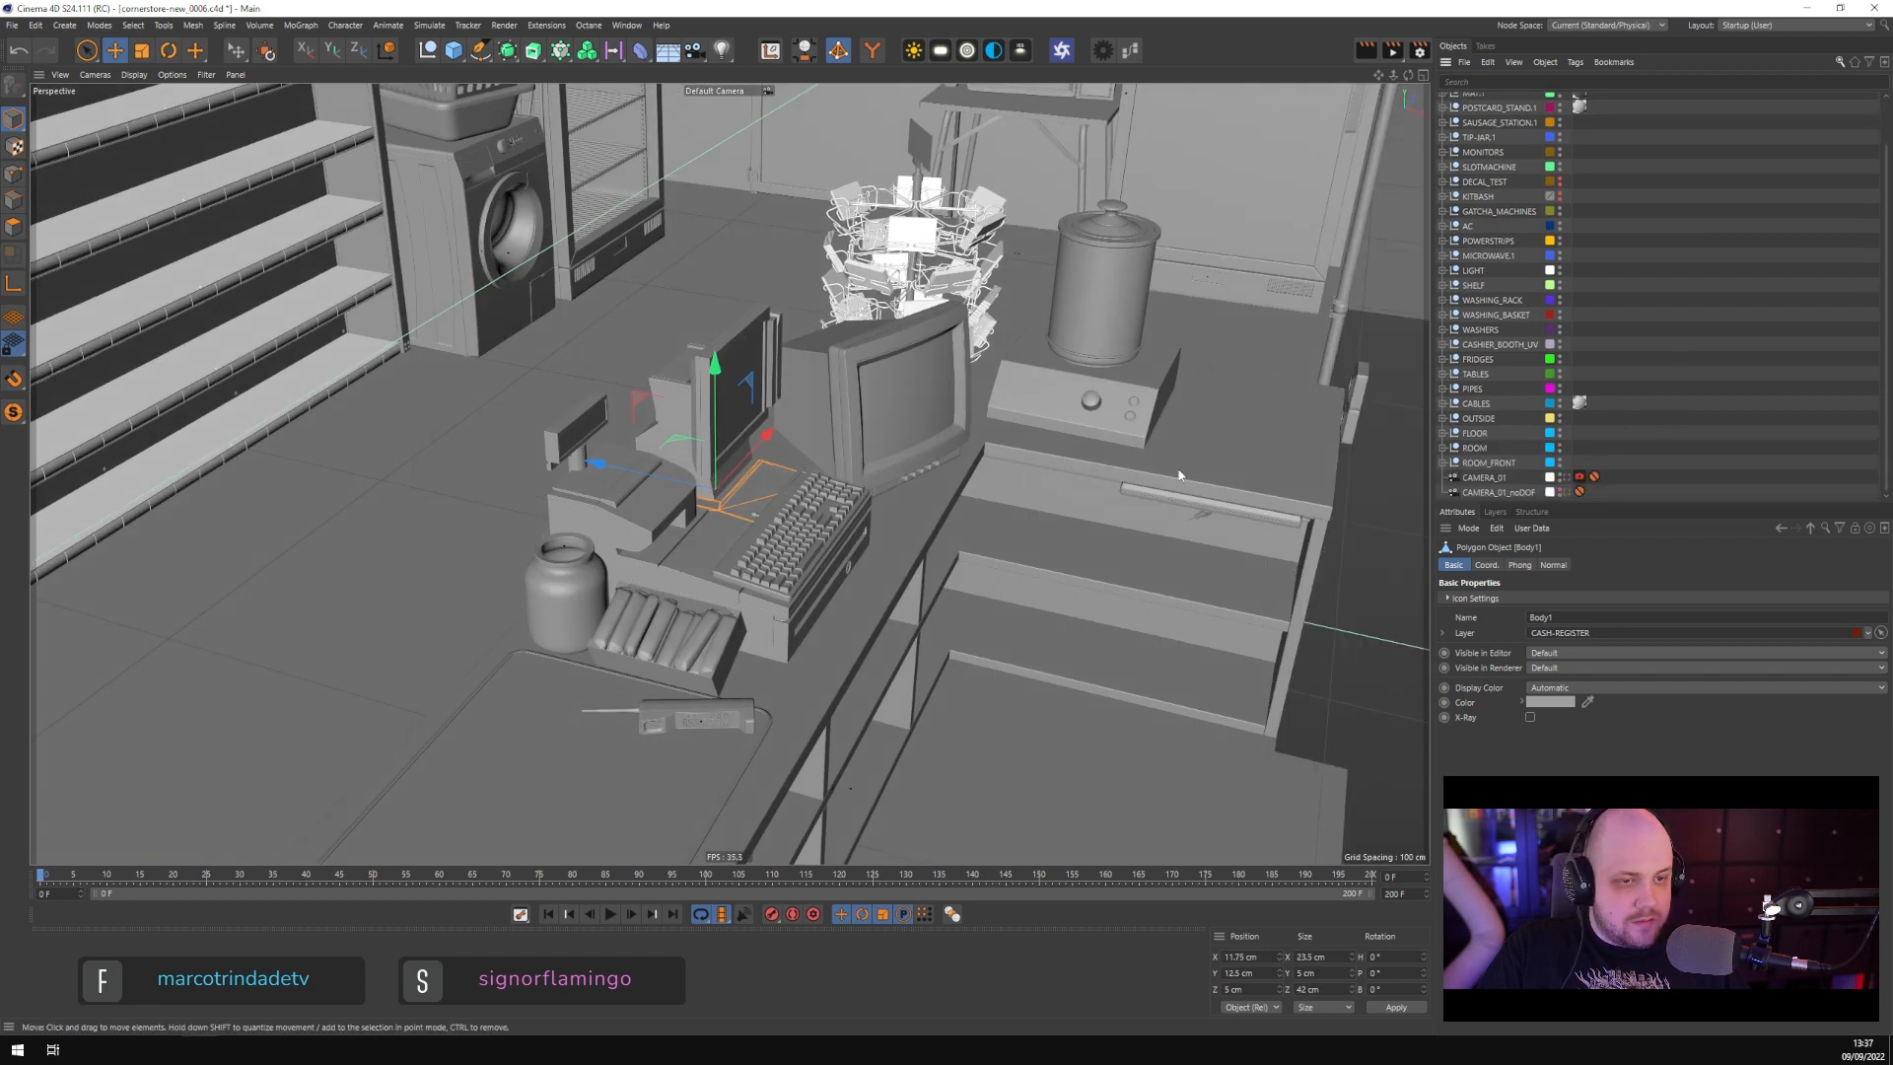
{"action": "left_click_drag", "start_coordinate": [1115, 467], "coordinate": [588, 583], "text": "alt"}
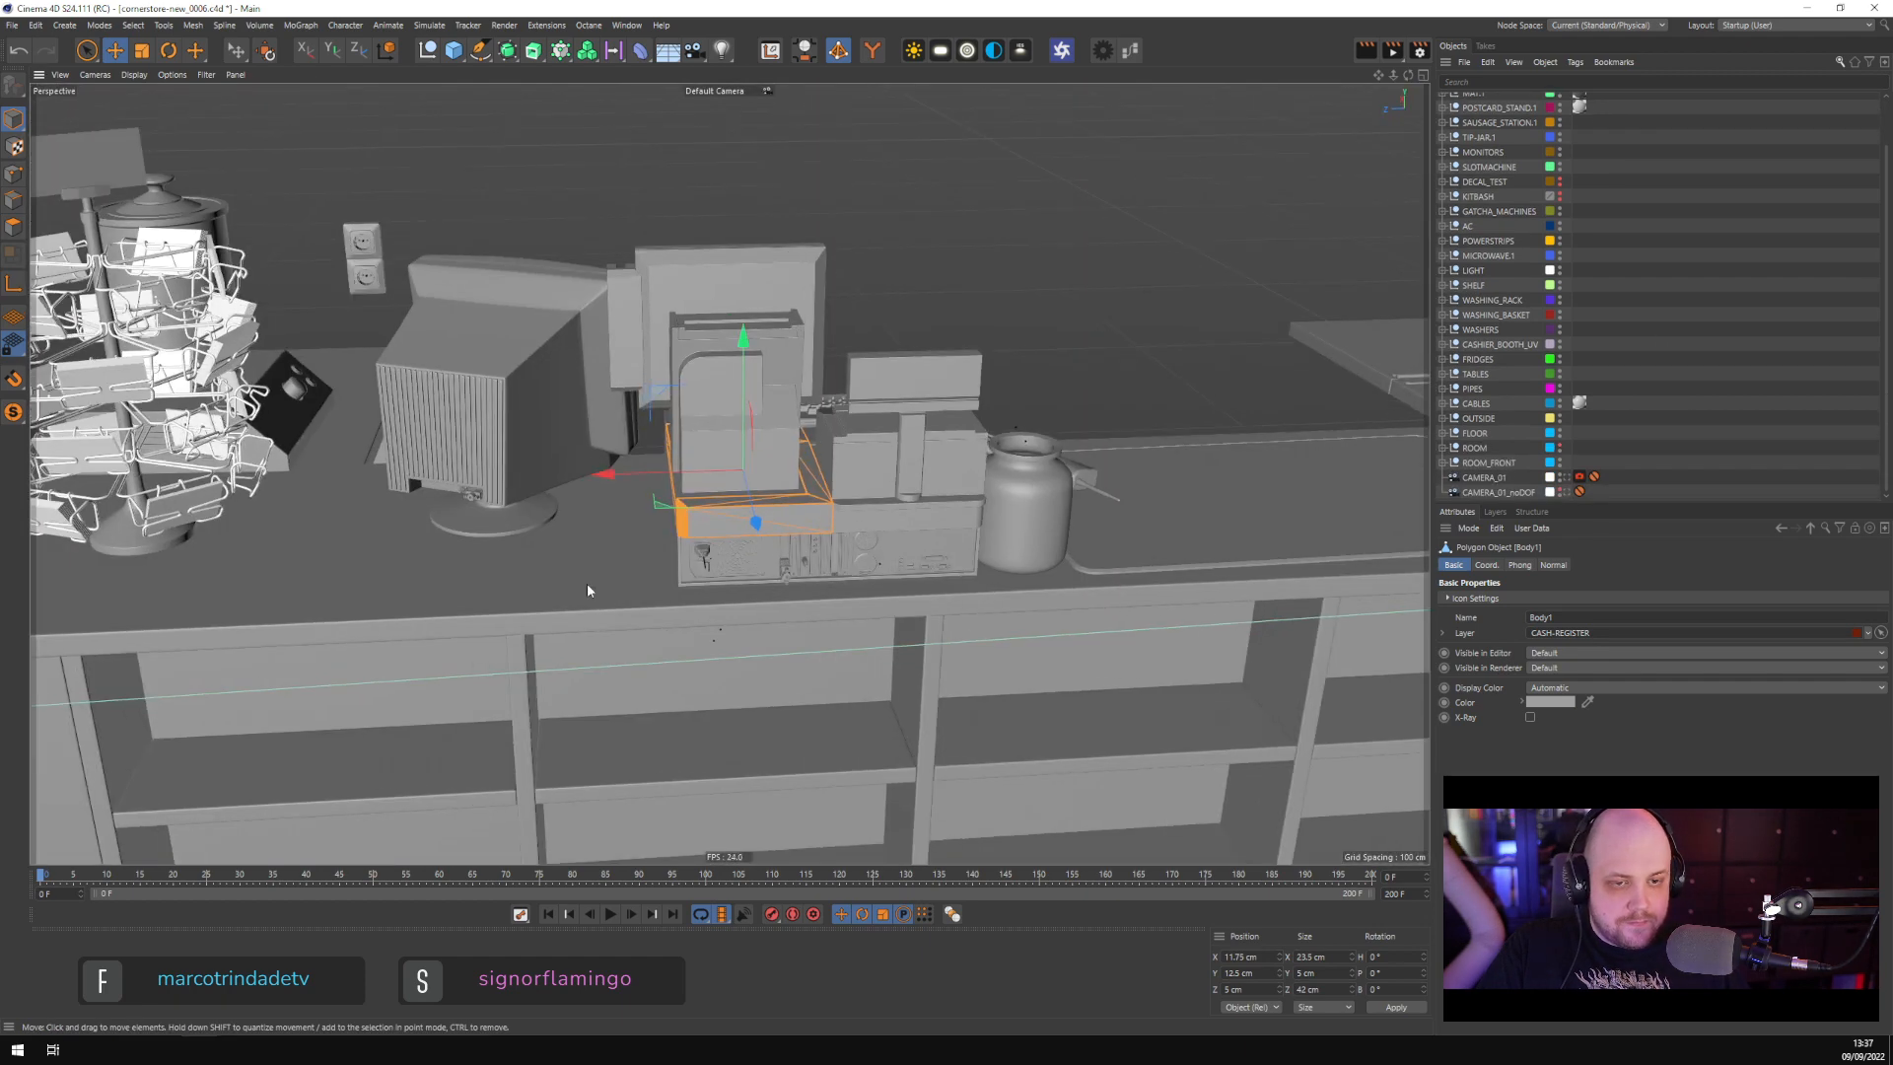
{"action": "left_click", "coordinate": [1754, 330]}
{"action": "scroll", "coordinate": [1675, 281], "scroll_direction": "up", "scroll_amount": 2}
{"action": "left_click", "coordinate": [1463, 102]}
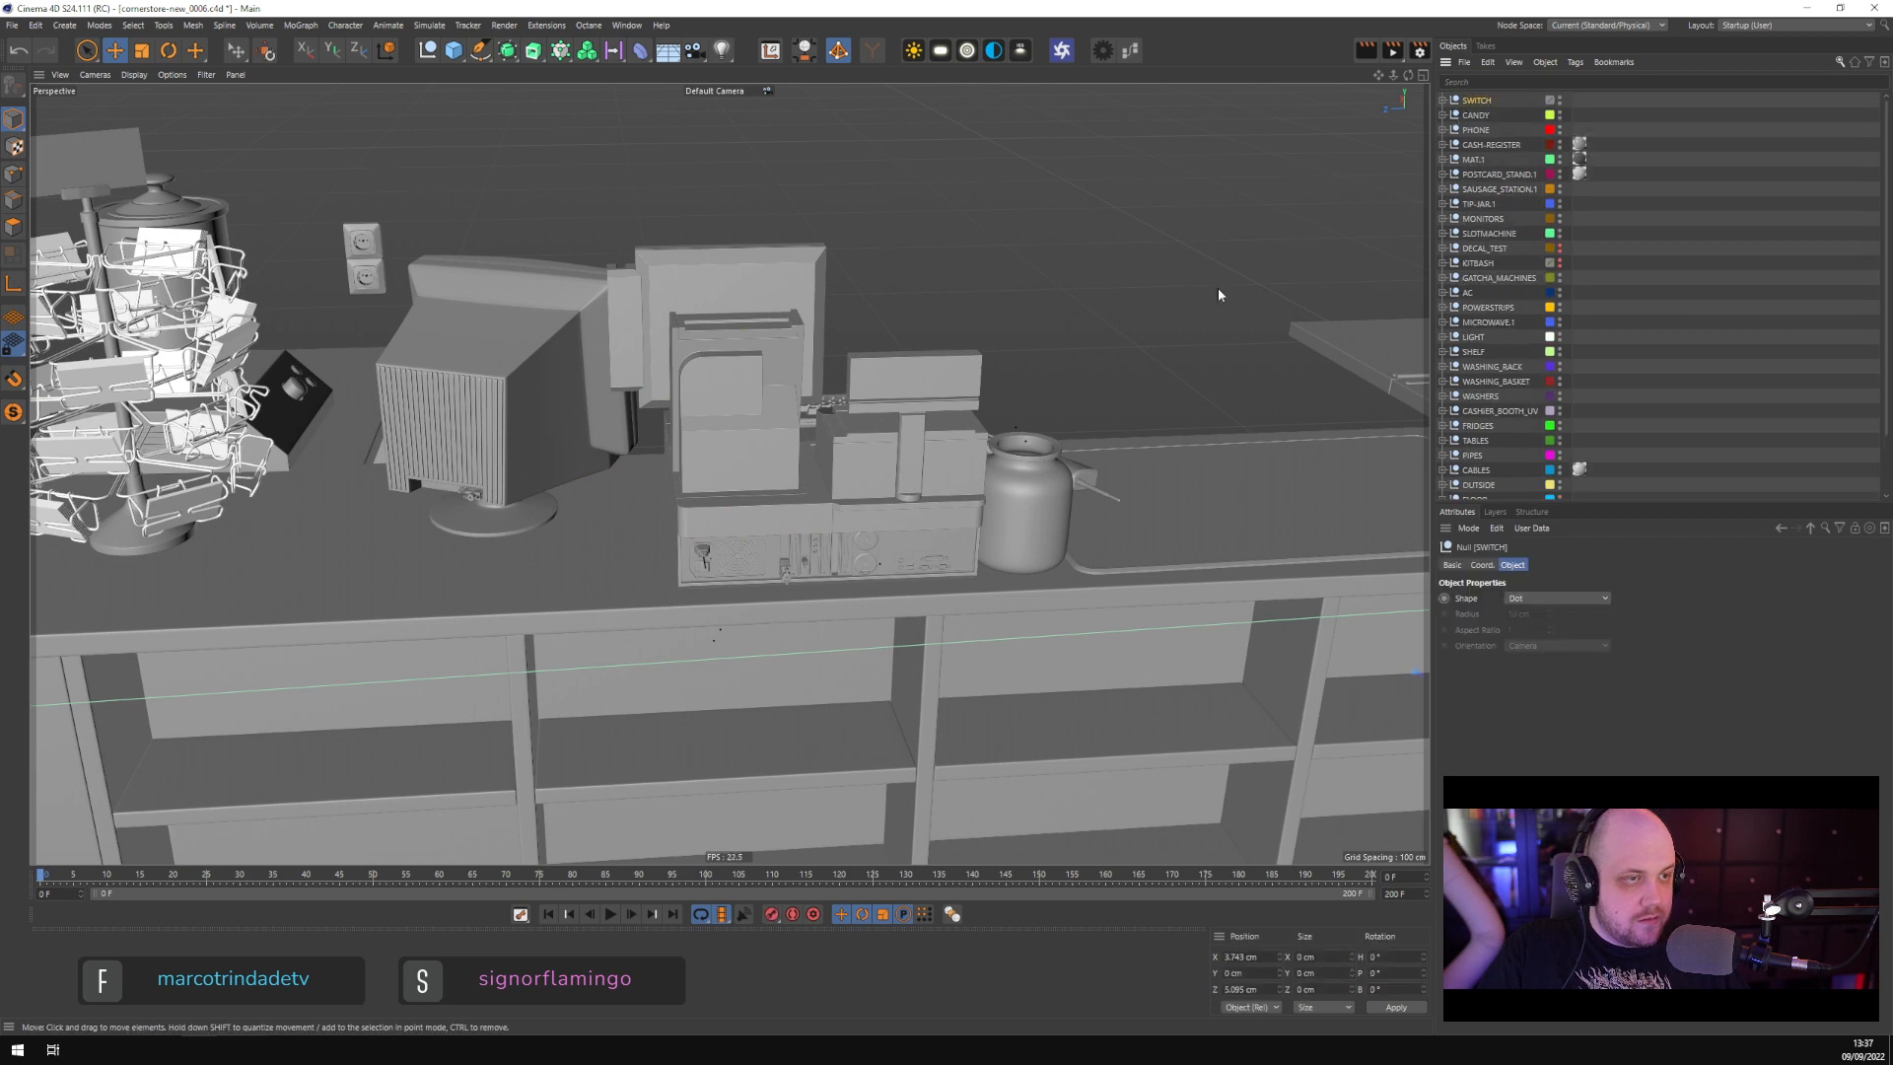
Copy the CASH-REGISTER group's position and rotation coordinates onto the SWITCH group
{"action": "left_click", "coordinate": [1491, 145]}
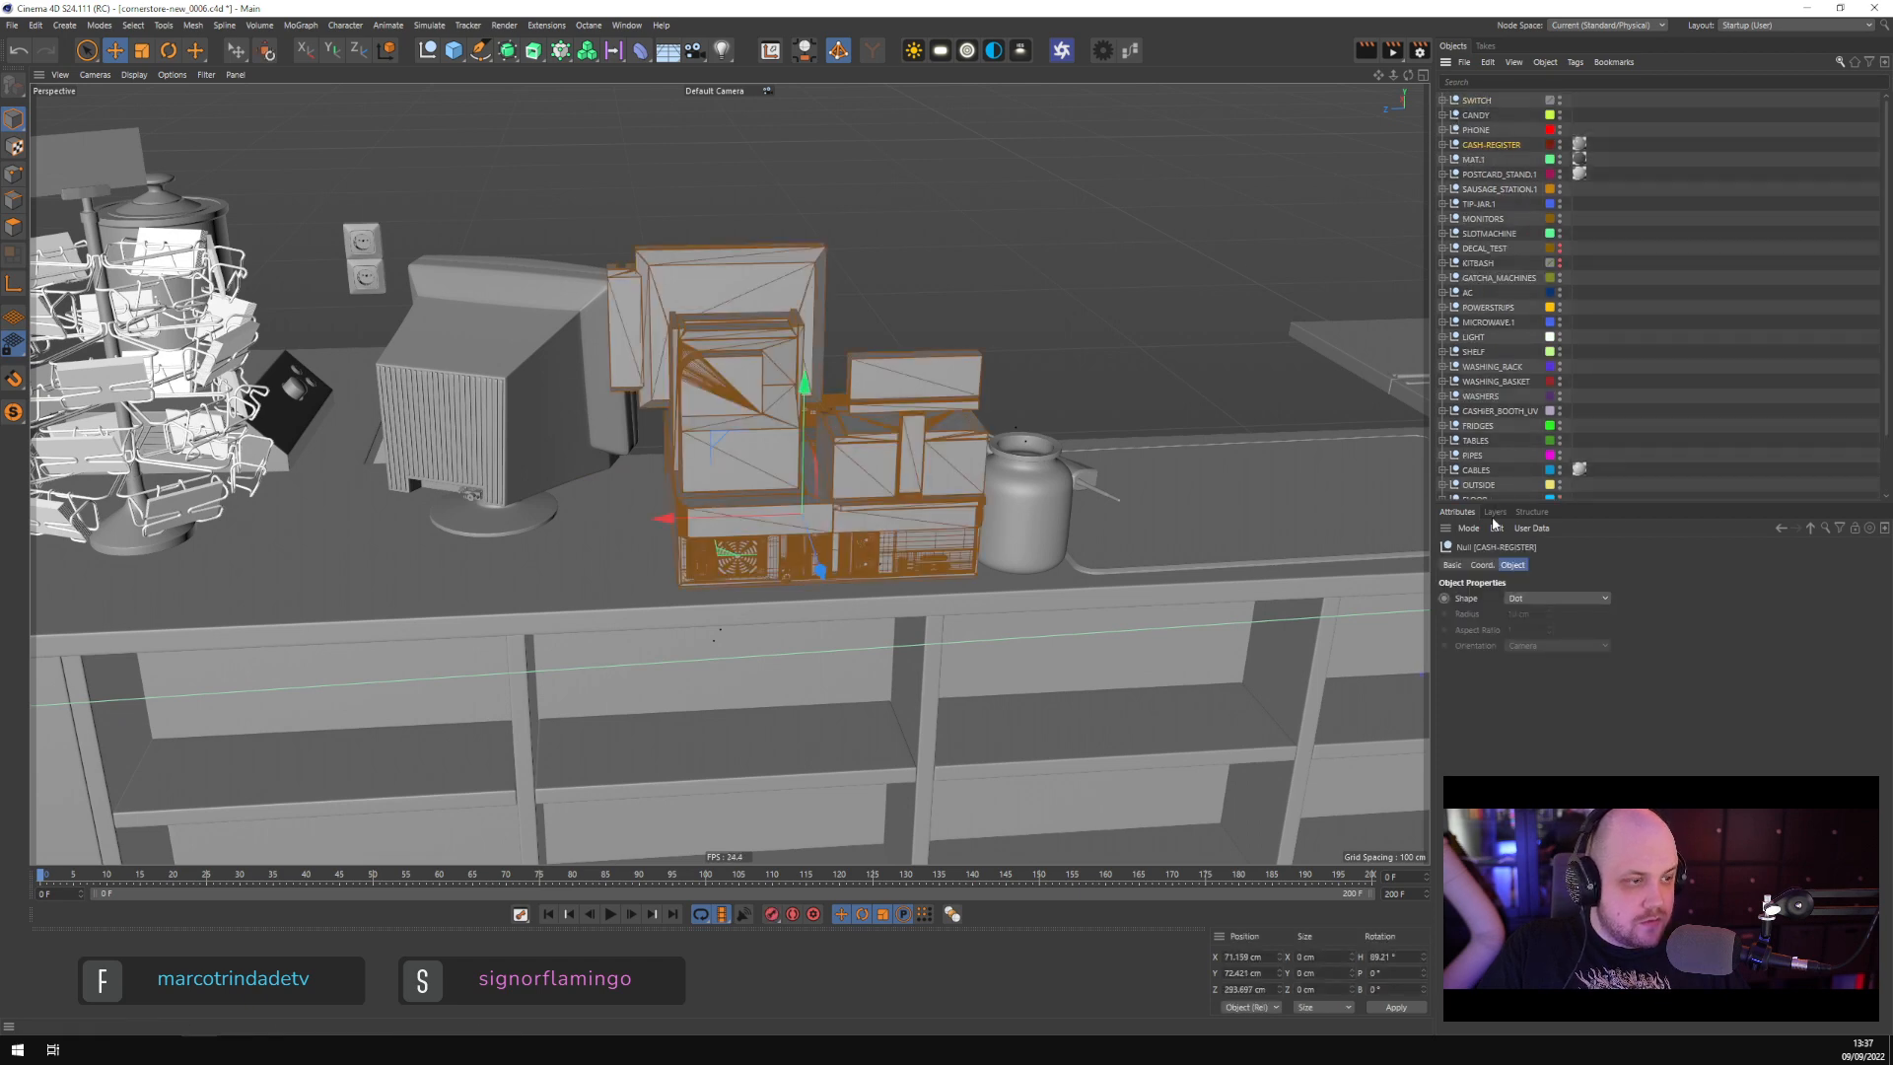
{"action": "left_click", "coordinate": [1481, 565]}
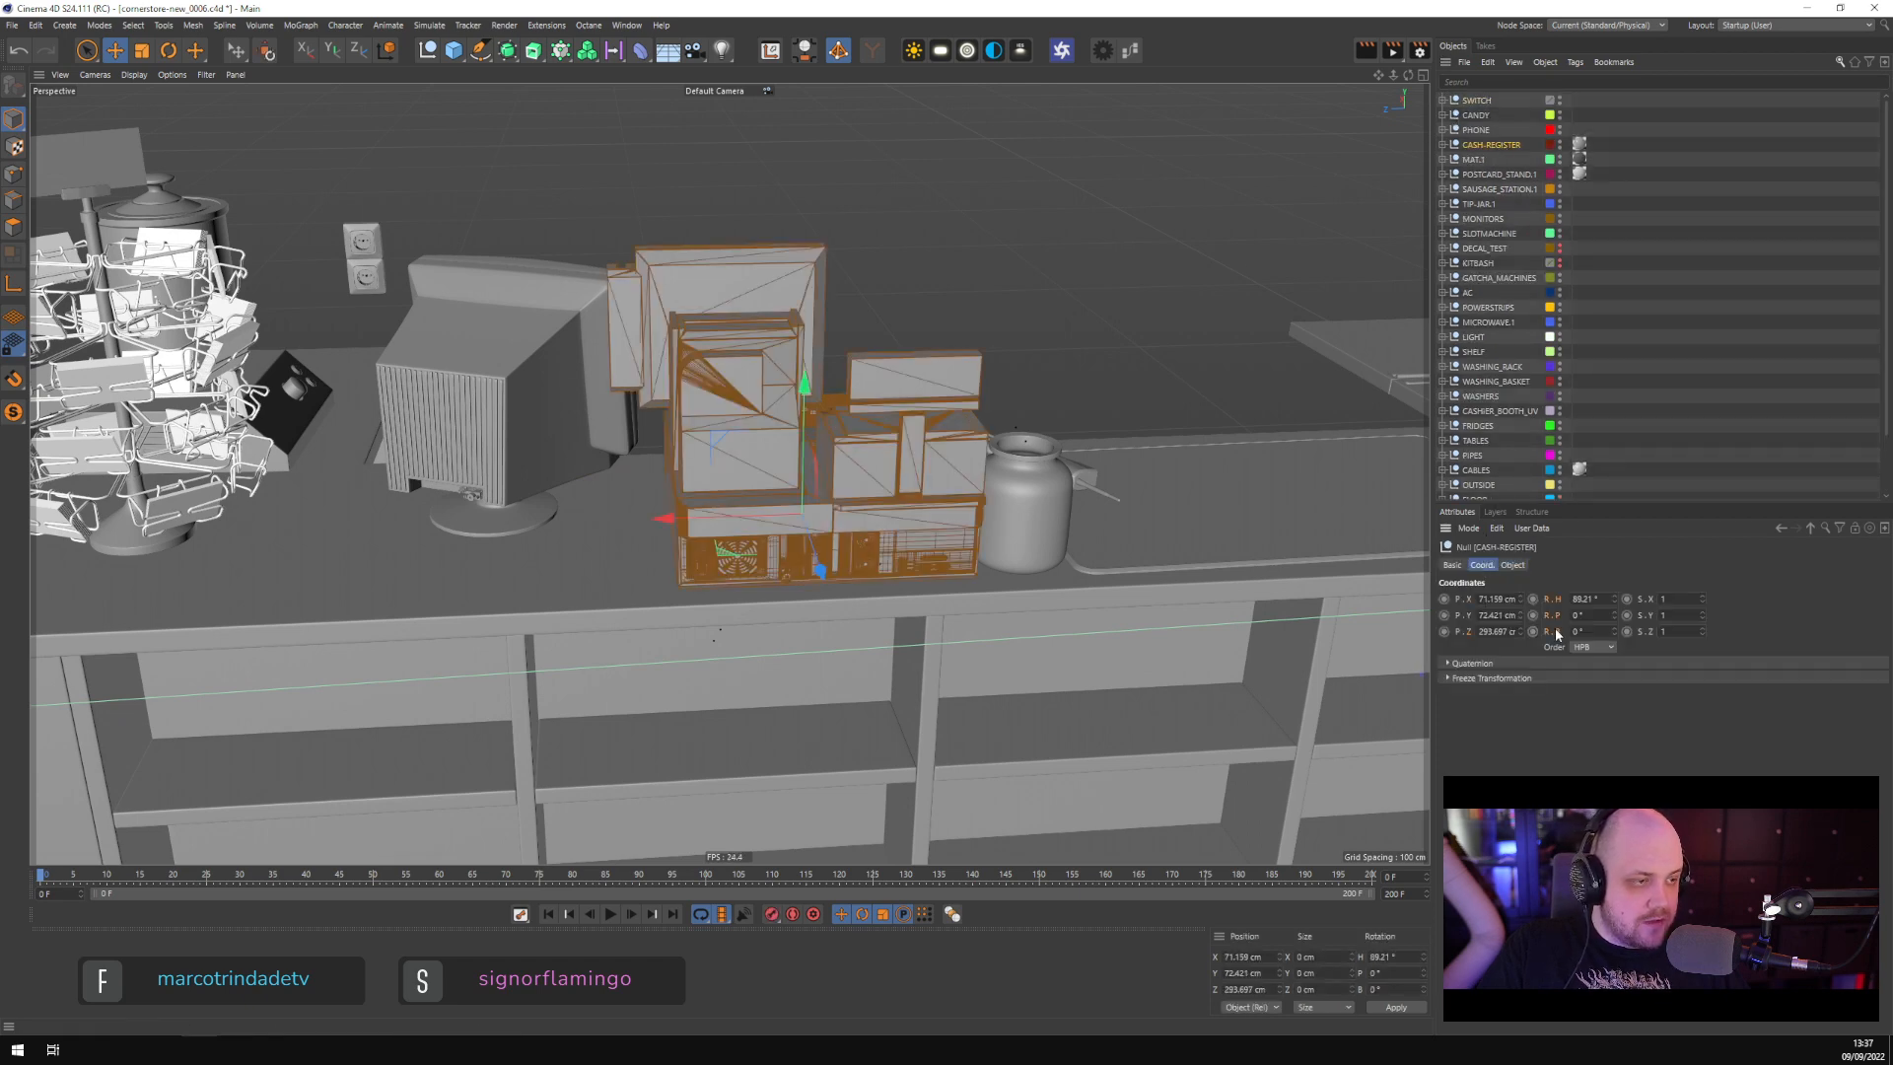
{"action": "left_click", "coordinate": [1490, 100]}
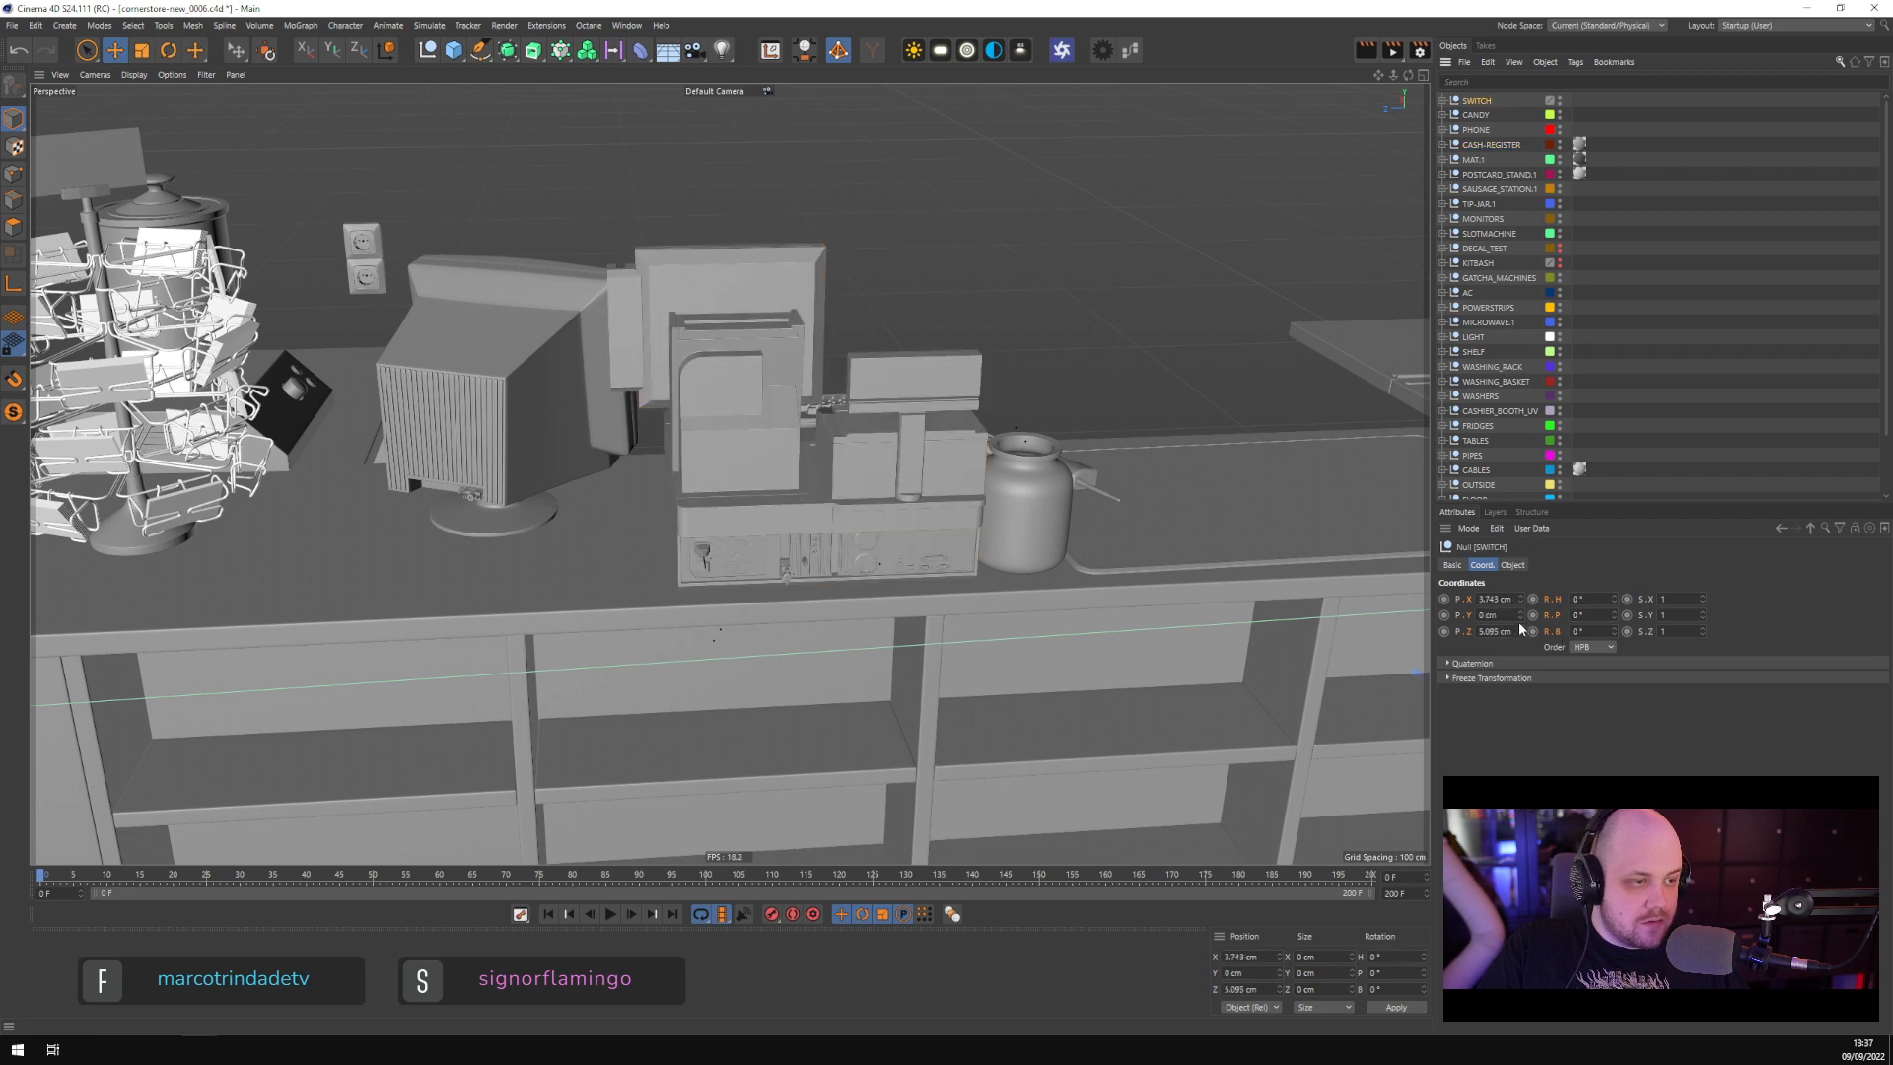
{"action": "key", "text": "ctrl+v"}
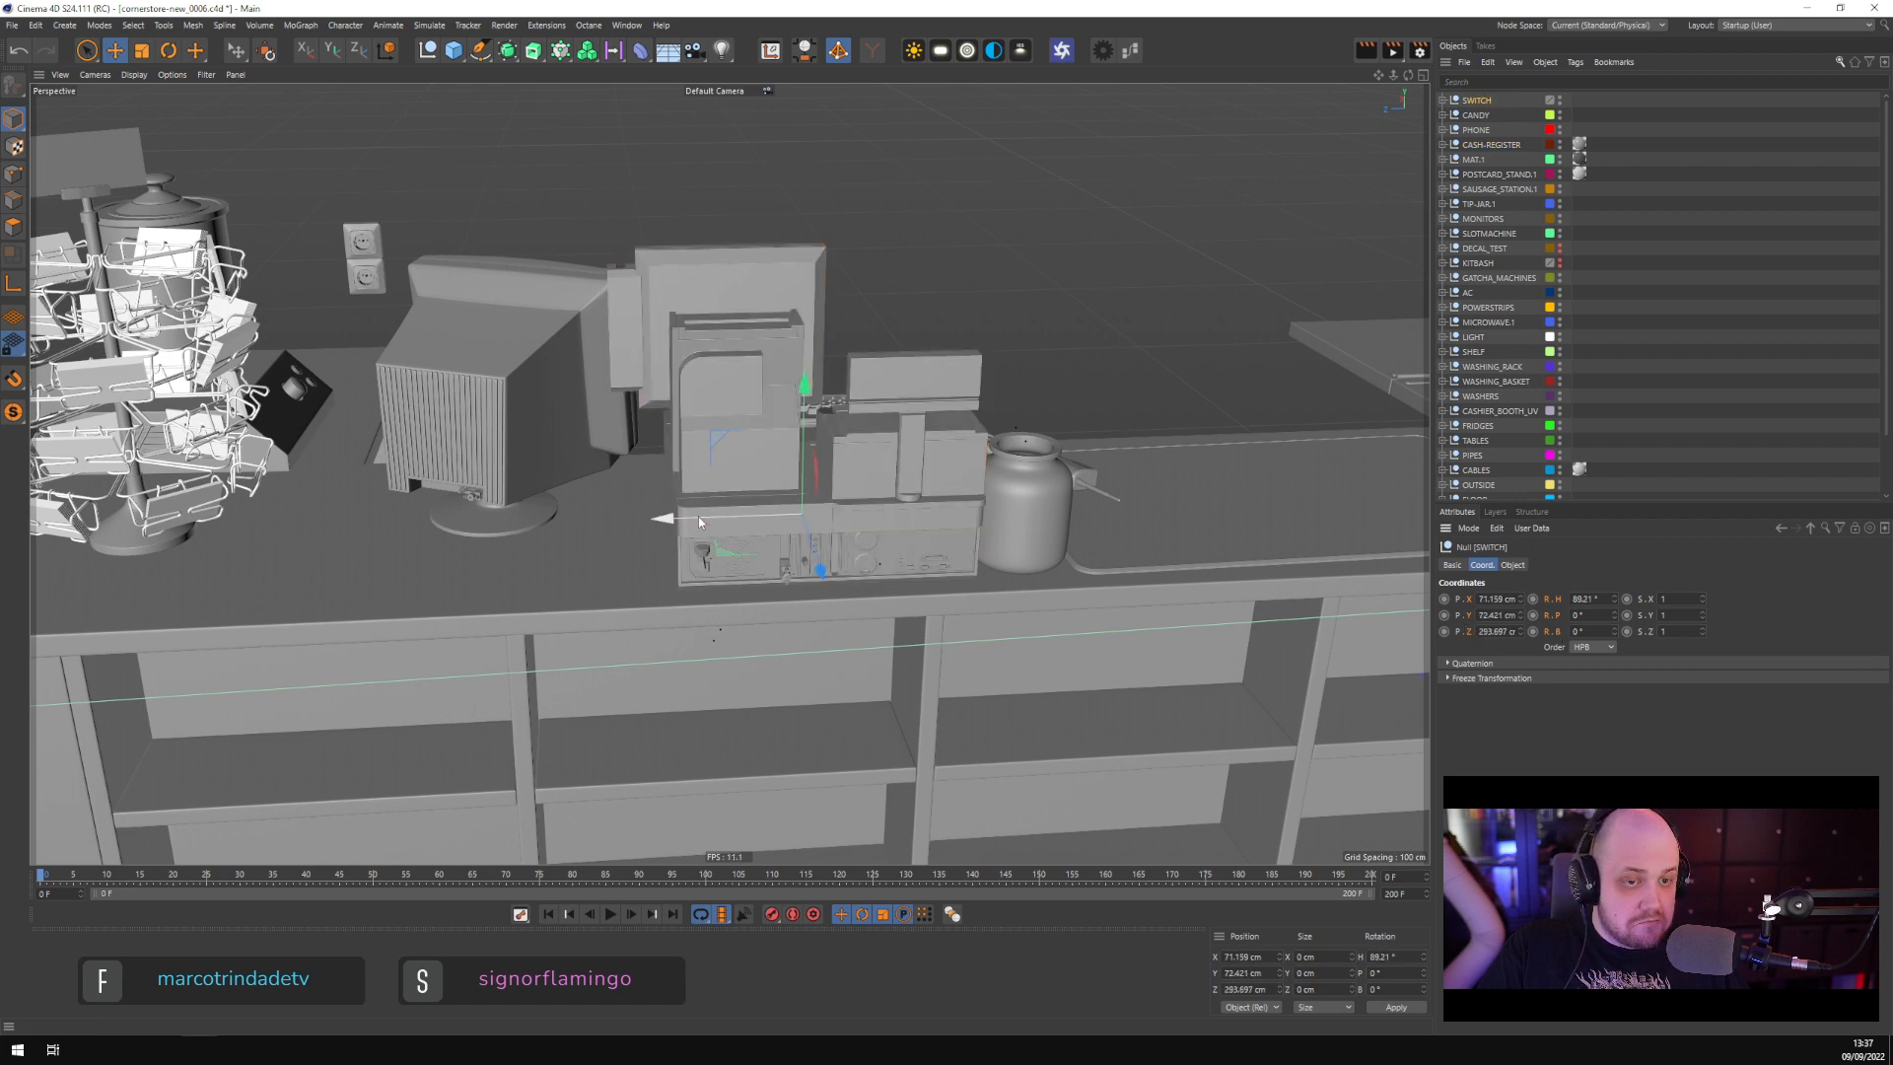
Move the SWITCH out between monitor and cash register, lower it onto the countertop and shift it towards the counter's rear edge
{"action": "left_click_drag", "start_coordinate": [672, 519], "coordinate": [483, 523]}
{"action": "scroll", "coordinate": [671, 532], "scroll_direction": "up", "scroll_amount": 5}
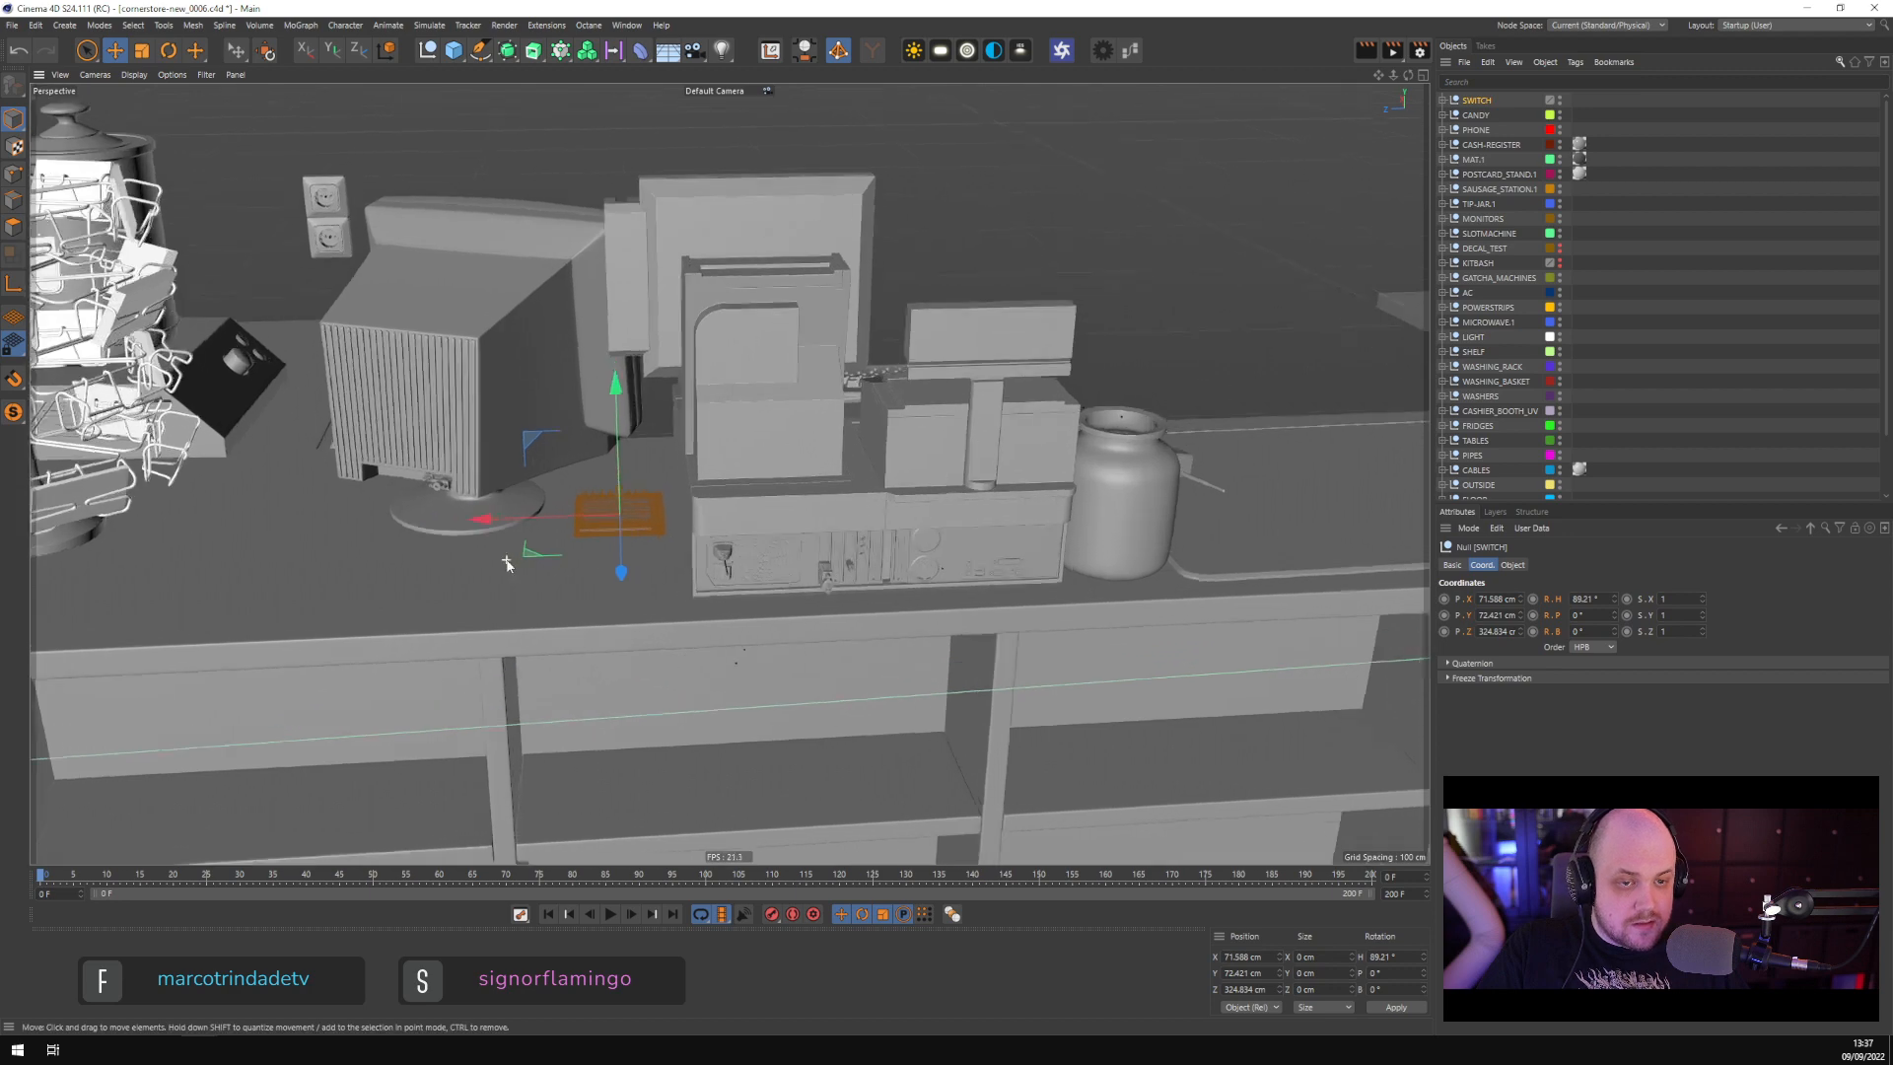
{"action": "left_click_drag", "start_coordinate": [702, 529], "coordinate": [721, 533], "text": "alt"}
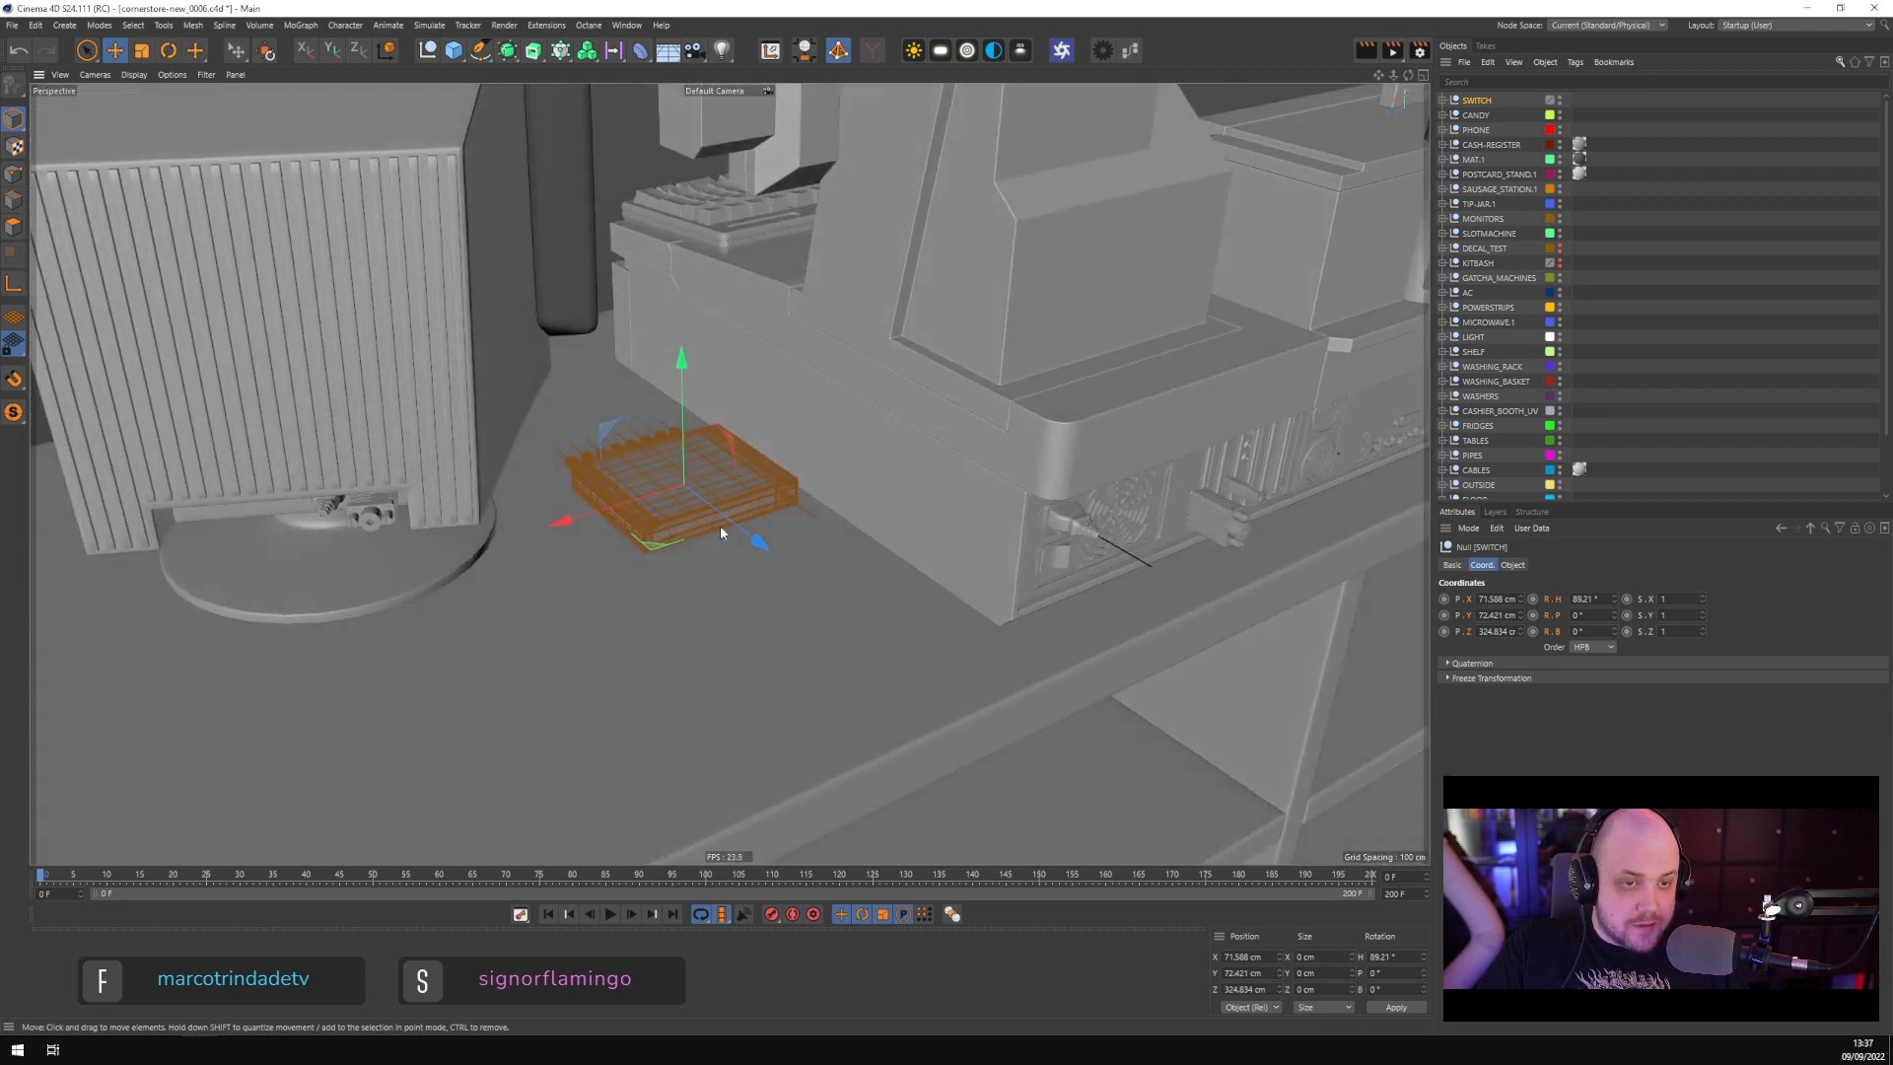
{"action": "mouse_move", "coordinate": [683, 370]}
{"action": "left_mouse_down"}
{"action": "mouse_move", "coordinate": [682, 400]}
{"action": "mouse_move", "coordinate": [682, 381]}
{"action": "left_mouse_up"}
{"action": "left_click_drag", "start_coordinate": [757, 558], "coordinate": [549, 714]}
Try the SWITCH beside the glass jar along the counter's rear edge, at about Z 258.4 cm, keeping the SWITCH group selected
{"action": "scroll", "coordinate": [771, 673], "scroll_direction": "down", "scroll_amount": 4}
{"action": "left_click_drag", "start_coordinate": [771, 672], "coordinate": [850, 697], "text": "alt"}
{"action": "left_click_drag", "start_coordinate": [749, 652], "coordinate": [612, 701], "text": "alt"}
{"action": "scroll", "coordinate": [795, 568], "scroll_direction": "down", "scroll_amount": 3}
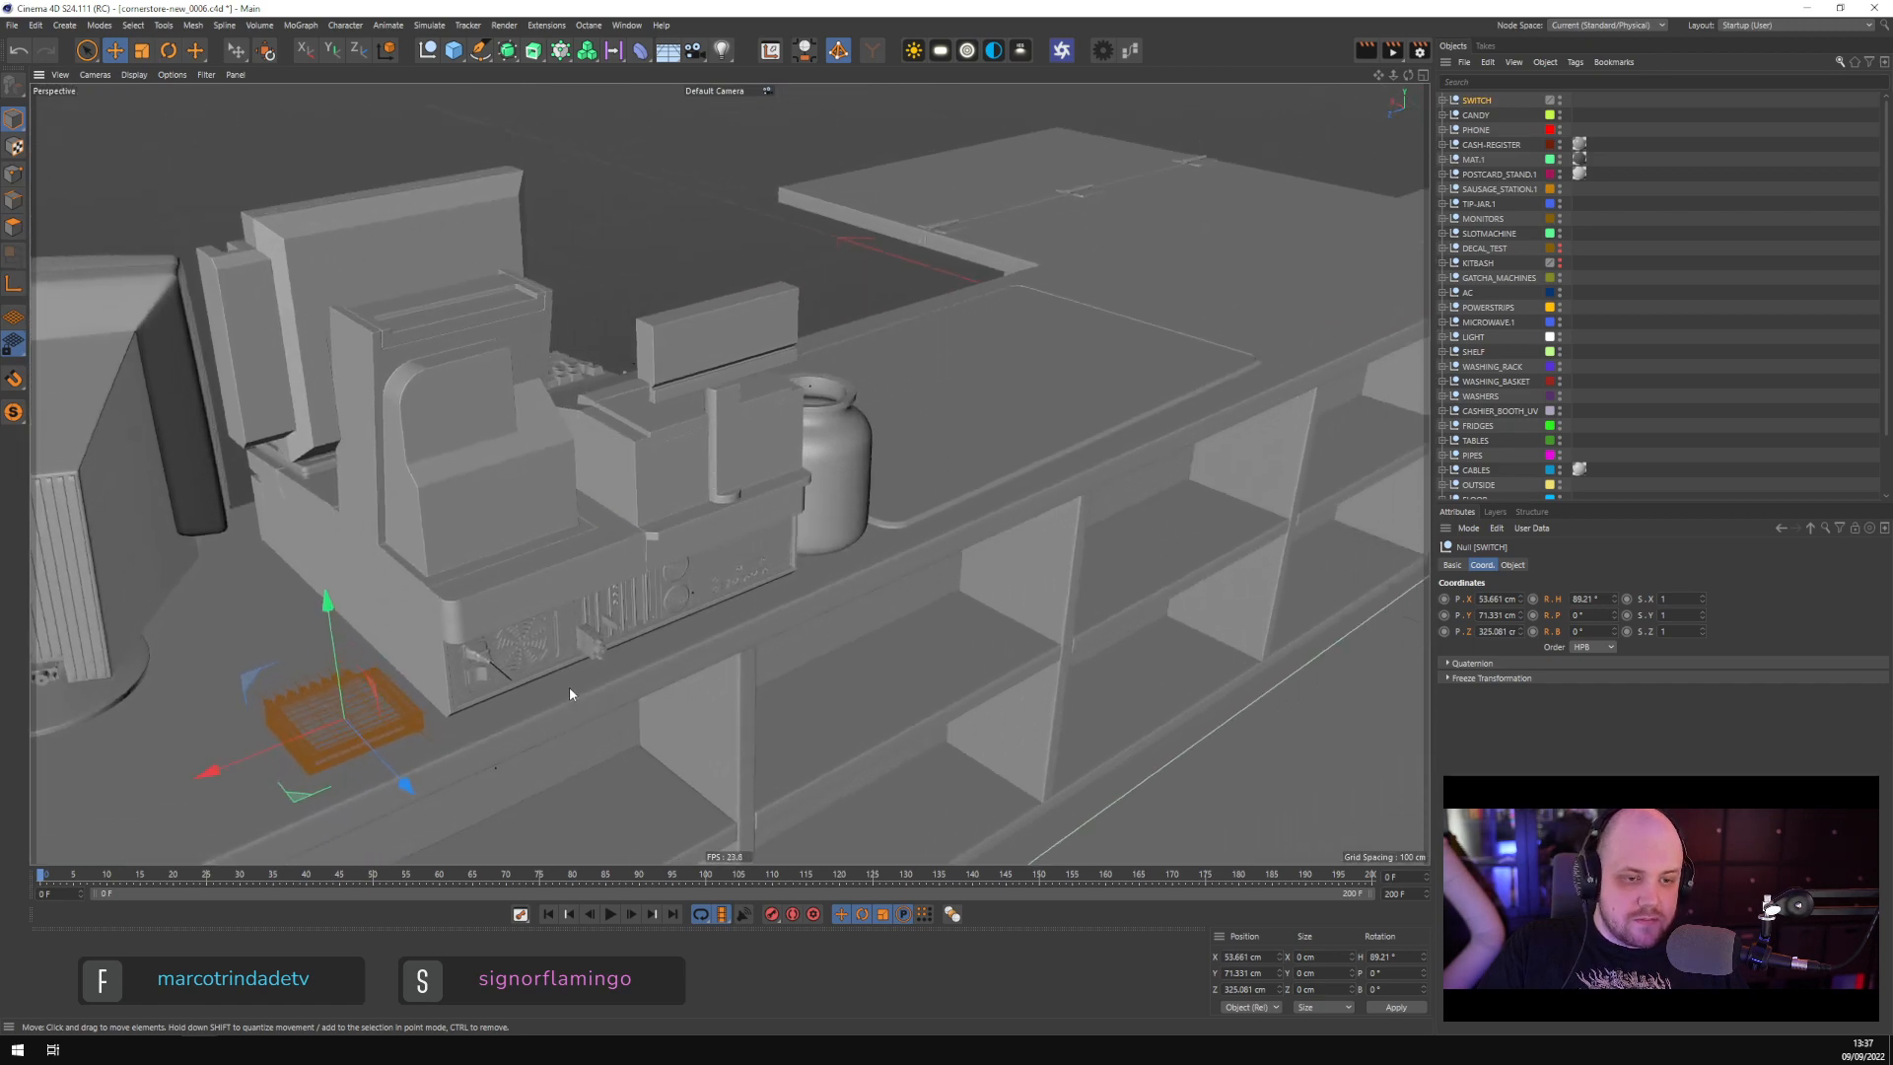
{"action": "left_click_drag", "start_coordinate": [217, 767], "coordinate": [740, 588]}
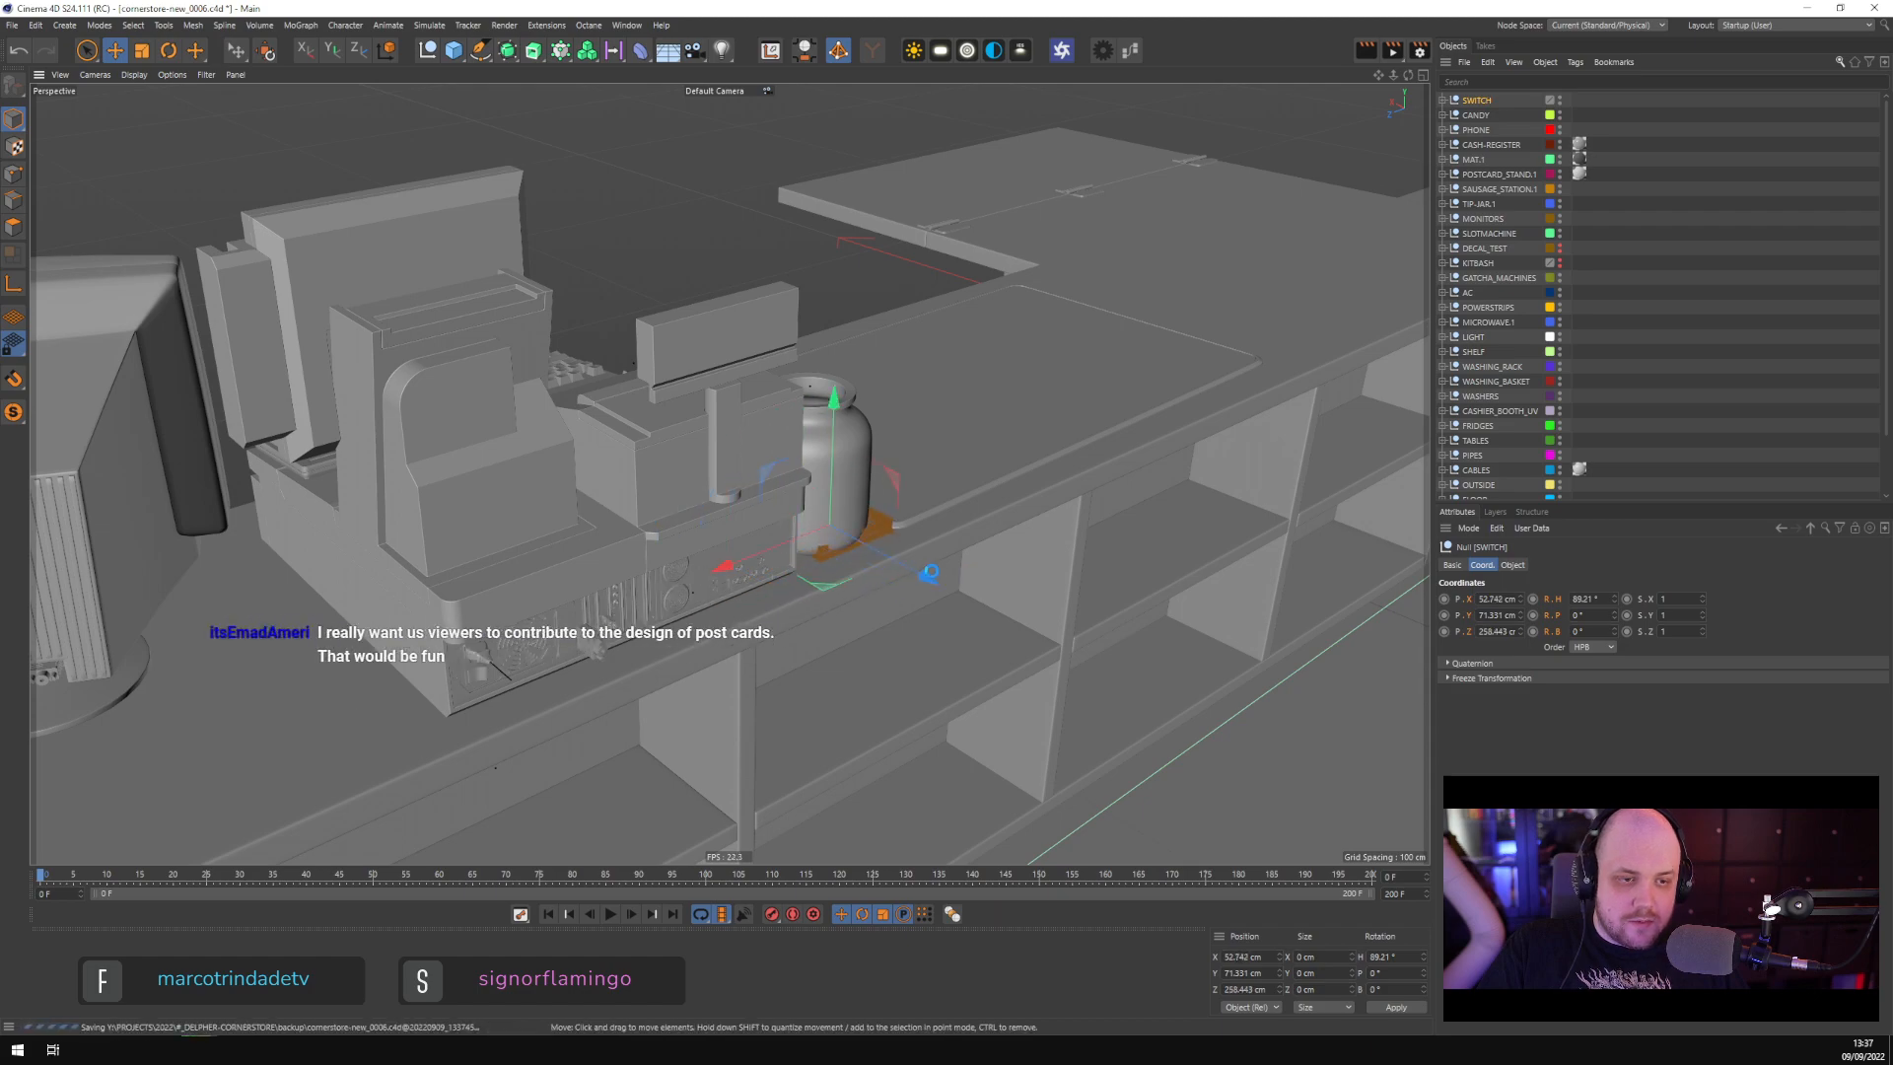
{"action": "left_click", "coordinate": [901, 568]}
{"action": "left_click_drag", "start_coordinate": [900, 568], "coordinate": [992, 524], "text": "alt"}
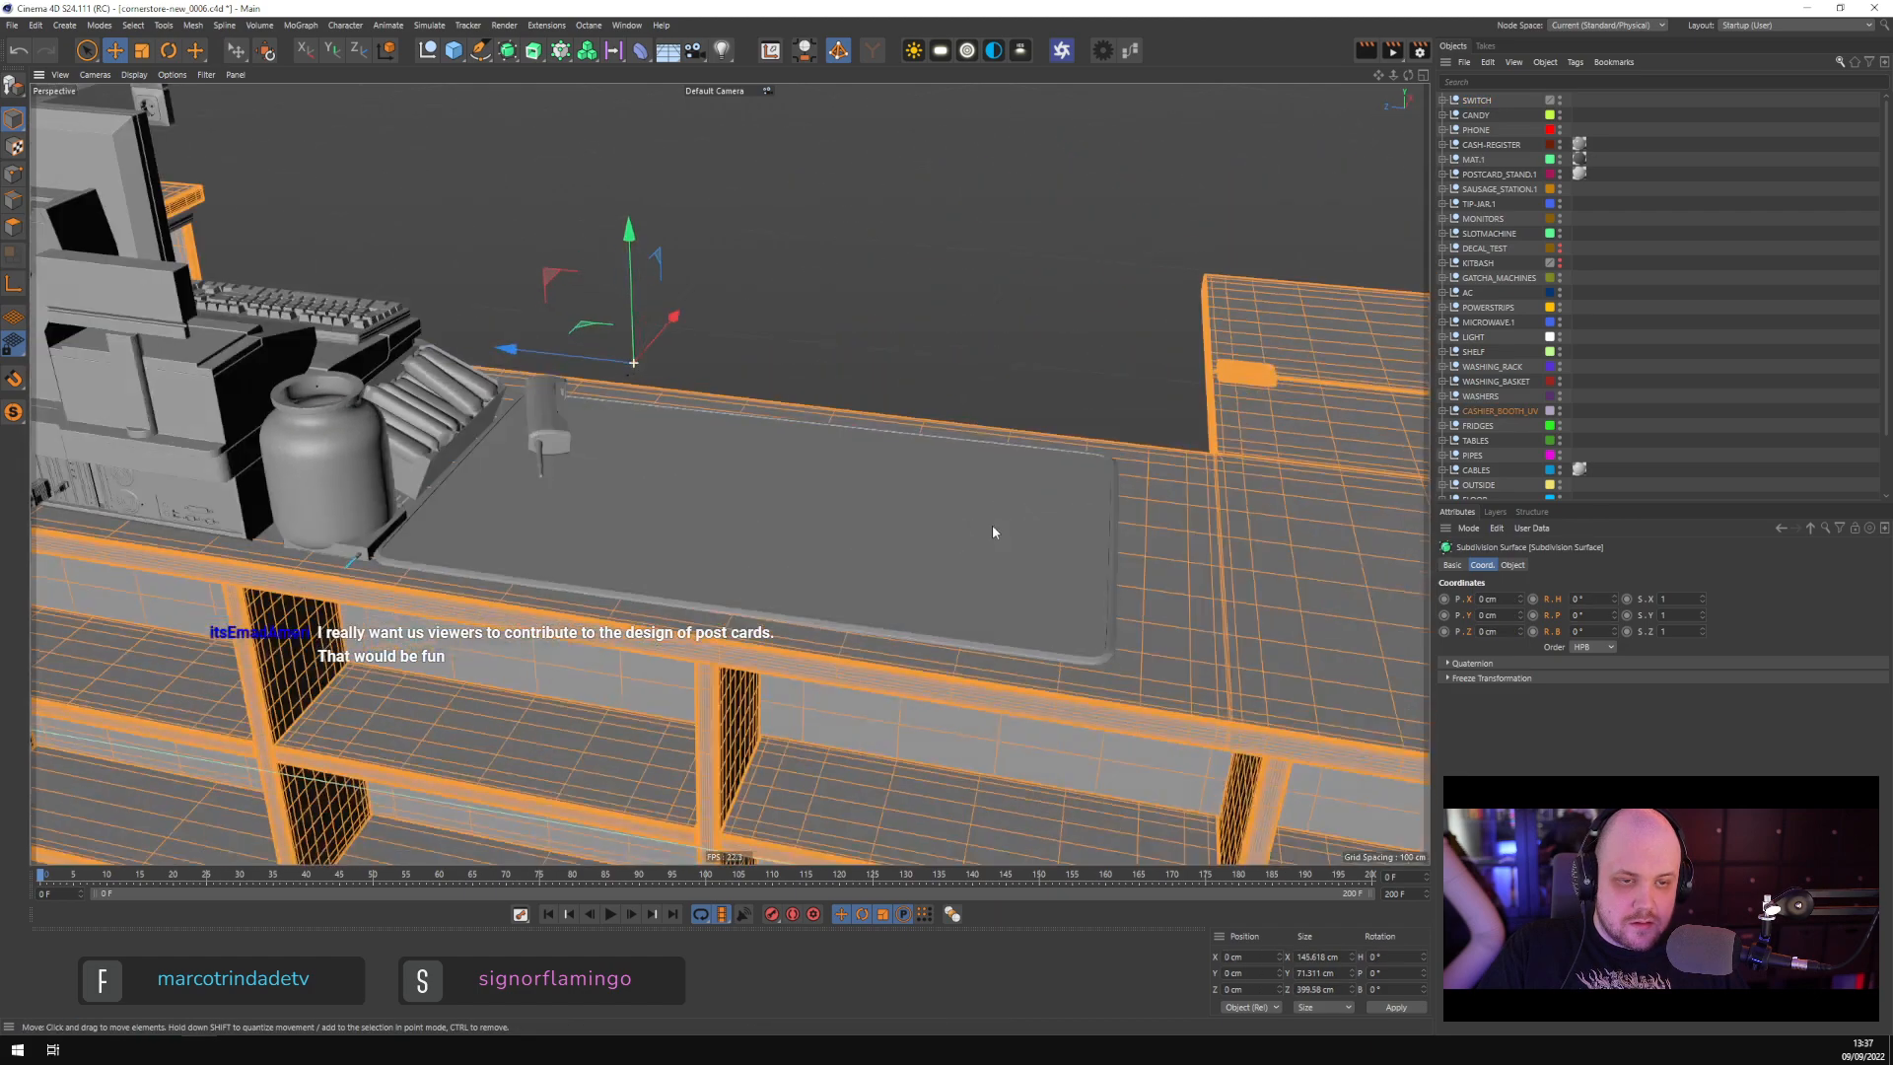
{"action": "left_click", "coordinate": [1472, 100]}
{"action": "middle_click_drag", "start_coordinate": [521, 491], "coordinate": [945, 591], "text": "alt"}
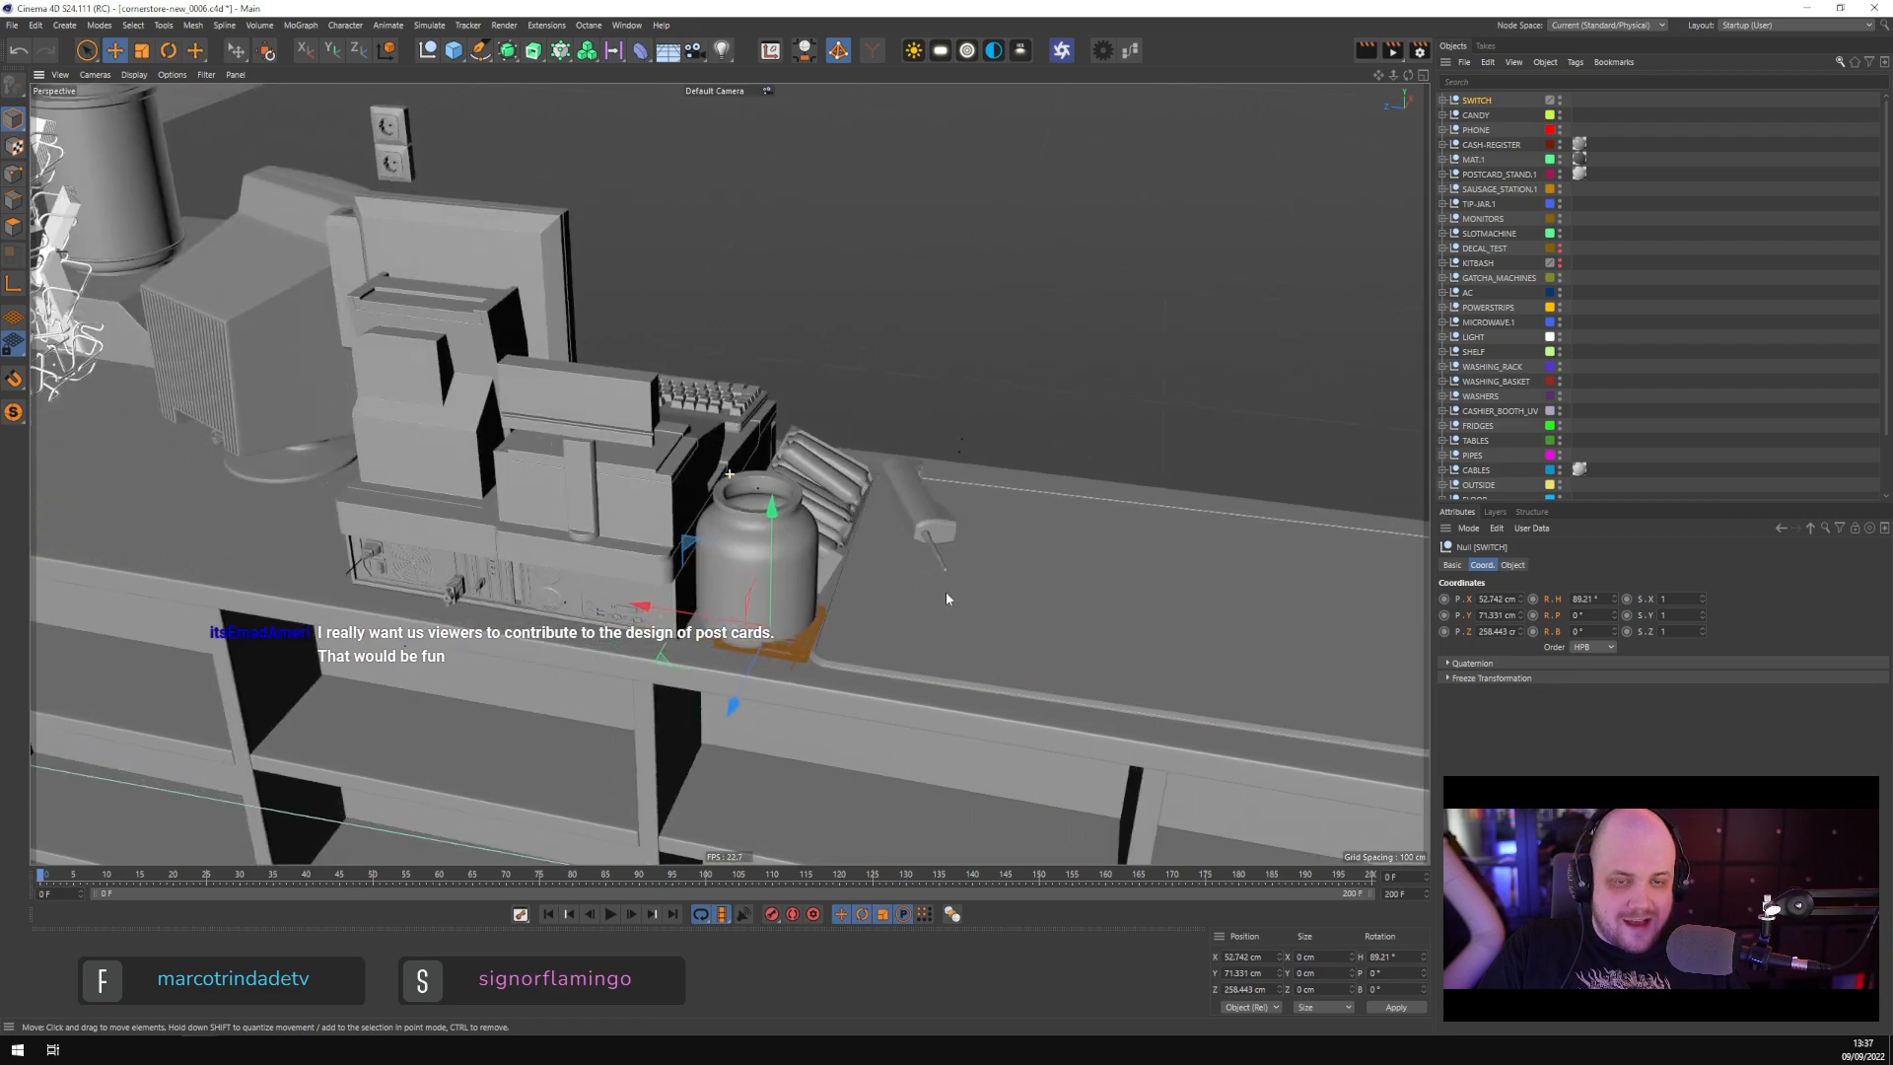
Move the SWITCH to the cash register's rear at about Z 292.9 cm and raise it to about Y 96.8 cm
{"action": "left_click_drag", "start_coordinate": [757, 513], "coordinate": [235, 684], "text": "alt"}
{"action": "scroll", "coordinate": [701, 648], "scroll_direction": "up", "scroll_amount": 3}
{"action": "middle_click_drag", "start_coordinate": [464, 534], "coordinate": [830, 469], "text": "alt"}
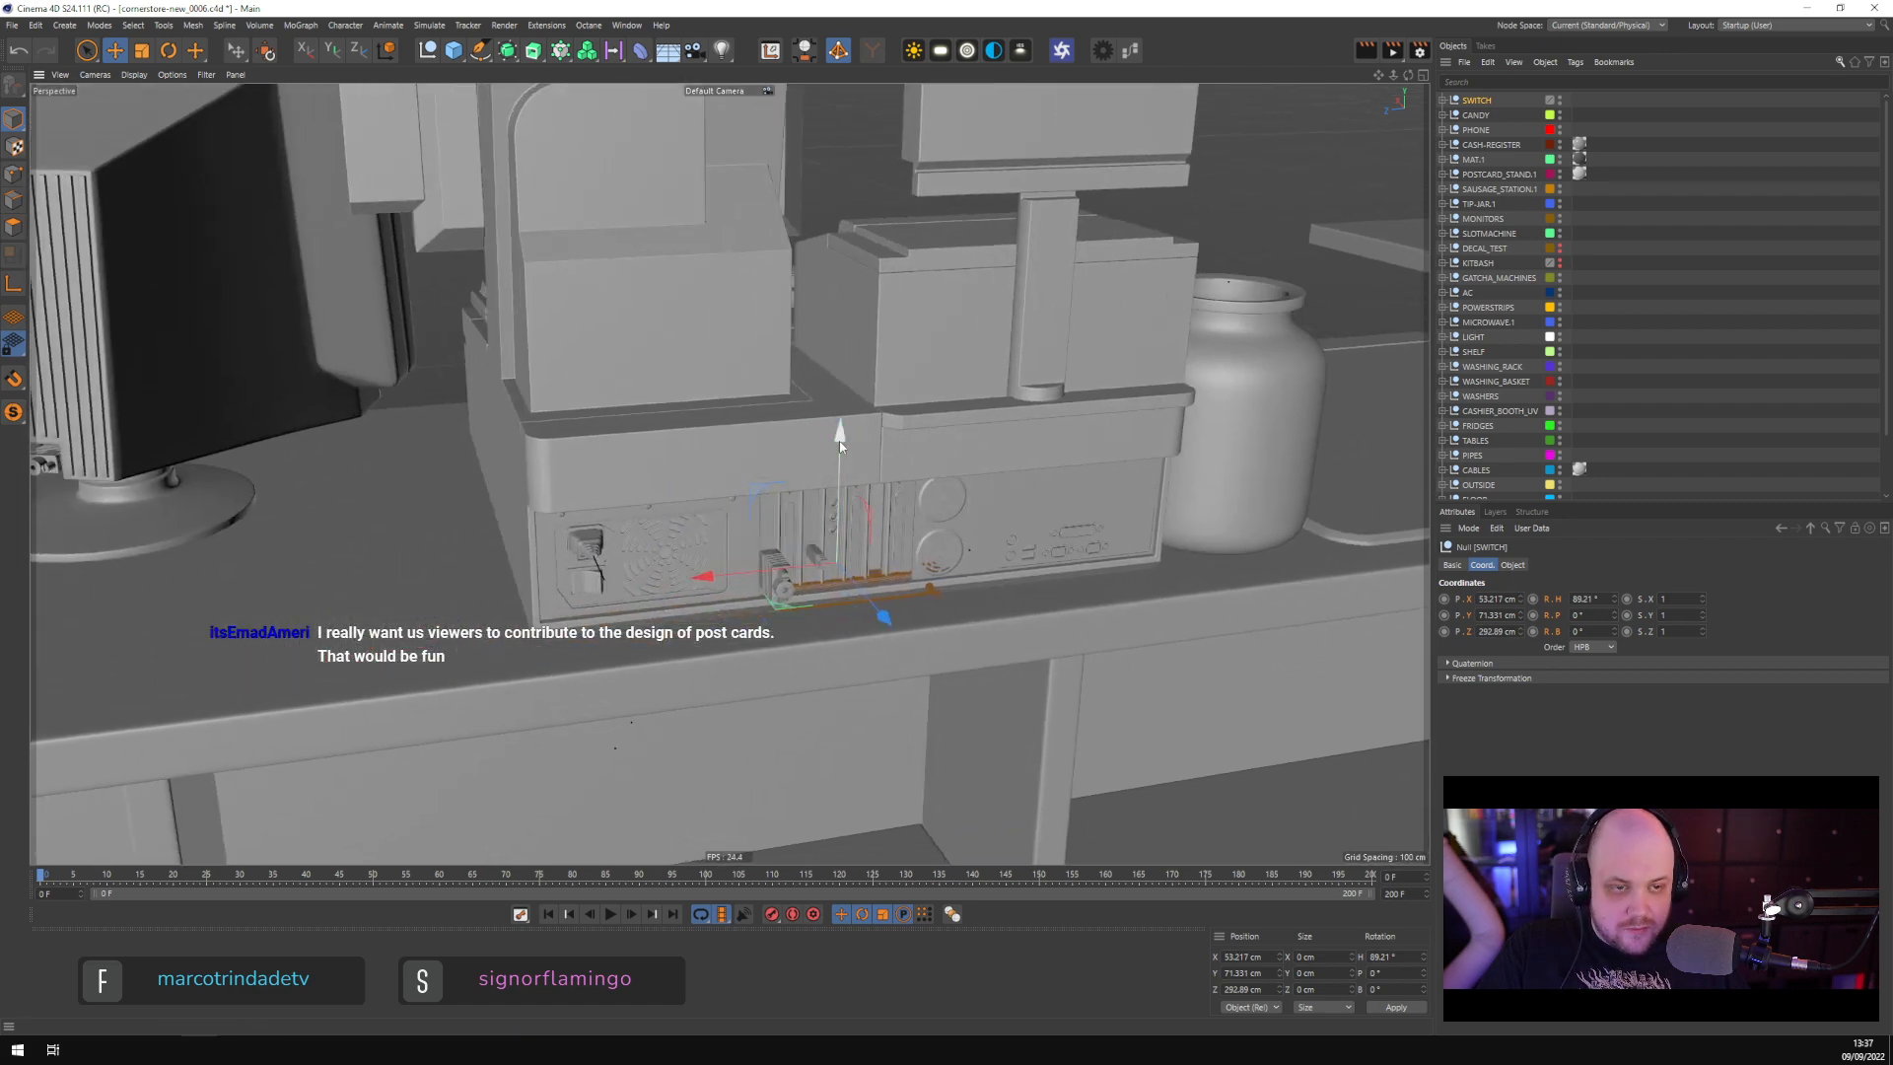
{"action": "left_click_drag", "start_coordinate": [854, 380], "coordinate": [849, 40]}
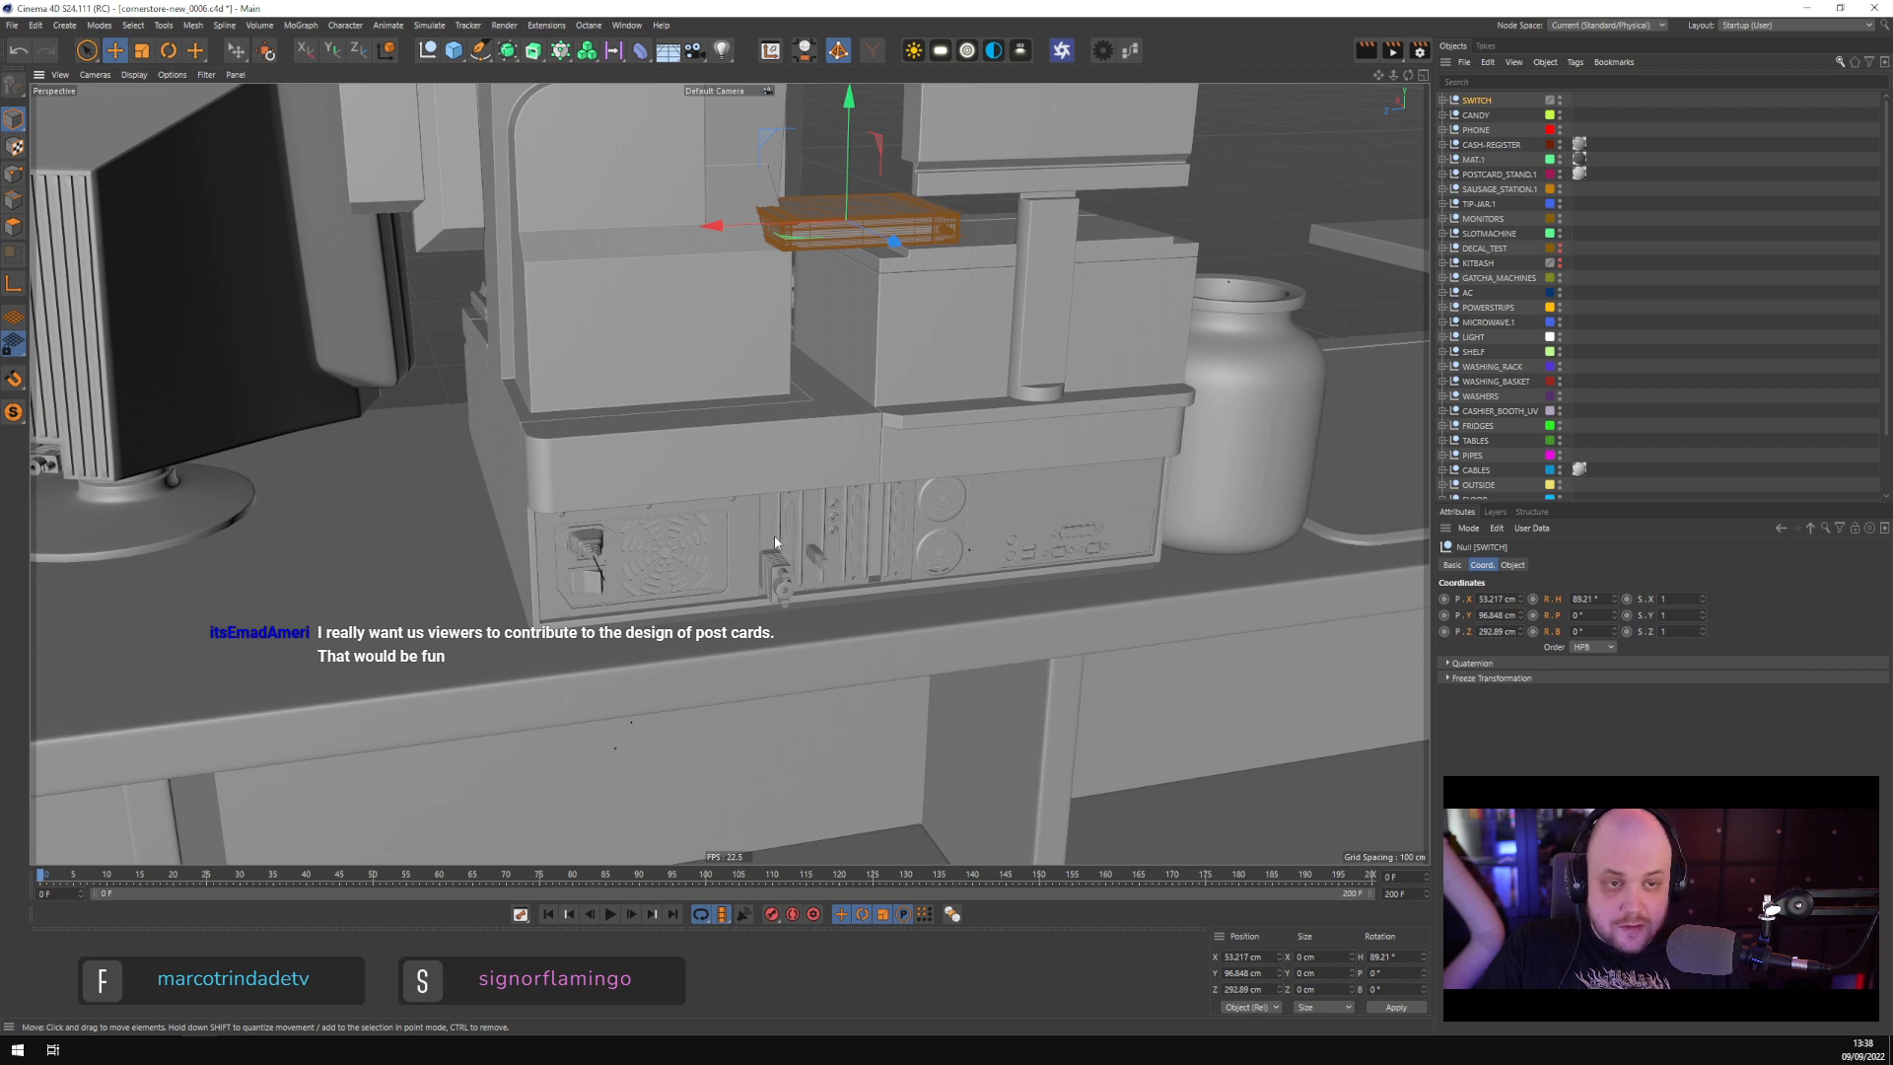
Inspect the postcard stand and open the POSTCARDS folder inside the cornerstore project's texedit folder in File Explorer
{"action": "mouse_move", "coordinate": [612, 565]}
{"action": "middle_mouse_down", "text": "alt"}
{"action": "mouse_move", "coordinate": [1318, 717]}
{"action": "mouse_move", "coordinate": [1366, 707]}
{"action": "middle_mouse_up", "text": "alt"}
{"action": "middle_click_drag", "start_coordinate": [838, 589], "coordinate": [1419, 680], "text": "alt"}
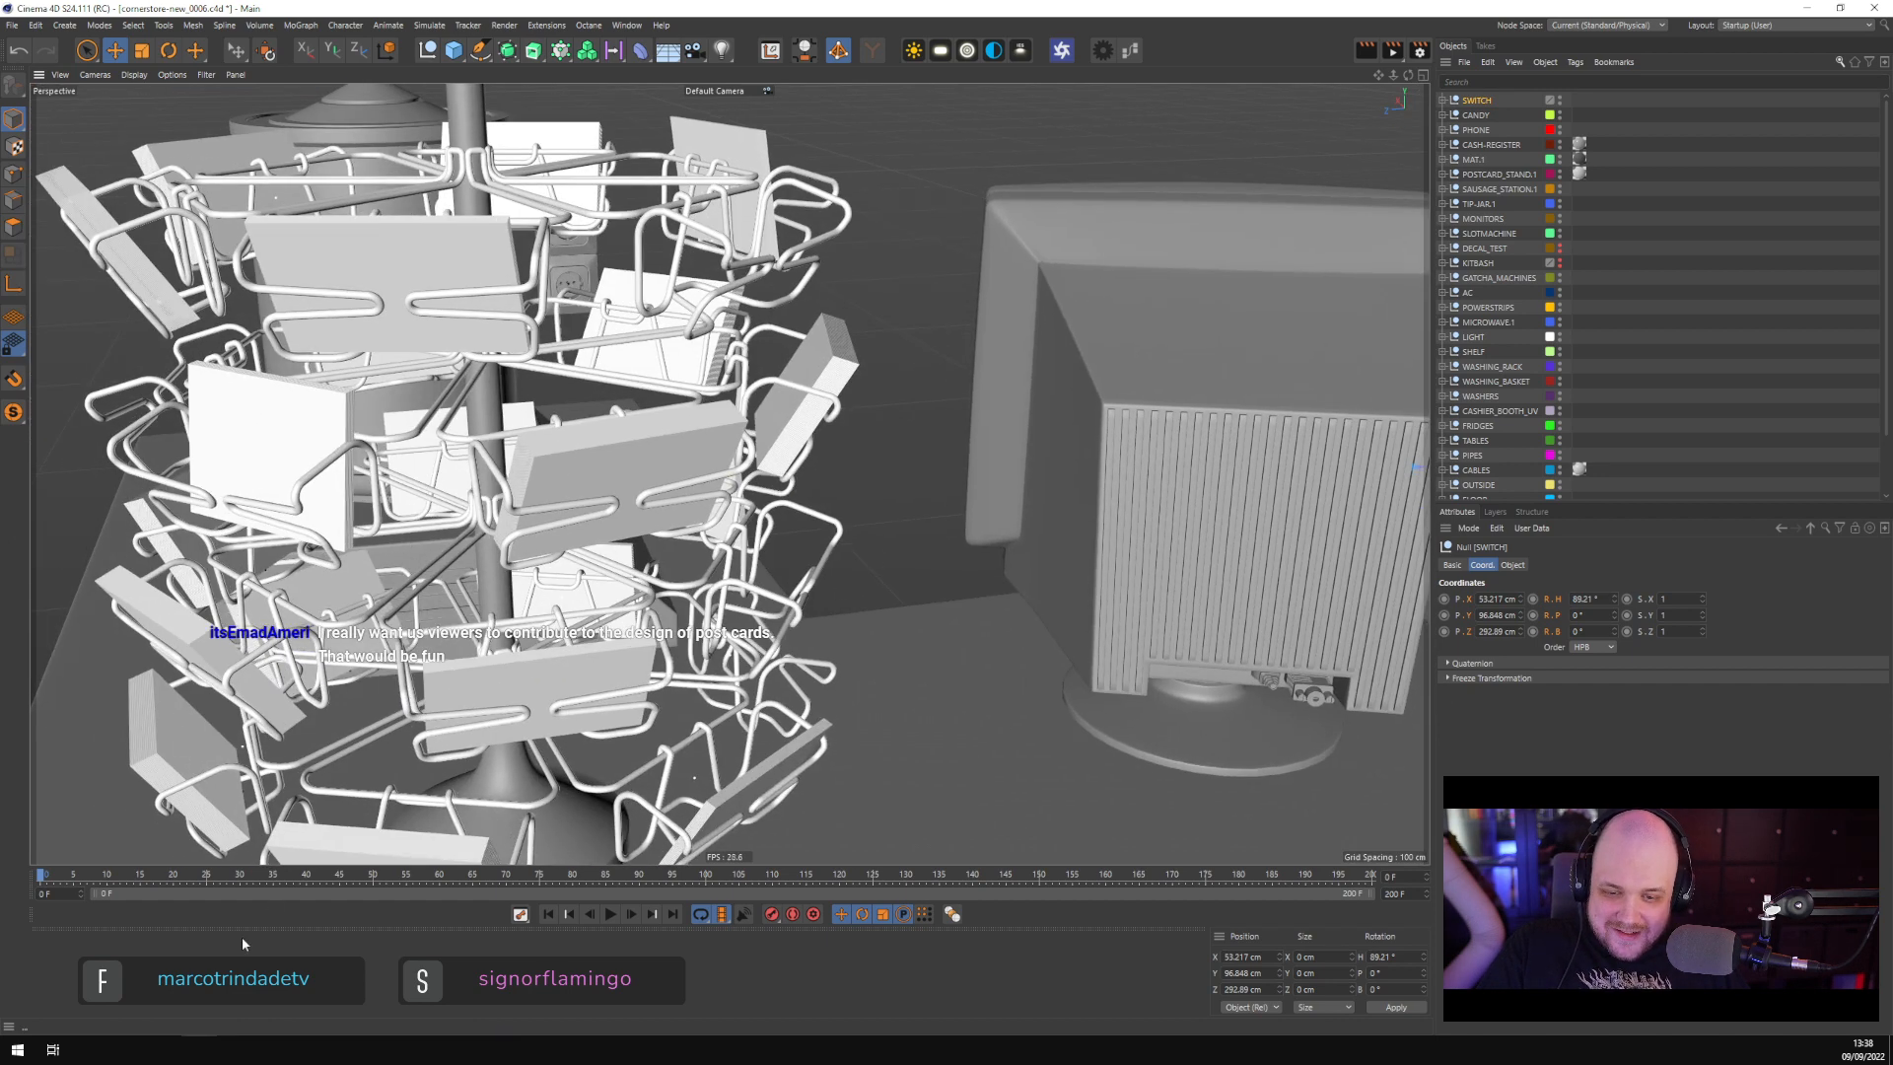
{"action": "left_click", "coordinate": [132, 1050]}
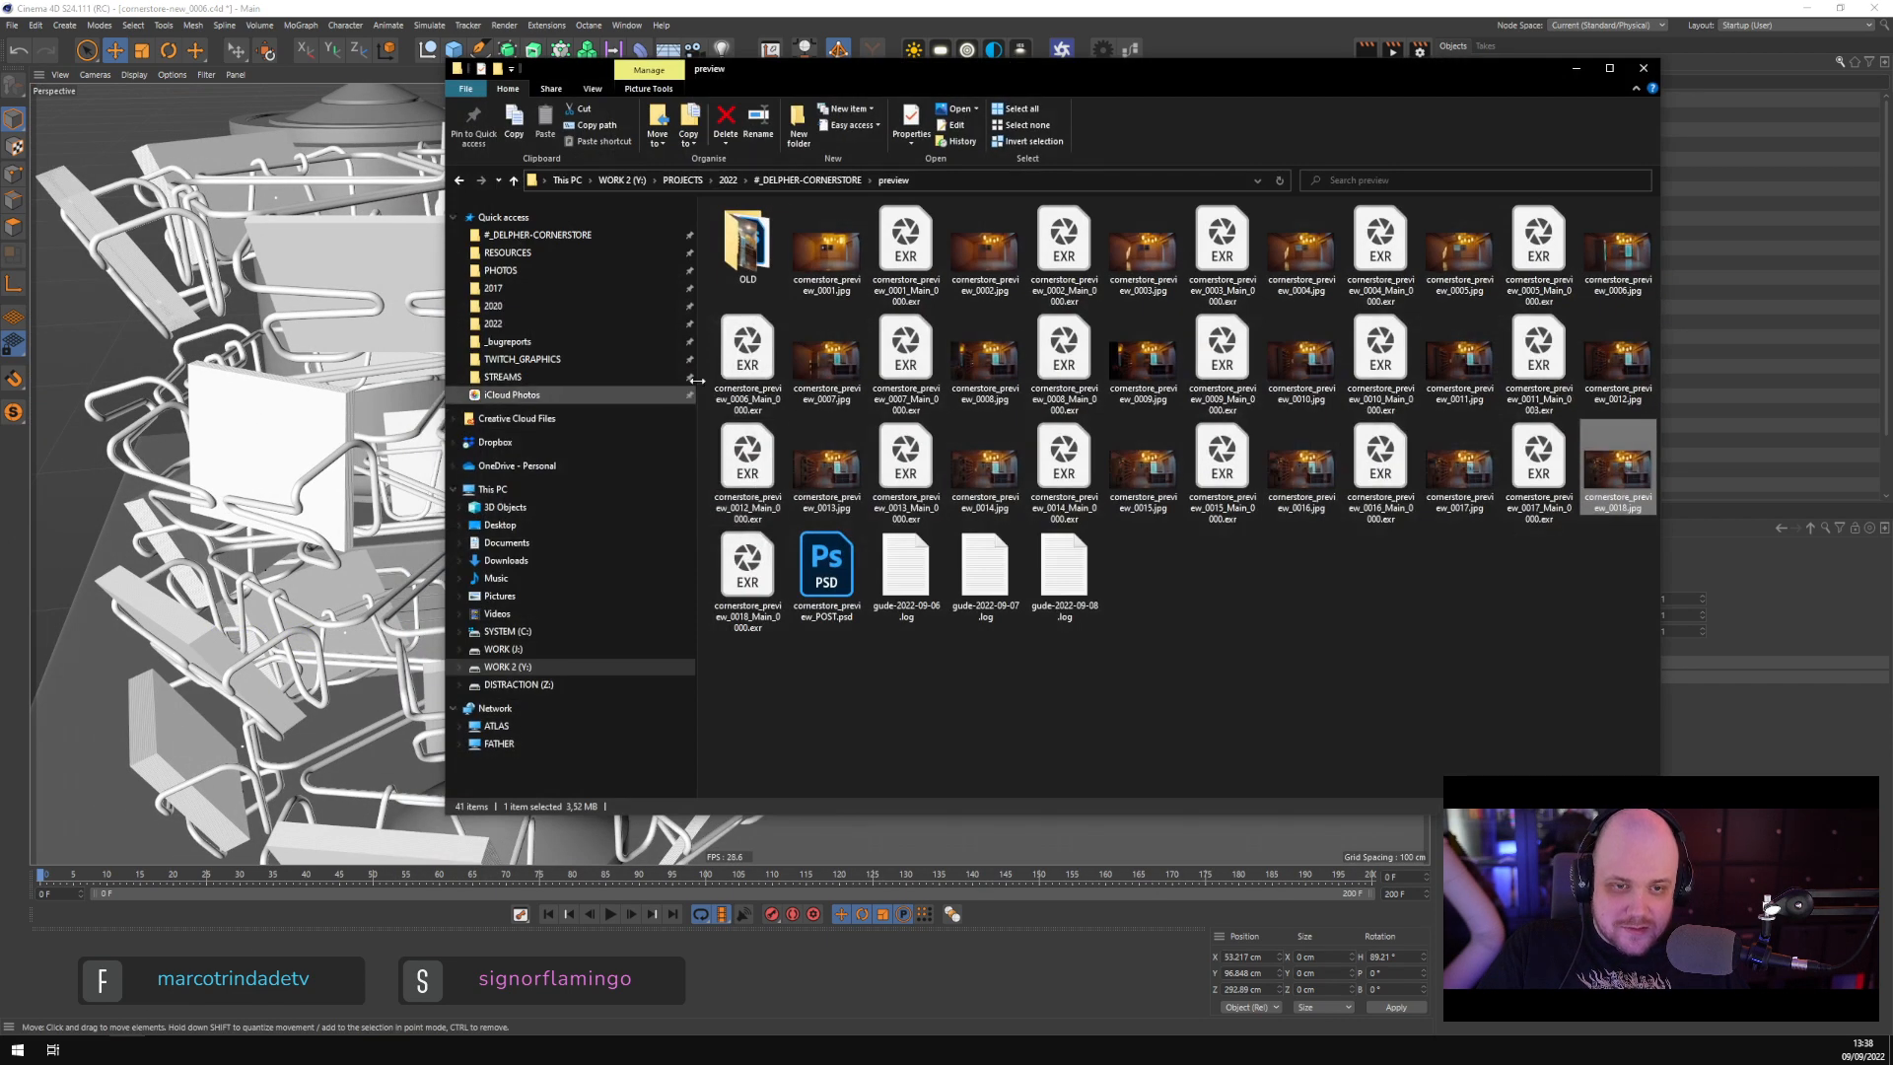
{"action": "left_click", "coordinate": [790, 181]}
{"action": "double_click", "coordinate": [783, 337]}
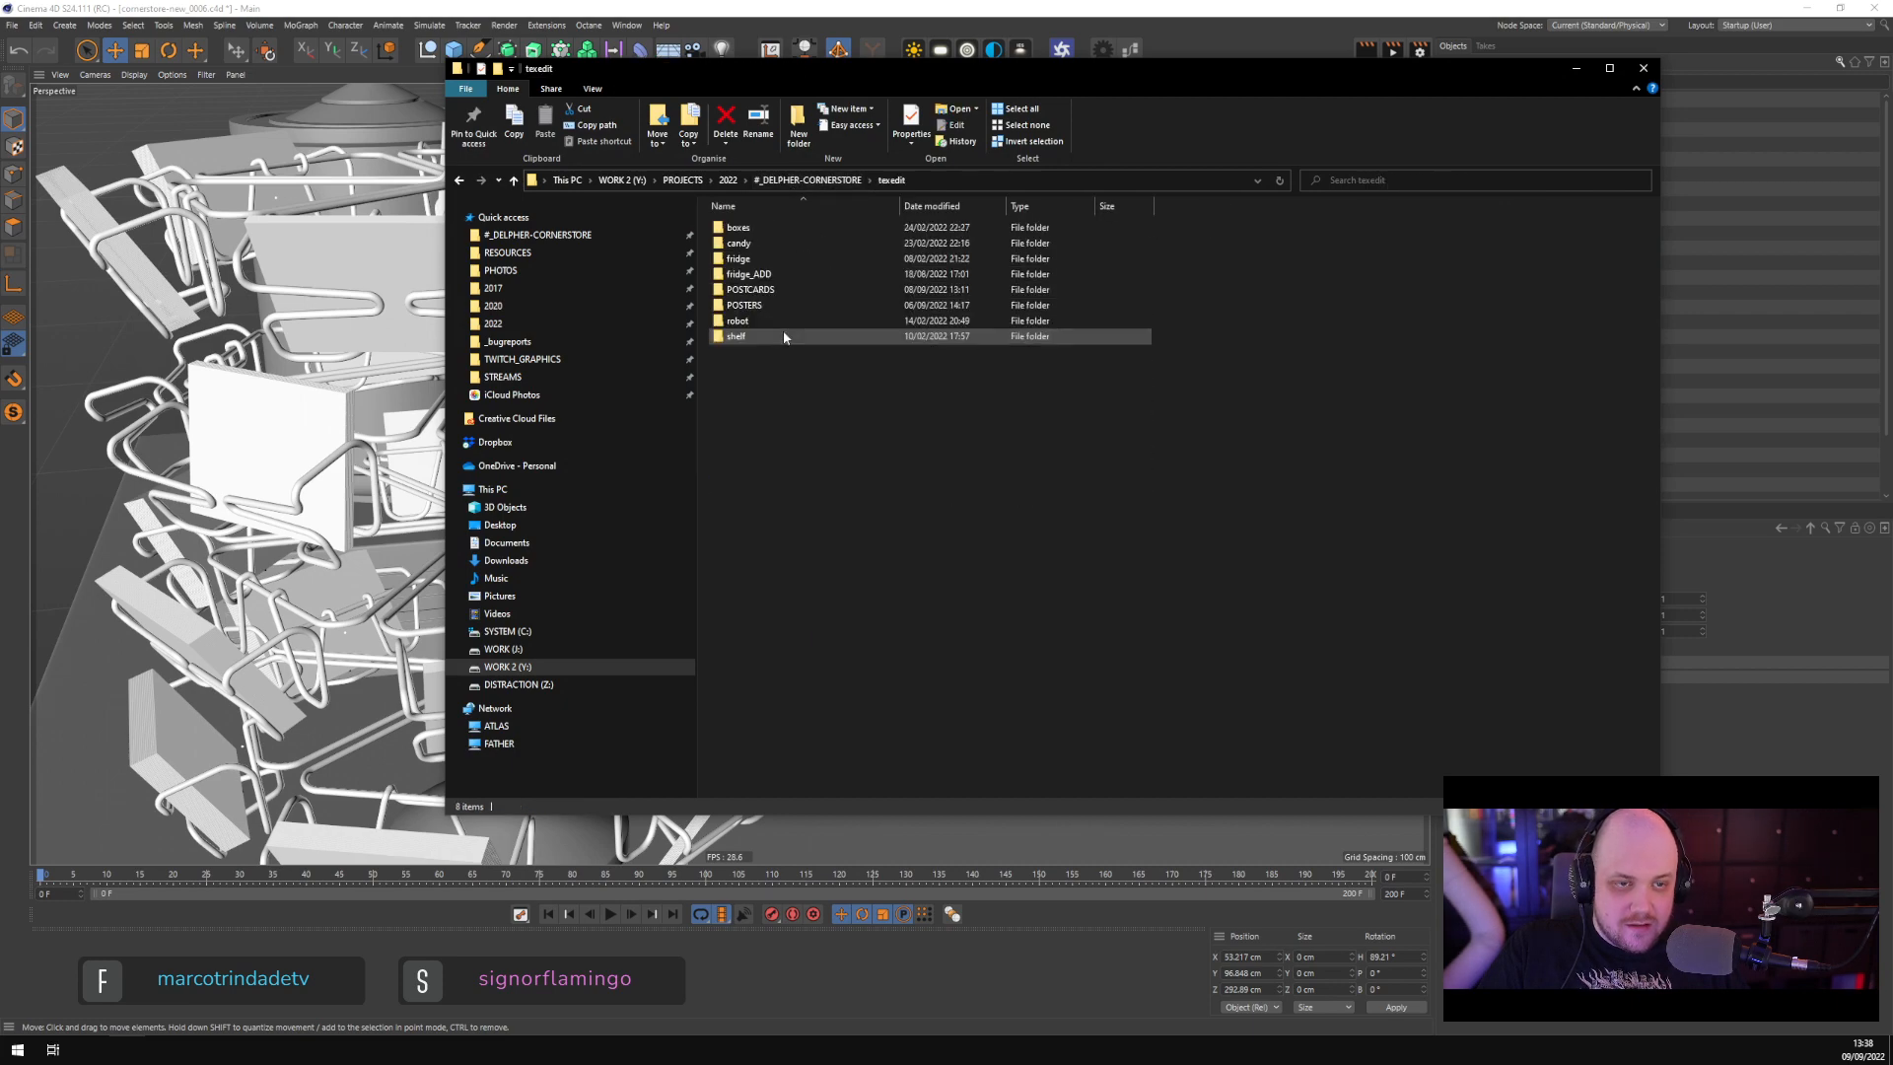
{"action": "left_click", "coordinate": [770, 291]}
{"action": "double_click", "coordinate": [770, 292]}
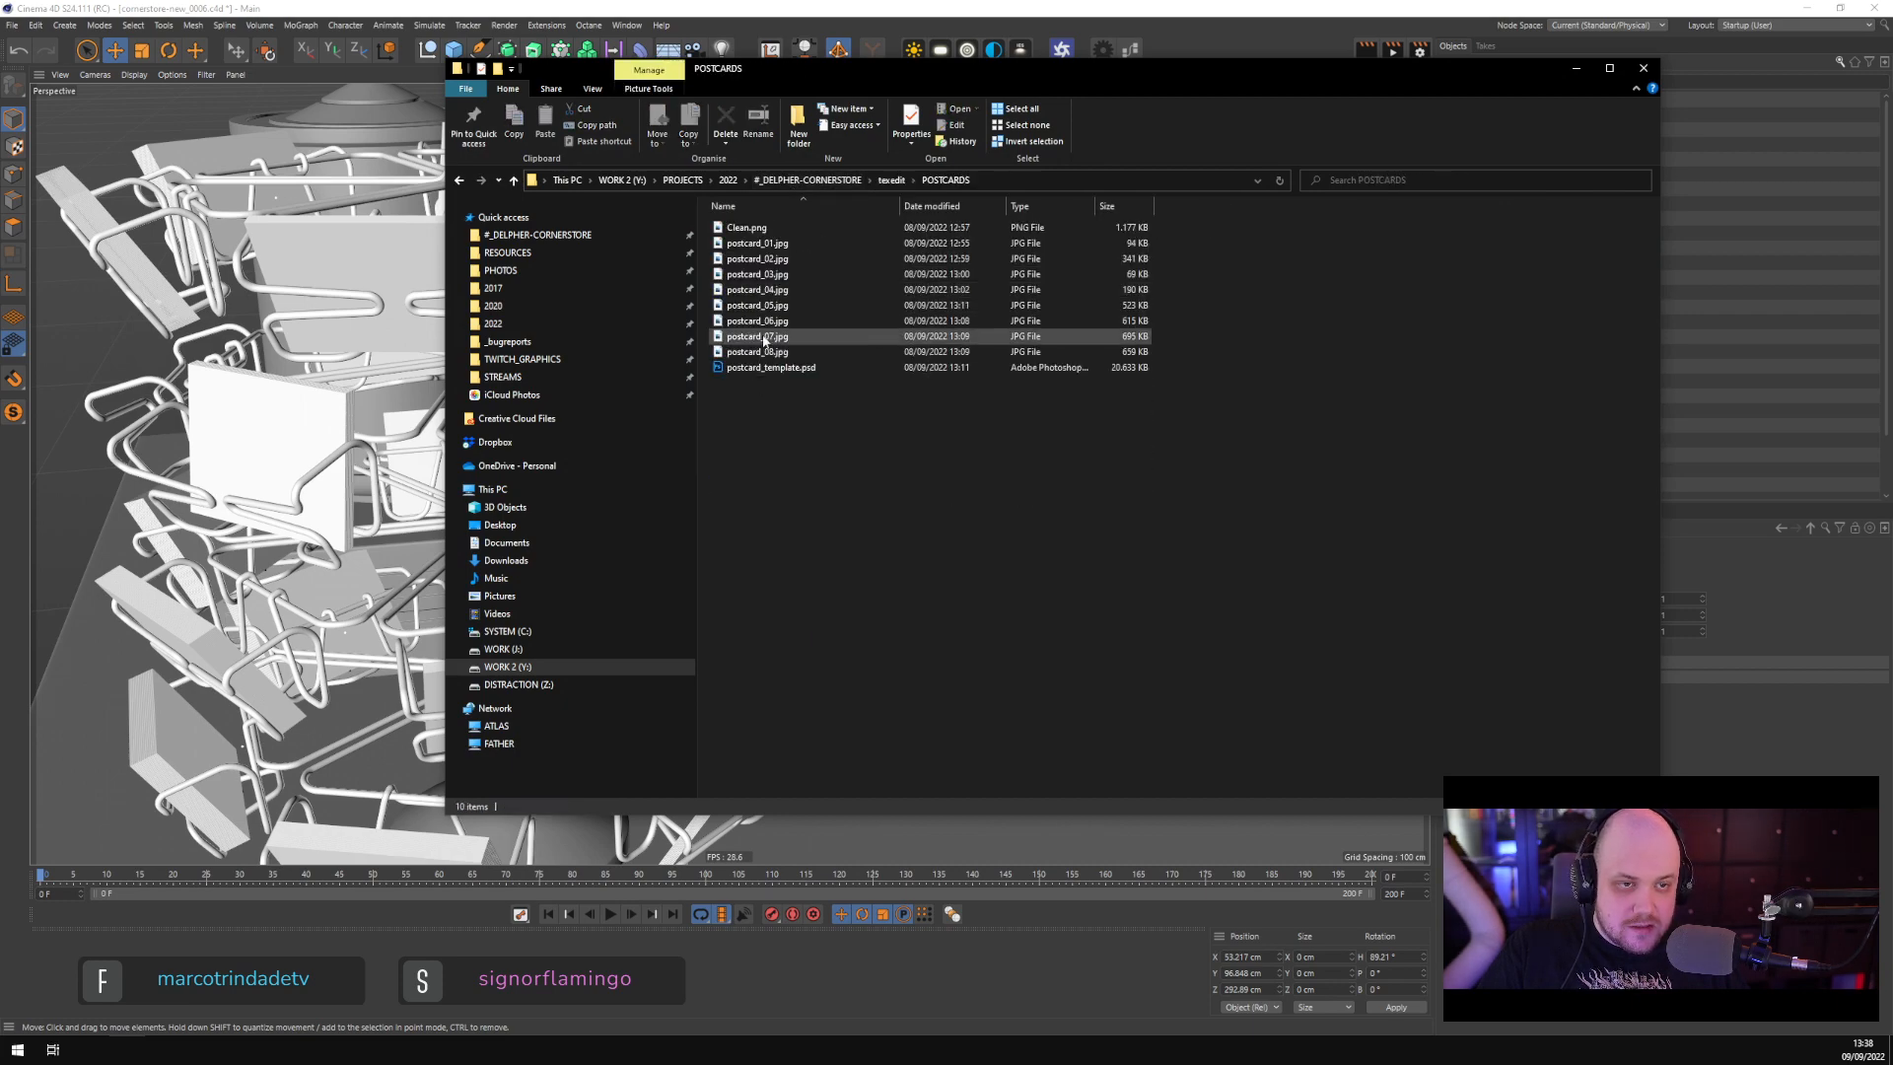
Open postcard_01.jpg and browse forward through the postcard designs to postcard_08.jpg
{"action": "double_click", "coordinate": [759, 243]}
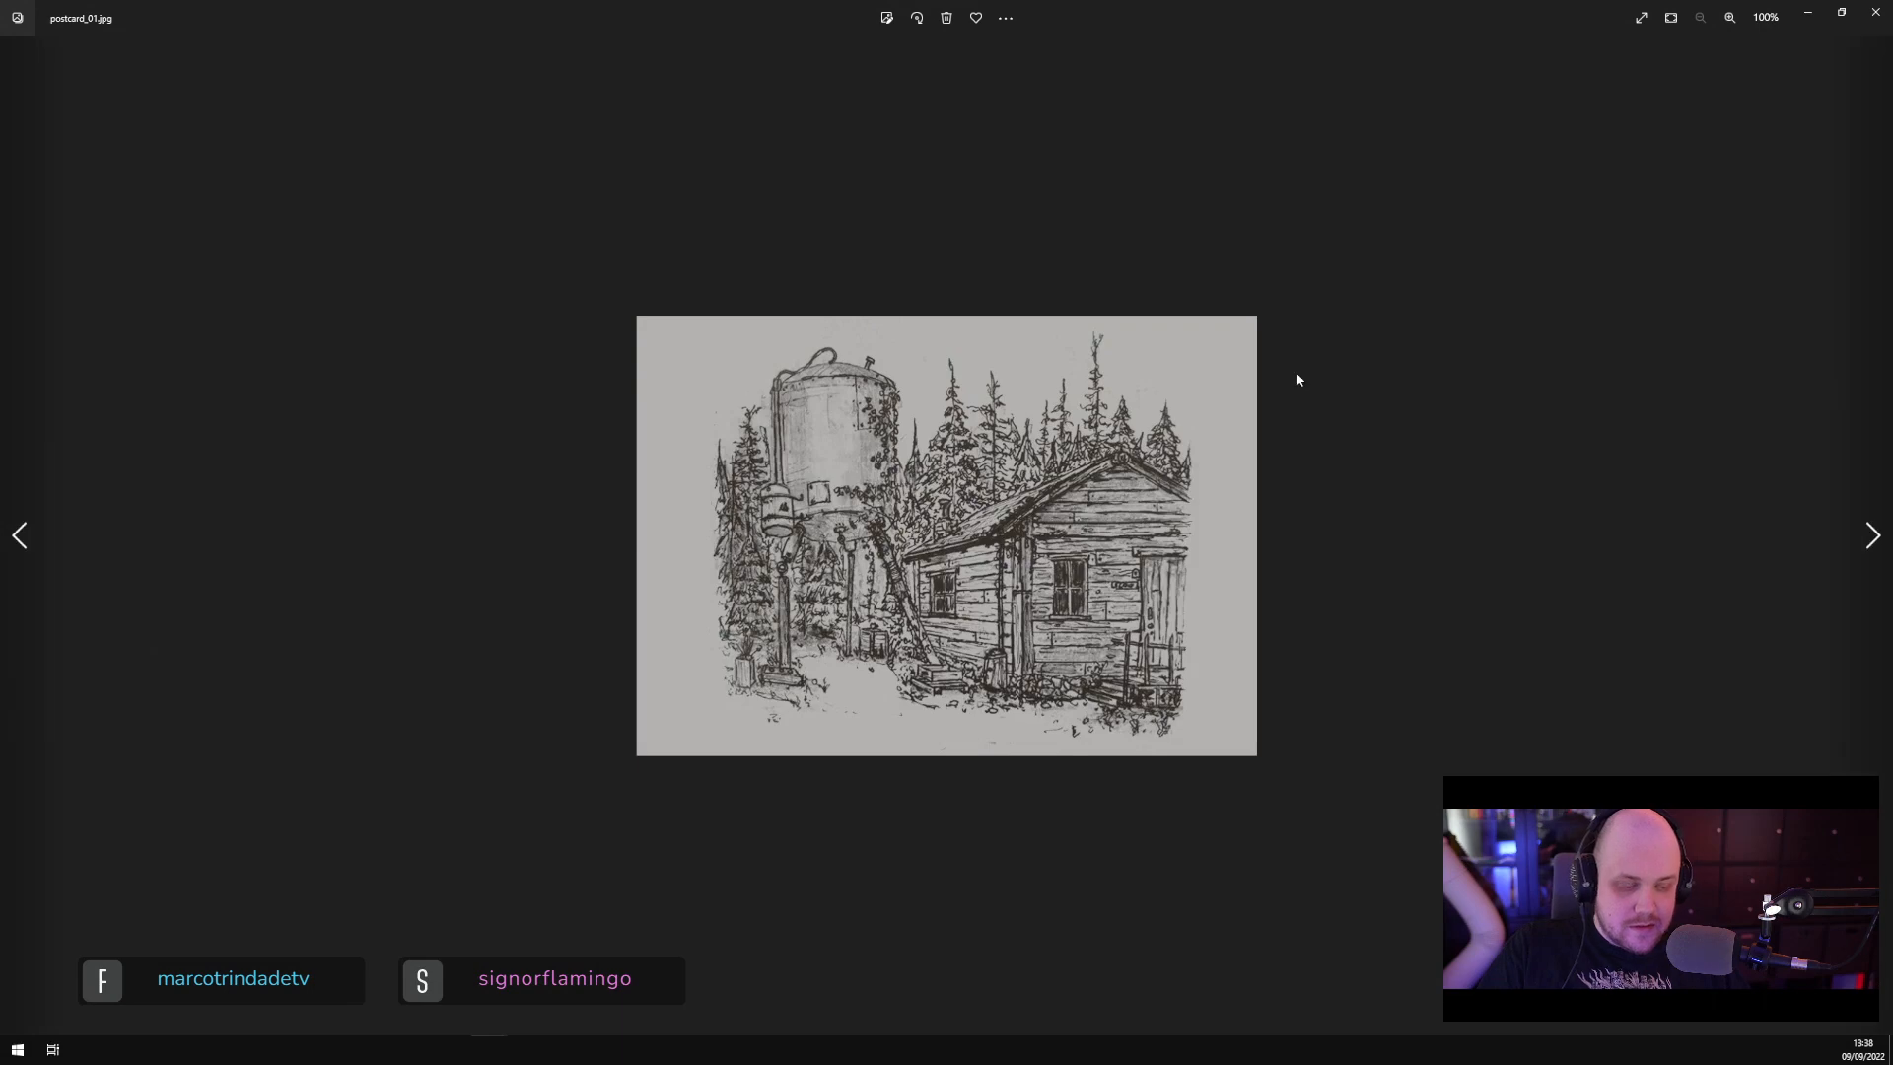
{"action": "key", "text": "Right"}
{"action": "key", "text": "Right"}
{"action": "key", "text": "Right"}
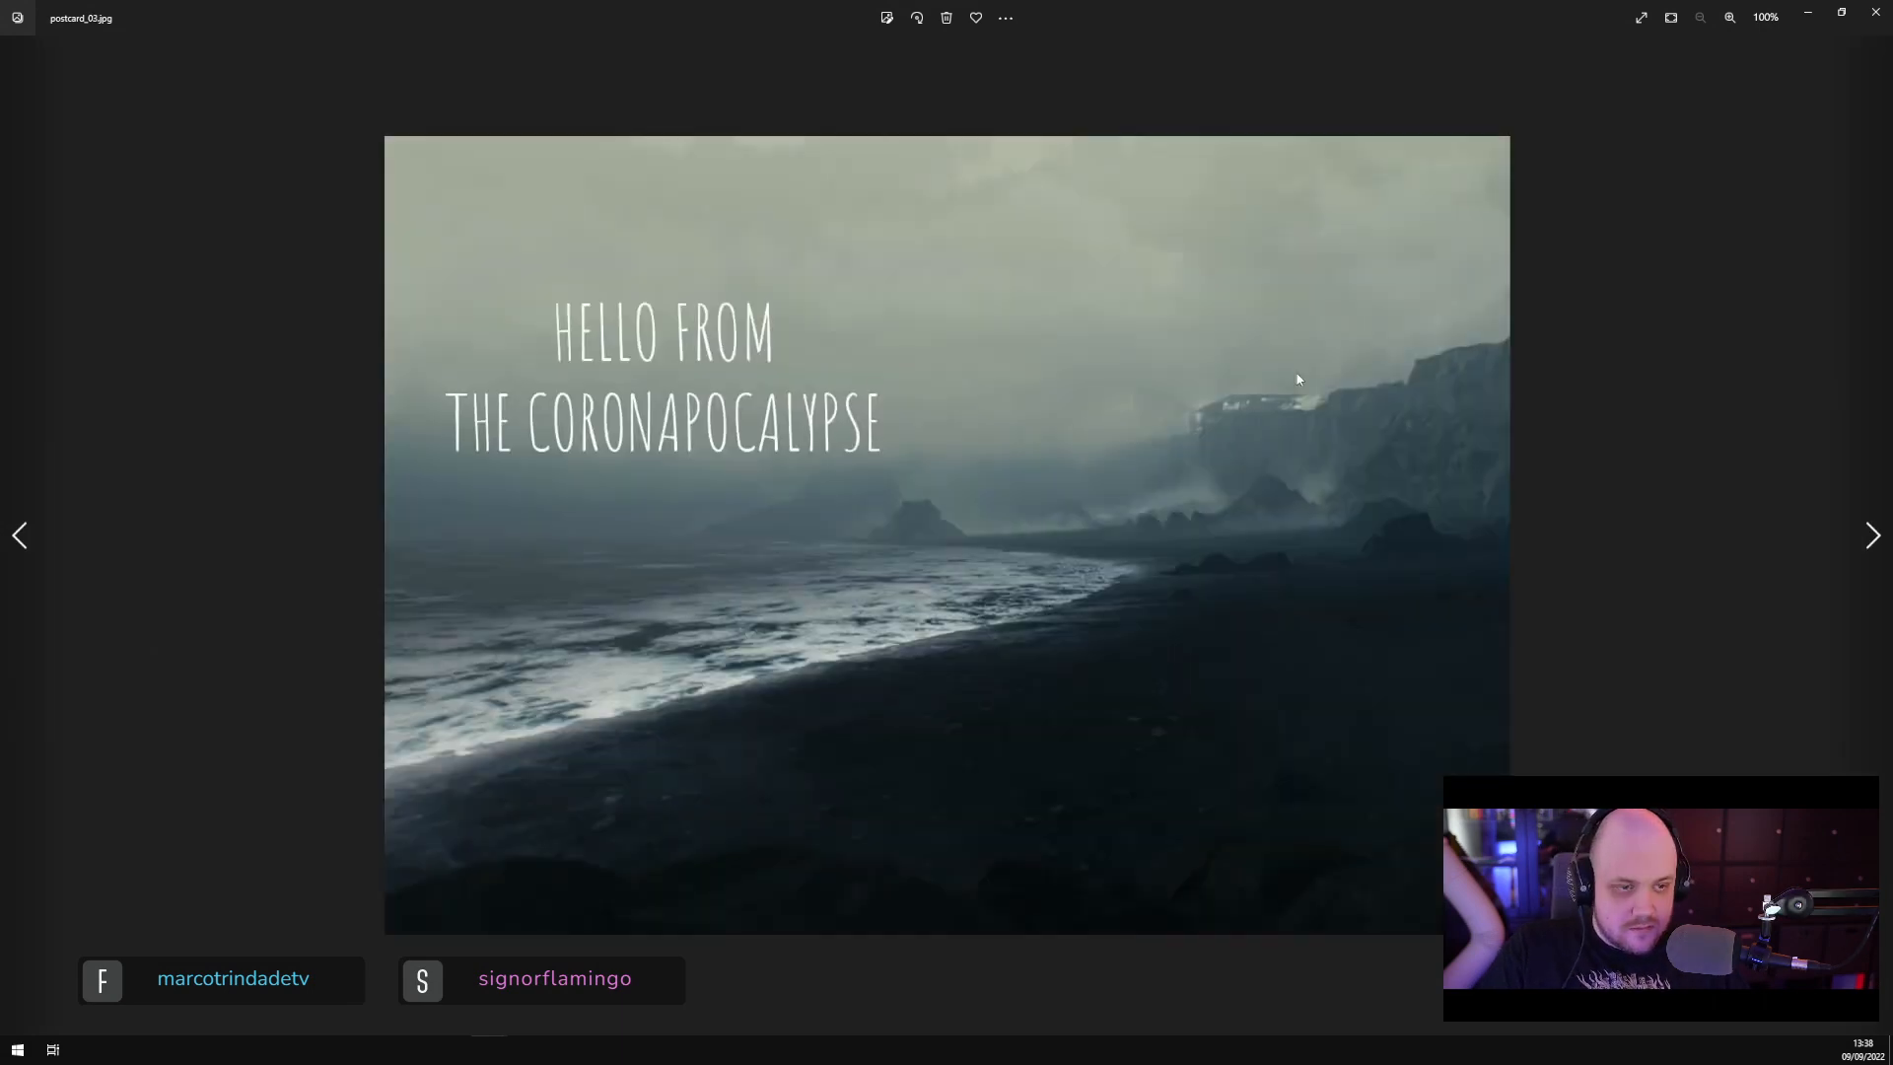
{"action": "key", "text": "Right"}
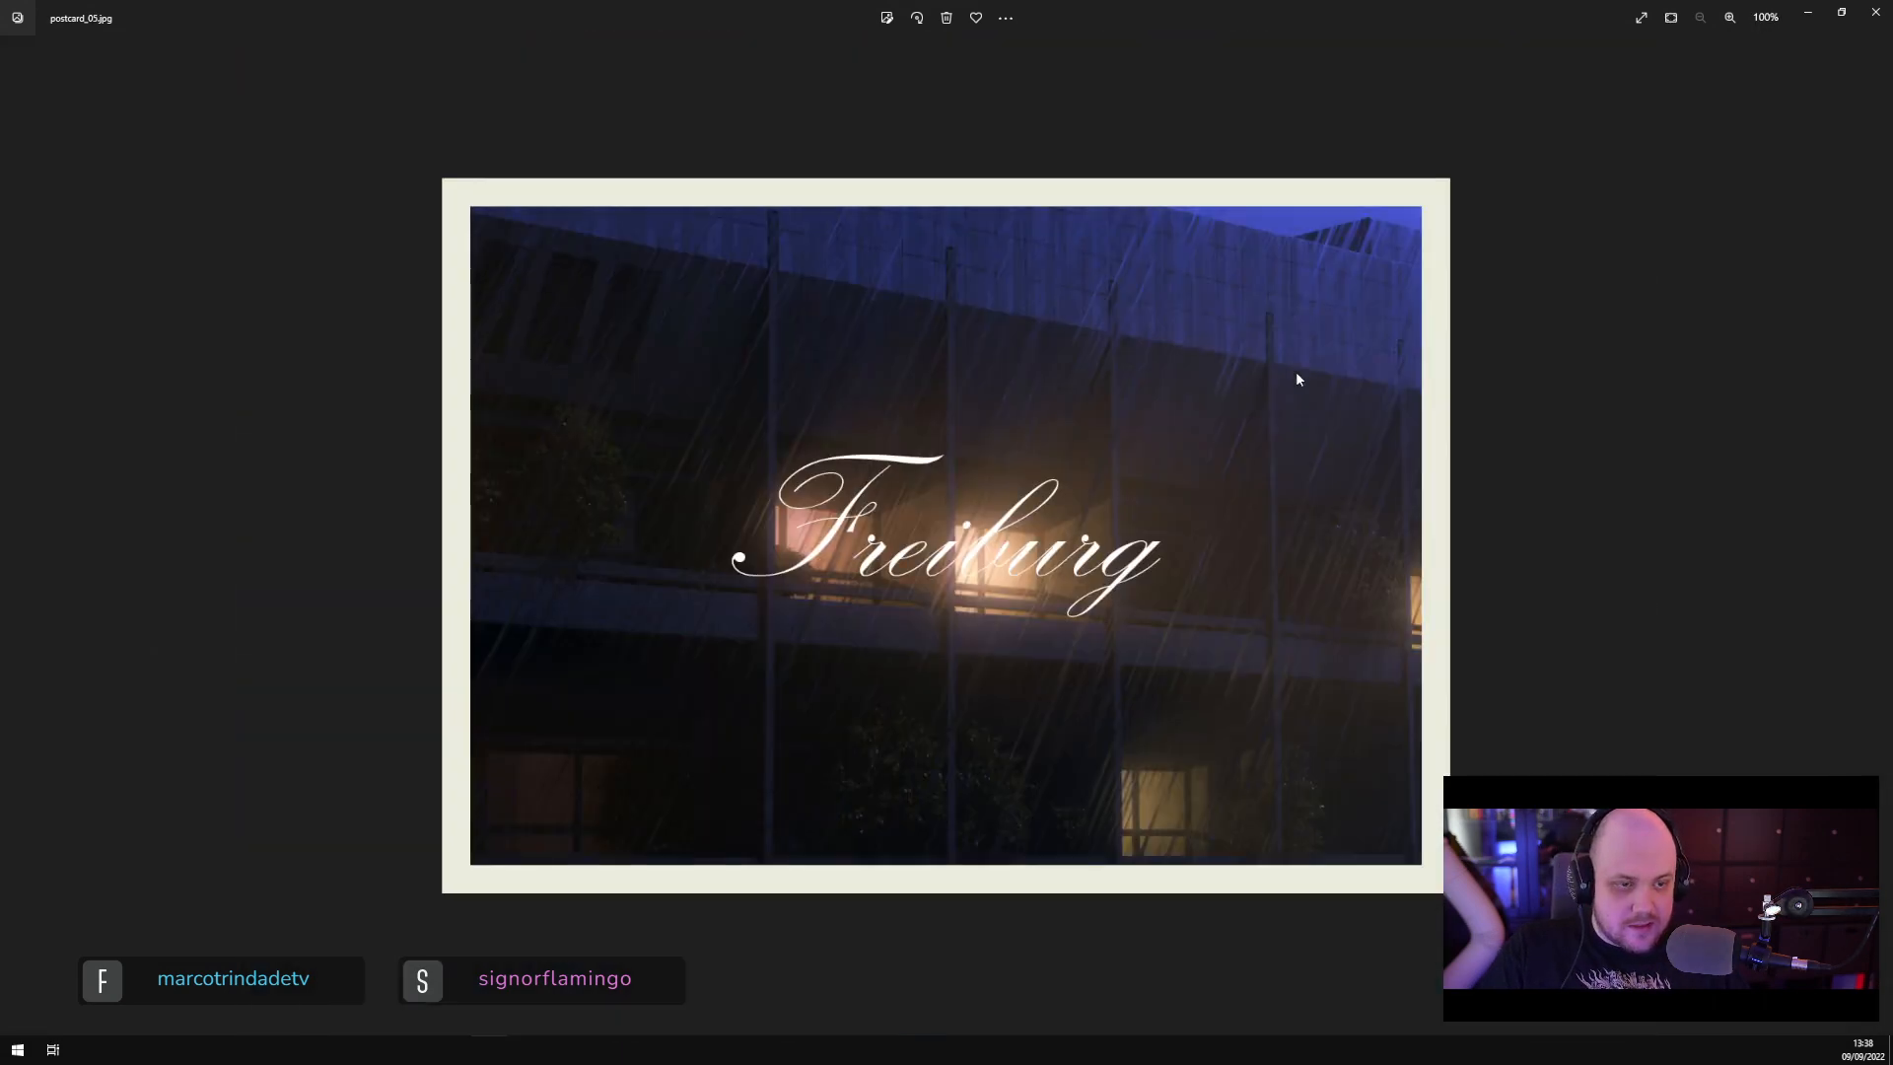
{"action": "key", "text": "Right"}
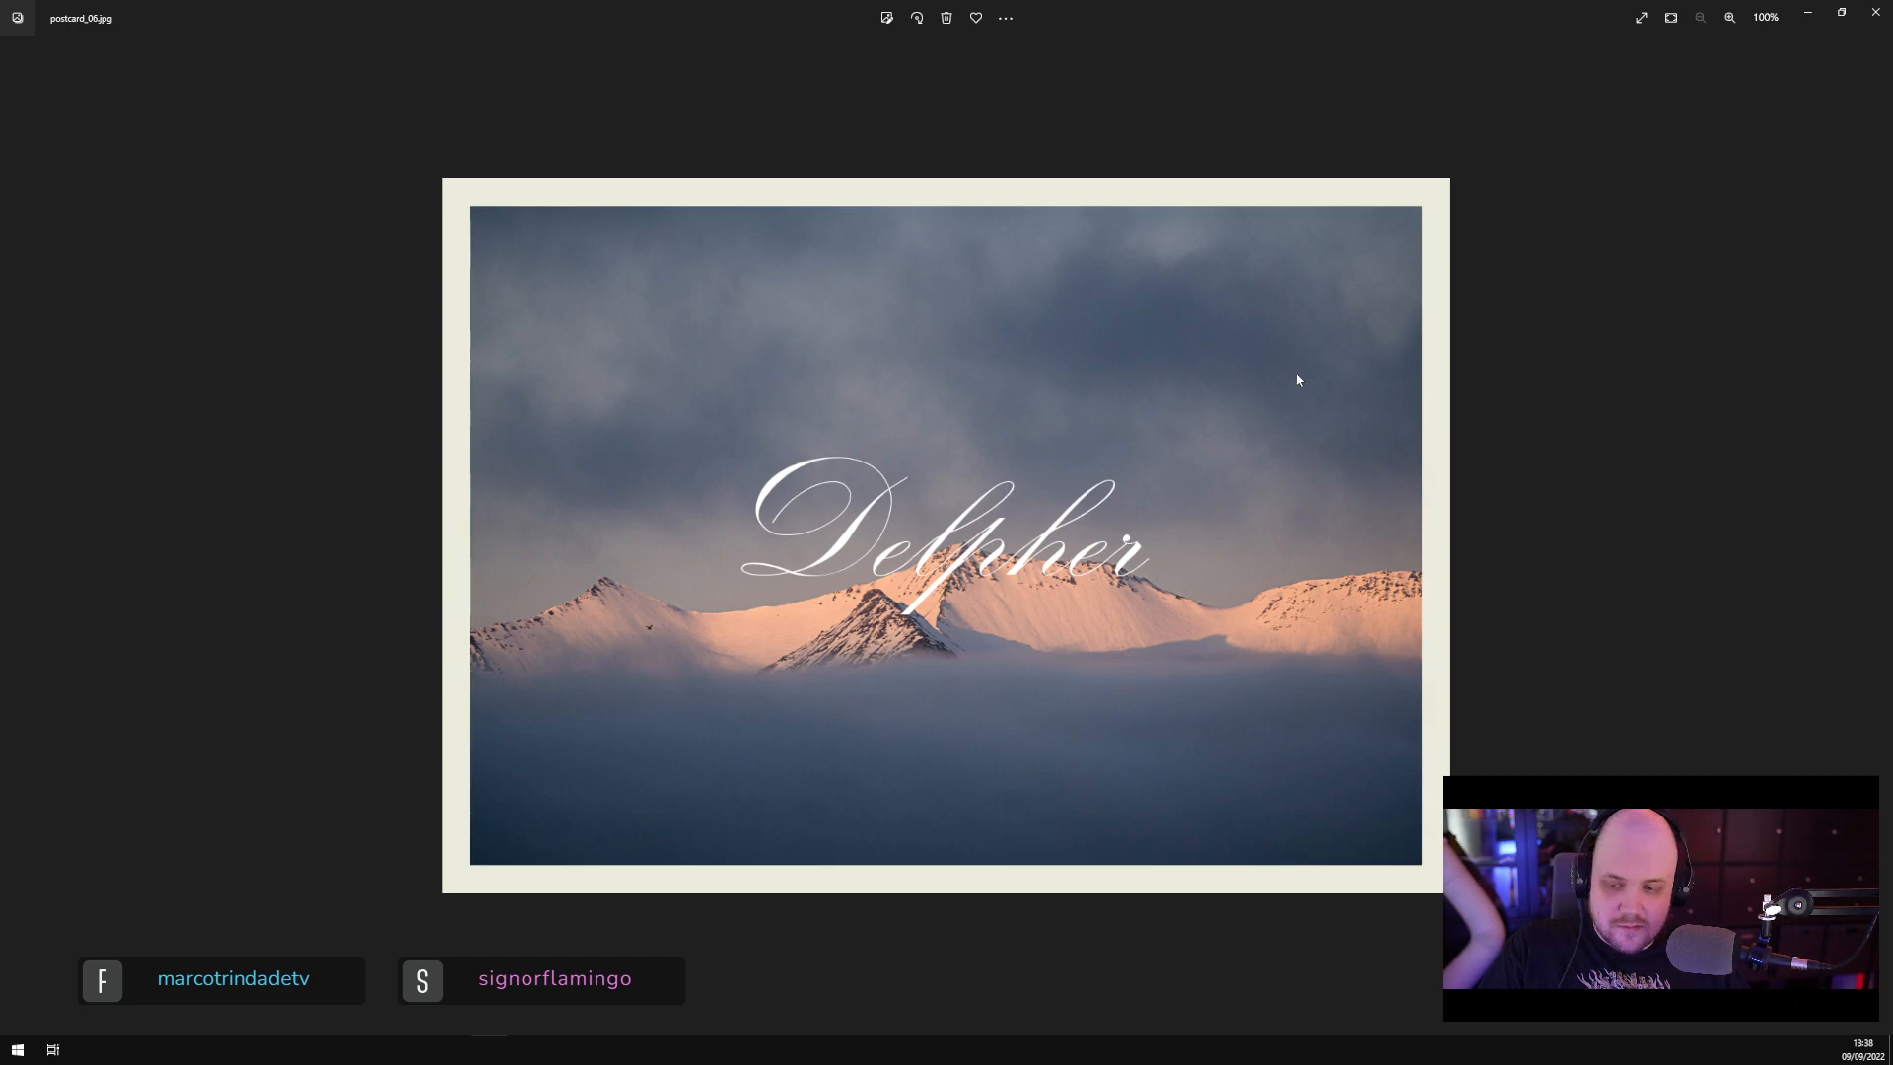
{"action": "key", "text": "Right"}
{"action": "key", "text": "Right"}
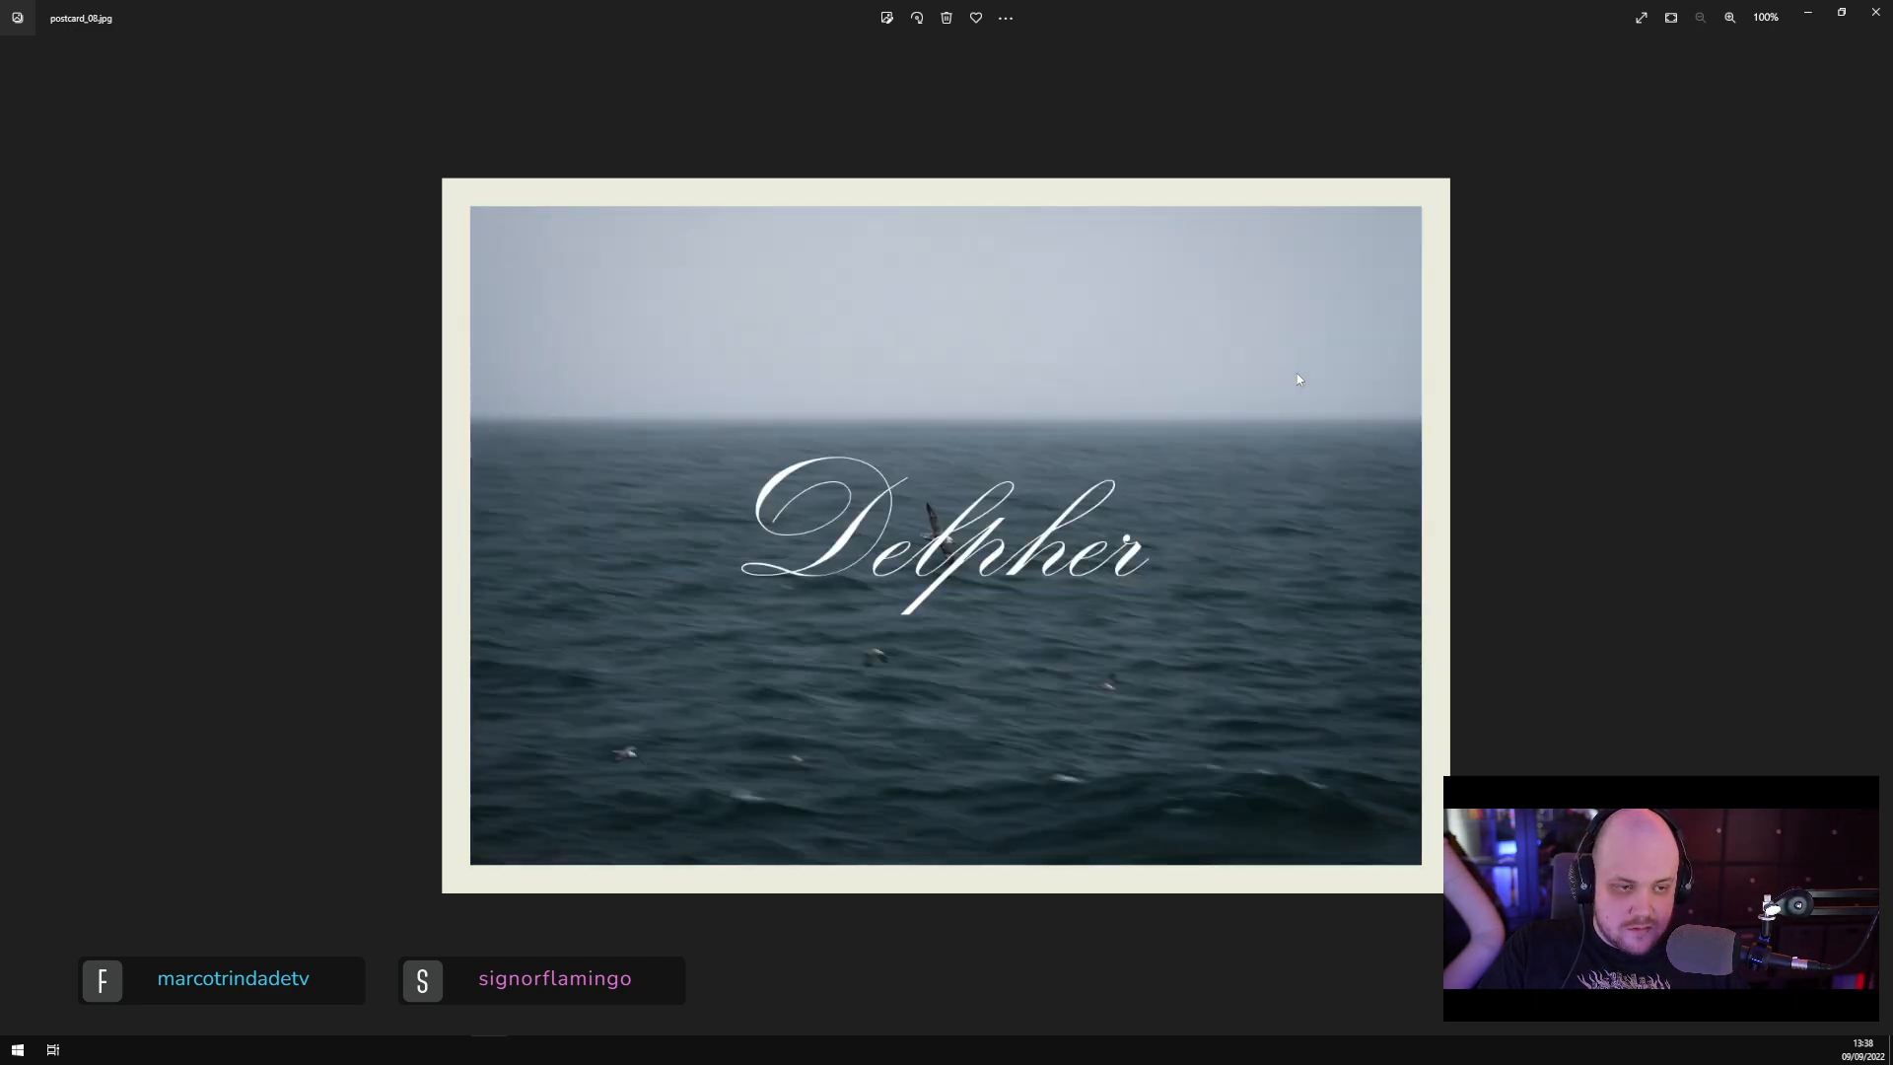
Browse back to postcard_04.jpg, then close the image viewer and return to the cornerstore scene
{"action": "key", "text": "Left"}
{"action": "key", "text": "Left"}
{"action": "key", "text": "Left"}
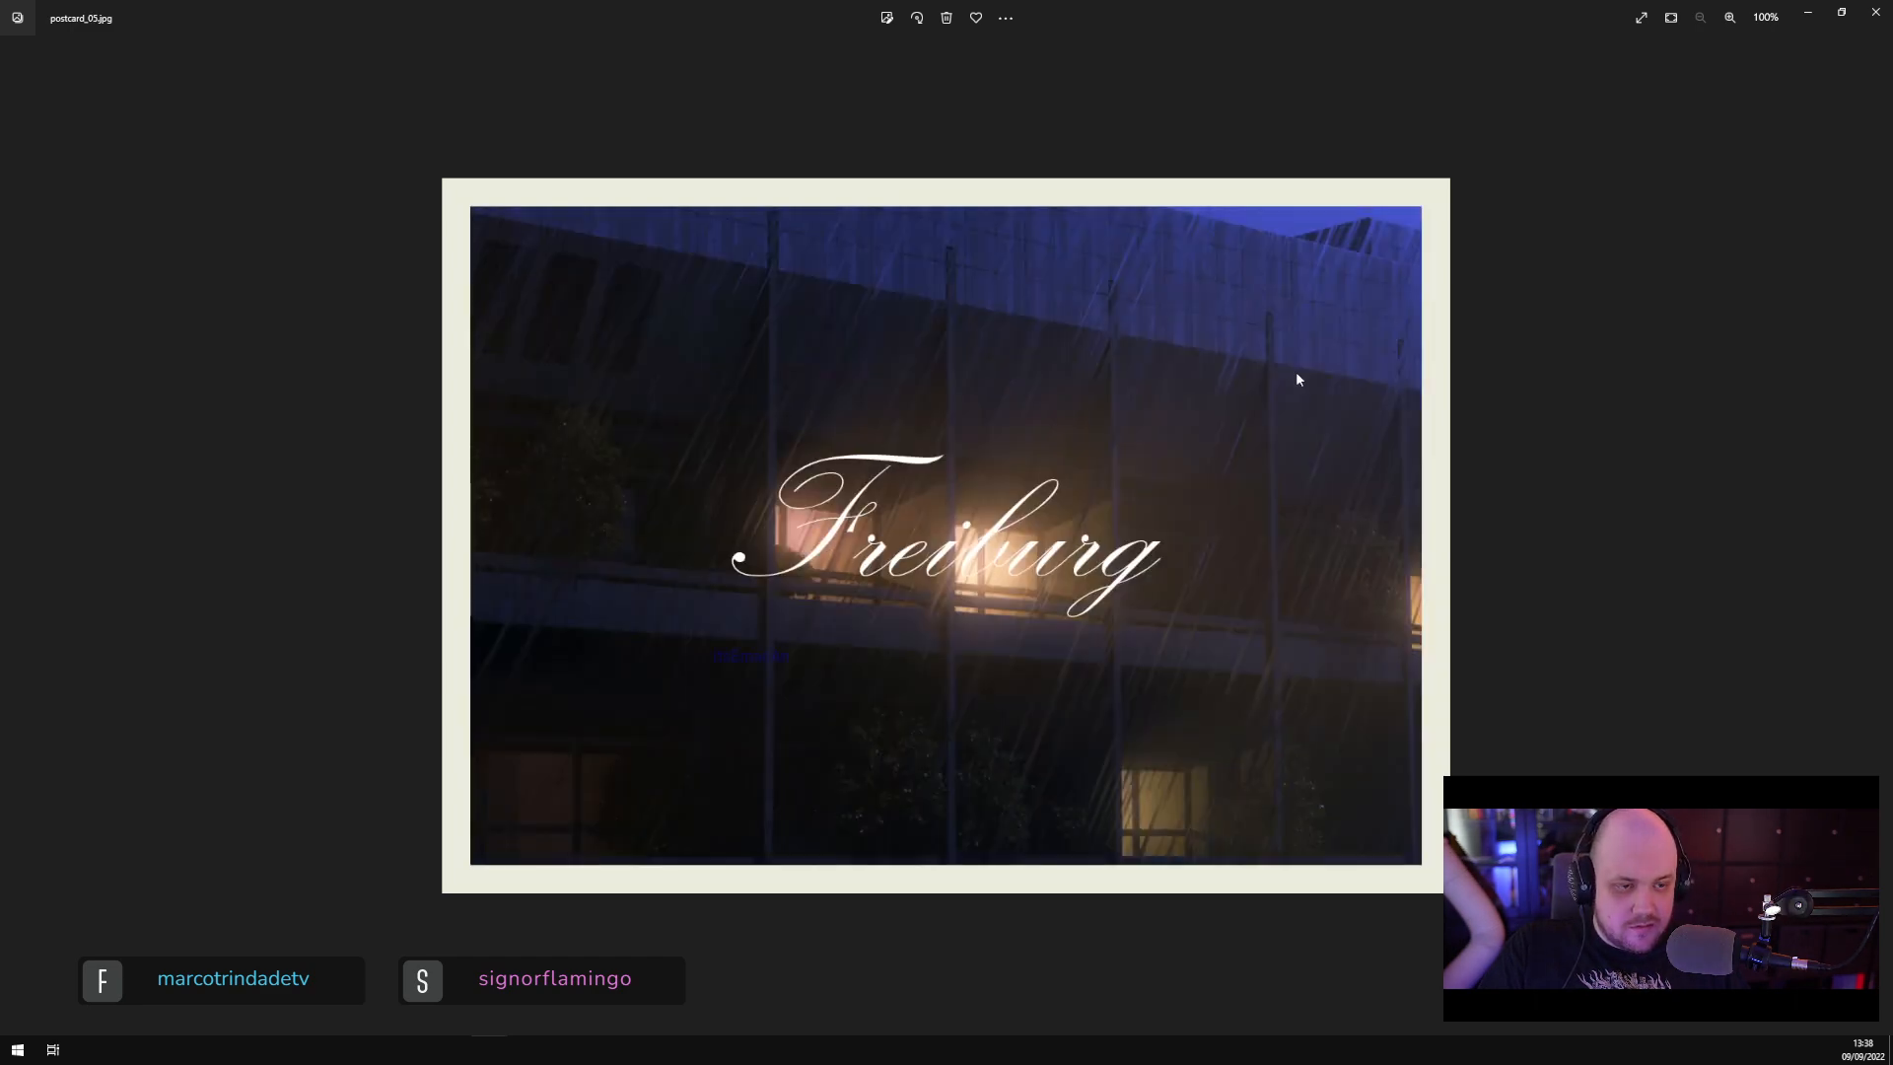
{"action": "key", "text": "Left"}
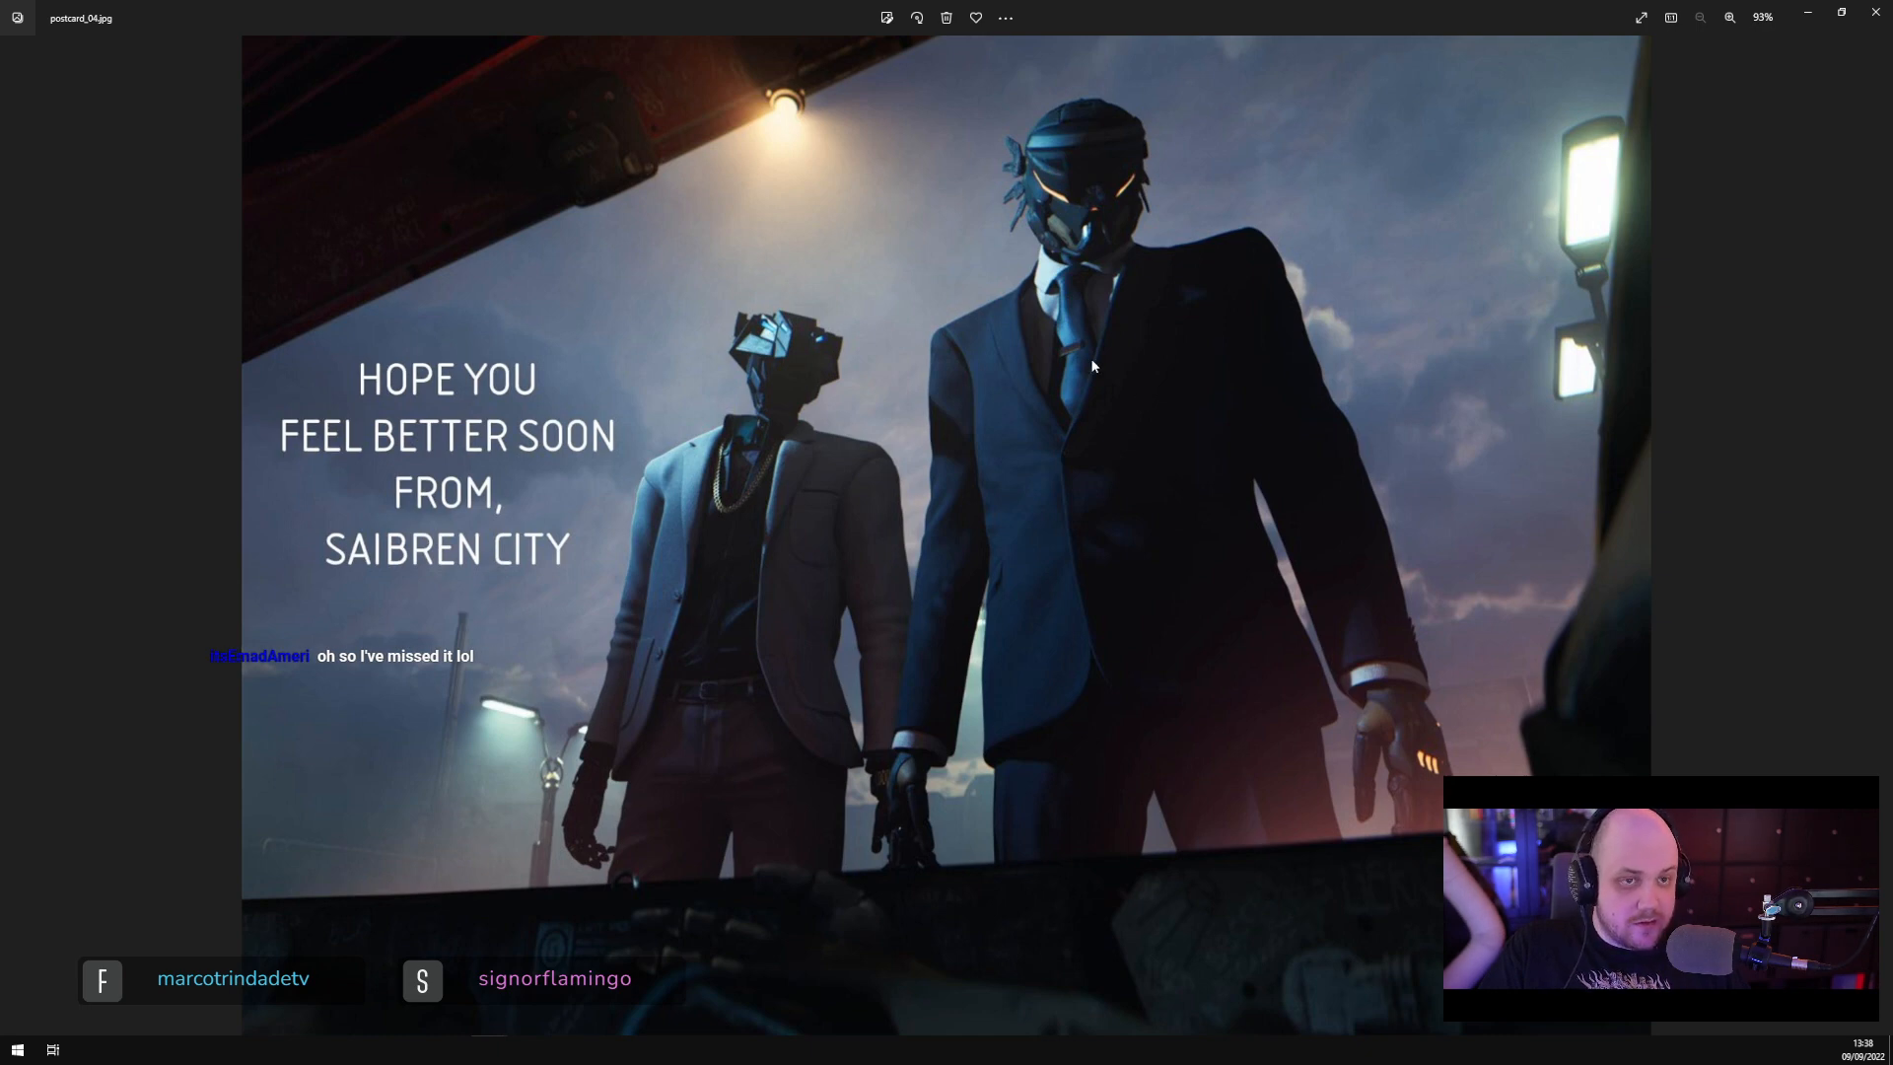
{"action": "left_click", "coordinate": [1875, 12]}
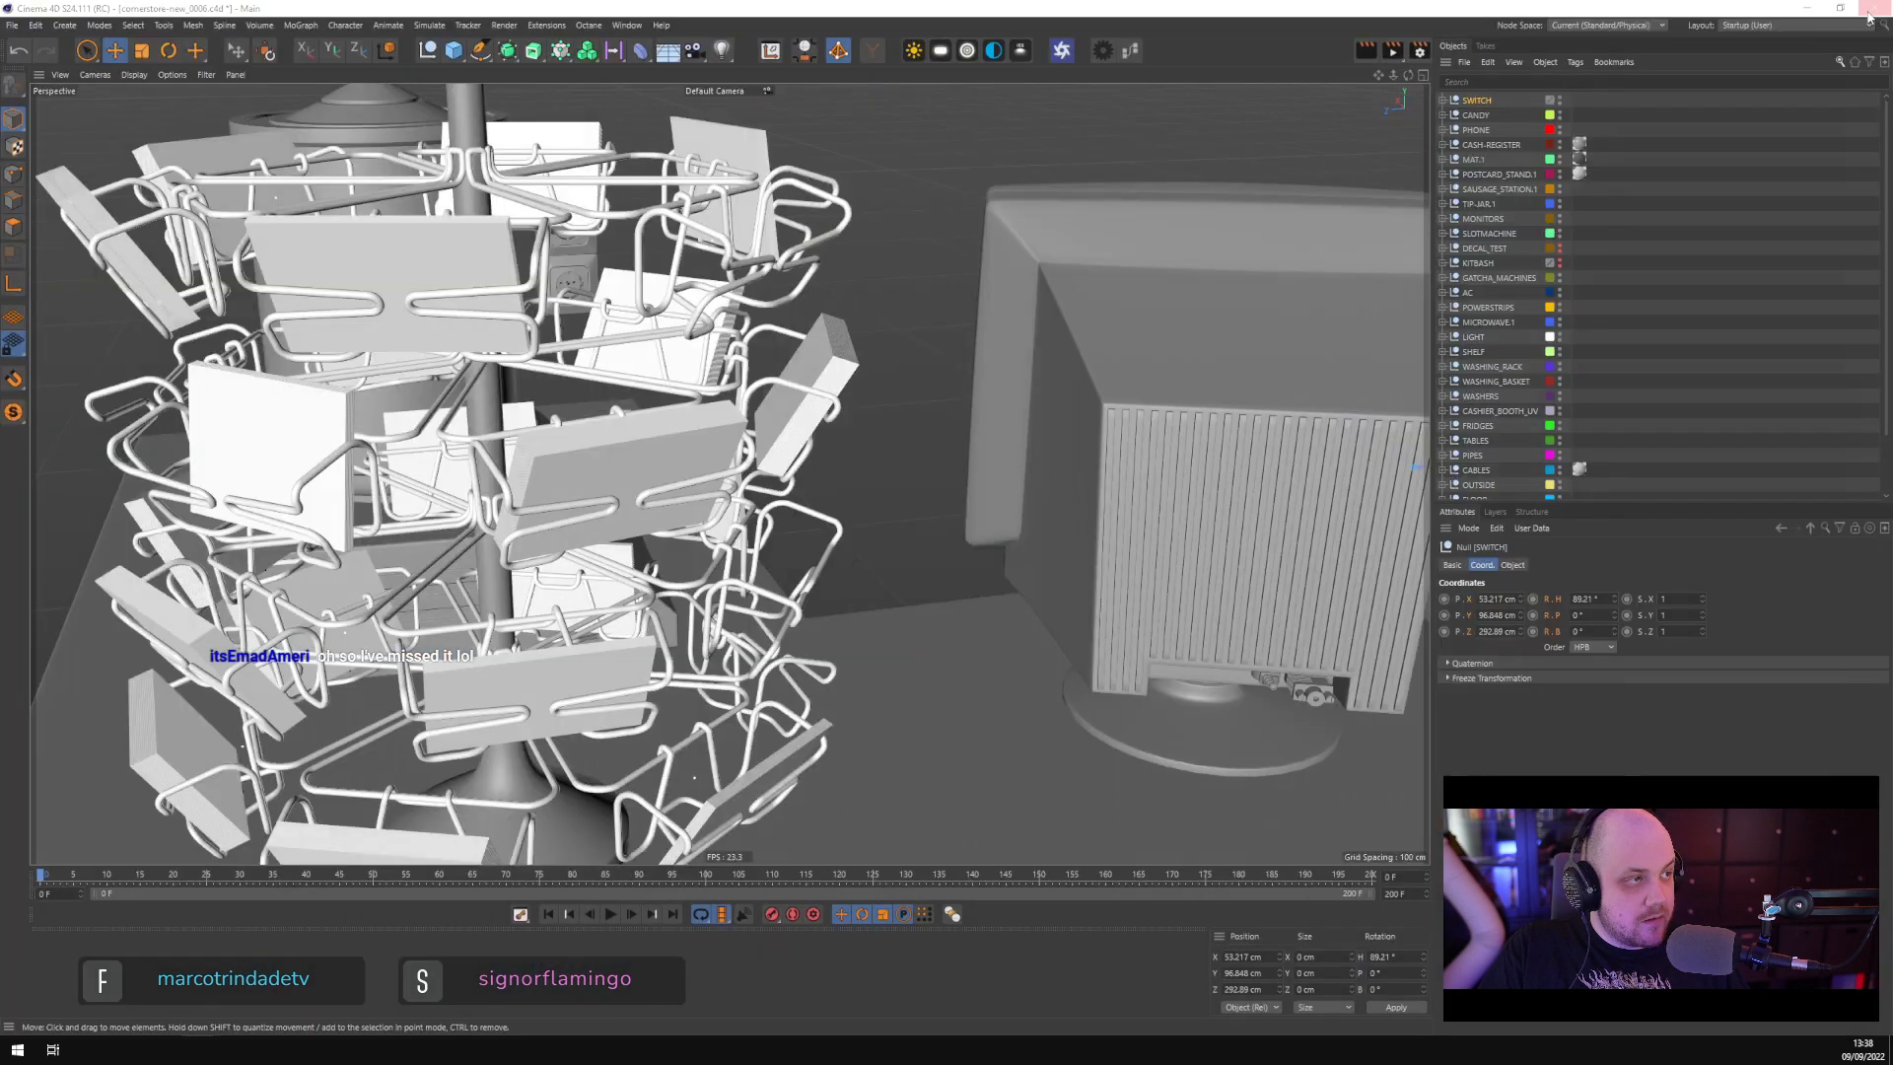
{"action": "left_click", "coordinate": [1875, 12]}
{"action": "left_click", "coordinate": [1023, 580]}
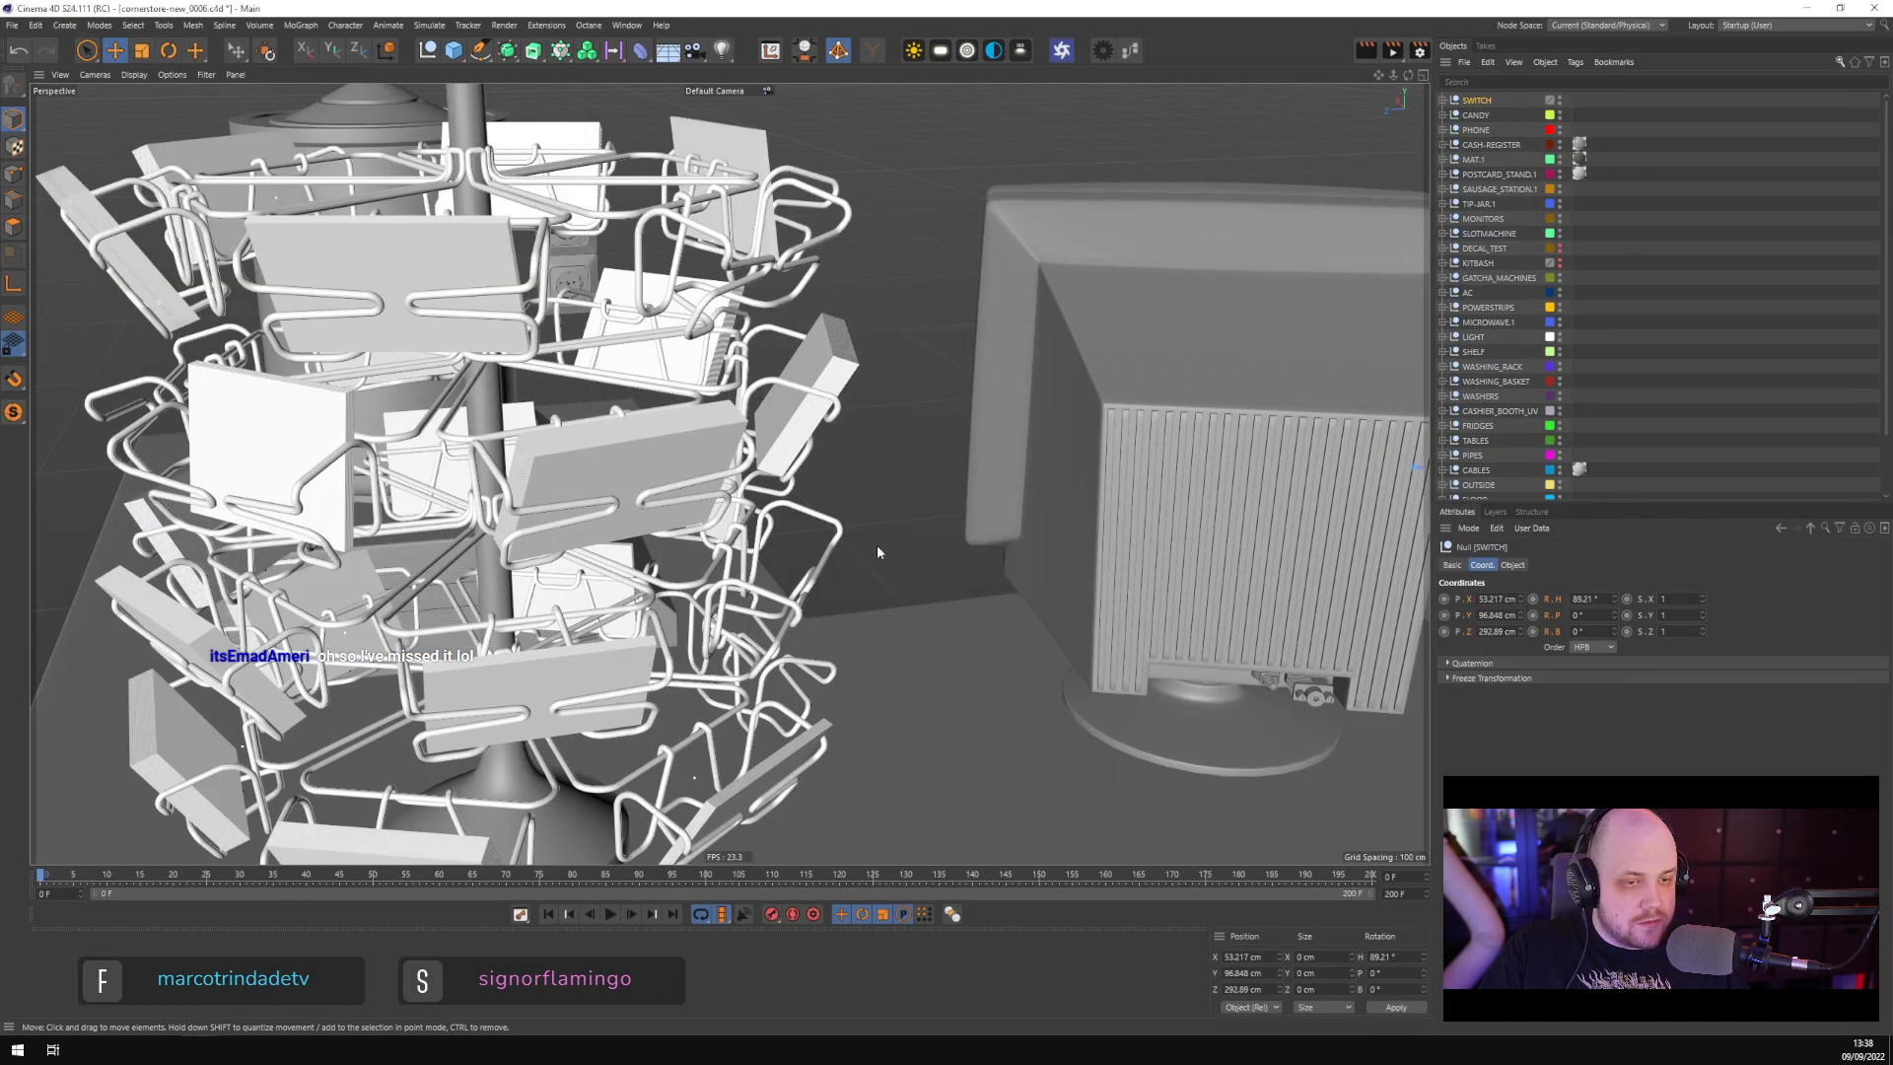
Examine the postcard stand, the monitor's back and the cash register's rear ports along the counter
{"action": "scroll", "coordinate": [700, 575], "scroll_direction": "down", "scroll_amount": 3}
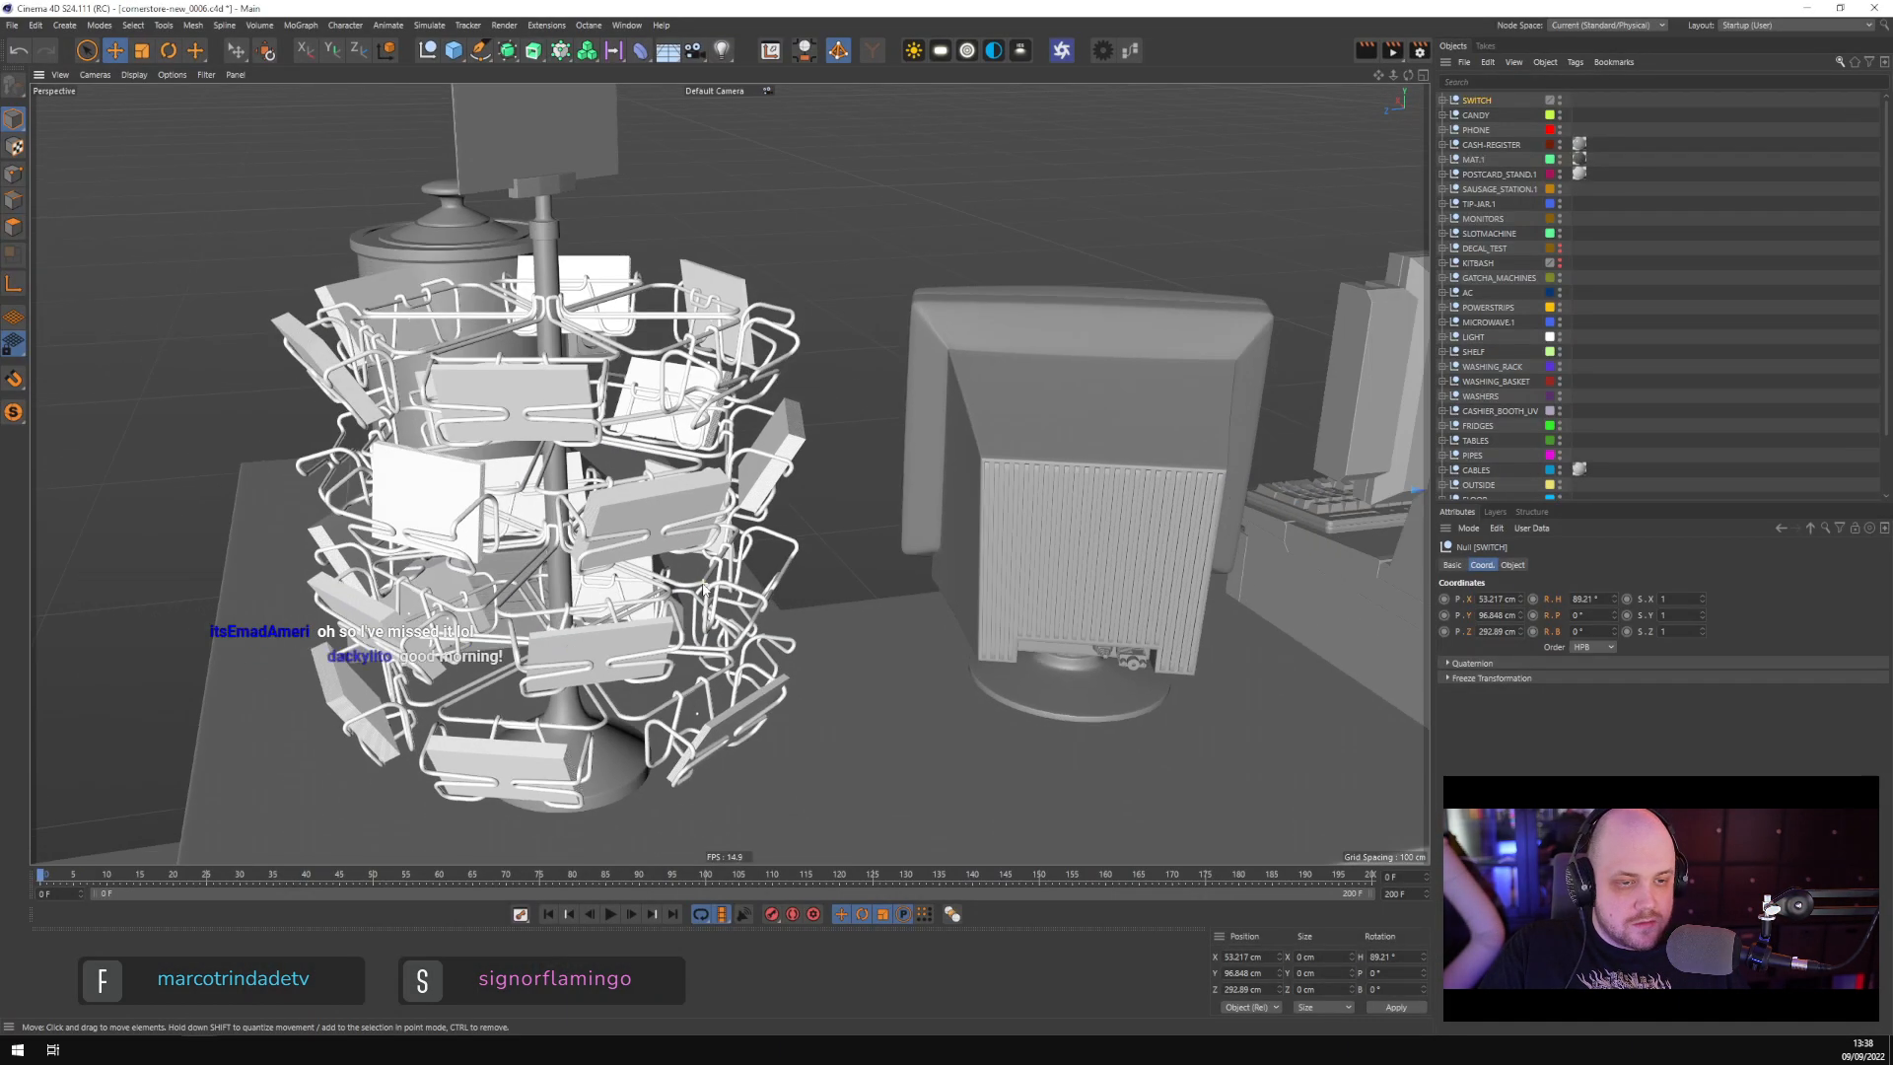
{"action": "left_click", "coordinate": [637, 530]}
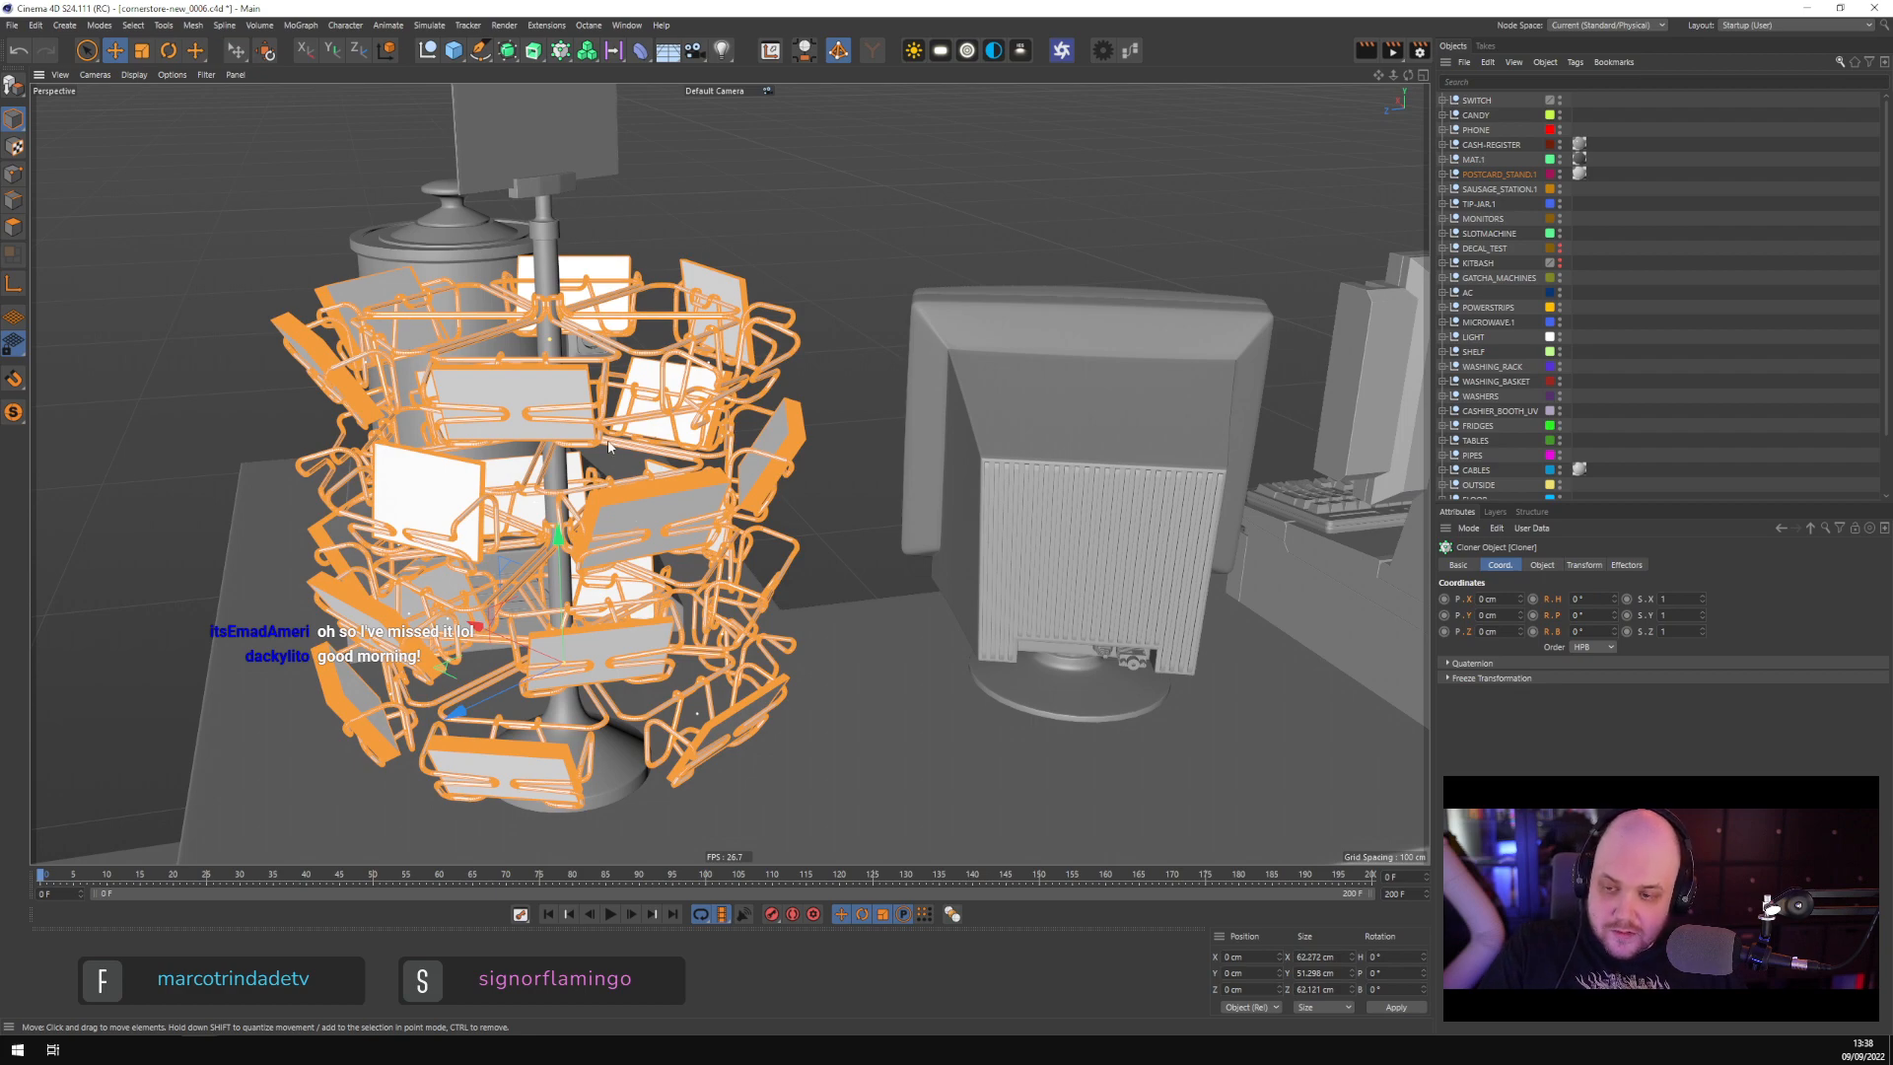
{"action": "left_click_drag", "start_coordinate": [658, 516], "coordinate": [872, 530], "text": "alt"}
{"action": "middle_click_drag", "start_coordinate": [1076, 632], "coordinate": [925, 384], "text": "alt"}
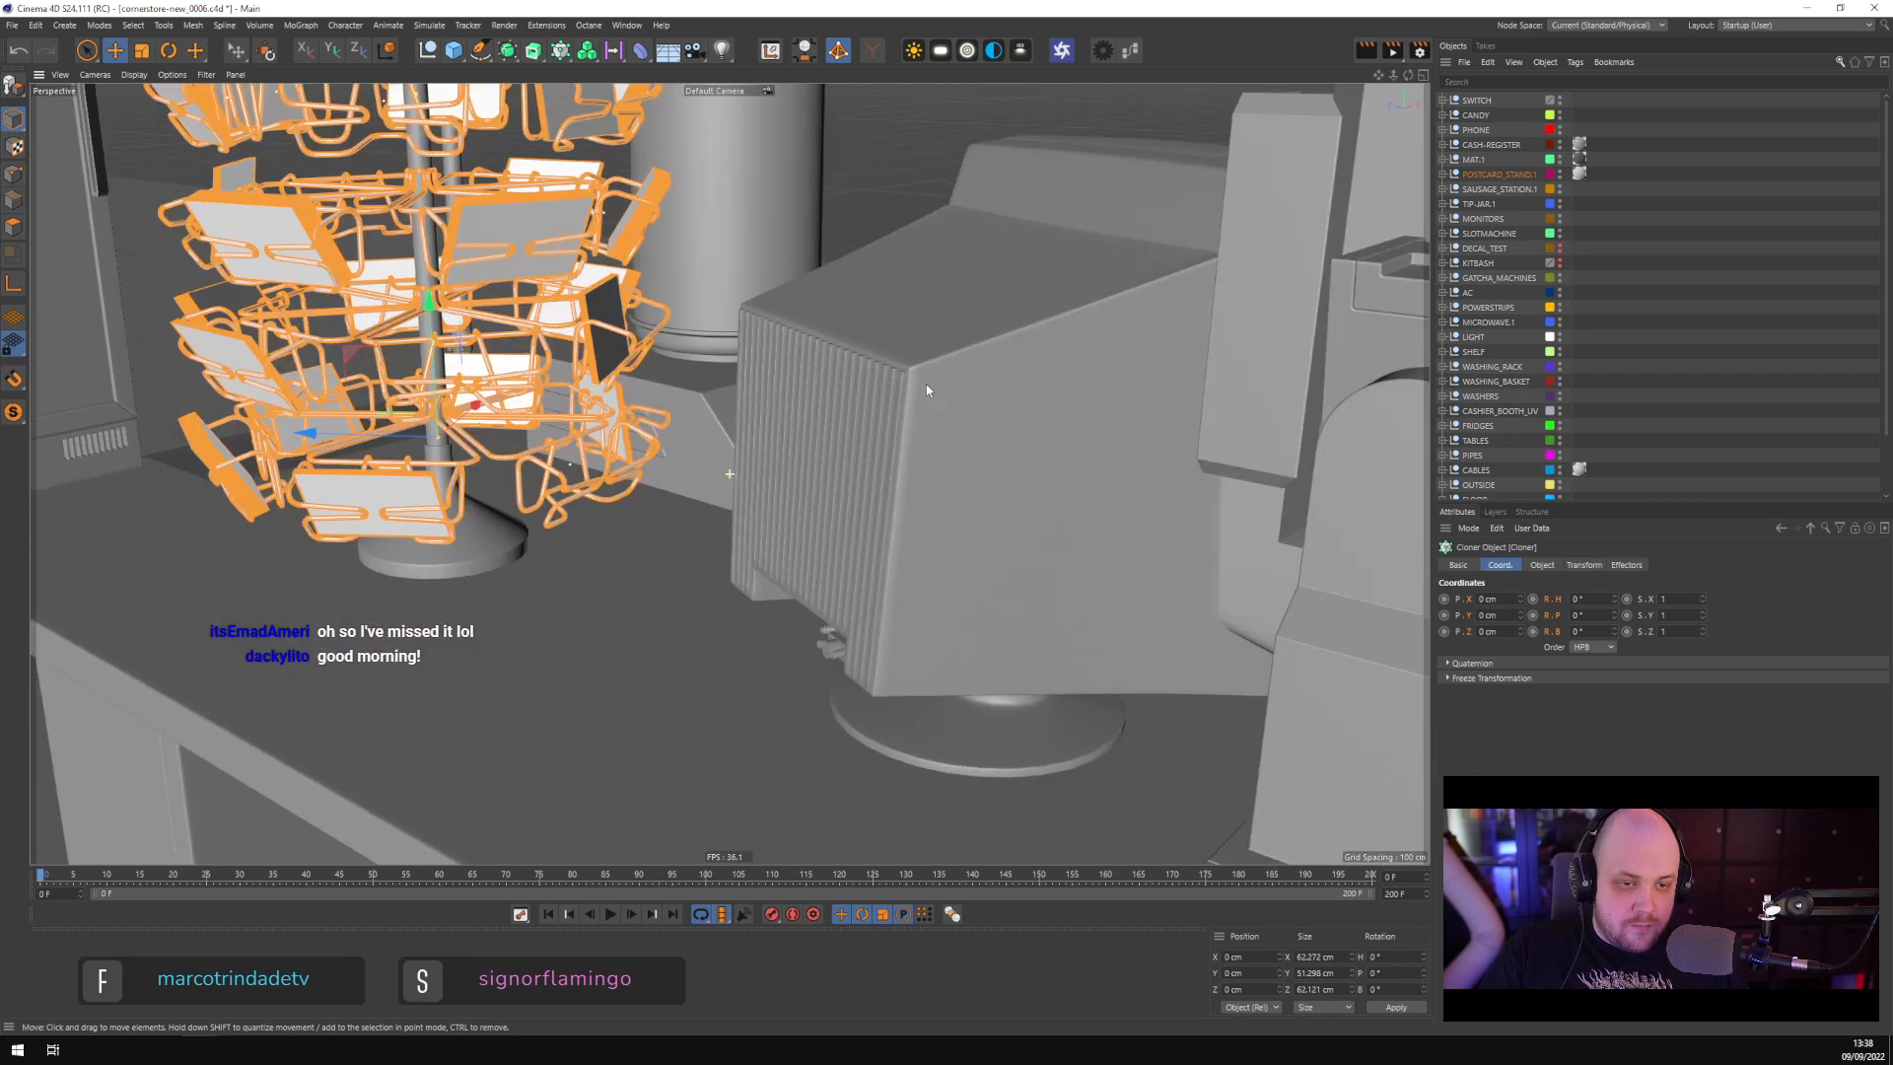
{"action": "scroll", "coordinate": [884, 510], "scroll_direction": "down", "scroll_amount": 3}
{"action": "middle_click_drag", "start_coordinate": [1013, 606], "coordinate": [670, 382], "text": "alt"}
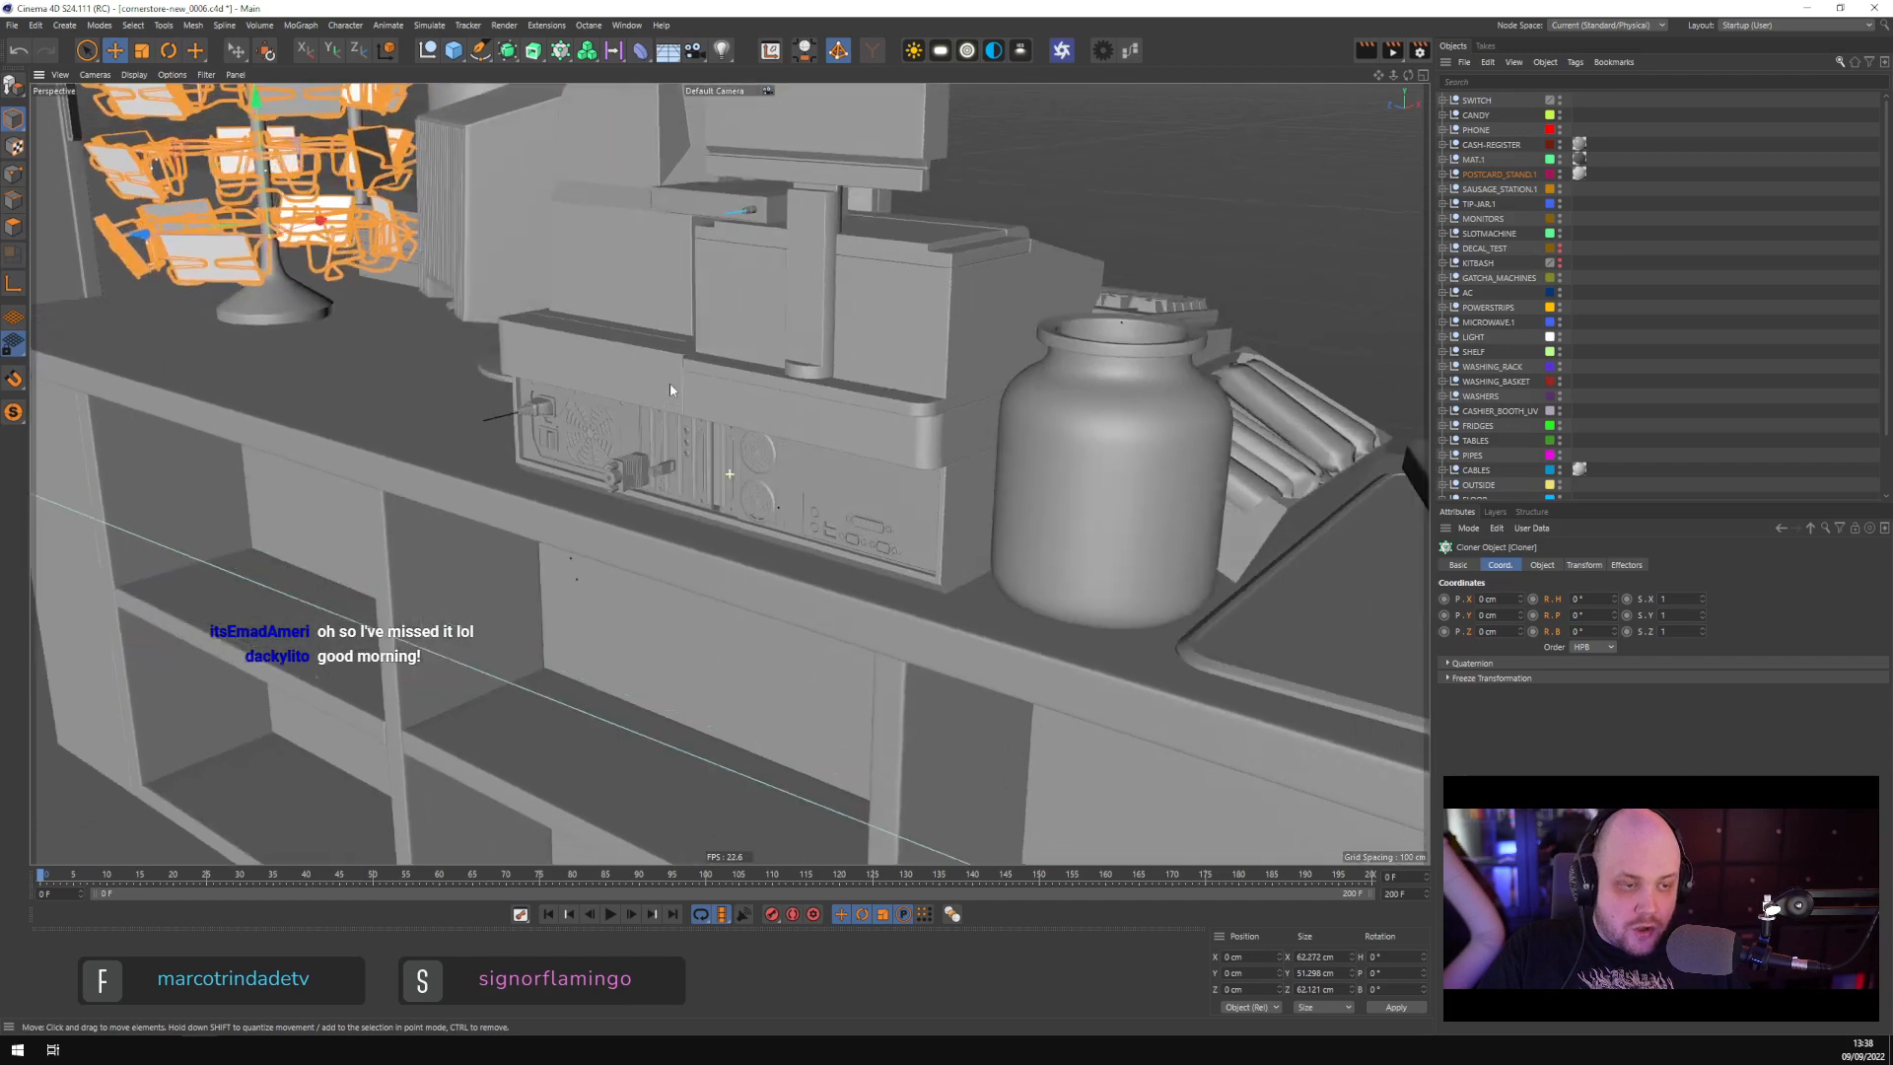
{"action": "scroll", "coordinate": [675, 481], "scroll_direction": "up", "scroll_amount": 2}
{"action": "left_click_drag", "start_coordinate": [675, 482], "coordinate": [613, 456], "text": "alt"}
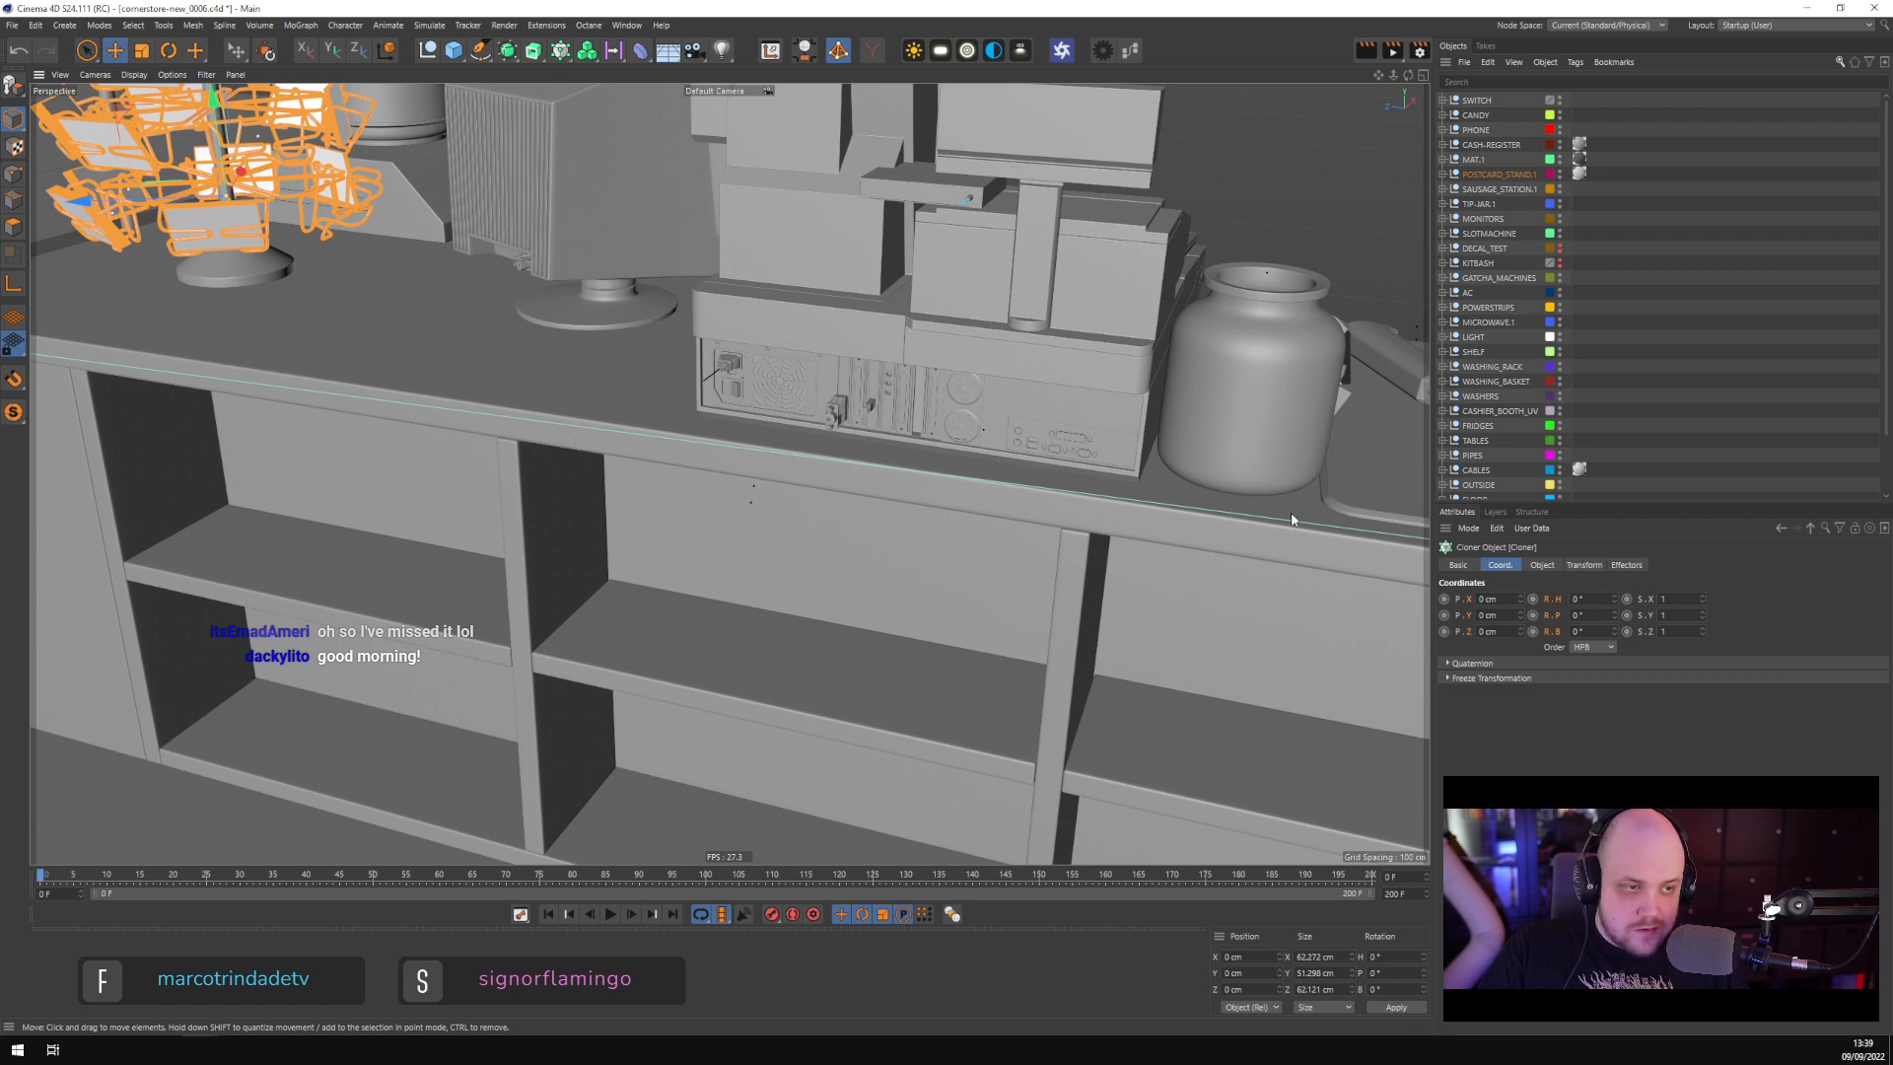
{"action": "left_click_drag", "start_coordinate": [742, 448], "coordinate": [803, 575], "text": "alt"}
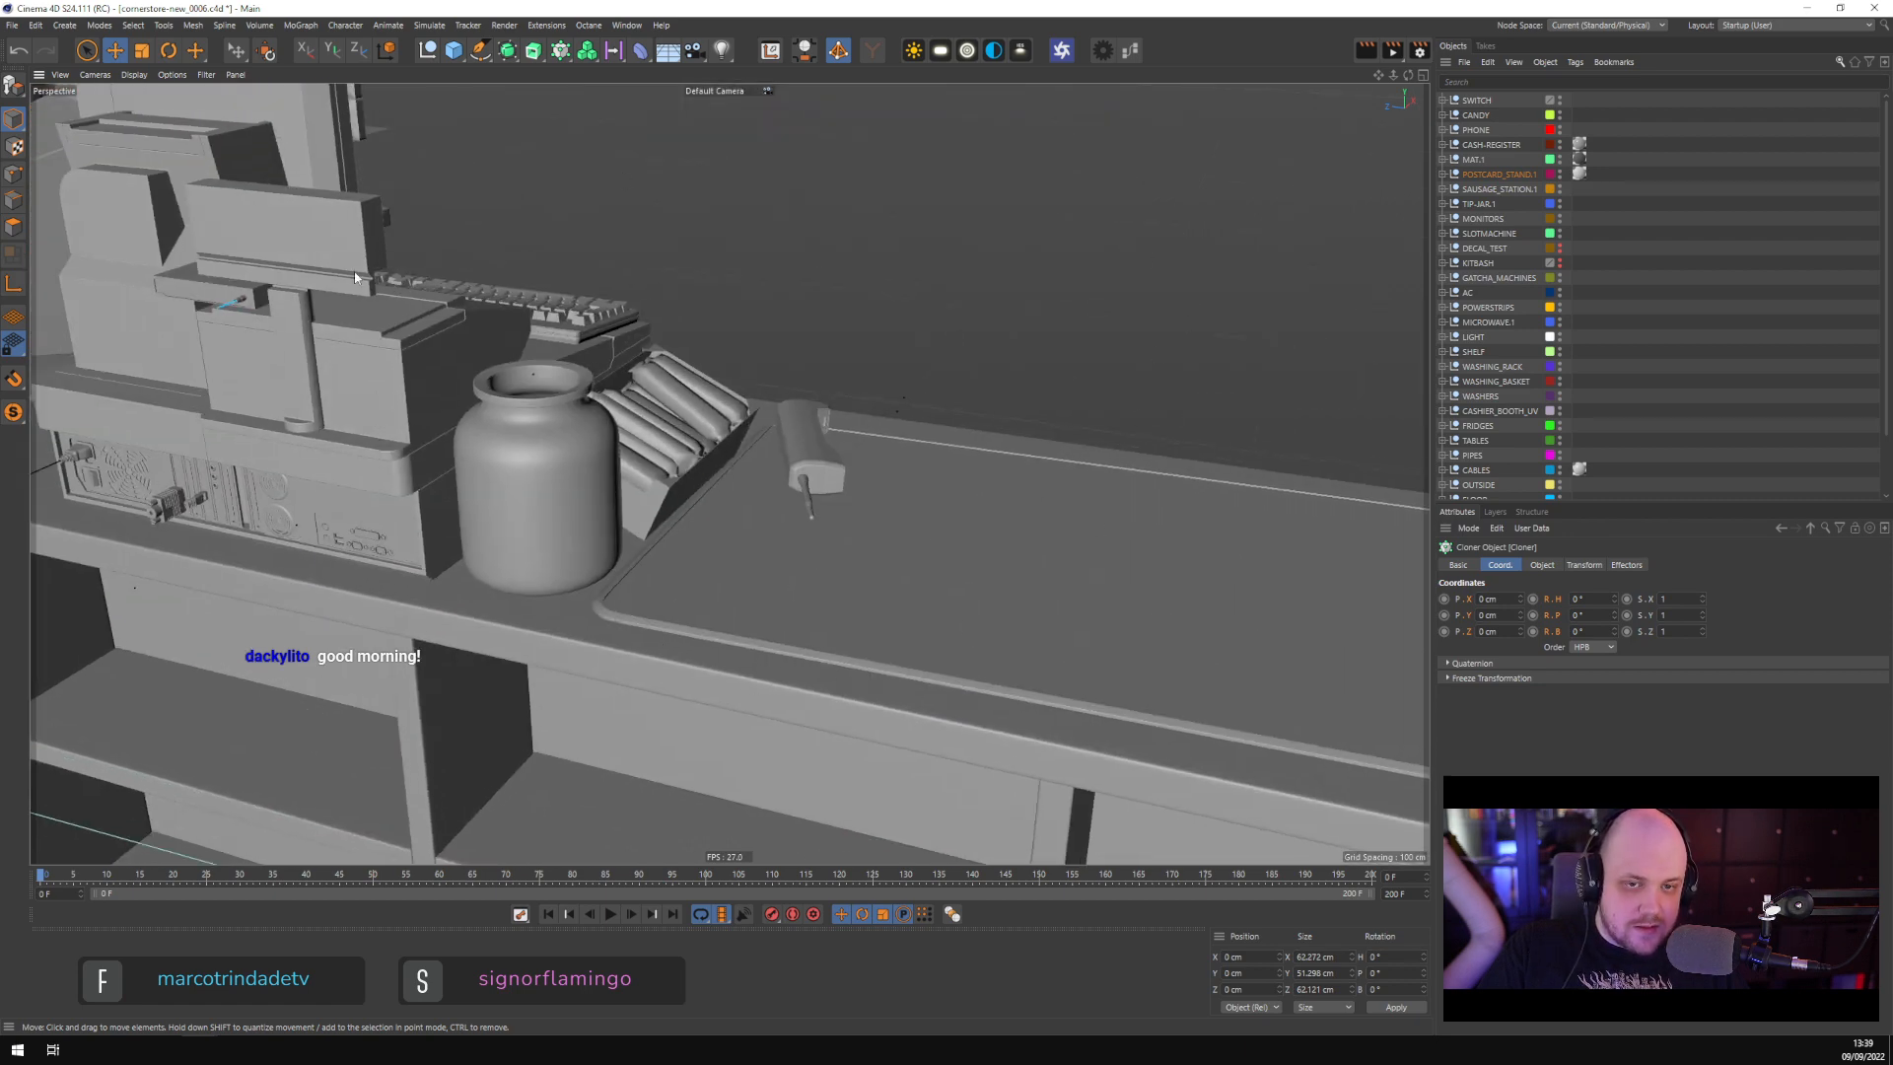
{"action": "left_click_drag", "start_coordinate": [345, 463], "coordinate": [1108, 381], "text": "alt"}
Assign the SWITCH group to the purple layer and shift it on the cash register to about X 53.2 cm, Z 289.1 cm
{"action": "left_click", "coordinate": [1478, 101]}
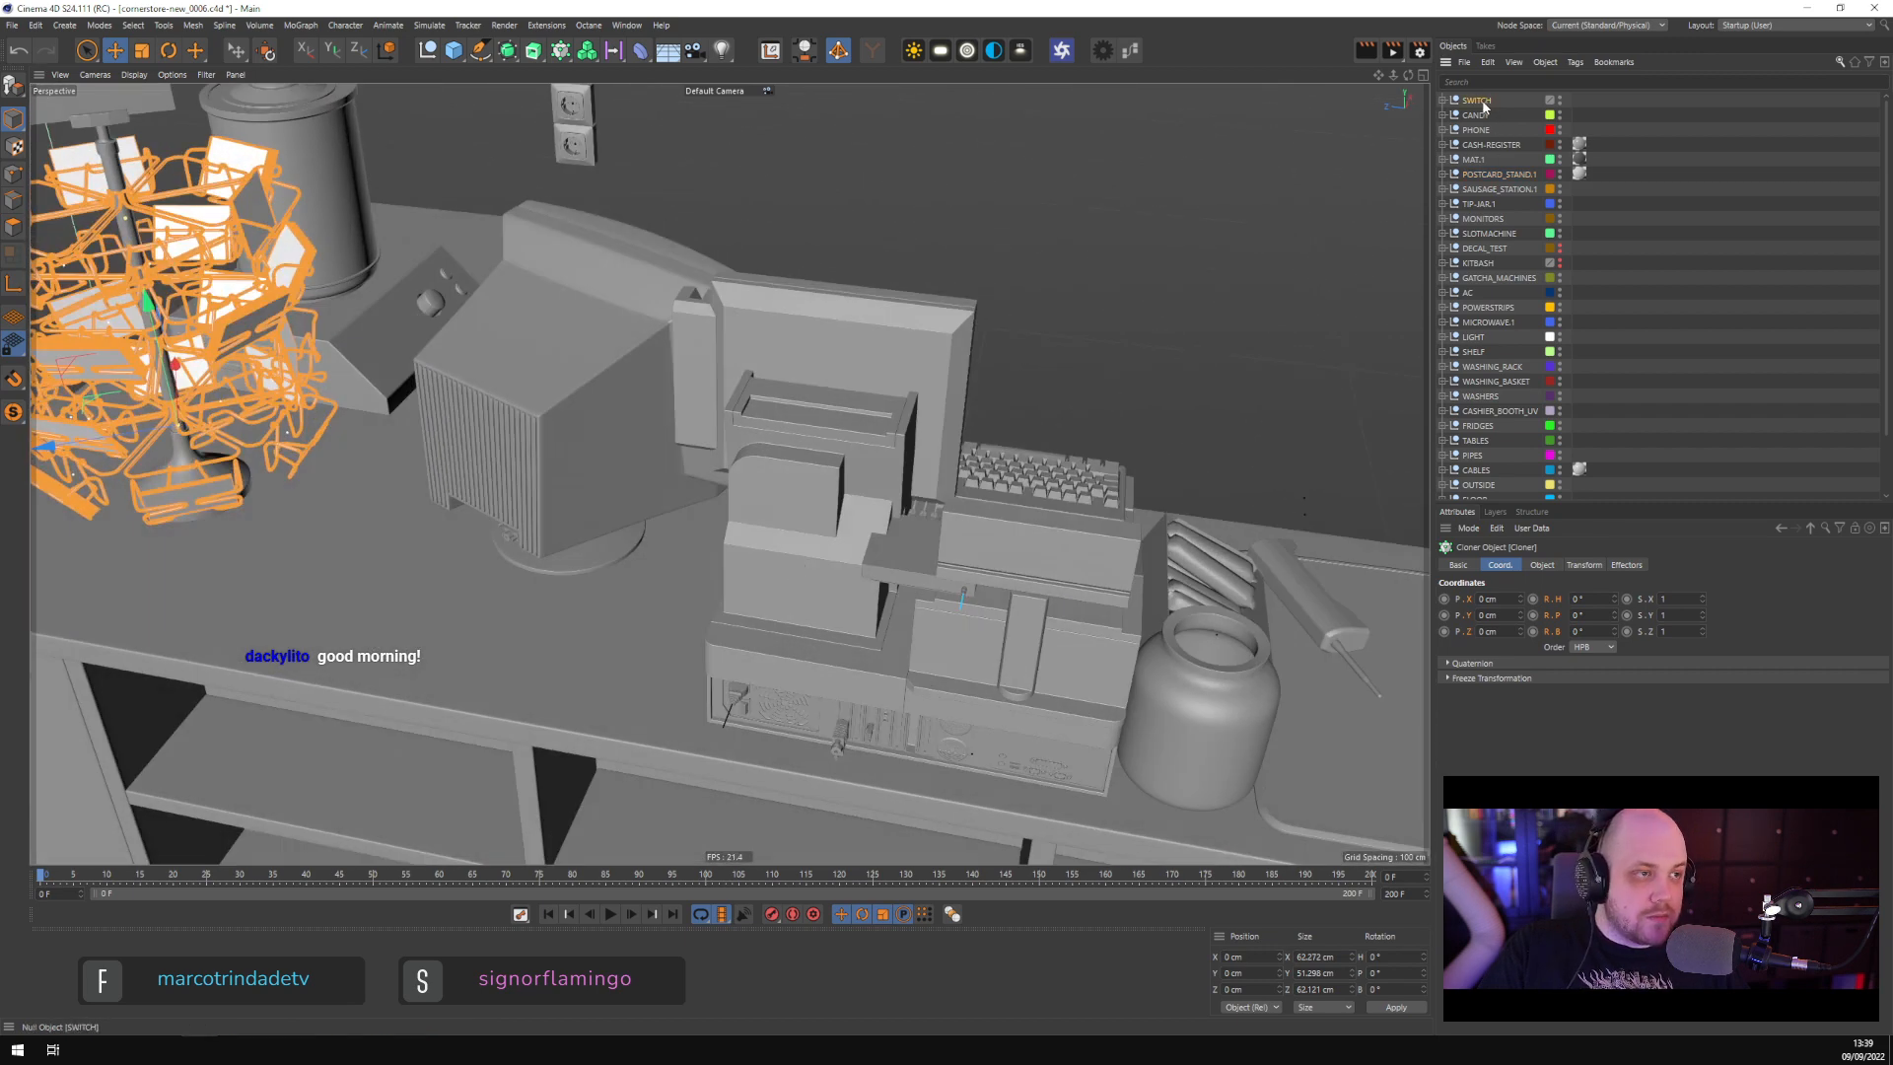
{"action": "left_click", "coordinate": [1495, 512]}
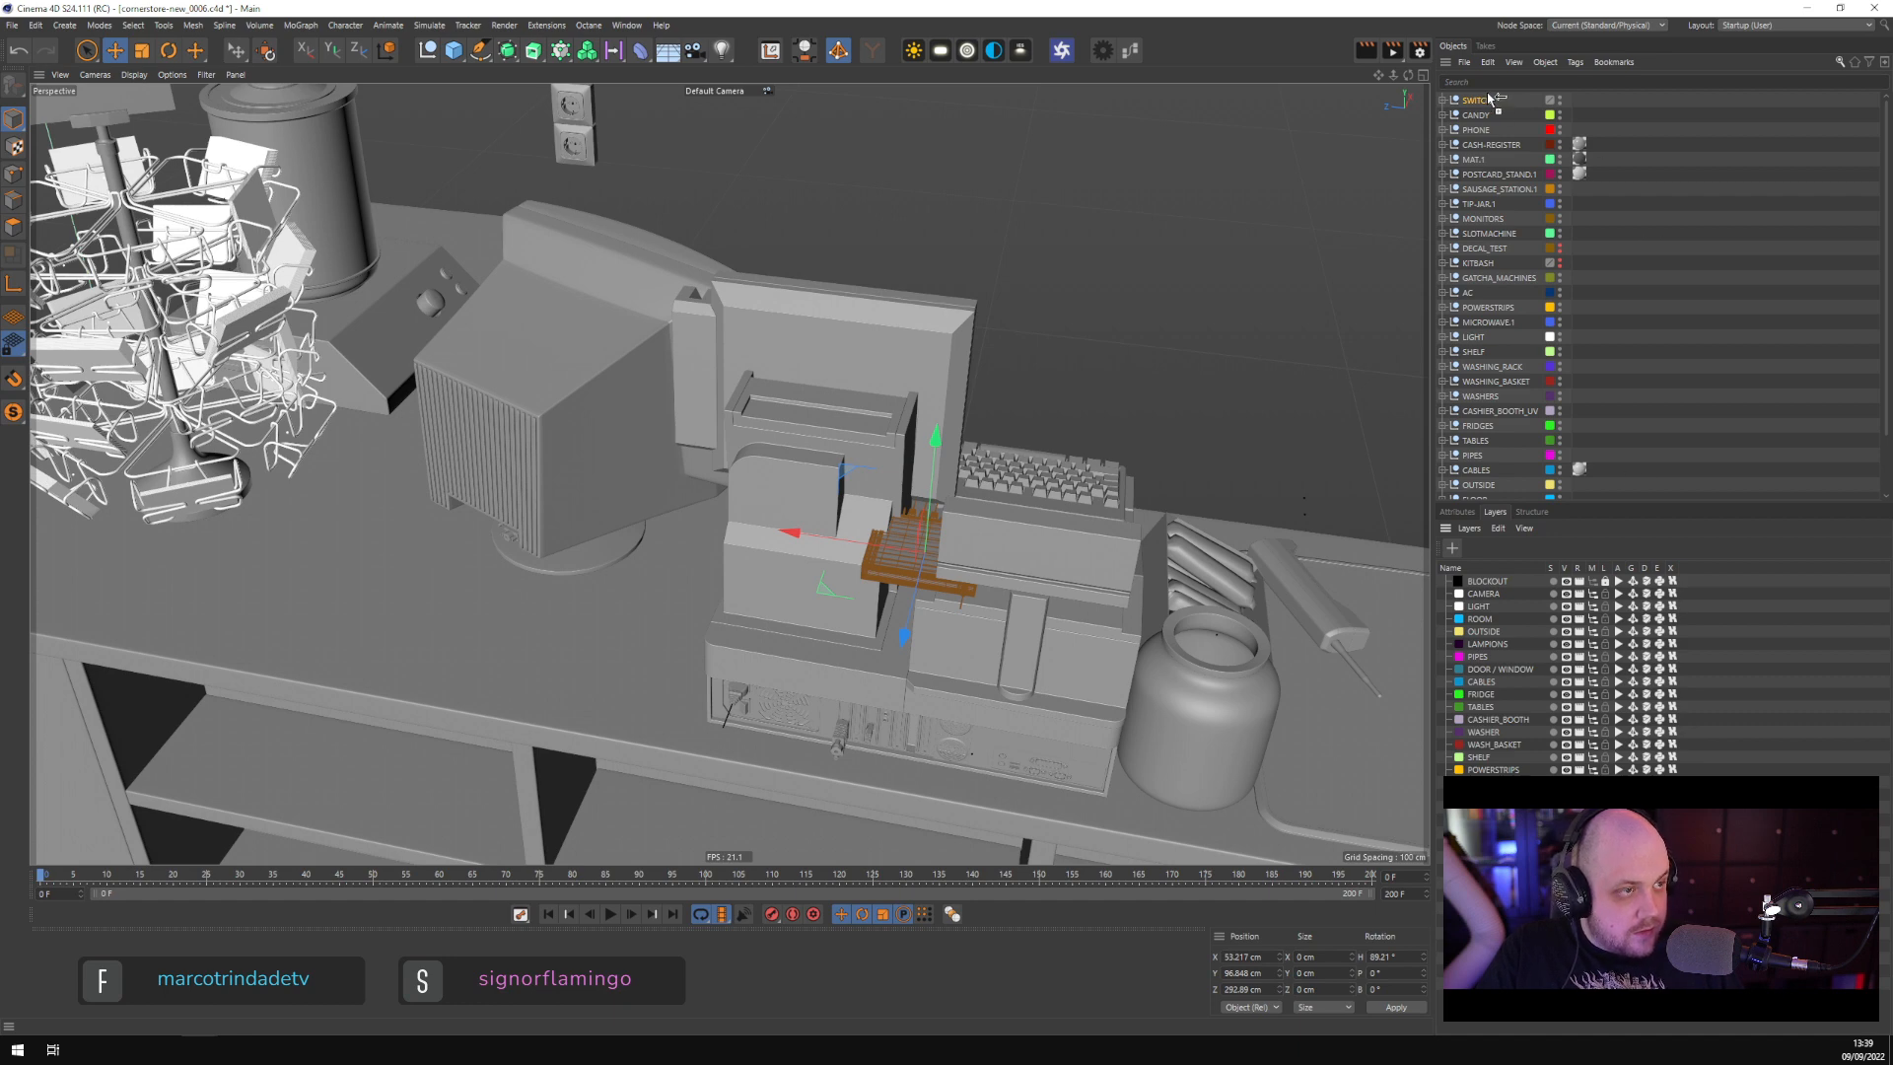
{"action": "scroll", "coordinate": [948, 559], "scroll_direction": "up", "scroll_amount": 10}
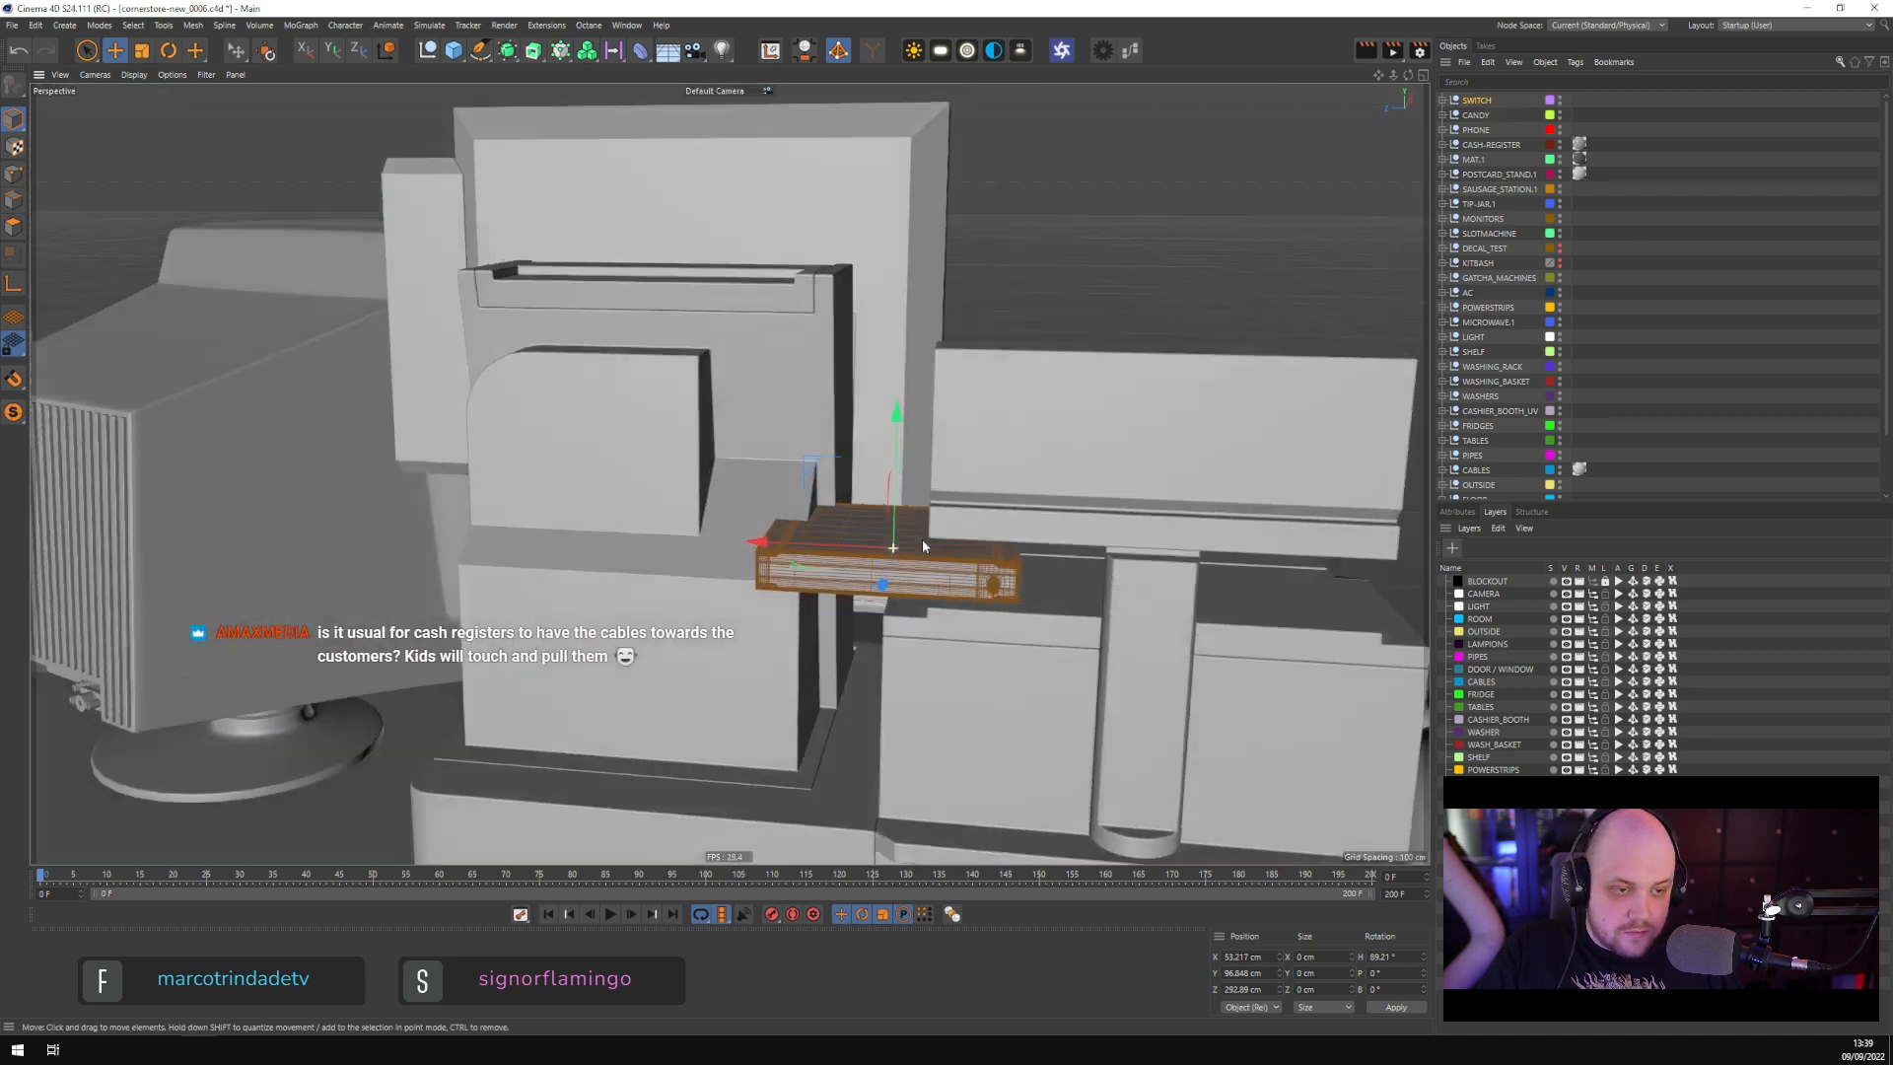
{"action": "left_click_drag", "start_coordinate": [923, 545], "coordinate": [654, 414], "text": "alt"}
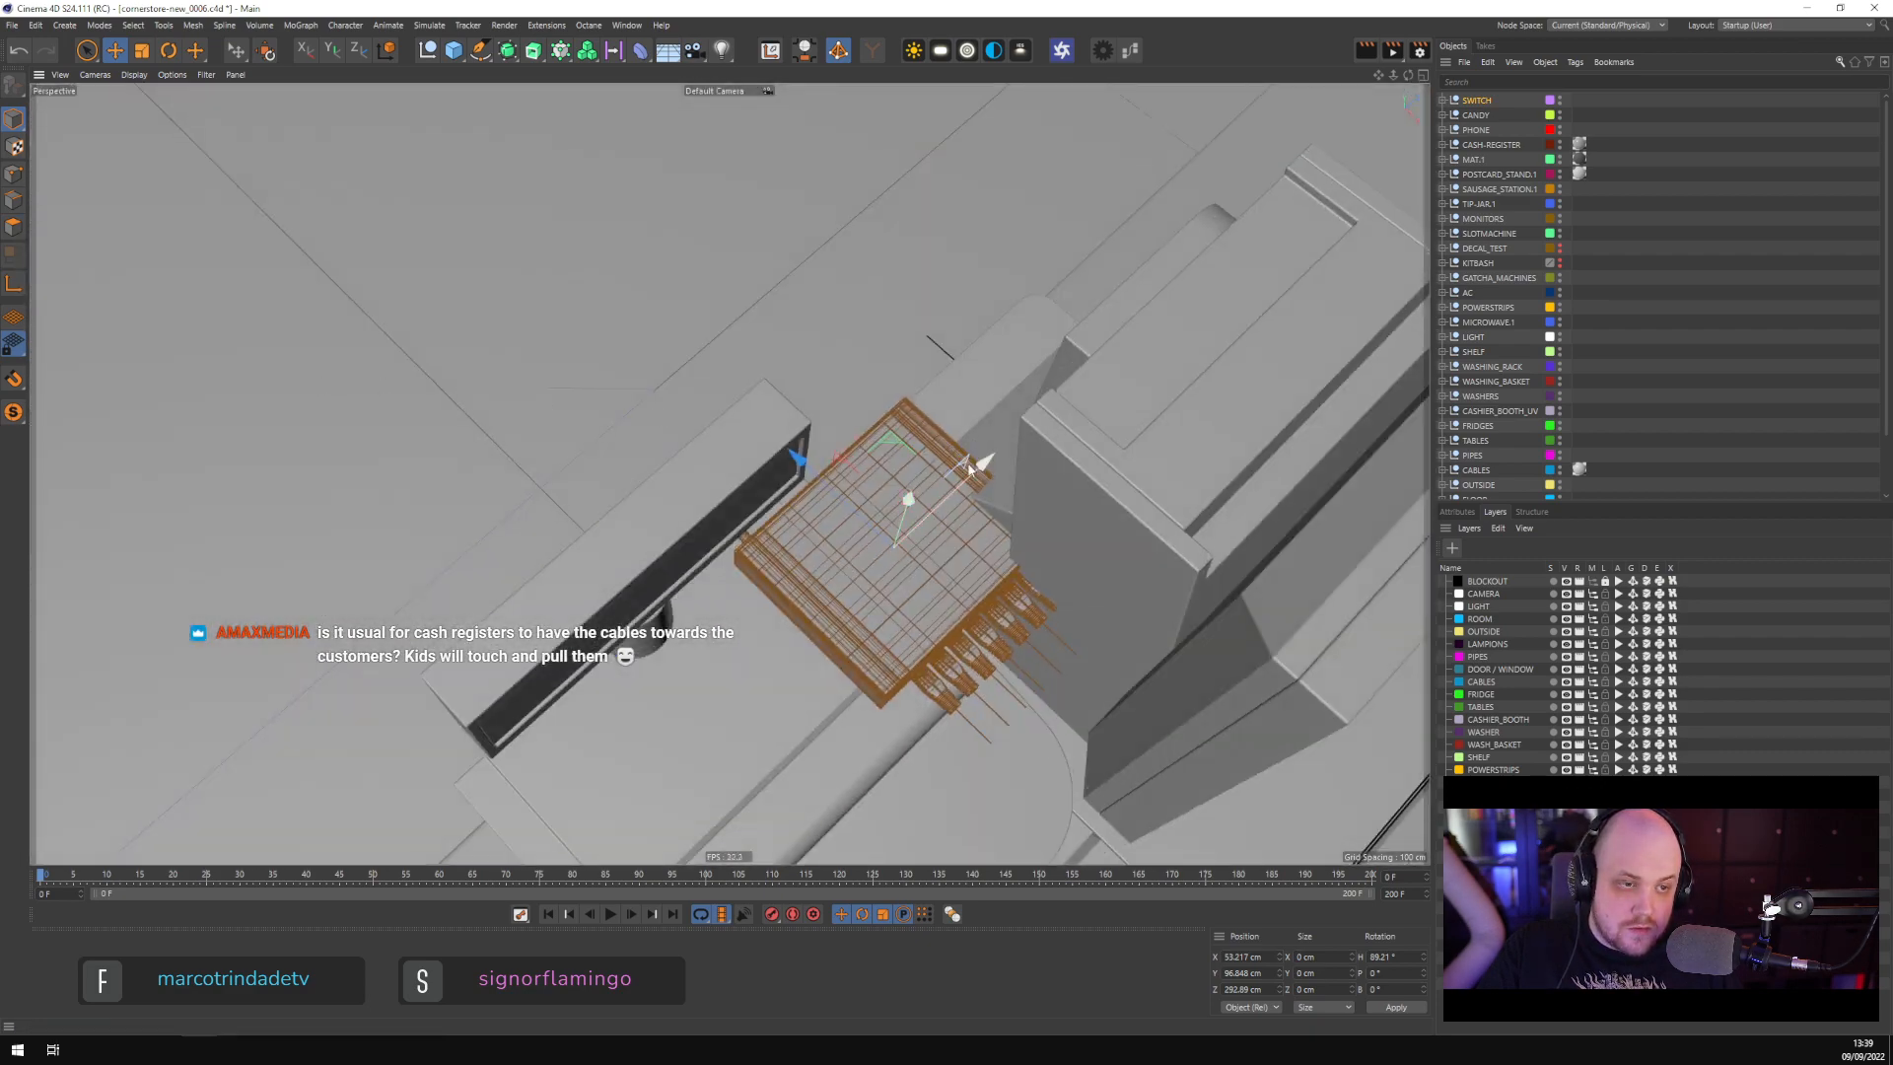
{"action": "left_click_drag", "start_coordinate": [985, 465], "coordinate": [660, 368]}
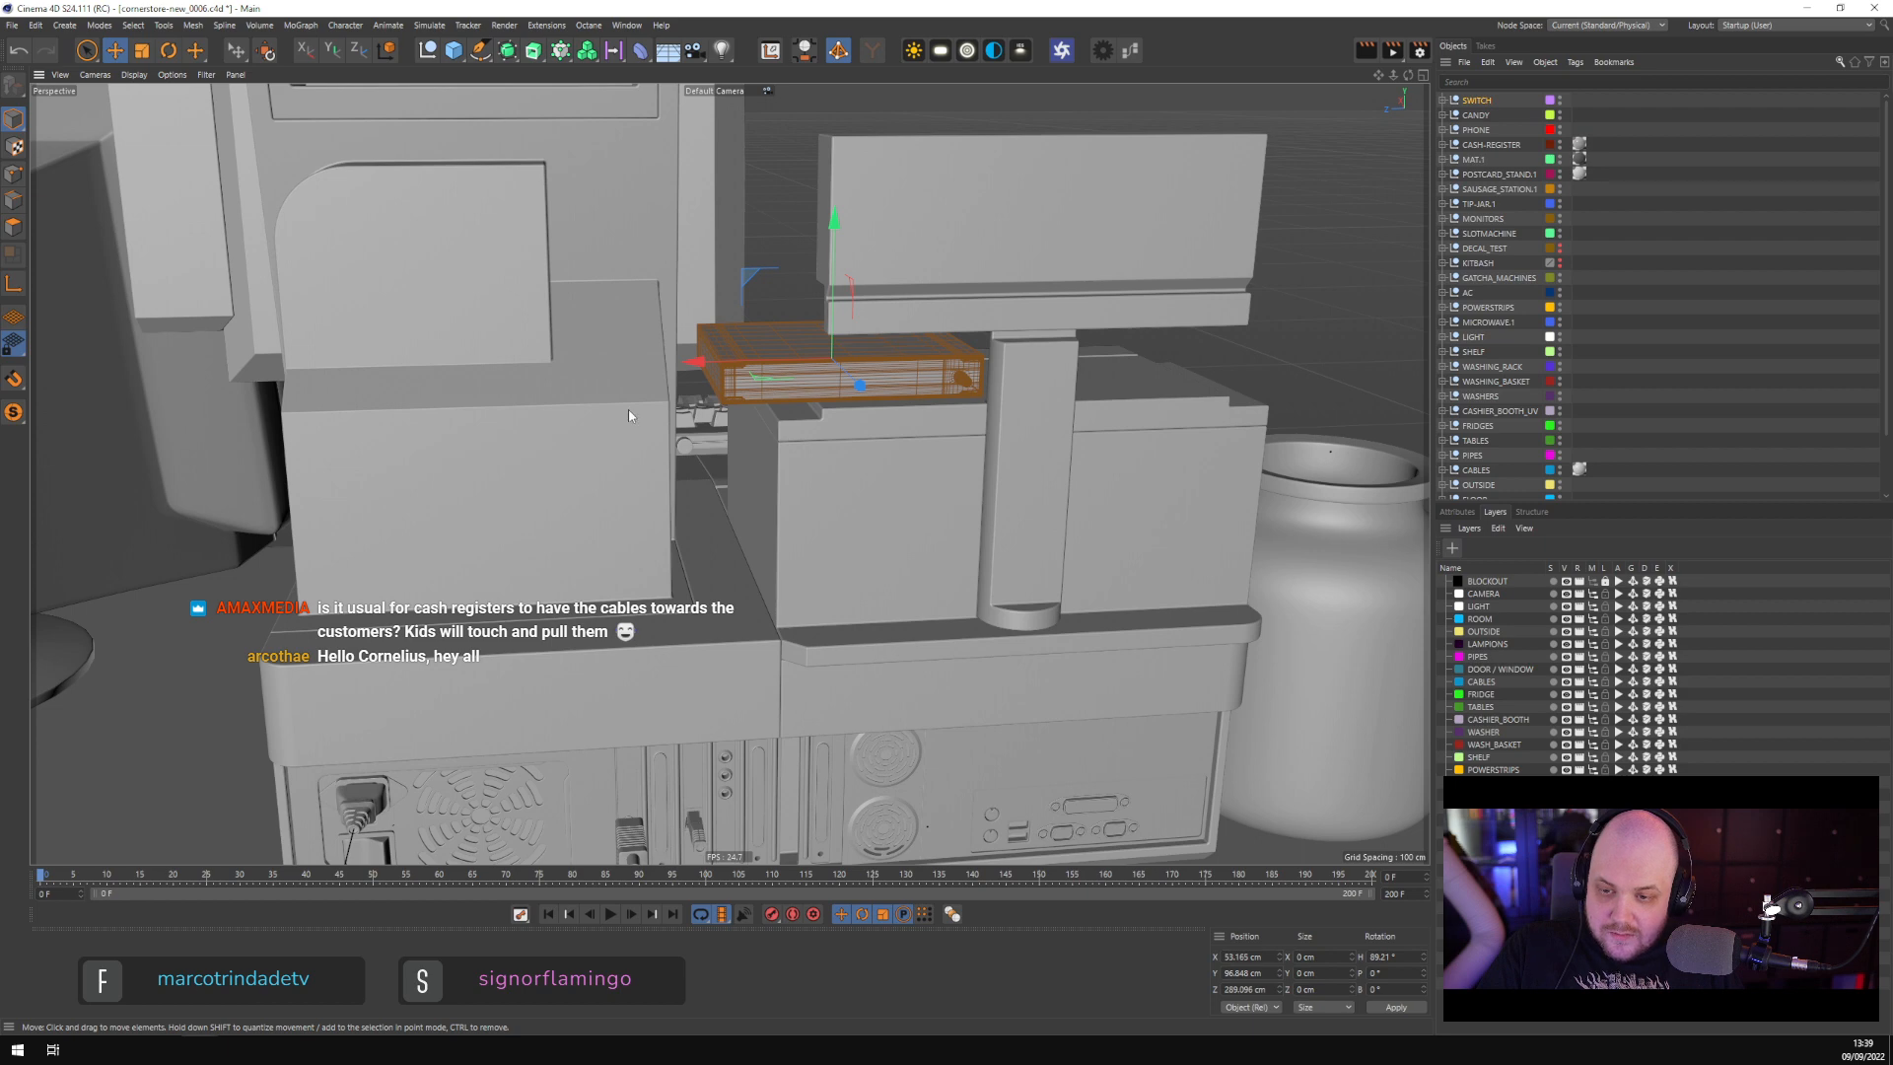
Rotate the SWITCH on top of the cash register to a heading of about 67.3°
{"action": "left_click_drag", "start_coordinate": [804, 477], "coordinate": [807, 604], "text": "alt"}
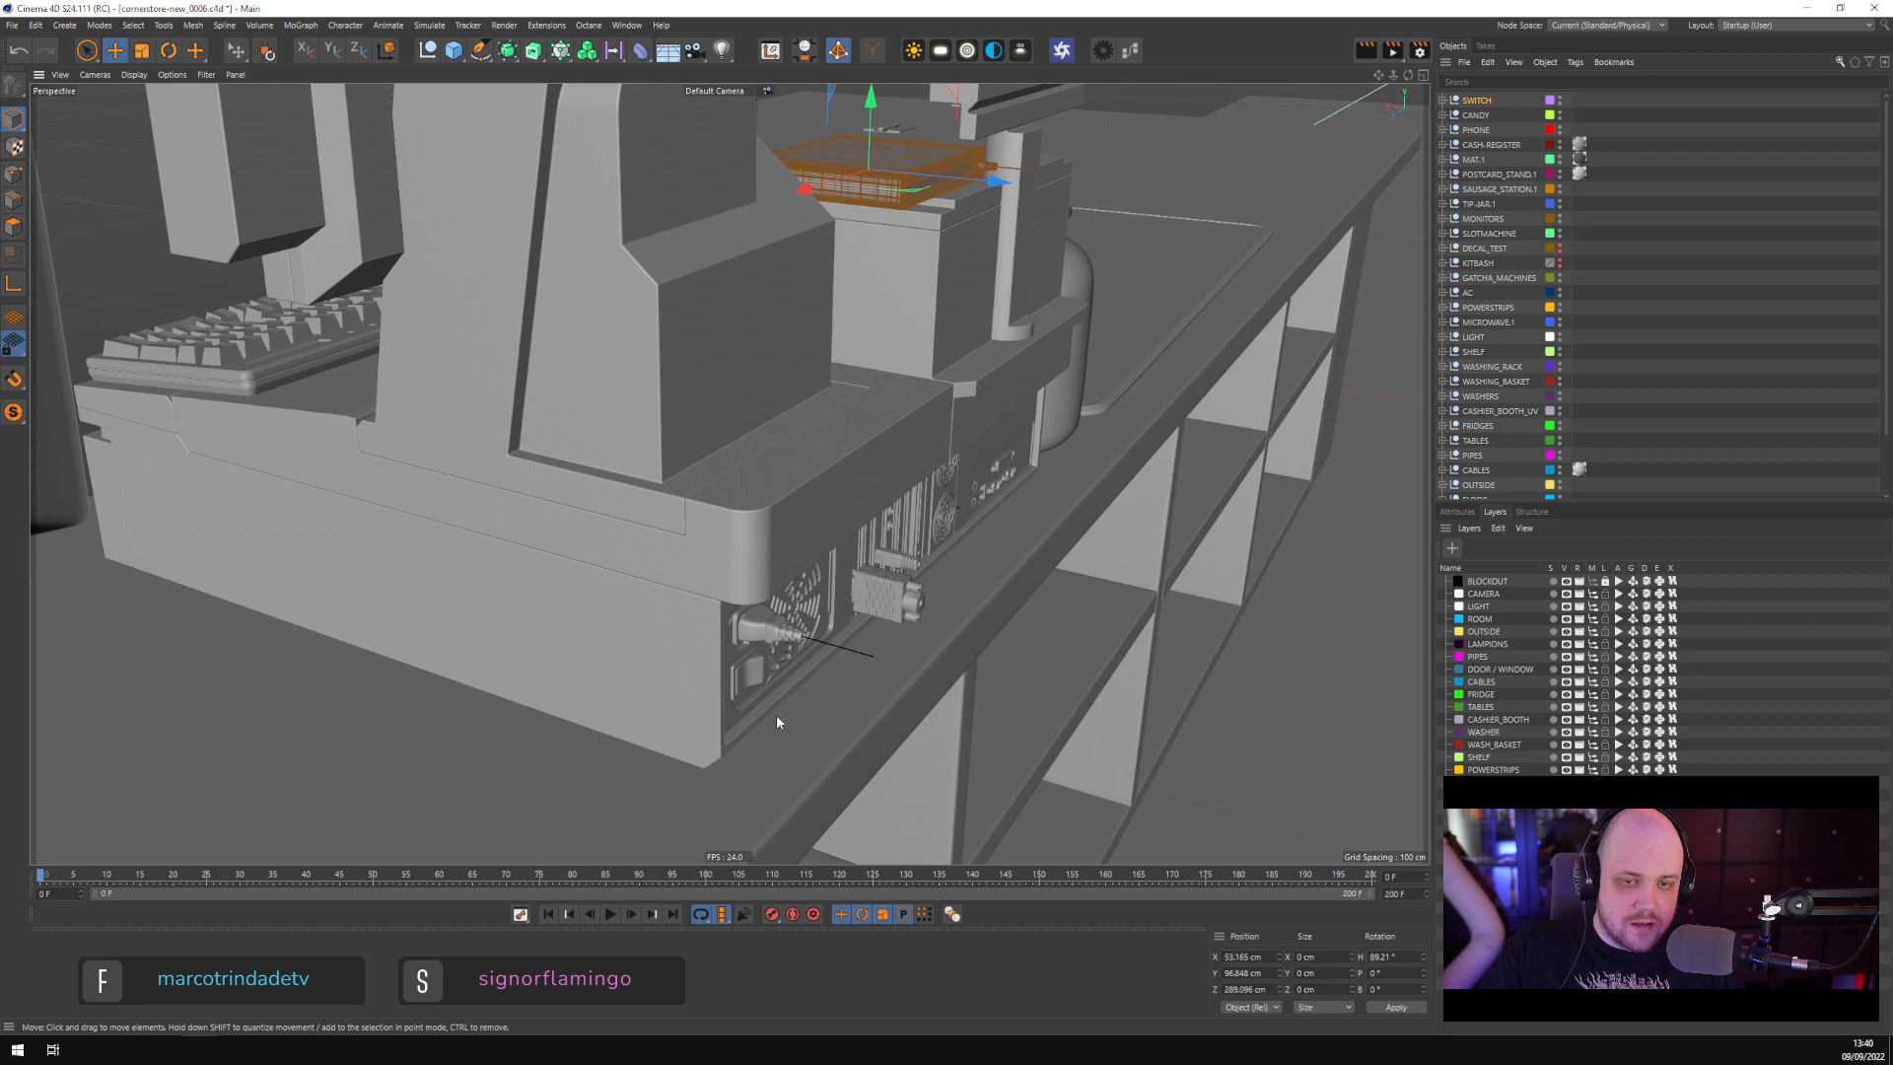
{"action": "scroll", "coordinate": [807, 606], "scroll_direction": "down", "scroll_amount": 5}
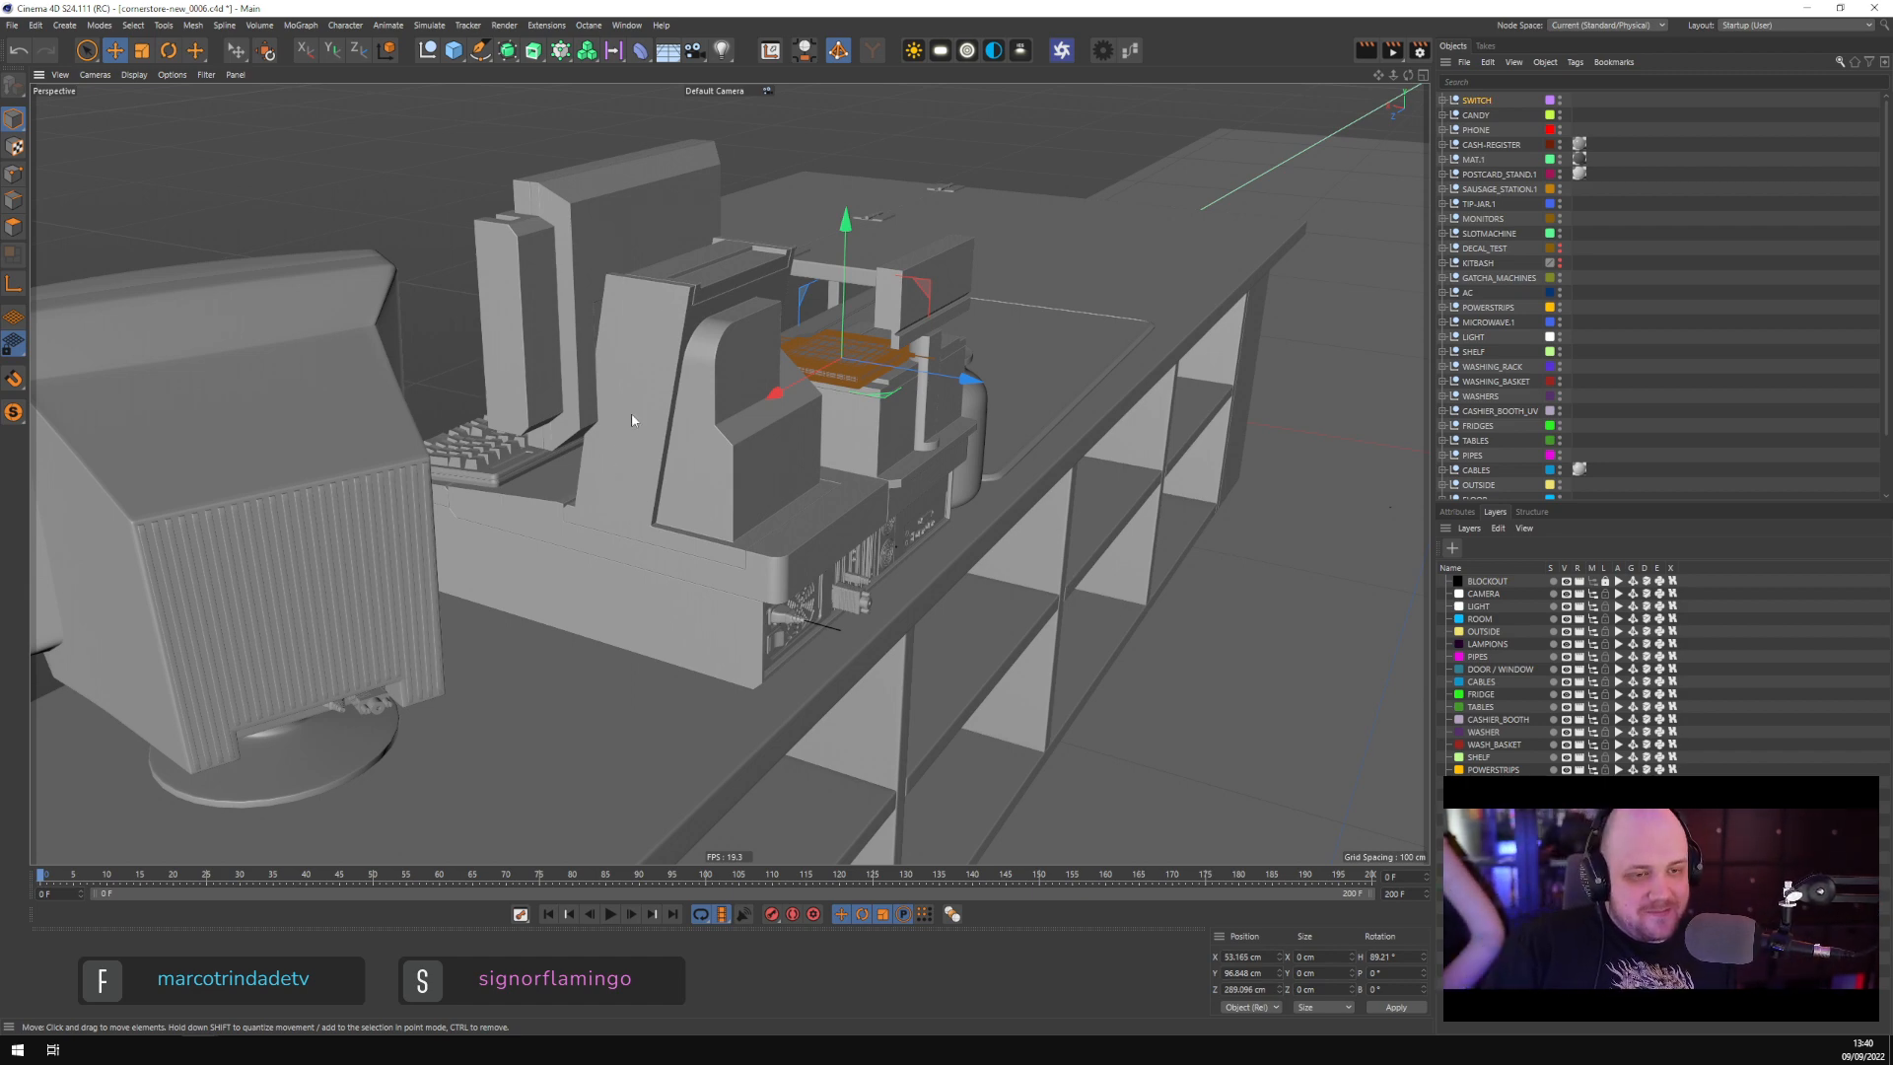
{"action": "left_click_drag", "start_coordinate": [1104, 359], "coordinate": [531, 670], "text": "alt"}
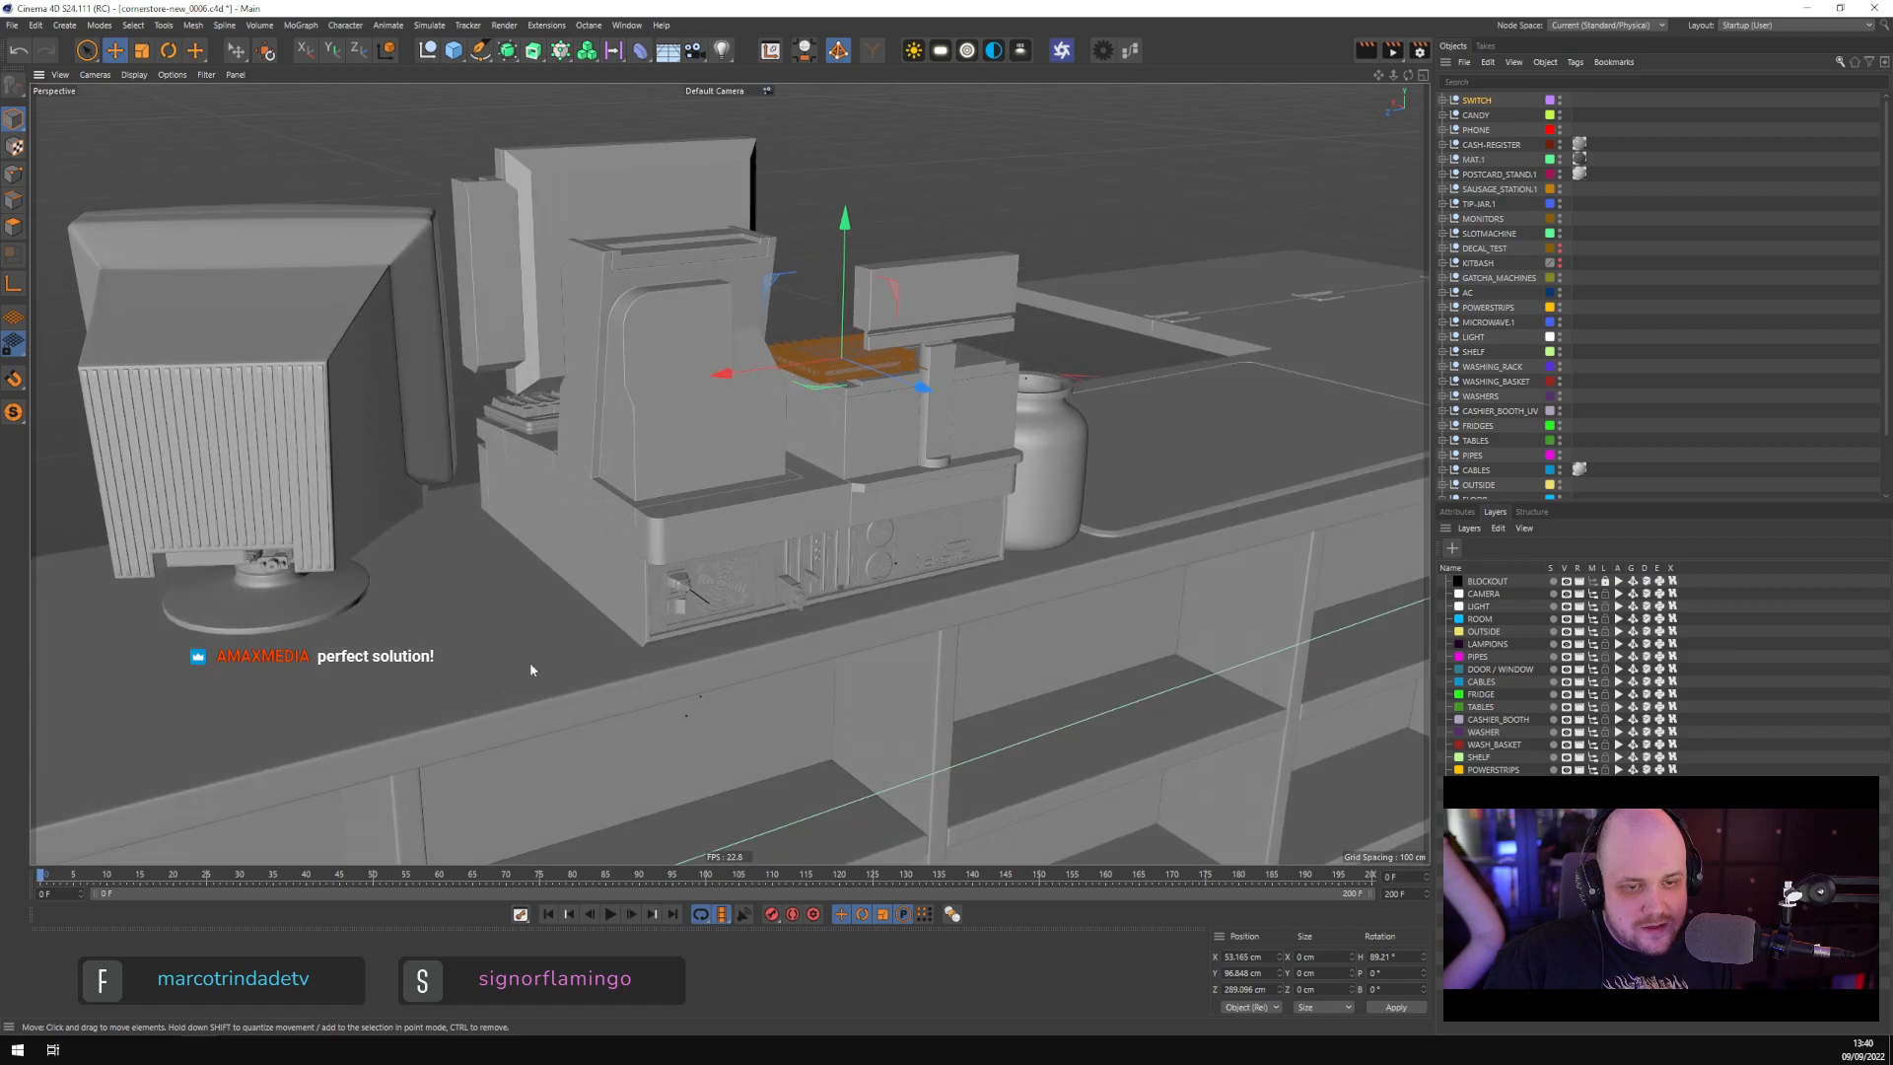
{"action": "left_click_drag", "start_coordinate": [525, 569], "coordinate": [849, 357], "text": "alt"}
{"action": "scroll", "coordinate": [870, 395], "scroll_direction": "up", "scroll_amount": 6}
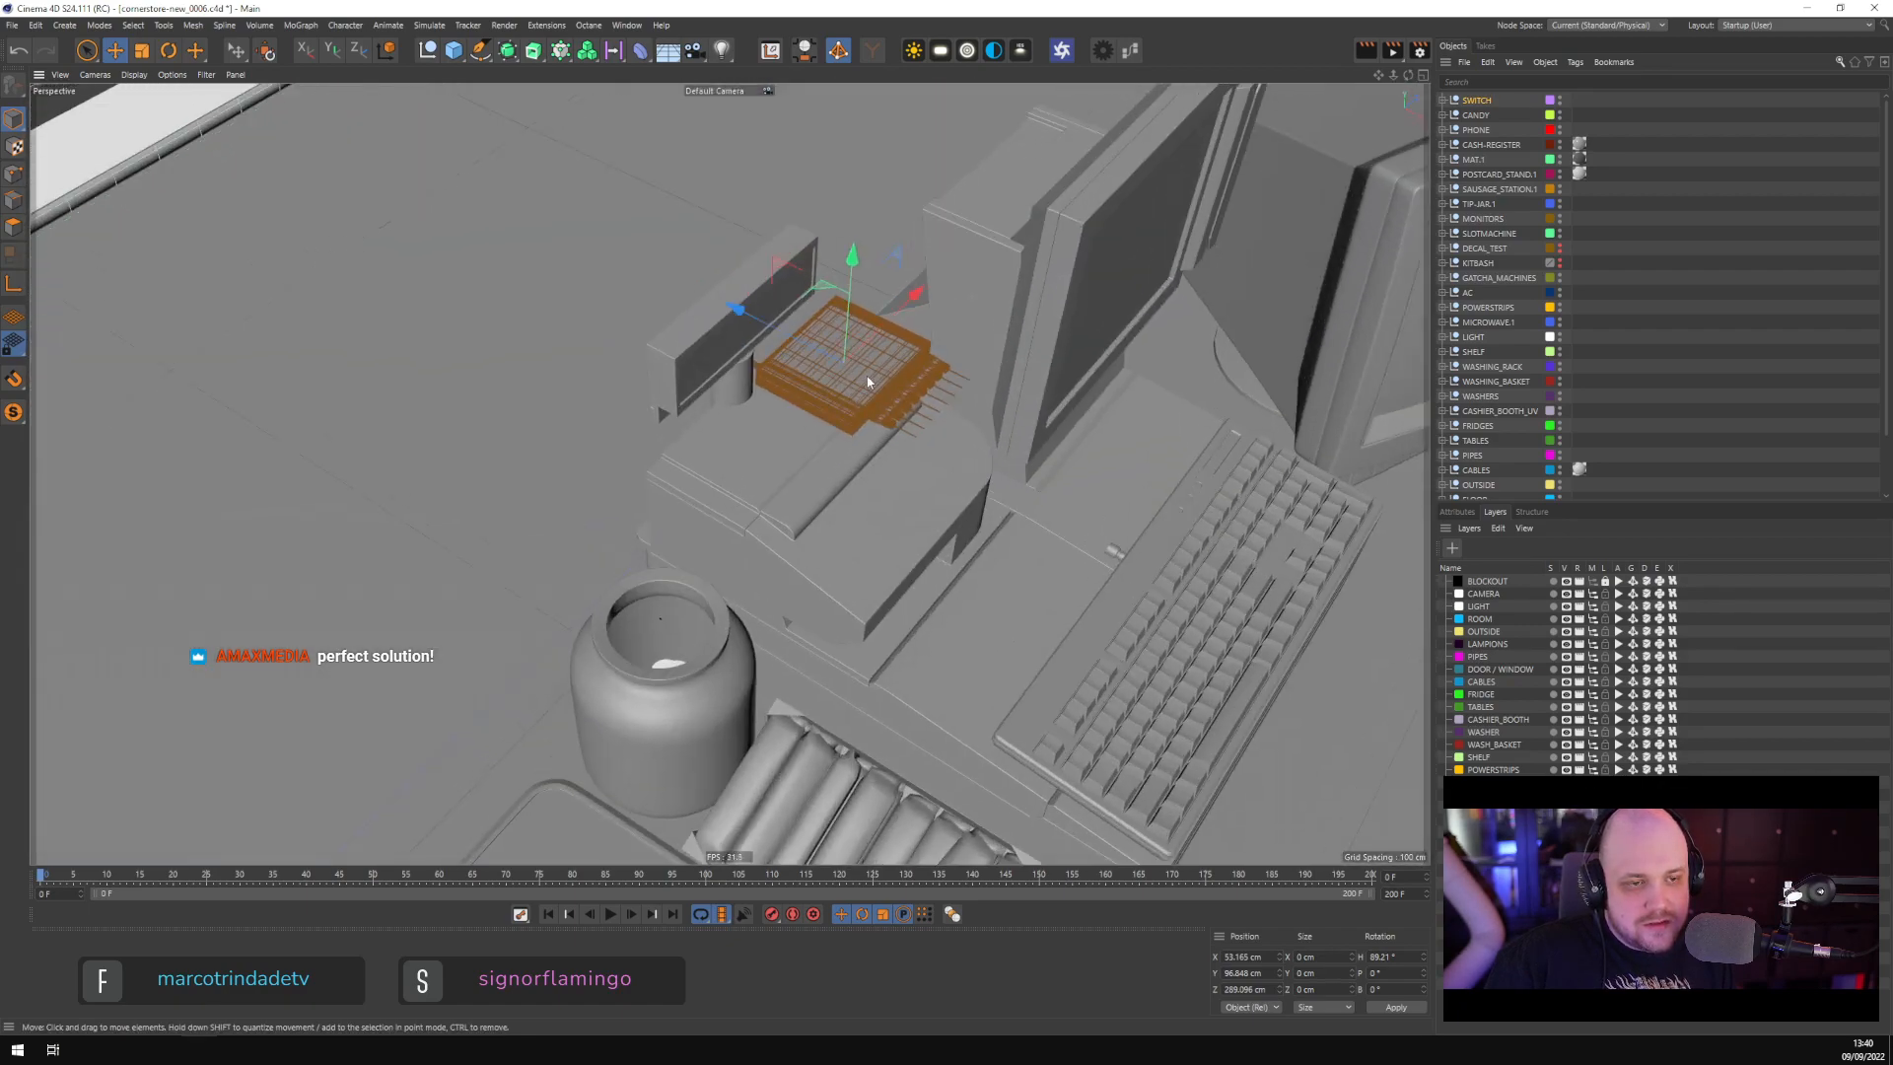
{"action": "key", "text": "r"}
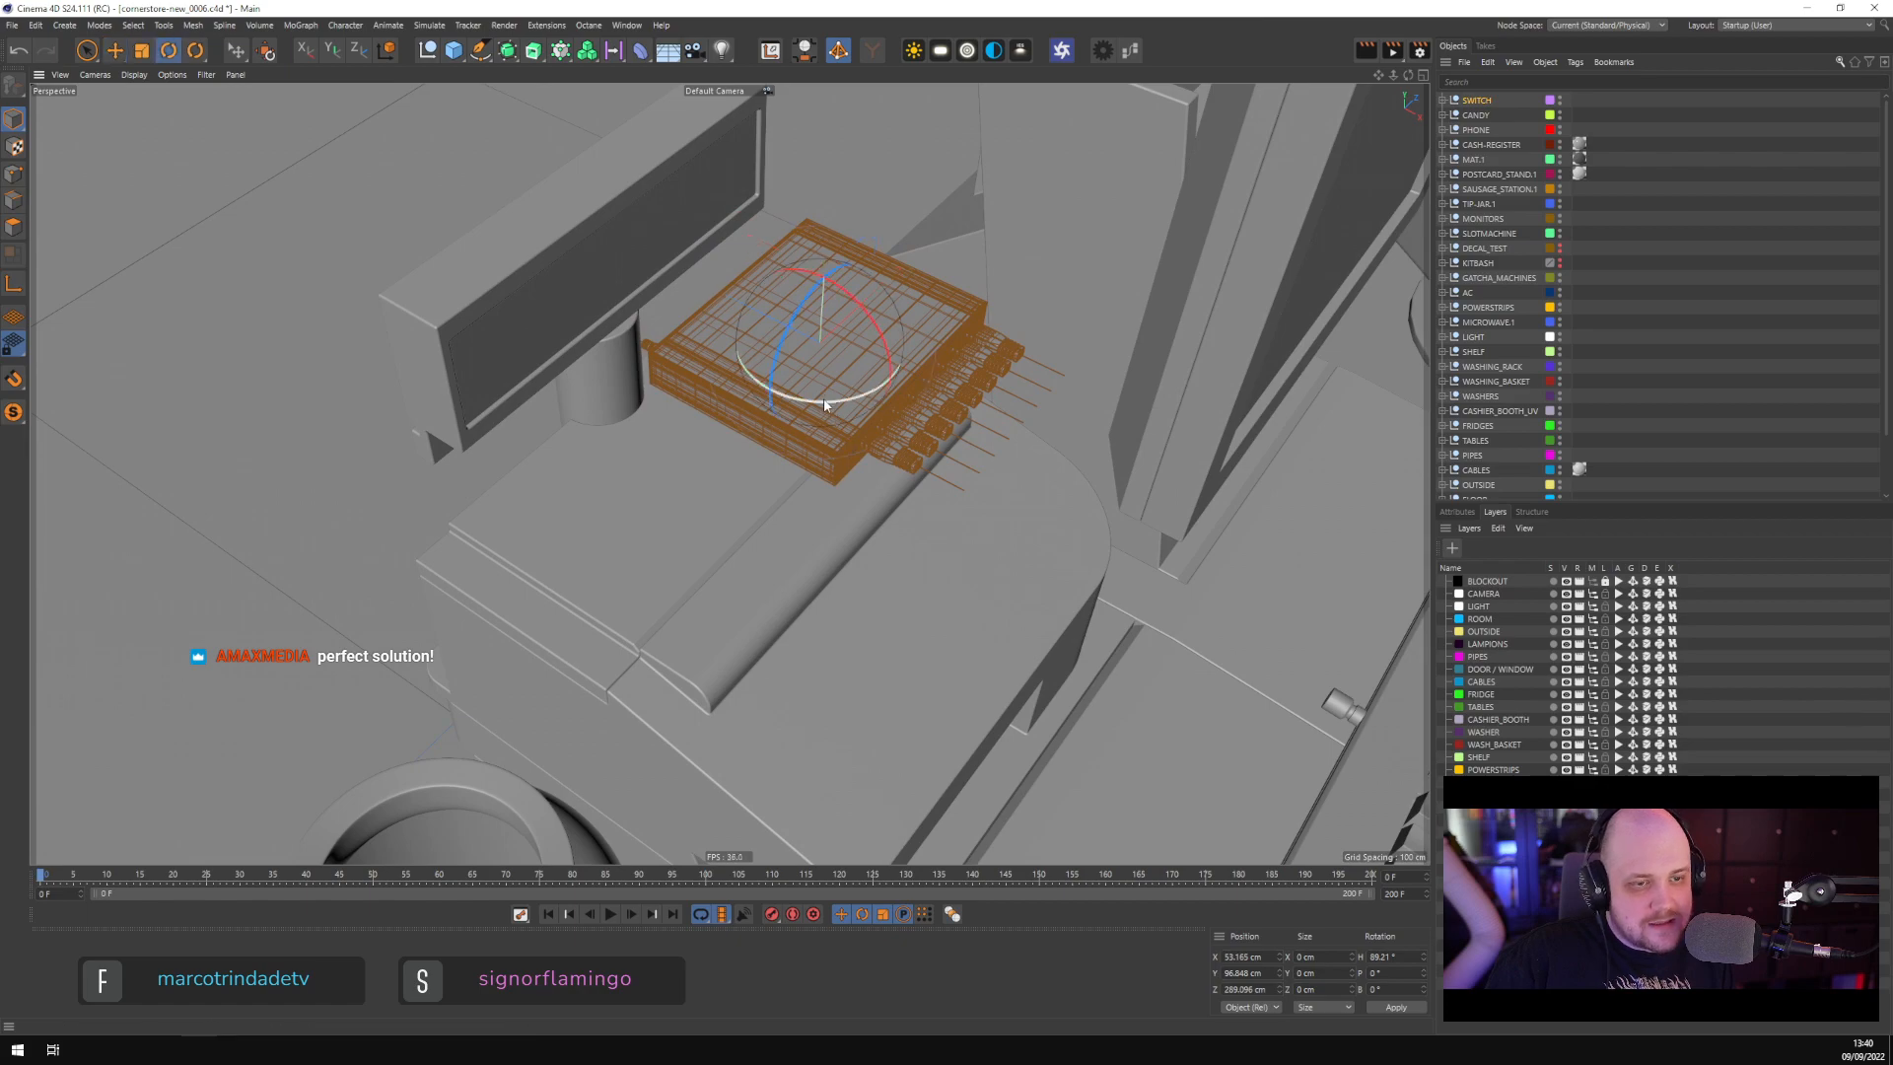
{"action": "left_click_drag", "start_coordinate": [824, 398], "coordinate": [781, 412]}
{"action": "left_click_drag", "start_coordinate": [867, 340], "coordinate": [924, 275], "text": "alt"}
{"action": "key", "text": "e"}
{"action": "scroll", "coordinate": [881, 345], "scroll_direction": "up", "scroll_amount": 3}
{"action": "scroll", "coordinate": [798, 284], "scroll_direction": "down", "scroll_amount": 3}
{"action": "scroll", "coordinate": [797, 282], "scroll_direction": "down", "scroll_amount": 2}
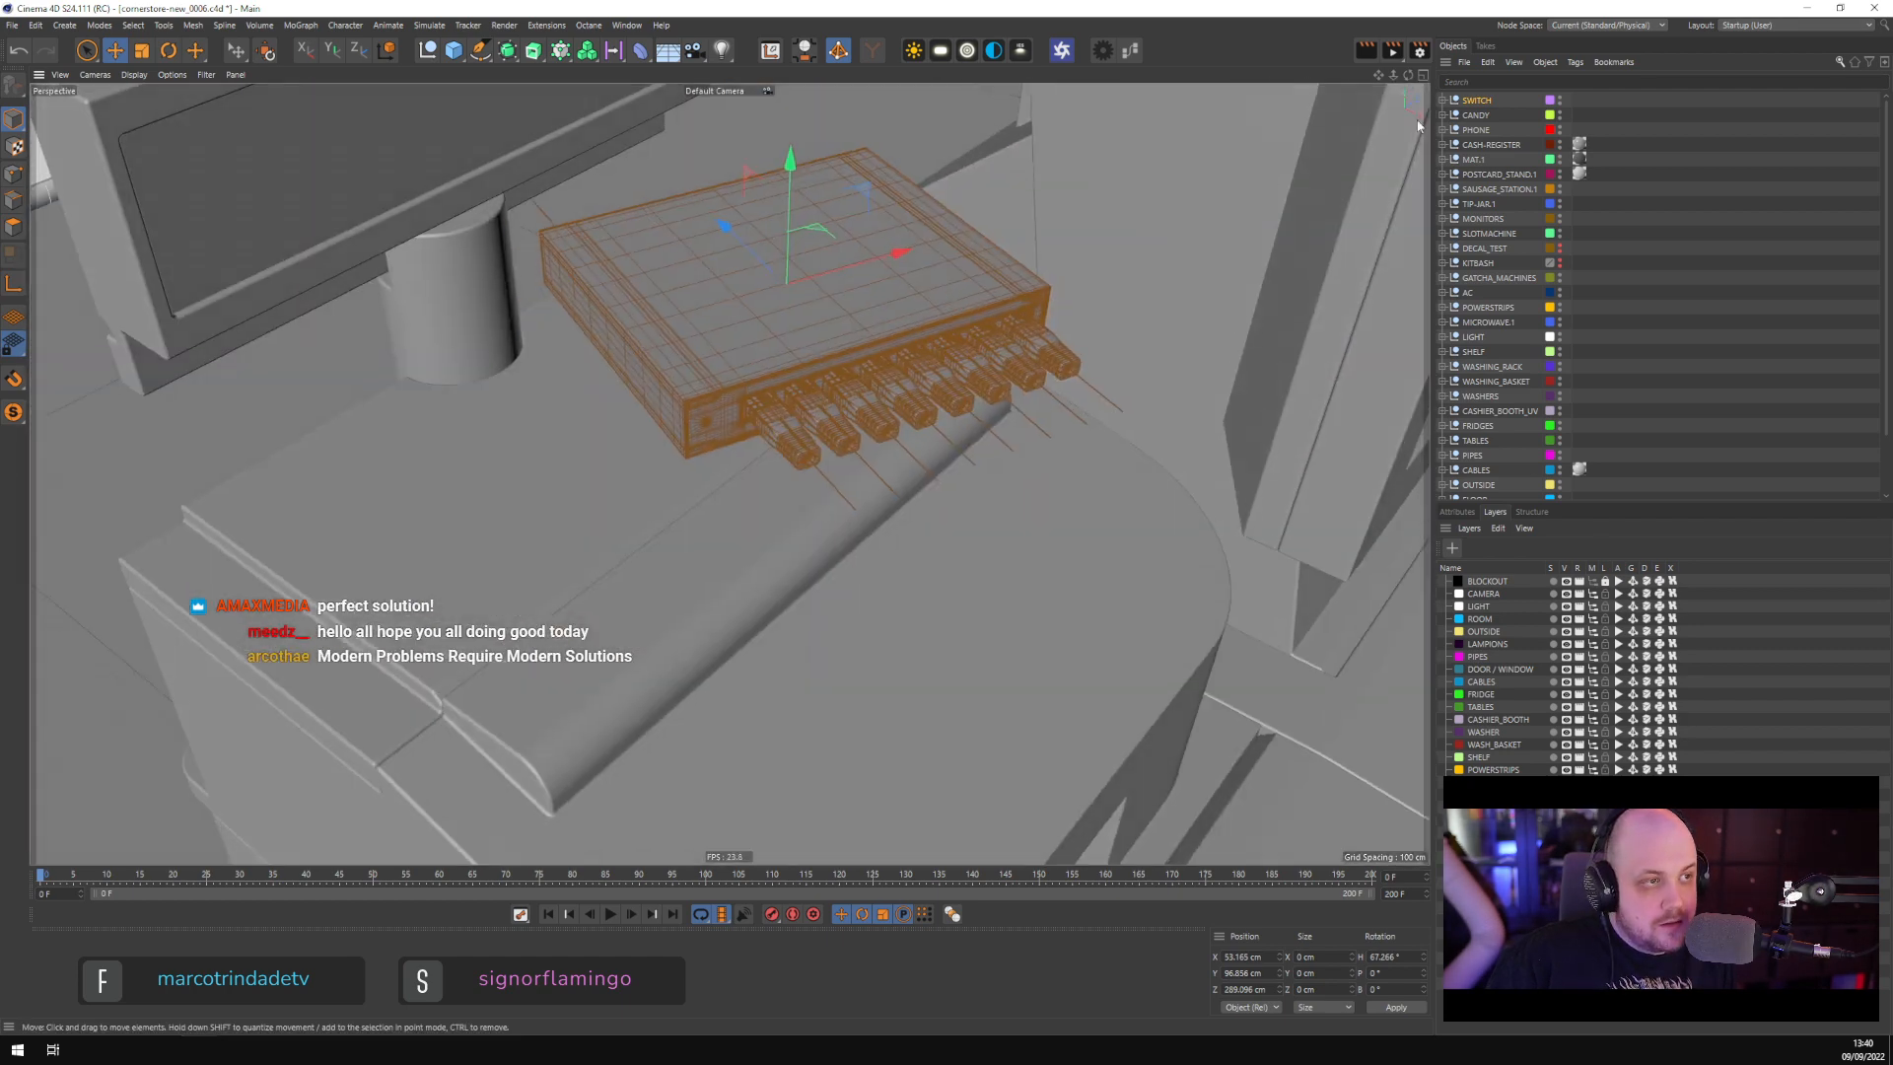
Reduce the clone count of the ETHERNET_PLUGS cloner inside SWITCH to 2 and clear the selection
{"action": "left_click", "coordinate": [1443, 100]}
{"action": "left_click", "coordinate": [1500, 129]}
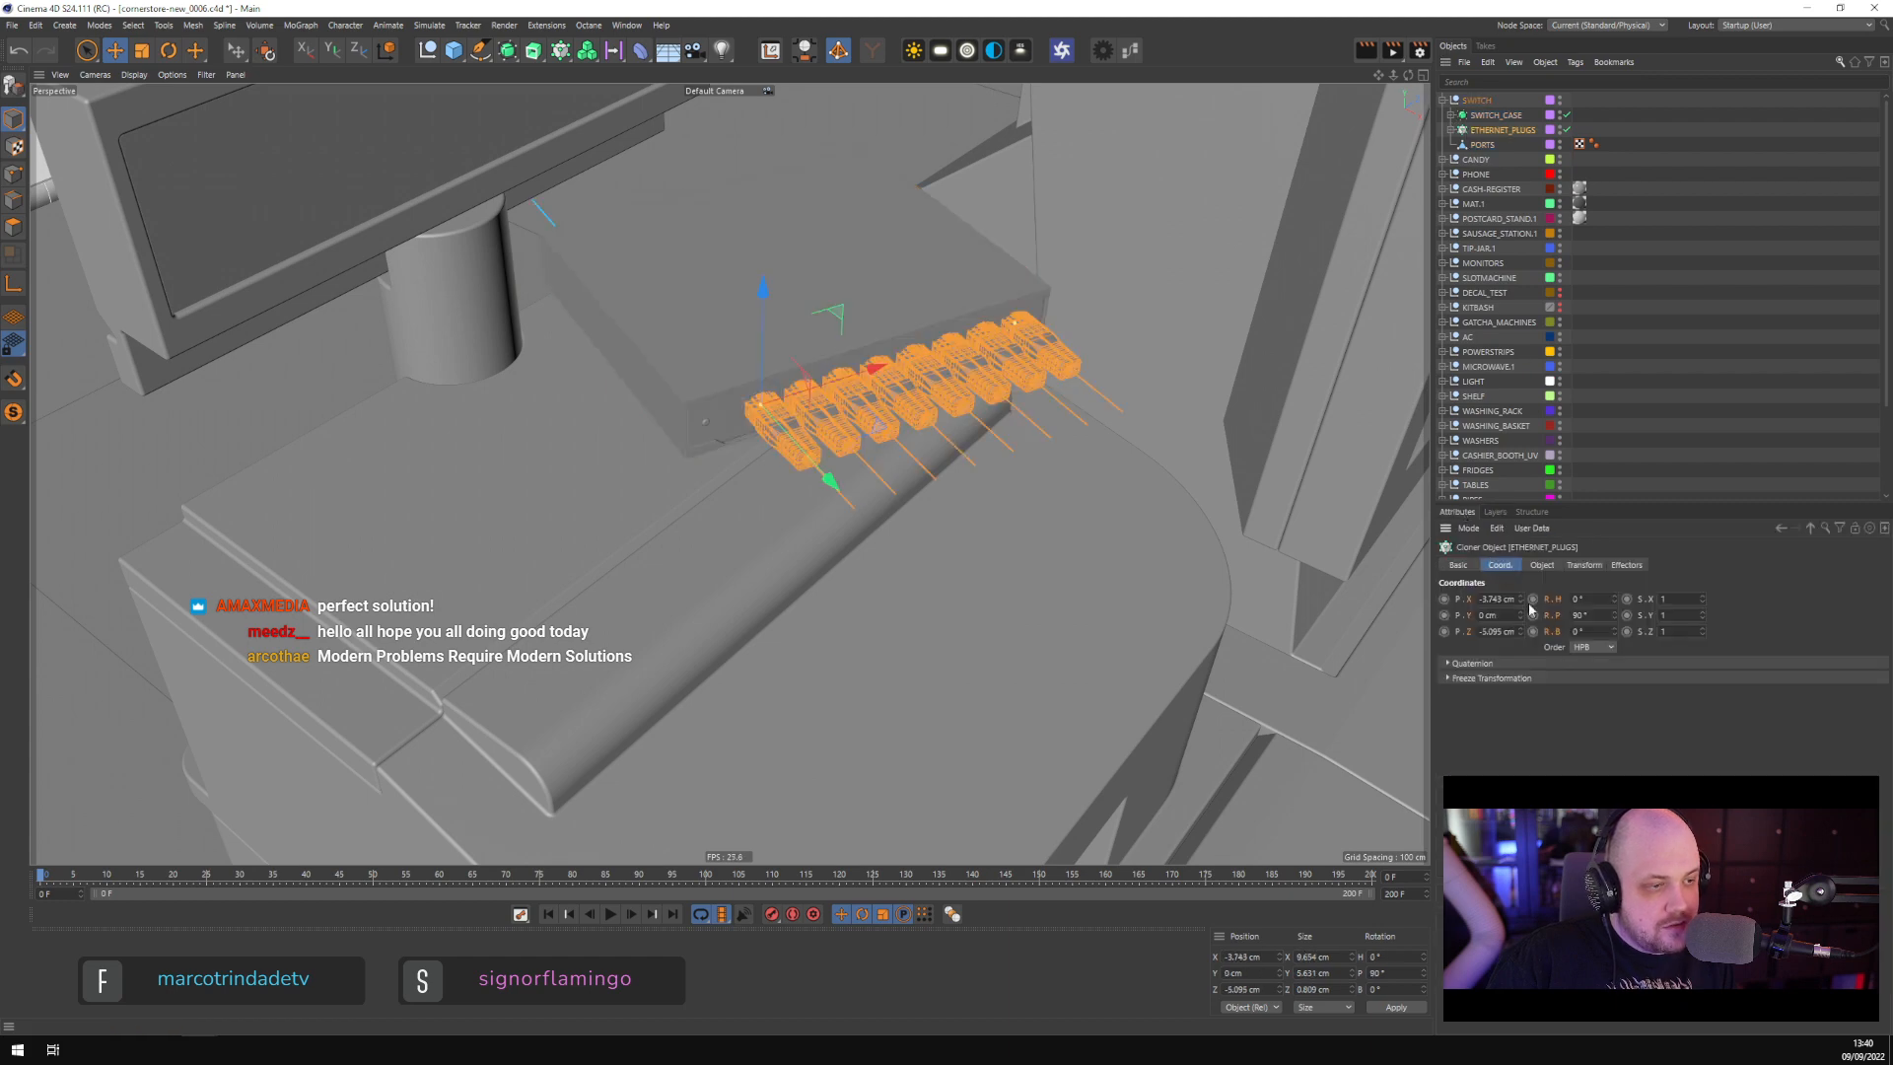
{"action": "left_click", "coordinate": [1543, 566]}
{"action": "left_click_drag", "start_coordinate": [1566, 697], "coordinate": [1543, 697]}
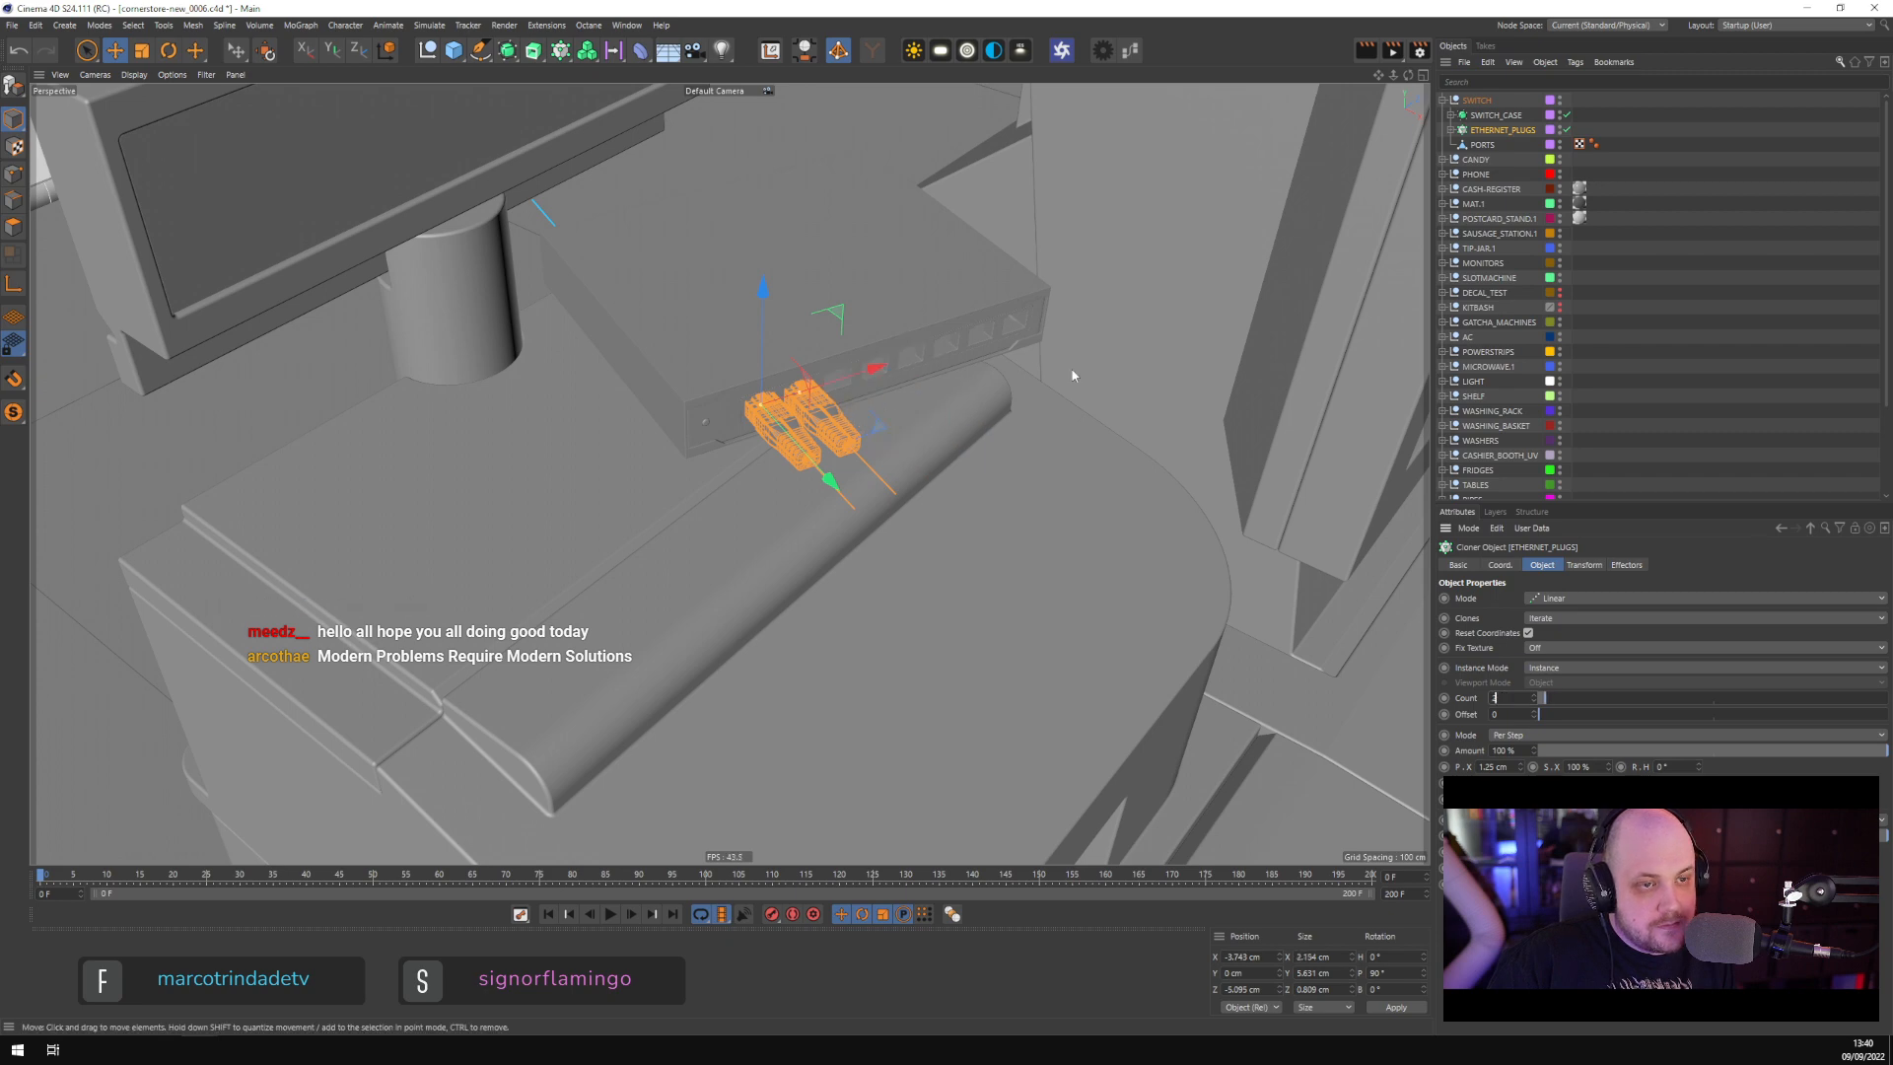
{"action": "left_click_drag", "start_coordinate": [1068, 368], "coordinate": [706, 457], "text": "alt"}
{"action": "scroll", "coordinate": [1022, 352], "scroll_direction": "down", "scroll_amount": 8}
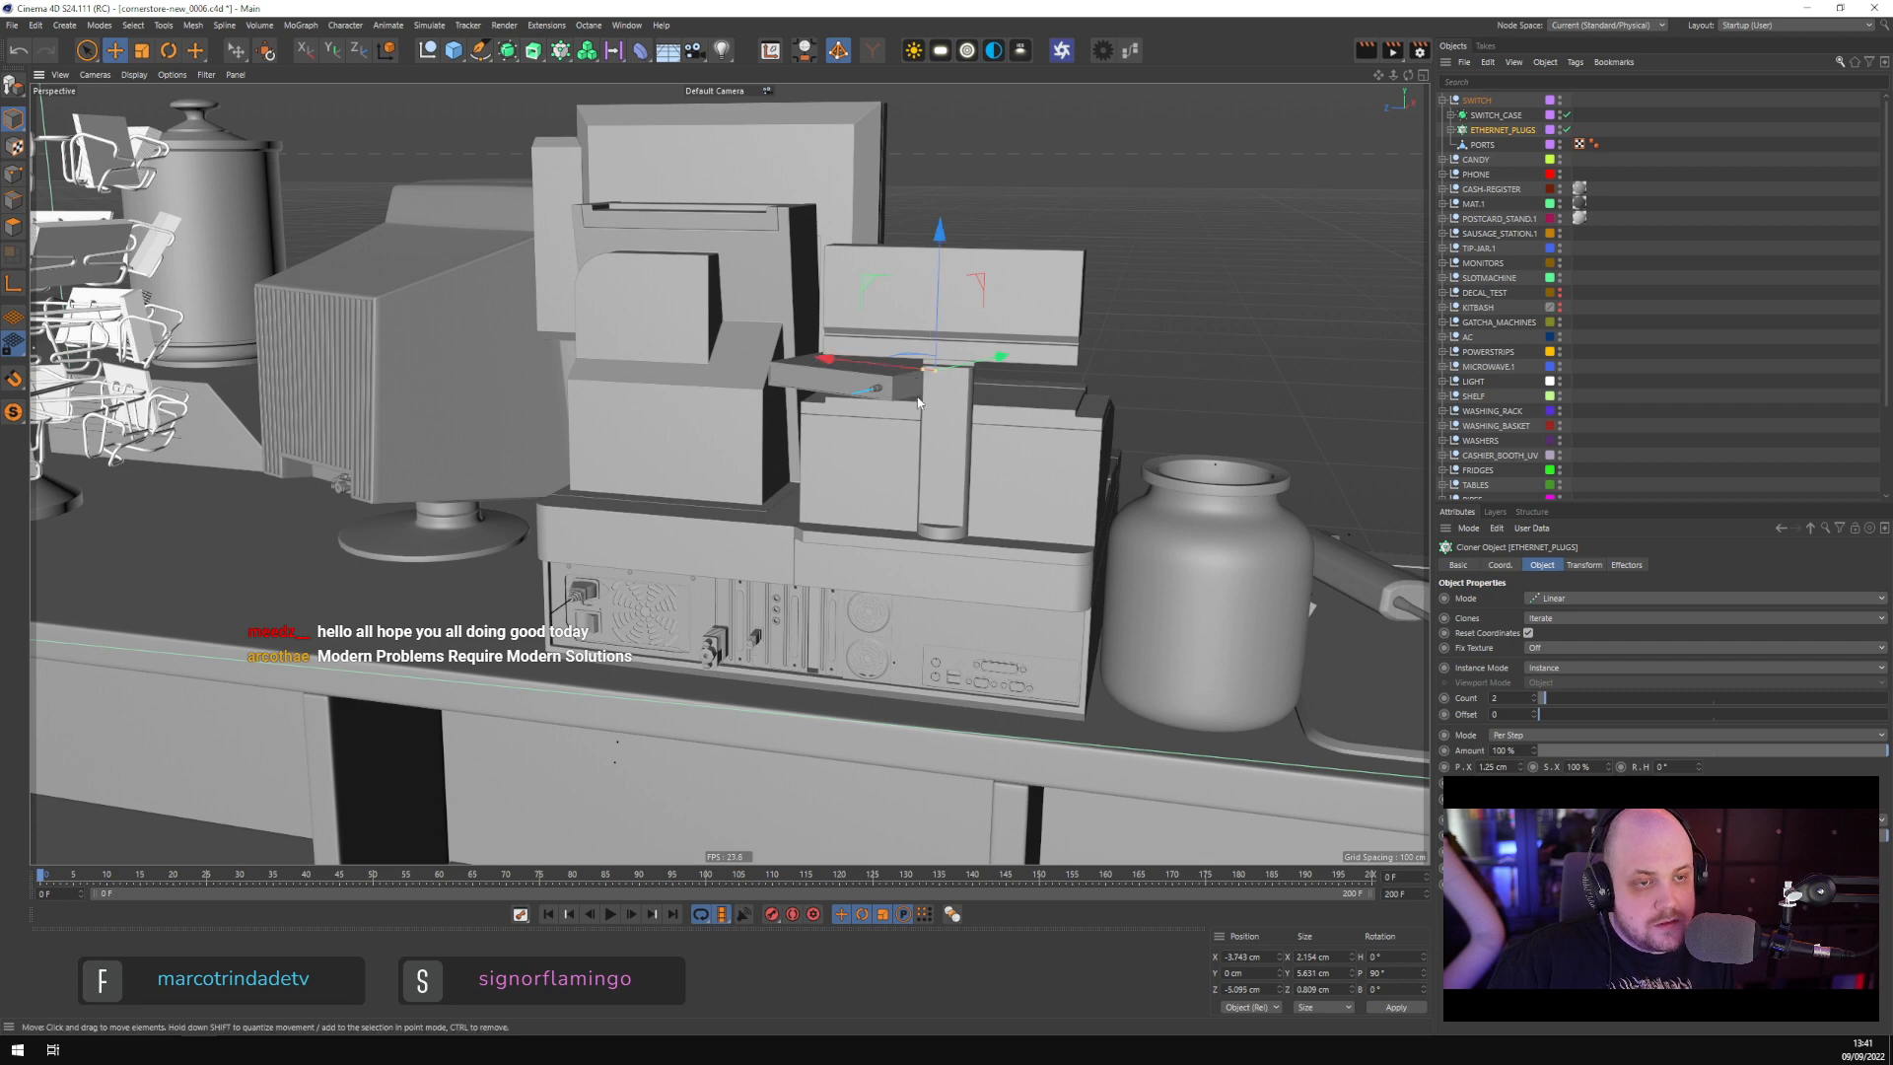
{"action": "left_click_drag", "start_coordinate": [917, 402], "coordinate": [1204, 375], "text": "alt"}
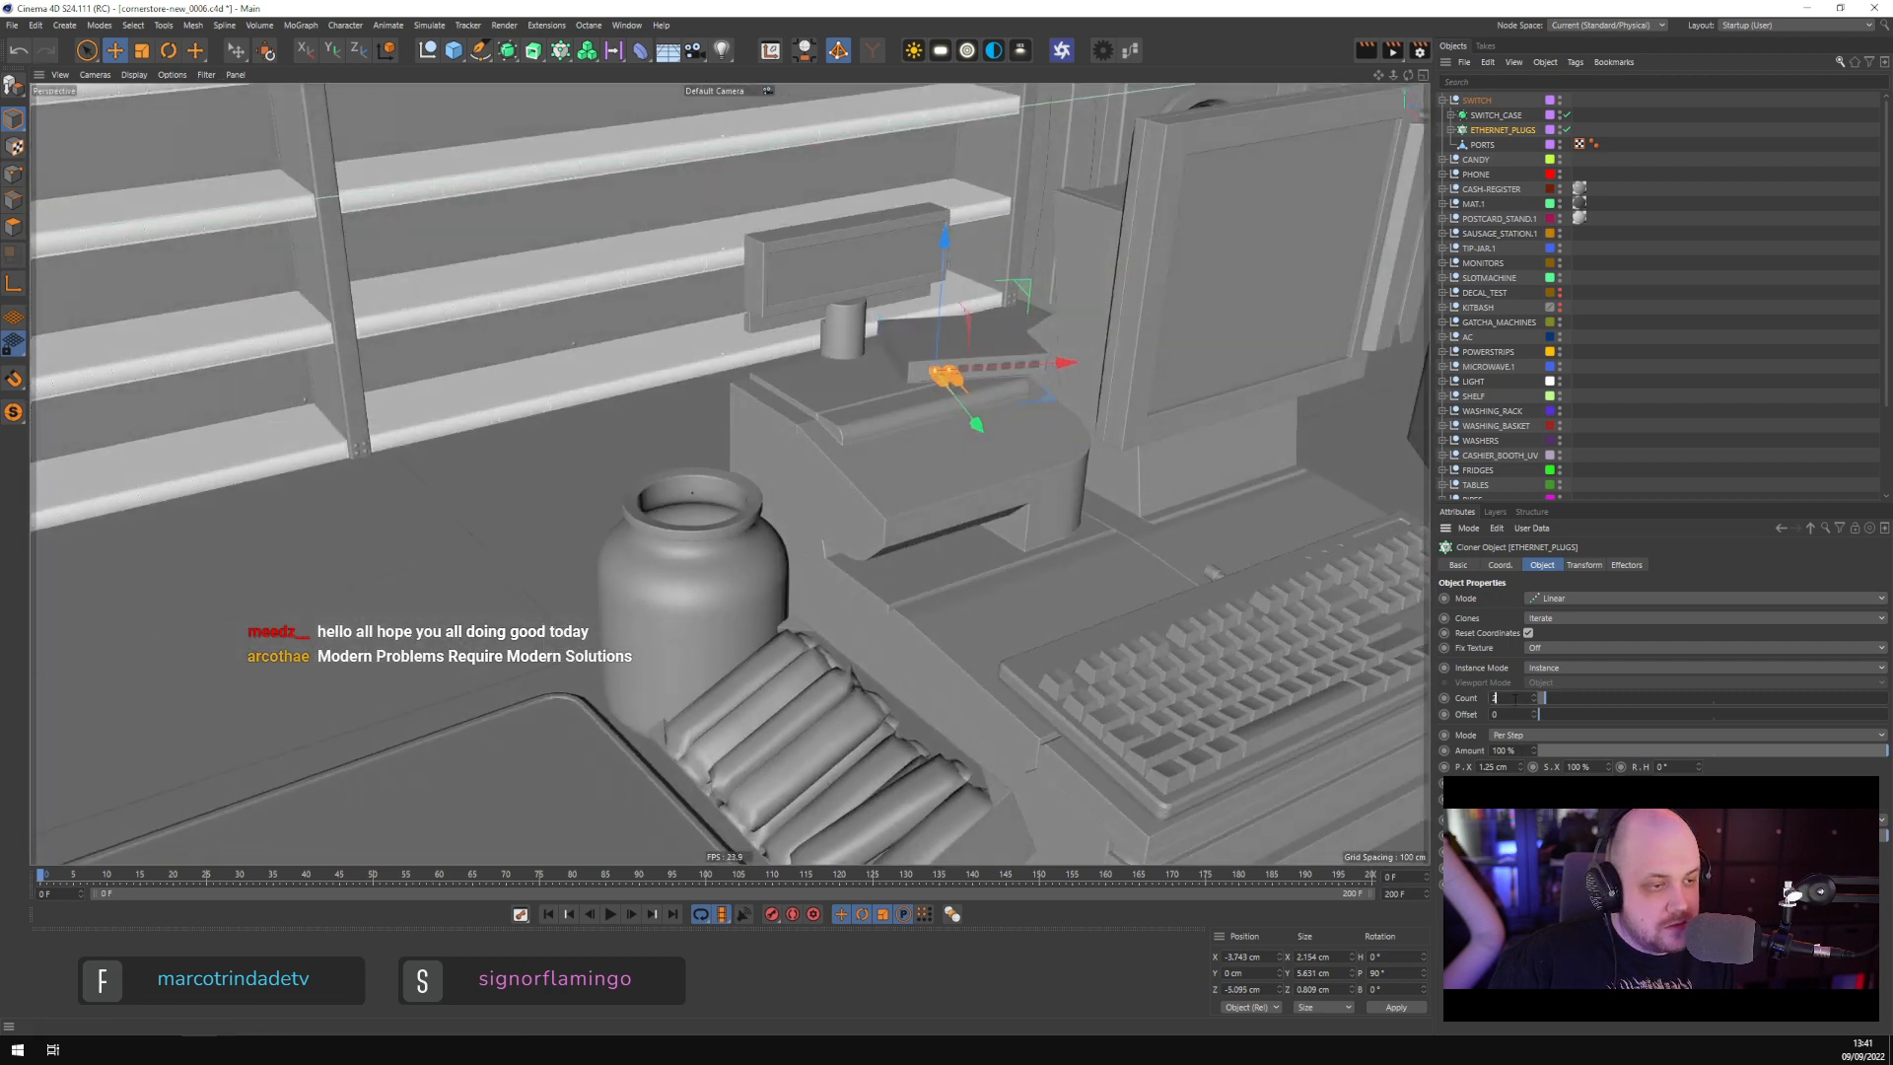
{"action": "scroll", "coordinate": [1516, 699], "scroll_direction": "up", "scroll_amount": 1}
{"action": "left_click_drag", "start_coordinate": [1163, 499], "coordinate": [1090, 441], "text": "alt"}
{"action": "left_click", "coordinate": [1697, 273]}
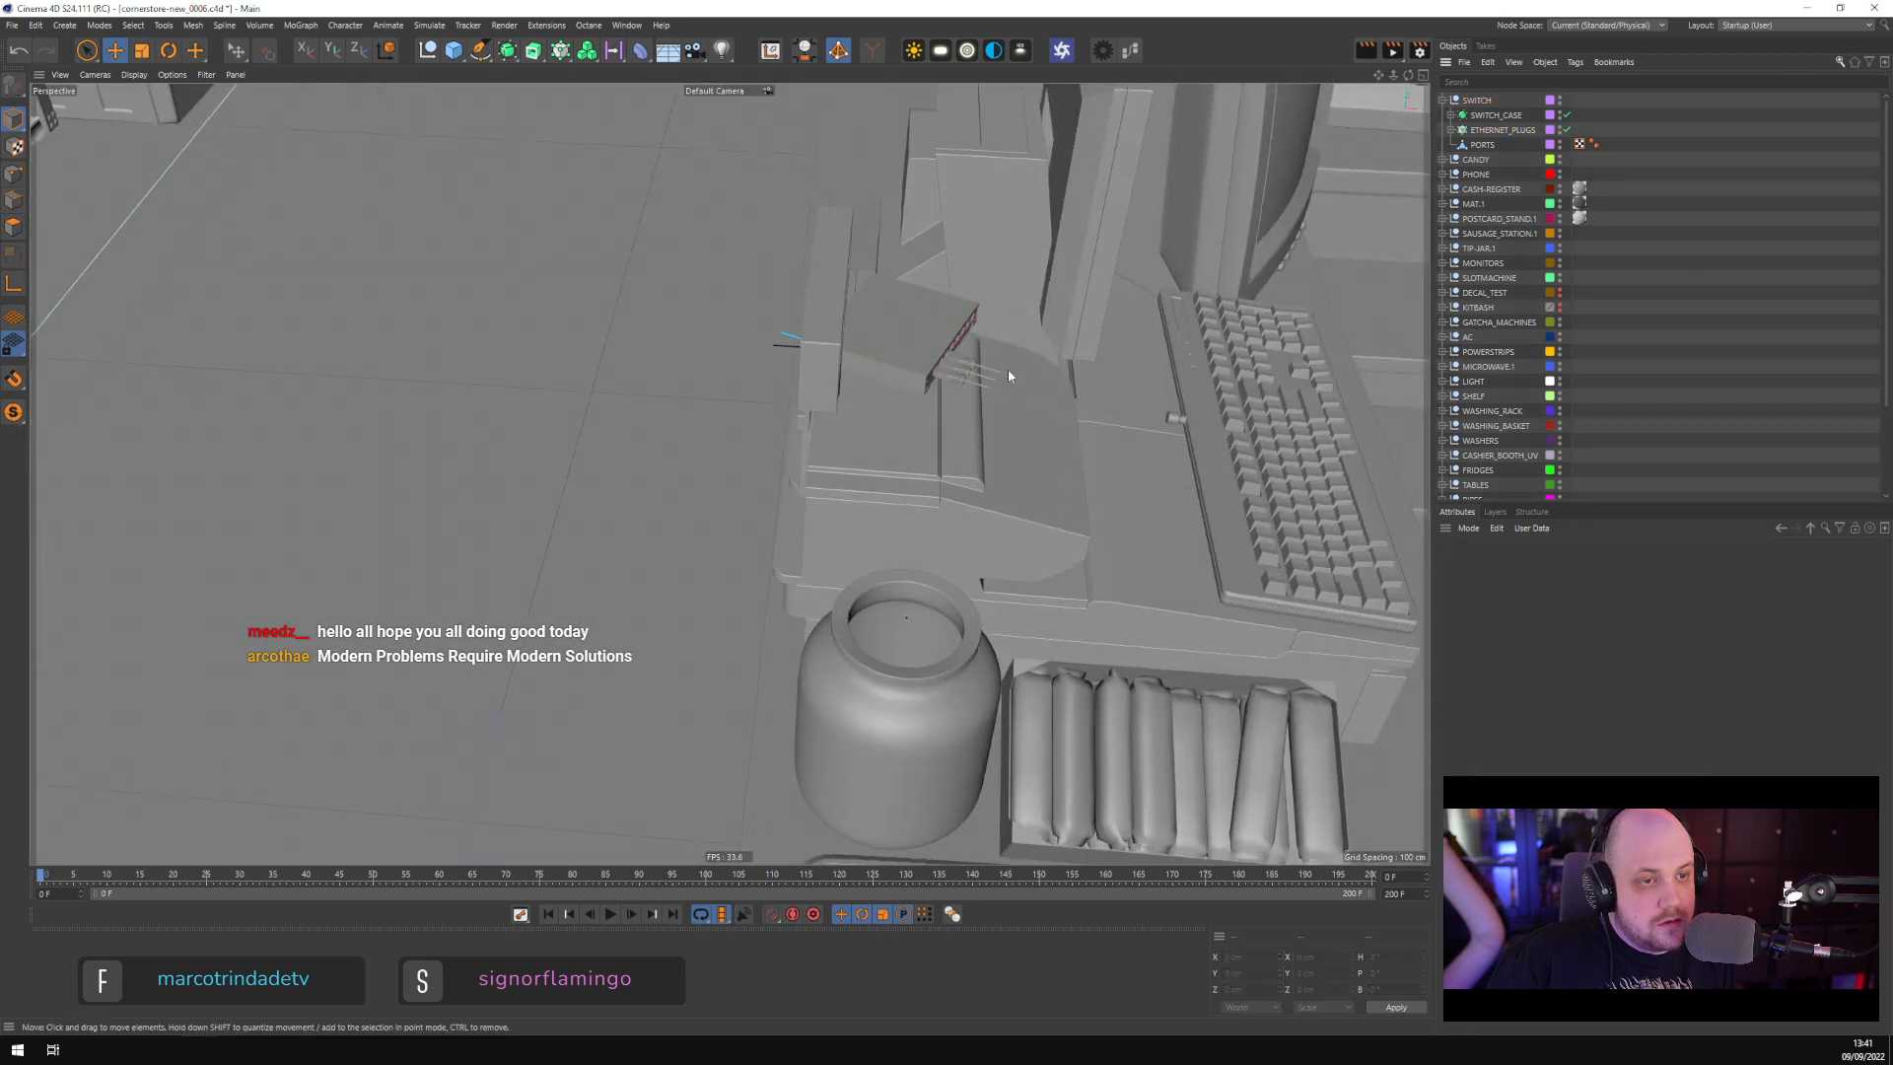
View the whole store layout and select the brick facade outside to examine it
{"action": "scroll", "coordinate": [1007, 376], "scroll_direction": "down", "scroll_amount": 10}
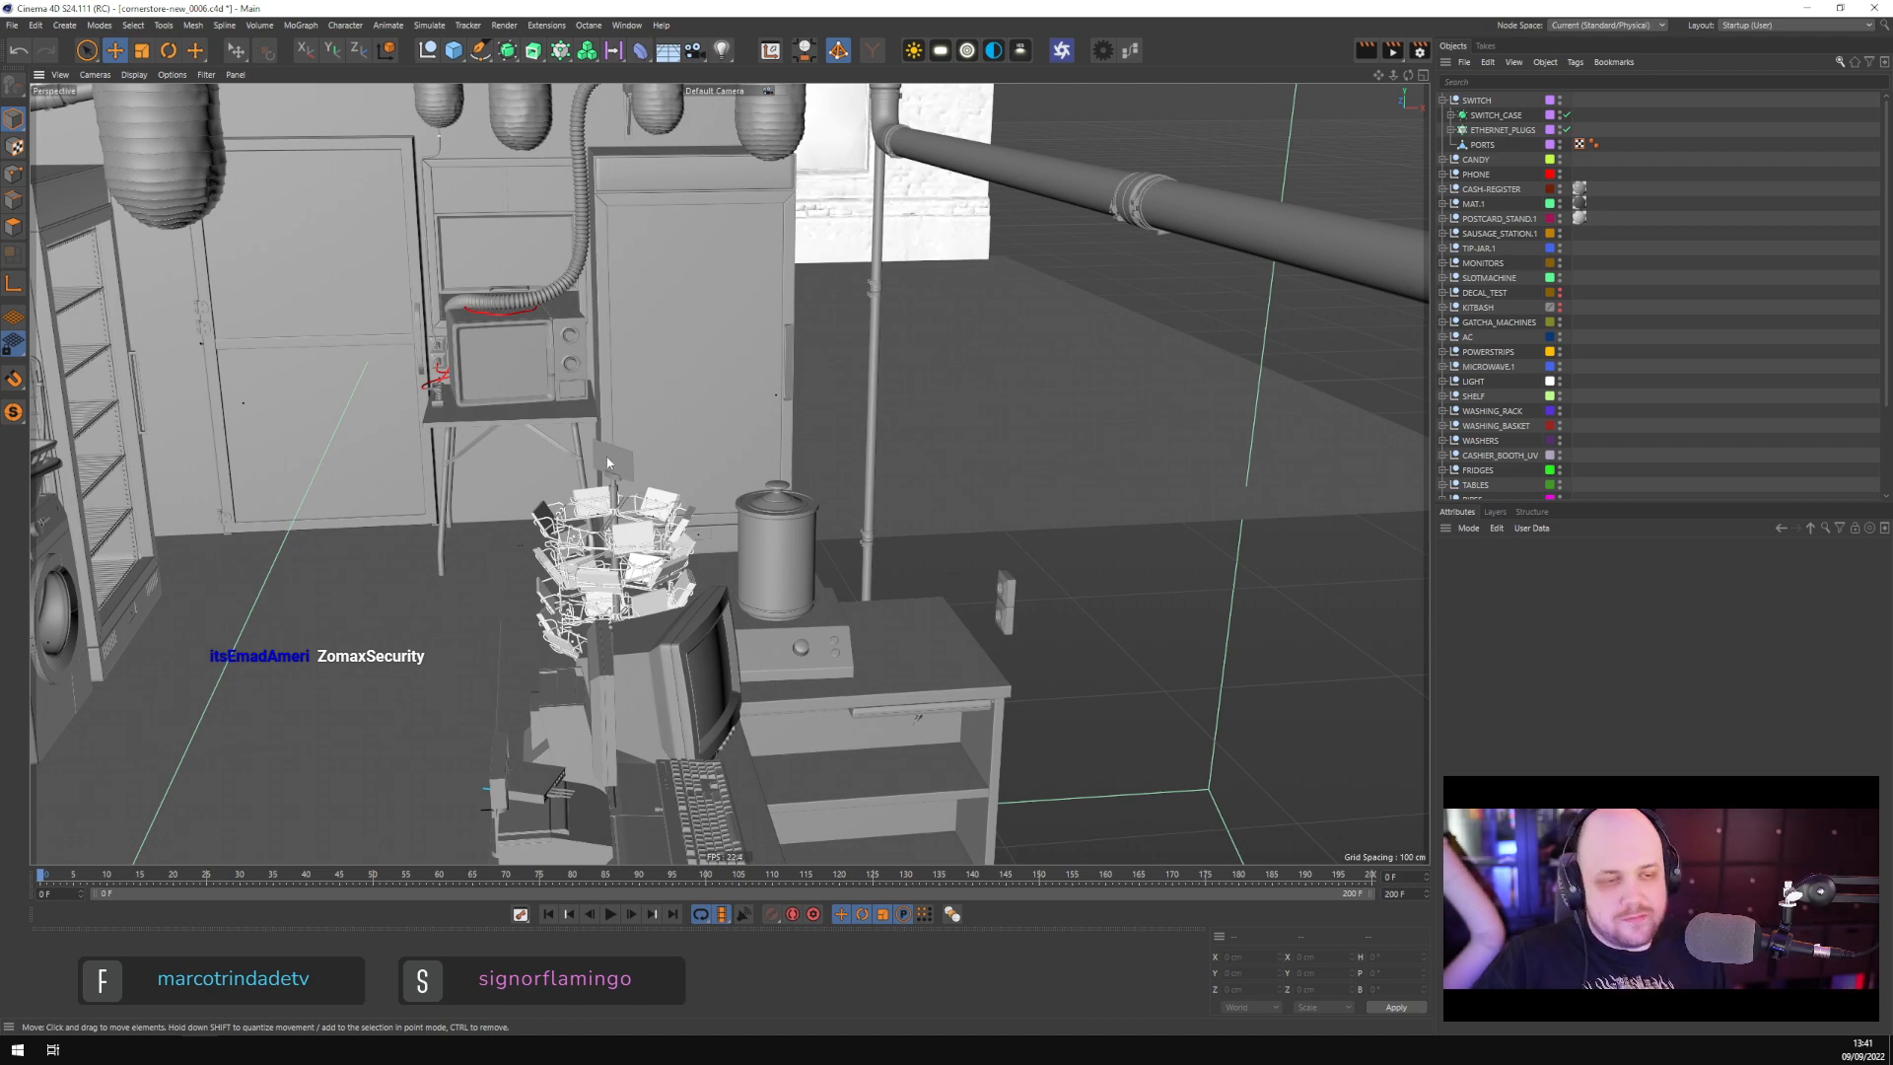
{"action": "scroll", "coordinate": [609, 453], "scroll_direction": "down", "scroll_amount": 5}
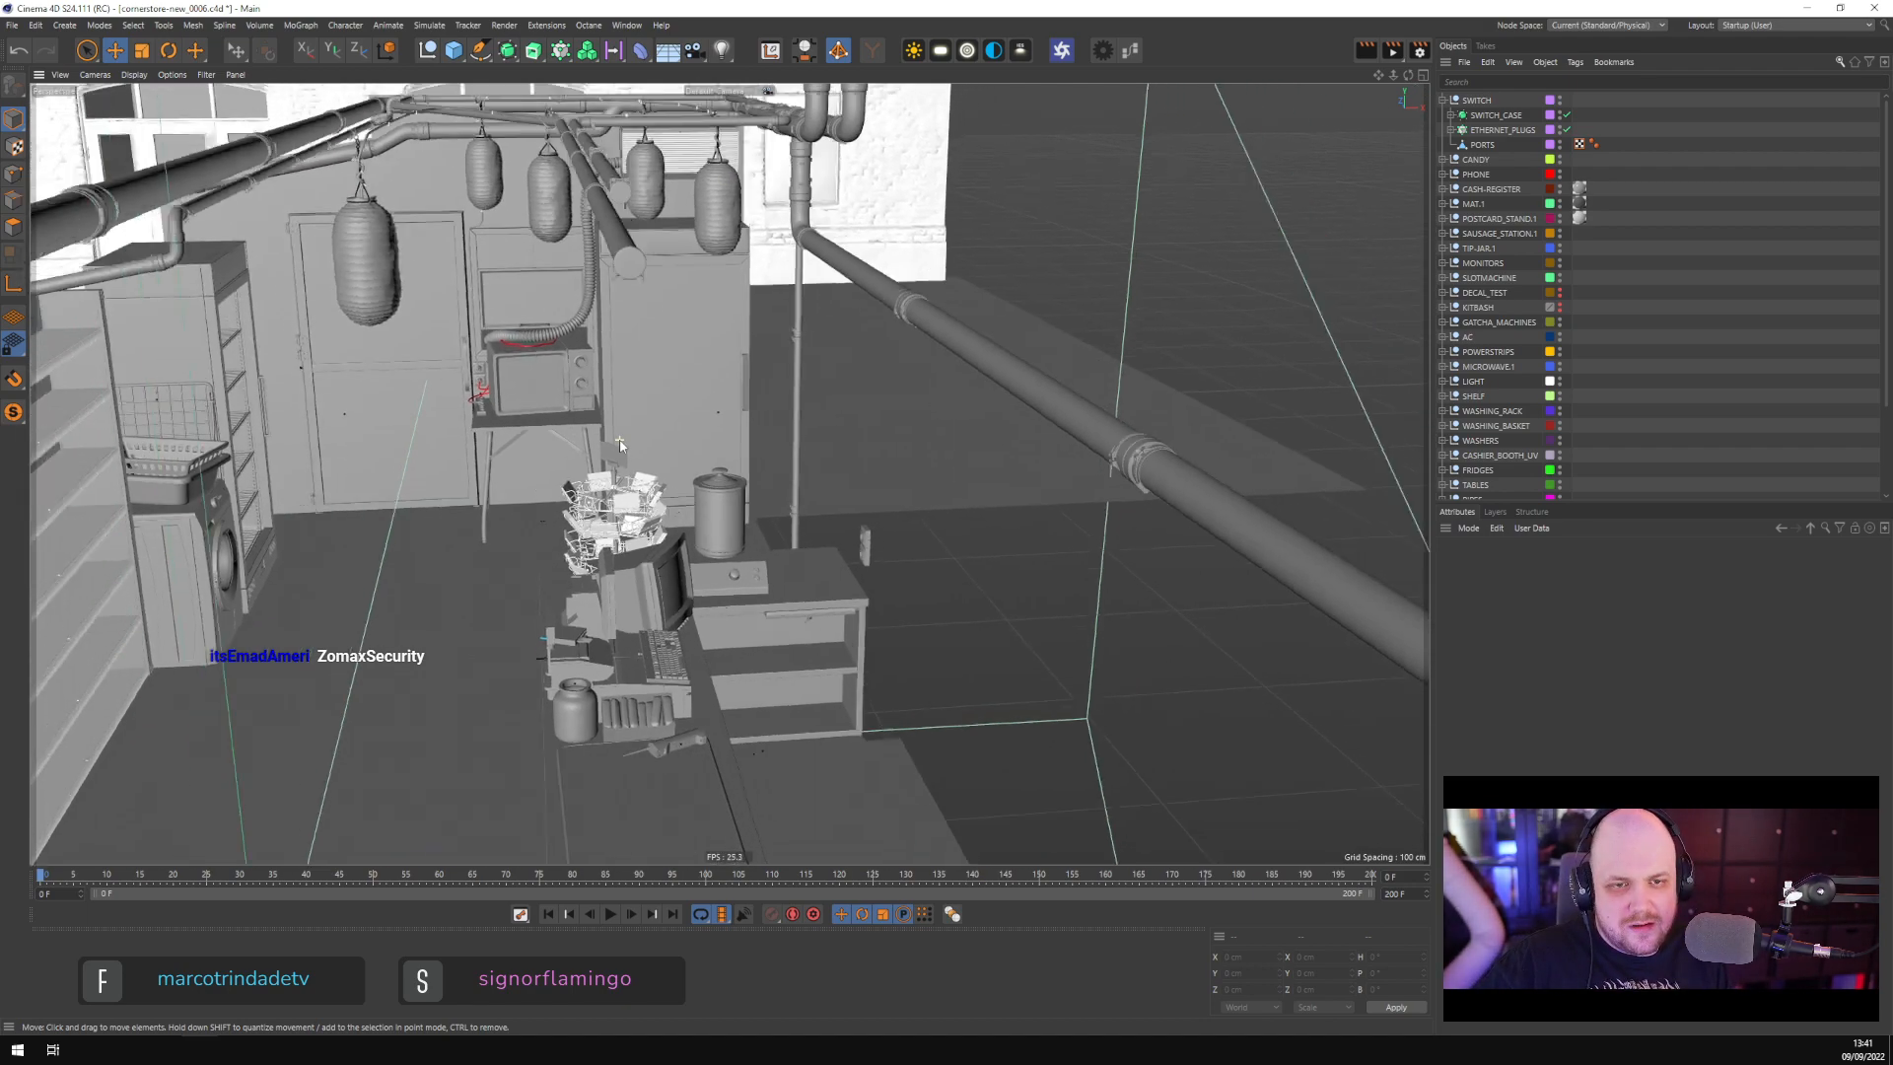
{"action": "scroll", "coordinate": [620, 445], "scroll_direction": "down", "scroll_amount": 5}
{"action": "left_click", "coordinate": [848, 239]}
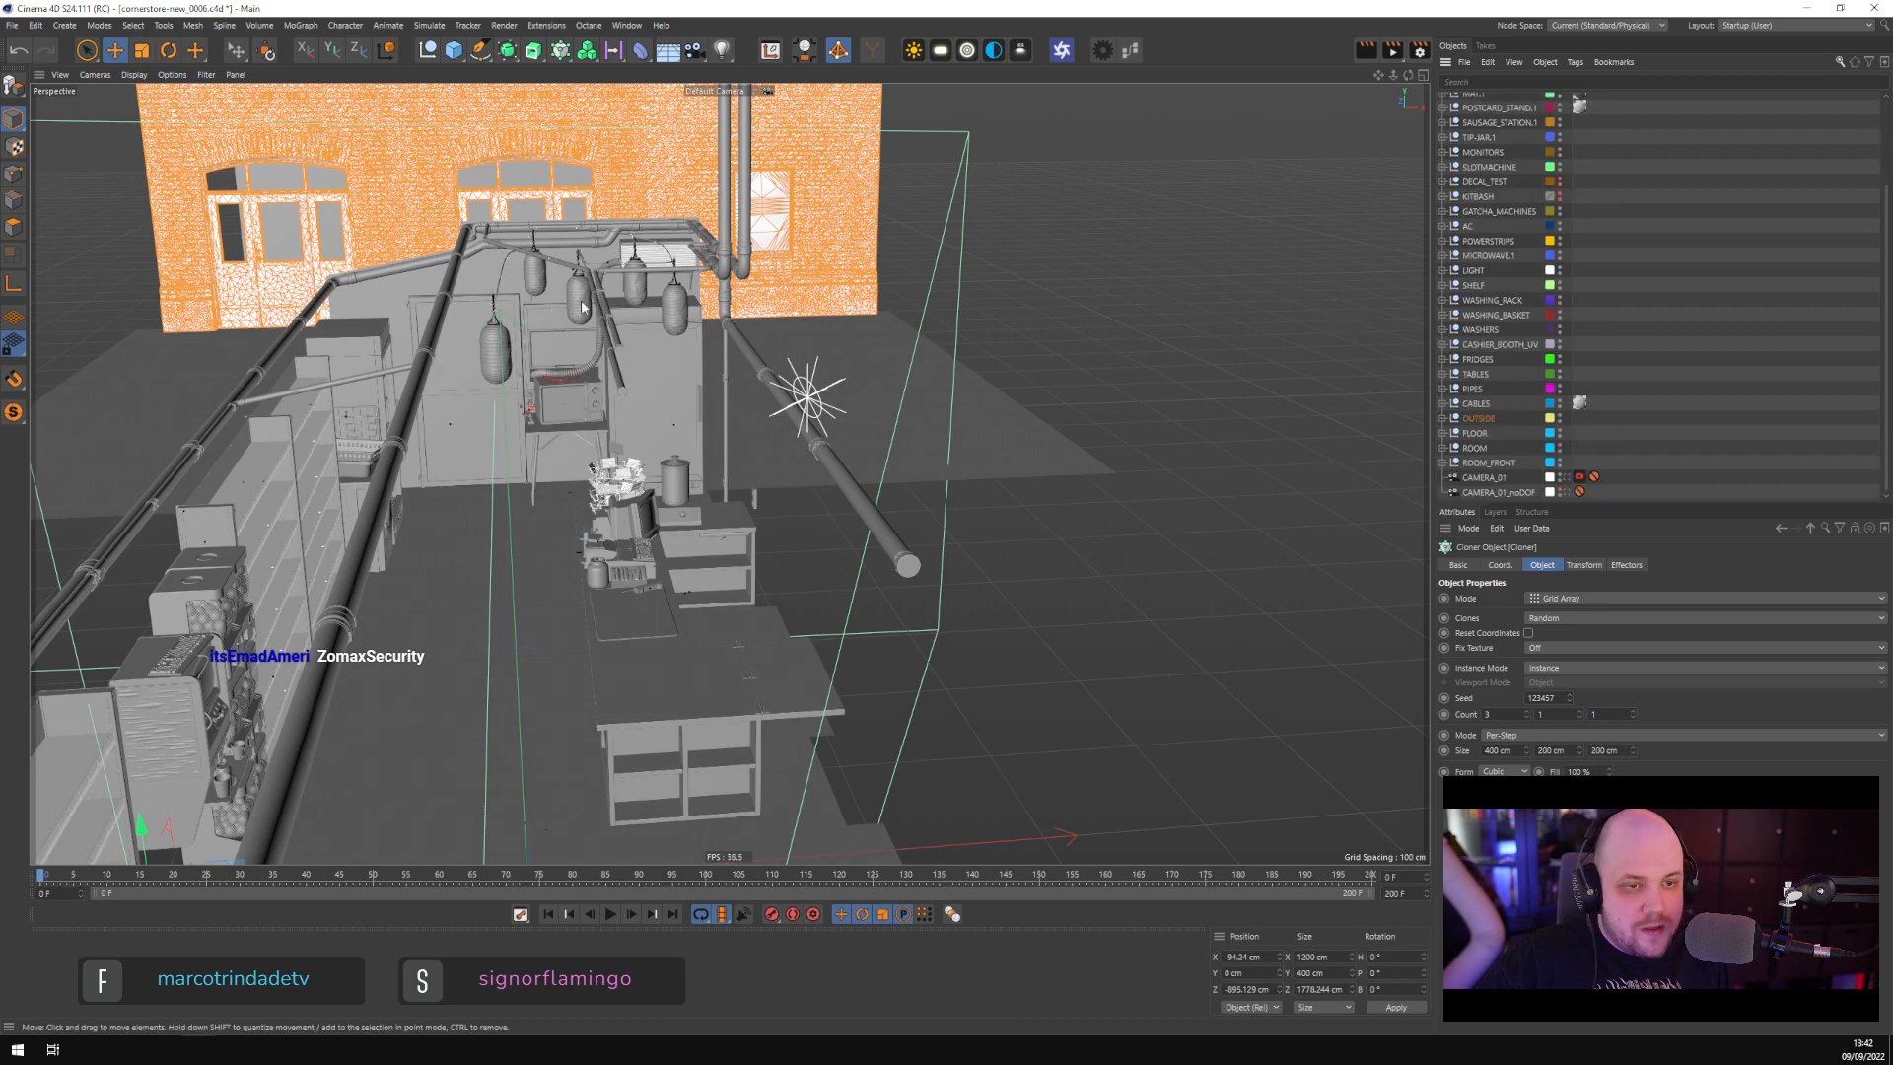
{"action": "left_click_drag", "start_coordinate": [583, 306], "coordinate": [772, 564], "text": "alt"}
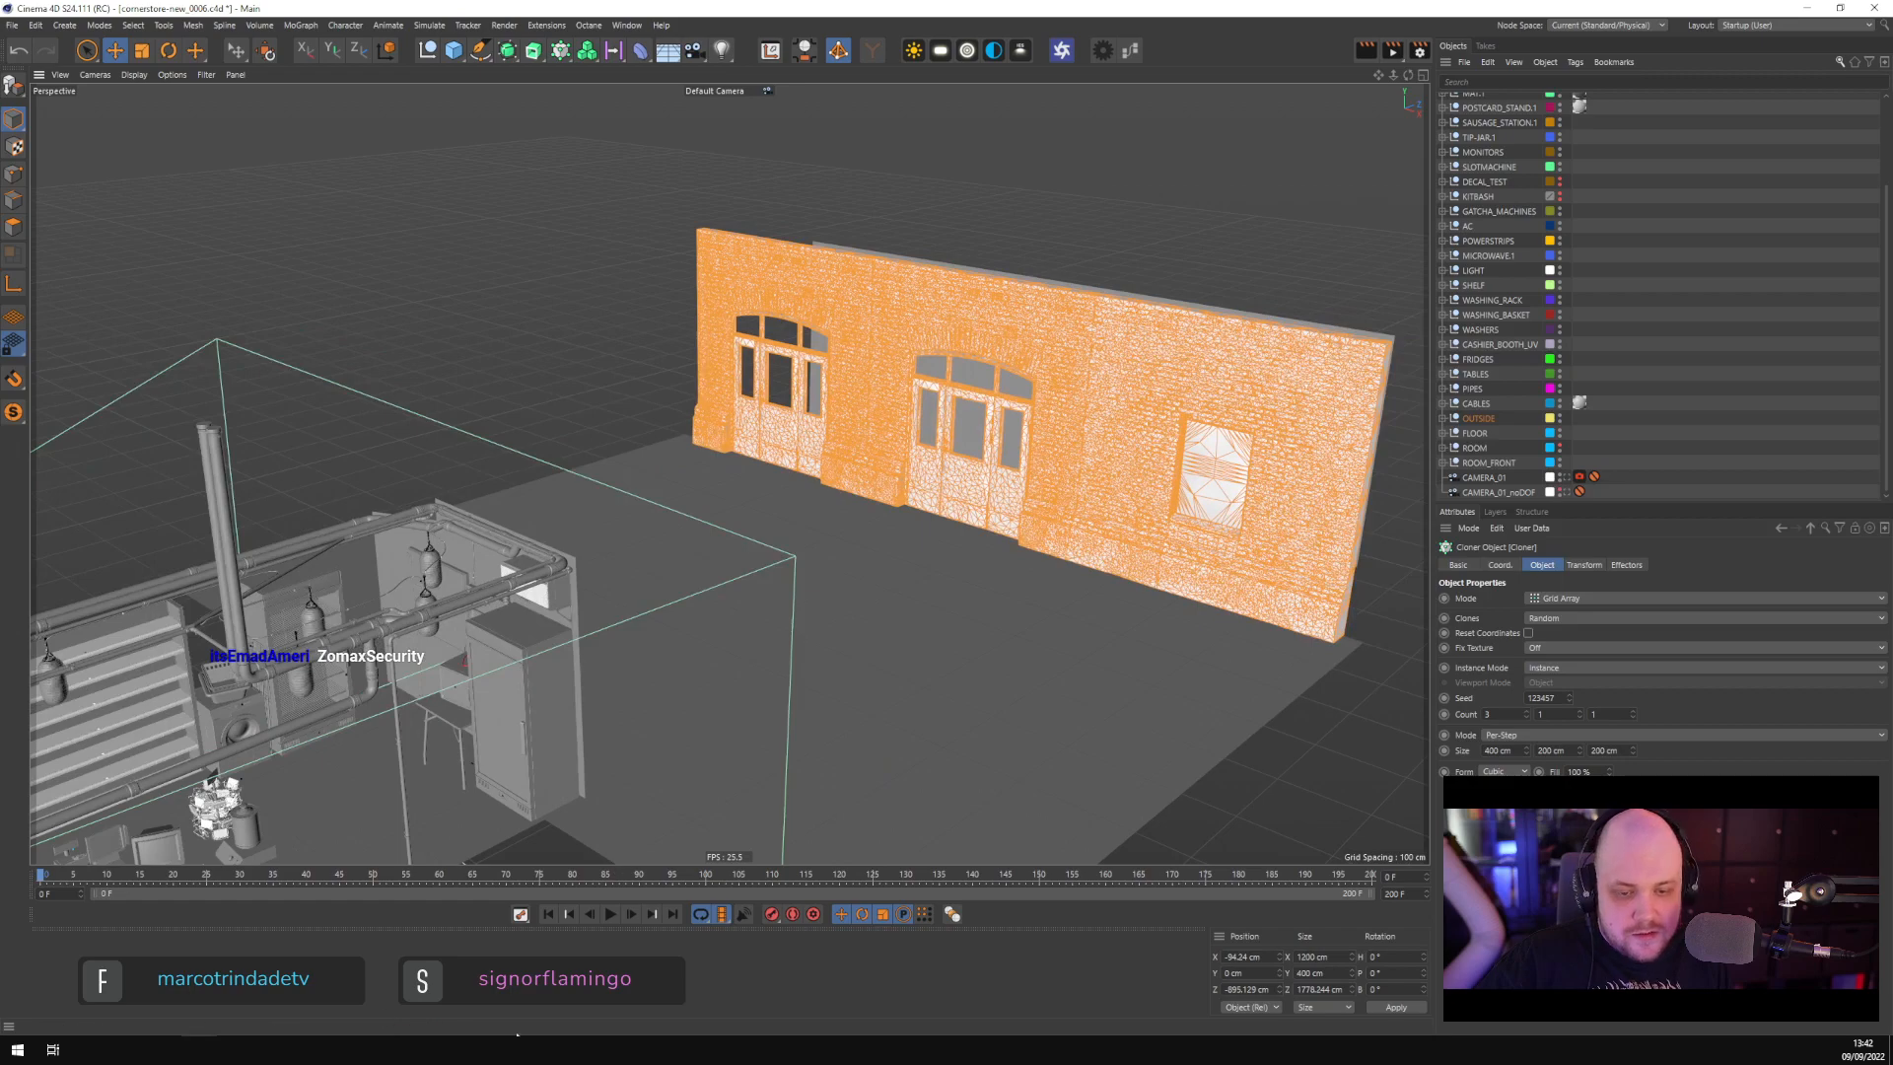
Inspect the counter in the render cornerstore_preview_0018.jpg, then return to the scene and examine the cash register area
{"action": "key", "text": "alt+Tab"}
{"action": "scroll", "coordinate": [867, 395], "scroll_direction": "up", "scroll_amount": 5}
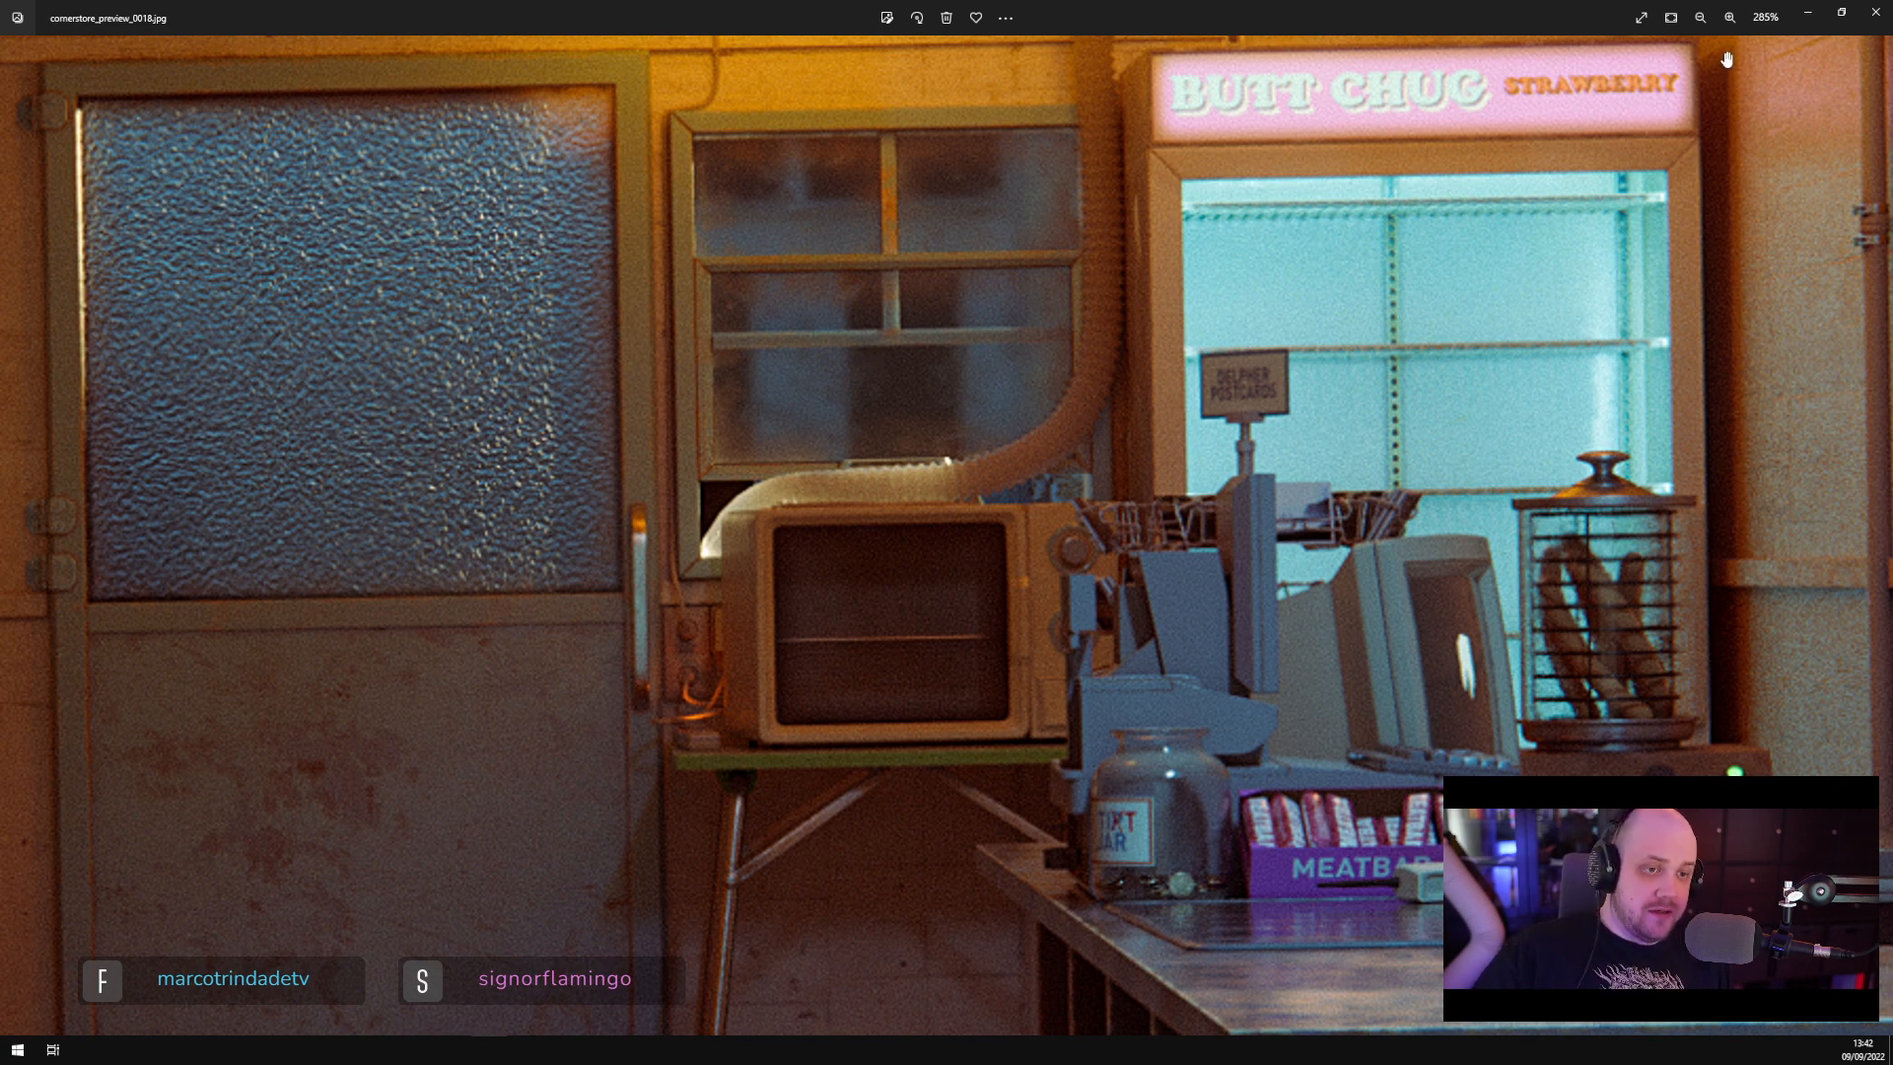
{"action": "left_click", "coordinate": [1810, 14]}
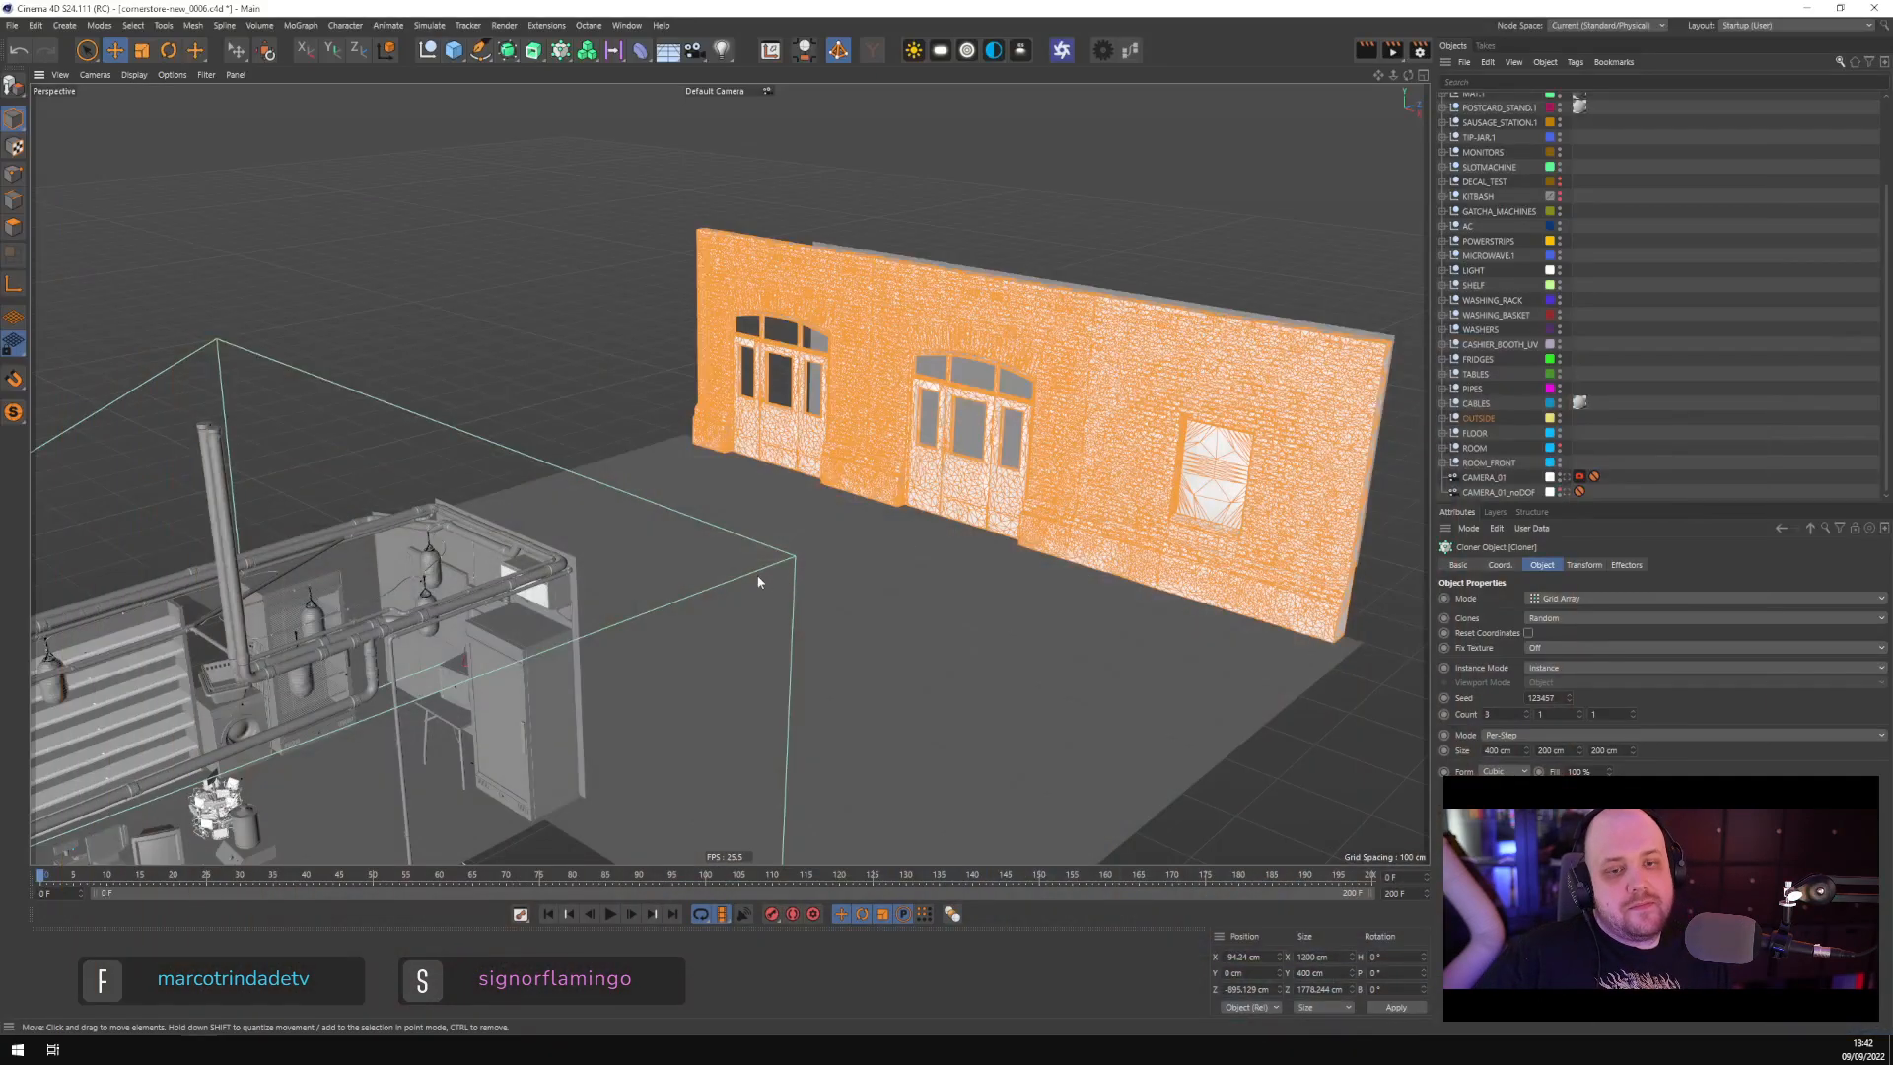
{"action": "left_click_drag", "start_coordinate": [758, 582], "coordinate": [812, 498], "text": "alt"}
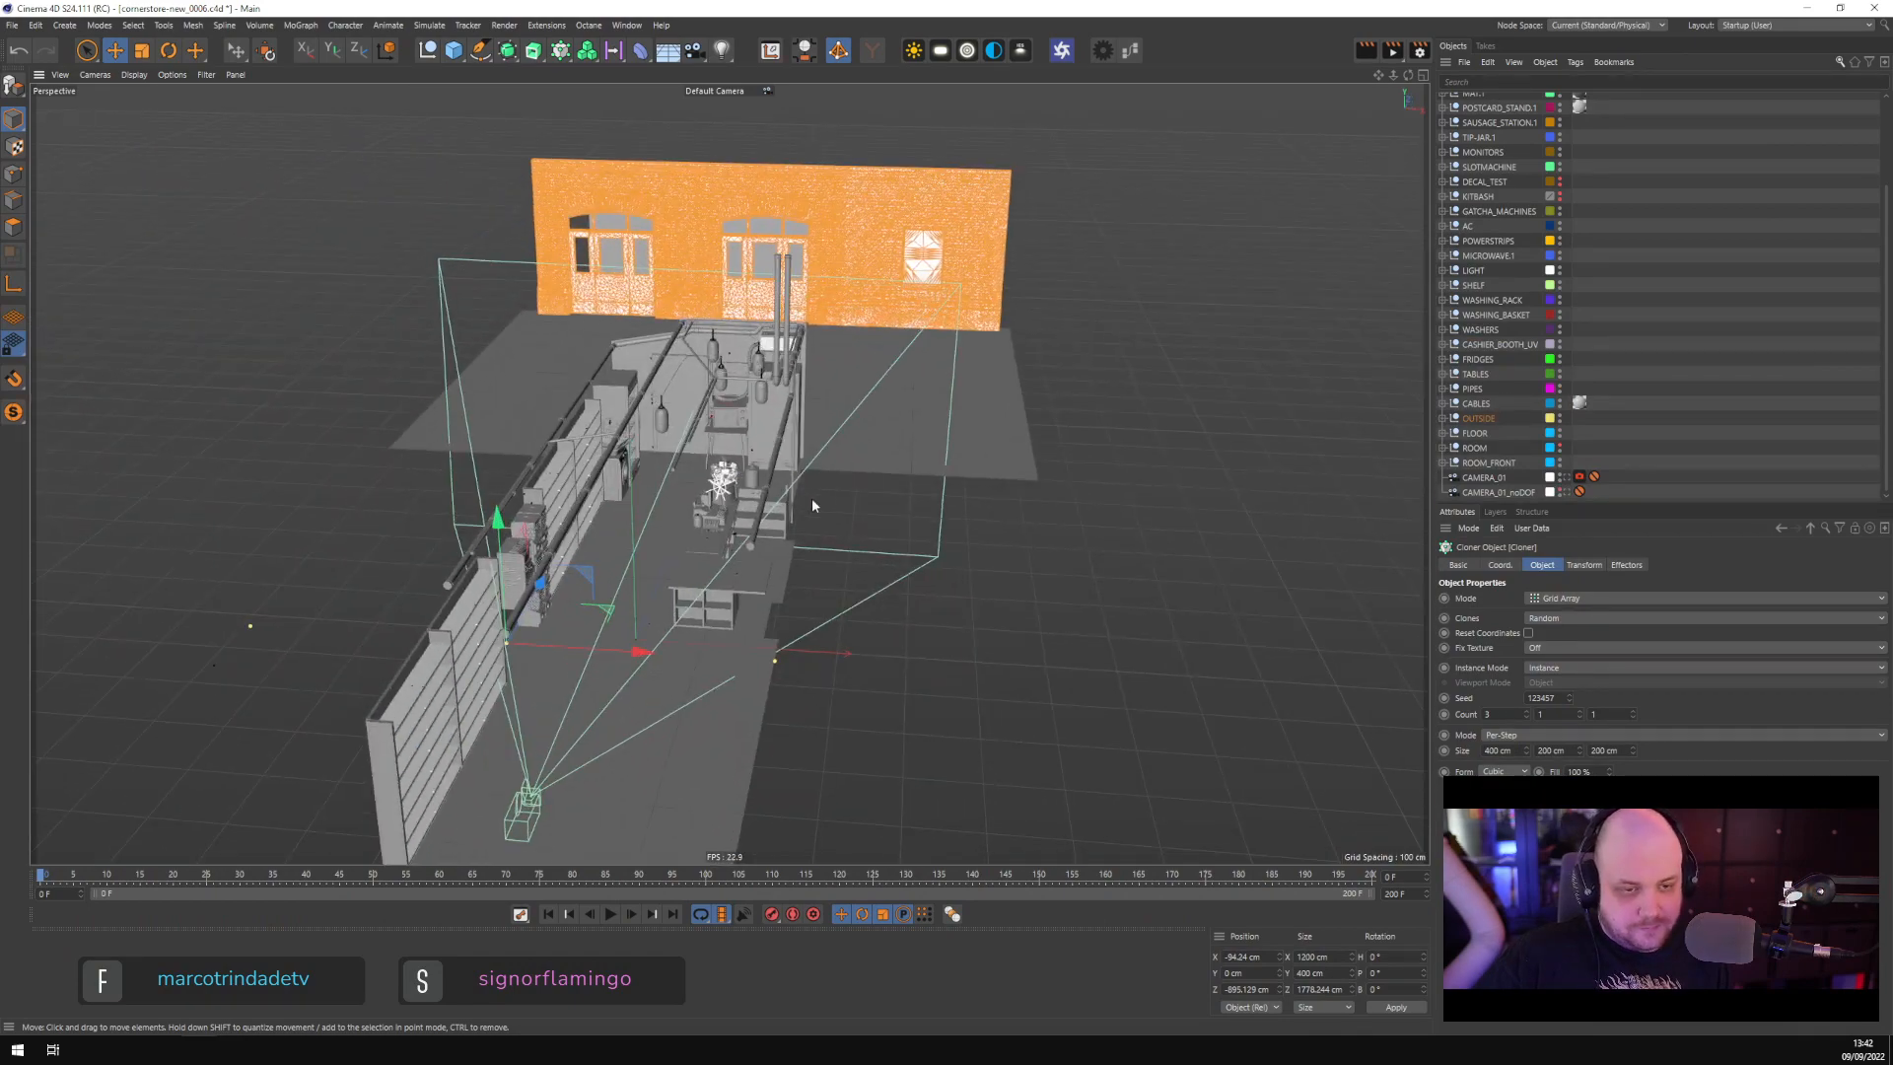
{"action": "scroll", "coordinate": [726, 422], "scroll_direction": "up", "scroll_amount": 10}
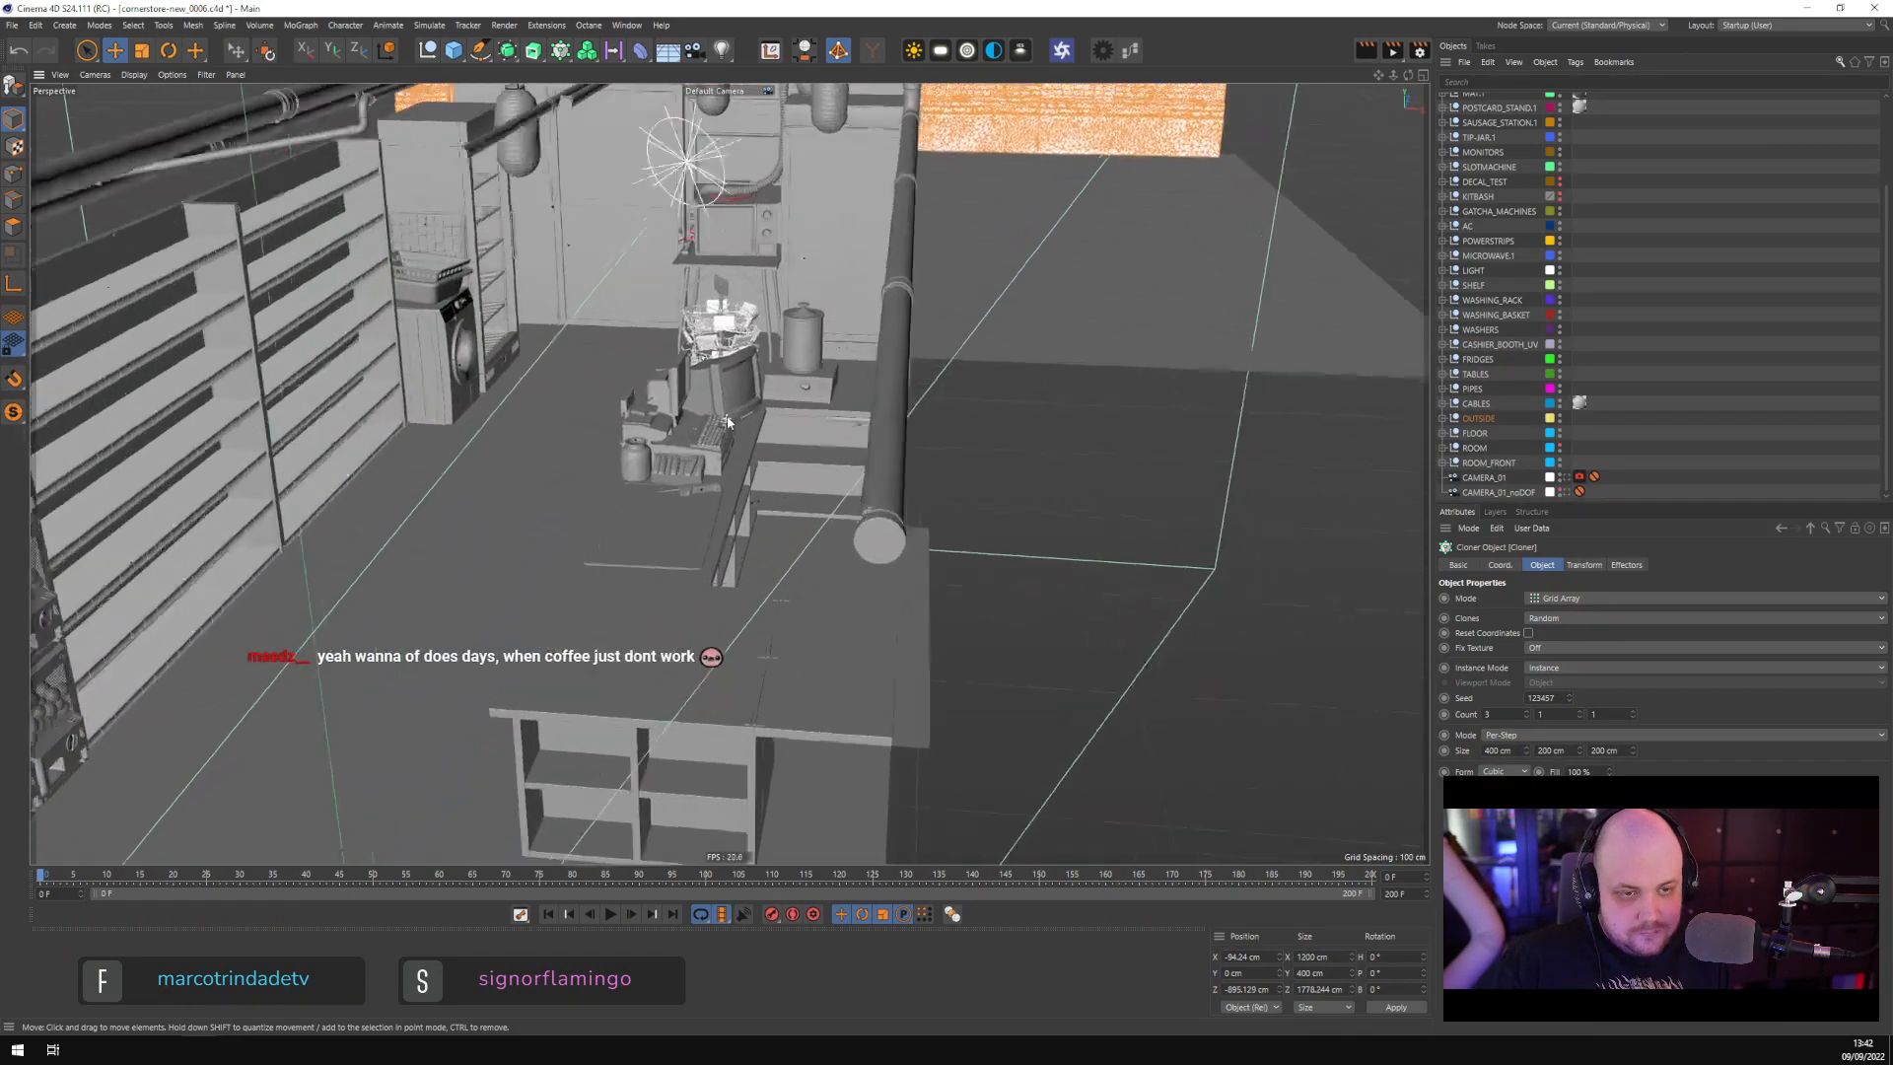
{"action": "scroll", "coordinate": [727, 422], "scroll_direction": "up", "scroll_amount": 5}
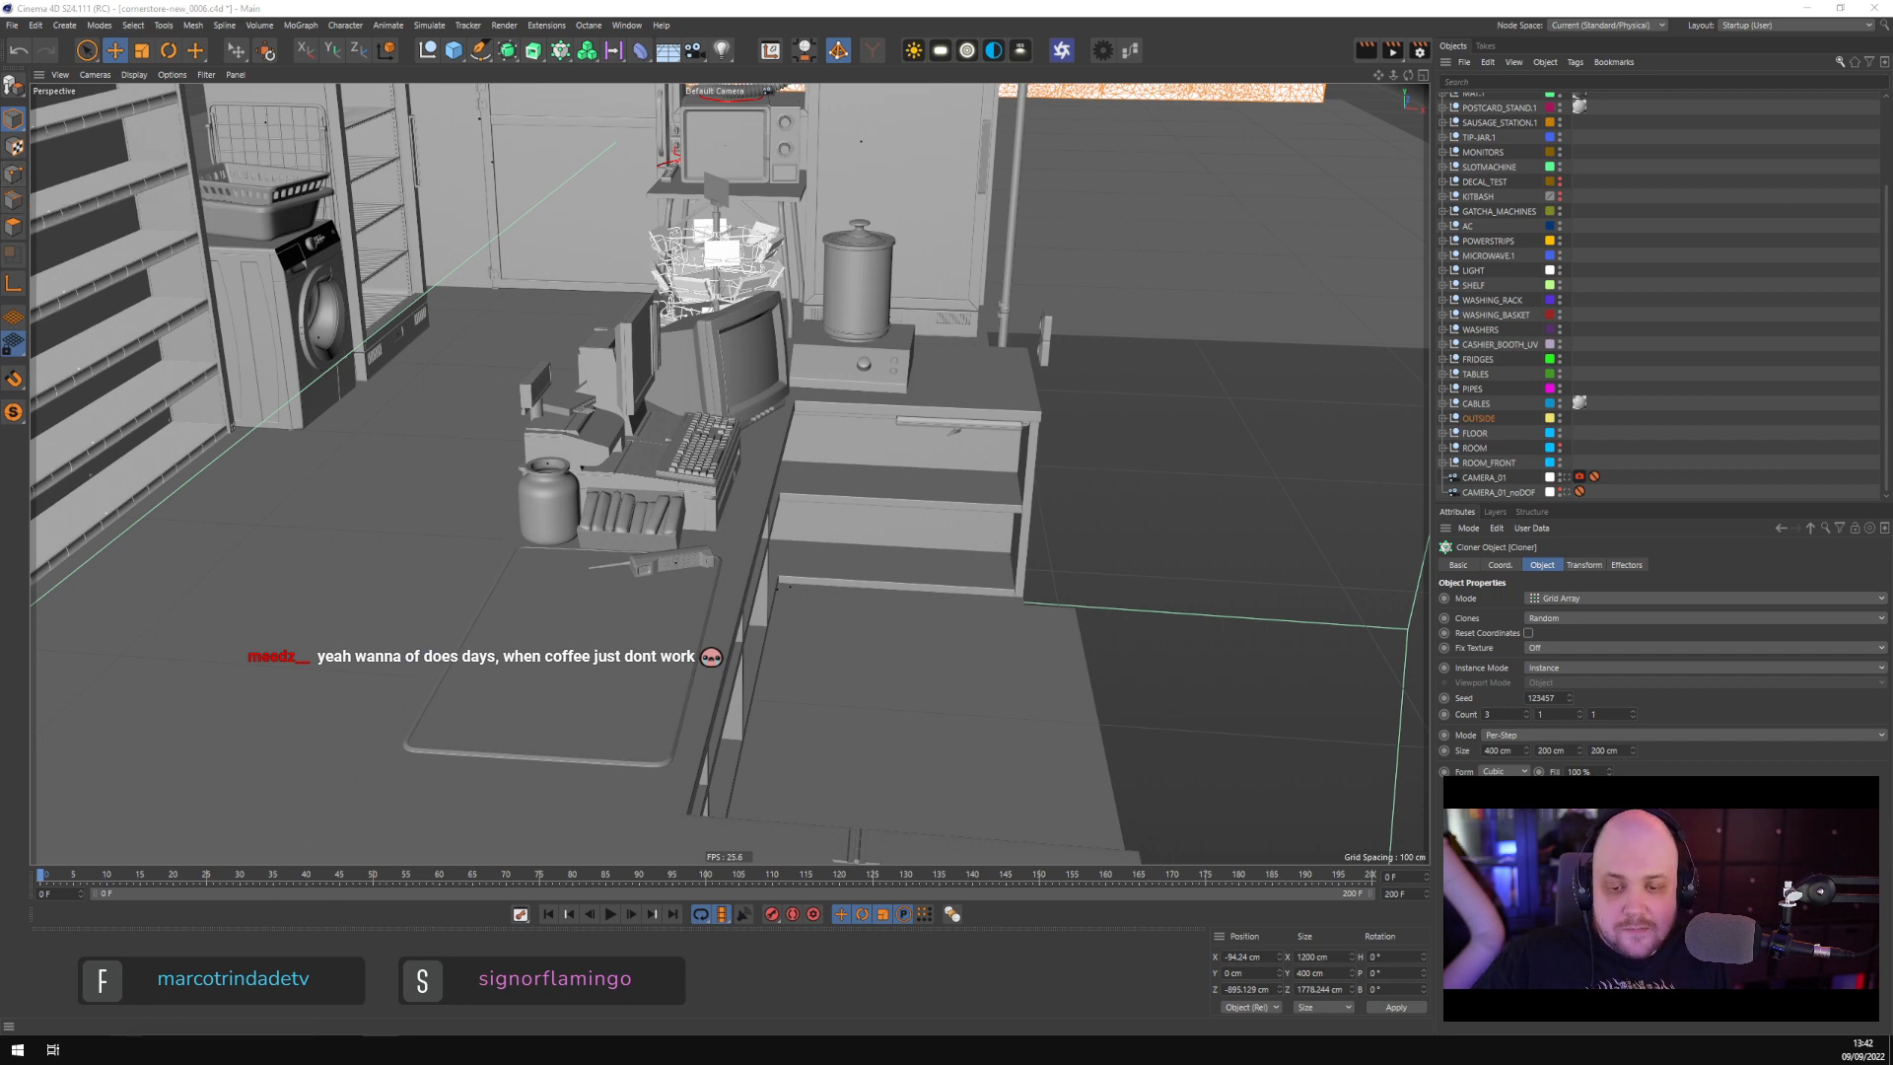
Switch to File Explorer and open PROJECTS\collected_print_backup\6088AD on the WORK (J:) drive
{"action": "key", "text": "alt+Tab"}
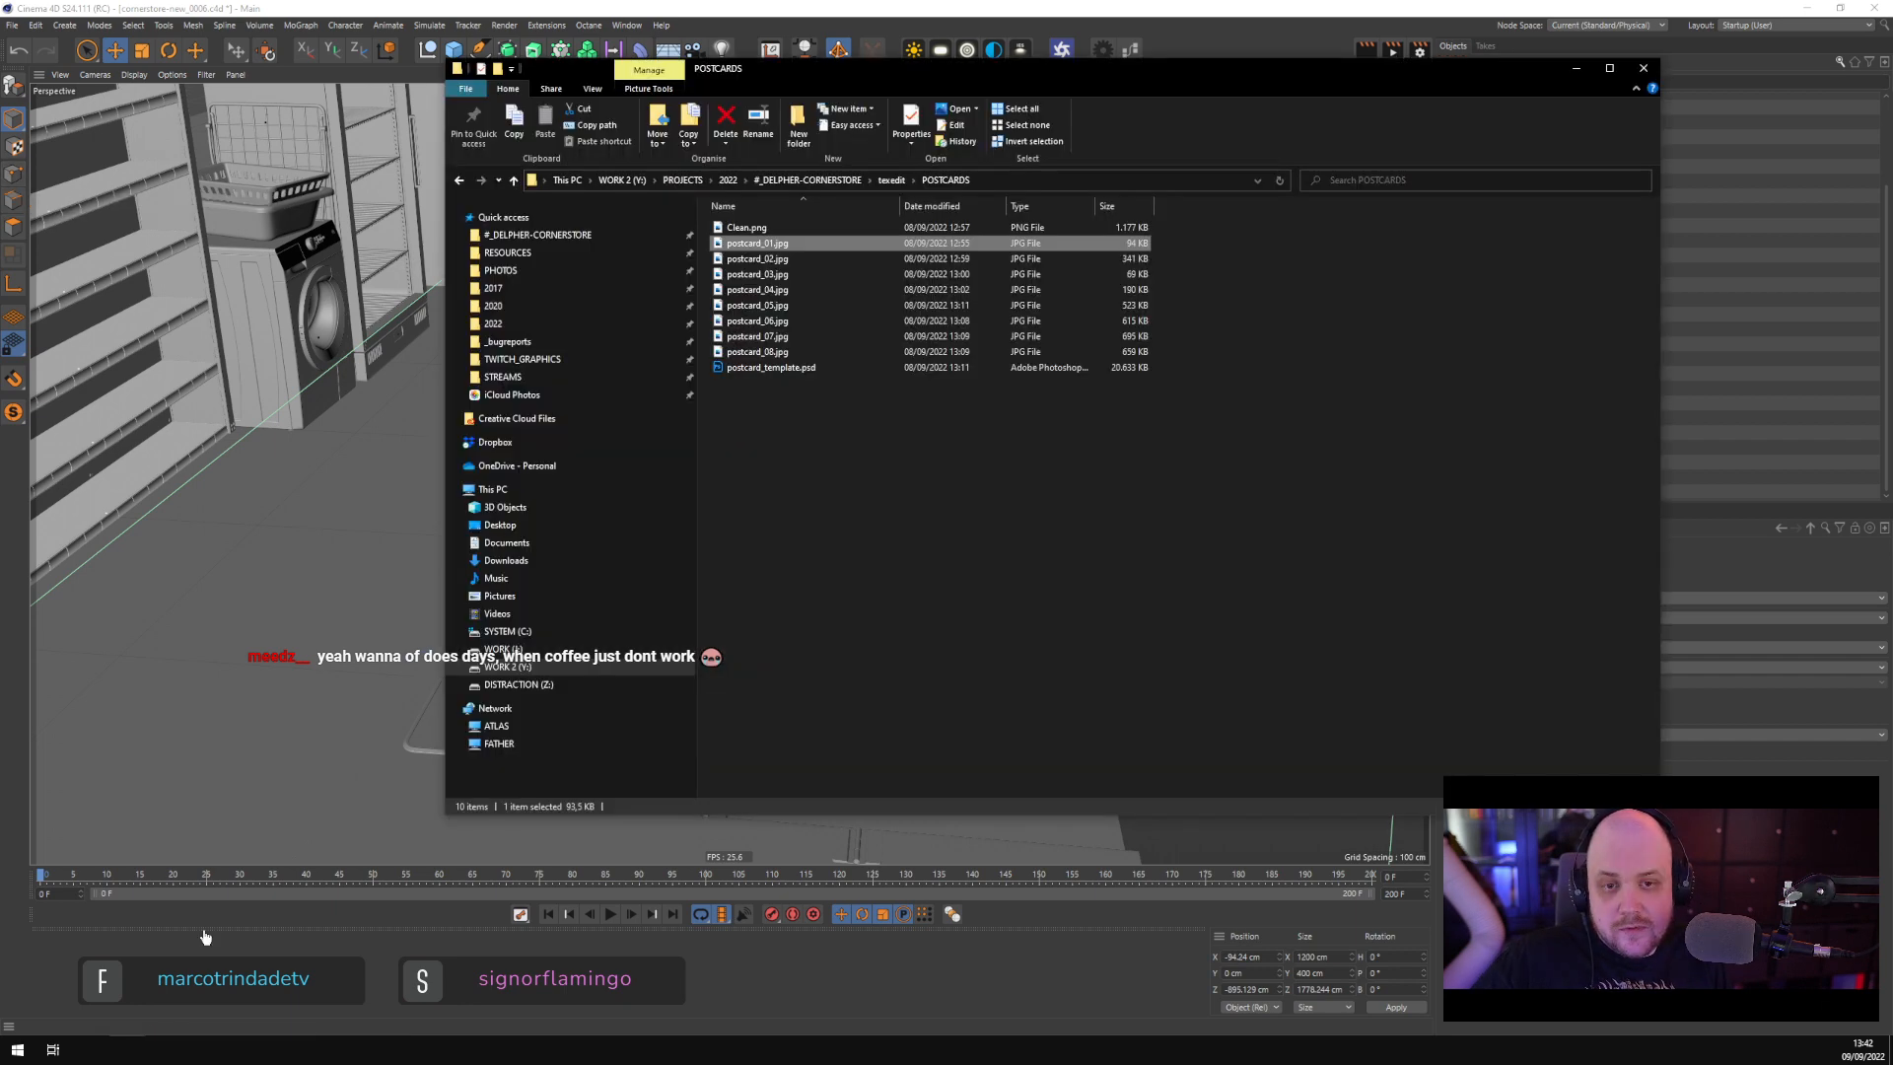
{"action": "left_click", "coordinate": [554, 303]}
{"action": "left_click", "coordinate": [669, 184]}
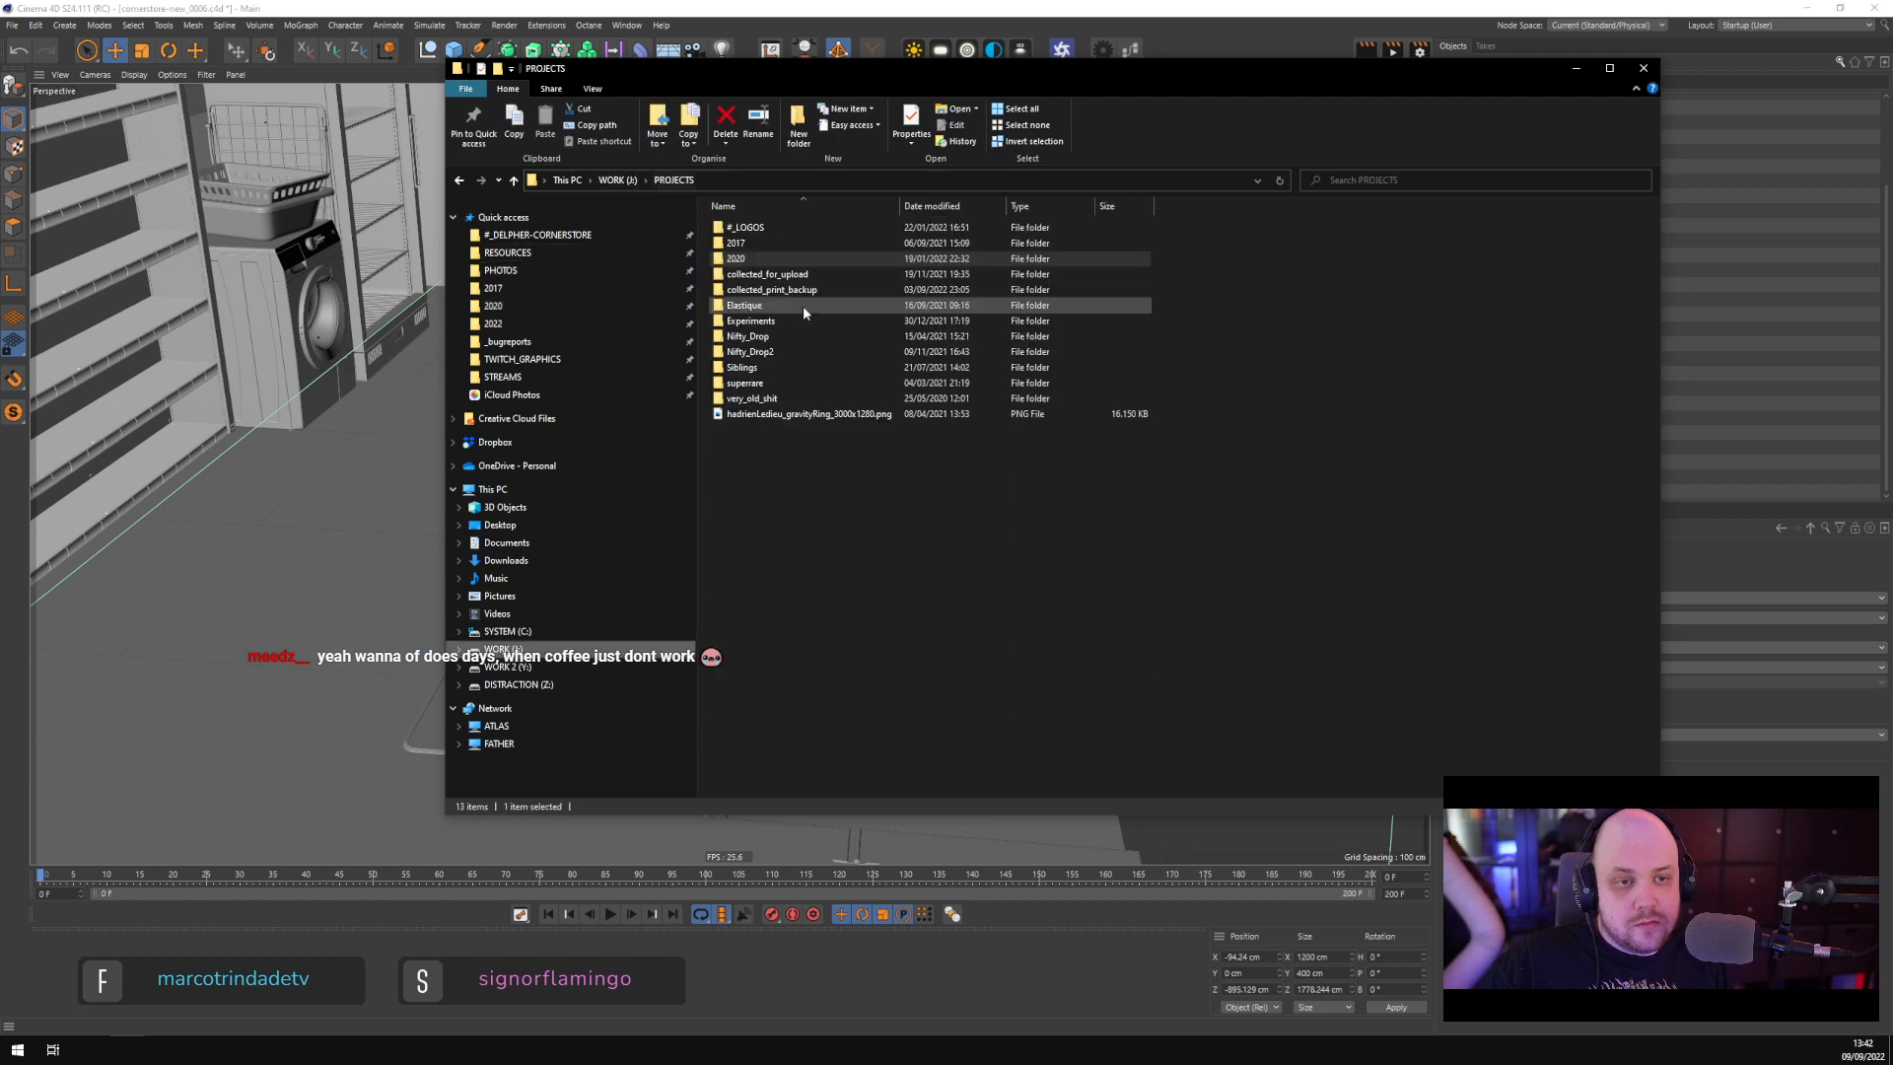
{"action": "double_click", "coordinate": [806, 289]}
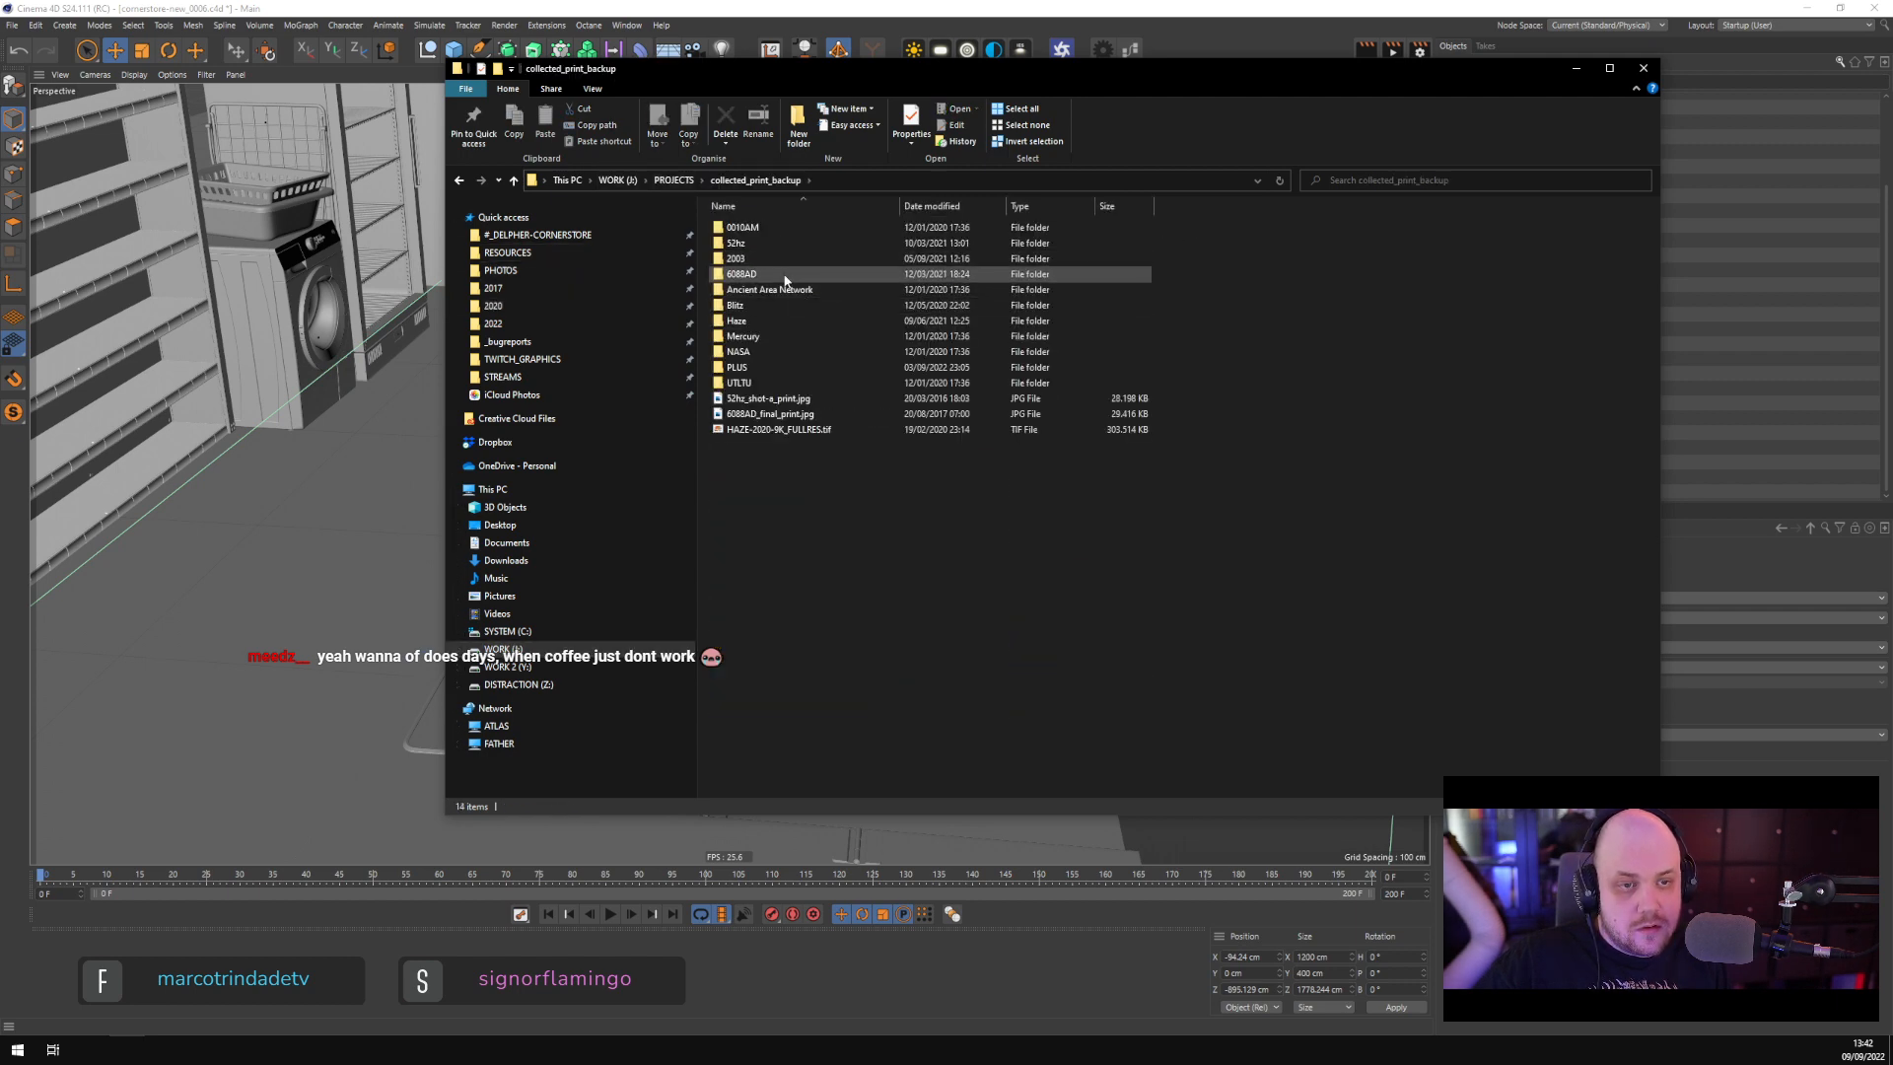
{"action": "double_click", "coordinate": [779, 274]}
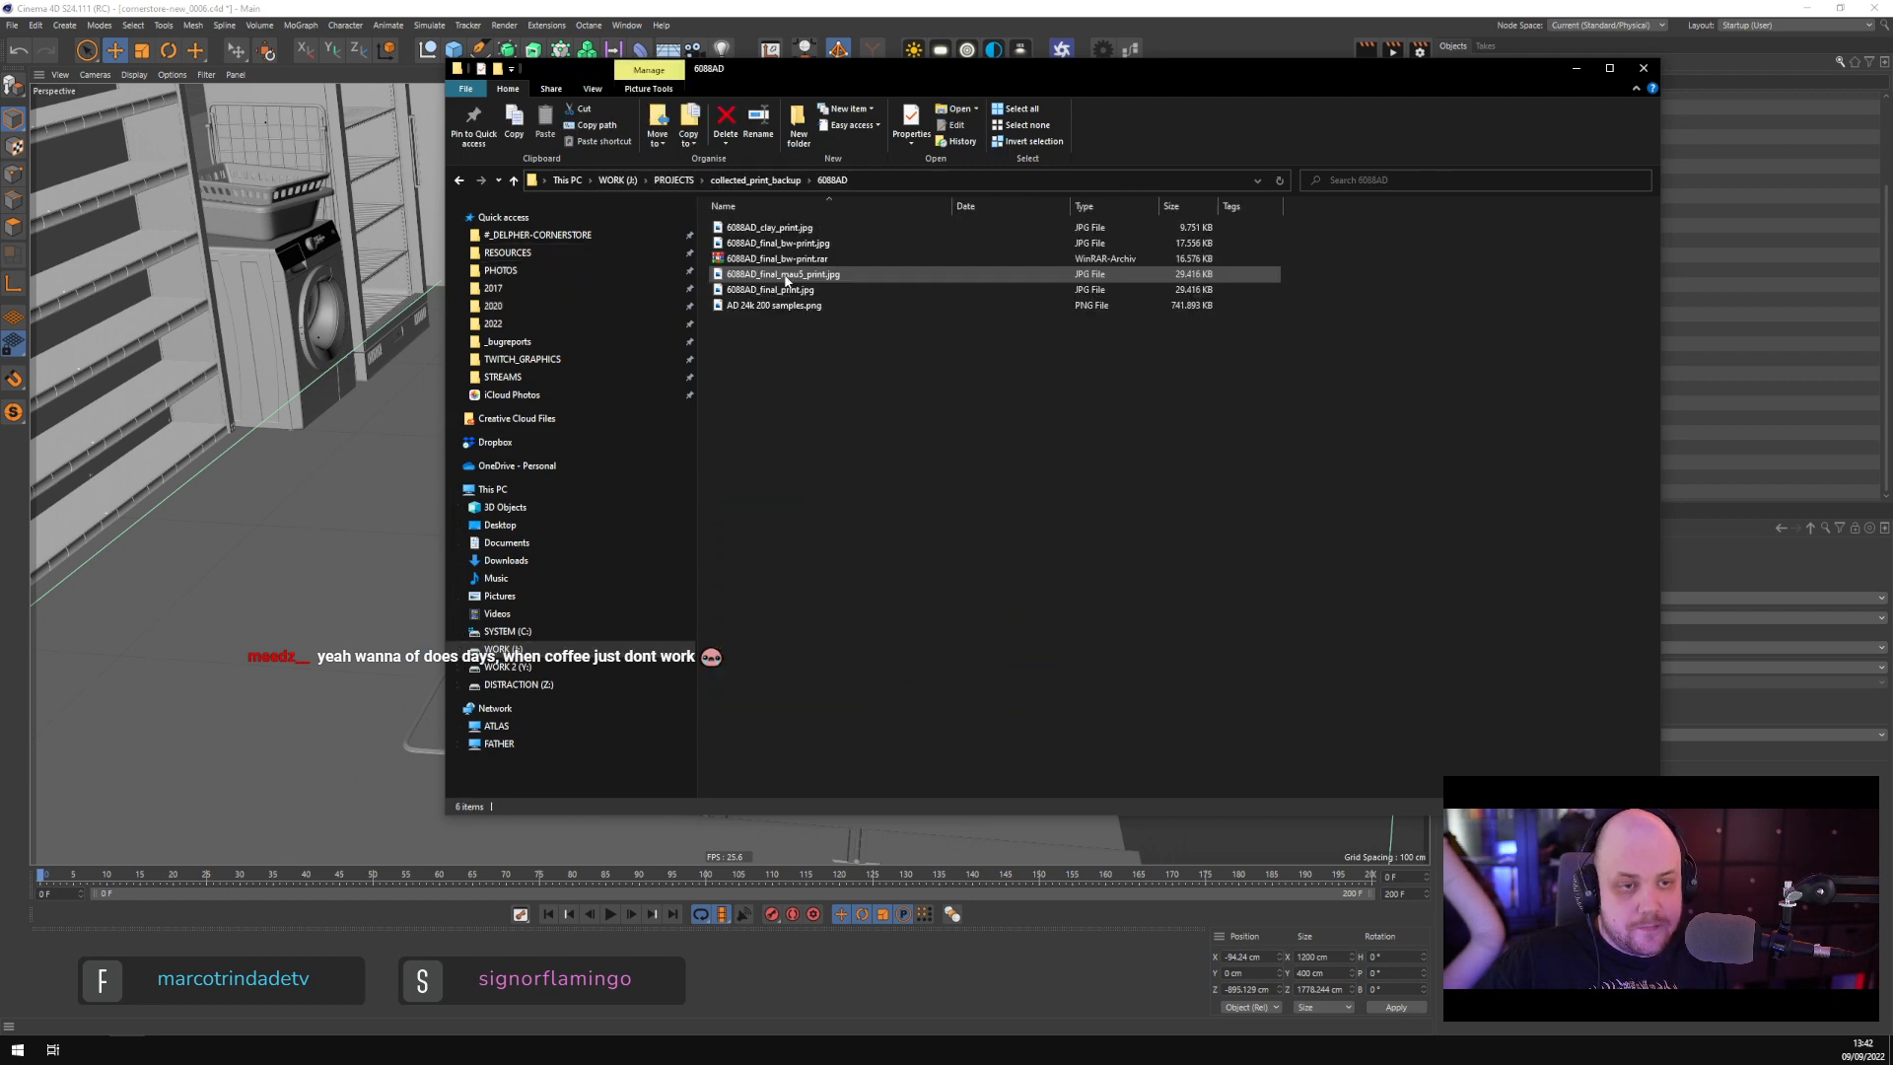
Open 6088AD_final_print.jpg, examine the surveillance cameras mounted on its buildings up close, and close the image
{"action": "double_click", "coordinate": [848, 289]}
{"action": "scroll", "coordinate": [1134, 316], "scroll_direction": "up", "scroll_amount": 10}
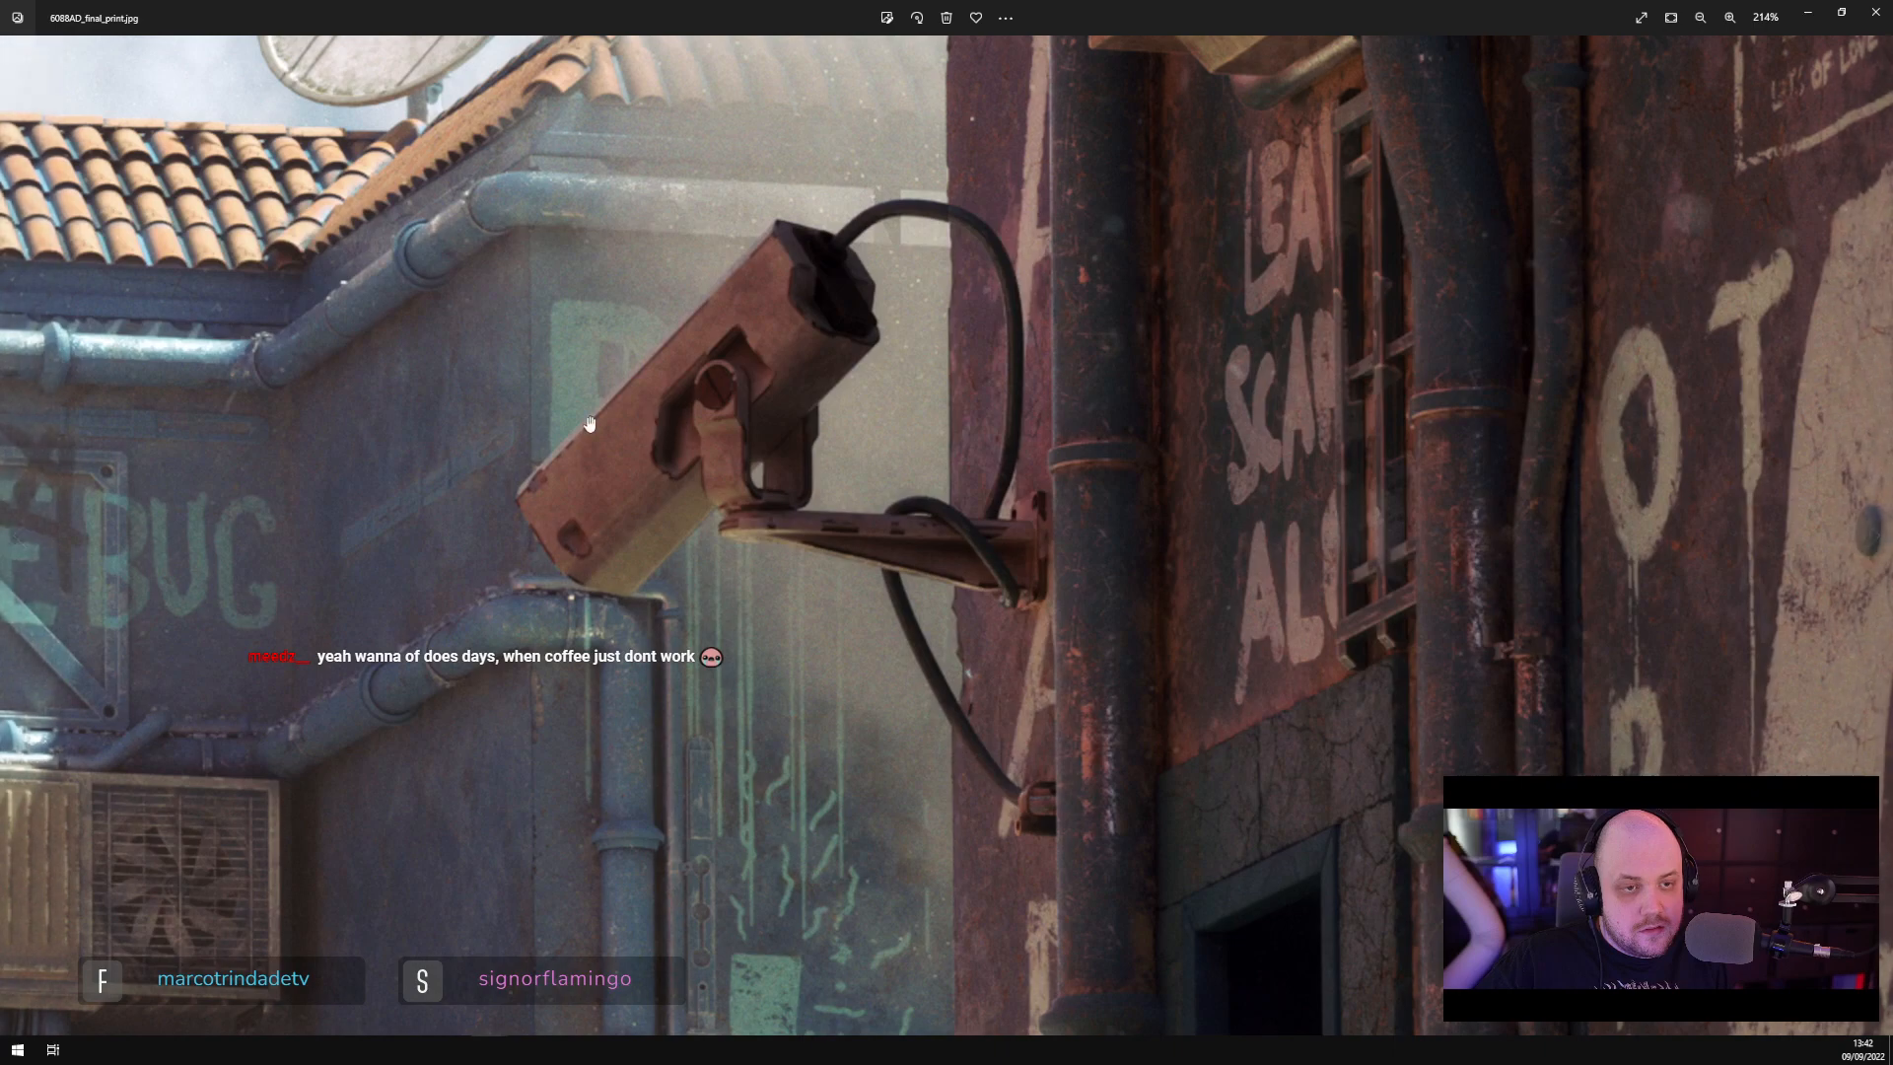
{"action": "left_click_drag", "start_coordinate": [589, 424], "coordinate": [1032, 587]}
{"action": "left_click_drag", "start_coordinate": [411, 603], "coordinate": [599, 370]}
{"action": "scroll", "coordinate": [599, 370], "scroll_direction": "down", "scroll_amount": 5}
{"action": "left_click_drag", "start_coordinate": [256, 296], "coordinate": [887, 463]}
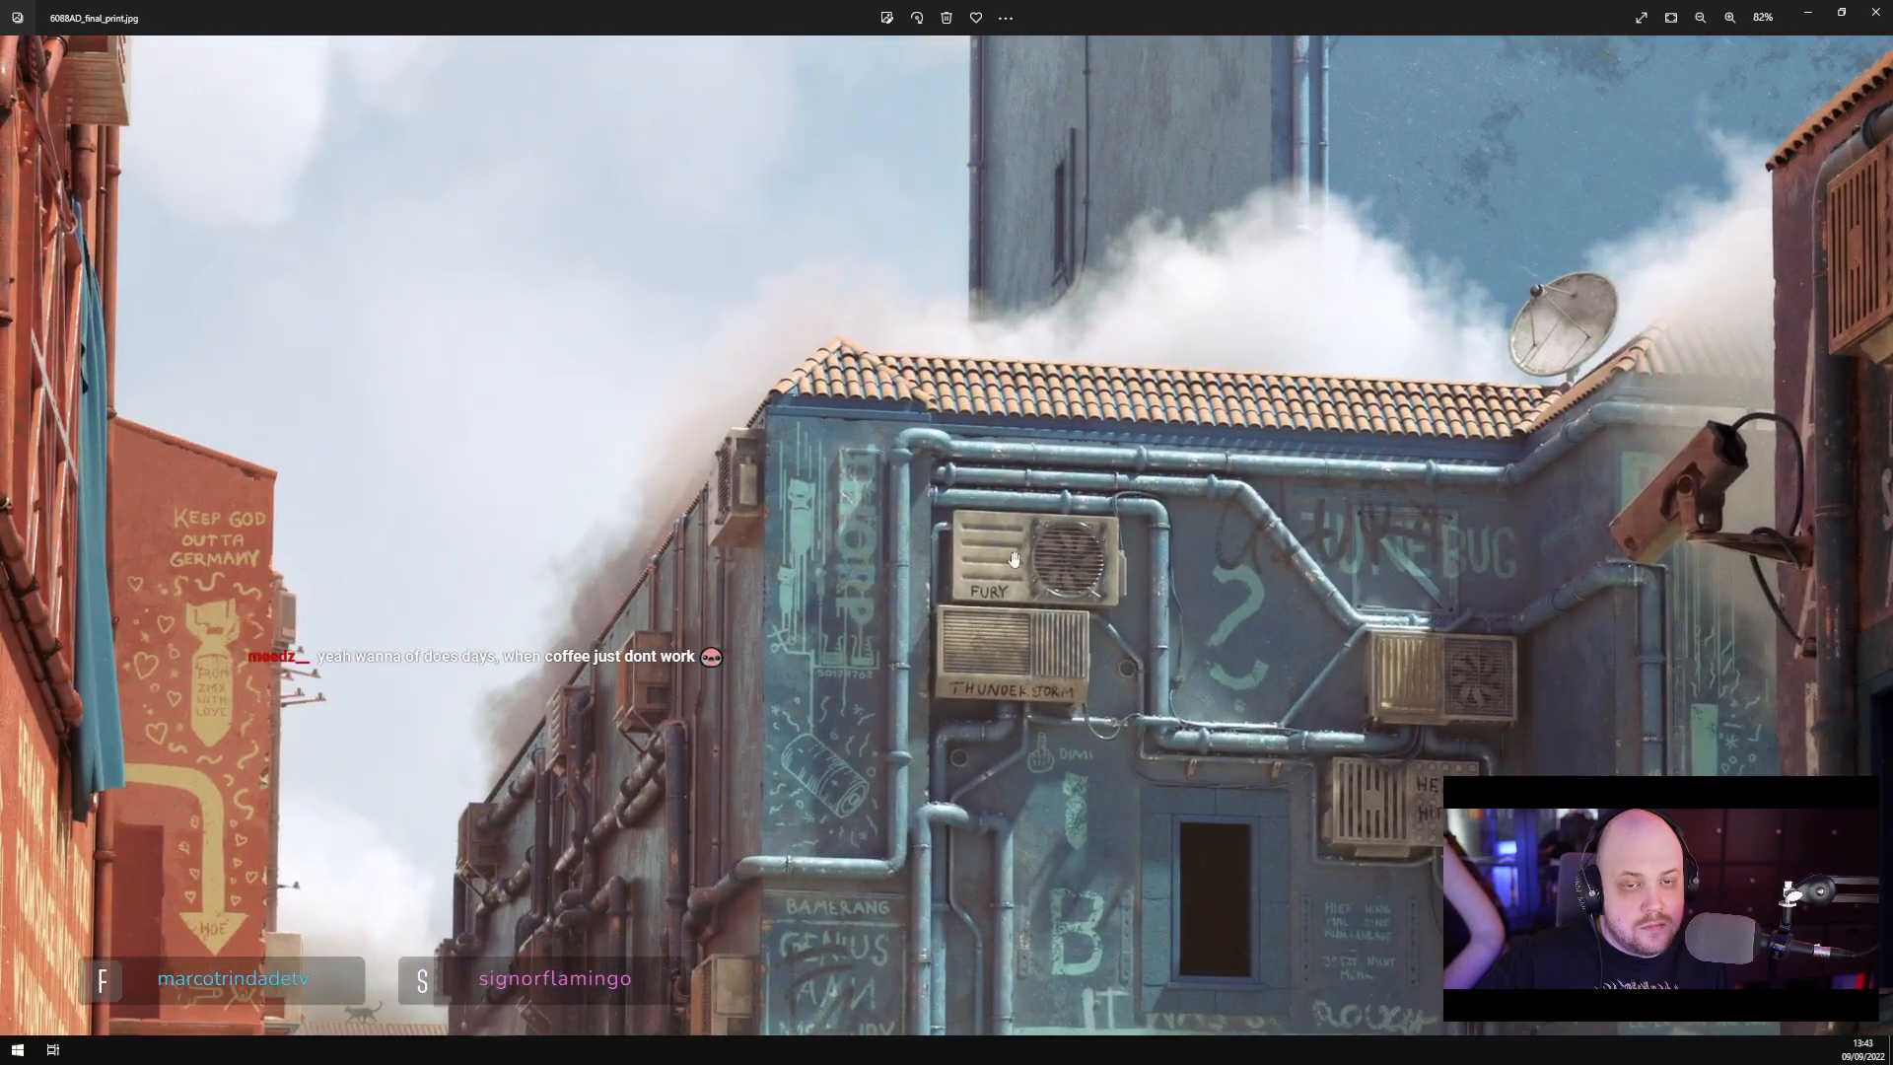
{"action": "left_click_drag", "start_coordinate": [405, 462], "coordinate": [887, 739]}
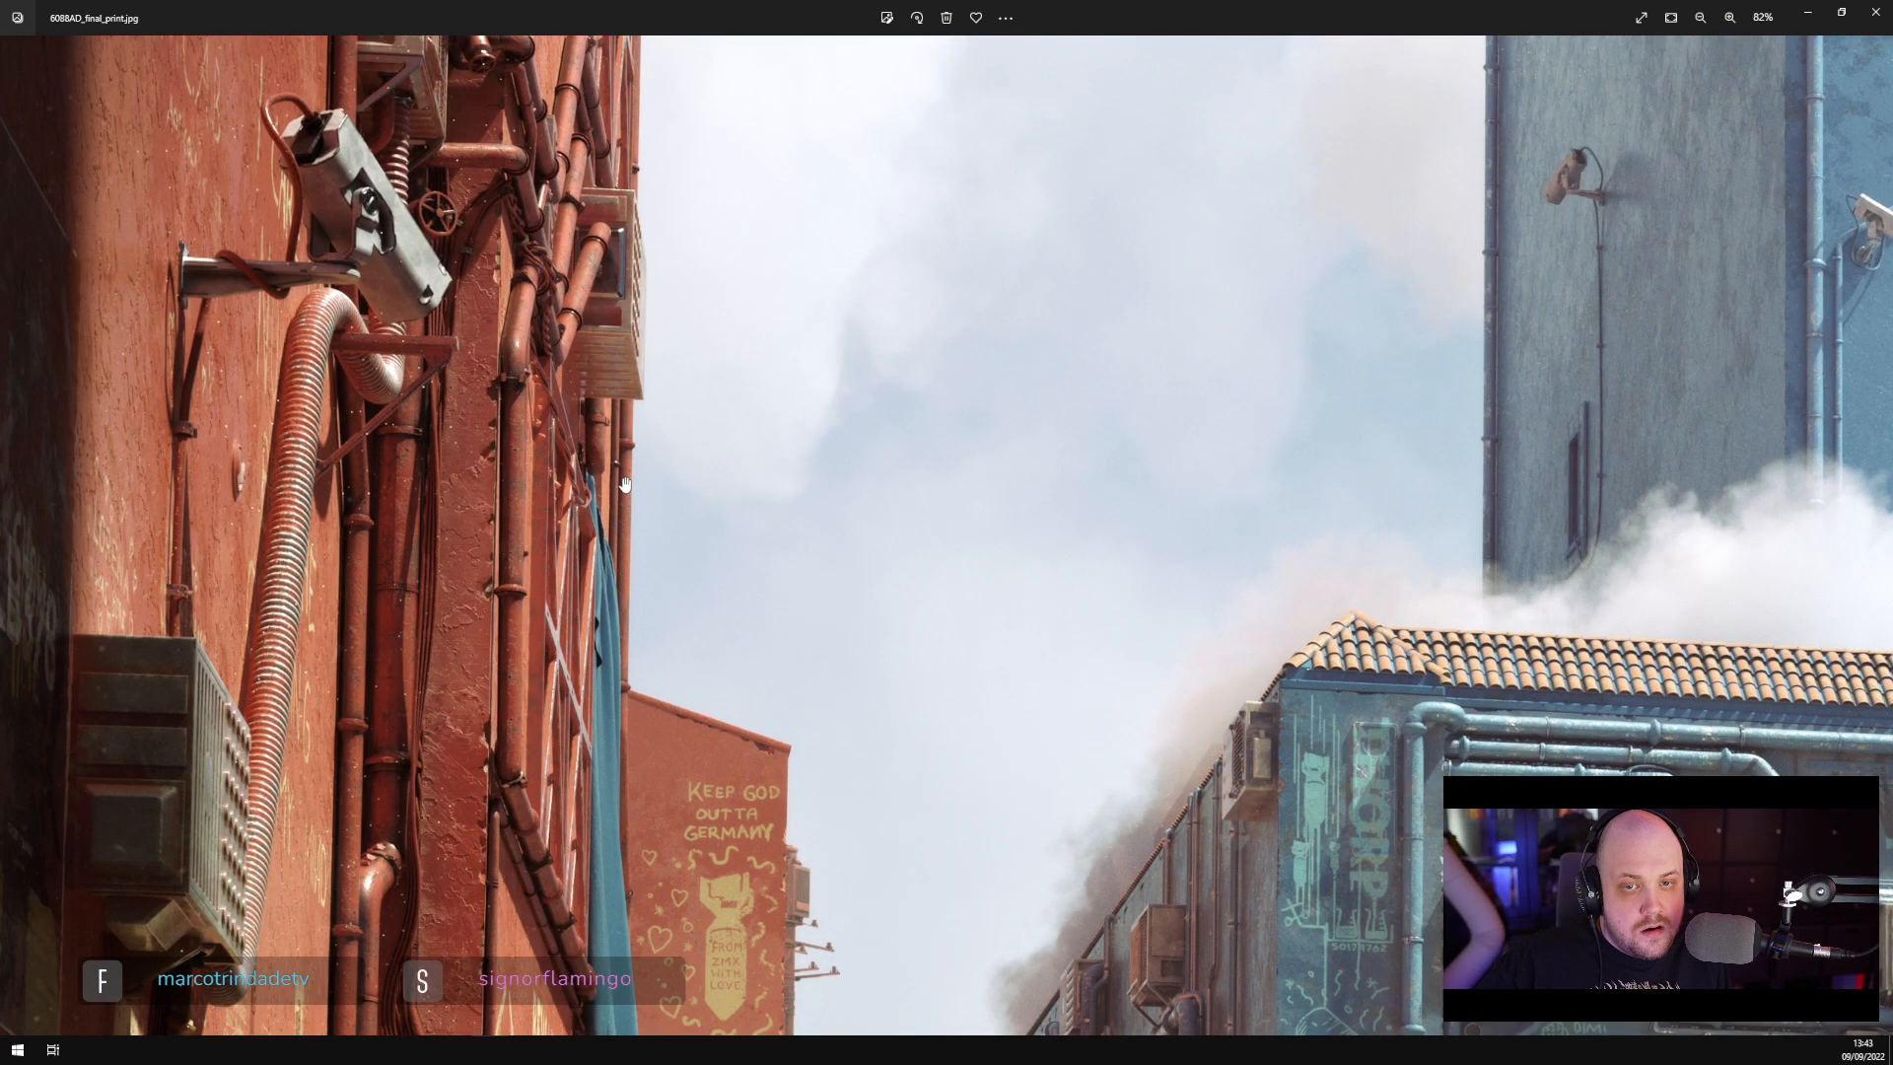
{"action": "scroll", "coordinate": [614, 473], "scroll_direction": "down", "scroll_amount": 2}
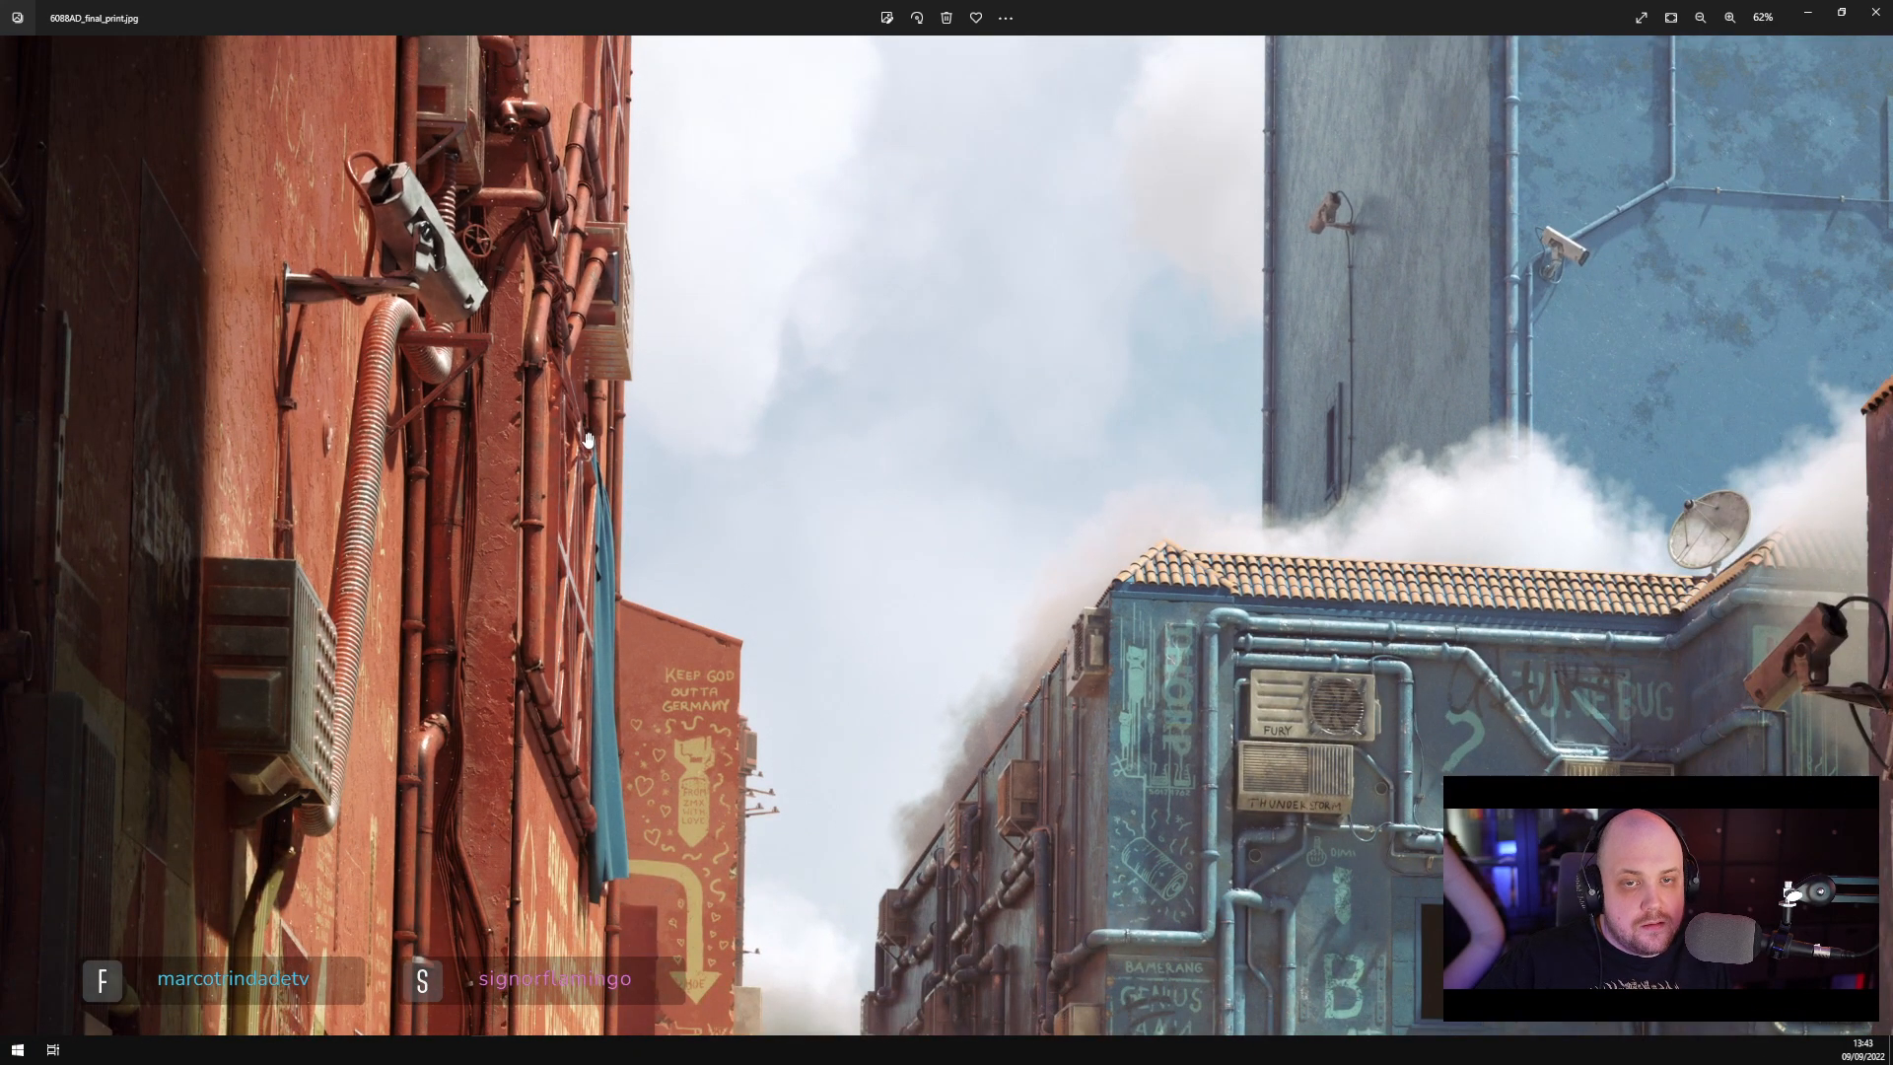
{"action": "left_click_drag", "start_coordinate": [887, 486], "coordinate": [488, 337]}
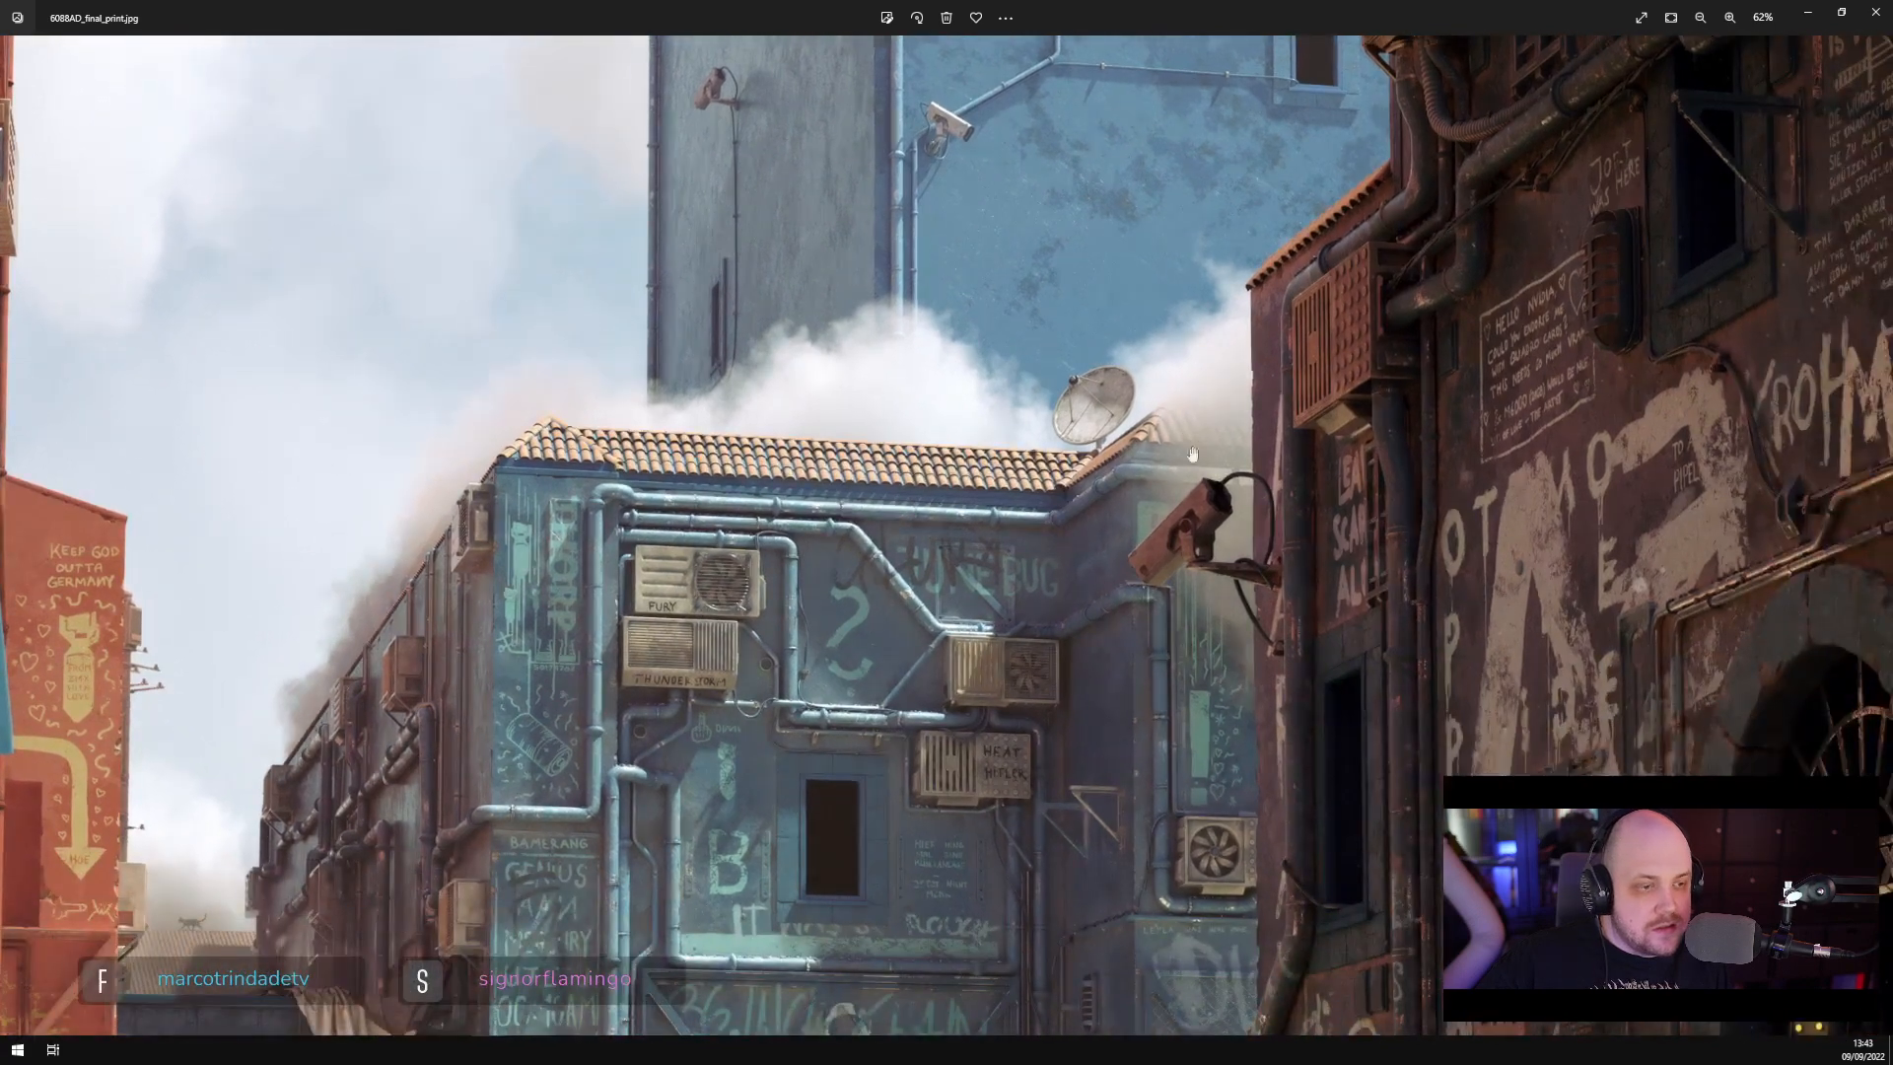
{"action": "scroll", "coordinate": [1192, 453], "scroll_direction": "up", "scroll_amount": 5}
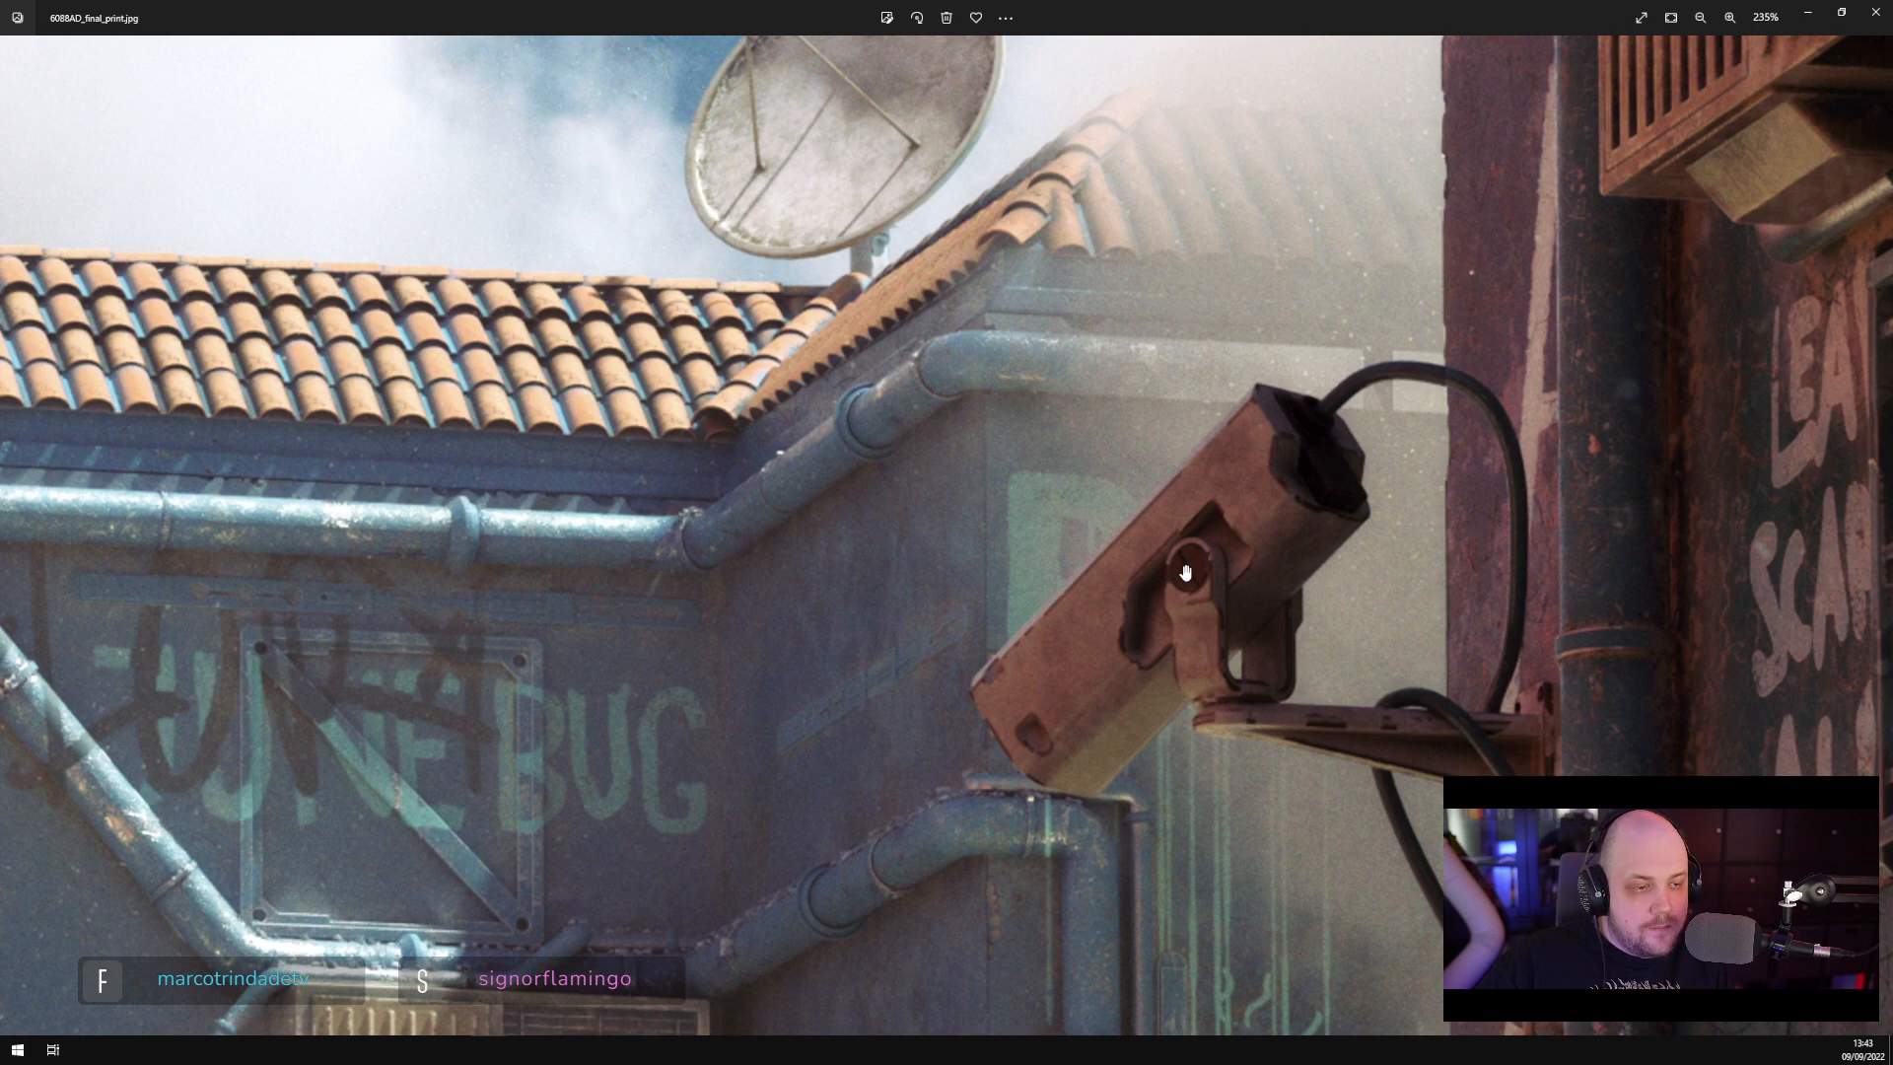
{"action": "left_click", "coordinate": [1875, 13]}
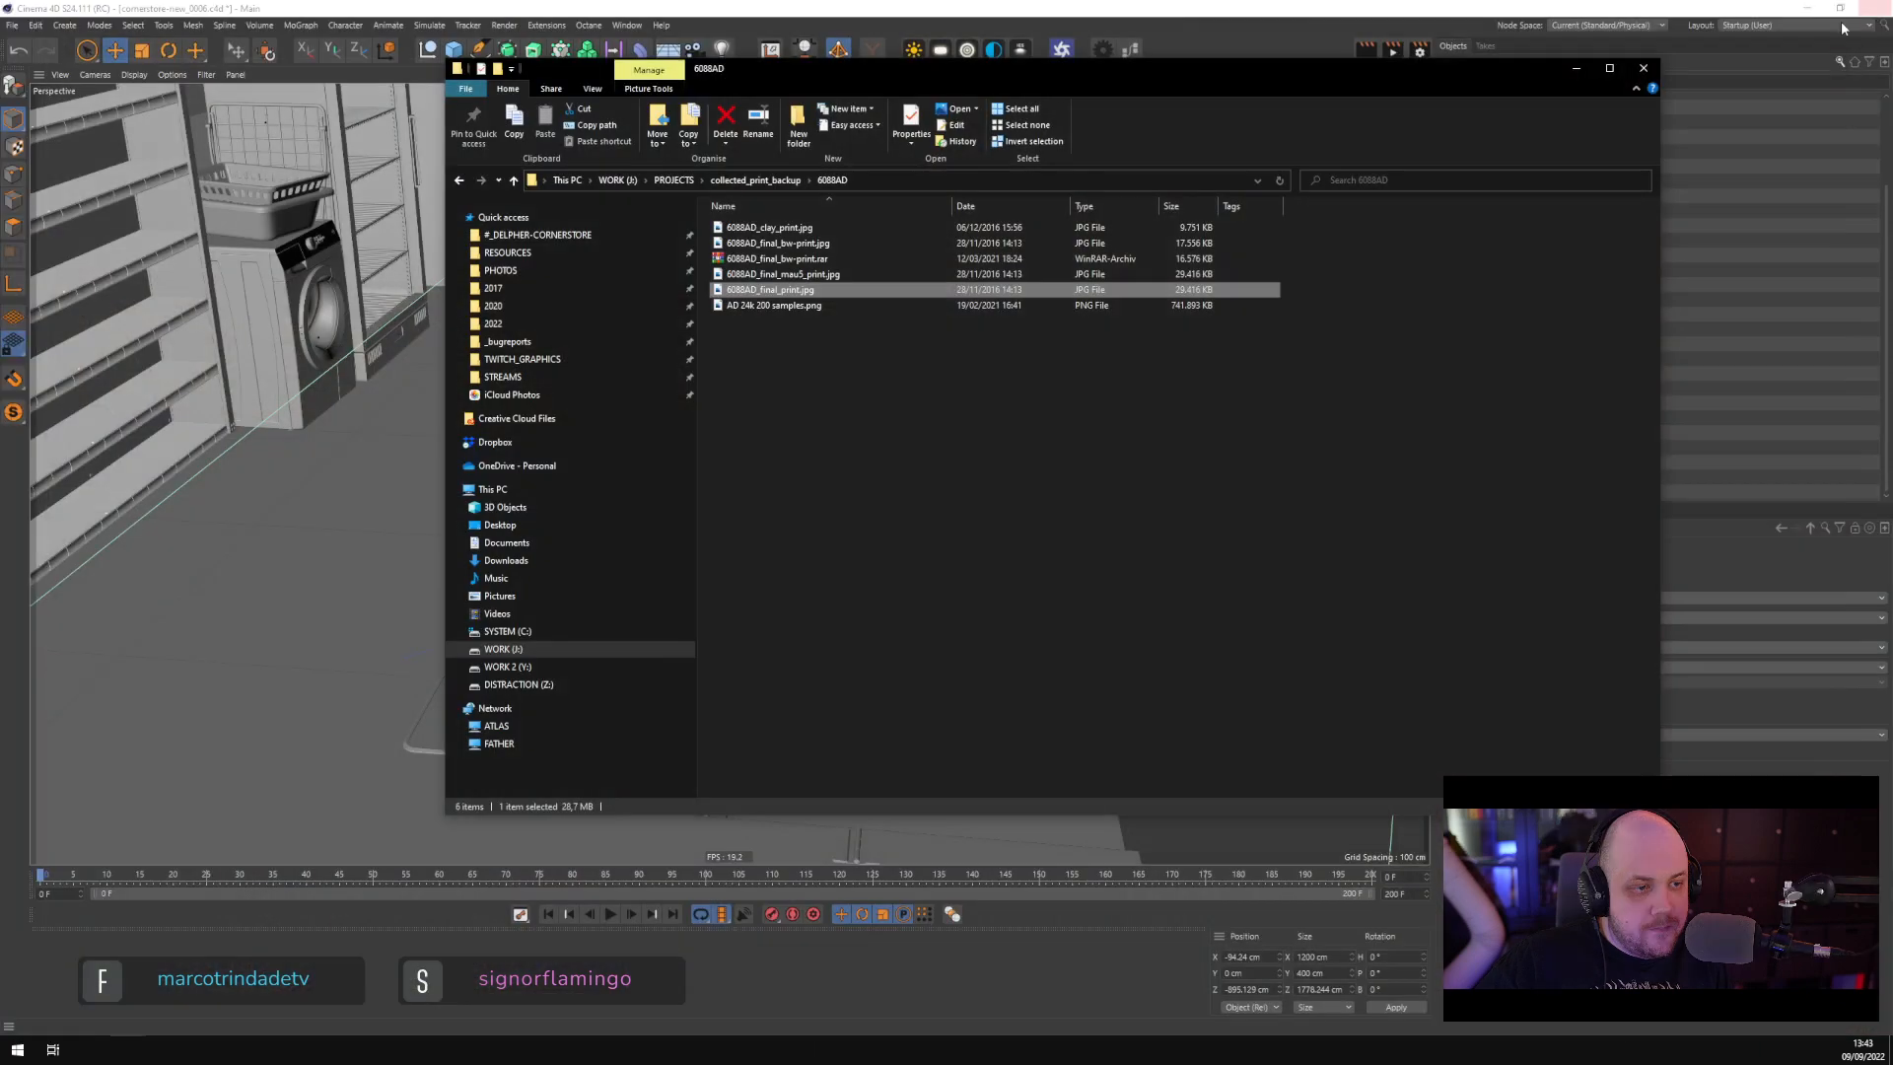
{"action": "left_click", "coordinate": [986, 530]}
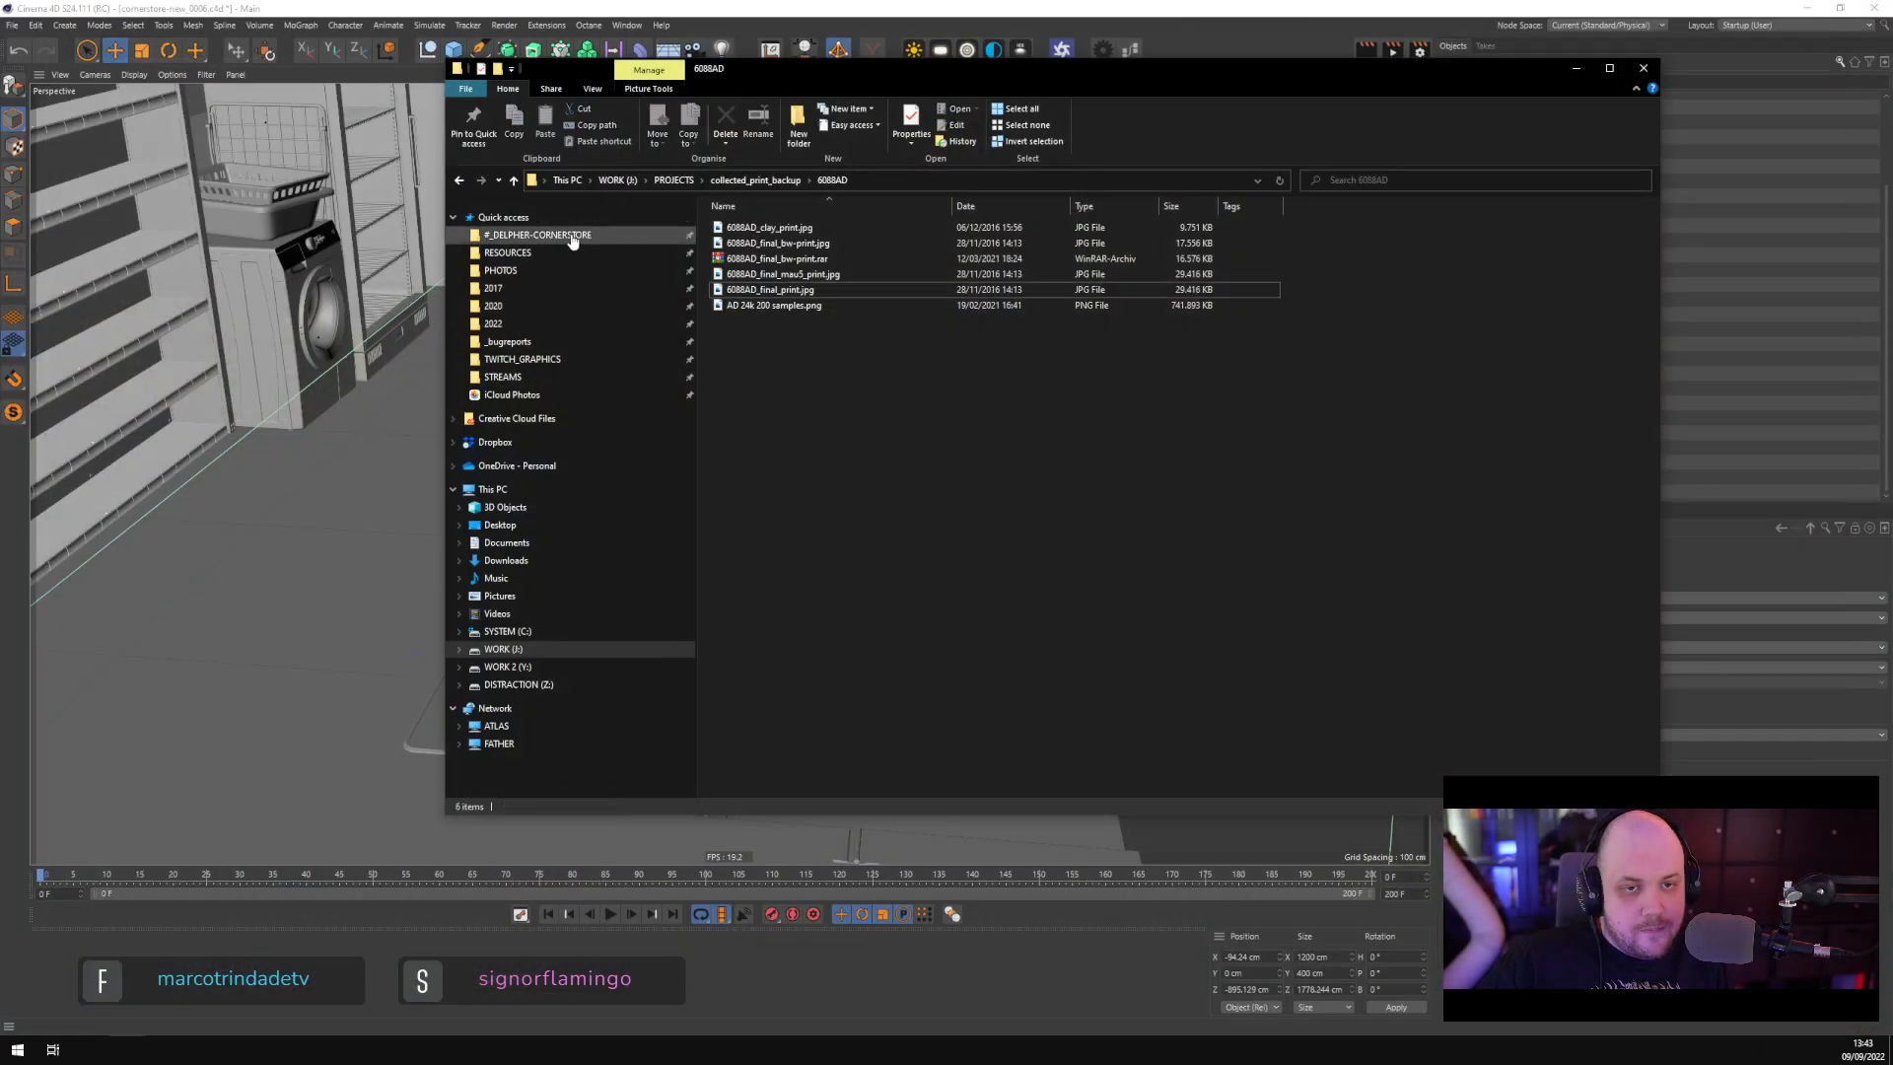
Open the project otaga_final.c4d from PROJECTS\2017\_OTAGA\final\otaga_final
{"action": "left_click", "coordinate": [518, 288]}
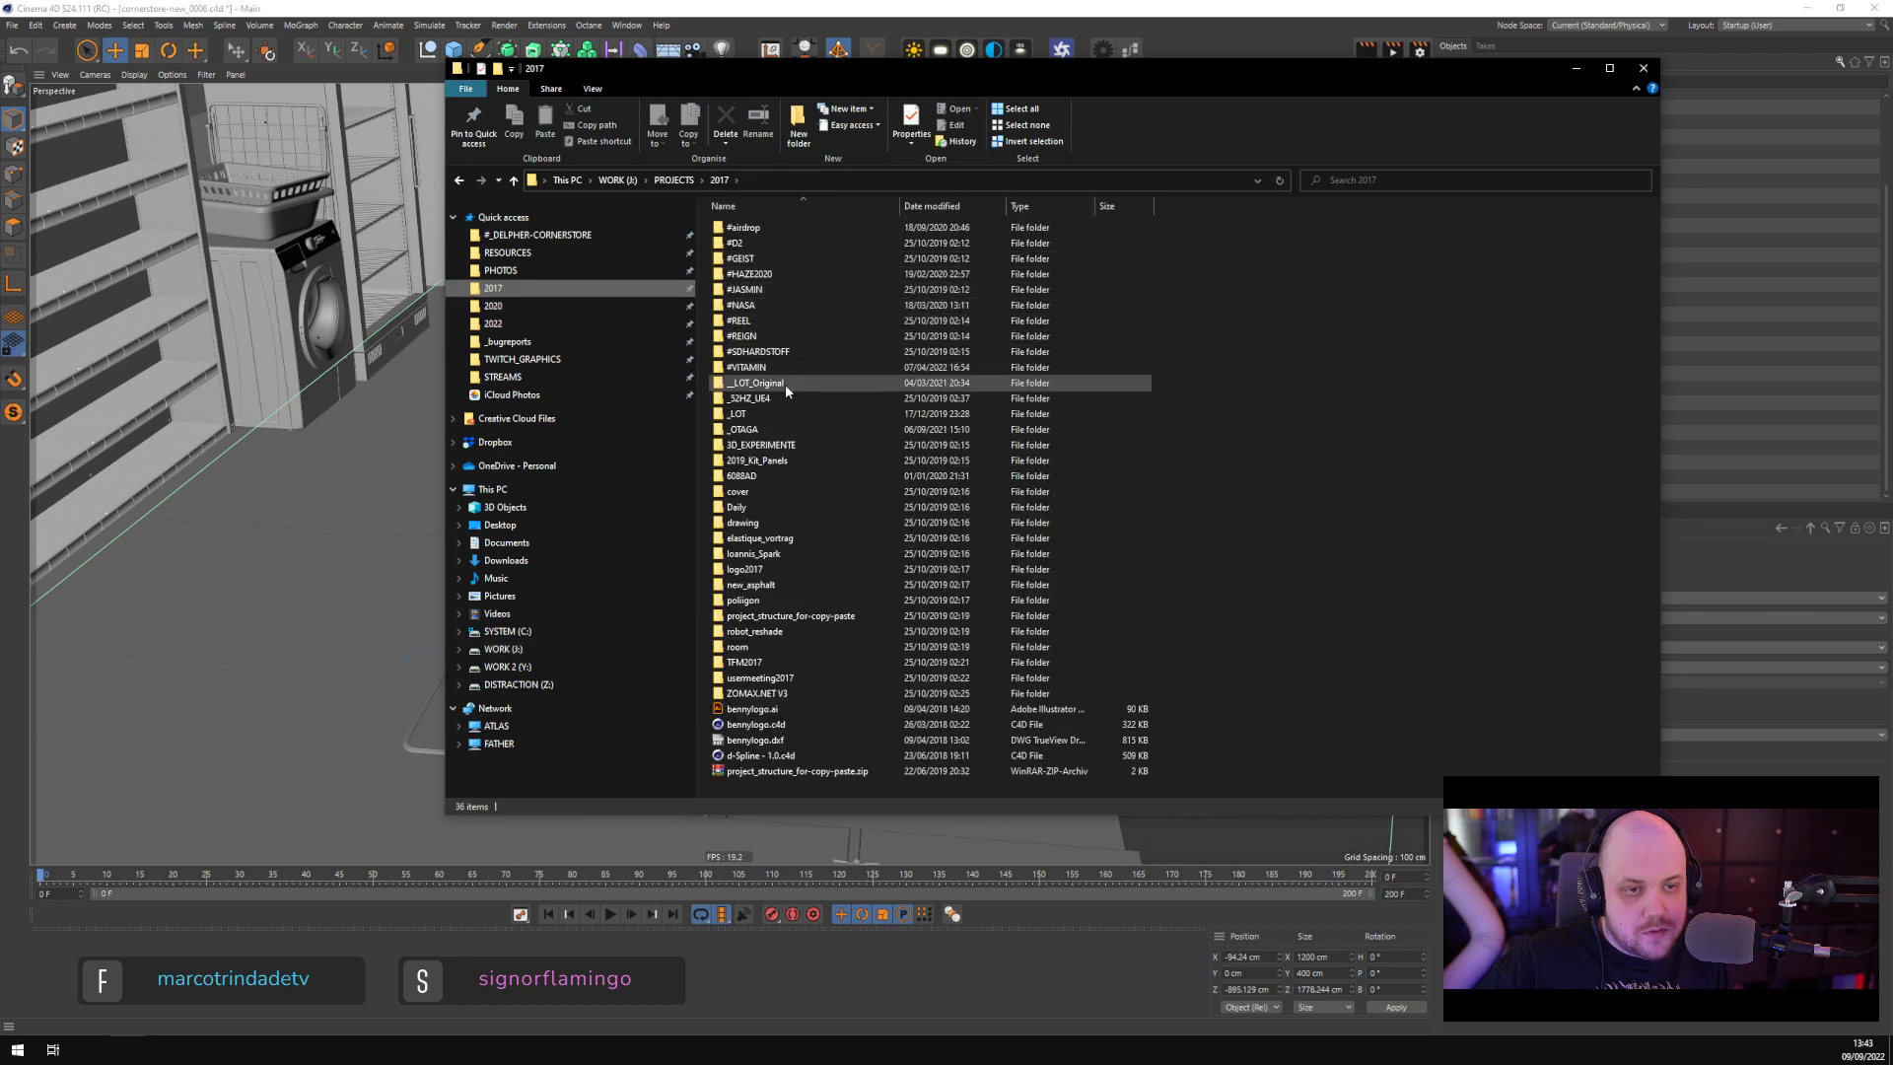
{"action": "double_click", "coordinate": [749, 430]}
{"action": "double_click", "coordinate": [738, 227]}
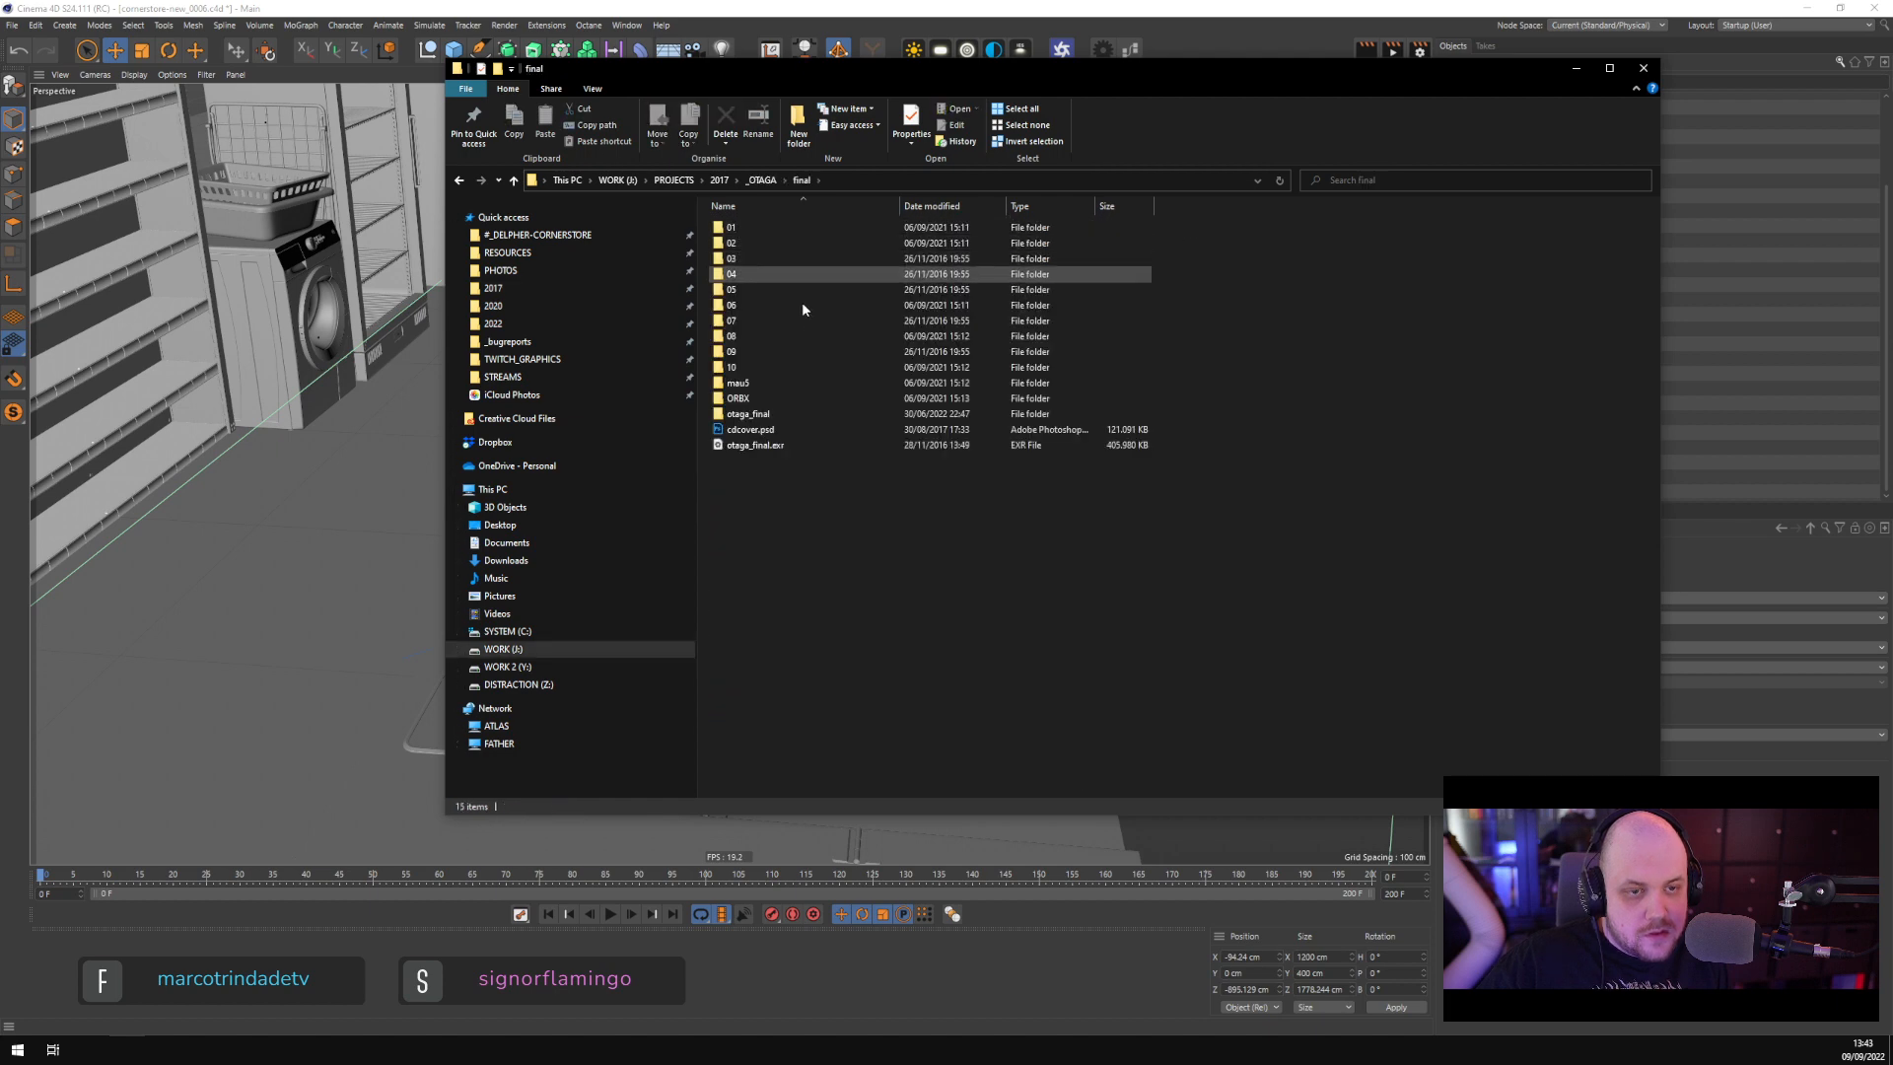
{"action": "double_click", "coordinate": [788, 414]}
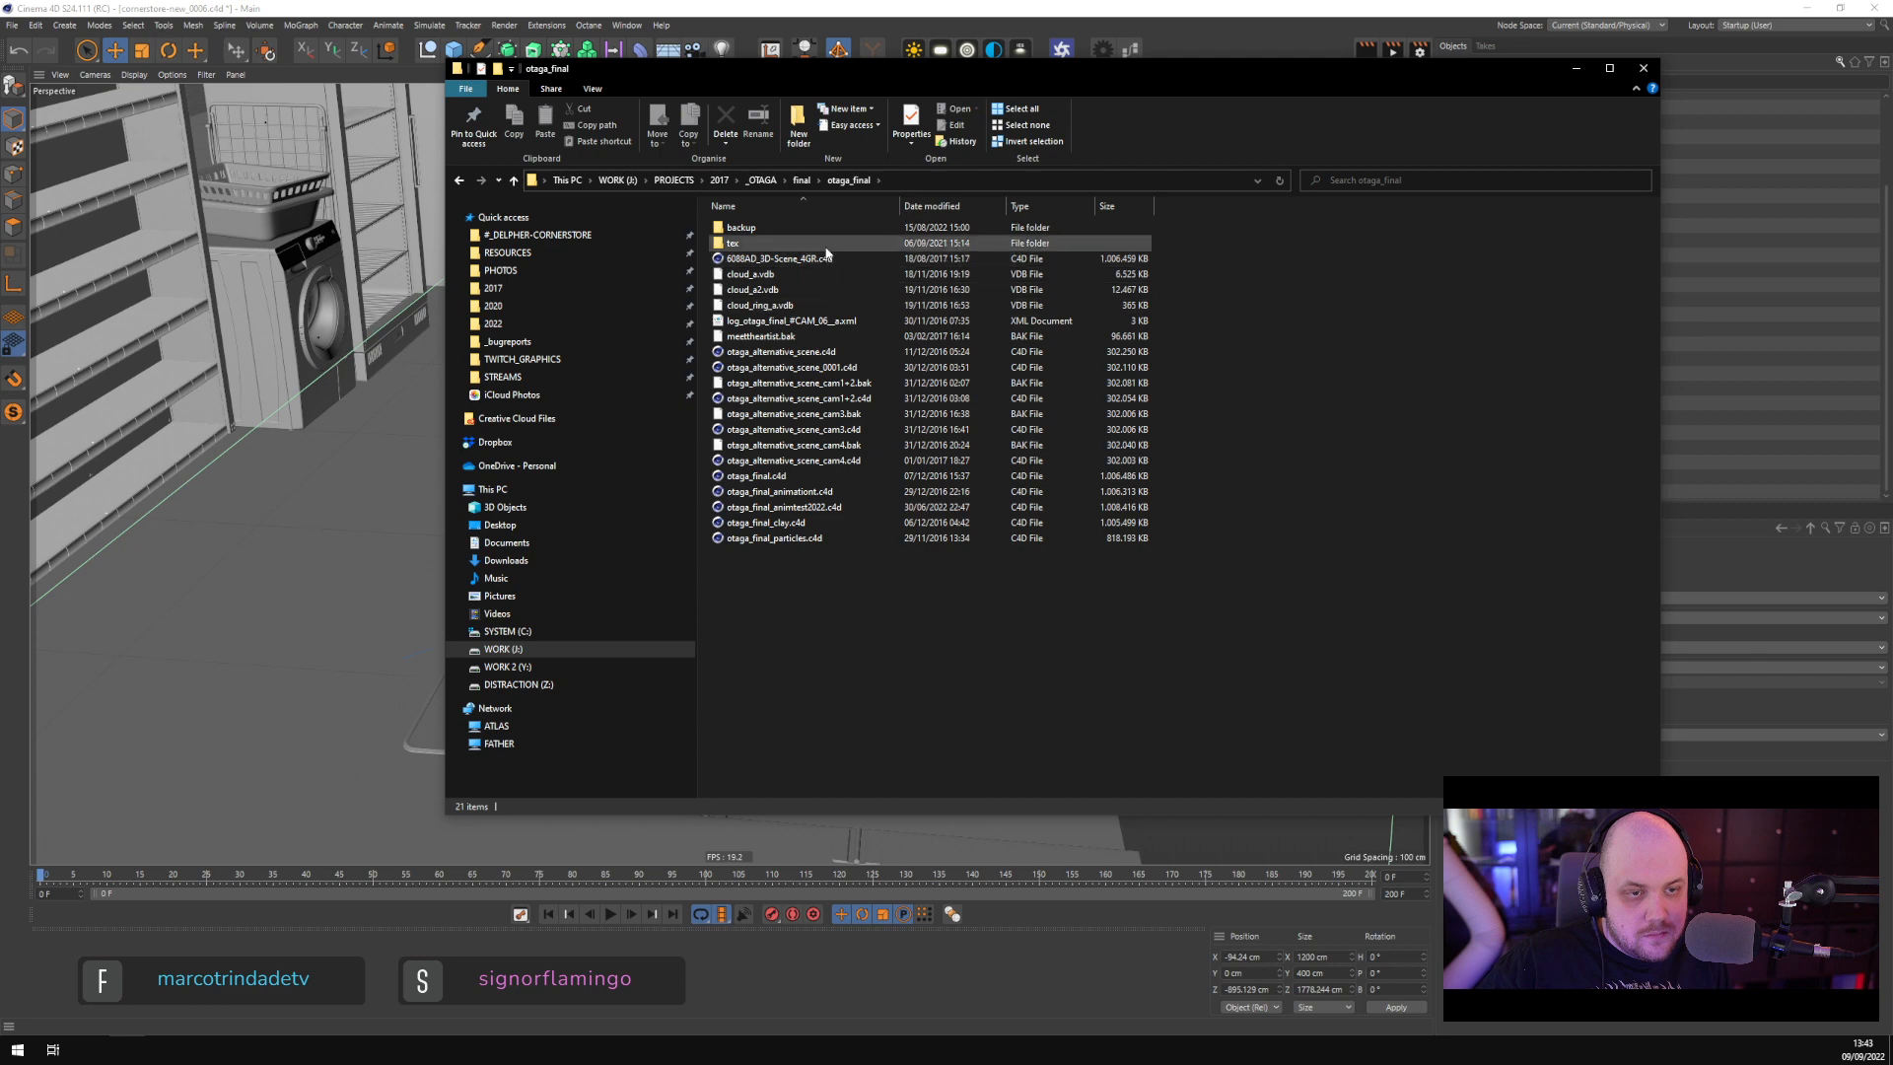
{"action": "double_click", "coordinate": [842, 479]}
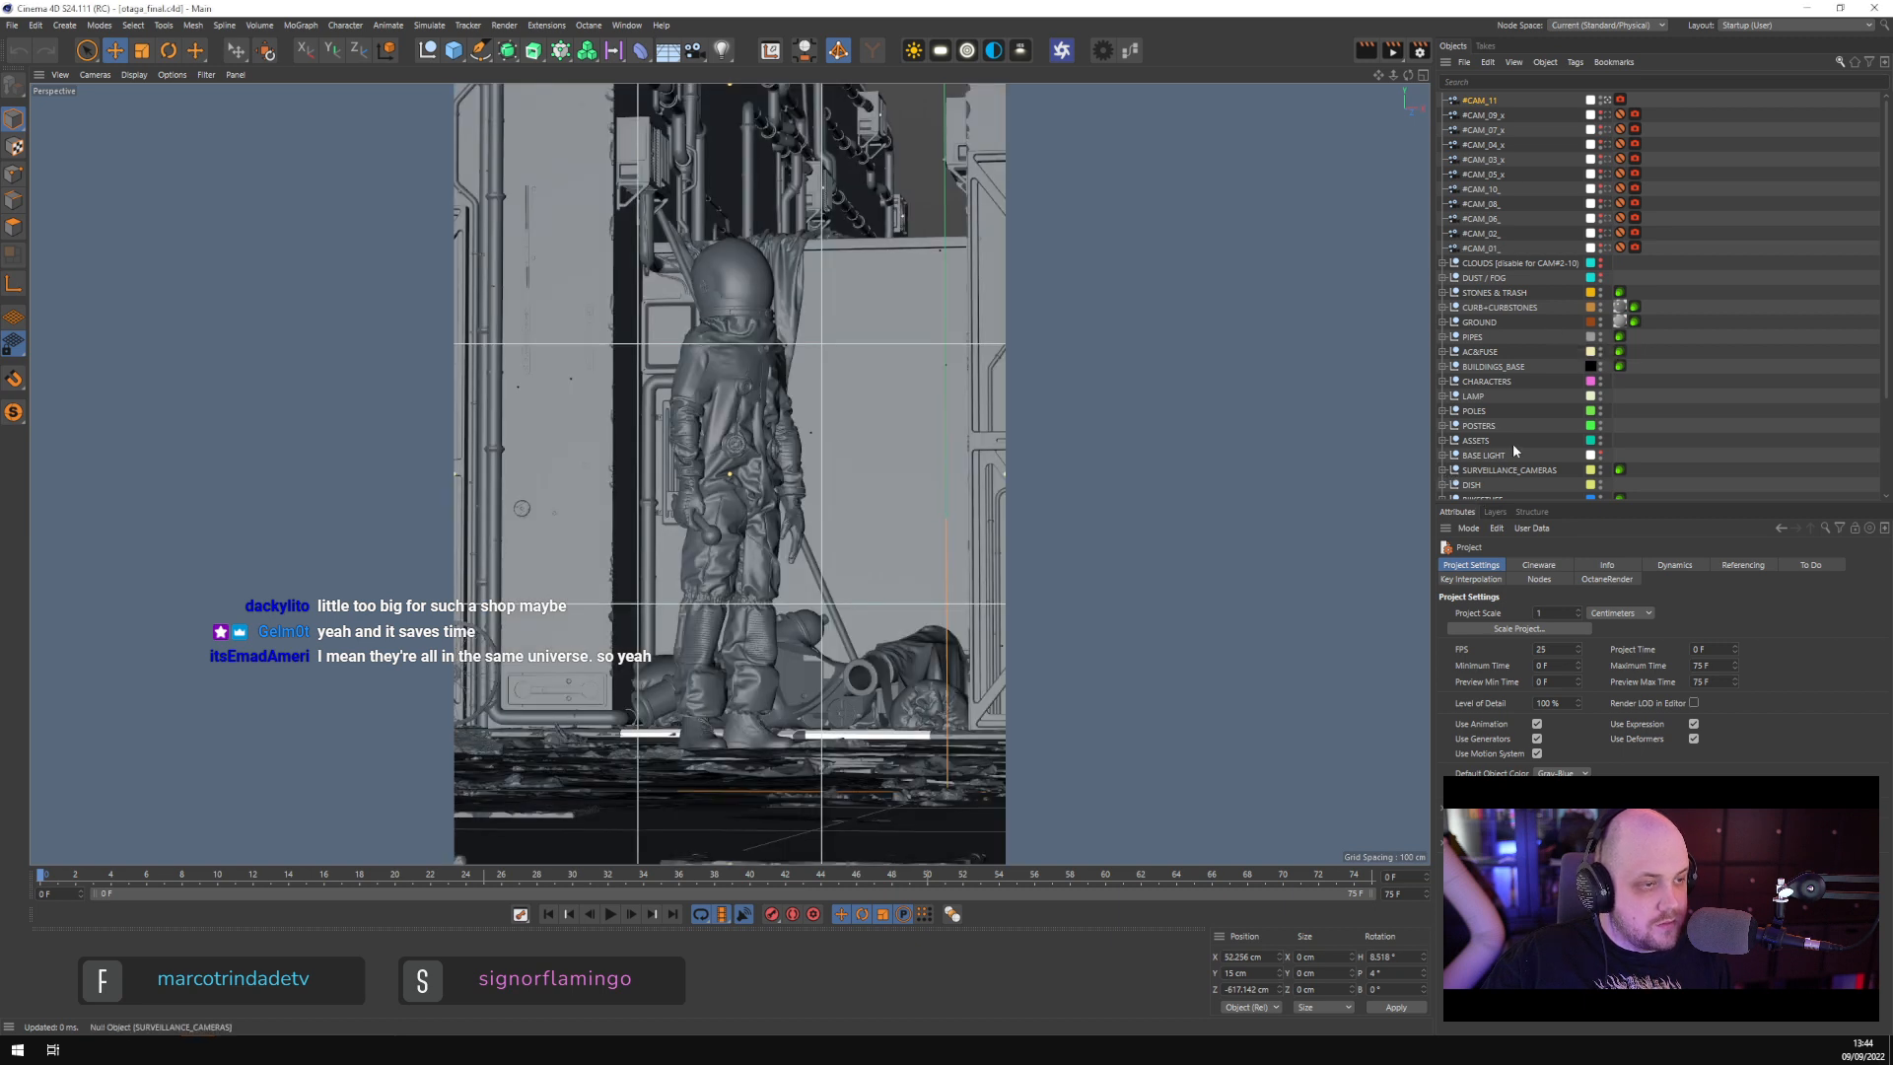
Select and copy the surveillance_camera null from the for_instance group inside SURVEILLANCE_CAMERAS
{"action": "left_click", "coordinate": [1441, 471]}
{"action": "scroll", "coordinate": [1479, 464], "scroll_direction": "down", "scroll_amount": 2}
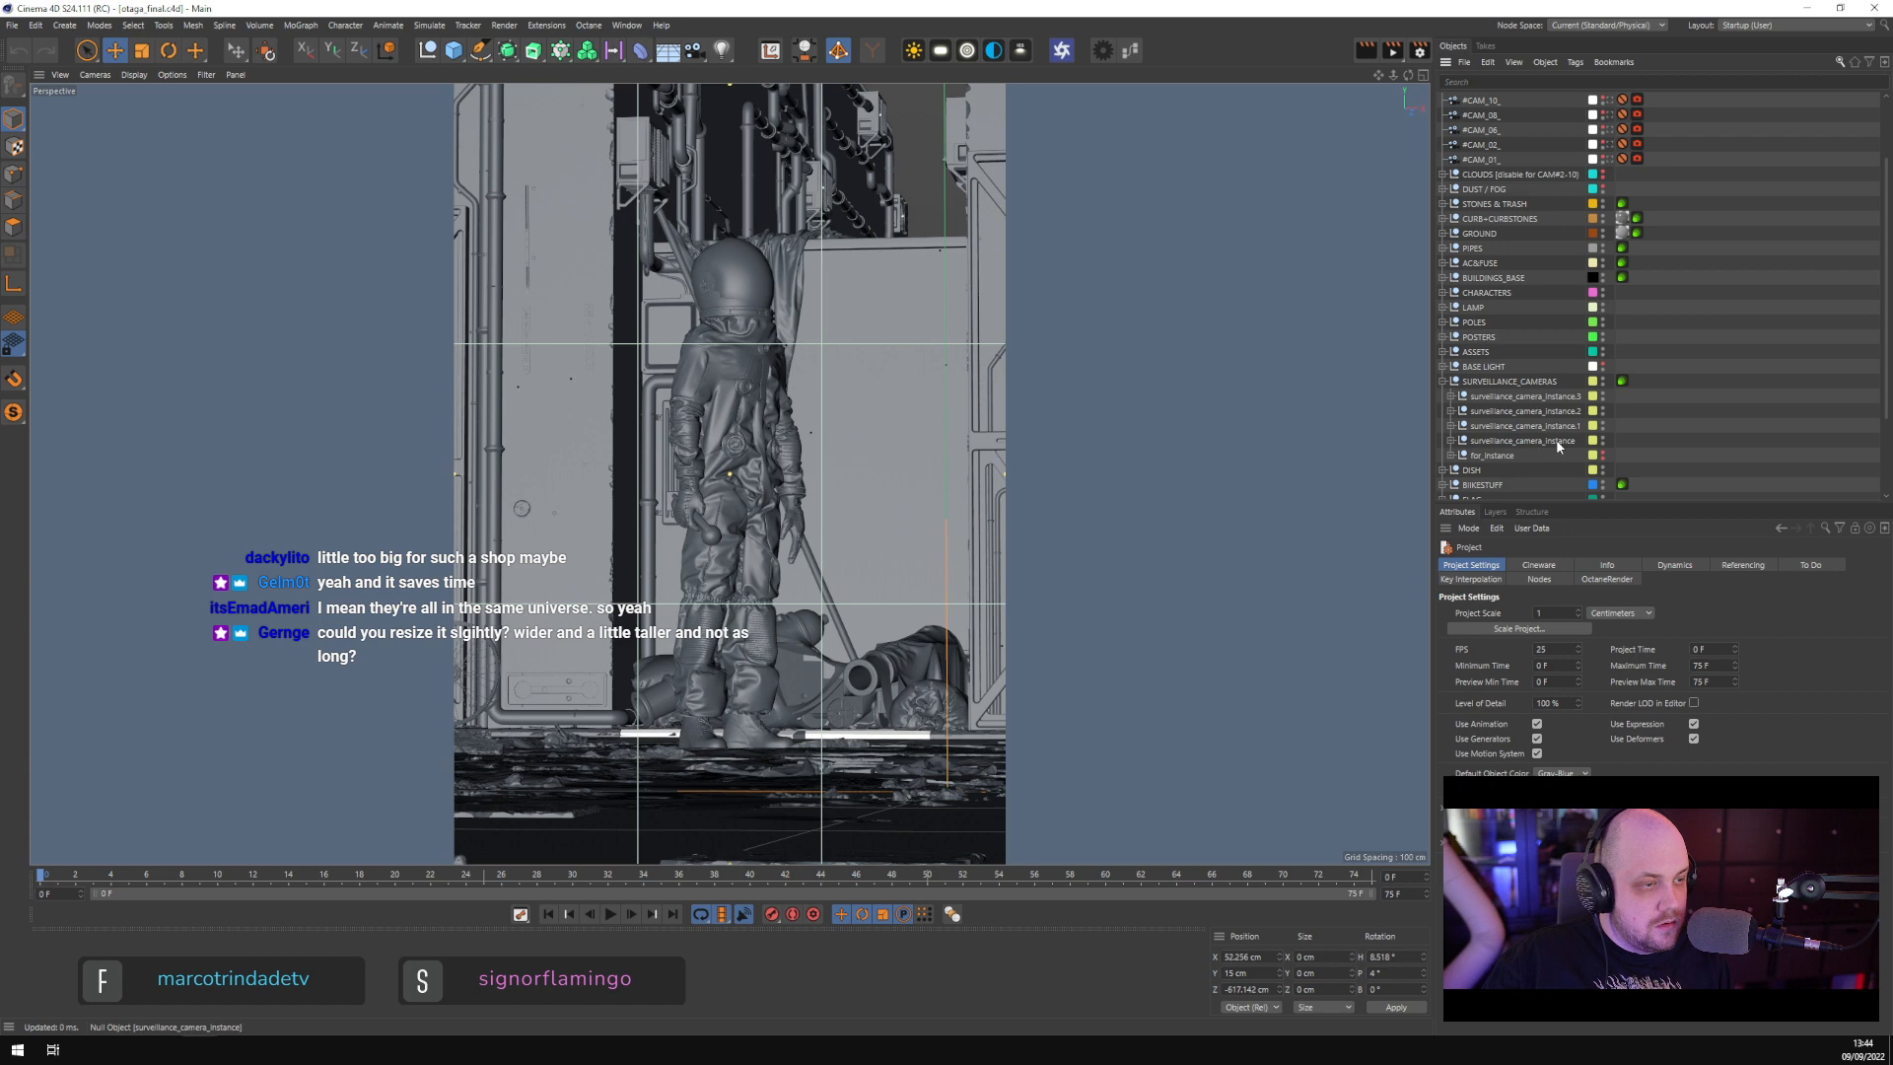
{"action": "left_click", "coordinate": [1450, 457]}
{"action": "left_click", "coordinate": [1514, 470]}
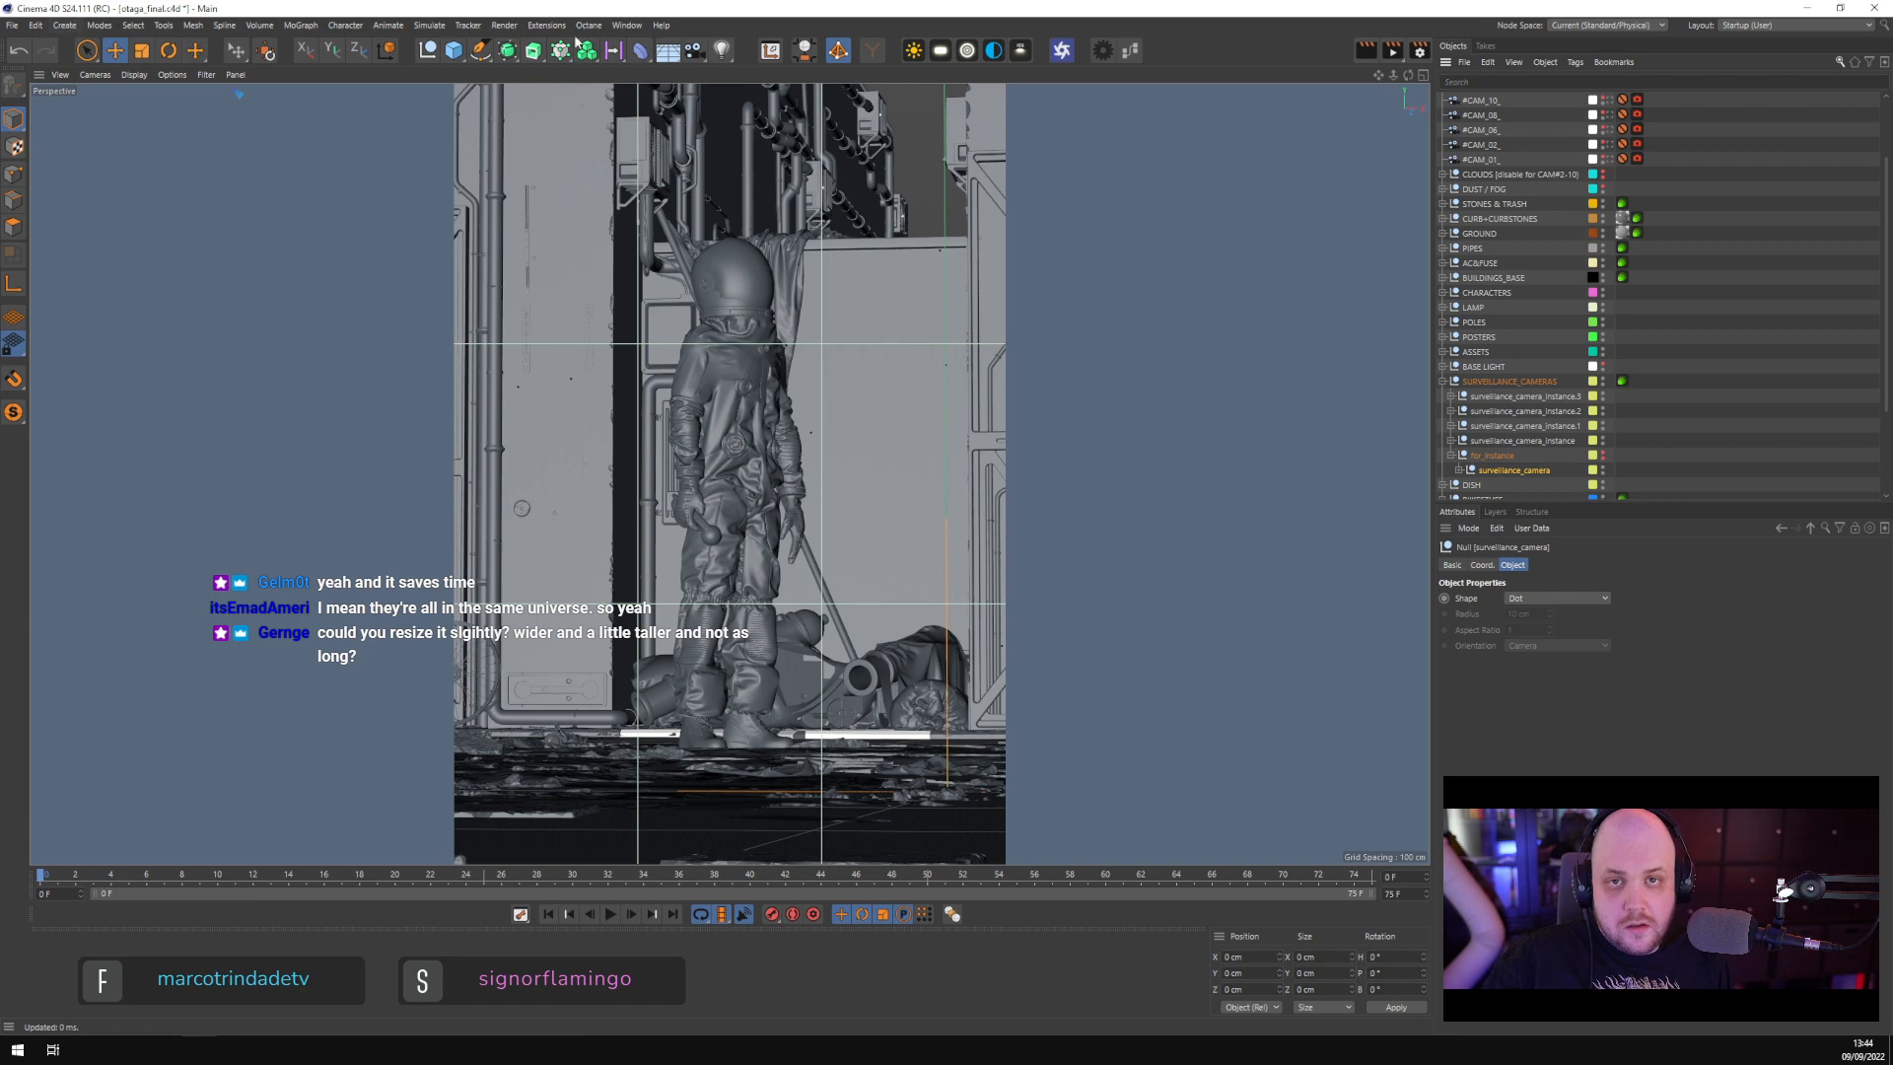
Close switch_01.c4d without saving, and paste the copied surveillance_camera into the cornerstore-new_0006.c4d project
{"action": "left_click", "coordinate": [628, 26]}
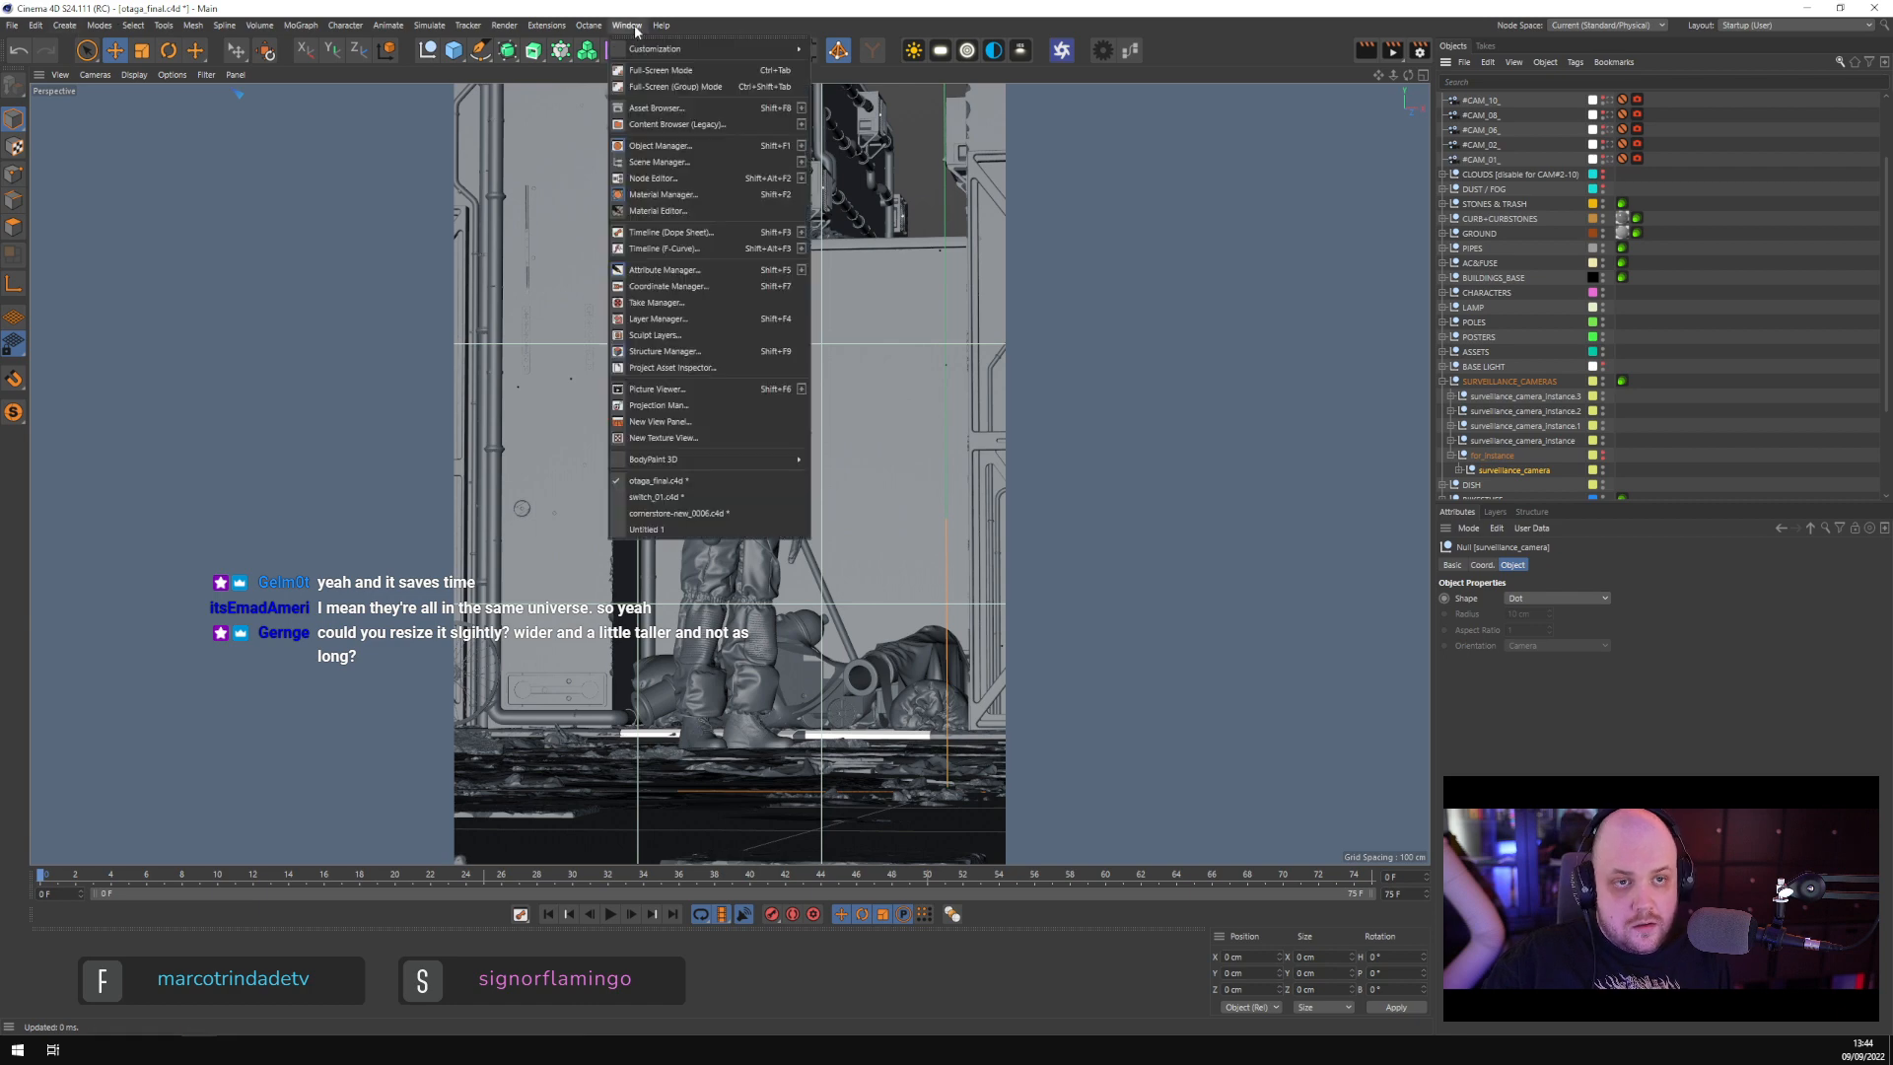
{"action": "left_click", "coordinate": [727, 498]}
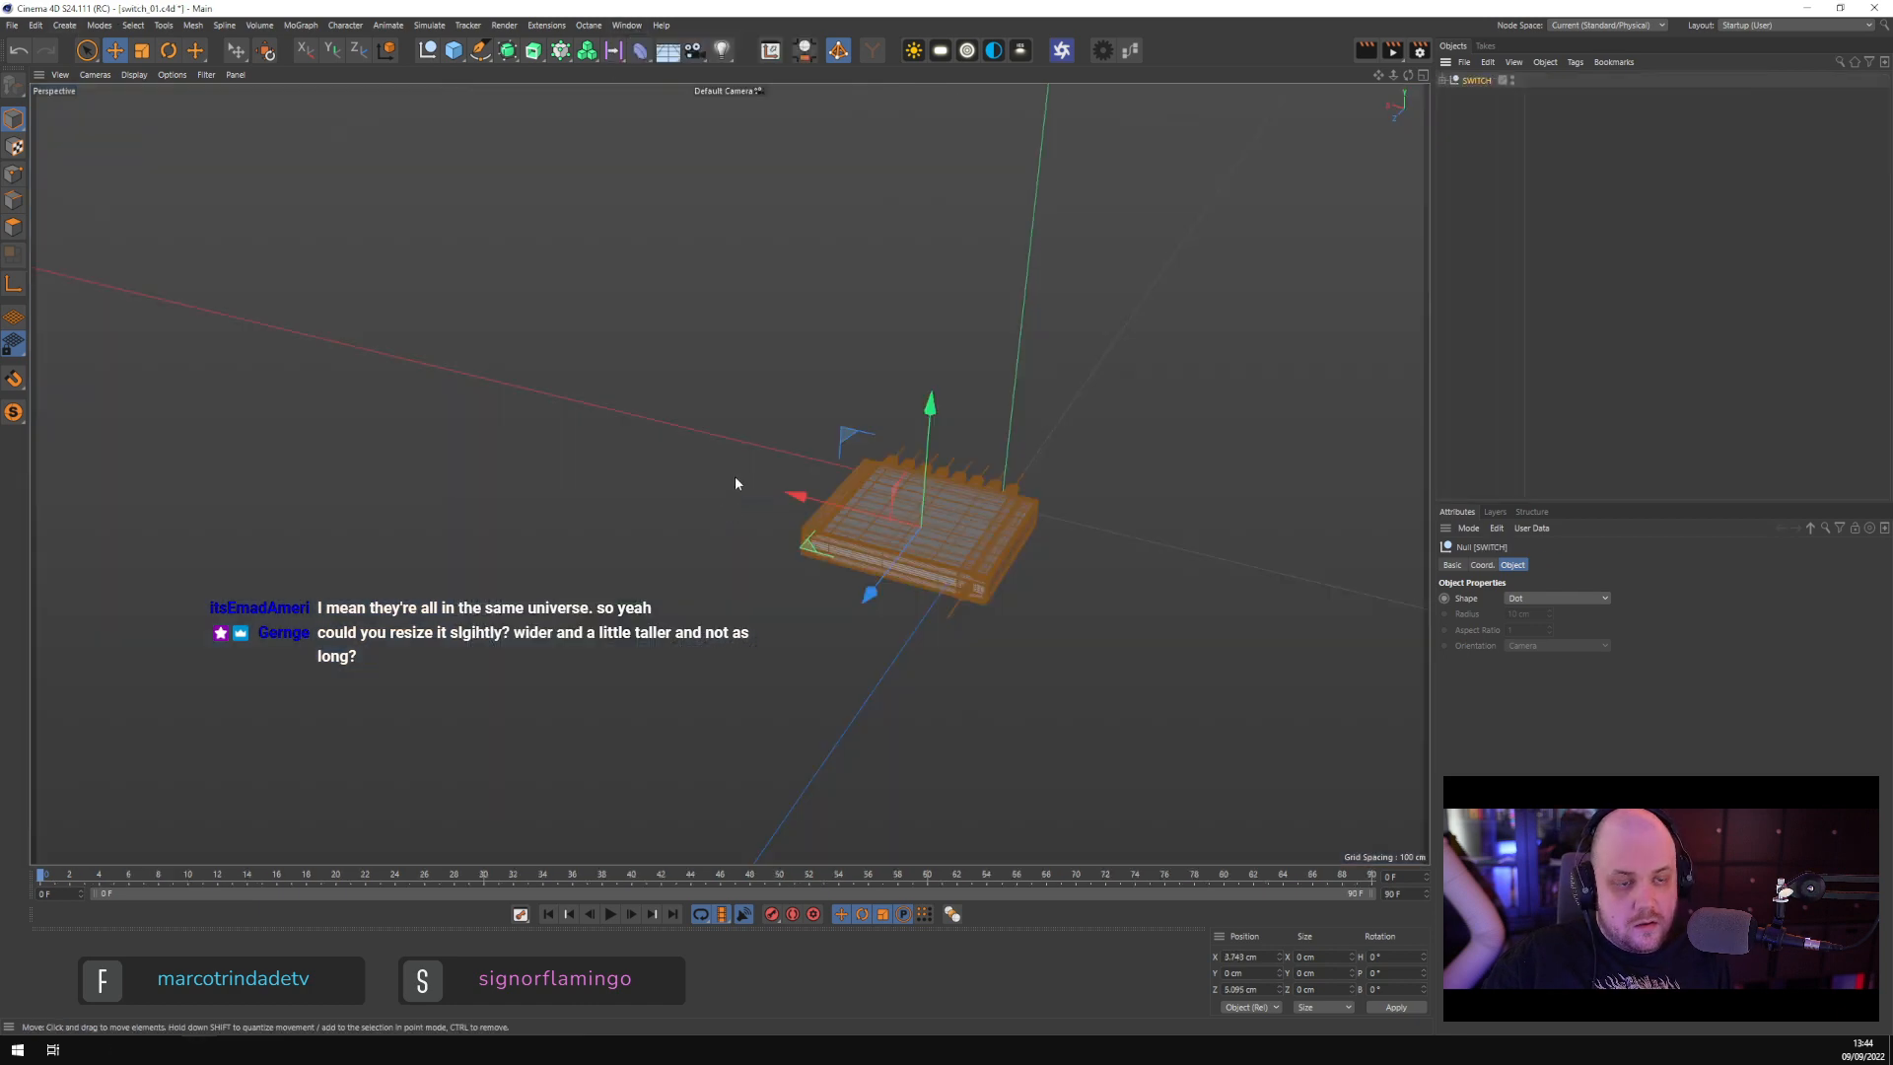
{"action": "key", "text": "ctrl+F4"}
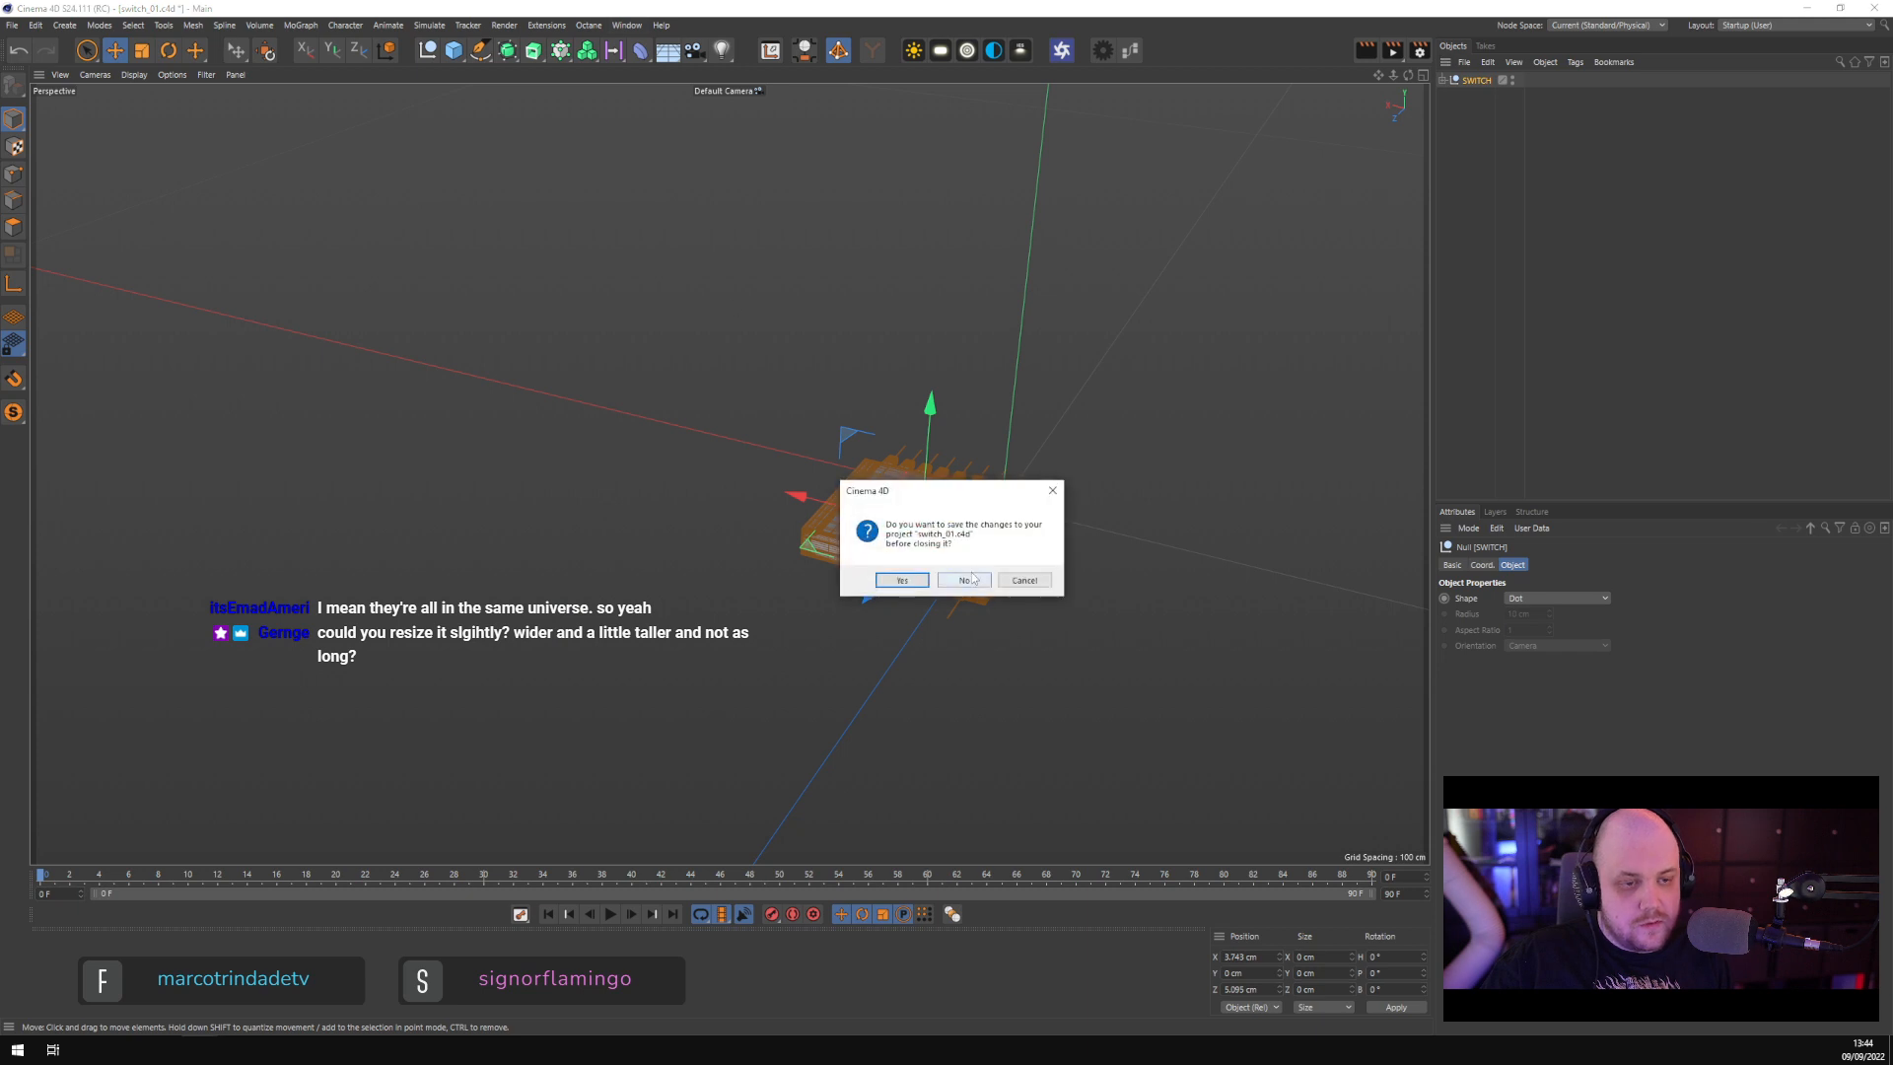
{"action": "left_click", "coordinate": [963, 579]}
{"action": "left_click", "coordinate": [627, 26]}
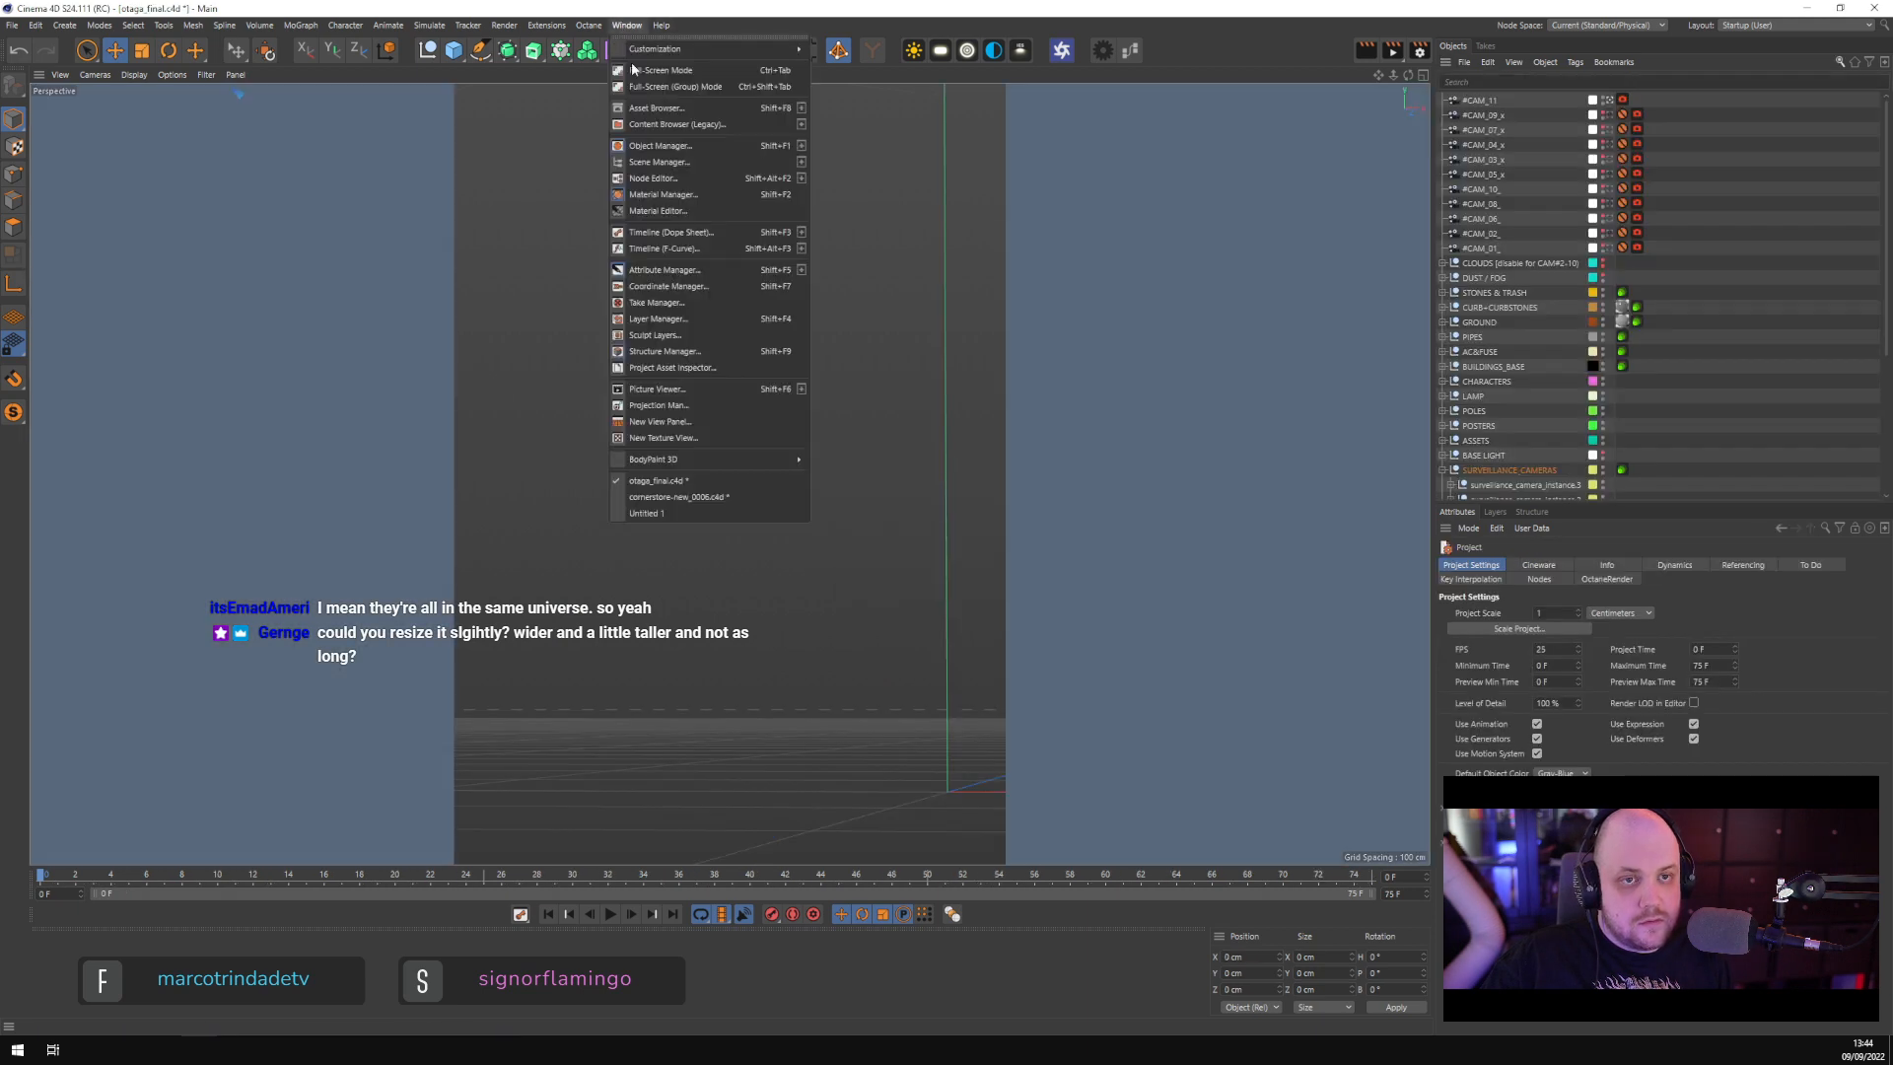
{"action": "left_click", "coordinate": [712, 496]}
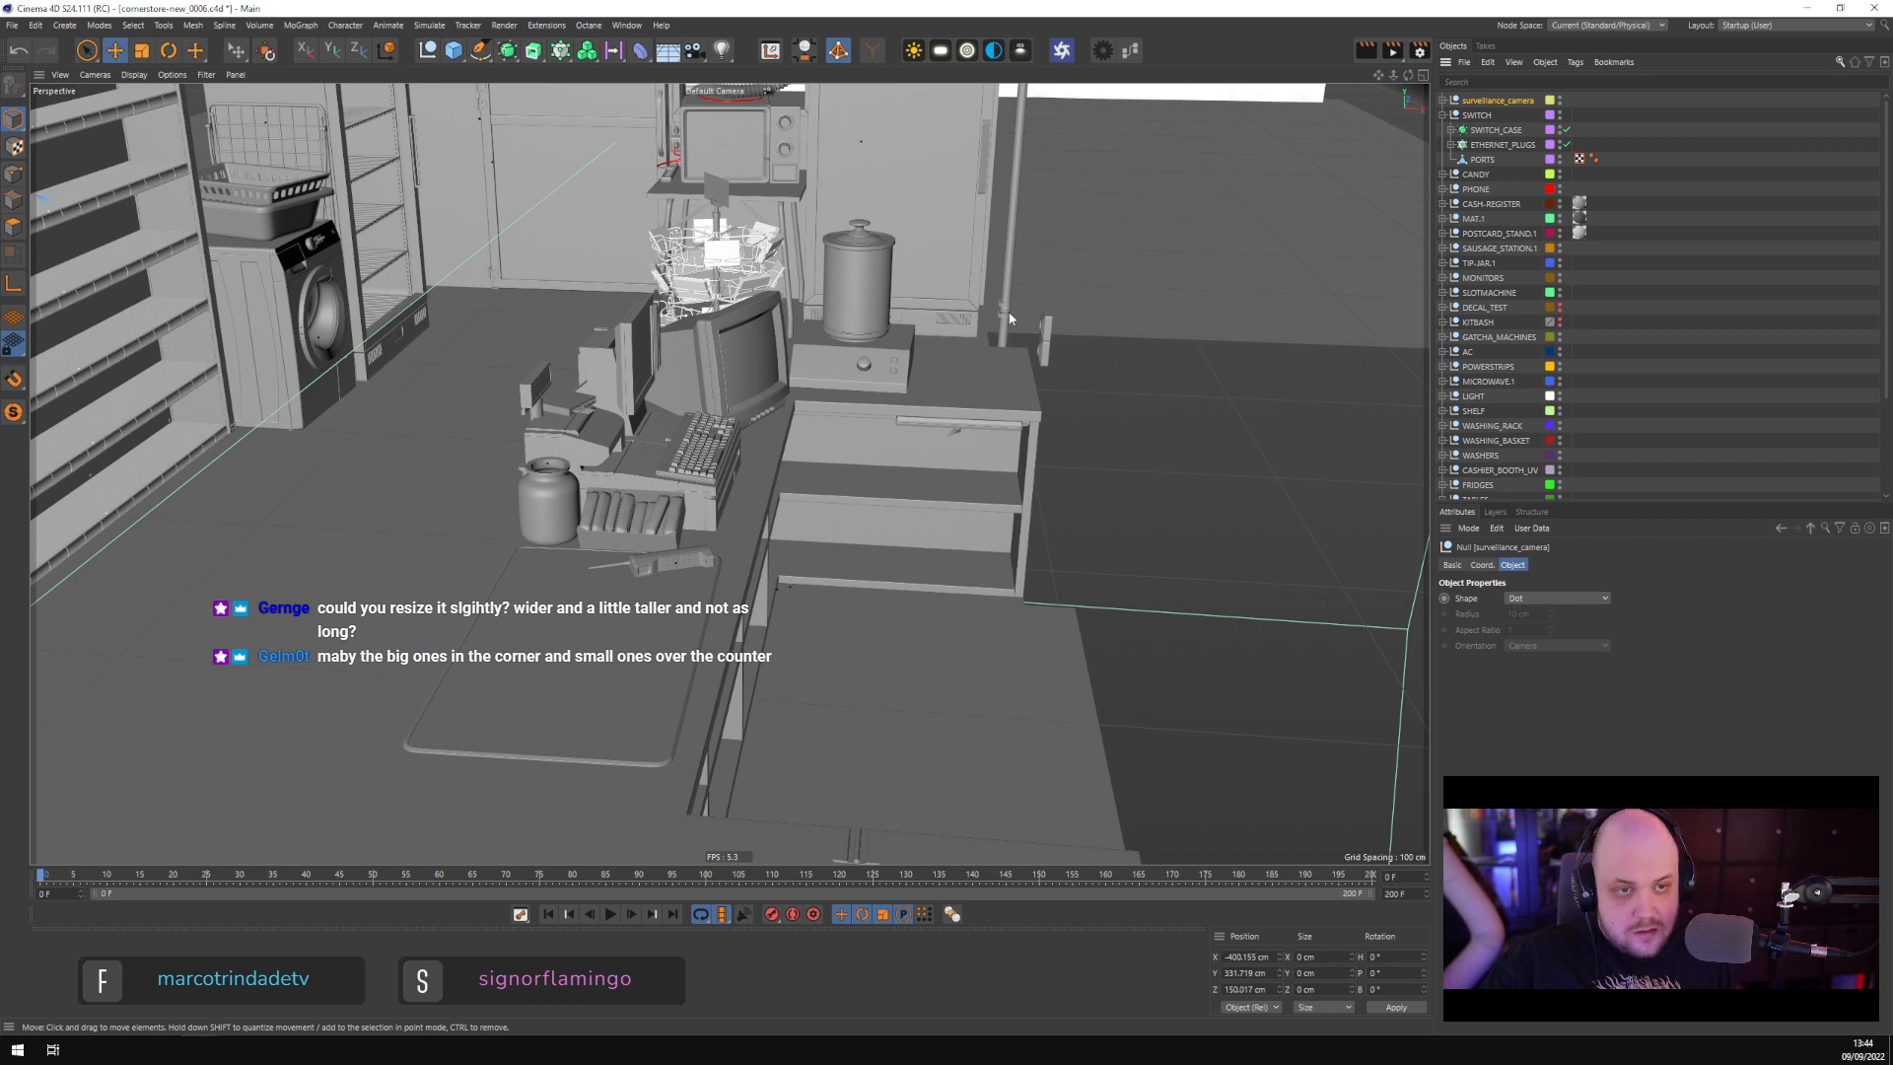
Set the X, Y and Z position of the surveillance_camera null to 0 cm
{"action": "scroll", "coordinate": [736, 359], "scroll_direction": "down", "scroll_amount": 6}
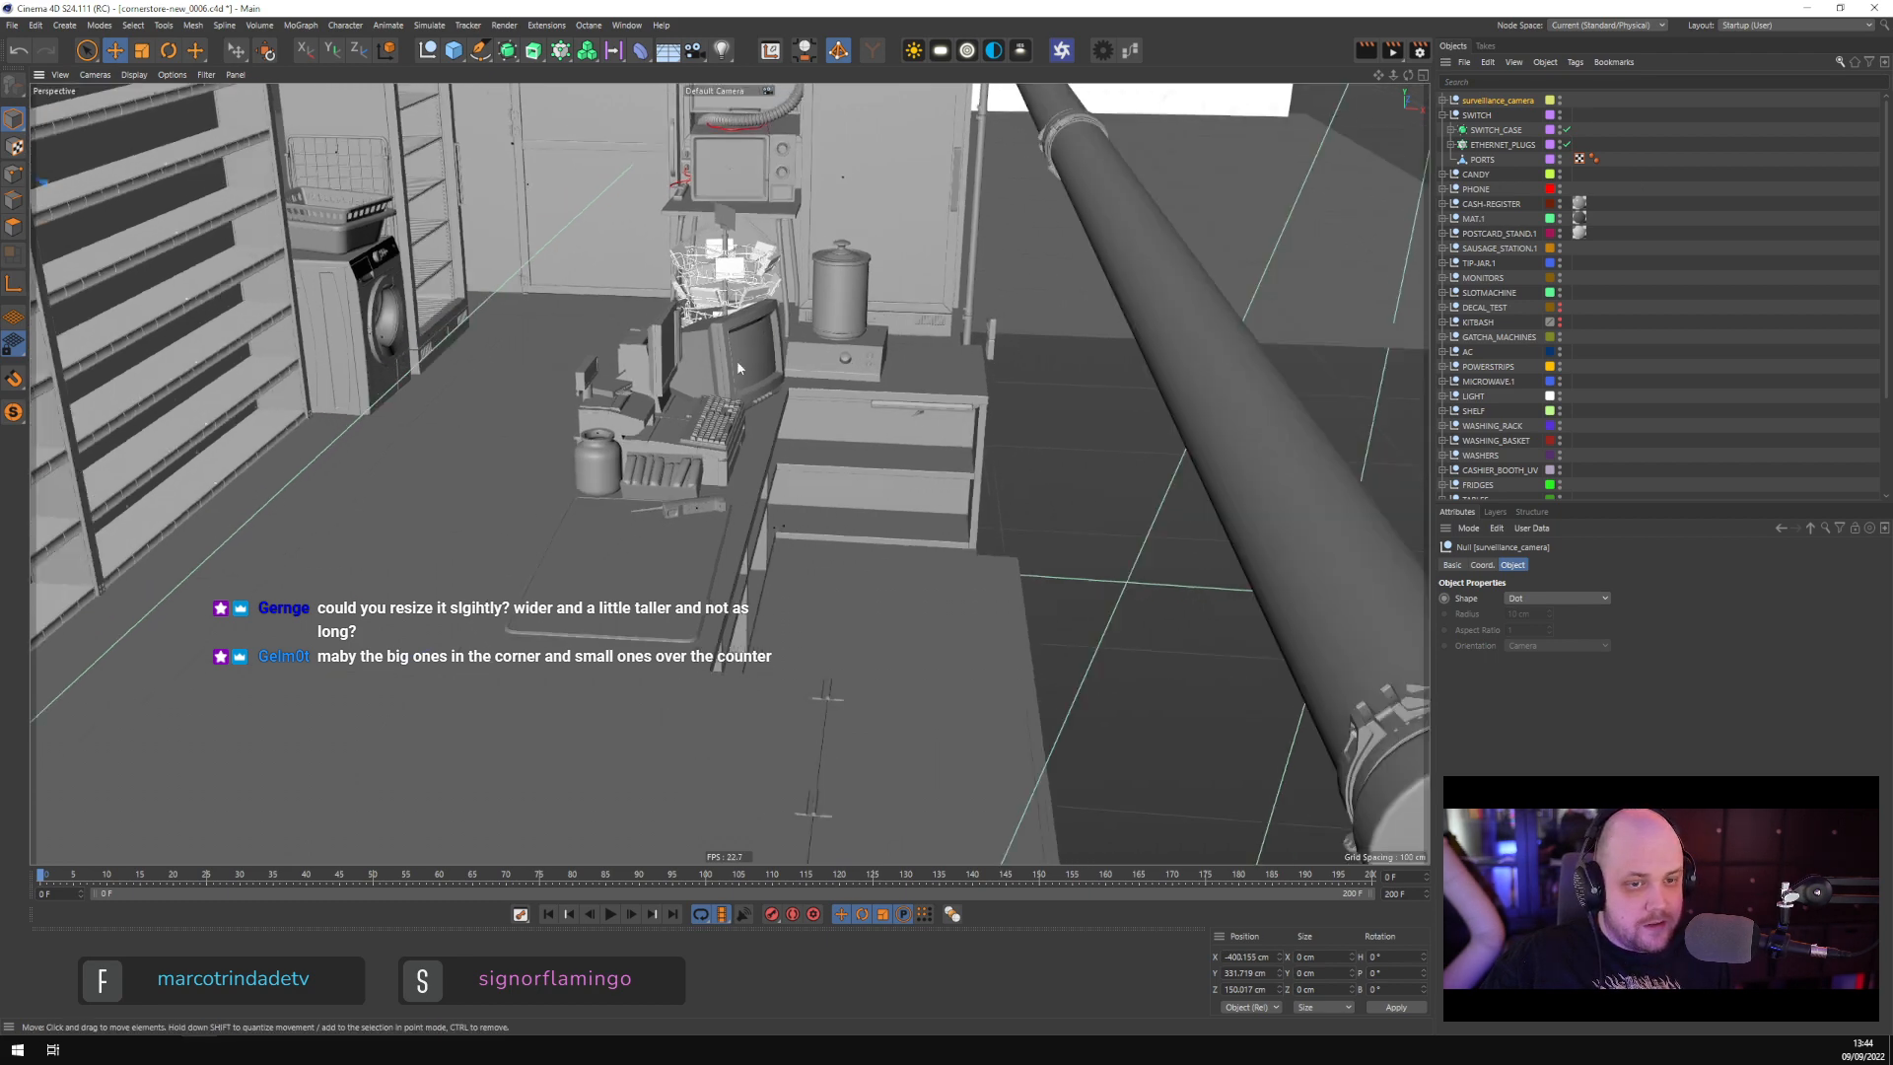
{"action": "scroll", "coordinate": [736, 359], "scroll_direction": "down", "scroll_amount": 1}
{"action": "middle_click_drag", "start_coordinate": [732, 483], "coordinate": [1063, 107], "text": "alt"}
{"action": "scroll", "coordinate": [1062, 105], "scroll_direction": "down", "scroll_amount": 6}
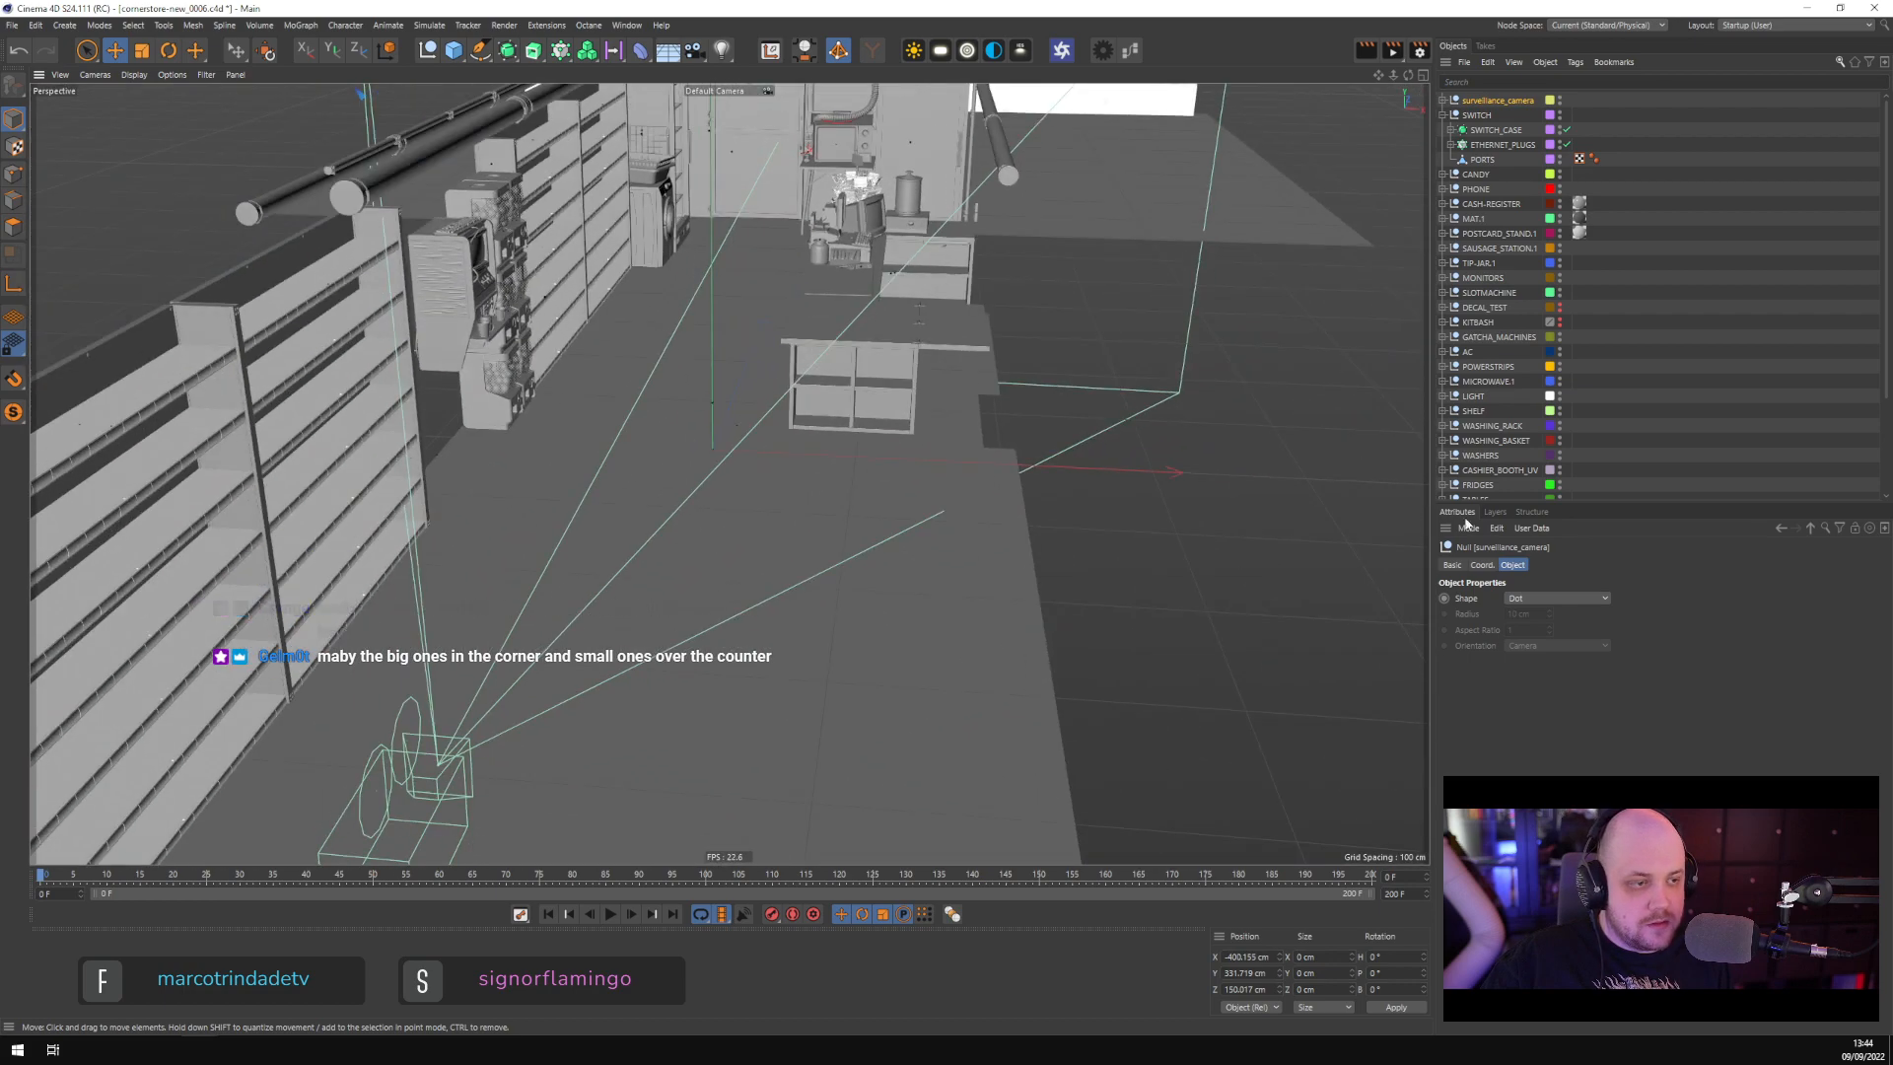
{"action": "left_click", "coordinate": [1488, 567]}
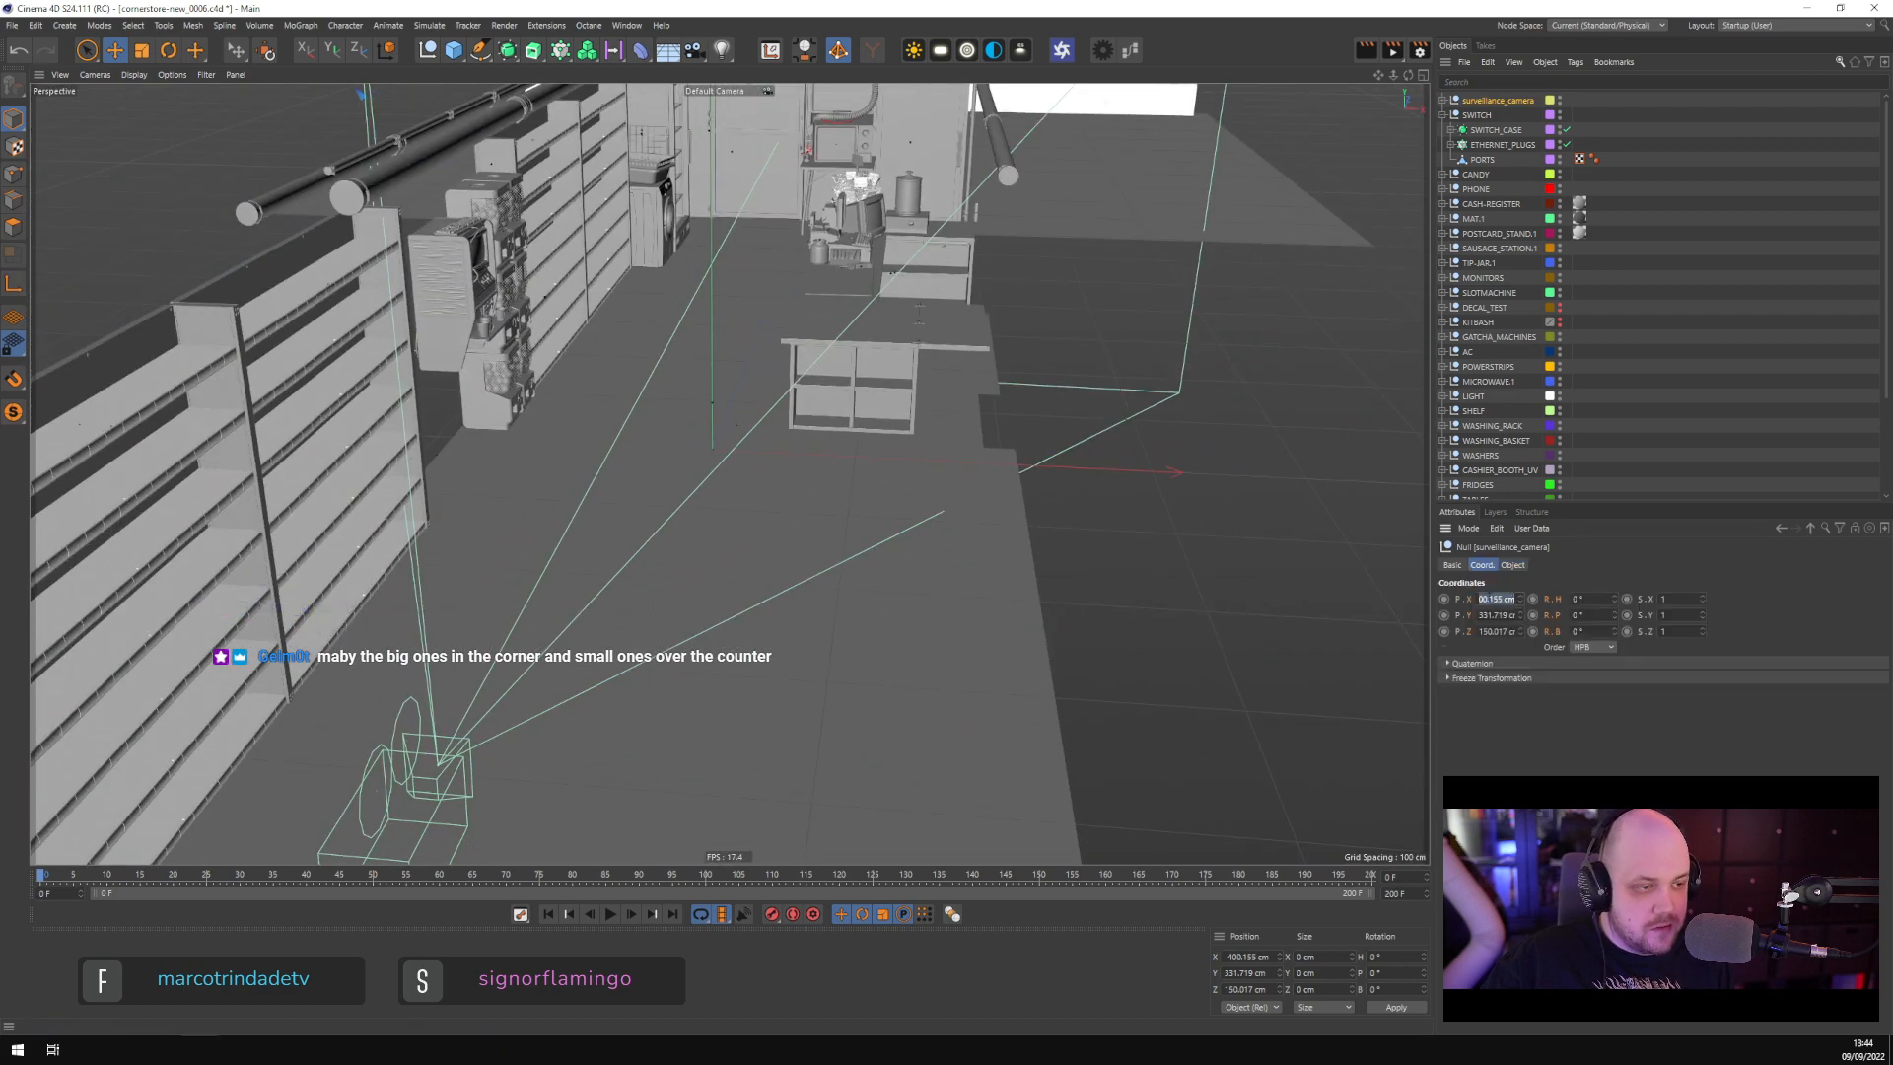
{"action": "key", "text": "Tab"}
{"action": "type", "text": "0"}
{"action": "key", "text": "Tab"}
{"action": "type", "text": "0"}
{"action": "key", "text": "Return"}
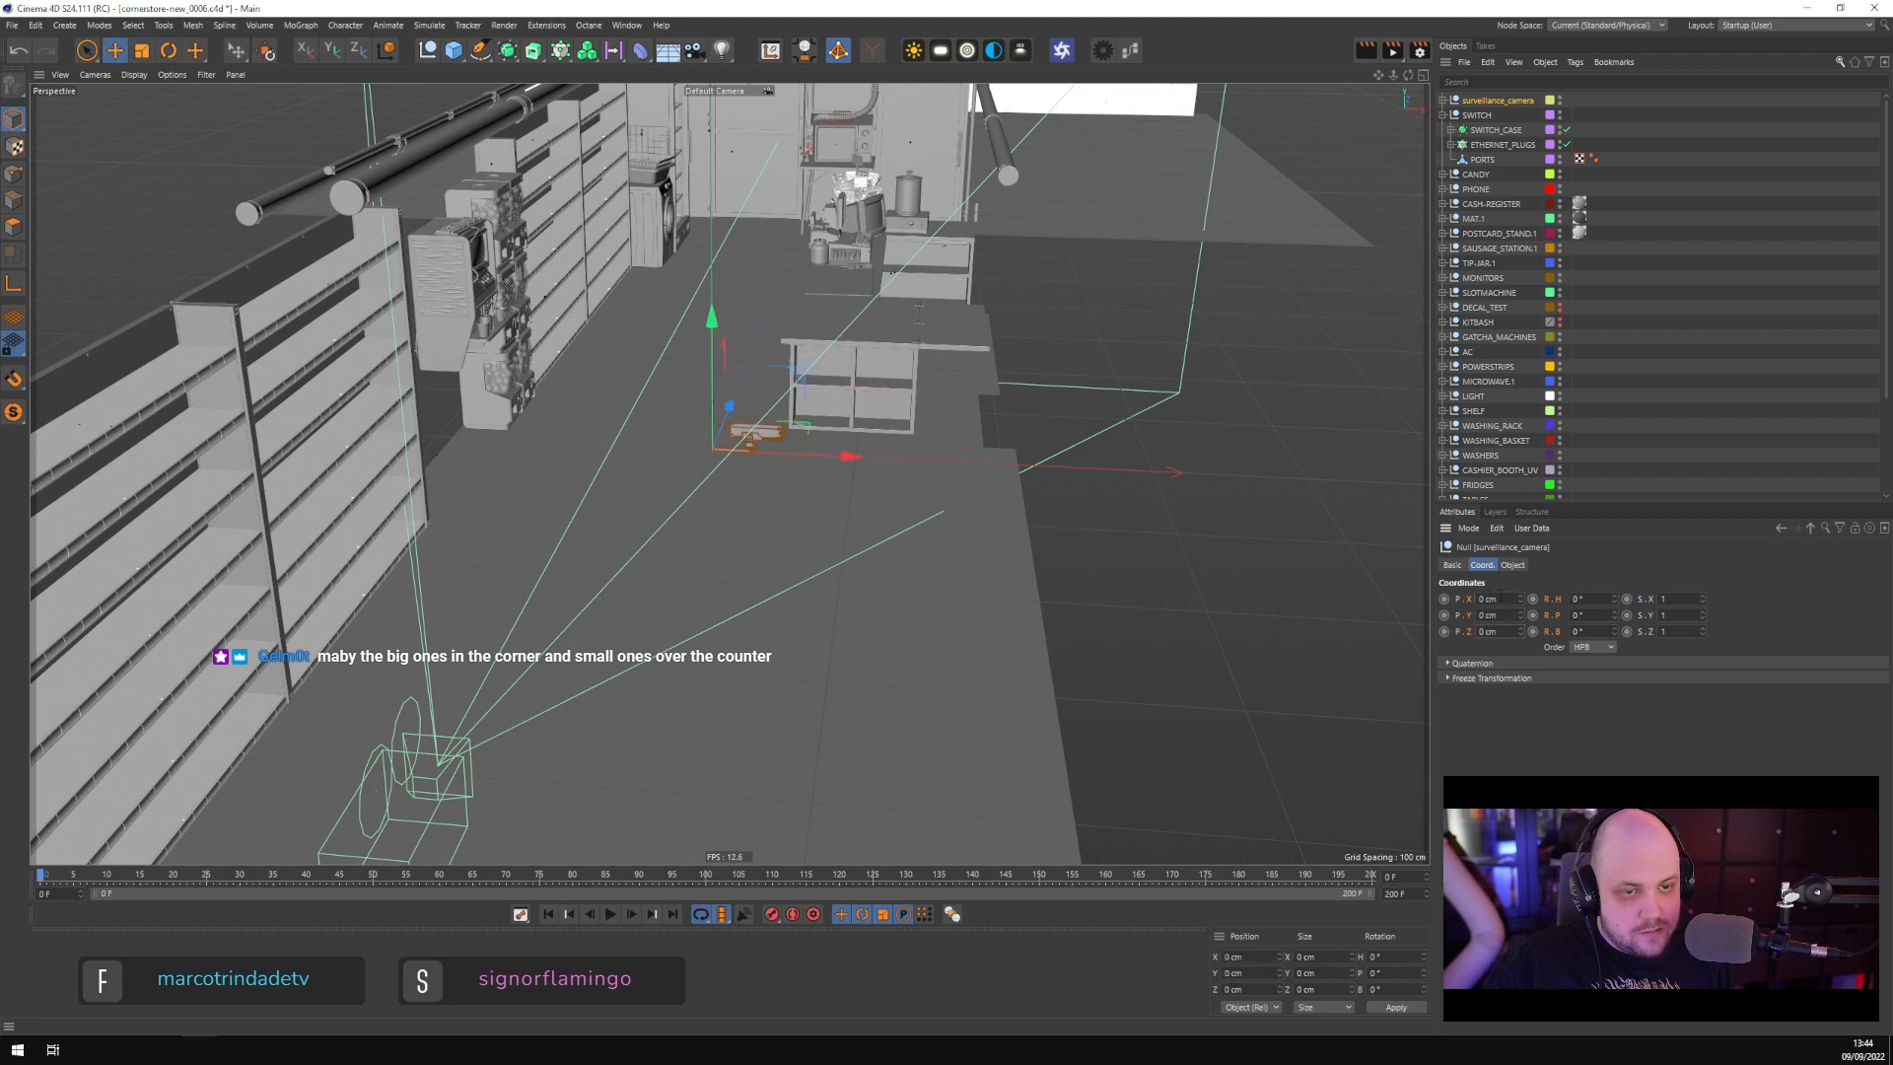
Raise the surveillance camera above the shop floor to a Y position of about 117 cm
{"action": "middle_click_drag", "start_coordinate": [744, 490], "coordinate": [768, 677], "text": "alt"}
{"action": "scroll", "coordinate": [768, 678], "scroll_direction": "up", "scroll_amount": 6}
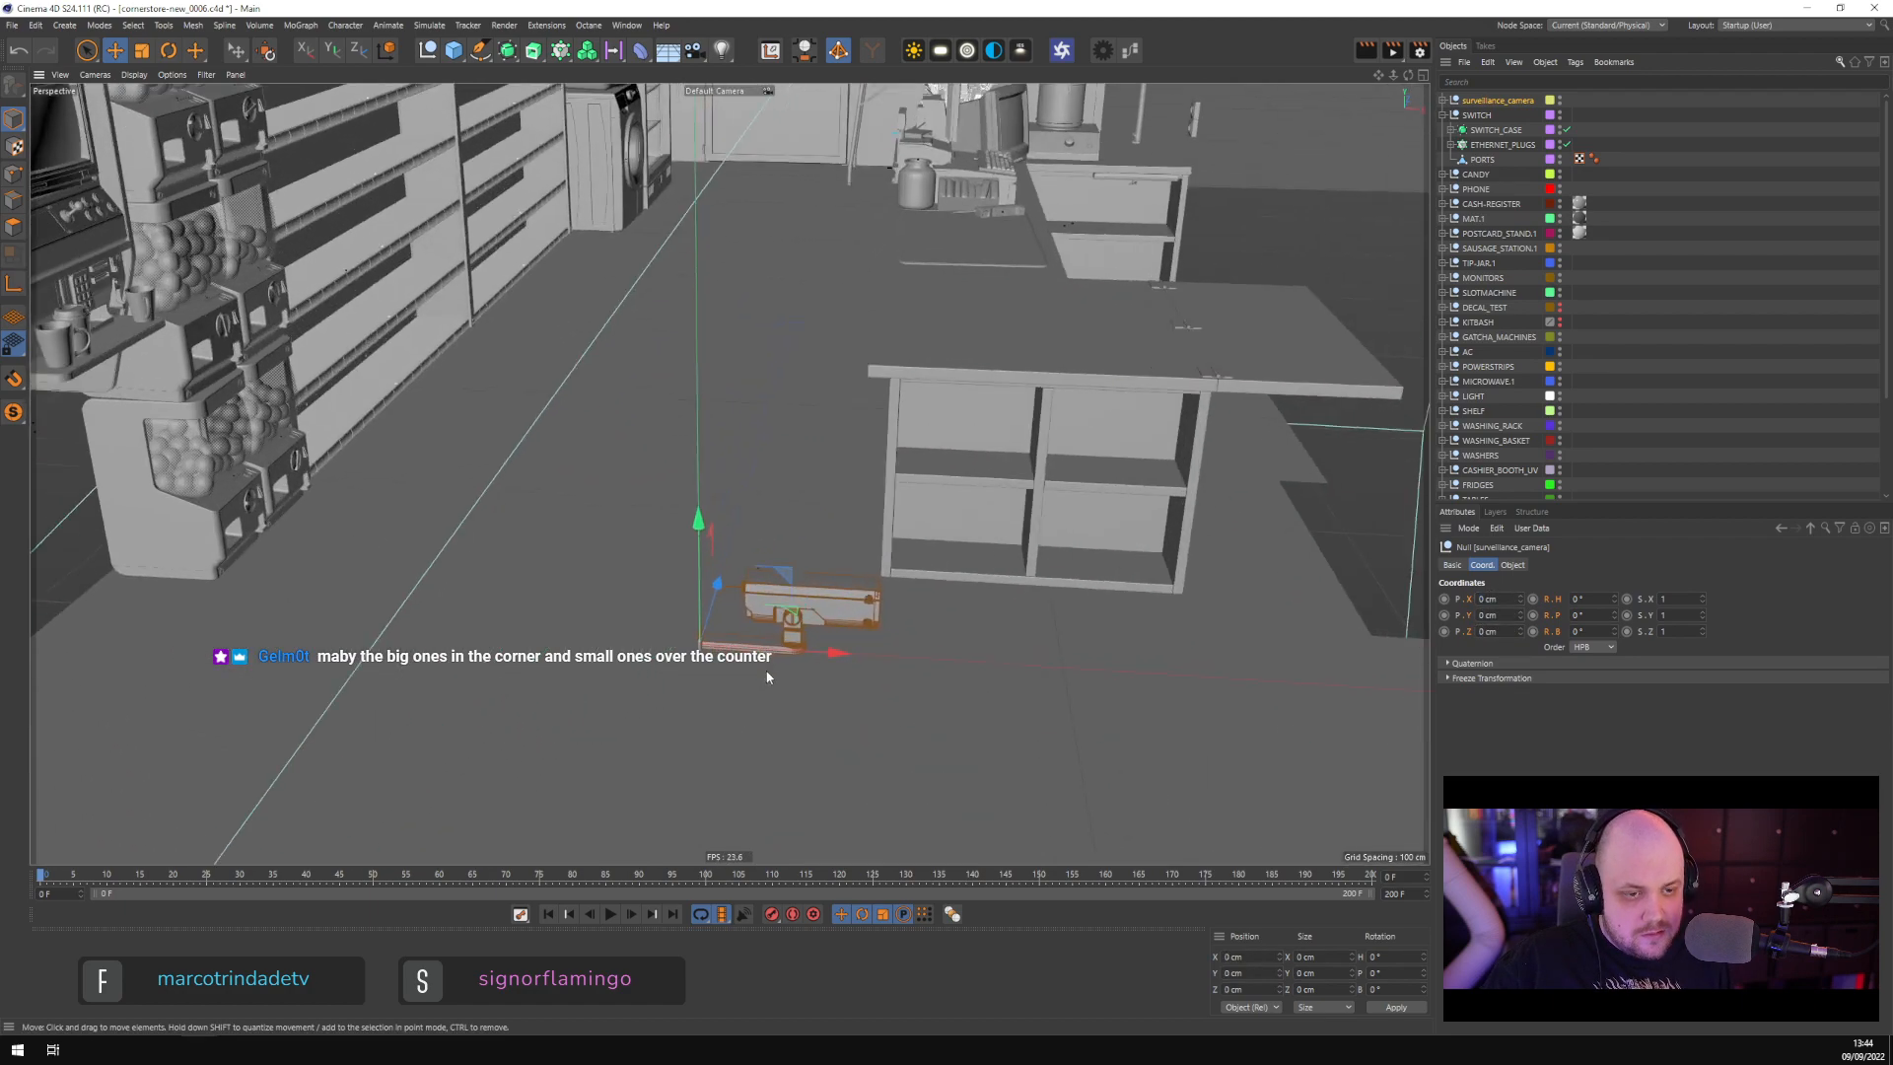
{"action": "left_click_drag", "start_coordinate": [768, 678], "coordinate": [769, 632], "text": "alt"}
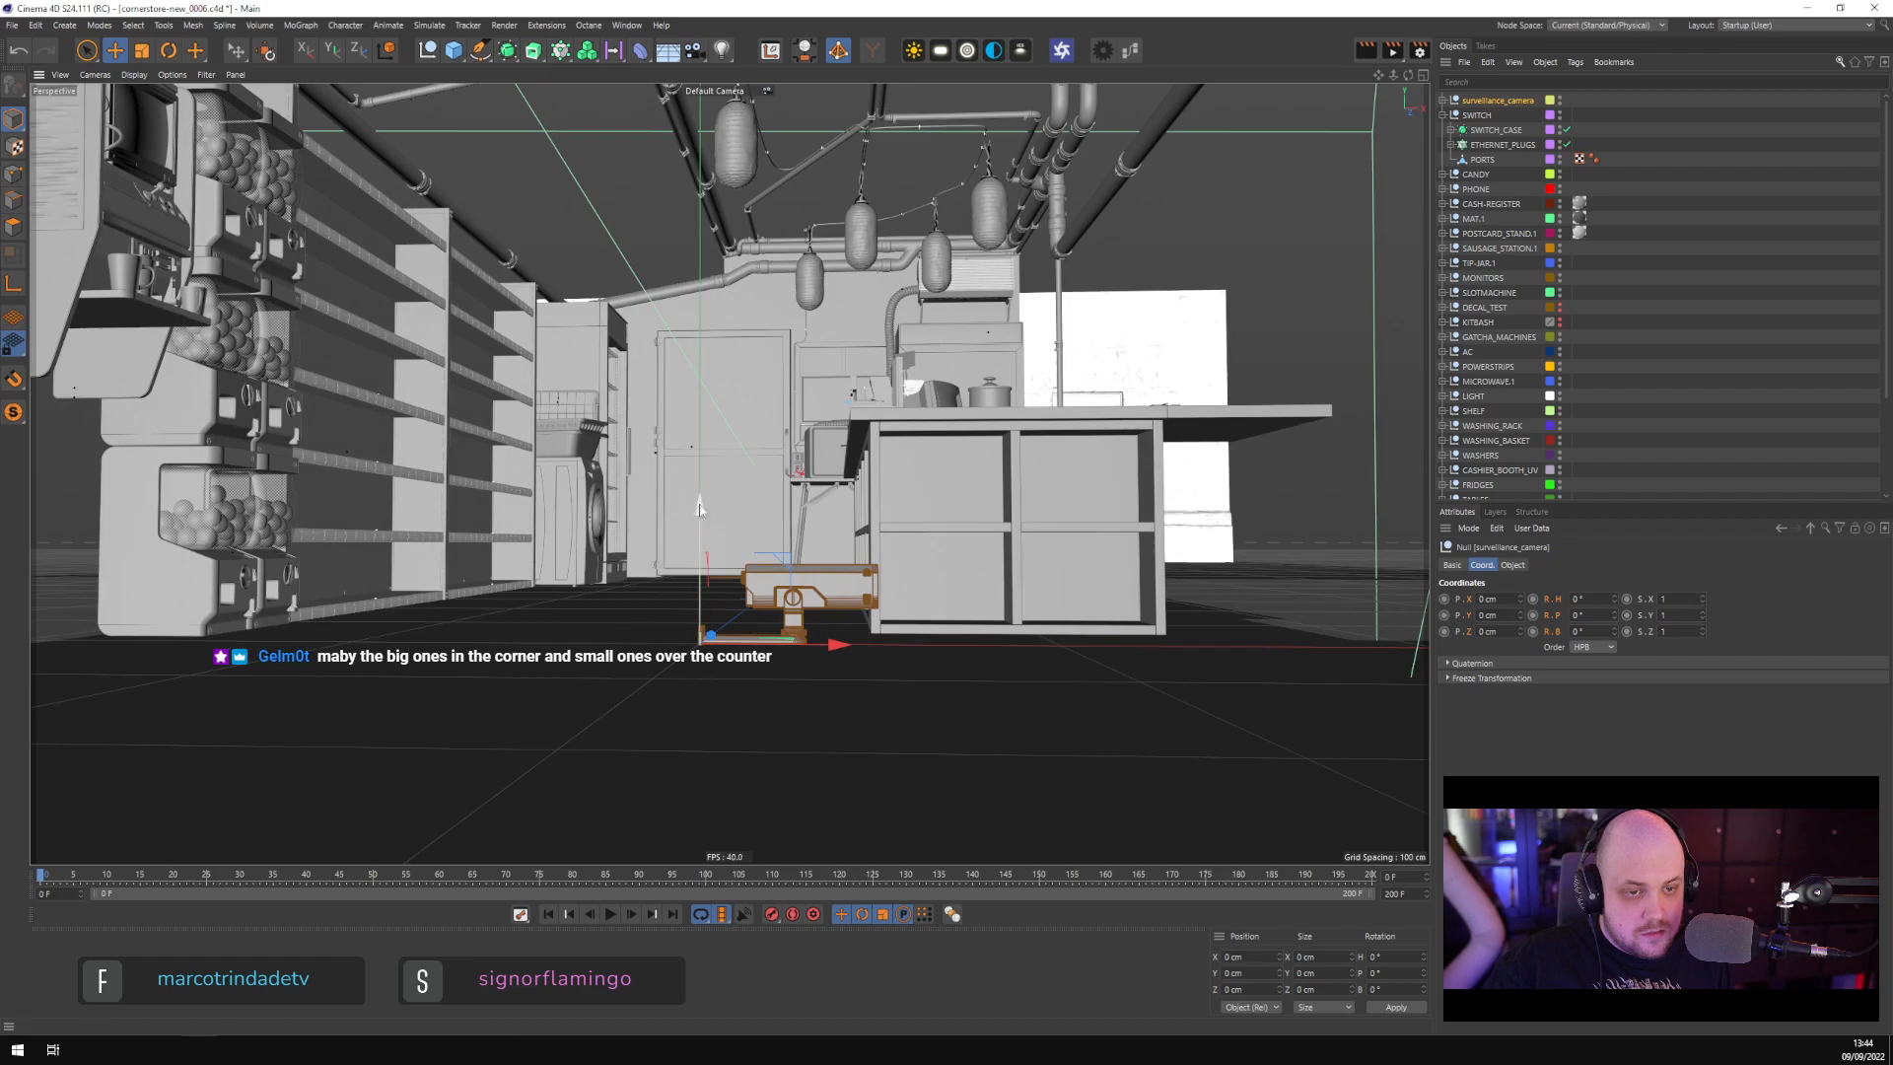
{"action": "left_click_drag", "start_coordinate": [700, 510], "coordinate": [702, 106]}
{"action": "middle_click_drag", "start_coordinate": [714, 247], "coordinate": [701, 487], "text": "alt"}
{"action": "left_click_drag", "start_coordinate": [700, 486], "coordinate": [968, 570], "text": "alt"}
{"action": "scroll", "coordinate": [732, 566], "scroll_direction": "up", "scroll_amount": 6}
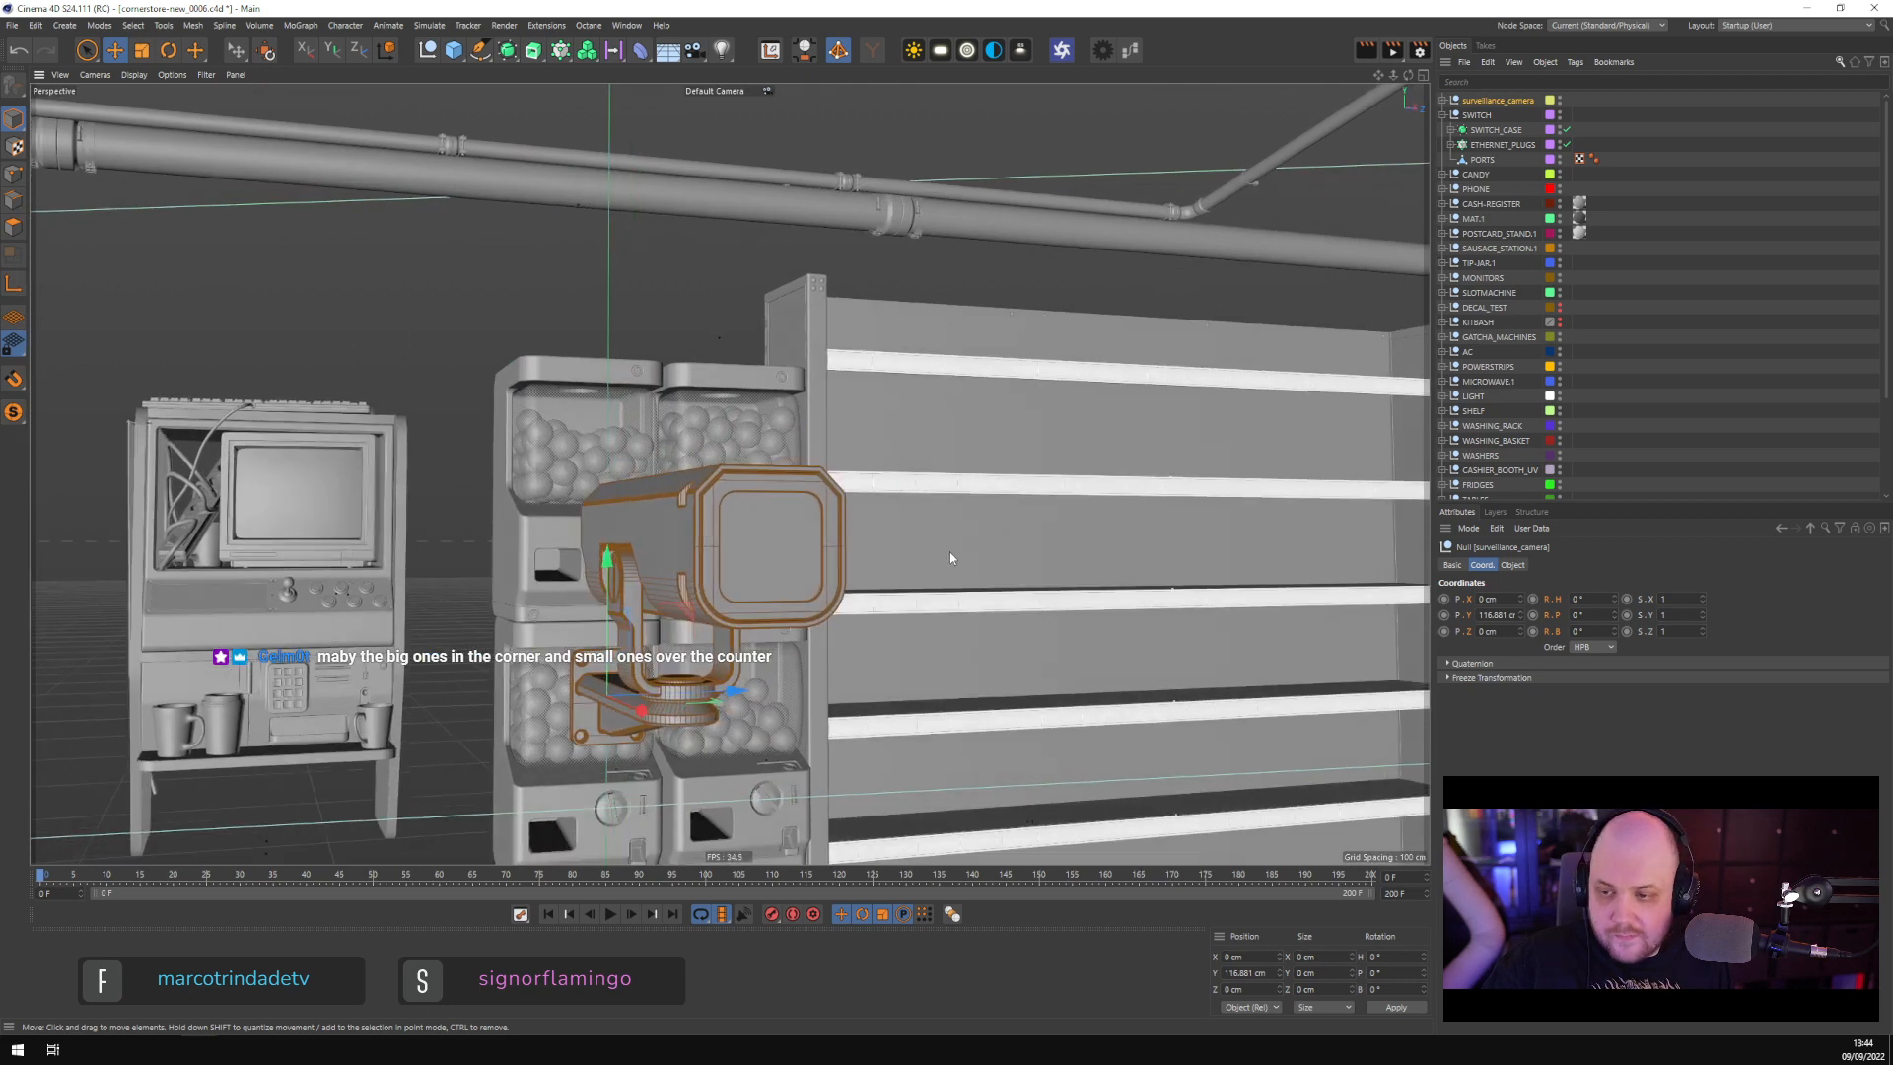
Move the surveillance camera over to the shelf wall, at about X -173 cm and Z 166 cm
{"action": "scroll", "coordinate": [840, 660], "scroll_direction": "down", "scroll_amount": 5}
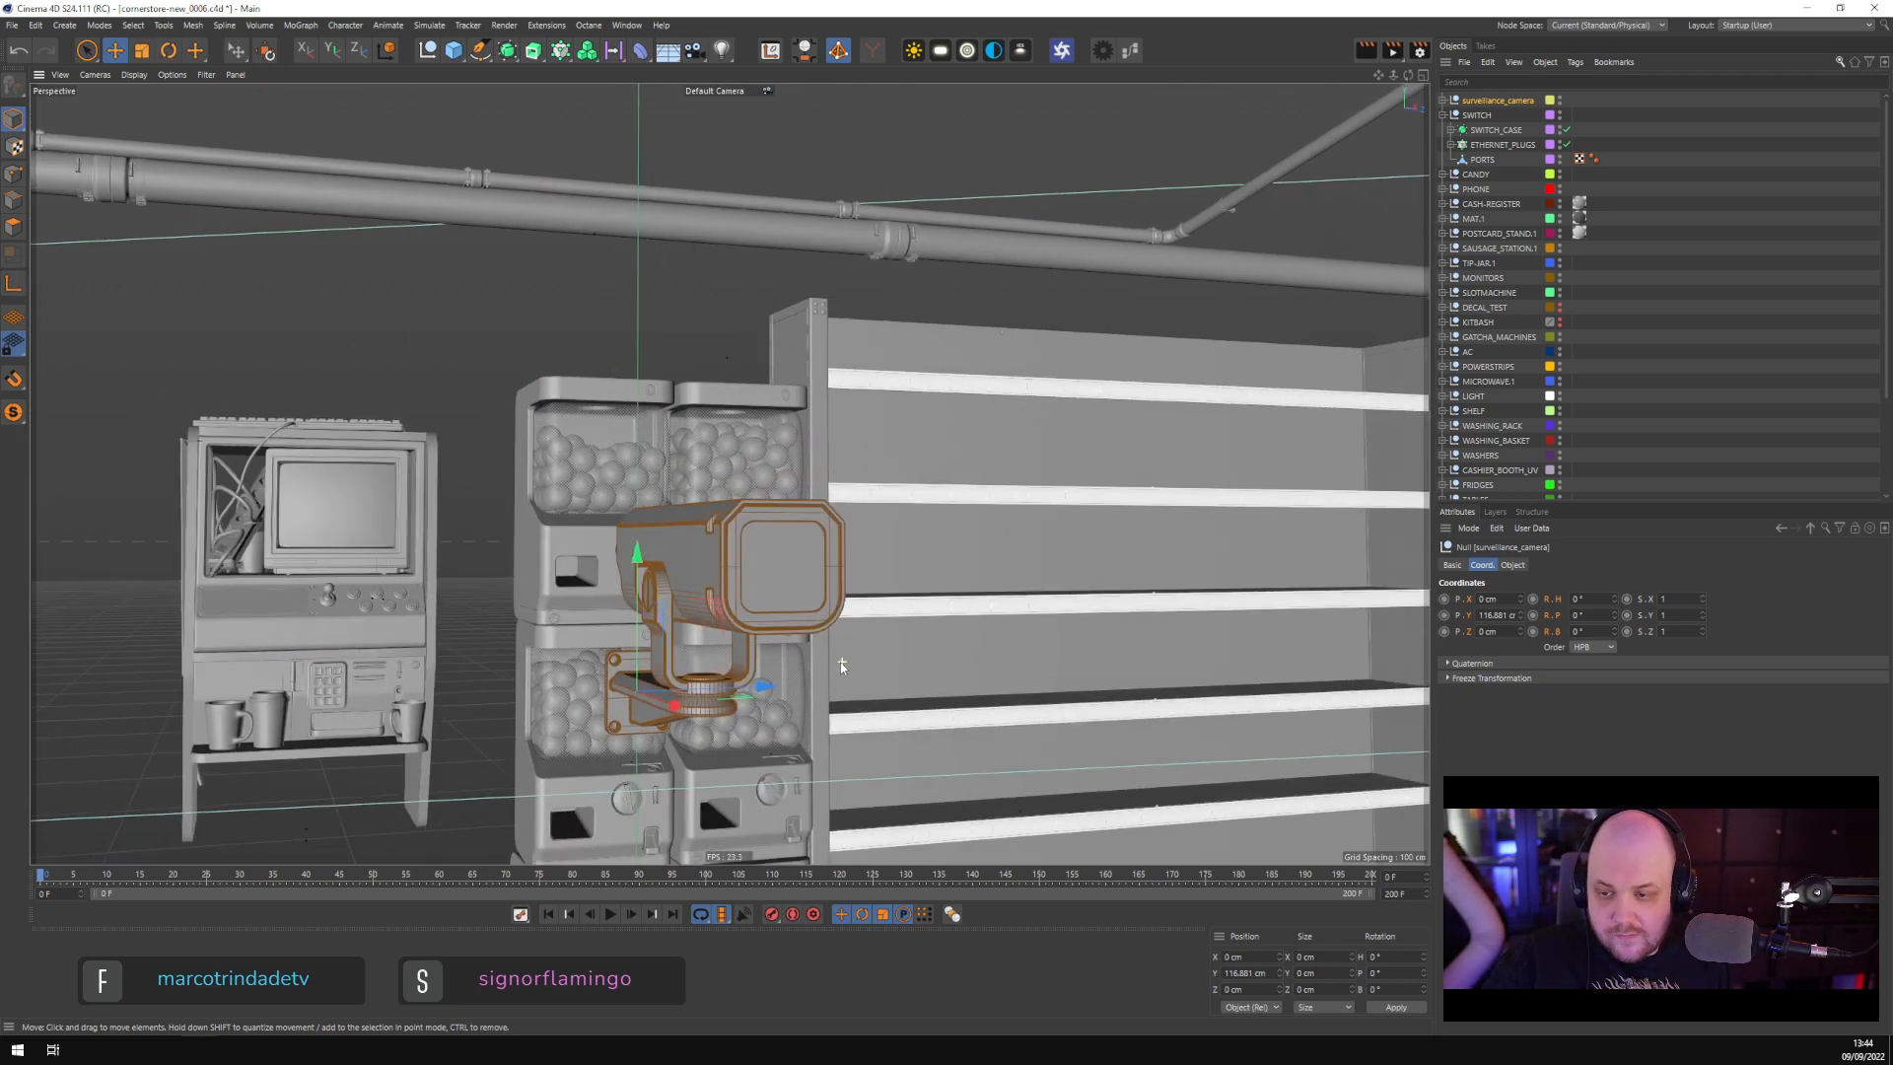
{"action": "scroll", "coordinate": [840, 660], "scroll_direction": "down", "scroll_amount": 2}
{"action": "left_click_drag", "start_coordinate": [843, 653], "coordinate": [1327, 495], "text": "alt"}
{"action": "scroll", "coordinate": [1208, 536], "scroll_direction": "up", "scroll_amount": 6}
{"action": "middle_click_drag", "start_coordinate": [1217, 574], "coordinate": [978, 655], "text": "alt"}
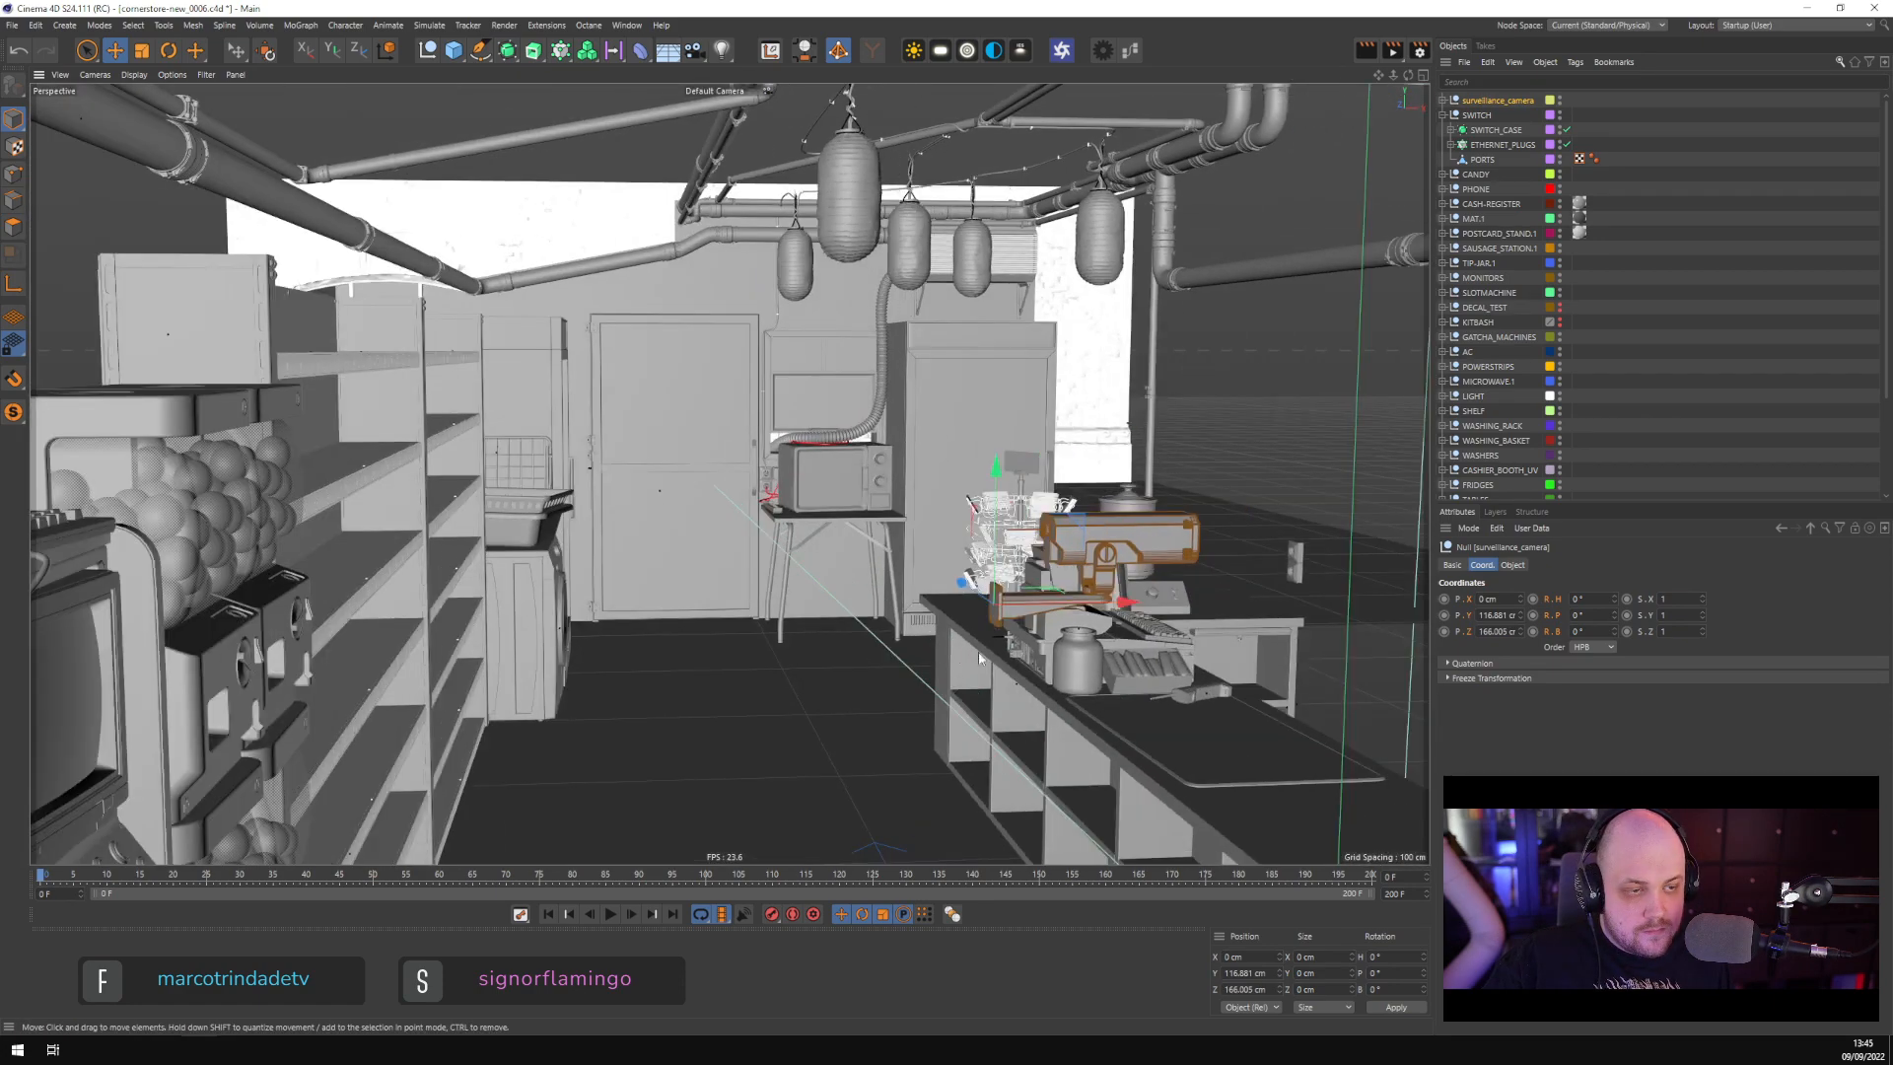
{"action": "left_click_drag", "start_coordinate": [978, 654], "coordinate": [457, 613], "text": "alt"}
{"action": "left_click_drag", "start_coordinate": [838, 596], "coordinate": [504, 628], "text": "alt"}
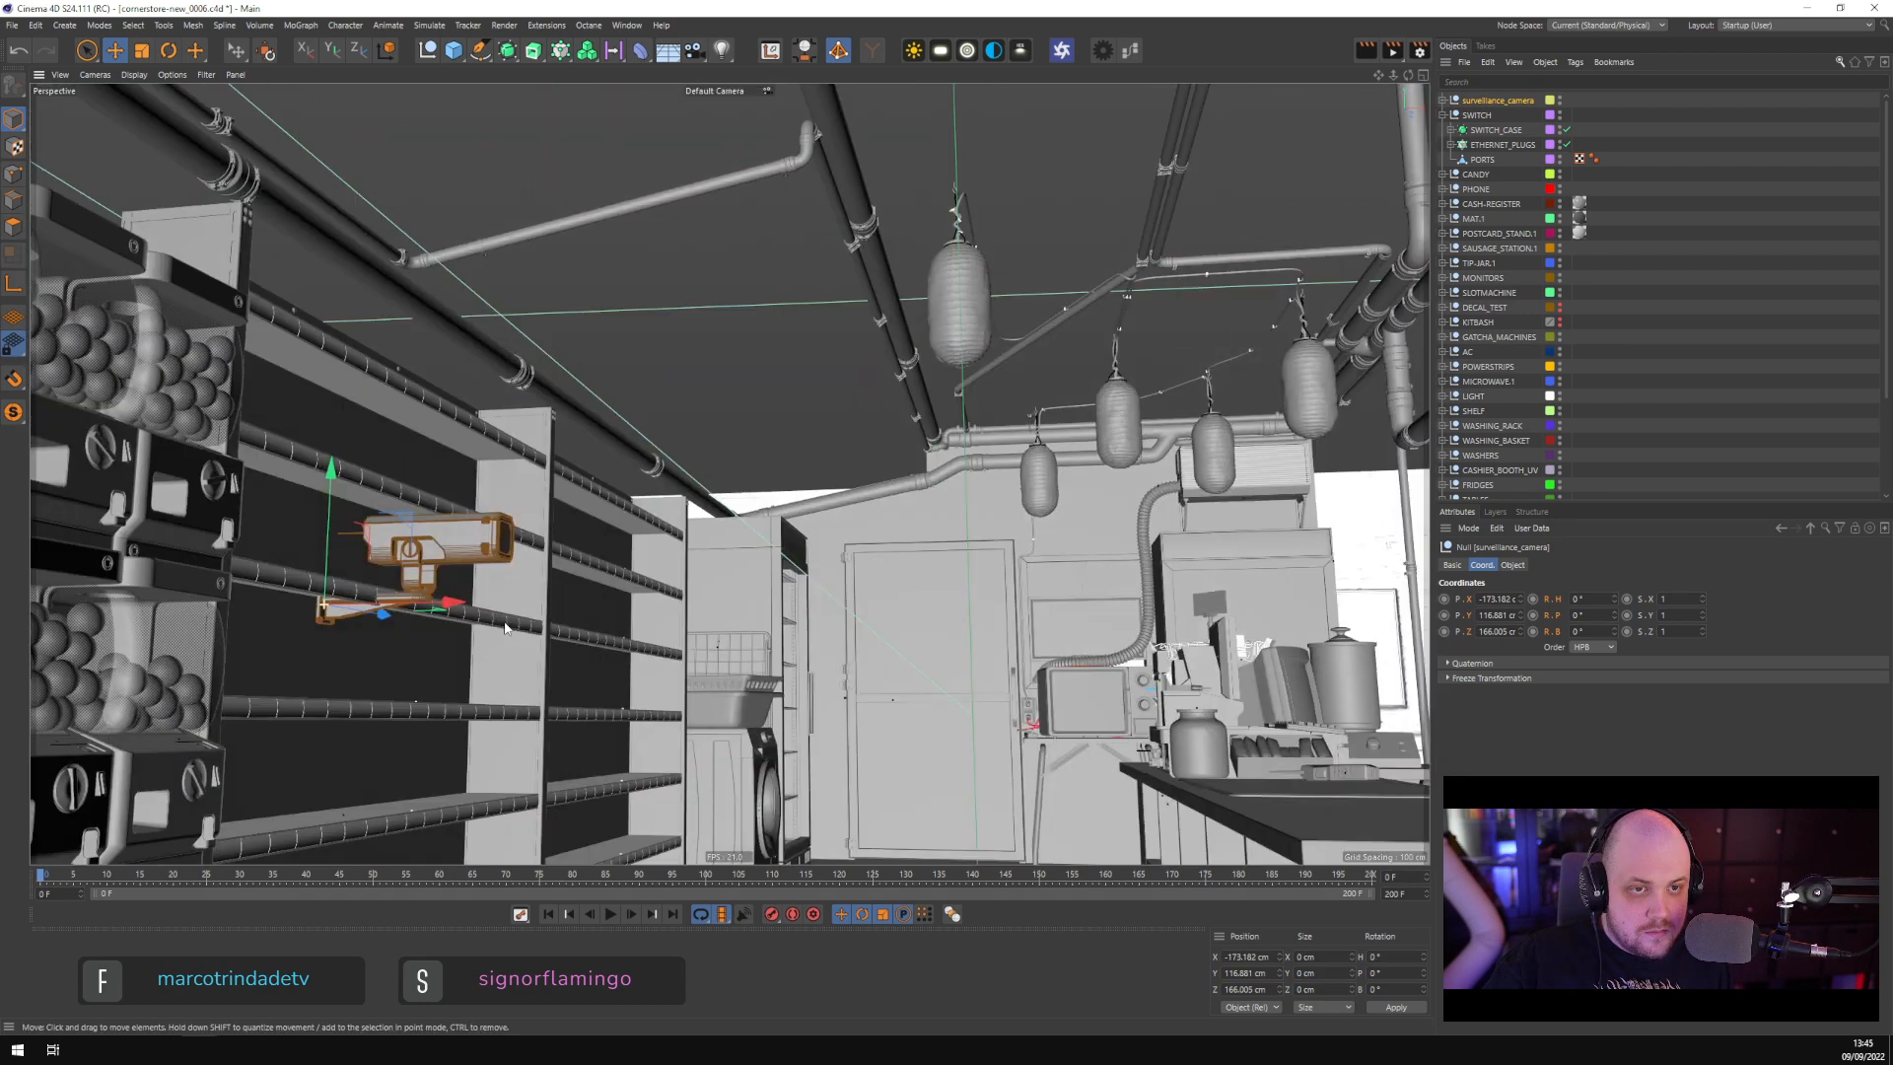
Looking through CAMERA_01 with the ROOM walls shown, move the surveillance camera to about Y 194 cm and Z 365 cm above the shelves
{"action": "scroll", "coordinate": [1538, 394], "scroll_direction": "down", "scroll_amount": 5}
{"action": "left_click", "coordinate": [1566, 478]}
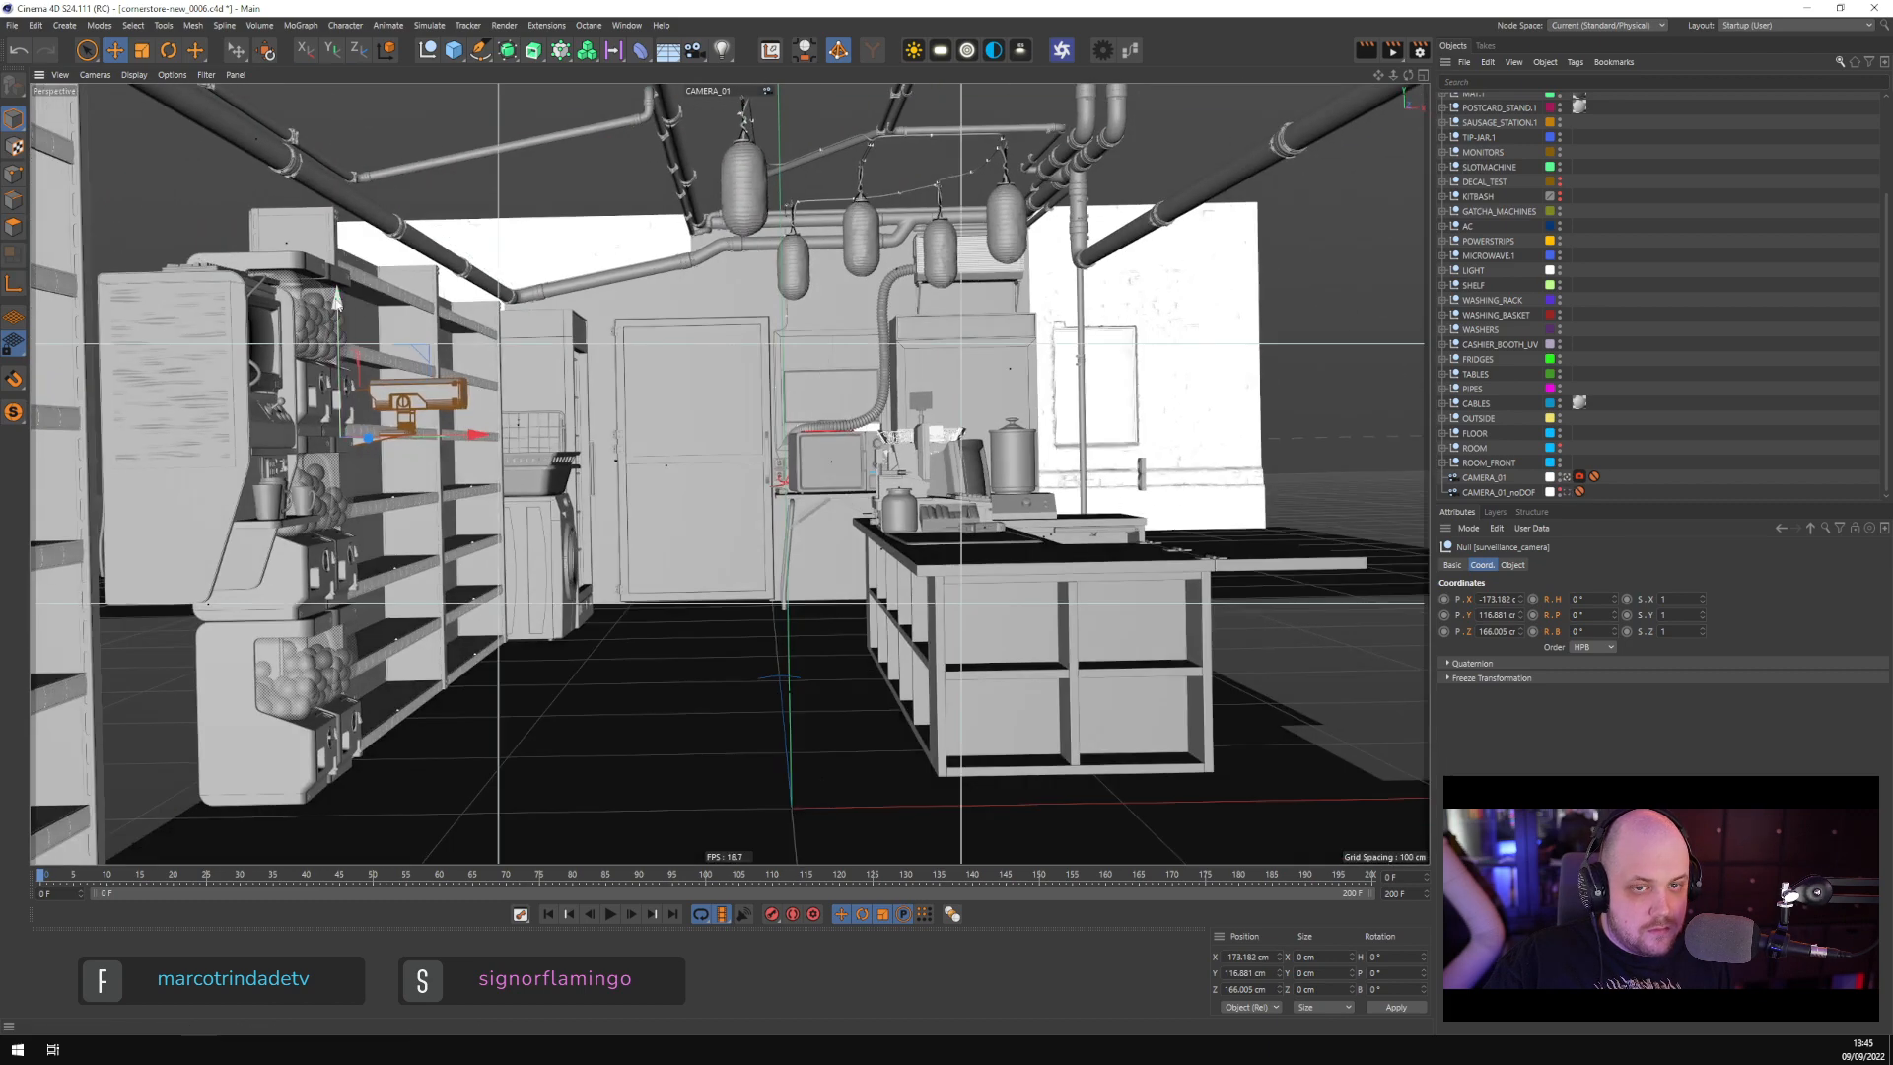
{"action": "left_click_drag", "start_coordinate": [339, 301], "coordinate": [383, 98]}
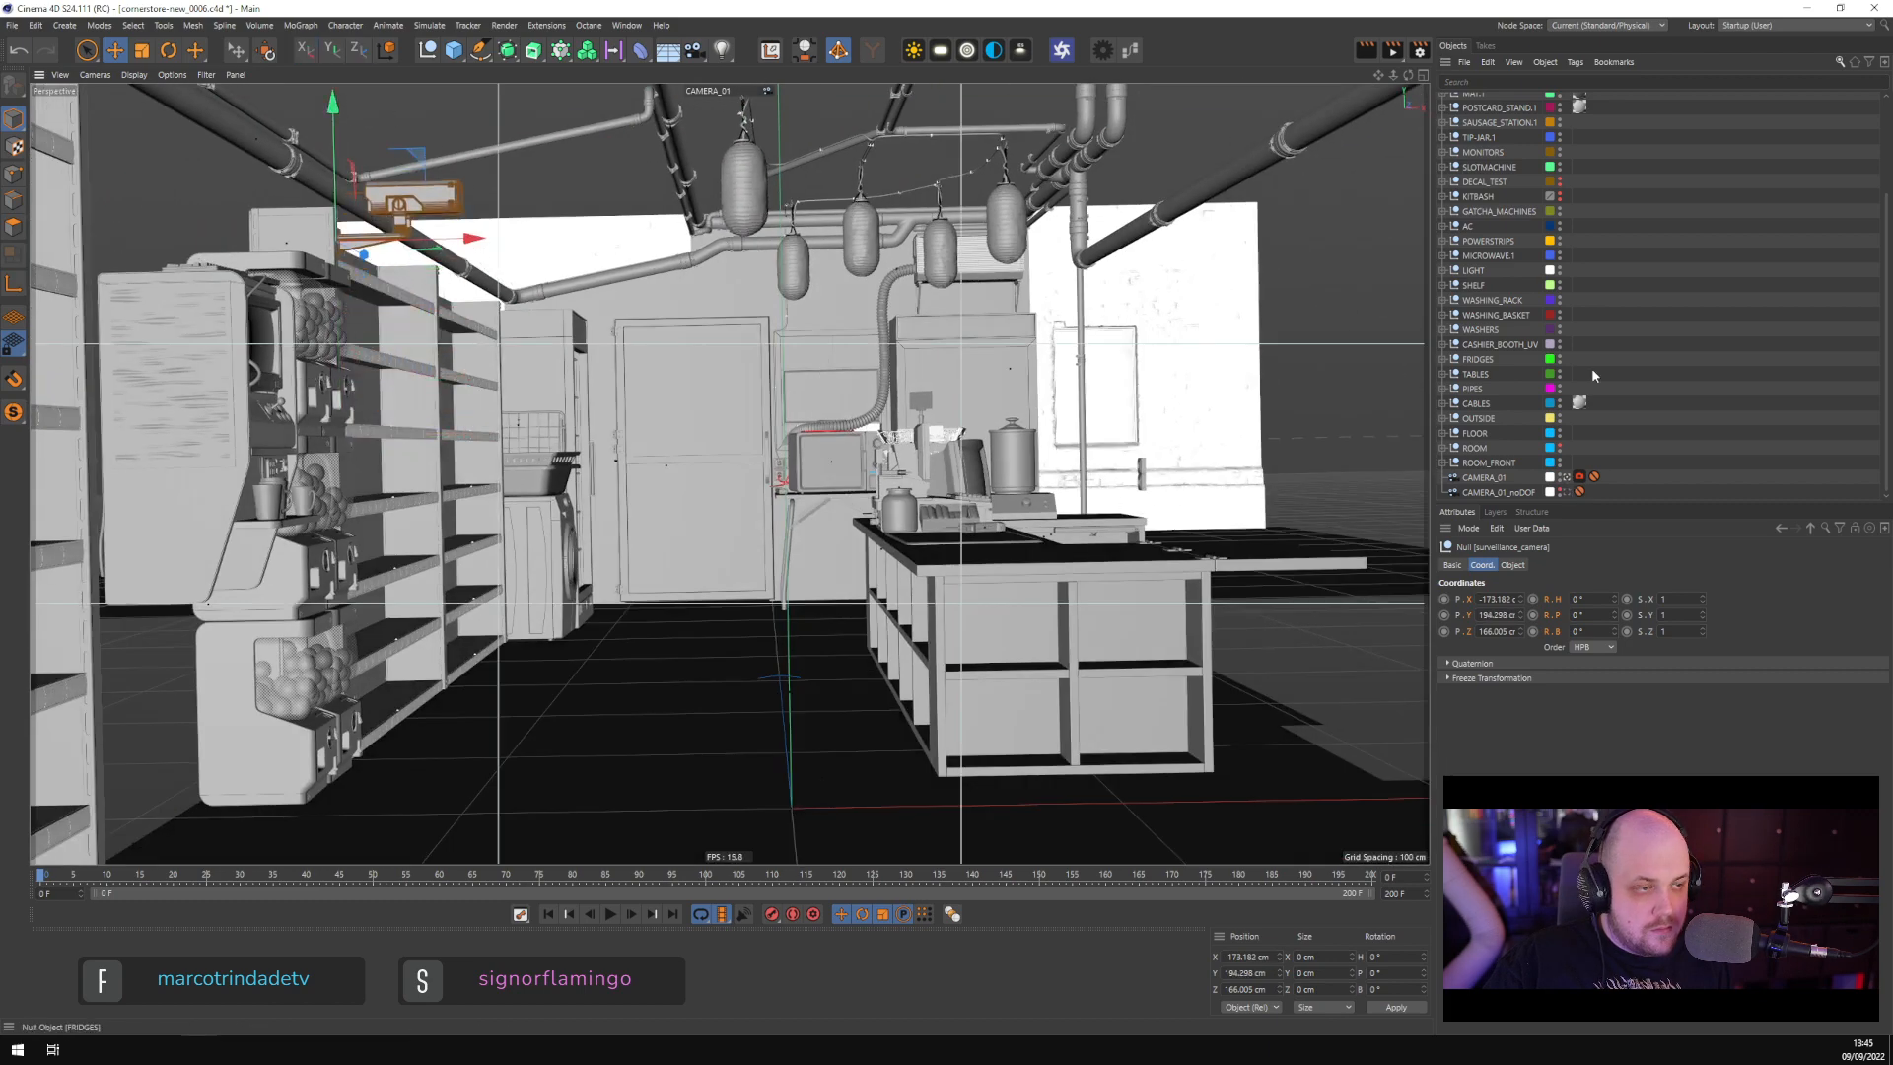
{"action": "left_click", "coordinate": [1559, 446]}
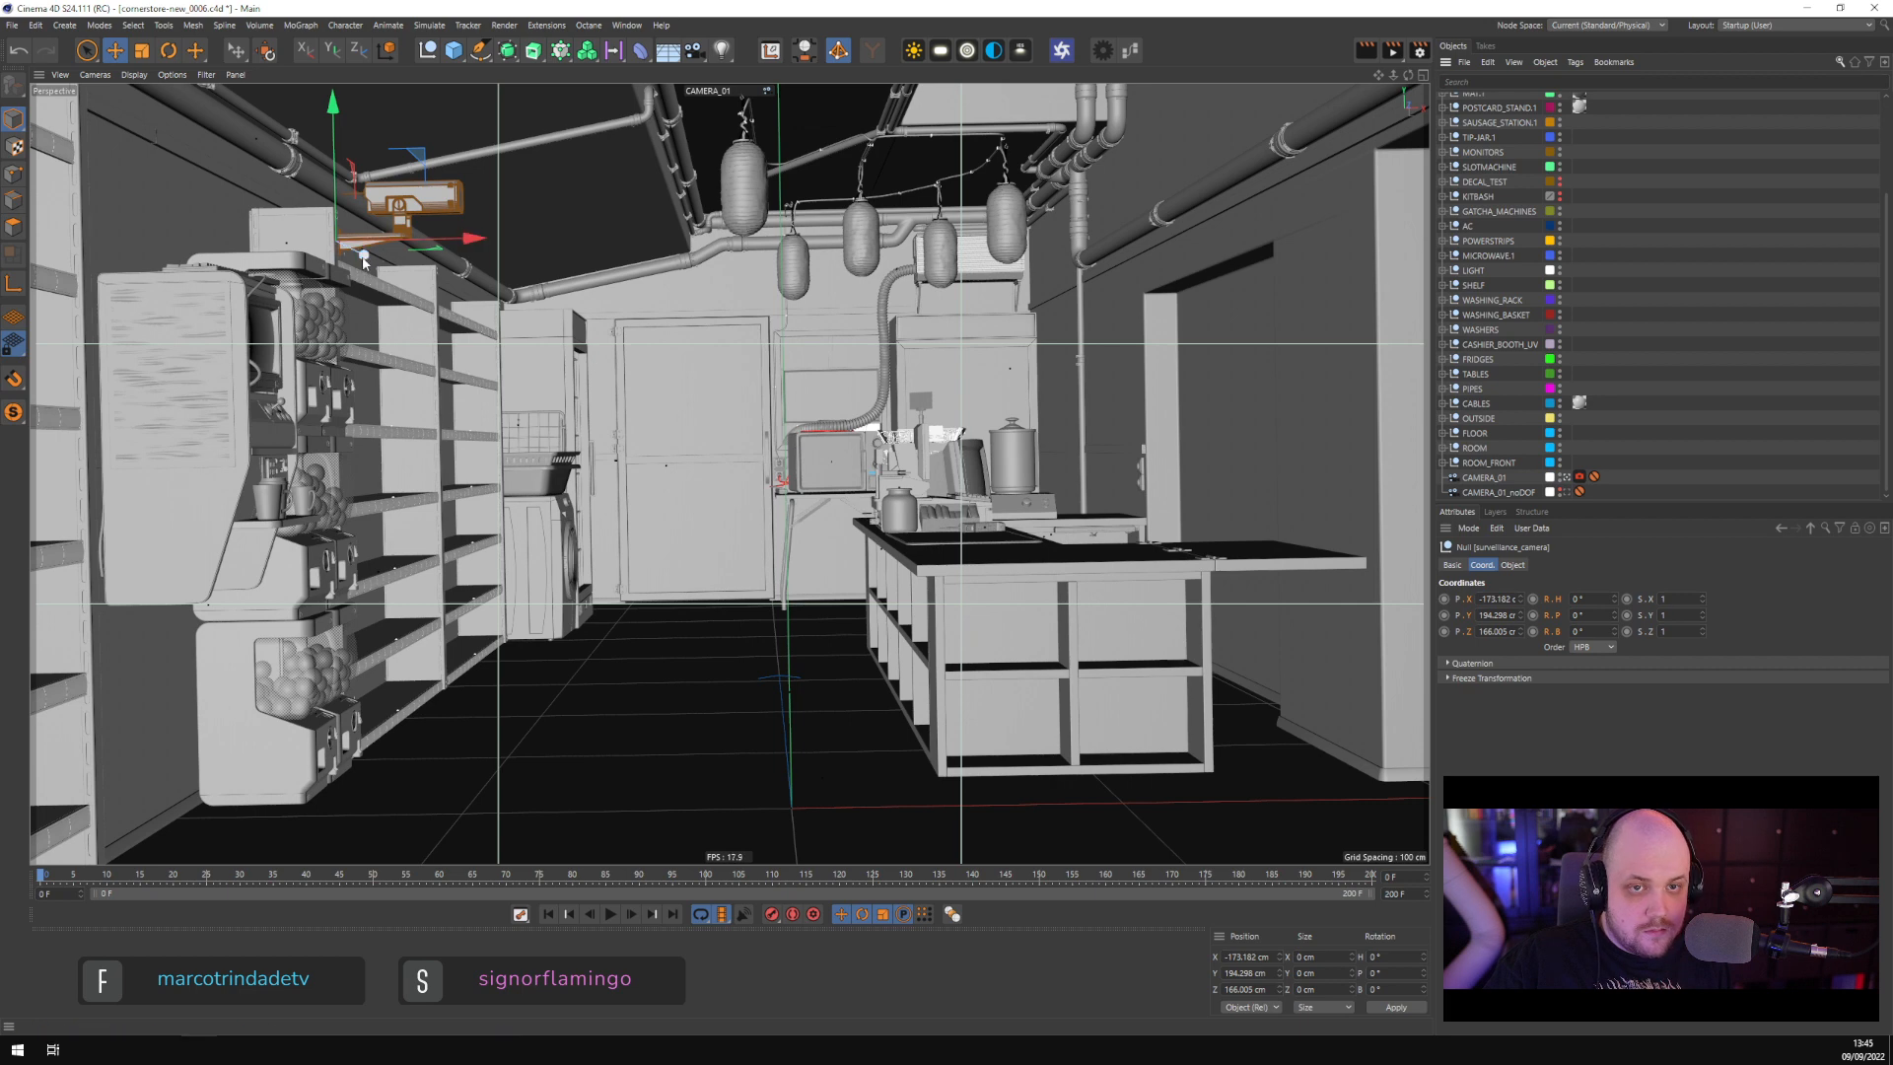
{"action": "left_click_drag", "start_coordinate": [363, 258], "coordinate": [469, 255]}
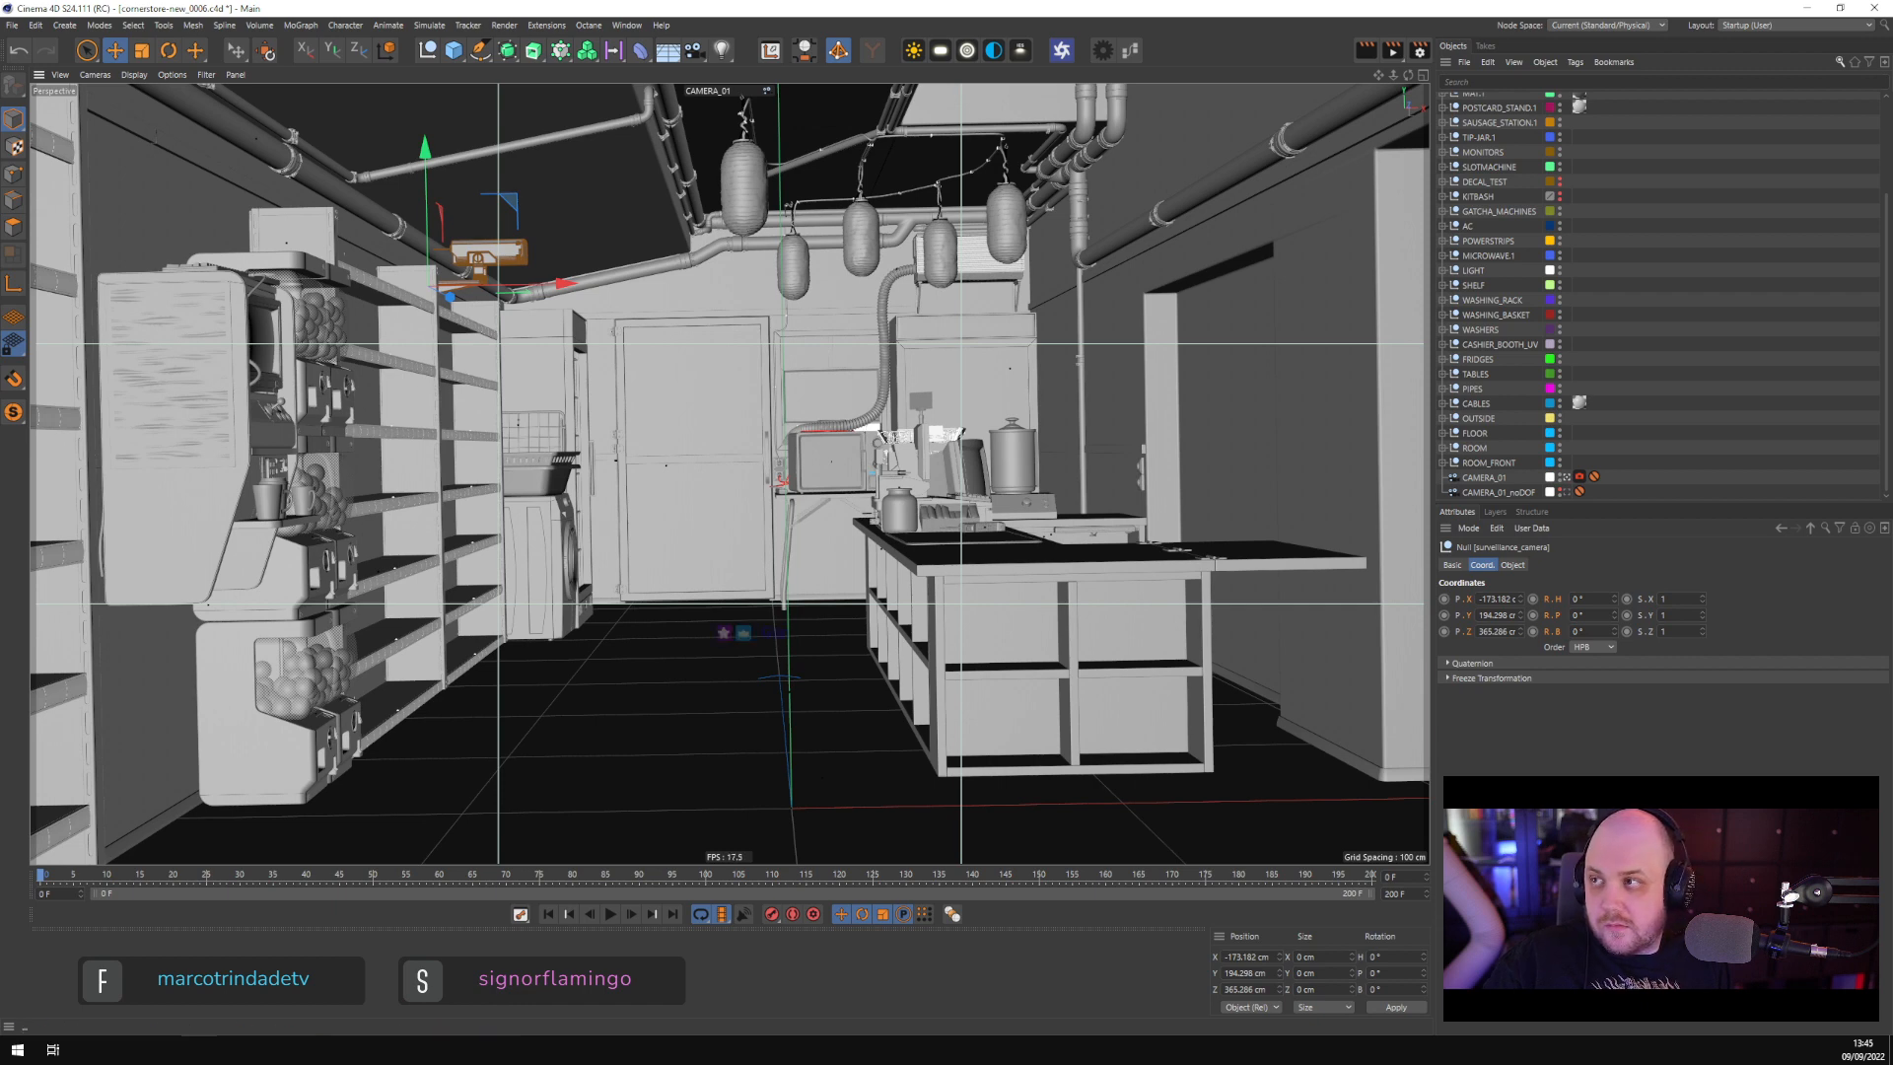
Switch to the Chrome browser and run a Google image search for "surveillance camera"
{"action": "left_click_drag", "start_coordinate": [0, 129], "coordinate": [869, 5]}
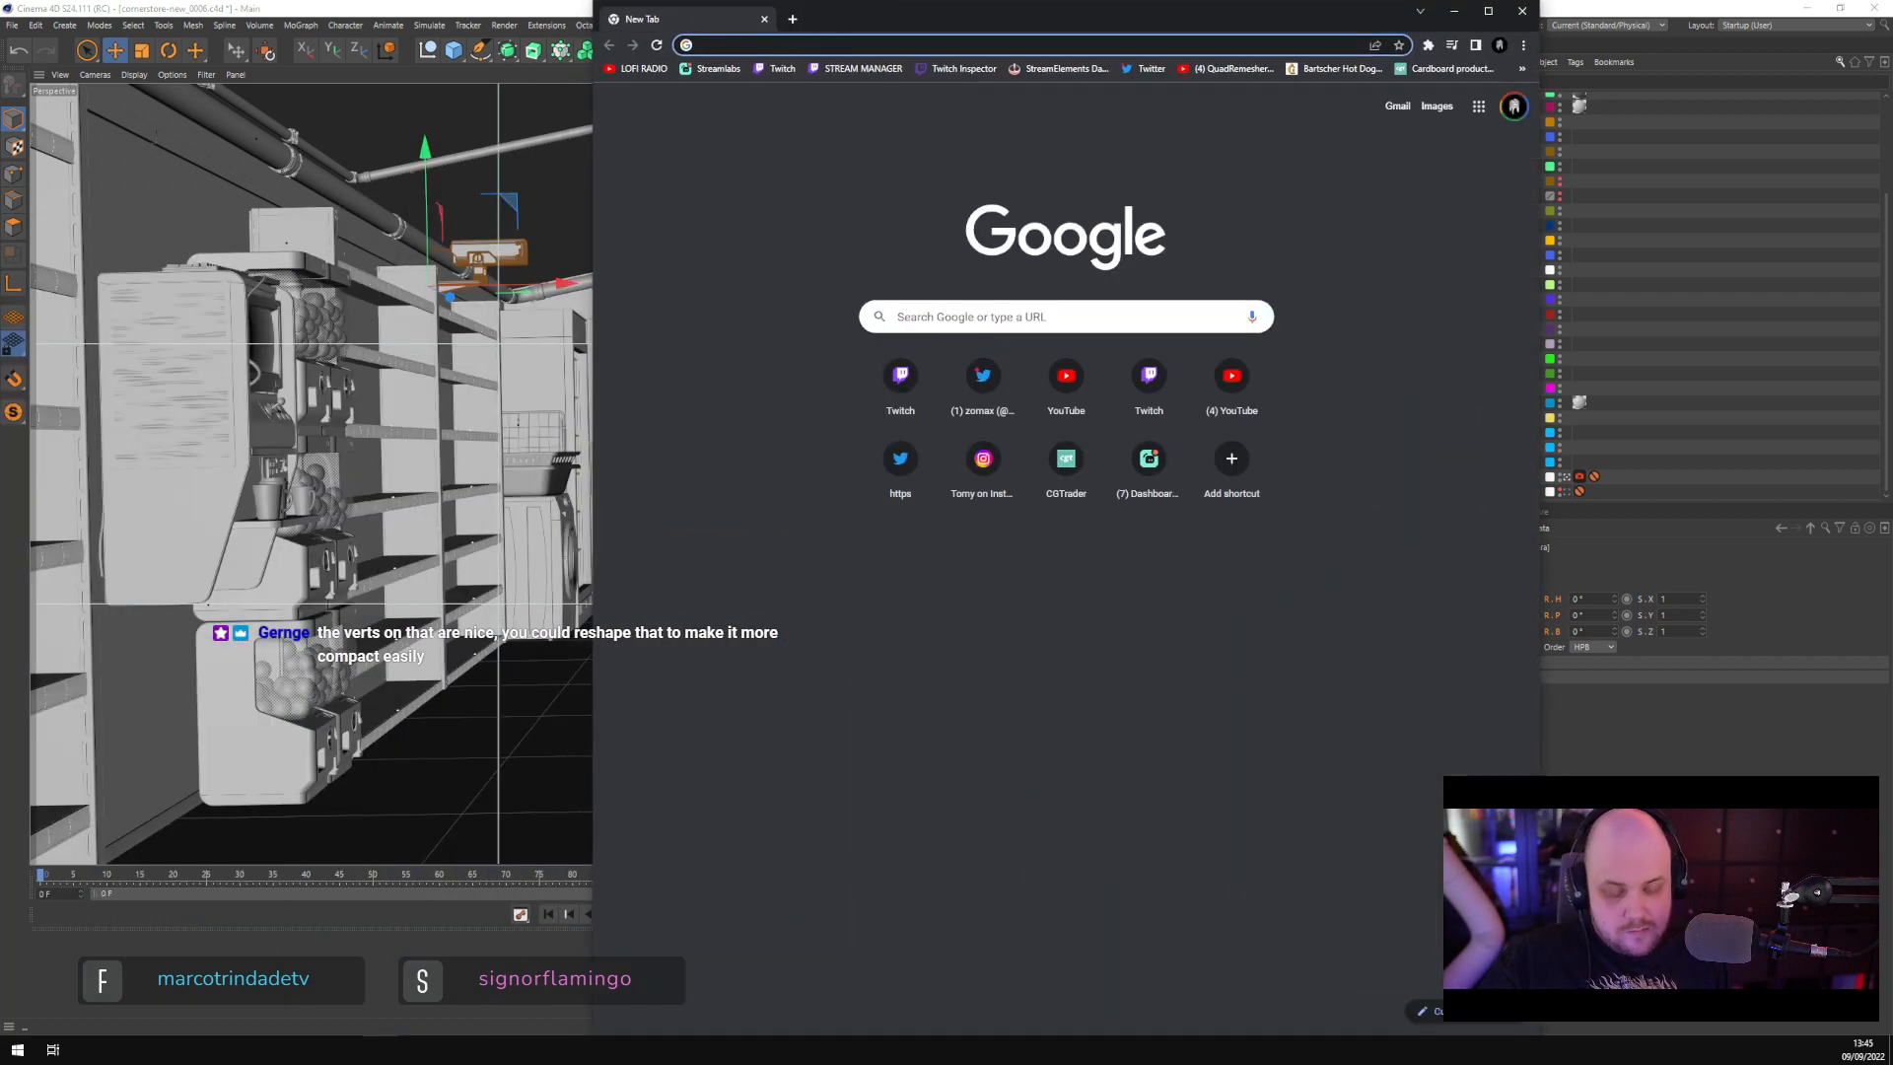
{"action": "type", "text": "survei"}
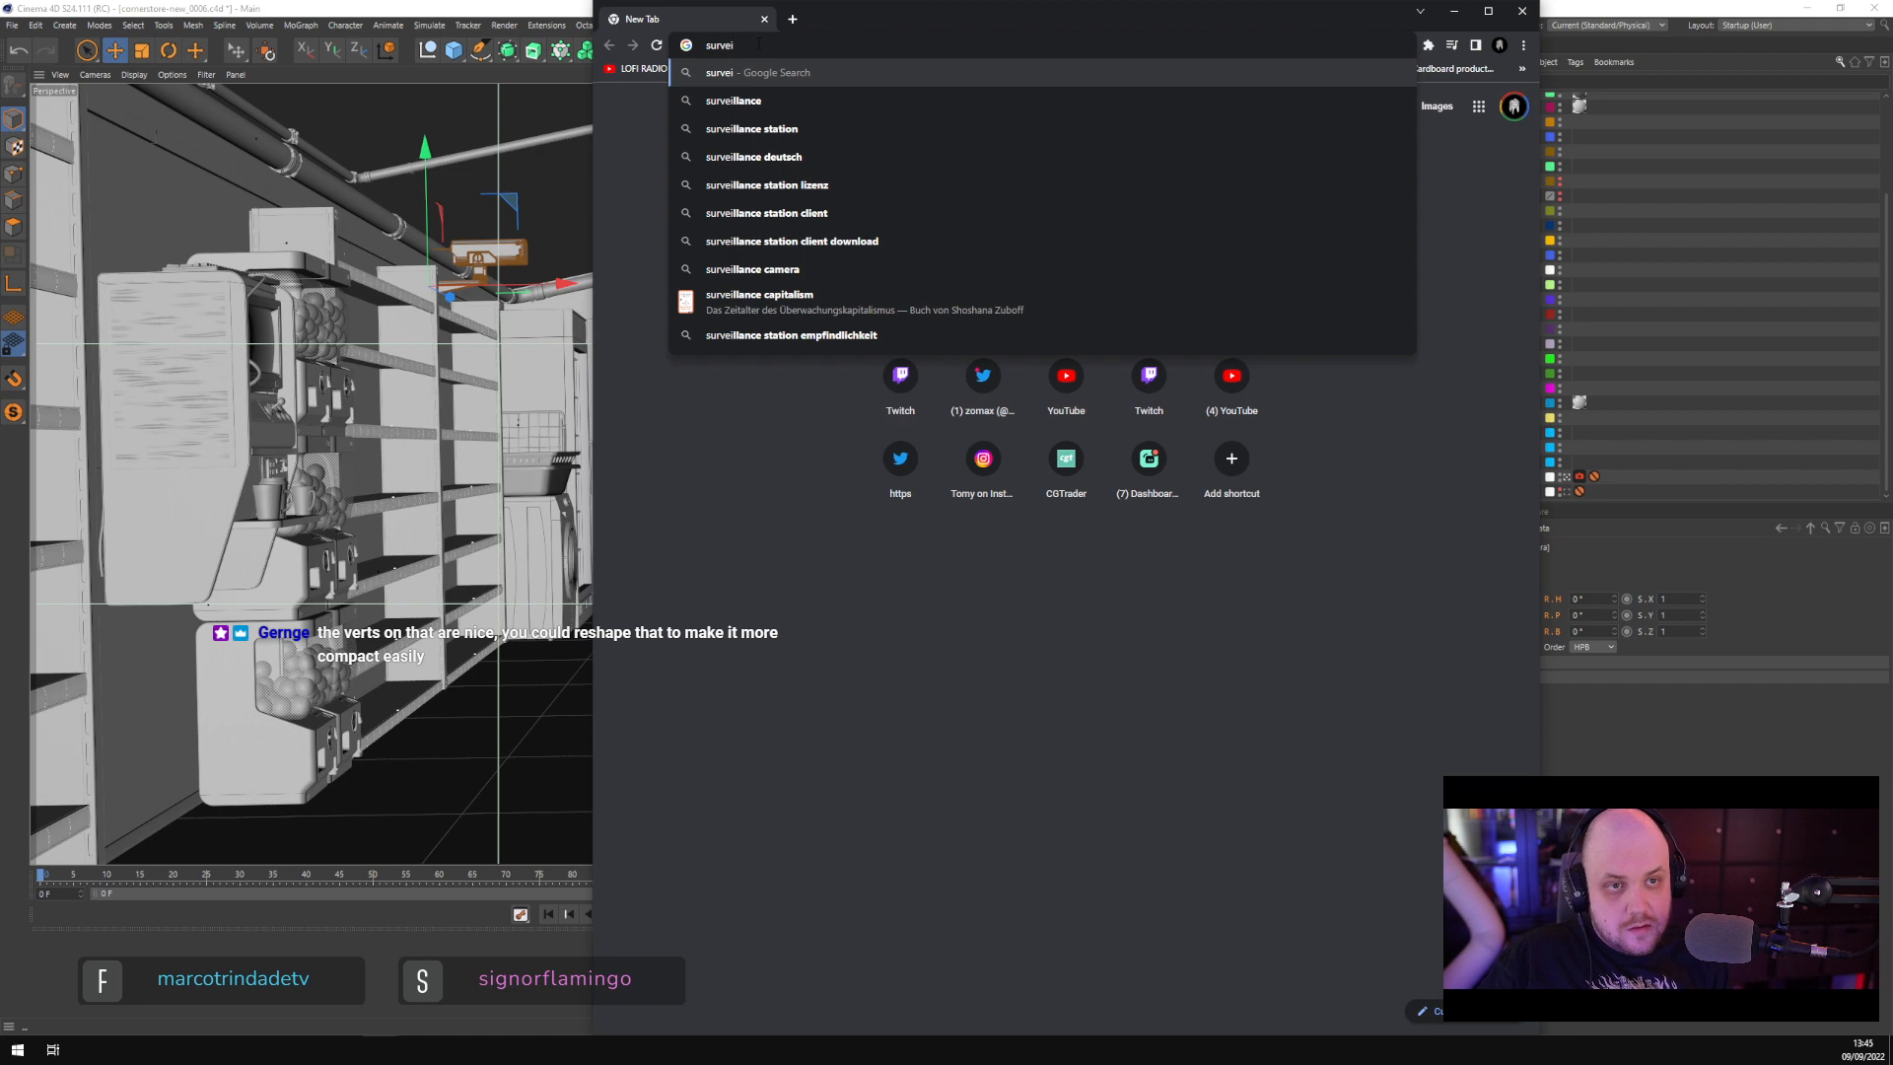
{"action": "type", "text": "llance camera"}
{"action": "key", "text": "Return"}
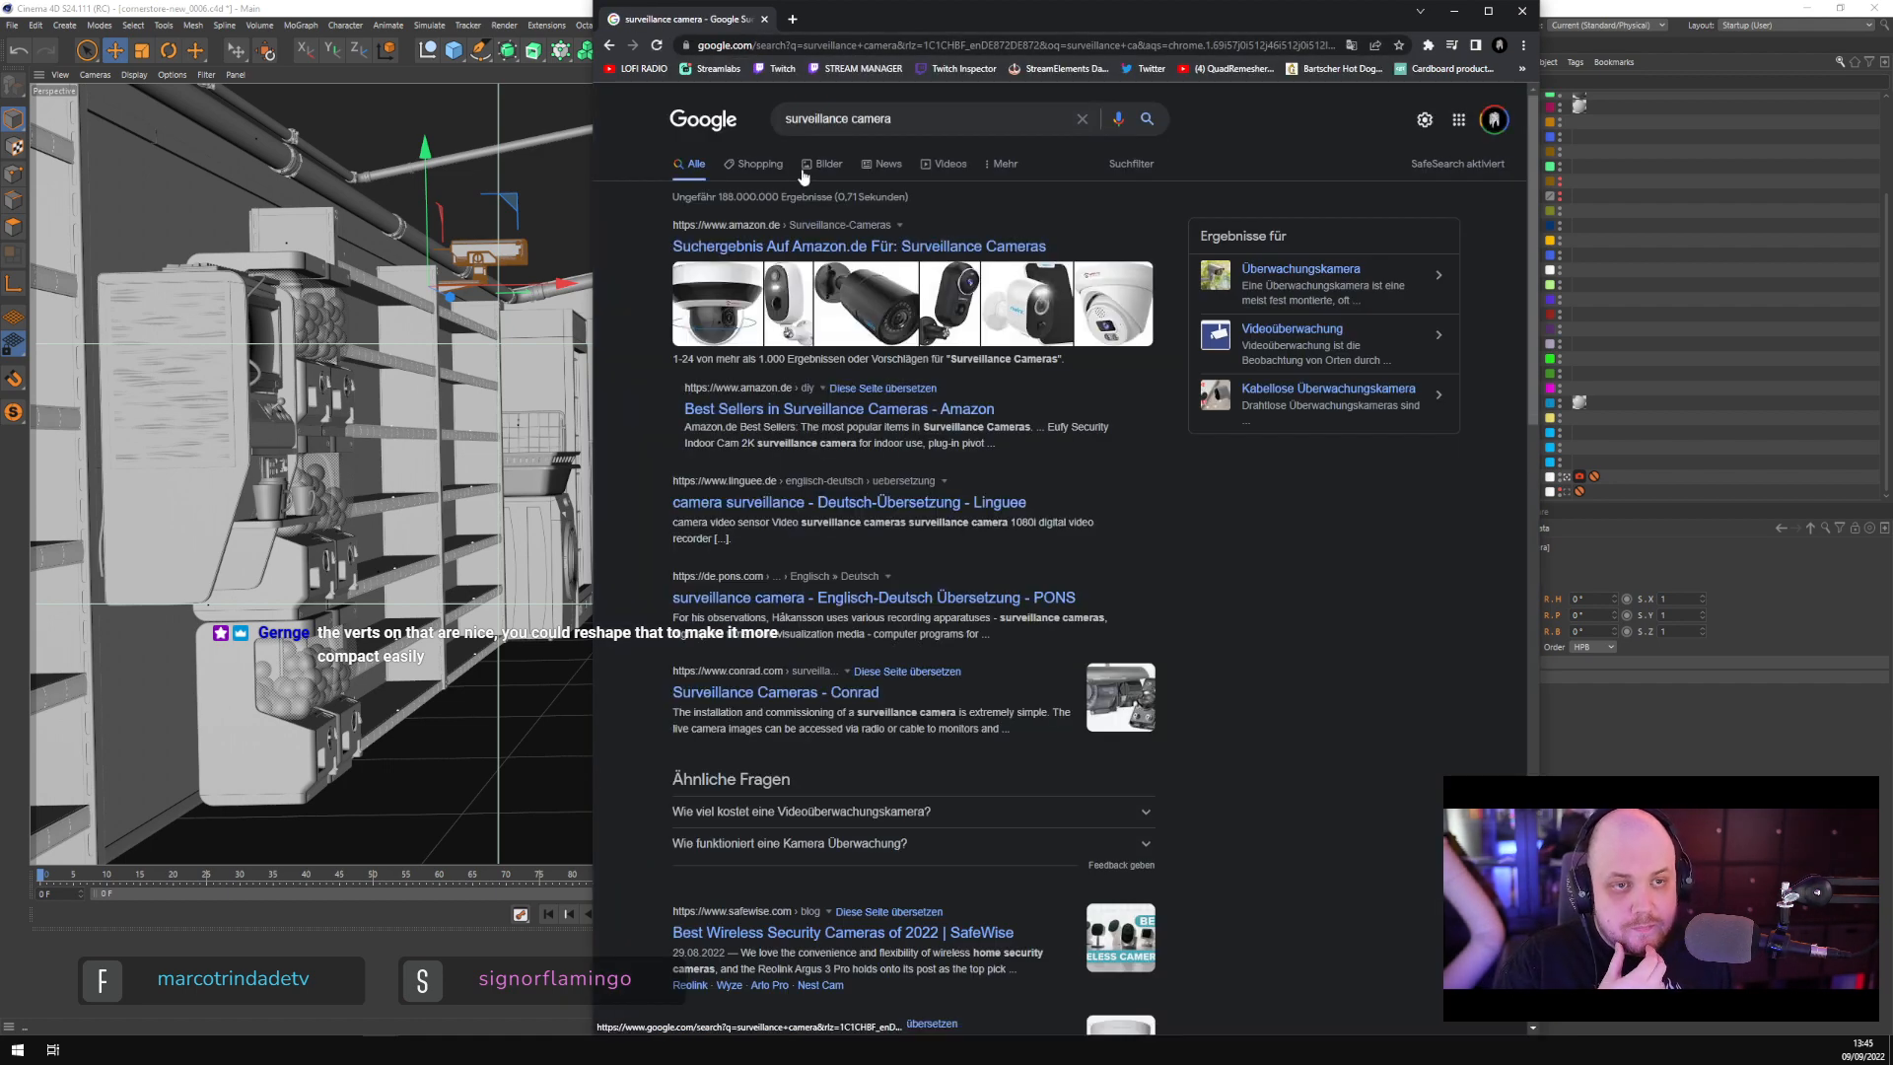
{"action": "left_click", "coordinate": [824, 164]}
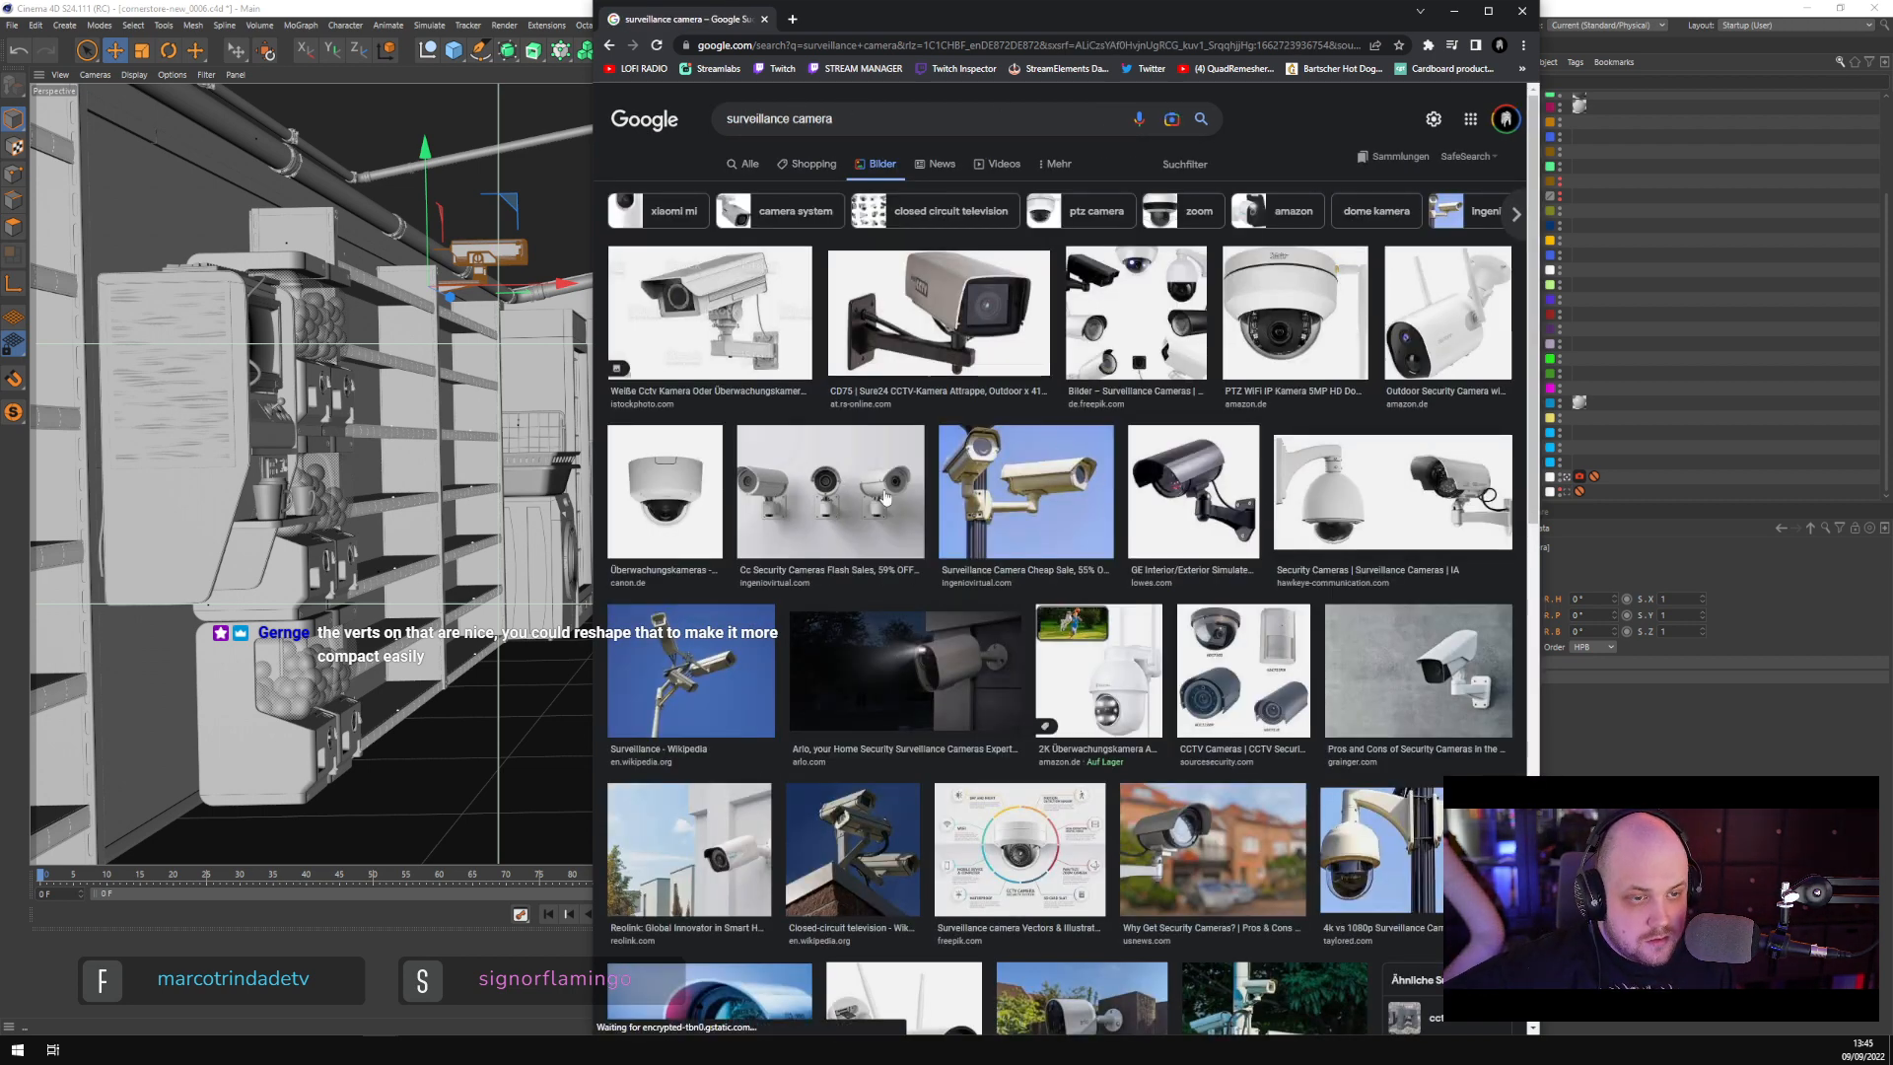
Browse the image results for CCTV mounting references, enlarging the Wikipedia closed-circuit television photo and the related FSS Technologies photo
{"action": "scroll", "coordinate": [1099, 471], "scroll_direction": "down", "scroll_amount": 2}
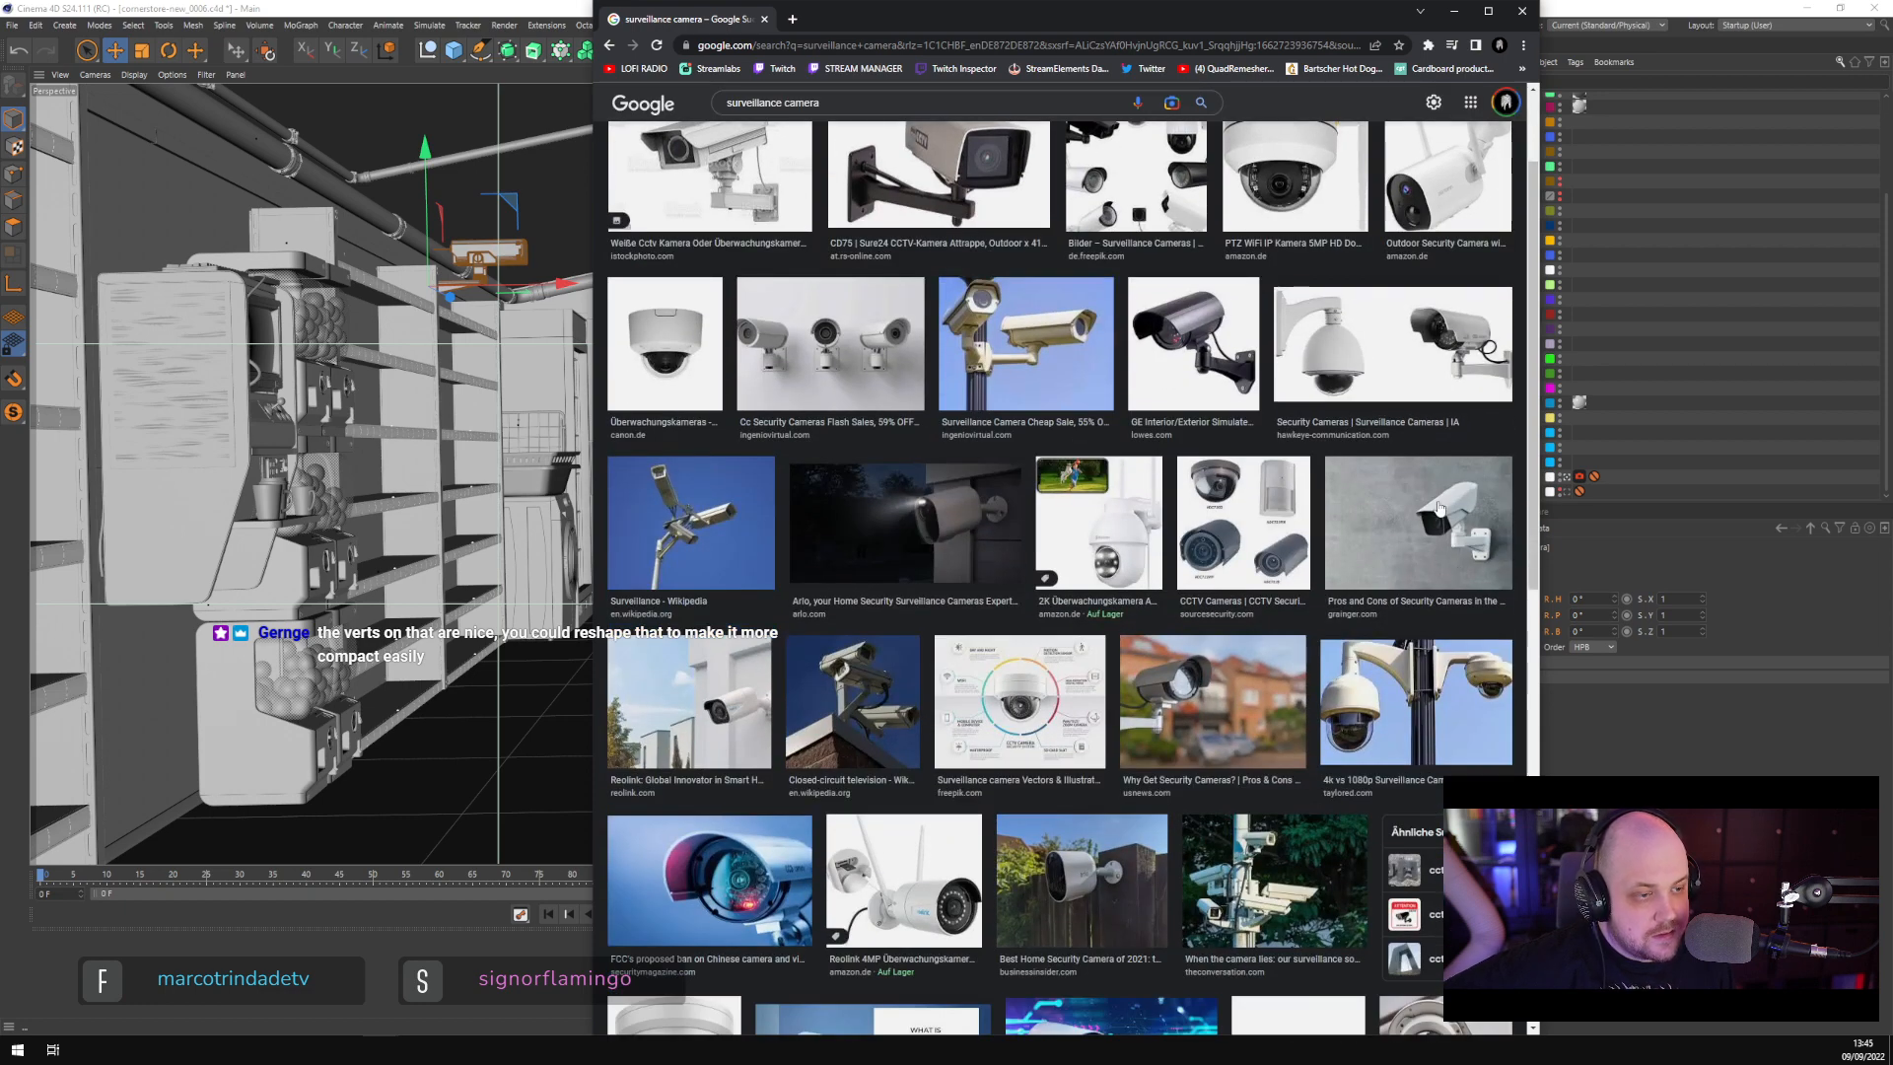
{"action": "scroll", "coordinate": [1407, 454], "scroll_direction": "down", "scroll_amount": 3}
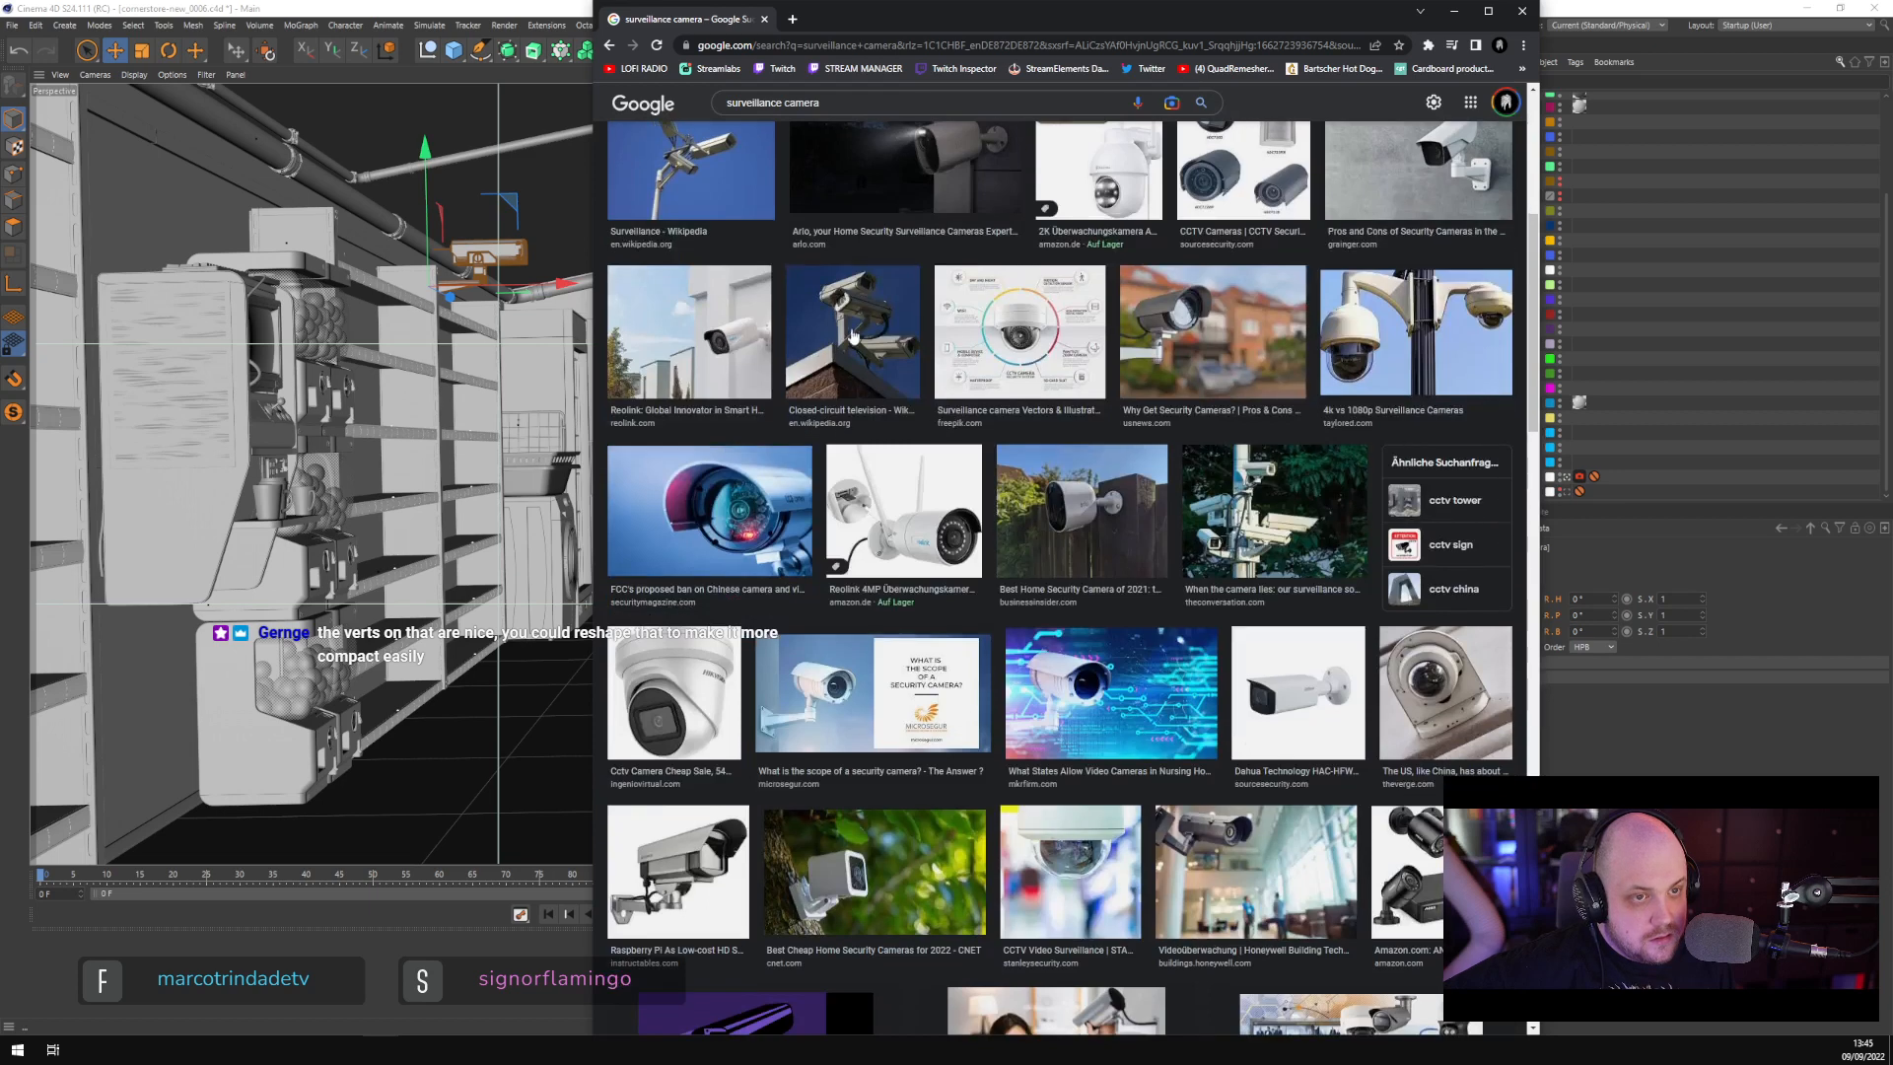
{"action": "left_click", "coordinate": [873, 303]}
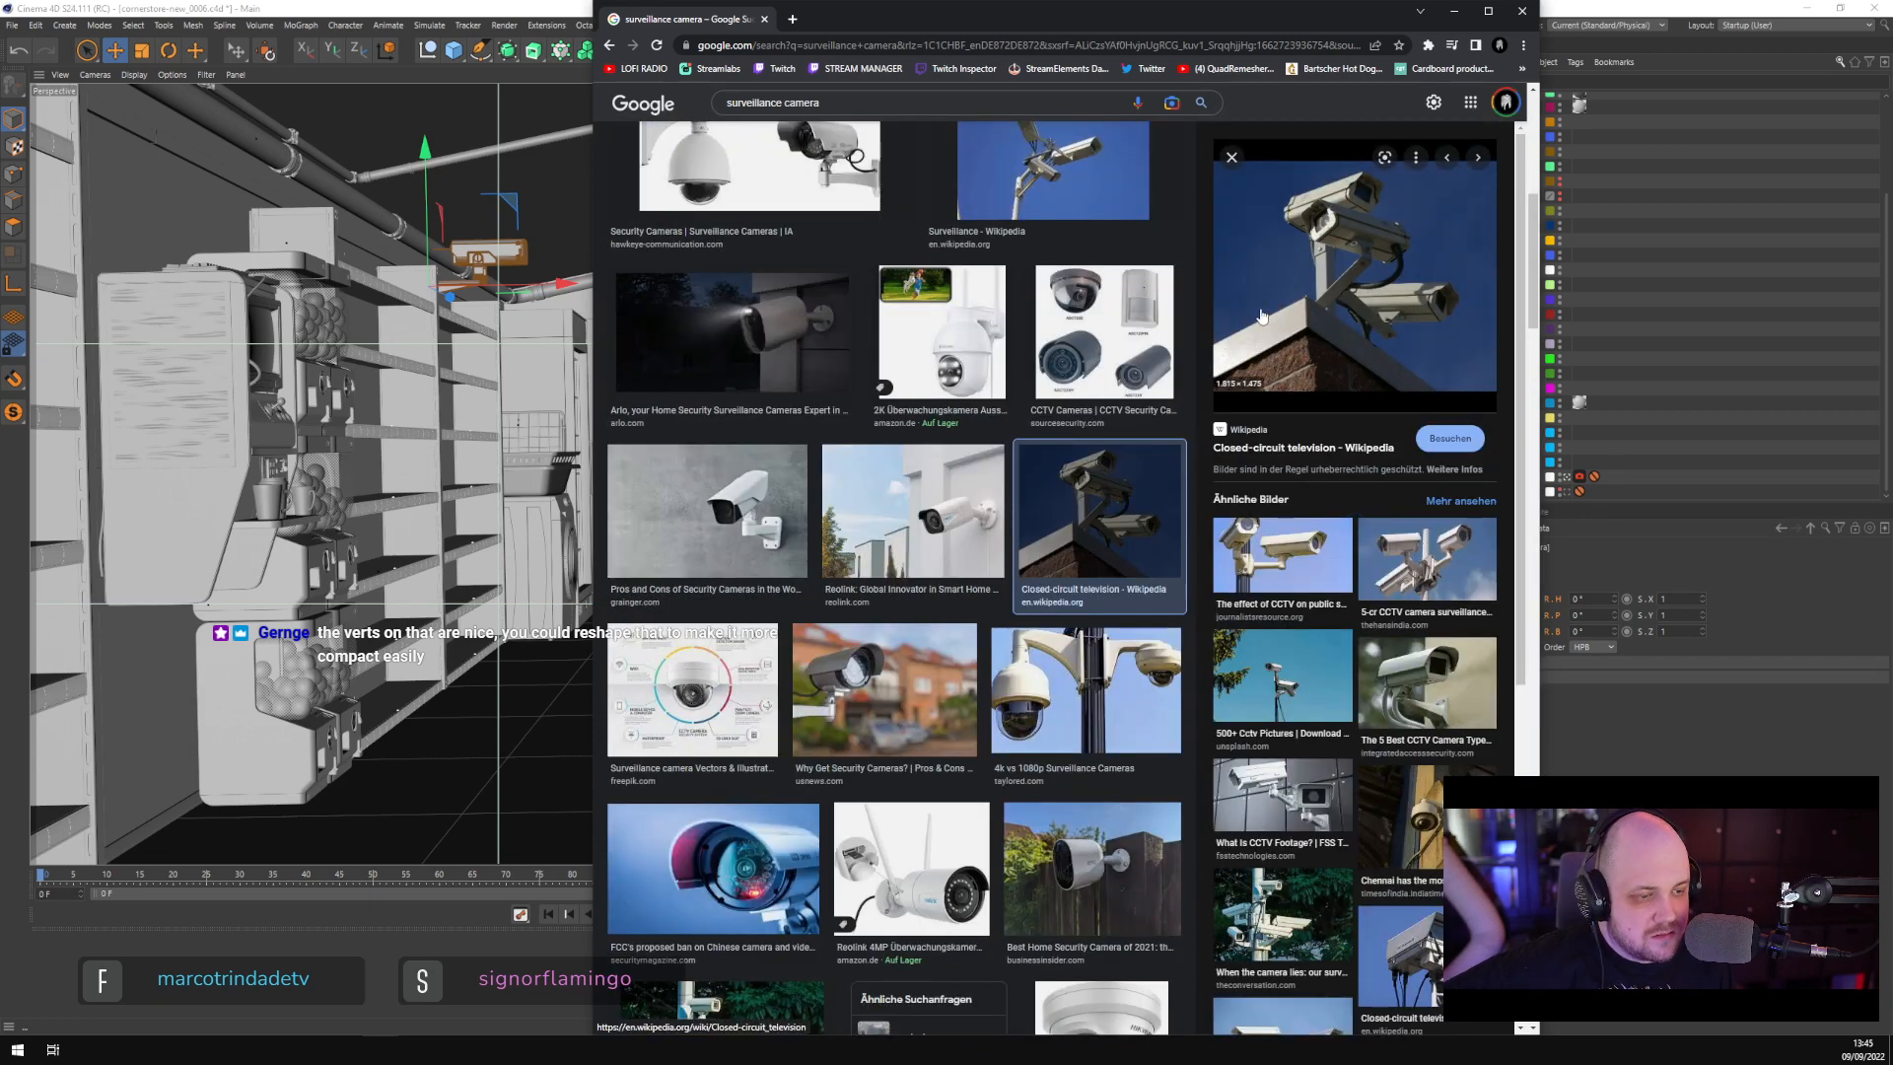
{"action": "left_click", "coordinate": [1290, 783]}
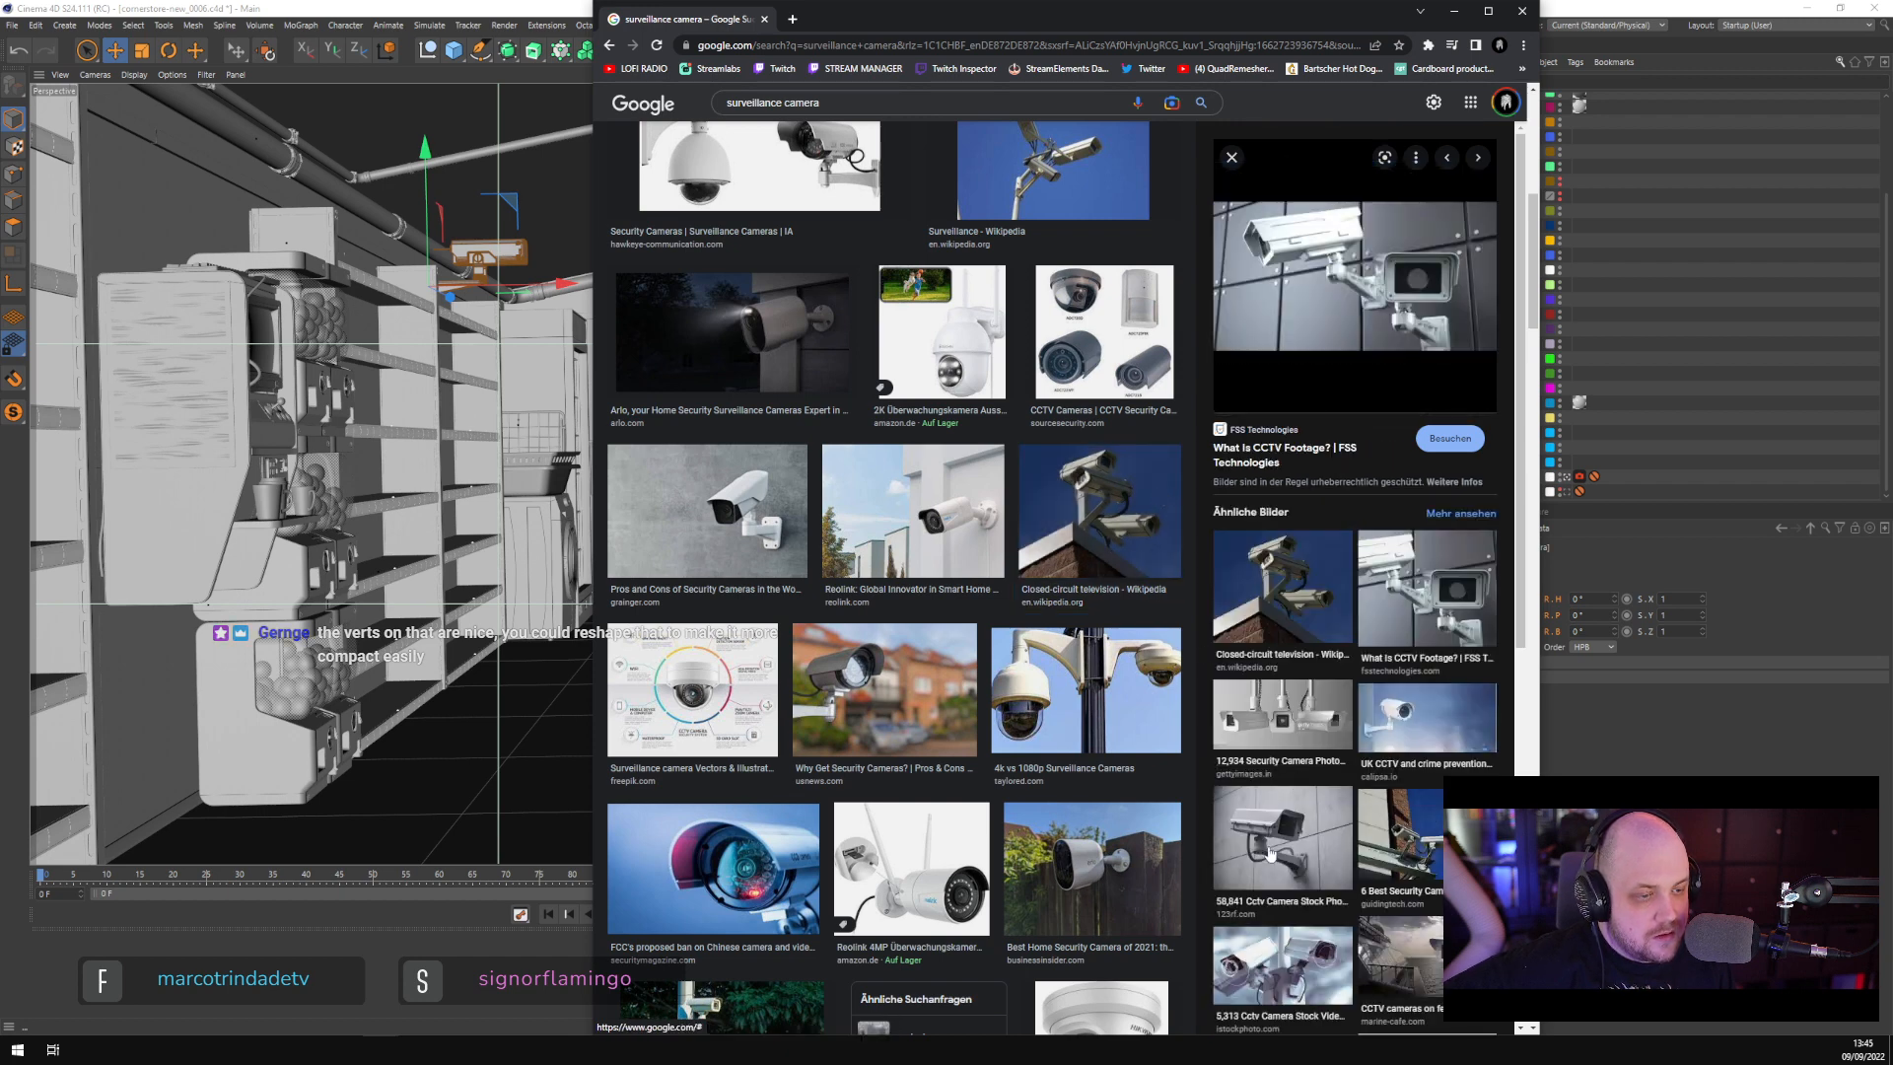
{"action": "scroll", "coordinate": [1084, 477], "scroll_direction": "down", "scroll_amount": 3}
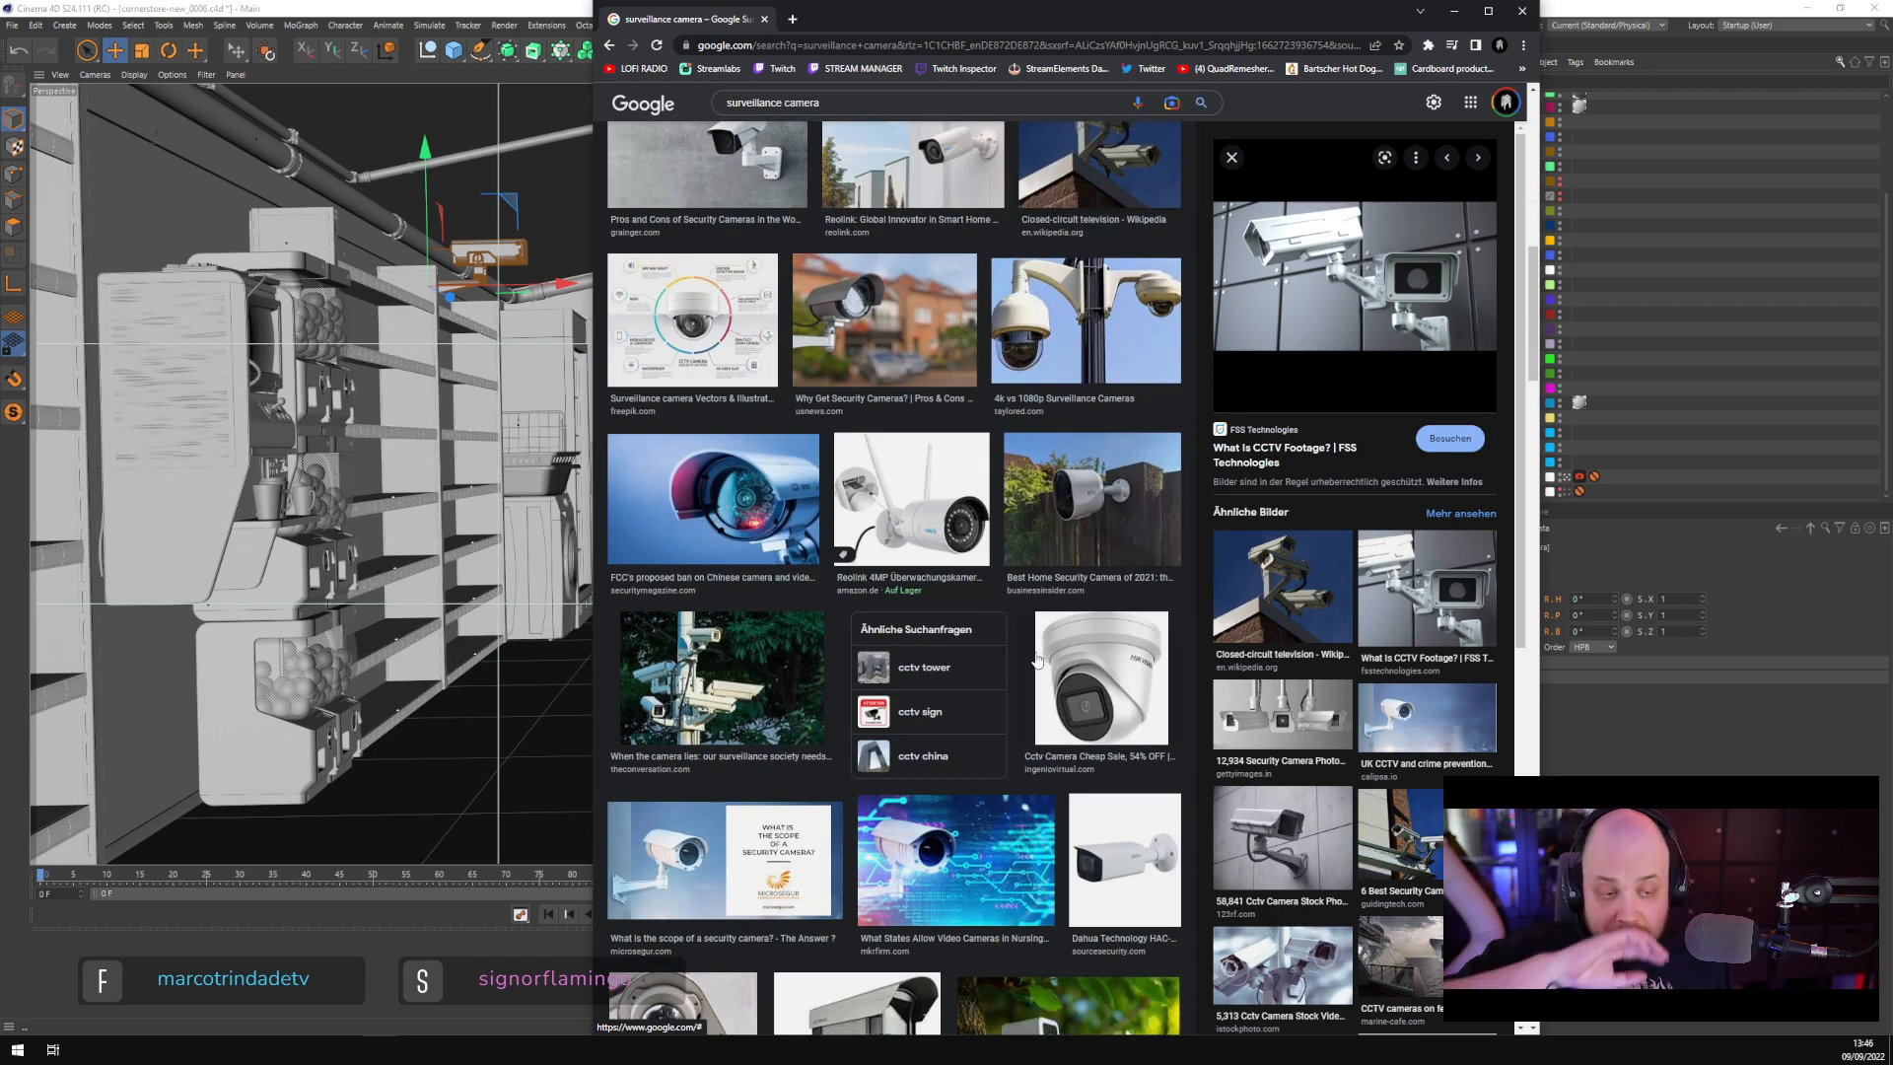
{"action": "scroll", "coordinate": [1021, 600], "scroll_direction": "up", "scroll_amount": 5}
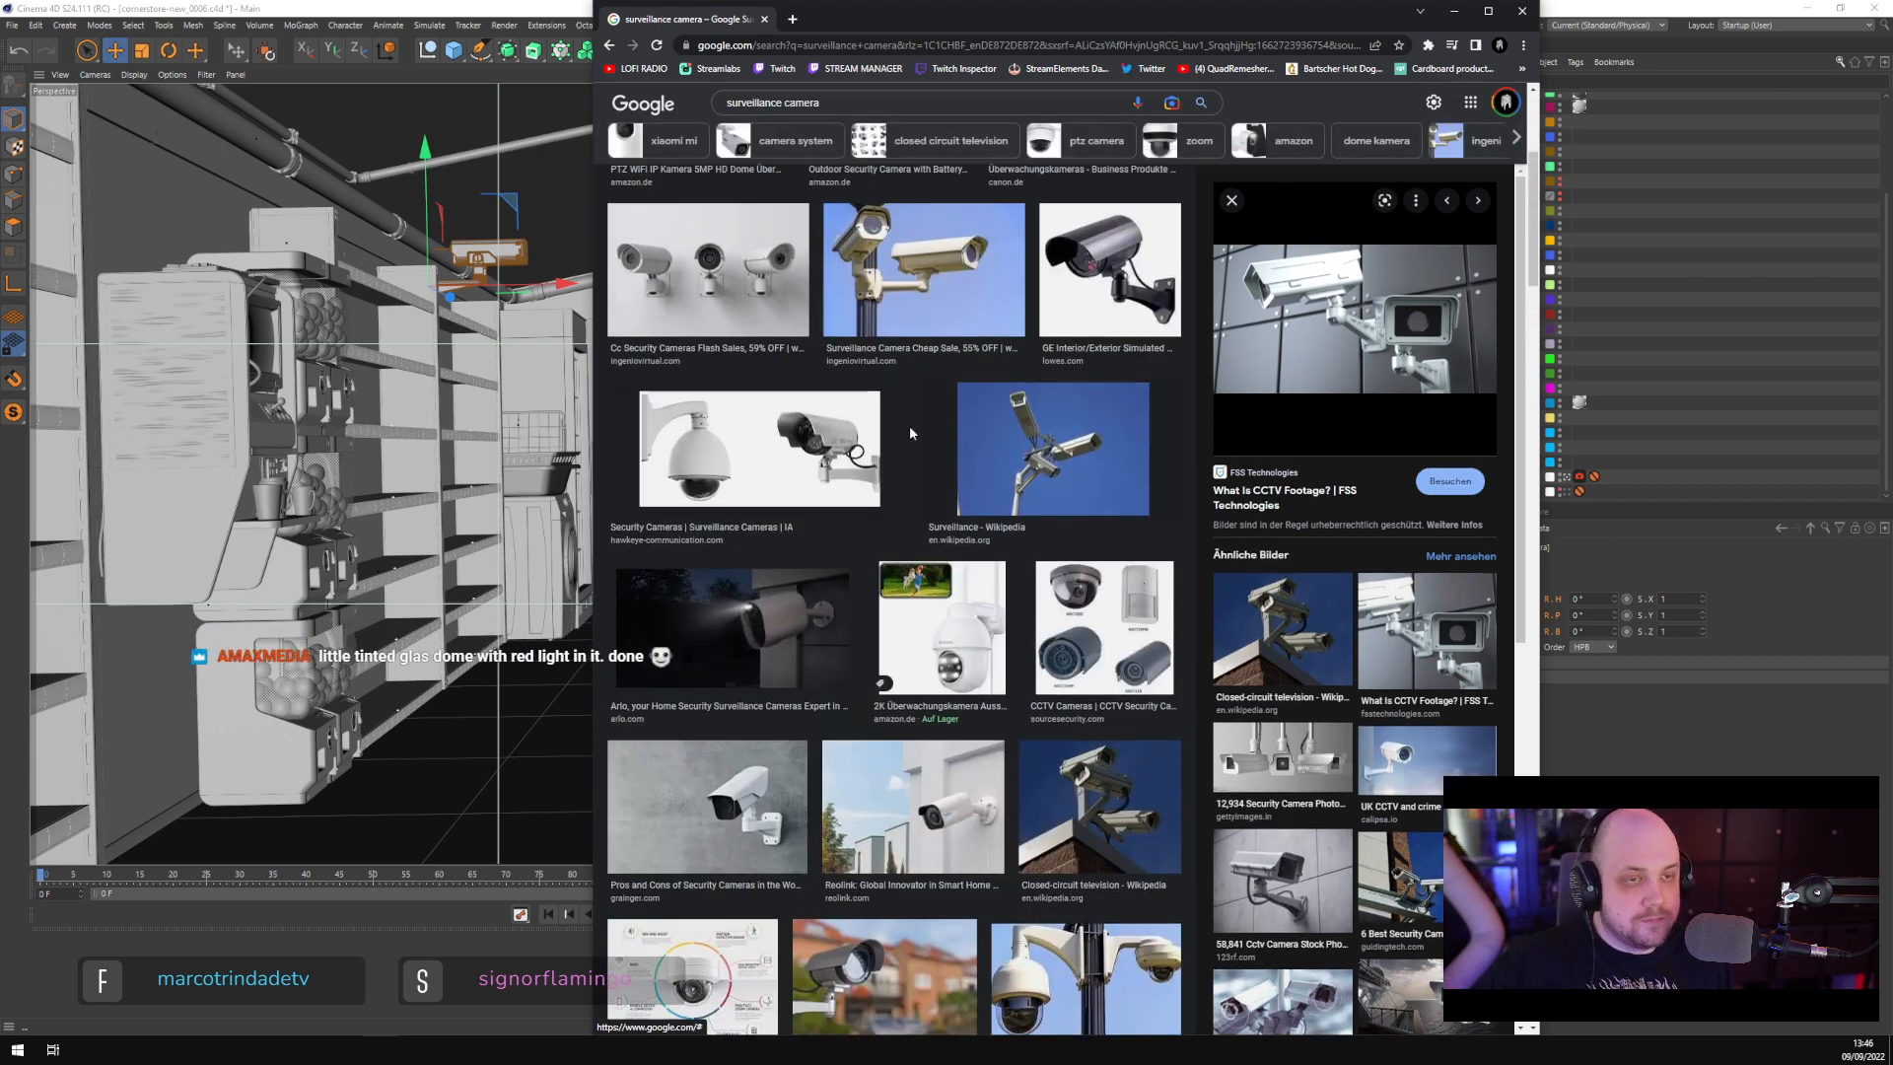
Refine the image search to "surveillance camera indoor", look through the results and return to Cinema 4D
{"action": "left_click", "coordinate": [844, 99]}
{"action": "type", "text": "indoor"}
{"action": "key", "text": "Return"}
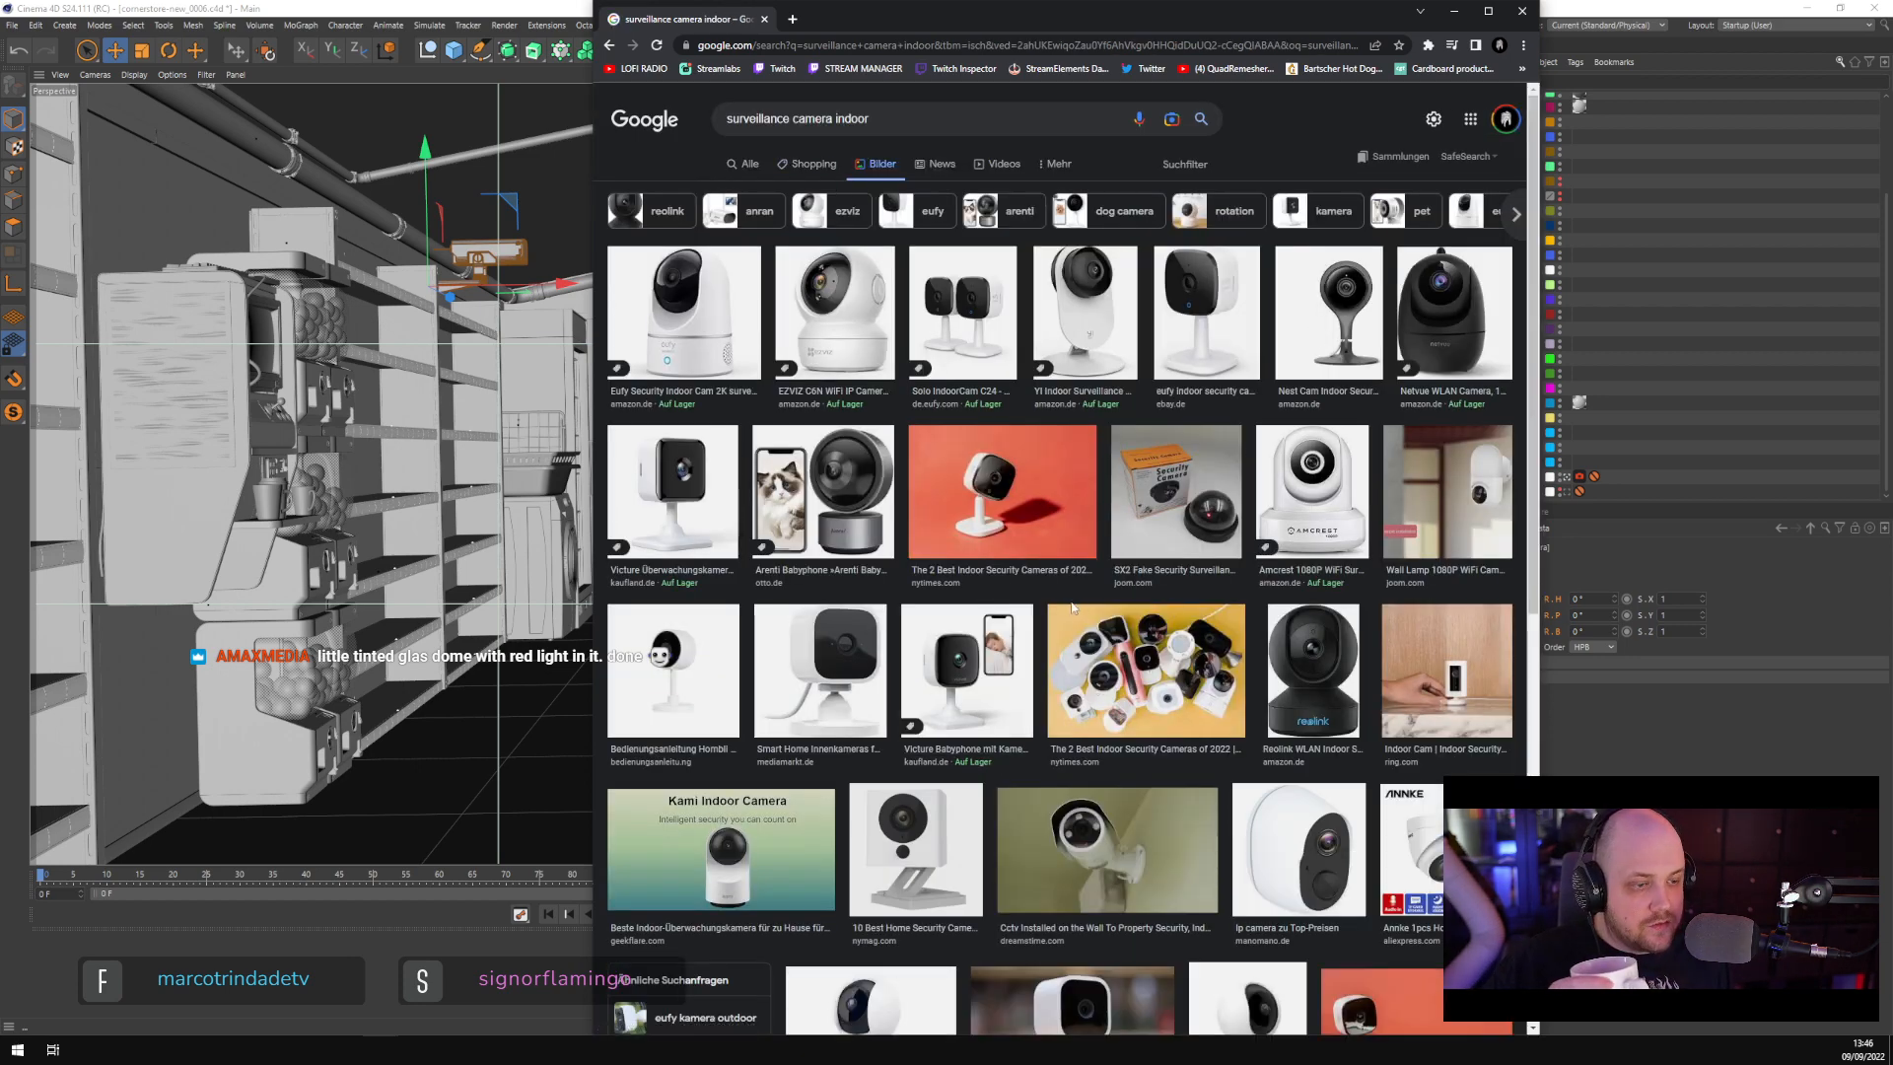
{"action": "scroll", "coordinate": [1046, 616], "scroll_direction": "down", "scroll_amount": 3}
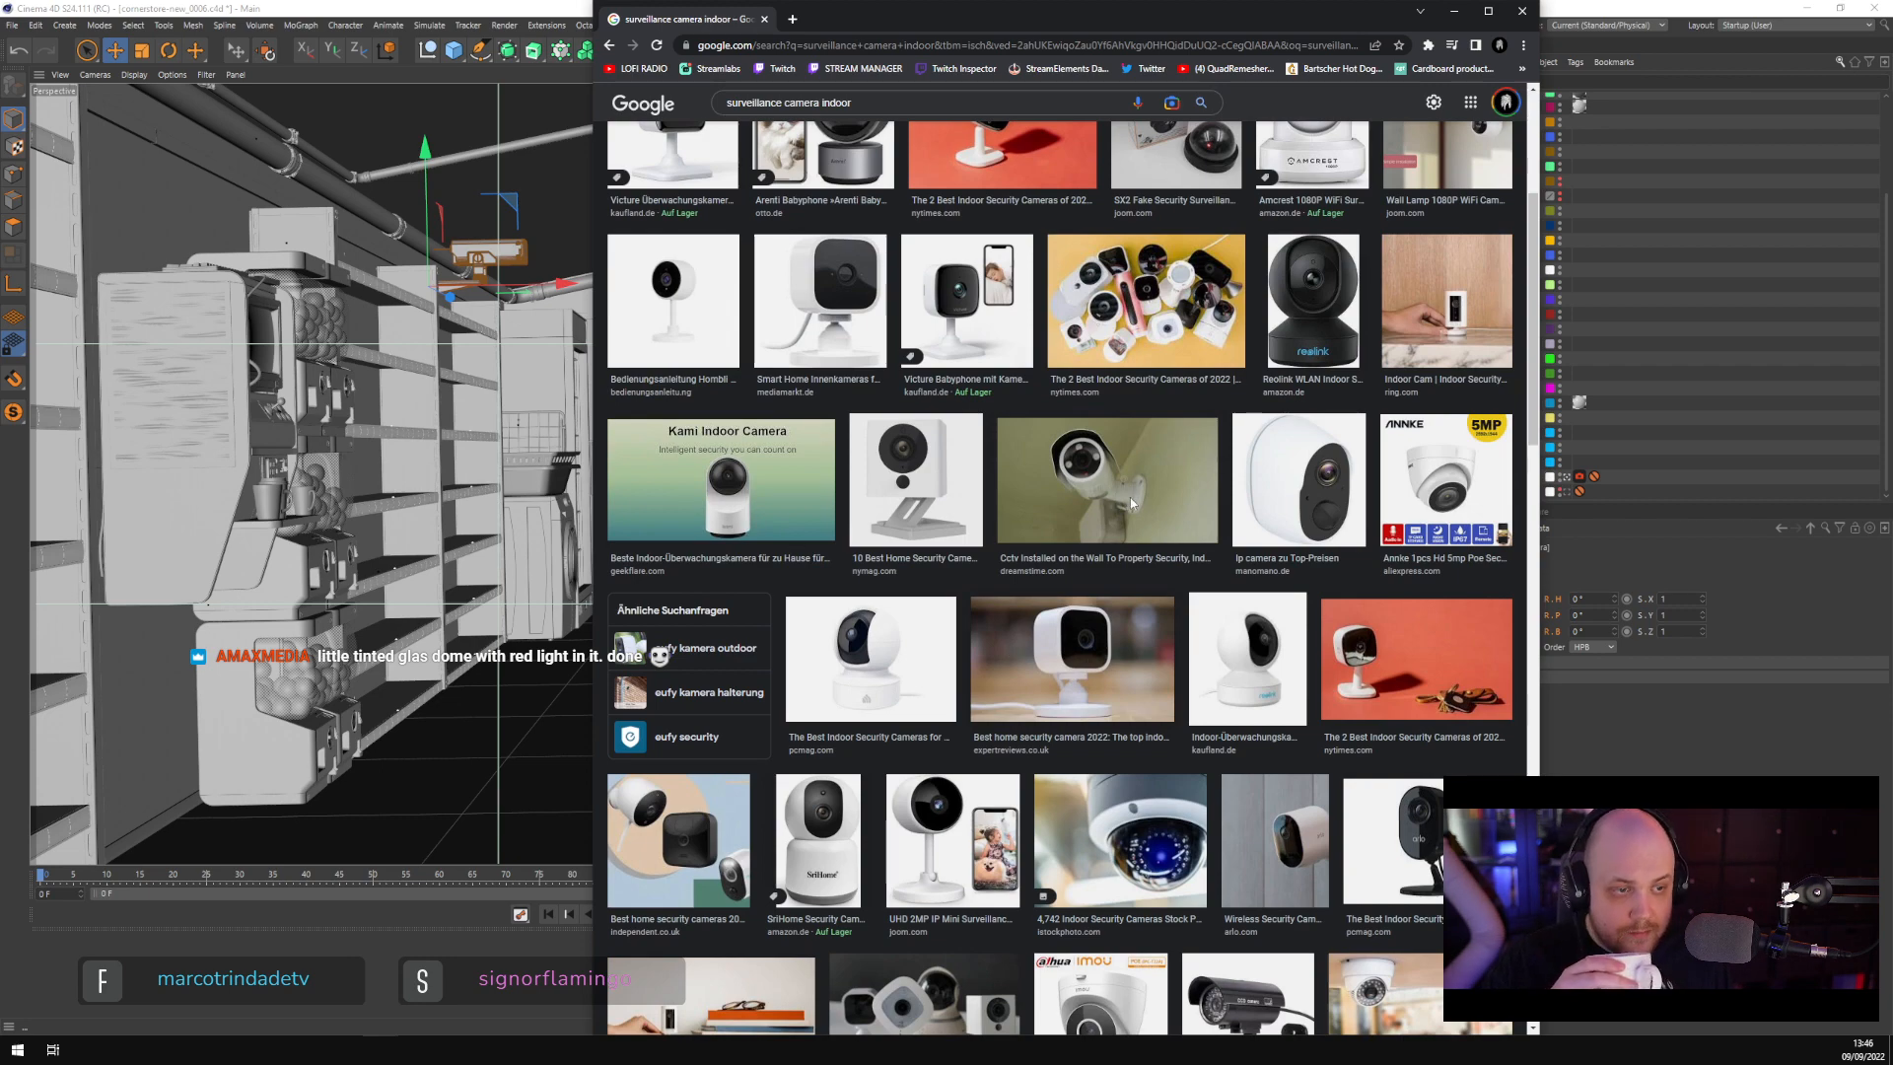
{"action": "scroll", "coordinate": [814, 676], "scroll_direction": "down", "scroll_amount": 3}
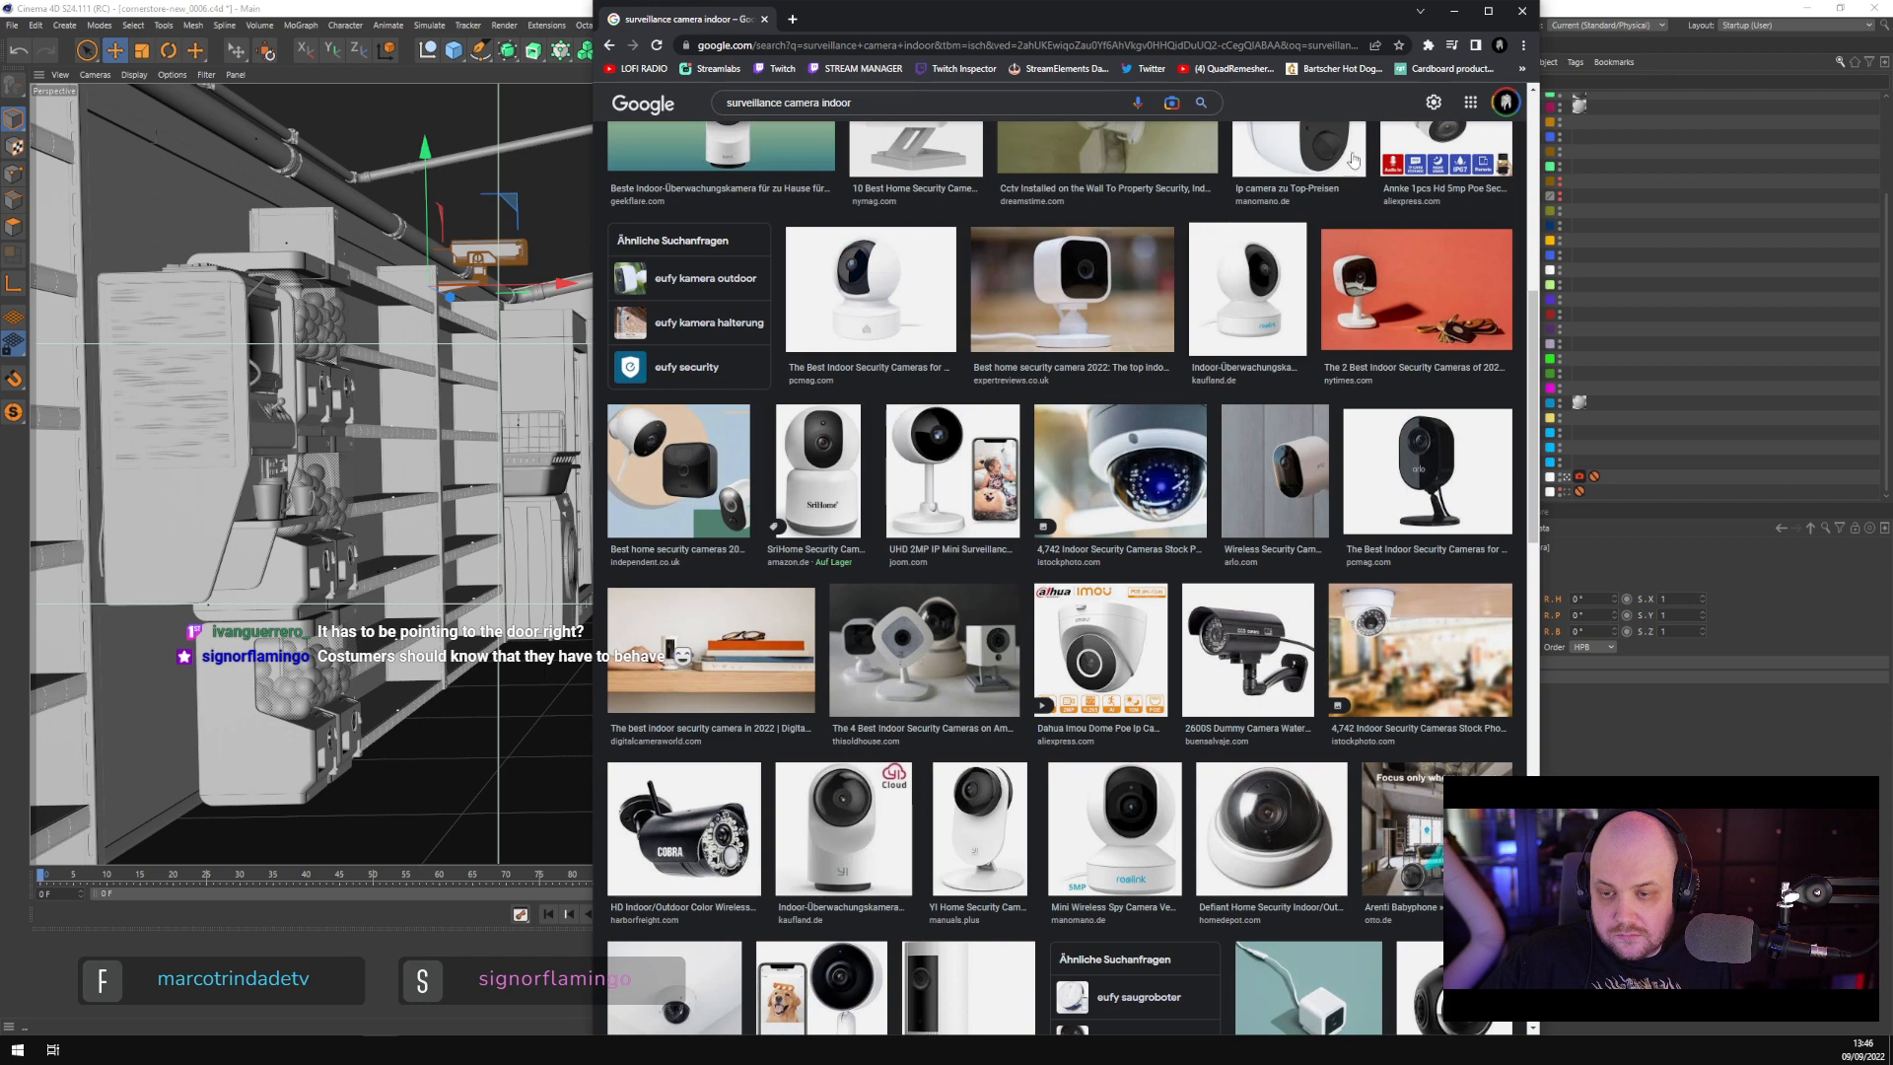
{"action": "left_click", "coordinate": [1453, 11]}
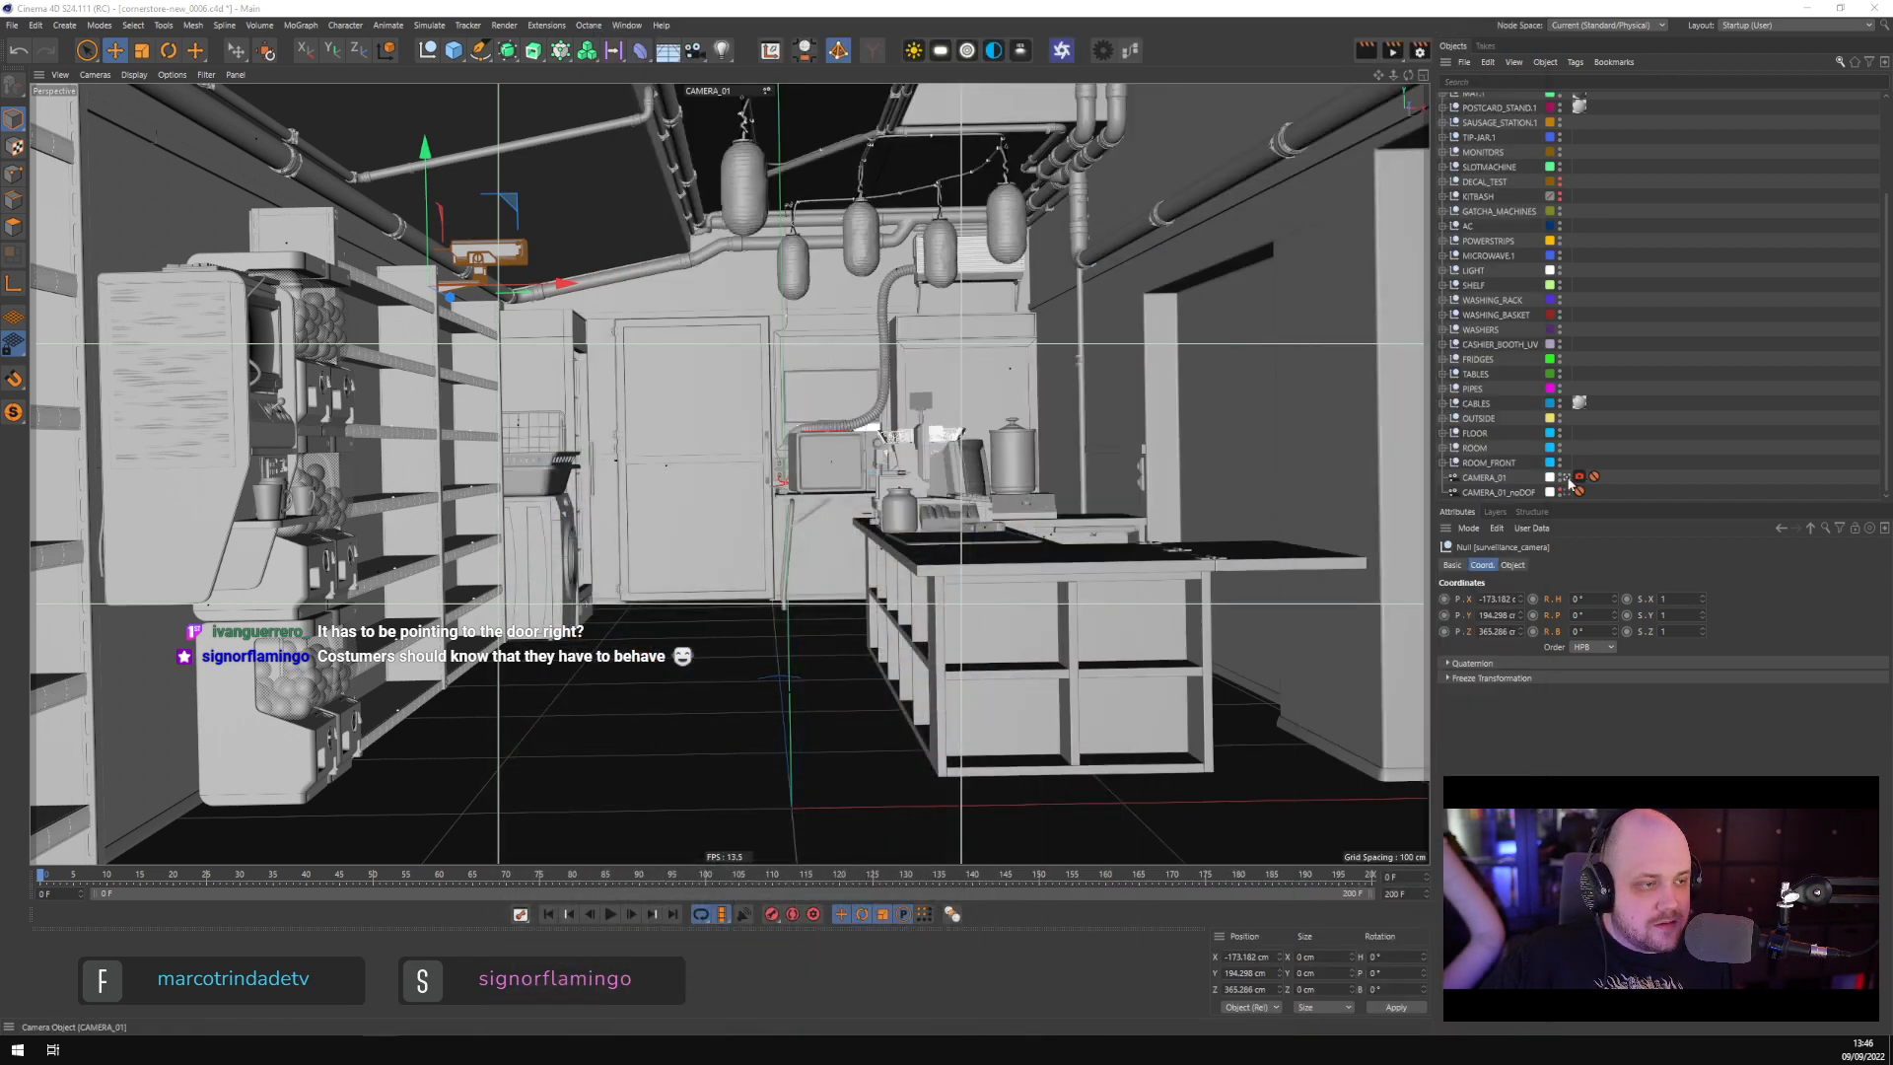
Outside the CAMERA_01 view, move the surveillance camera along the shelf wall to about Z 473 cm
{"action": "left_click", "coordinate": [1580, 478]}
{"action": "scroll", "coordinate": [619, 496], "scroll_direction": "up", "scroll_amount": 5}
{"action": "scroll", "coordinate": [619, 496], "scroll_direction": "up", "scroll_amount": 8}
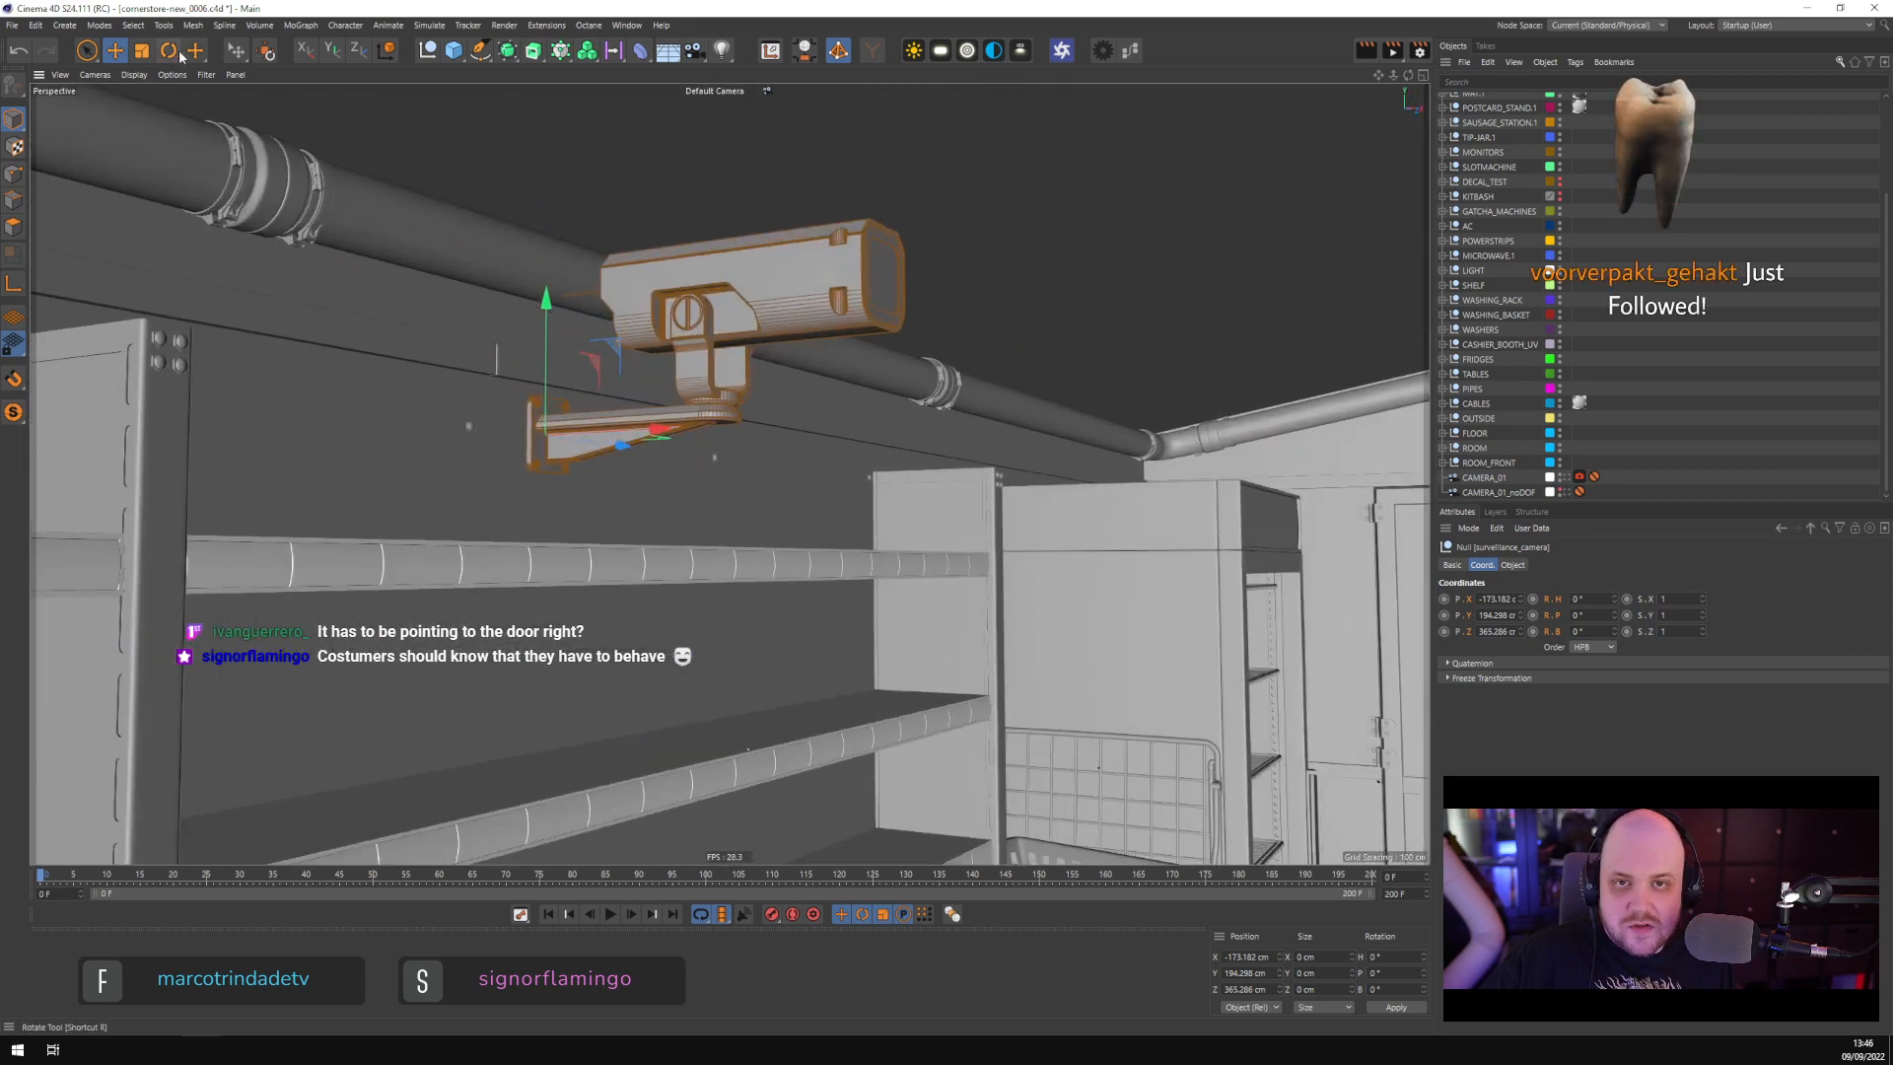
{"action": "key", "text": "t"}
{"action": "left_click_drag", "start_coordinate": [398, 326], "coordinate": [829, 454]}
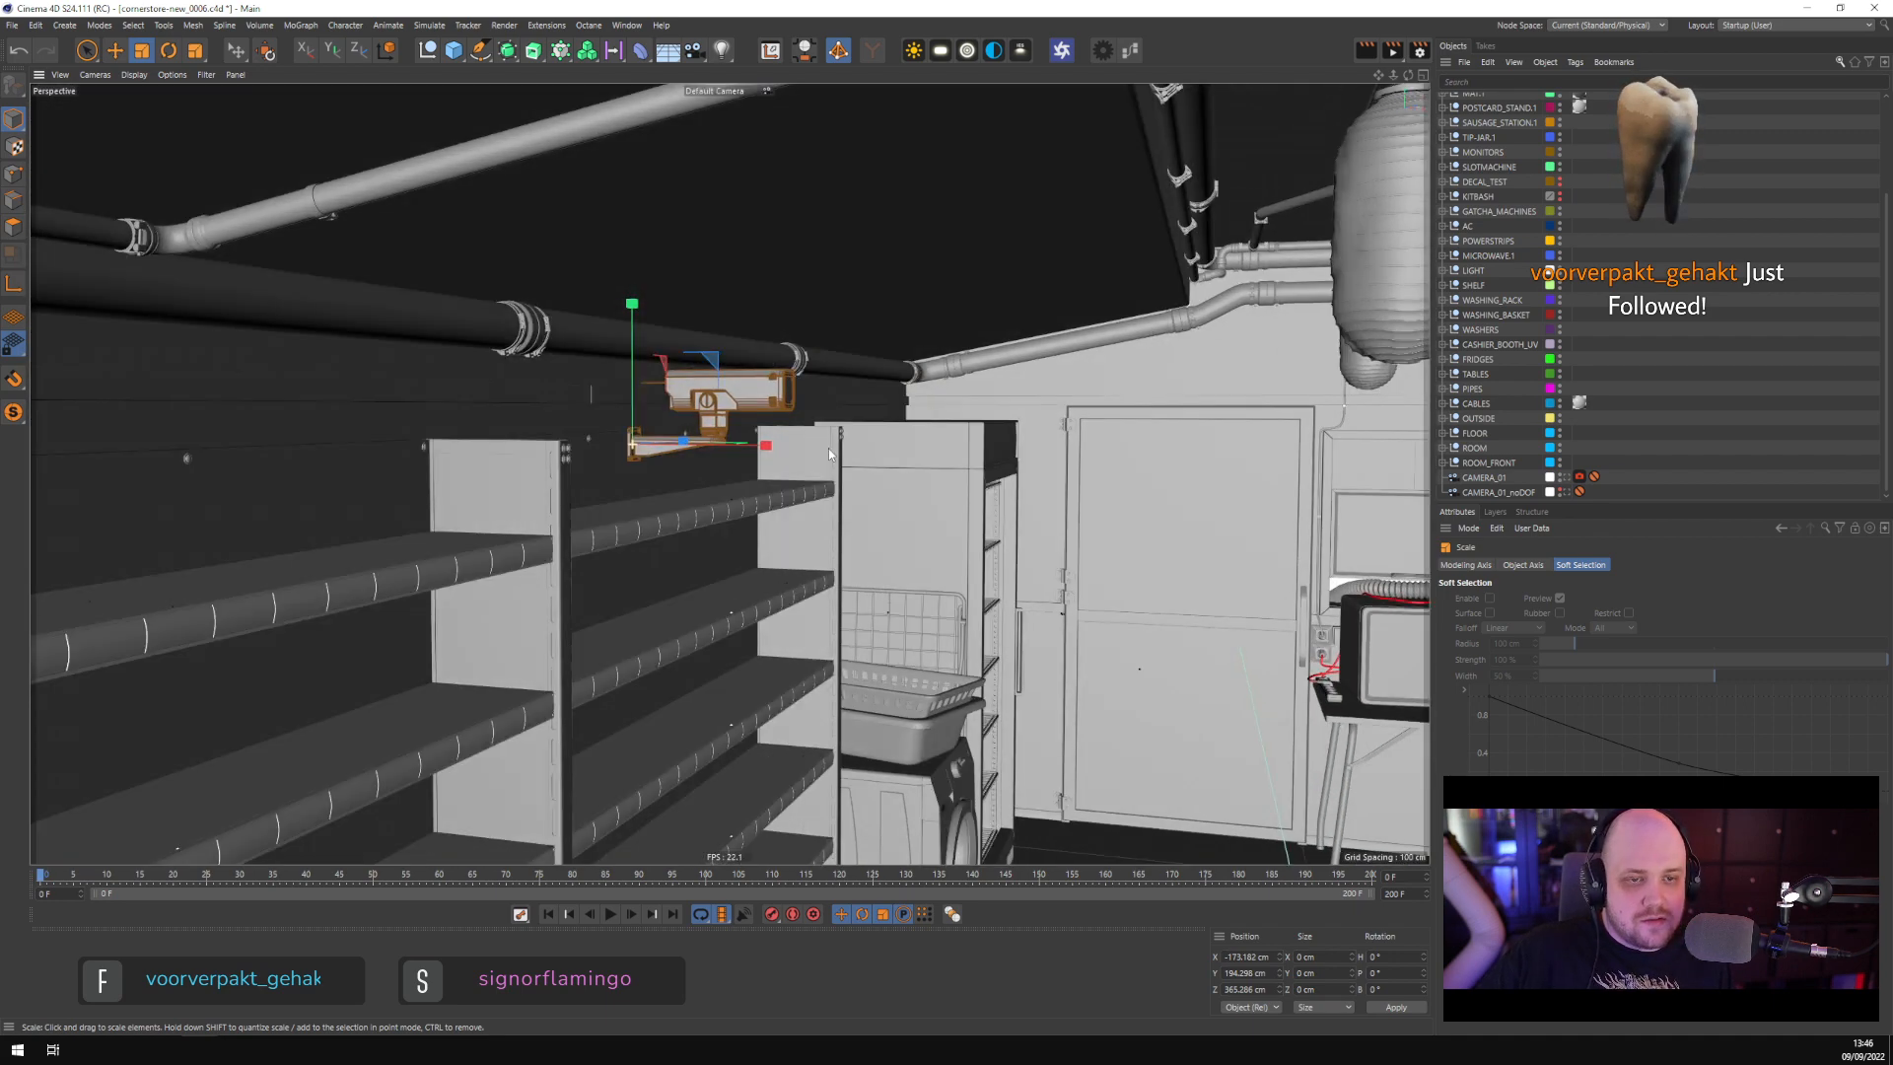
{"action": "left_click", "coordinate": [113, 55]}
{"action": "left_click_drag", "start_coordinate": [417, 377], "coordinate": [625, 501], "text": "alt"}
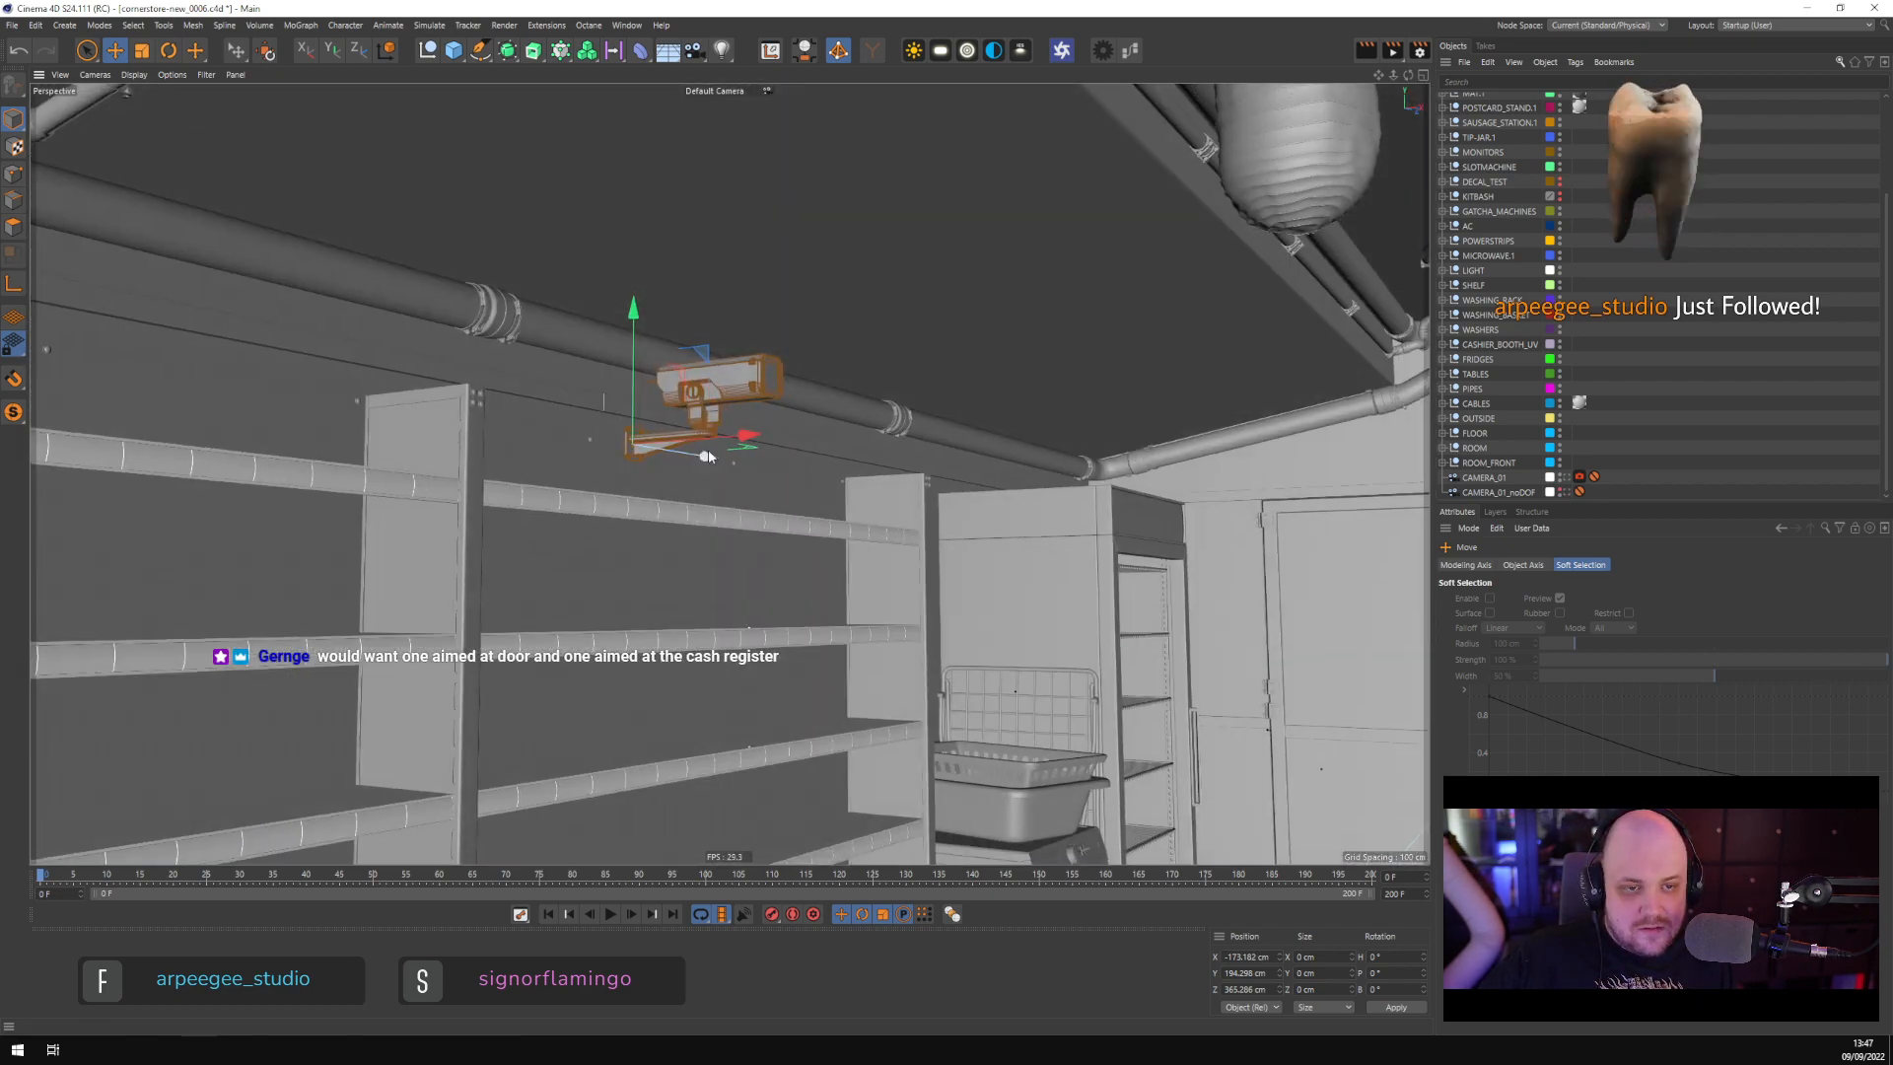
{"action": "left_click_drag", "start_coordinate": [703, 454], "coordinate": [909, 468]}
{"action": "middle_click_drag", "start_coordinate": [909, 473], "coordinate": [591, 562], "text": "alt"}
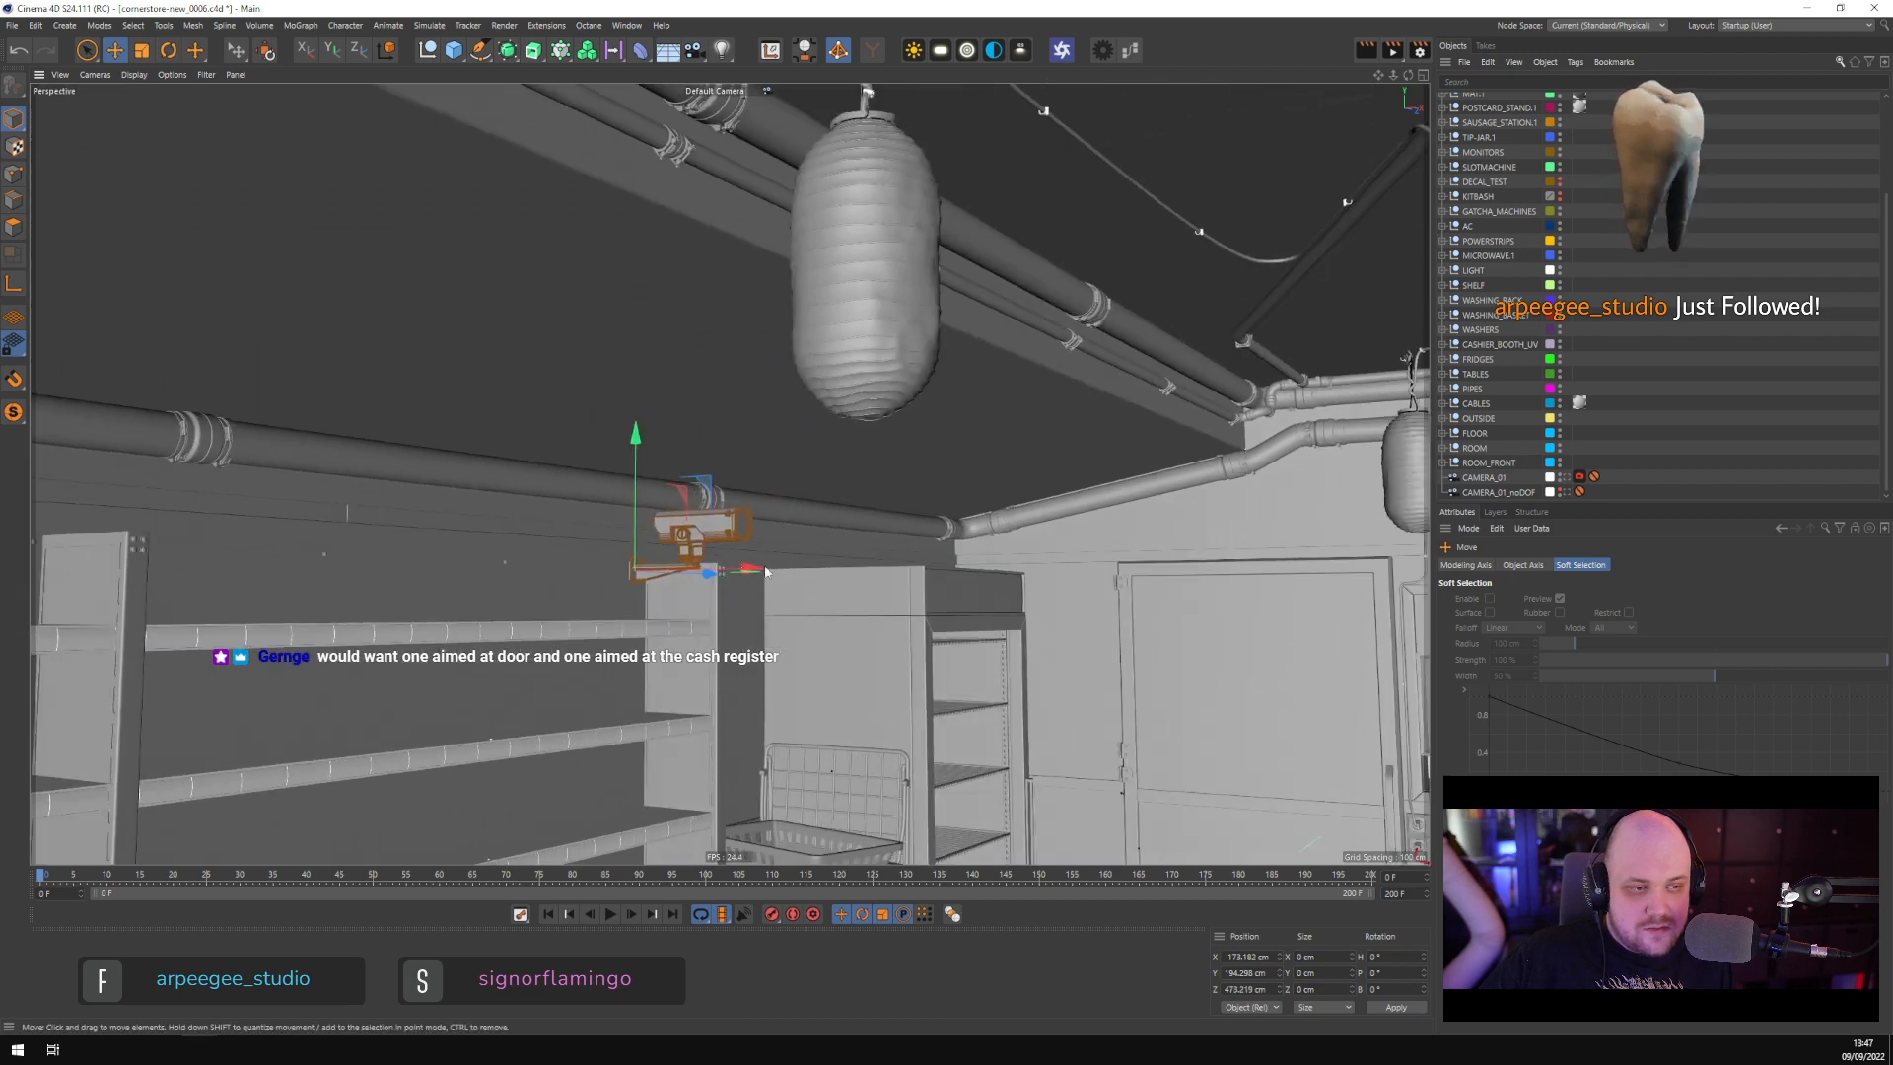
Try rotating the surveillance camera upside down with a pitch of -180°, and undo the rotation
{"action": "left_click_drag", "start_coordinate": [502, 562], "coordinate": [606, 207], "text": "alt"}
{"action": "left_click_drag", "start_coordinate": [678, 326], "coordinate": [767, 552], "text": "alt"}
{"action": "scroll", "coordinate": [508, 541], "scroll_direction": "up", "scroll_amount": 5}
{"action": "key", "text": "r"}
{"action": "left_click_drag", "start_coordinate": [702, 463], "coordinate": [709, 388]}
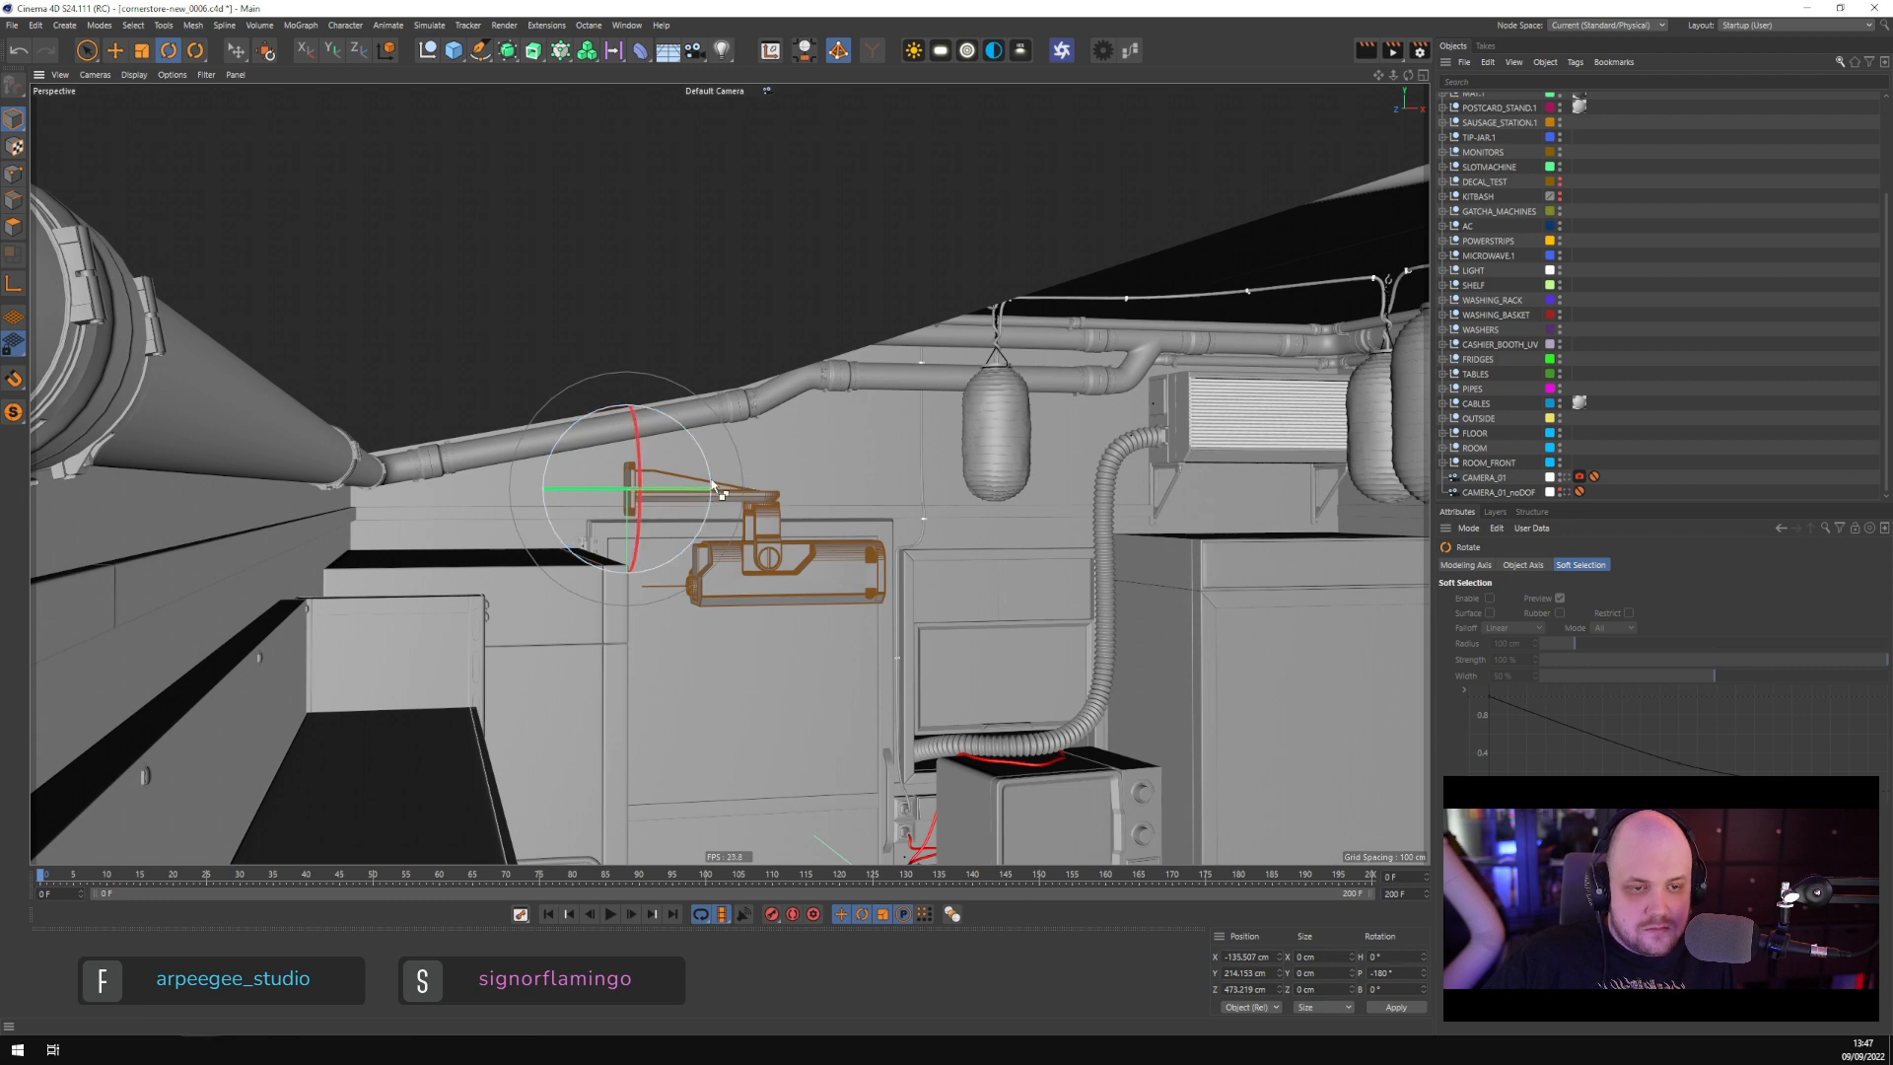
{"action": "left_click_drag", "start_coordinate": [707, 485], "coordinate": [854, 537], "text": "alt"}
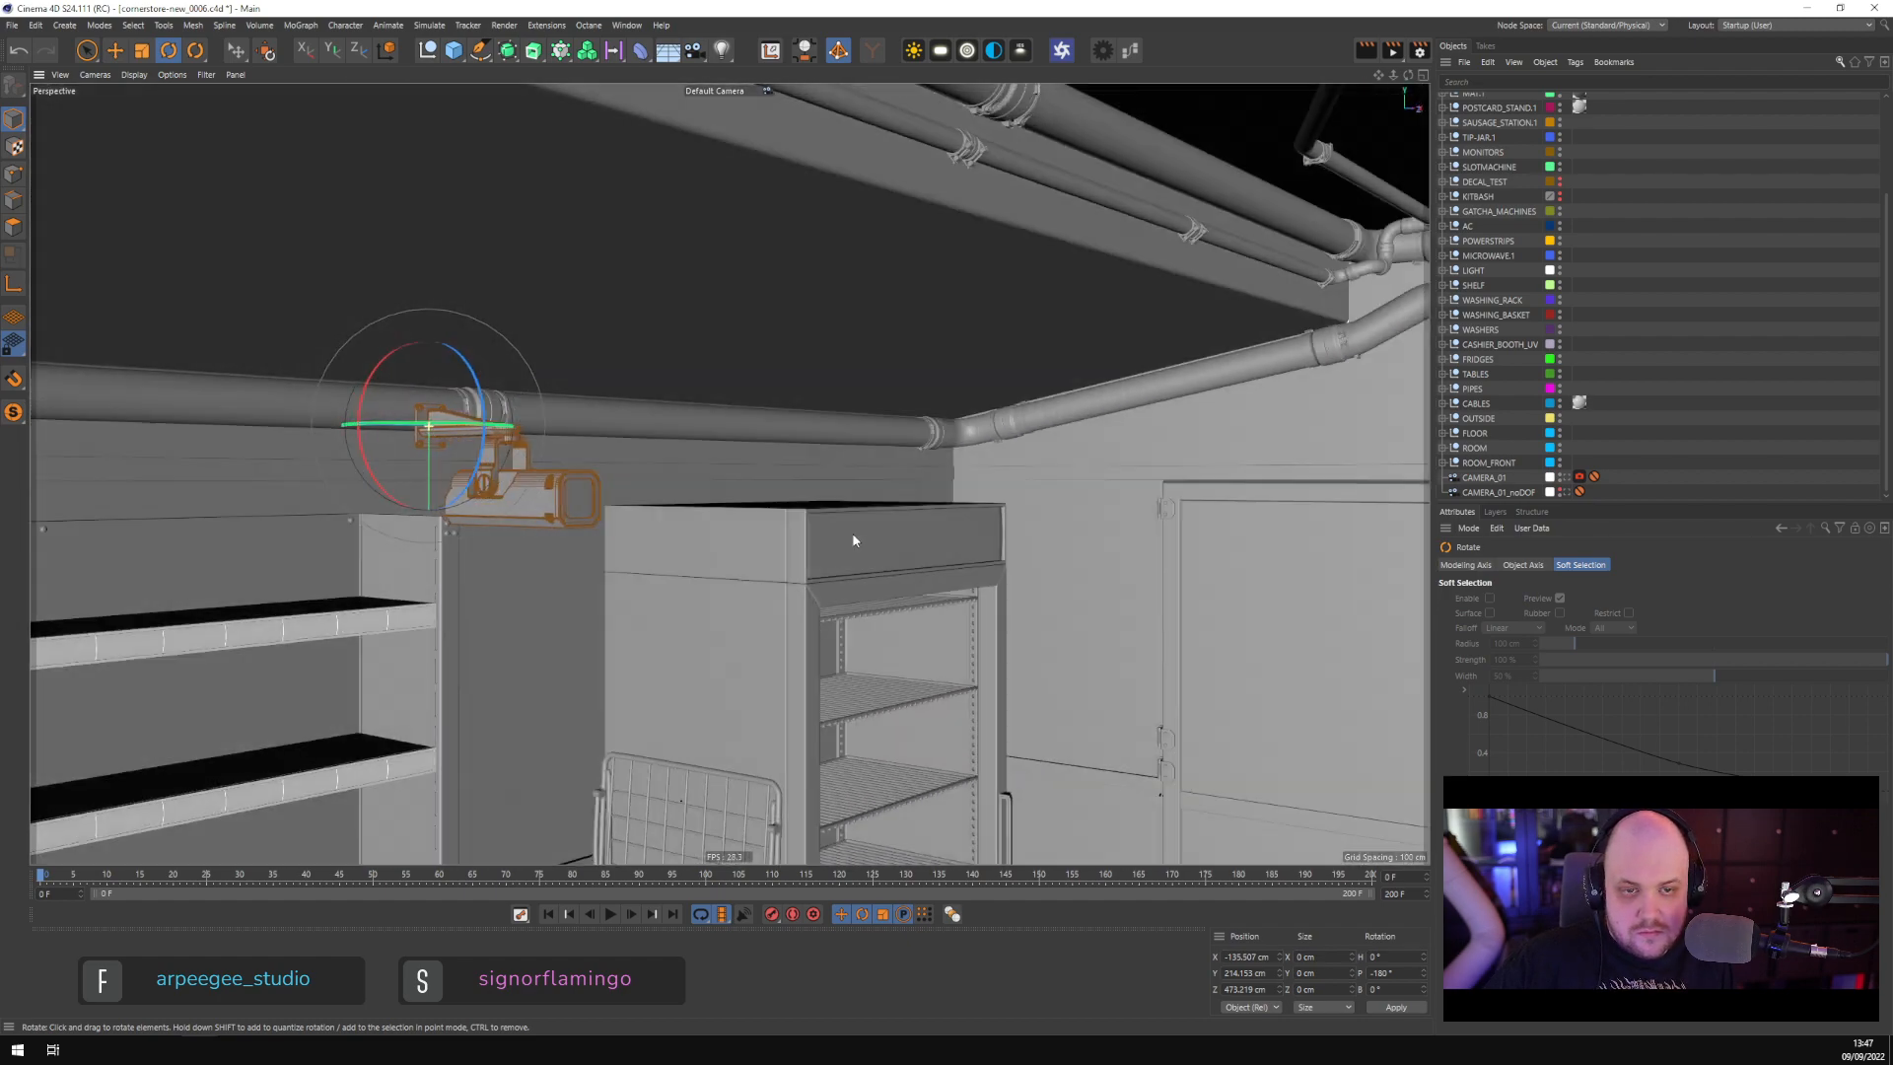
{"action": "key", "text": "ctrl+z"}
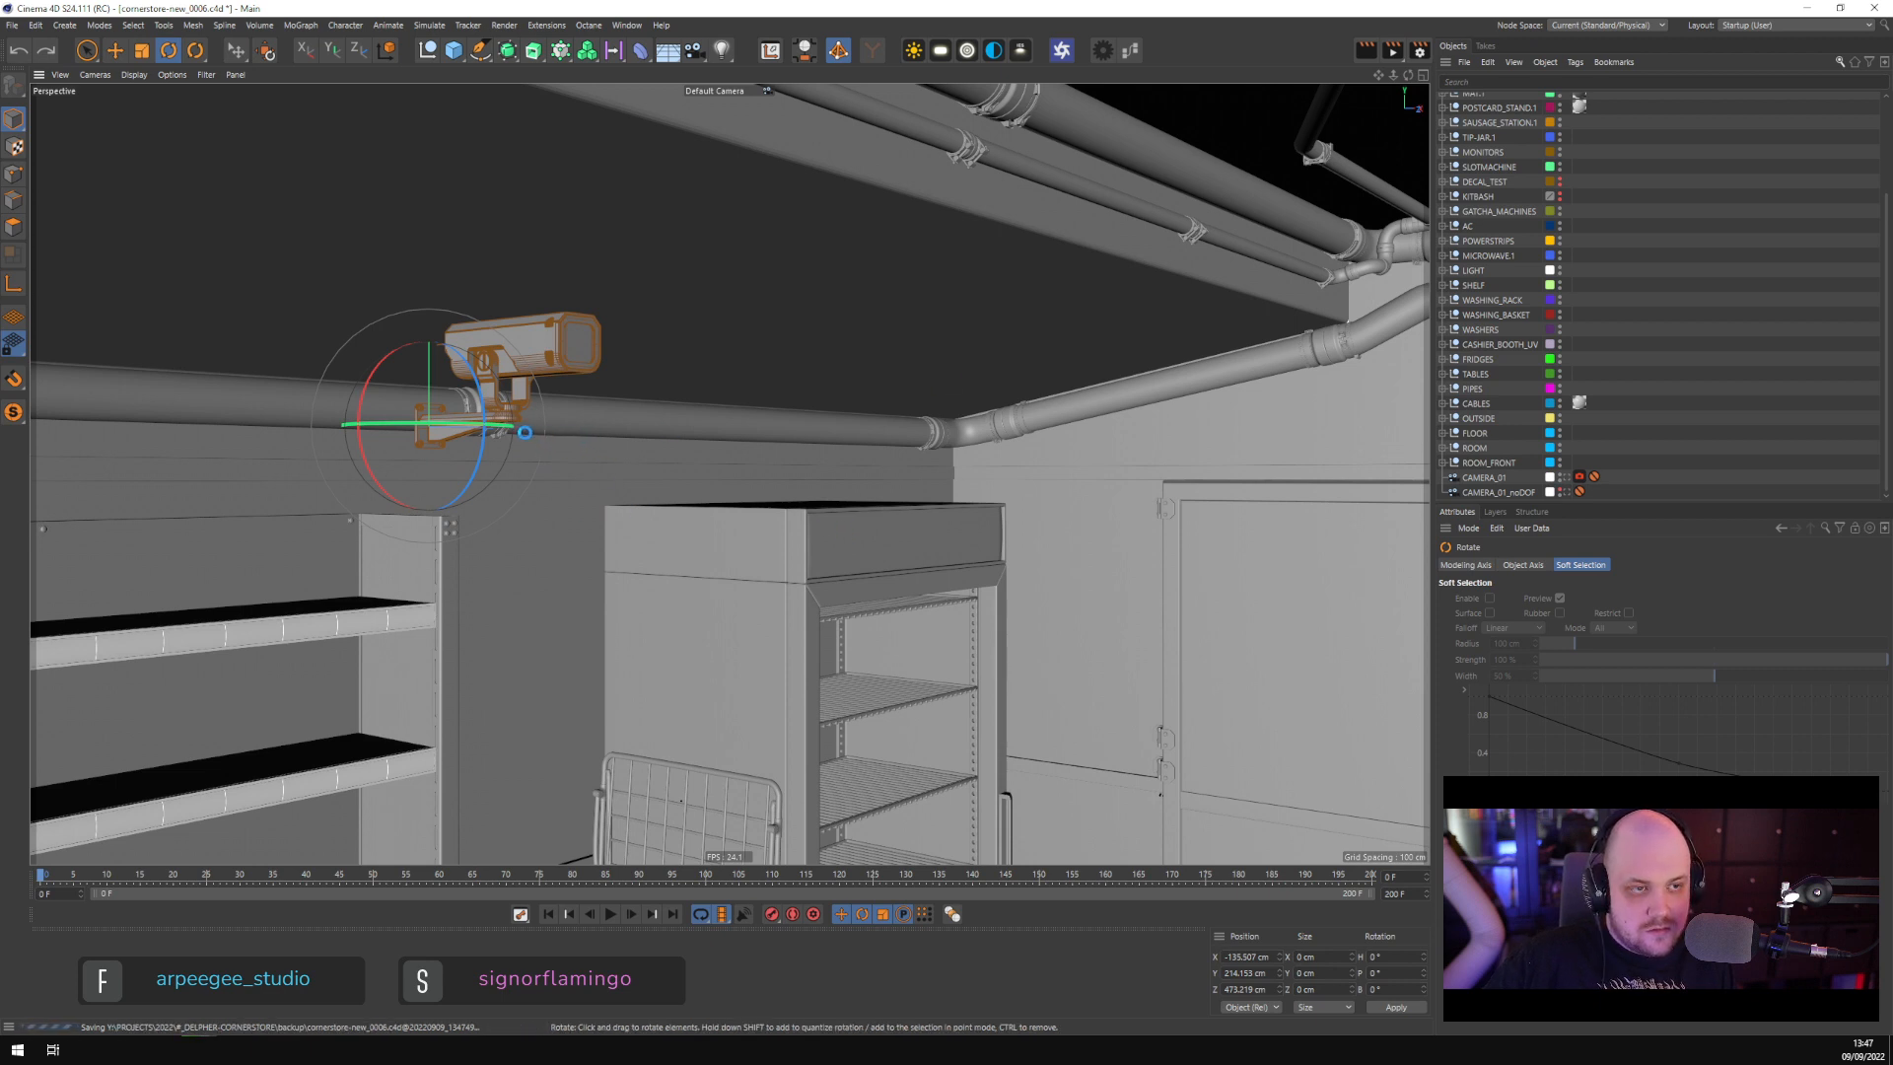
Move the surveillance camera up to the ceiling beam beside the pipes, at about X -54 cm and Y 256 cm
{"action": "left_click", "coordinate": [110, 52]}
{"action": "middle_click_drag", "start_coordinate": [614, 315], "coordinate": [728, 474], "text": "alt"}
{"action": "left_click_drag", "start_coordinate": [543, 447], "coordinate": [526, 165]}
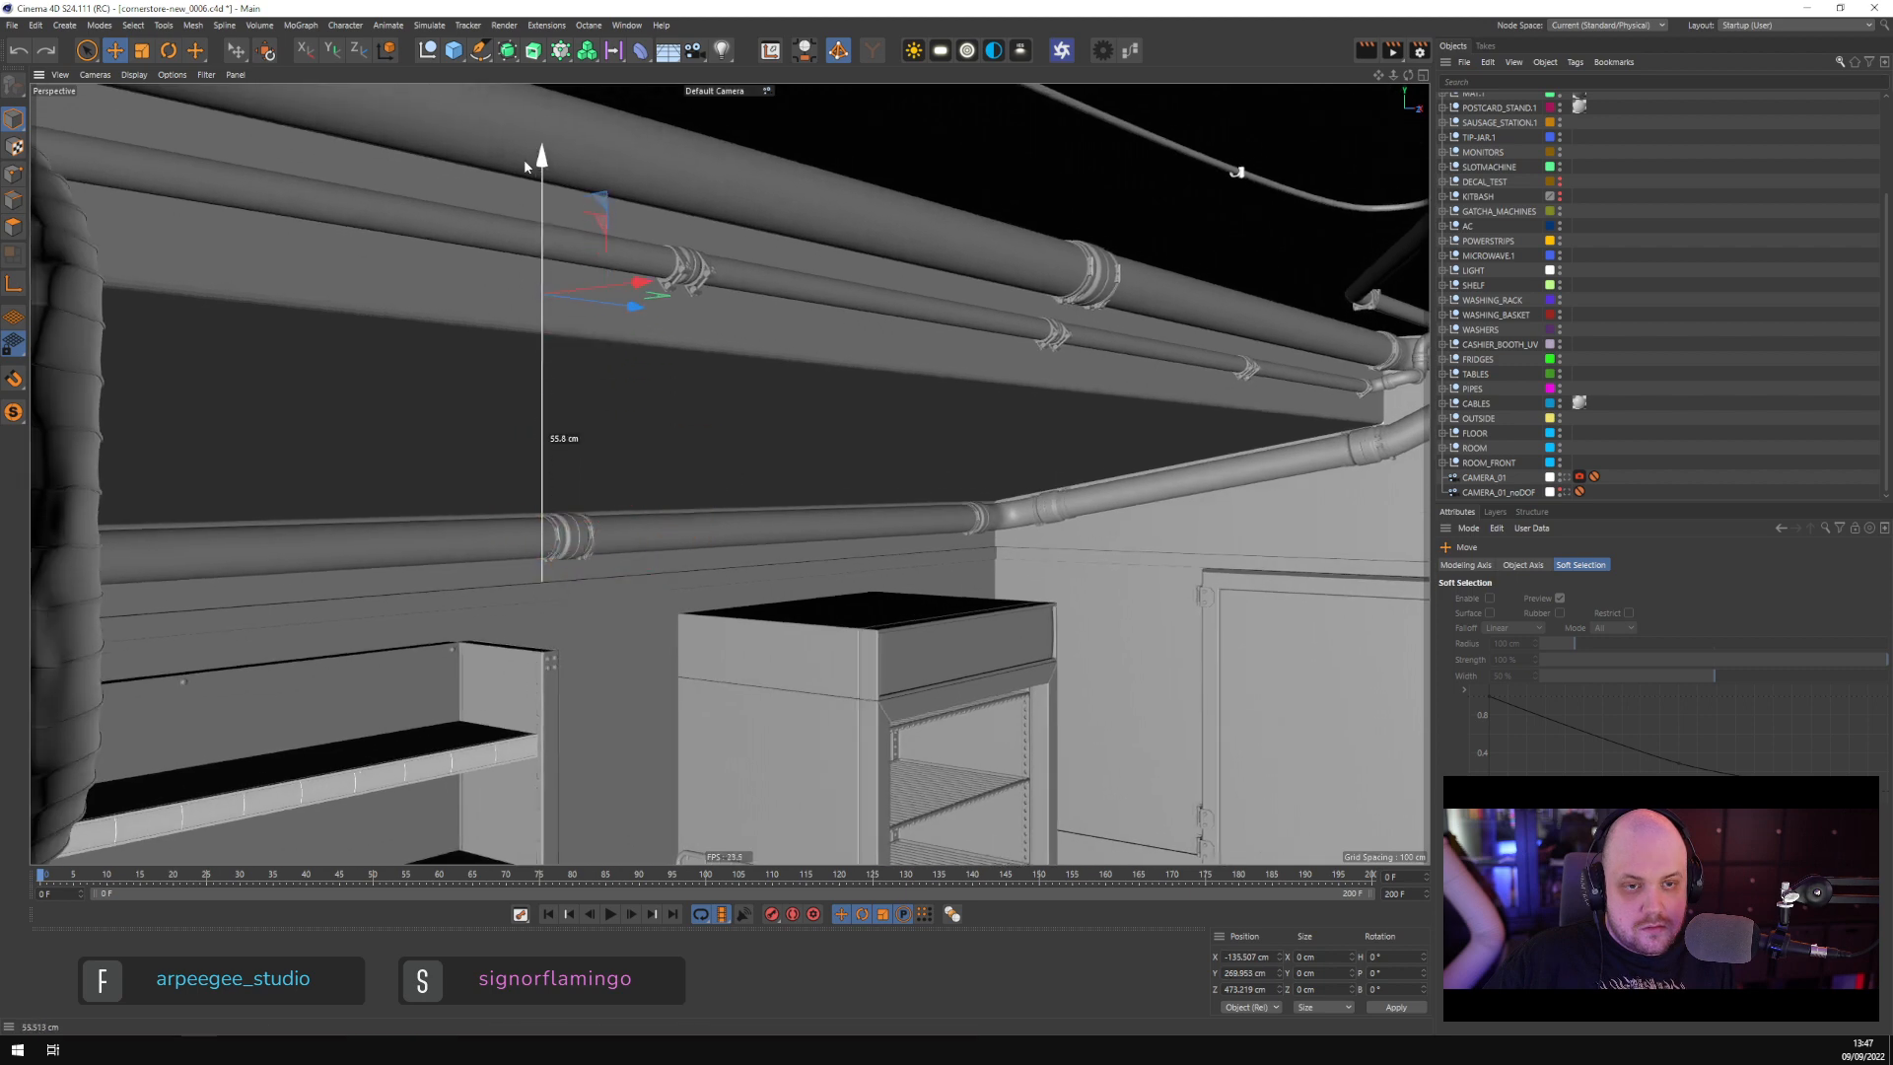
{"action": "left_click_drag", "start_coordinate": [595, 333], "coordinate": [723, 438], "text": "alt"}
{"action": "left_click_drag", "start_coordinate": [595, 332], "coordinate": [1033, 507], "text": "alt"}
{"action": "left_click_drag", "start_coordinate": [914, 370], "coordinate": [1028, 516]}
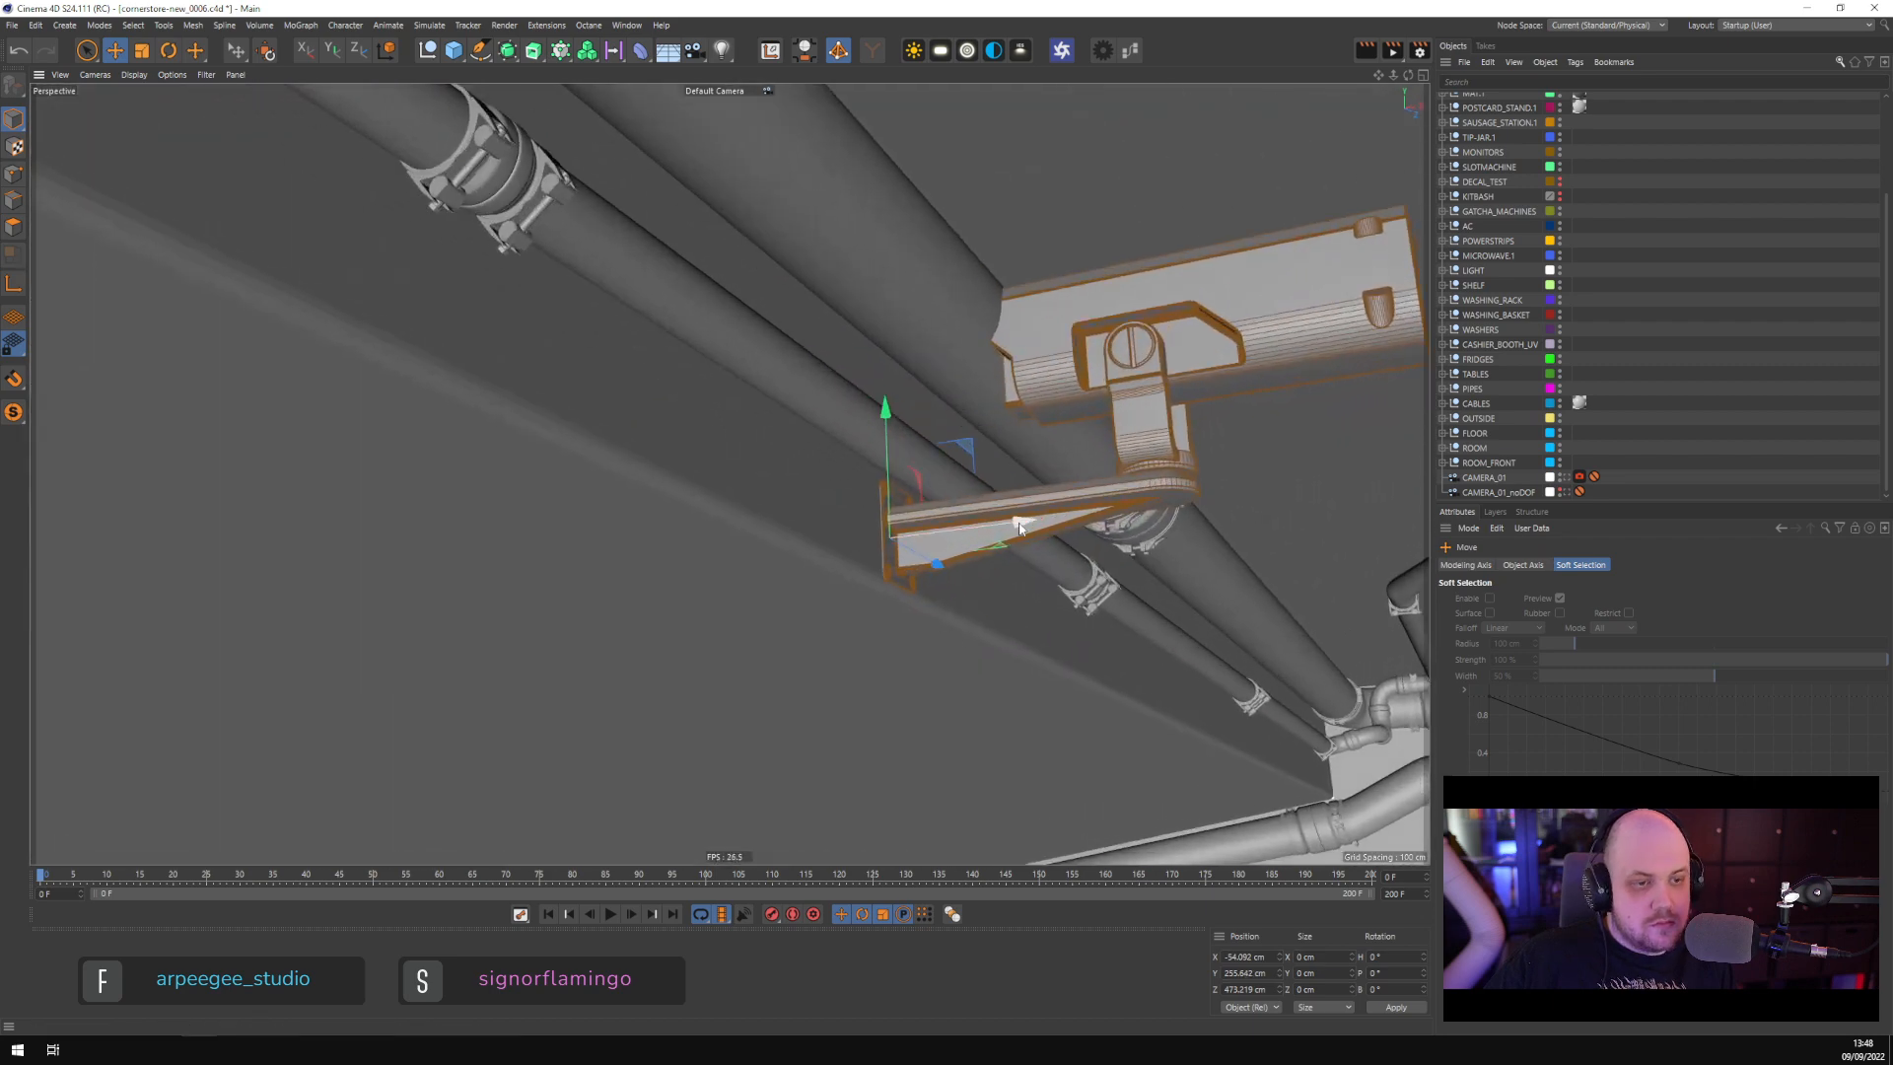
{"action": "left_click_drag", "start_coordinate": [888, 422], "coordinate": [890, 409]}
{"action": "left_click_drag", "start_coordinate": [890, 409], "coordinate": [860, 498], "text": "alt"}
Through CAMERA_01, move the surveillance camera toward the opposite wall at about X 161, Y 228, Z 281 cm and rotate its heading to -180°
{"action": "left_click", "coordinate": [1567, 478]}
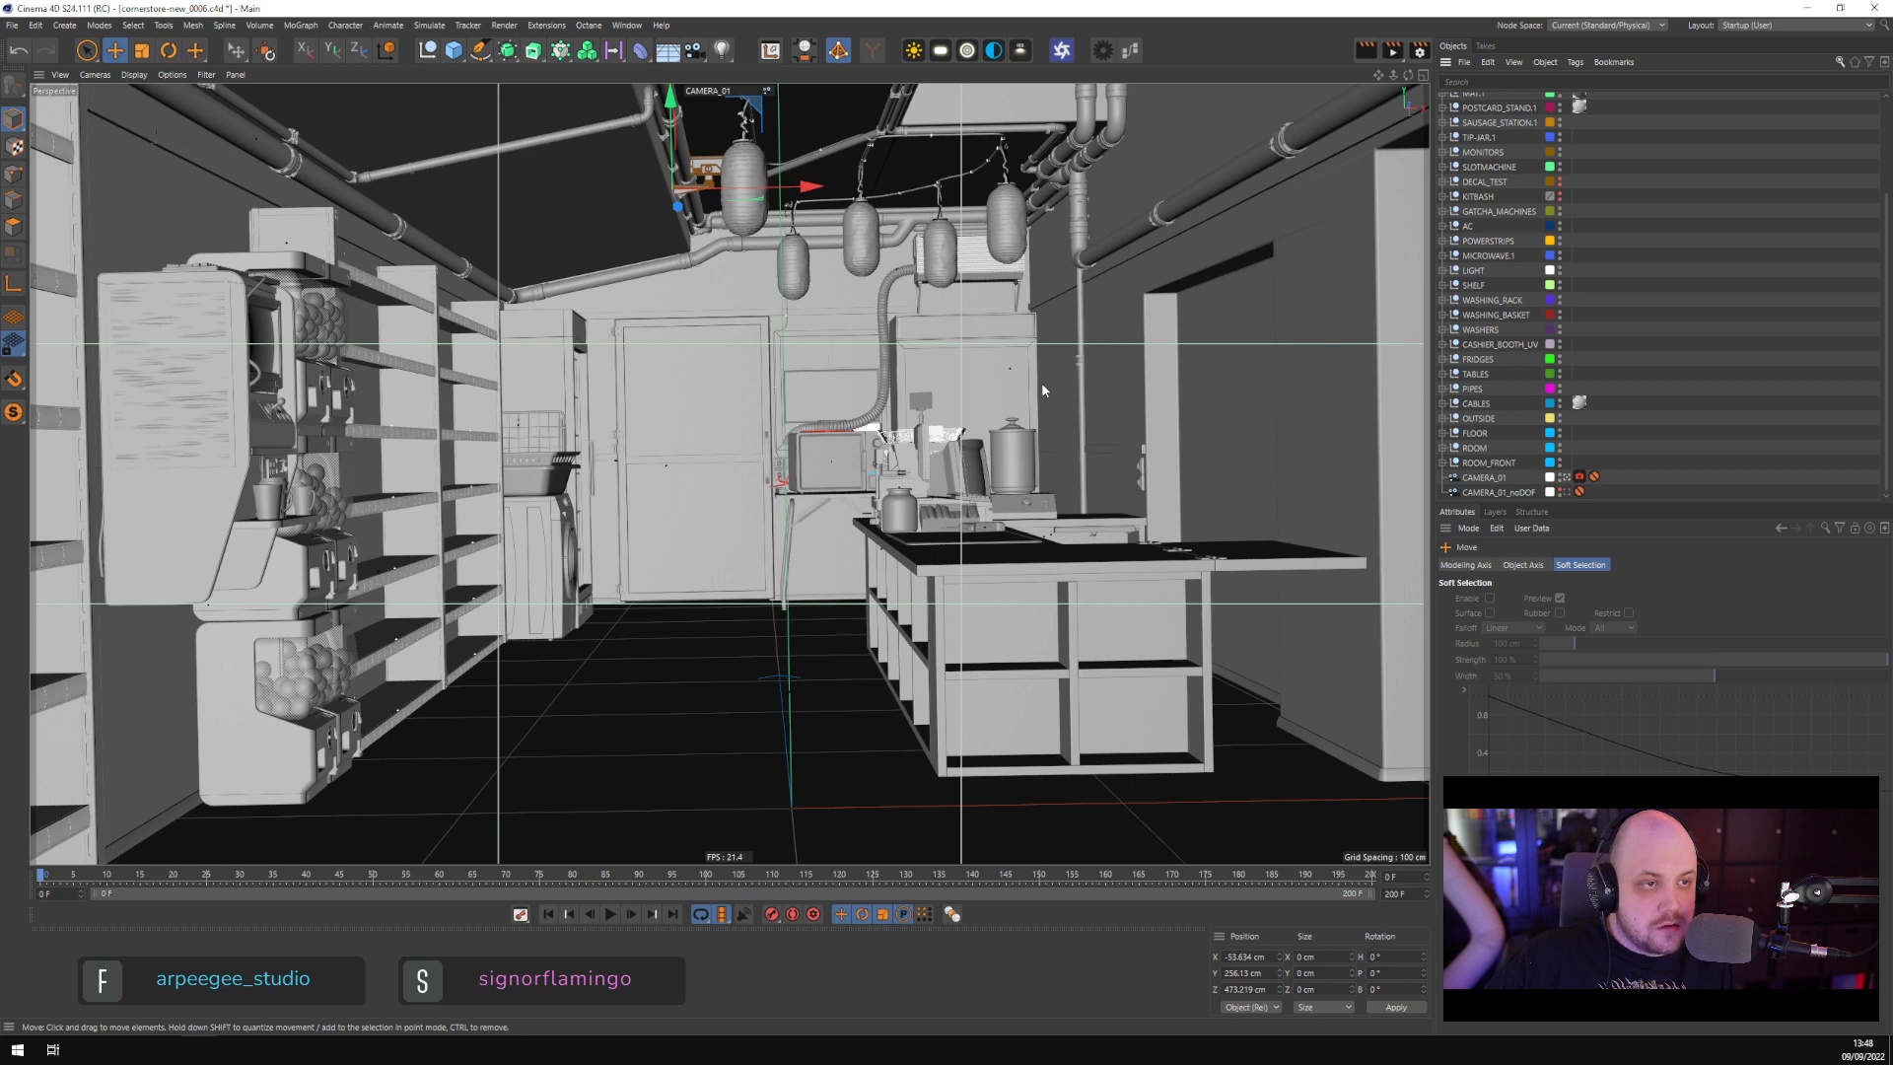
{"action": "left_click_drag", "start_coordinate": [721, 224], "coordinate": [1124, 169]}
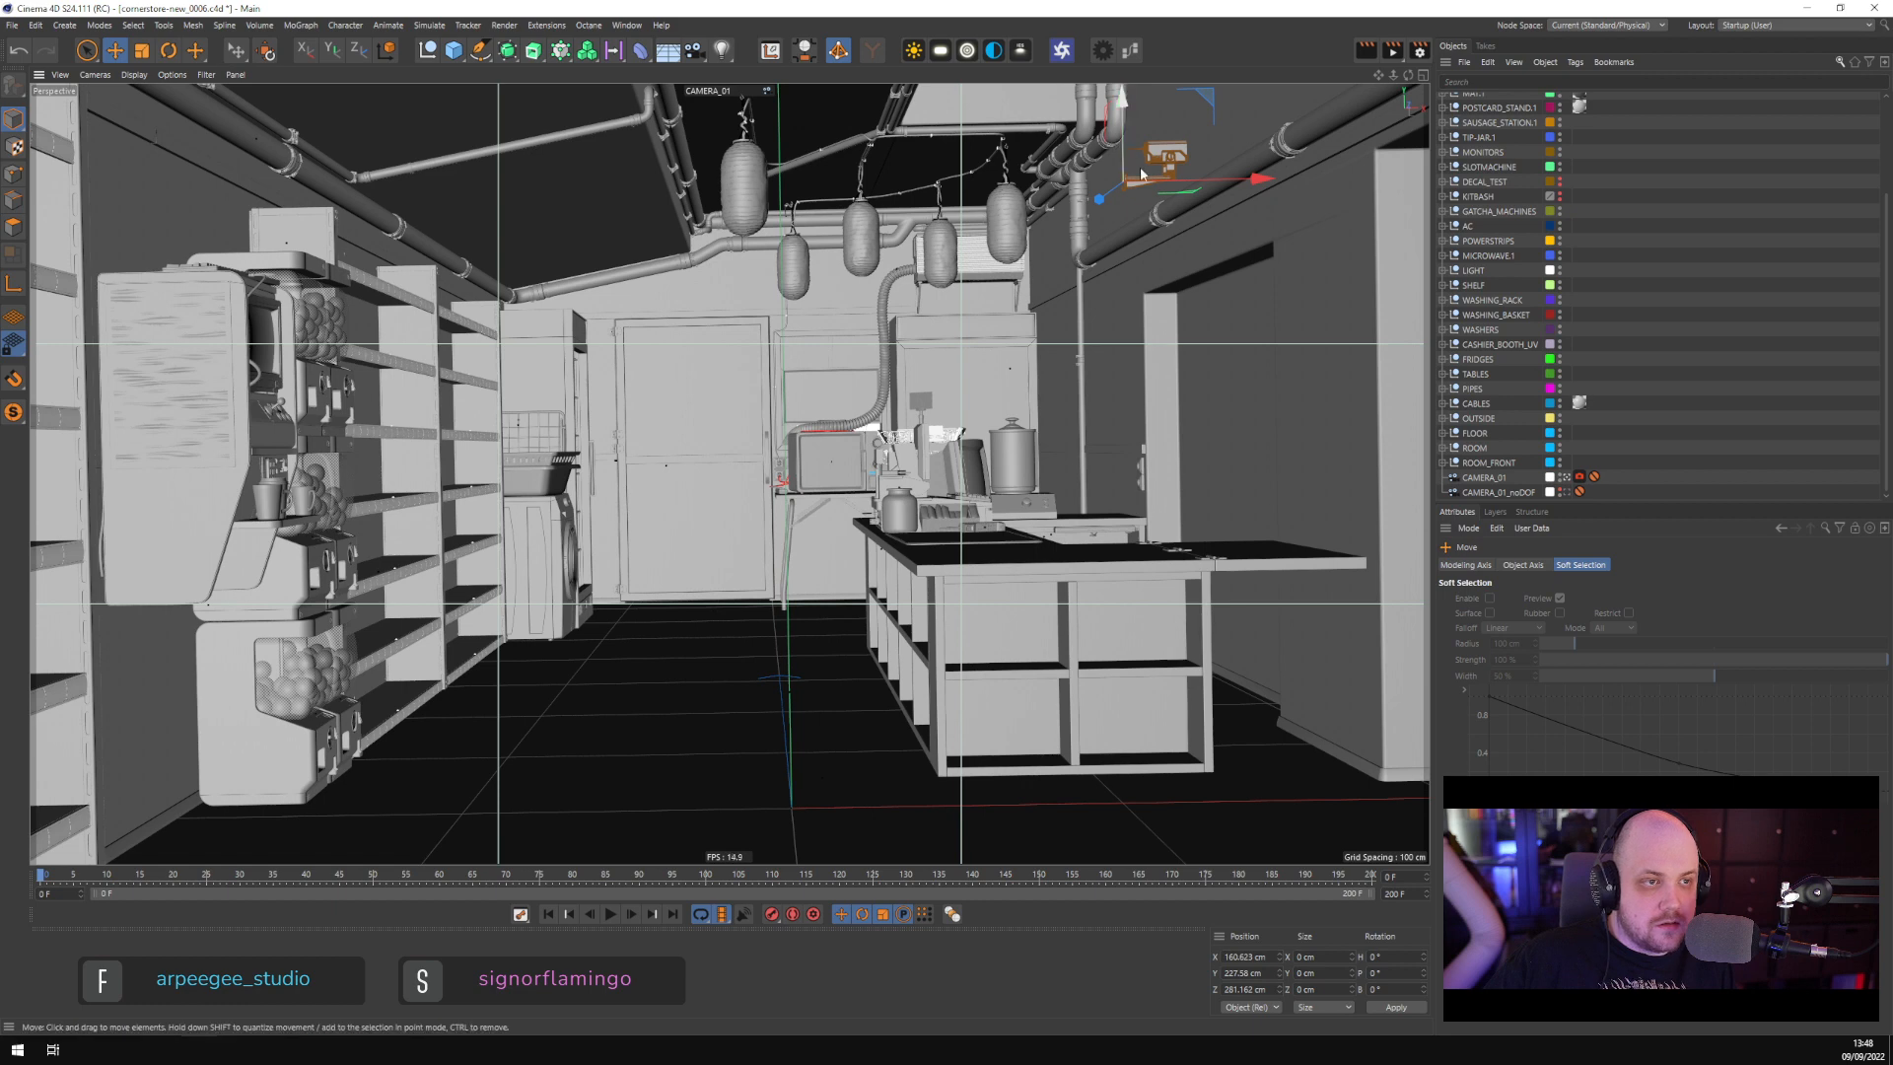
{"action": "key", "text": "r"}
{"action": "left_click_drag", "start_coordinate": [1159, 170], "coordinate": [829, 389]}
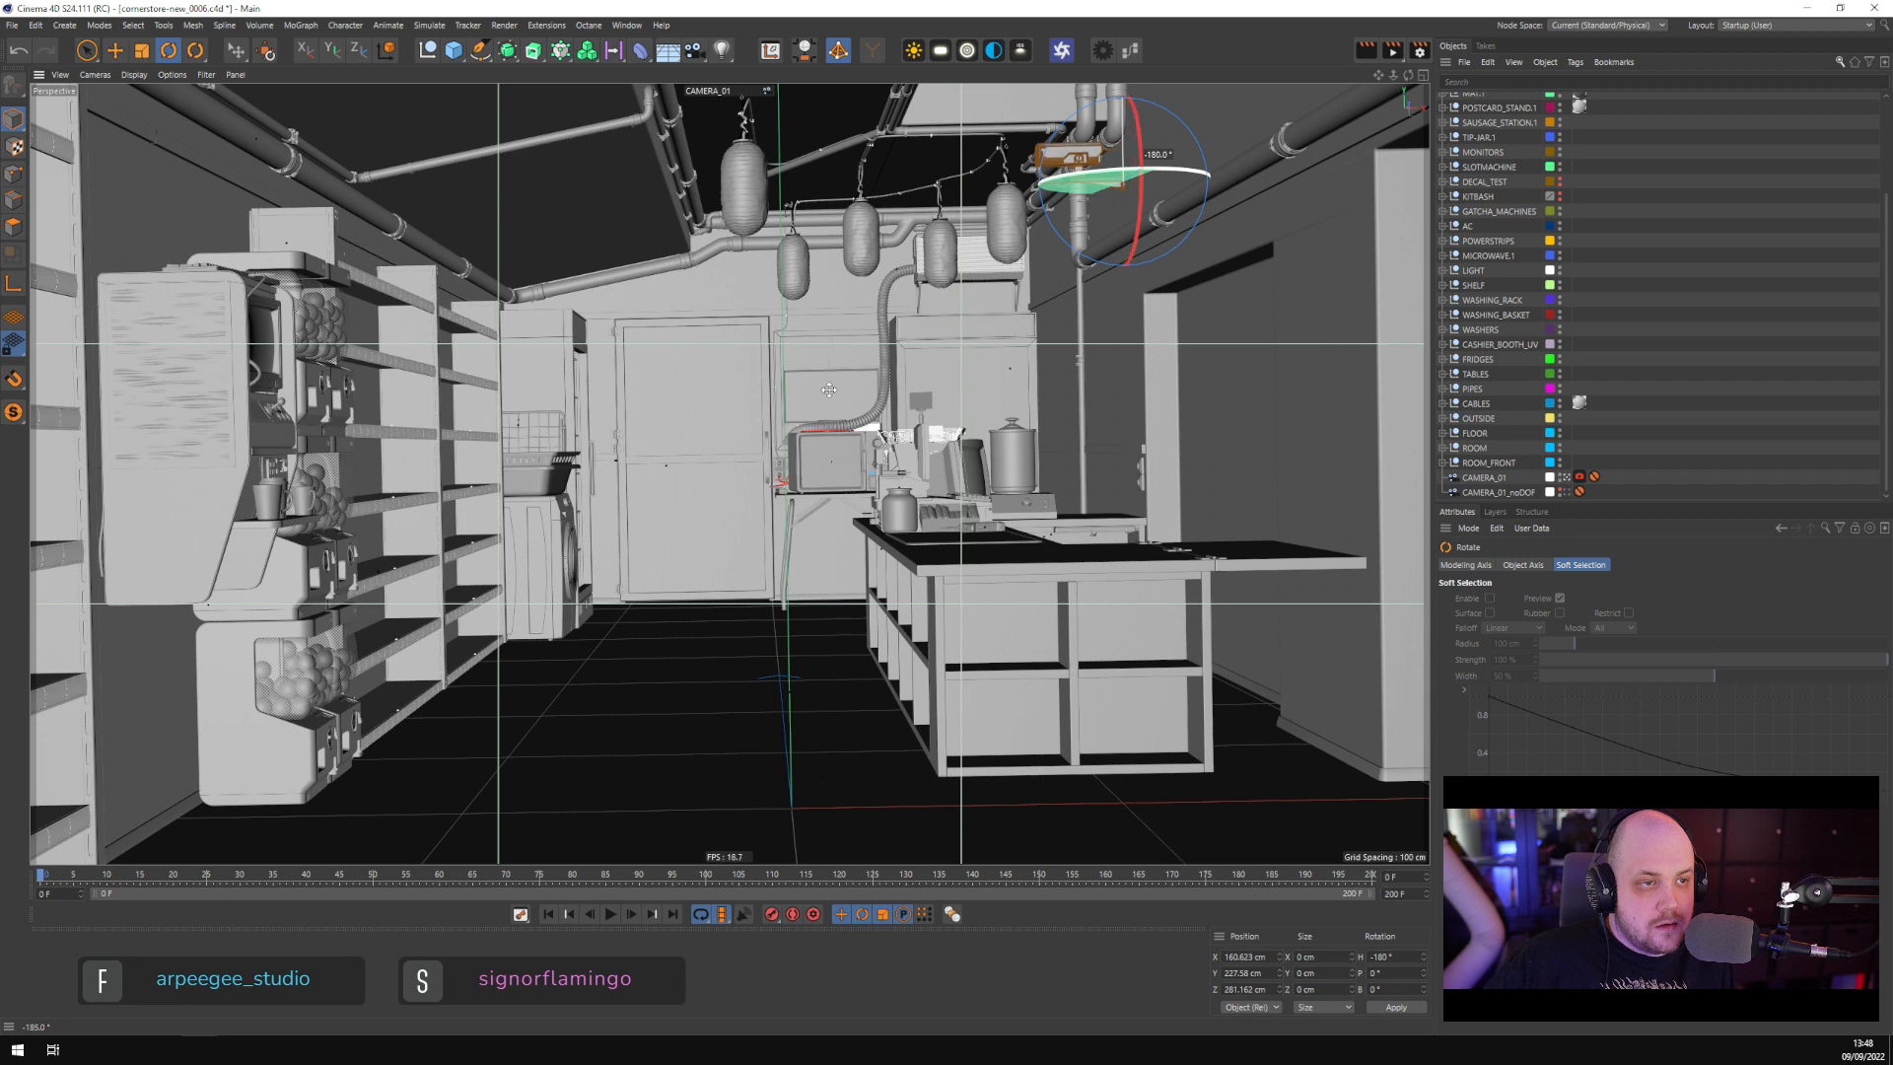
{"action": "left_click", "coordinate": [115, 51]}
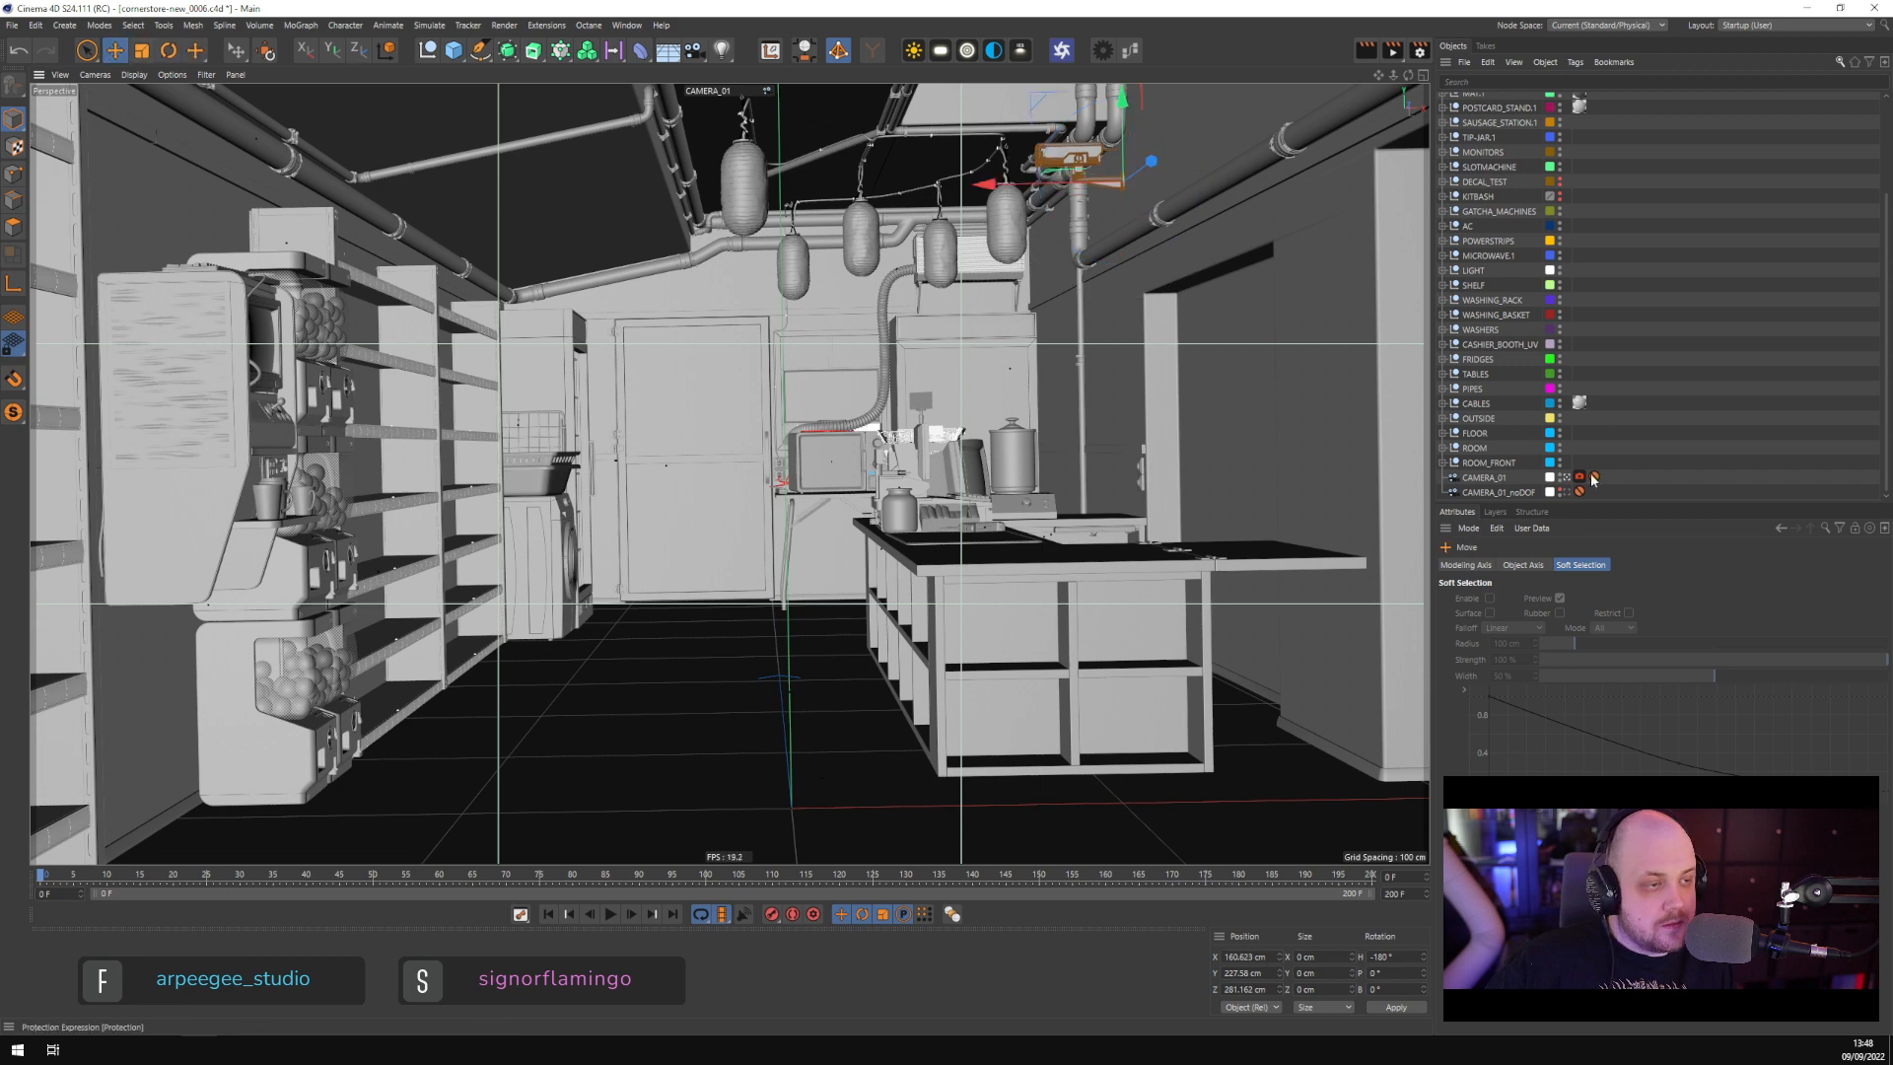
In the front view, shift the surveillance camera to about X 189 cm against the wall, then return to the CAMERA_01 view and deselect it
{"action": "middle_click", "coordinate": [990, 485]}
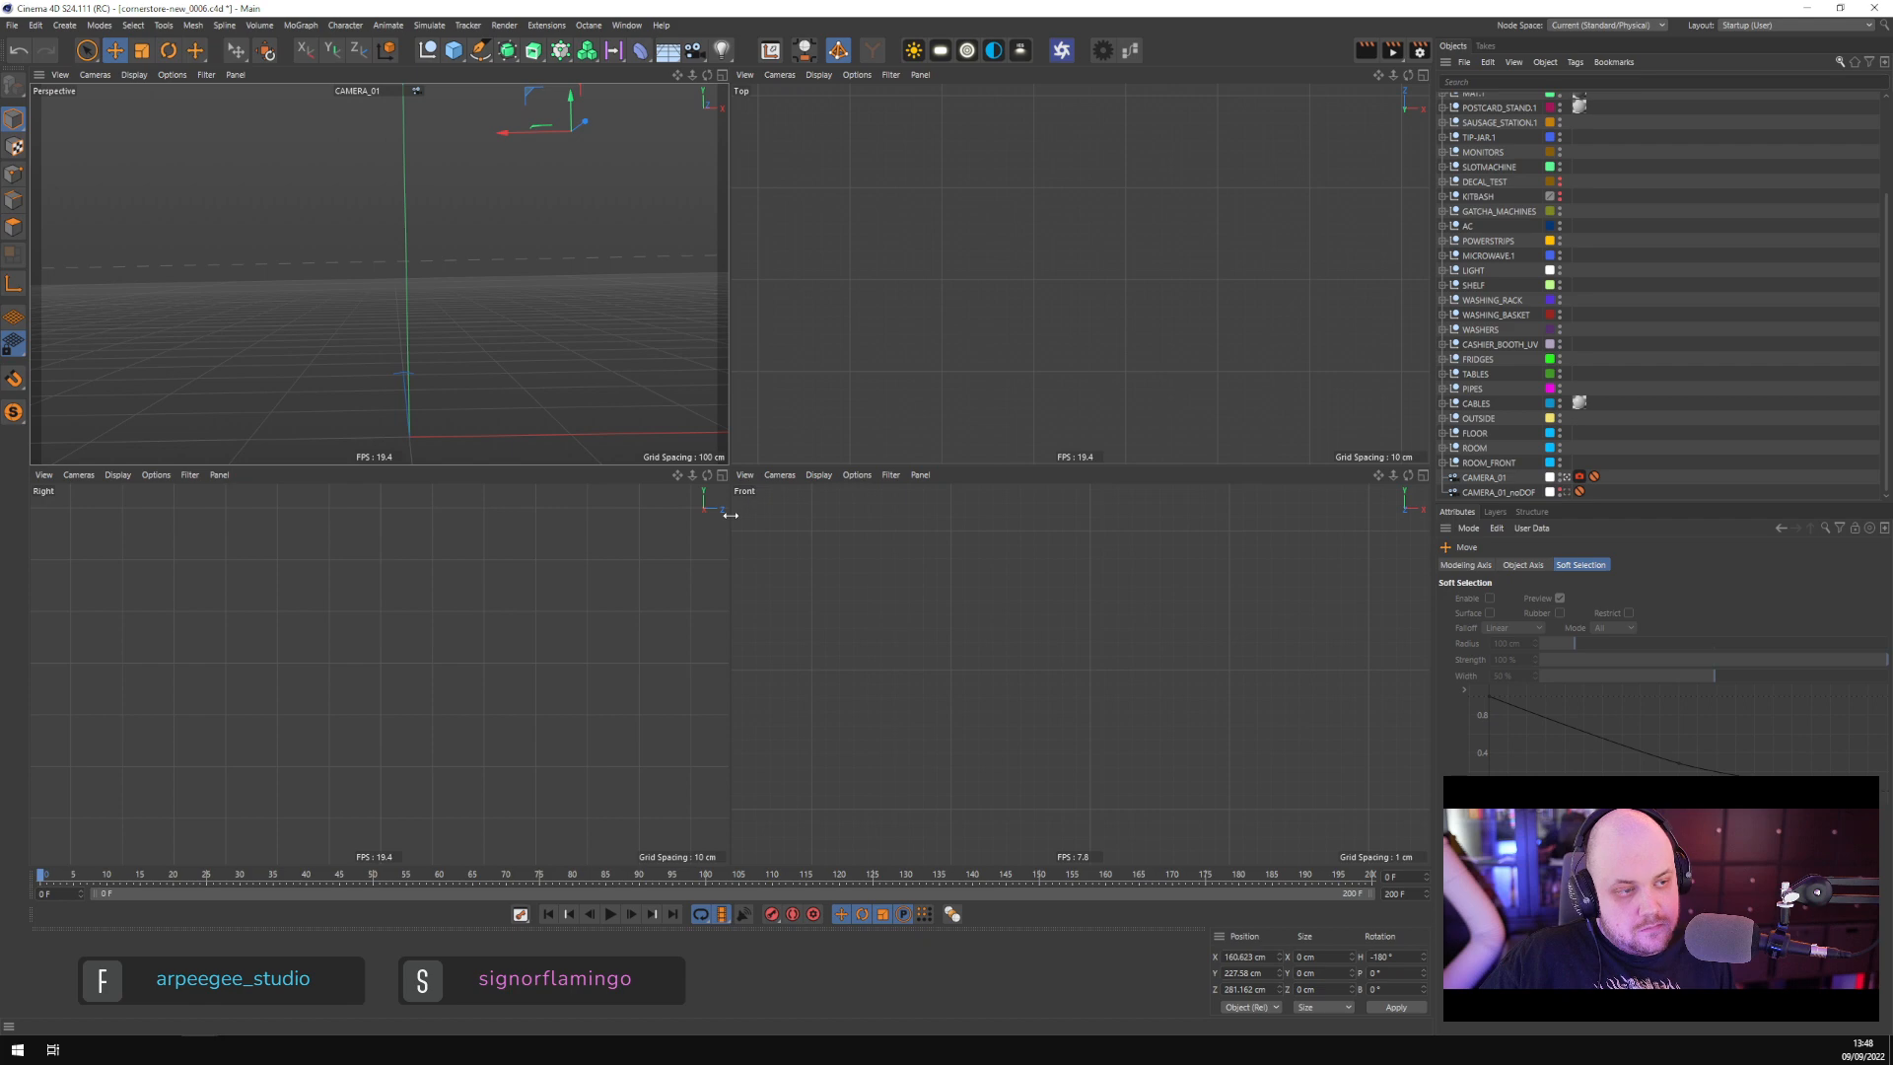
{"action": "middle_click", "coordinate": [868, 580]}
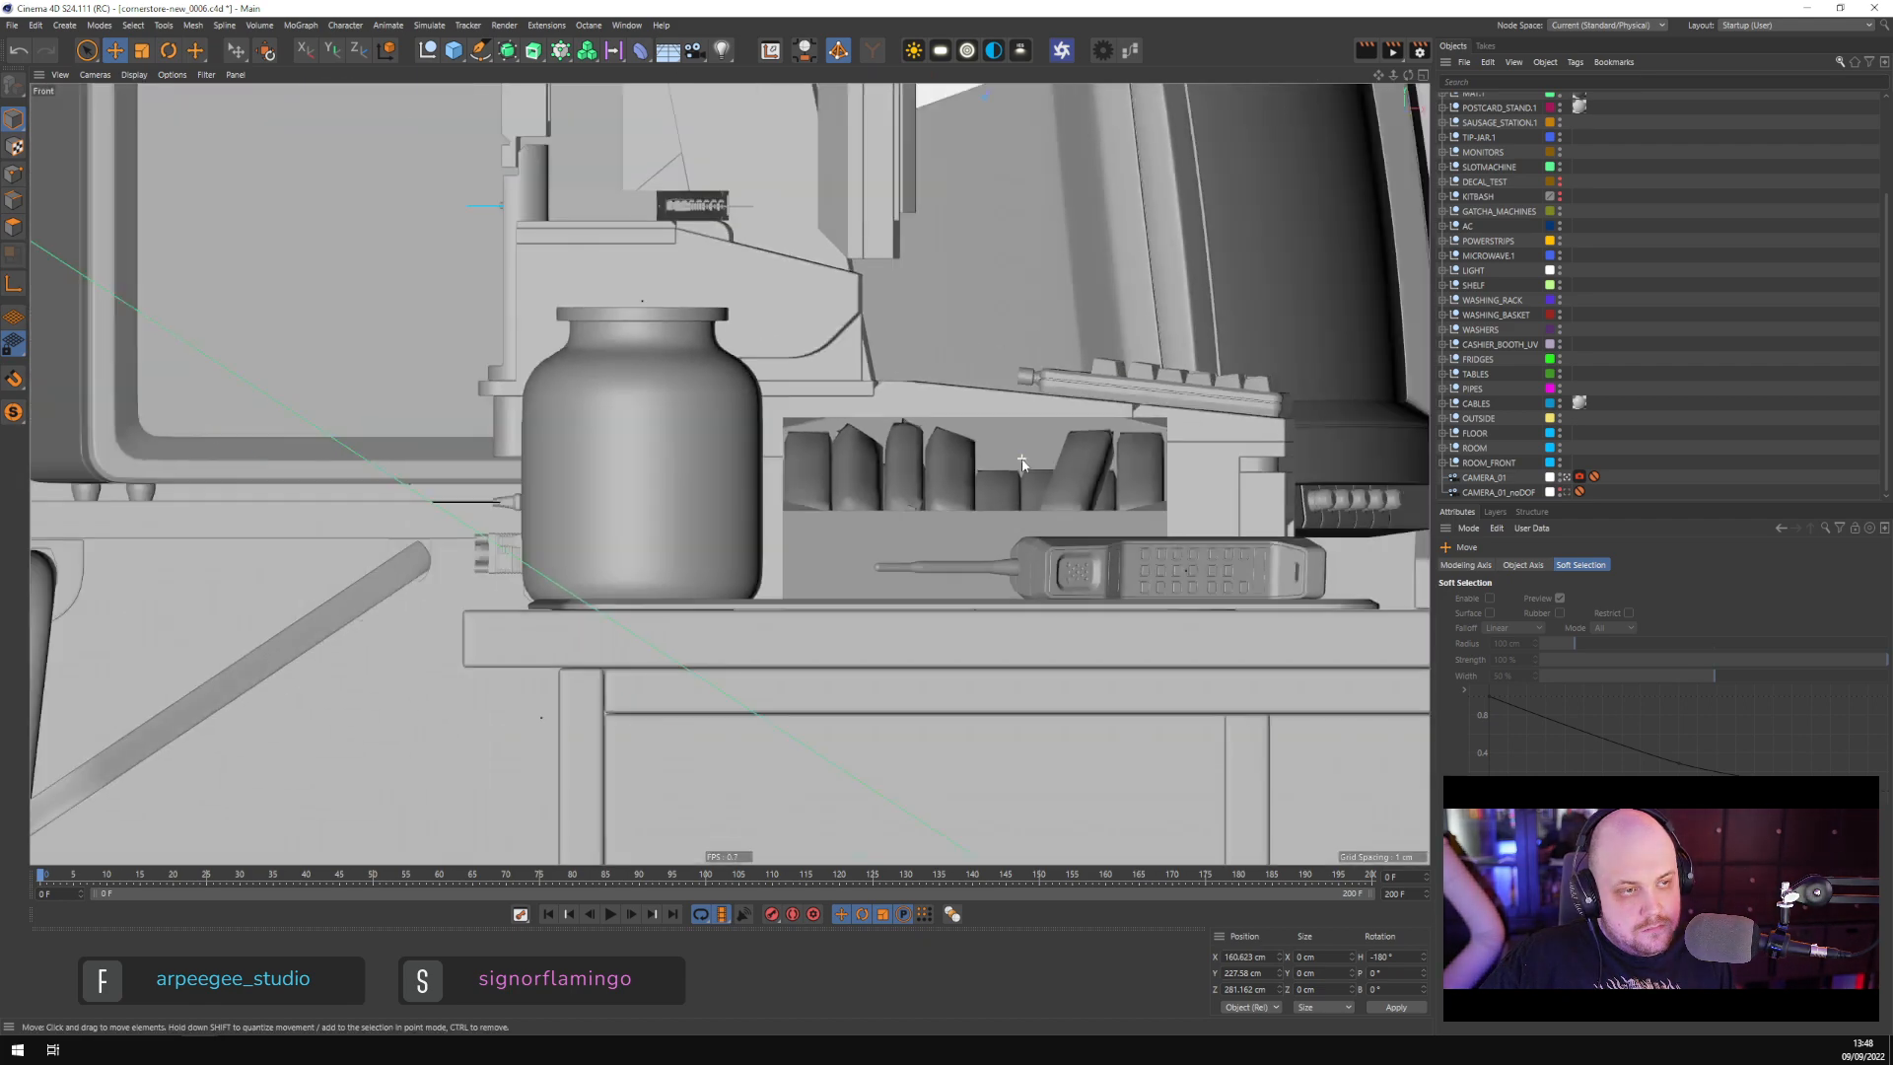
{"action": "scroll", "coordinate": [1020, 468], "scroll_direction": "down", "scroll_amount": 11}
{"action": "middle_click_drag", "start_coordinate": [980, 531], "coordinate": [741, 820], "text": "alt"}
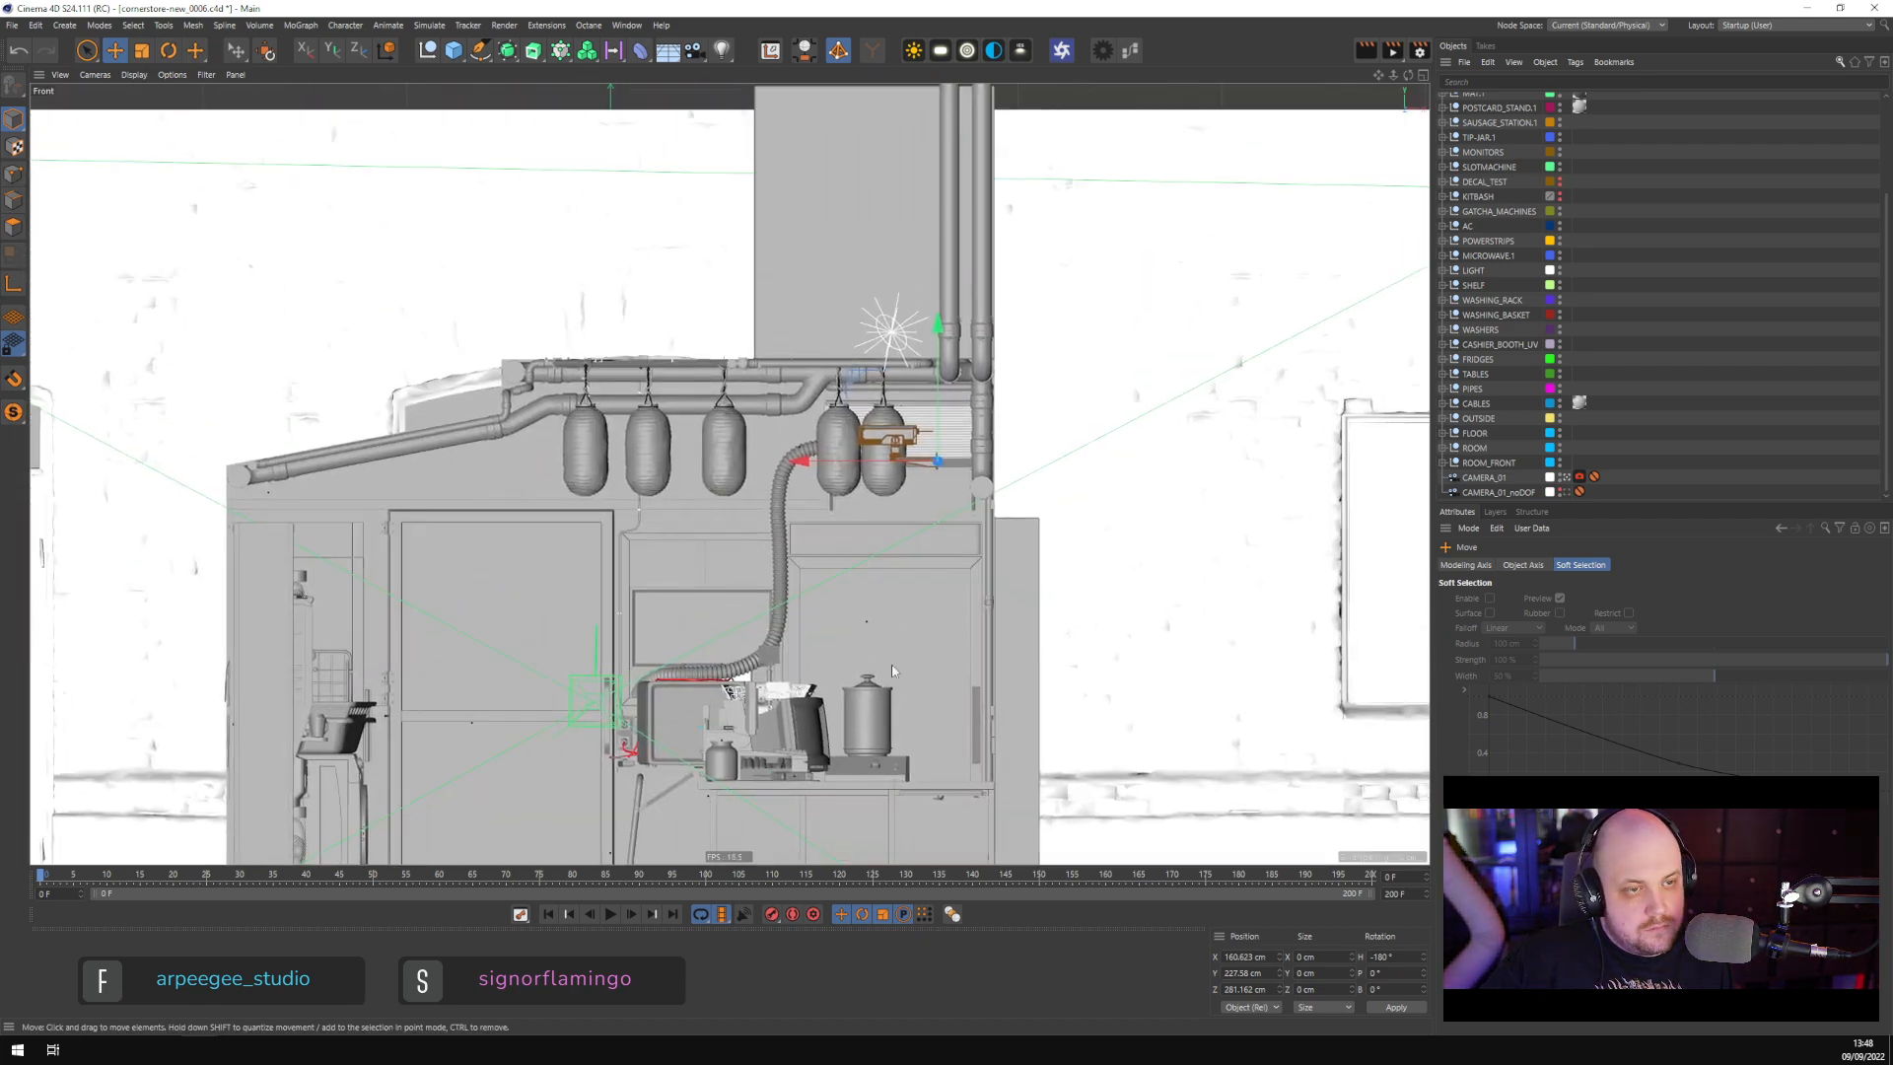
{"action": "scroll", "coordinate": [961, 463], "scroll_direction": "up", "scroll_amount": 3}
{"action": "scroll", "coordinate": [961, 463], "scroll_direction": "up", "scroll_amount": 3}
{"action": "left_click_drag", "start_coordinate": [754, 468], "coordinate": [941, 480]}
{"action": "middle_click", "coordinate": [929, 481]}
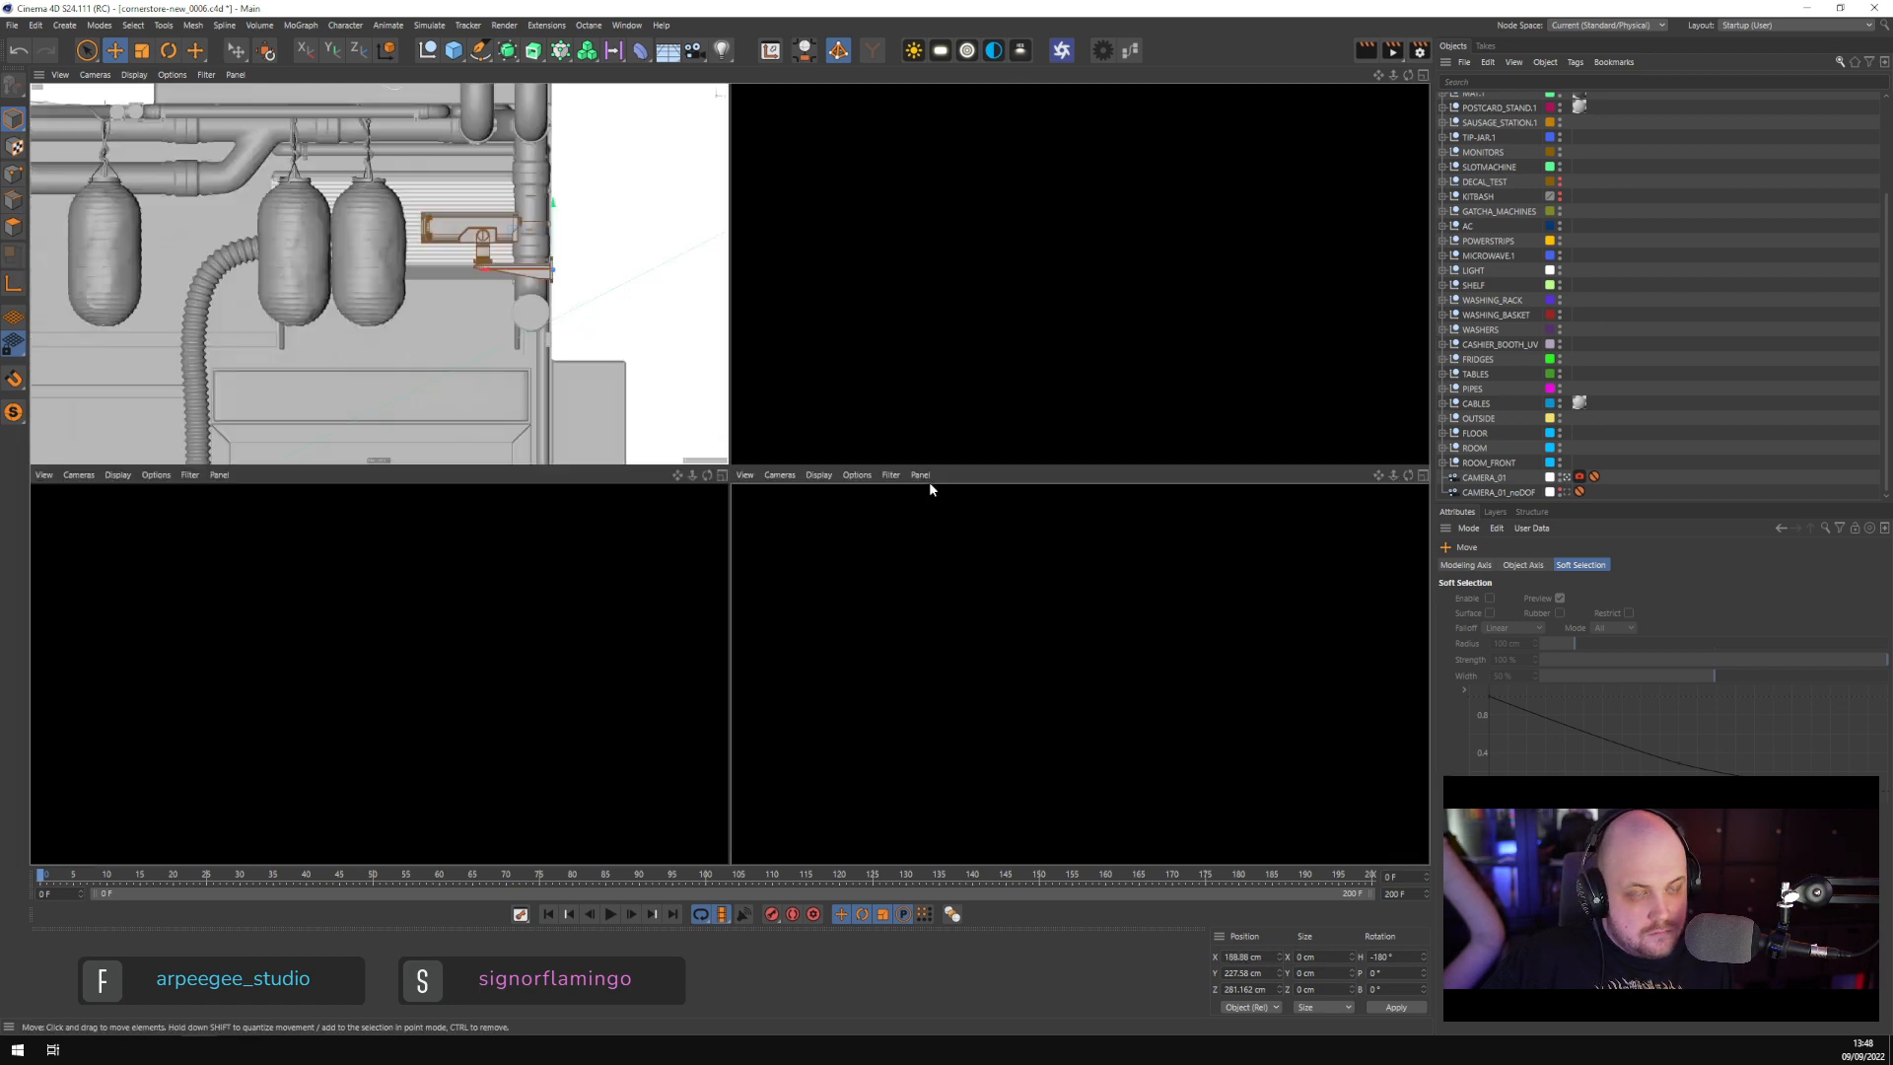
{"action": "middle_click", "coordinate": [654, 292]}
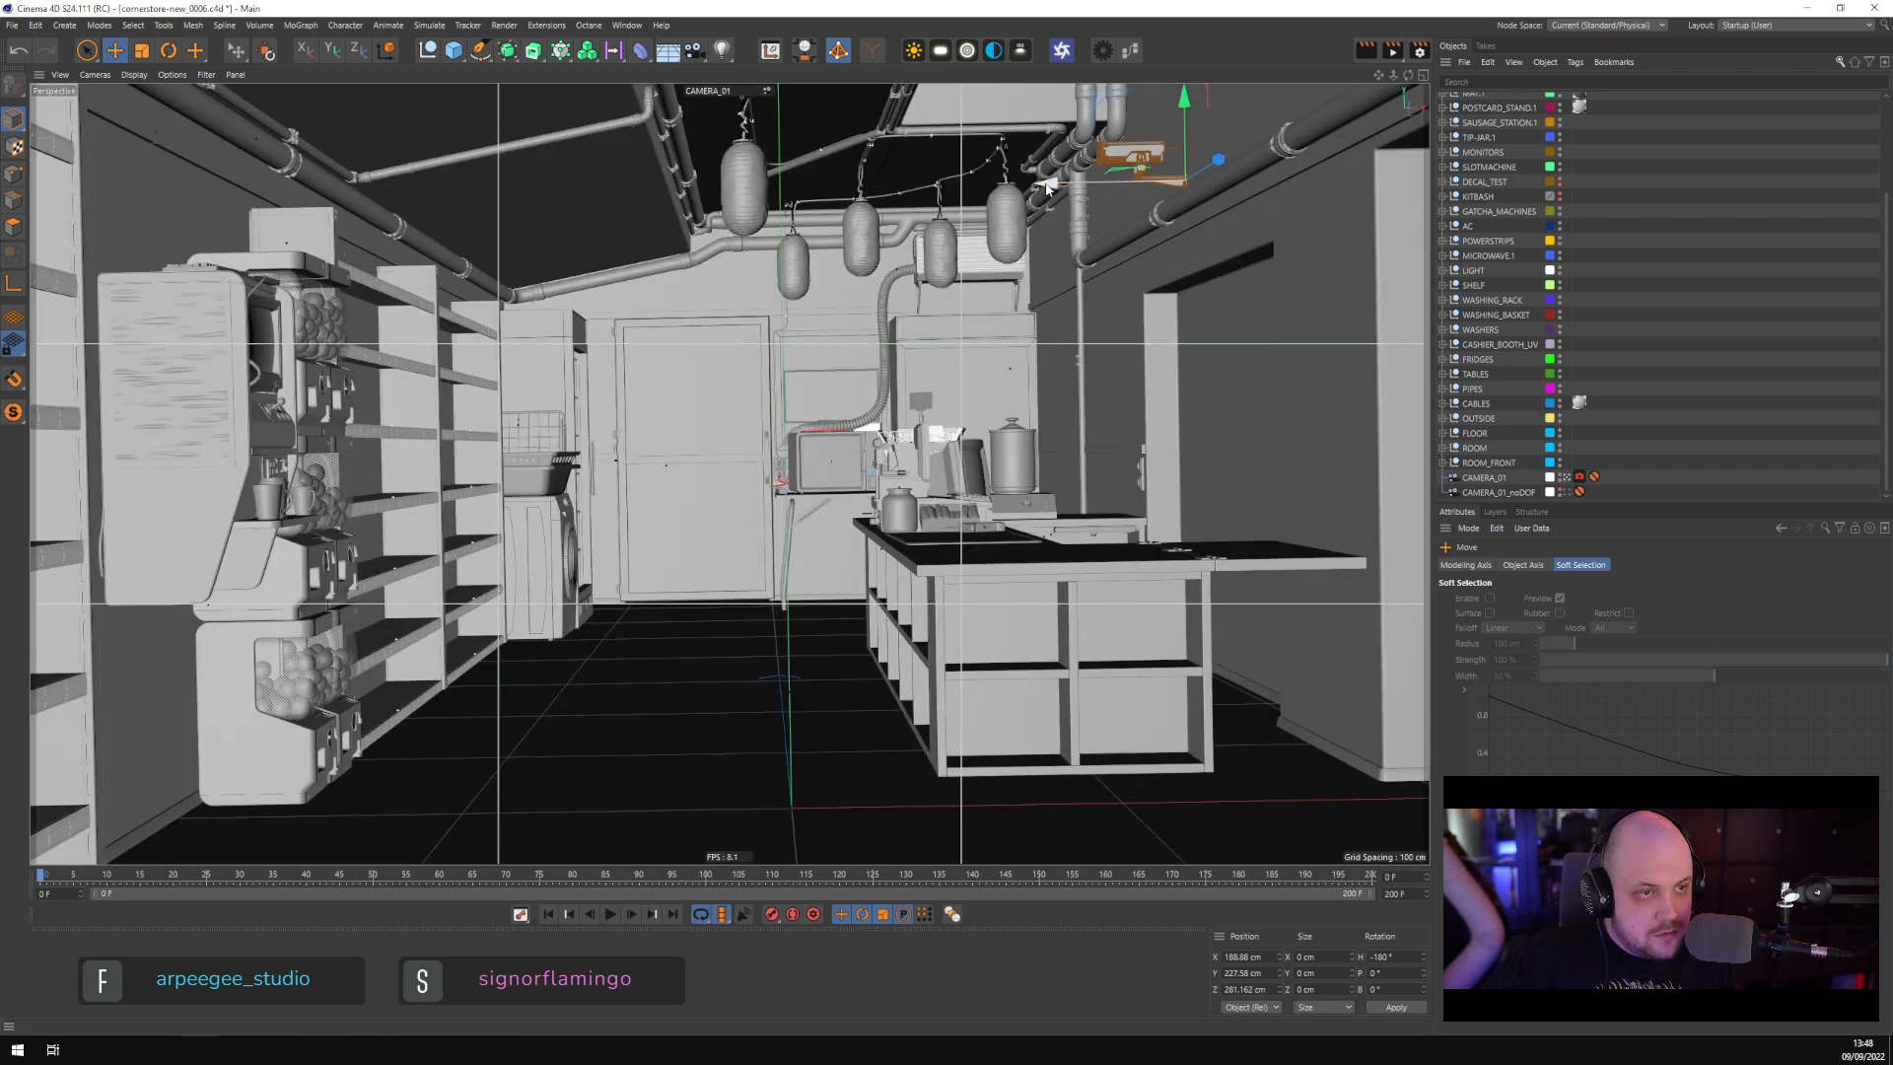
{"action": "left_click_drag", "start_coordinate": [1048, 179], "coordinate": [1048, 186]}
{"action": "key", "text": "ctrl+z"}
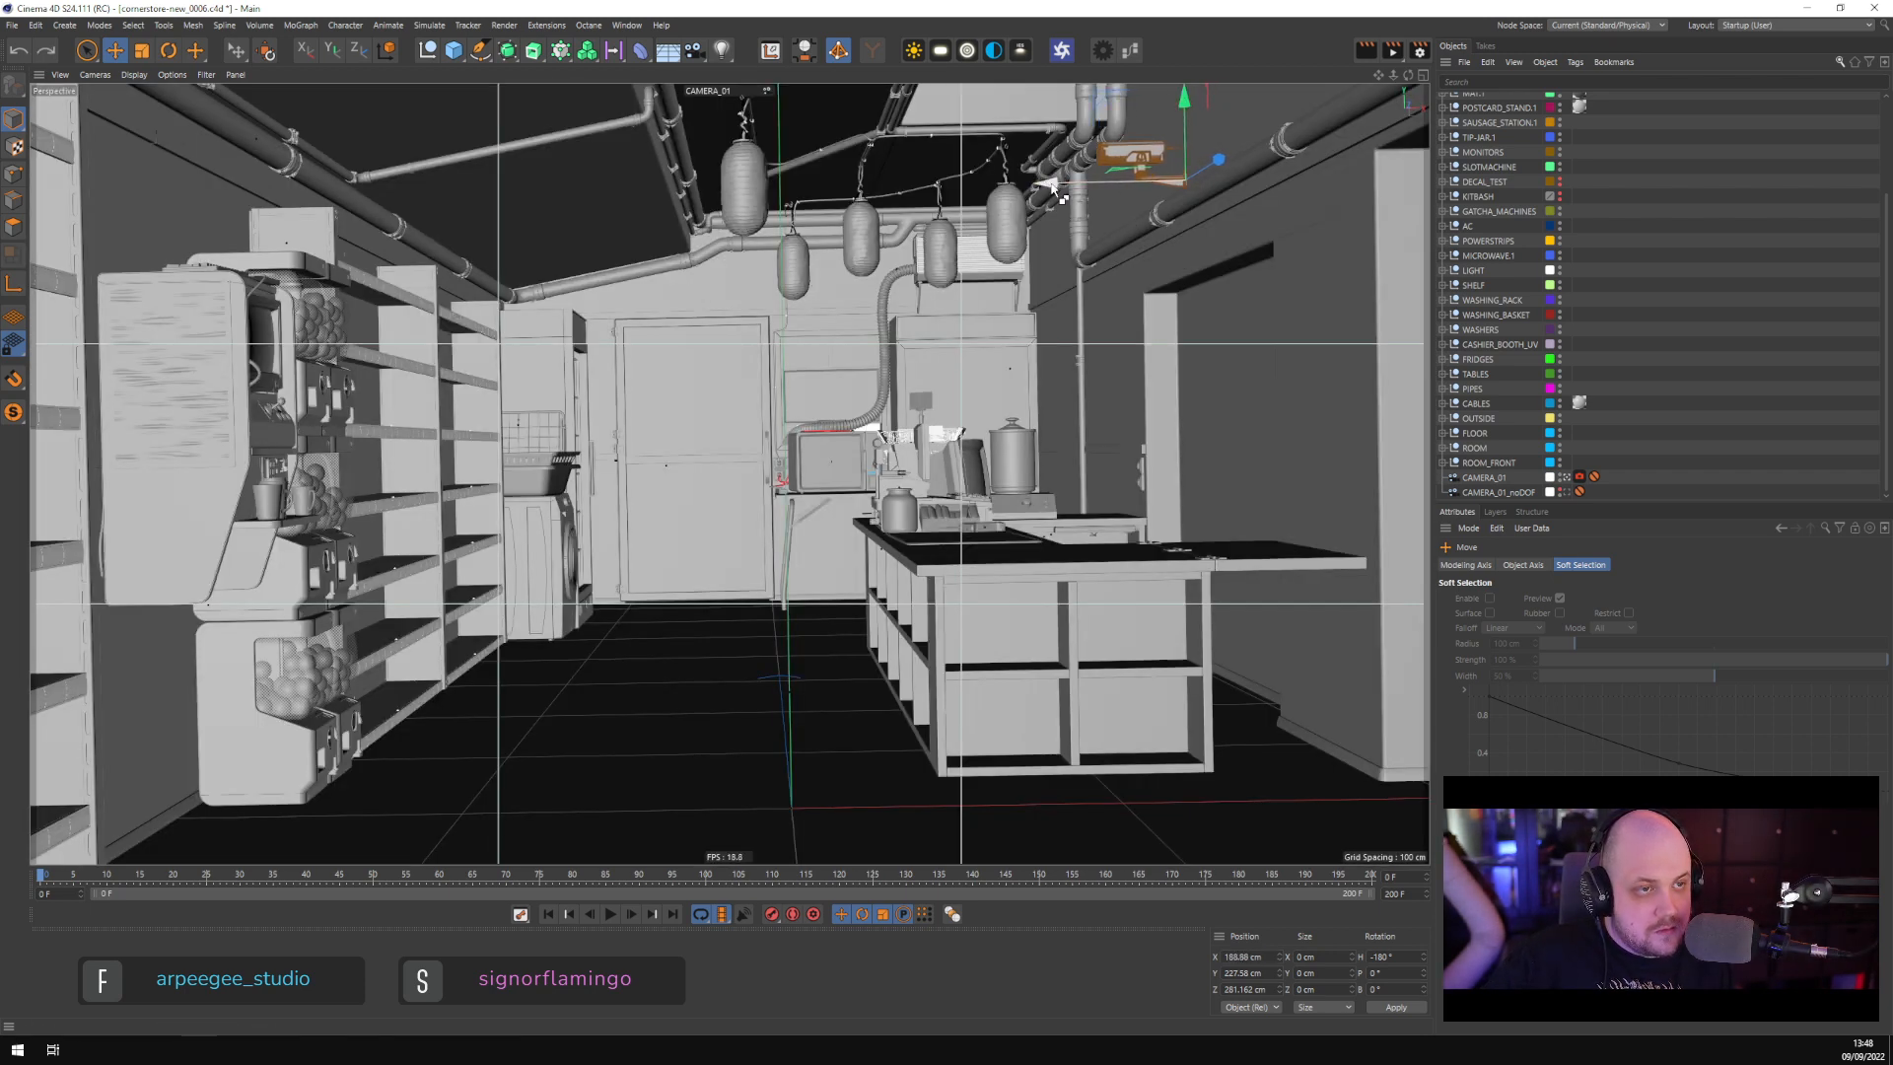
{"action": "left_click", "coordinate": [1637, 399]}
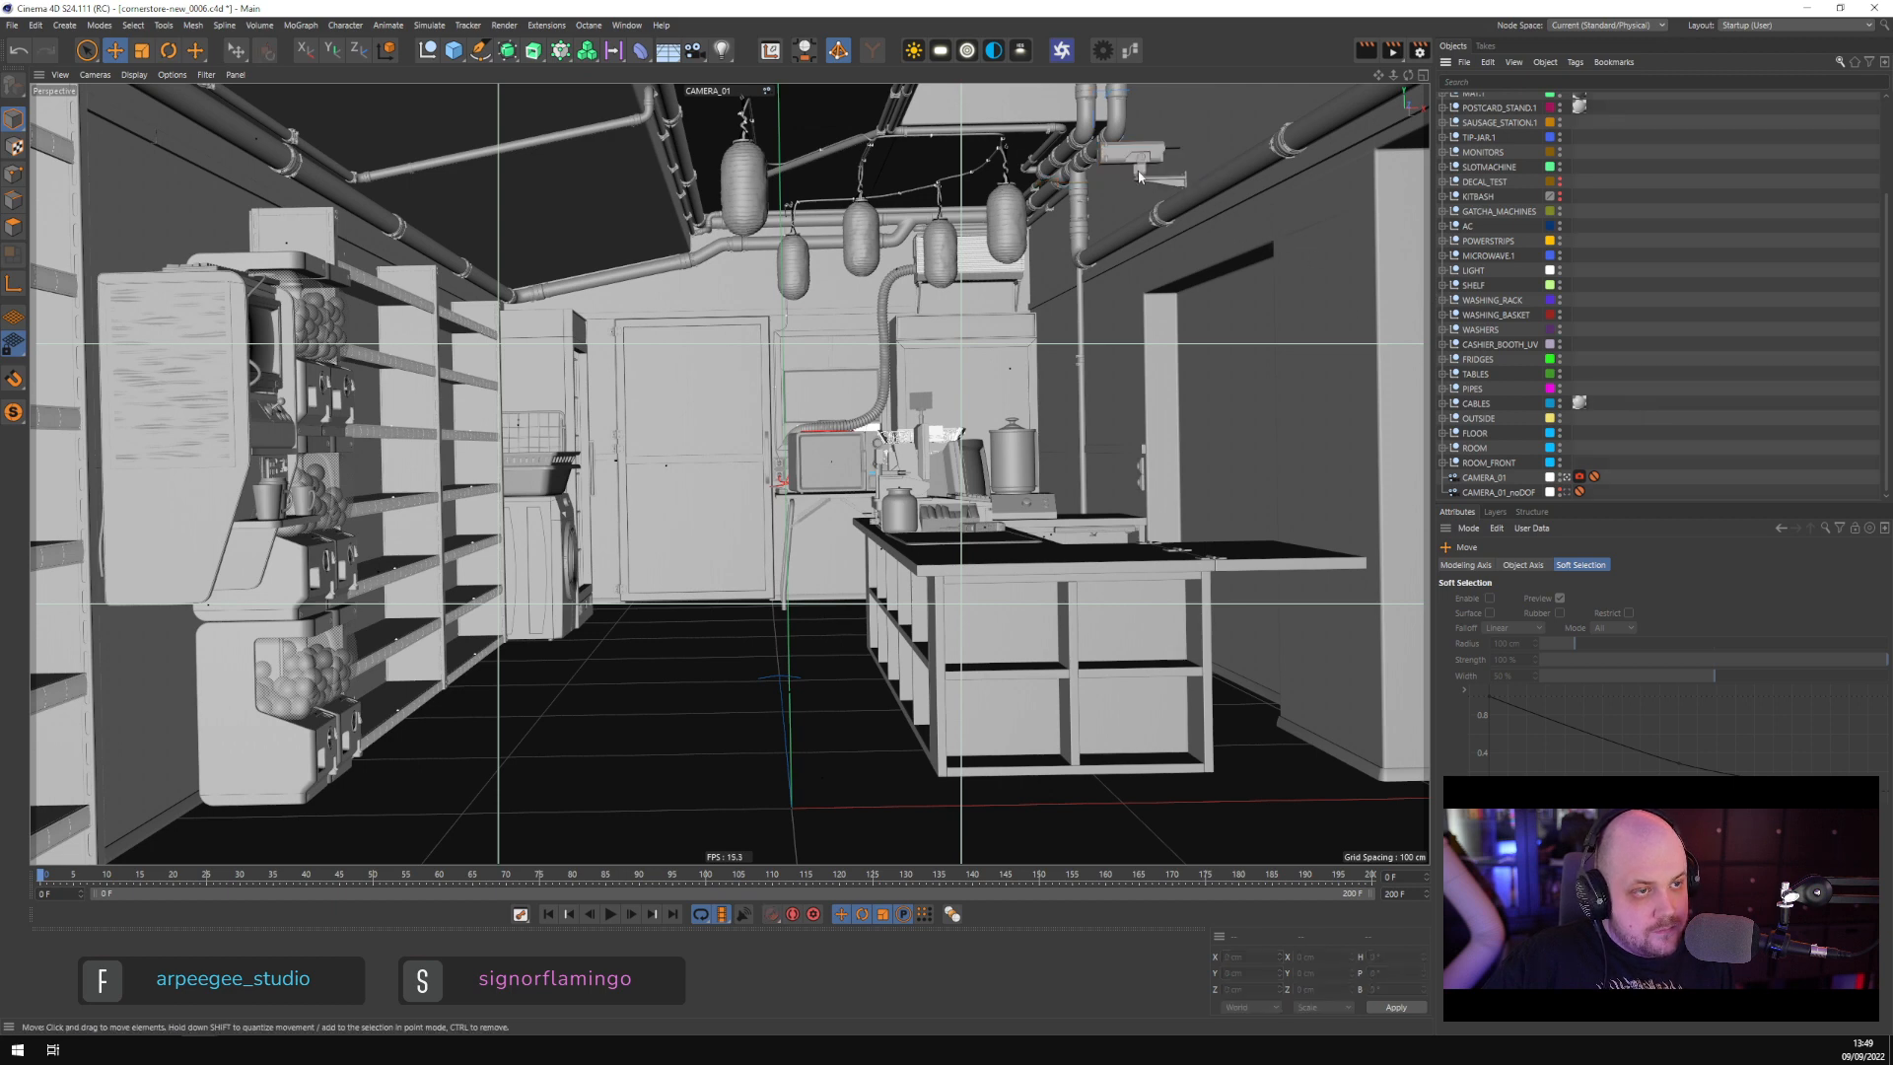
{"action": "scroll", "coordinate": [1489, 145], "scroll_direction": "up", "scroll_amount": 3}
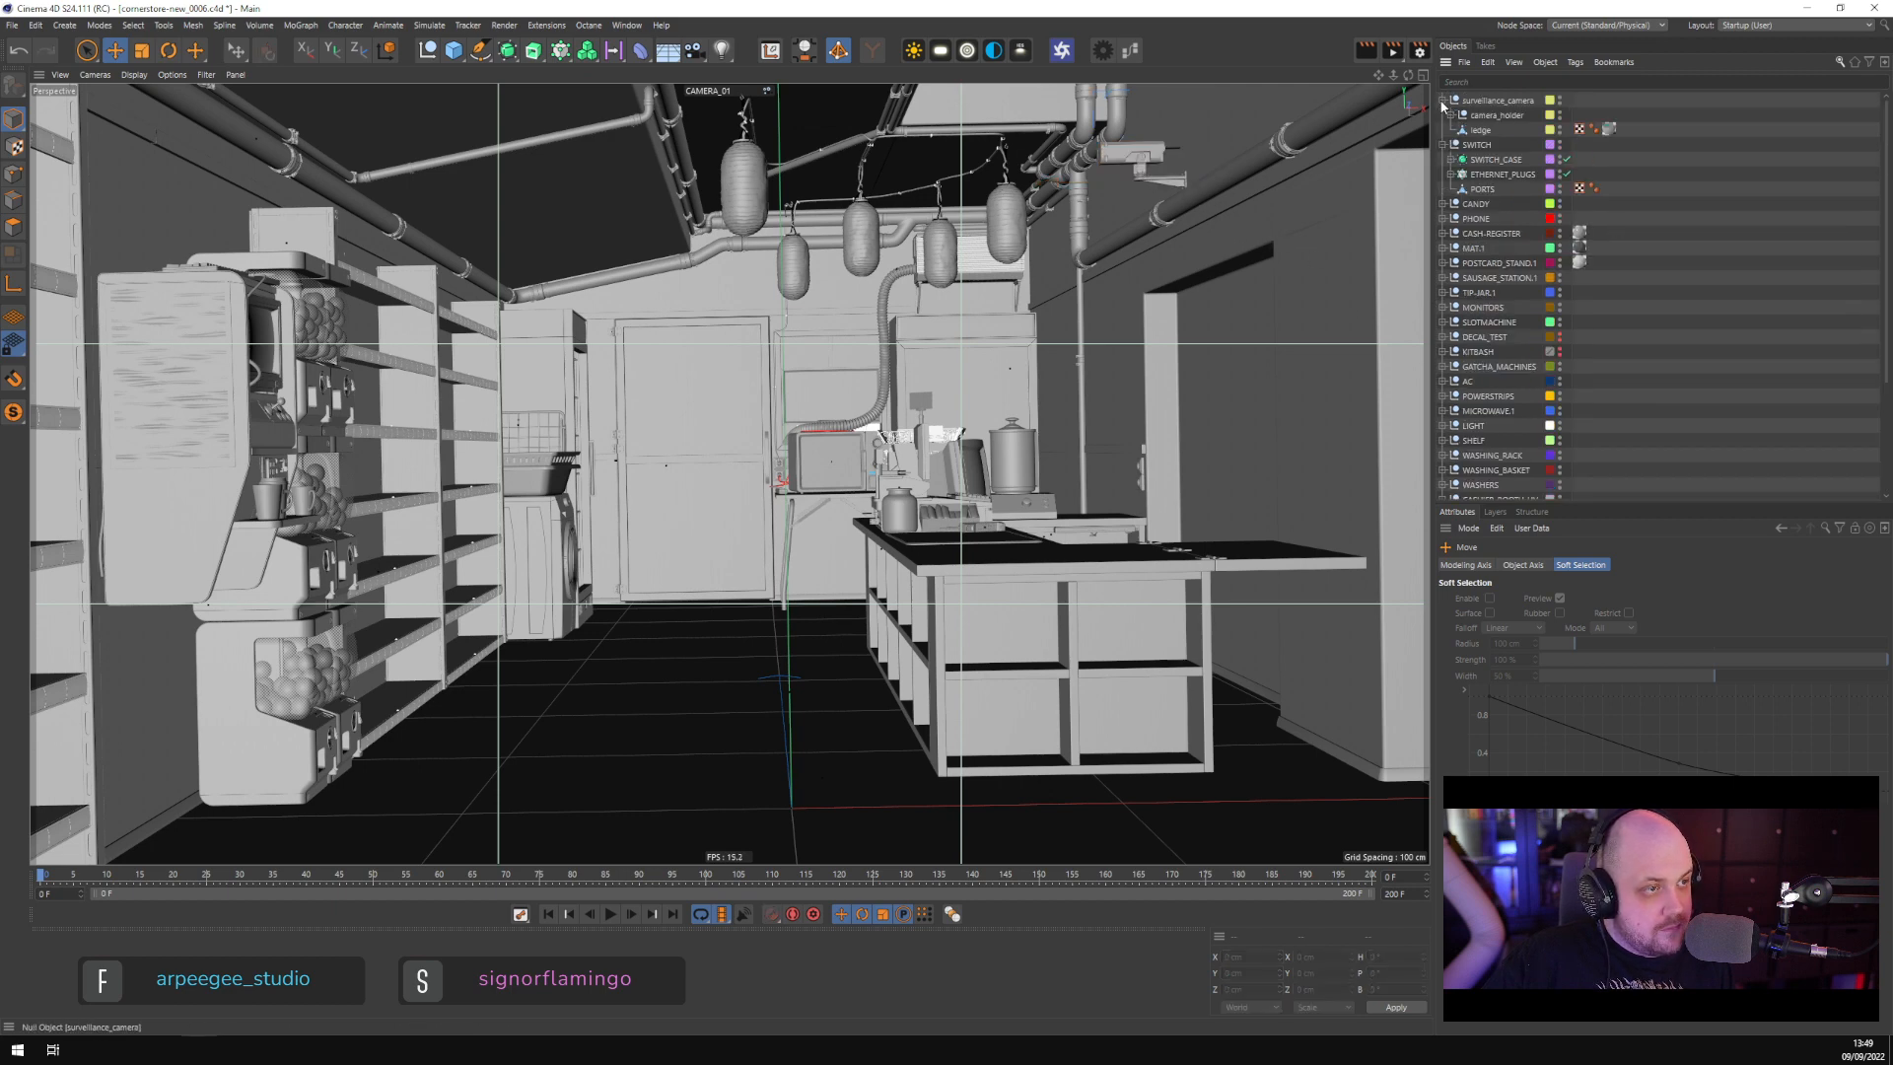
Group the surveillance_camera object under a new null and rename that null CAMERAS
{"action": "left_click", "coordinate": [1479, 101]}
{"action": "key", "text": "alt+g"}
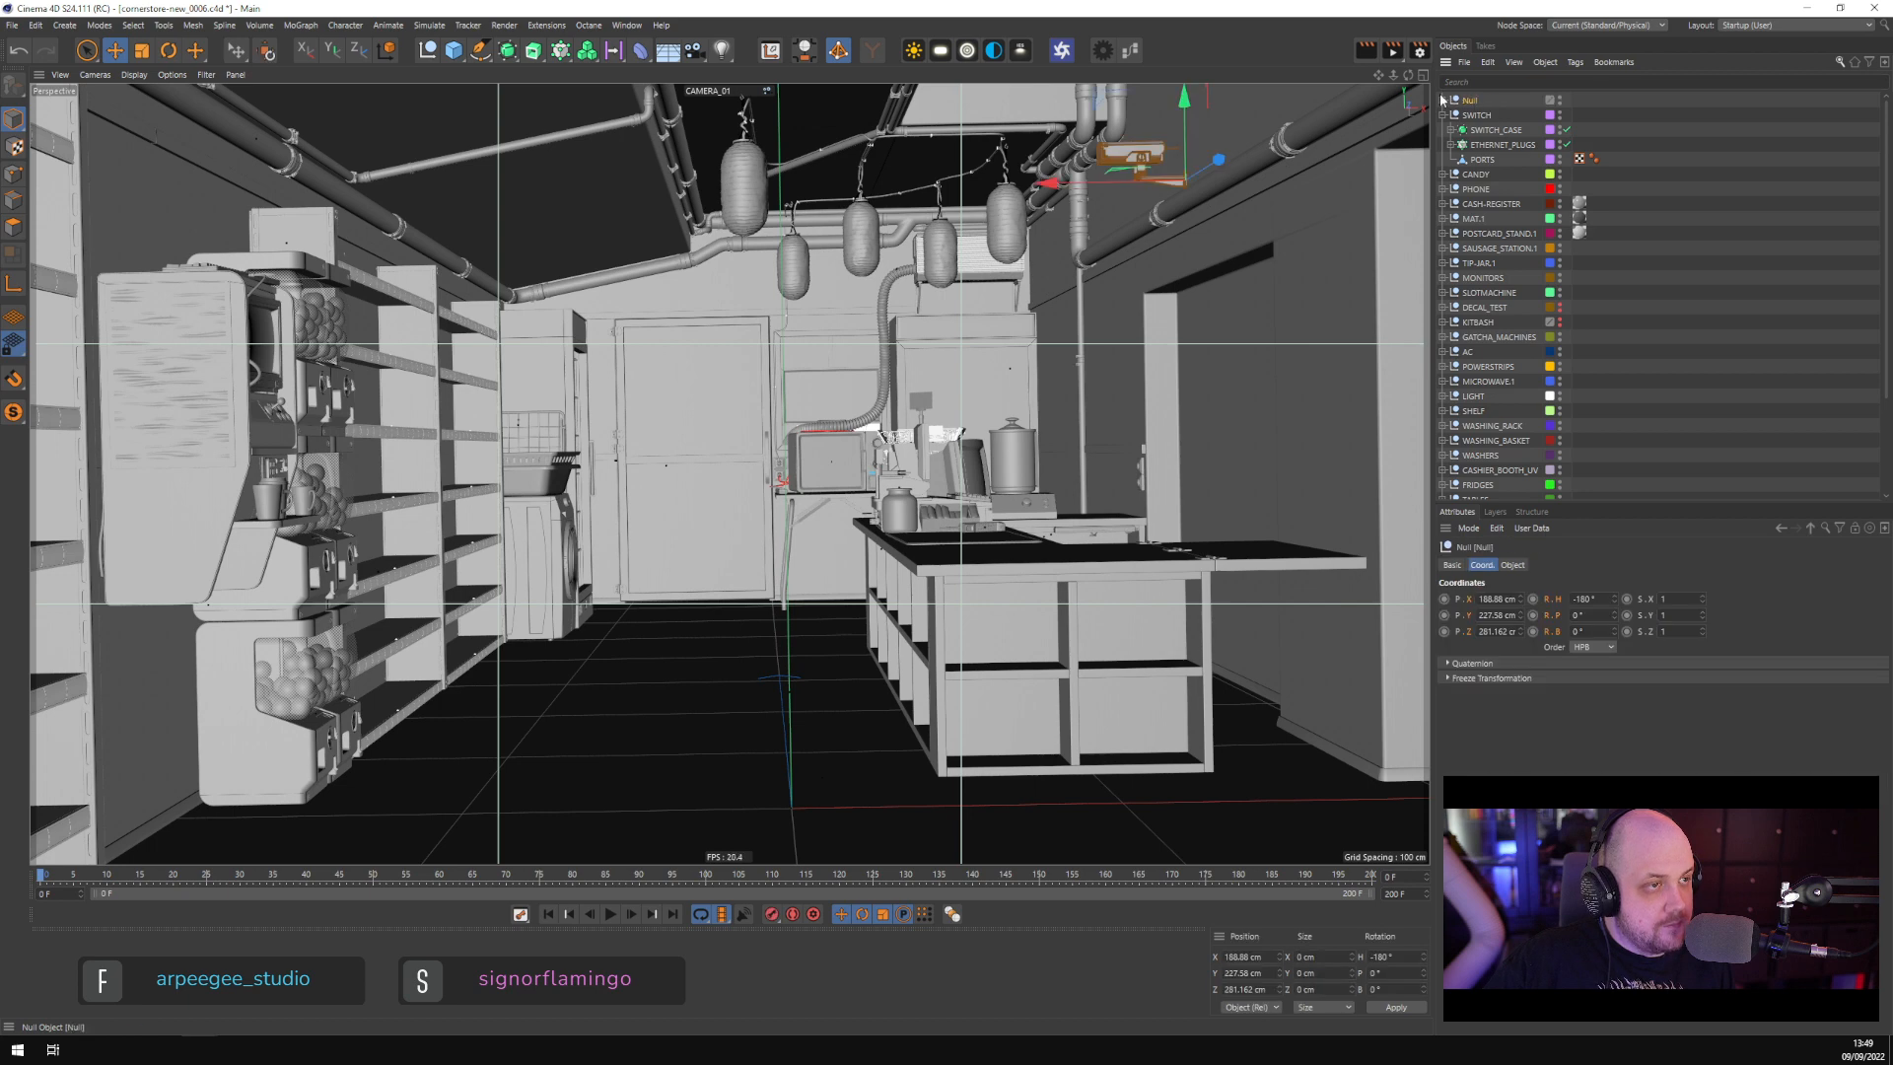
{"action": "left_click", "coordinate": [1441, 100]}
{"action": "double_click", "coordinate": [1471, 101]}
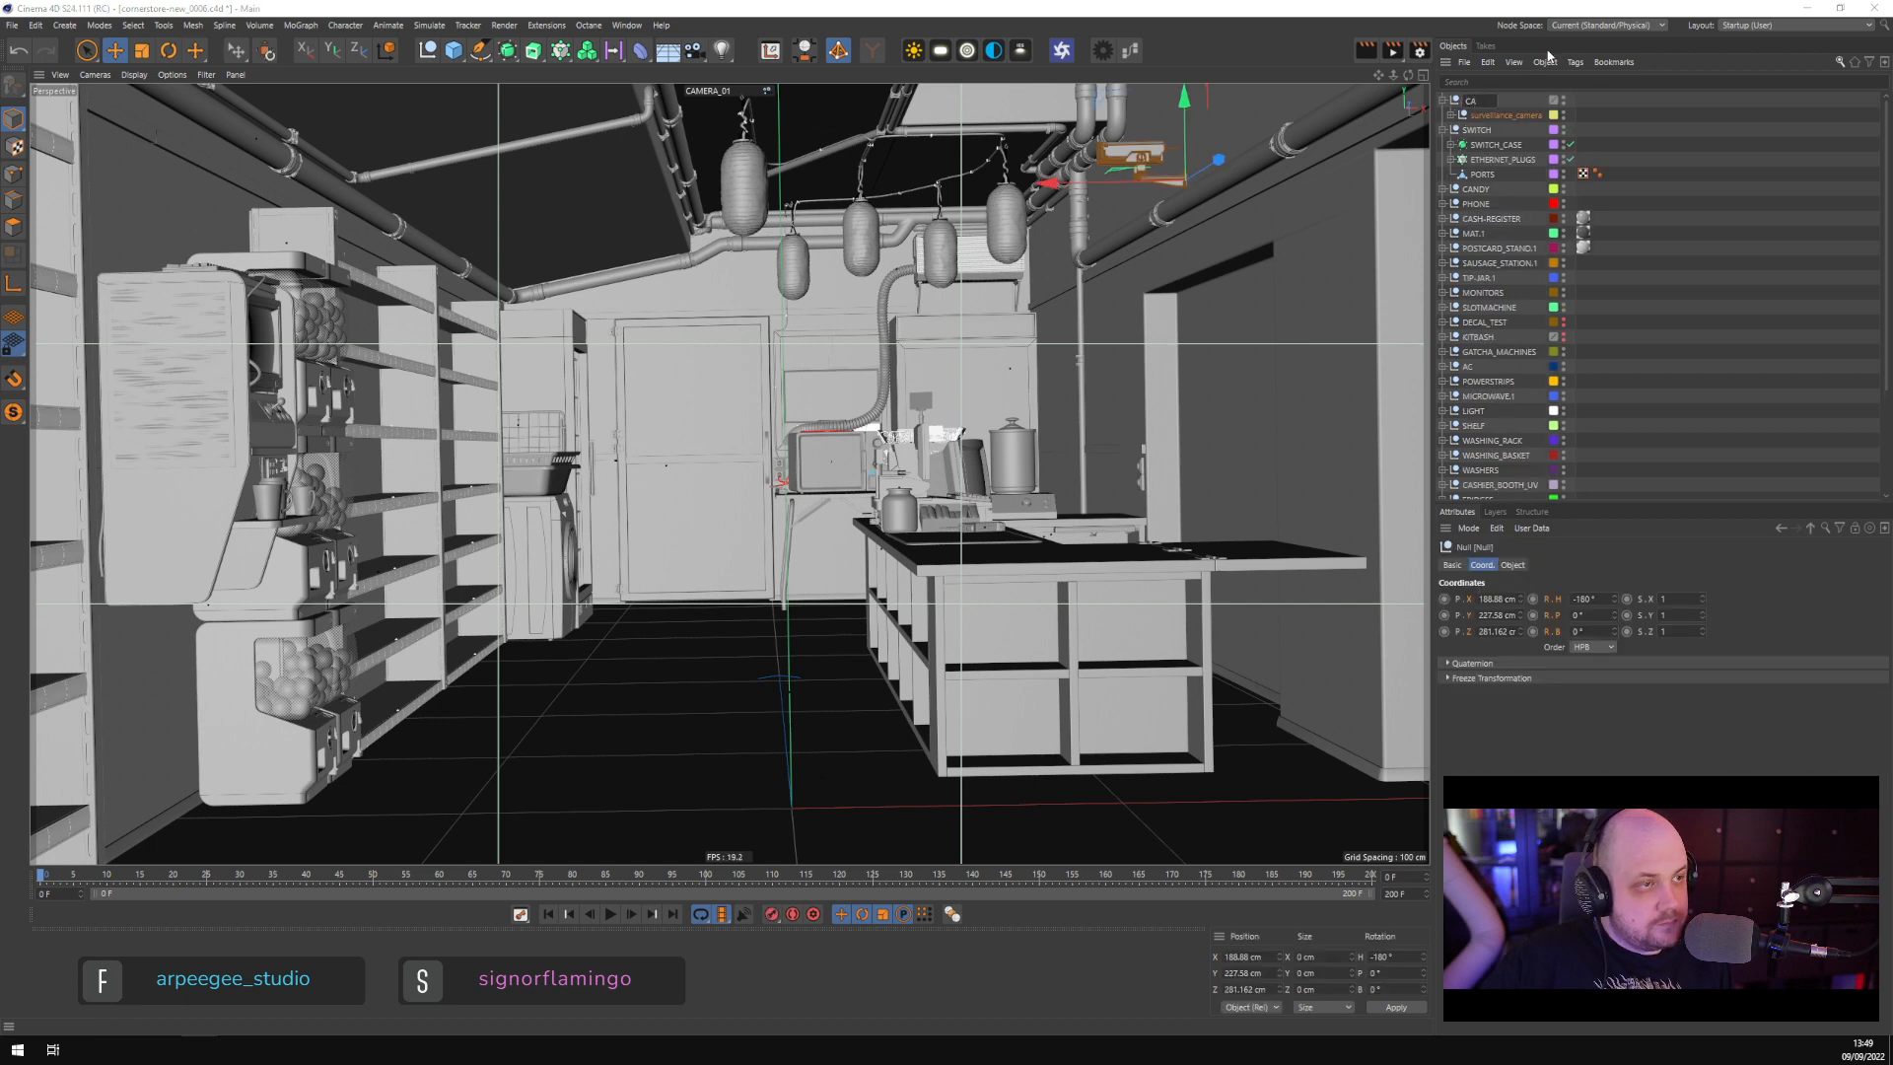
{"action": "type", "text": "CAMERAS"}
{"action": "key", "text": "Return"}
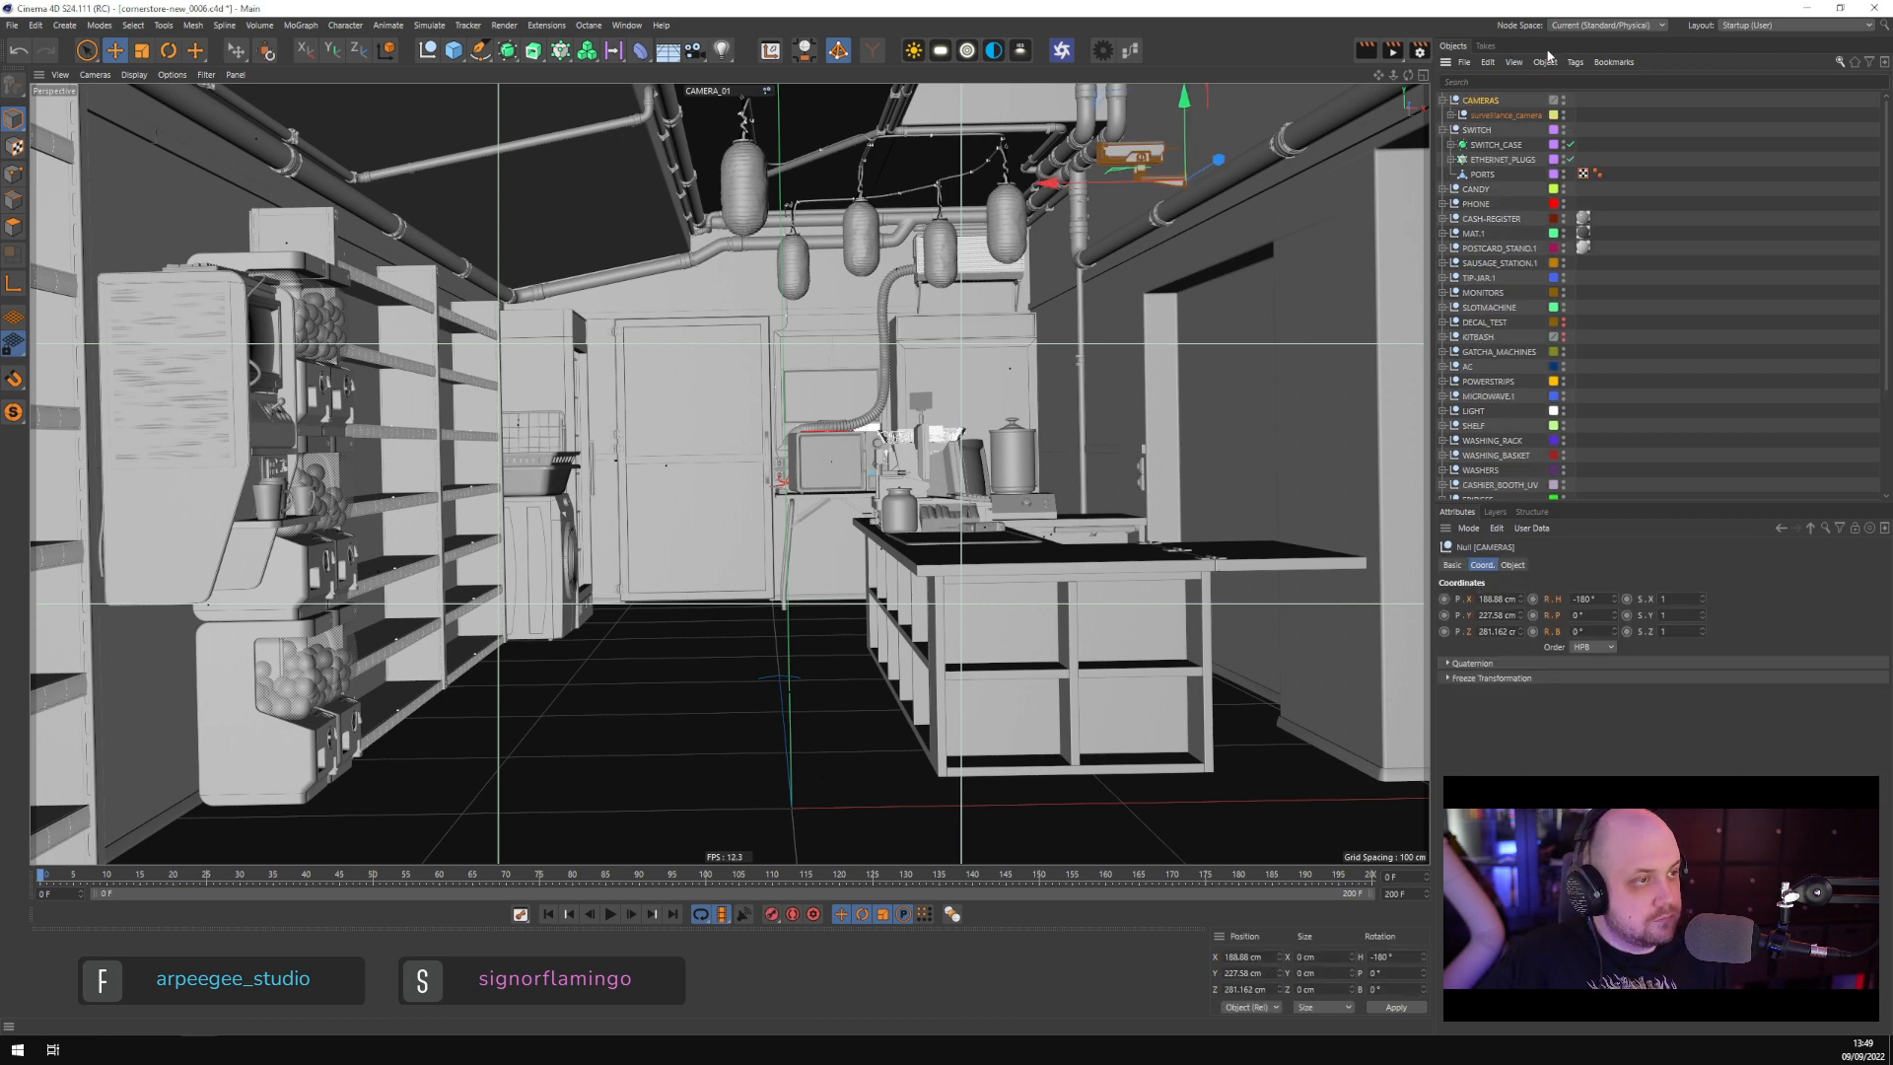
Create a camera object at the camera null inside the surveillance camera and place it beside that null within camera_holder
{"action": "left_click", "coordinate": [1469, 117]}
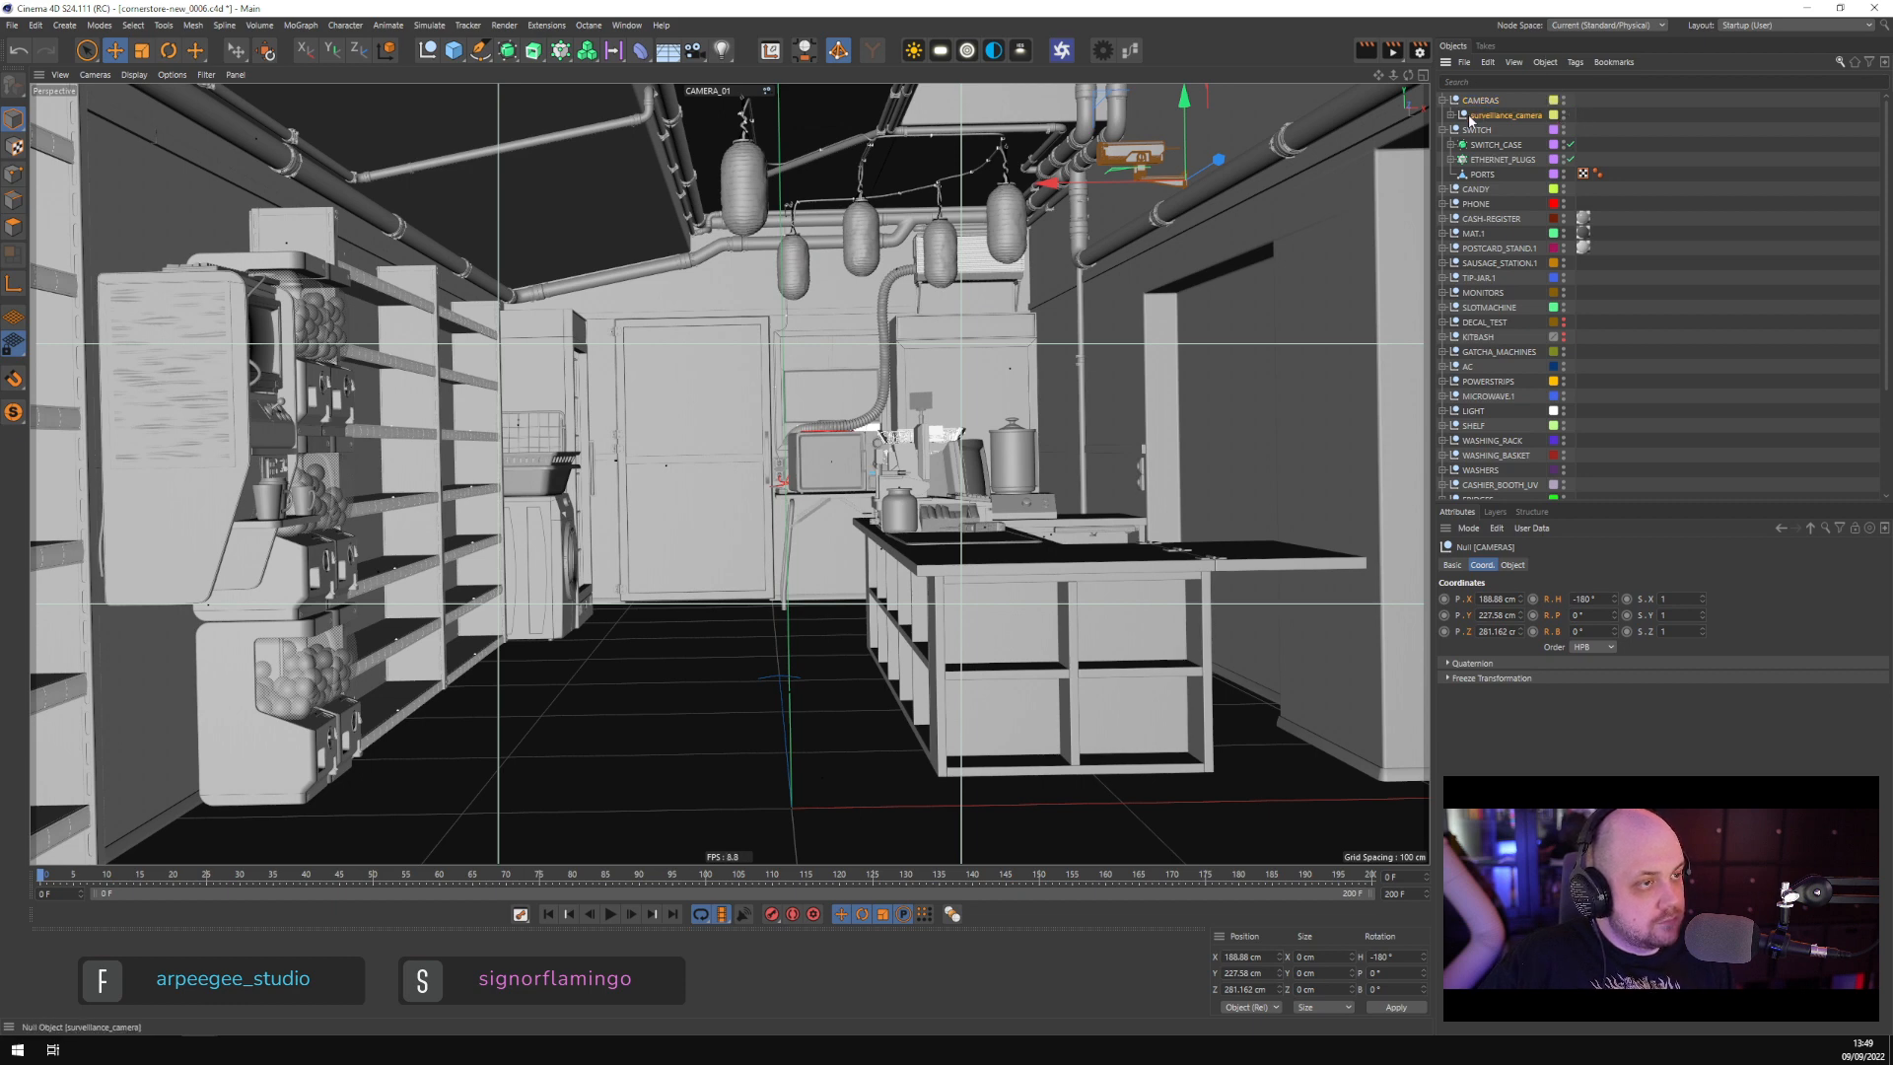
{"action": "left_click", "coordinate": [1451, 115]}
{"action": "left_click", "coordinate": [1505, 131]}
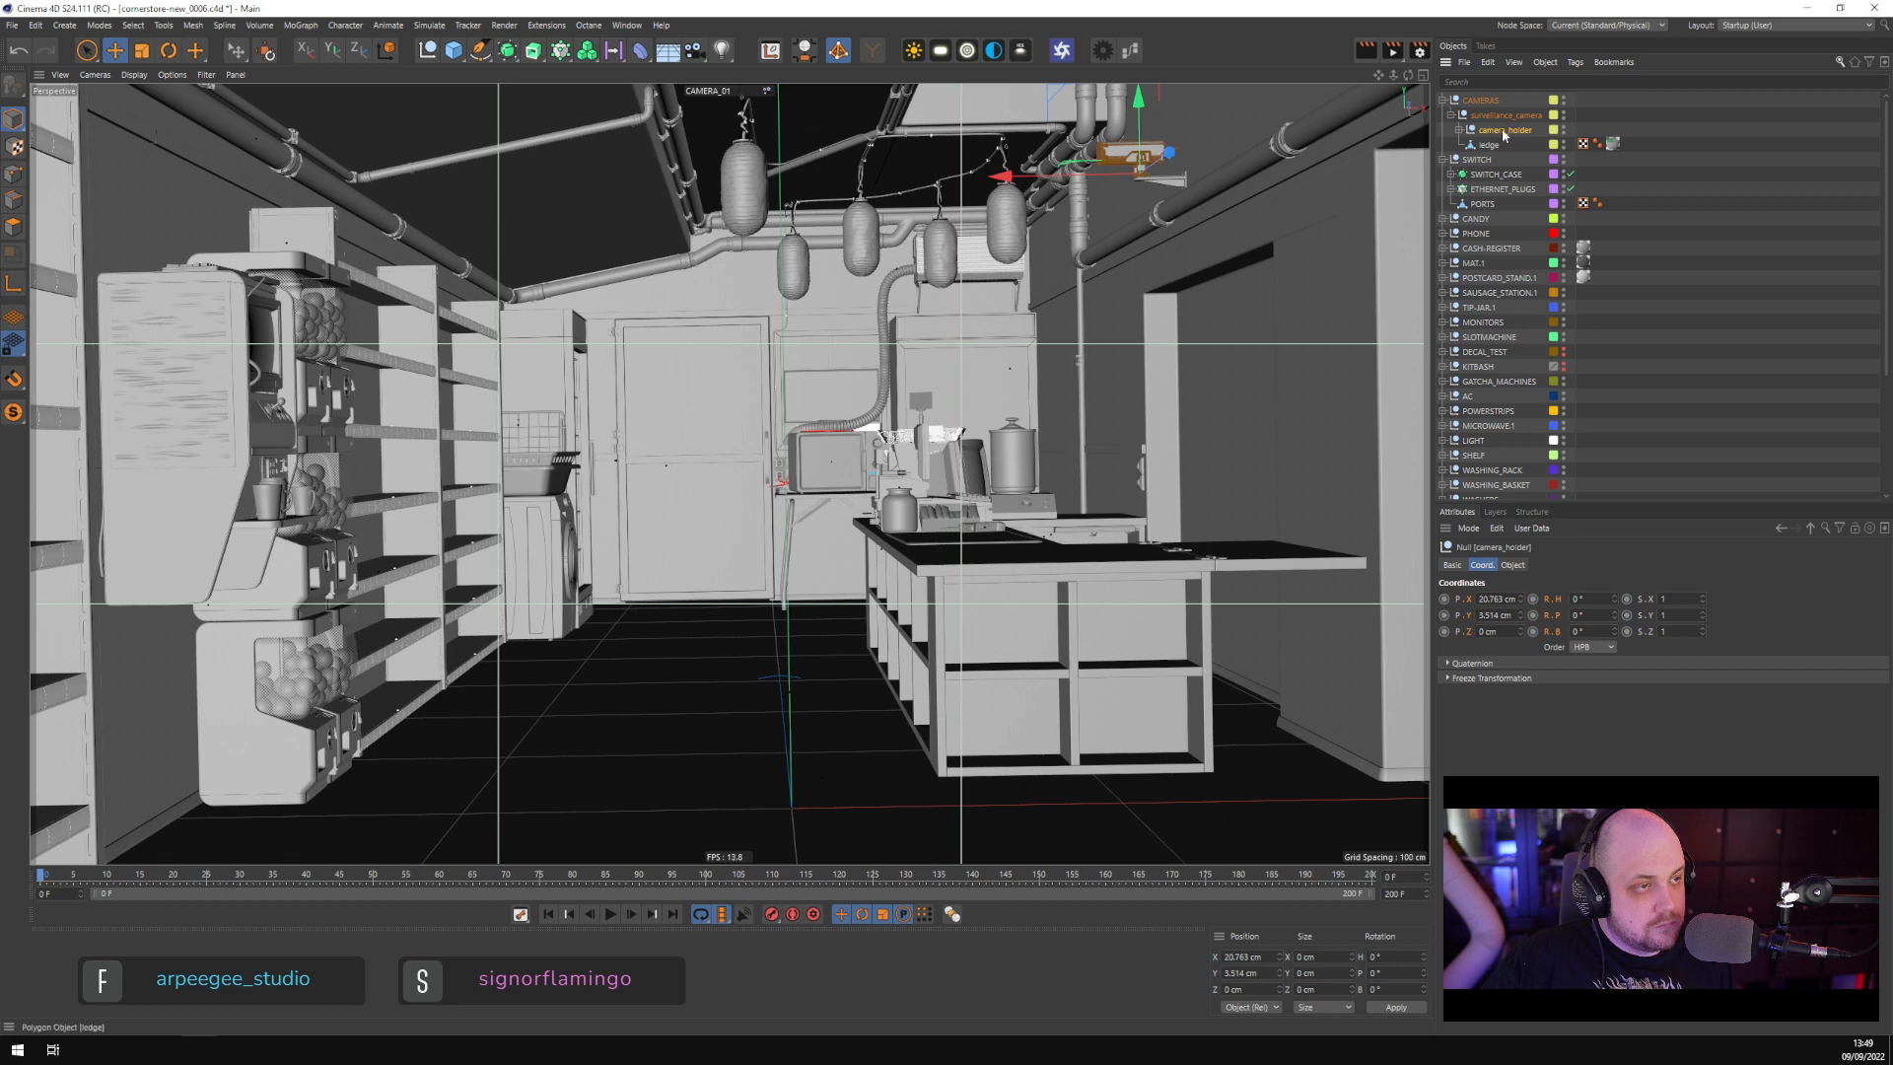
{"action": "left_click", "coordinate": [1459, 130]}
{"action": "left_click", "coordinate": [1502, 147]}
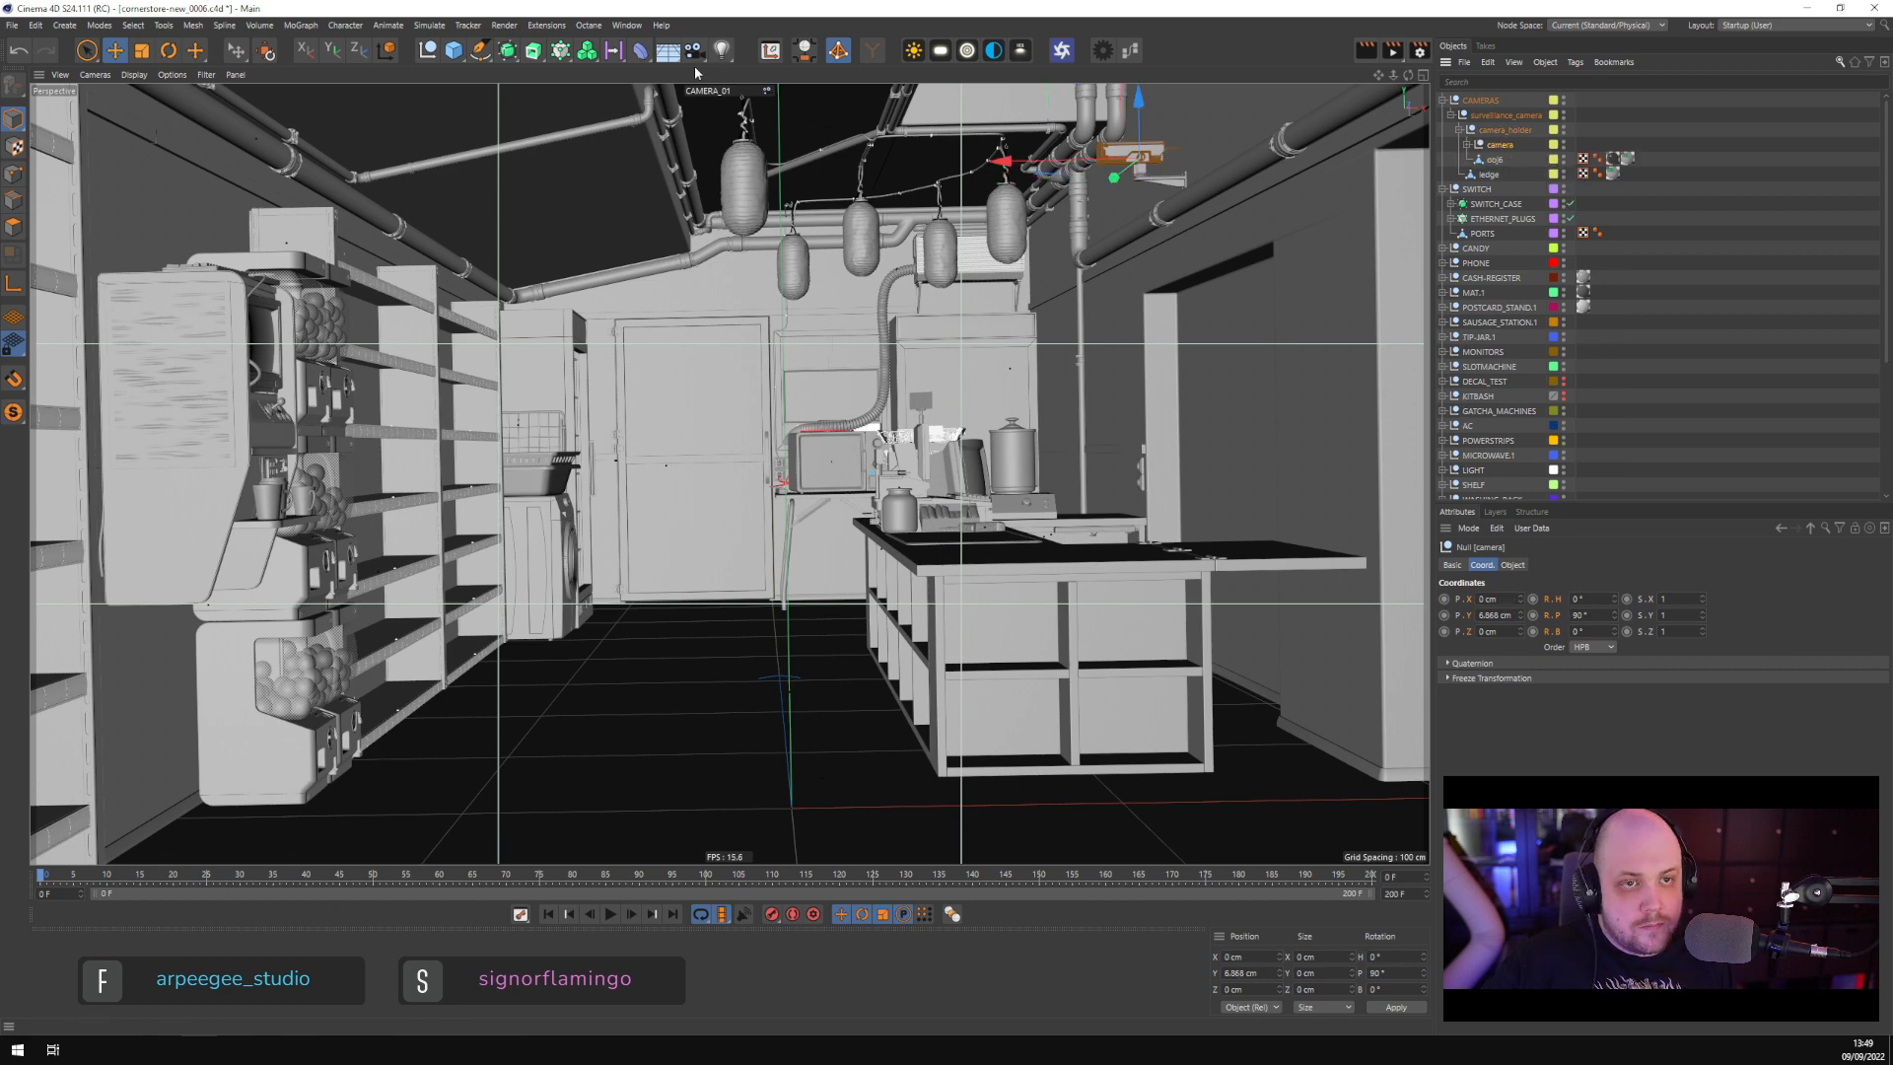
{"action": "left_click", "coordinate": [694, 51], "text": "alt"}
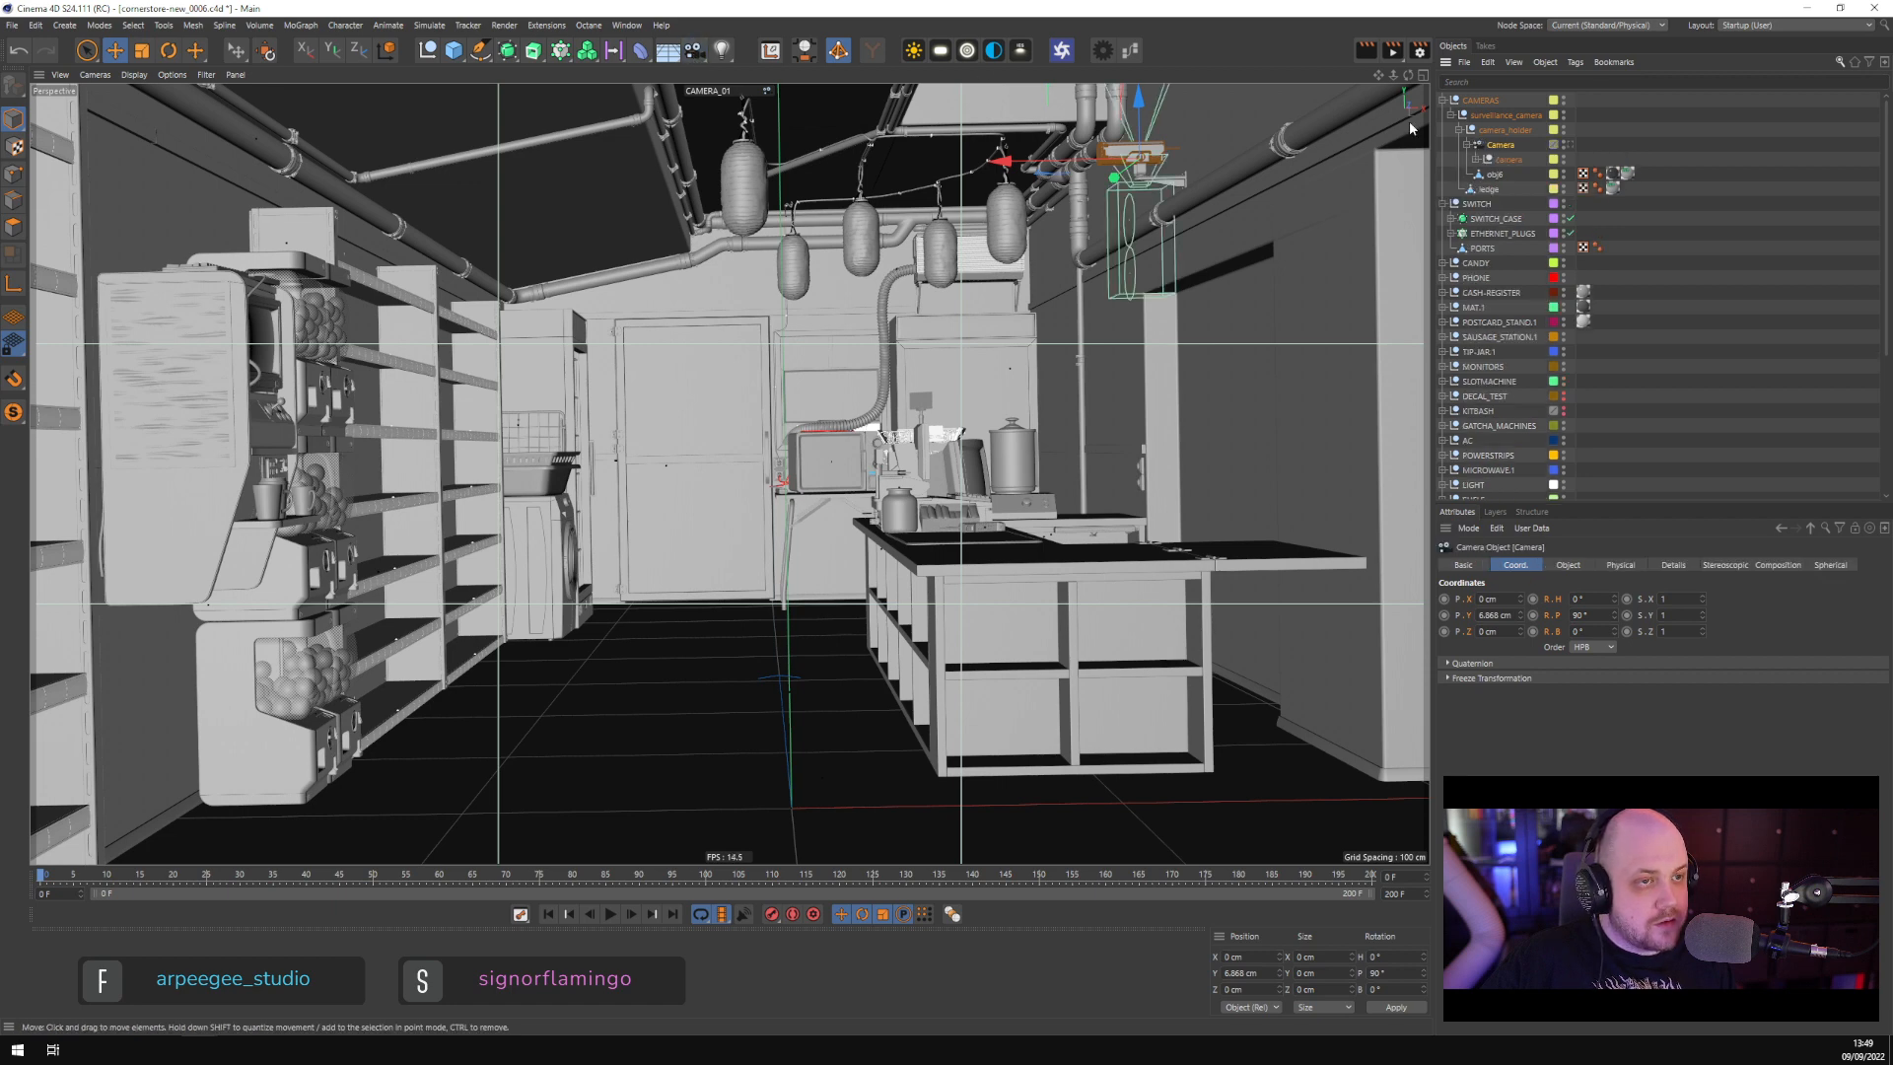
{"action": "left_click_drag", "start_coordinate": [1508, 144], "coordinate": [1505, 166]}
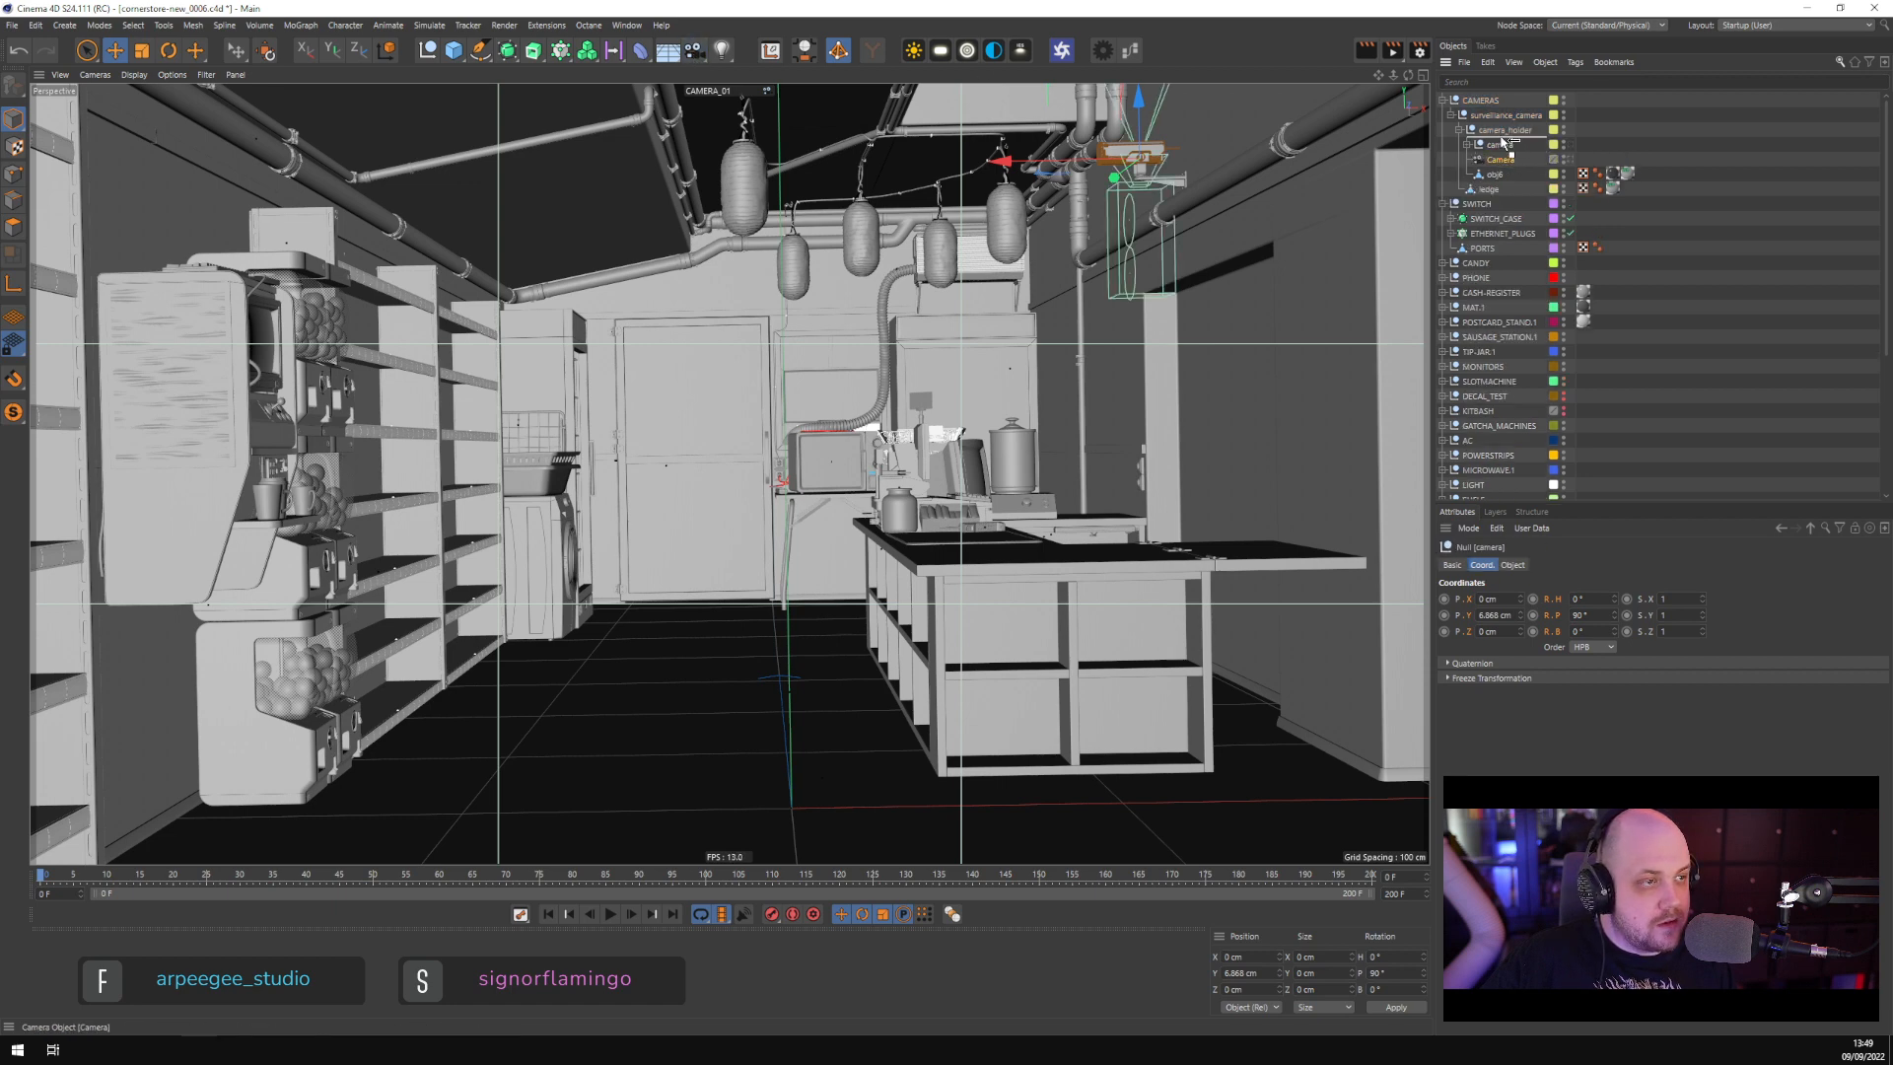
{"action": "key", "text": "ctrl+z"}
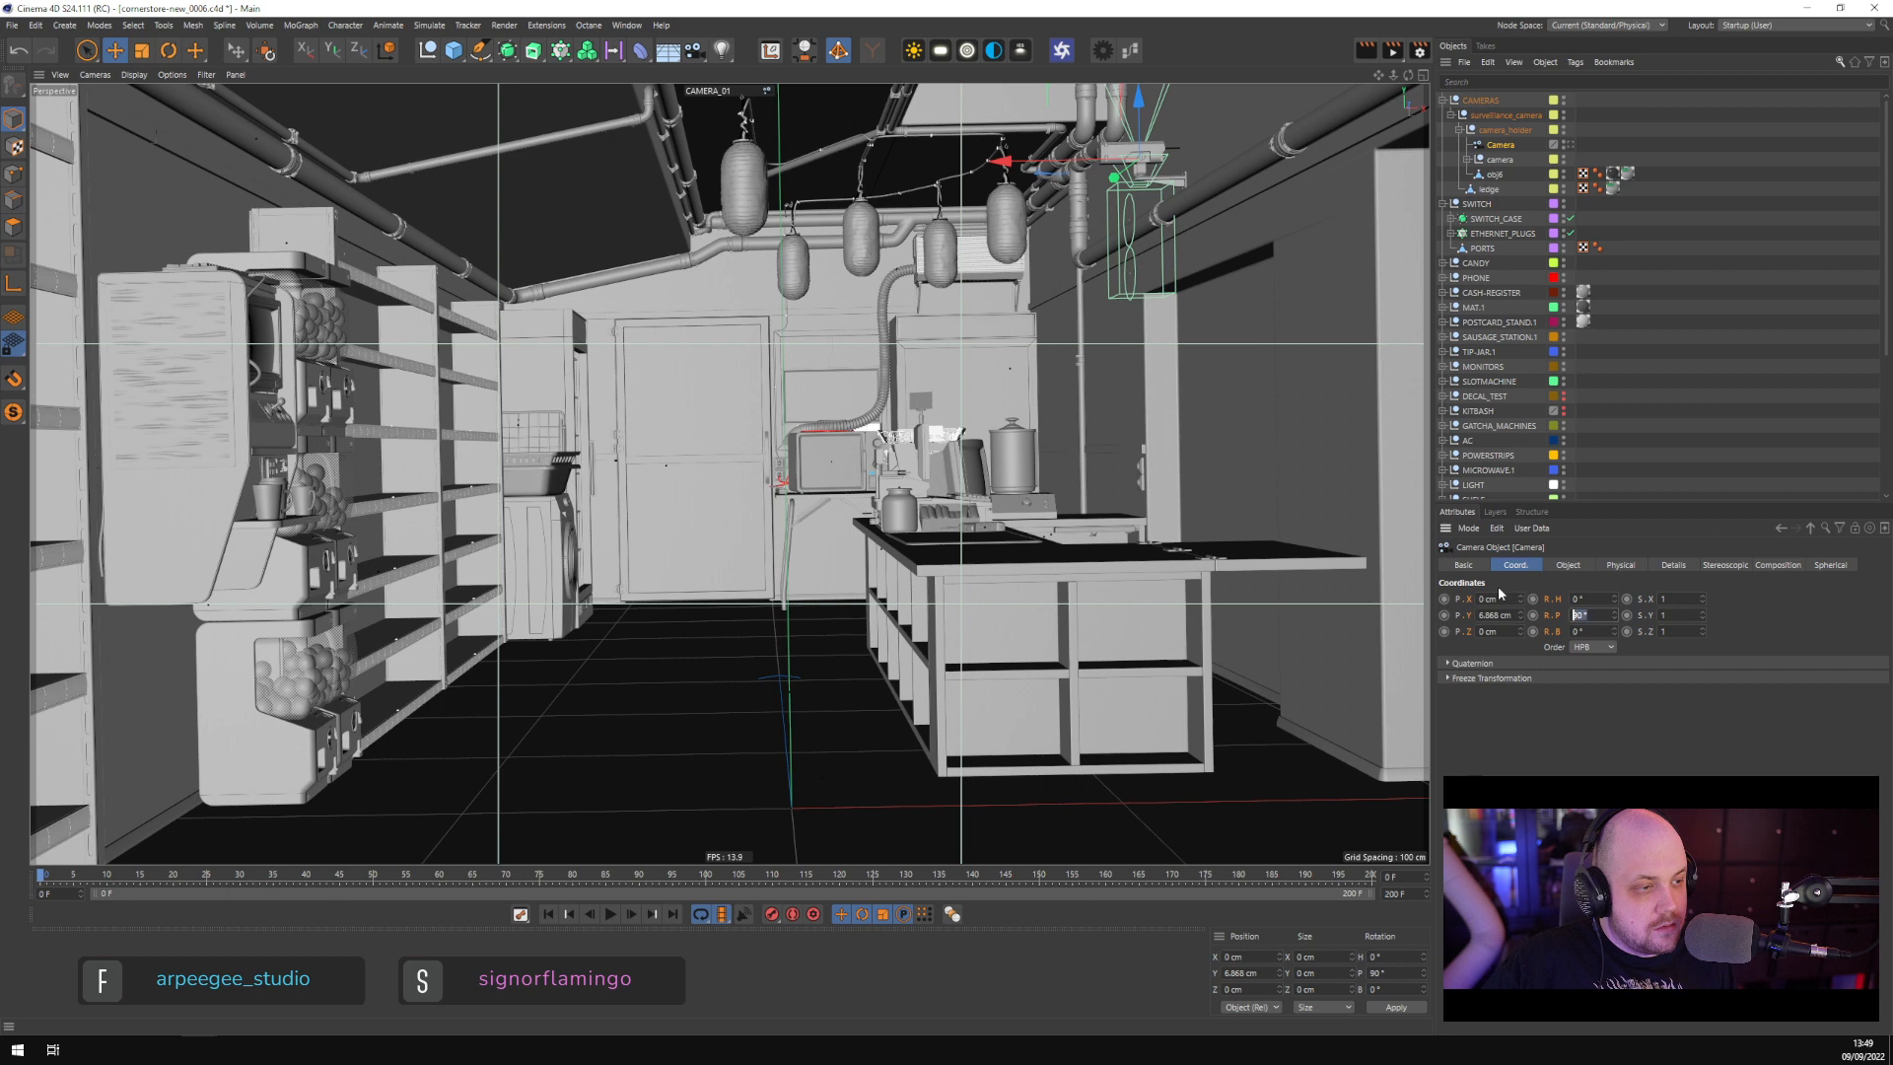
Set the new camera's pitch to 0°, rotate its heading to -90° and move it forward to about X 33 cm
{"action": "type", "text": "0"}
{"action": "key", "text": "Return"}
{"action": "key", "text": "r"}
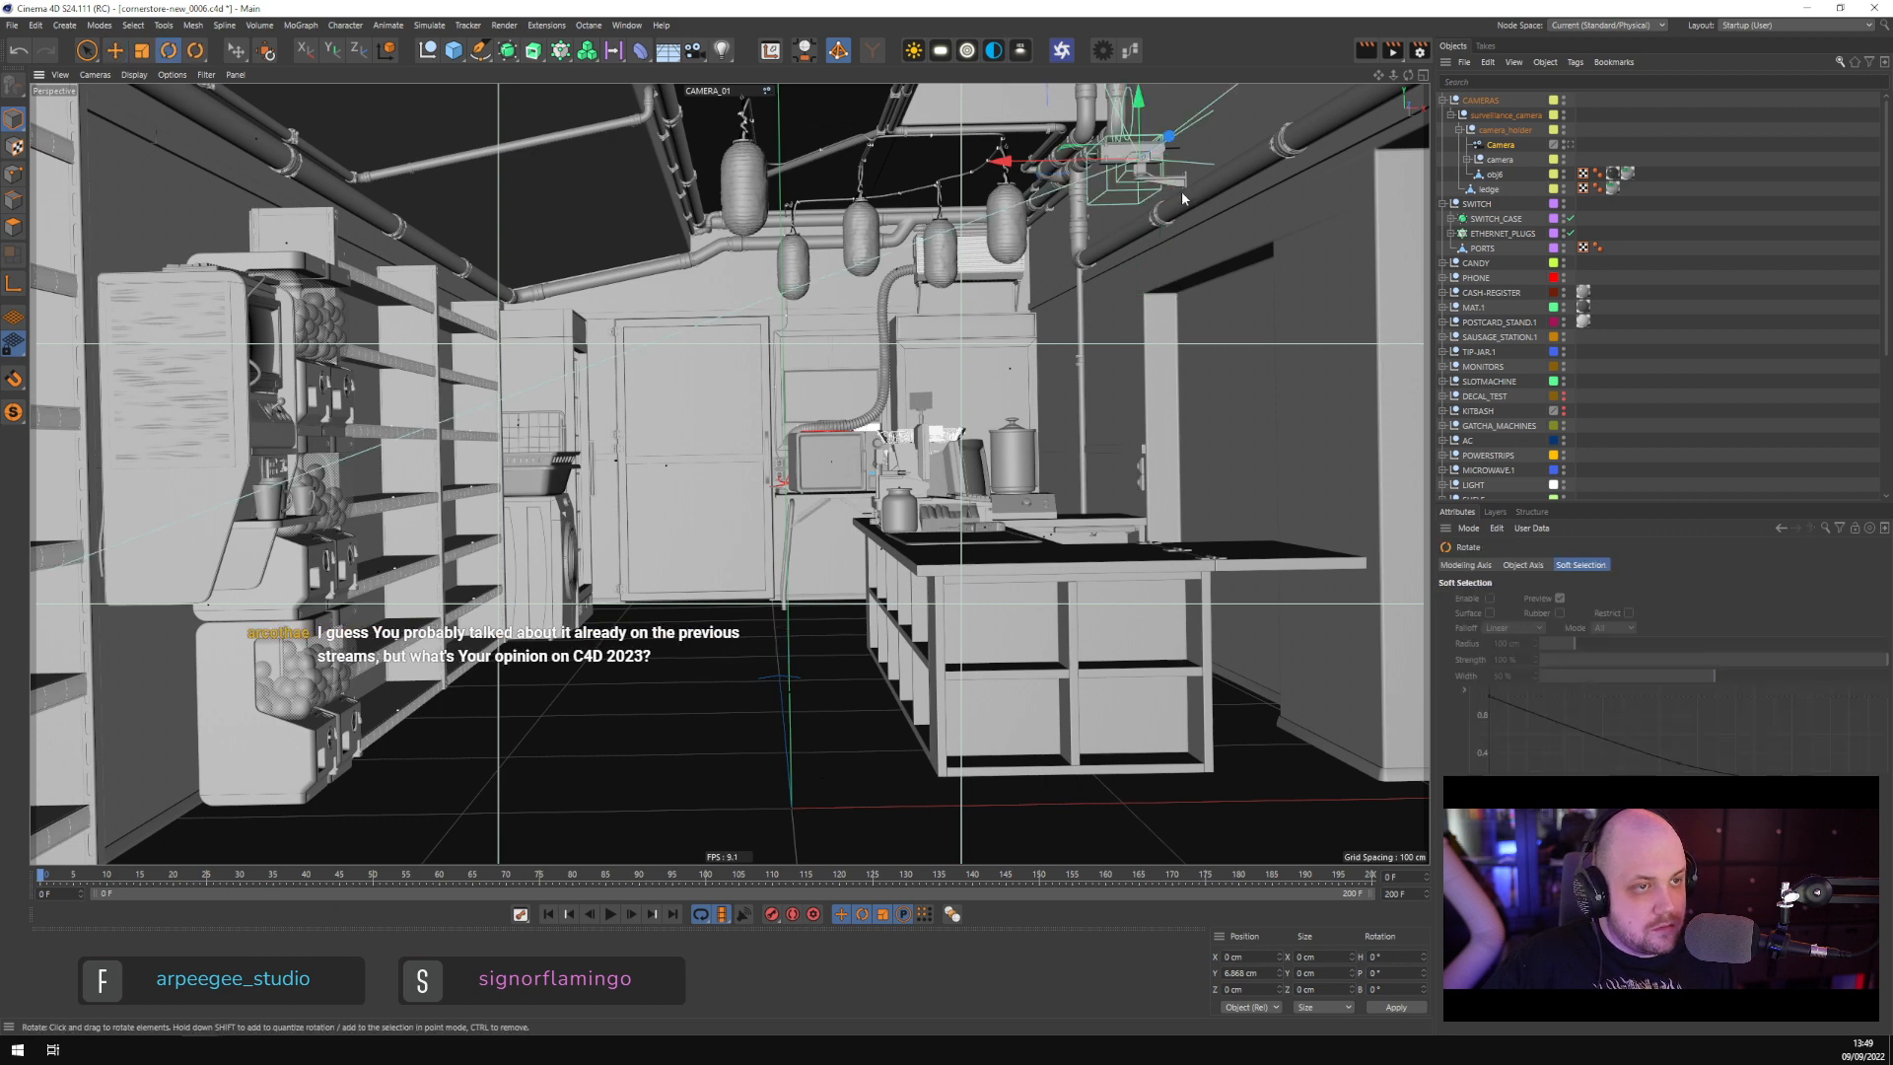
{"action": "left_click_drag", "start_coordinate": [1124, 146], "coordinate": [938, 163]}
{"action": "key", "text": "e"}
Scale the new camera down and move it back to about X 24.5 cm at the surveillance model's lens
{"action": "key", "text": "t"}
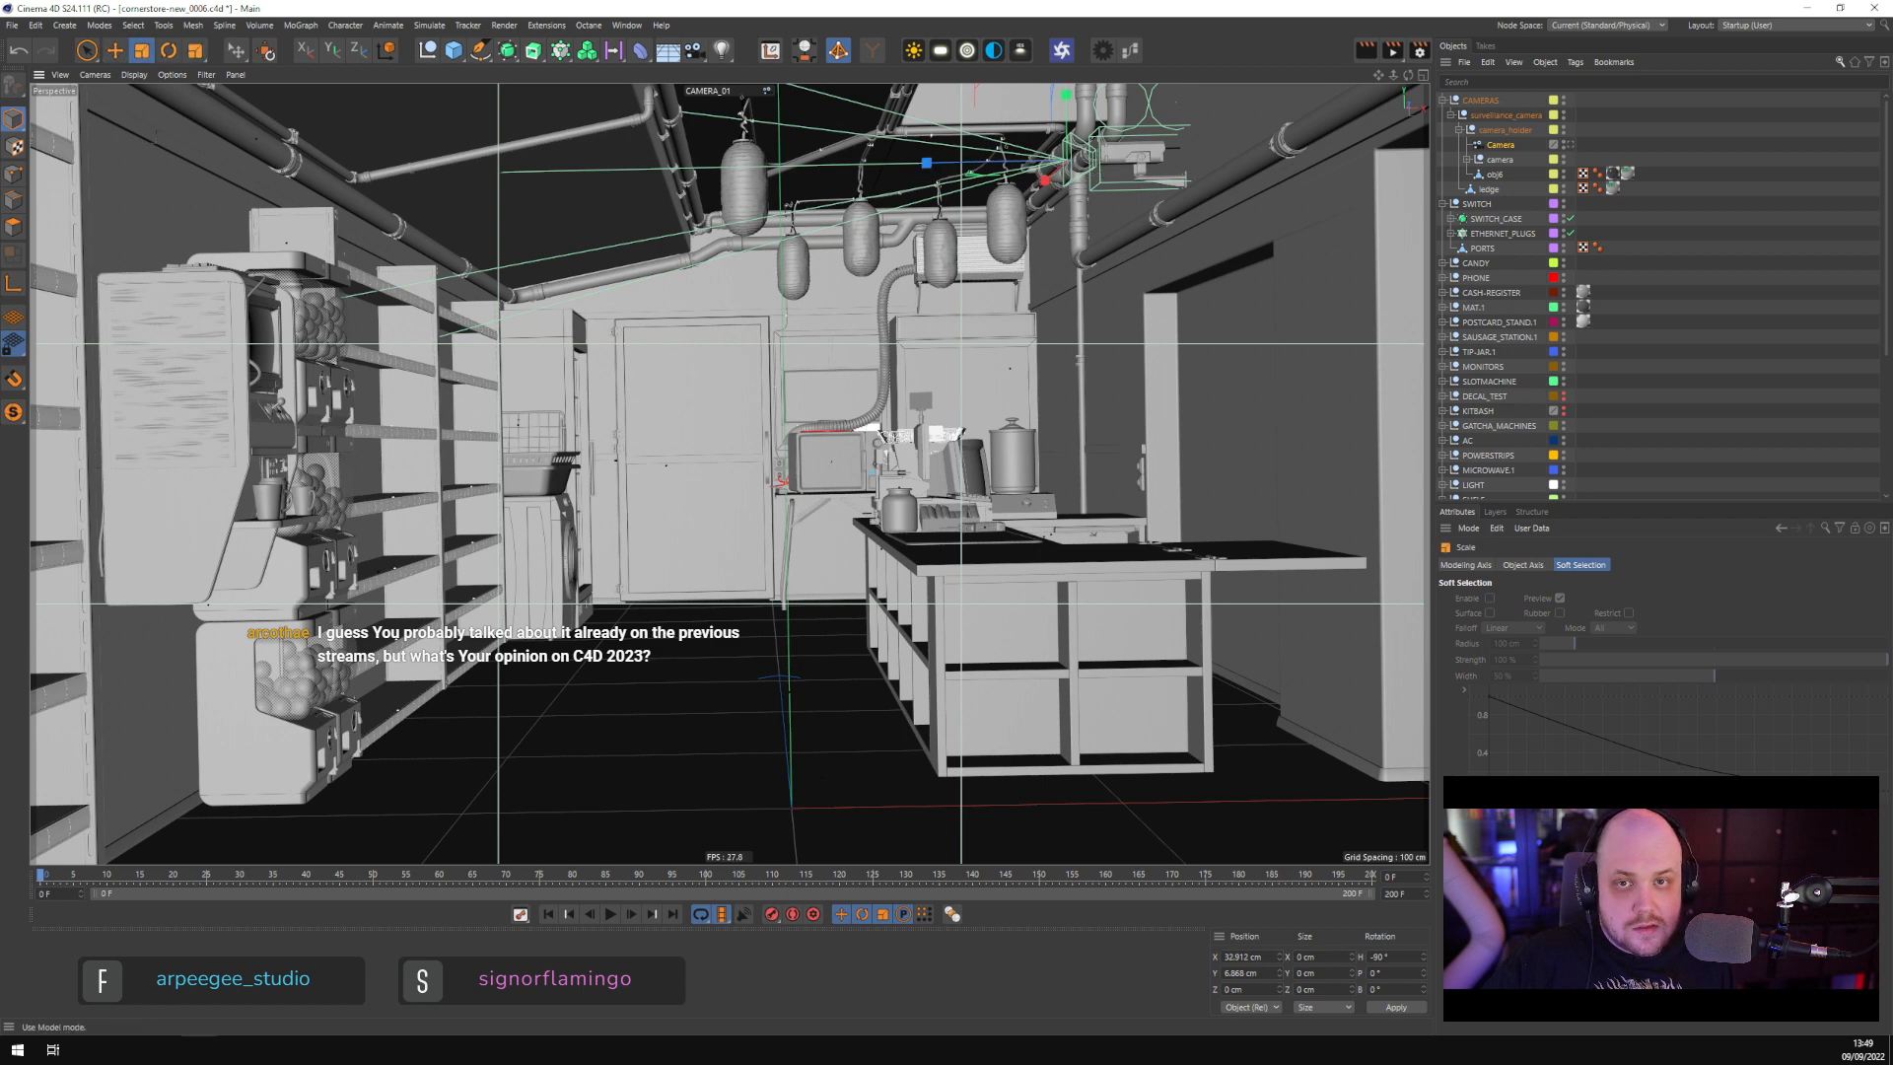
{"action": "left_click", "coordinate": [13, 120]}
{"action": "left_click_drag", "start_coordinate": [769, 330], "coordinate": [660, 343]}
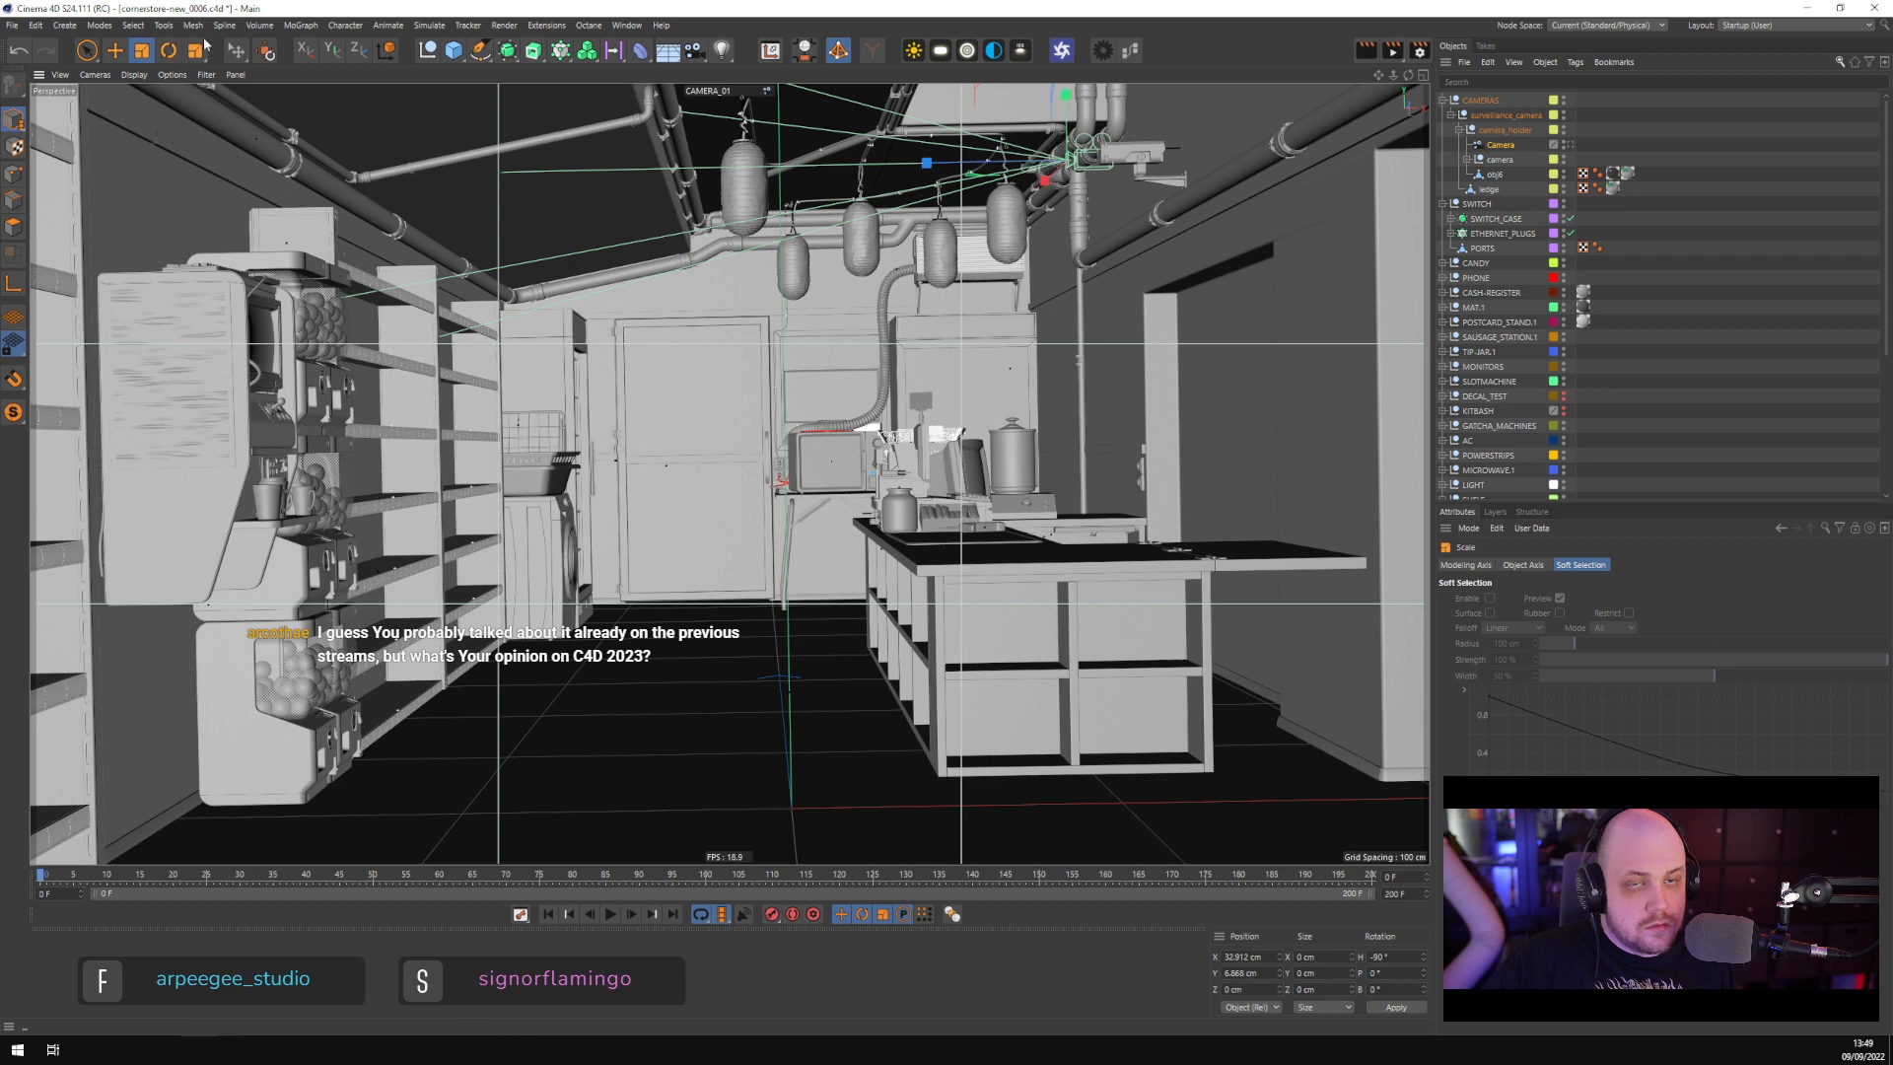
{"action": "left_click", "coordinate": [120, 56]}
{"action": "left_click_drag", "start_coordinate": [936, 162], "coordinate": [952, 162]}
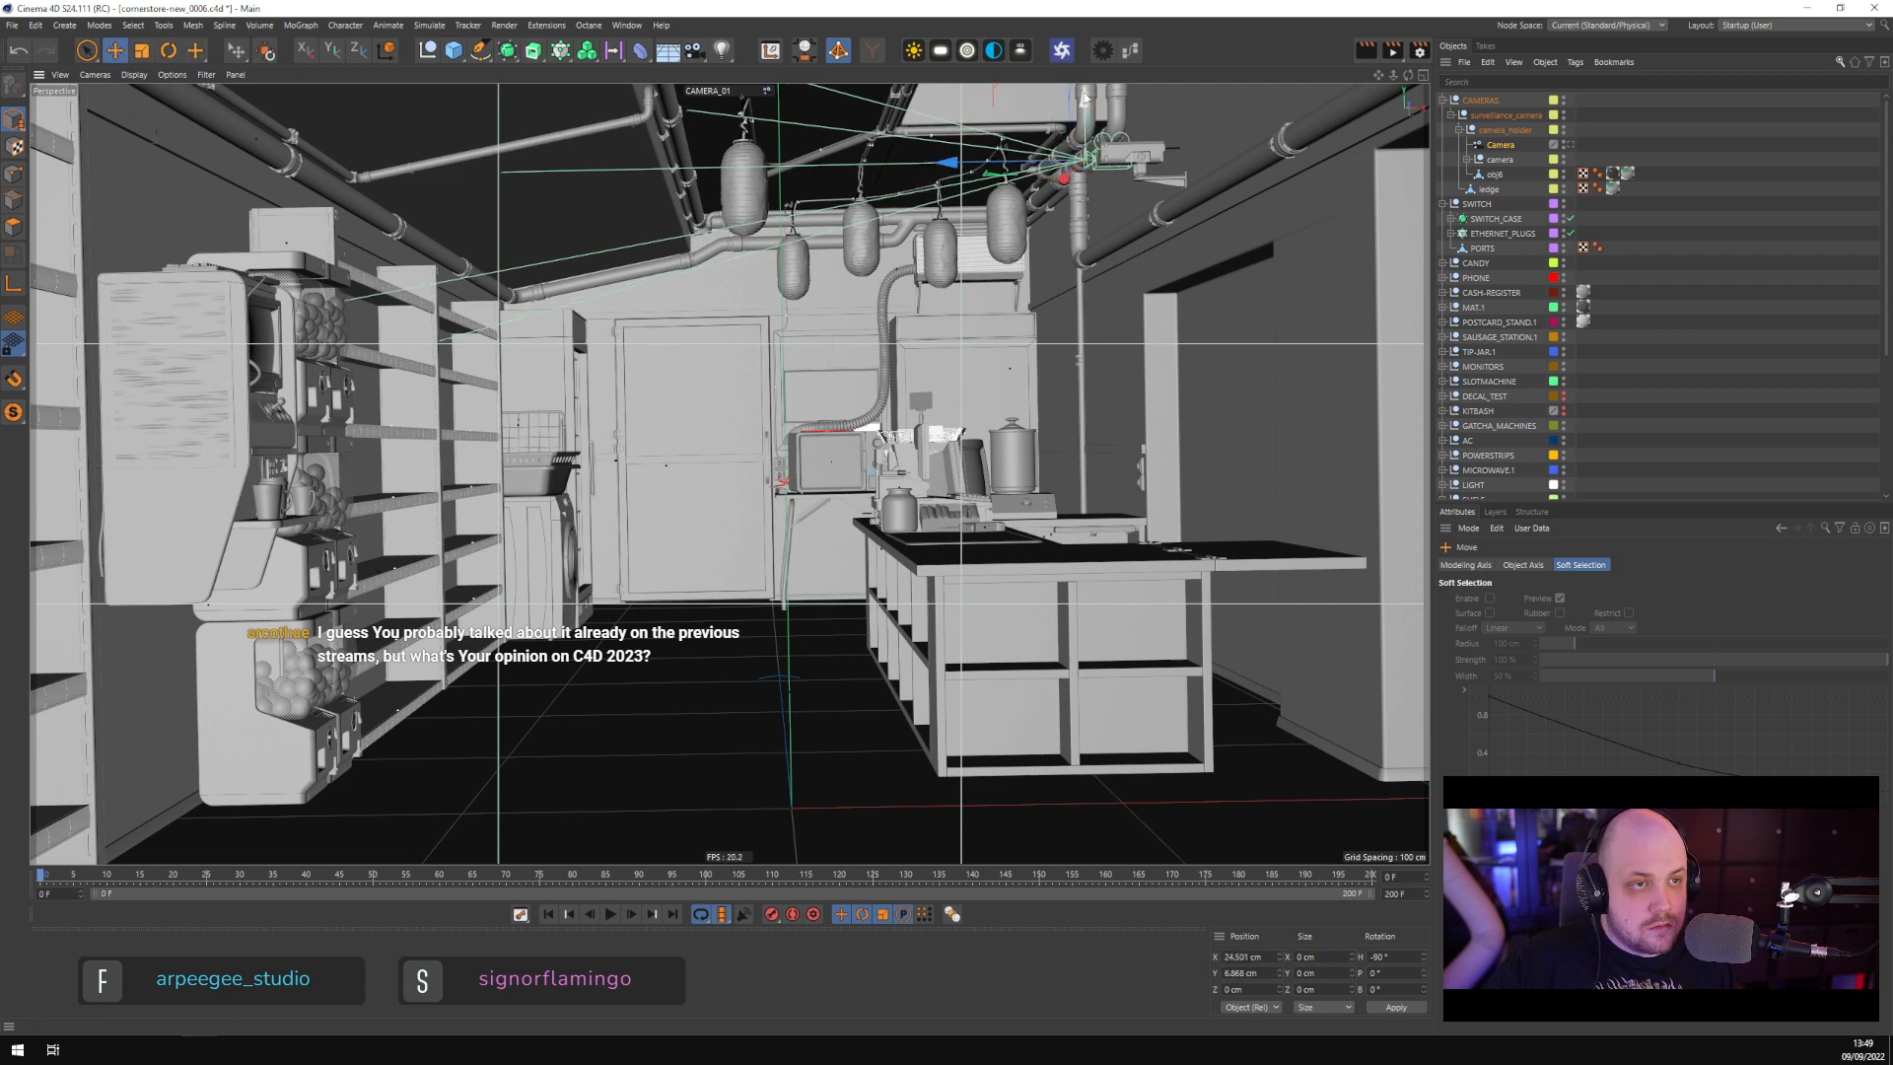
{"action": "left_click_drag", "start_coordinate": [1084, 95], "coordinate": [1084, 91]}
{"action": "left_click", "coordinate": [1656, 160]}
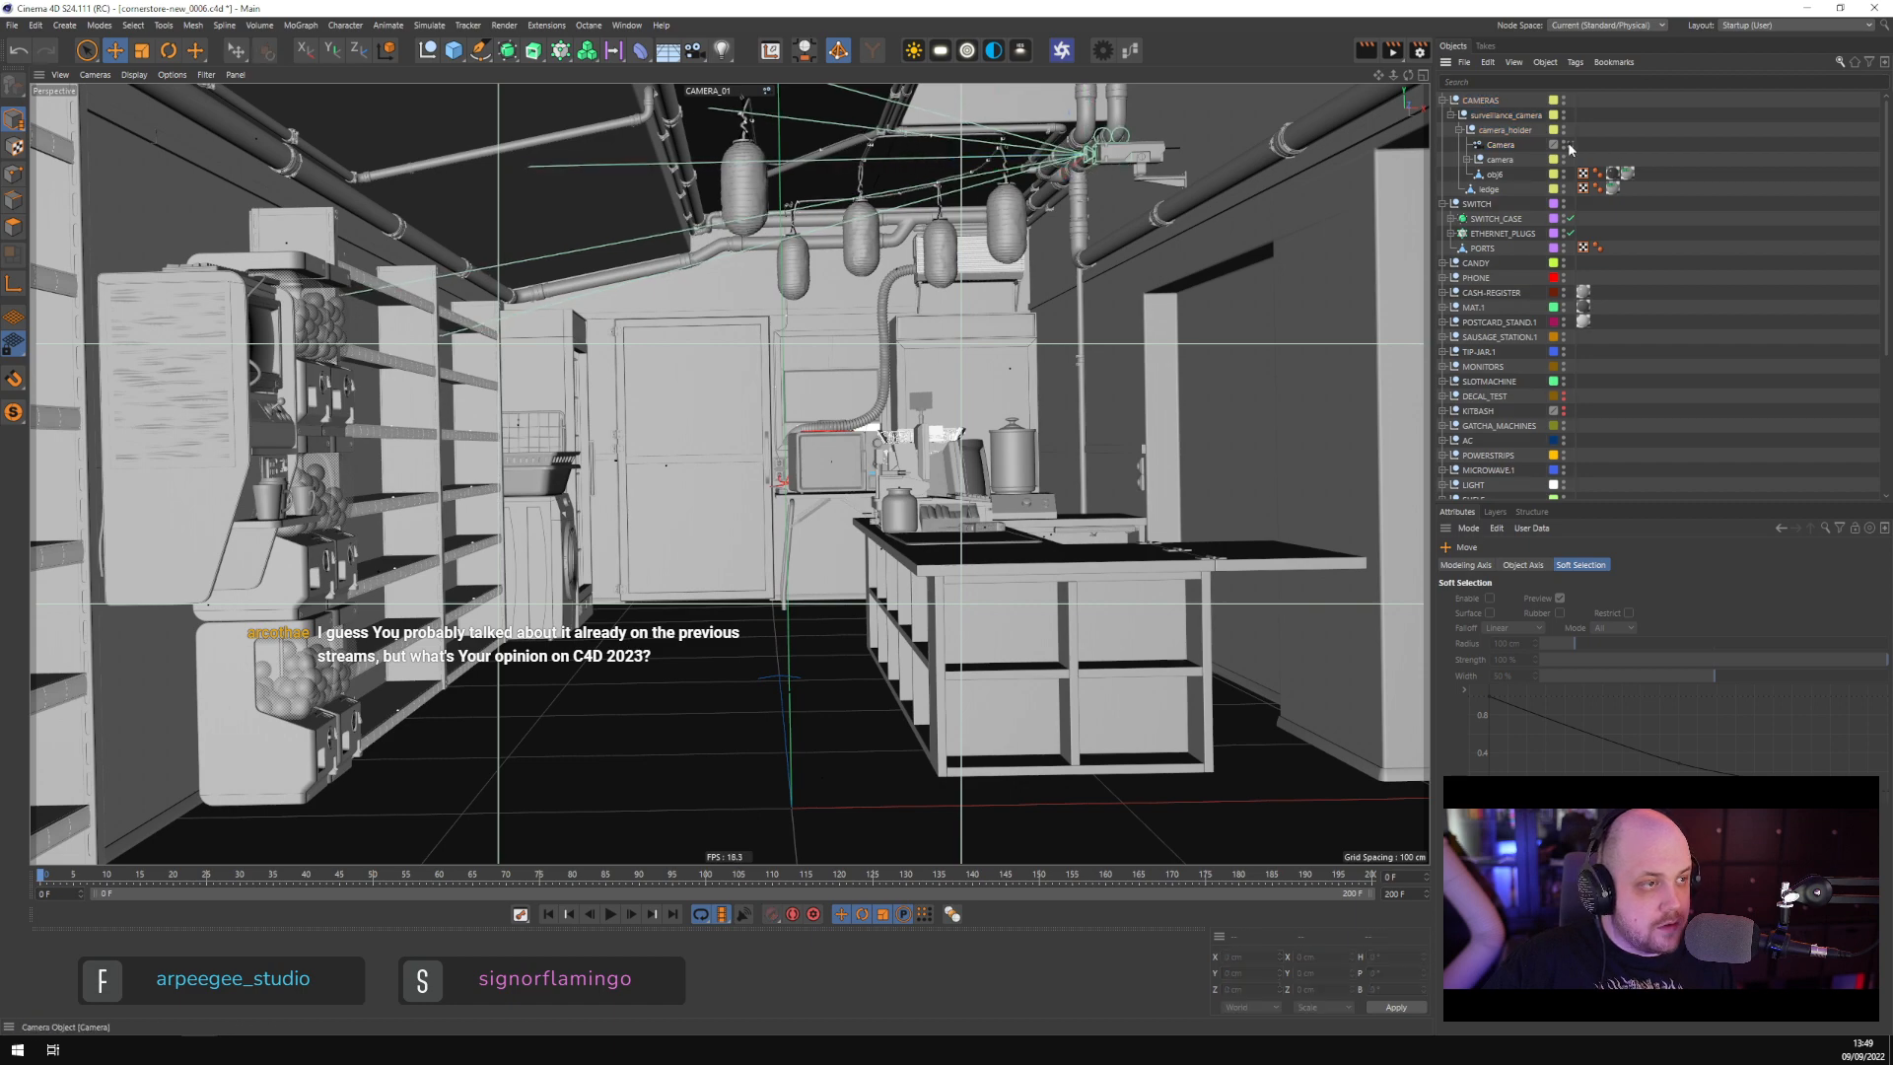
Check the view through the new camera, then return to the CAMERA_01 view with camera_holder selected
{"action": "left_click", "coordinate": [1567, 145]}
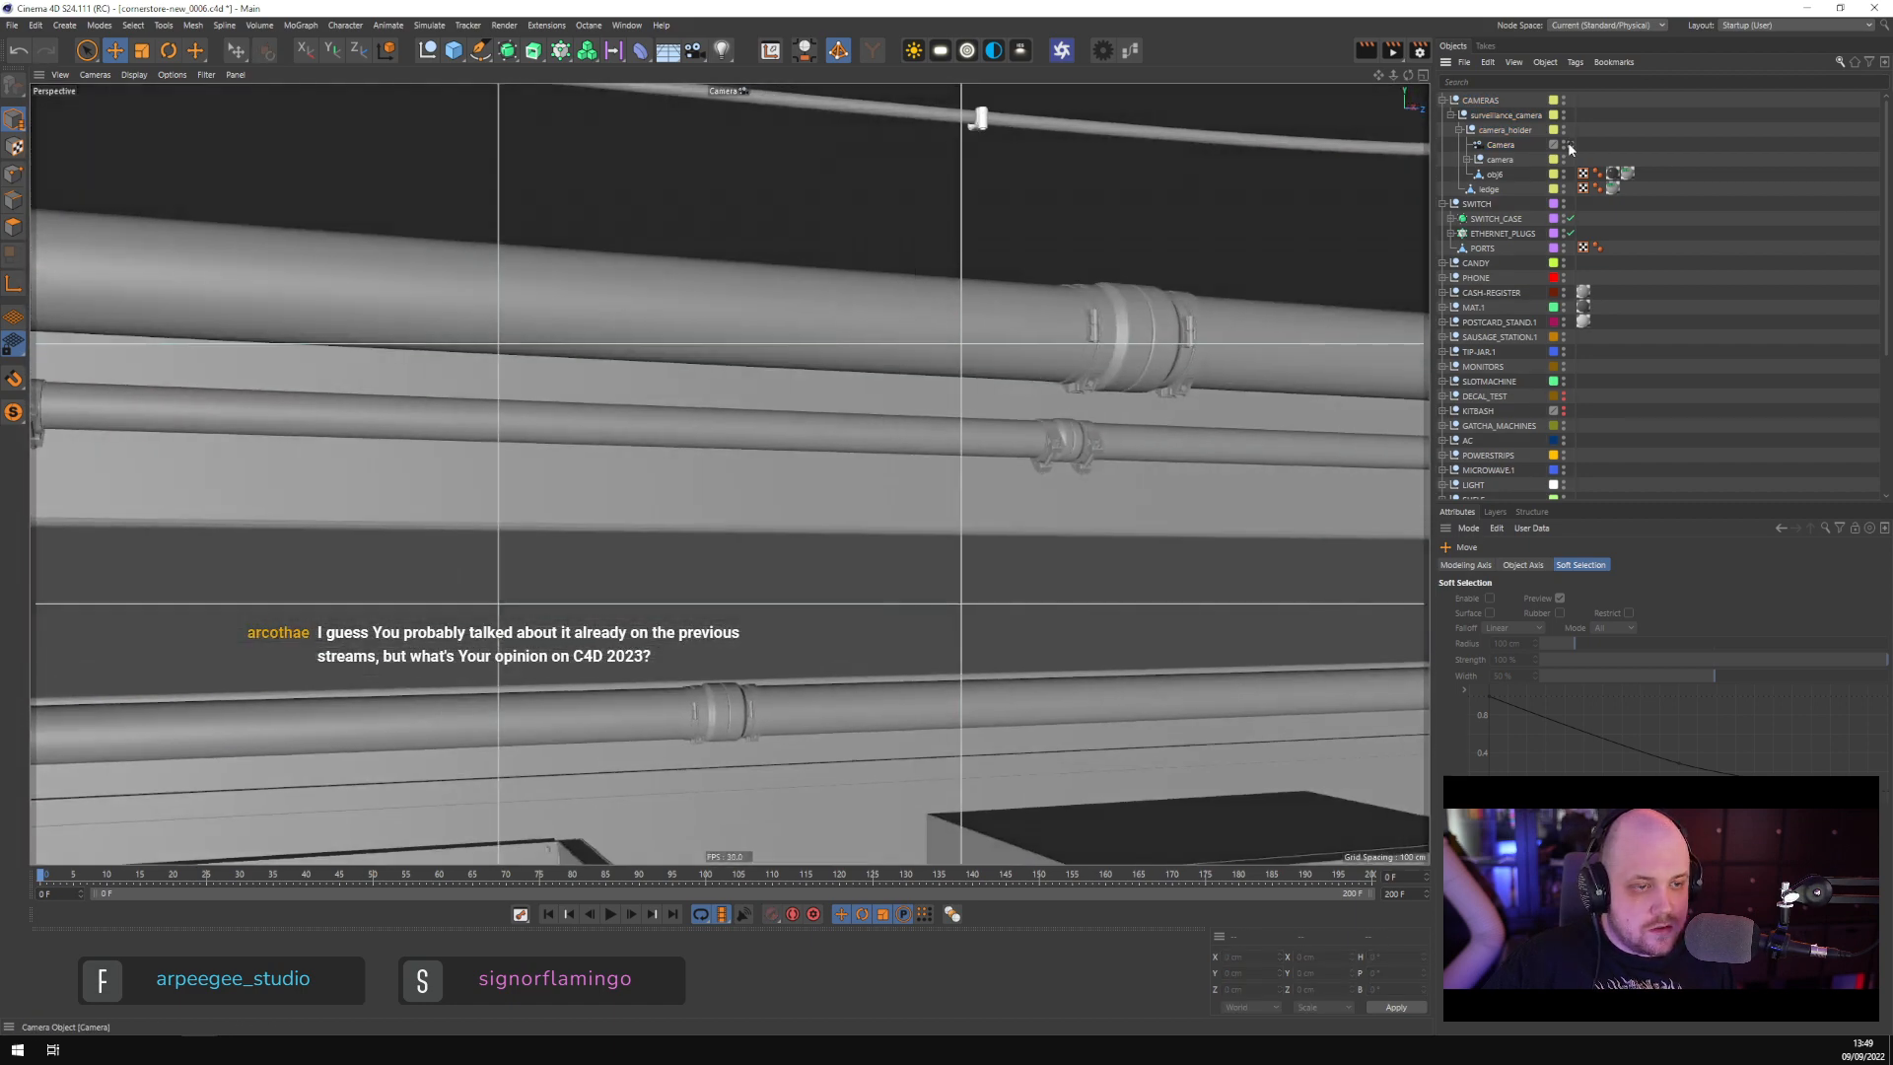
{"action": "left_click", "coordinate": [1567, 145]}
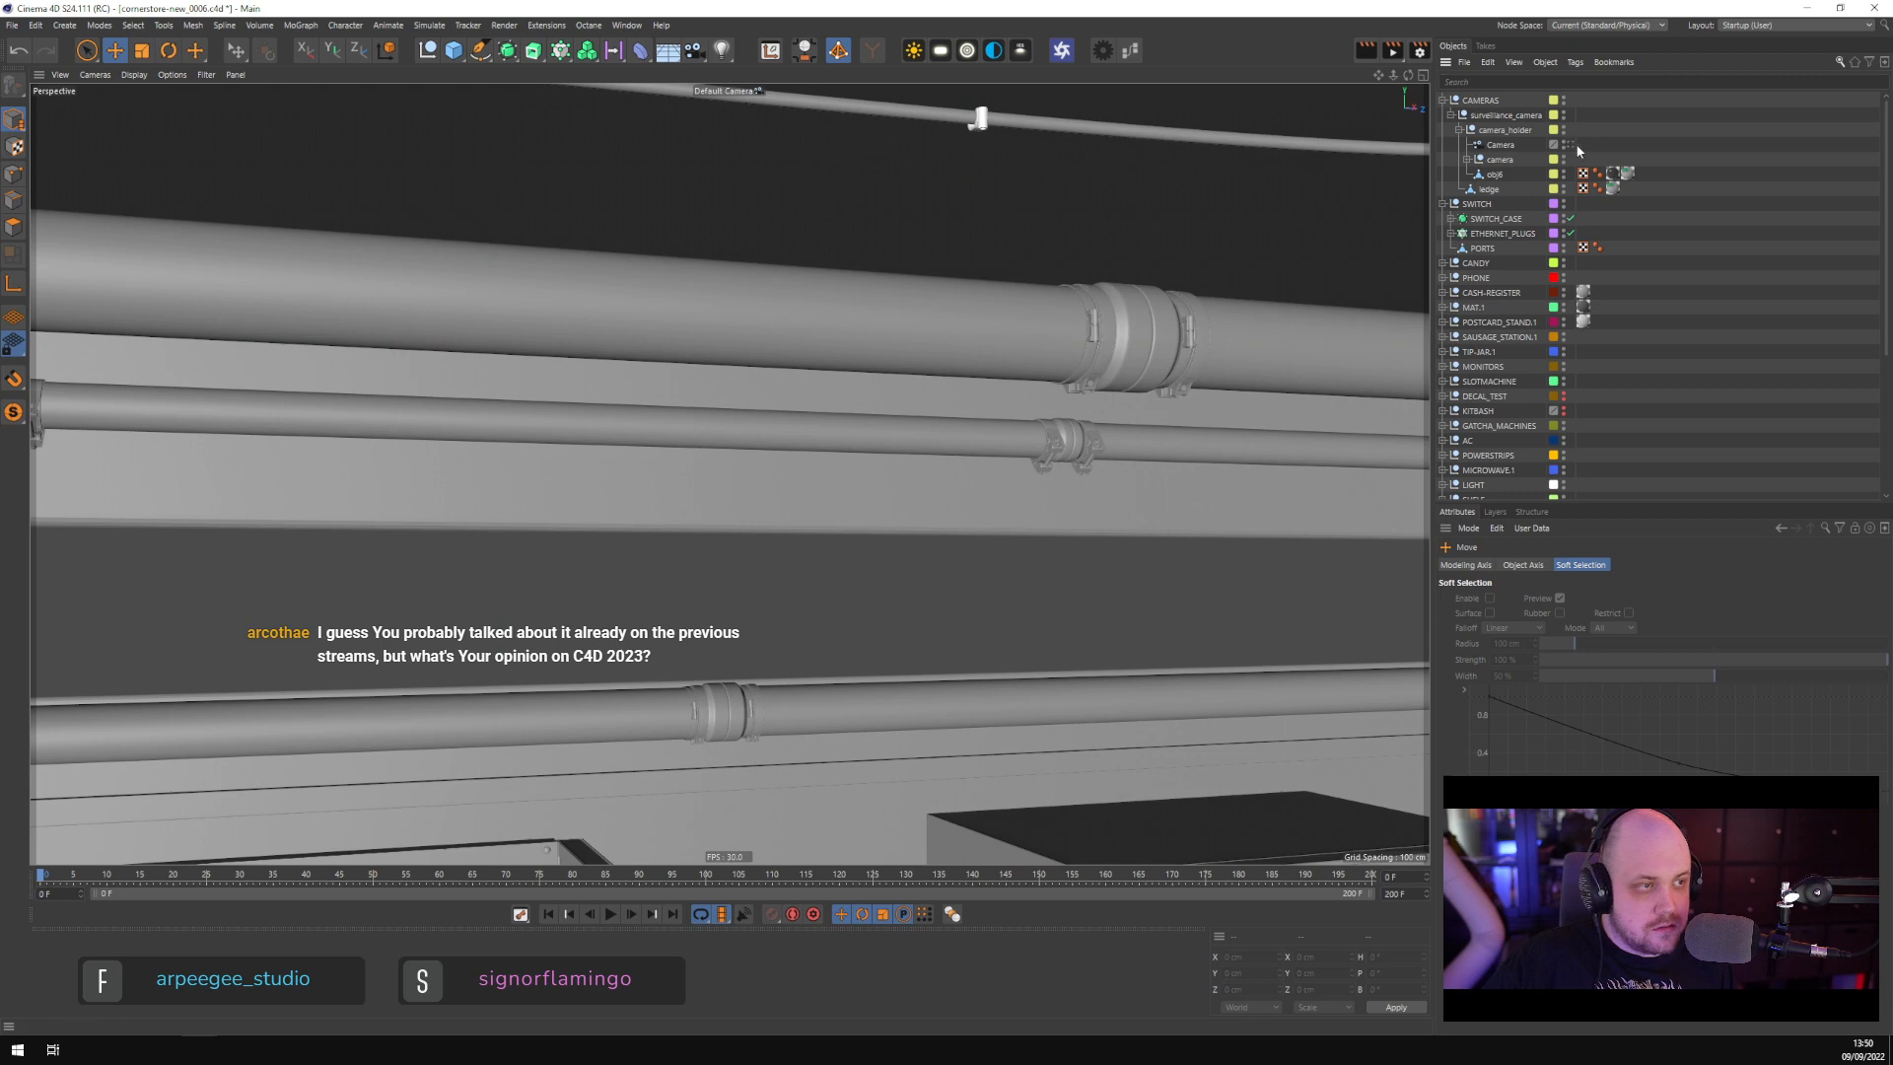
{"action": "left_click", "coordinate": [1461, 132]}
{"action": "left_click", "coordinate": [1490, 131]}
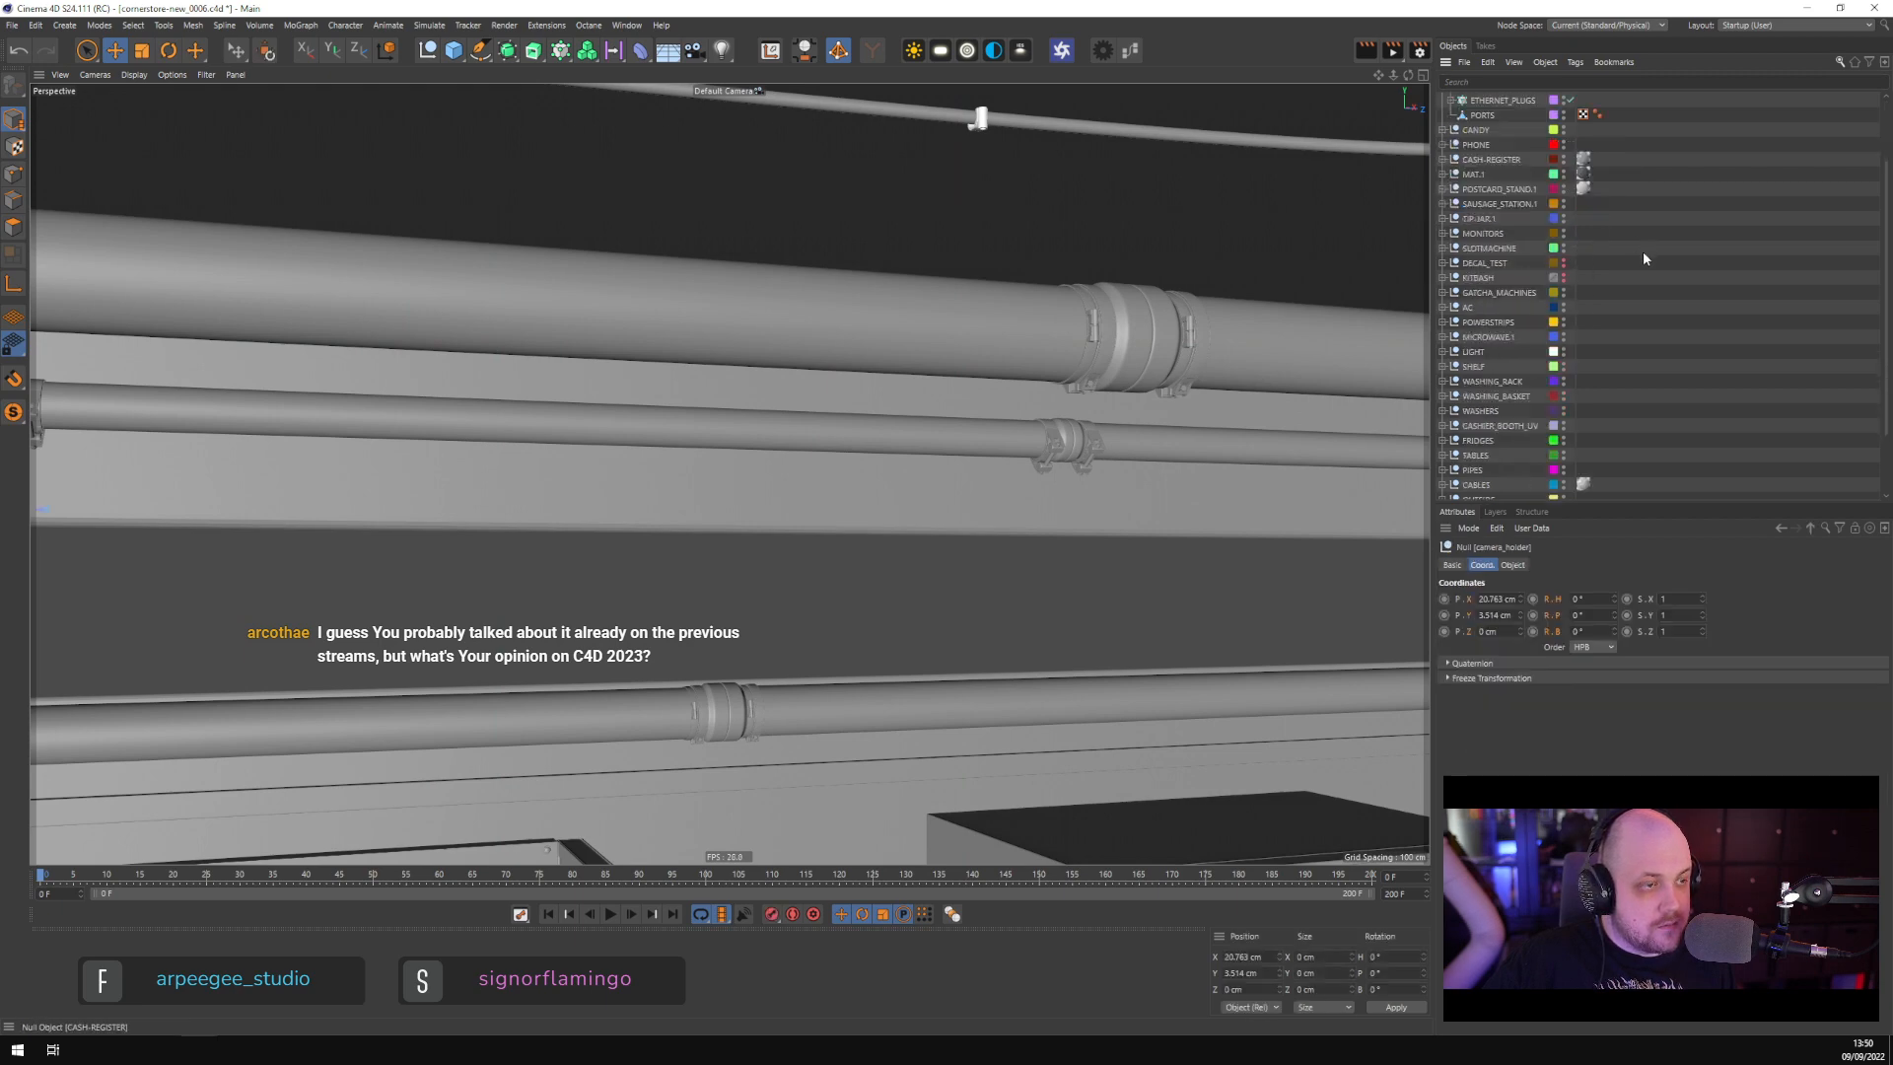
{"action": "scroll", "coordinate": [1642, 250], "scroll_direction": "down", "scroll_amount": 5}
{"action": "left_click", "coordinate": [1570, 479]}
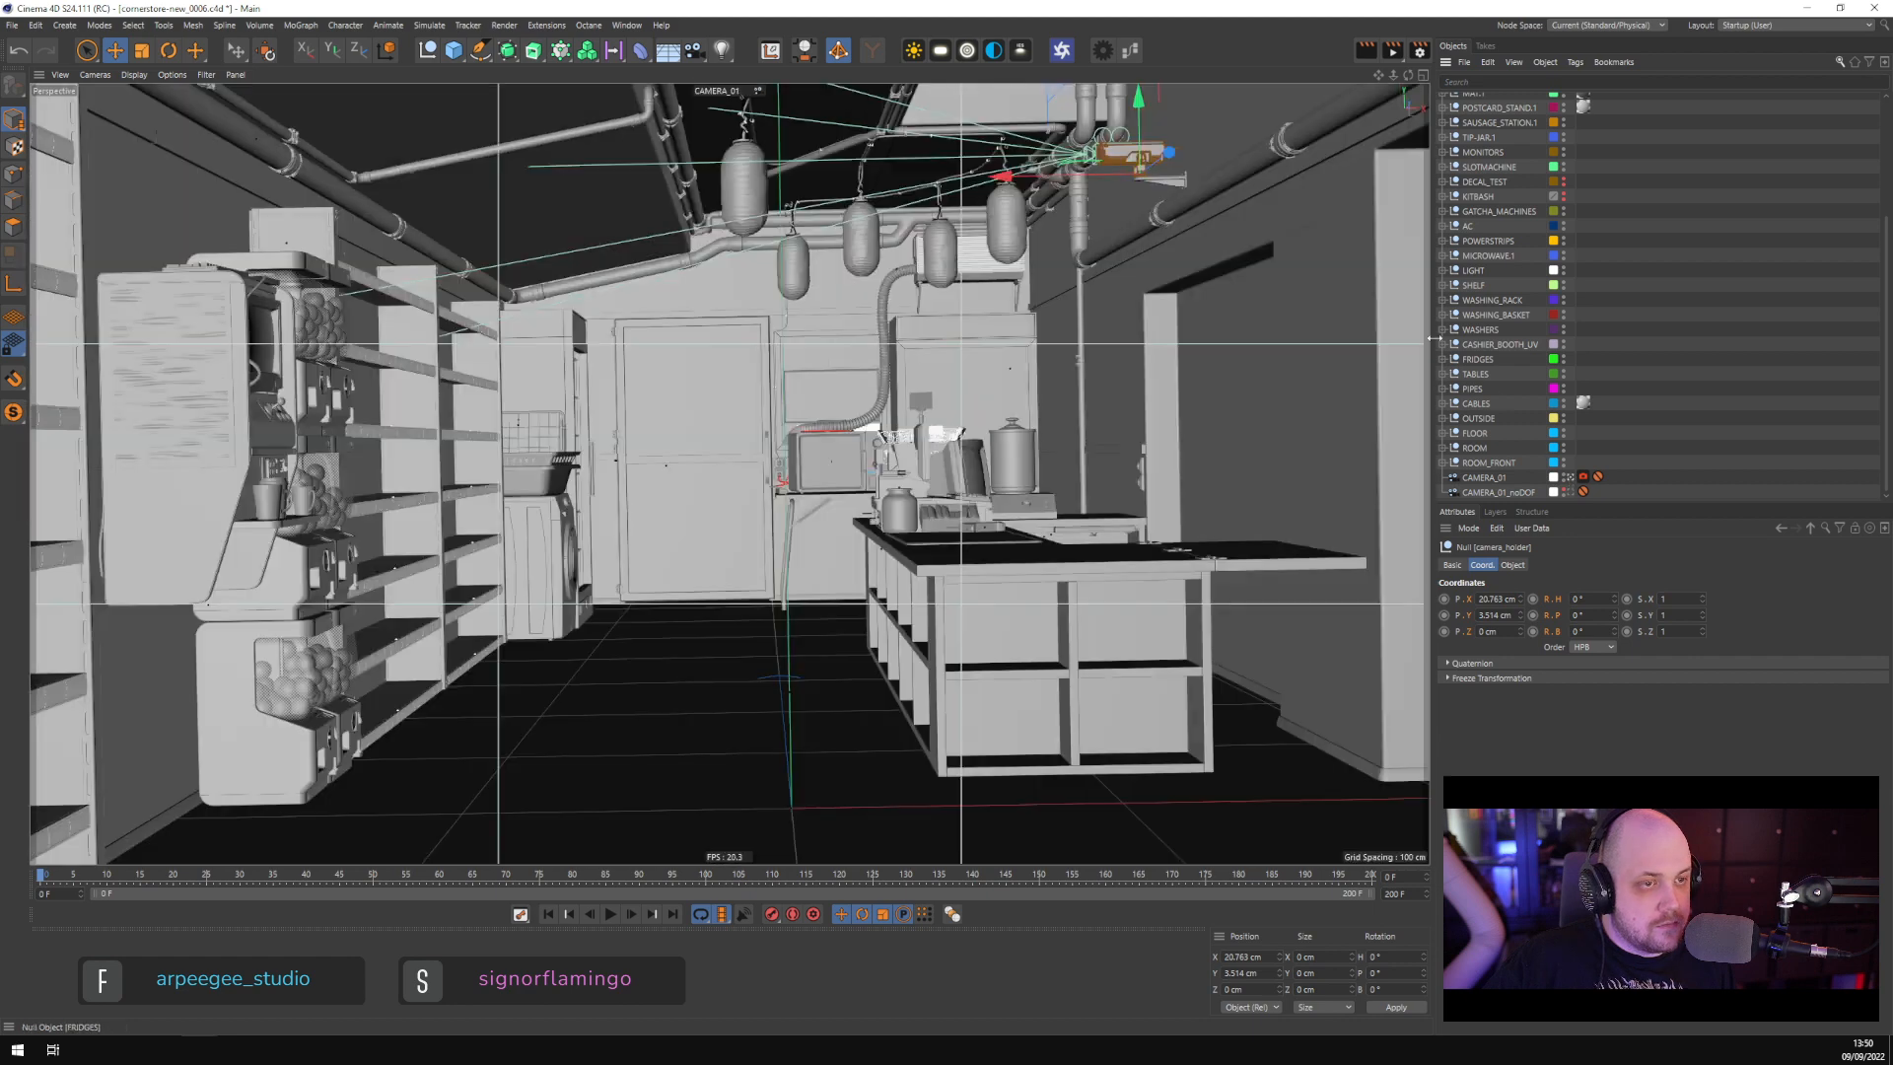
Rotate camera_holder's heading to about -43° and show all four viewports
{"action": "key", "text": "r"}
{"action": "left_click_drag", "start_coordinate": [1131, 153], "coordinate": [972, 331]}
{"action": "middle_click", "coordinate": [974, 330]}
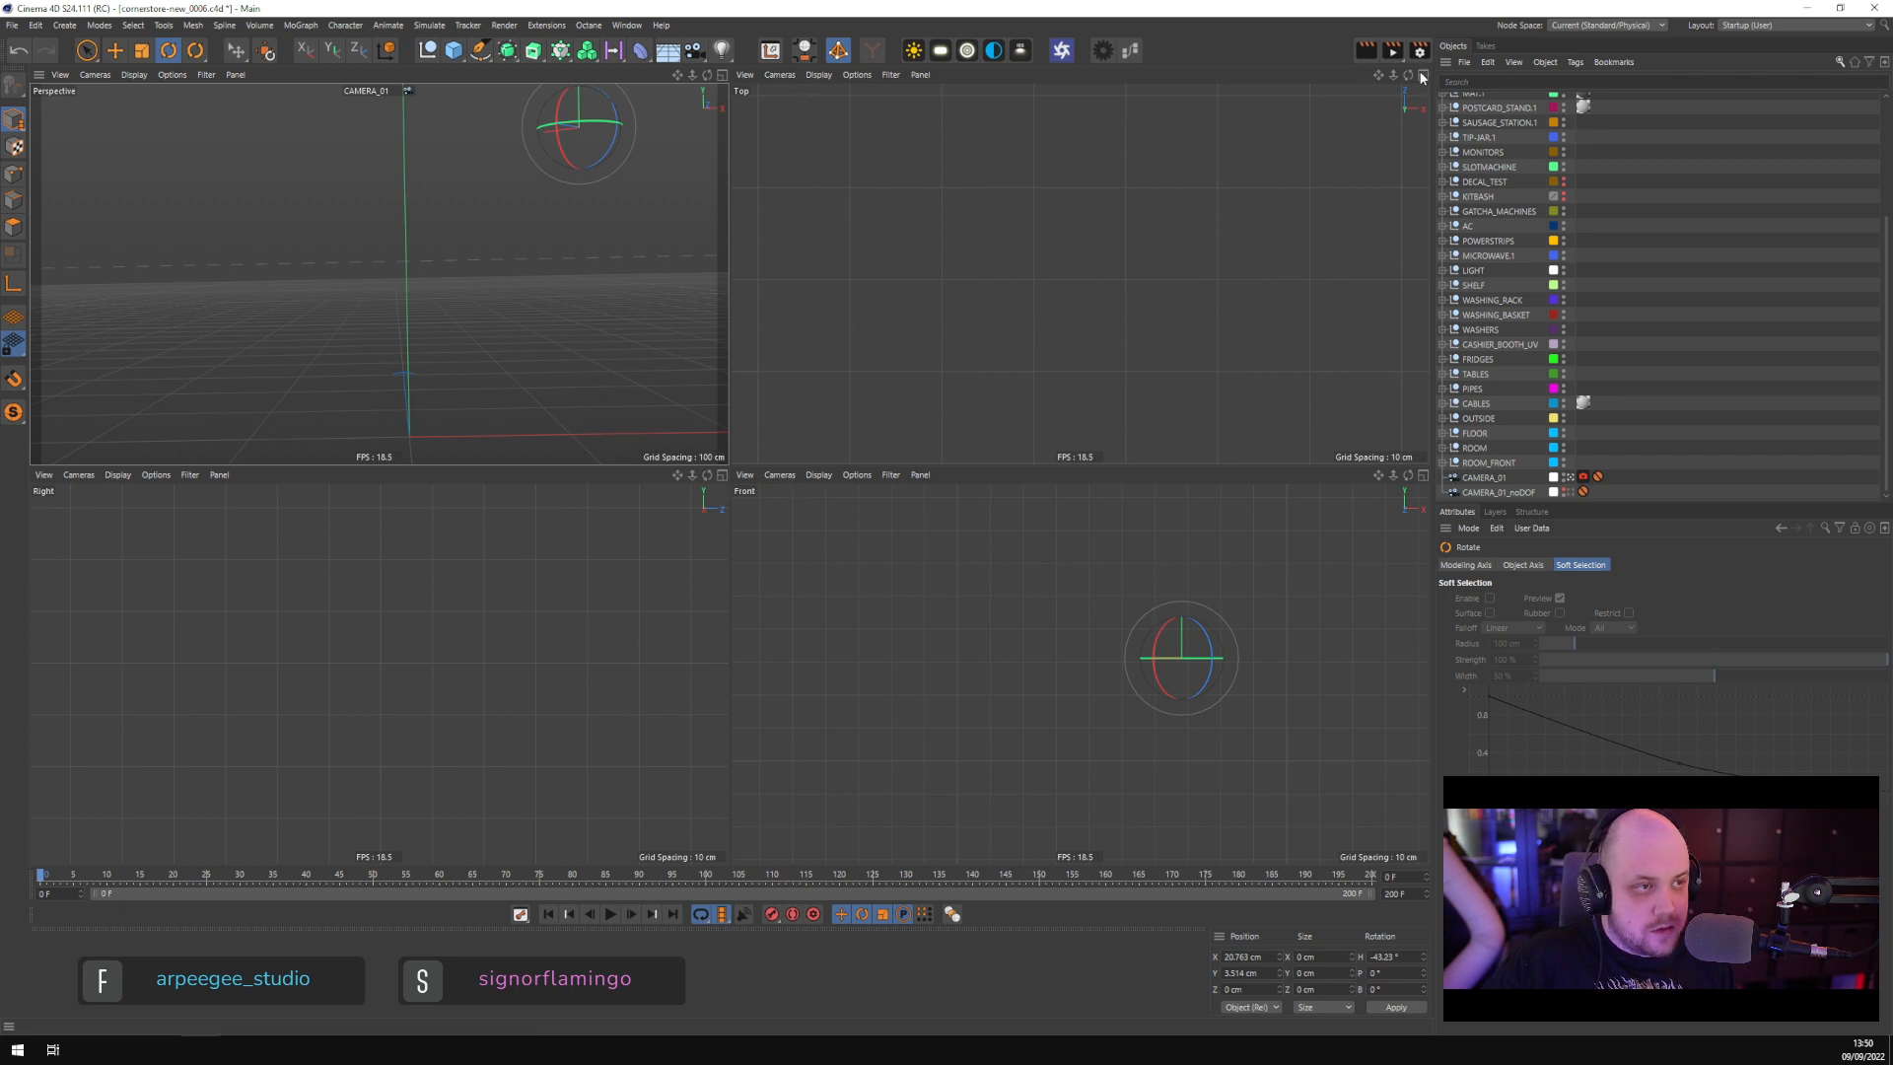
Show the Top viewport with Gouraud shading through the new camera and rotate camera_holder's heading to about -63°
{"action": "left_click", "coordinate": [818, 75]}
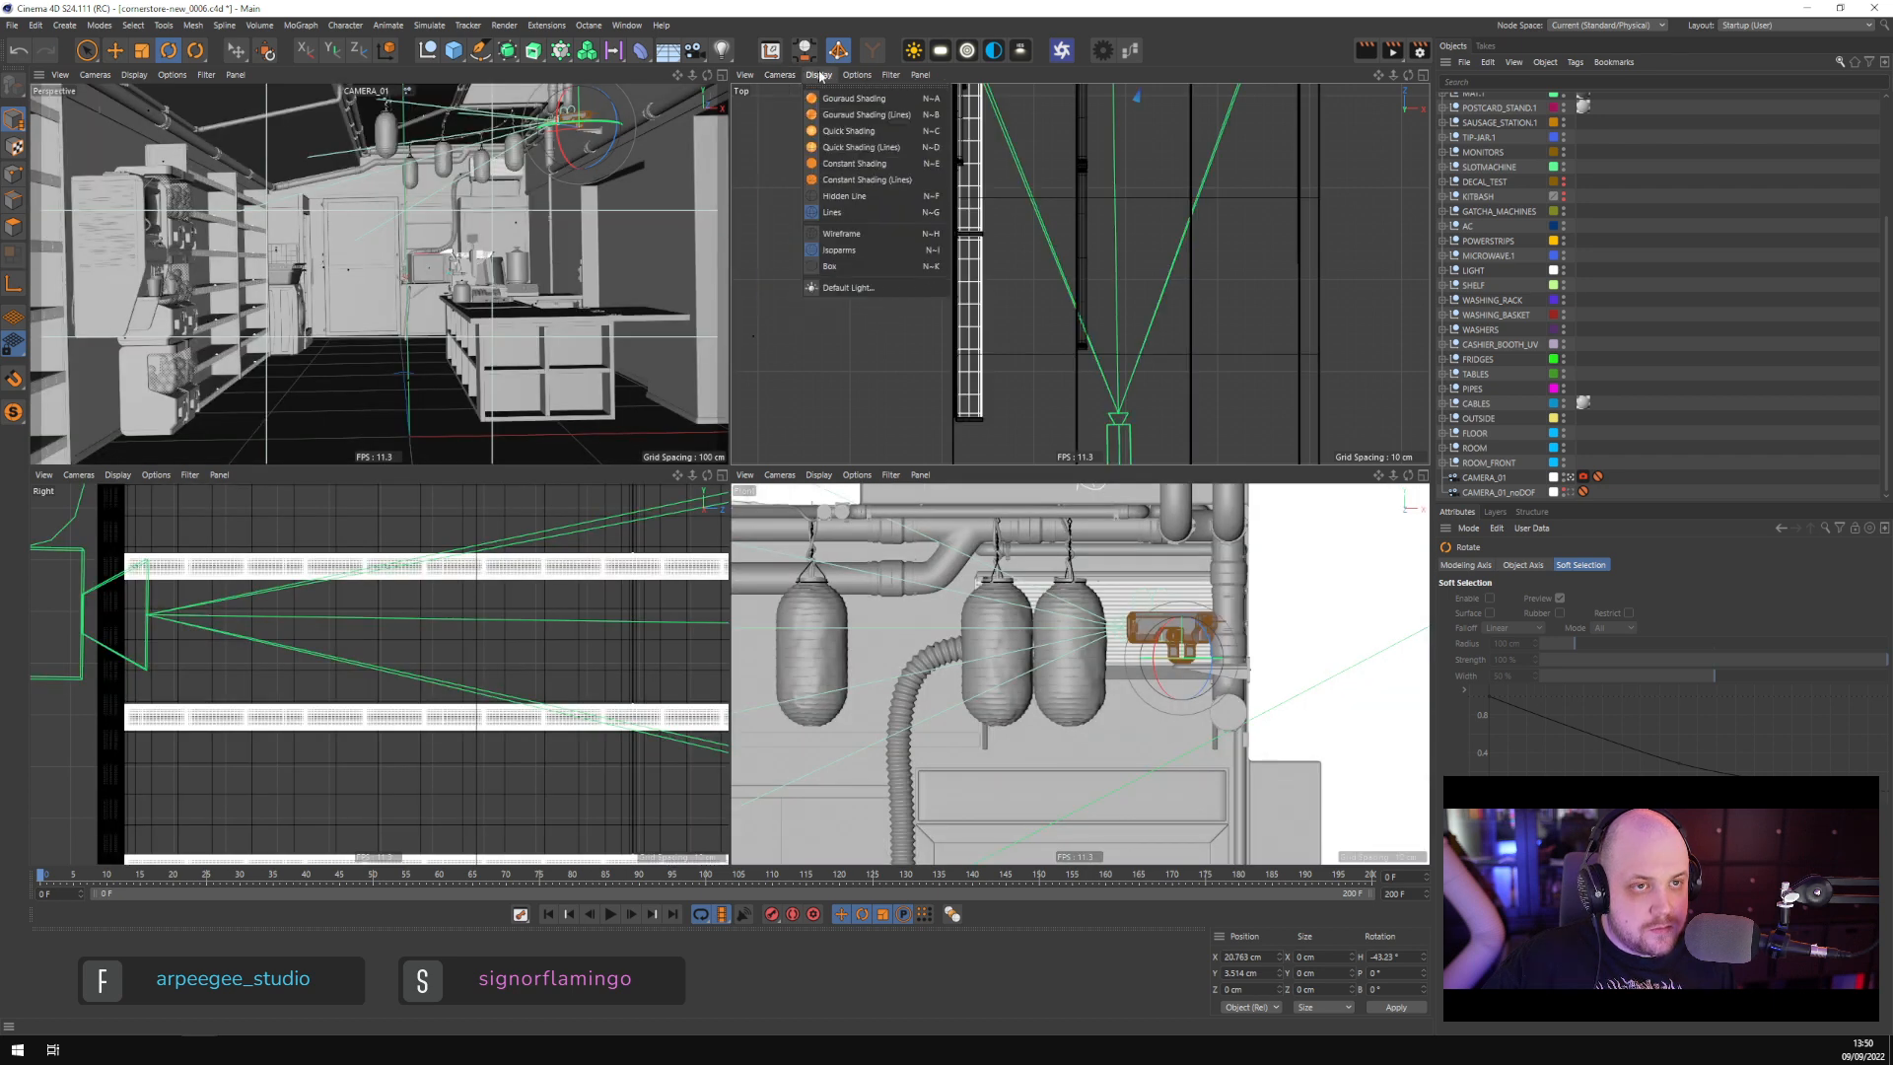
{"action": "left_click", "coordinate": [830, 97]}
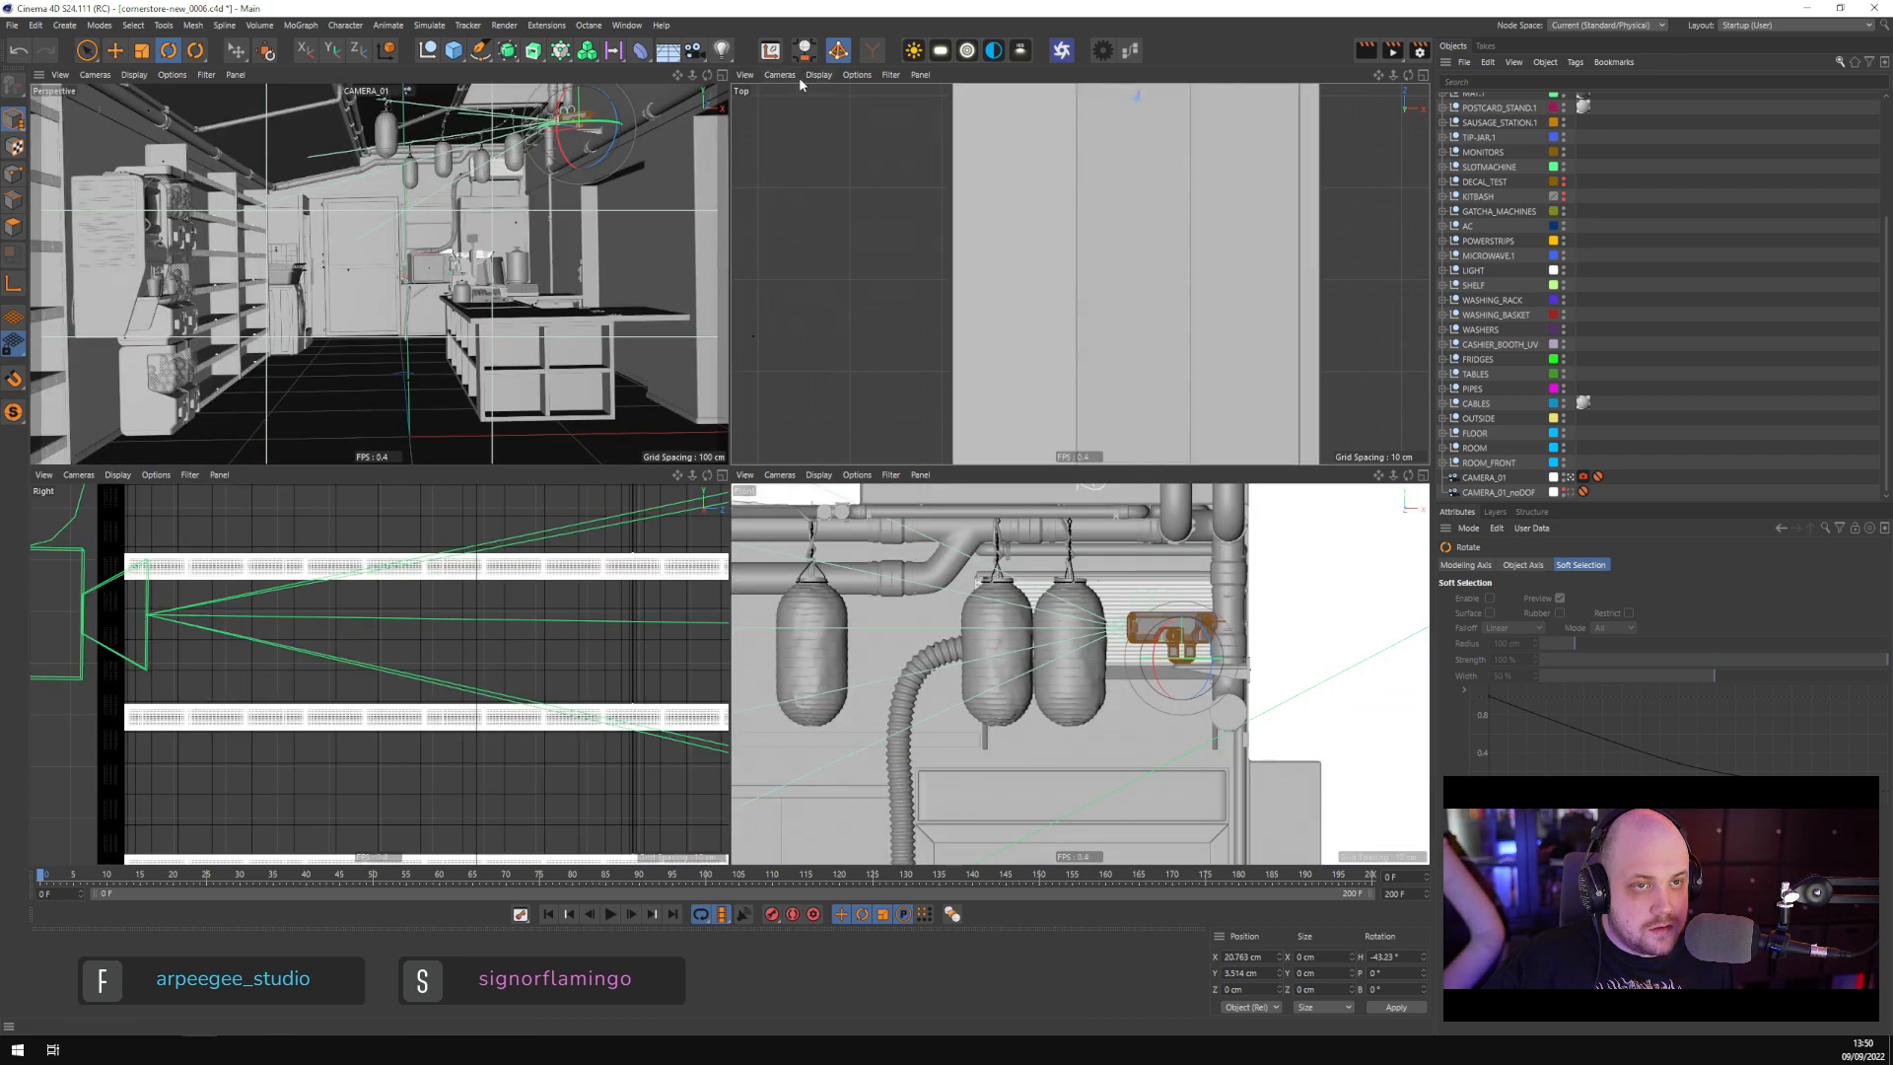
{"action": "left_click", "coordinate": [796, 76]}
{"action": "mouse_move", "coordinate": [818, 119]}
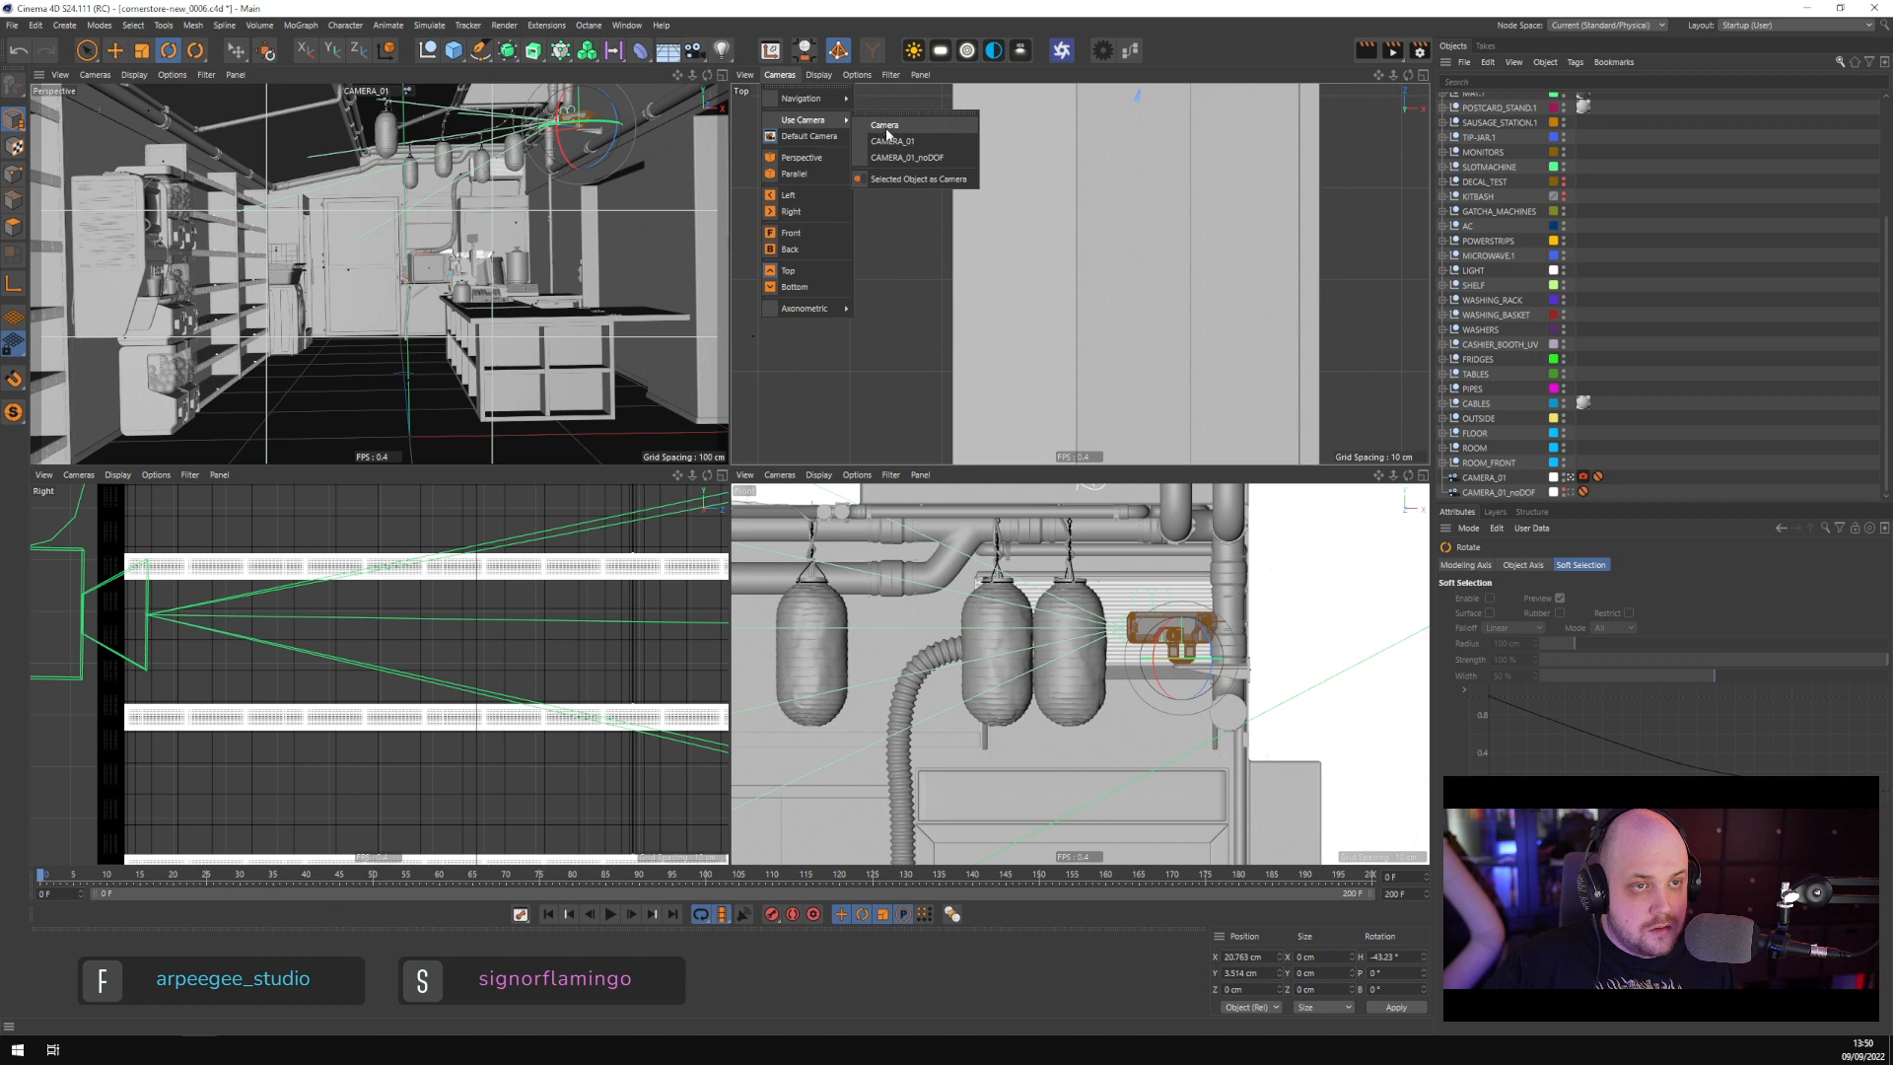
{"action": "left_click", "coordinate": [887, 128]}
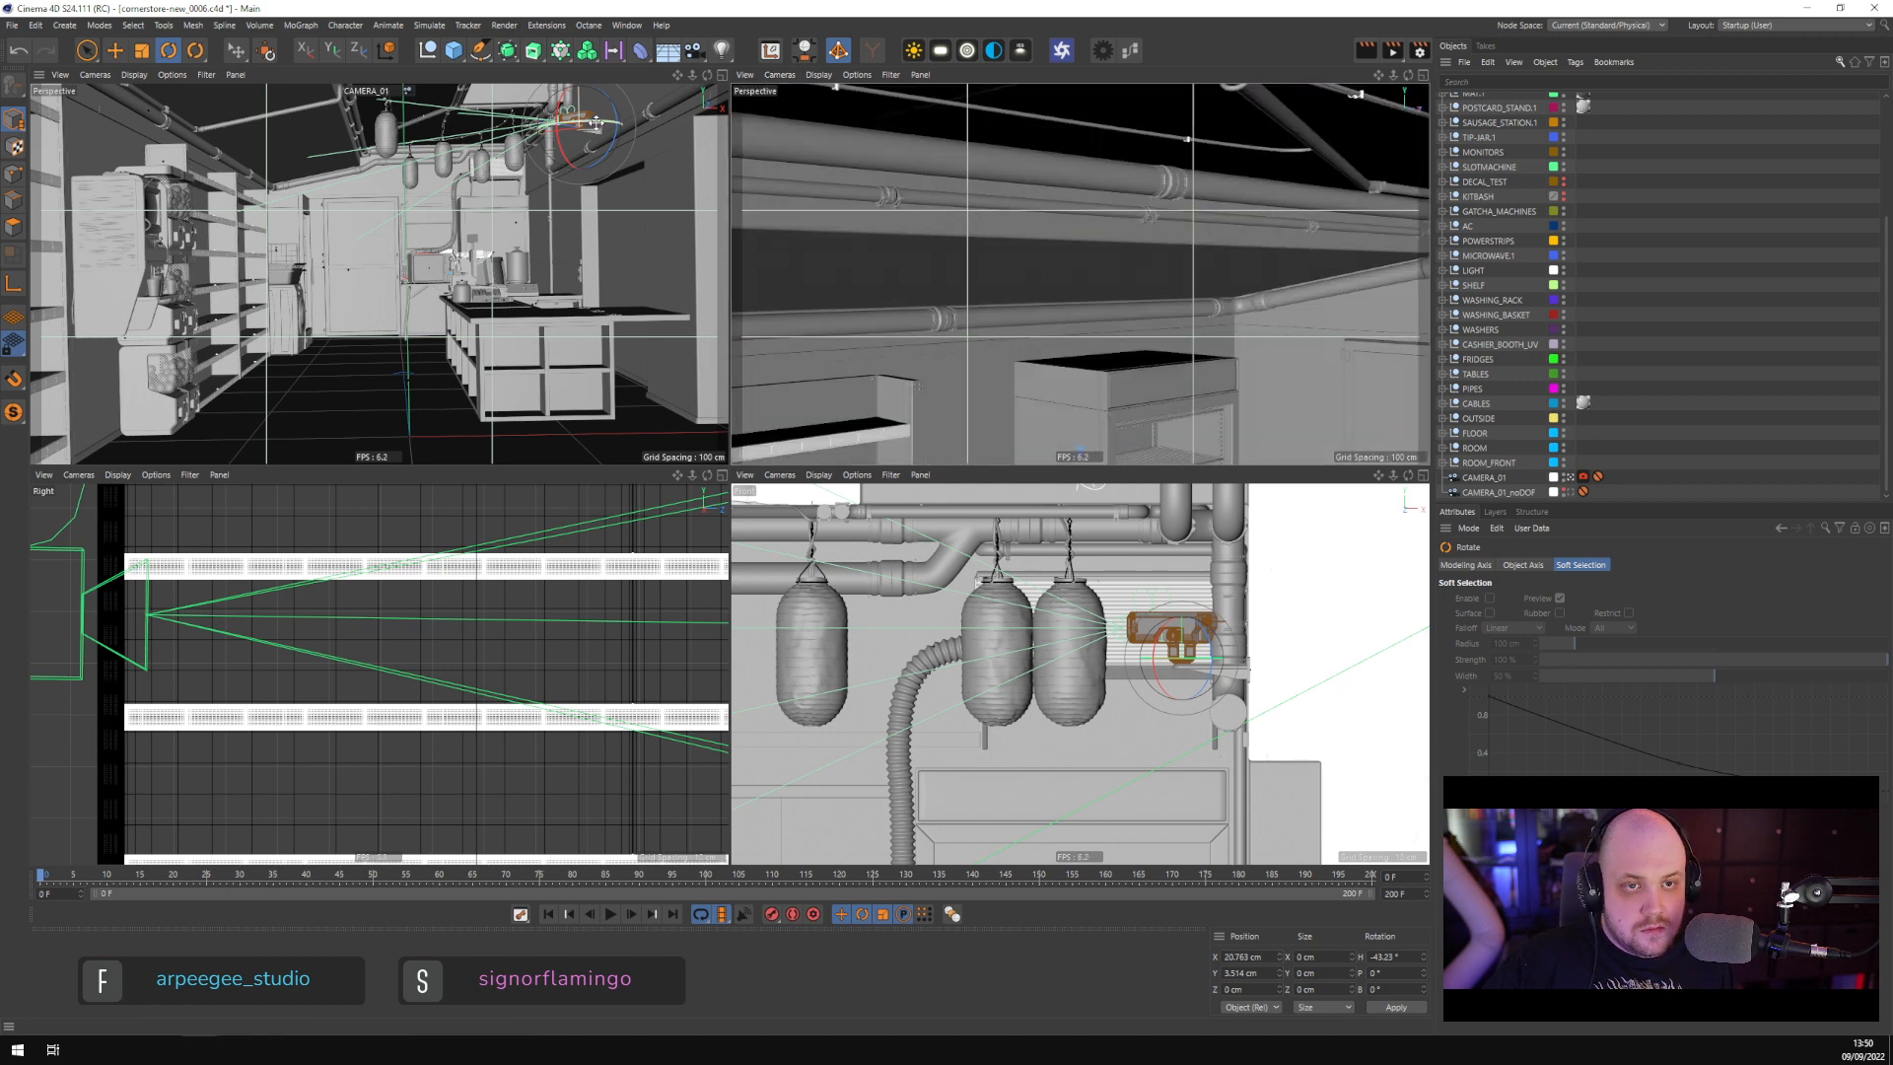
{"action": "left_click_drag", "start_coordinate": [596, 122], "coordinate": [557, 122]}
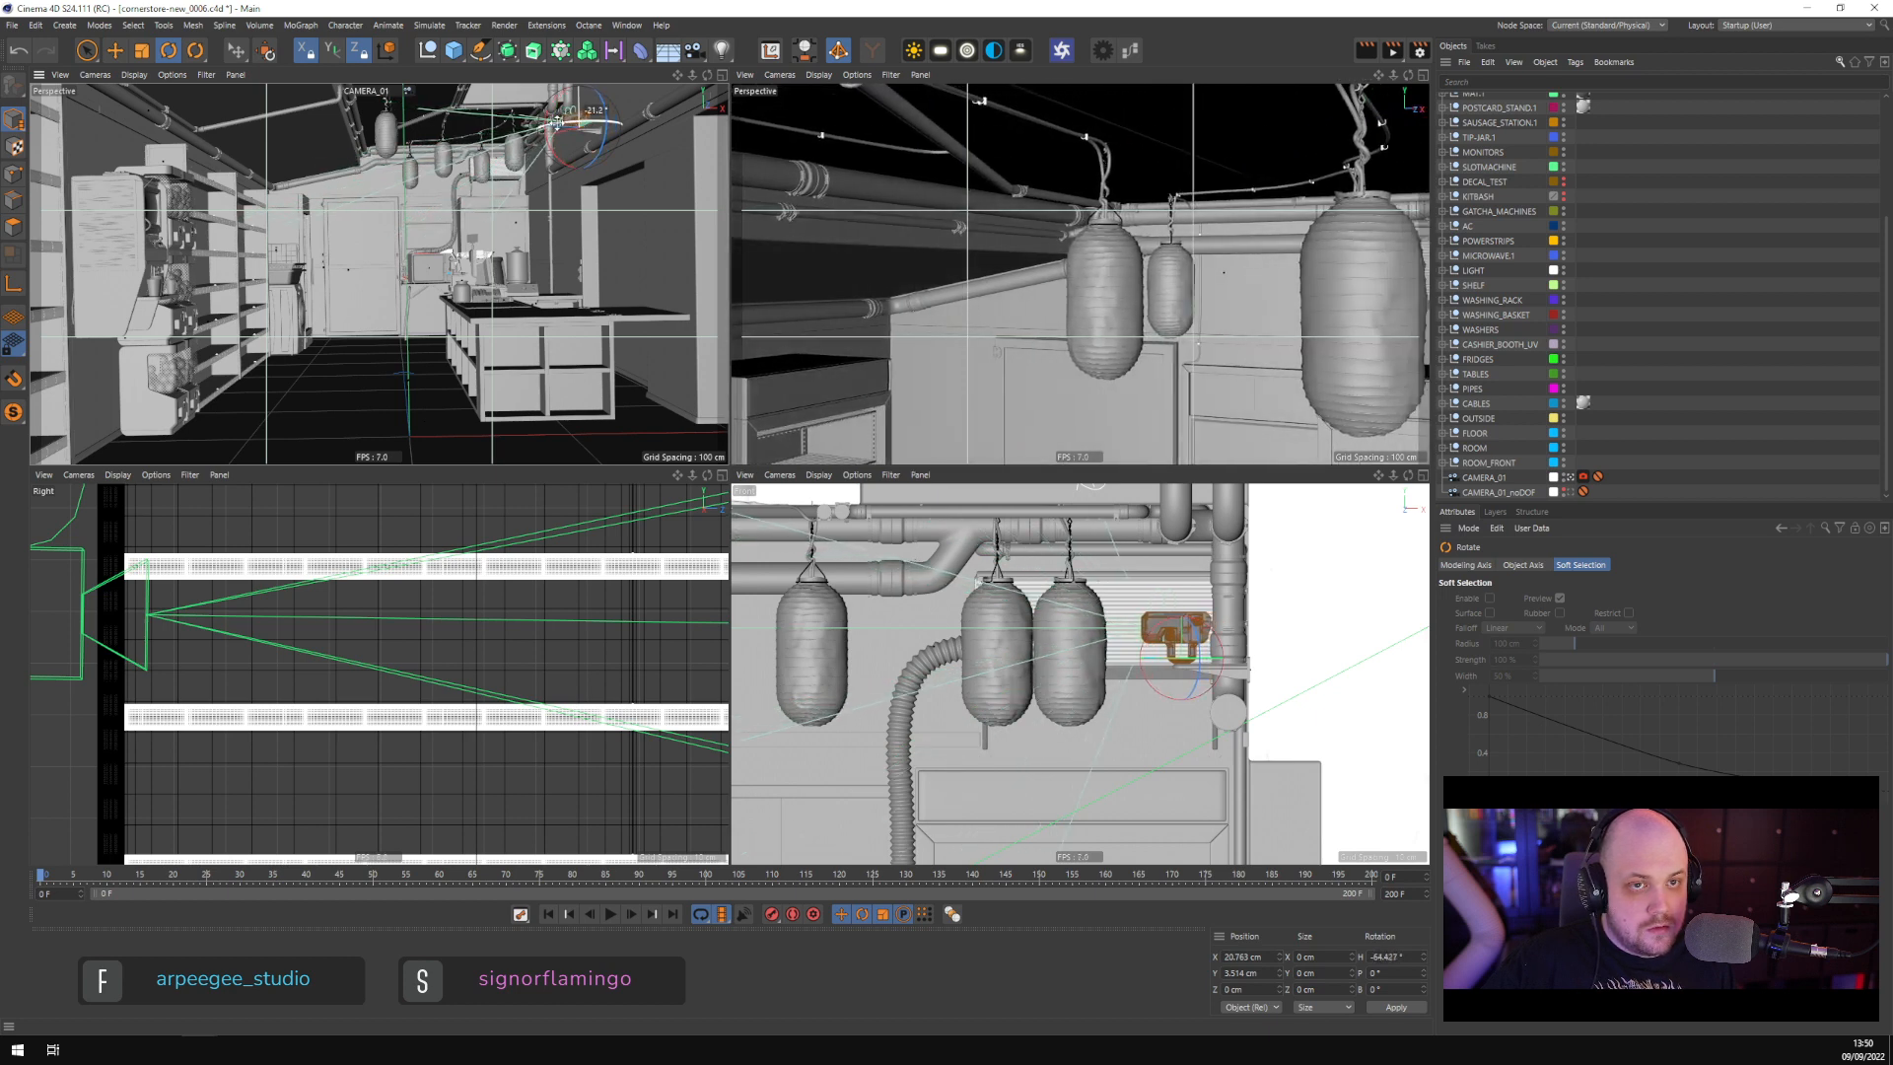
{"action": "left_click_drag", "start_coordinate": [558, 122], "coordinate": [561, 122]}
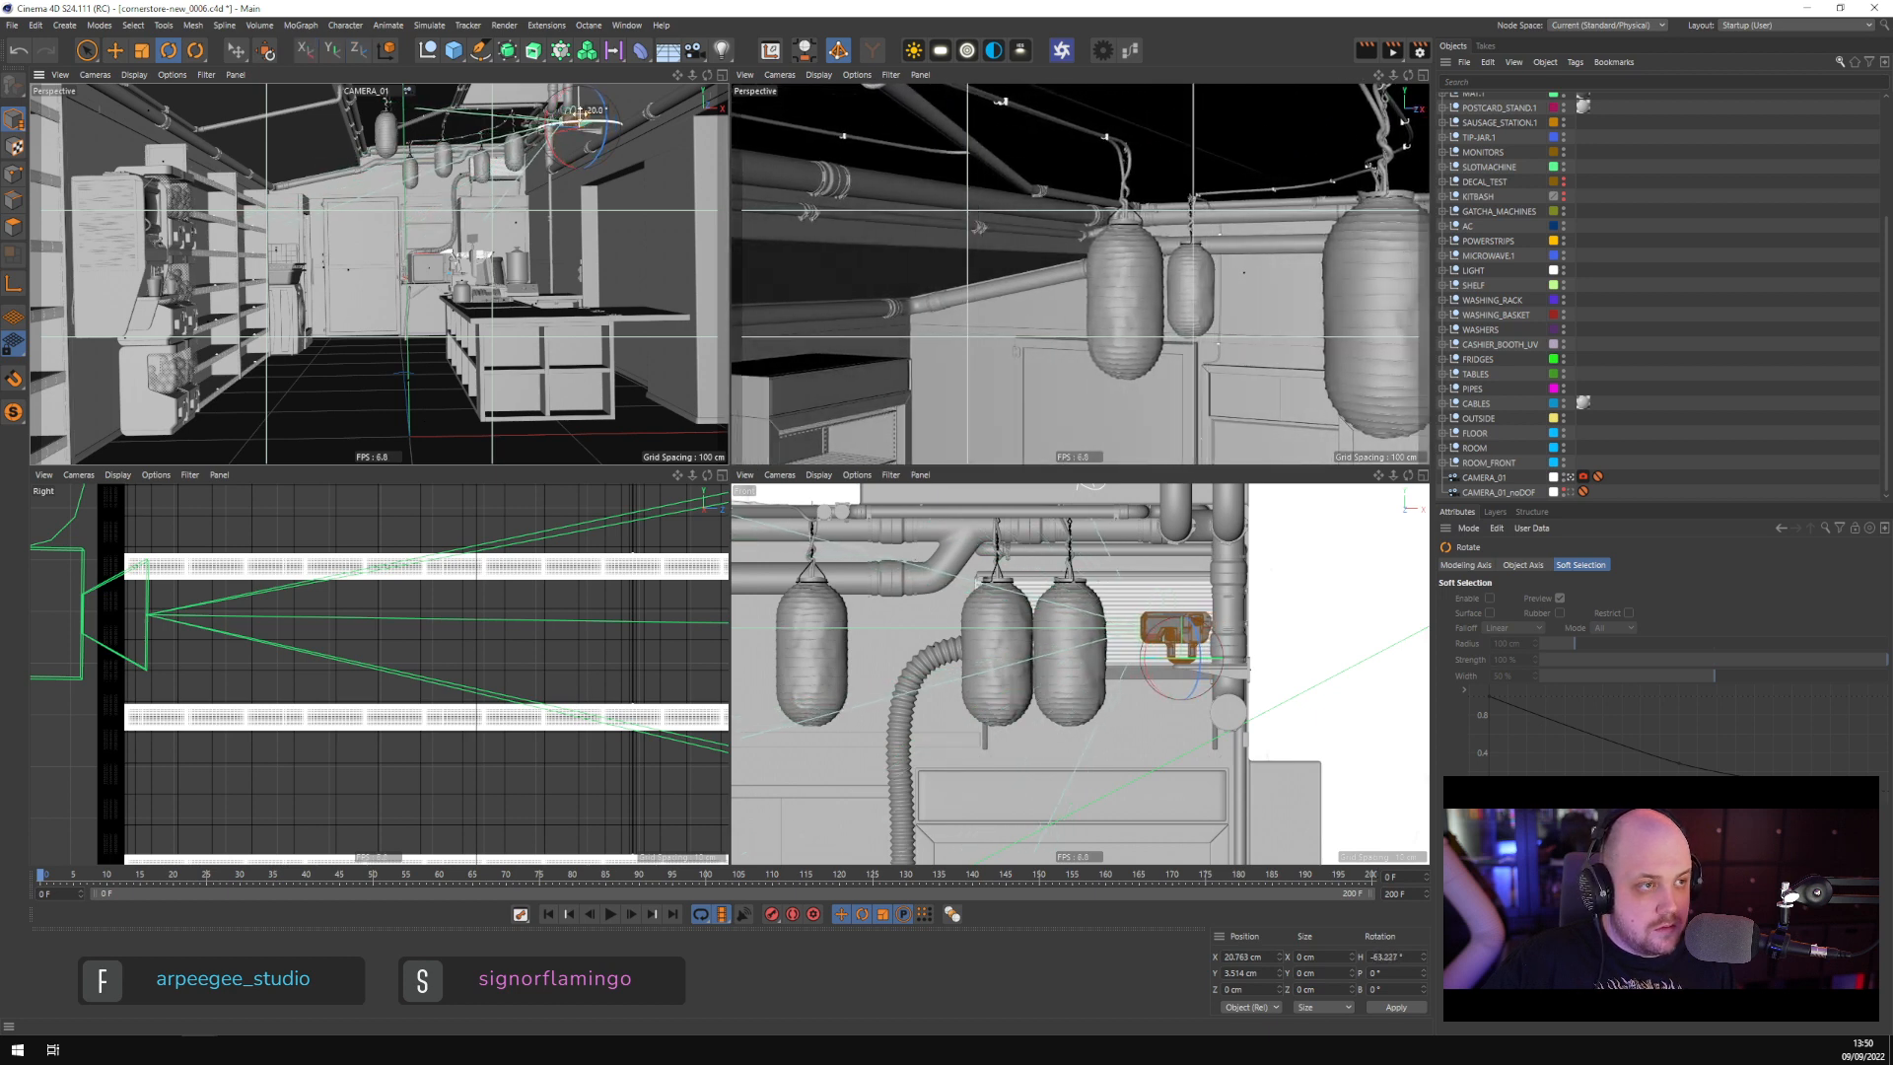
Nest the new camera inside the camera null and tilt that null down toward the door and the microwave table
{"action": "scroll", "coordinate": [1534, 205], "scroll_direction": "up", "scroll_amount": 5}
{"action": "left_click", "coordinate": [1458, 130]}
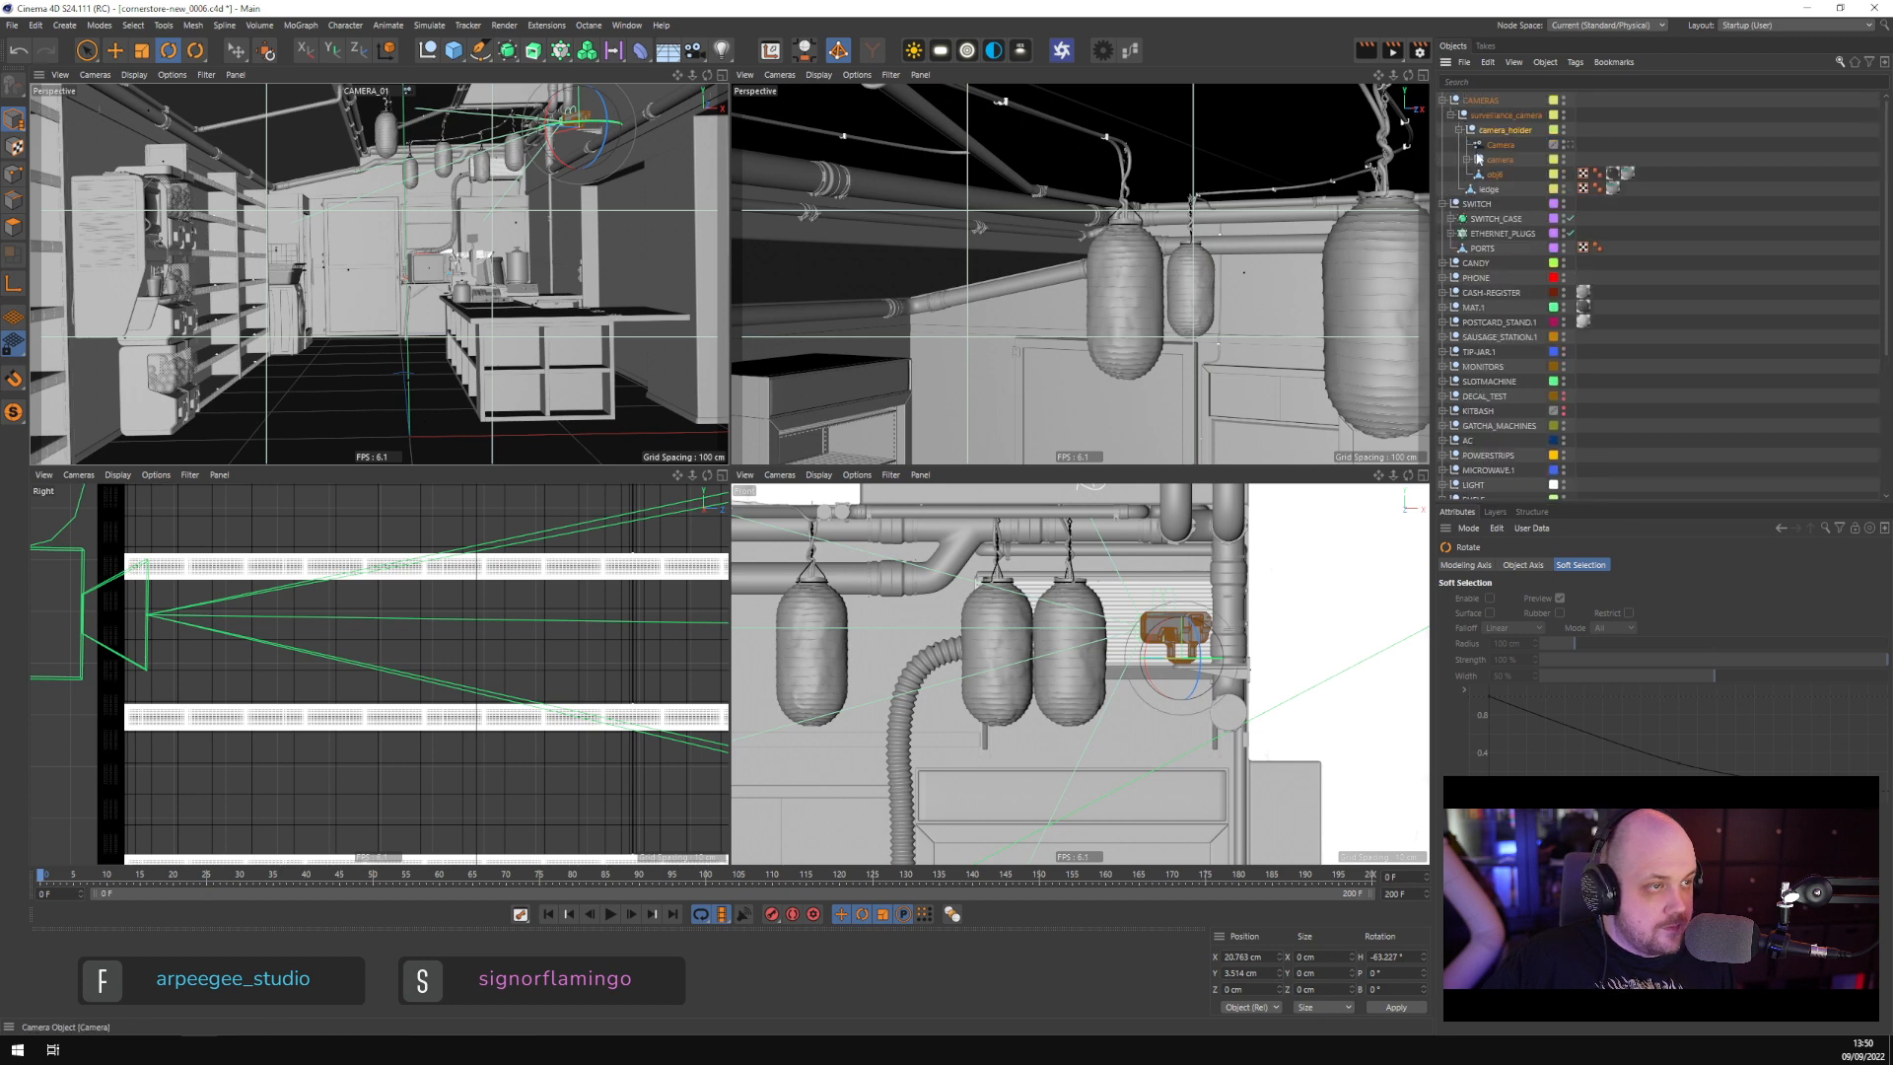
{"action": "left_click", "coordinate": [1469, 158]}
{"action": "left_click", "coordinate": [1500, 160]}
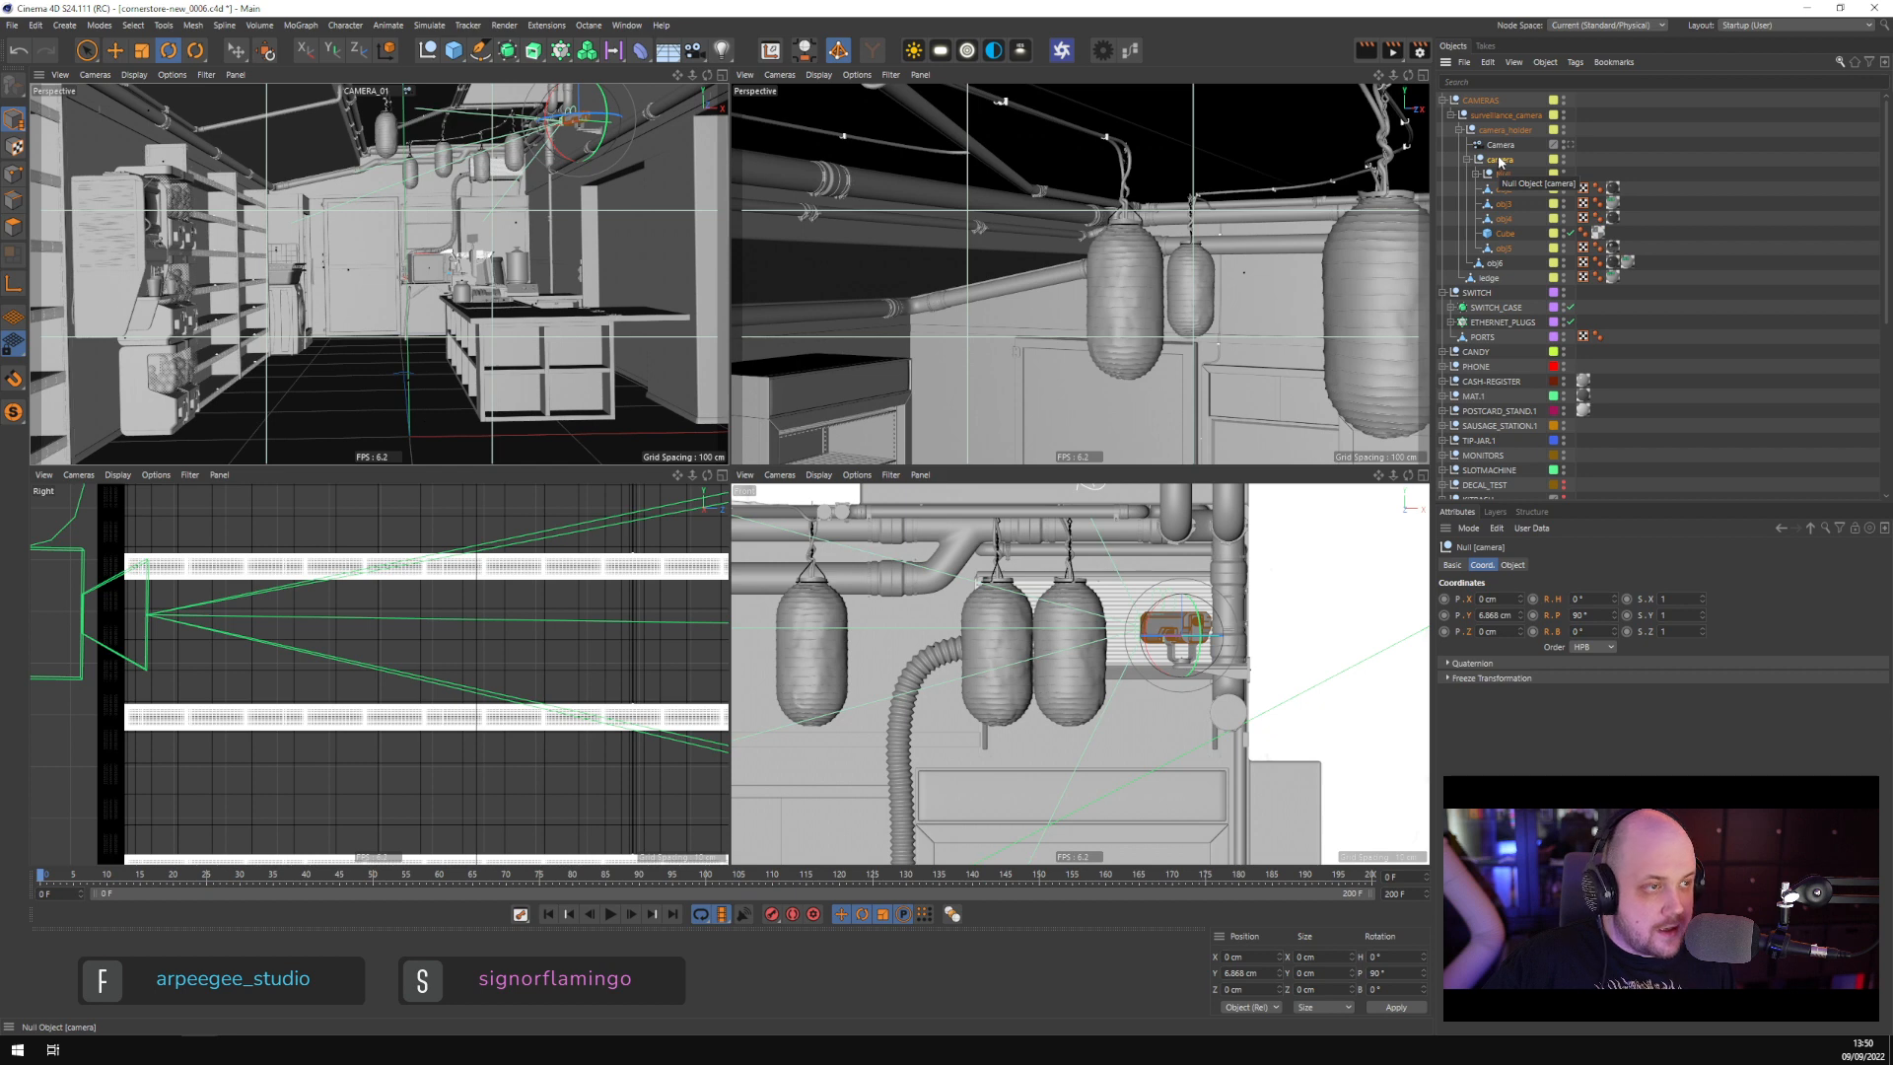
{"action": "left_click_drag", "start_coordinate": [1505, 146], "coordinate": [1509, 168]}
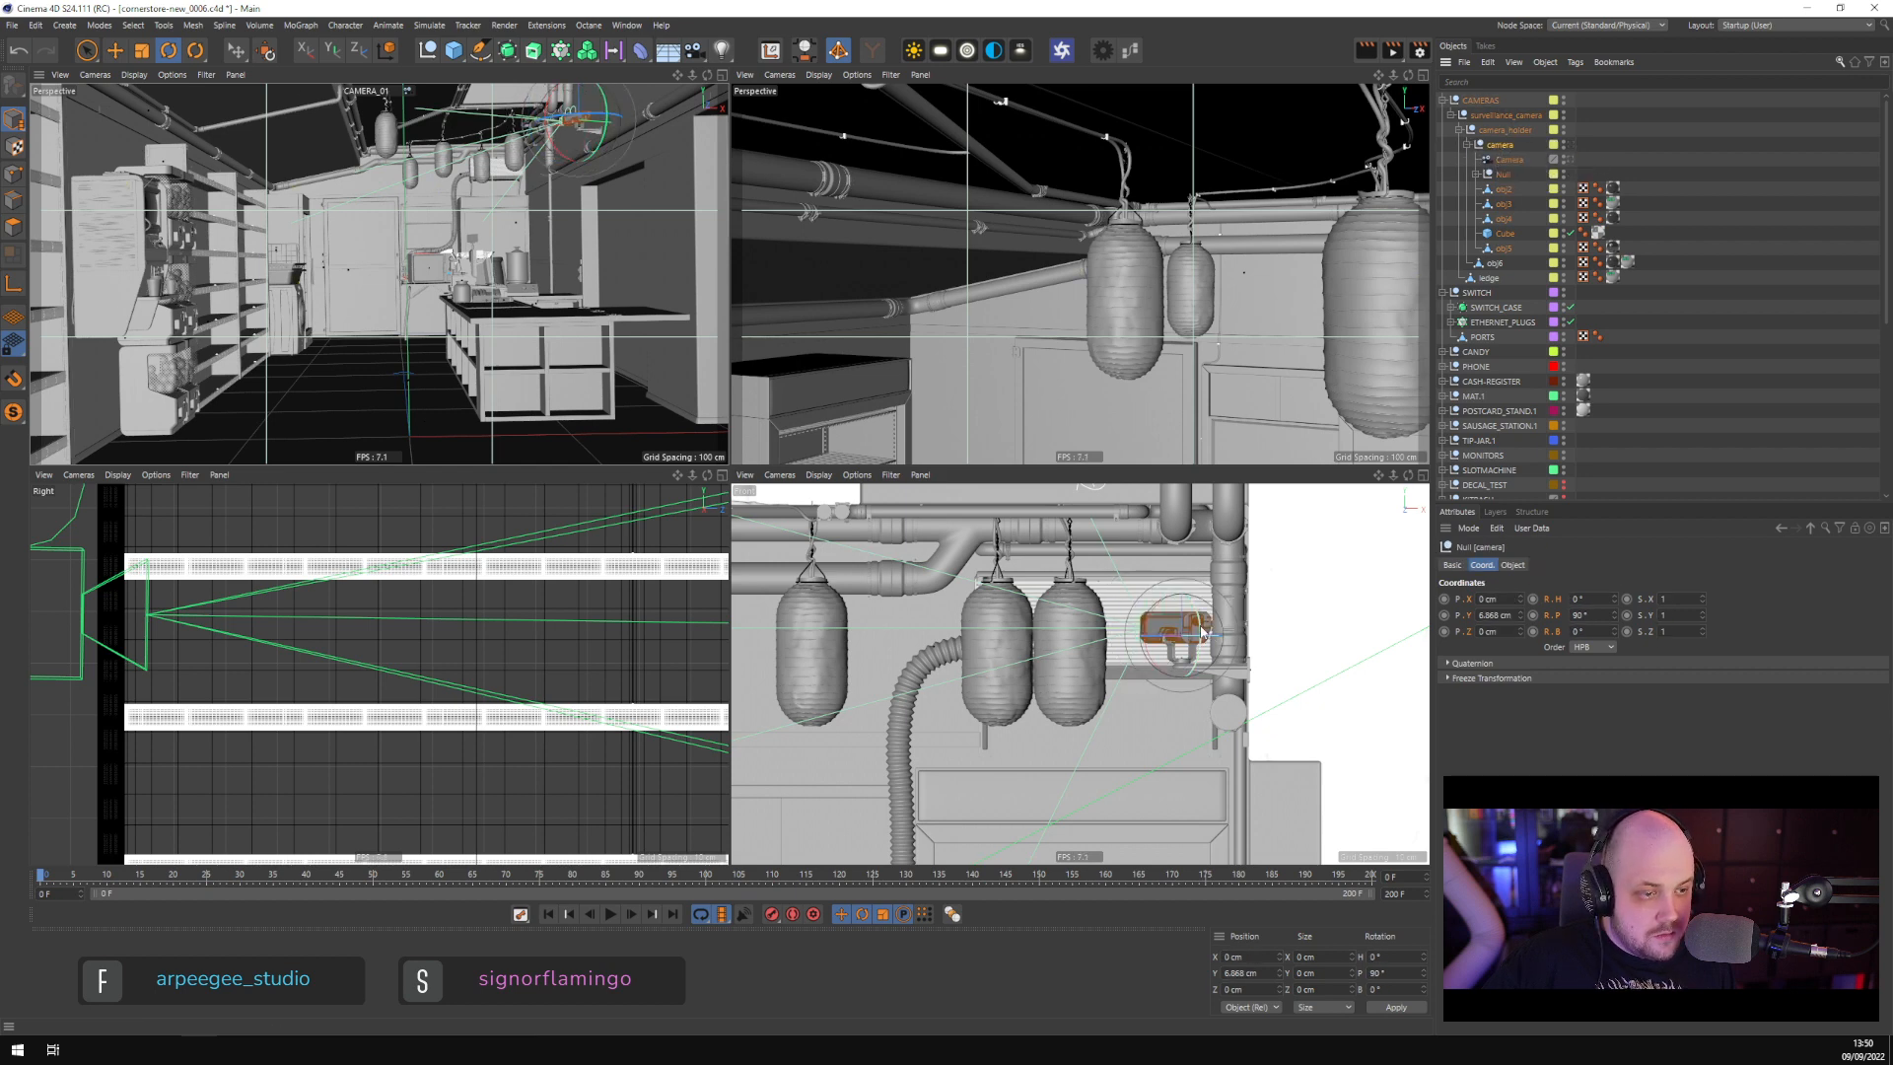
{"action": "left_click_drag", "start_coordinate": [1206, 632], "coordinate": [1153, 656]}
Adjust camera_holder's heading to about -65° and set the nested camera's focal length to 30 mm
{"action": "left_click", "coordinate": [1505, 131]}
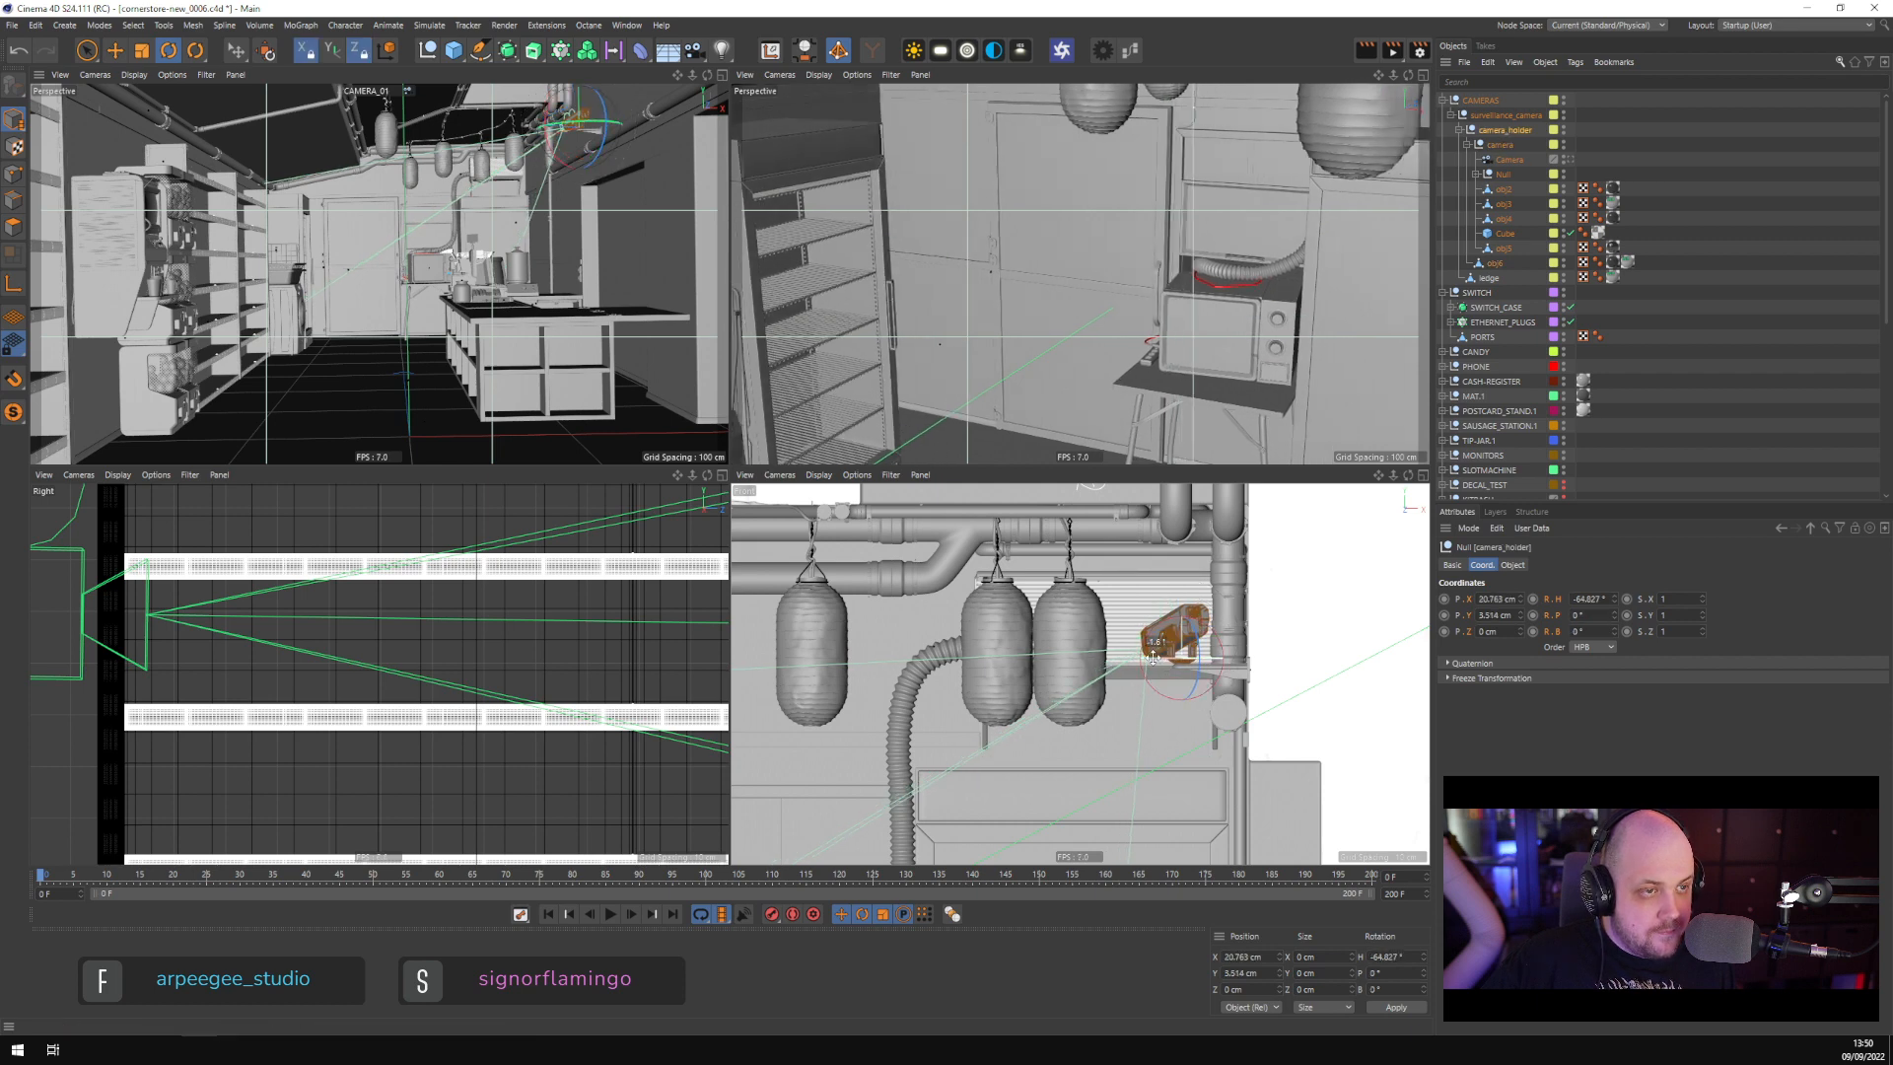
{"action": "left_click", "coordinate": [1508, 160]}
{"action": "left_click", "coordinate": [1566, 565]}
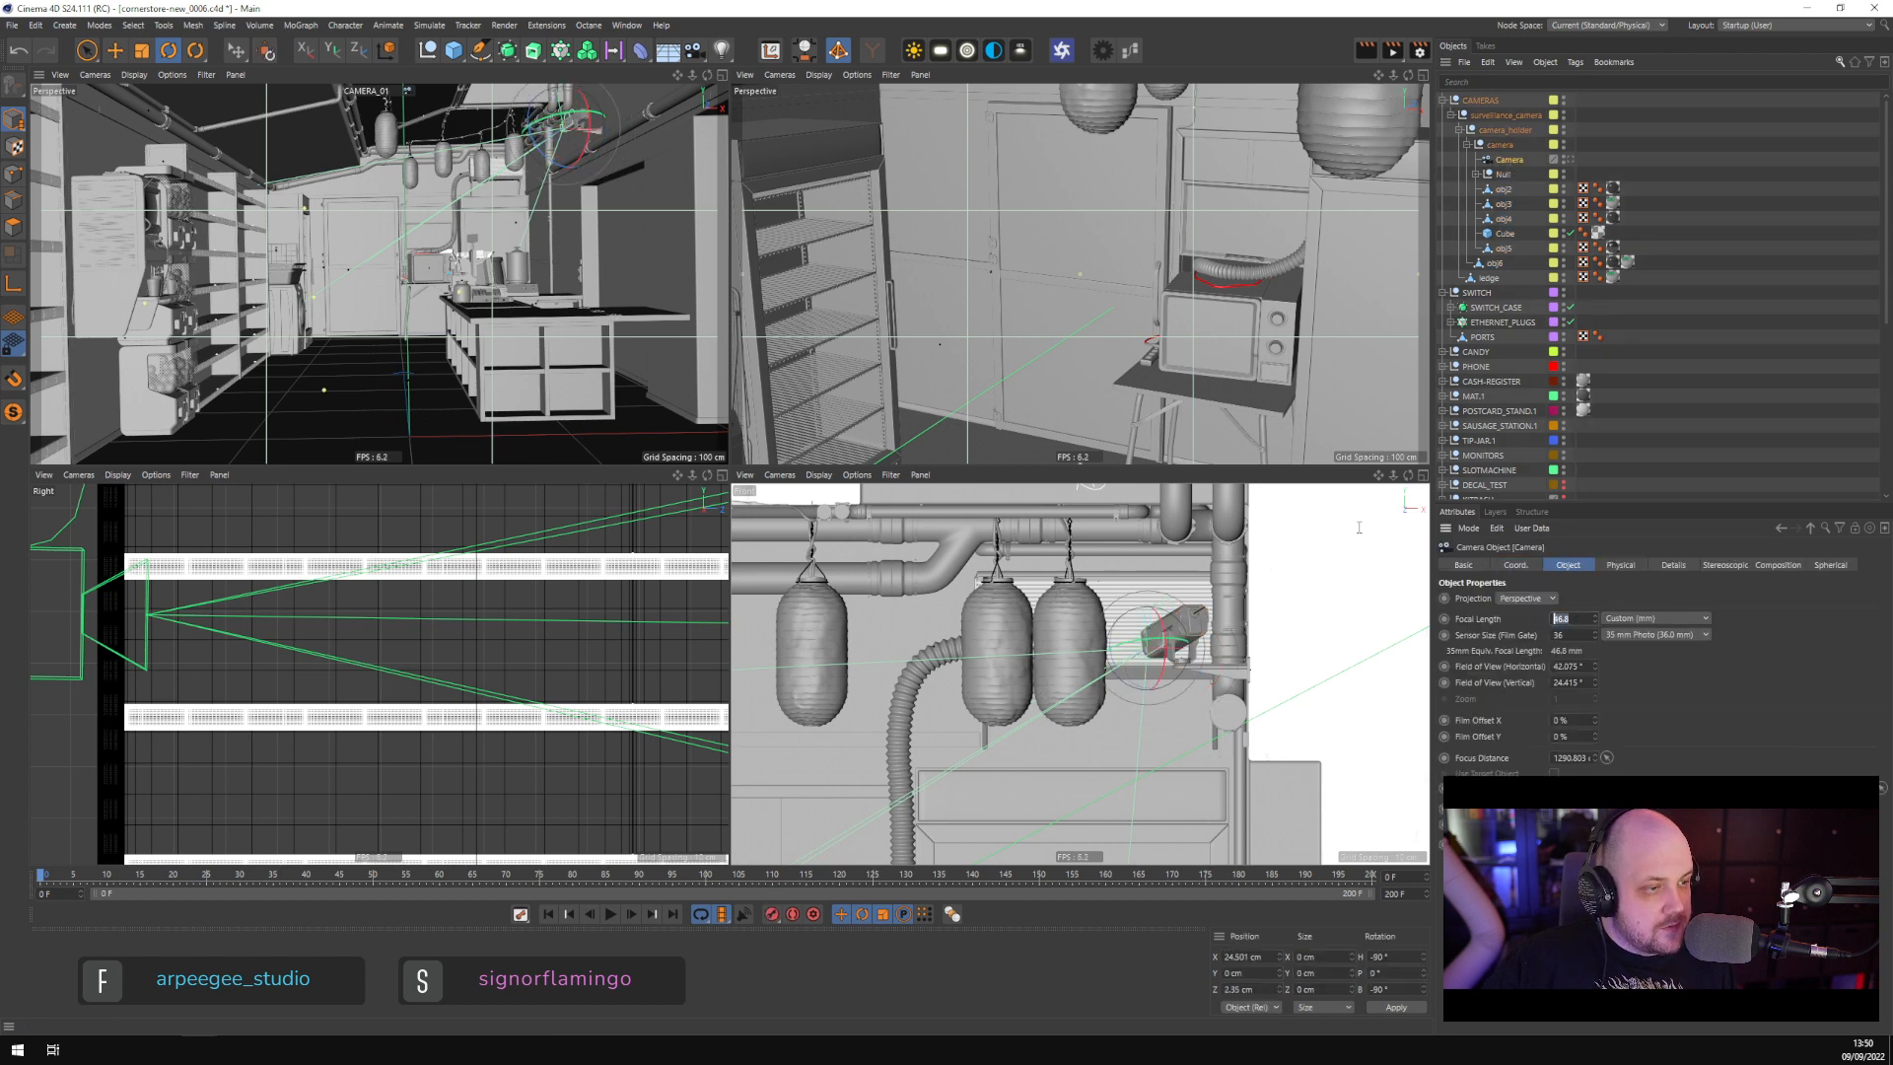
{"action": "type", "text": "3"}
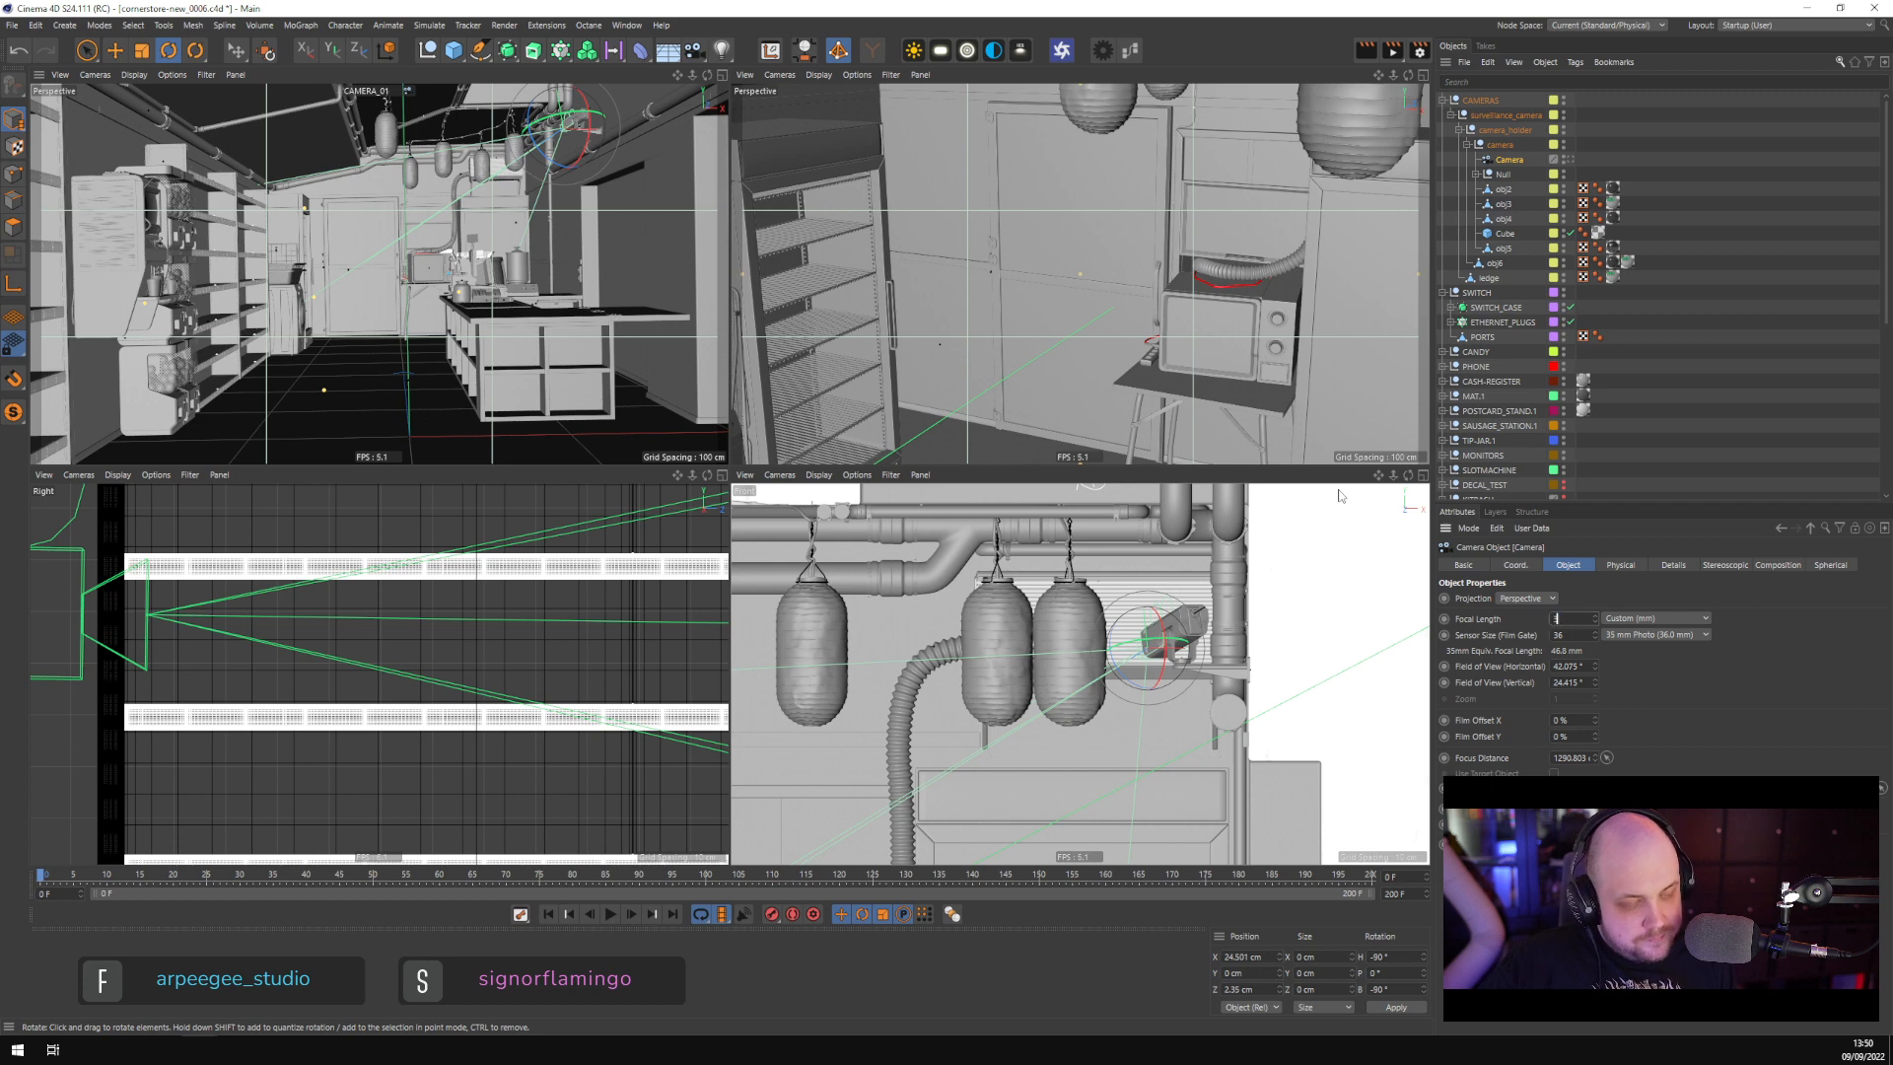
{"action": "type", "text": "0"}
{"action": "key", "text": "Return"}
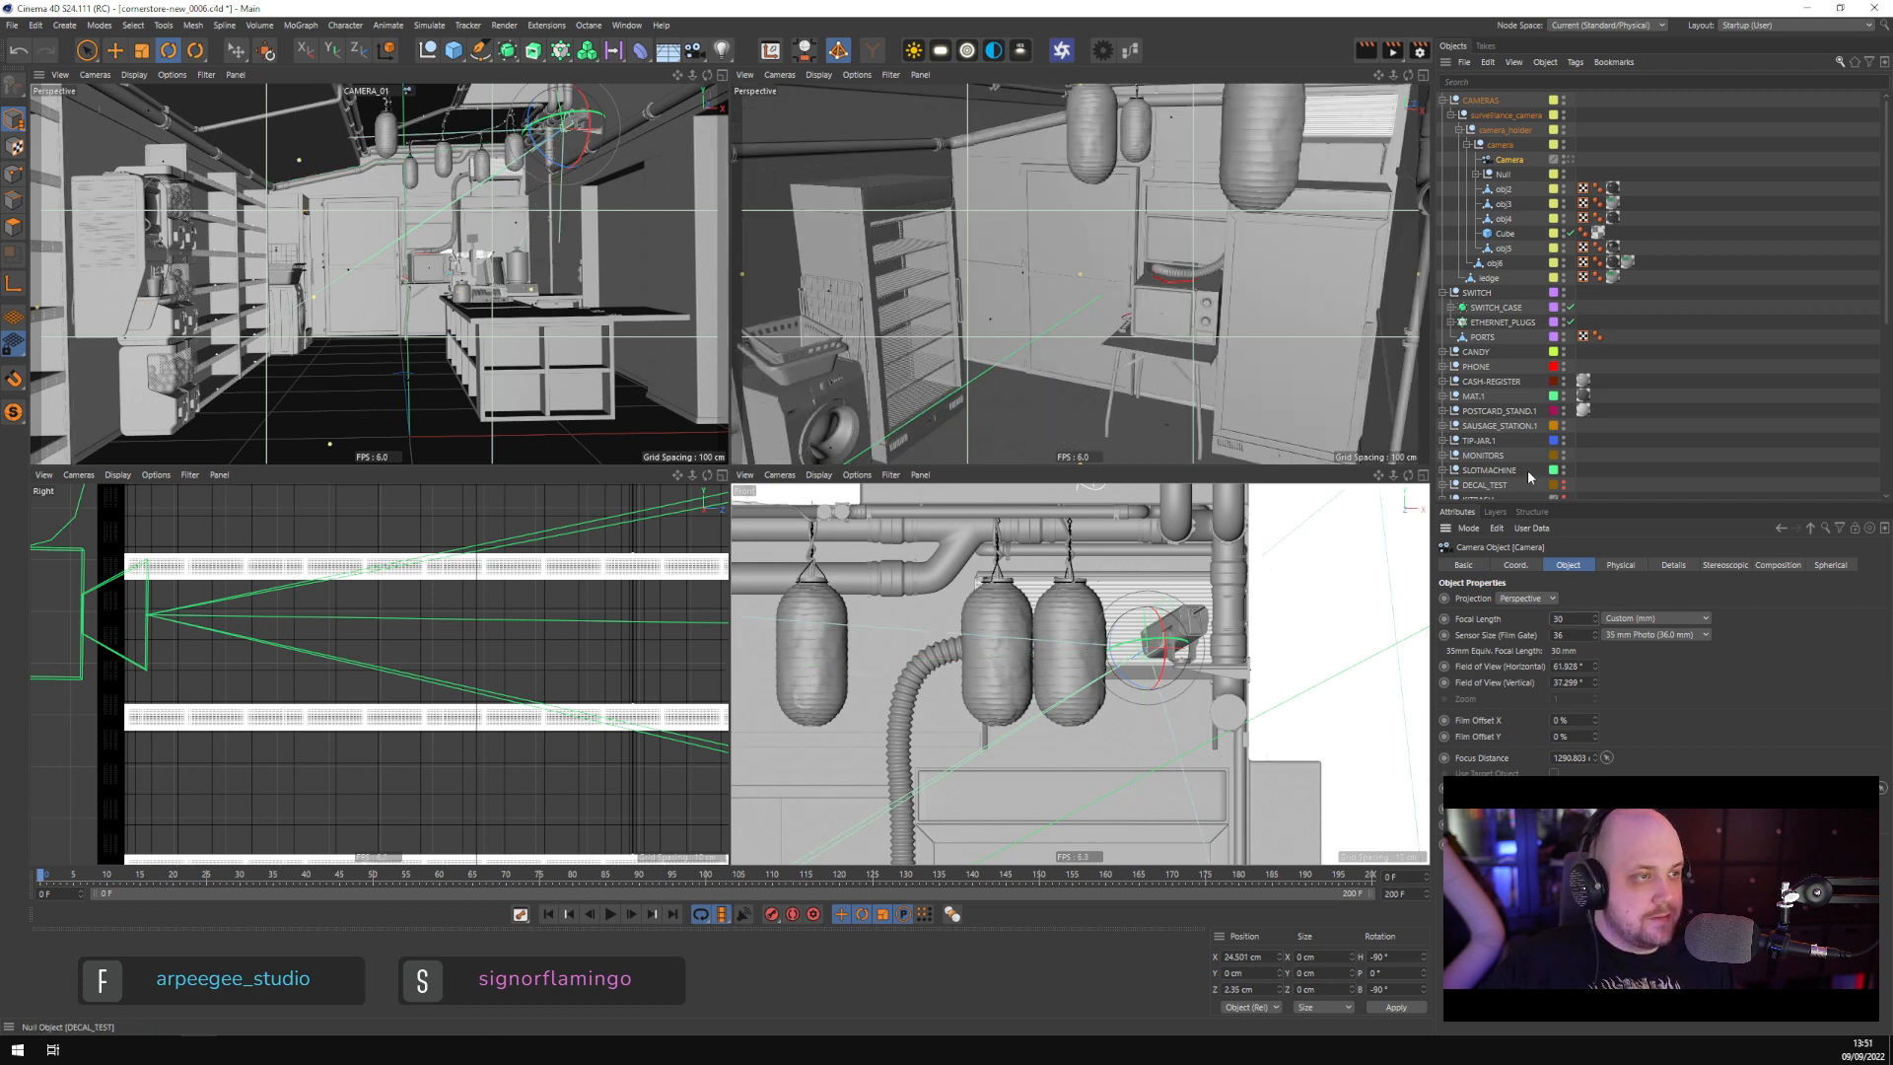
Rename the nested camera object SUR
{"action": "double_click", "coordinate": [1509, 161]}
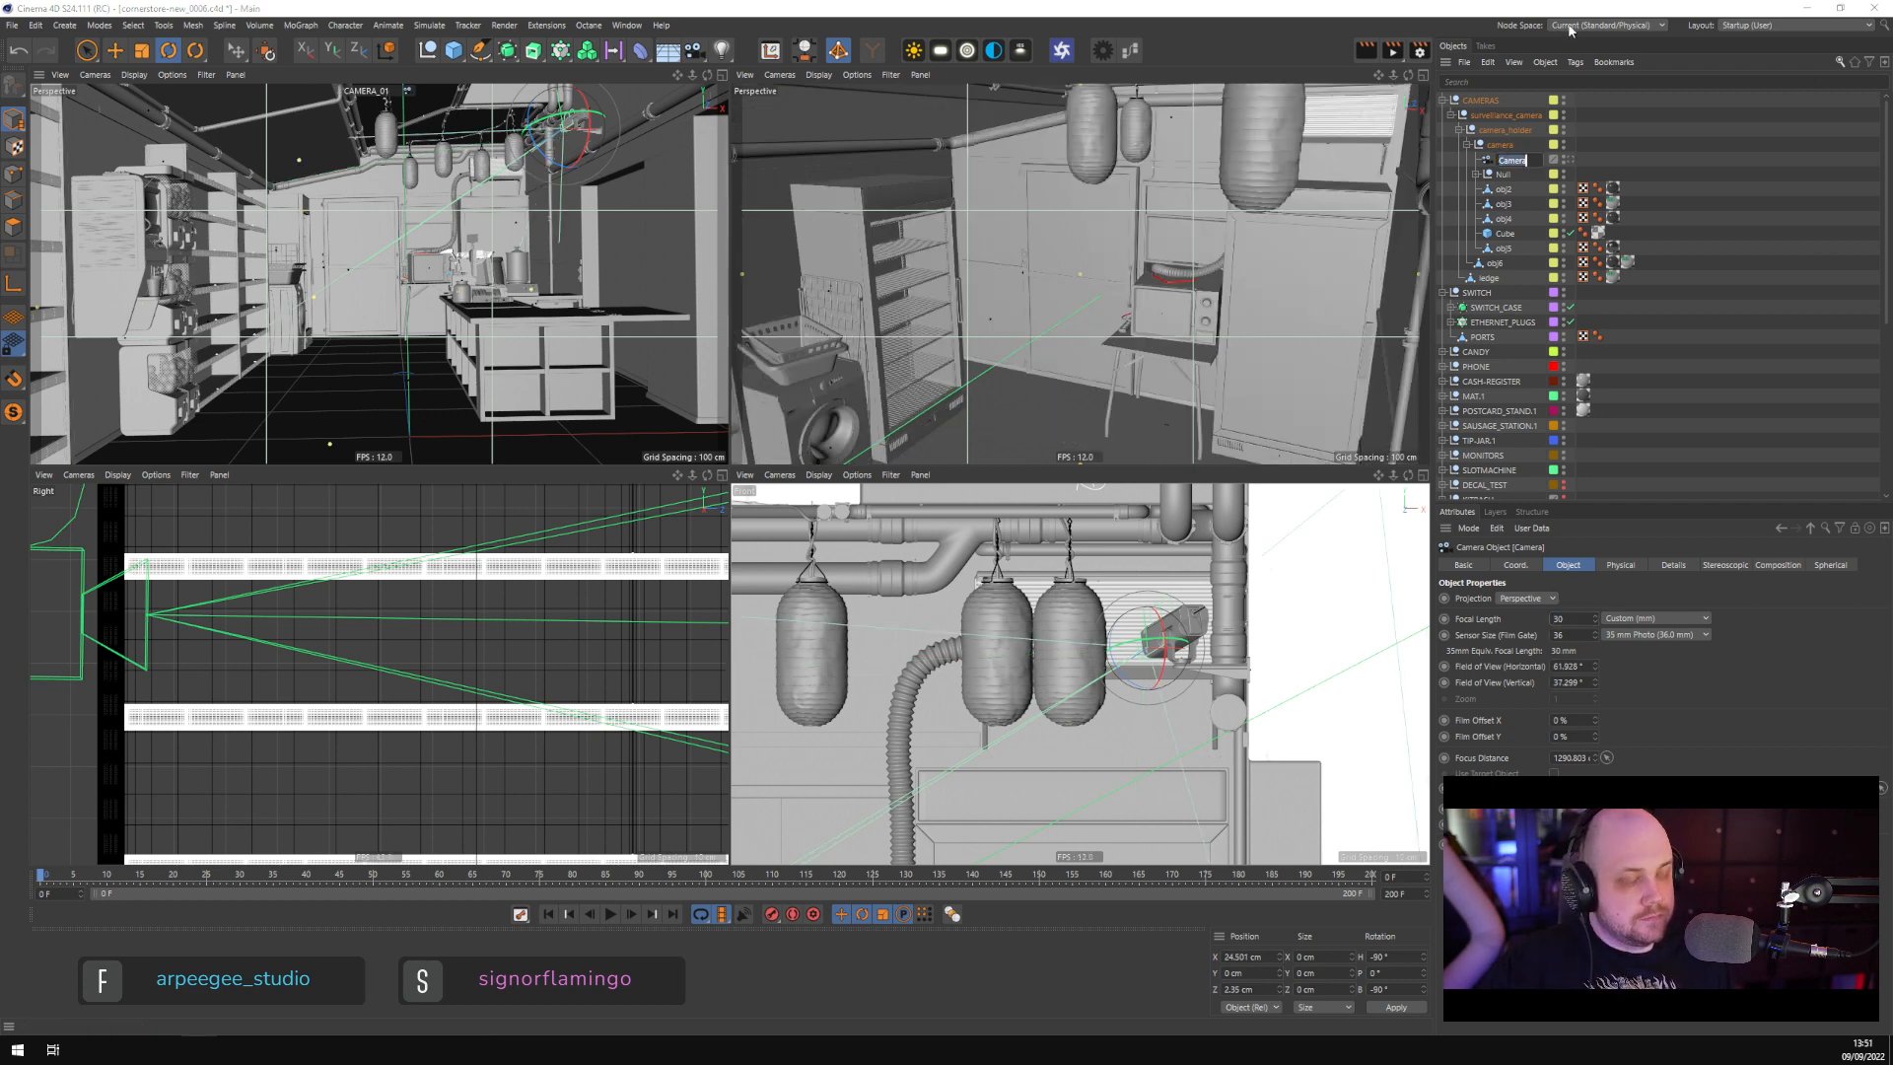
{"action": "type", "text": "SUR"}
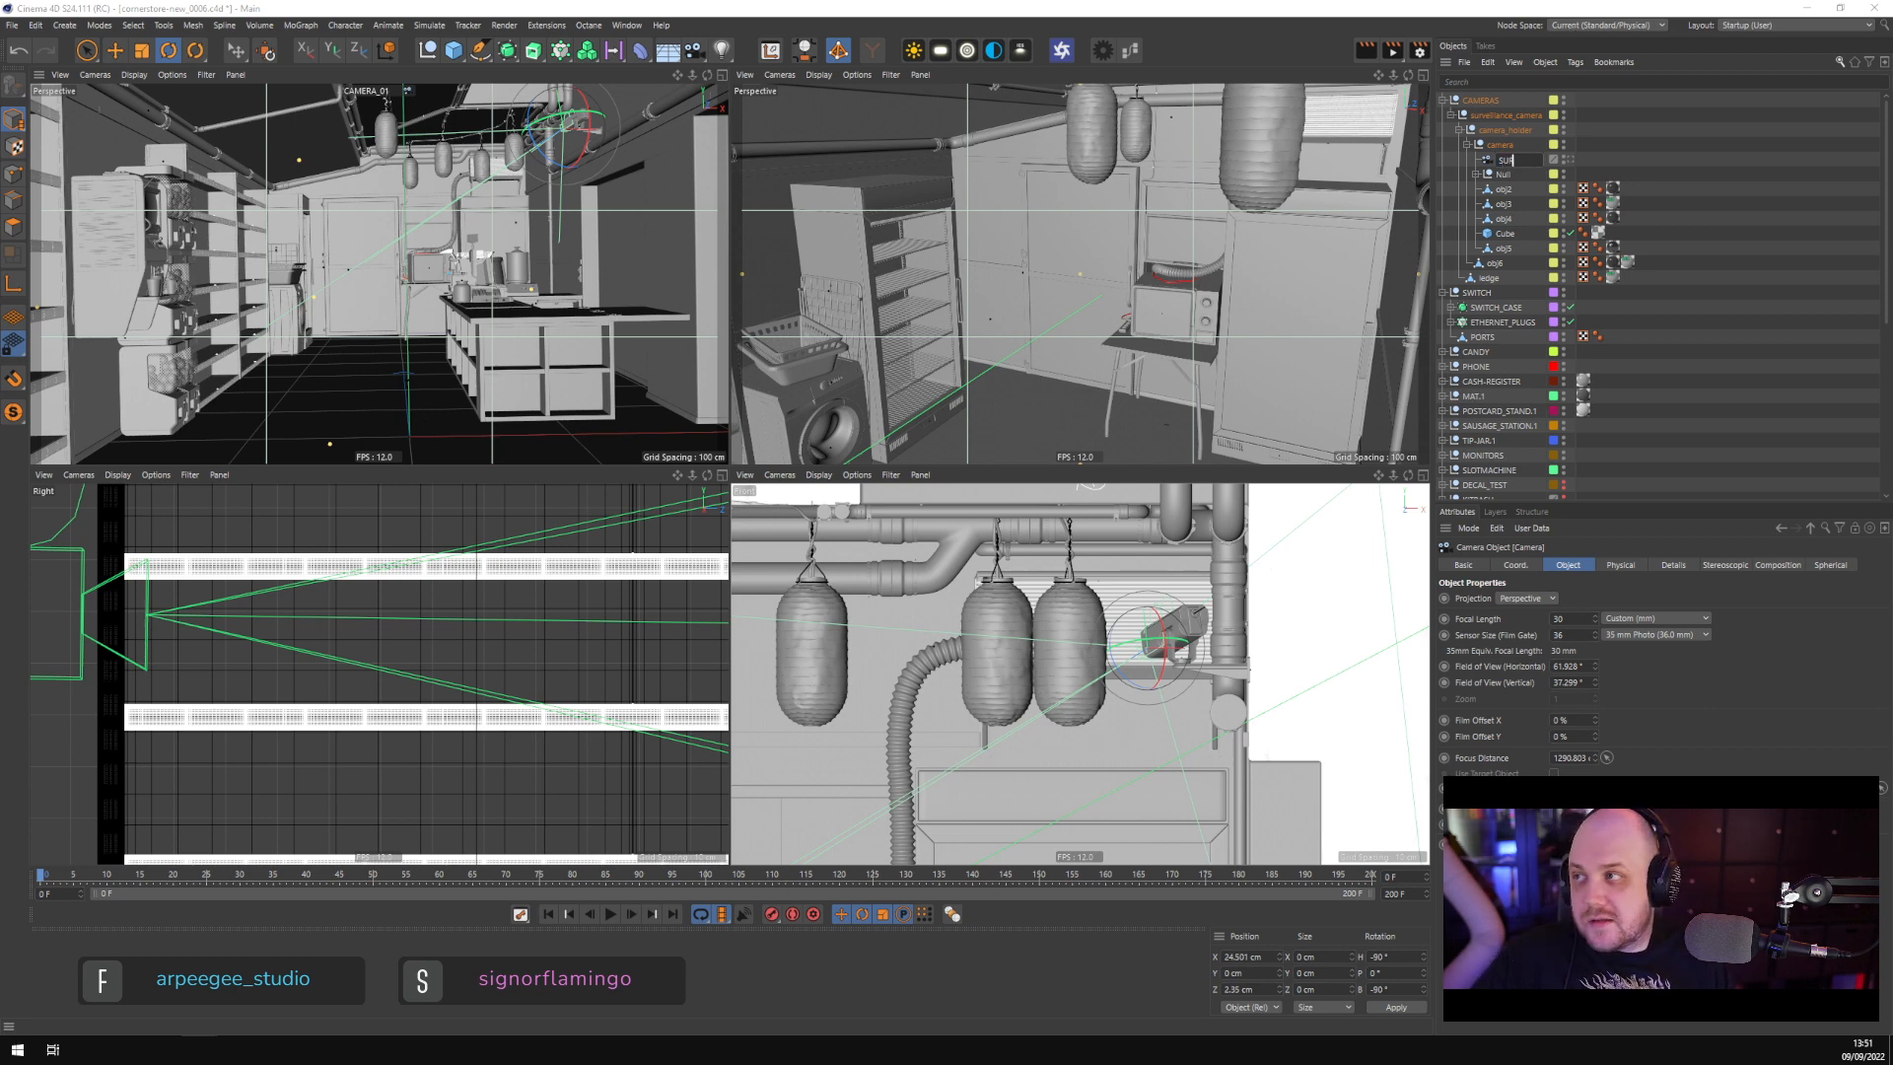
{"action": "key", "text": "Return"}
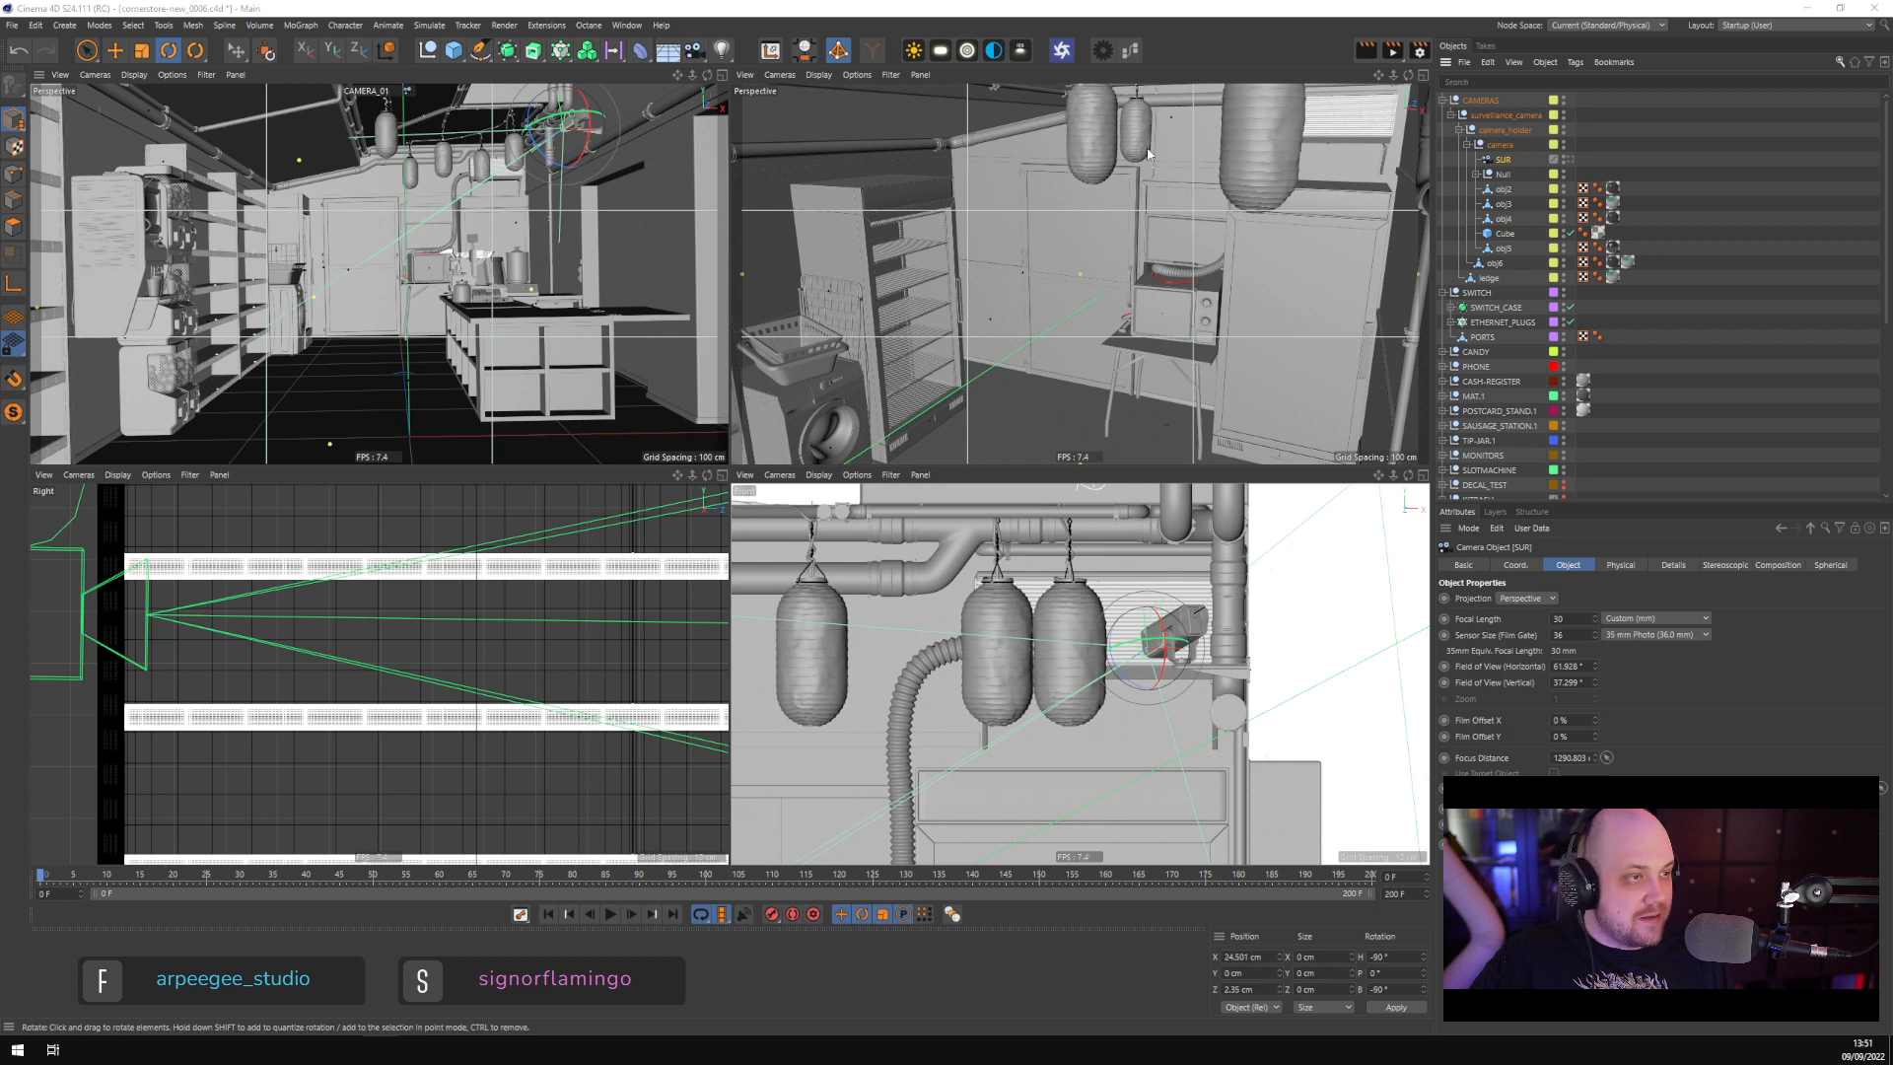
Rename the camera object nested in the surveillance camera model surveillance_01
{"action": "double_click", "coordinate": [1503, 160]}
{"action": "type", "text": "survelliance"}
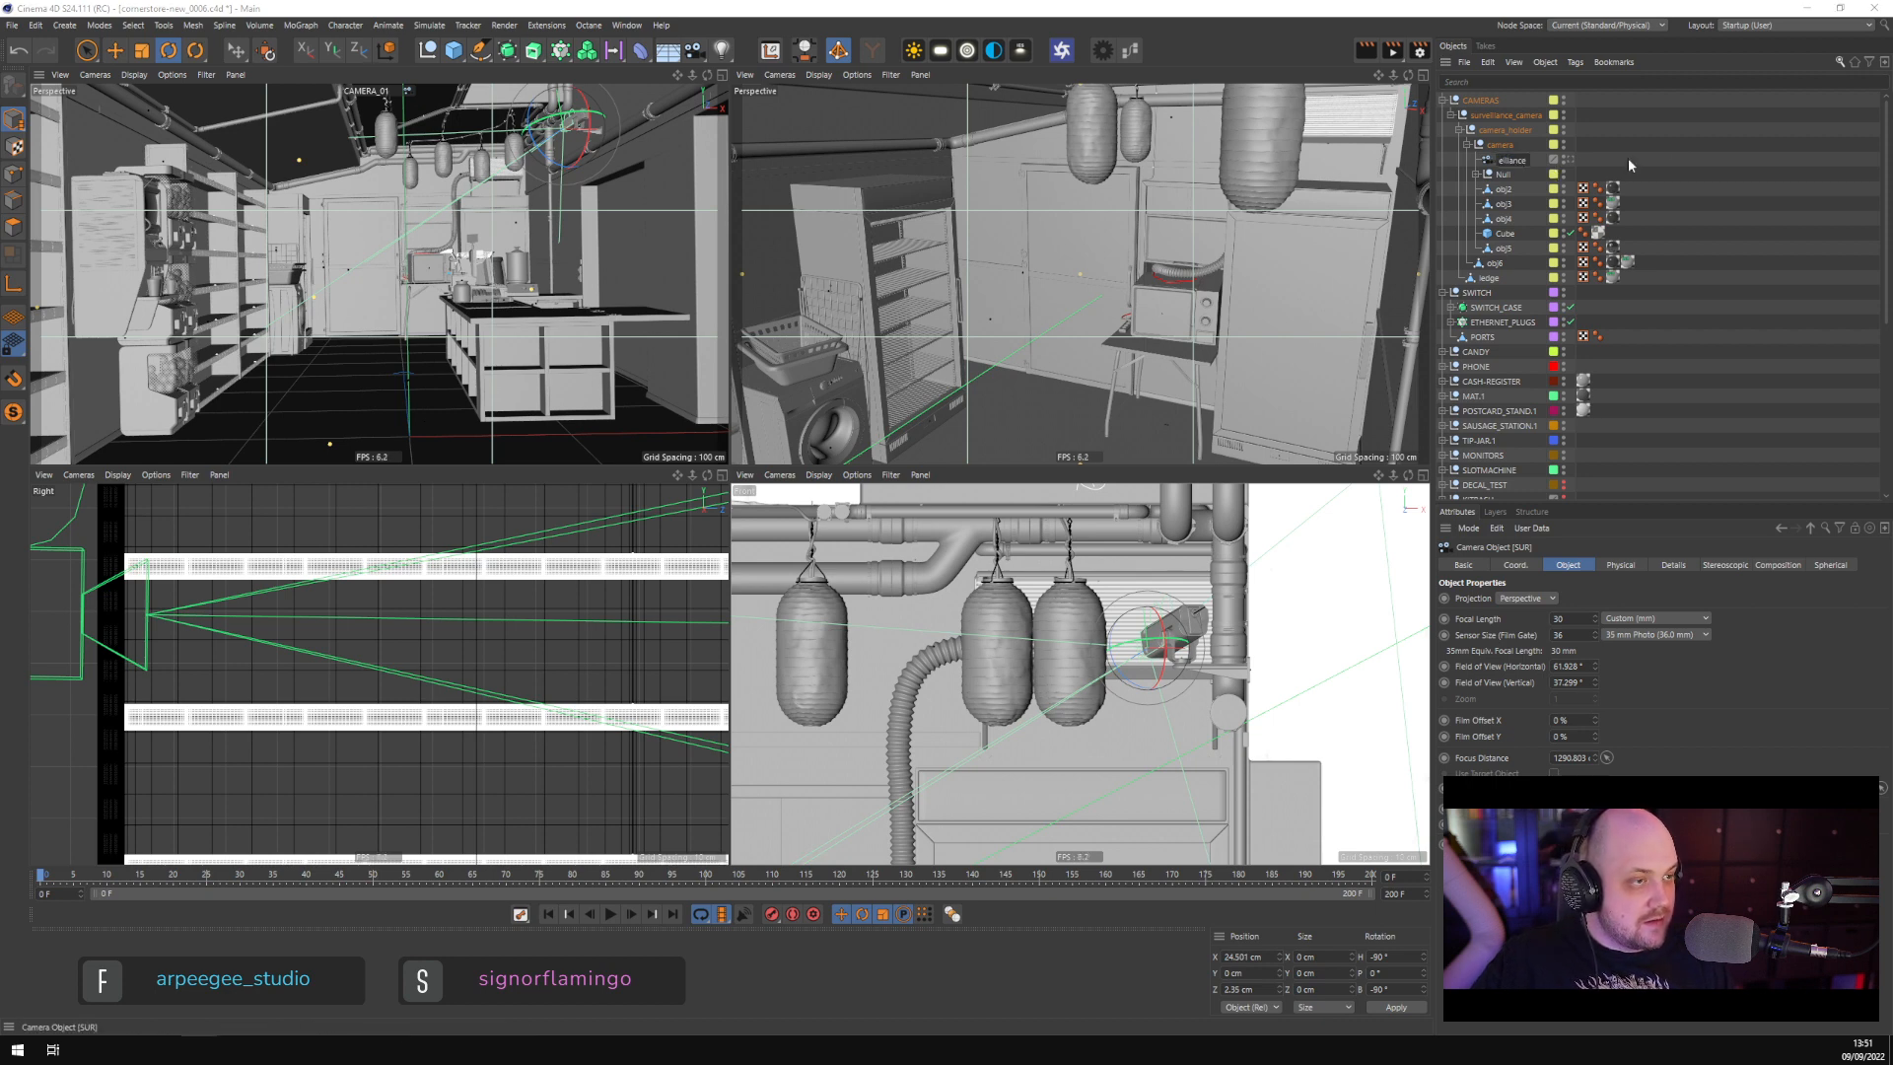
{"action": "type", "text": "_01"}
{"action": "key", "text": "Return"}
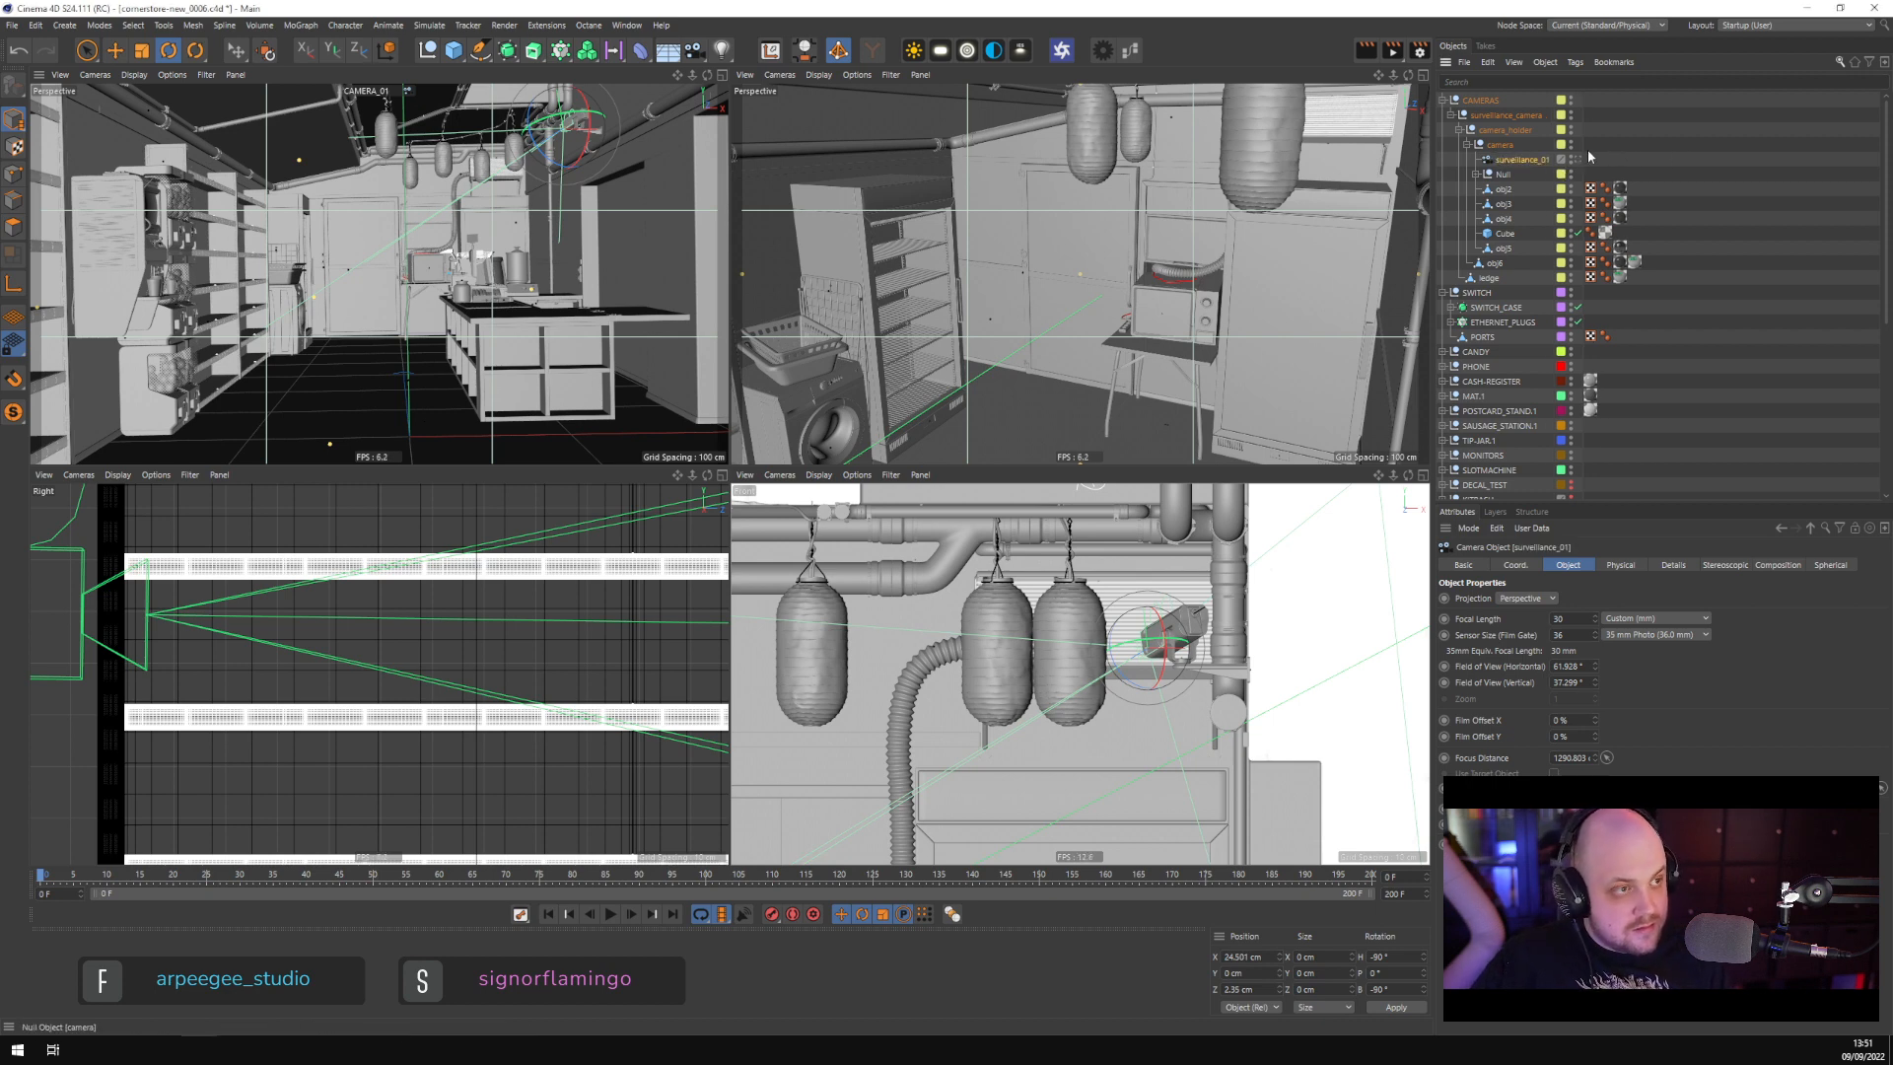
Rename the surveillance camera's parent null surveillance_camera_01 and clear the selection
{"action": "left_click", "coordinate": [1452, 116]}
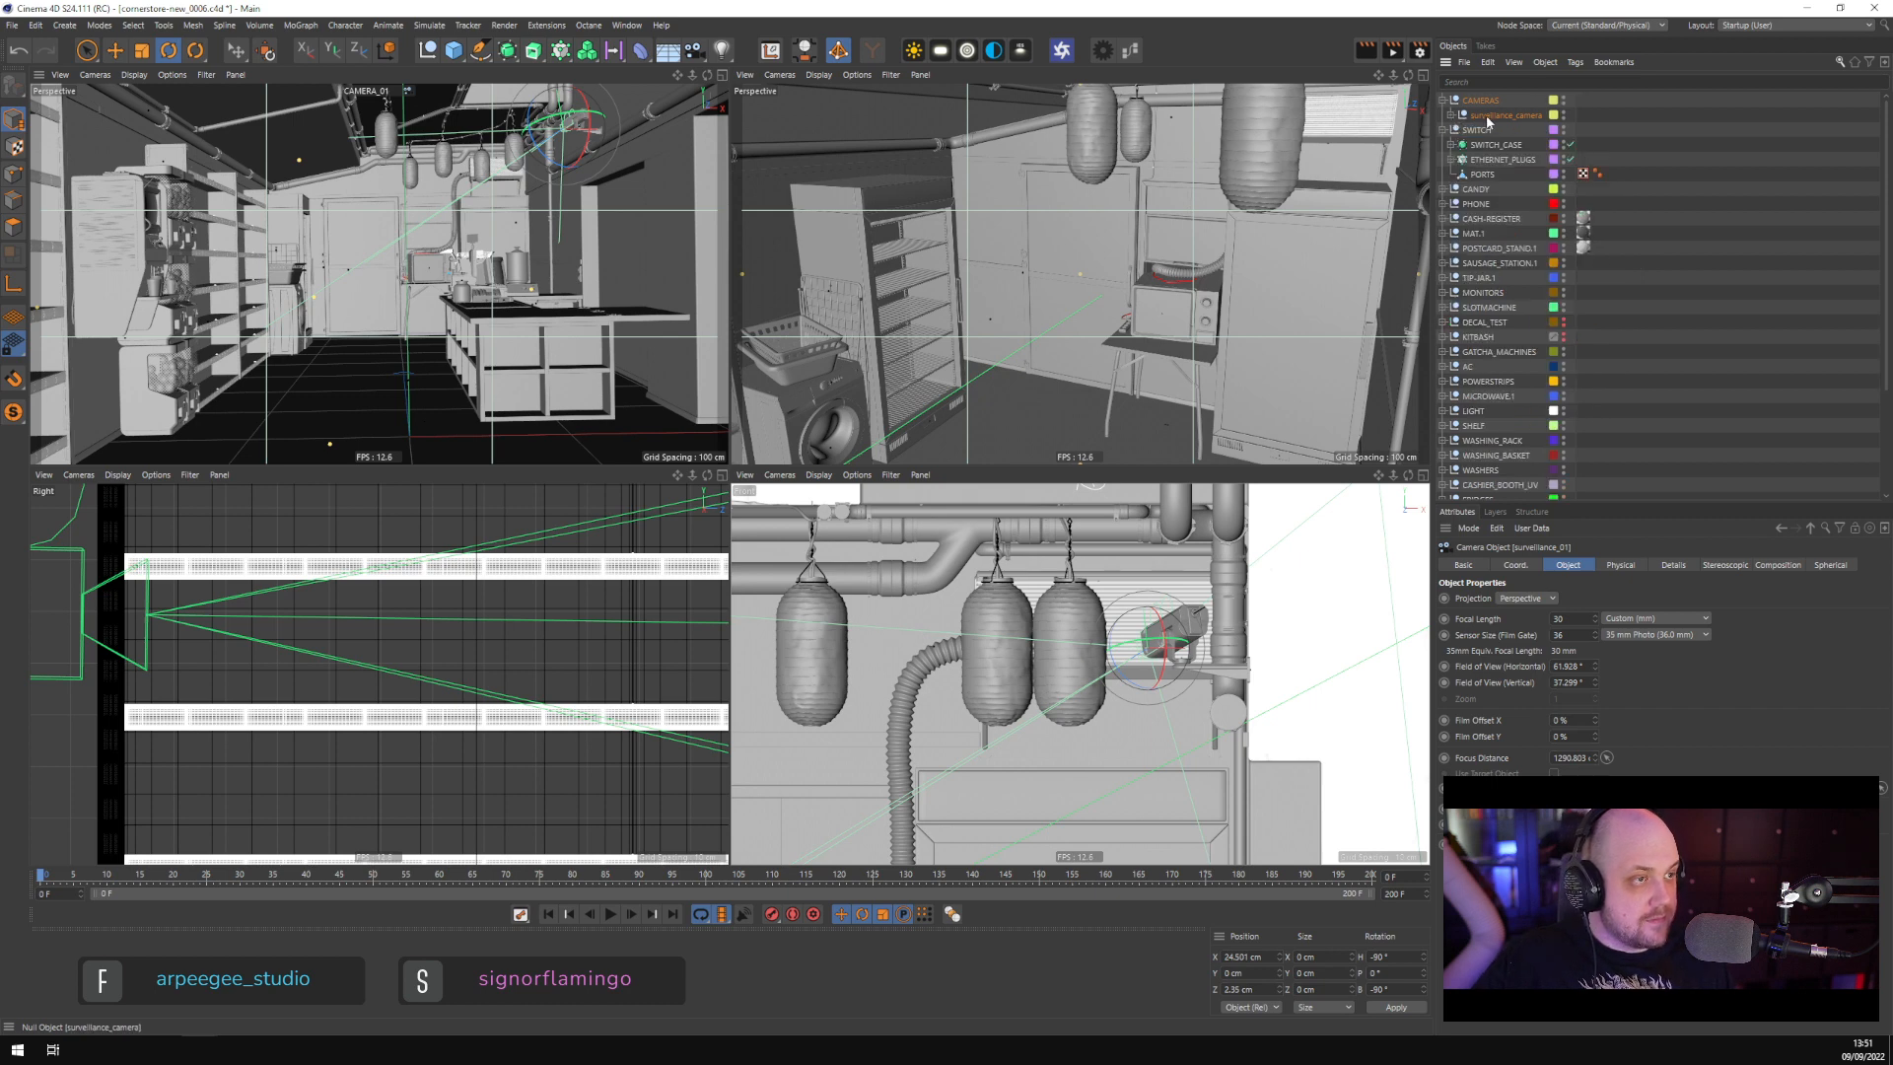
{"action": "double_click", "coordinate": [1493, 115]}
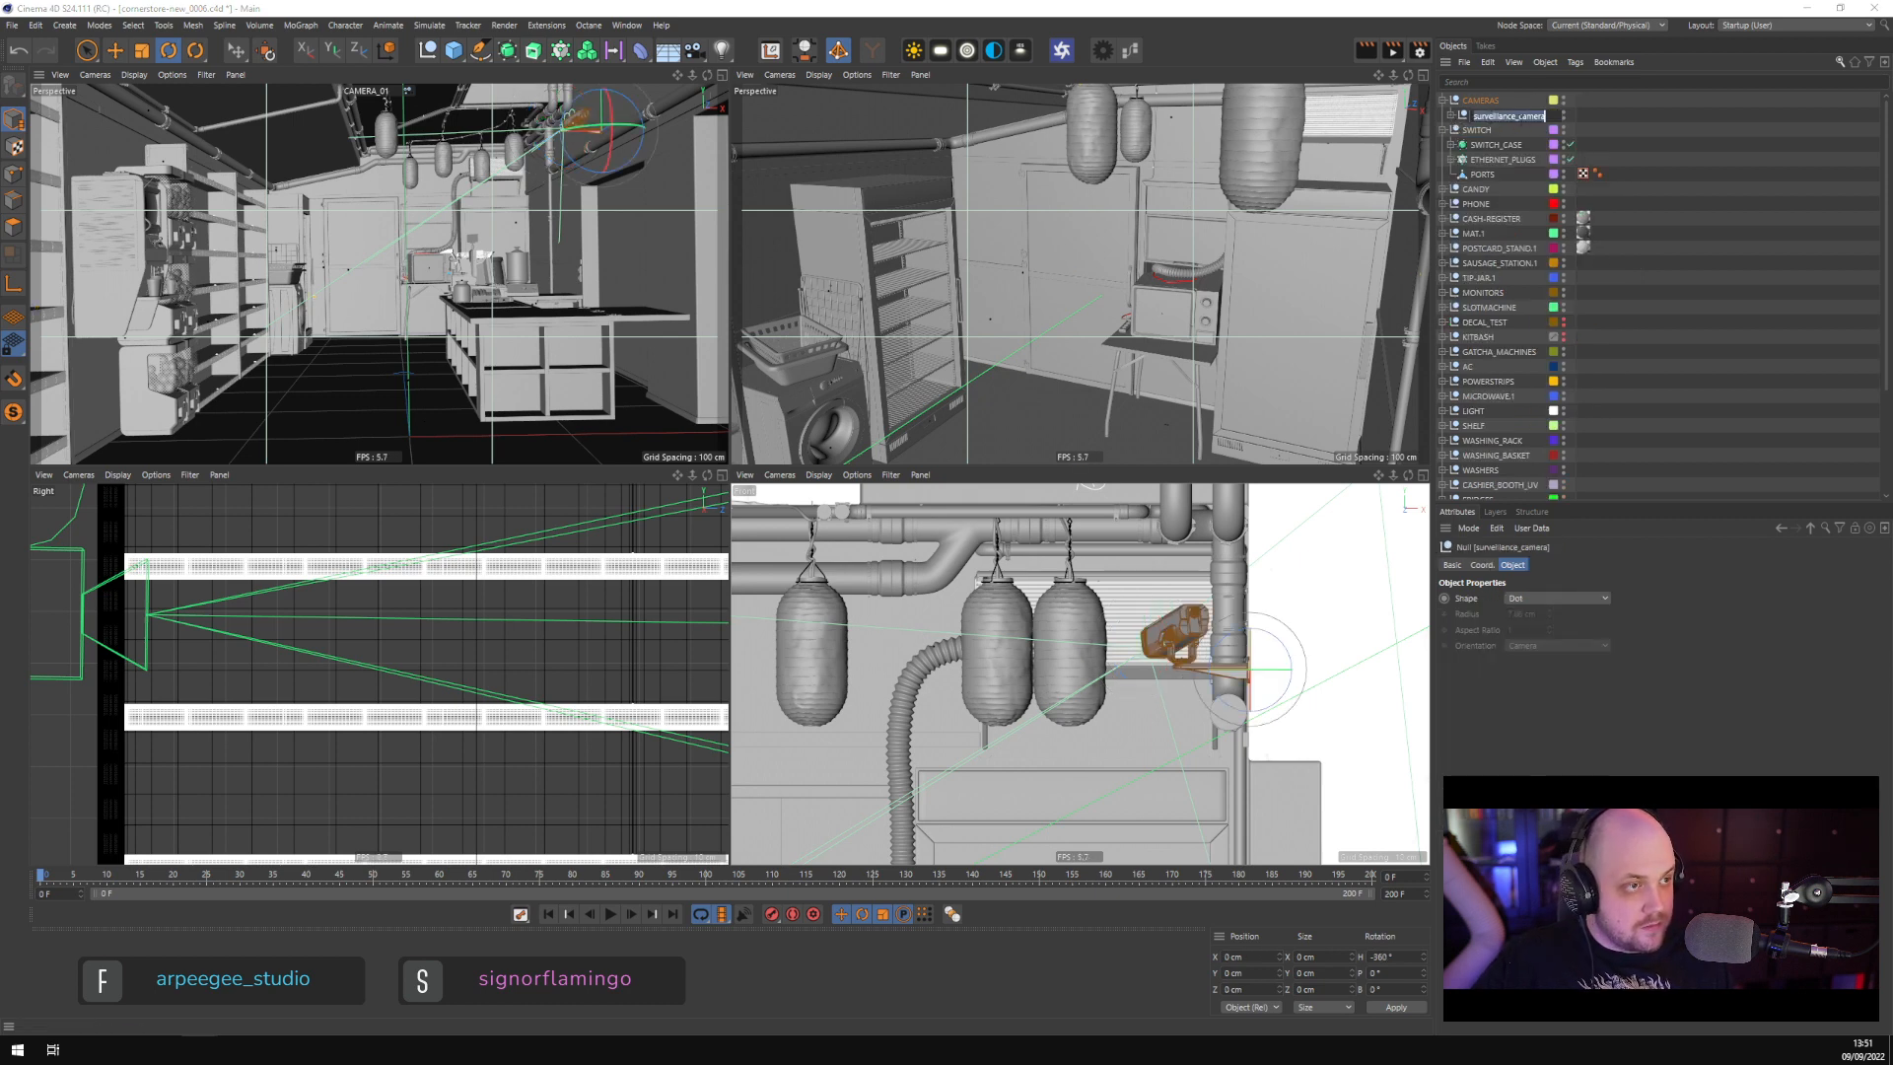
{"action": "left_click", "coordinate": [1515, 116]}
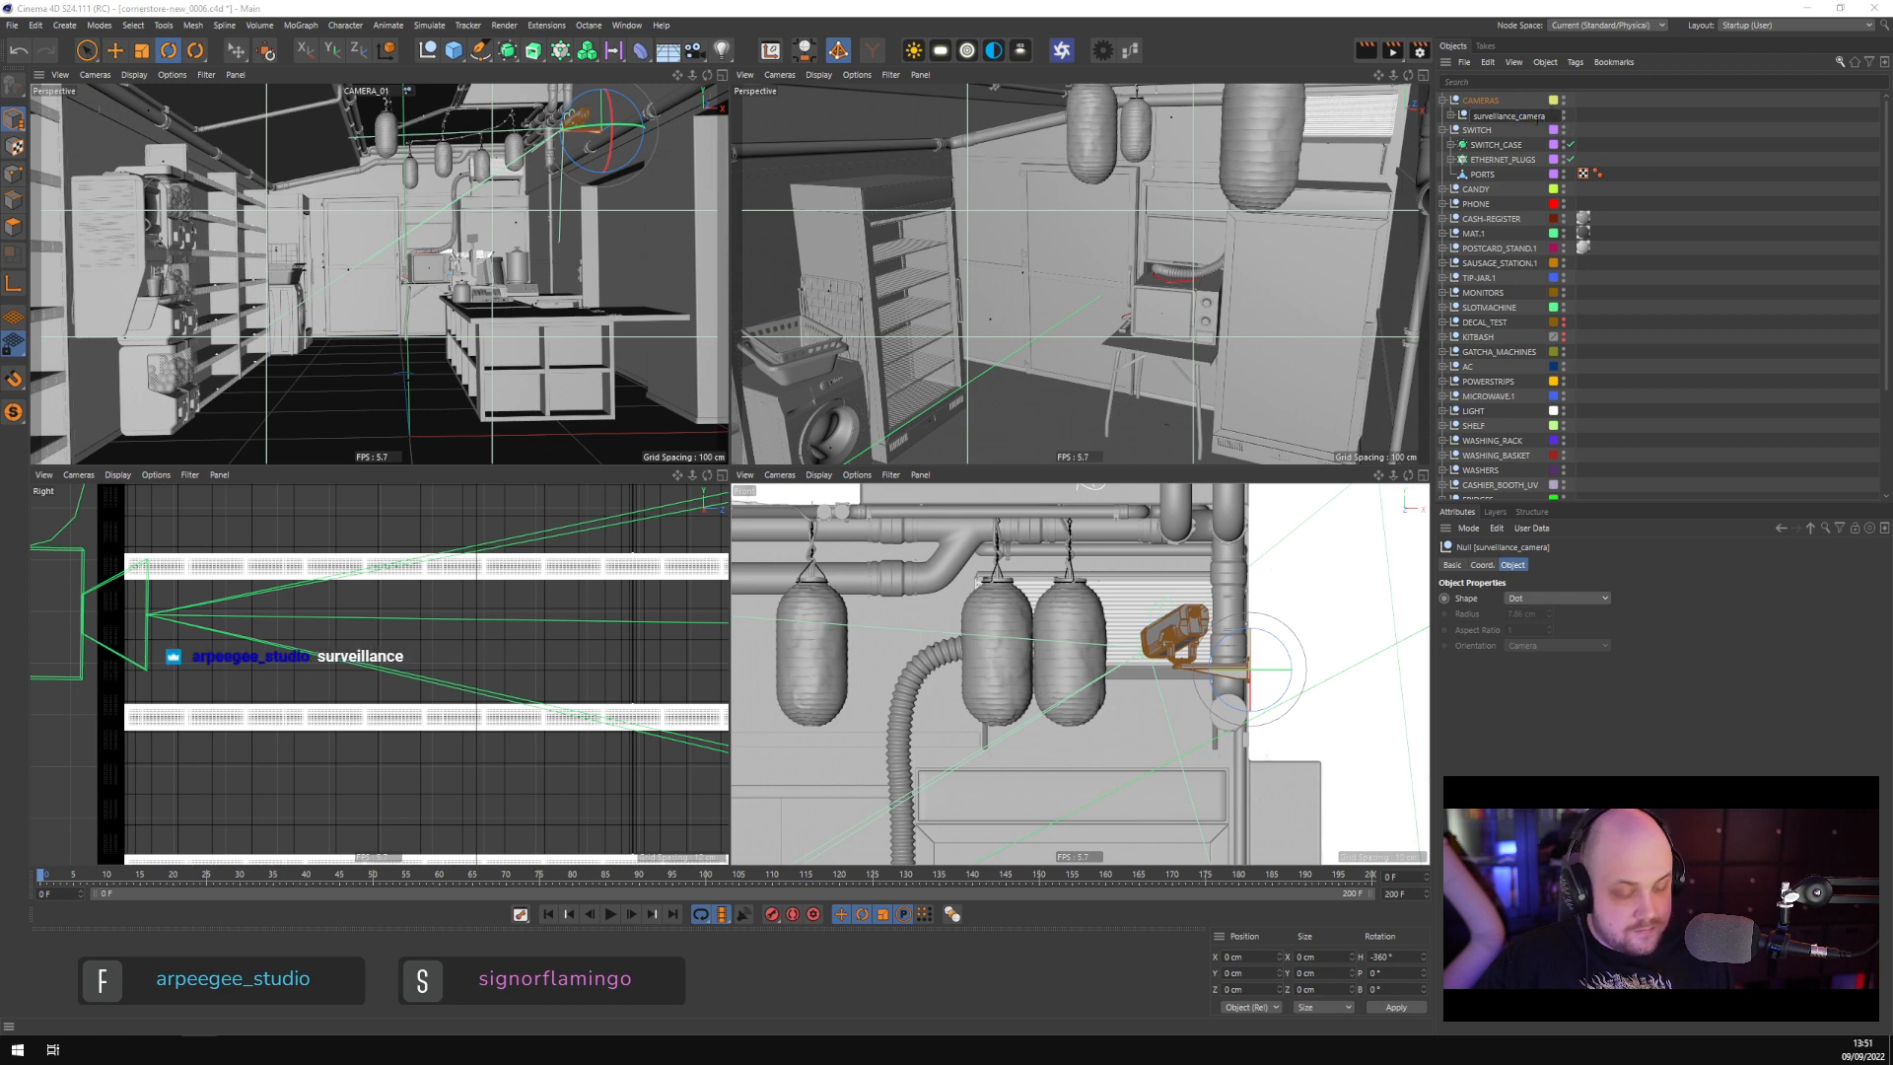
{"action": "type", "text": "_01"}
{"action": "key", "text": "Return"}
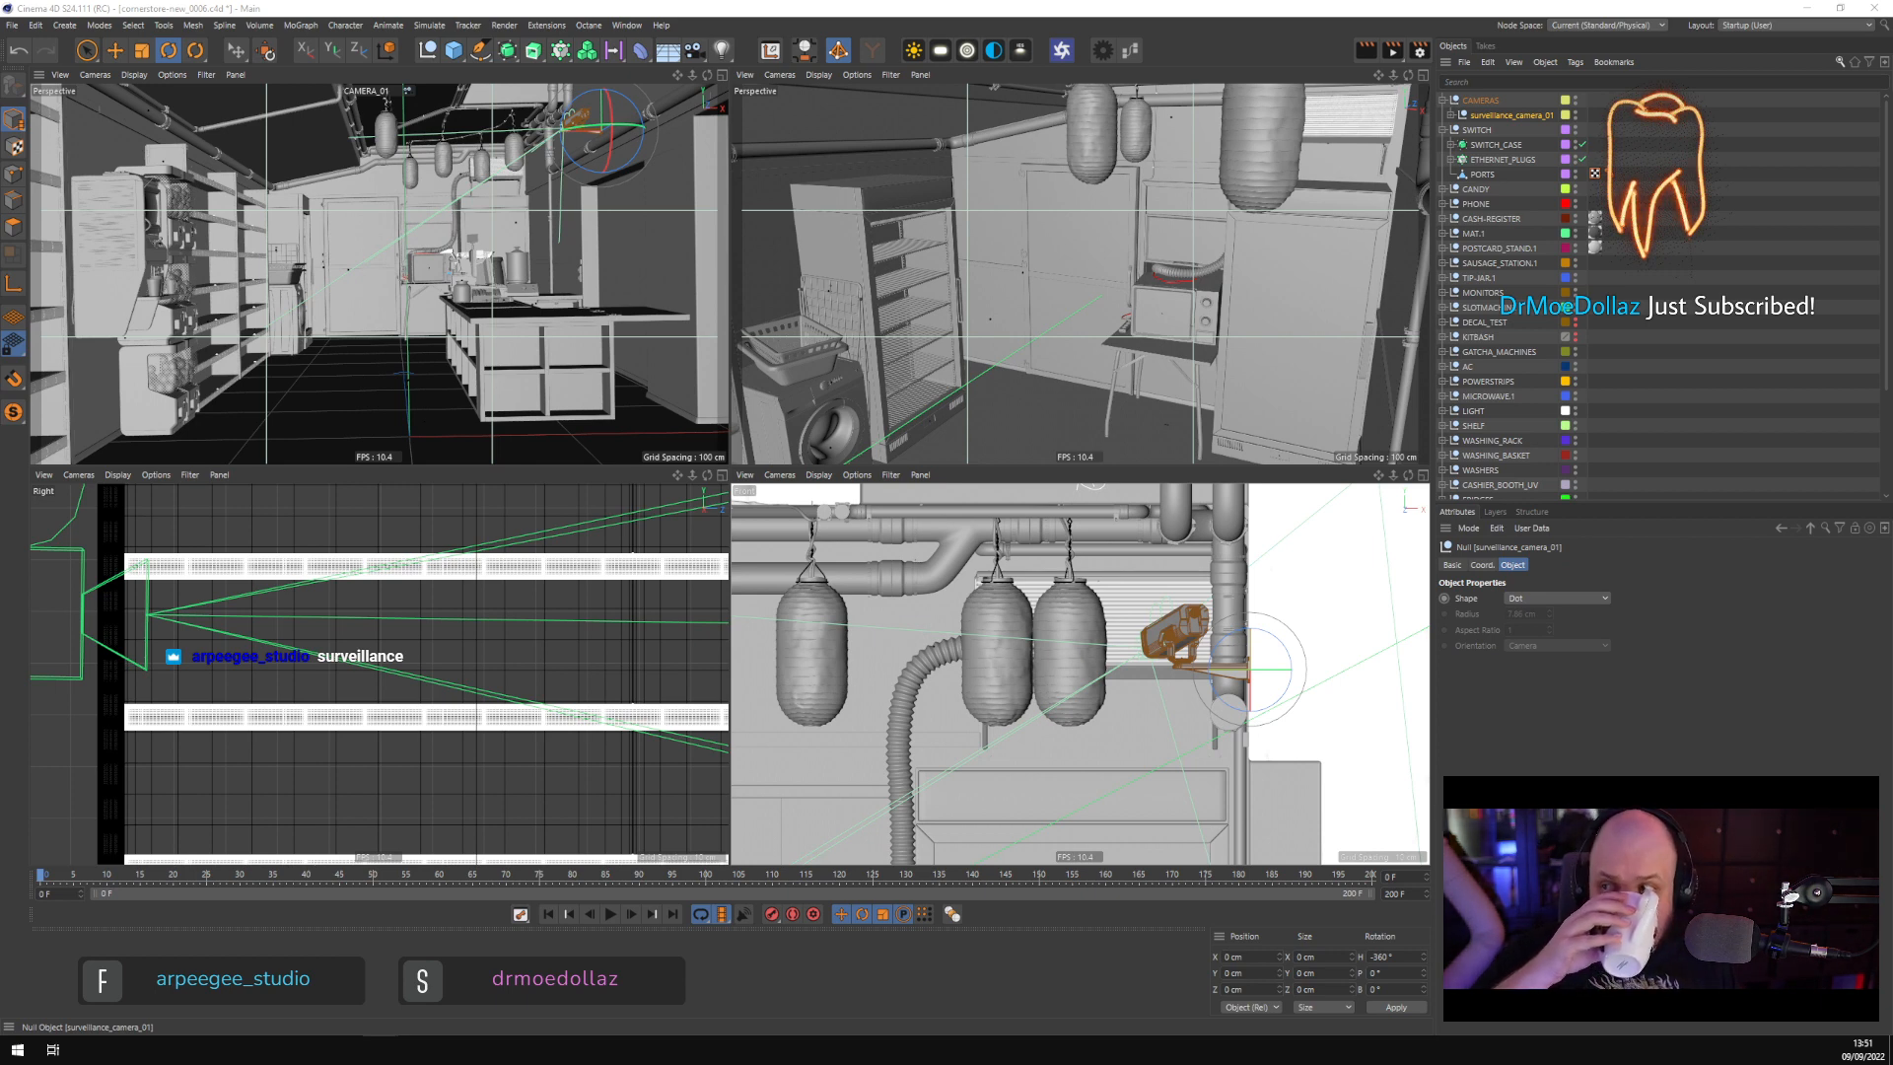
{"action": "left_click", "coordinate": [1635, 230]}
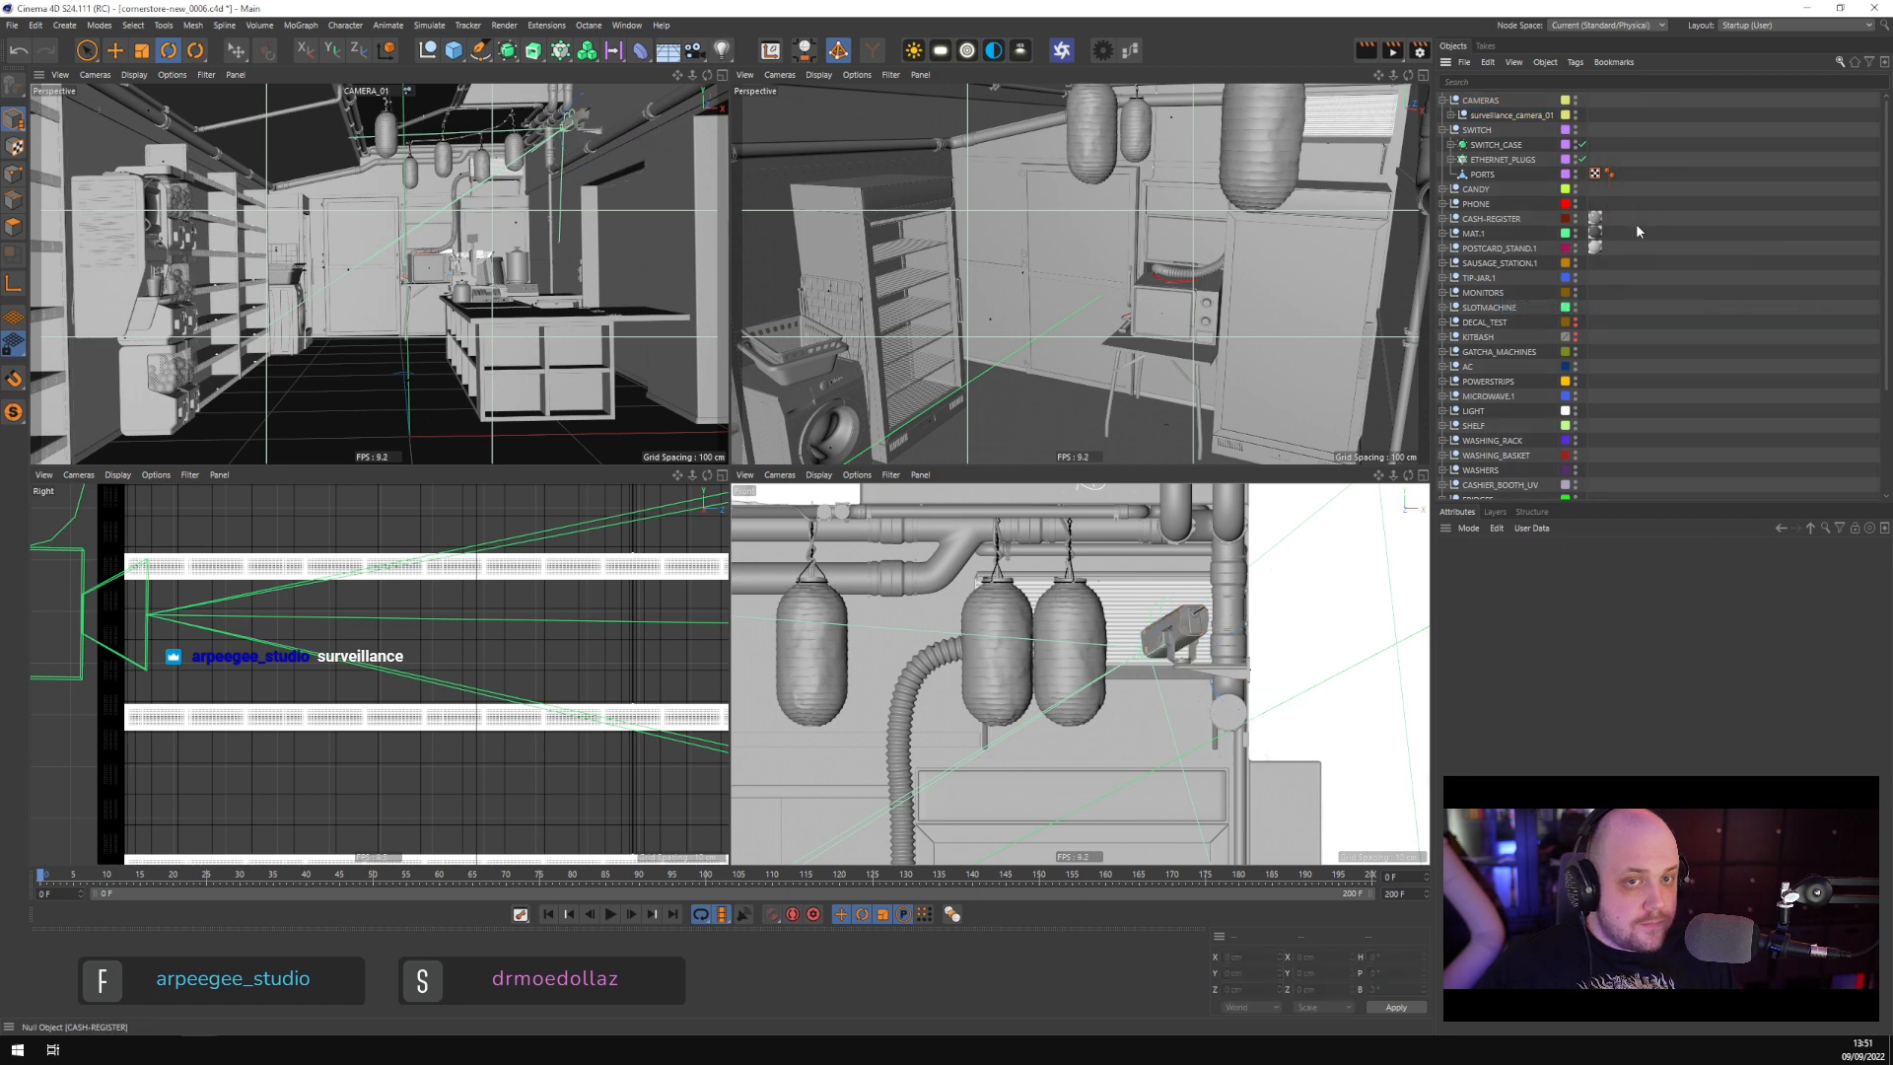
Maximize the first perspective viewport with CAMERA_01 as its active camera
{"action": "scroll", "coordinate": [1615, 410], "scroll_direction": "down", "scroll_amount": 5}
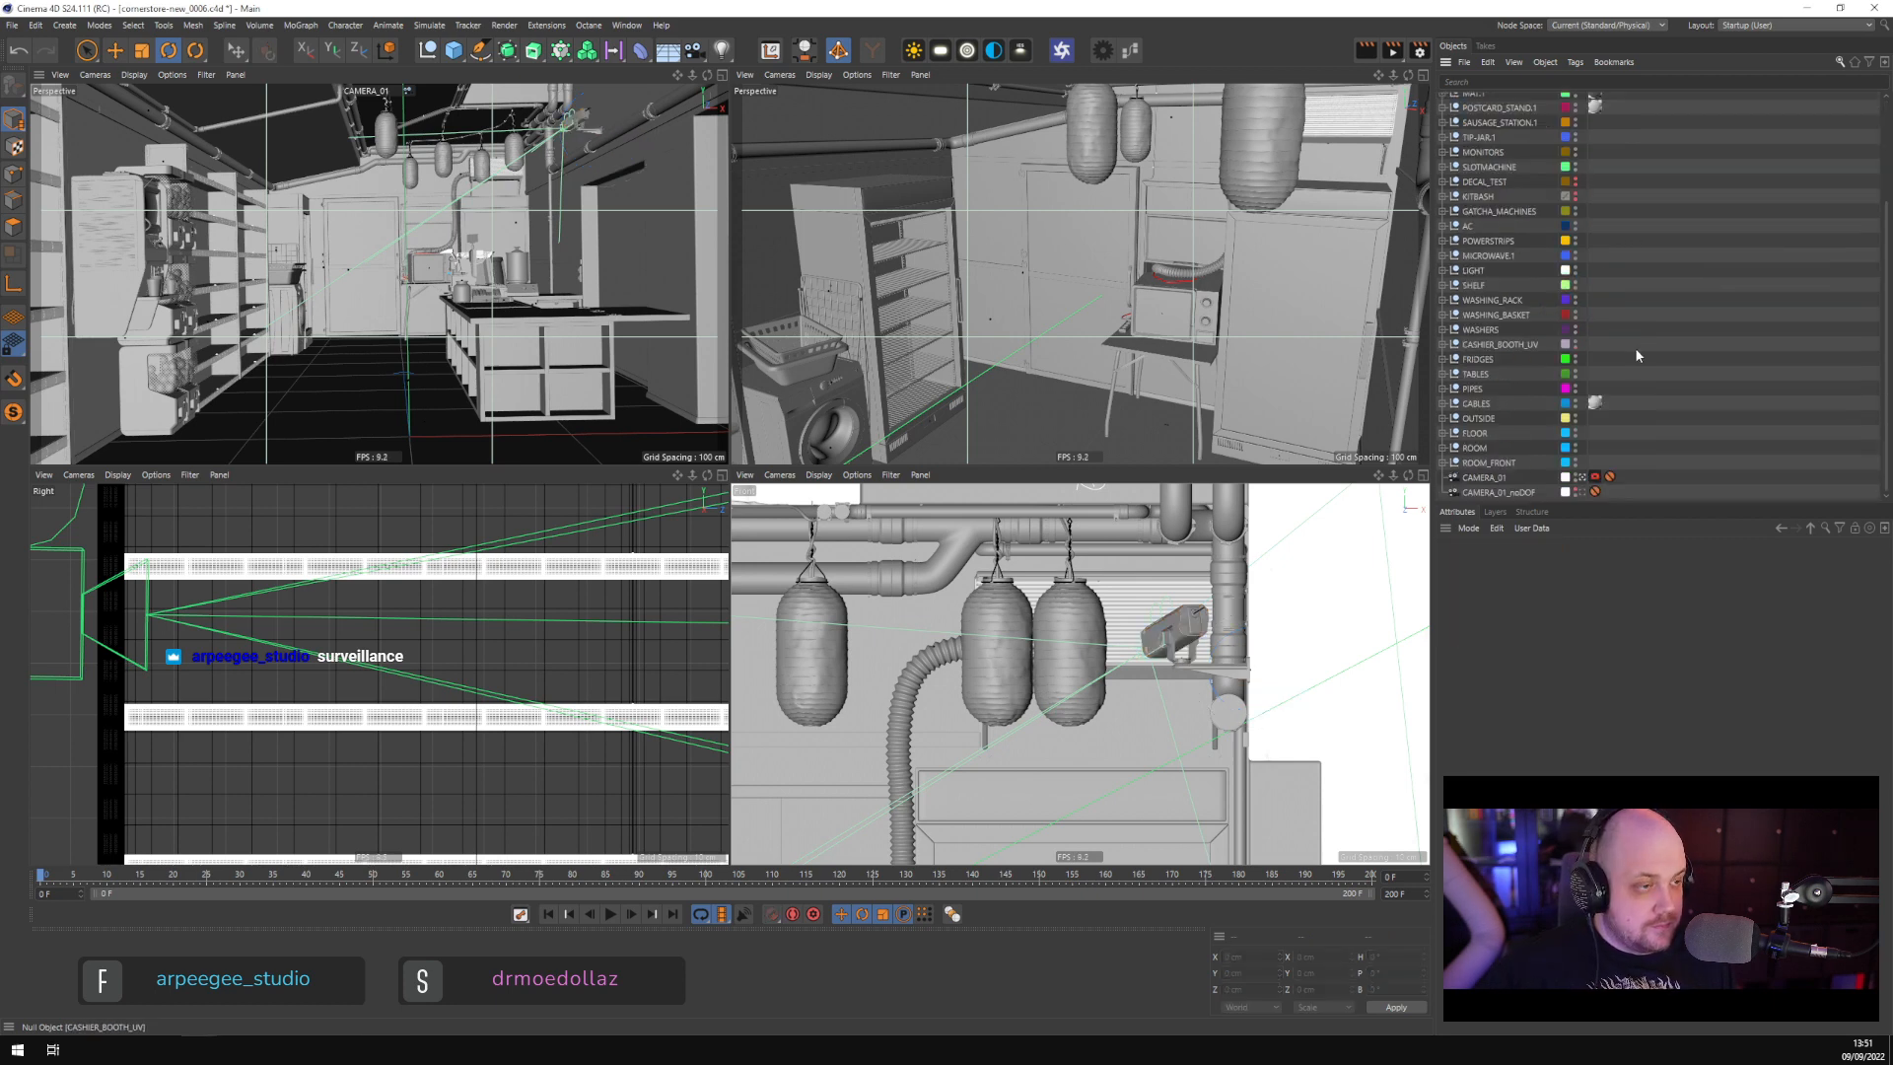
{"action": "left_click", "coordinate": [1583, 478]}
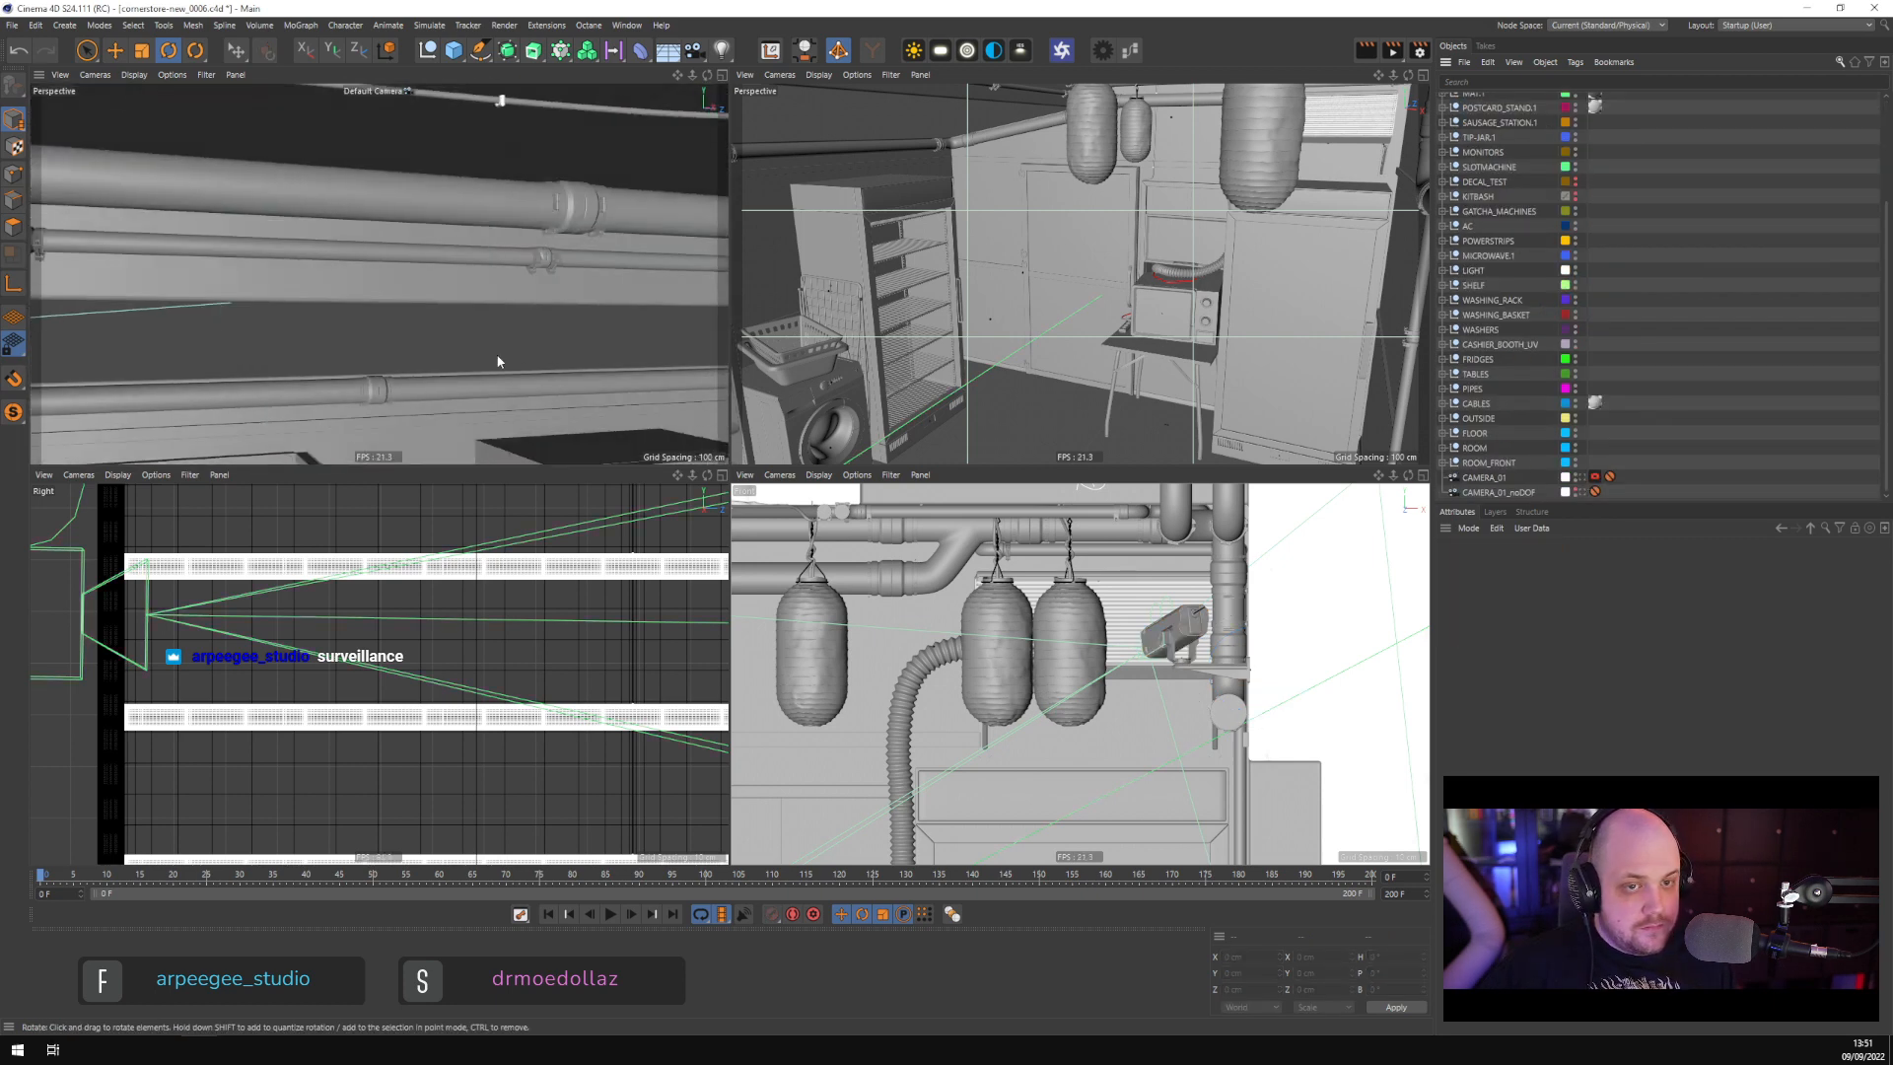
{"action": "middle_click", "coordinate": [501, 359]}
{"action": "left_click", "coordinate": [1581, 478]}
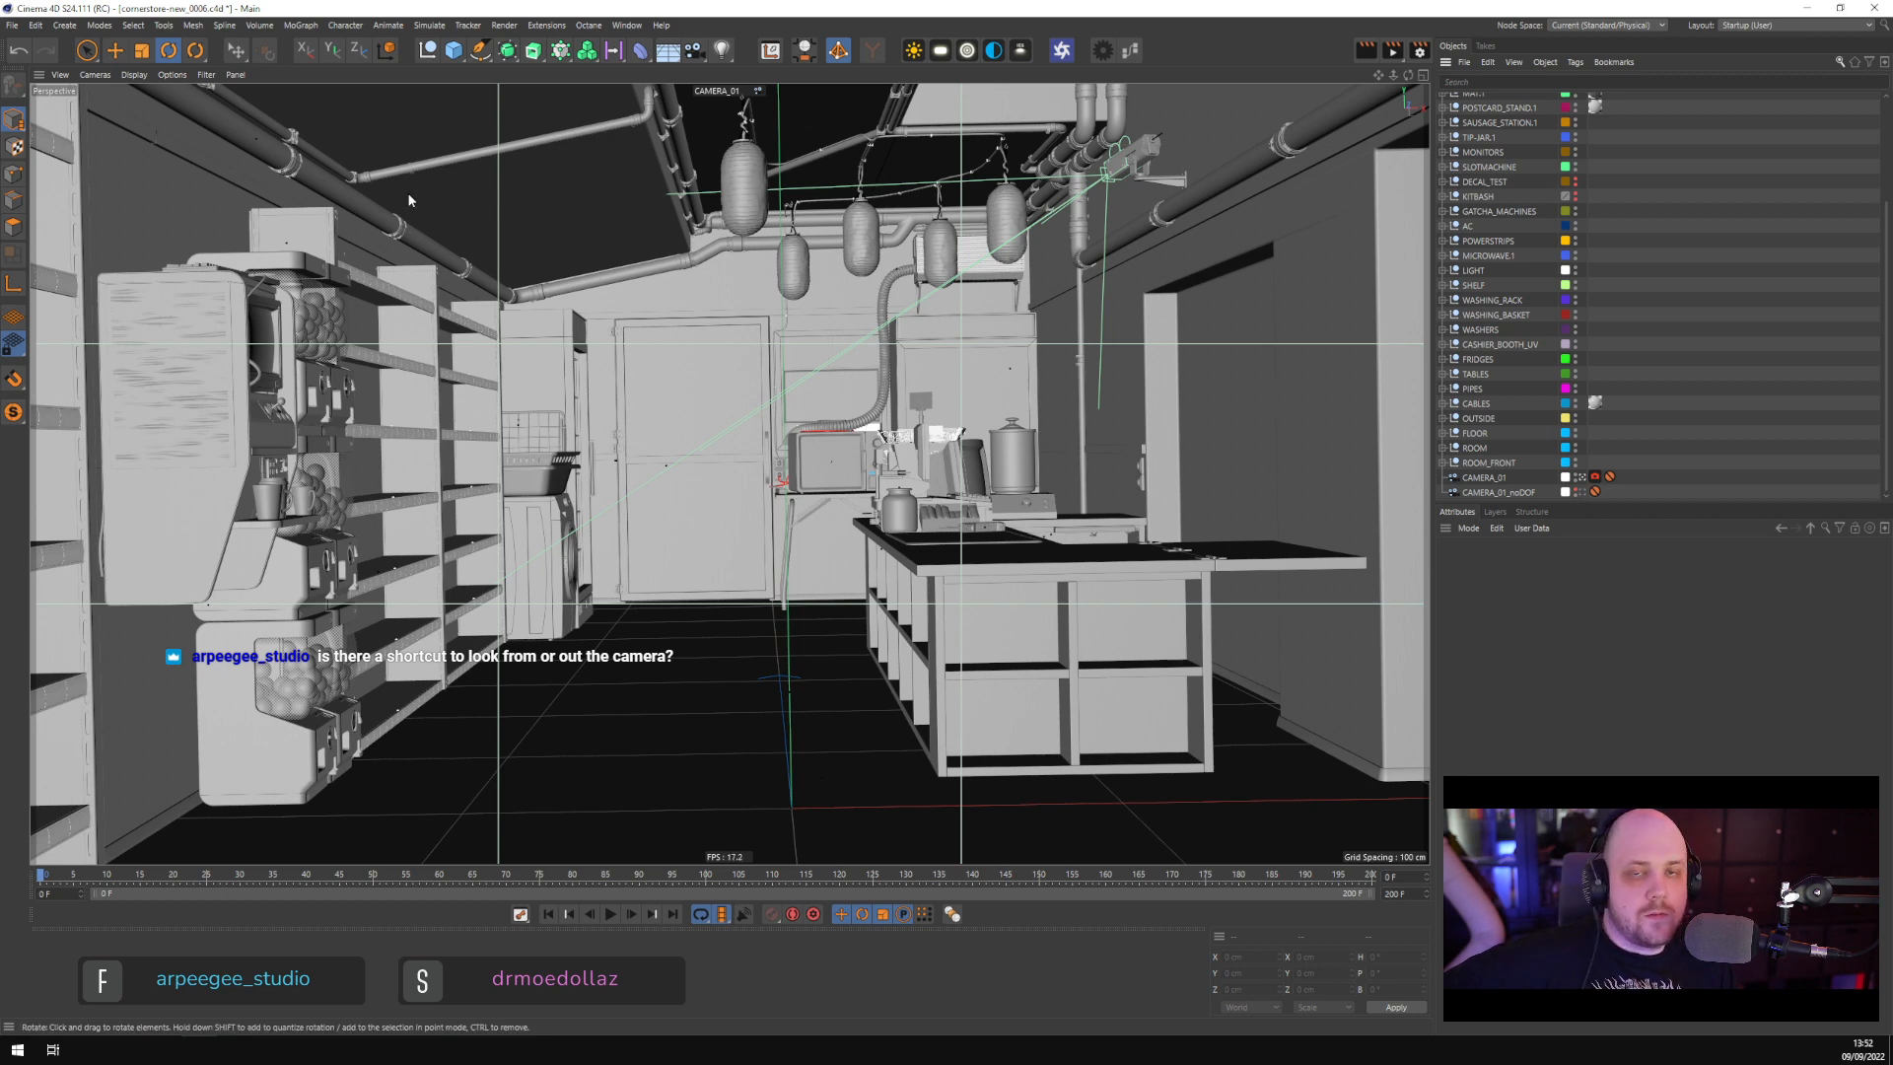
{"action": "left_click", "coordinate": [95, 74]}
{"action": "mouse_move", "coordinate": [139, 120]}
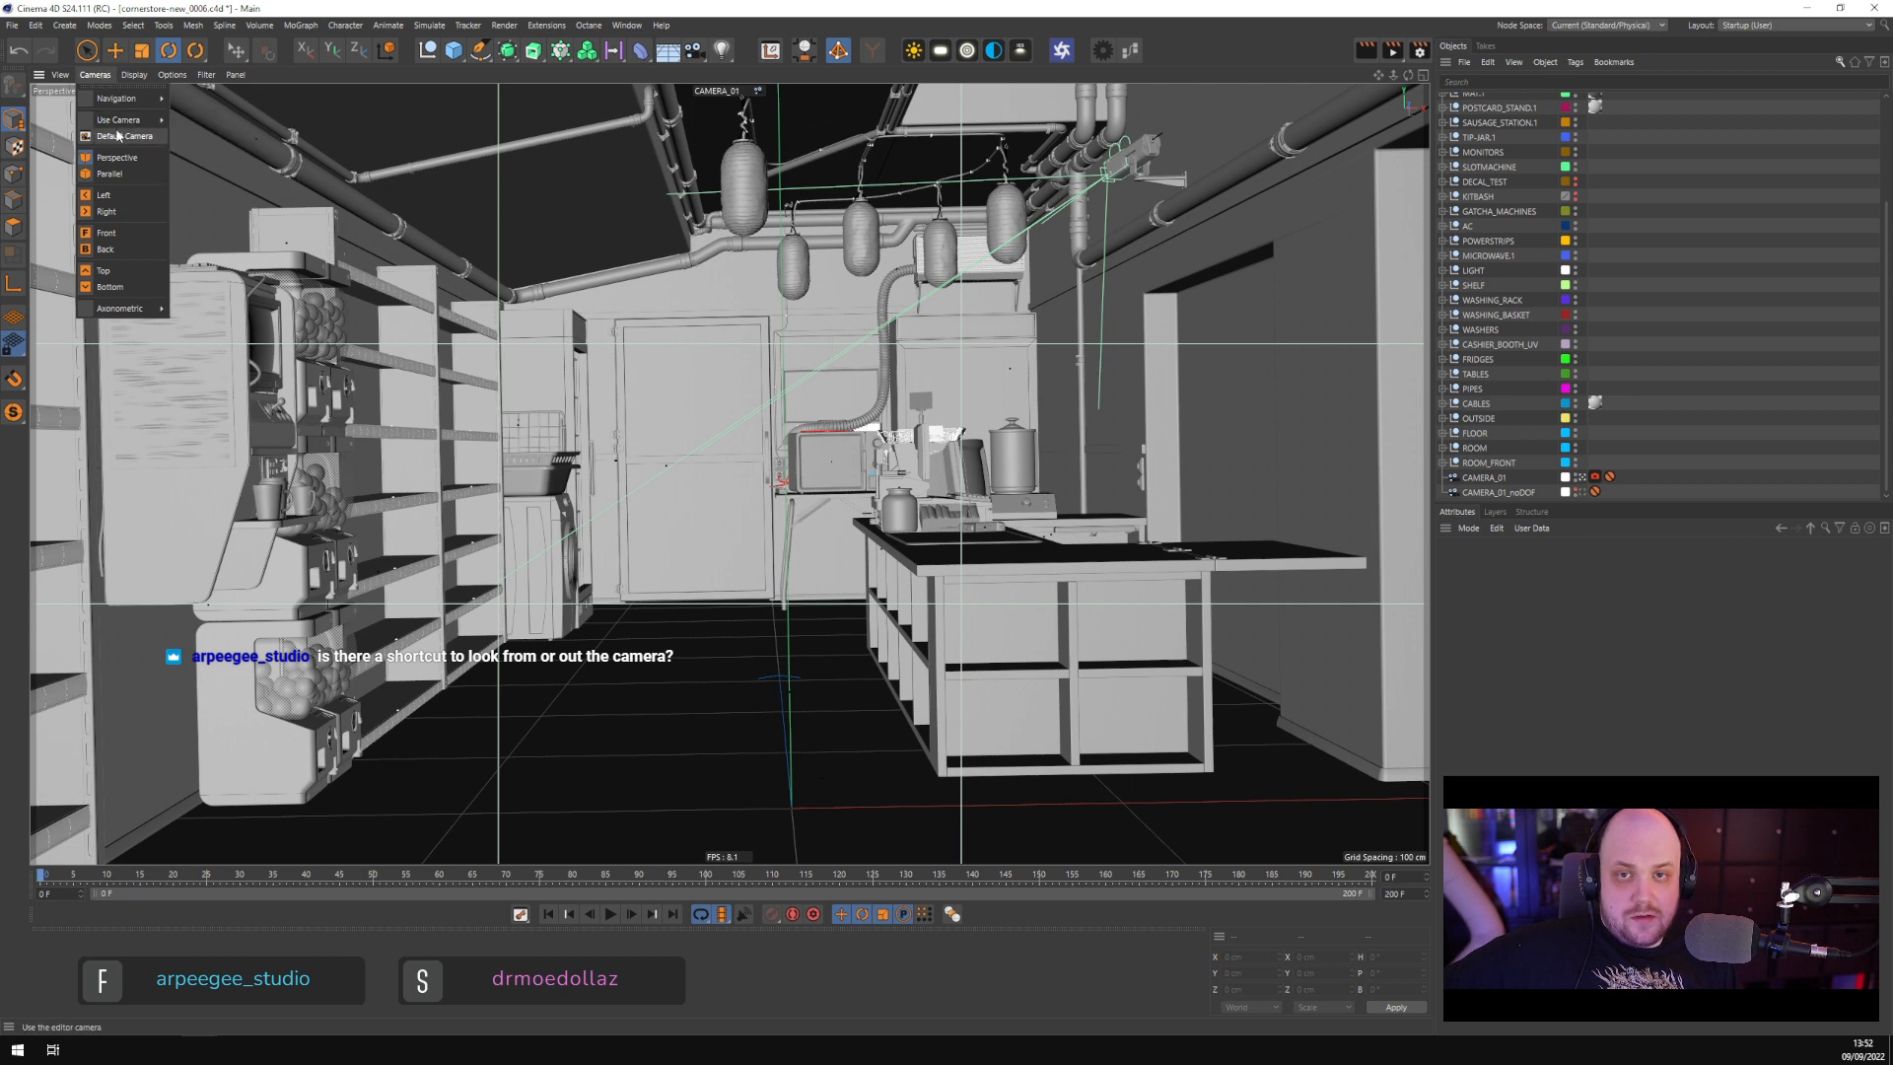
{"action": "left_click", "coordinate": [1571, 482]}
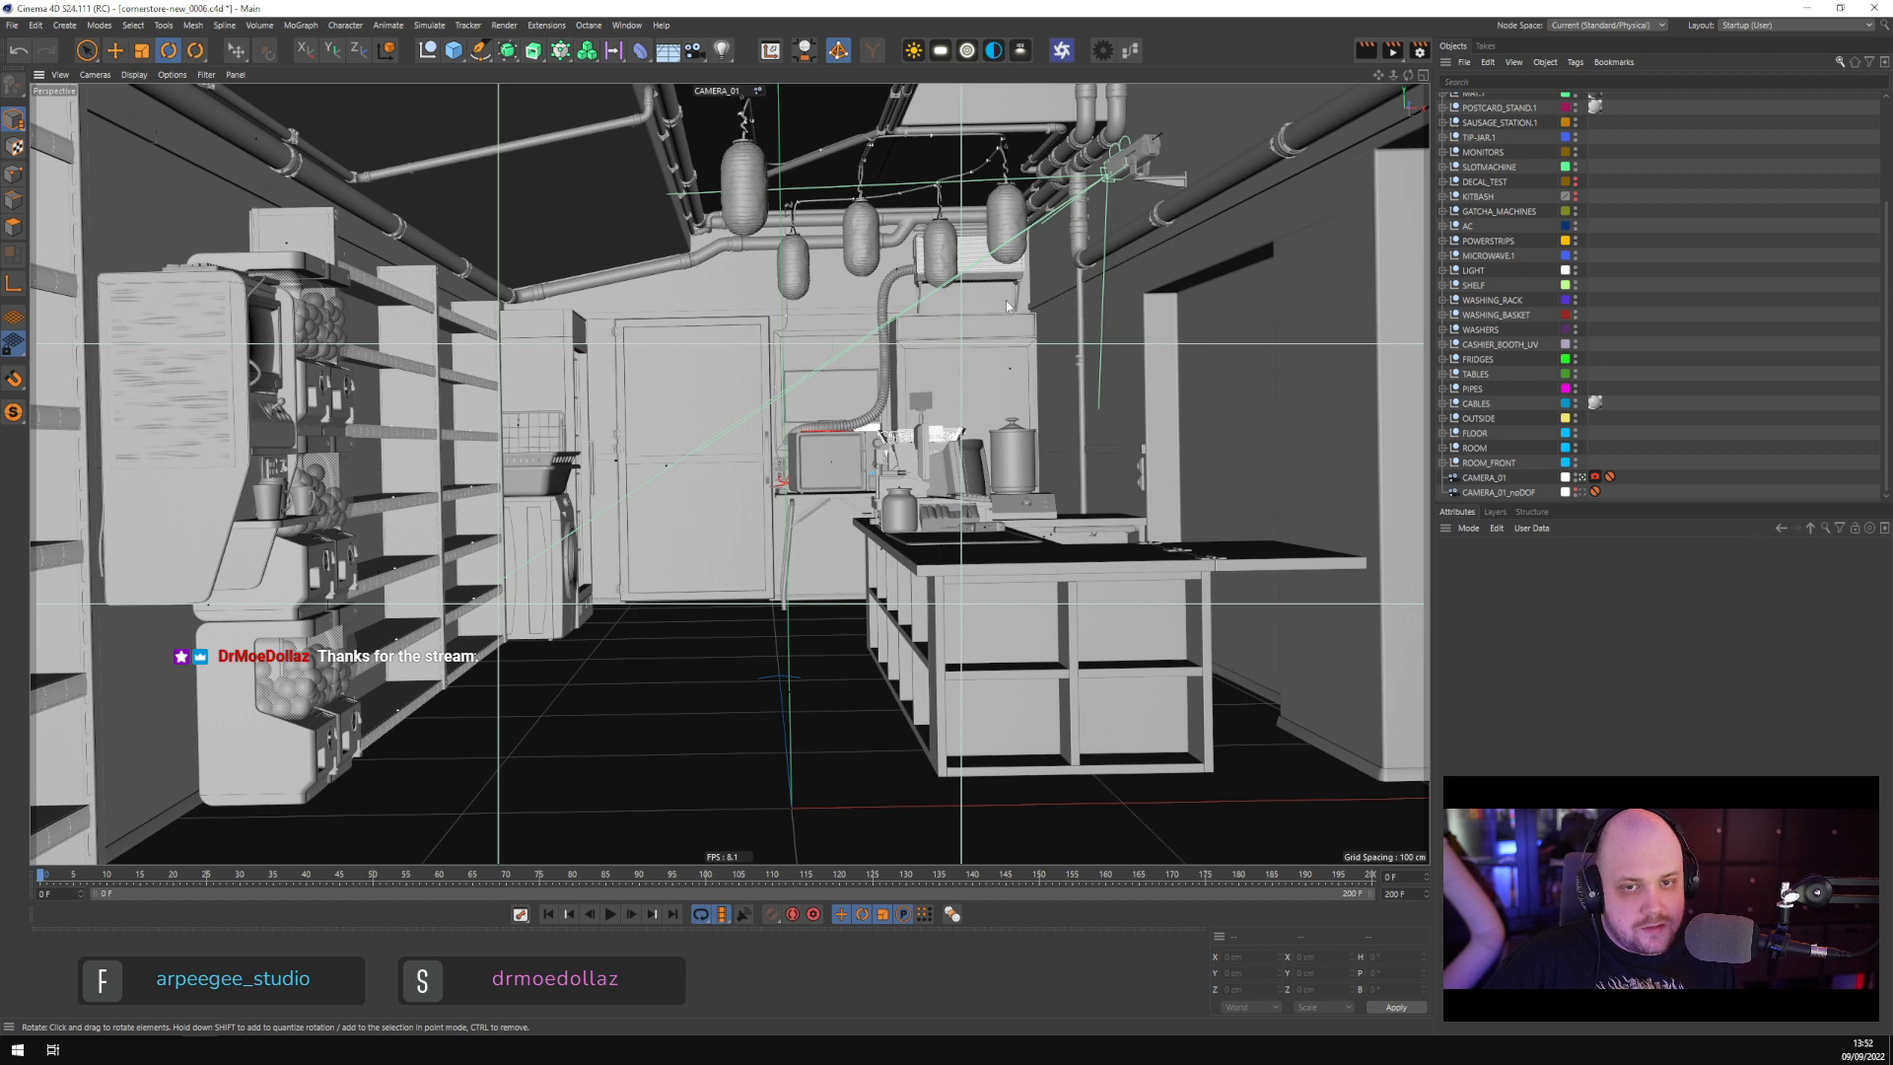
Duplicate surveillance_camera_01 within the CAMERAS group and rename the copy surveillance_camera_02
{"action": "scroll", "coordinate": [1462, 125], "scroll_direction": "up", "scroll_amount": 3}
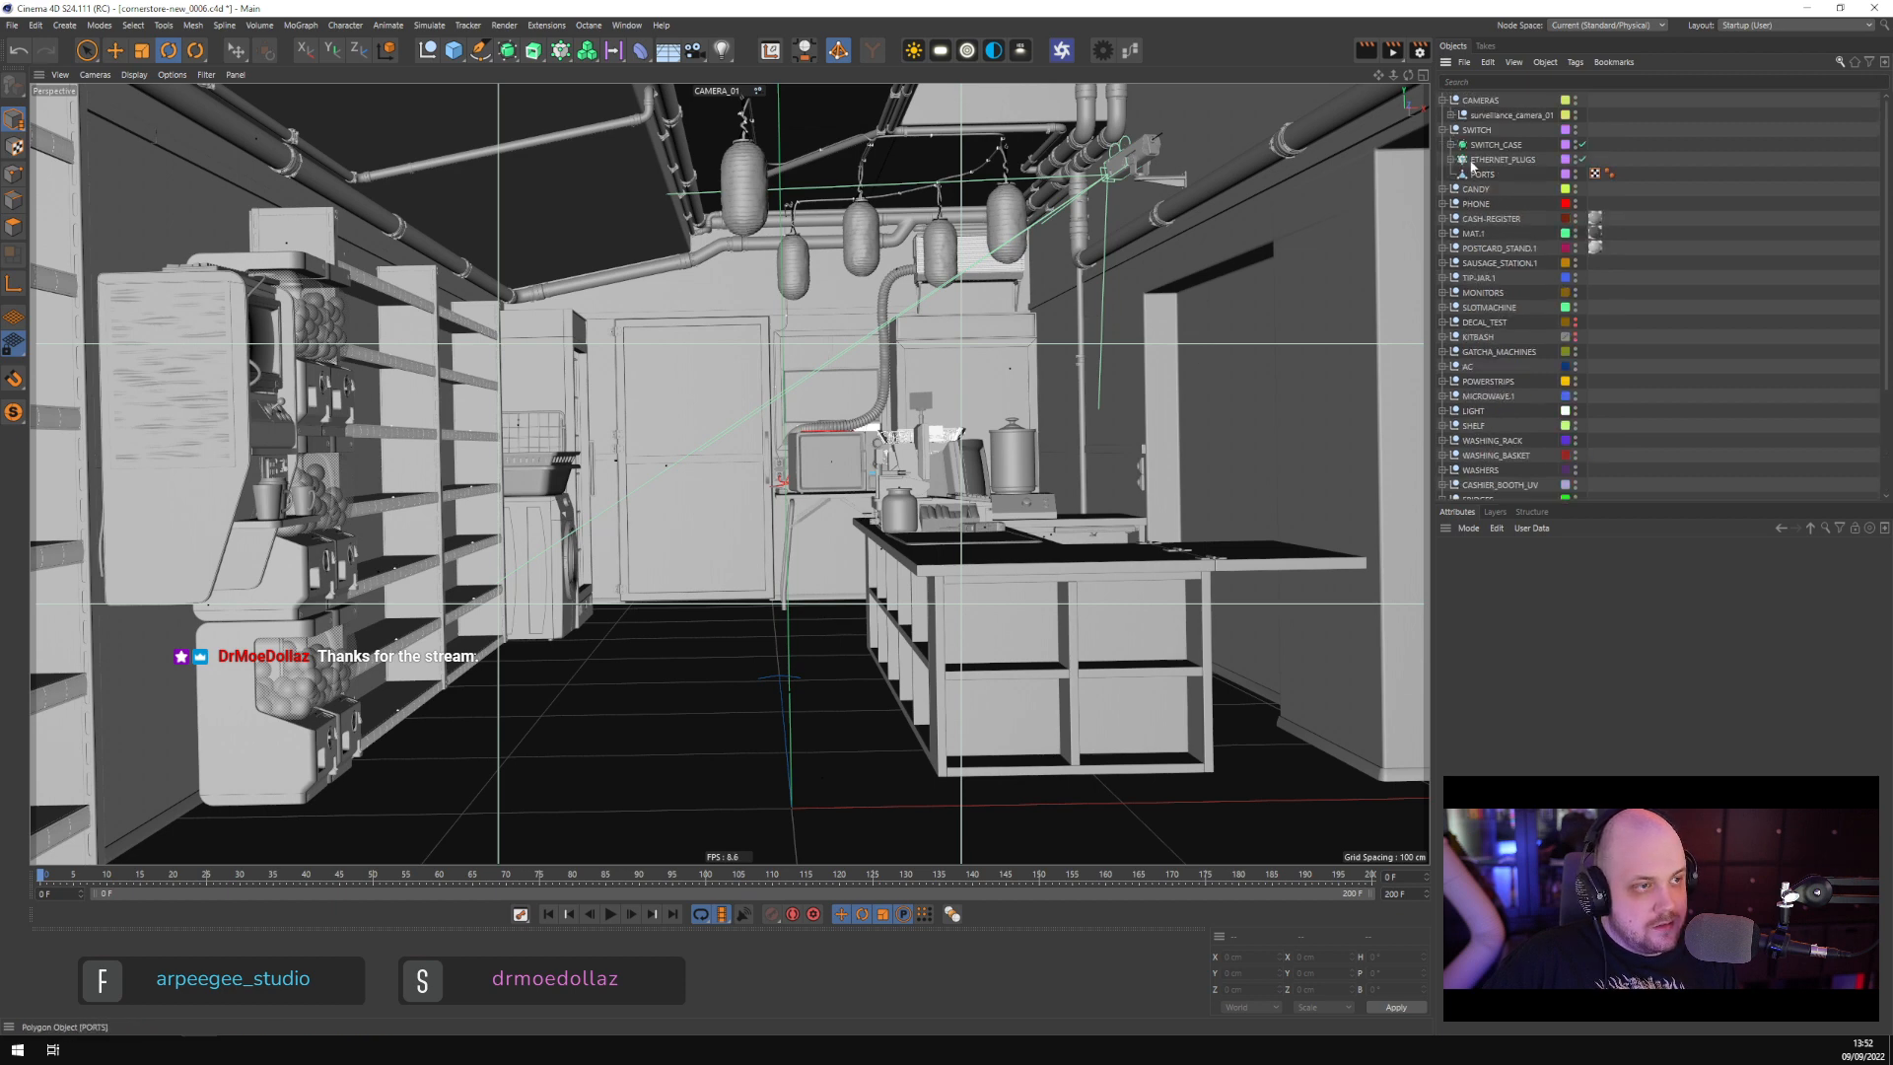
{"action": "left_click", "coordinate": [1514, 115]}
{"action": "key", "text": "ctrl+c"}
{"action": "key", "text": "ctrl+v"}
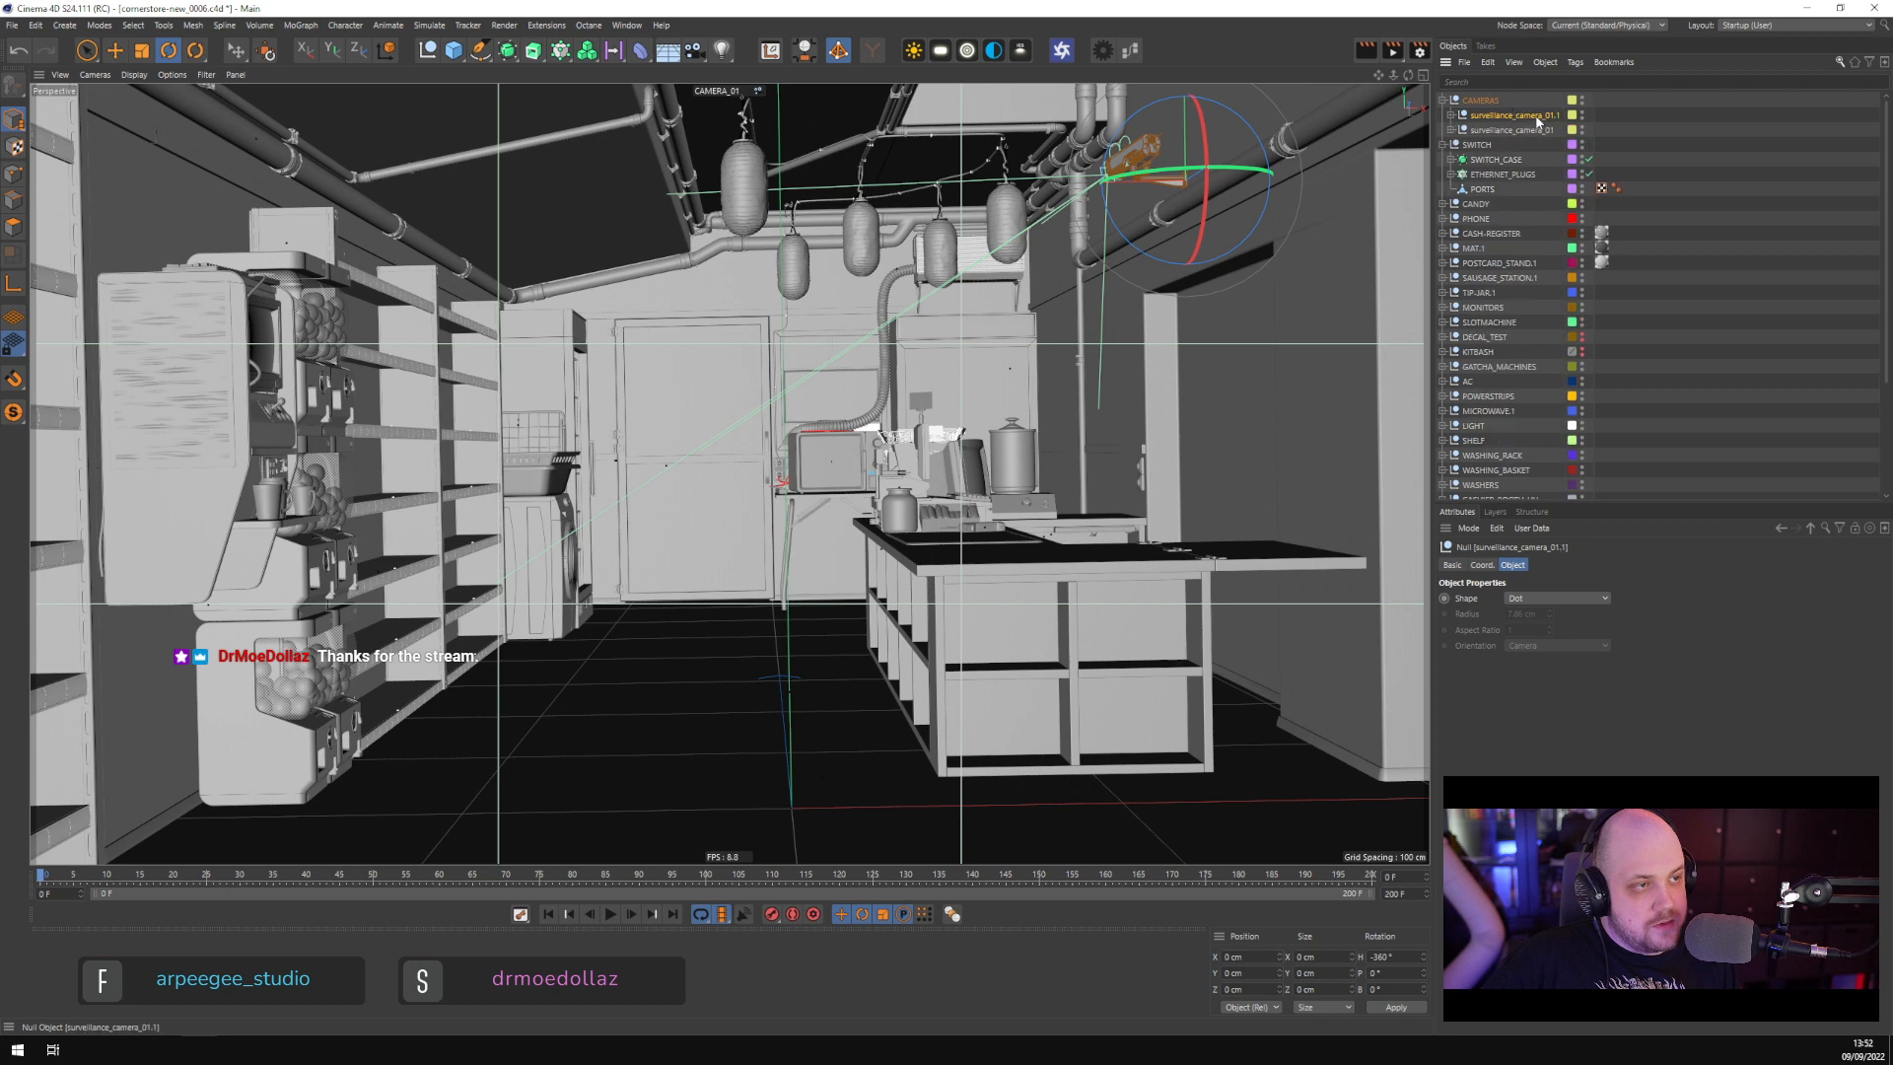
{"action": "double_click", "coordinate": [1518, 116]}
{"action": "key", "text": "End"}
{"action": "key", "text": "BackSpace"}
{"action": "key", "text": "BackSpace"}
{"action": "key", "text": "BackSpace"}
{"action": "type", "text": "2"}
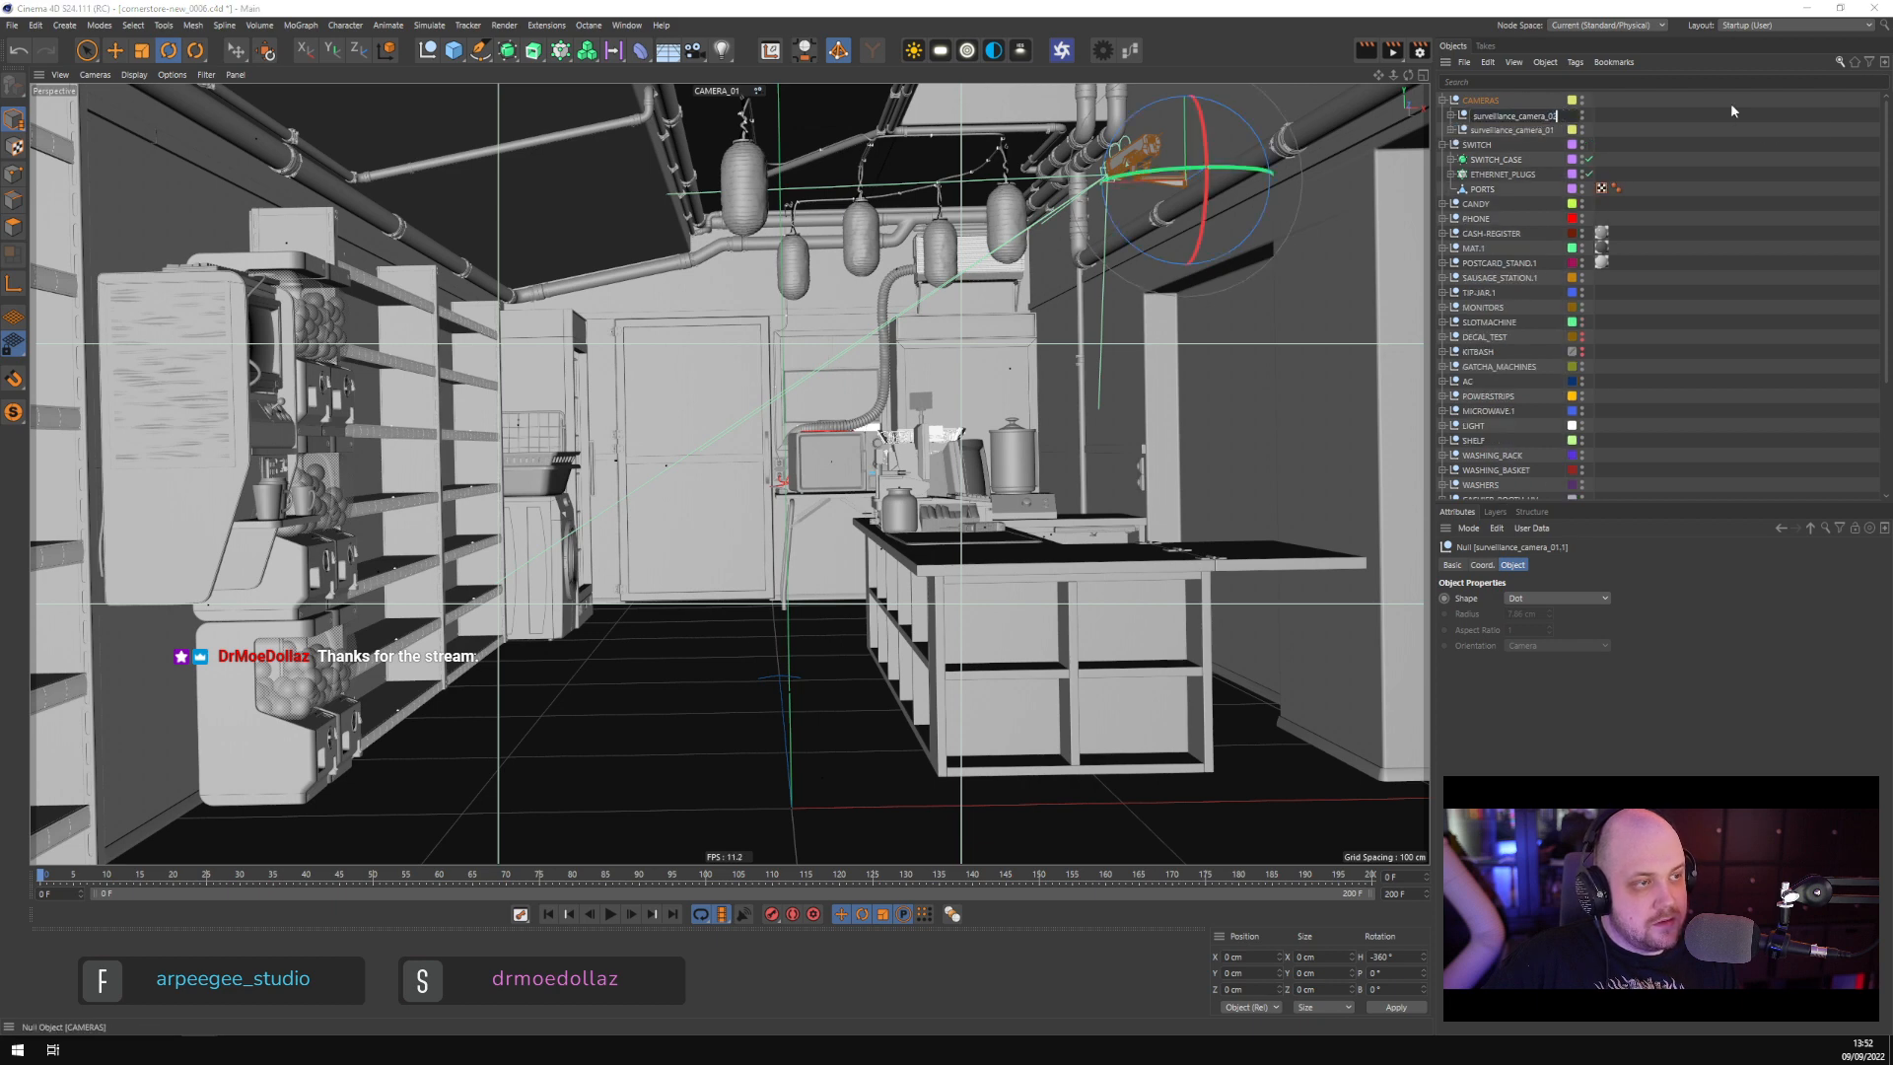
{"action": "key", "text": "Return"}
Move surveillance_camera_02 across the room to the opposite wall above the shelves and rotate its heading to -180°
{"action": "key", "text": "e"}
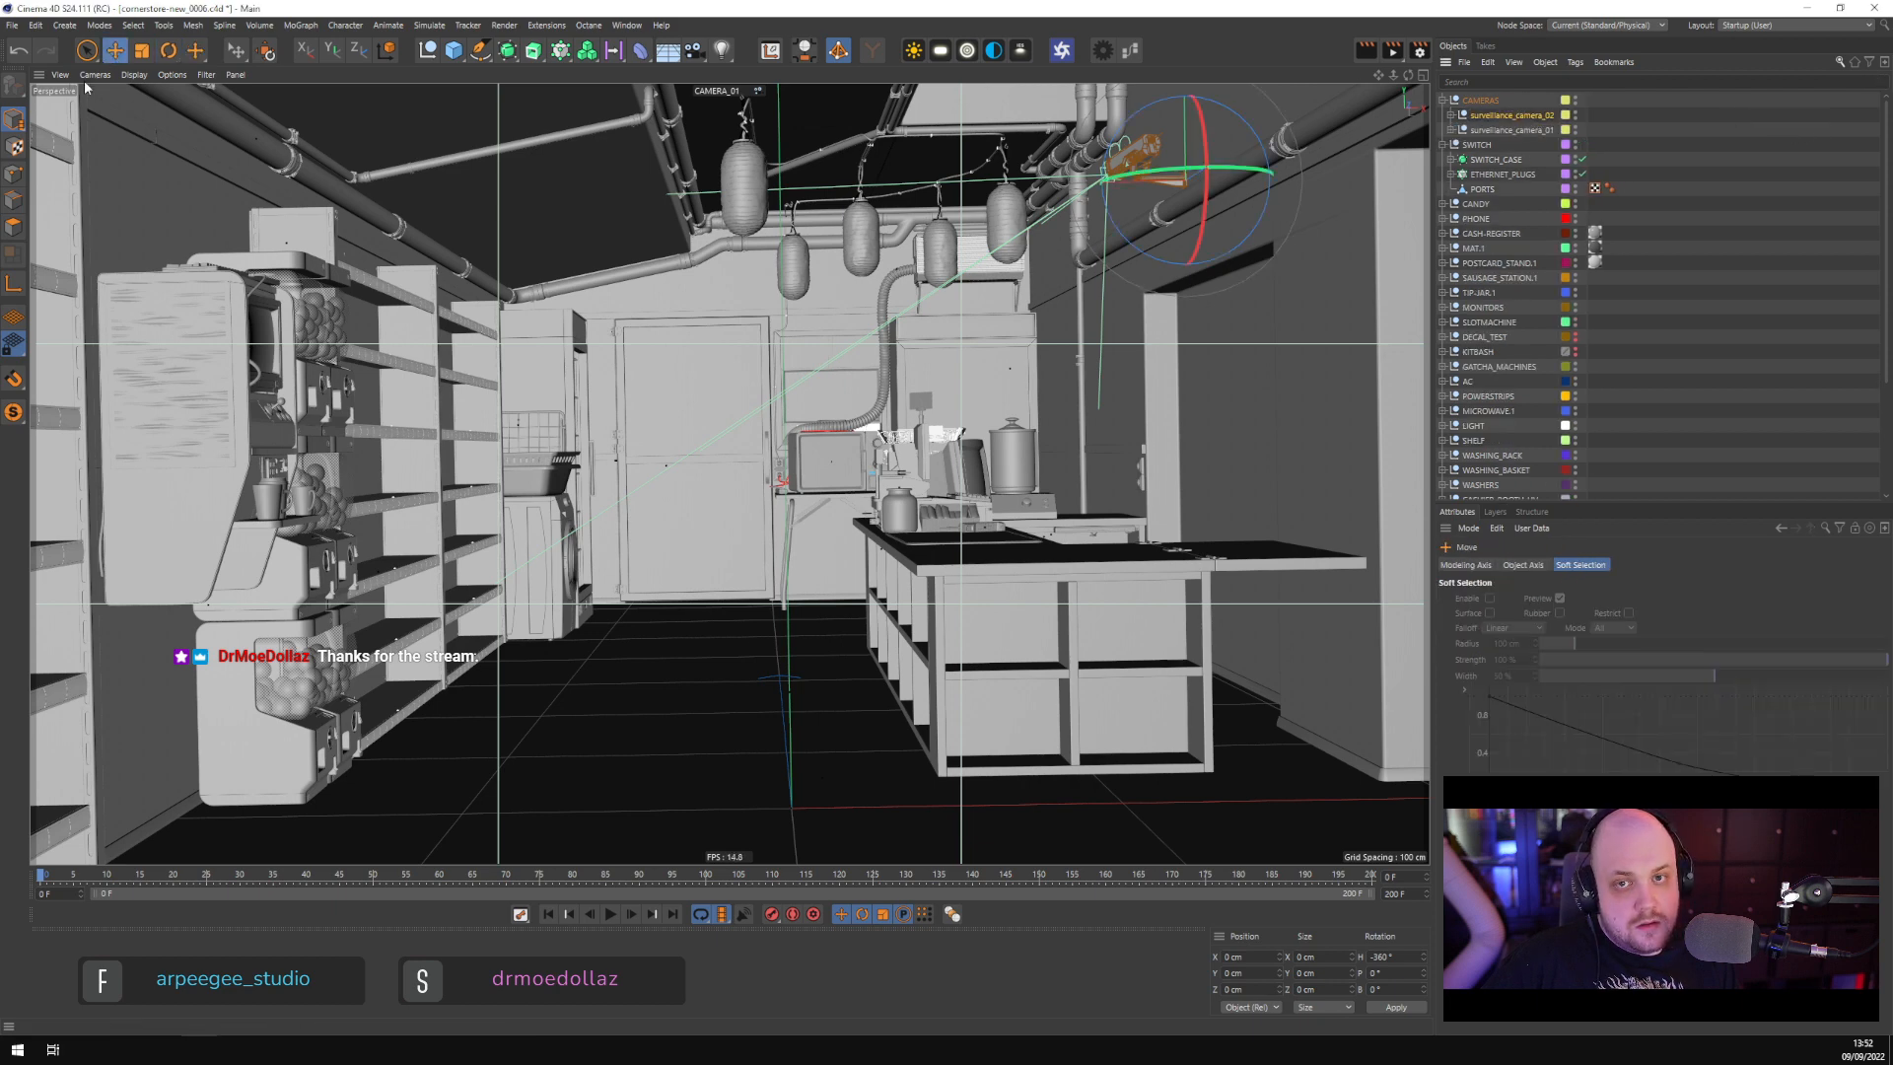
{"action": "left_click", "coordinate": [18, 119]}
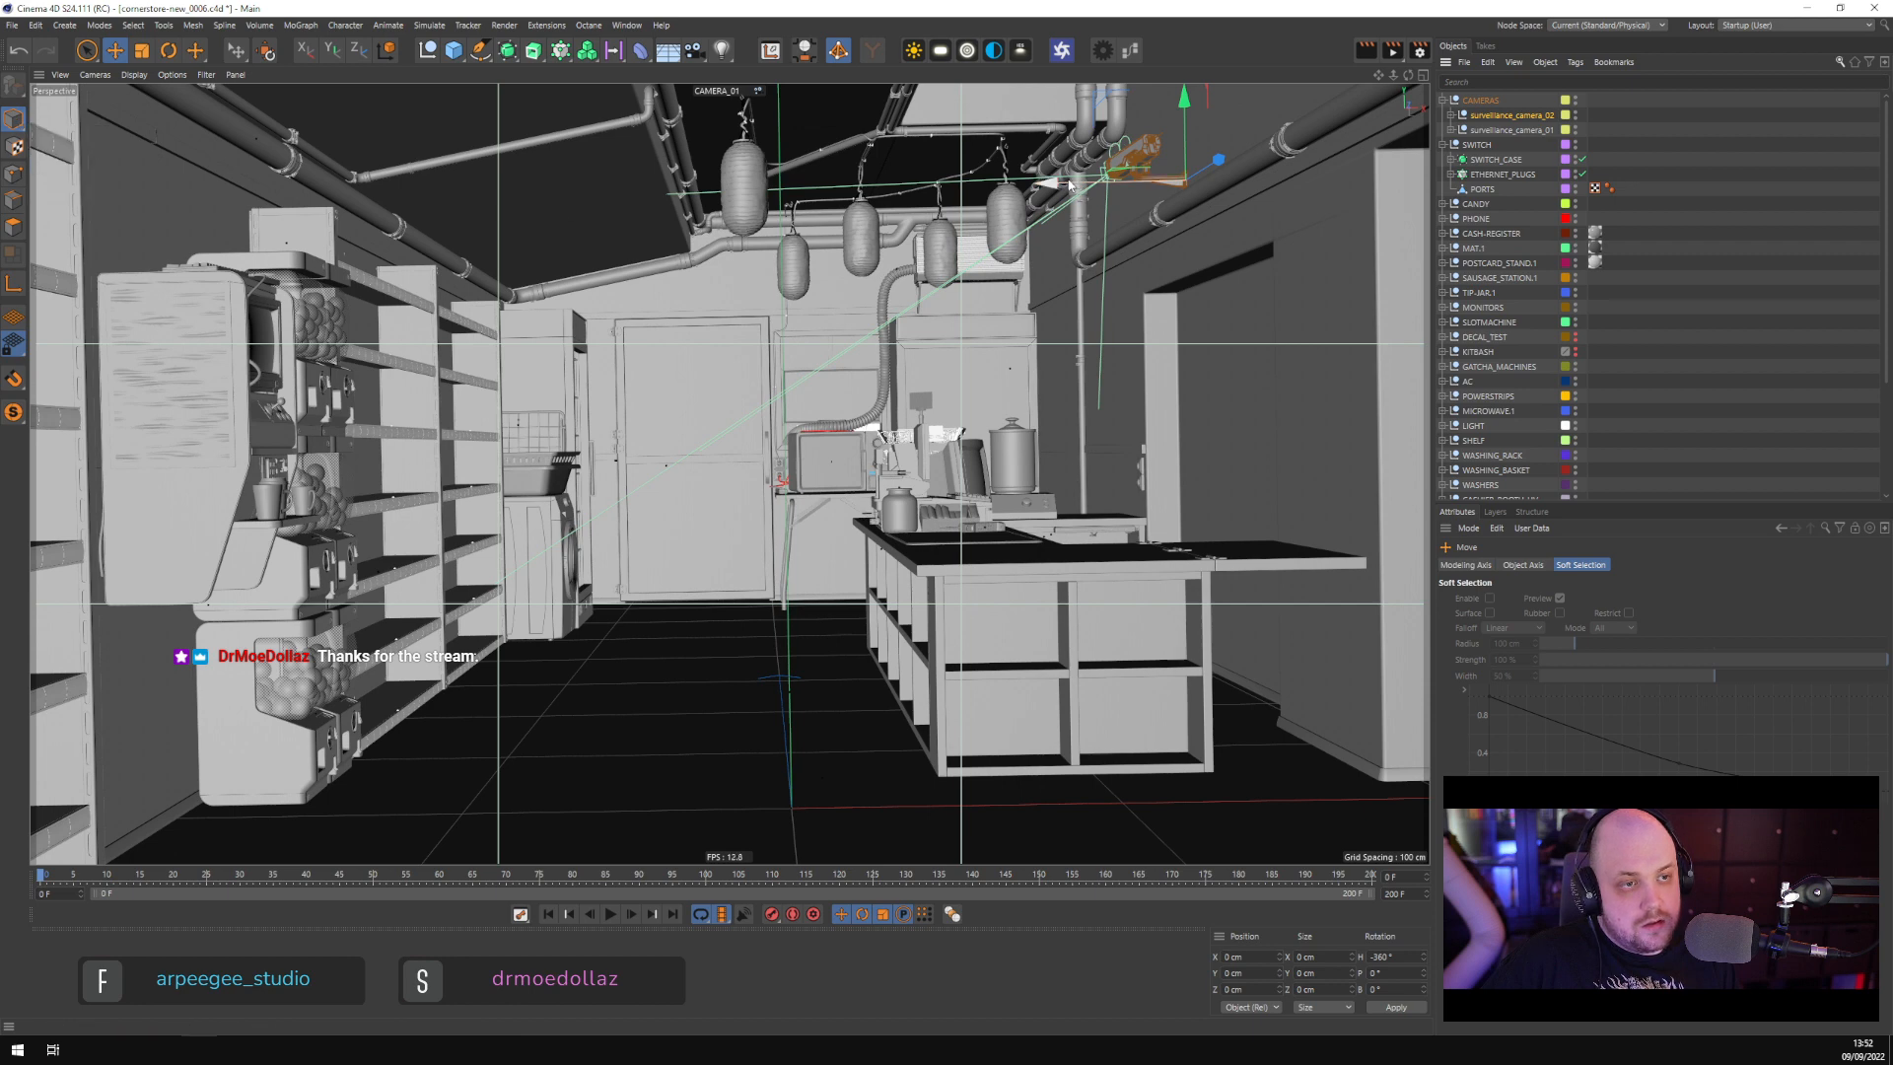
{"action": "left_click_drag", "start_coordinate": [1045, 184], "coordinate": [825, 195]}
{"action": "key", "text": "r"}
{"action": "key", "text": "e"}
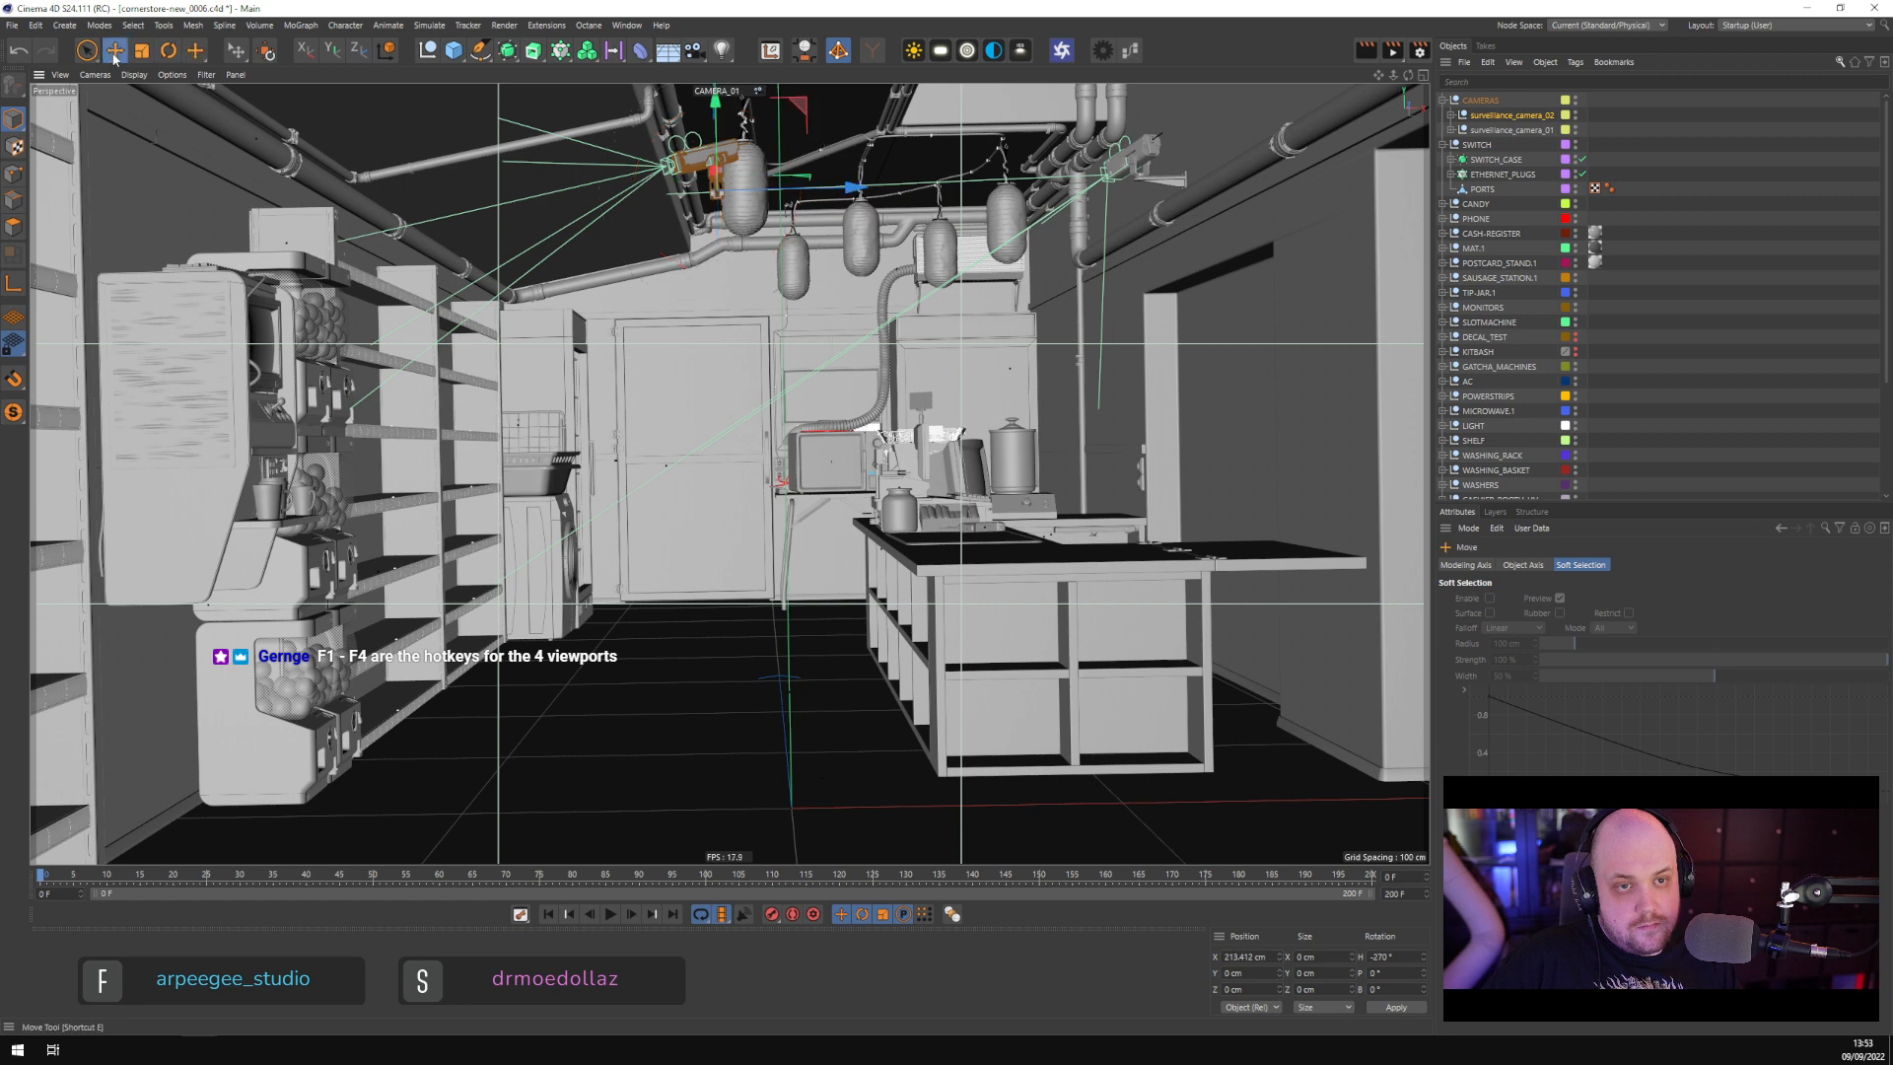
{"action": "key", "text": "r"}
{"action": "left_click_drag", "start_coordinate": [794, 184], "coordinate": [874, 192]}
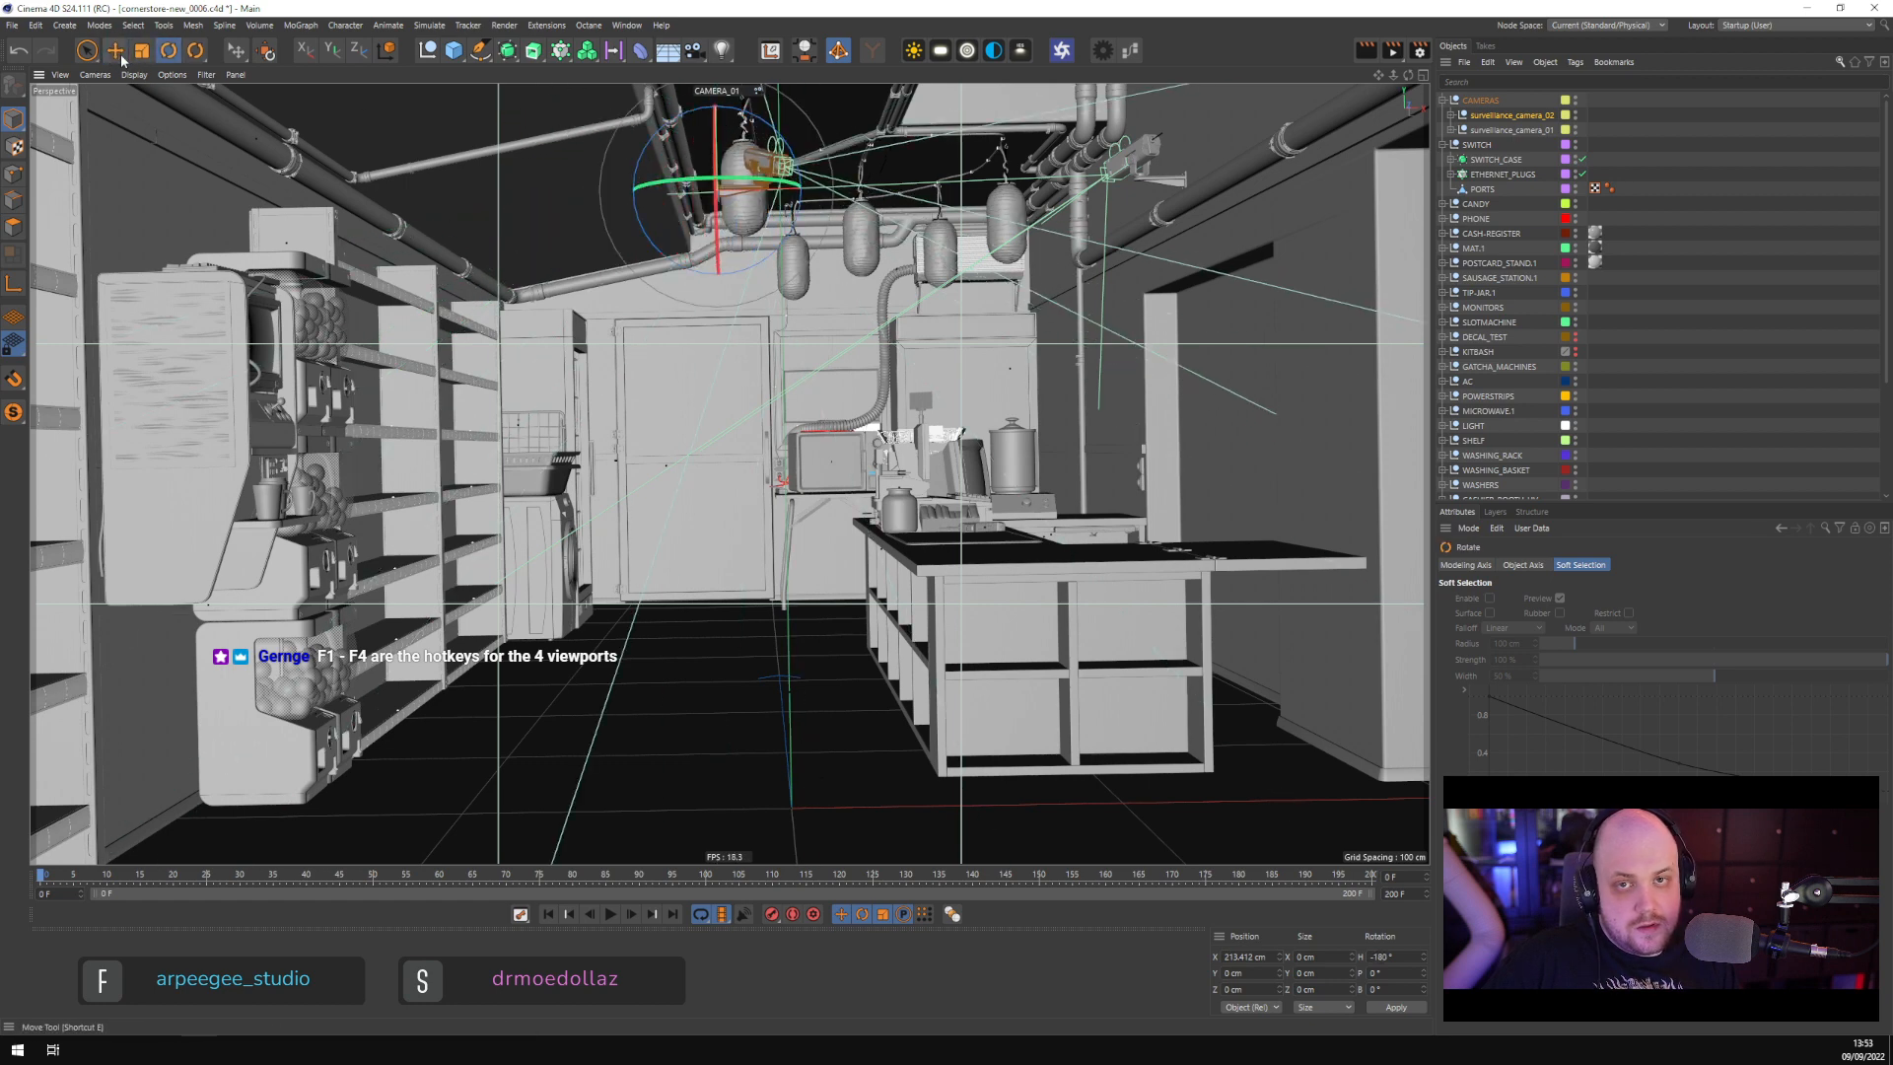
{"action": "key", "text": "e"}
{"action": "left_click_drag", "start_coordinate": [845, 192], "coordinate": [473, 210]}
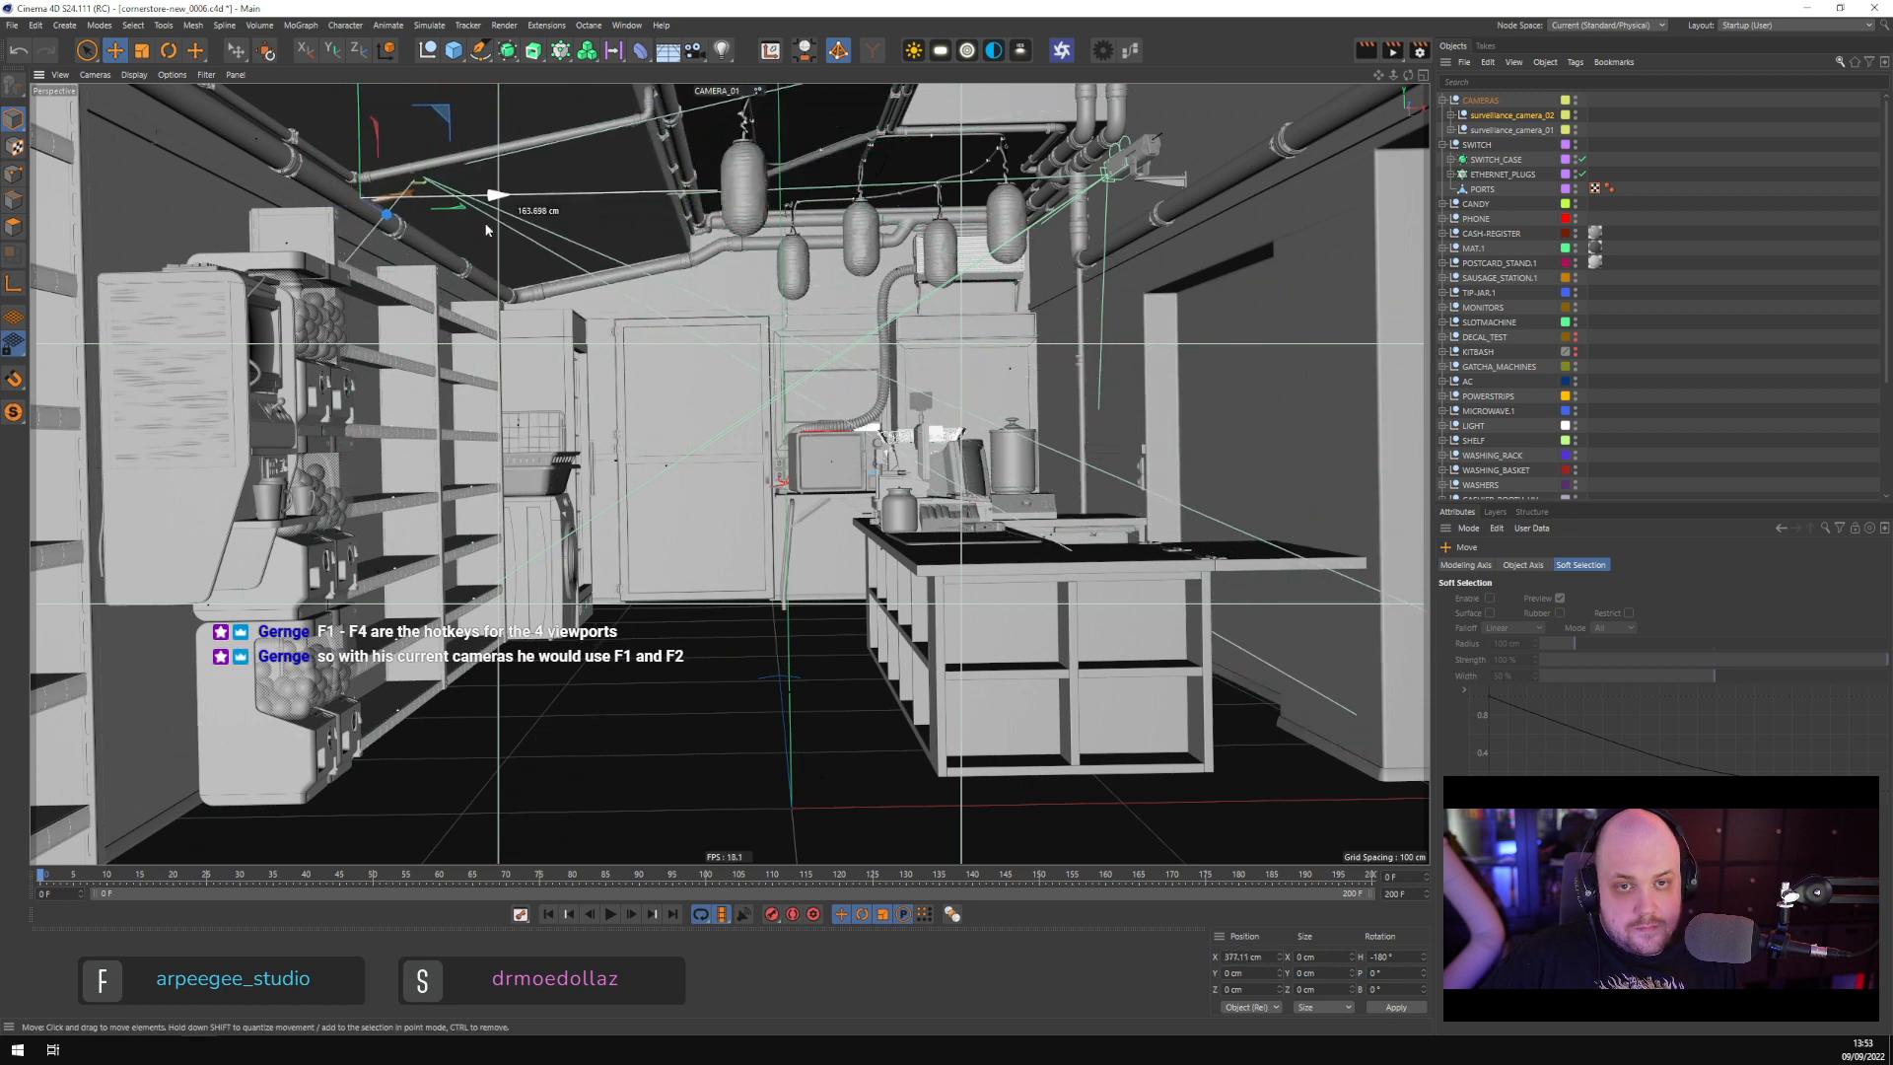
{"action": "left_click_drag", "start_coordinate": [359, 96], "coordinate": [187, 101]}
Check the view through surveillance_camera_02's nested camera and switch back to CAMERA_01
{"action": "left_click", "coordinate": [1450, 117]}
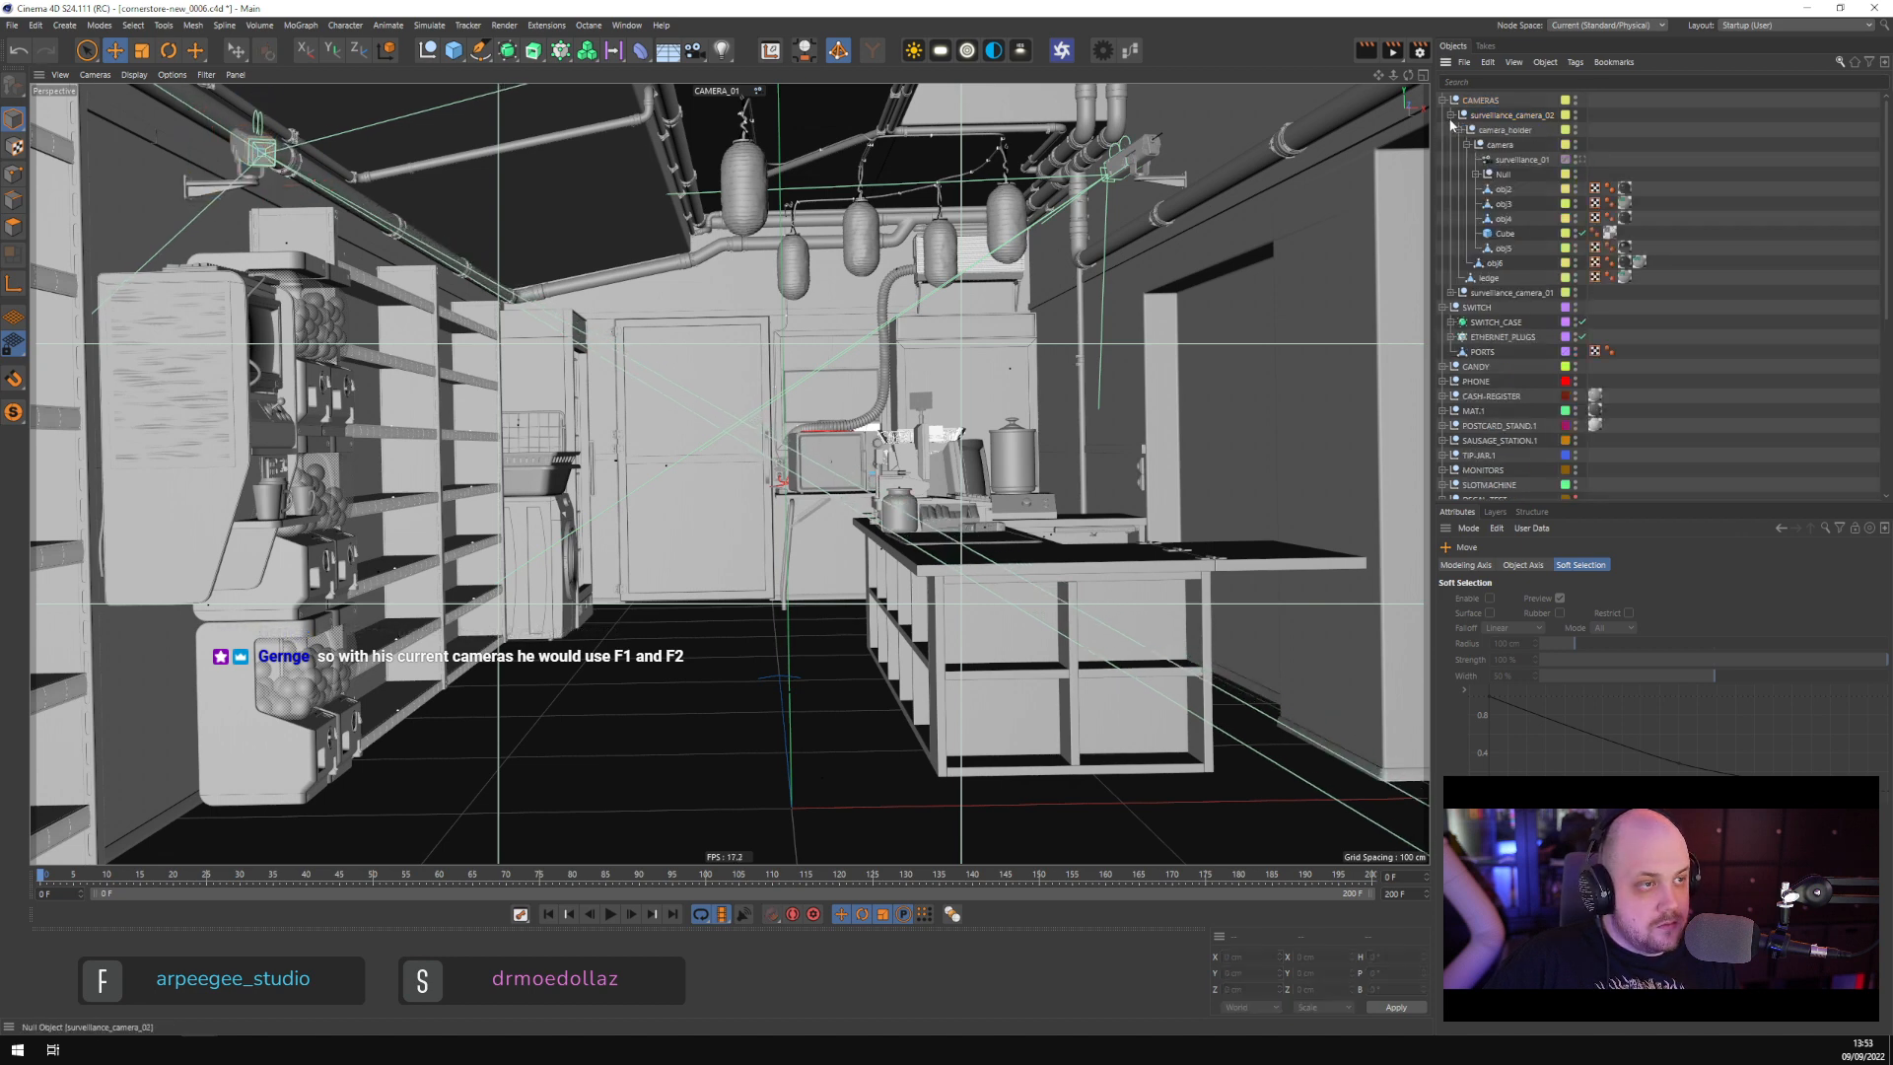
{"action": "left_click", "coordinate": [1579, 160]}
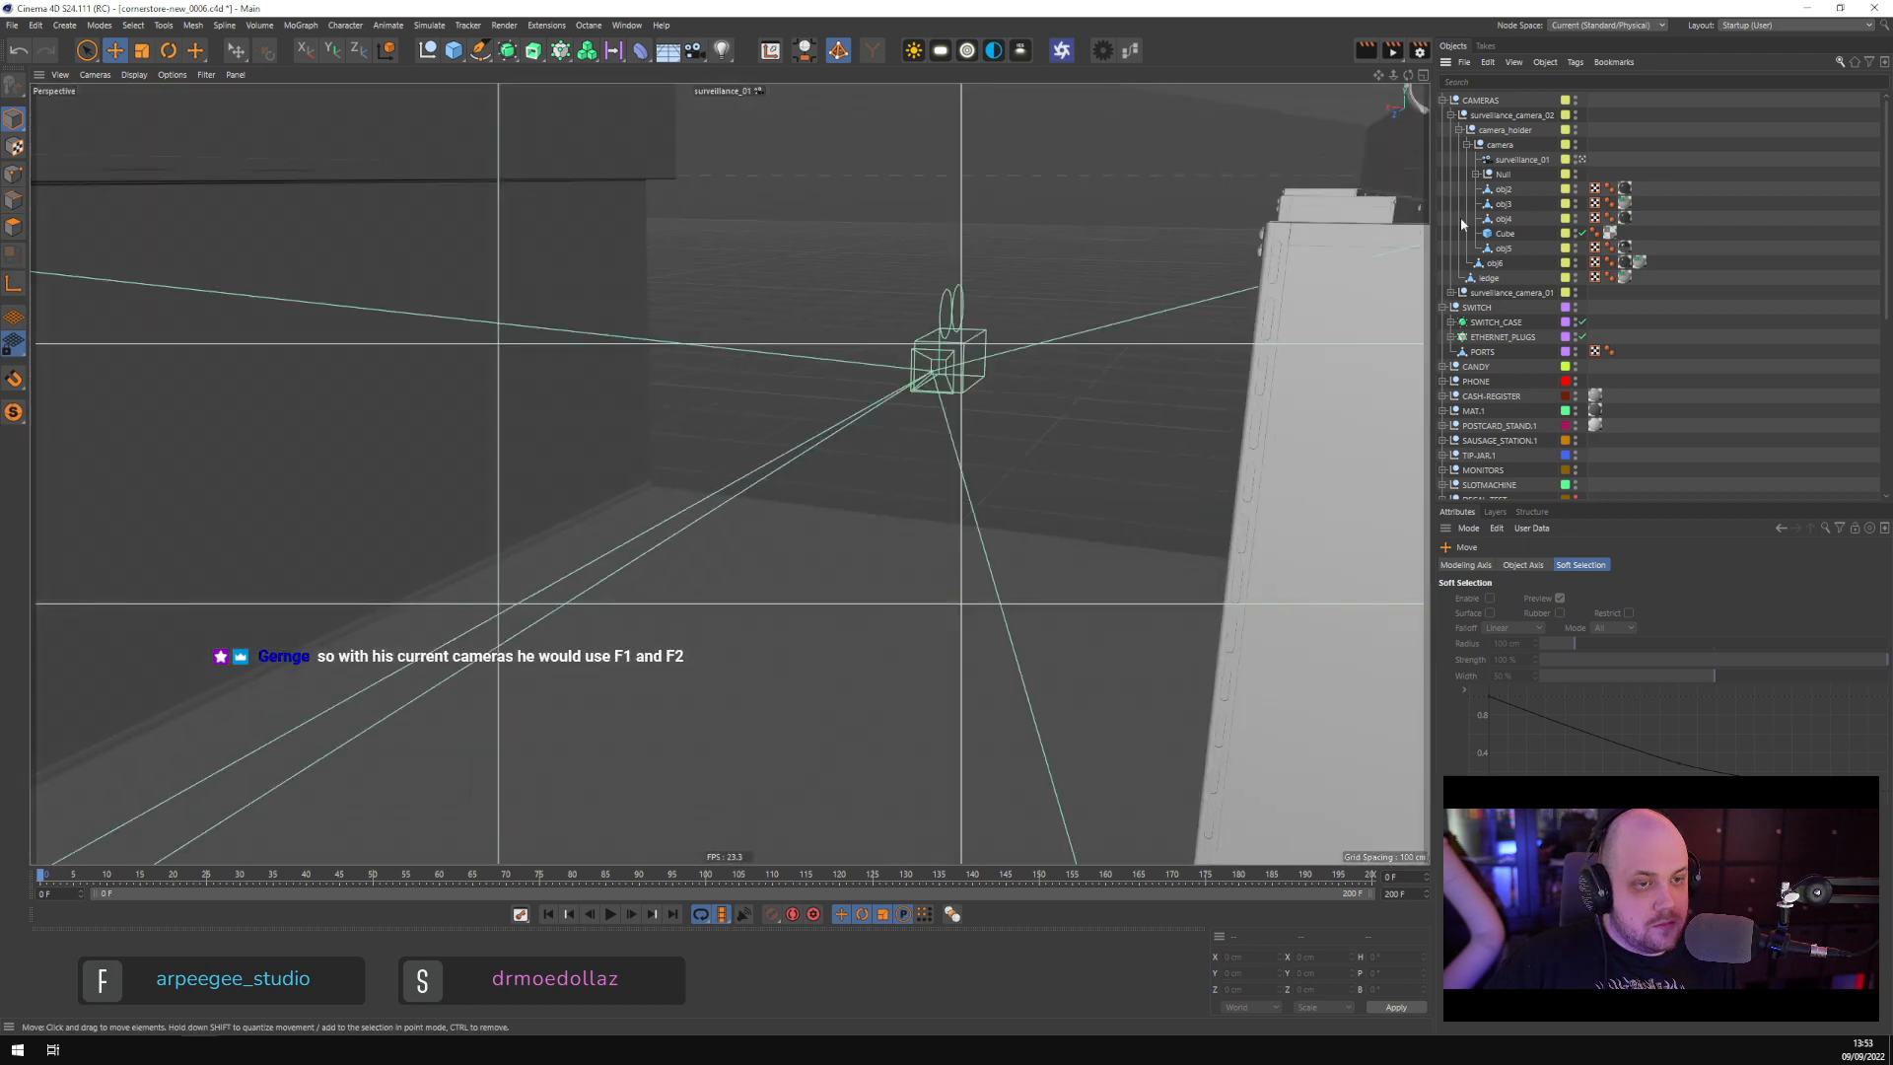
{"action": "left_click", "coordinate": [1579, 160]}
{"action": "left_click", "coordinate": [1578, 161]}
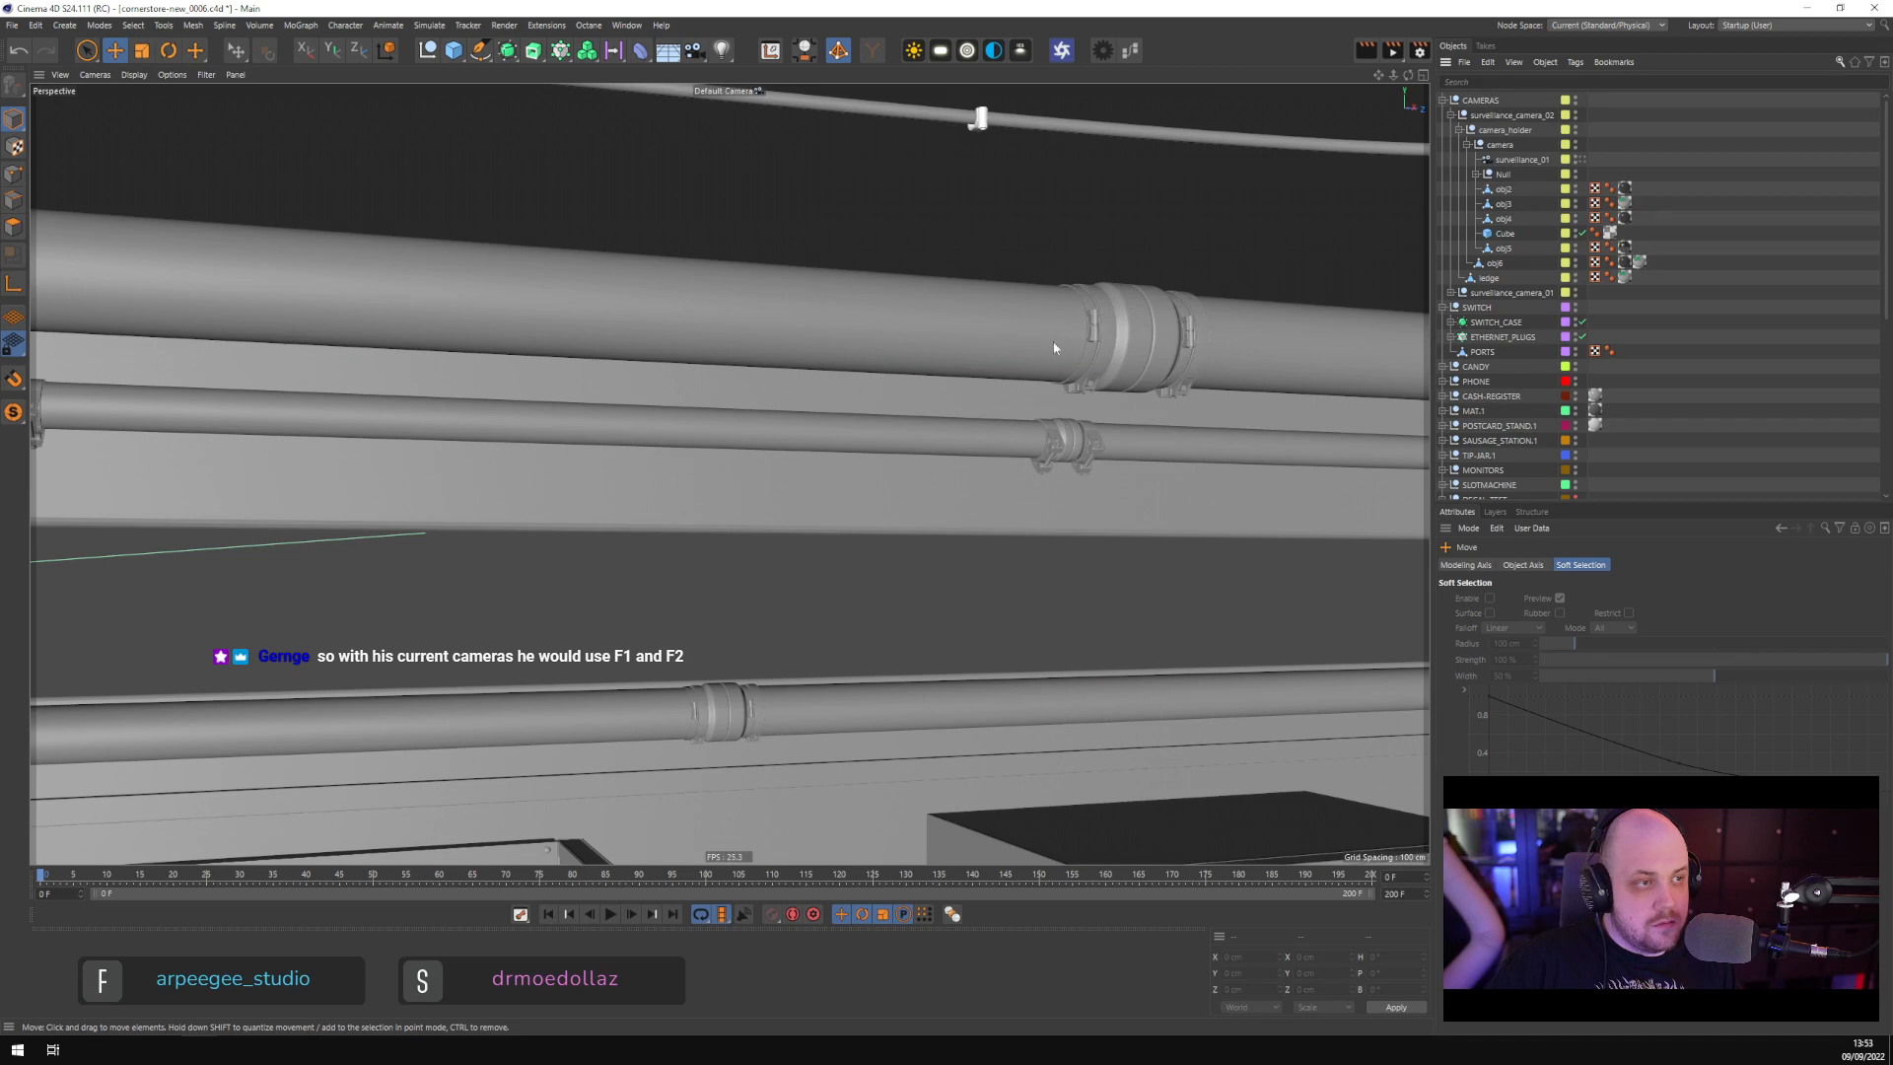
{"action": "scroll", "coordinate": [1583, 444], "scroll_direction": "down", "scroll_amount": 7}
{"action": "left_click", "coordinate": [1589, 479]}
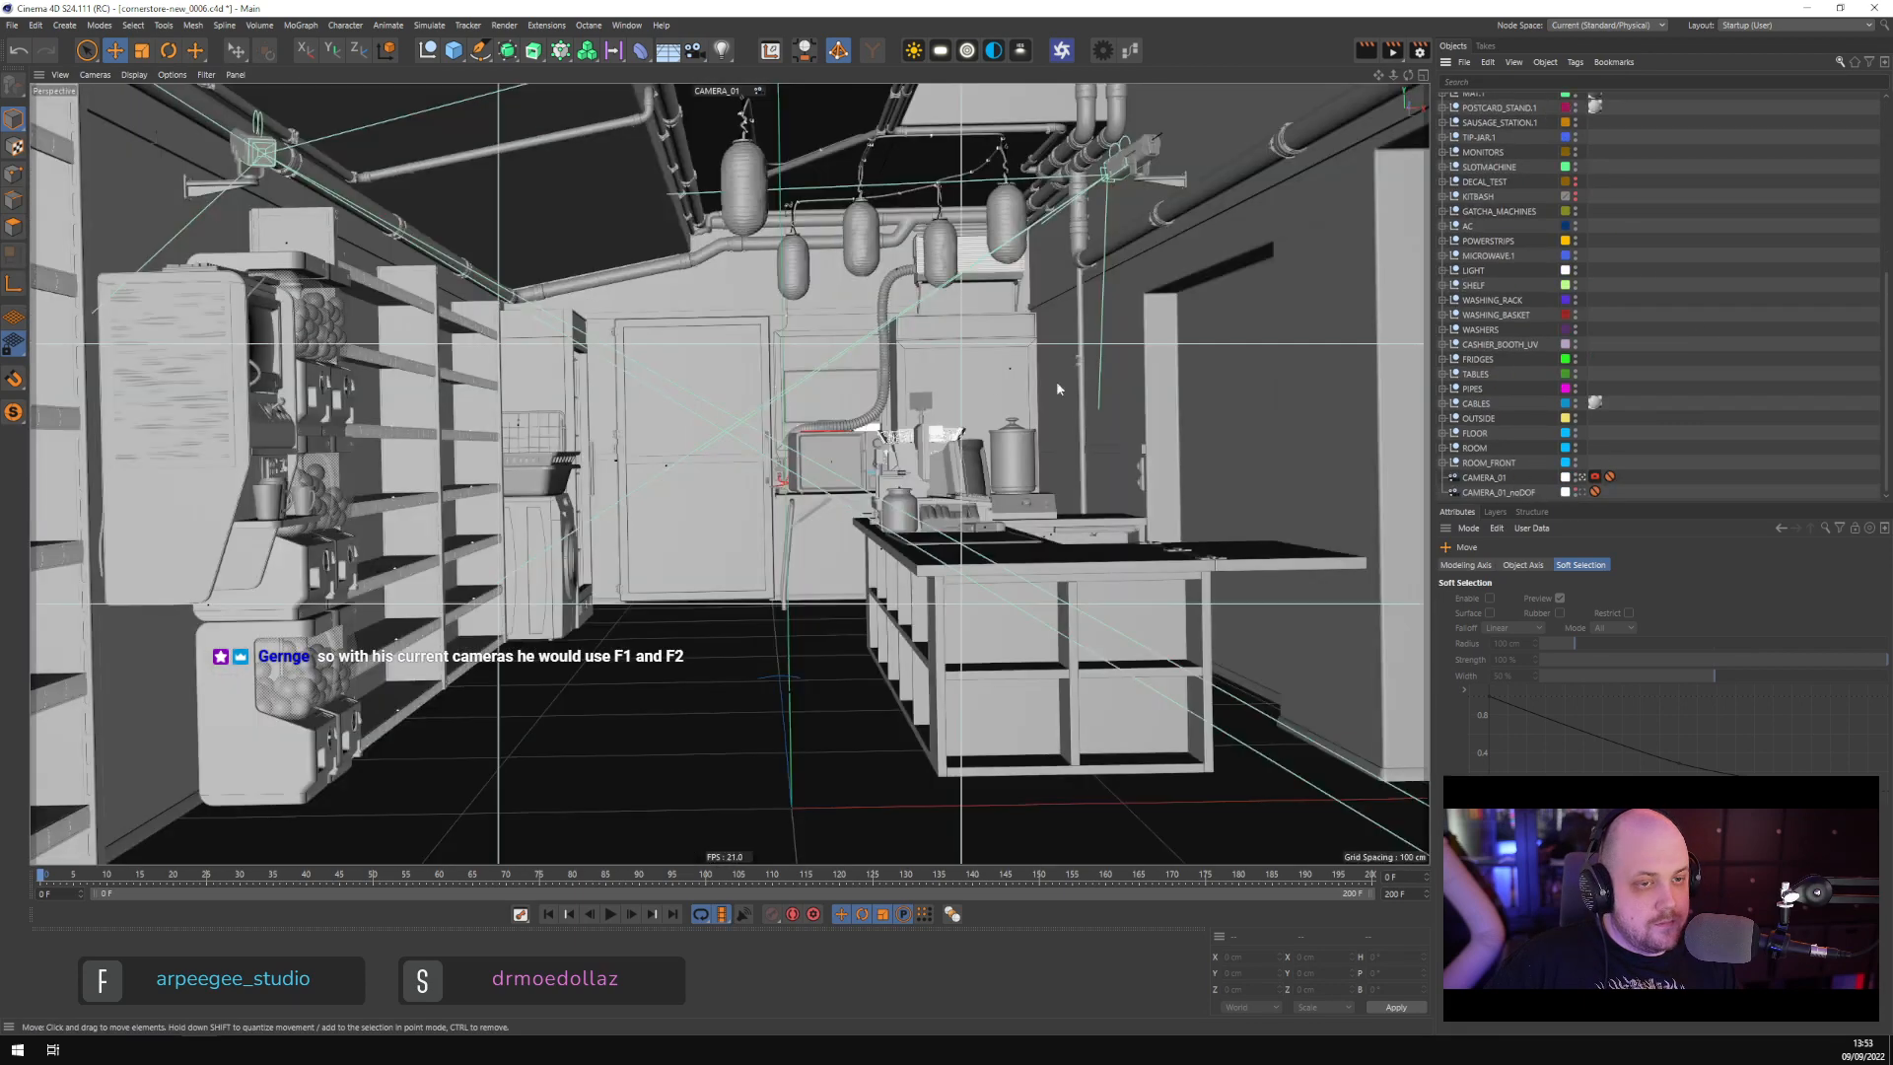
Rename surveillance_camera_02's nested camera surveillance_02 and show the second perspective viewport of the four-view layout through it
{"action": "key", "text": "F5"}
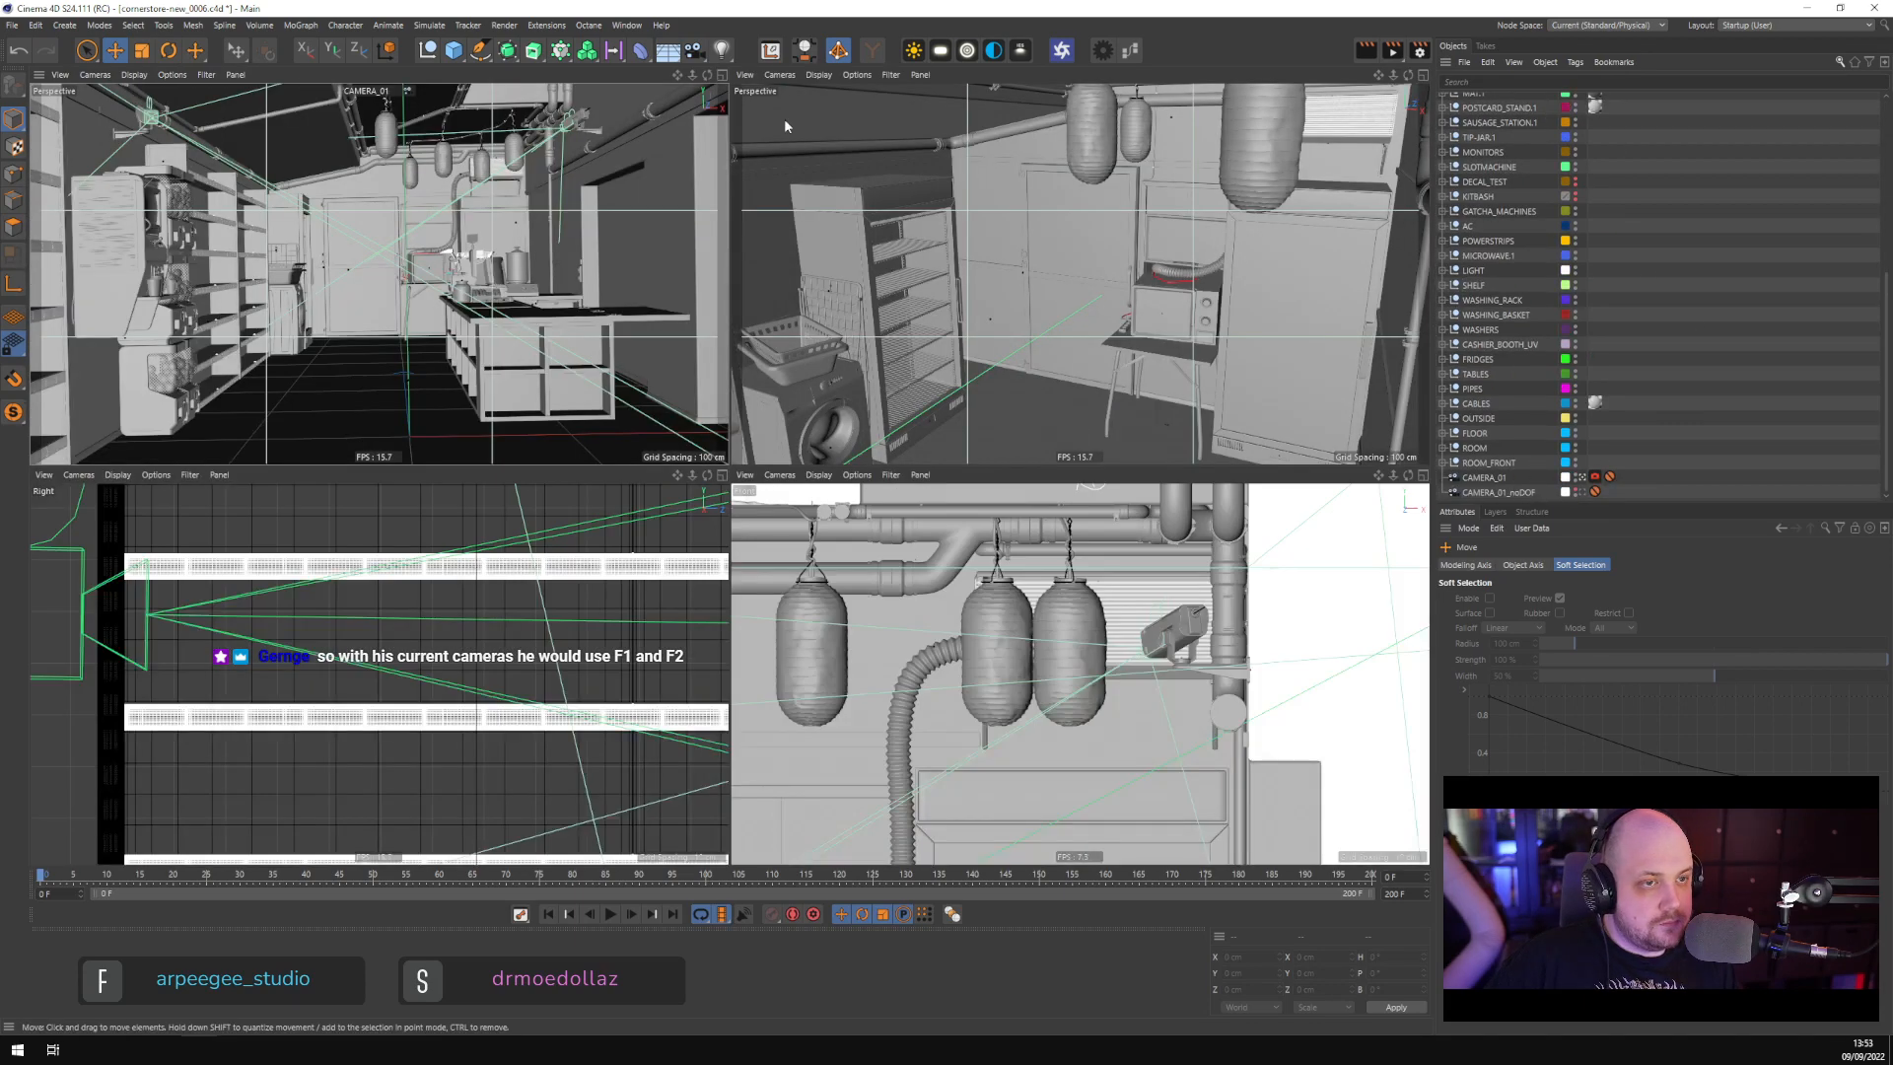
{"action": "left_click", "coordinate": [778, 75]}
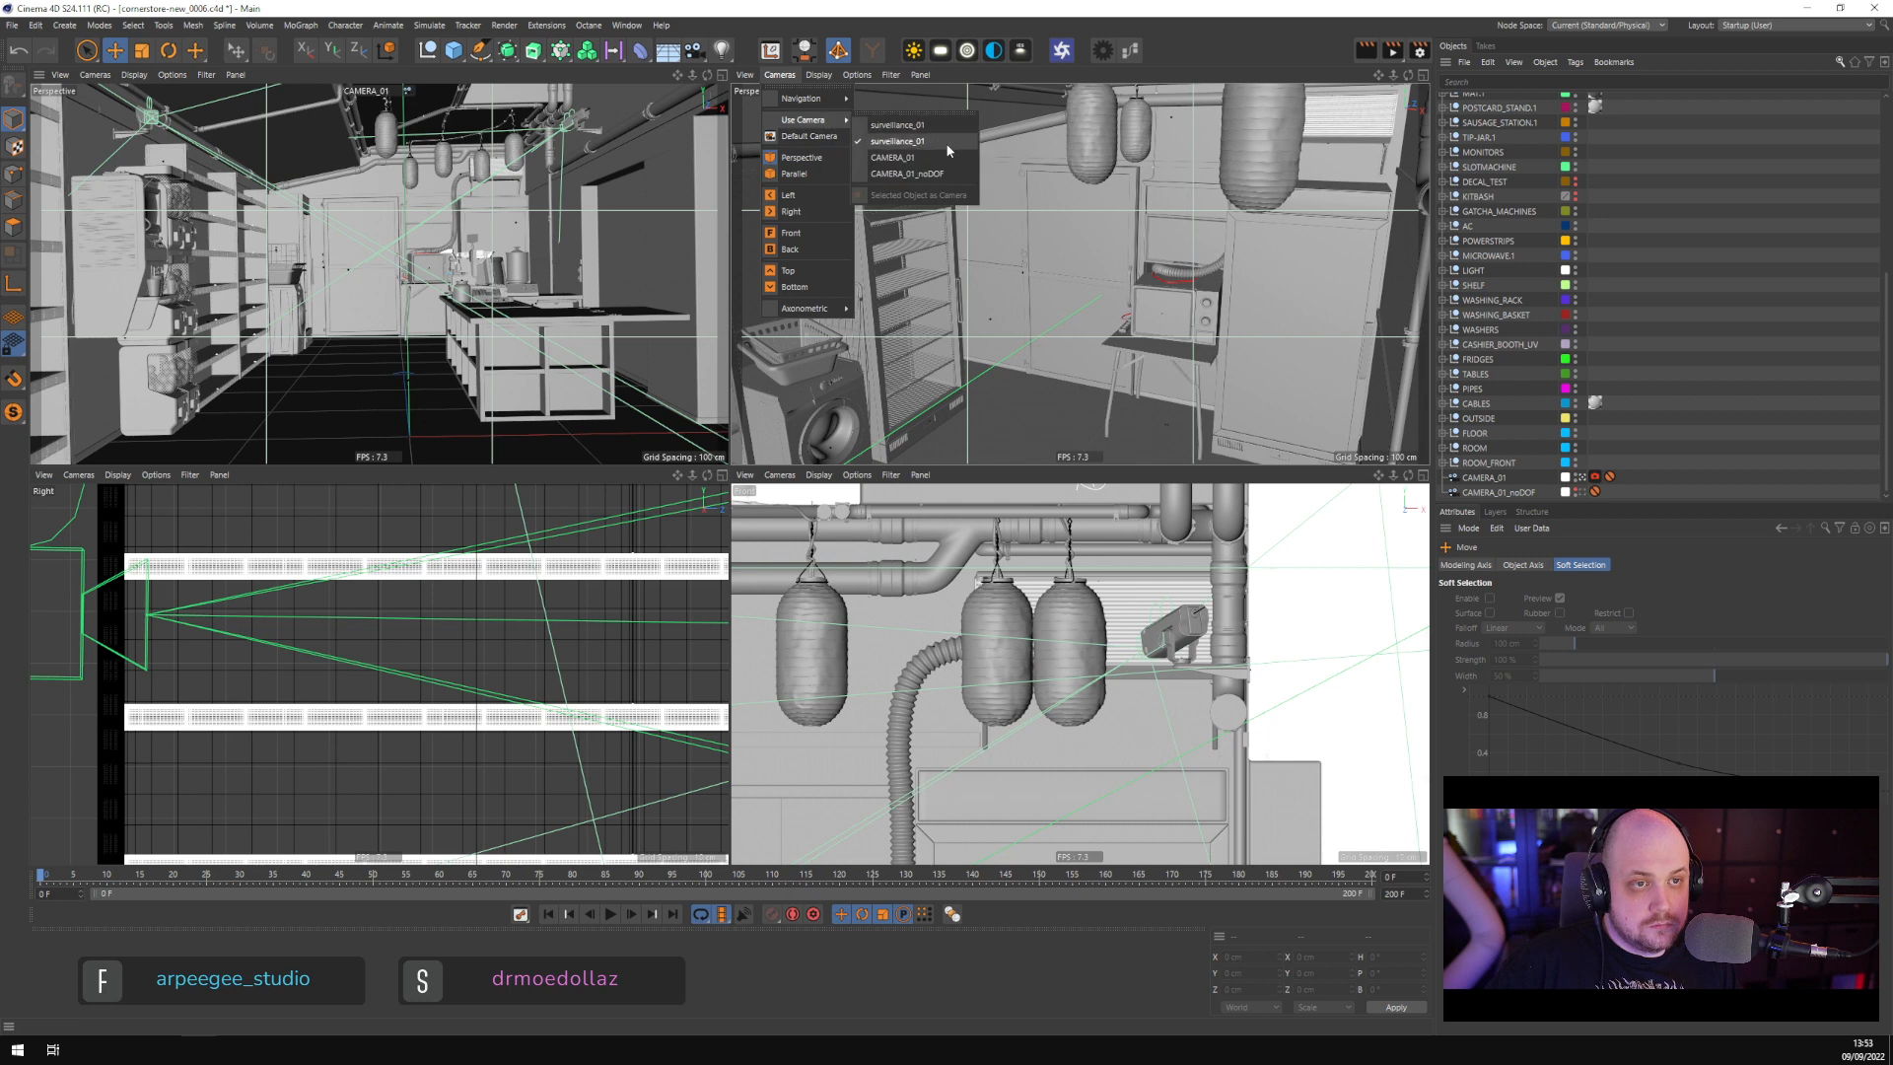
{"action": "left_click", "coordinate": [1691, 184]}
{"action": "scroll", "coordinate": [1691, 185], "scroll_direction": "up", "scroll_amount": 5}
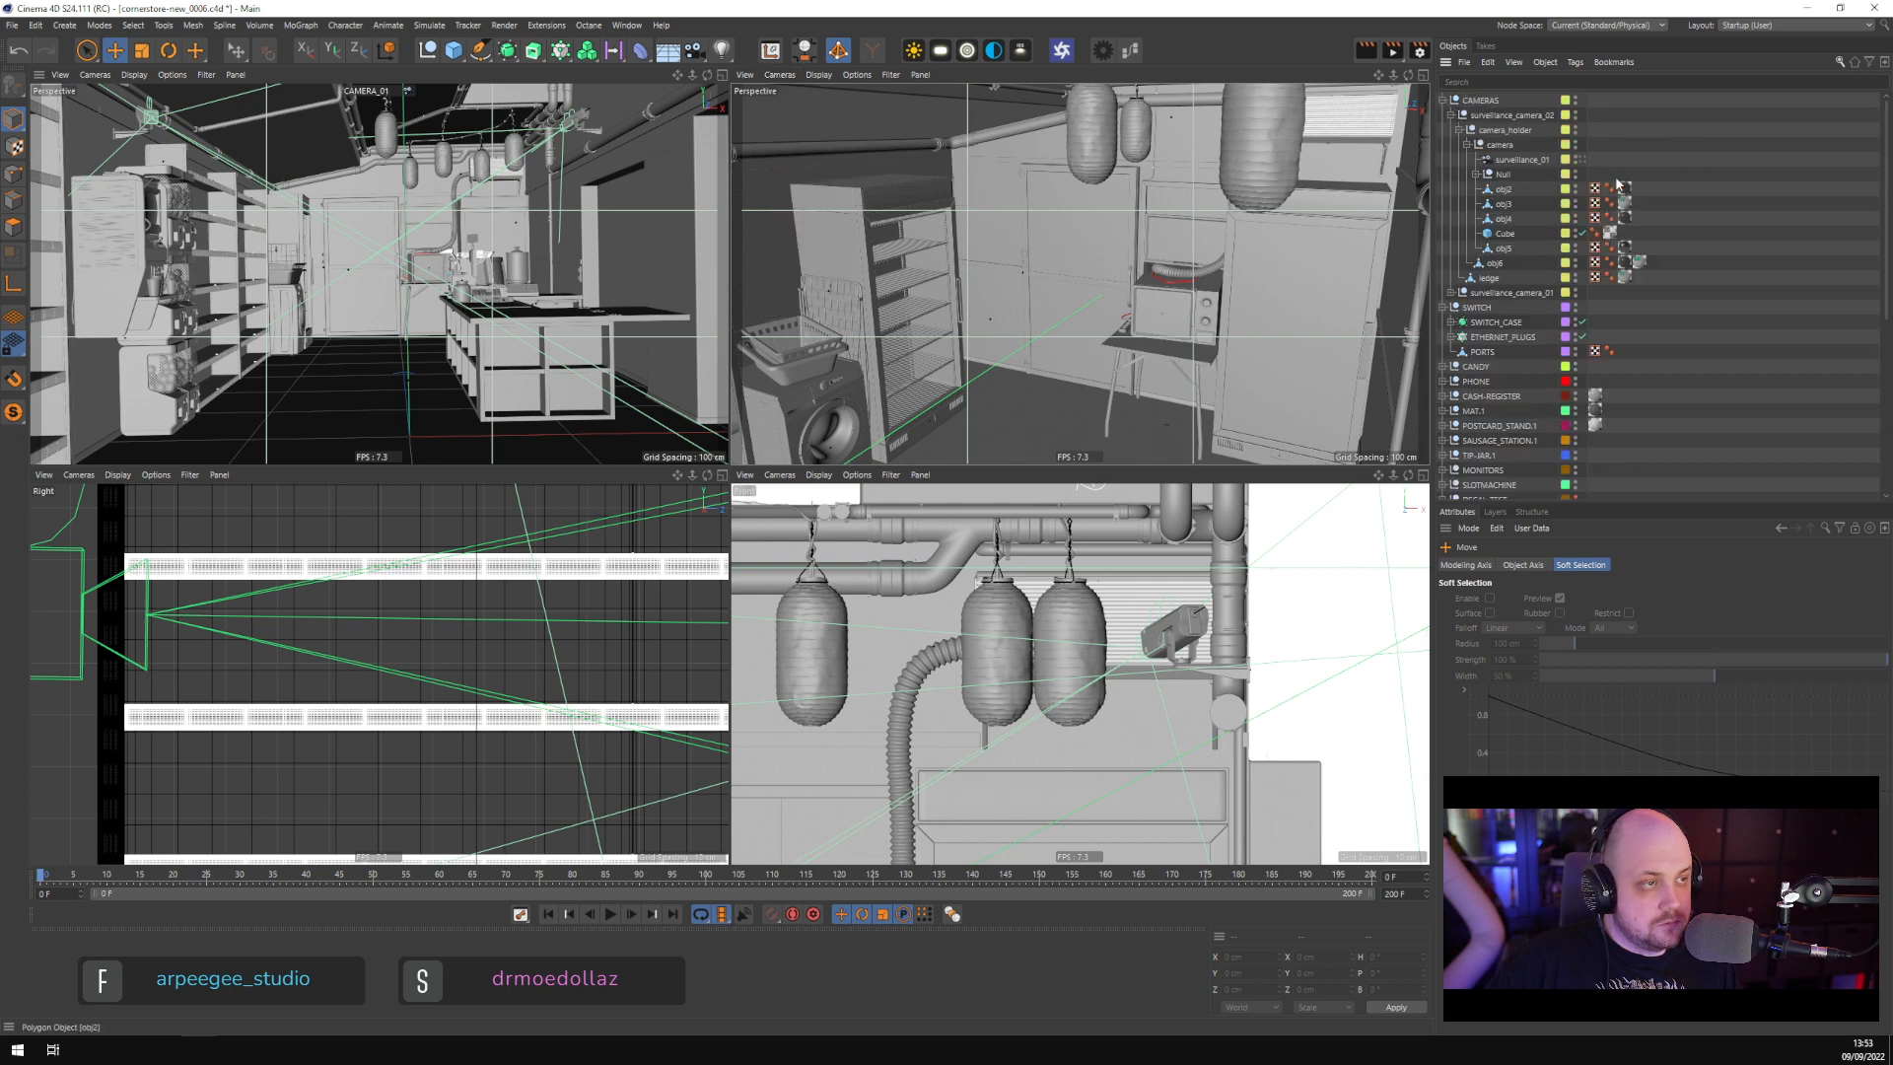
{"action": "double_click", "coordinate": [1548, 159]}
{"action": "type", "text": "2"}
{"action": "key", "text": "Return"}
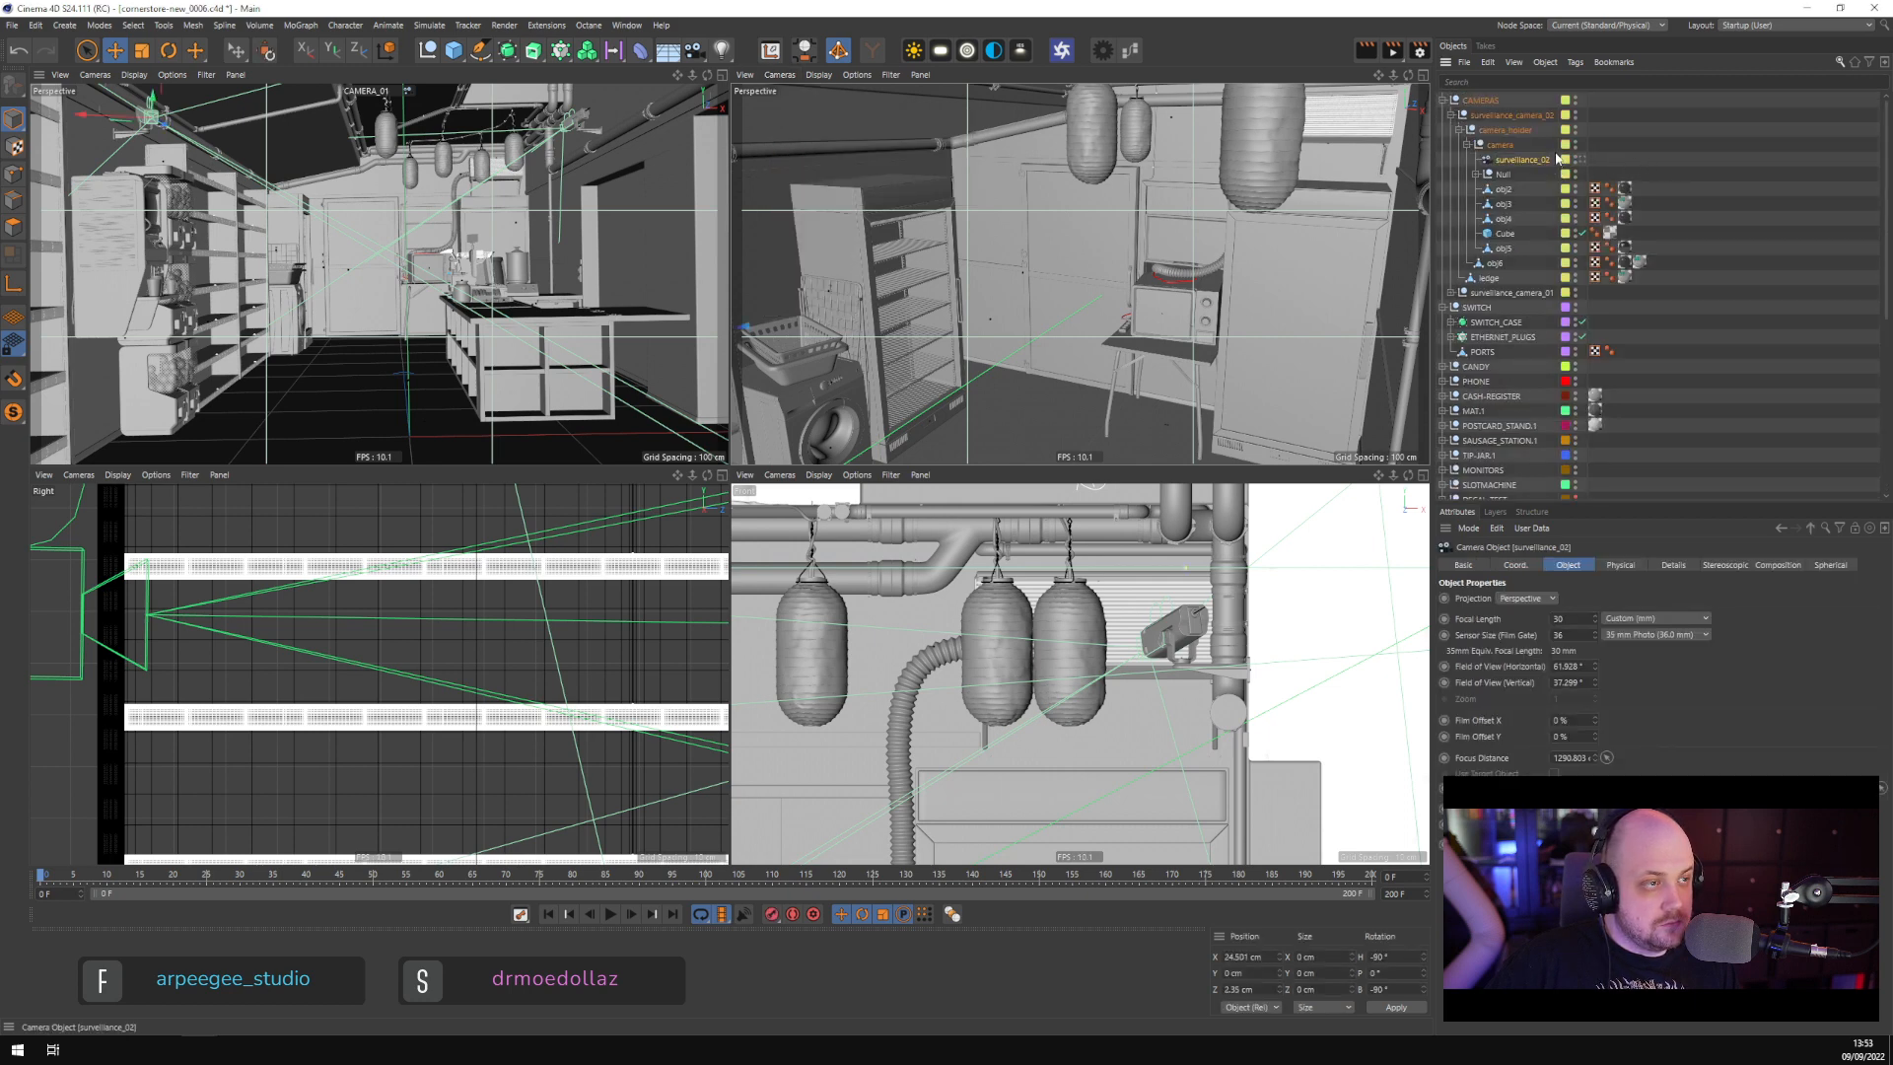
{"action": "left_click", "coordinate": [779, 75]}
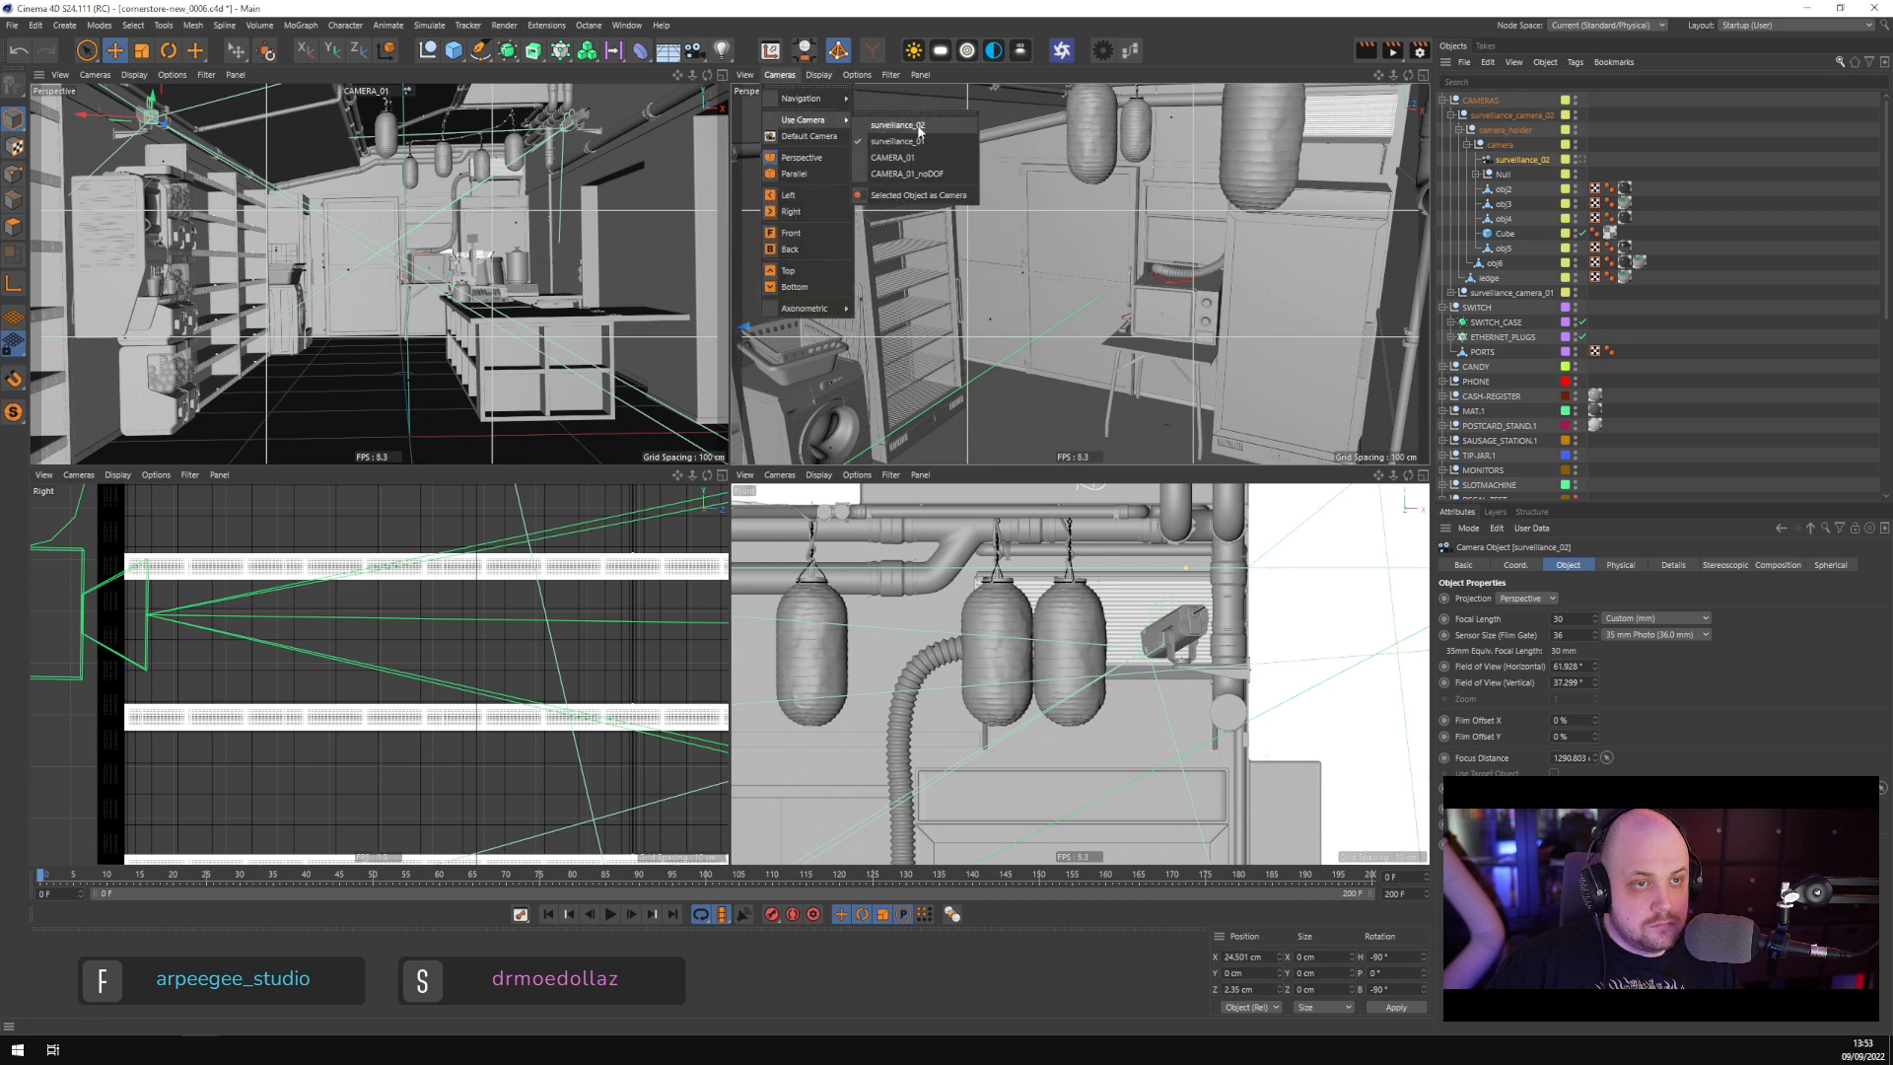
{"action": "left_click", "coordinate": [927, 122]}
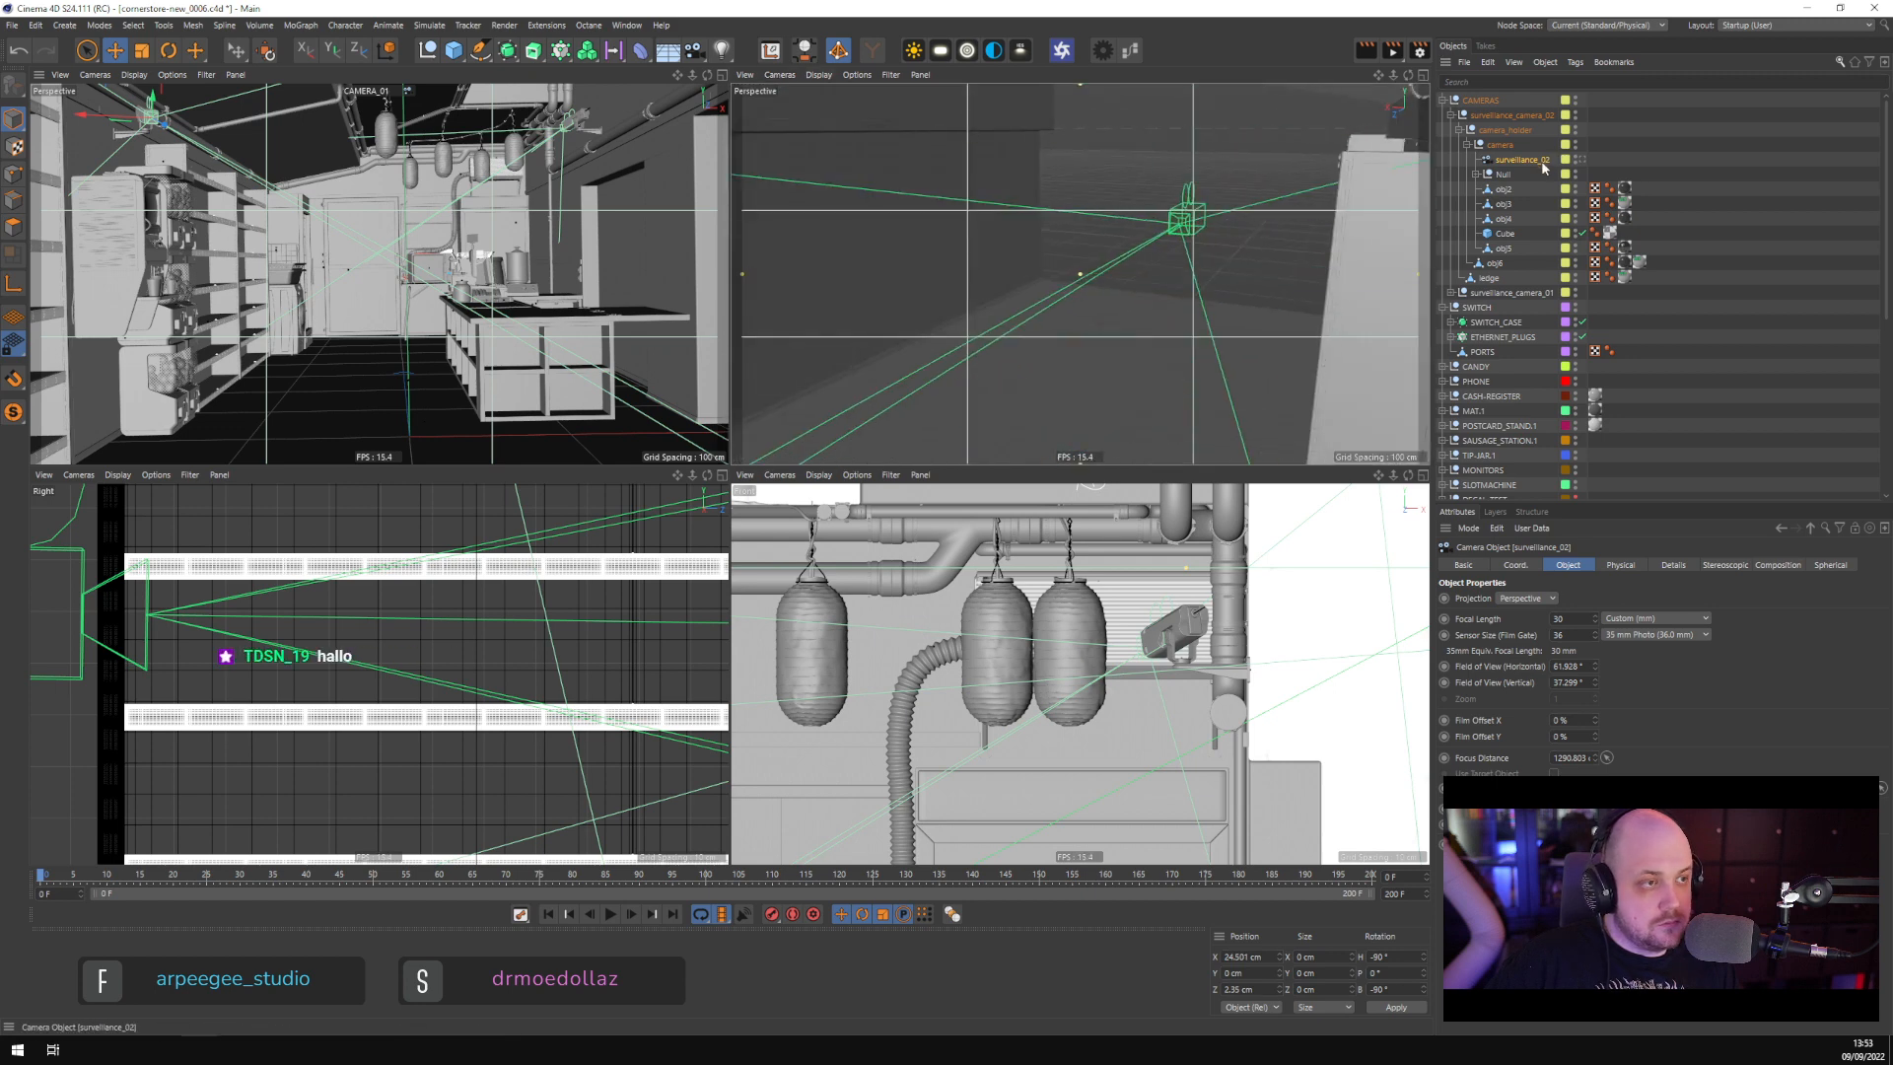
Rotate the heading of surveillance_camera_02's camera_holder to about 13° so the camera faces into the room
{"action": "left_click", "coordinate": [1460, 131]}
{"action": "left_click", "coordinate": [1494, 131]}
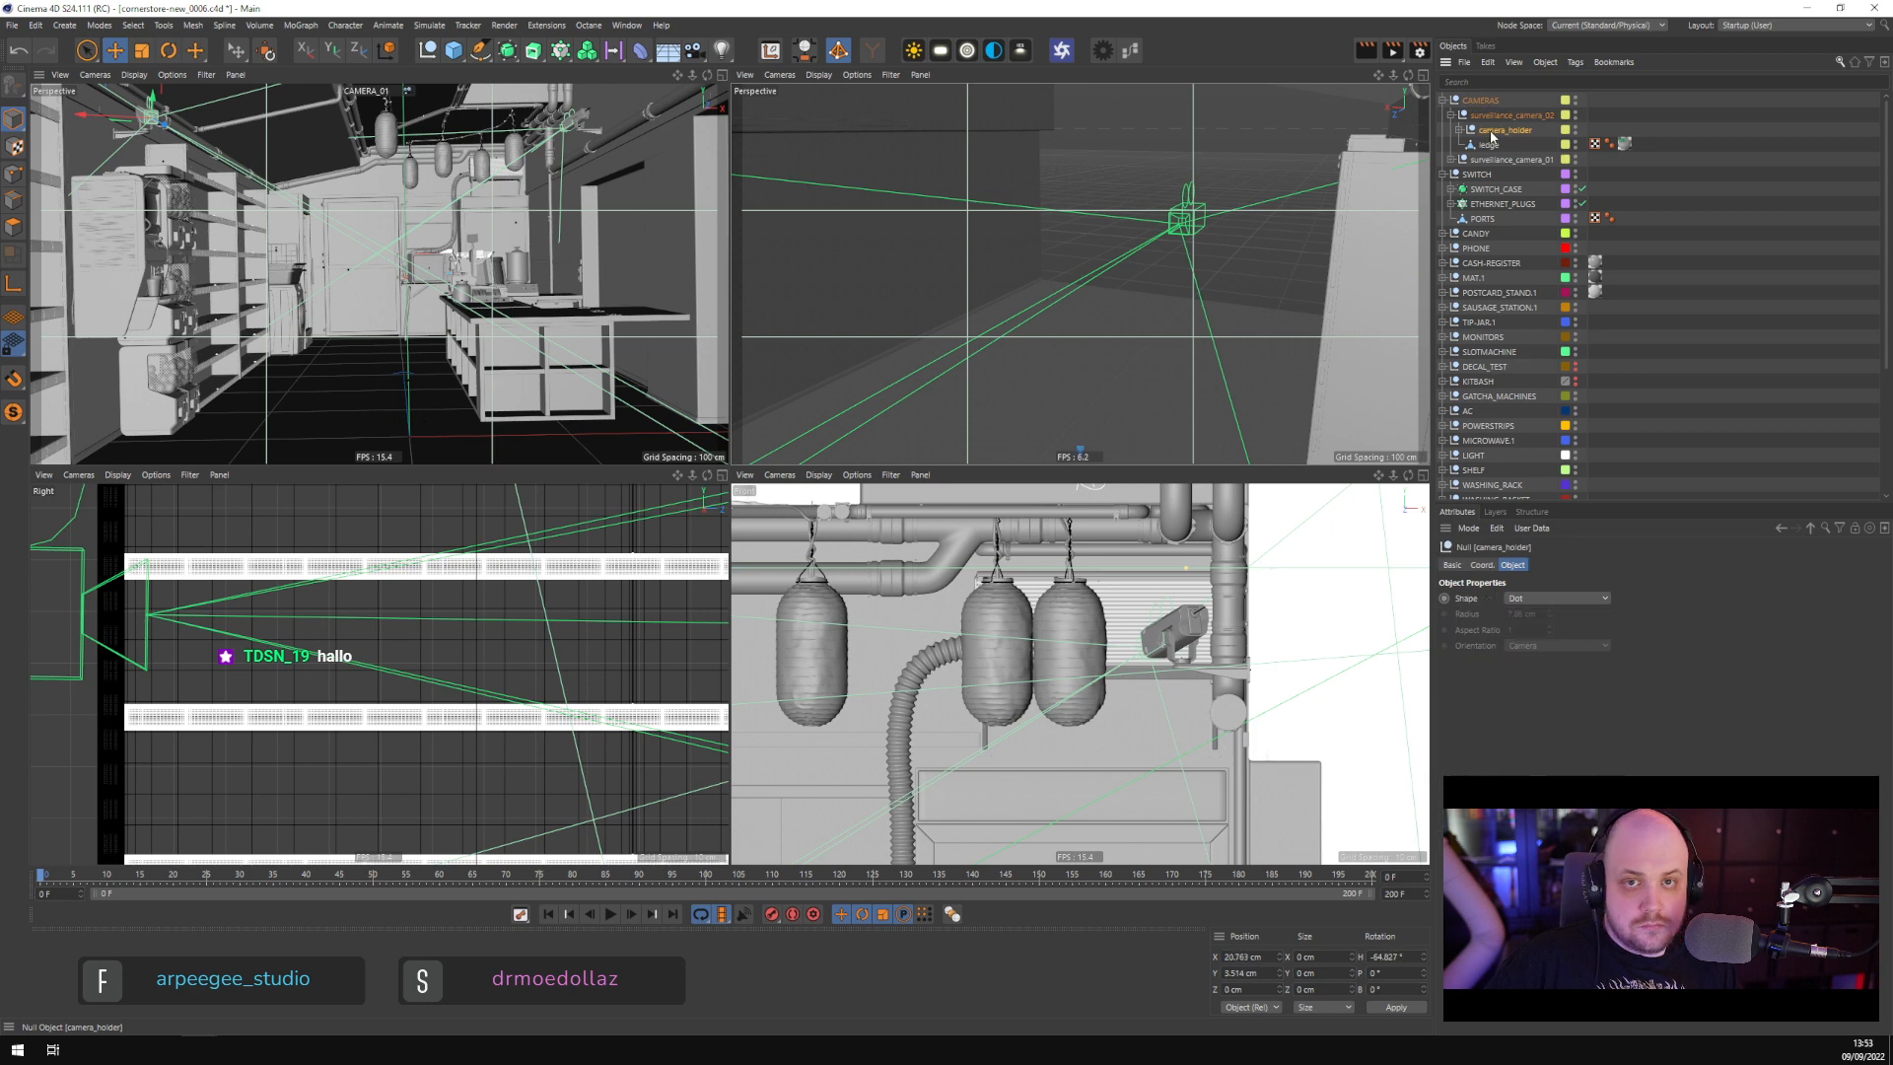
{"action": "middle_click", "coordinate": [200, 230]}
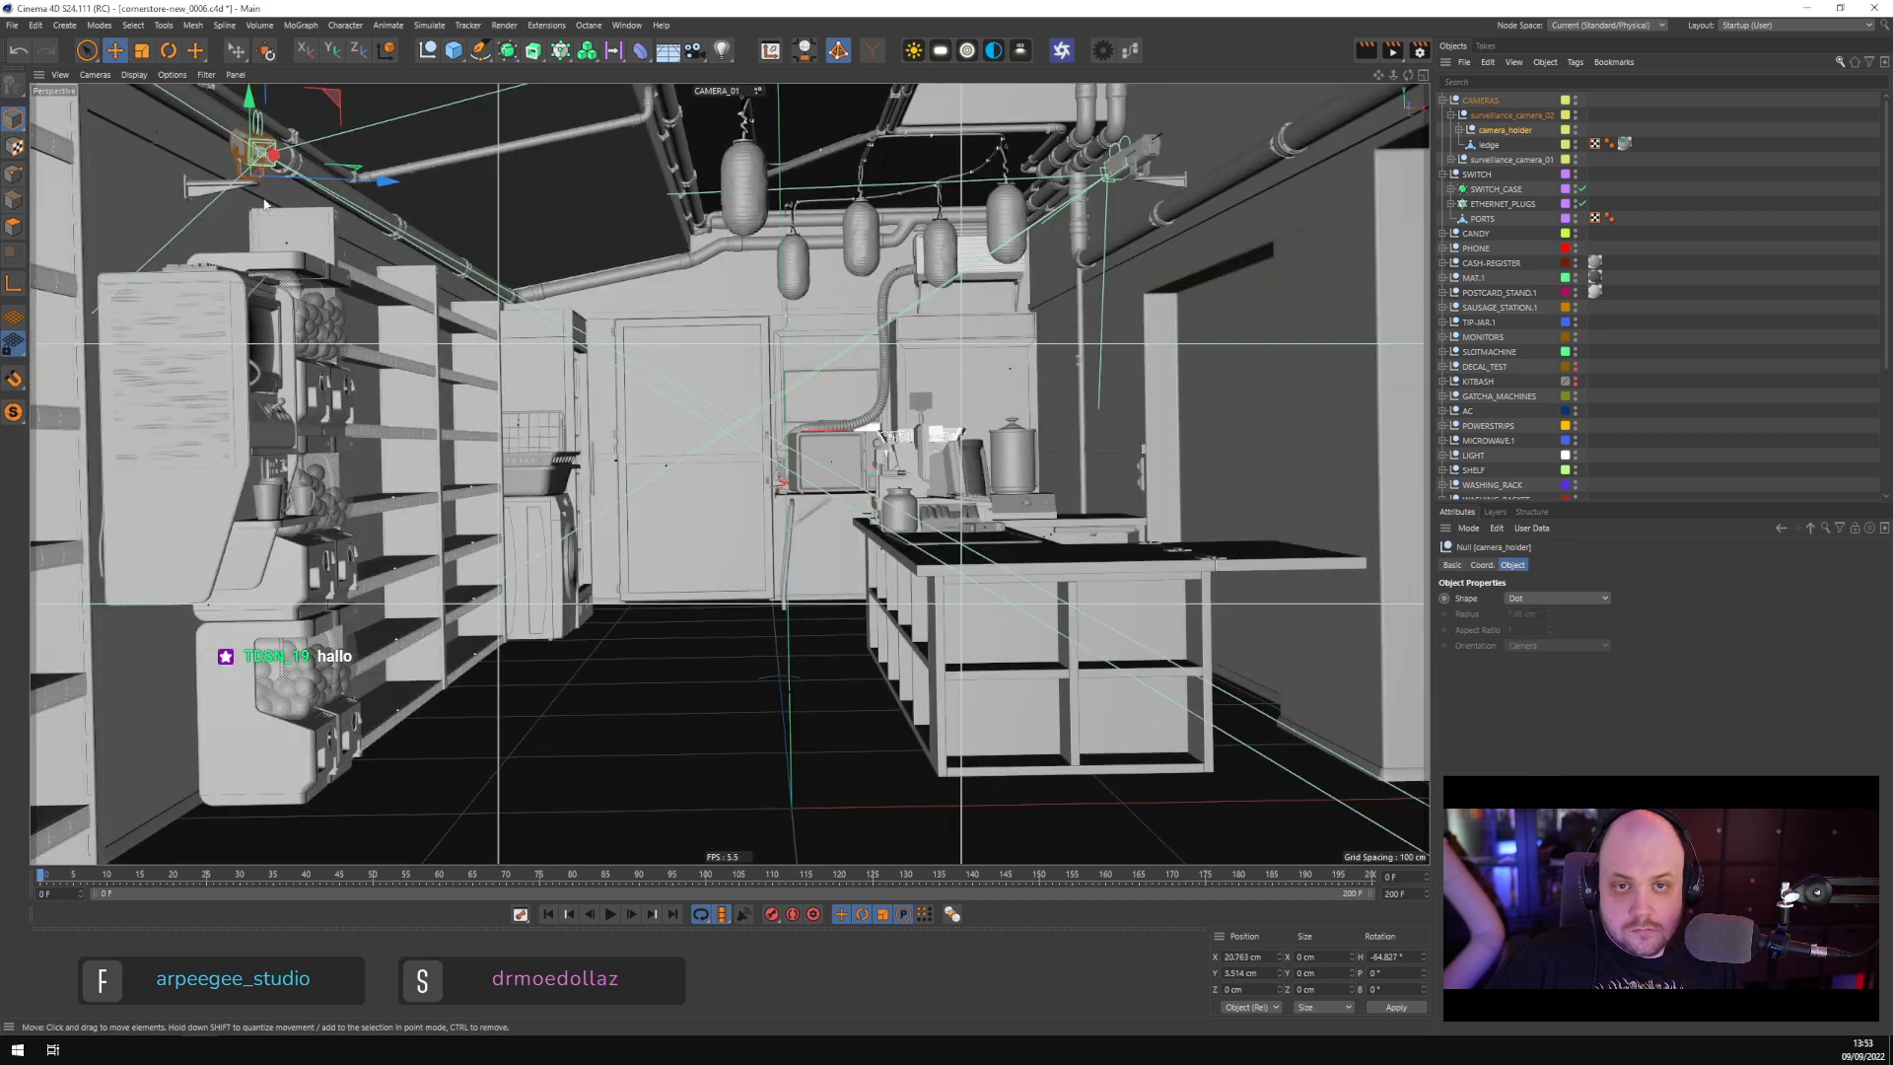
{"action": "key", "text": "r"}
{"action": "left_click_drag", "start_coordinate": [237, 163], "coordinate": [373, 190]}
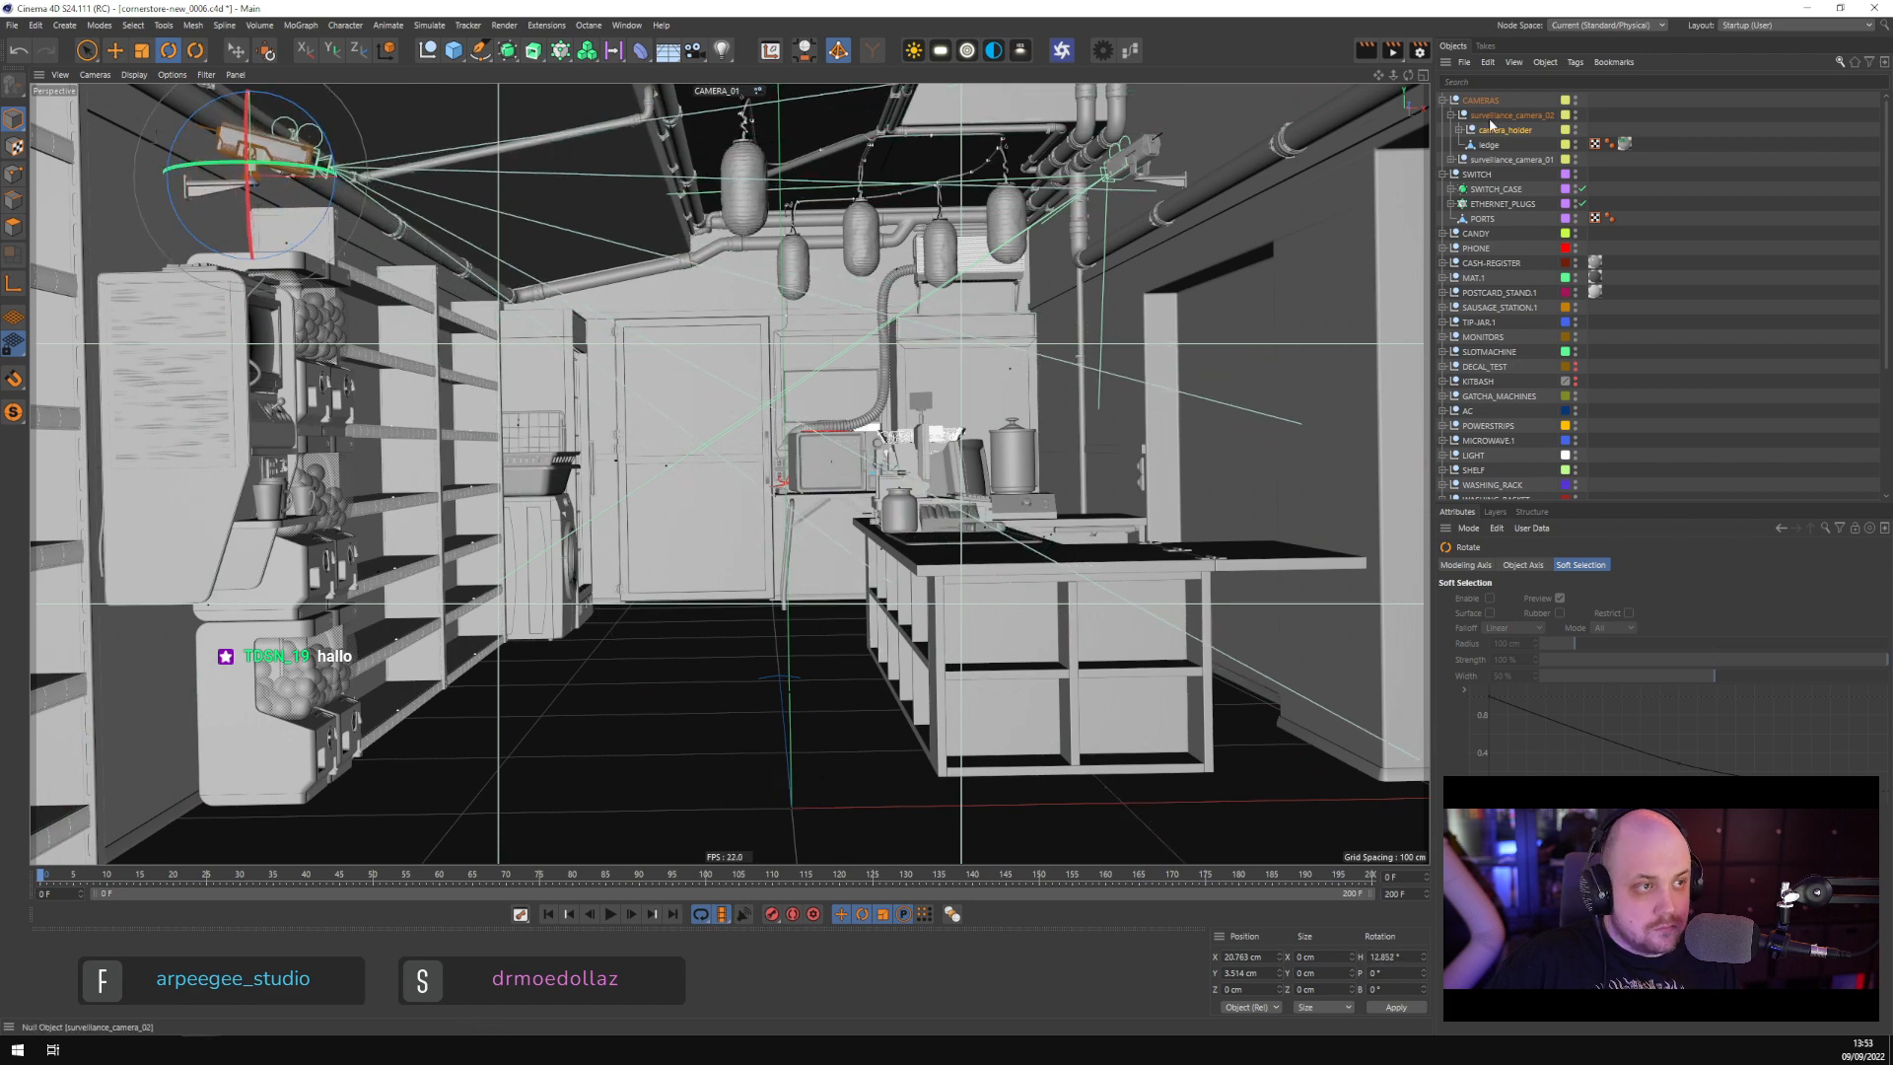
Look through surveillance_02 in the main viewport and restore the four-view layout
{"action": "left_click", "coordinate": [1461, 130]}
{"action": "left_click", "coordinate": [1582, 160]}
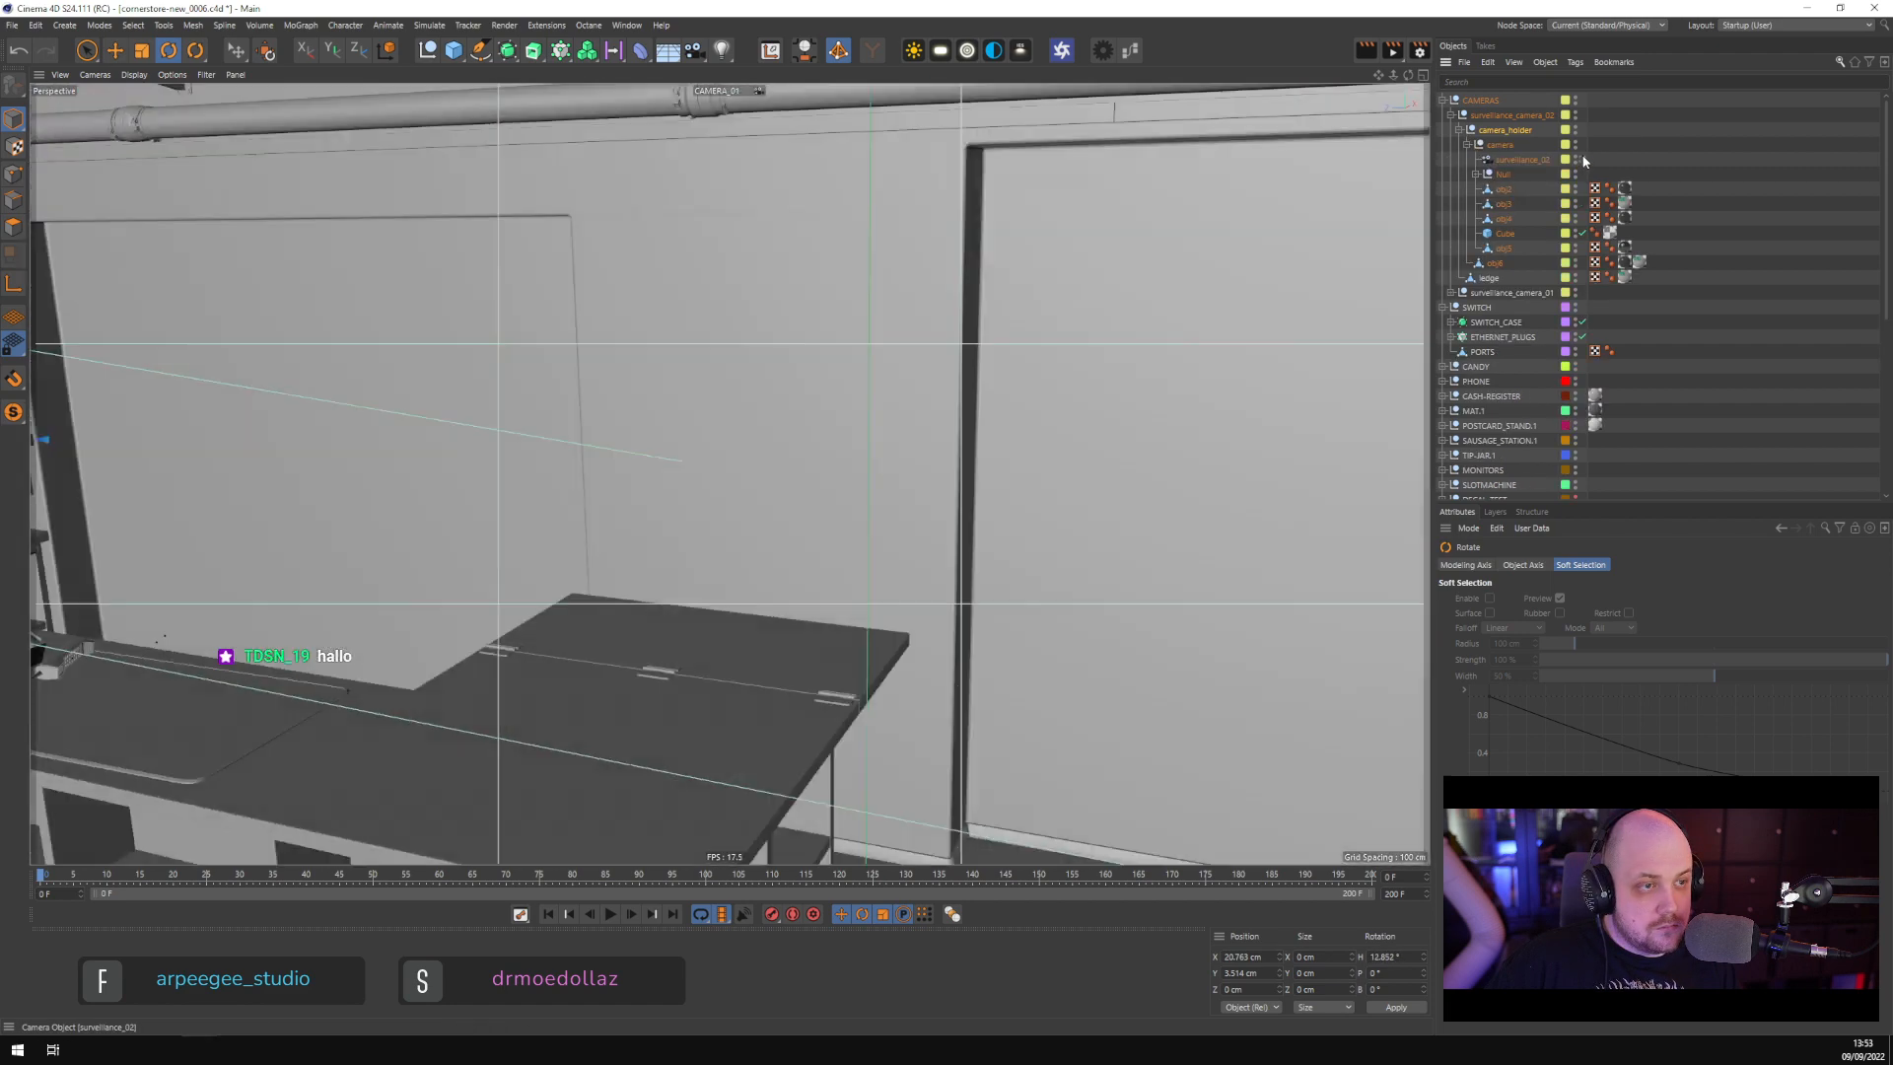
{"action": "middle_click", "coordinate": [1218, 269]}
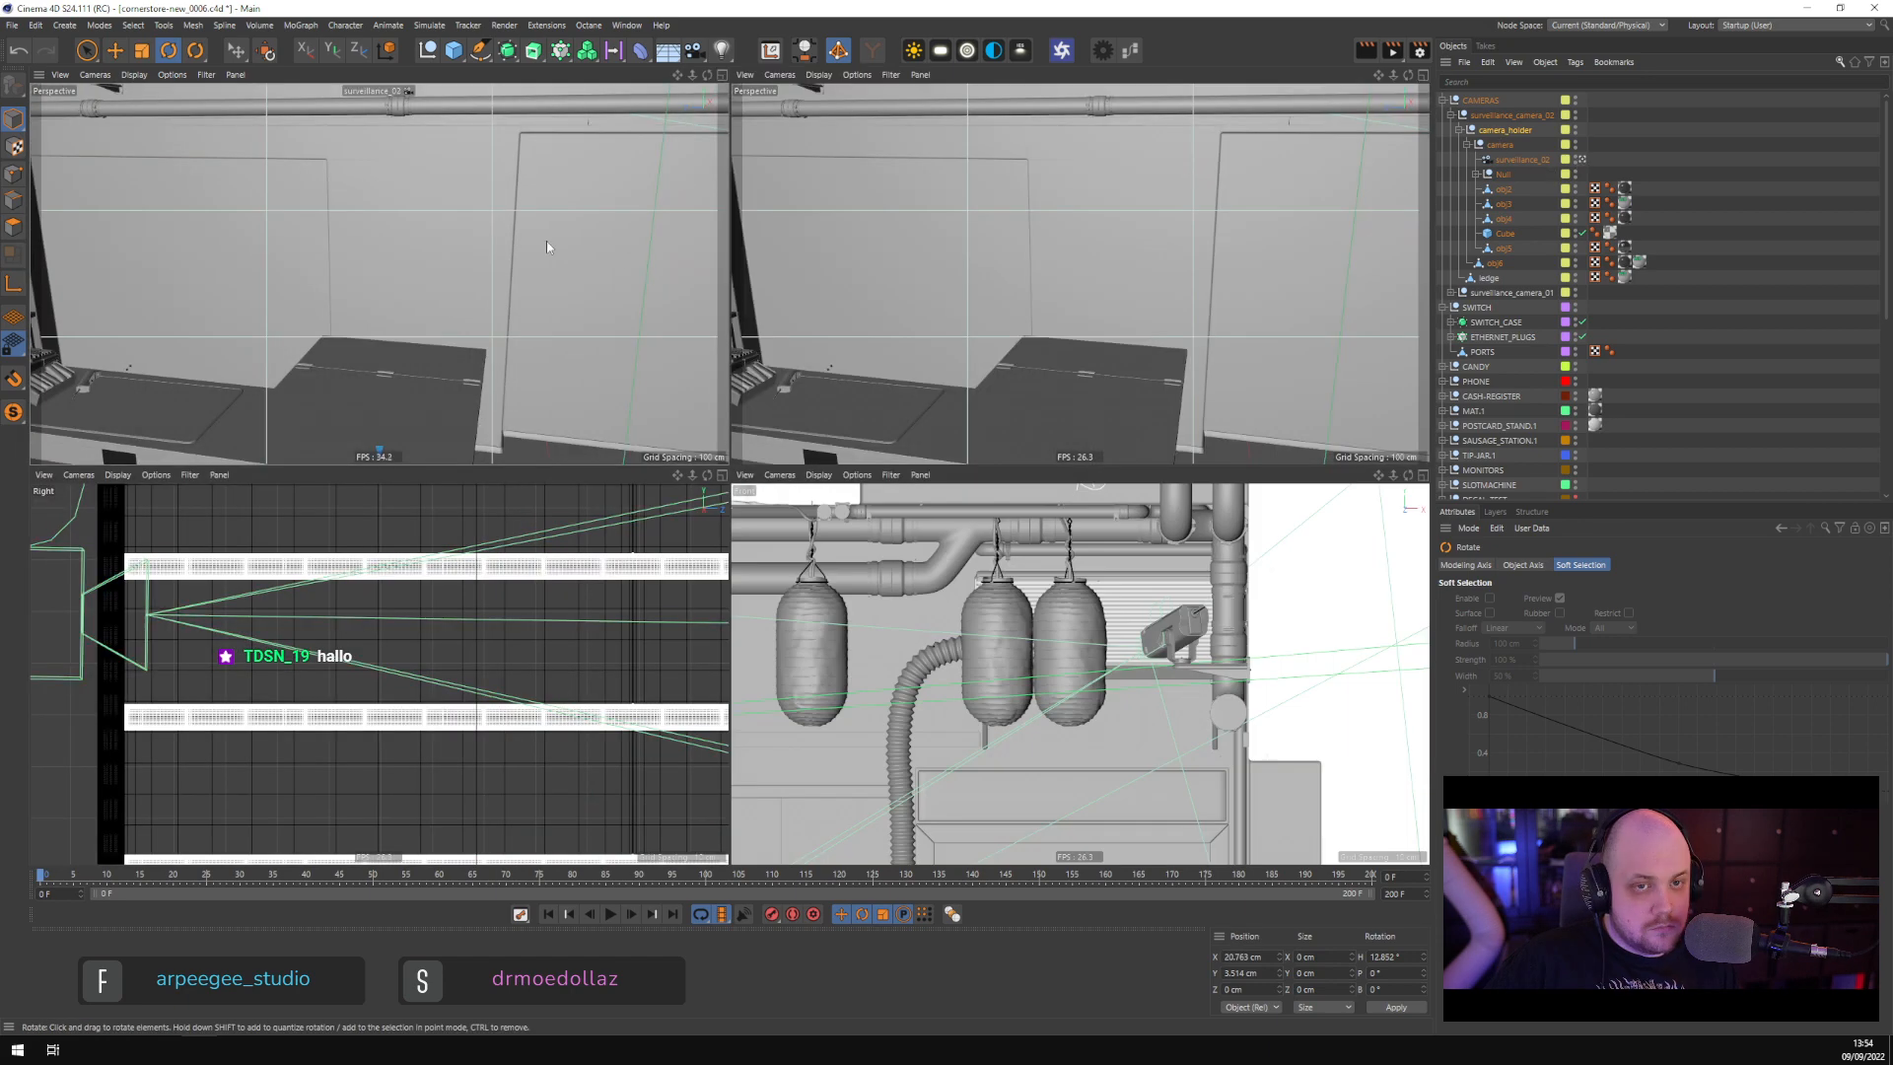
Set the main perspective viewport back to CAMERA_01 and restore the four-view layout
{"action": "middle_click", "coordinate": [399, 317]}
{"action": "scroll", "coordinate": [1518, 296], "scroll_direction": "down", "scroll_amount": 6}
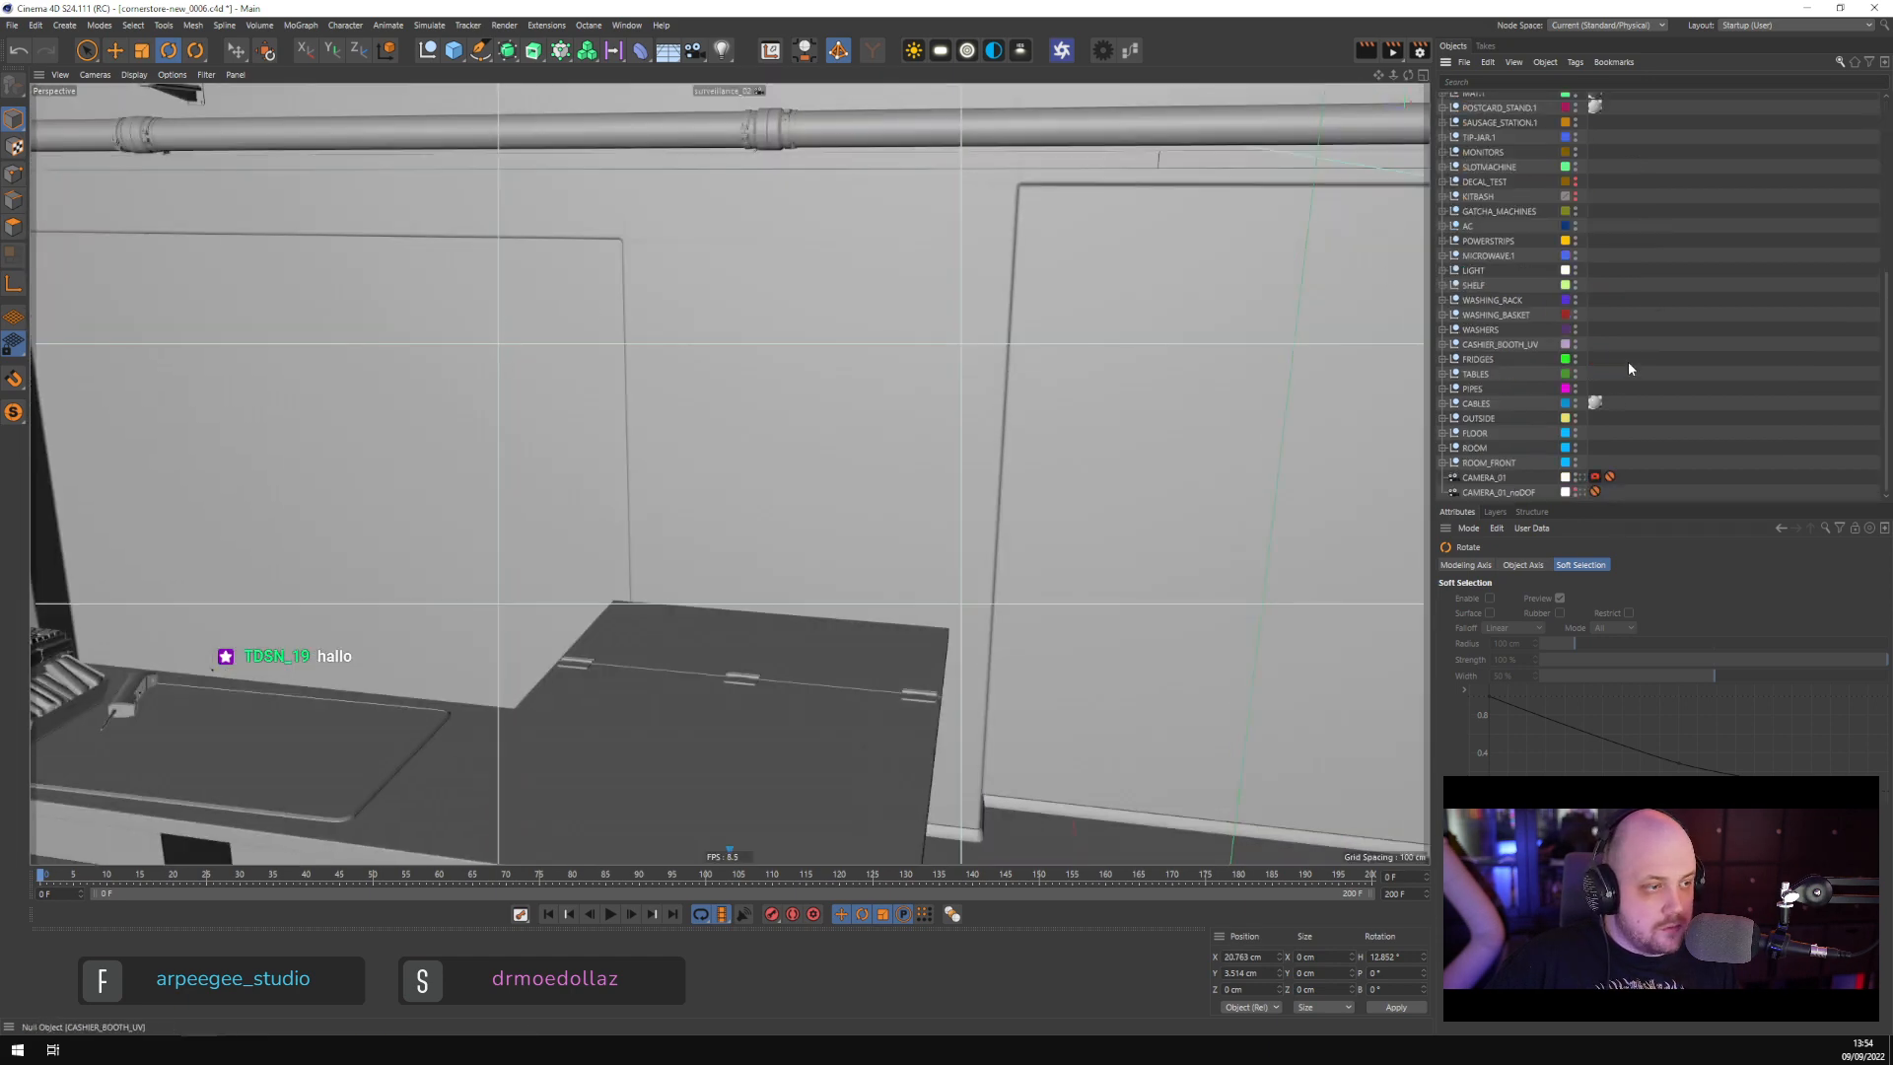
{"action": "left_click", "coordinate": [1588, 478]}
{"action": "middle_click", "coordinate": [820, 410]}
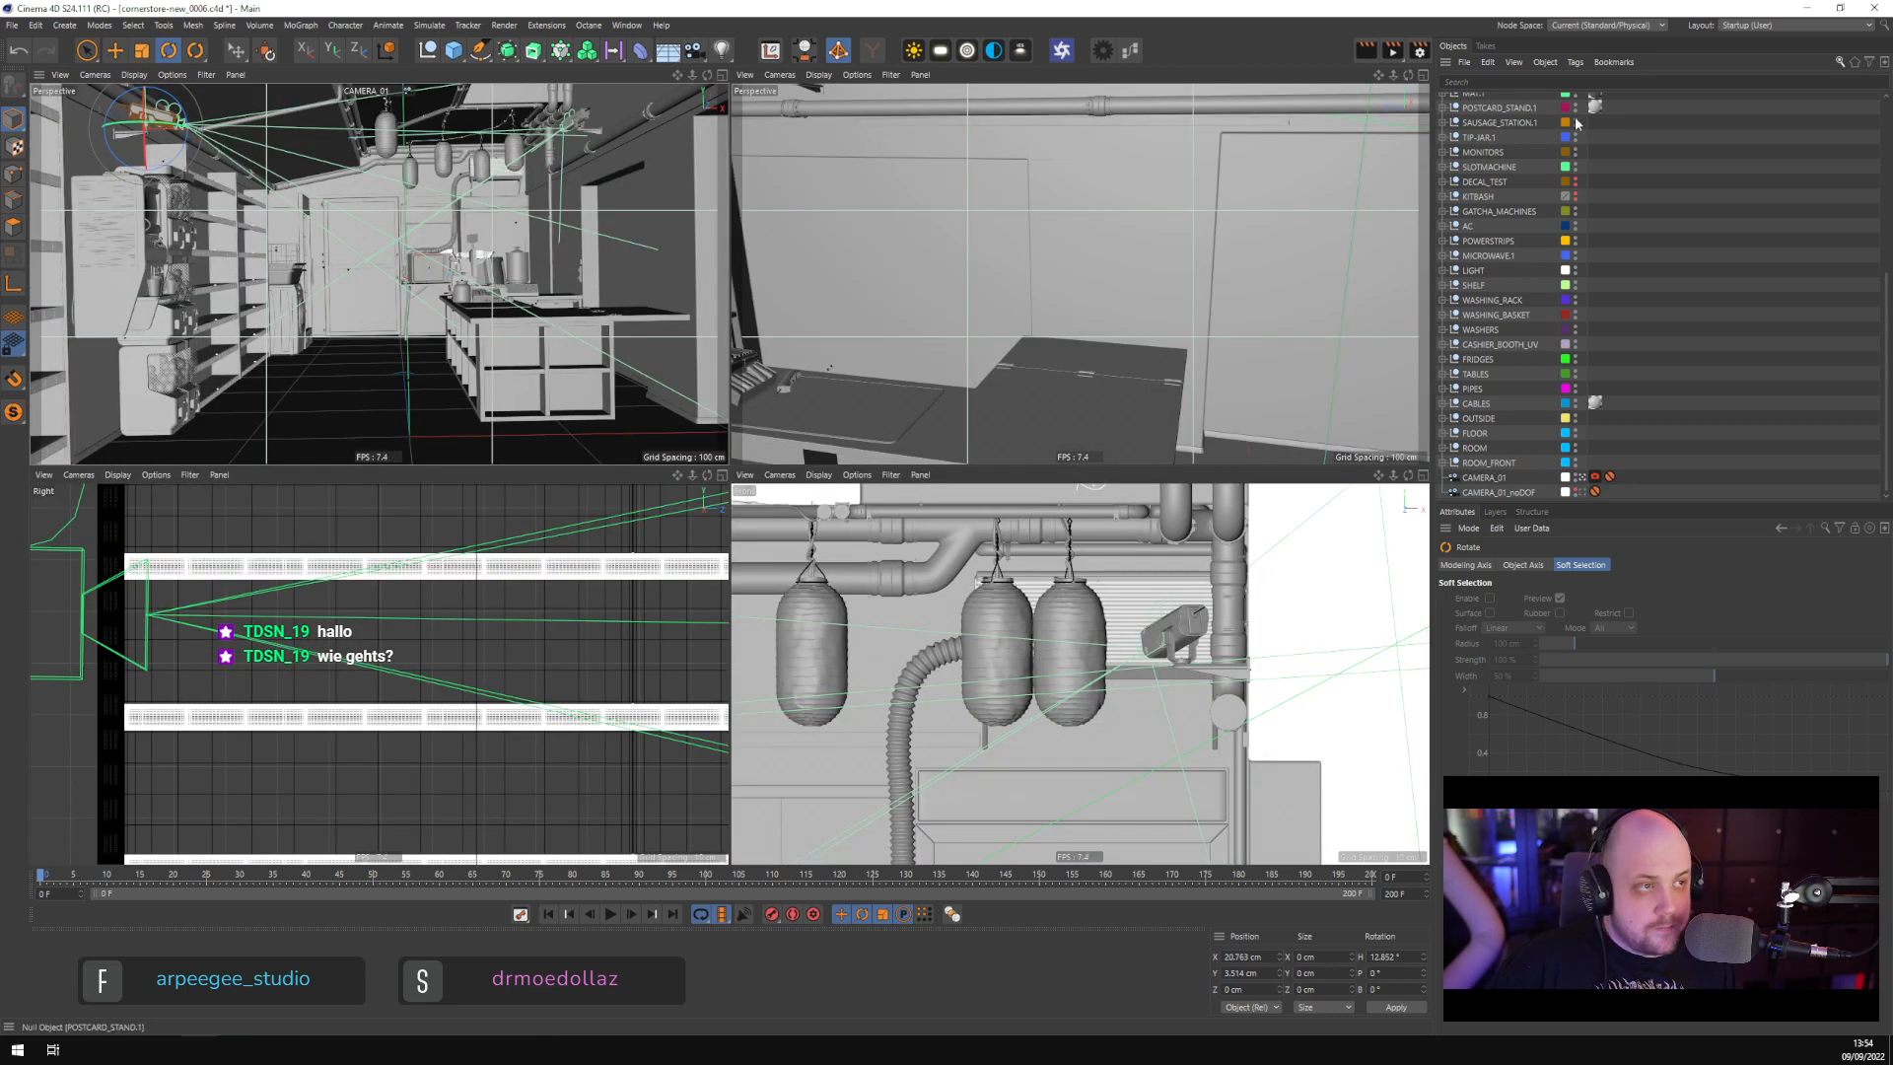
Rotate surveillance_camera_02's camera_holder to a heading of about 33° and its camera null to a pitch of about 108°
{"action": "scroll", "coordinate": [1493, 197], "scroll_direction": "up", "scroll_amount": 6}
{"action": "left_click", "coordinate": [1493, 133]}
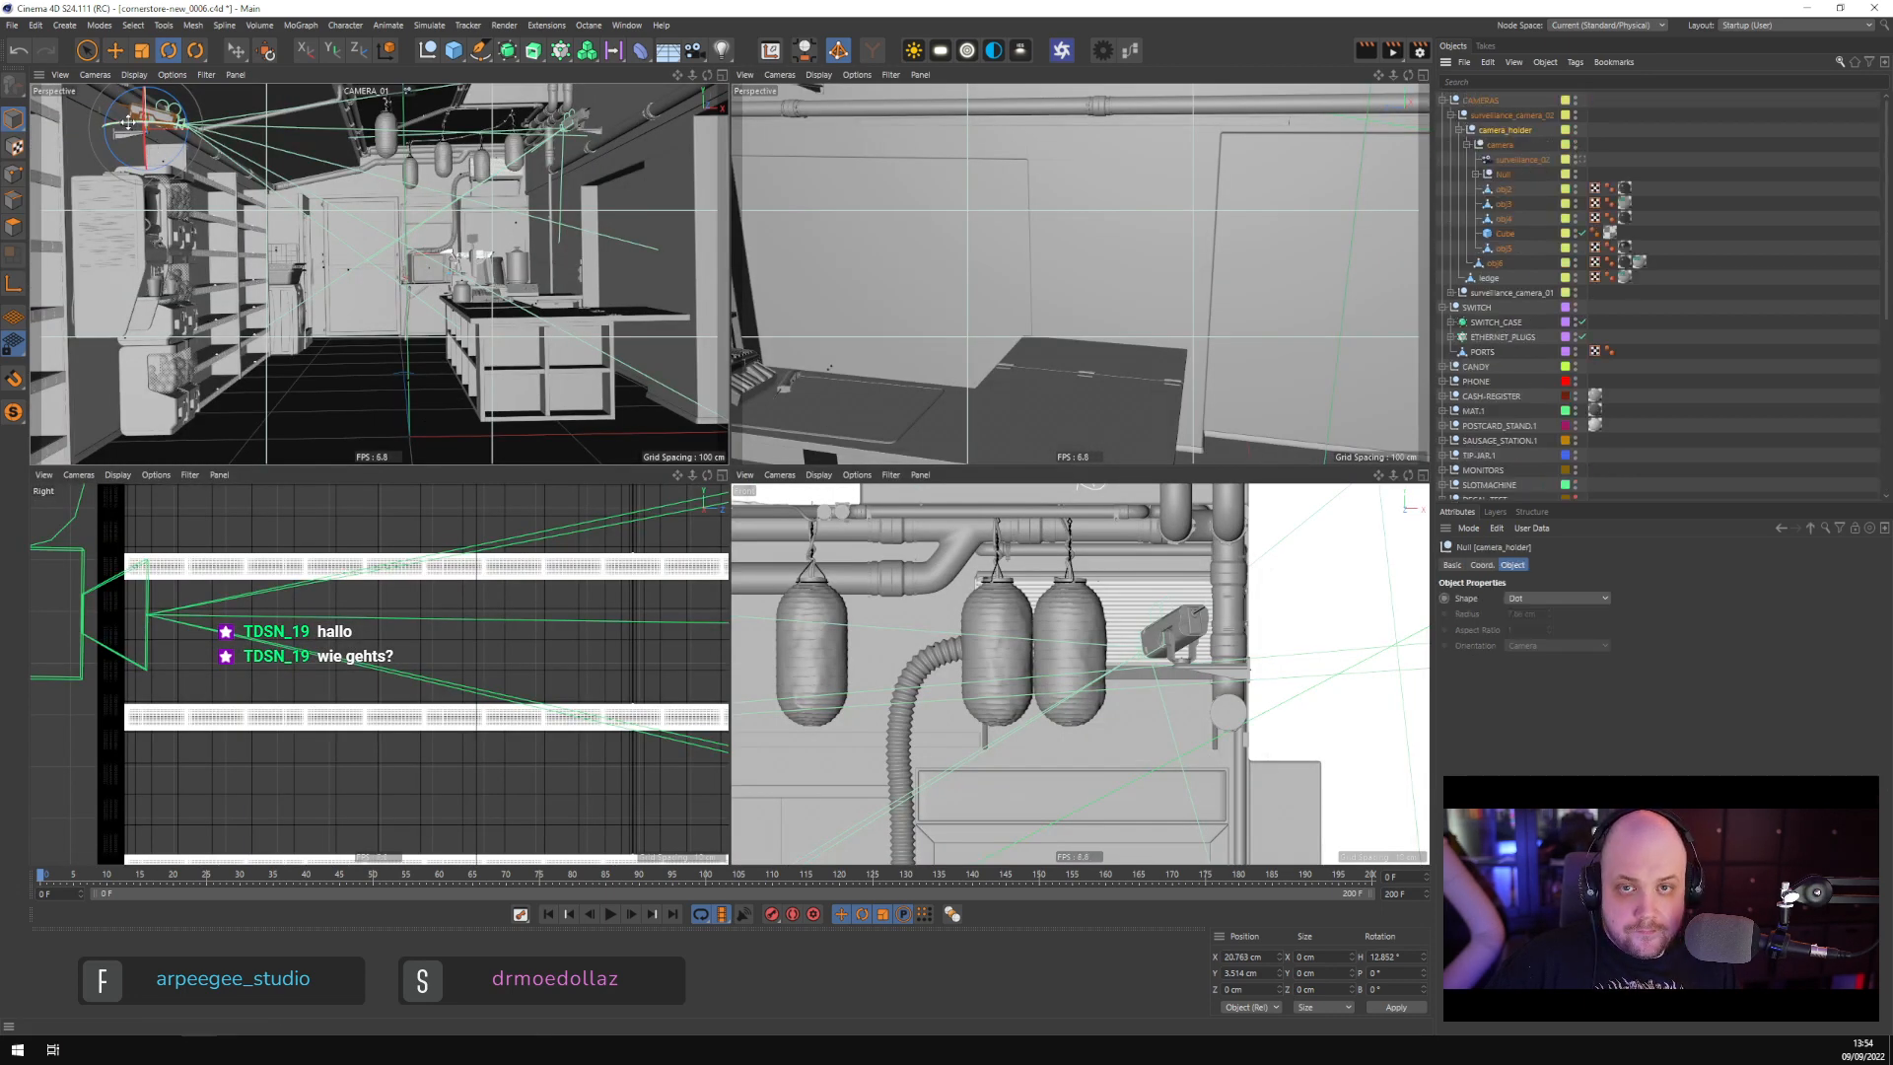
{"action": "left_click_drag", "start_coordinate": [129, 116], "coordinate": [170, 125]}
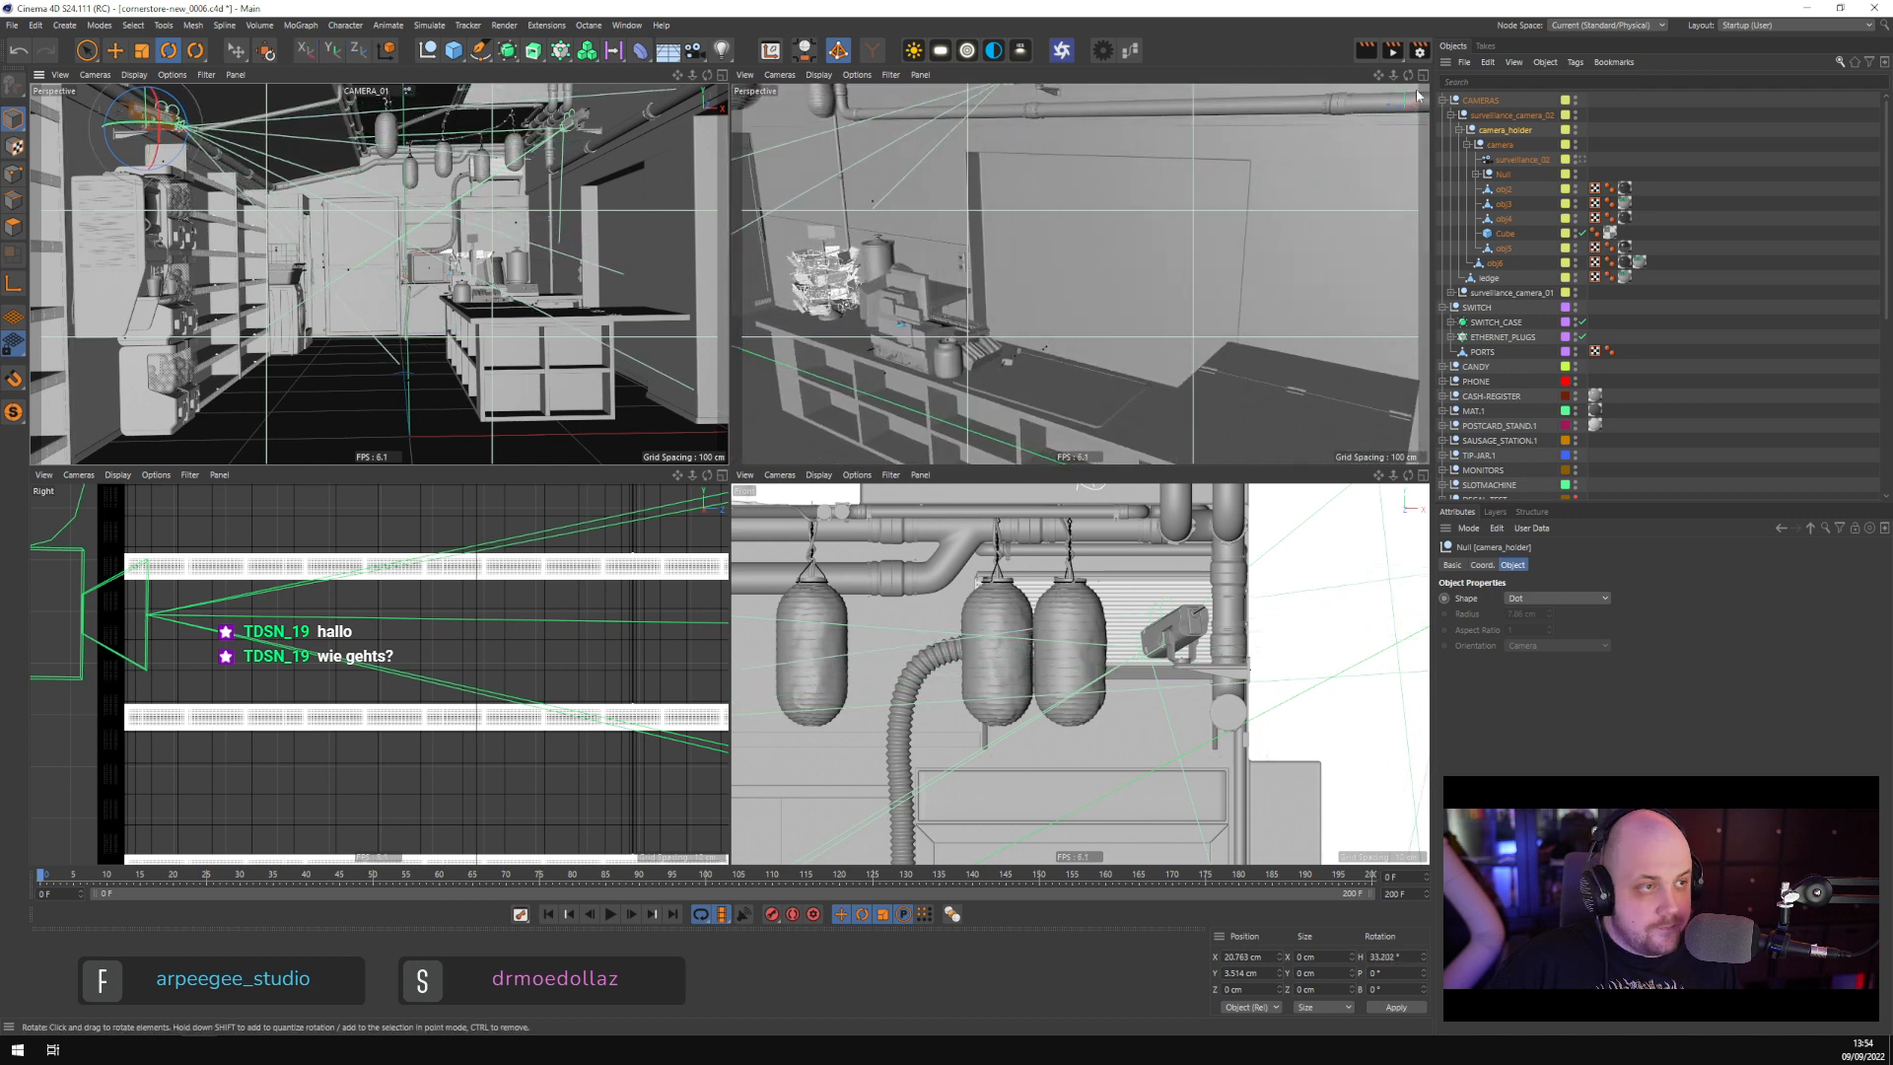
{"action": "left_click", "coordinate": [1503, 147]}
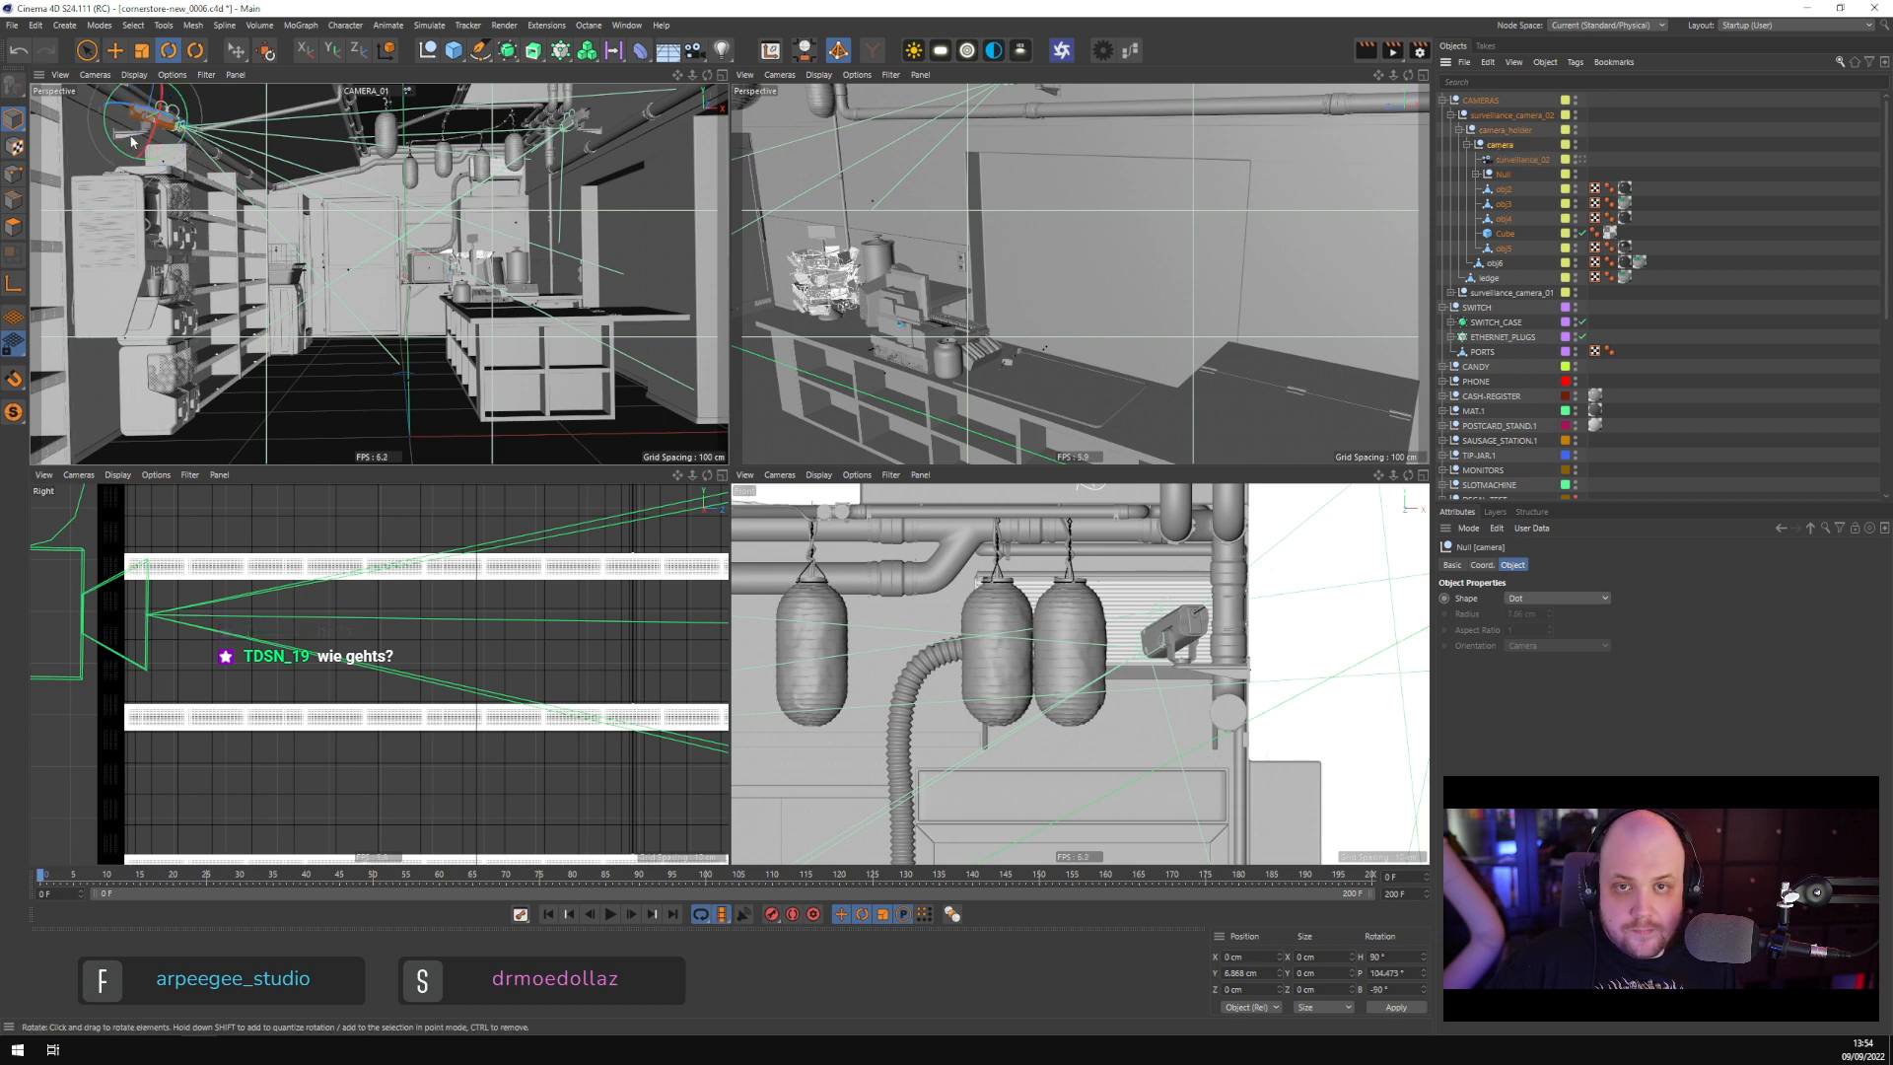
{"action": "left_click_drag", "start_coordinate": [105, 123], "coordinate": [100, 118]}
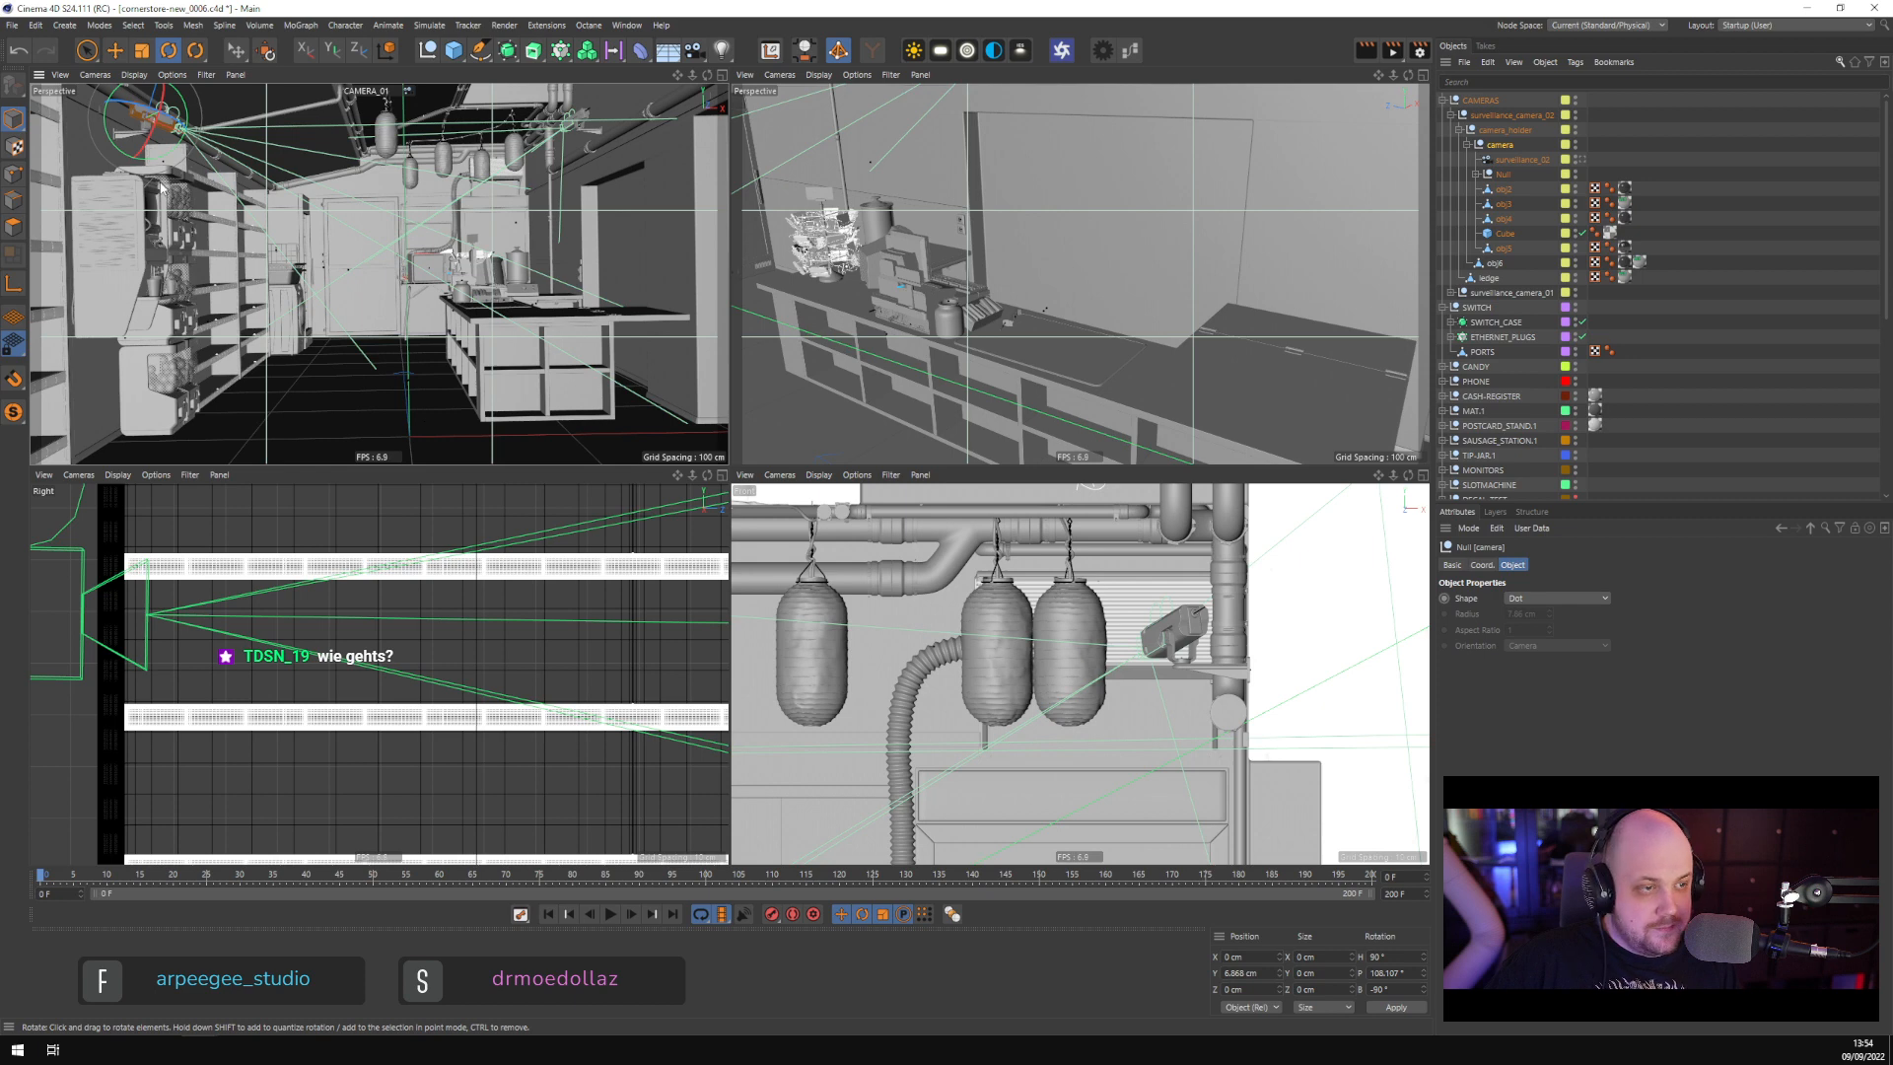
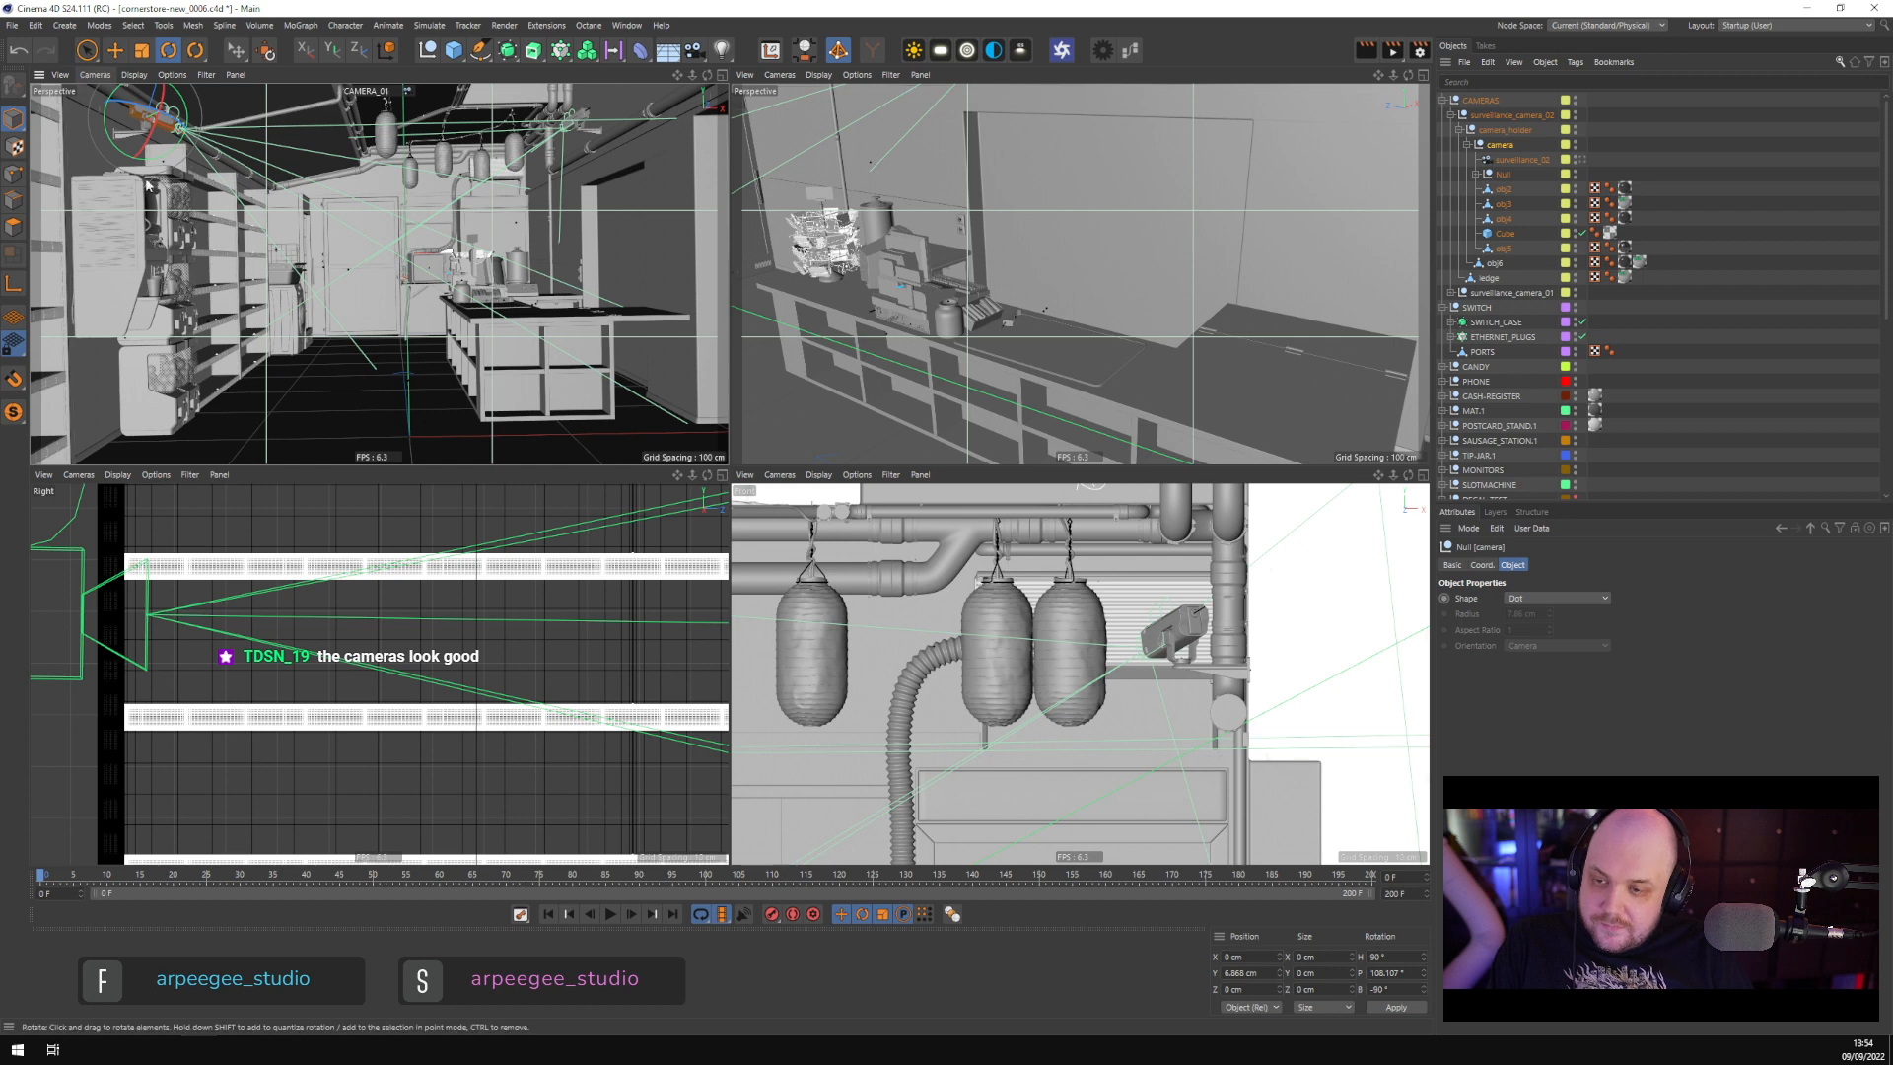
Maximize the CAMERA_01 view, collapse surveillance_camera_02's hierarchy and clear the selection
{"action": "middle_click", "coordinate": [272, 300]}
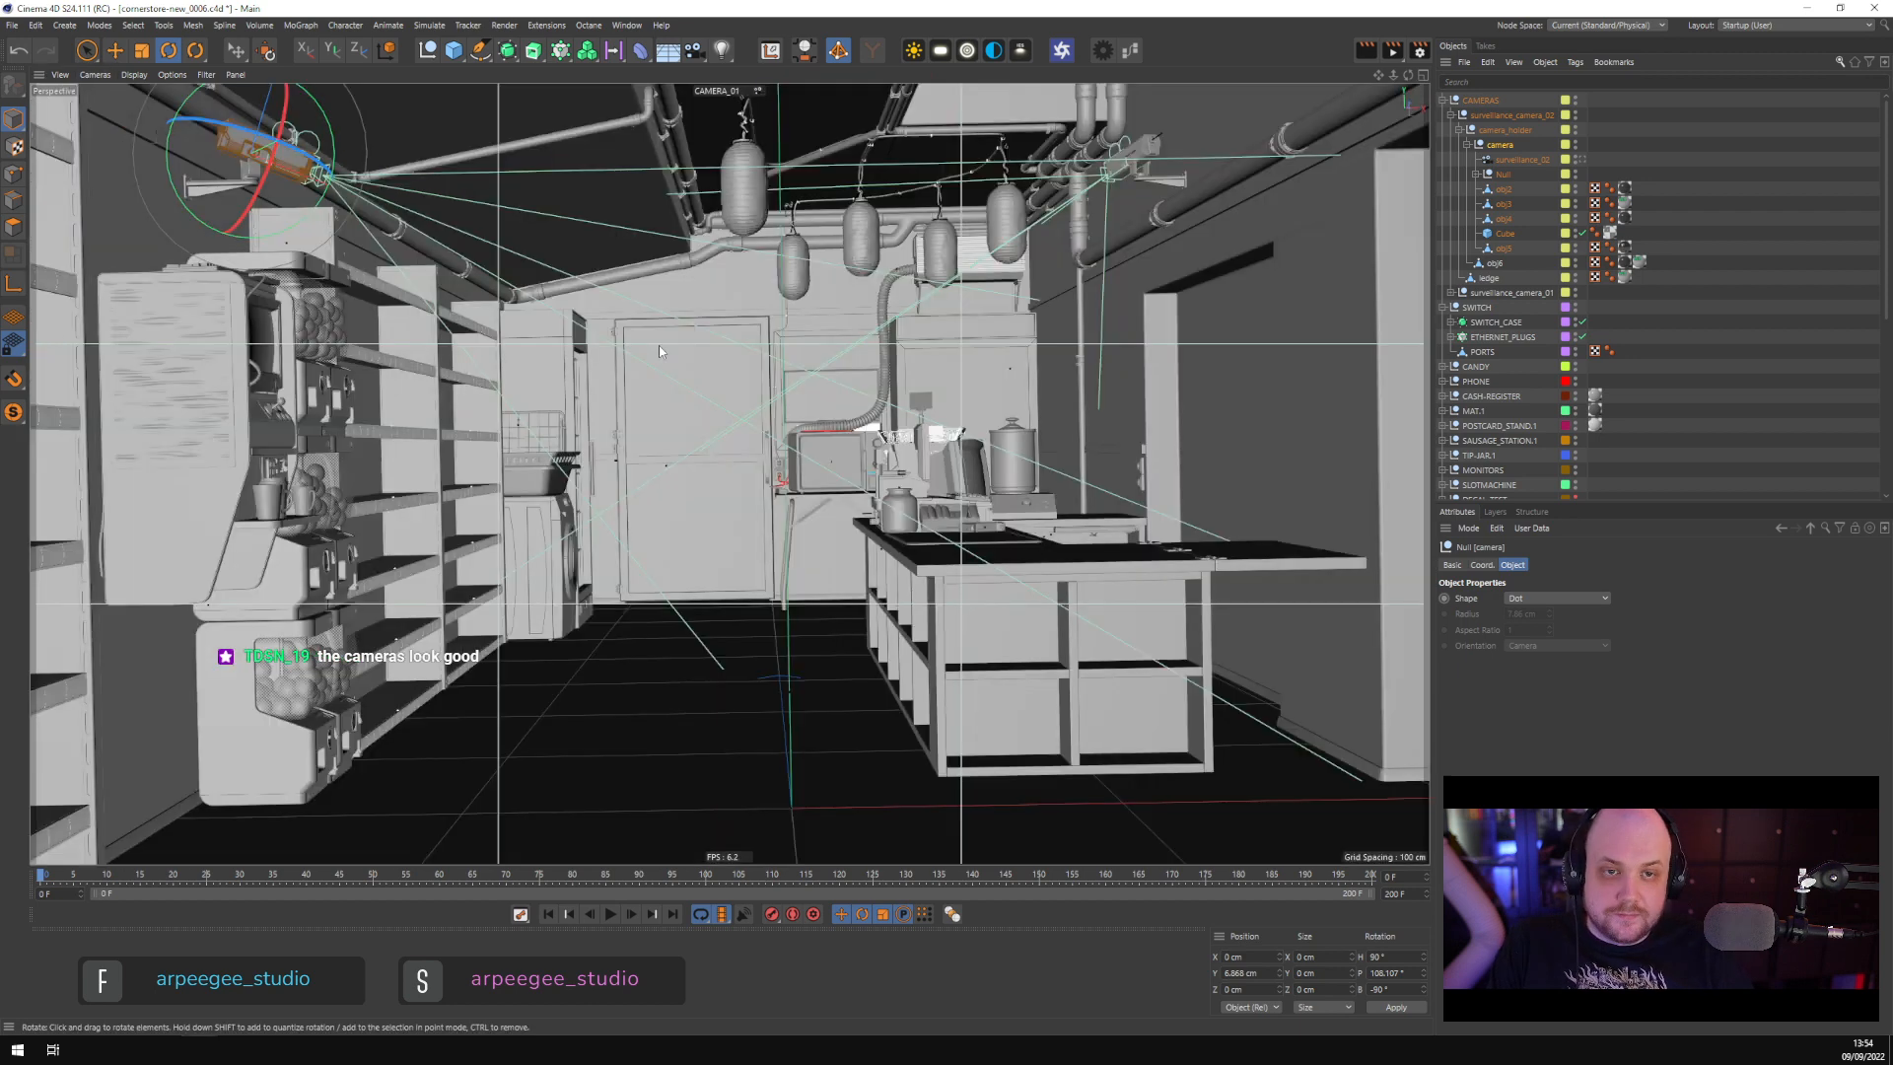
{"action": "left_click", "coordinate": [1684, 286]}
{"action": "left_click", "coordinate": [1467, 145]}
{"action": "left_click", "coordinate": [1459, 130]}
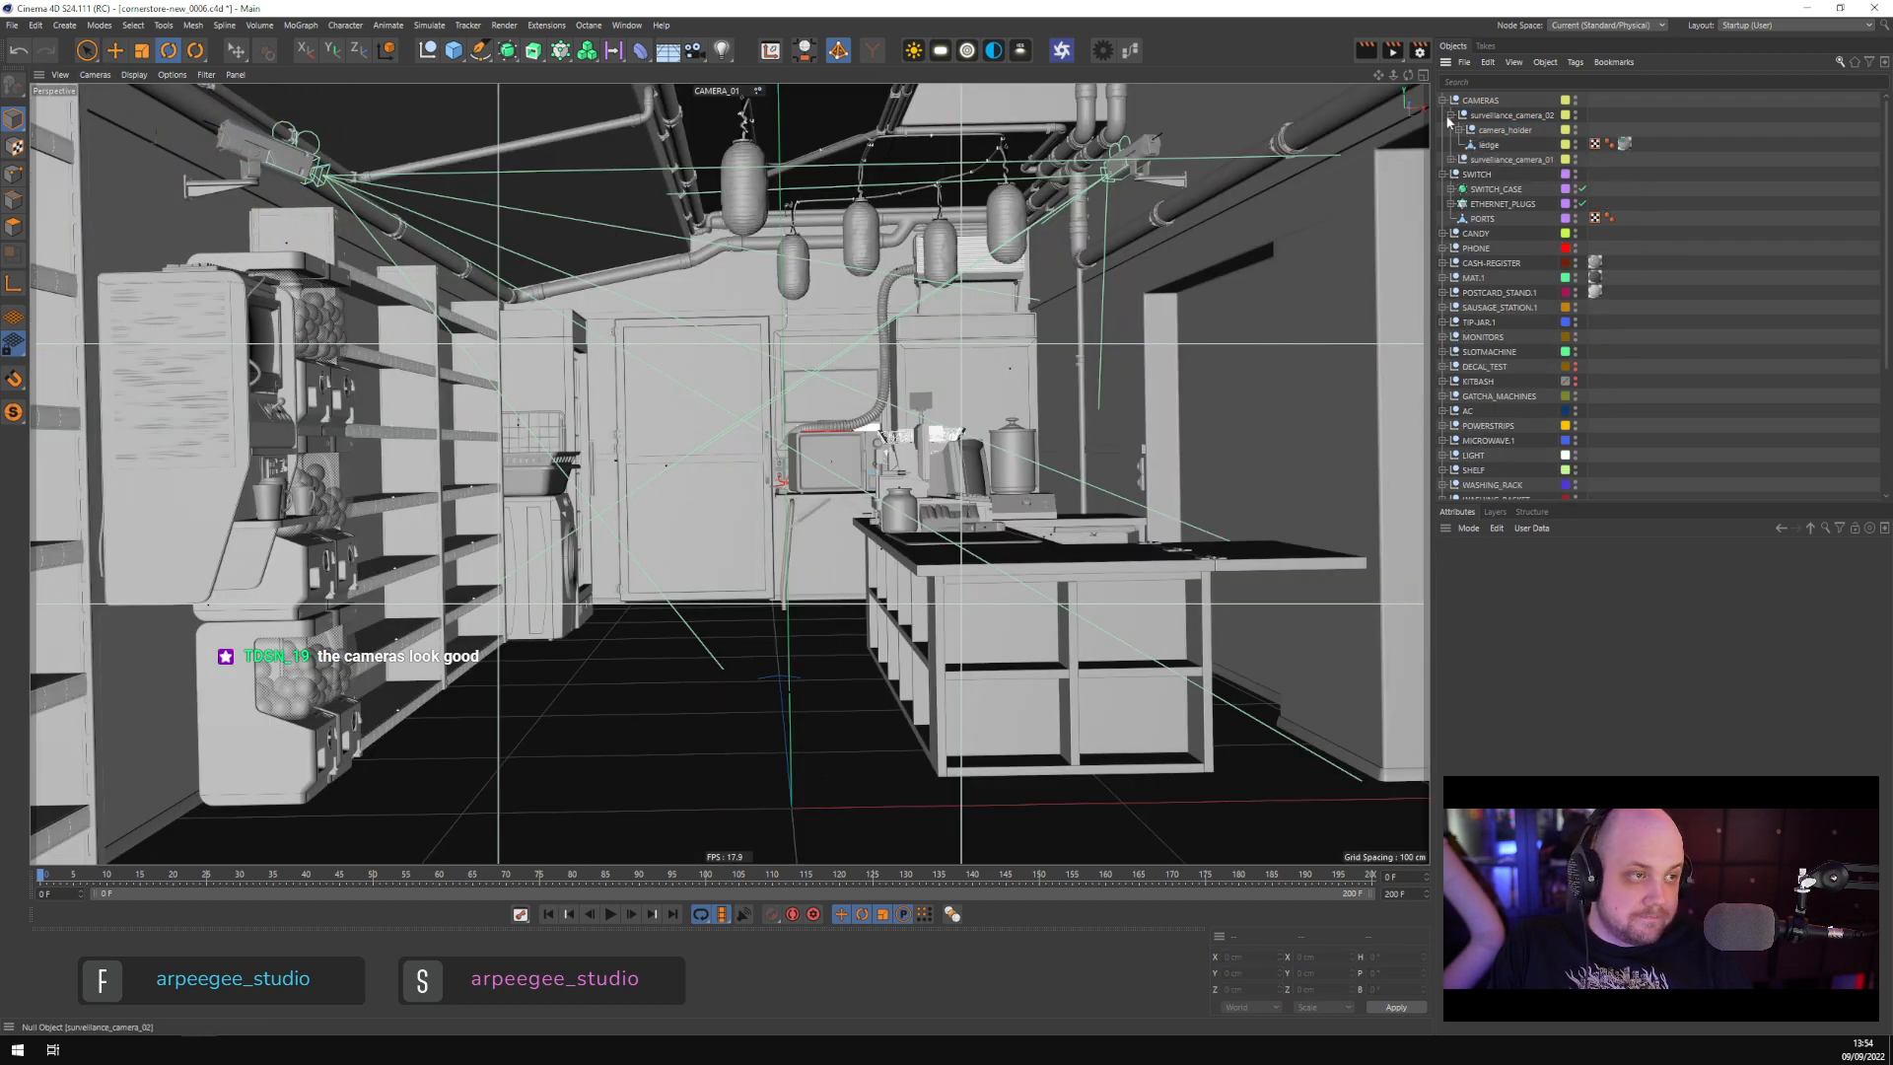
{"action": "left_click", "coordinate": [1451, 116]}
{"action": "left_click", "coordinate": [1525, 118]}
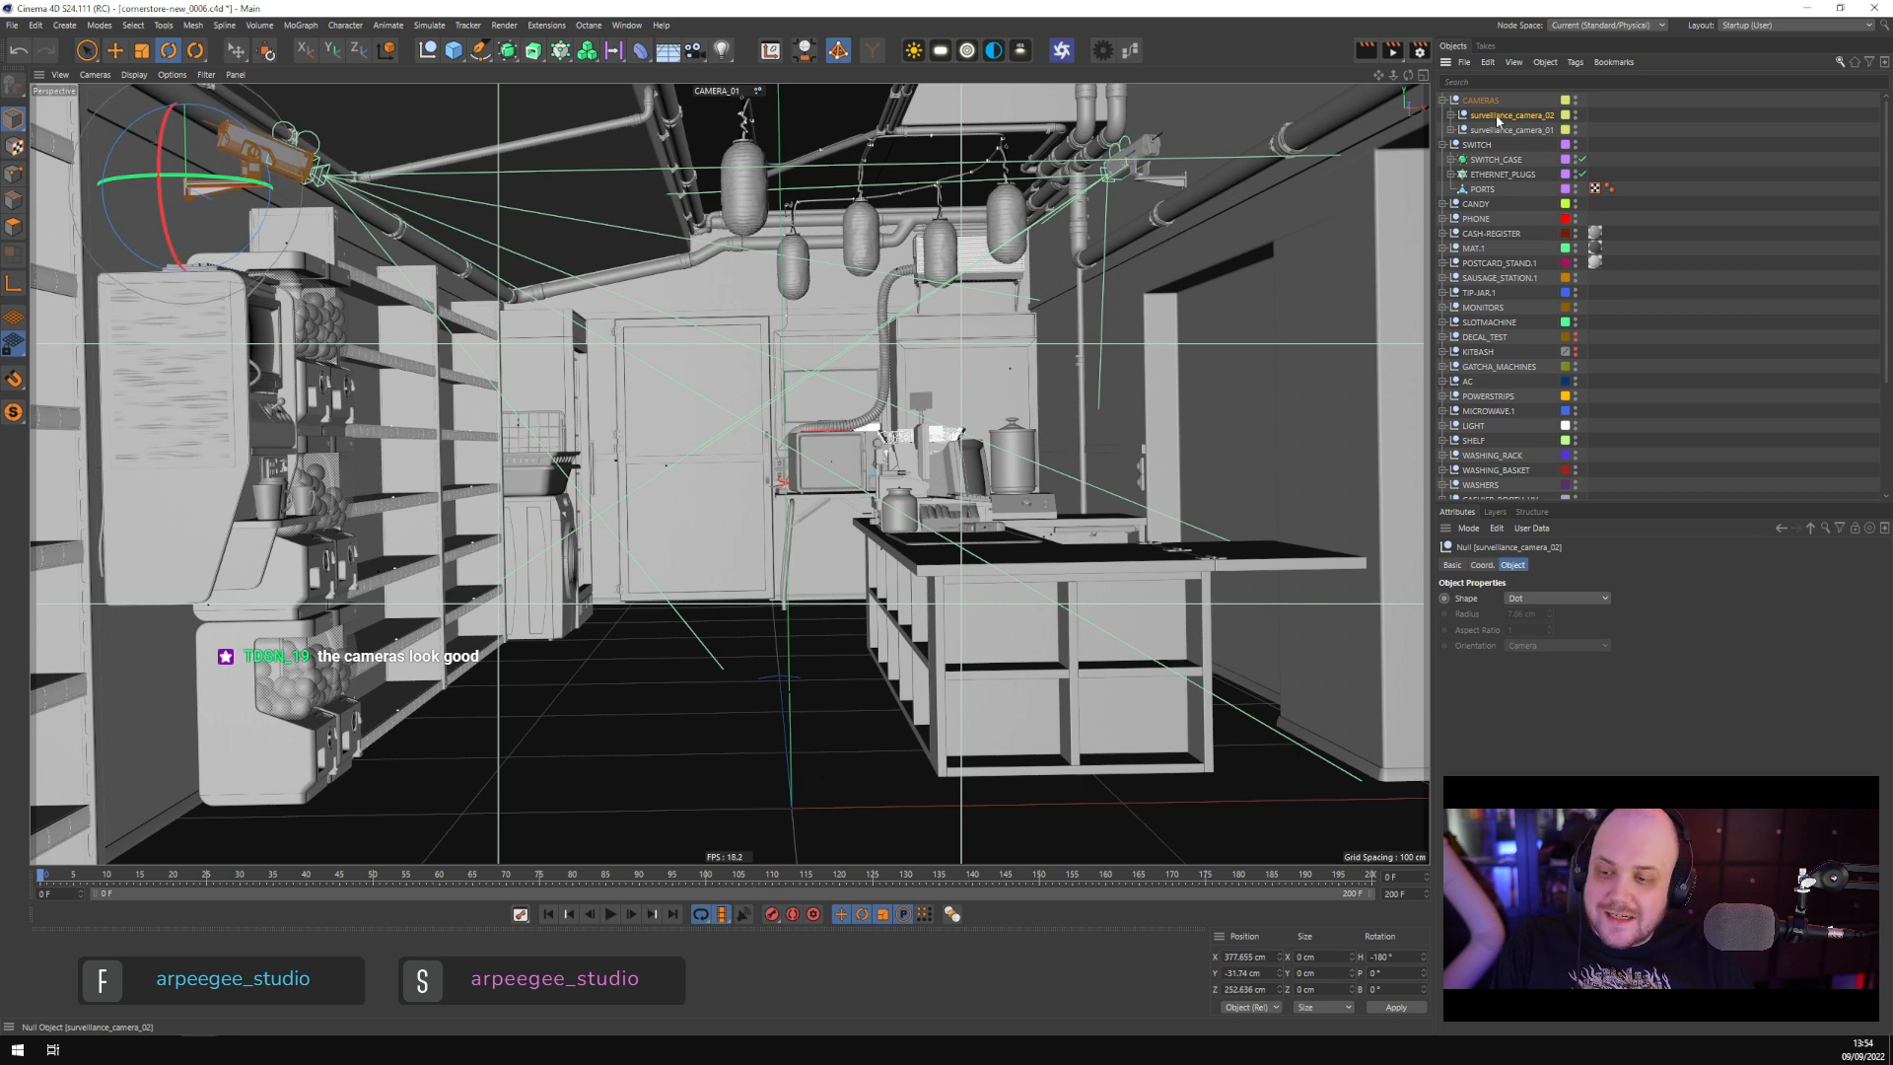
{"action": "left_click", "coordinate": [1682, 299]}
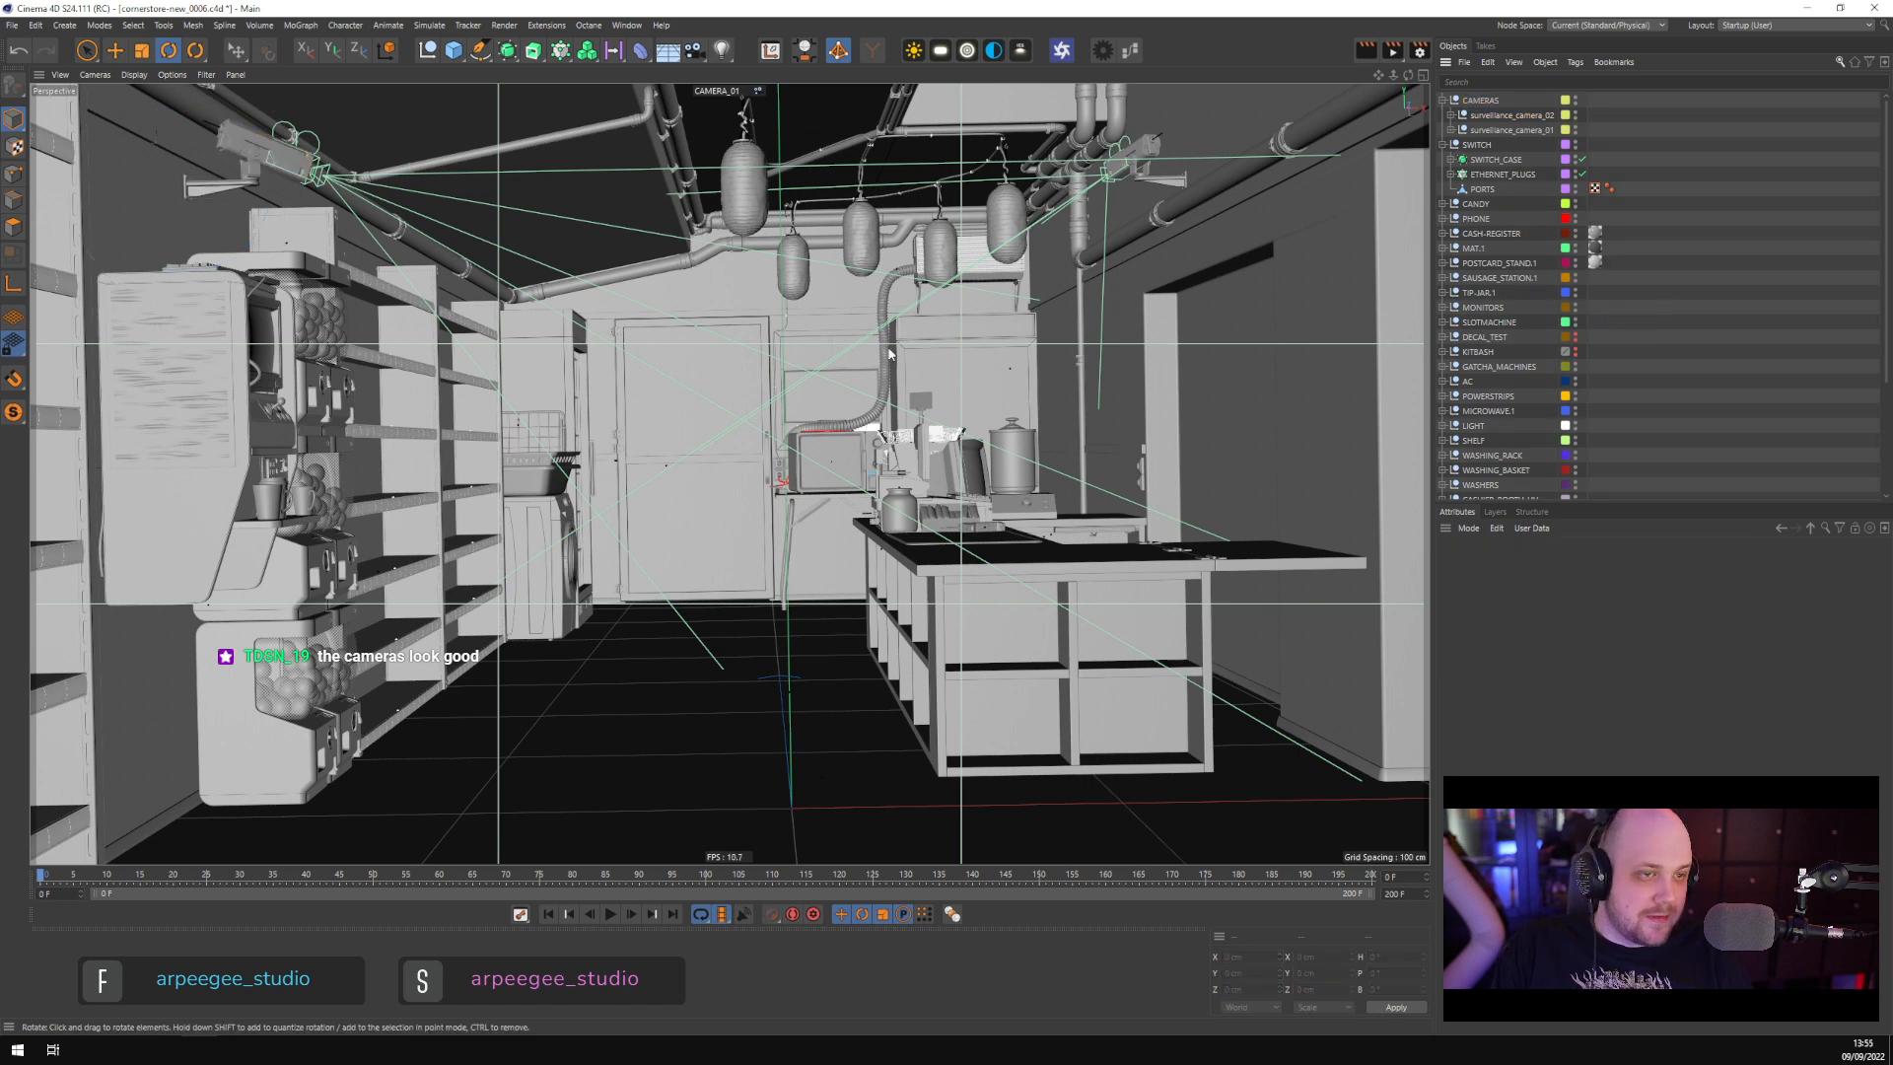
{"action": "middle_click", "coordinate": [785, 363]}
{"action": "middle_click", "coordinate": [642, 367]}
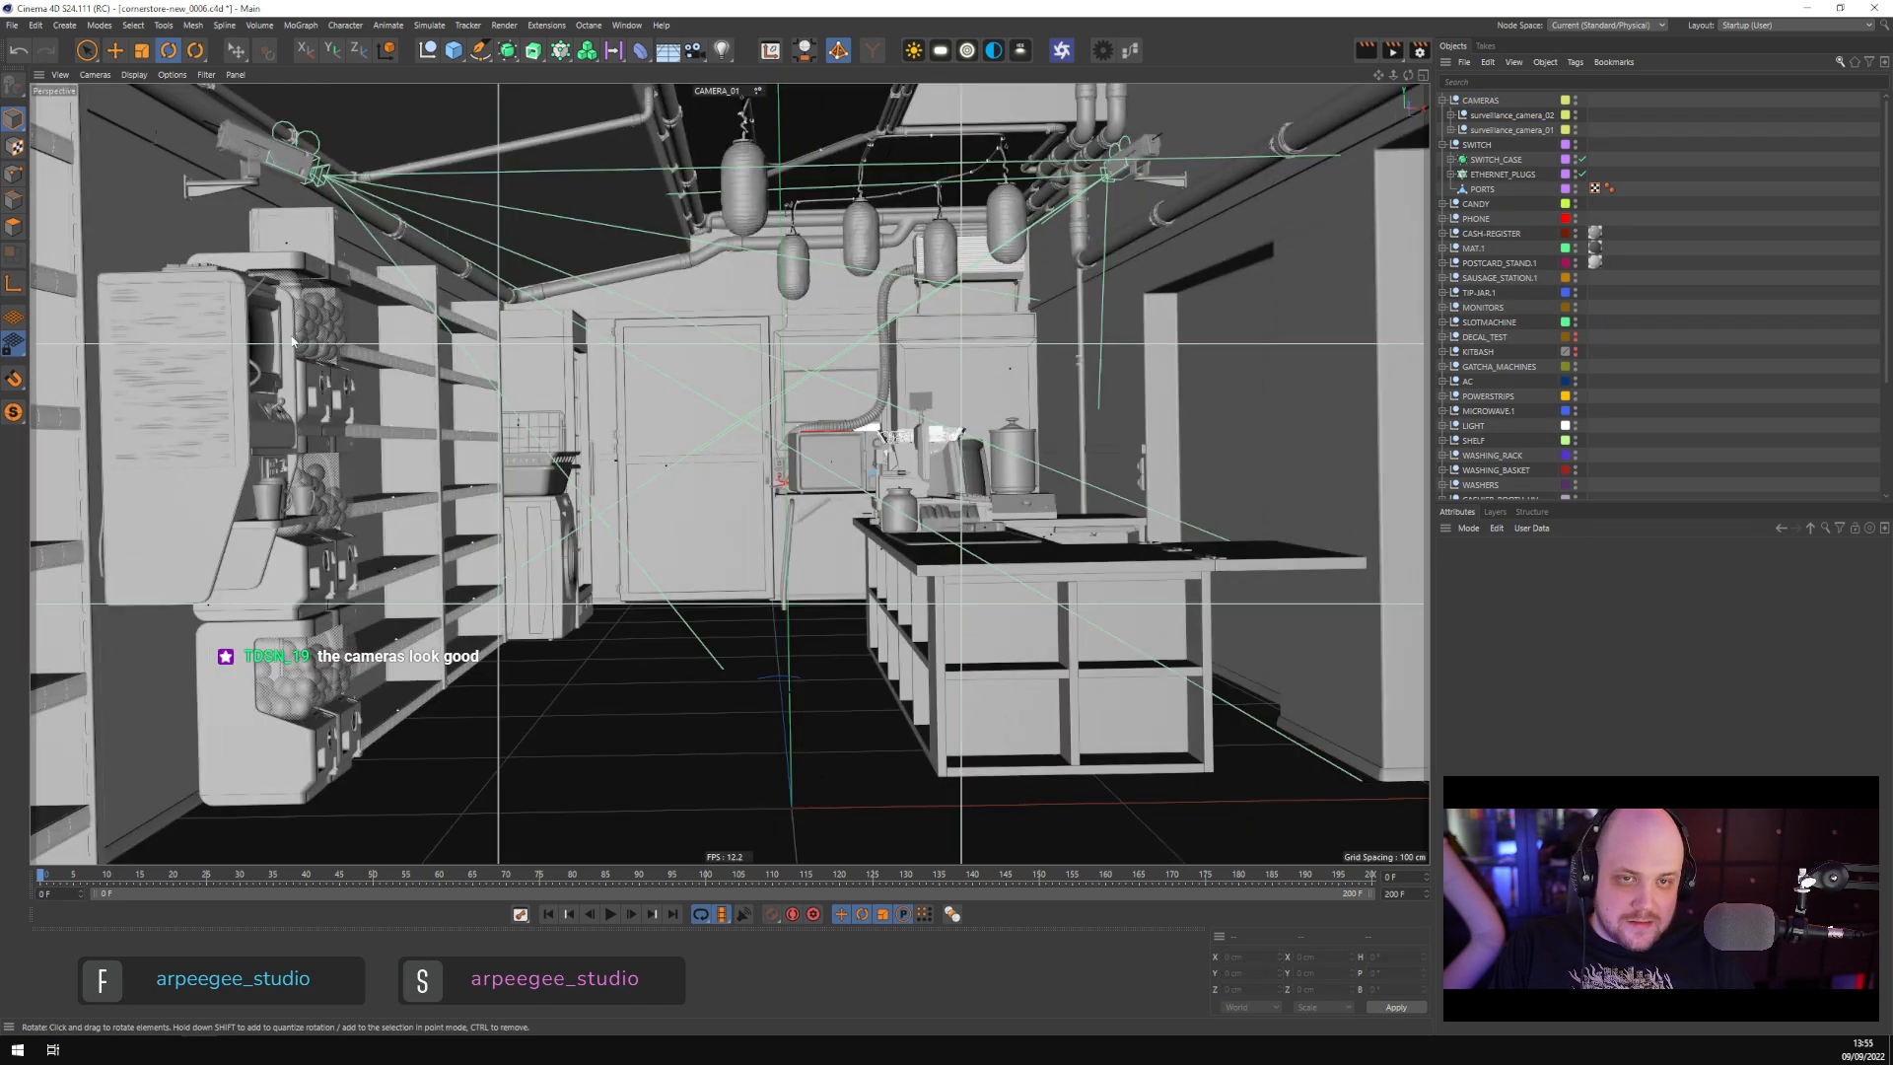
Expand both surveillance camera hierarchies and hide the surveillance_01 and surveillance_02 camera objects in the viewport
{"action": "left_click", "coordinate": [1450, 129]}
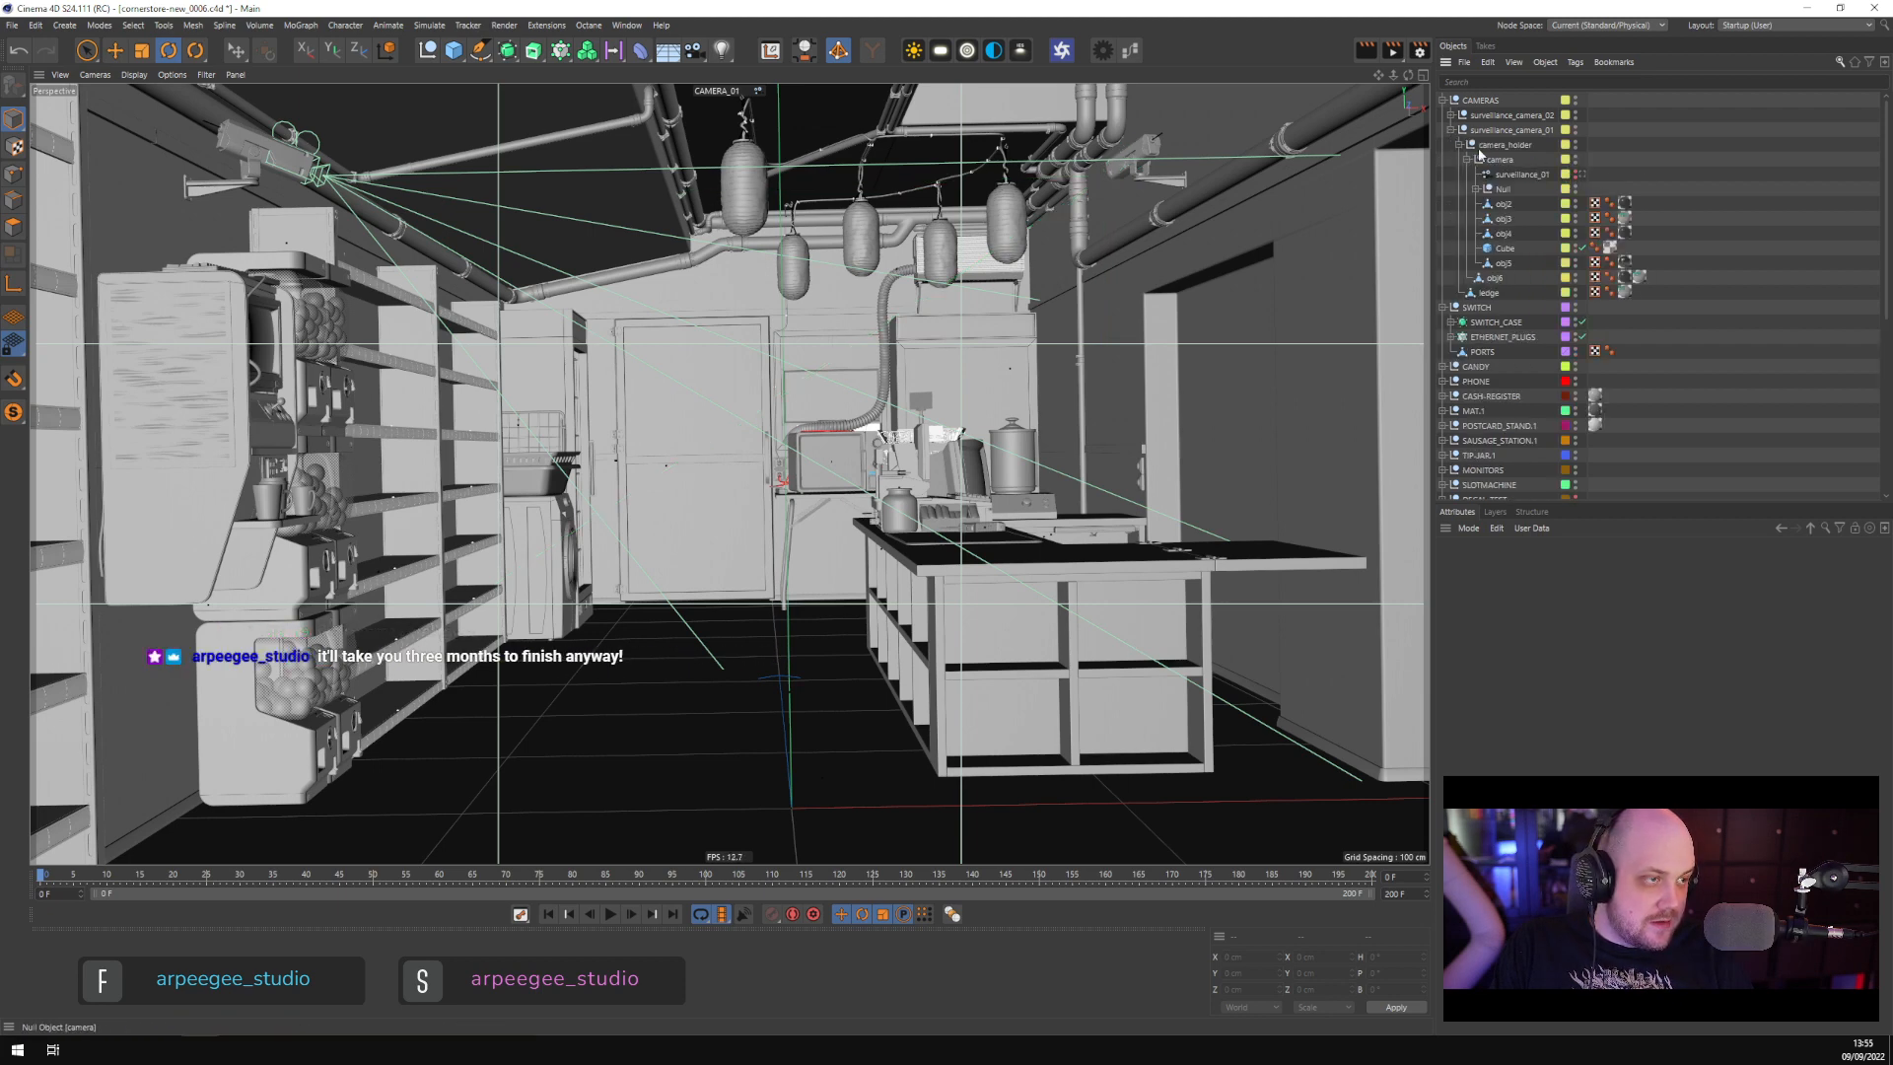
{"action": "left_click", "coordinate": [1451, 115]}
{"action": "left_click", "coordinate": [1458, 129]}
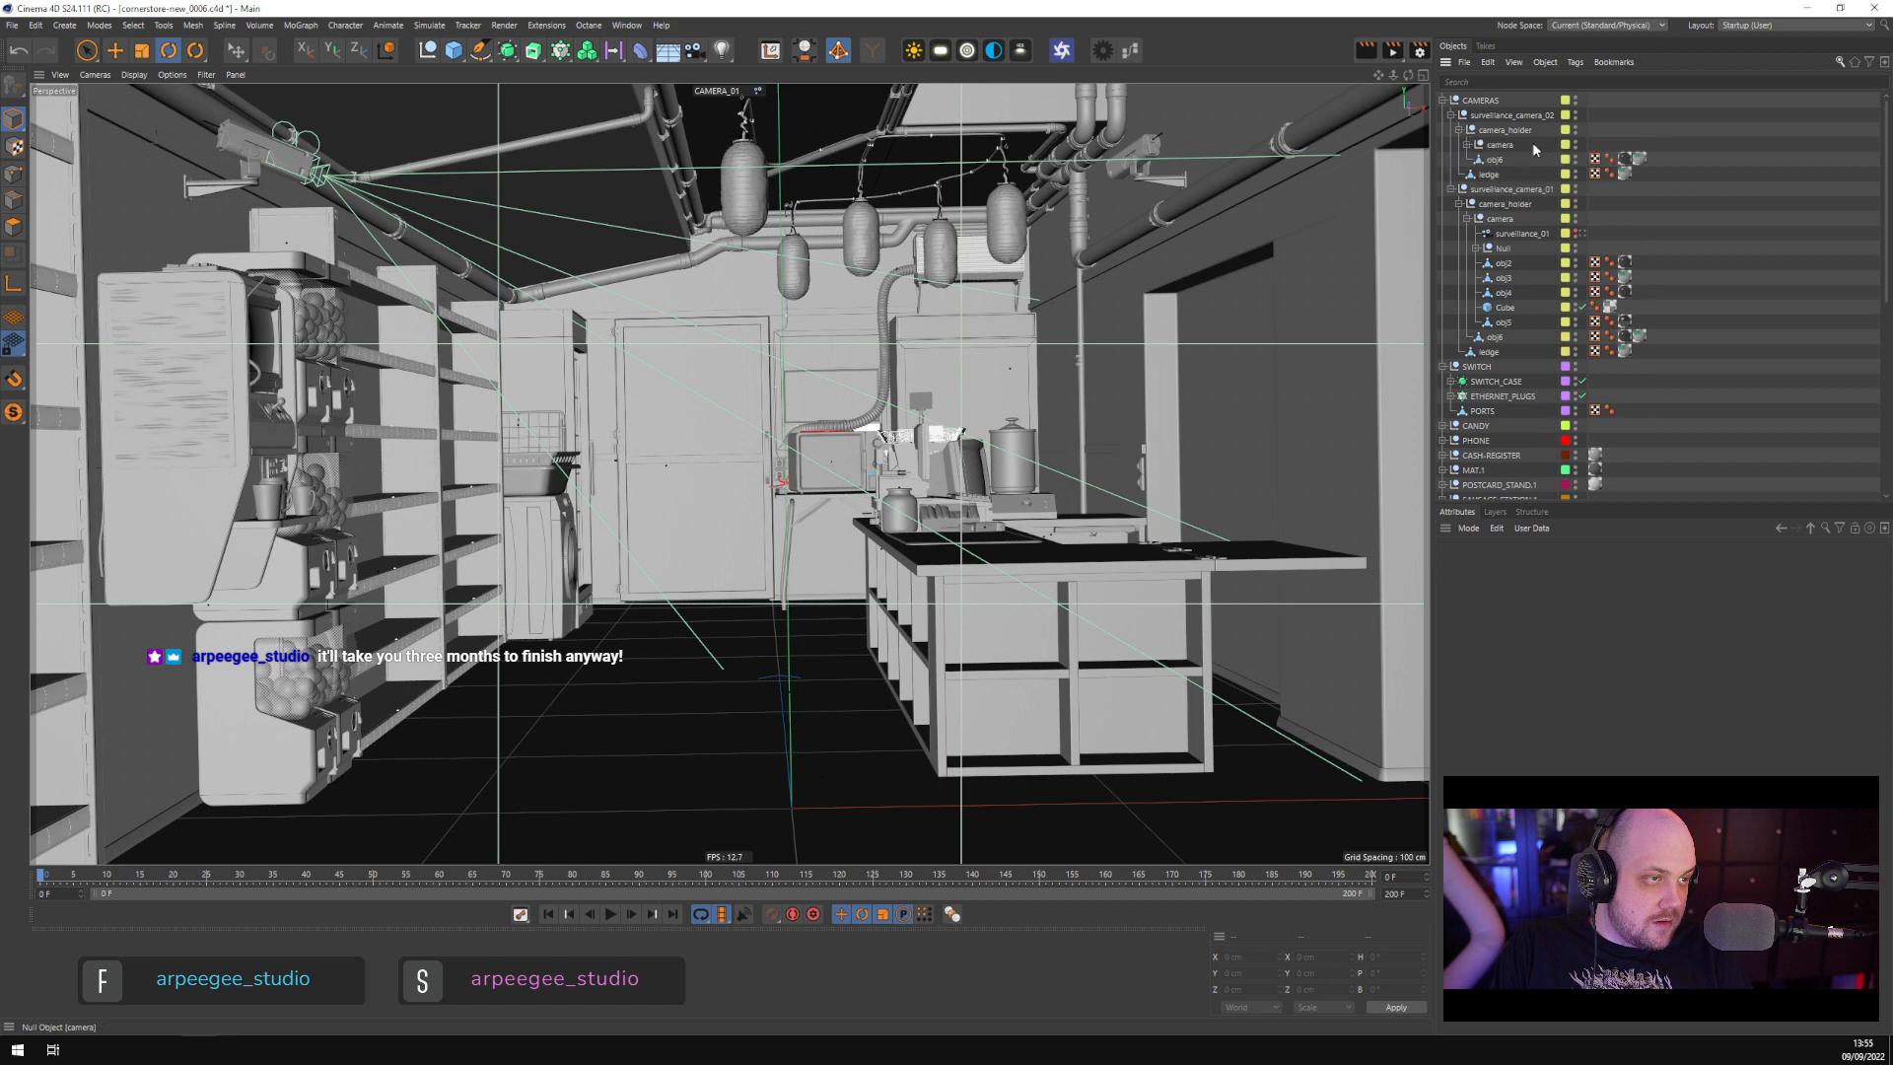
{"action": "left_click", "coordinate": [1466, 144]}
{"action": "left_click", "coordinate": [1576, 158]}
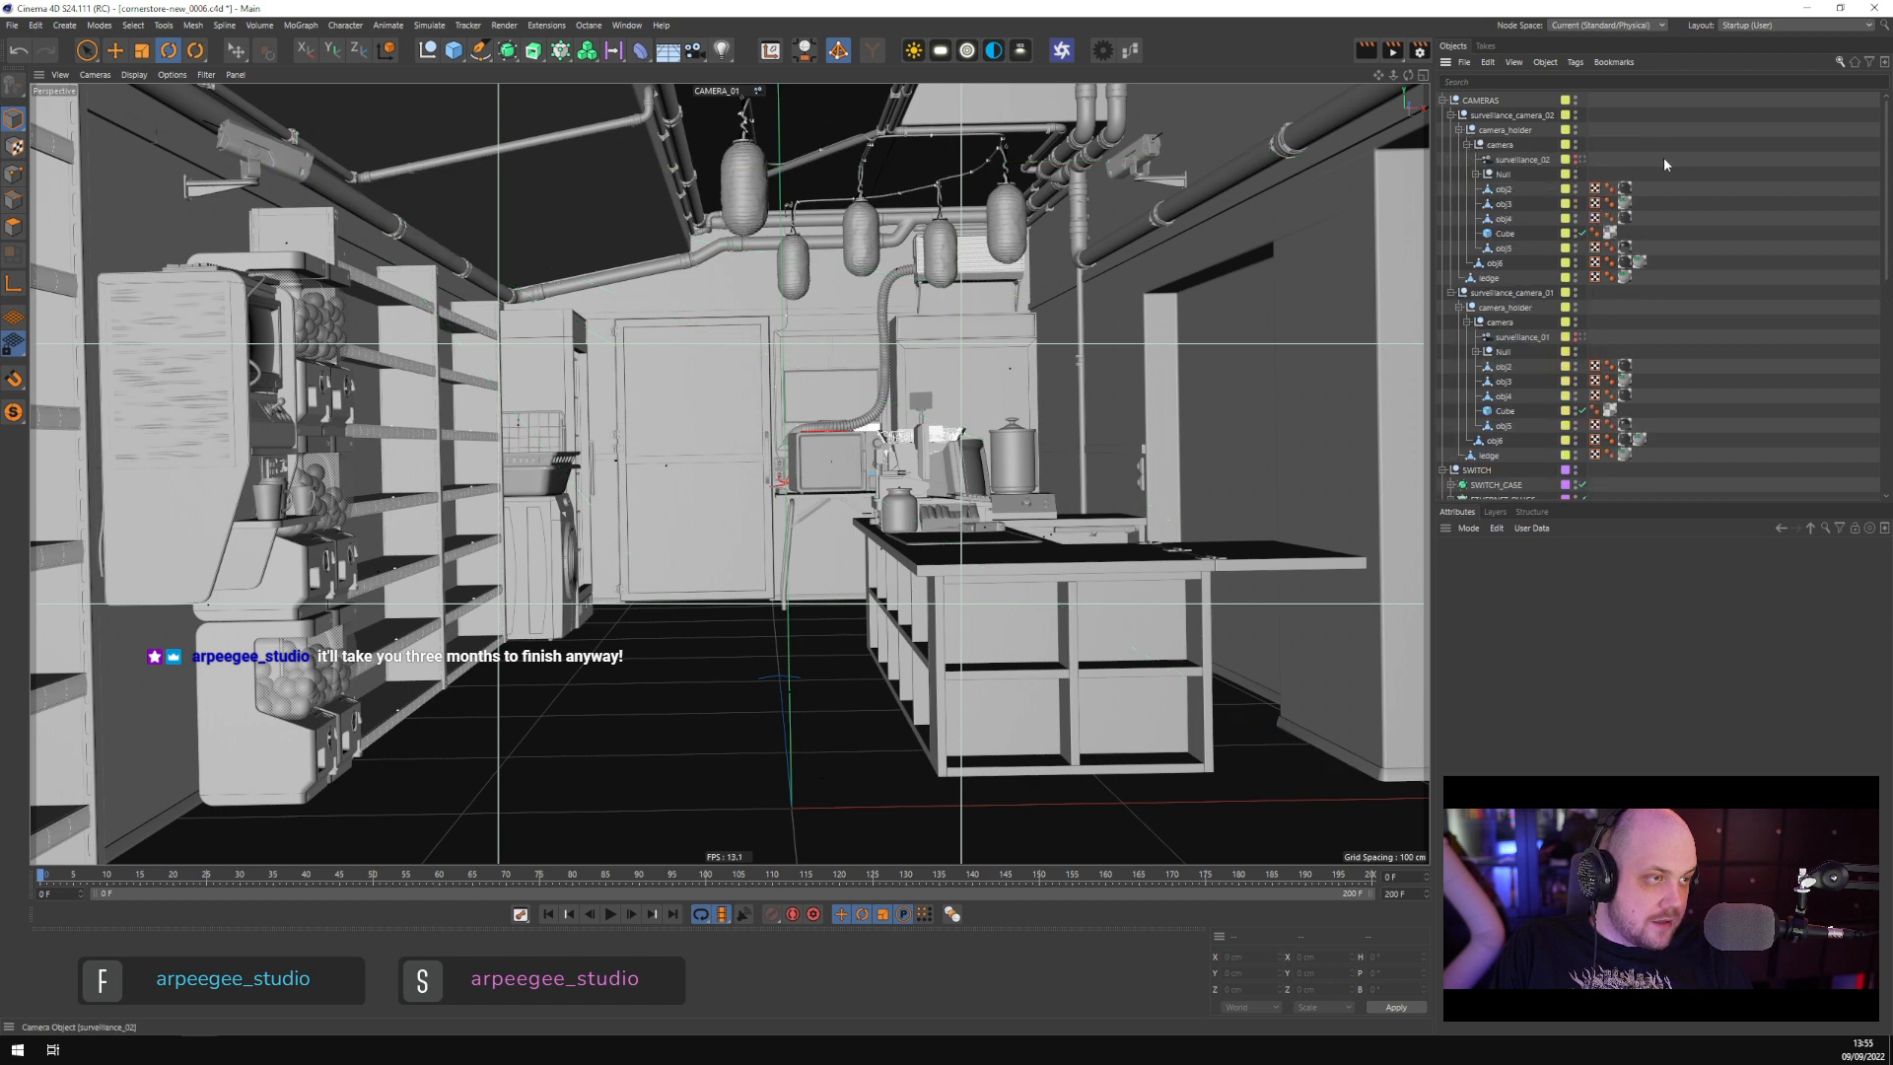
Collapse the CAMERAS and SWITCH groups in the object hierarchy
{"action": "left_click", "coordinate": [1450, 115]}
{"action": "left_click", "coordinate": [1450, 101]}
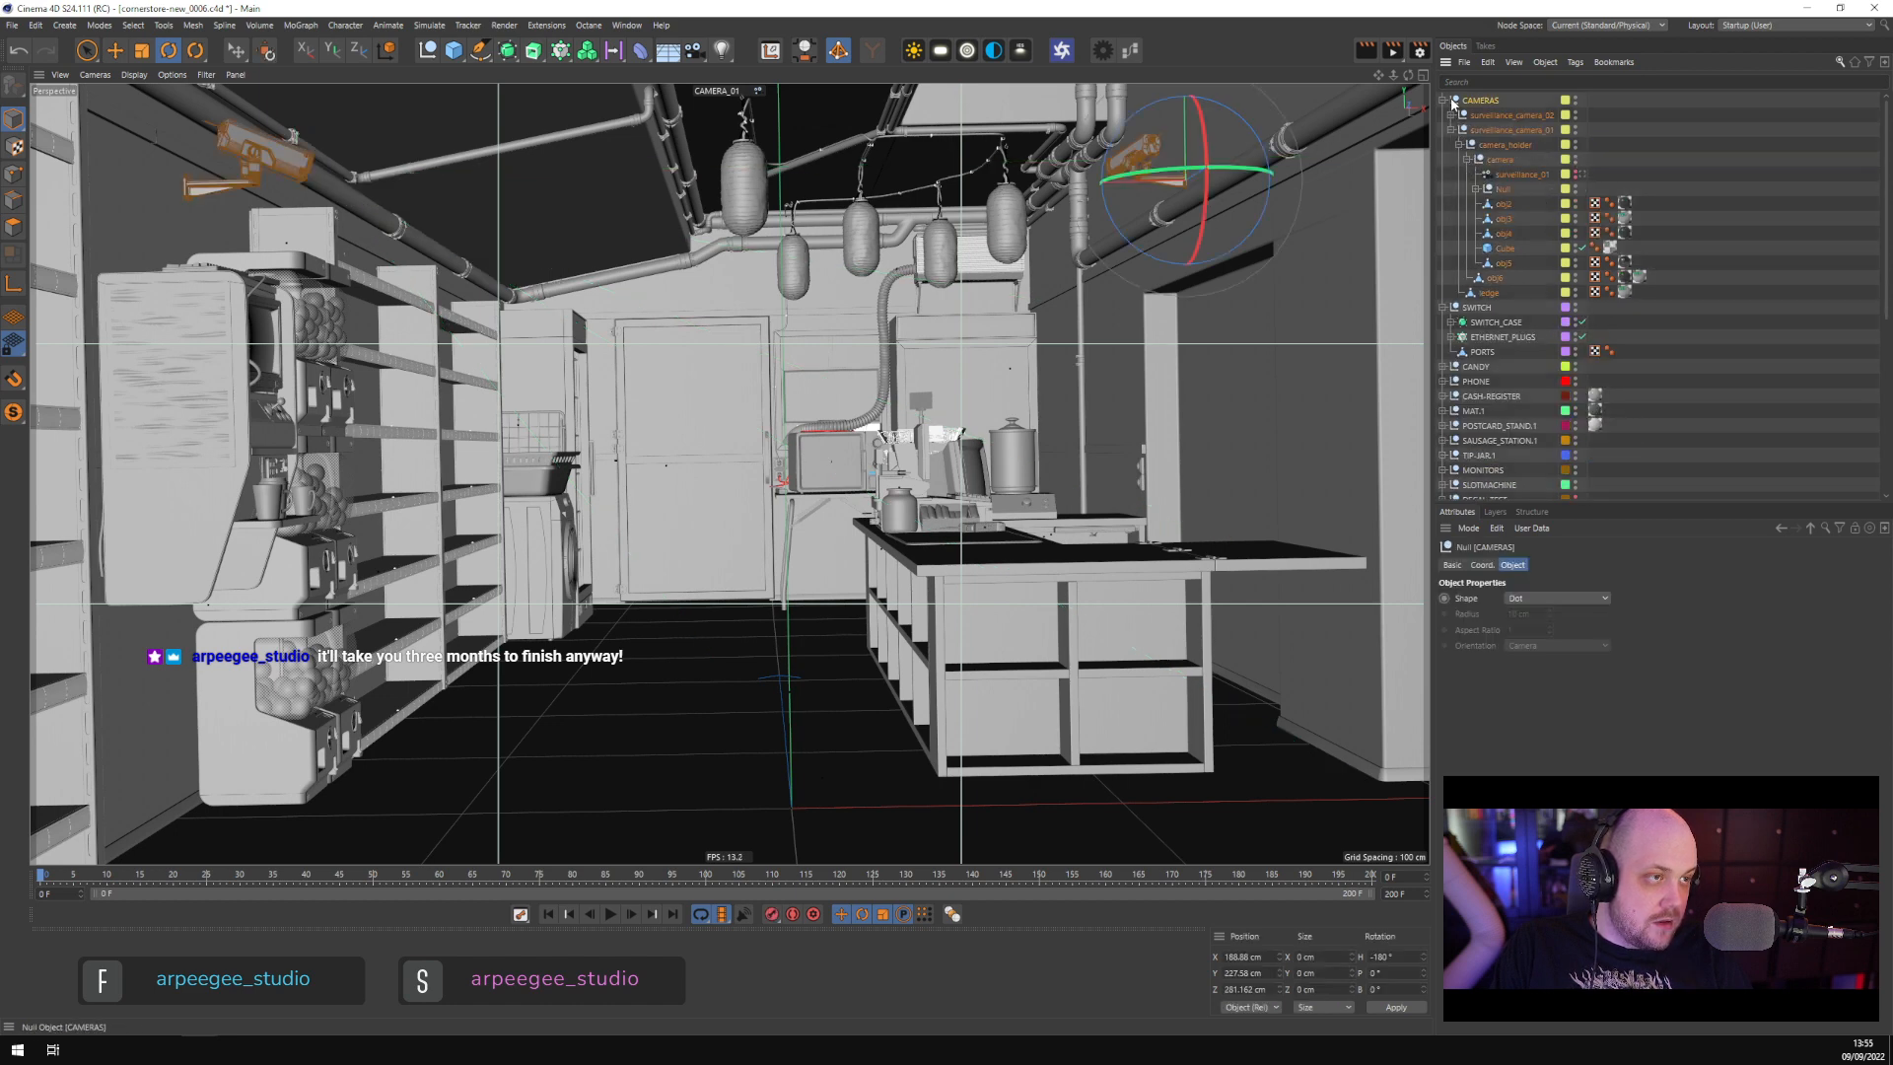
{"action": "left_click", "coordinate": [1443, 101]}
{"action": "left_click", "coordinate": [1734, 161]}
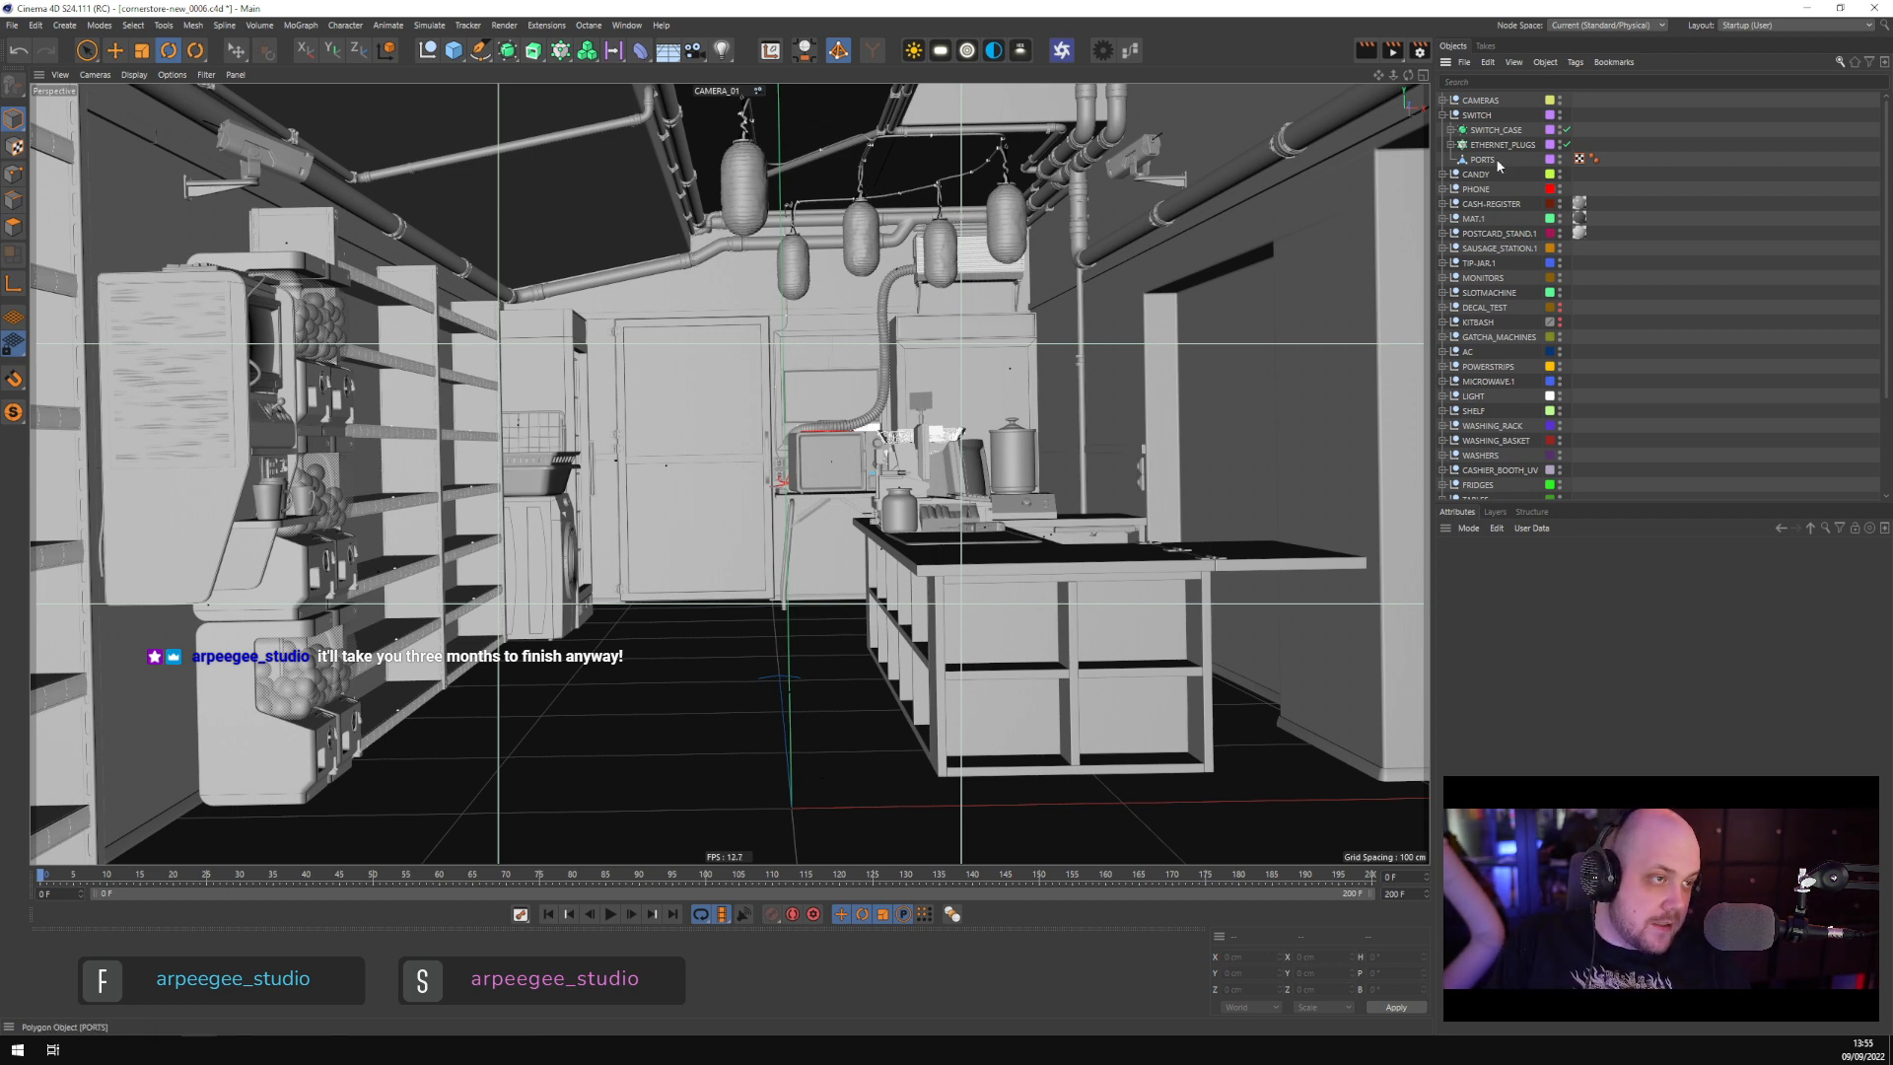
{"action": "left_click", "coordinate": [1443, 114]}
Switch the viewport to the default camera and frame the long wall pipe above the counter
{"action": "scroll", "coordinate": [1690, 368], "scroll_direction": "down", "scroll_amount": 3}
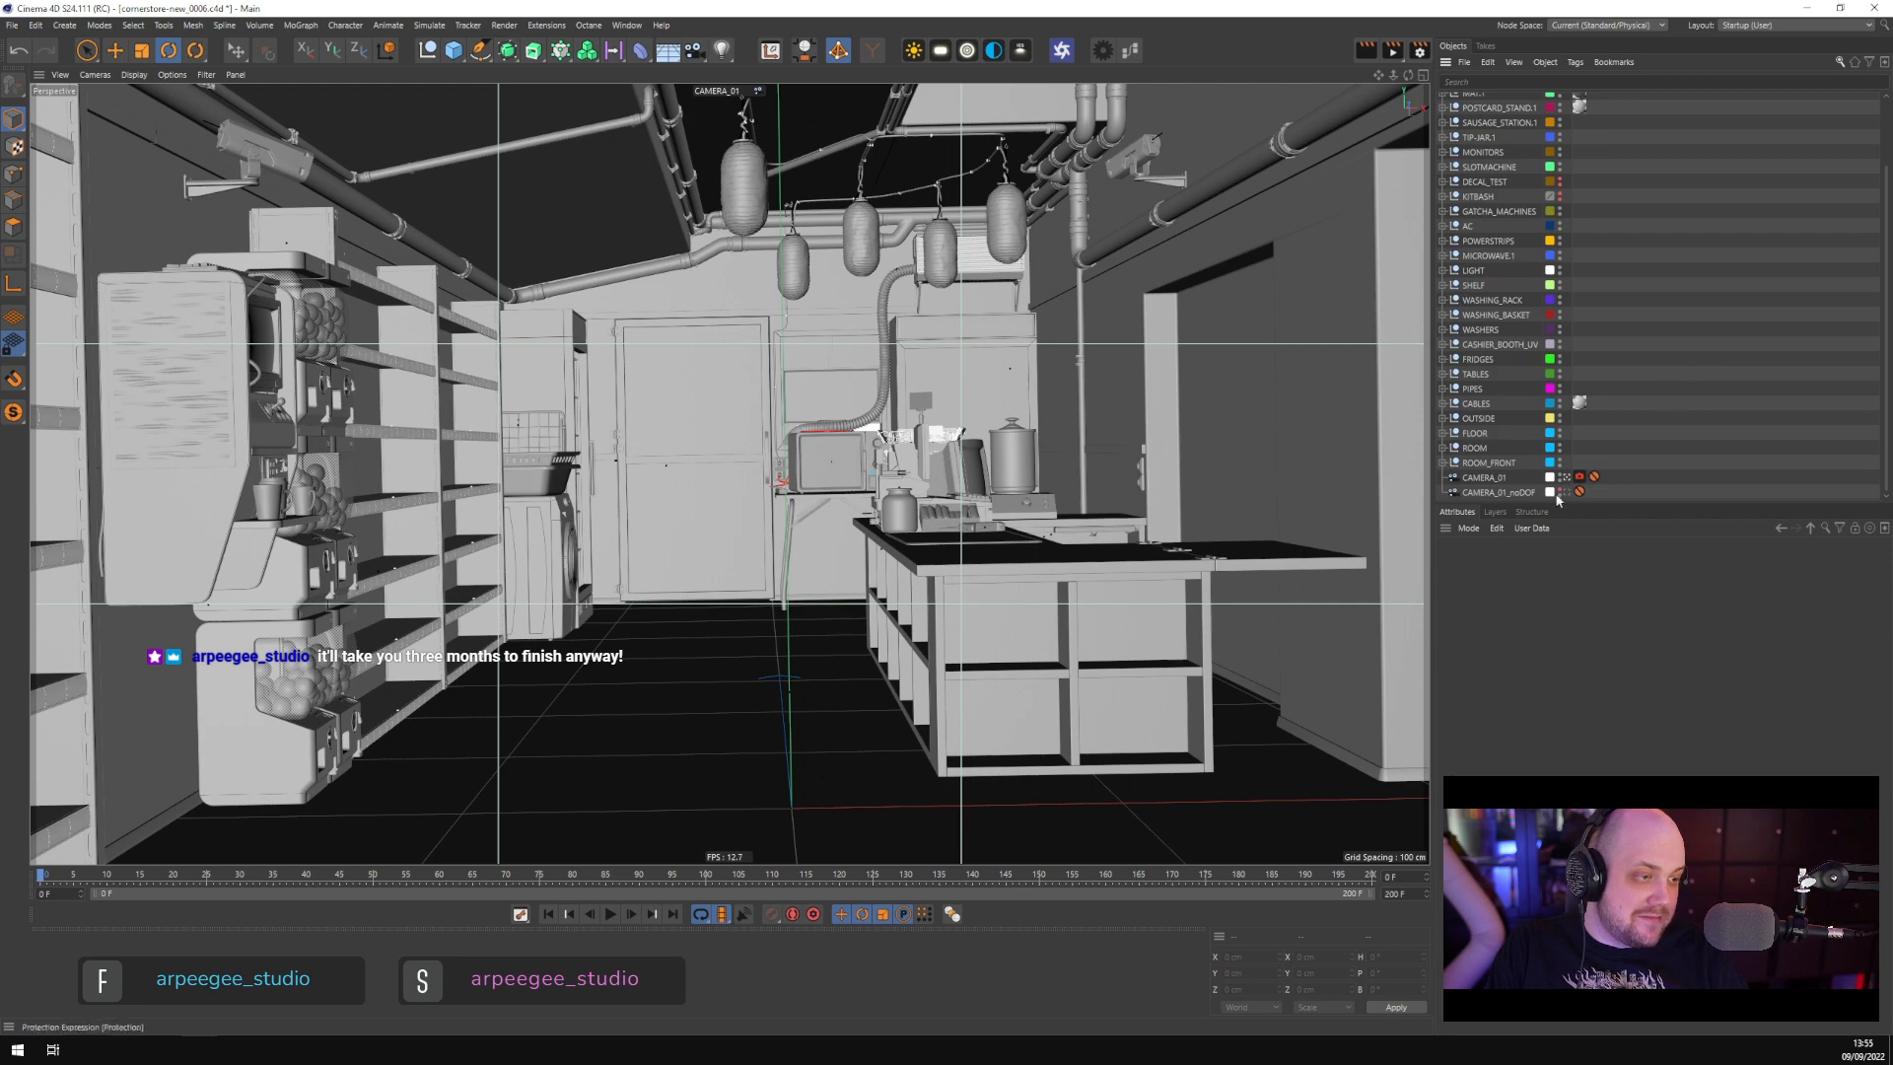
{"action": "left_click", "coordinate": [1564, 491]}
{"action": "left_click", "coordinate": [1565, 491]}
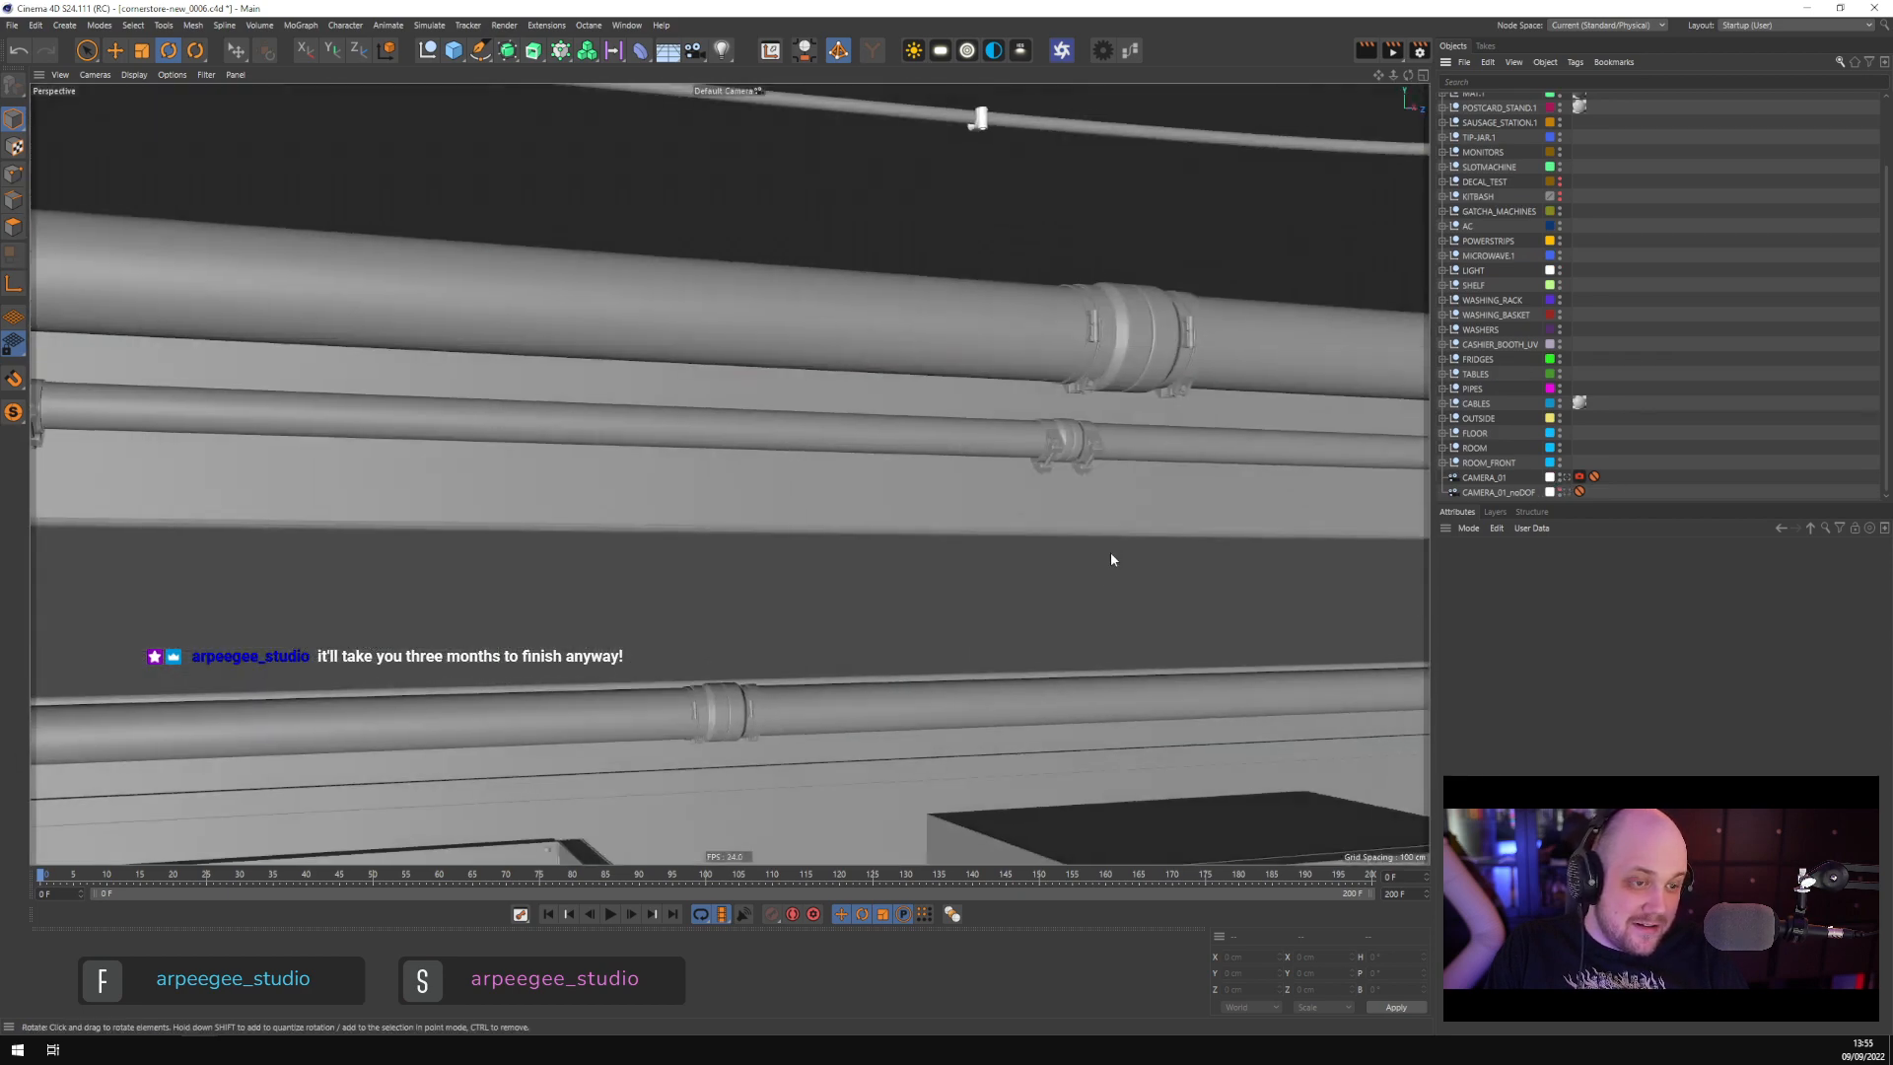
{"action": "left_click", "coordinate": [1034, 716]}
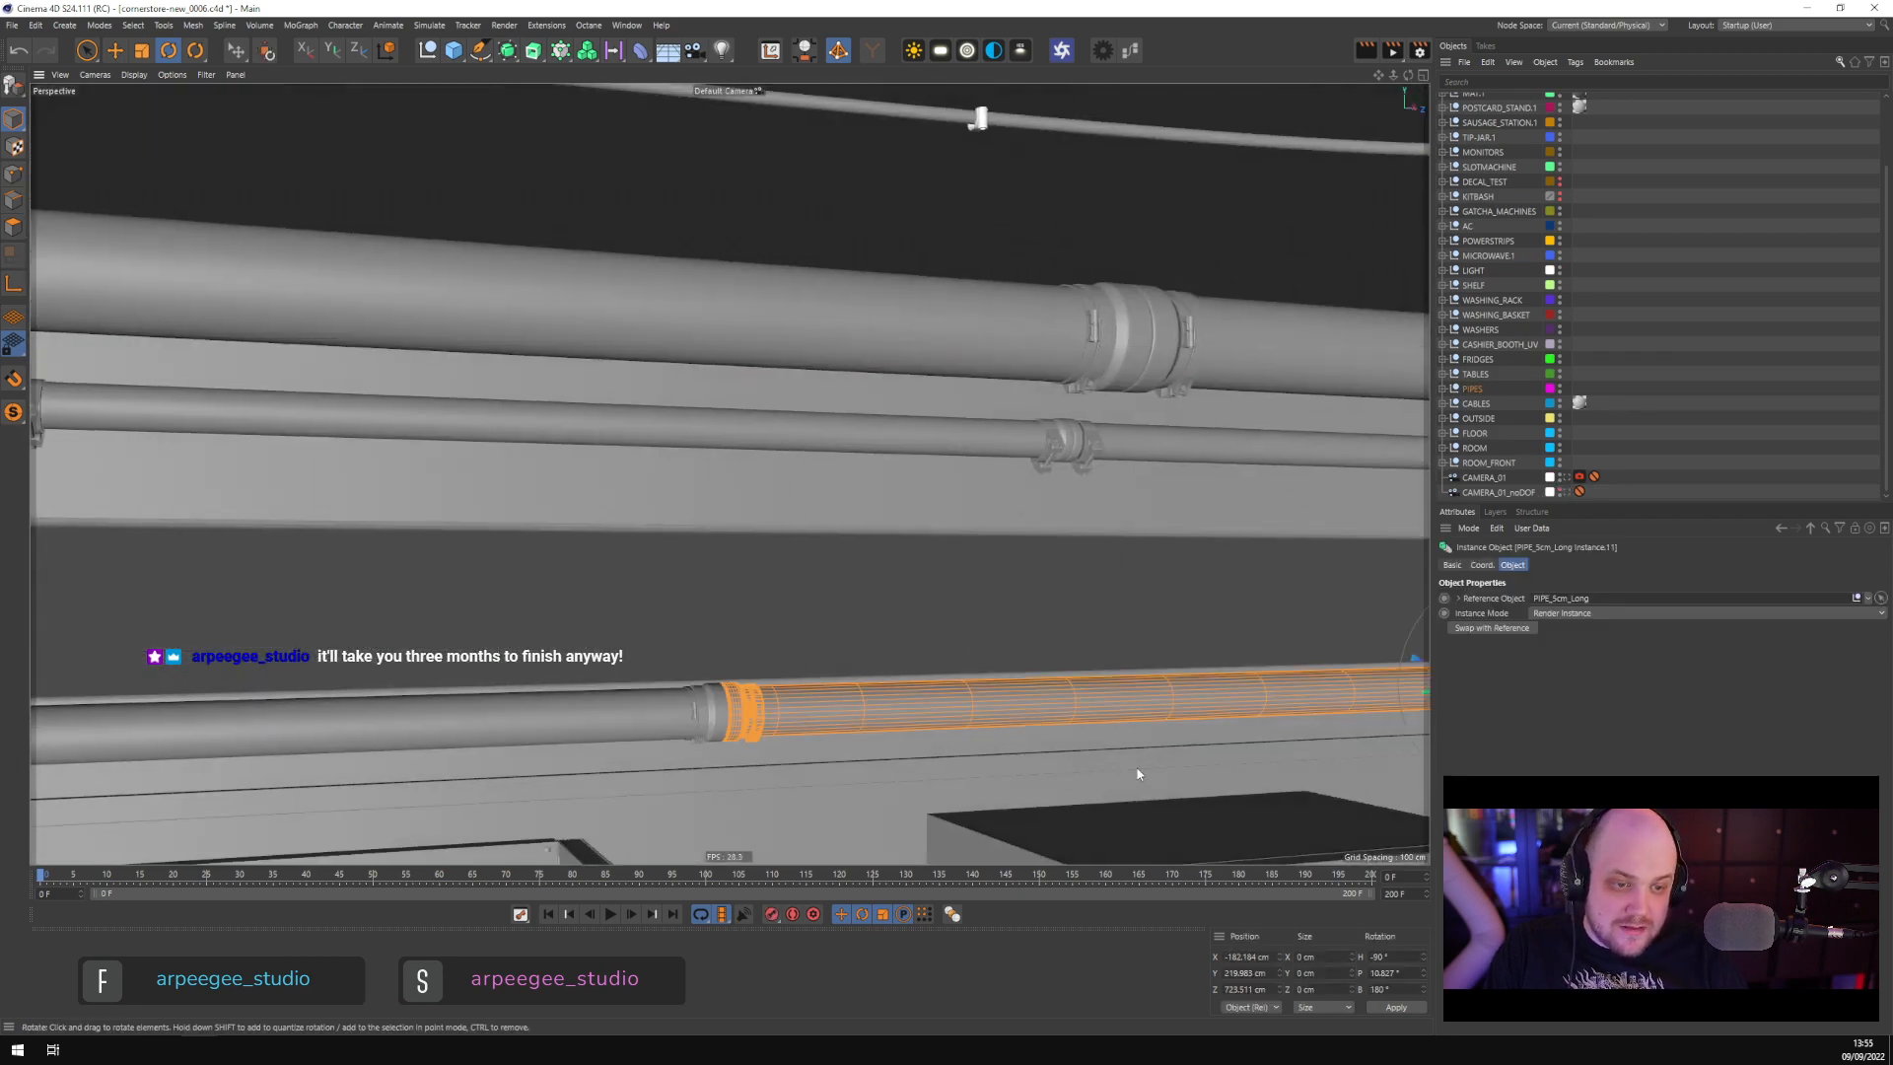
{"action": "key", "text": "o"}
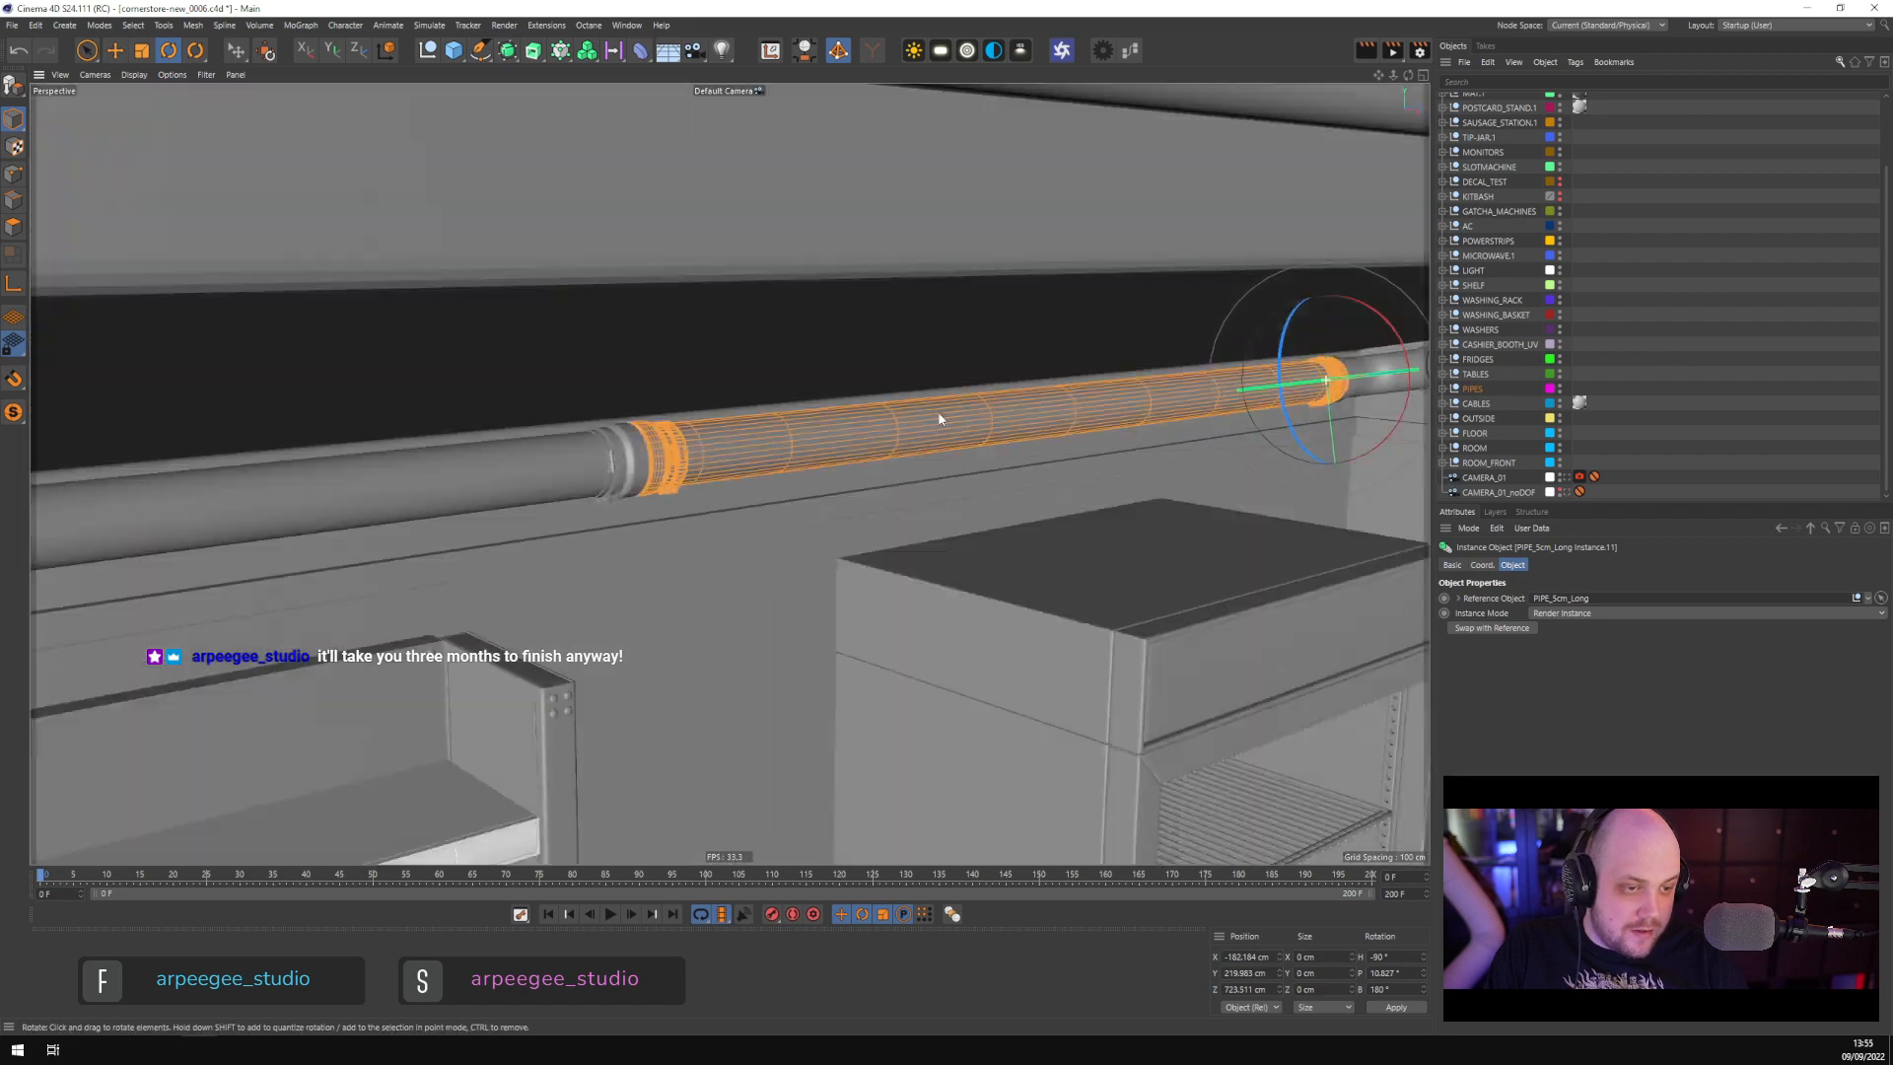
Examine the network switch and its ethernet plugs beside the cash register and monitors on the counter
{"action": "left_click_drag", "start_coordinate": [939, 419], "coordinate": [802, 660], "text": "alt"}
{"action": "scroll", "coordinate": [1229, 710], "scroll_direction": "up", "scroll_amount": 3}
{"action": "scroll", "coordinate": [712, 544], "scroll_direction": "up", "scroll_amount": 5}
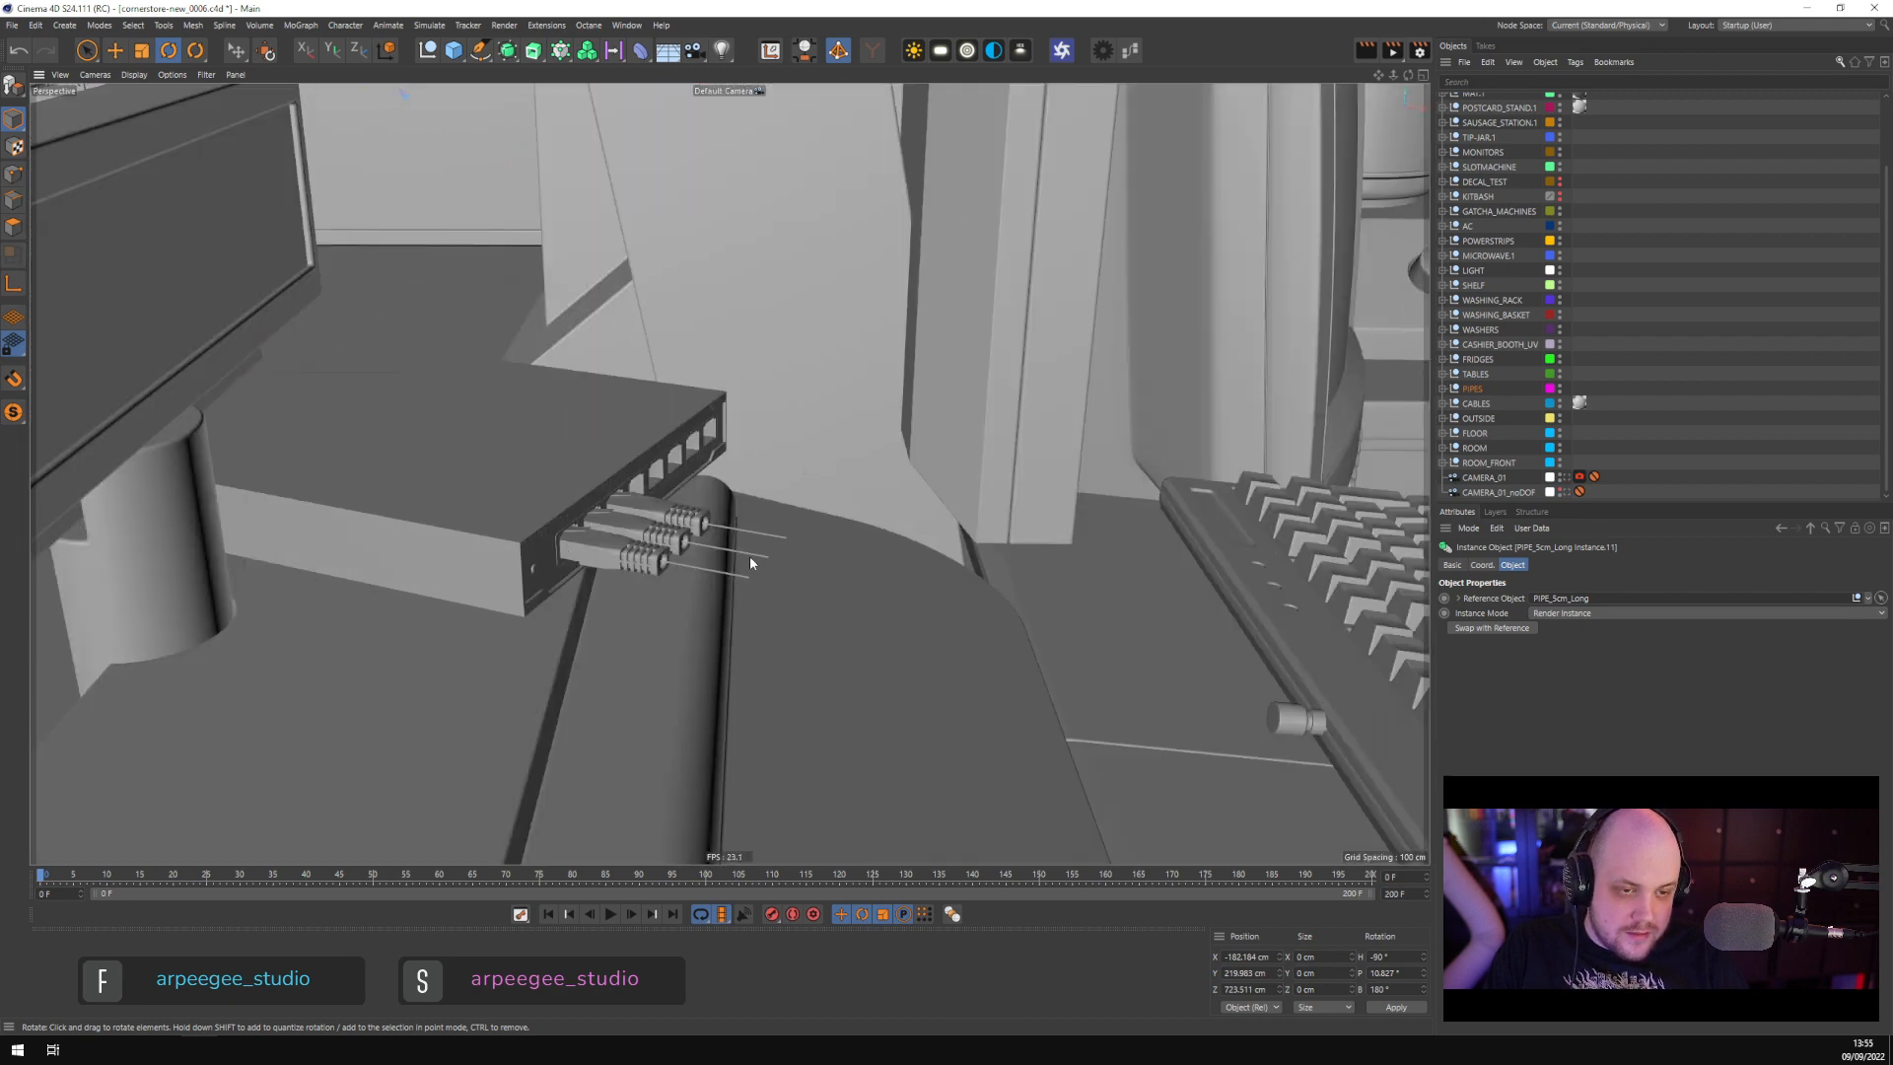
{"action": "scroll", "coordinate": [673, 582], "scroll_direction": "down", "scroll_amount": 5}
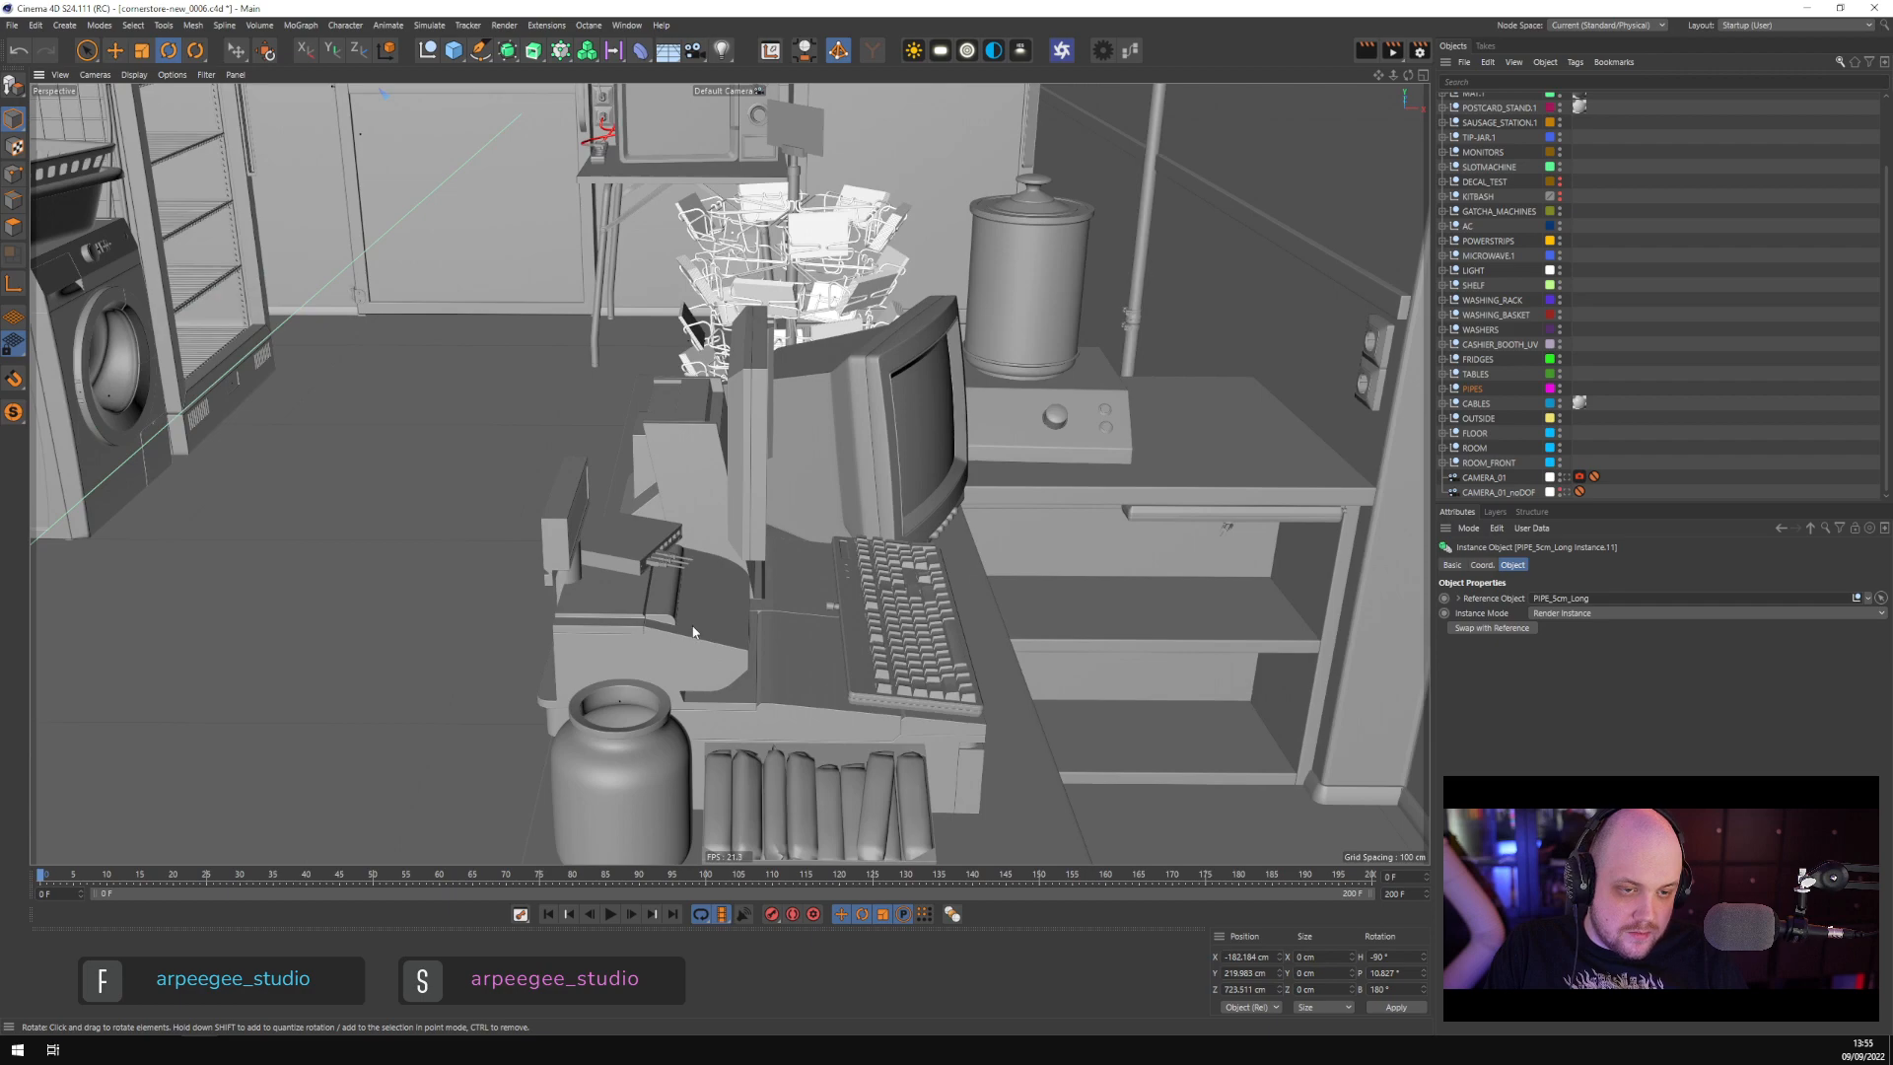
{"action": "left_click", "coordinate": [693, 632]}
{"action": "left_click_drag", "start_coordinate": [742, 626], "coordinate": [834, 612], "text": "alt"}
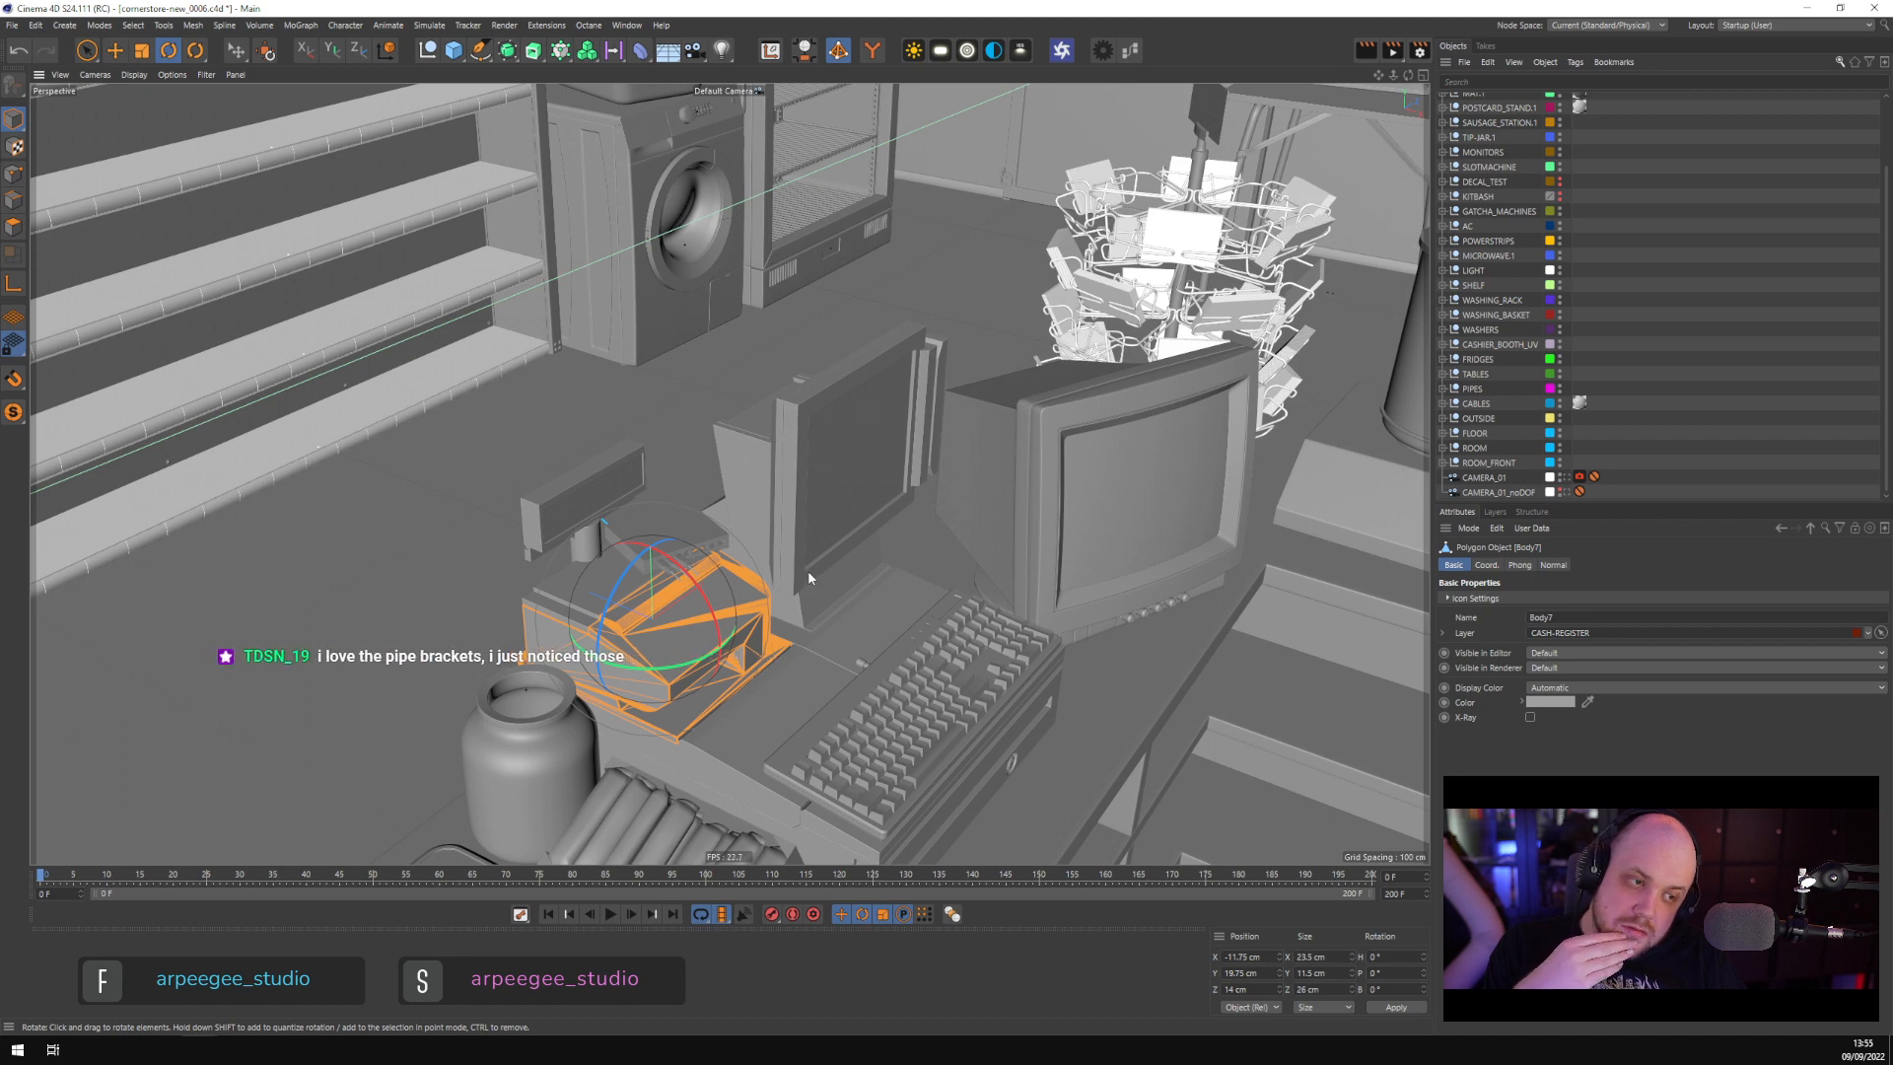
{"action": "scroll", "coordinate": [706, 570], "scroll_direction": "up", "scroll_amount": 4}
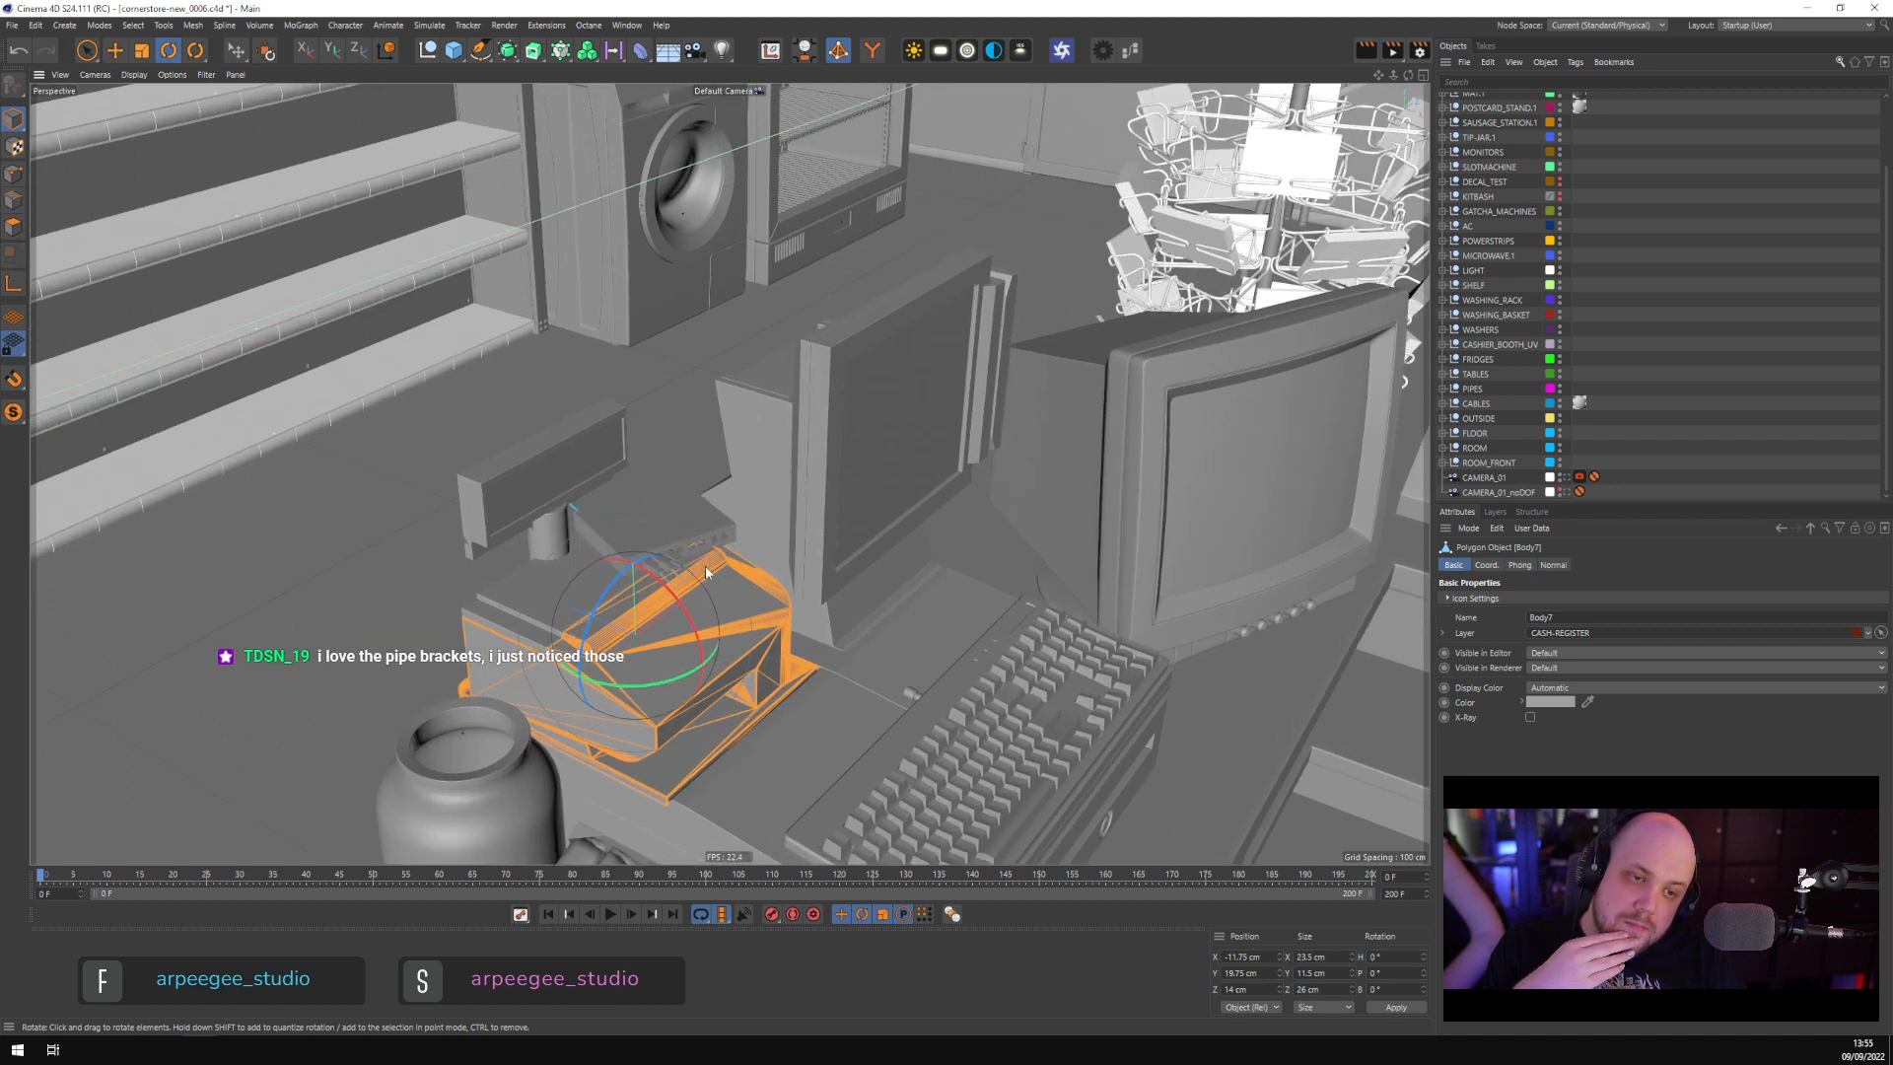
{"action": "scroll", "coordinate": [705, 565], "scroll_direction": "up", "scroll_amount": 5}
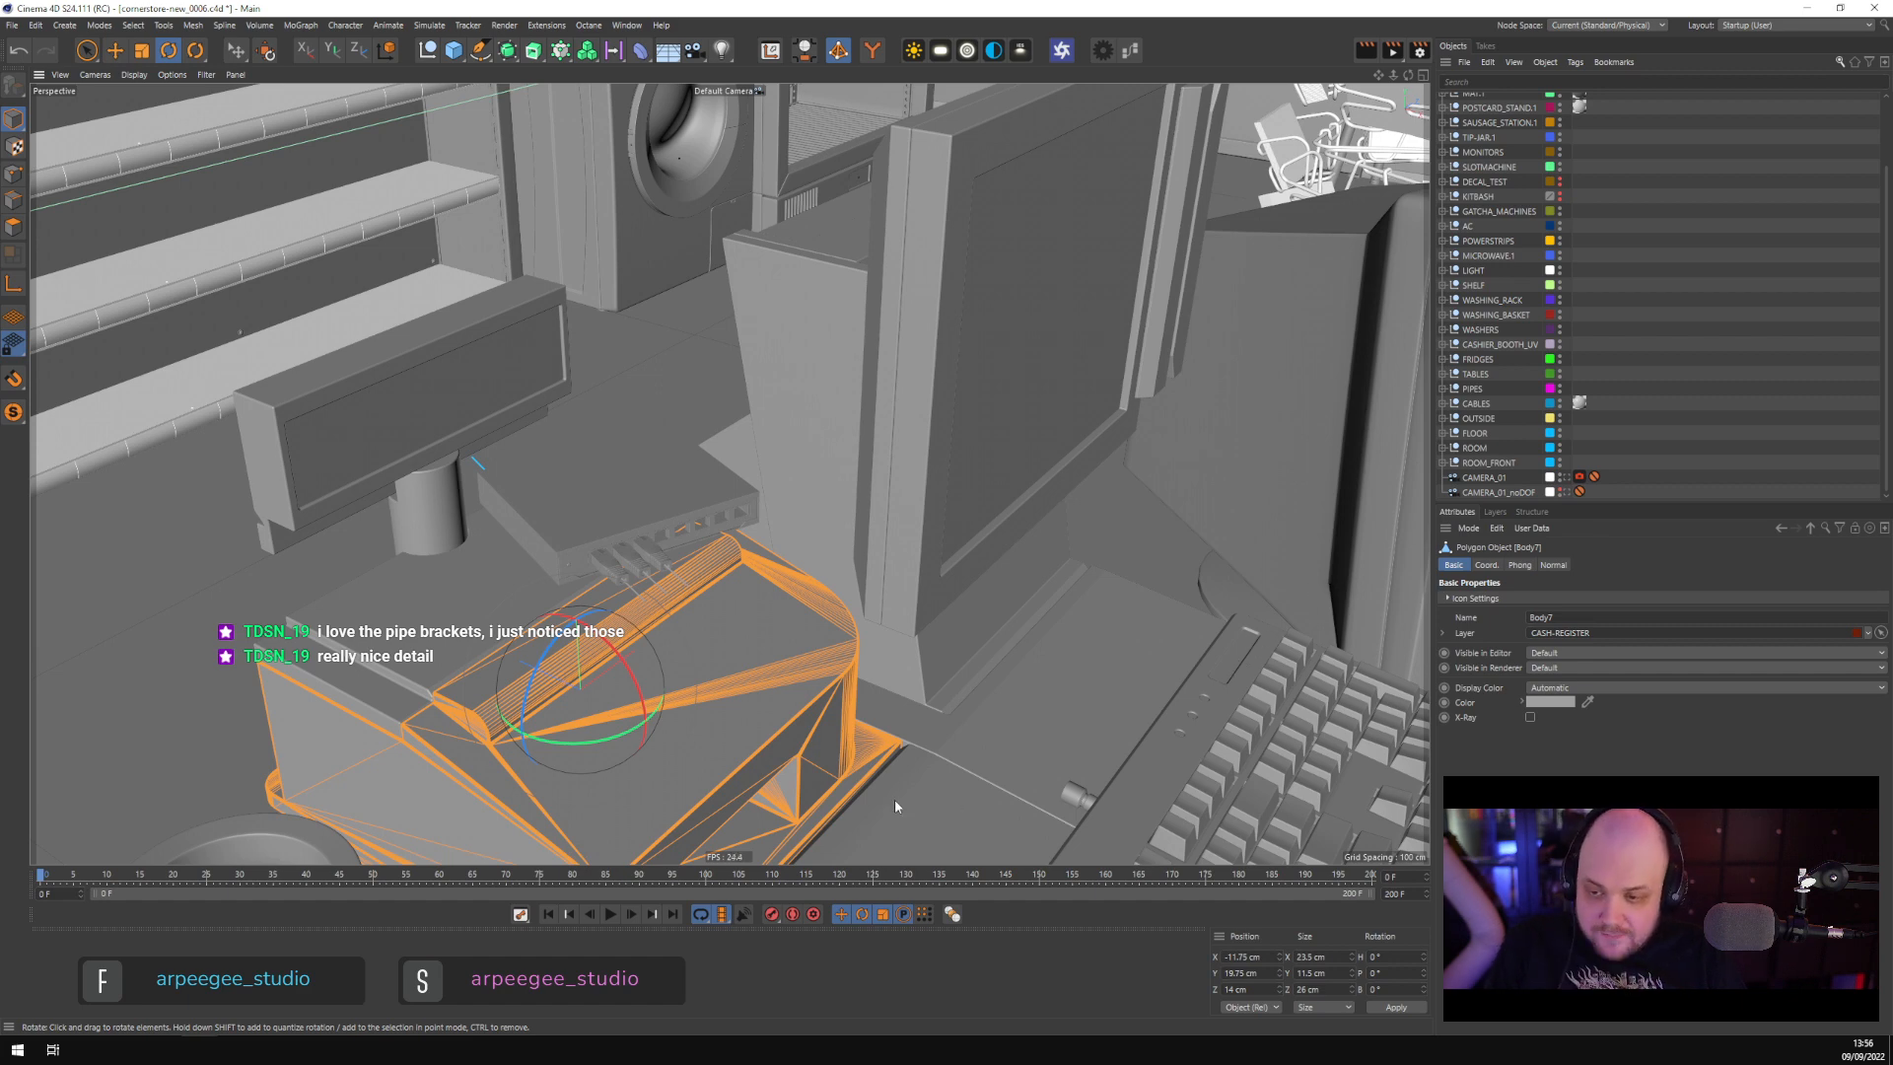
{"action": "scroll", "coordinate": [947, 693], "scroll_direction": "down", "scroll_amount": 10}
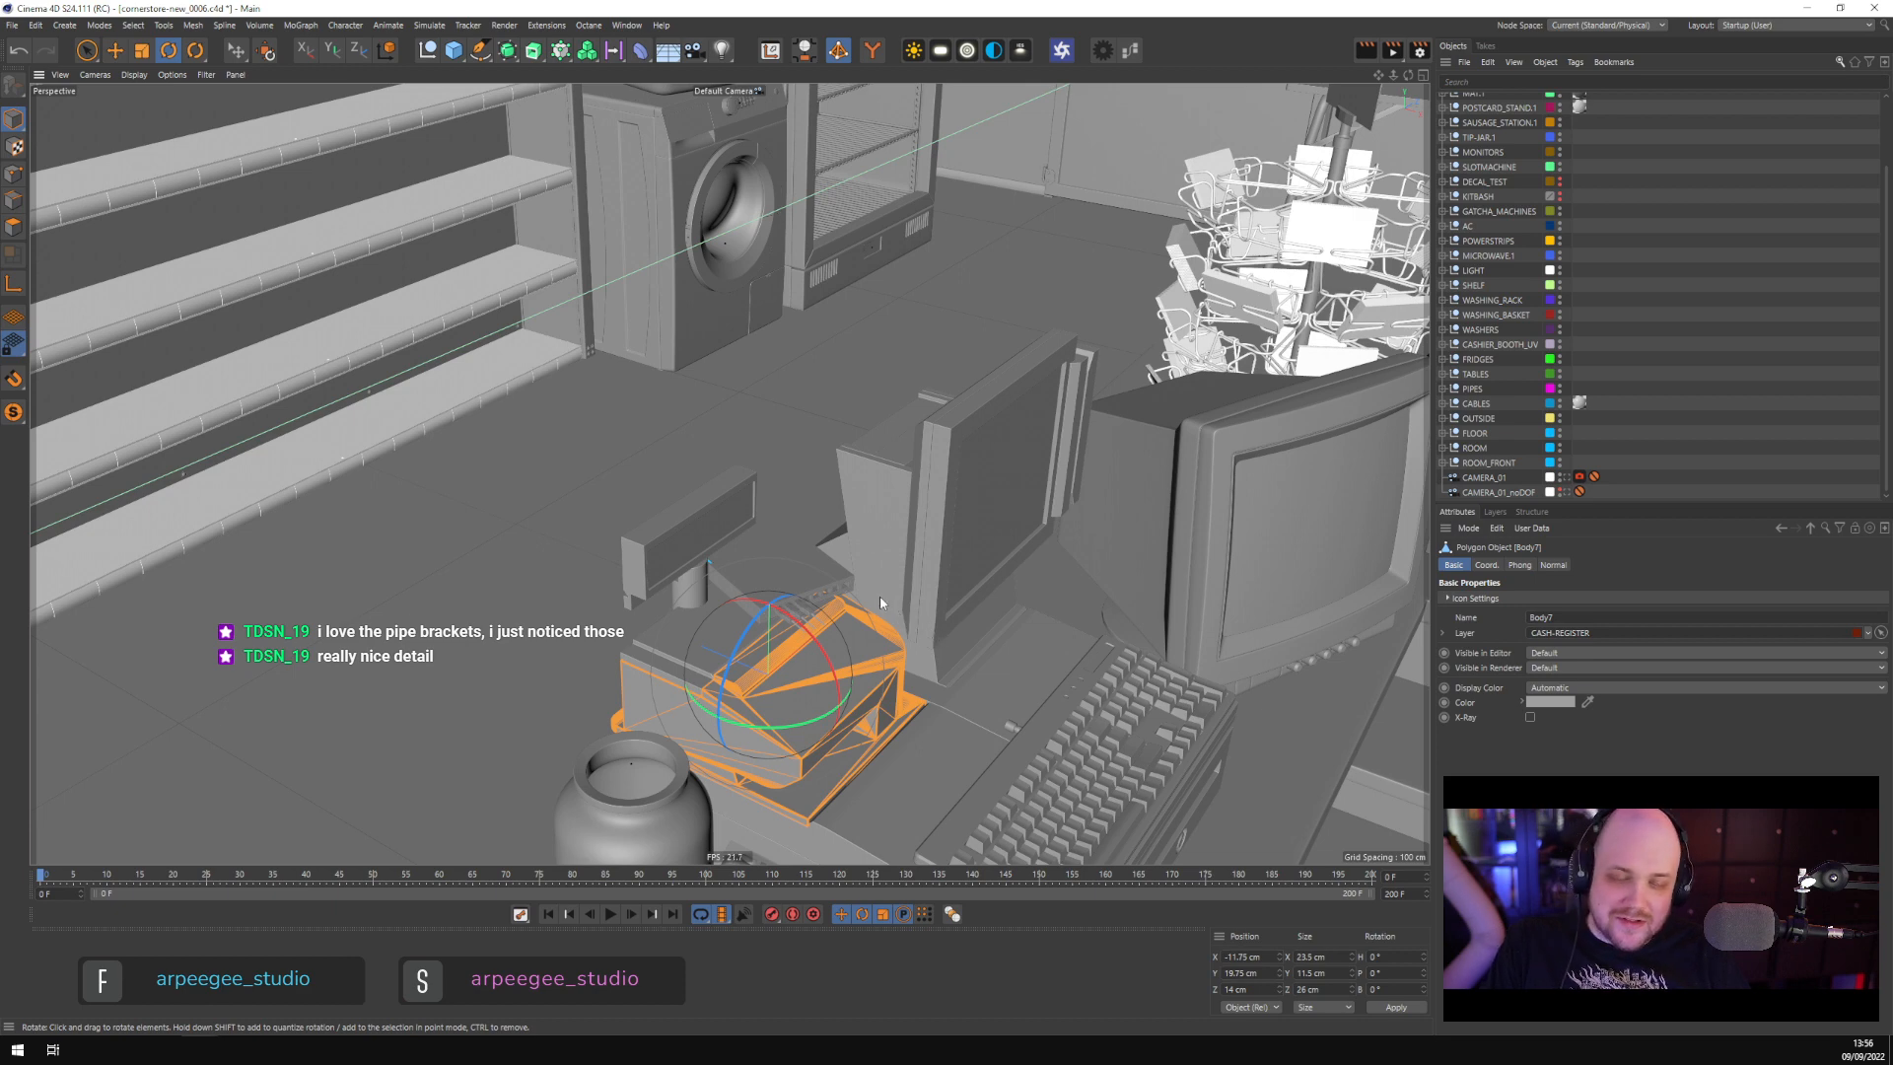
{"action": "left_click_drag", "start_coordinate": [900, 618], "coordinate": [934, 571], "text": "alt"}
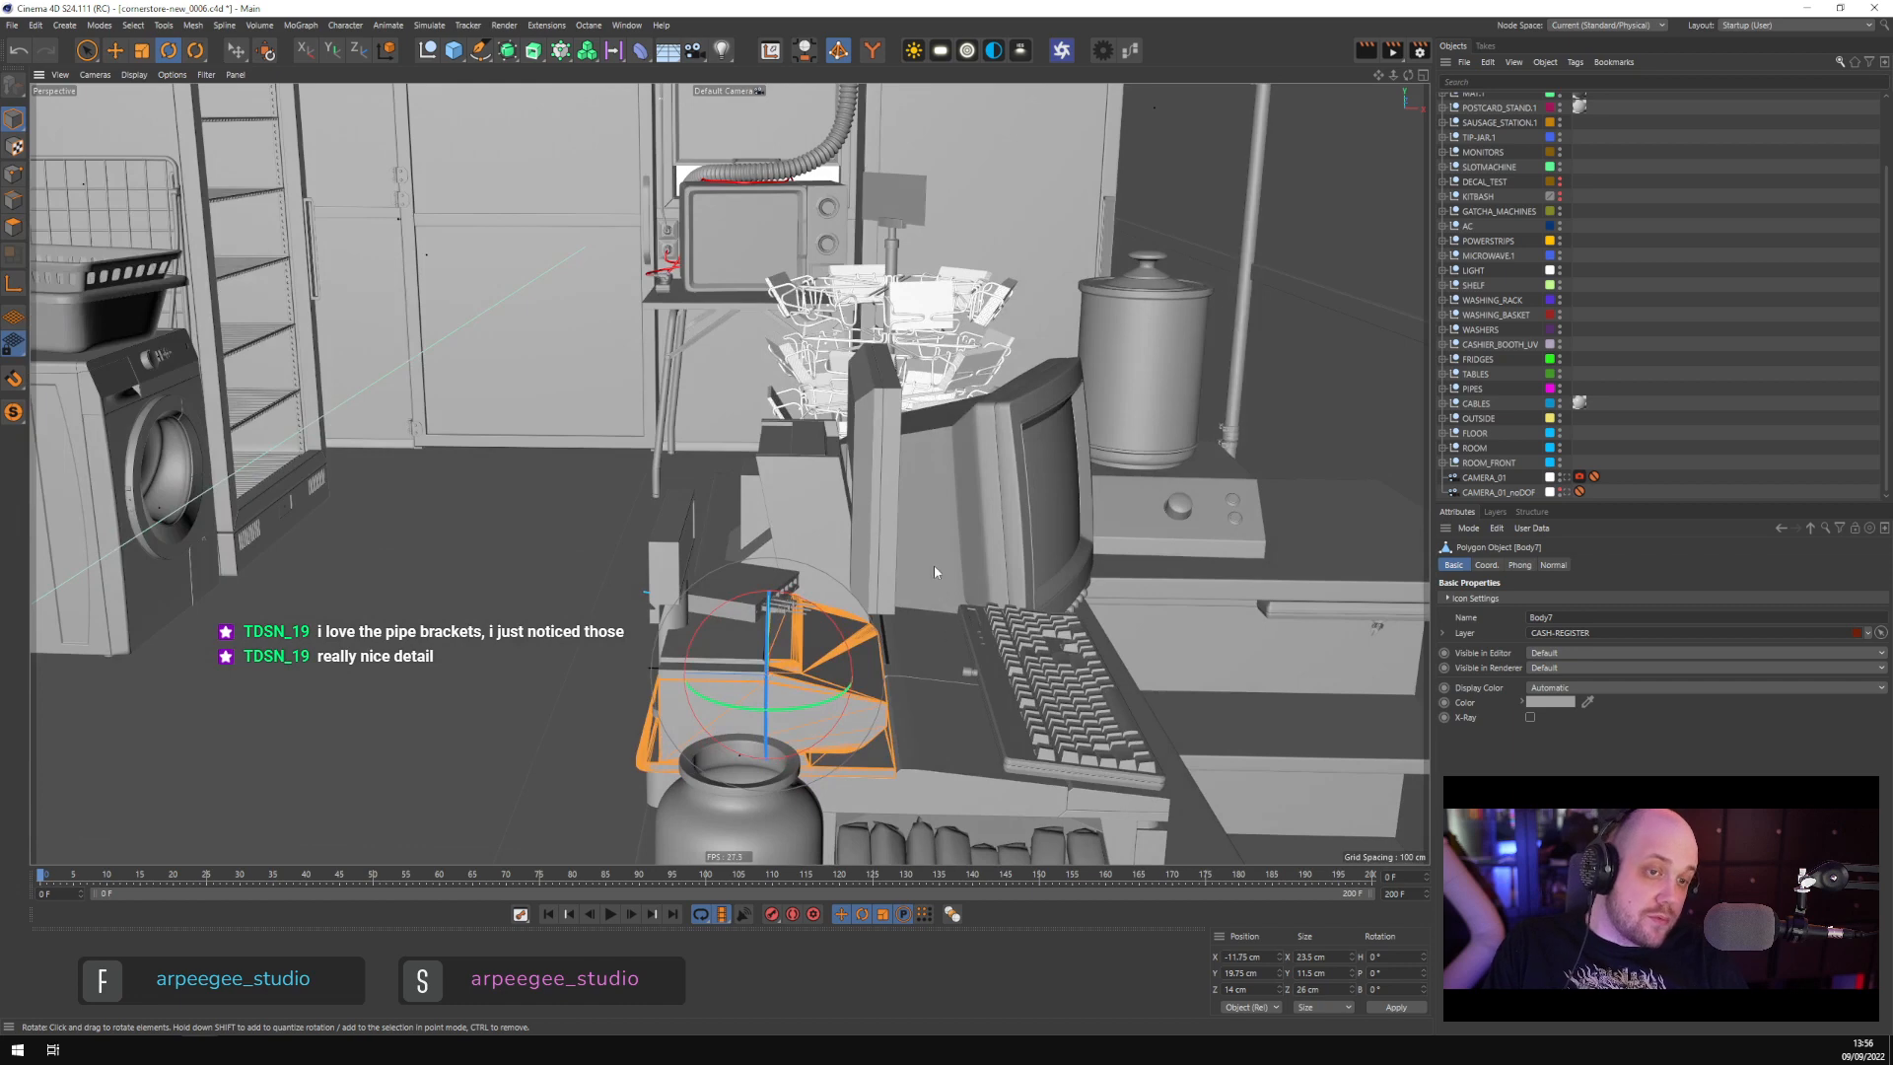
Switch to File Explorer and open cornerstore_preview_0009.jpg from the preview folder of #_DELPHER-CORNERSTORE
{"action": "key", "text": "alt+Tab"}
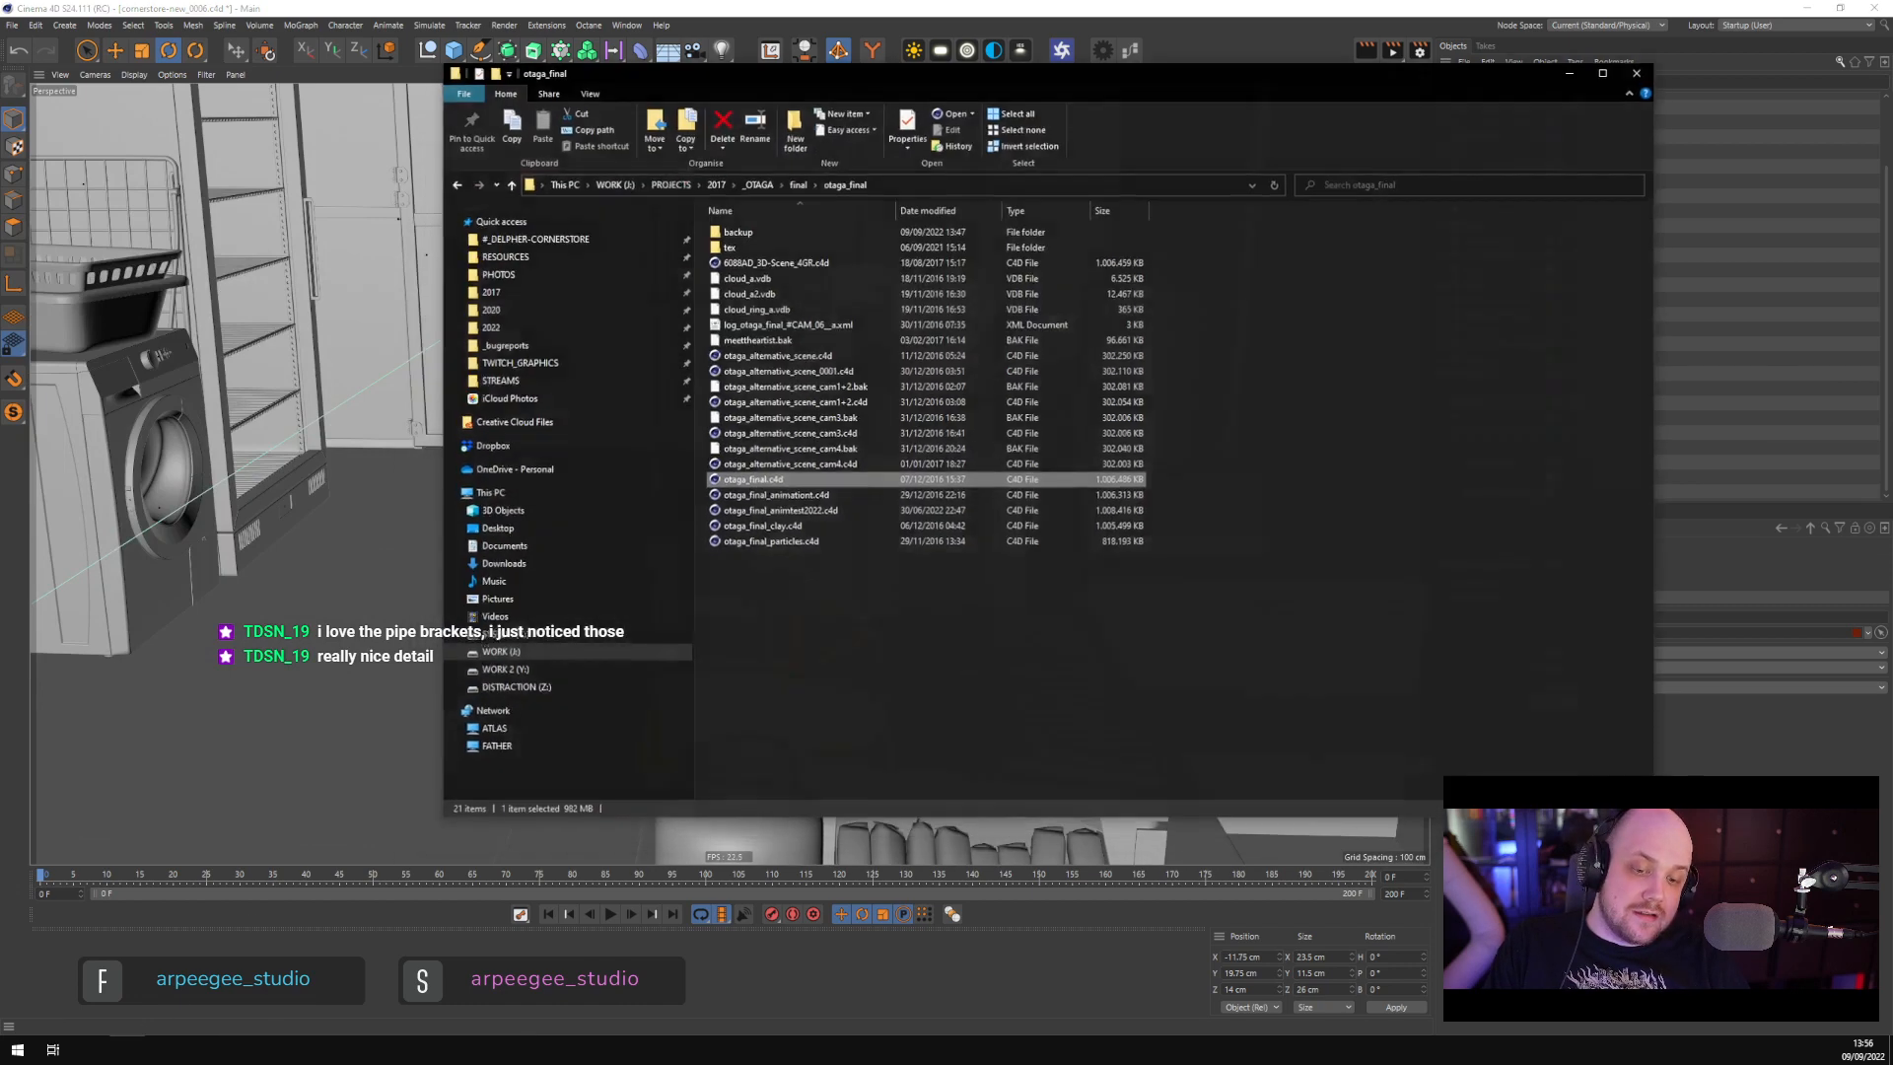
{"action": "left_click", "coordinate": [577, 237]}
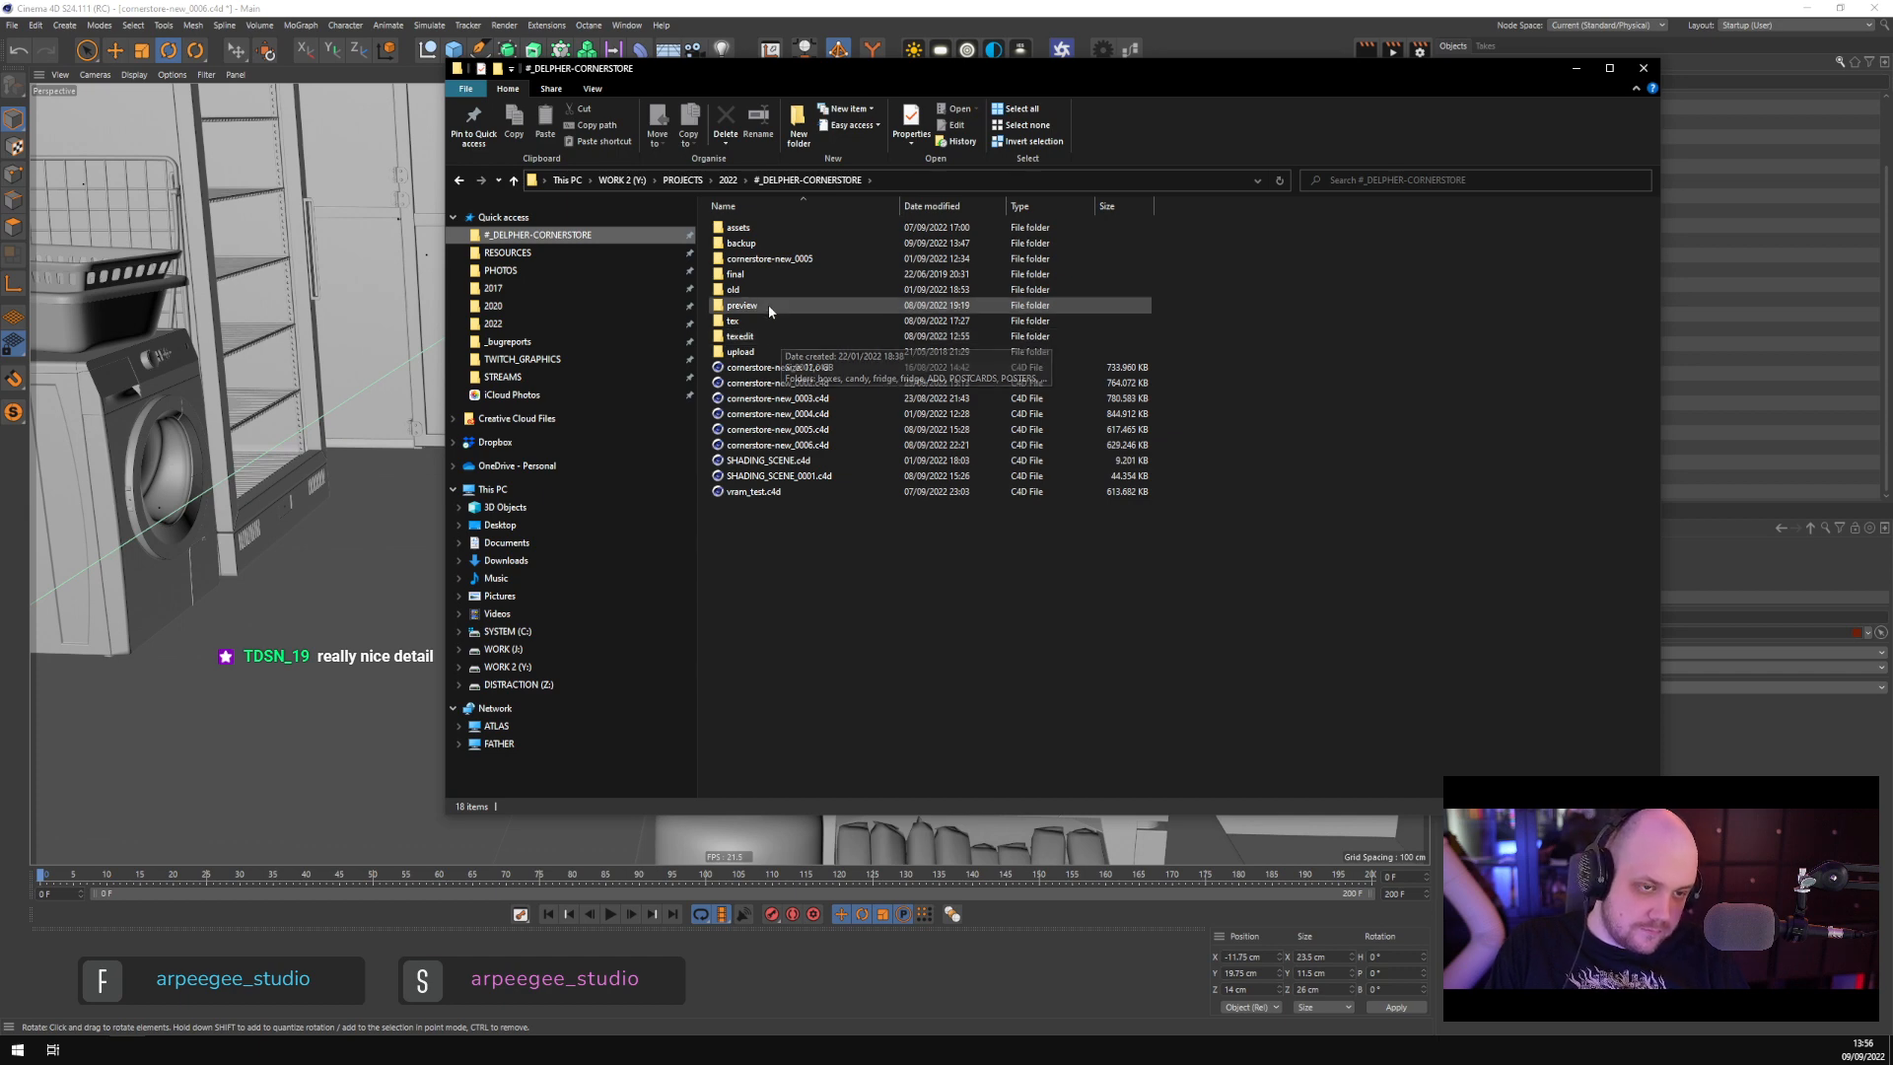
{"action": "double_click", "coordinate": [767, 305]}
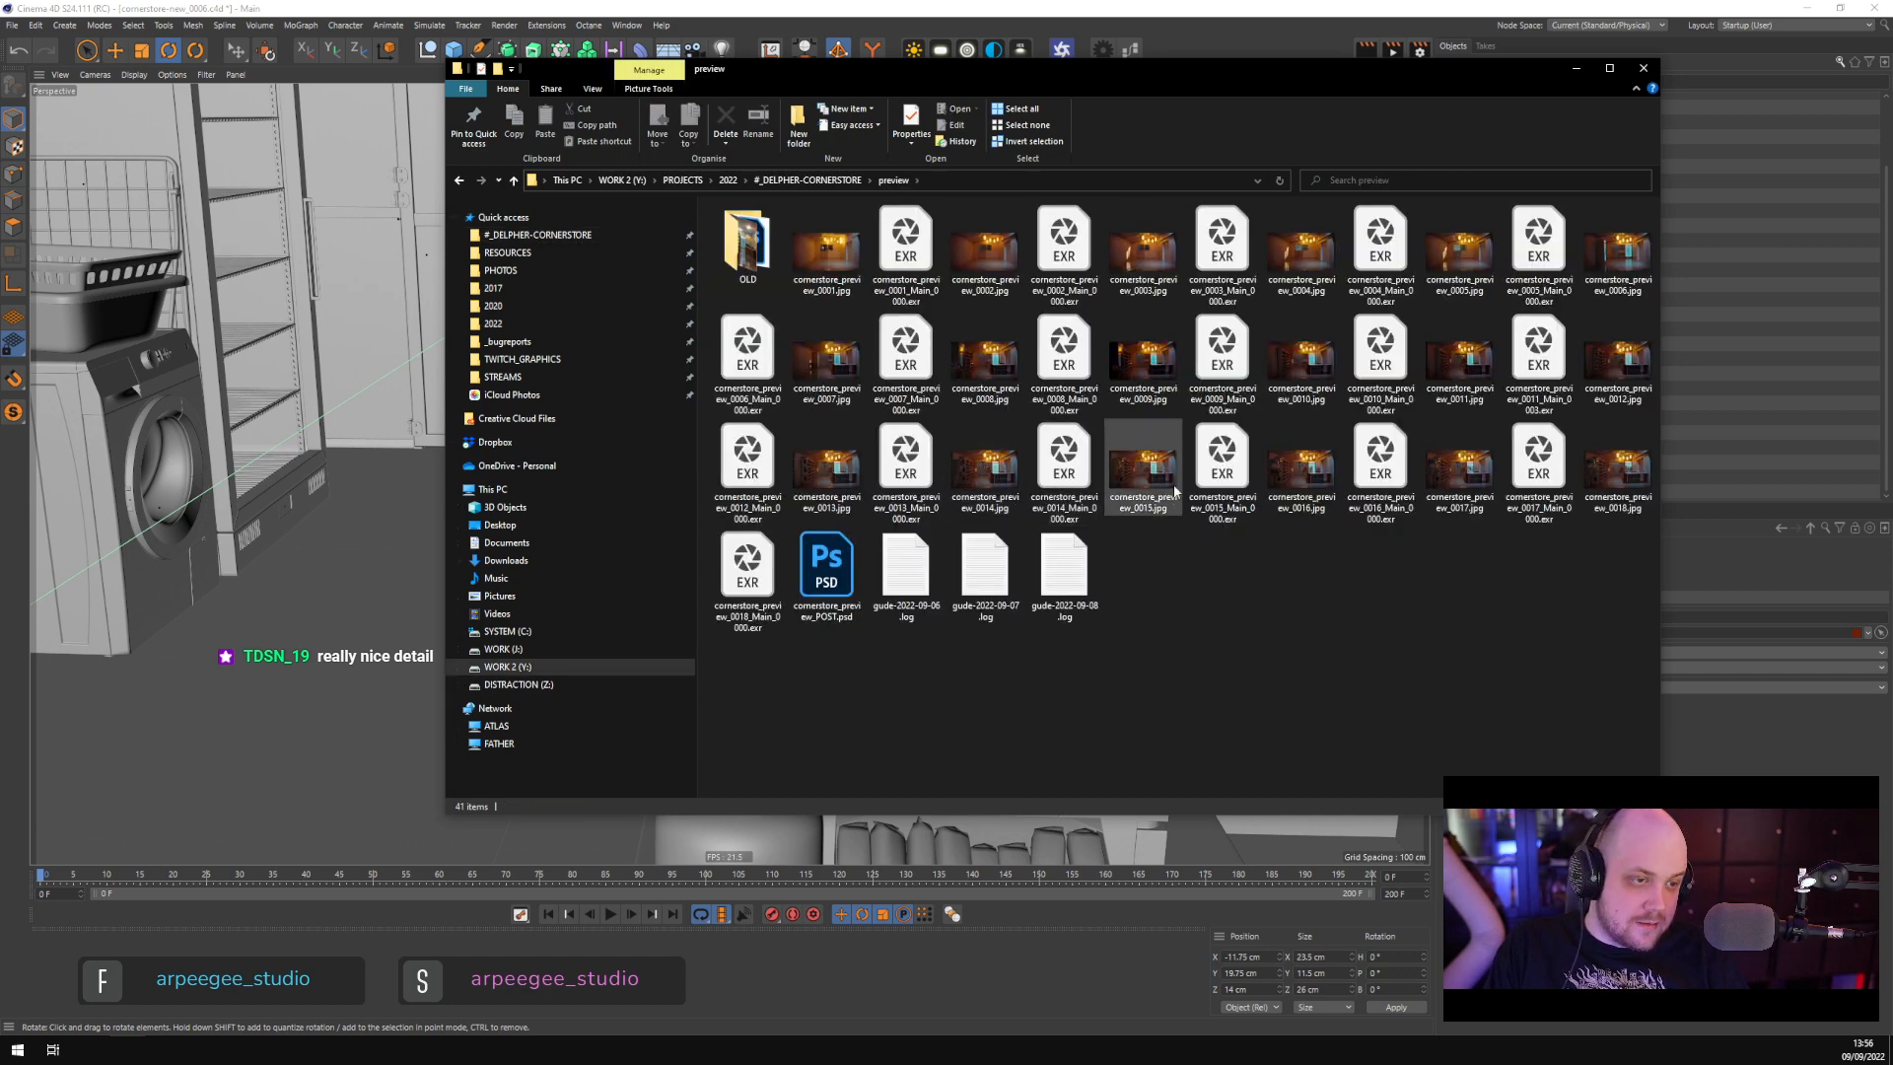
{"action": "double_click", "coordinate": [1142, 356]}
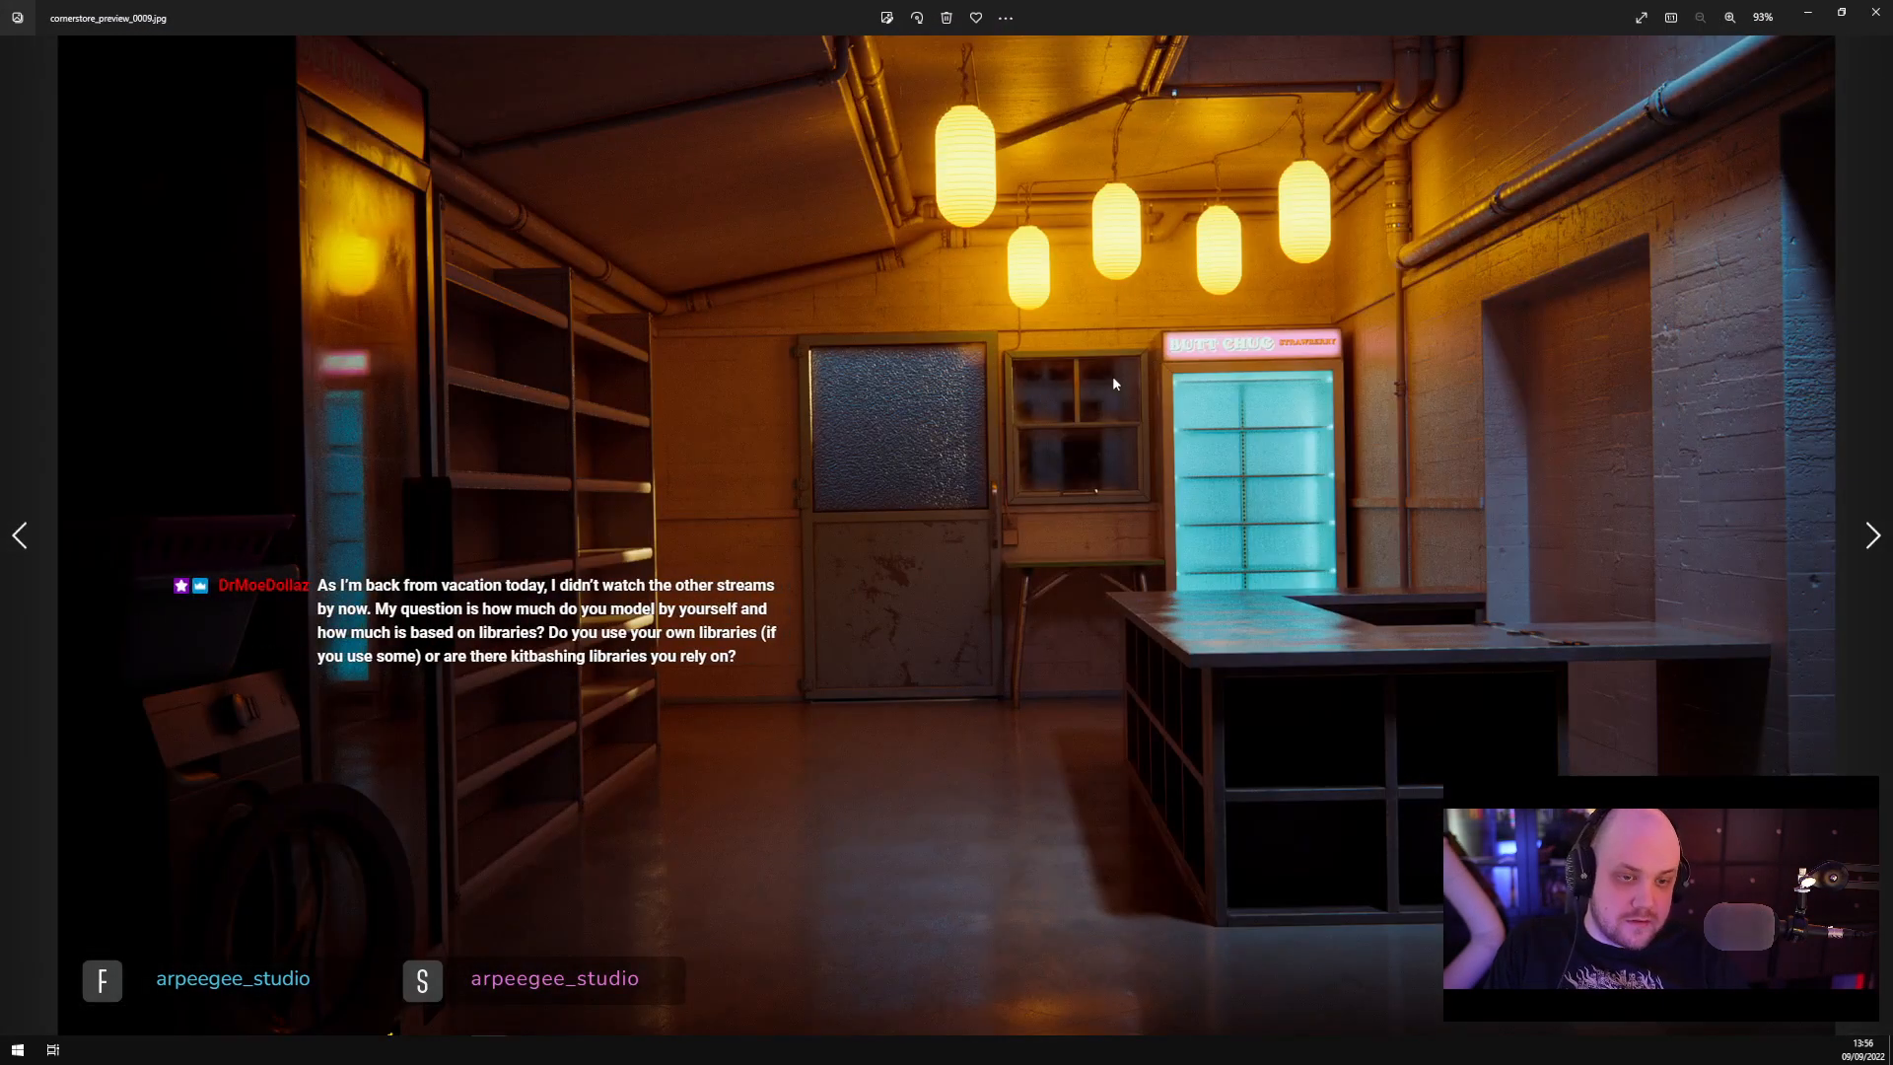
Review the successive preview renders from cornerstore_preview_0010.jpg through cornerstore_preview_0018.jpg
{"action": "key", "text": "Right"}
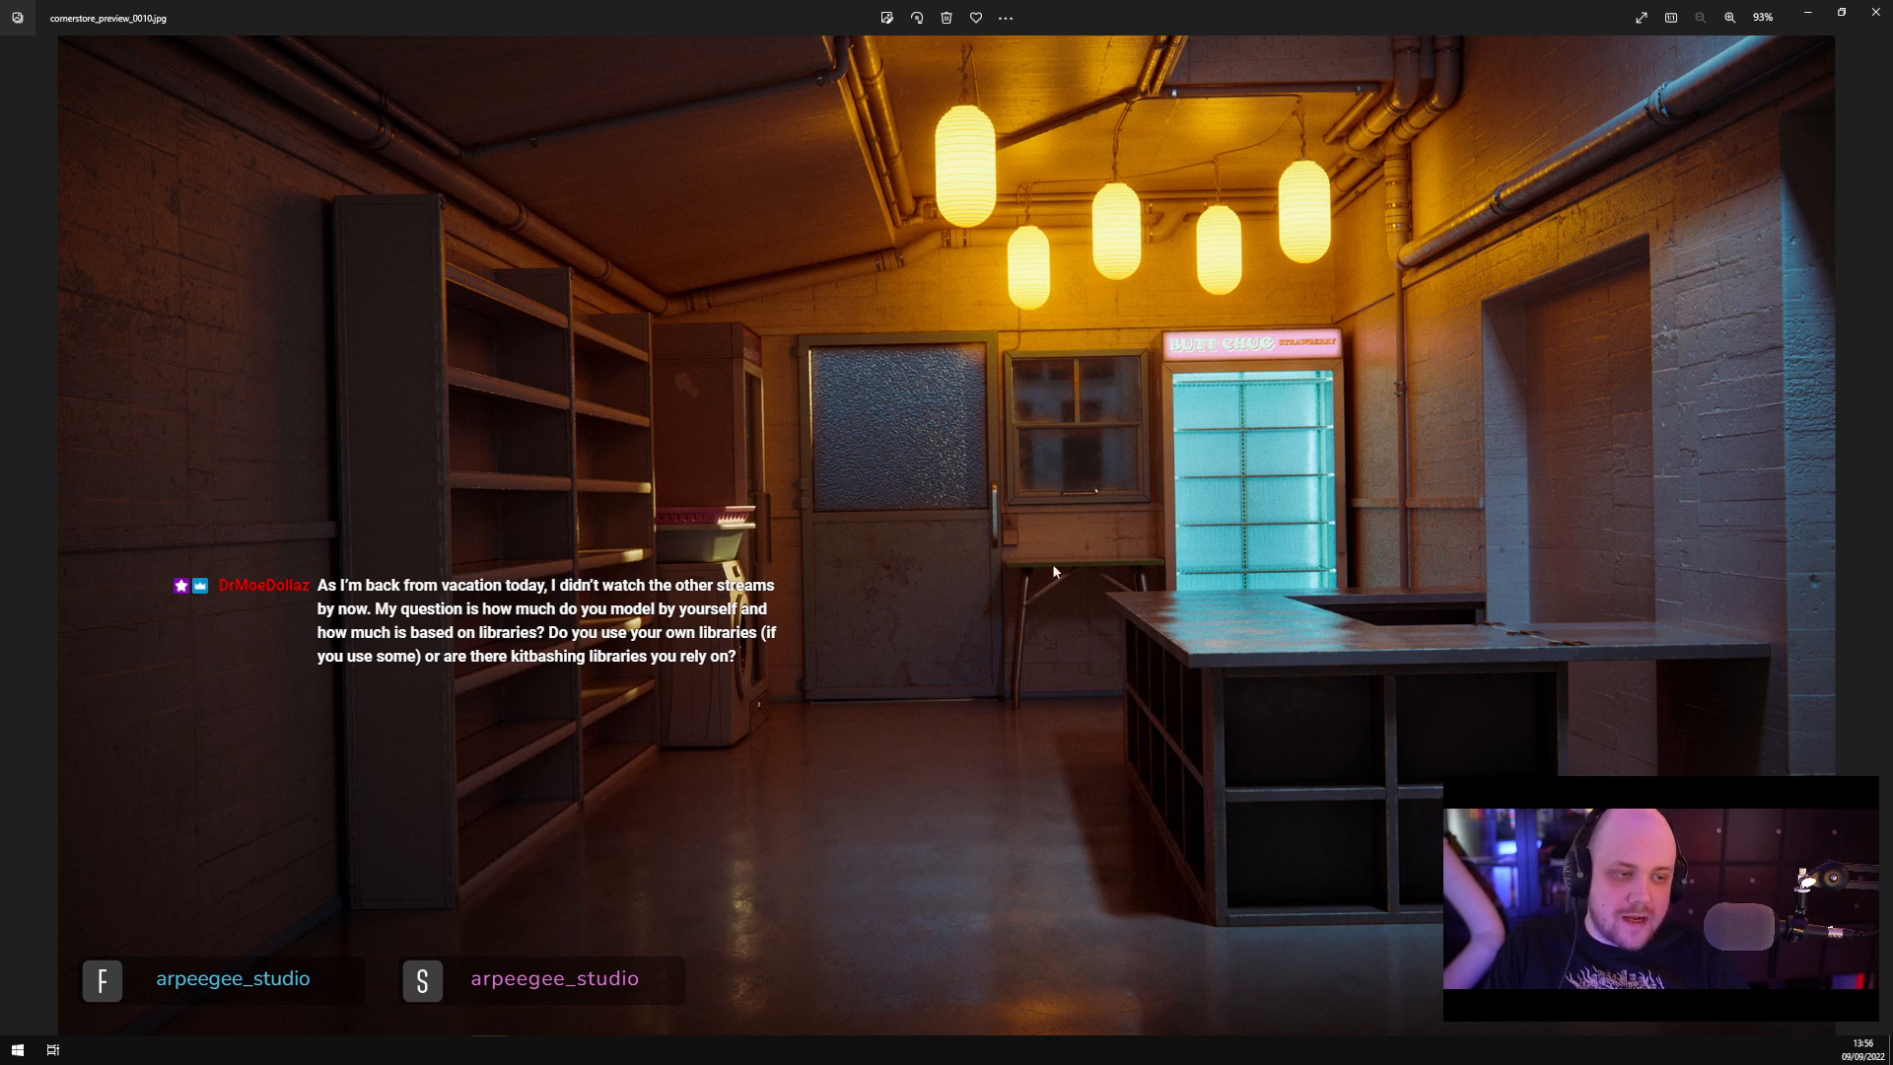
{"action": "key", "text": "Right"}
{"action": "key", "text": "Right"}
{"action": "key", "text": "Right"}
{"action": "key", "text": "Right"}
{"action": "key", "text": "Right"}
{"action": "key", "text": "Right"}
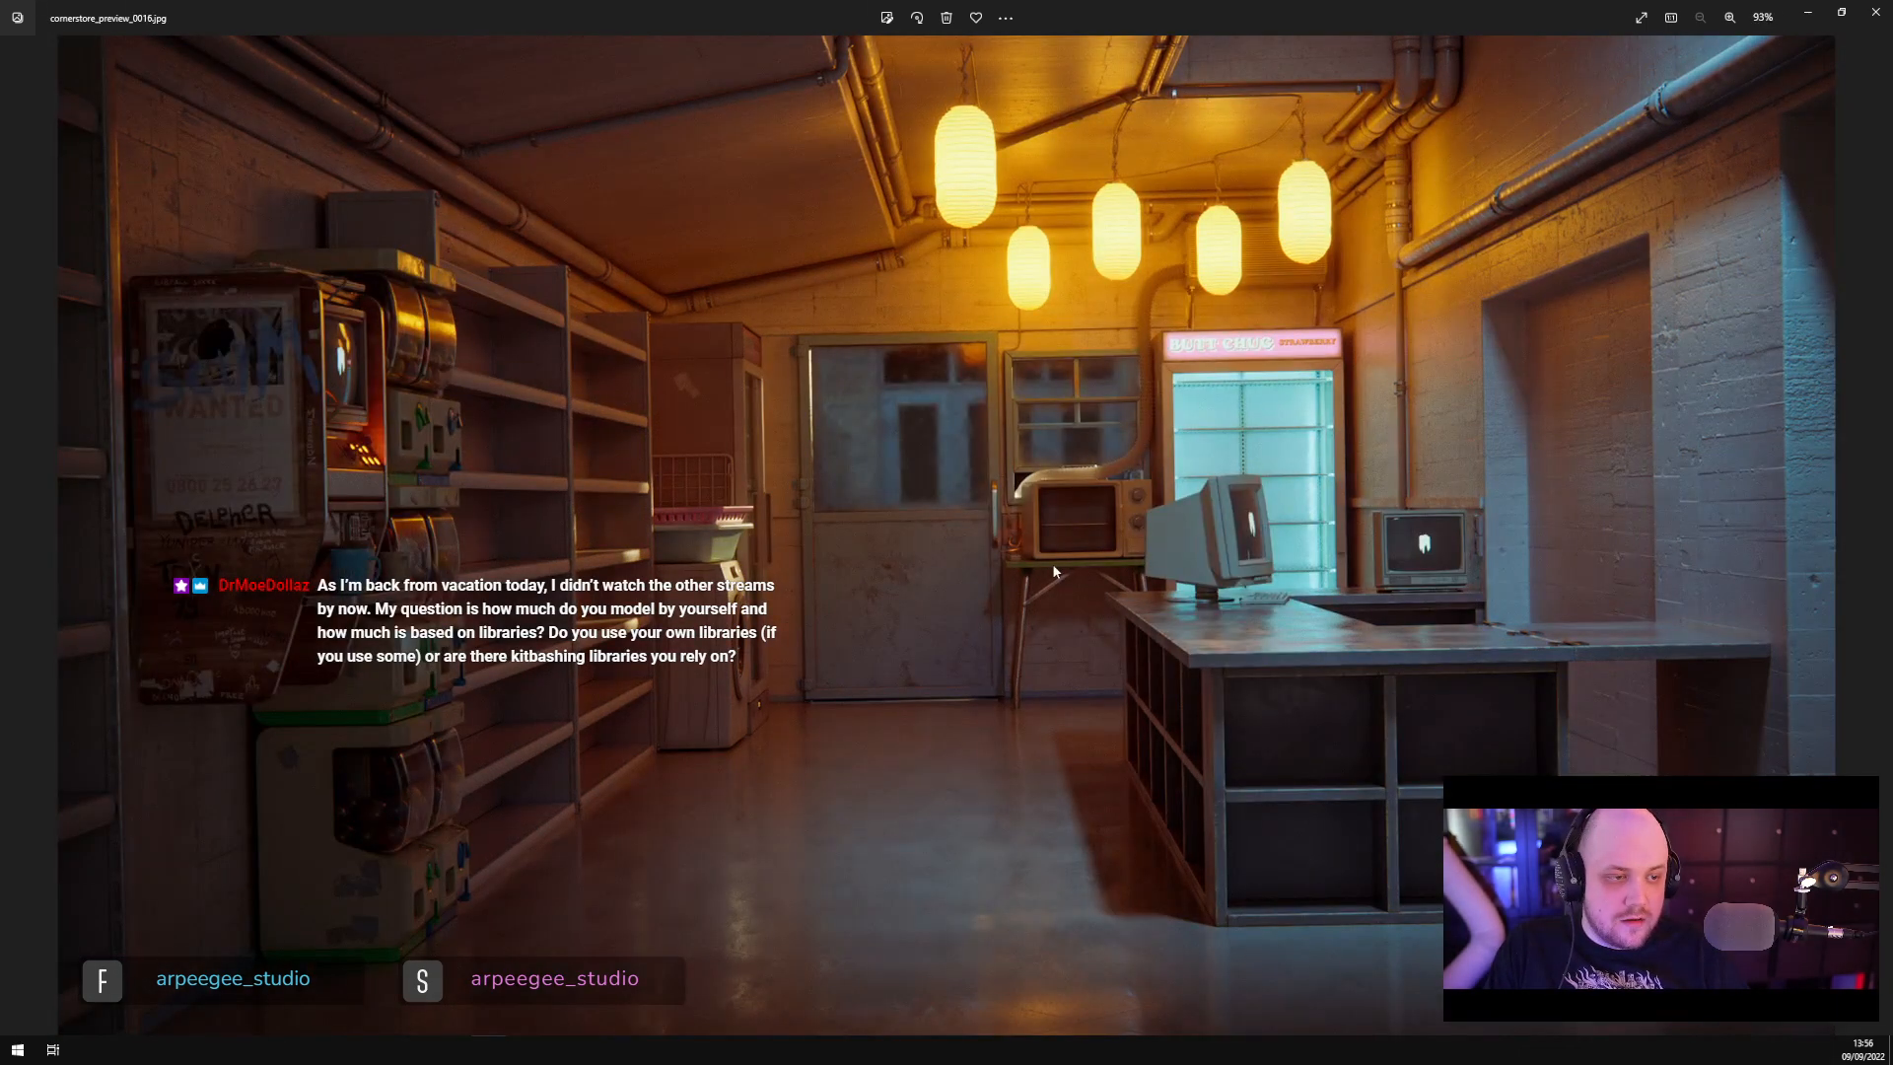
{"action": "key", "text": "Right"}
{"action": "key", "text": "Right"}
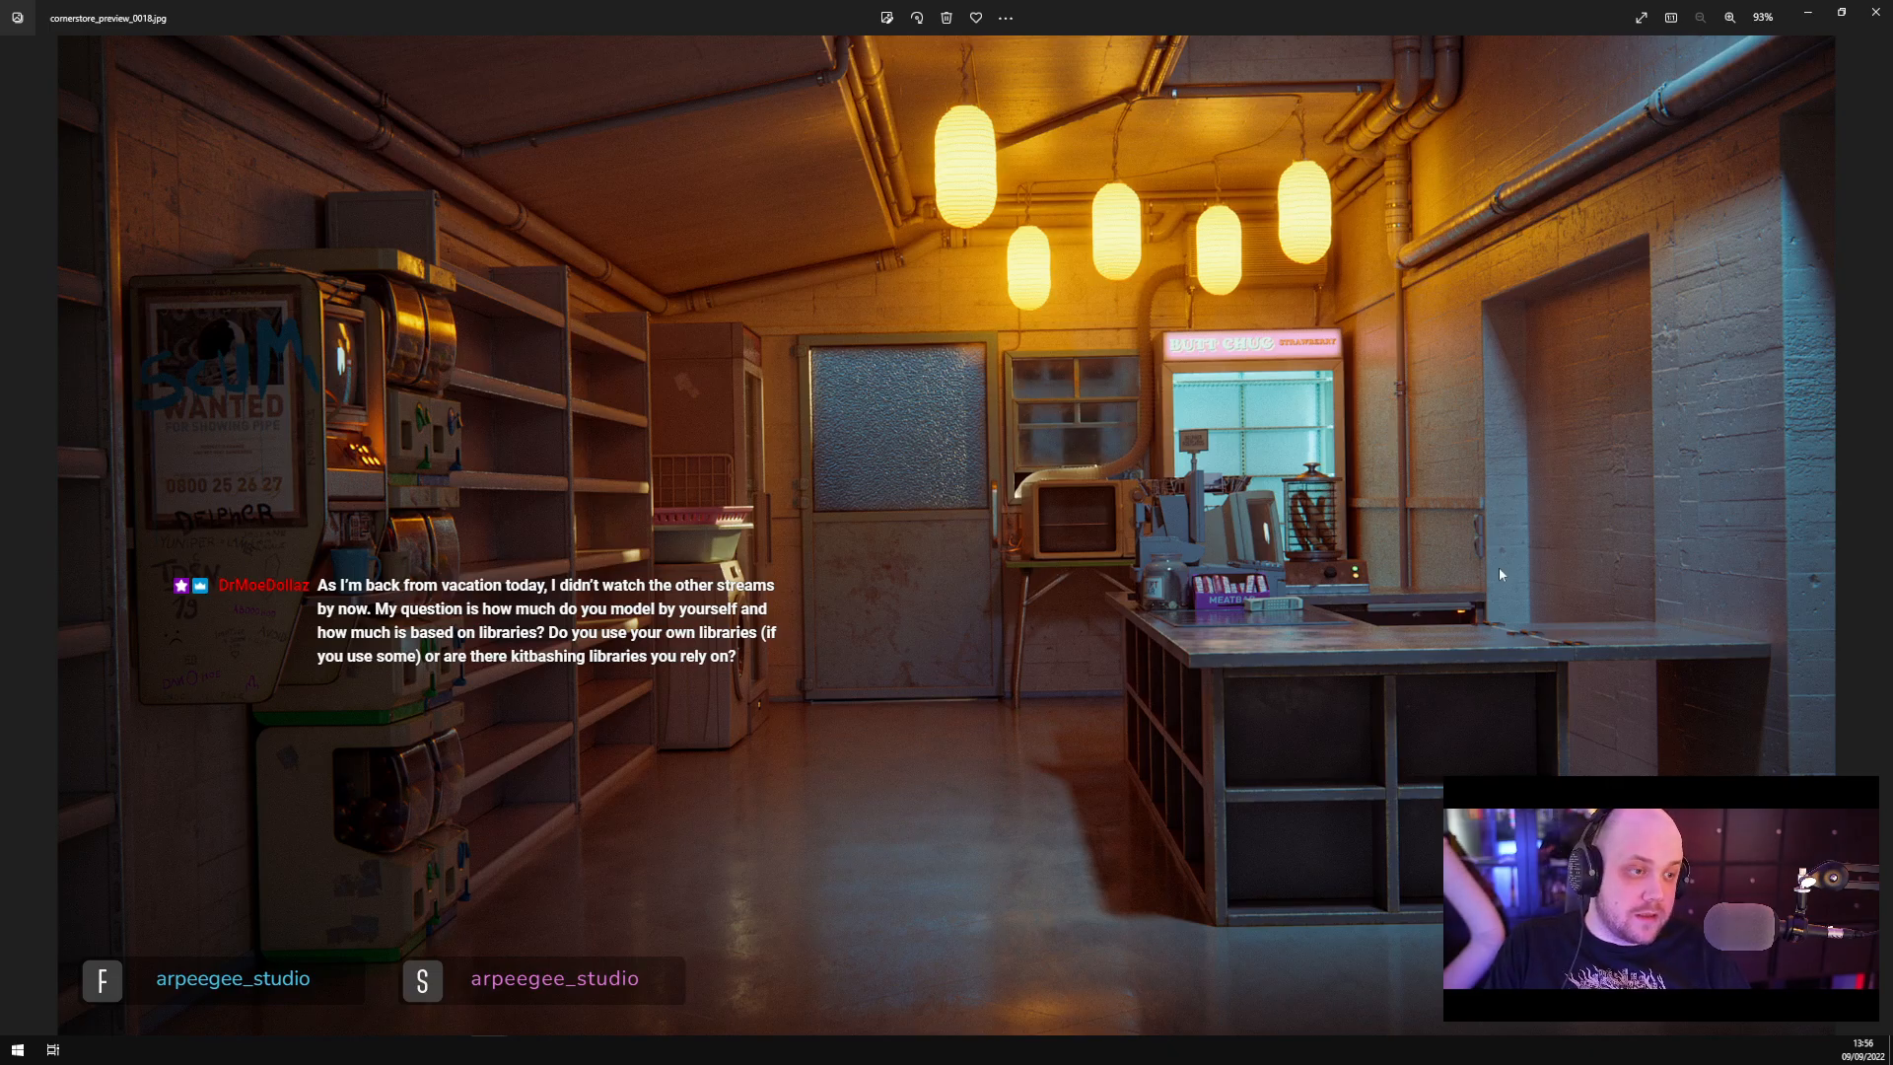
Close the preview image, clear the folder window away, and examine the candy box beside the jar on the counter in Cinema 4D
{"action": "left_click", "coordinate": [1876, 11]}
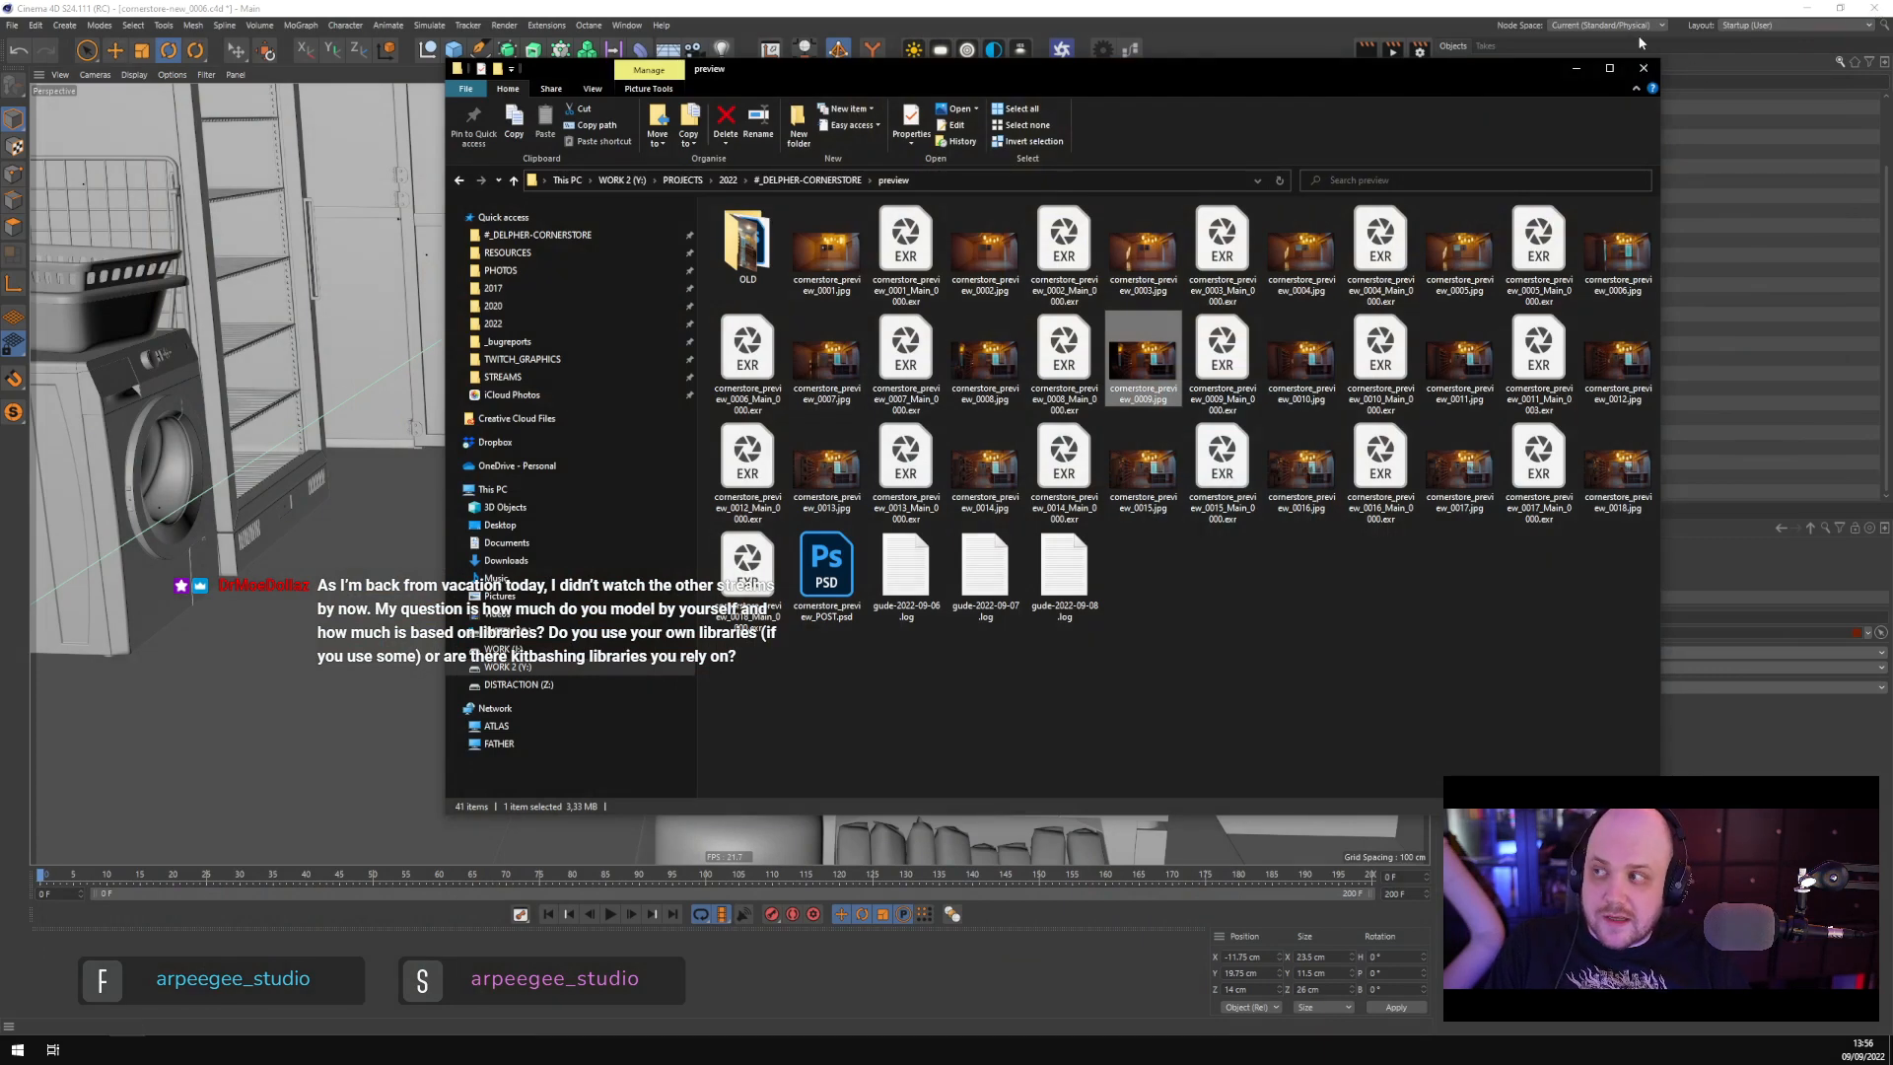
{"action": "left_click", "coordinate": [1575, 68]}
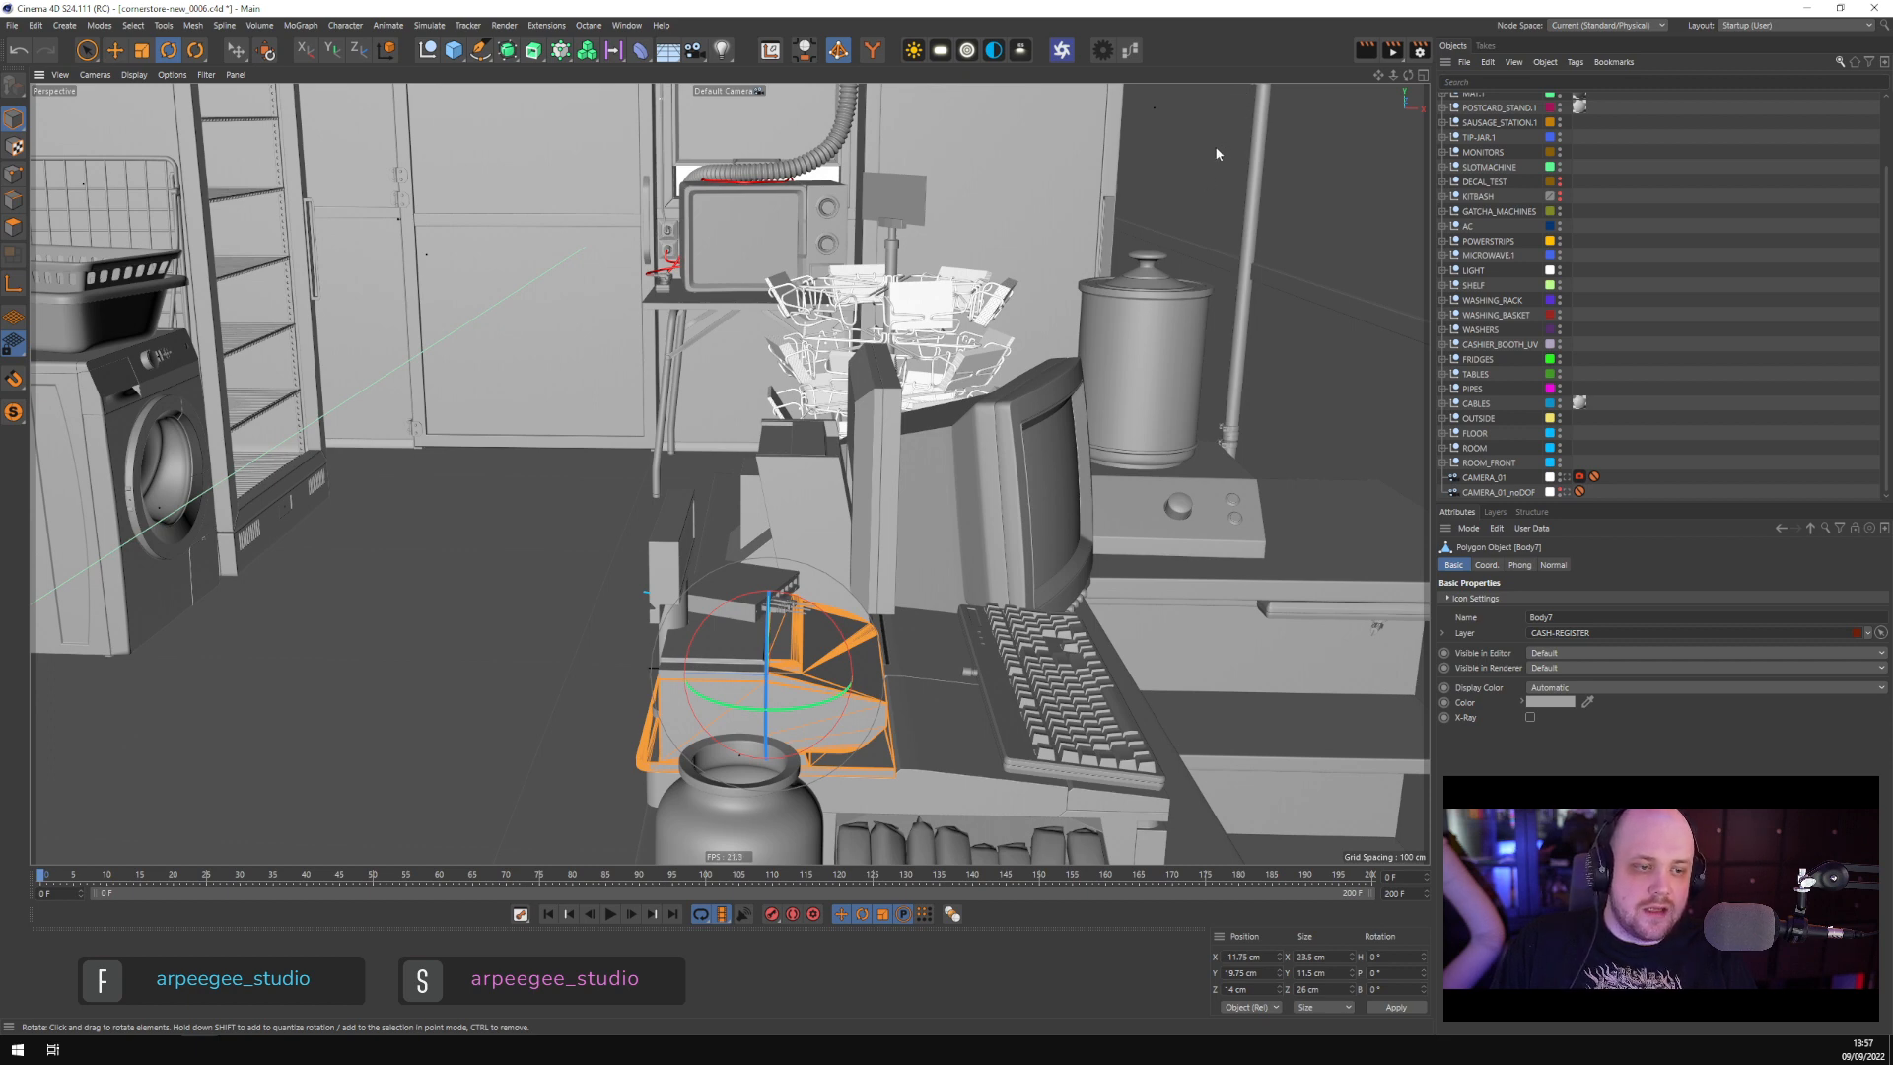
{"action": "middle_click_drag", "start_coordinate": [1169, 683], "coordinate": [1043, 402], "text": "alt"}
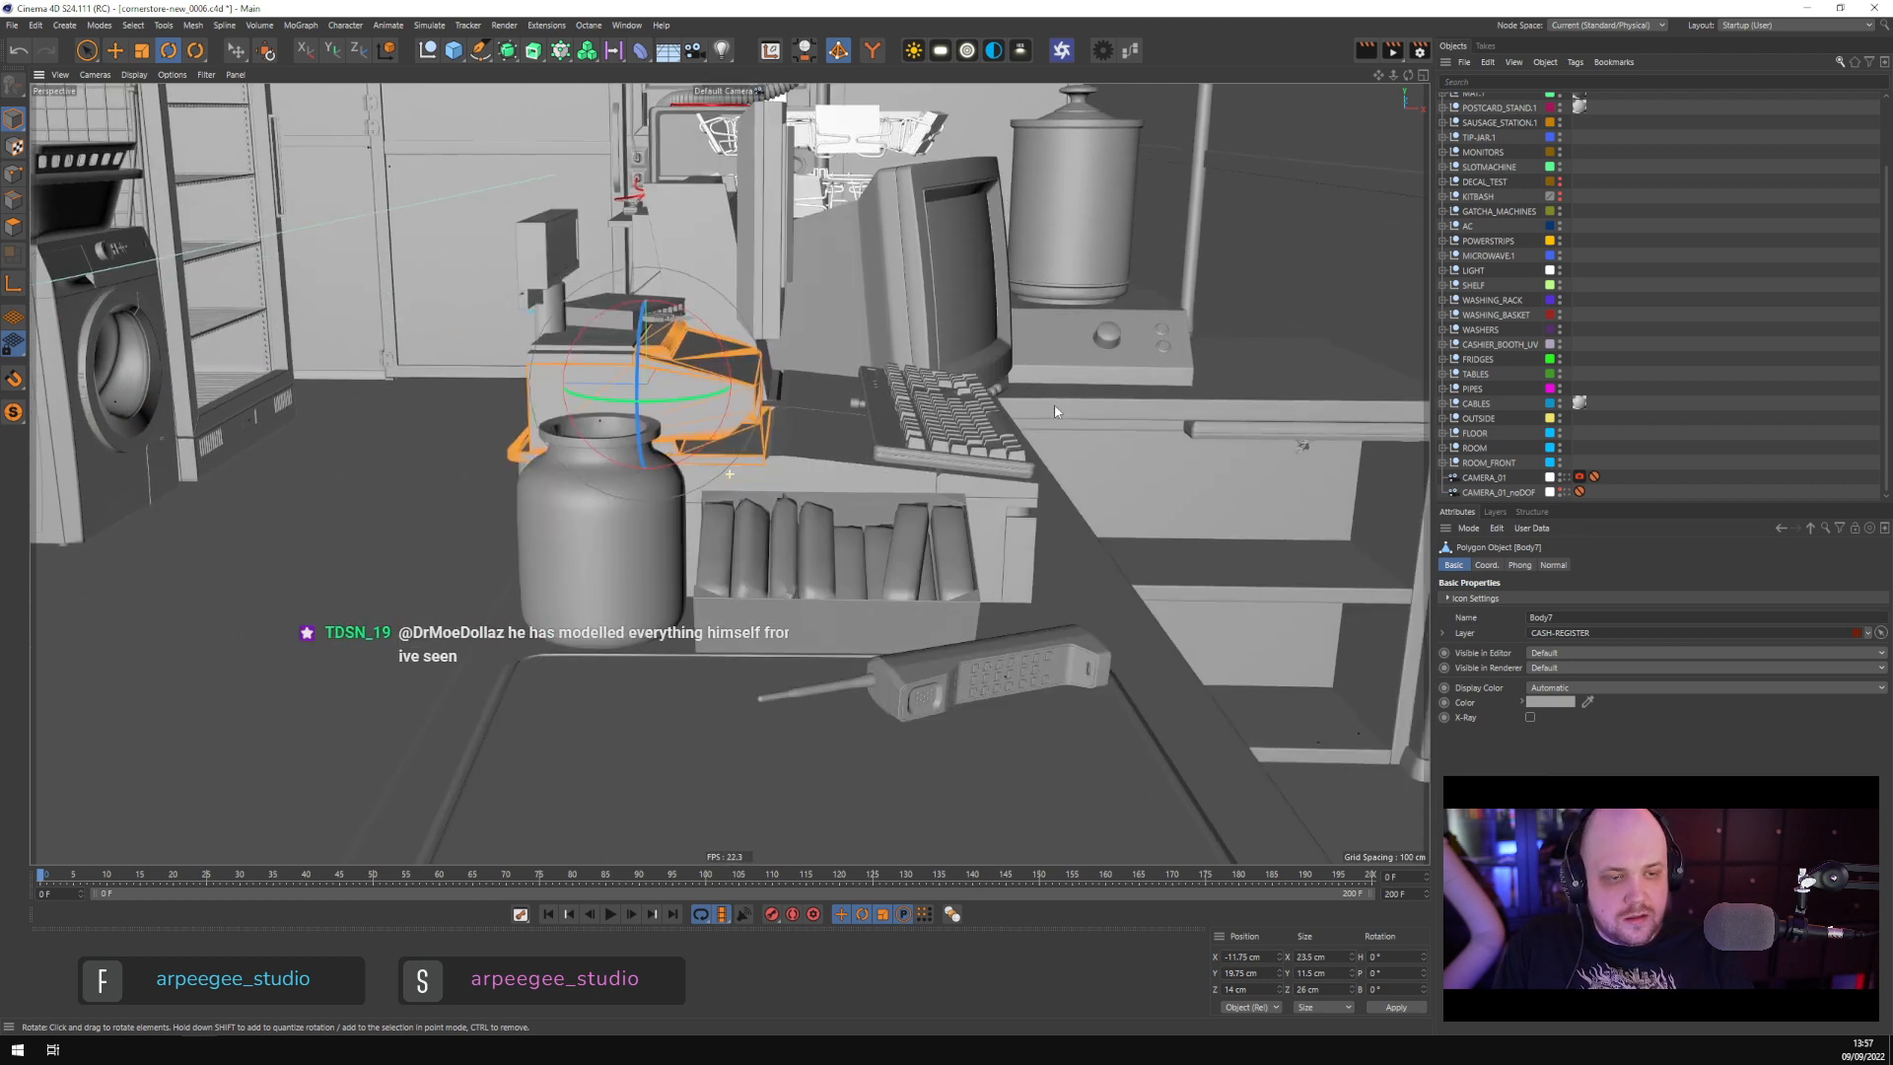
{"action": "left_click", "coordinate": [889, 636]}
{"action": "left_click_drag", "start_coordinate": [867, 630], "coordinate": [915, 527], "text": "alt"}
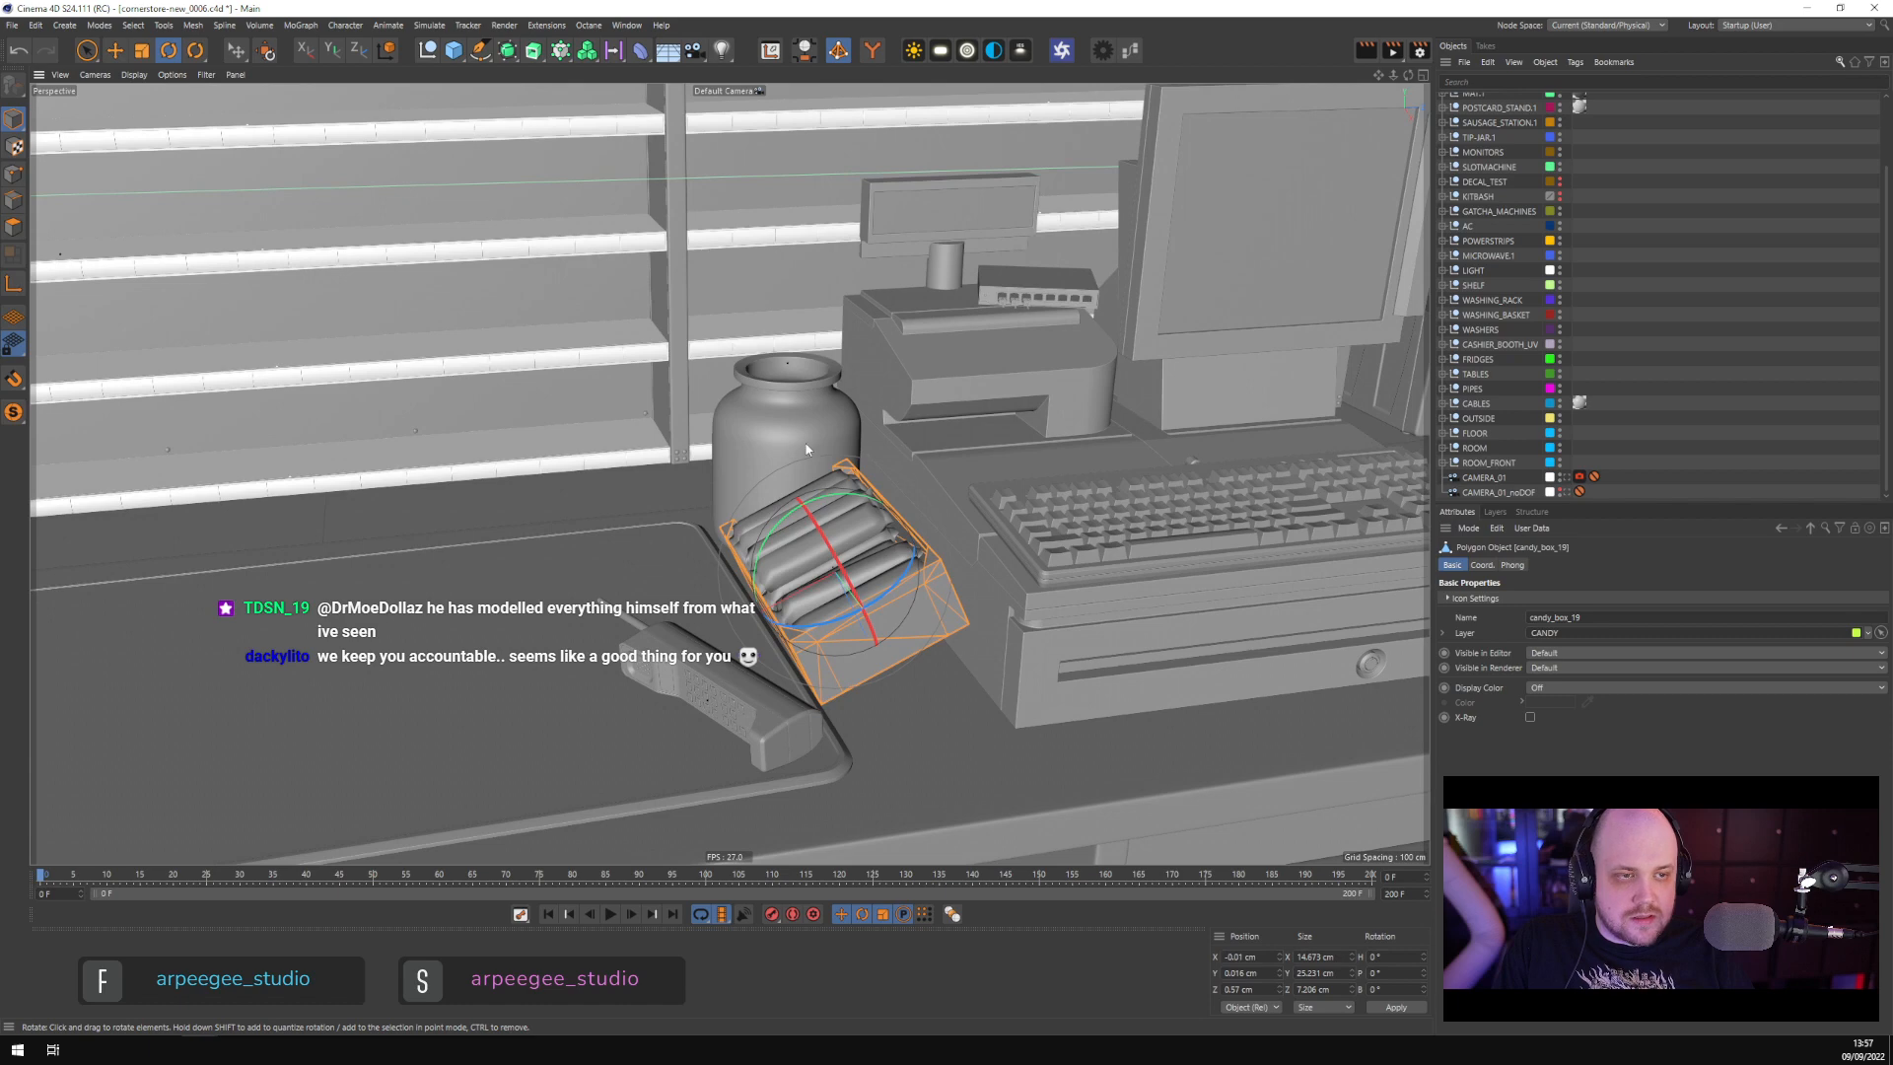
{"action": "left_click_drag", "start_coordinate": [807, 449], "coordinate": [585, 477], "text": "alt"}
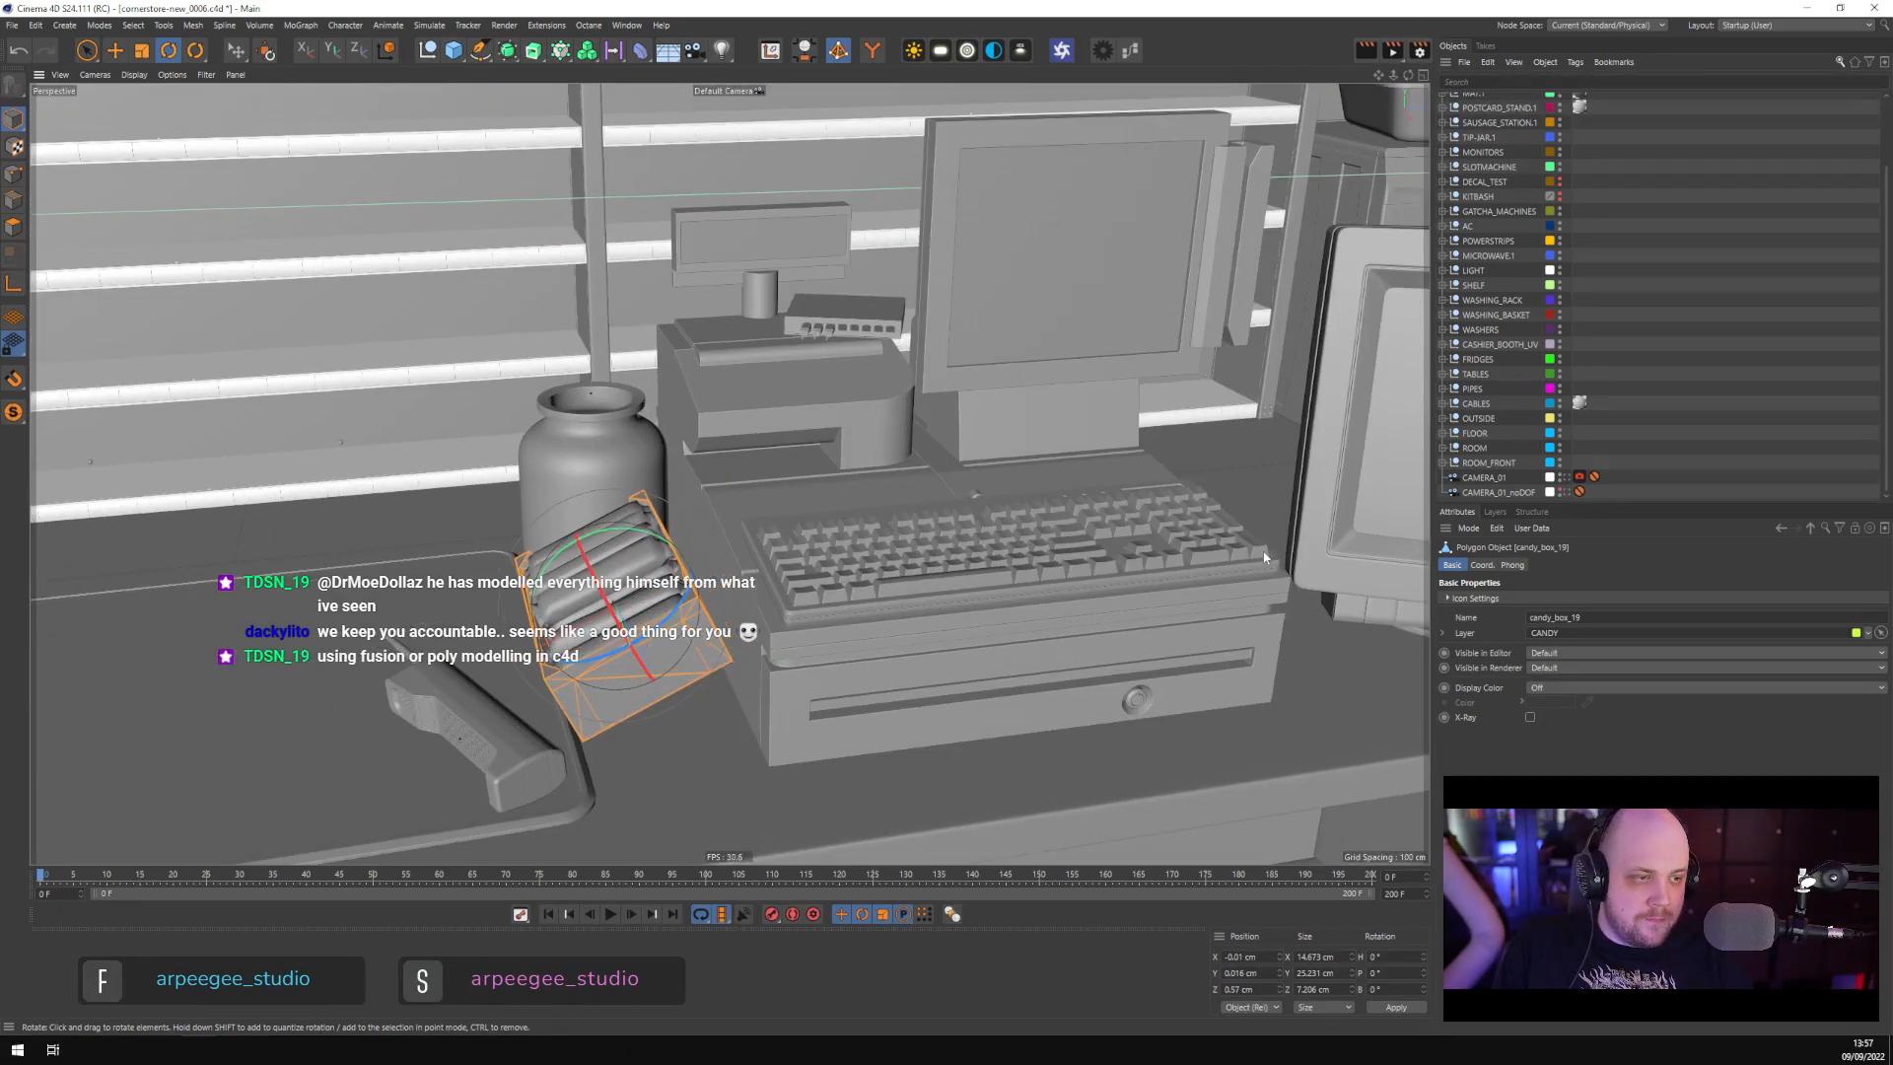
Examine the washing machine's control panel and the tall wall shelving with the pipes above it
{"action": "left_click", "coordinate": [1398, 579]}
{"action": "left_click_drag", "start_coordinate": [1397, 578], "coordinate": [1256, 560], "text": "alt"}
{"action": "left_click", "coordinate": [1315, 345]}
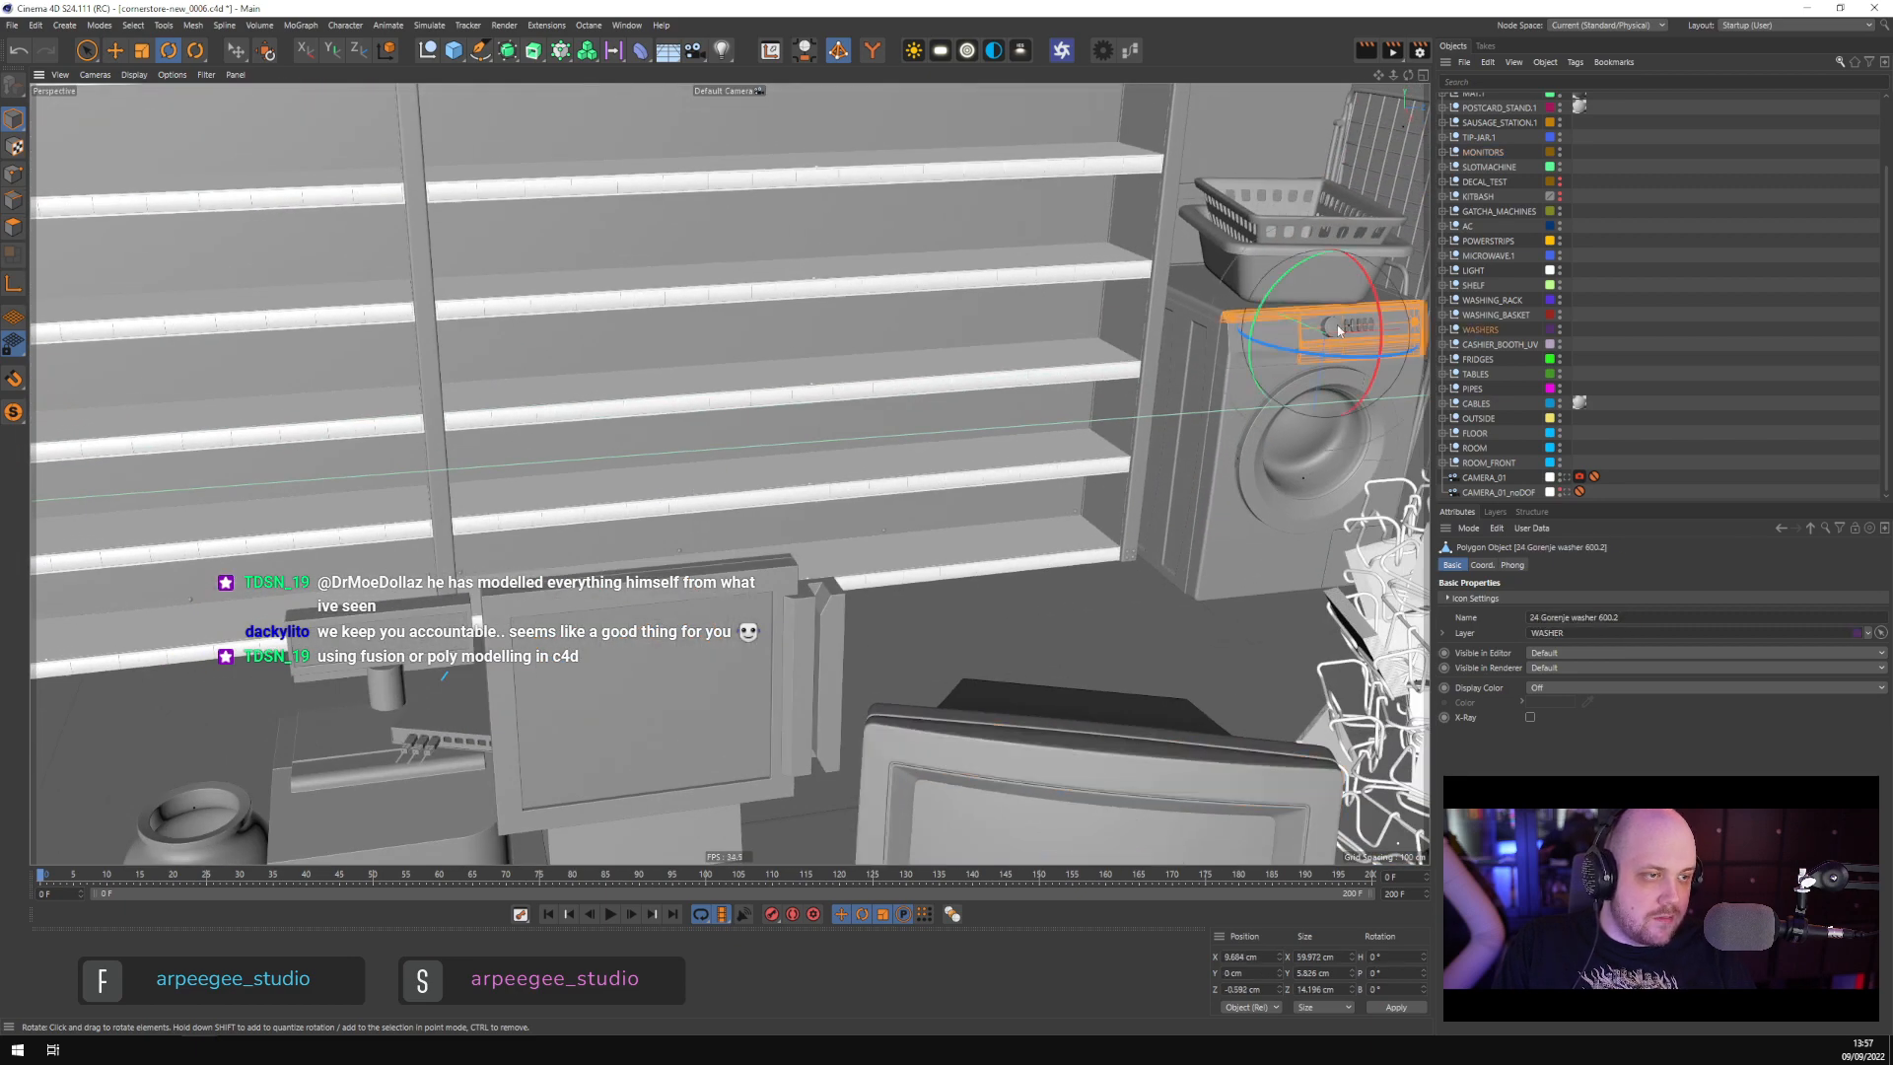
{"action": "left_click_drag", "start_coordinate": [1316, 345], "coordinate": [683, 384], "text": "alt"}
{"action": "left_click_drag", "start_coordinate": [751, 317], "coordinate": [810, 357], "text": "alt"}
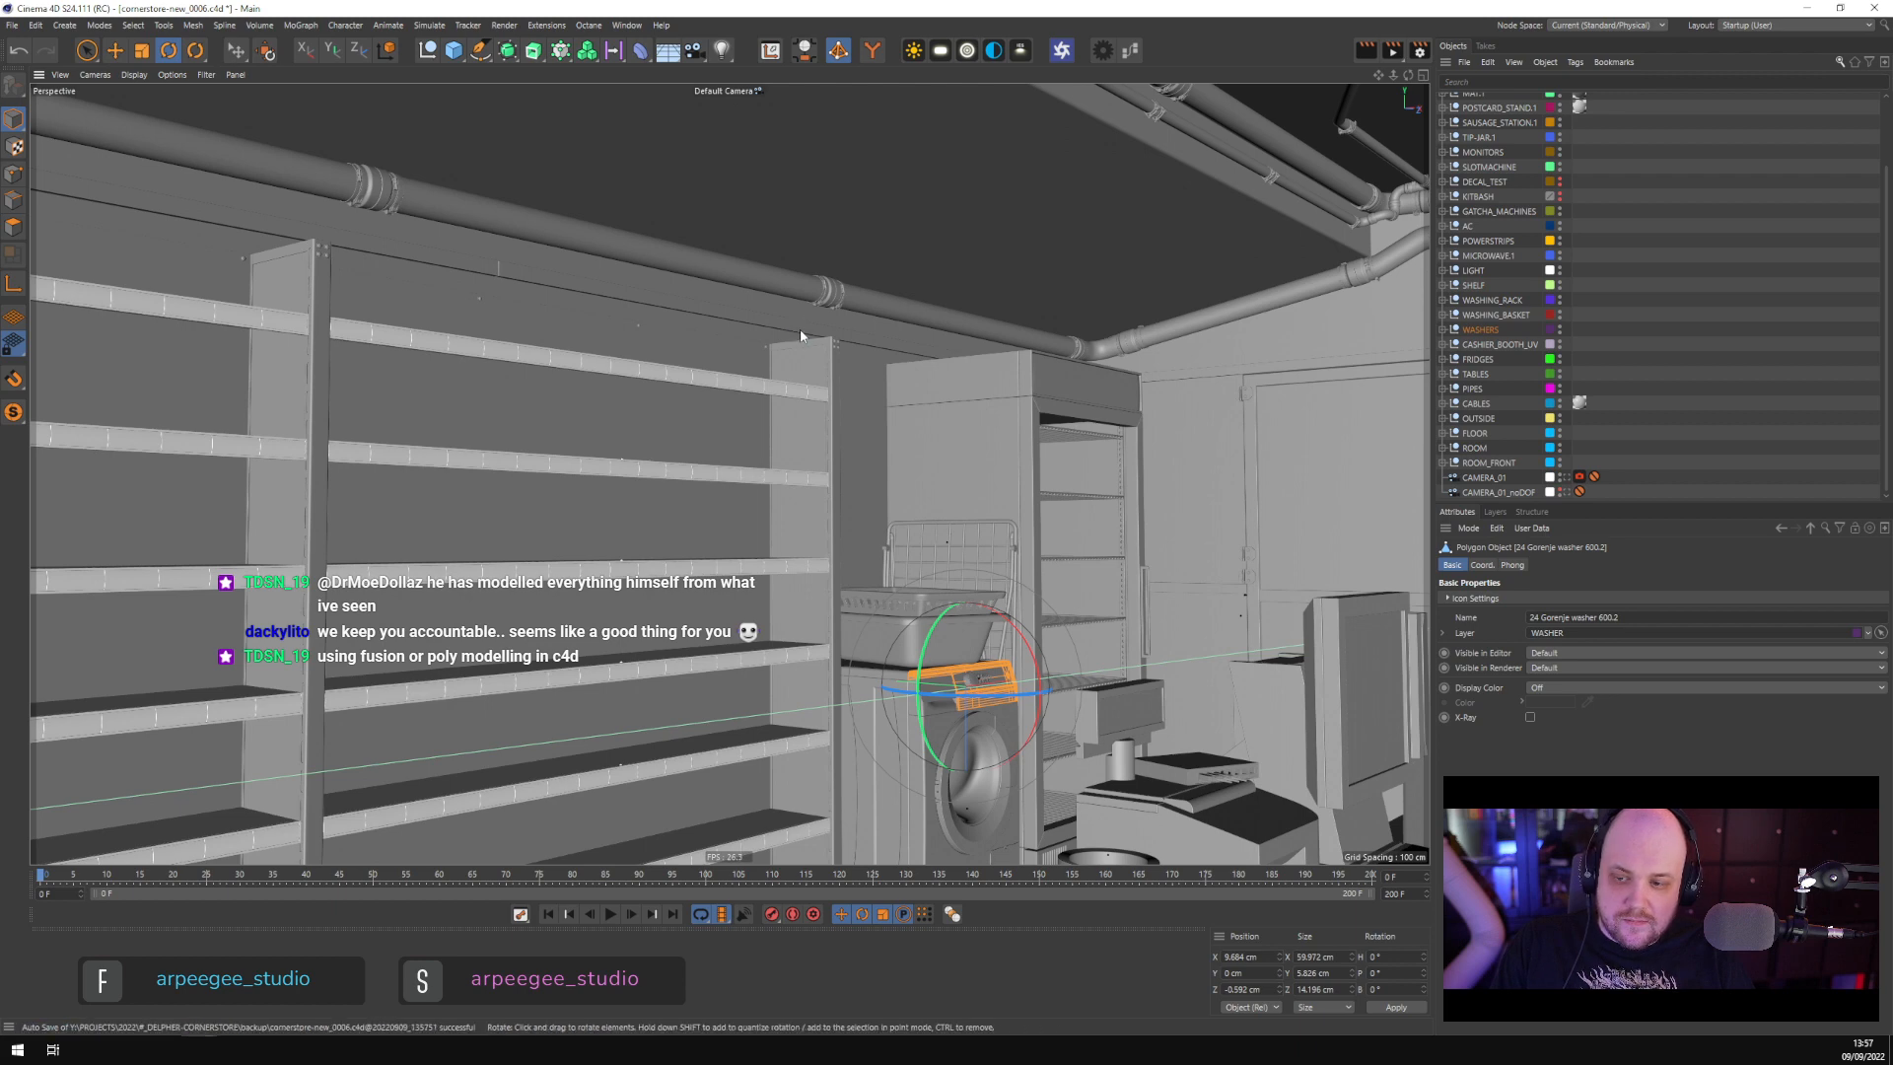
{"action": "scroll", "coordinate": [796, 327], "scroll_direction": "down", "scroll_amount": 5}
{"action": "left_click_drag", "start_coordinate": [797, 327], "coordinate": [887, 392], "text": "alt"}
{"action": "middle_click_drag", "start_coordinate": [989, 429], "coordinate": [1365, 508], "text": "alt"}
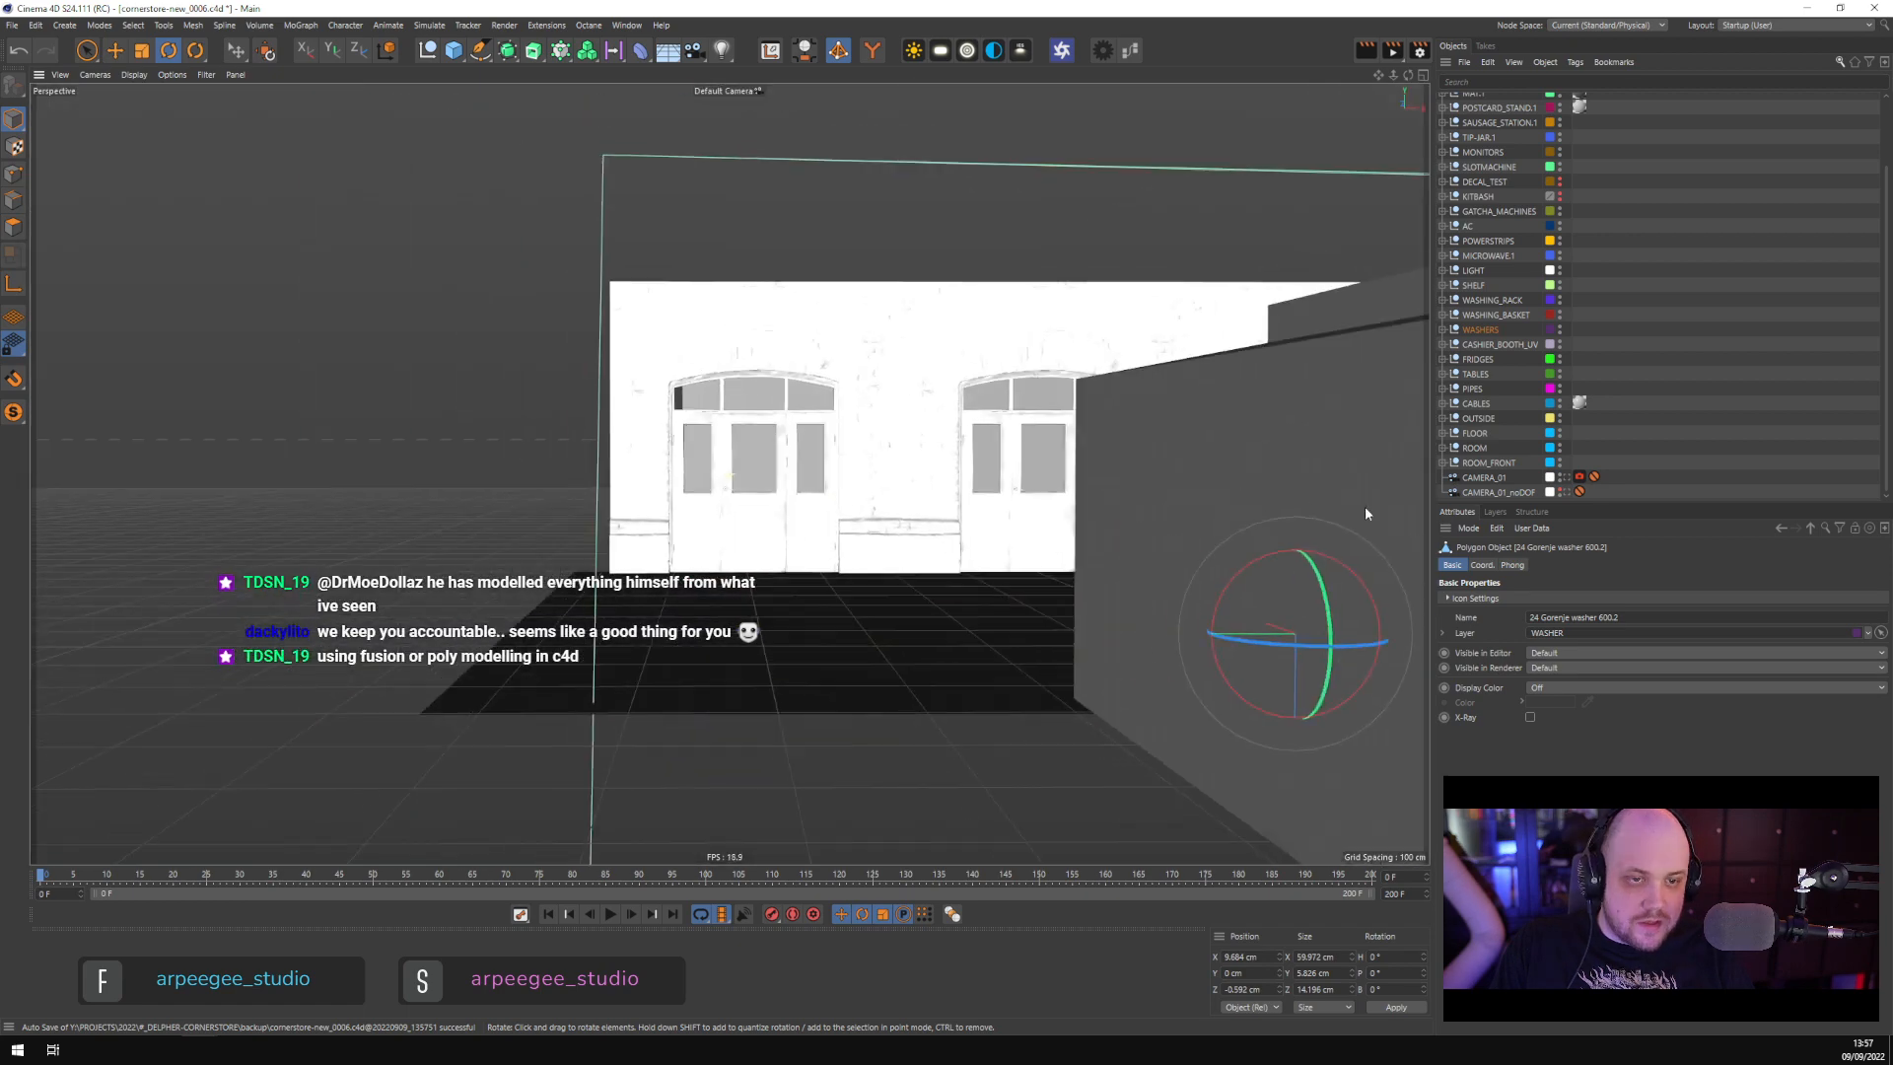
Examine the exterior facade with its backdrop plane, and return inside to the wall-mounted surveillance camera and air conditioner
{"action": "left_click", "coordinate": [980, 441]}
{"action": "left_click_drag", "start_coordinate": [981, 440], "coordinate": [1161, 501], "text": "alt"}
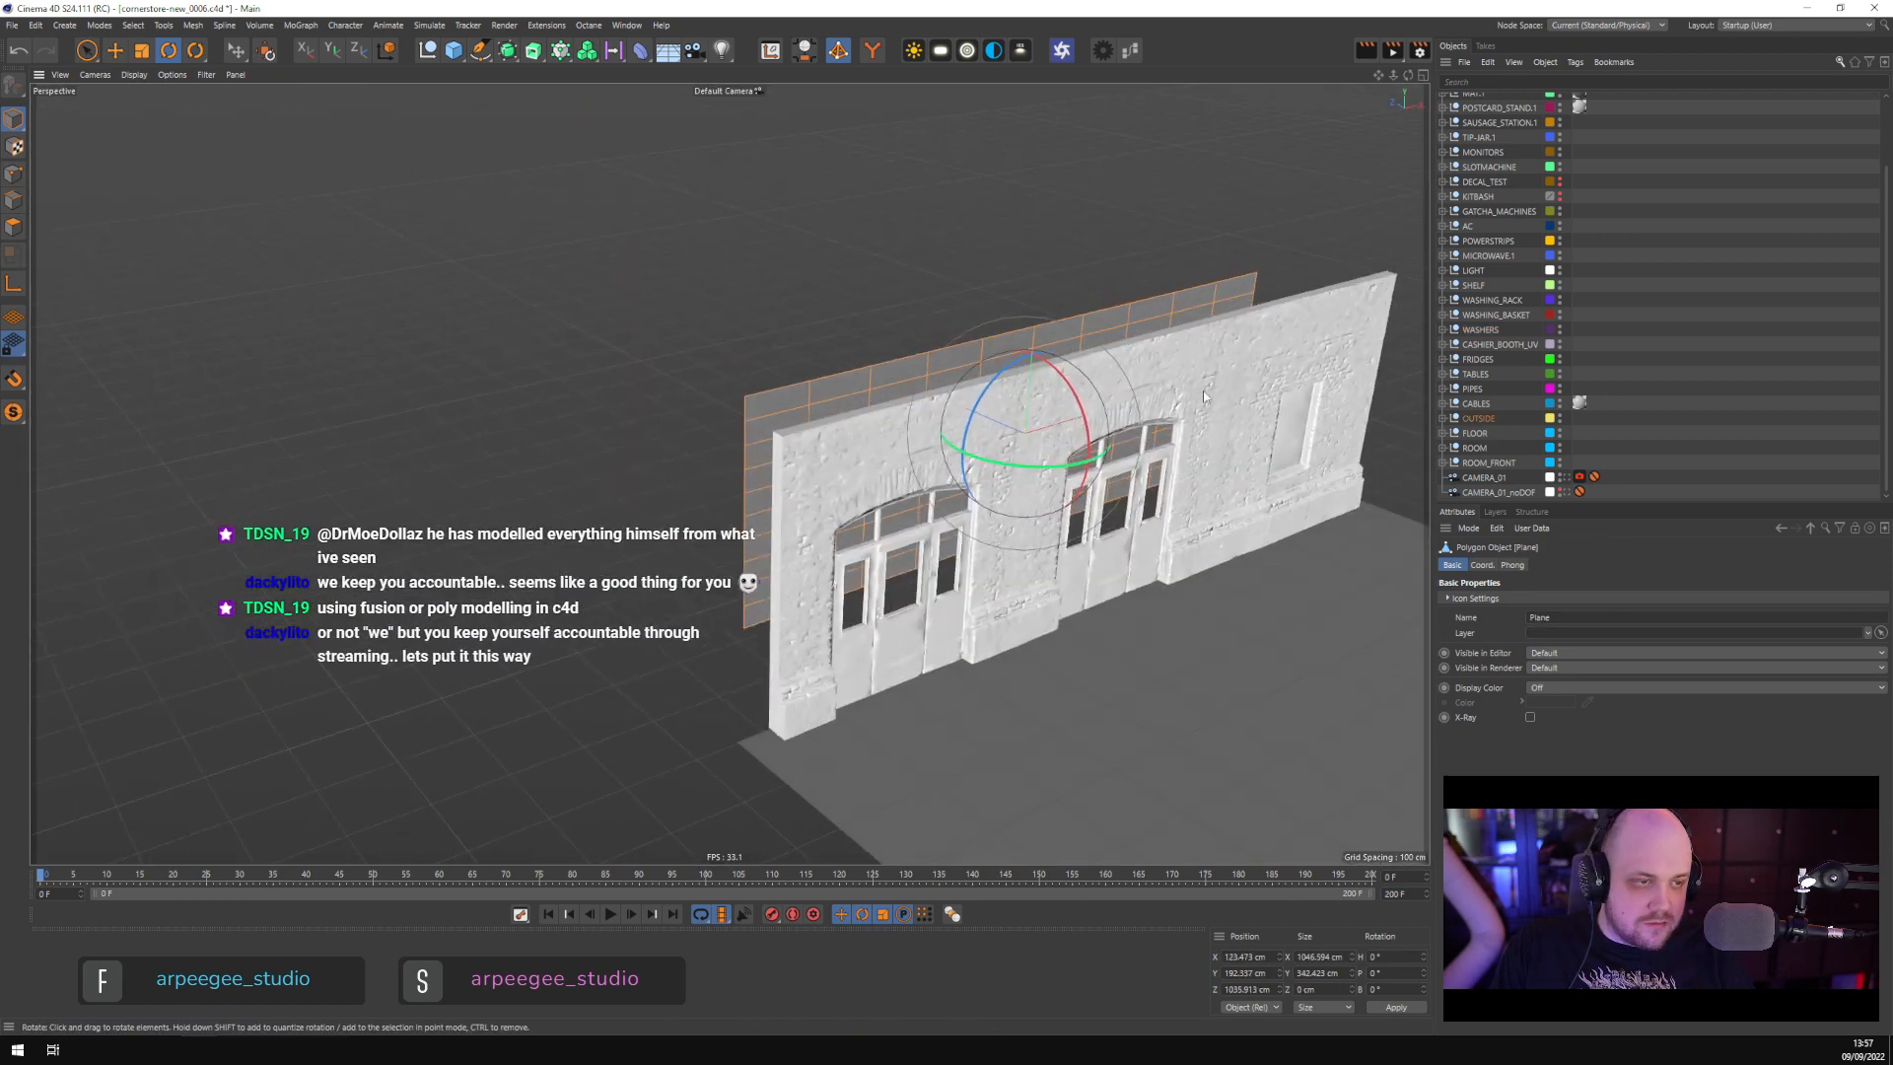
{"action": "middle_click_drag", "start_coordinate": [1224, 489], "coordinate": [566, 204], "text": "alt"}
{"action": "left_click_drag", "start_coordinate": [936, 434], "coordinate": [795, 384], "text": "alt"}
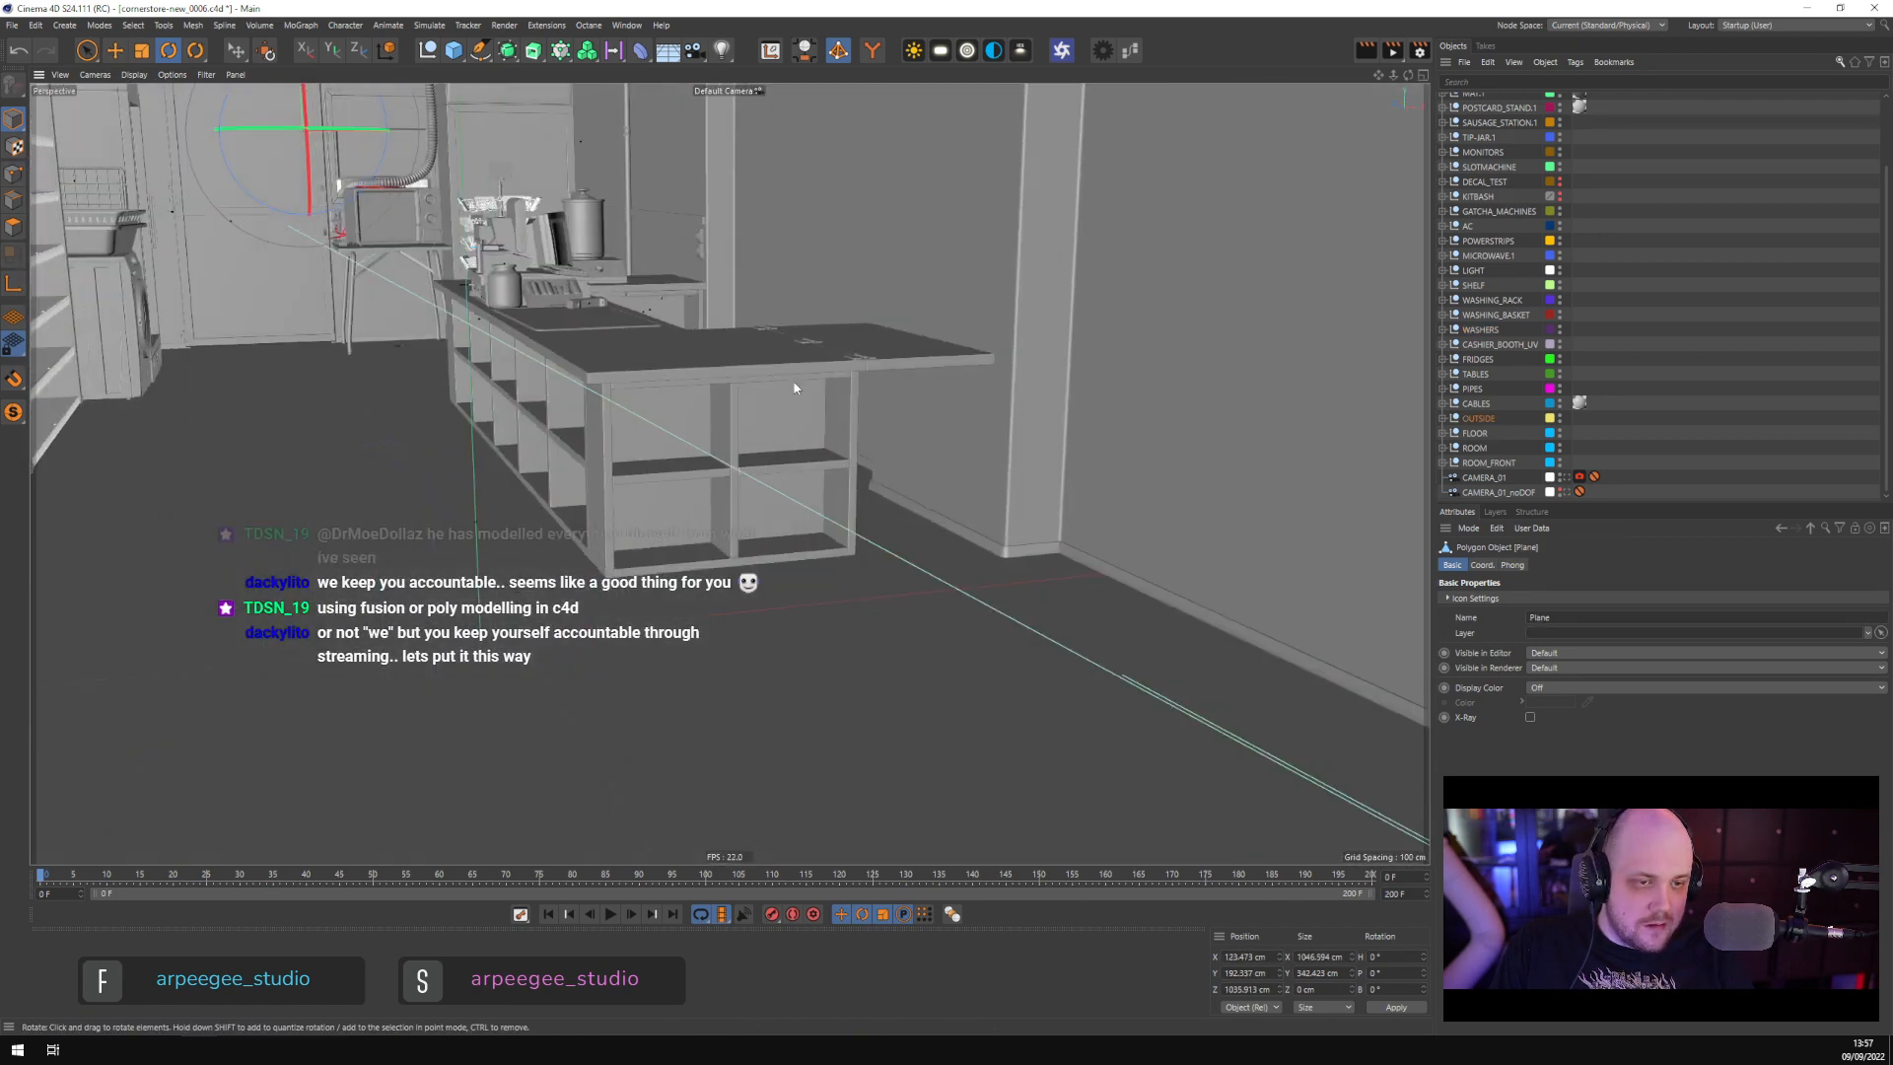
{"action": "middle_click_drag", "start_coordinate": [795, 384], "coordinate": [835, 472], "text": "alt"}
{"action": "right_click_drag", "start_coordinate": [841, 426], "coordinate": [836, 305], "text": "alt"}
{"action": "middle_click_drag", "start_coordinate": [836, 304], "coordinate": [836, 340], "text": "alt"}
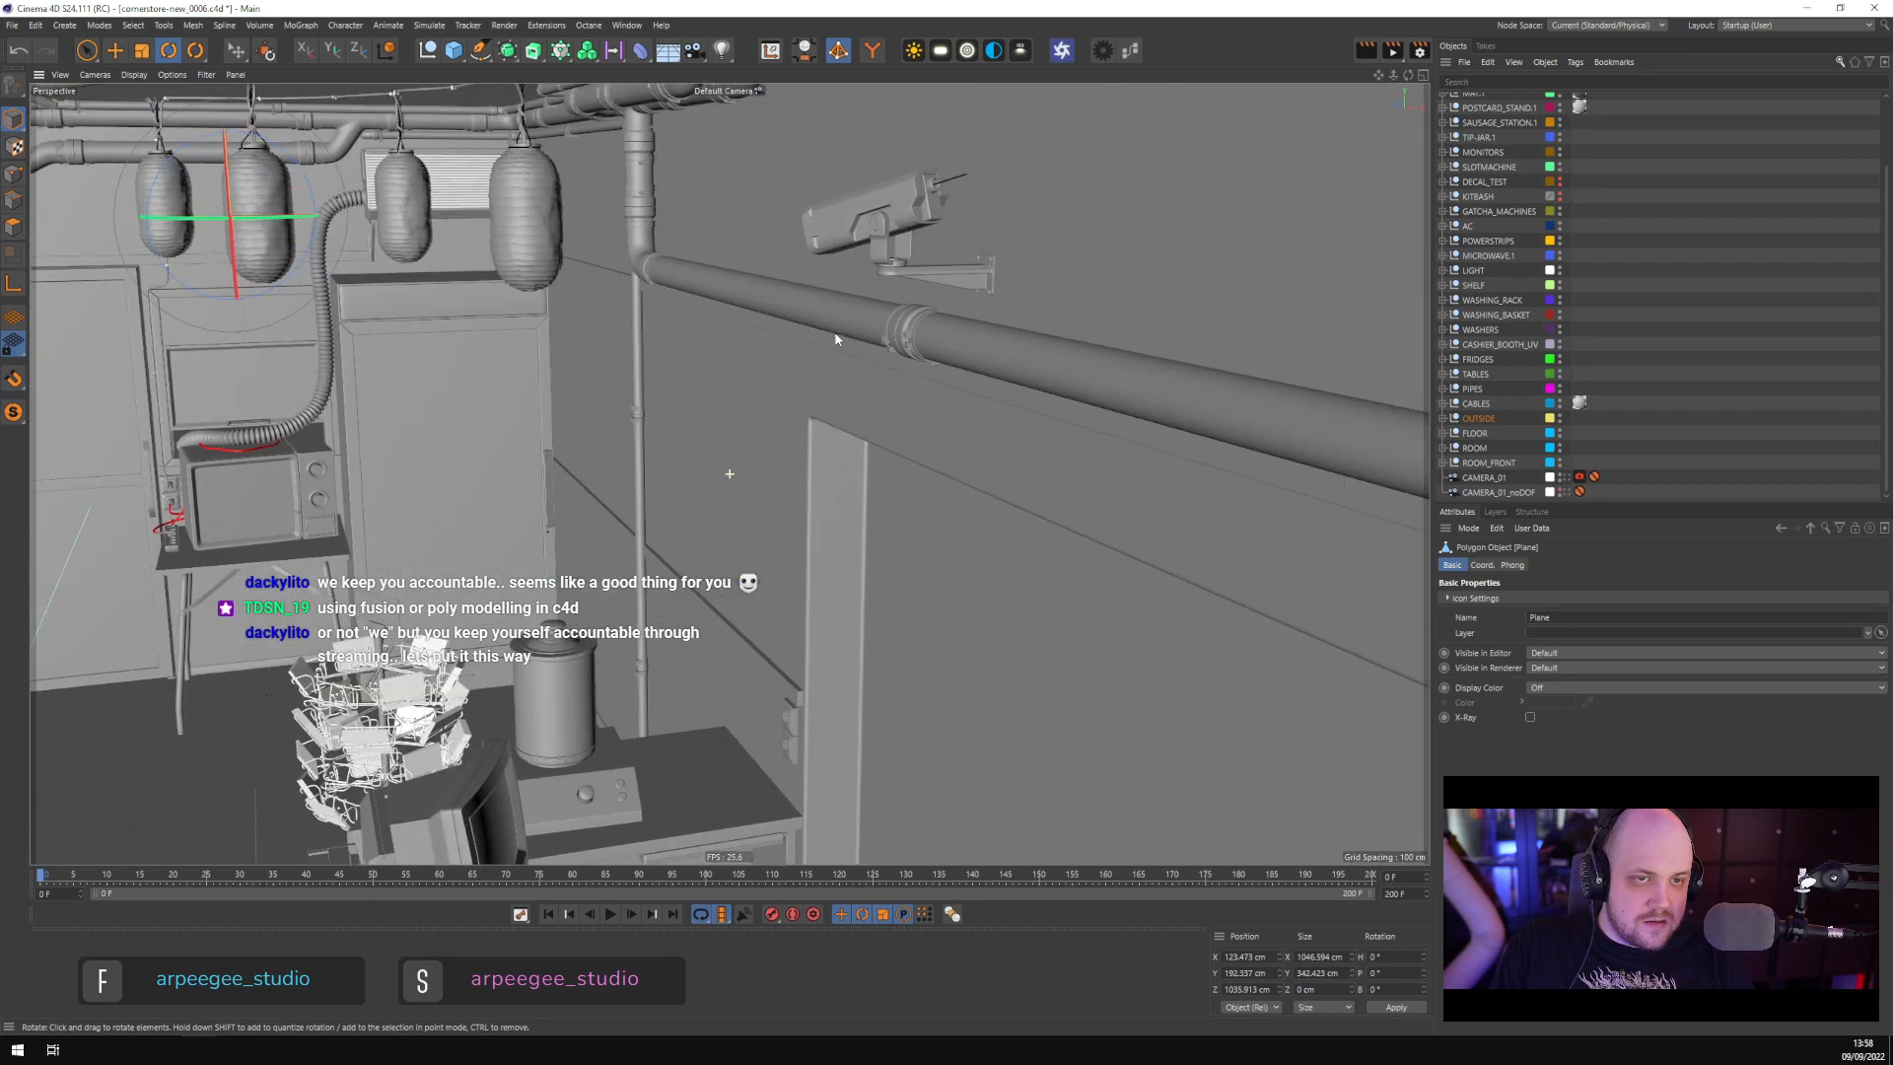
{"action": "left_click", "coordinate": [453, 206]}
{"action": "left_click_drag", "start_coordinate": [481, 252], "coordinate": [939, 319], "text": "alt"}
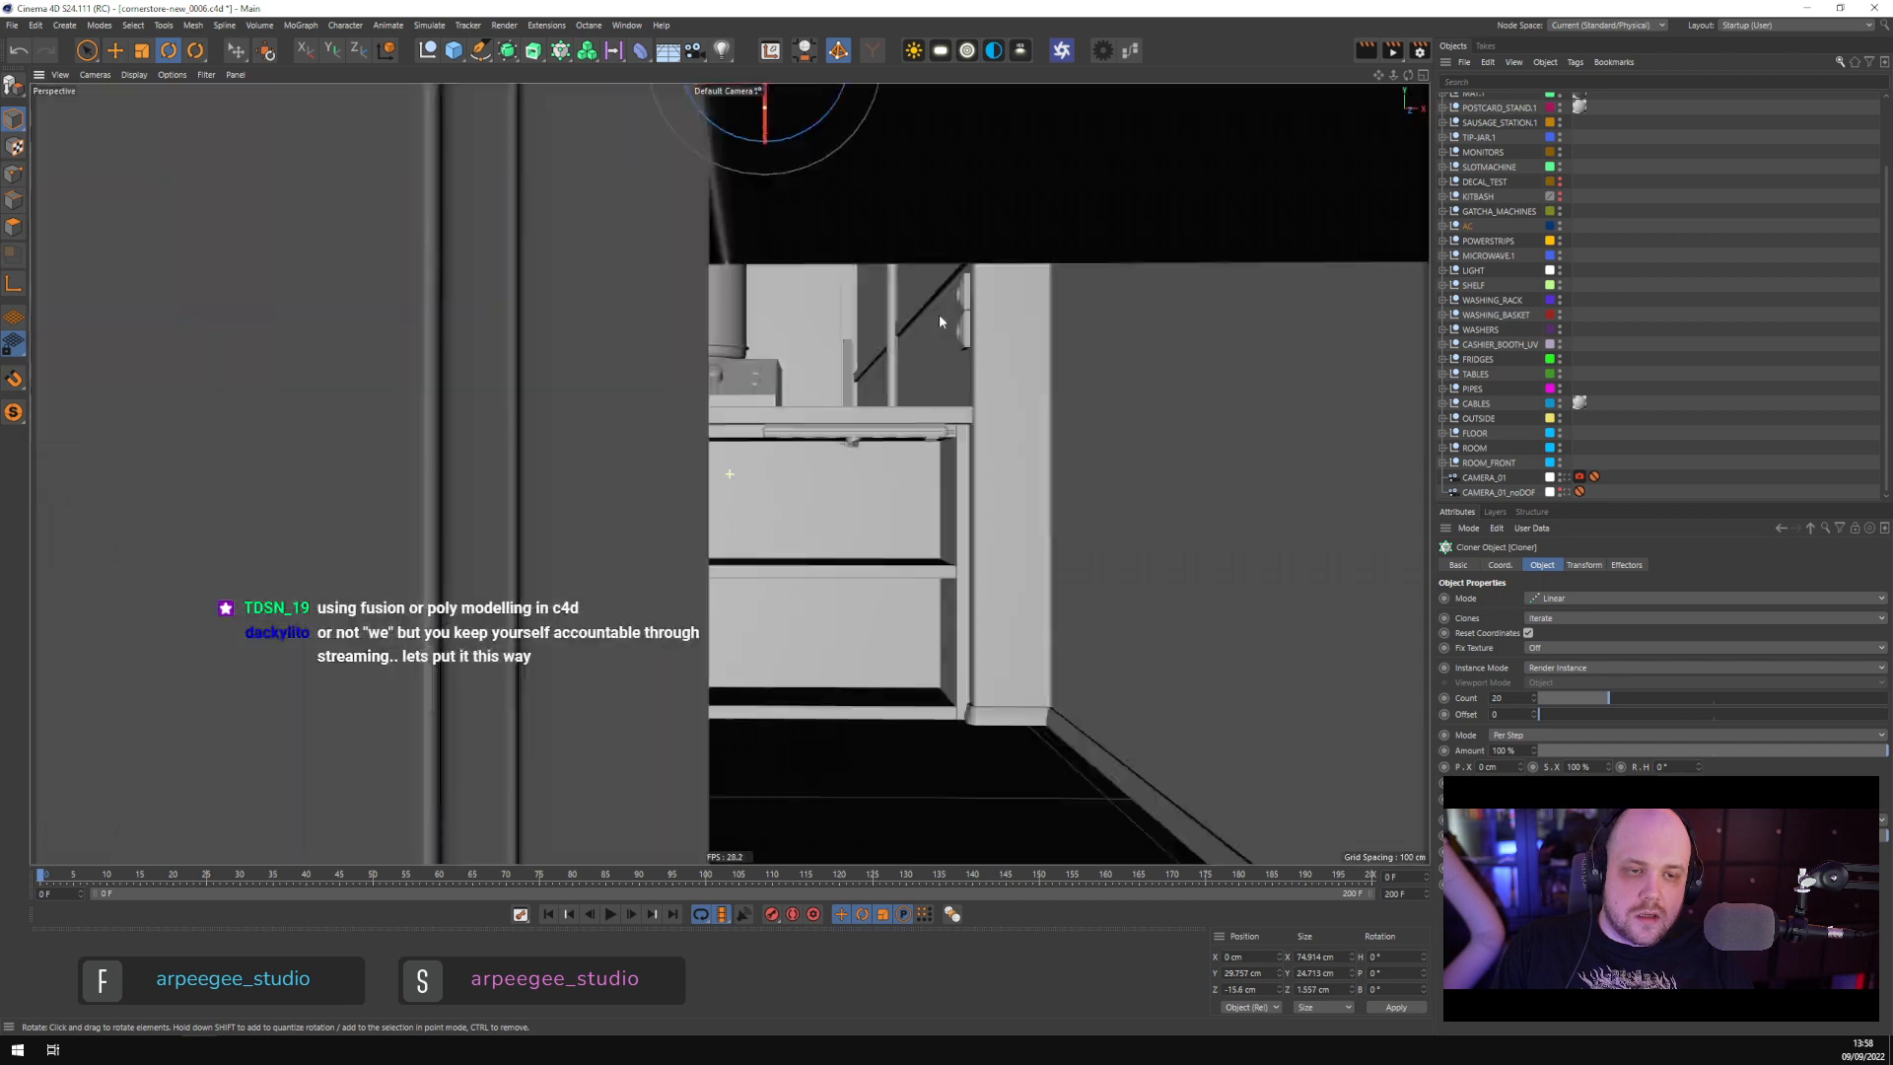
Examine the counter props up close, selecting the keyboard frame, a candy bar in the box and the phone
{"action": "right_click_drag", "start_coordinate": [939, 315], "coordinate": [980, 245], "text": "alt"}
{"action": "middle_click_drag", "start_coordinate": [980, 245], "coordinate": [976, 493], "text": "alt"}
{"action": "right_click_drag", "start_coordinate": [641, 631], "coordinate": [692, 585], "text": "alt"}
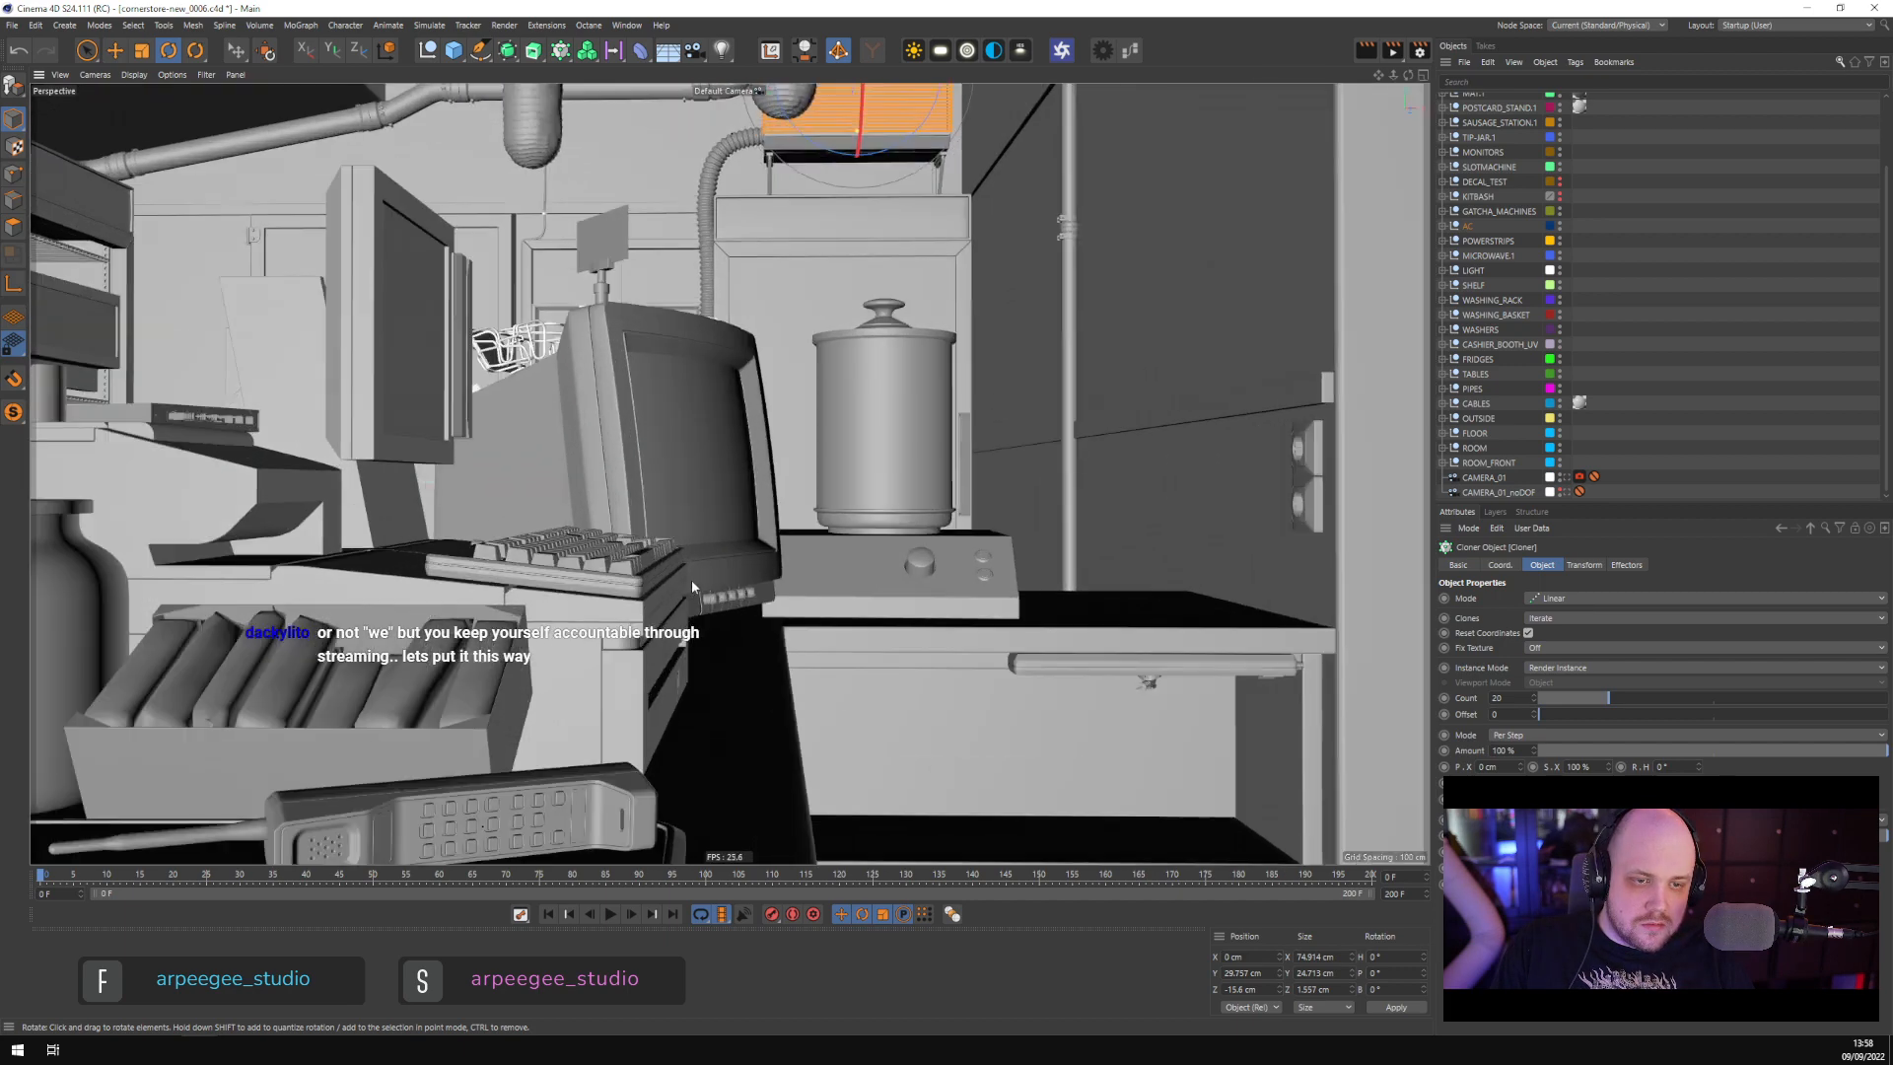
{"action": "left_click", "coordinate": [592, 578]}
{"action": "left_click_drag", "start_coordinate": [592, 577], "coordinate": [602, 680], "text": "alt"}
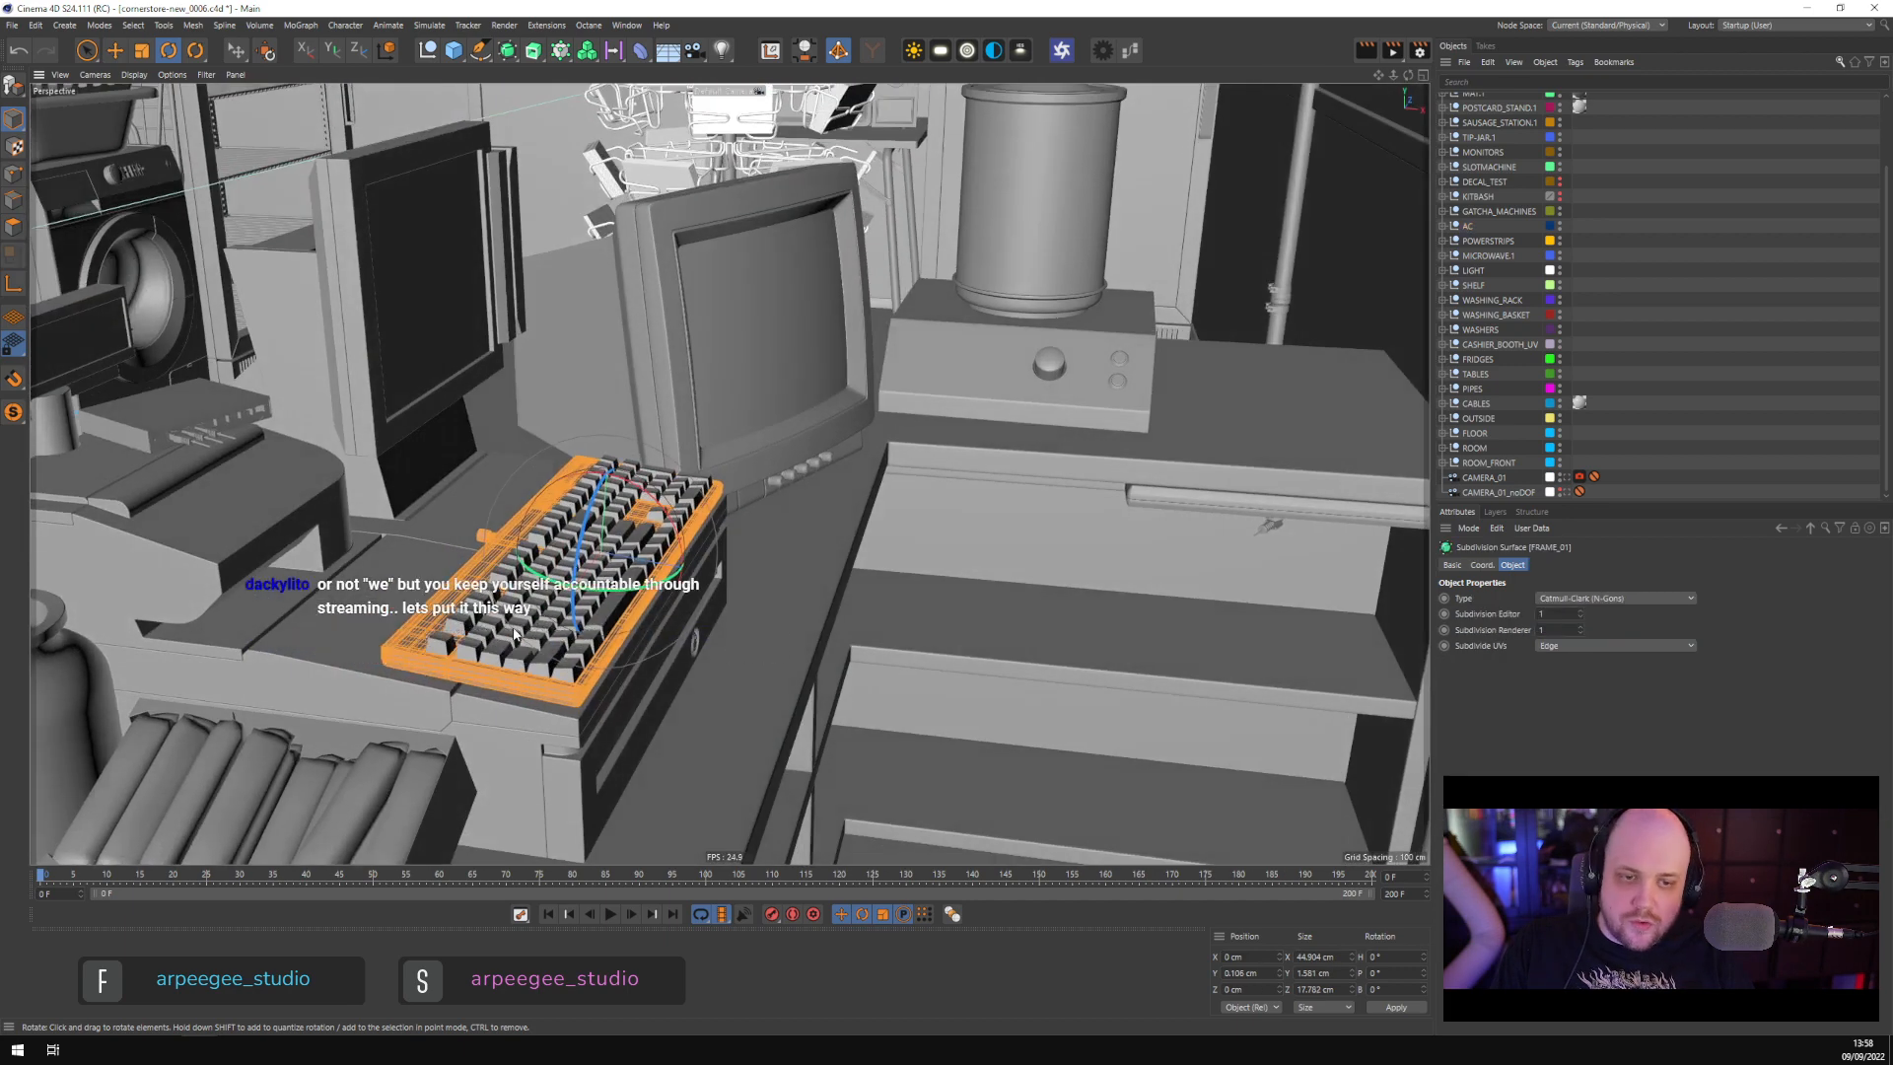
{"action": "left_click_drag", "start_coordinate": [468, 639], "coordinate": [663, 525], "text": "alt"}
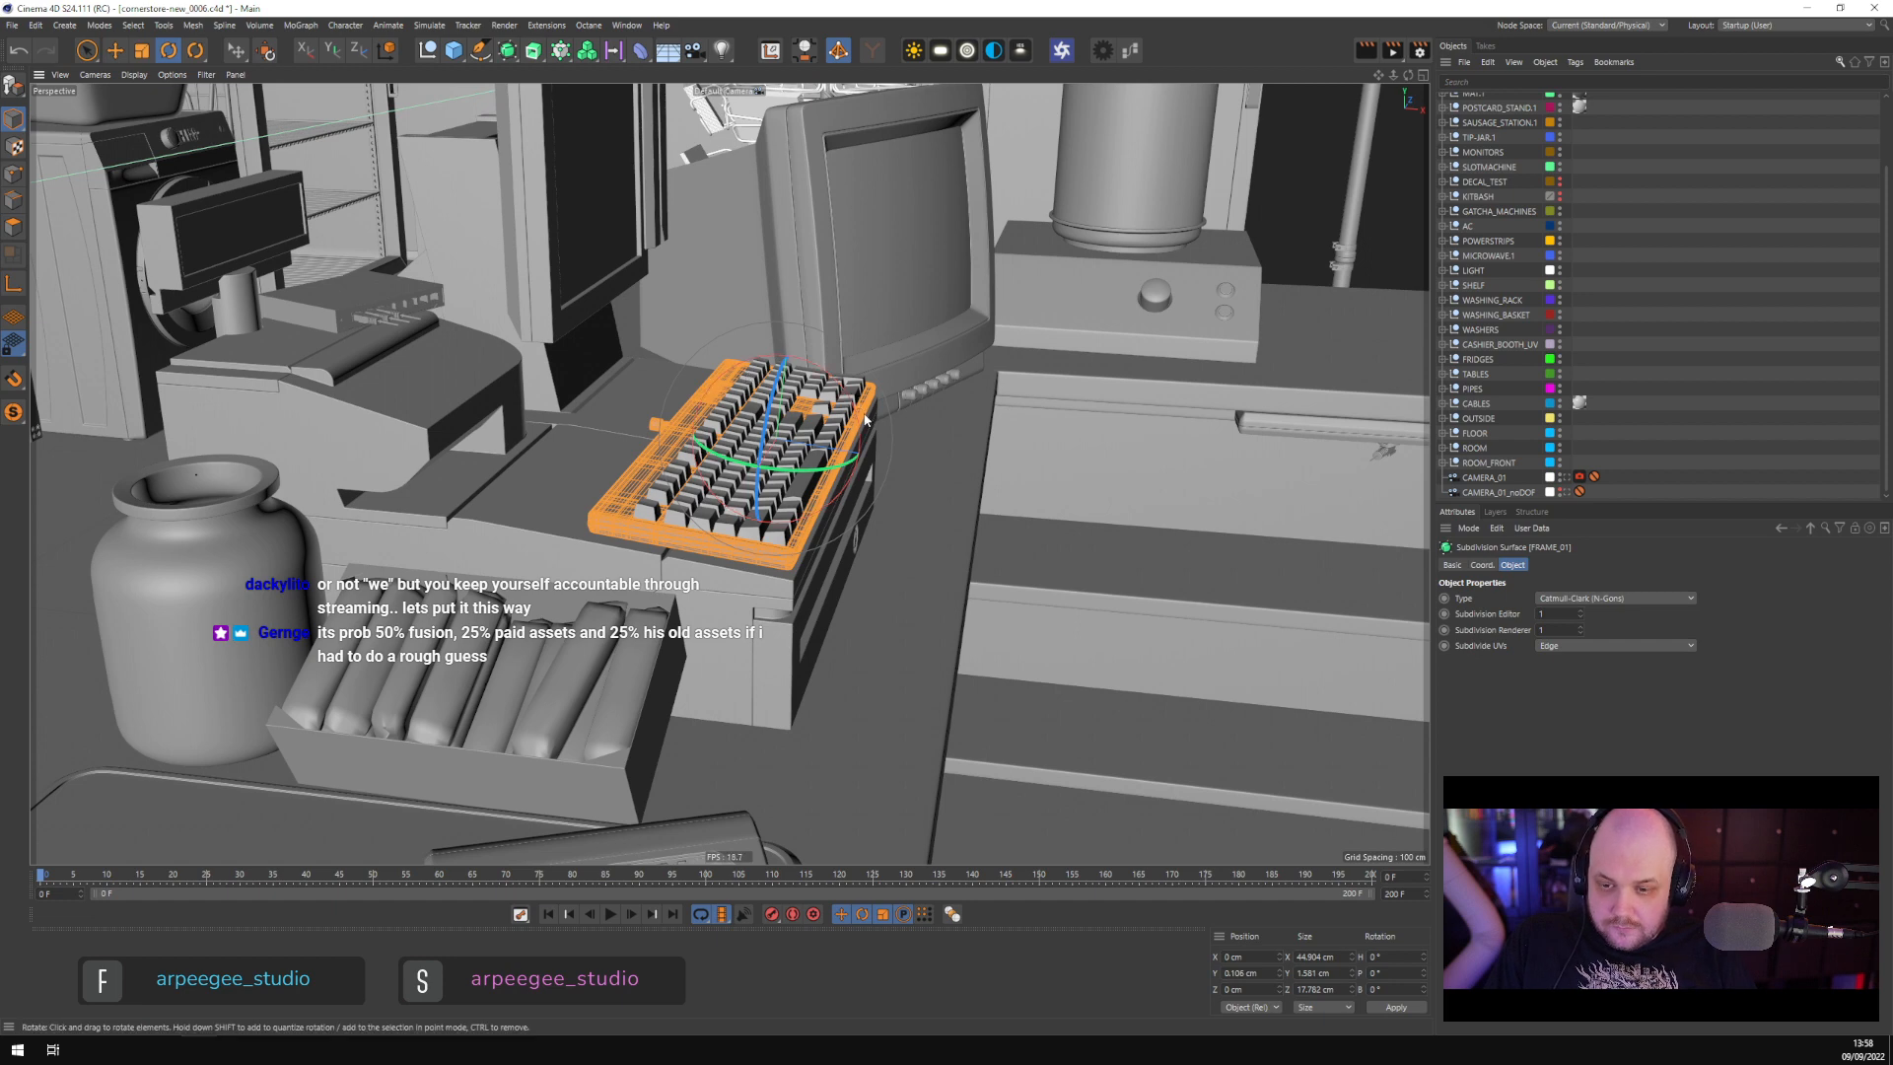
{"action": "scroll", "coordinate": [865, 419], "scroll_direction": "down", "scroll_amount": 3}
{"action": "left_click_drag", "start_coordinate": [937, 424], "coordinate": [650, 652], "text": "alt"}
{"action": "left_click", "coordinate": [611, 652]}
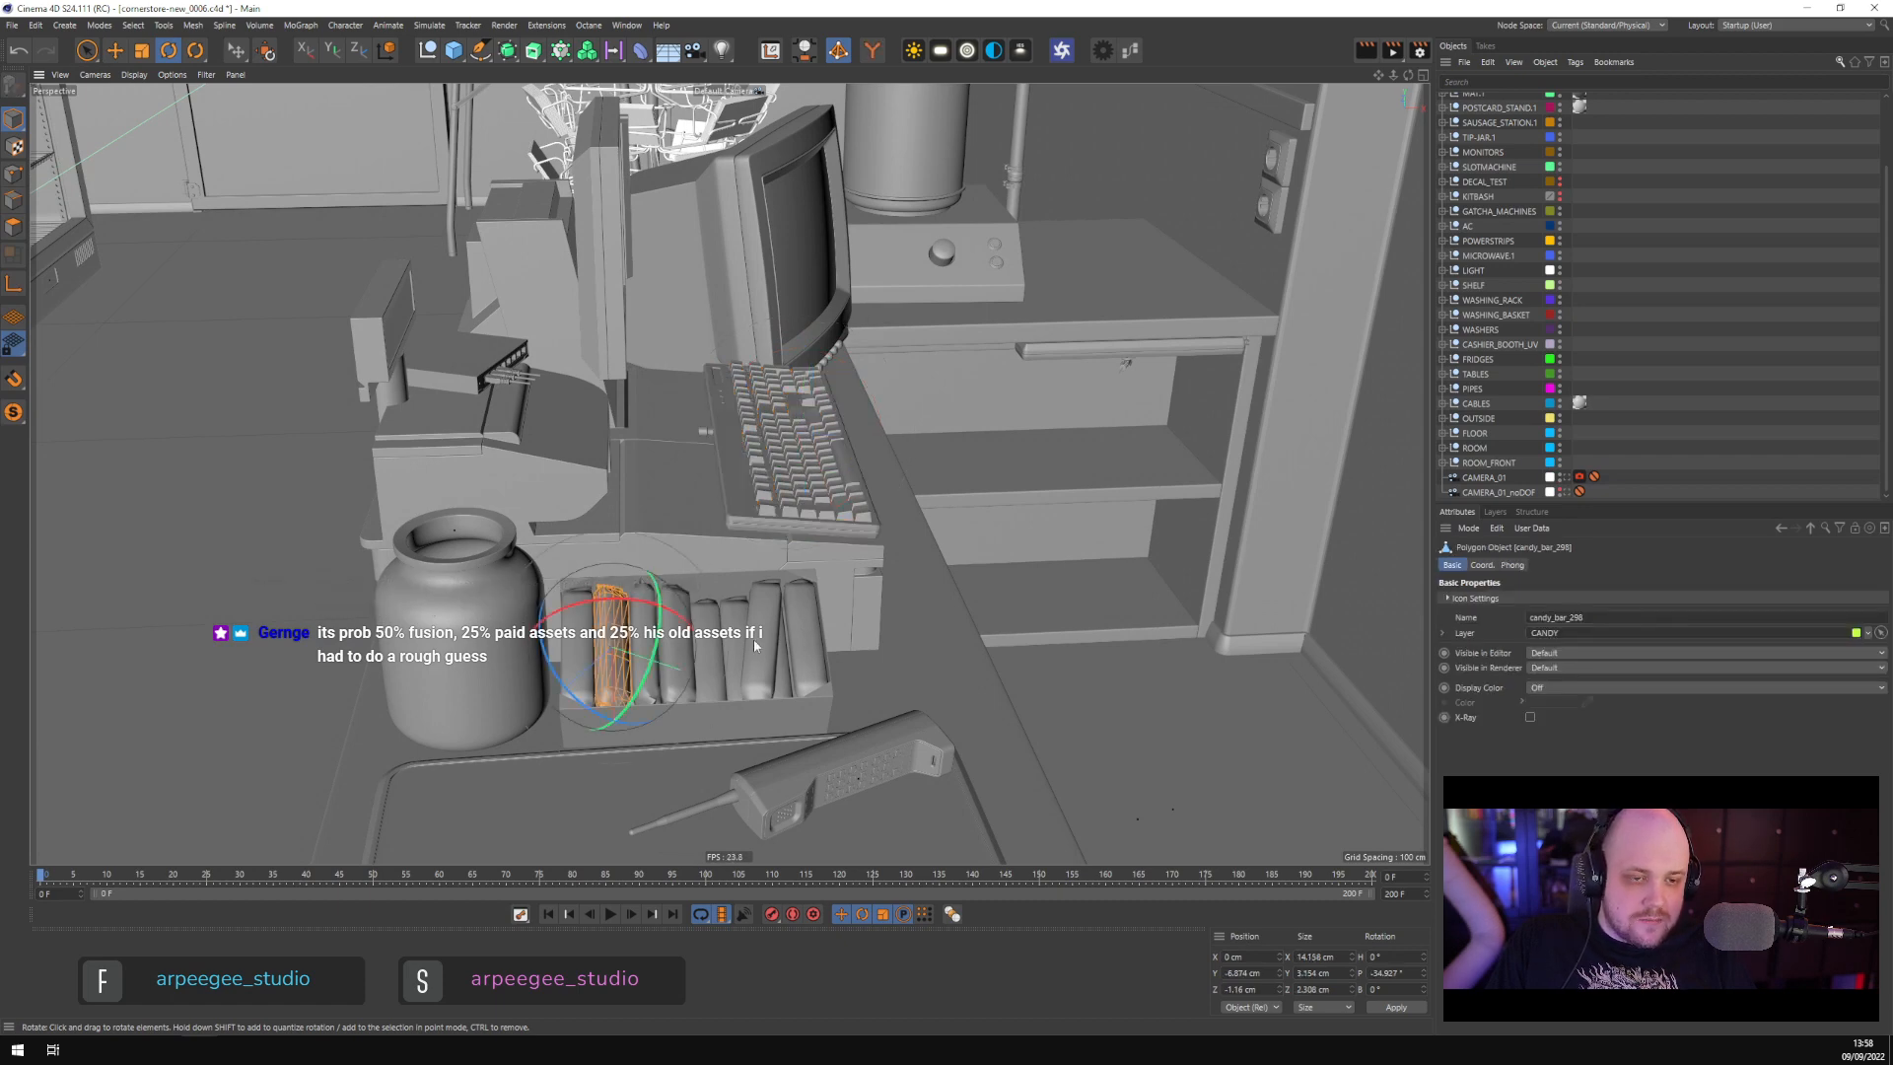
{"action": "middle_click_drag", "start_coordinate": [639, 674], "coordinate": [1033, 454], "text": "alt"}
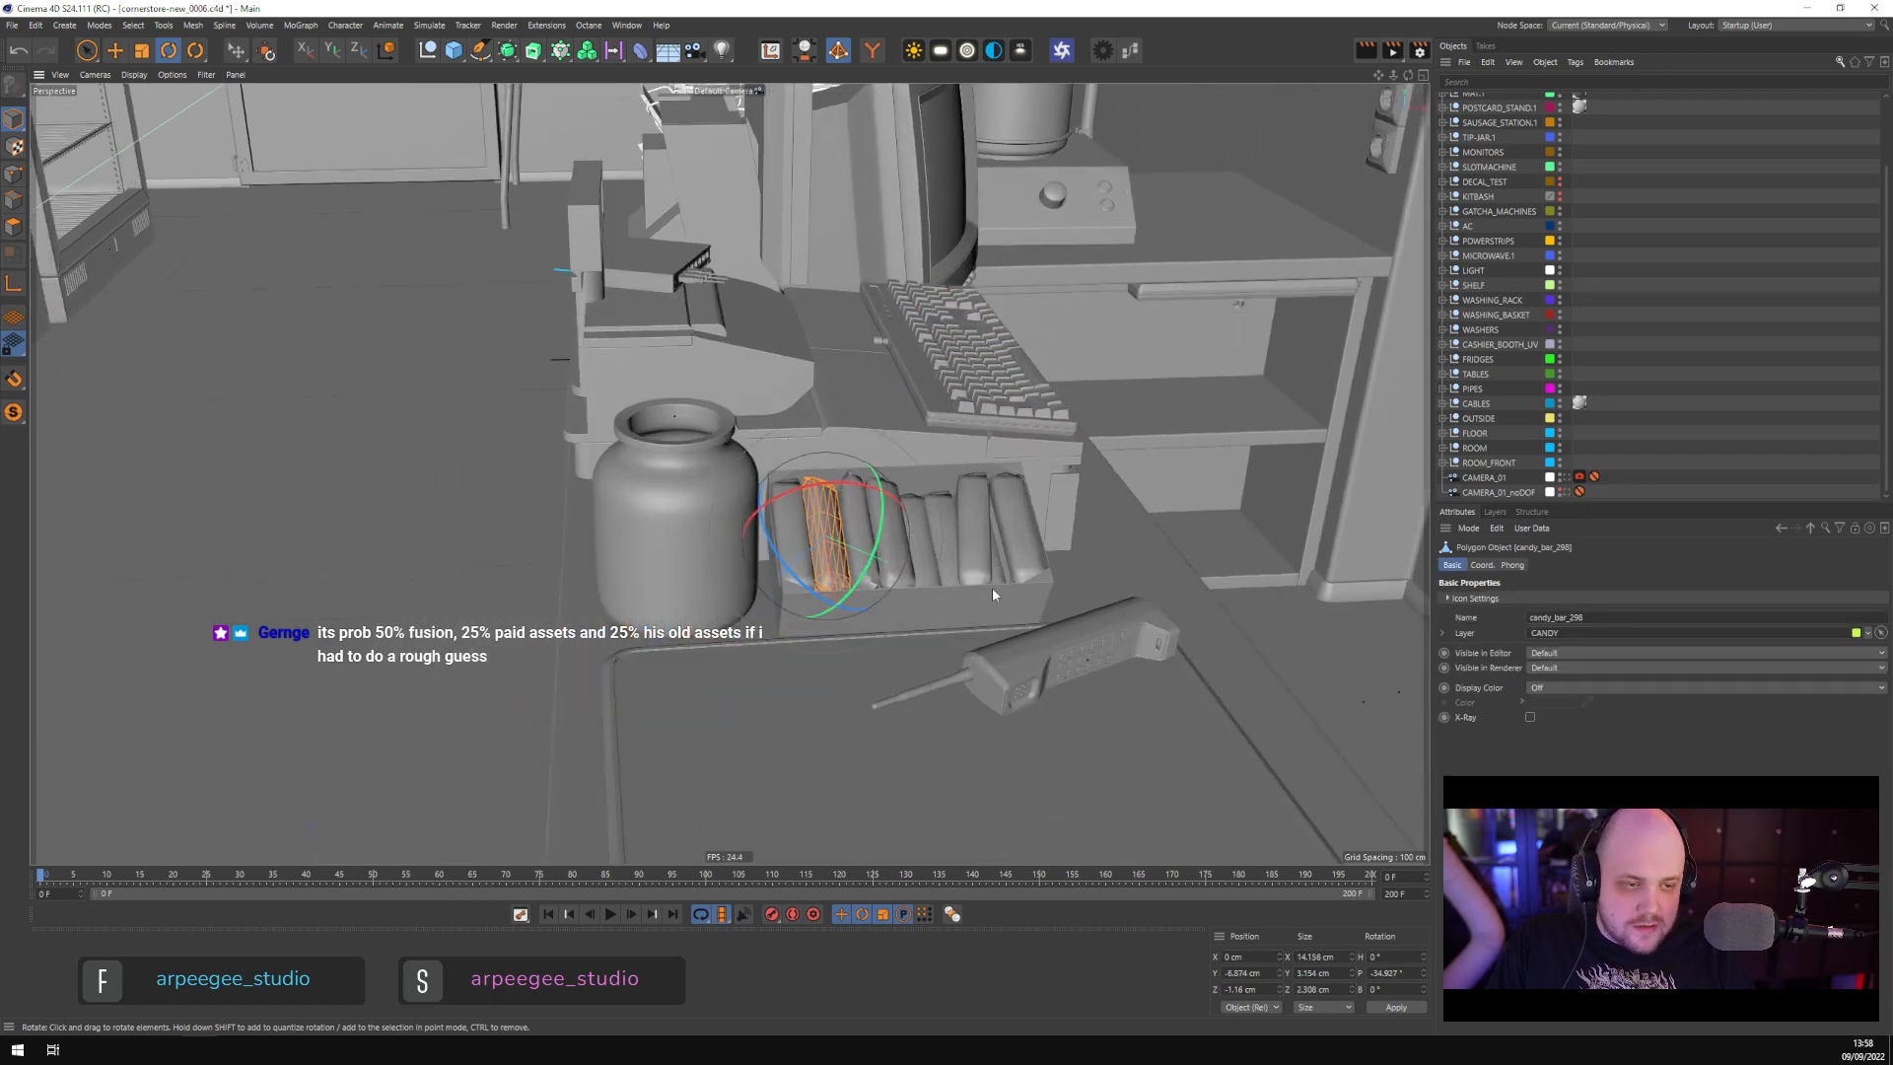
{"action": "left_click", "coordinate": [999, 676]}
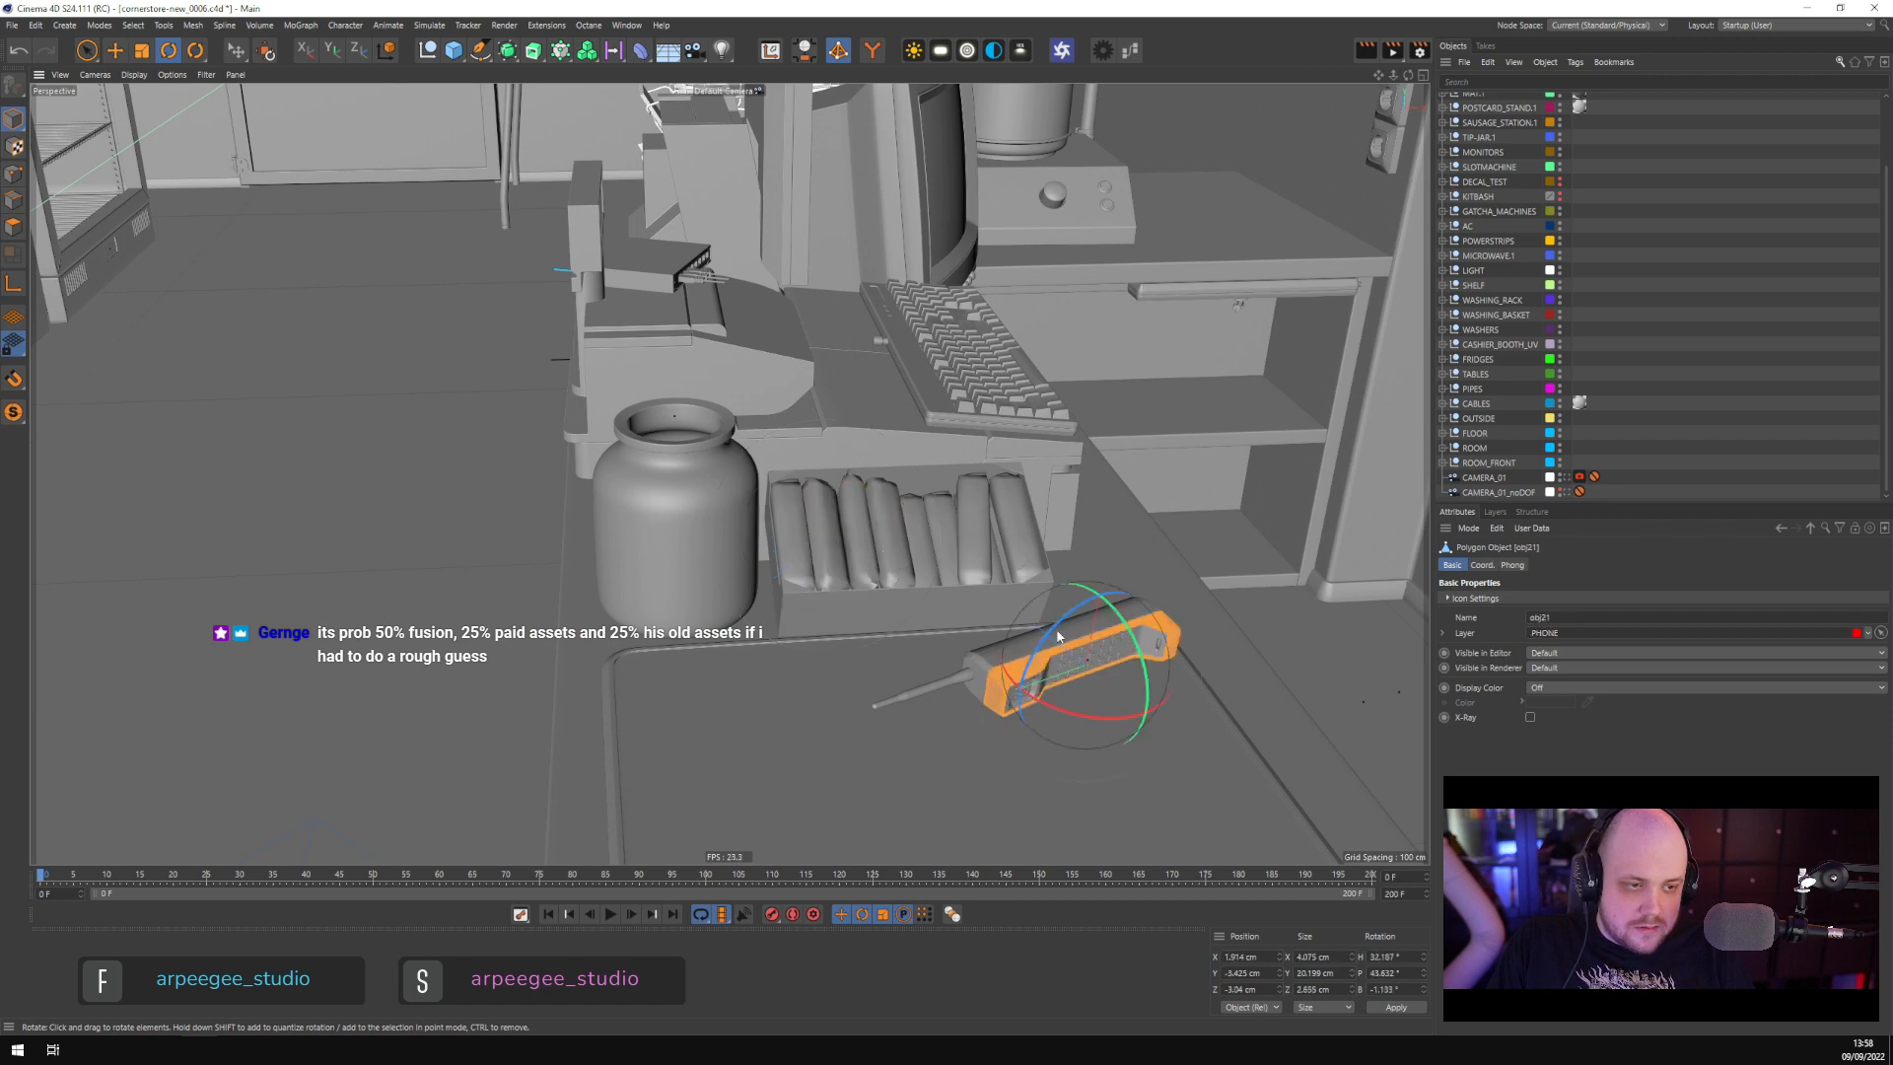
{"action": "left_click_drag", "start_coordinate": [946, 548], "coordinate": [541, 538], "text": "alt"}
Select the washing machine's side panel and examine the washer and laundry basket beside the shelving
{"action": "left_click", "coordinate": [302, 217]}
{"action": "left_click", "coordinate": [592, 240]}
{"action": "middle_click_drag", "start_coordinate": [591, 240], "coordinate": [623, 493], "text": "alt"}
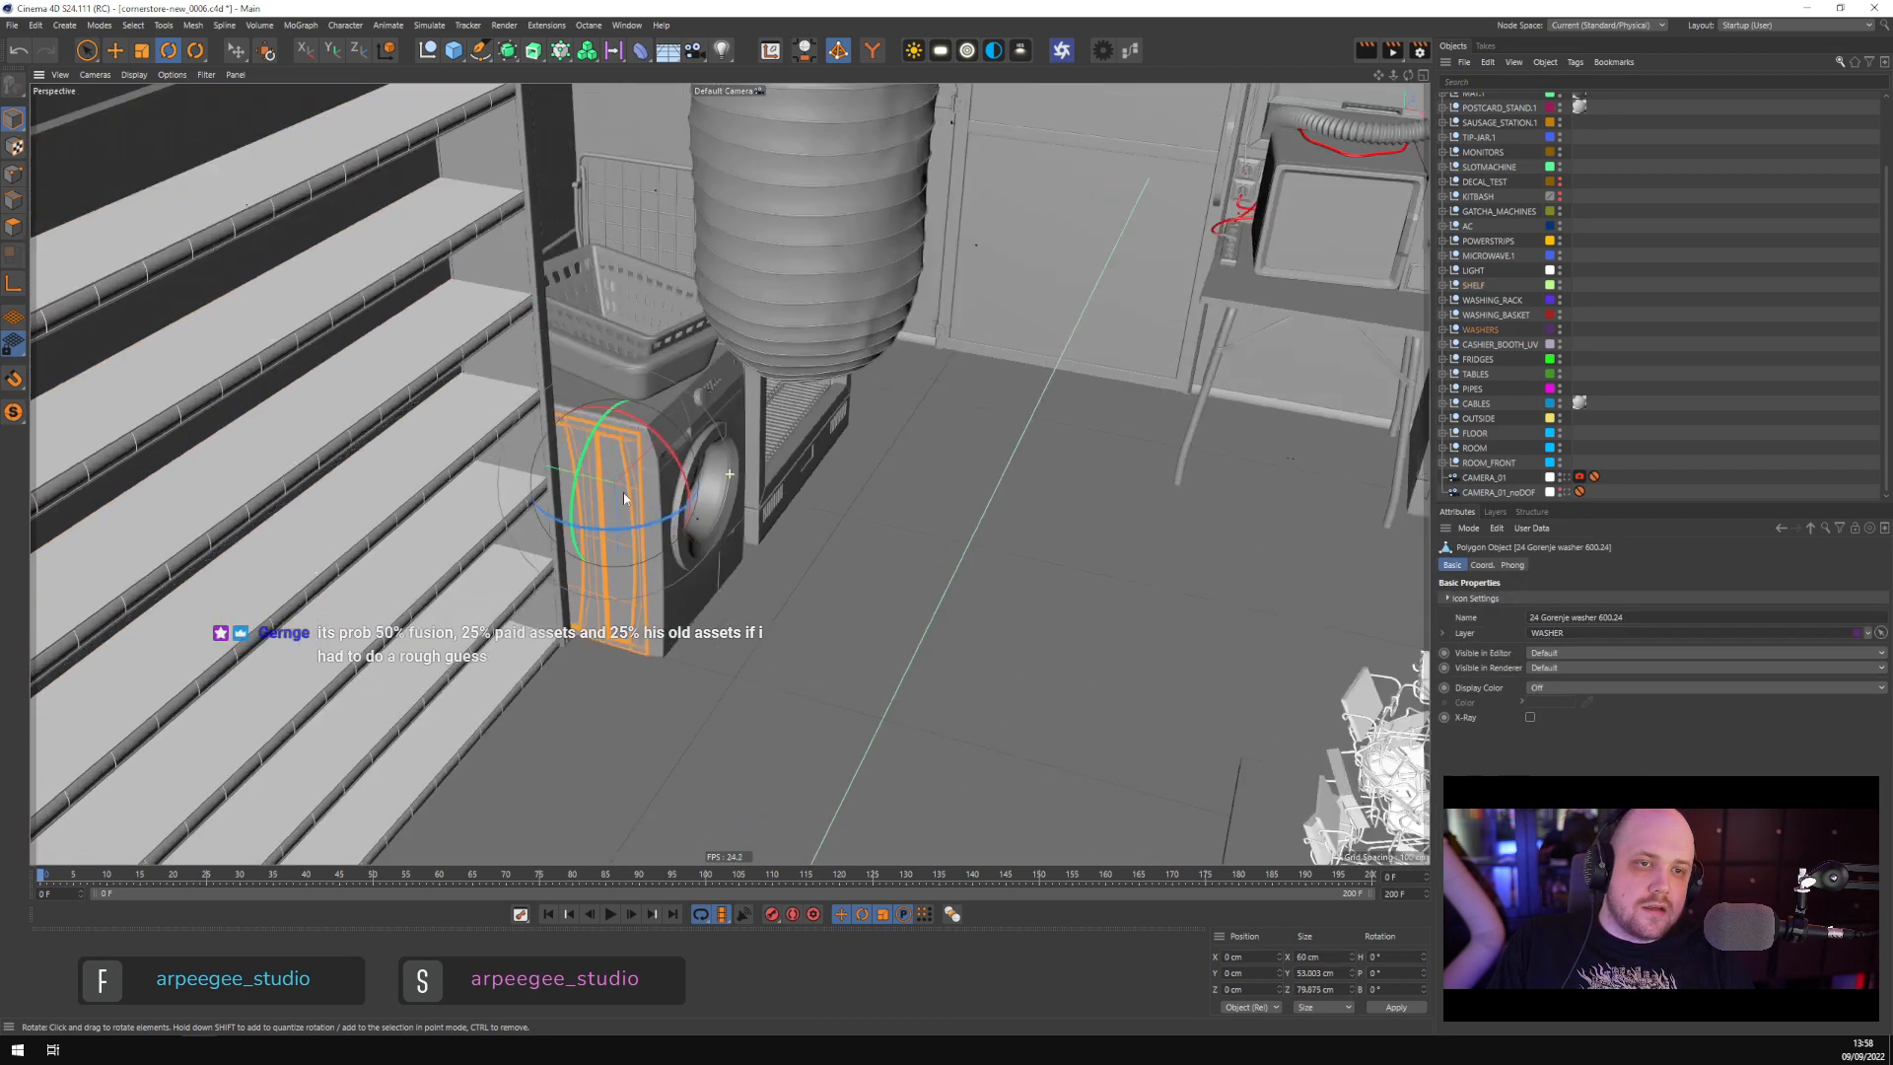
{"action": "left_click_drag", "start_coordinate": [623, 493], "coordinate": [631, 424], "text": "alt"}
{"action": "right_click_drag", "start_coordinate": [631, 424], "coordinate": [666, 504], "text": "alt"}
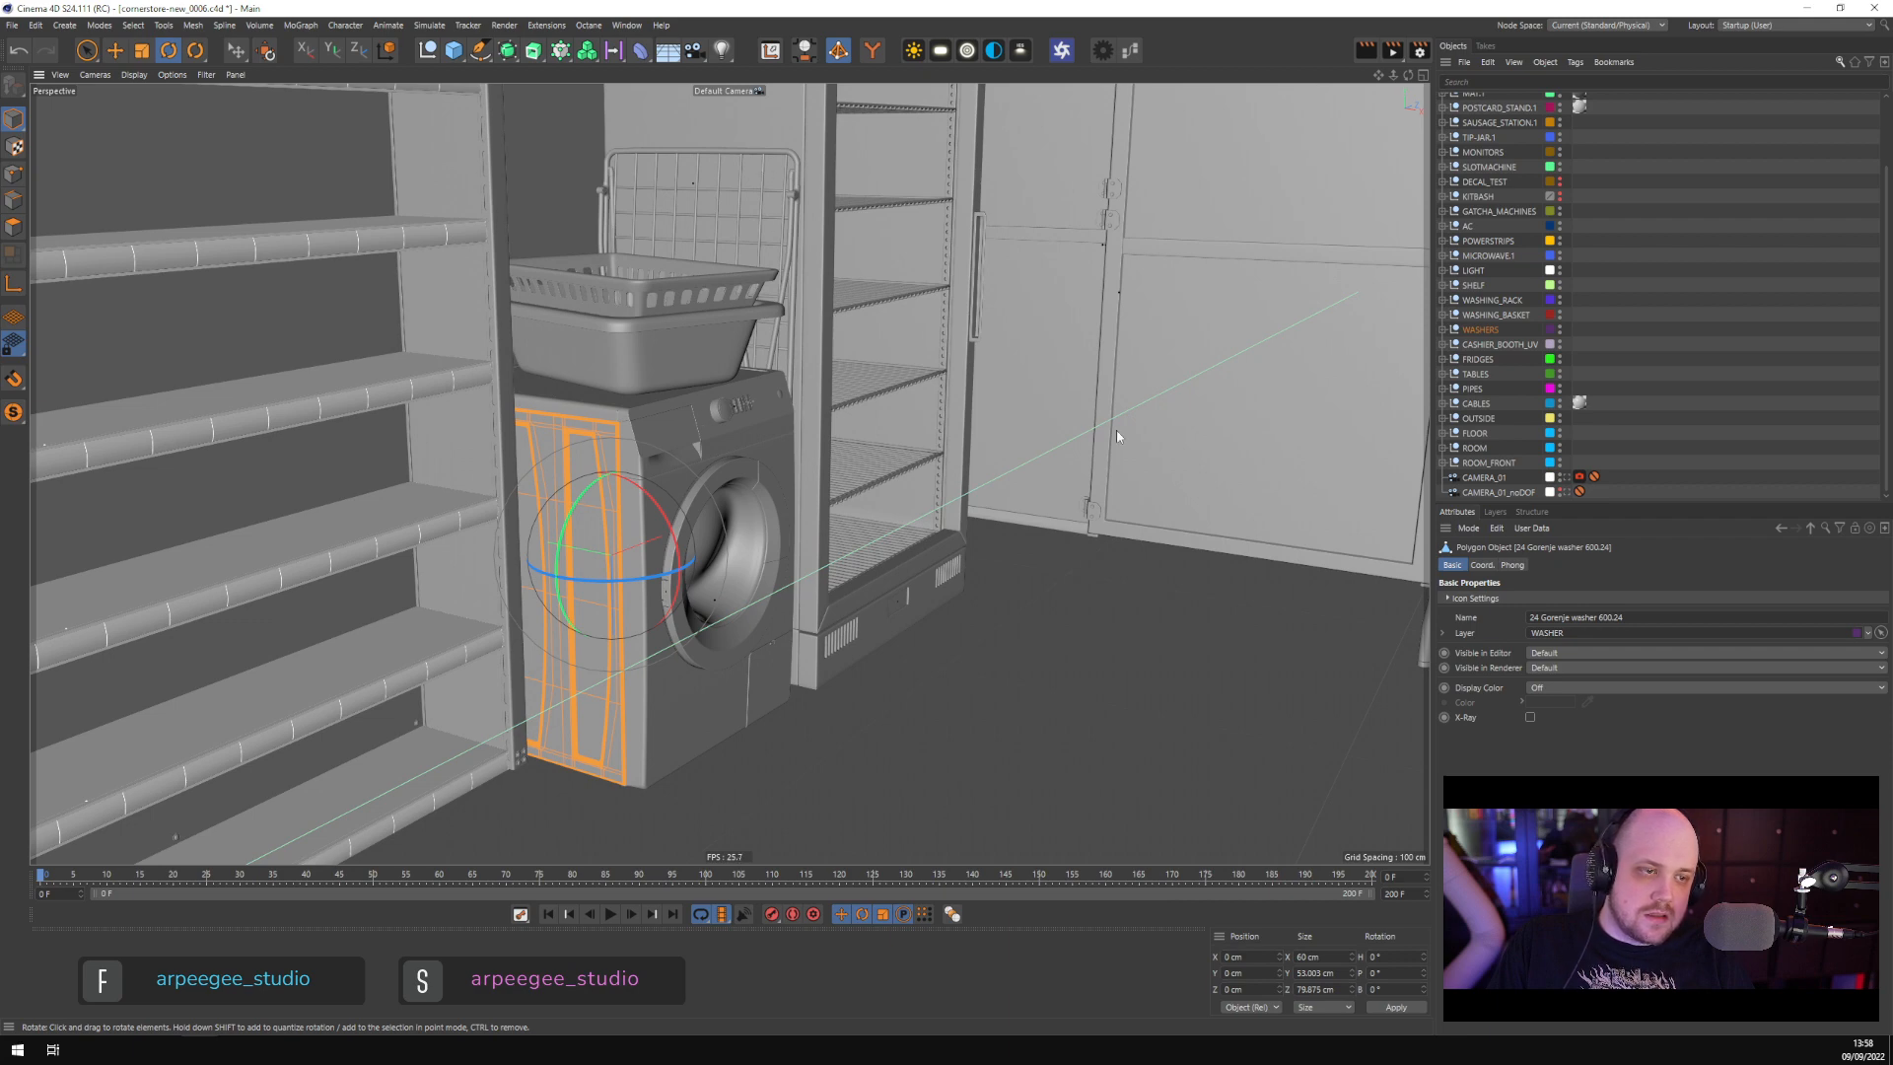
{"action": "scroll", "coordinate": [1116, 430], "scroll_direction": "down", "scroll_amount": 10}
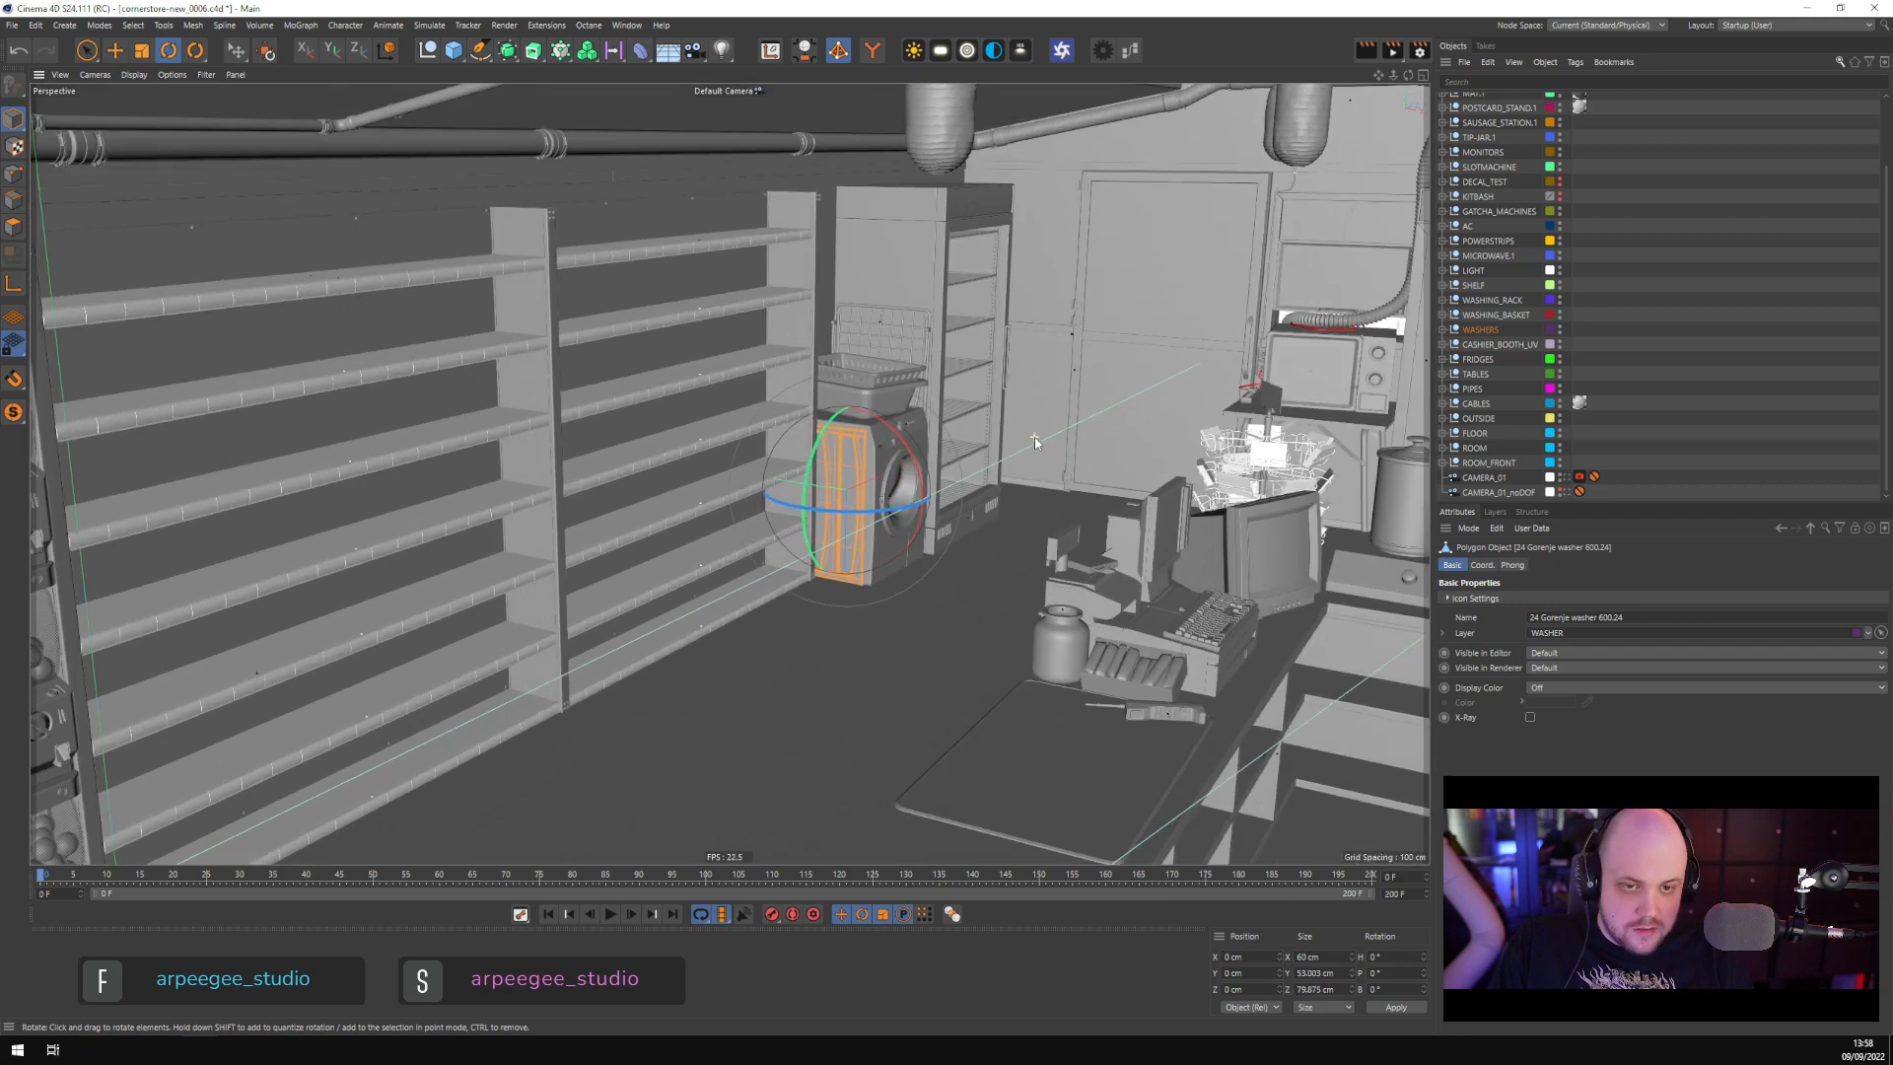
Examine the slot machine and the mugs on its ledge, selecting the handled cup
{"action": "left_click_drag", "start_coordinate": [1033, 435], "coordinate": [992, 460], "text": "alt"}
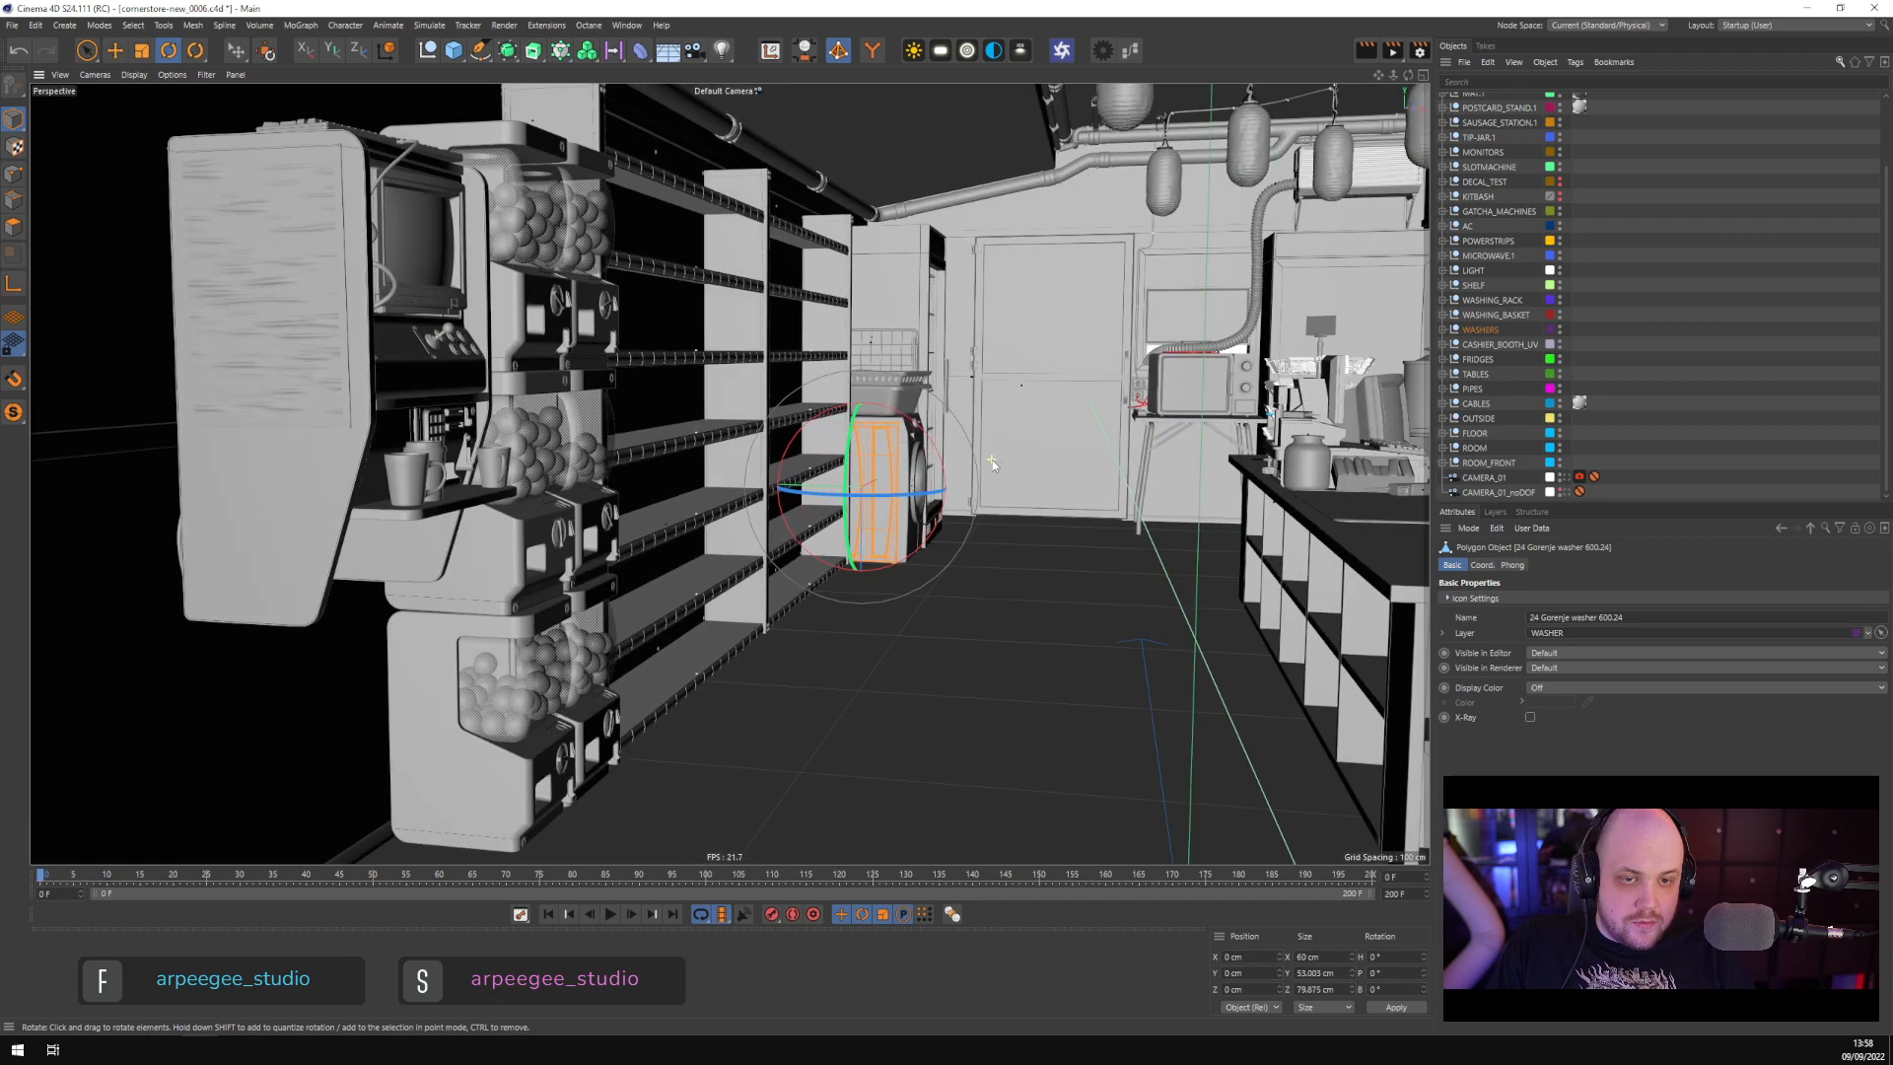
{"action": "middle_click_drag", "start_coordinate": [1027, 465], "coordinate": [1196, 533], "text": "alt"}
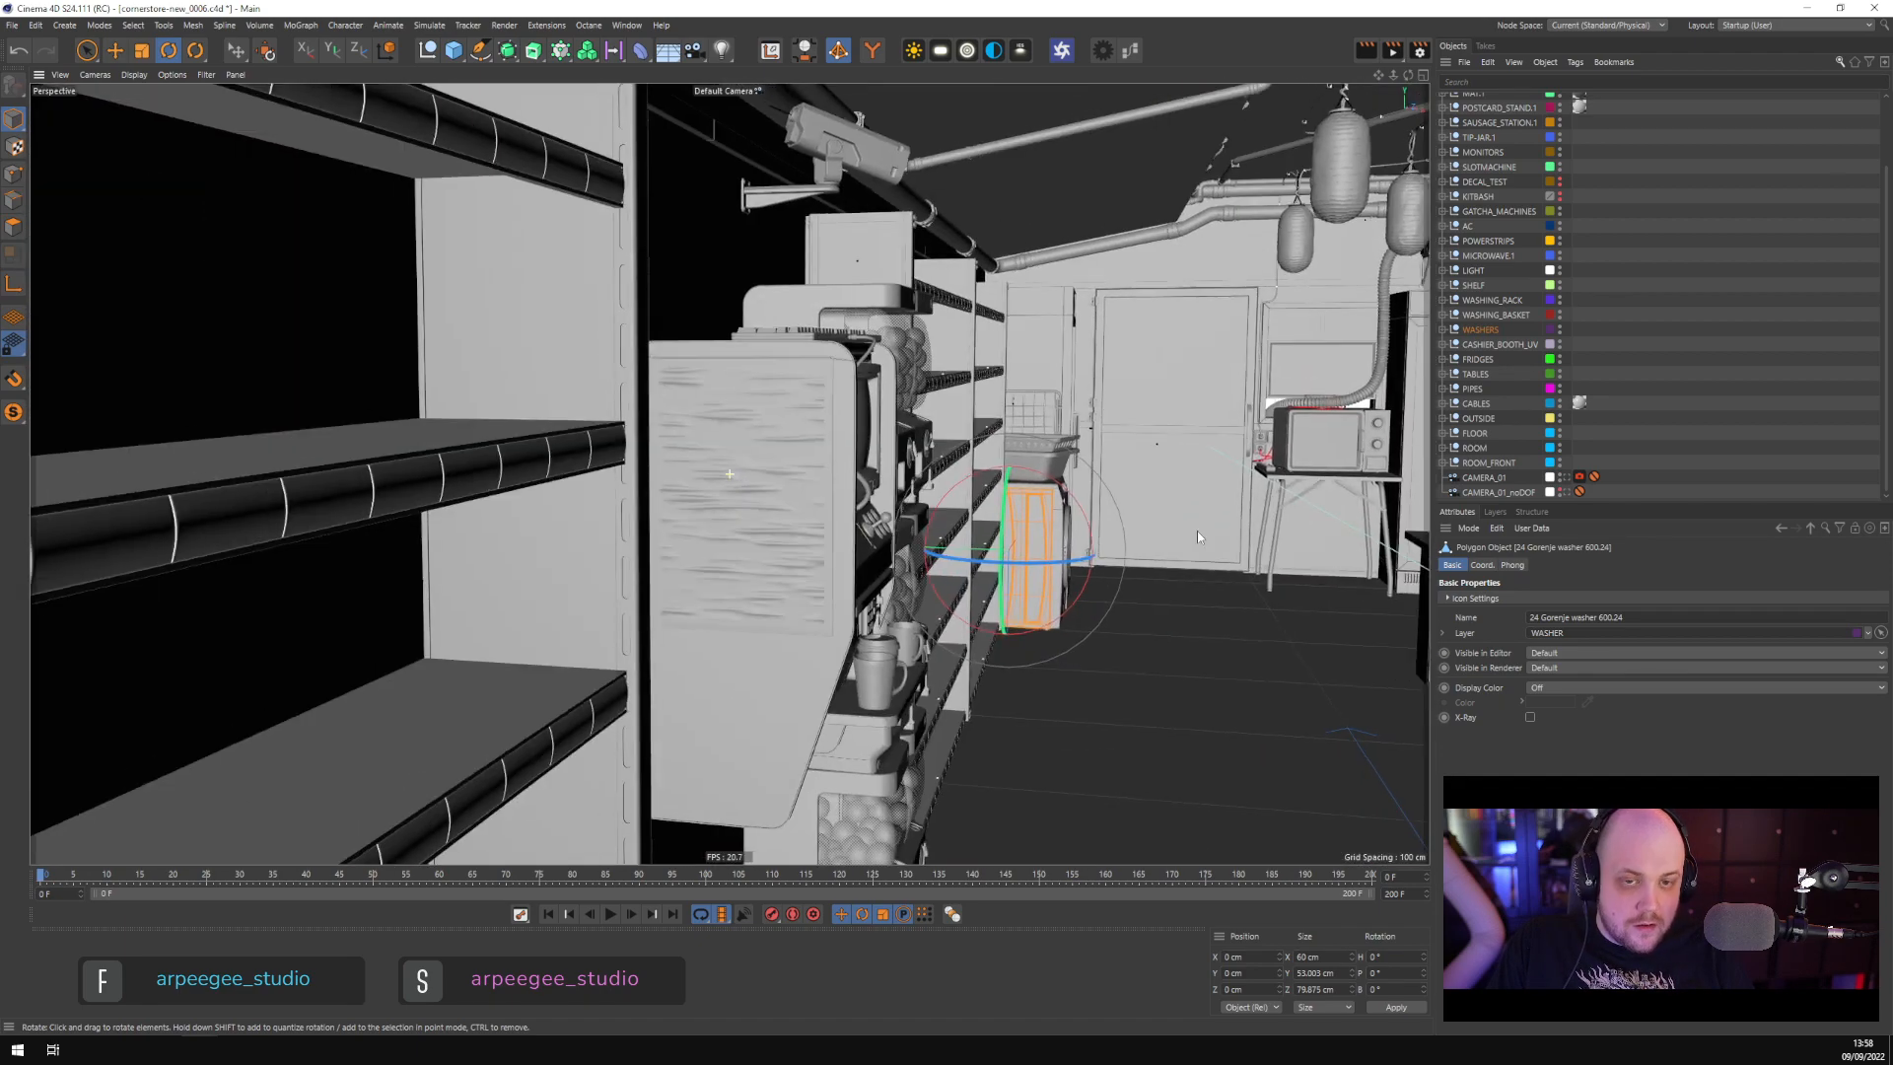
{"action": "middle_click_drag", "start_coordinate": [924, 537], "coordinate": [808, 475], "text": "alt"}
{"action": "right_click_drag", "start_coordinate": [493, 522], "coordinate": [579, 521], "text": "alt"}
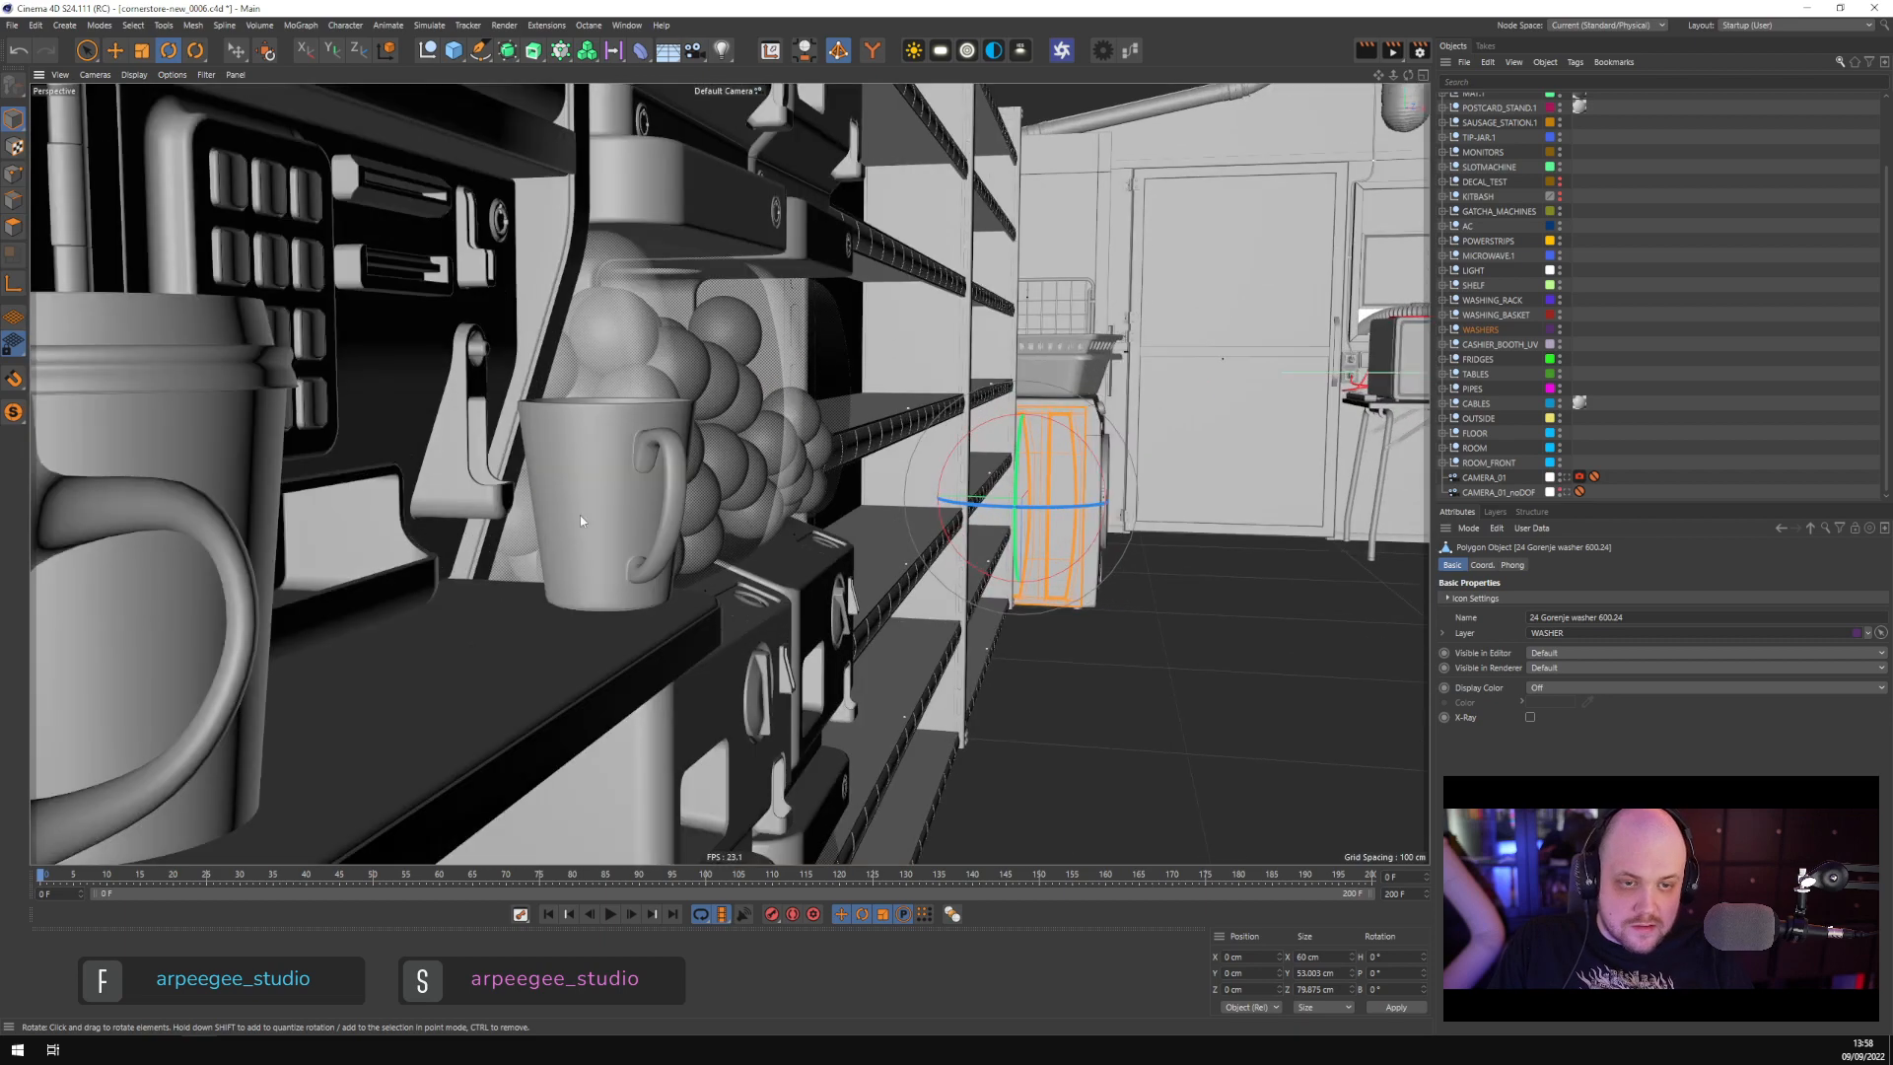
{"action": "left_click", "coordinate": [621, 512]}
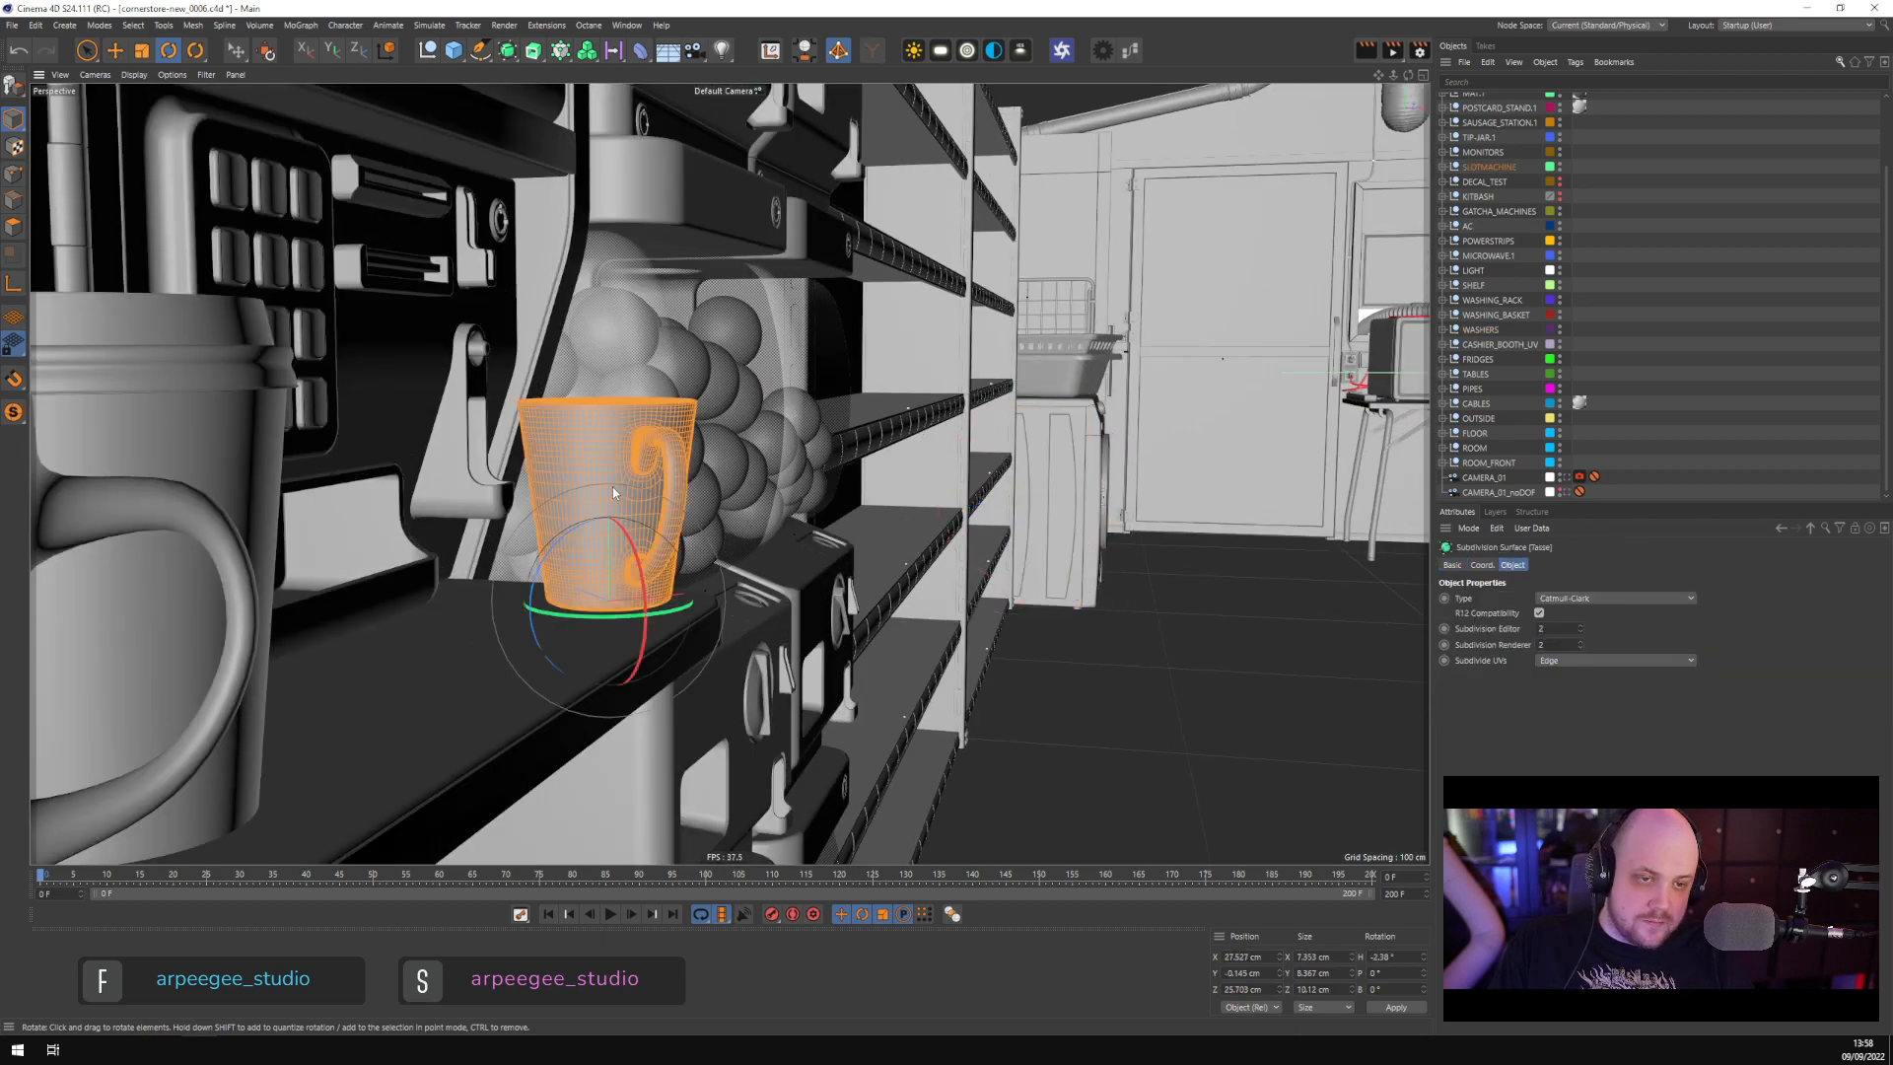
{"action": "left_click", "coordinate": [275, 366]}
{"action": "left_click_drag", "start_coordinate": [221, 438], "coordinate": [634, 431], "text": "alt"}
{"action": "scroll", "coordinate": [634, 428], "scroll_direction": "down", "scroll_amount": 8}
{"action": "middle_click_drag", "start_coordinate": [907, 489], "coordinate": [647, 505], "text": "alt"}
Select the cashier booth counter and examine it around the monitors, postcard stand and back of the cash register
{"action": "left_click", "coordinate": [1023, 550]}
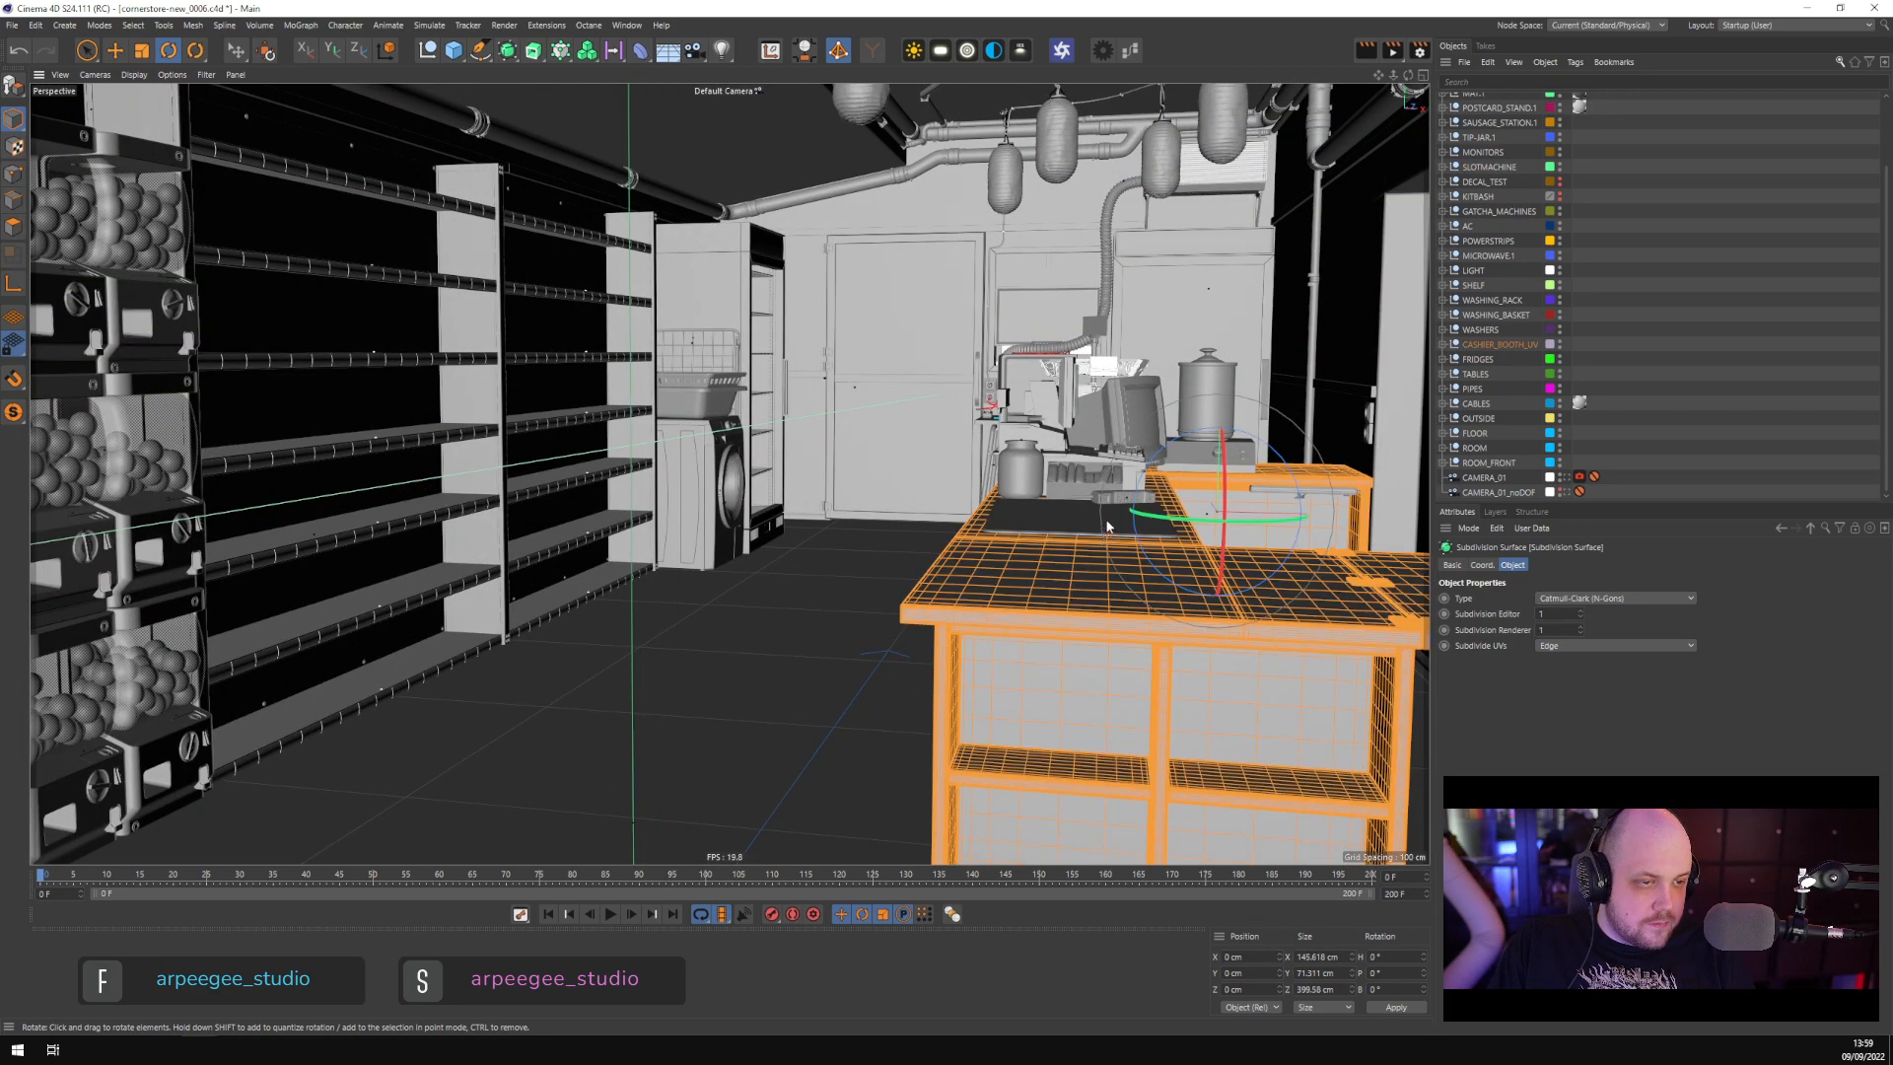
{"action": "left_click_drag", "start_coordinate": [1104, 530], "coordinate": [883, 537], "text": "alt"}
{"action": "scroll", "coordinate": [882, 541], "scroll_direction": "down", "scroll_amount": 5}
{"action": "scroll", "coordinate": [948, 372], "scroll_direction": "up", "scroll_amount": 6}
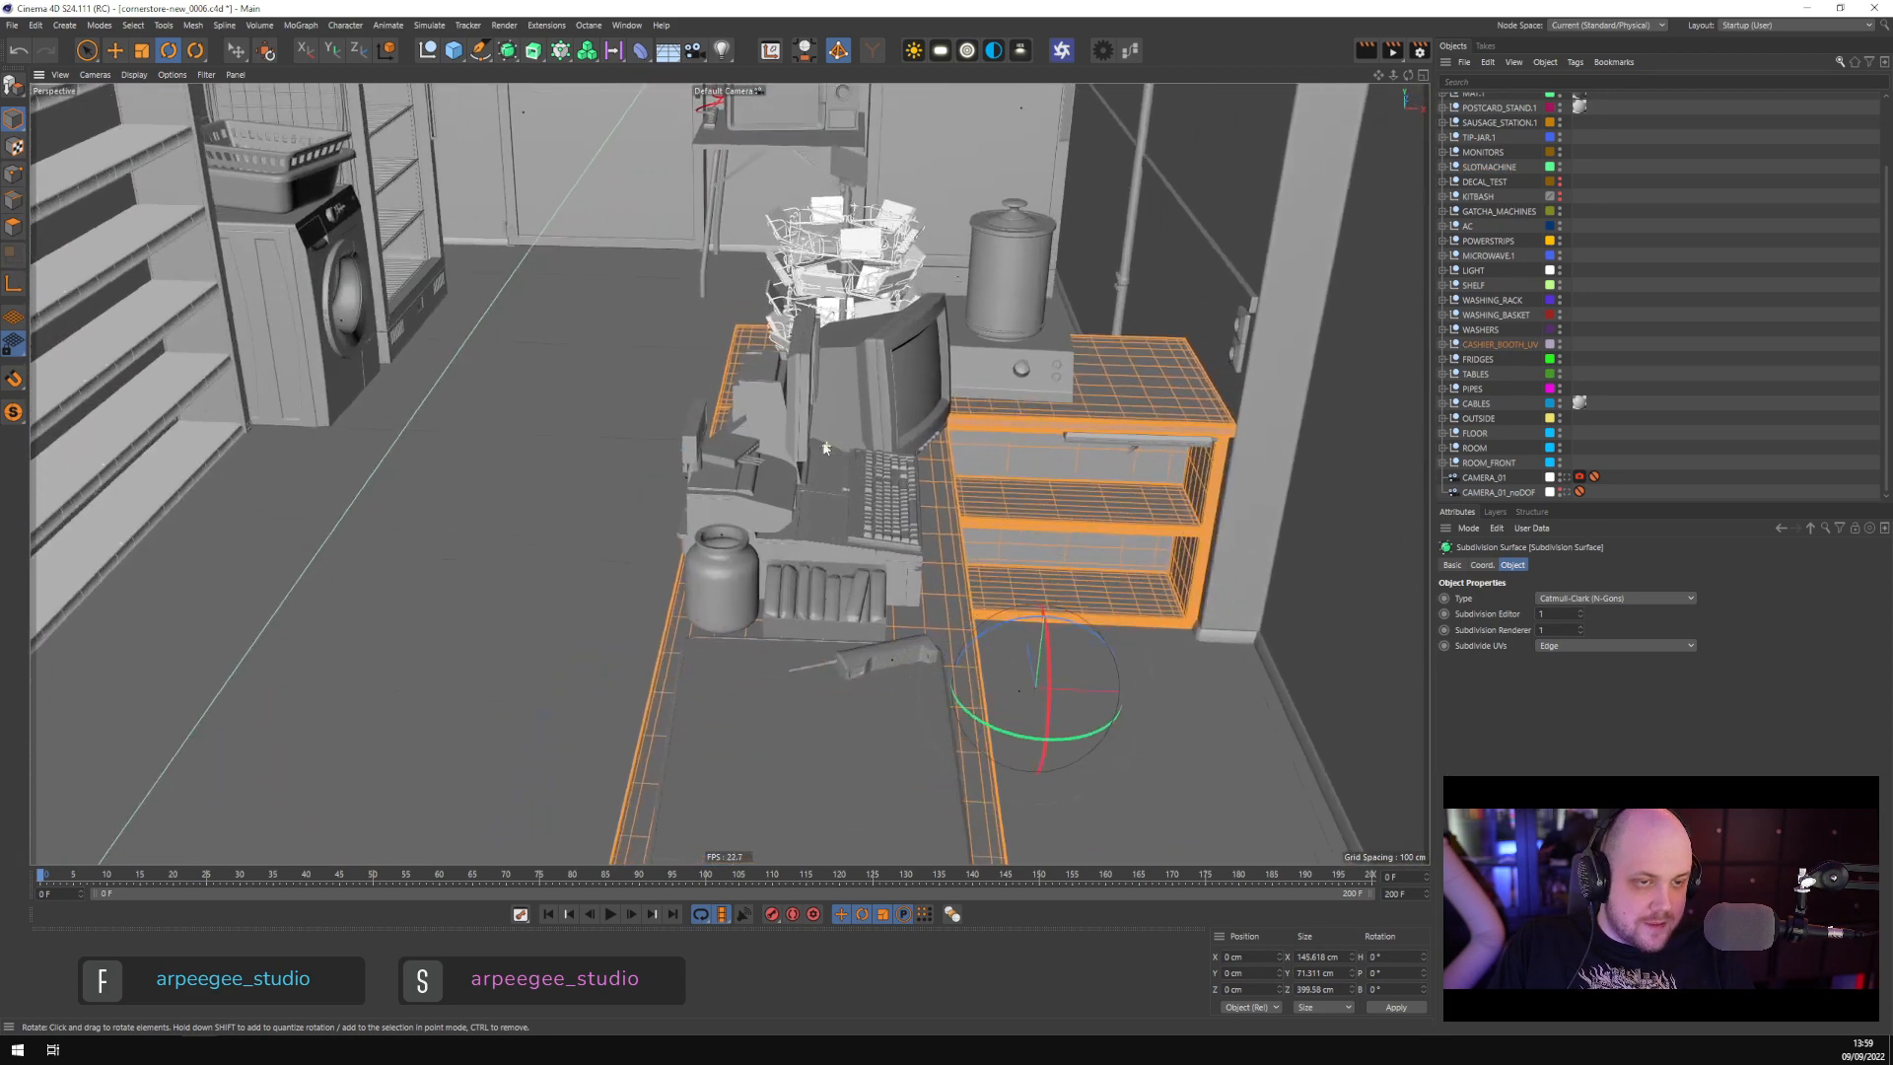
{"action": "left_click_drag", "start_coordinate": [948, 373], "coordinate": [814, 513], "text": "alt"}
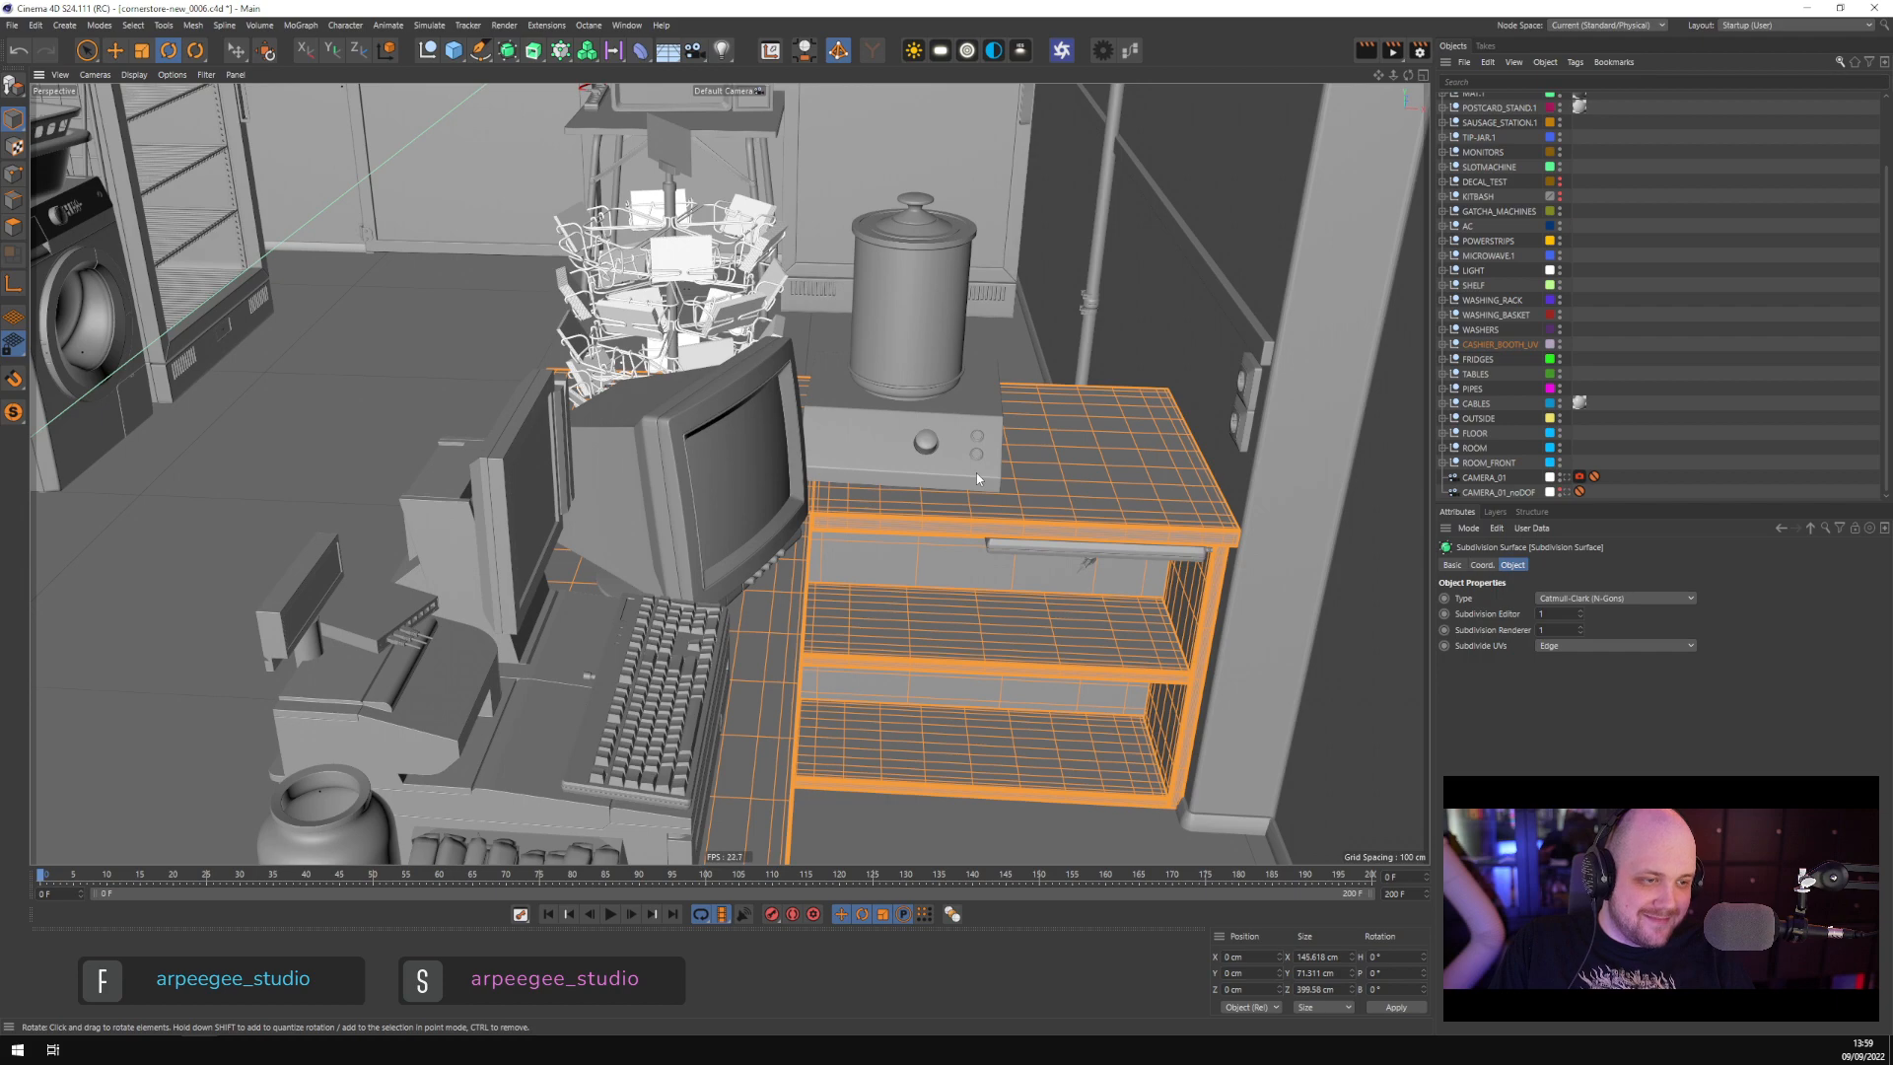
{"action": "scroll", "coordinate": [976, 478], "scroll_direction": "down", "scroll_amount": 6}
{"action": "left_click_drag", "start_coordinate": [1018, 478], "coordinate": [854, 524], "text": "alt"}
{"action": "left_click_drag", "start_coordinate": [692, 569], "coordinate": [229, 101], "text": "alt"}
Activate the Move tool and select the n-Side spline at the network switch's power plug behind the cash register
{"action": "key", "text": "e"}
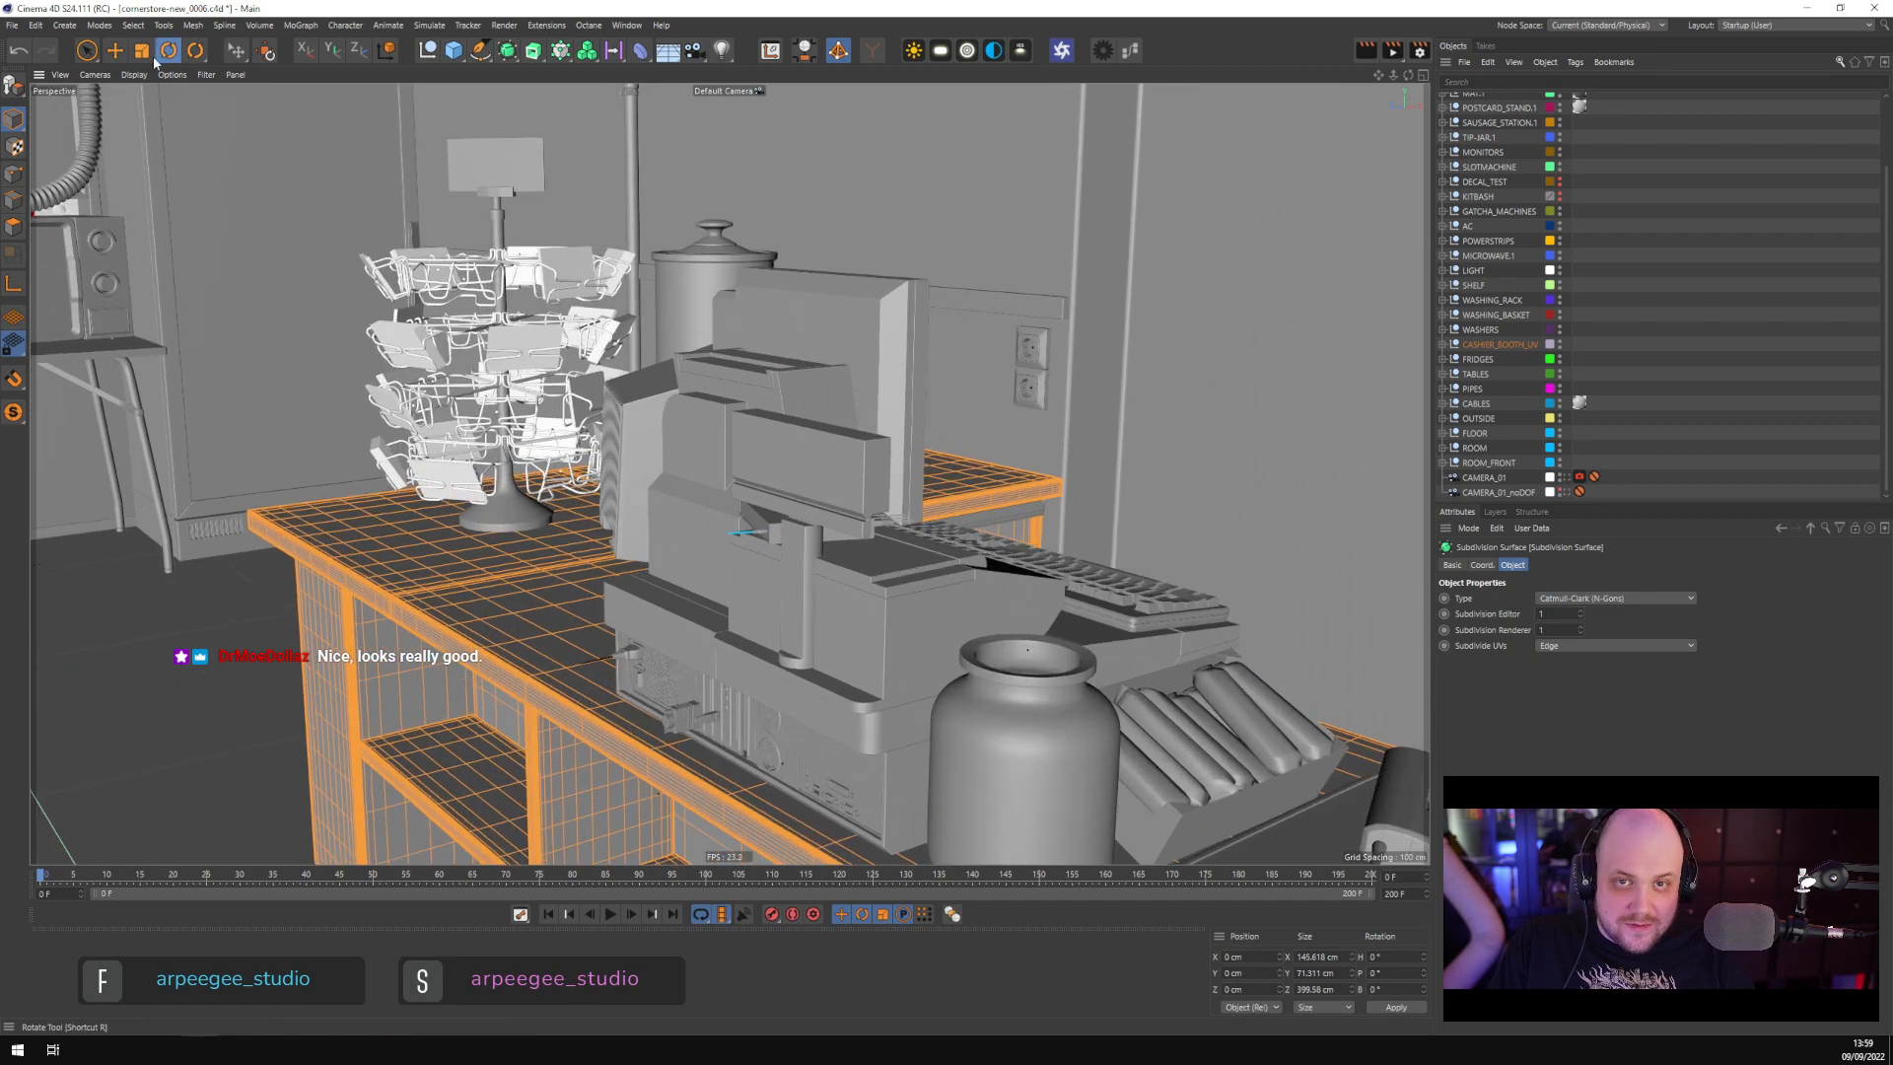
{"action": "scroll", "coordinate": [1485, 231], "scroll_direction": "up", "scroll_amount": 3}
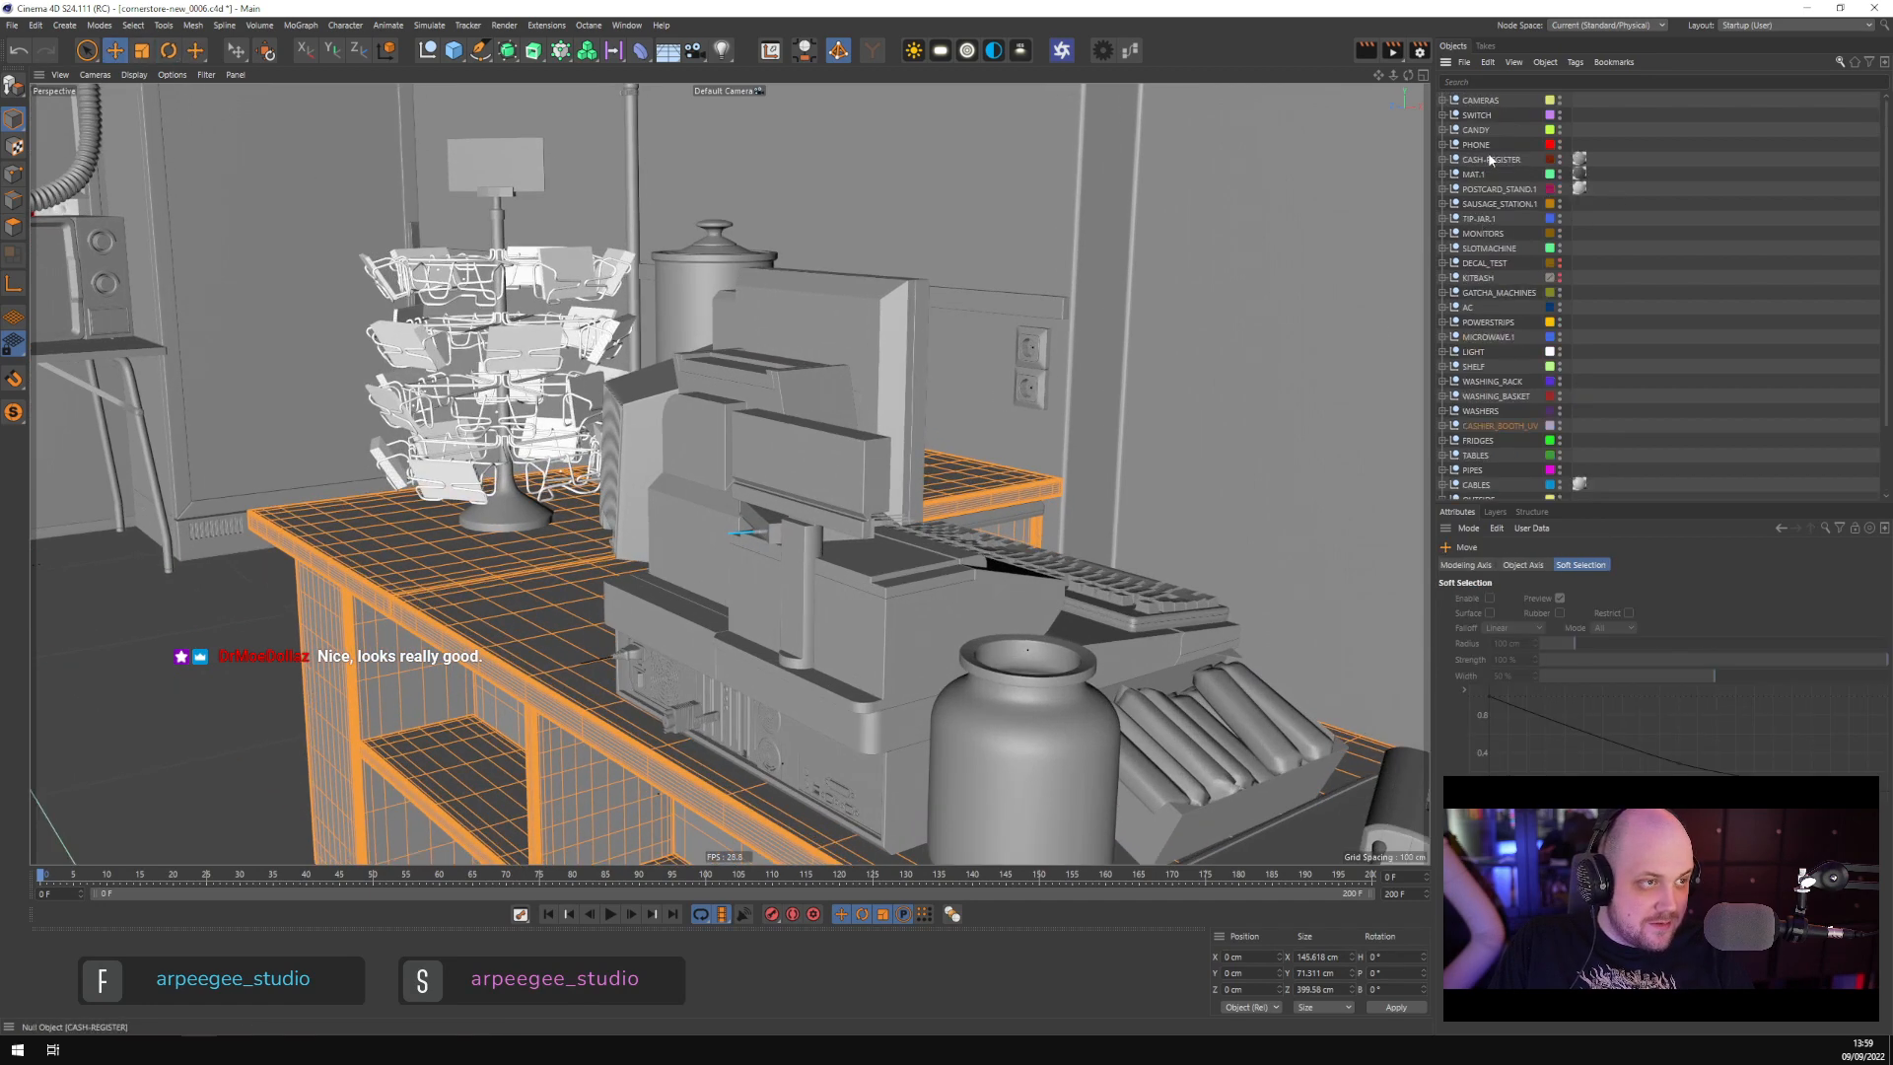
{"action": "left_click", "coordinate": [1480, 99]}
{"action": "scroll", "coordinate": [747, 546], "scroll_direction": "down", "scroll_amount": 6}
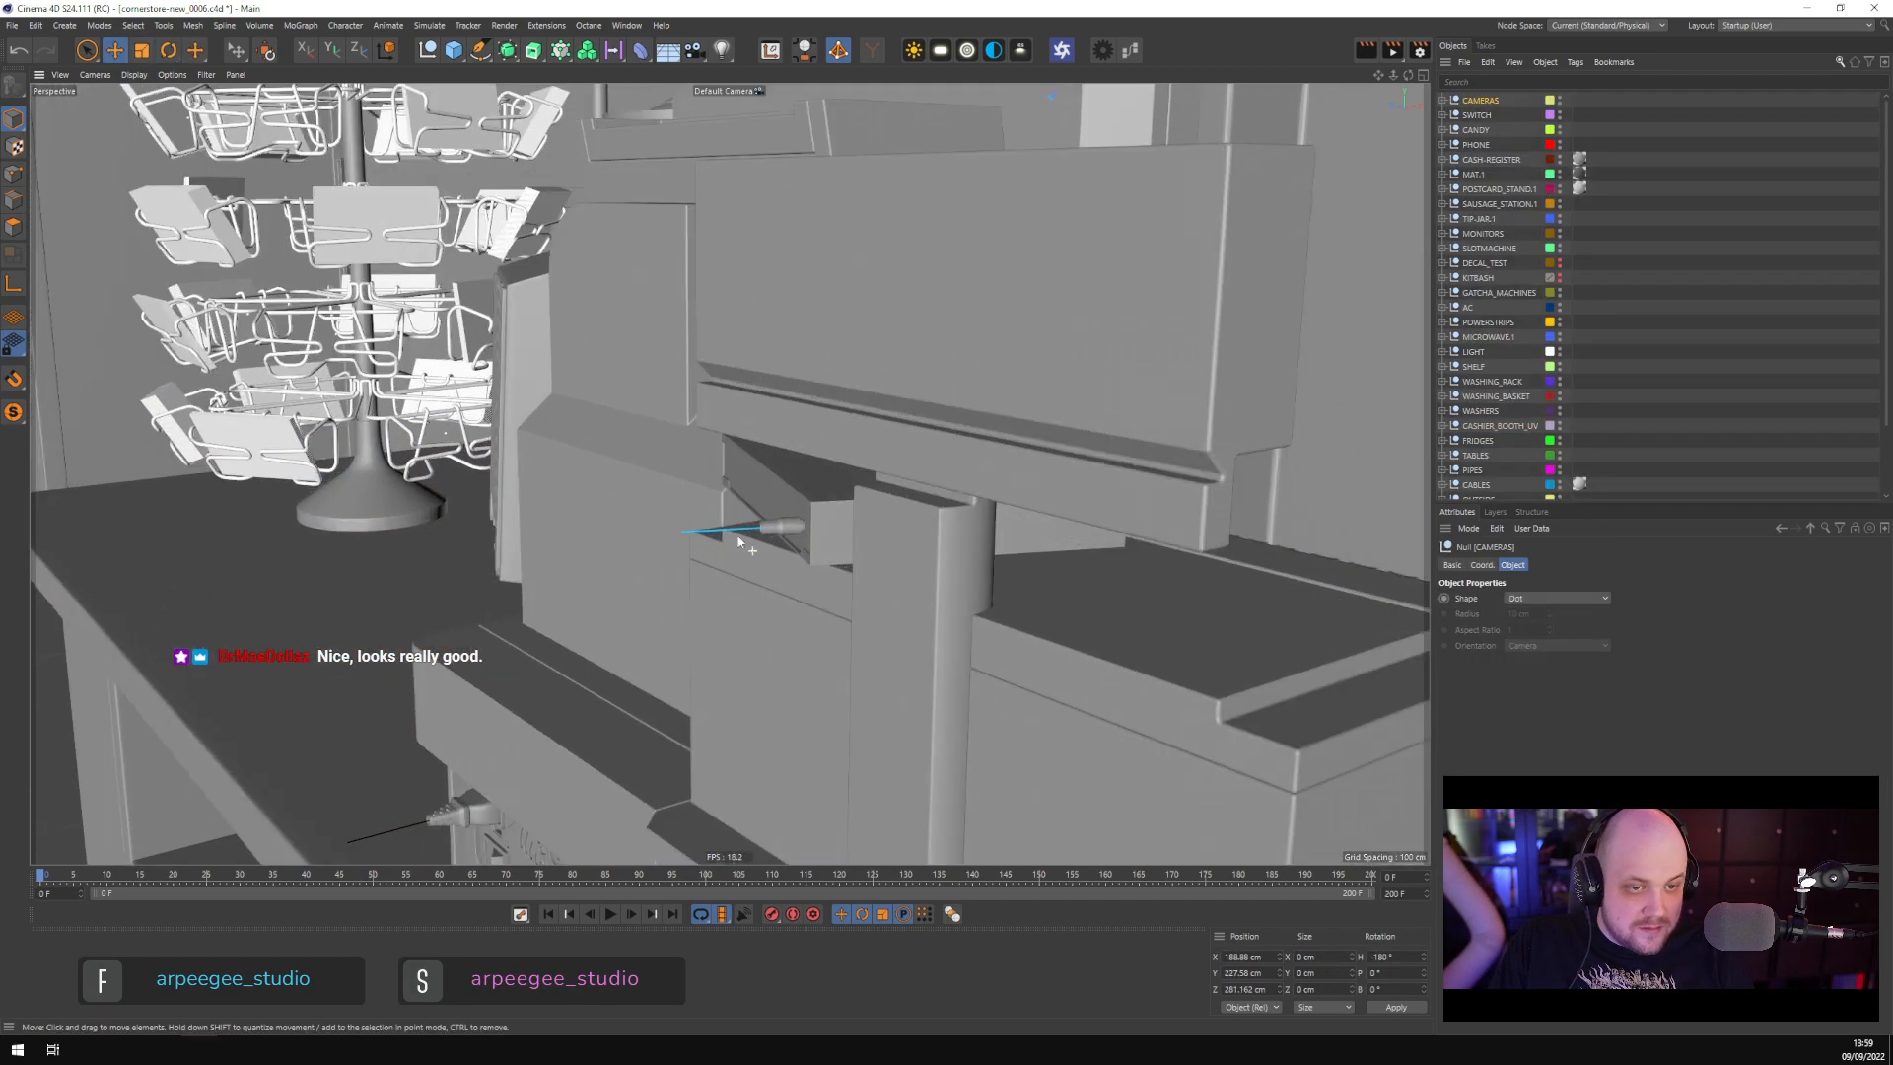
{"action": "left_click", "coordinate": [692, 535]}
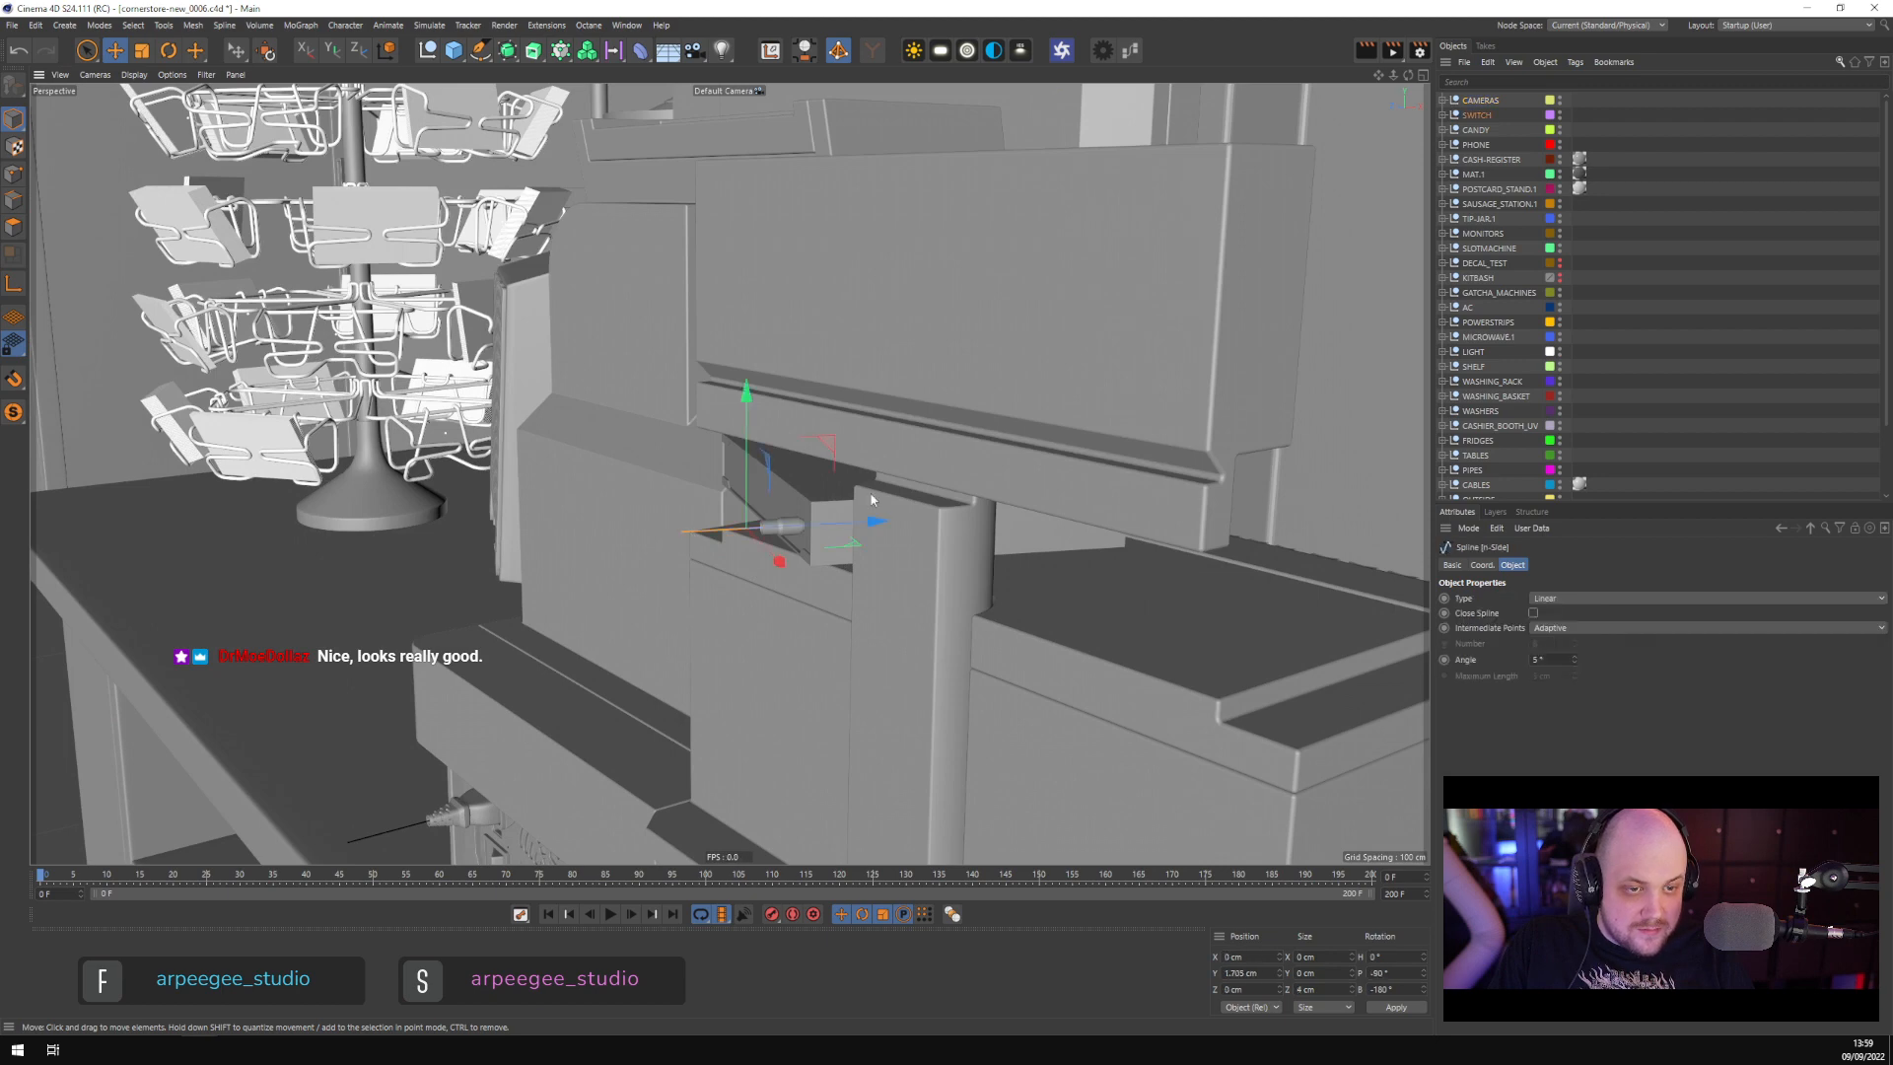
Pull the n-Side spline out of the DC-POWER group inside SWITCH_CASE and place it at the top level of the object hierarchy
{"action": "left_click", "coordinate": [1443, 114]}
{"action": "left_click", "coordinate": [1449, 129]}
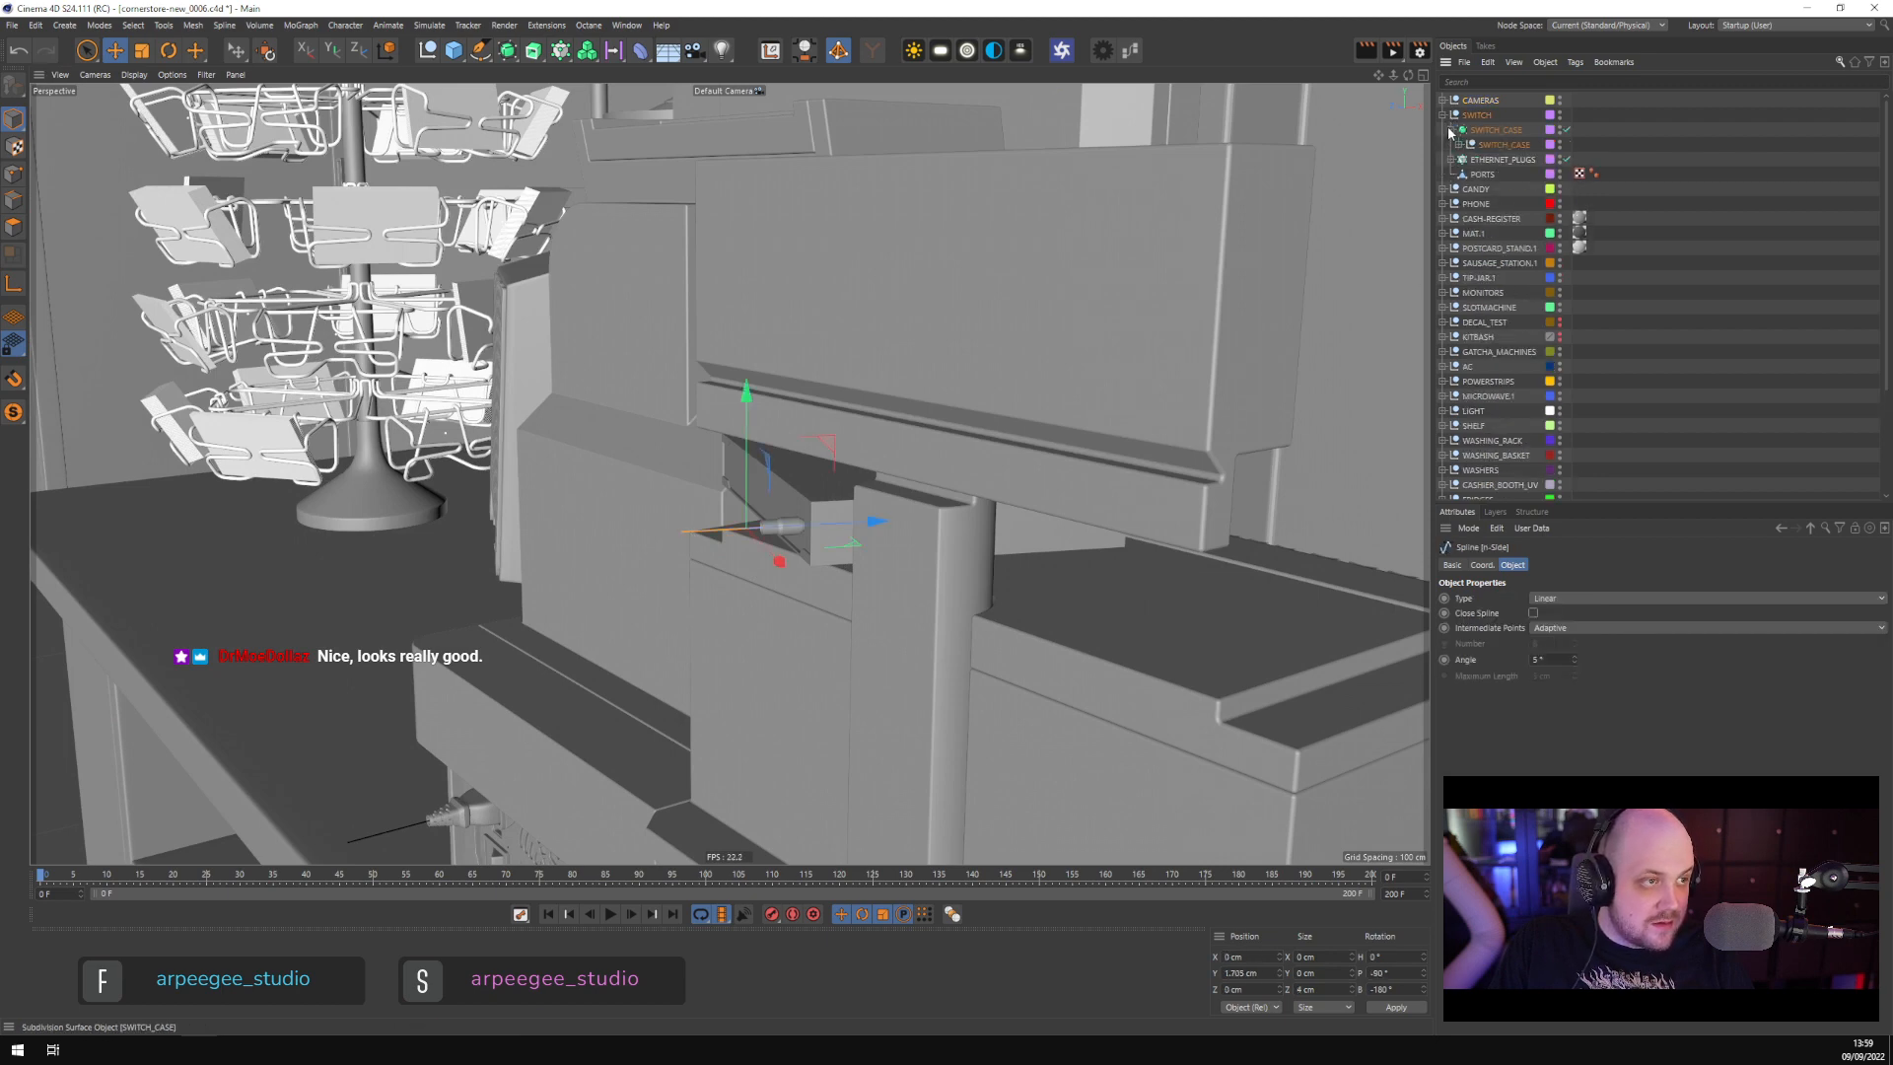
{"action": "left_click", "coordinate": [1490, 144]}
{"action": "left_click", "coordinate": [1459, 145]}
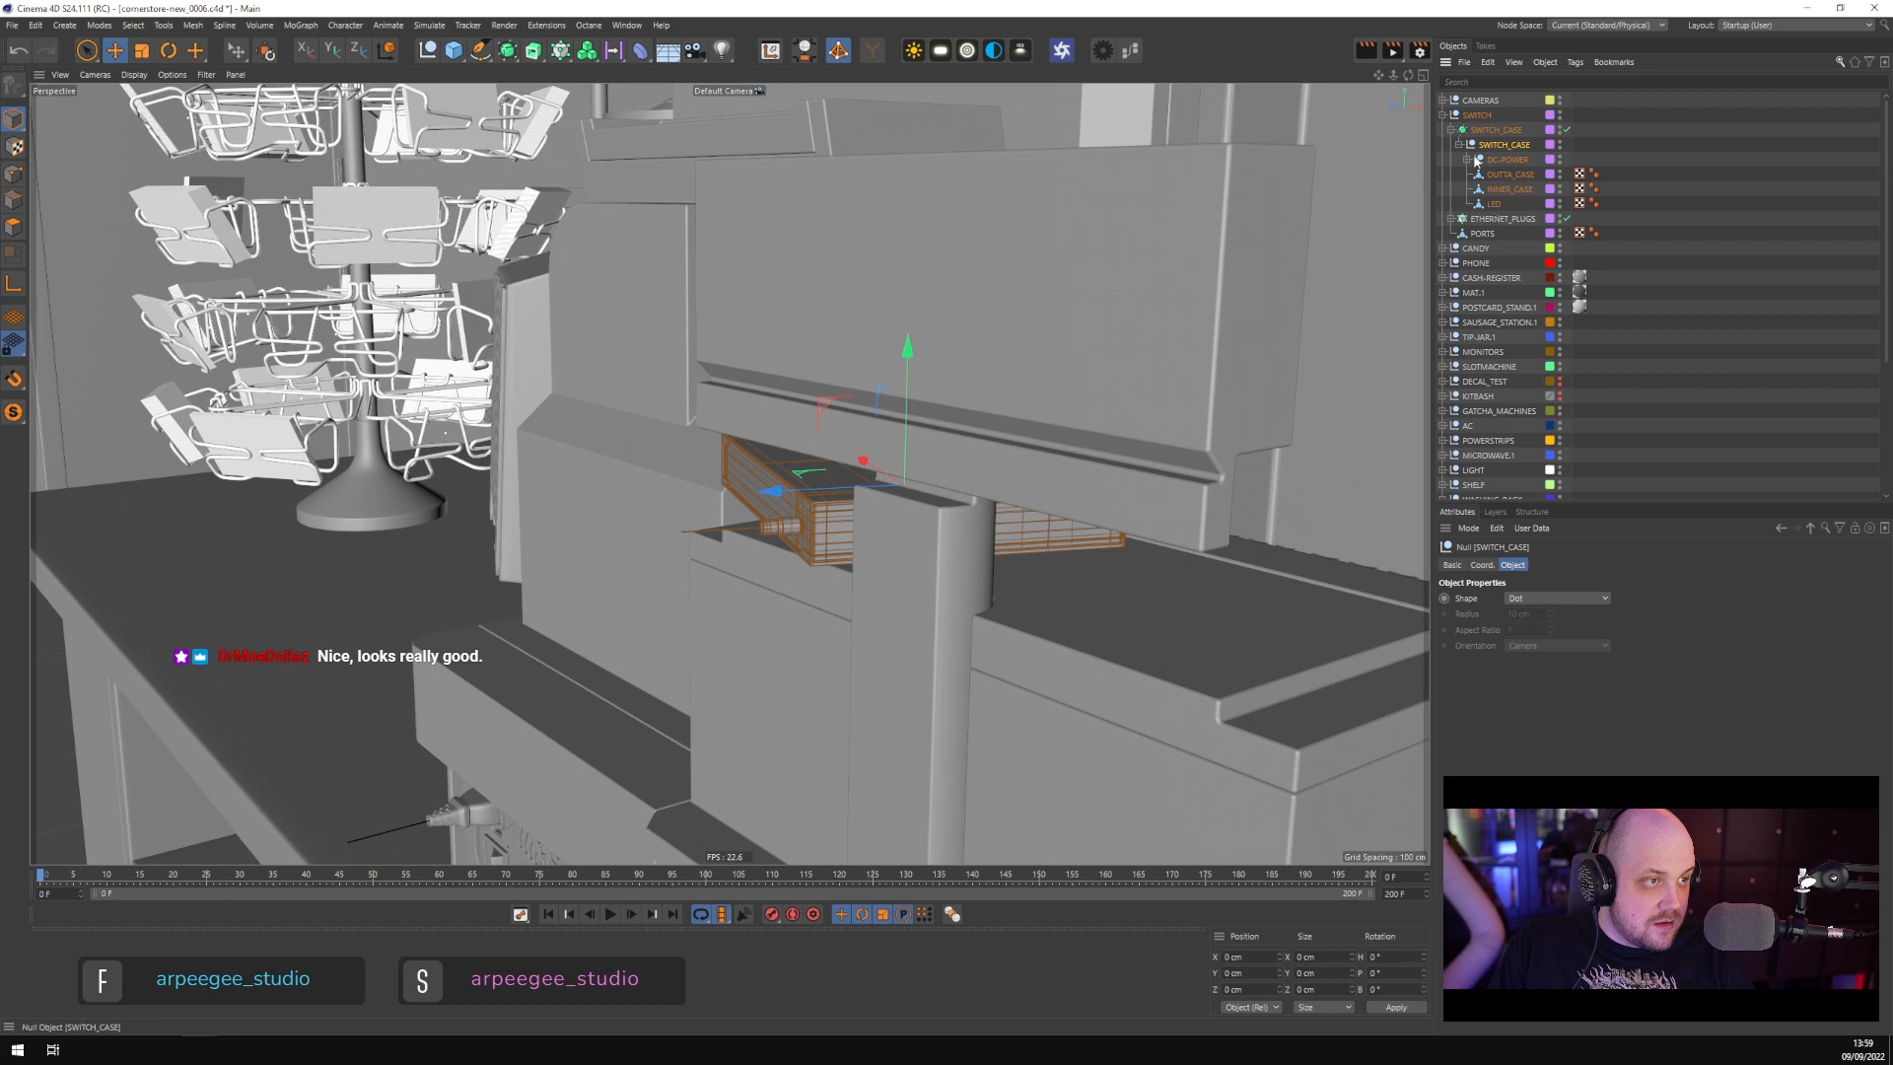
{"action": "left_click", "coordinate": [1478, 160]}
{"action": "left_click", "coordinate": [1467, 159]}
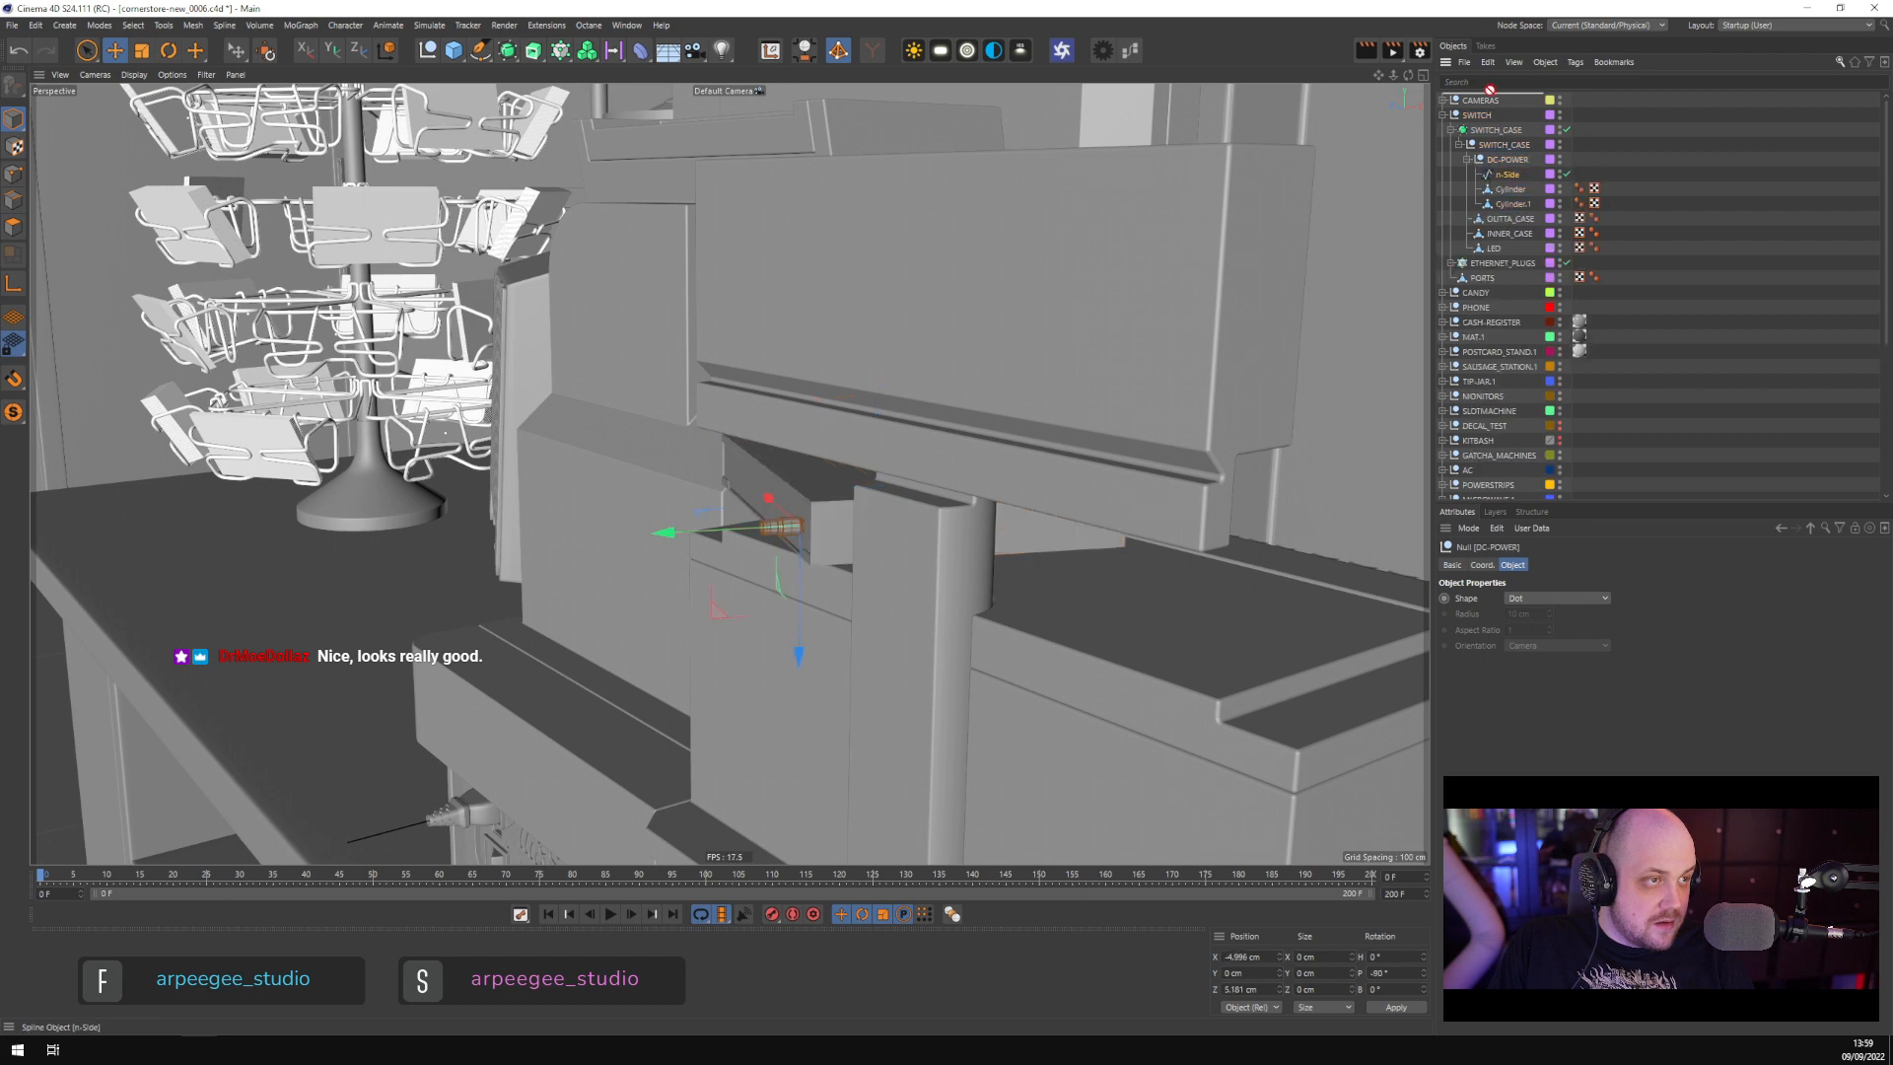
{"action": "left_click_drag", "start_coordinate": [1494, 98], "coordinate": [1493, 97]}
{"action": "left_click", "coordinate": [1443, 129]}
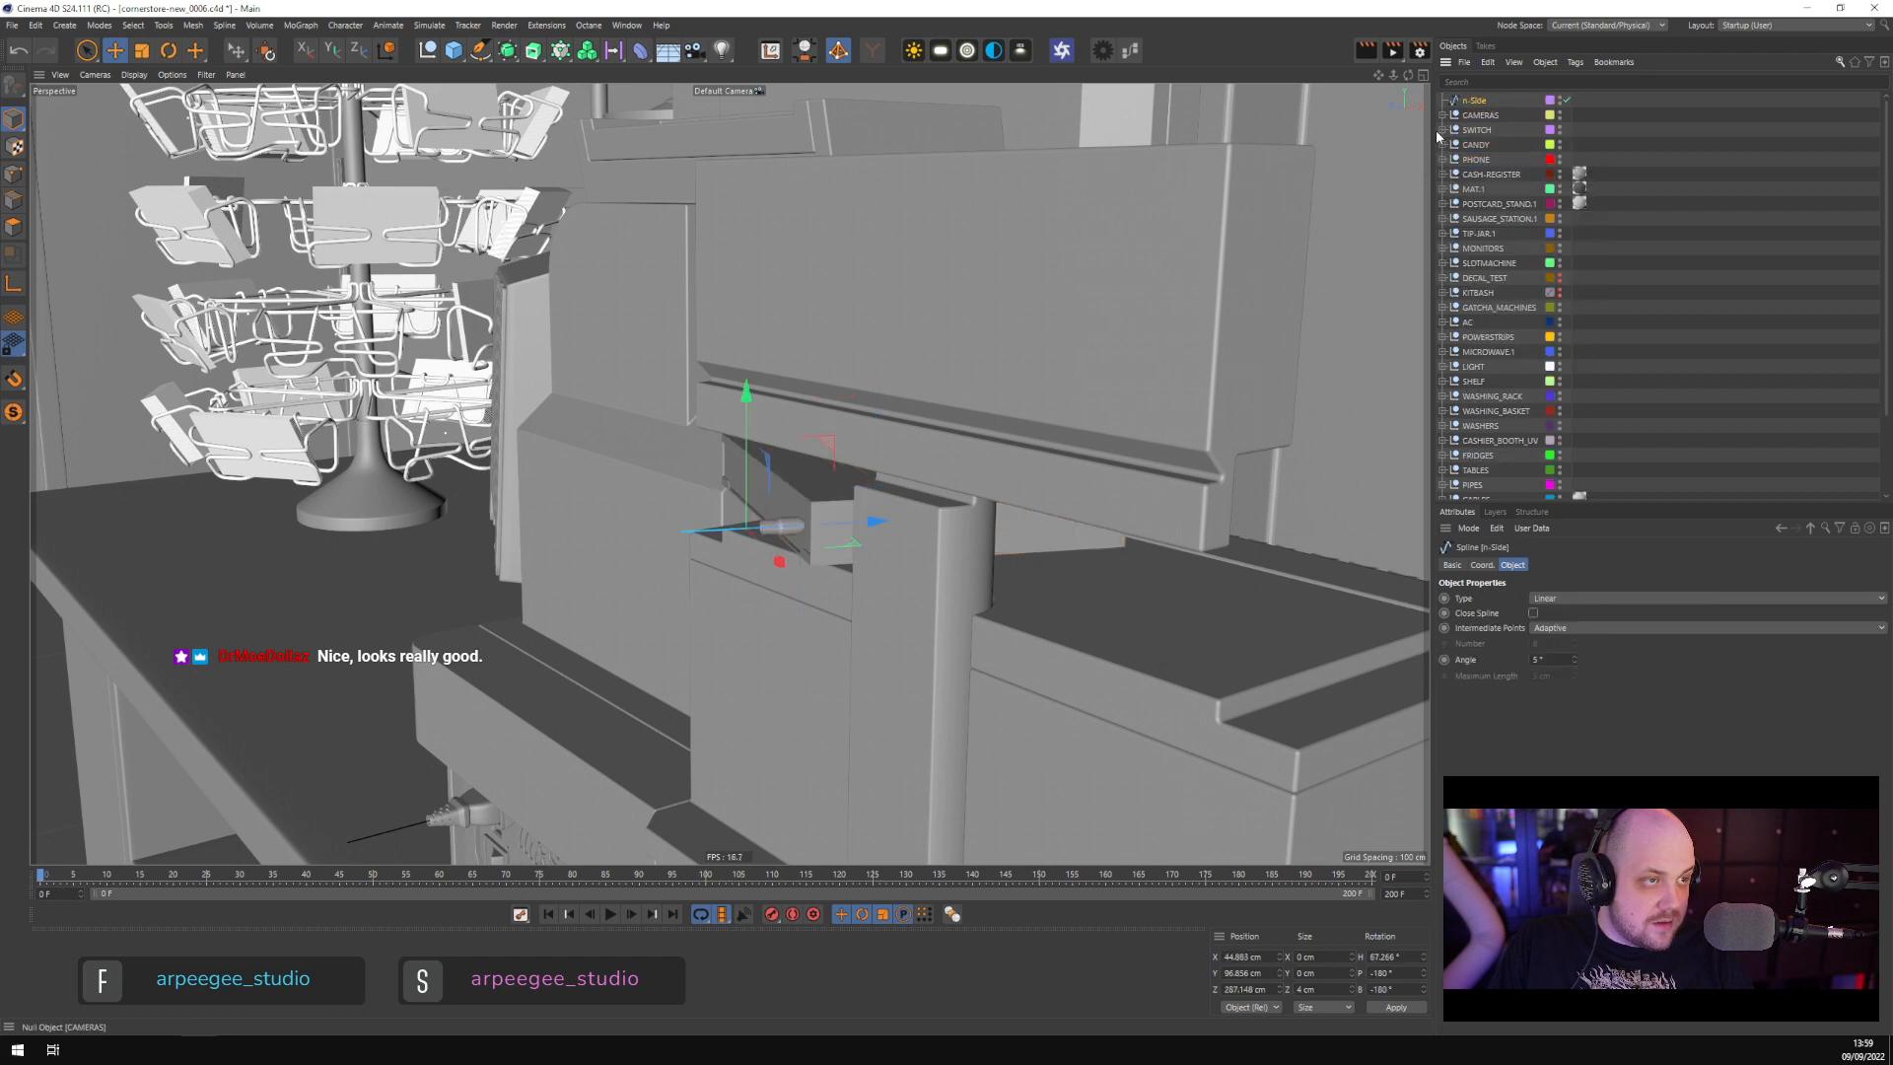
In points mode, use Live Selection to pick the spline's point at the power plug and shift it slightly into the plug
{"action": "scroll", "coordinate": [966, 434], "scroll_direction": "down", "scroll_amount": 5}
{"action": "left_click_drag", "start_coordinate": [966, 414], "coordinate": [791, 477], "text": "alt"}
{"action": "scroll", "coordinate": [790, 487], "scroll_direction": "up", "scroll_amount": 3}
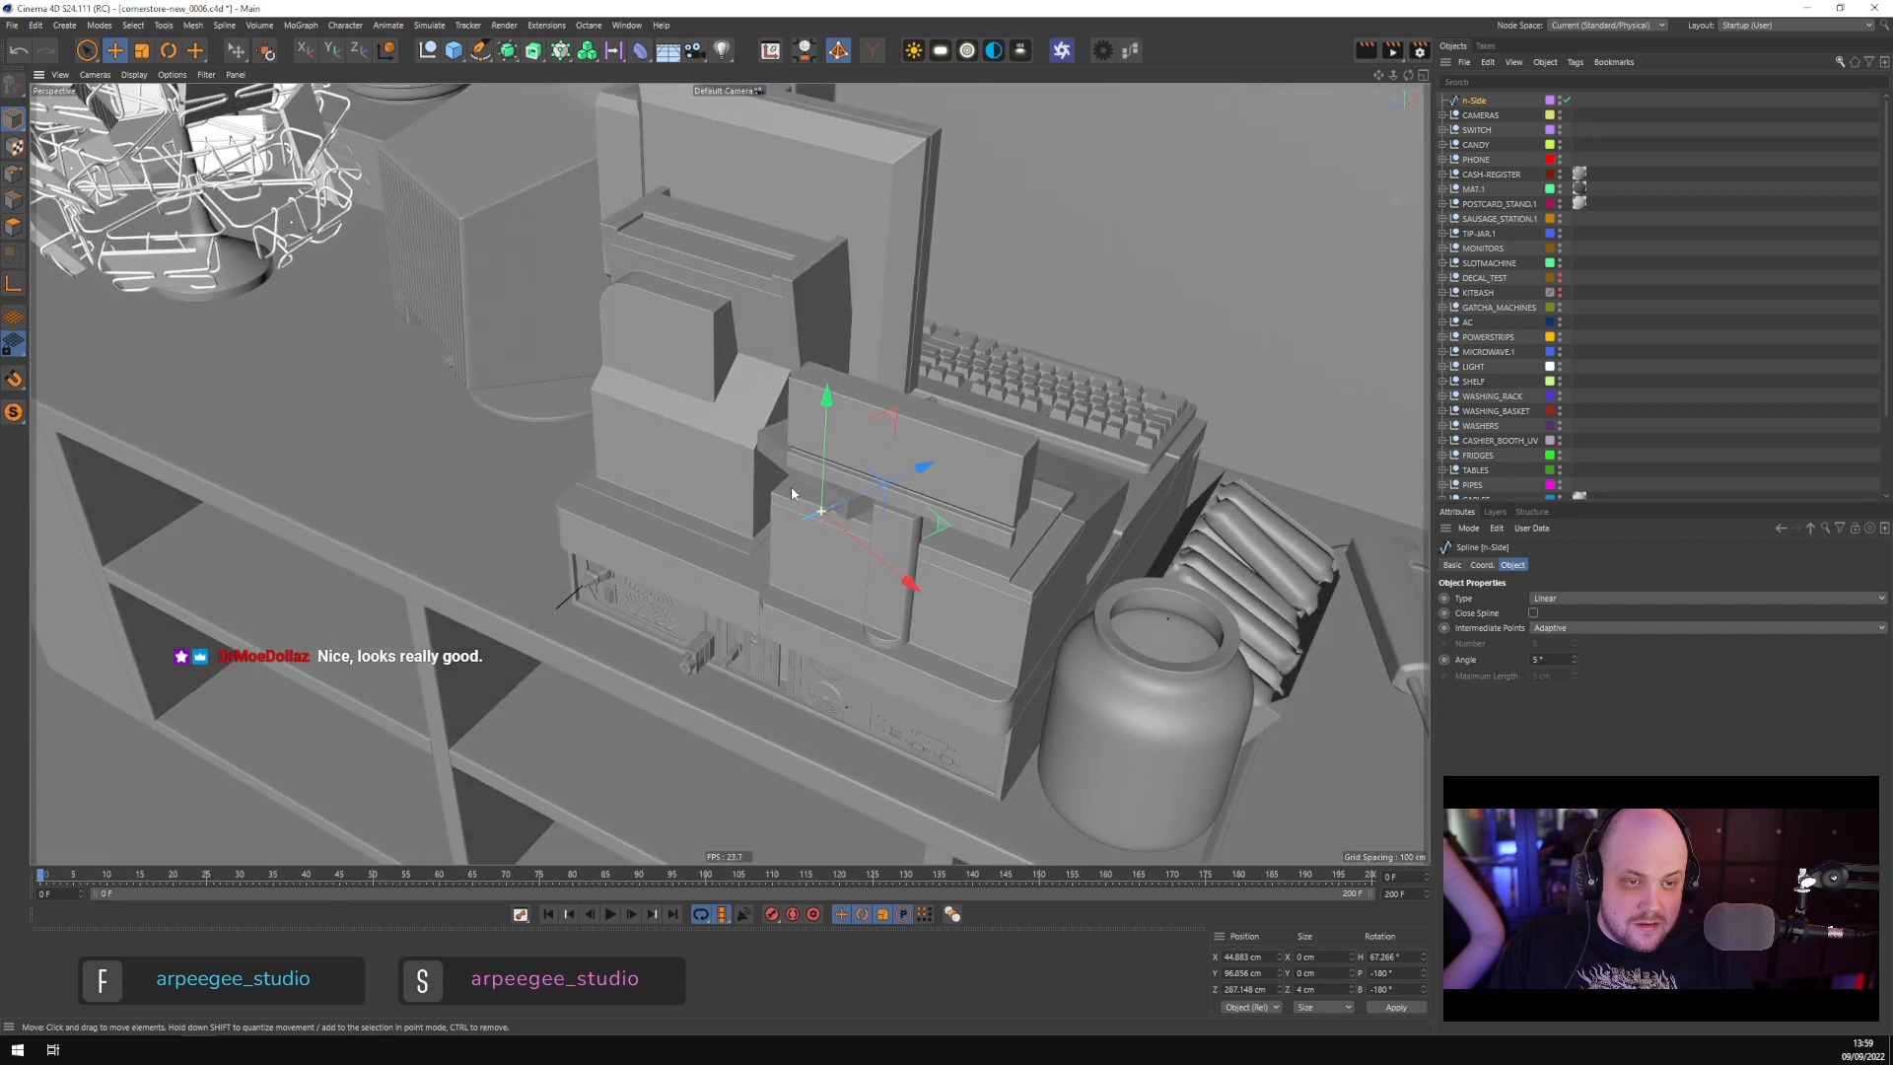
{"action": "left_click", "coordinate": [15, 174]}
{"action": "scroll", "coordinate": [813, 516], "scroll_direction": "up", "scroll_amount": 6}
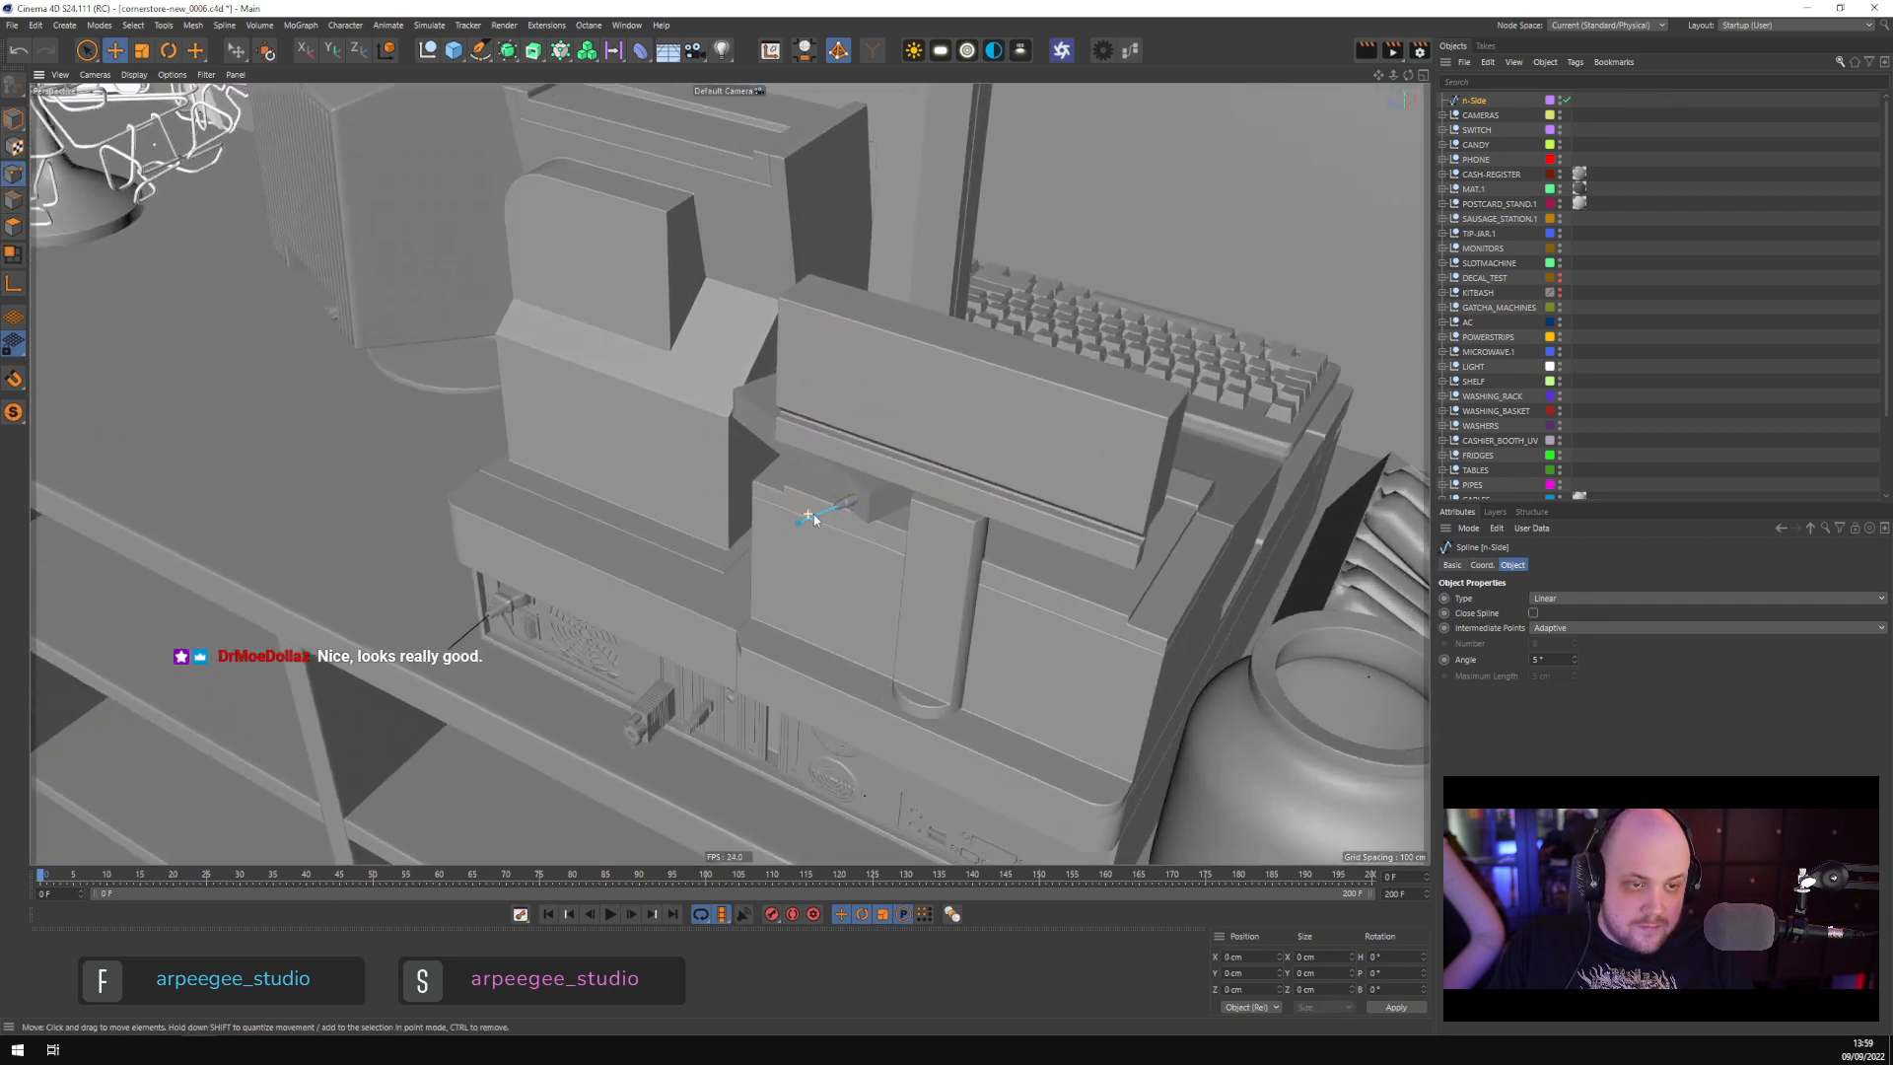
{"action": "scroll", "coordinate": [830, 506], "scroll_direction": "up", "scroll_amount": 3}
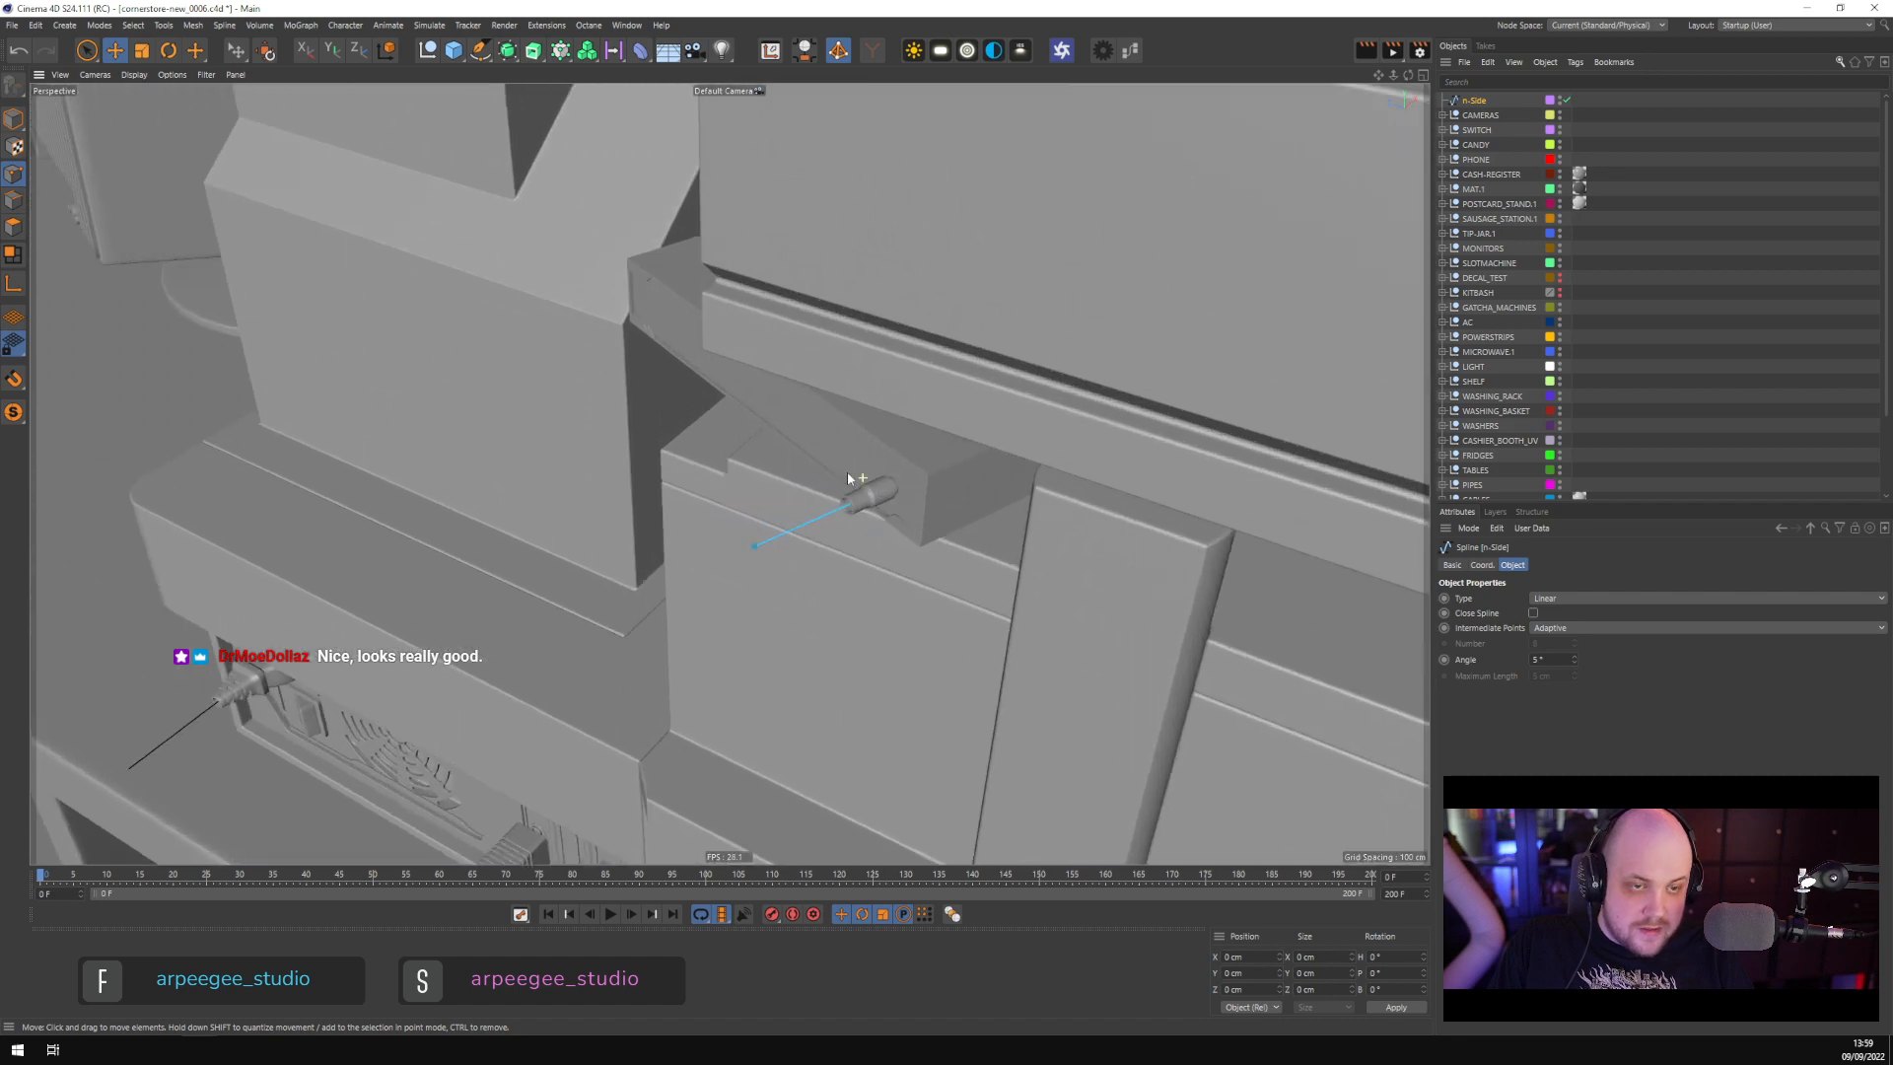
{"action": "key", "text": "9"}
{"action": "left_click", "coordinate": [932, 469]}
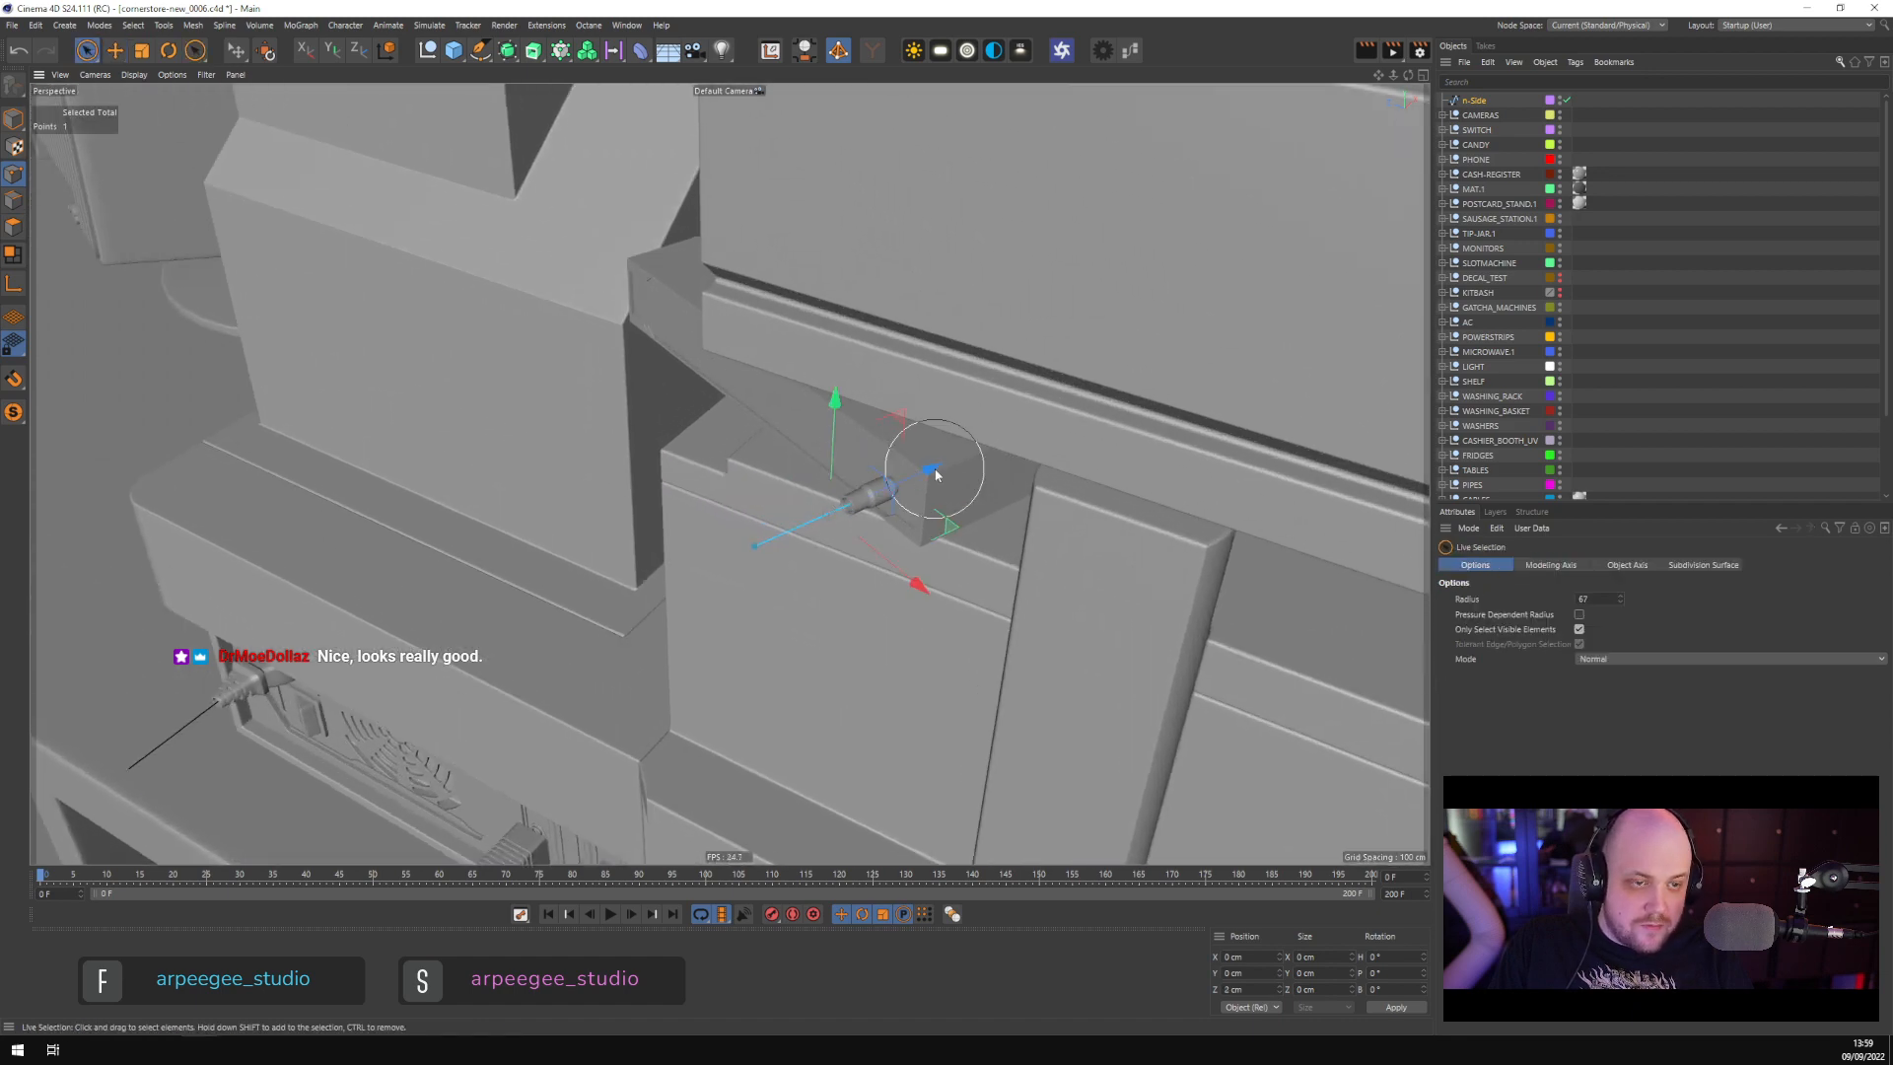
{"action": "left_click_drag", "start_coordinate": [897, 495], "coordinate": [1047, 483], "text": "alt"}
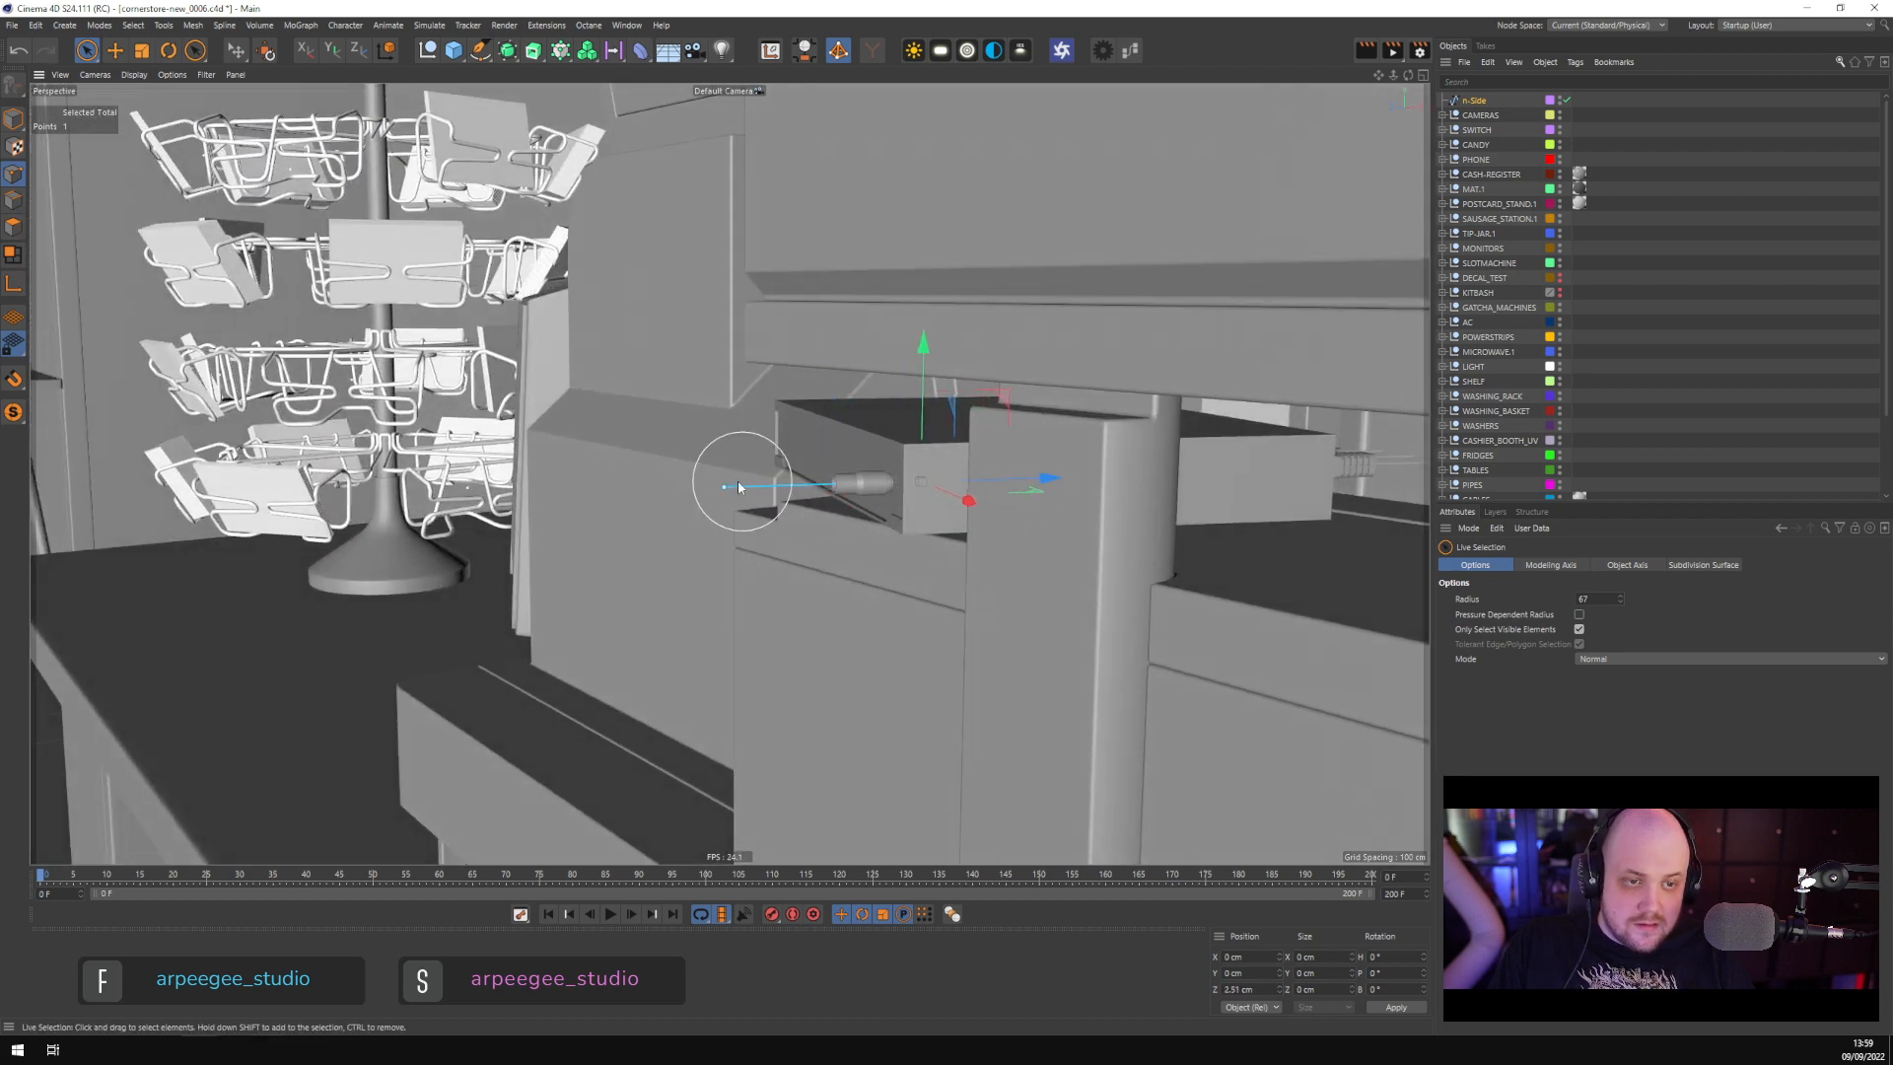
Extend the spline's free end straight out from the power plug with a short extra segment, to about Z -2.8 cm
{"action": "left_click_drag", "start_coordinate": [739, 486], "coordinate": [815, 490]}
{"action": "left_click", "coordinate": [941, 483], "text": "shift"}
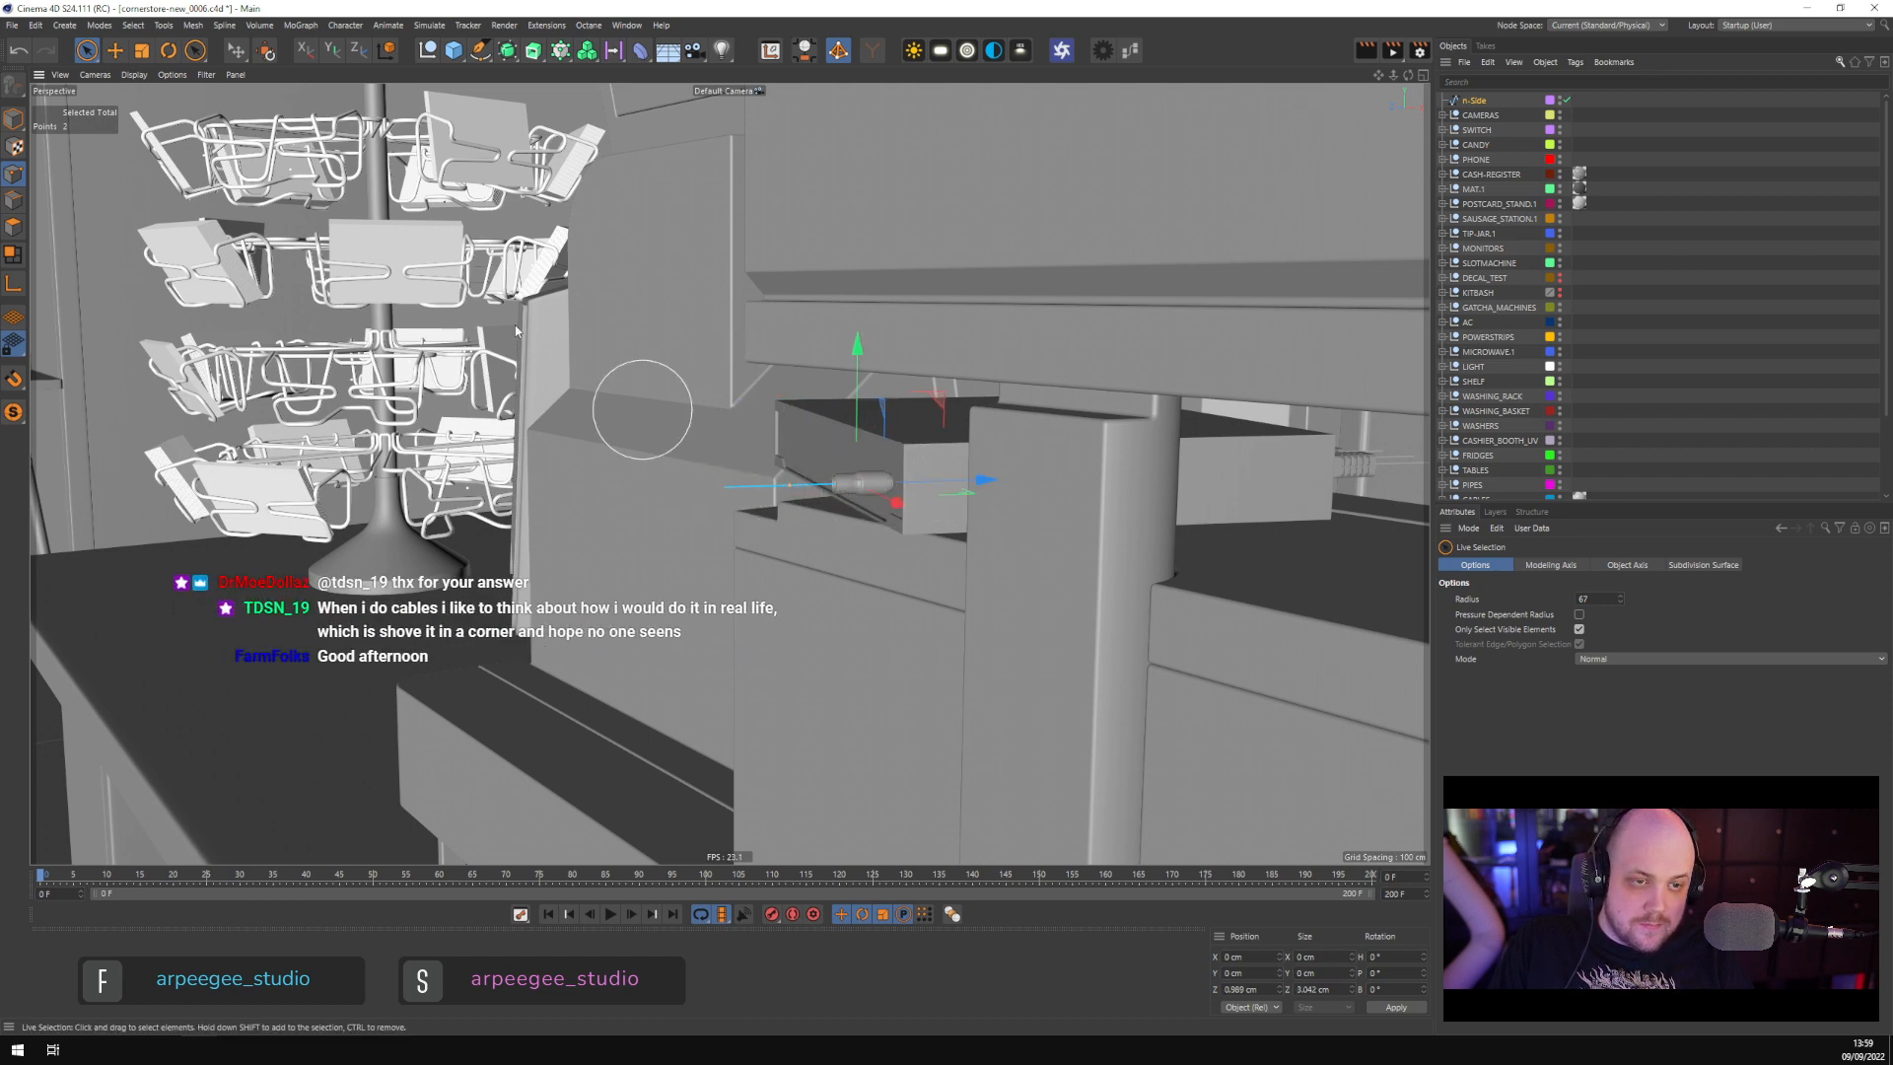
{"action": "left_click_drag", "start_coordinate": [749, 430], "coordinate": [782, 443], "text": "alt"}
{"action": "left_click", "coordinate": [778, 490]}
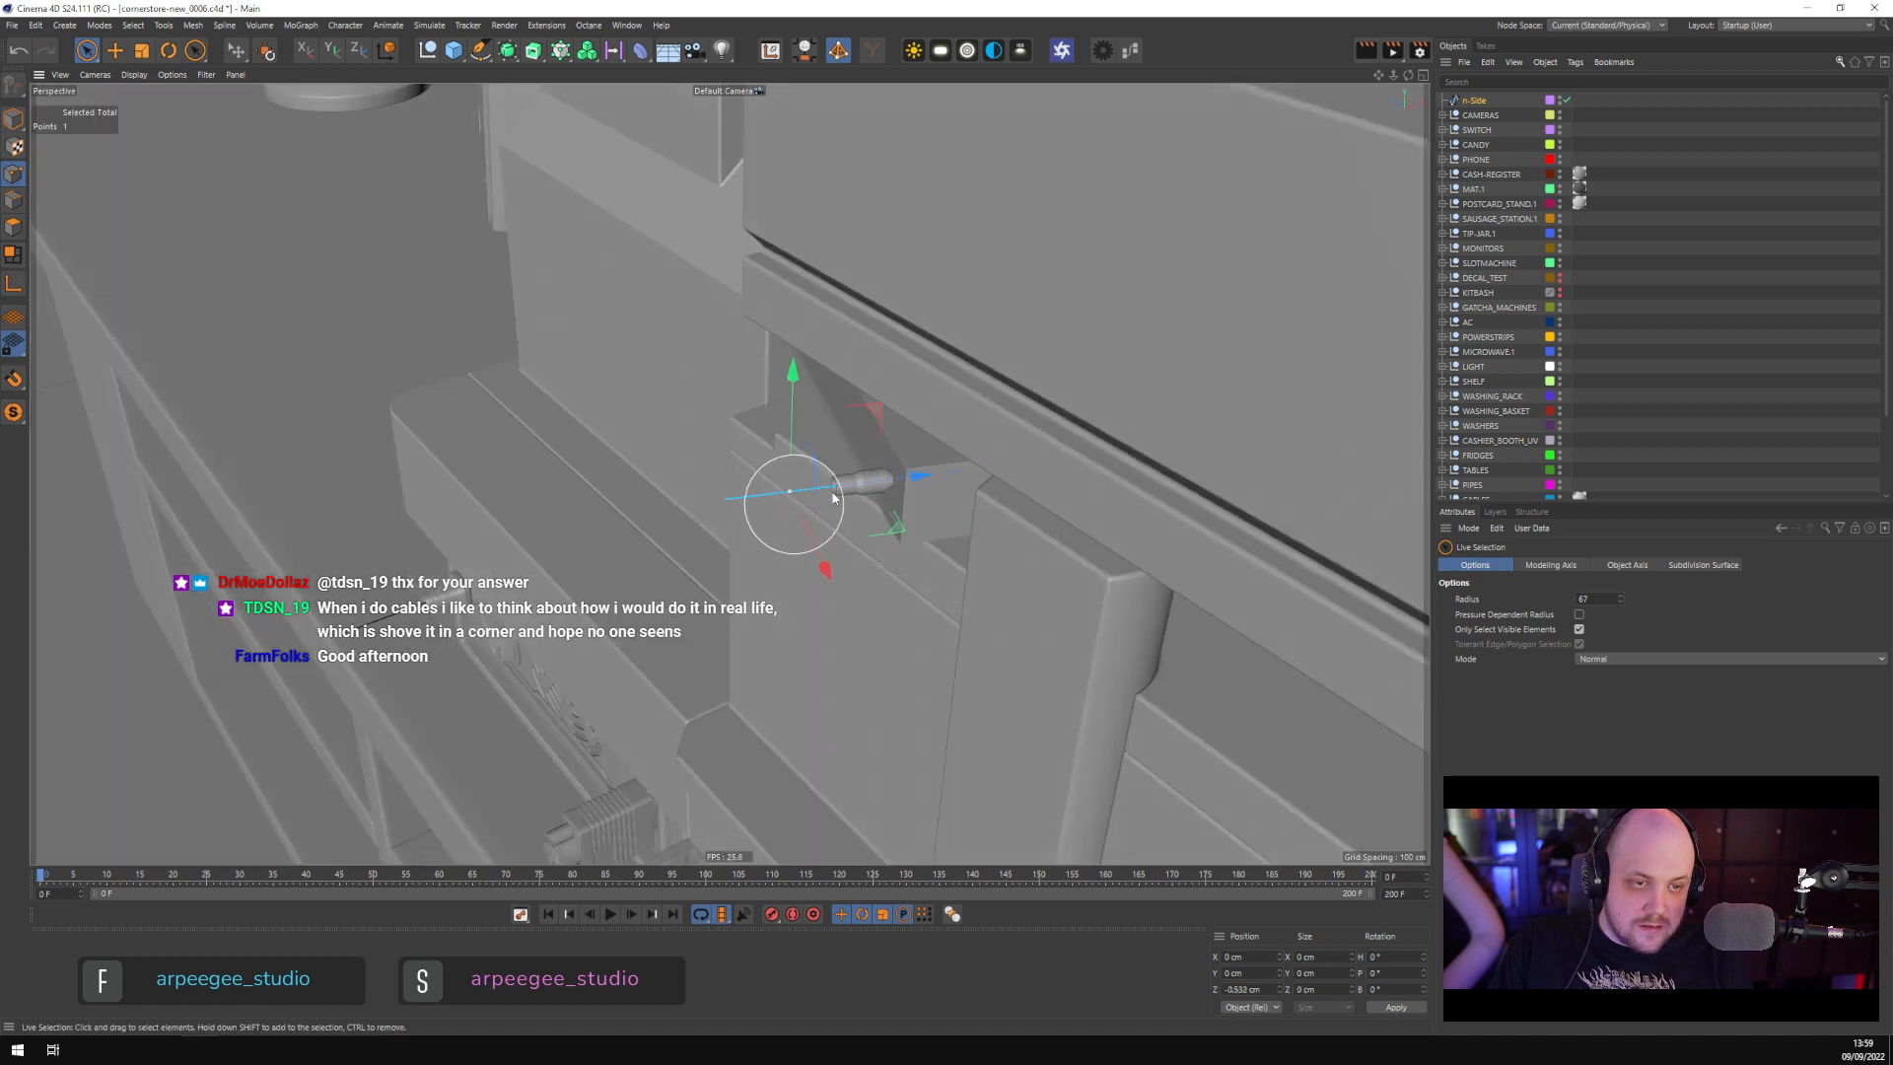
{"action": "left_click_drag", "start_coordinate": [916, 477], "coordinate": [818, 483]}
{"action": "left_click", "coordinate": [818, 587]}
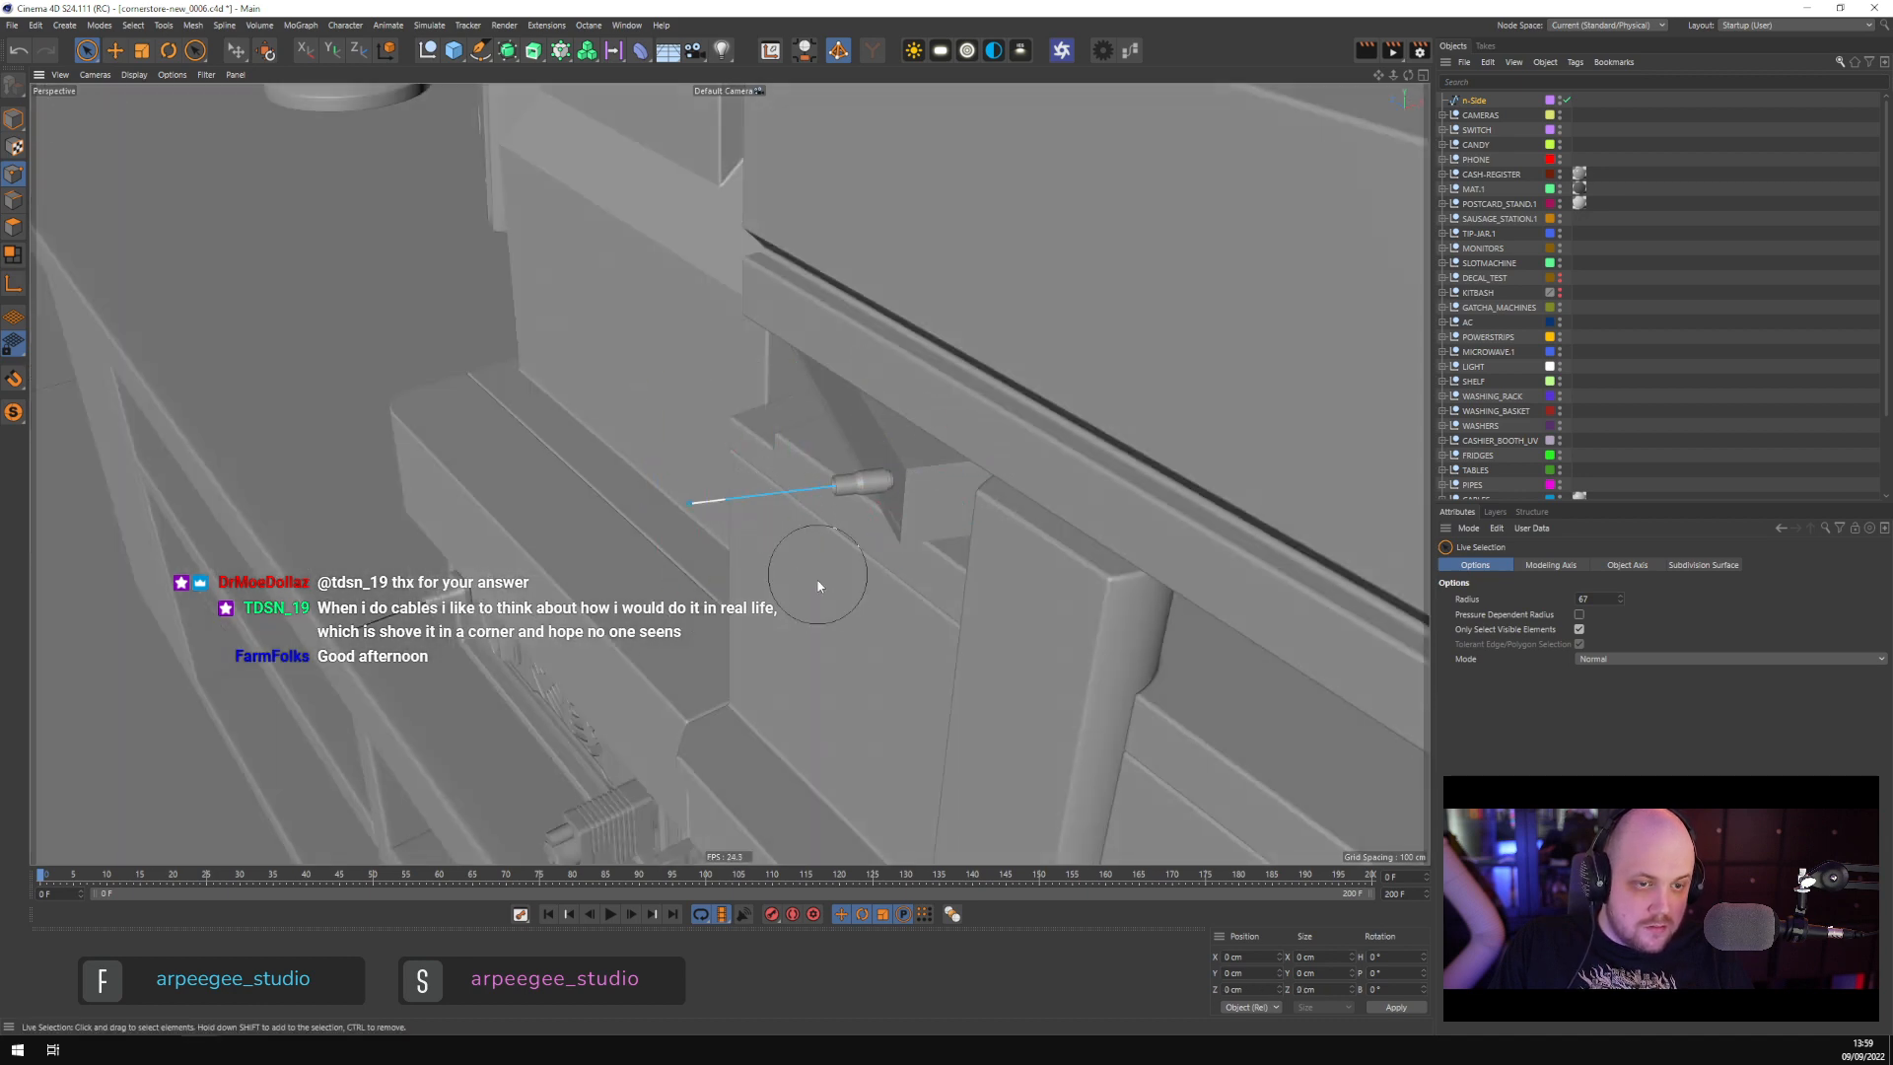
{"action": "left_click", "coordinate": [694, 522]}
{"action": "scroll", "coordinate": [696, 520], "scroll_direction": "up", "scroll_amount": 5}
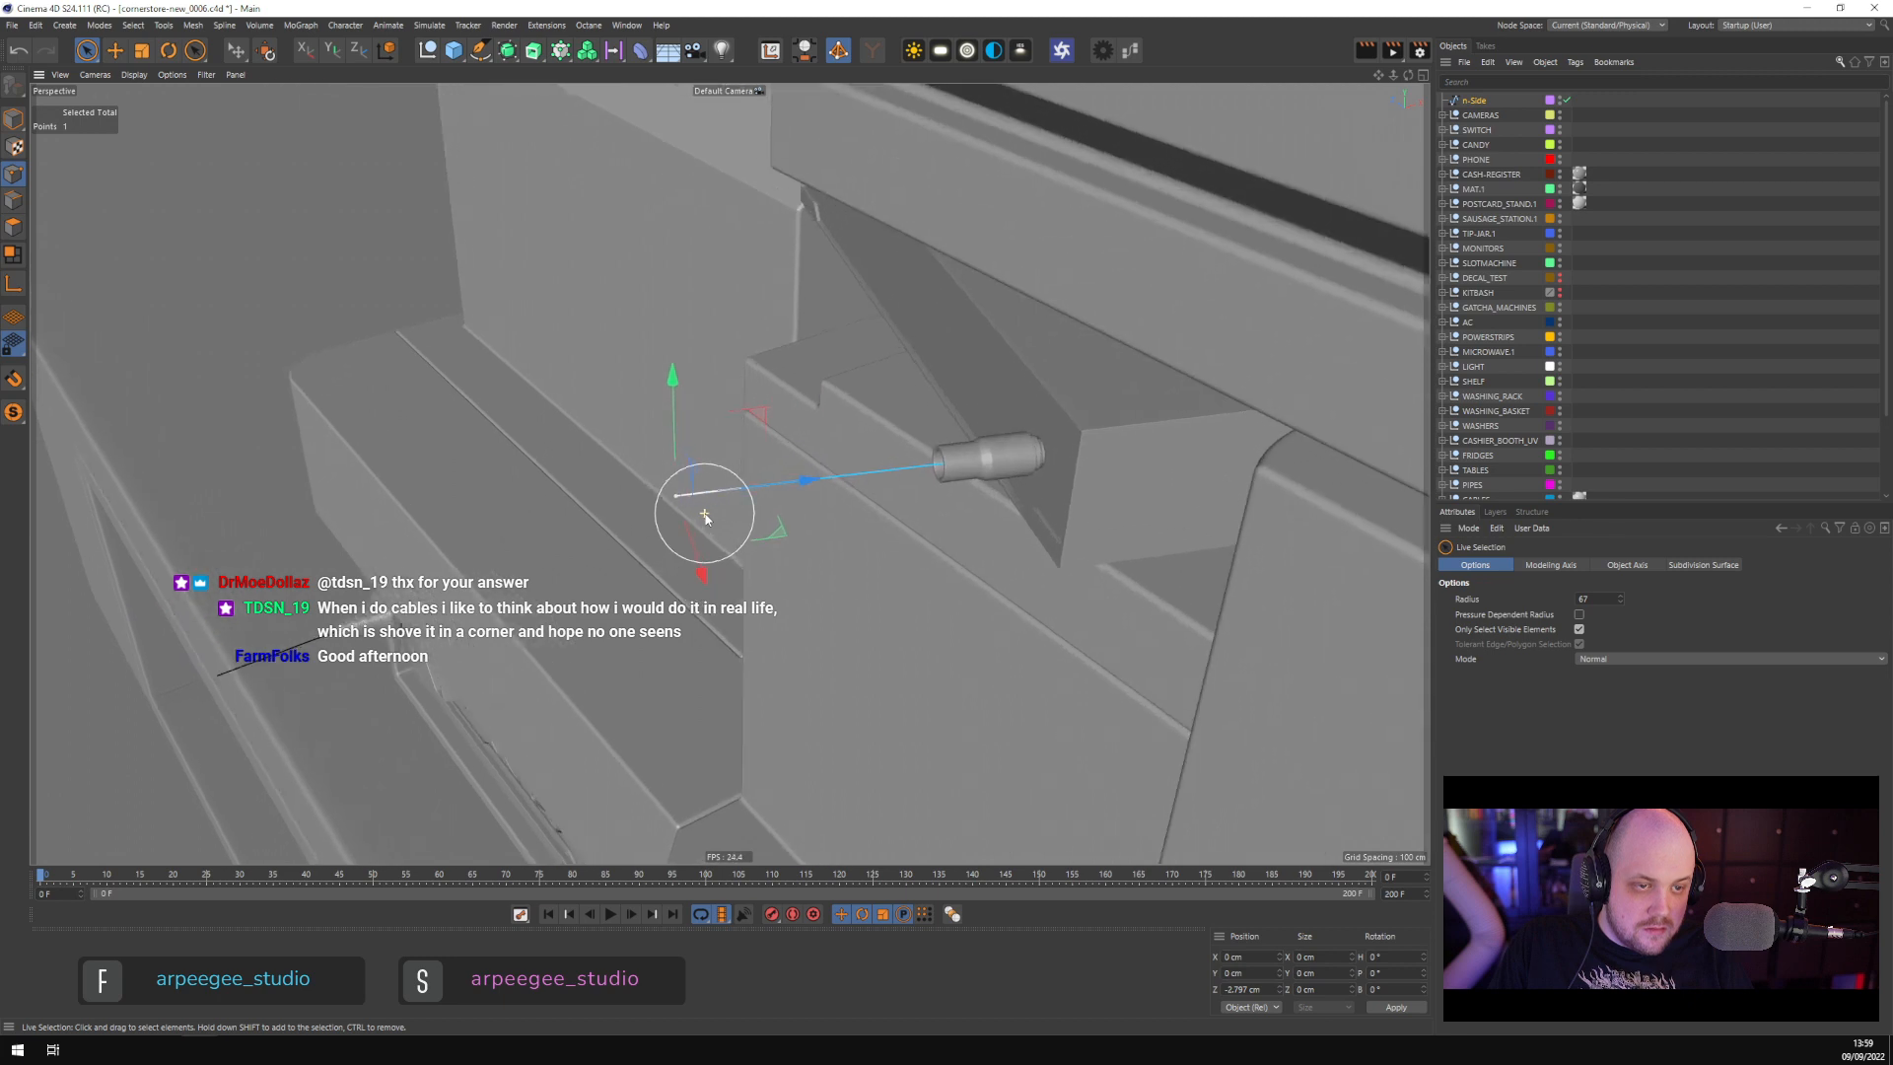
With the Move tool, extend the spline's free end sideways behind the cash register to about X -14.2 cm
{"action": "left_click", "coordinate": [1474, 103]}
{"action": "left_click_drag", "start_coordinate": [606, 466], "coordinate": [558, 585], "text": "alt"}
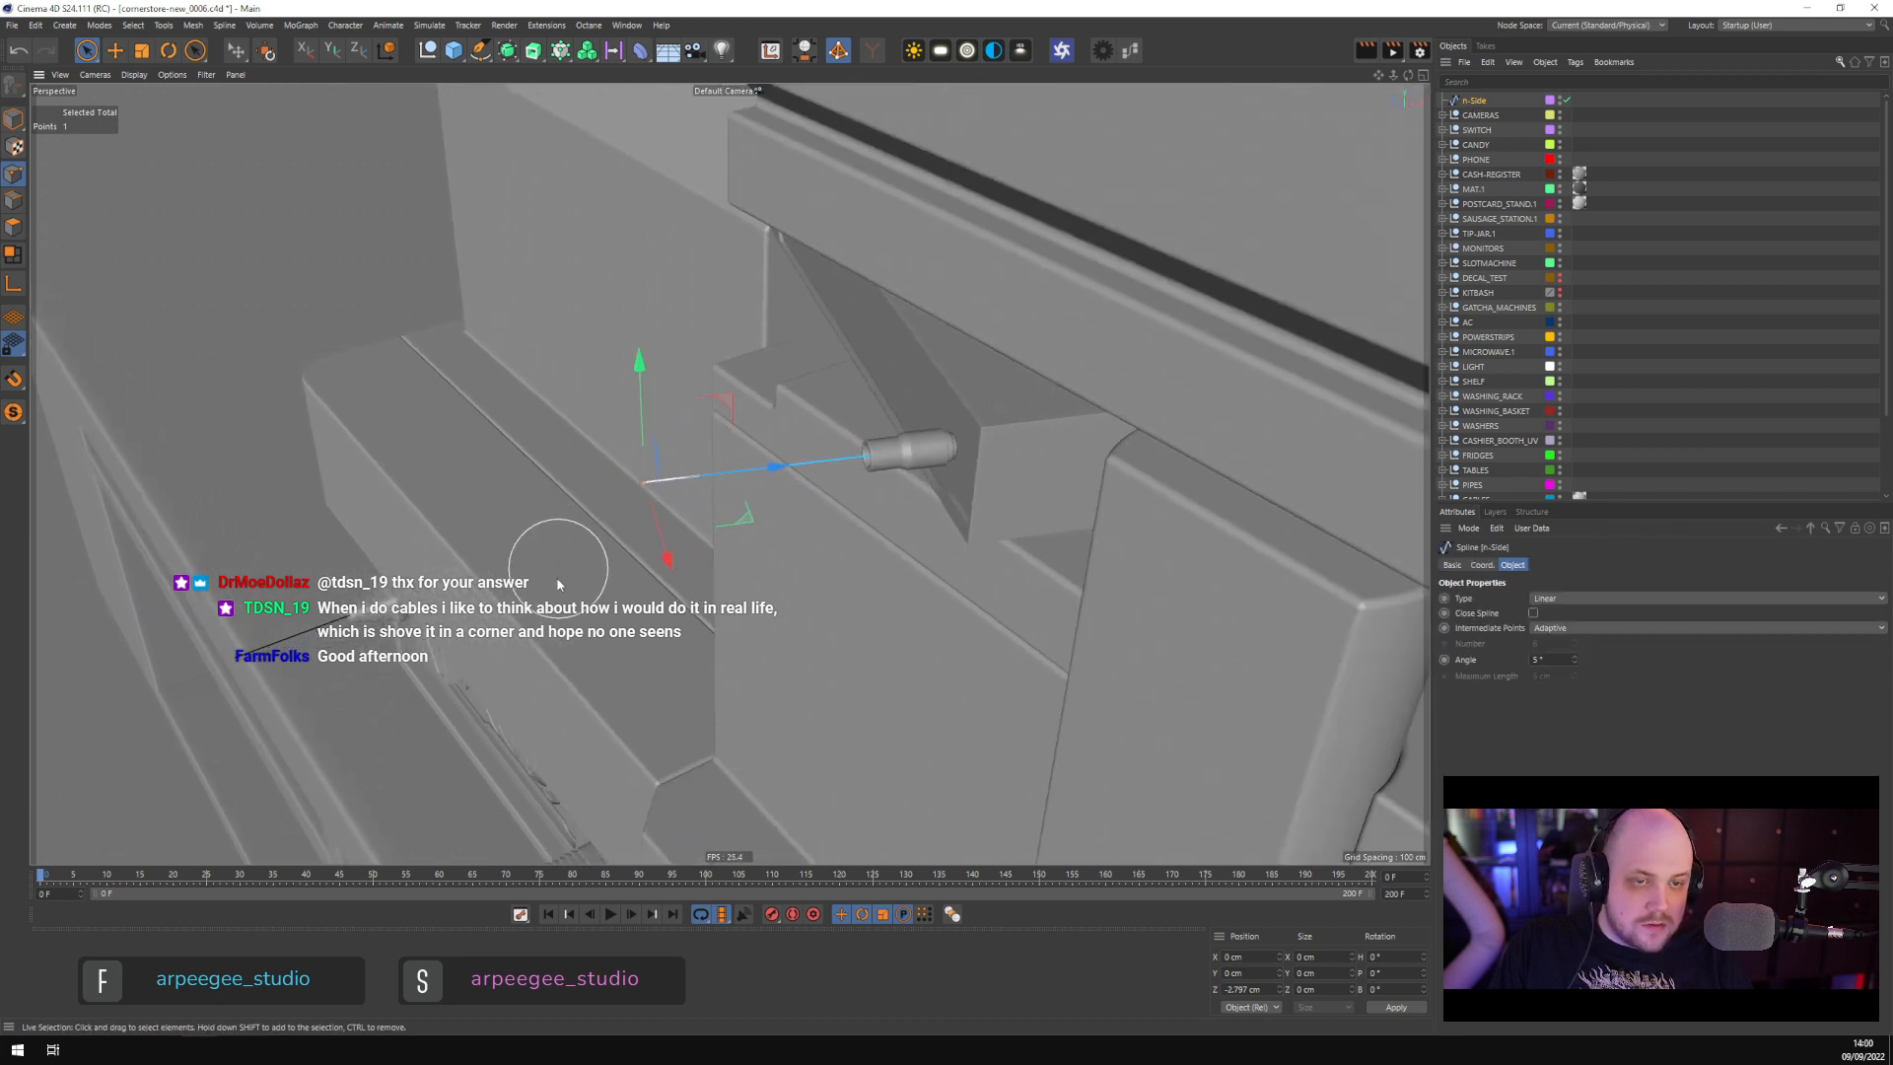
{"action": "left_click", "coordinate": [116, 50]}
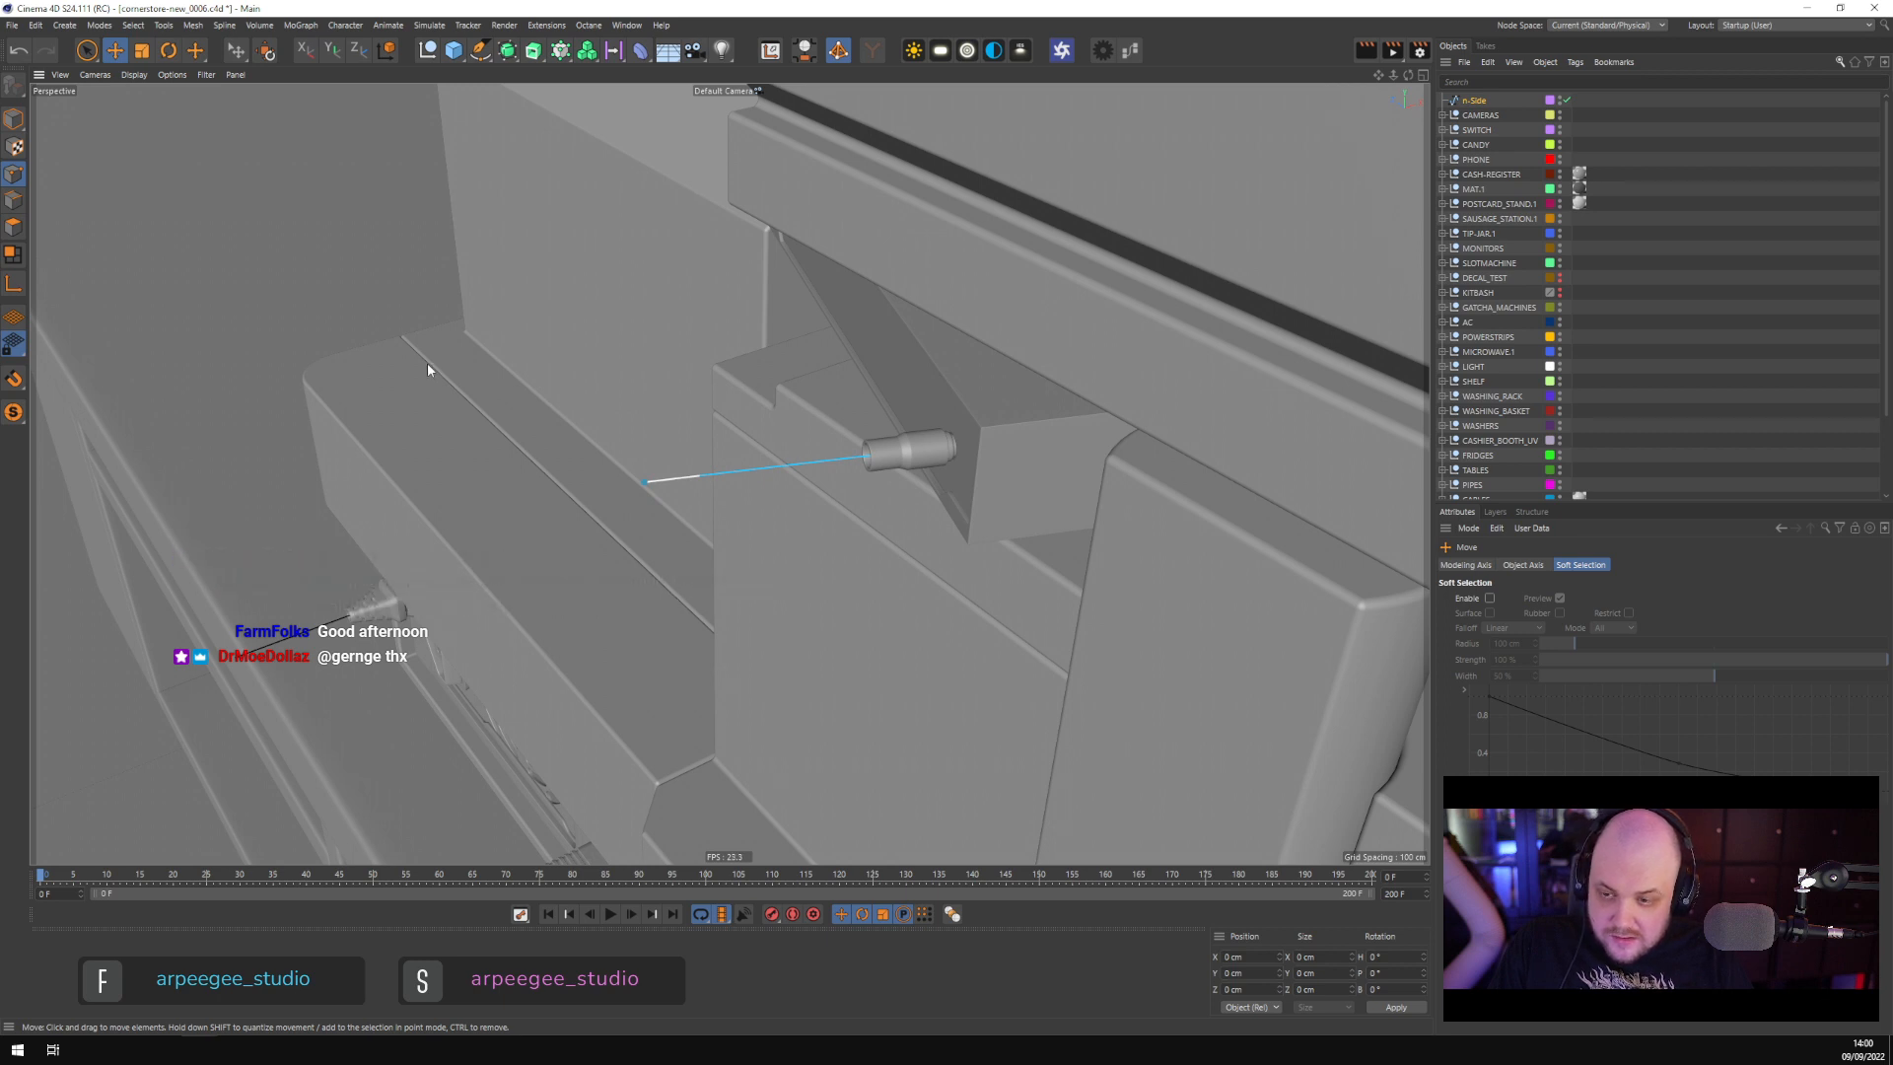
{"action": "left_click", "coordinate": [687, 478]}
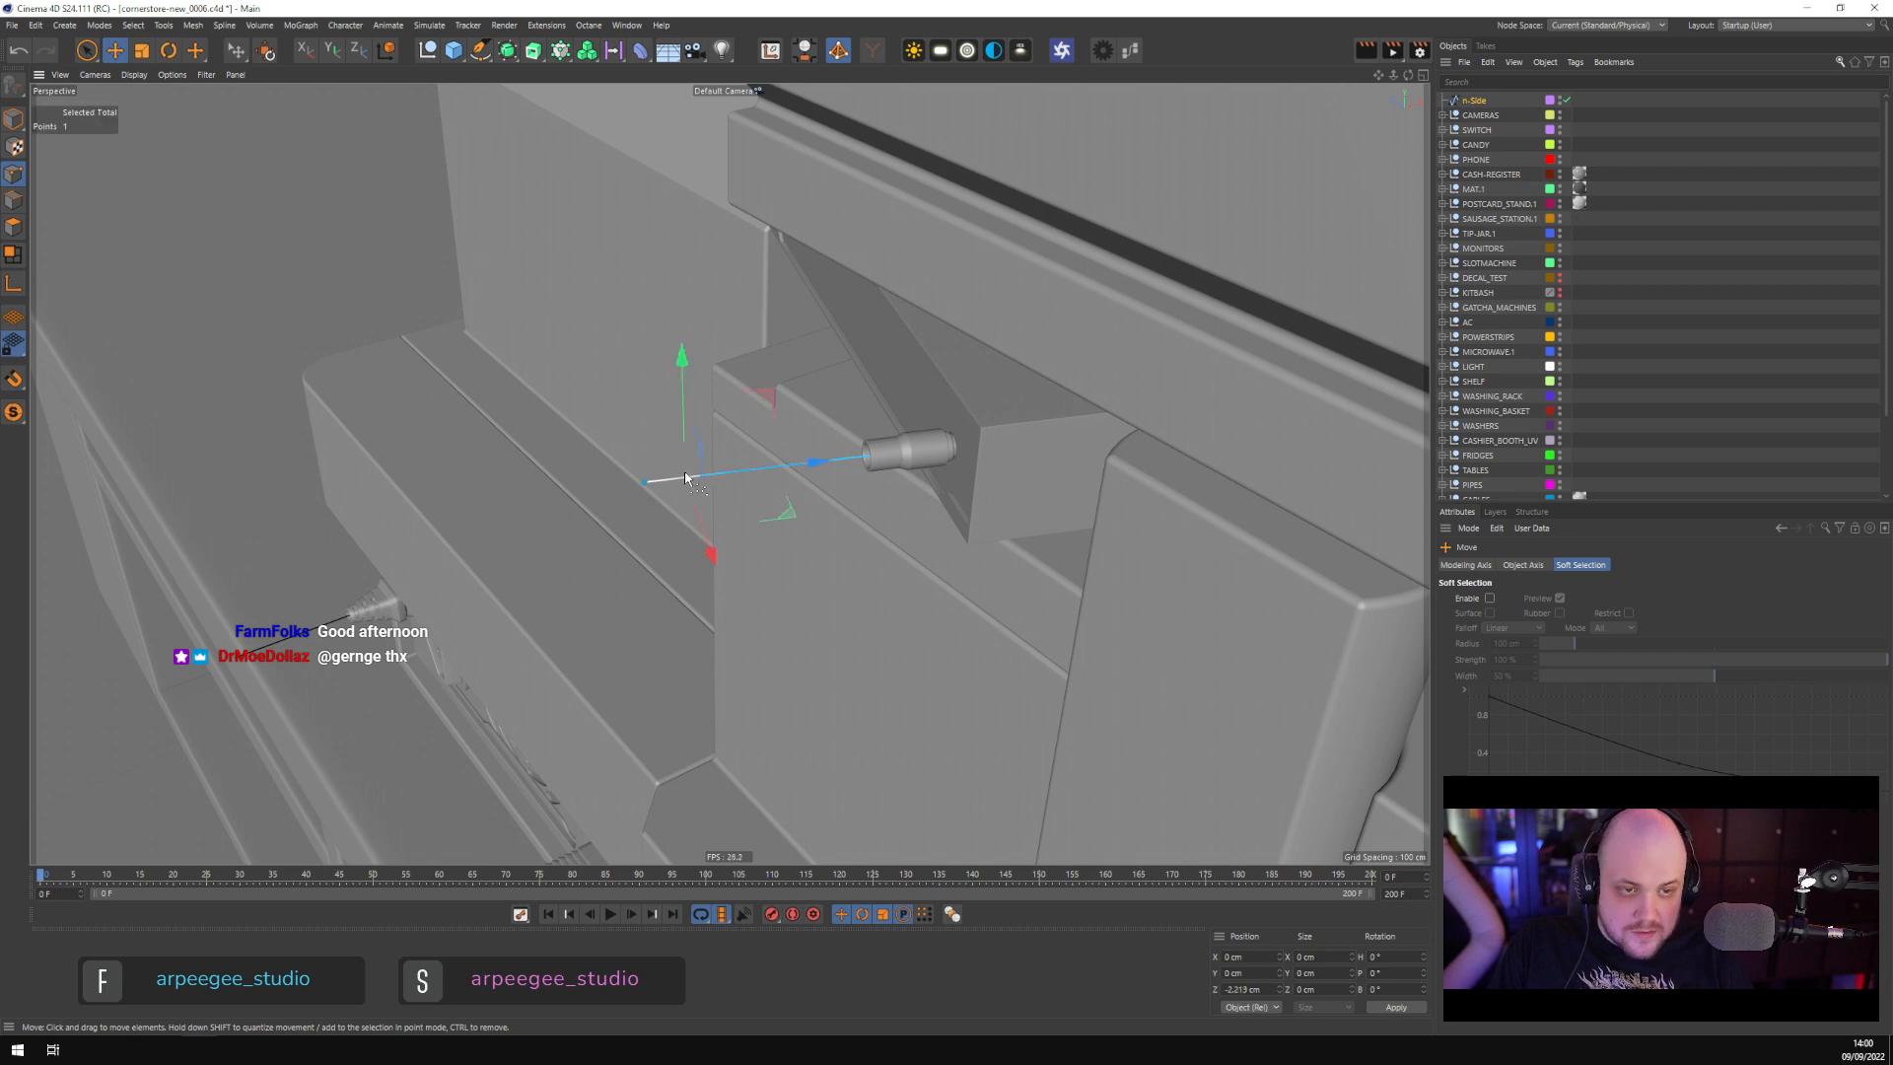
{"action": "left_click", "coordinate": [650, 483]}
{"action": "scroll", "coordinate": [607, 541], "scroll_direction": "down", "scroll_amount": 12}
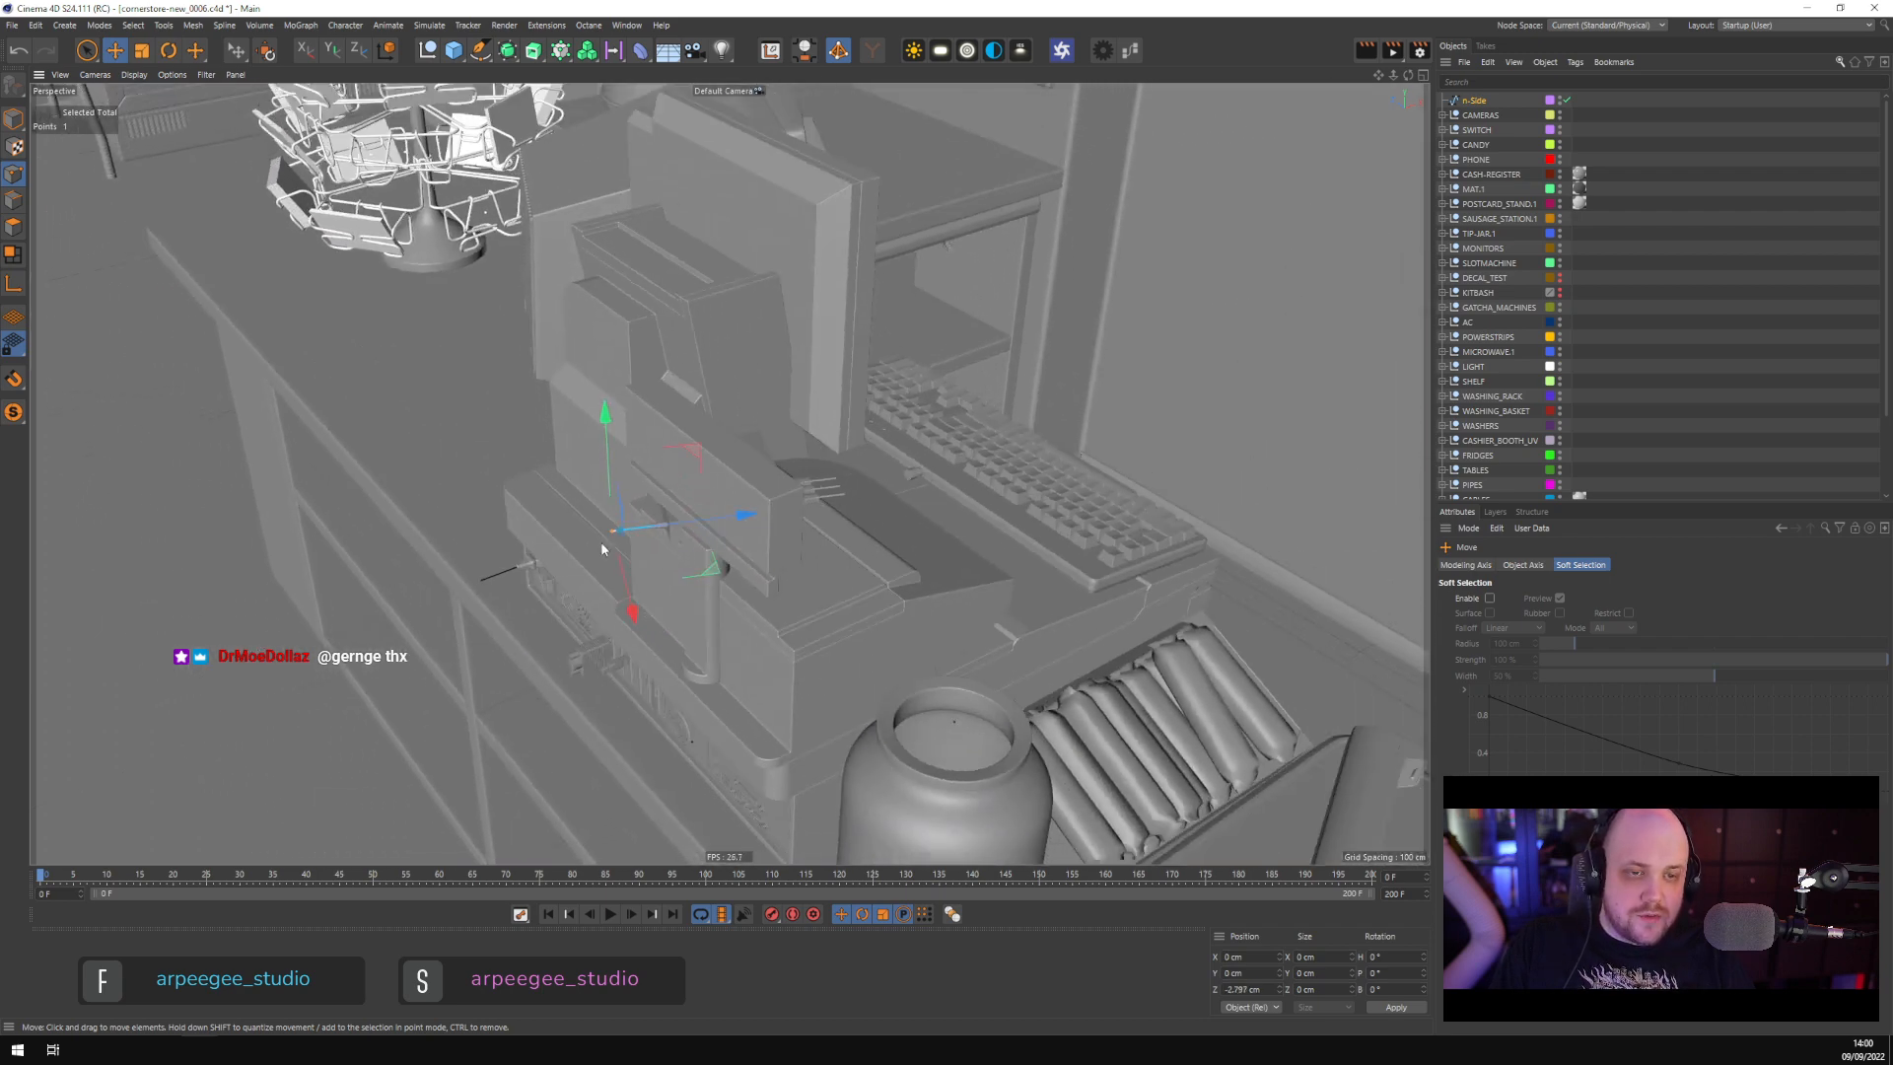
{"action": "left_click_drag", "start_coordinate": [601, 542], "coordinate": [562, 564], "text": "alt"}
{"action": "left_click_drag", "start_coordinate": [635, 505], "coordinate": [797, 582], "text": "alt"}
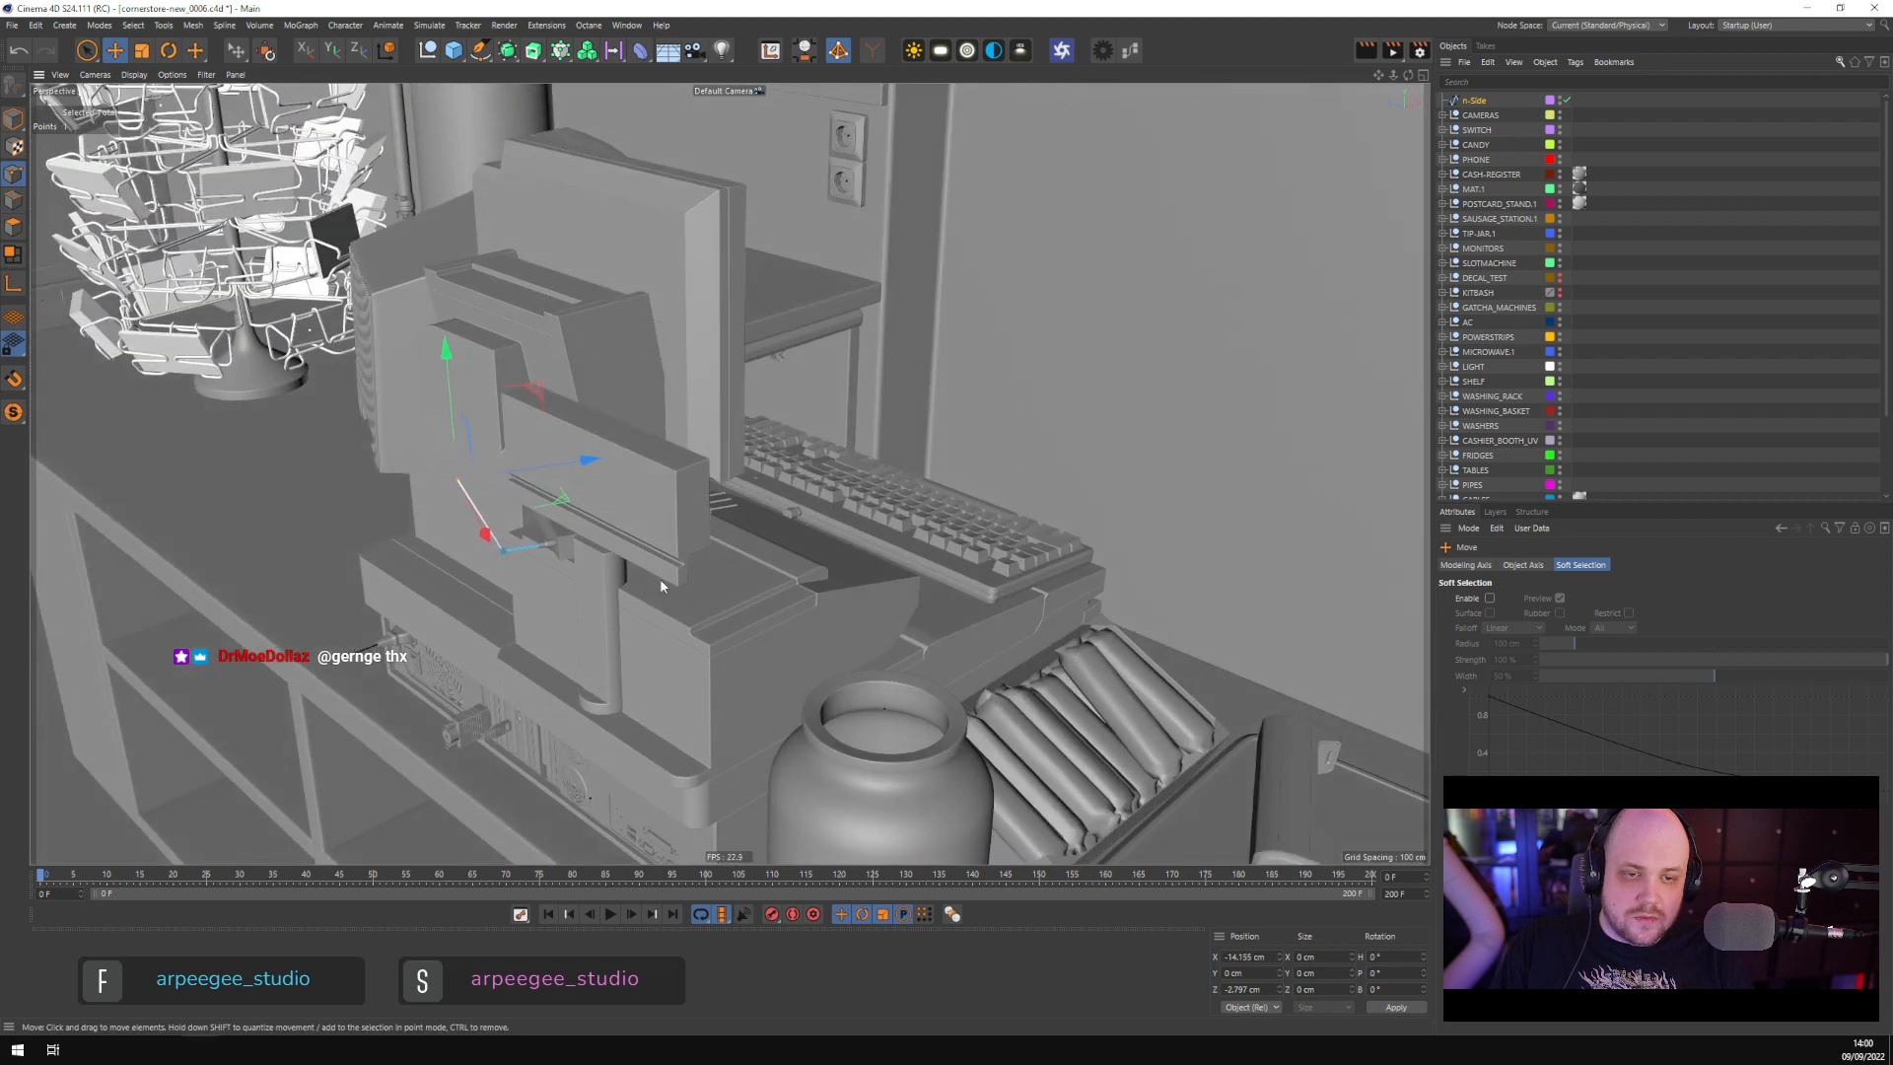
Check the bend points beside the plug and add a spline point close to the free end behind the cash register
{"action": "middle_click_drag", "start_coordinate": [503, 560], "coordinate": [670, 555], "text": "alt"}
{"action": "right_click_drag", "start_coordinate": [671, 555], "coordinate": [740, 507], "text": "alt"}
{"action": "left_click_drag", "start_coordinate": [741, 508], "coordinate": [786, 573], "text": "alt"}
{"action": "left_click", "coordinate": [824, 574]}
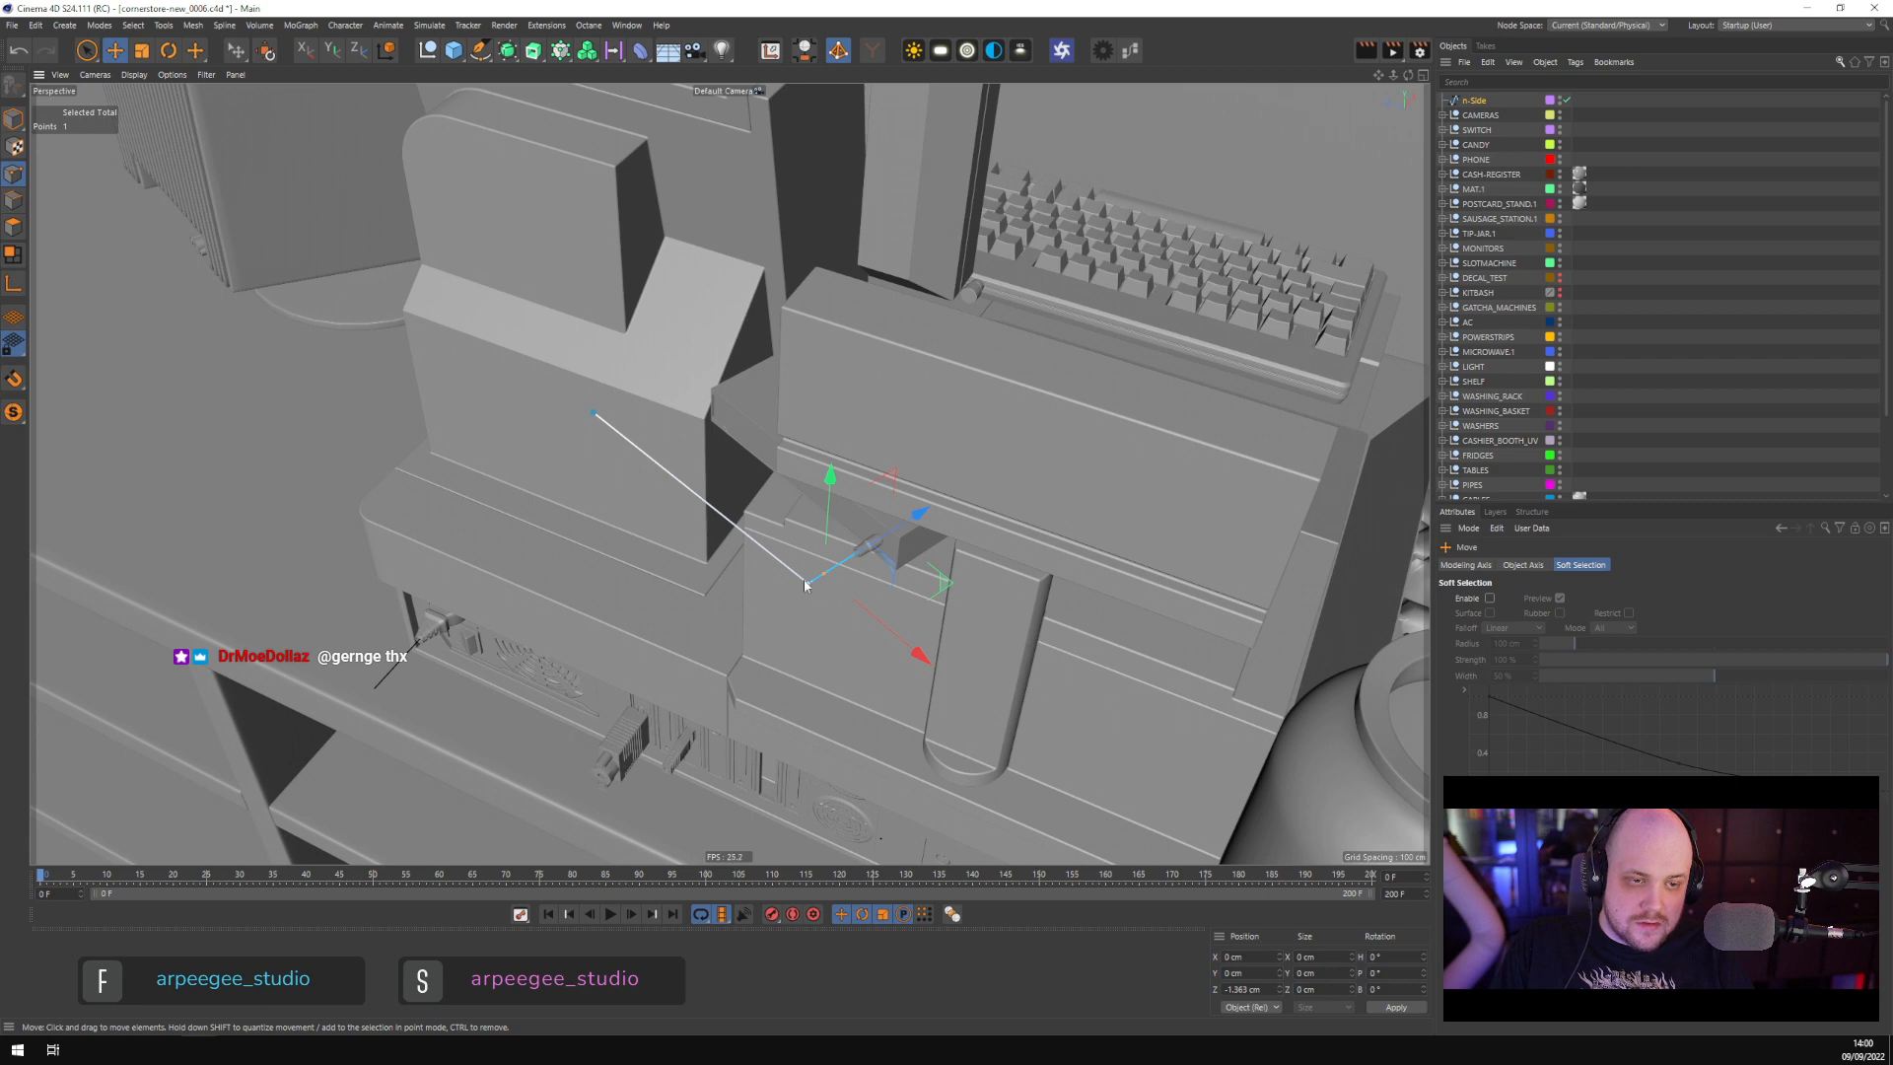
{"action": "left_click", "coordinate": [806, 583]}
{"action": "left_click_drag", "start_coordinate": [749, 725], "coordinate": [792, 648], "text": "alt"}
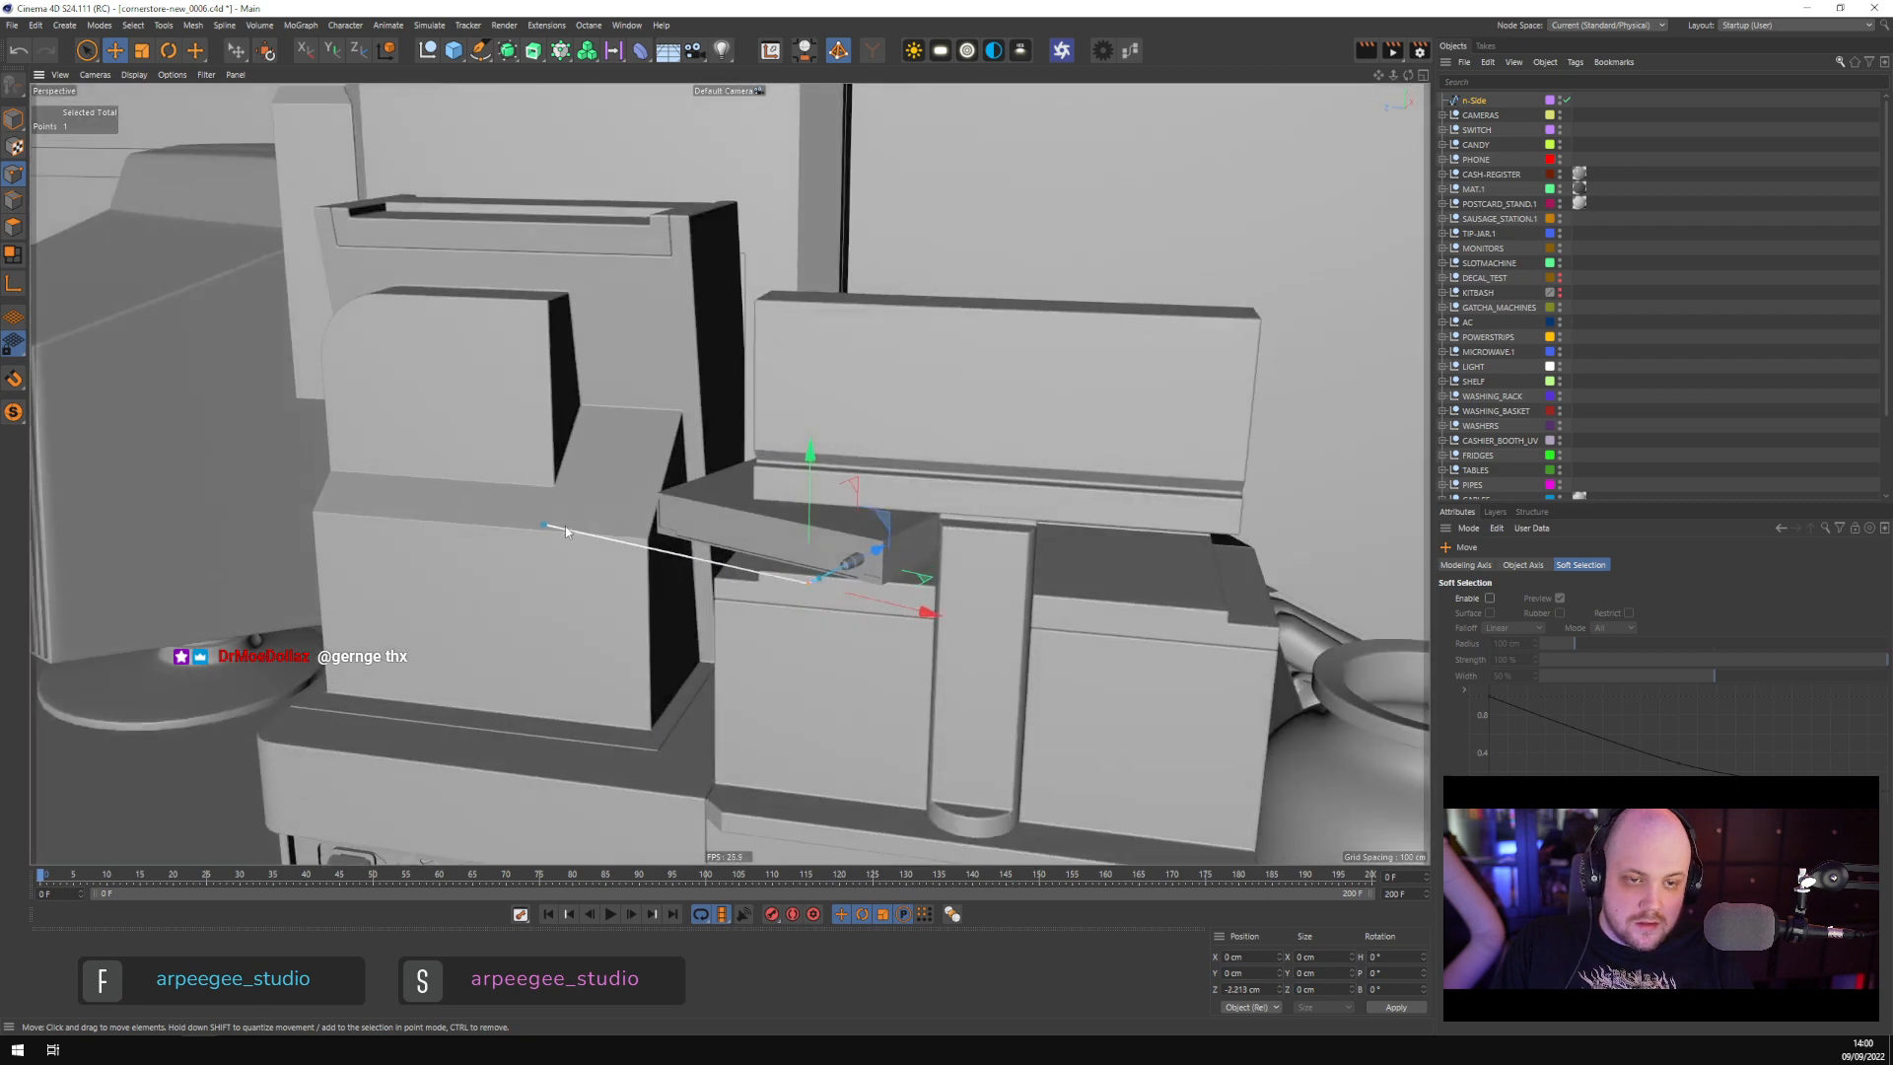
{"action": "left_click", "coordinate": [594, 537], "text": "ctrl"}
Move the cable spline's end point along the counter past the cash register, to about X -46 cm
{"action": "right_click_drag", "start_coordinate": [567, 597], "coordinate": [576, 627], "text": "alt"}
{"action": "middle_click_drag", "start_coordinate": [576, 627], "coordinate": [899, 602], "text": "alt"}
{"action": "left_click_drag", "start_coordinate": [907, 443], "coordinate": [900, 532], "text": "alt"}
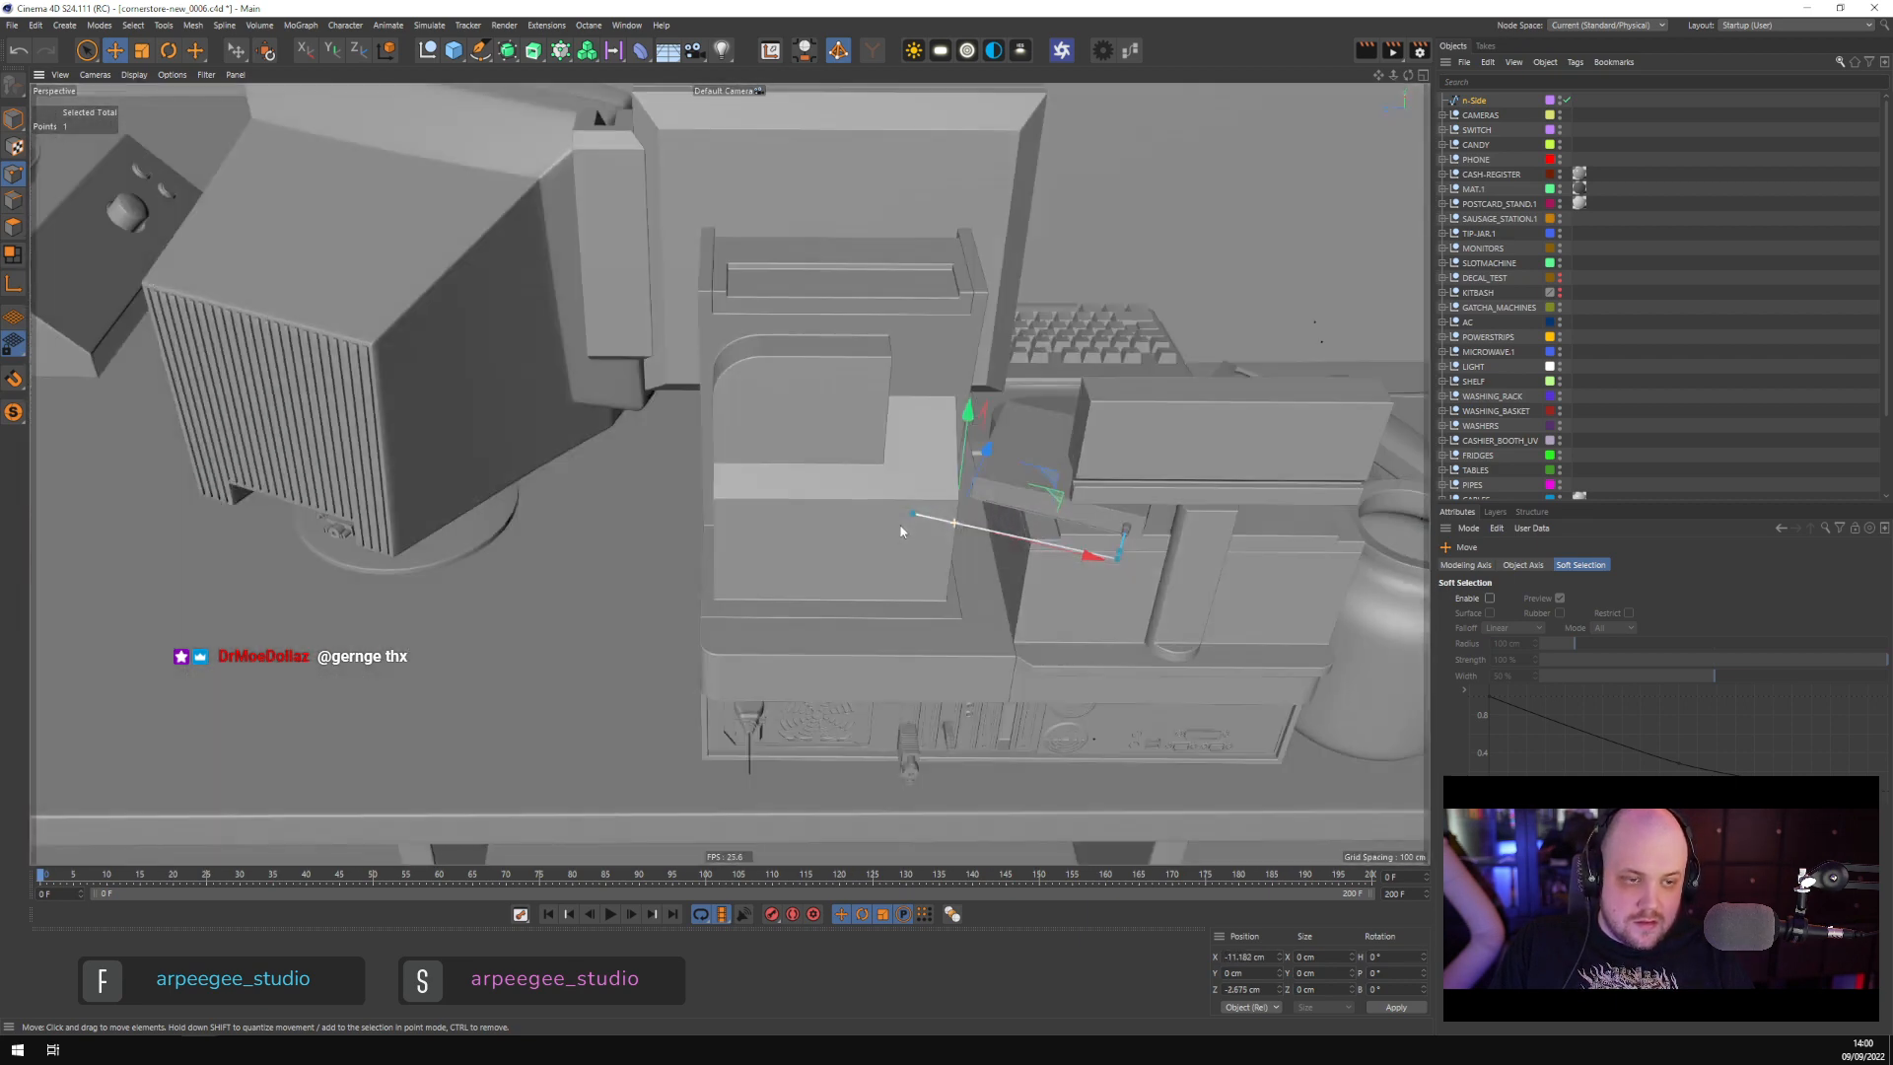
{"action": "left_click", "coordinate": [913, 516]}
{"action": "left_click_drag", "start_coordinate": [934, 611], "coordinate": [364, 587]}
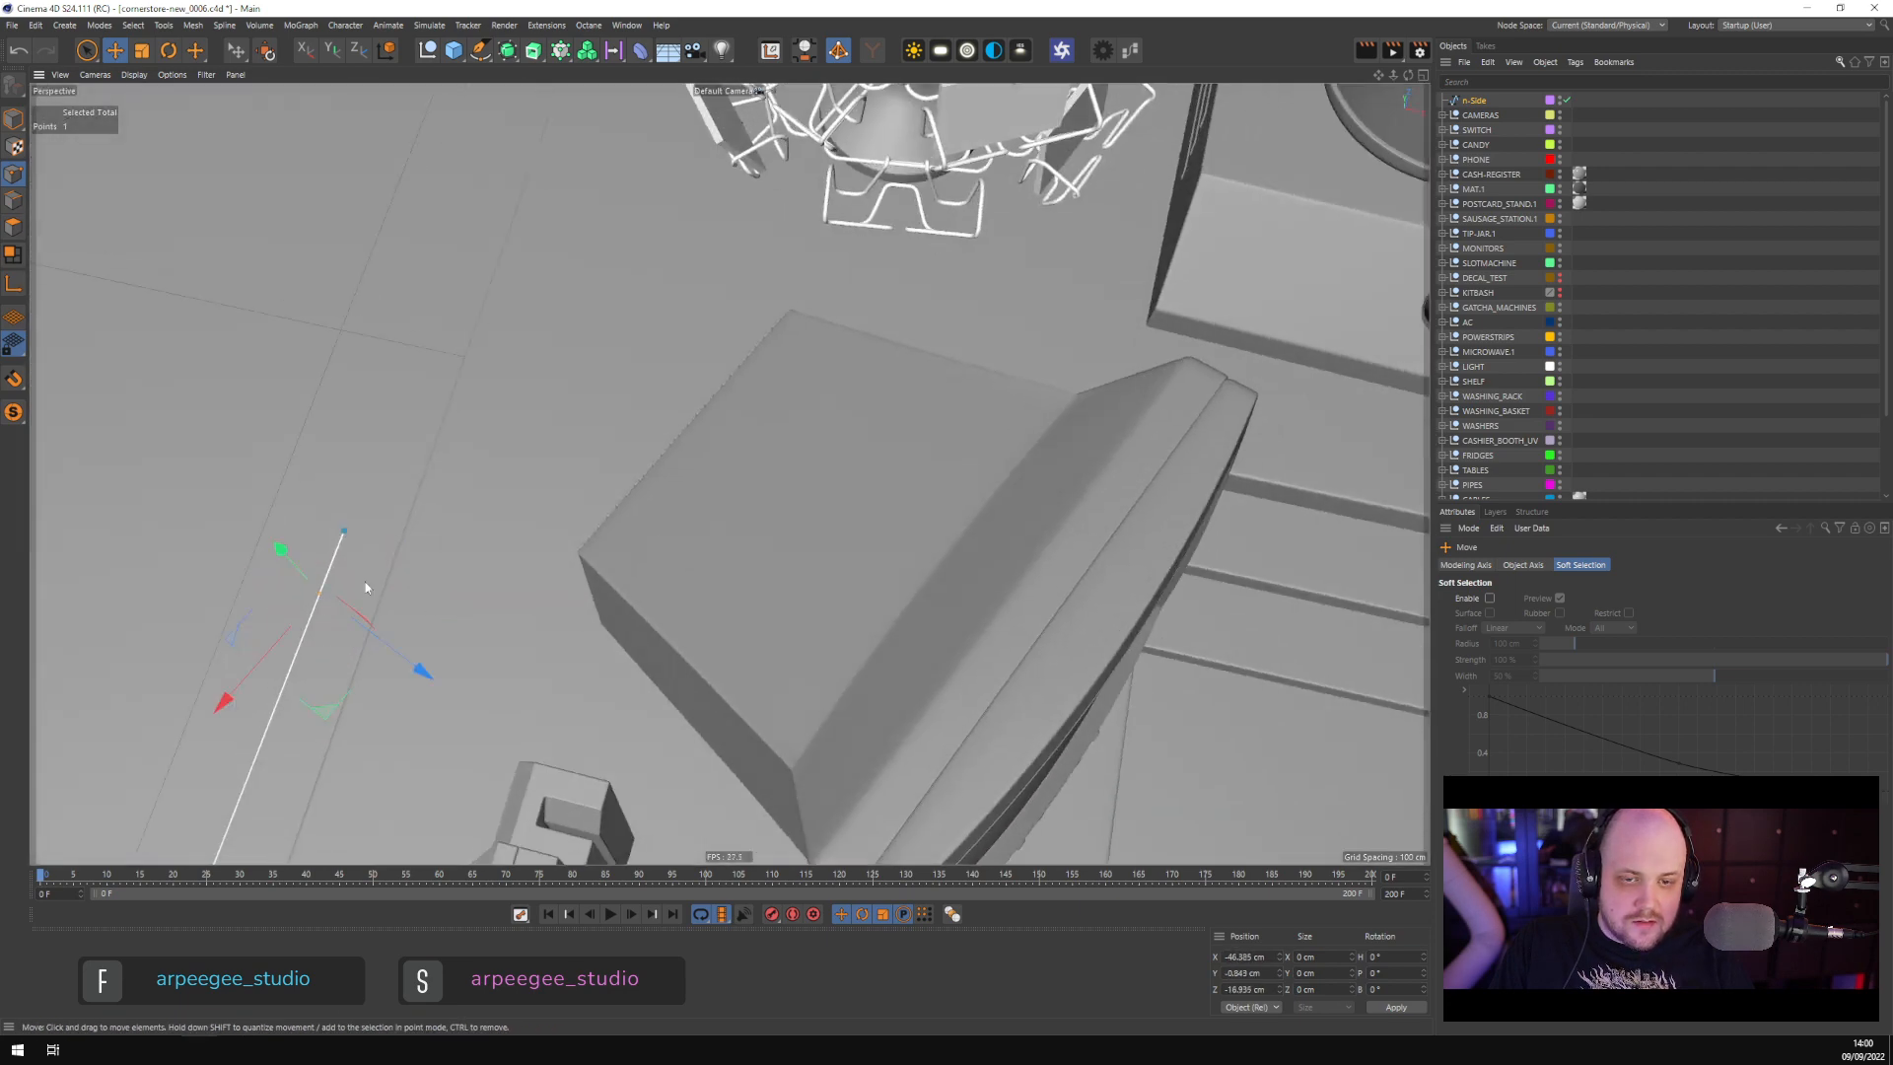
Extend the cable spline with another segment from its free end, running behind the monitor to the postcard stand
{"action": "left_click", "coordinate": [344, 533], "text": "ctrl"}
{"action": "left_click_drag", "start_coordinate": [578, 558], "coordinate": [1041, 304]}
{"action": "left_click_drag", "start_coordinate": [1041, 304], "coordinate": [1035, 428], "text": "alt"}
{"action": "left_click", "coordinate": [680, 430], "text": "ctrl"}
{"action": "left_click", "coordinate": [651, 413]}
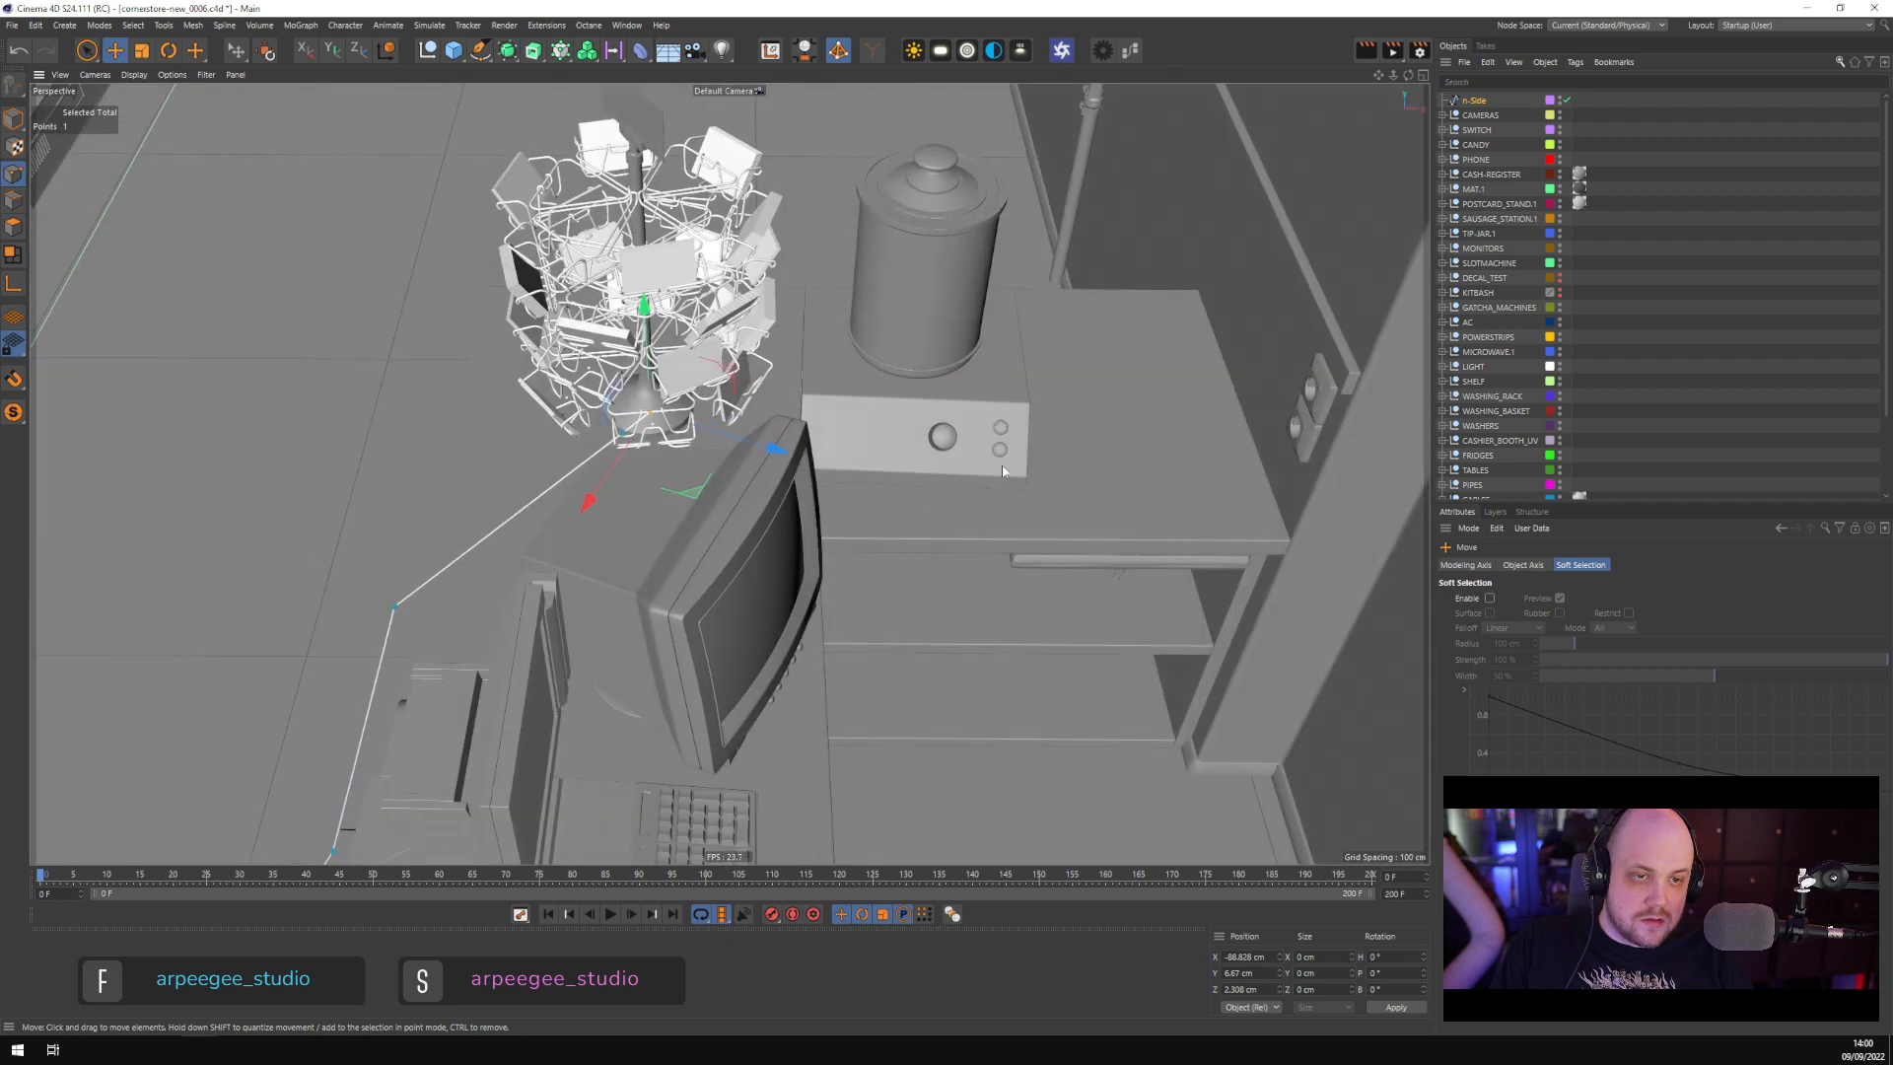
Carry the cable's free end past the sausage cooker and lower it onto the side table, to about Y -22.8 cm
{"action": "left_click_drag", "start_coordinate": [922, 501], "coordinate": [1417, 462]}
{"action": "left_click_drag", "start_coordinate": [885, 460], "coordinate": [512, 372], "text": "alt"}
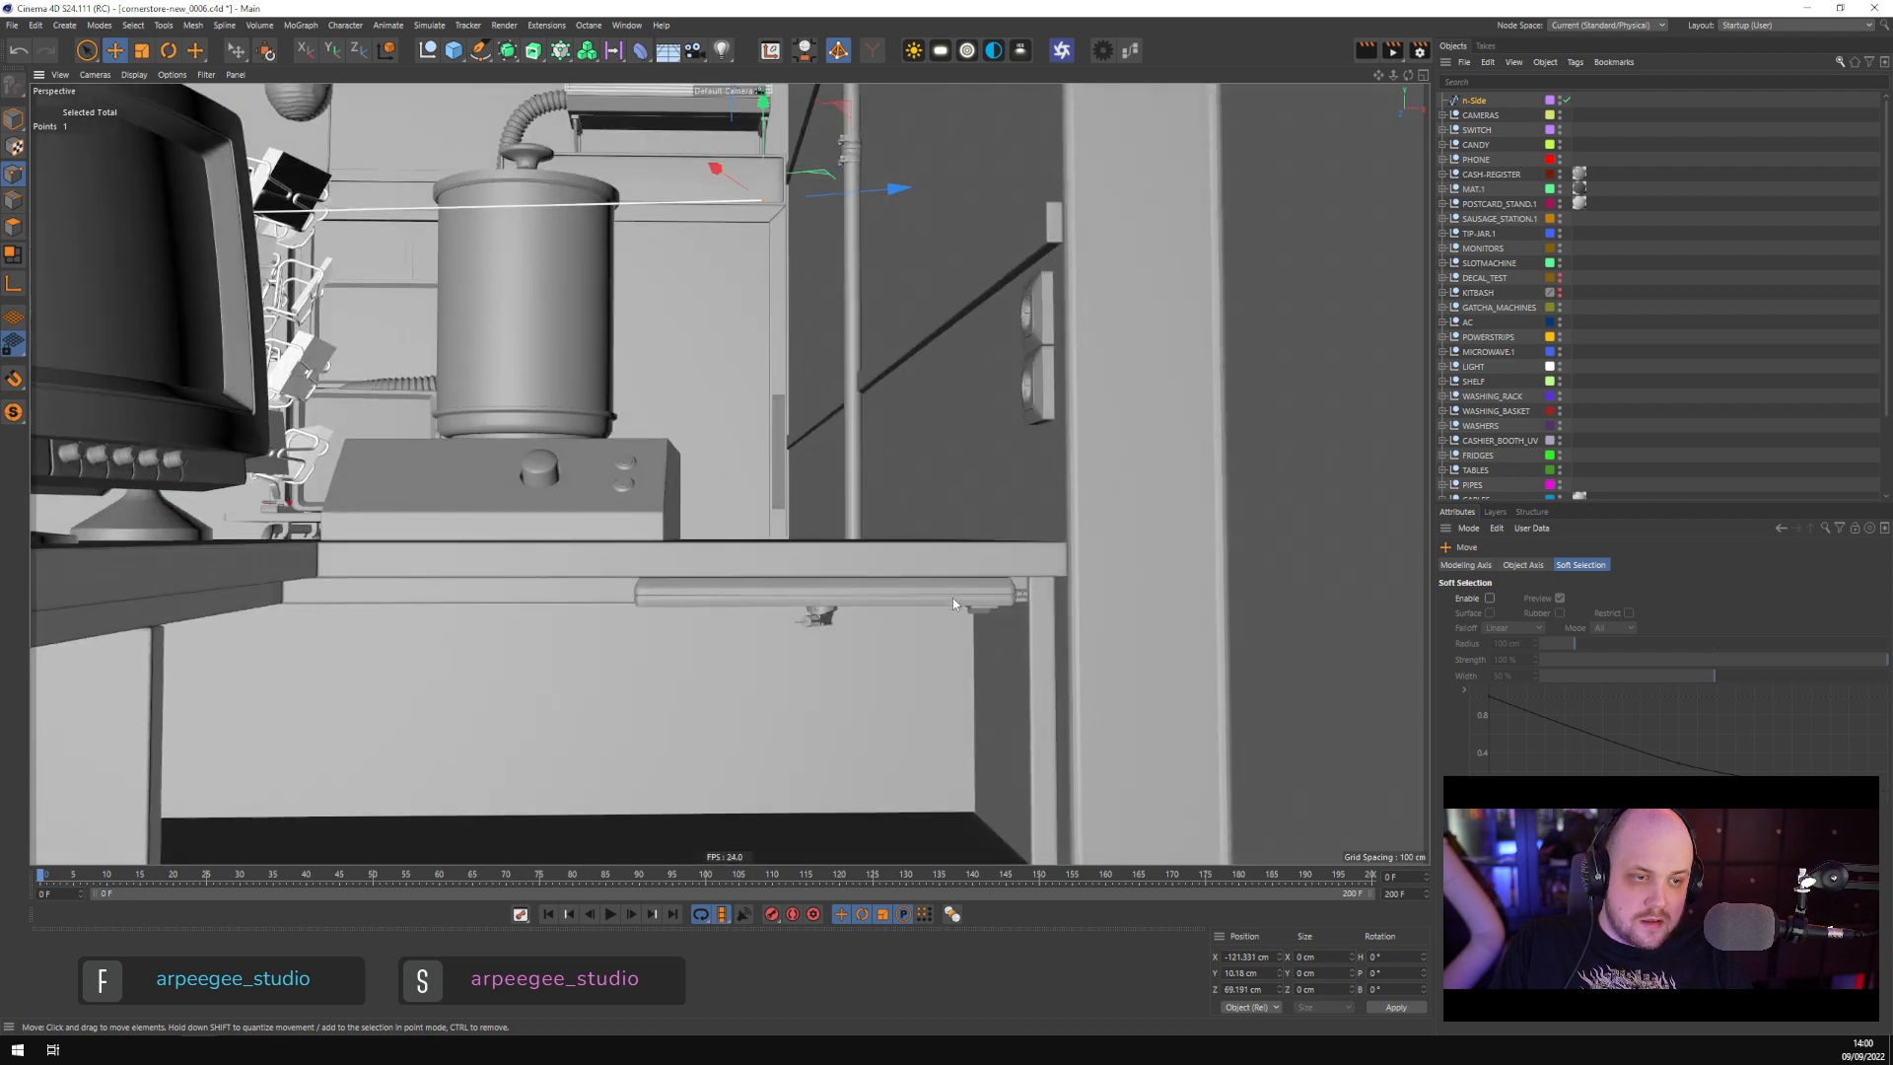
{"action": "left_click_drag", "start_coordinate": [804, 651], "coordinate": [907, 557], "text": "alt"}
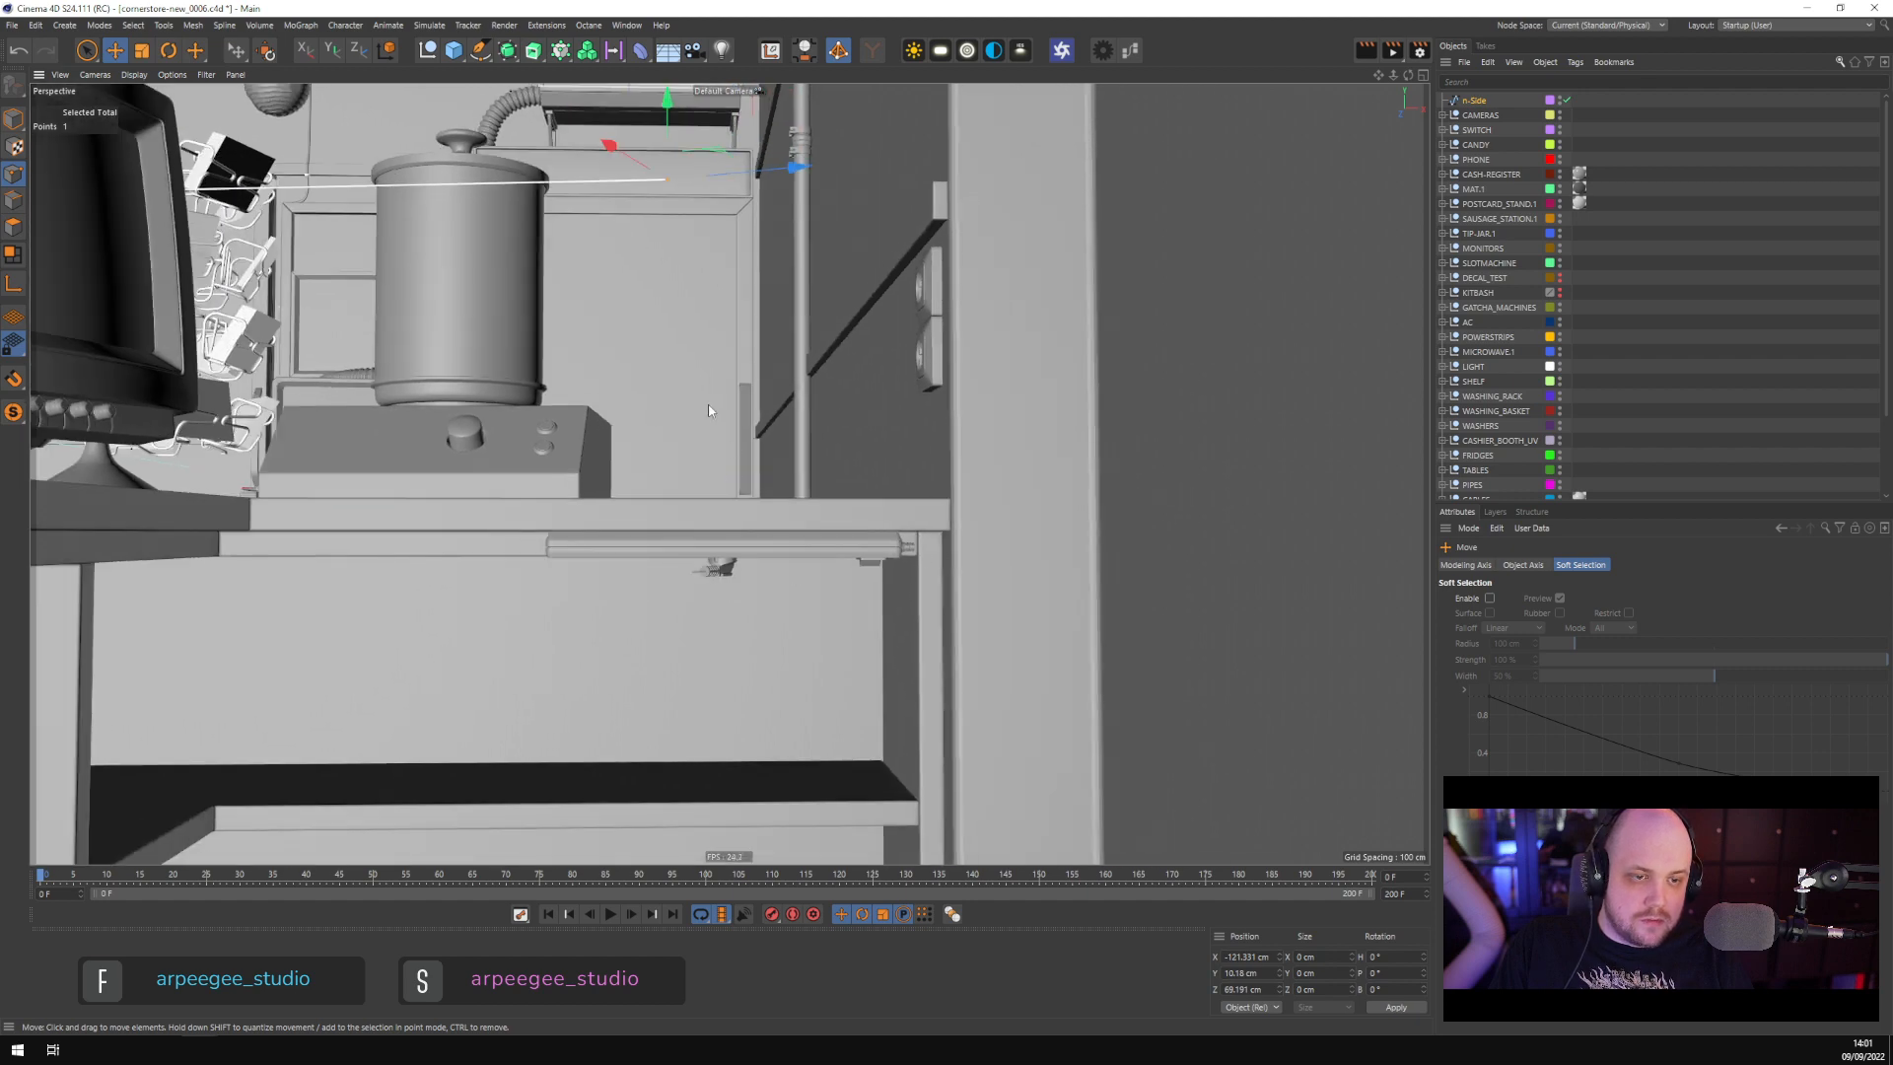
{"action": "left_click_drag", "start_coordinate": [708, 410], "coordinate": [751, 331], "text": "alt"}
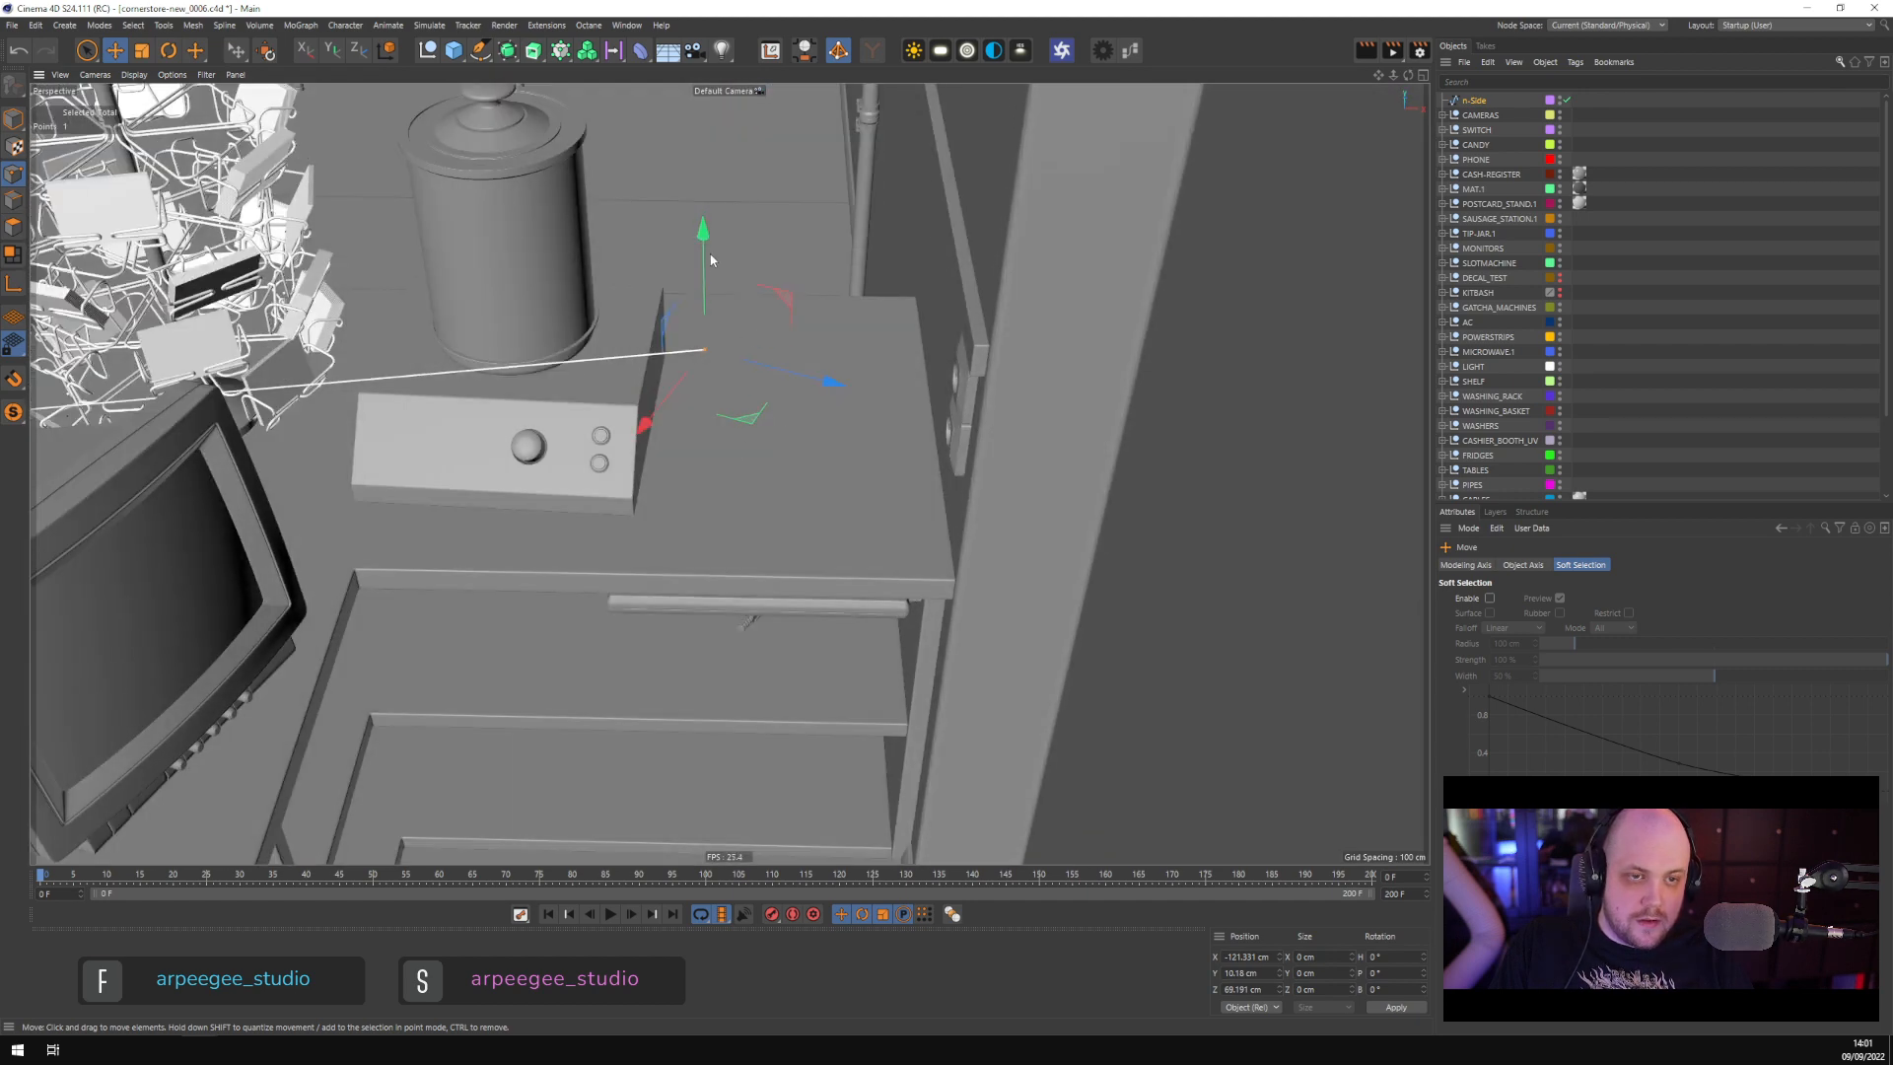
{"action": "left_click_drag", "start_coordinate": [711, 259], "coordinate": [750, 513]}
{"action": "left_click", "coordinate": [712, 550]}
{"action": "left_click", "coordinate": [712, 553]}
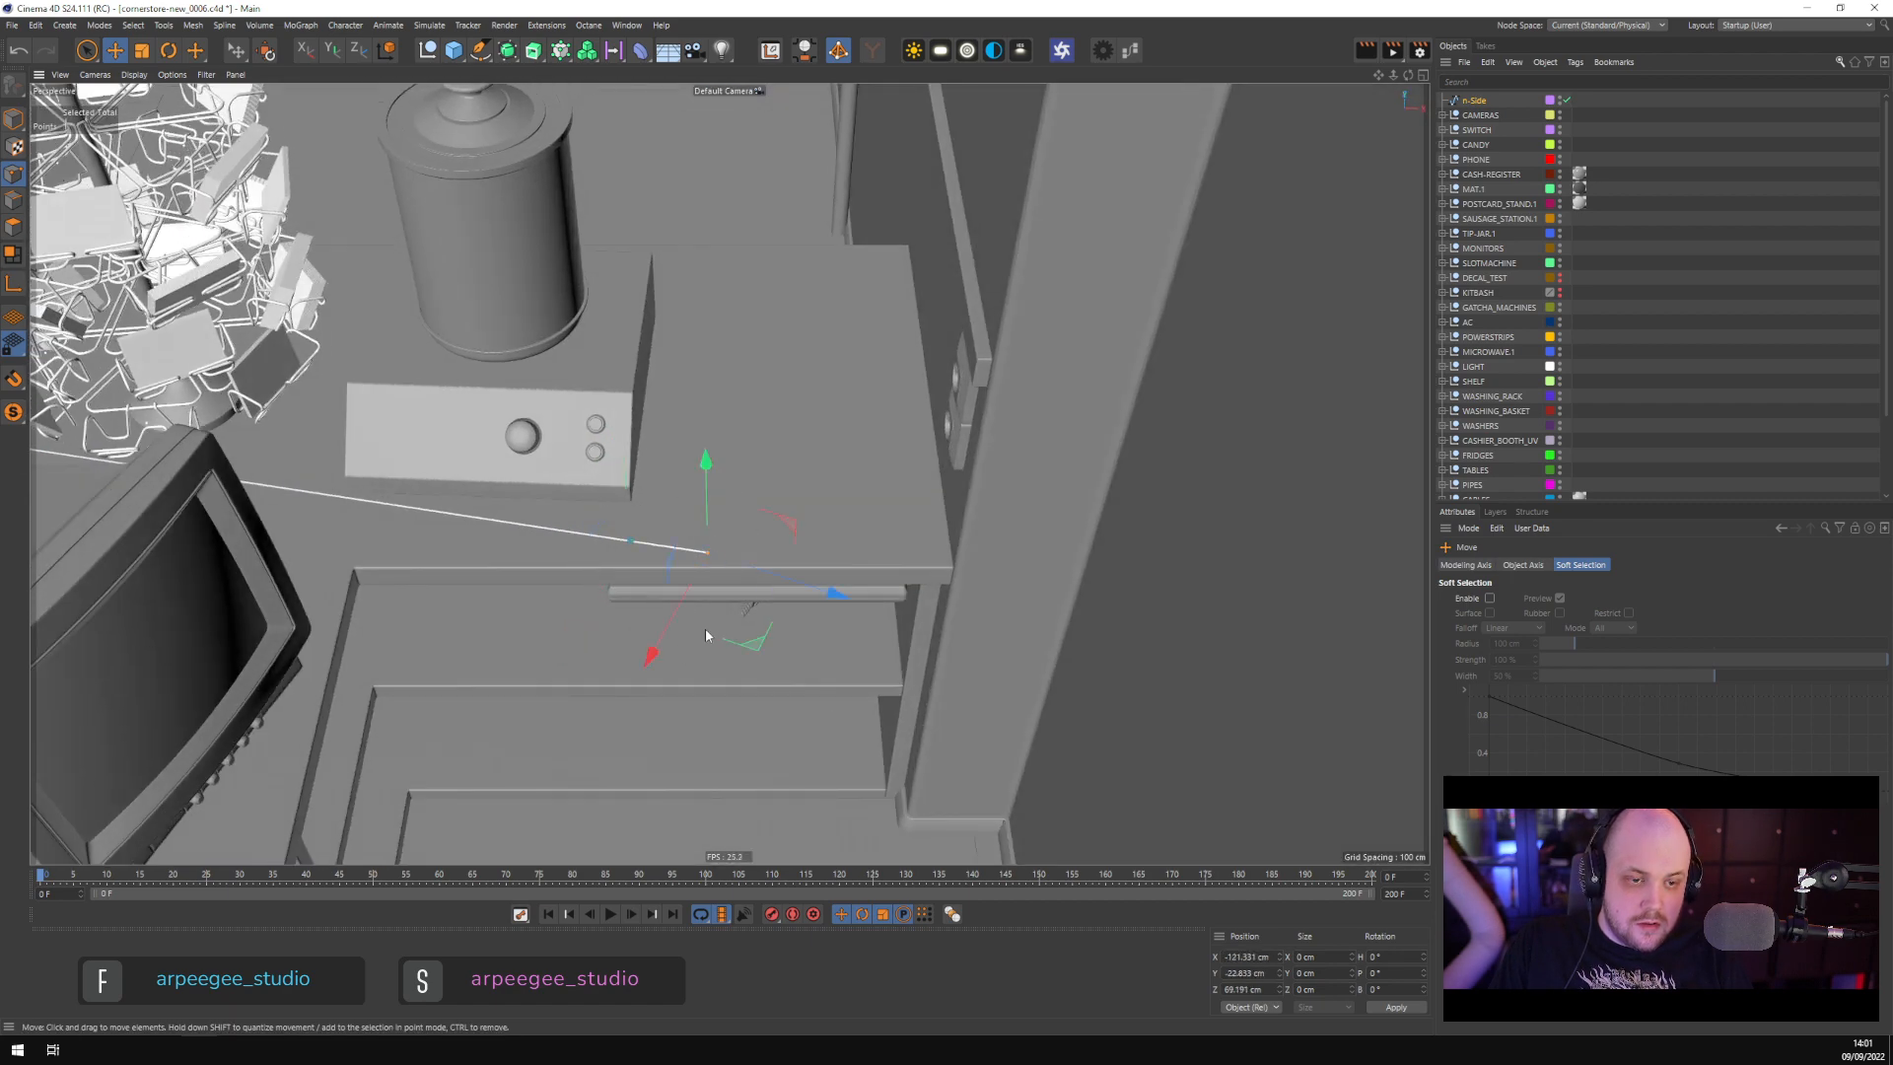
Route the cable's end toward the back of the side table and widen the bend with an inserted point beside the sausage cooker
{"action": "left_click_drag", "start_coordinate": [706, 629], "coordinate": [737, 438]}
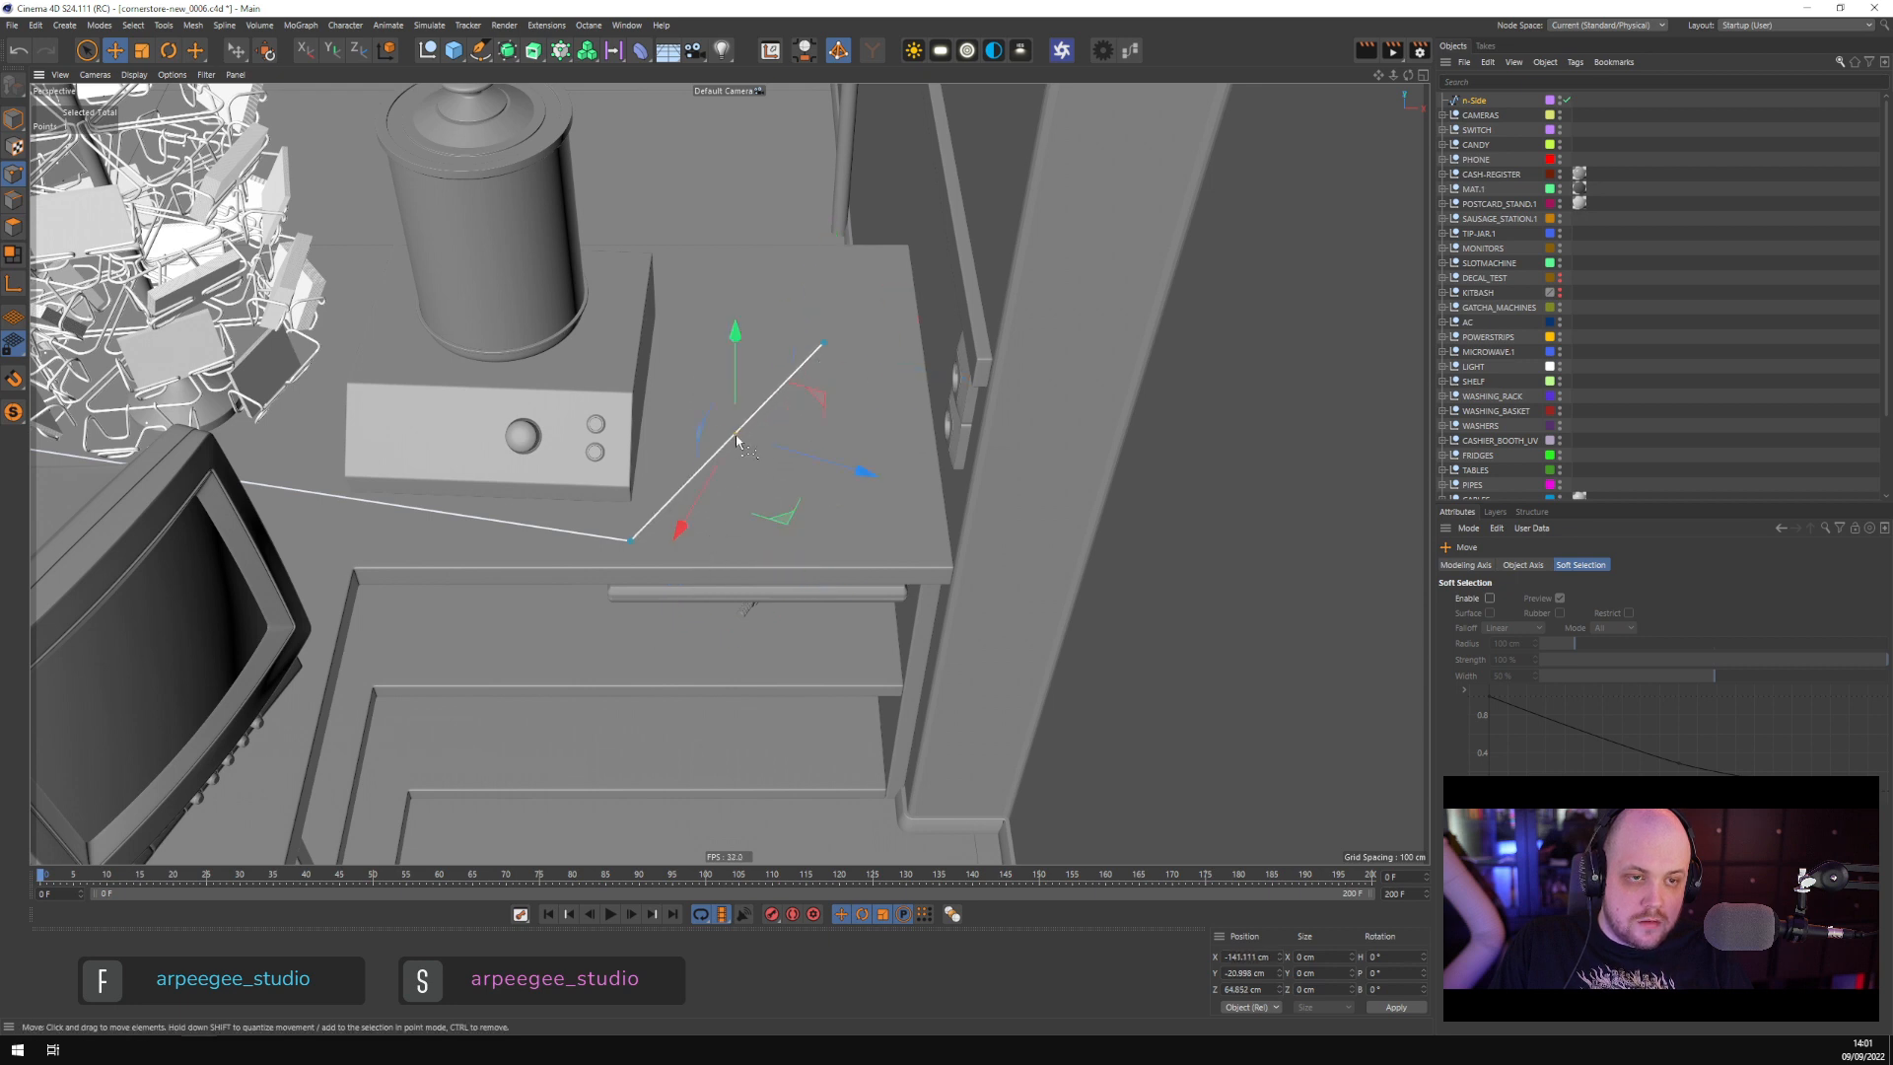
{"action": "left_click", "coordinate": [824, 344]}
{"action": "left_click_drag", "start_coordinate": [893, 461], "coordinate": [770, 402]}
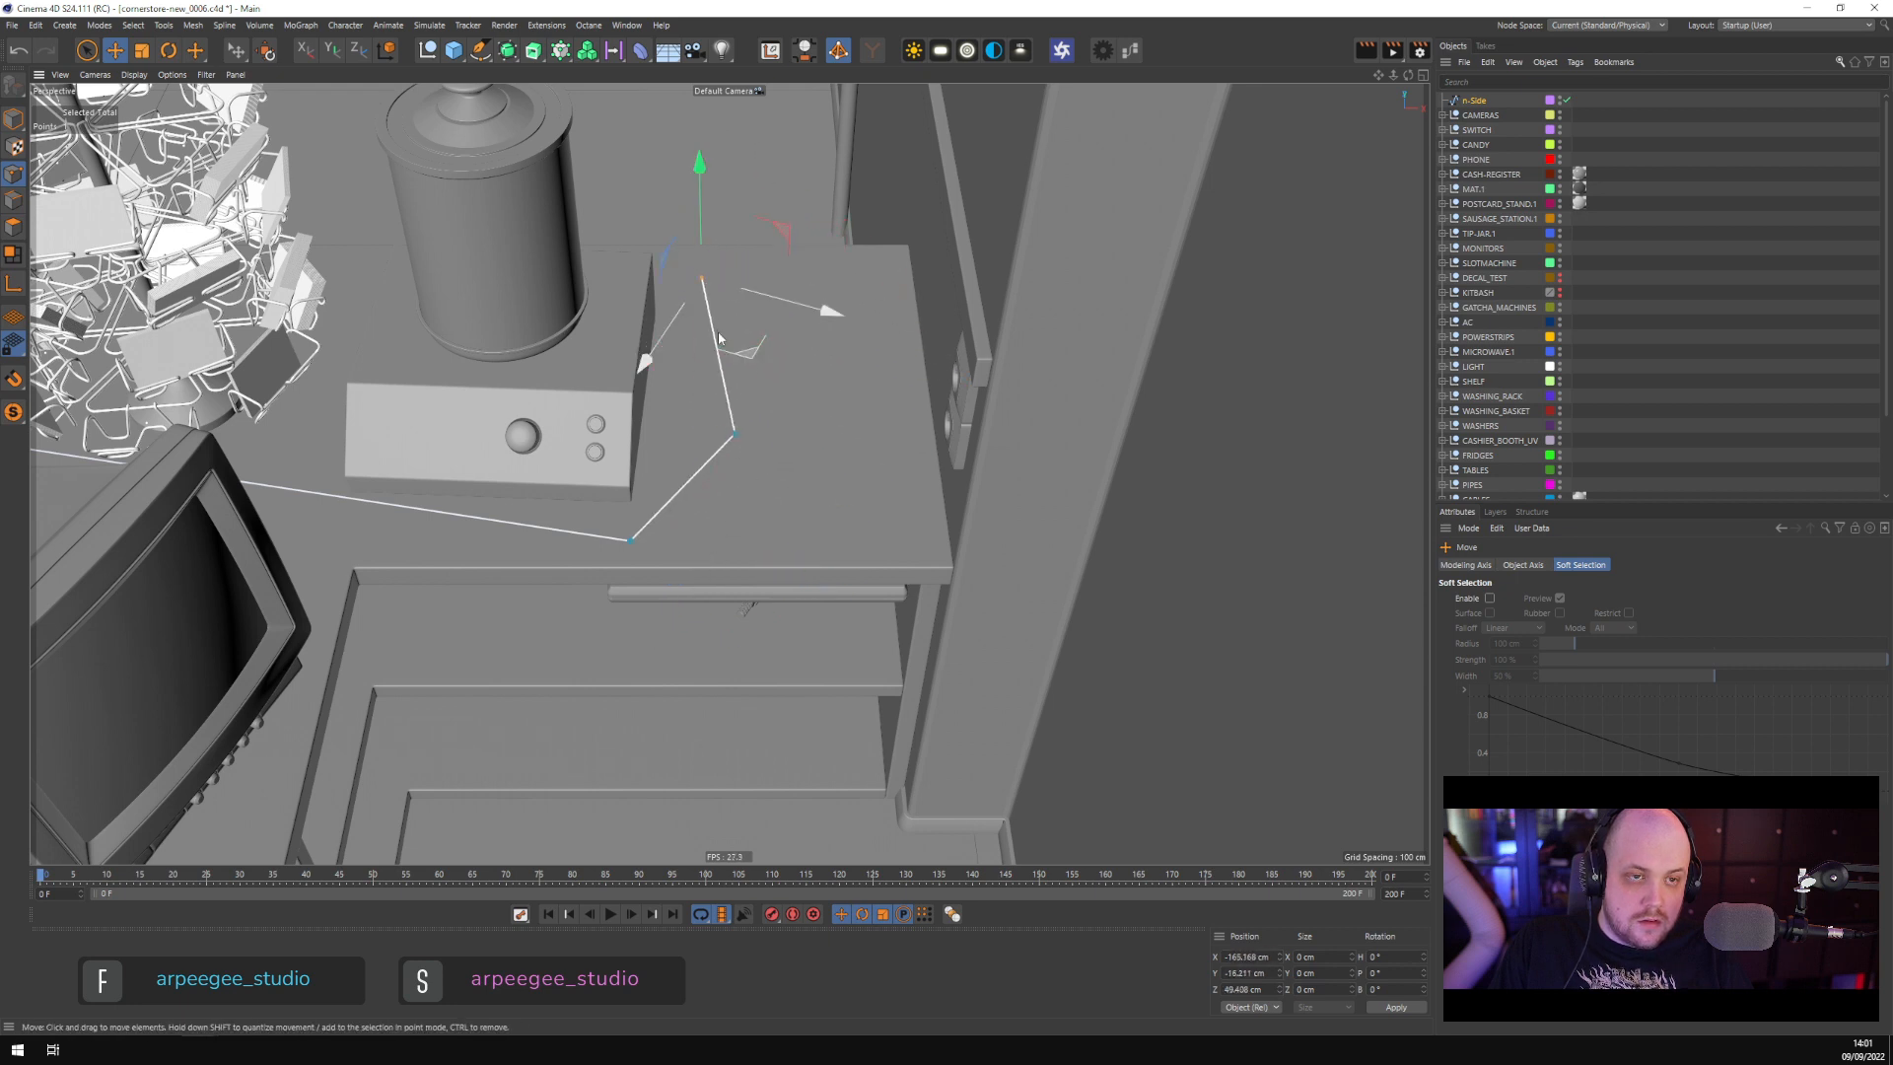
{"action": "left_click", "coordinate": [711, 323], "text": "ctrl"}
{"action": "left_click_drag", "start_coordinate": [712, 325], "coordinate": [895, 268]}
Add a point on the loop's rear segment and bring the cable's free end back alongside the sausage cooker
{"action": "left_click", "coordinate": [716, 282], "text": "ctrl"}
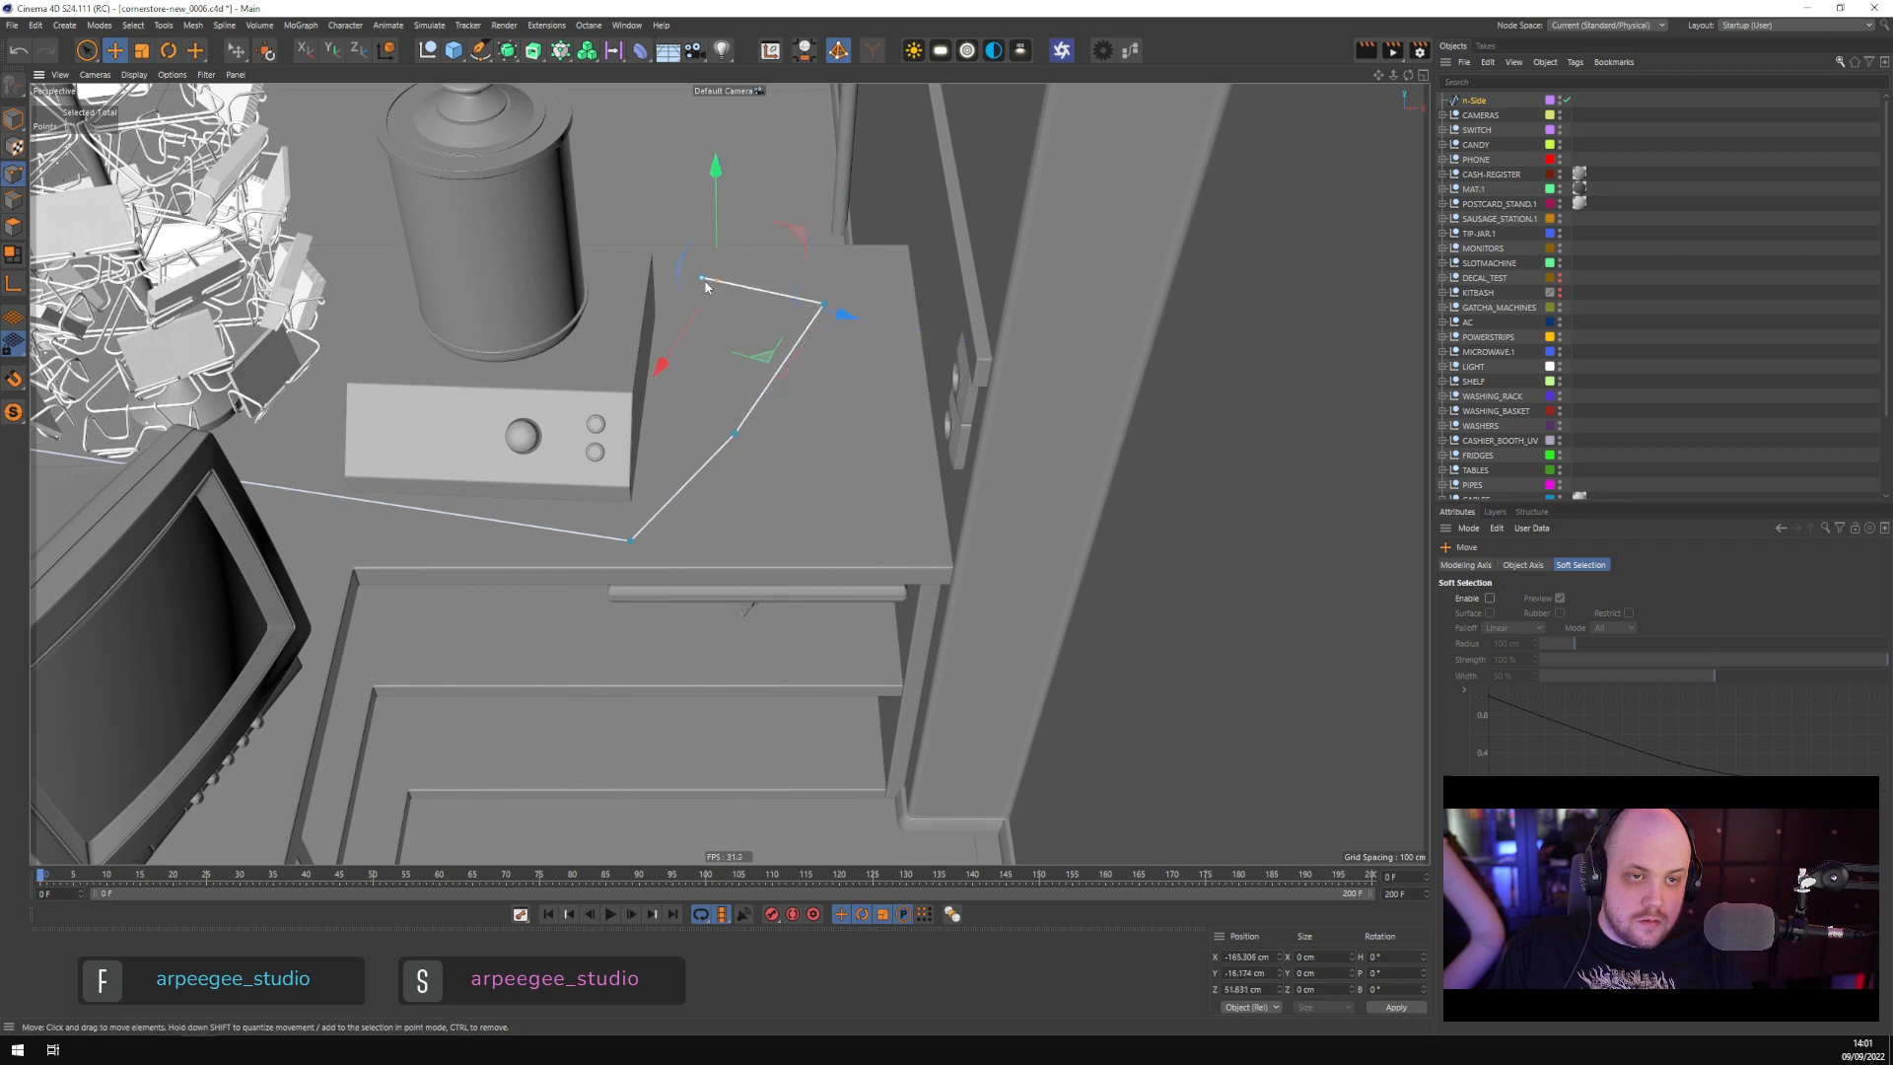
{"action": "left_click", "coordinate": [702, 279]}
{"action": "left_click_drag", "start_coordinate": [720, 368], "coordinate": [711, 615]}
{"action": "mouse_move", "coordinate": [668, 320]}
{"action": "left_mouse_down"}
{"action": "mouse_move", "coordinate": [651, 182]}
{"action": "mouse_move", "coordinate": [695, 299]}
{"action": "left_mouse_up"}
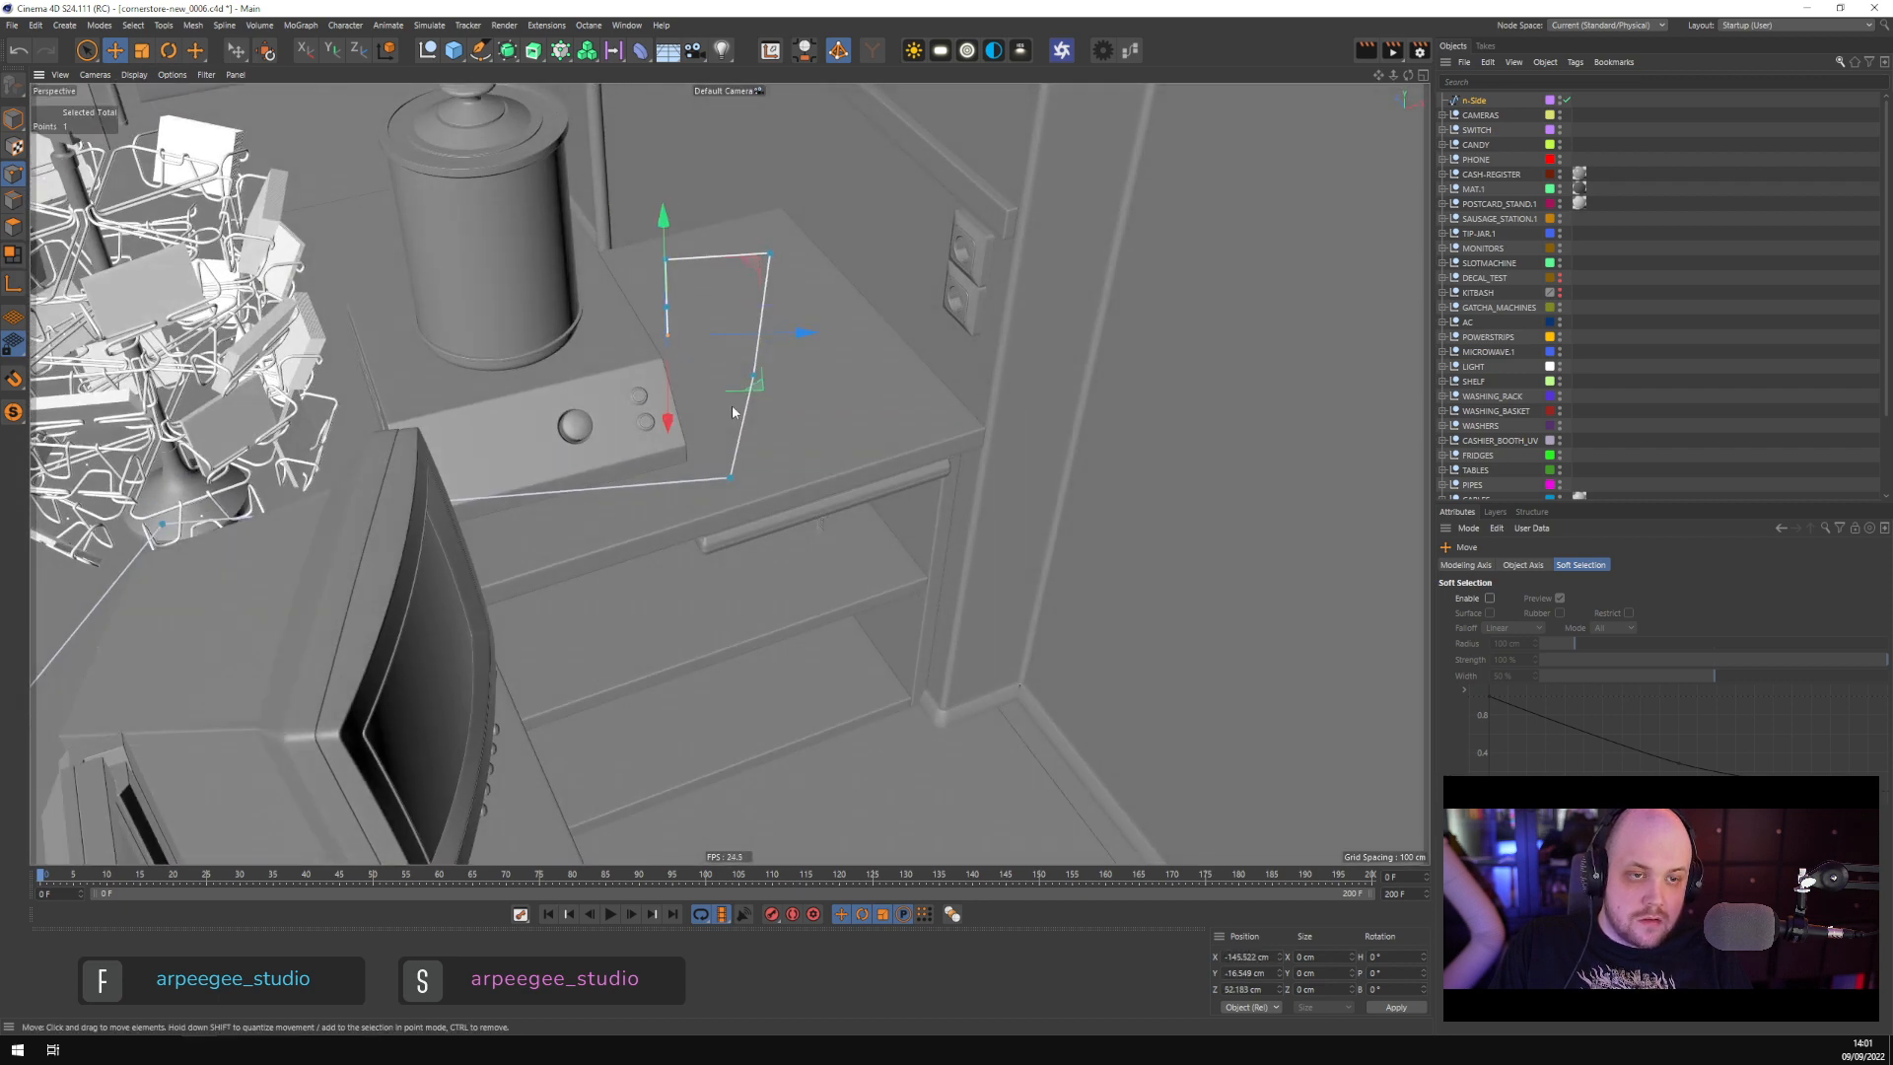
Extend the cable from the loop over the side table's front edge and down below the power strip, to about Y -38.1 cm
{"action": "left_click_drag", "start_coordinate": [747, 386], "coordinate": [954, 539]}
{"action": "scroll", "coordinate": [782, 533], "scroll_direction": "up", "scroll_amount": 4}
{"action": "left_click", "coordinate": [803, 447]}
{"action": "left_click_drag", "start_coordinate": [800, 320], "coordinate": [843, 423]}
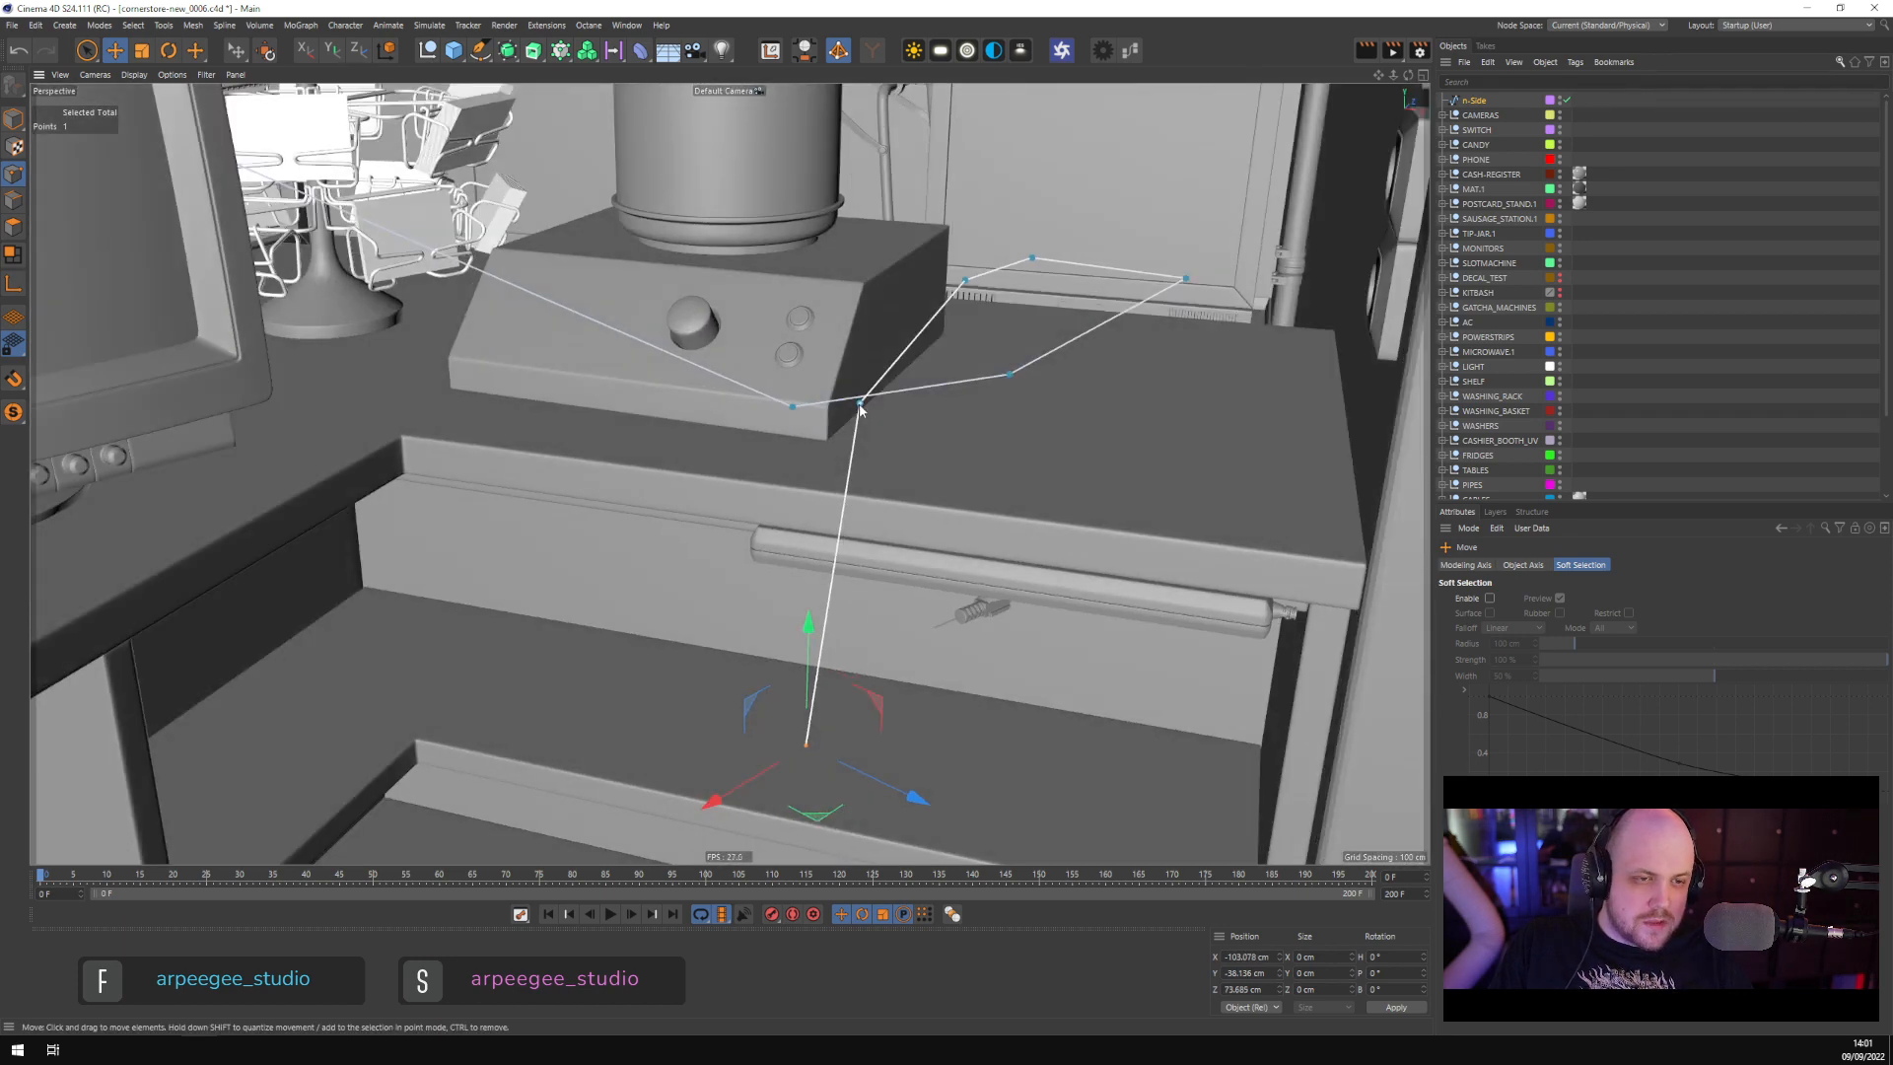
Move the loop's last bend point back across the tabletop, then insert a point on the hanging segment and raise it
{"action": "left_click", "coordinate": [859, 406]}
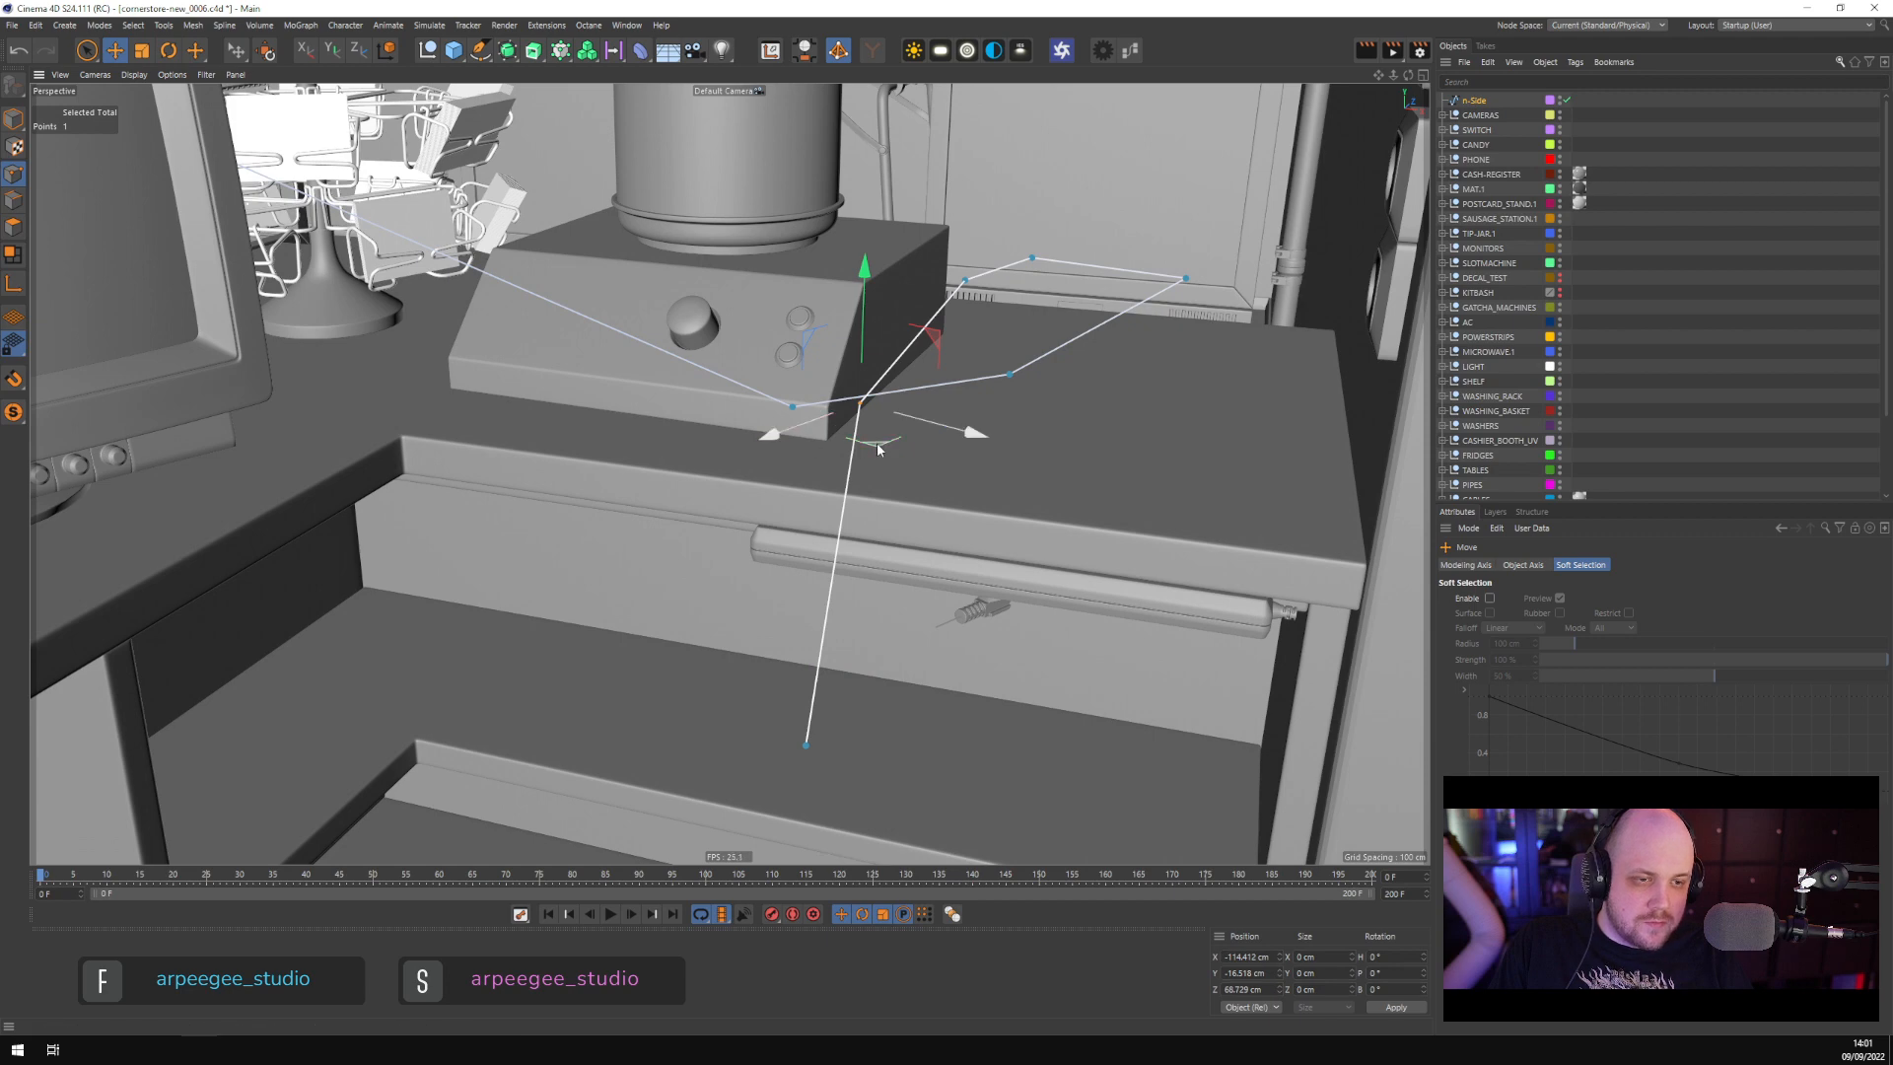
{"action": "left_click_drag", "start_coordinate": [878, 448], "coordinate": [951, 468]}
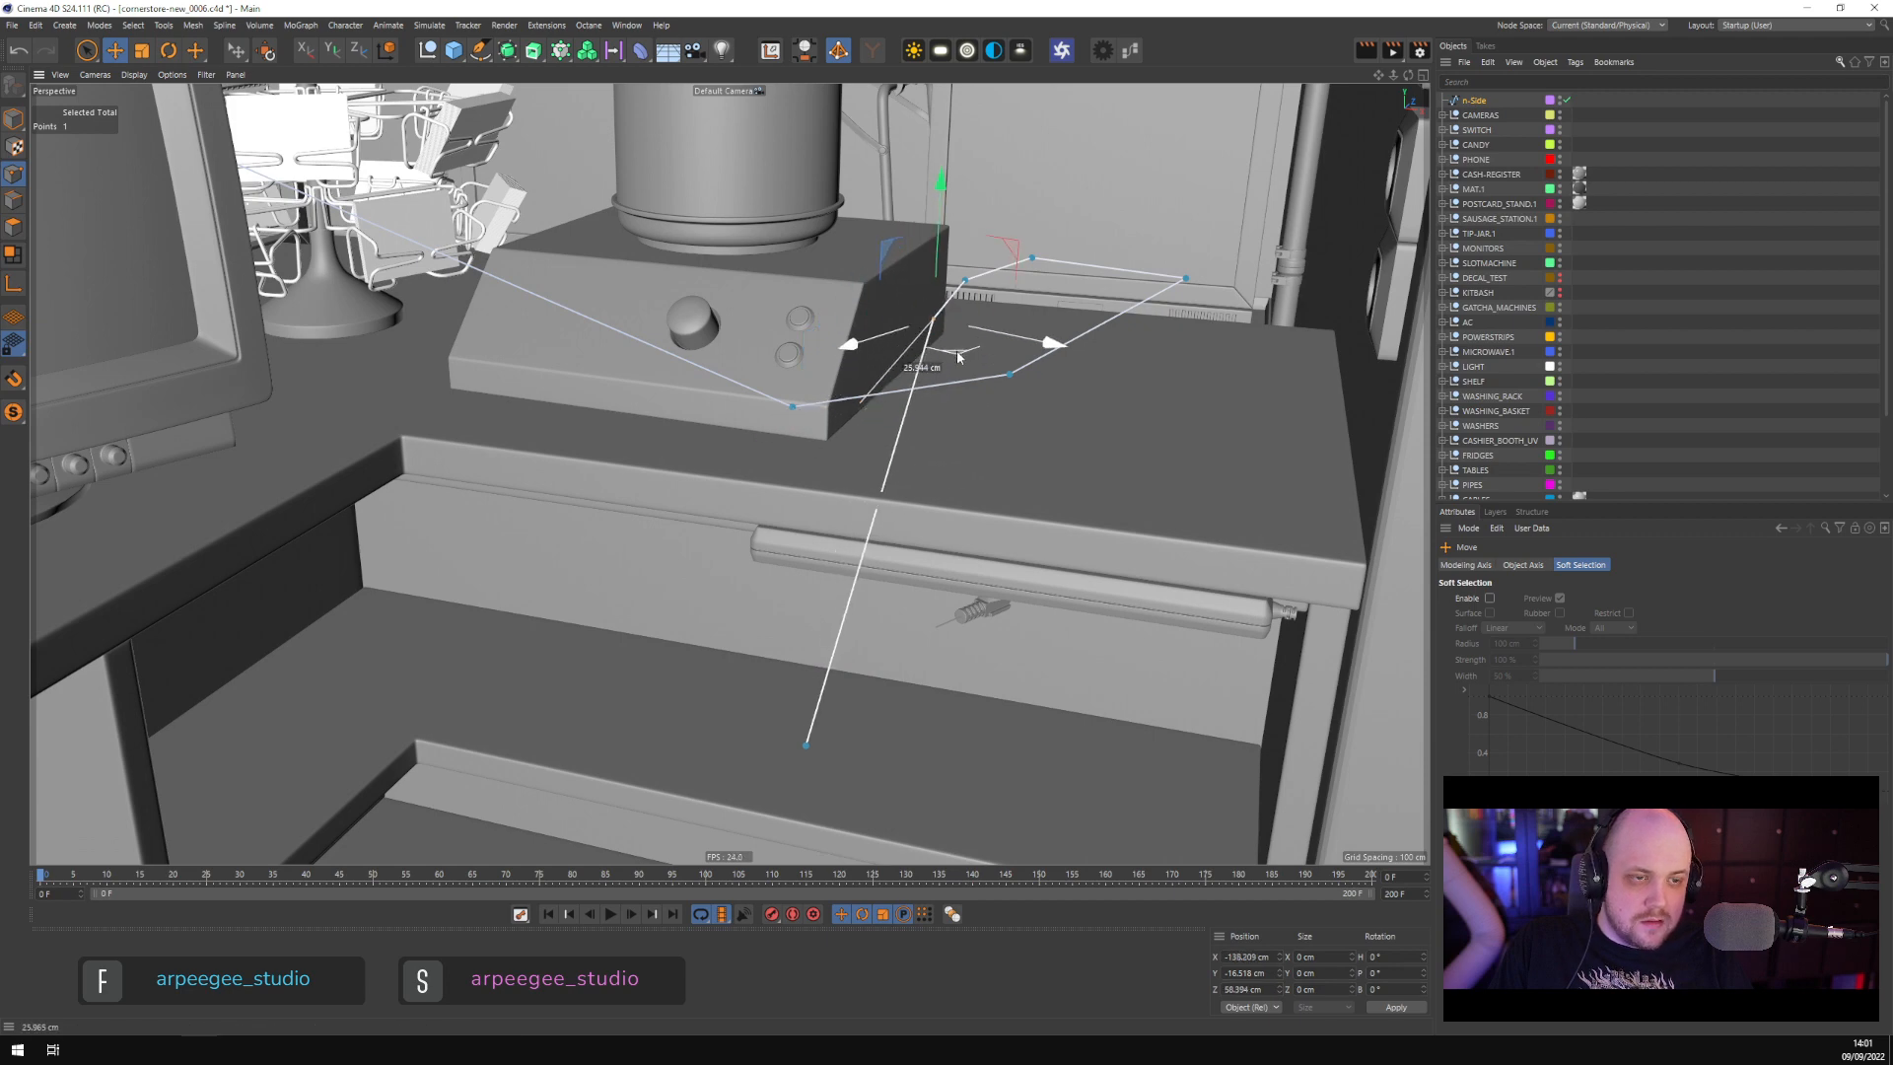
{"action": "left_click", "coordinate": [876, 519], "text": "ctrl"}
{"action": "left_click_drag", "start_coordinate": [879, 390], "coordinate": [880, 320]}
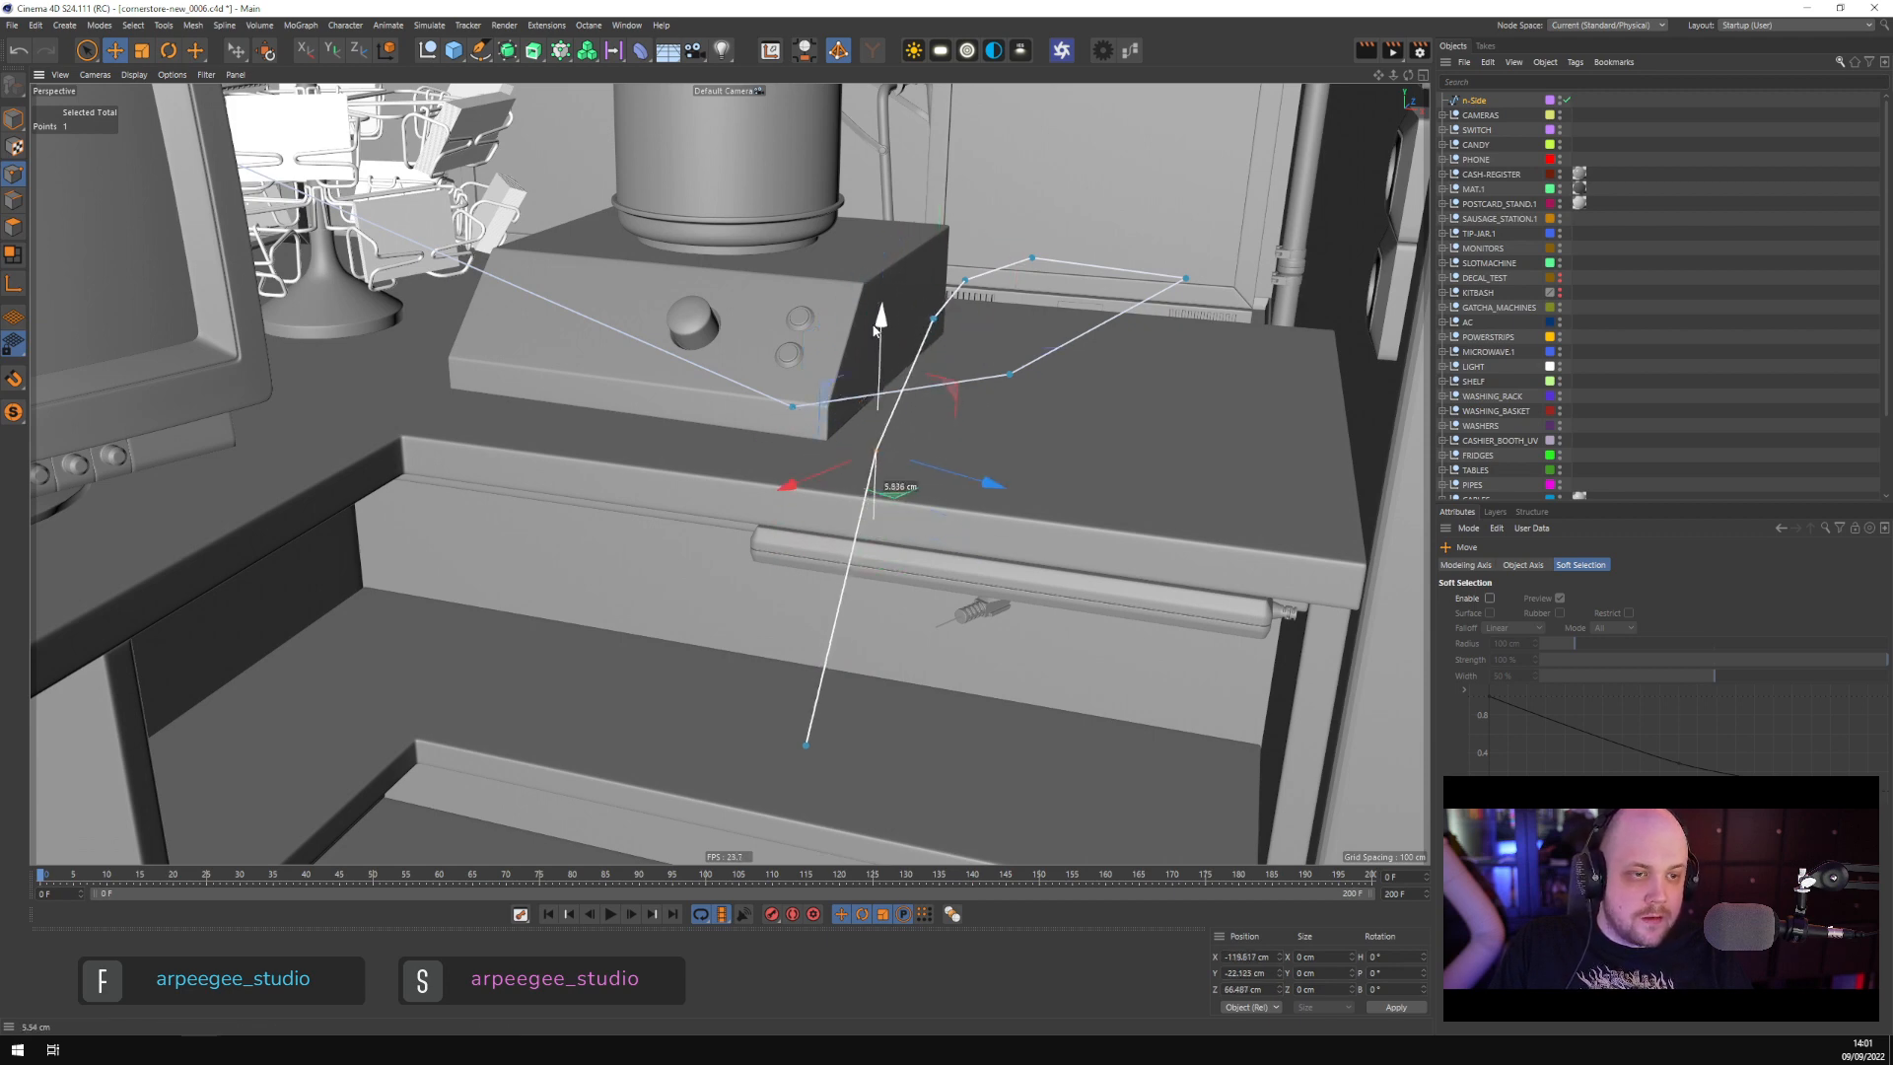
Move the plug's spline SPLINE_PLUG_SCHUKO_03 out of the POWERSTRIP hierarchy to the top level, directly below n-Side
{"action": "middle_click_drag", "start_coordinate": [1010, 505], "coordinate": [896, 439], "text": "alt"}
{"action": "left_click_drag", "start_coordinate": [896, 439], "coordinate": [936, 355], "text": "alt"}
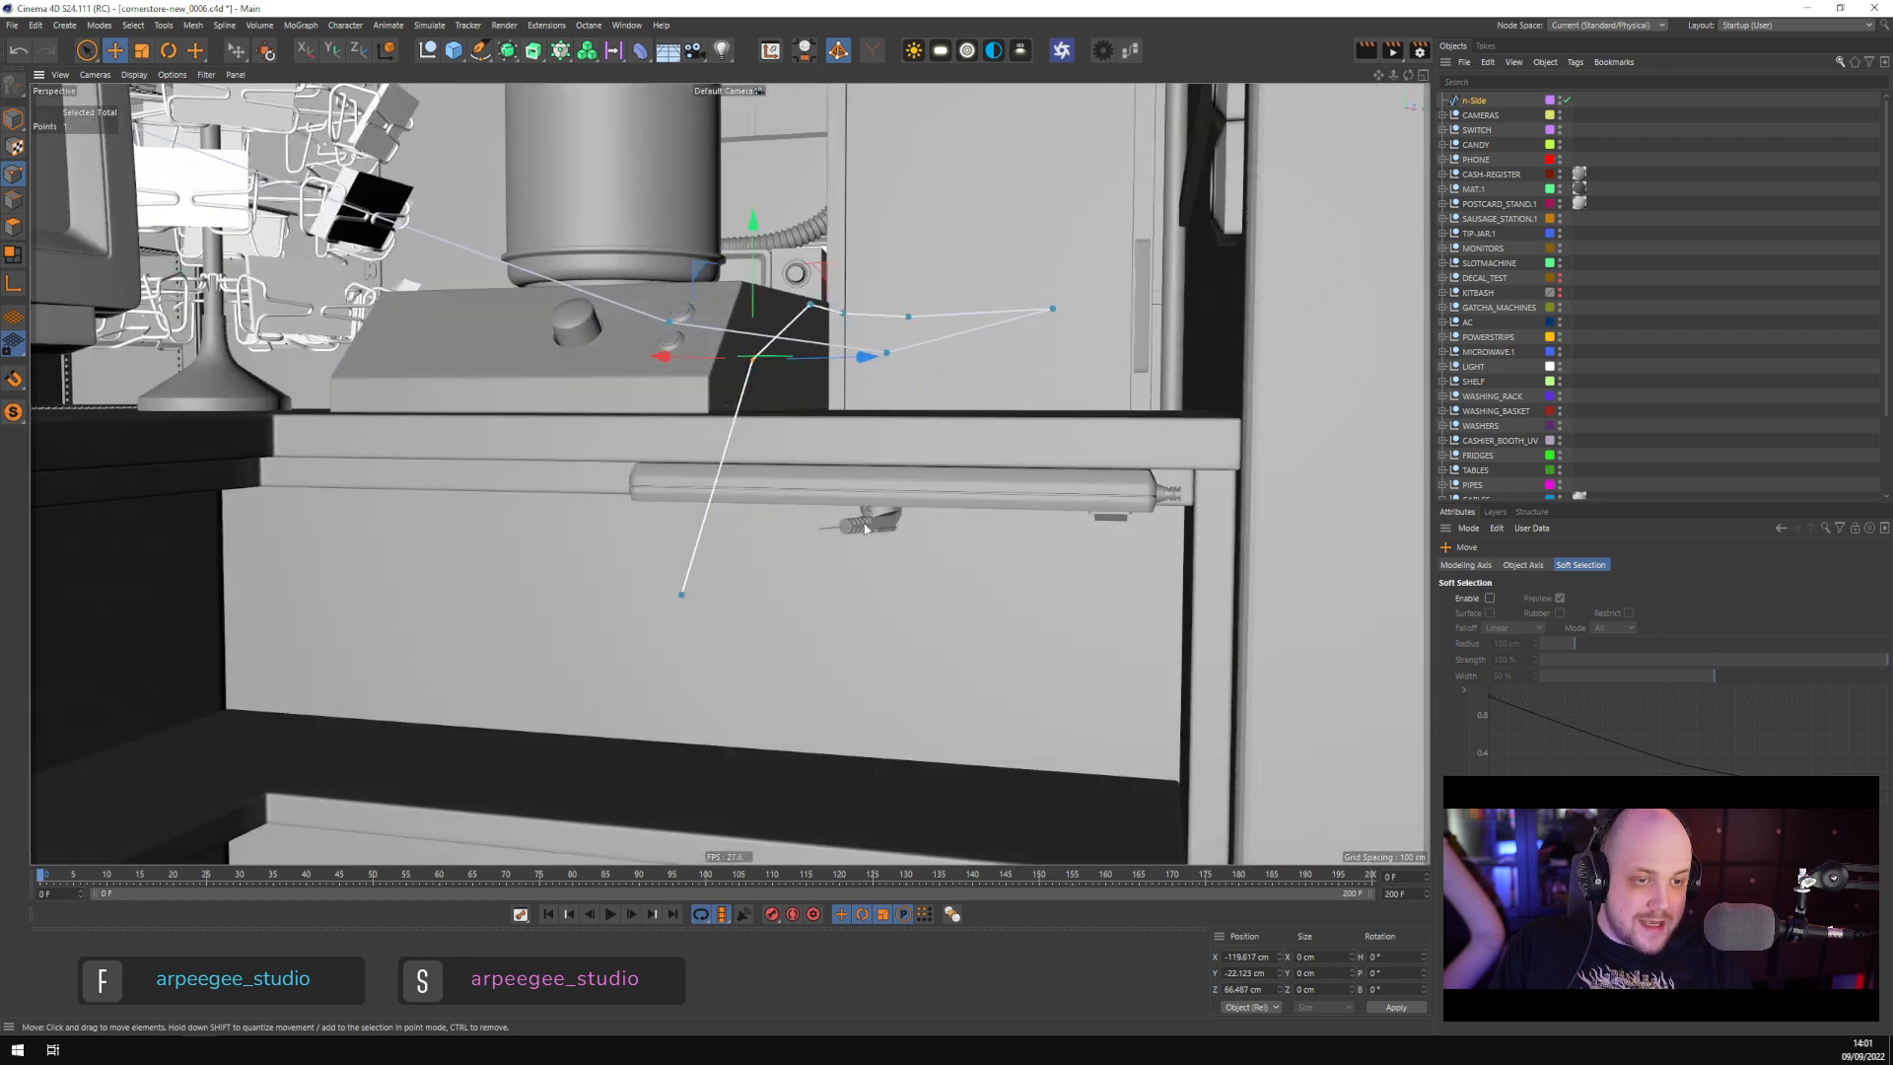
{"action": "scroll", "coordinate": [831, 534], "scroll_direction": "up", "scroll_amount": 3}
{"action": "scroll", "coordinate": [824, 537], "scroll_direction": "up", "scroll_amount": 2}
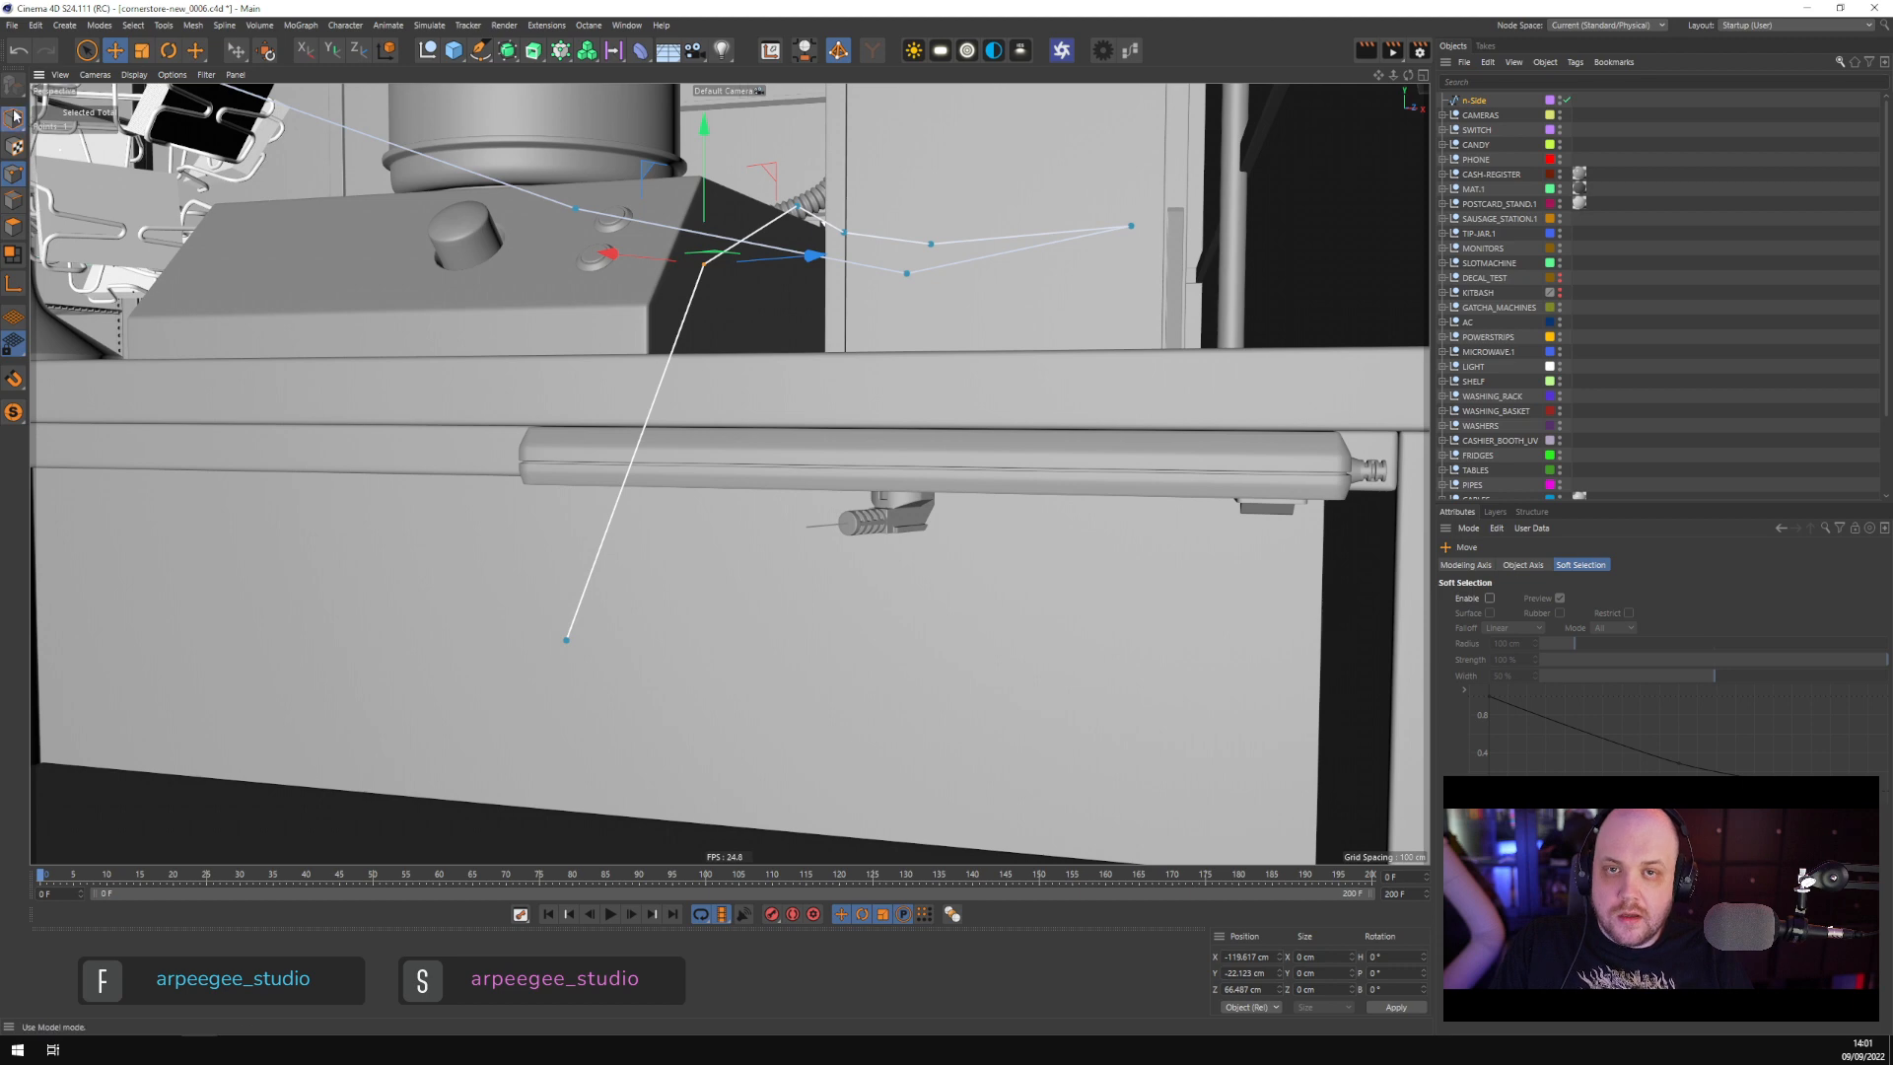
{"action": "left_click", "coordinate": [14, 118]}
{"action": "left_click", "coordinate": [817, 529]}
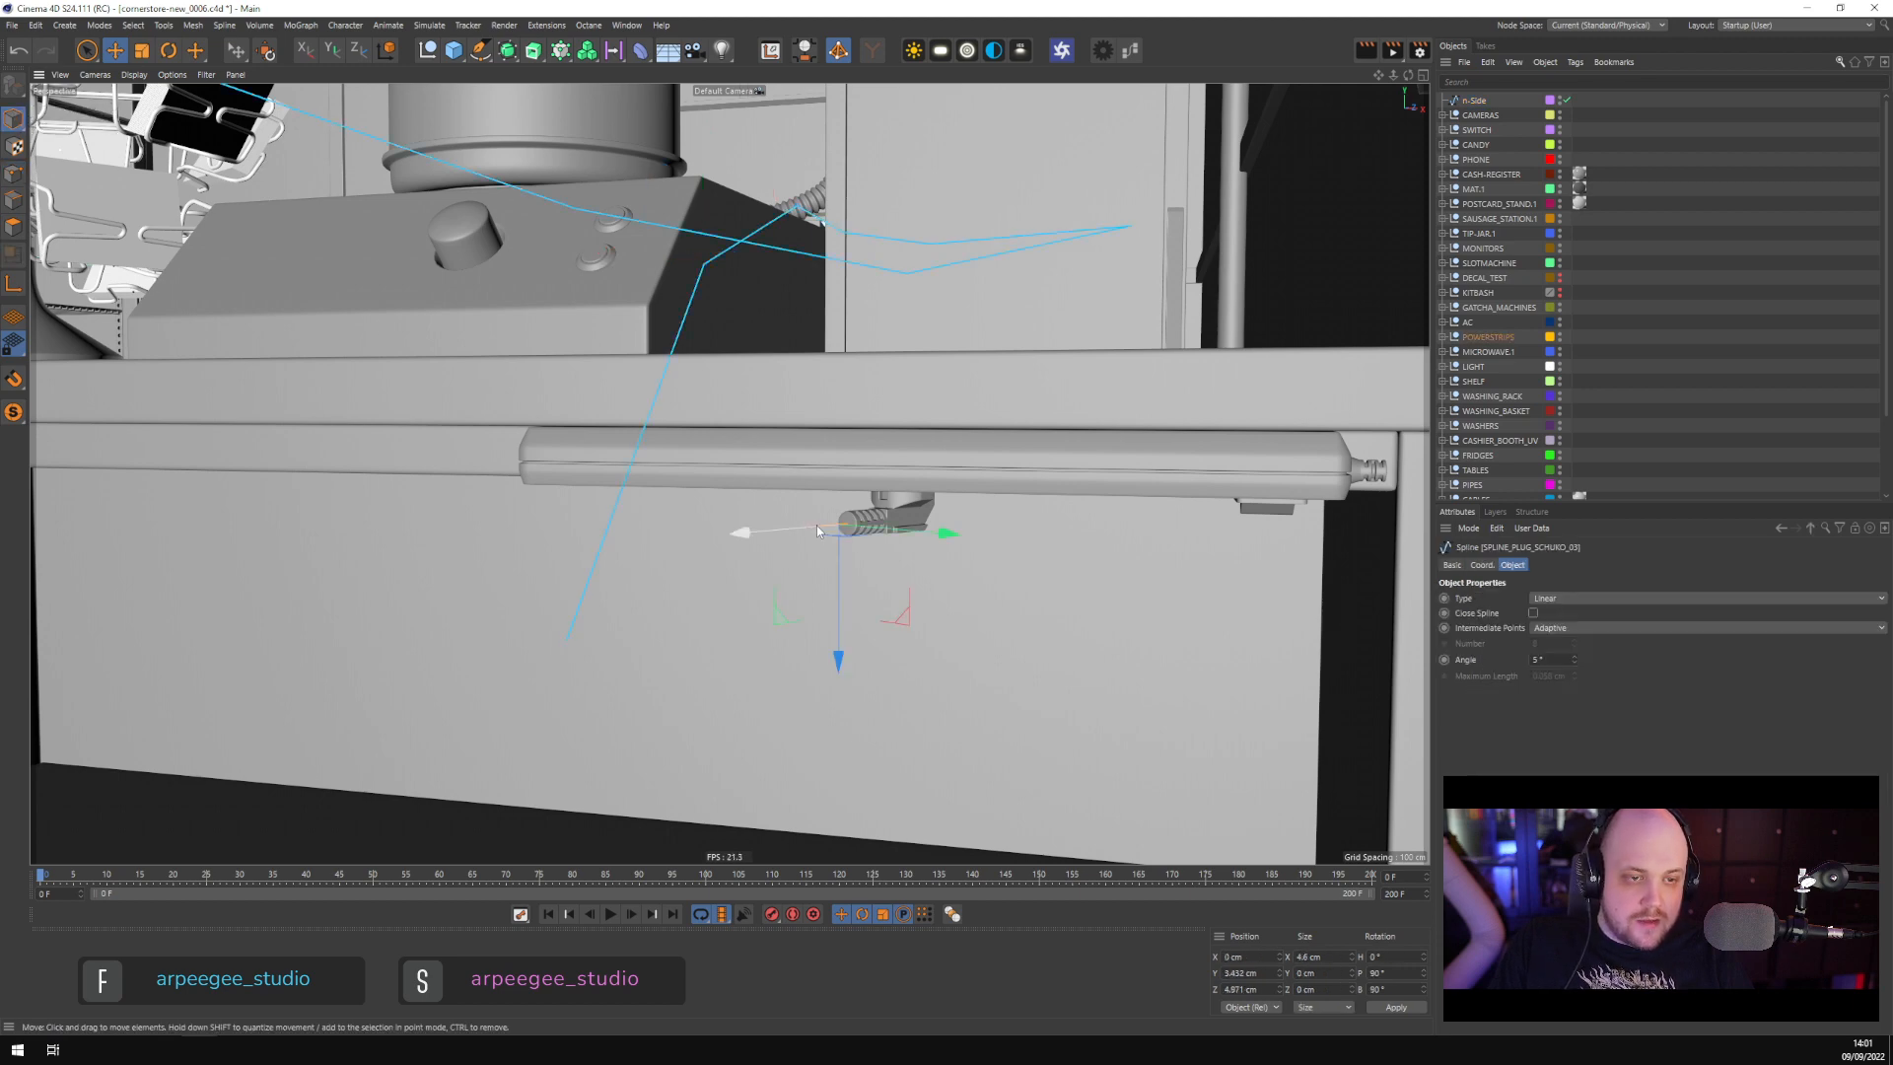
{"action": "left_click", "coordinate": [1443, 337]}
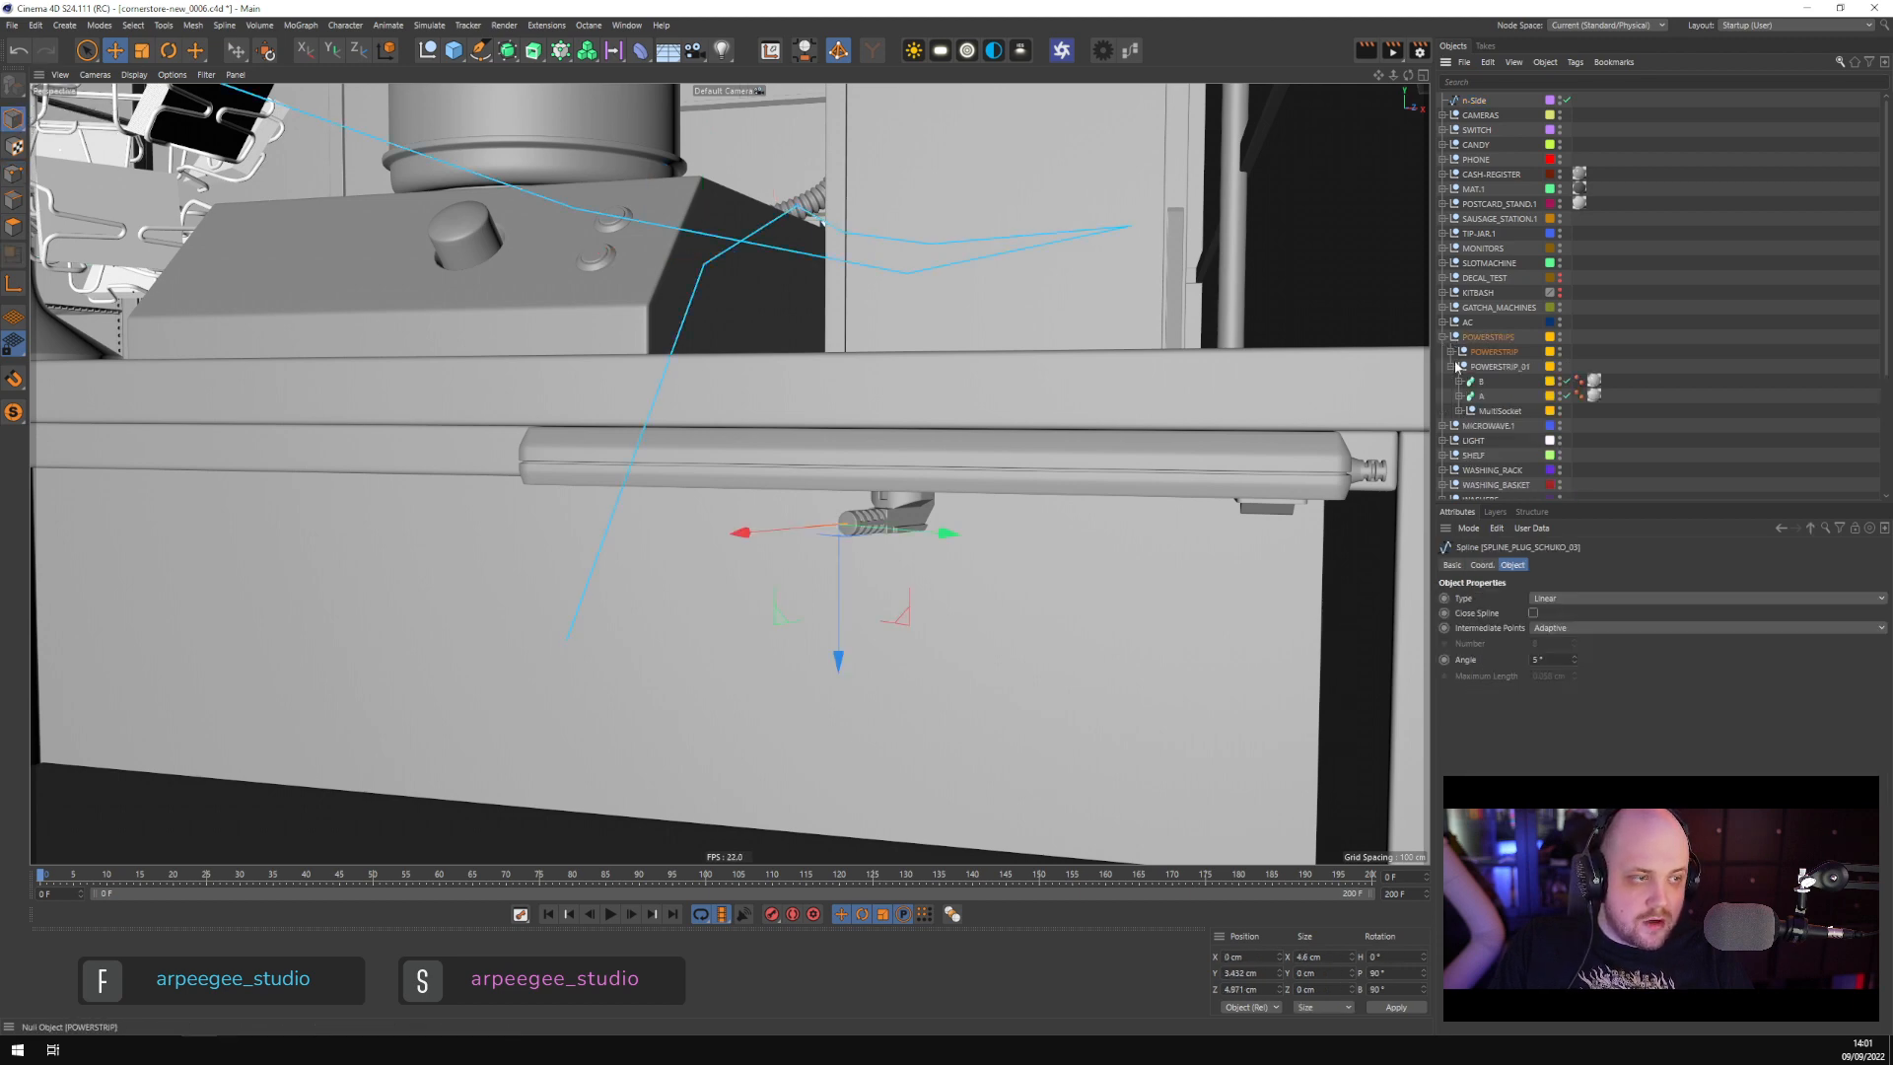
{"action": "left_click", "coordinate": [1451, 351]}
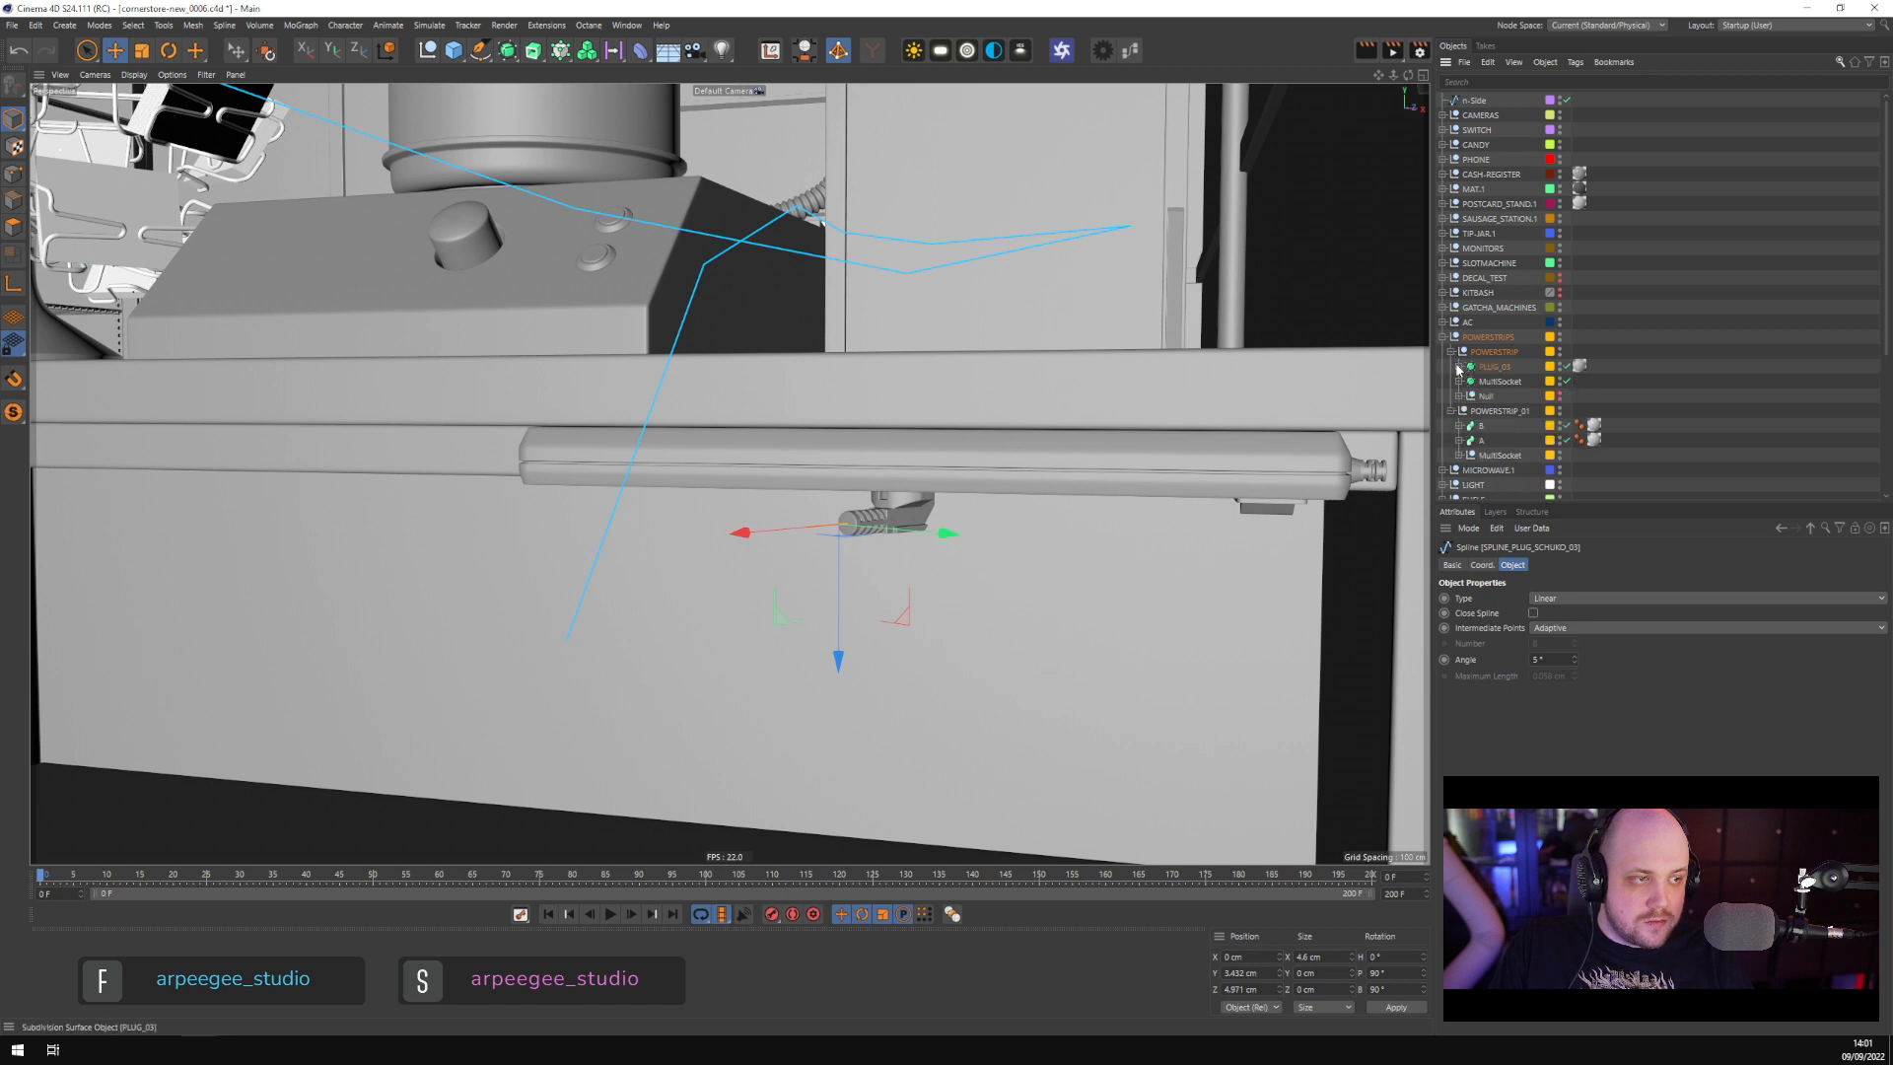
{"action": "left_click", "coordinate": [1459, 366]}
{"action": "left_click", "coordinate": [1467, 380]}
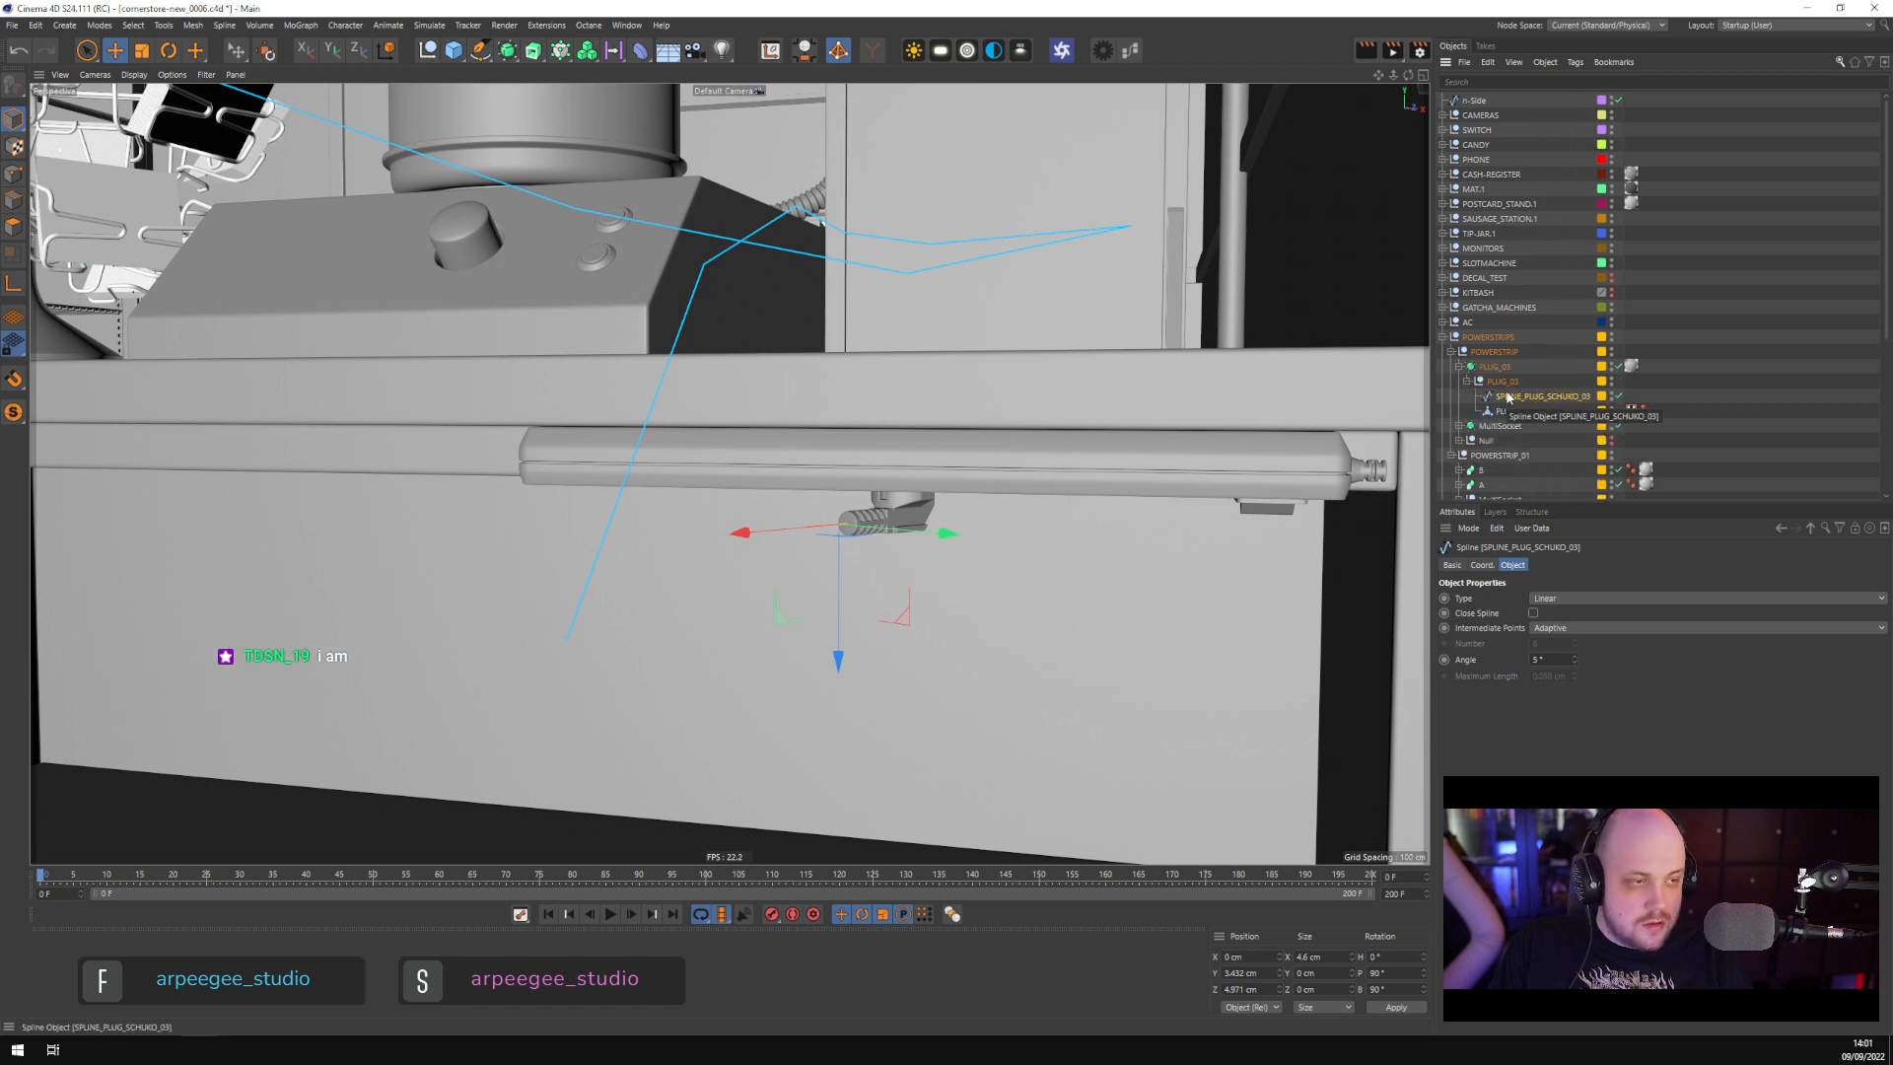
{"action": "left_click_drag", "start_coordinate": [1537, 400], "coordinate": [1481, 117]}
{"action": "left_click_drag", "start_coordinate": [1242, 222], "coordinate": [1055, 340], "text": "alt"}
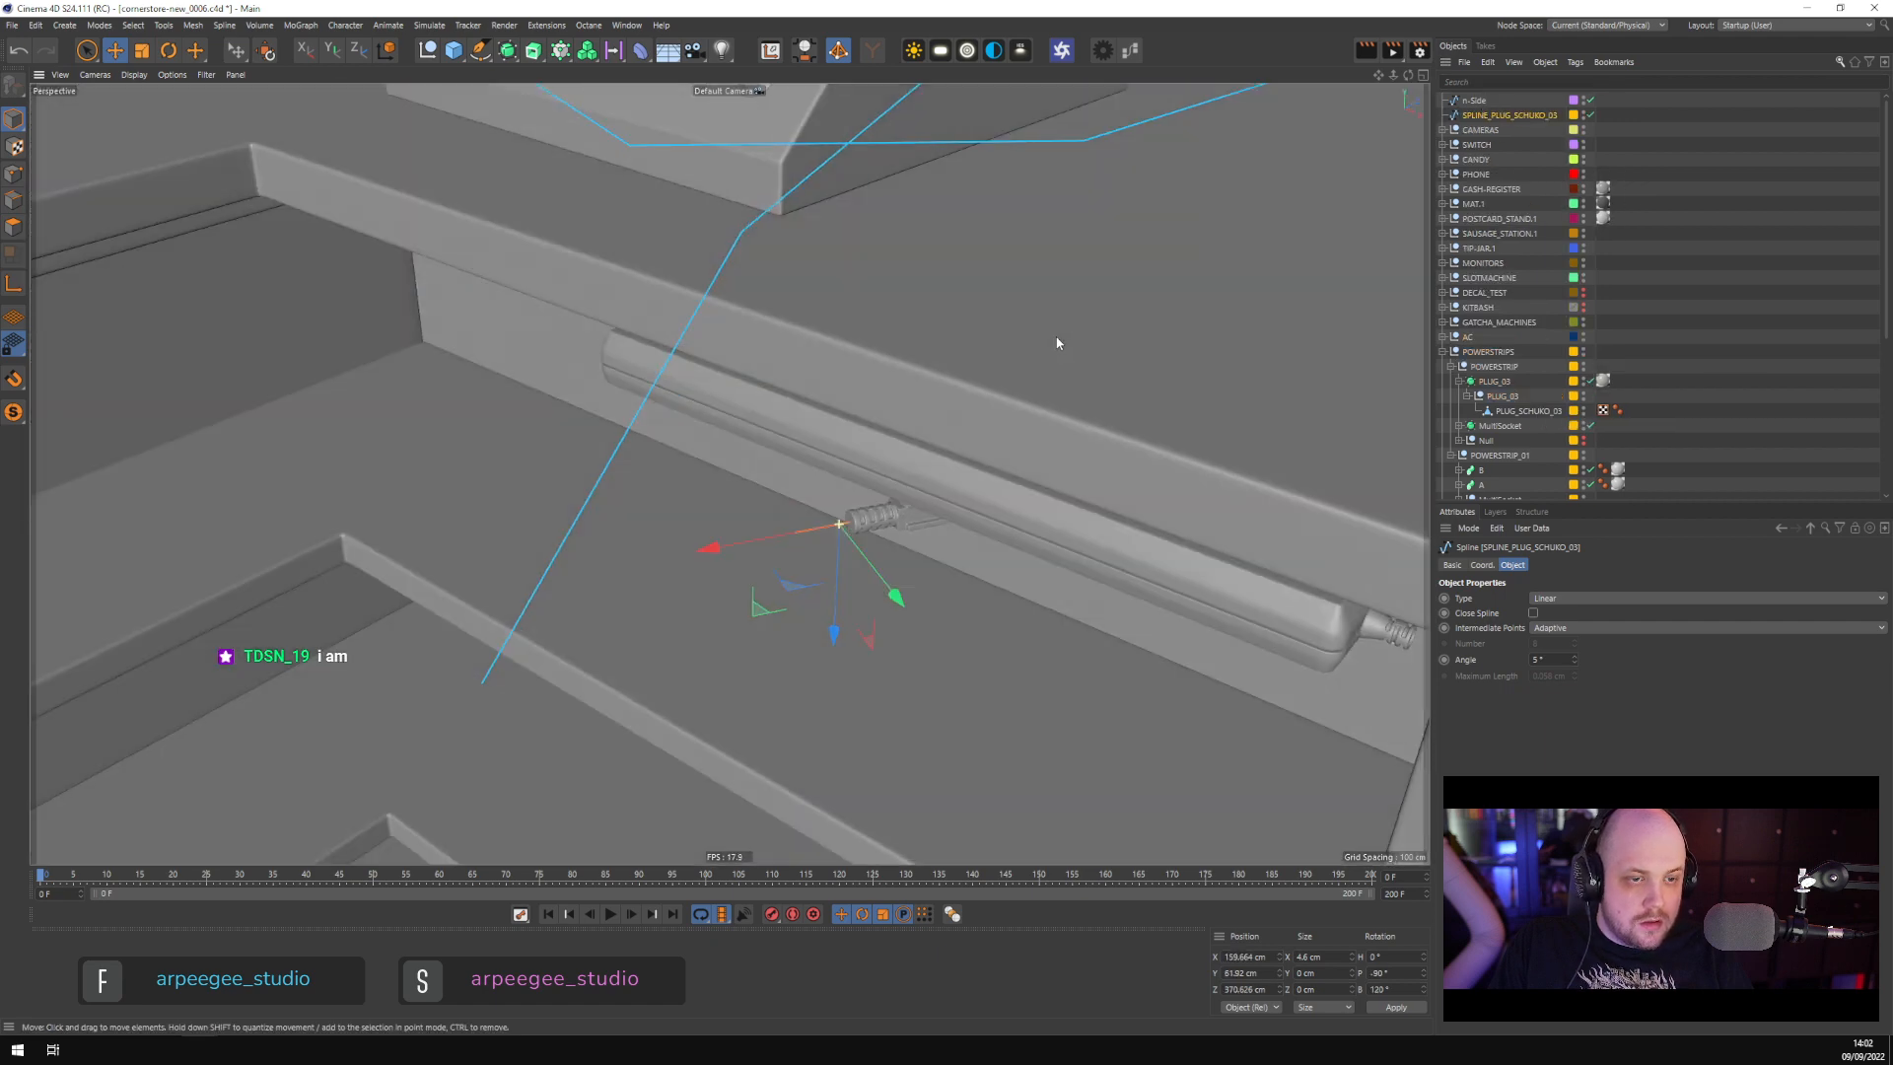
Merge the n-Side and SPLINE_PLUG_SCHUKO_03 splines into one object with Connect Objects + Delete
{"action": "left_click", "coordinate": [1490, 108]}
{"action": "left_click", "coordinate": [1475, 102]}
{"action": "left_click", "coordinate": [1476, 116], "text": "ctrl"}
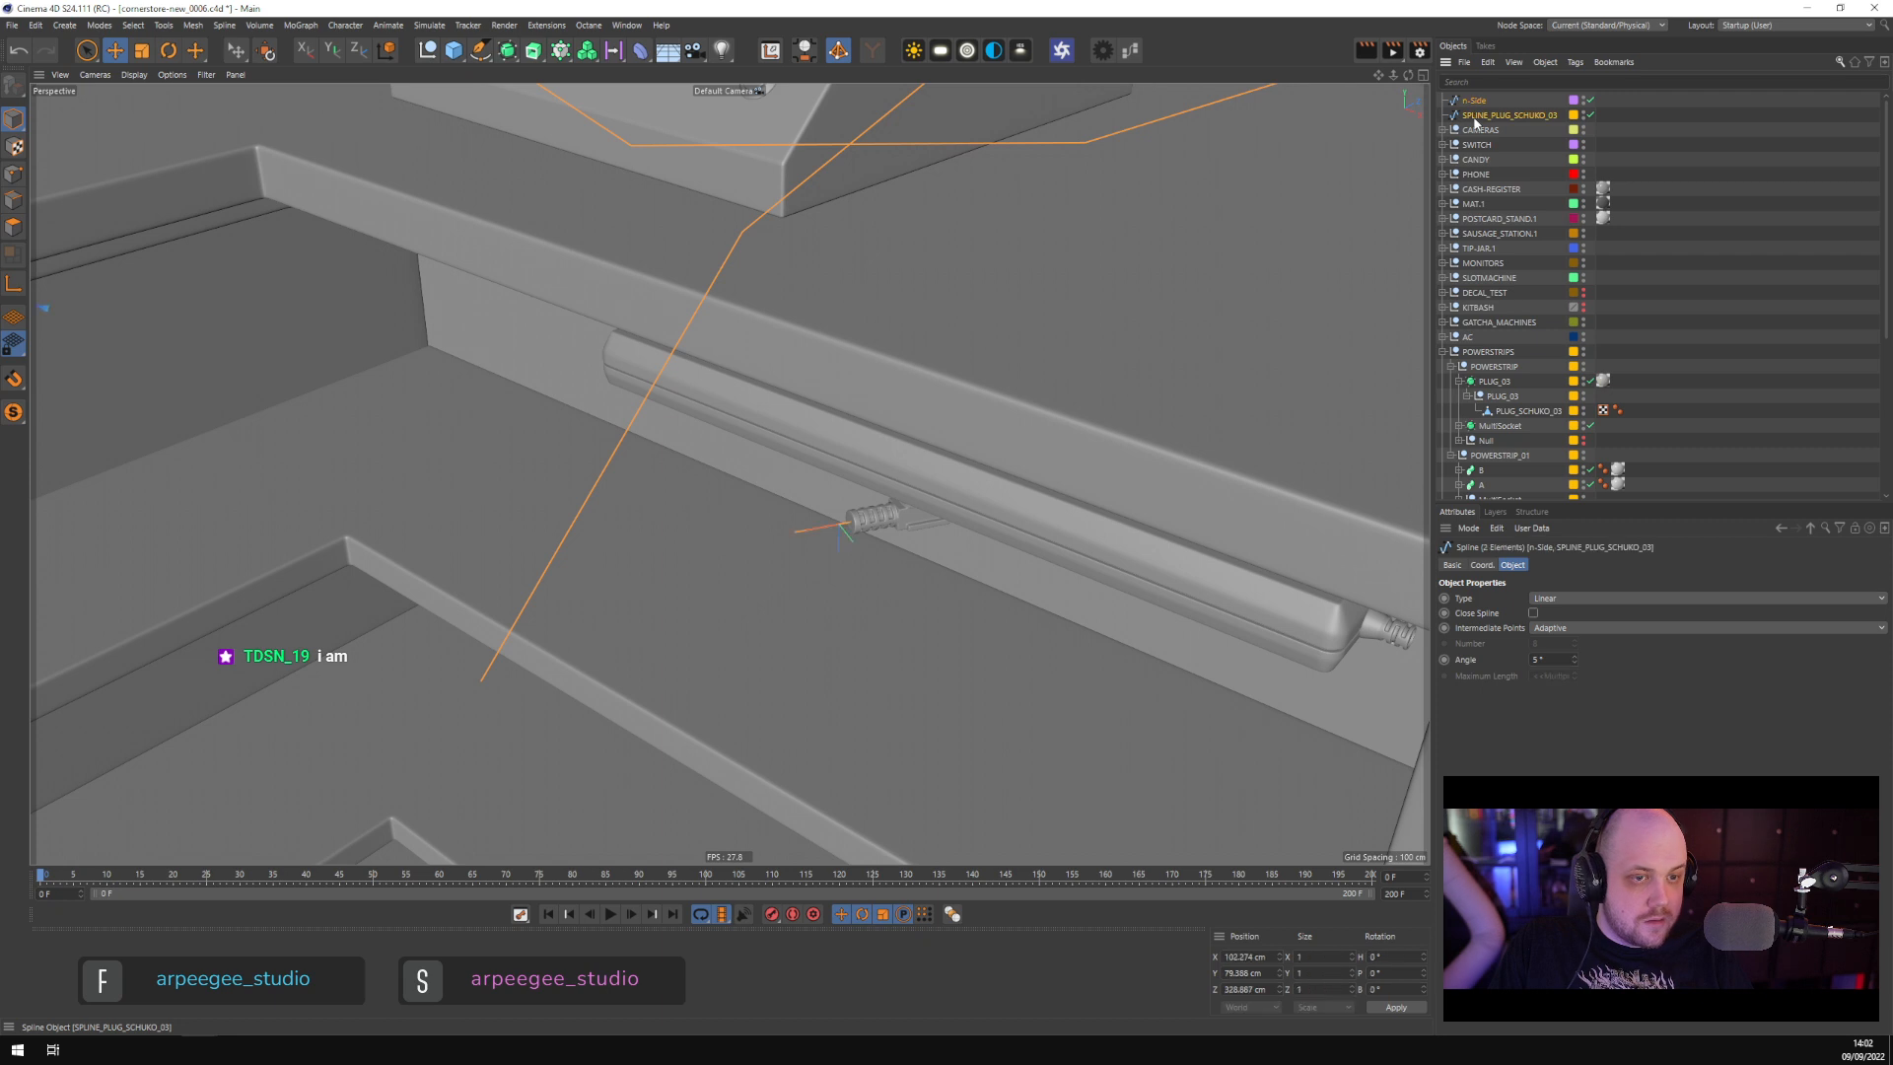
{"action": "right_click", "coordinate": [1476, 117]}
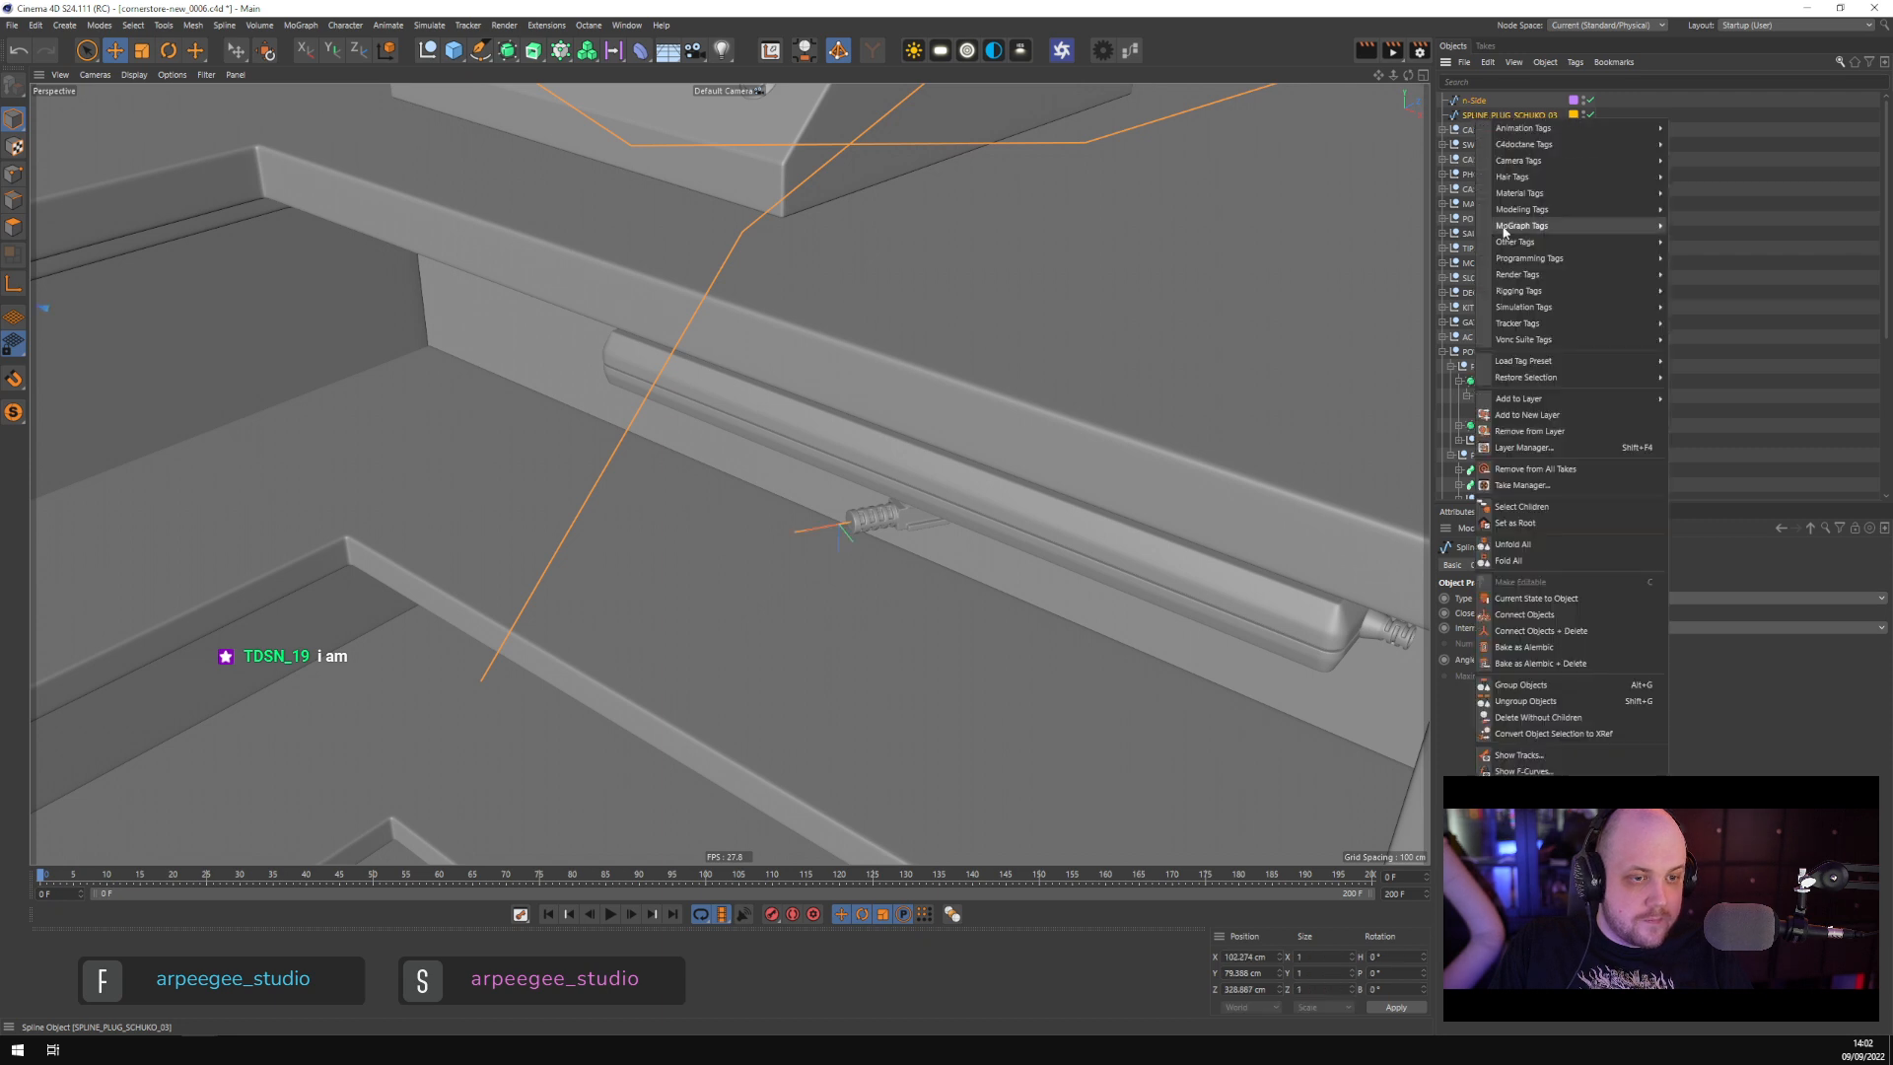
{"action": "left_click", "coordinate": [1788, 323]}
{"action": "right_click", "coordinate": [1512, 117]}
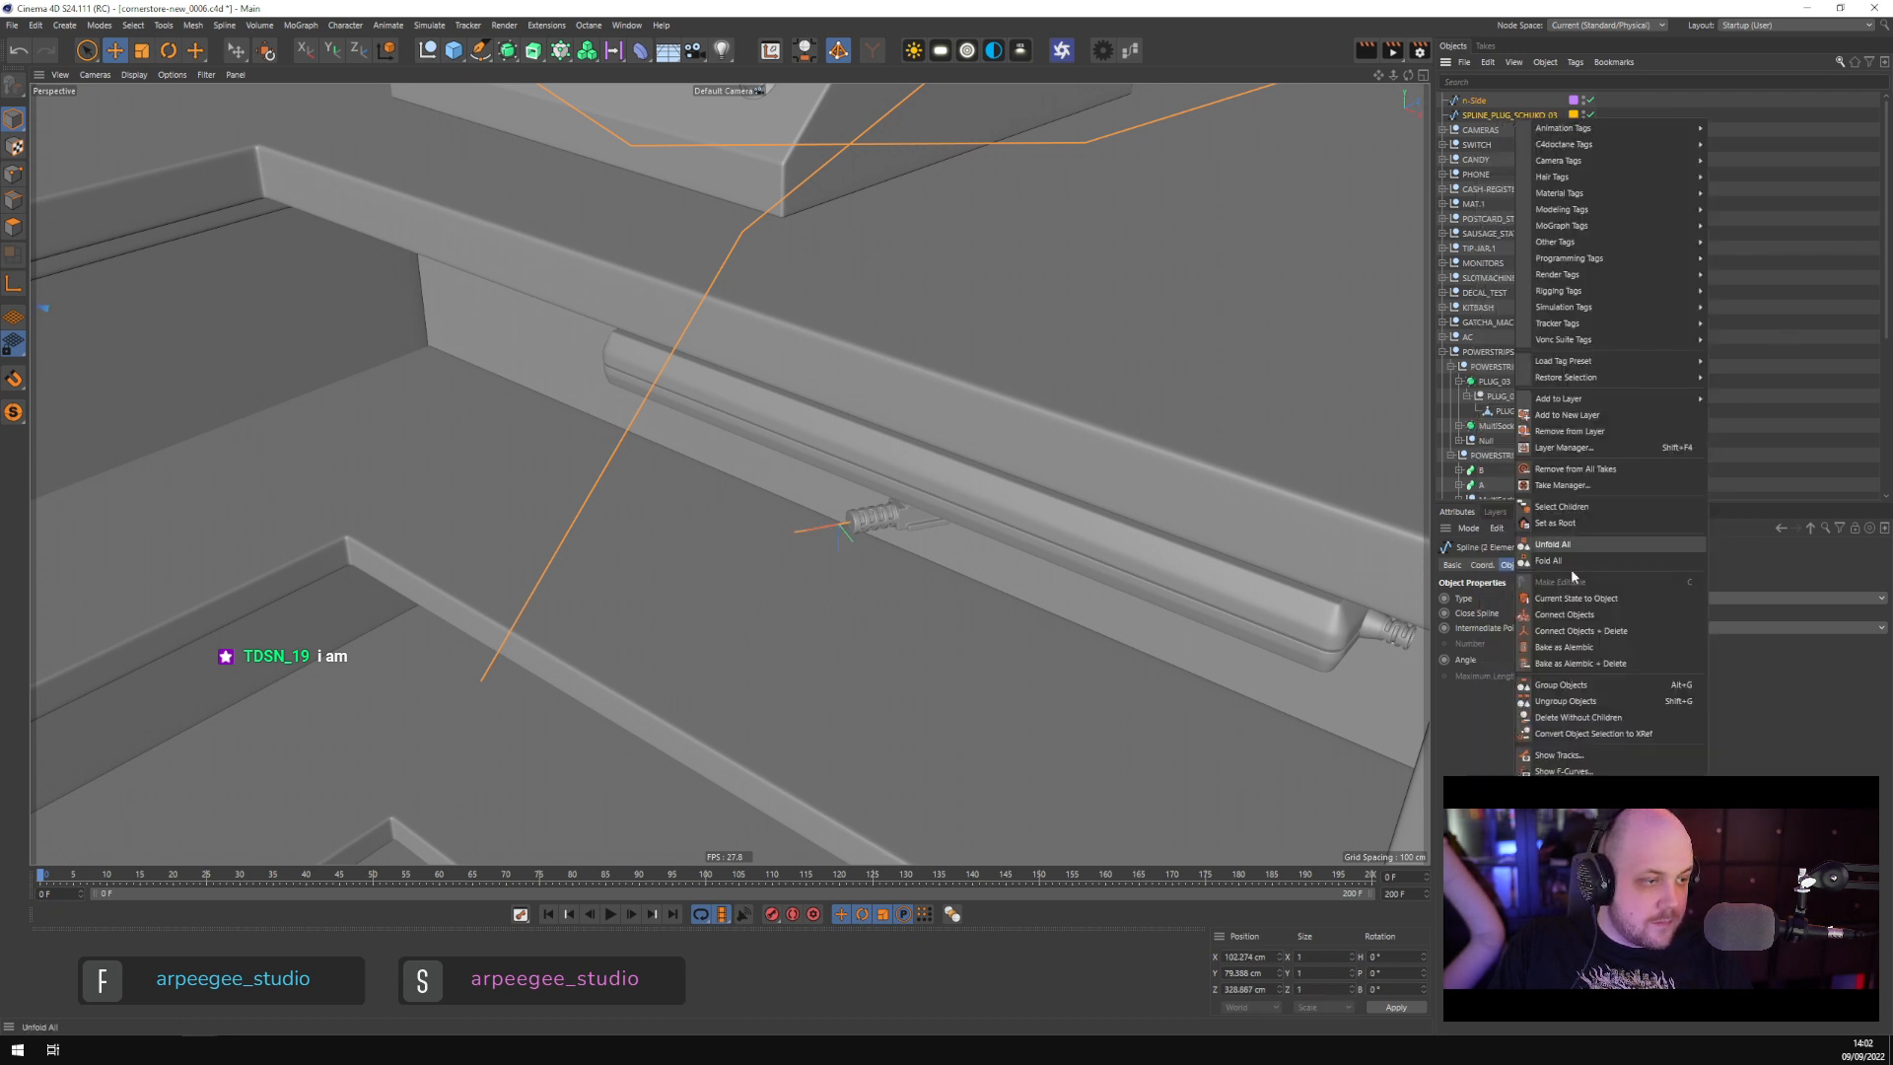
{"action": "left_click", "coordinate": [1577, 631]}
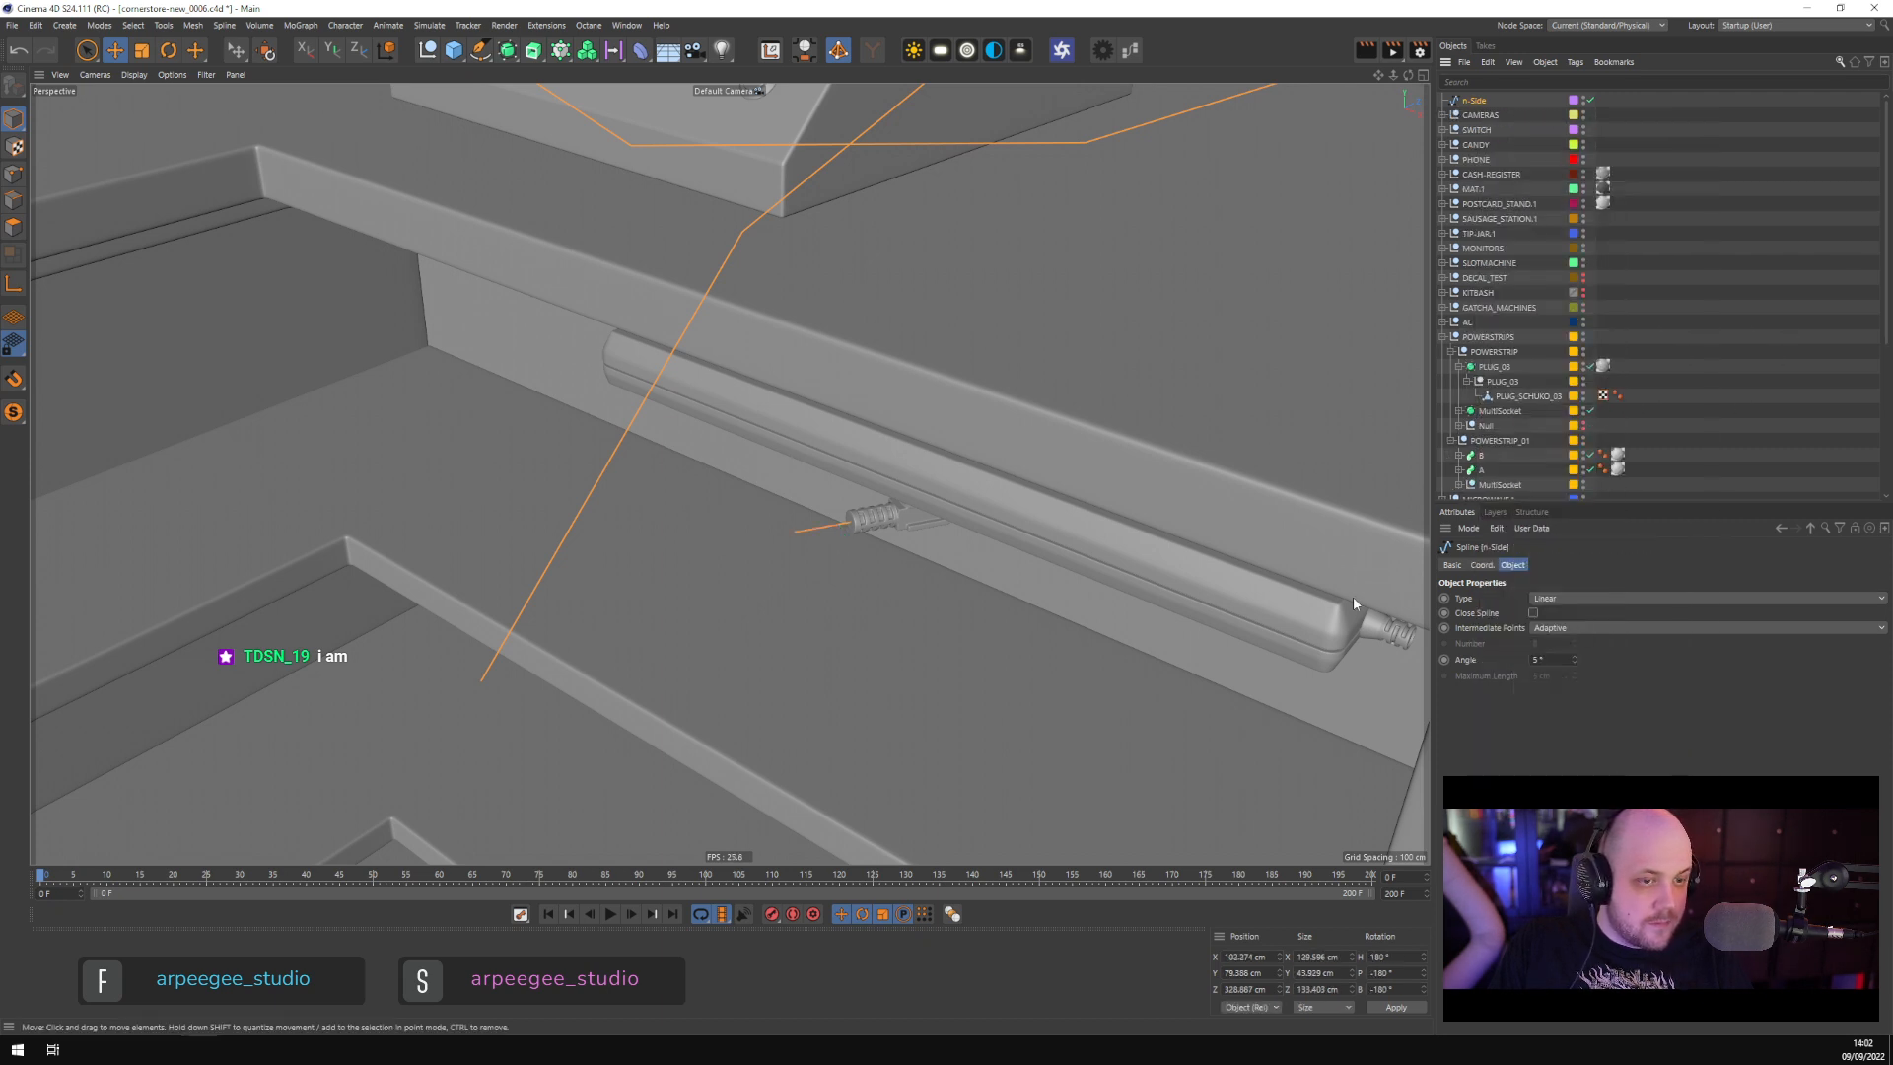
Join the cable's hanging end point with the open end point of the plug's short spline segment
{"action": "left_click", "coordinate": [14, 175]}
{"action": "left_click", "coordinate": [482, 681]}
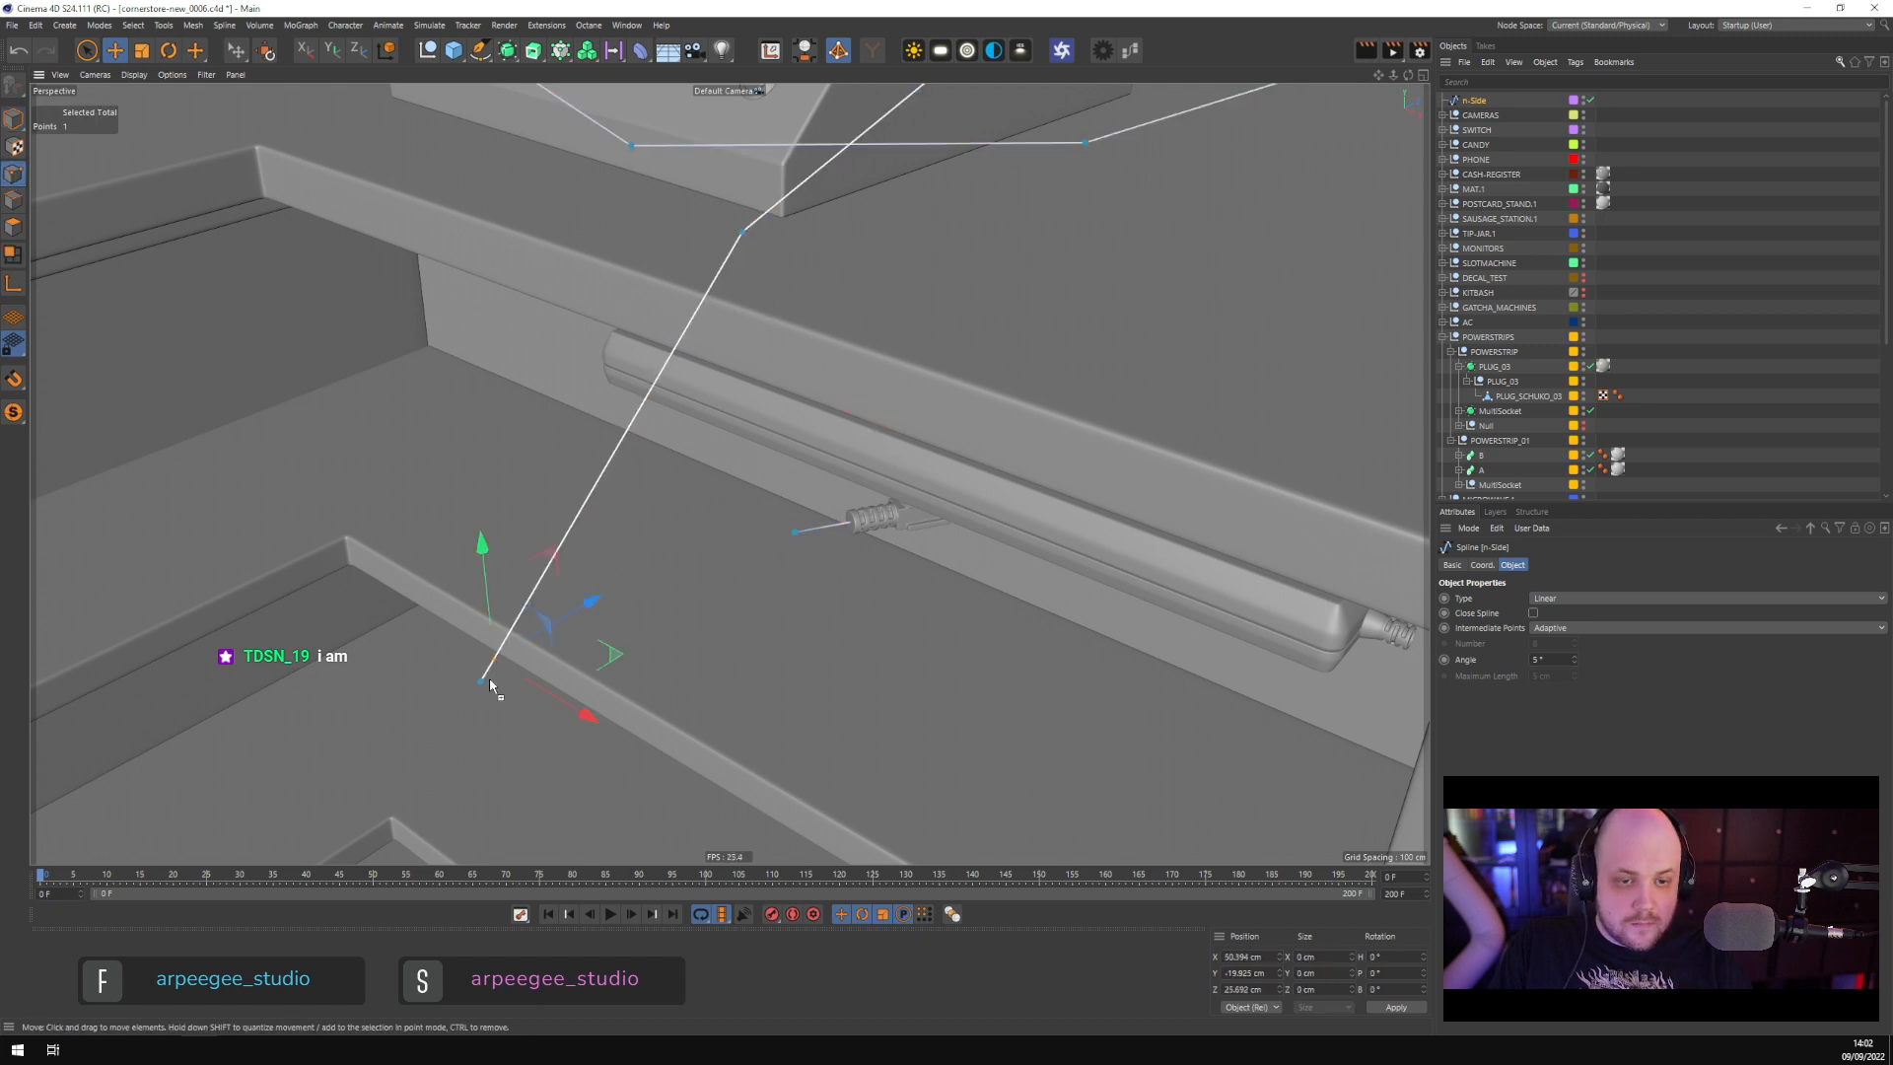
{"action": "left_click", "coordinate": [796, 538], "text": "shift"}
{"action": "right_click", "coordinate": [795, 538]}
{"action": "left_click", "coordinate": [870, 596]}
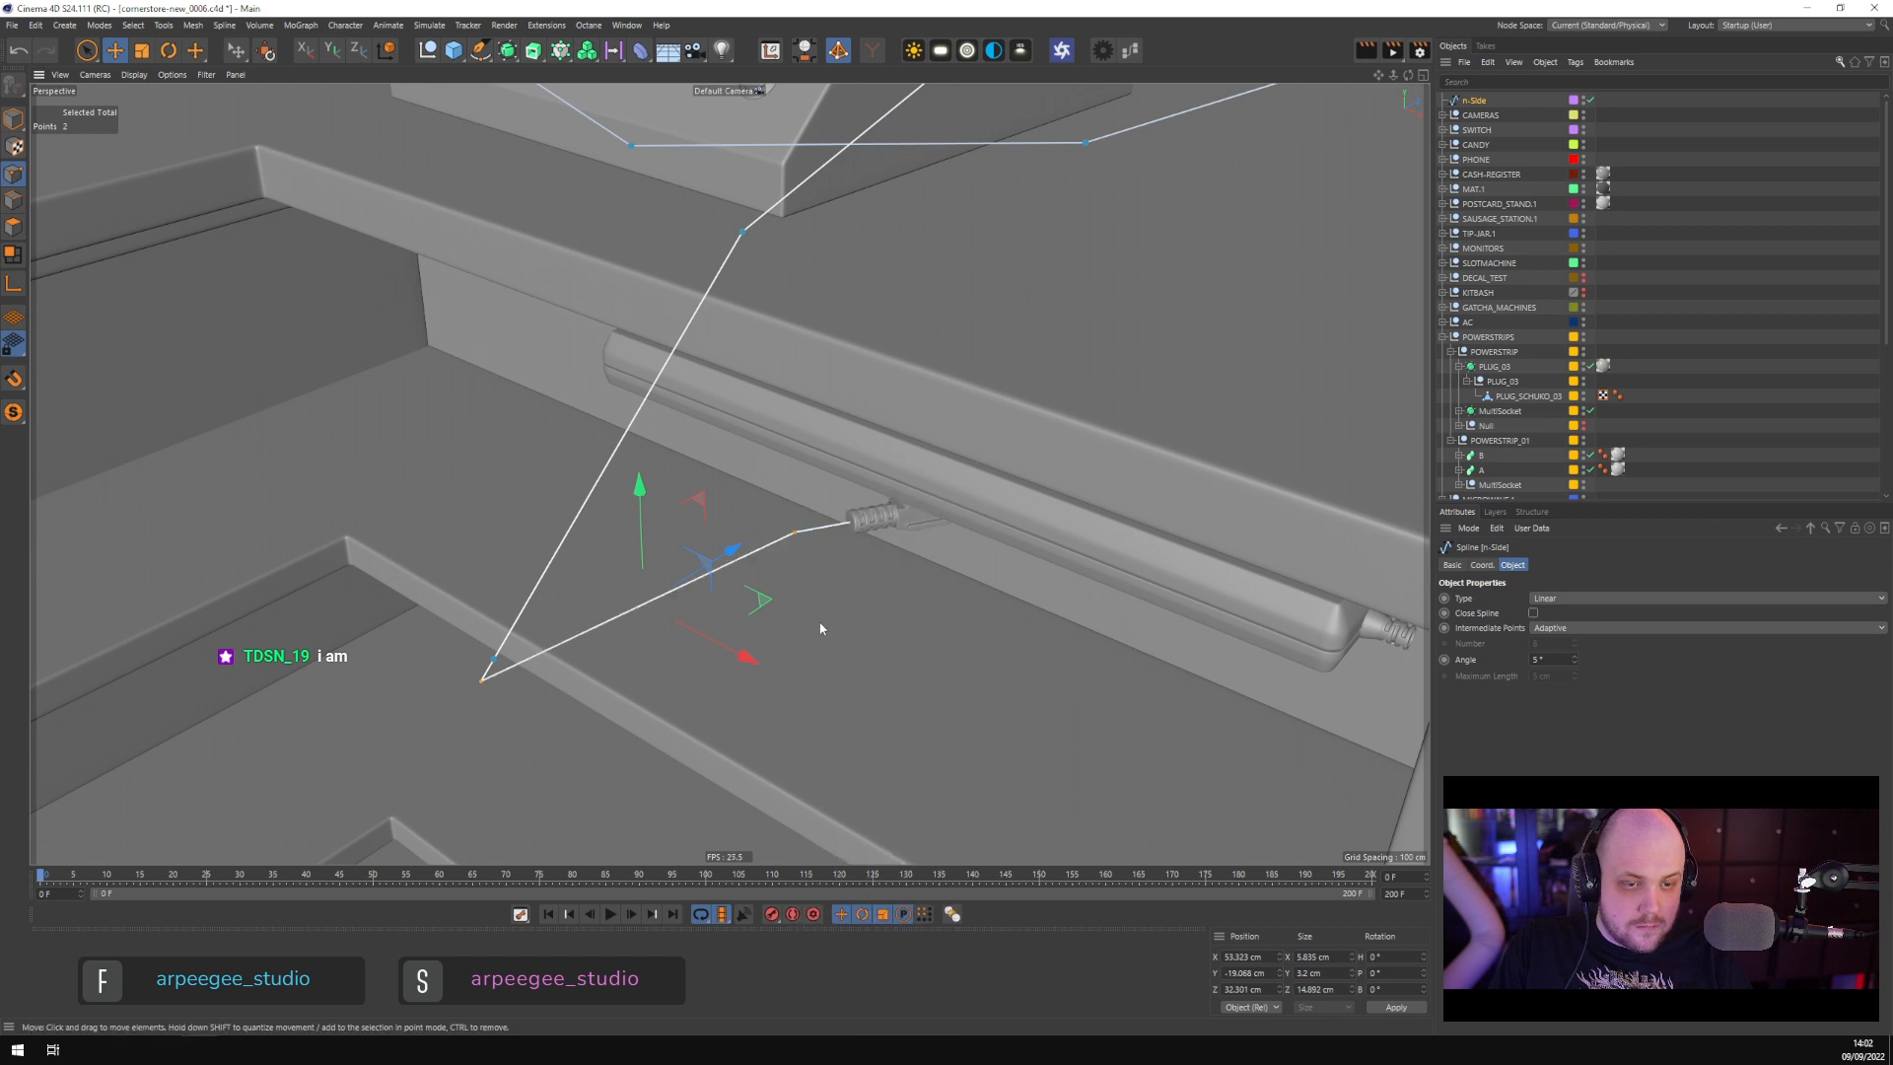
Move the cable's lowest bend points up beside the plug so the cable leads into it below the power strip
{"action": "left_click", "coordinate": [814, 631]}
{"action": "left_click", "coordinate": [494, 658]}
{"action": "left_click_drag", "start_coordinate": [600, 714], "coordinate": [775, 553]}
{"action": "left_click", "coordinate": [482, 681]}
{"action": "left_click_drag", "start_coordinate": [856, 680], "coordinate": [806, 585], "text": "alt"}
{"action": "scroll", "coordinate": [812, 548], "scroll_direction": "up", "scroll_amount": 4}
{"action": "left_click", "coordinate": [819, 520]}
{"action": "scroll", "coordinate": [831, 591], "scroll_direction": "down", "scroll_amount": 3}
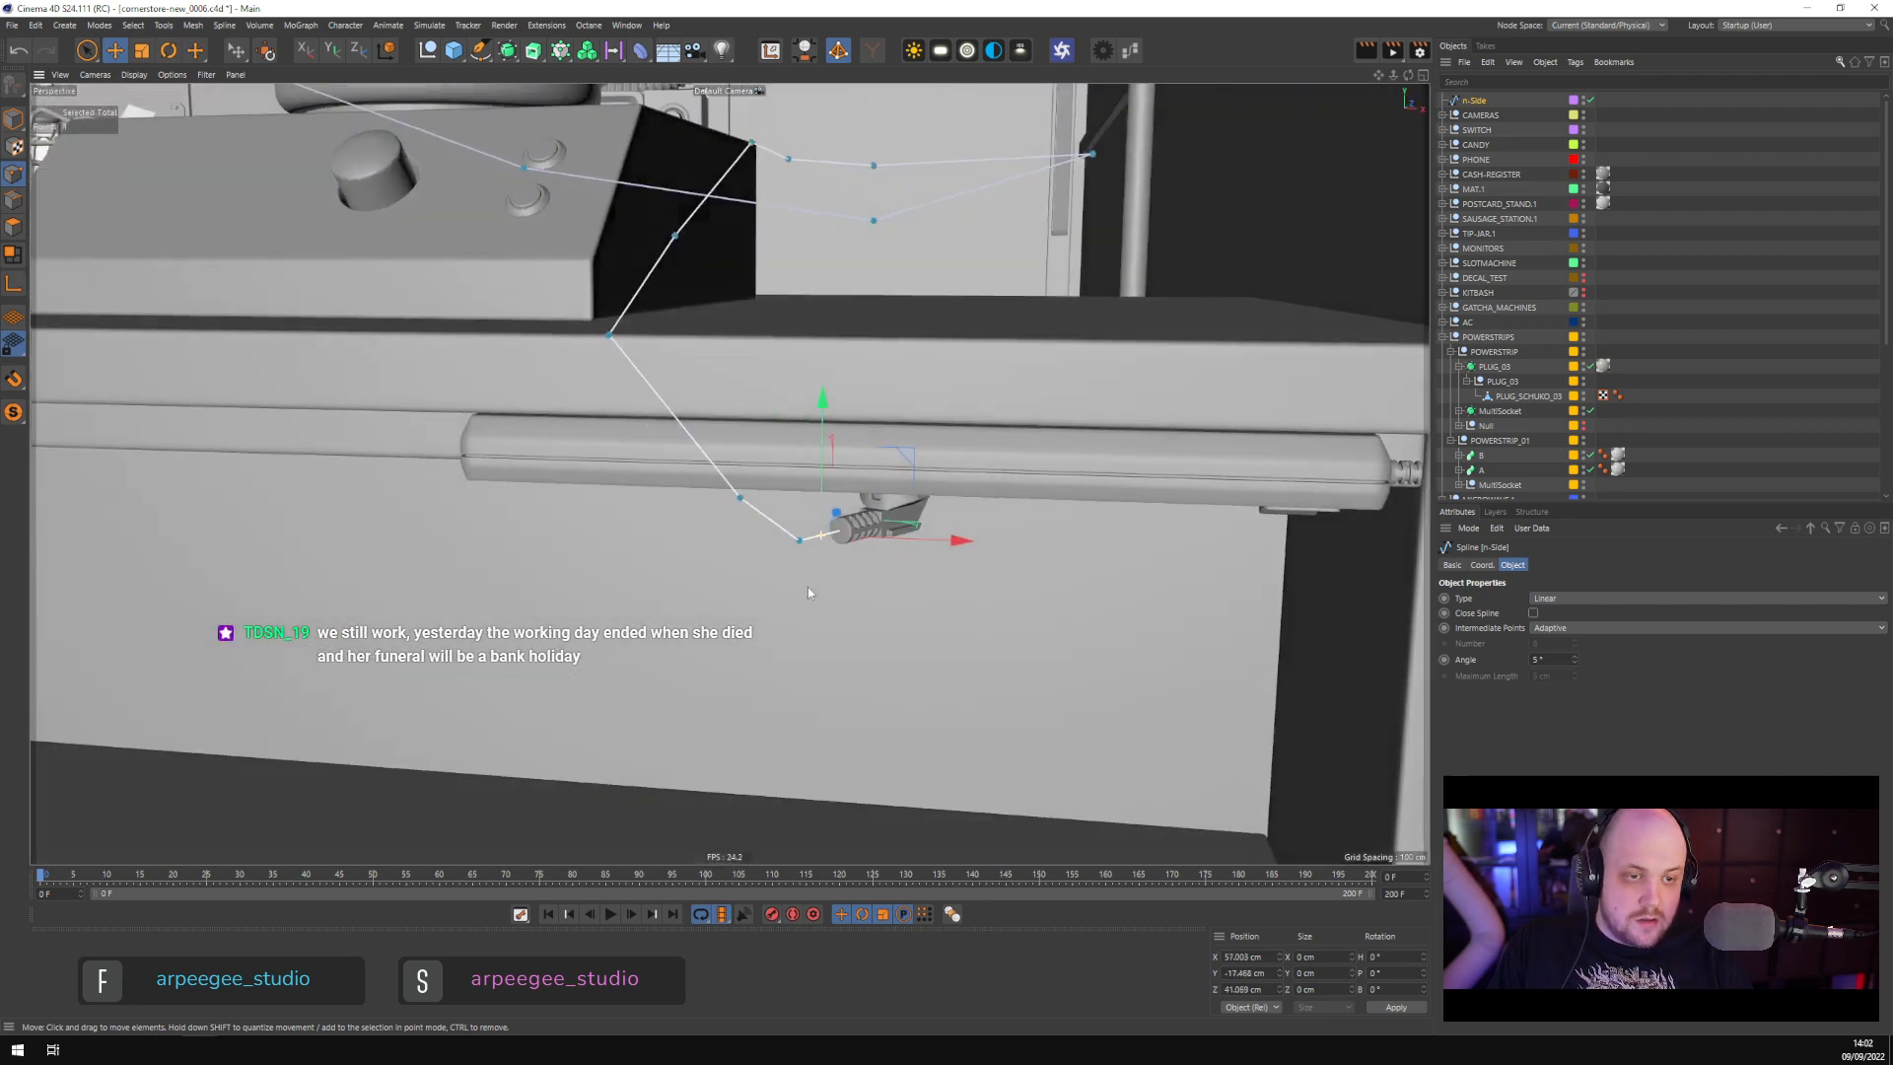
{"action": "left_click", "coordinate": [1772, 291]}
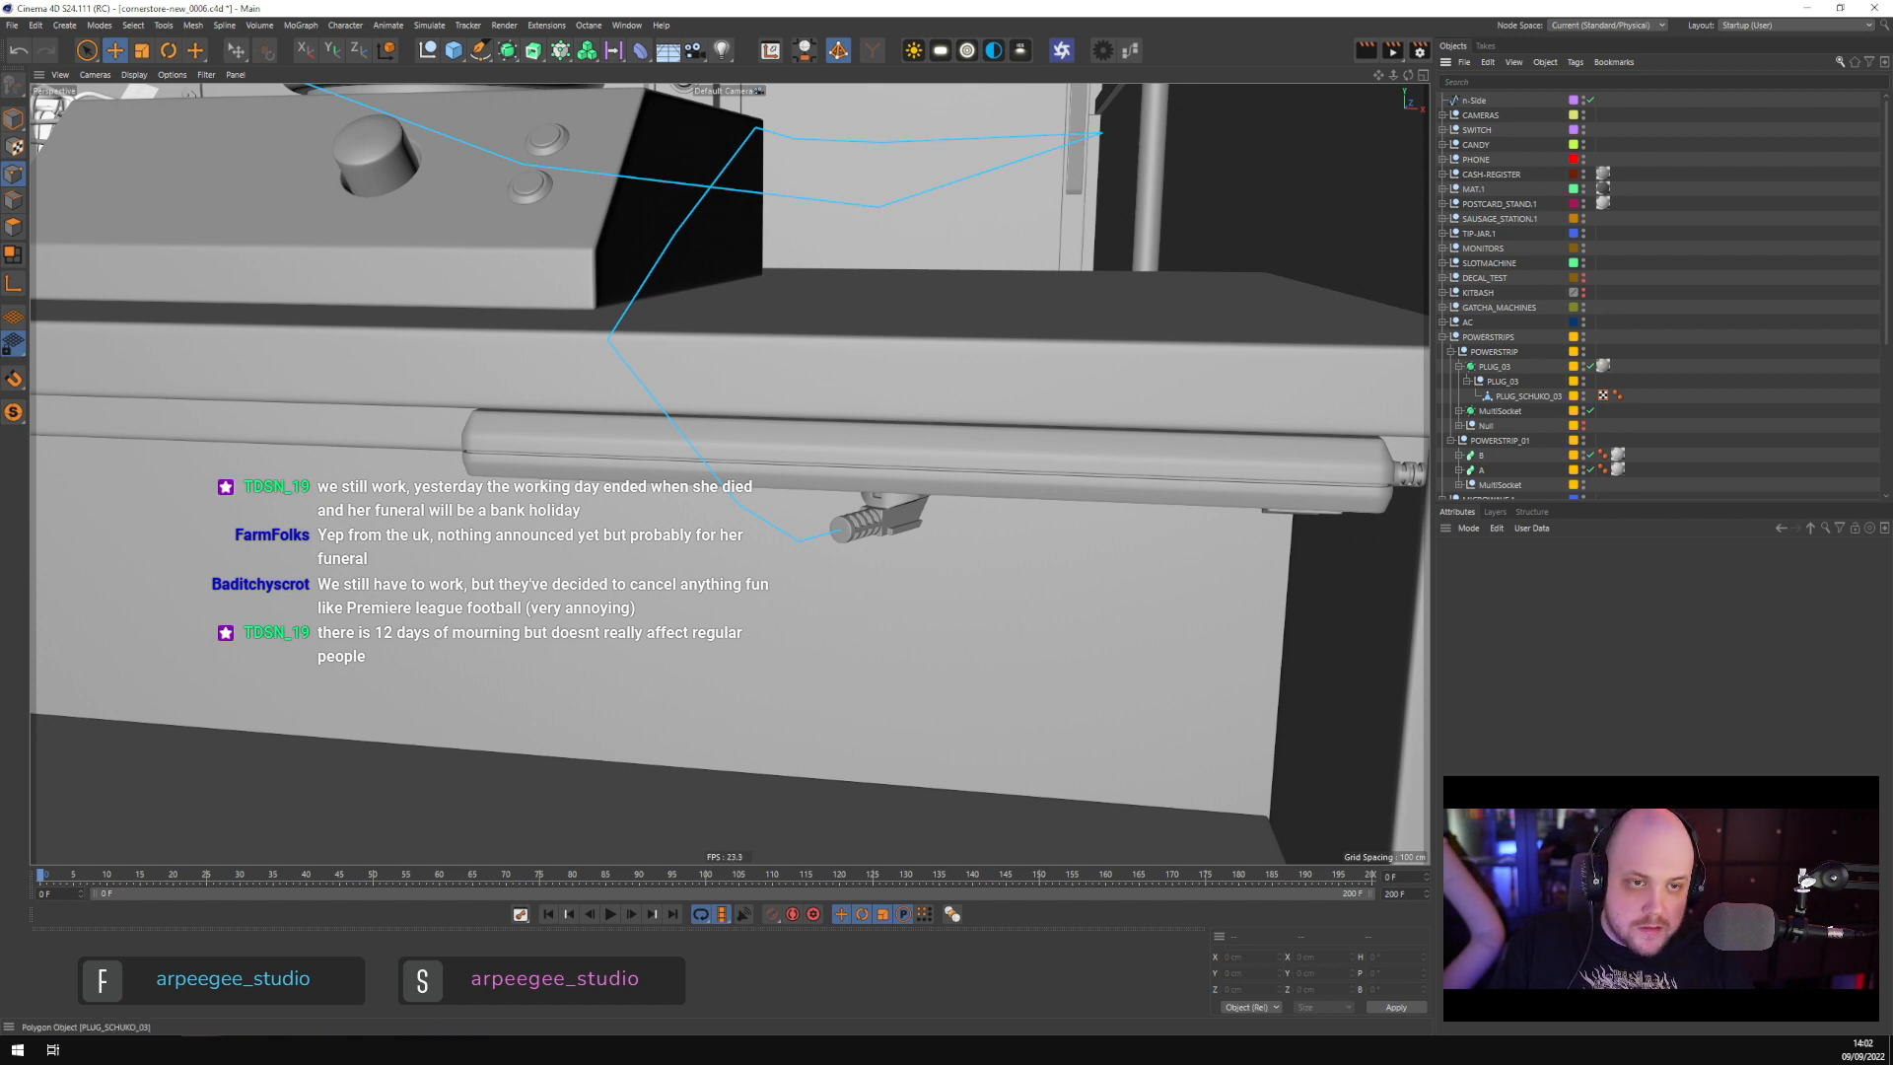
{"action": "scroll", "coordinate": [978, 328], "scroll_direction": "down", "scroll_amount": 8}
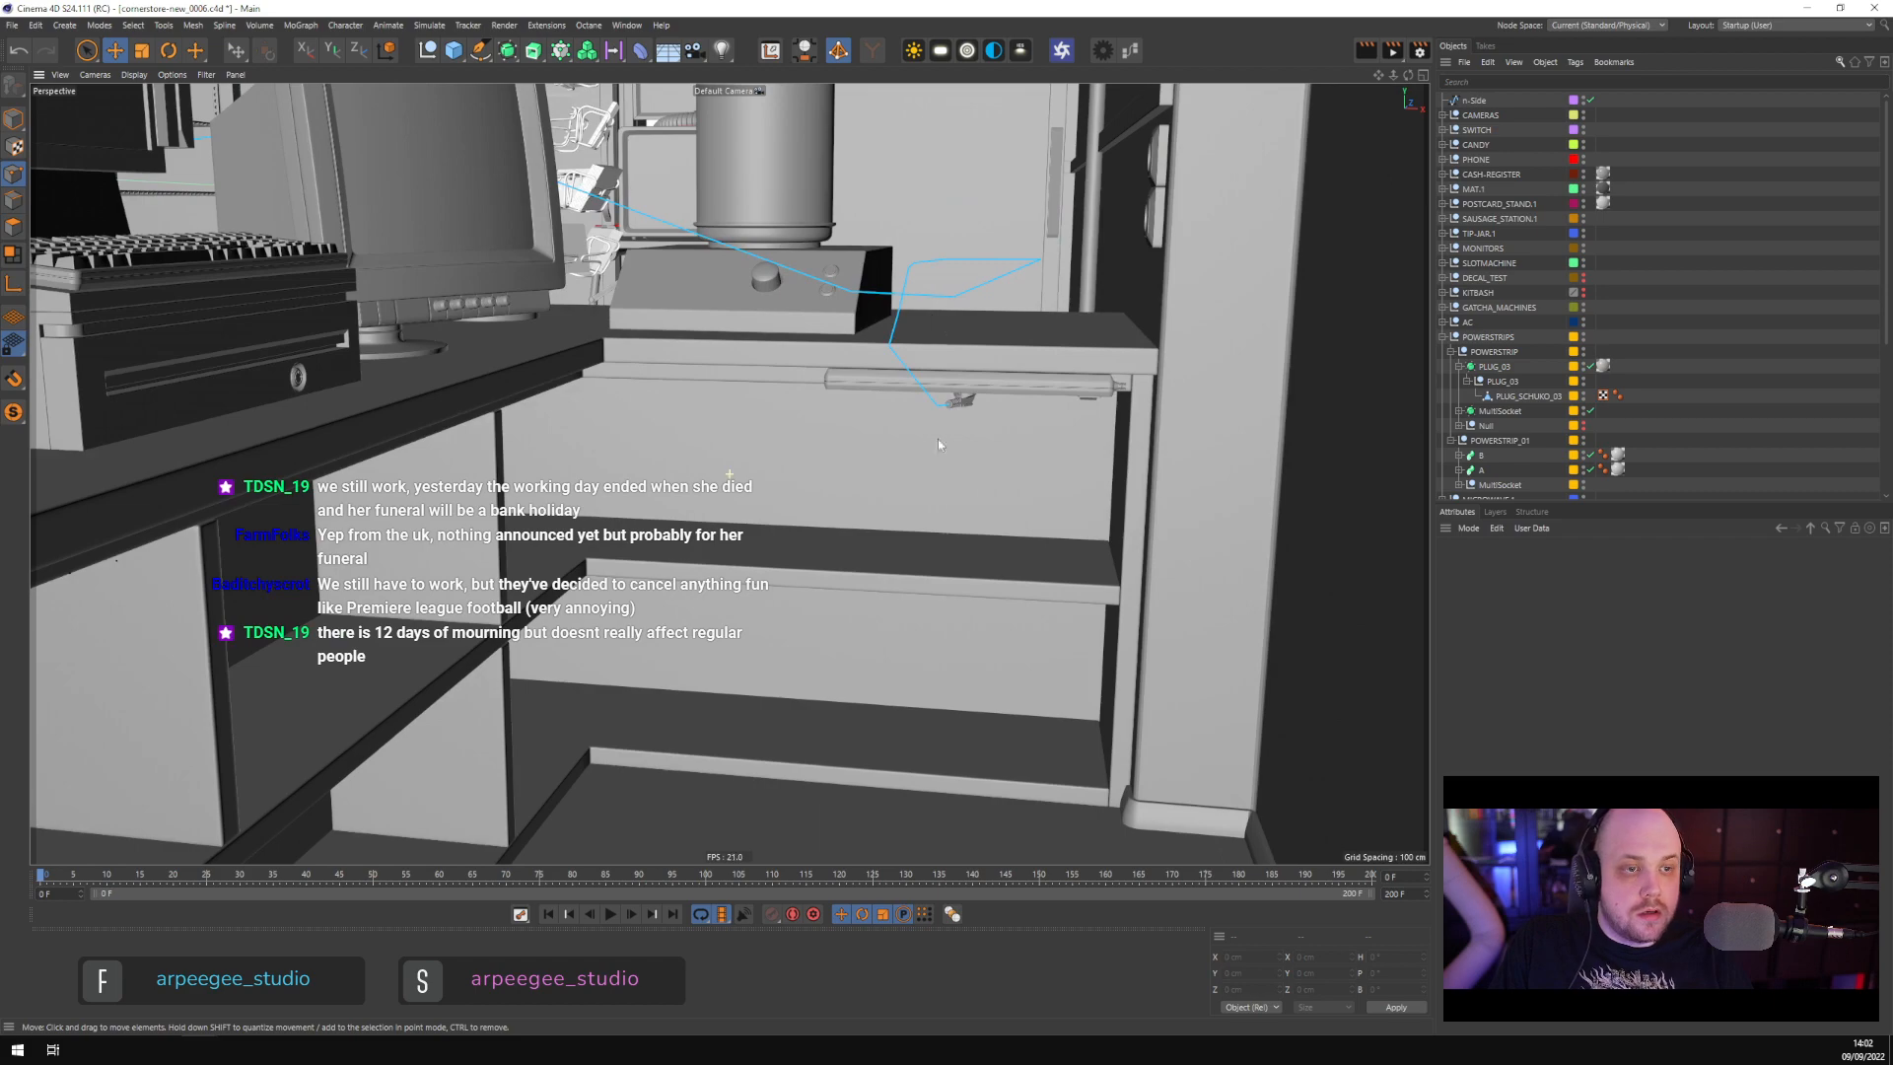
Inspect the power strip's MultiSocket hierarchy down to its PLUGS group and select PLUG_06 there
{"action": "left_click", "coordinate": [1028, 286]}
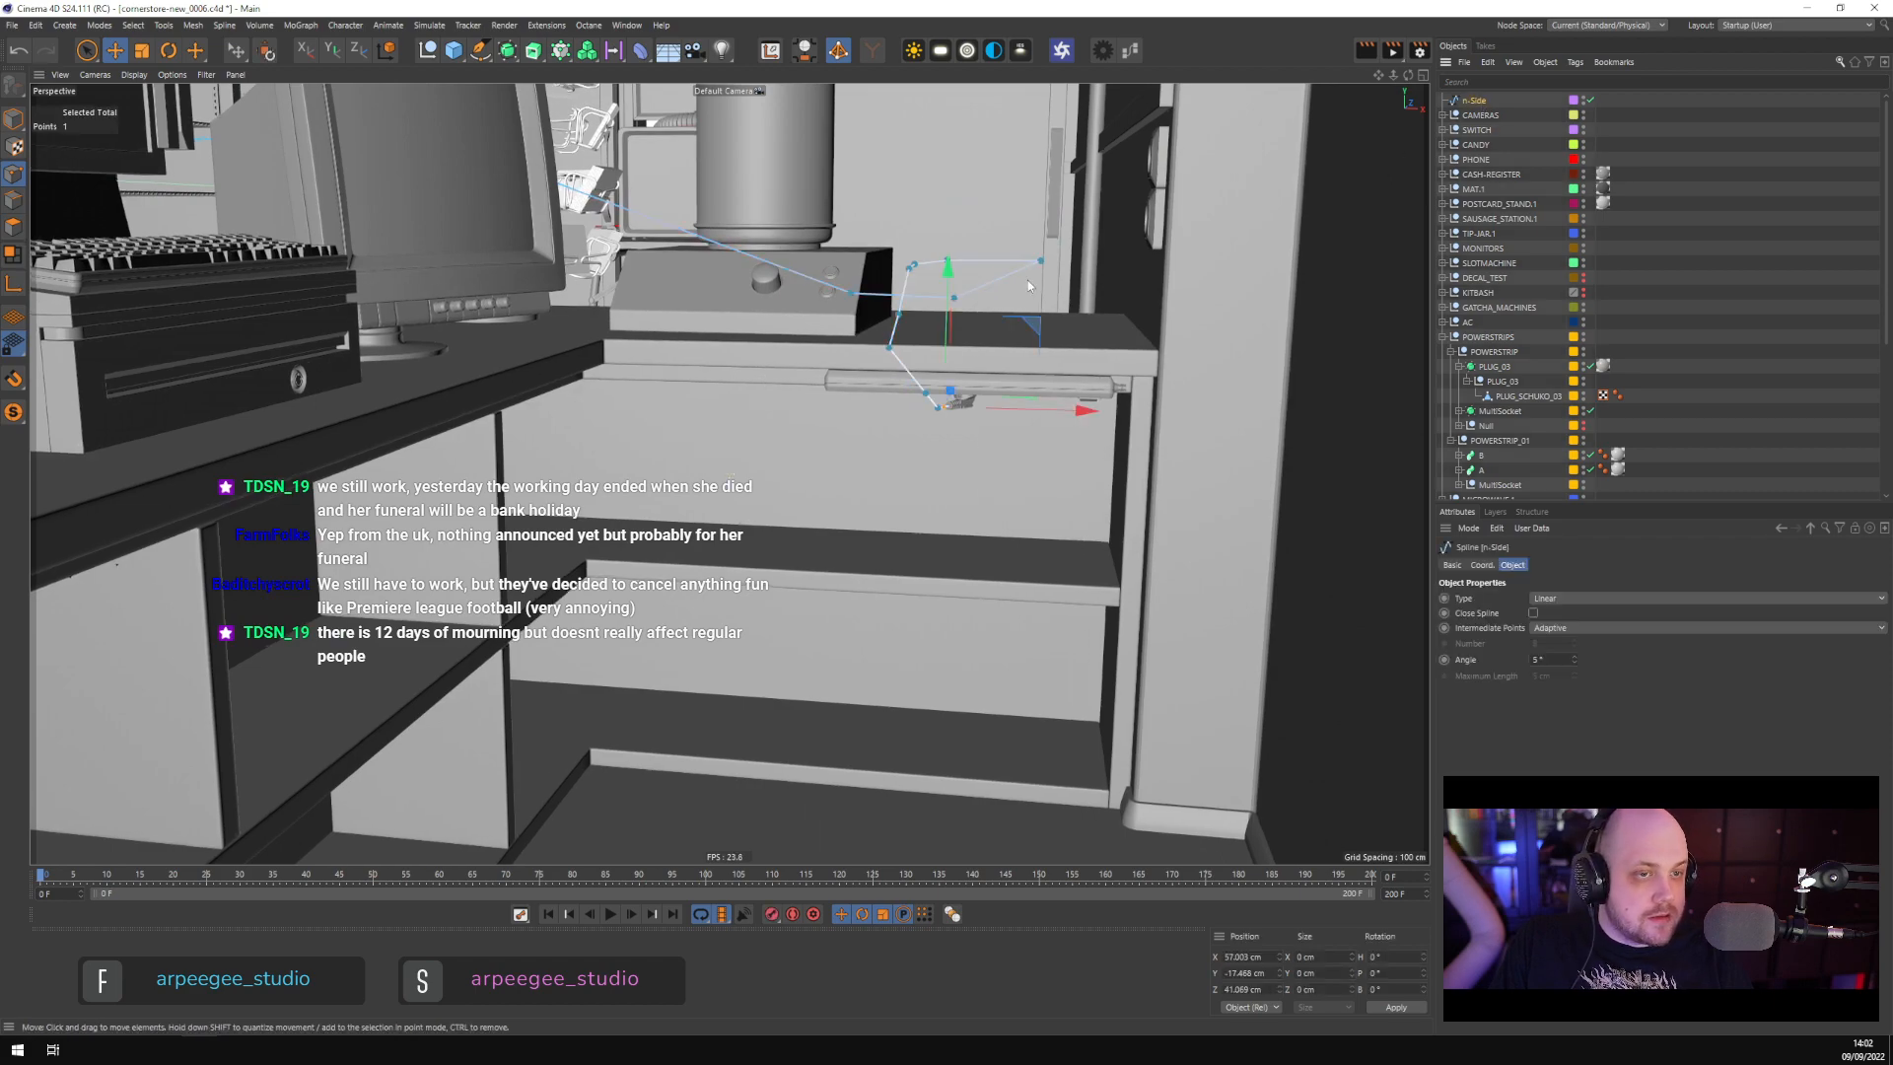
{"action": "left_click_drag", "start_coordinate": [1028, 286], "coordinate": [710, 552], "text": "alt"}
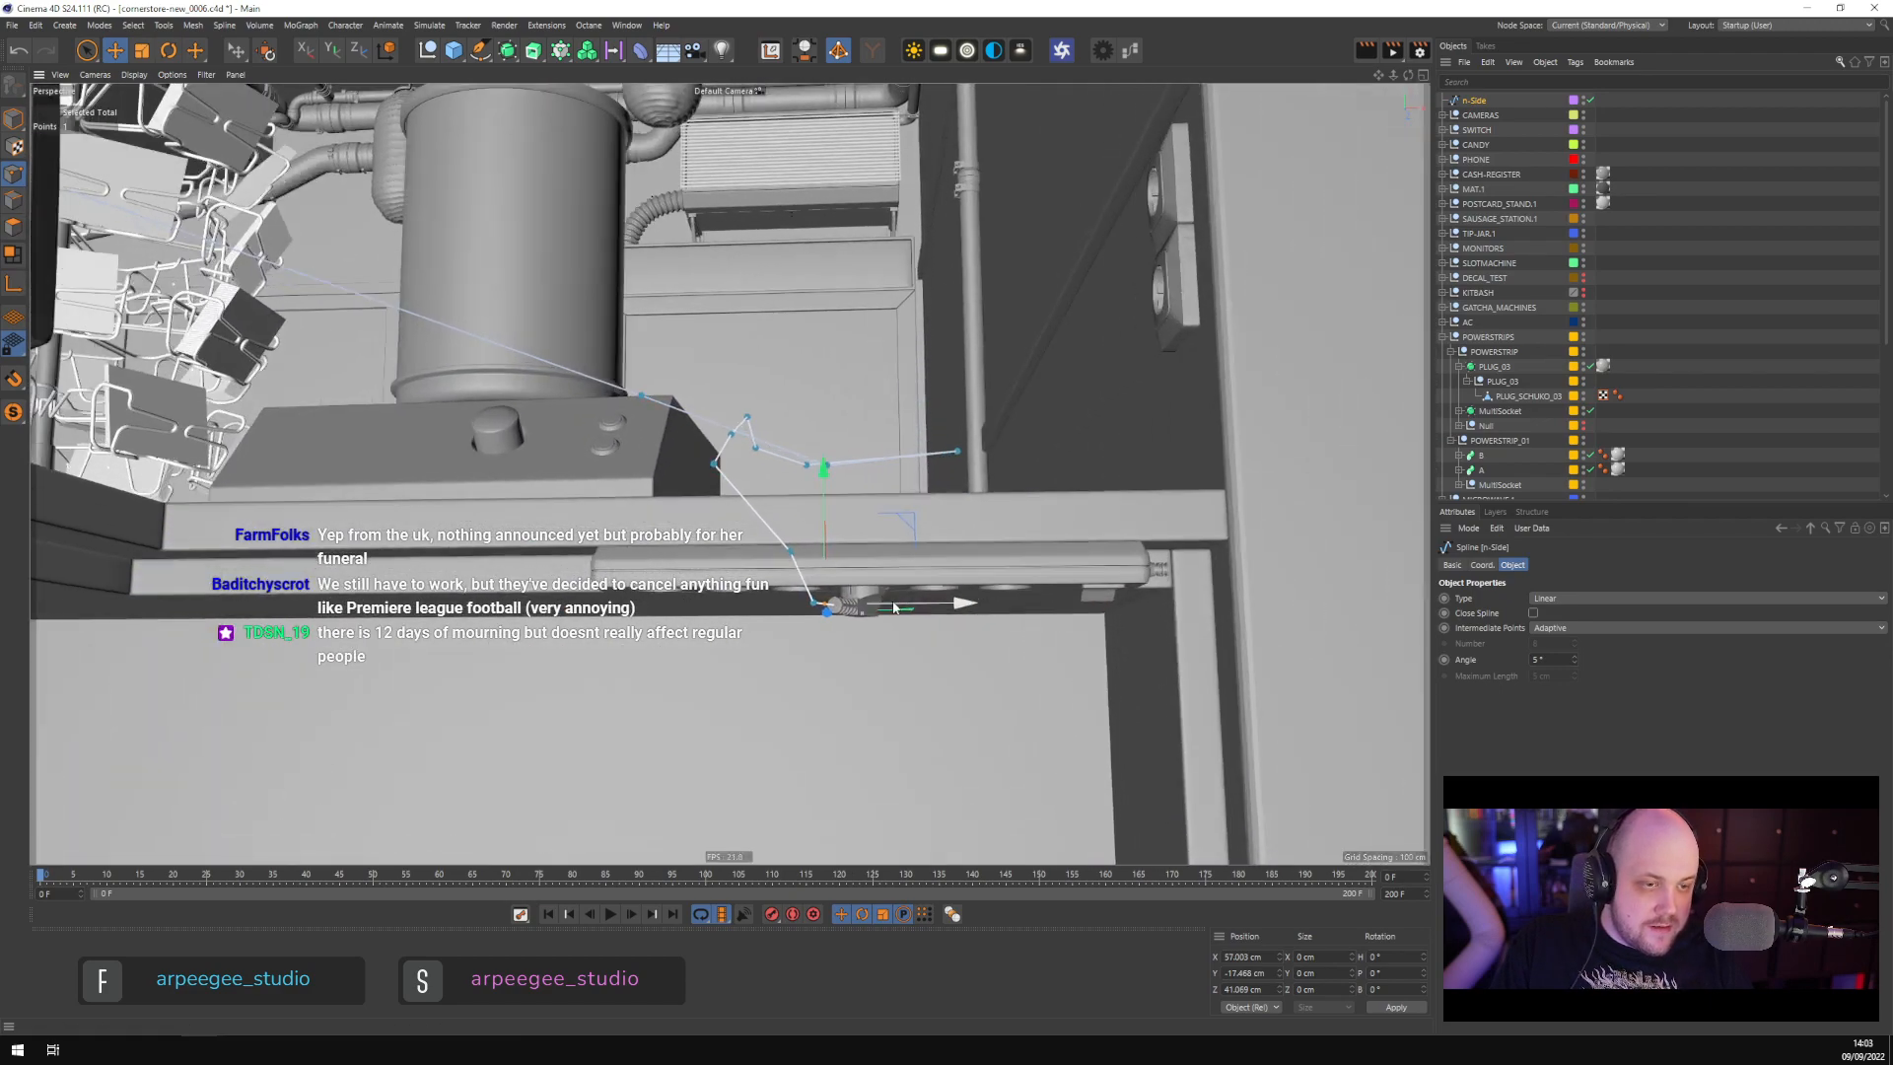
{"action": "left_click", "coordinate": [12, 127]}
{"action": "left_click", "coordinate": [924, 554]}
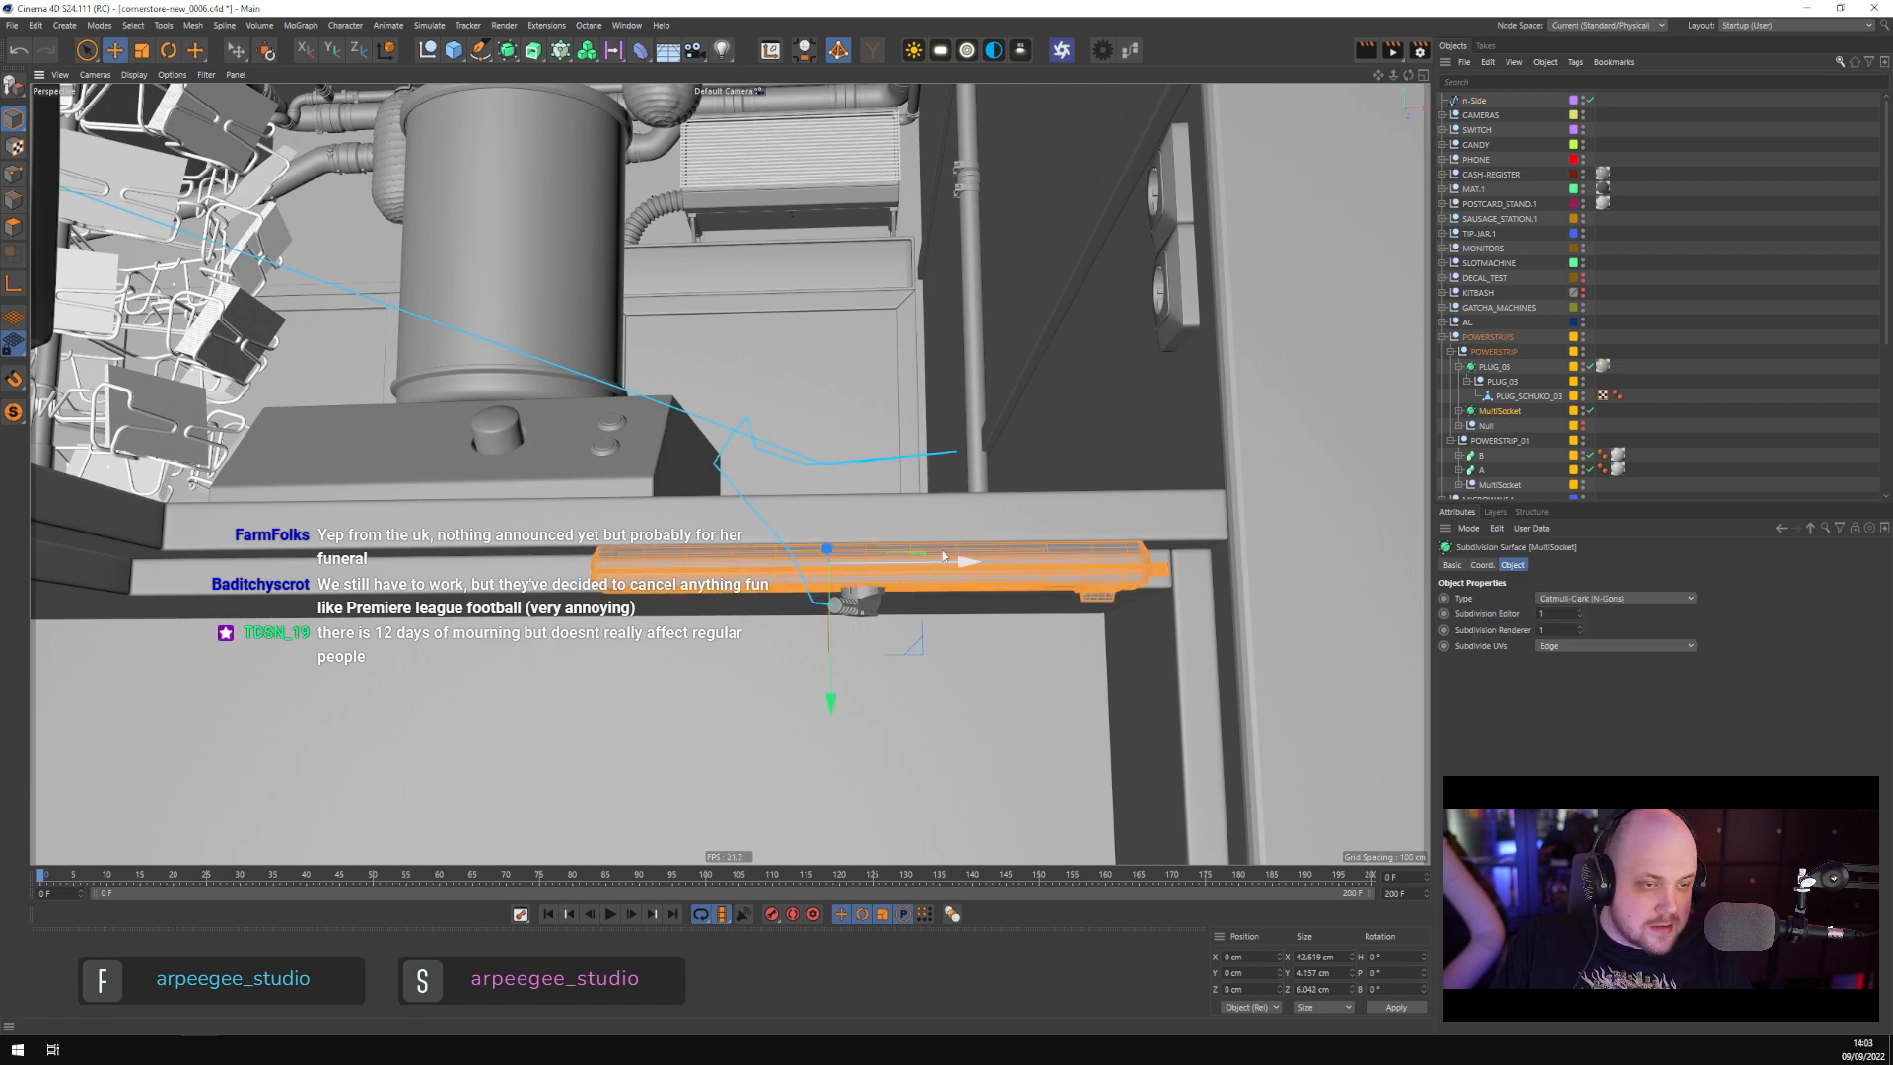
{"action": "left_click", "coordinate": [1458, 410]}
{"action": "scroll", "coordinate": [1481, 432], "scroll_direction": "down", "scroll_amount": 2}
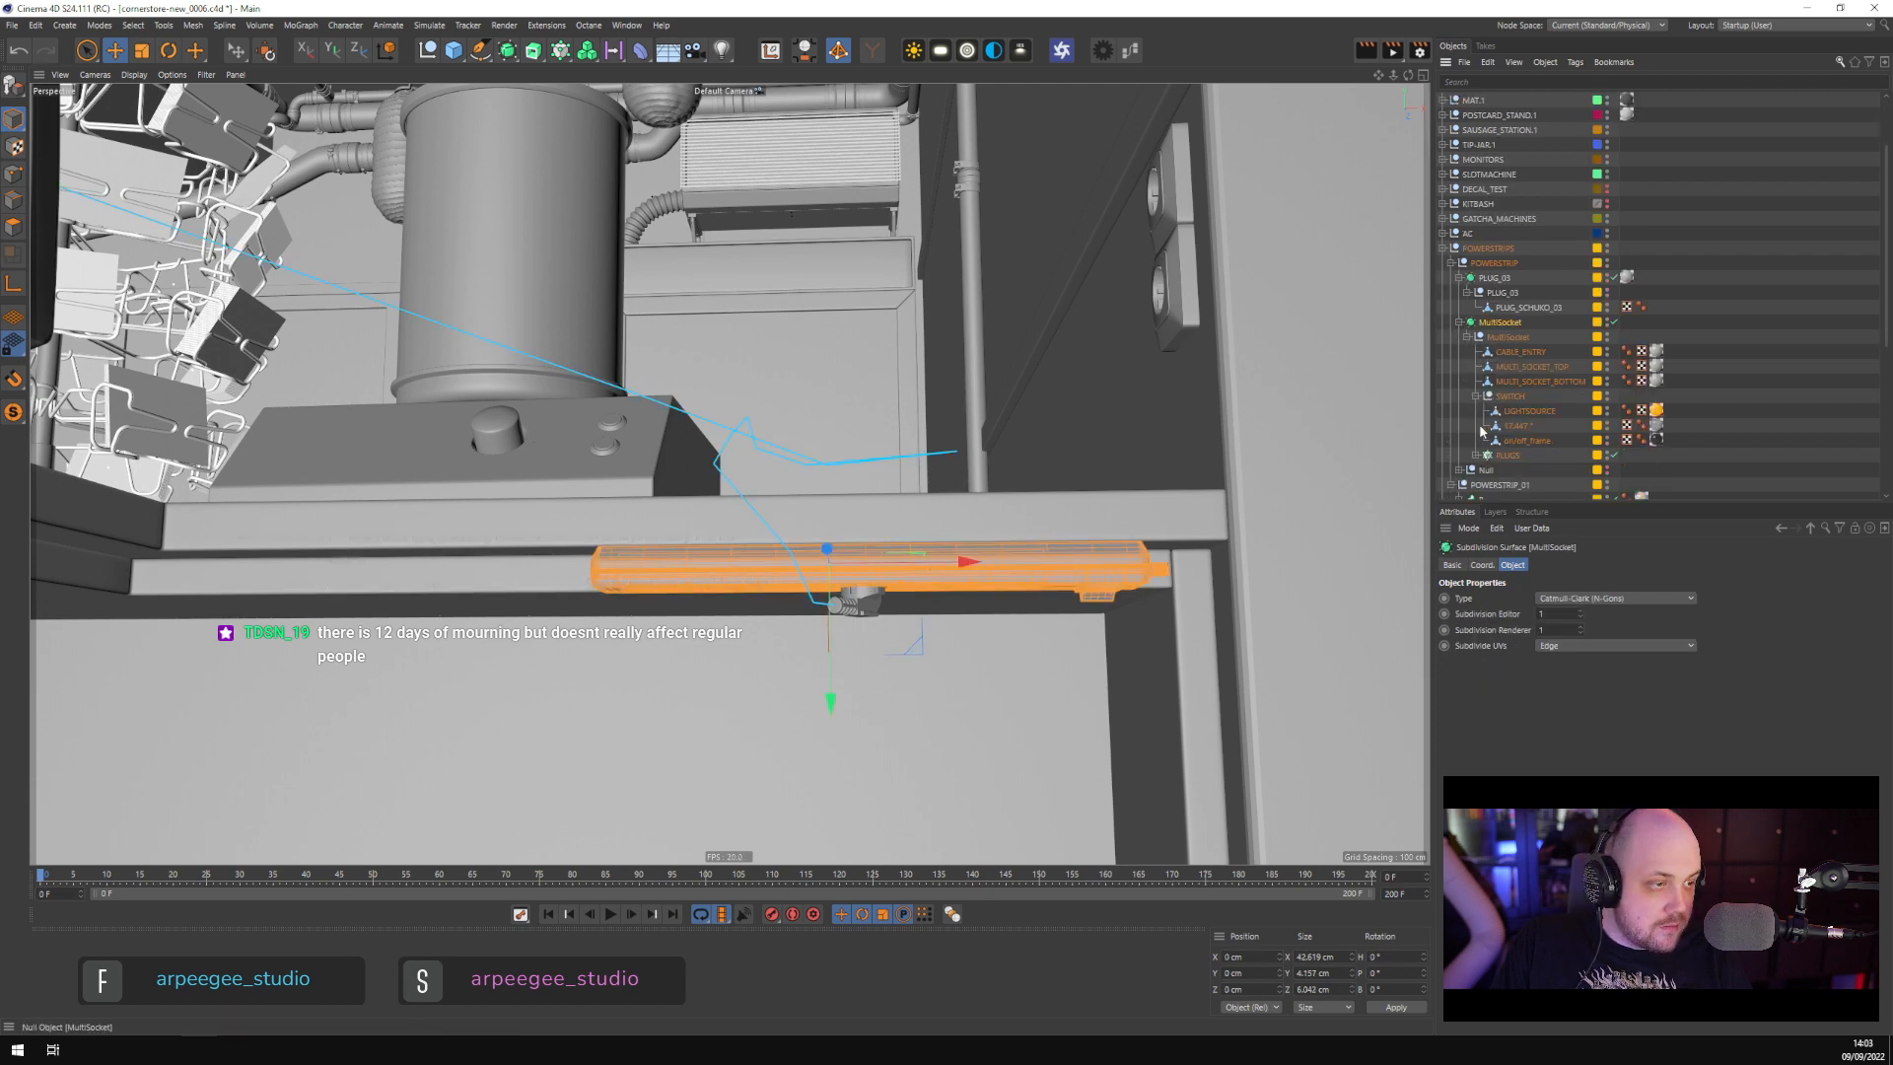
{"action": "scroll", "coordinate": [1482, 432], "scroll_direction": "down", "scroll_amount": 4}
{"action": "left_click", "coordinate": [1476, 278]}
{"action": "left_click", "coordinate": [1520, 293]}
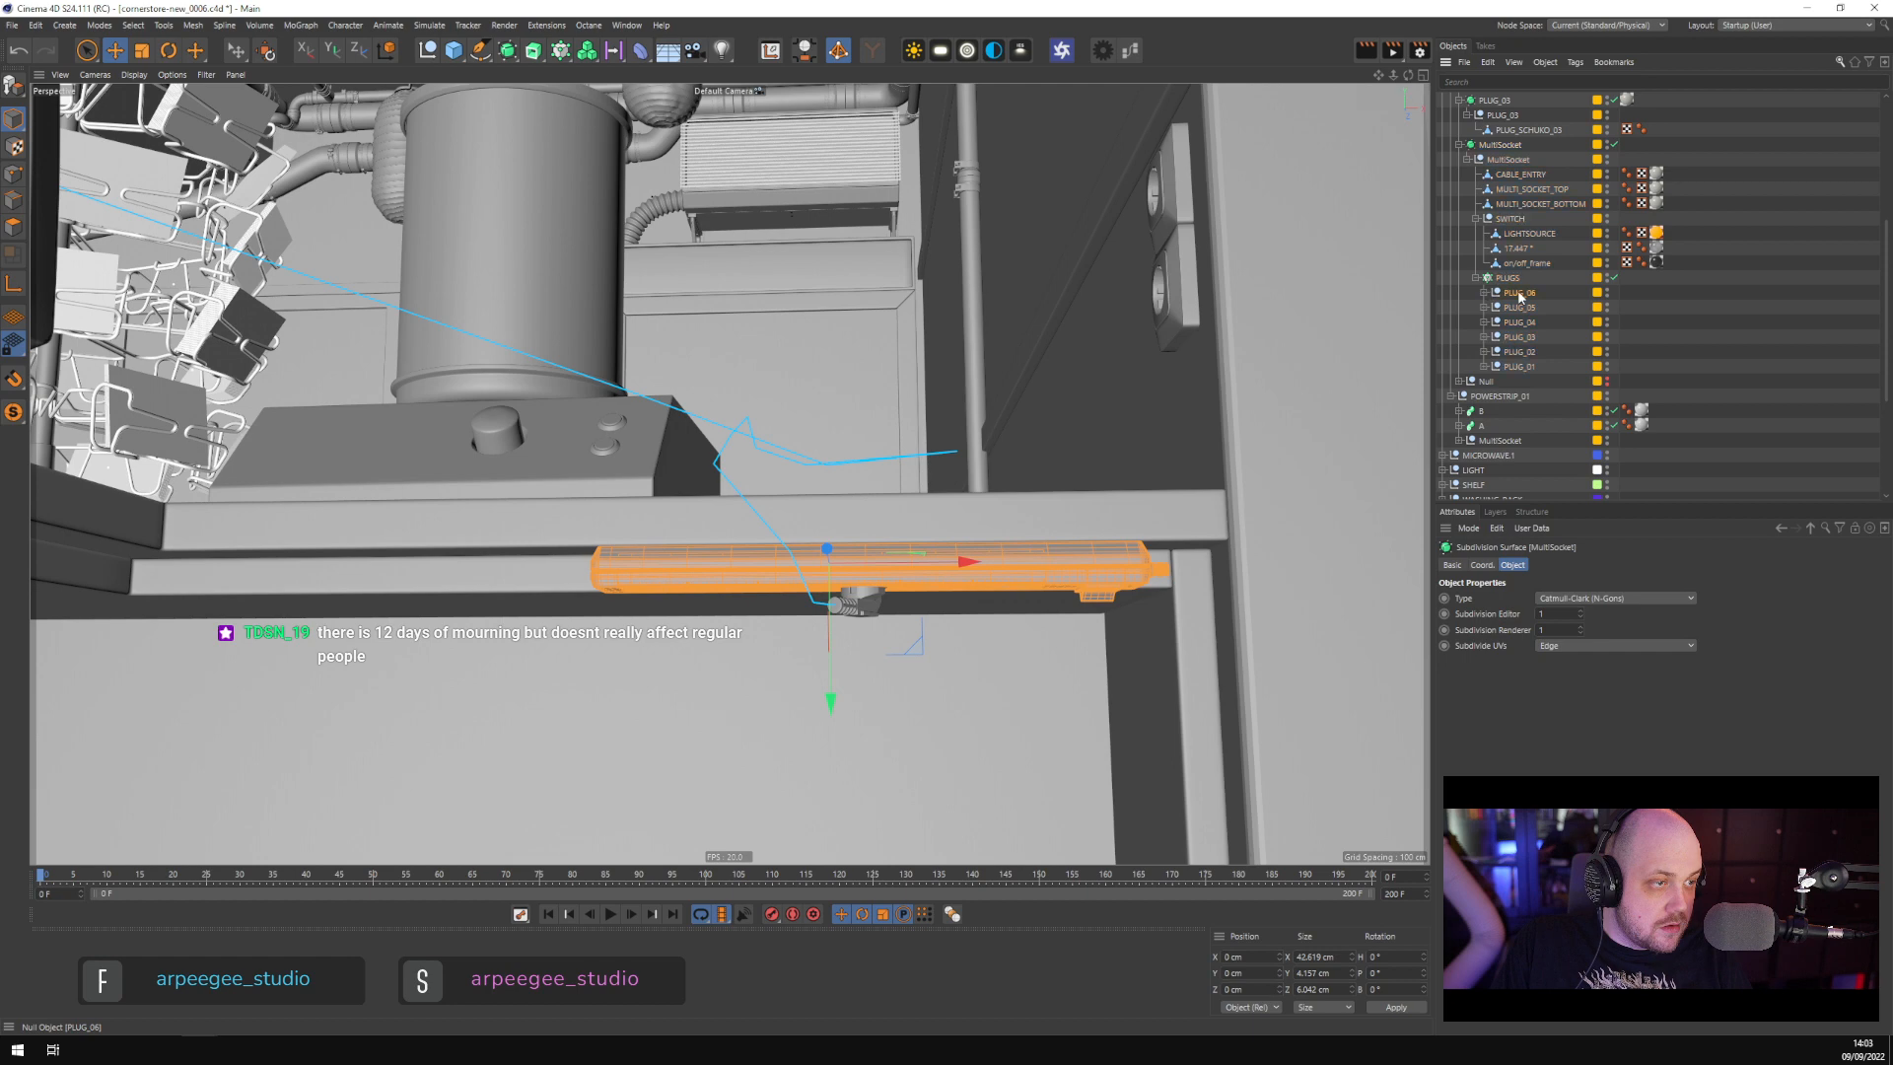
Select the plug PLUG_03 inserted in the power strip and collapse the PLUG_03 and MultiSocket hierarchies
{"action": "mouse_move", "coordinate": [1213, 459]}
{"action": "left_mouse_down", "text": "alt"}
{"action": "mouse_move", "coordinate": [1230, 417]}
{"action": "mouse_move", "coordinate": [1213, 432]}
{"action": "left_mouse_up", "text": "alt"}
{"action": "left_click", "coordinate": [762, 644]}
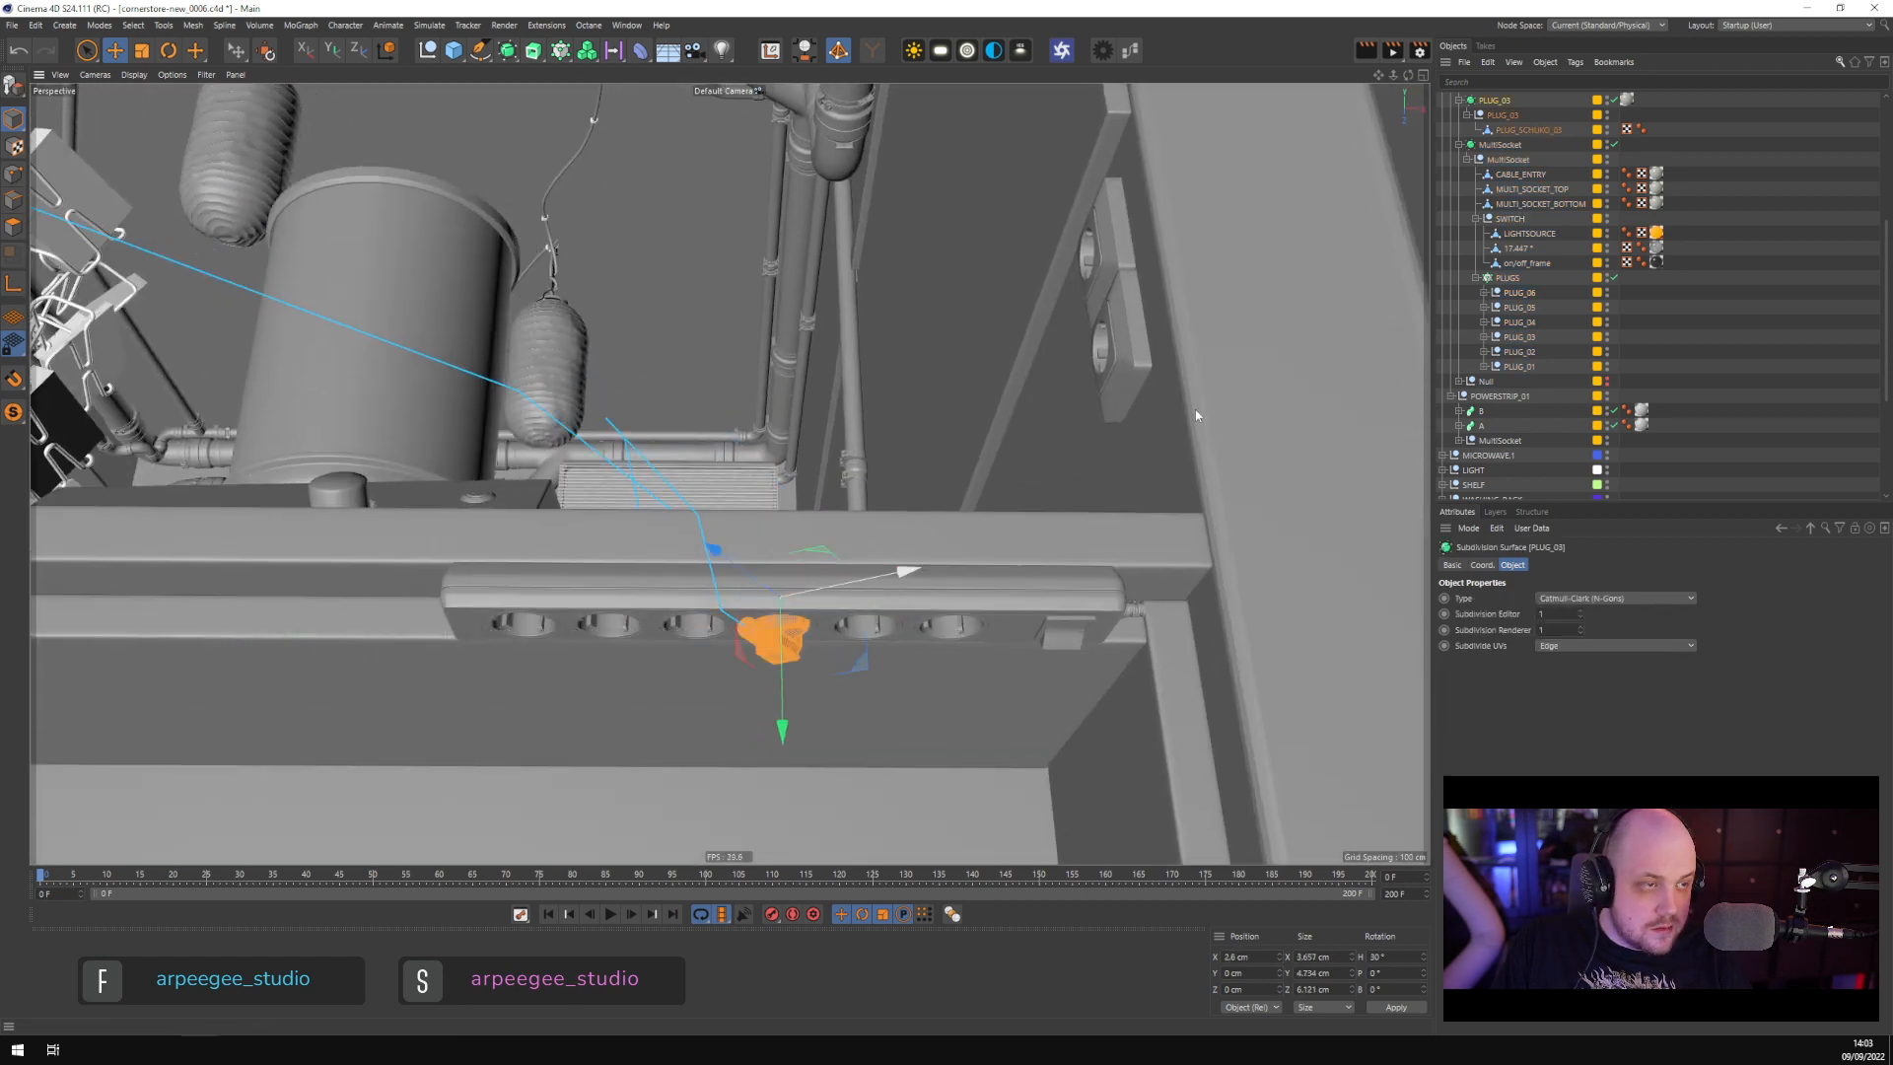
{"action": "scroll", "coordinate": [1479, 296], "scroll_direction": "up", "scroll_amount": 2}
{"action": "left_click", "coordinate": [1460, 188]}
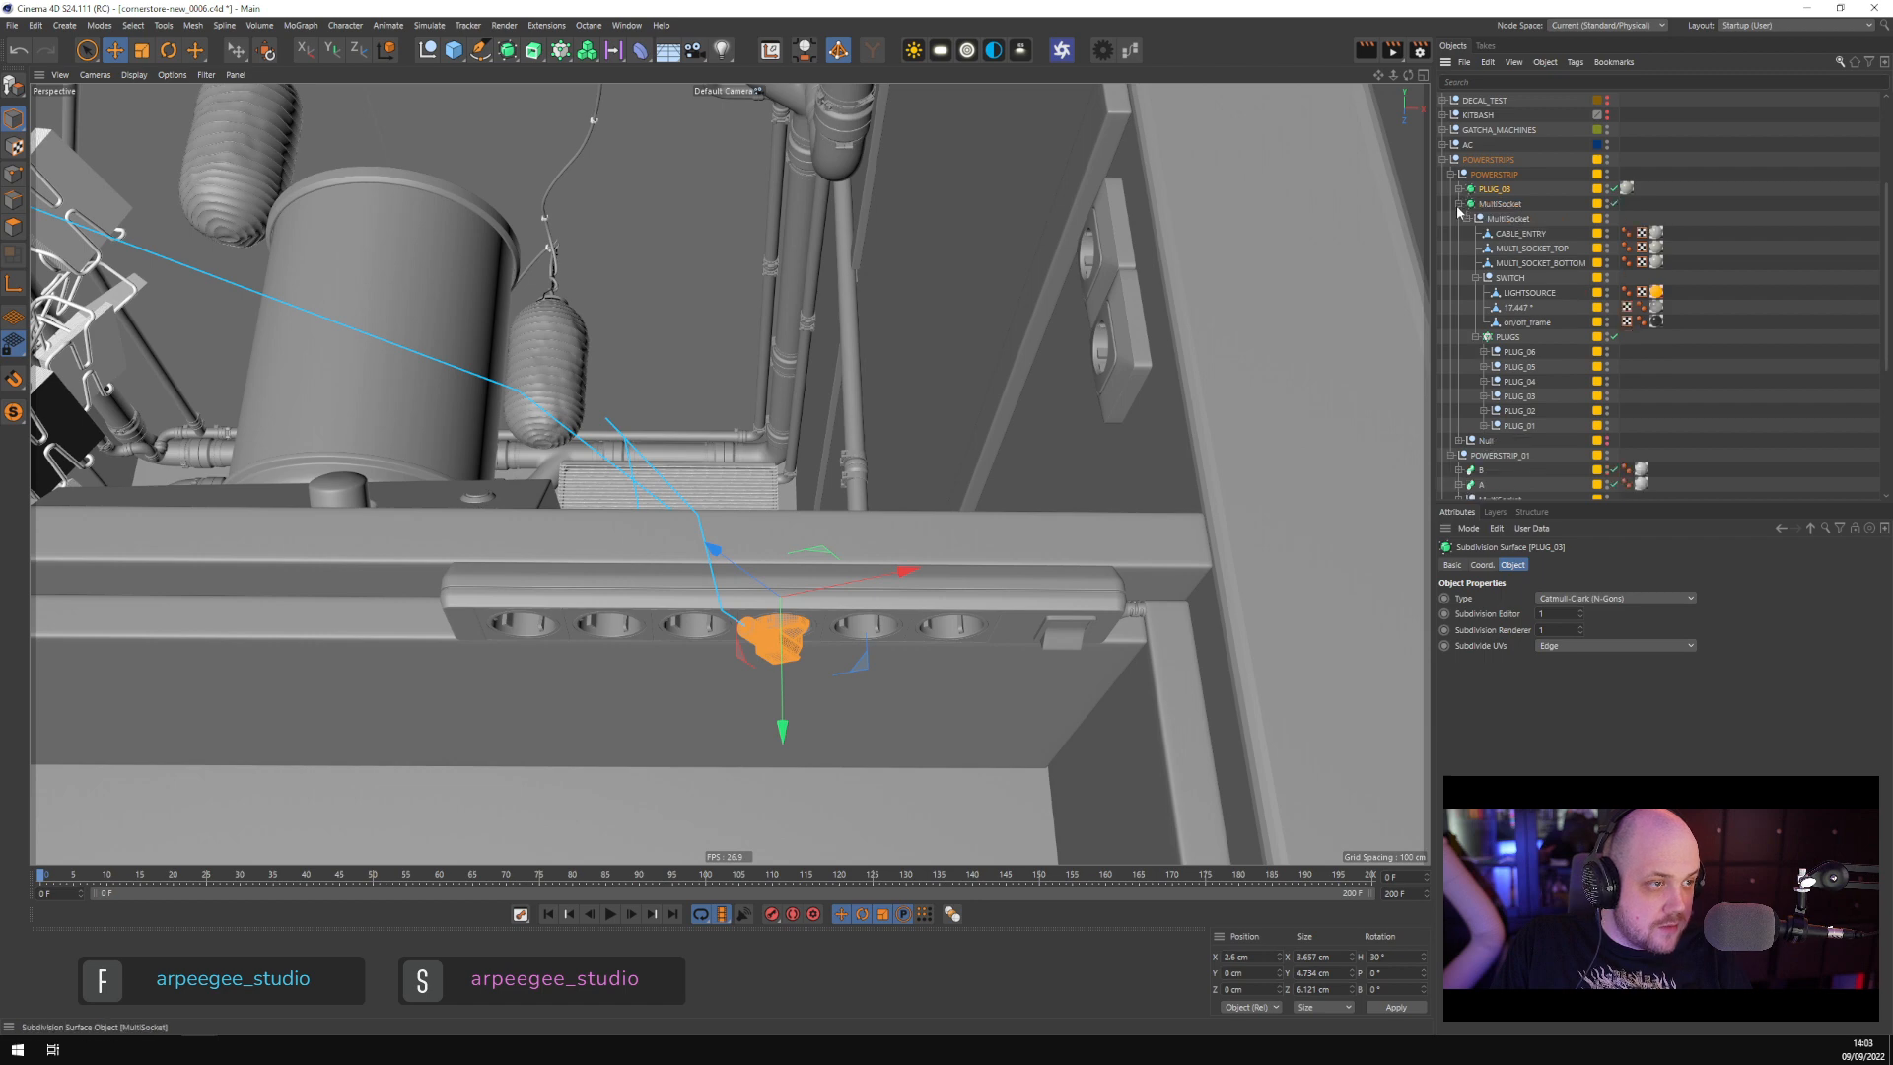
{"action": "left_click", "coordinate": [1459, 204]}
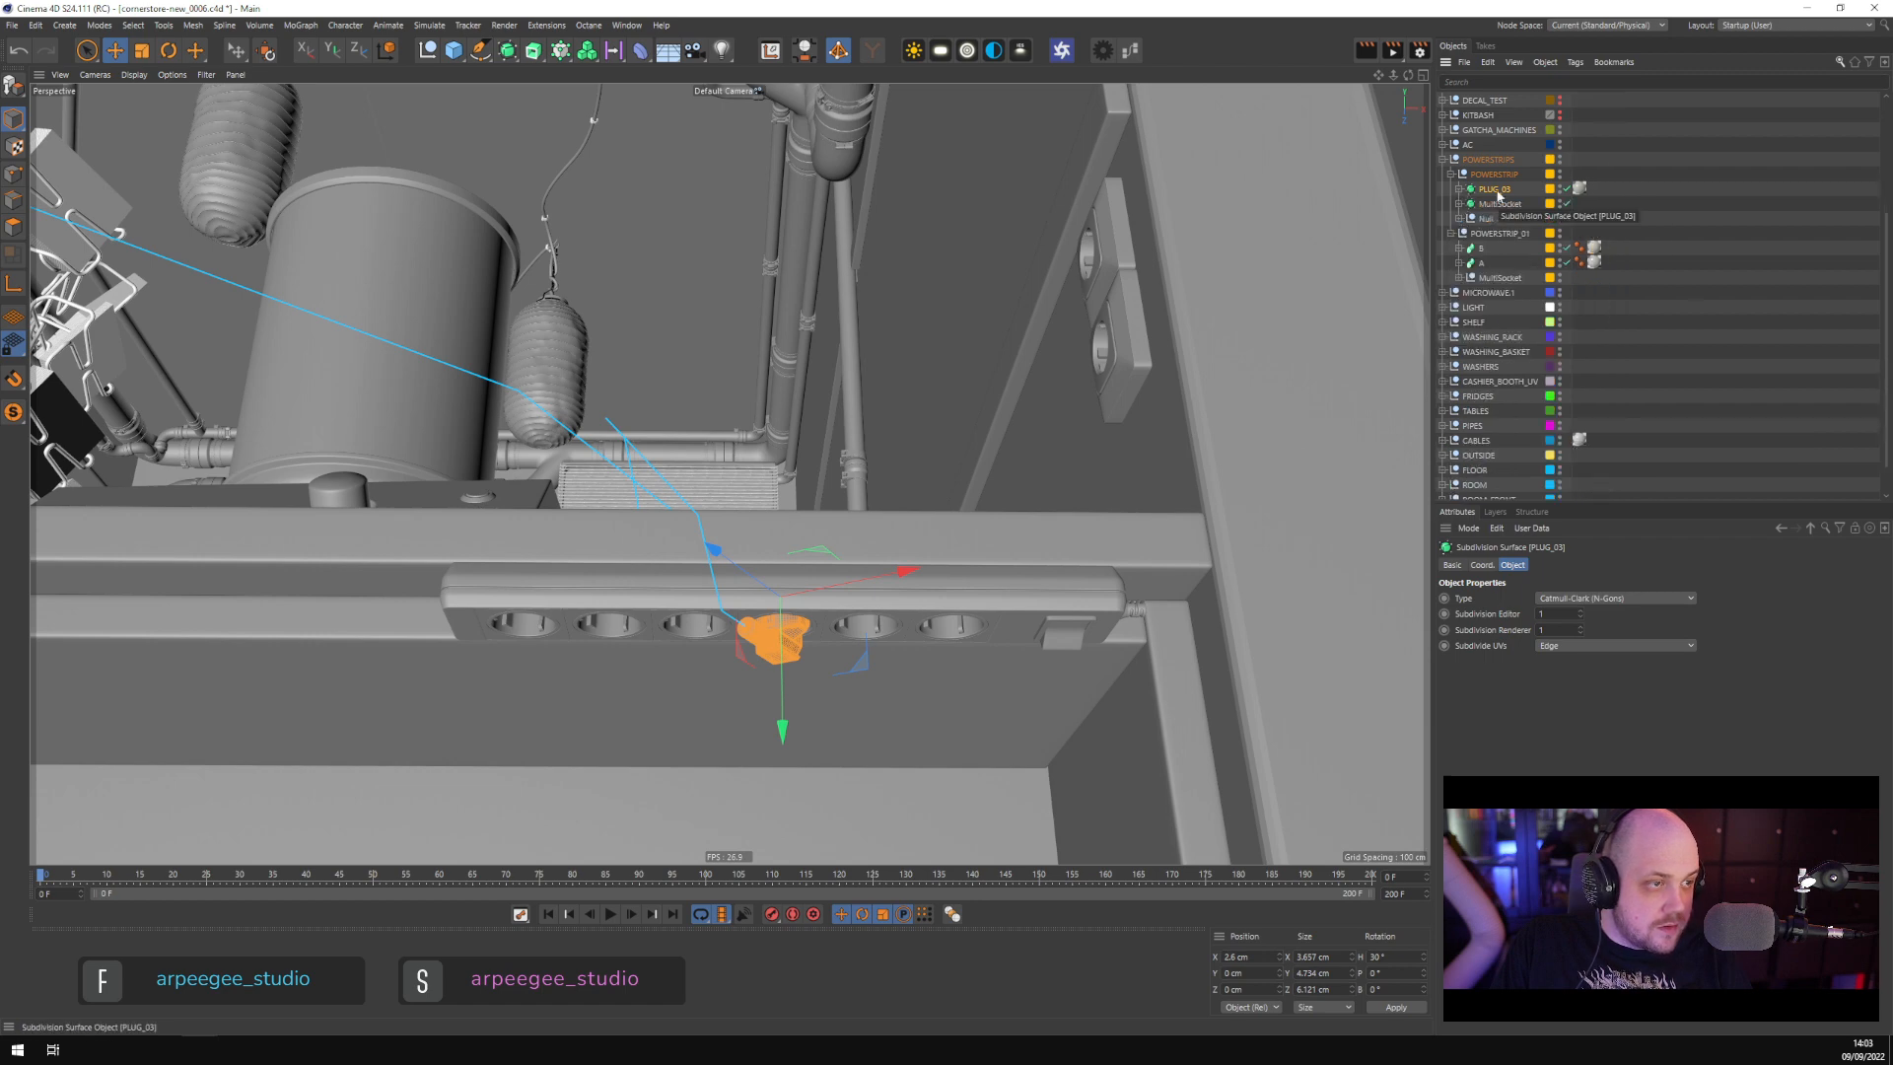
Search the scene objects for "PLUG" and select the hidden Schuko plugs PLUG_06, PLUG_05 and PLUG_04 together
{"action": "scroll", "coordinate": [1489, 187], "scroll_direction": "up", "scroll_amount": 3}
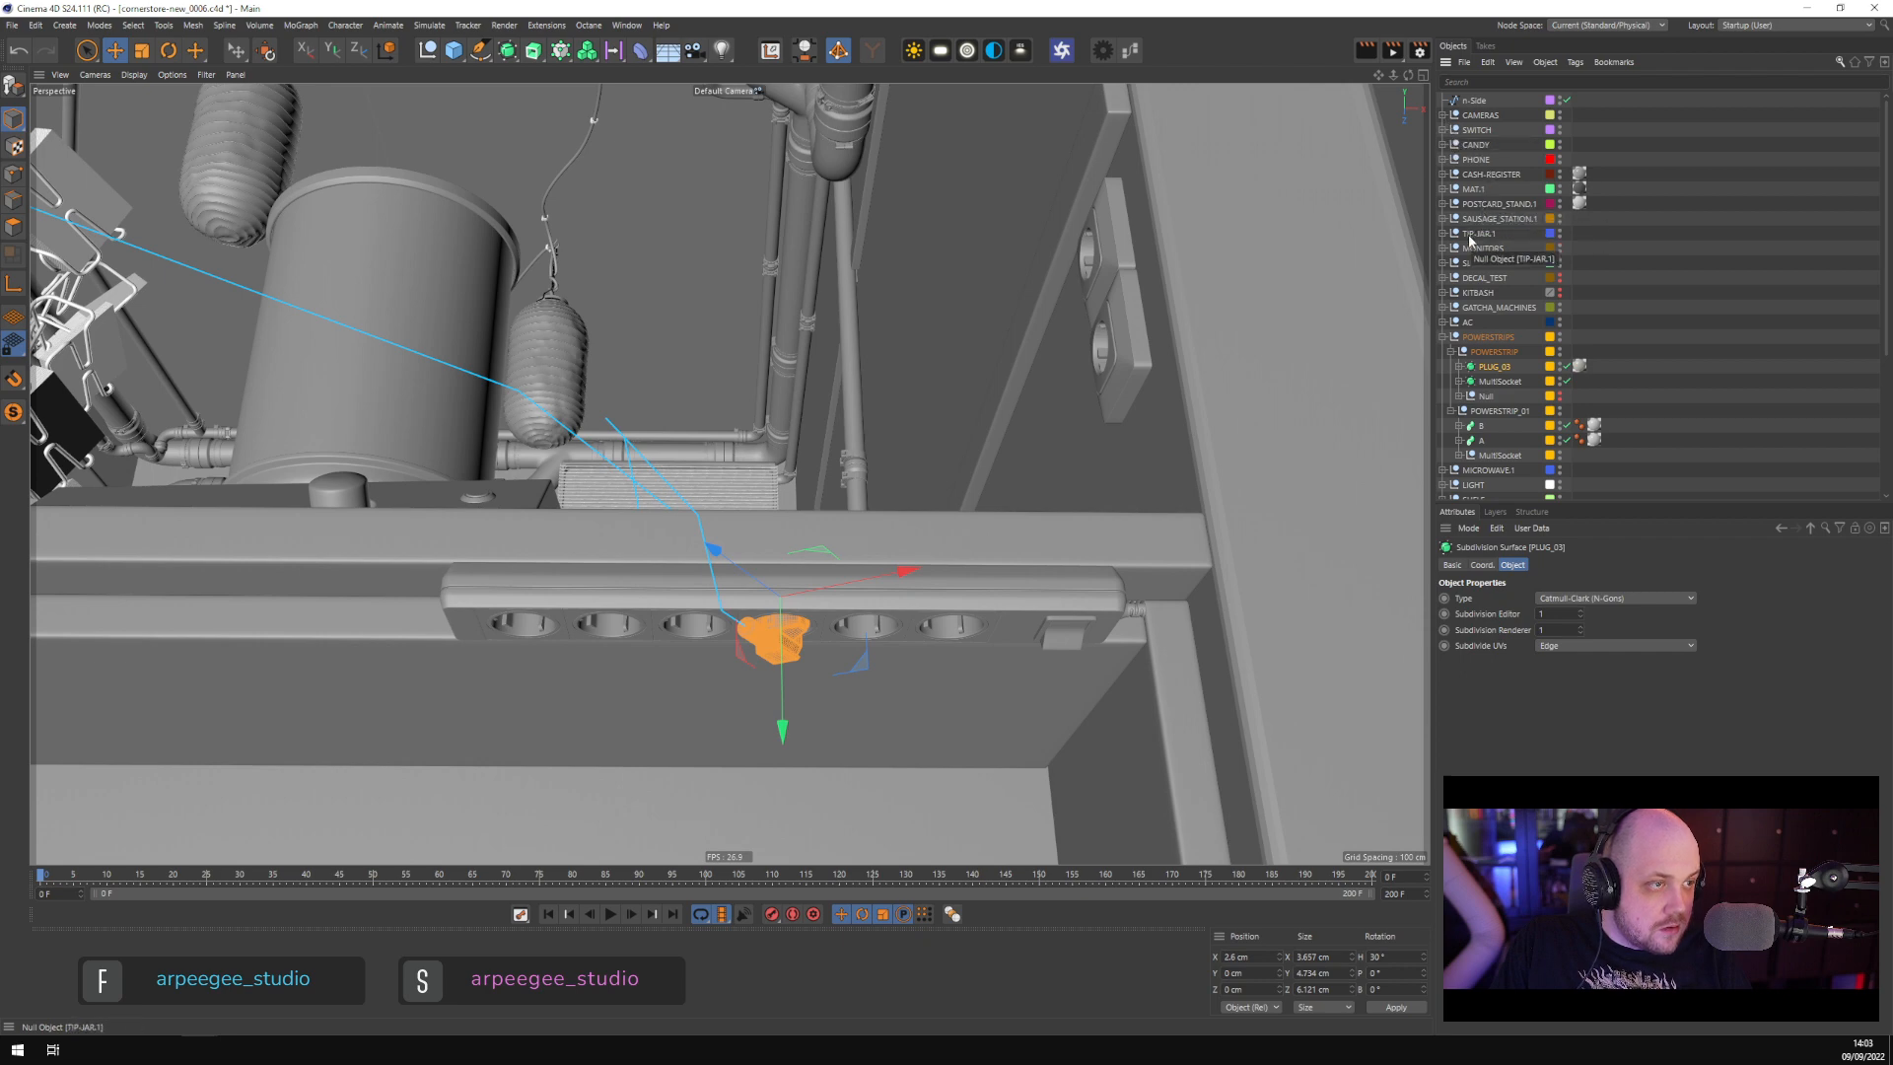
{"action": "left_click", "coordinate": [1450, 82]}
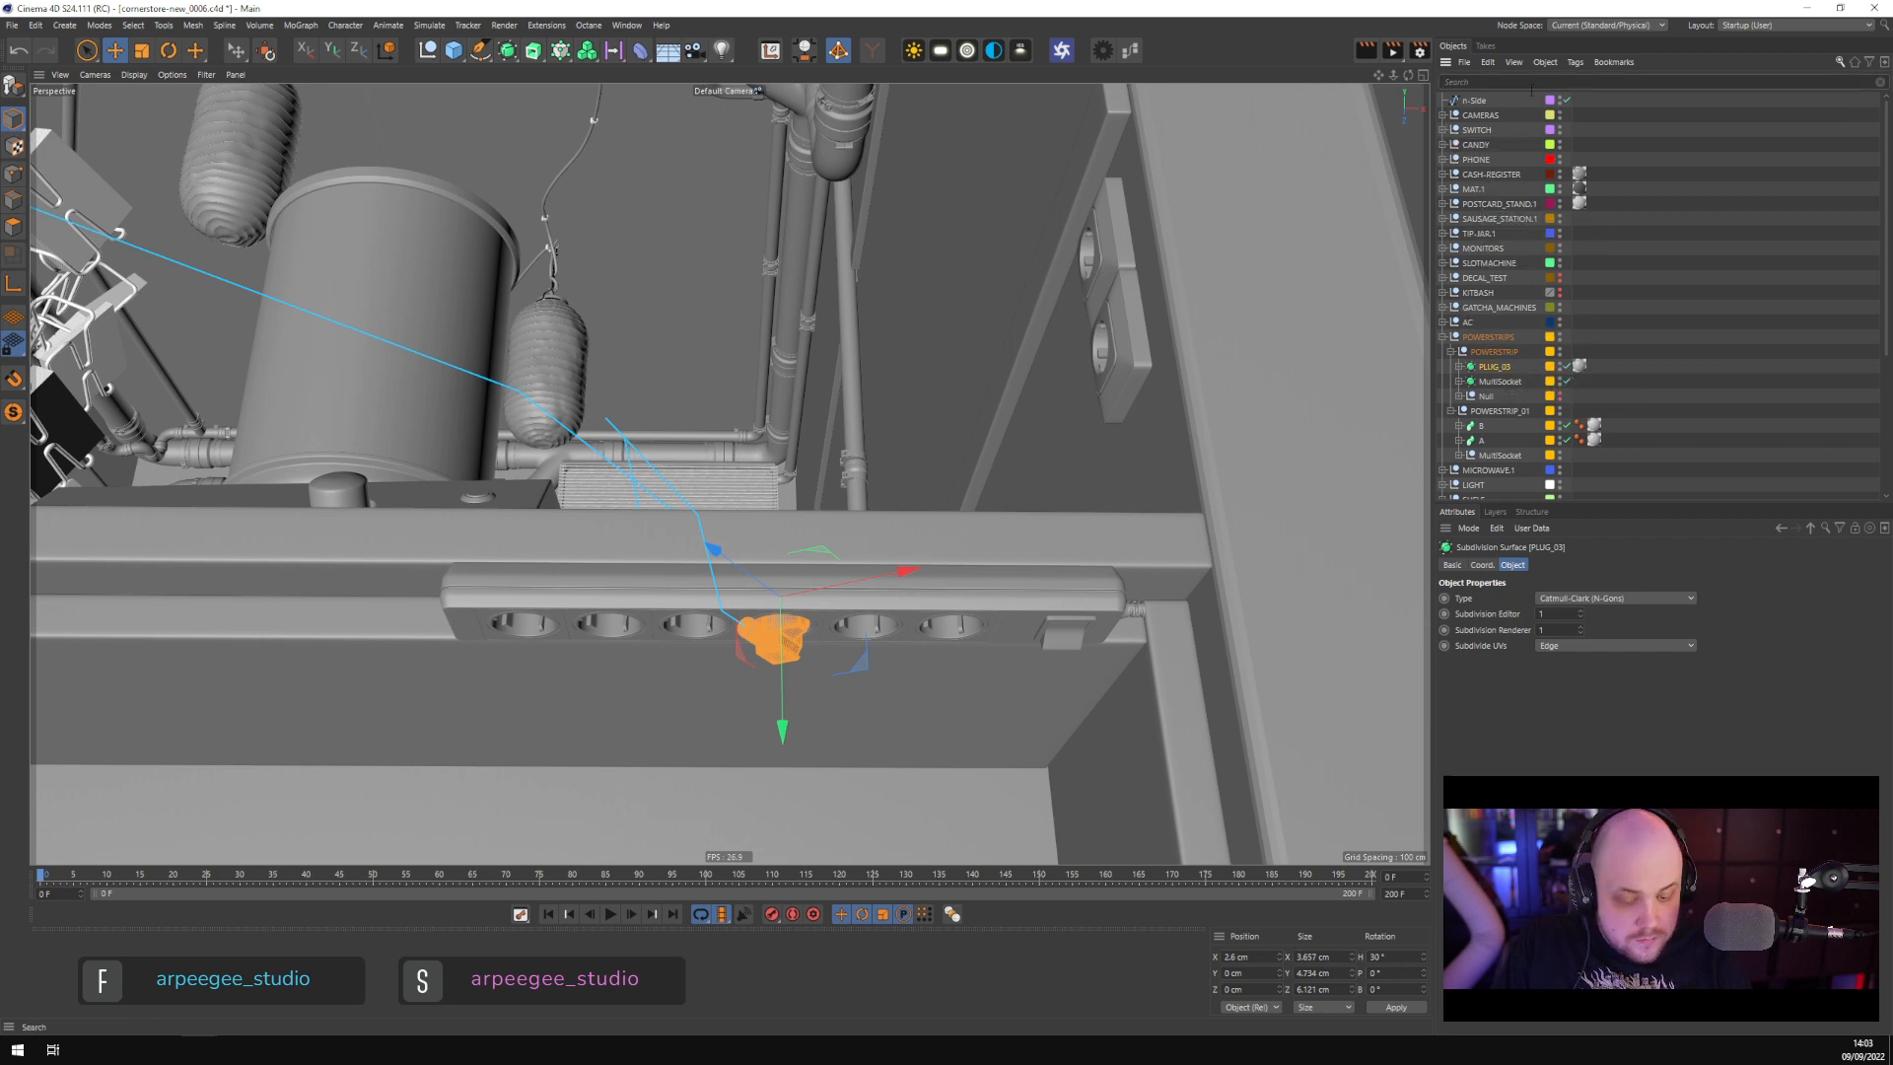
{"action": "type", "text": "PLUG"}
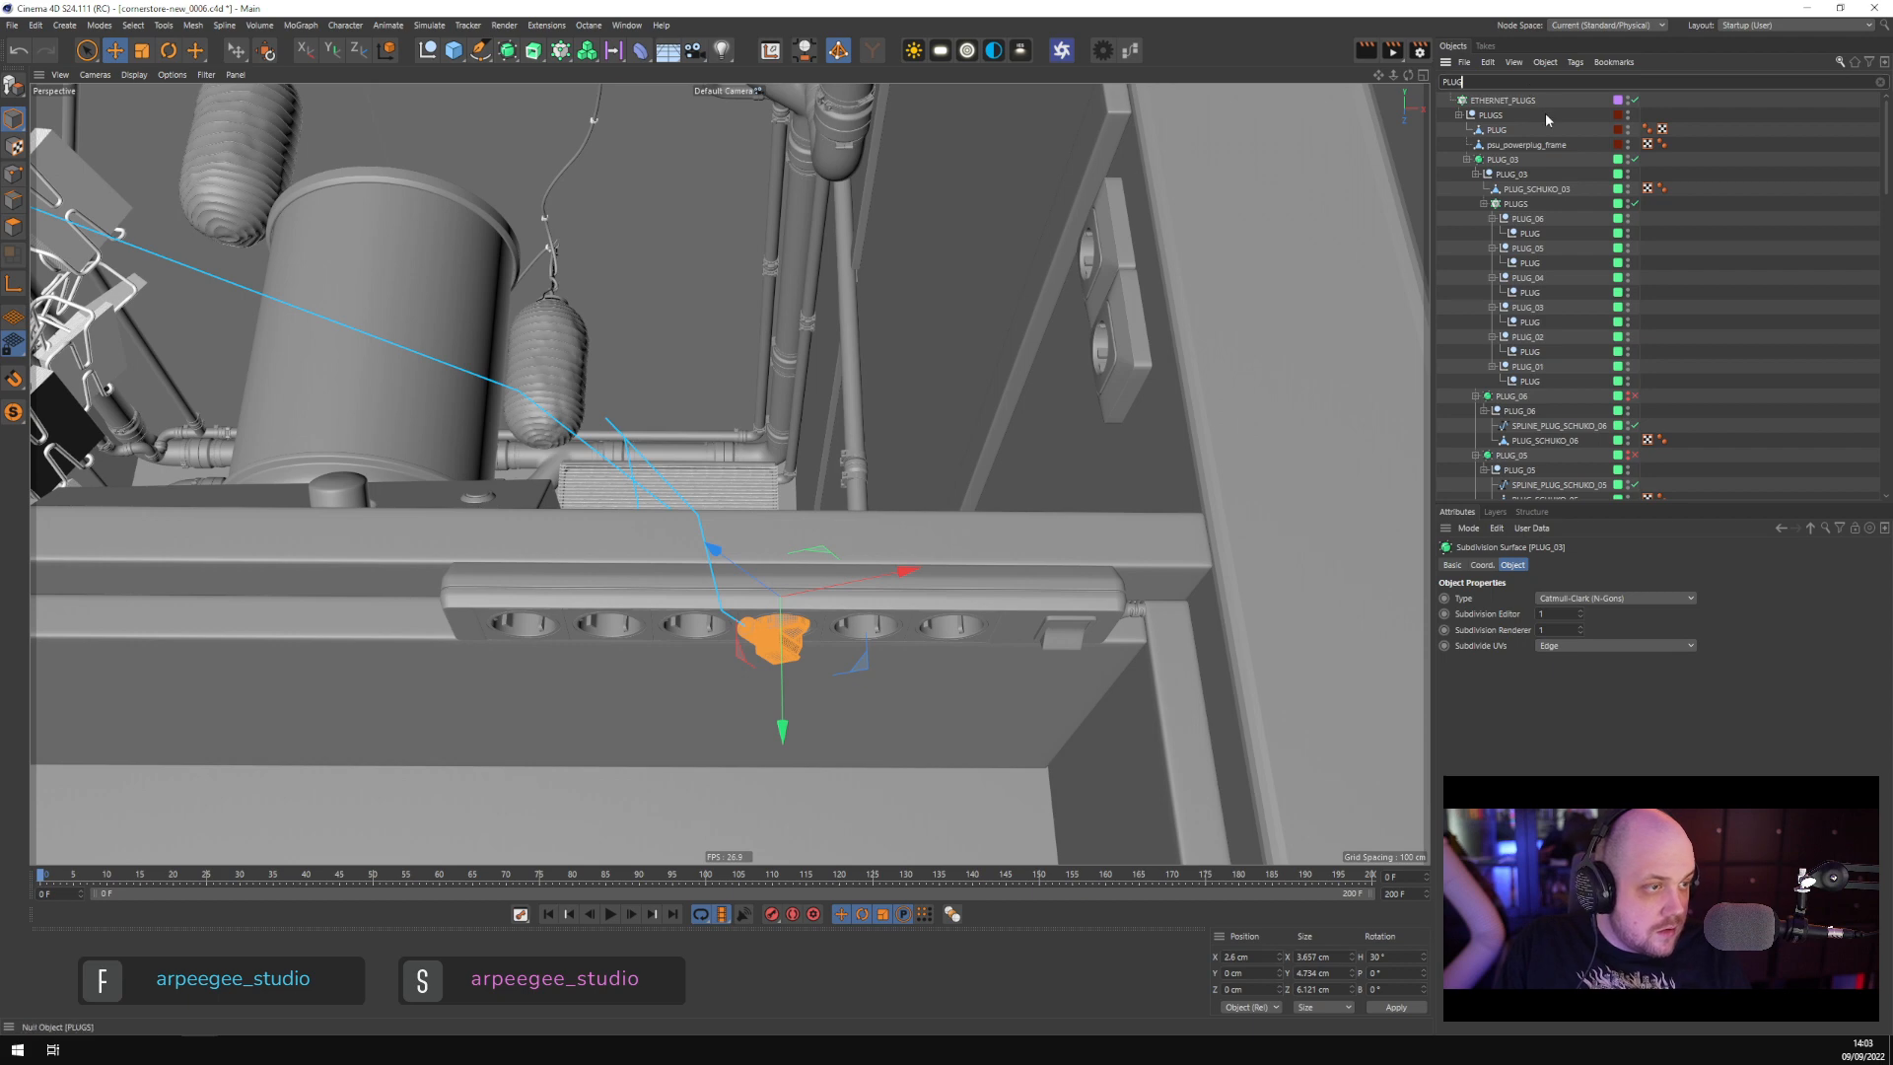
{"action": "scroll", "coordinate": [1544, 150], "scroll_direction": "down", "scroll_amount": 5}
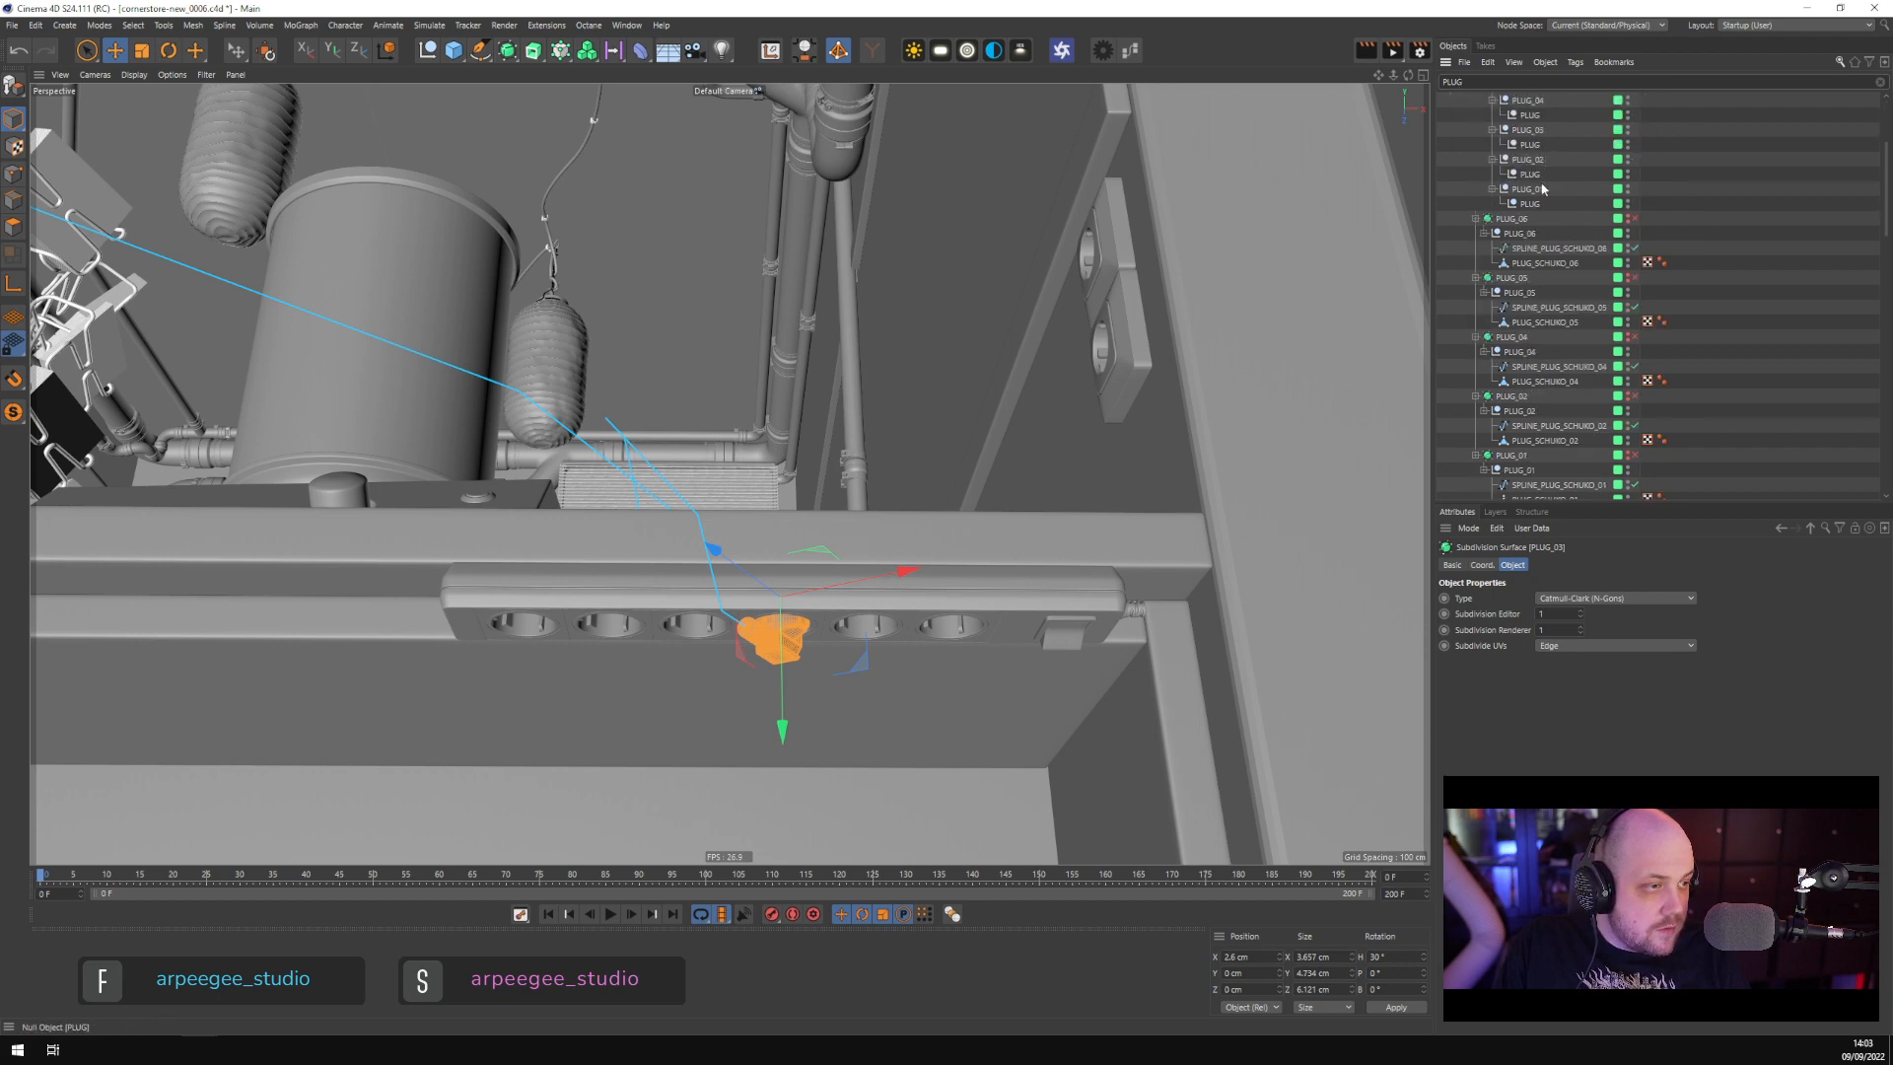
{"action": "left_click", "coordinate": [1512, 220]}
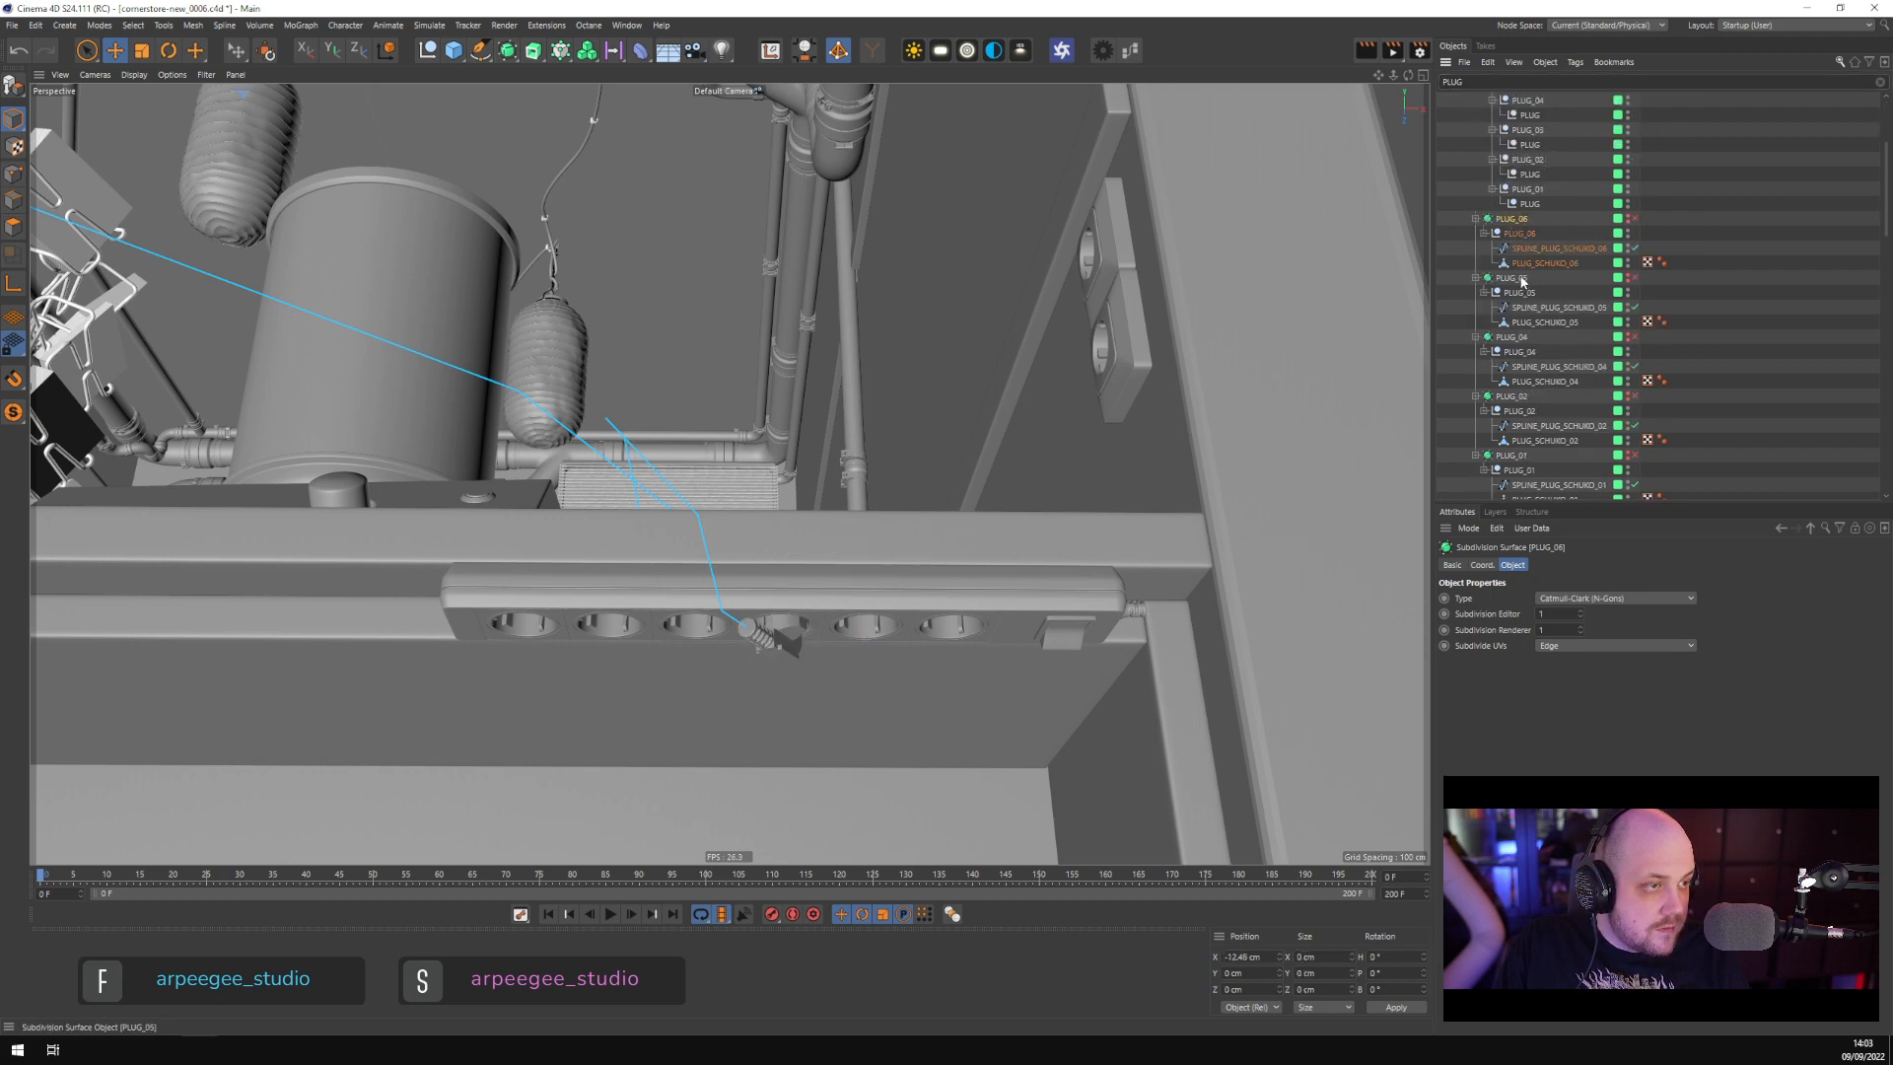
{"action": "left_click", "coordinate": [1511, 278], "text": "ctrl"}
{"action": "left_click", "coordinate": [1513, 337], "text": "ctrl"}
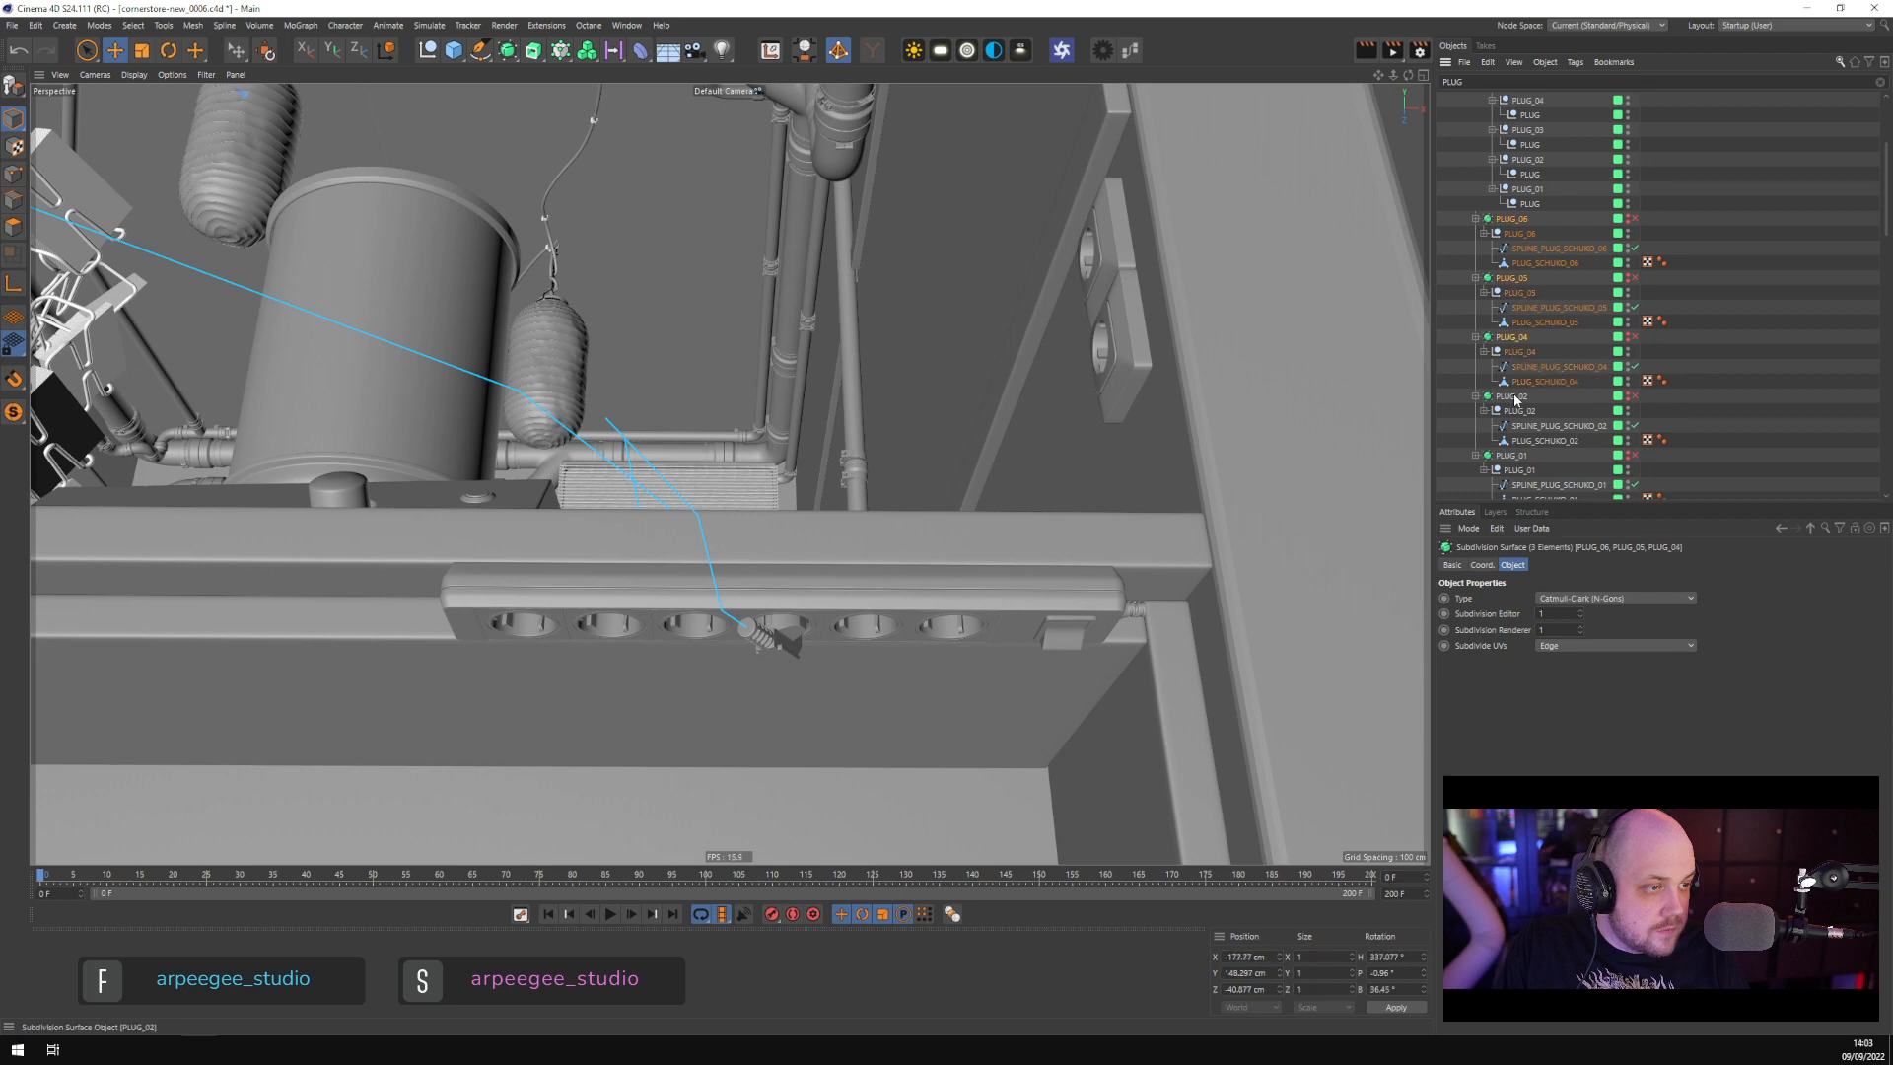
Add PLUG_02 and PLUG_01 to the selected plugs, clear the object filter, and place all five plugs inside the POWERSTRIP group
{"action": "left_click", "coordinate": [1511, 397], "text": "ctrl"}
{"action": "left_click", "coordinate": [1511, 455], "text": "ctrl"}
{"action": "scroll", "coordinate": [1573, 380], "scroll_direction": "down", "scroll_amount": 3}
{"action": "scroll", "coordinate": [1571, 373], "scroll_direction": "up", "scroll_amount": 5}
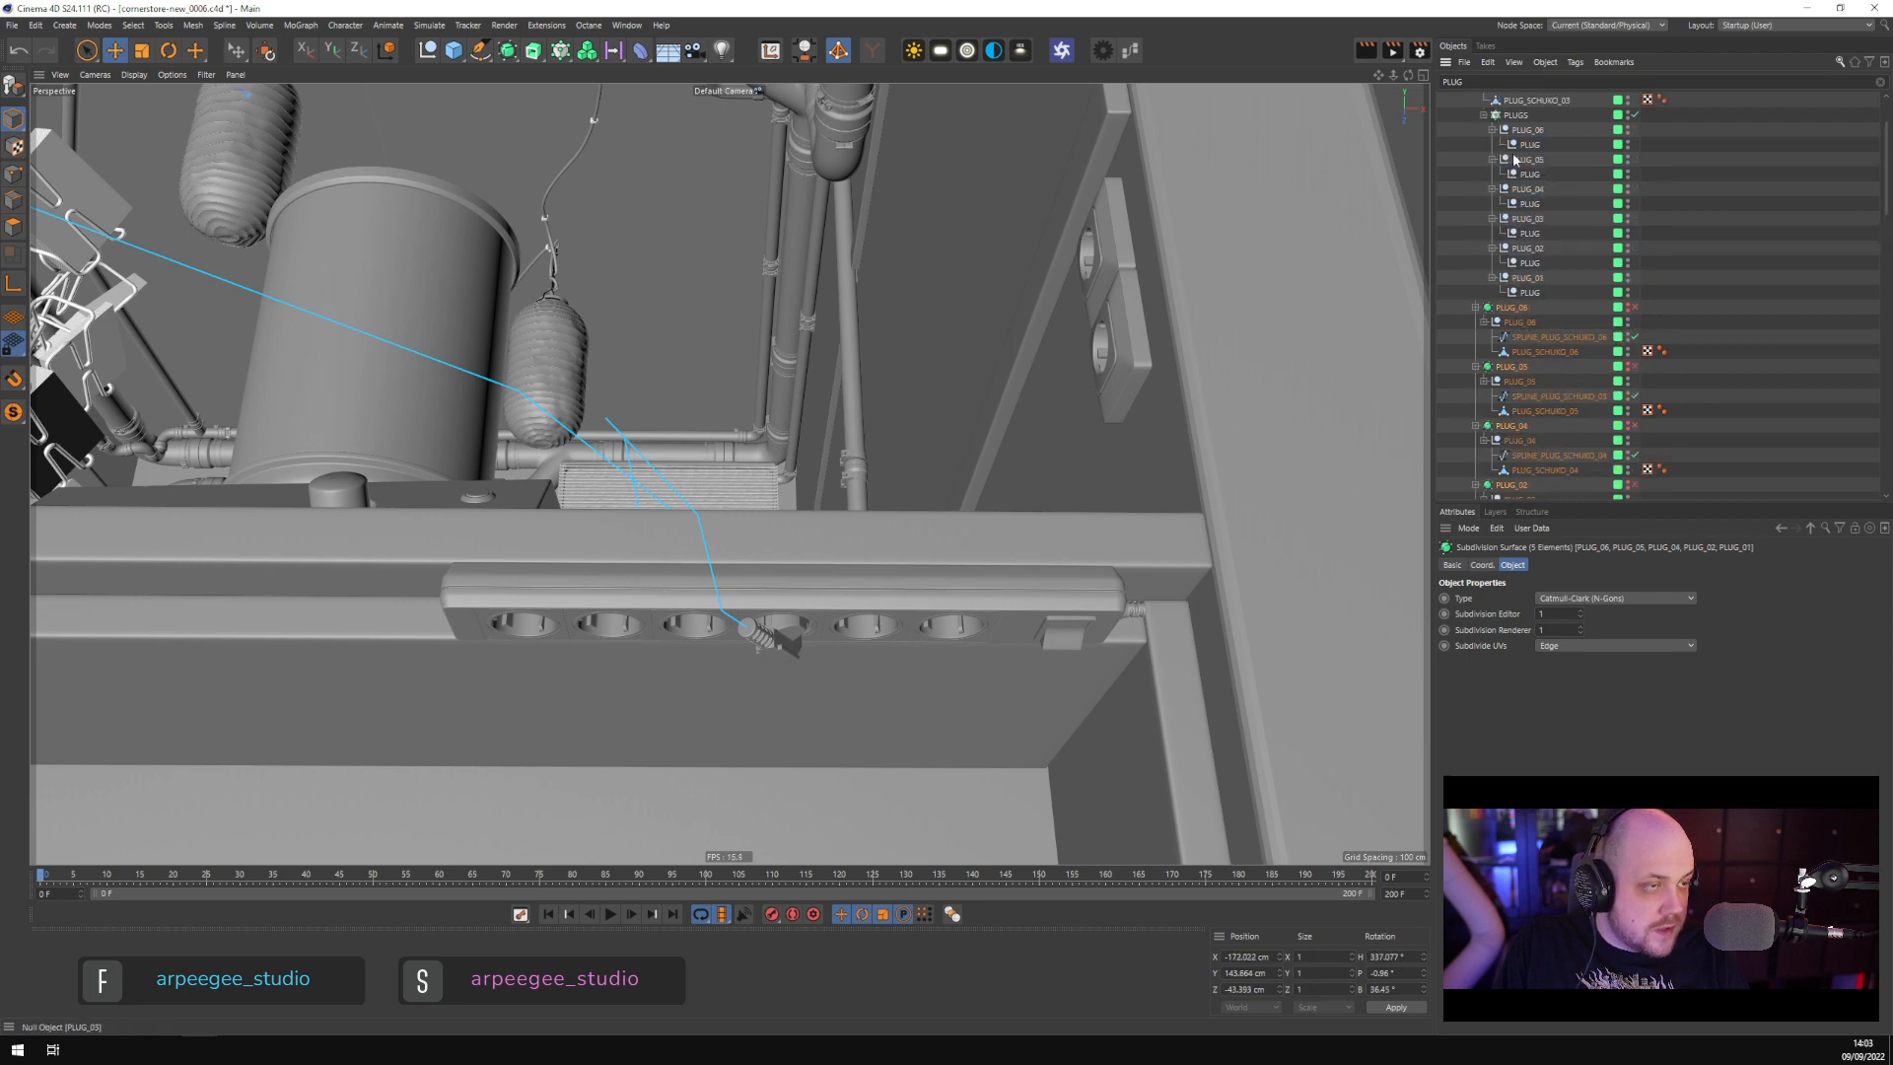
{"action": "left_click", "coordinate": [1879, 83]}
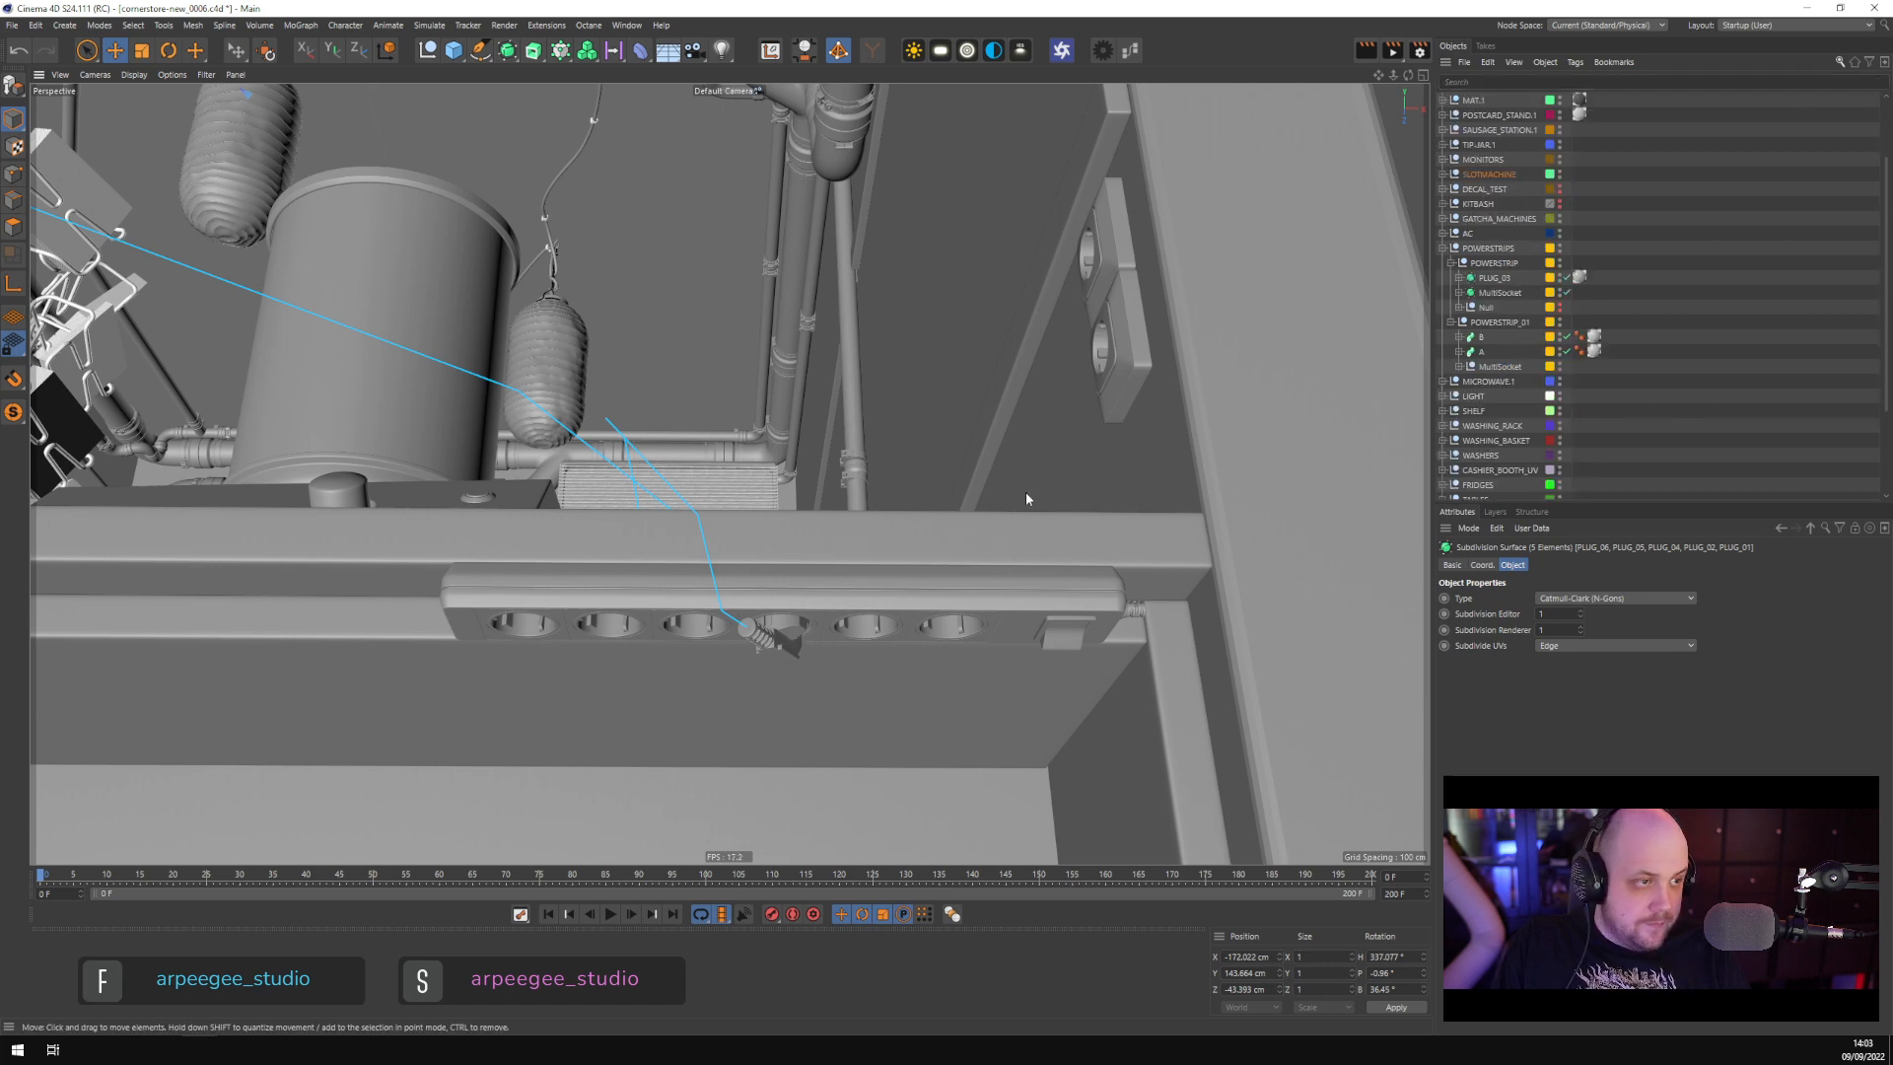
{"action": "left_click", "coordinate": [1491, 280]}
{"action": "key", "text": "ctrl+v"}
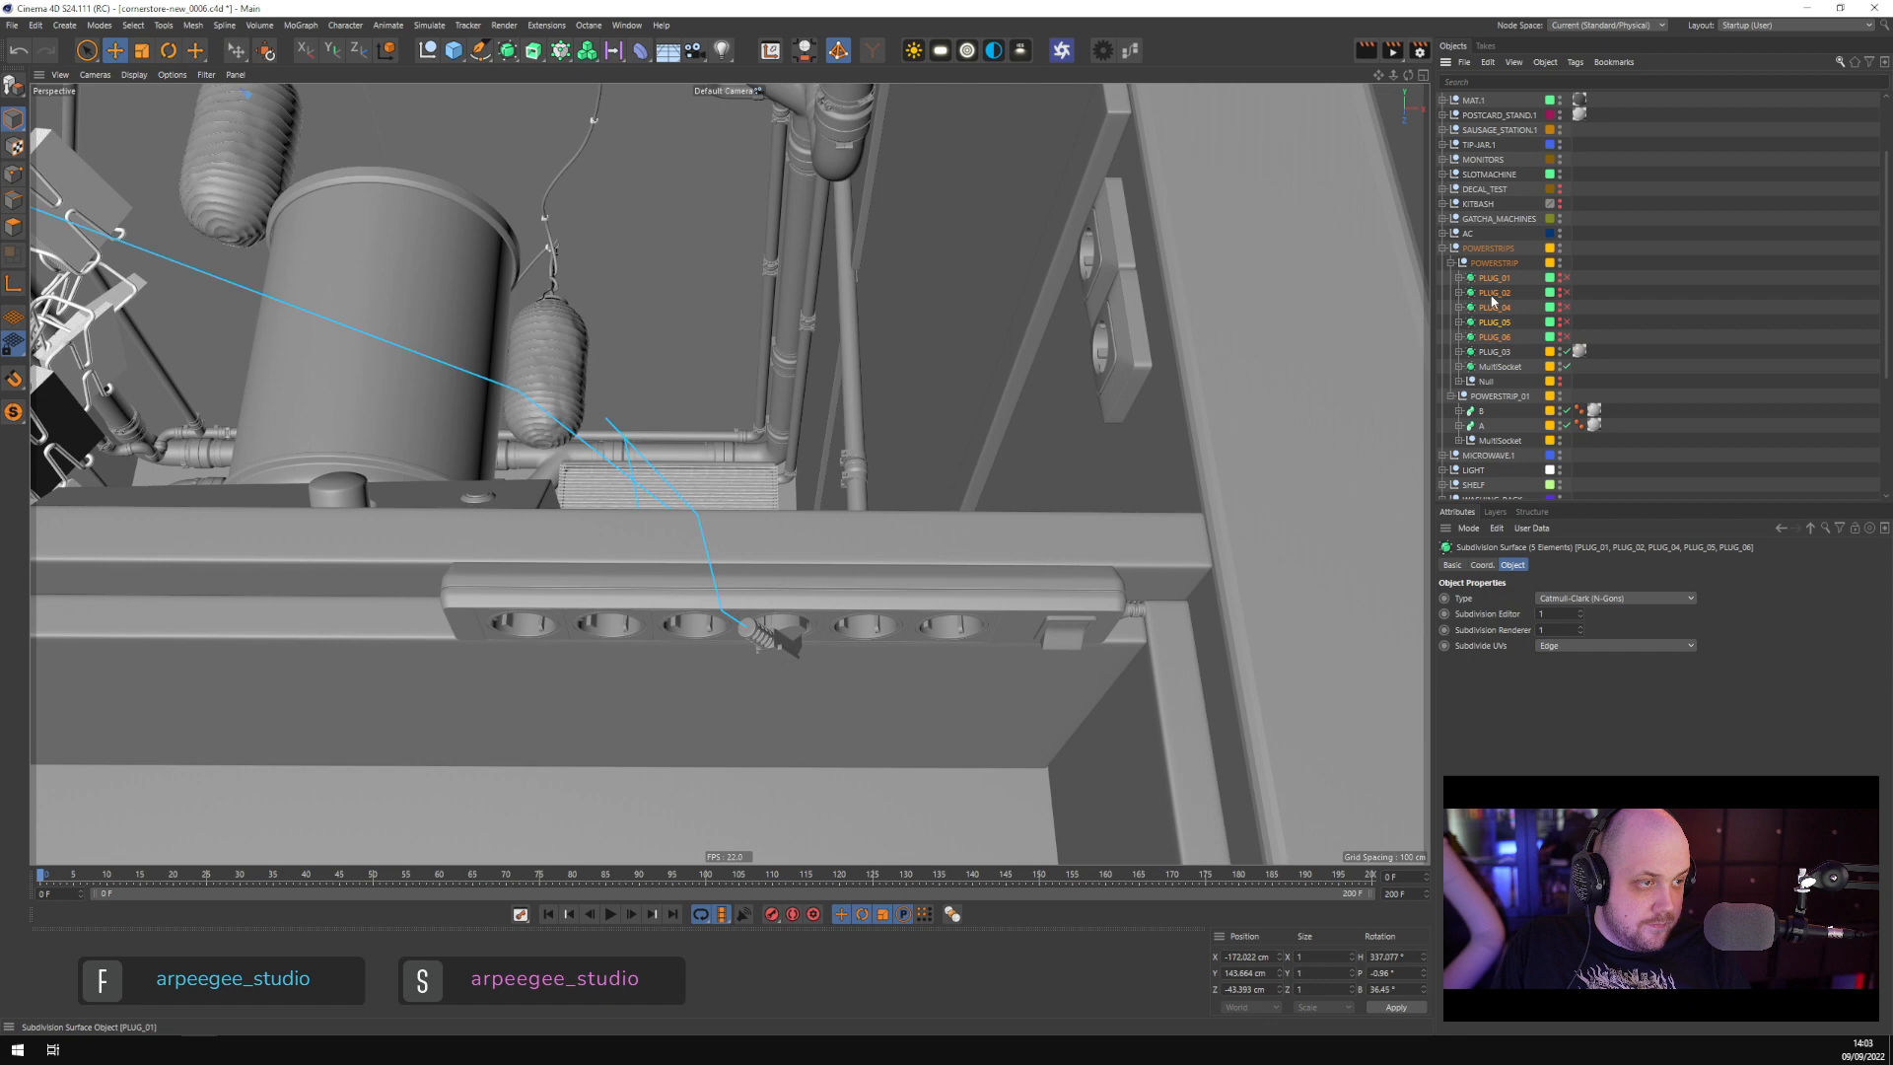
Apply PLUG_03's coordinates to the five added plugs (position 2.6, 0, 0 cm; rotation 30°, 0°, 0°) and enable their subdivision surfaces
{"action": "left_click", "coordinate": [1493, 353]}
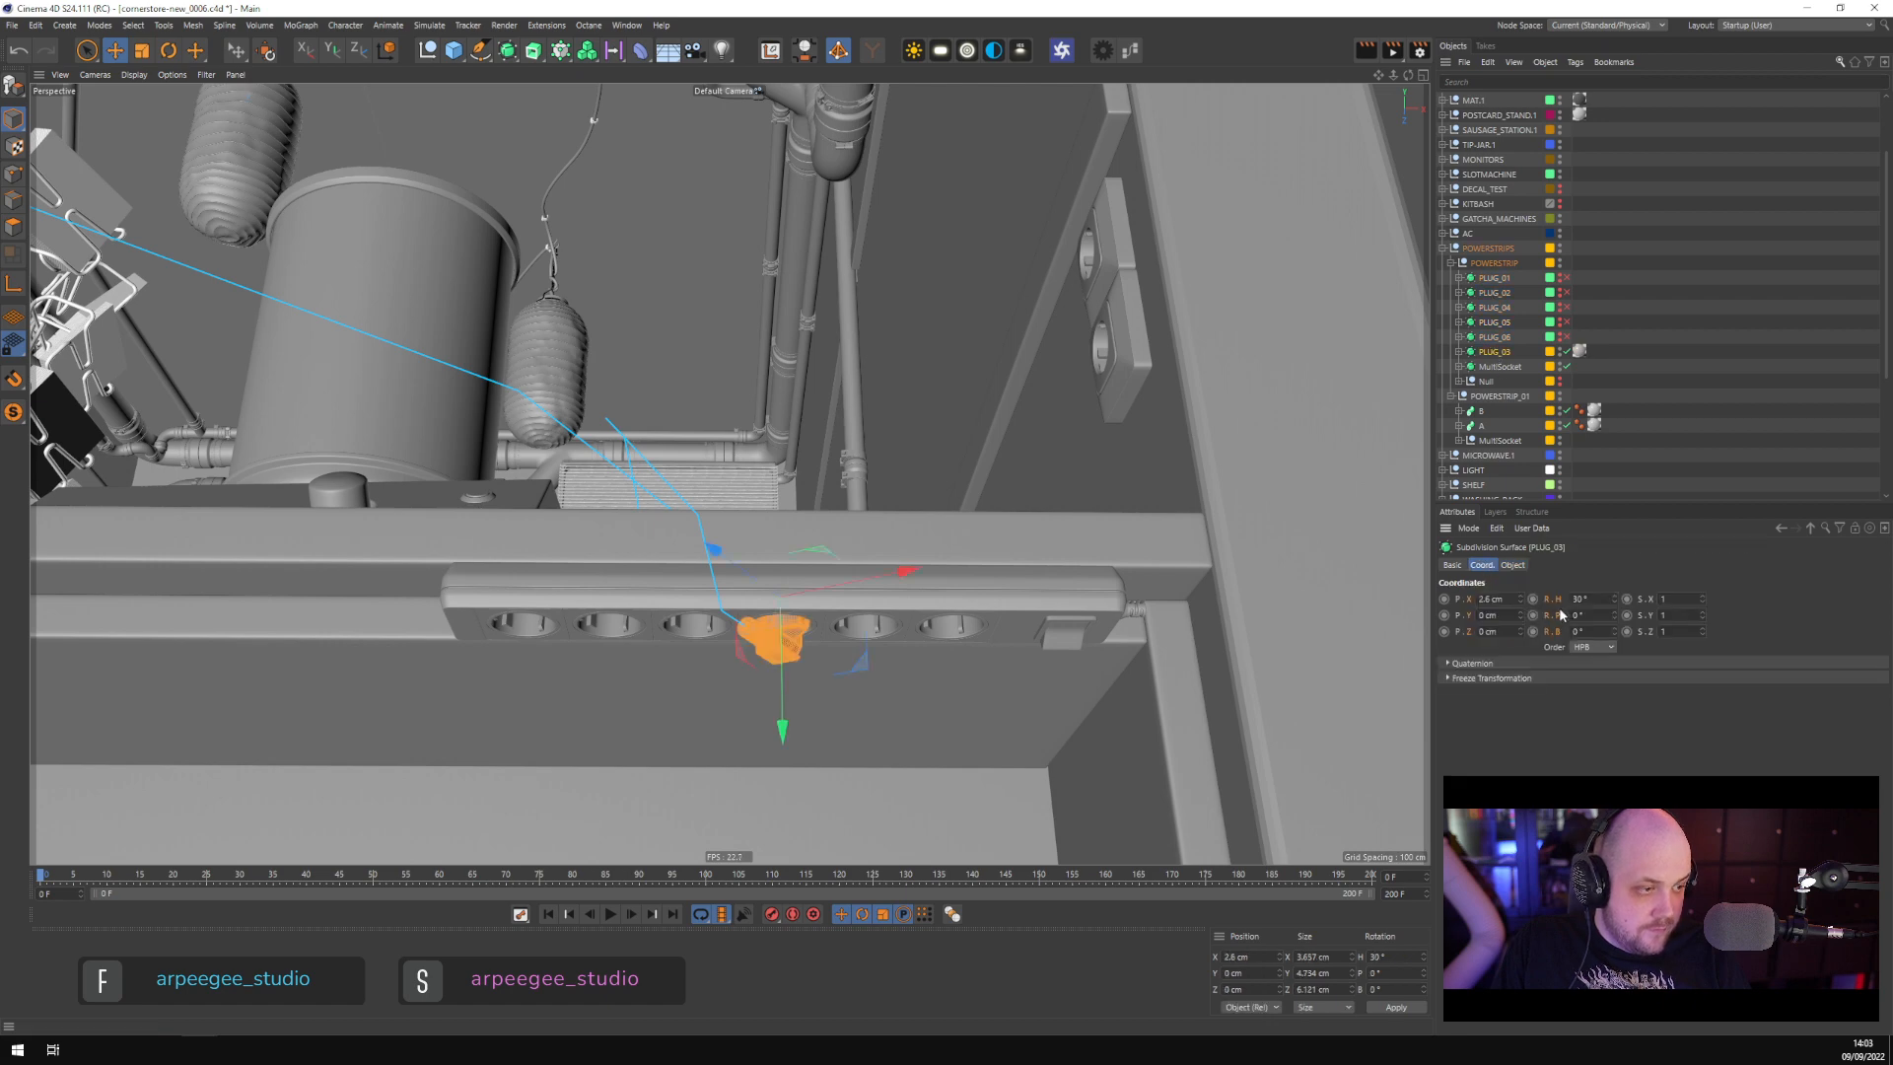
{"action": "left_click", "coordinate": [1495, 337]}
{"action": "left_click", "coordinate": [1498, 278], "text": "shift"}
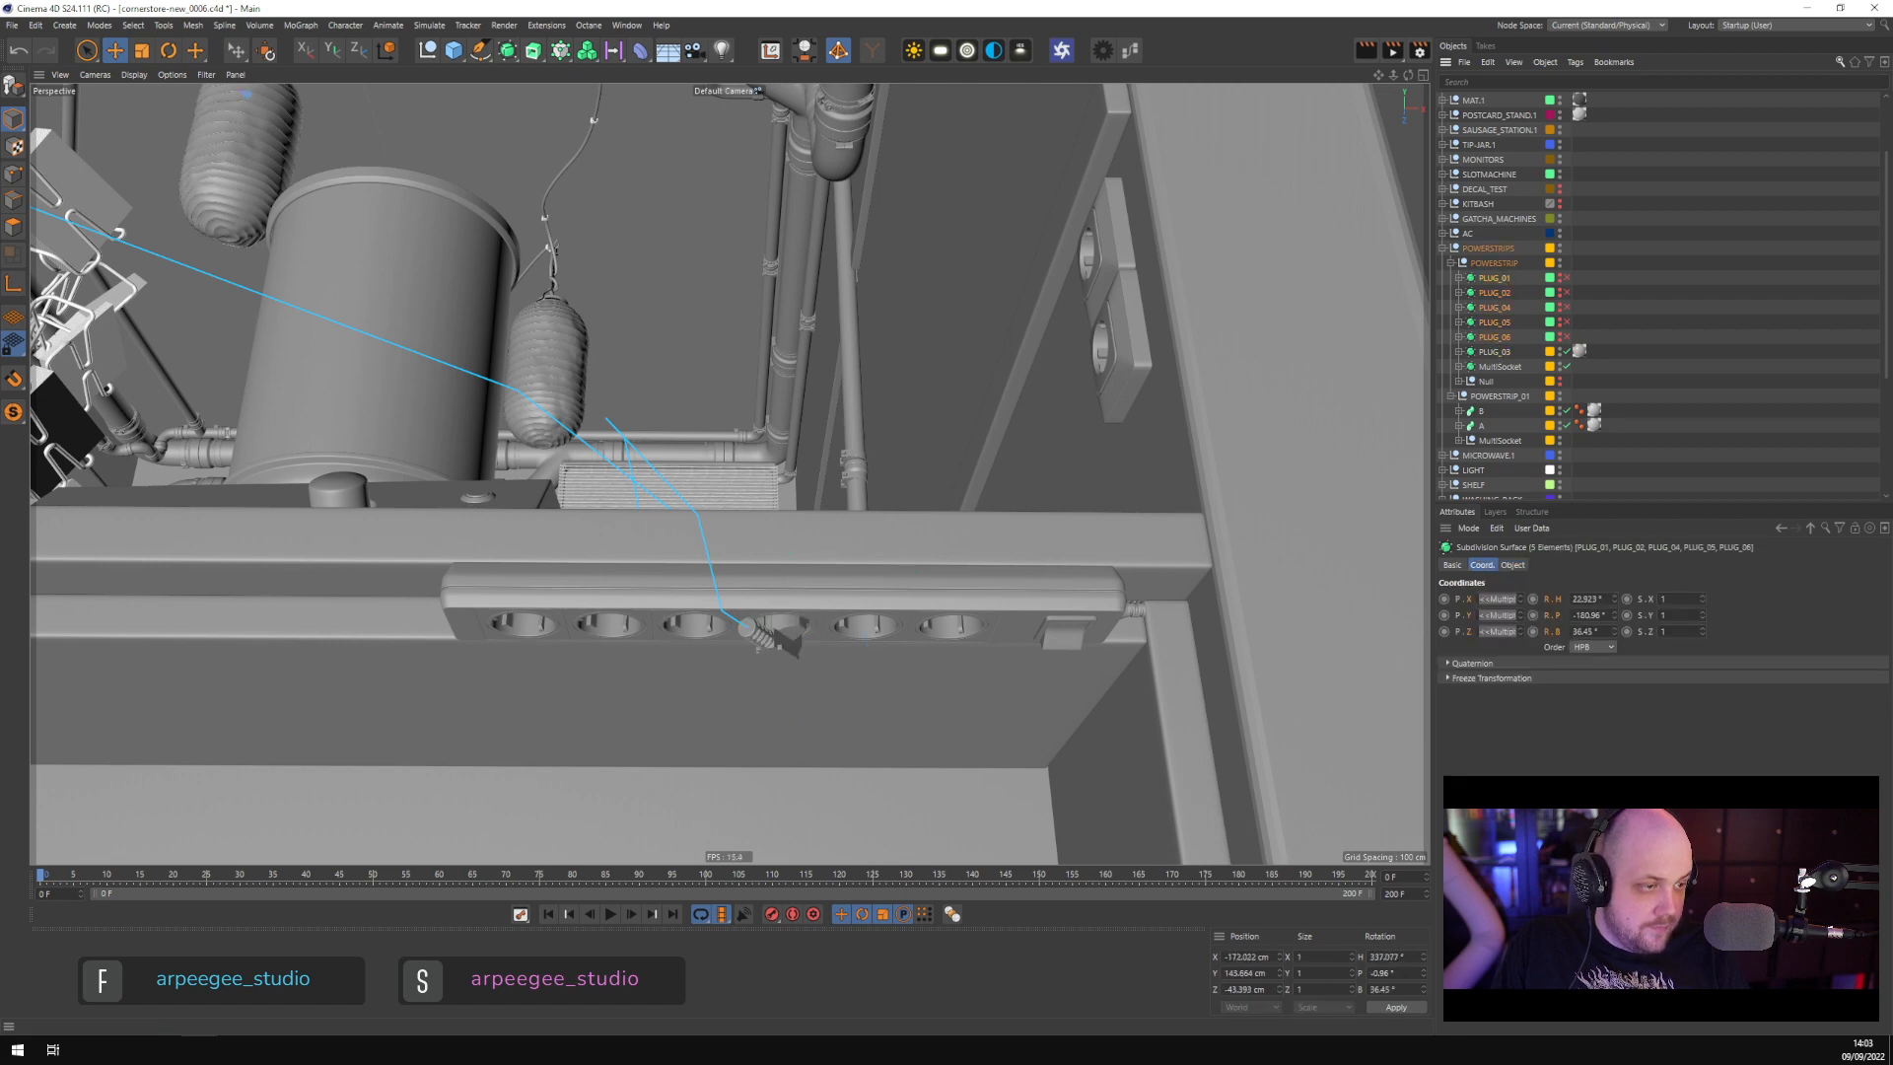
{"action": "type", "text": "2.6 cm\t30 ° 0 cm\t0 ° 0 cm\t0 °"}
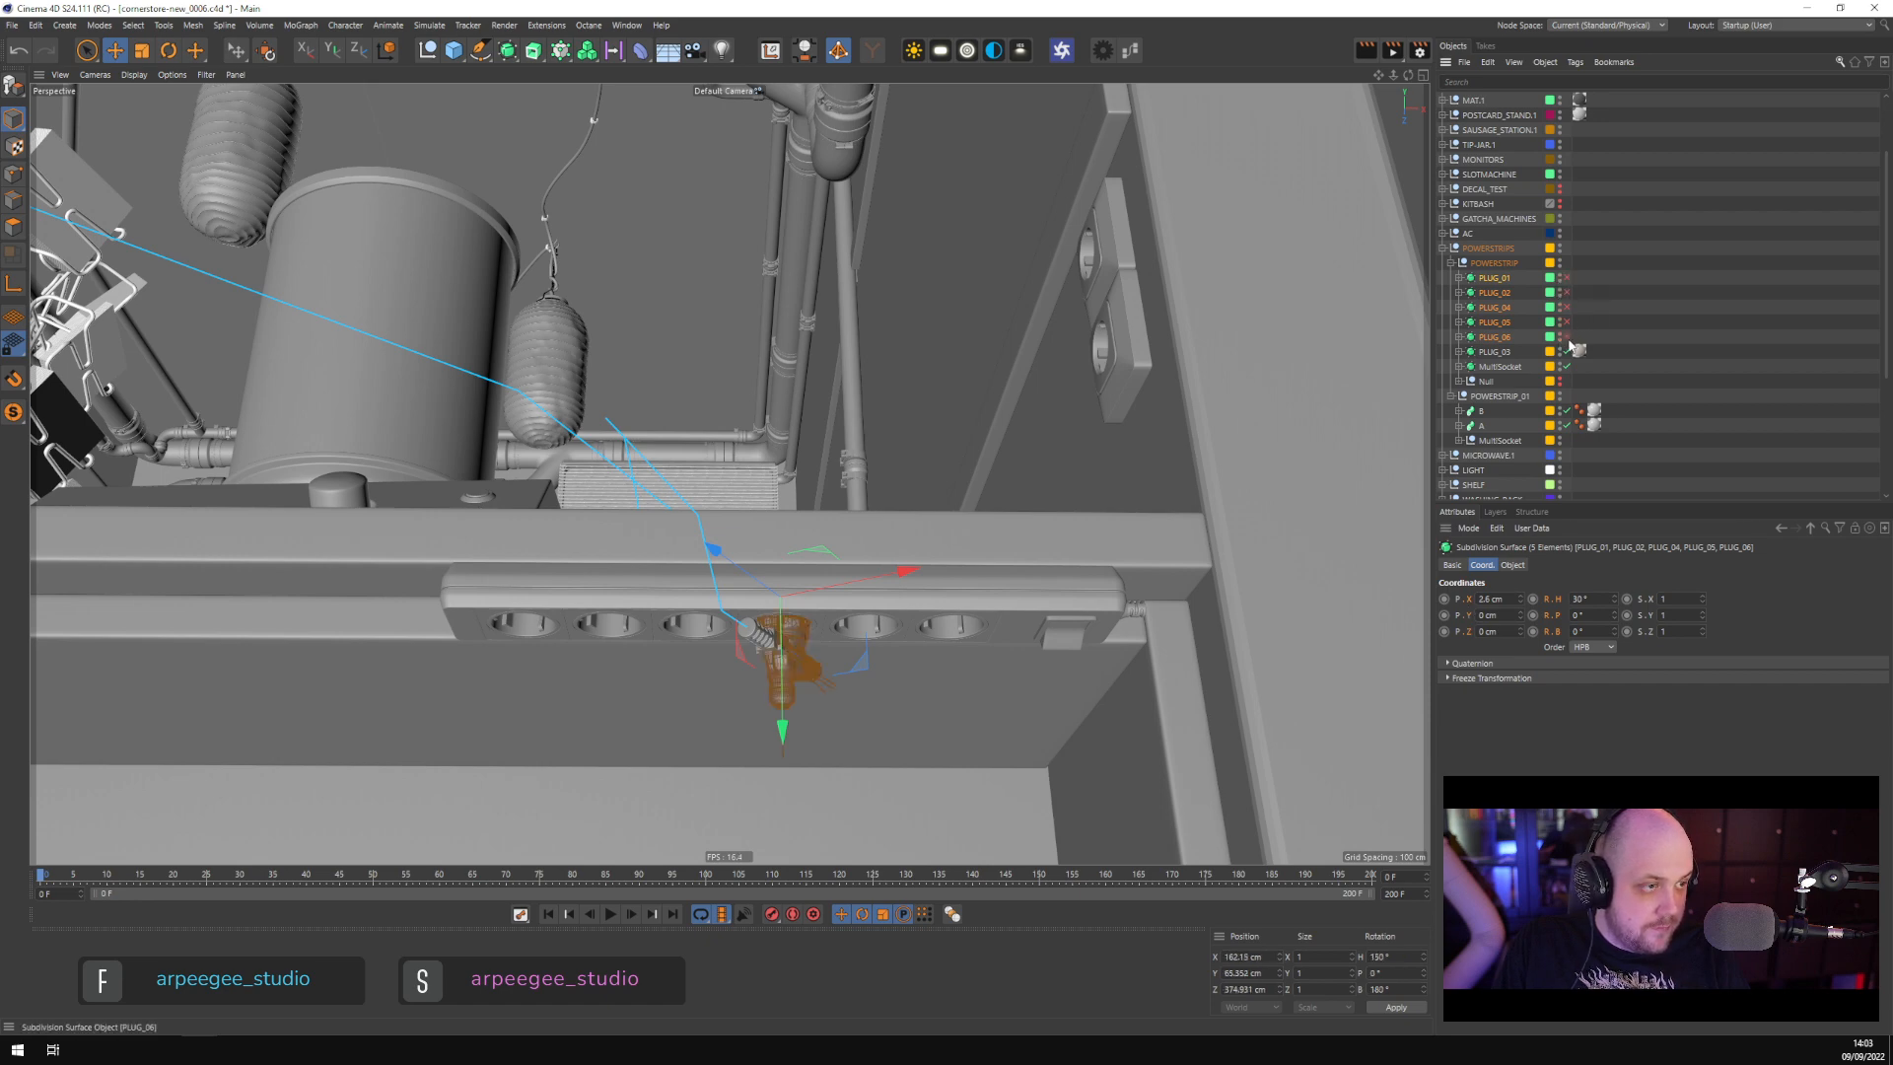
{"action": "left_click", "coordinate": [1568, 279]}
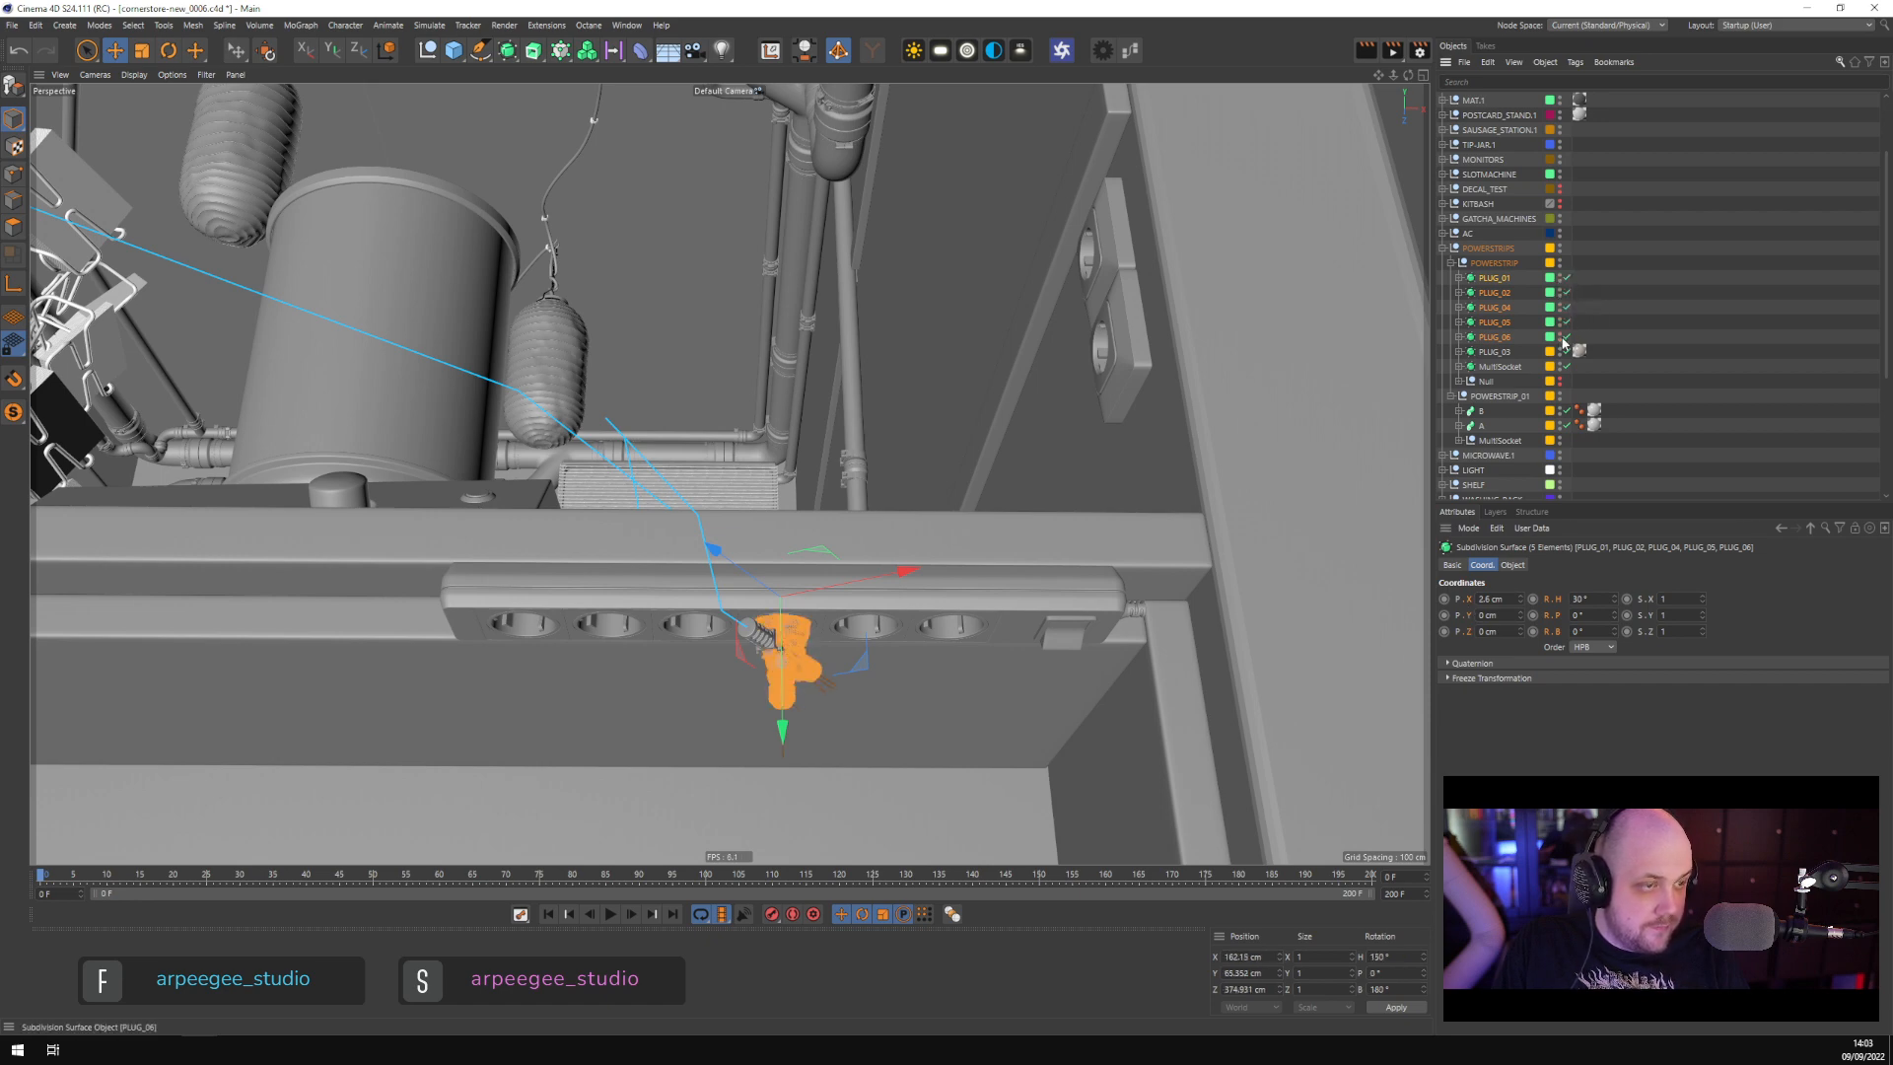
Move PLUG_06 along its X axis into the next socket of the power strip, at about X 7.754 cm
{"action": "left_click", "coordinate": [803, 670]}
{"action": "scroll", "coordinate": [810, 674], "scroll_direction": "up", "scroll_amount": 4}
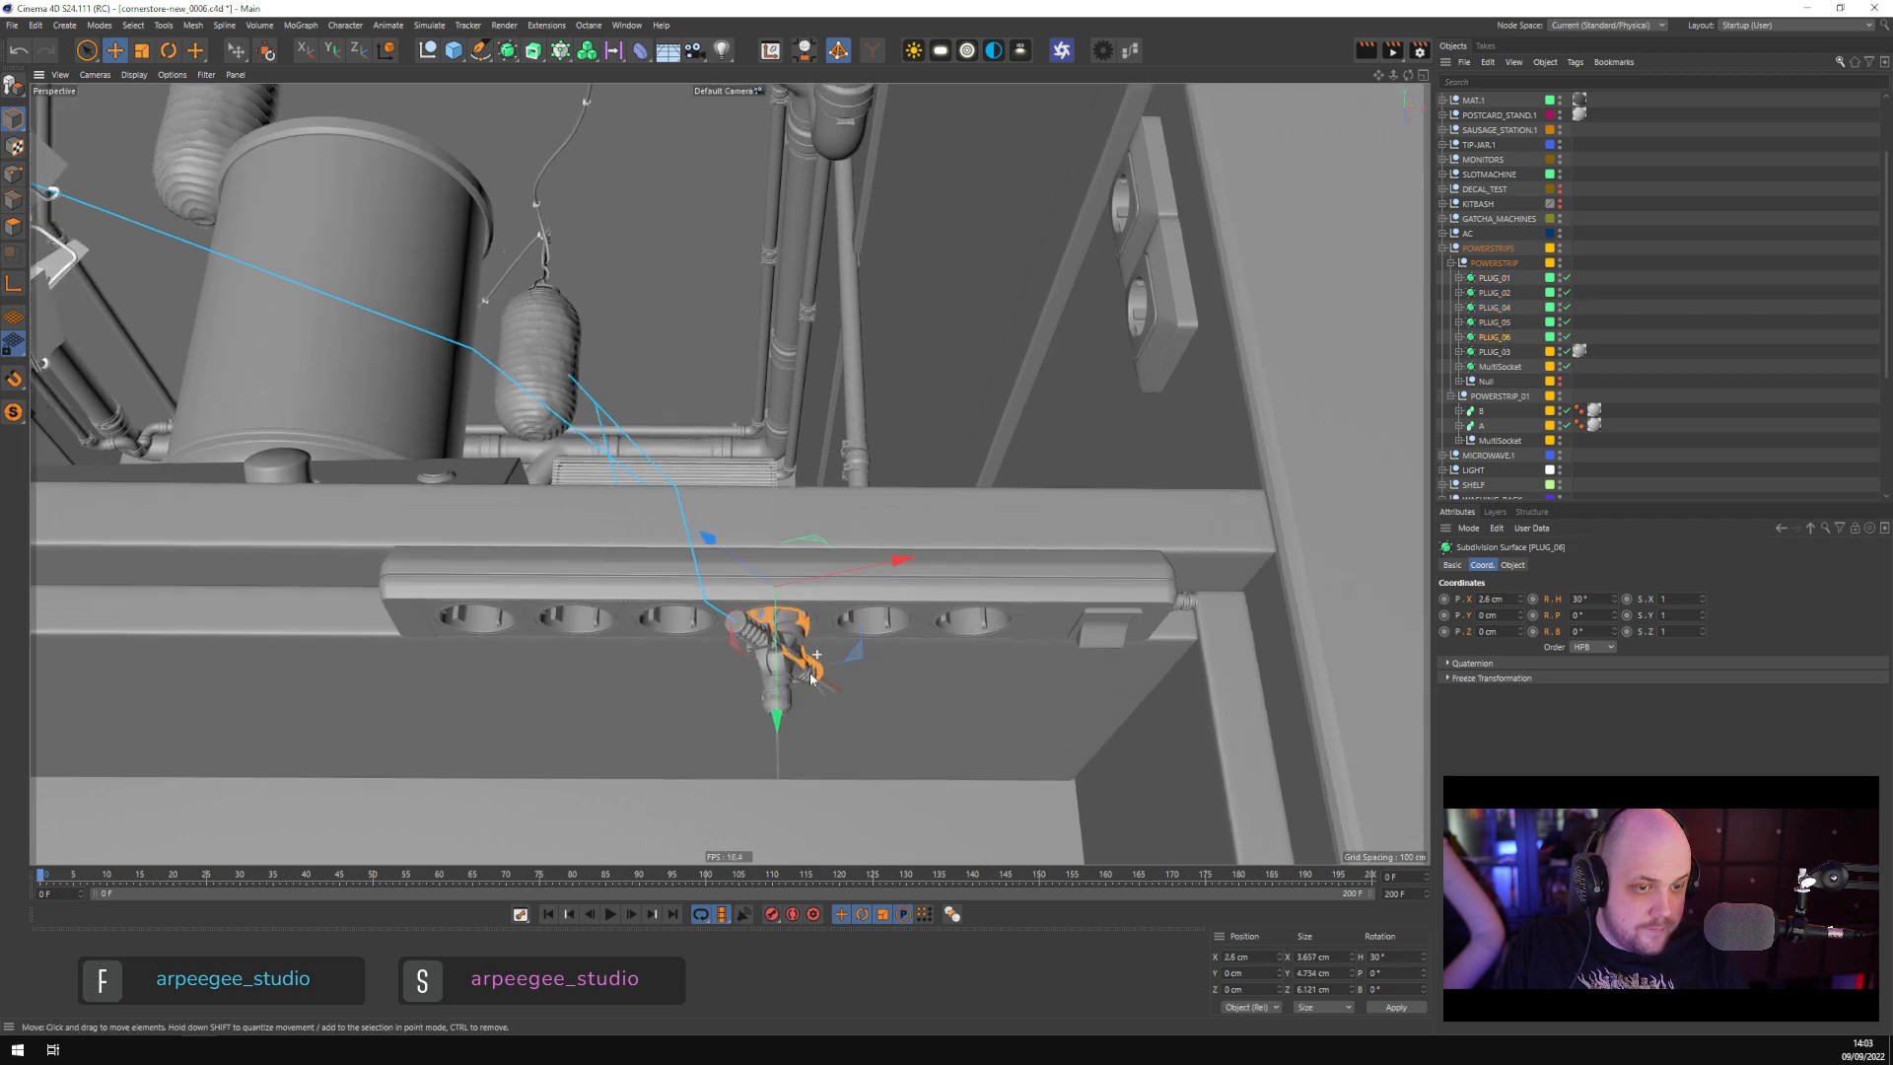
{"action": "scroll", "coordinate": [810, 674], "scroll_direction": "up", "scroll_amount": 3}
{"action": "left_click_drag", "start_coordinate": [811, 674], "coordinate": [850, 609], "text": "alt"}
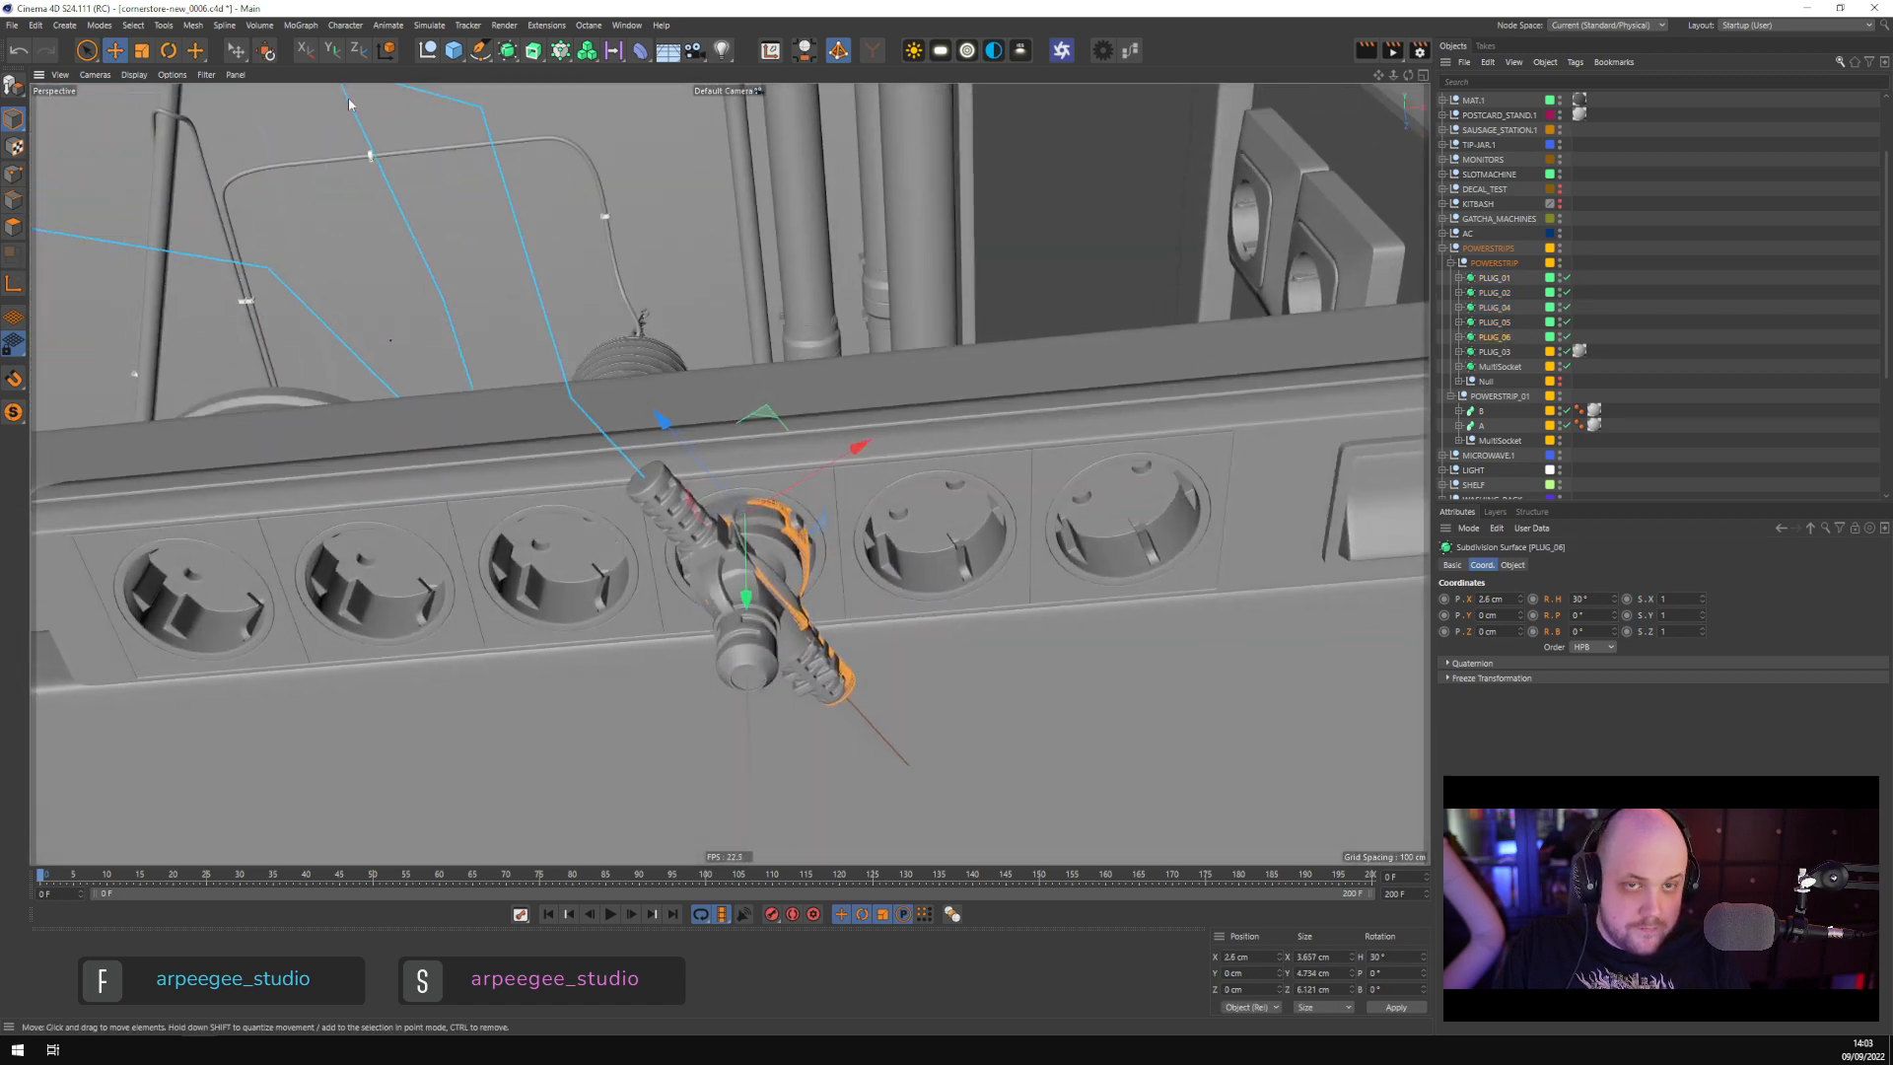
{"action": "left_click", "coordinate": [387, 50]}
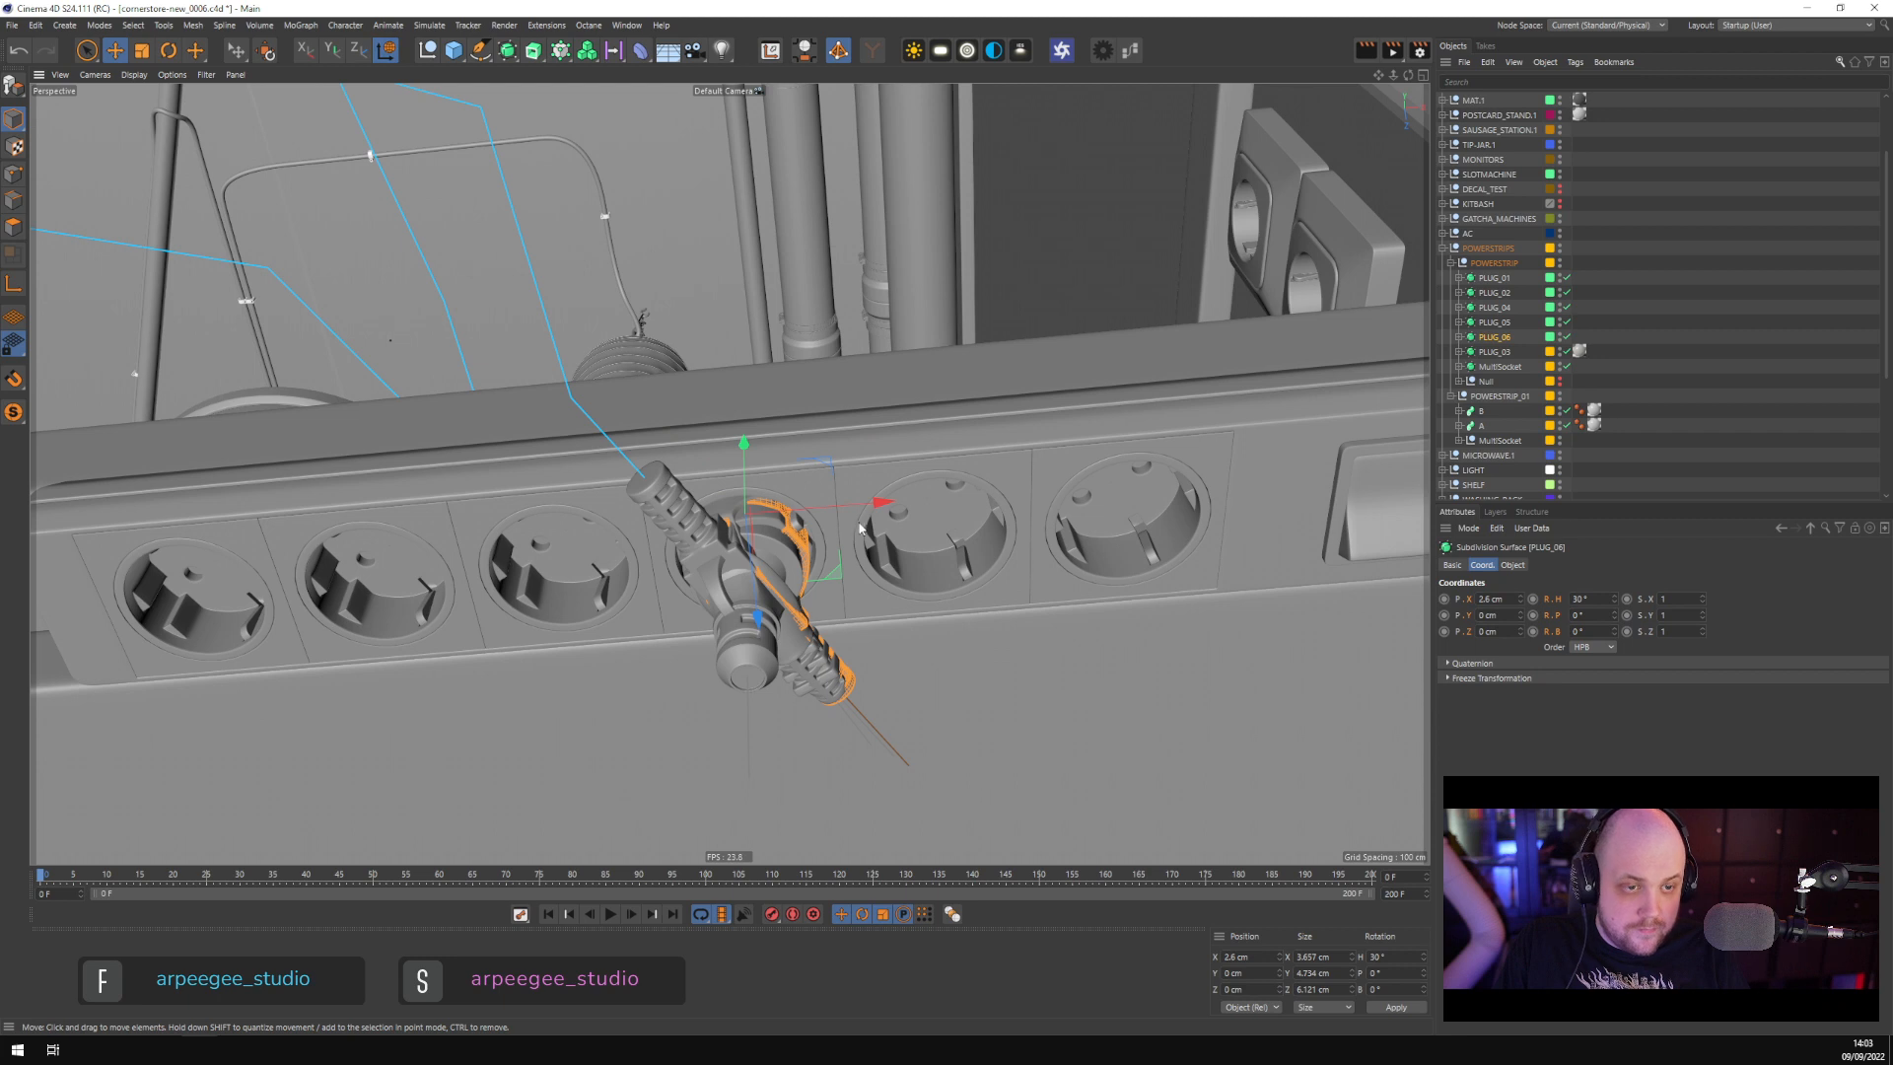
{"action": "left_click_drag", "start_coordinate": [883, 504], "coordinate": [1061, 504]}
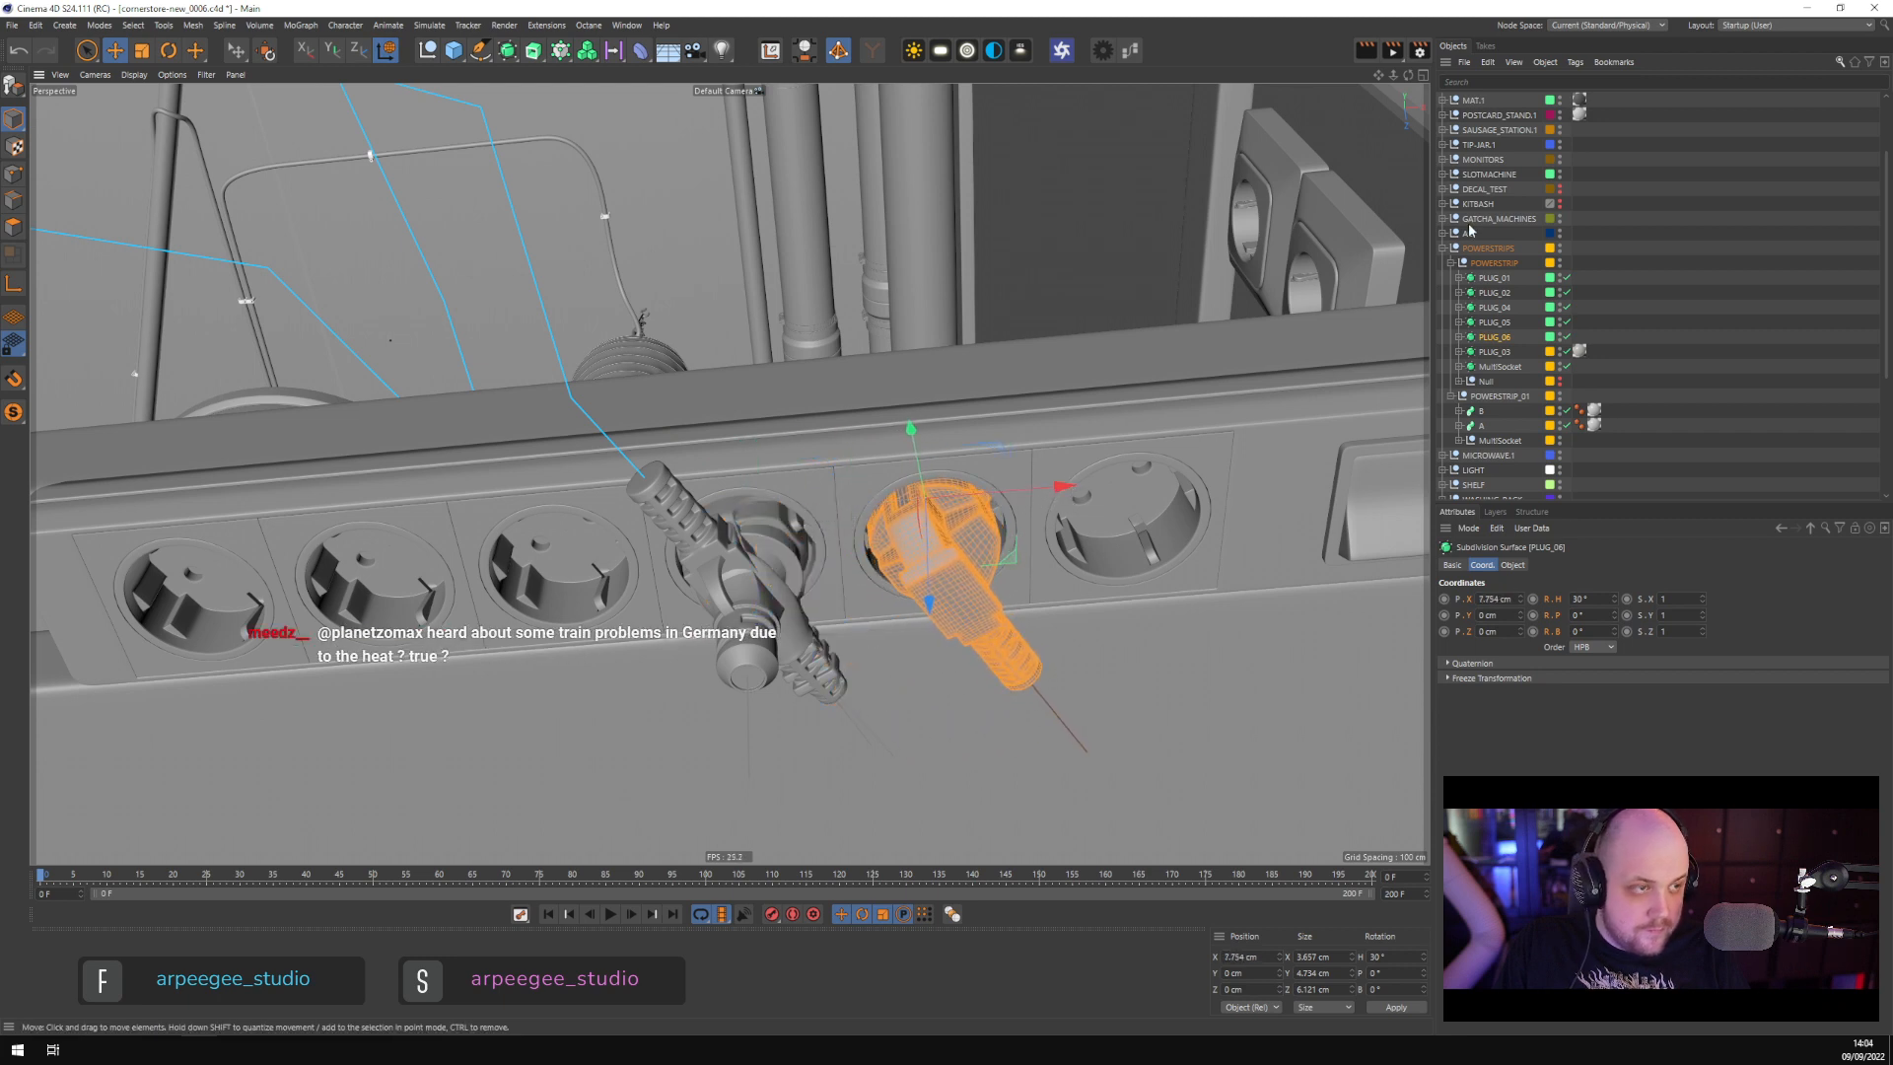
Move PLUG_05 into the second socket at about X -7.793 cm and PLUG_02 into the third at about X -2.605 cm
{"action": "left_click", "coordinate": [1495, 325]}
{"action": "middle_click_drag", "start_coordinate": [1015, 487], "coordinate": [1035, 430], "text": "alt"}
{"action": "left_click_drag", "start_coordinate": [1035, 430], "coordinate": [677, 435]}
{"action": "left_click_drag", "start_coordinate": [931, 408], "coordinate": [817, 419], "text": "alt"}
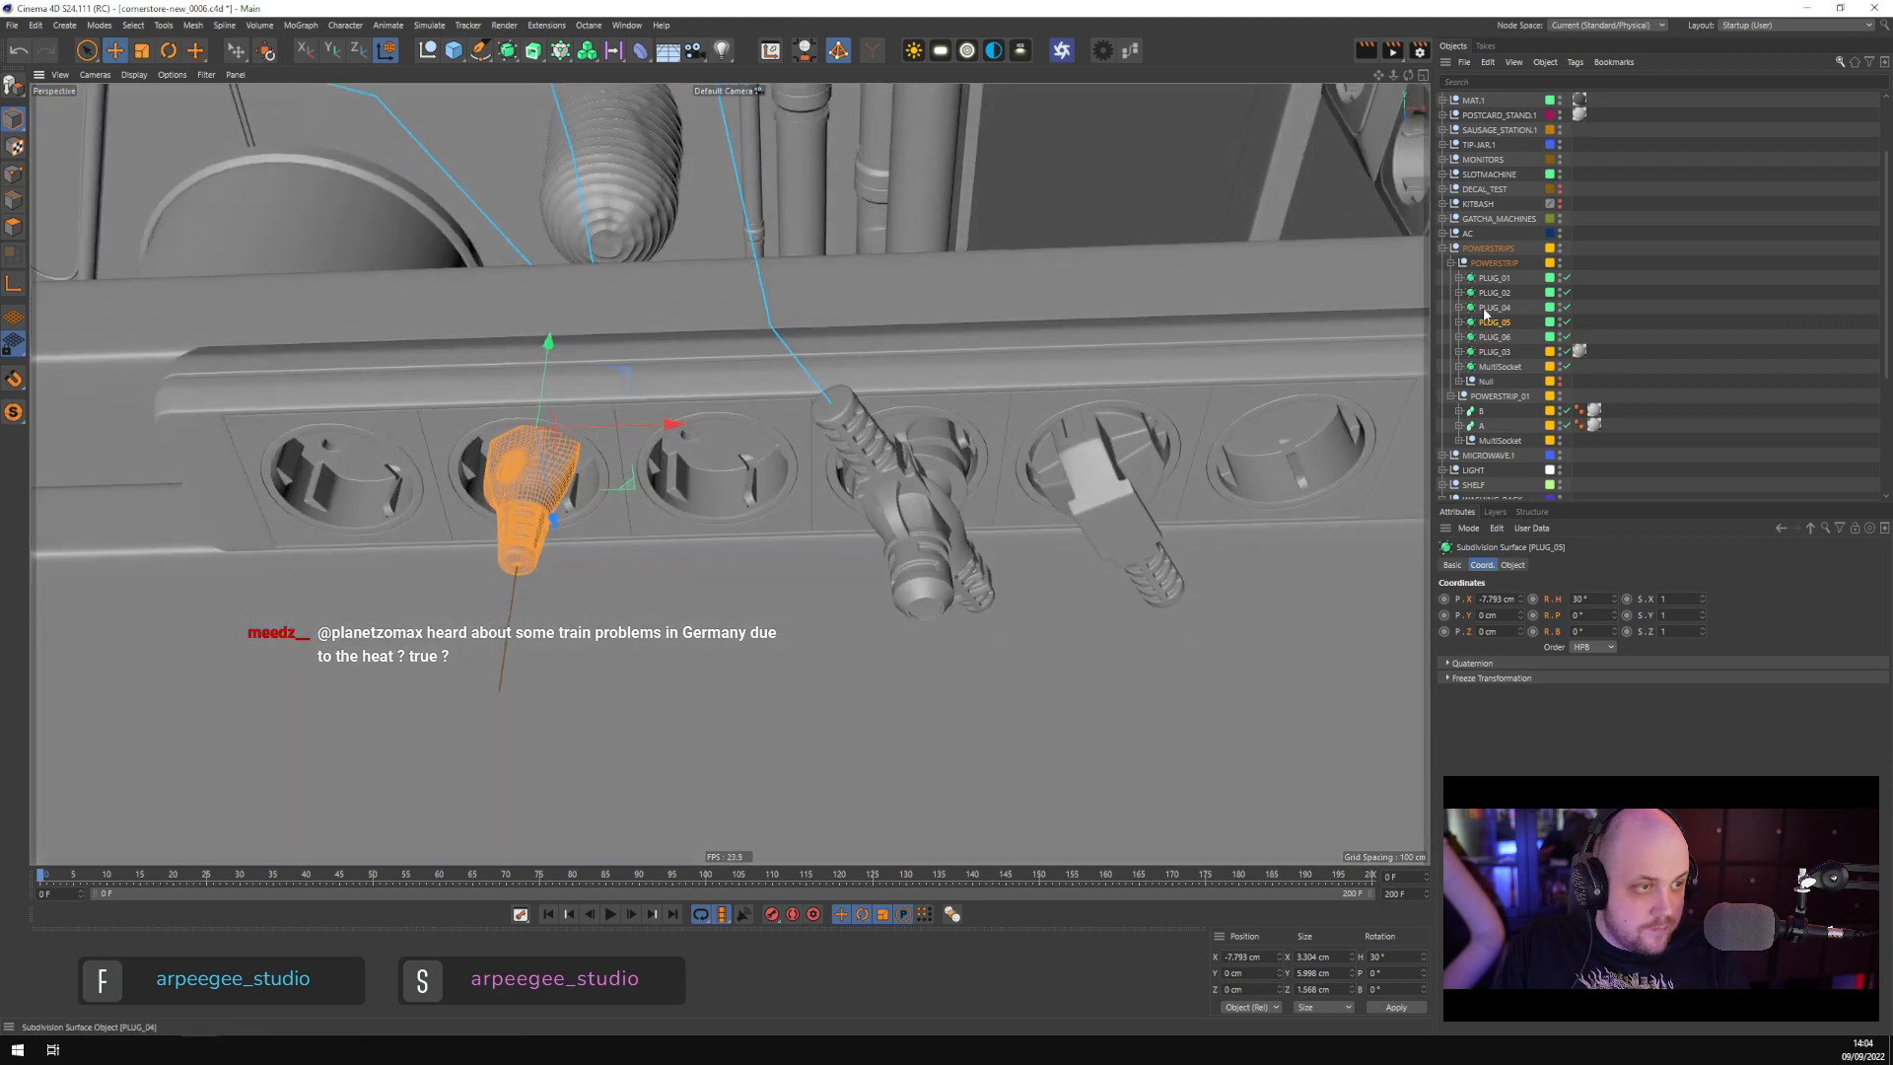
{"action": "left_click_drag", "start_coordinate": [1164, 438], "coordinate": [1150, 392], "text": "alt"}
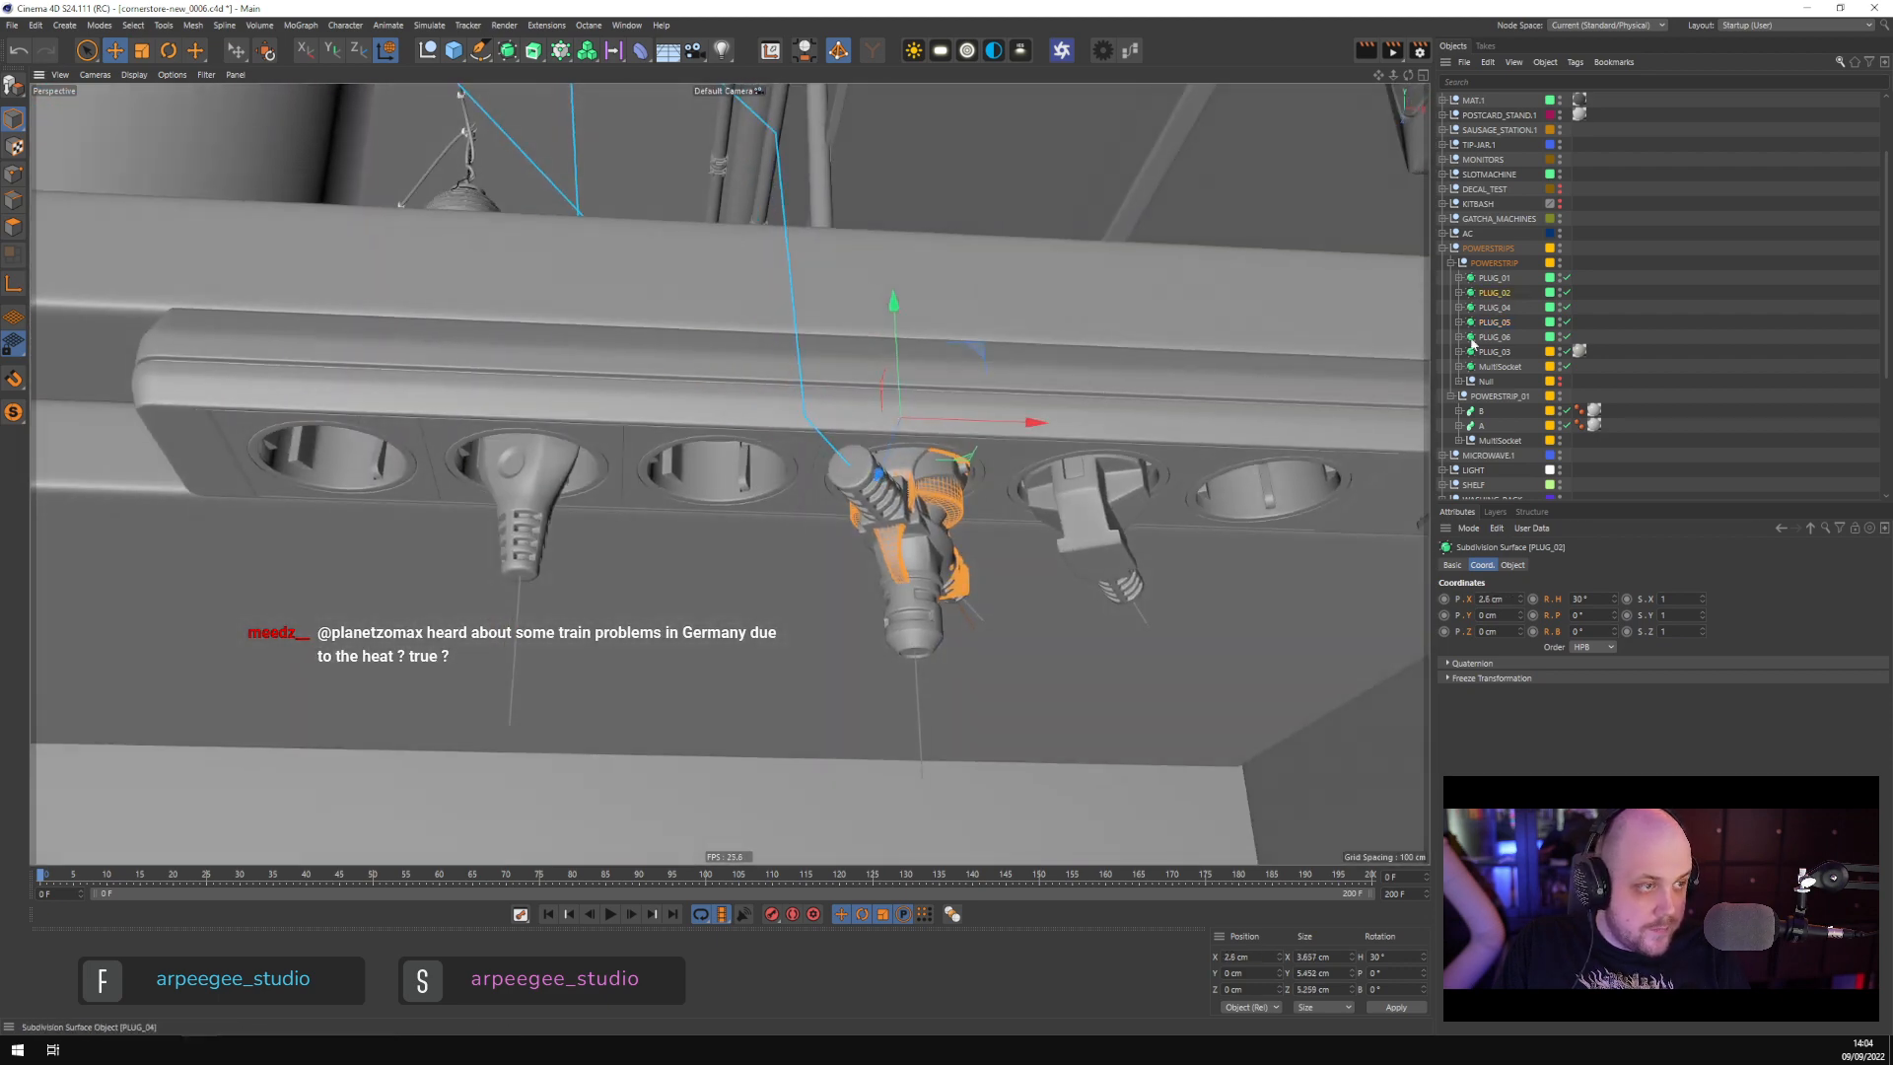
{"action": "left_click_drag", "start_coordinate": [749, 430], "coordinate": [847, 440]}
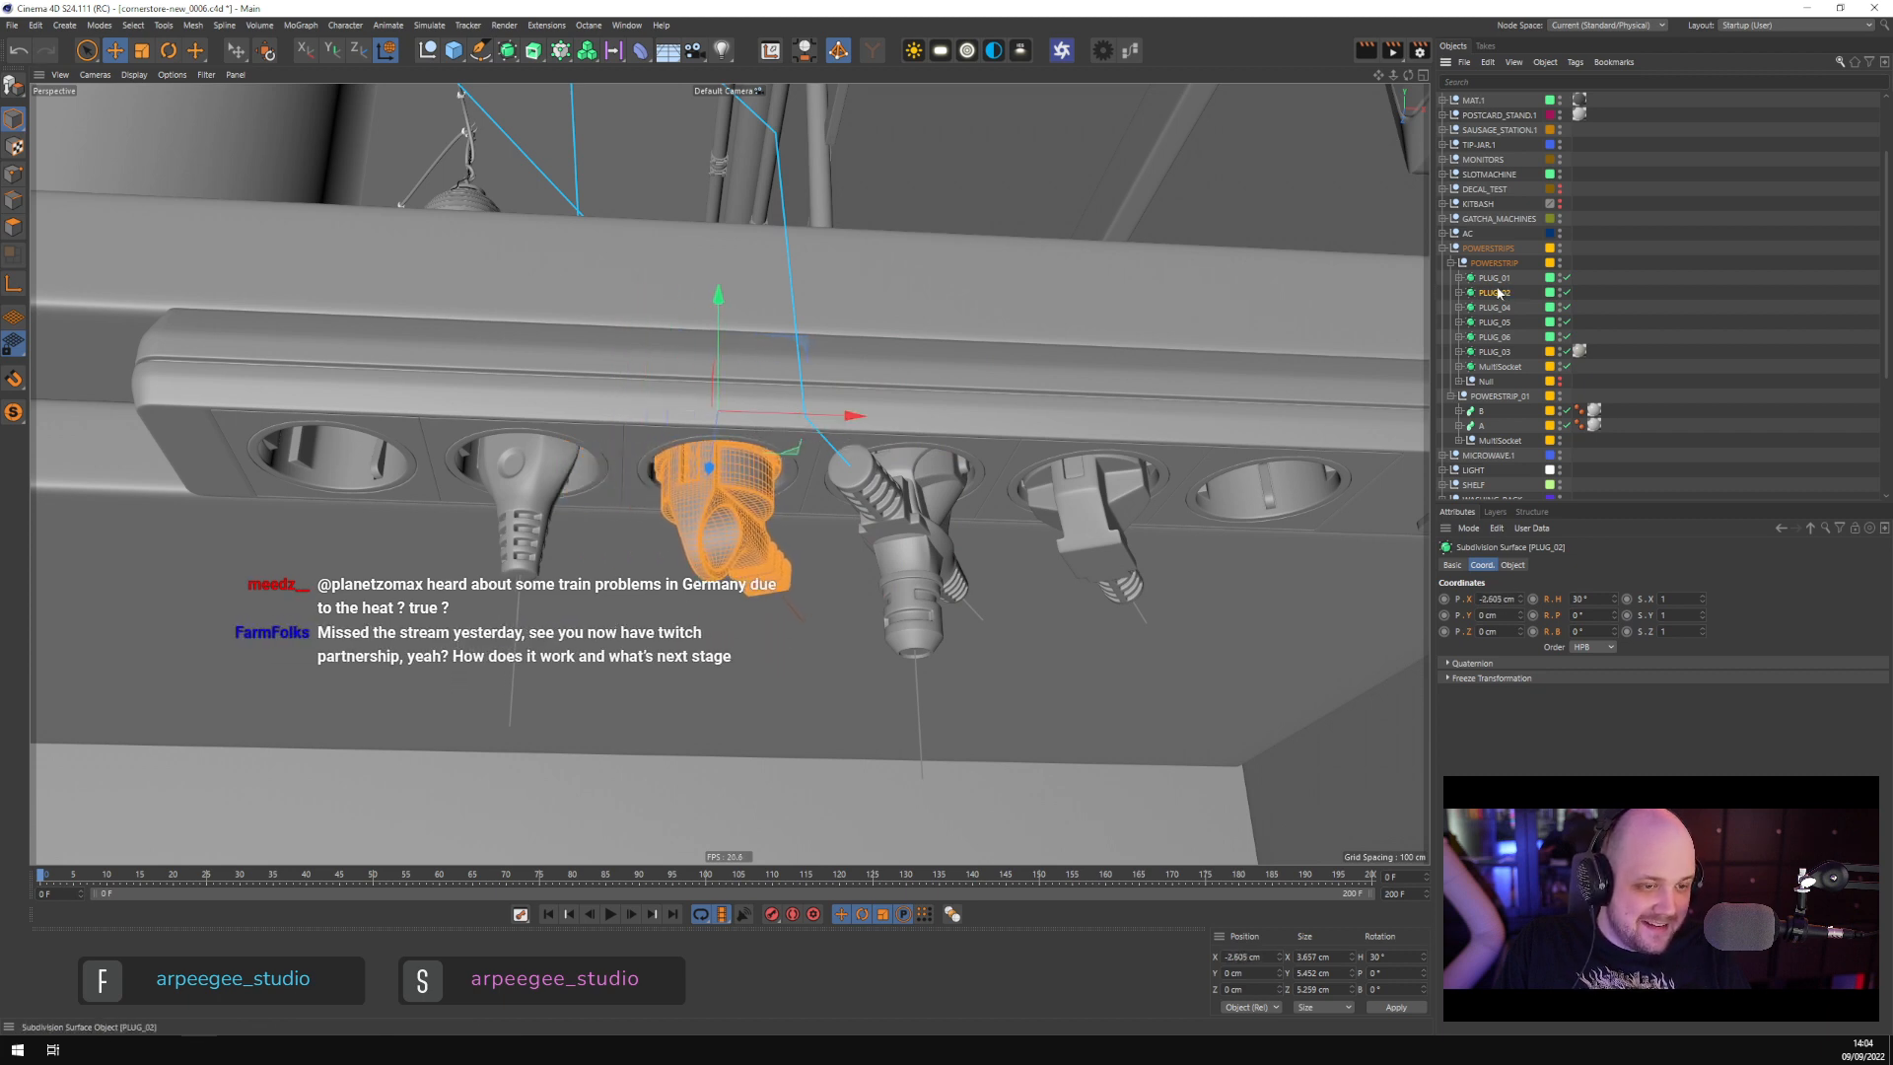
Move PLUG_01 along X into the first socket of the power strip, at about X -12.972 cm
{"action": "left_click", "coordinate": [1494, 279]}
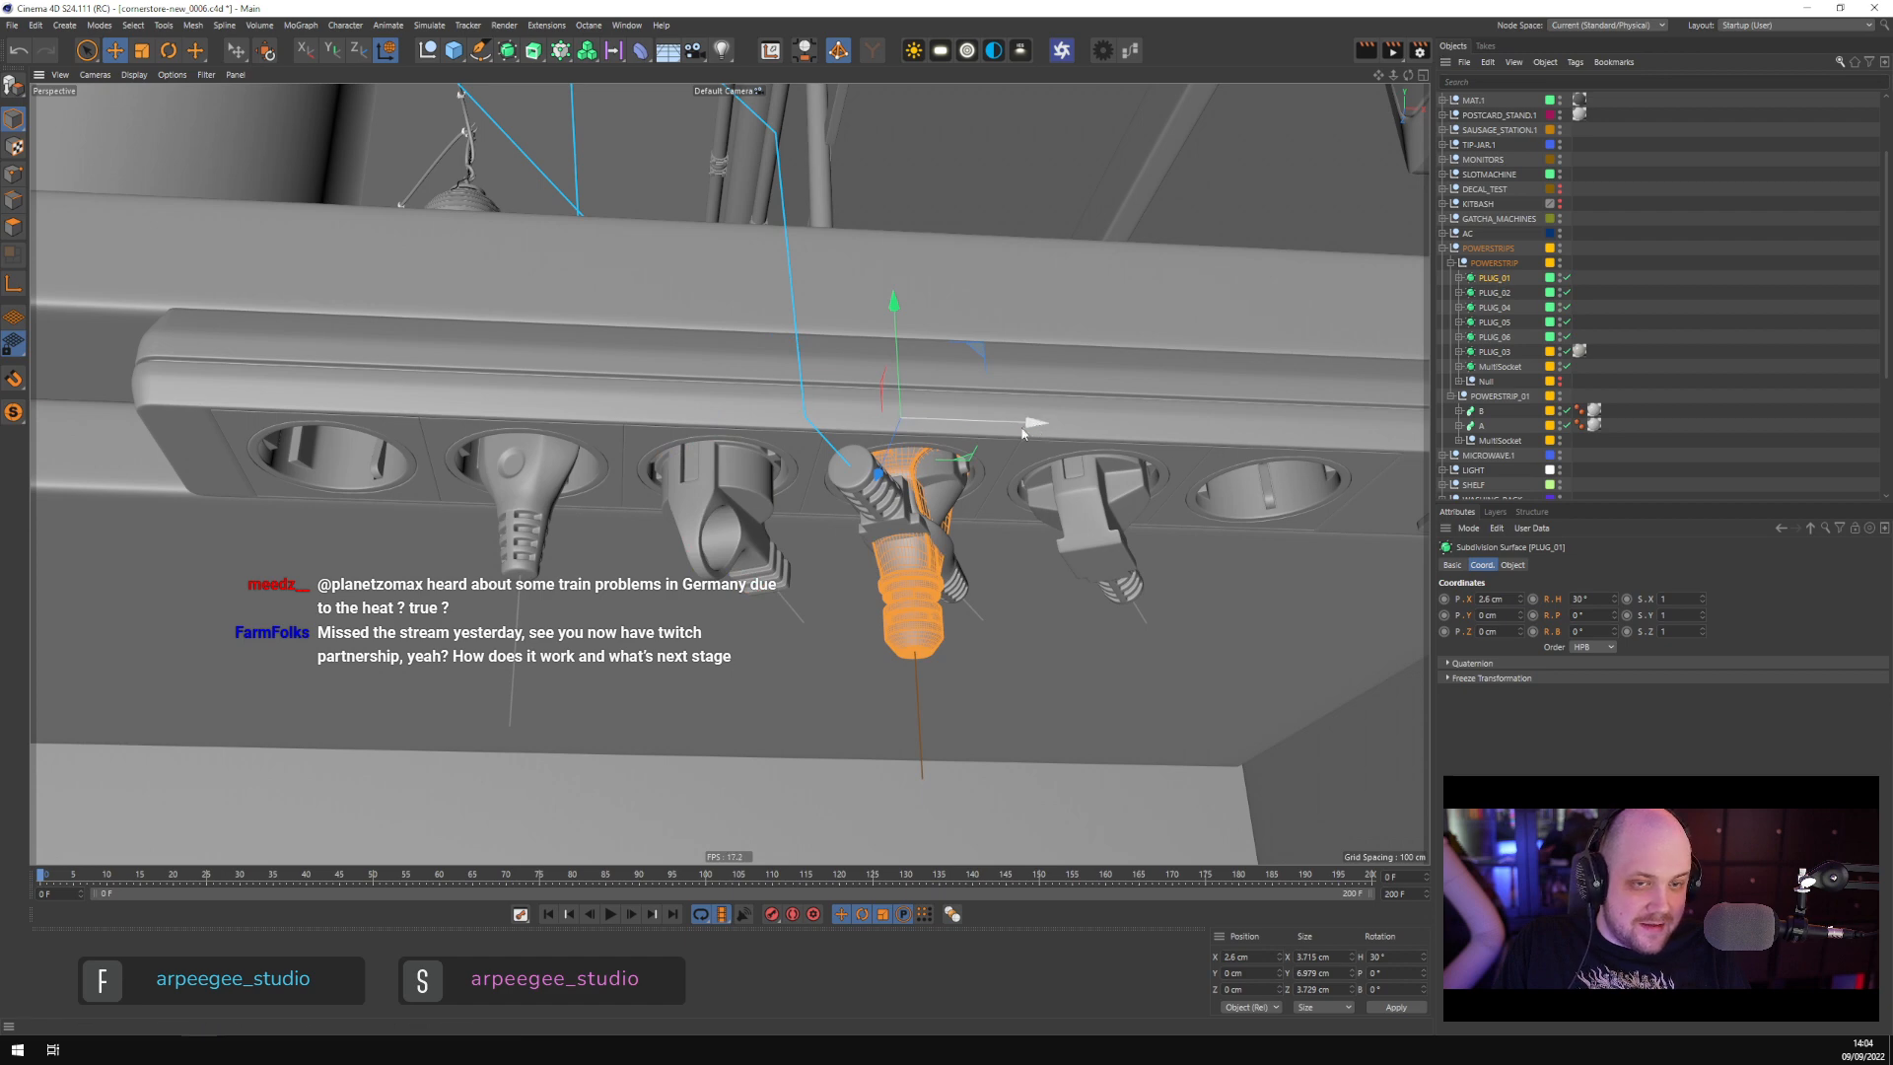
{"action": "left_click_drag", "start_coordinate": [1035, 419], "coordinate": [493, 402]}
{"action": "middle_click_drag", "start_coordinate": [668, 408], "coordinate": [960, 399], "text": "alt"}
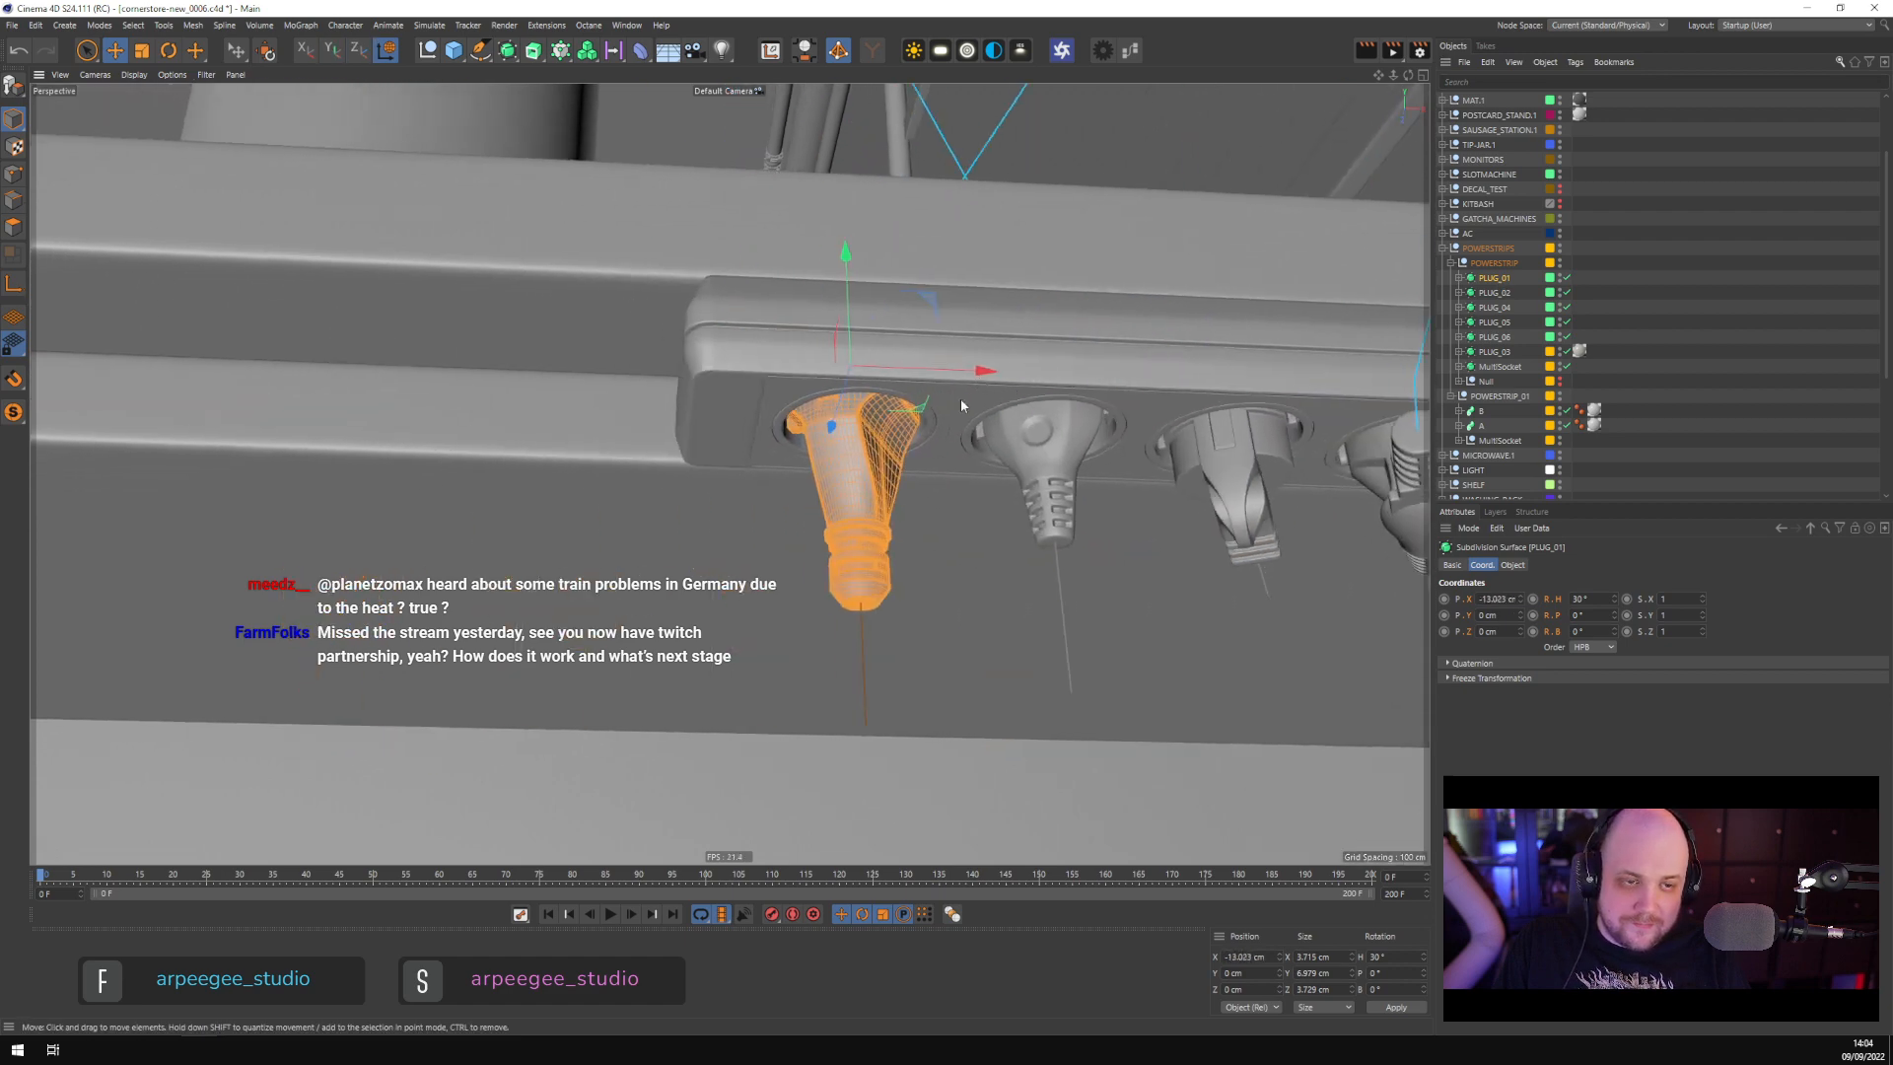
{"action": "left_click_drag", "start_coordinate": [960, 398], "coordinate": [803, 355], "text": "alt"}
{"action": "right_click_drag", "start_coordinate": [804, 355], "coordinate": [880, 345], "text": "alt"}
{"action": "left_click_drag", "start_coordinate": [881, 345], "coordinate": [720, 394], "text": "alt"}
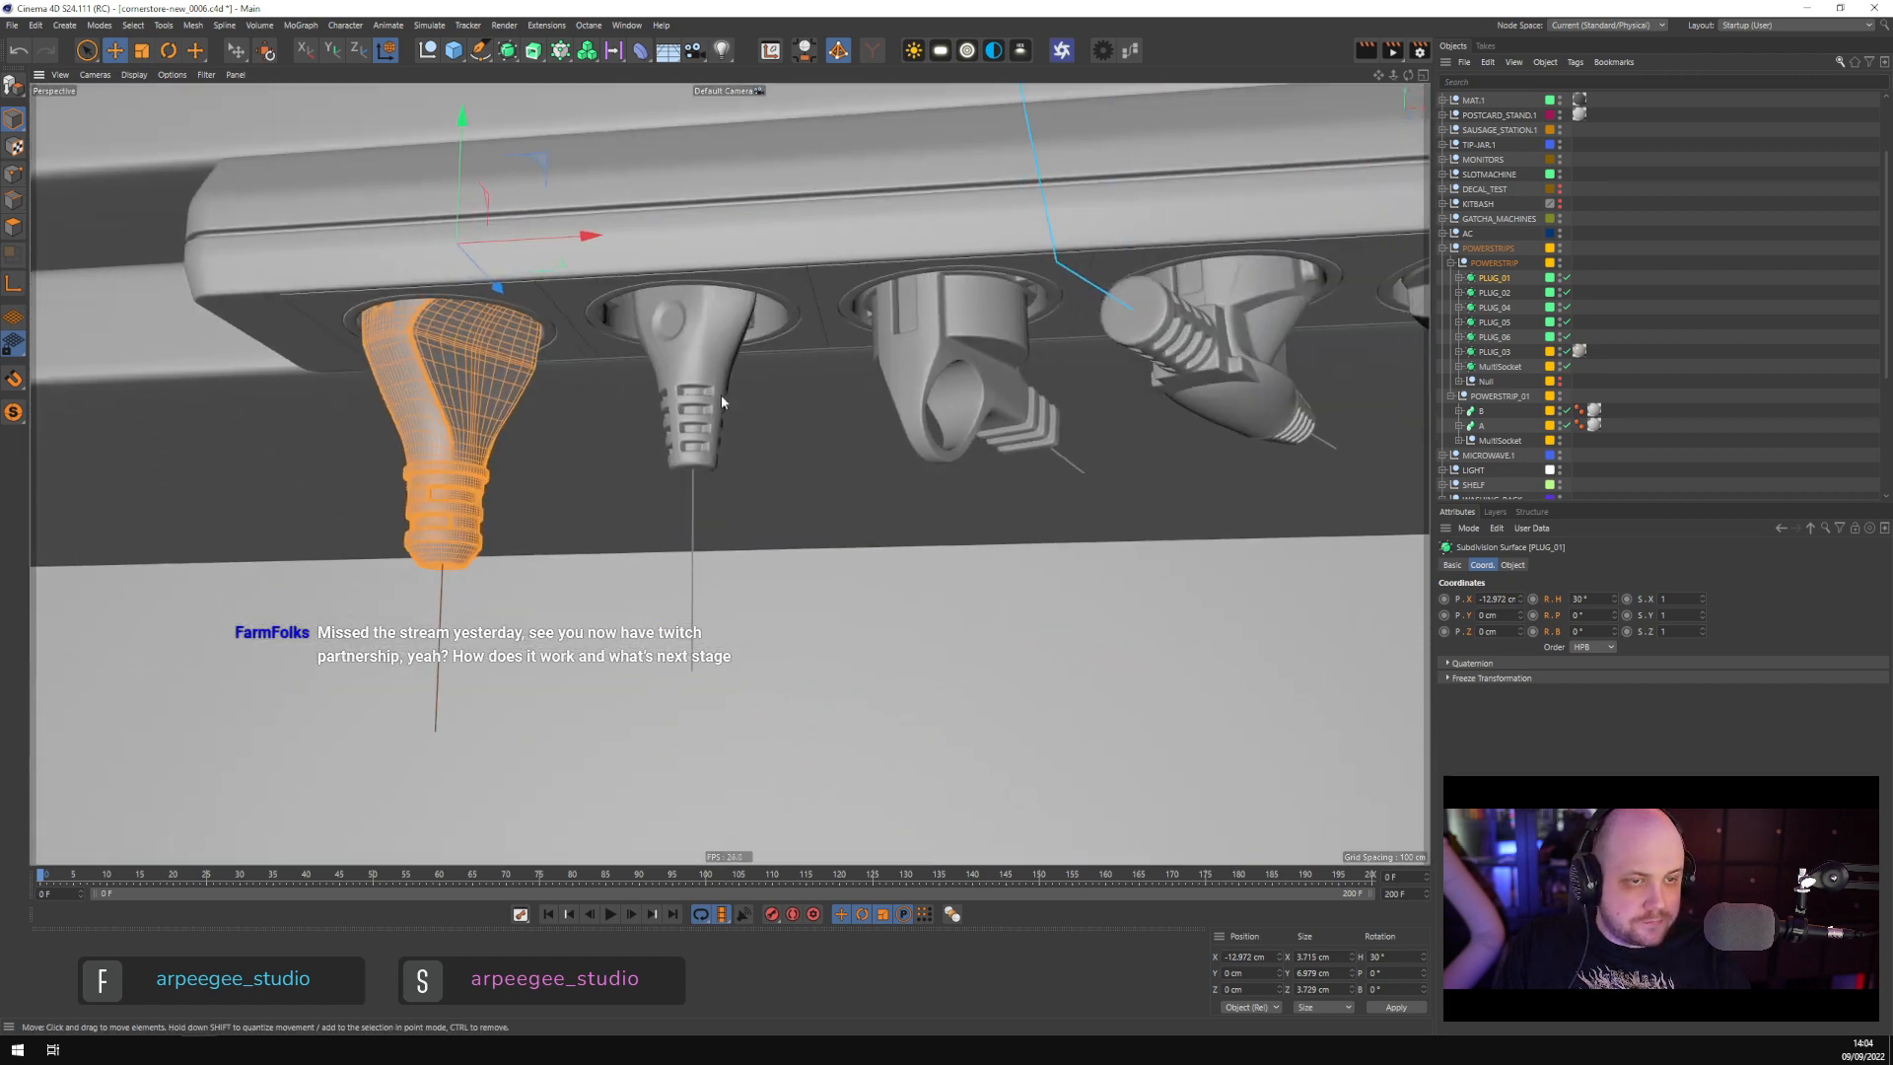
Hide PLUG_04, which overlaps PLUG_03 in the fourth socket
{"action": "left_click", "coordinate": [968, 341]}
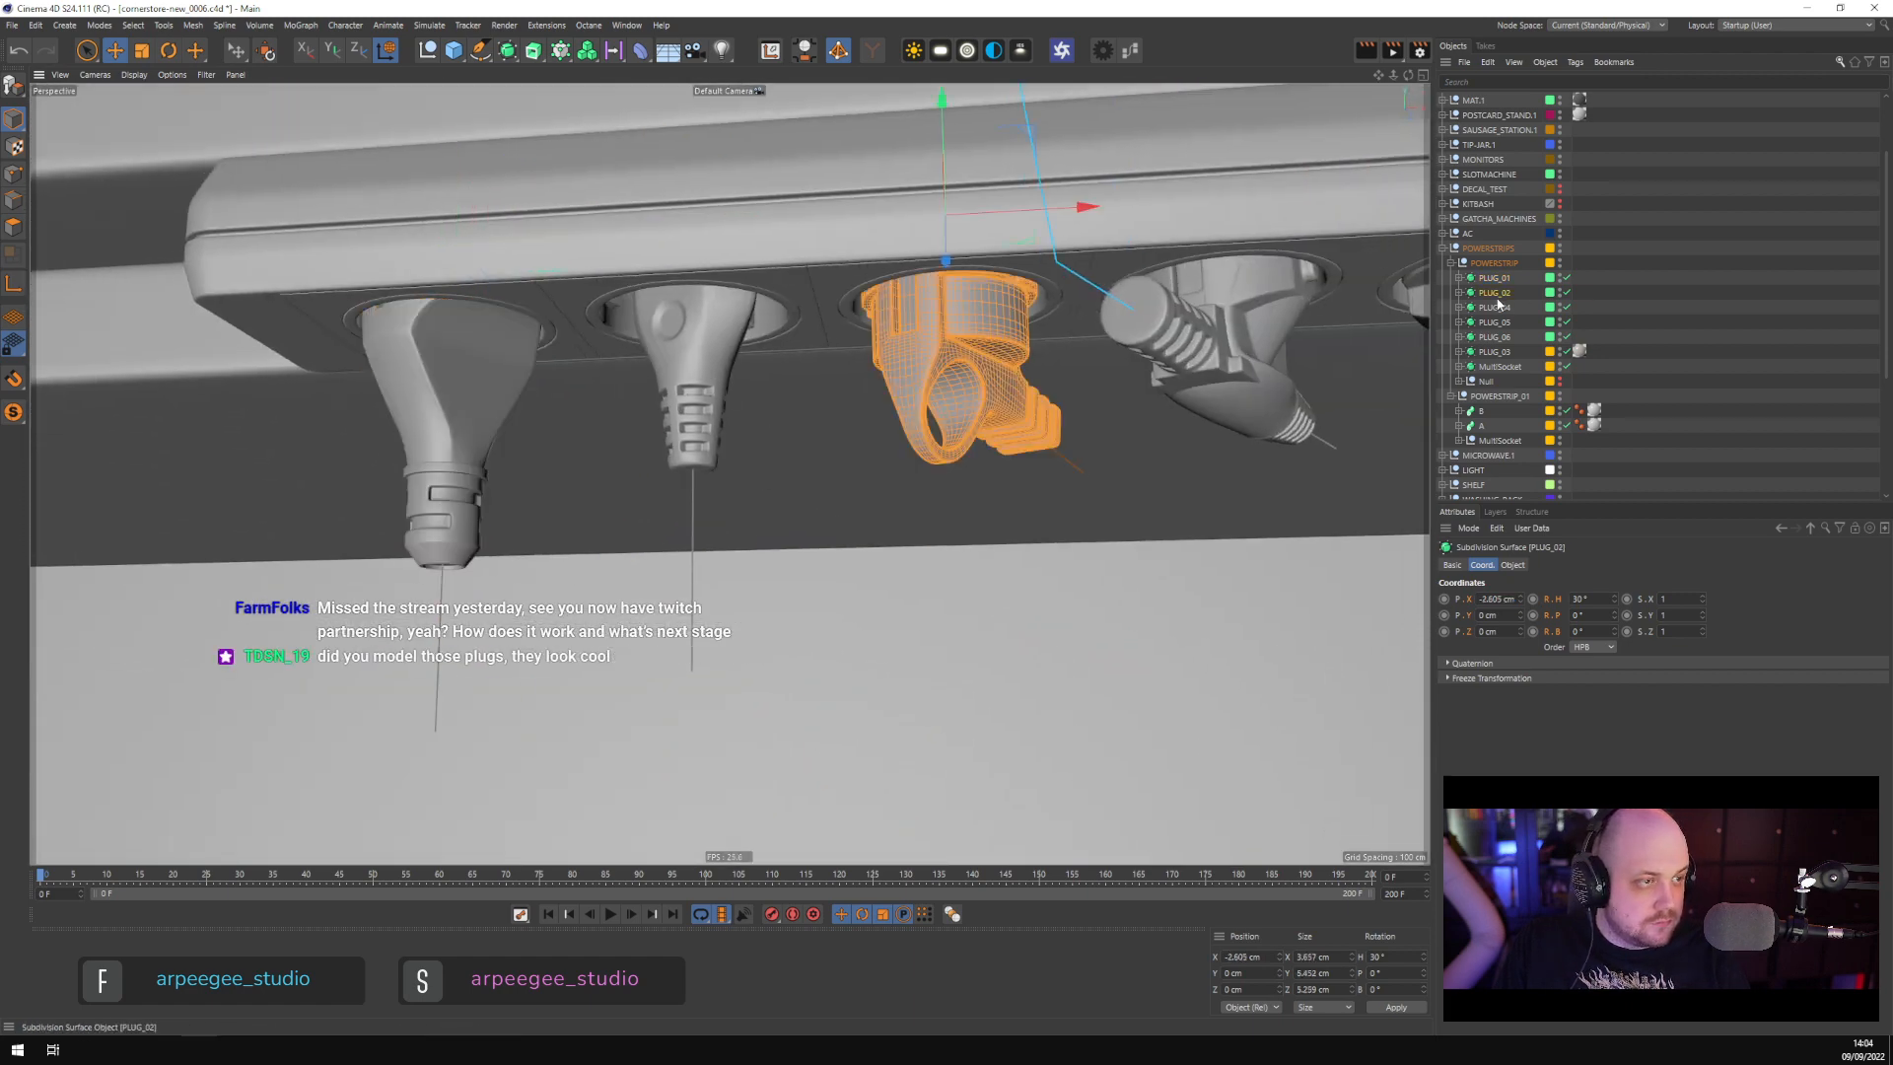
{"action": "left_click", "coordinate": [1245, 405]}
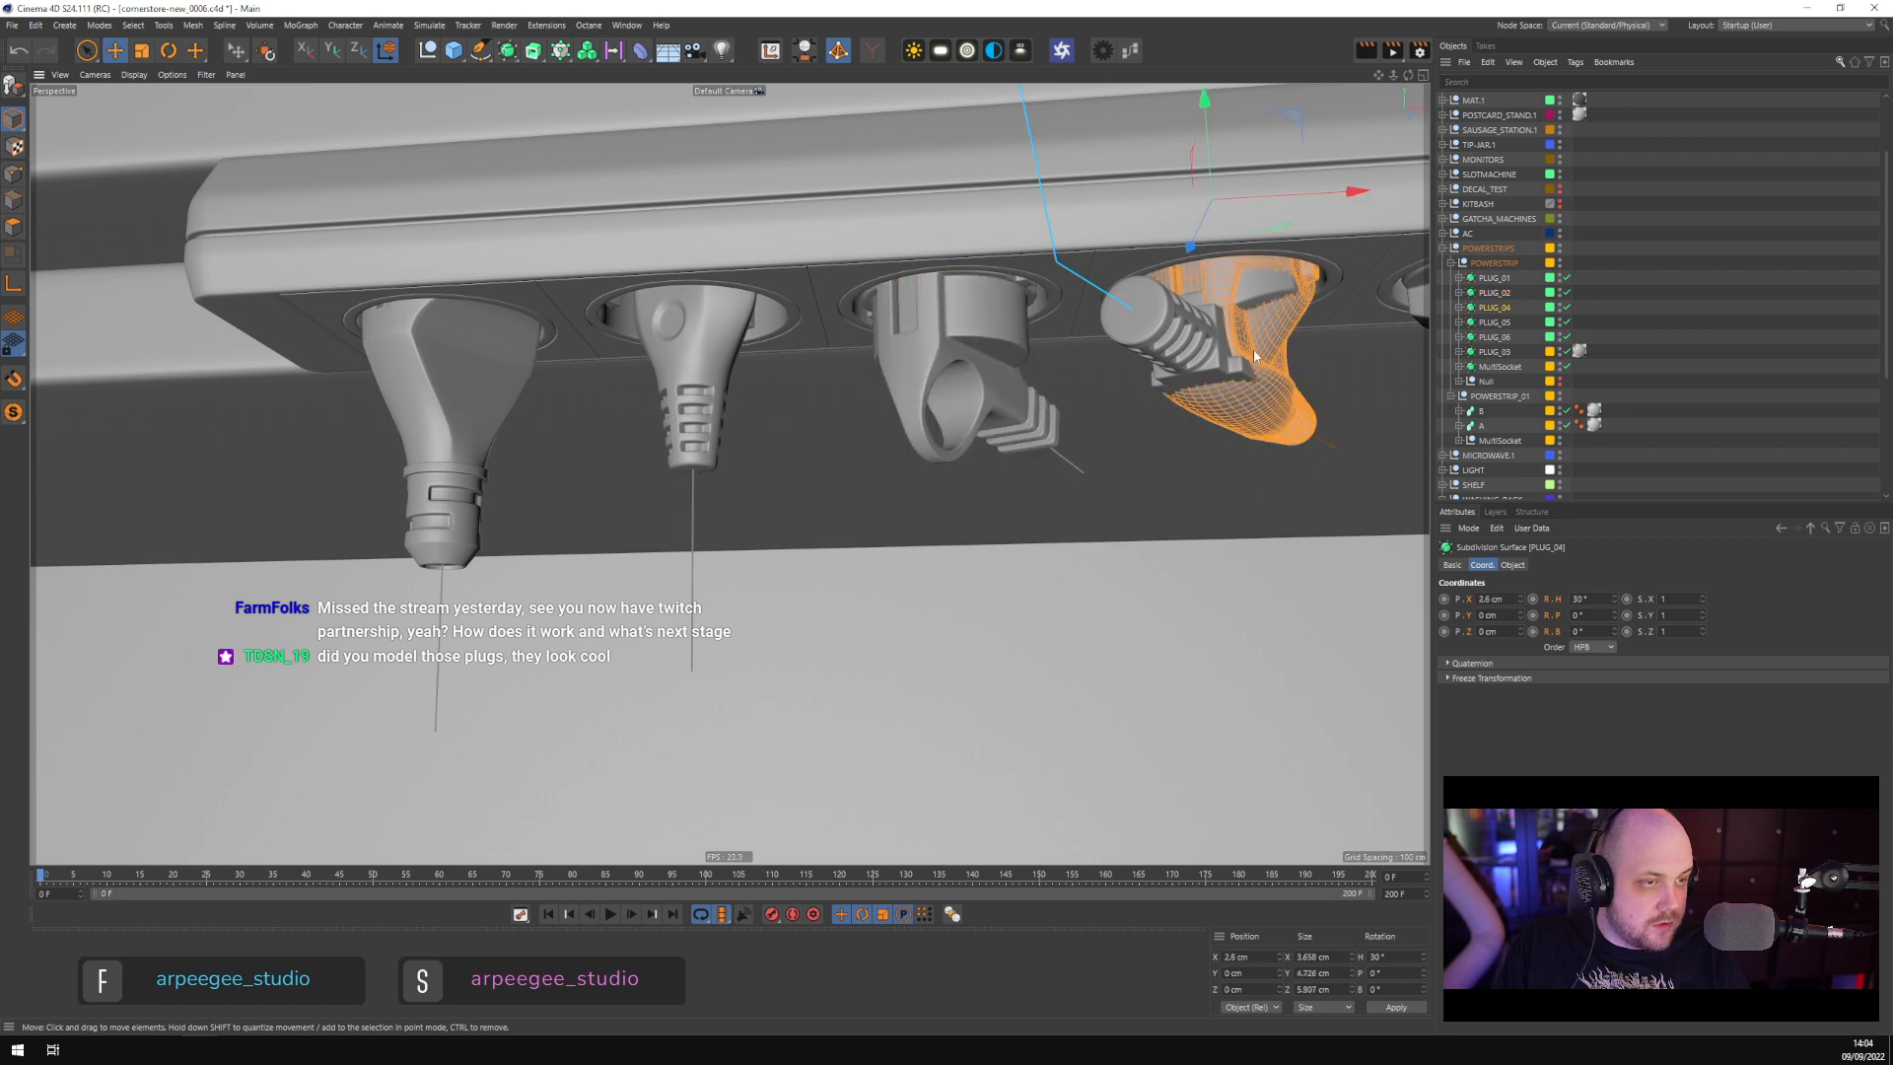
{"action": "middle_click_drag", "start_coordinate": [1254, 356], "coordinate": [815, 477], "text": "alt"}
{"action": "left_click_drag", "start_coordinate": [815, 478], "coordinate": [820, 542], "text": "alt"}
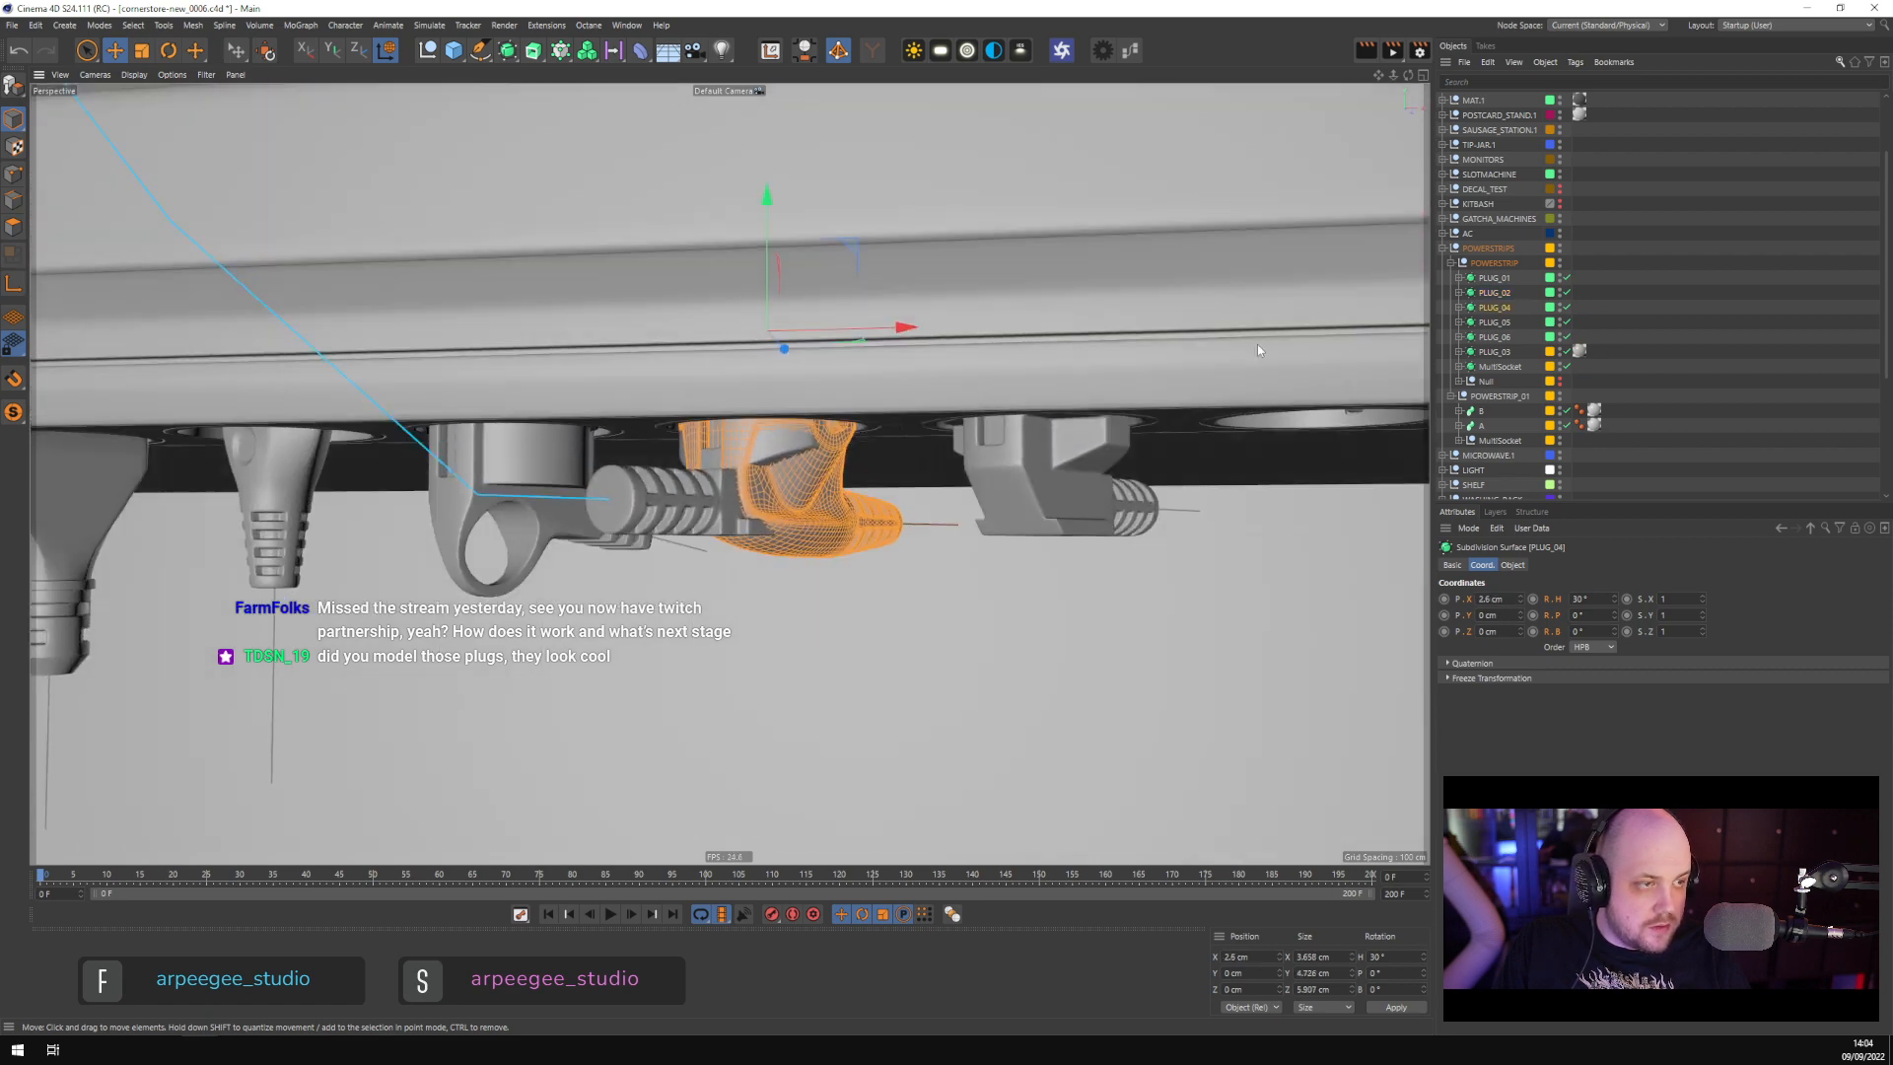
{"action": "left_click", "coordinate": [1560, 311], "text": "alt"}
{"action": "scroll", "coordinate": [961, 368], "scroll_direction": "down", "scroll_amount": 5}
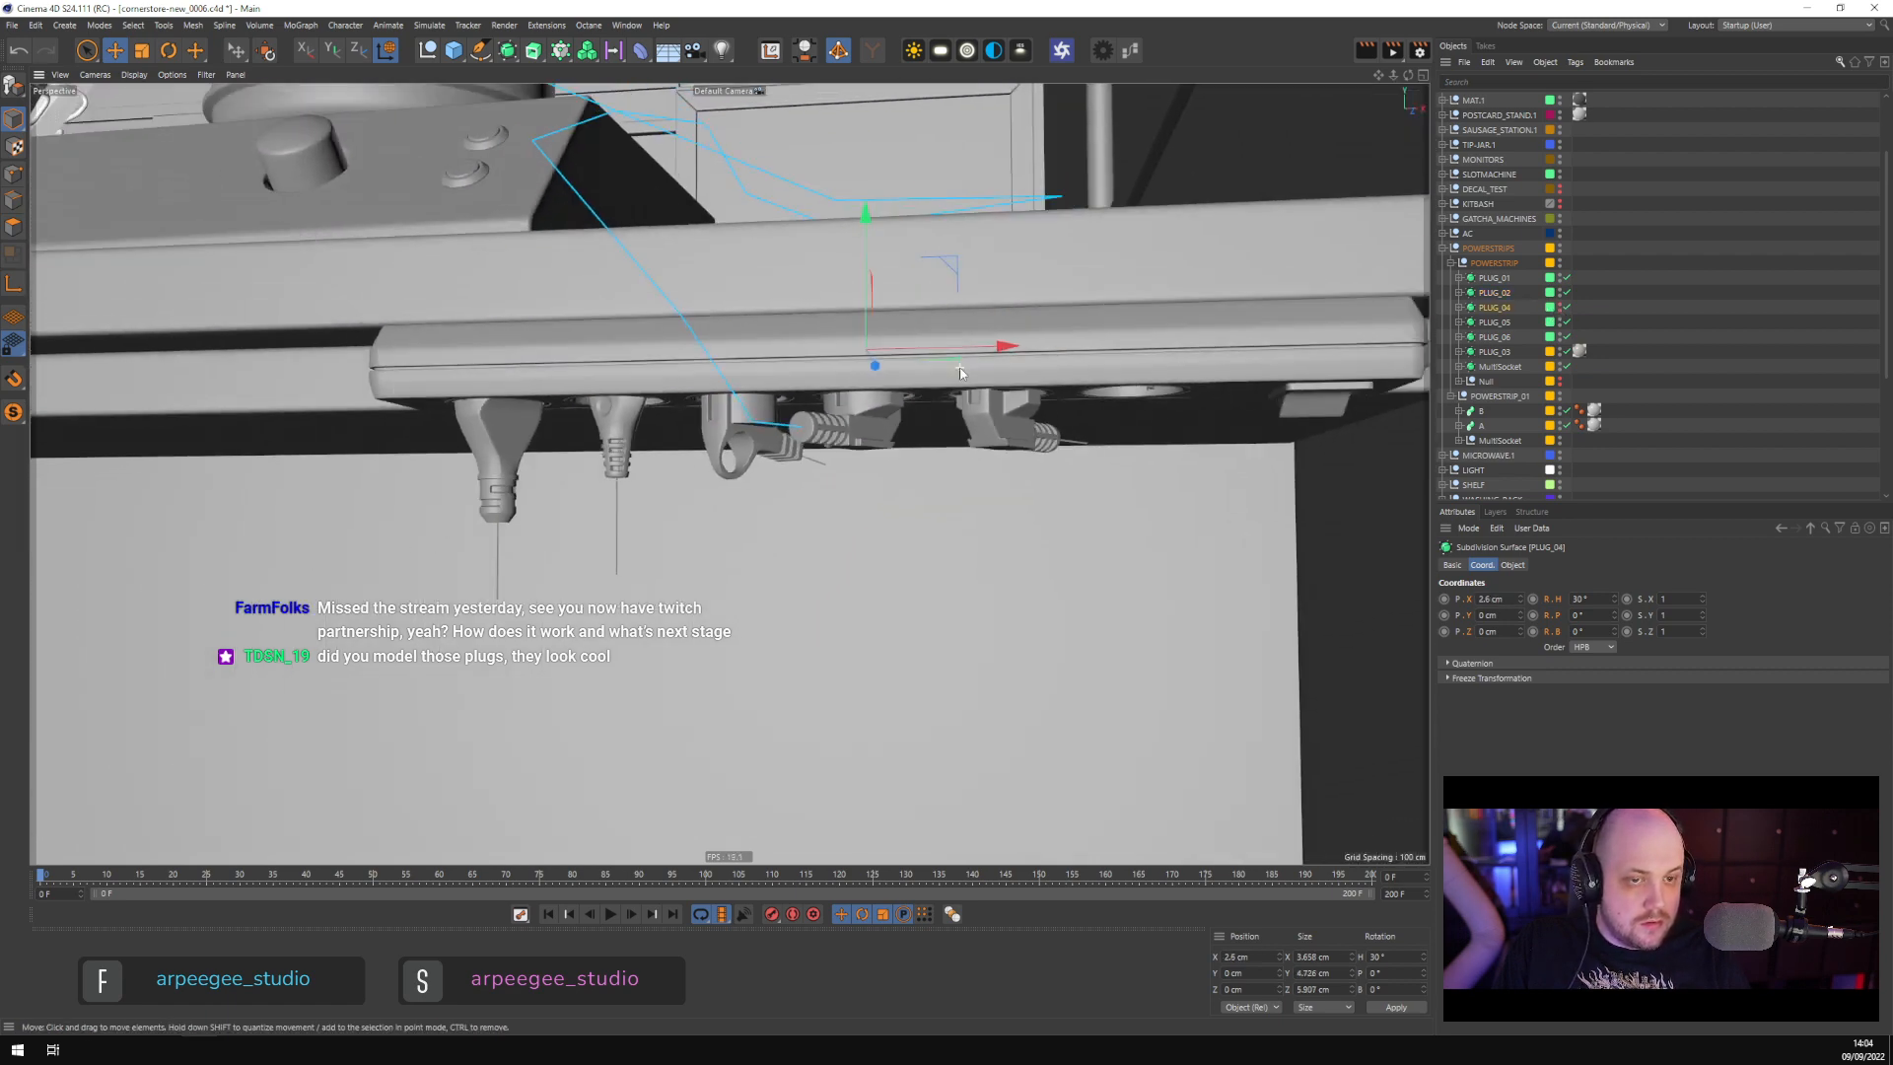
{"action": "left_click_drag", "start_coordinate": [960, 373], "coordinate": [1009, 393], "text": "alt"}
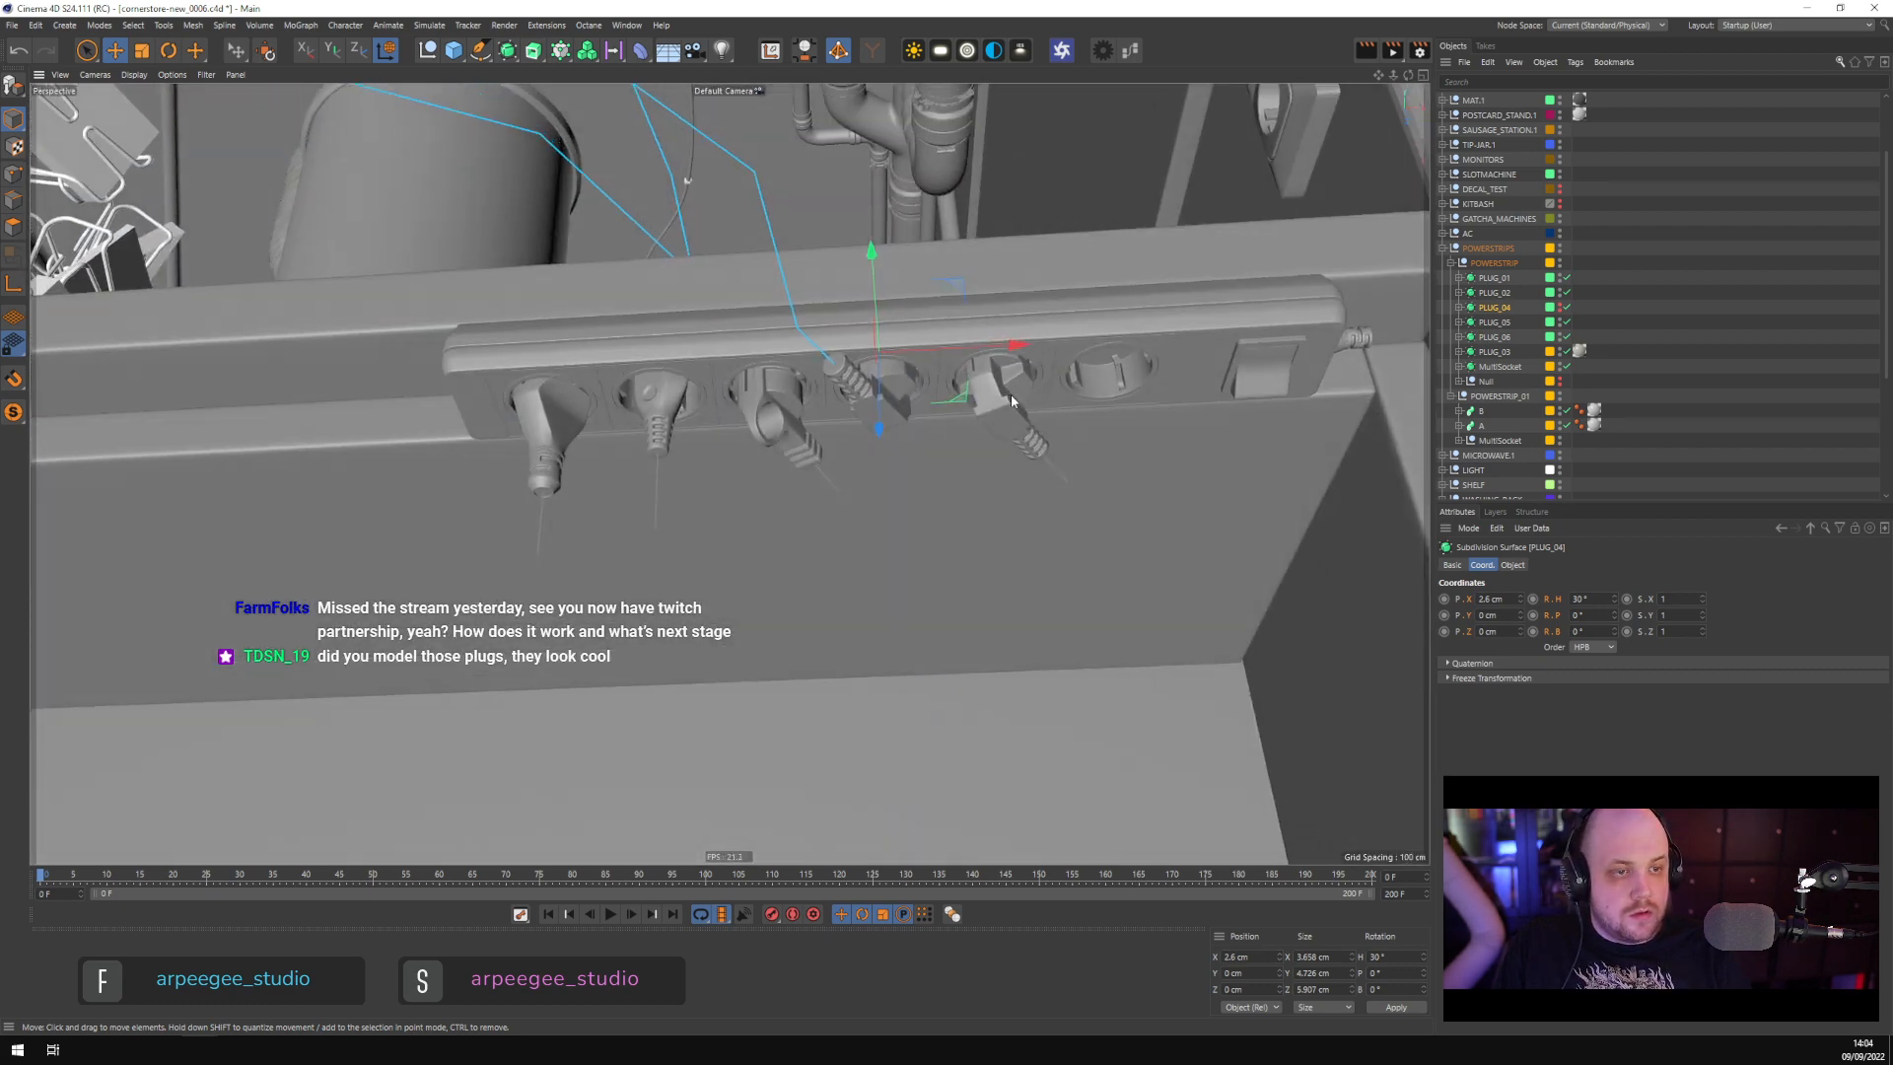
Move PLUG_06 to the last socket at about X 12.988 cm and rotate its heading to -150°
{"action": "left_click", "coordinate": [1009, 393]}
{"action": "scroll", "coordinate": [1010, 393], "scroll_direction": "up", "scroll_amount": 2}
{"action": "left_click_drag", "start_coordinate": [1114, 331], "coordinate": [1238, 343]}
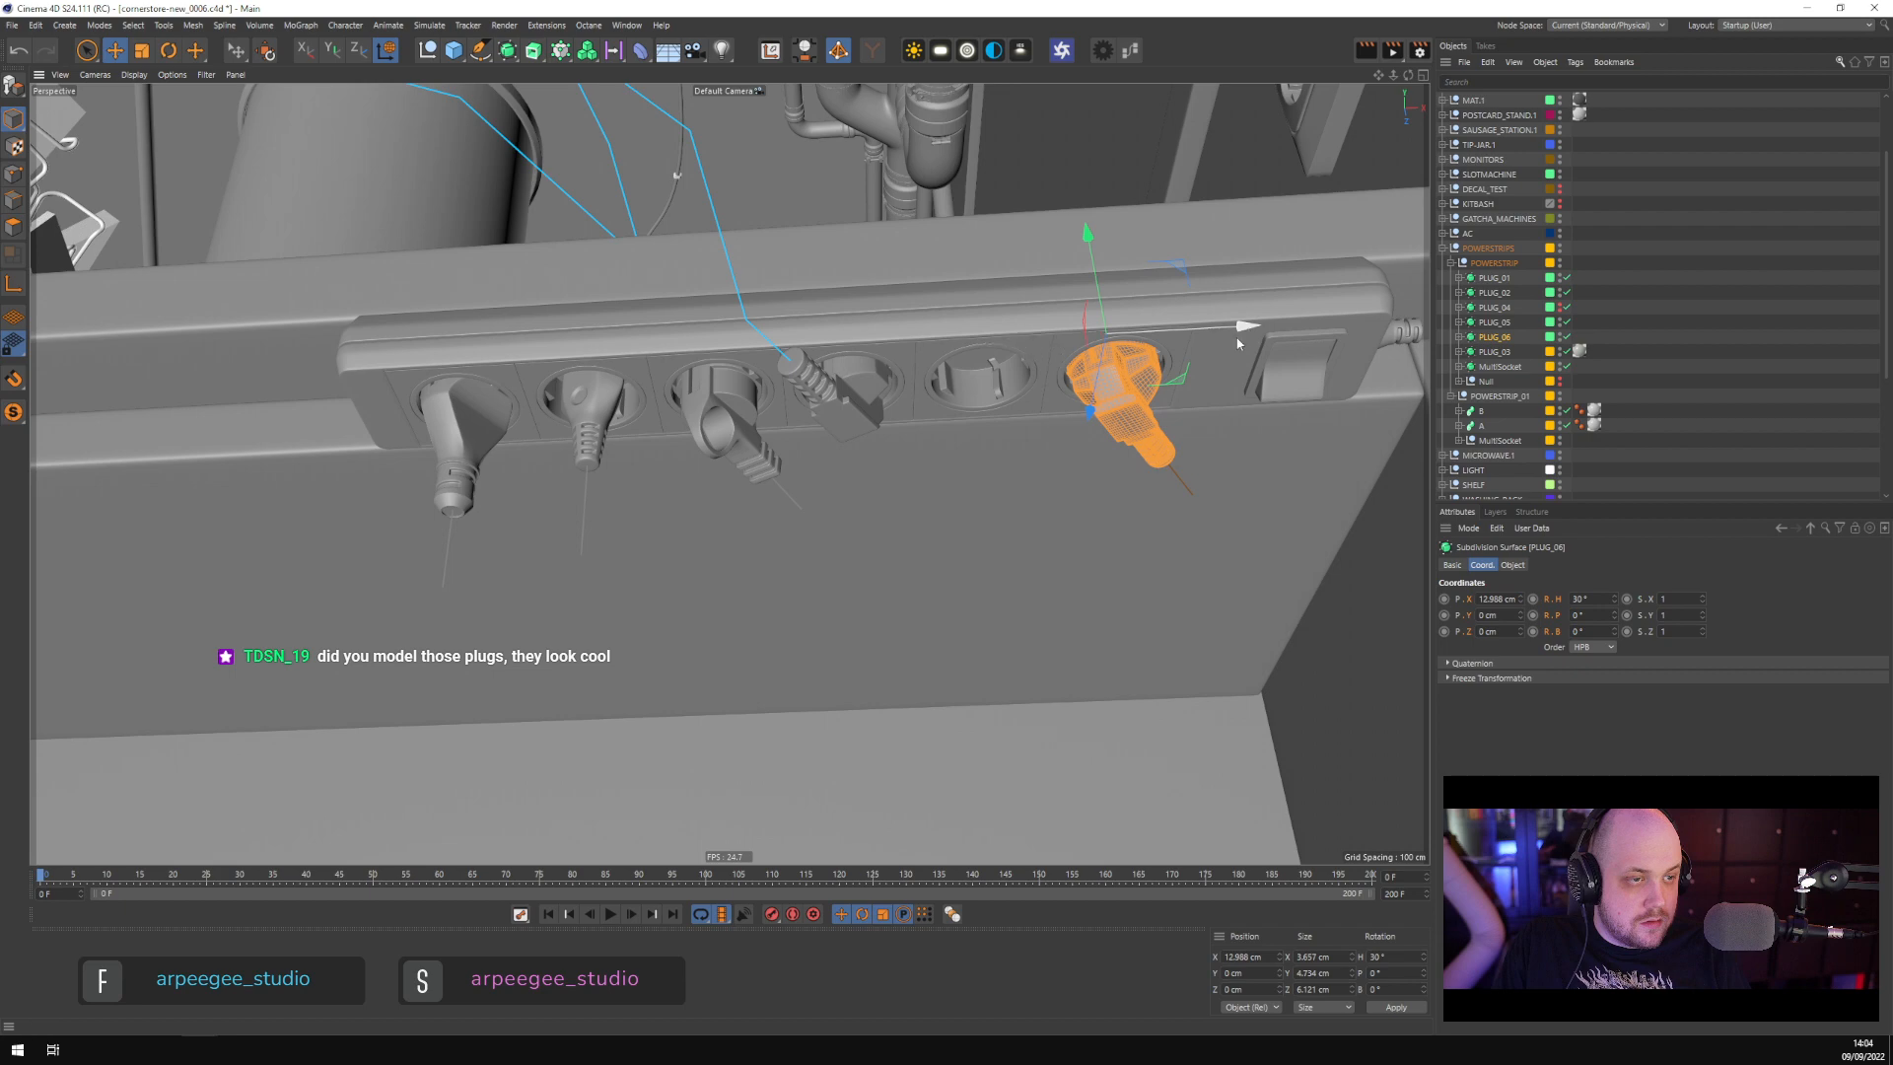
{"action": "key", "text": "r"}
{"action": "left_click_drag", "start_coordinate": [1097, 286], "coordinate": [1131, 480]}
{"action": "scroll", "coordinate": [1164, 406], "scroll_direction": "down", "scroll_amount": 2}
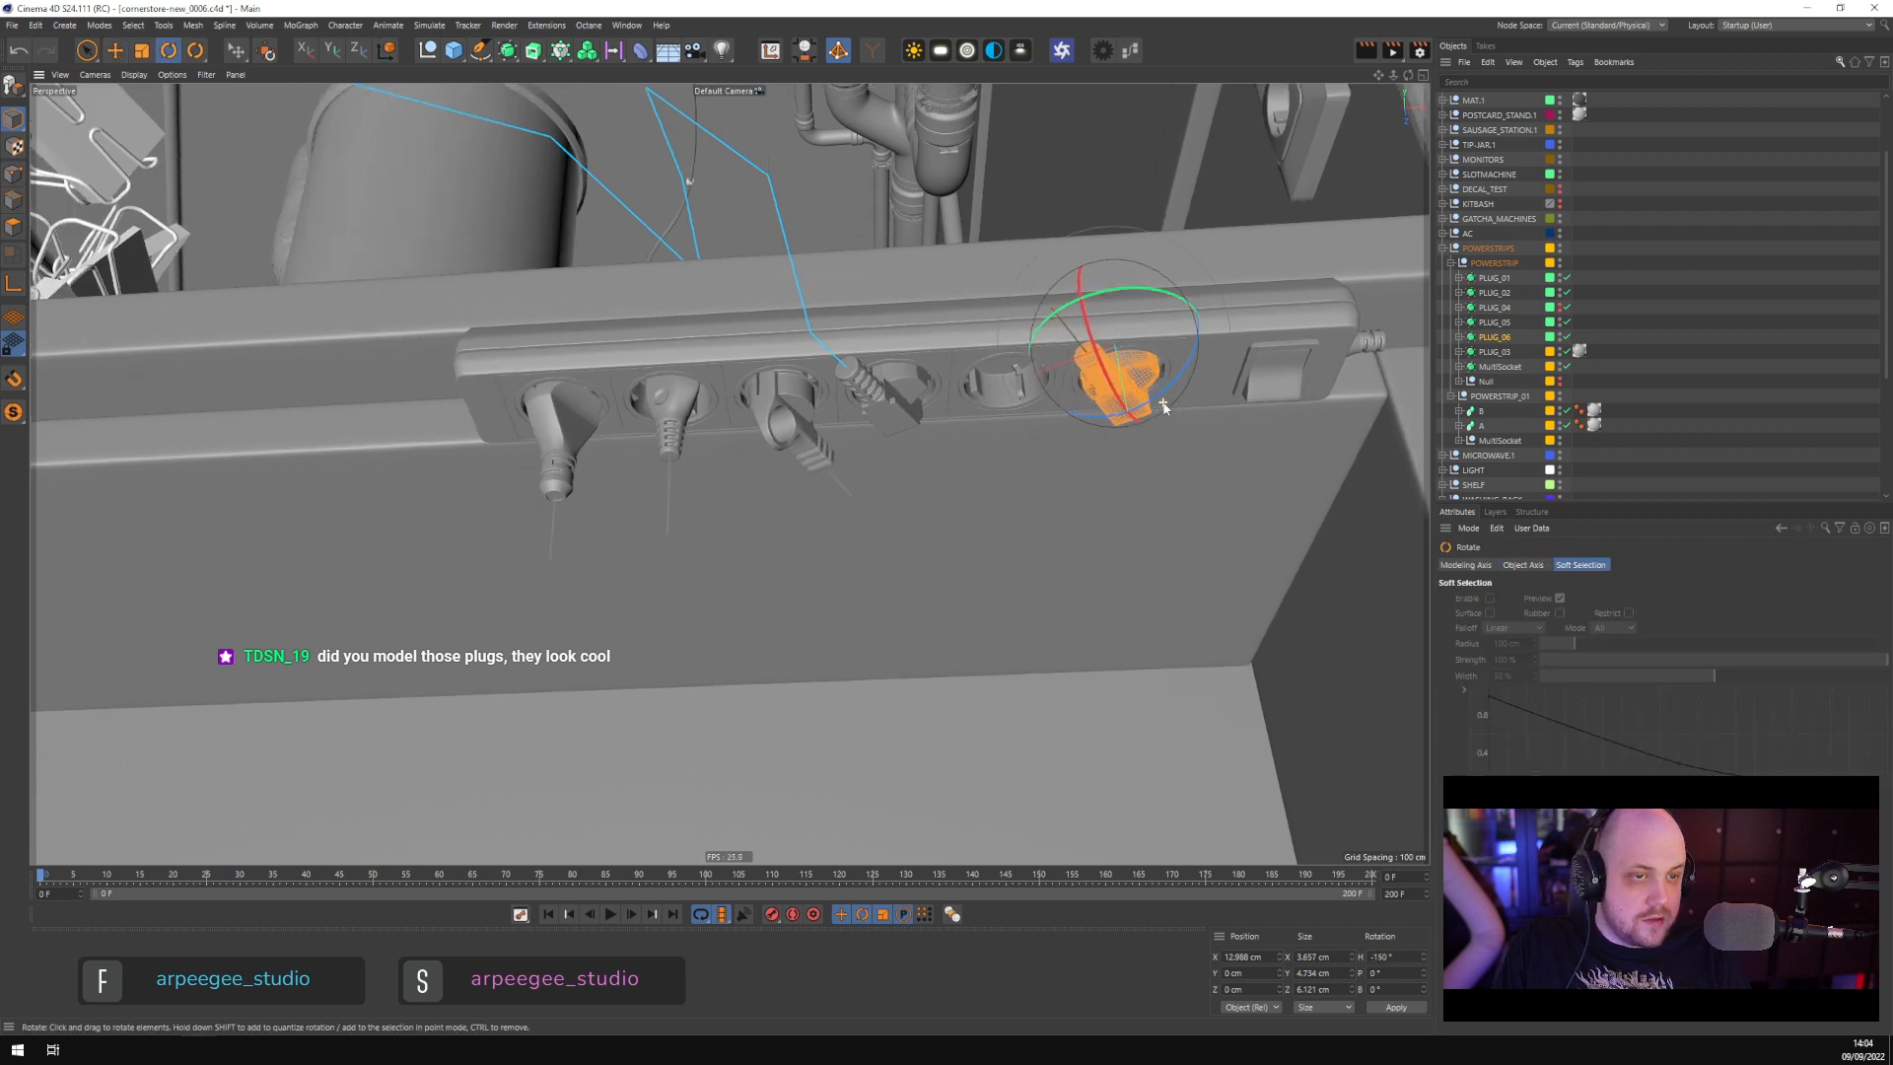
Examine the plugs and the multi-socket under the shelf from several angles, checking each plug's fit and orientation
{"action": "left_click_drag", "start_coordinate": [1163, 406], "coordinate": [1163, 336], "text": "alt"}
{"action": "left_click", "coordinate": [1643, 305]}
{"action": "scroll", "coordinate": [1101, 433], "scroll_direction": "down", "scroll_amount": 3}
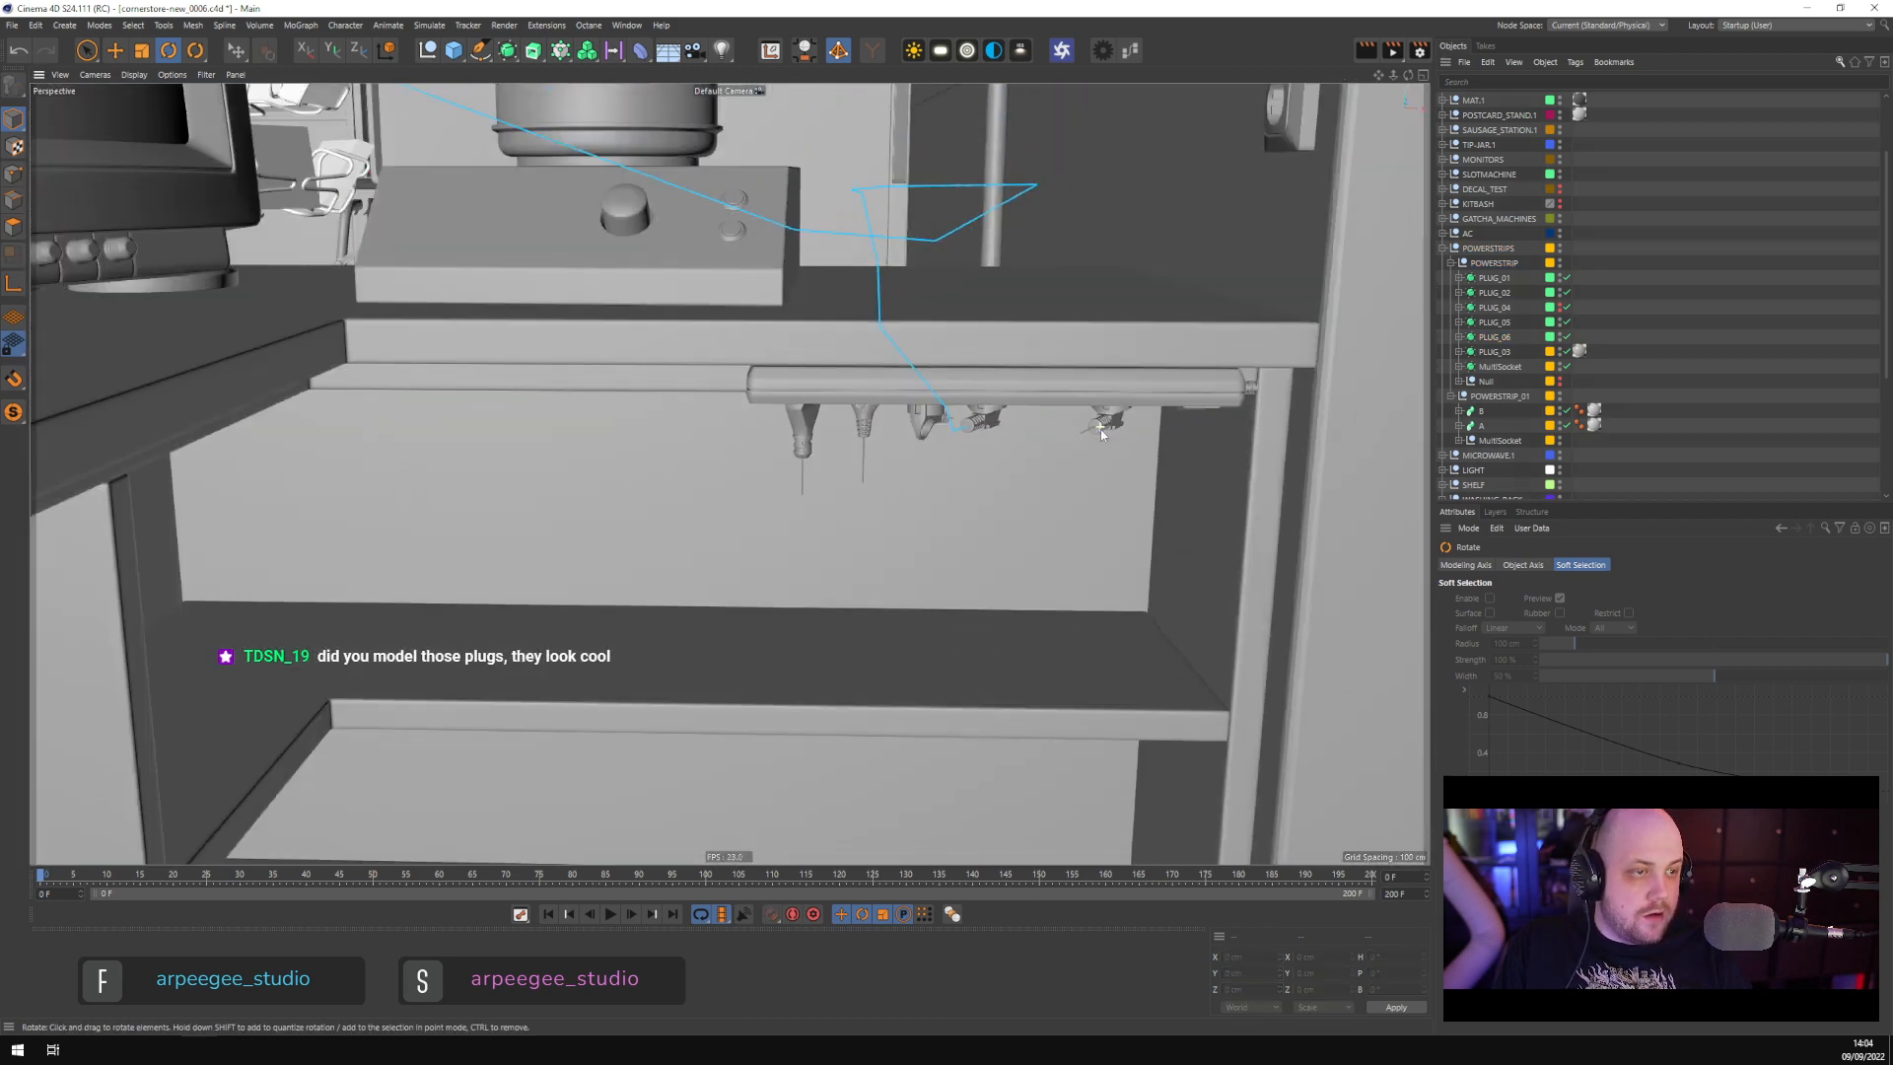
{"action": "scroll", "coordinate": [1101, 434], "scroll_direction": "down", "scroll_amount": 3}
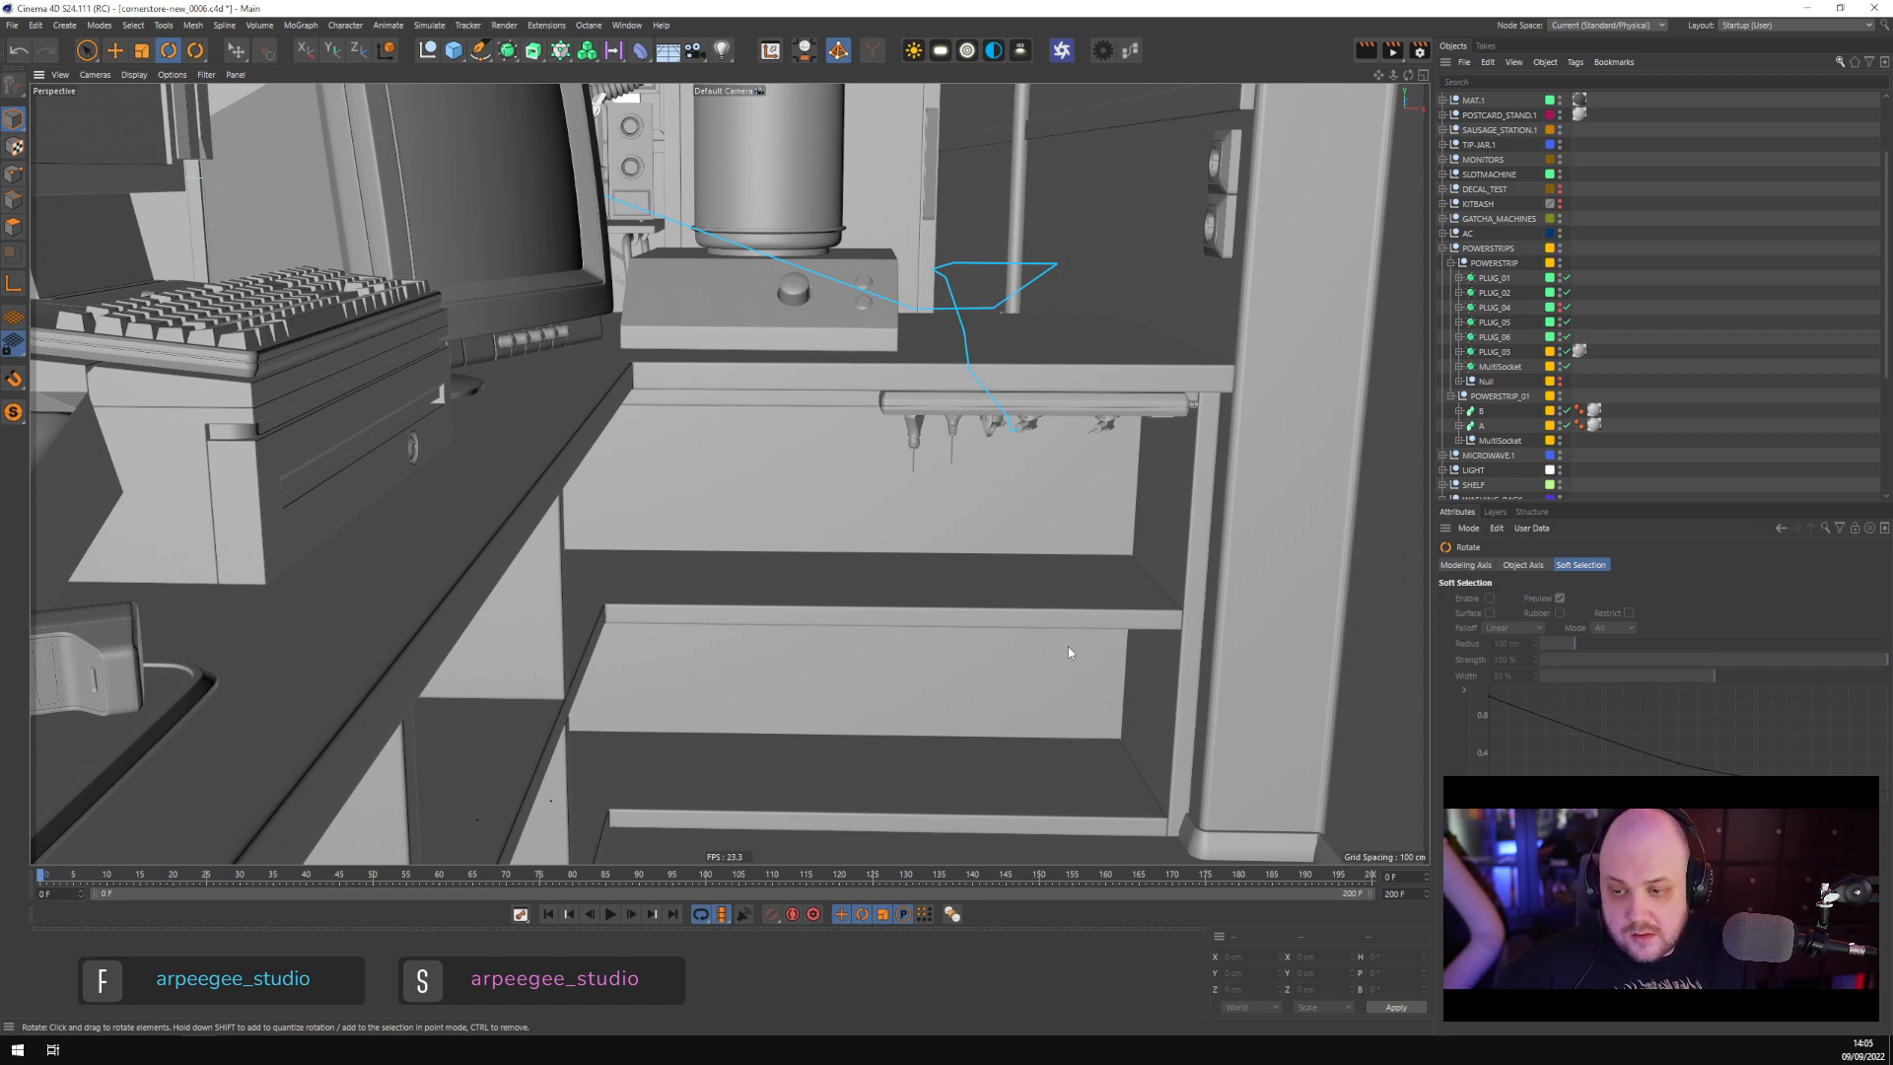
{"action": "scroll", "coordinate": [1028, 448], "scroll_direction": "up", "scroll_amount": 10}
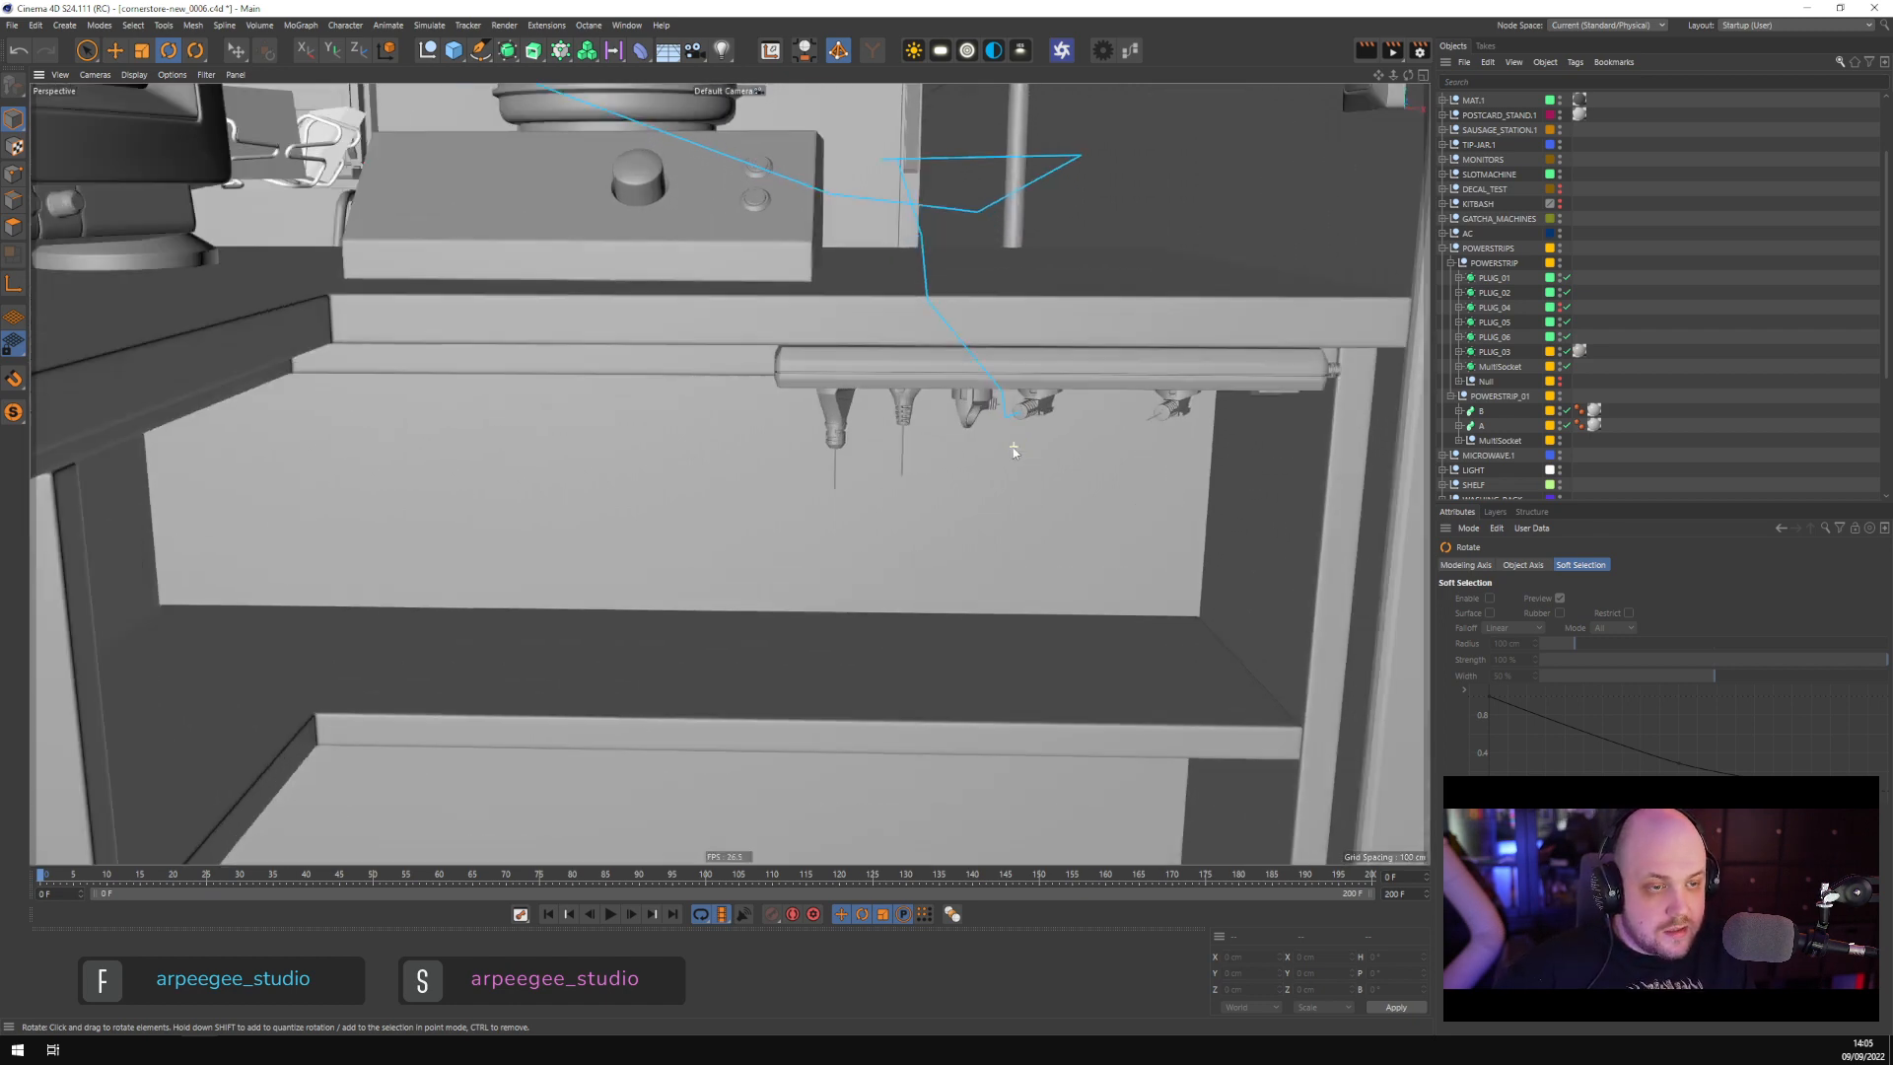
{"action": "left_click", "coordinate": [961, 400]}
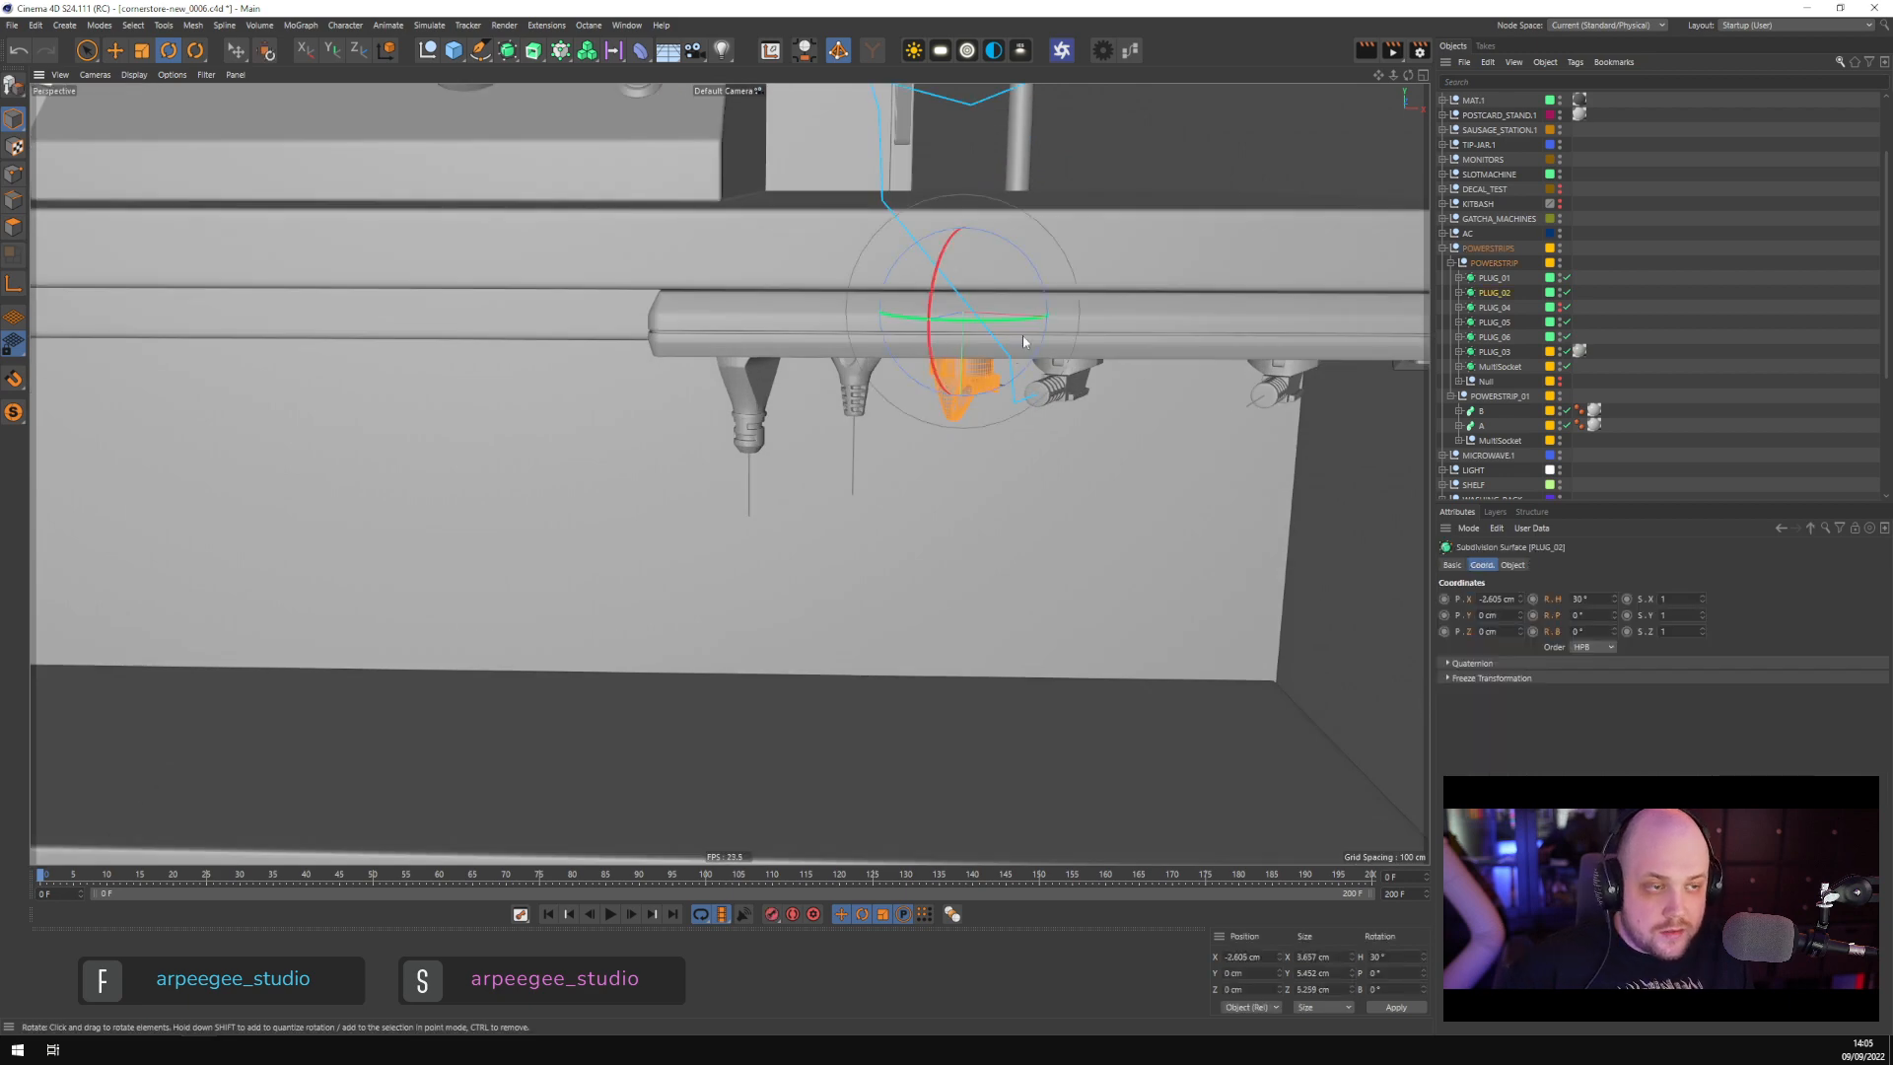
{"action": "left_click_drag", "start_coordinate": [1026, 342], "coordinate": [1084, 408], "text": "alt"}
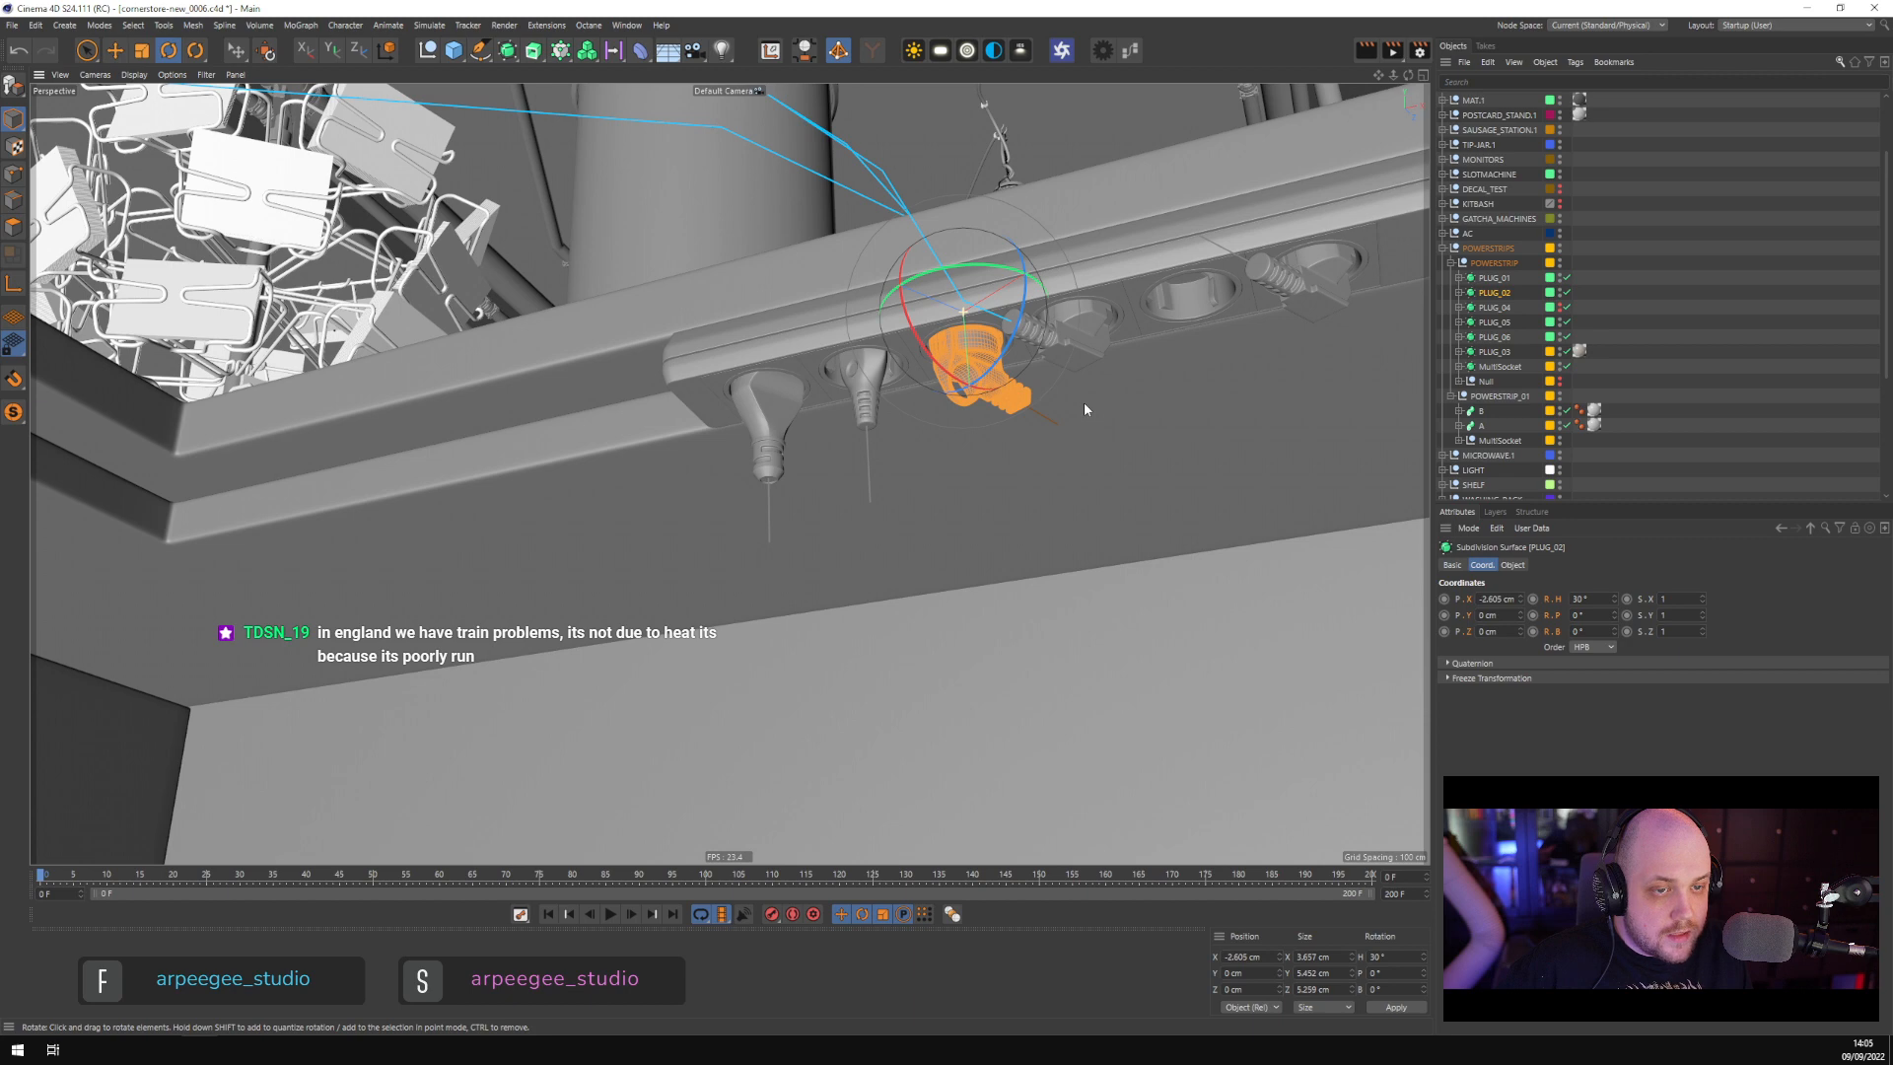
{"action": "left_click", "coordinate": [745, 399]}
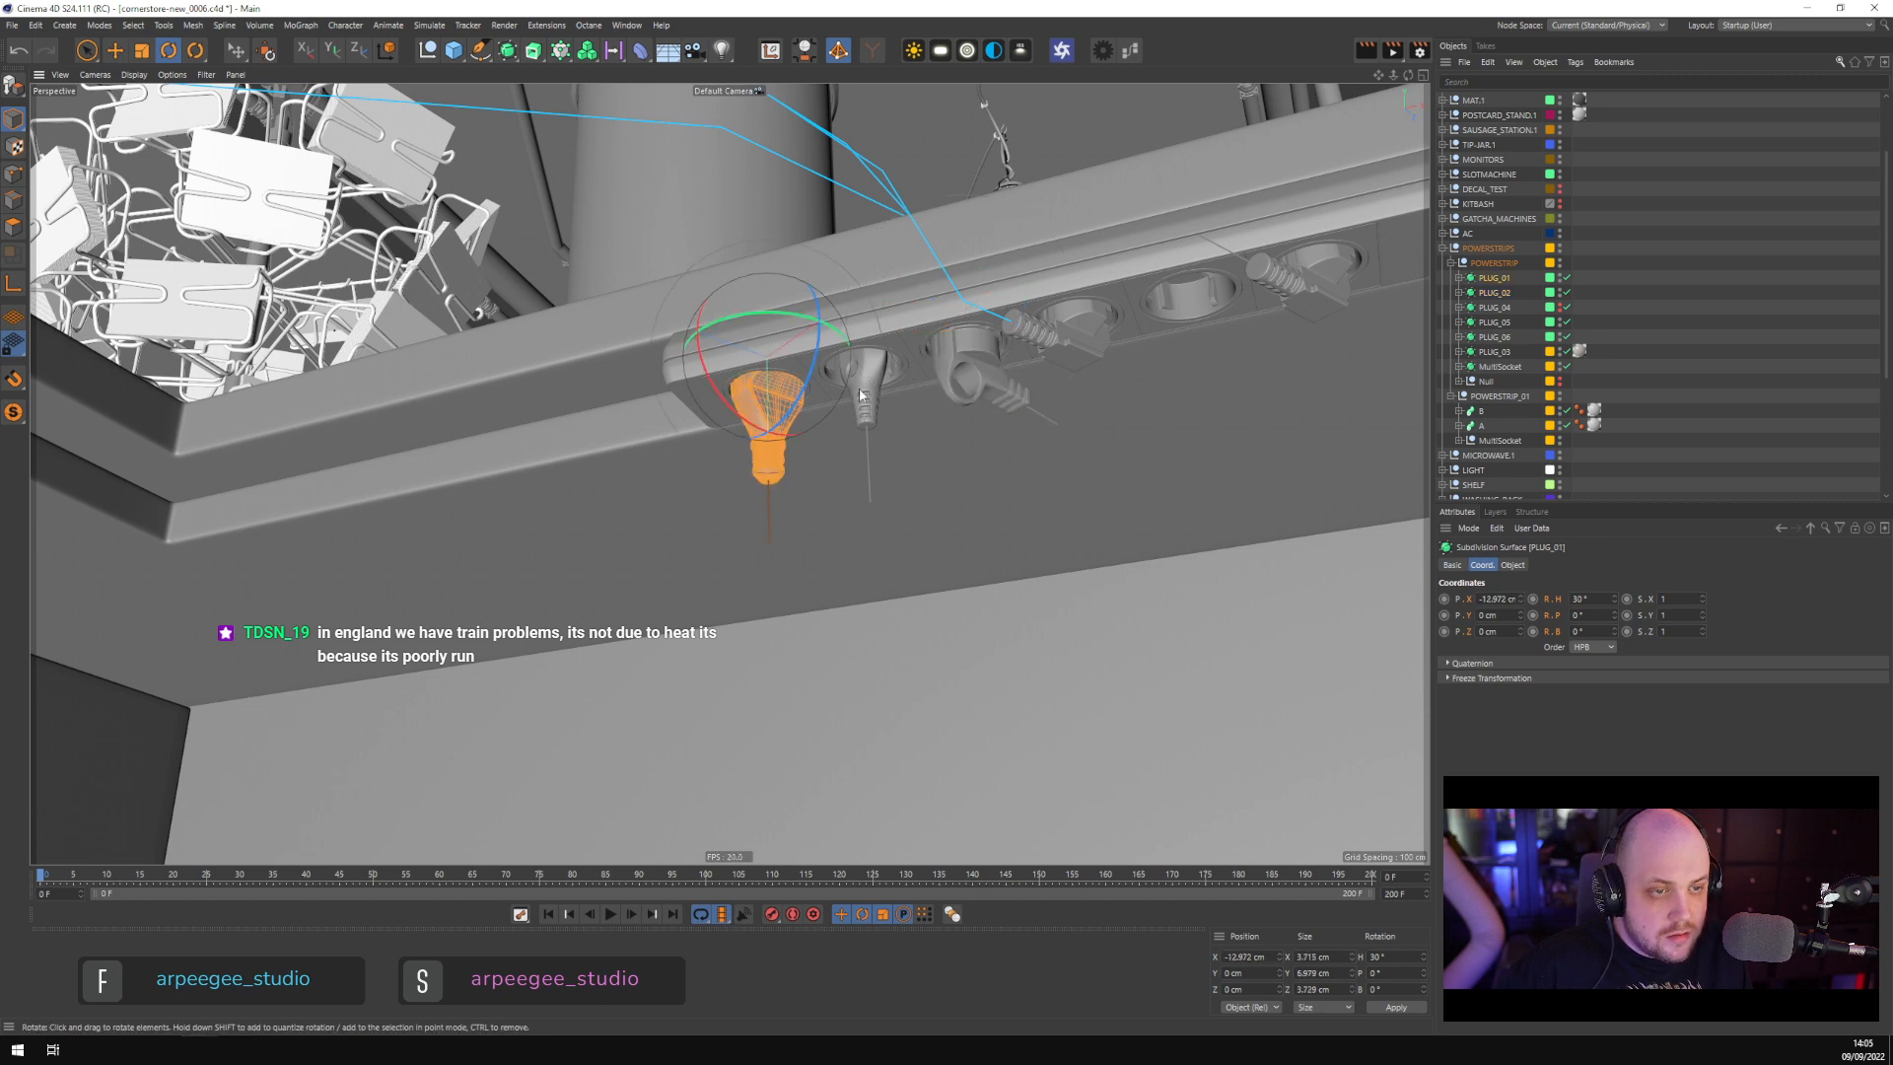
{"action": "left_click", "coordinate": [979, 389]}
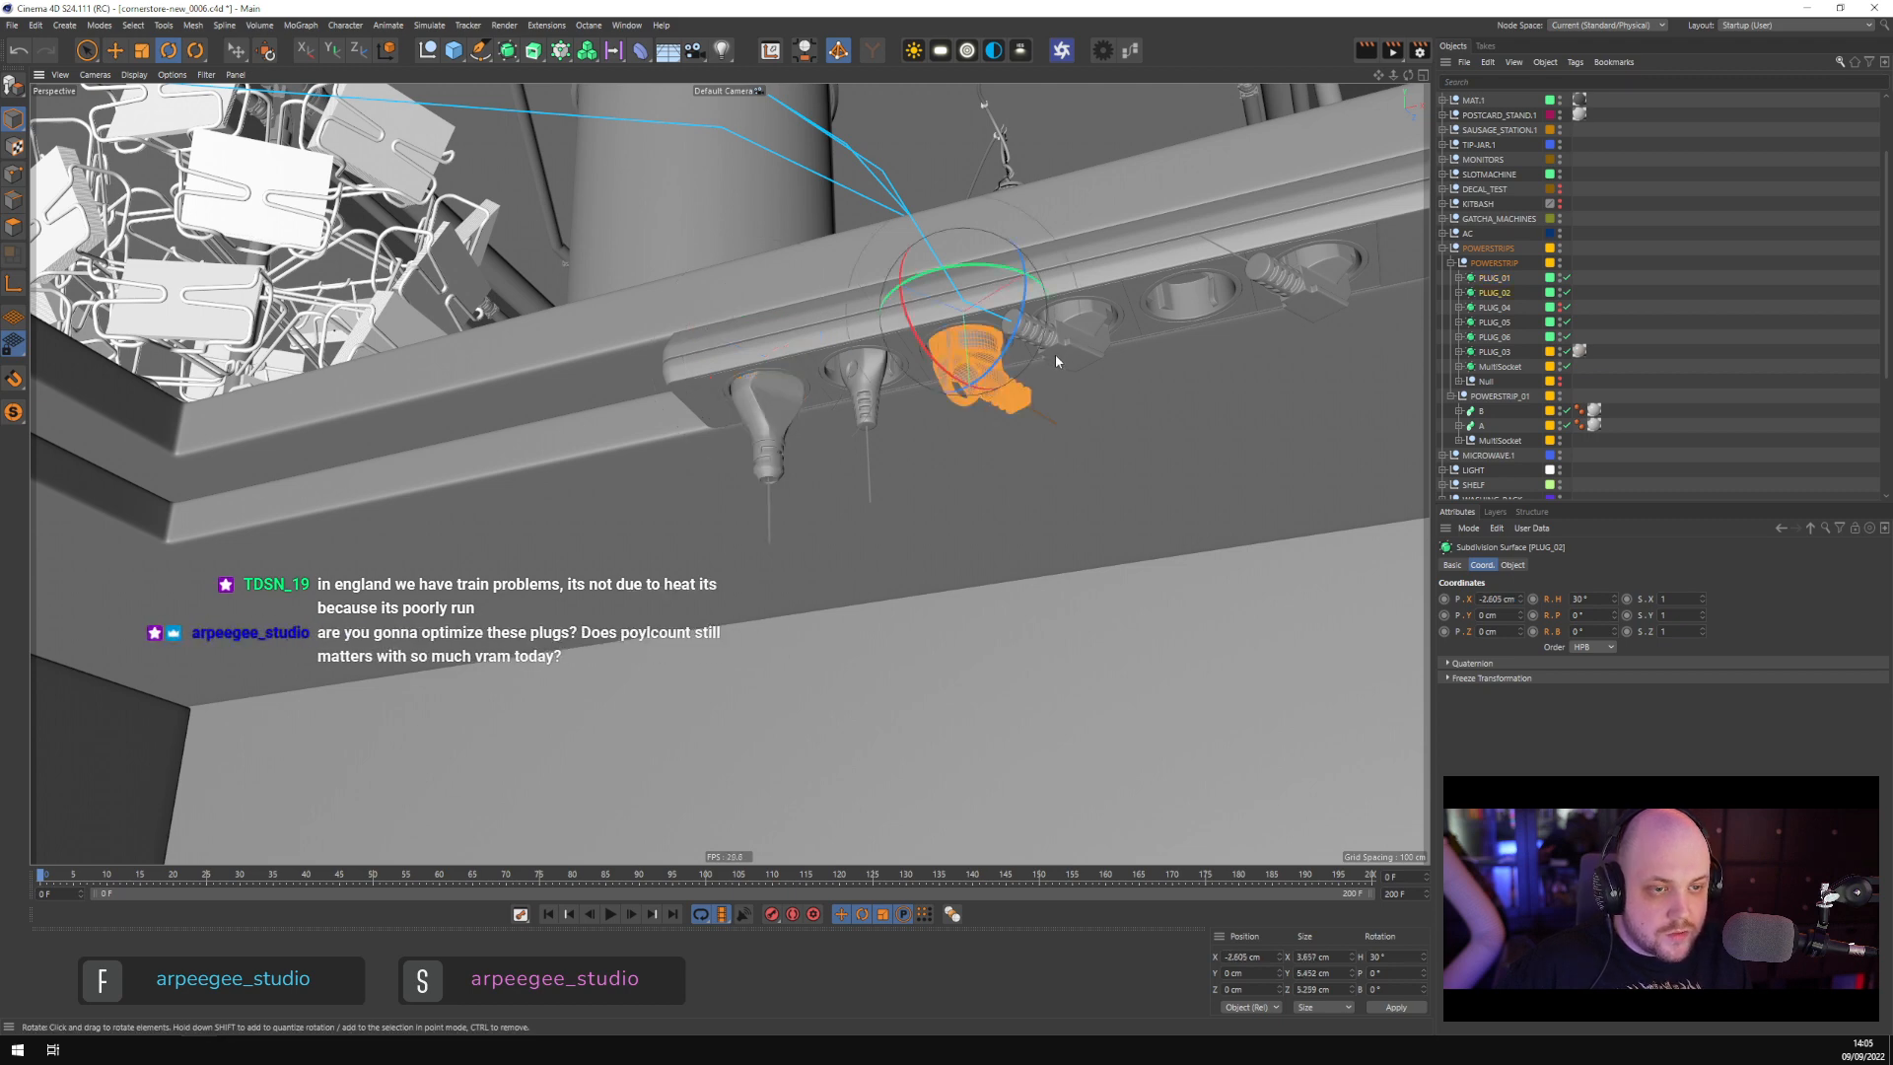
{"action": "left_click_drag", "start_coordinate": [1045, 373], "coordinate": [968, 372], "text": "alt"}
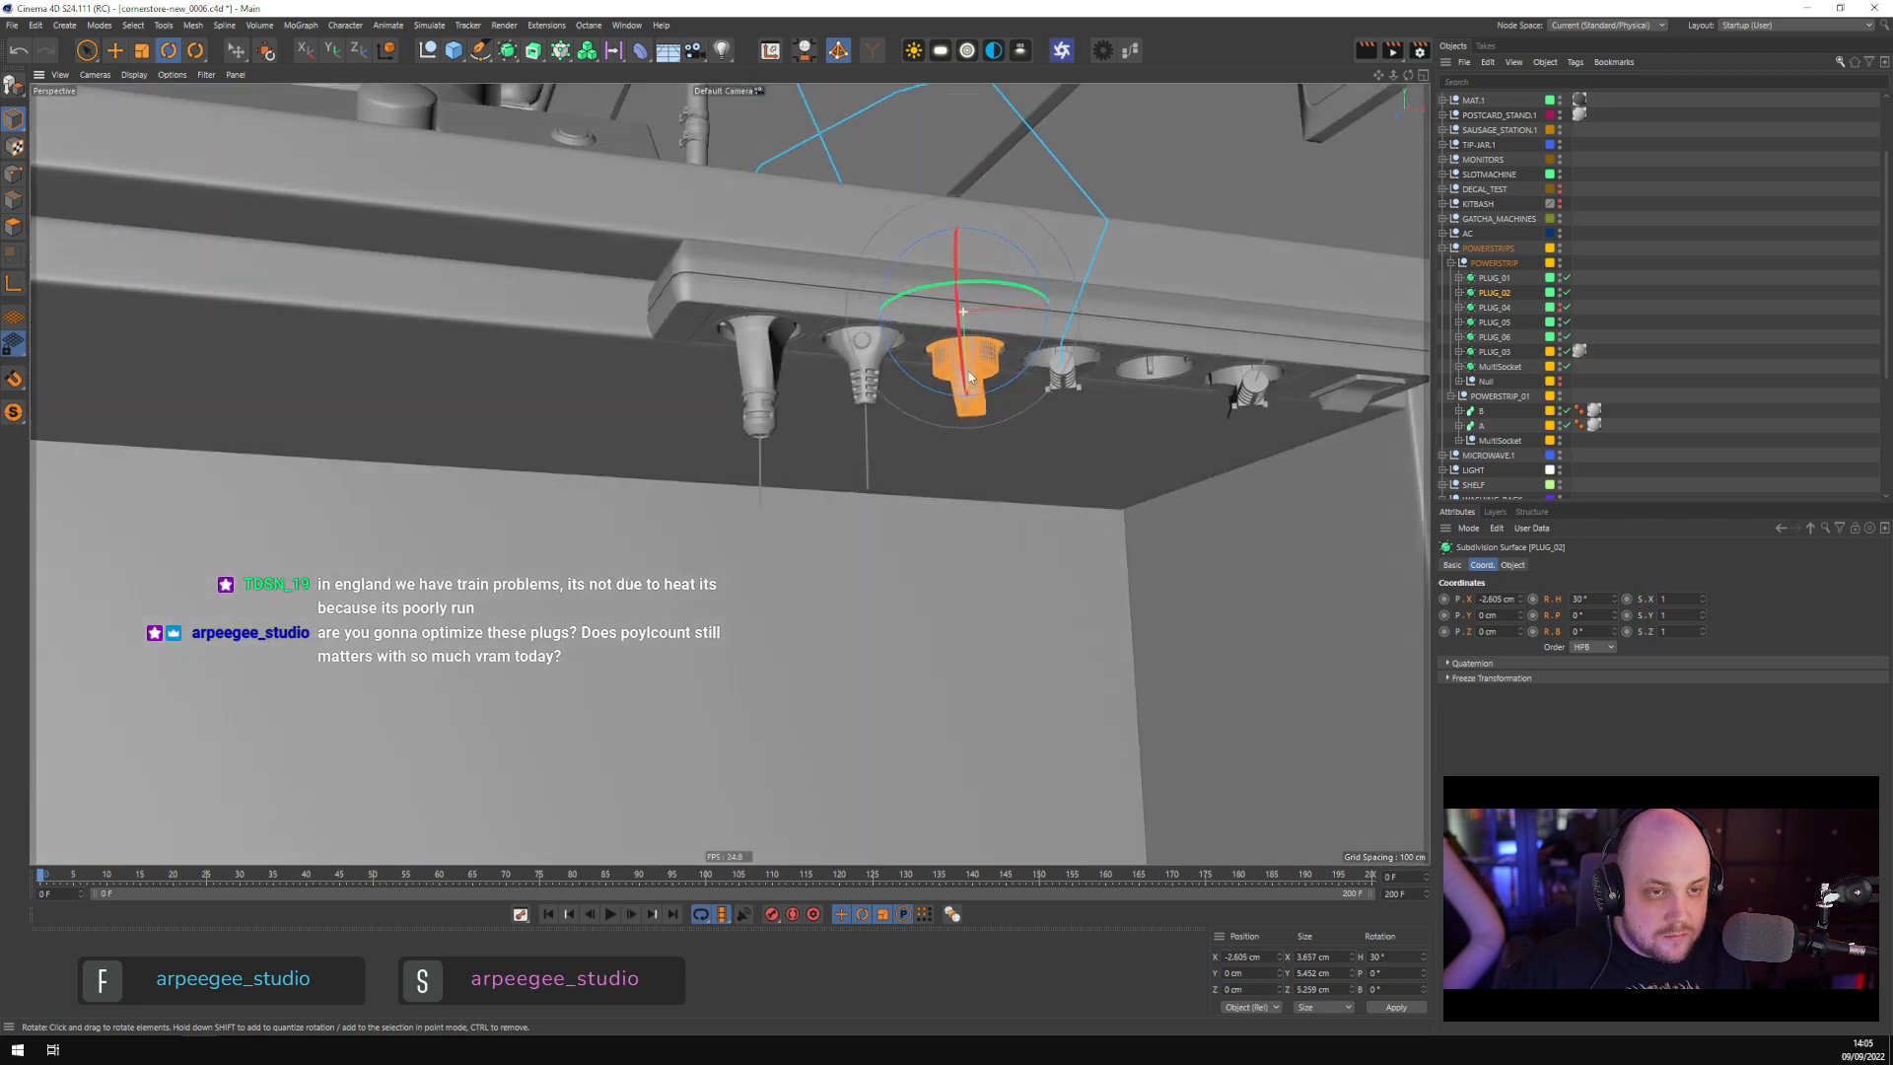
{"action": "left_click", "coordinate": [771, 258]}
{"action": "left_click_drag", "start_coordinate": [763, 271], "coordinate": [921, 401], "text": "alt"}
{"action": "right_click_drag", "start_coordinate": [921, 402], "coordinate": [1187, 400], "text": "alt"}
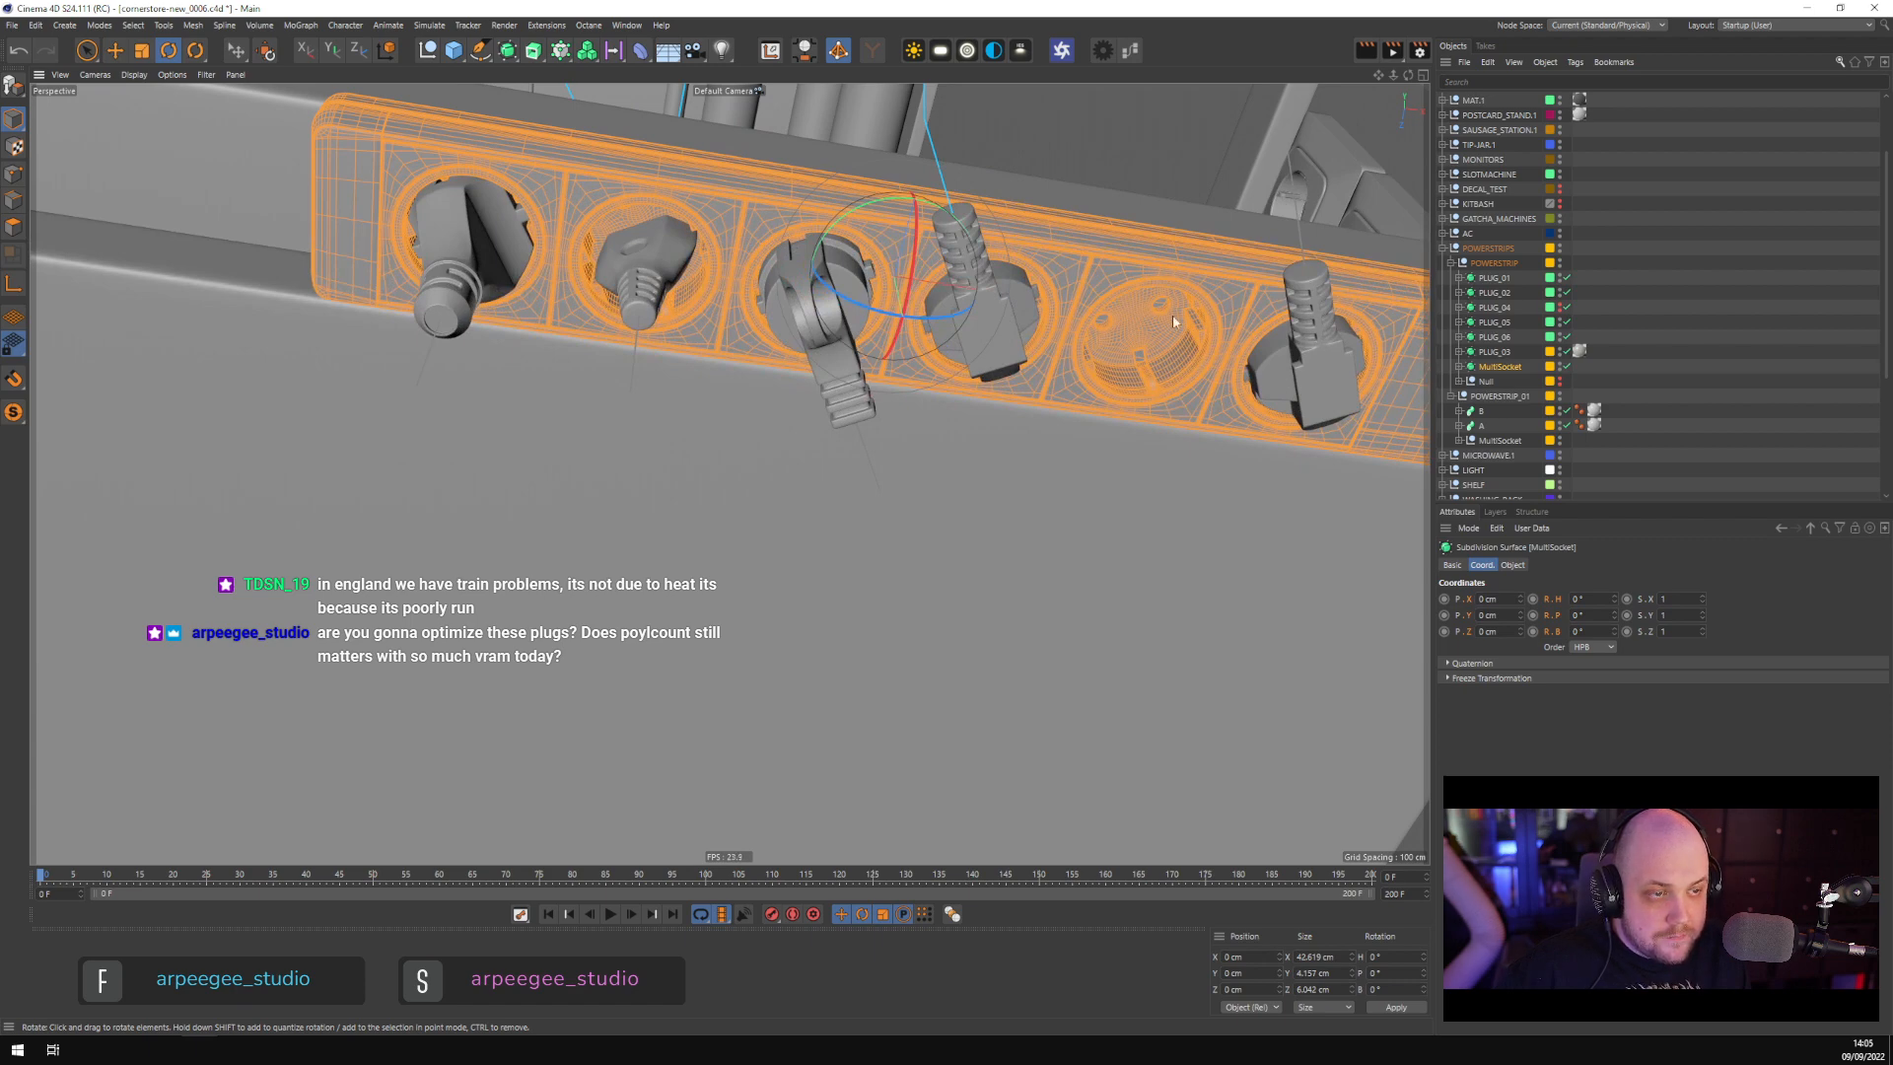
{"action": "left_click_drag", "start_coordinate": [1173, 313], "coordinate": [1134, 312], "text": "alt"}
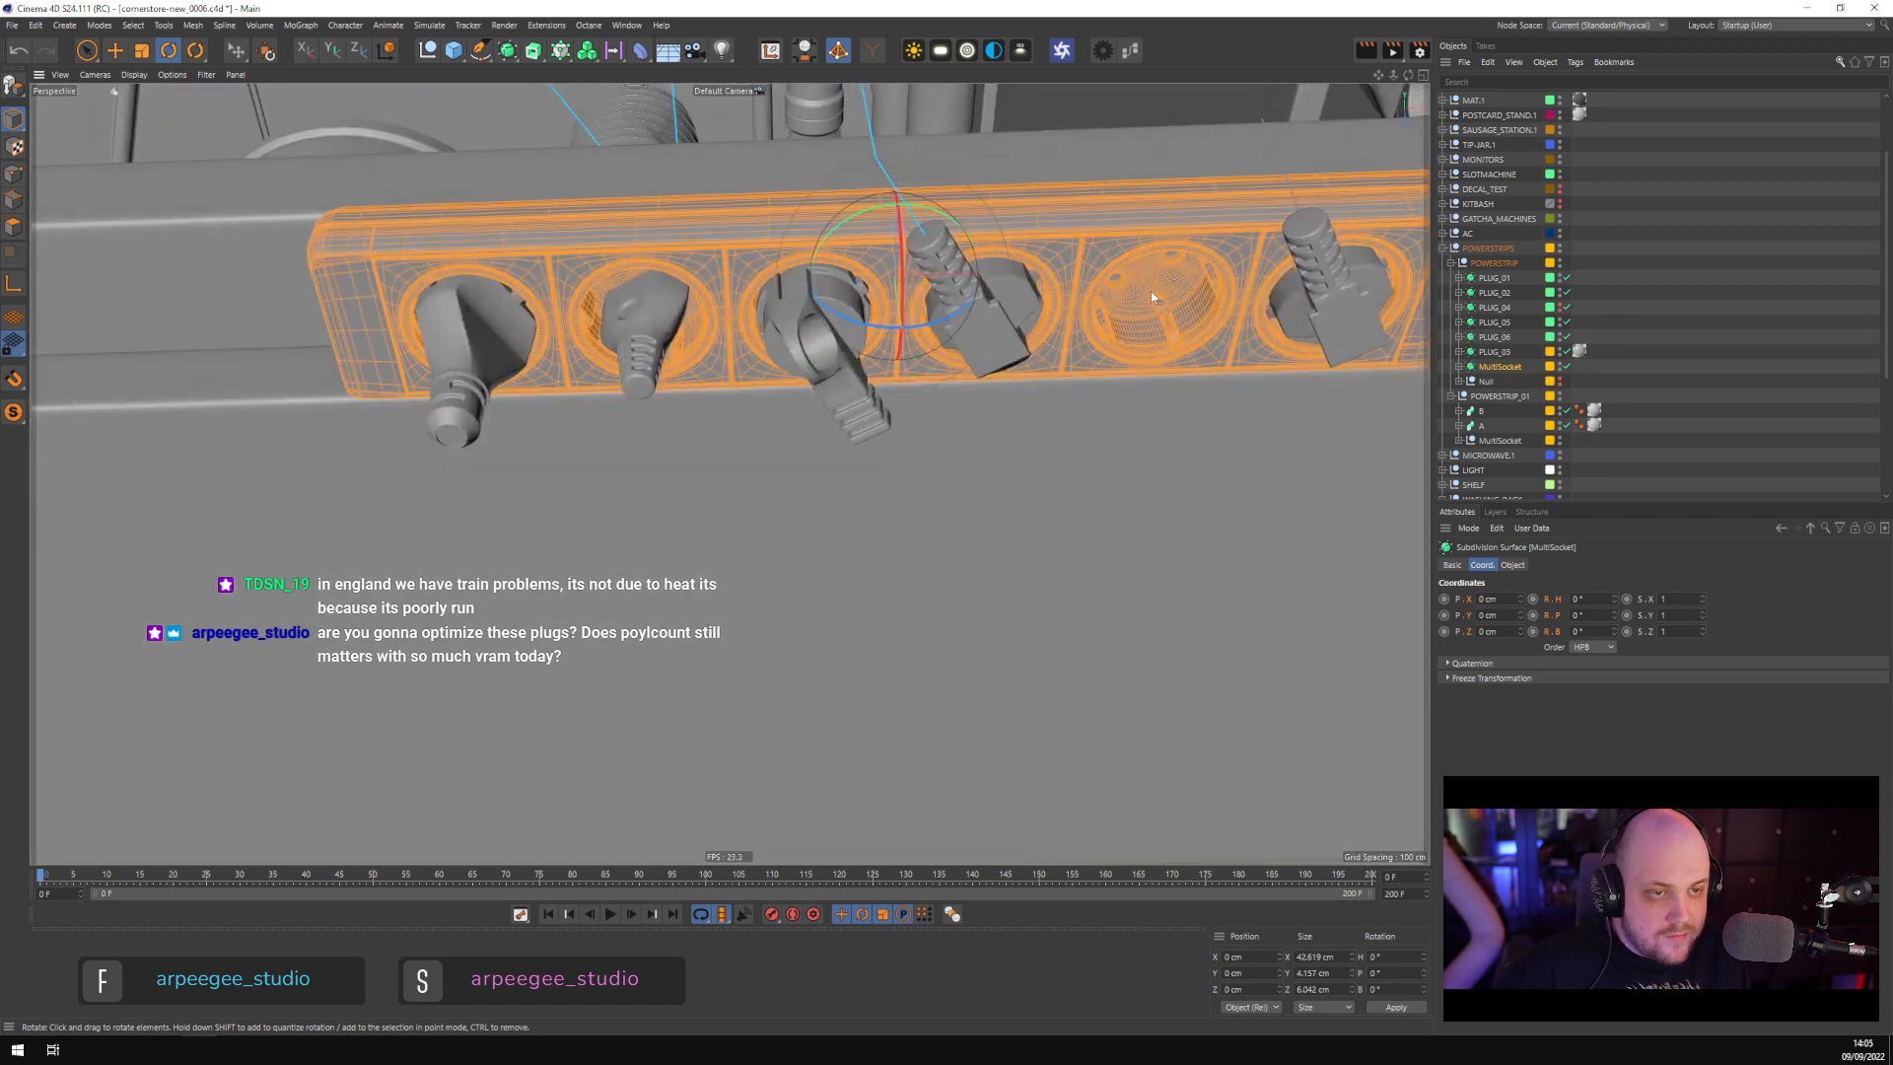
{"action": "left_click", "coordinate": [640, 321]}
{"action": "left_click_drag", "start_coordinate": [641, 352], "coordinate": [578, 364], "text": "alt"}
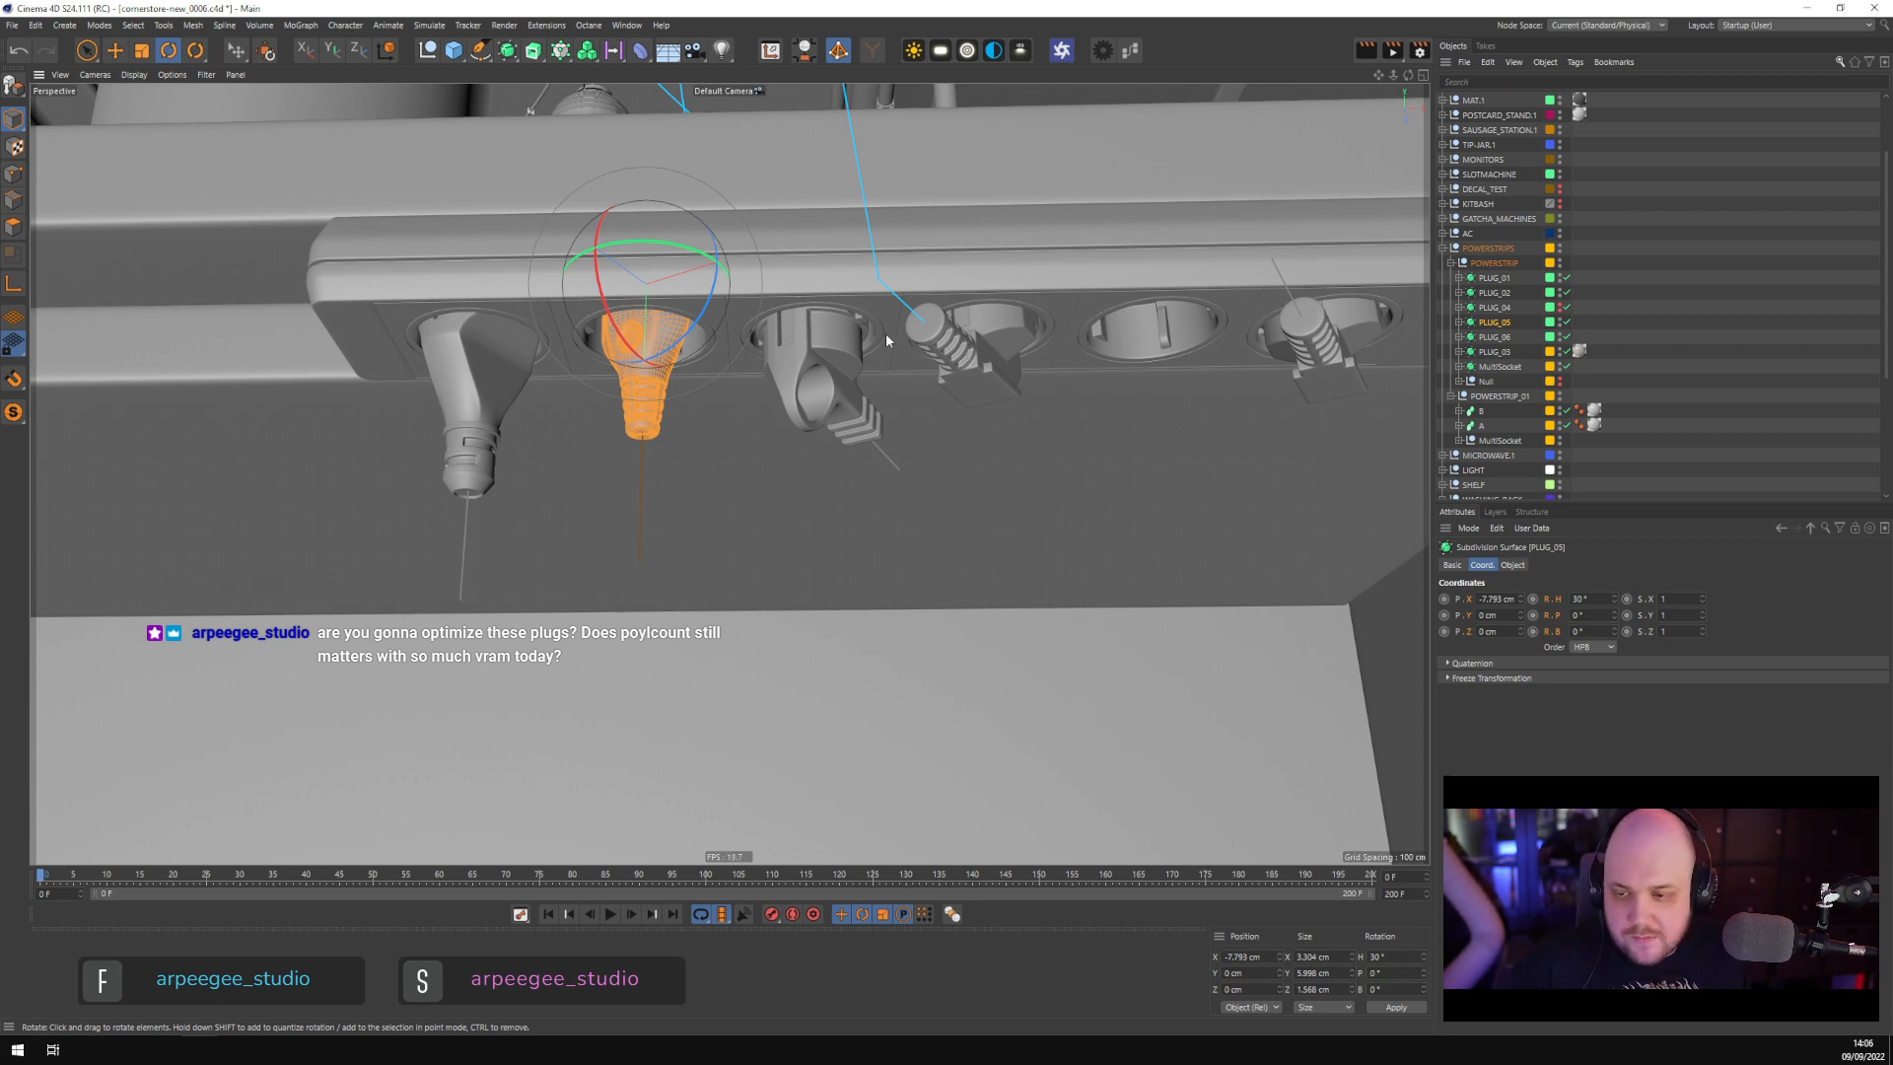
Select the POWER_MONITOR_05 socket on the monitor's back and expand the MONITORS hierarchy to reveal it
{"action": "left_click_drag", "start_coordinate": [735, 357], "coordinate": [822, 389], "text": "alt"}
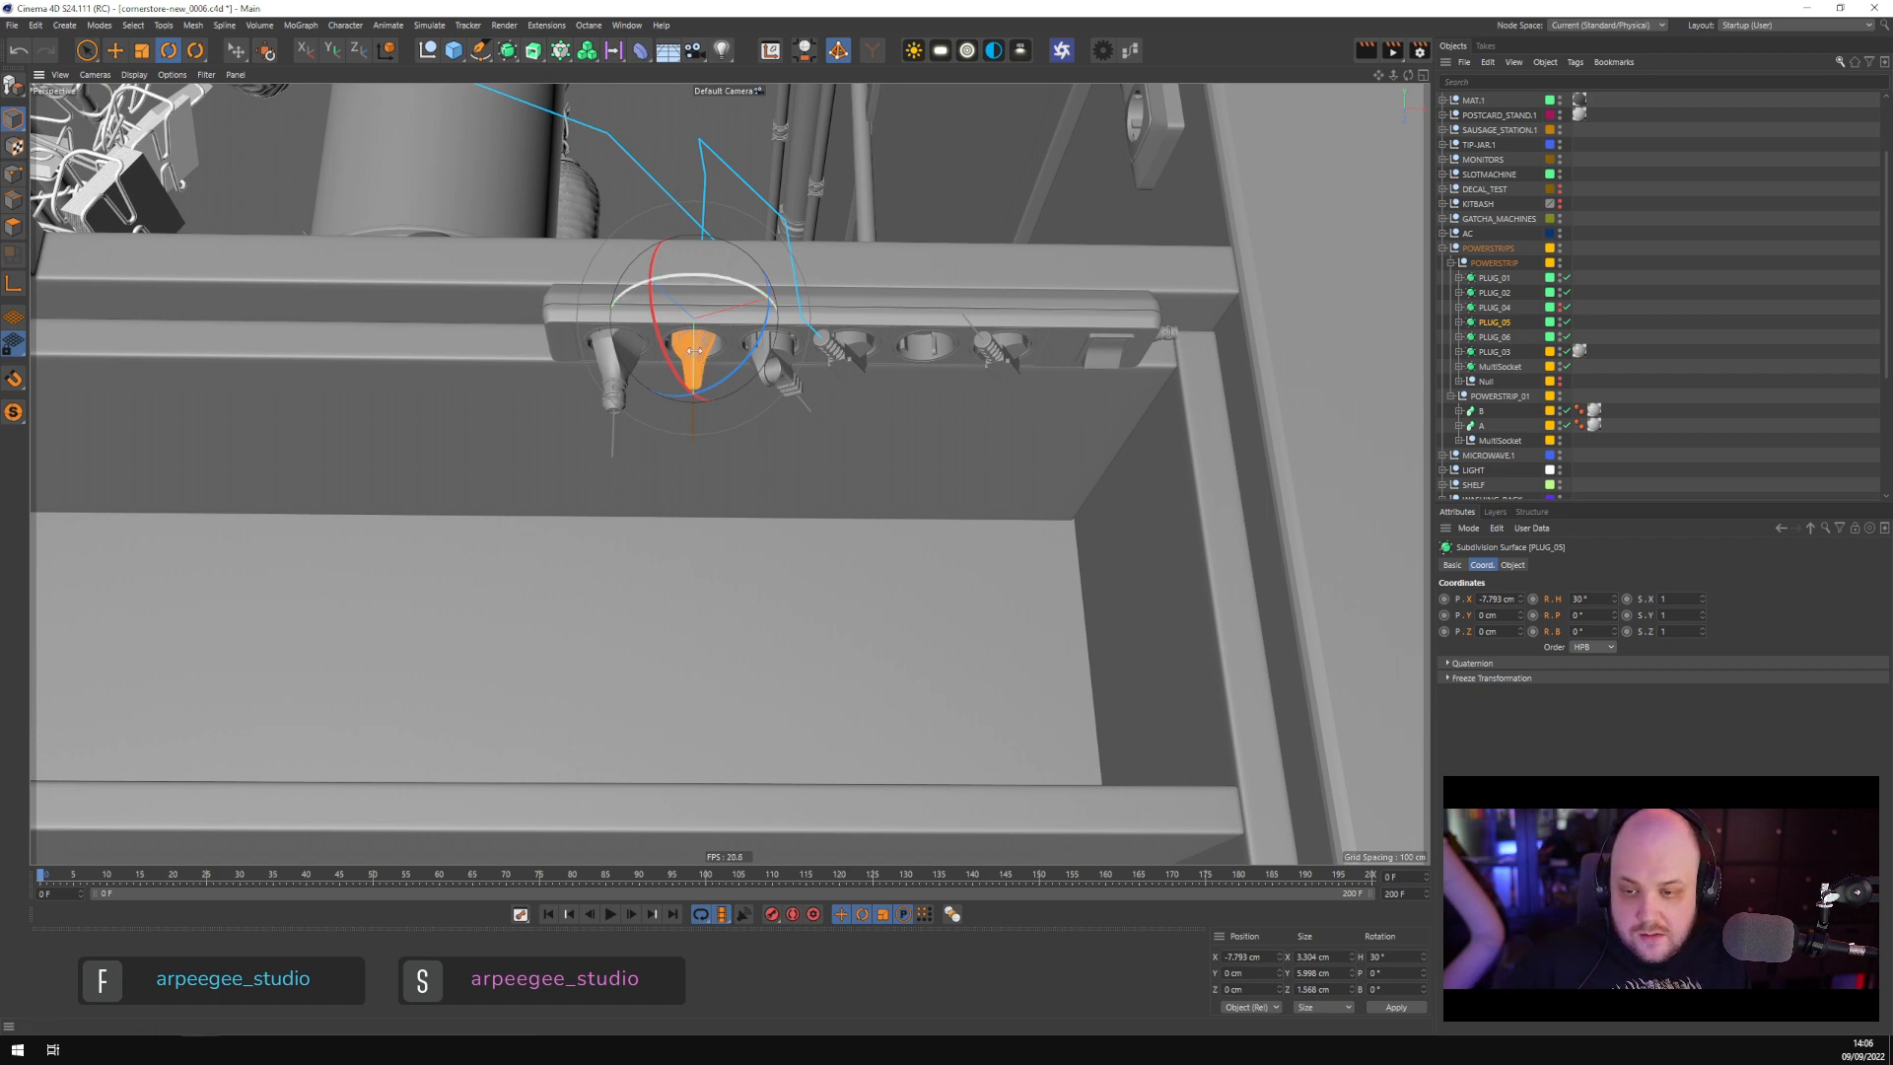
{"action": "left_click_drag", "start_coordinate": [972, 654], "coordinate": [852, 621], "text": "alt"}
{"action": "scroll", "coordinate": [943, 517], "scroll_direction": "down", "scroll_amount": 5}
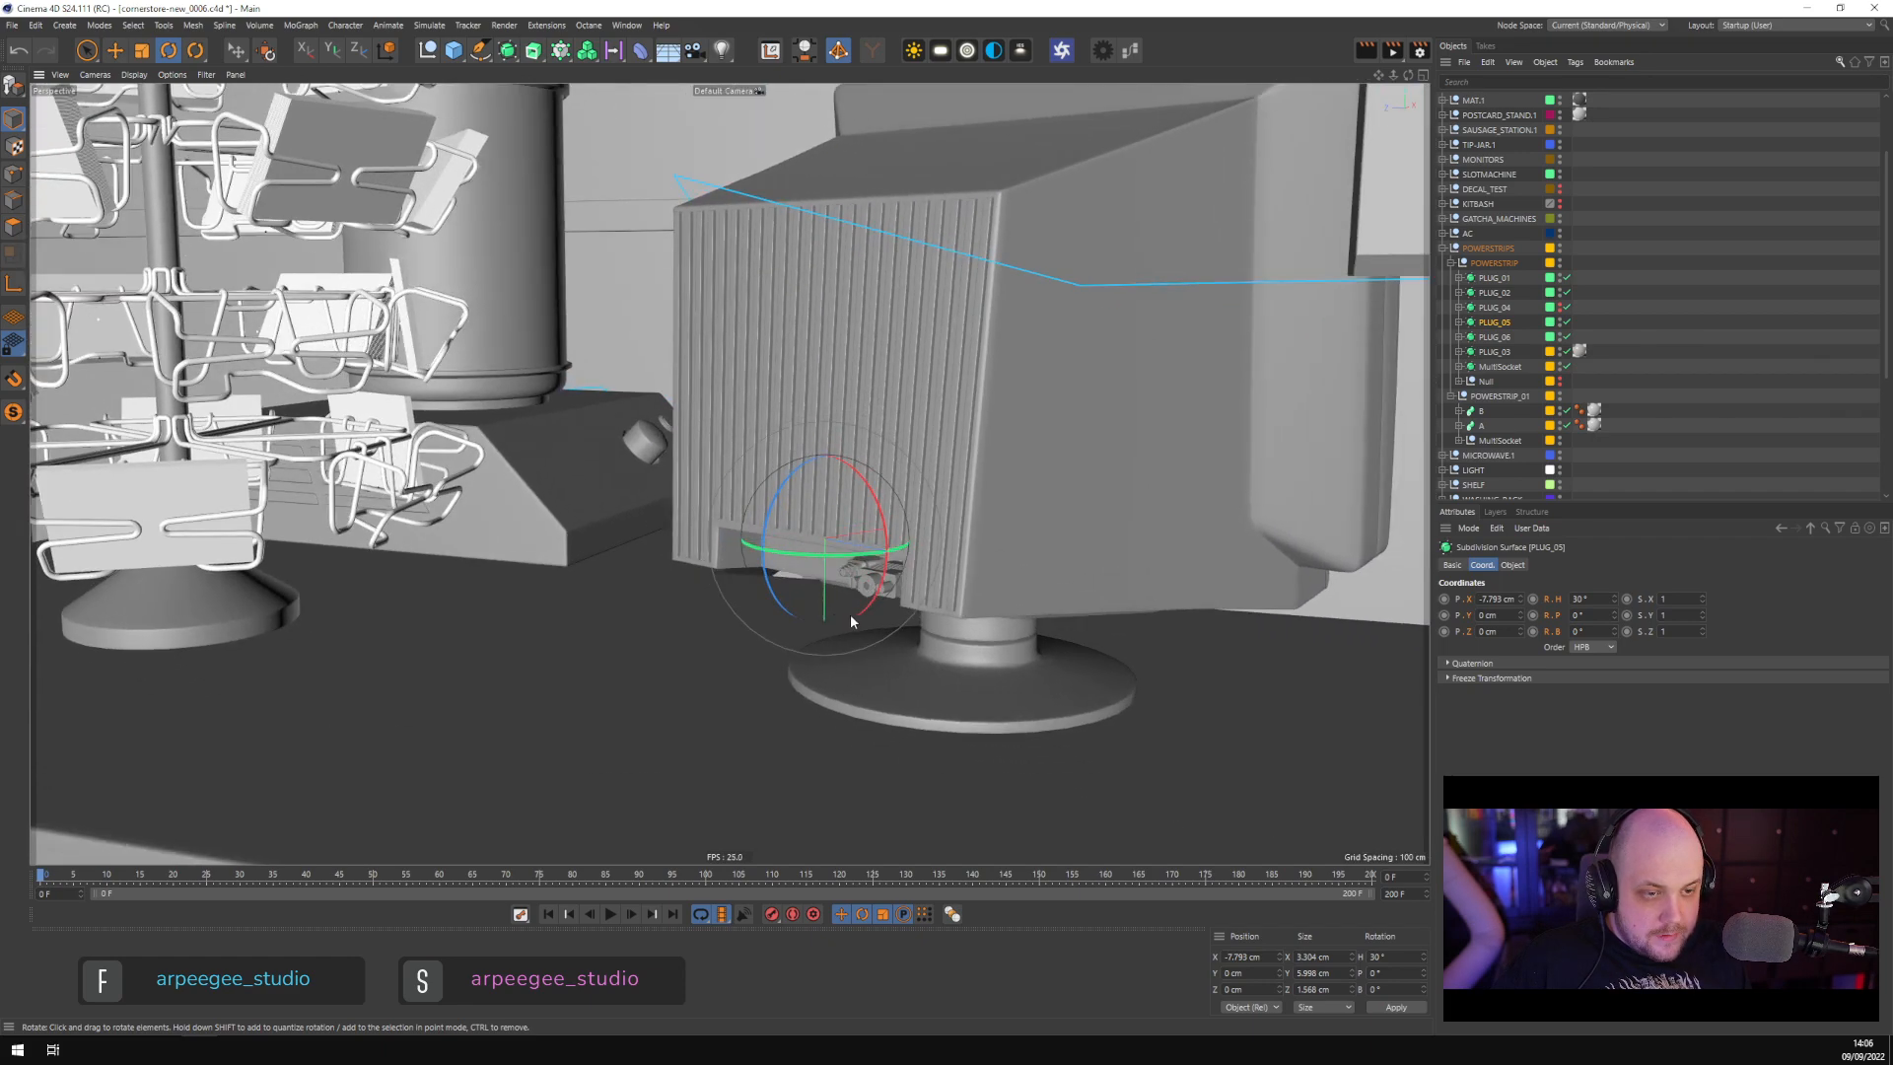
{"action": "scroll", "coordinate": [852, 621], "scroll_direction": "up", "scroll_amount": 10}
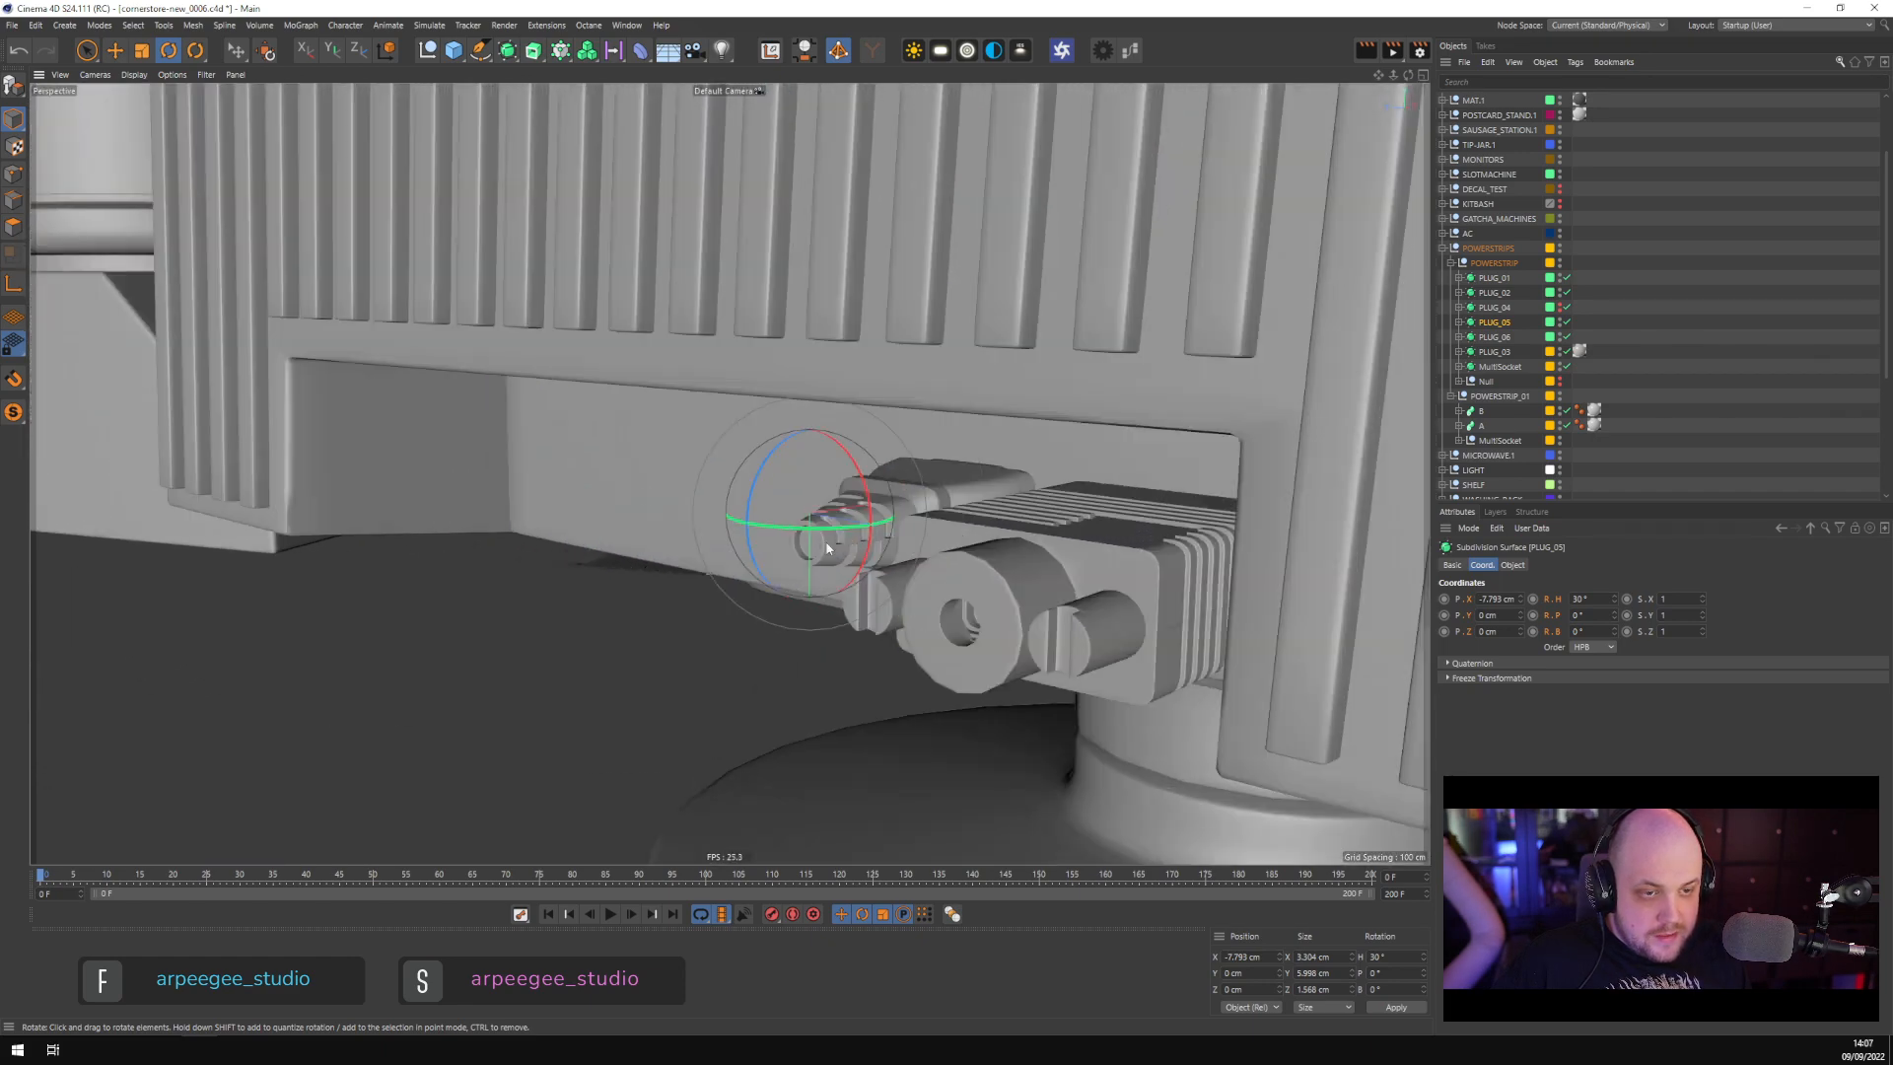
{"action": "left_click", "coordinate": [827, 548]}
{"action": "left_click_drag", "start_coordinate": [827, 548], "coordinate": [838, 641], "text": "alt"}
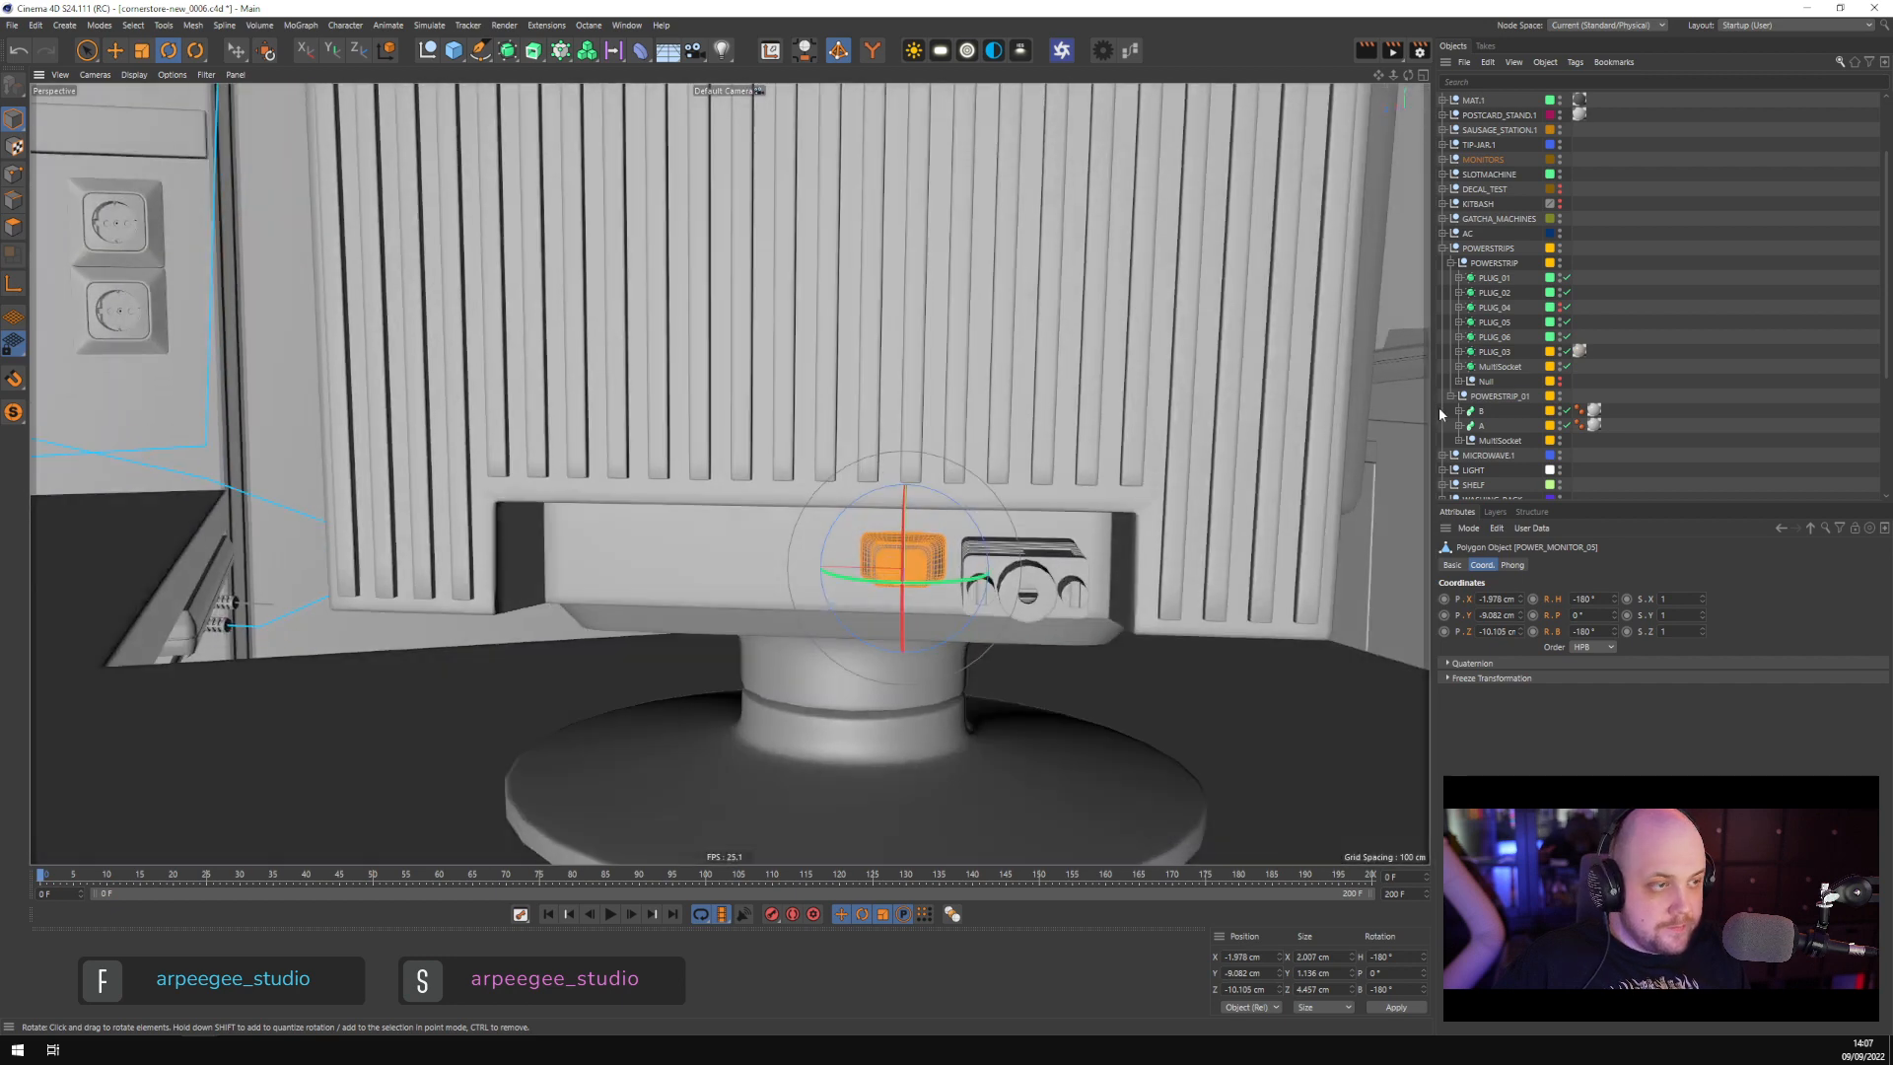
{"action": "left_click", "coordinate": [1442, 159]}
{"action": "left_click", "coordinate": [1458, 188]}
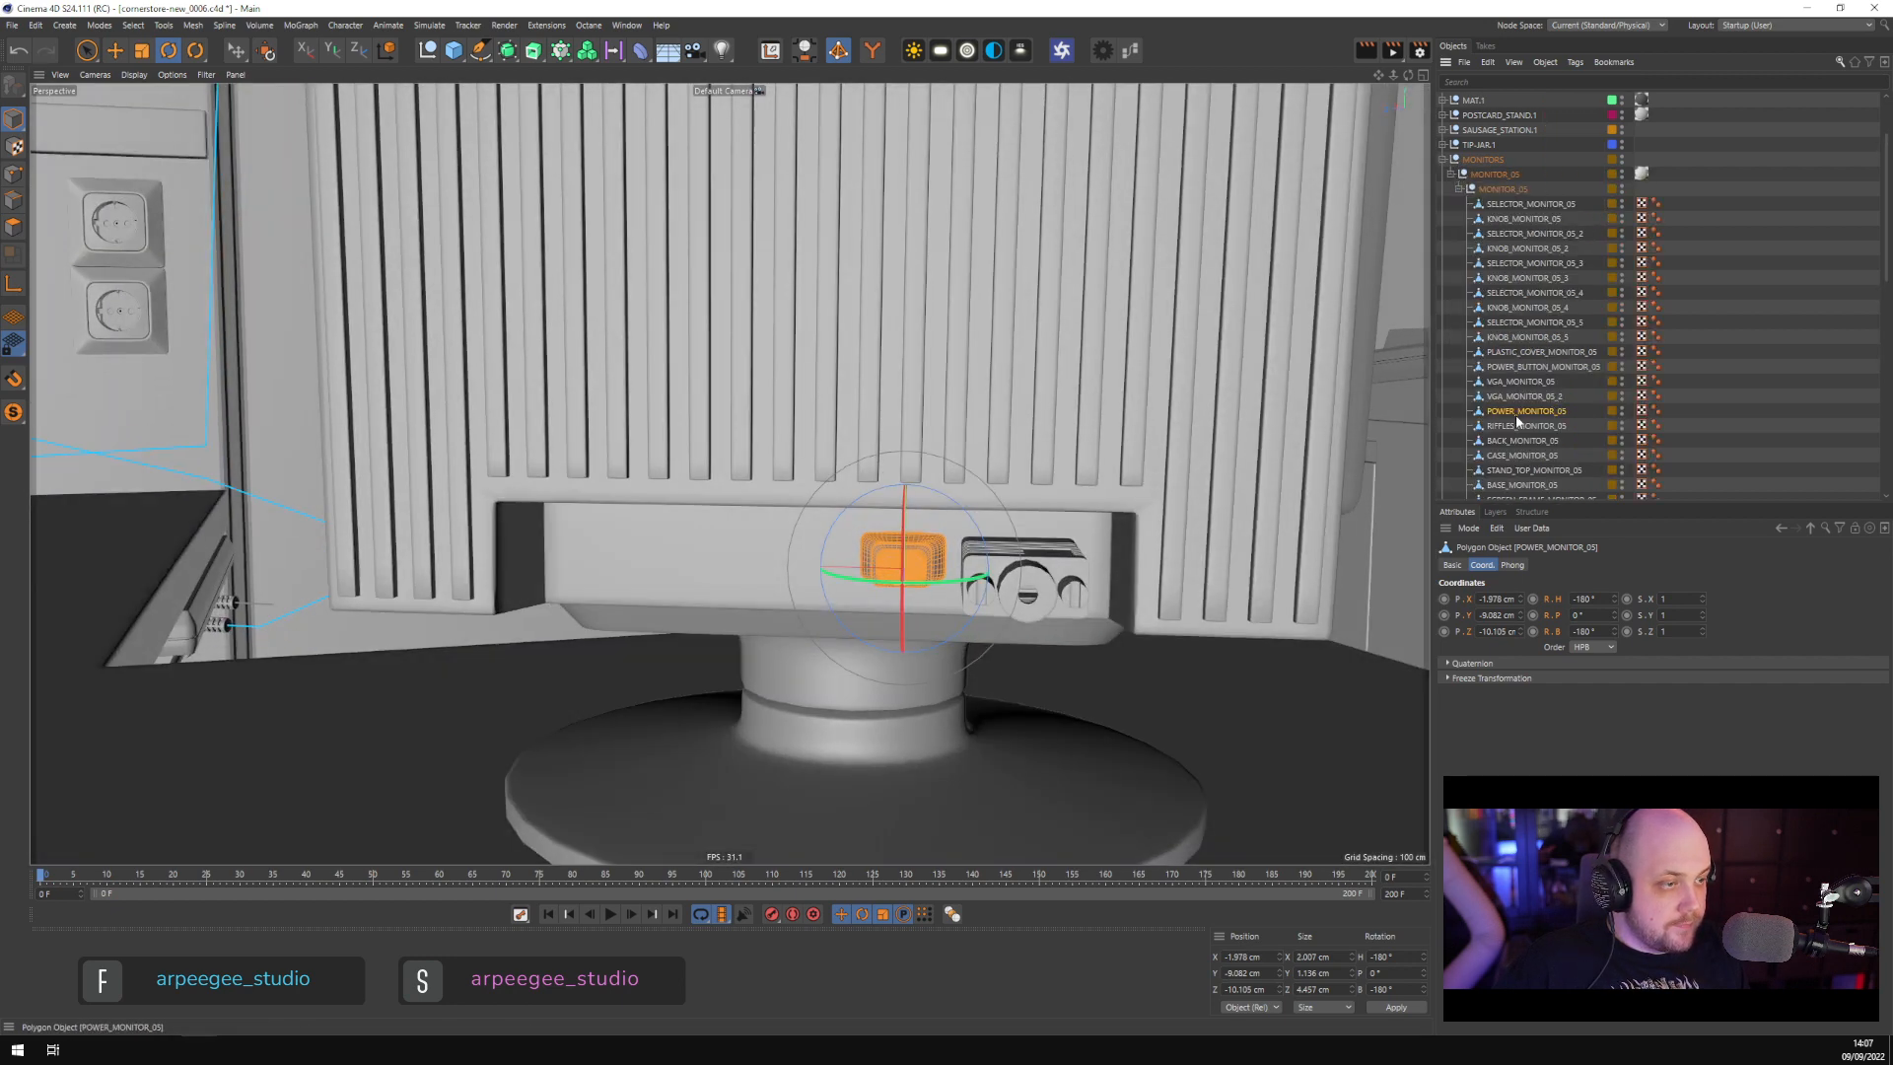
Add an n-Side spline at the POWER_MONITOR_05 socket's position and select it
{"action": "left_click_drag", "start_coordinate": [480, 51], "coordinate": [605, 152], "text": "alt"}
{"action": "left_click_drag", "start_coordinate": [1516, 427], "coordinate": [1506, 405]}
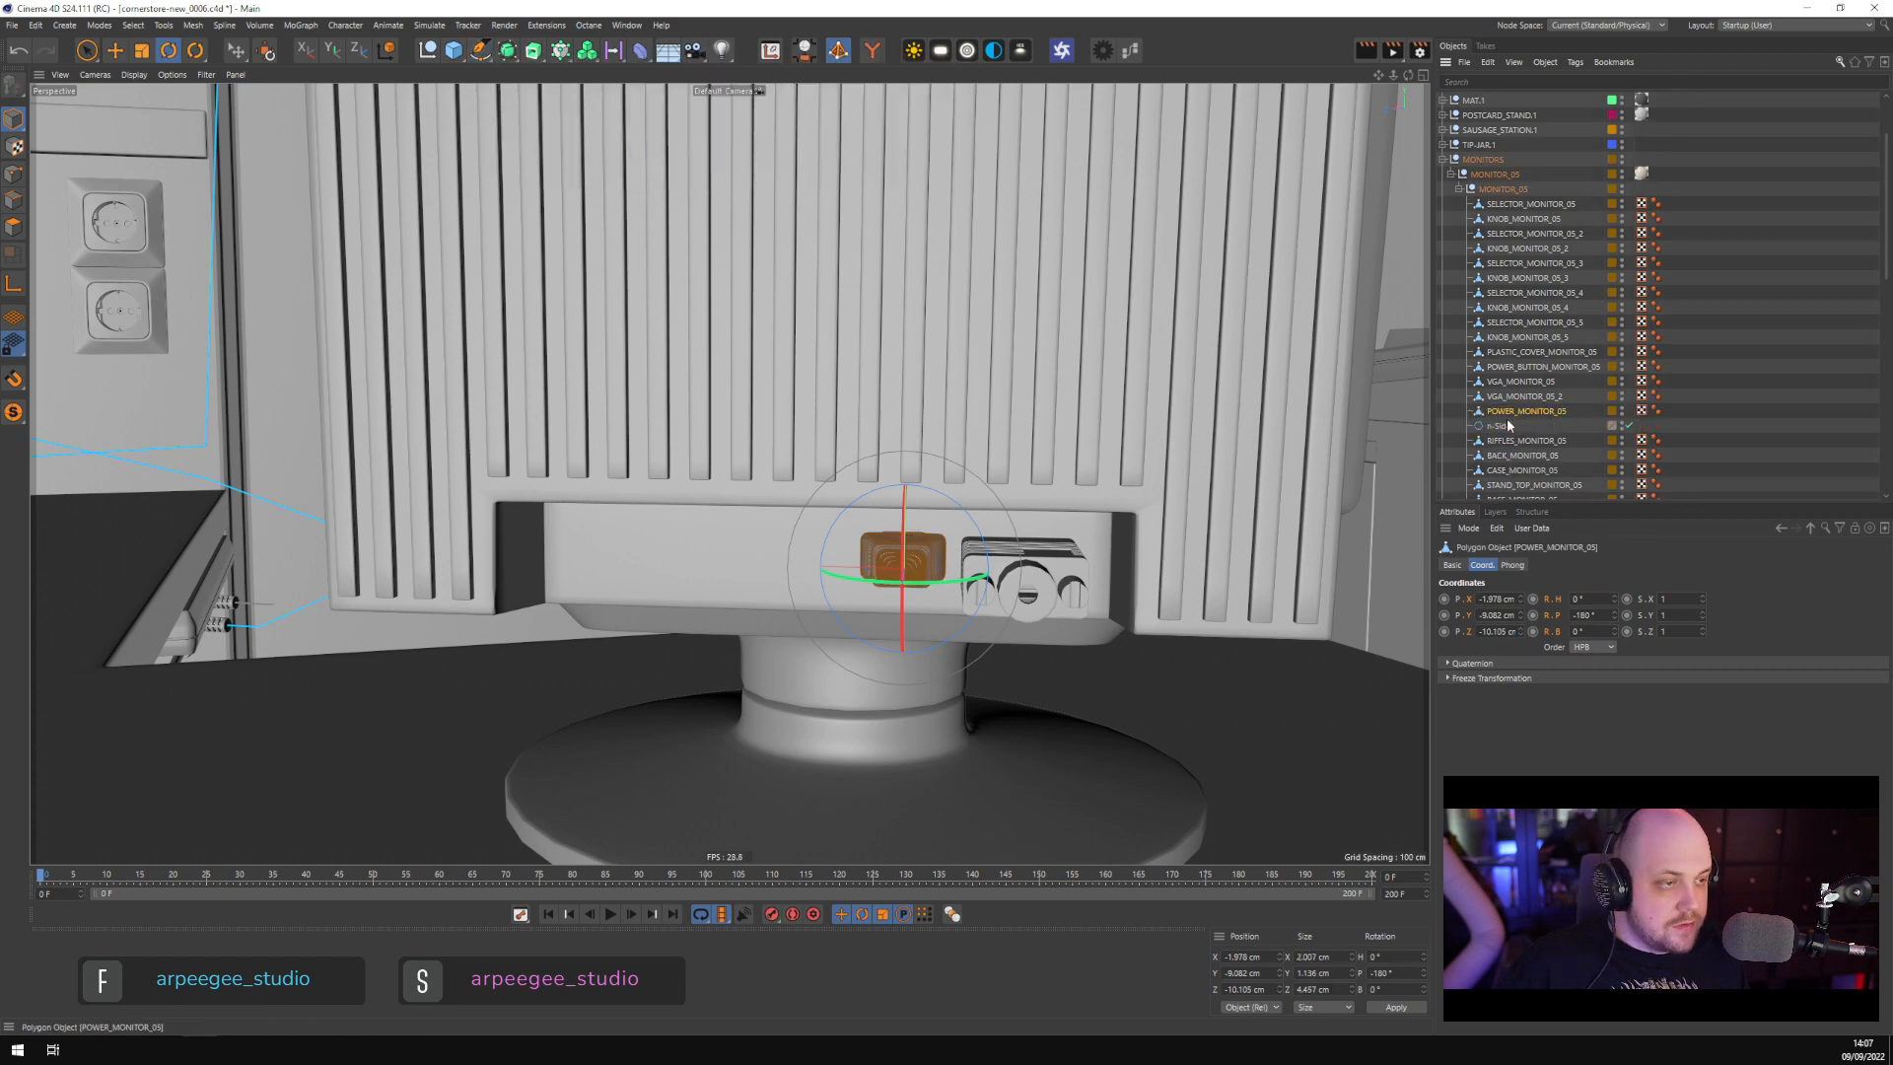
{"action": "left_click", "coordinate": [1501, 426]}
Set the n-Side spline to 2 sides, a radius of 10 cm and the ZY plane
{"action": "left_click", "coordinate": [1512, 565]}
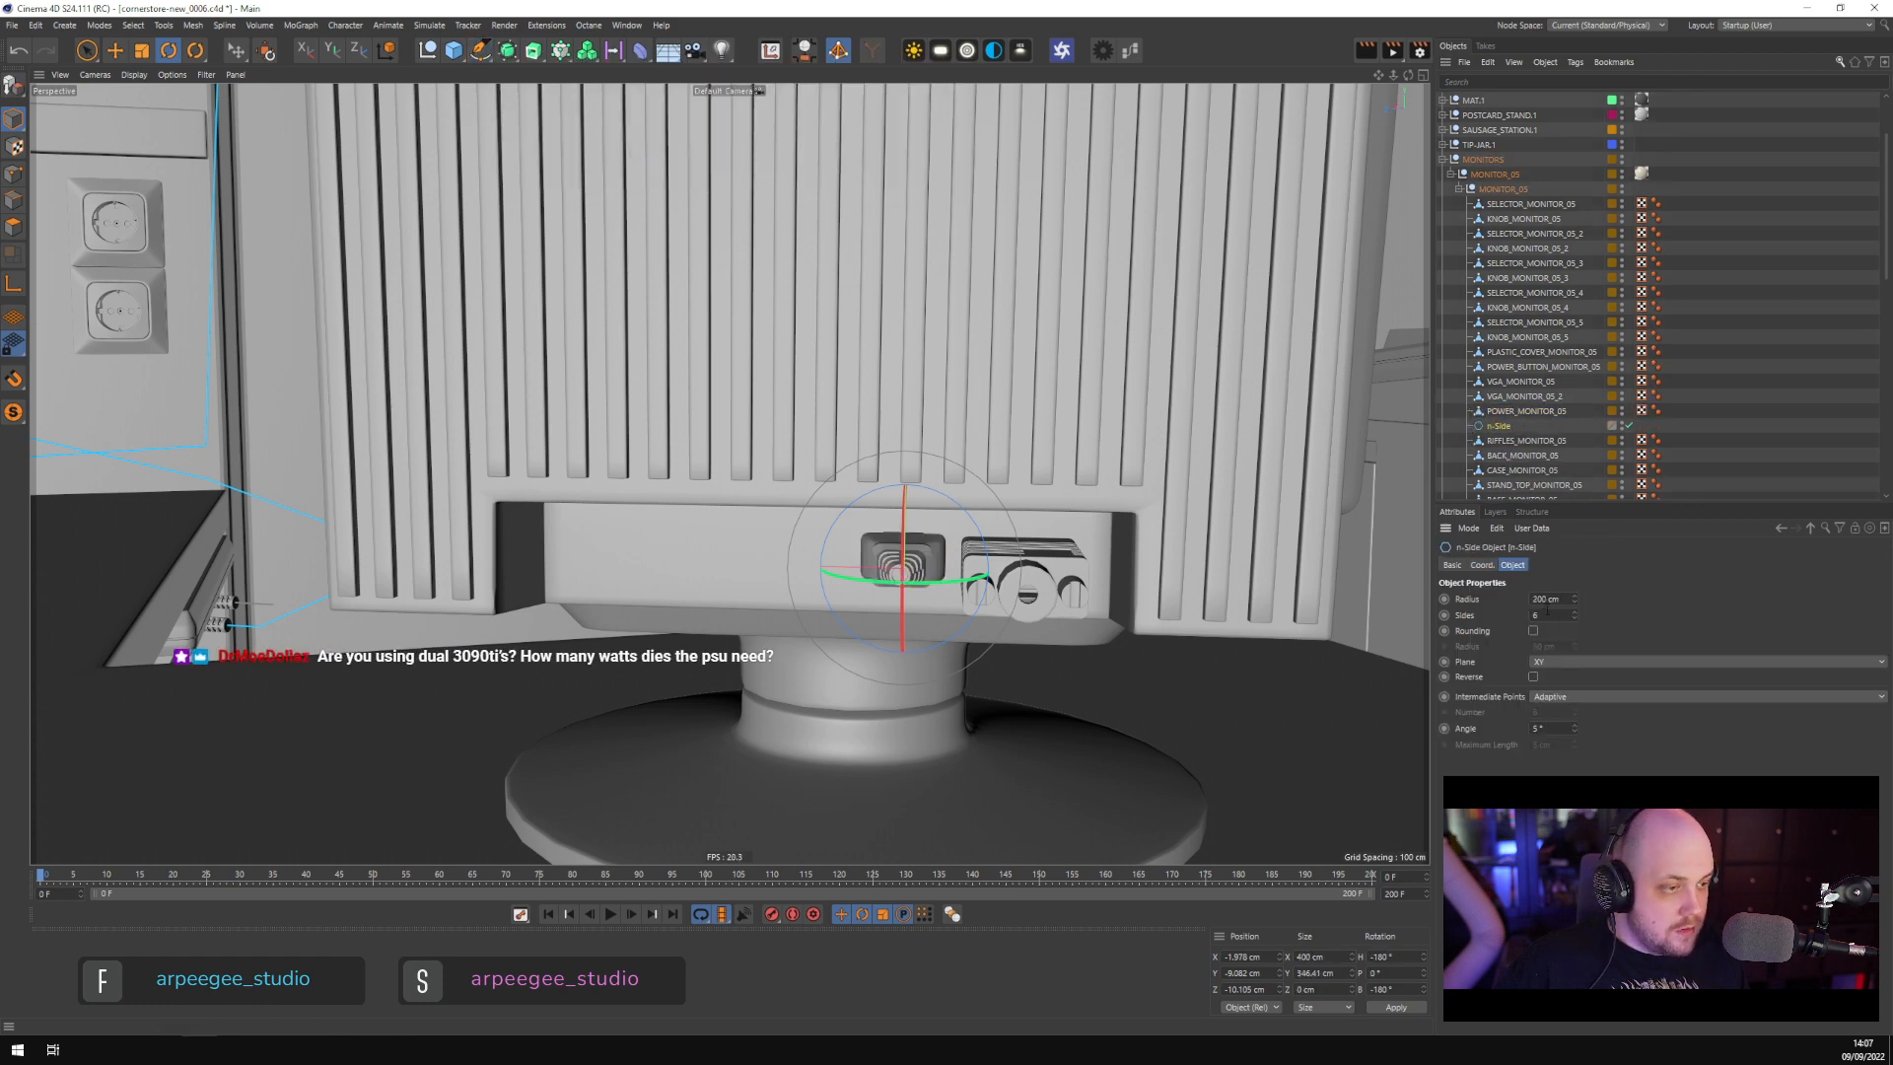
{"action": "type", "text": "2"}
{"action": "key", "text": "Return"}
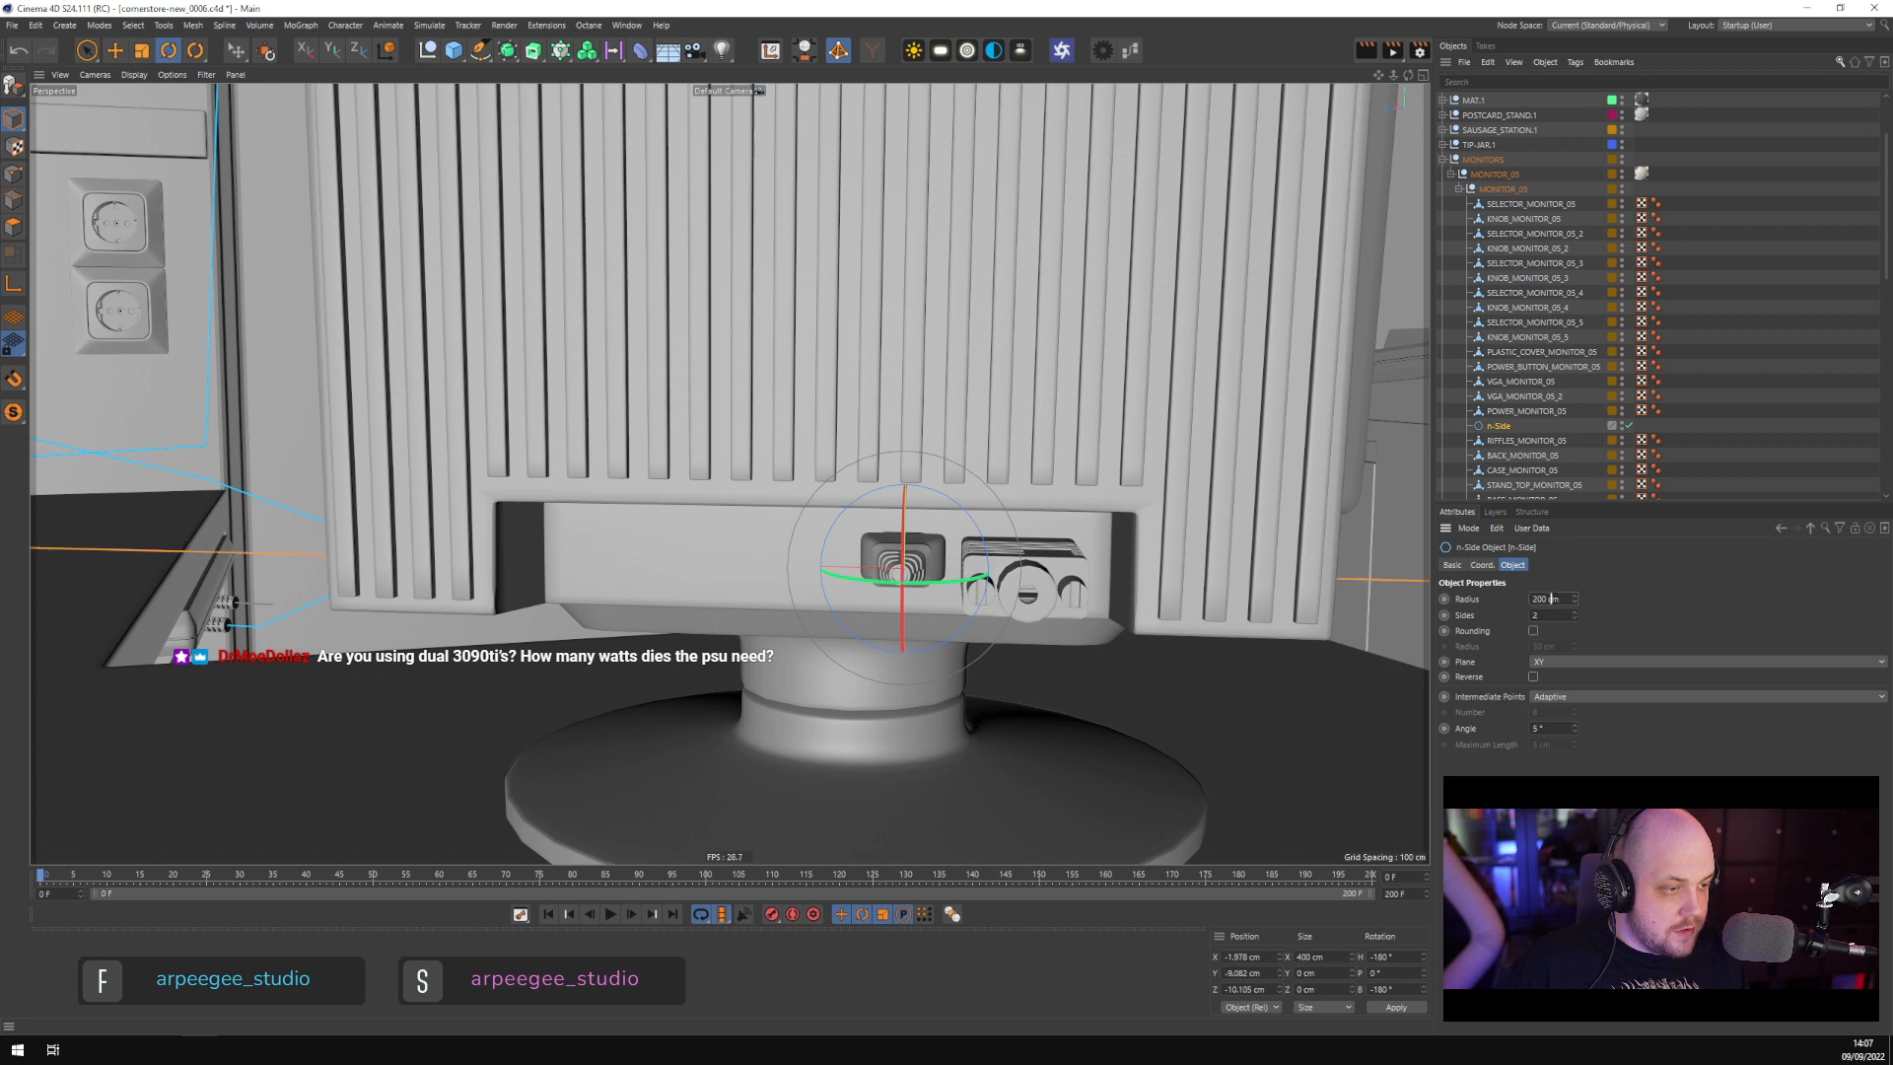
{"action": "left_click", "coordinate": [1552, 599]}
{"action": "type", "text": "2"}
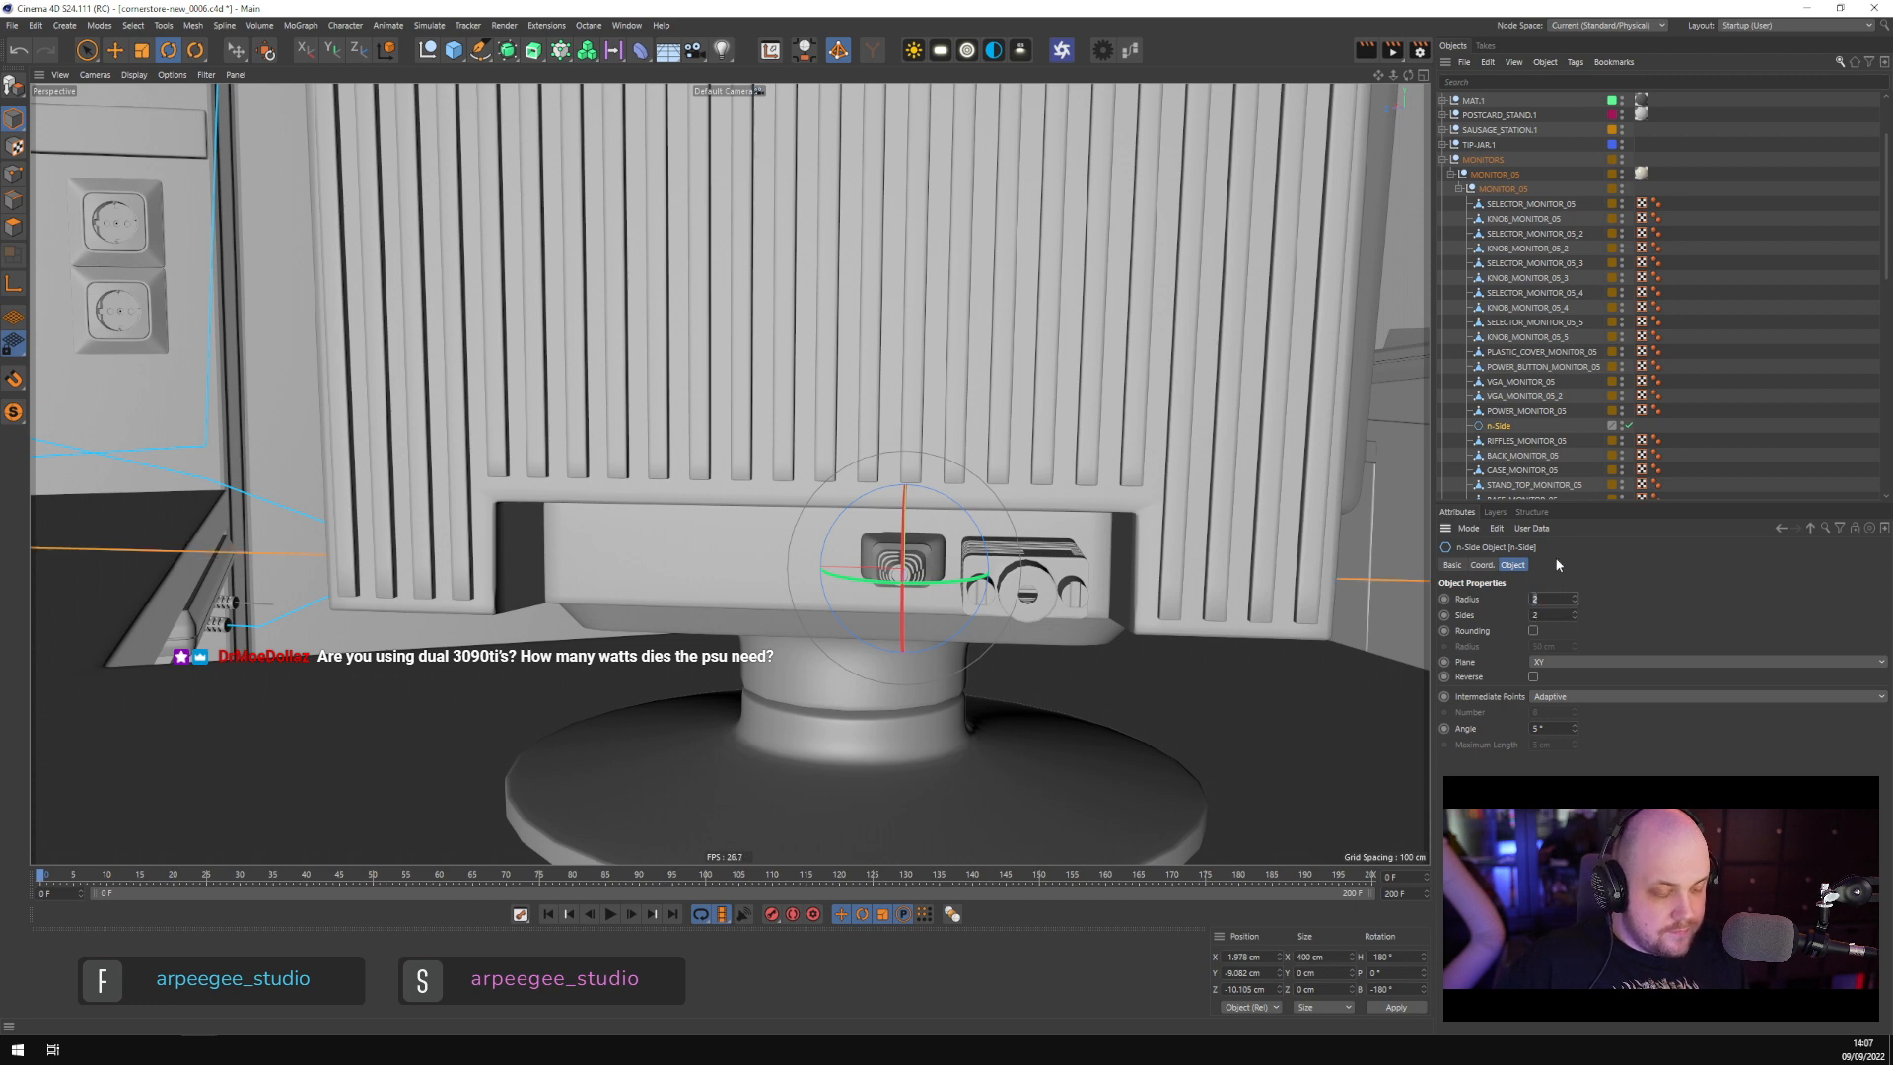
{"action": "type", "text": "0"}
{"action": "key", "text": "Return"}
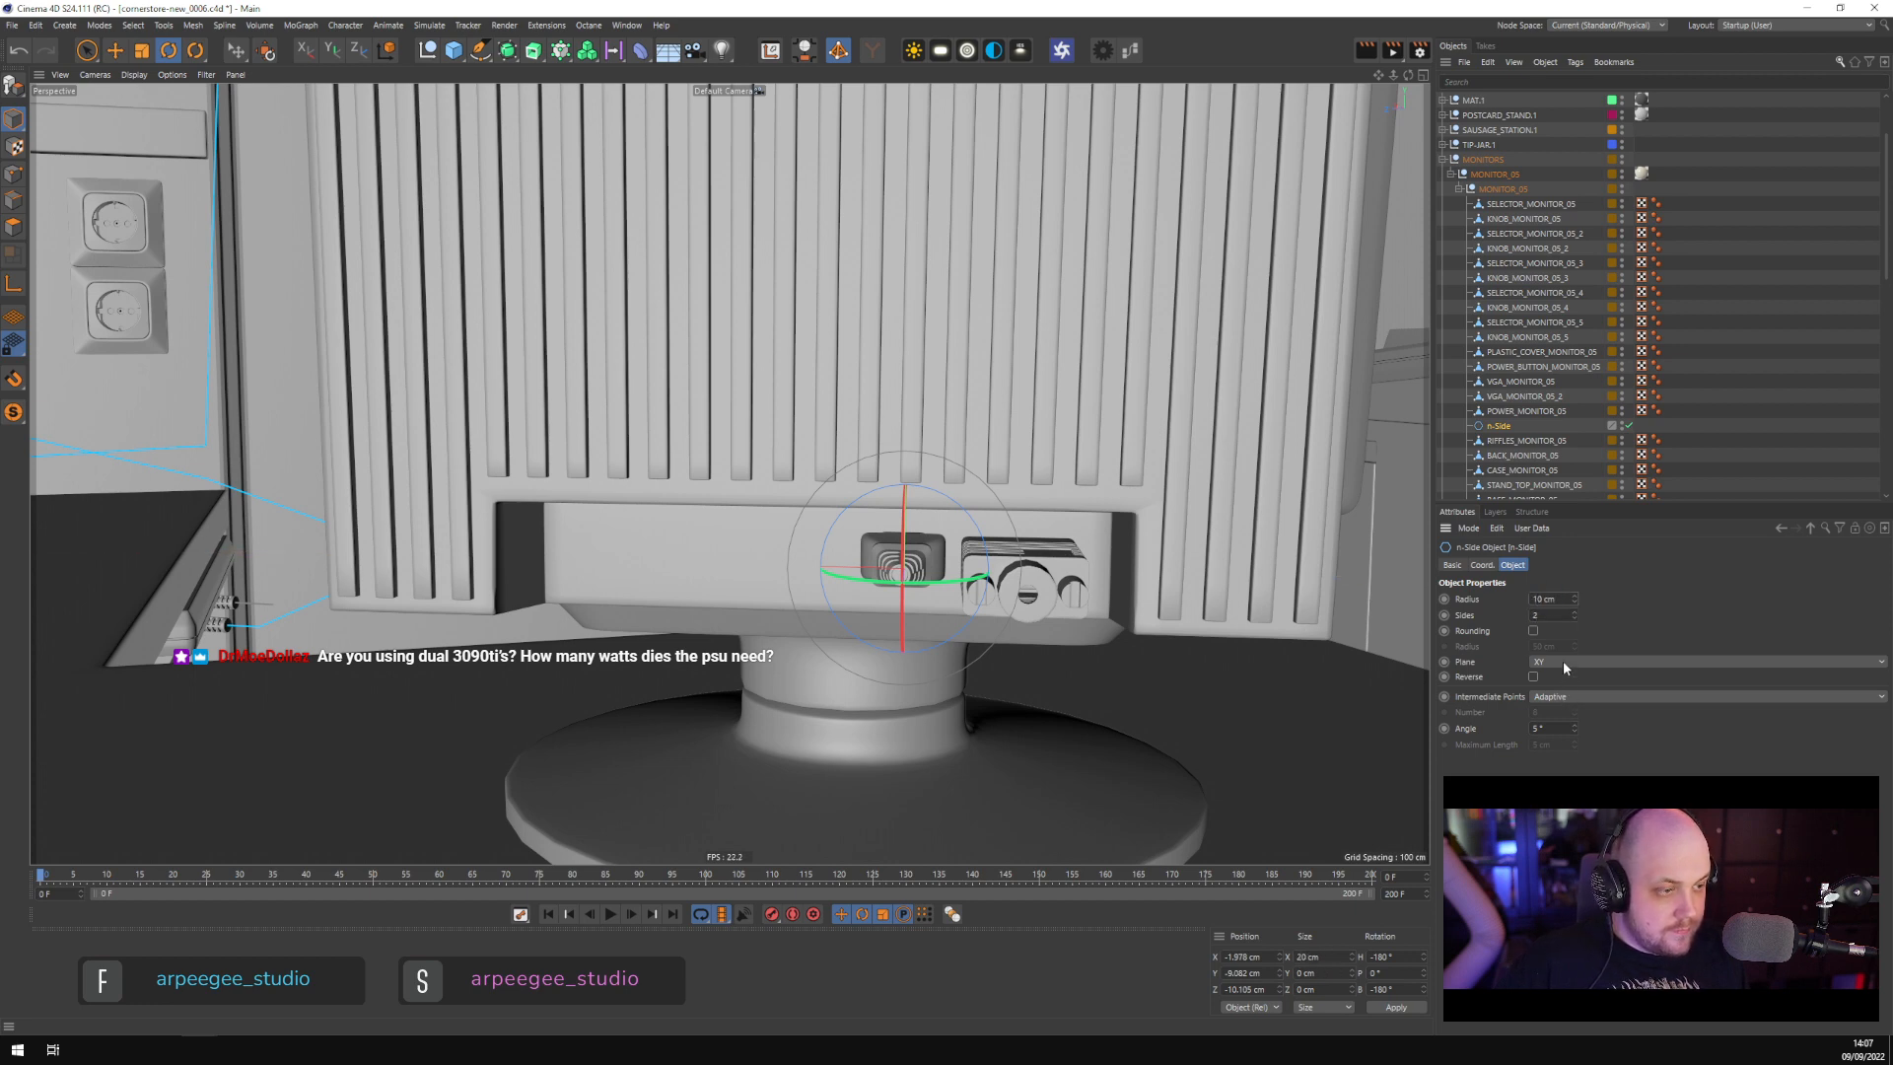
{"action": "left_click", "coordinate": [1551, 662]}
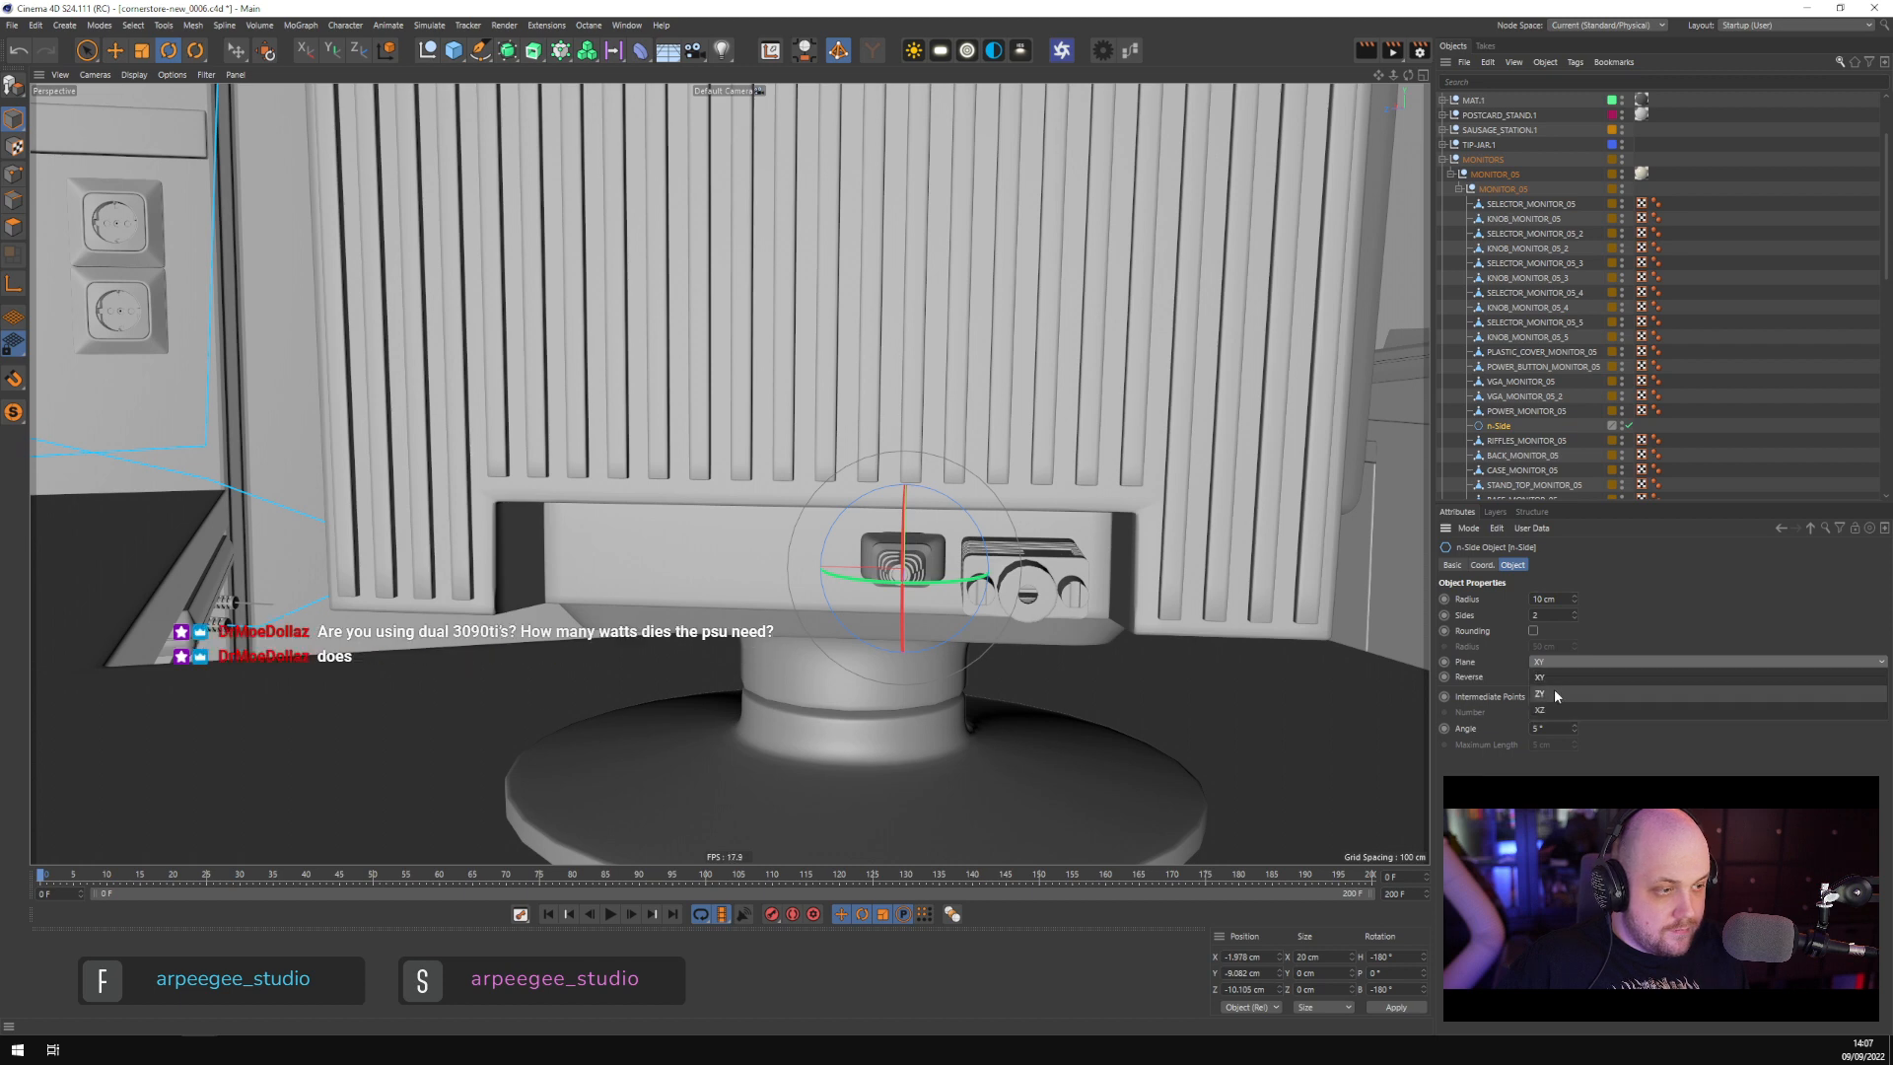
{"action": "left_click", "coordinate": [1553, 688]}
{"action": "left_click_drag", "start_coordinate": [1094, 606], "coordinate": [1197, 617], "text": "alt"}
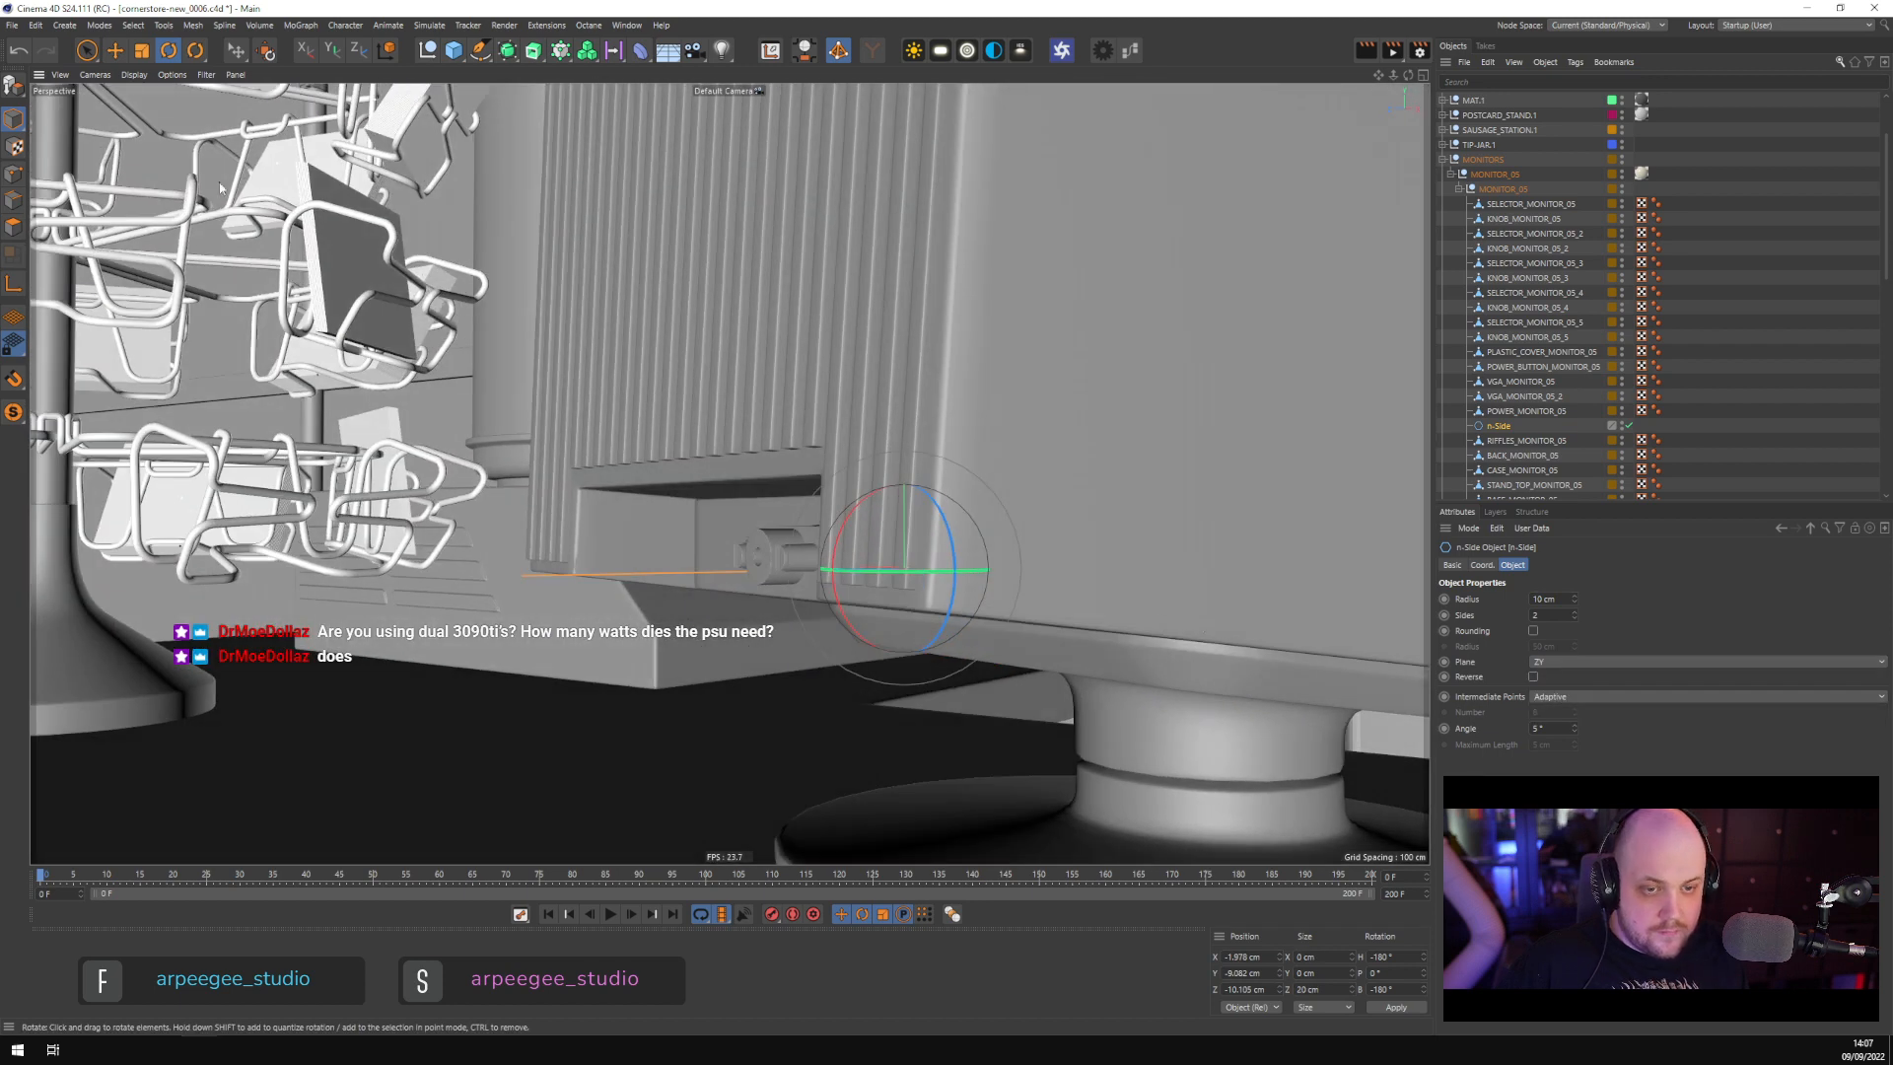
Lower the n-Side spline to about Y -9.655 cm at the socket and move it out of the monitor group to the hierarchy's root
{"action": "left_click", "coordinate": [114, 50]}
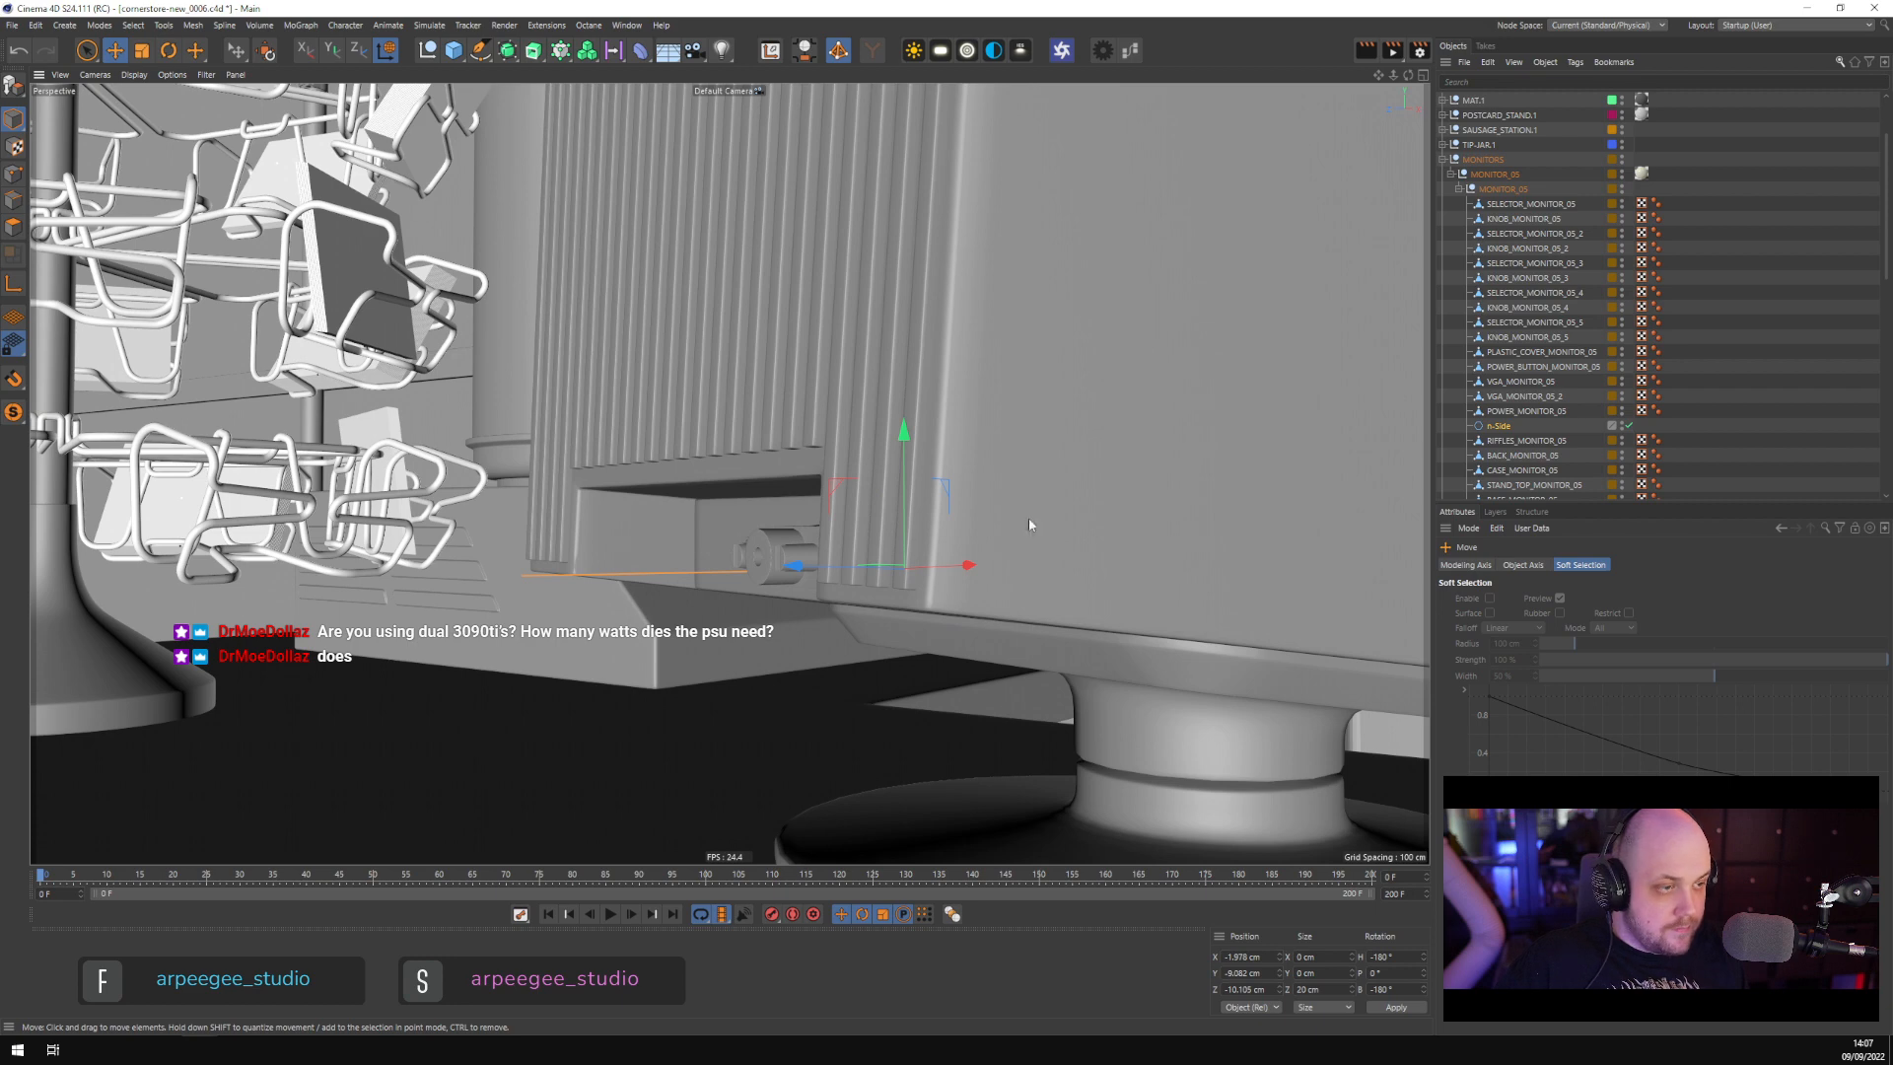
{"action": "middle_click_drag", "start_coordinate": [1029, 519], "coordinate": [1164, 479], "text": "alt"}
{"action": "mouse_move", "coordinate": [1031, 395]}
{"action": "left_mouse_down"}
{"action": "mouse_move", "coordinate": [1030, 374]}
{"action": "mouse_move", "coordinate": [972, 388]}
{"action": "mouse_move", "coordinate": [1041, 378]}
{"action": "left_mouse_up"}
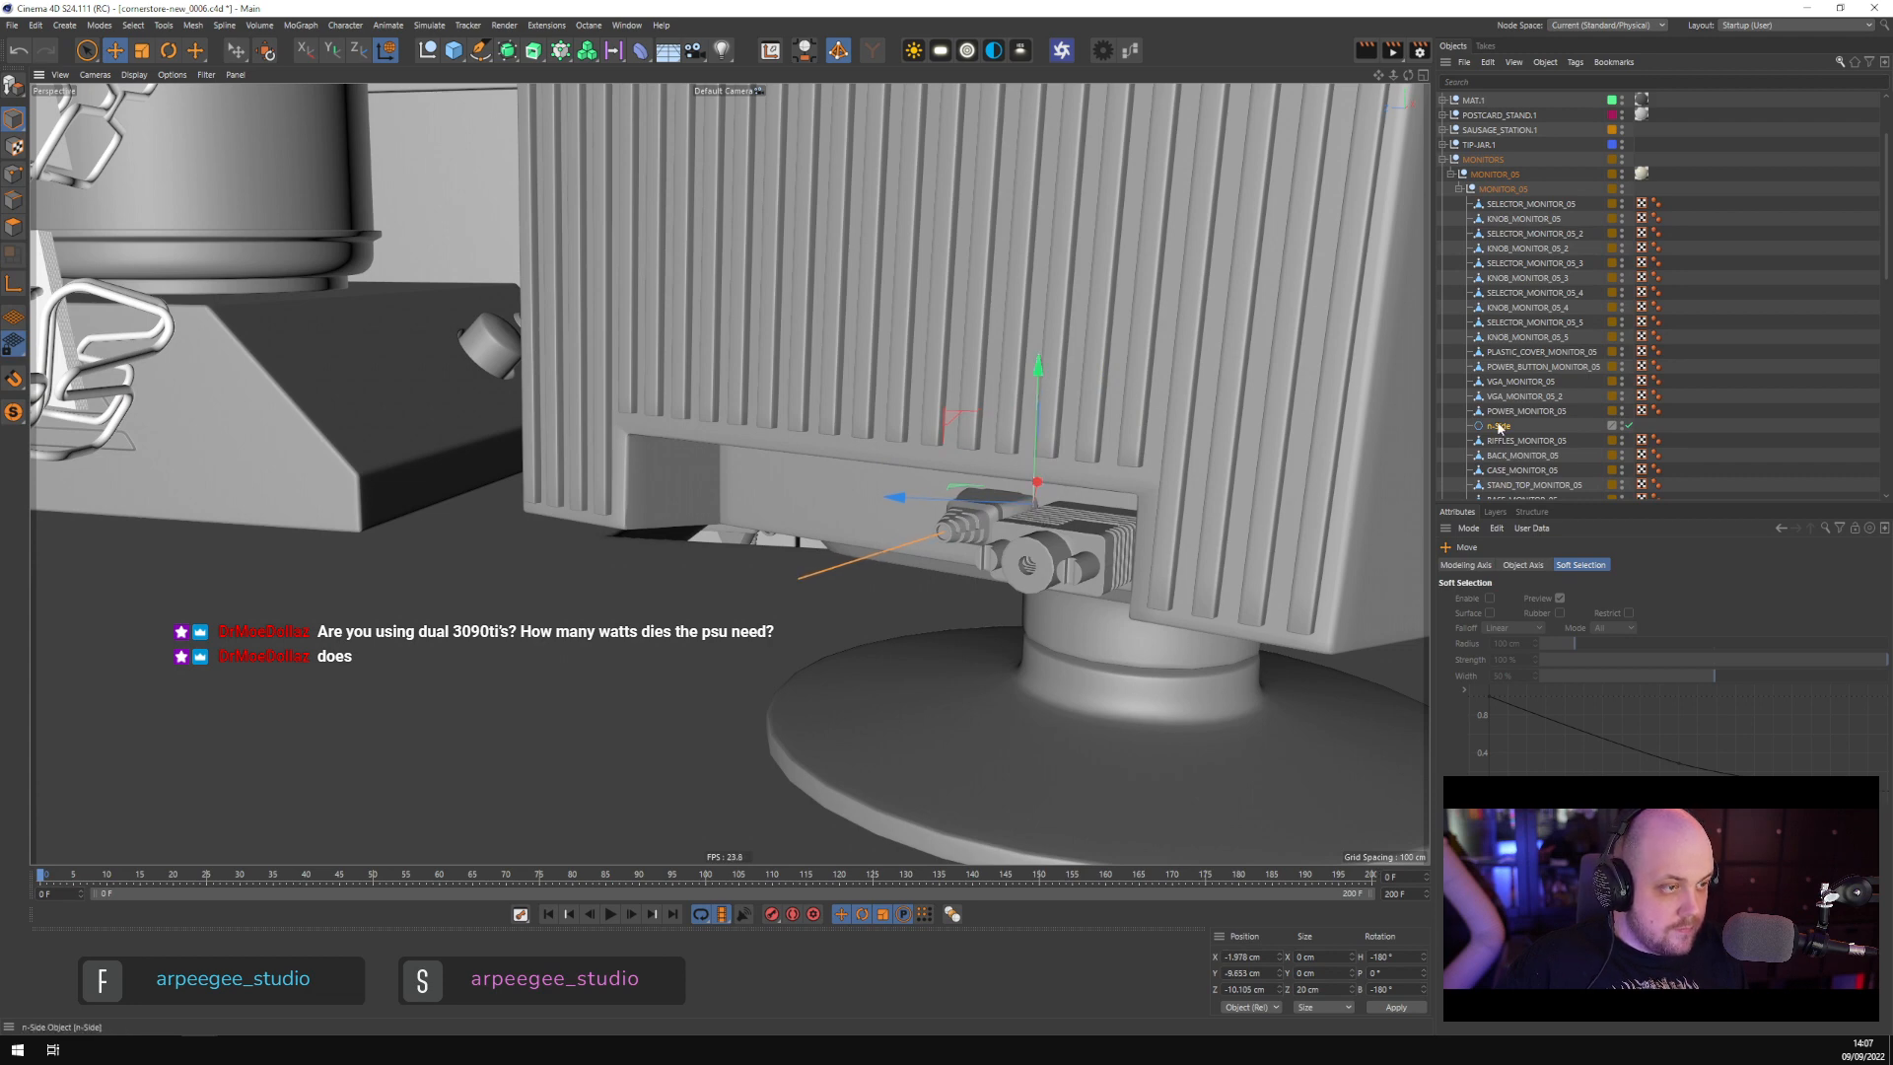
{"action": "left_click_drag", "start_coordinate": [1500, 425], "coordinate": [1523, 110]}
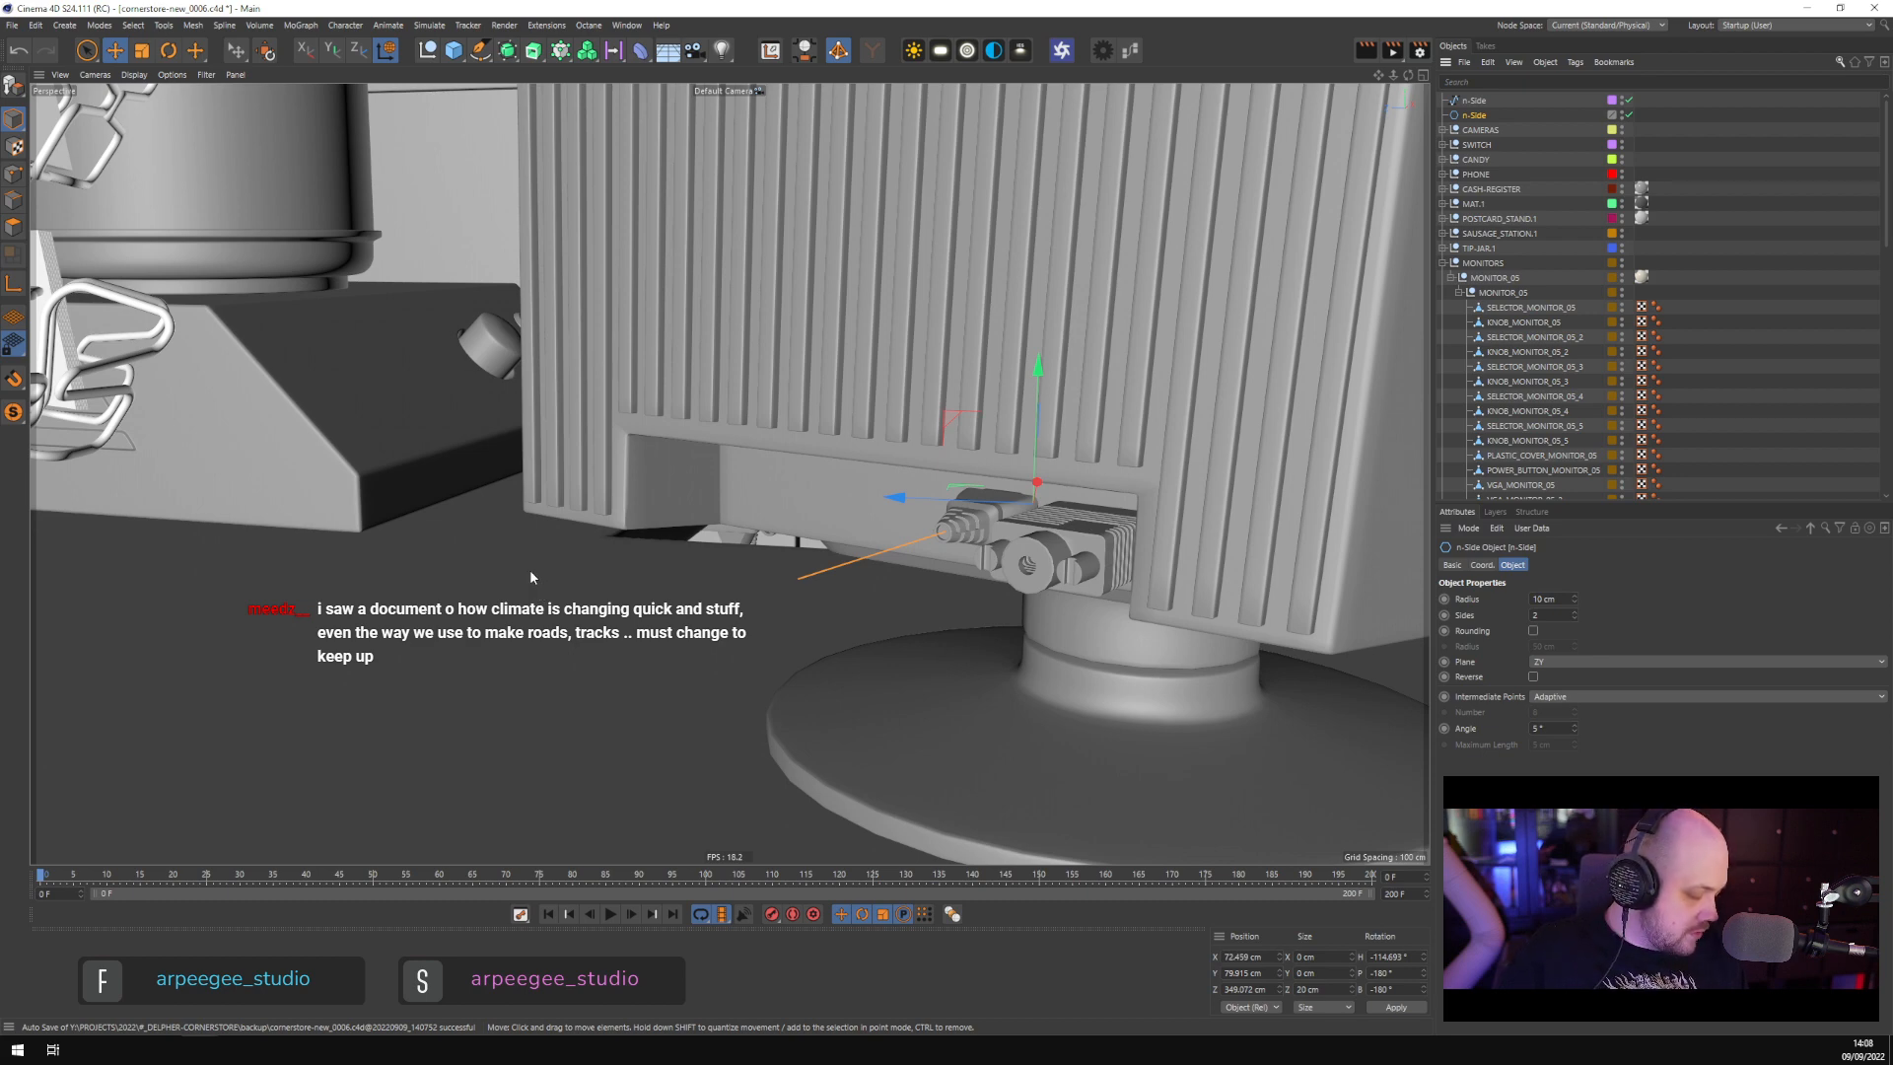
Convert the n-Side spline to an editable spline and select its outer end point for point editing
{"action": "left_click", "coordinate": [13, 174]}
{"action": "left_click_drag", "start_coordinate": [1032, 502], "coordinate": [993, 501], "text": "alt"}
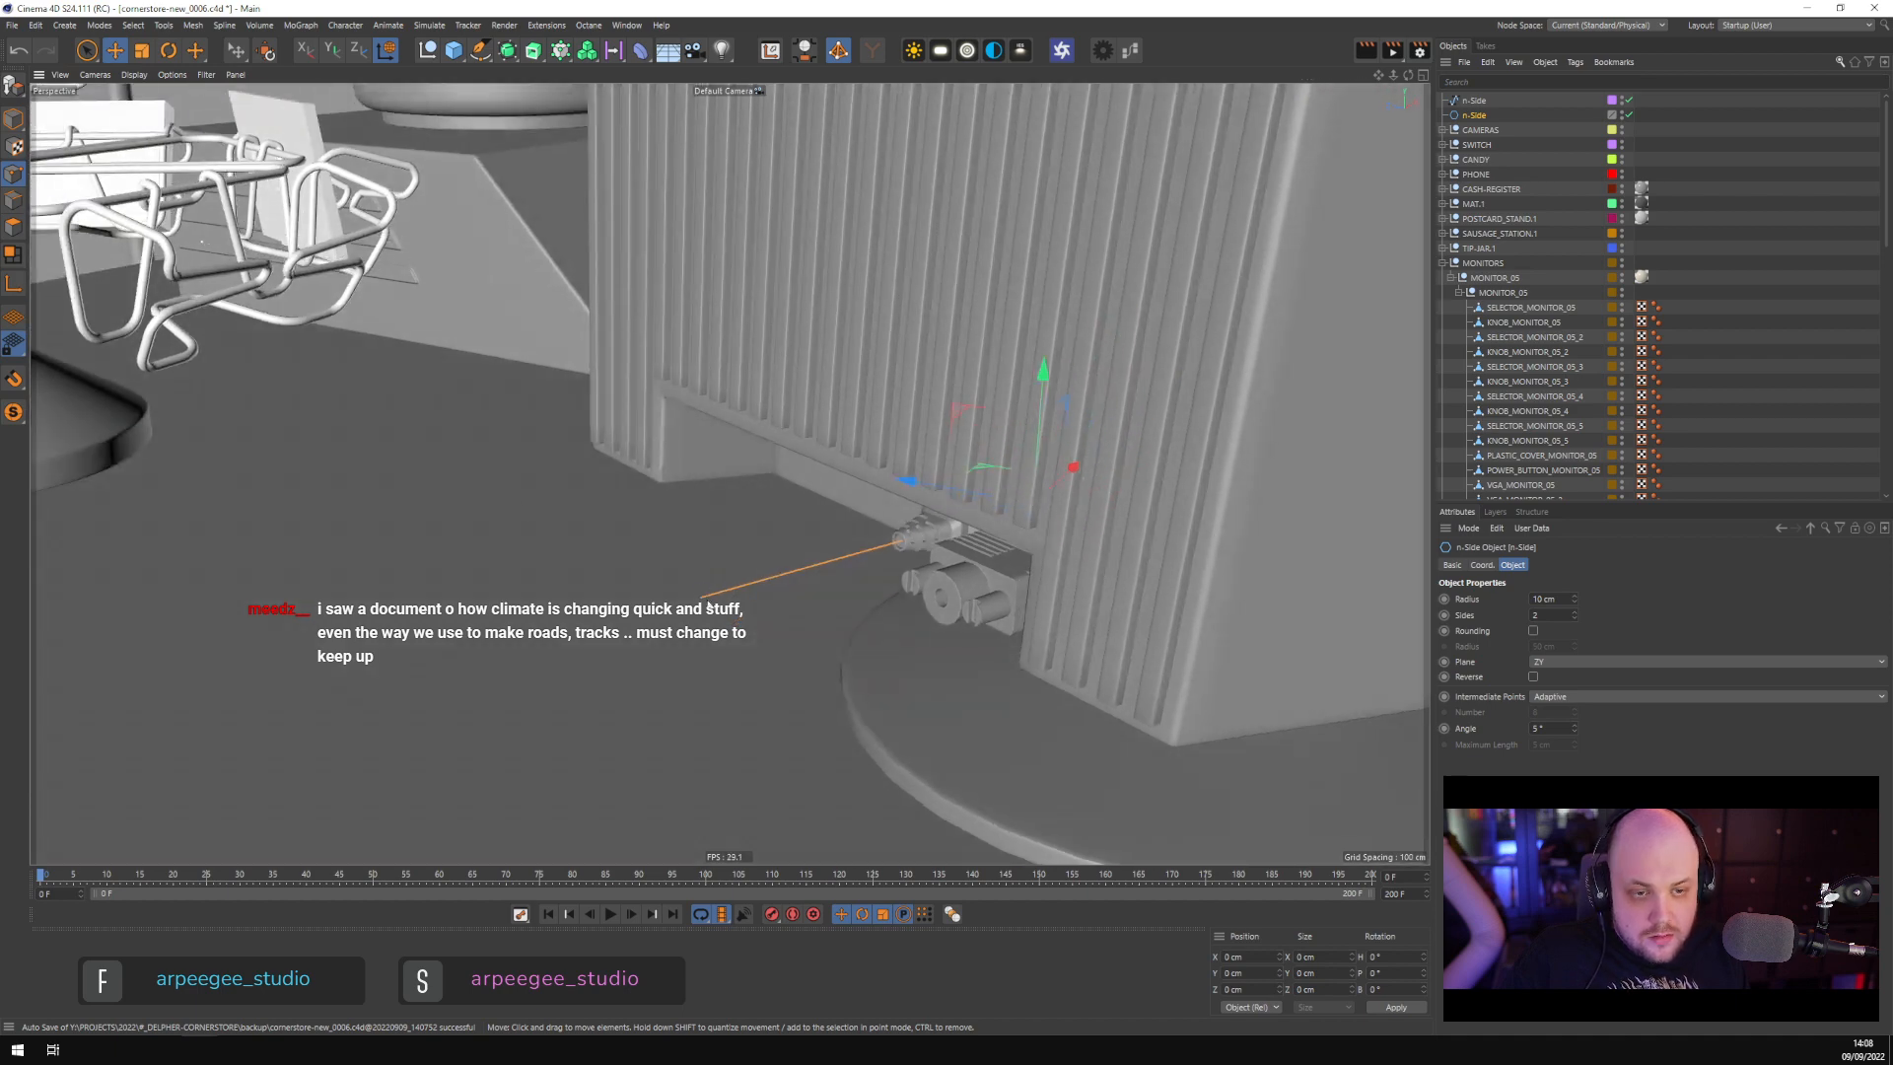
{"action": "key", "text": "c"}
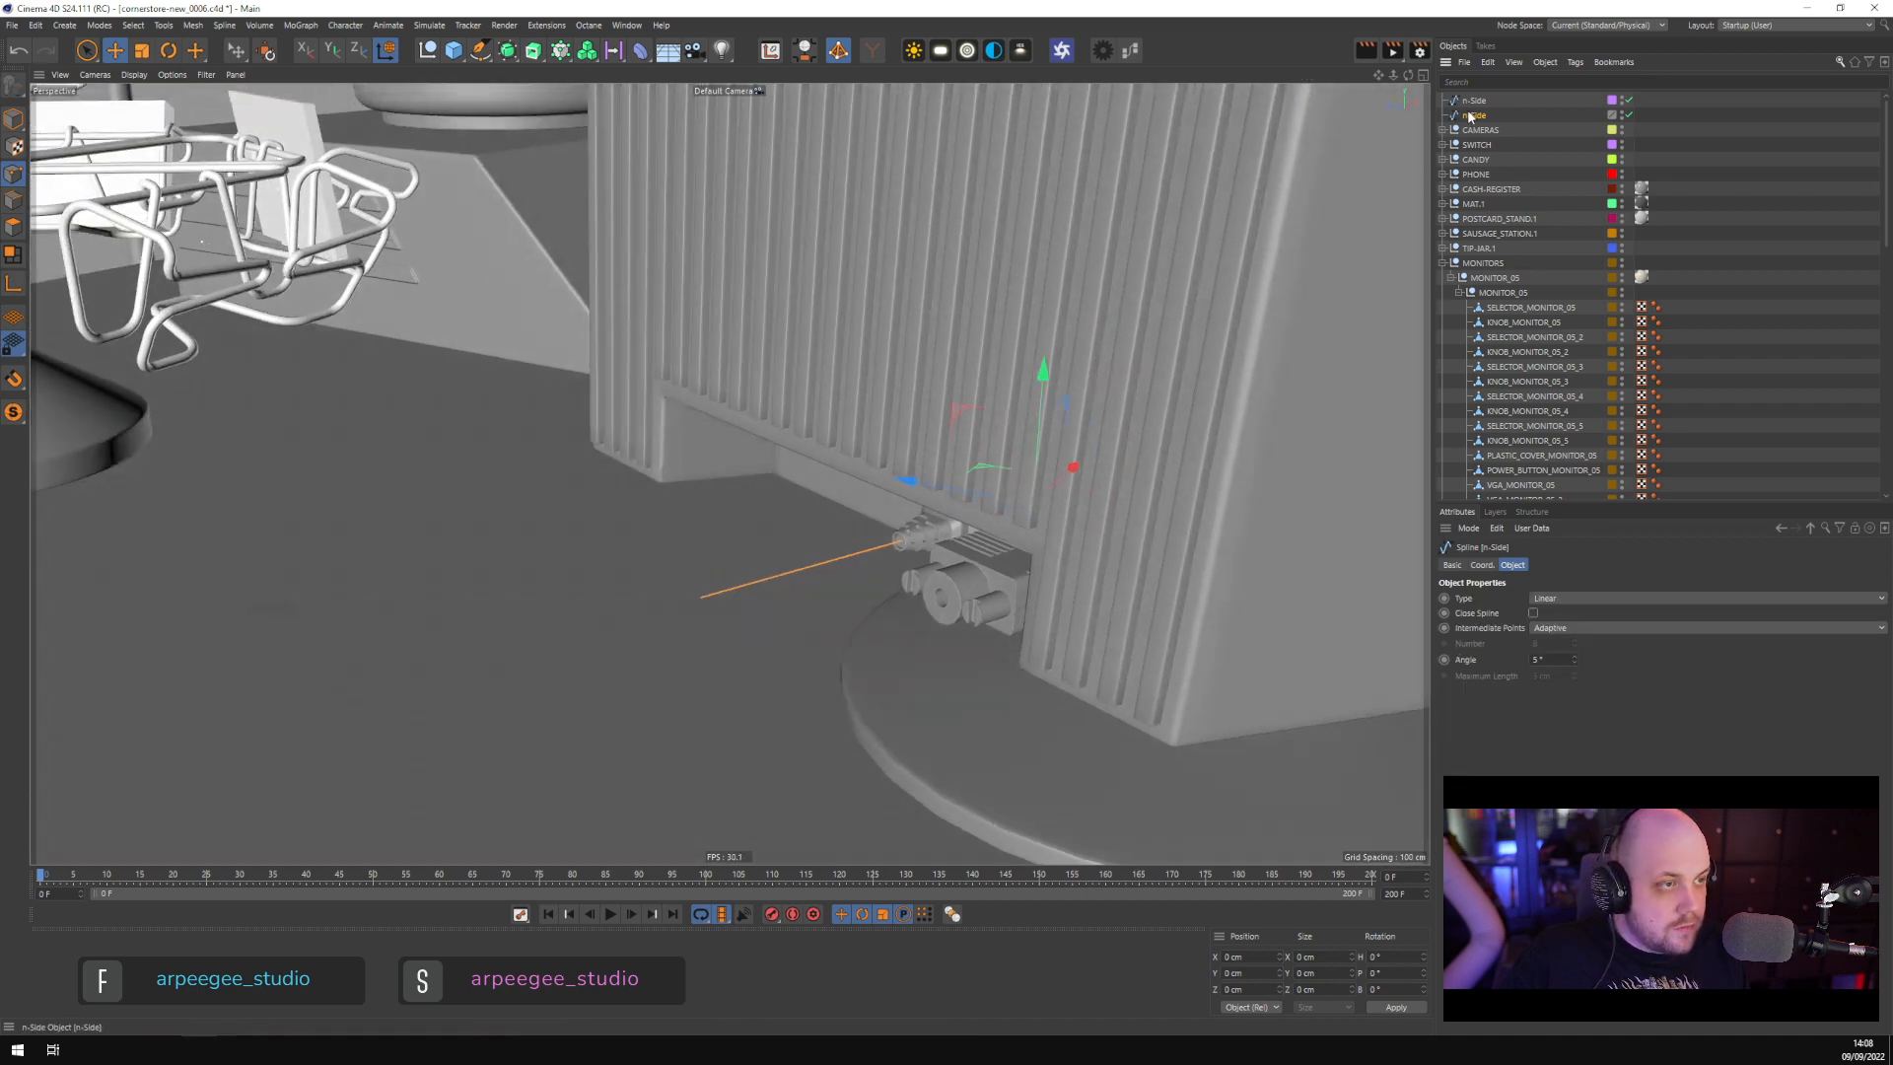
{"action": "left_click", "coordinate": [697, 596]}
{"action": "left_click_drag", "start_coordinate": [743, 590], "coordinate": [779, 592], "text": "alt"}
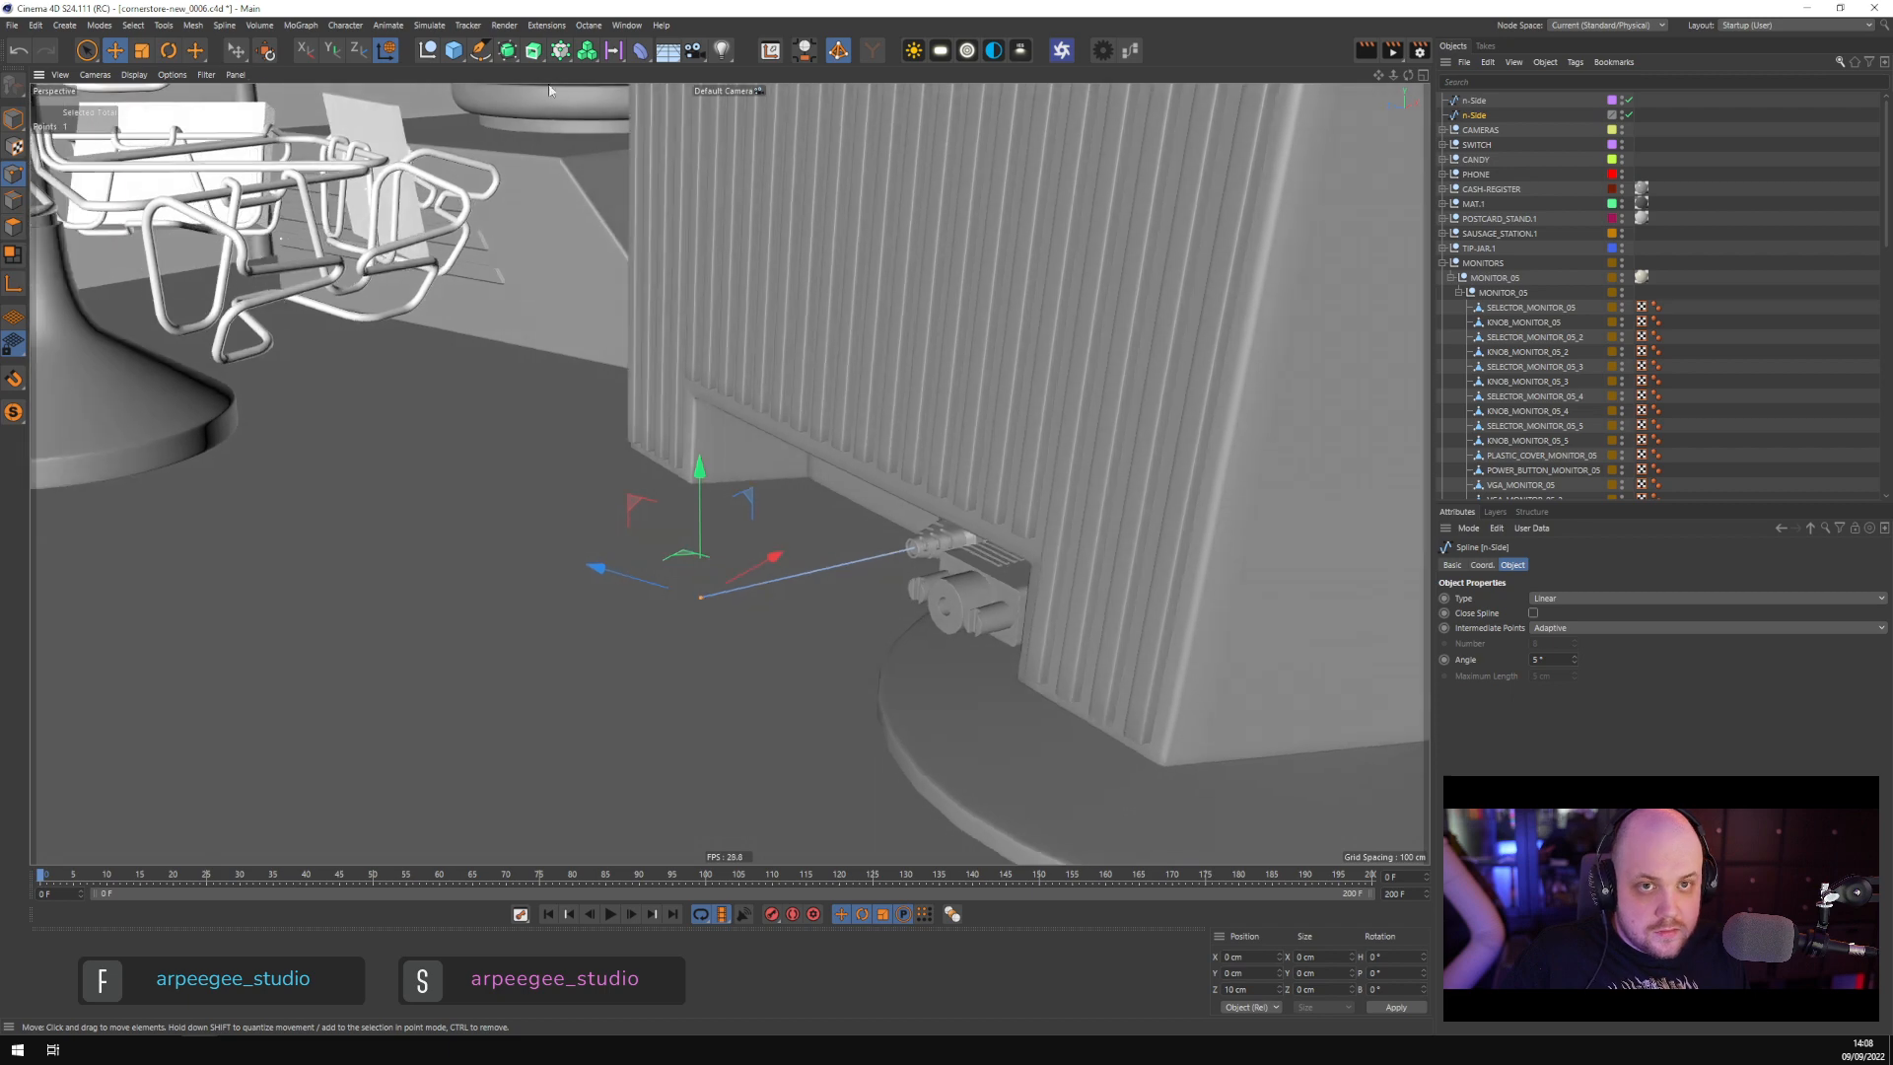
Extend the n-Side spline from the monitor's socket with new points running across the desk behind the monitor
{"action": "left_click_drag", "start_coordinate": [589, 627], "coordinate": [781, 598]}
{"action": "left_click_drag", "start_coordinate": [895, 564], "coordinate": [581, 626]}
{"action": "scroll", "coordinate": [728, 602], "scroll_direction": "down", "scroll_amount": 10}
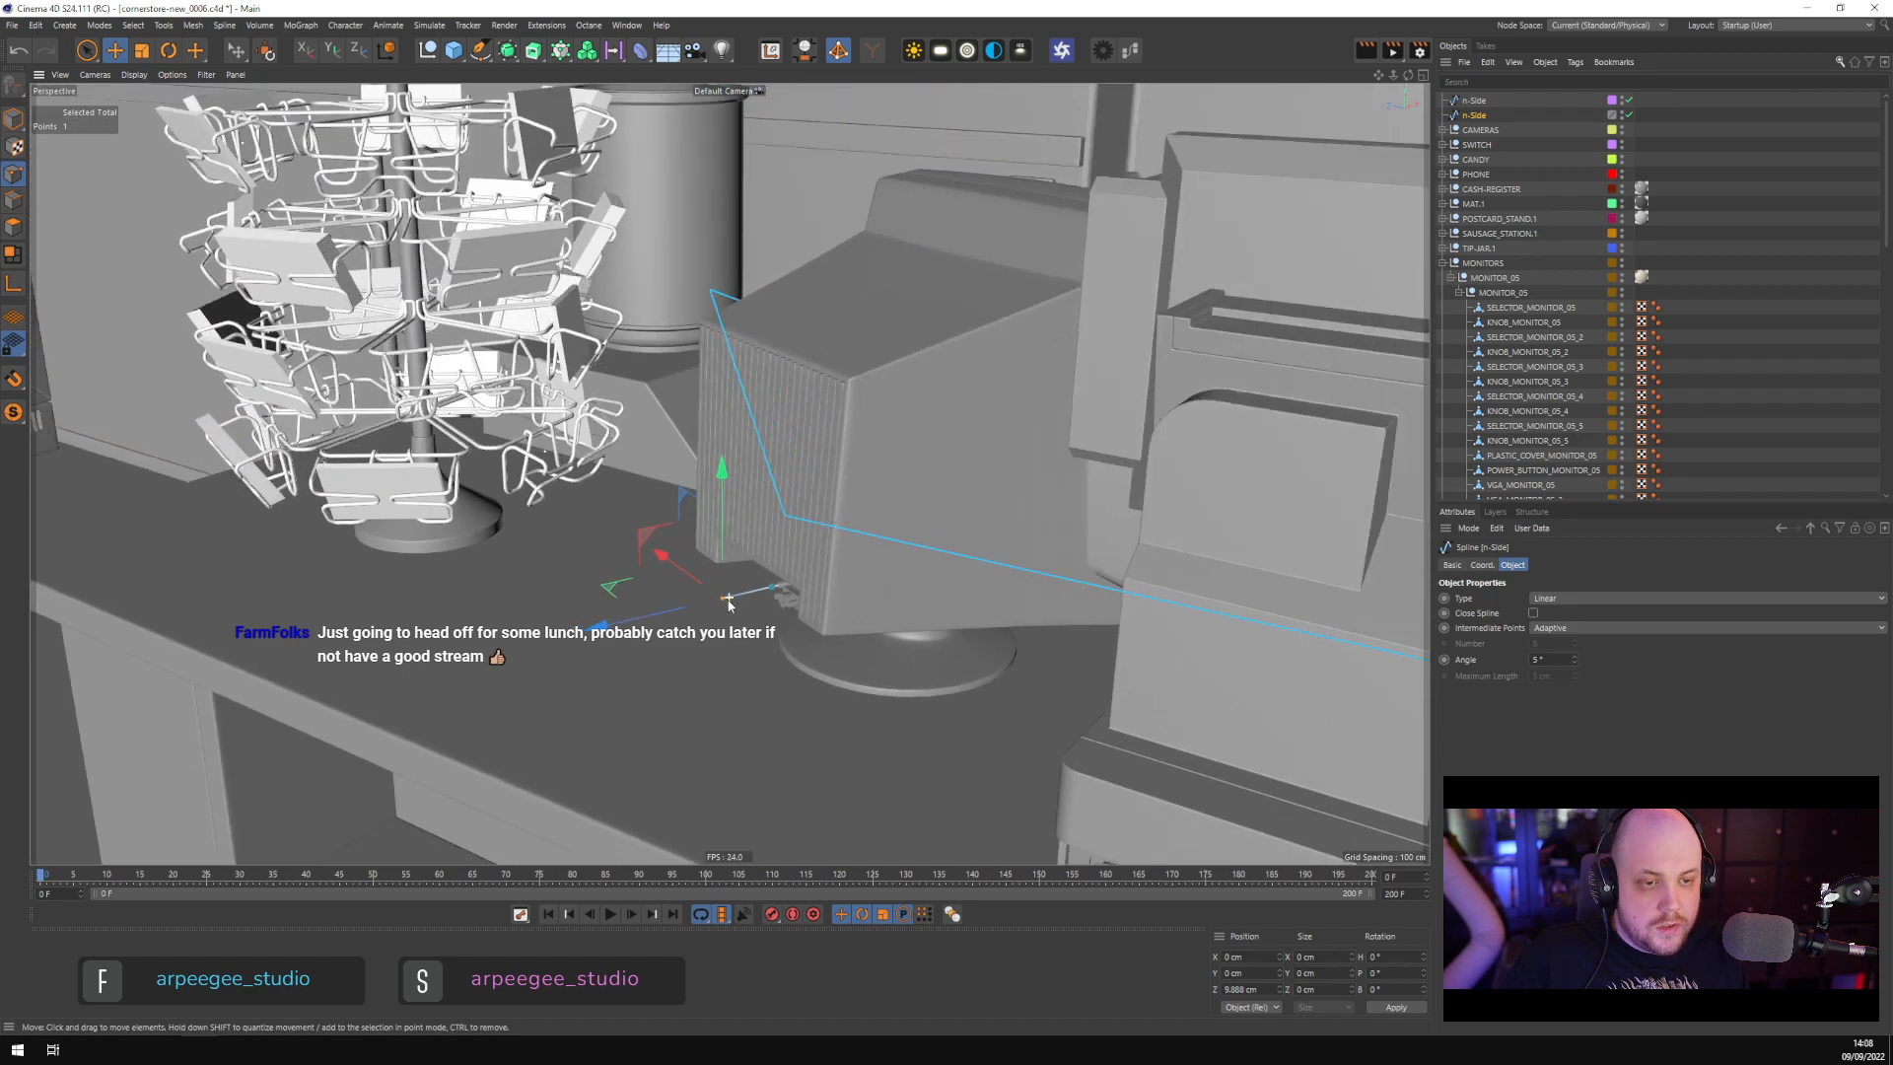
{"action": "left_click_drag", "start_coordinate": [735, 608], "coordinate": [990, 475], "text": "alt"}
{"action": "middle_click_drag", "start_coordinate": [991, 475], "coordinate": [779, 667], "text": "alt"}
{"action": "left_click_drag", "start_coordinate": [779, 666], "coordinate": [705, 589], "text": "alt"}
{"action": "left_click_drag", "start_coordinate": [706, 590], "coordinate": [953, 391]}
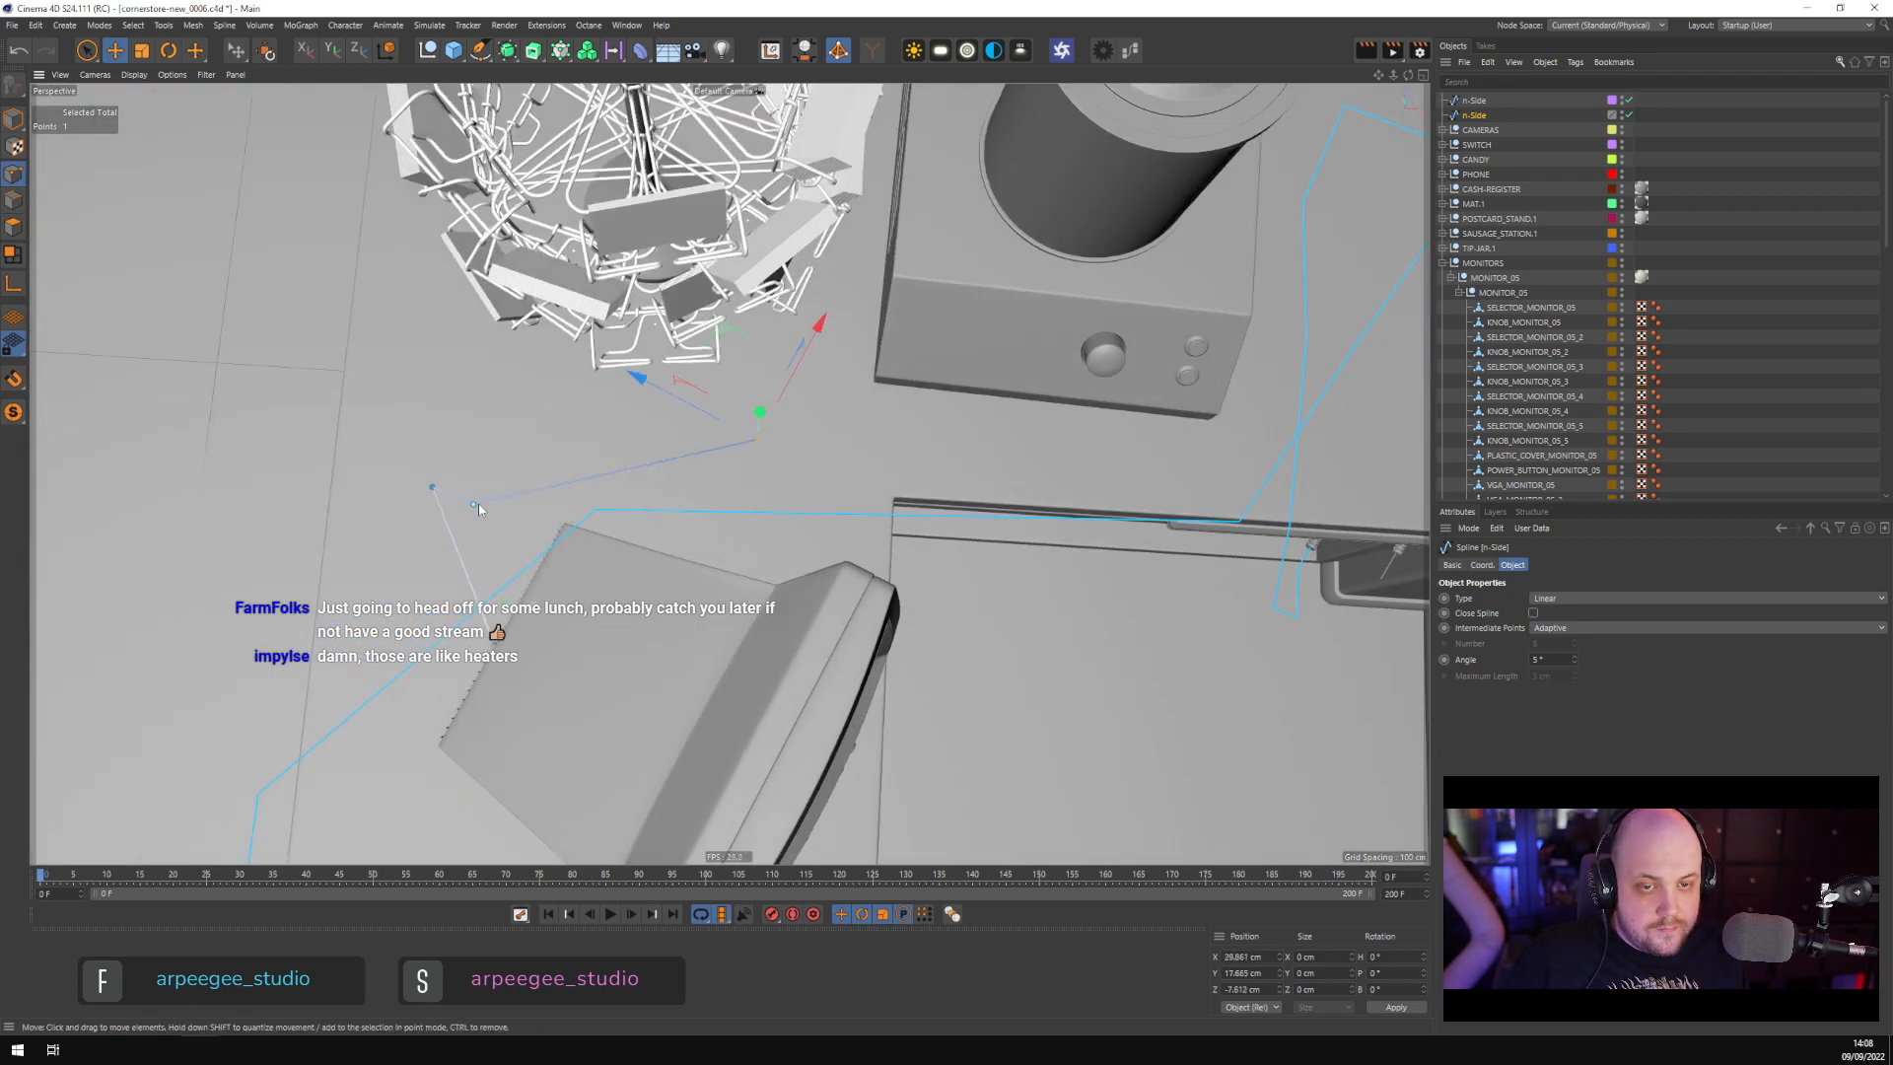
Reshape the spline's path behind the monitor by adjusting and adding points, carrying its end over to the neighbouring desk's edge
{"action": "left_click", "coordinate": [477, 503]}
{"action": "left_click_drag", "start_coordinate": [564, 513], "coordinate": [1106, 615]}
{"action": "left_click", "coordinate": [728, 434], "text": "ctrl"}
{"action": "left_click", "coordinate": [766, 436]}
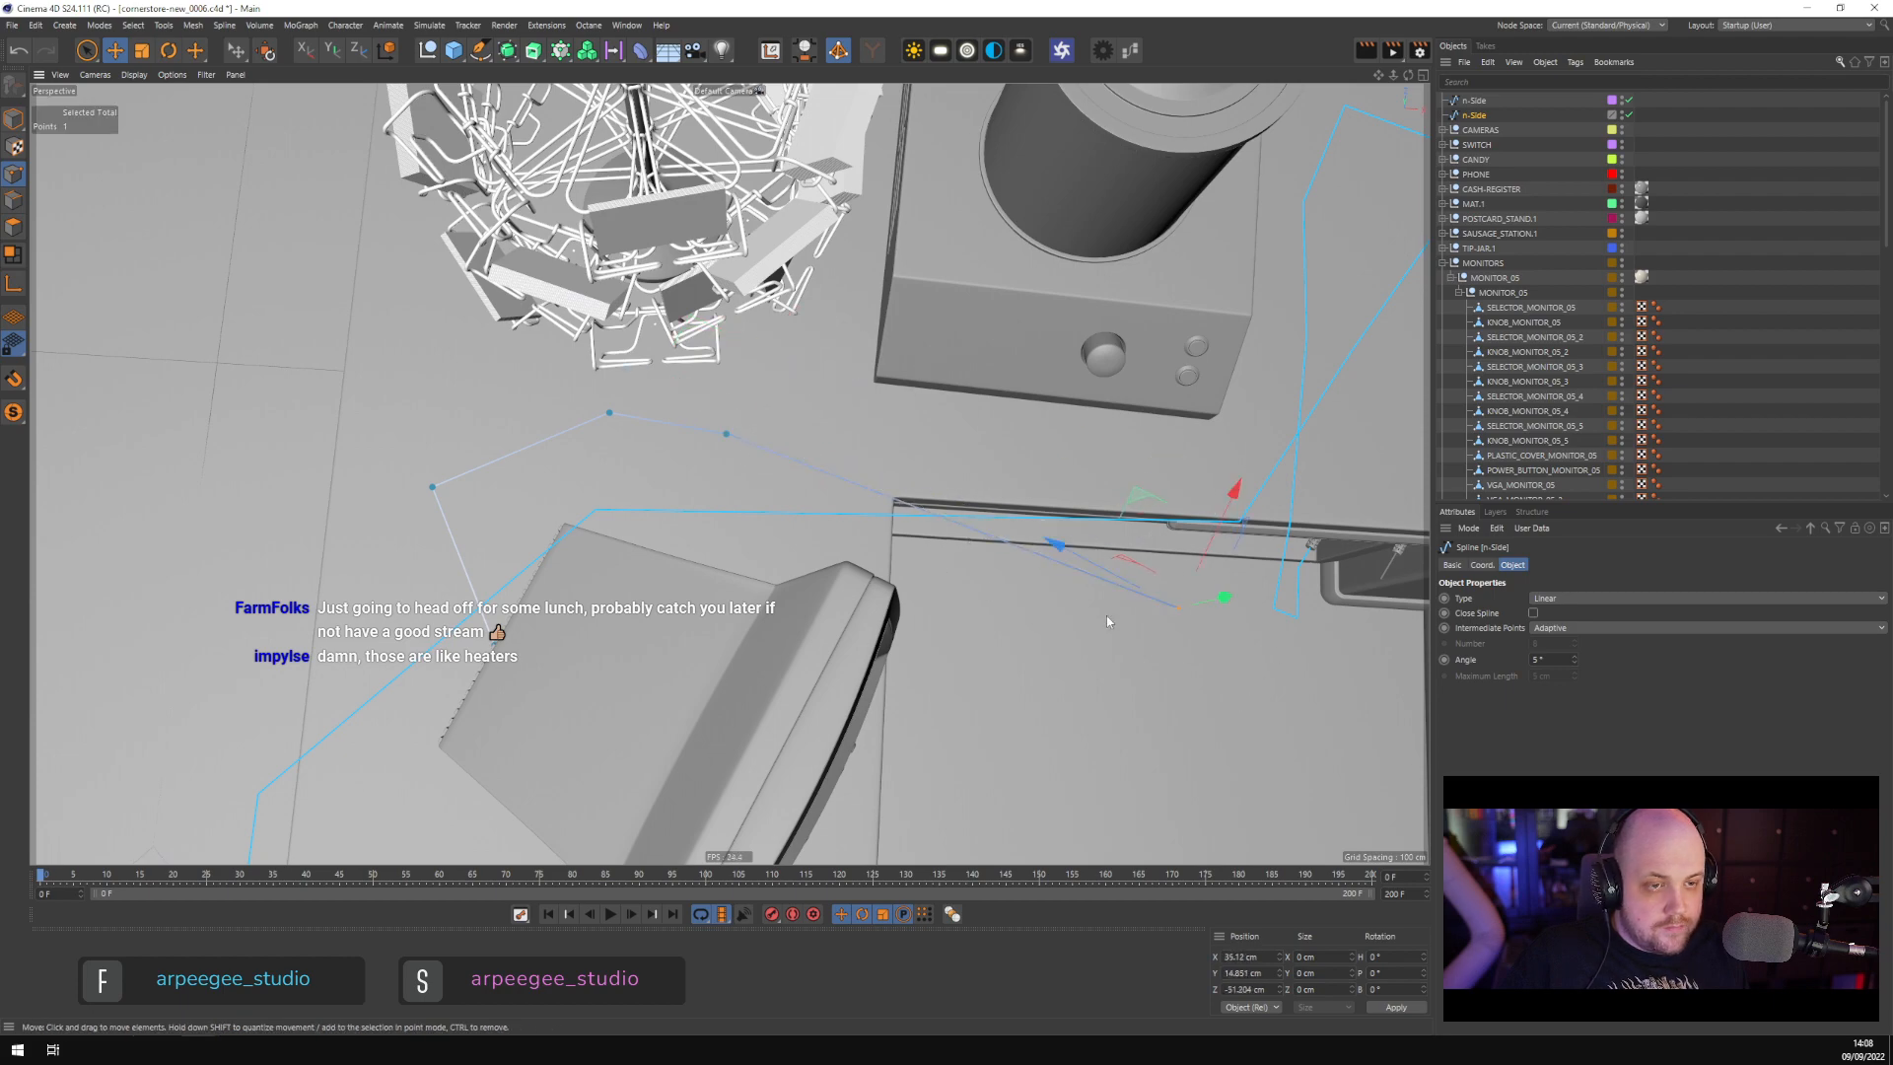
{"action": "left_click_drag", "start_coordinate": [1037, 554], "coordinate": [895, 502]}
Lower the spline's end point to about Y -12.079 cm and extend the spline straight down to about Y -24.322 cm
{"action": "middle_click_drag", "start_coordinate": [1098, 636], "coordinate": [900, 516], "text": "alt"}
{"action": "left_click_drag", "start_coordinate": [900, 516], "coordinate": [918, 641], "text": "alt"}
{"action": "middle_click_drag", "start_coordinate": [919, 641], "coordinate": [779, 395], "text": "alt"}
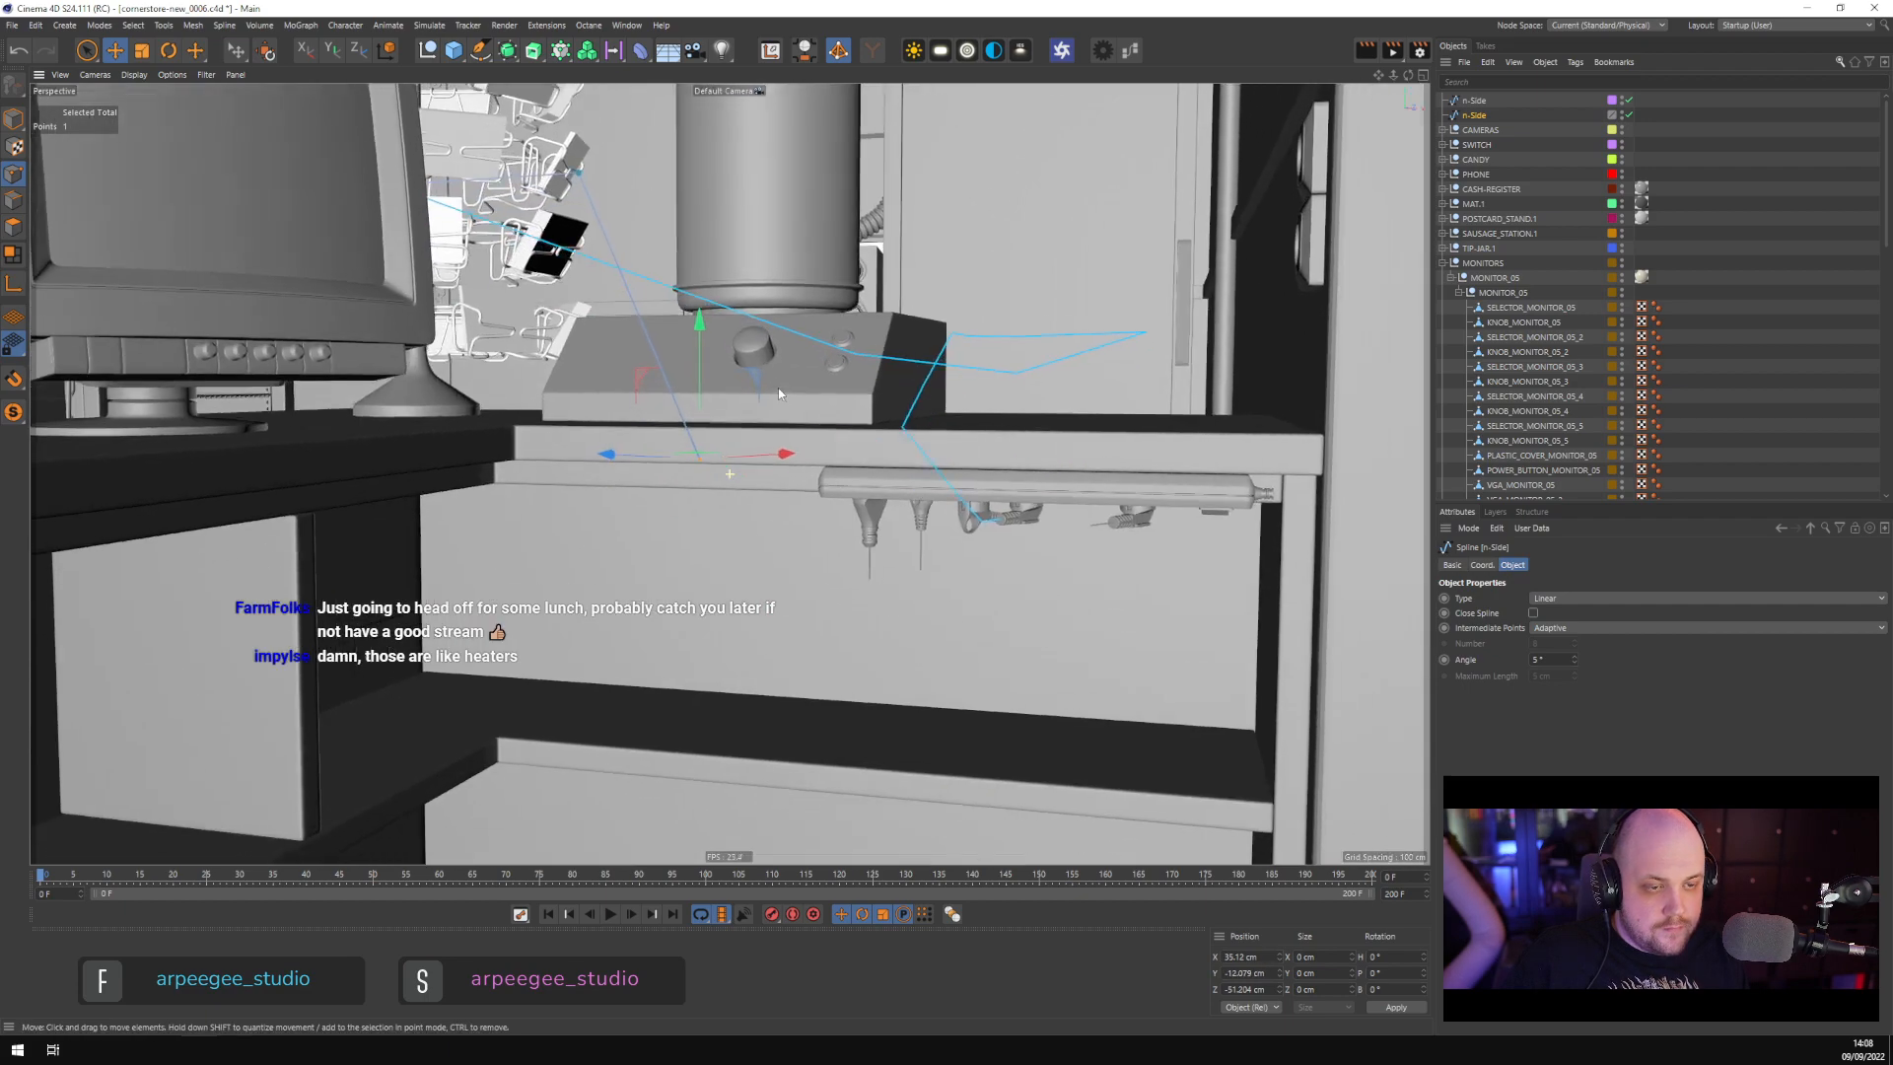
{"action": "left_click_drag", "start_coordinate": [779, 395], "coordinate": [753, 286], "text": "alt"}
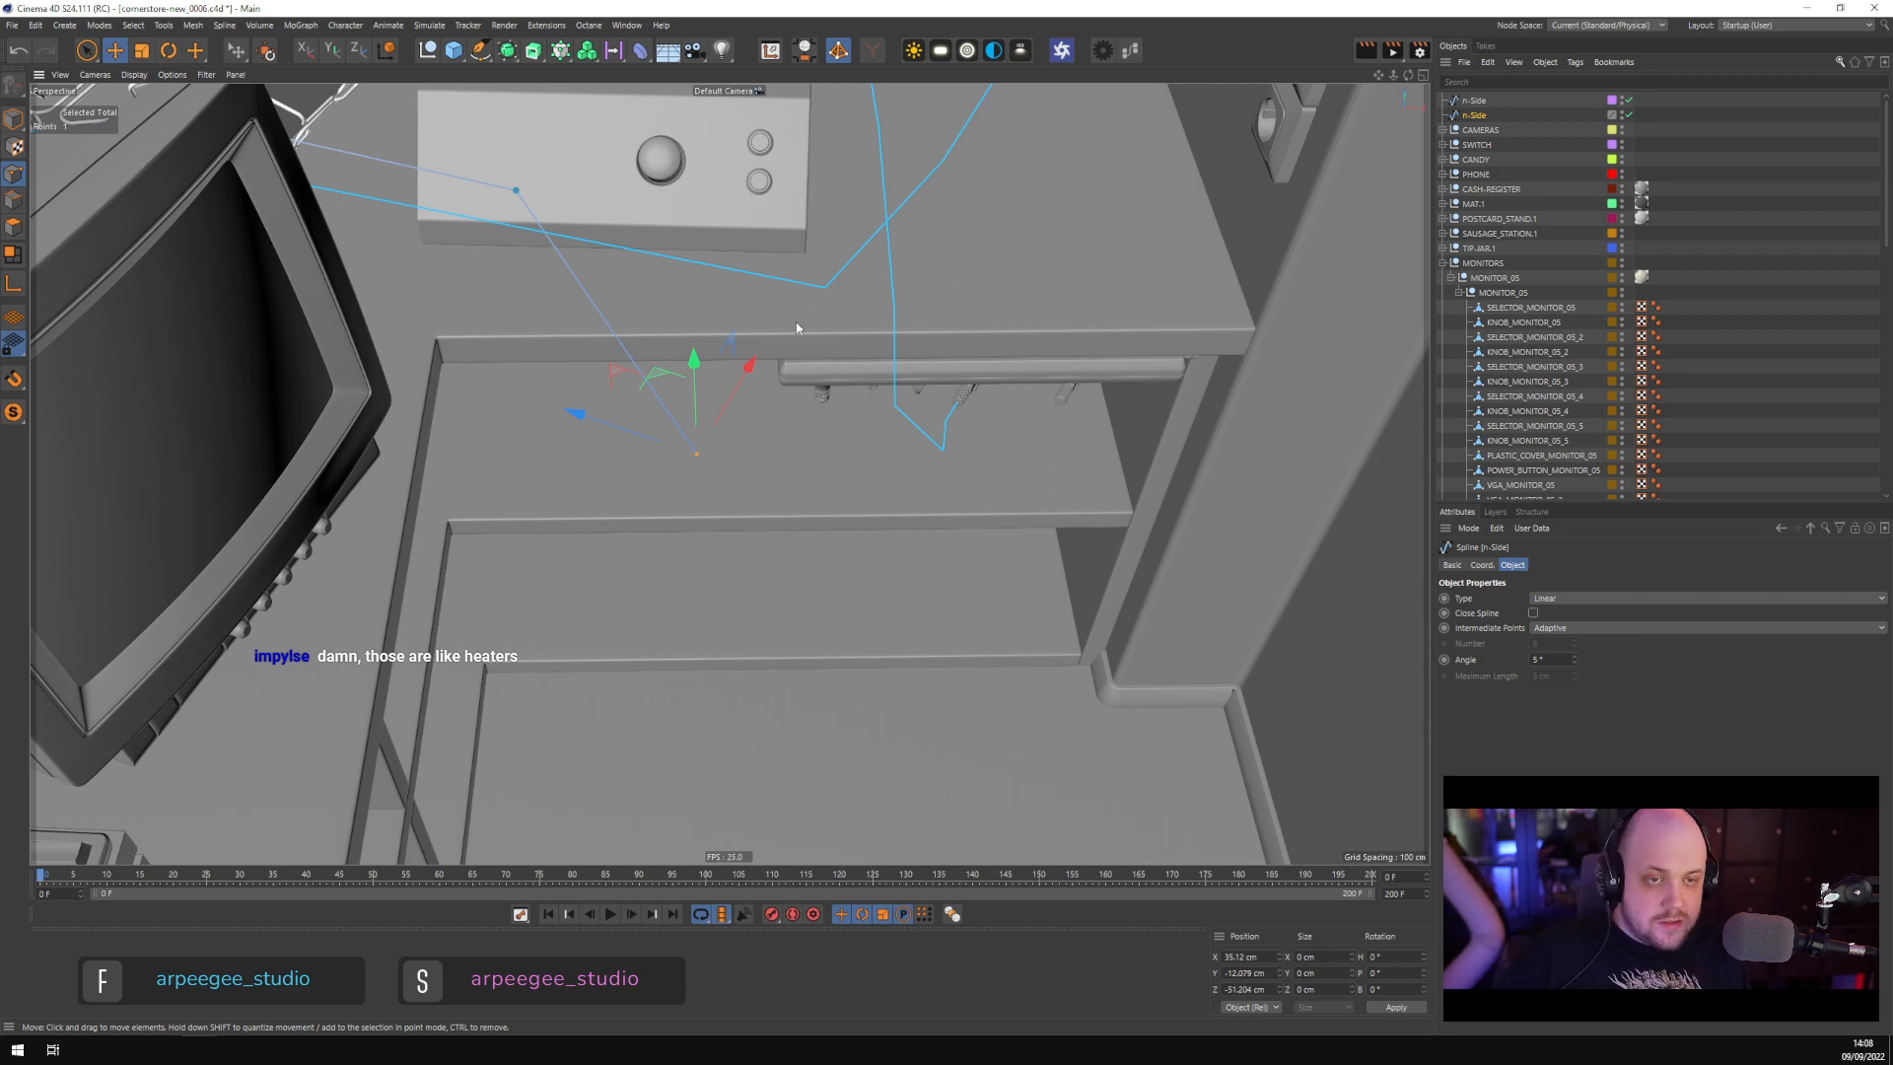
{"action": "left_click_drag", "start_coordinate": [796, 322], "coordinate": [596, 361], "text": "alt"}
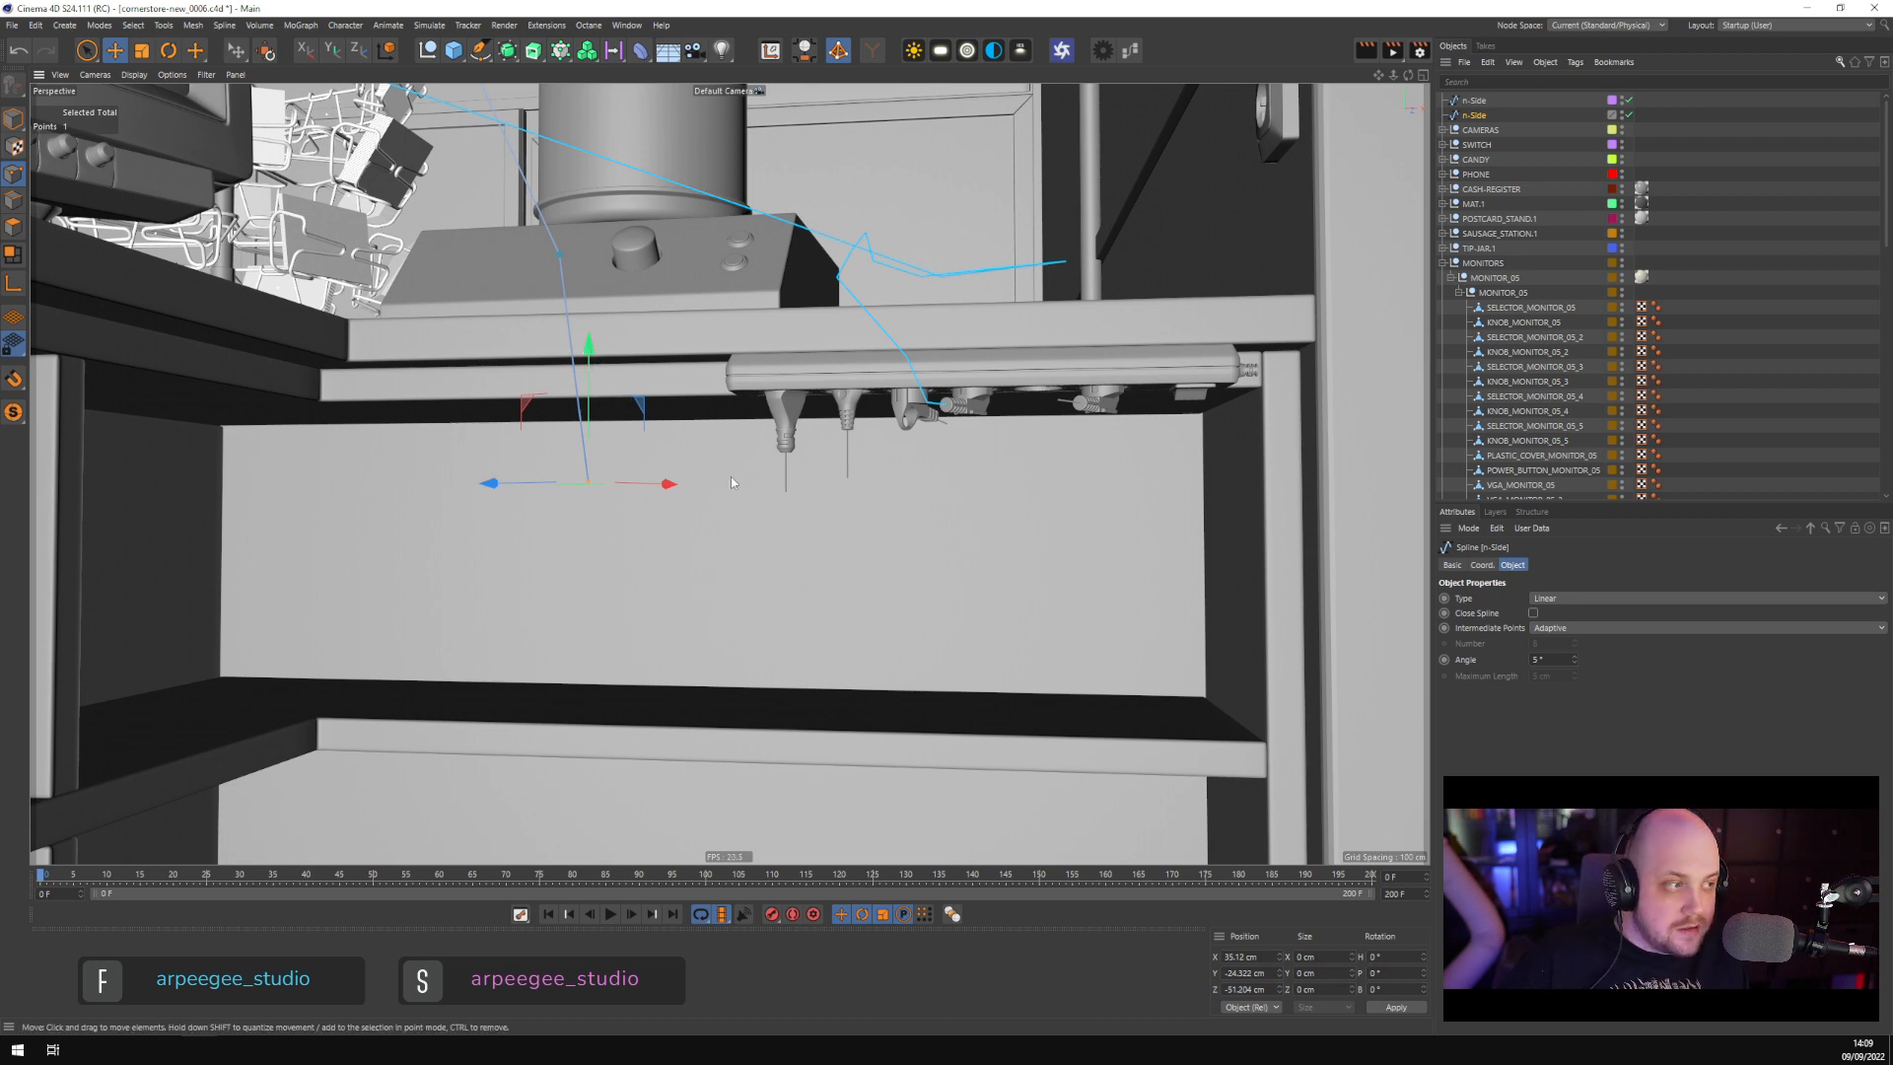
{"action": "left_click_drag", "start_coordinate": [746, 495], "coordinate": [765, 460], "text": "alt"}
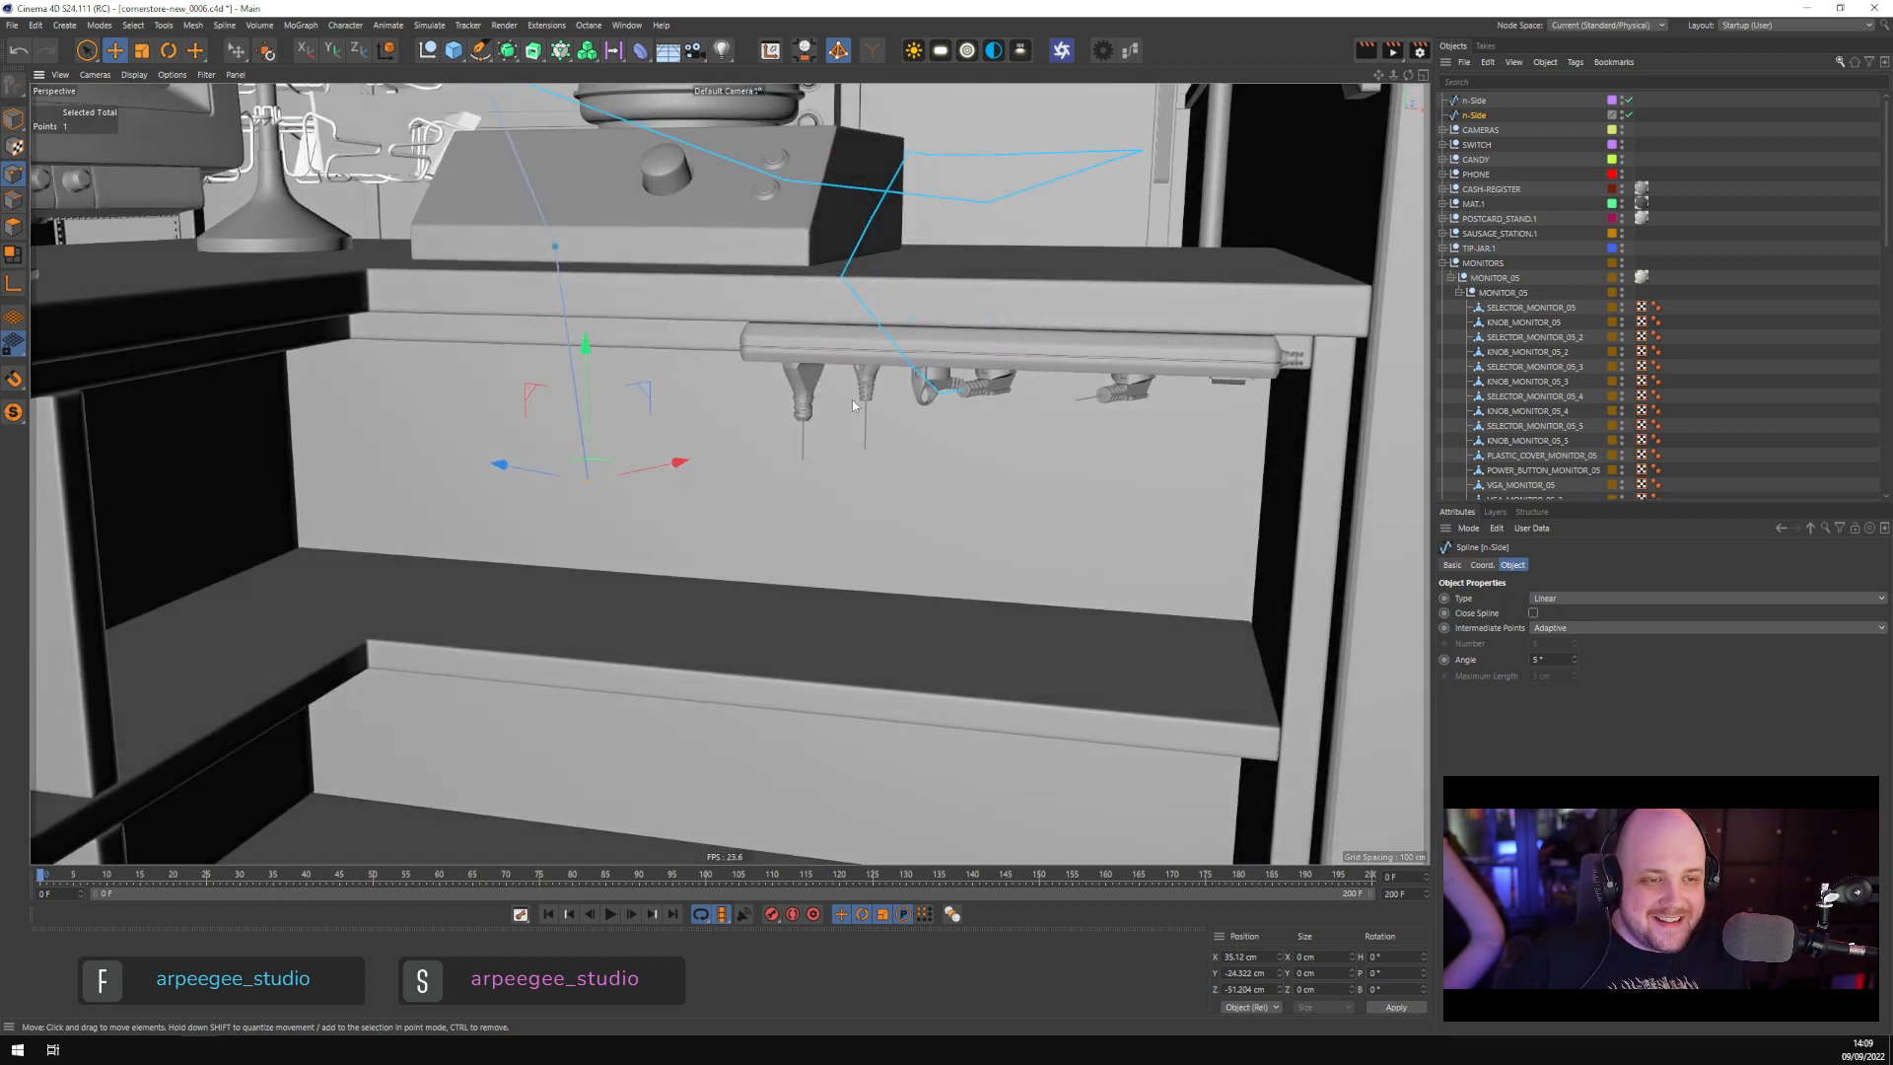
{"action": "left_click_drag", "start_coordinate": [997, 410], "coordinate": [894, 515], "text": "alt"}
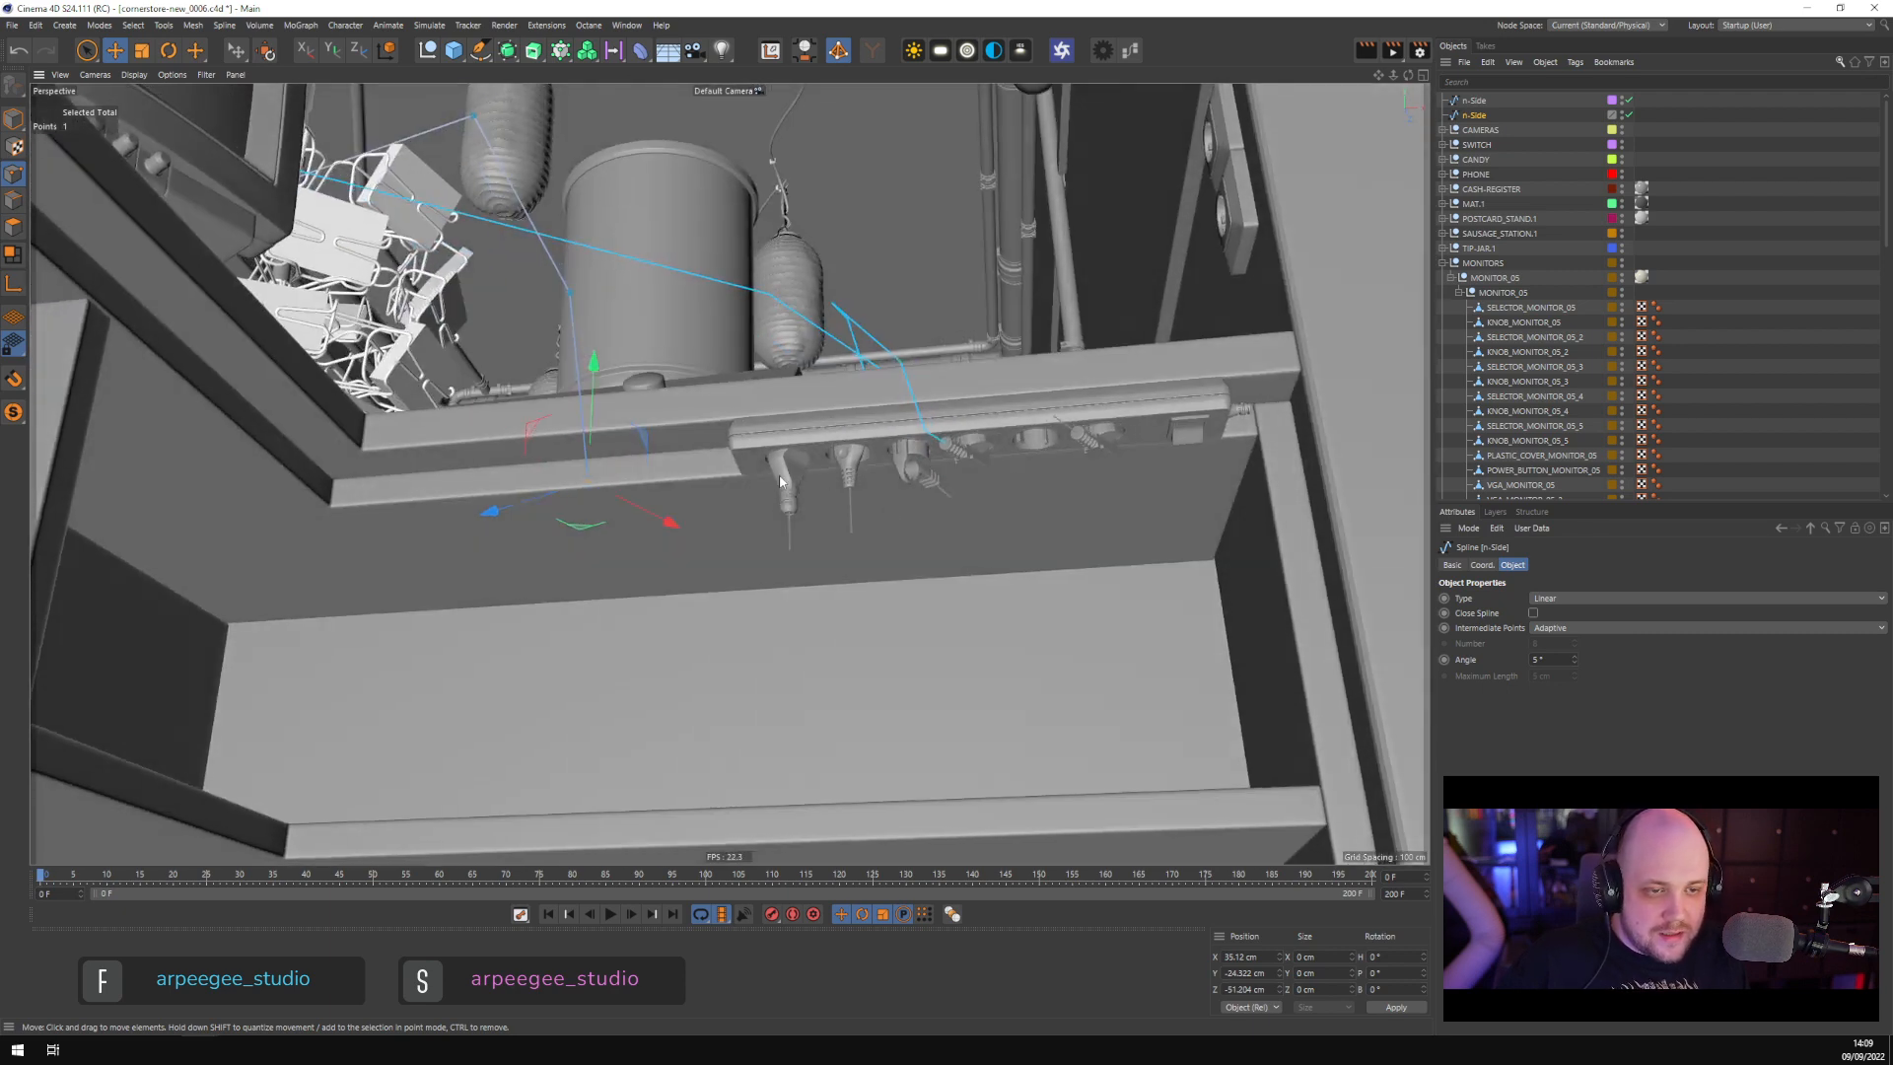
Move SPLINE_PLUG_SCHUKO_05 out of the PLUG_05 group to the hierarchy's root beside the n-Side splines
{"action": "left_click", "coordinate": [13, 118]}
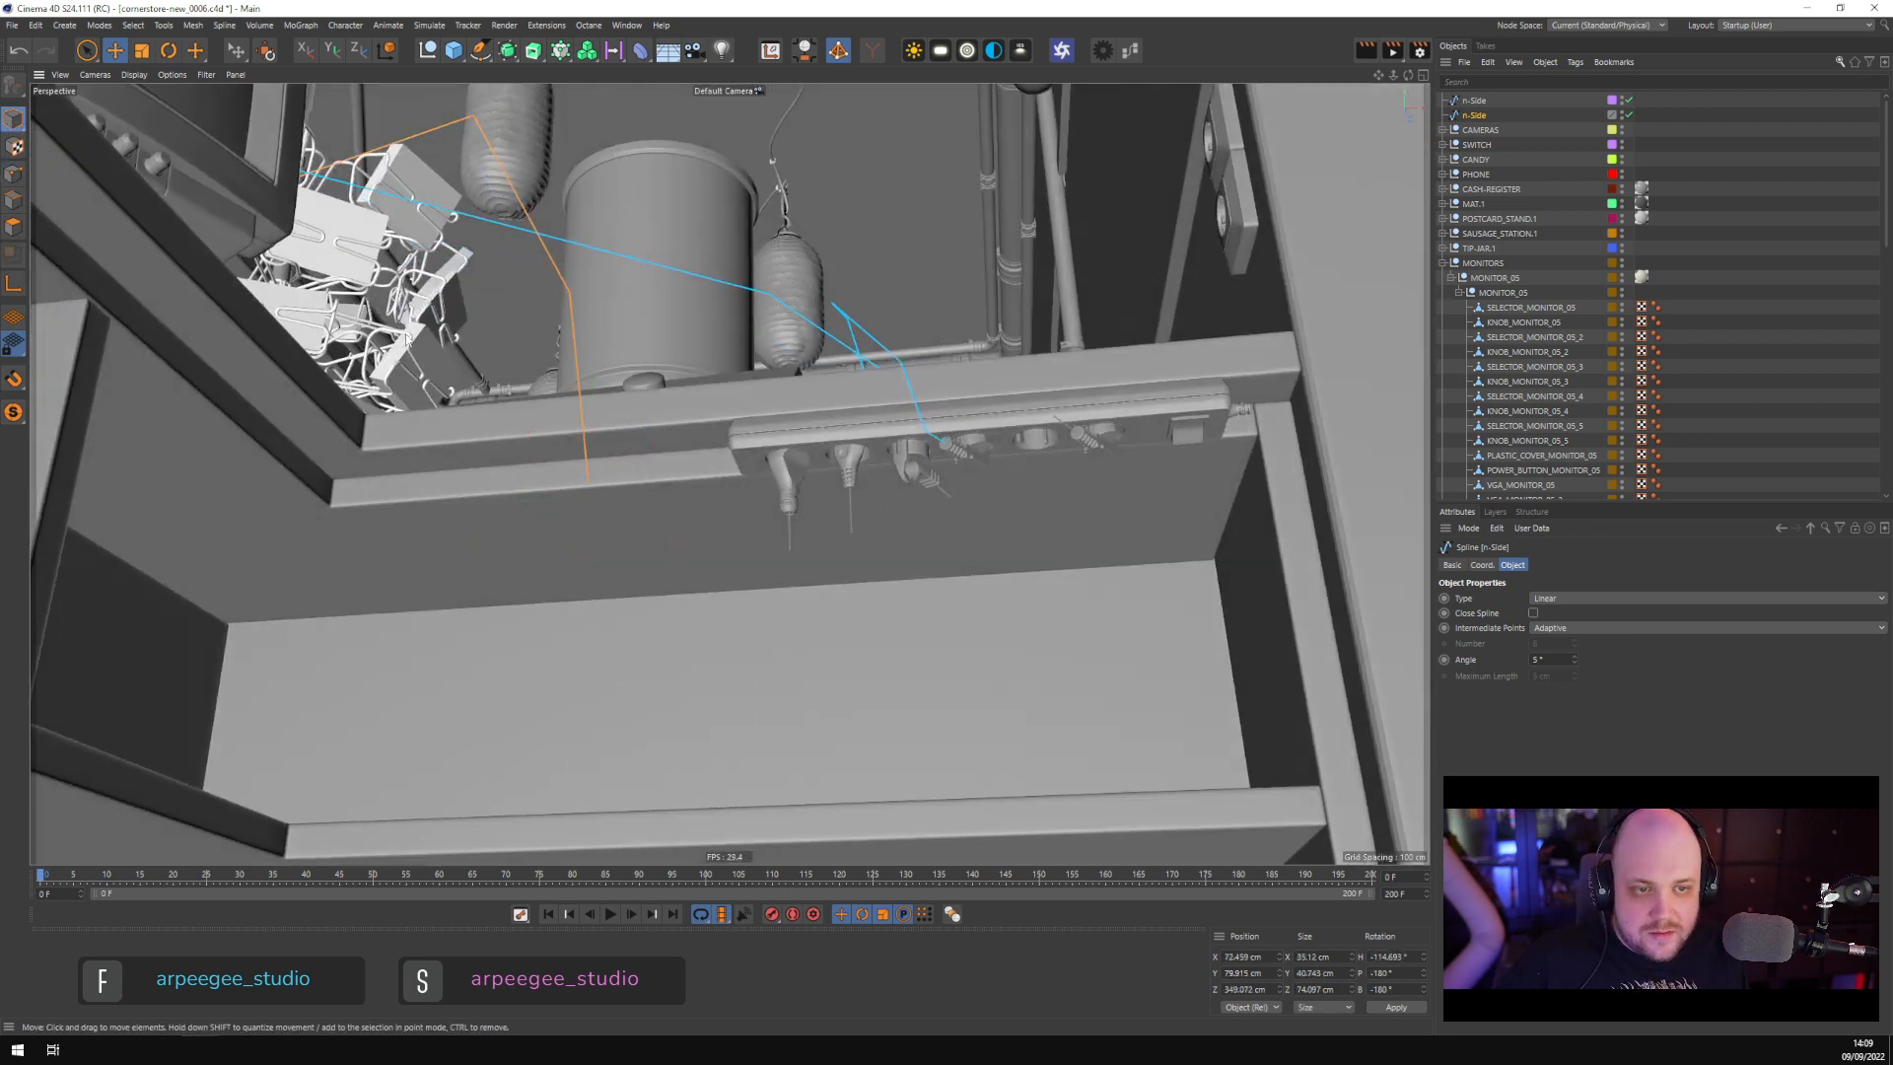
{"action": "left_click", "coordinate": [848, 474]}
{"action": "scroll", "coordinate": [1484, 424], "scroll_direction": "down", "scroll_amount": 5}
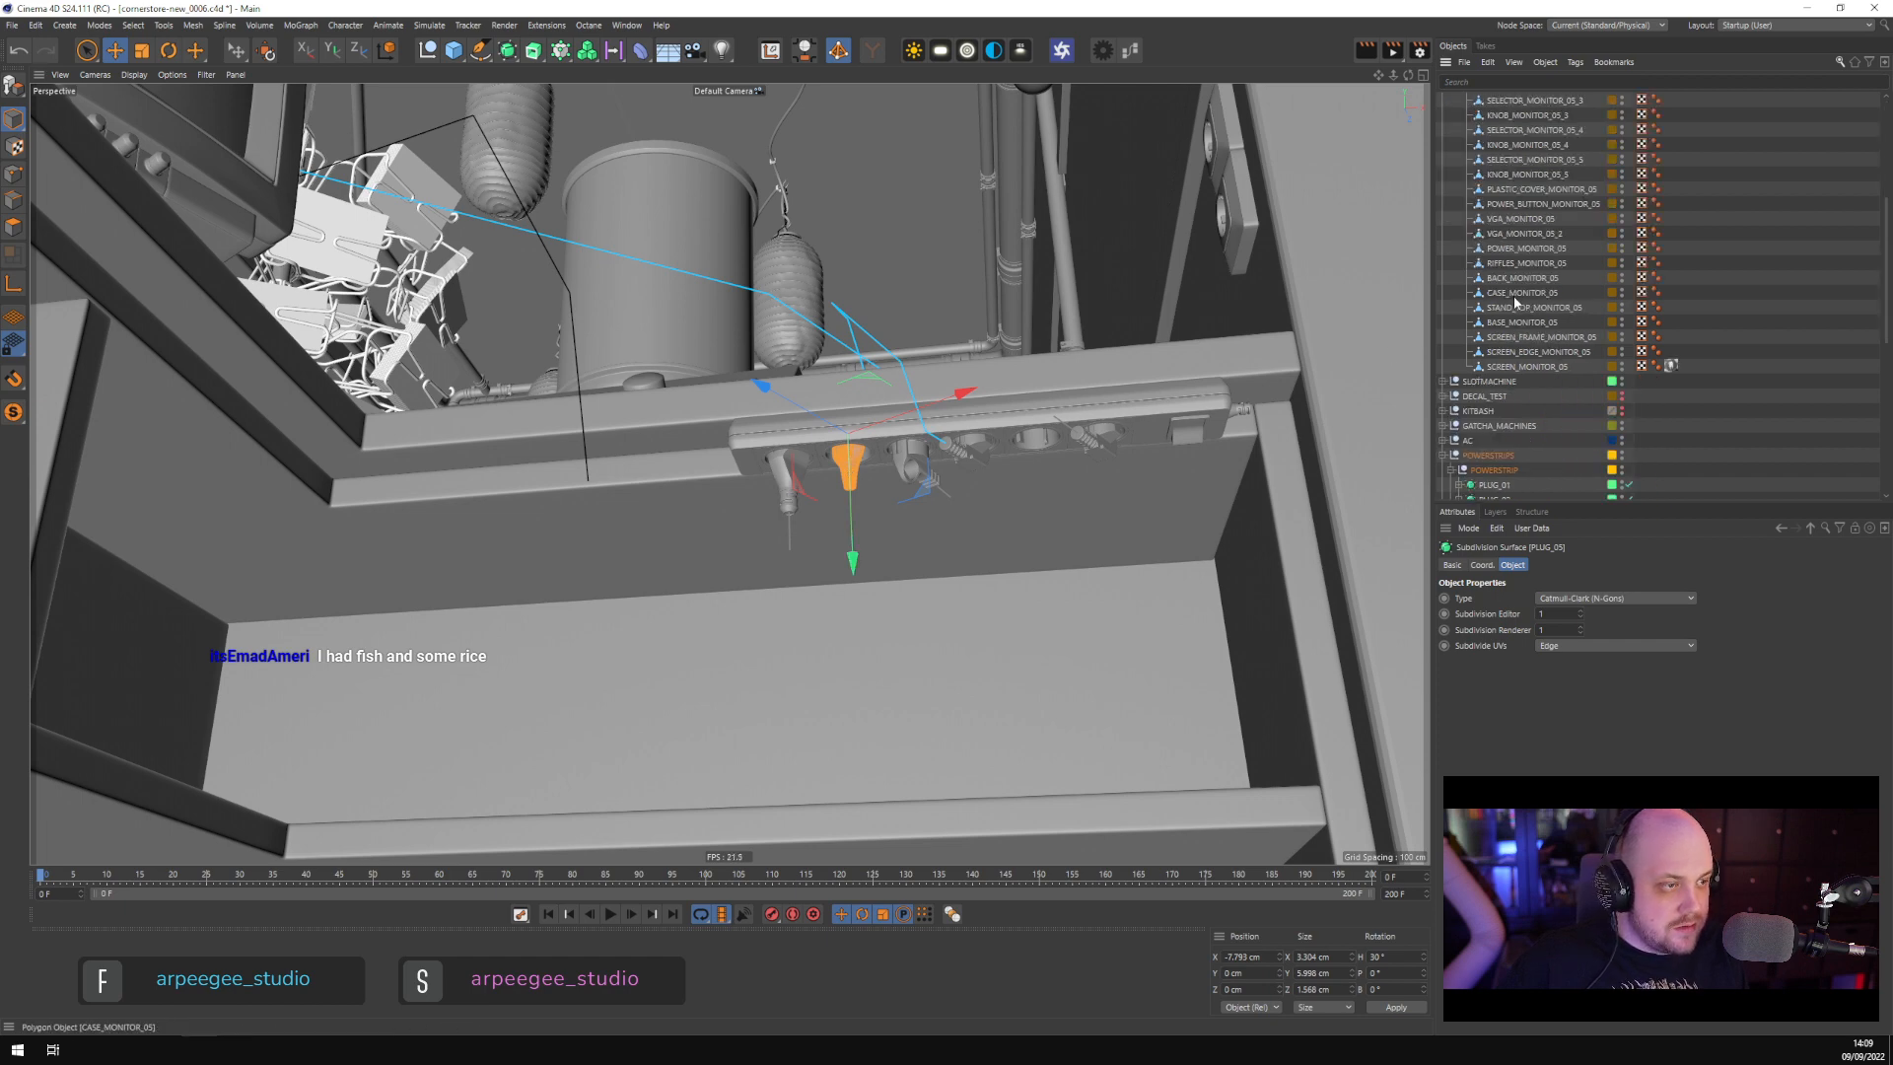
{"action": "scroll", "coordinate": [1483, 423], "scroll_direction": "down", "scroll_amount": 4}
{"action": "left_click", "coordinate": [1459, 351]}
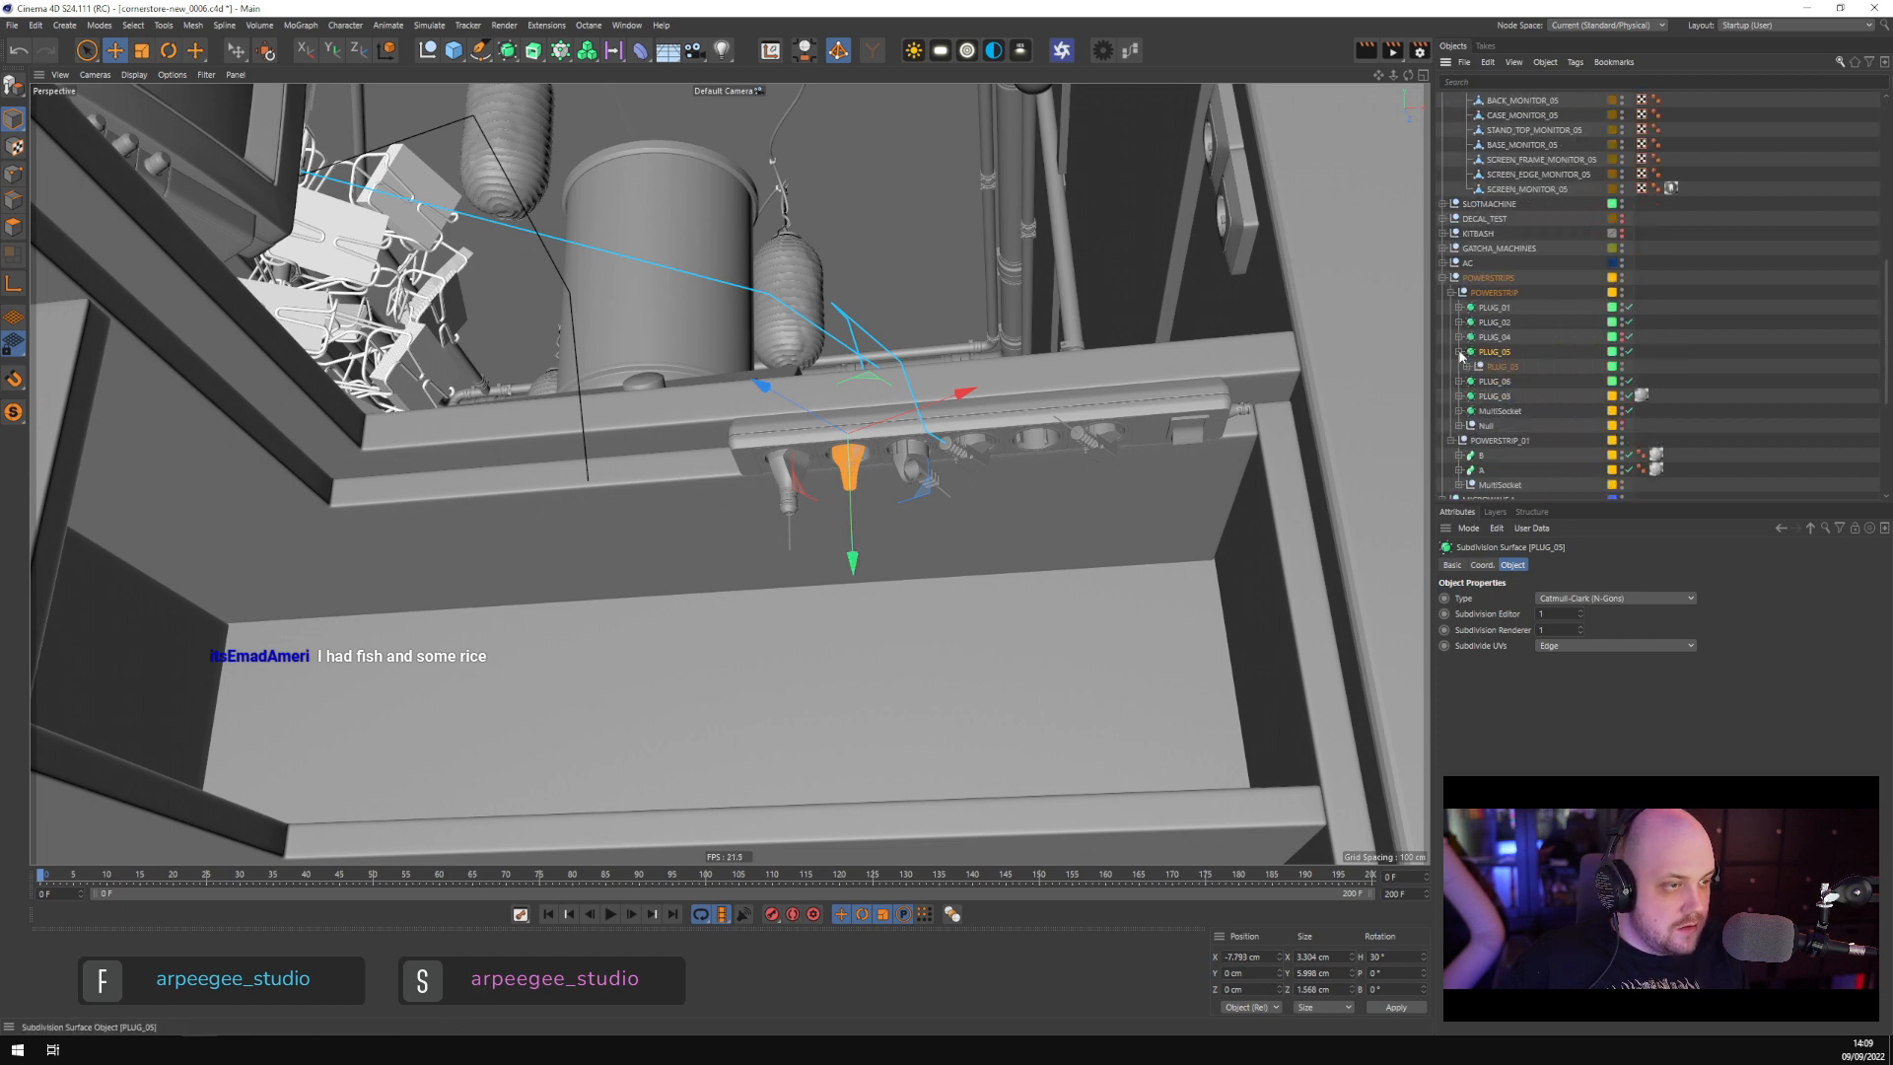
{"action": "left_click", "coordinate": [1467, 365]}
{"action": "left_click", "coordinate": [1518, 381]}
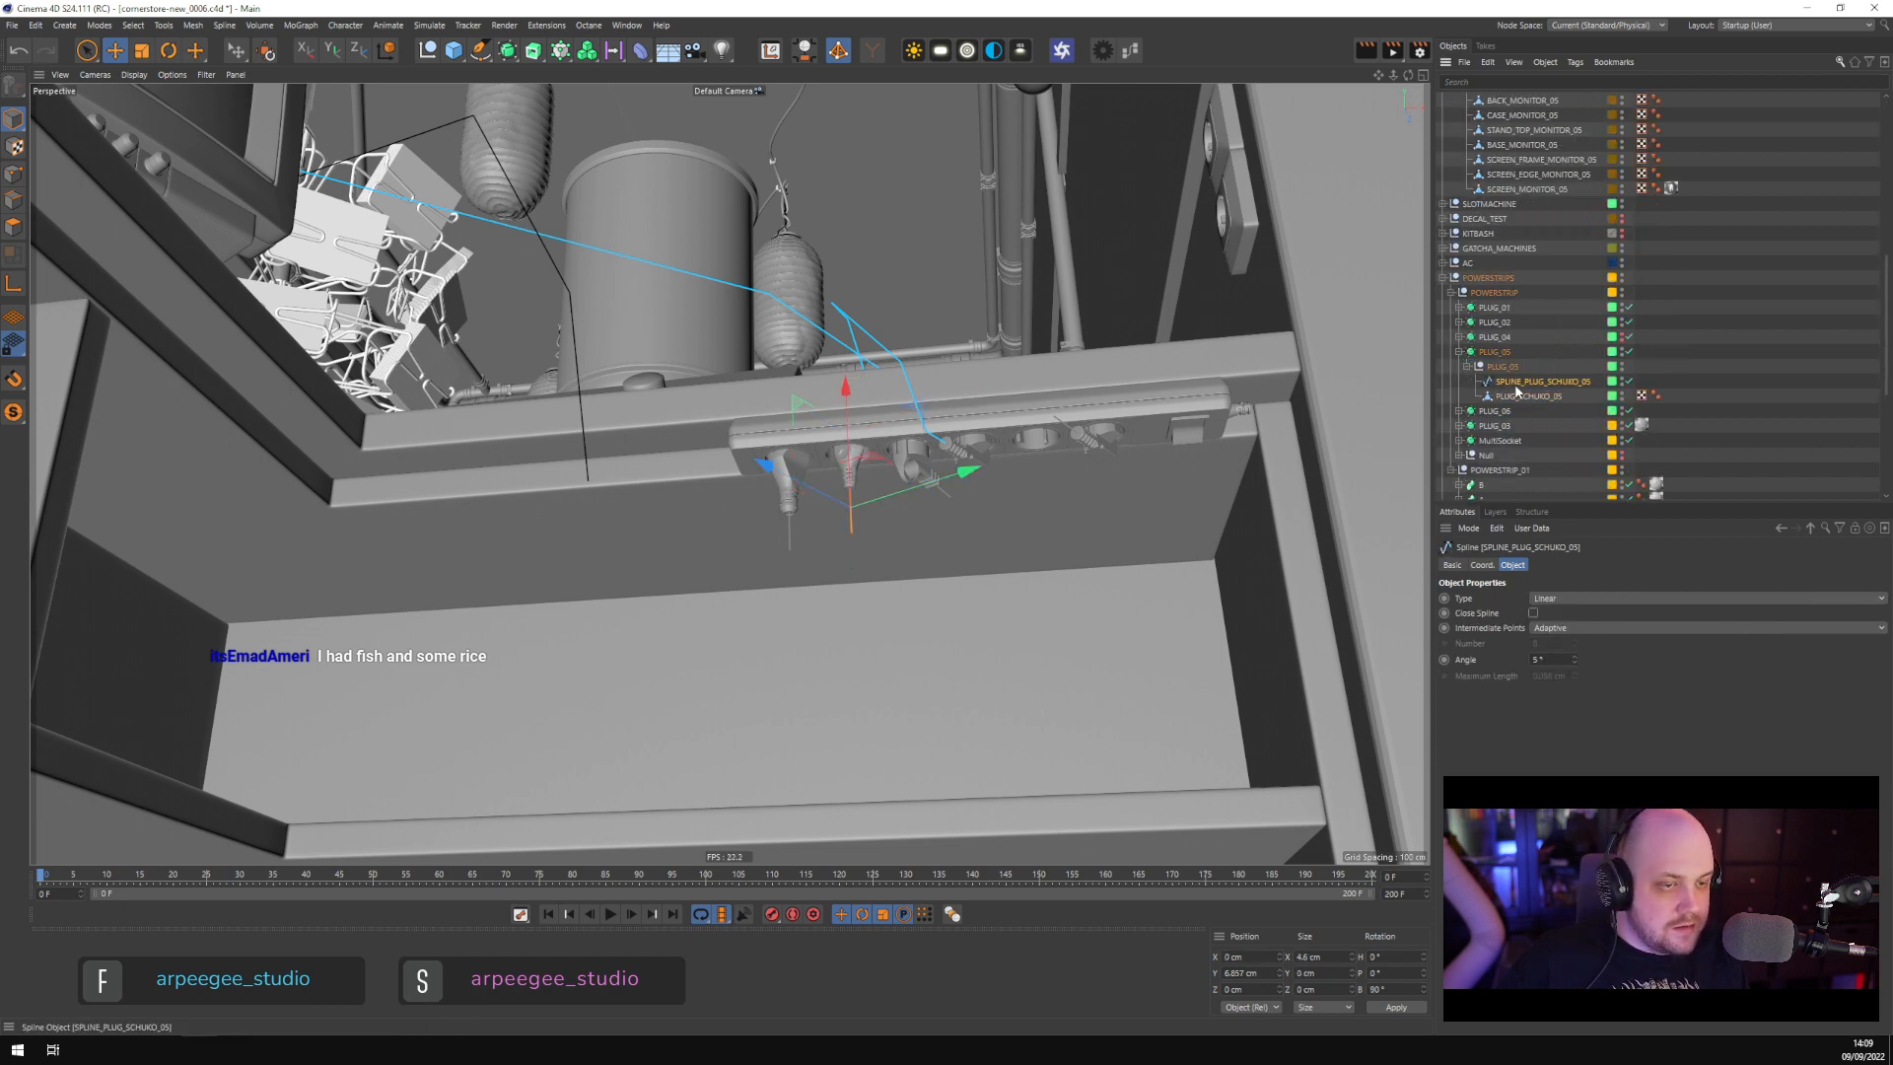
{"action": "left_click_drag", "start_coordinate": [1518, 391], "coordinate": [1538, 115]}
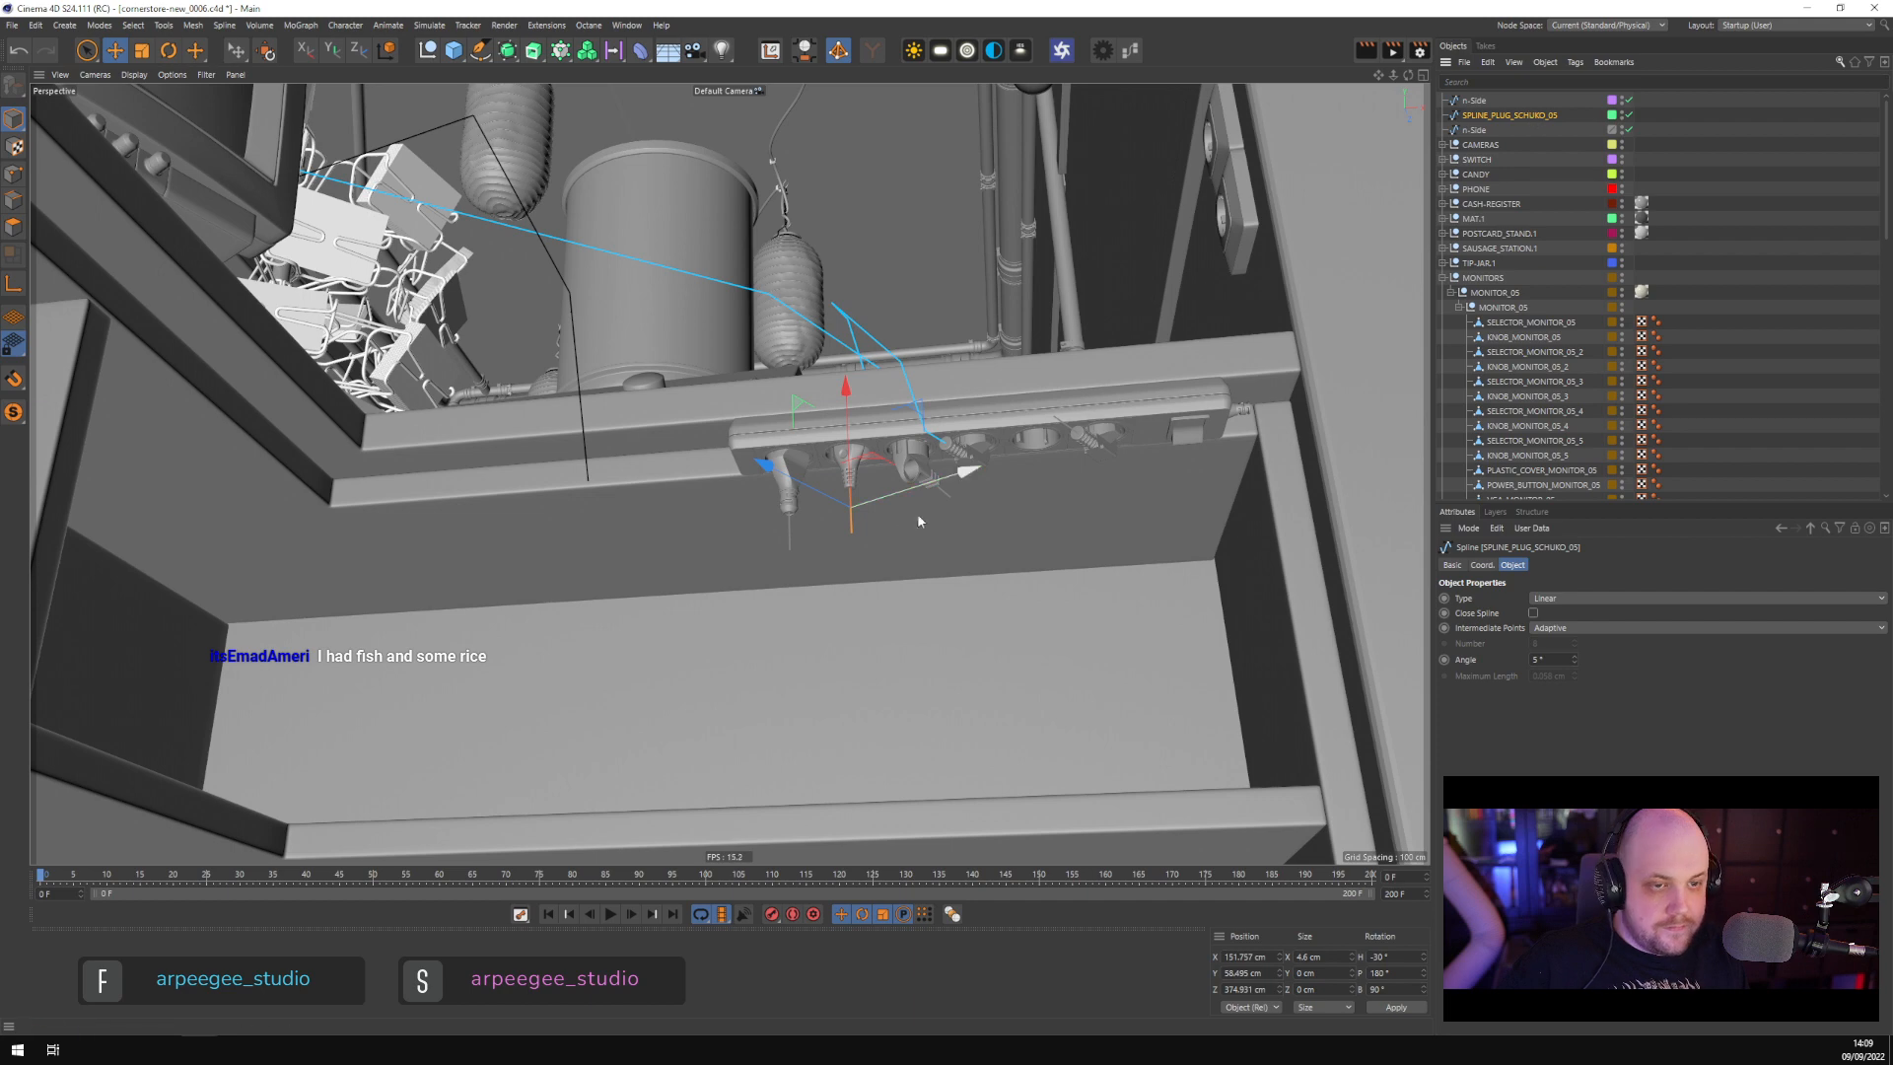
Extend the monitor's n-Side spline with a new end point below the power strip's plugs, at about X 47.5, Y -28.7, Z -64.3 cm
{"action": "scroll", "coordinate": [753, 537], "scroll_direction": "up", "scroll_amount": 2}
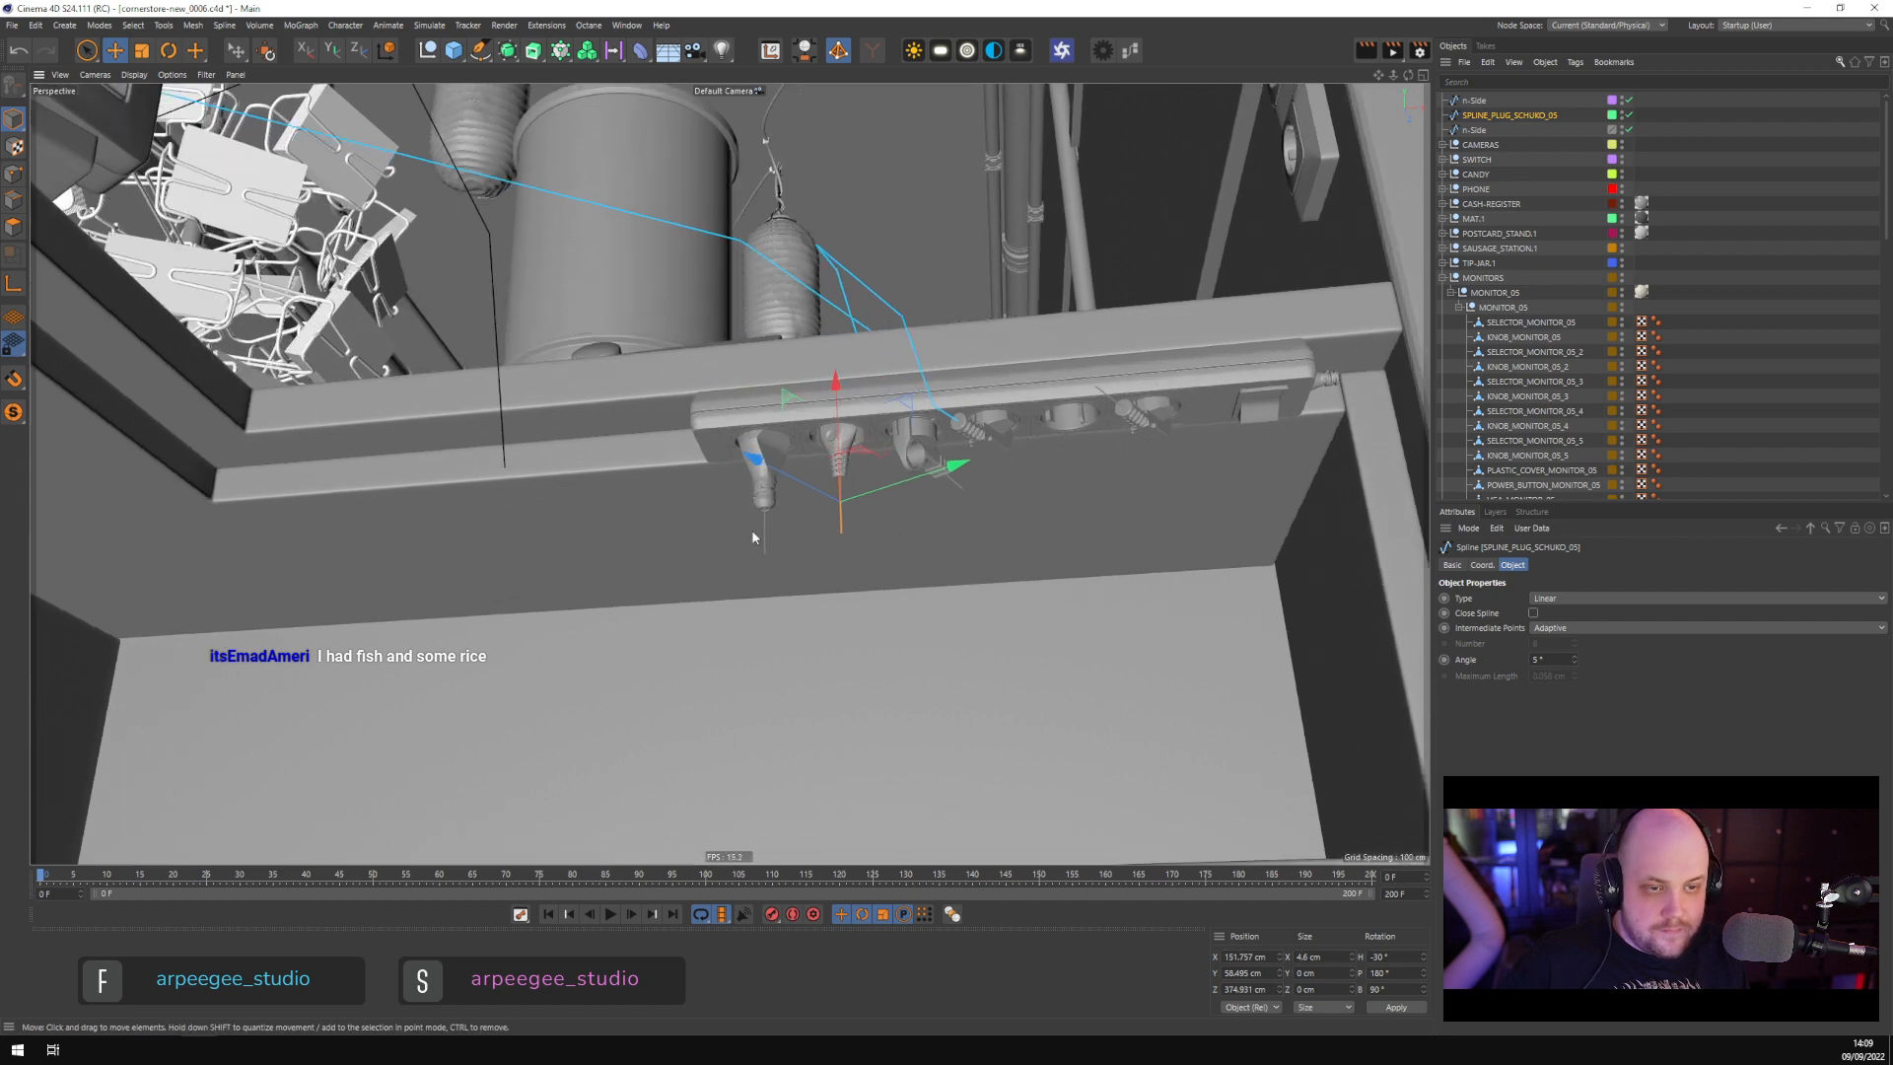
{"action": "left_click", "coordinate": [1475, 100]}
{"action": "left_click", "coordinate": [1474, 129]}
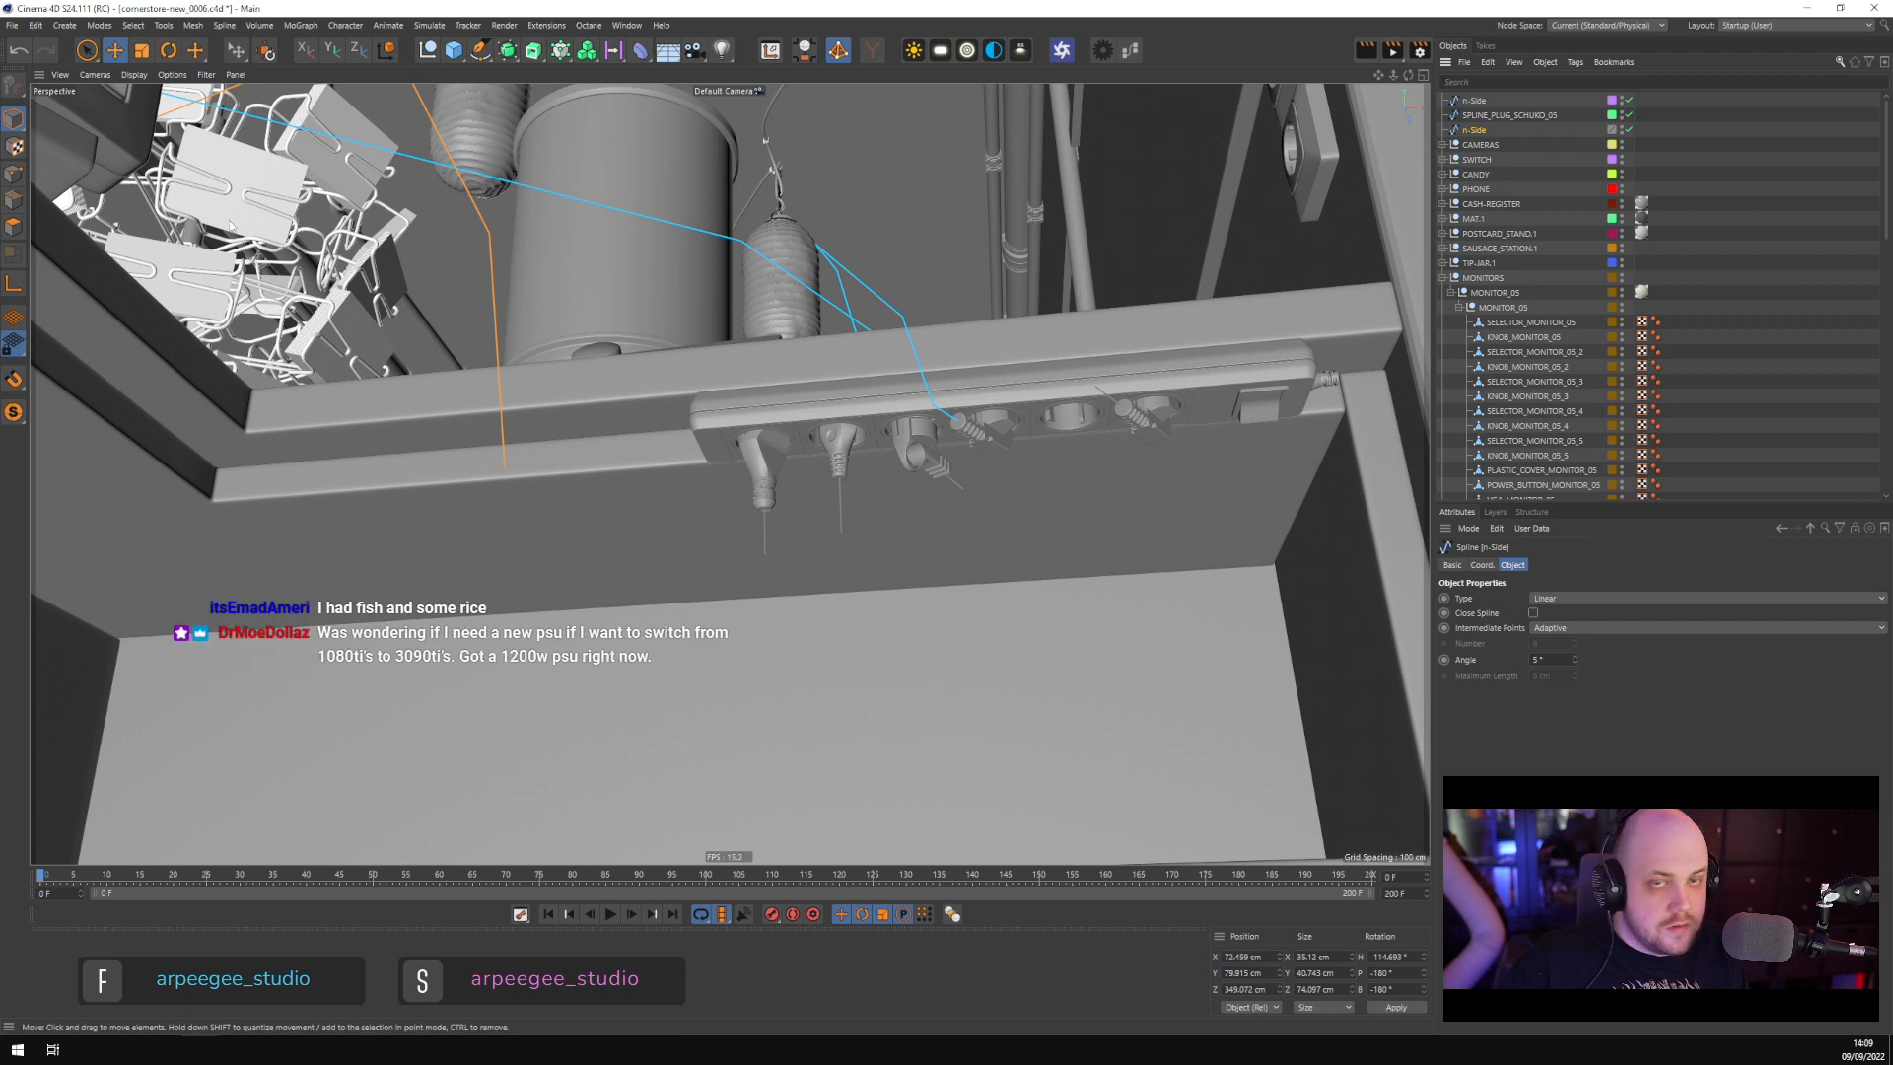
{"action": "key", "text": "Return"}
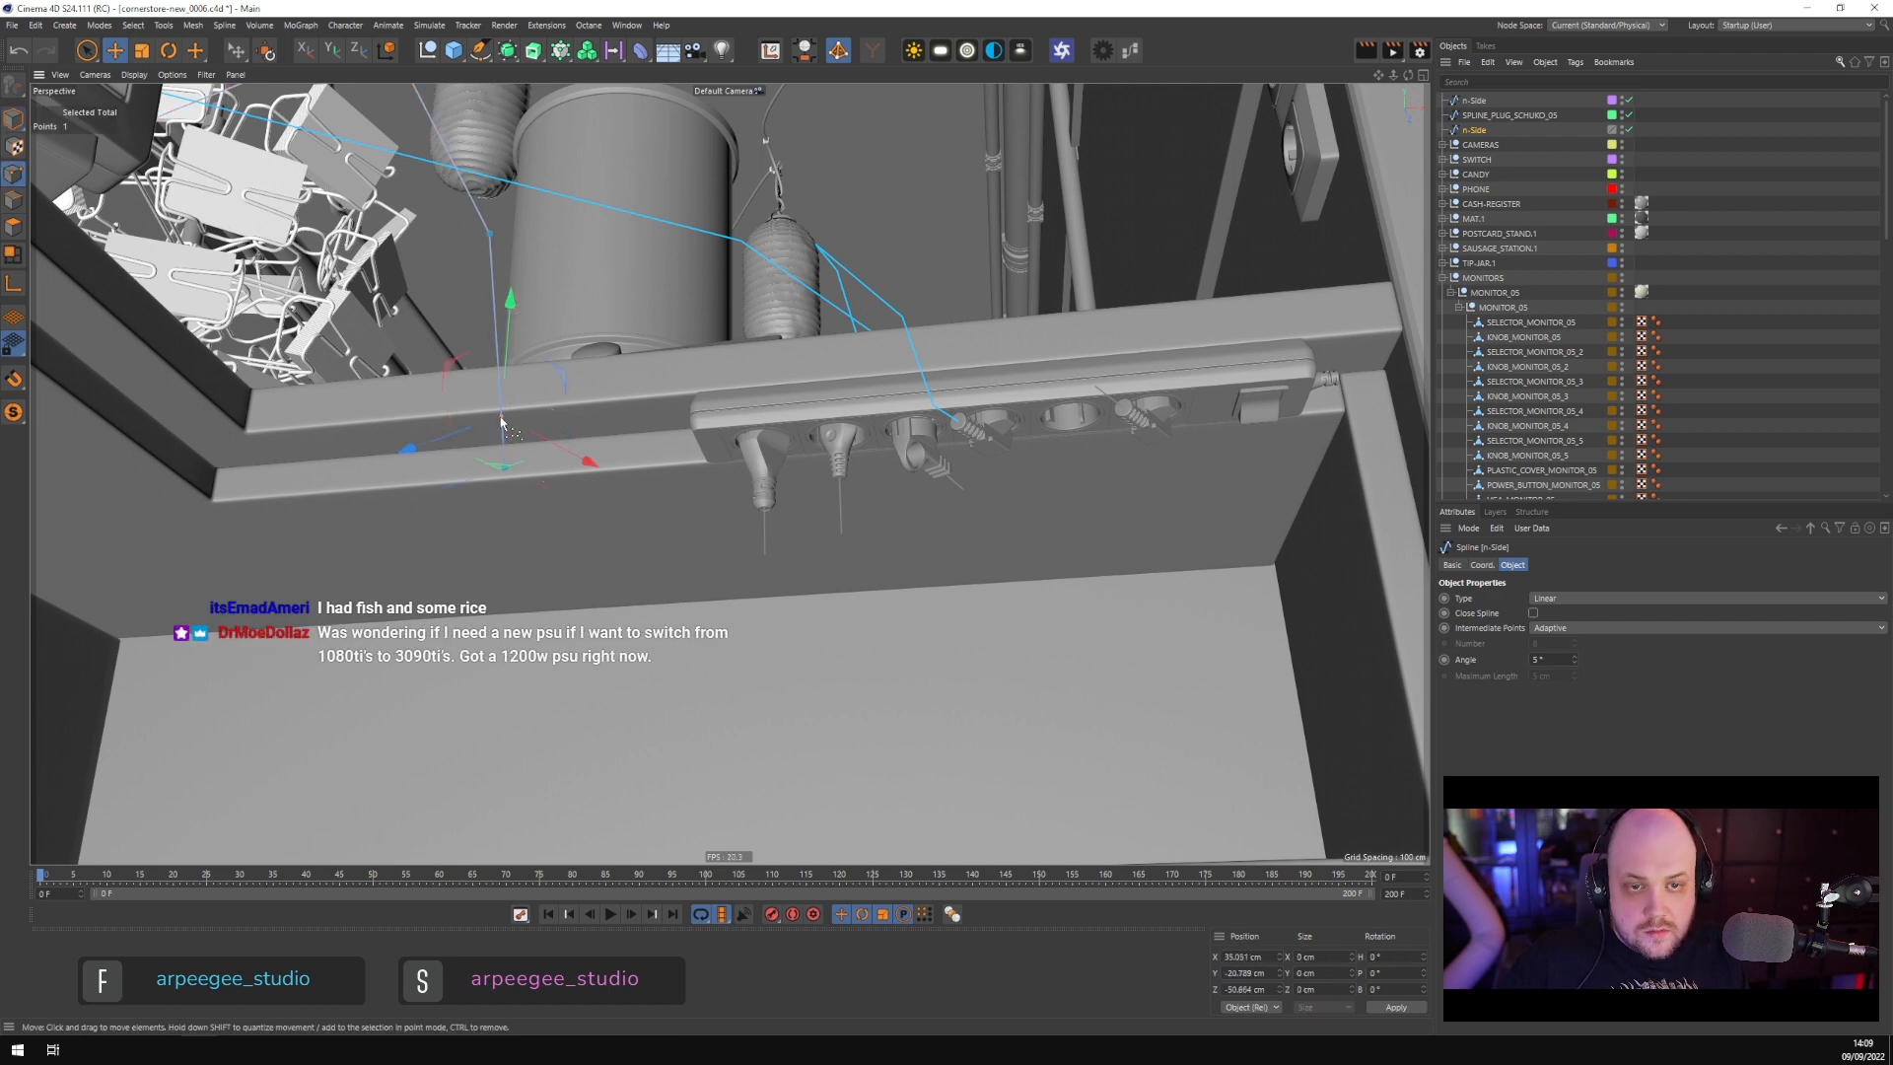
{"action": "left_click_drag", "start_coordinate": [547, 547], "coordinate": [860, 641]}
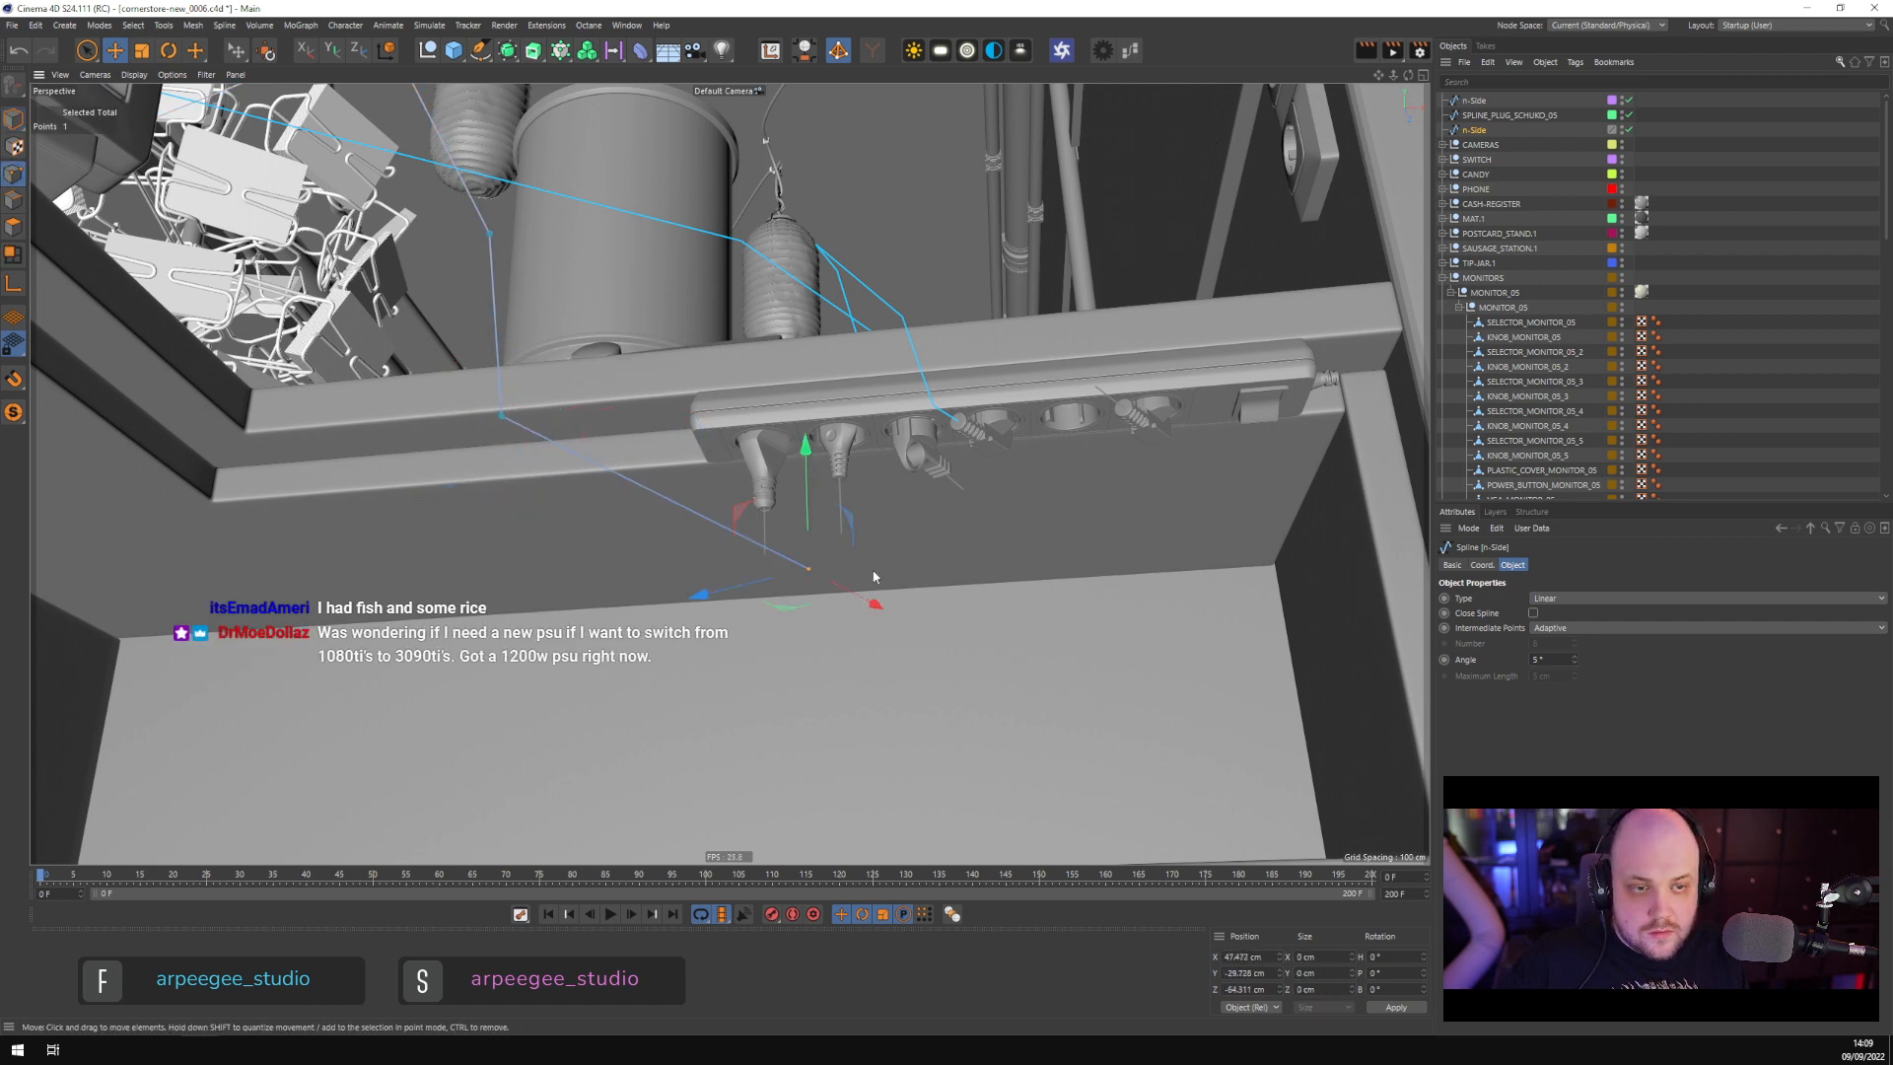
Examine the n-Side spline's route from the power strip over the desk to the back of the monitor
{"action": "left_click_drag", "start_coordinate": [875, 574], "coordinate": [899, 453], "text": "alt"}
{"action": "scroll", "coordinate": [896, 481], "scroll_direction": "down", "scroll_amount": 4}
{"action": "scroll", "coordinate": [895, 482], "scroll_direction": "down", "scroll_amount": 2}
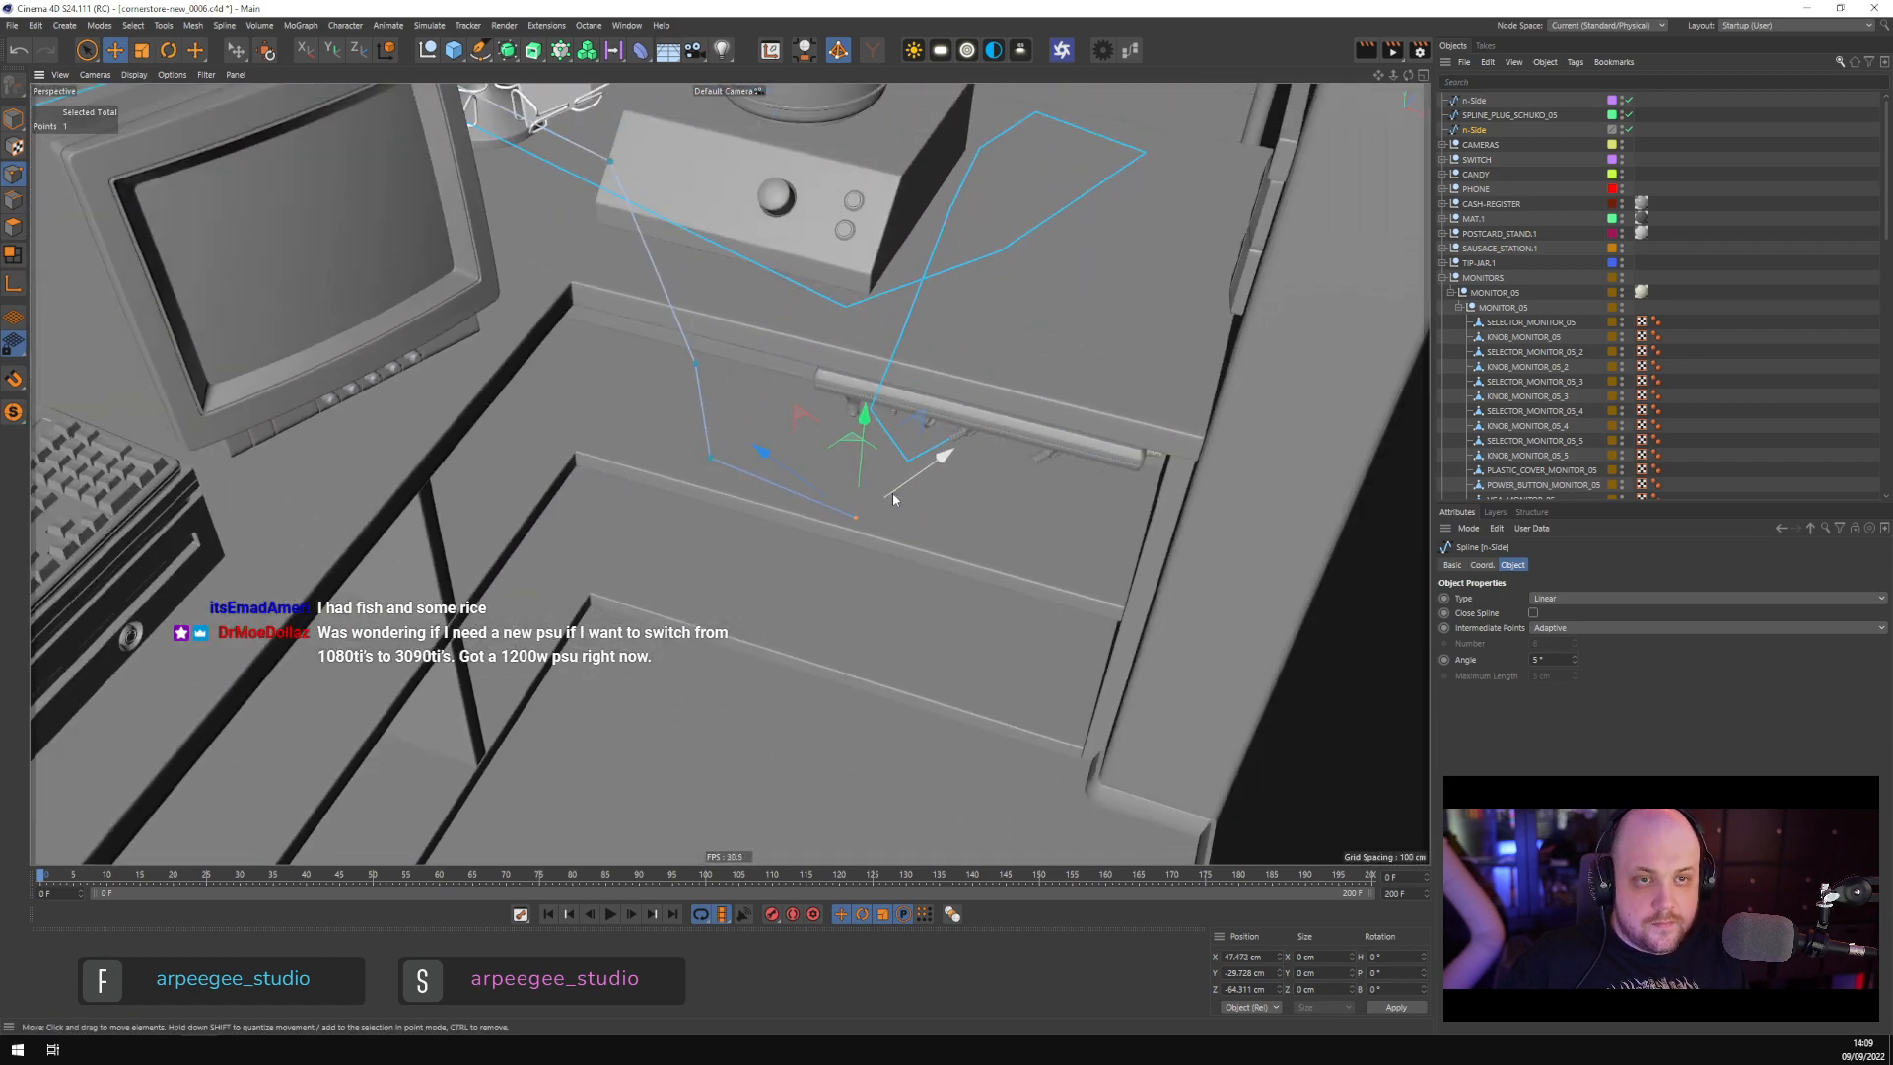
{"action": "left_click_drag", "start_coordinate": [855, 518], "coordinate": [1020, 373], "text": "alt"}
{"action": "scroll", "coordinate": [765, 474], "scroll_direction": "down", "scroll_amount": 5}
{"action": "scroll", "coordinate": [1020, 373], "scroll_direction": "up", "scroll_amount": 2}
{"action": "middle_click_drag", "start_coordinate": [1085, 426], "coordinate": [1419, 673], "text": "alt"}
{"action": "scroll", "coordinate": [849, 608], "scroll_direction": "up", "scroll_amount": 3}
{"action": "left_click_drag", "start_coordinate": [849, 608], "coordinate": [875, 687], "text": "alt"}
{"action": "scroll", "coordinate": [866, 582], "scroll_direction": "down", "scroll_amount": 5}
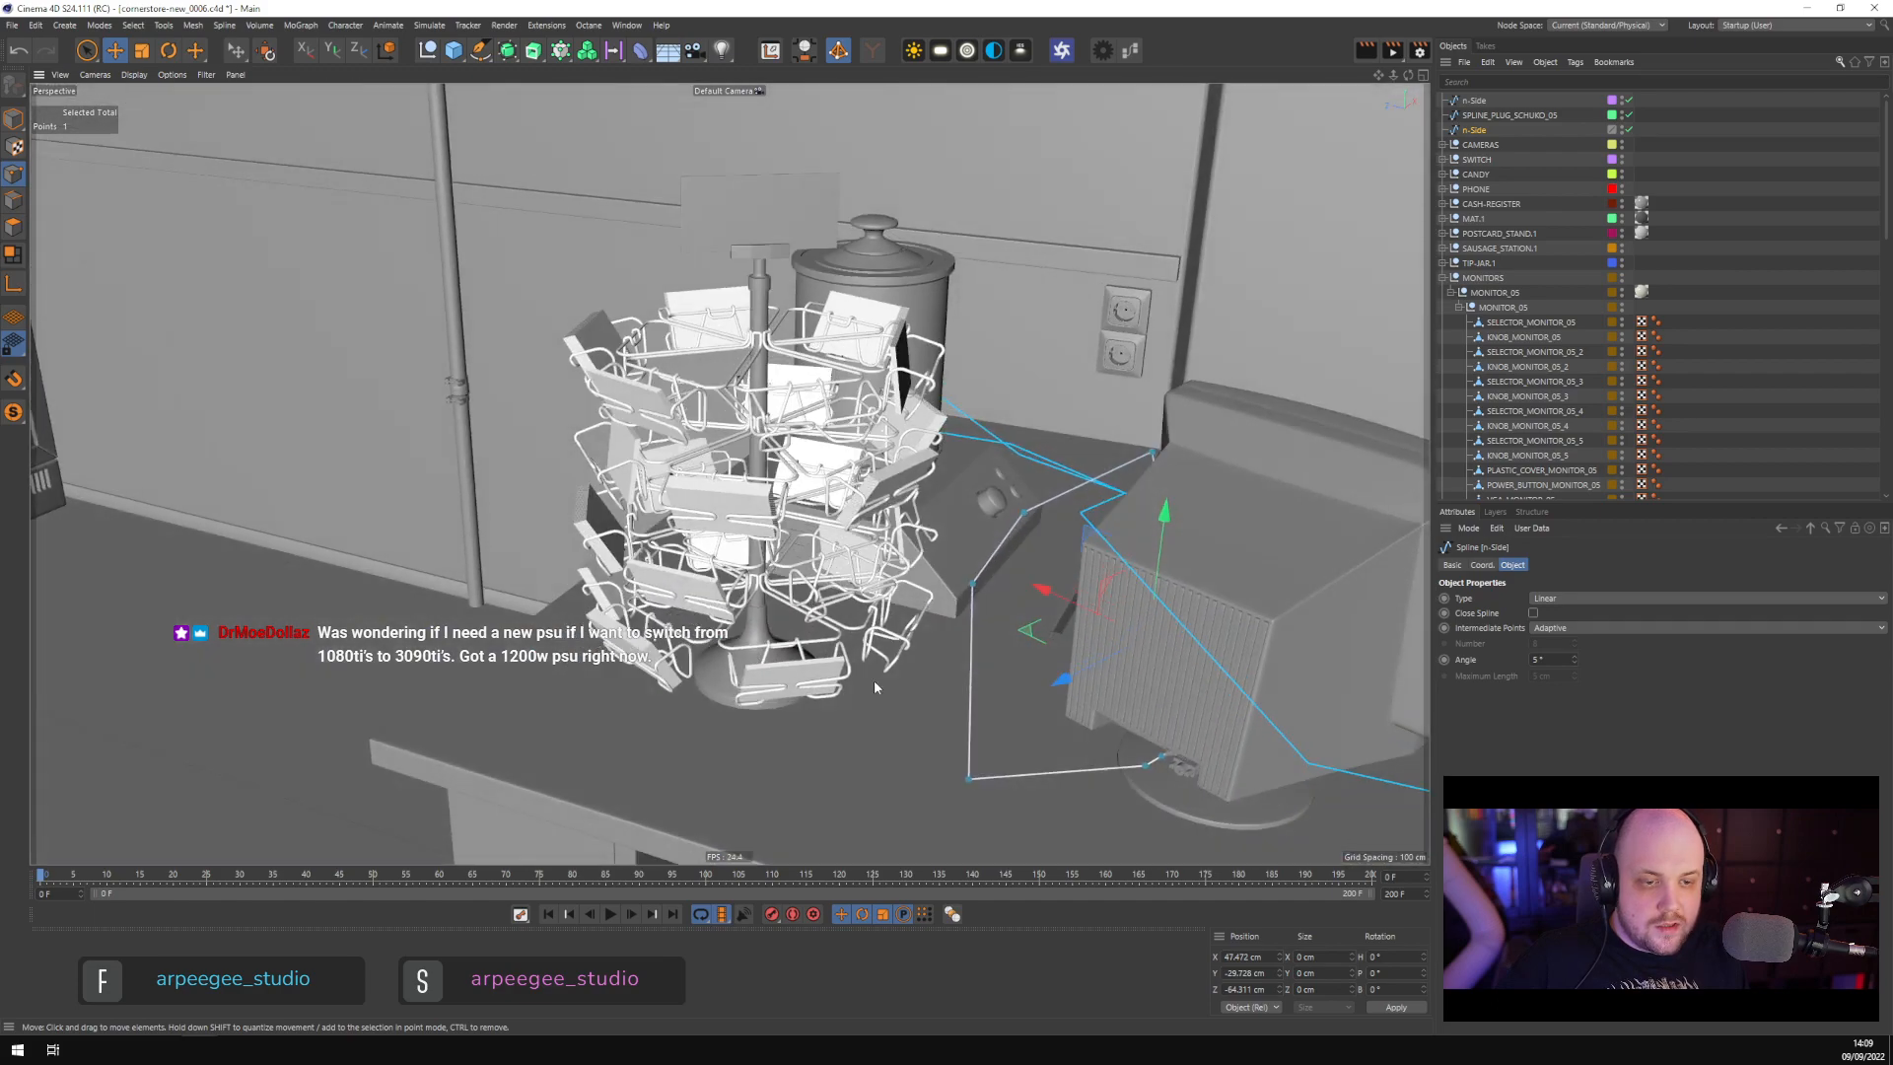
{"action": "left_click_drag", "start_coordinate": [779, 619], "coordinate": [1045, 582], "text": "alt"}
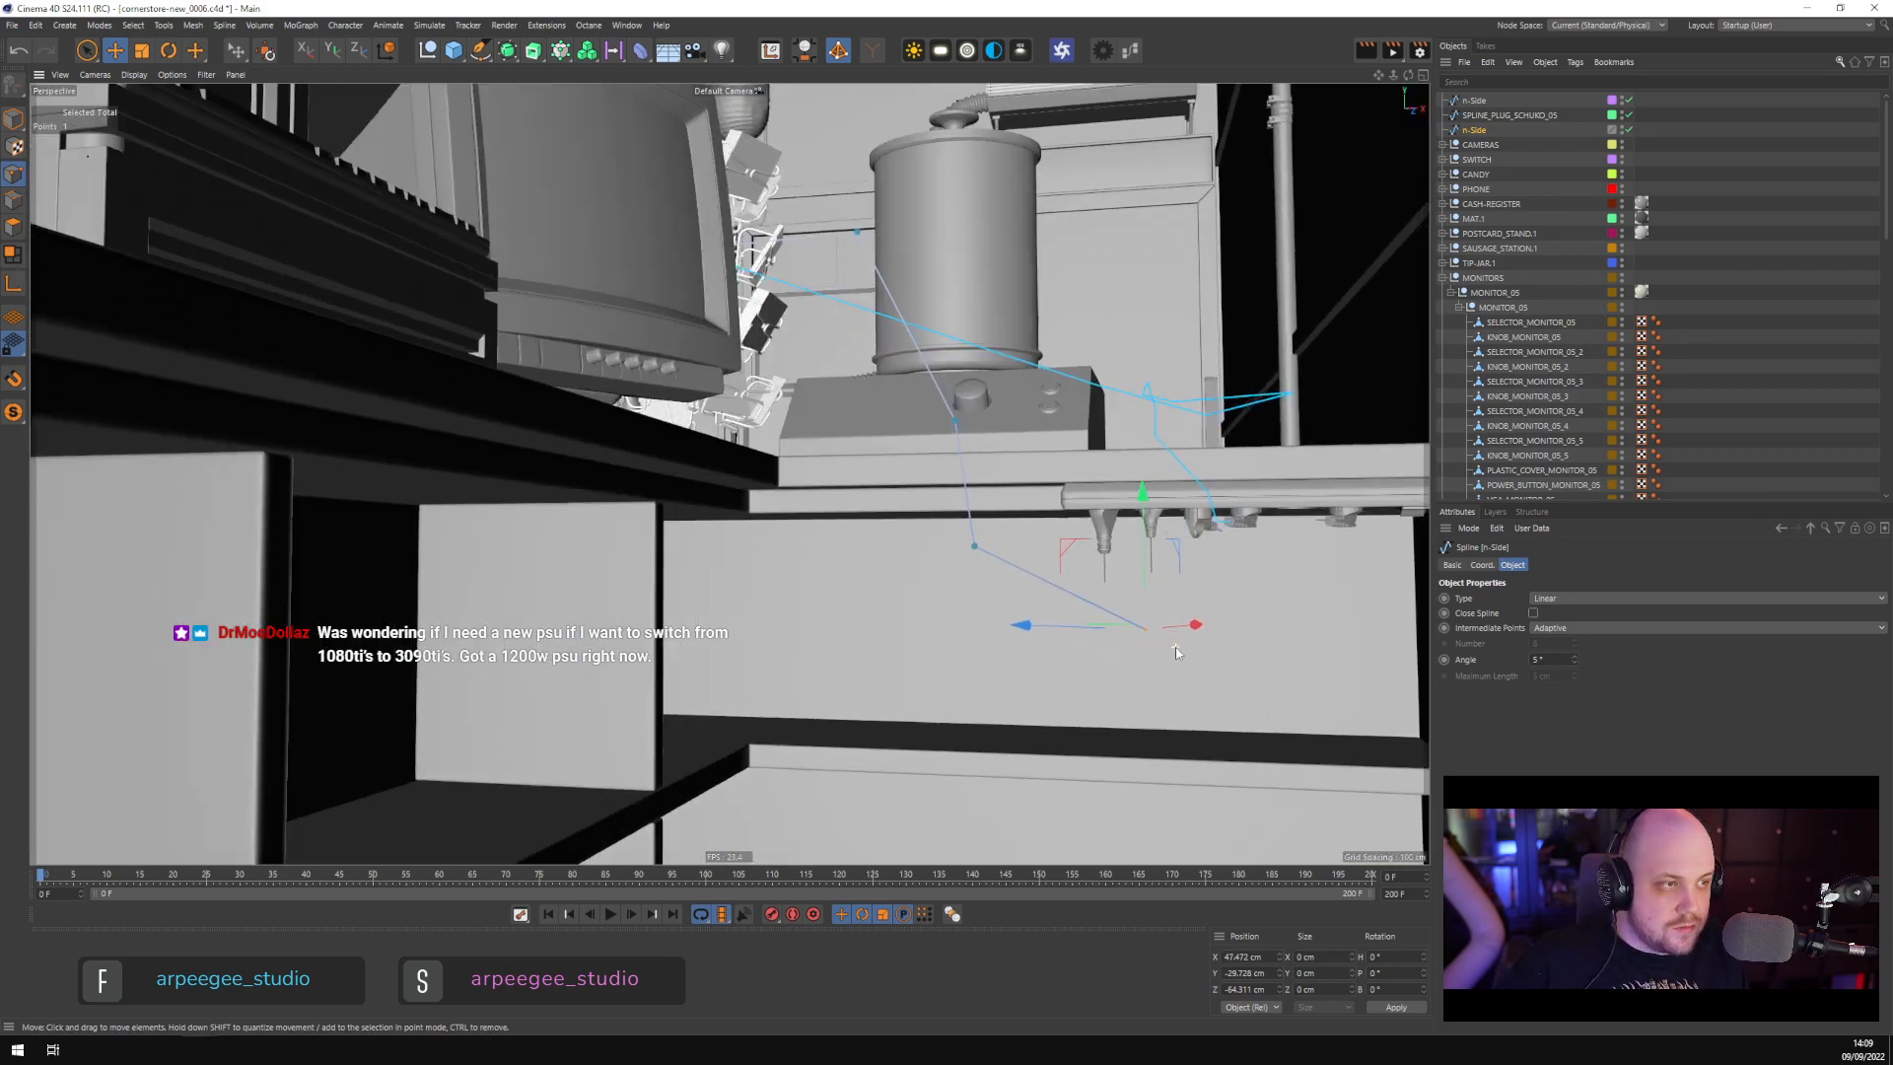
Merge the n-Side spline and SPLINE_PLUG_SCHUKO_05 with Connect Objects + Delete, and join their two loose end points into one segment
{"action": "right_click", "coordinate": [1477, 129]}
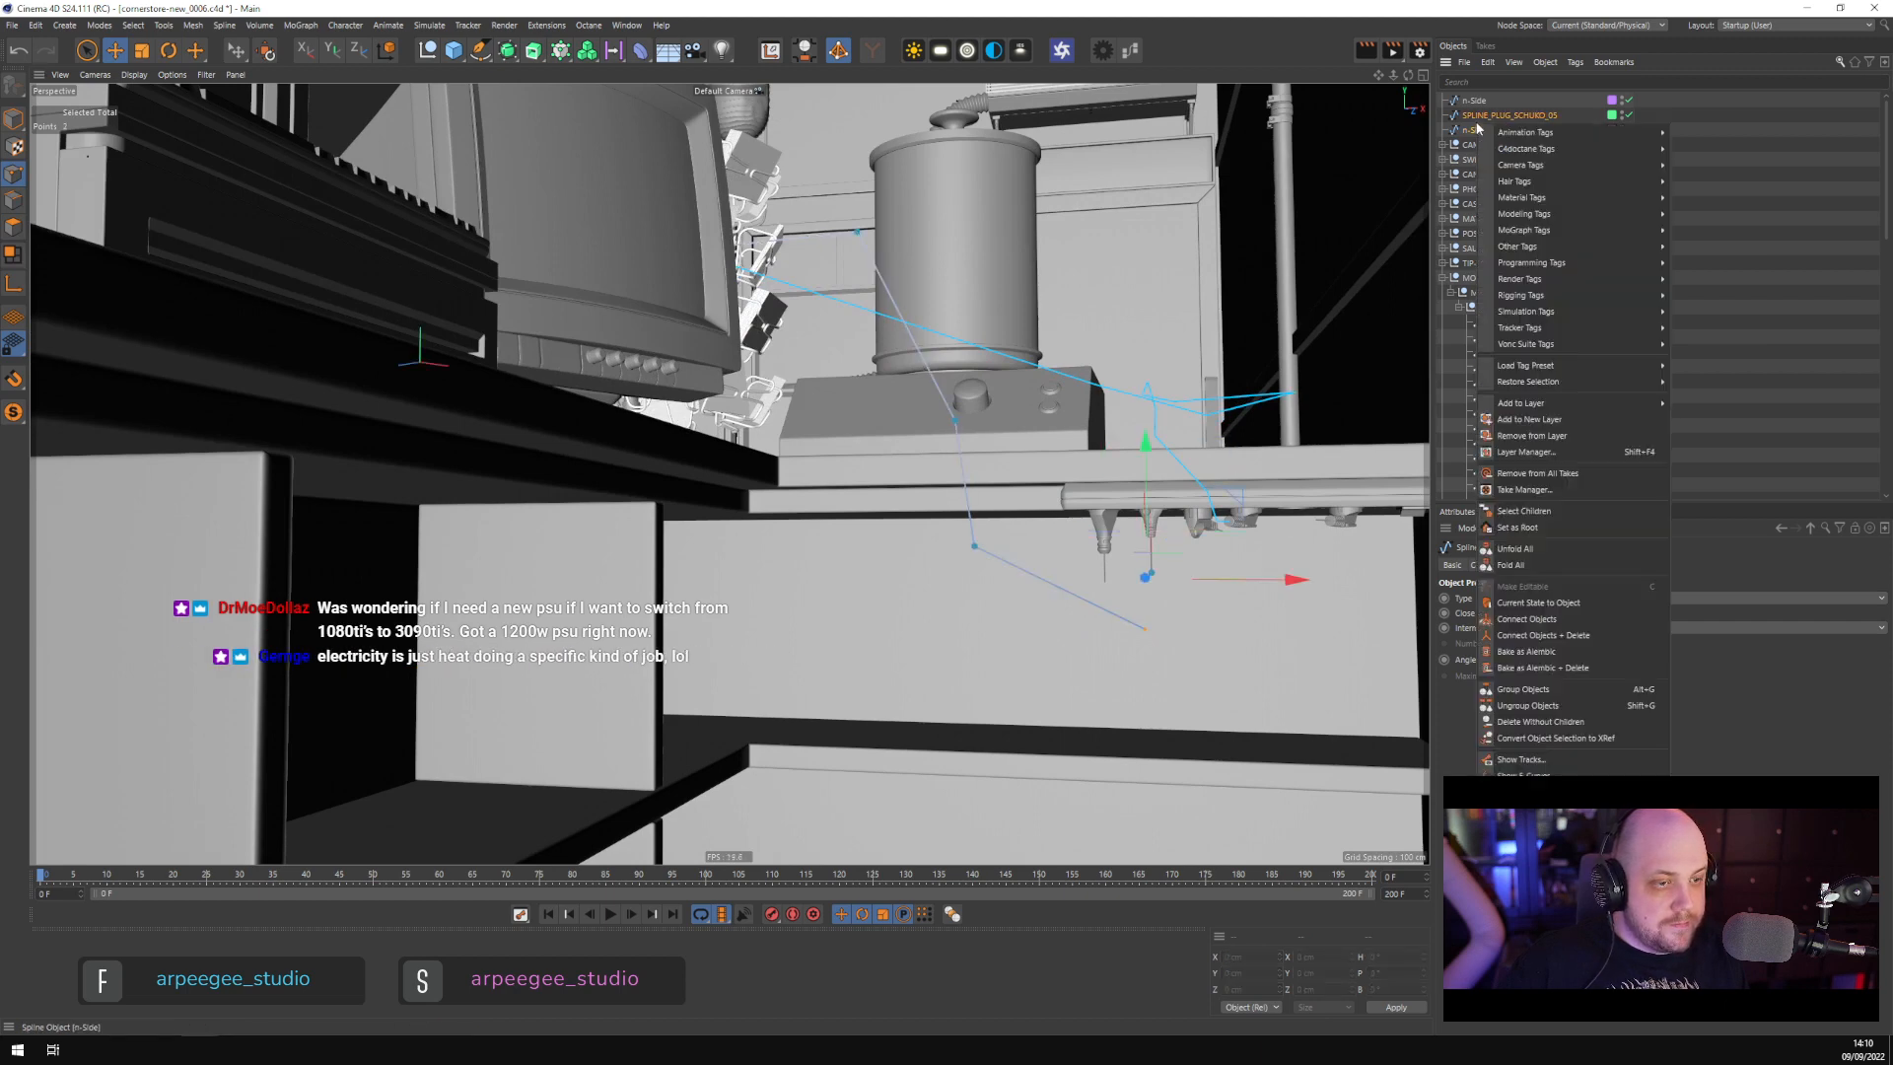
{"action": "left_click", "coordinate": [1565, 636]}
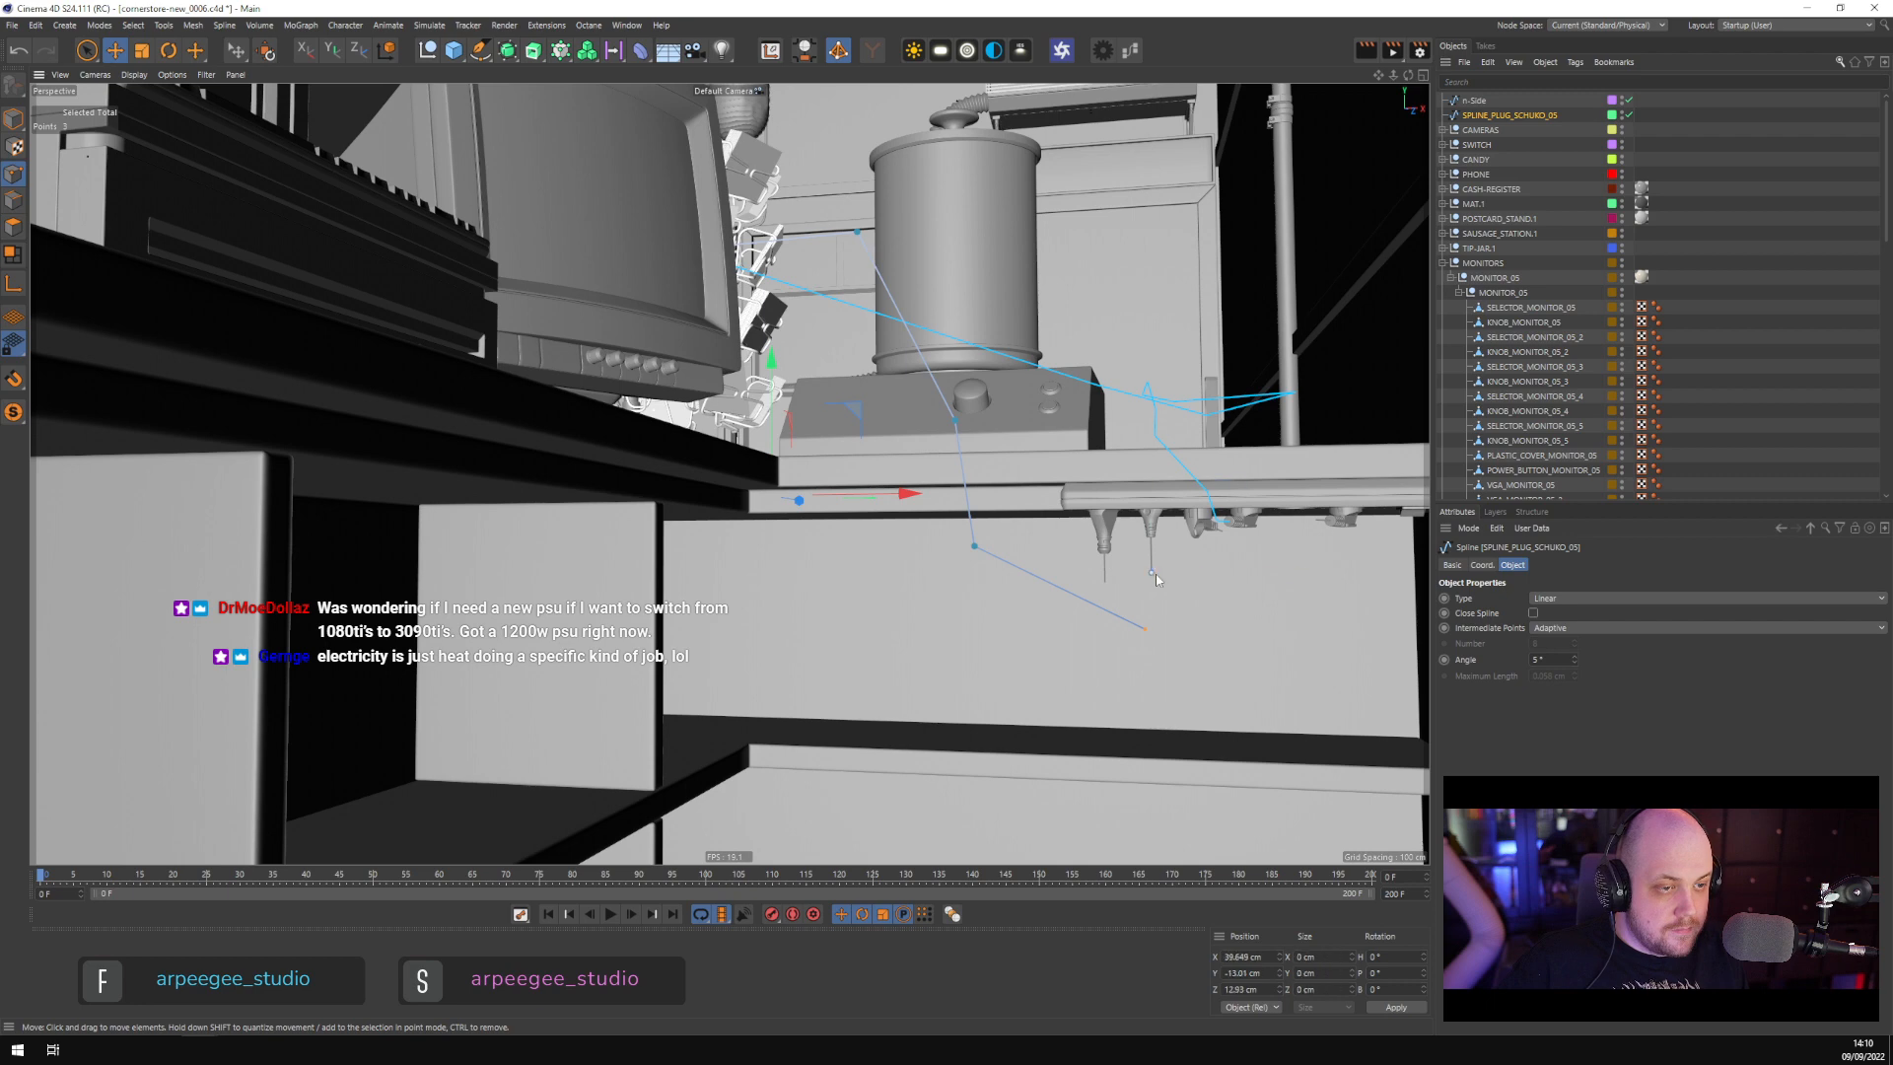
{"action": "left_click", "coordinate": [1144, 631]}
{"action": "right_click", "coordinate": [1146, 633]}
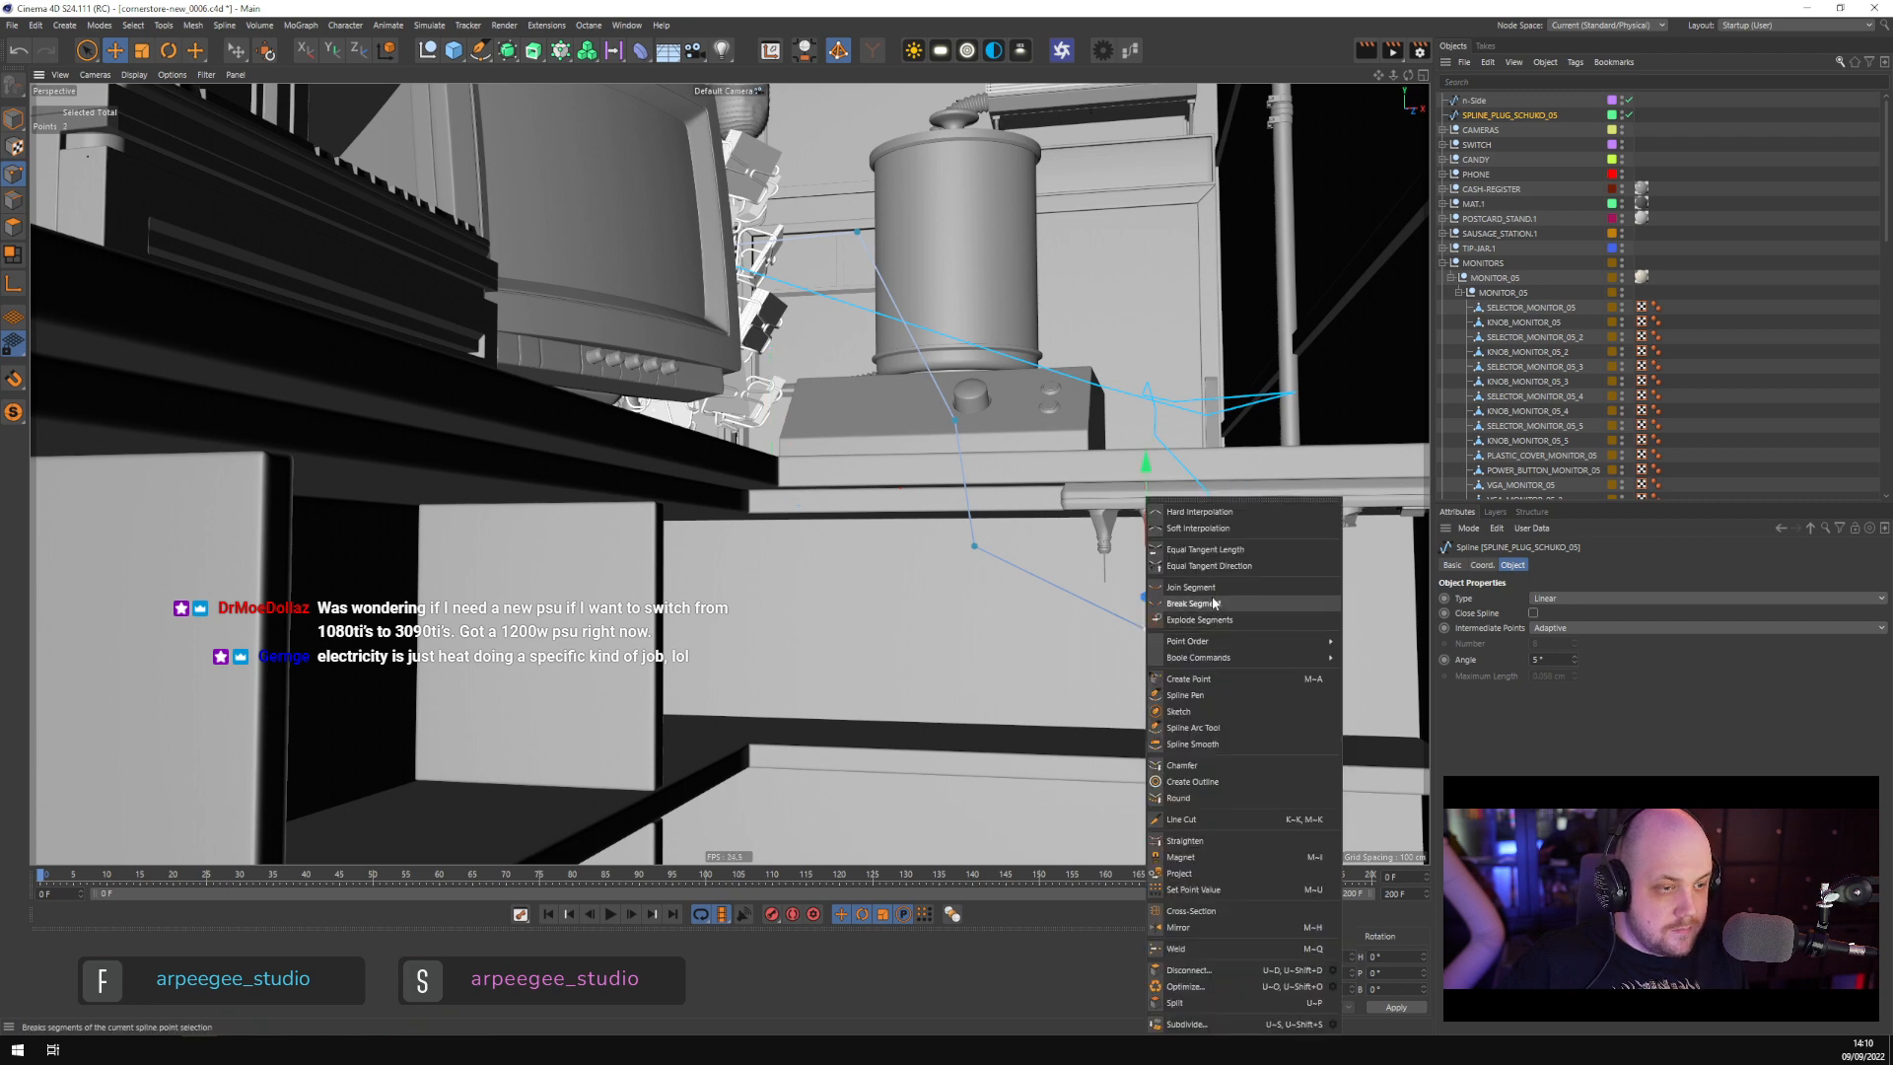
{"action": "key", "text": "Escape"}
Insert a point in the merged spline's short vertical section just below the second plug of the power strip
{"action": "left_click_drag", "start_coordinate": [1158, 641], "coordinate": [1062, 580], "text": "alt"}
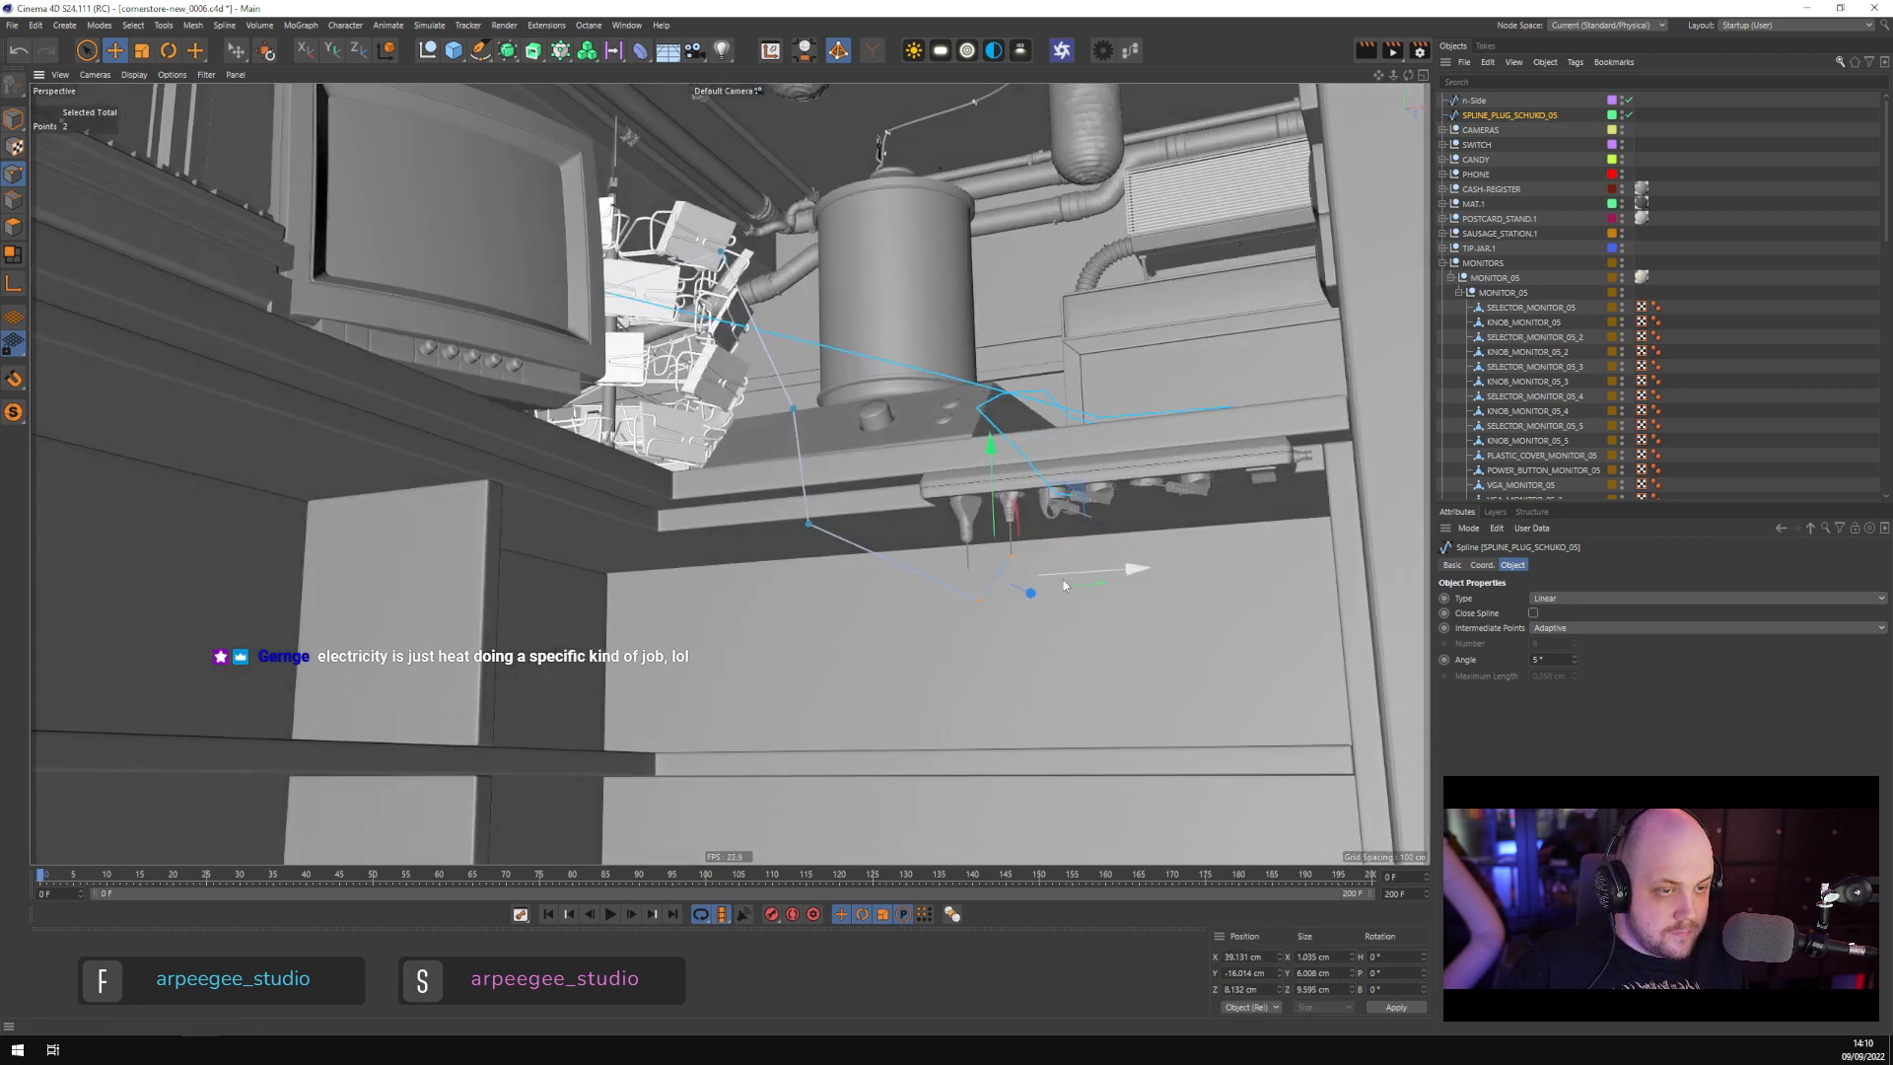
{"action": "scroll", "coordinate": [1063, 579], "scroll_direction": "up", "scroll_amount": 8}
{"action": "left_click", "coordinate": [978, 478]}
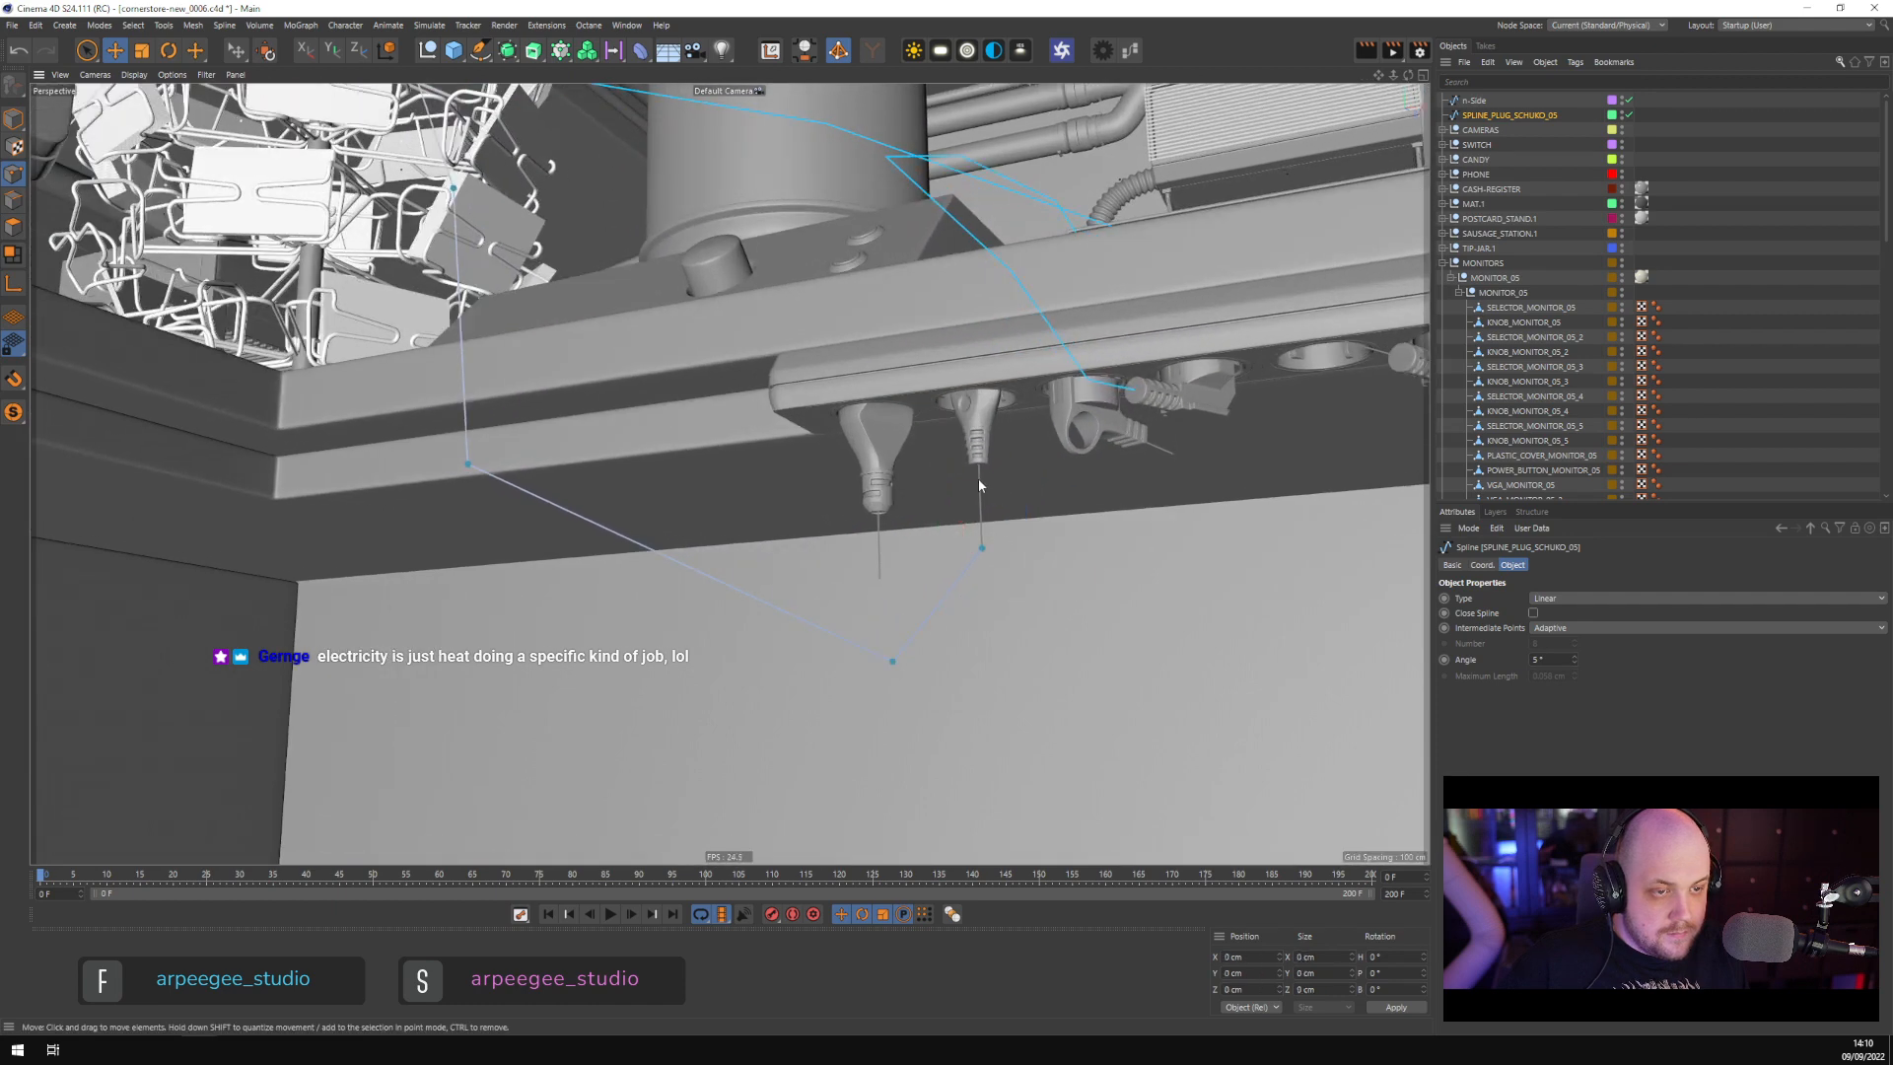
{"action": "left_click", "coordinate": [980, 490], "text": "ctrl"}
{"action": "left_click", "coordinate": [1026, 620]}
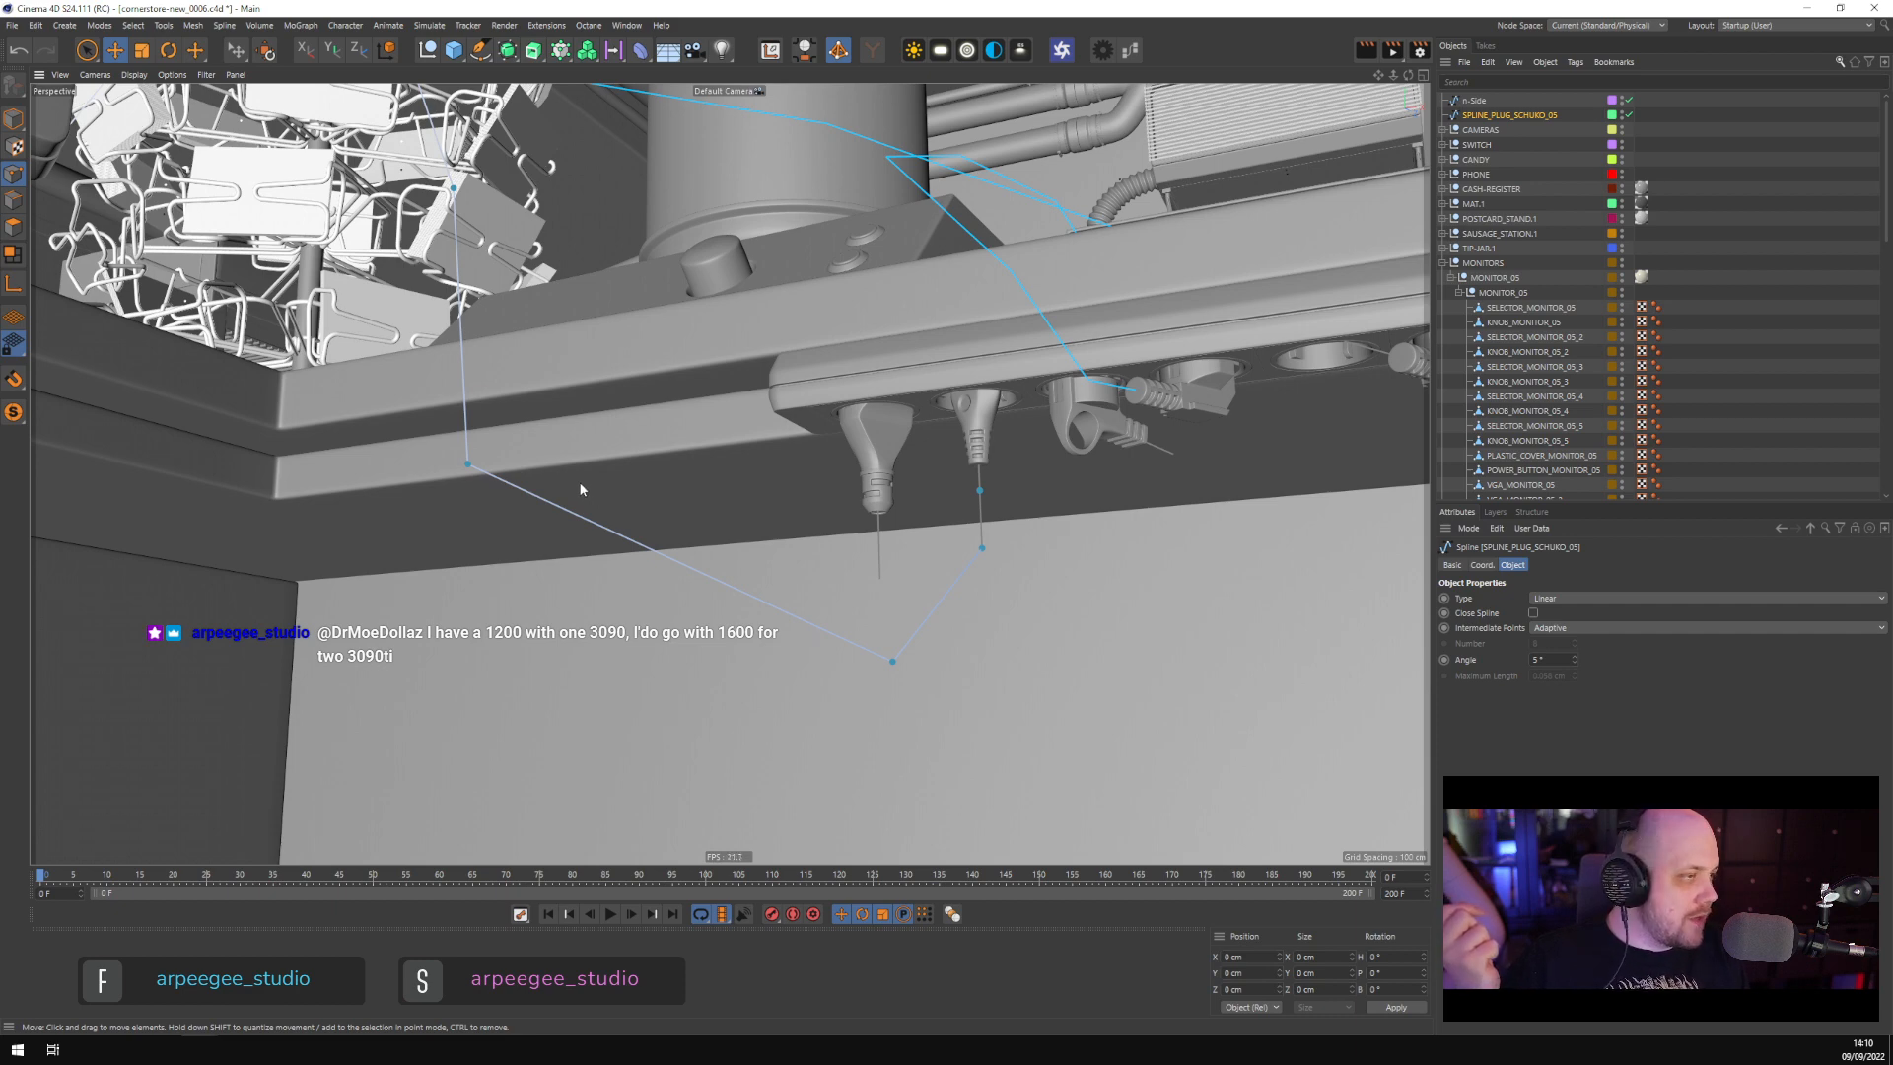
Lower the spline point under the plug to about Y -17.4 cm and move the cable's slack point to about X 29.4, Y -21.5, Z -1.5 cm
{"action": "scroll", "coordinate": [793, 564], "scroll_direction": "down", "scroll_amount": 3}
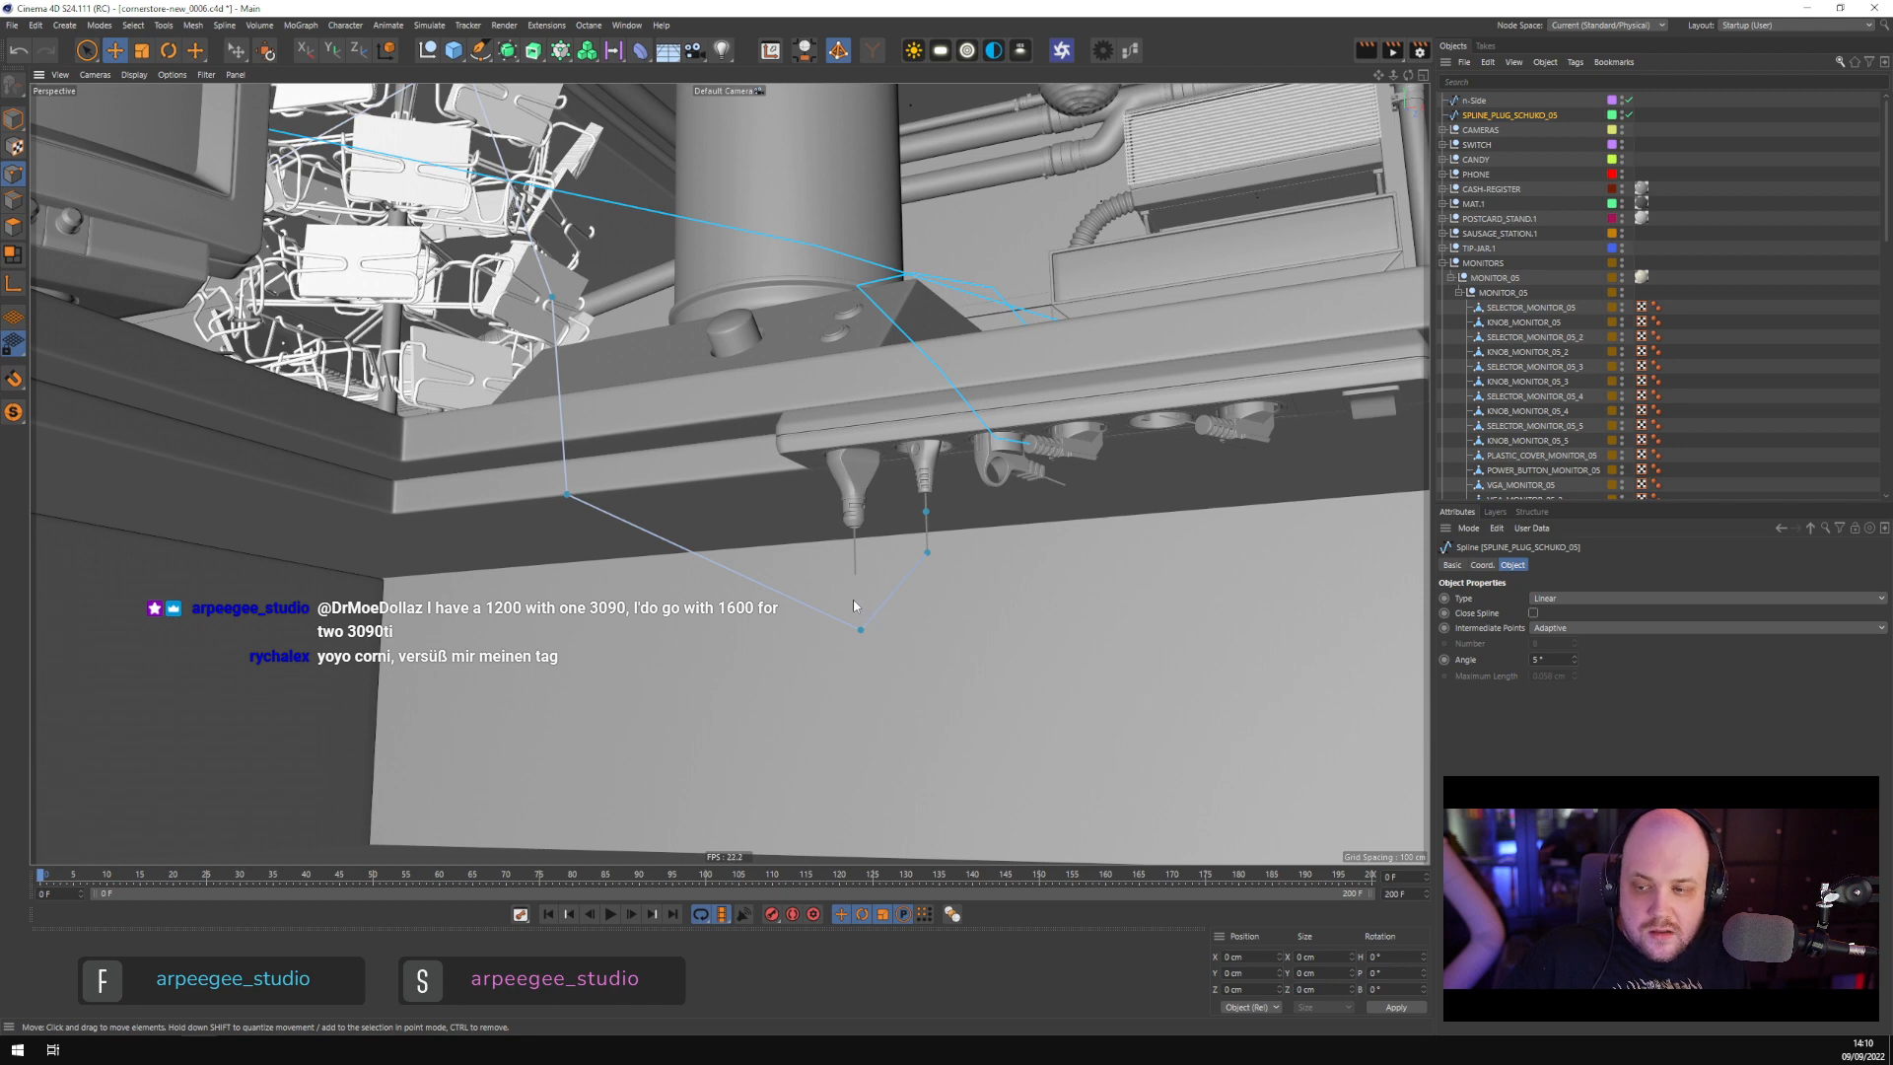
{"action": "scroll", "coordinate": [853, 605], "scroll_direction": "down", "scroll_amount": 1}
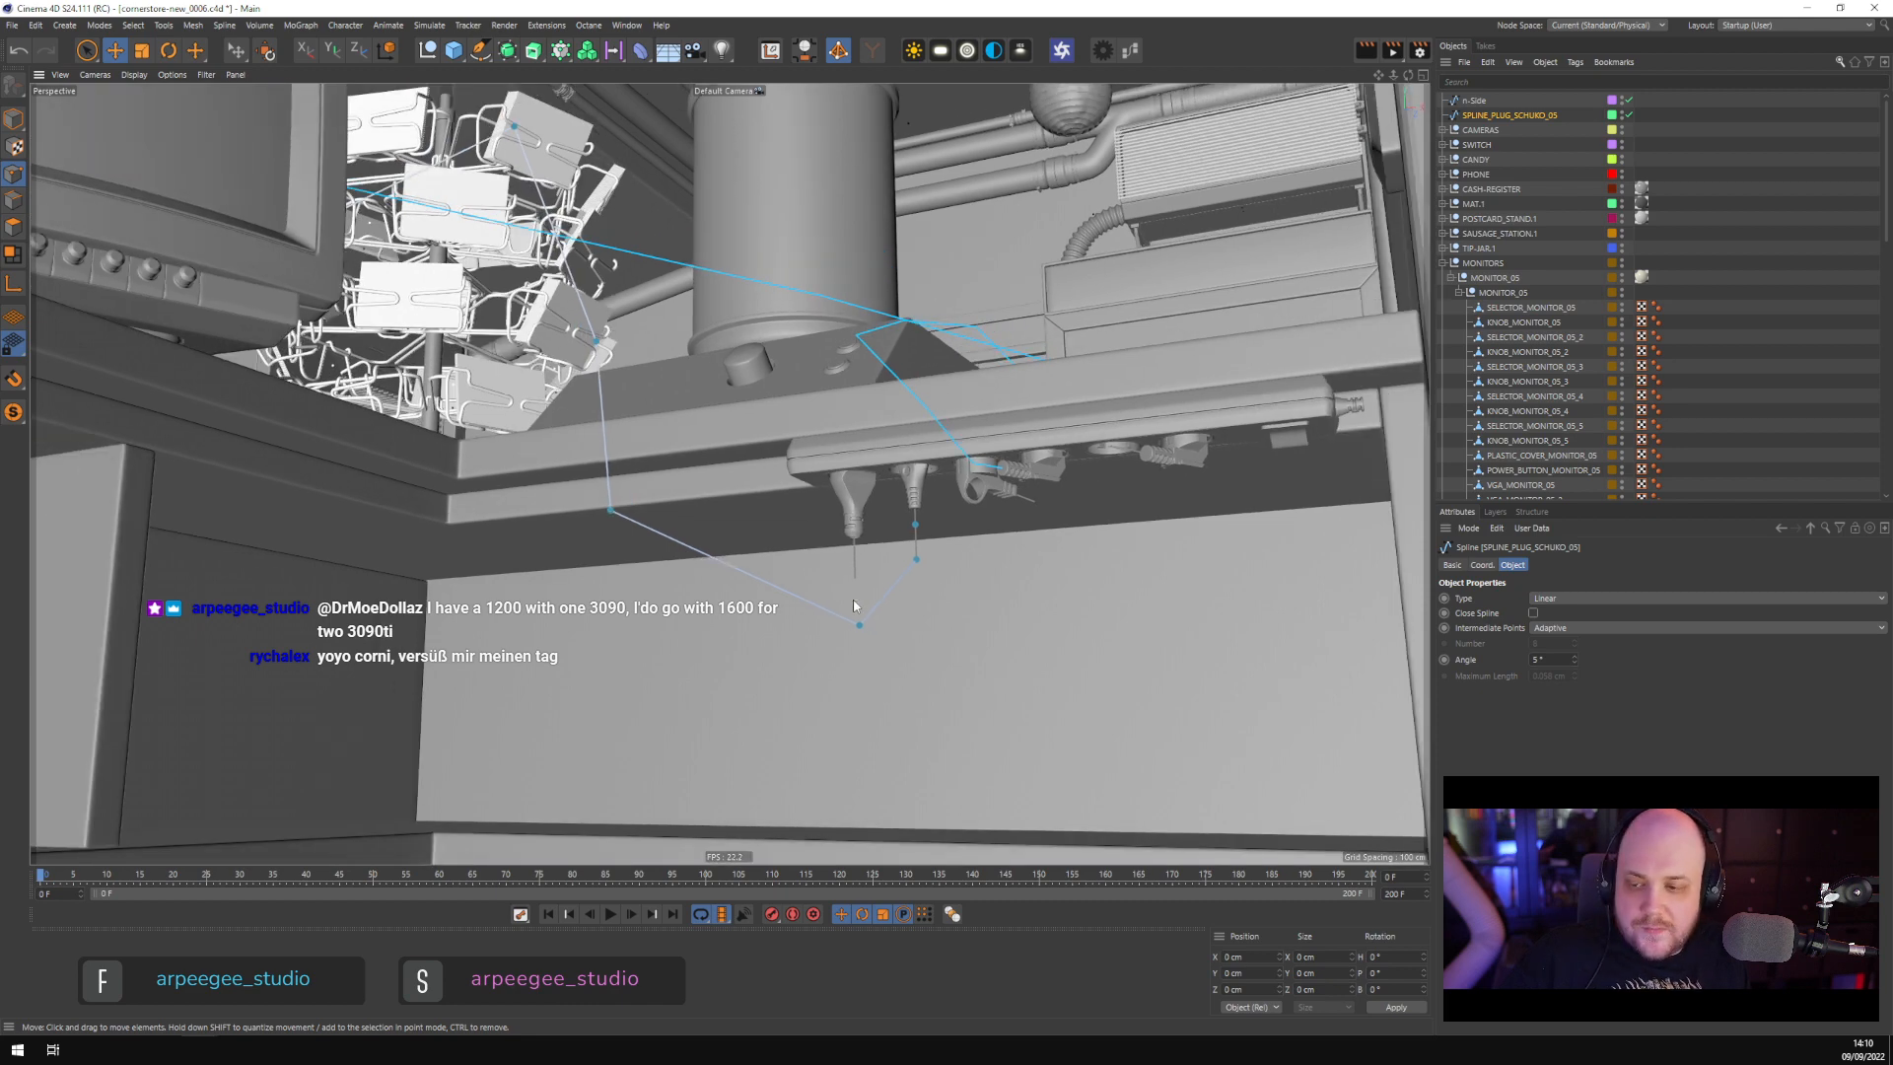
{"action": "left_click_drag", "start_coordinate": [853, 600], "coordinate": [940, 671], "text": "alt"}
{"action": "left_click", "coordinate": [895, 556]}
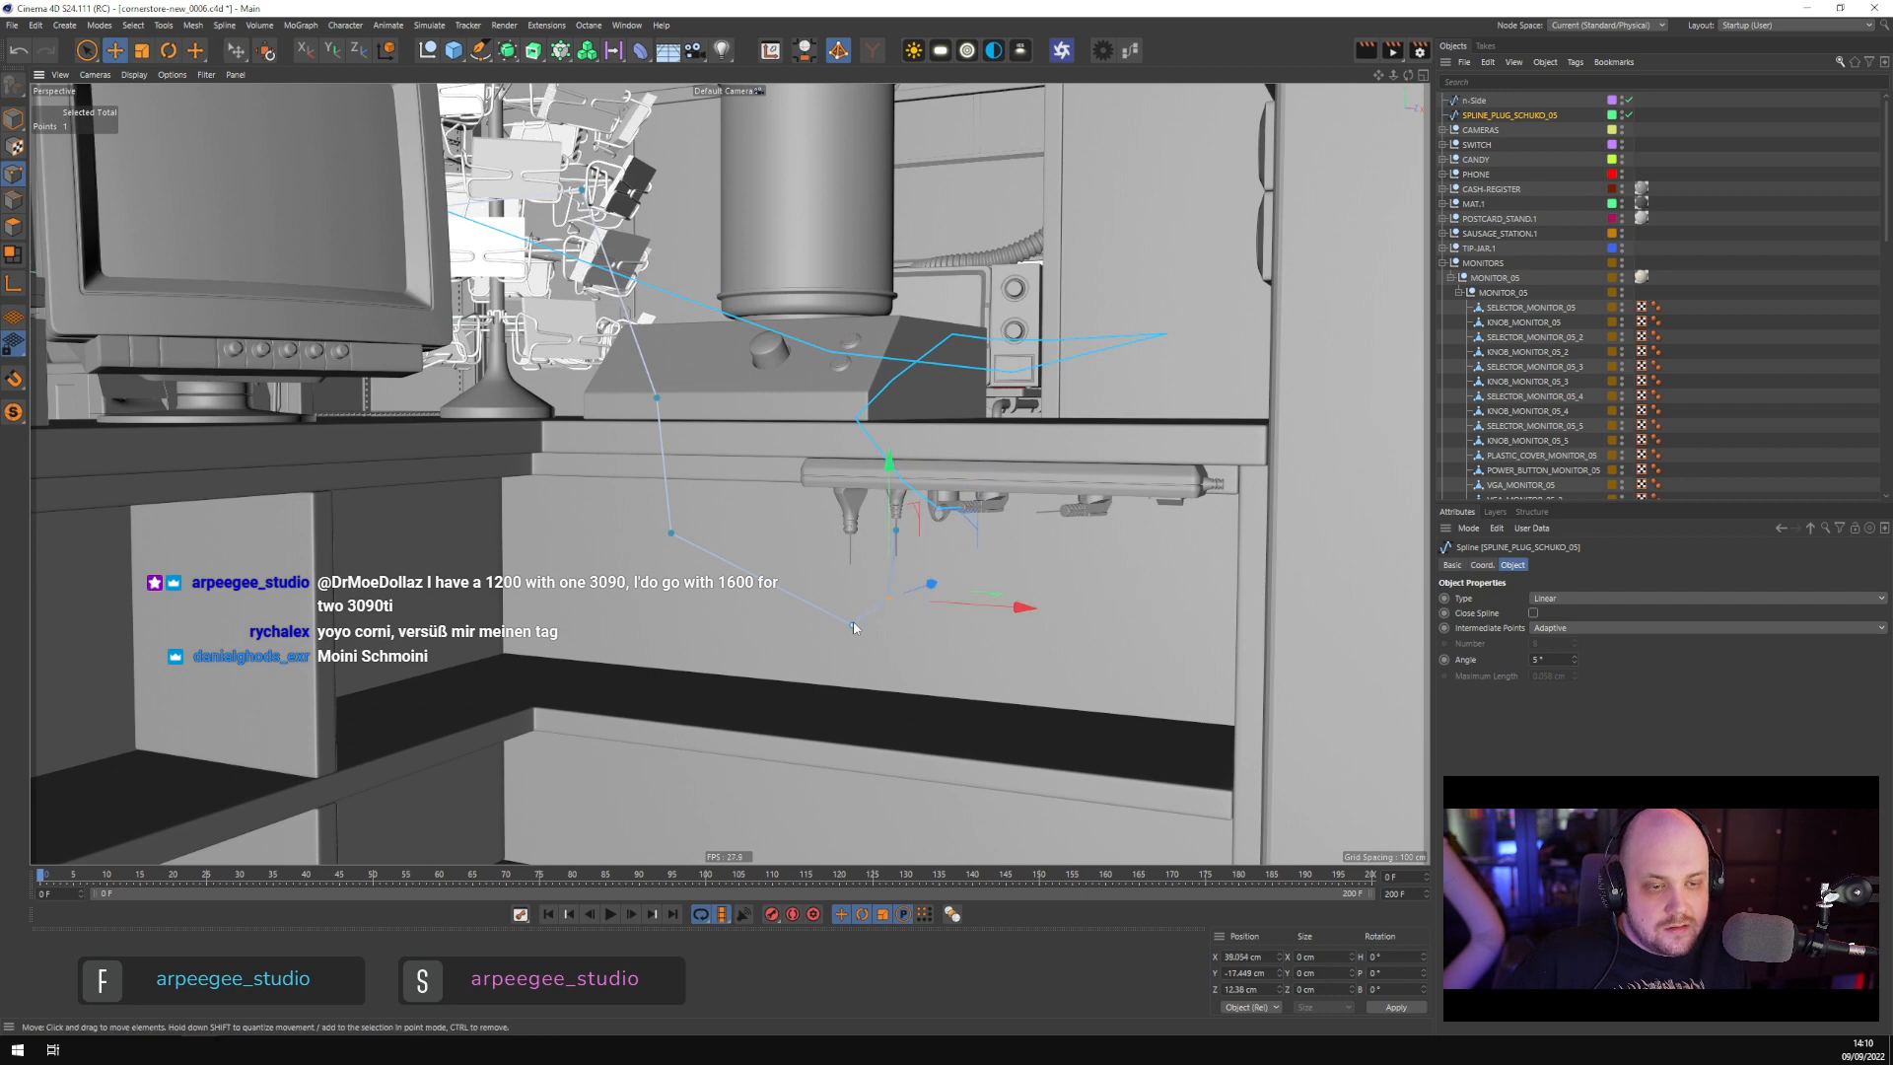
{"action": "left_click_drag", "start_coordinate": [853, 625], "coordinate": [791, 721]}
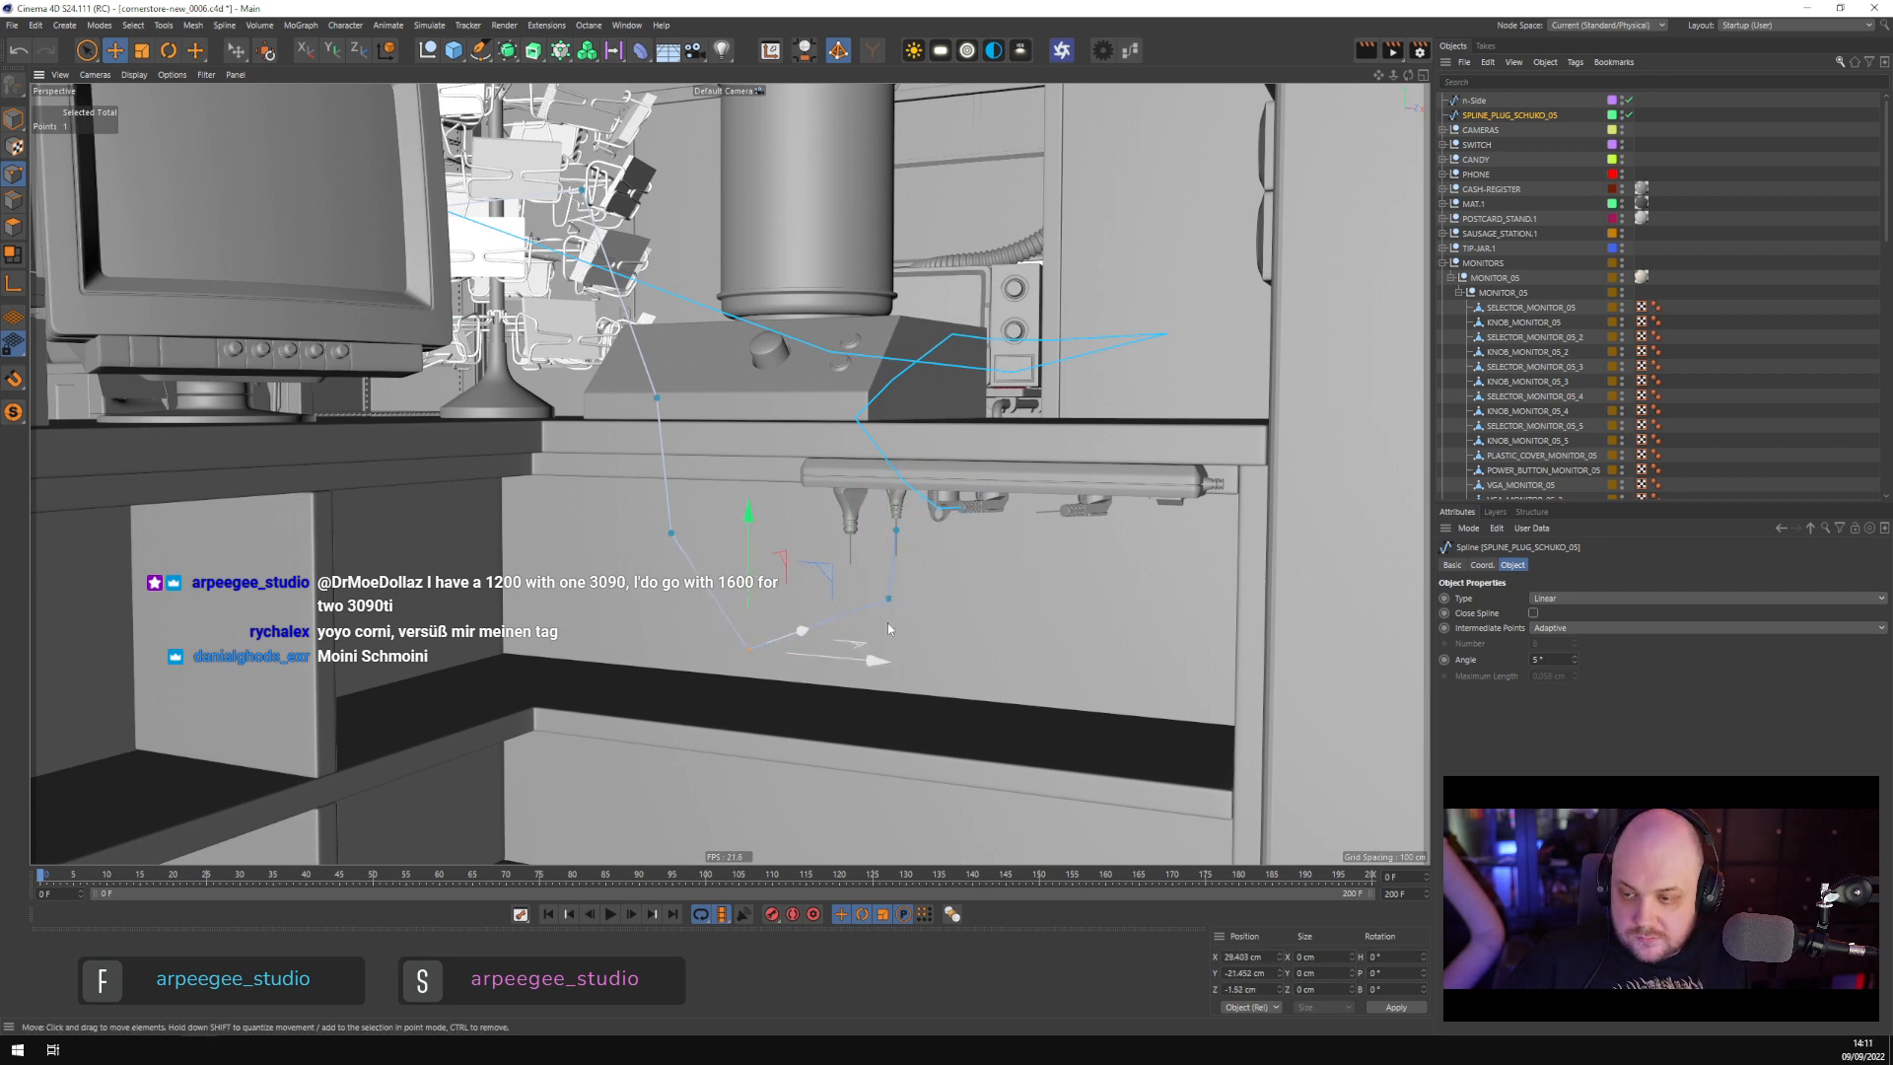
{"action": "scroll", "coordinate": [887, 623], "scroll_direction": "up", "scroll_amount": 5}
{"action": "scroll", "coordinate": [852, 574], "scroll_direction": "down", "scroll_amount": 5}
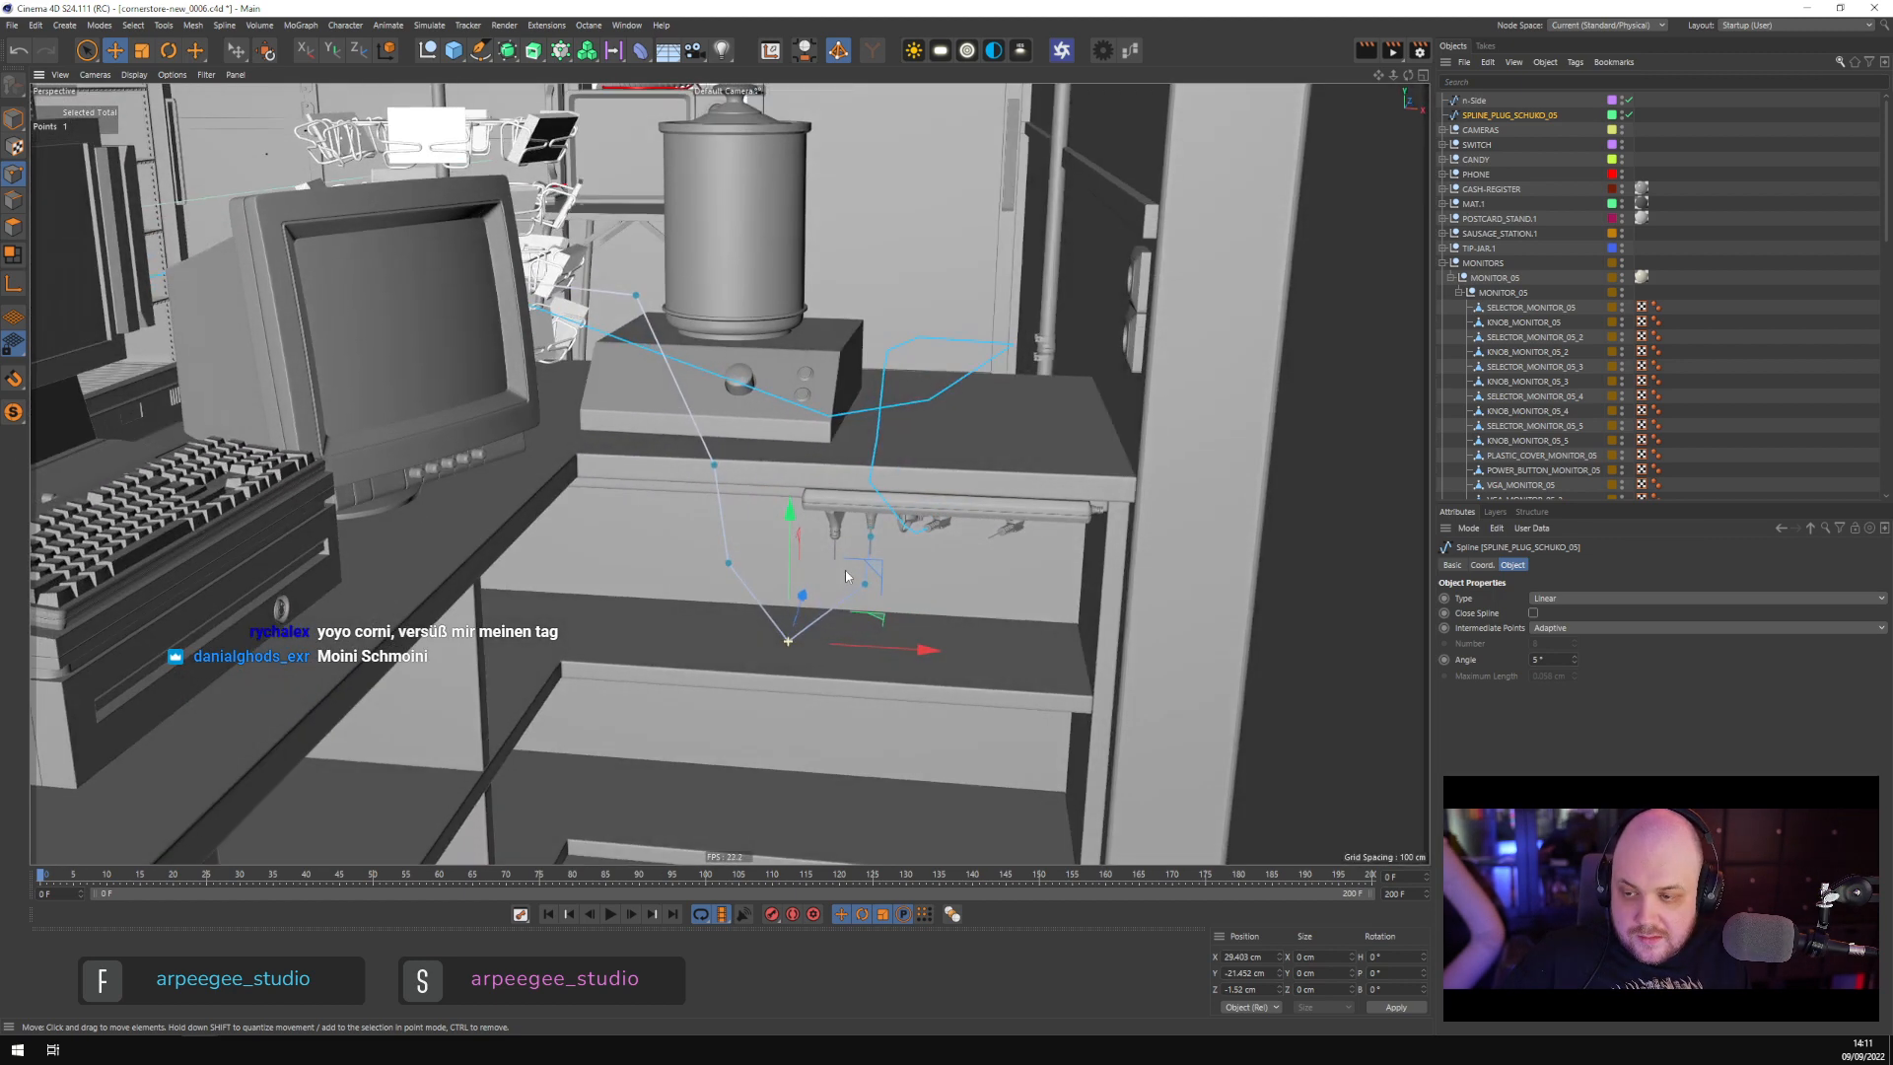
{"action": "left_click_drag", "start_coordinate": [845, 571], "coordinate": [862, 524], "text": "alt"}
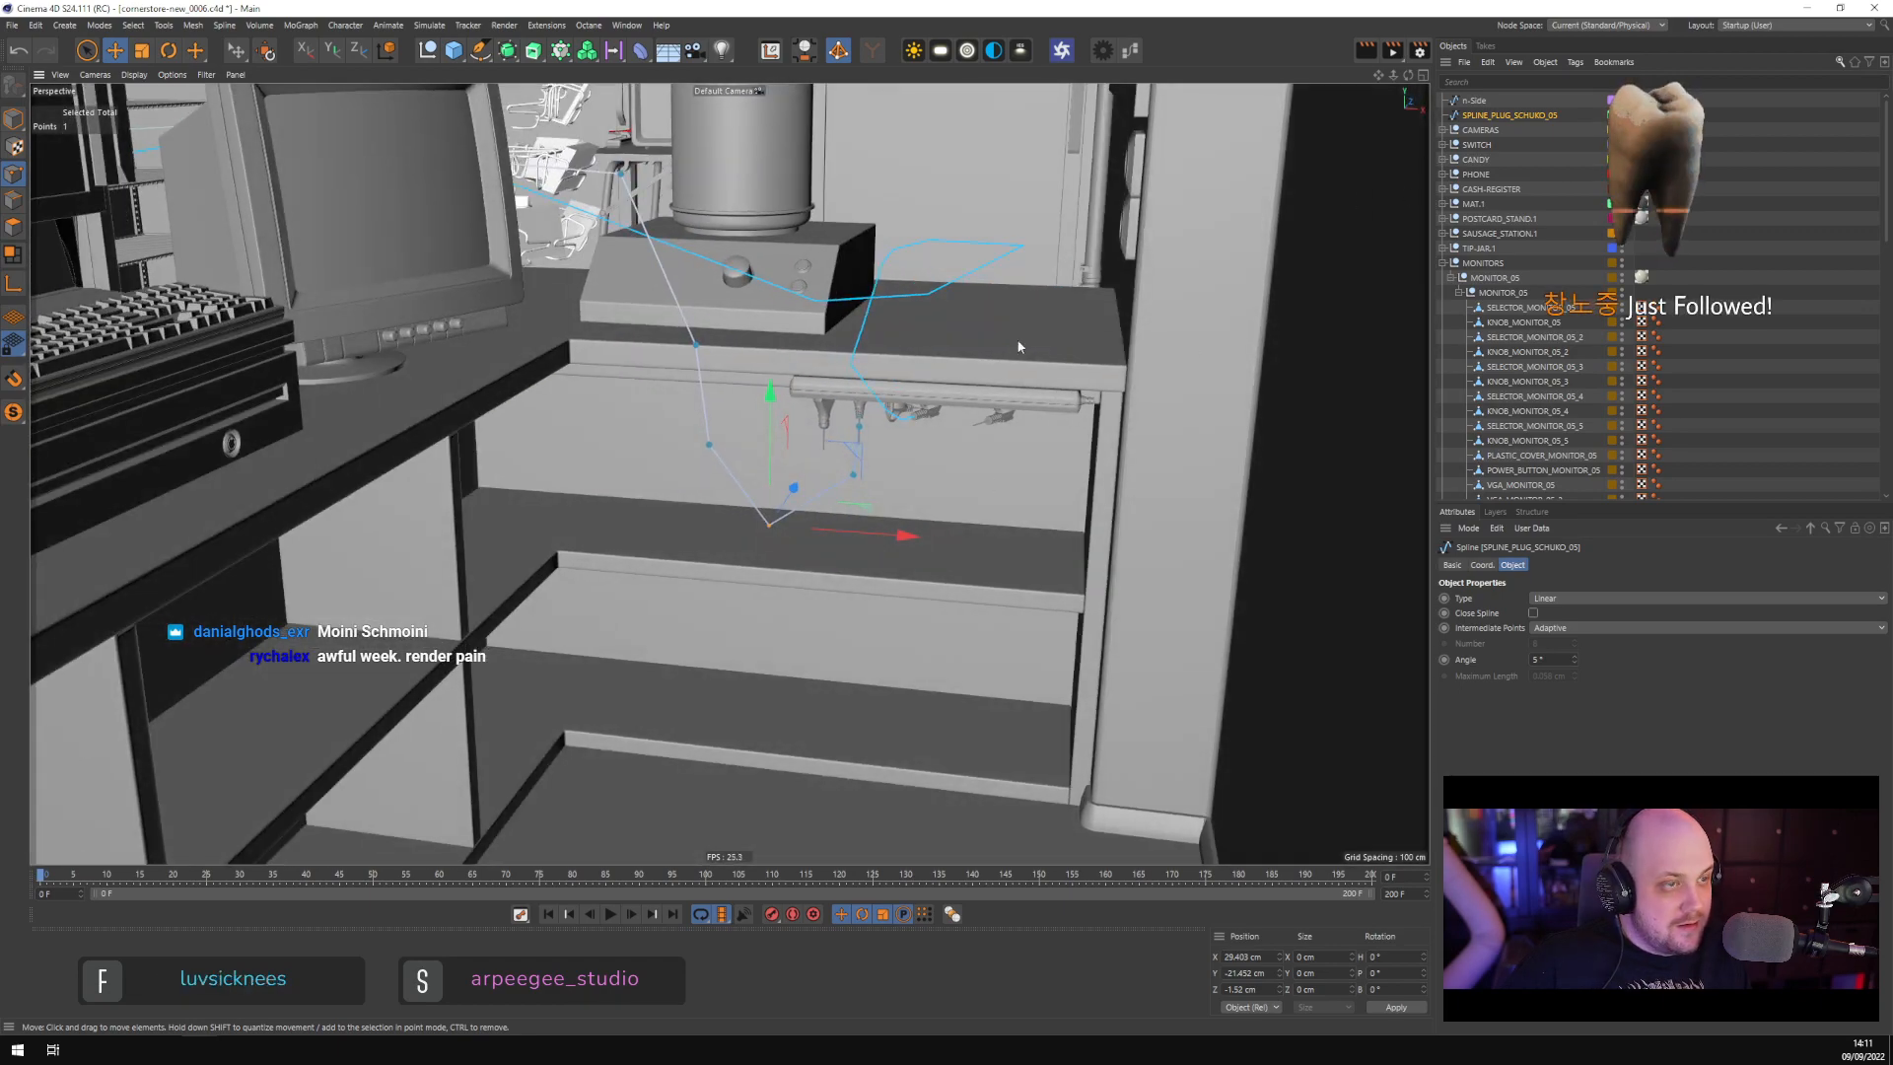
Locate the power plug on the back of the cash register and select its POWER_SPLINE in the CASH-REGISTER group
{"action": "left_click_drag", "start_coordinate": [1020, 346], "coordinate": [1060, 408], "text": "alt"}
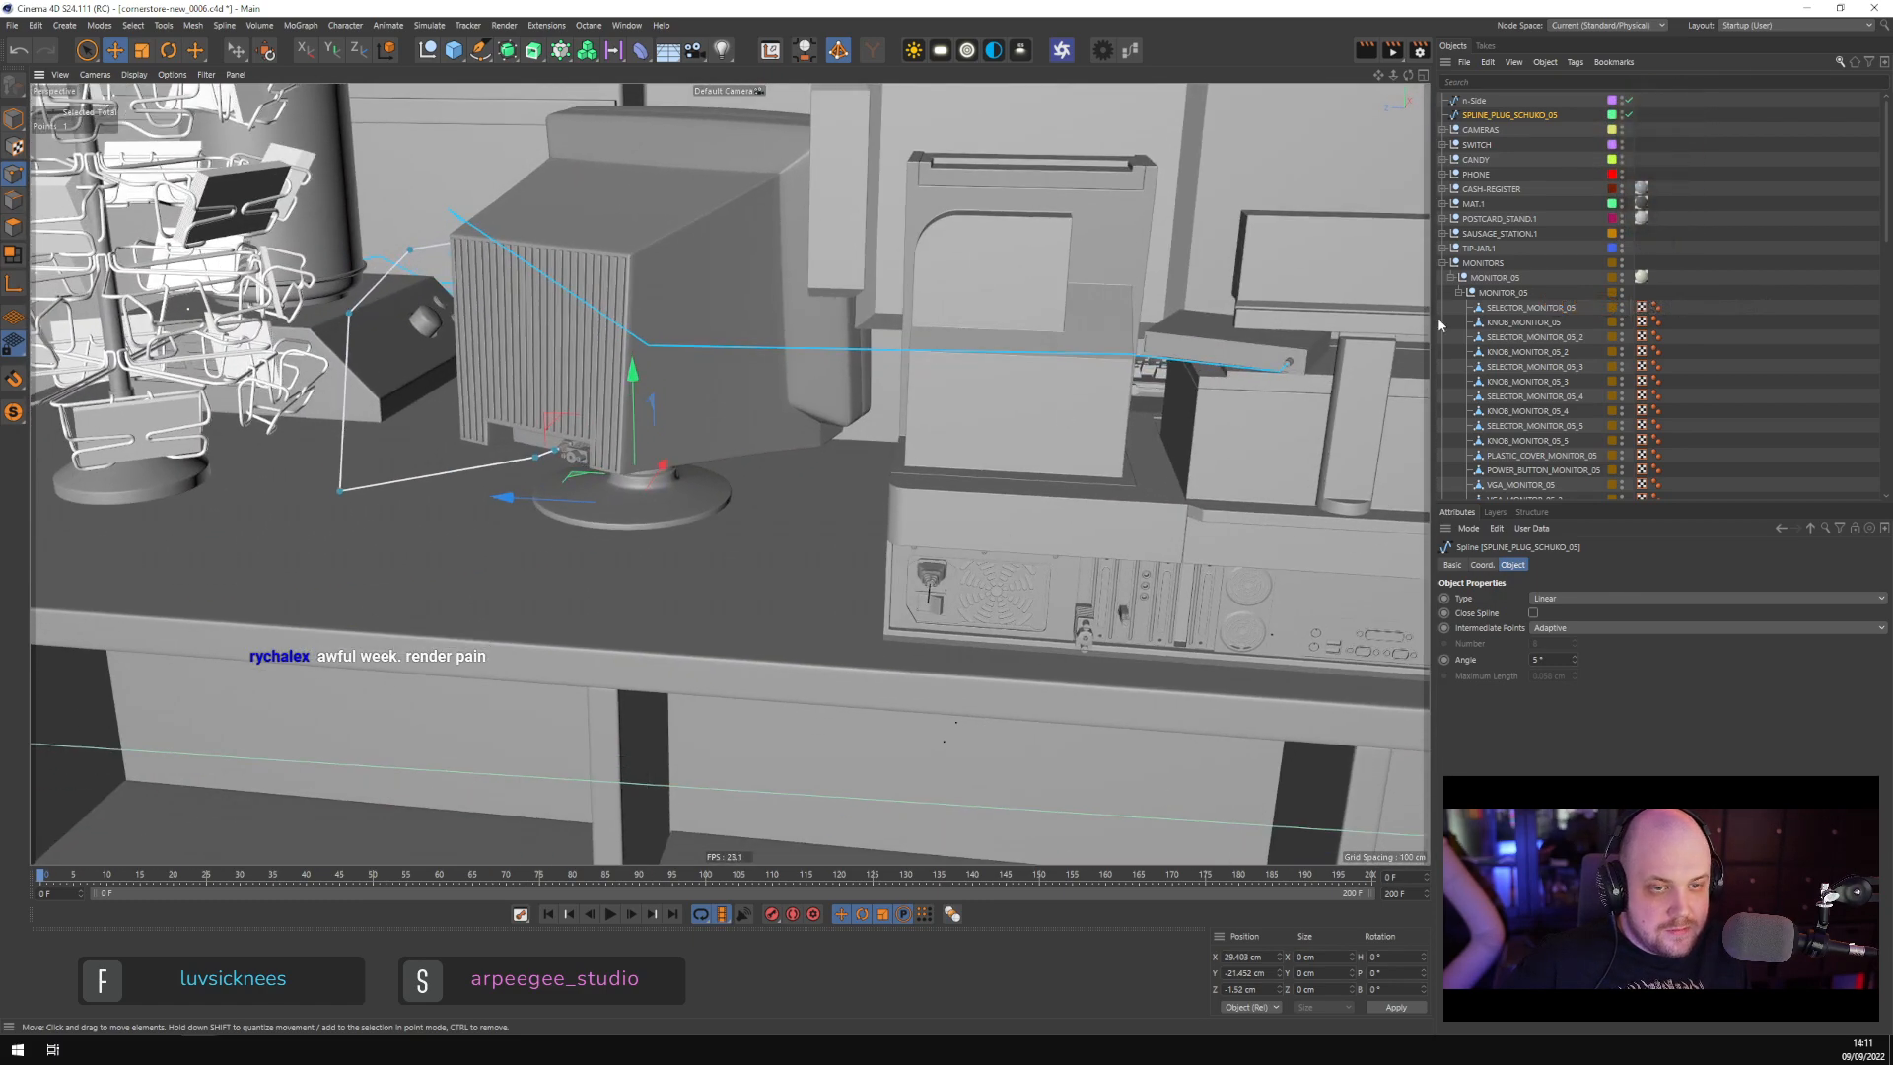
{"action": "left_click", "coordinate": [933, 581]}
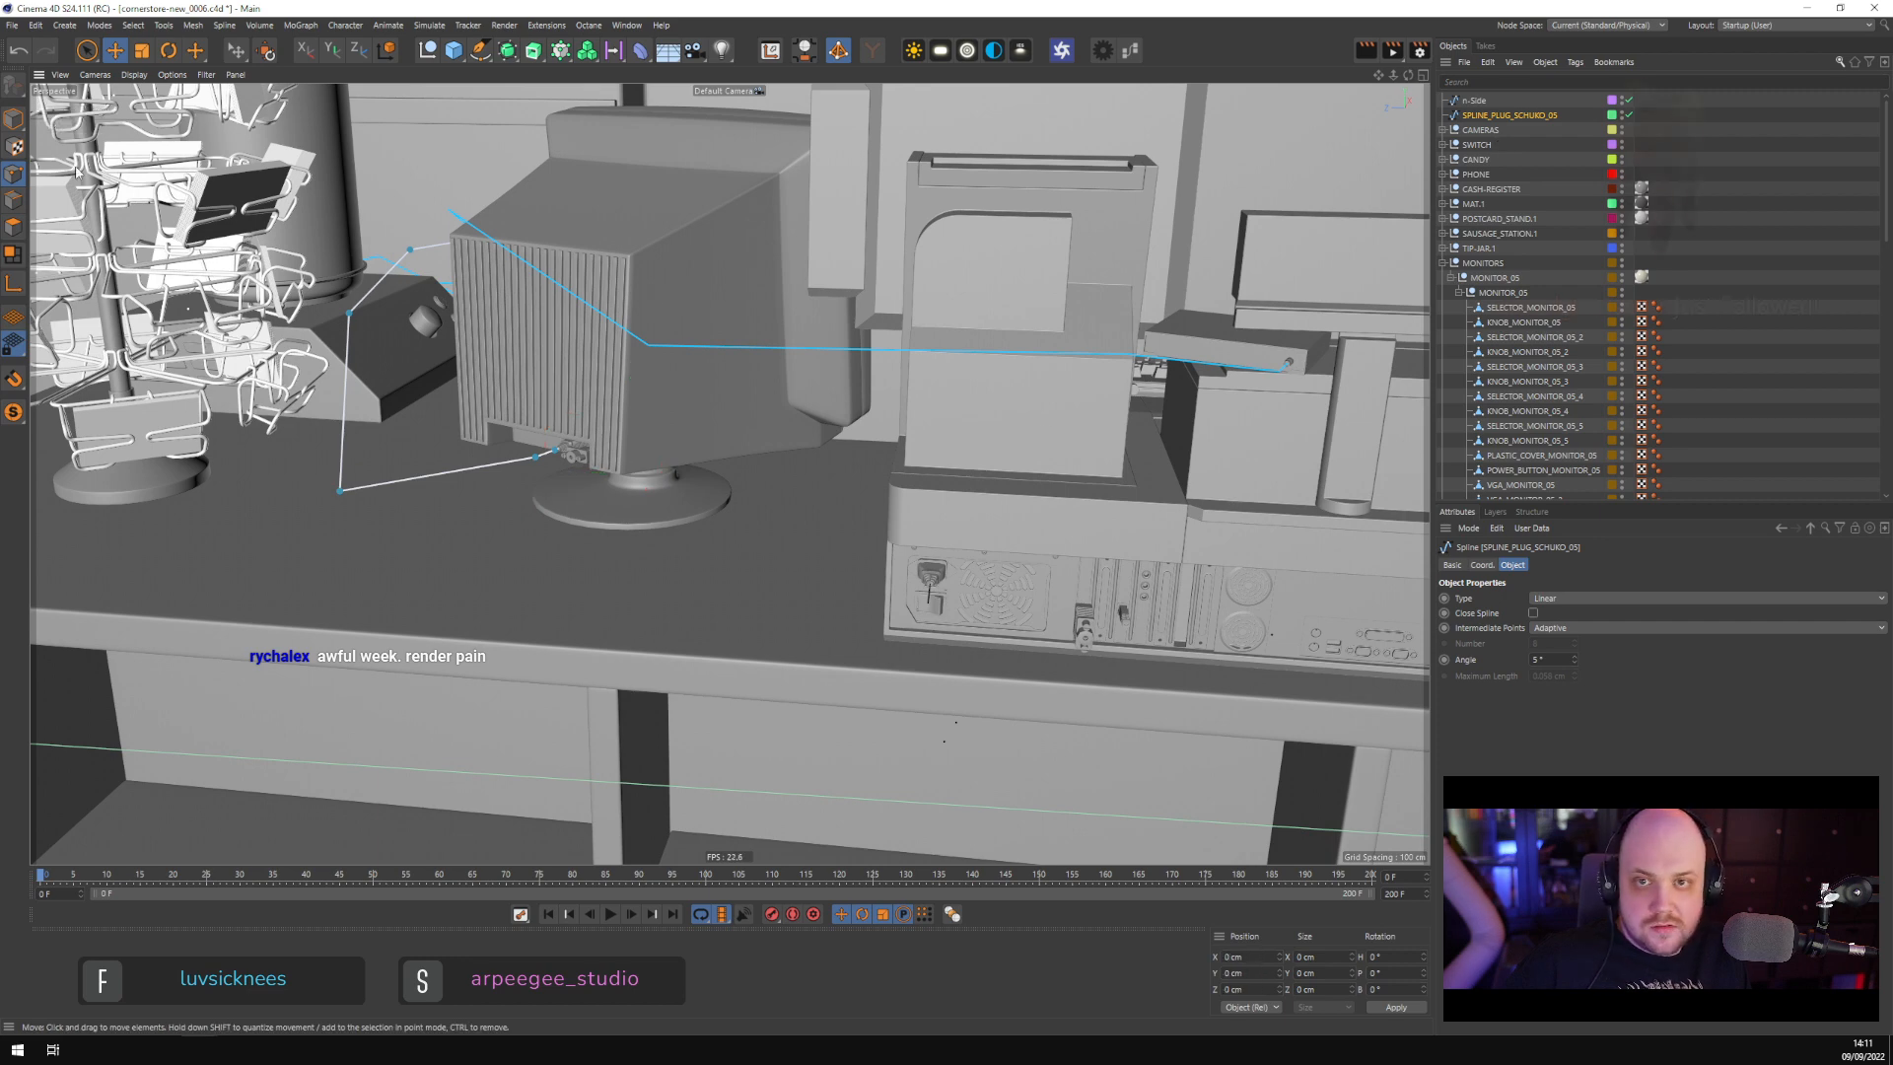
{"action": "left_click", "coordinate": [13, 118]}
{"action": "left_click", "coordinate": [934, 584]}
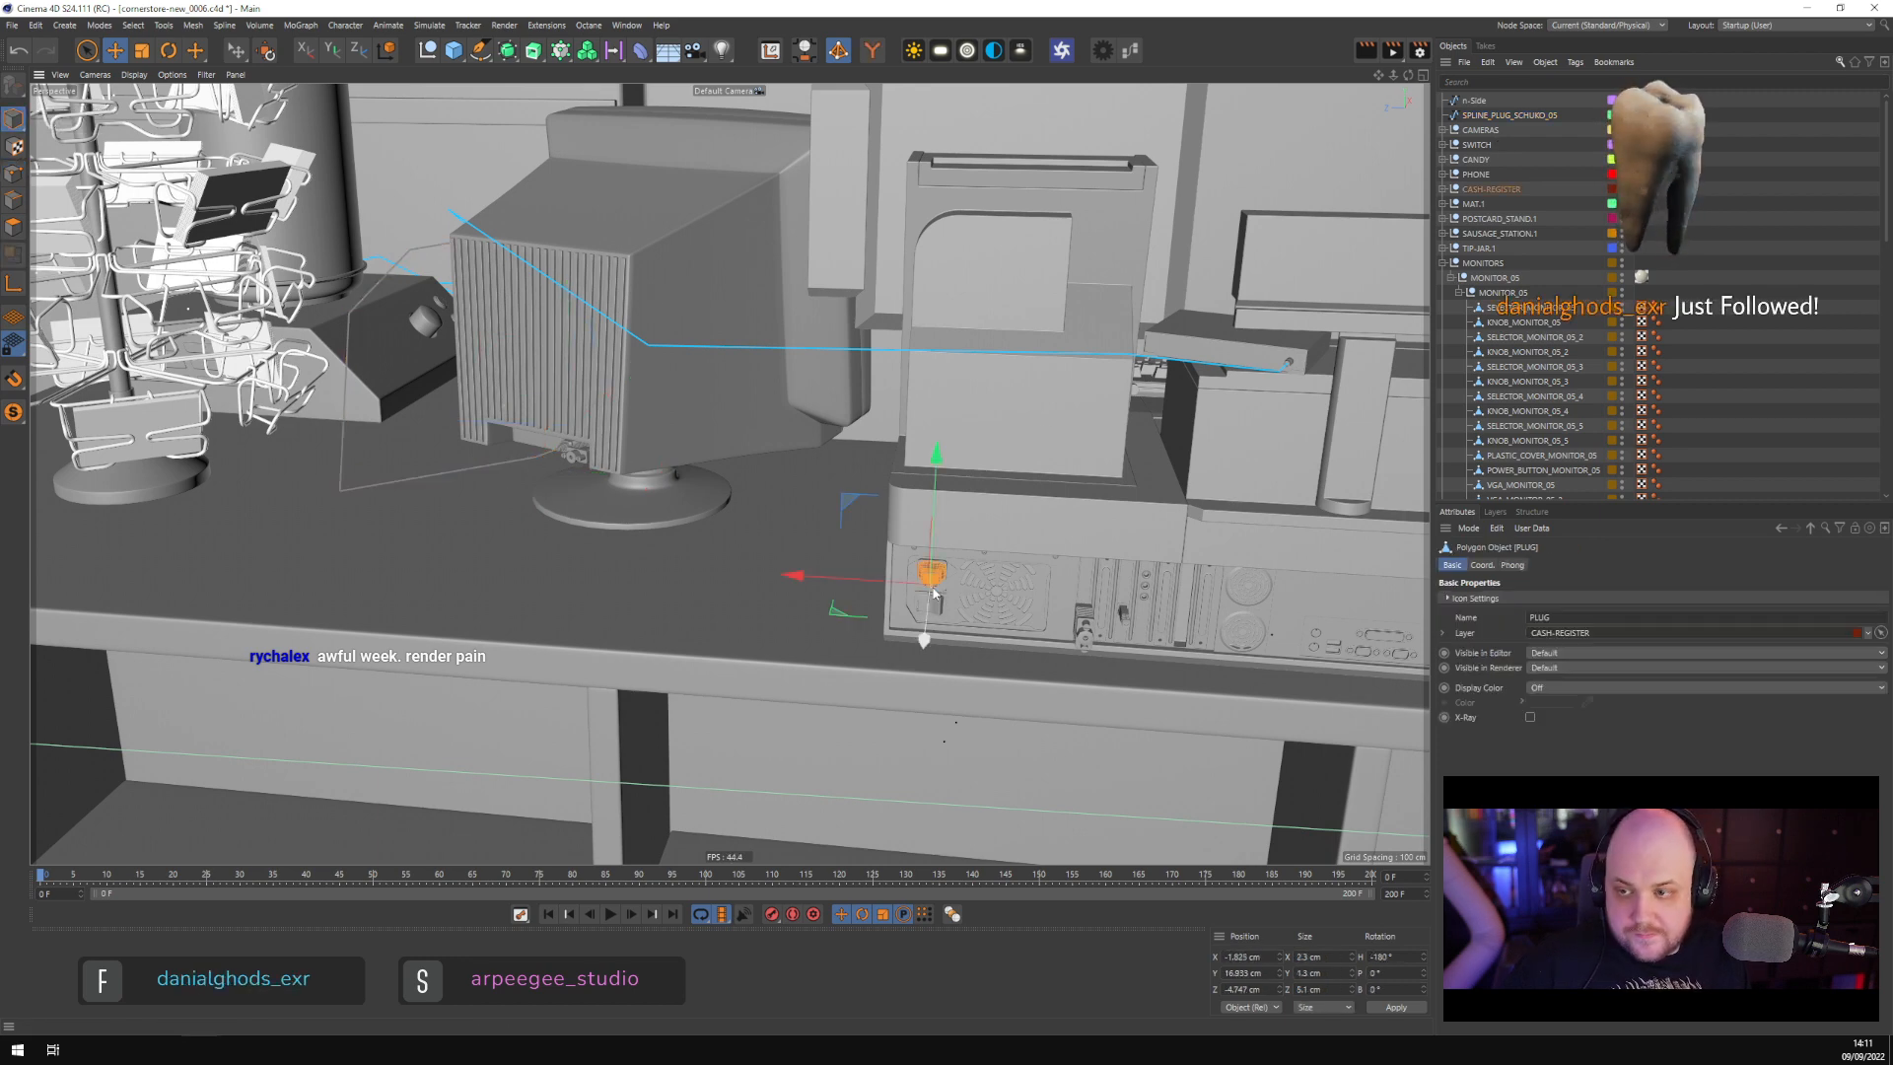
{"action": "left_click_drag", "start_coordinate": [934, 584], "coordinate": [998, 571], "text": "alt"}
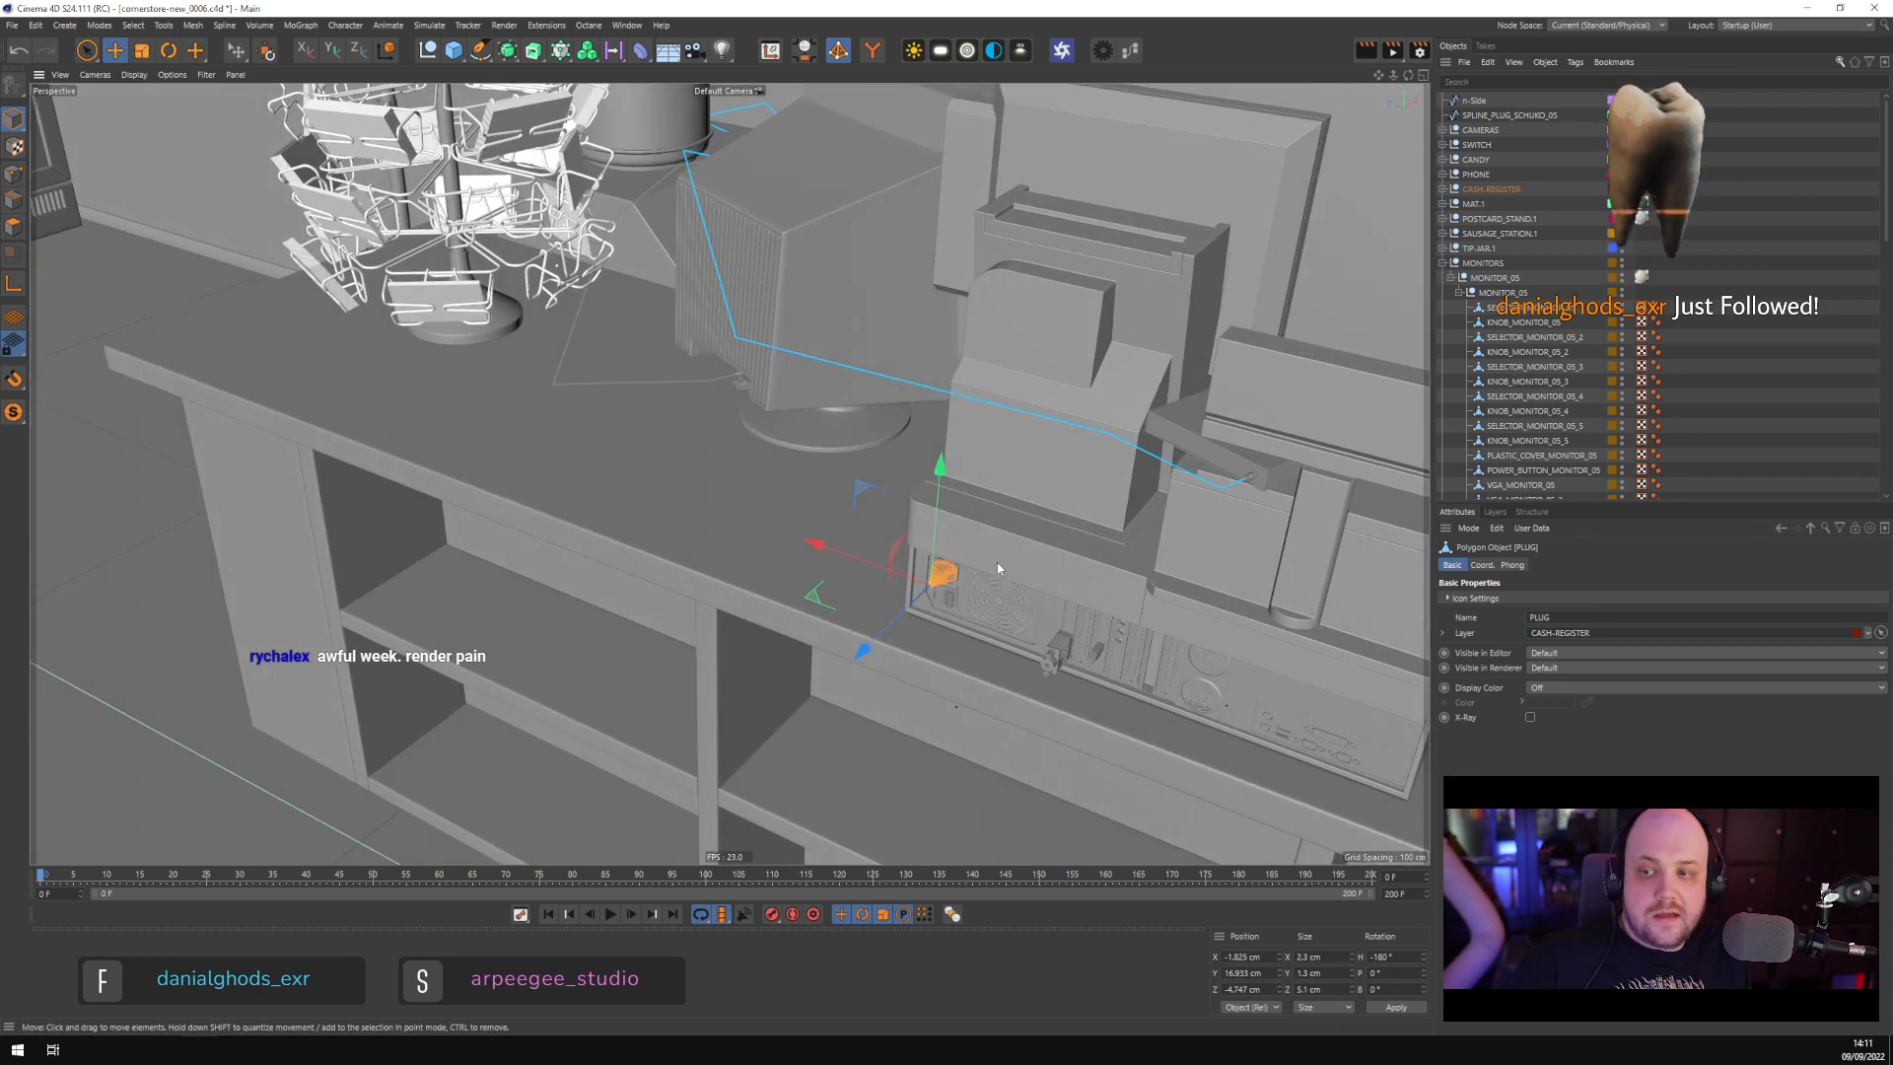
{"action": "scroll", "coordinate": [1003, 529], "scroll_direction": "up", "scroll_amount": 4}
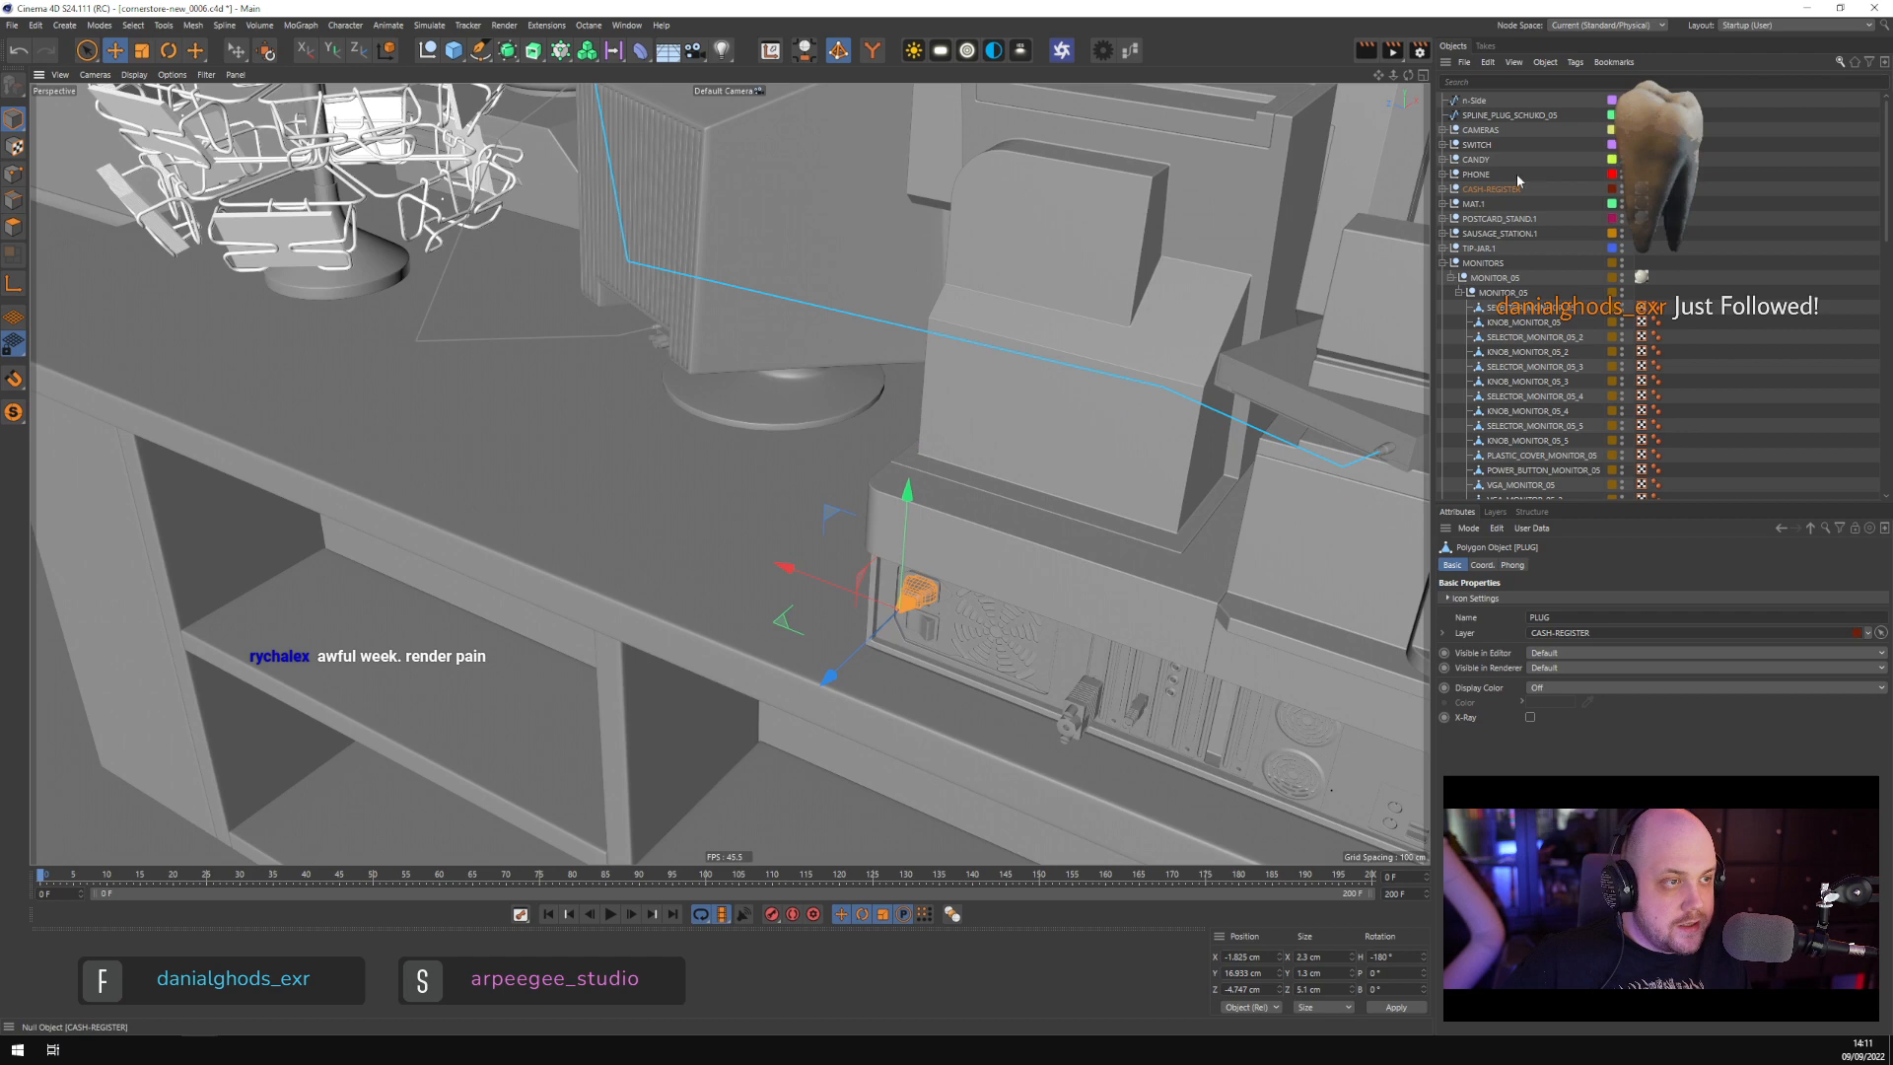
{"action": "left_click", "coordinate": [1443, 189]}
{"action": "left_click", "coordinate": [1504, 249]}
Extend POWER_SPLINE from its outer end with new points over the desk towards the monitor, reaching about X 17.0, Y 13.7, Z -16.3 cm
{"action": "left_click_drag", "start_coordinate": [984, 589], "coordinate": [907, 641], "text": "alt"}
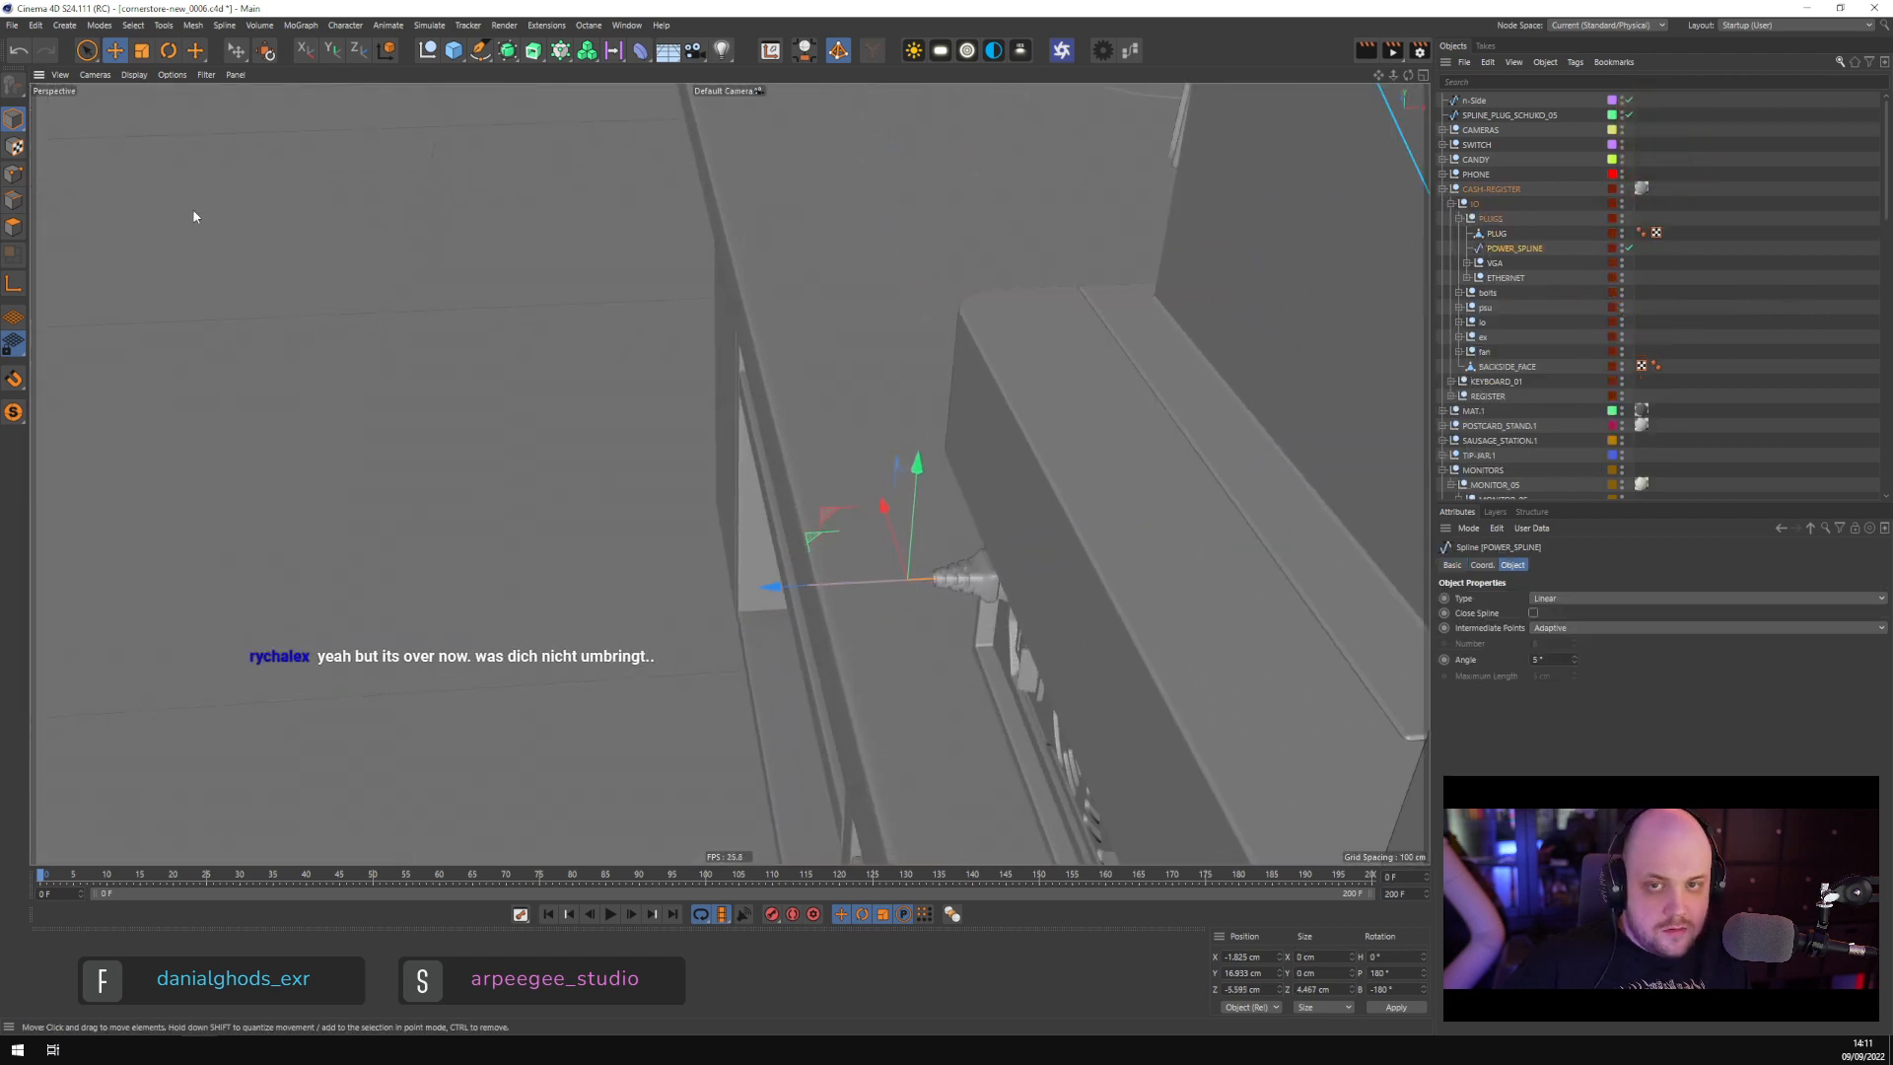
{"action": "left_click", "coordinate": [14, 174]}
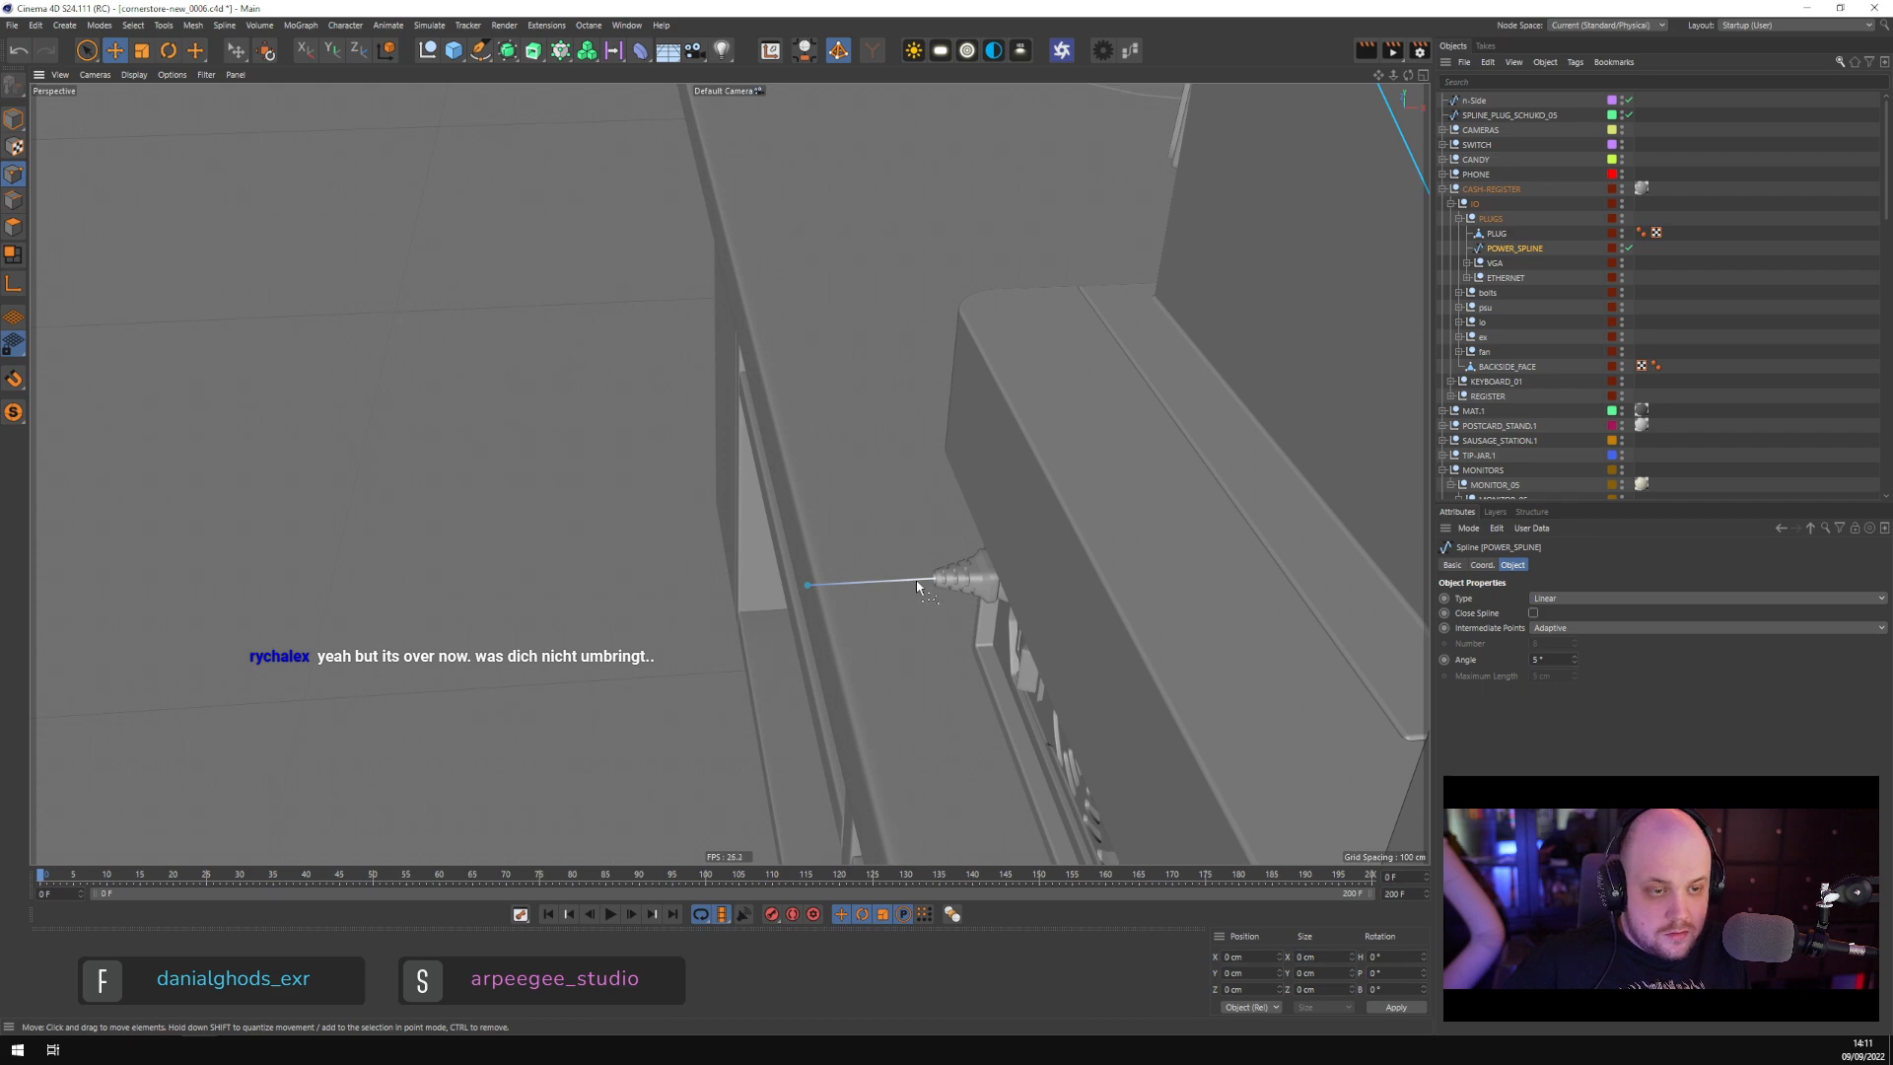
{"action": "left_click", "coordinate": [916, 582]}
{"action": "left_click", "coordinate": [820, 591]}
{"action": "left_click", "coordinate": [810, 582]}
{"action": "left_click_drag", "start_coordinate": [1008, 682], "coordinate": [869, 648], "text": "alt"}
{"action": "scroll", "coordinate": [987, 706], "scroll_direction": "down", "scroll_amount": 5}
{"action": "left_click_drag", "start_coordinate": [869, 648], "coordinate": [992, 254]}
{"action": "left_click", "coordinate": [611, 511], "text": "ctrl"}
{"action": "scroll", "coordinate": [932, 352], "scroll_direction": "down", "scroll_amount": 5}
{"action": "mouse_move", "coordinate": [926, 378]}
{"action": "left_mouse_down", "text": "alt"}
{"action": "mouse_move", "coordinate": [856, 467]}
{"action": "mouse_move", "coordinate": [728, 492]}
{"action": "mouse_move", "coordinate": [688, 435]}
{"action": "mouse_move", "coordinate": [925, 356]}
{"action": "left_mouse_up", "text": "alt"}
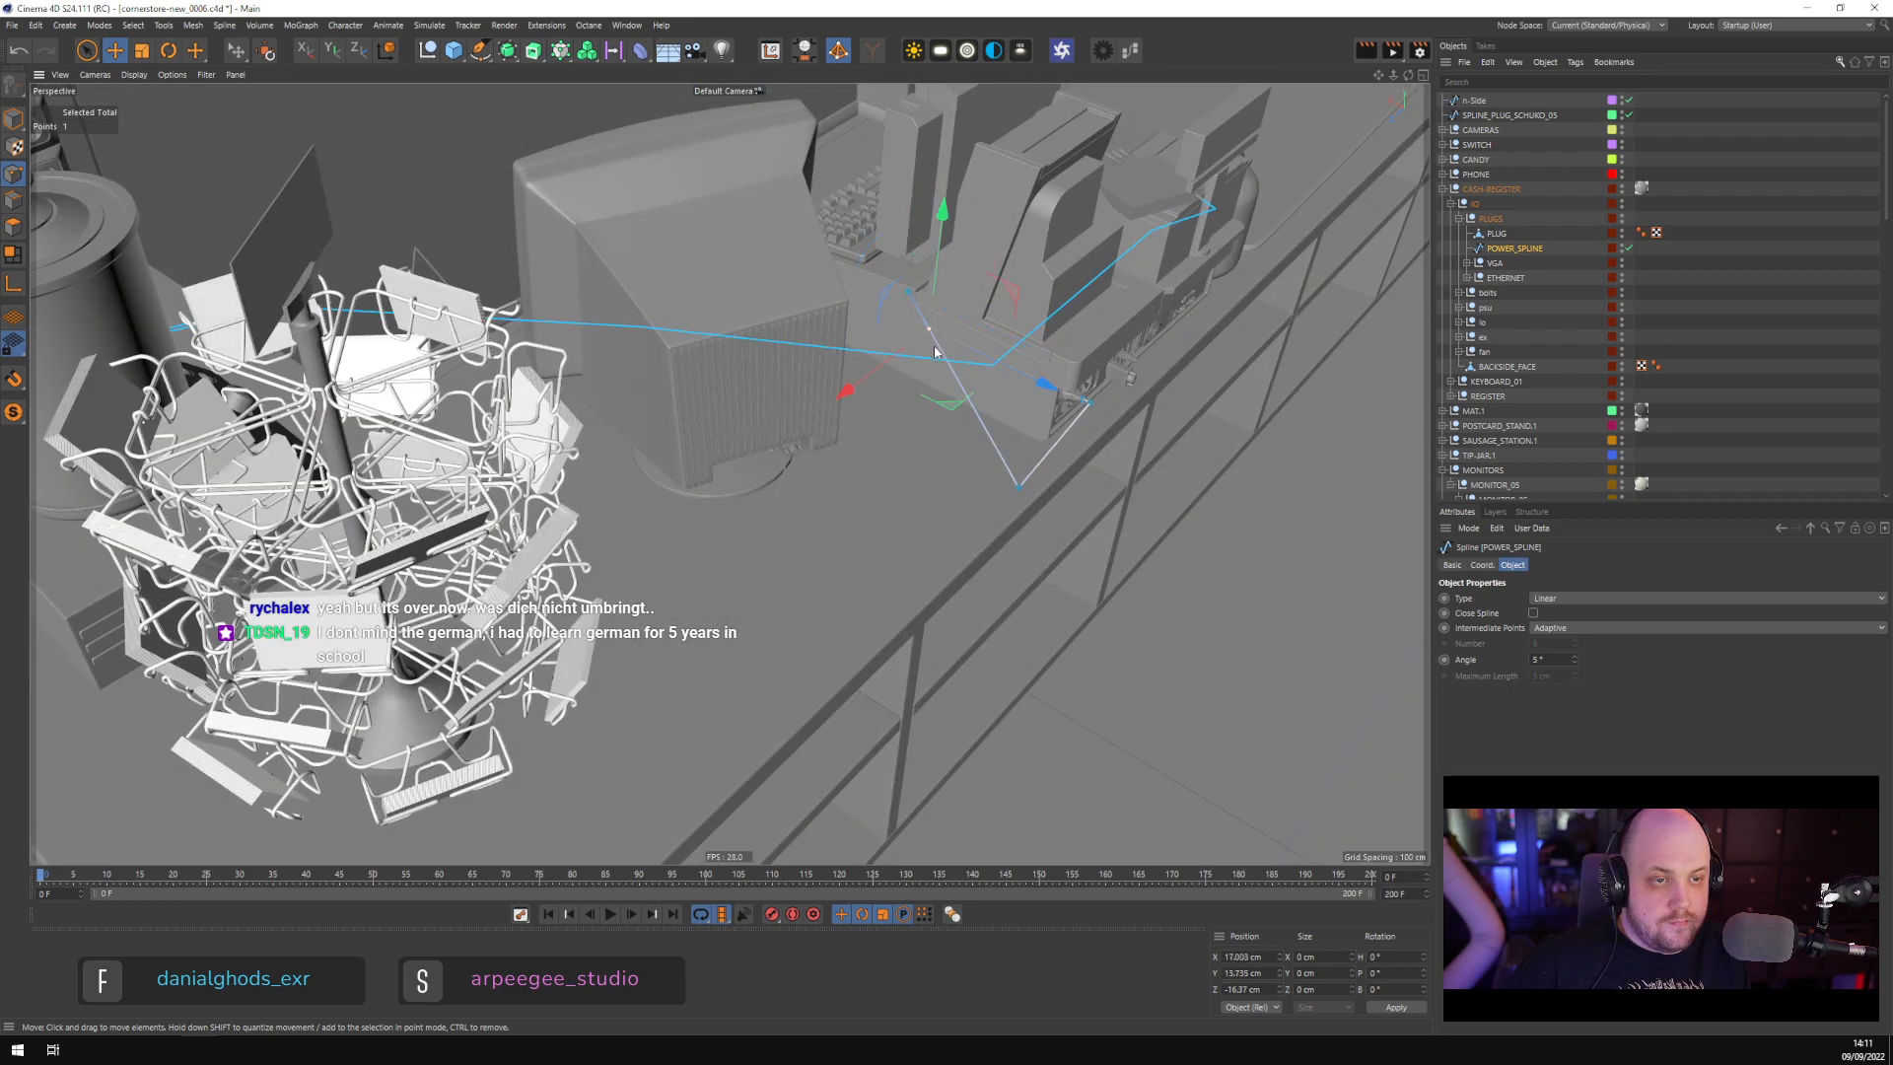
Route POWER_SPLINE behind the monitor to an end point at about X 13.5, Y 32.4, Z -83.4 cm, lowering the preceding point to about Y 18.3 cm
{"action": "middle_click_drag", "start_coordinate": [931, 337], "coordinate": [930, 623], "text": "alt"}
{"action": "left_click_drag", "start_coordinate": [894, 573], "coordinate": [995, 454]}
{"action": "left_click", "coordinate": [782, 299]}
{"action": "left_click", "coordinate": [797, 366]}
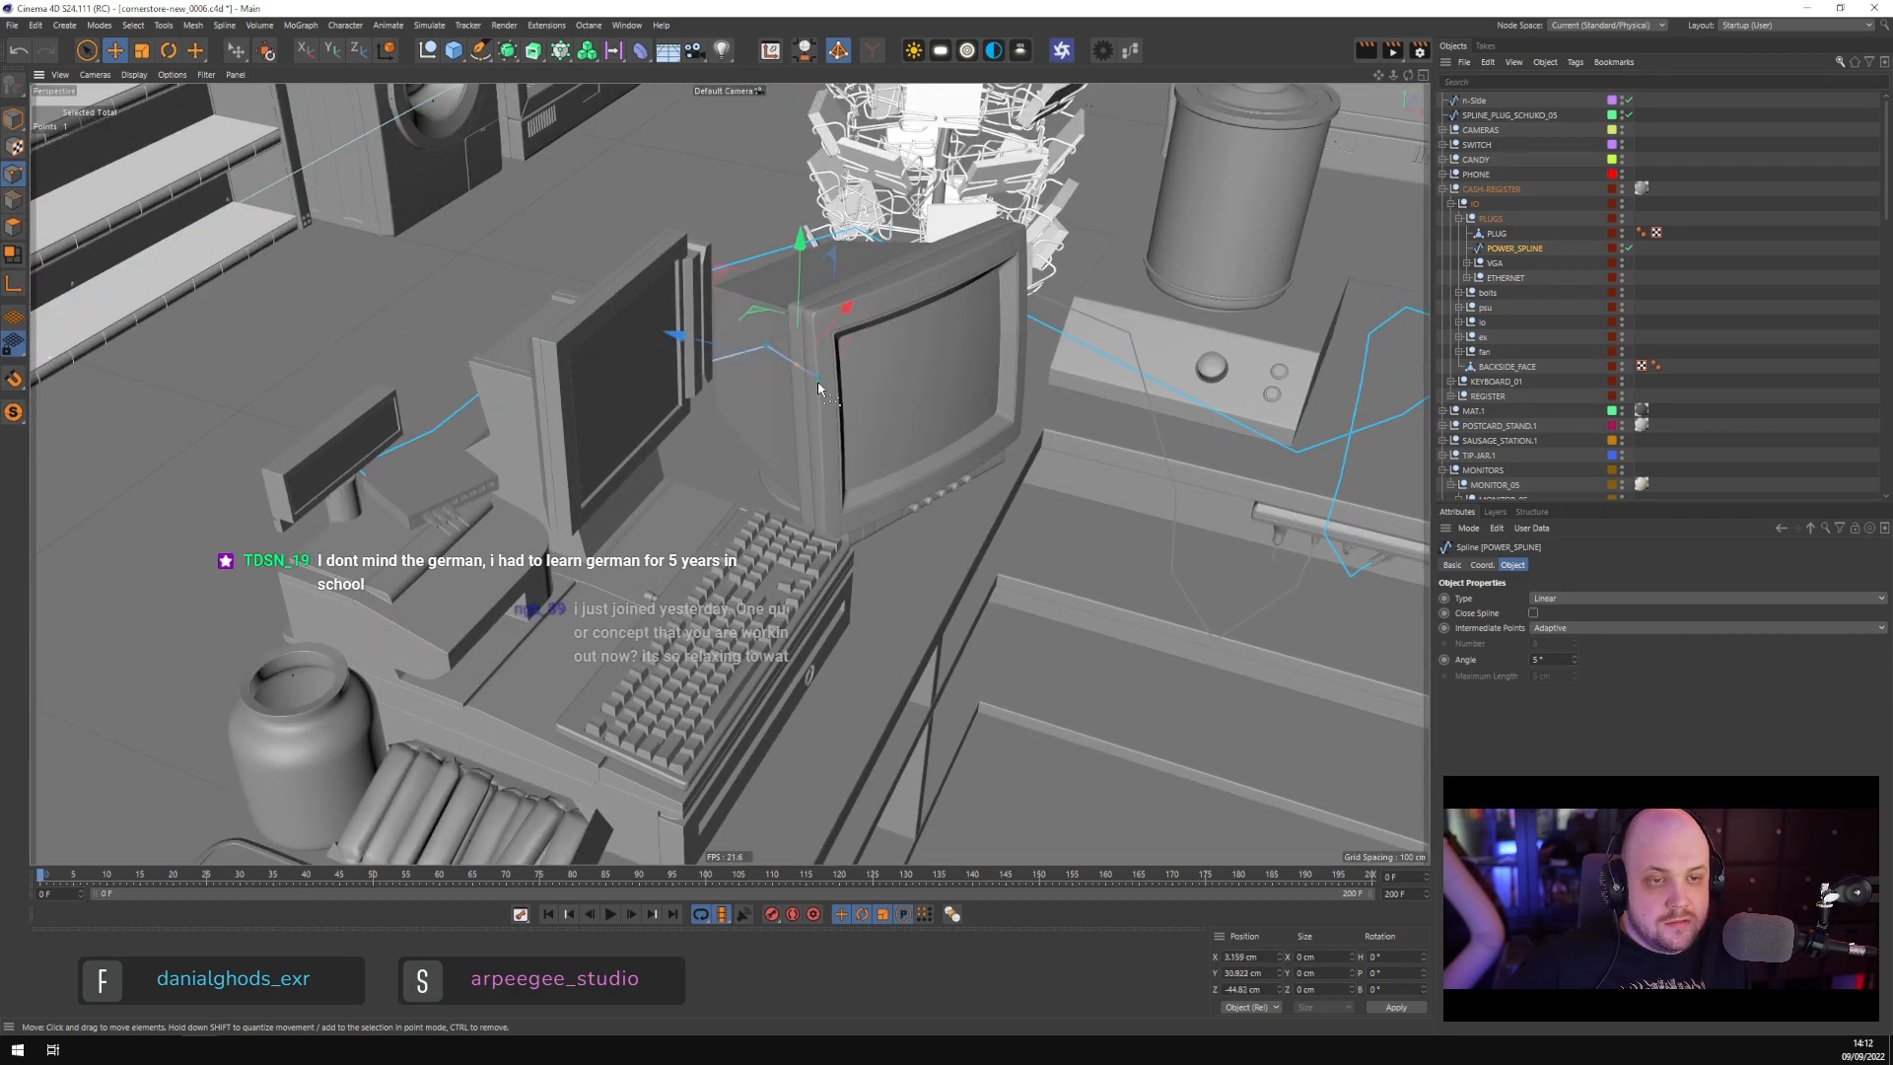
{"action": "left_click_drag", "start_coordinate": [819, 387], "coordinate": [969, 466]}
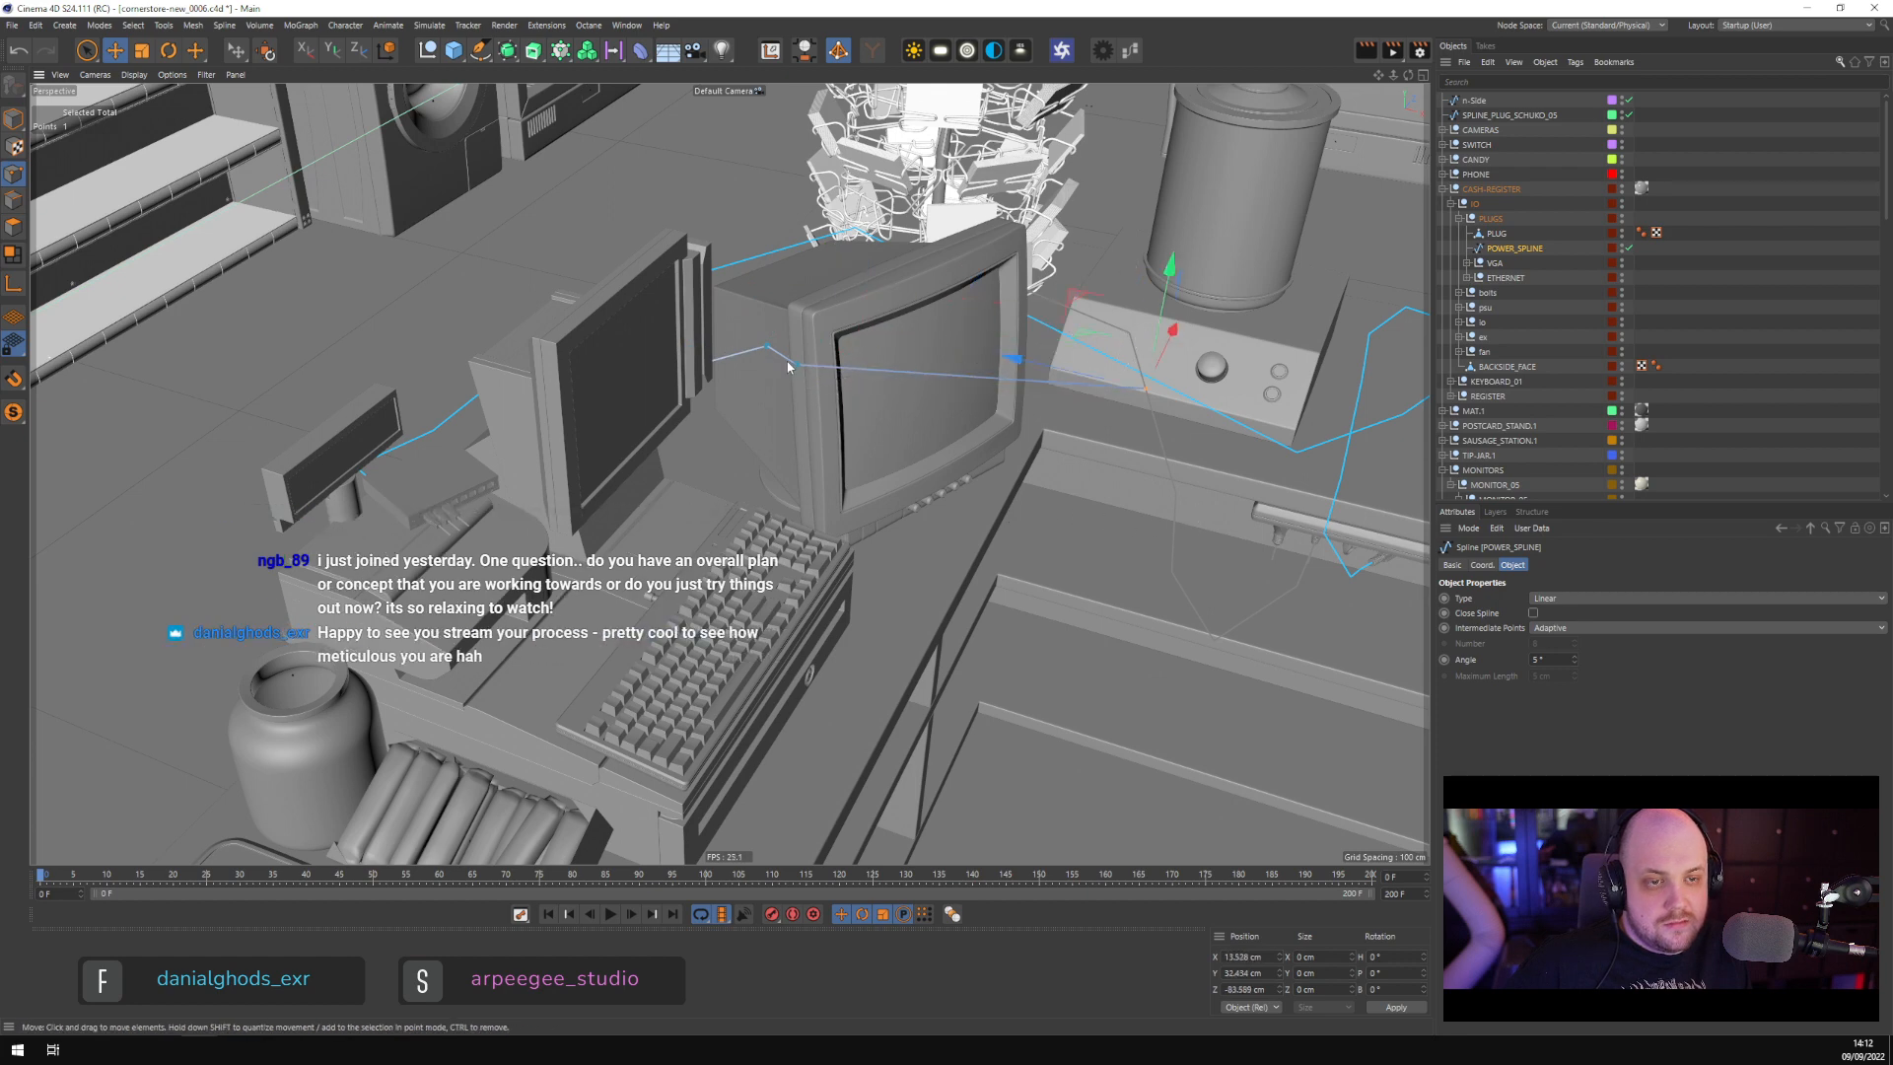
{"action": "left_click_drag", "start_coordinate": [788, 367], "coordinate": [941, 587]}
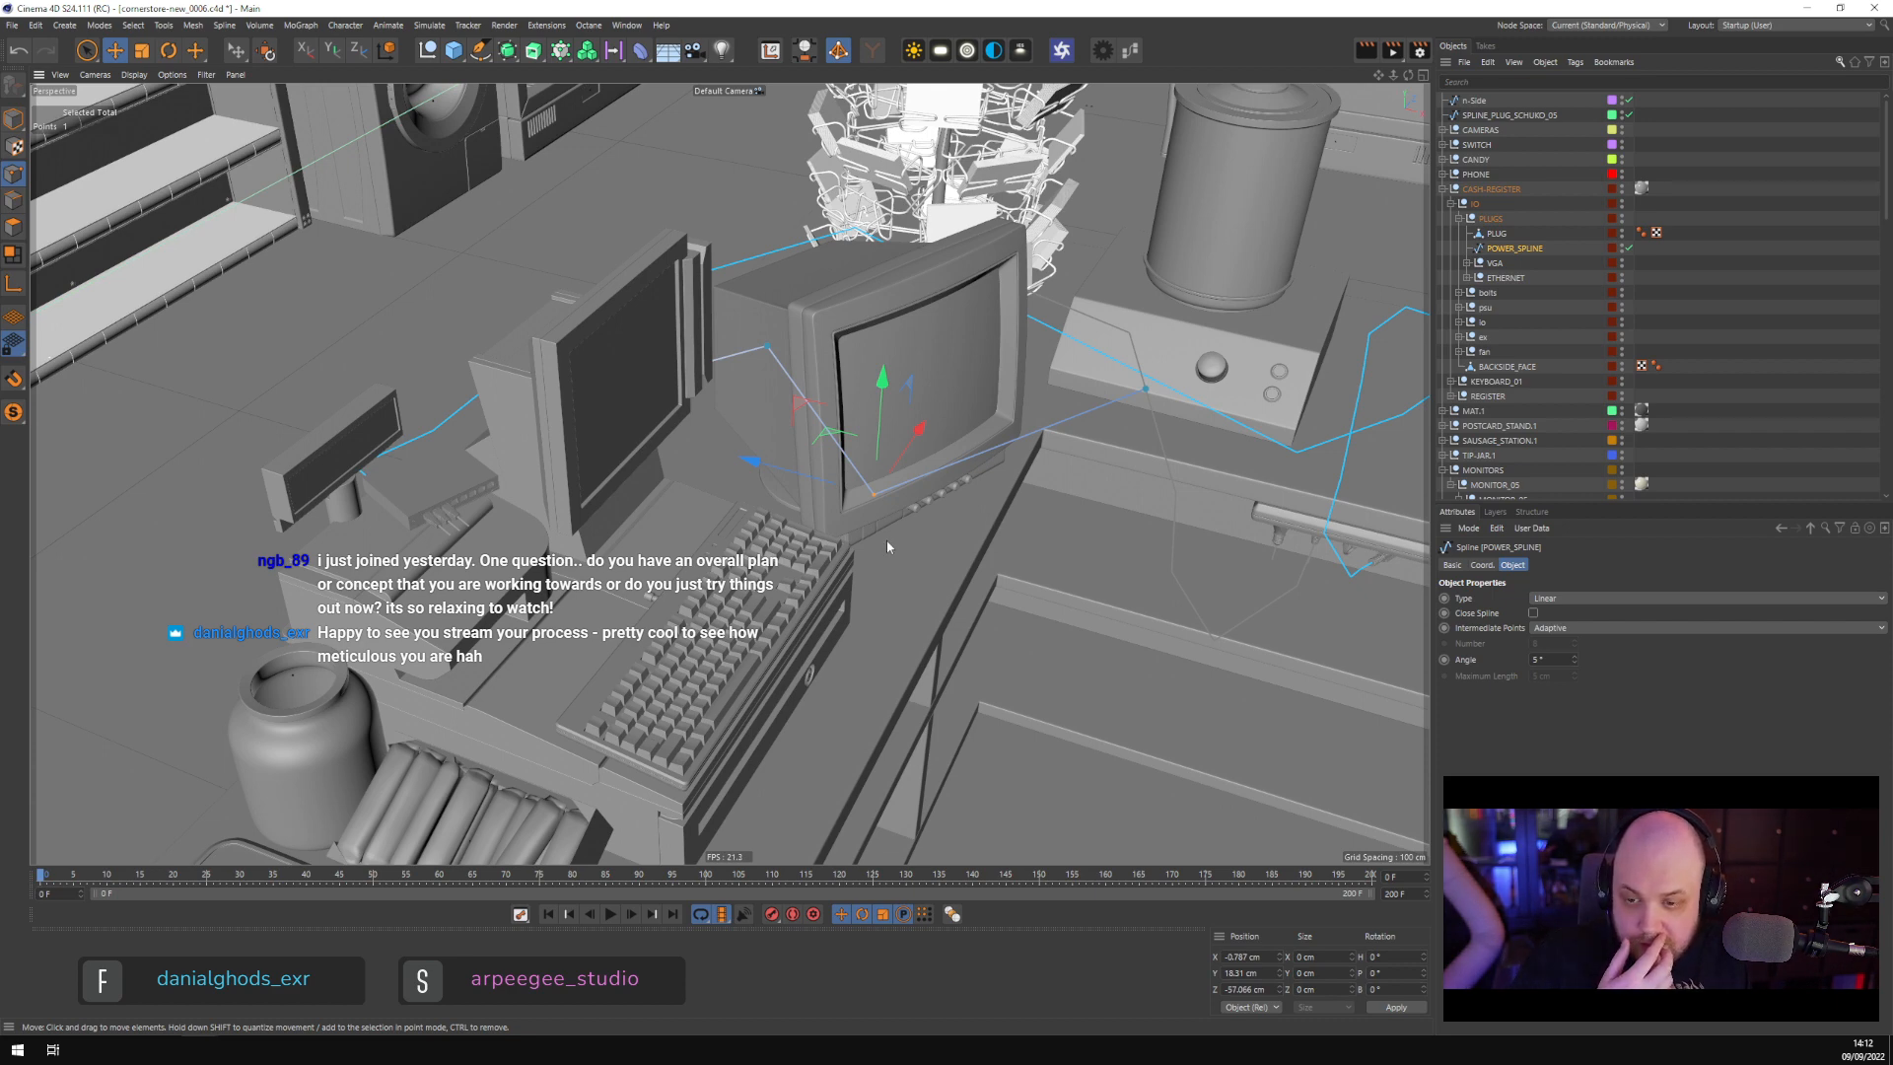
Carry POWER_SPLINE past the desk corner, lowering its intermediate point to about Y 5.4 cm and its end near the power strip to about Y -12.1 cm
{"action": "left_click", "coordinate": [1099, 409]}
{"action": "left_click", "coordinate": [1143, 392]}
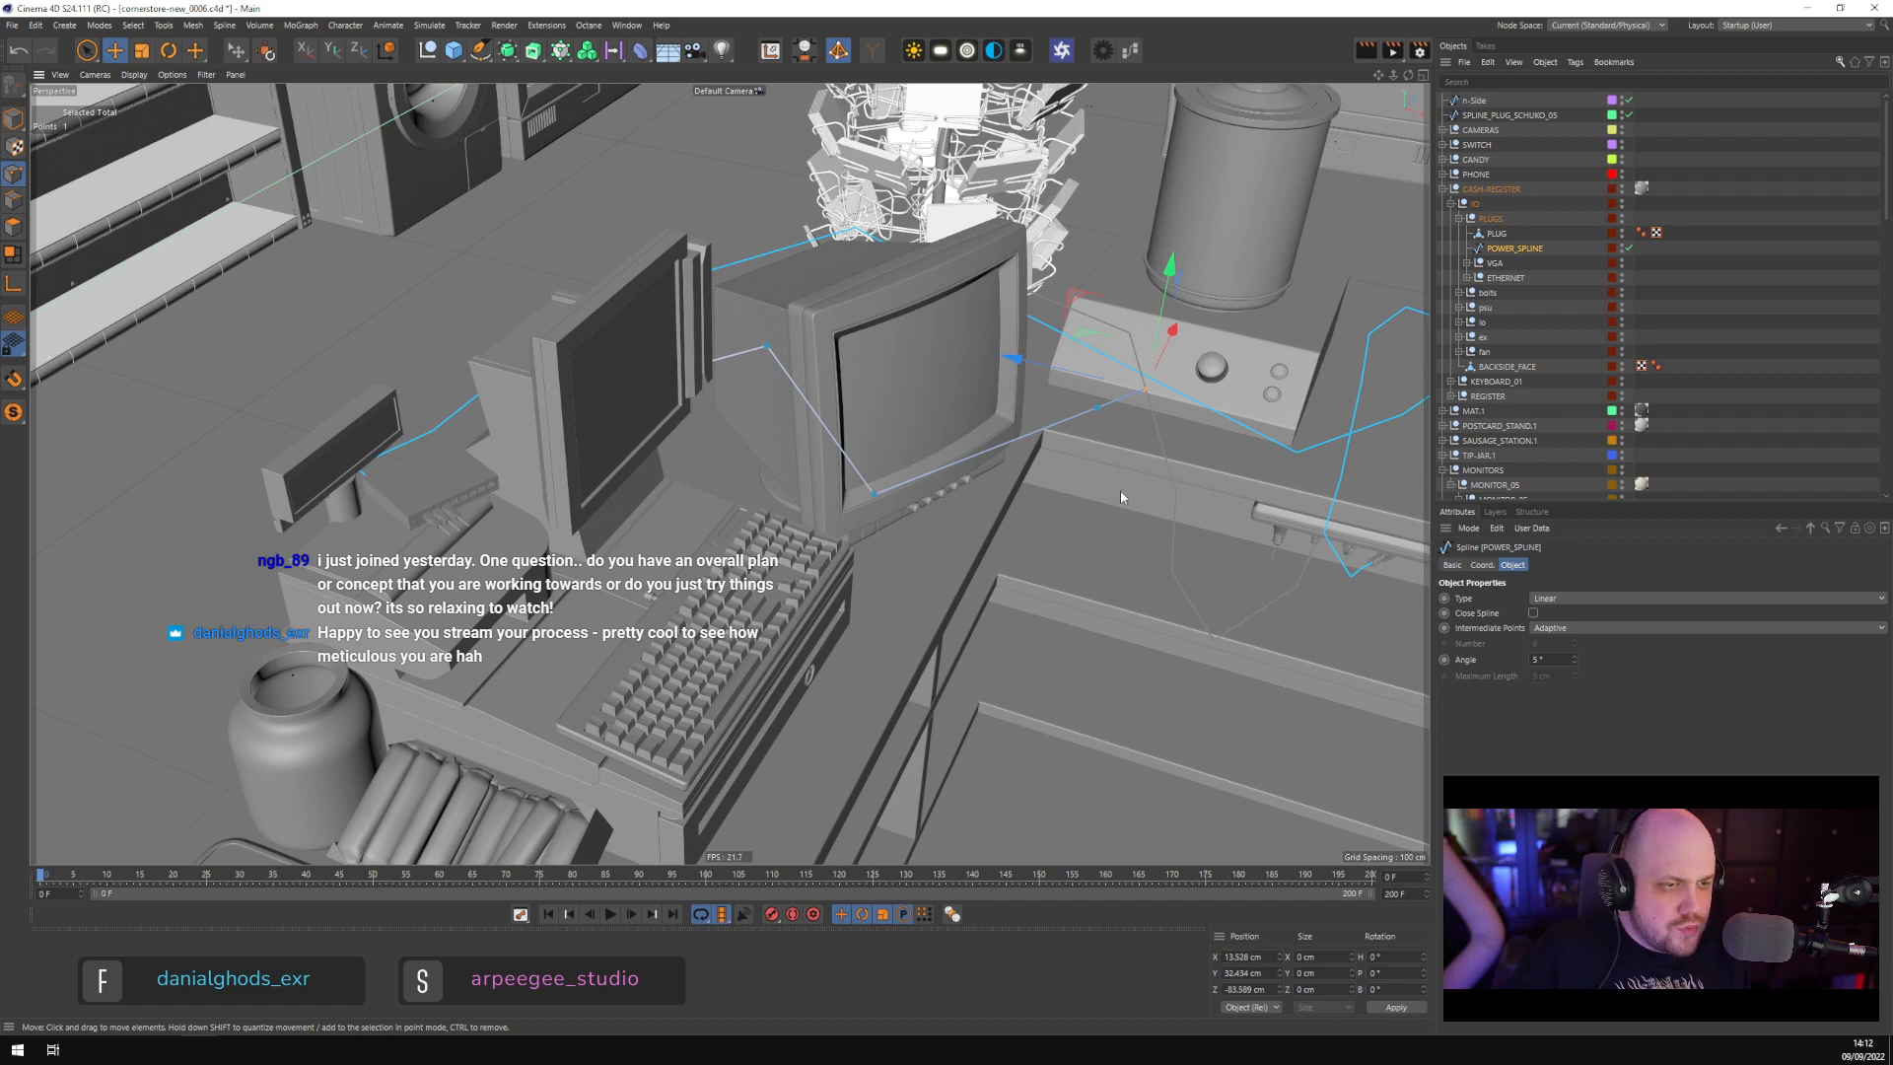
{"action": "left_click_drag", "start_coordinate": [1098, 447], "coordinate": [907, 601]}
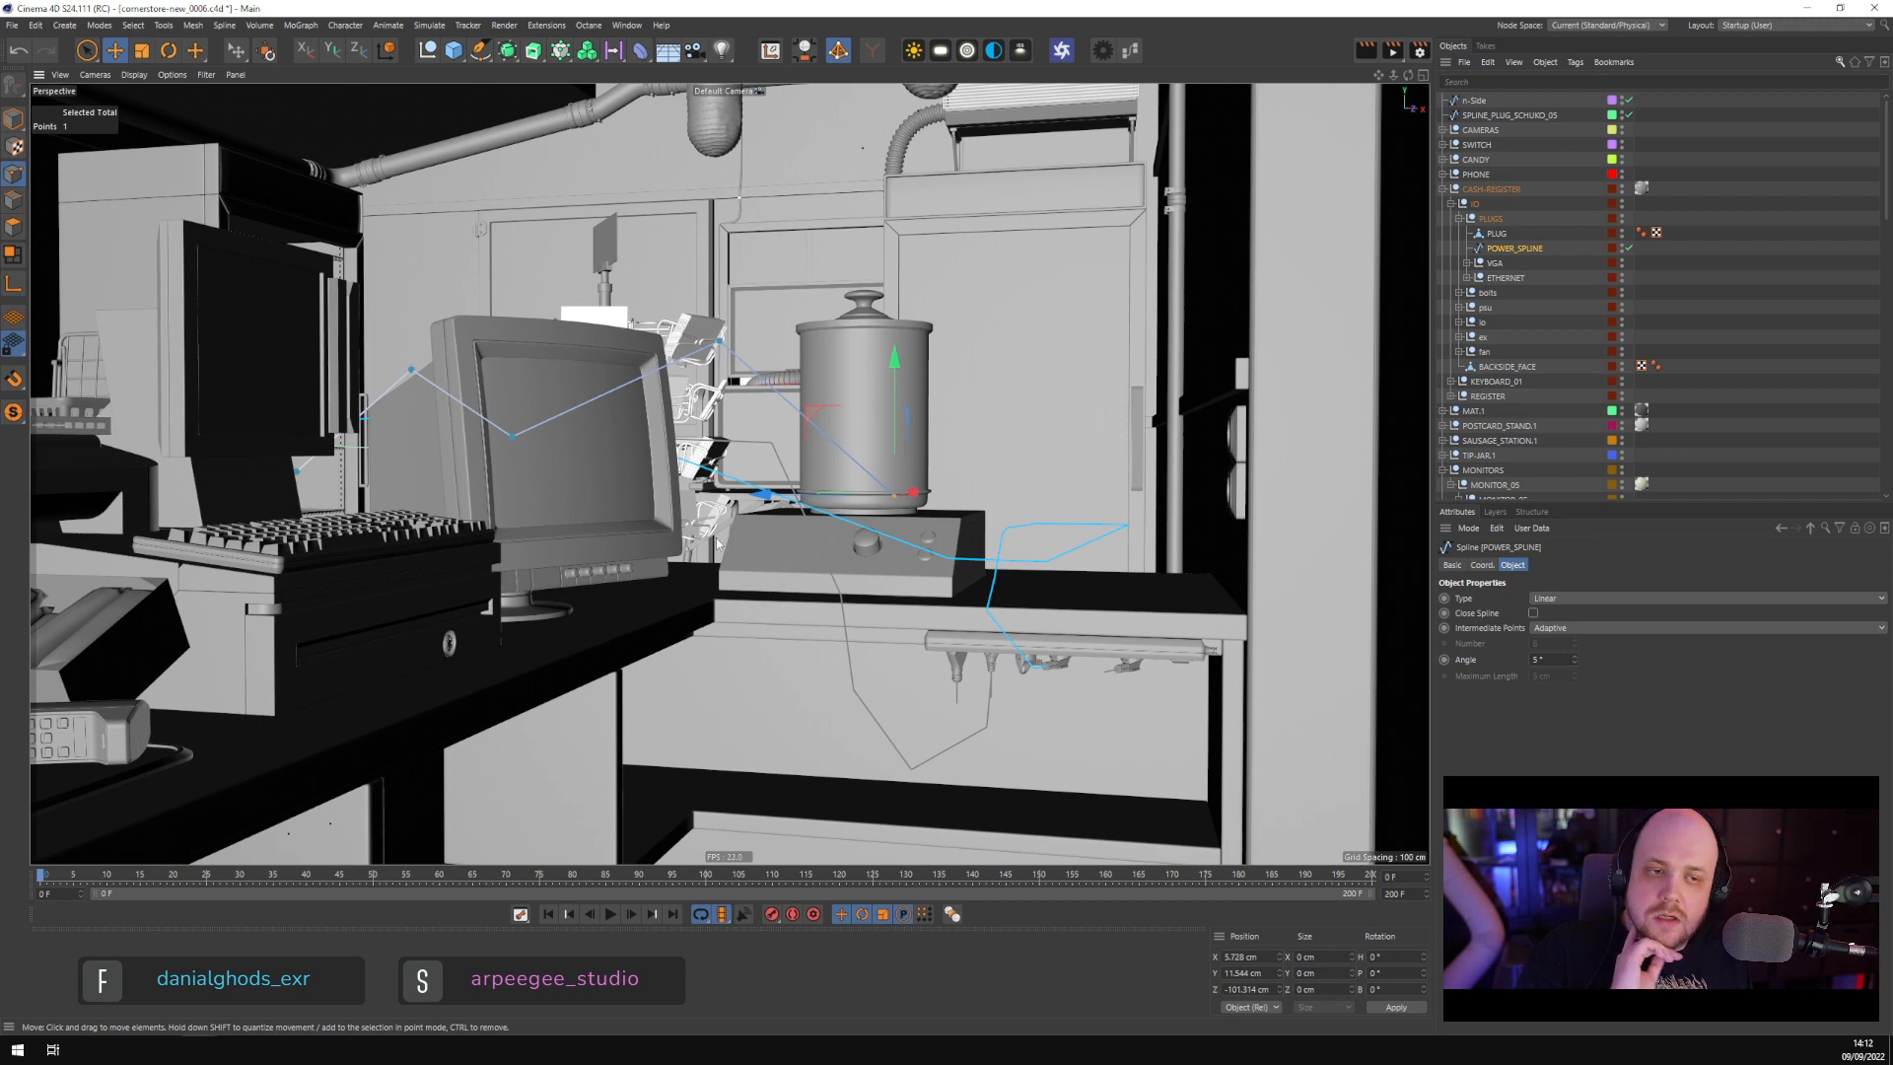
{"action": "left_click_drag", "start_coordinate": [721, 349], "coordinate": [900, 507]}
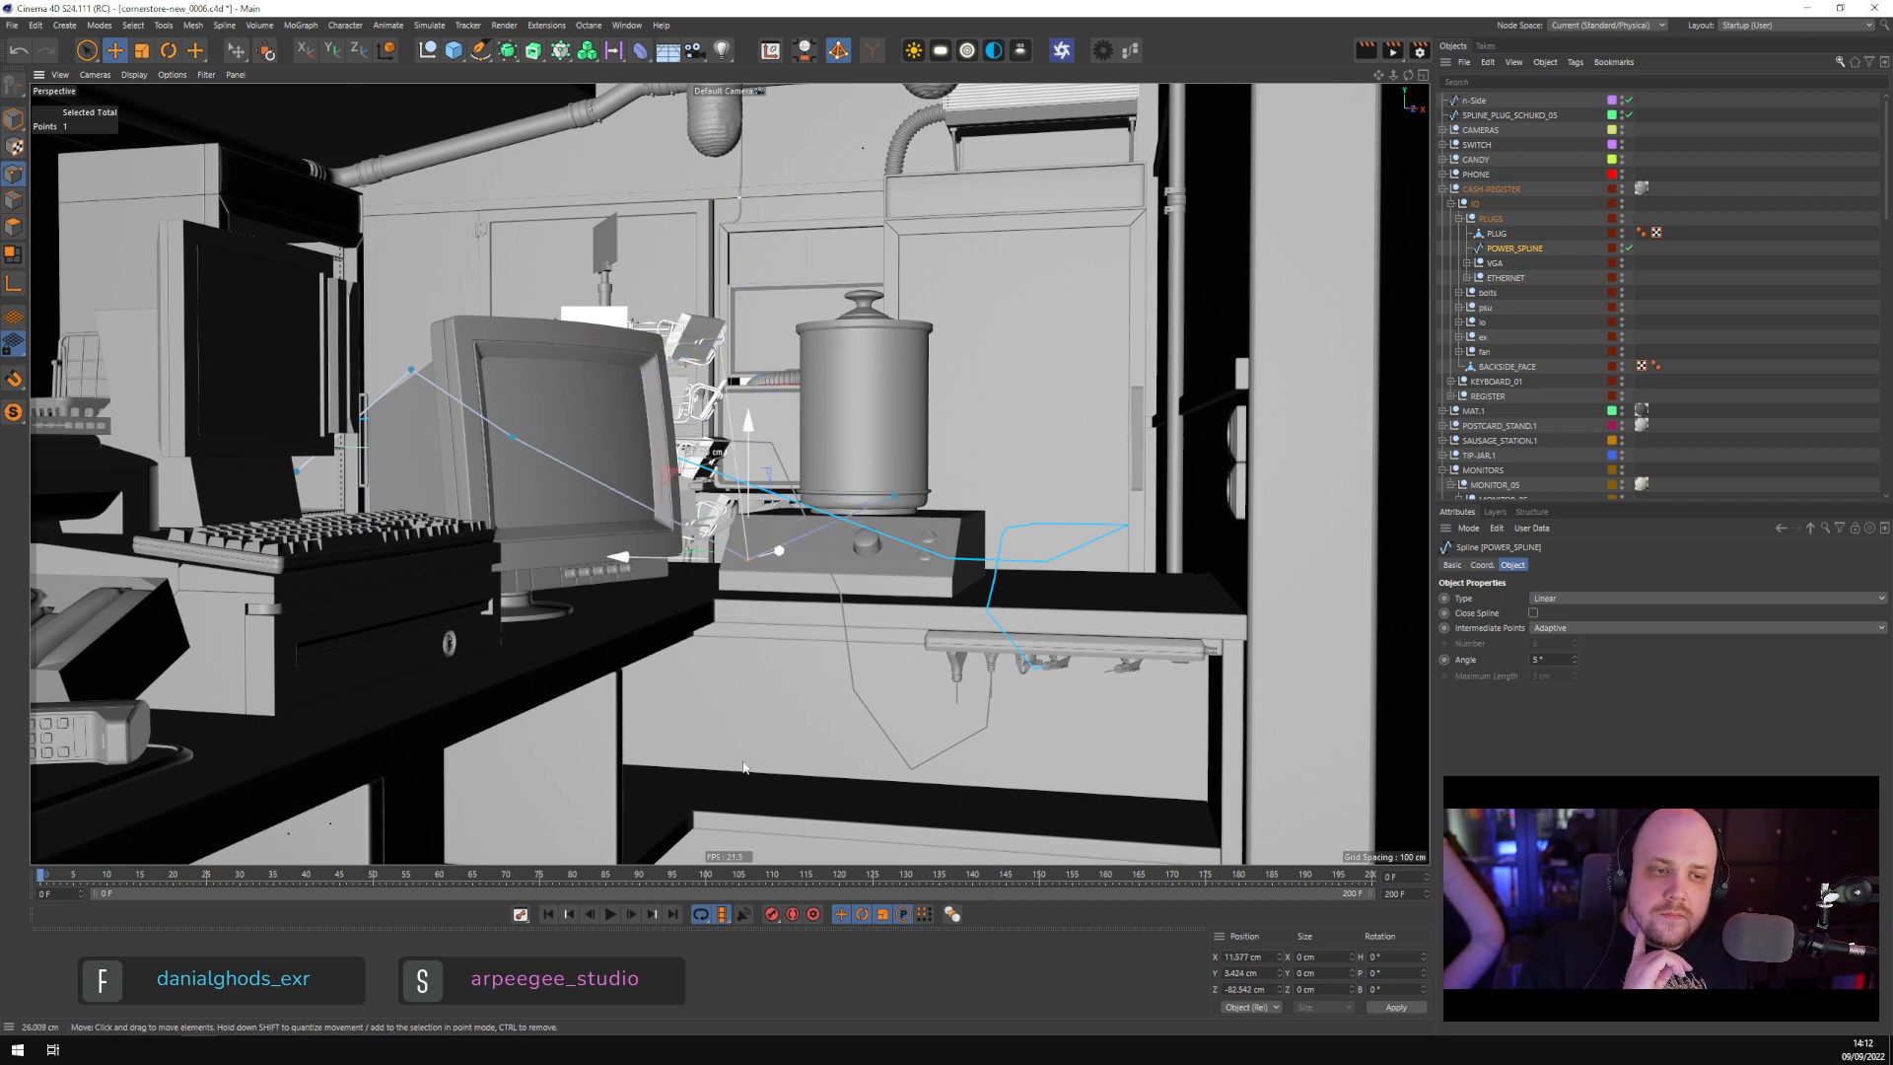
{"action": "left_click", "coordinate": [896, 496]}
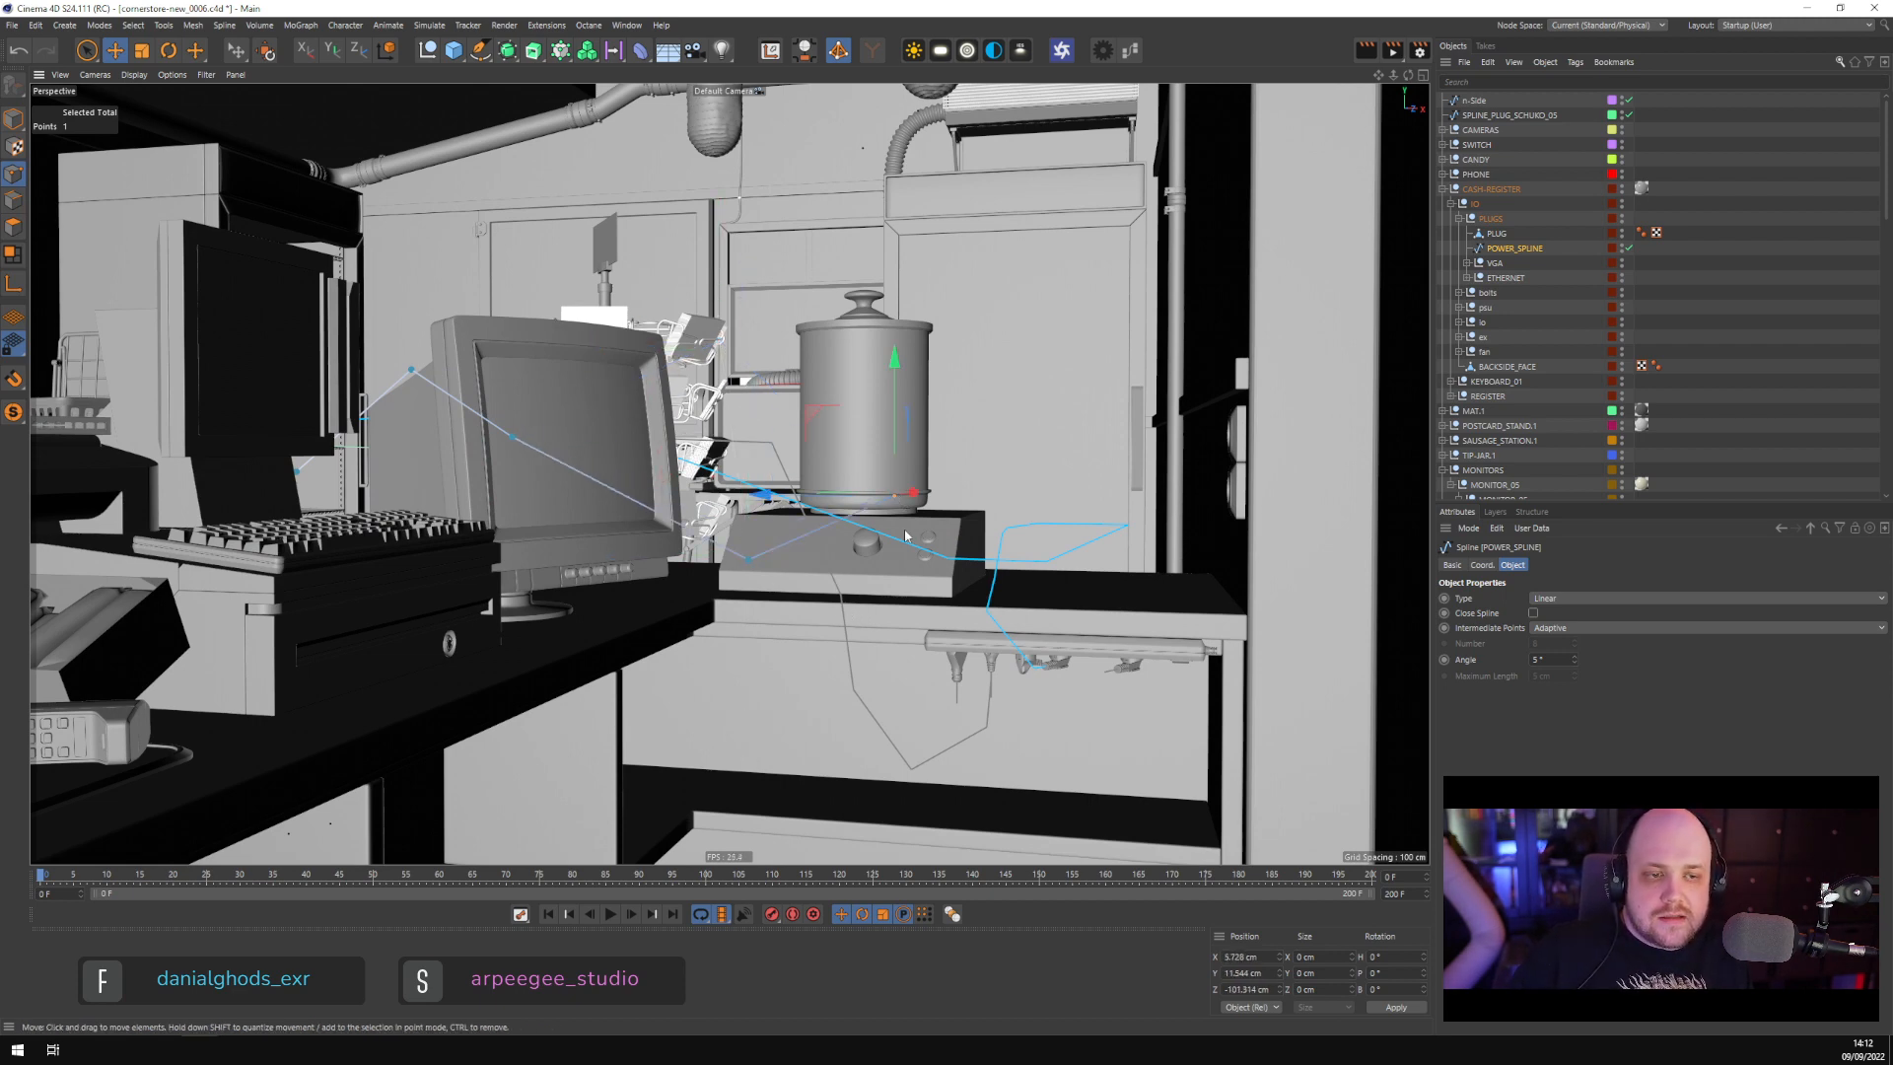
{"action": "left_click_drag", "start_coordinate": [913, 531], "coordinate": [1059, 729]}
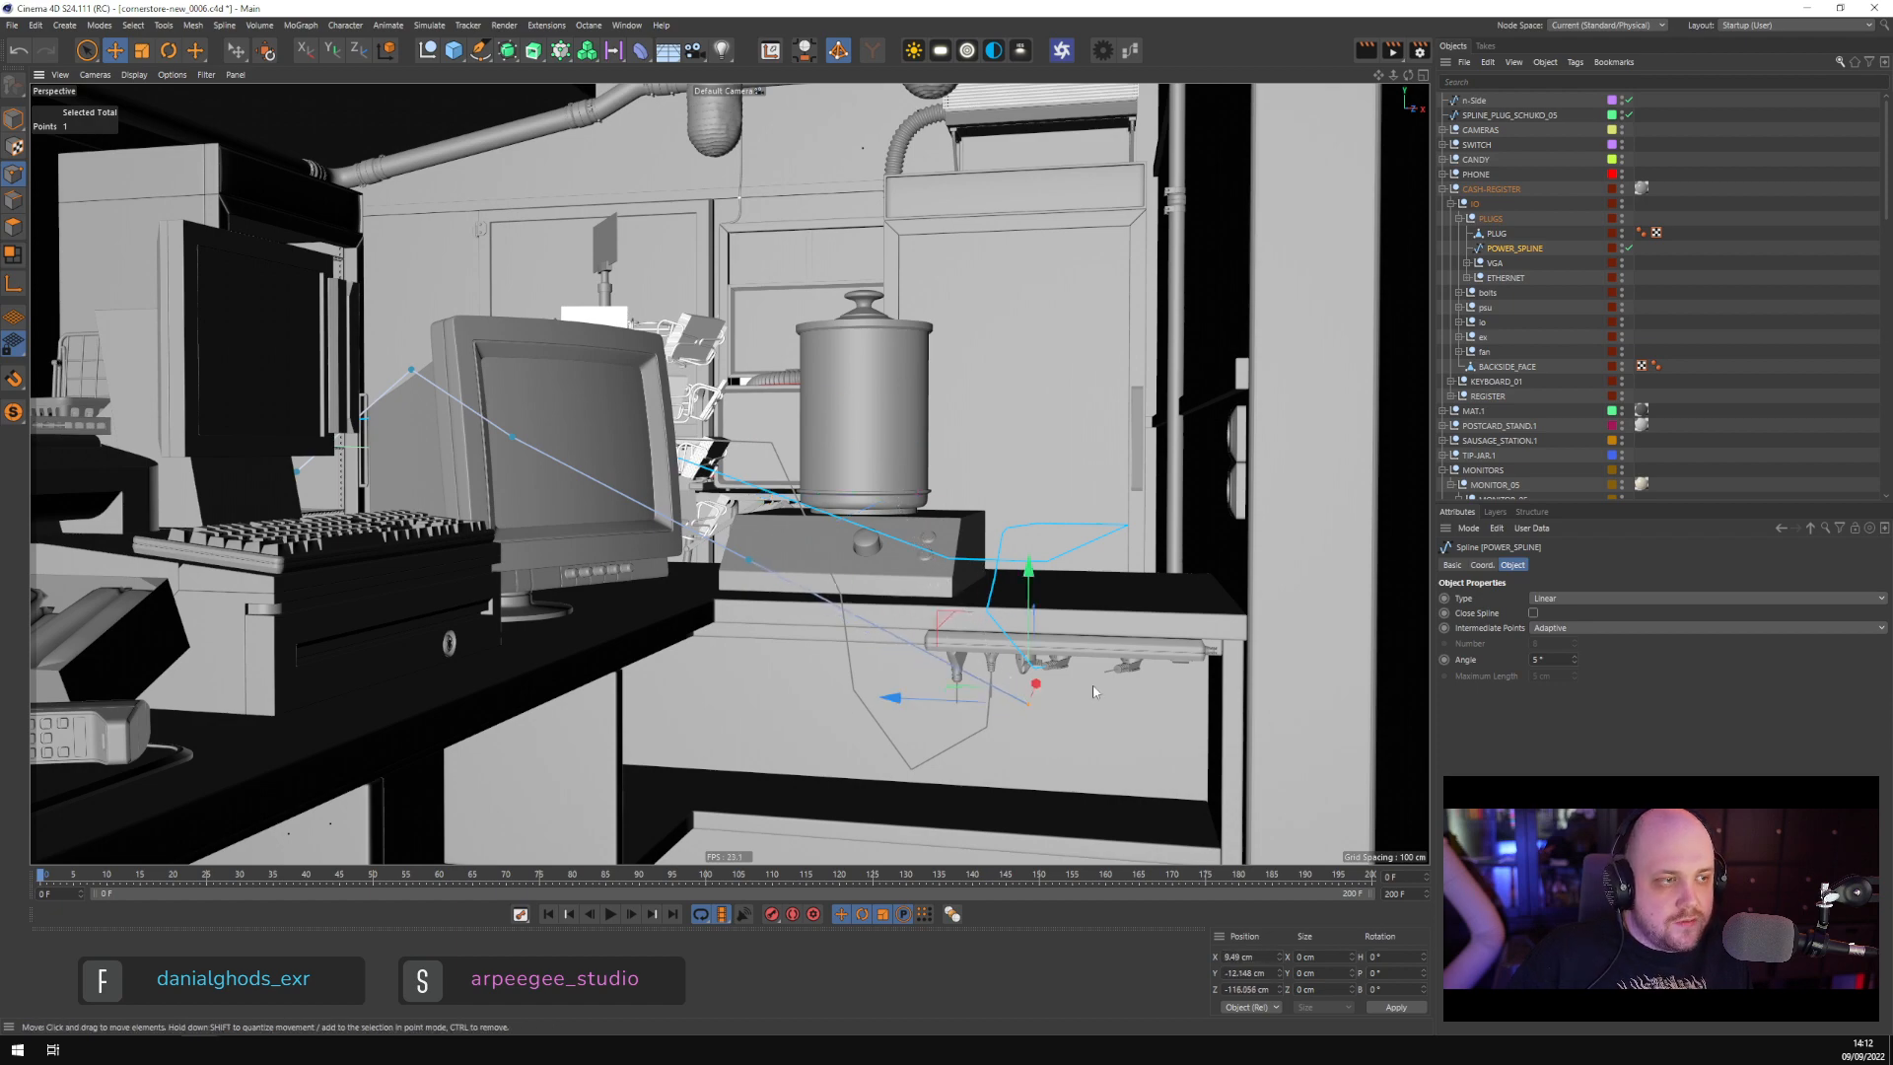
Switch from point editing to whole-object editing and select the unused plug at the far end of the under-shelf power strip
{"action": "scroll", "coordinate": [1074, 717], "scroll_direction": "down", "scroll_amount": 2}
{"action": "key", "text": "s"}
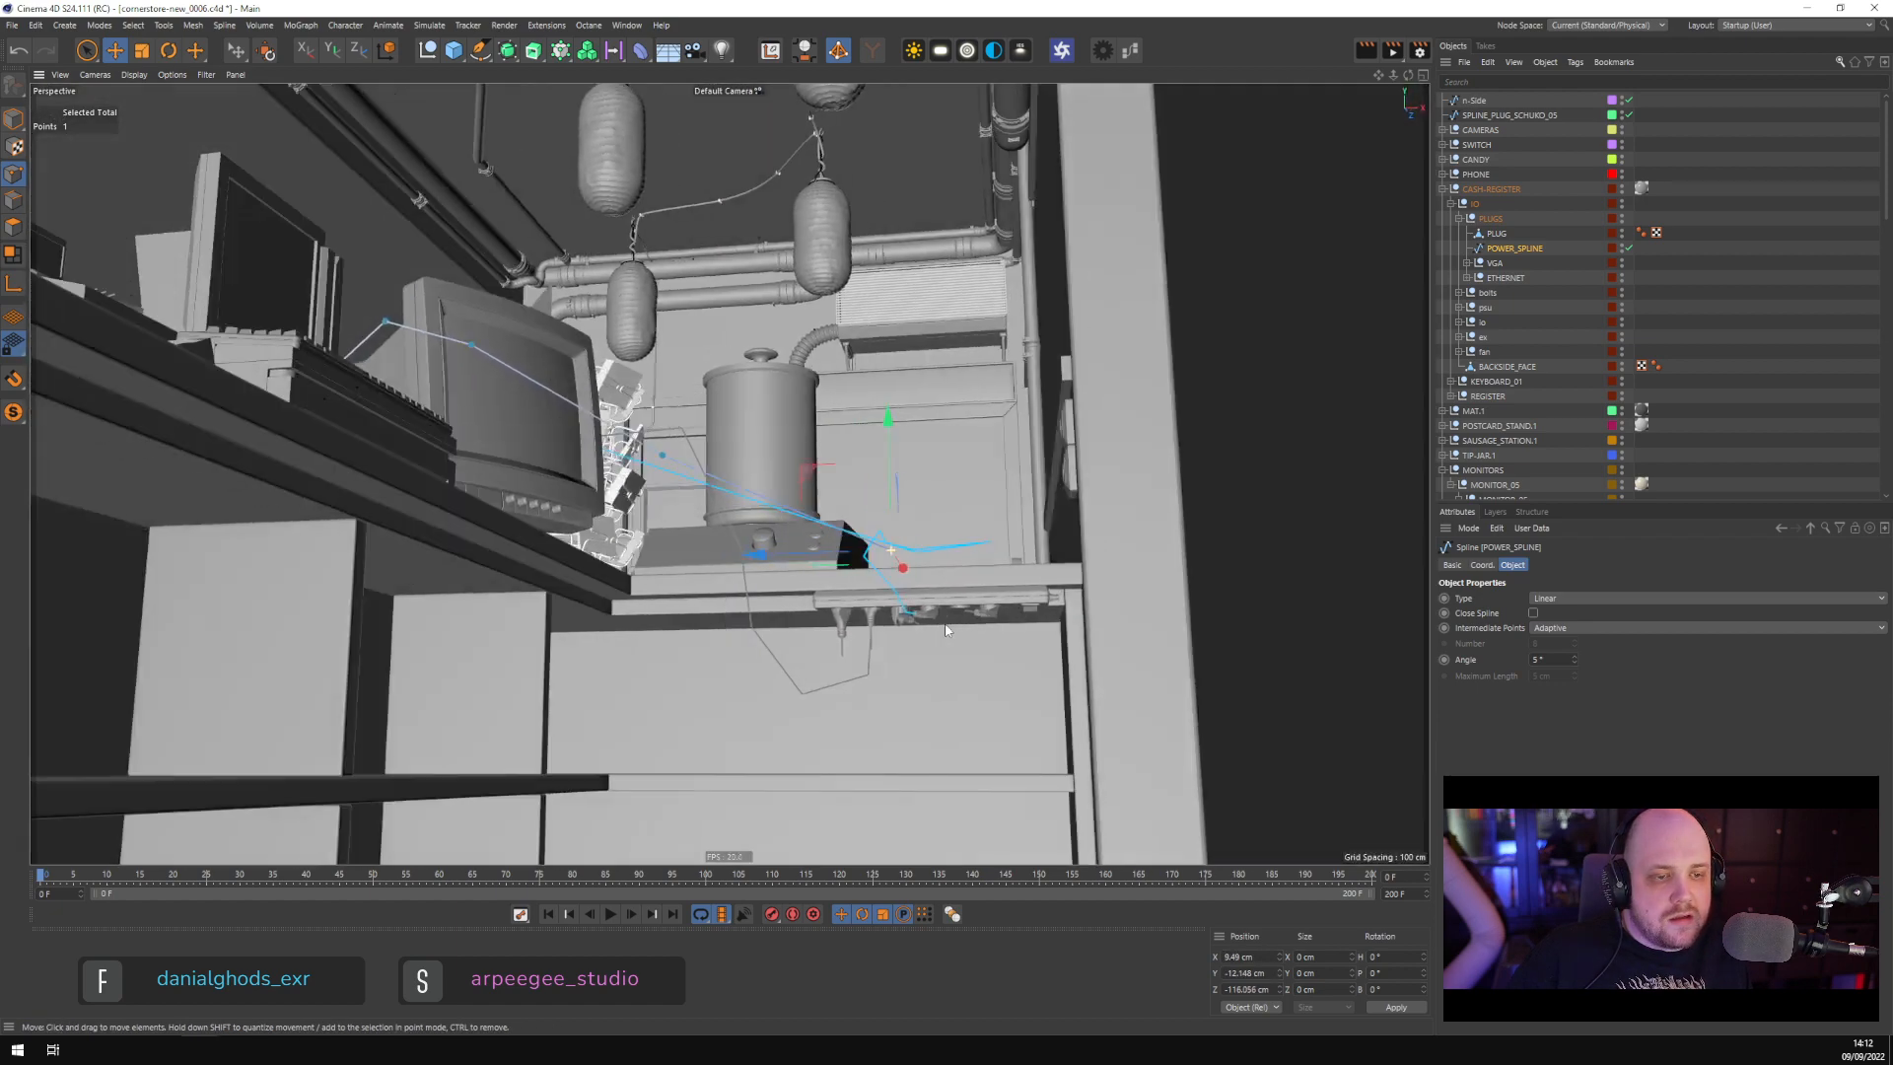
{"action": "scroll", "coordinate": [943, 604], "scroll_direction": "down", "scroll_amount": 5}
{"action": "scroll", "coordinate": [942, 603], "scroll_direction": "up", "scroll_amount": 1}
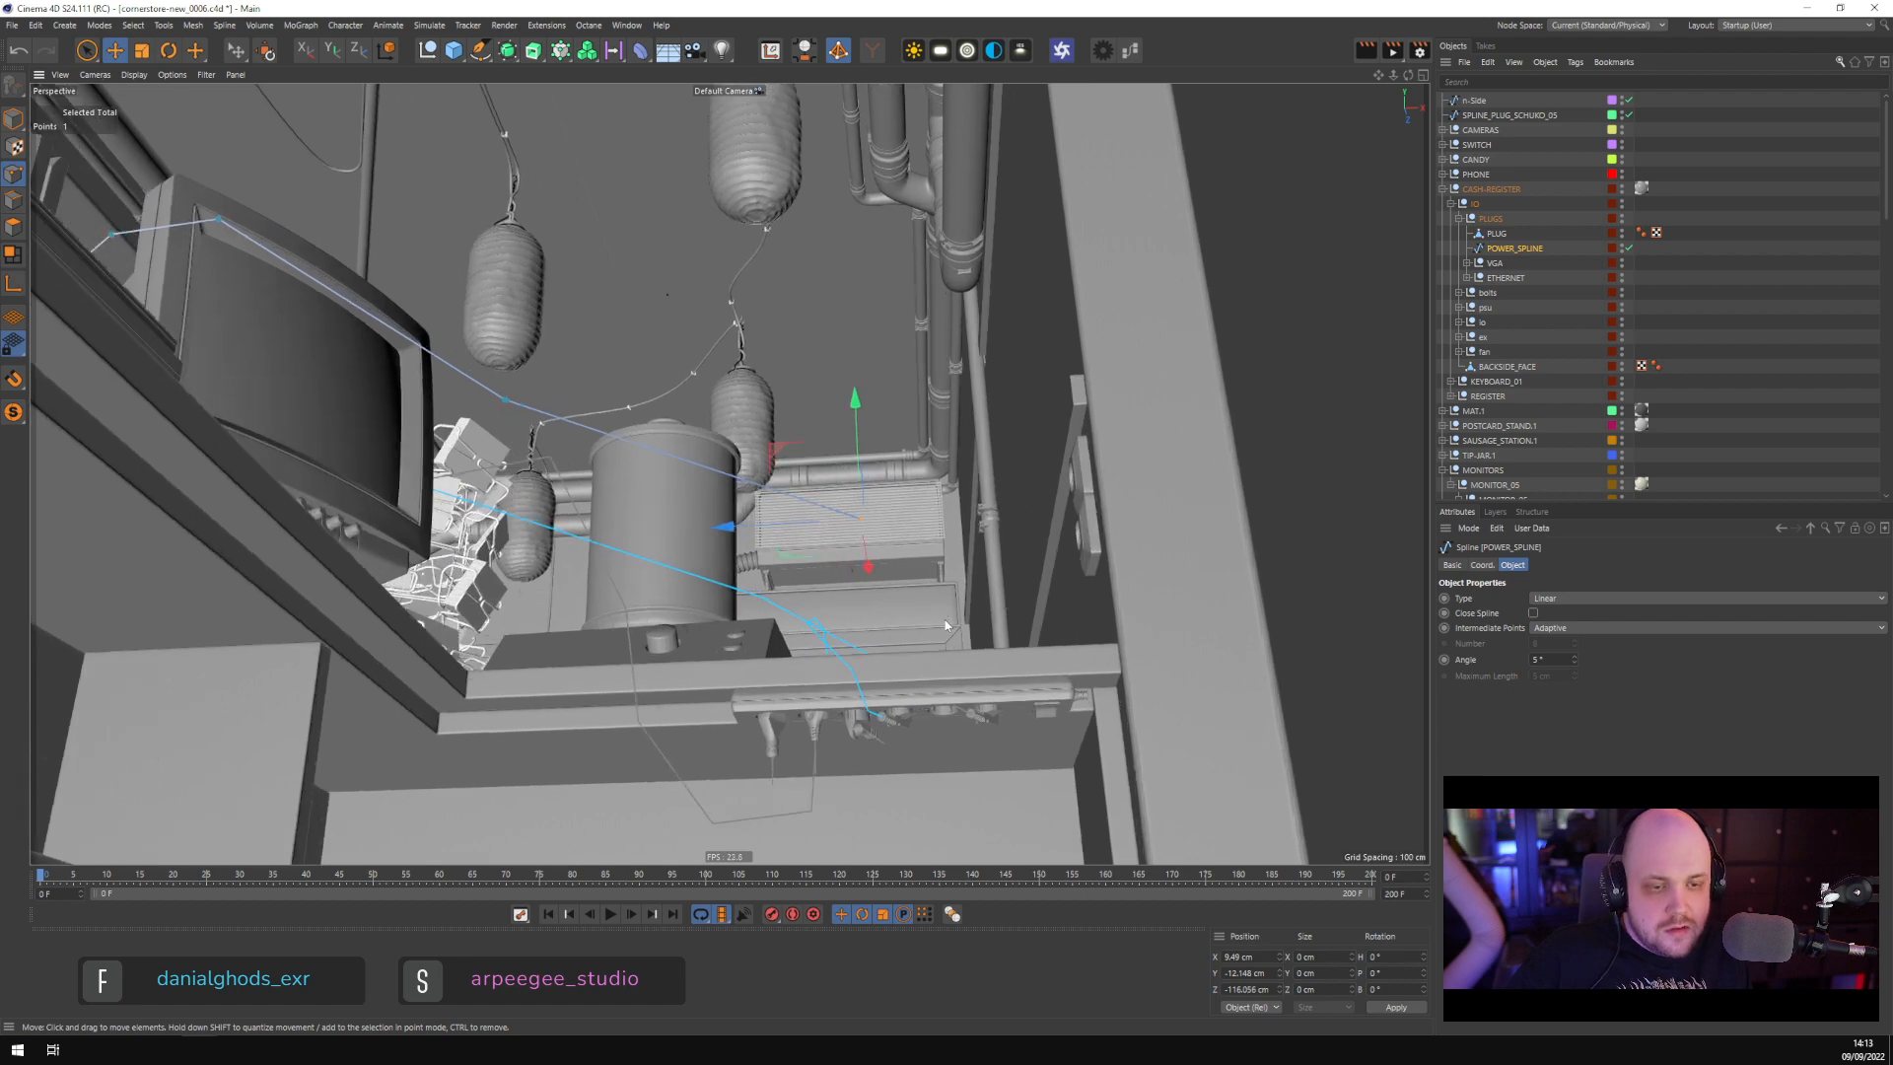
{"action": "left_click_drag", "start_coordinate": [943, 603], "coordinate": [935, 574], "text": "alt"}
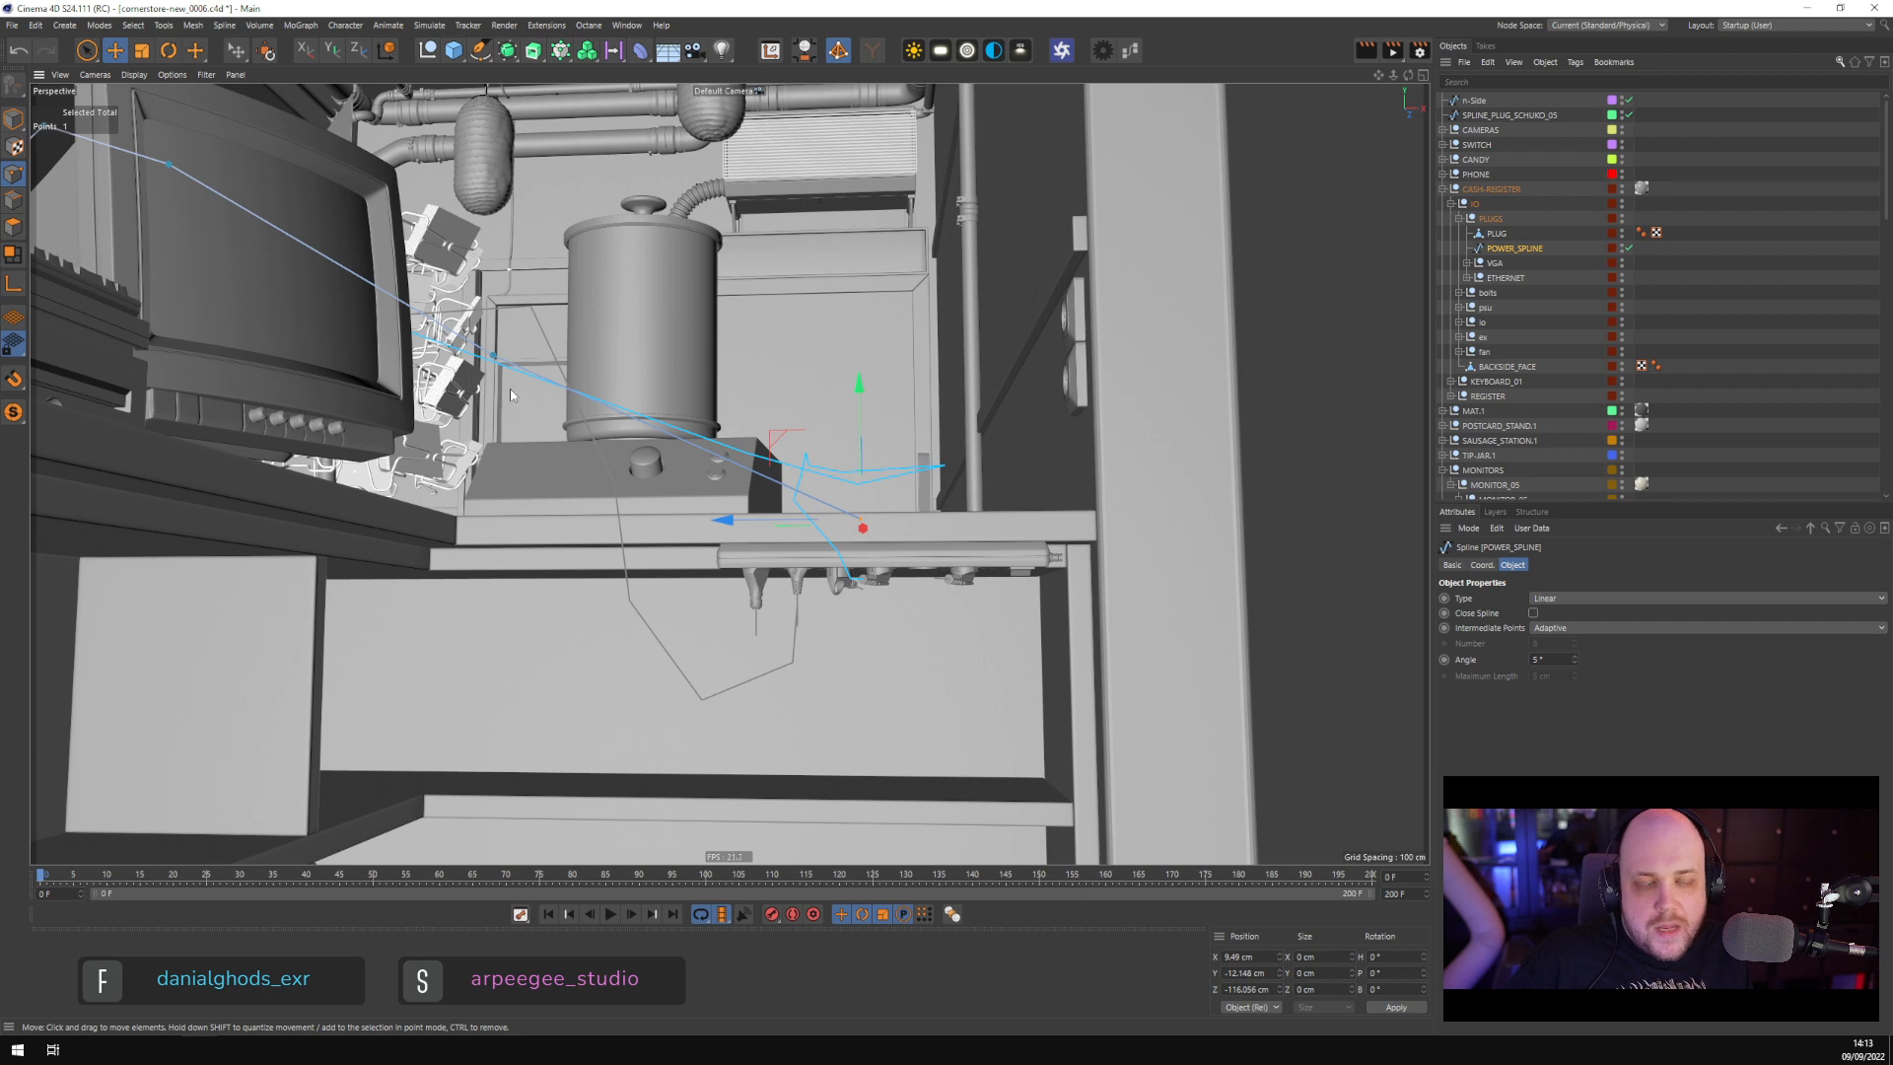
{"action": "scroll", "coordinate": [847, 641], "scroll_direction": "up", "scroll_amount": 6}
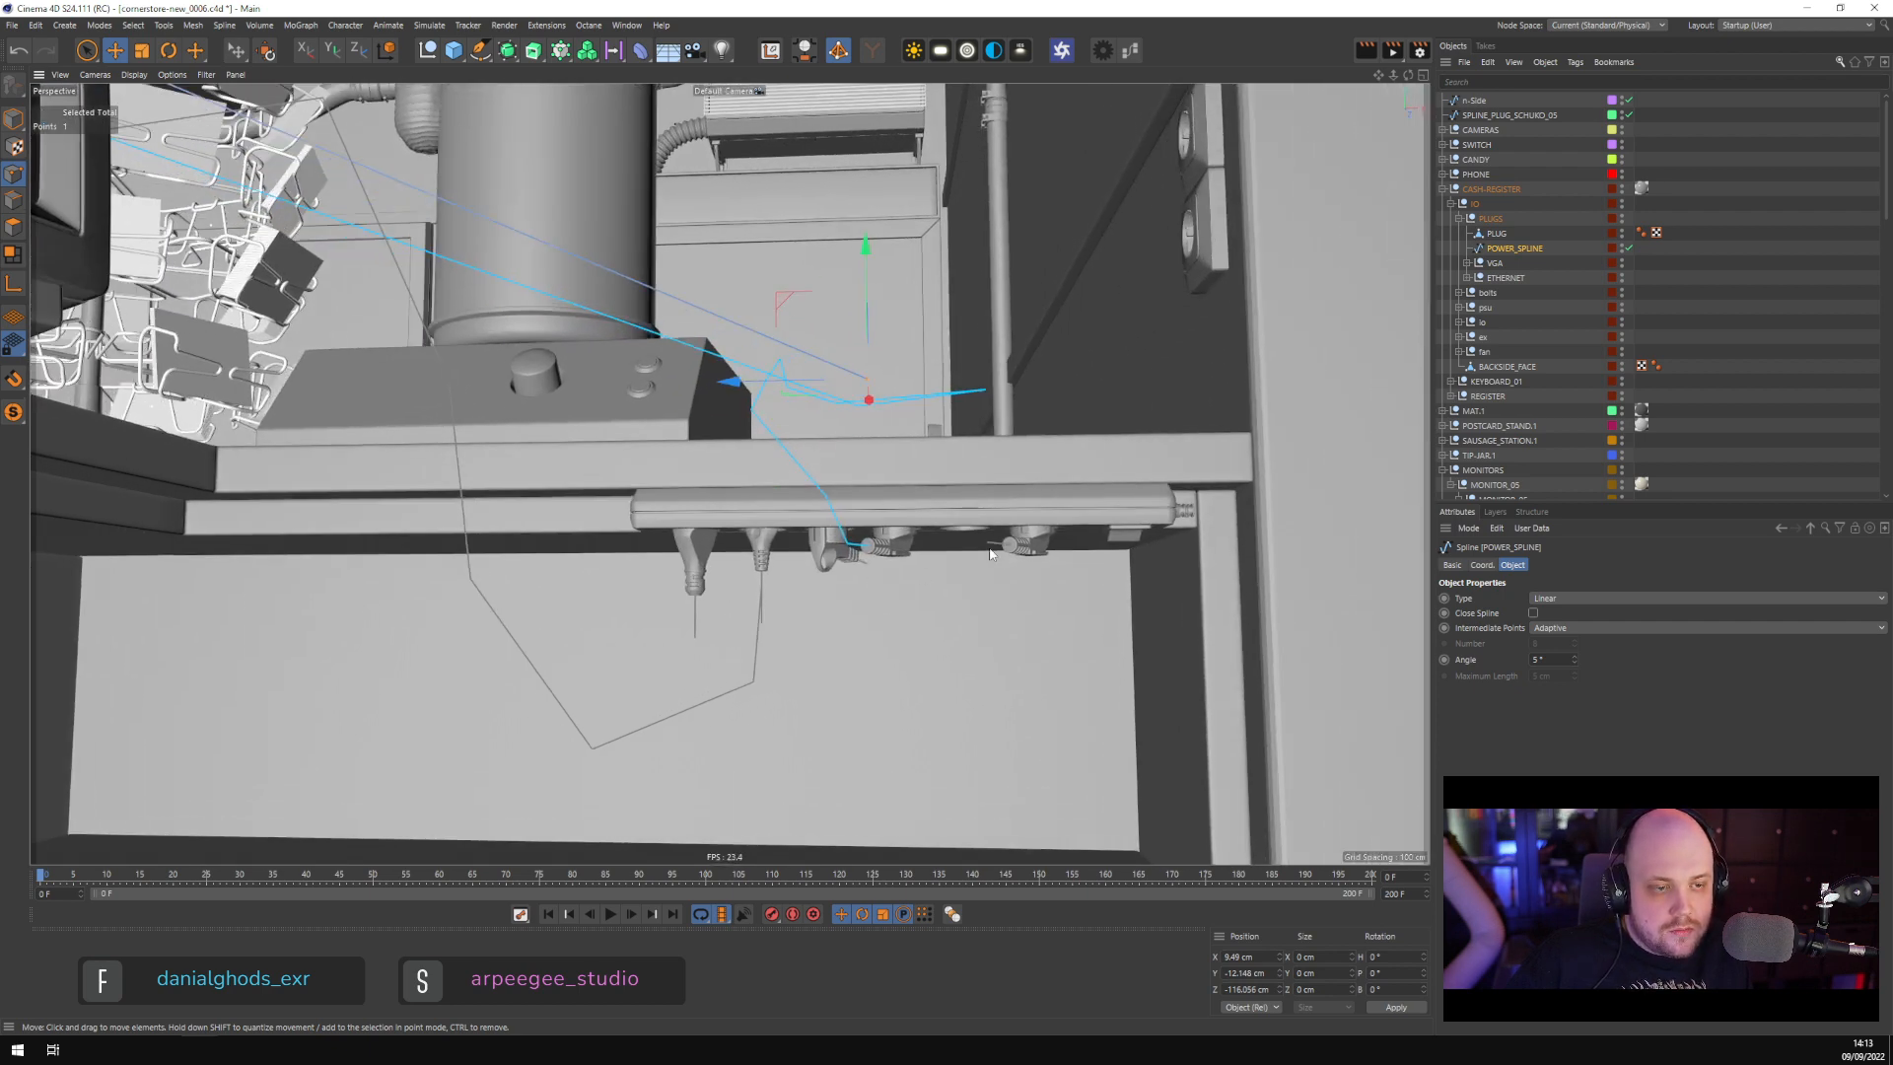
{"action": "left_click", "coordinate": [1018, 548]}
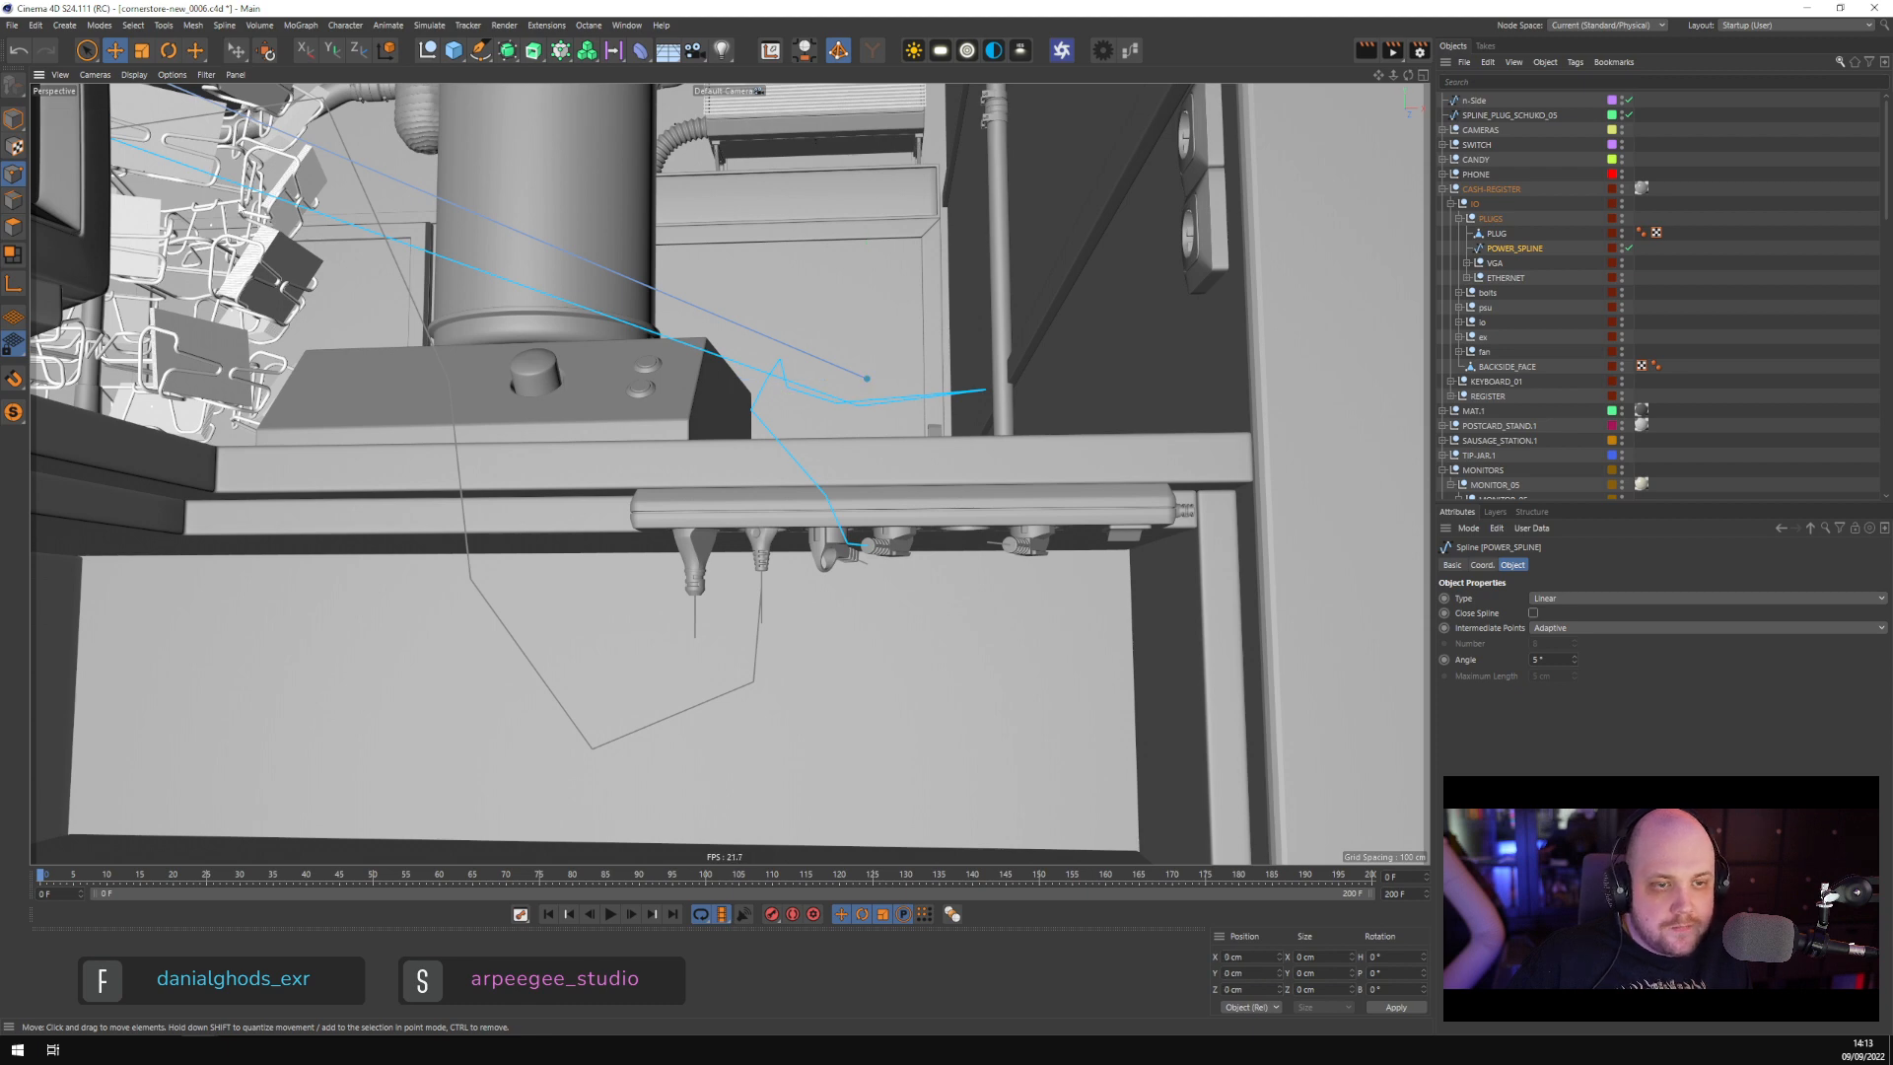
{"action": "left_click", "coordinate": [14, 119]}
{"action": "left_click", "coordinate": [1021, 548]}
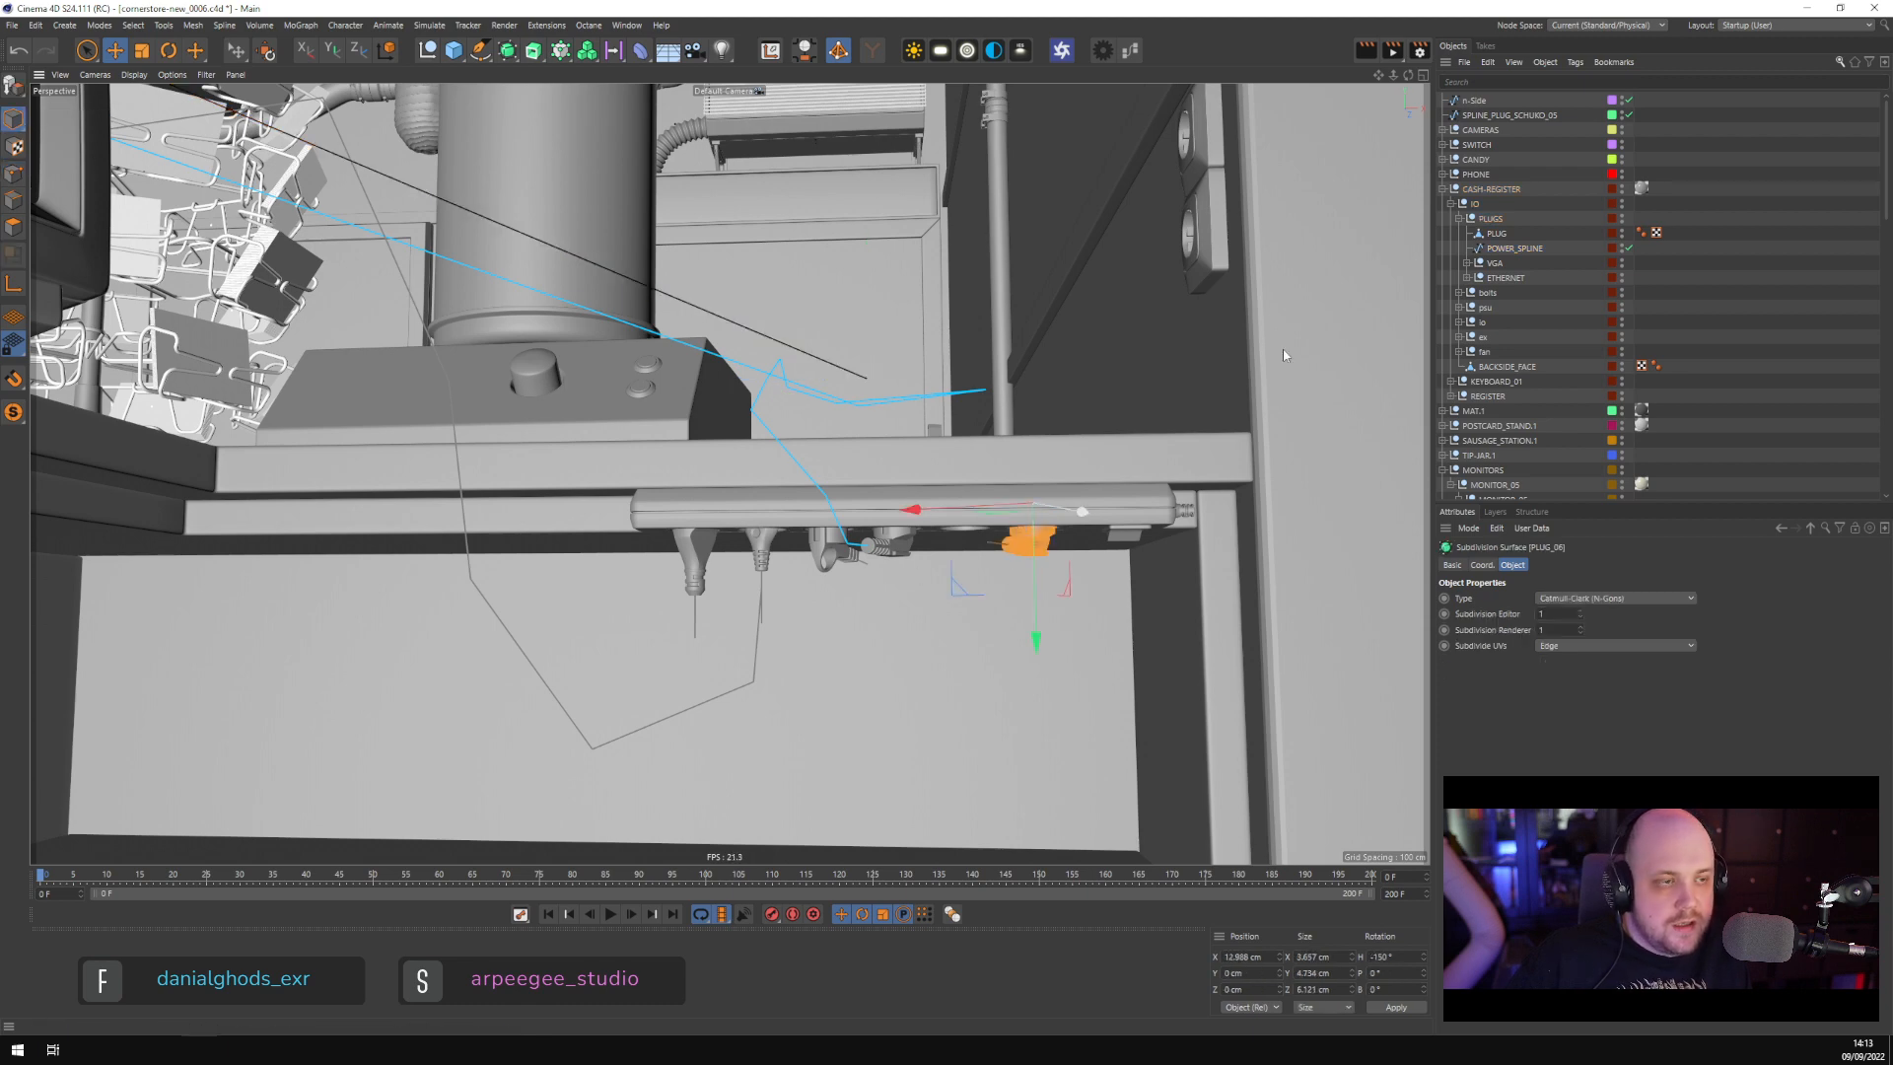
Take SPLINE_PLUG_SCHUKO_06 out of the PLUG_06 group and place it at the top of the hierarchy below SPLINE_PLUG_SCHUKO_05
{"action": "scroll", "coordinate": [1513, 296], "scroll_direction": "down", "scroll_amount": 10}
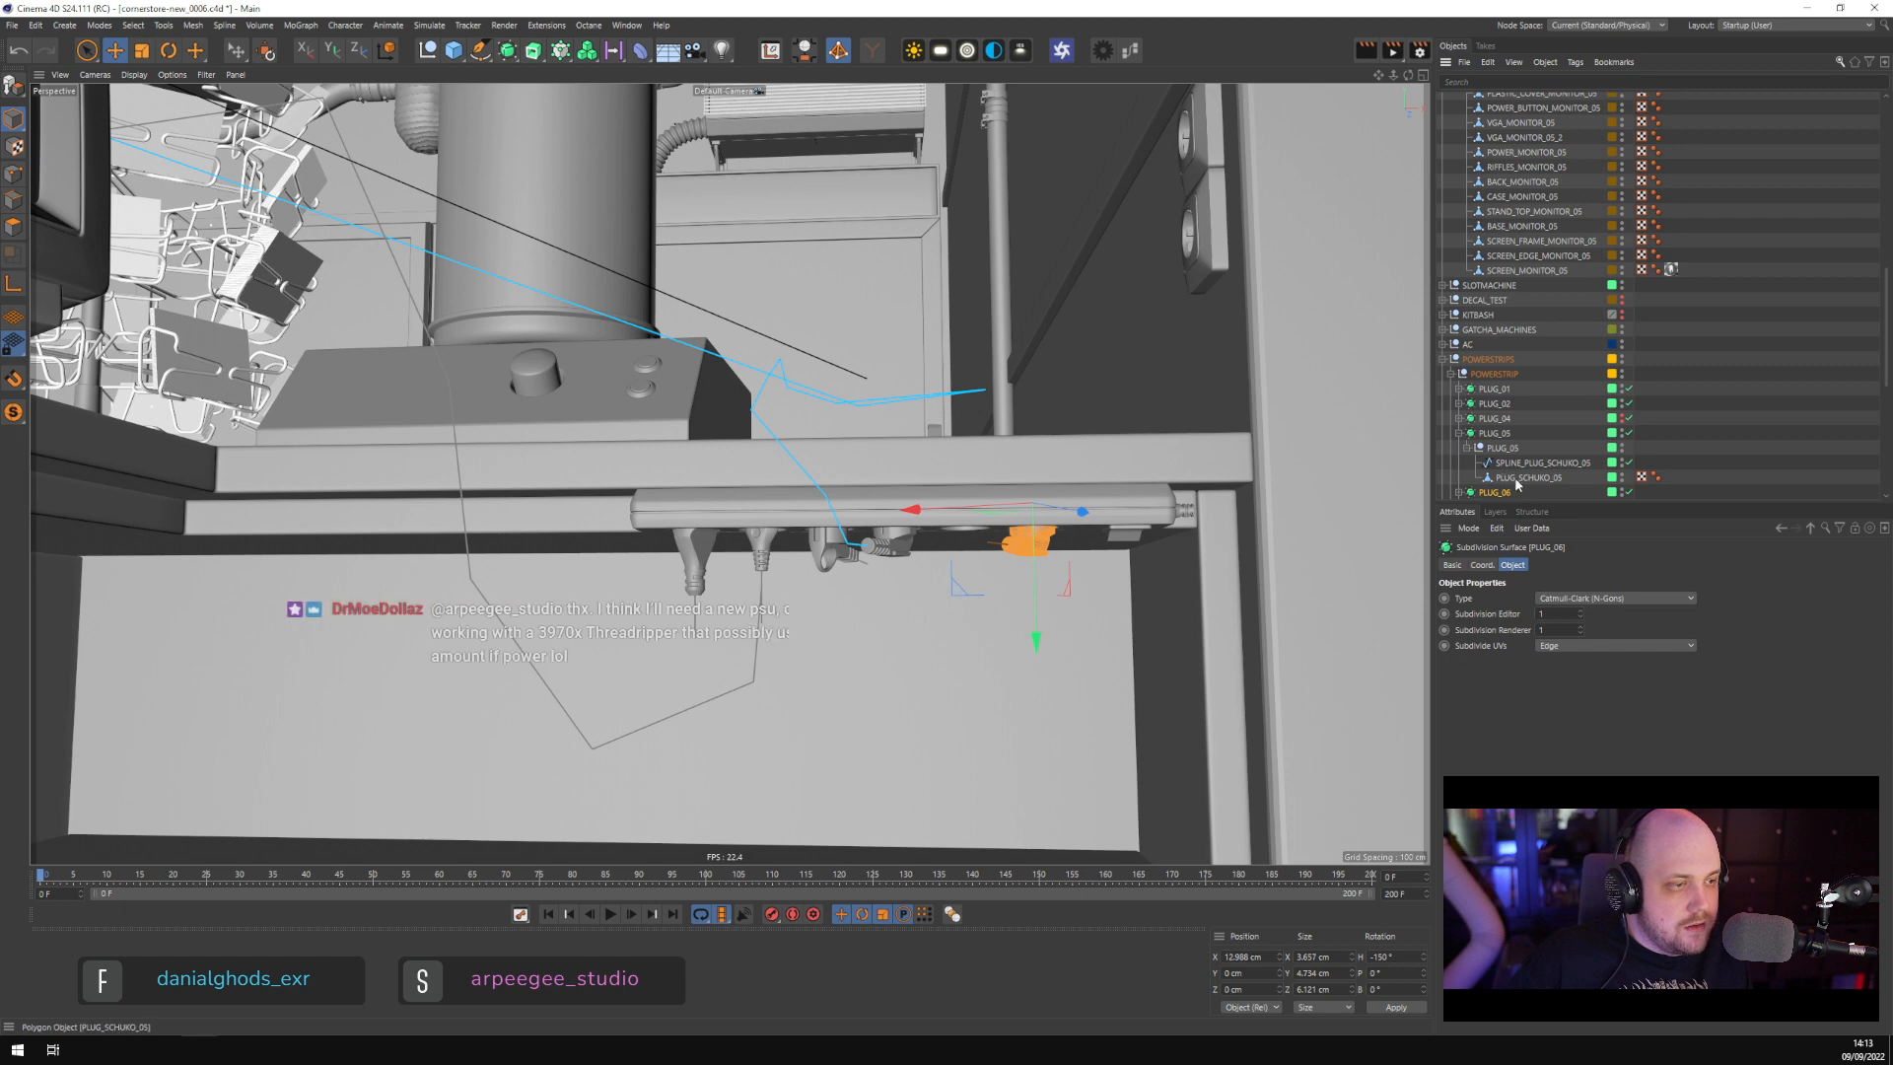
{"action": "scroll", "coordinate": [1525, 477], "scroll_direction": "down", "scroll_amount": 2}
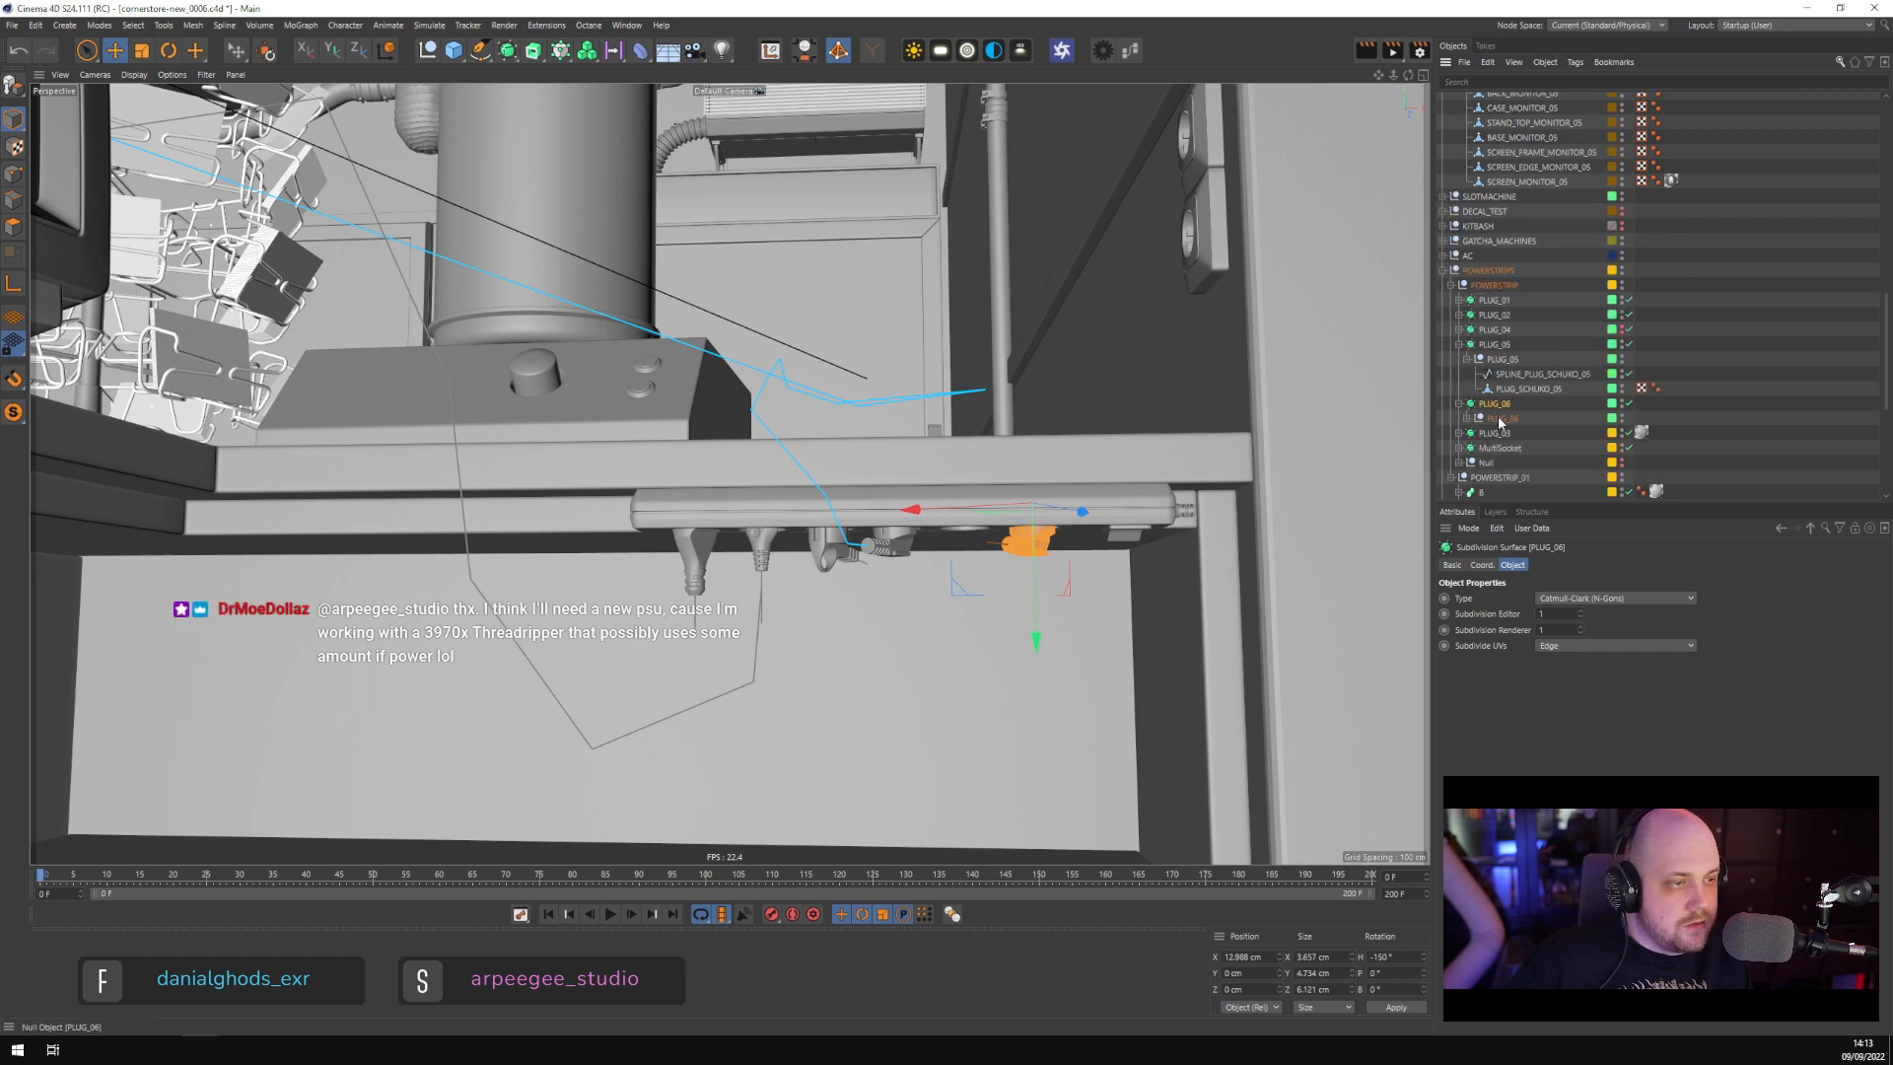
{"action": "left_click", "coordinate": [1463, 404]}
{"action": "left_click", "coordinate": [1536, 433]}
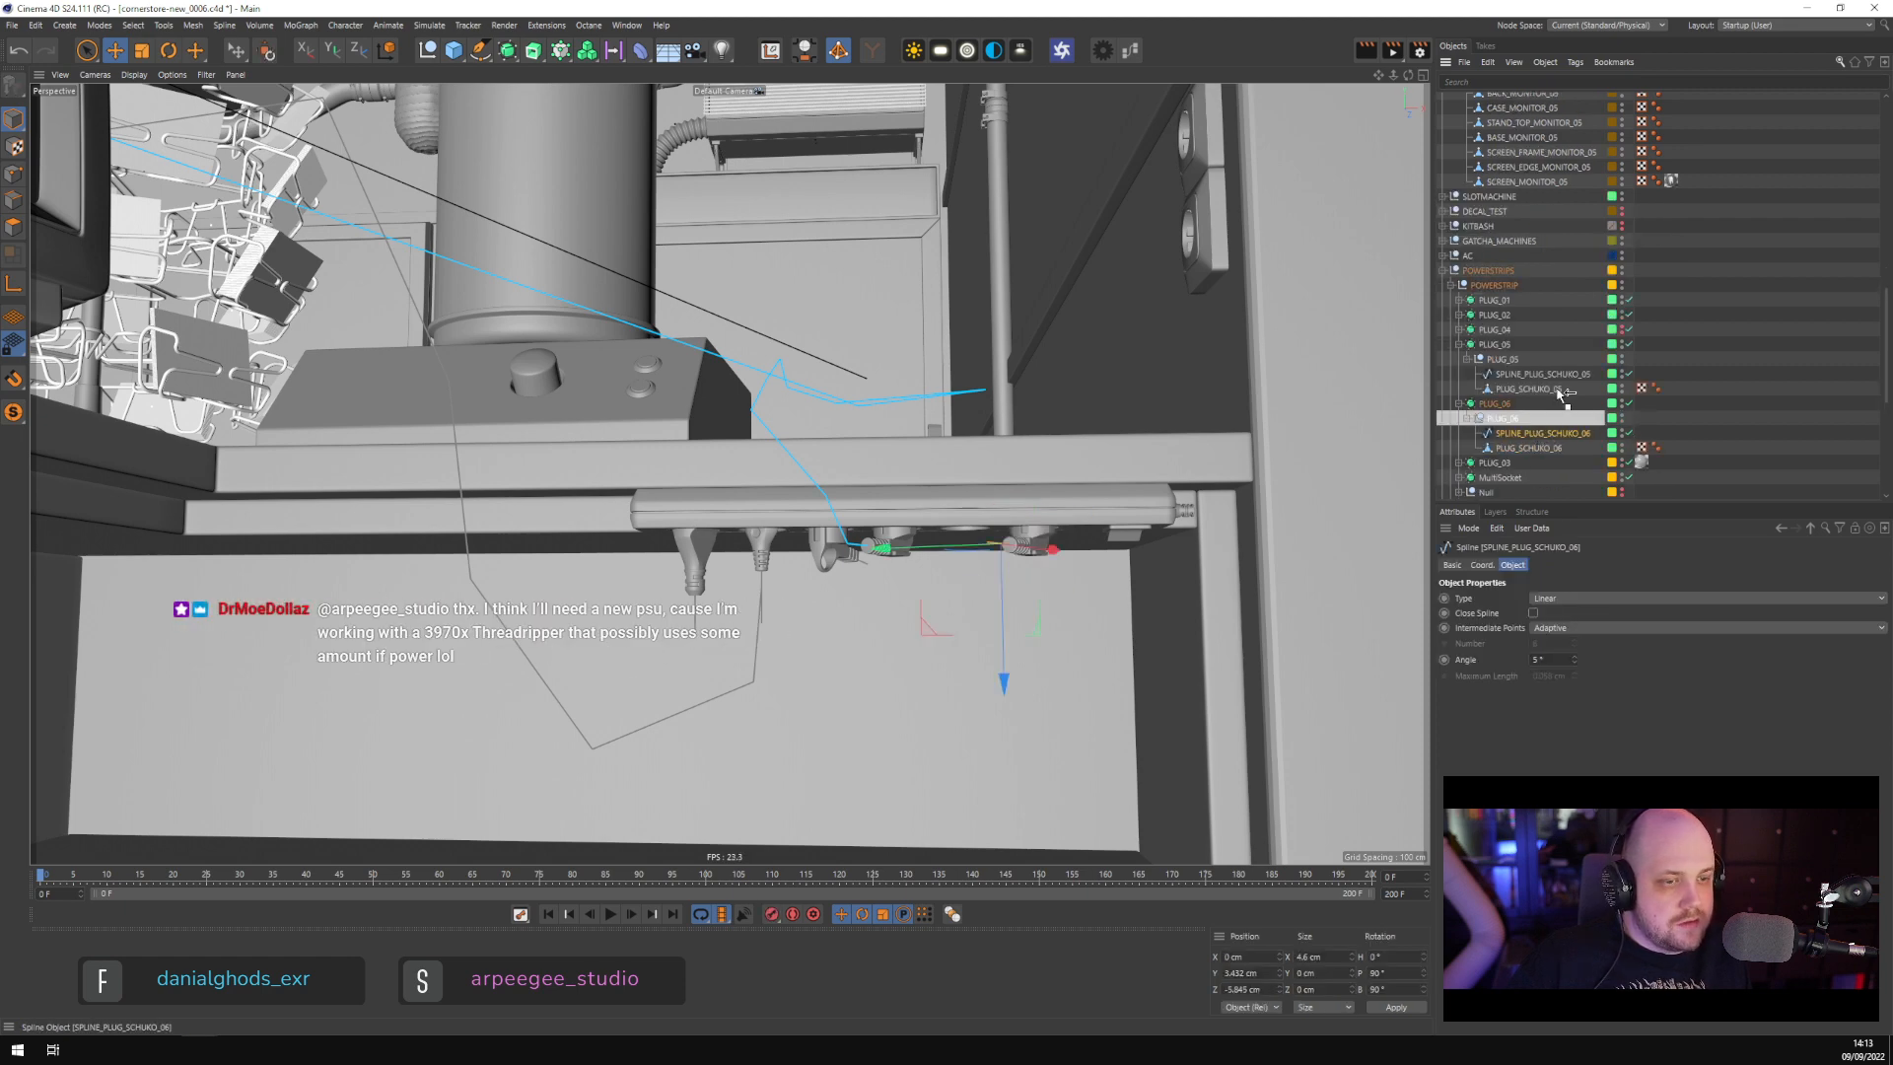
{"action": "left_click_drag", "start_coordinate": [1573, 87], "coordinate": [1565, 126]}
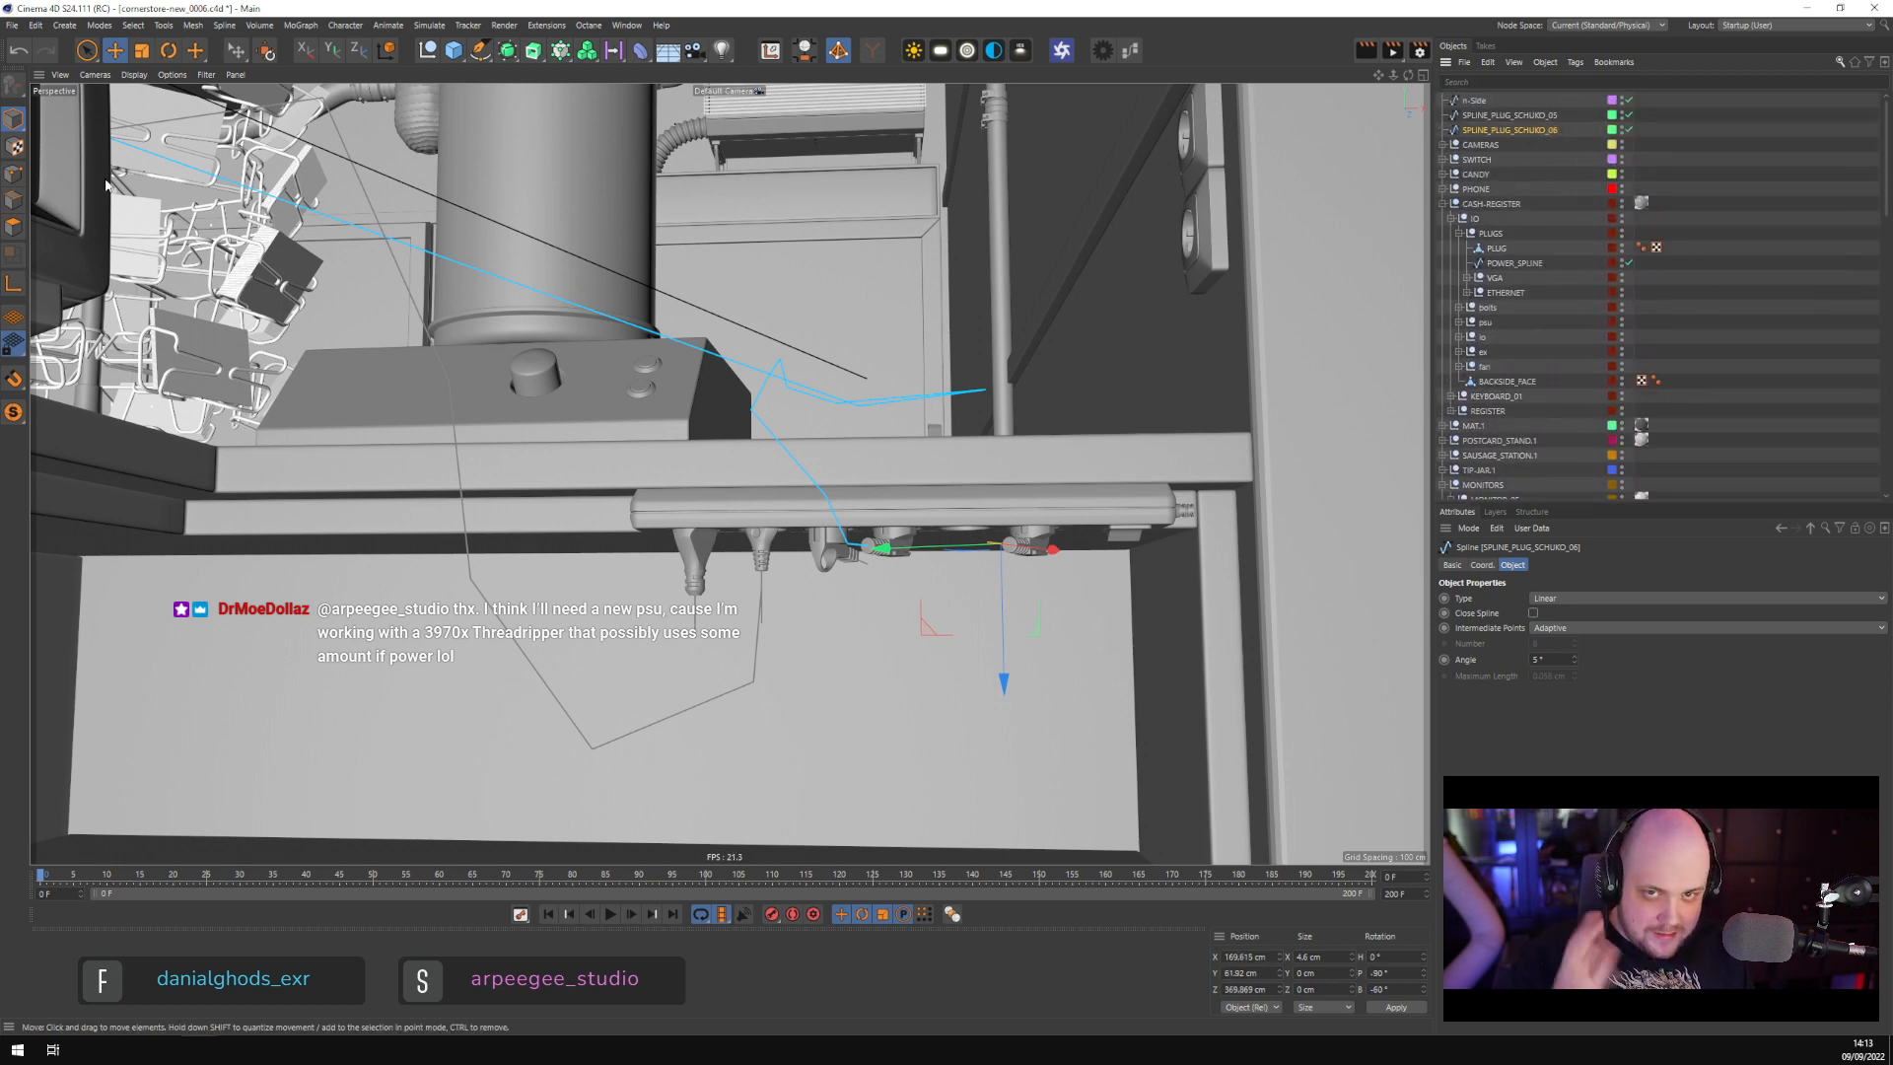
In point editing on POWER_SPLINE, reposition the outer end section beside the monitor, bringing a point to about Y 5.2, Z -62.3 cm
{"action": "left_click", "coordinate": [14, 173]}
{"action": "left_click_drag", "start_coordinate": [952, 571], "coordinate": [1005, 477], "text": "alt"}
{"action": "scroll", "coordinate": [838, 612], "scroll_direction": "down", "scroll_amount": 8}
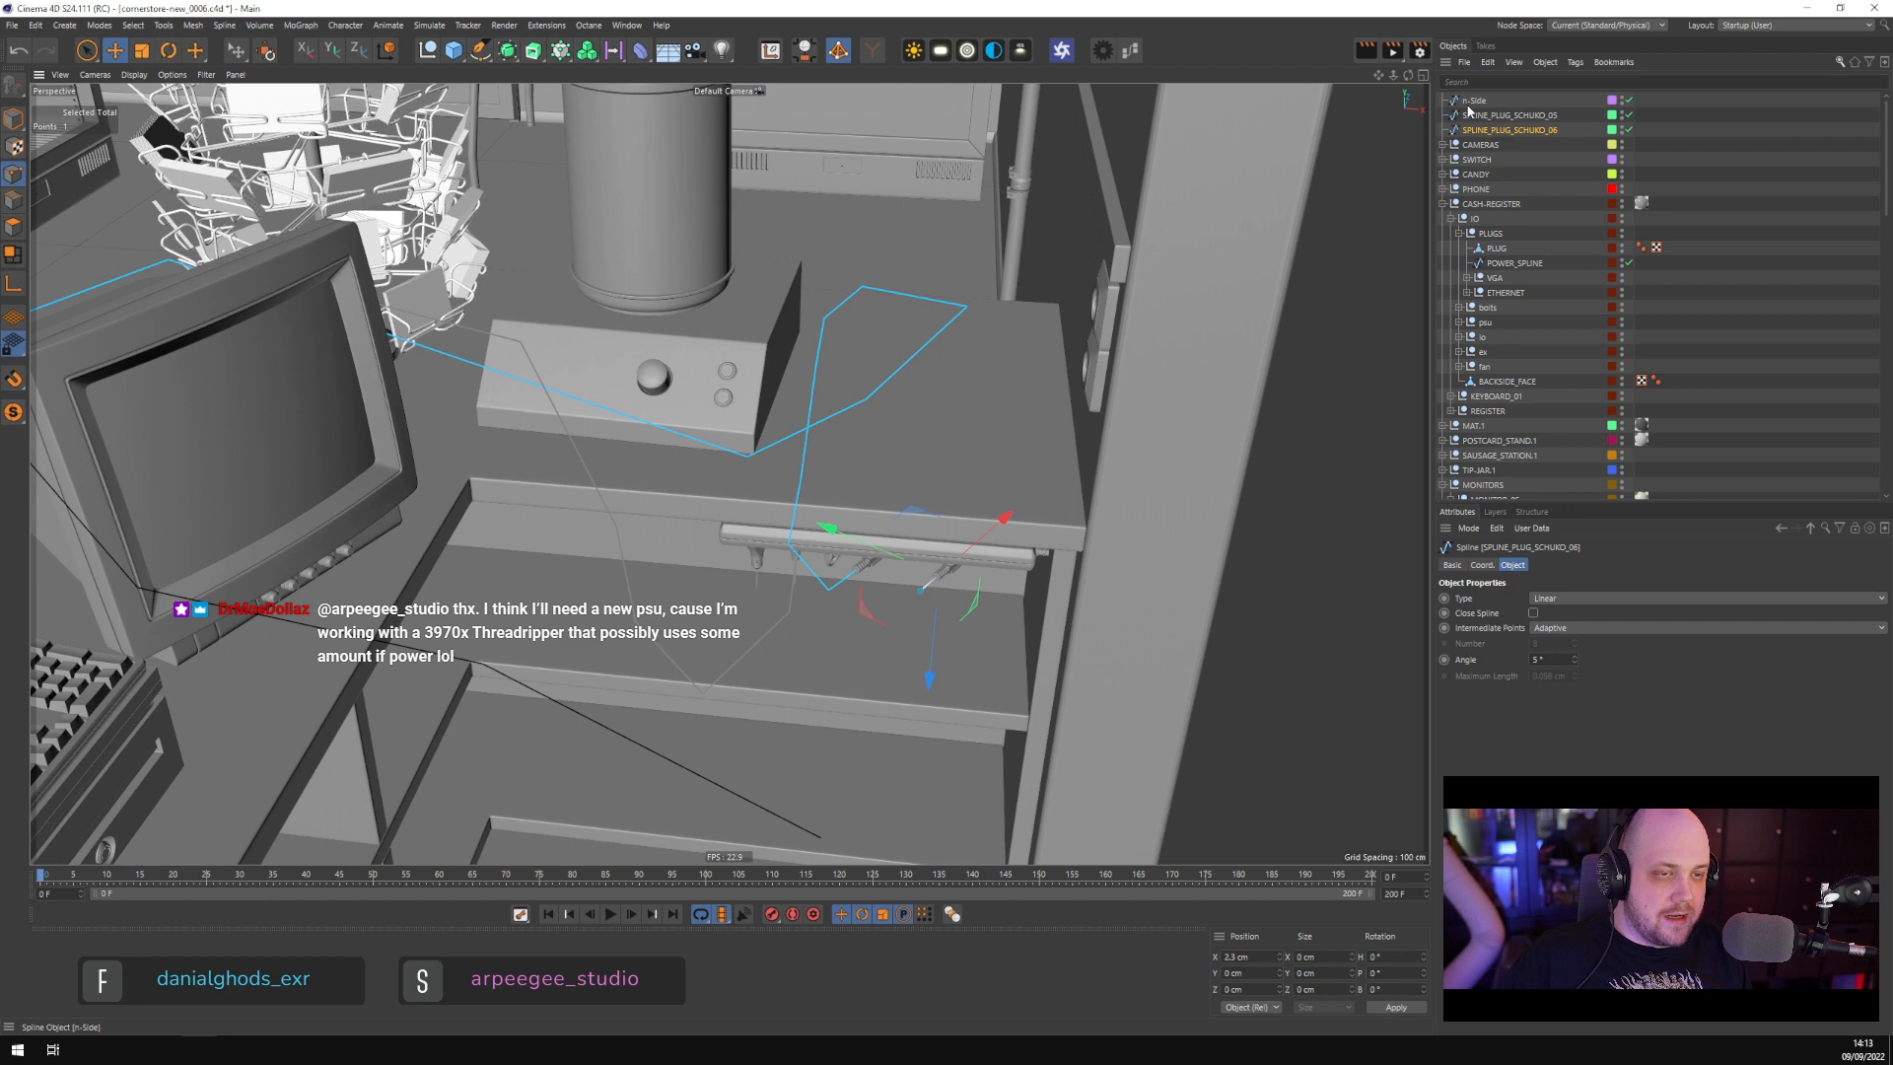
{"action": "middle_click_drag", "start_coordinate": [657, 469], "coordinate": [838, 317], "text": "alt"}
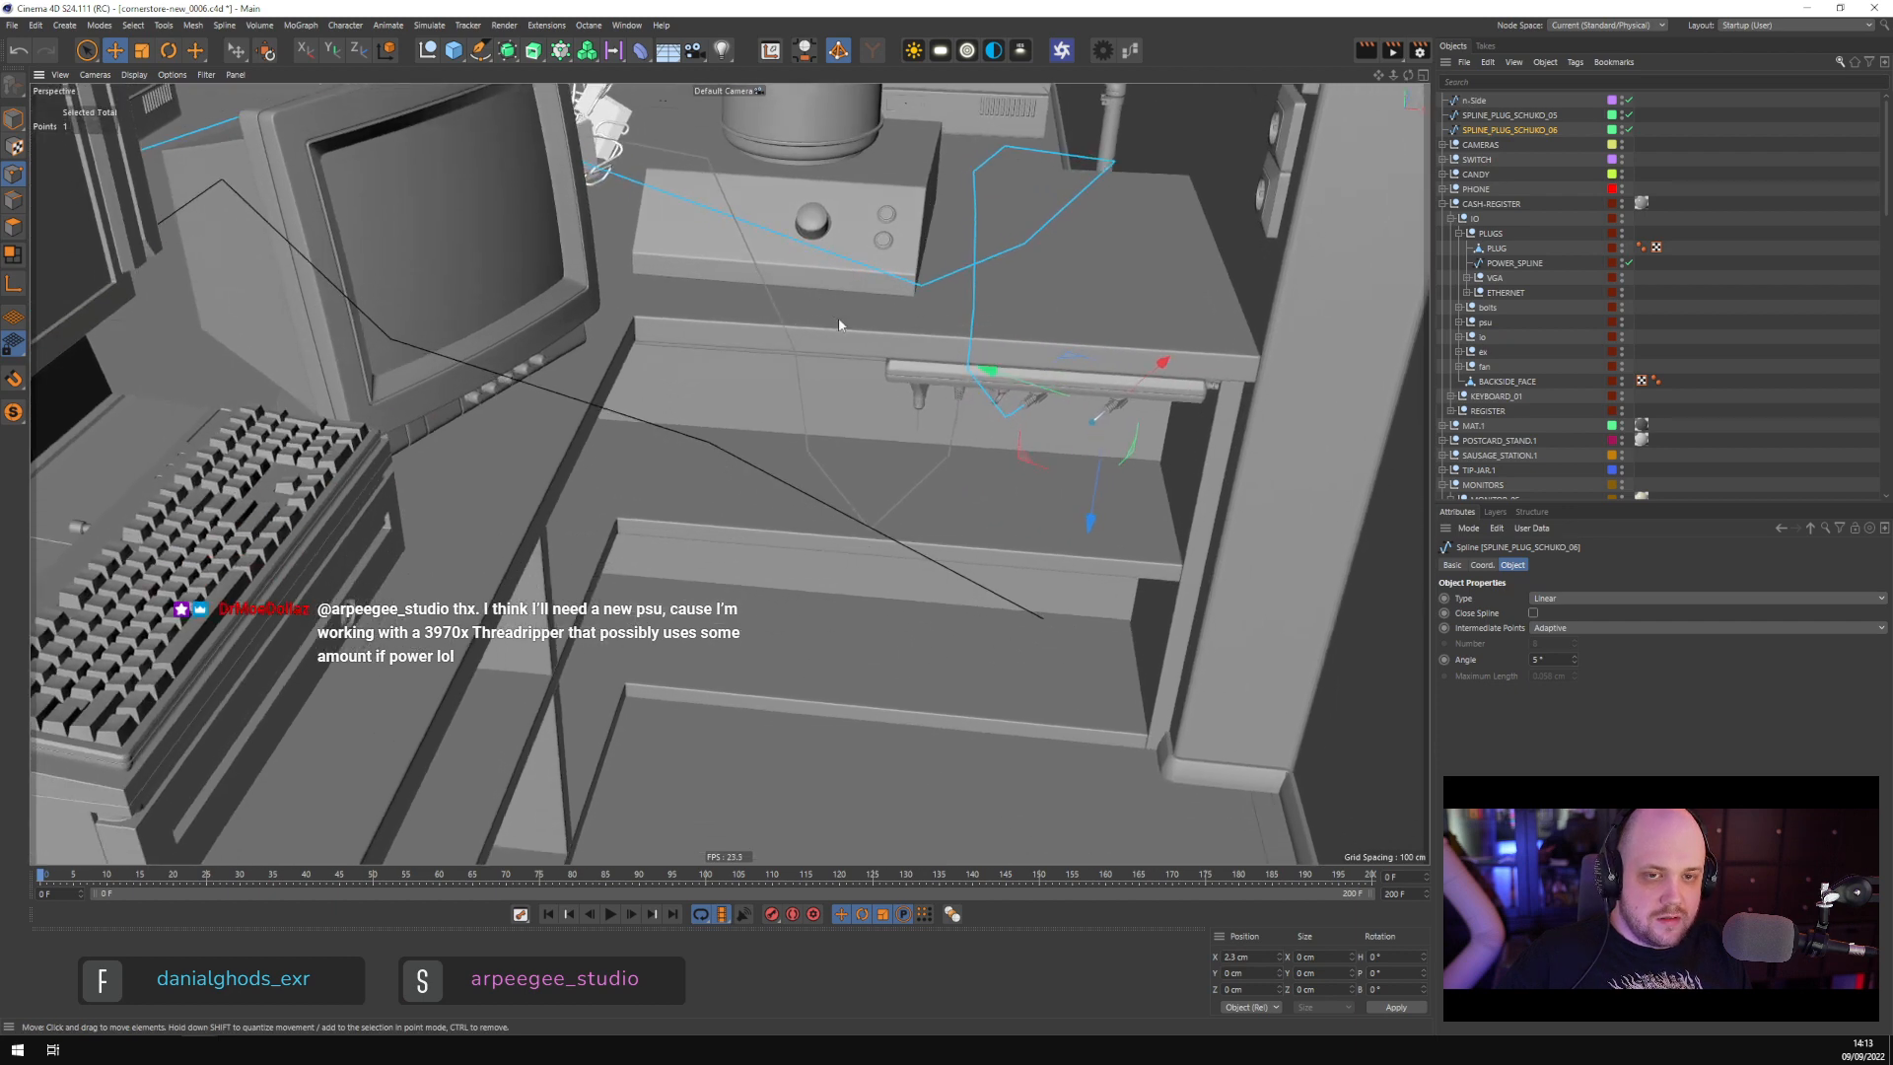
{"action": "left_click", "coordinate": [1500, 262]}
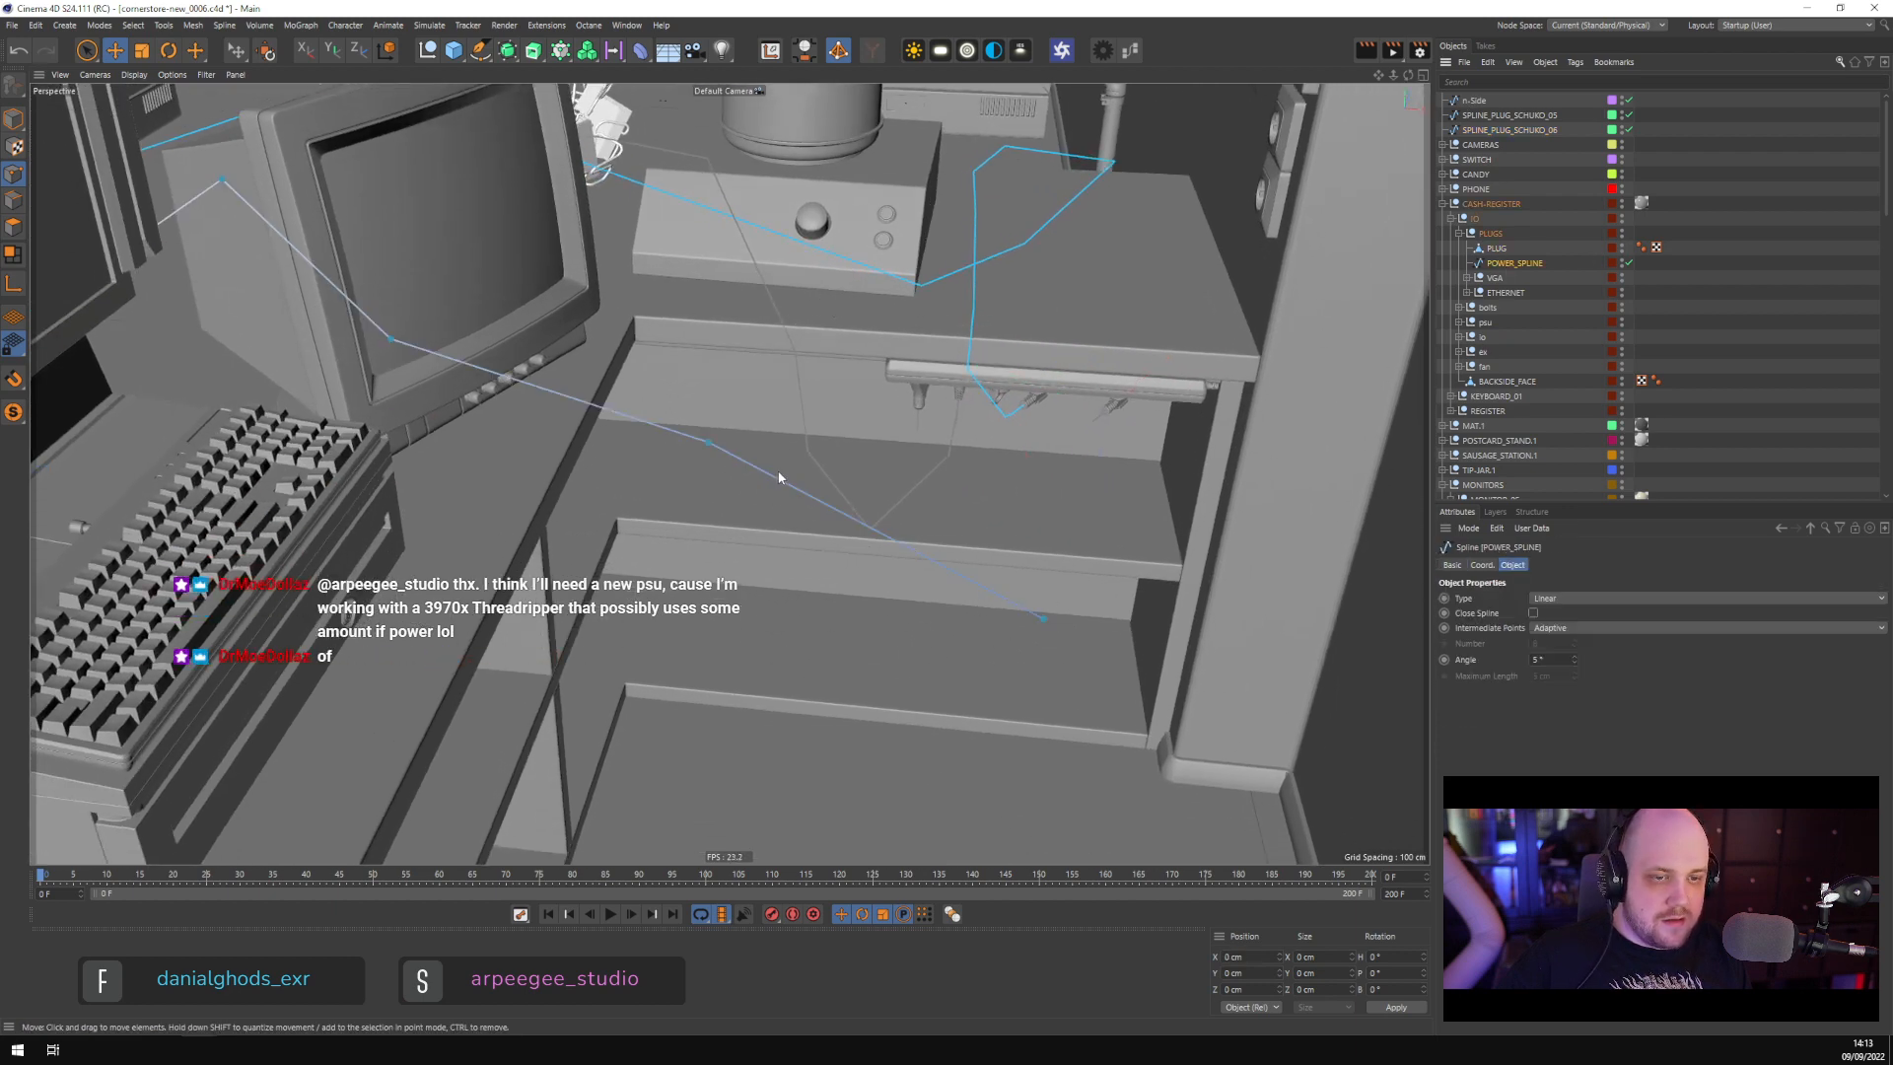
{"action": "left_click", "coordinate": [1042, 619]}
{"action": "left_click_drag", "start_coordinate": [1048, 642], "coordinate": [804, 314], "text": "alt"}
{"action": "left_click_drag", "start_coordinate": [717, 483], "coordinate": [566, 476]}
{"action": "middle_click_drag", "start_coordinate": [418, 528], "coordinate": [442, 541], "text": "alt"}
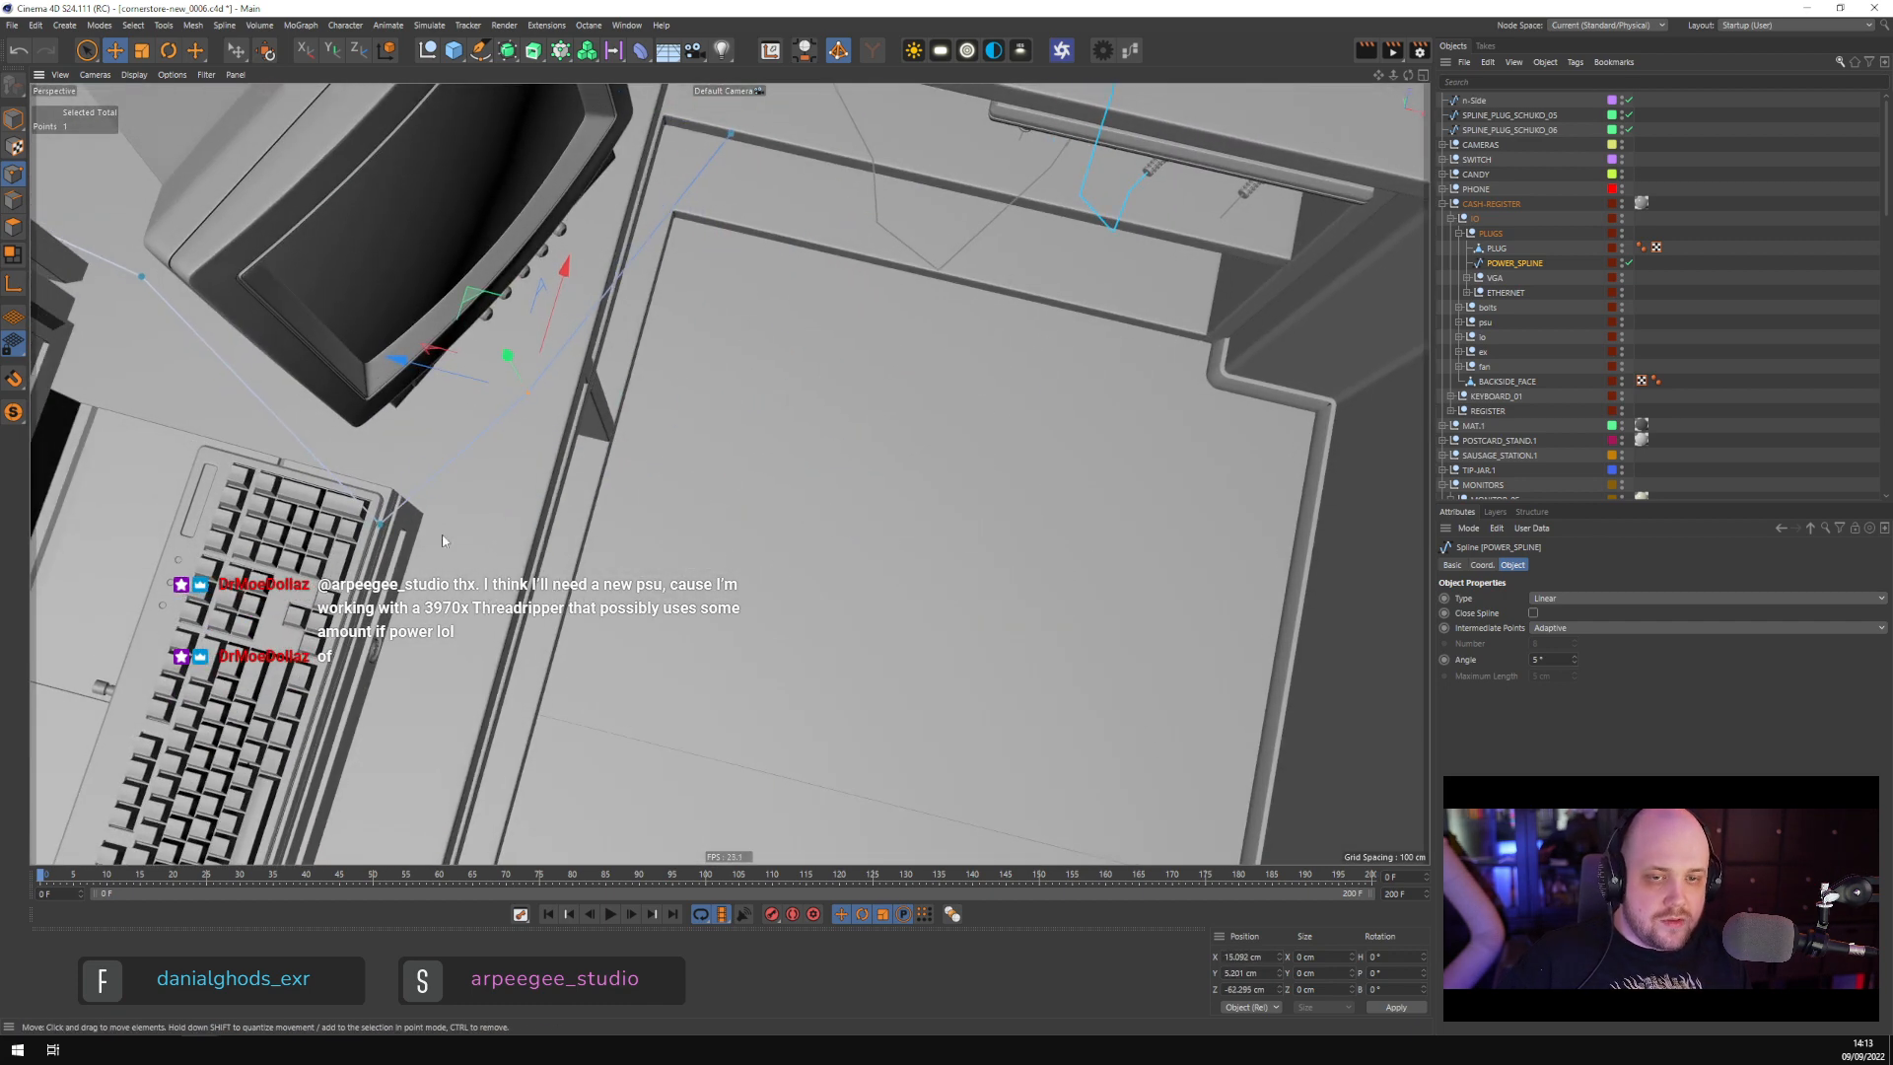
Reshape POWER_SPLINE around the front of the monitor, lowering the point beside its casing to about Y 12.6, Z -41.1 cm
{"action": "left_click", "coordinate": [382, 523]}
{"action": "left_click_drag", "start_coordinate": [473, 550], "coordinate": [605, 846], "text": "alt"}
{"action": "left_click_drag", "start_coordinate": [616, 754], "coordinate": [637, 516], "text": "alt"}
{"action": "mouse_move", "coordinate": [638, 516]}
{"action": "left_mouse_down"}
{"action": "mouse_move", "coordinate": [669, 504]}
{"action": "mouse_move", "coordinate": [657, 490]}
{"action": "left_mouse_up"}
{"action": "middle_click_drag", "start_coordinate": [622, 466], "coordinate": [873, 520], "text": "alt"}
{"action": "left_click", "coordinate": [682, 324]}
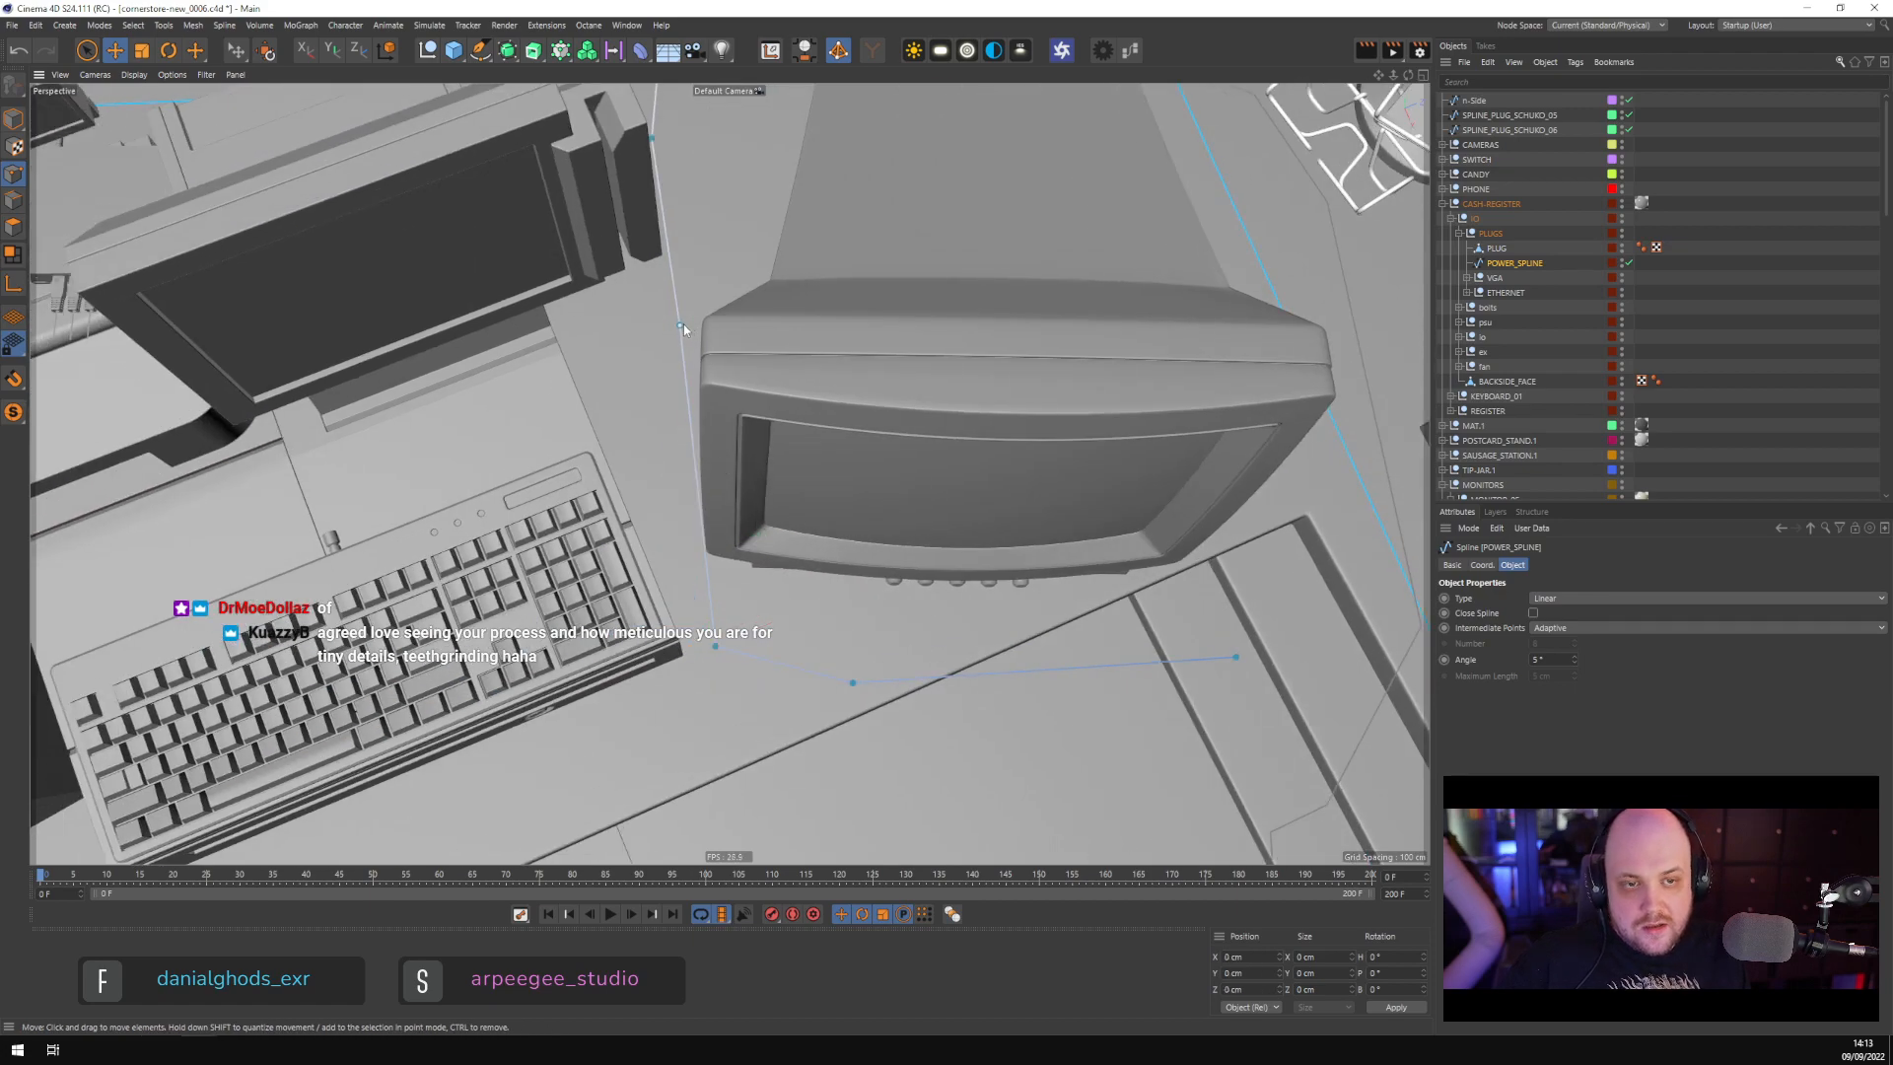
{"action": "left_click_drag", "start_coordinate": [748, 444], "coordinate": [661, 608]}
{"action": "left_click_drag", "start_coordinate": [619, 353], "coordinate": [620, 521]}
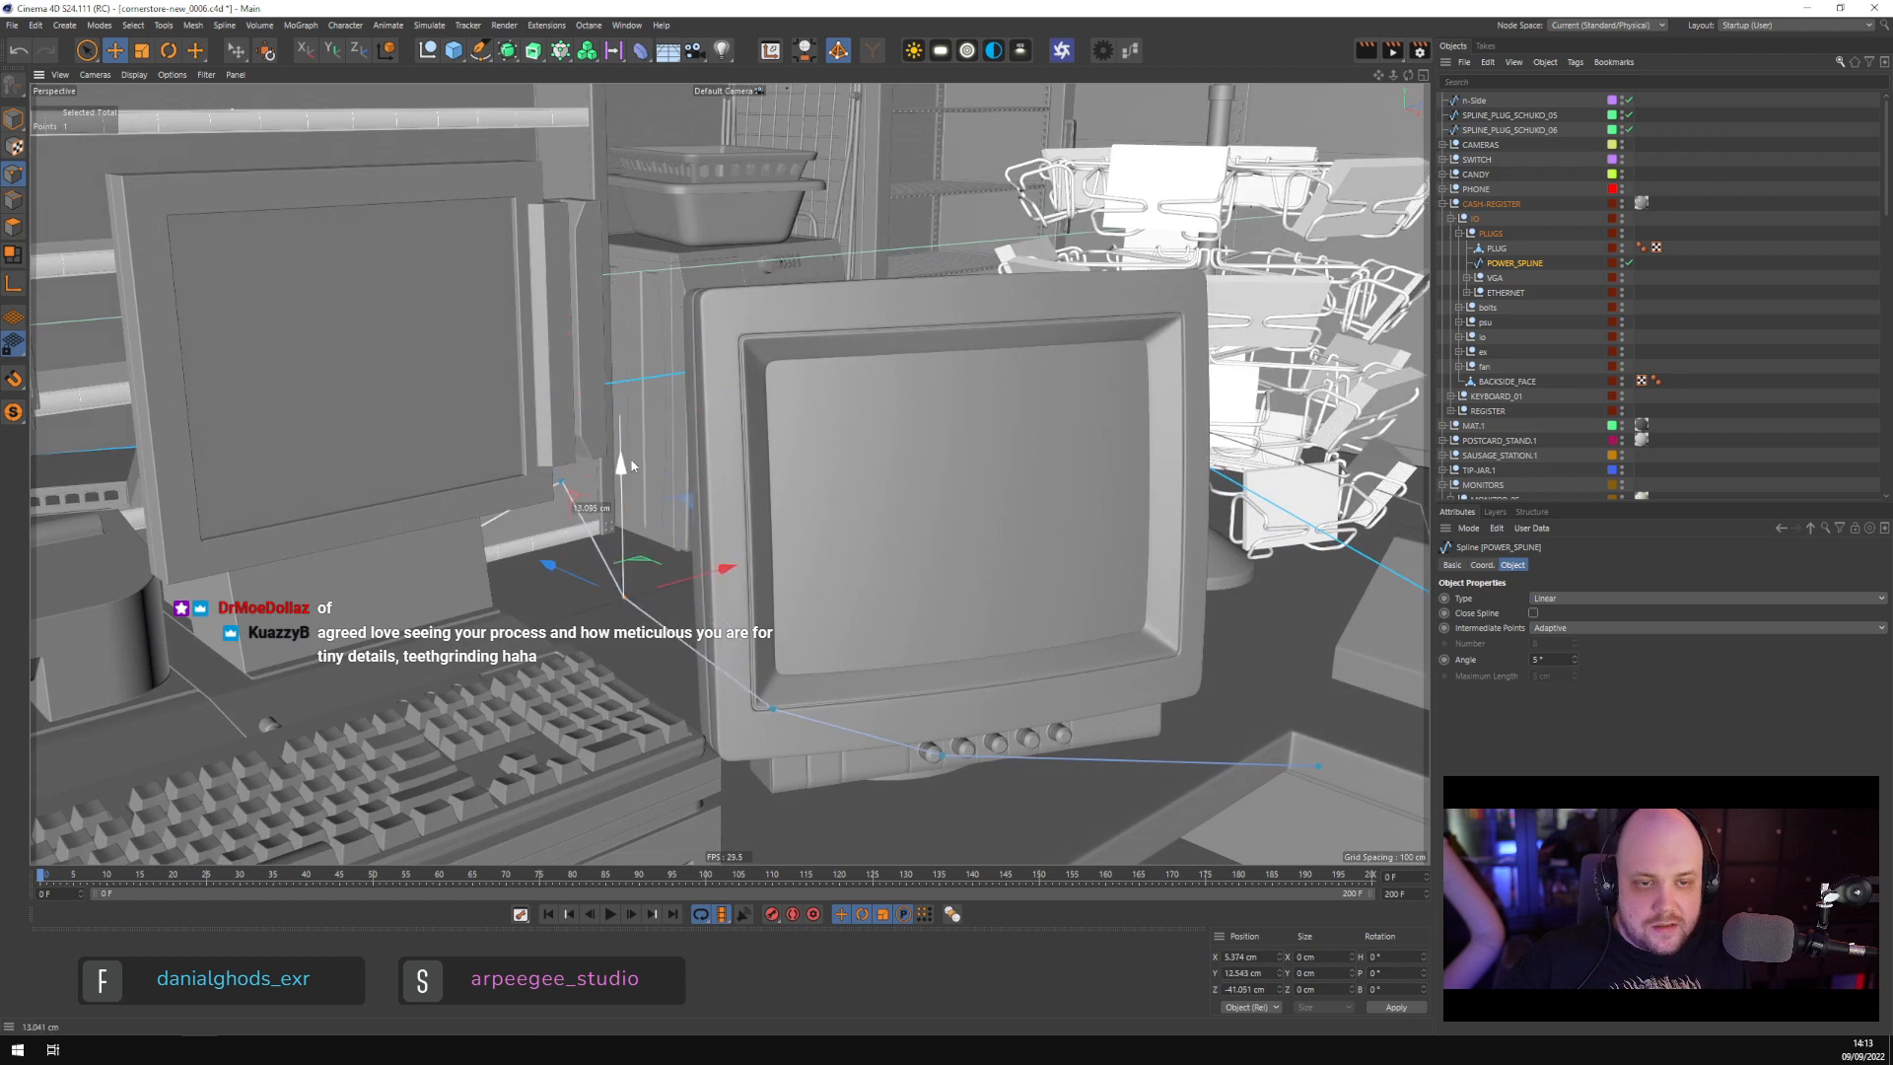
Move POWER_SPLINE out of the CASH-REGISTER group to the top level of the hierarchy, directly above SPLINE_PLUG_SCHUKO_06
{"action": "middle_click_drag", "start_coordinate": [859, 618], "coordinate": [403, 412], "text": "alt"}
{"action": "left_click_drag", "start_coordinate": [402, 412], "coordinate": [592, 557], "text": "alt"}
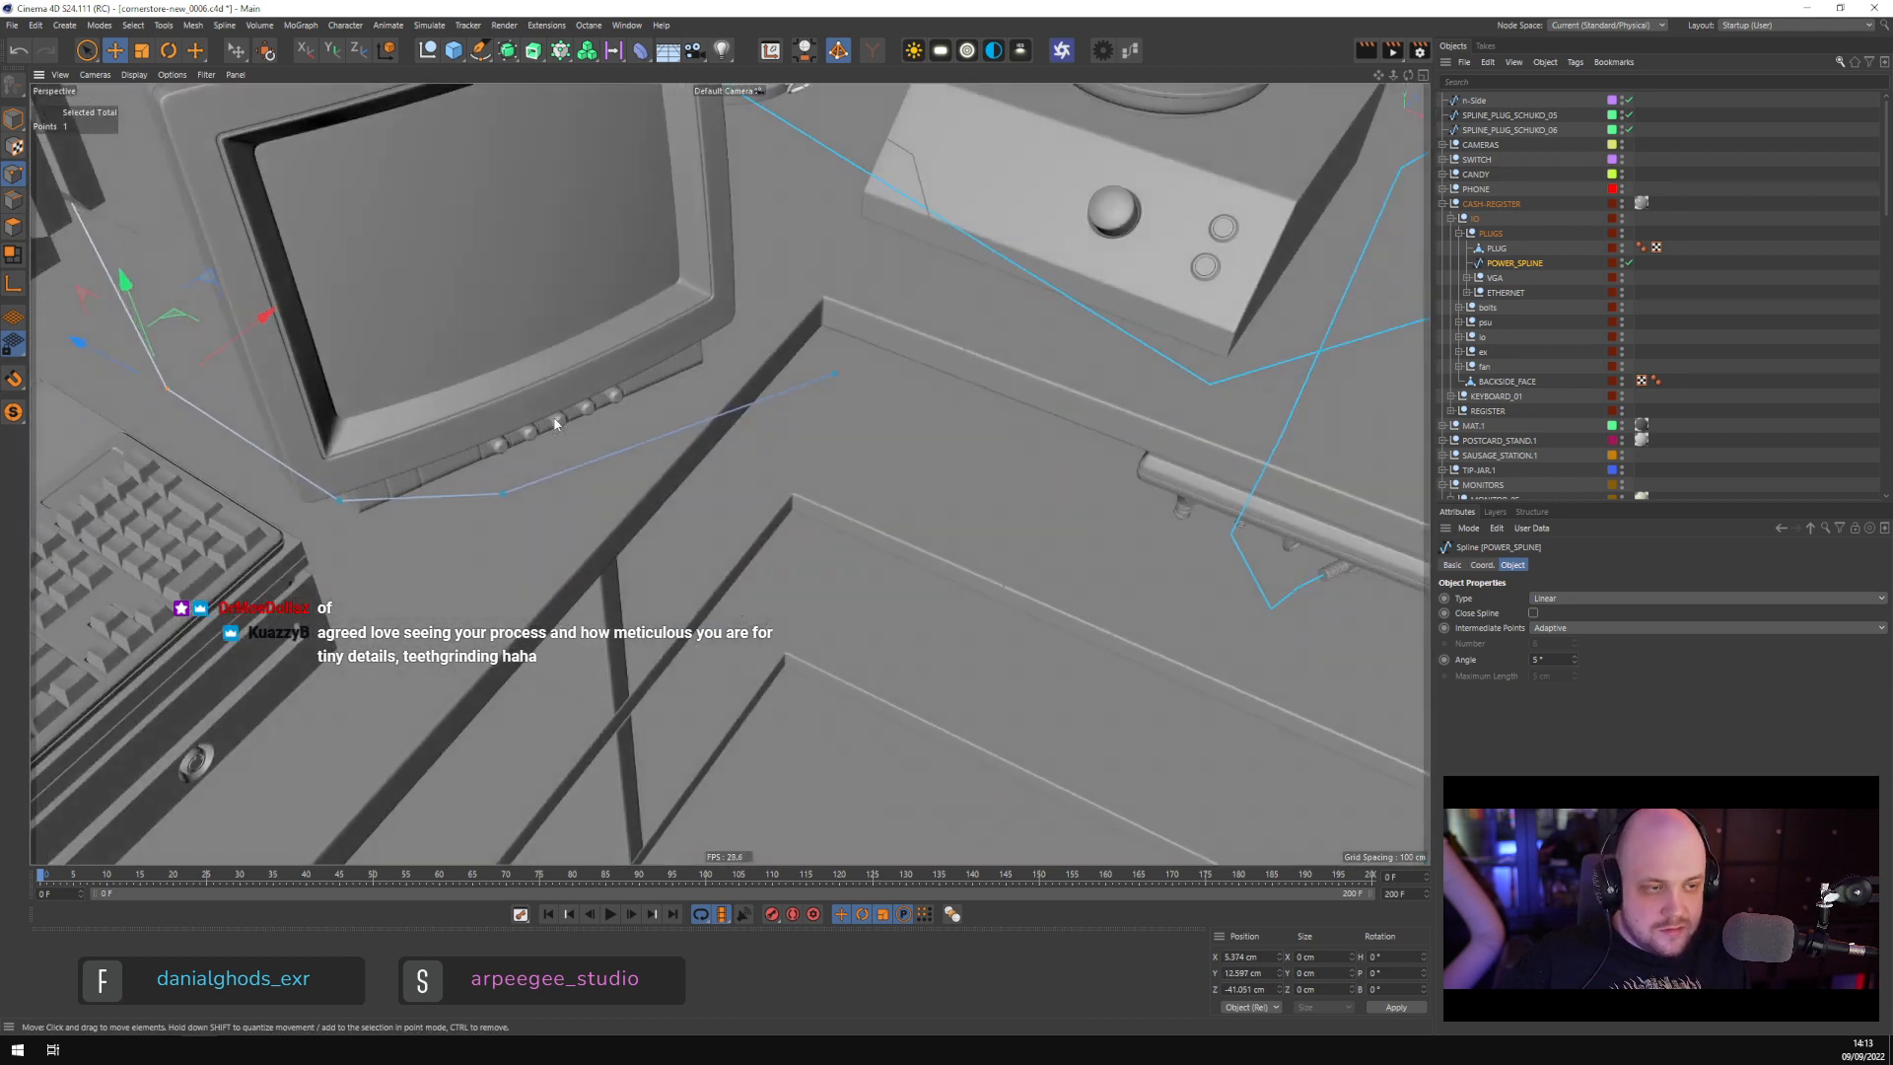
{"action": "middle_click_drag", "start_coordinate": [739, 471], "coordinate": [562, 504], "text": "alt"}
{"action": "scroll", "coordinate": [578, 501], "scroll_direction": "down", "scroll_amount": 1}
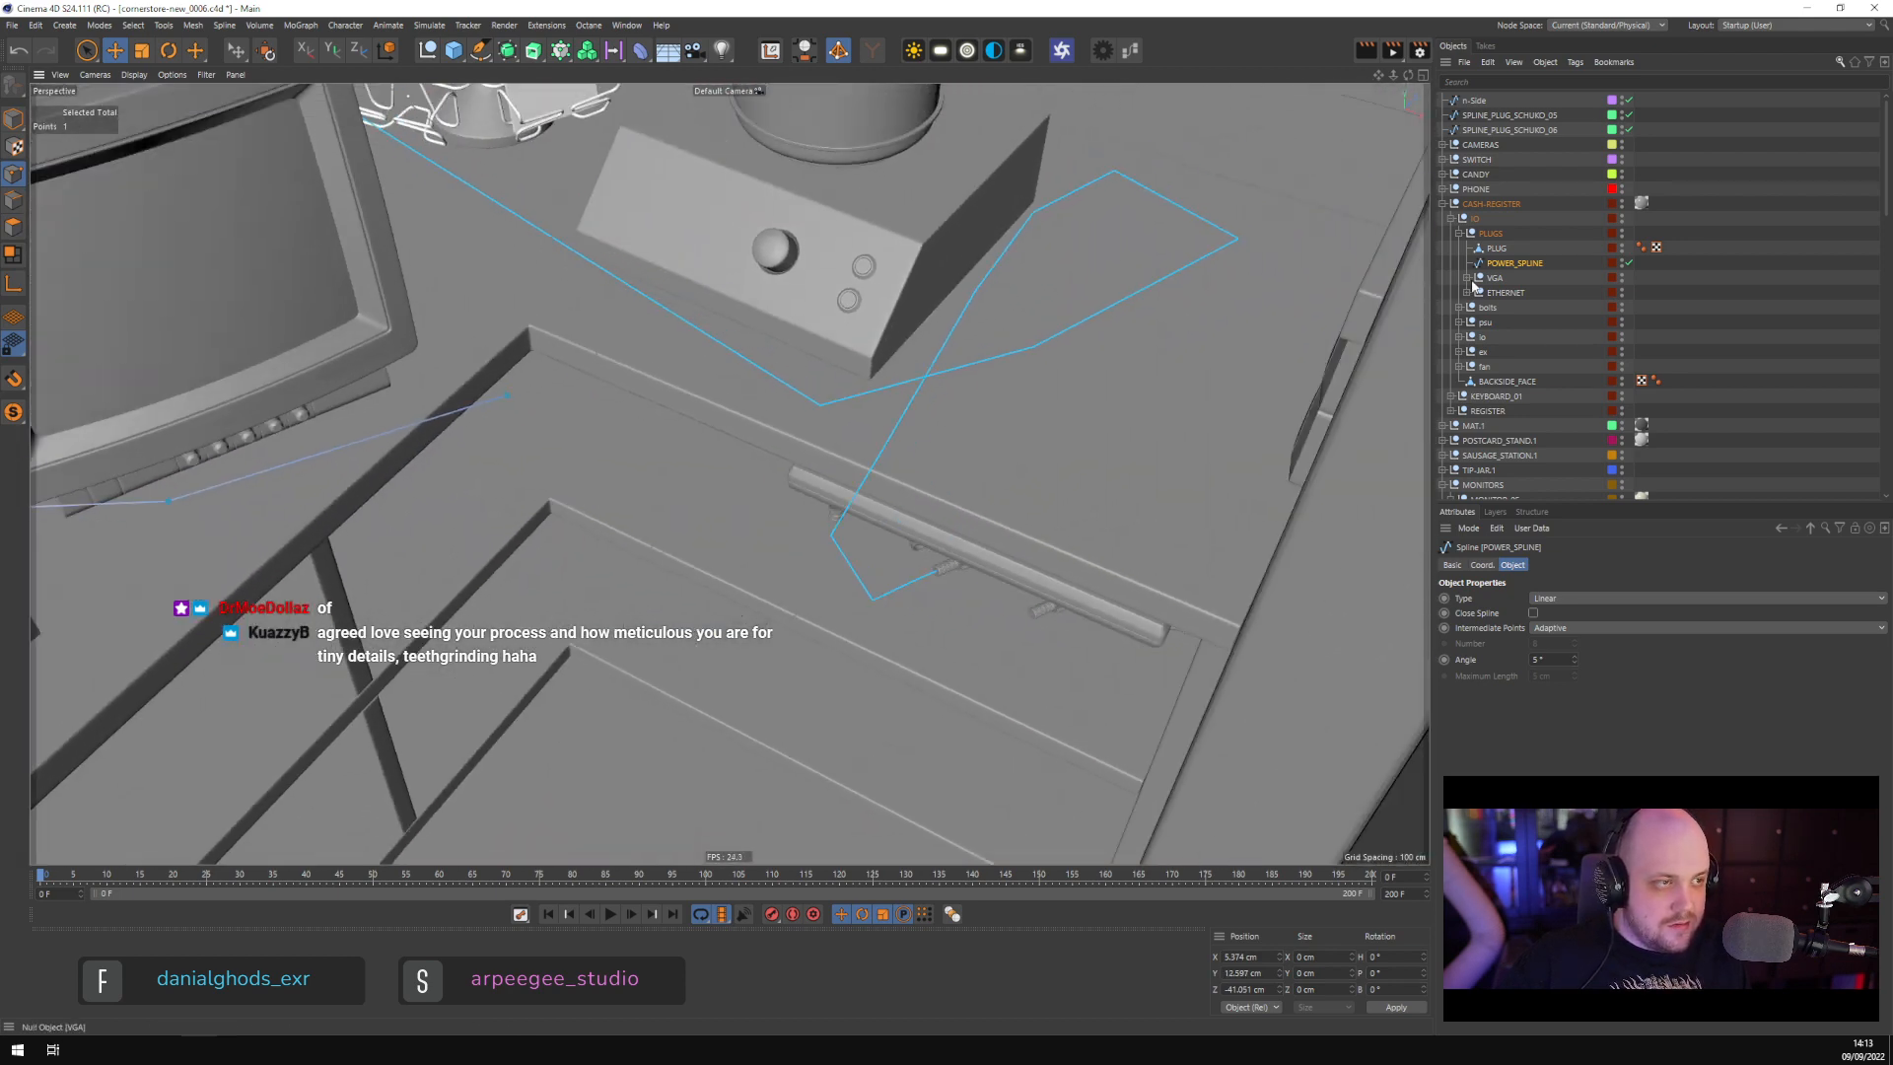
{"action": "left_click_drag", "start_coordinate": [1508, 221], "coordinate": [1504, 110]}
{"action": "left_click_drag", "start_coordinate": [902, 582], "coordinate": [905, 434], "text": "alt"}
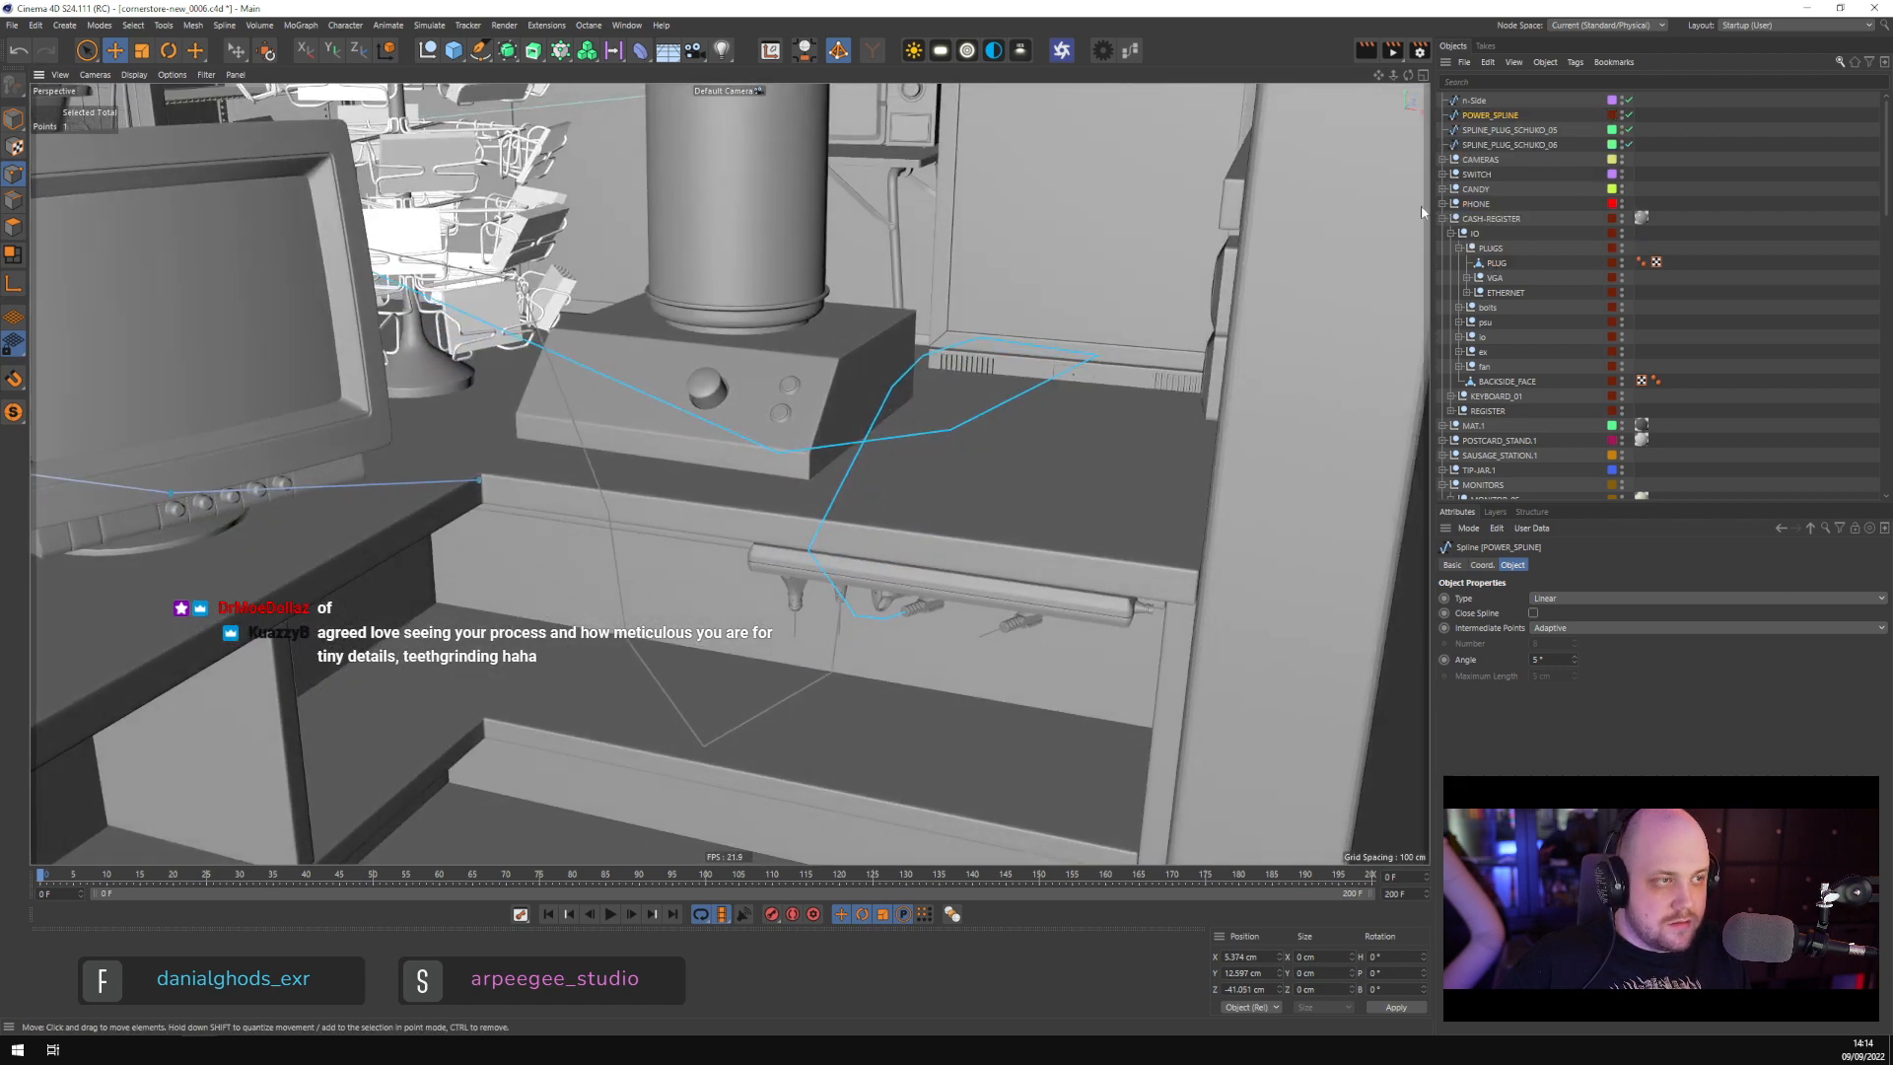
{"action": "left_click", "coordinate": [1477, 101]}
{"action": "left_click", "coordinate": [1483, 117]}
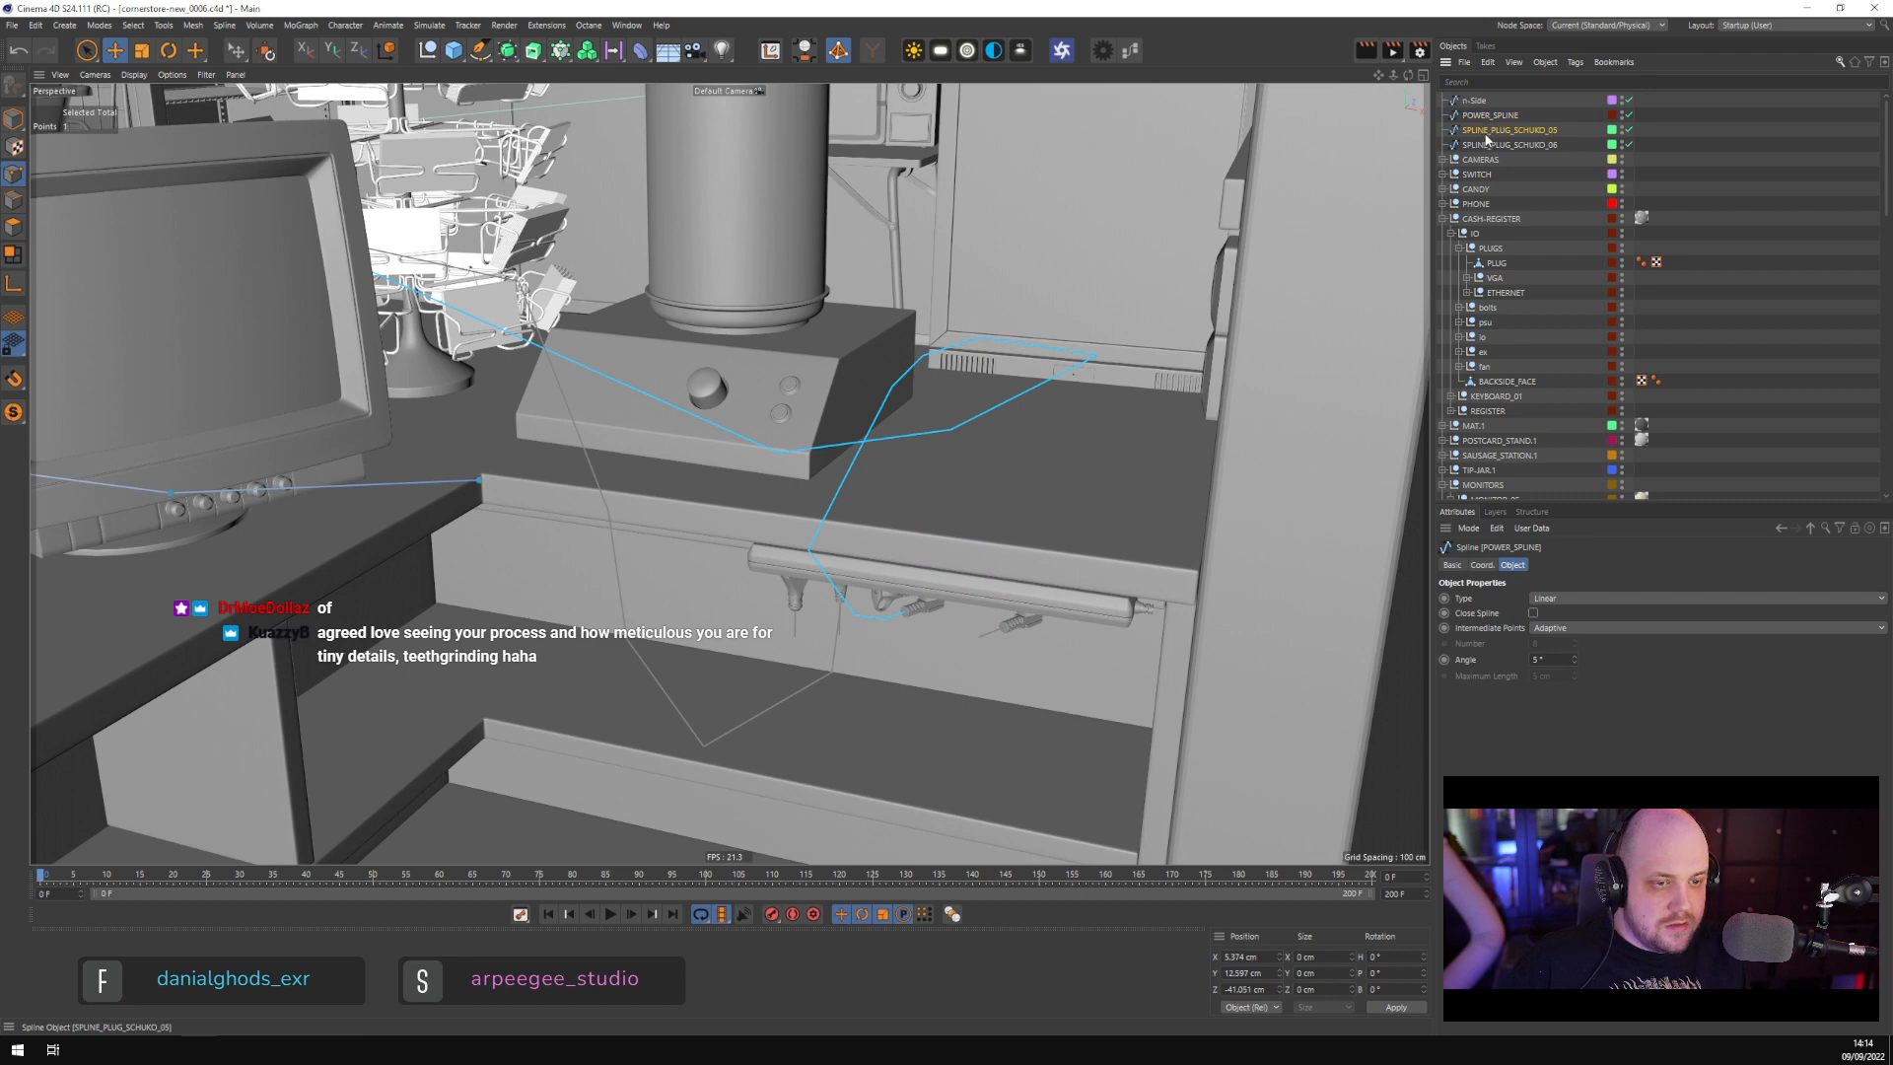
{"action": "left_click", "coordinate": [1491, 145]}
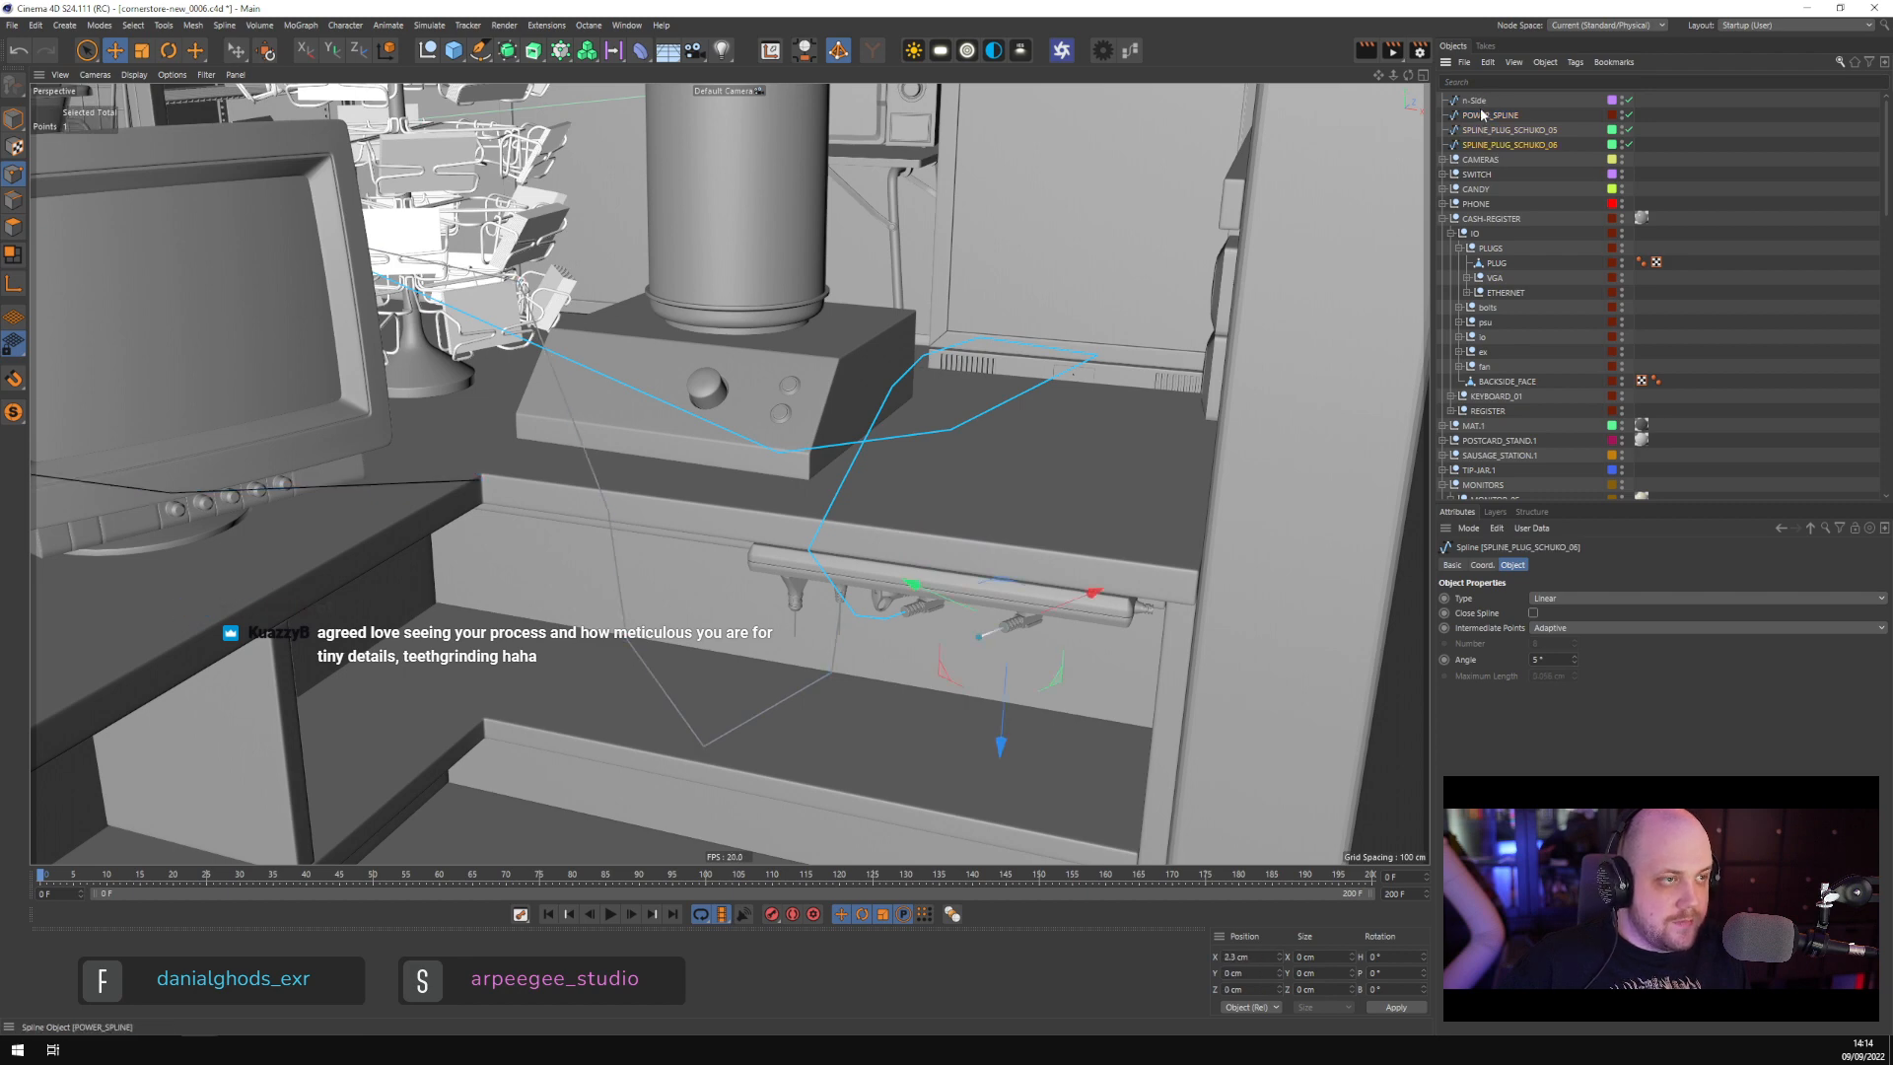
{"action": "left_click_drag", "start_coordinate": [1484, 115], "coordinate": [1524, 149]}
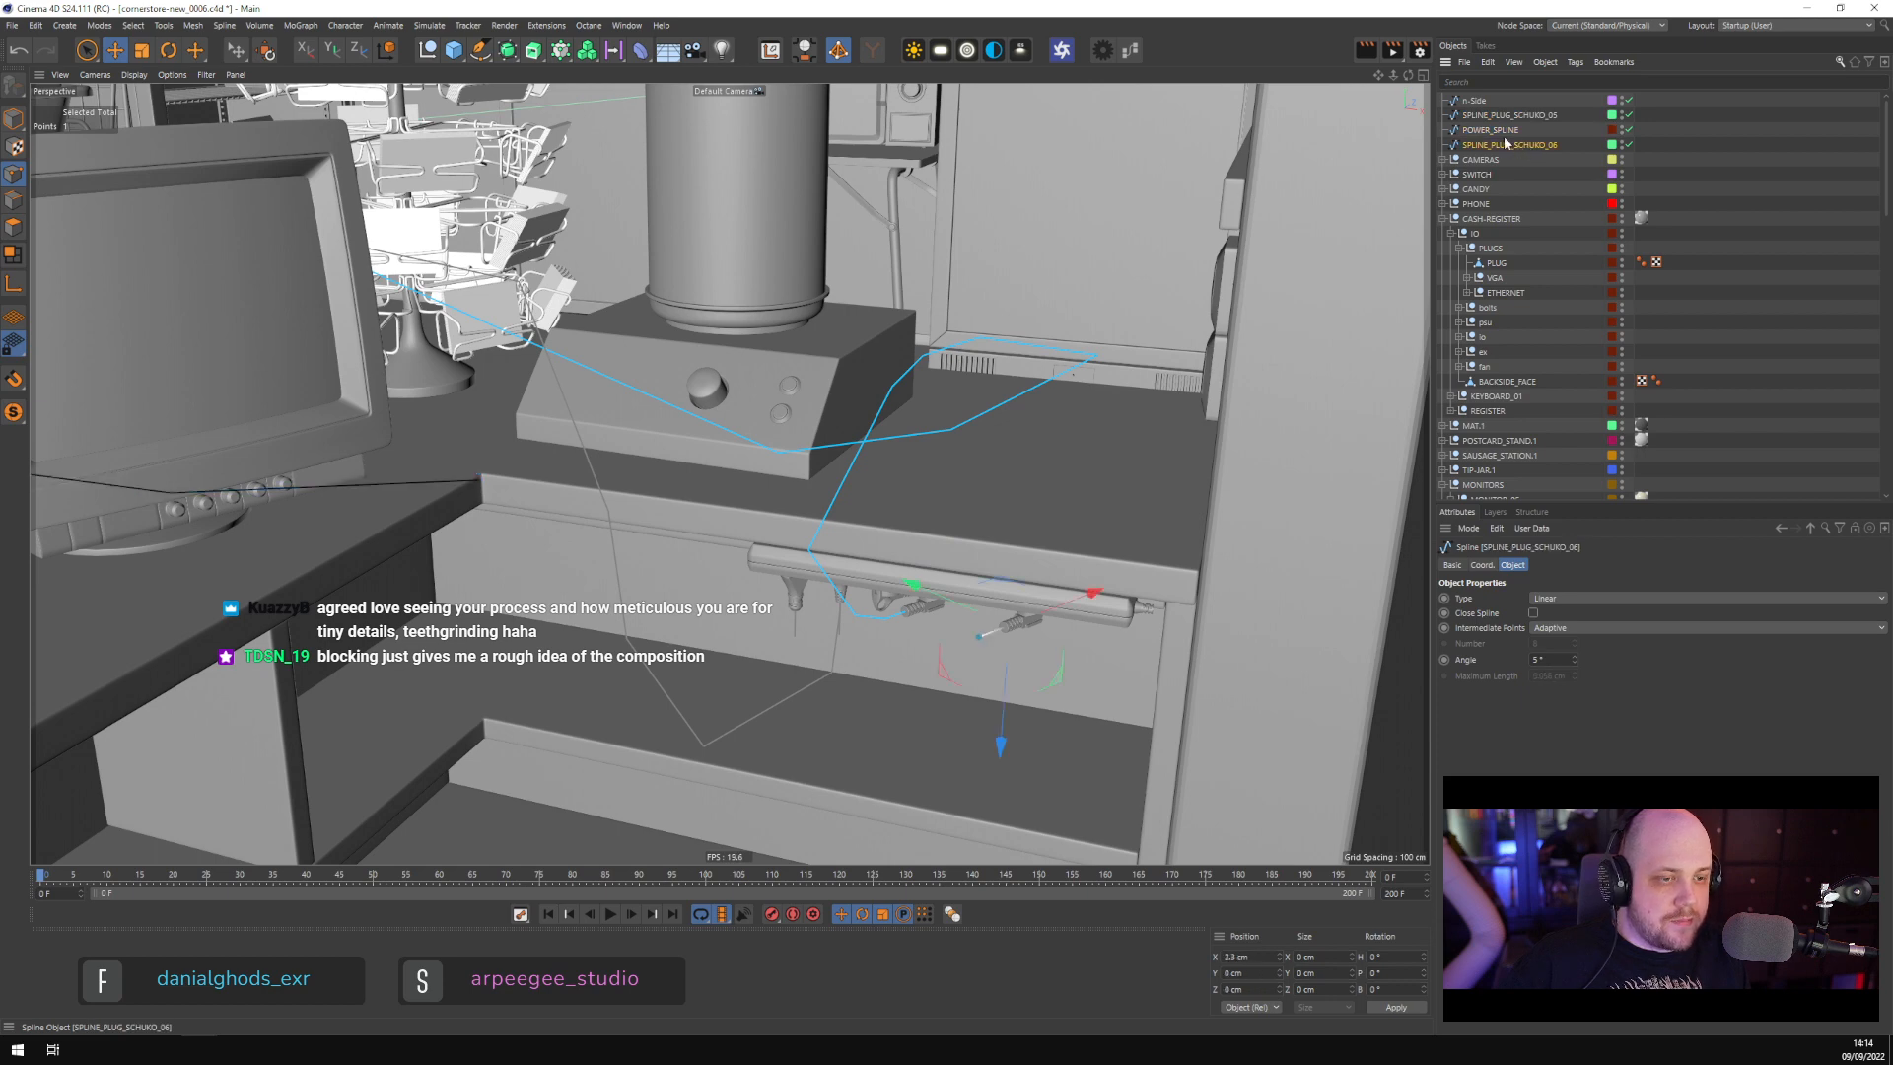
Merge POWER_SPLINE and SPLINE_PLUG_SCHUKO_06 with Connect Objects + Delete, and join their segments between the desk-corner end and the plug end
{"action": "left_click", "coordinate": [1502, 132], "text": "ctrl"}
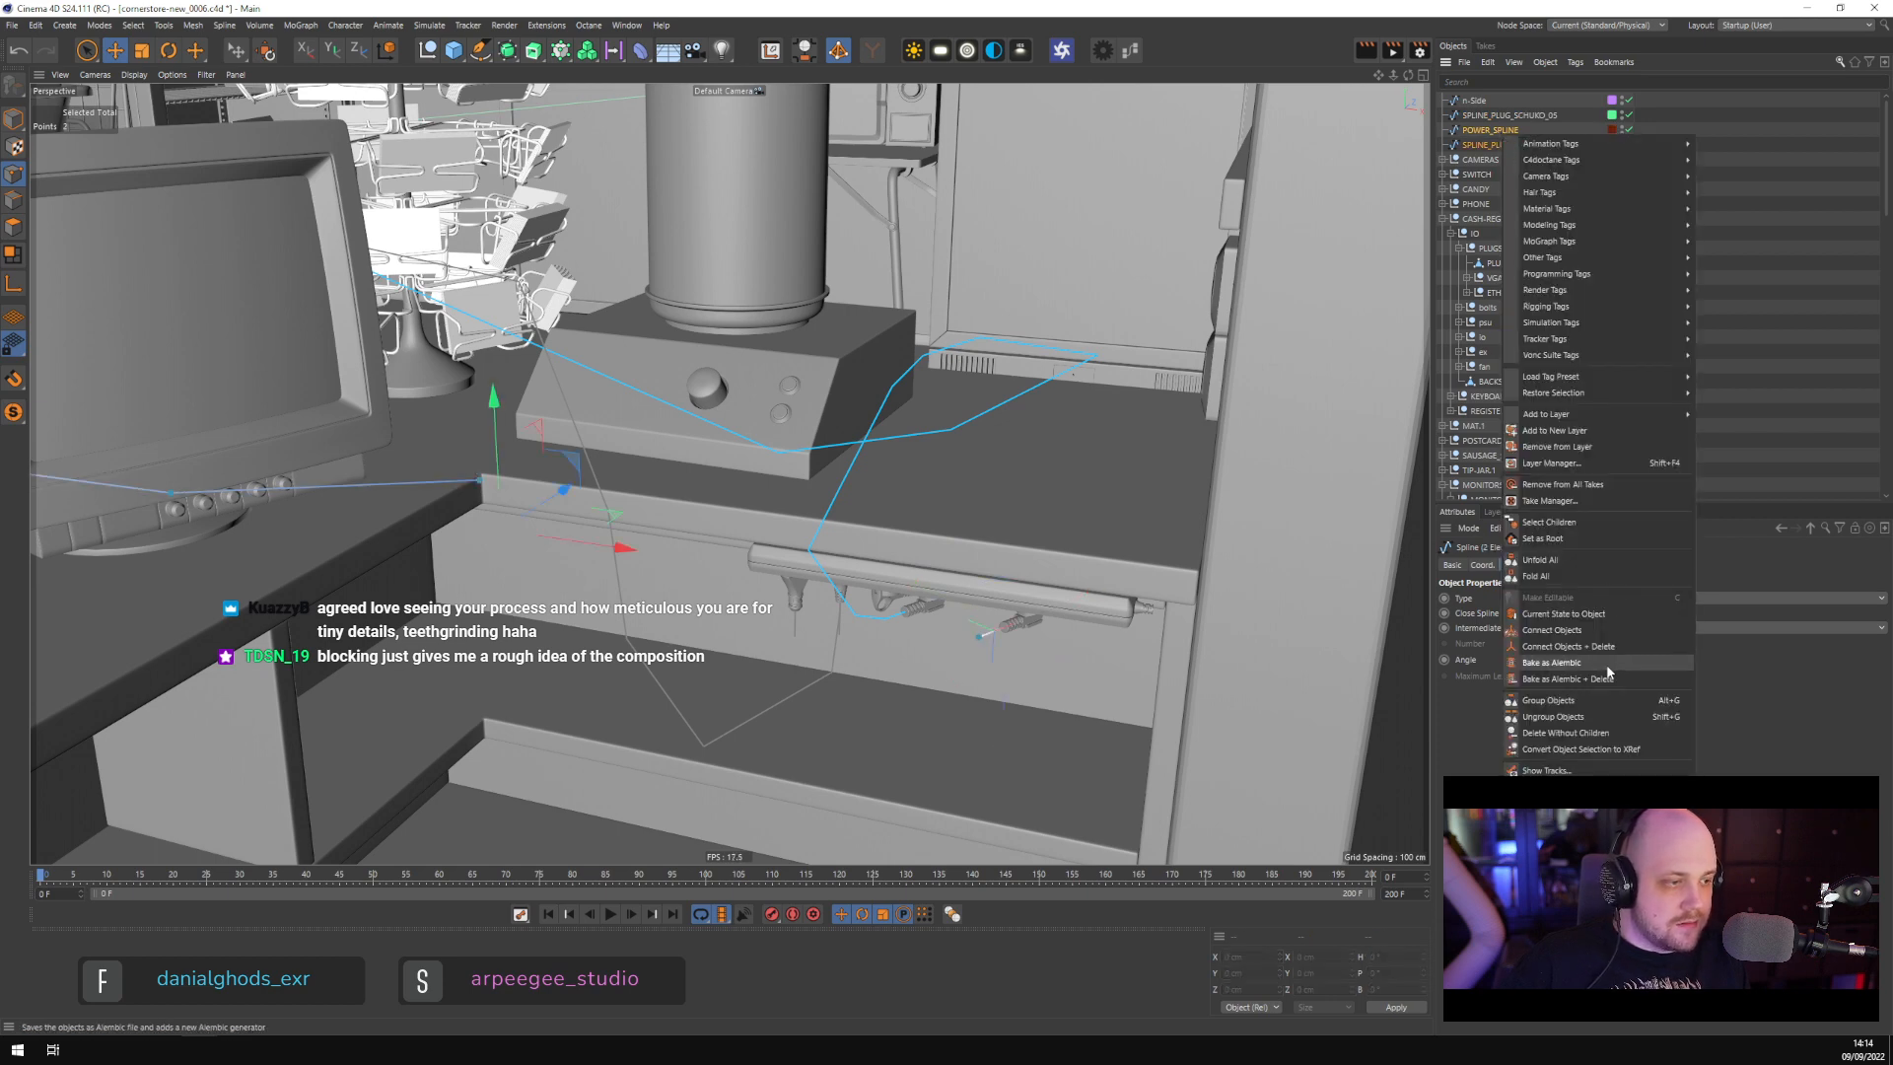
{"action": "left_click", "coordinate": [1567, 646]}
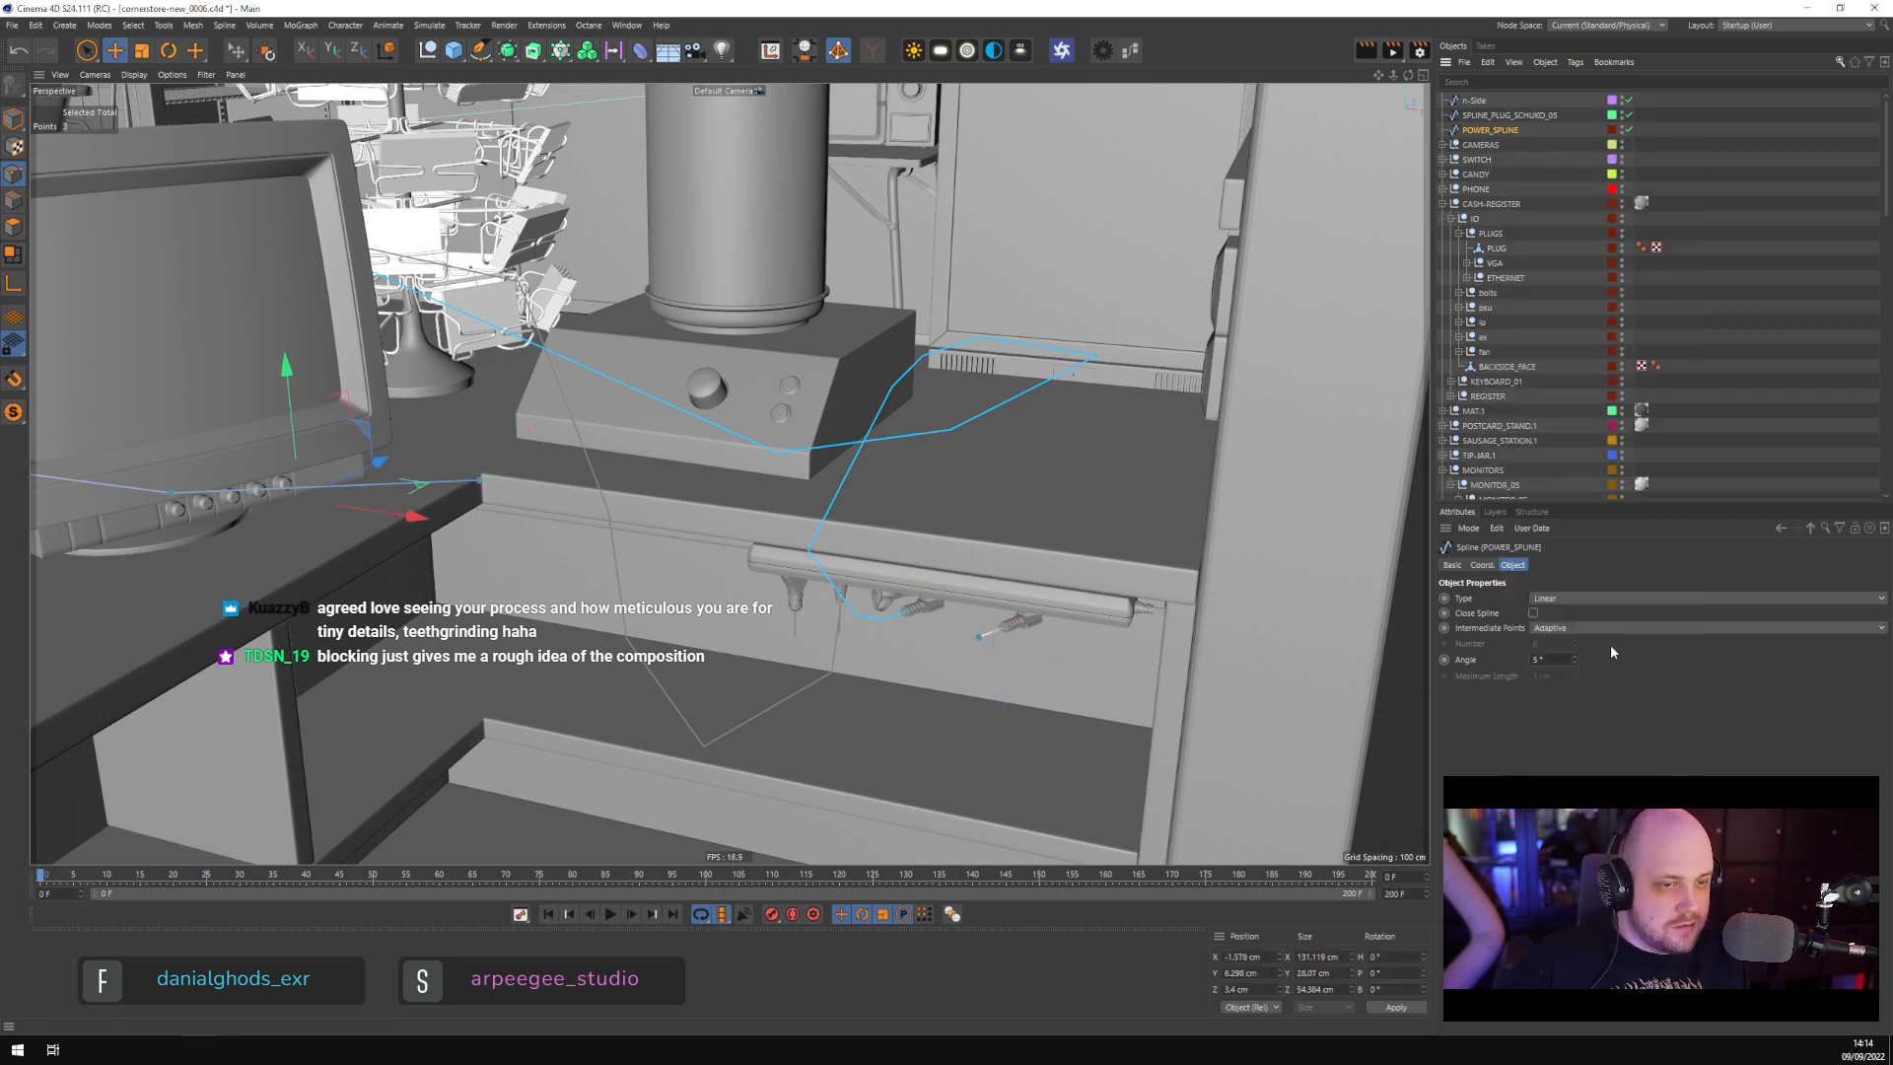
{"action": "left_click", "coordinate": [480, 483]}
{"action": "left_click", "coordinate": [978, 638], "text": "shift"}
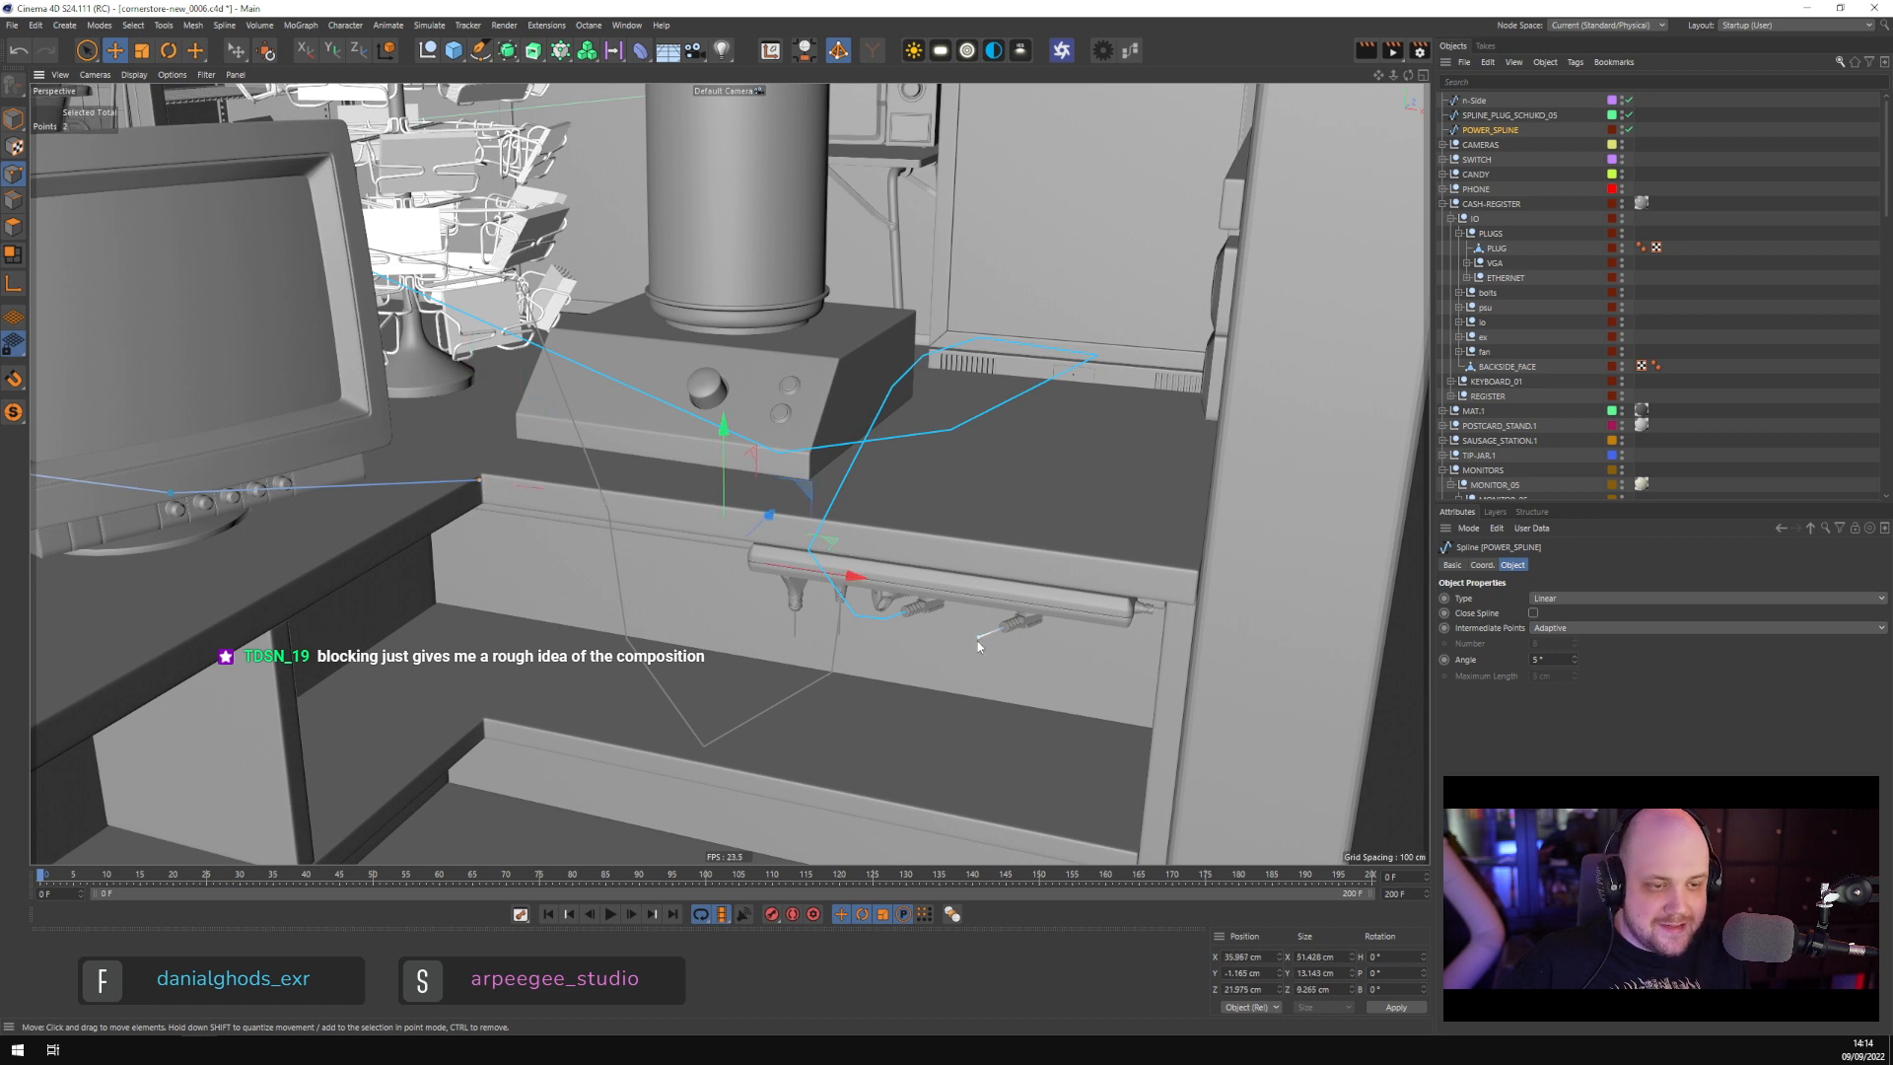
{"action": "right_click", "coordinate": [978, 641]}
{"action": "left_click", "coordinate": [1040, 591]}
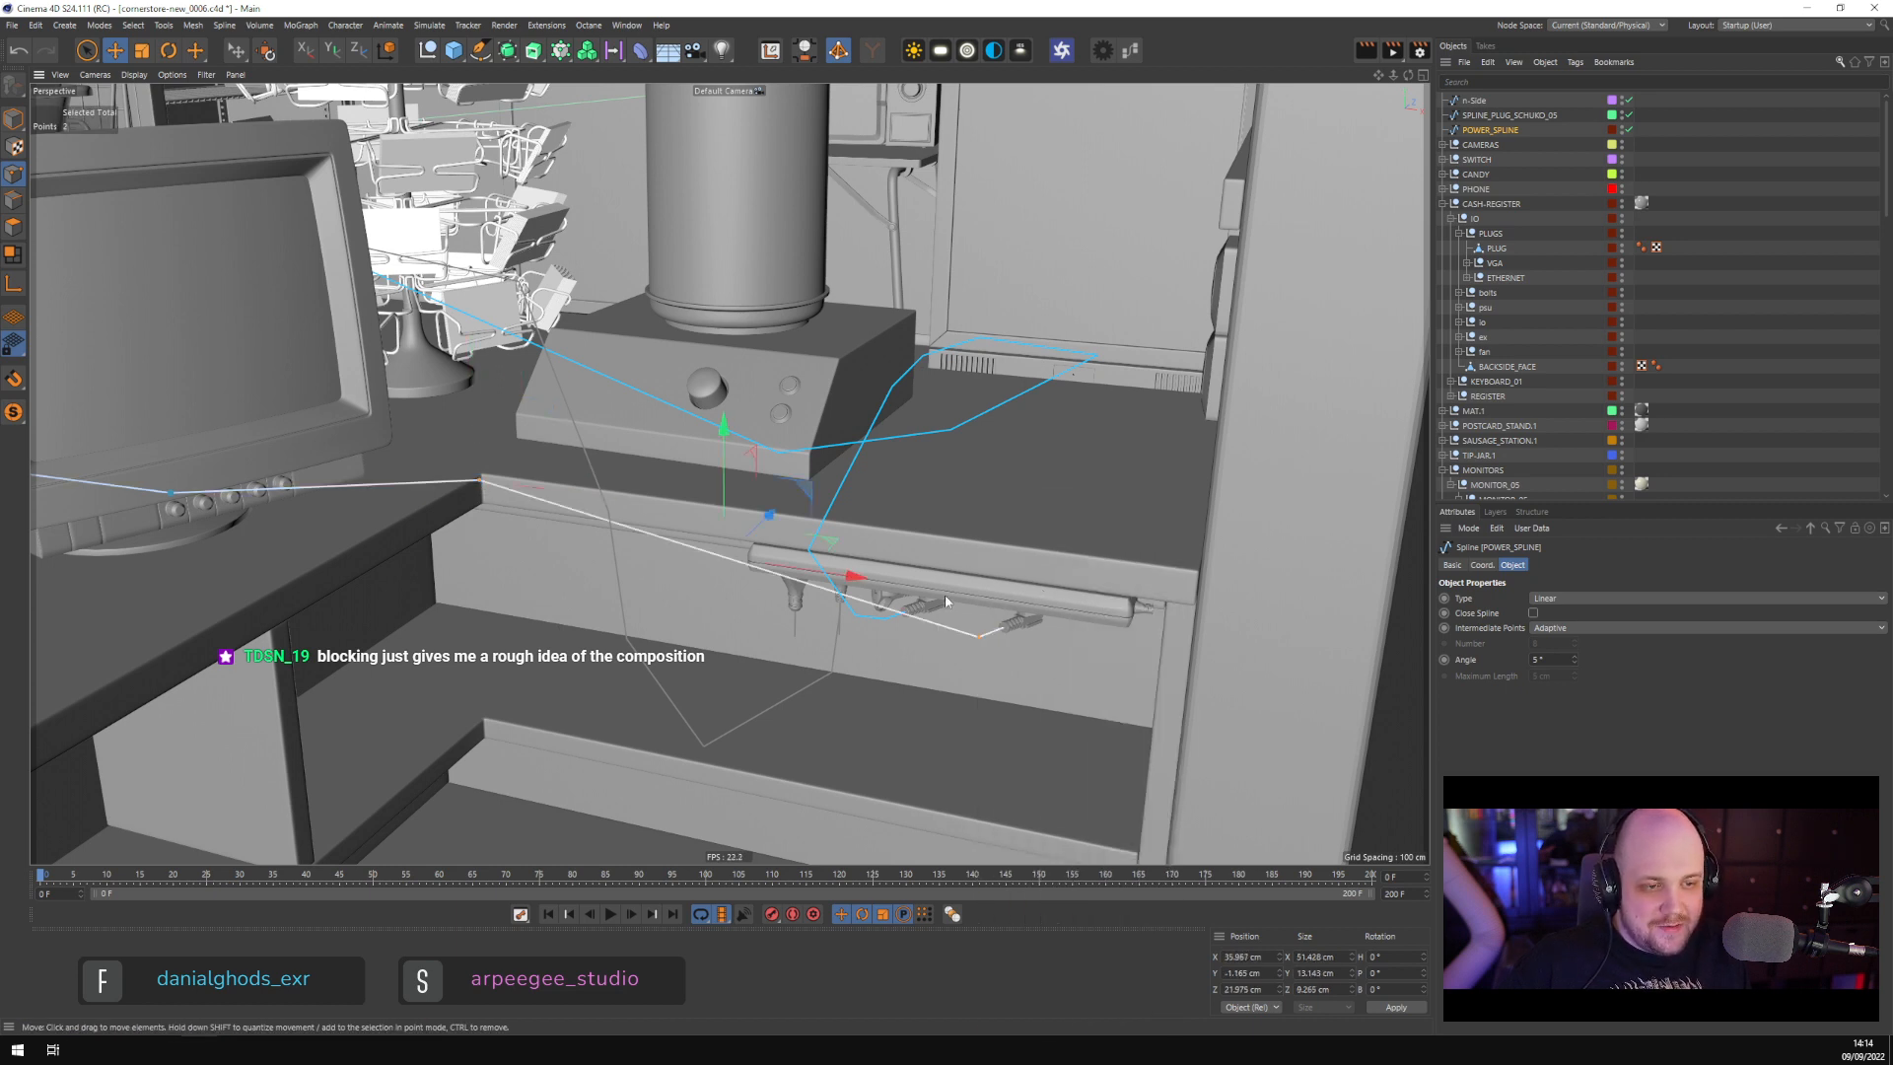
Add points to POWER_SPLINE between the desk corner and the plug, placing the one near the plug at about X 48.3, Y -2.1, Z 24.6 cm
{"action": "left_click_drag", "start_coordinate": [292, 440], "coordinate": [831, 509], "text": "alt"}
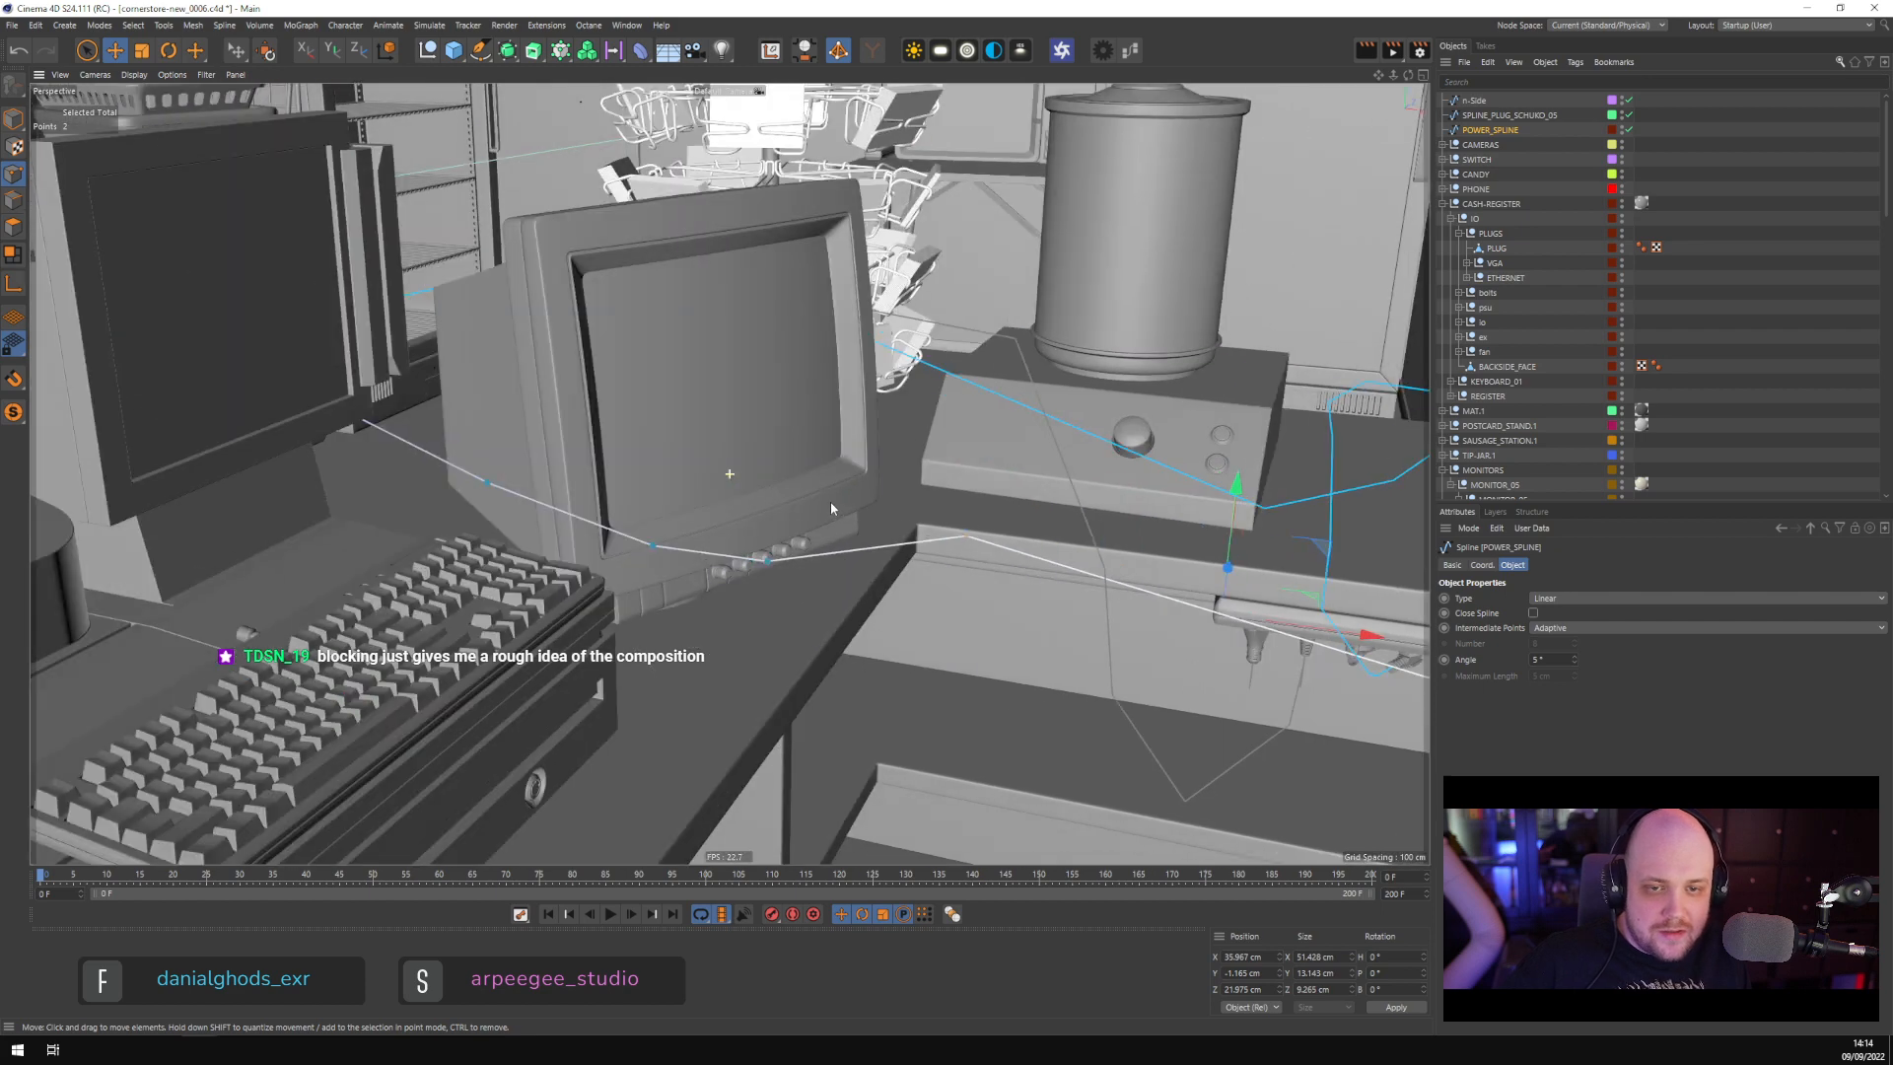
{"action": "left_click", "coordinate": [1127, 733]}
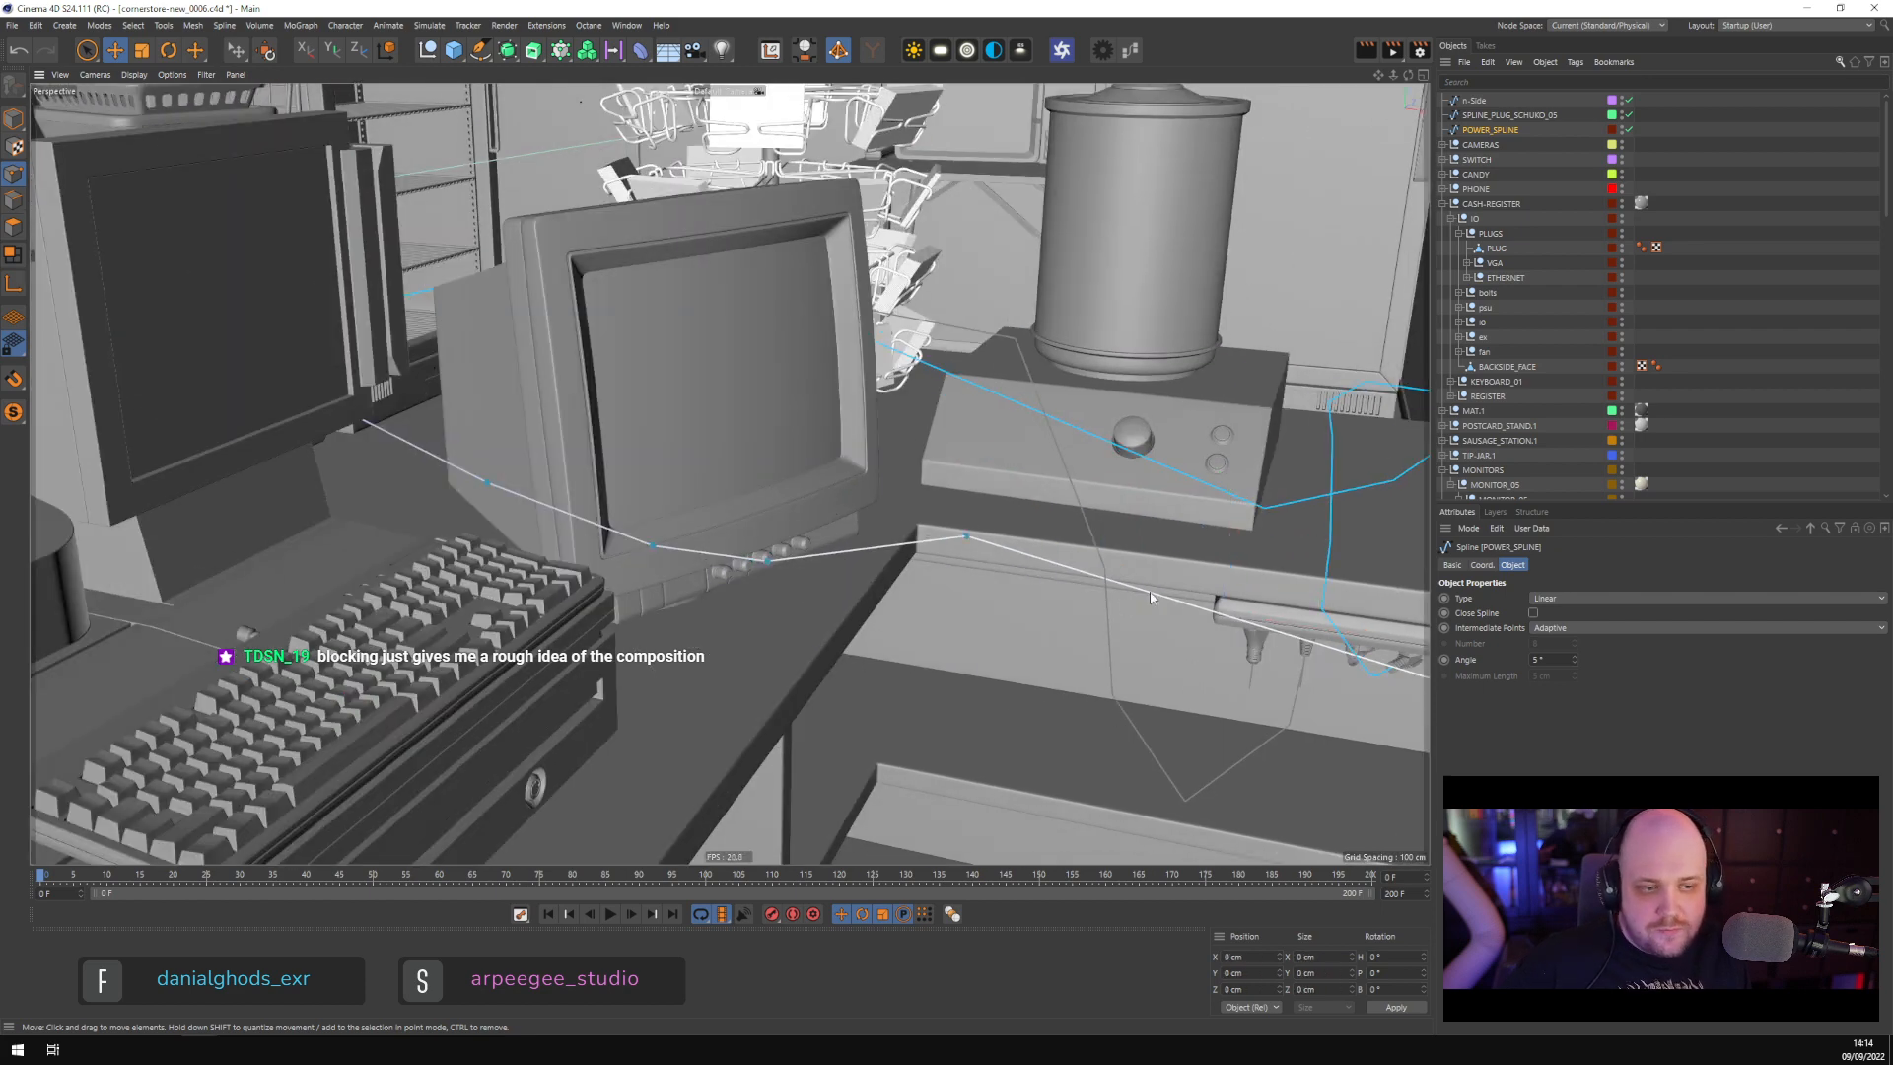
{"action": "left_click", "coordinate": [1176, 600]}
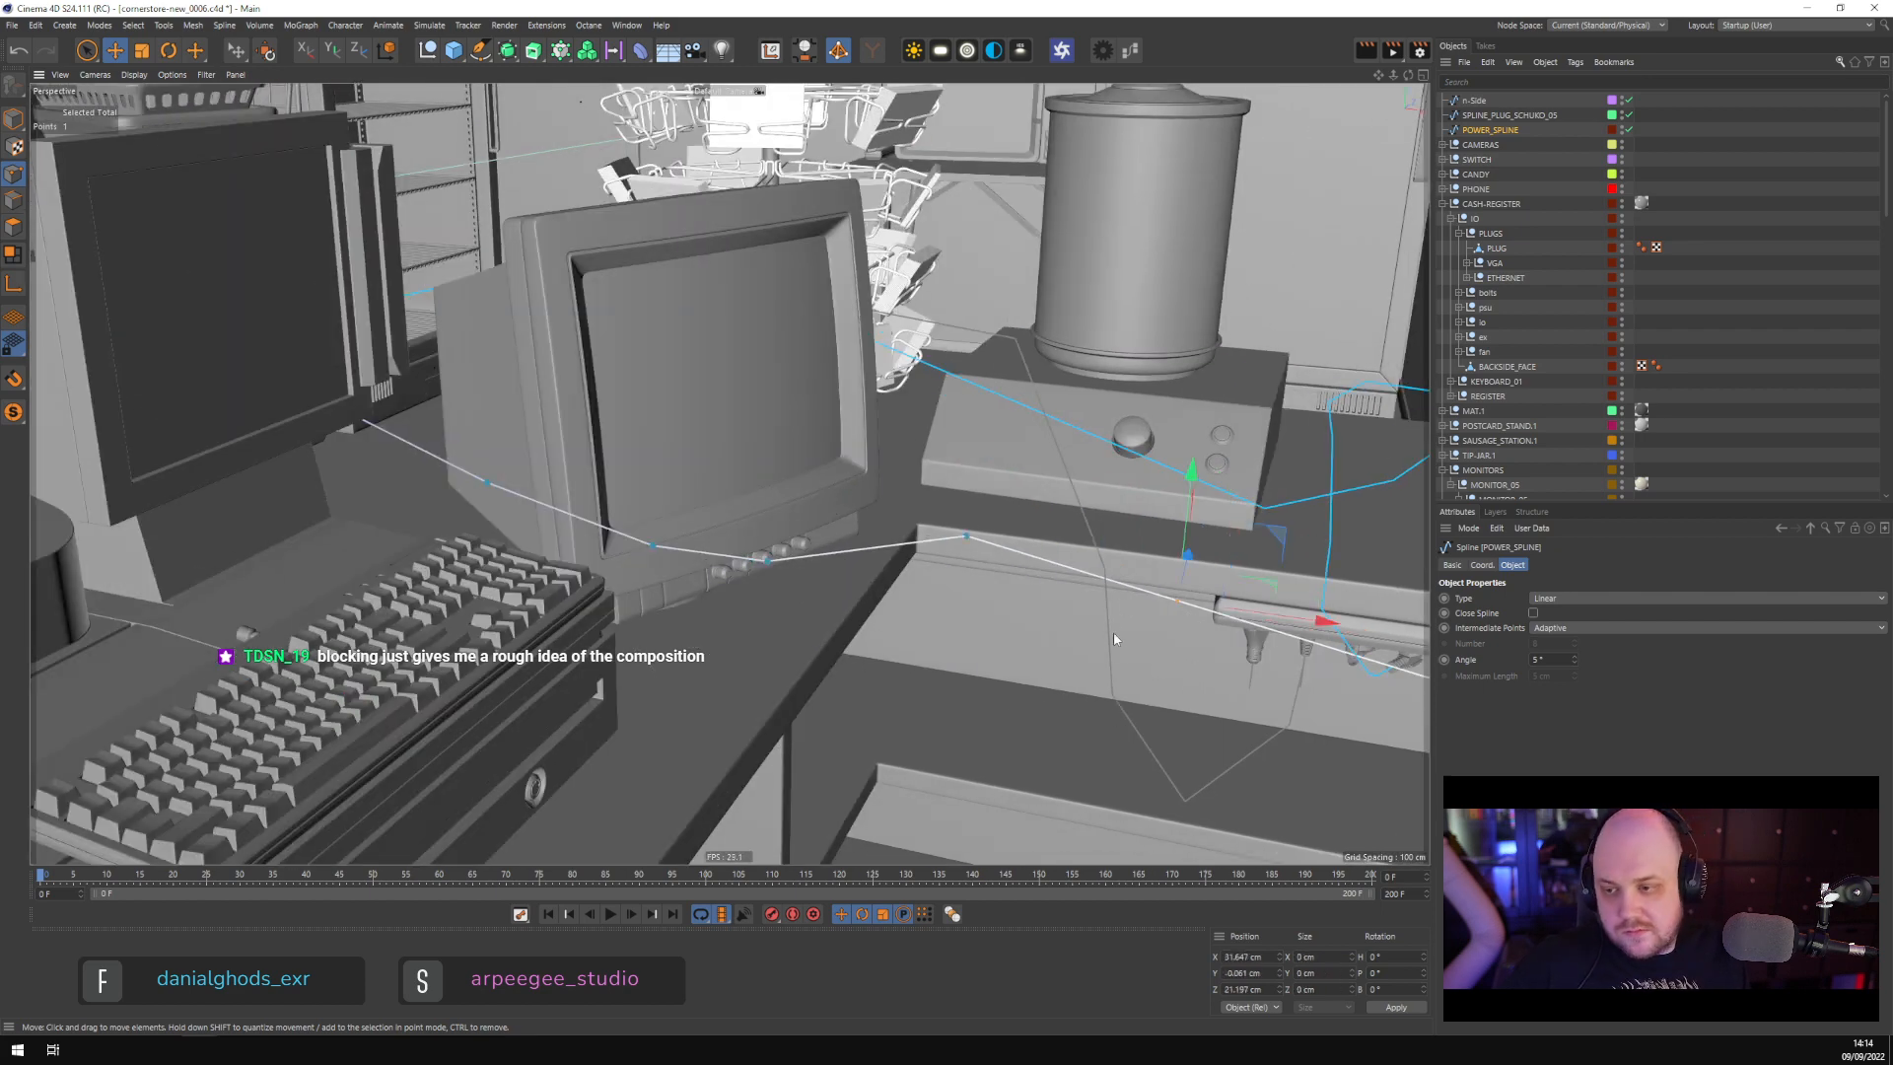
{"action": "middle_click_drag", "start_coordinate": [1104, 617], "coordinate": [812, 499], "text": "alt"}
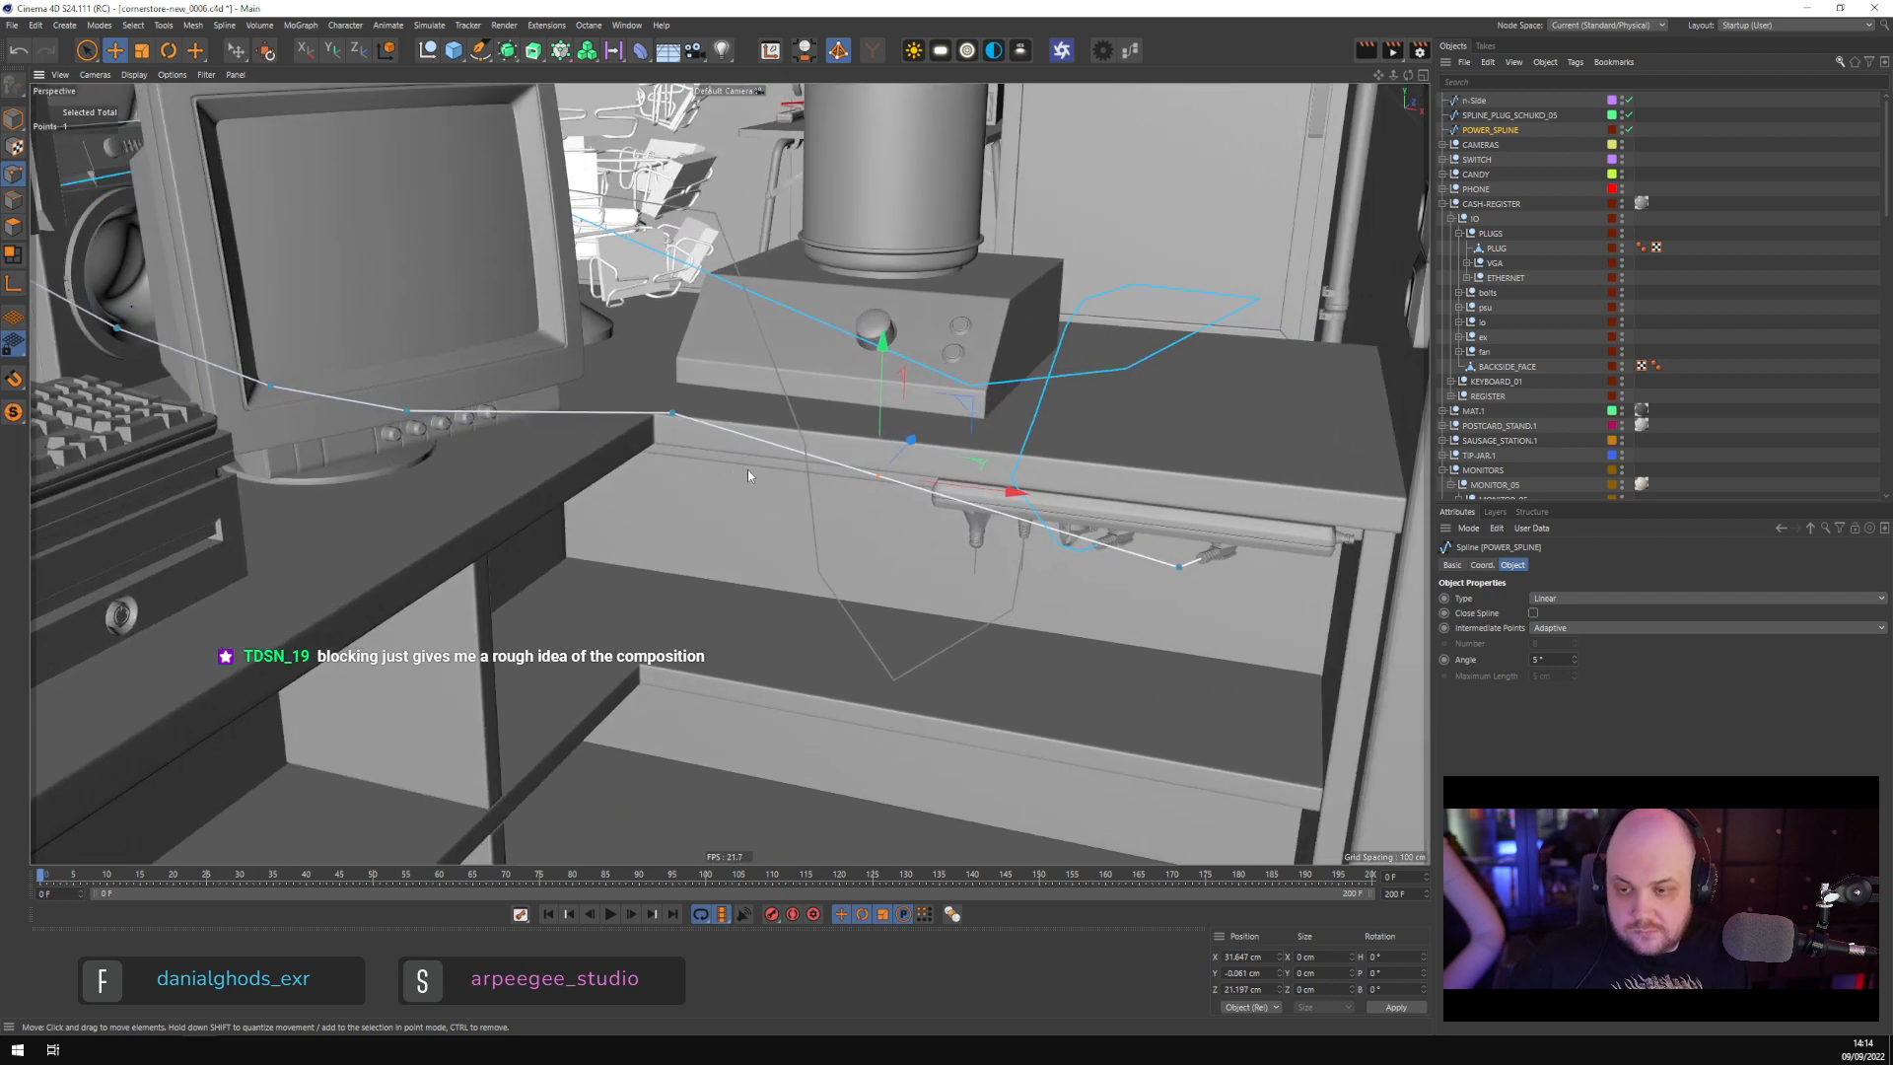
{"action": "left_click_drag", "start_coordinate": [825, 518], "coordinate": [1043, 523], "text": "alt"}
{"action": "left_click_drag", "start_coordinate": [1043, 523], "coordinate": [1004, 570], "text": "alt"}
{"action": "left_click", "coordinate": [1035, 488], "text": "ctrl"}
{"action": "left_click_drag", "start_coordinate": [1003, 570], "coordinate": [1002, 631], "text": "alt"}
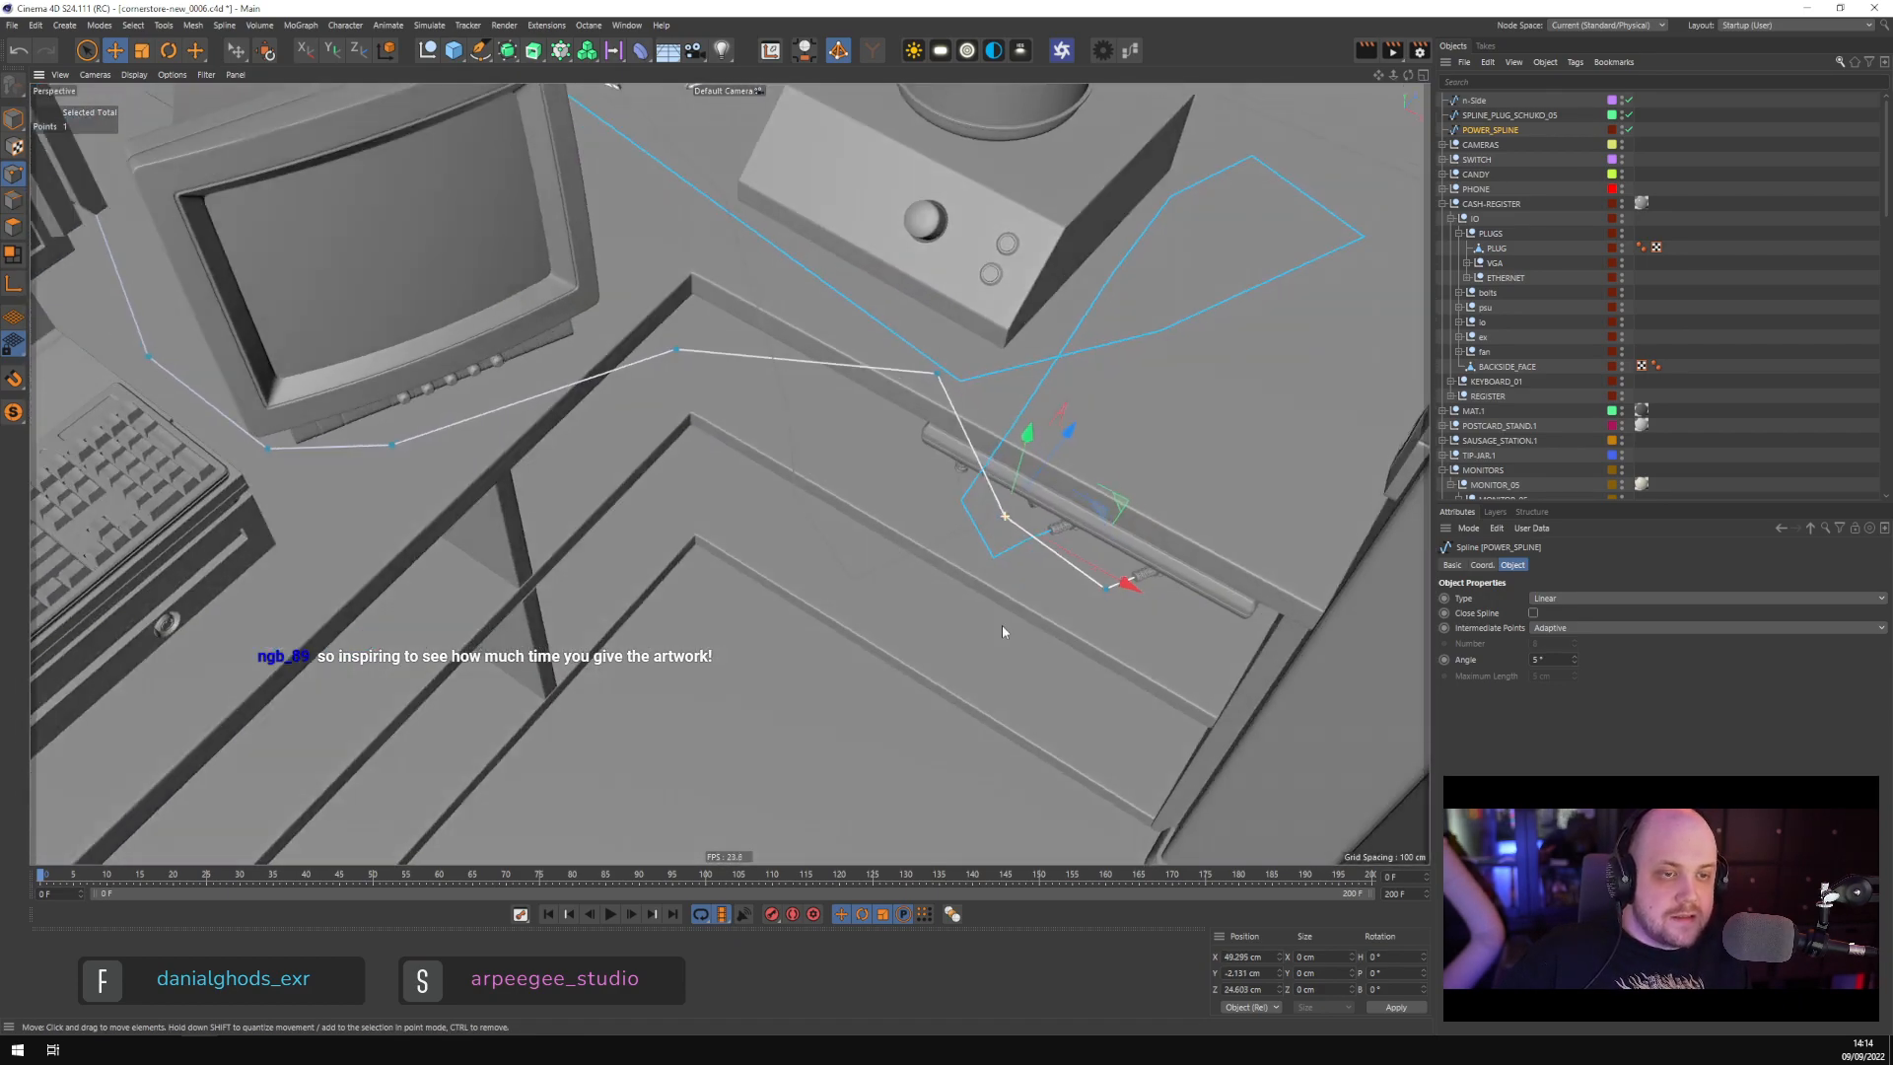
Add a further point to POWER_SPLINE along the shelf and shift the desk-corner point to about X 3.0, Y 5.8, Z 16.7 cm
{"action": "left_click", "coordinate": [796, 361], "text": "ctrl"}
{"action": "left_click_drag", "start_coordinate": [790, 424], "coordinate": [768, 465]}
{"action": "left_click", "coordinate": [676, 348]}
{"action": "left_click_drag", "start_coordinate": [768, 462], "coordinate": [706, 439]}
Insert an extra POWER_SPLINE point just before the cable enters the far plug on the power strip
{"action": "left_click_drag", "start_coordinate": [903, 548], "coordinate": [971, 567], "text": "alt"}
{"action": "scroll", "coordinate": [1049, 571], "scroll_direction": "up", "scroll_amount": 4}
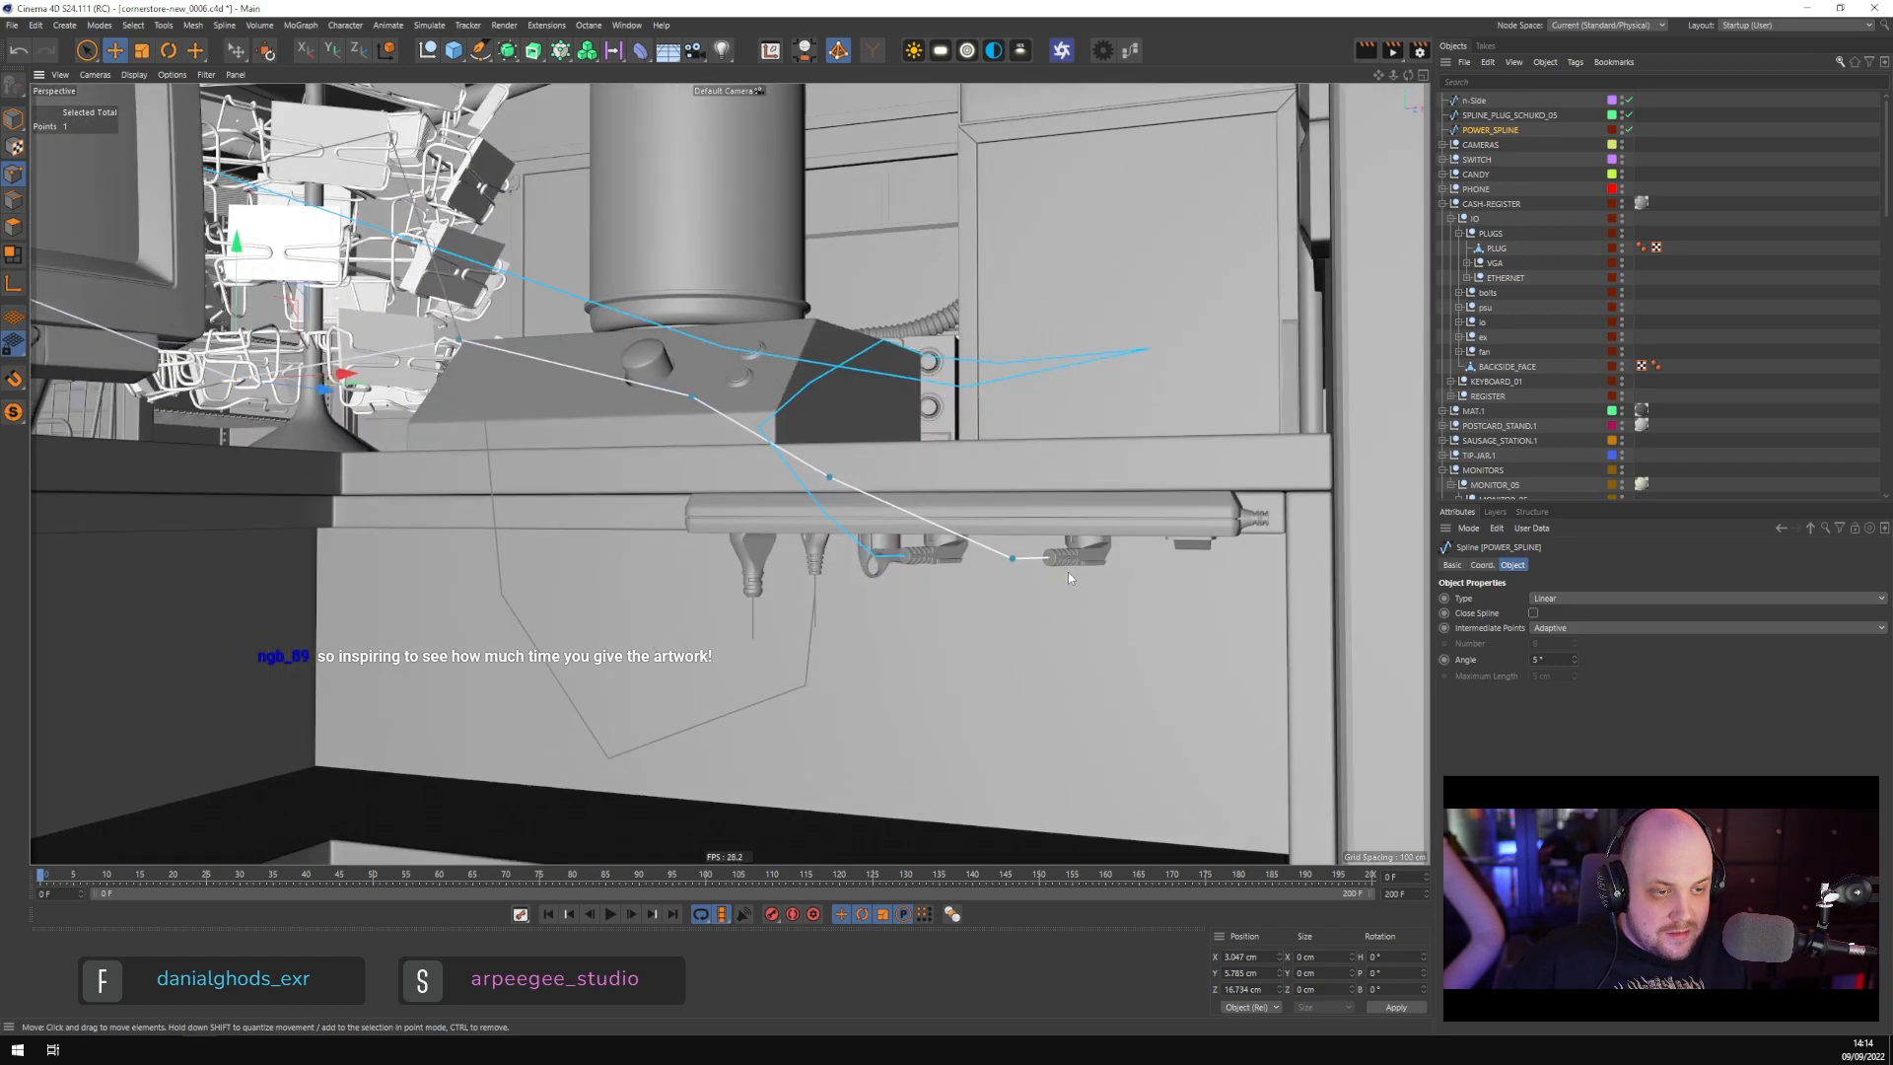
{"action": "left_click", "coordinate": [1040, 584]}
{"action": "left_click", "coordinate": [1032, 556], "text": "ctrl"}
{"action": "left_click", "coordinate": [1026, 642]}
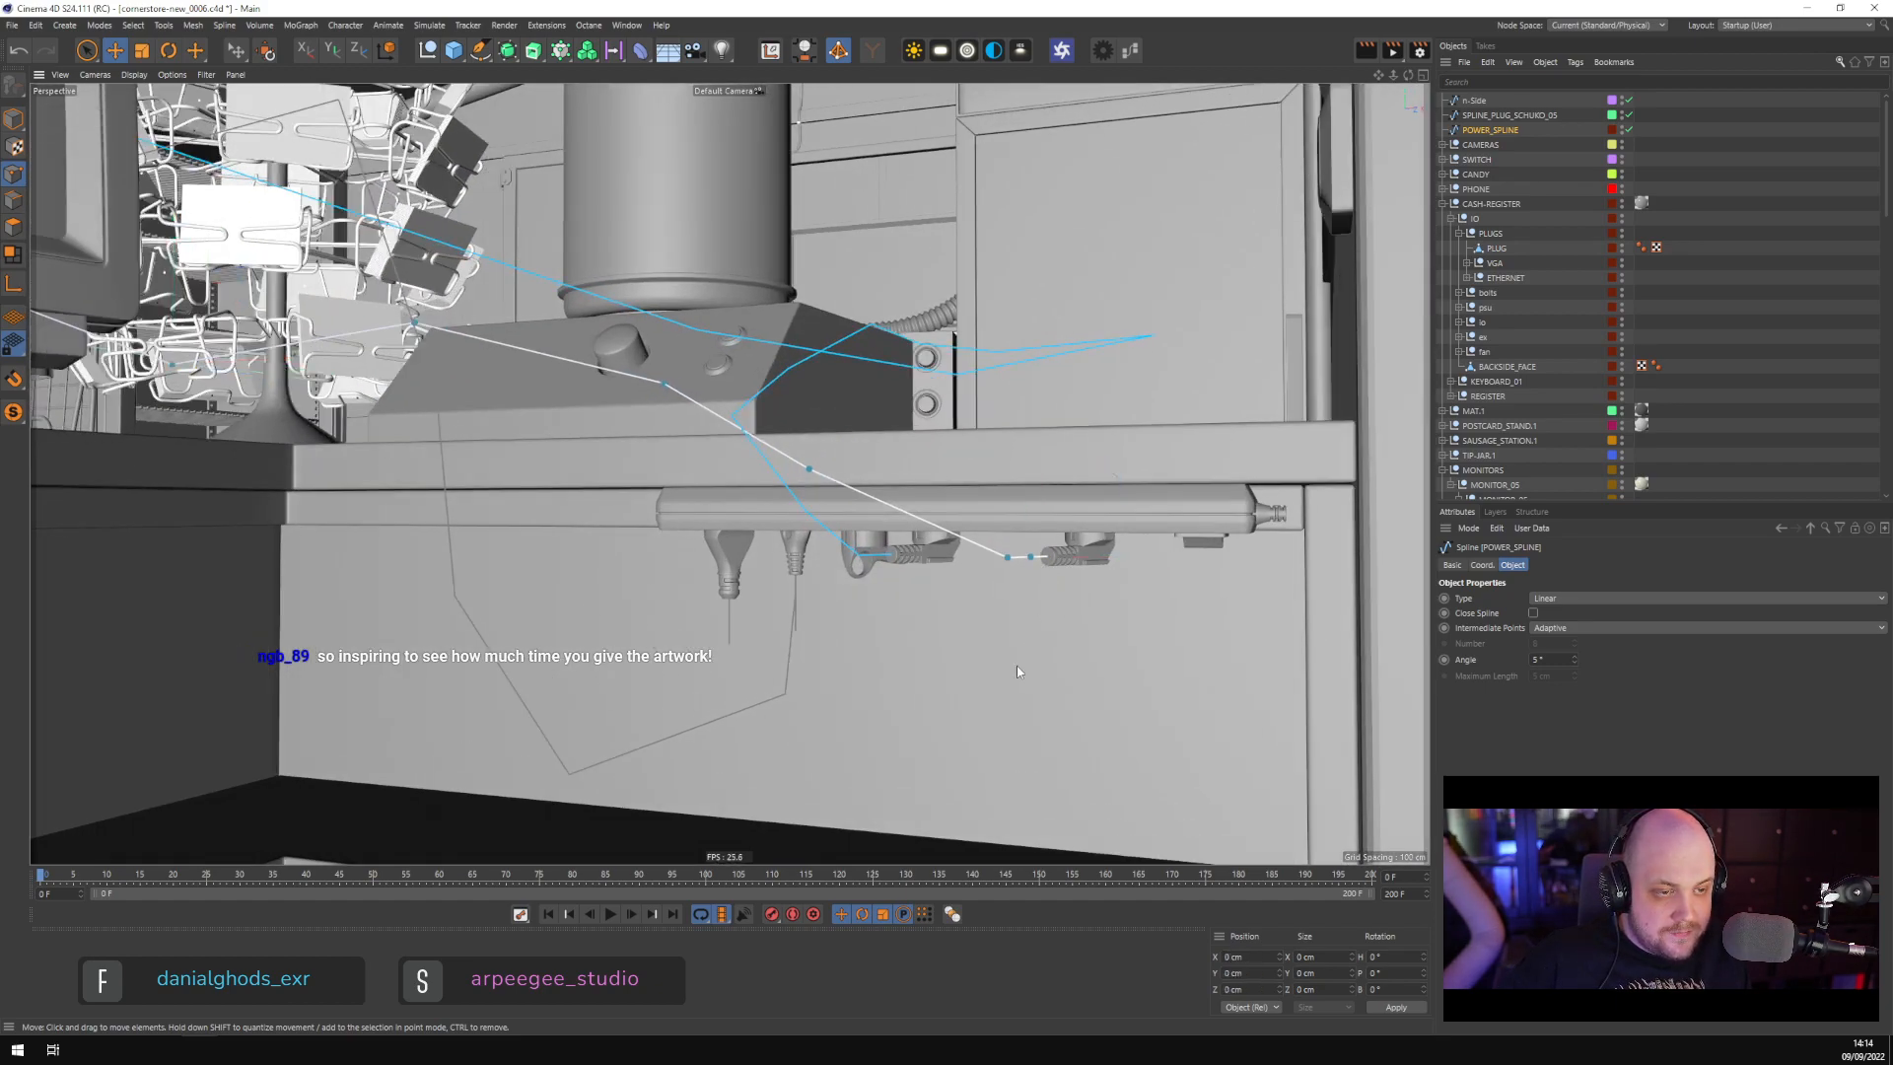
Hide the ROOM_FRONT and OUTSIDE groups in the viewport so the desk and cable splines can be viewed freely
{"action": "scroll", "coordinate": [812, 615], "scroll_direction": "down", "scroll_amount": 7}
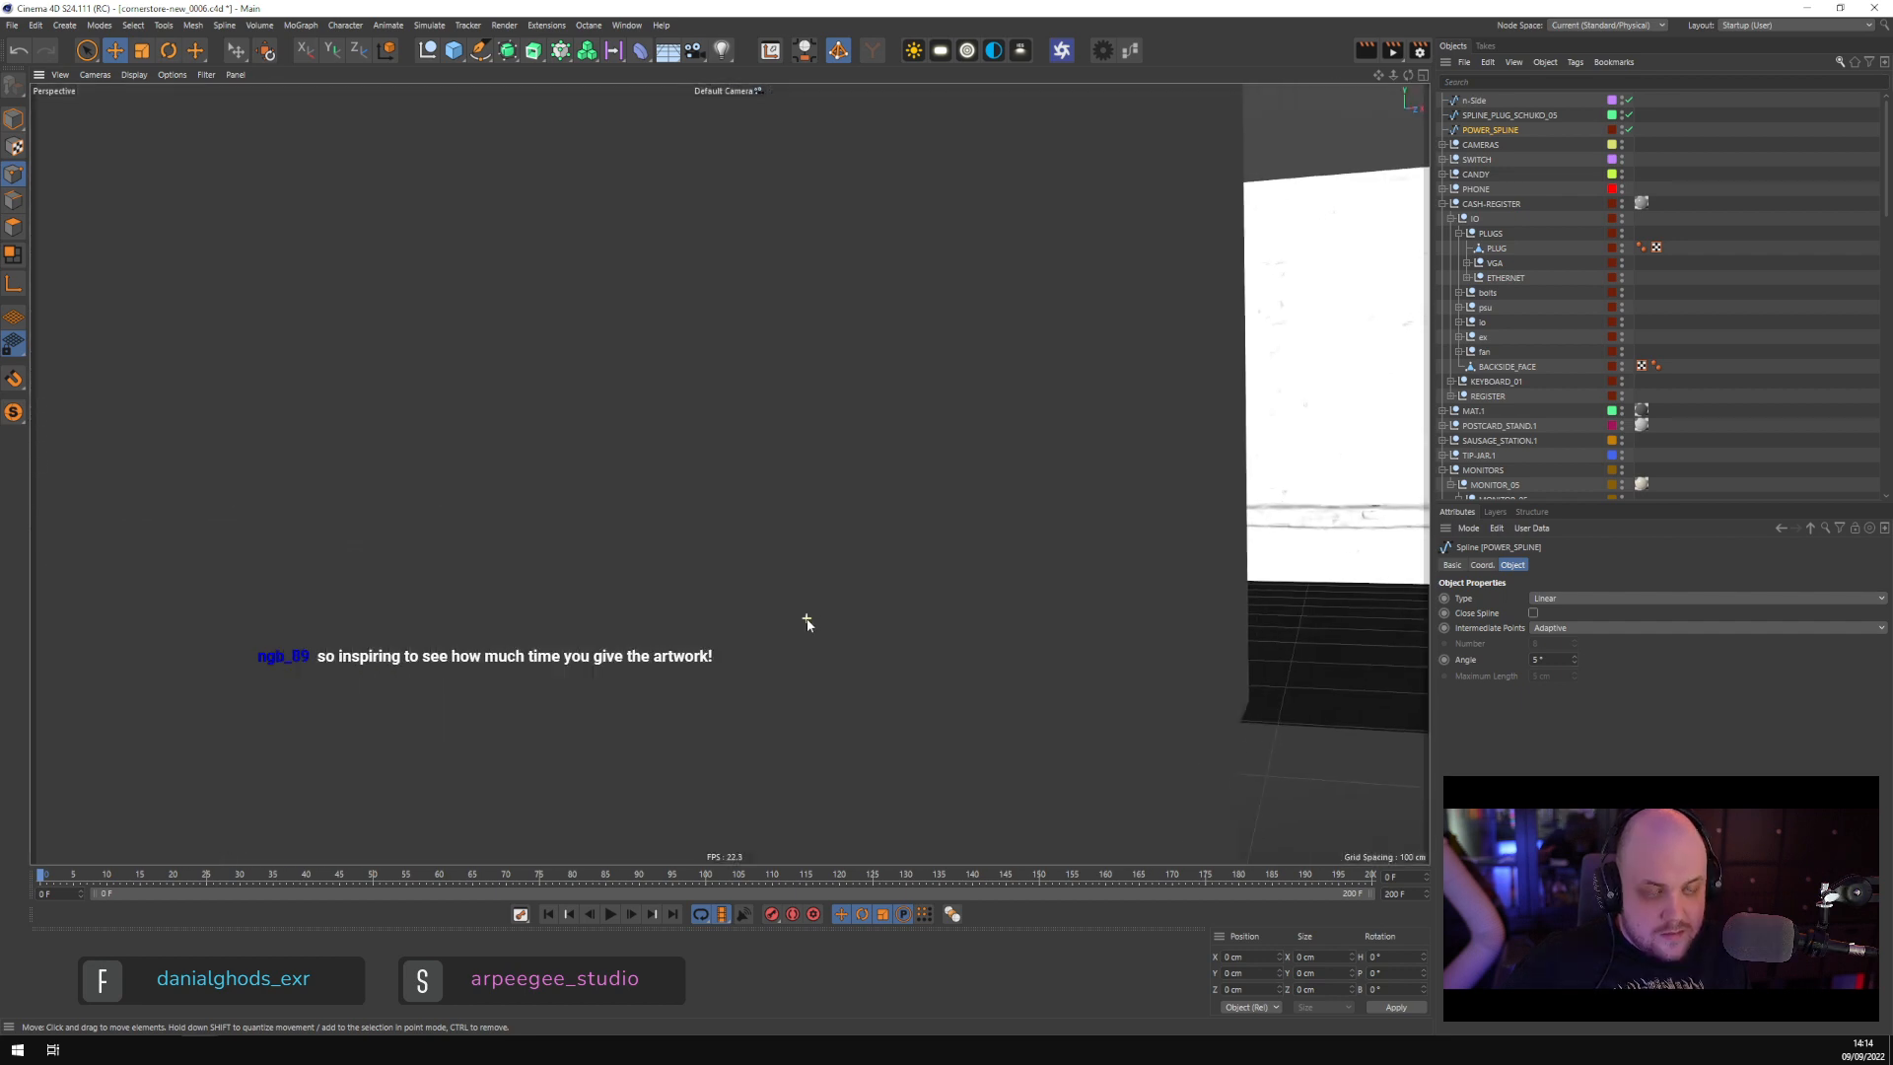
{"action": "scroll", "coordinate": [1655, 488], "scroll_direction": "down", "scroll_amount": 10}
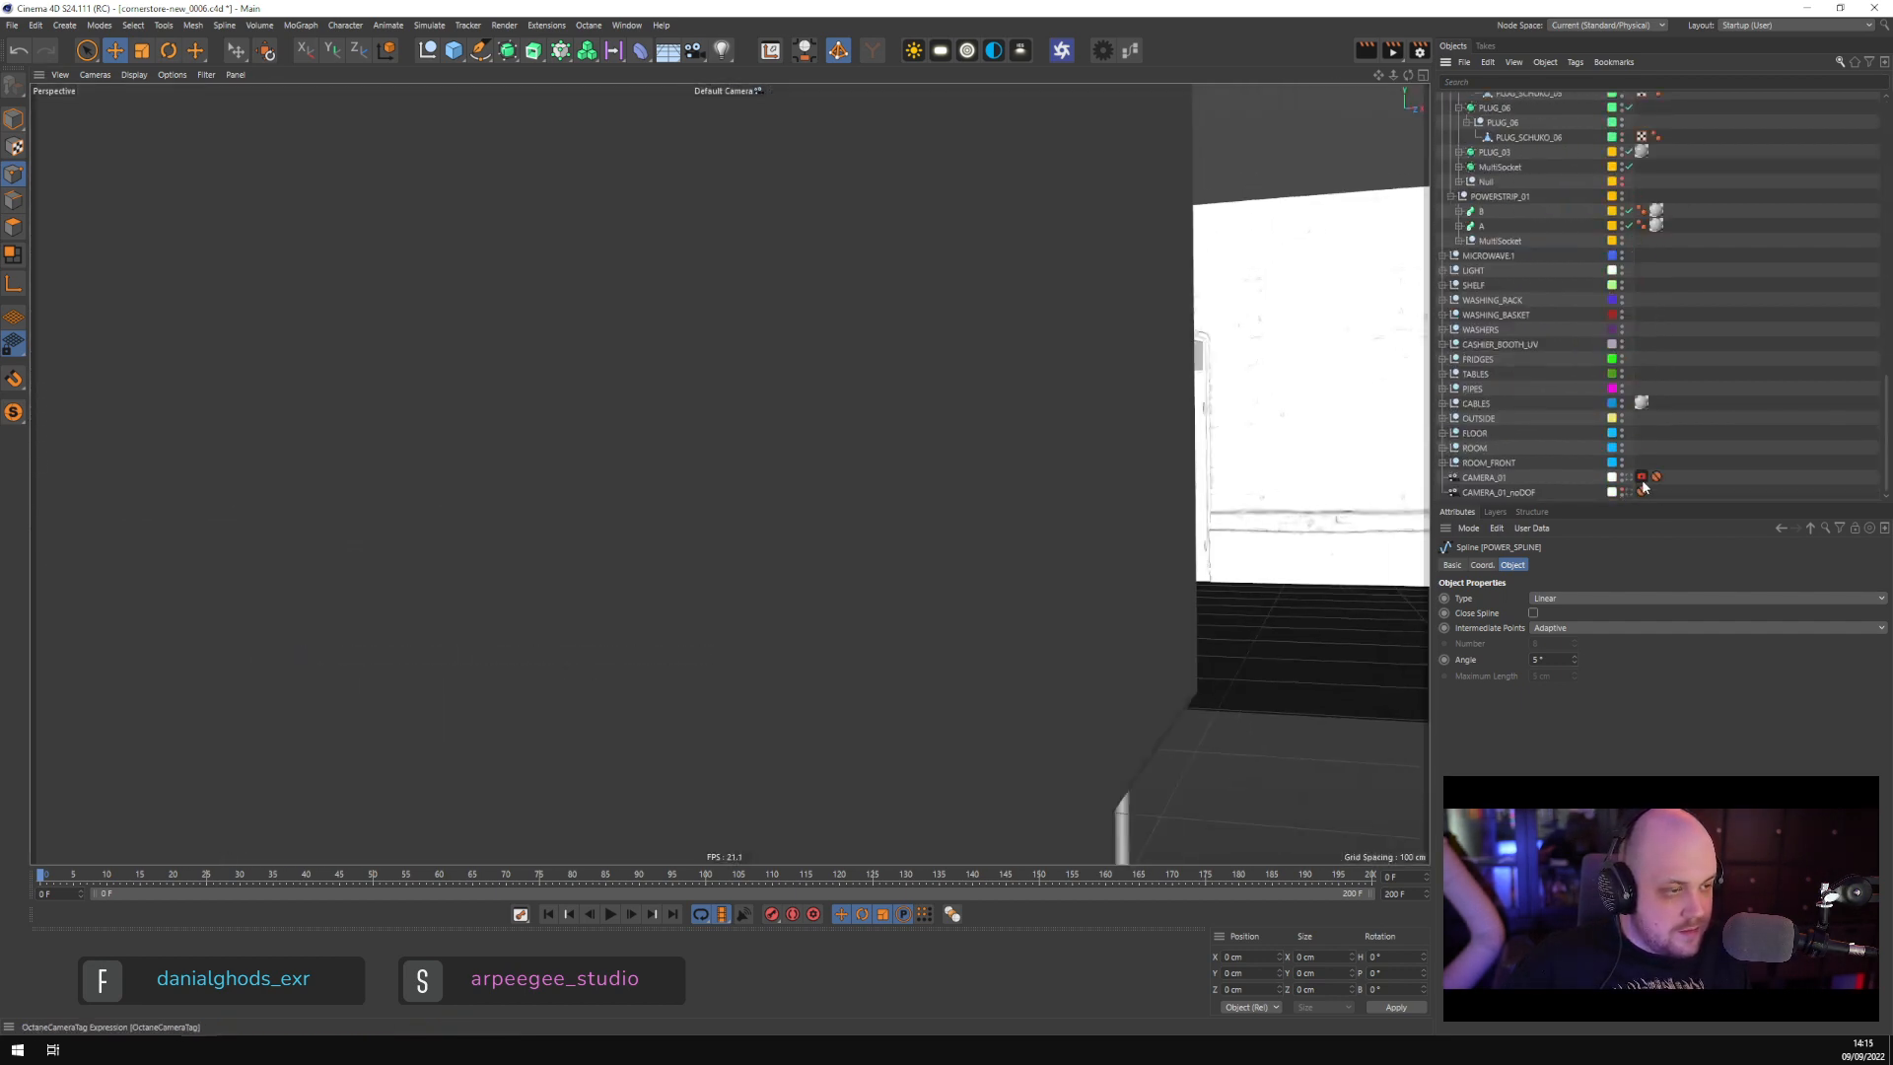
{"action": "left_click", "coordinate": [1620, 459]}
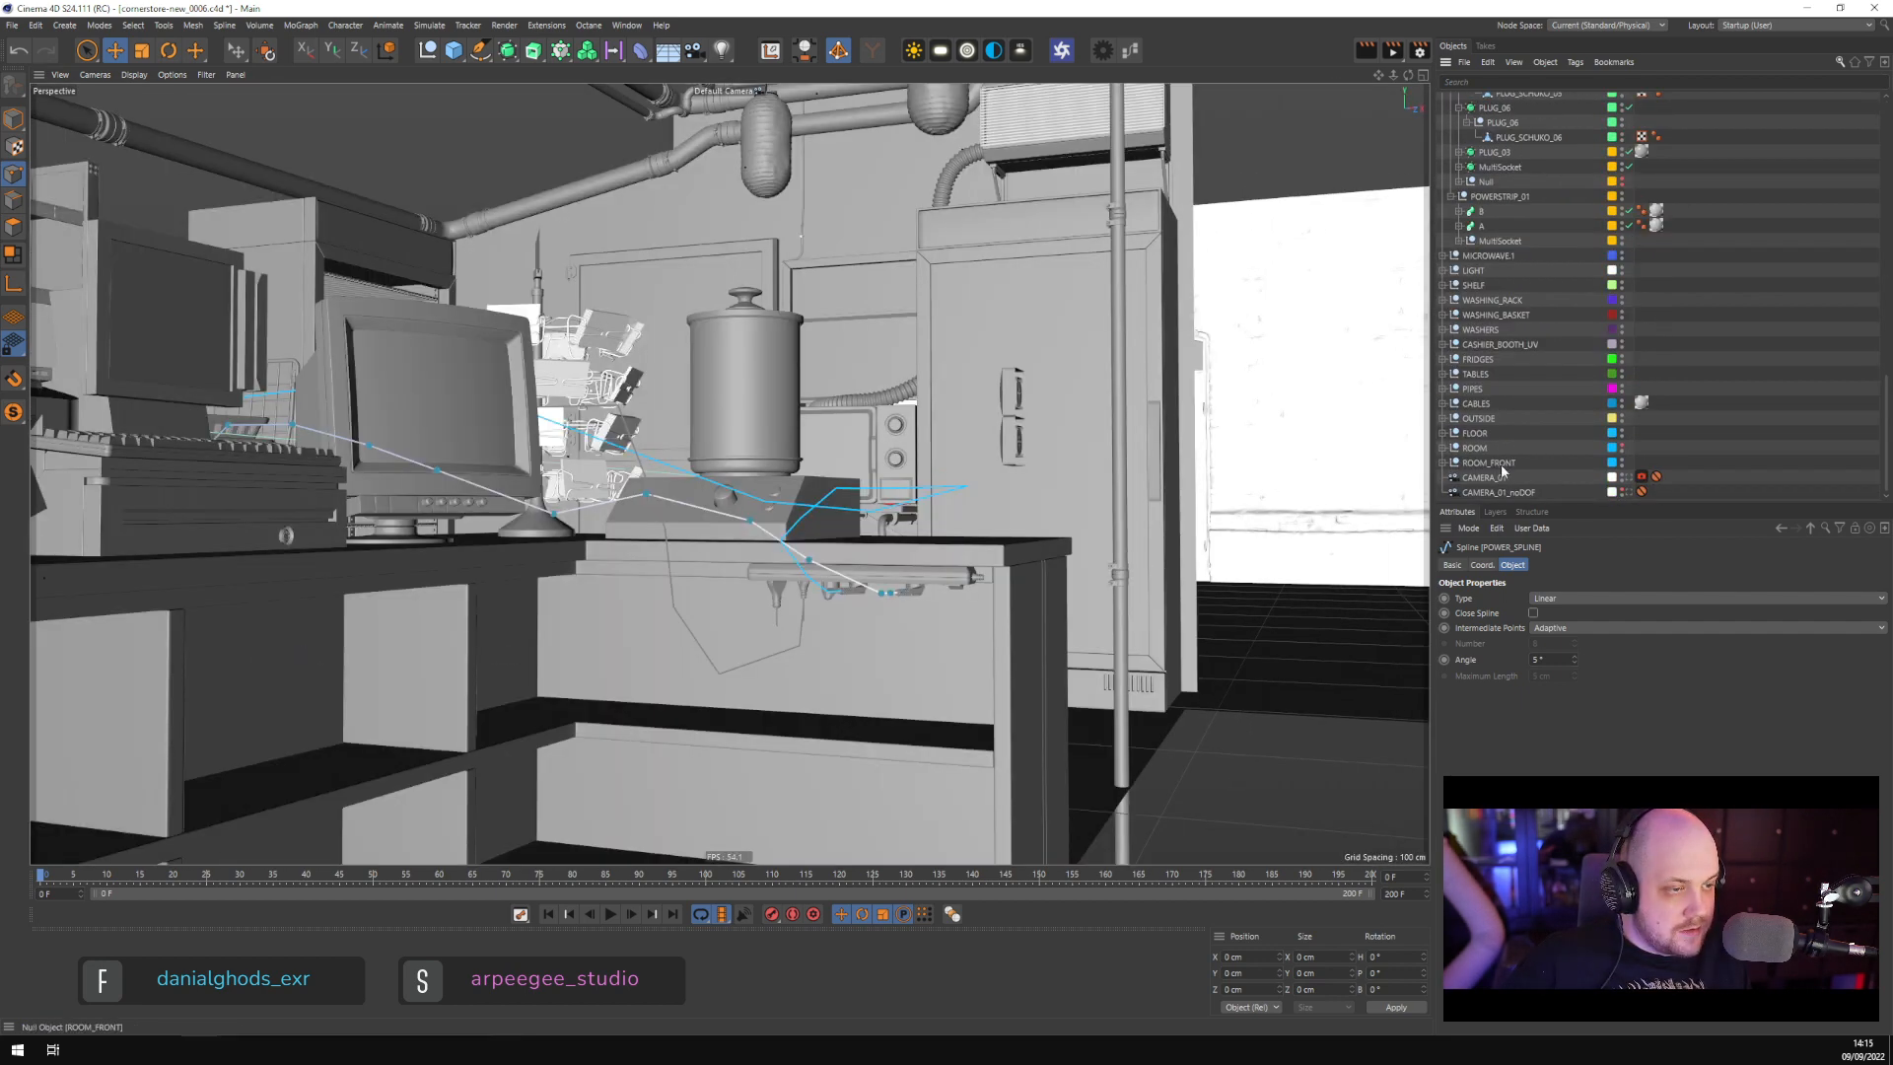
{"action": "left_click", "coordinate": [1623, 417]}
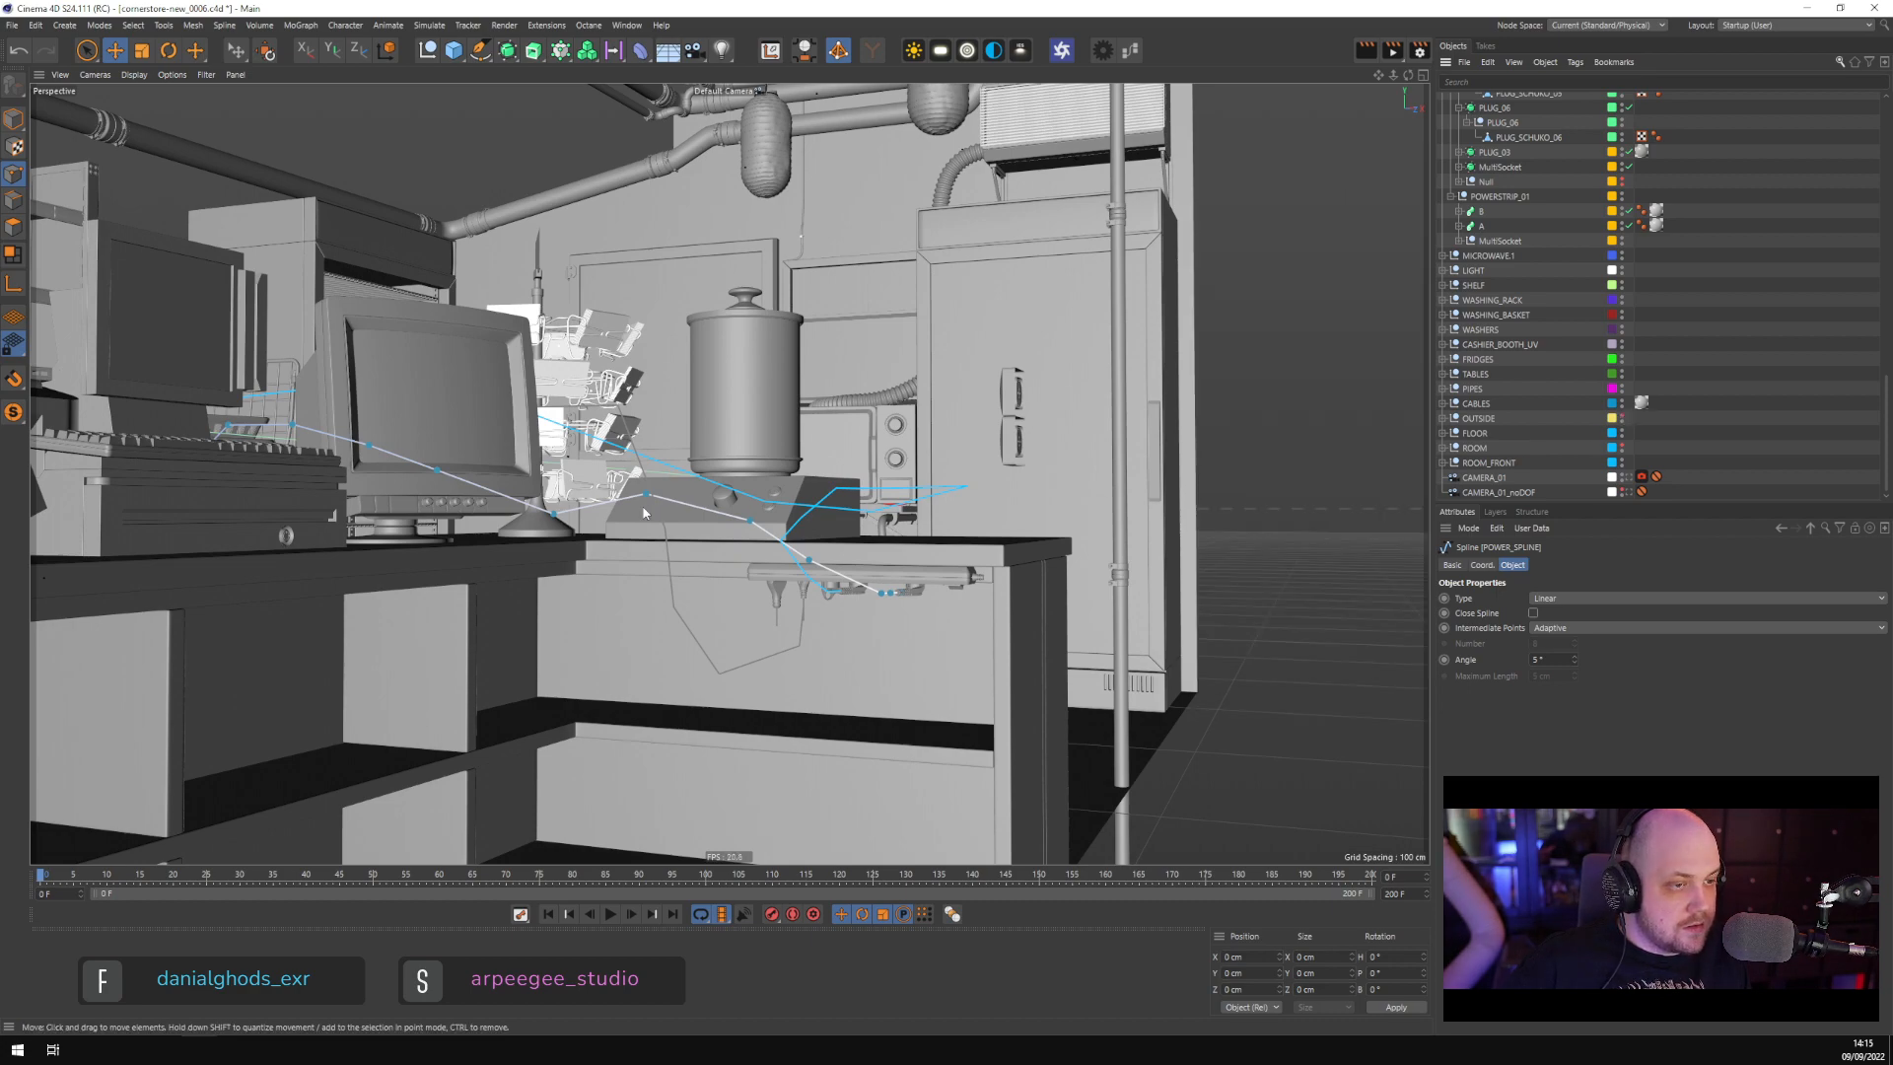
{"action": "middle_click_drag", "start_coordinate": [721, 515], "coordinate": [1026, 528], "text": "alt"}
{"action": "left_click_drag", "start_coordinate": [865, 571], "coordinate": [980, 340], "text": "alt"}
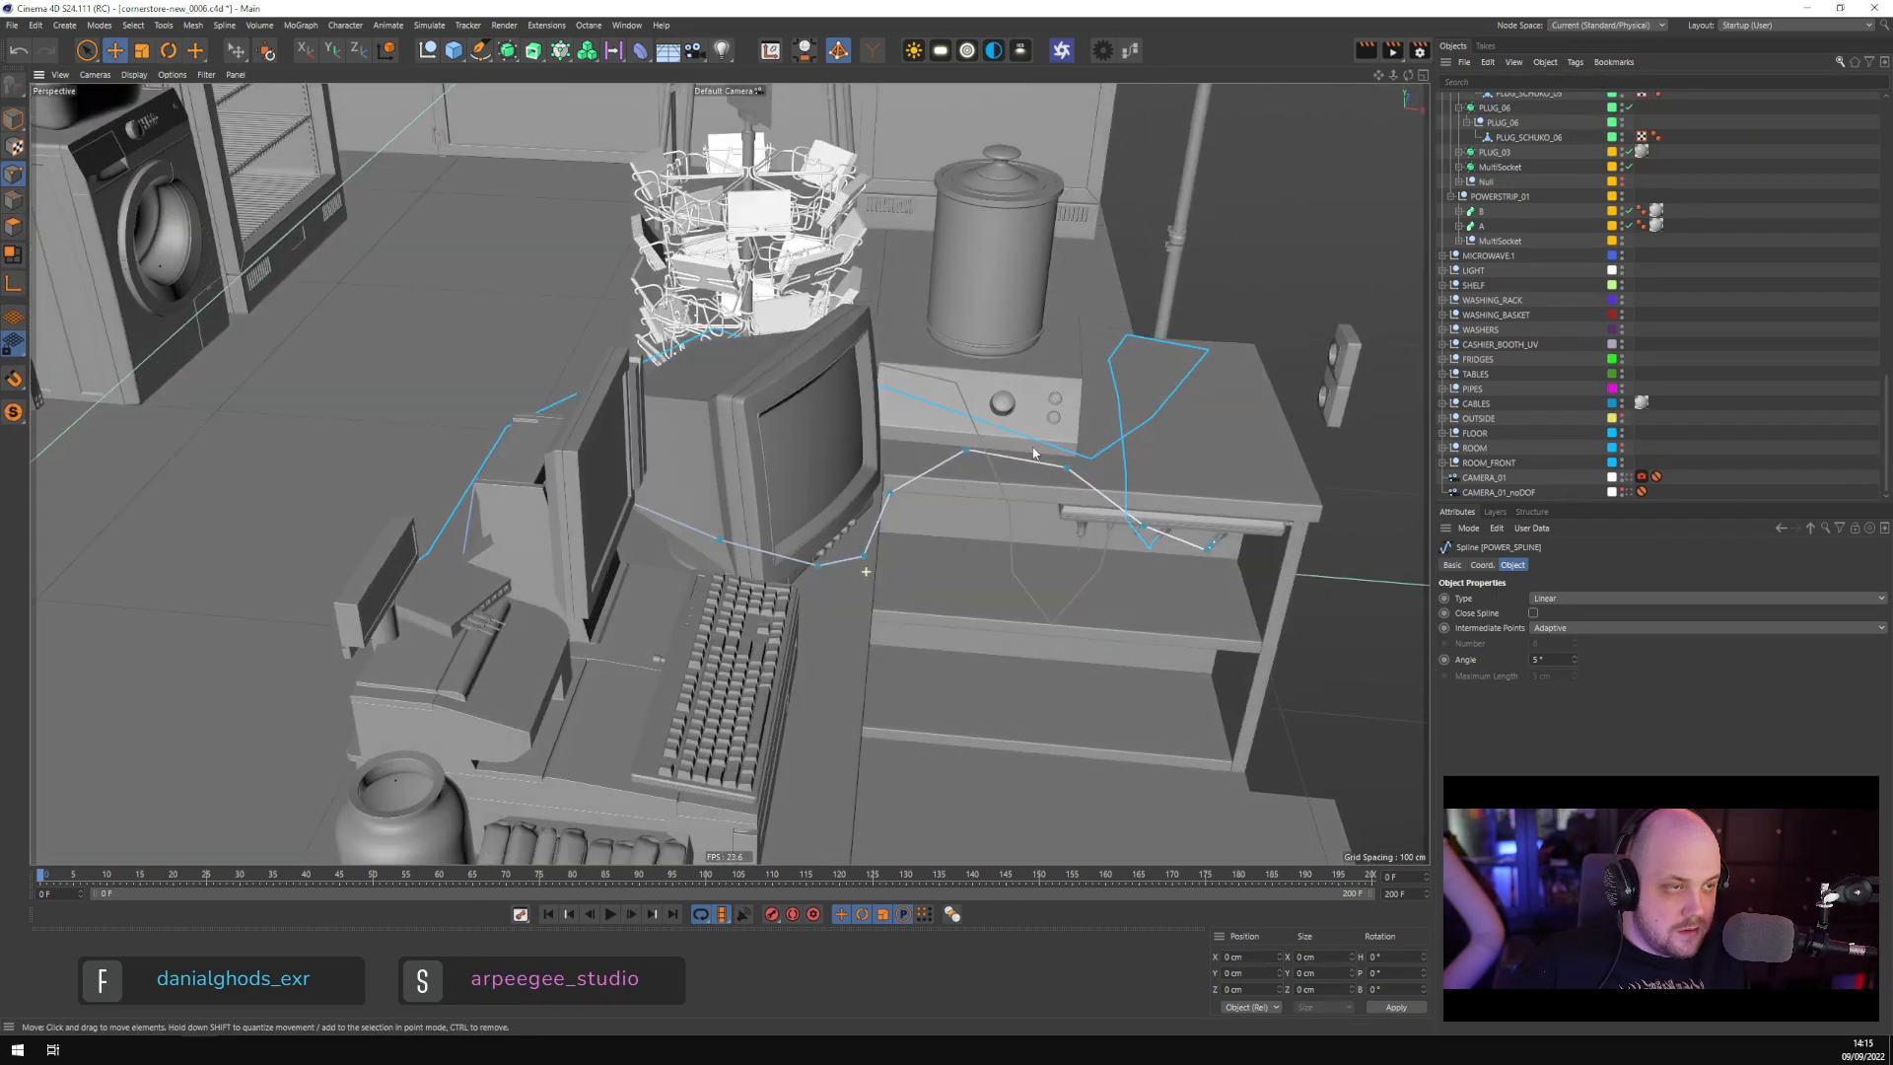
Turn on the display color for n-Side, SPLINE_PLUG_SCHUKO_05 and POWER_SPLINE together, accepting the light blue color
{"action": "scroll", "coordinate": [1594, 246], "scroll_direction": "up", "scroll_amount": 20}
{"action": "left_click", "coordinate": [1477, 103]}
{"action": "left_click", "coordinate": [1488, 115], "text": "ctrl"}
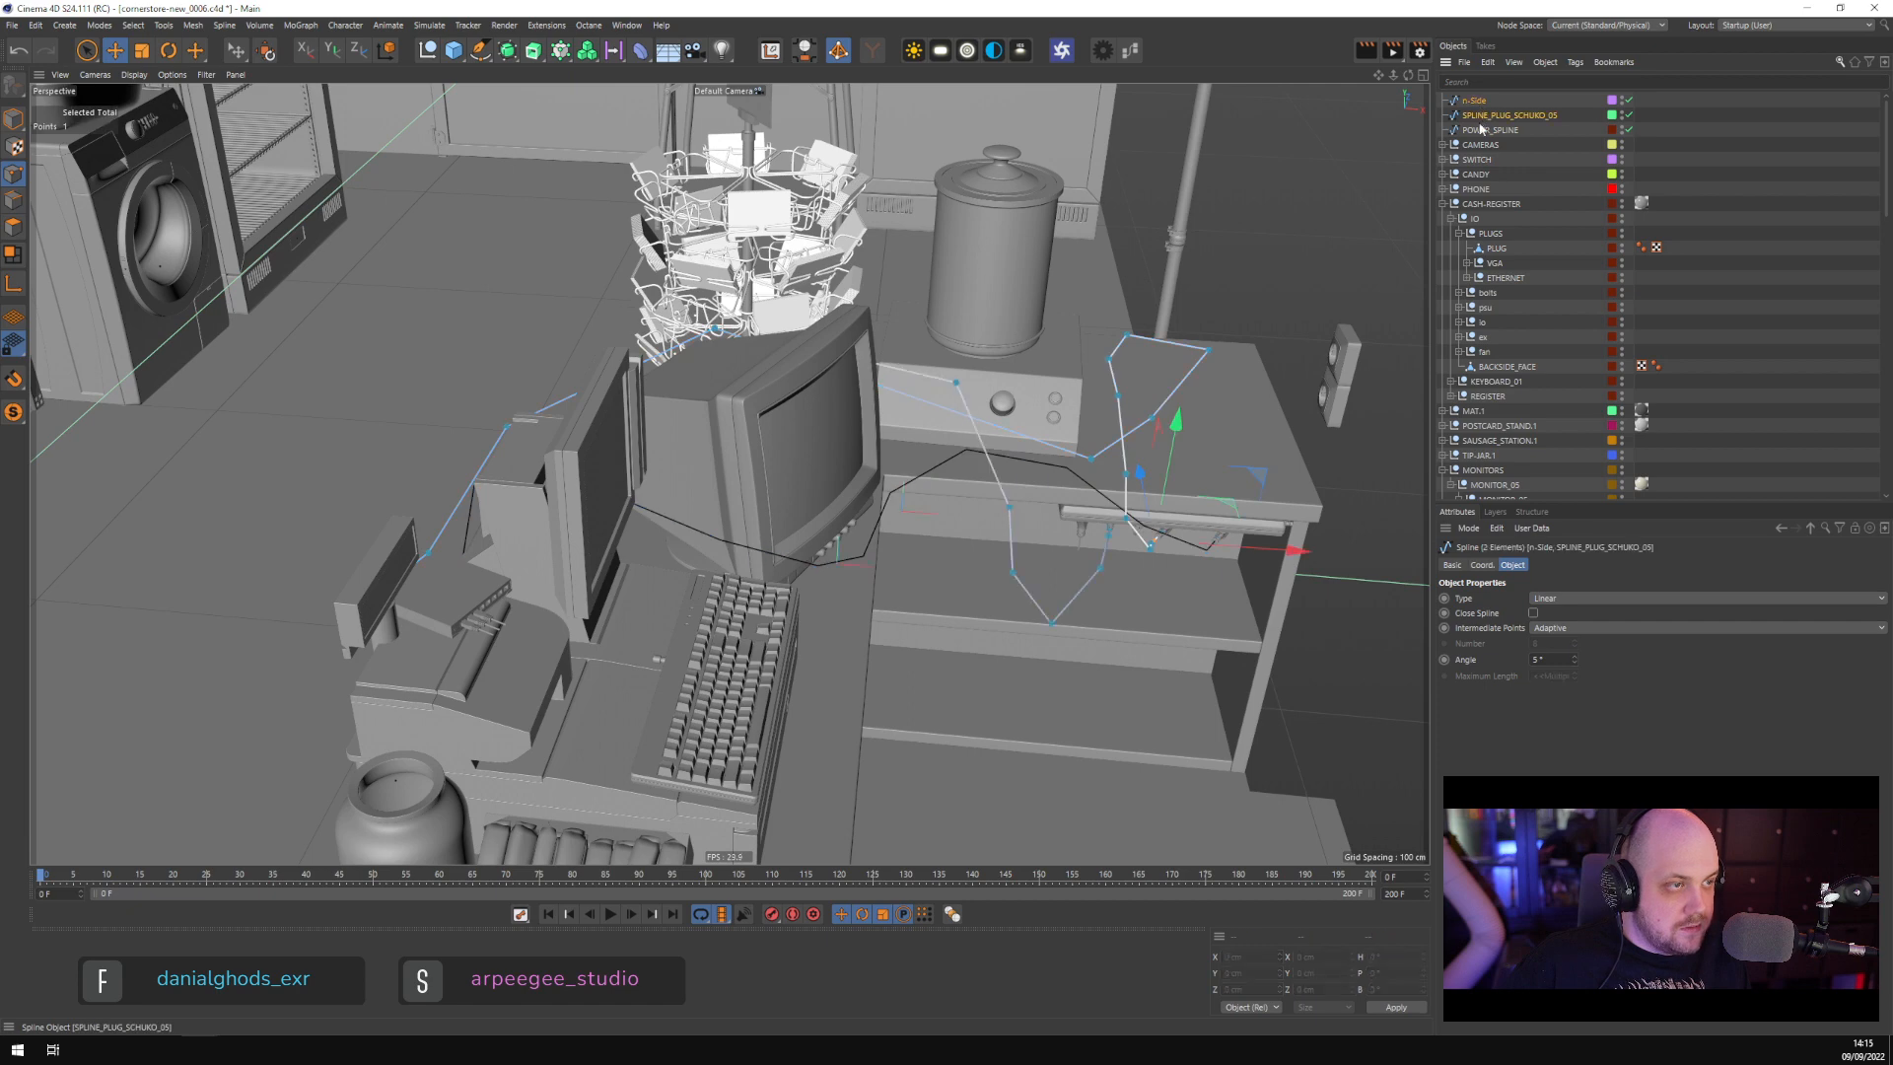
{"action": "left_click", "coordinate": [1489, 129], "text": "ctrl"}
{"action": "left_click", "coordinate": [1452, 564]}
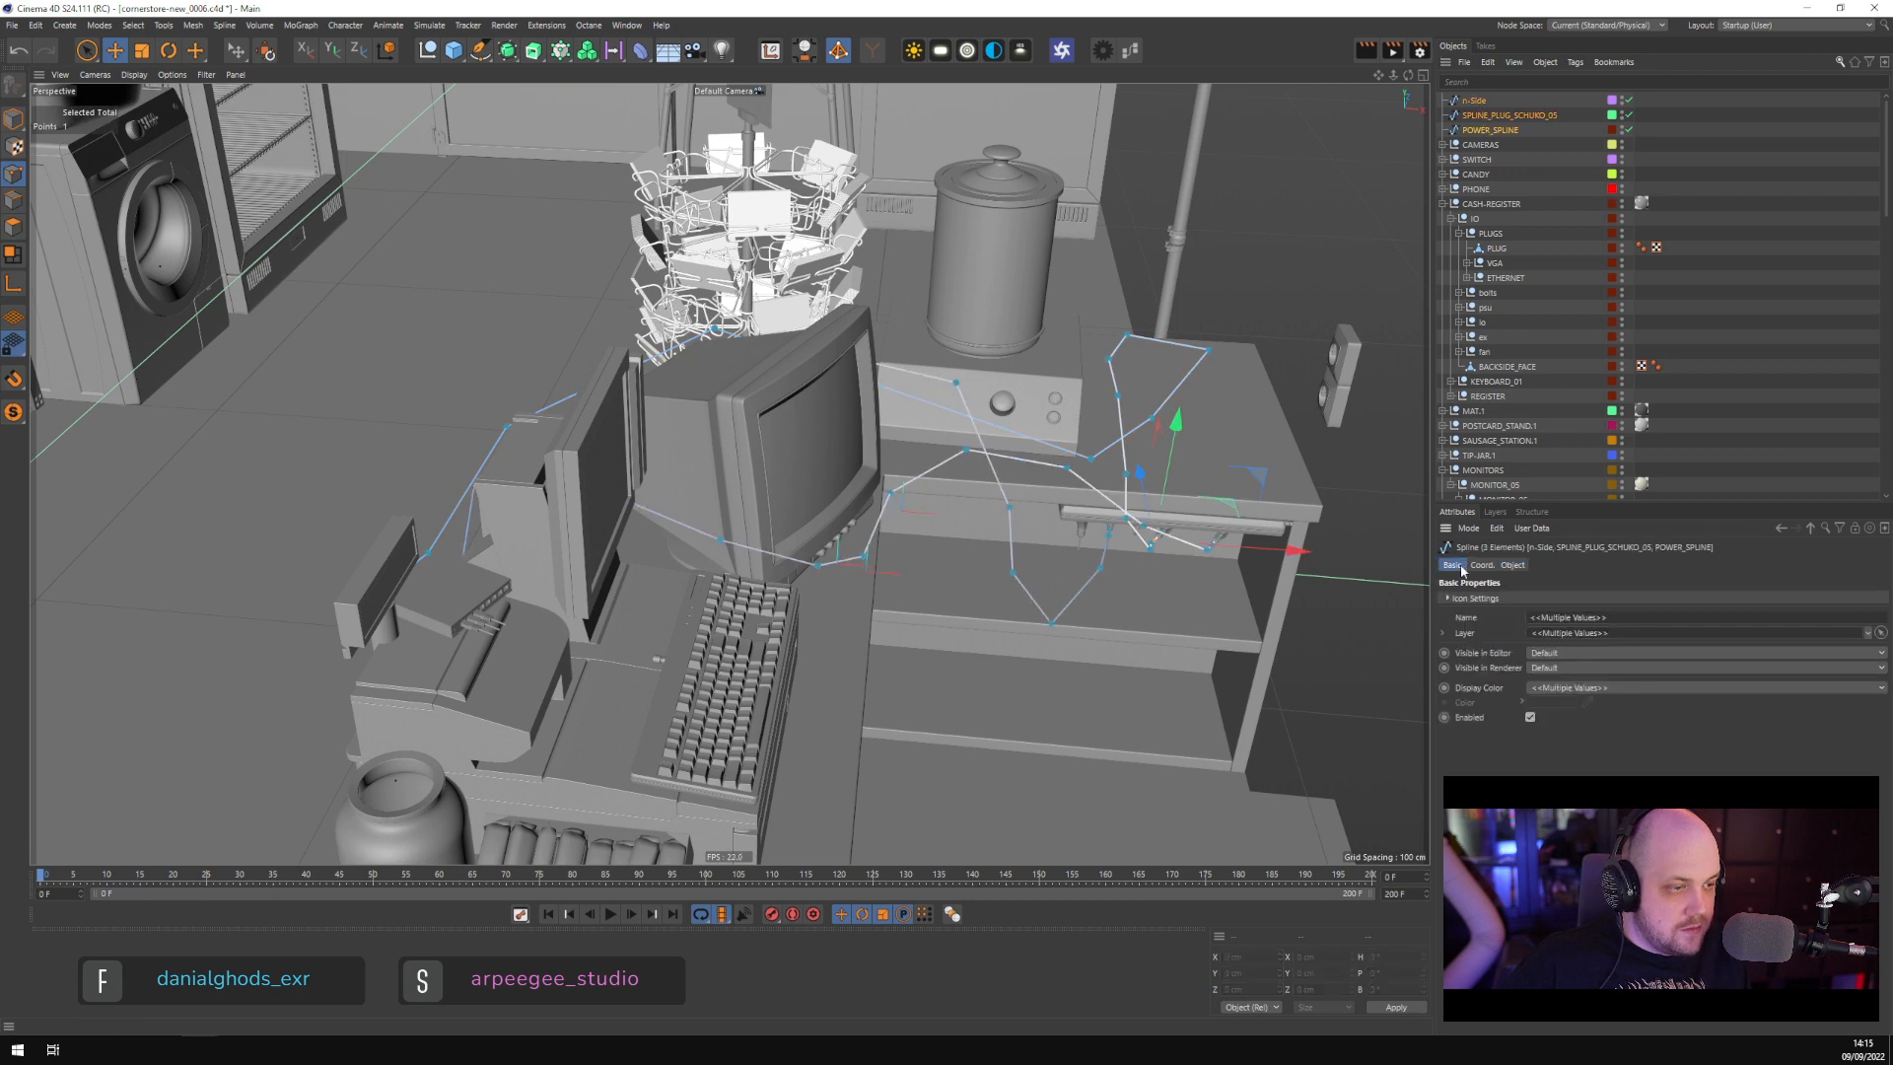
{"action": "left_click", "coordinate": [1545, 688]}
{"action": "left_click", "coordinate": [1548, 761]}
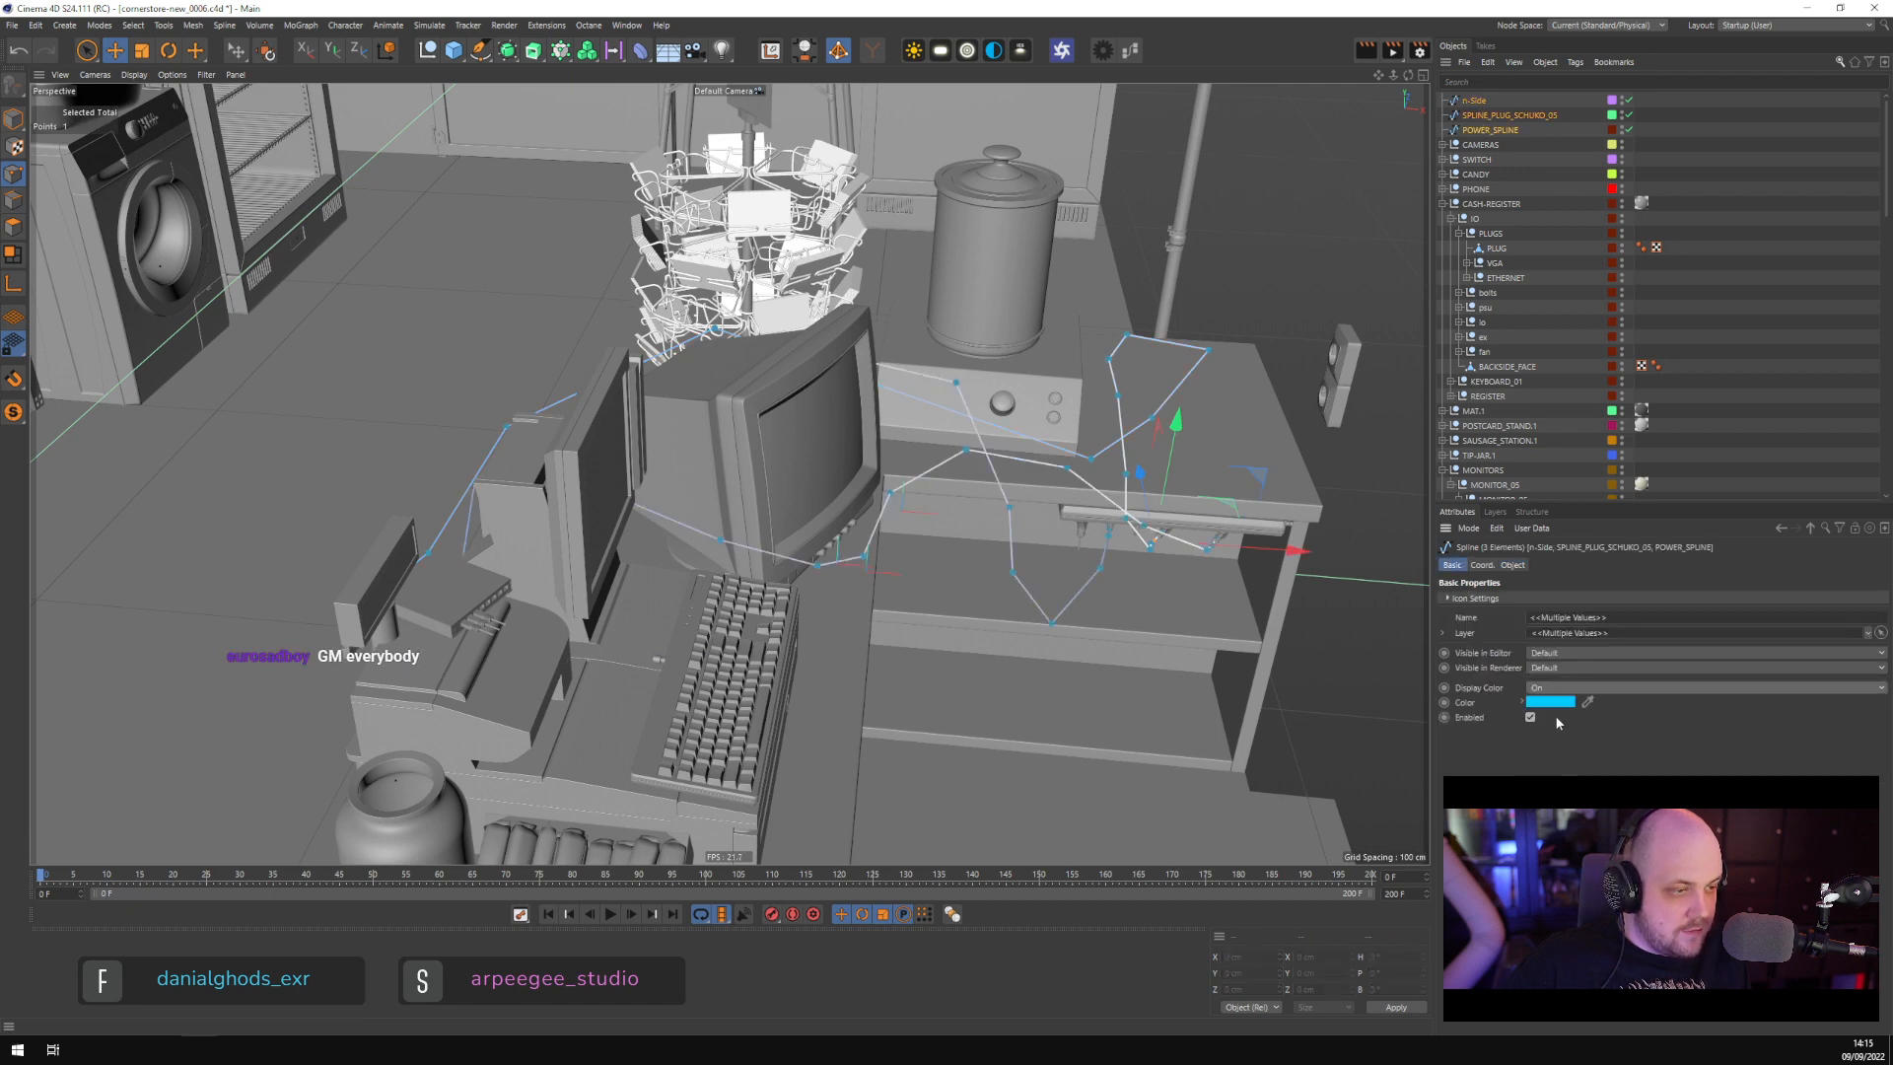
{"action": "left_click", "coordinate": [1787, 410]}
{"action": "key", "text": "ctrl+z"}
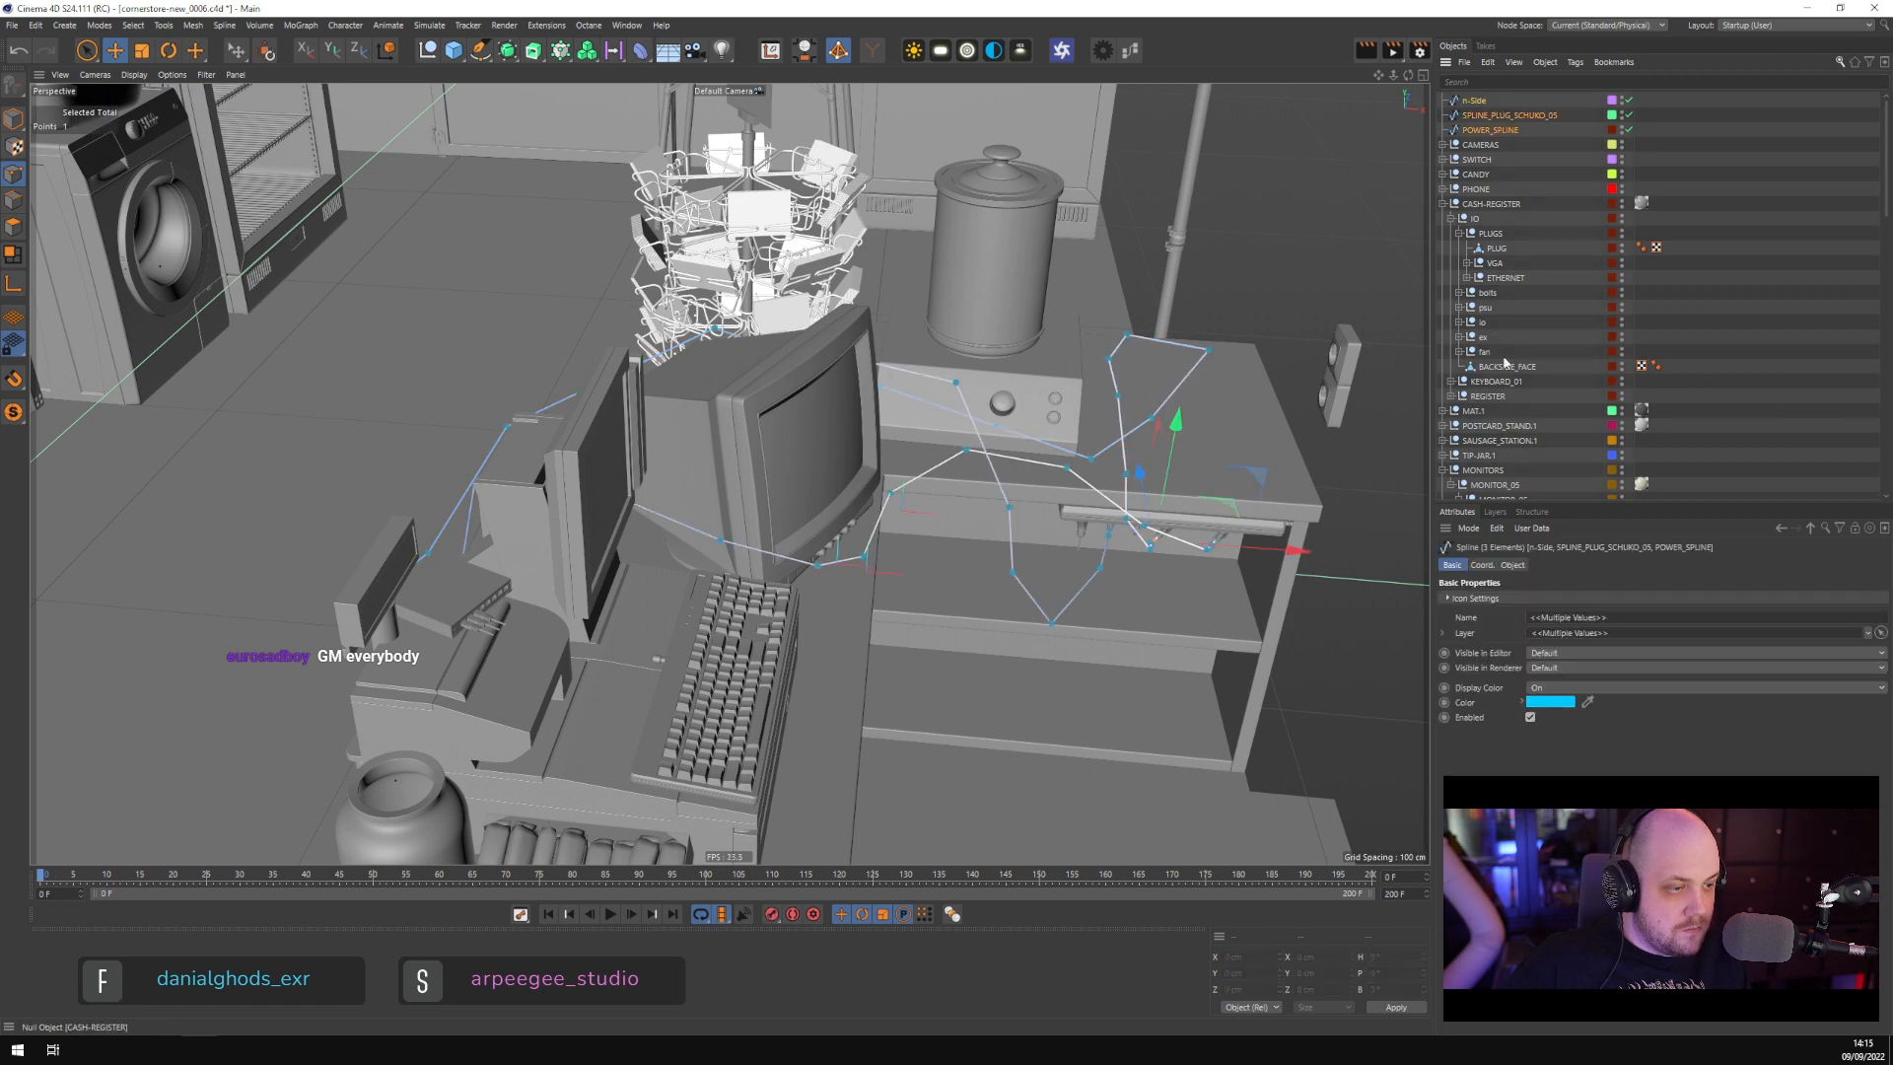
{"action": "left_click", "coordinate": [1563, 701]}
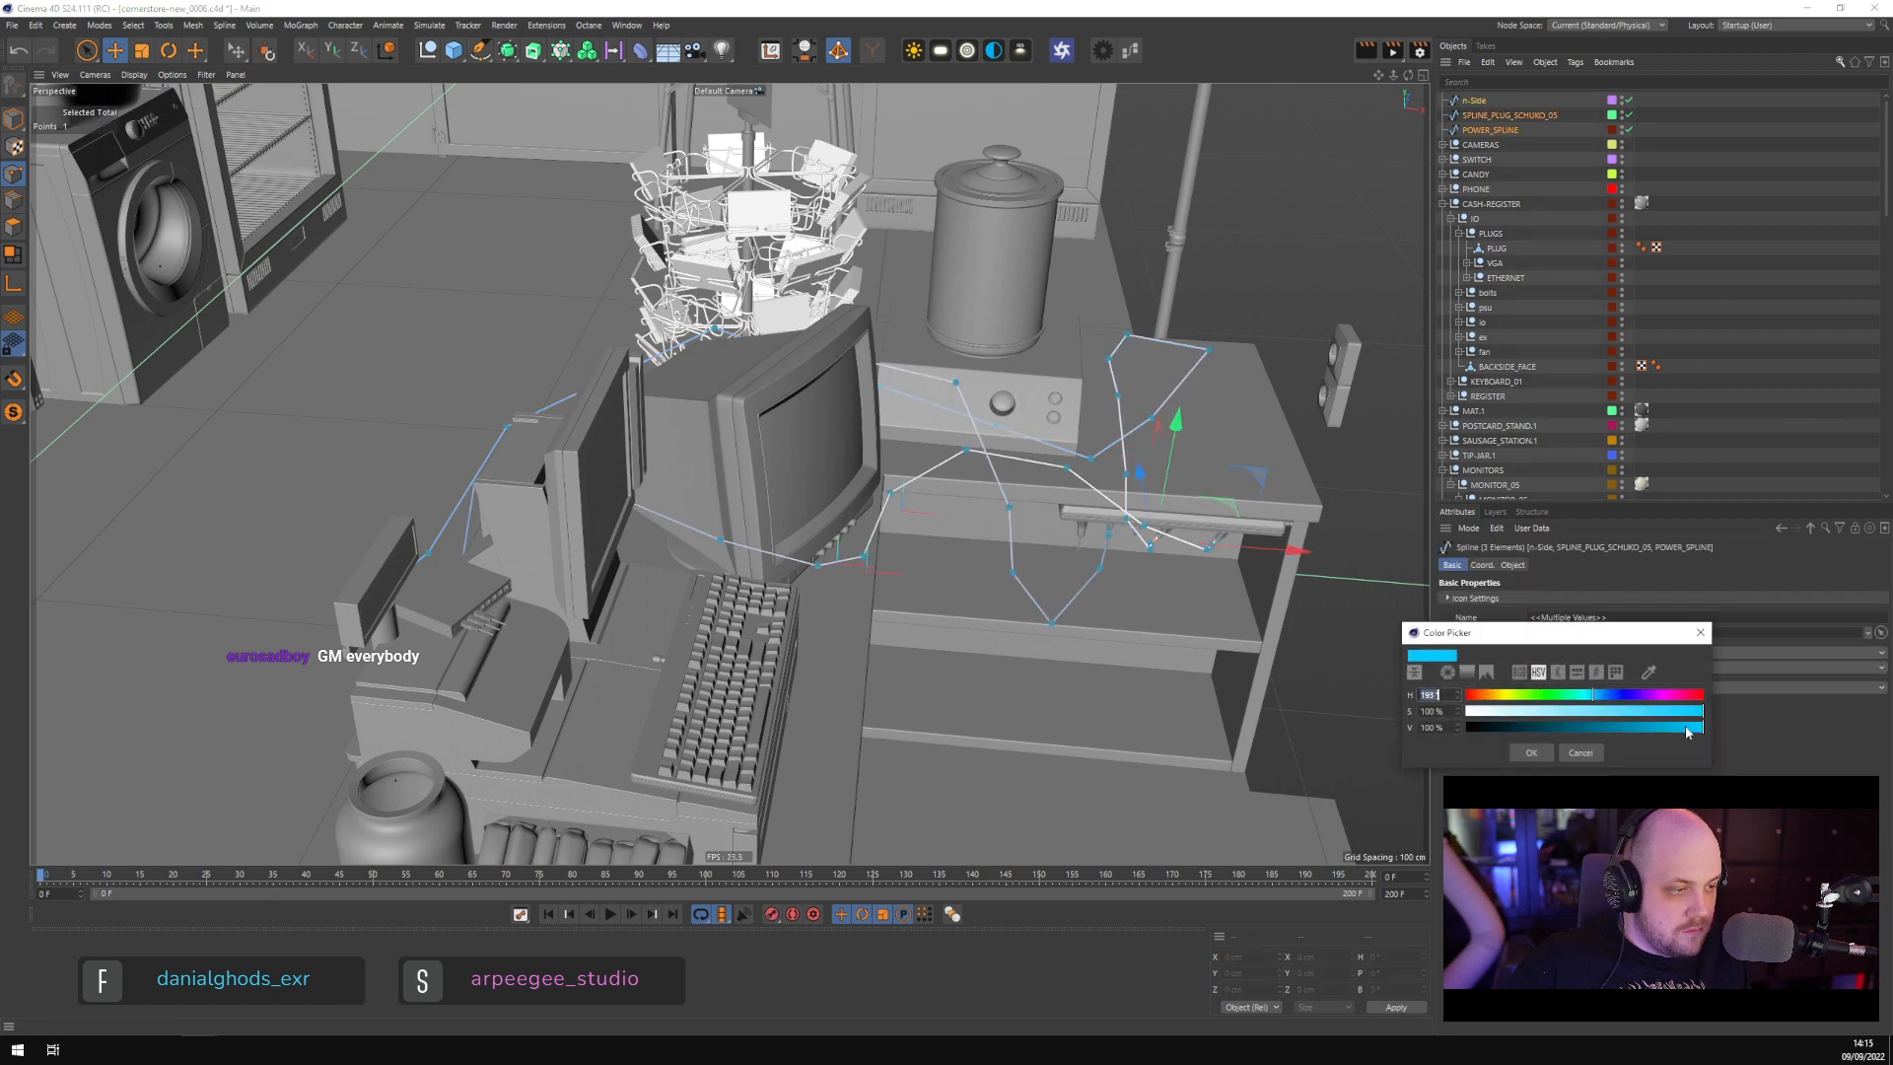
{"action": "left_click", "coordinate": [1531, 752]}
{"action": "left_click", "coordinate": [1732, 329]}
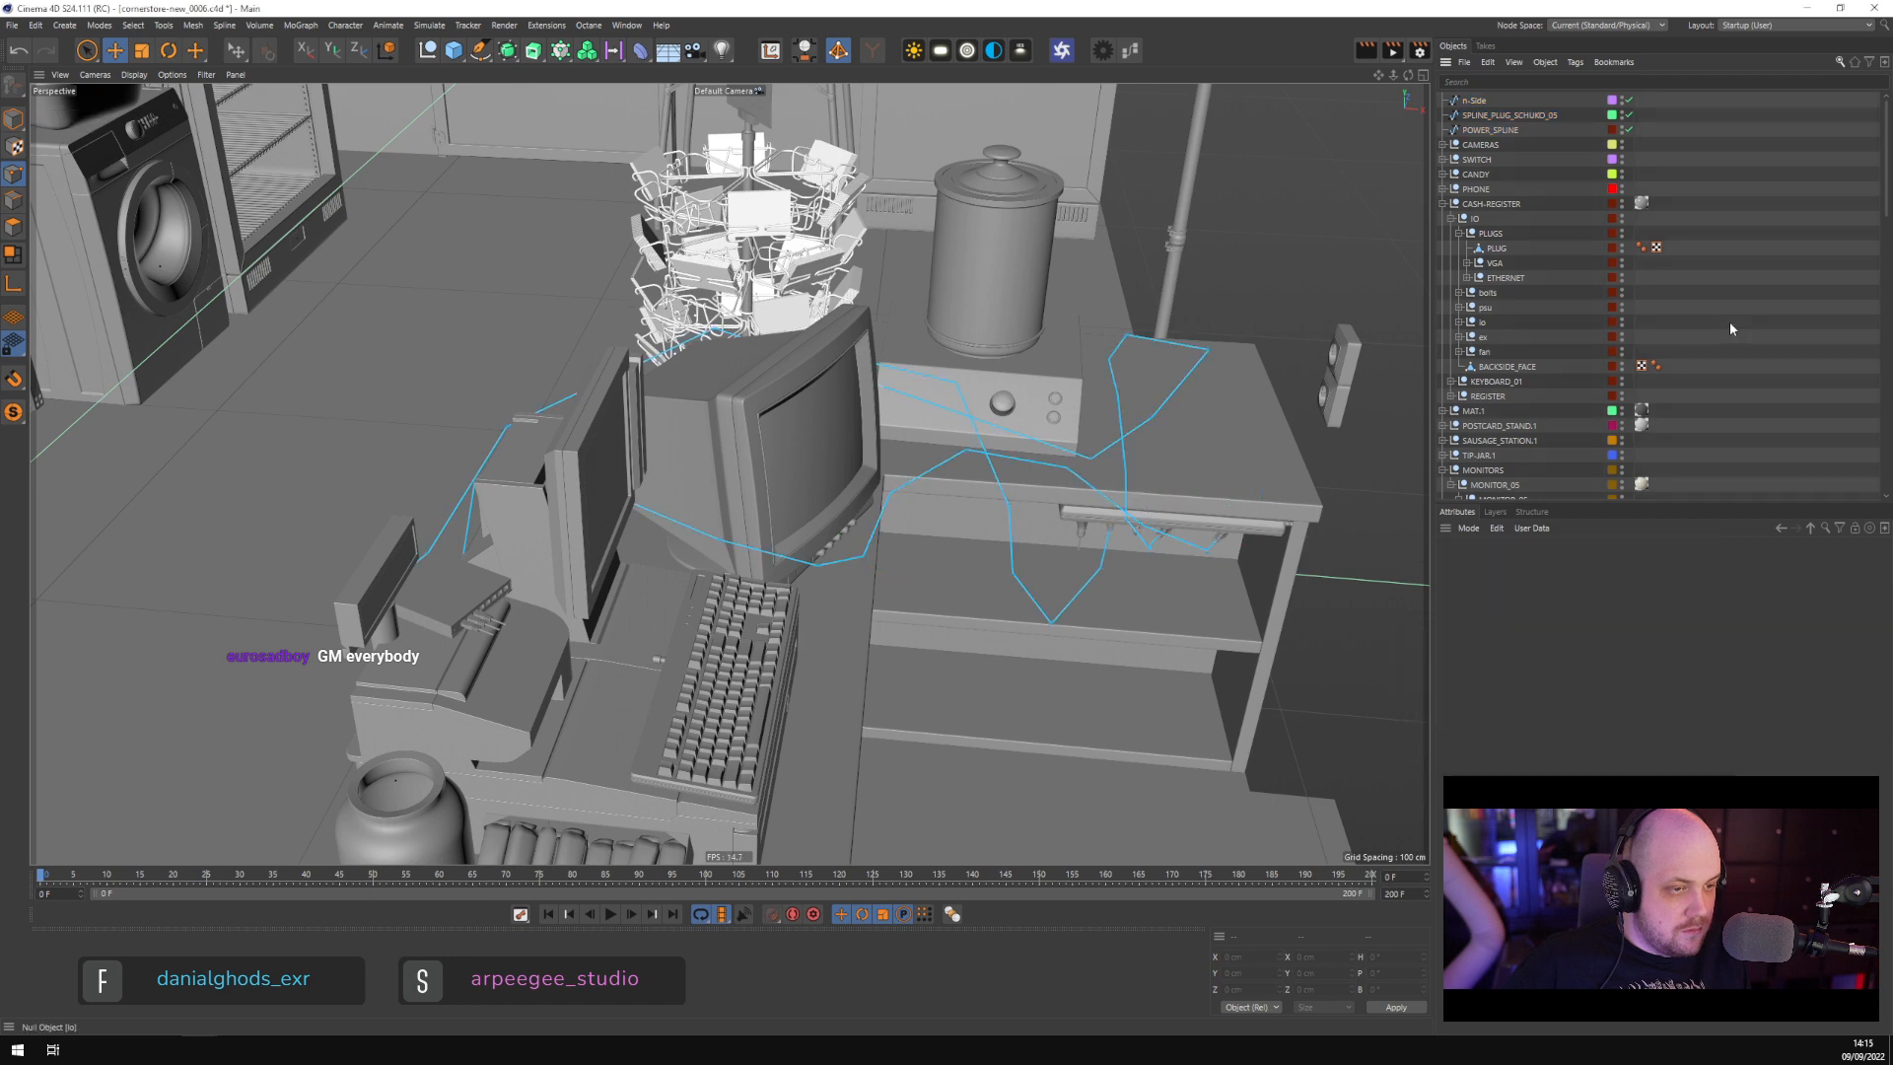
Examine the routing of the cable splines around the desk, from the cash register to the power strip, with POWER_SPLINE selected
{"action": "scroll", "coordinate": [898, 589], "scroll_direction": "down", "scroll_amount": 3}
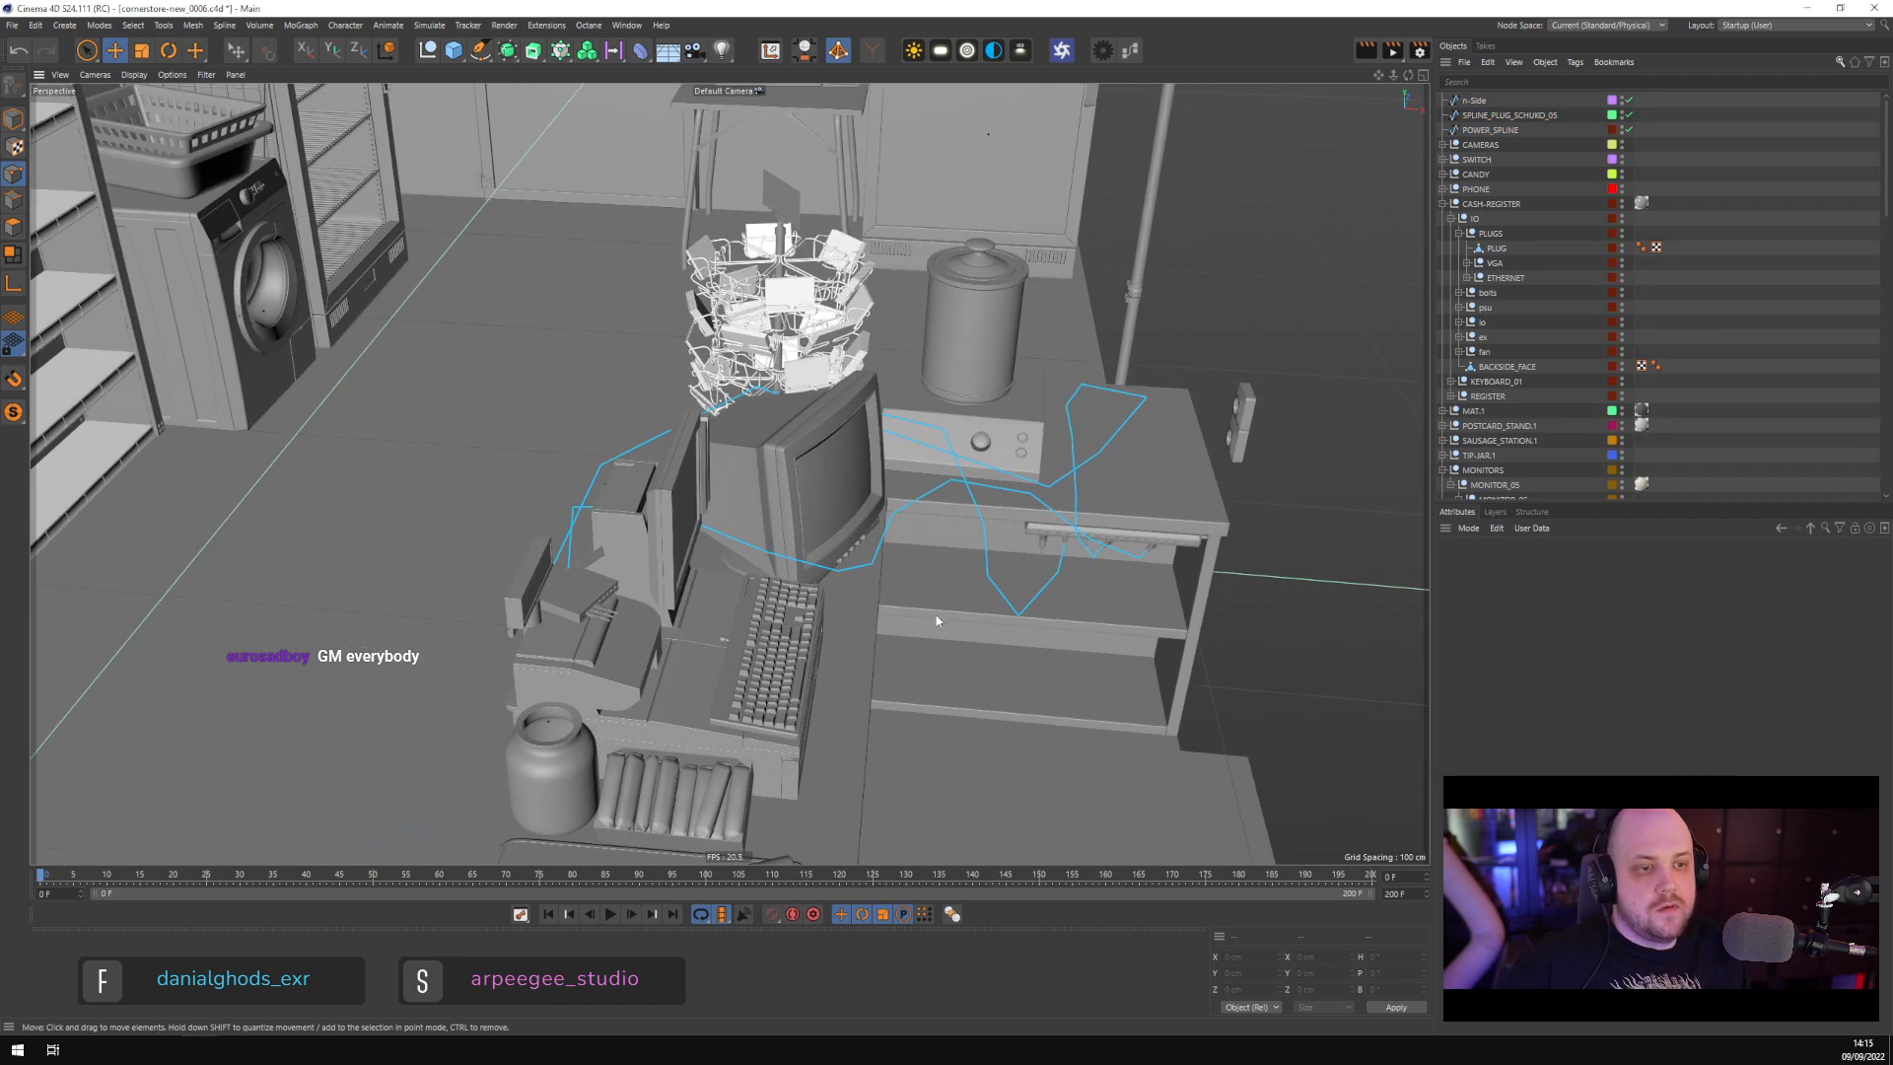
{"action": "left_click_drag", "start_coordinate": [937, 621], "coordinate": [912, 437], "text": "alt"}
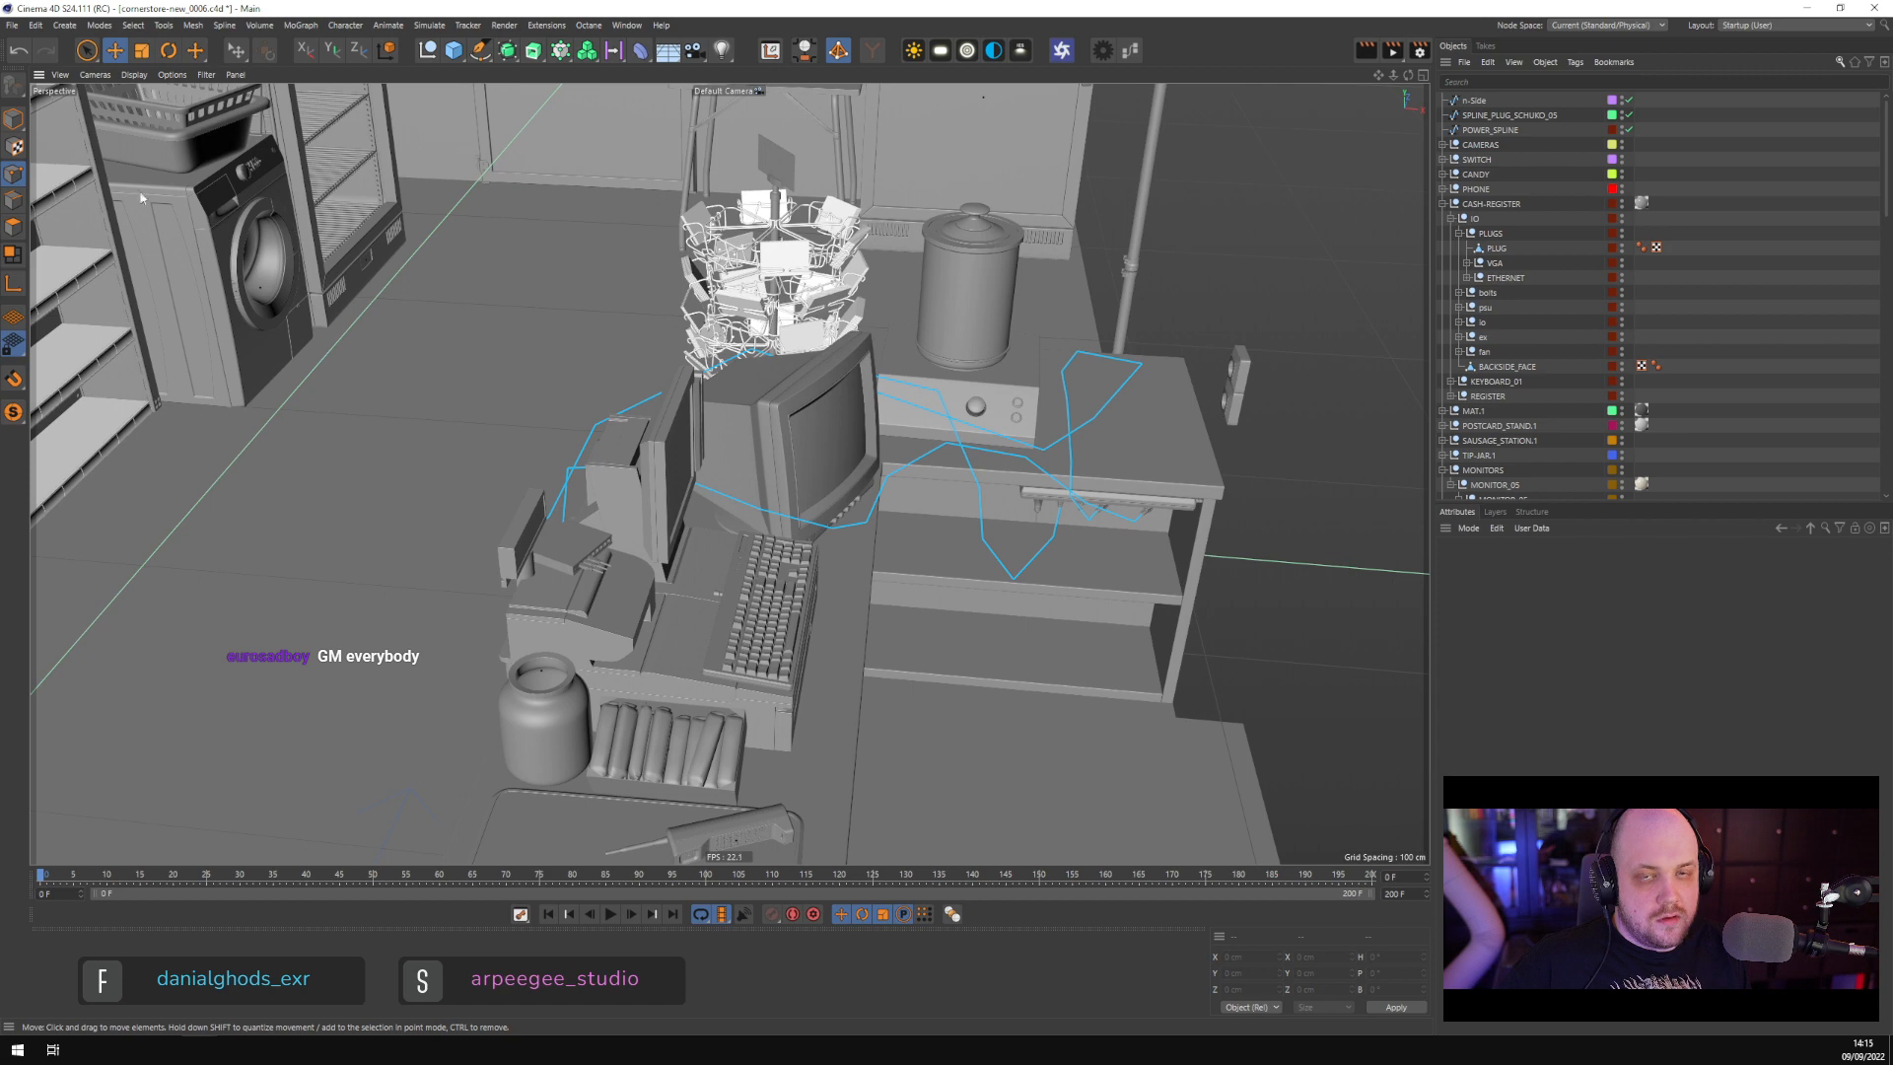
{"action": "left_click", "coordinate": [606, 616]}
{"action": "left_click_drag", "start_coordinate": [606, 616], "coordinate": [688, 484], "text": "alt"}
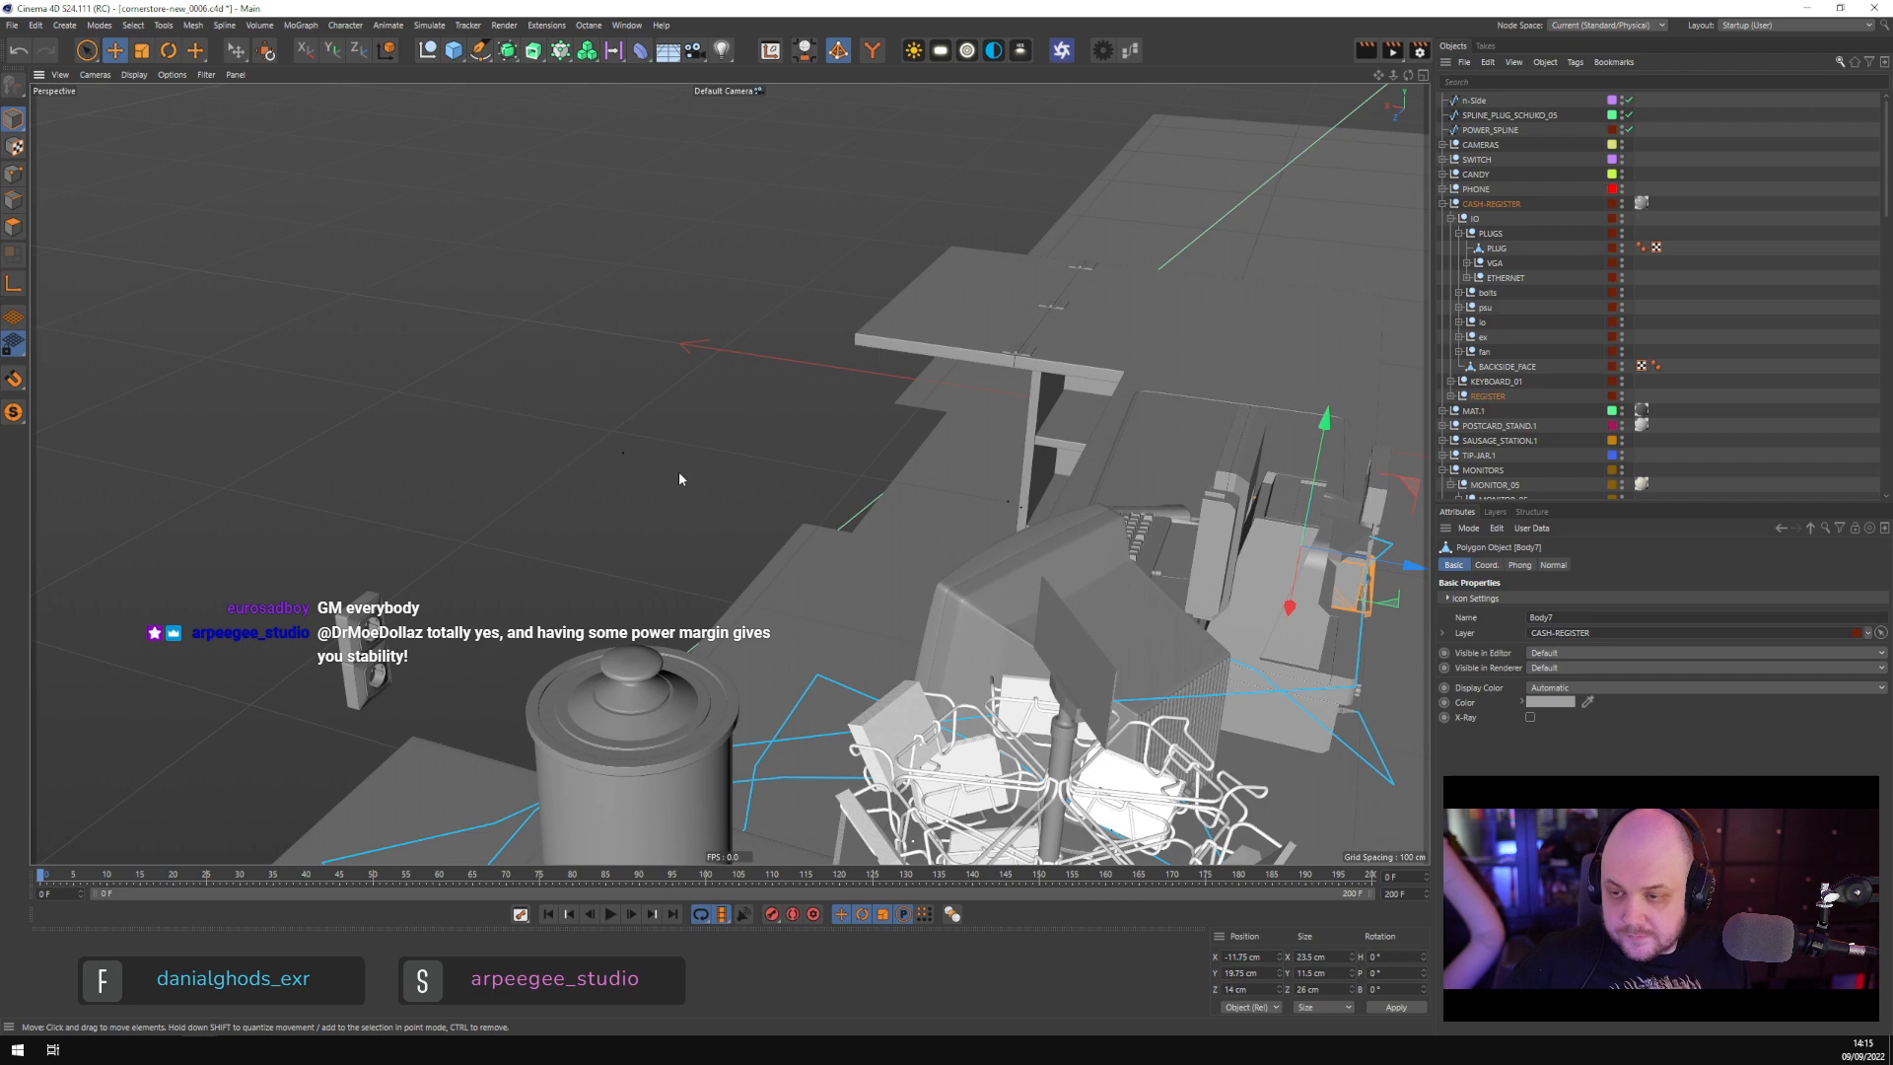
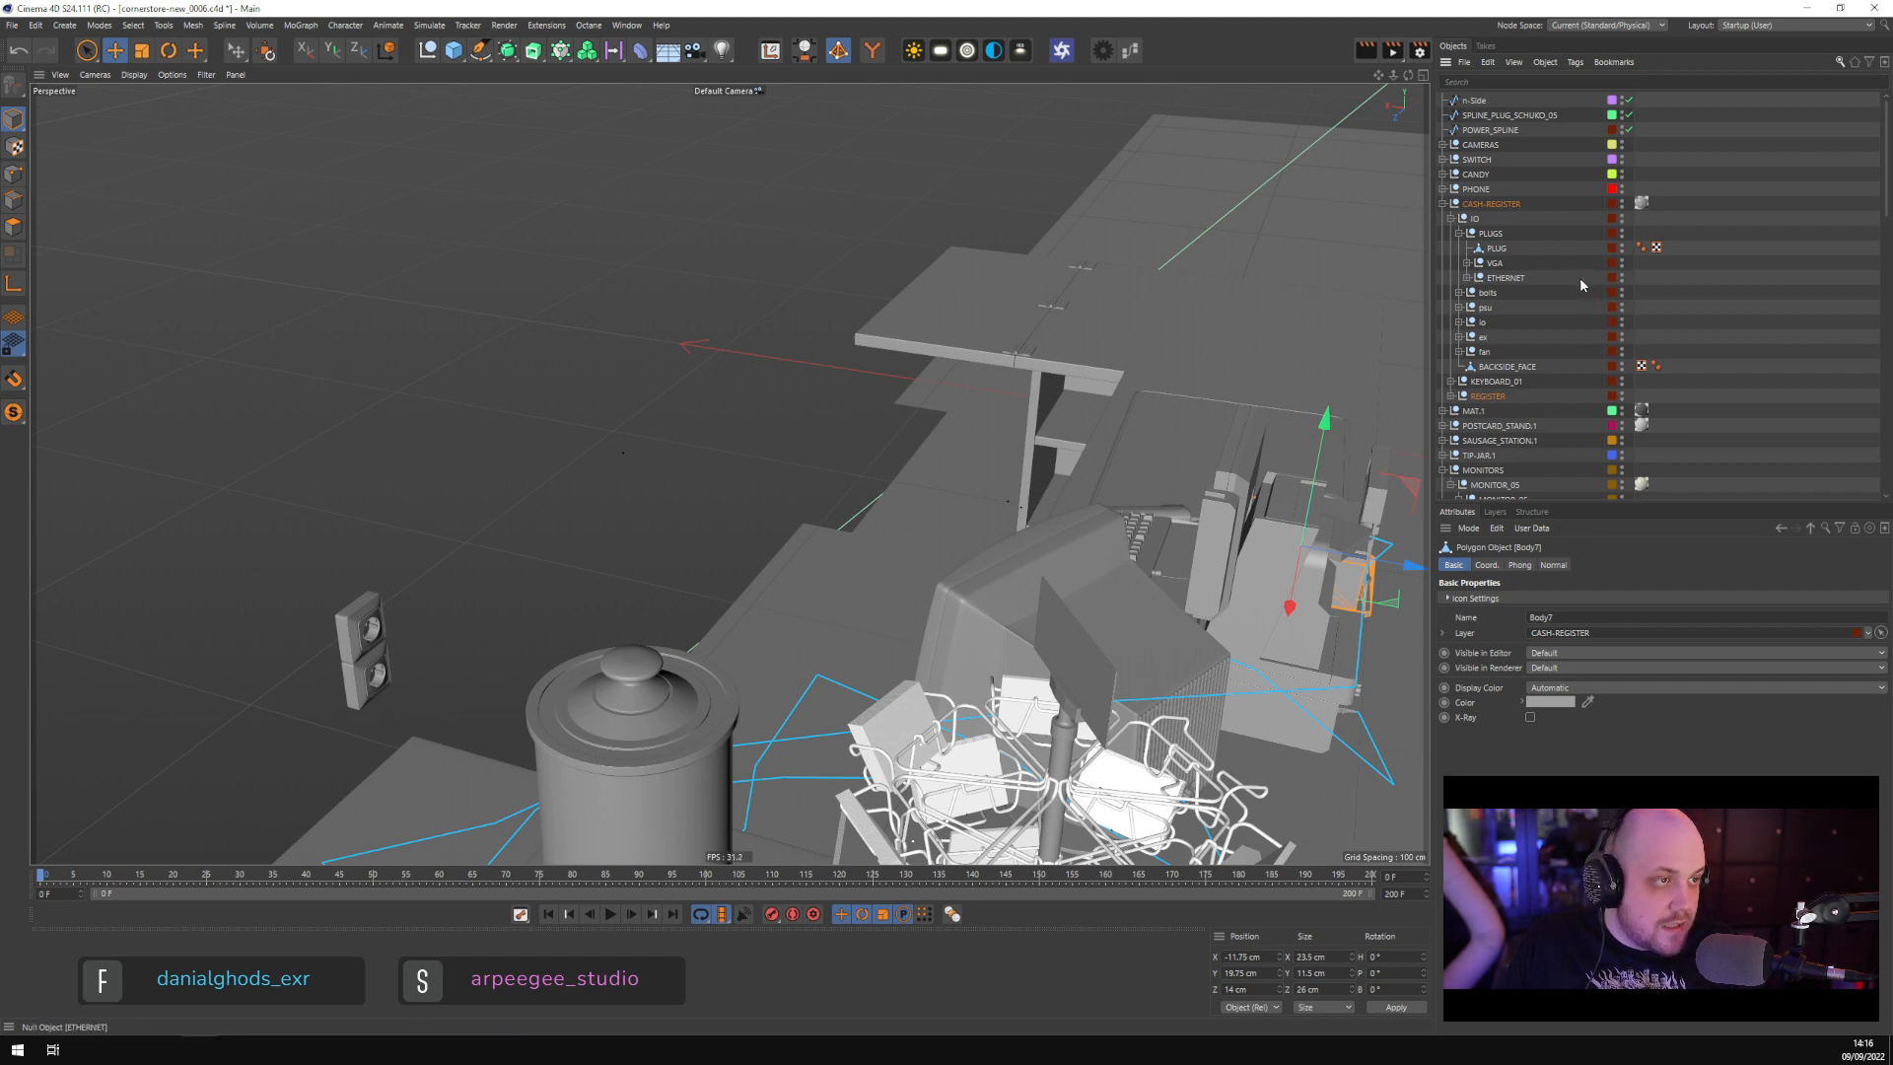
{"action": "left_click", "coordinate": [1485, 130]}
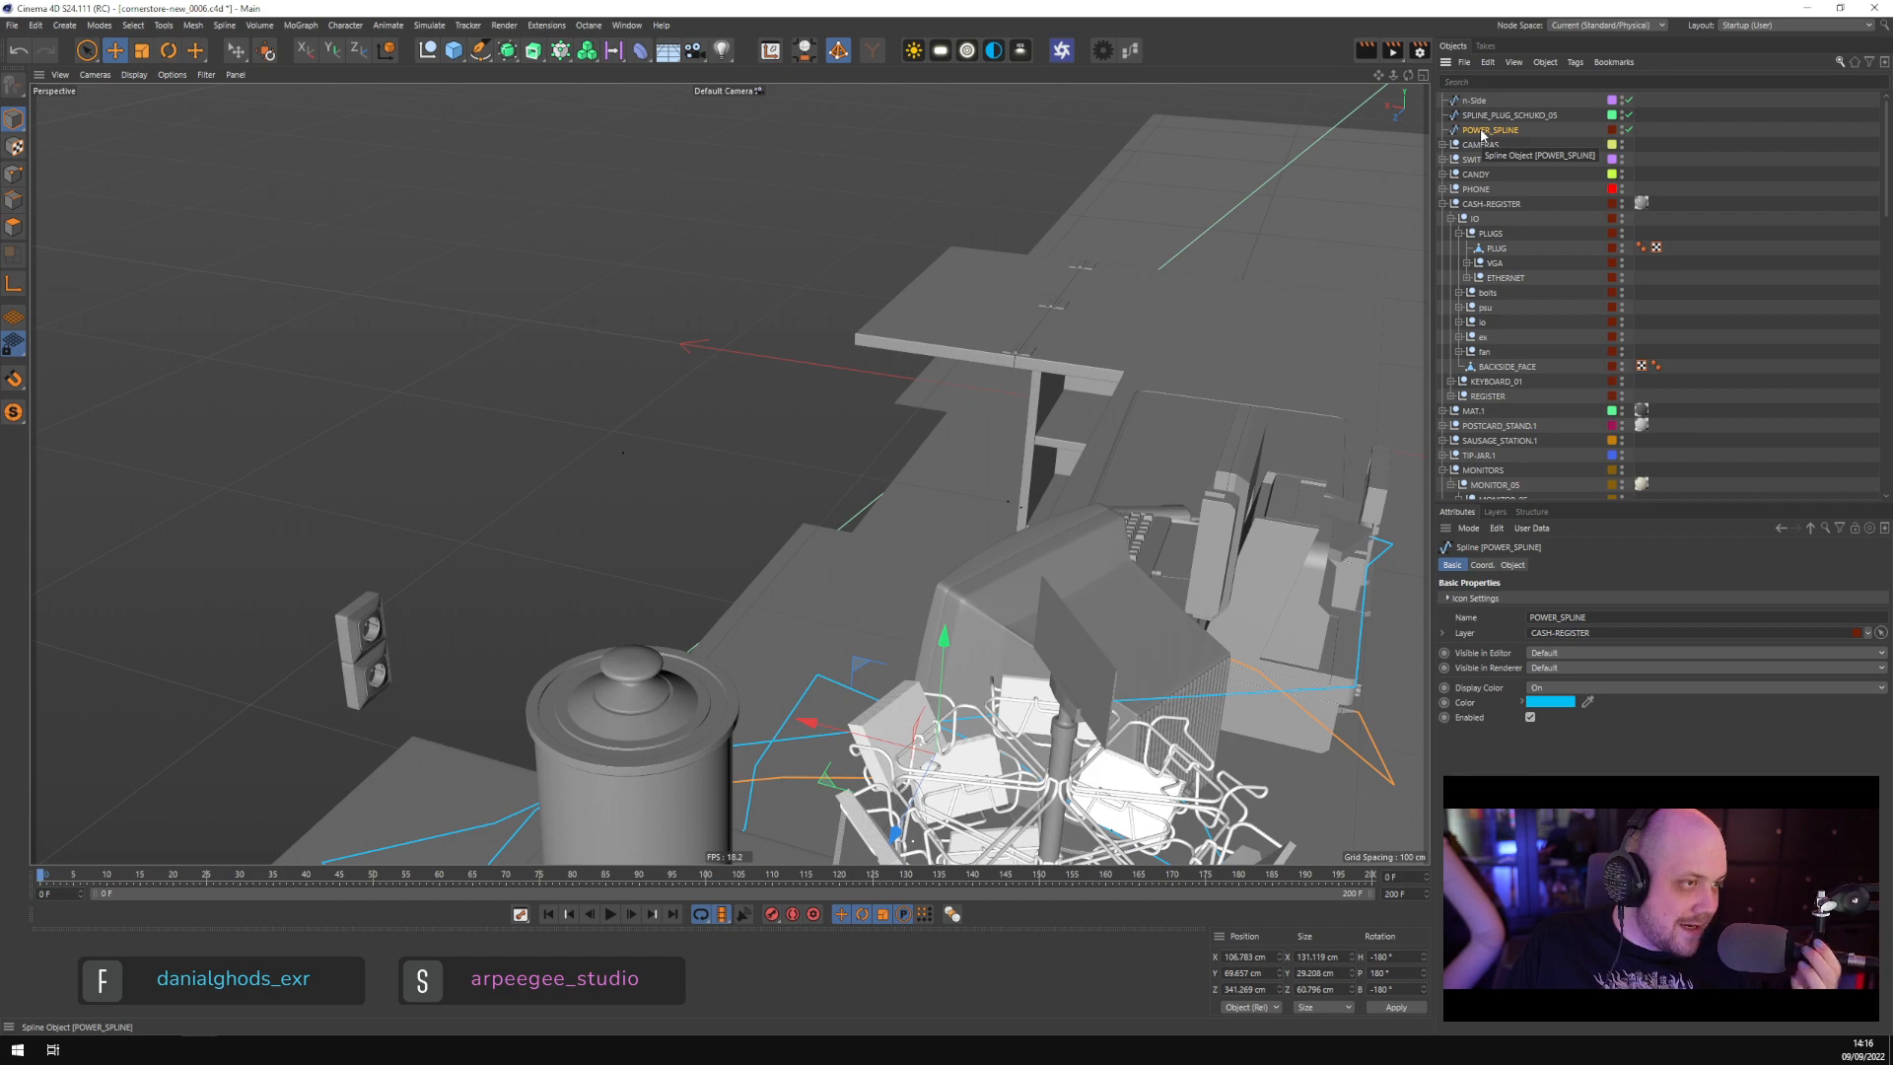
{"action": "scroll", "coordinate": [874, 554], "scroll_direction": "down", "scroll_amount": 3}
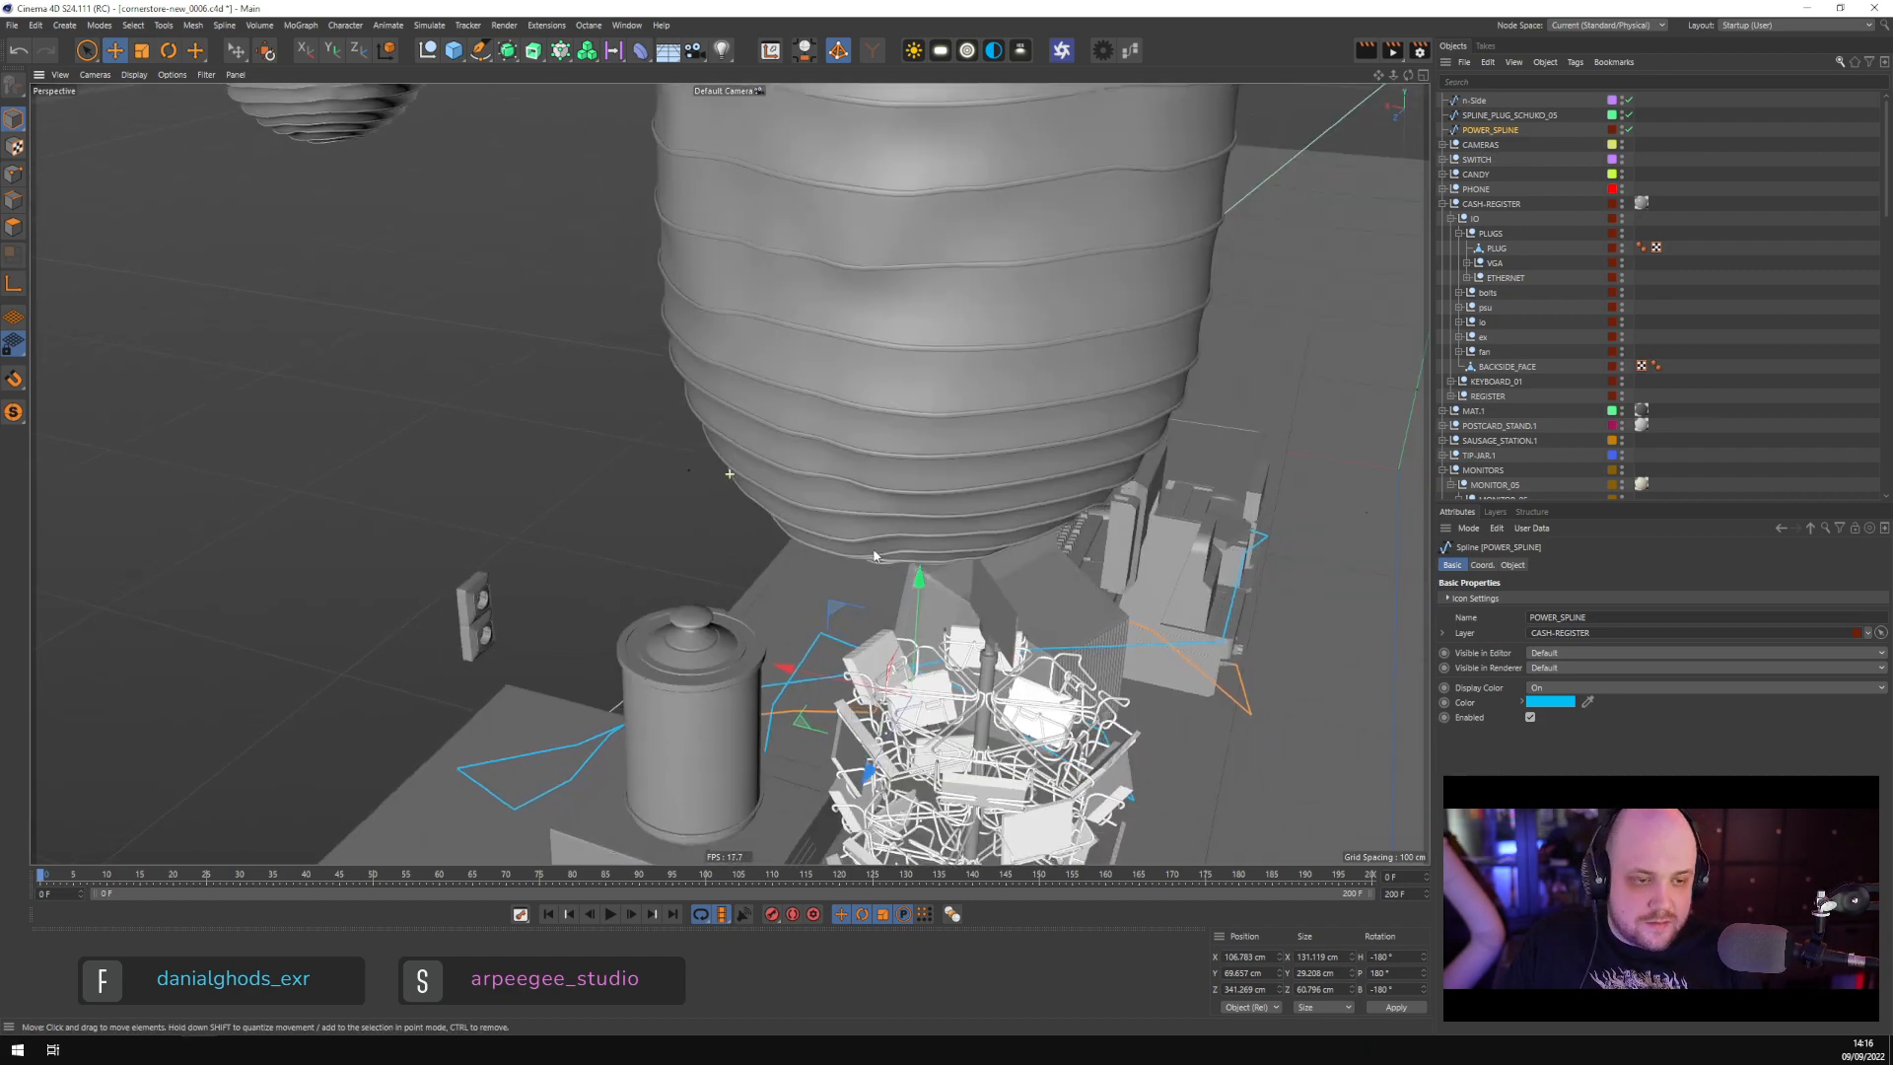
{"action": "middle_click_drag", "start_coordinate": [873, 554], "coordinate": [690, 187], "text": "alt"}
{"action": "left_click_drag", "start_coordinate": [690, 187], "coordinate": [767, 597], "text": "alt"}
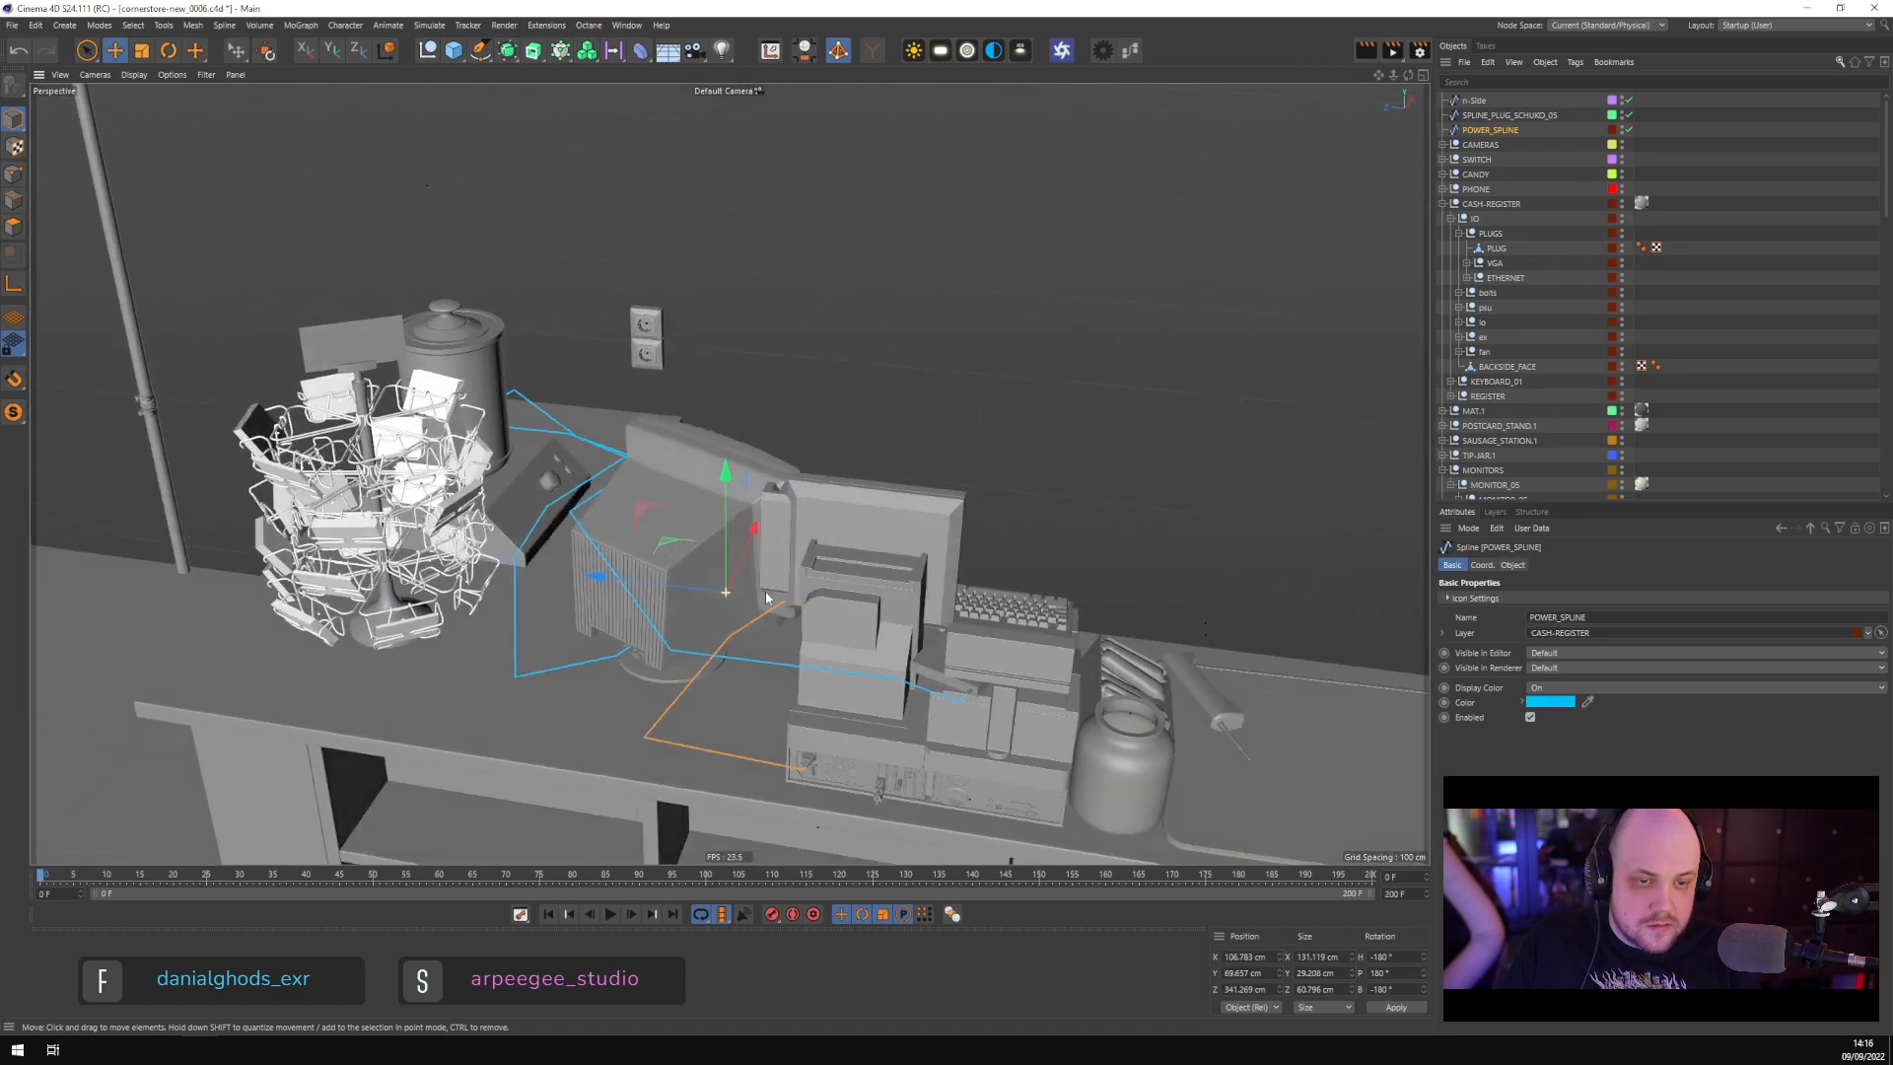
{"action": "scroll", "coordinate": [702, 577], "scroll_direction": "up", "scroll_amount": 10}
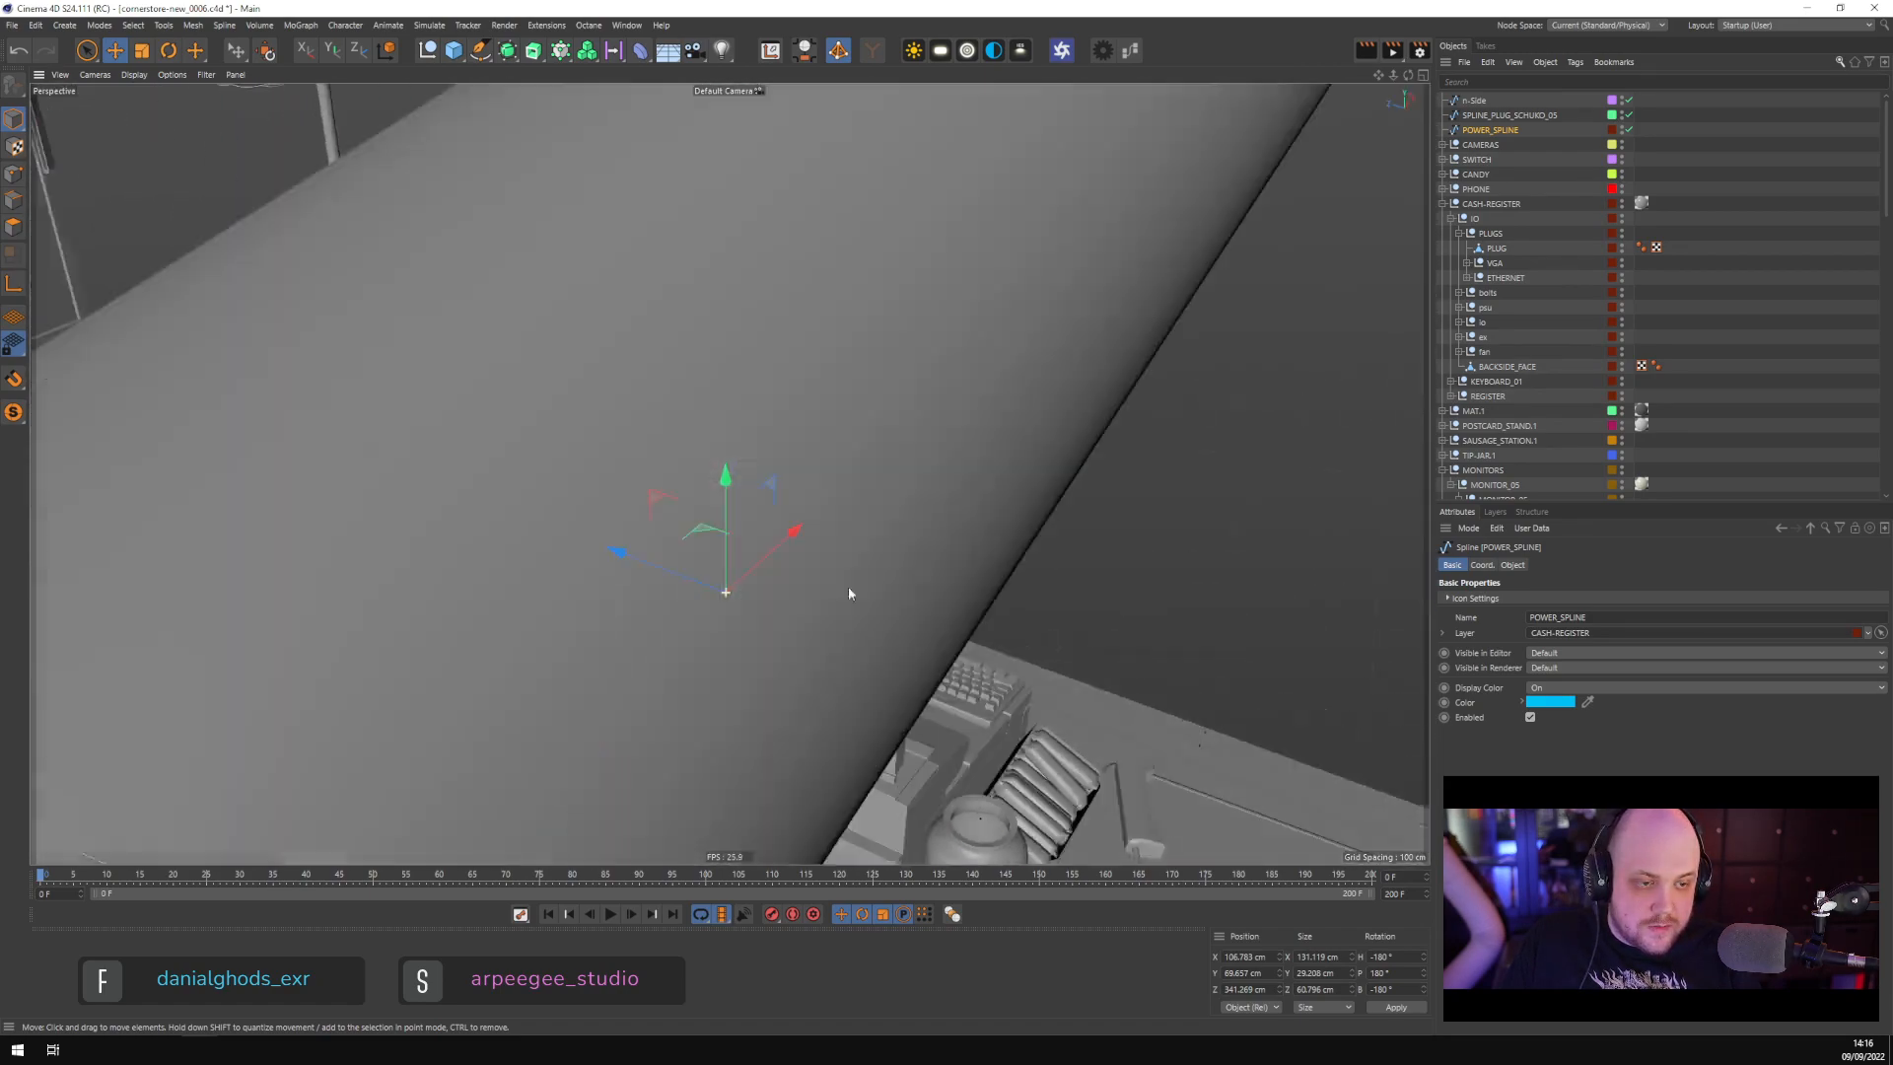
{"action": "scroll", "coordinate": [1032, 606], "scroll_direction": "down", "scroll_amount": 15}
{"action": "scroll", "coordinate": [1037, 606], "scroll_direction": "up", "scroll_amount": 5}
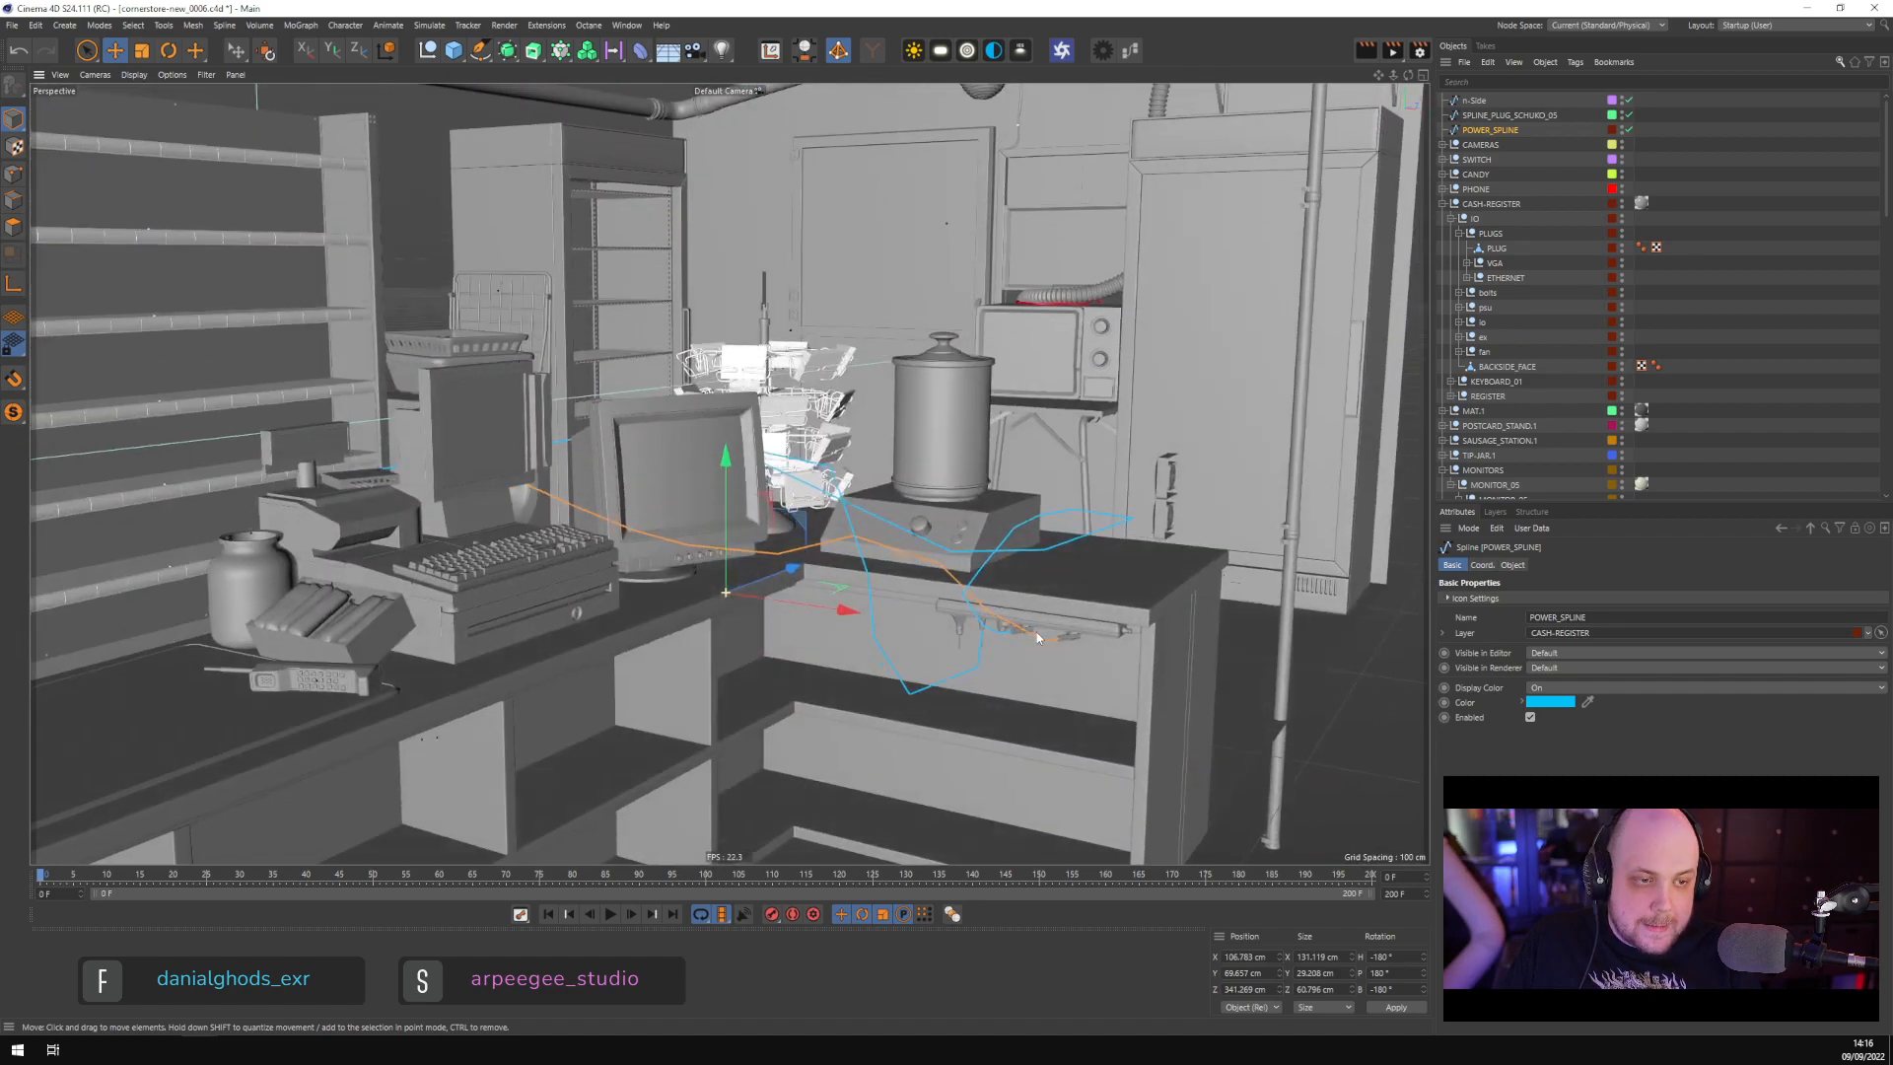
{"action": "left_click_drag", "start_coordinate": [1037, 638], "coordinate": [1005, 739], "text": "alt"}
{"action": "scroll", "coordinate": [828, 604], "scroll_direction": "up", "scroll_amount": 3}
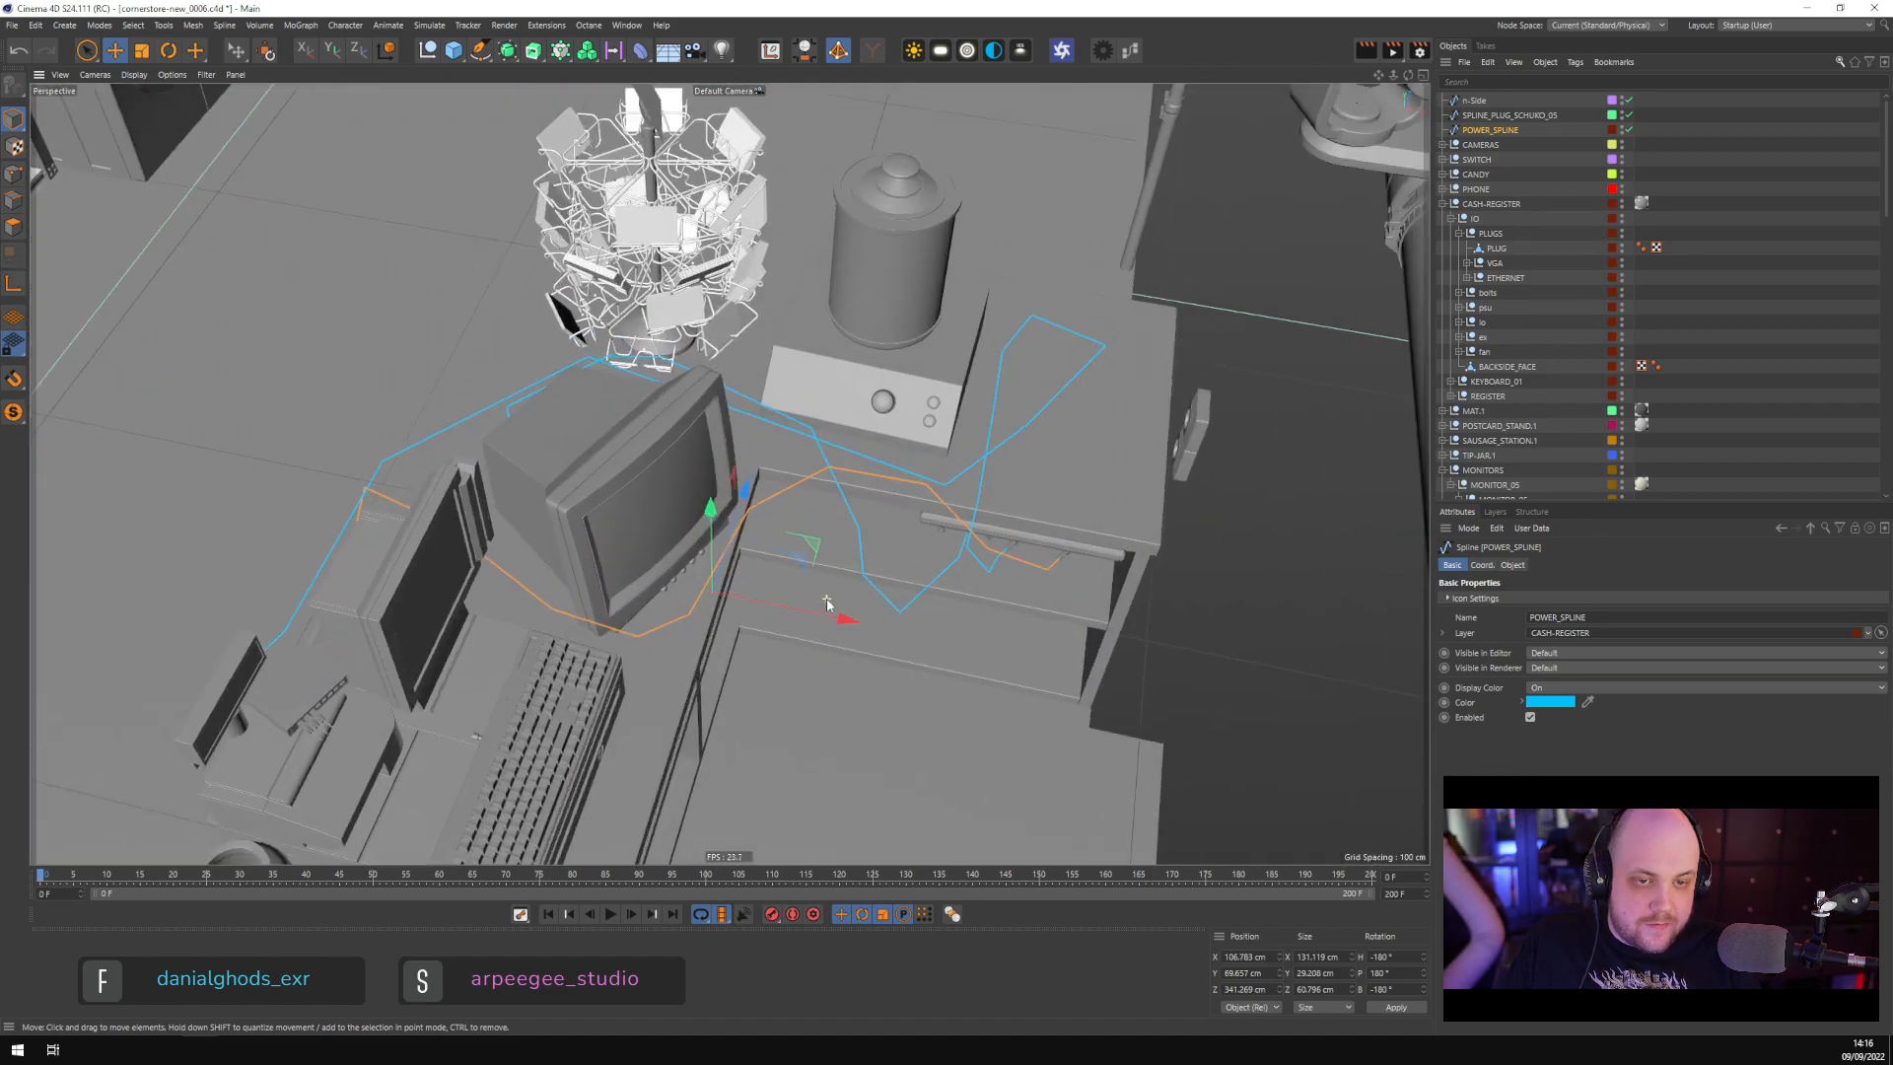
{"action": "left_click_drag", "start_coordinate": [794, 625], "coordinate": [530, 639], "text": "alt"}
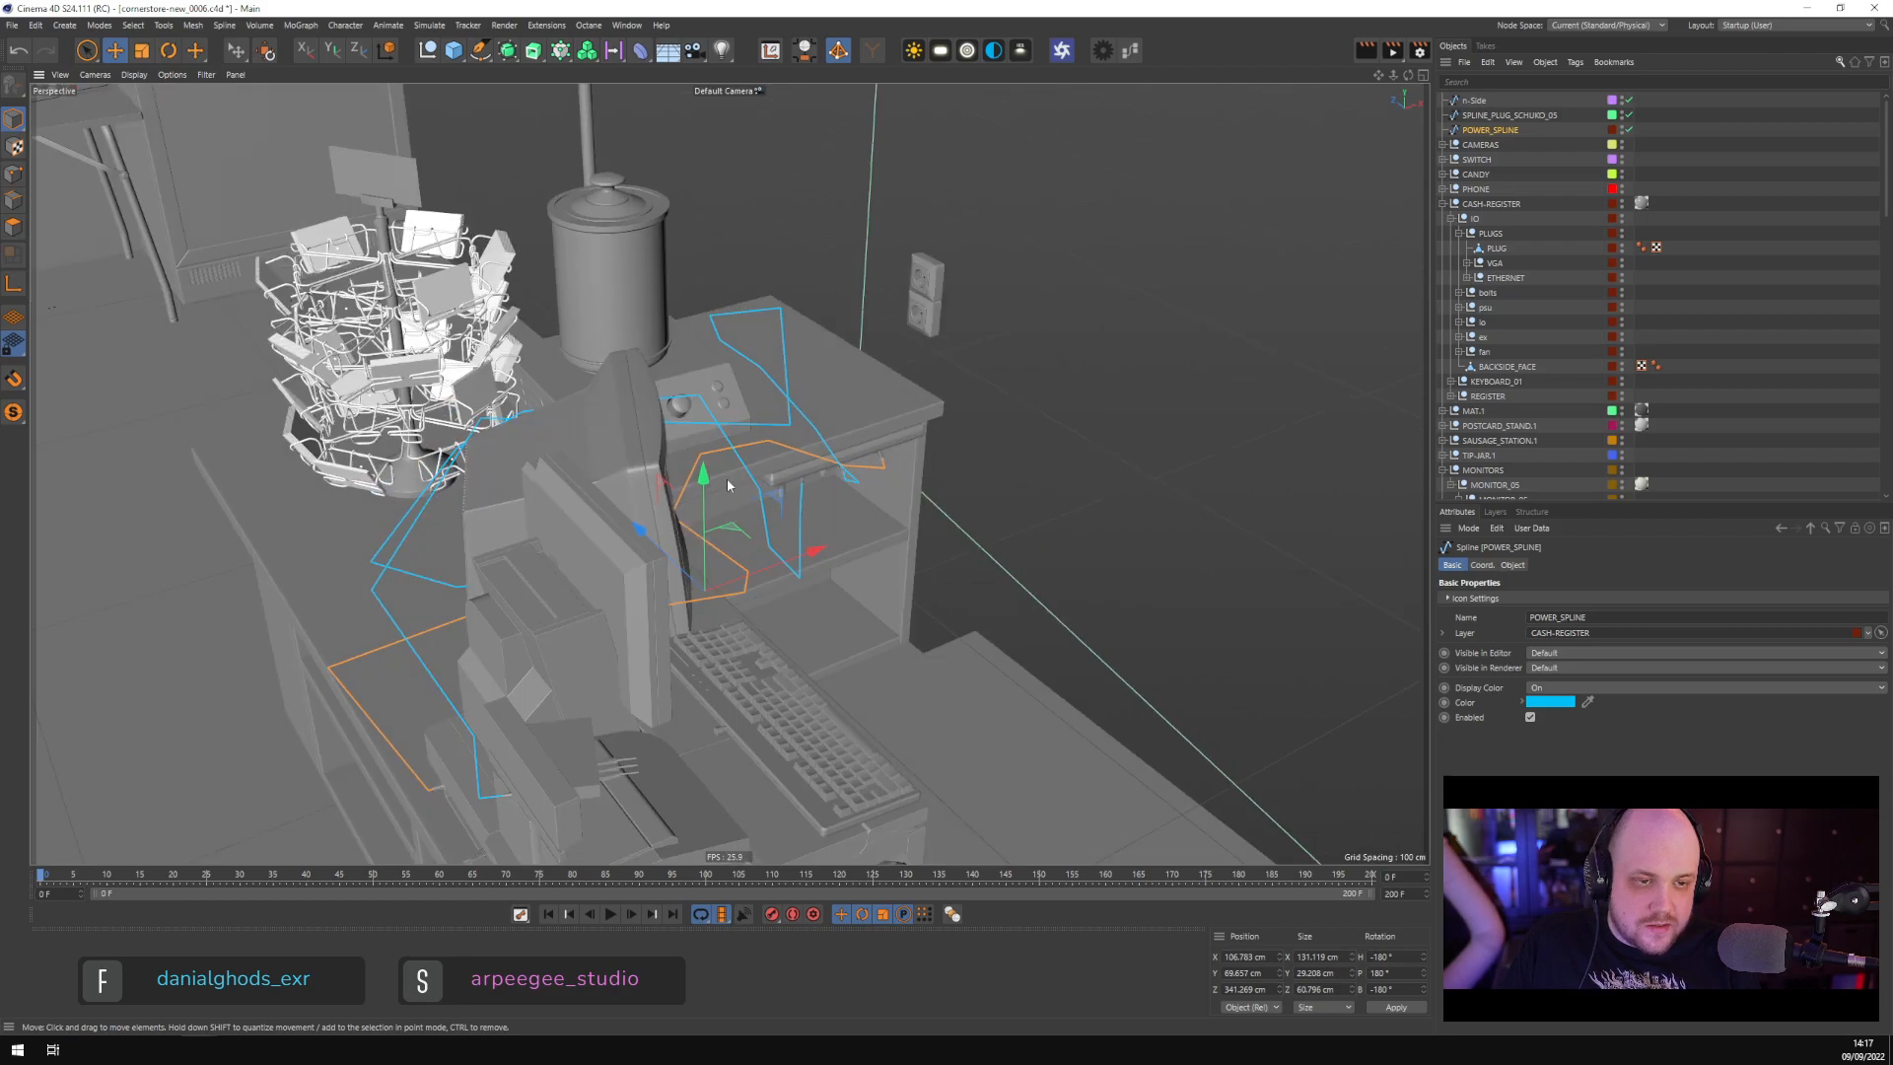
{"action": "left_click_drag", "start_coordinate": [727, 479], "coordinate": [1008, 551], "text": "alt"}
{"action": "right_click_drag", "start_coordinate": [990, 530], "coordinate": [883, 456], "text": "alt"}
{"action": "left_click_drag", "start_coordinate": [883, 455], "coordinate": [1026, 369], "text": "alt"}
{"action": "middle_click_drag", "start_coordinate": [1026, 377], "coordinate": [726, 473], "text": "alt"}
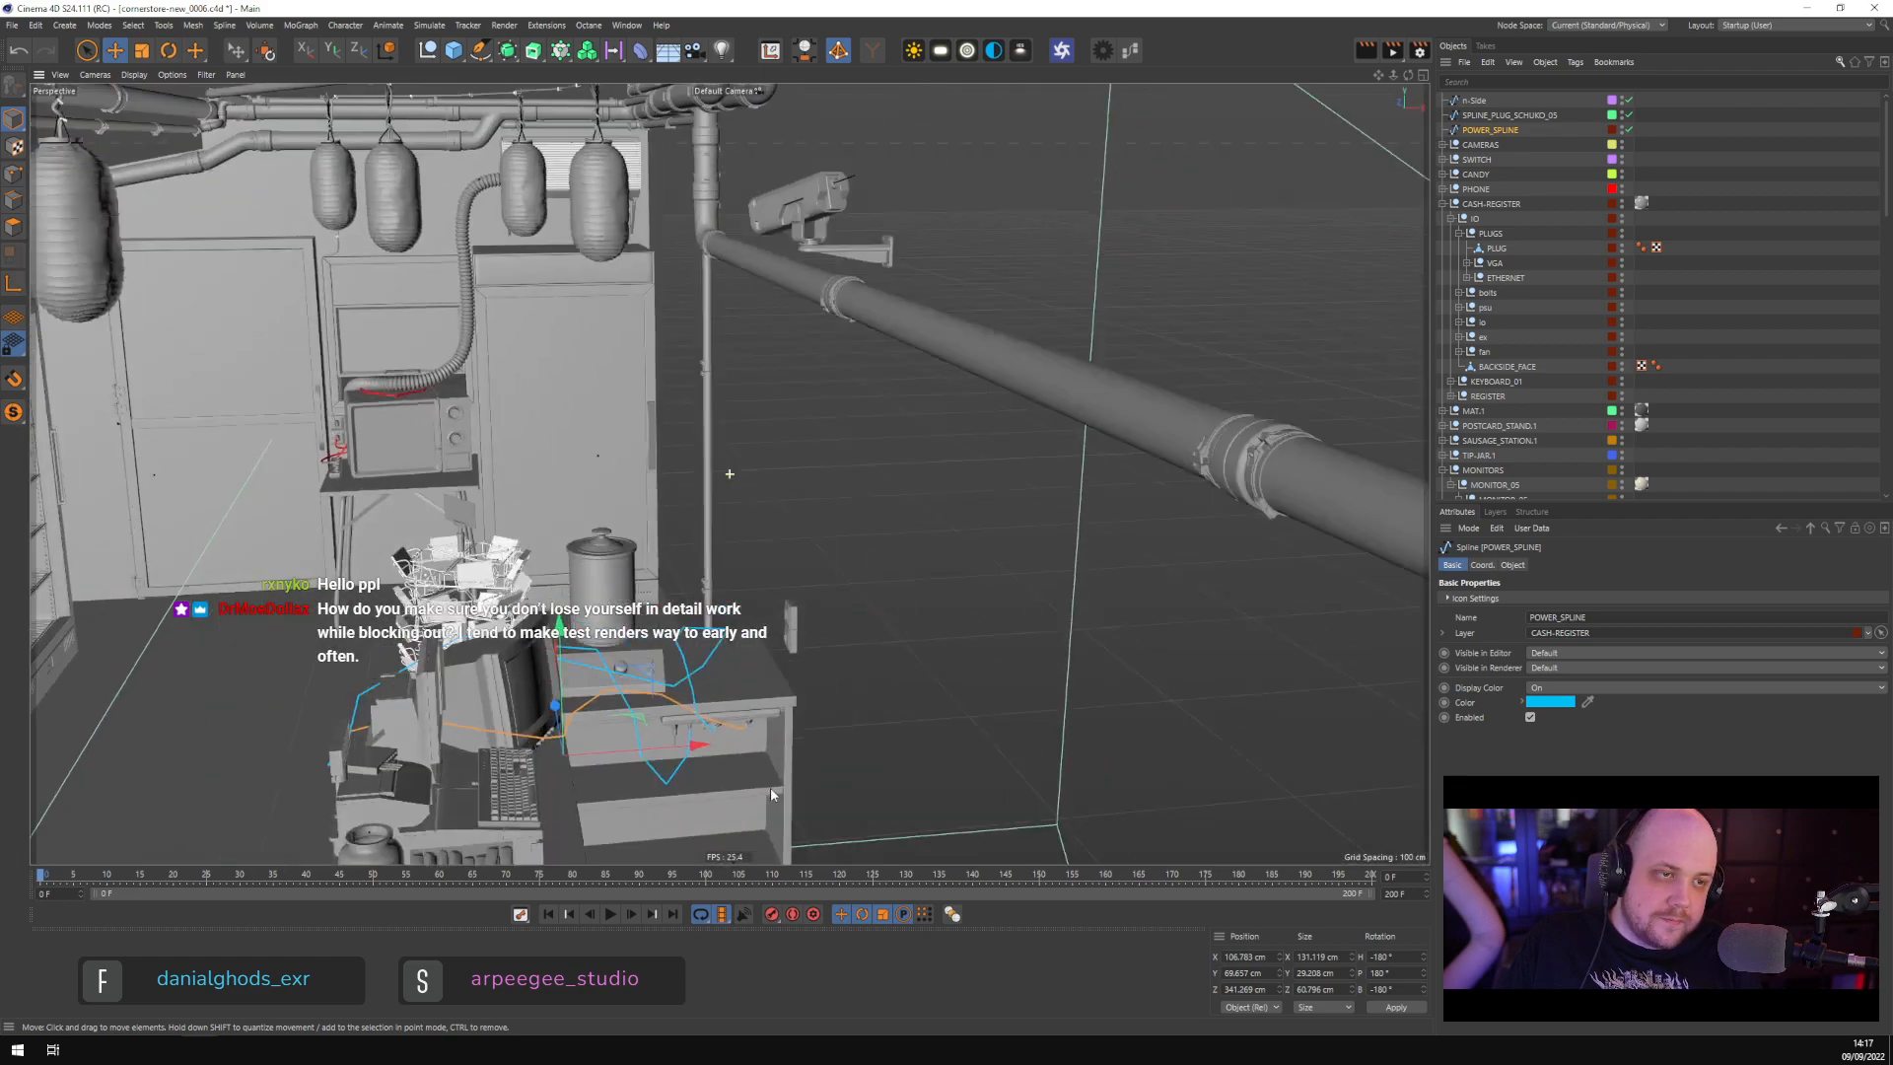
{"action": "left_click_drag", "start_coordinate": [727, 473], "coordinate": [739, 520], "text": "alt"}
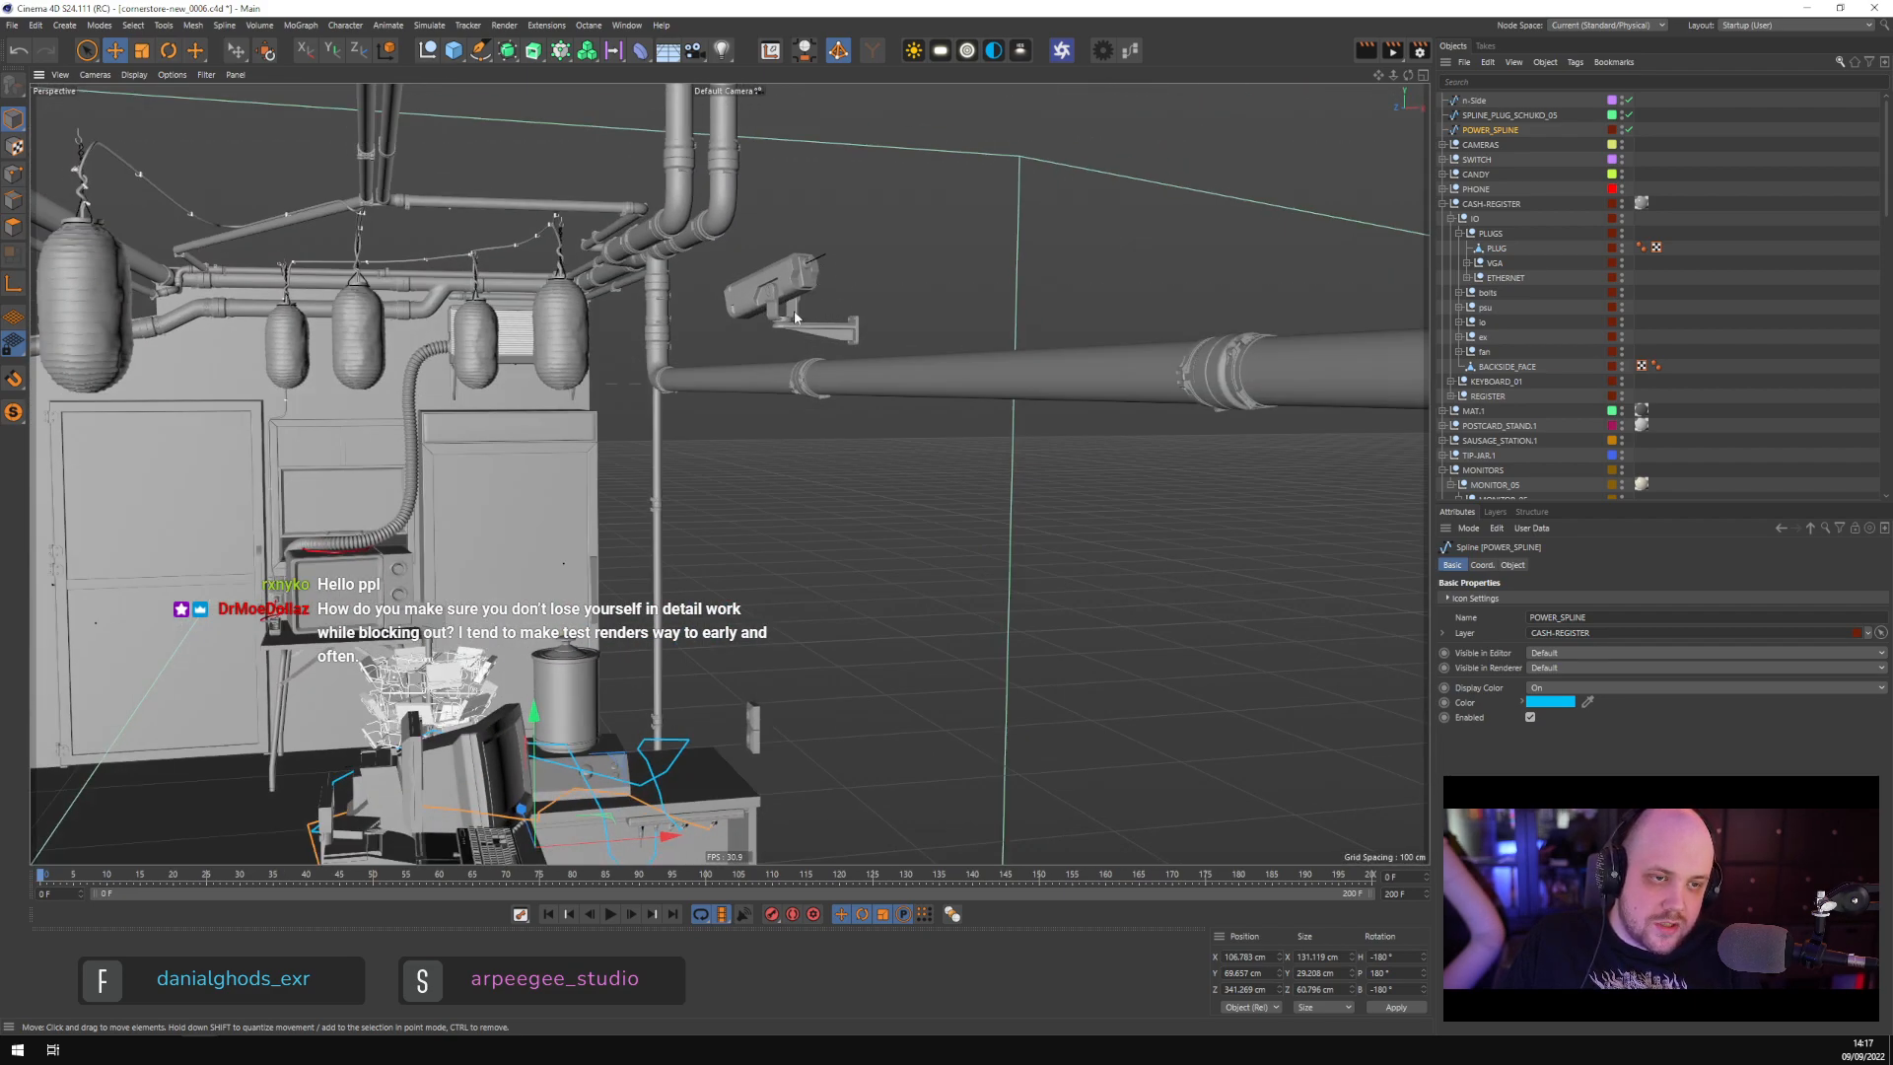
{"action": "left_click_drag", "start_coordinate": [795, 316], "coordinate": [907, 404], "text": "alt"}
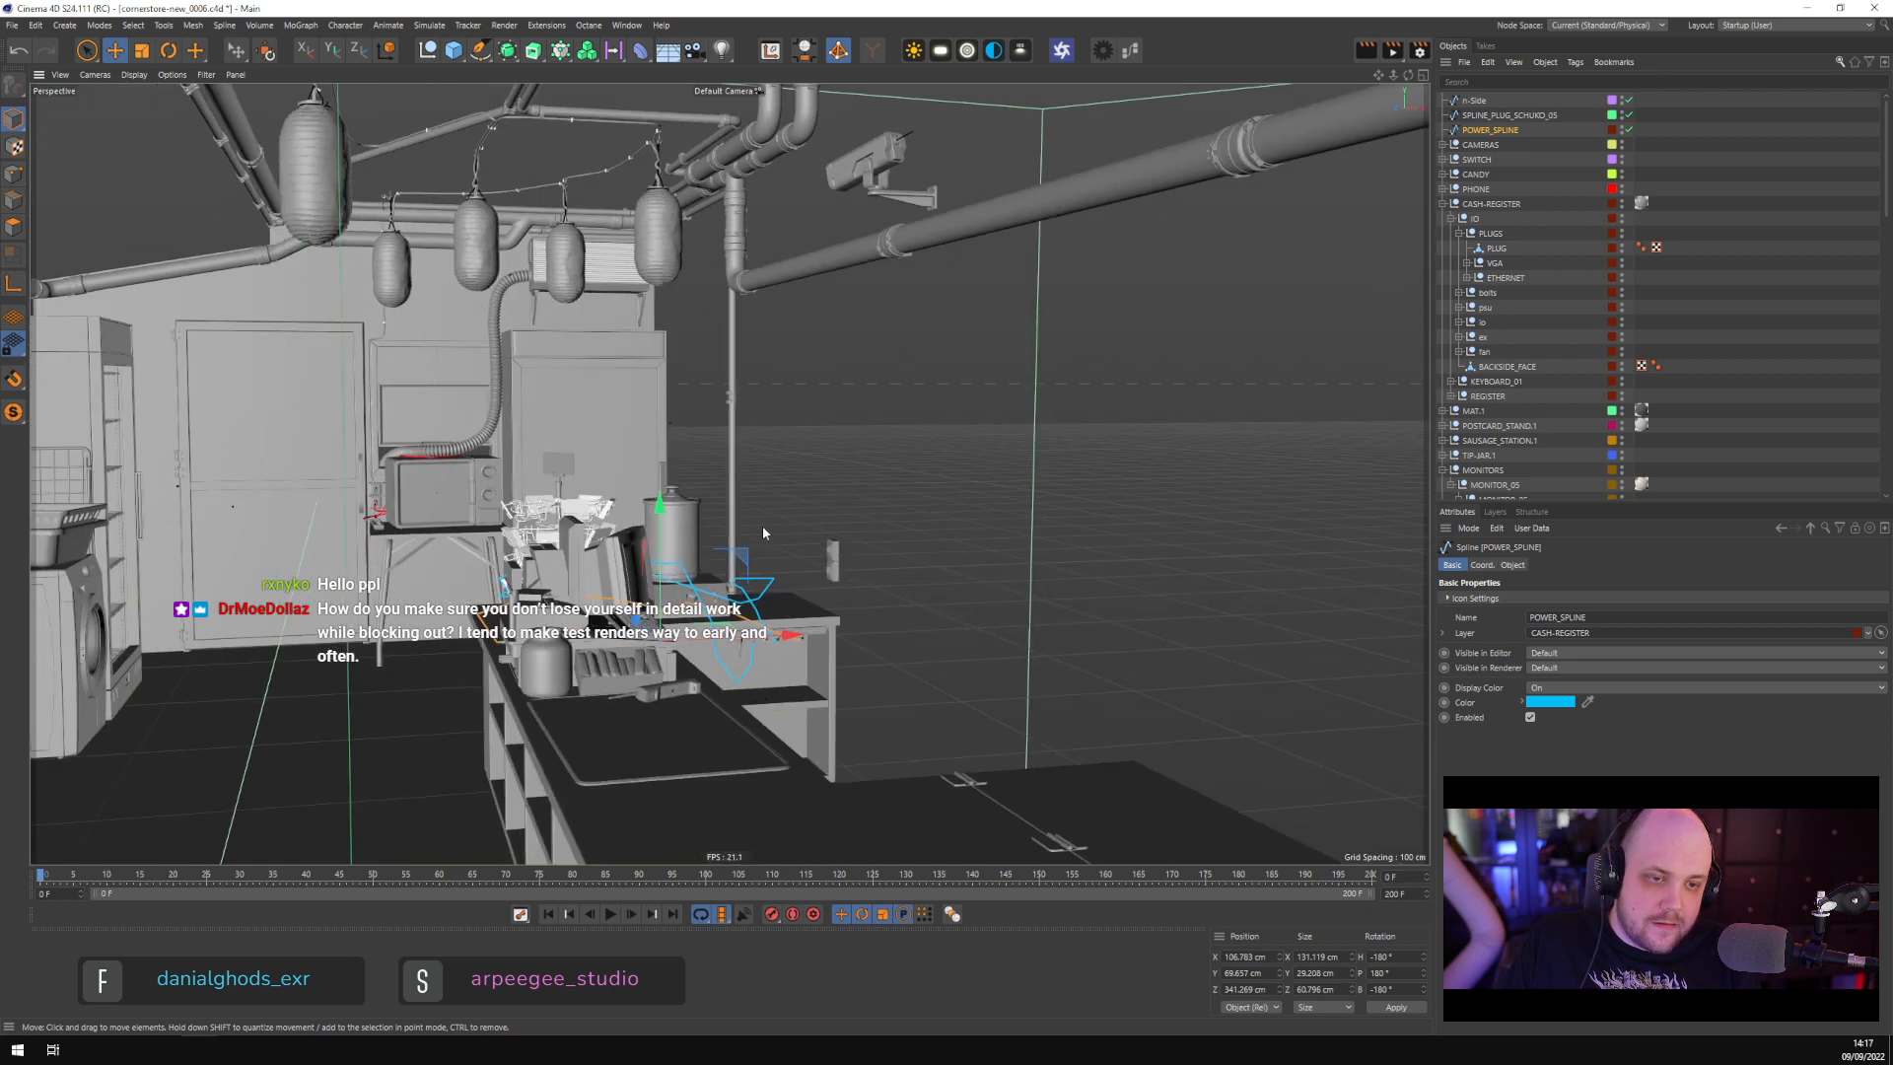
Add an n-Side spline at the VGA plug's case behind the cash register and place it below case in the VGA group
{"action": "left_click_drag", "start_coordinate": [761, 524], "coordinate": [690, 477], "text": "alt"}
{"action": "left_click_drag", "start_coordinate": [741, 485], "coordinate": [779, 592], "text": "alt"}
{"action": "scroll", "coordinate": [789, 621], "scroll_direction": "up", "scroll_amount": 5}
{"action": "scroll", "coordinate": [803, 645], "scroll_direction": "up", "scroll_amount": 1}
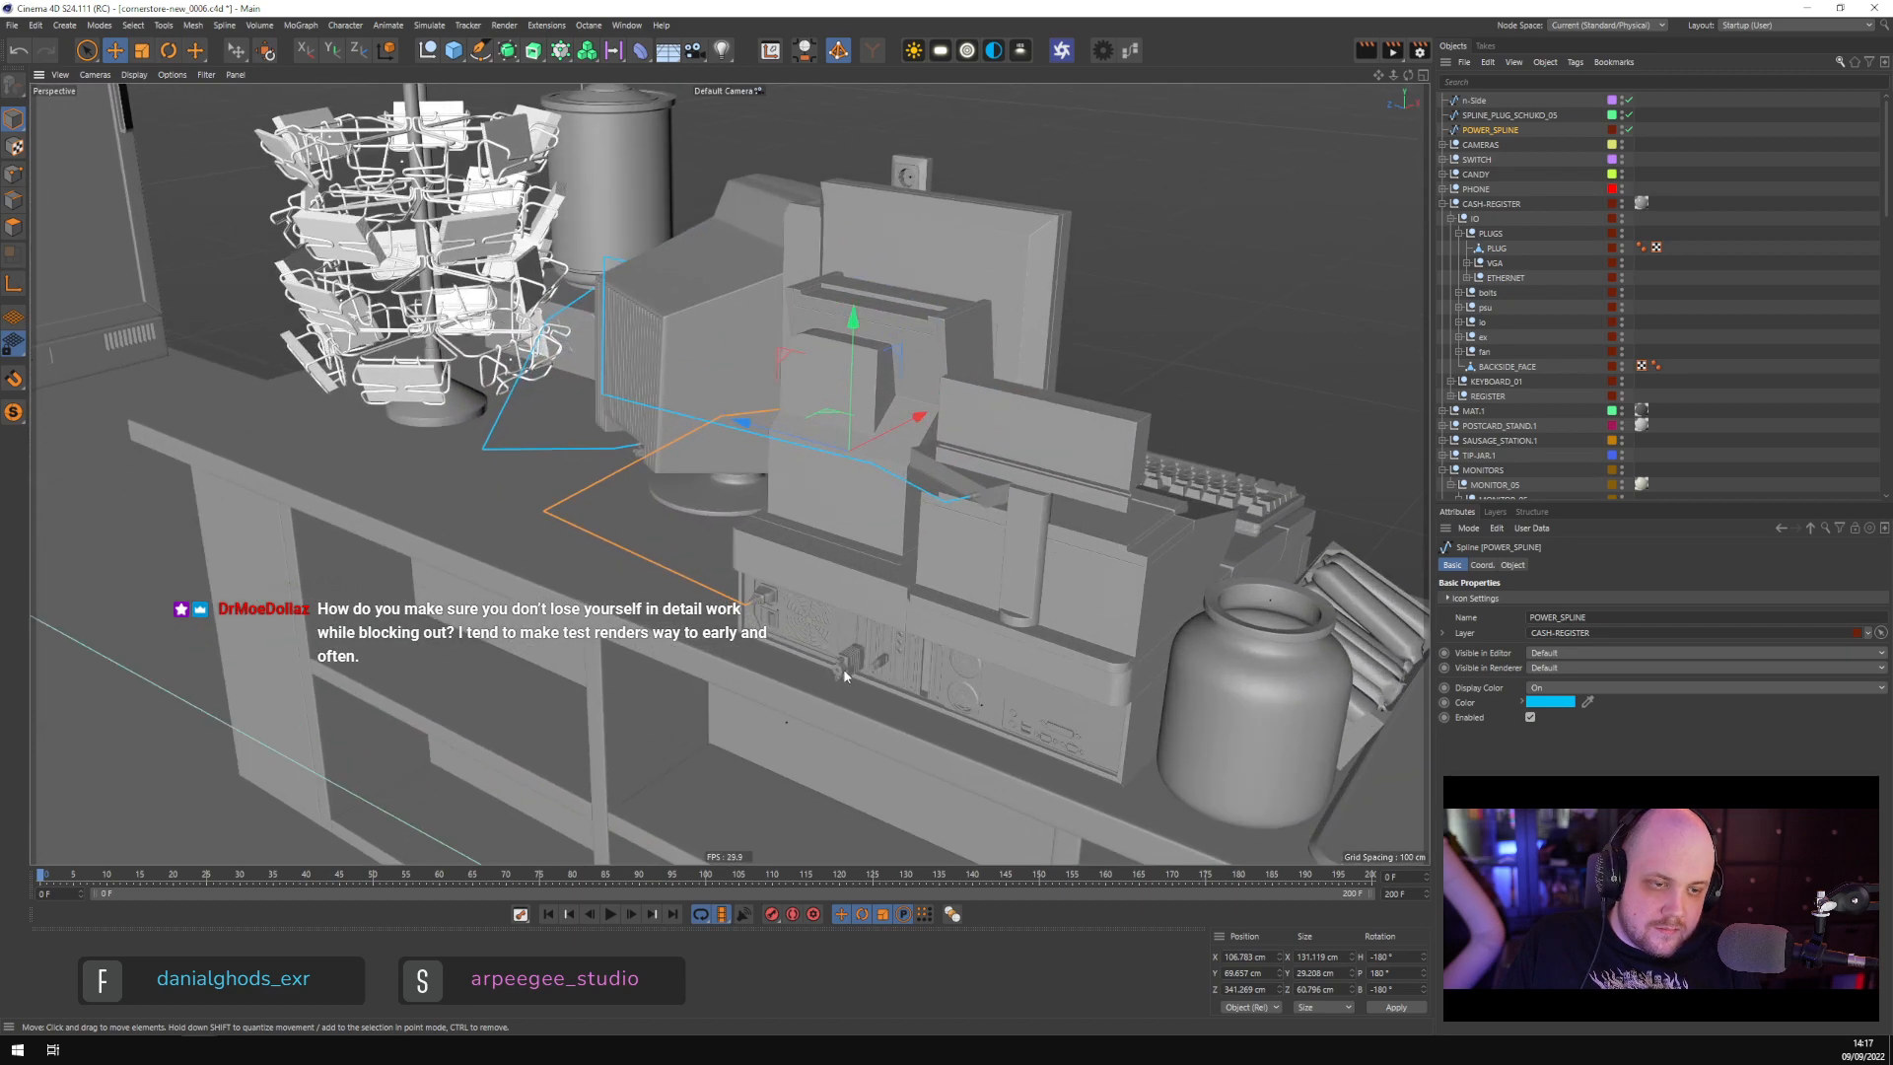
{"action": "left_click", "coordinate": [845, 673]}
{"action": "middle_click_drag", "start_coordinate": [1001, 538], "coordinate": [955, 384], "text": "alt"}
{"action": "left_click", "coordinate": [1468, 263]}
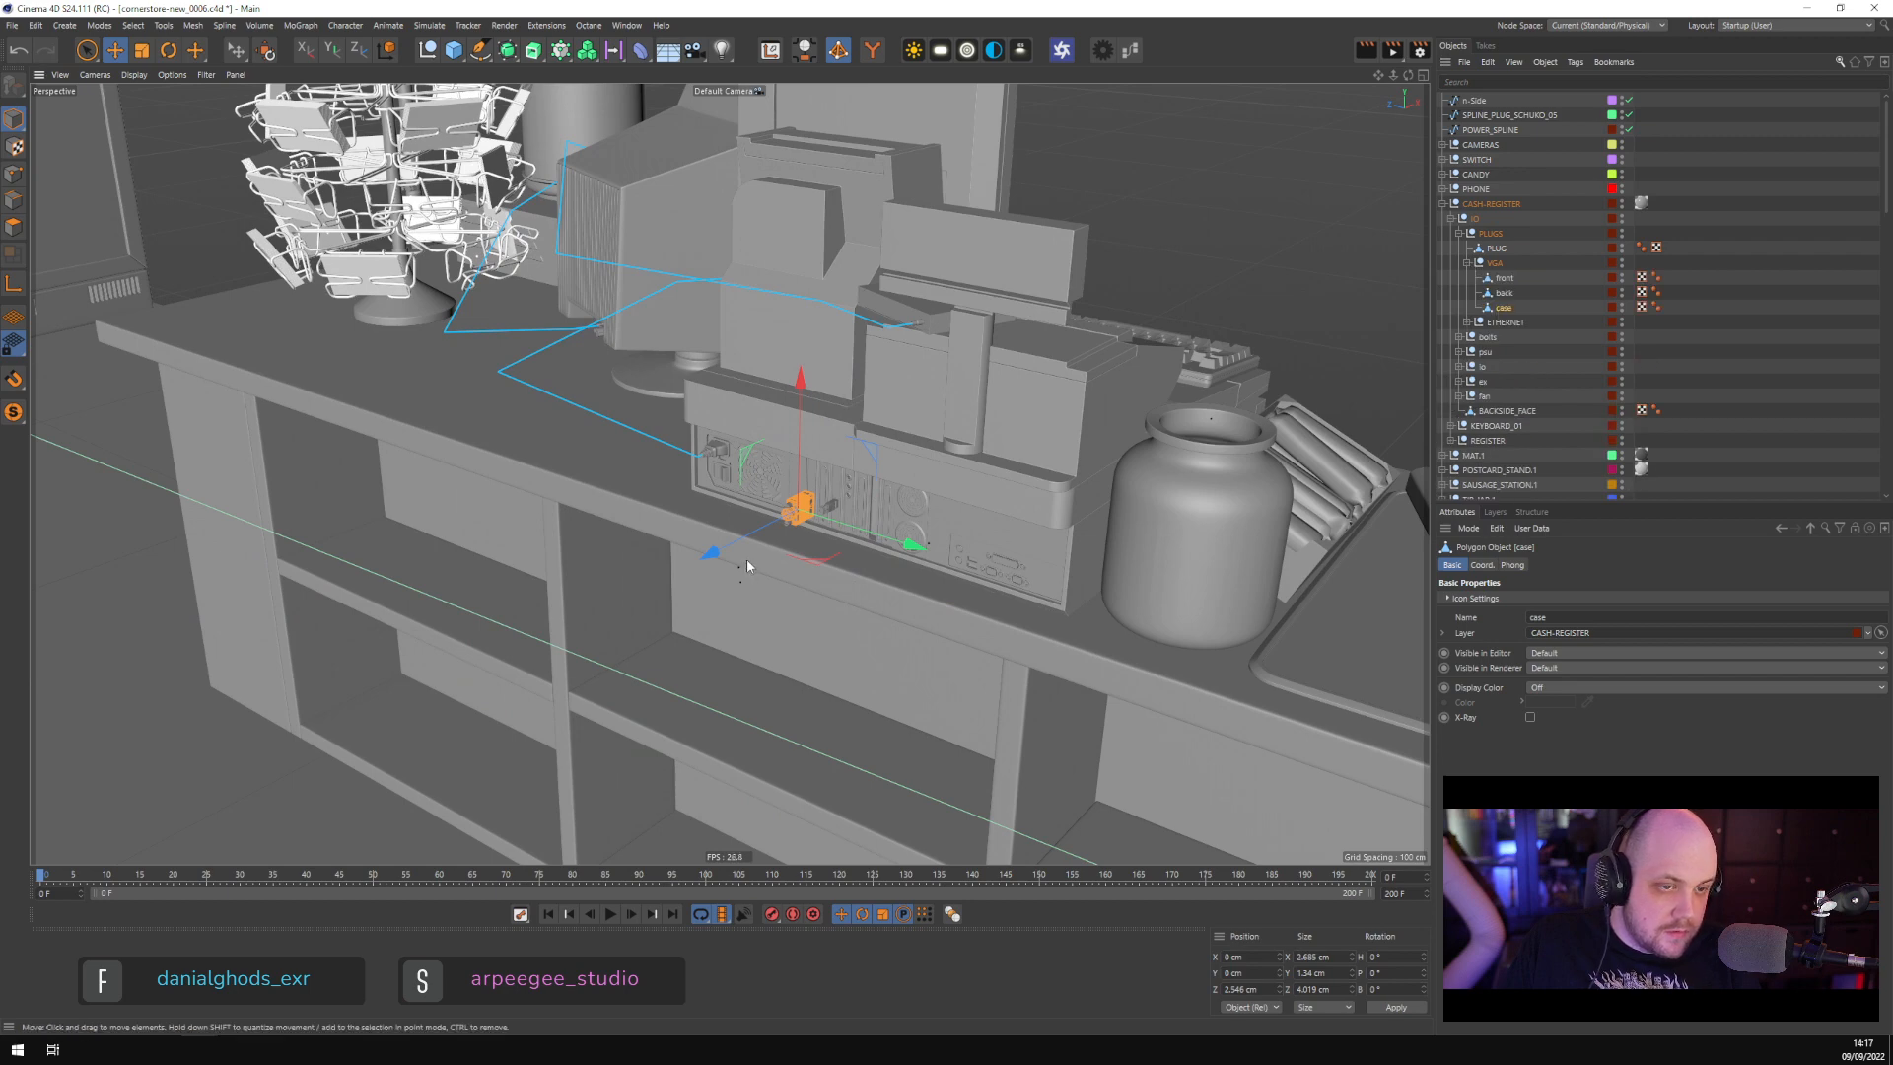
{"action": "key", "text": "o"}
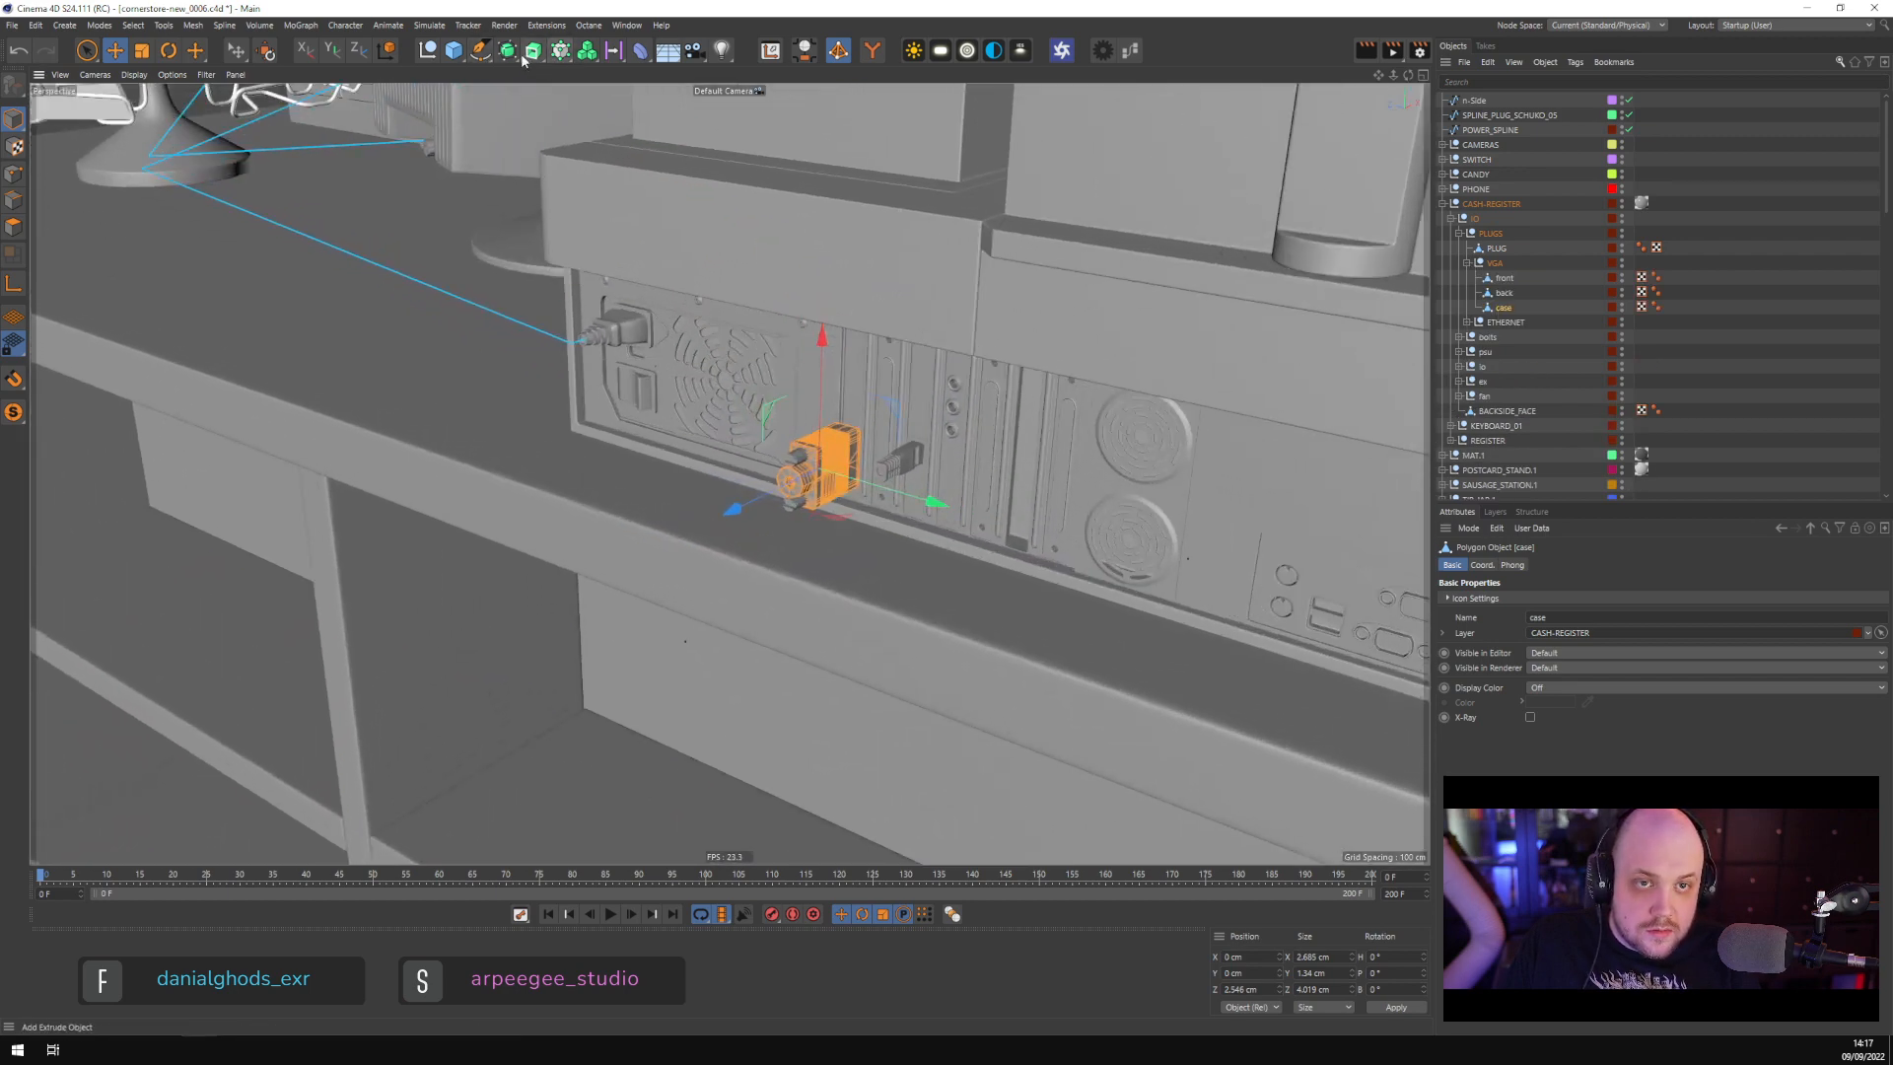
{"action": "left_click", "coordinate": [488, 53]}
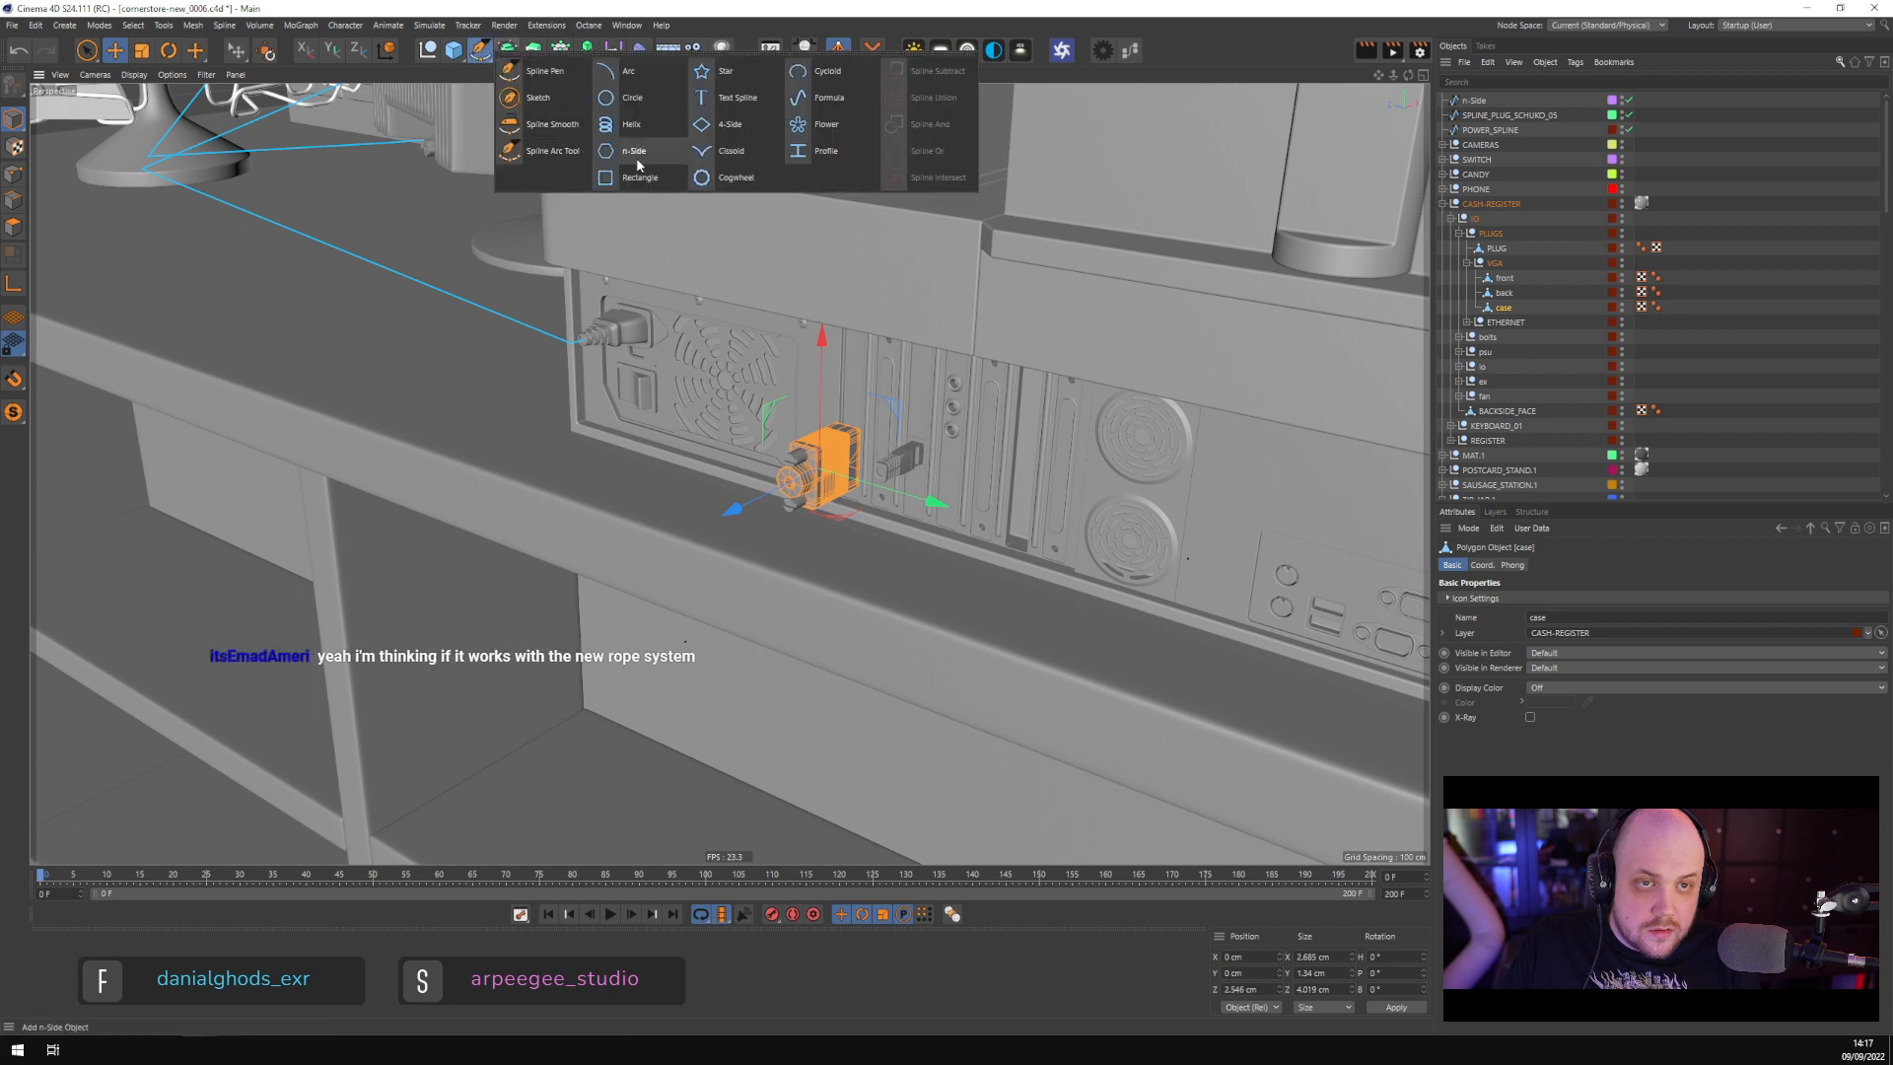
{"action": "left_click", "coordinate": [633, 153]}
{"action": "left_click_drag", "start_coordinate": [1514, 316], "coordinate": [1510, 325]}
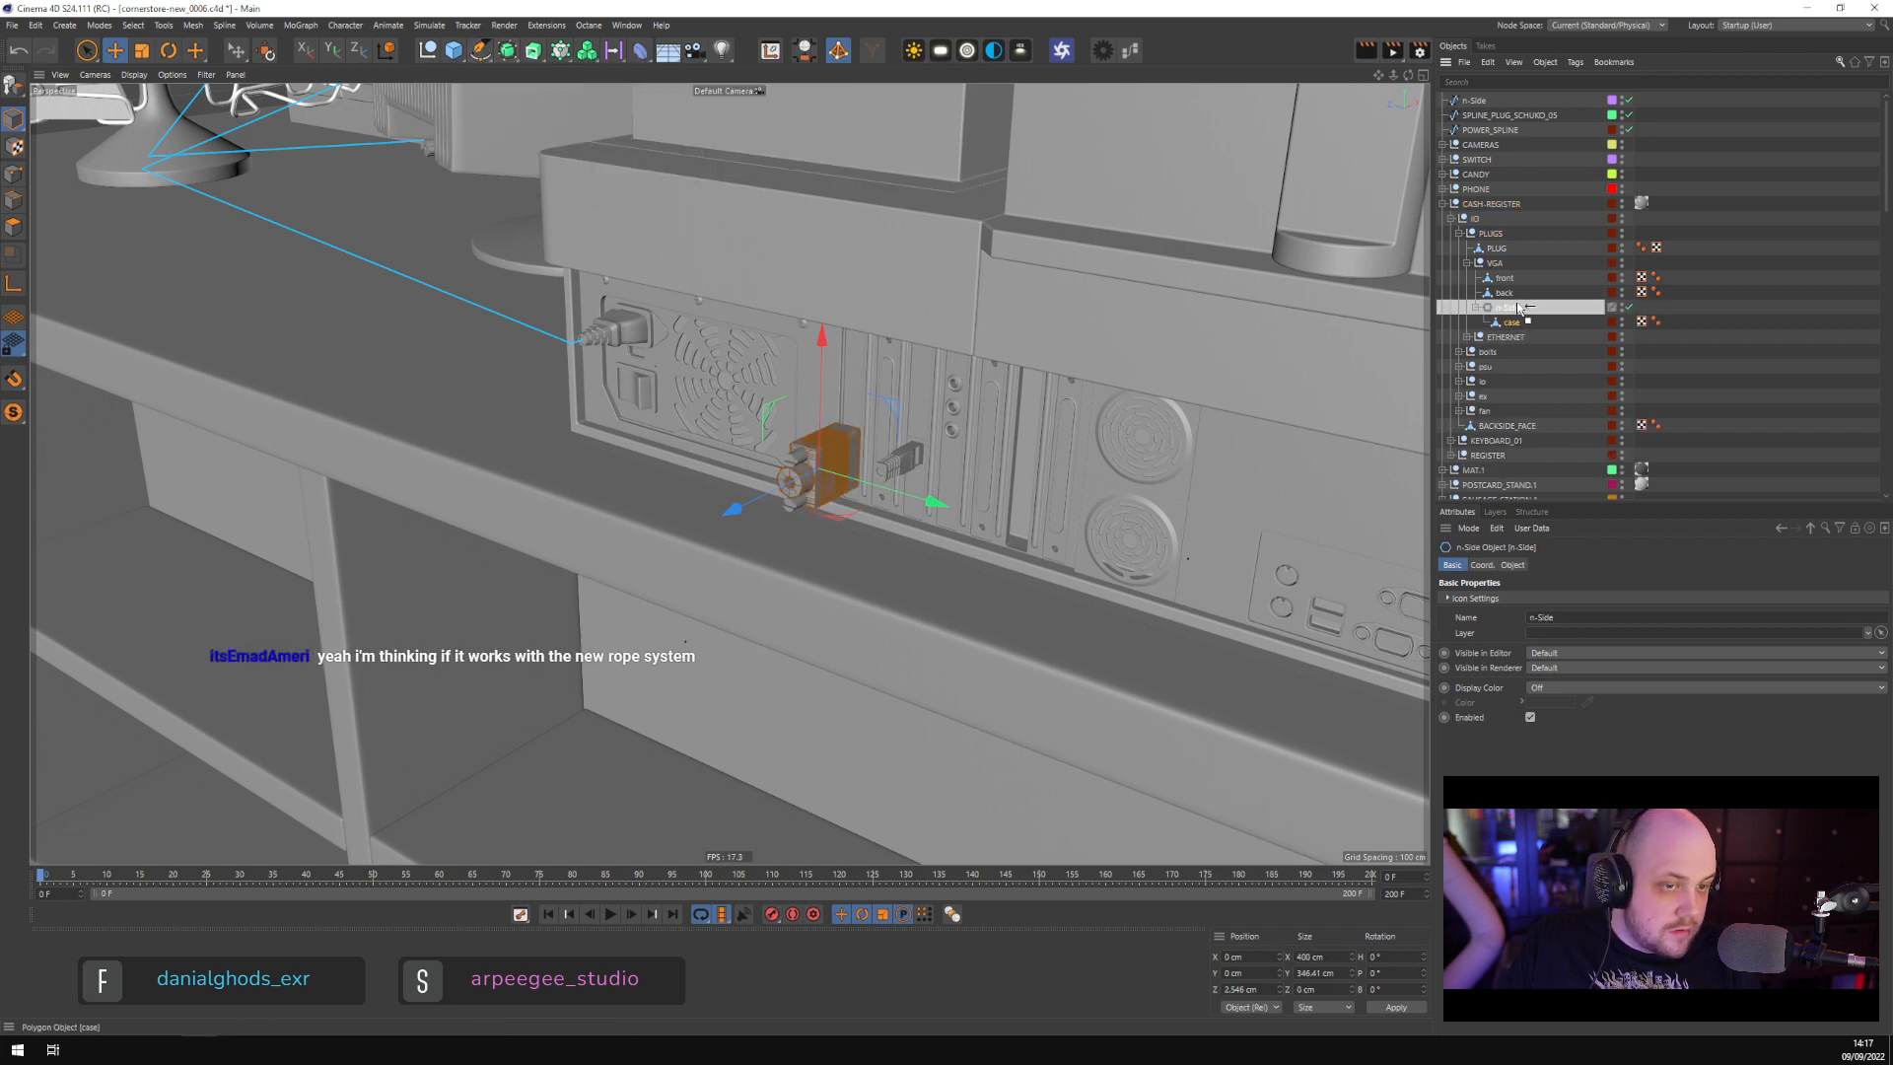
Give the VGA group's n-Side spline 2 sides, the ZY plane and a radius of 10 cm
{"action": "left_click", "coordinate": [1512, 564]}
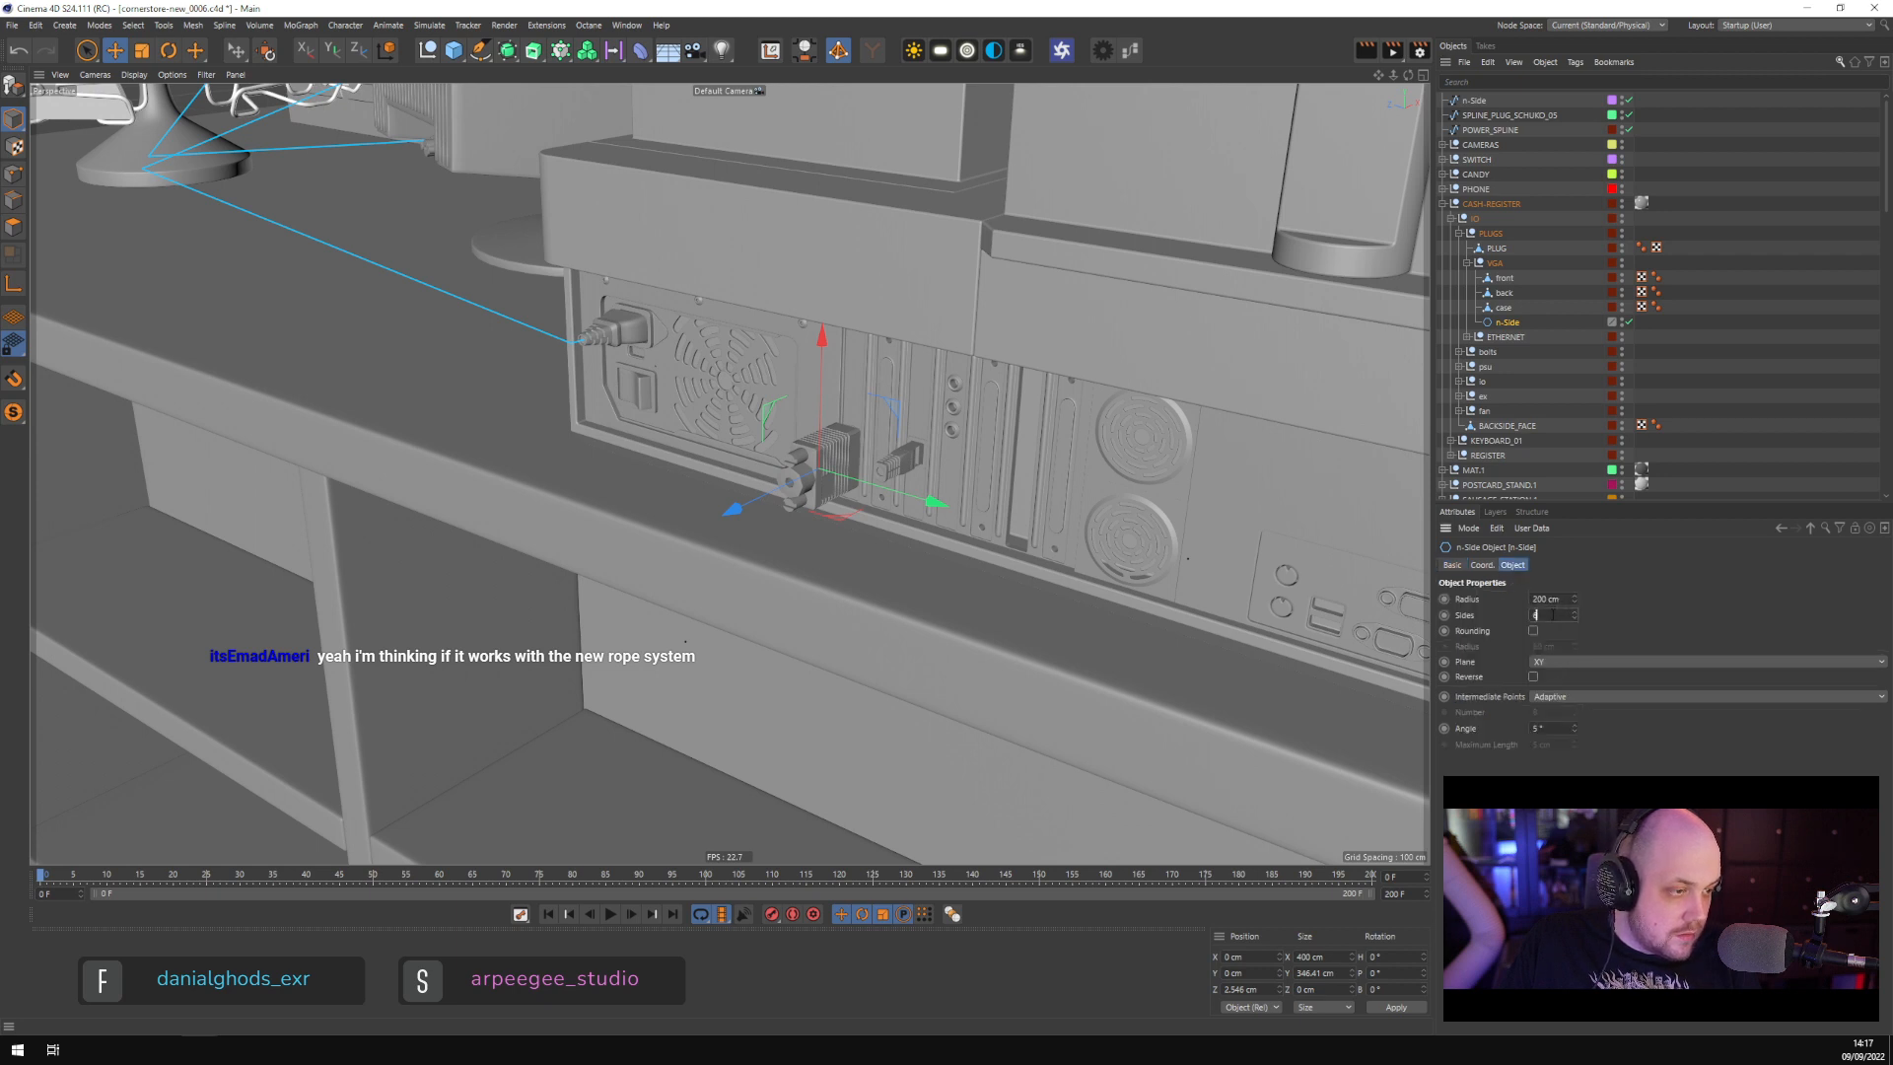
{"action": "left_click", "coordinate": [1548, 599]}
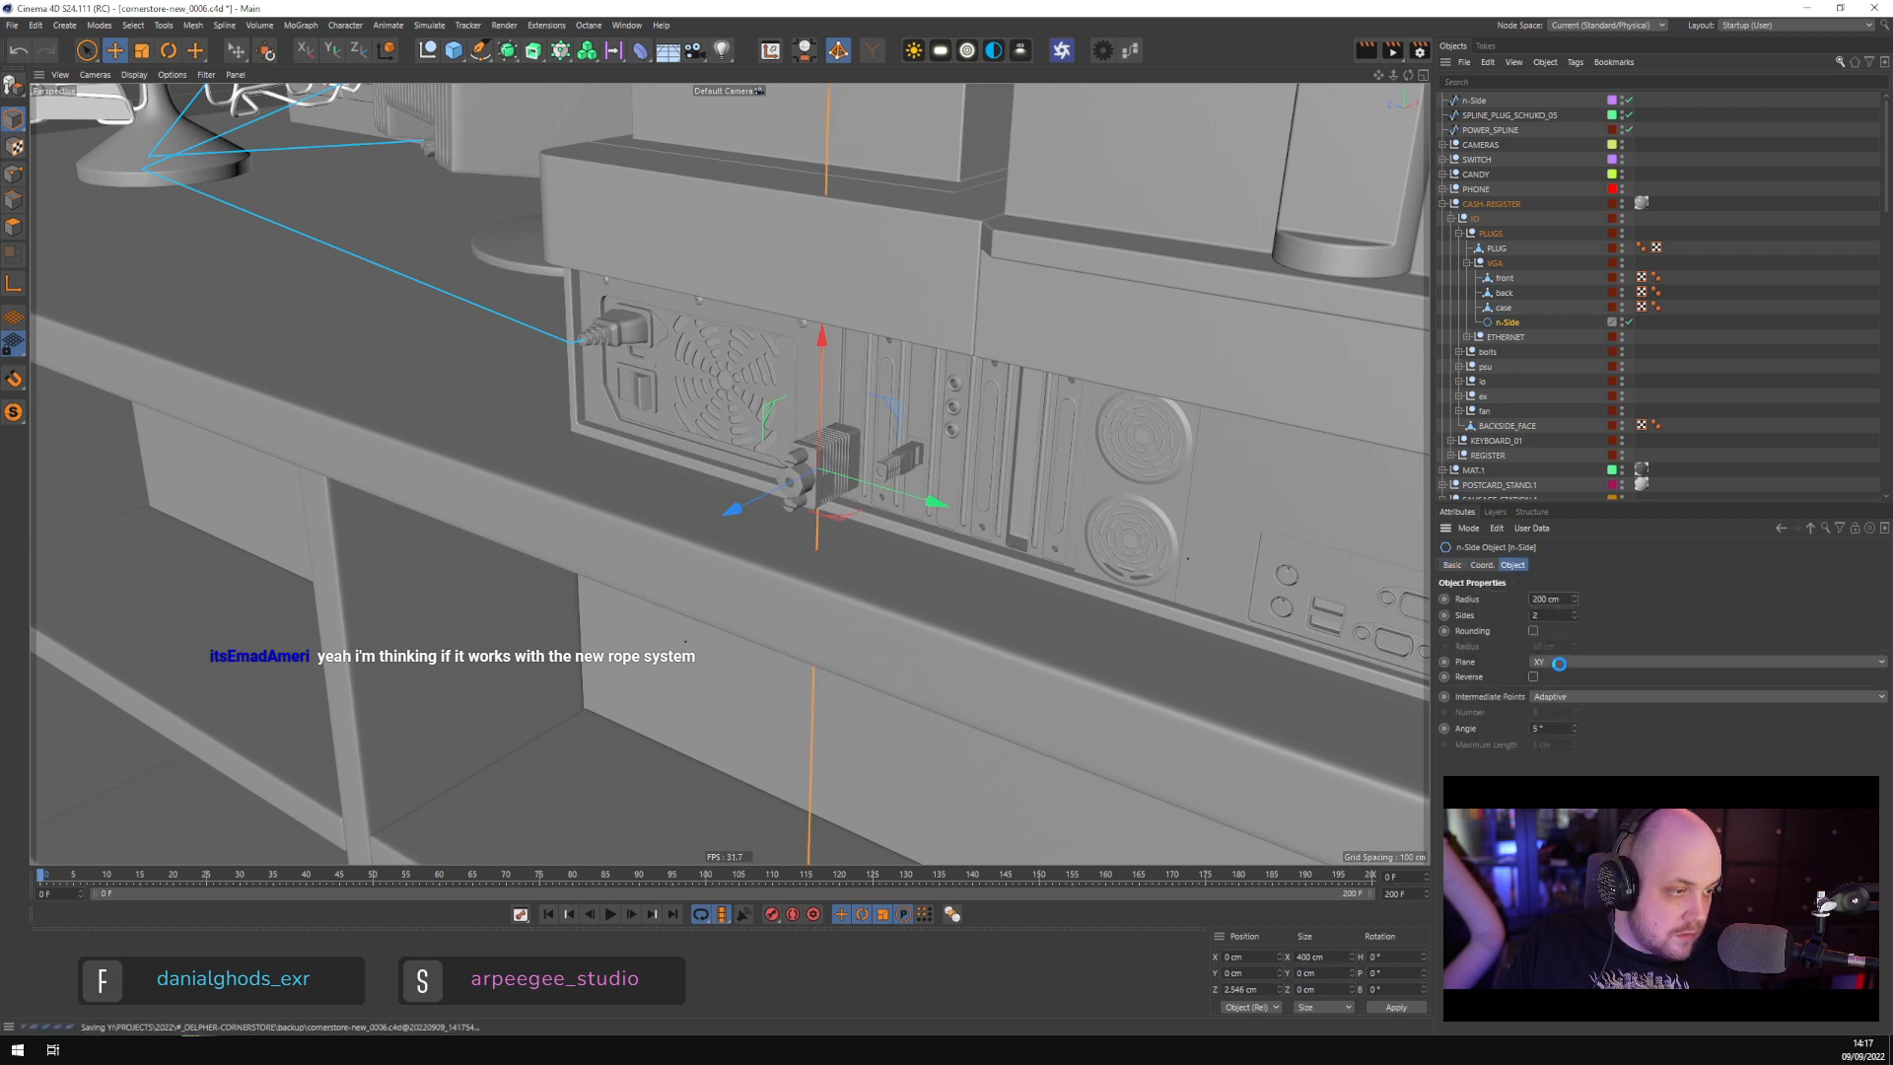
{"action": "left_click", "coordinate": [1559, 662]}
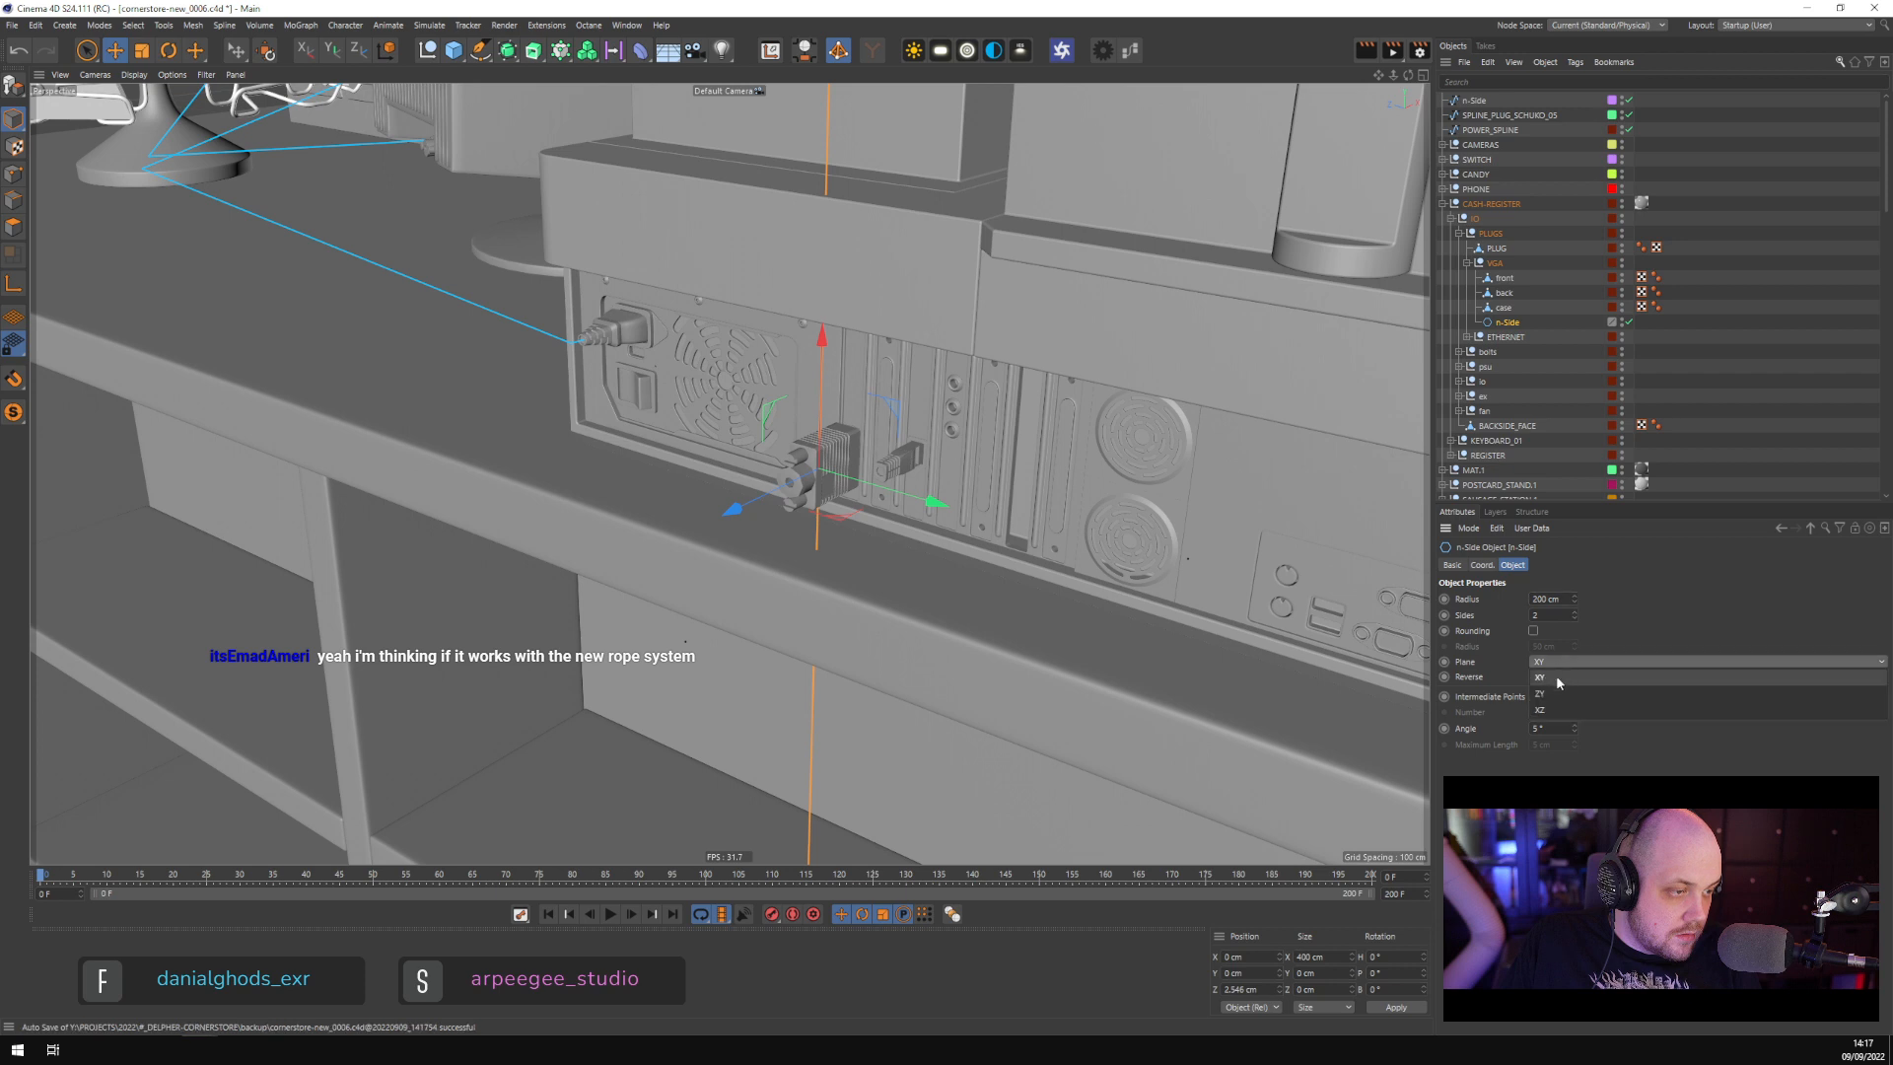
{"action": "left_click", "coordinate": [1558, 690]}
{"action": "scroll", "coordinate": [1554, 663], "scroll_direction": "up", "scroll_amount": 1}
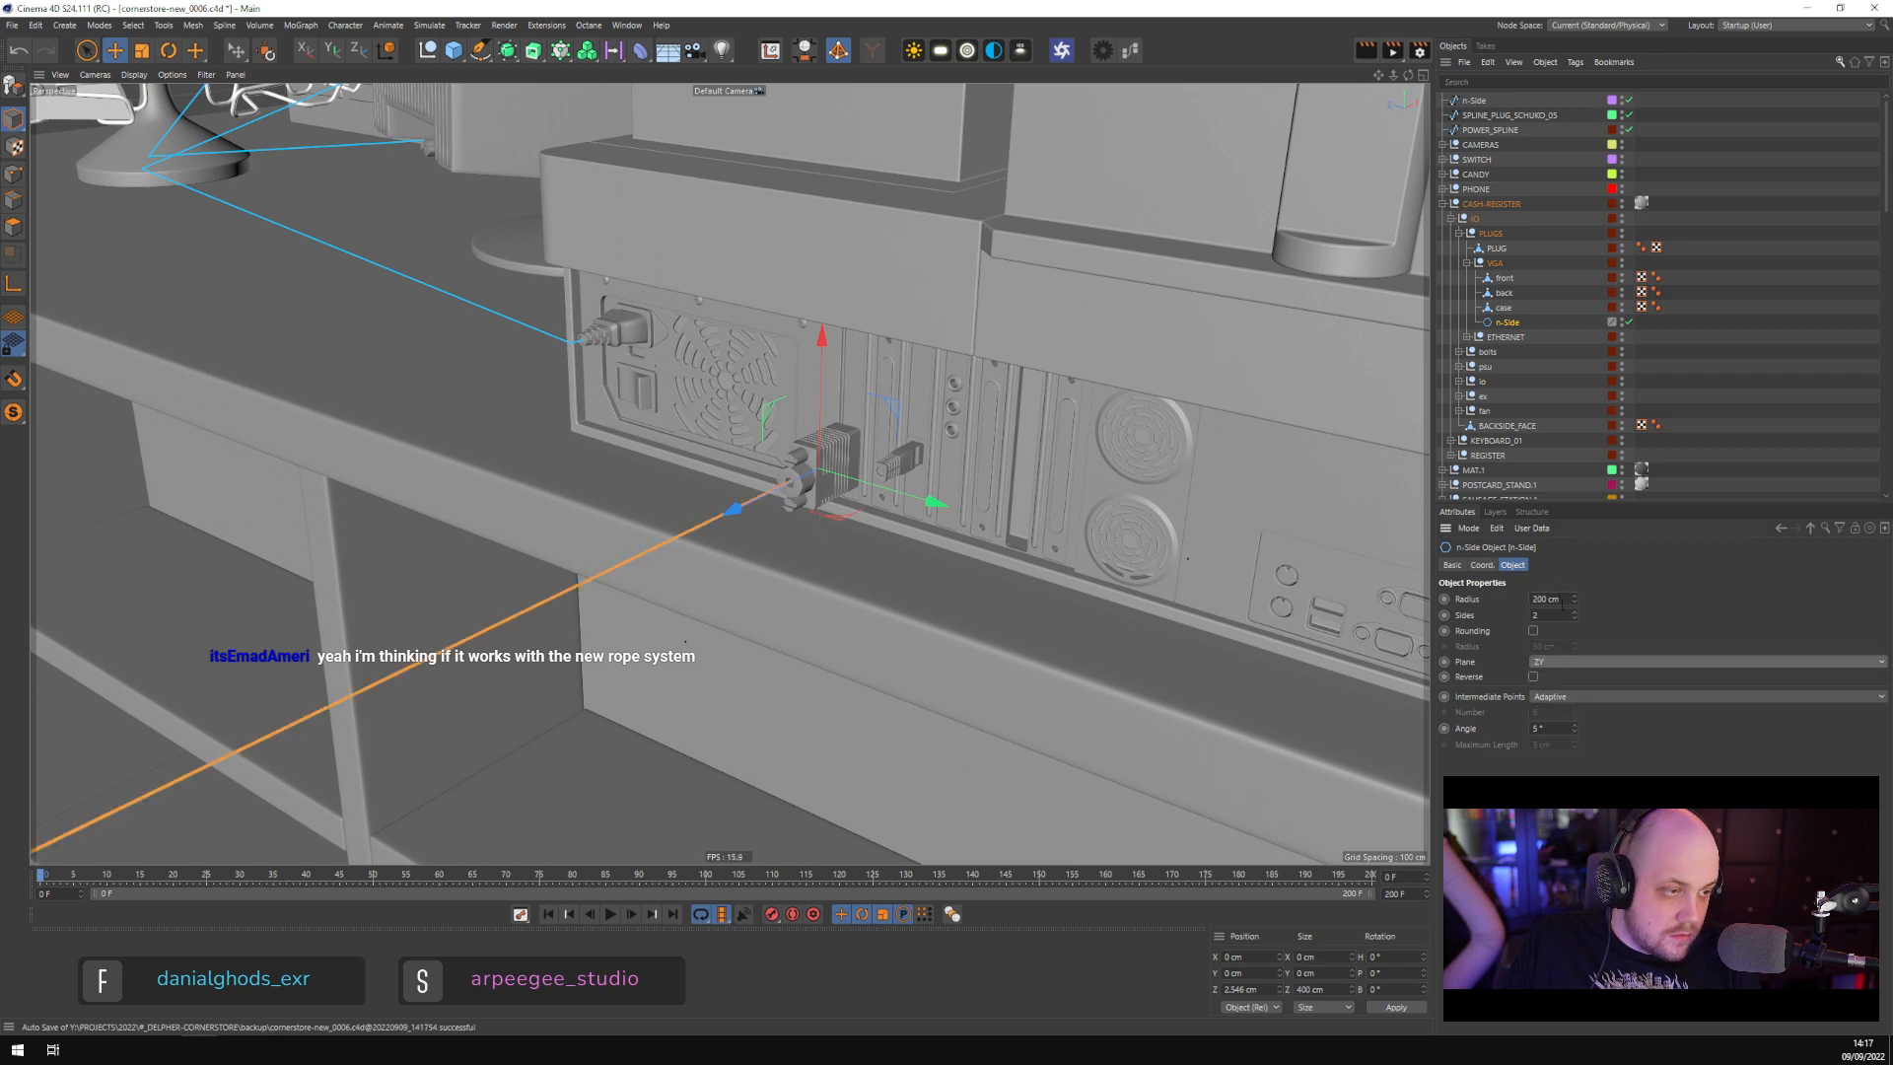
{"action": "double_click", "coordinate": [1564, 601]}
{"action": "type", "text": "10"}
{"action": "key", "text": "Return"}
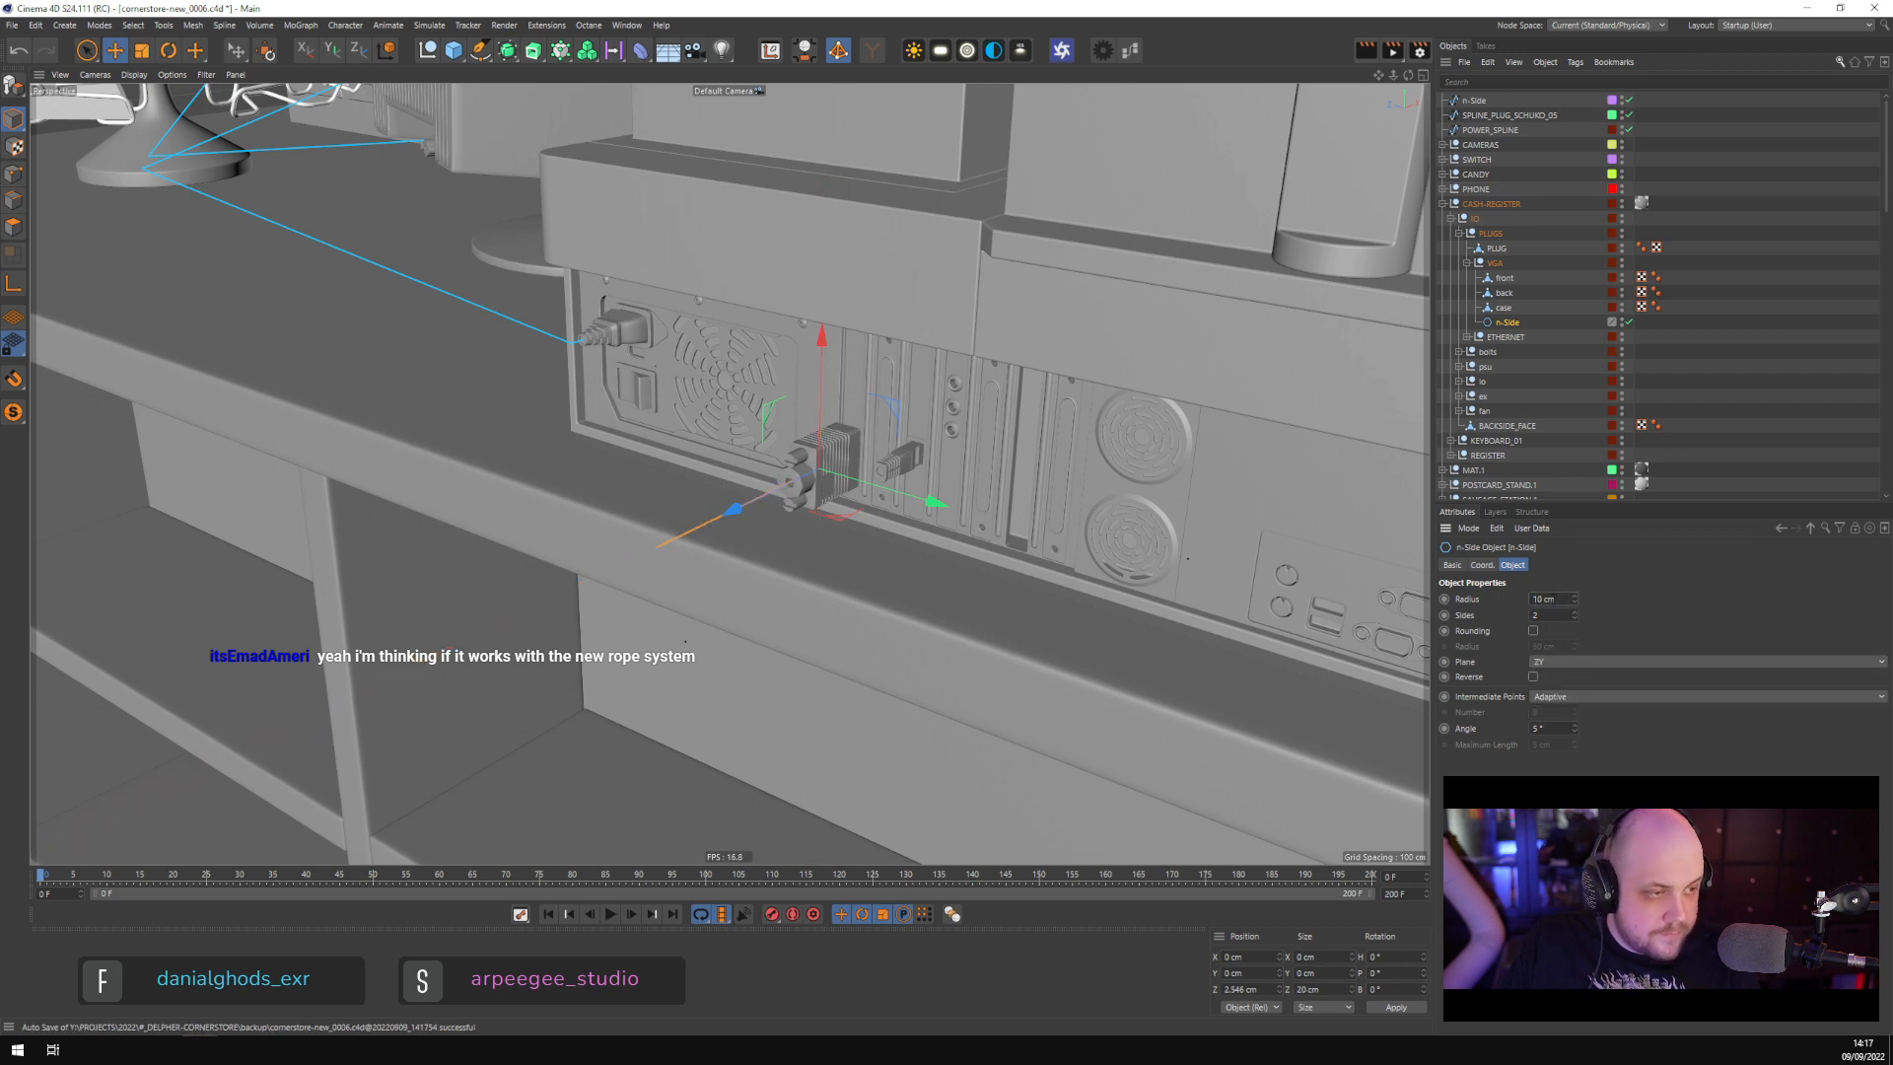
Move the n-Side spline out of the VGA group to the top of the object hierarchy and make it editable
{"action": "left_click", "coordinate": [1502, 321]}
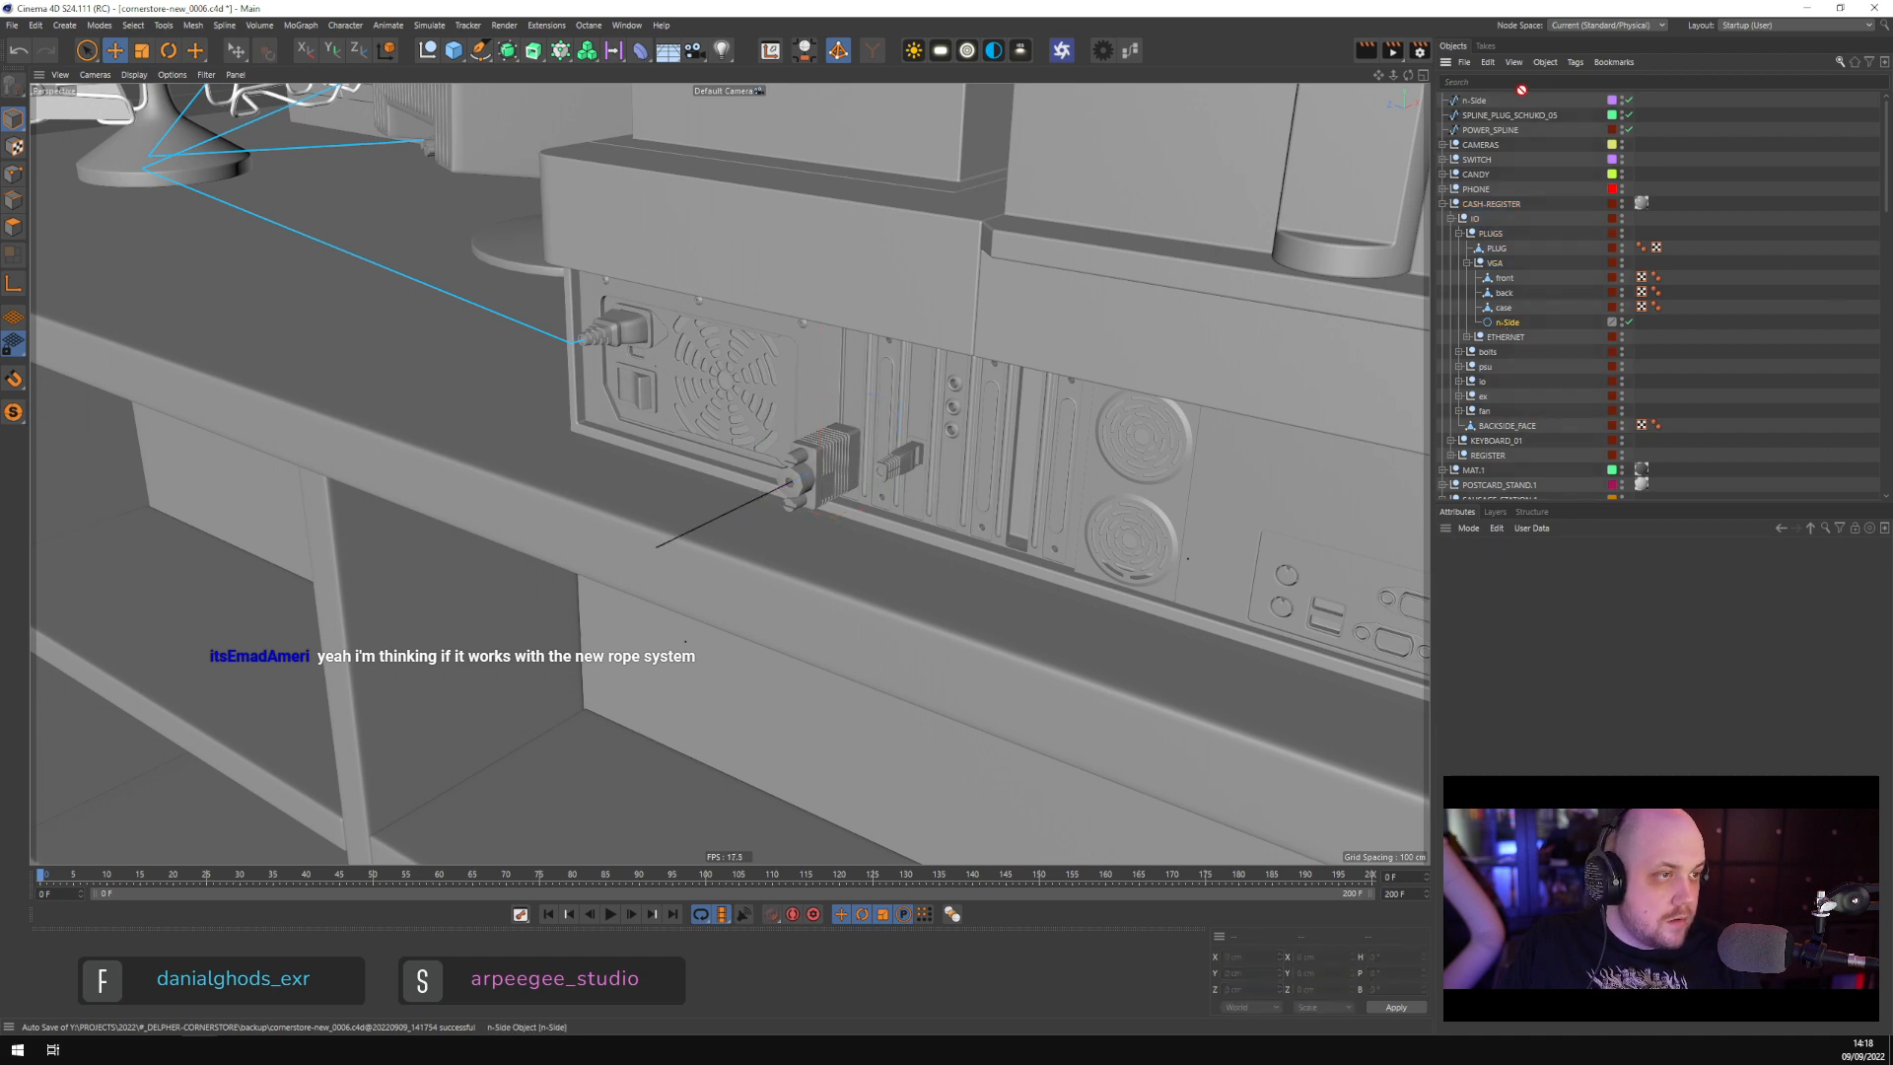
{"action": "left_click_drag", "start_coordinate": [1521, 90], "coordinate": [1524, 97]}
{"action": "key", "text": "c"}
Shorten the editable n-Side spline by moving its outer end point toward the VGA plug, to about 5.8 cm in Z
{"action": "scroll", "coordinate": [905, 463], "scroll_direction": "down", "scroll_amount": 2}
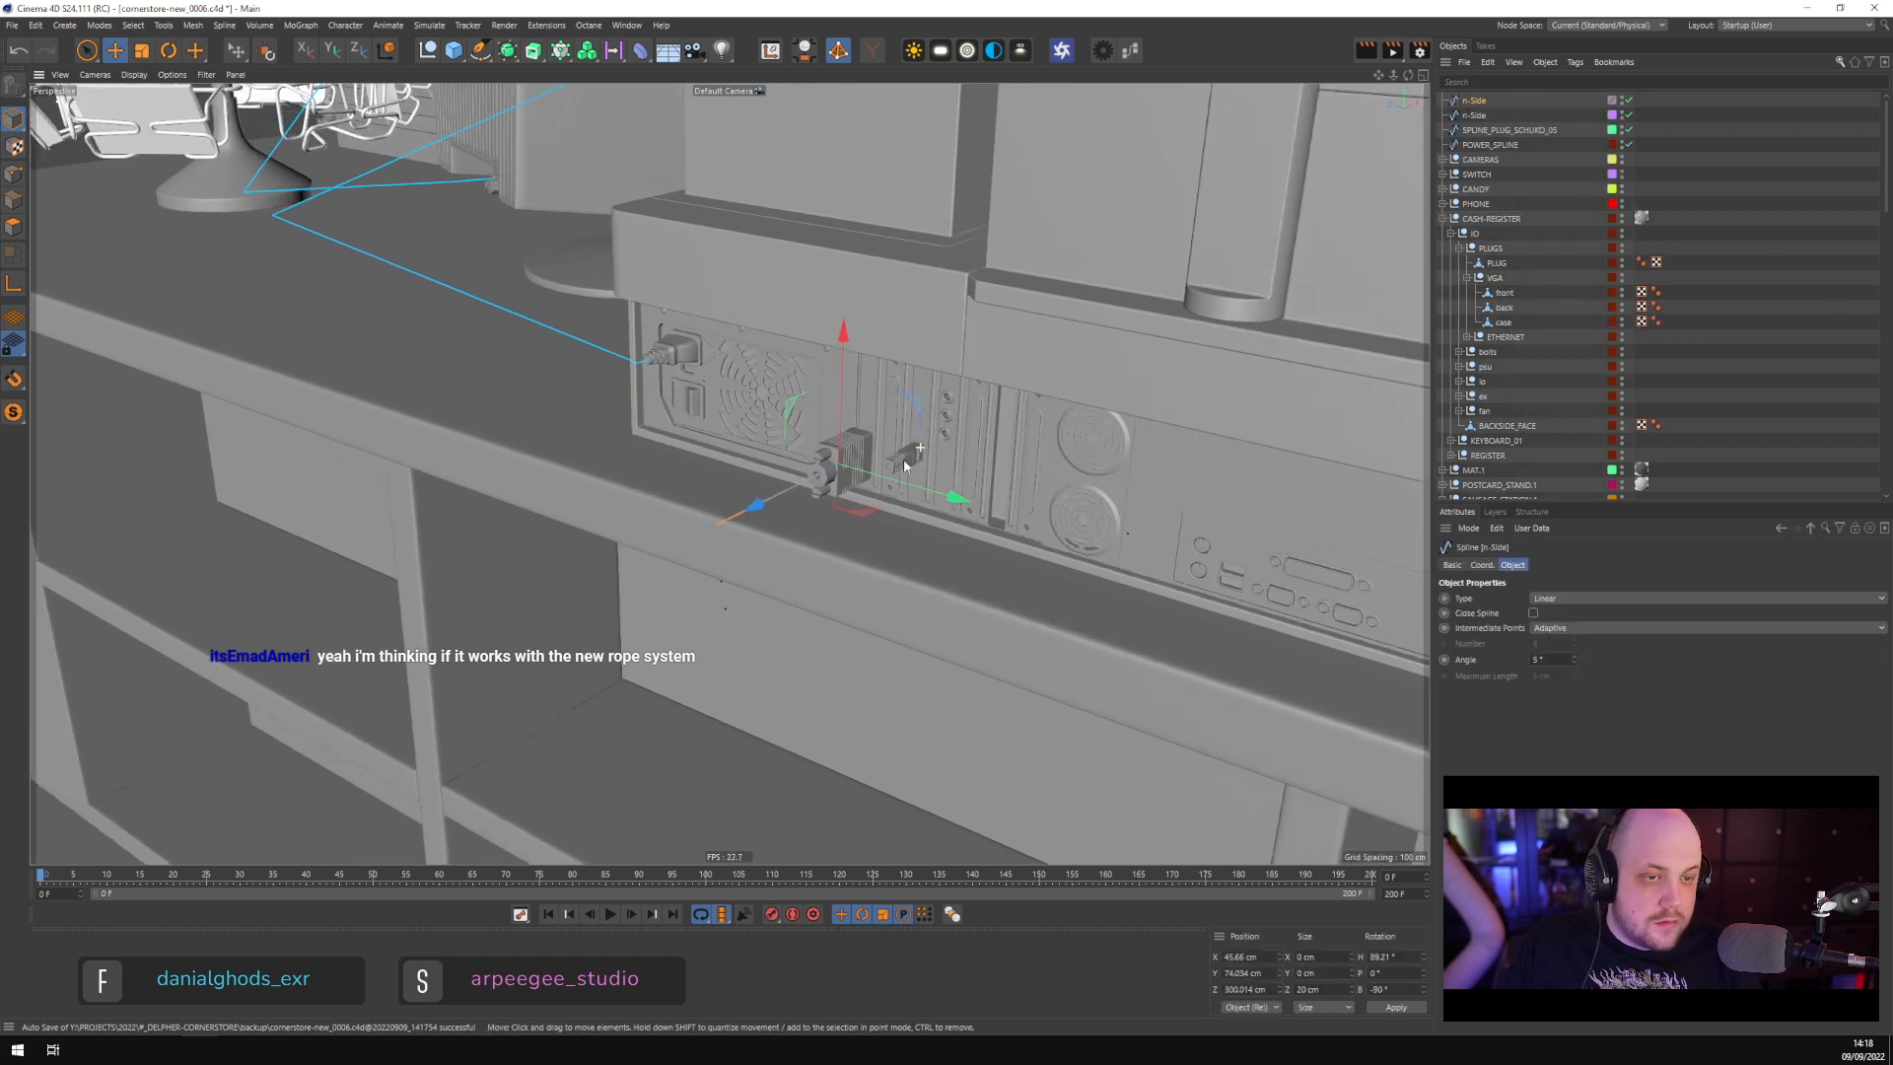
{"action": "scroll", "coordinate": [905, 464], "scroll_direction": "down", "scroll_amount": 2}
{"action": "left_click_drag", "start_coordinate": [905, 463], "coordinate": [824, 455], "text": "alt"}
{"action": "scroll", "coordinate": [825, 454], "scroll_direction": "up", "scroll_amount": 4}
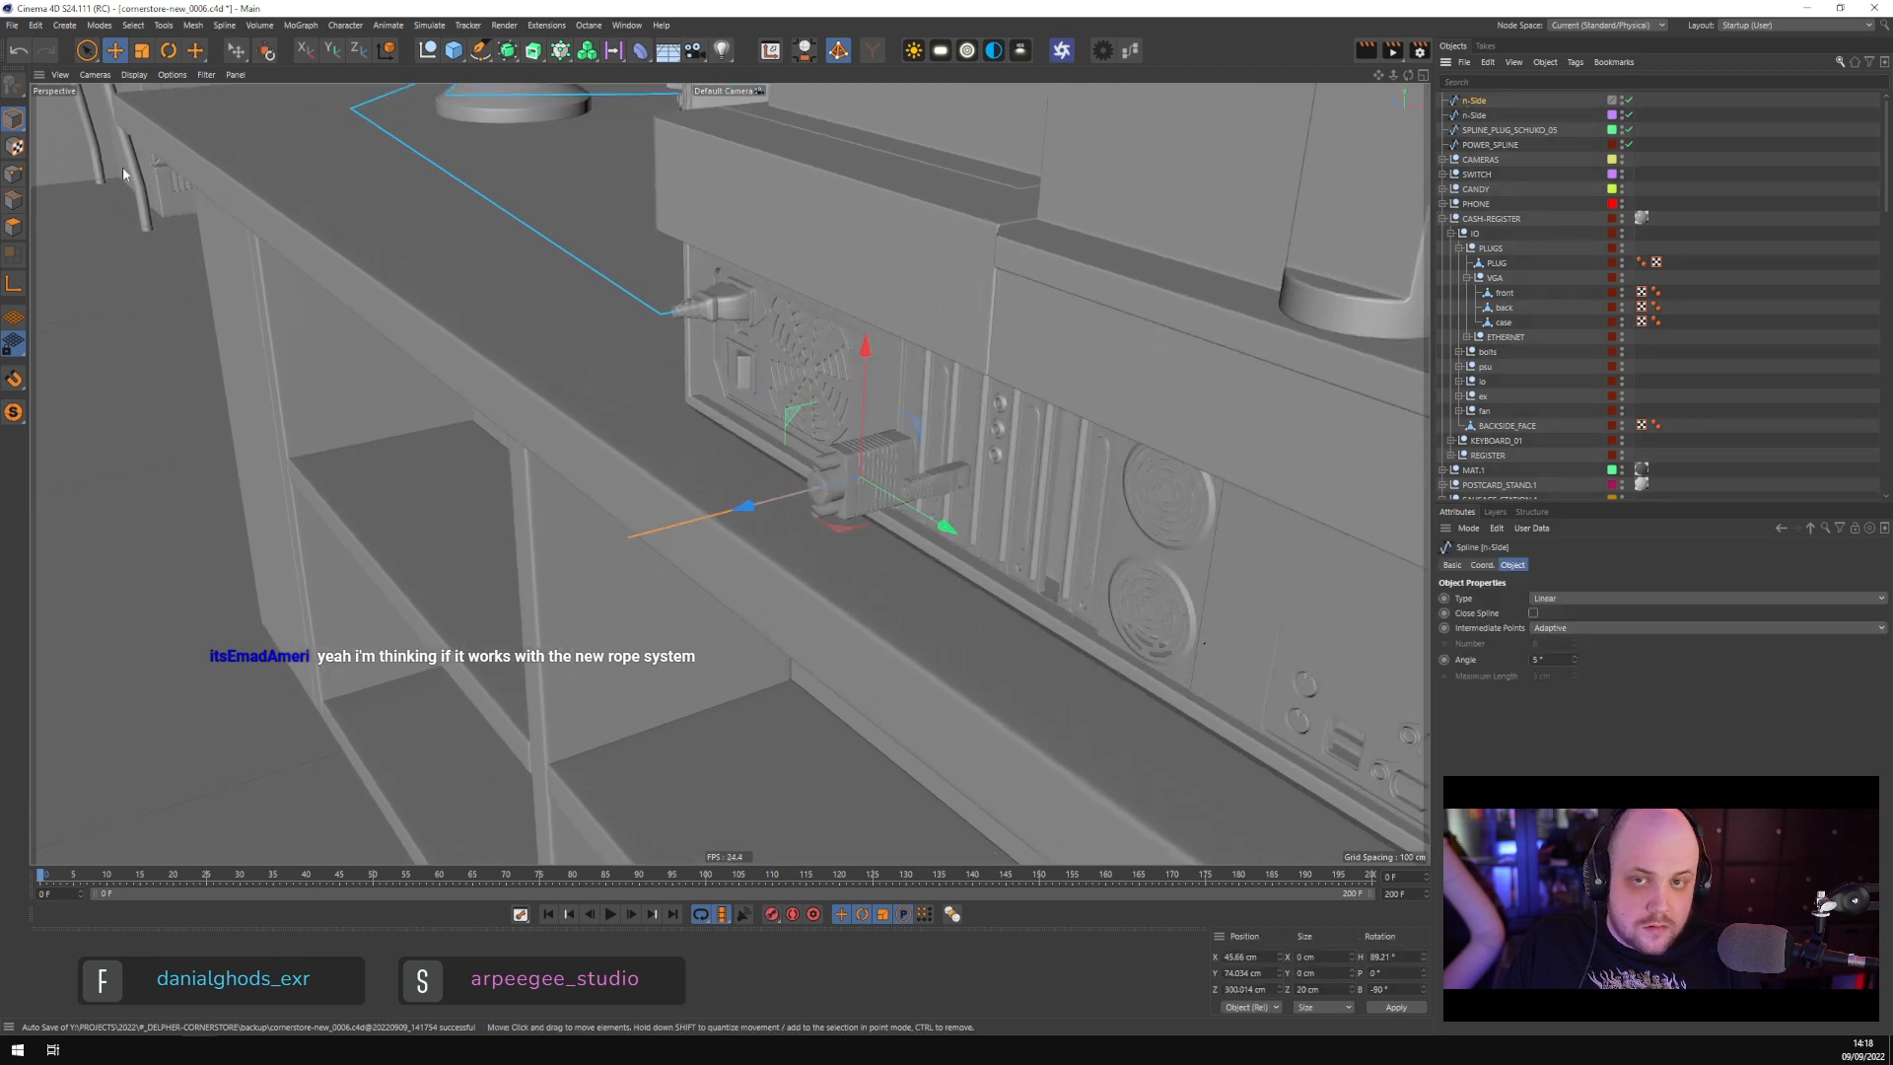
{"action": "left_click", "coordinate": [13, 174]}
{"action": "left_click", "coordinate": [628, 539]}
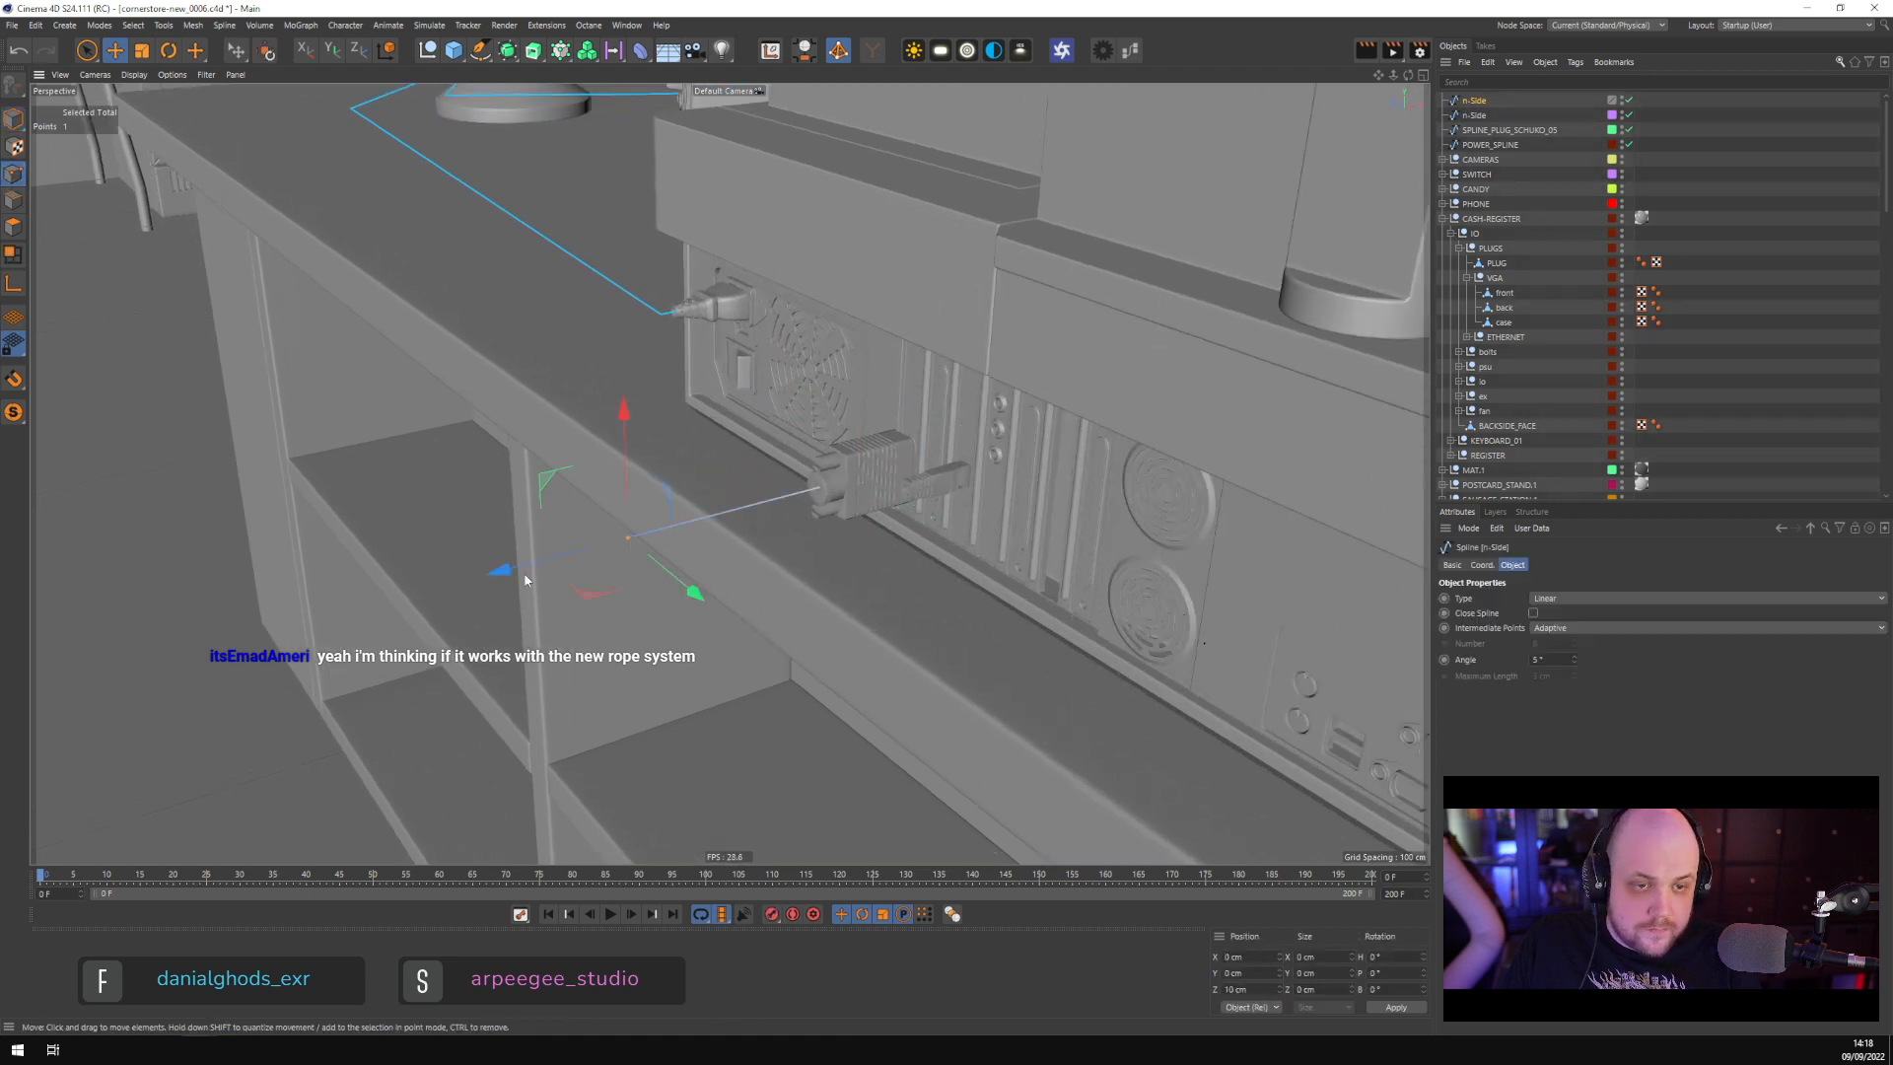
{"action": "left_click_drag", "start_coordinate": [508, 569], "coordinate": [678, 533]}
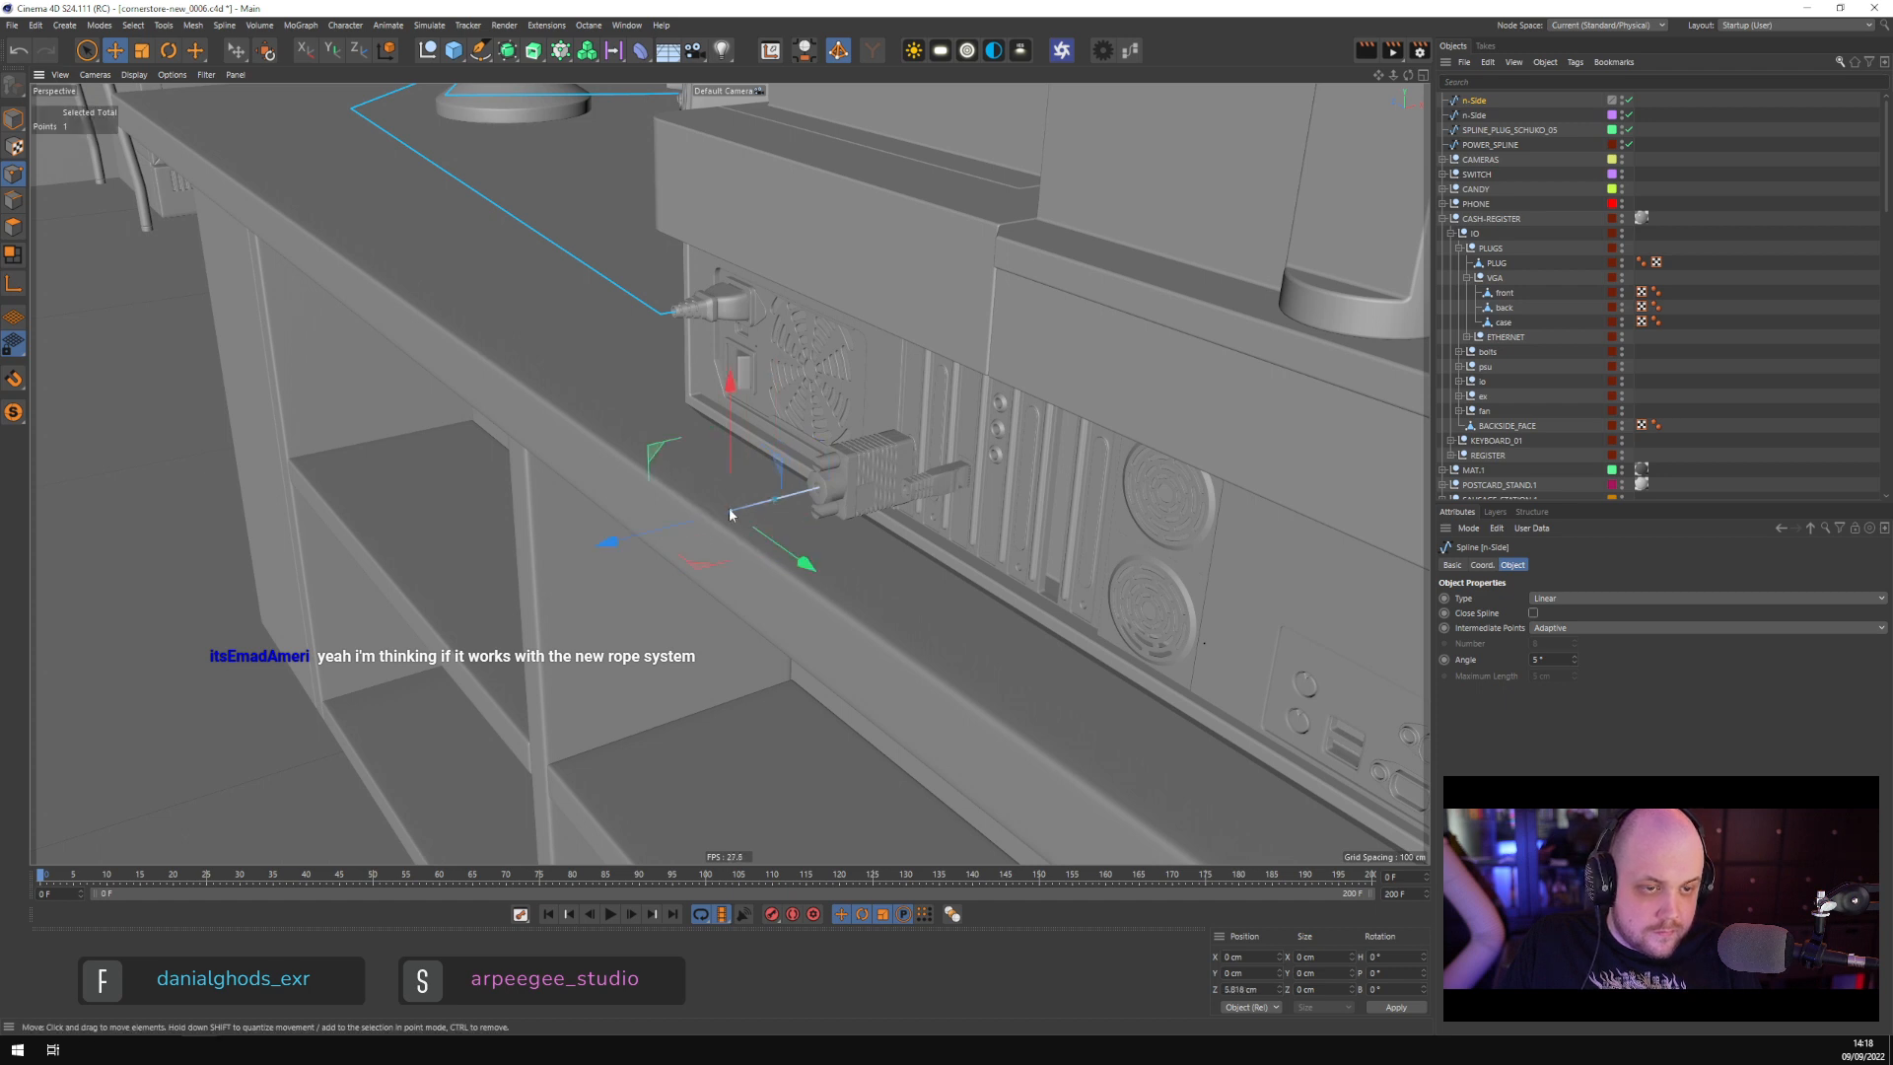
Extend the VGA cable spline with new points out to the desk's back edge and along it toward the monitor
{"action": "left_click_drag", "start_coordinate": [729, 513], "coordinate": [604, 529]}
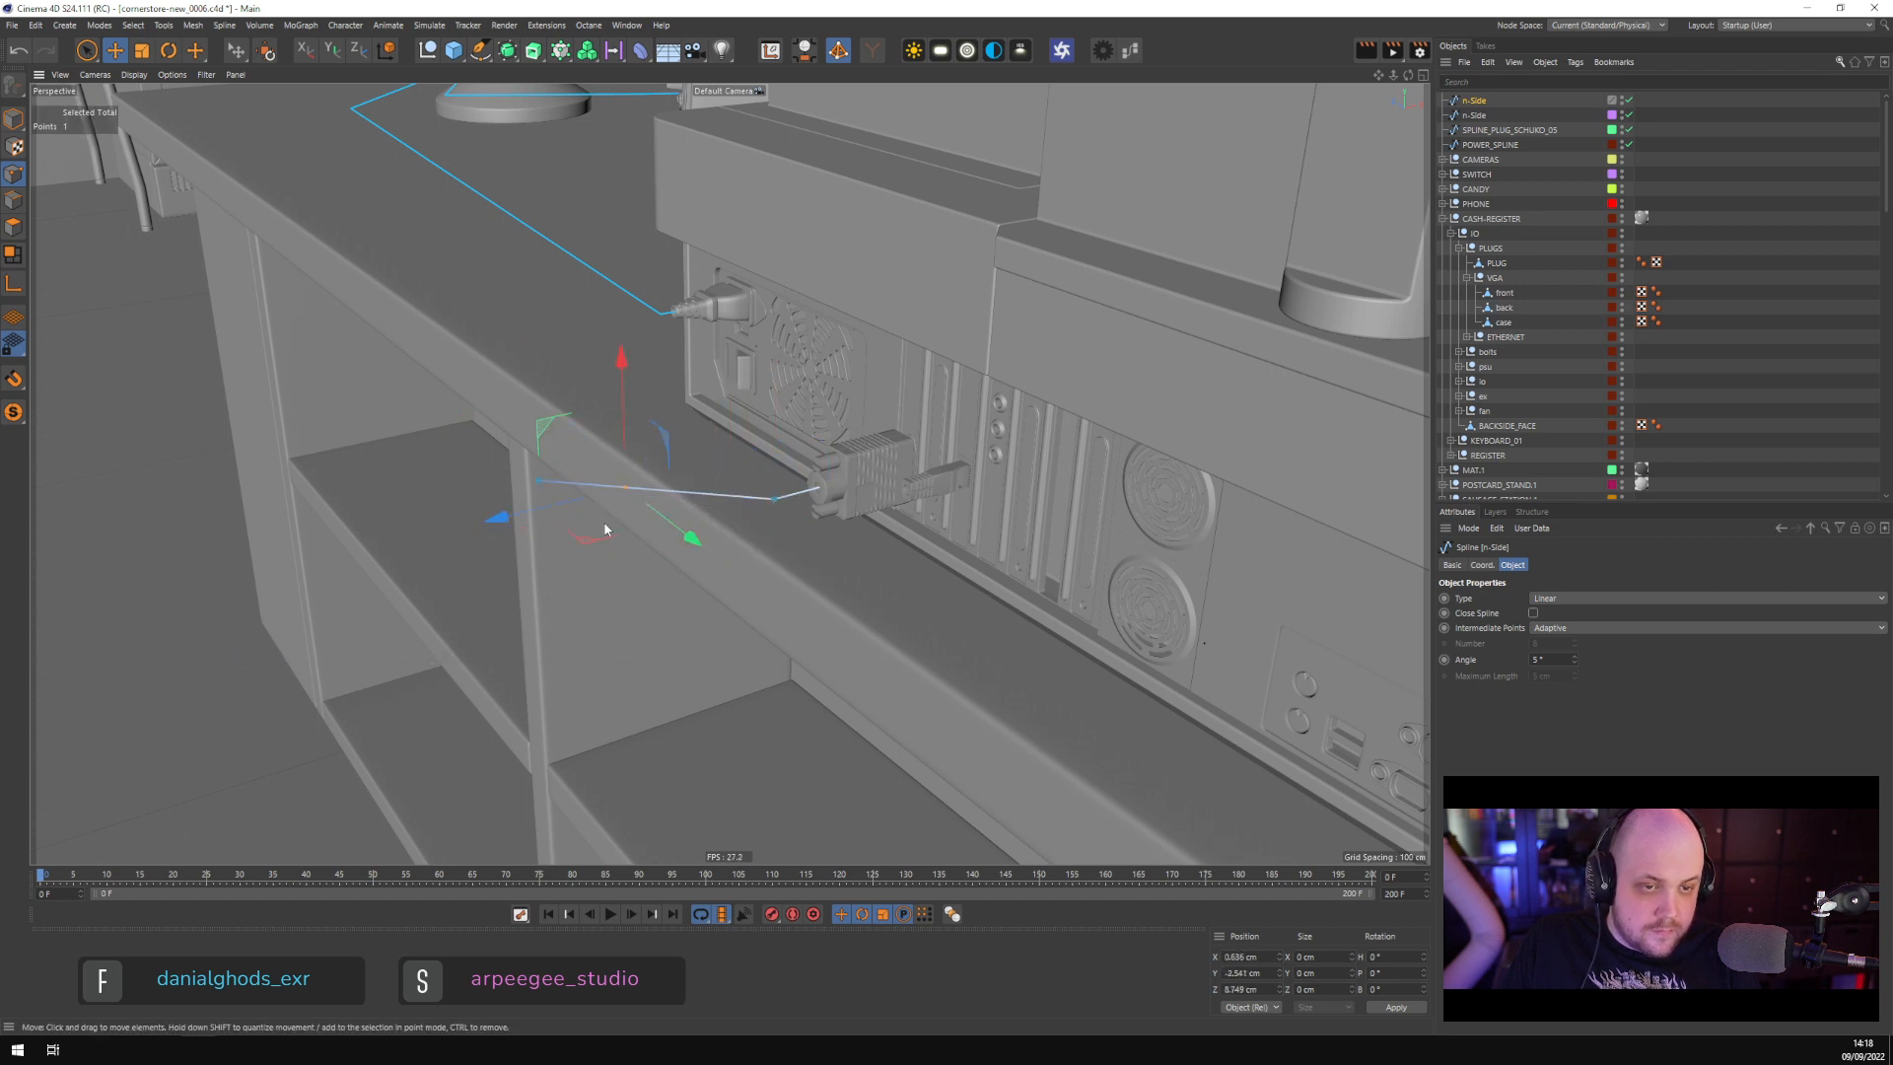
{"action": "left_click", "coordinate": [539, 480]}
{"action": "right_click_drag", "start_coordinate": [670, 533], "coordinate": [545, 595], "text": "alt"}
{"action": "middle_click_drag", "start_coordinate": [545, 596], "coordinate": [747, 726], "text": "alt"}
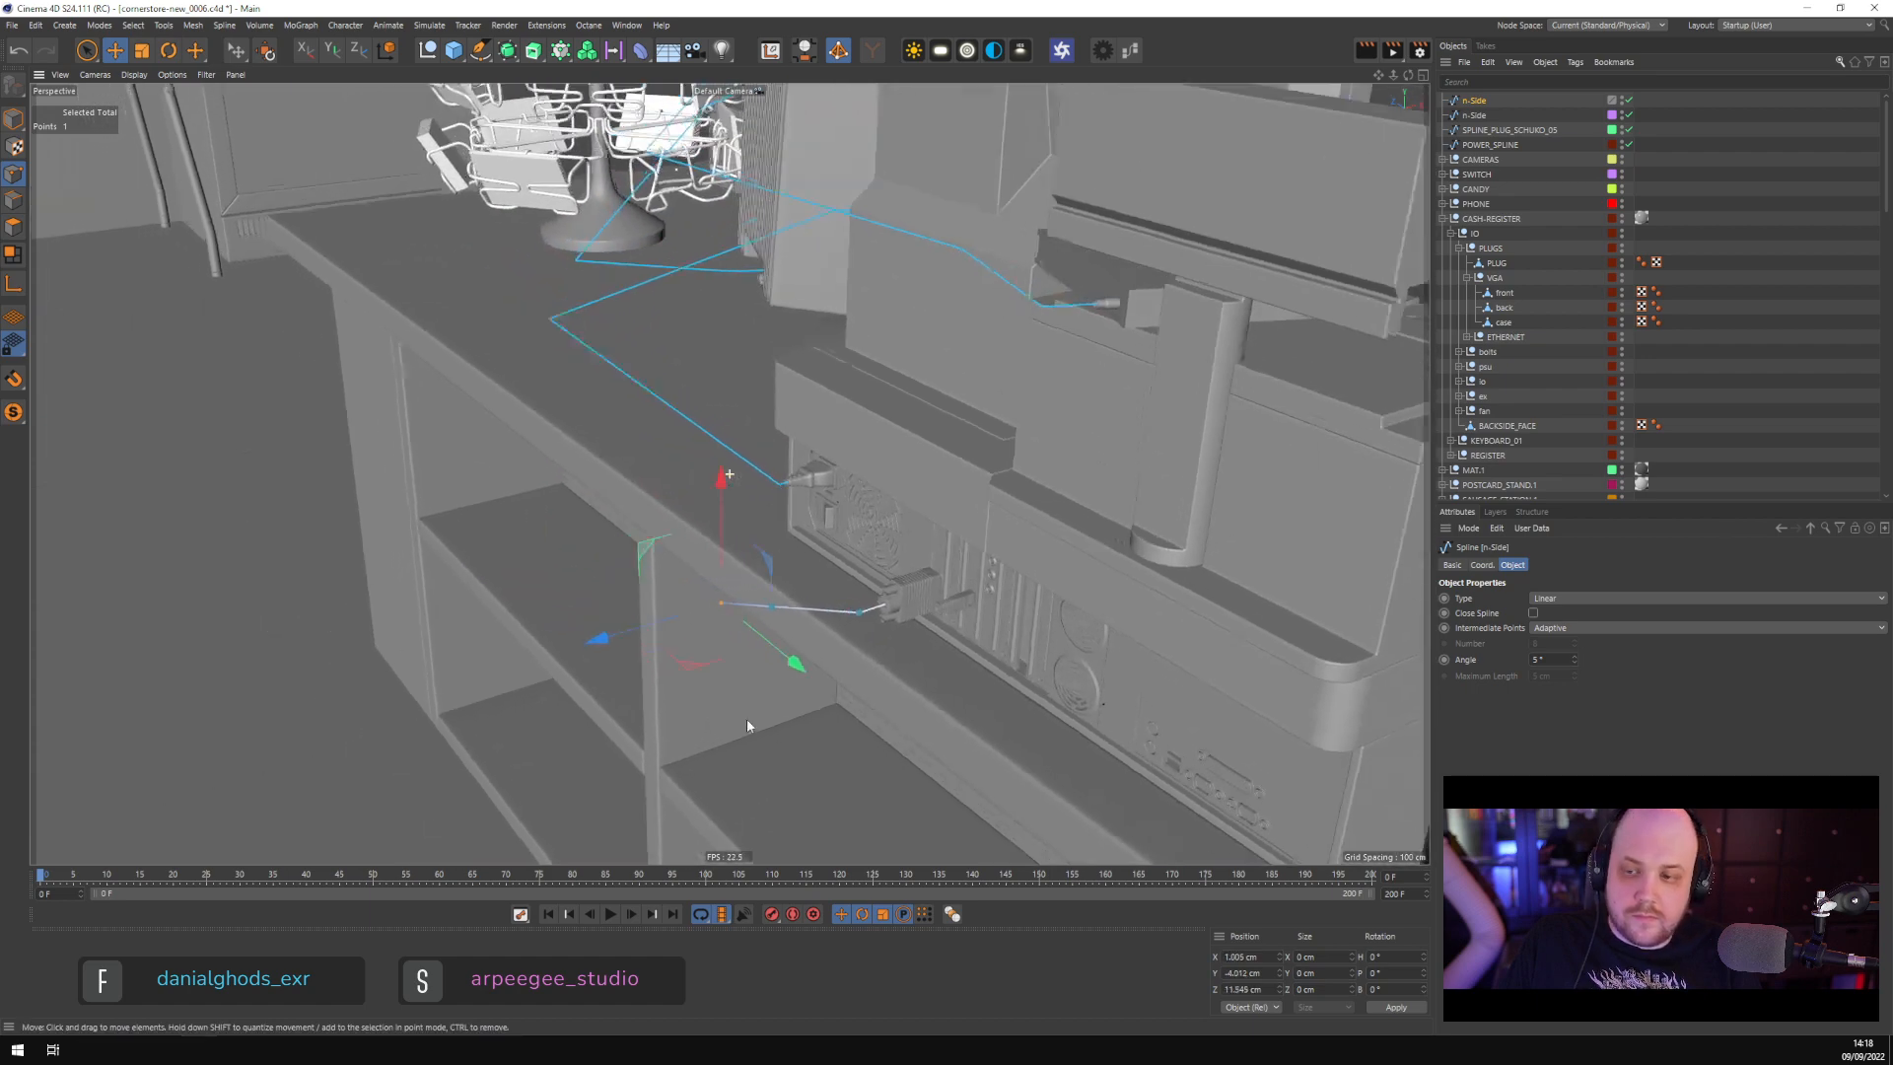
{"action": "left_click_drag", "start_coordinate": [747, 727], "coordinate": [777, 684], "text": "alt"}
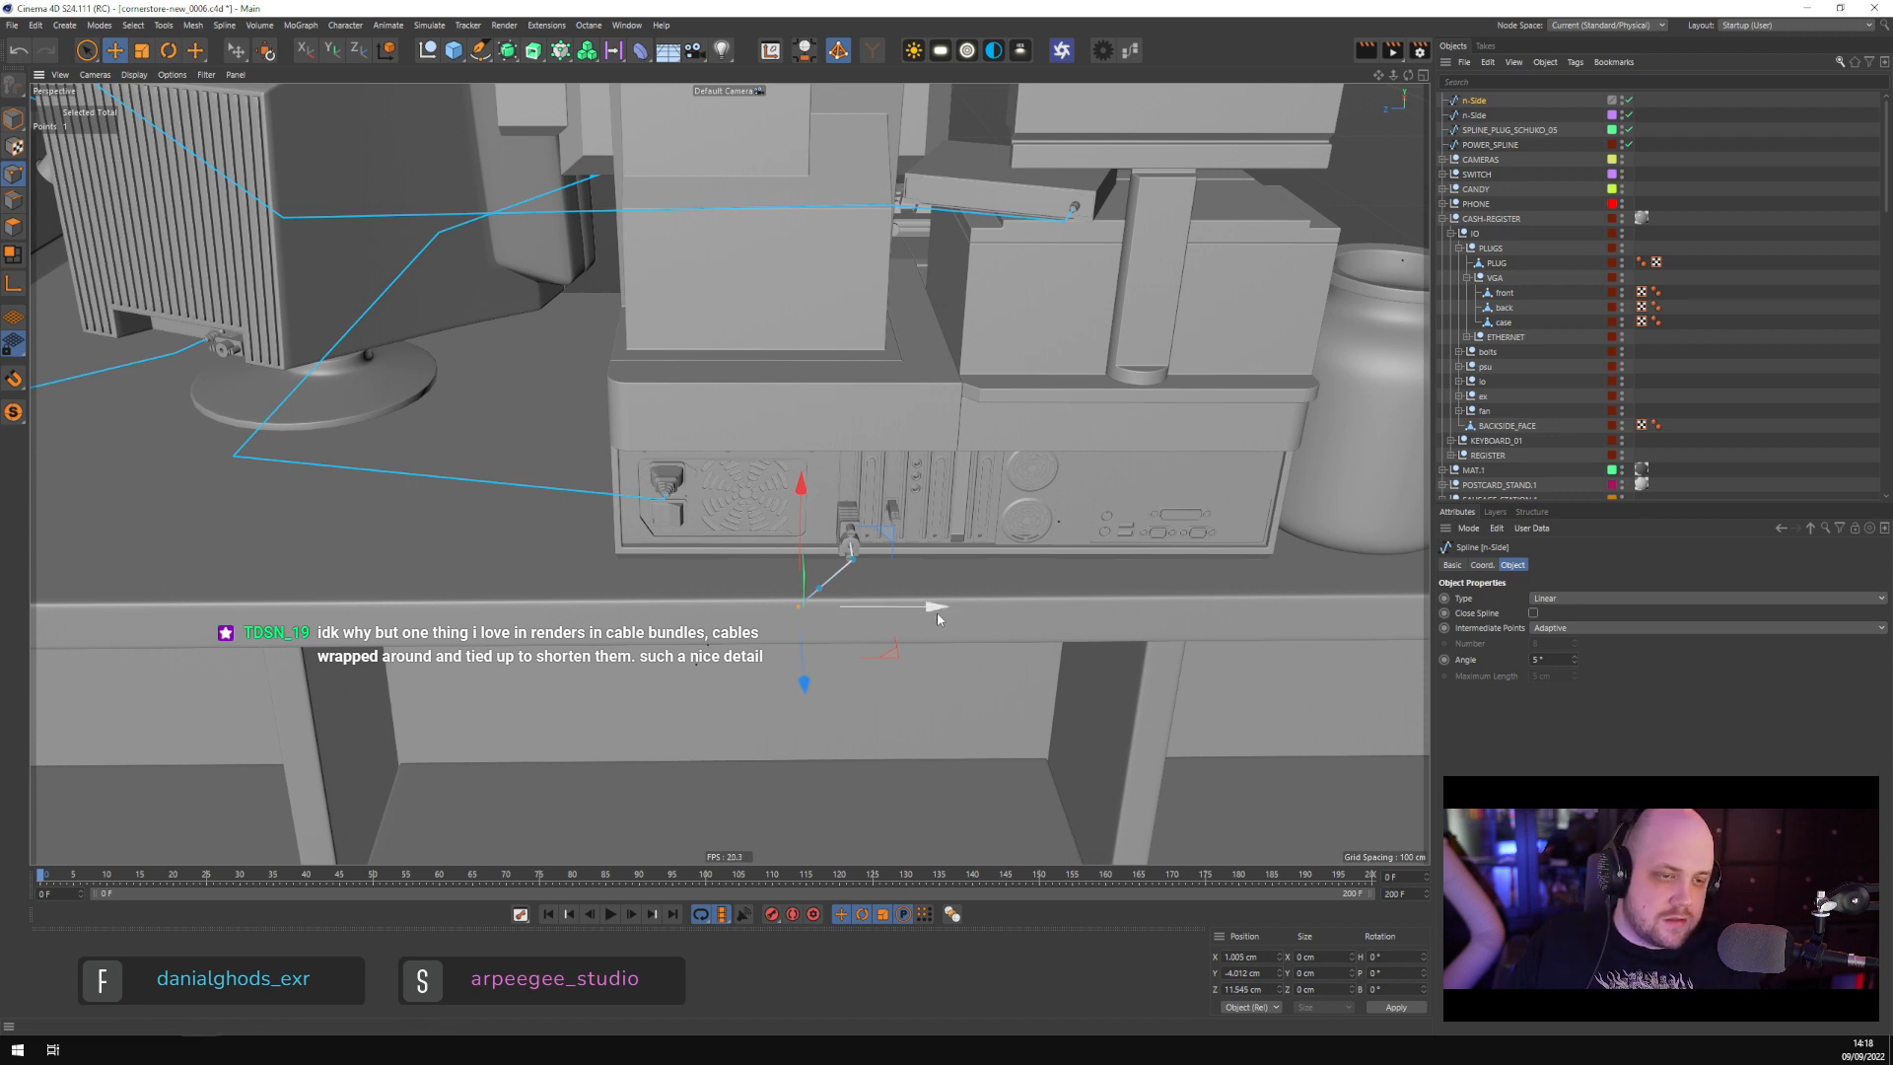
{"action": "left_click_drag", "start_coordinate": [936, 608], "coordinate": [548, 571]}
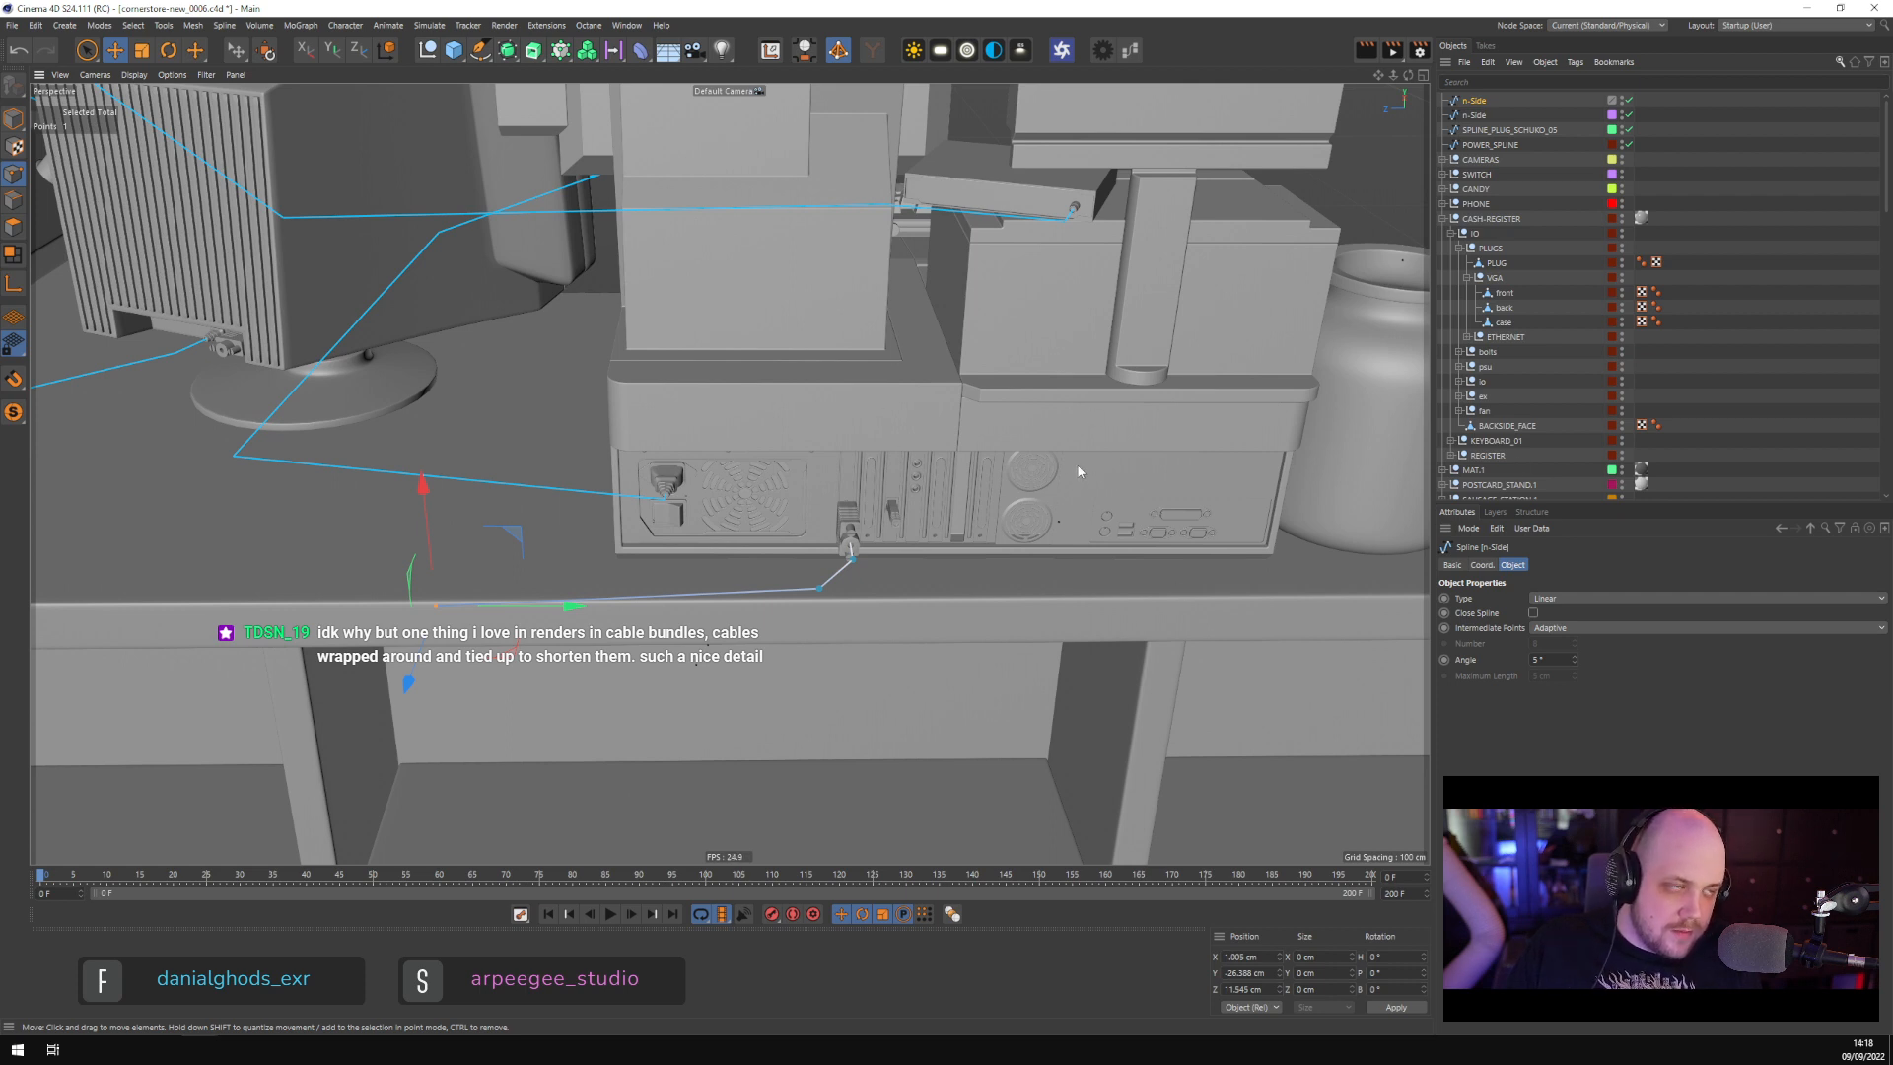
{"action": "left_click", "coordinate": [613, 597], "text": "ctrl"}
{"action": "left_click_drag", "start_coordinate": [455, 731], "coordinate": [647, 742], "text": "alt"}
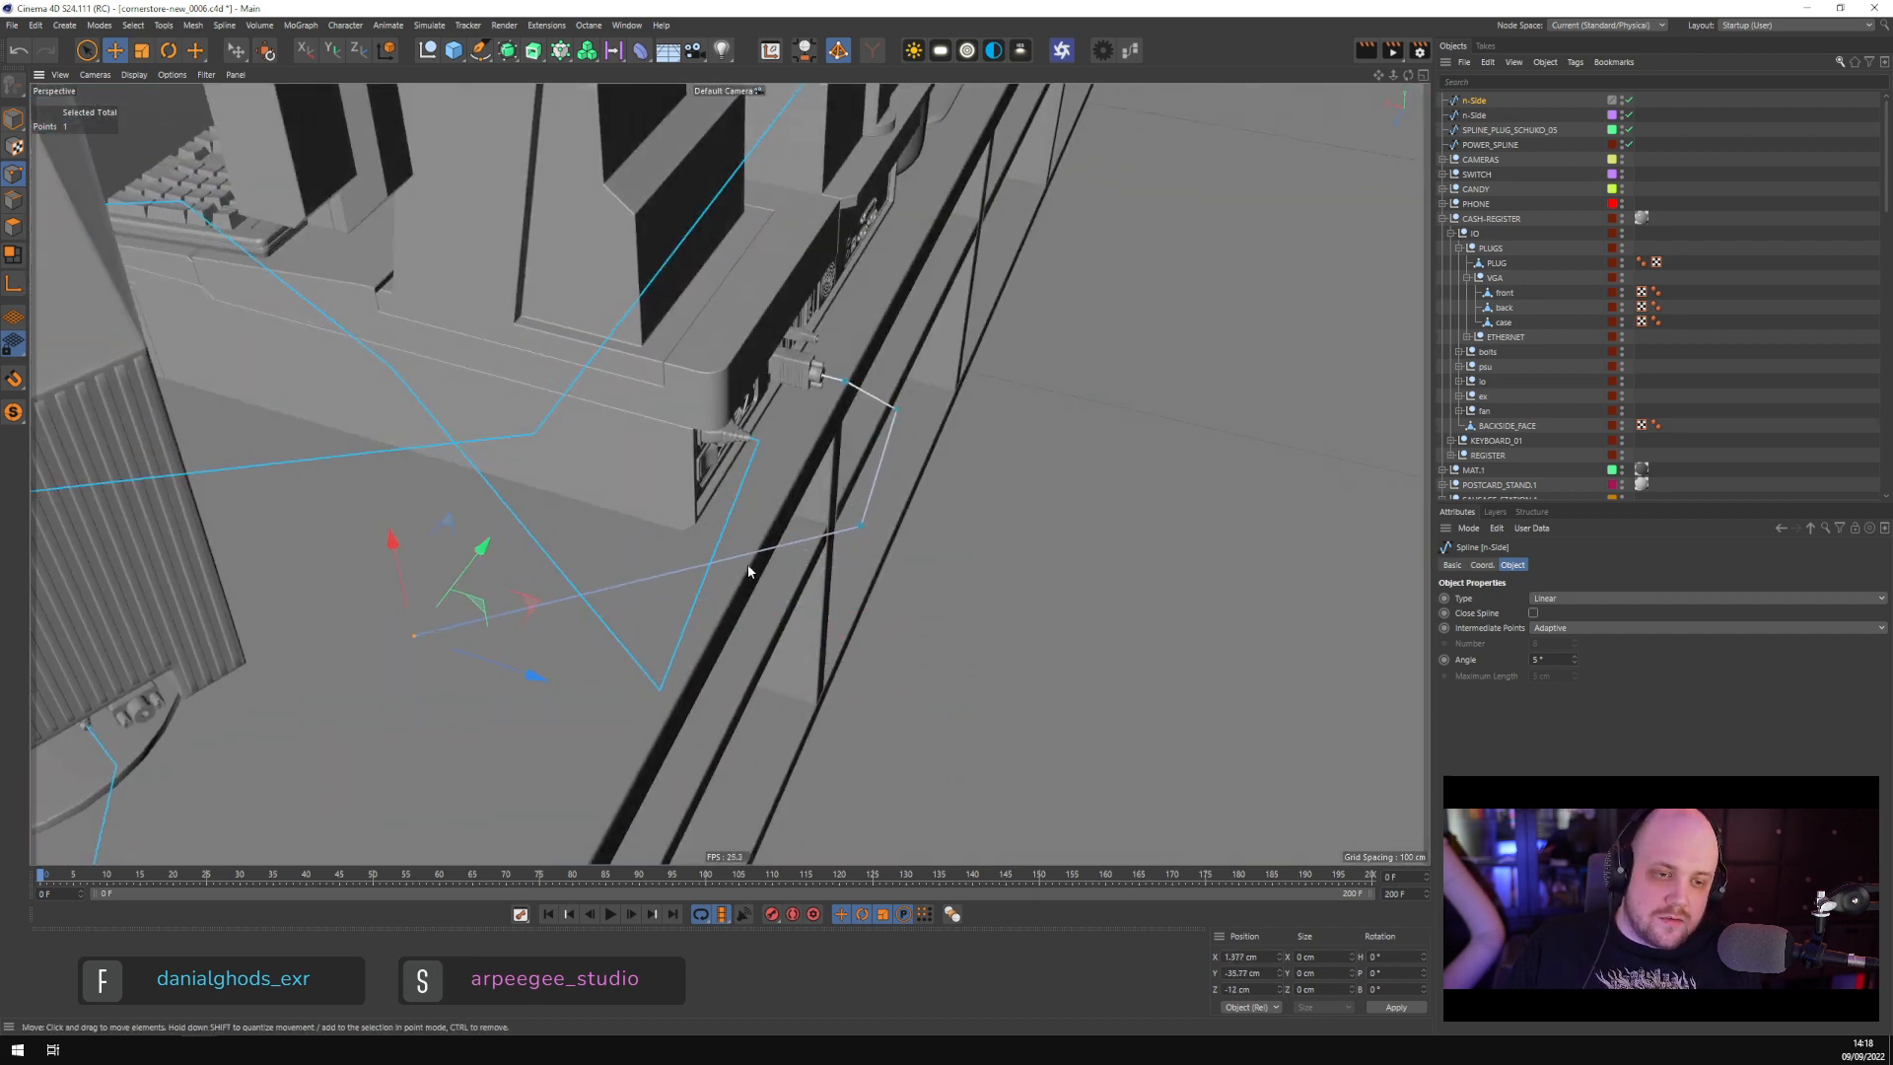
Continue the VGA cable spline onto the desk between cash register and monitor, adding points that form a loose coil
{"action": "left_click_drag", "start_coordinate": [748, 564], "coordinate": [821, 683], "text": "alt"}
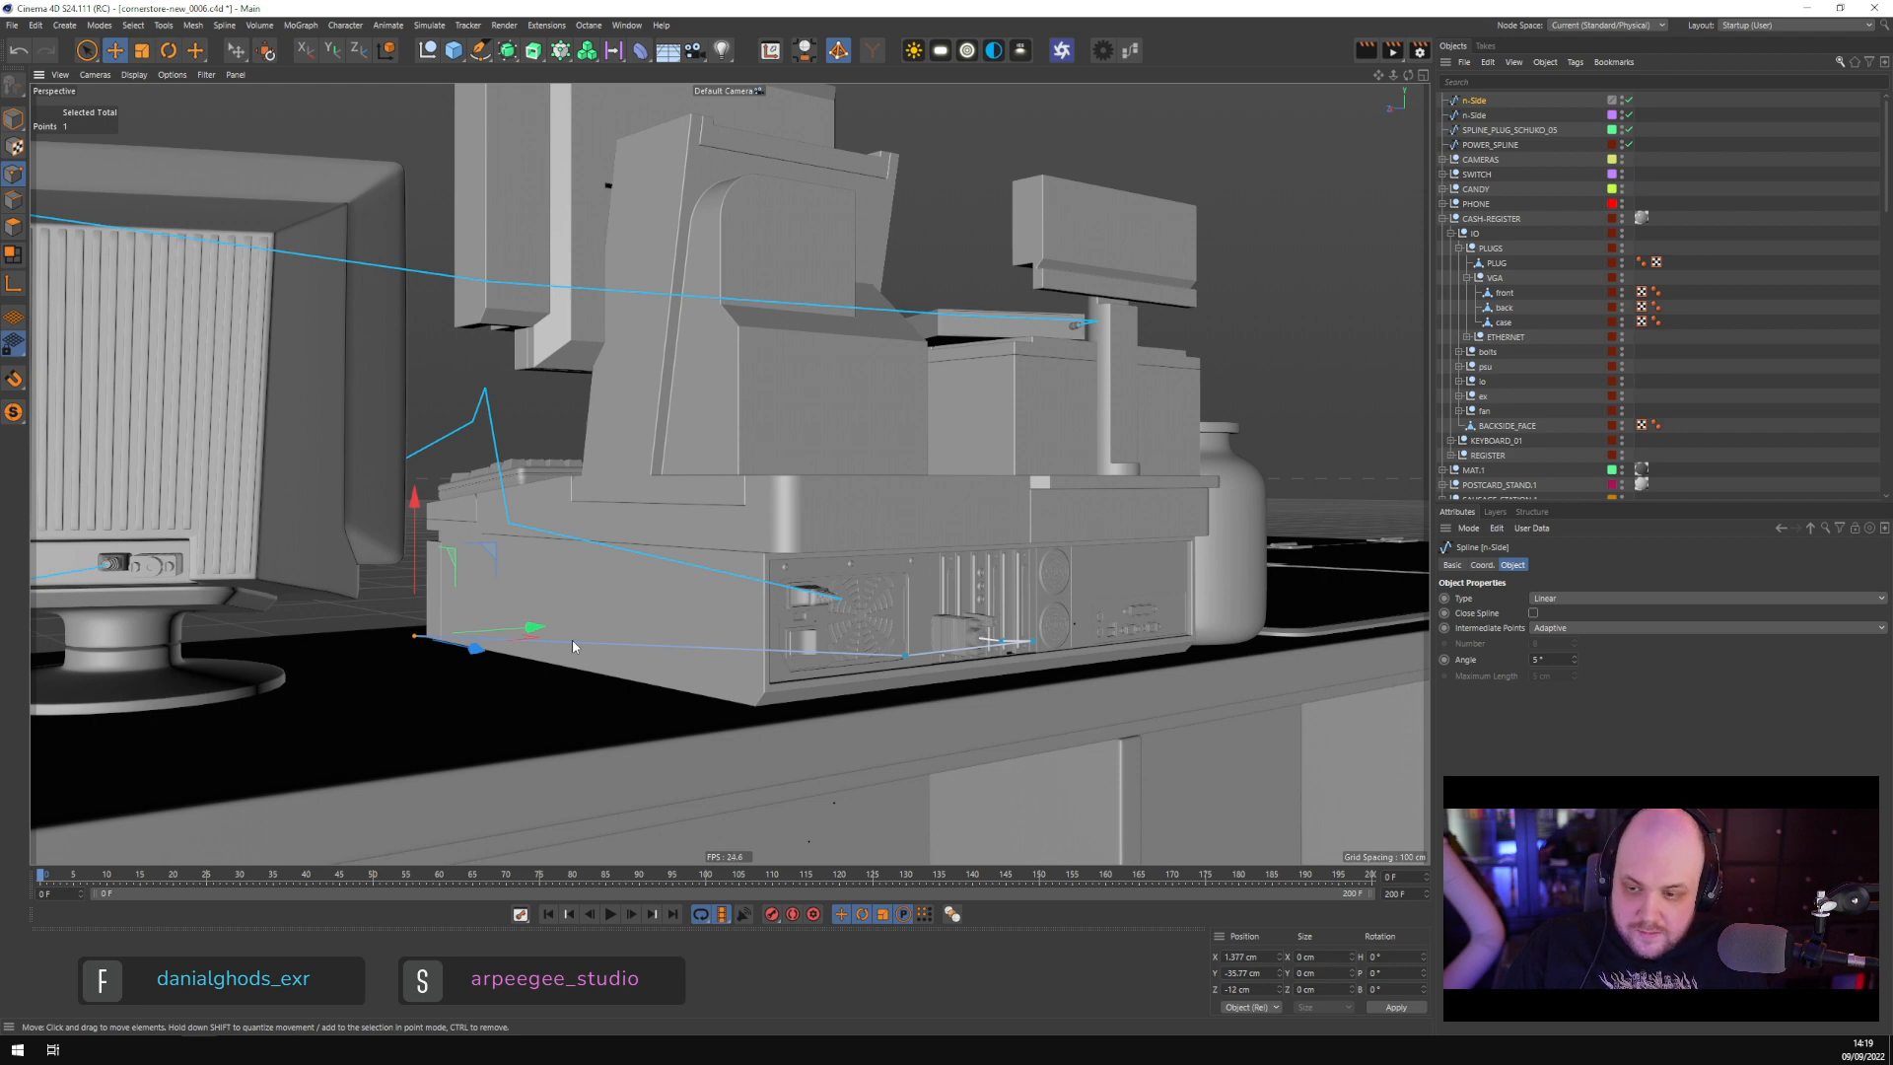
{"action": "scroll", "coordinate": [572, 646], "scroll_direction": "down", "scroll_amount": 2}
{"action": "left_click_drag", "start_coordinate": [573, 646], "coordinate": [595, 604], "text": "alt"}
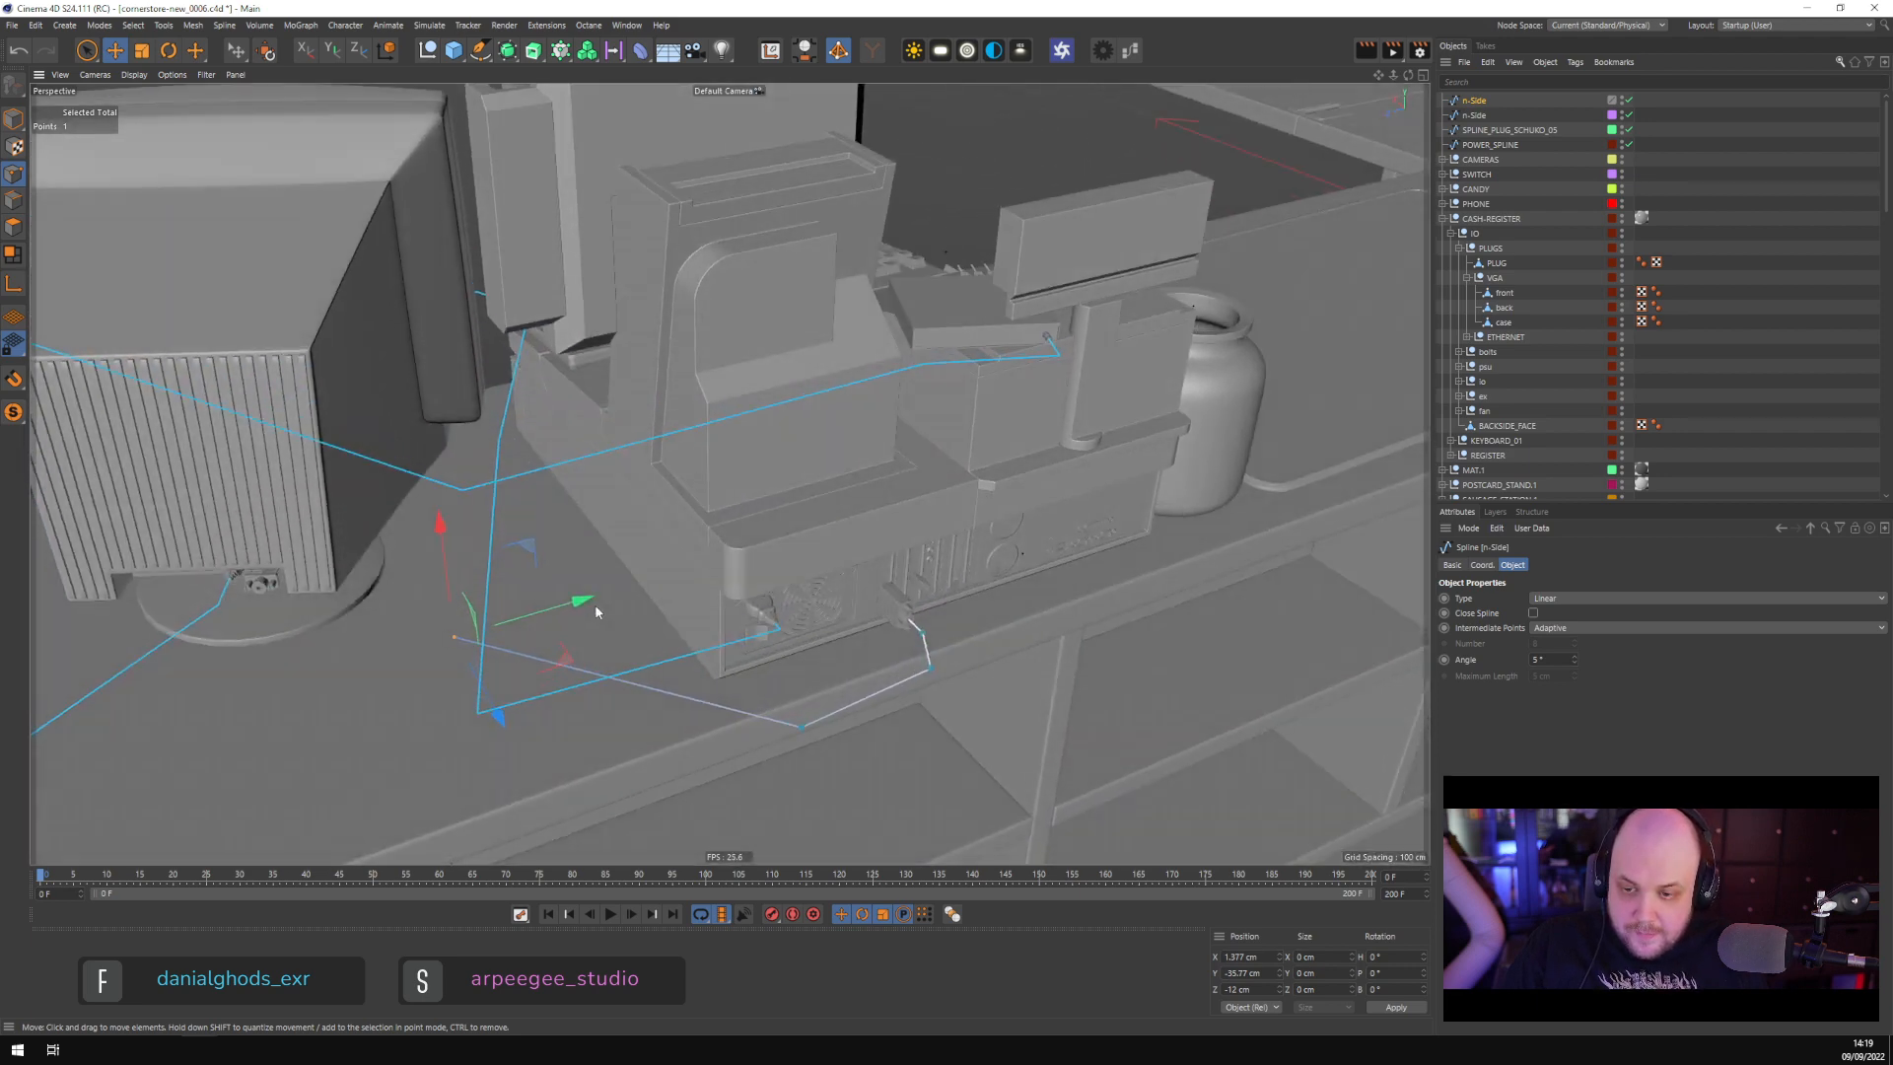
{"action": "middle_click_drag", "start_coordinate": [594, 615], "coordinate": [783, 647], "text": "alt"}
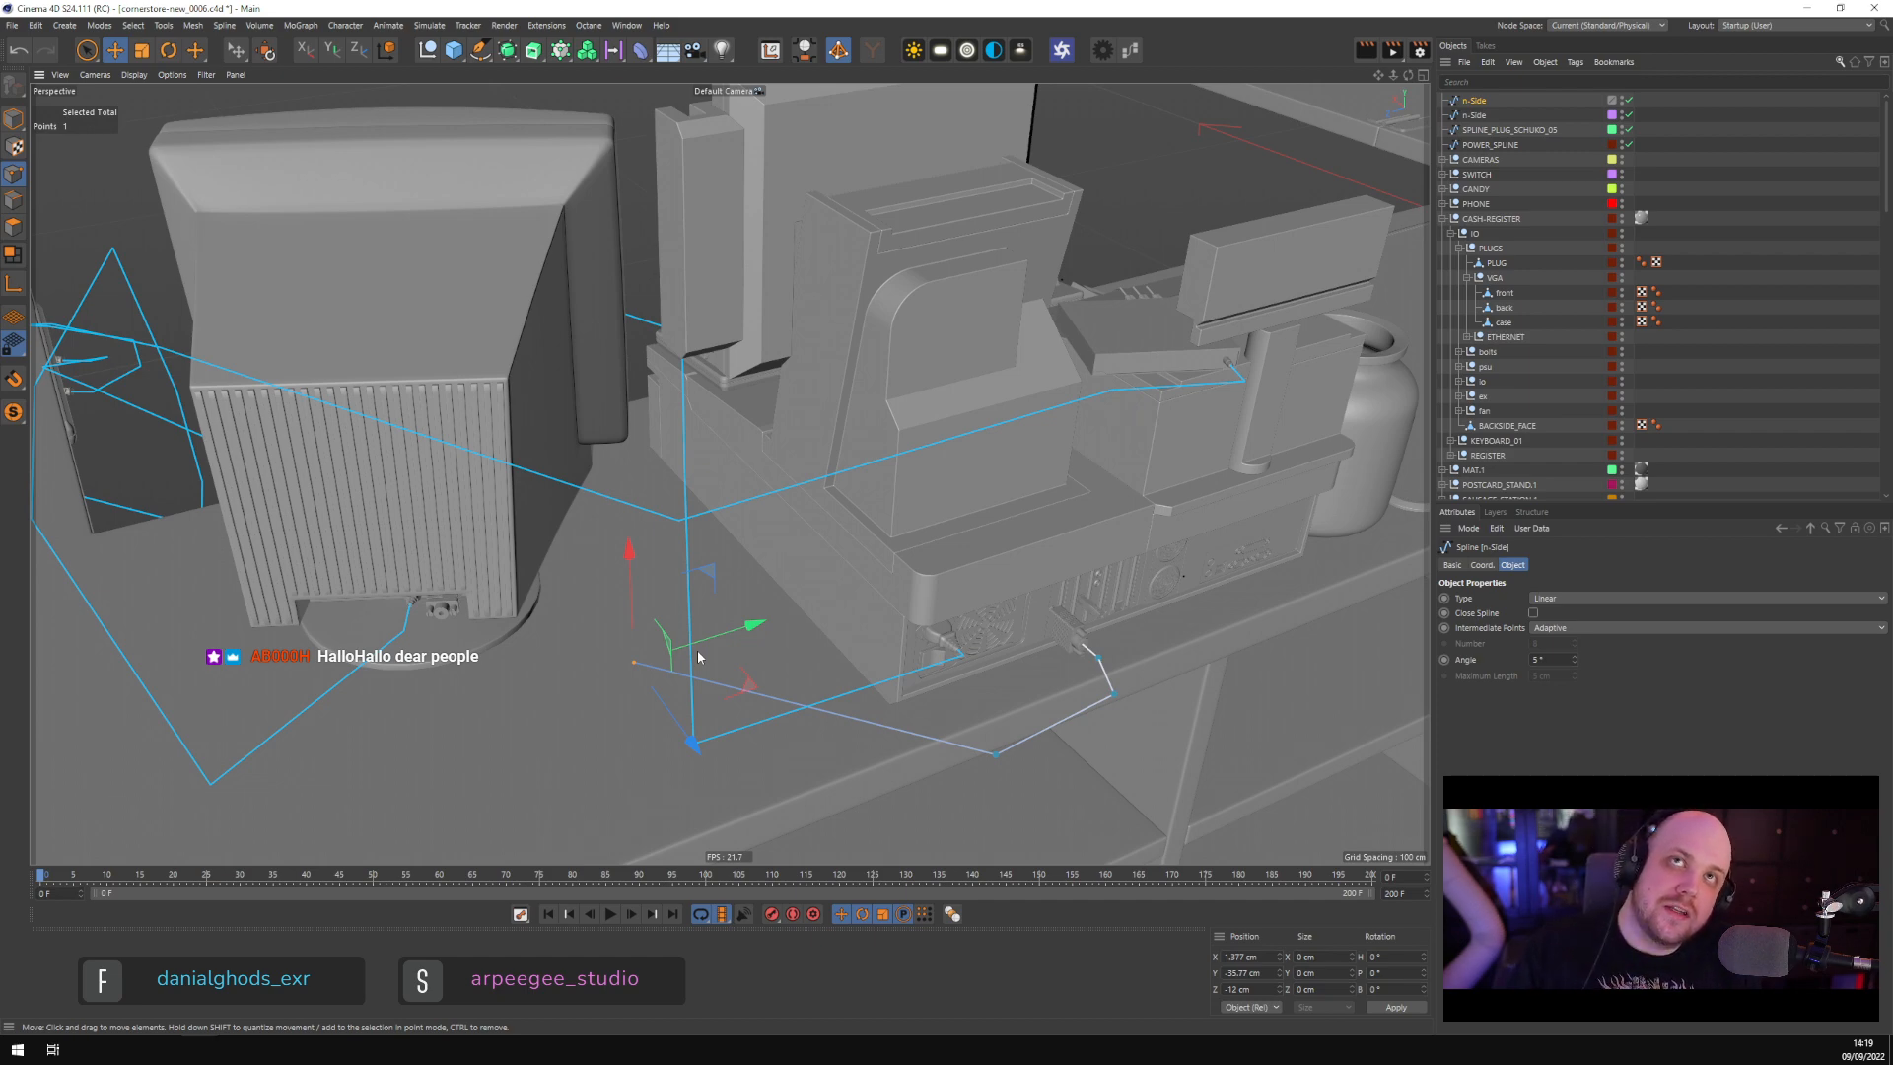
{"action": "left_click_drag", "start_coordinate": [696, 649], "coordinate": [856, 654], "text": "alt"}
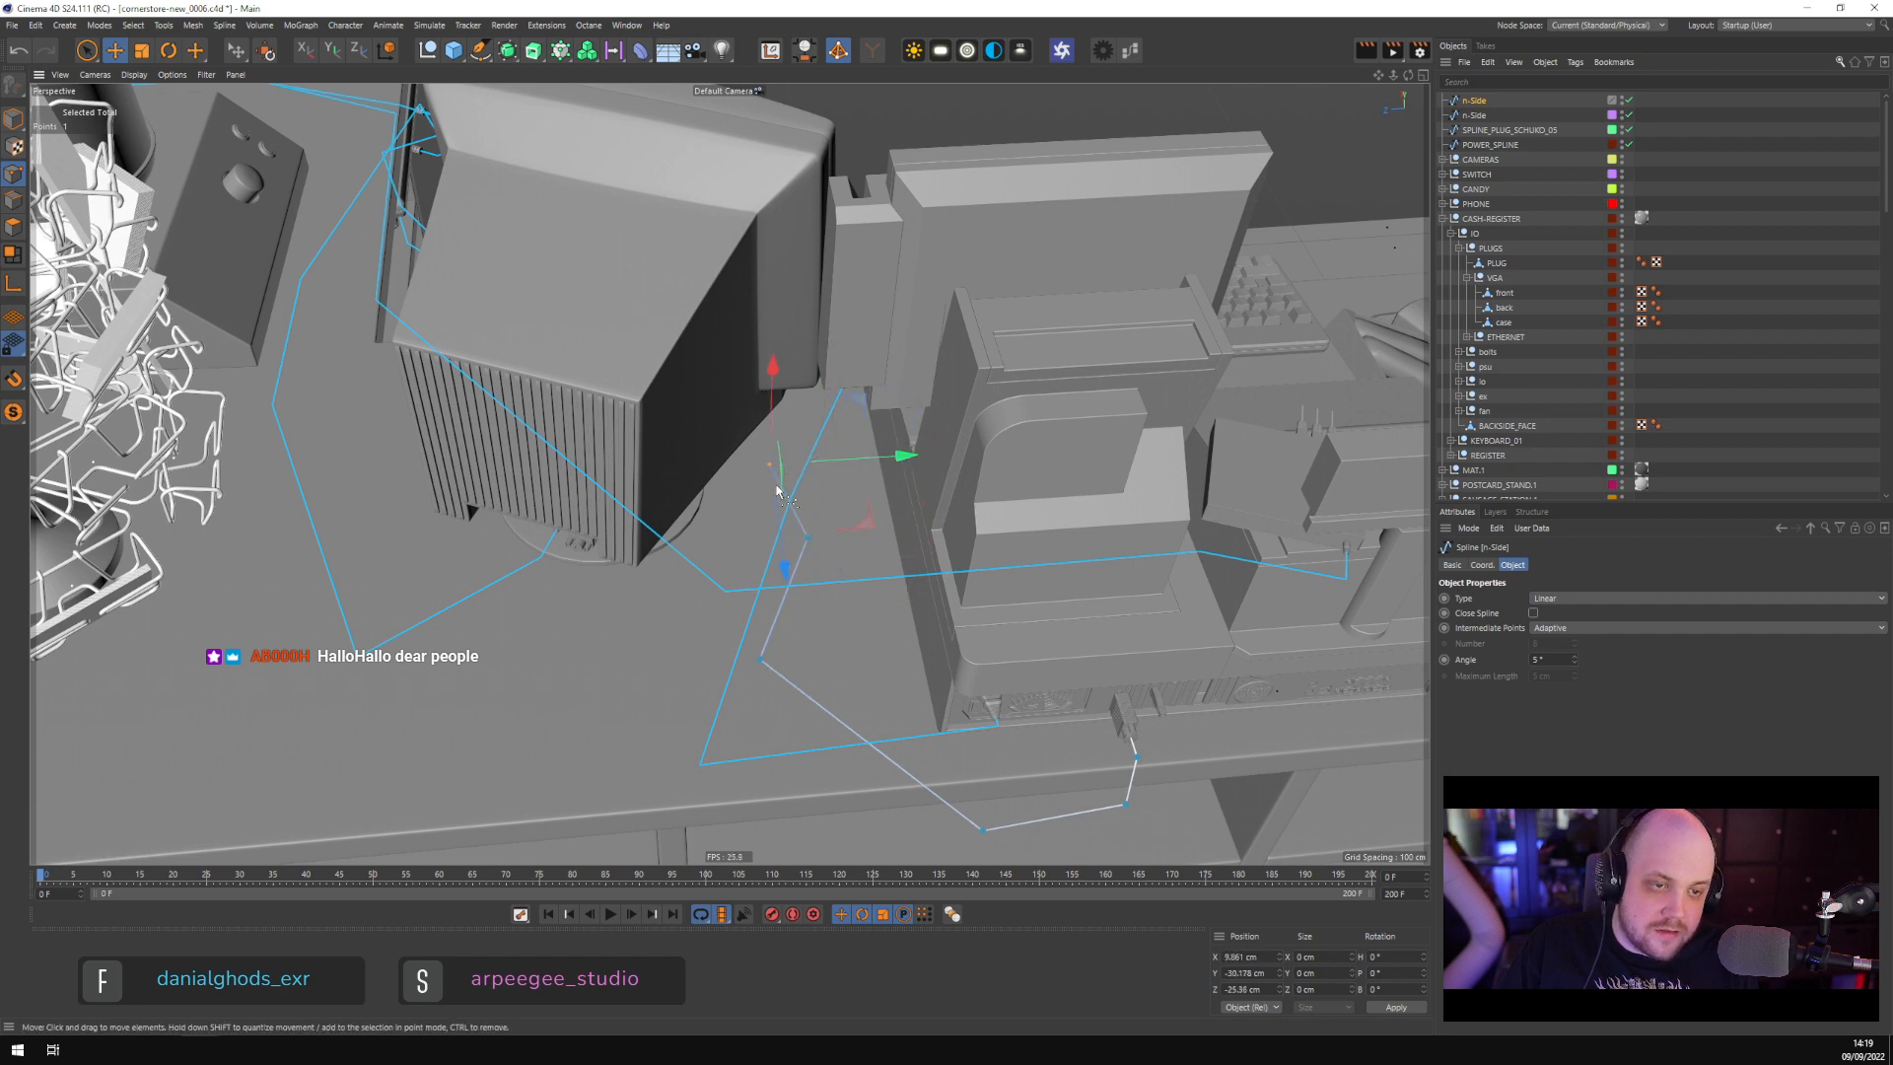
{"action": "left_click_drag", "start_coordinate": [779, 492], "coordinate": [554, 769]}
{"action": "left_click_drag", "start_coordinate": [826, 777], "coordinate": [763, 784]}
{"action": "left_click_drag", "start_coordinate": [763, 785], "coordinate": [652, 505], "text": "alt"}
{"action": "scroll", "coordinate": [653, 501], "scroll_direction": "up", "scroll_amount": 8}
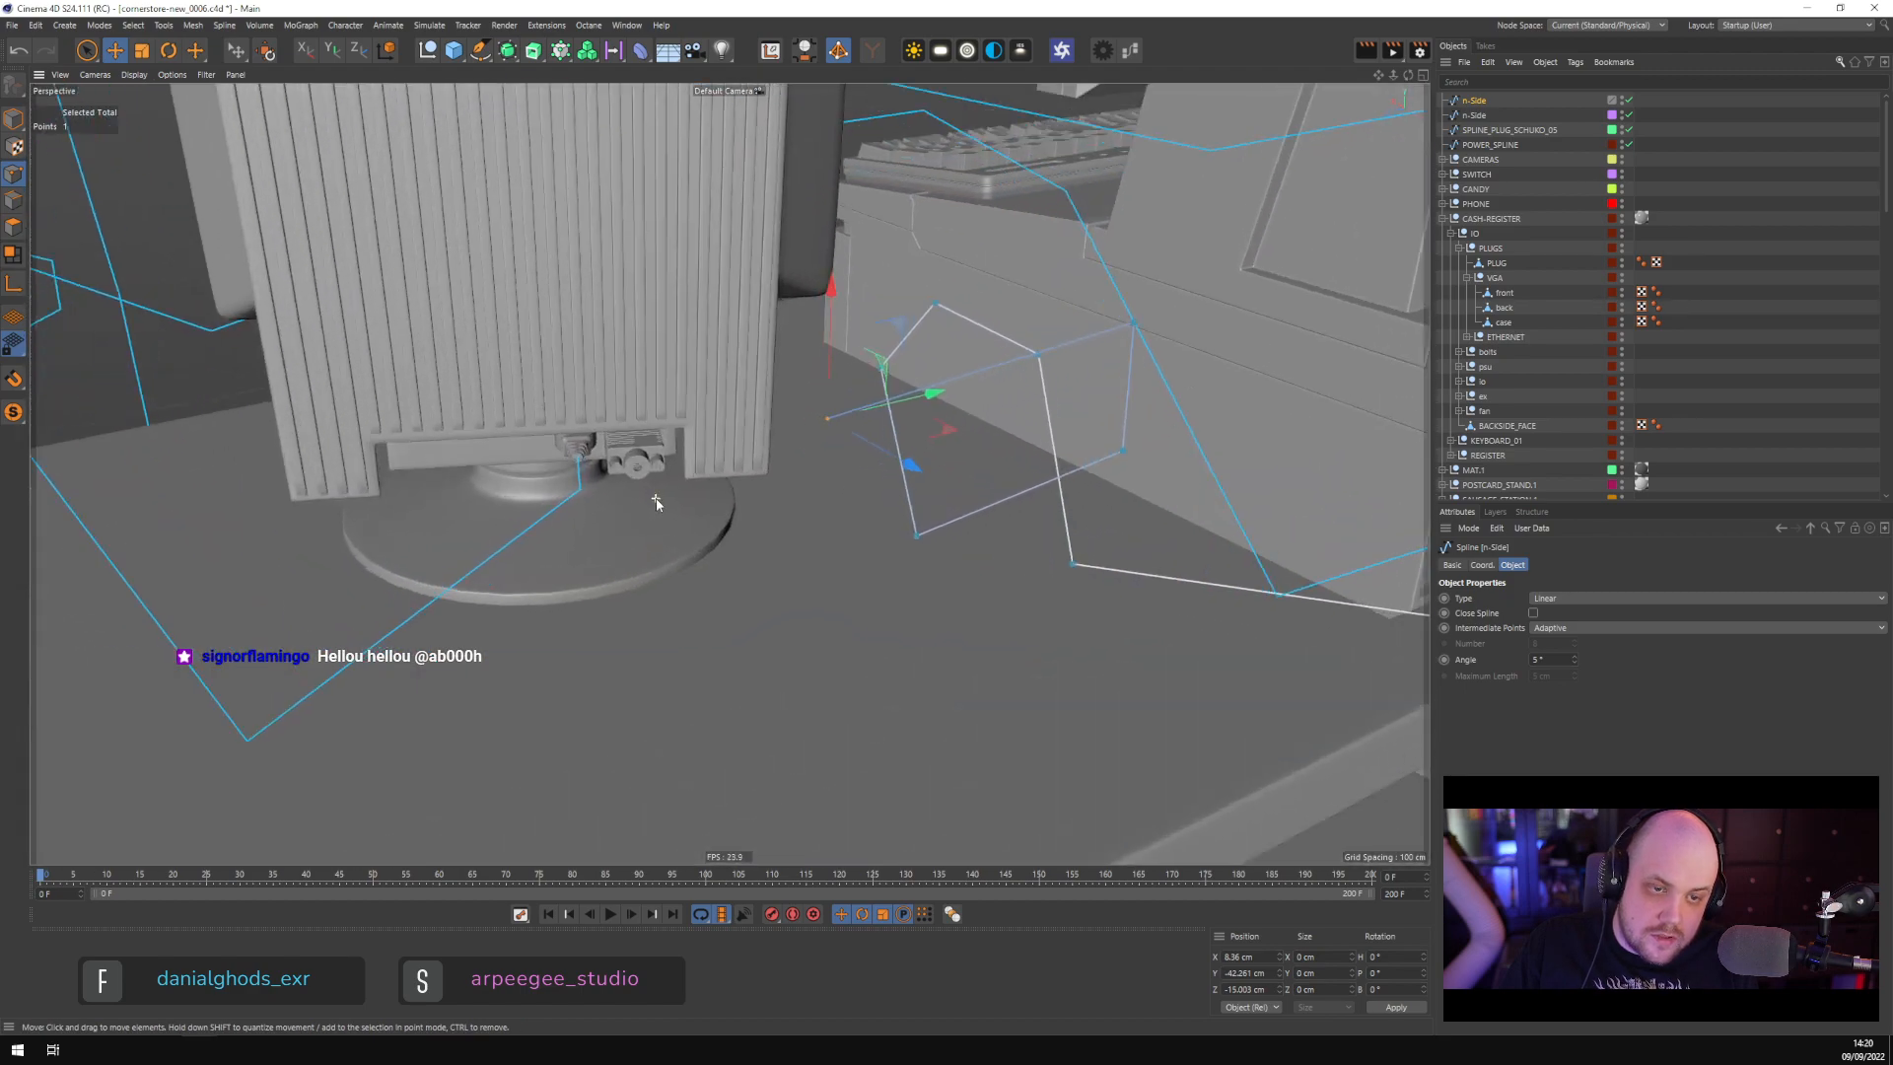
Add an n-Side spline aligned to the monitor's VGA plug, VGA_MONITOR_05_2, and place it at the top of the object hierarchy
{"action": "left_click", "coordinate": [605, 450]}
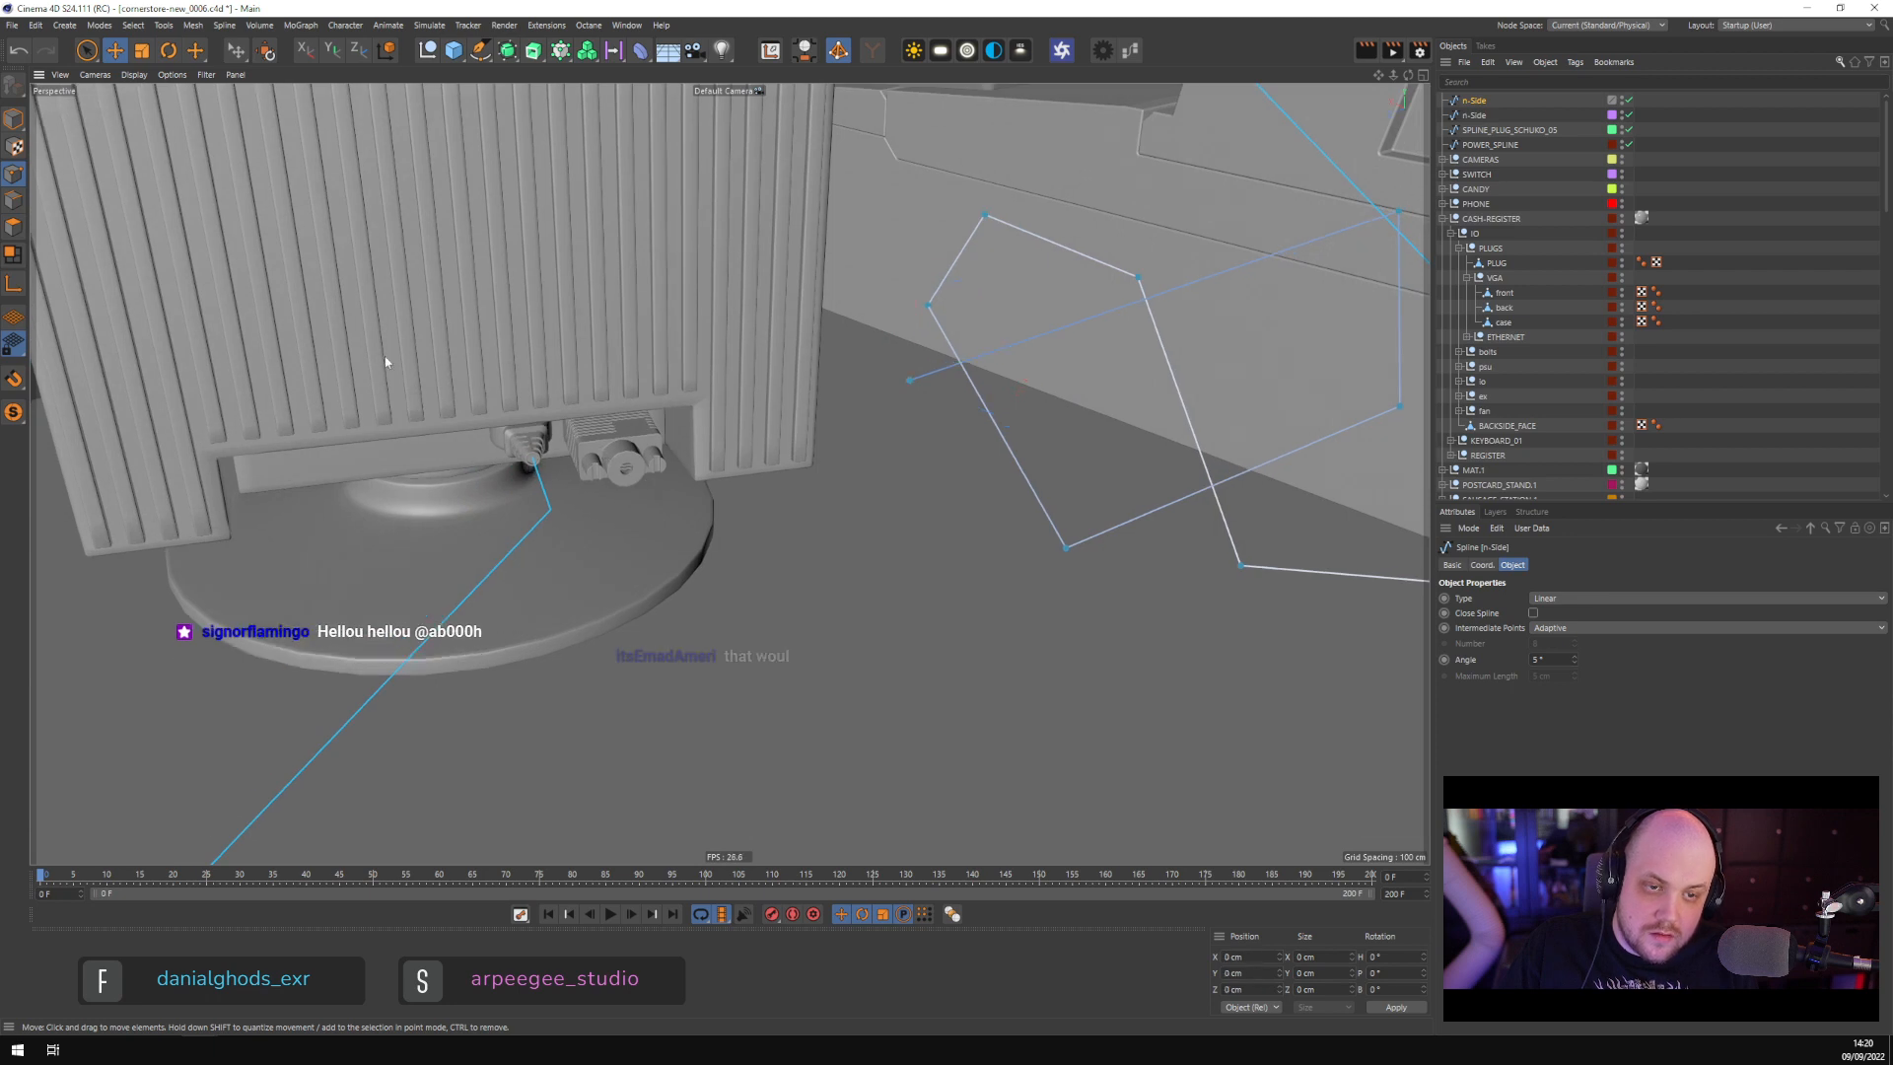
{"action": "left_click", "coordinate": [13, 118]}
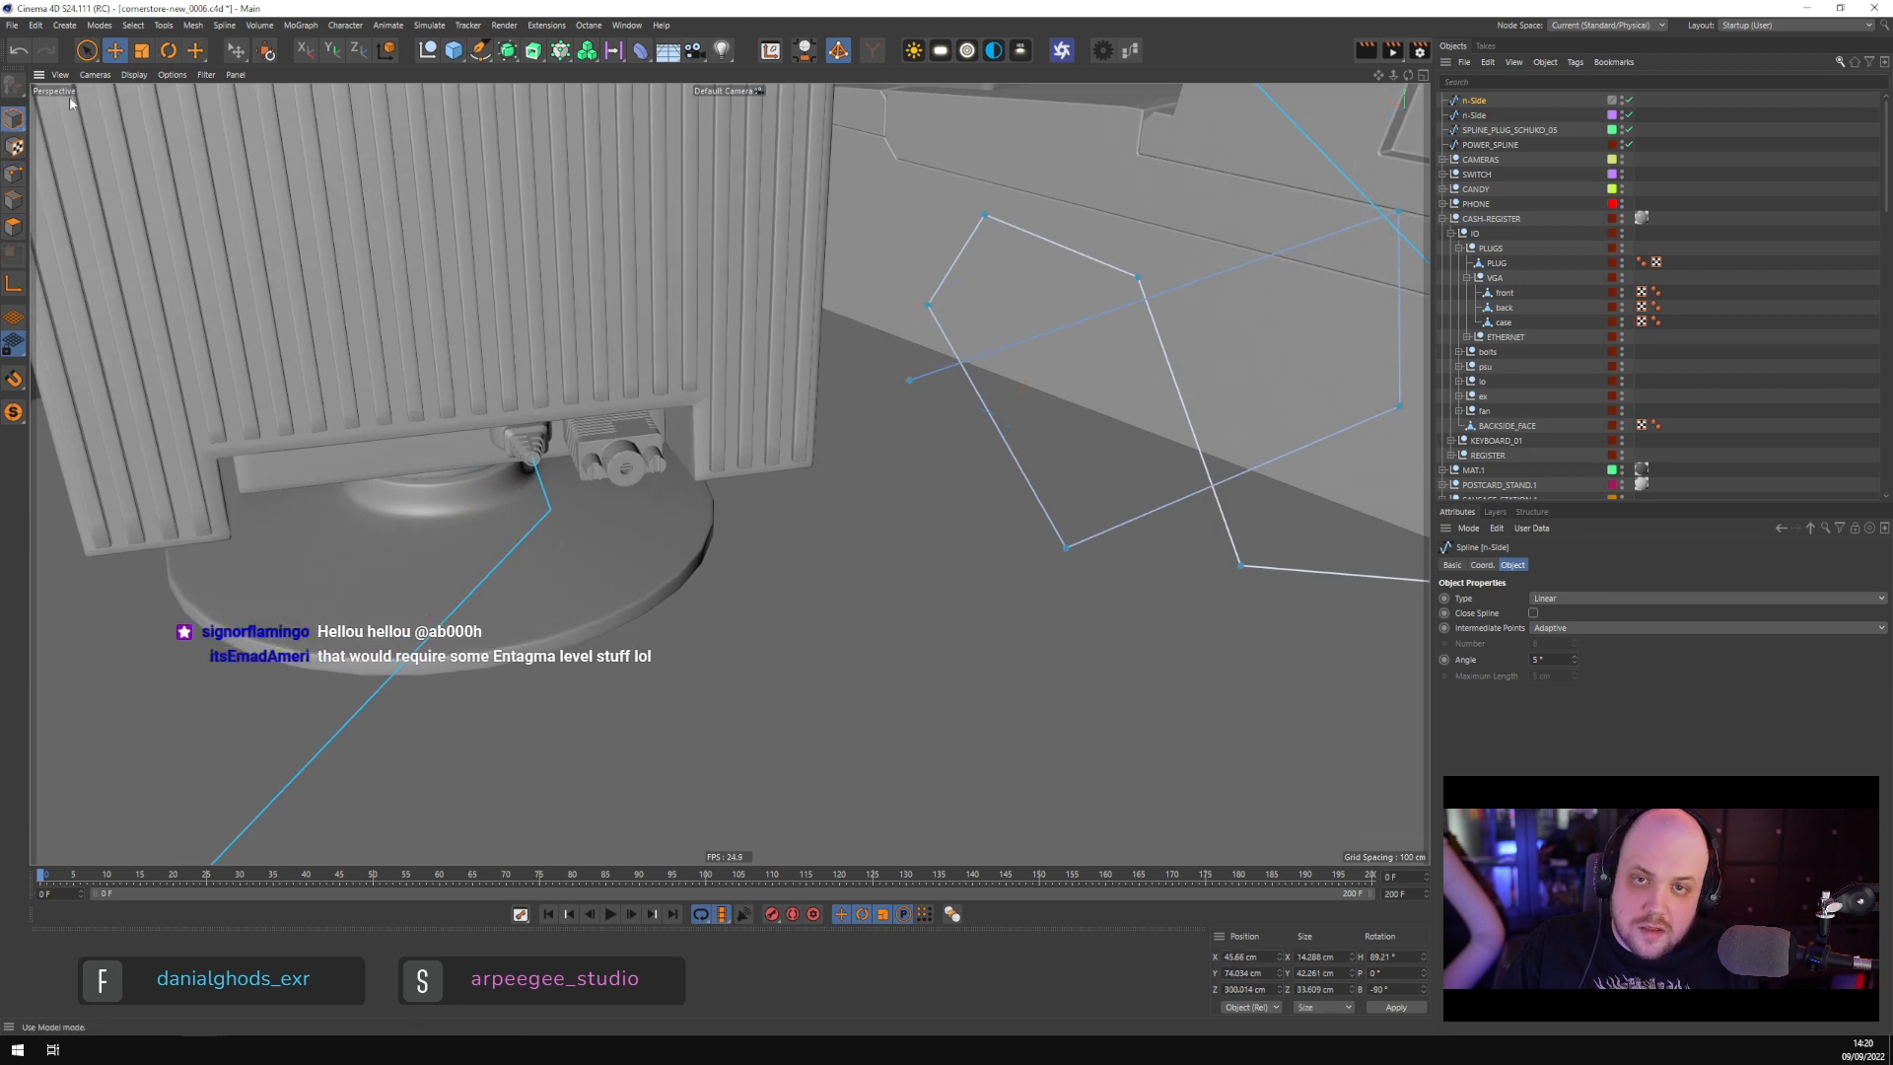
{"action": "left_click", "coordinate": [619, 457]}
{"action": "scroll", "coordinate": [1538, 219], "scroll_direction": "down", "scroll_amount": 10}
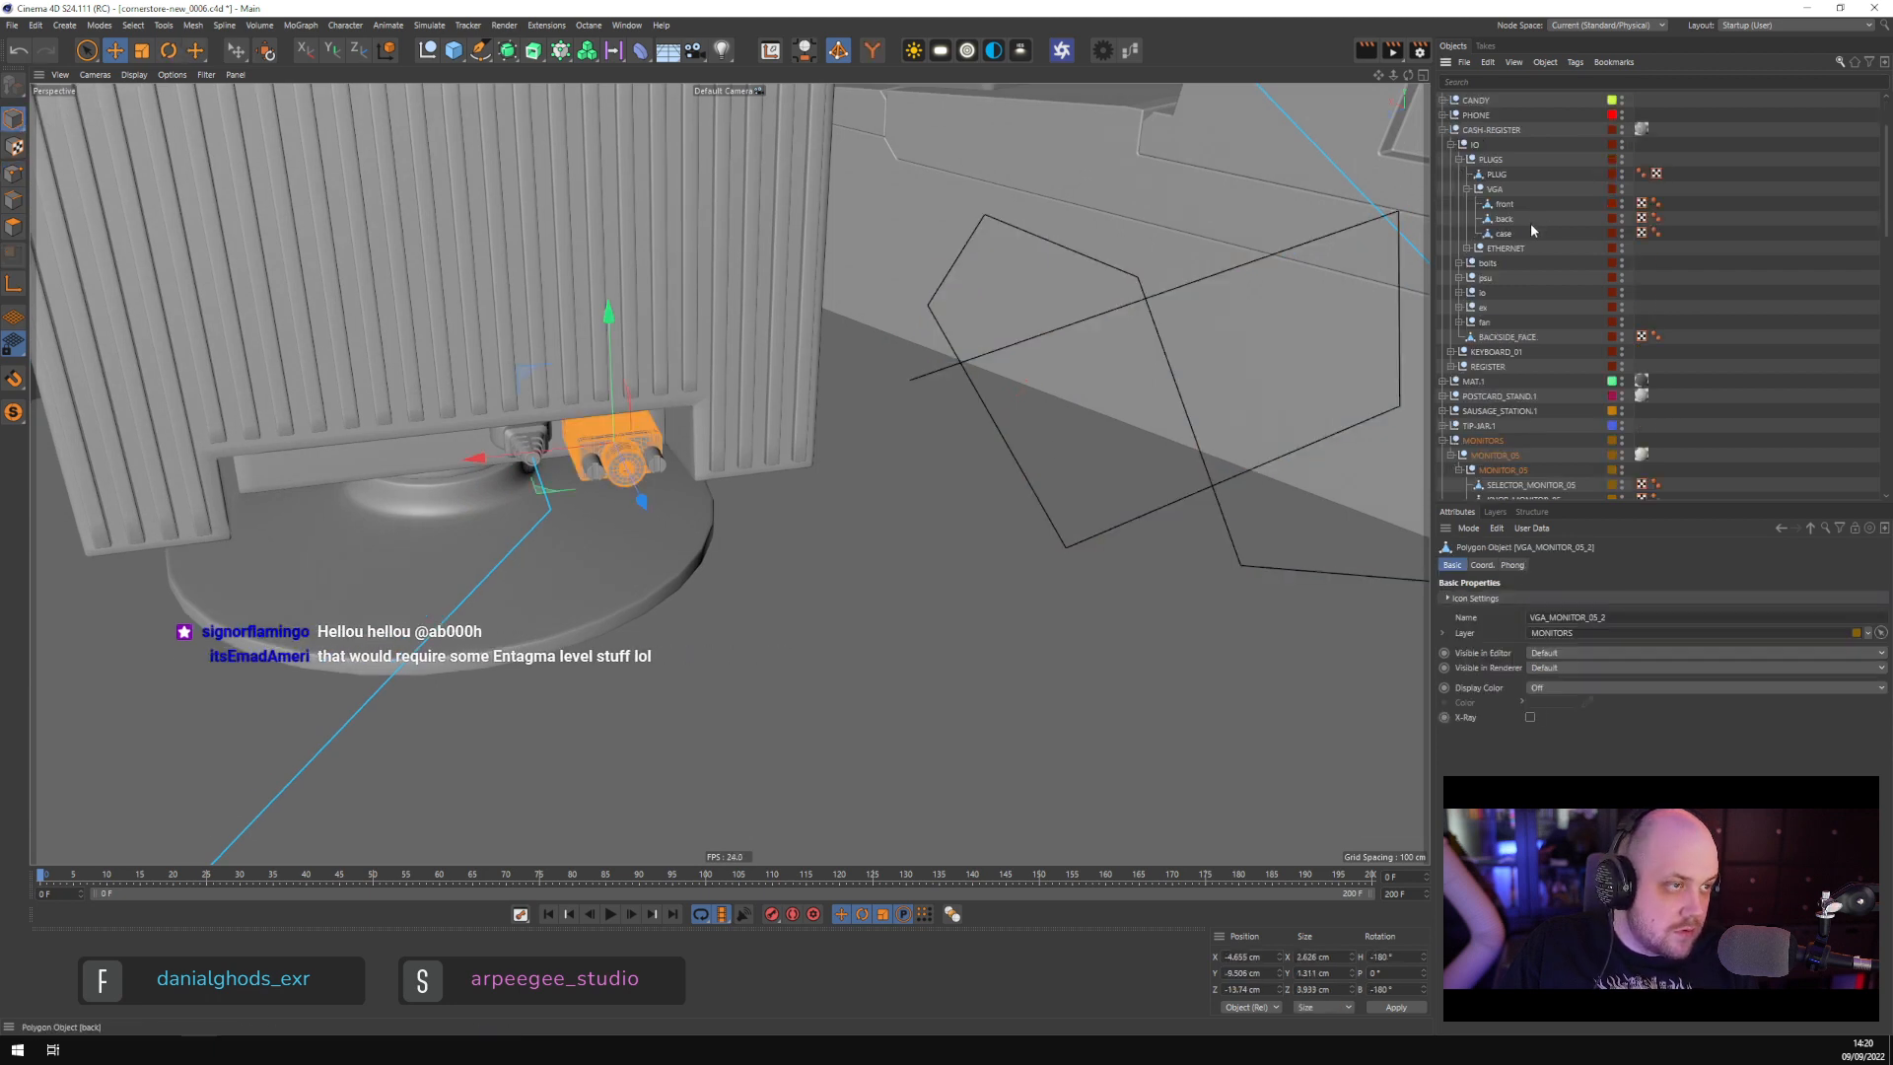
{"action": "scroll", "coordinate": [1539, 428], "scroll_direction": "up", "scroll_amount": 2}
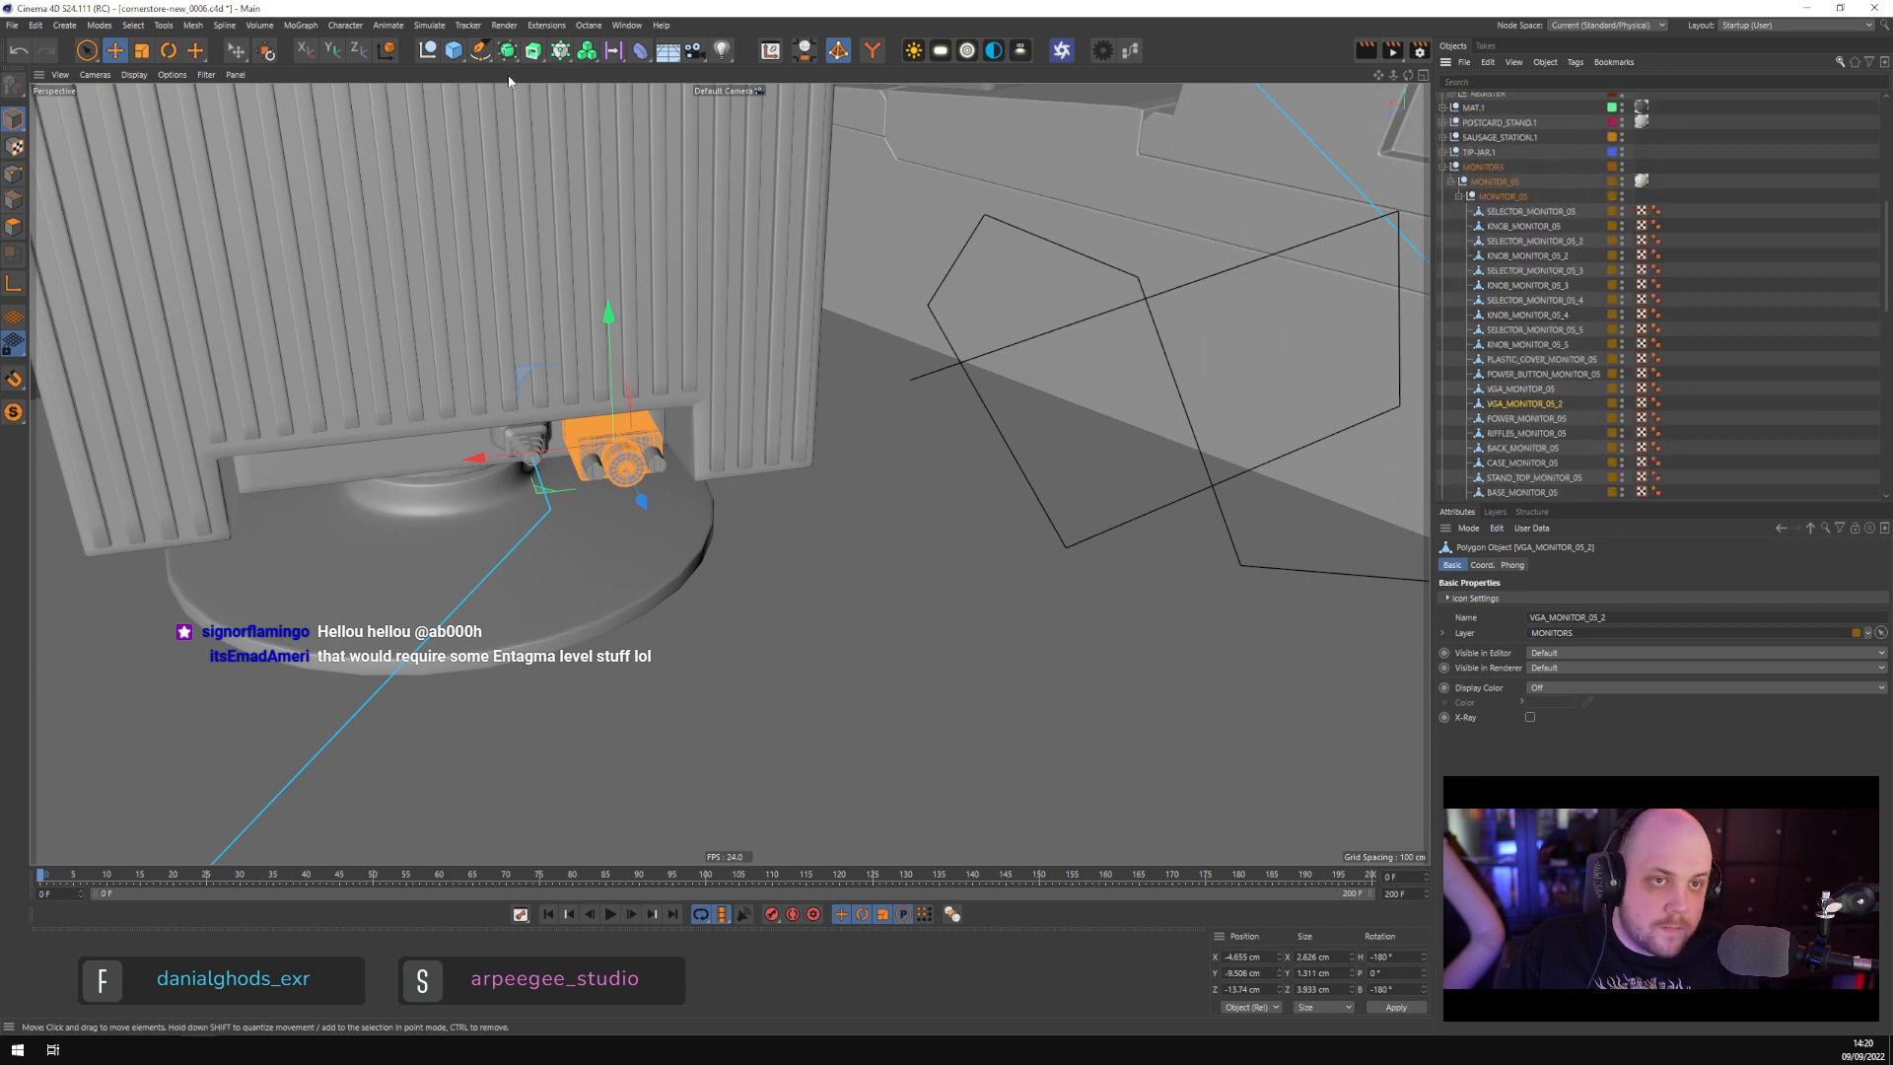
{"action": "left_click", "coordinate": [480, 51]}
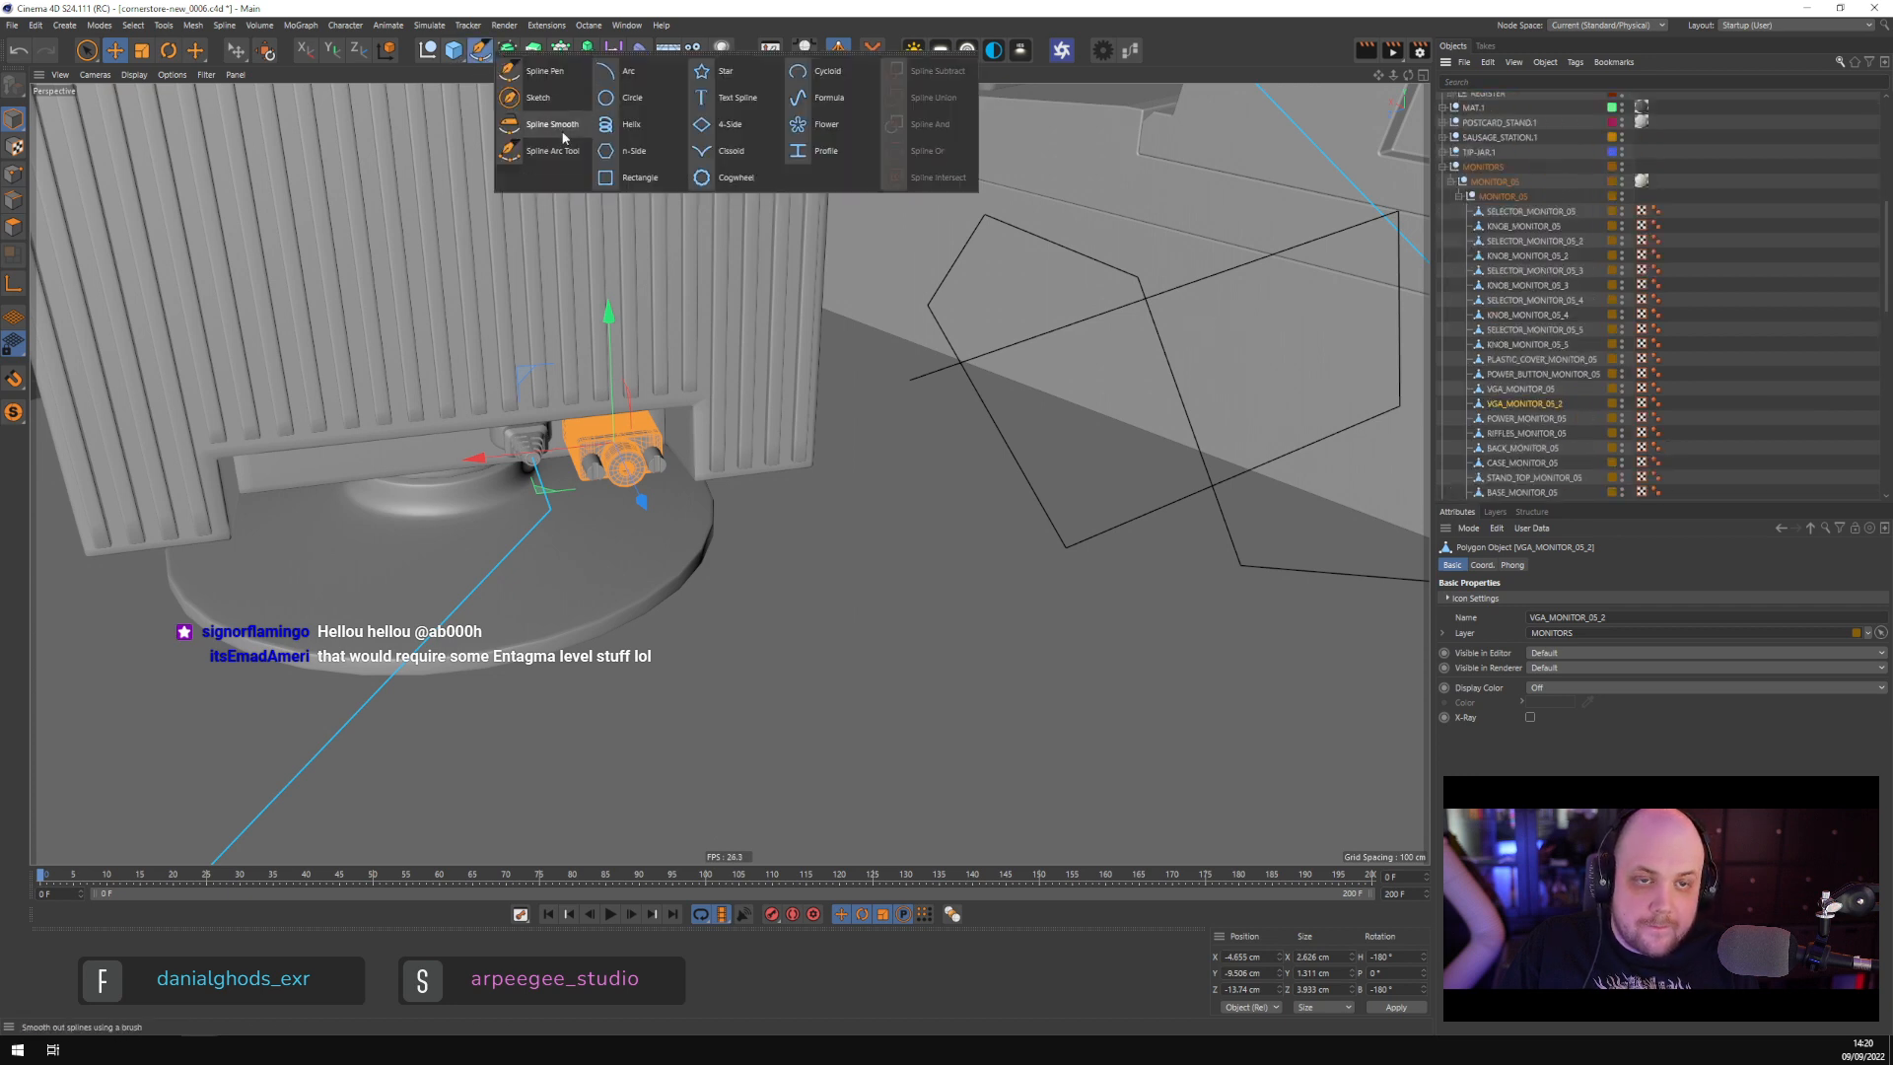
{"action": "left_click", "coordinate": [633, 151]}
{"action": "left_click", "coordinate": [1516, 404]}
{"action": "left_click_drag", "start_coordinate": [1516, 414], "coordinate": [1536, 97]}
{"action": "left_click", "coordinate": [1524, 95]}
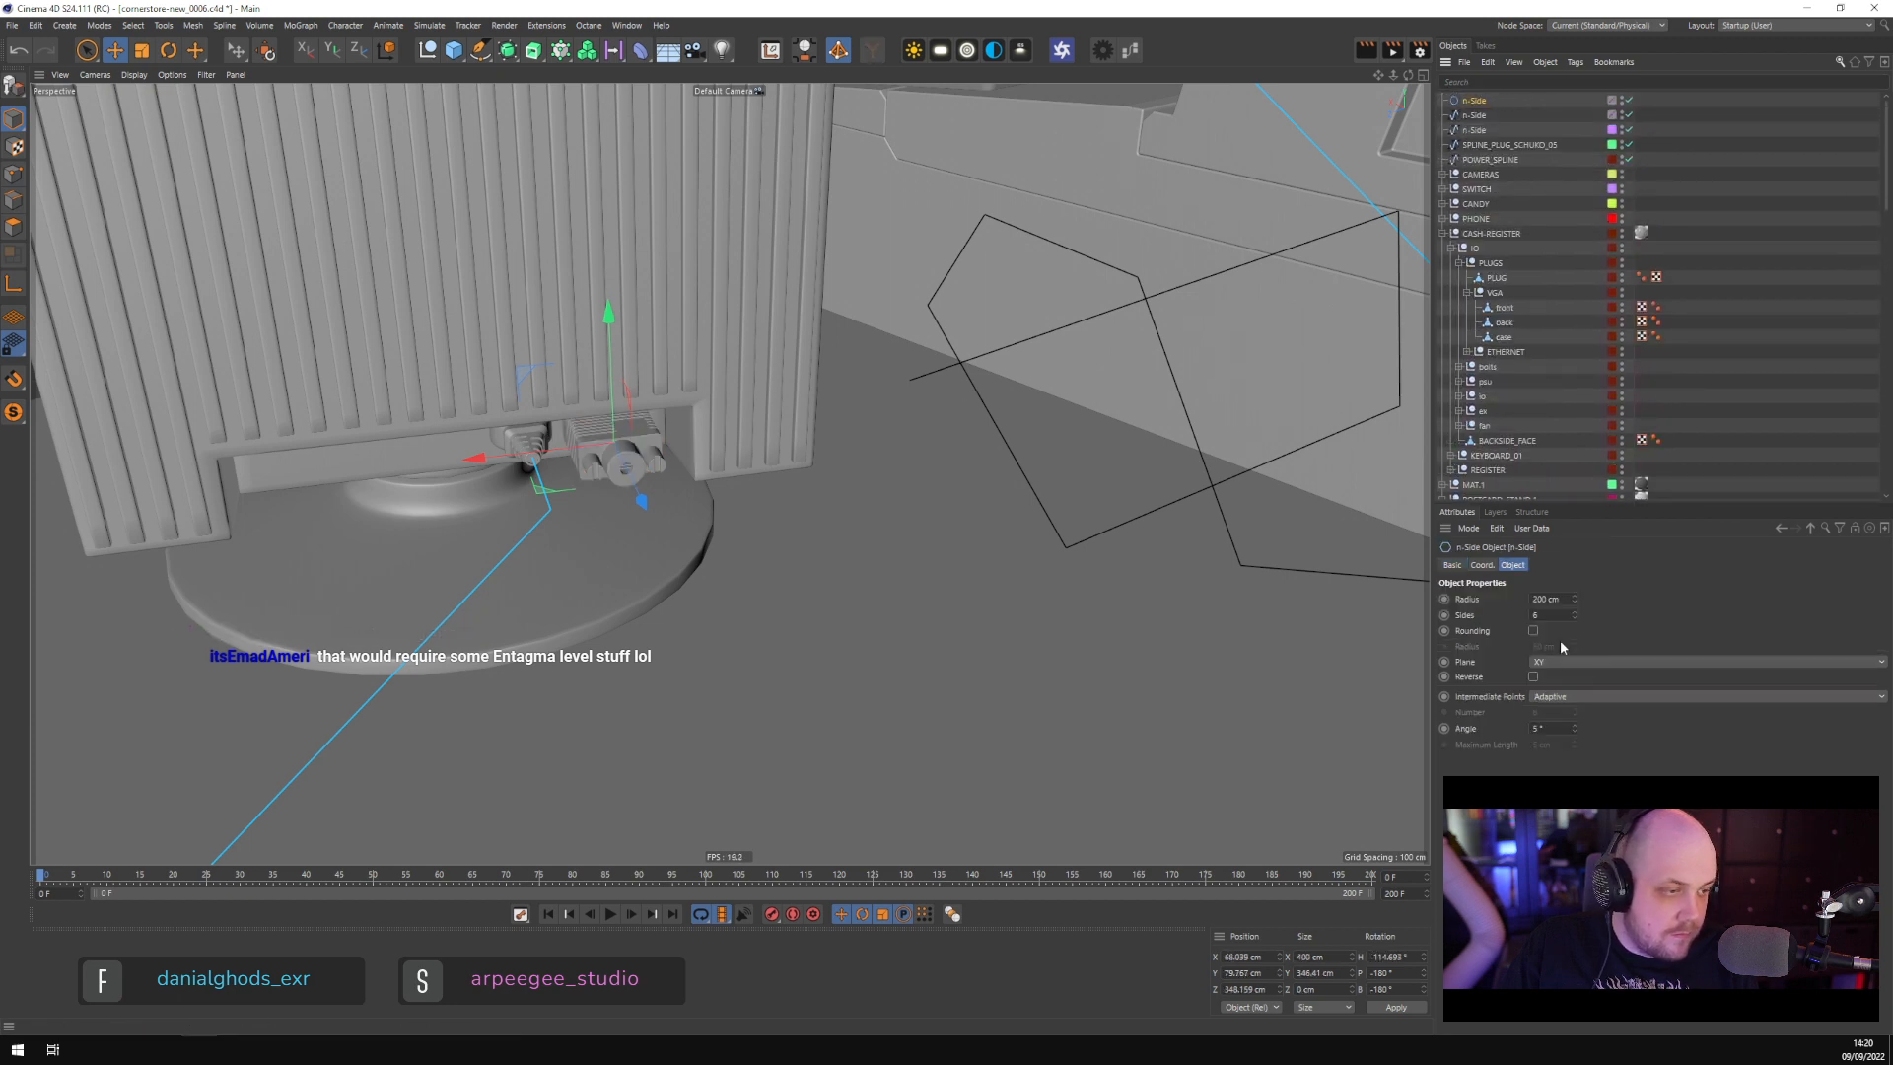
Give the monitor plug's n-Side spline 2 sides, the ZY plane and a radius of 10 cm
{"action": "type", "text": "2"}
{"action": "key", "text": "Return"}
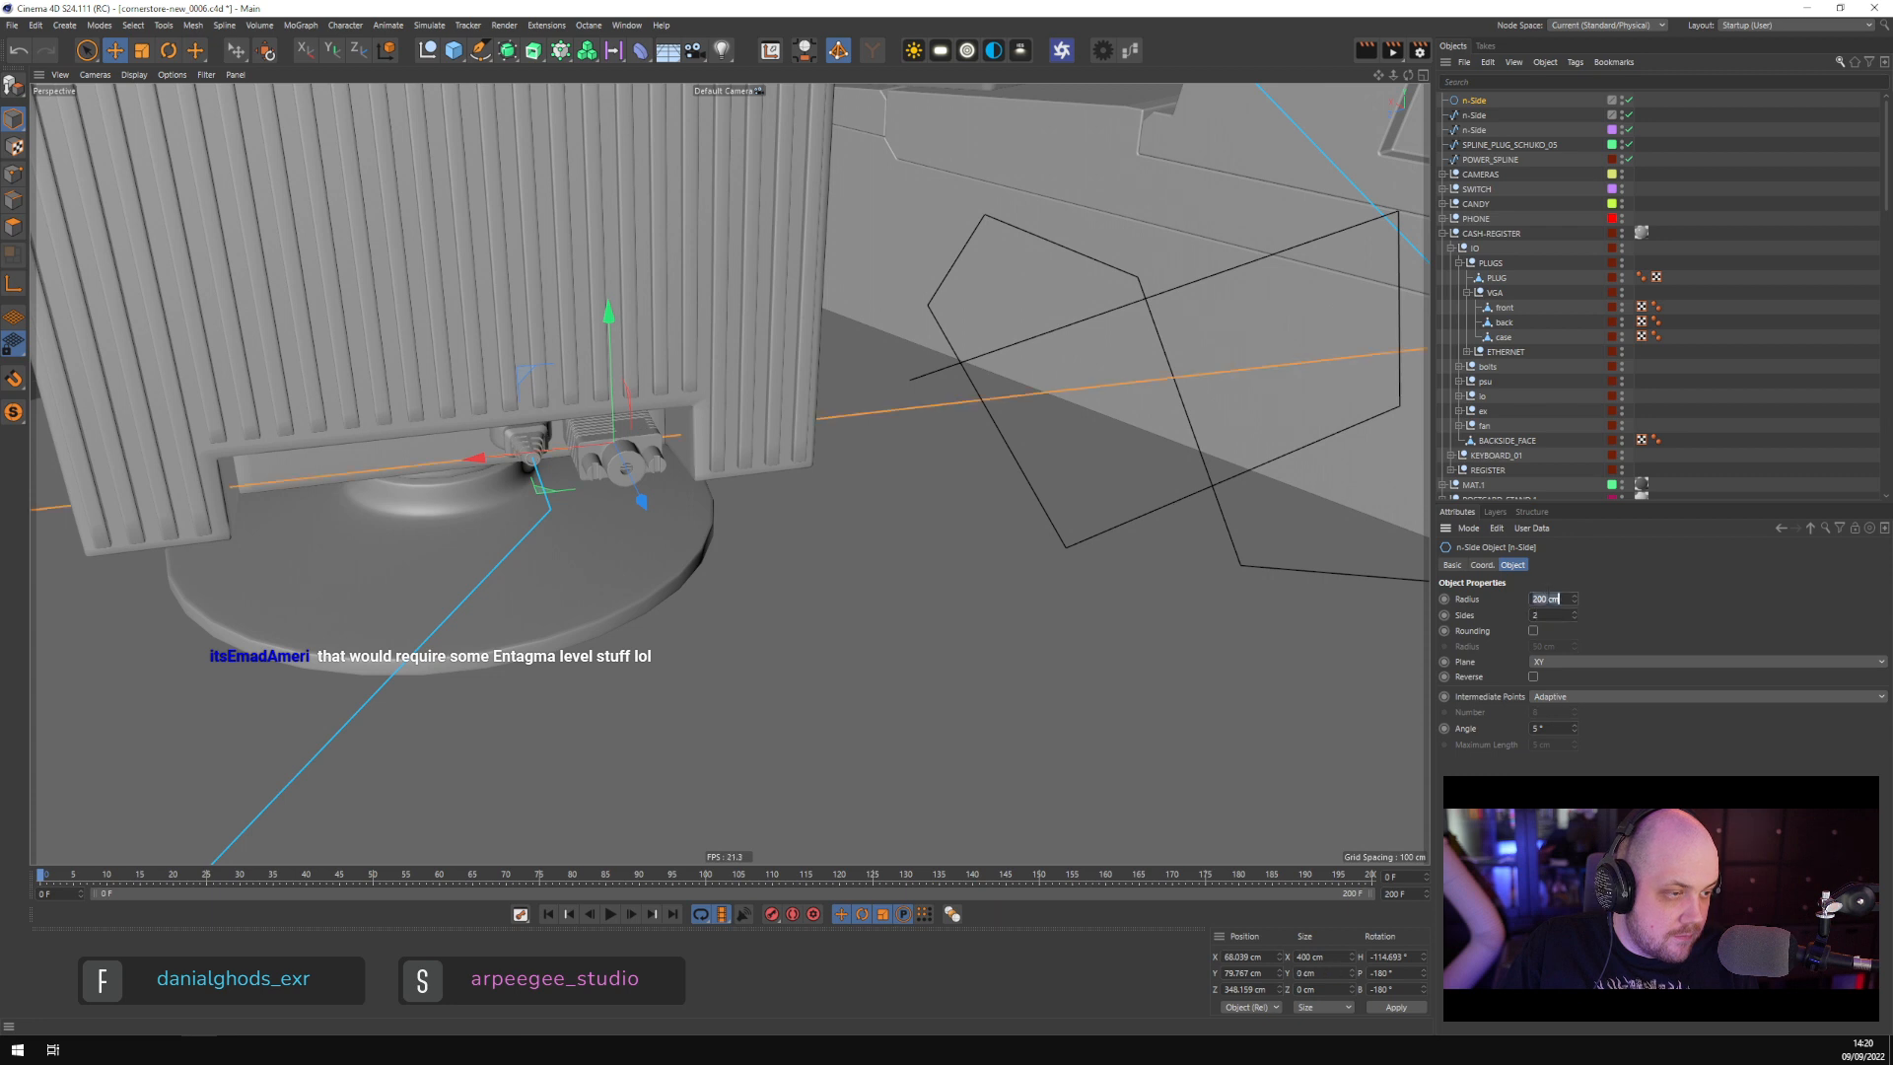
{"action": "left_click", "coordinate": [1549, 662]}
{"action": "left_click", "coordinate": [1549, 675]}
{"action": "scroll", "coordinate": [1553, 659], "scroll_direction": "down", "scroll_amount": 1}
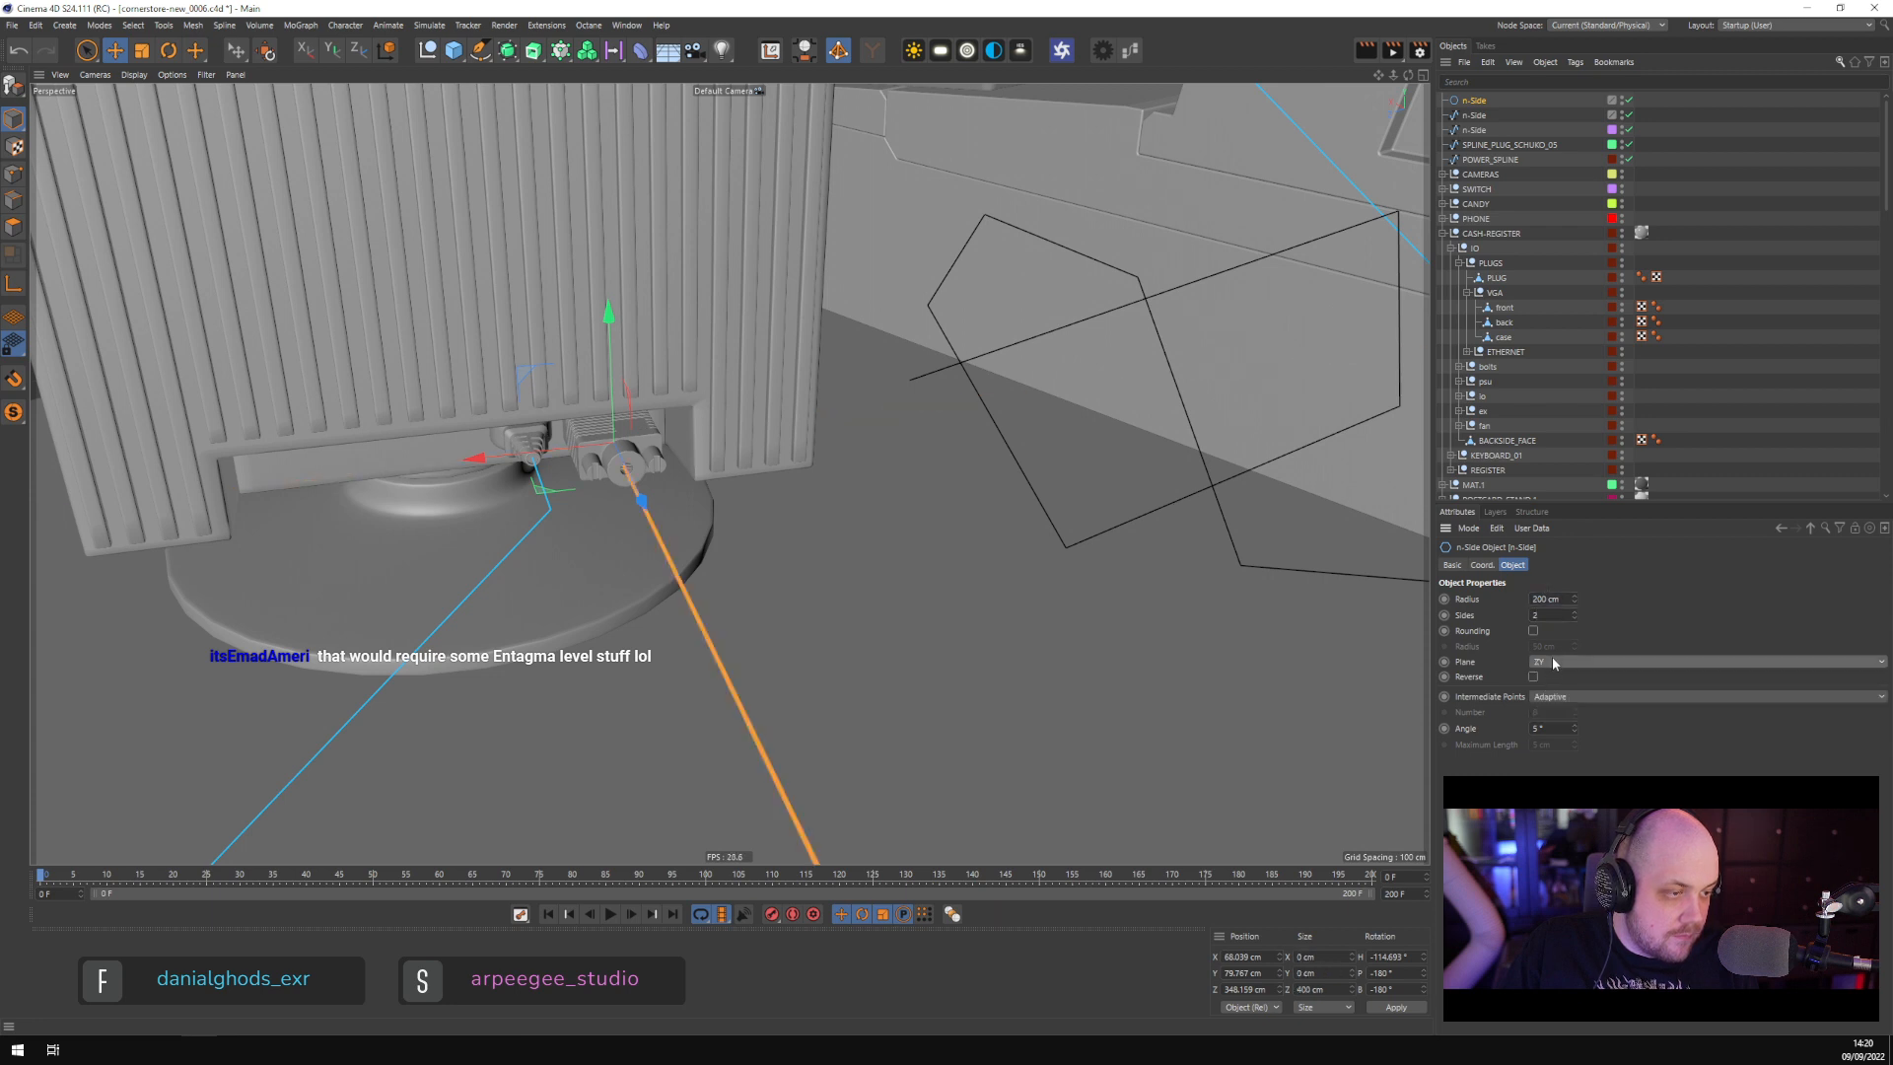
{"action": "double_click", "coordinate": [1547, 598]}
{"action": "type", "text": "10"}
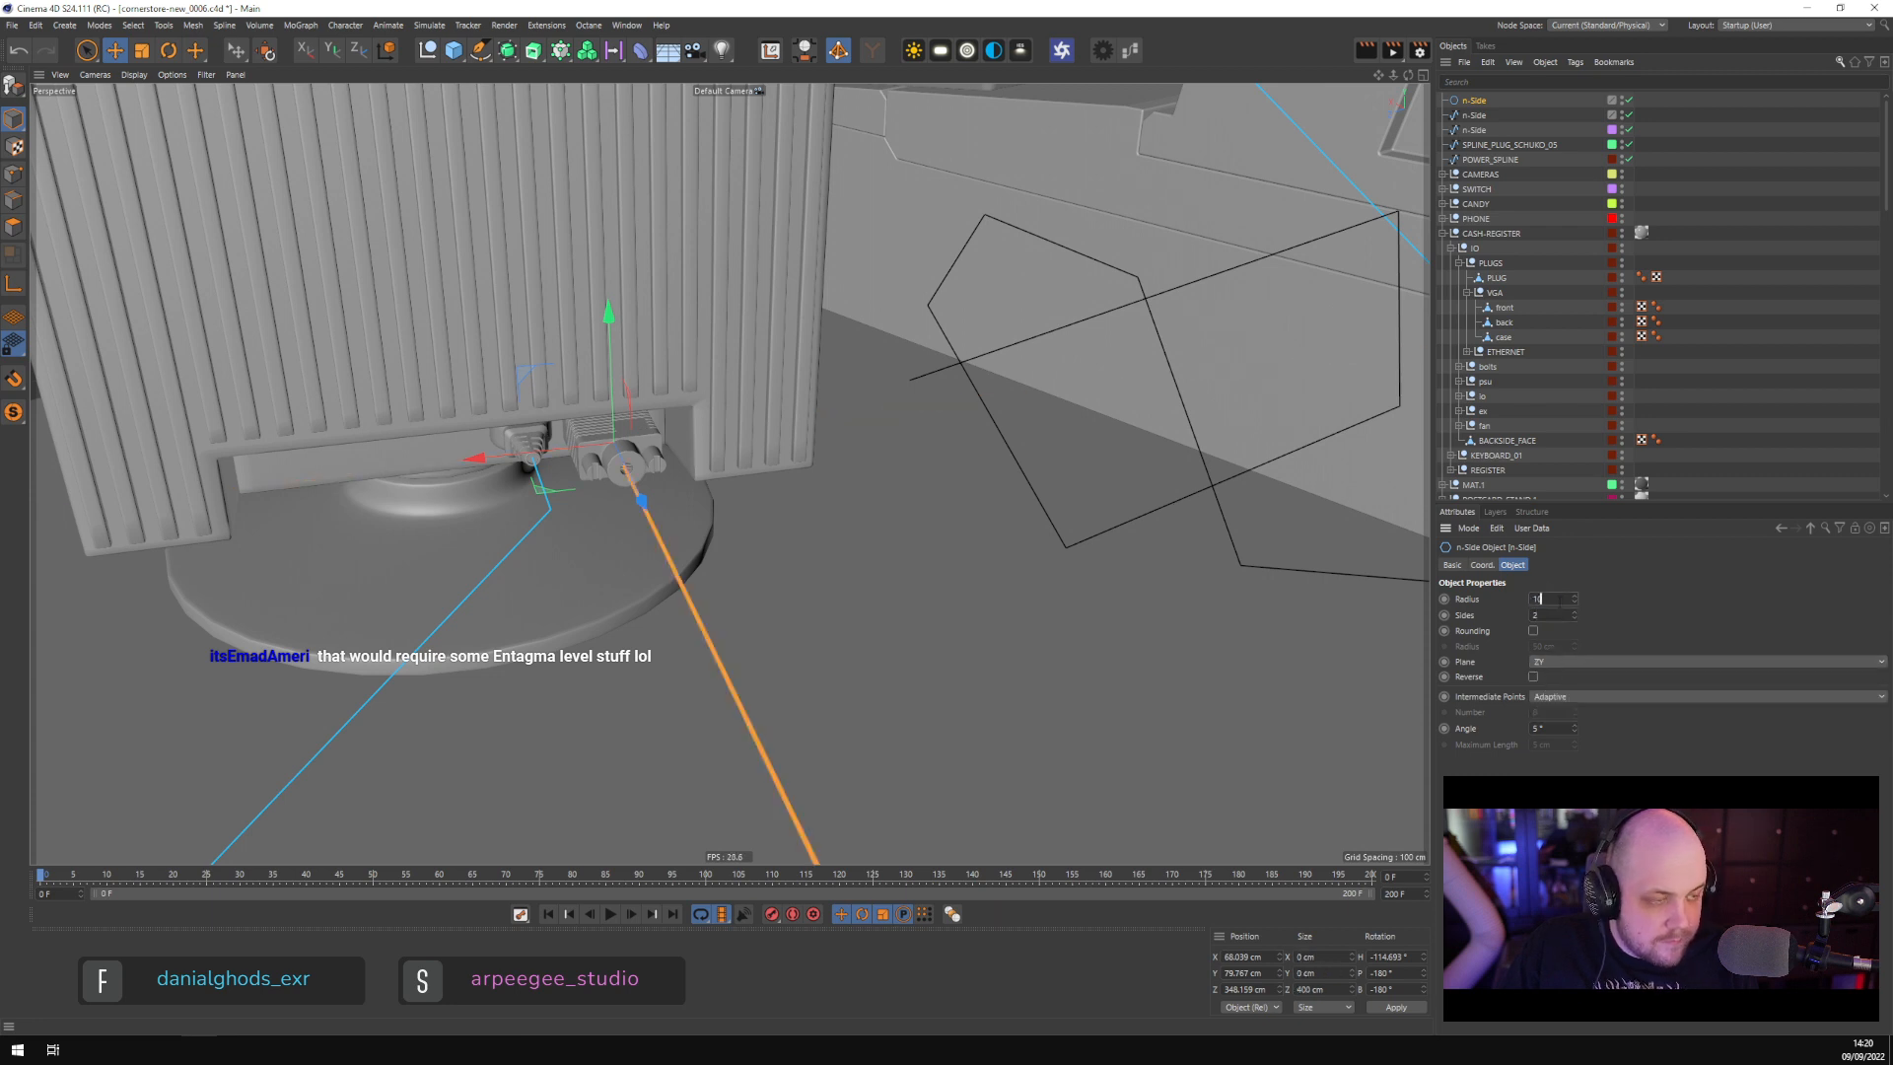
{"action": "key", "text": "Return"}
Make the monitor plug's n-Side spline editable and add a point on it close to the plug
{"action": "left_click_drag", "start_coordinate": [1250, 543], "coordinate": [1111, 507], "text": "alt"}
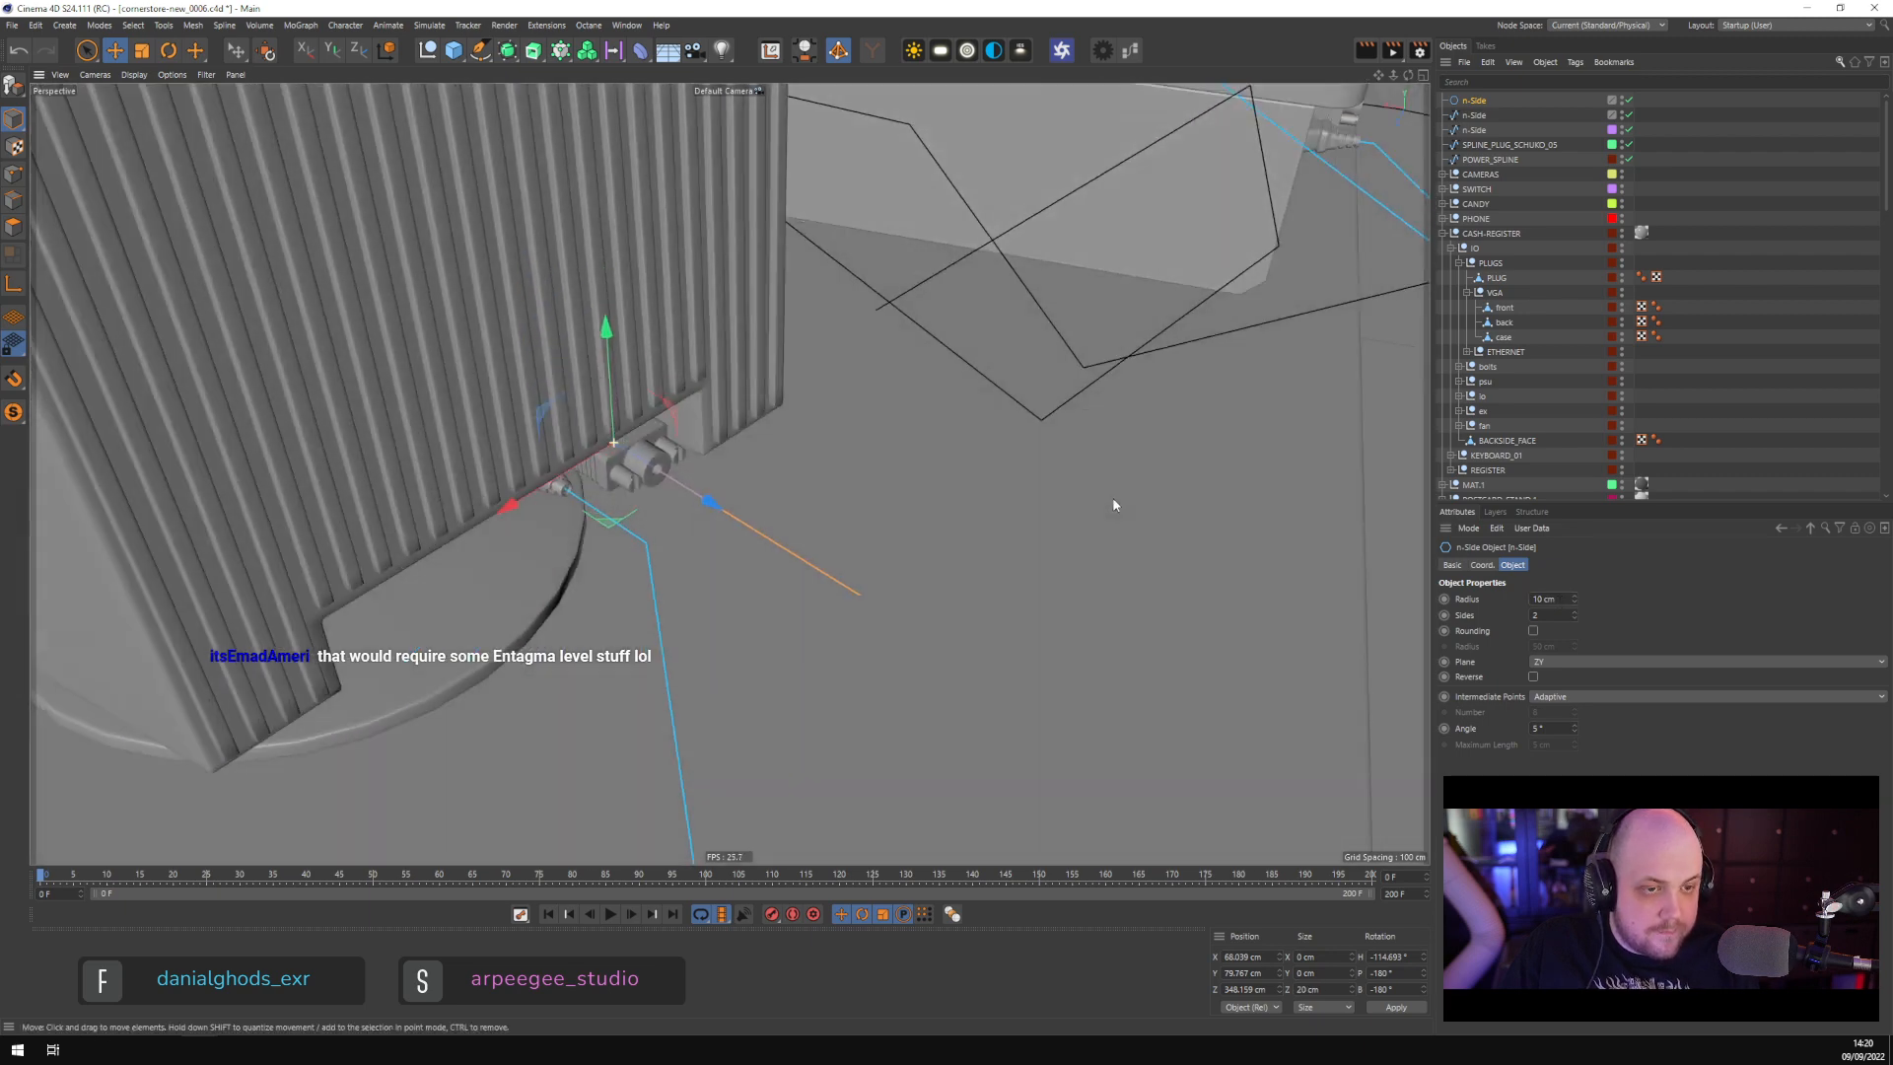
{"action": "key", "text": "c"}
{"action": "left_click", "coordinate": [13, 175]}
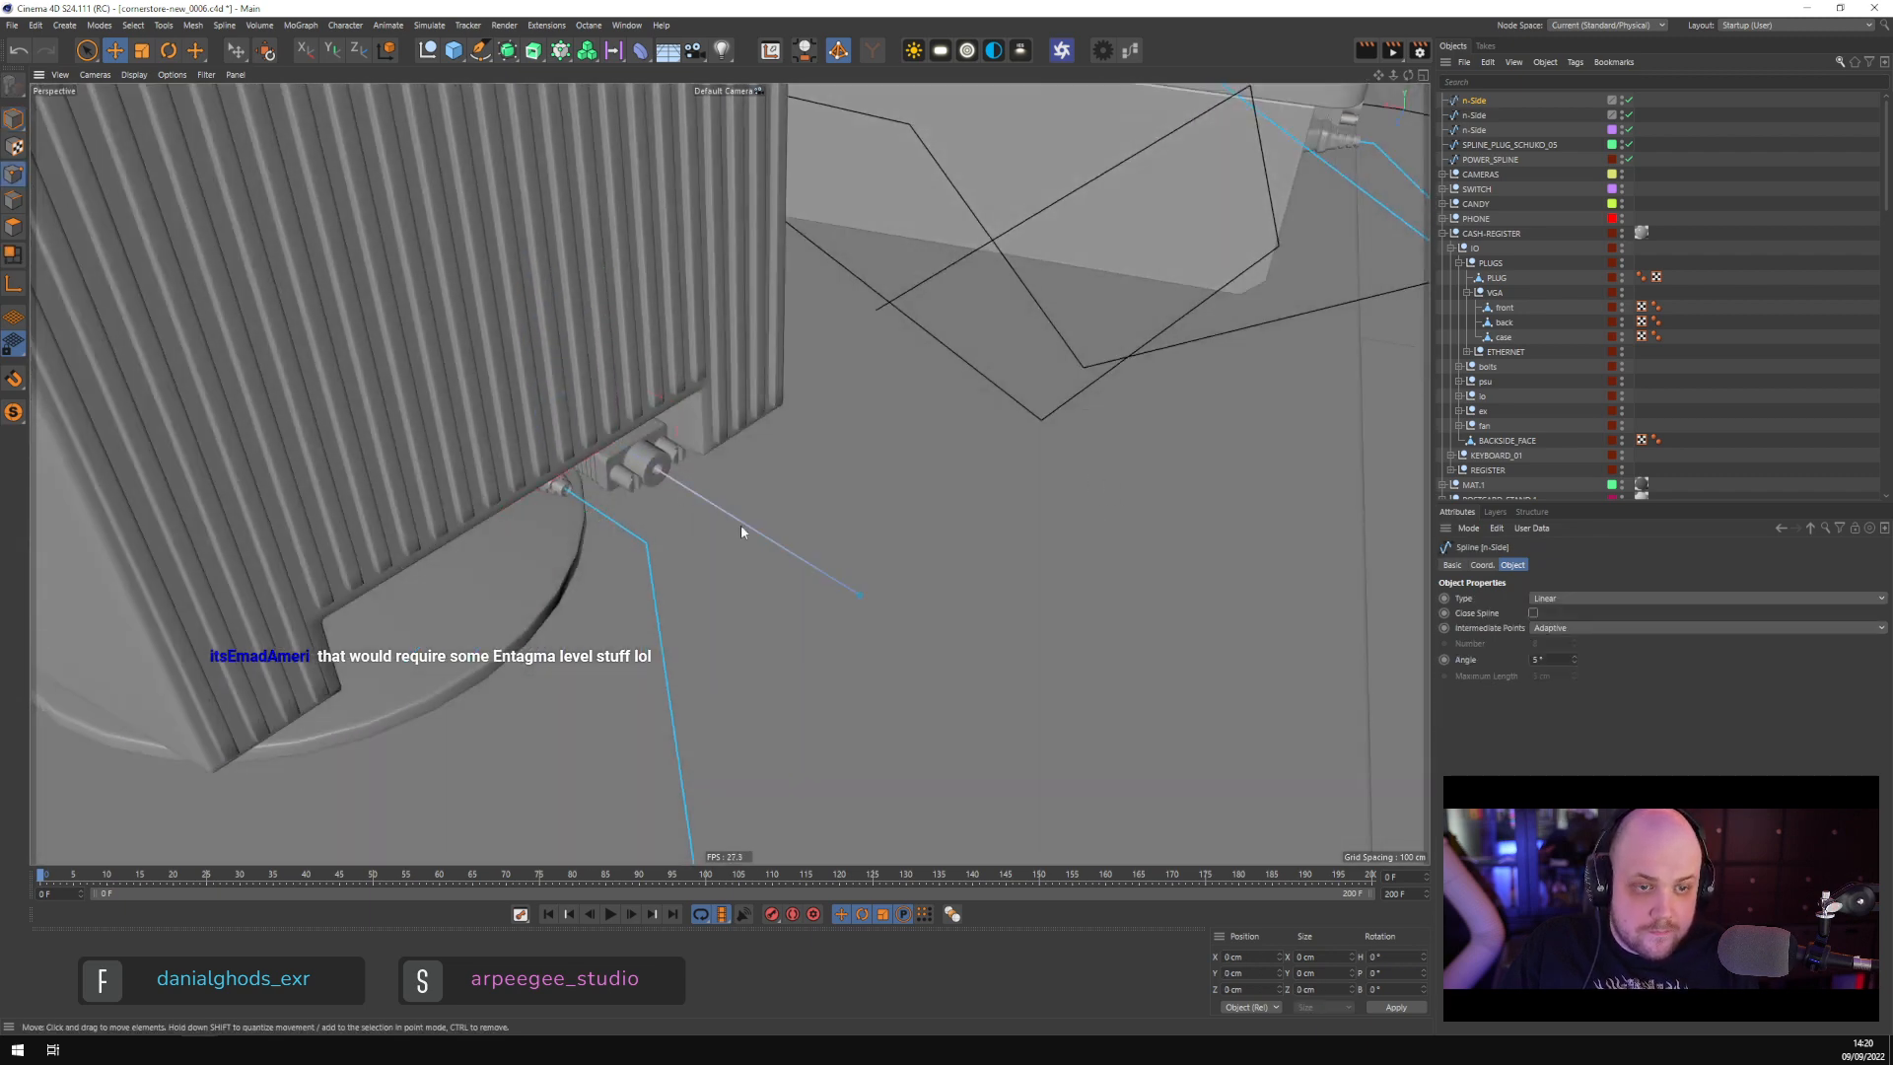
{"action": "left_click", "coordinate": [700, 495], "text": "ctrl"}
{"action": "left_click", "coordinate": [860, 614]}
{"action": "left_click", "coordinate": [863, 596]}
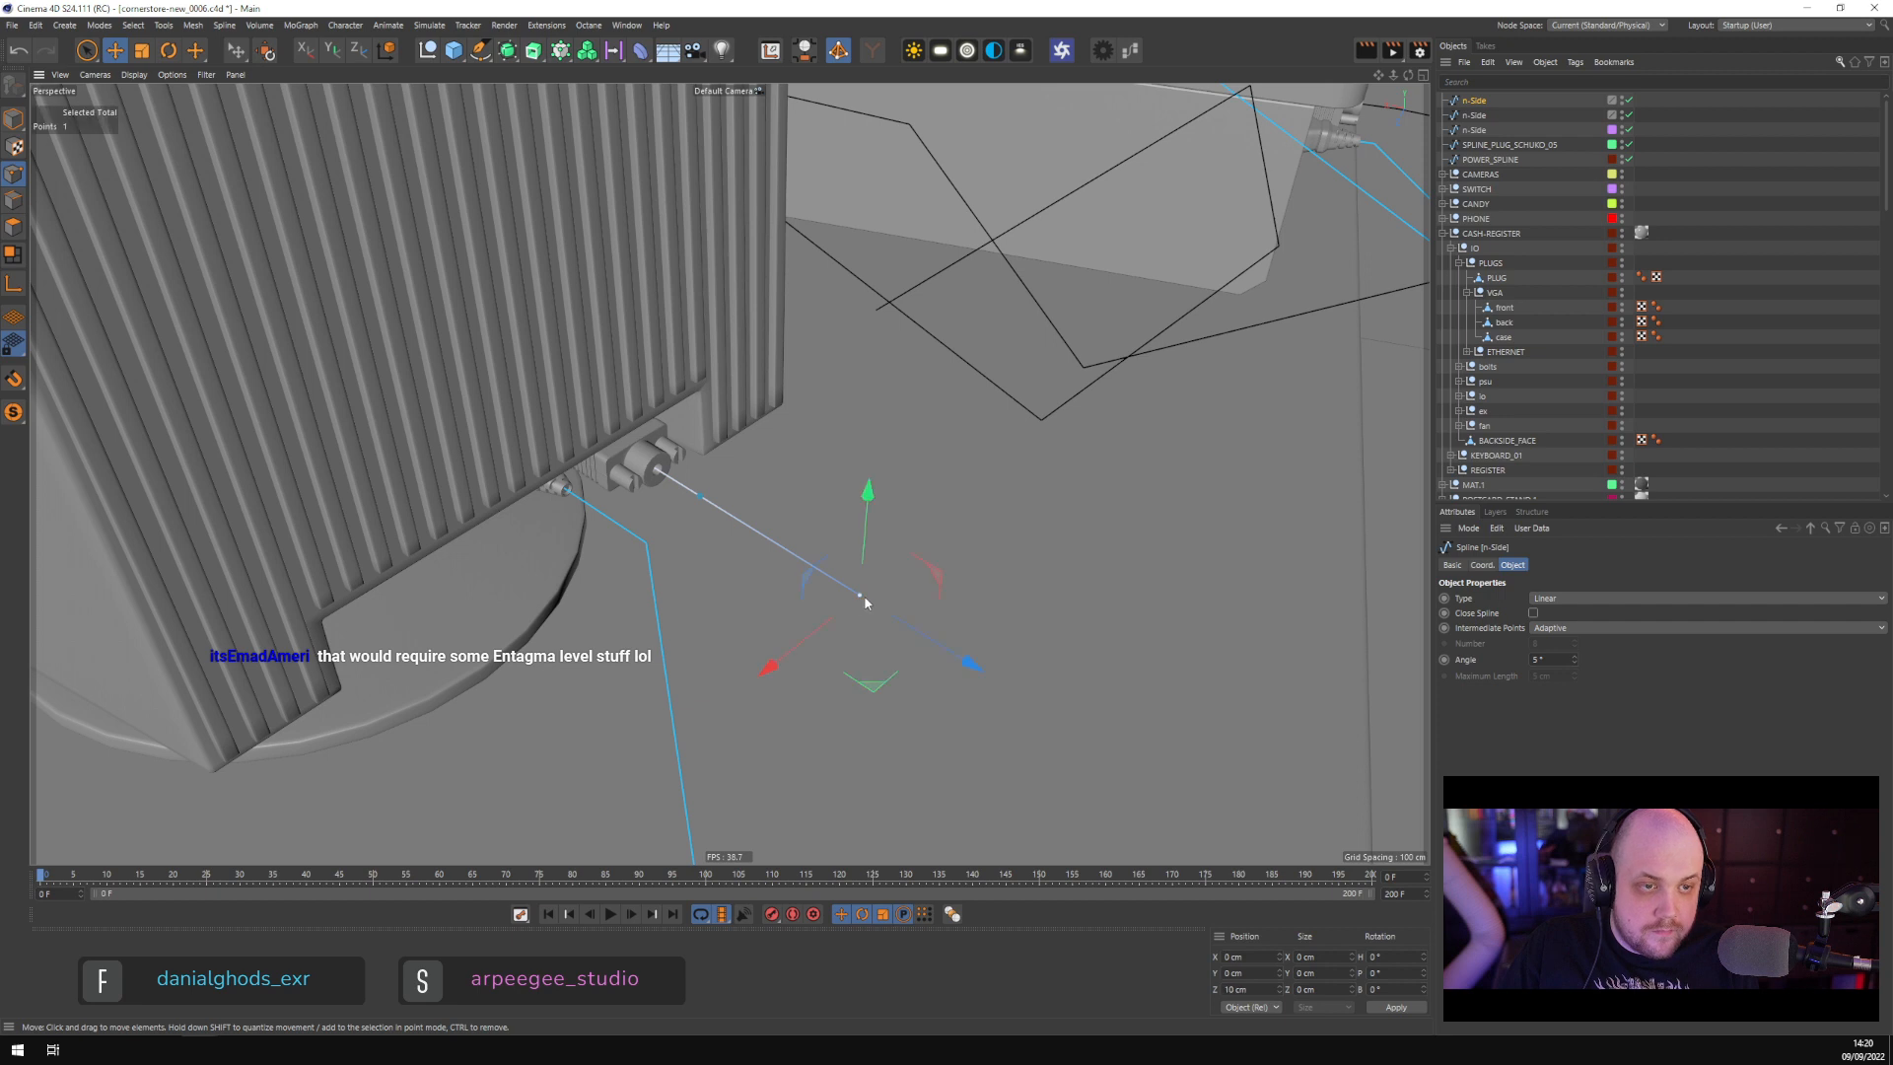
Merge the monitor plug's spline and the coiled VGA cable spline using Connect Objects + Delete
{"action": "left_click", "coordinate": [1476, 117], "text": "ctrl"}
{"action": "right_click", "coordinate": [1477, 116]}
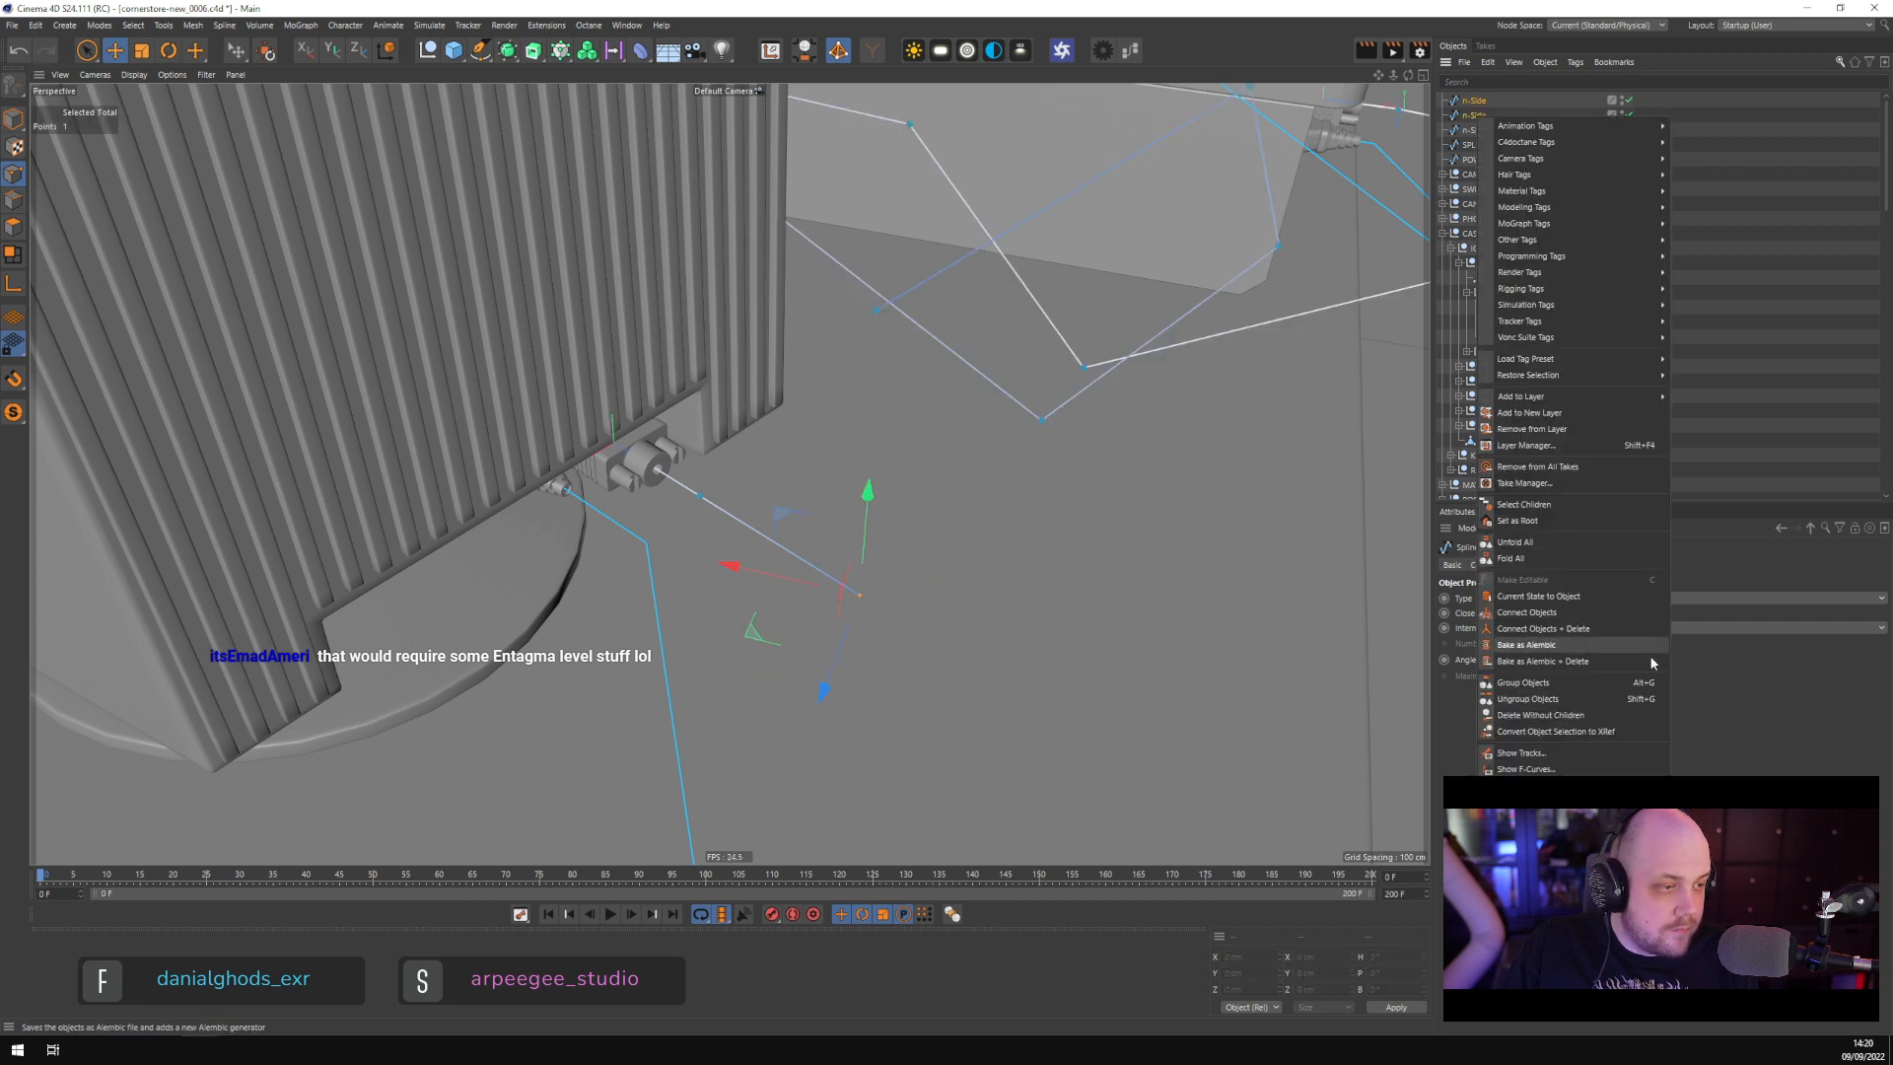
{"action": "left_click", "coordinate": [1612, 629]}
Join the two spline segments at their loose ends and move the monitor side's joining point closer to the VGA plug
{"action": "left_click", "coordinate": [877, 311]}
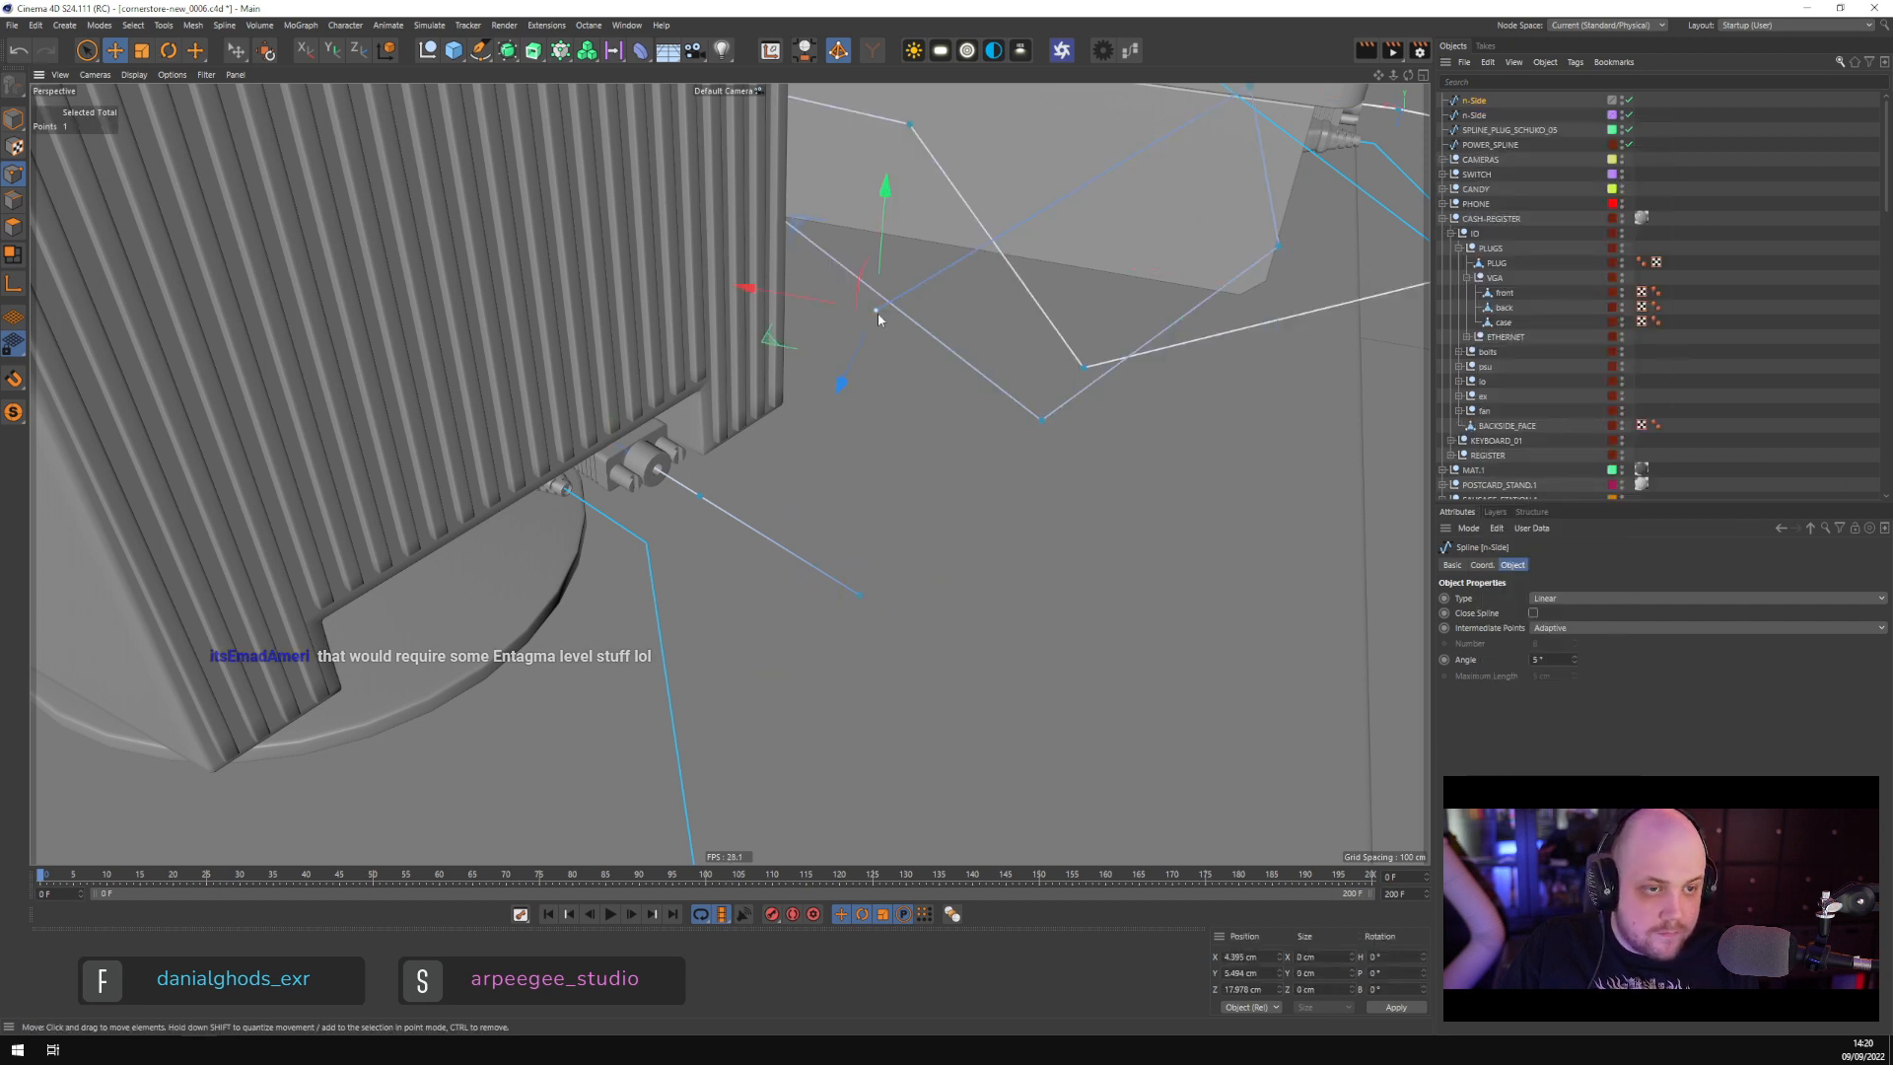
{"action": "left_click", "coordinate": [860, 597], "text": "shift"}
{"action": "right_click", "coordinate": [998, 616]}
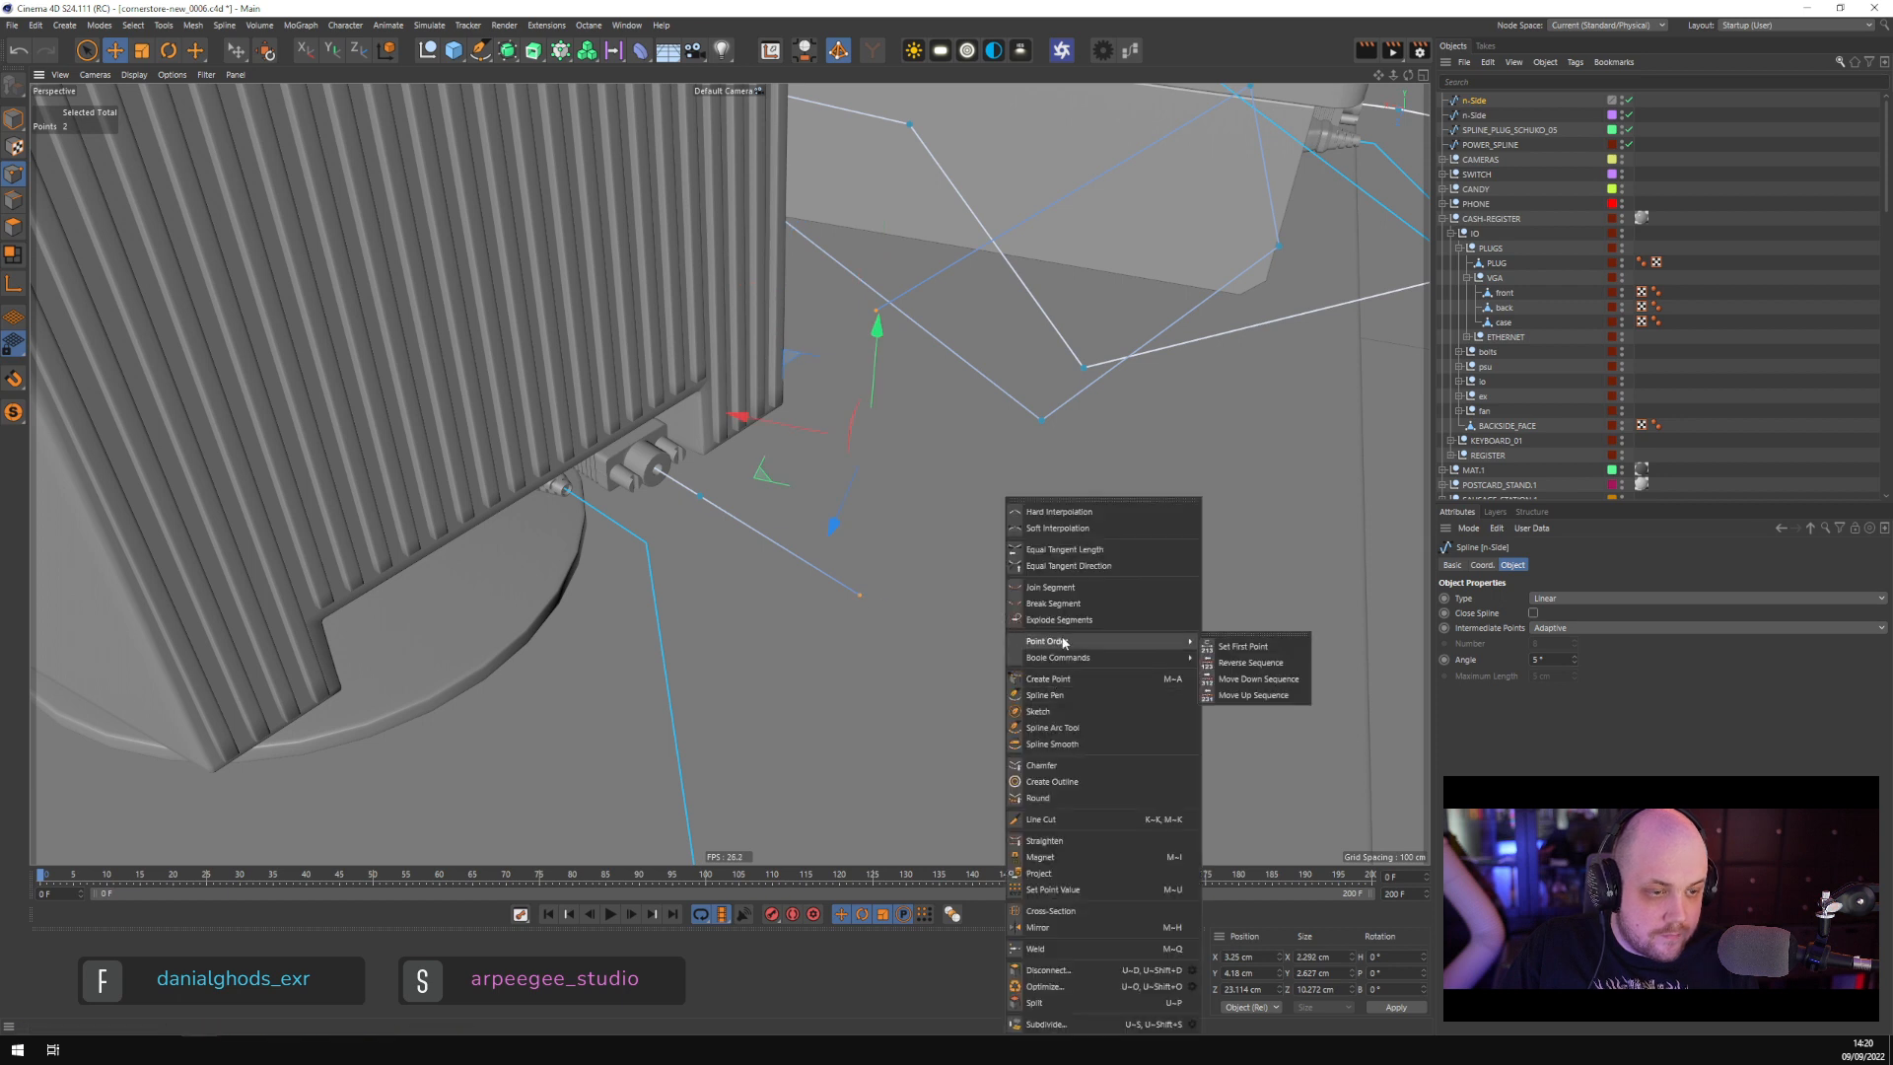
{"action": "left_click", "coordinate": [1050, 586]}
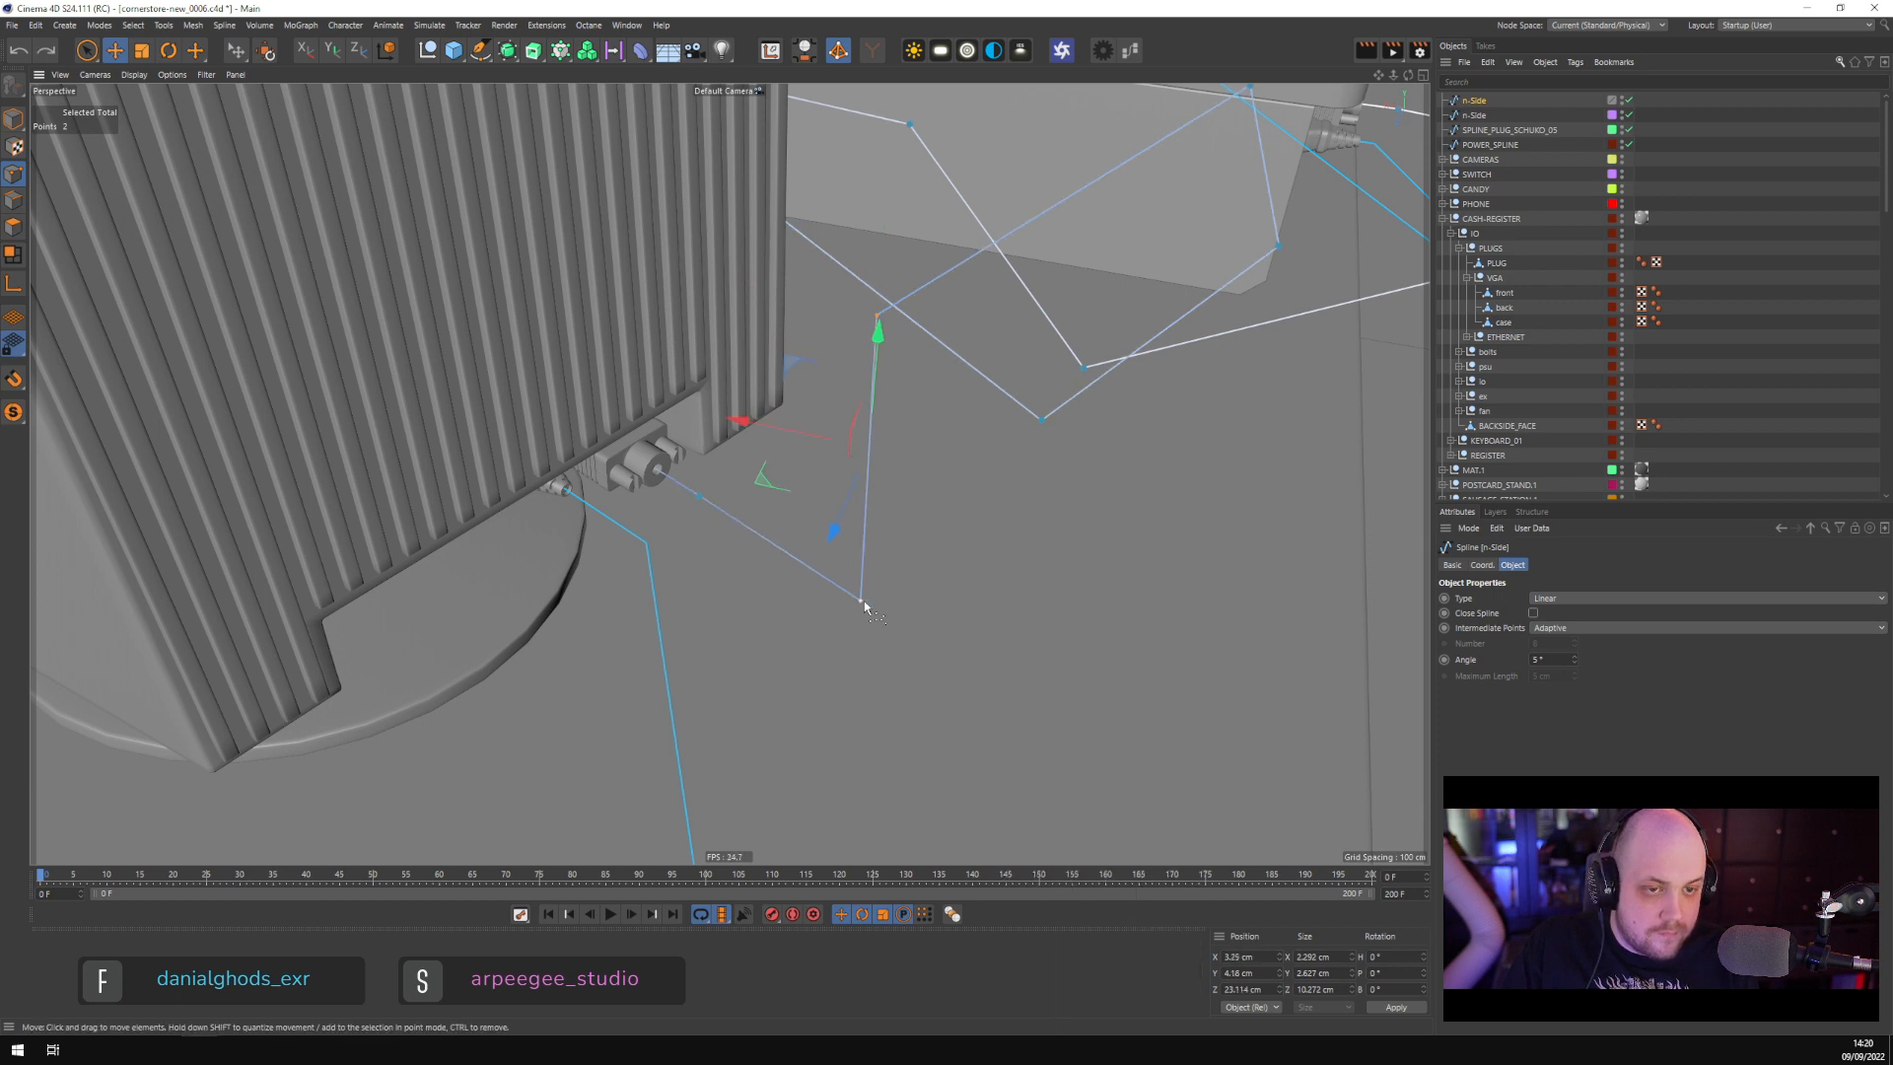
{"action": "left_click_drag", "start_coordinate": [859, 596], "coordinate": [897, 576]}
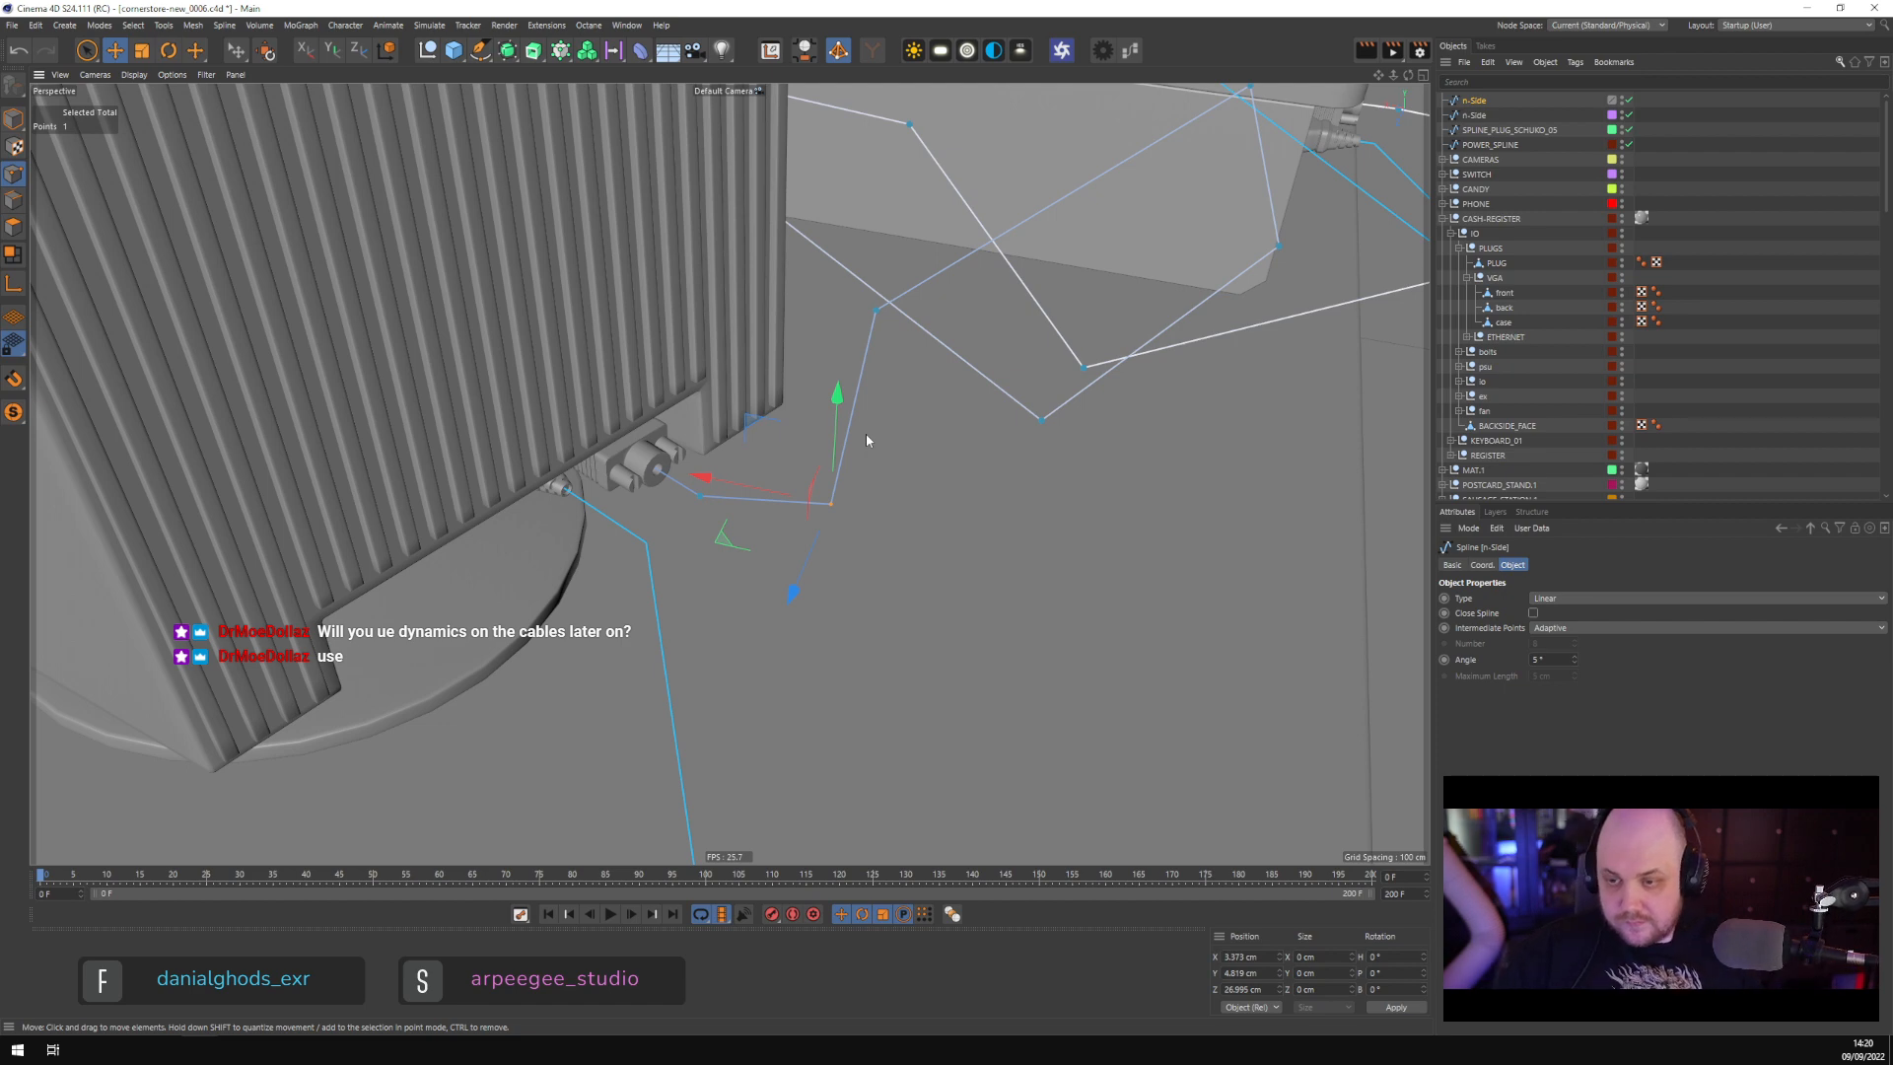
Examine the joined VGA cable's routing between monitor and cash register and the back of the desk around it
{"action": "scroll", "coordinate": [647, 549], "scroll_direction": "down", "scroll_amount": 10}
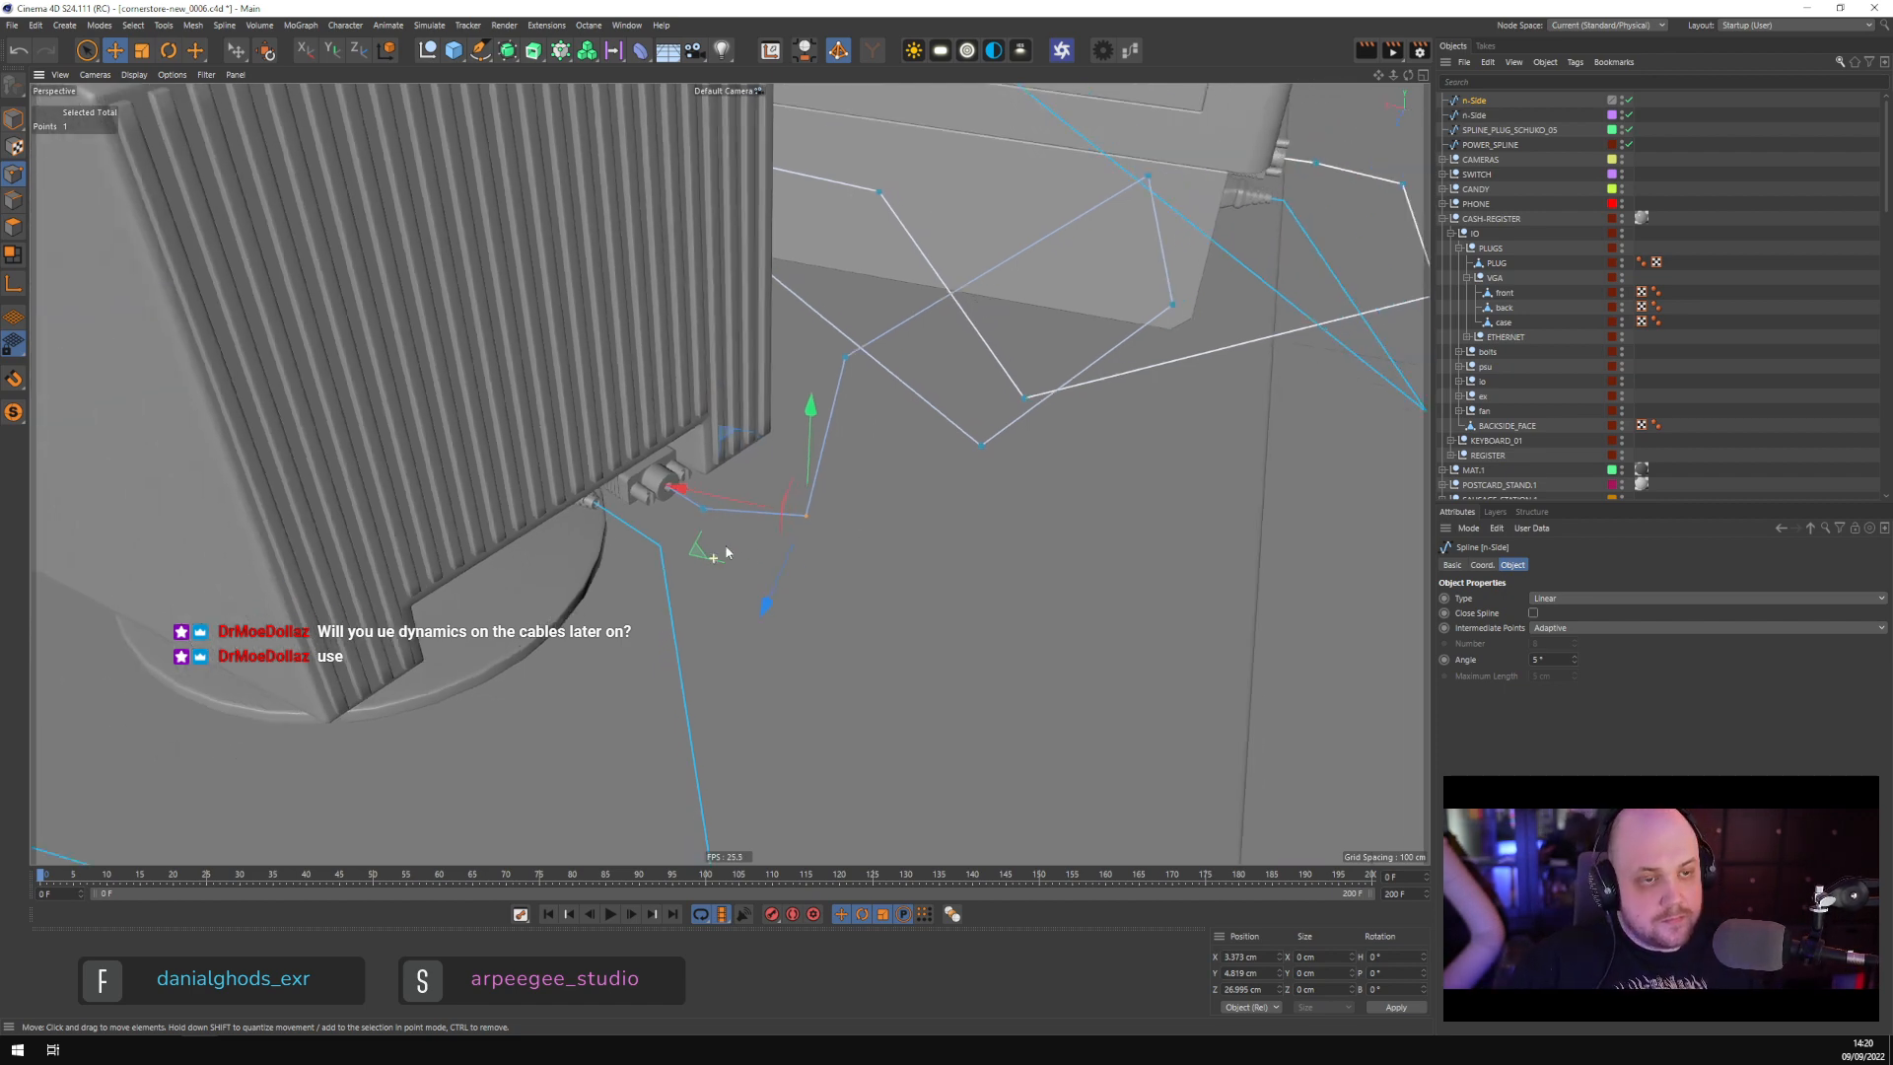
{"action": "left_click_drag", "start_coordinate": [790, 505], "coordinate": [1094, 562], "text": "alt"}
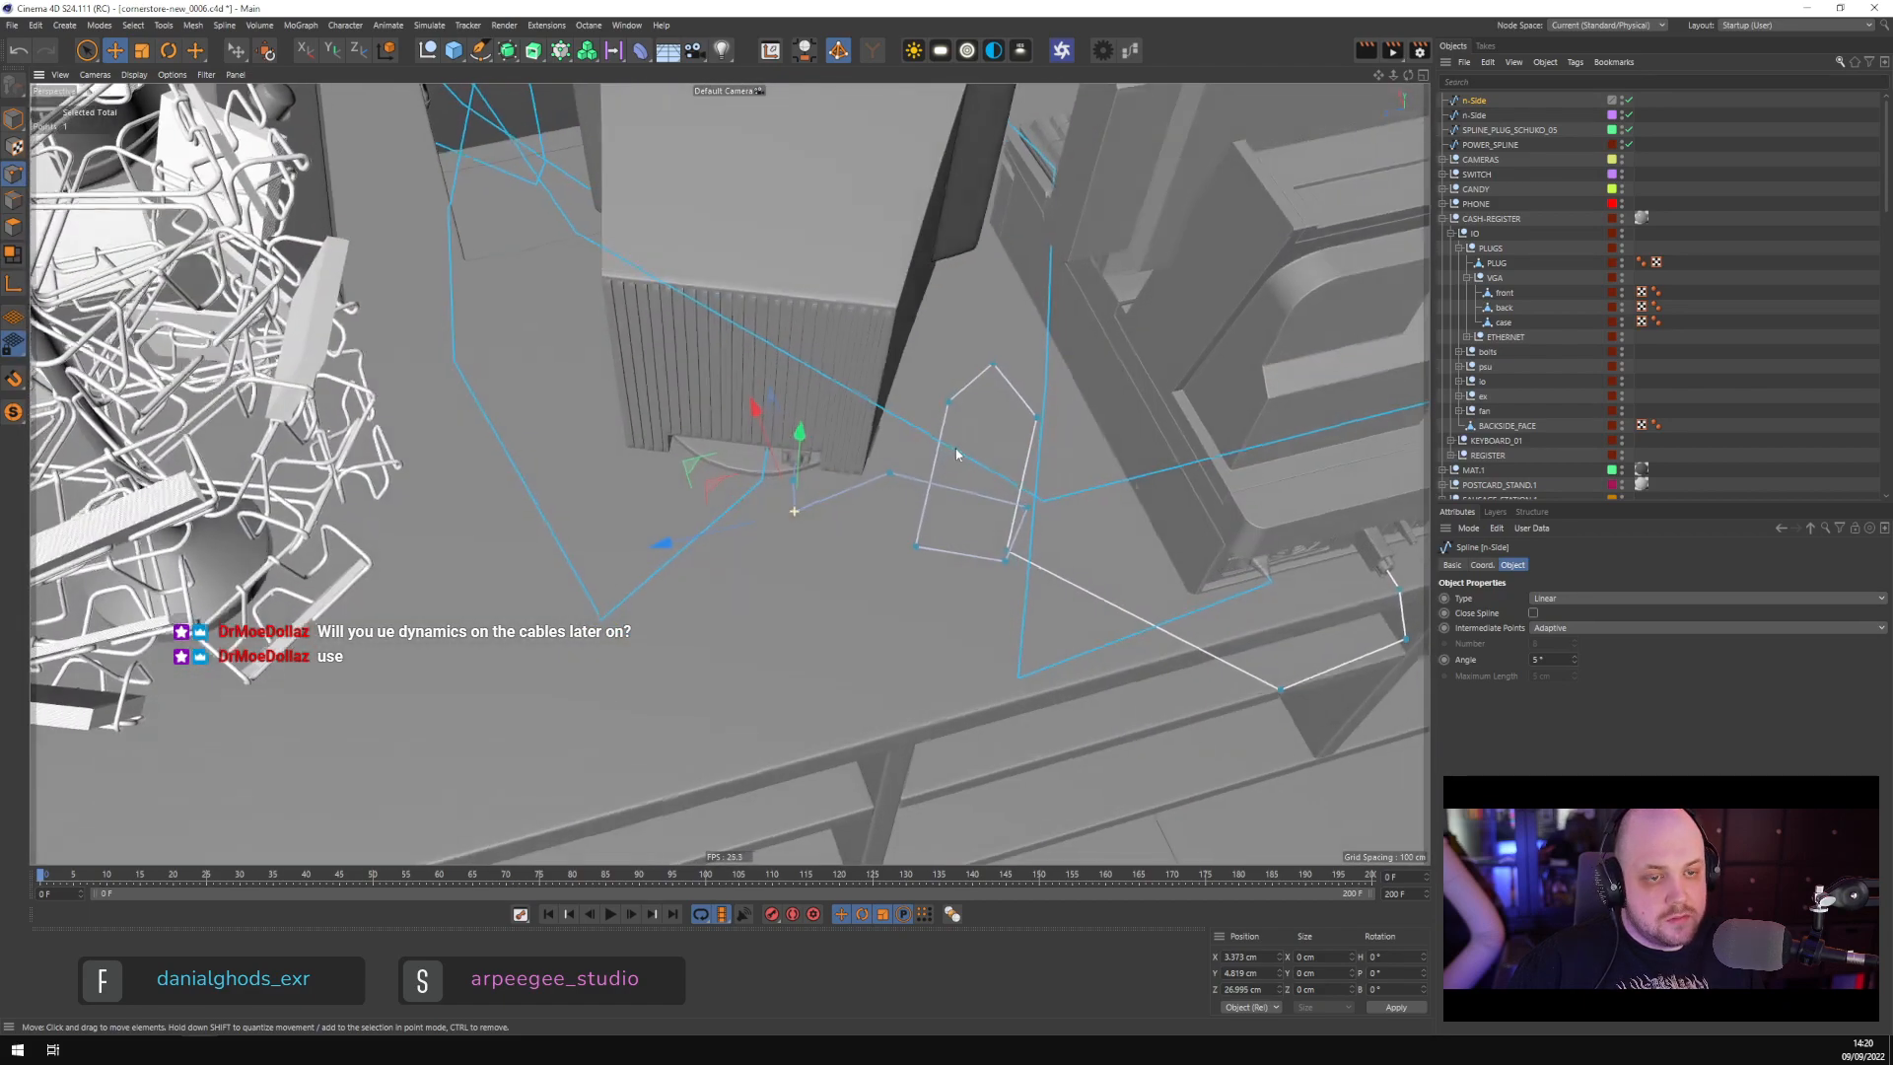
{"action": "scroll", "coordinate": [930, 439], "scroll_direction": "down", "scroll_amount": 4}
{"action": "middle_click_drag", "start_coordinate": [508, 394], "coordinate": [308, 480], "text": "alt"}
{"action": "left_click_drag", "start_coordinate": [307, 481], "coordinate": [1048, 192], "text": "alt"}
{"action": "left_click_drag", "start_coordinate": [473, 340], "coordinate": [1141, 187], "text": "alt"}
{"action": "scroll", "coordinate": [1188, 442], "scroll_direction": "down", "scroll_amount": 2}
{"action": "middle_click_drag", "start_coordinate": [1141, 186], "coordinate": [415, 372], "text": "alt"}
{"action": "scroll", "coordinate": [819, 344], "scroll_direction": "down", "scroll_amount": 5}
{"action": "left_click_drag", "start_coordinate": [818, 344], "coordinate": [1165, 241], "text": "alt"}
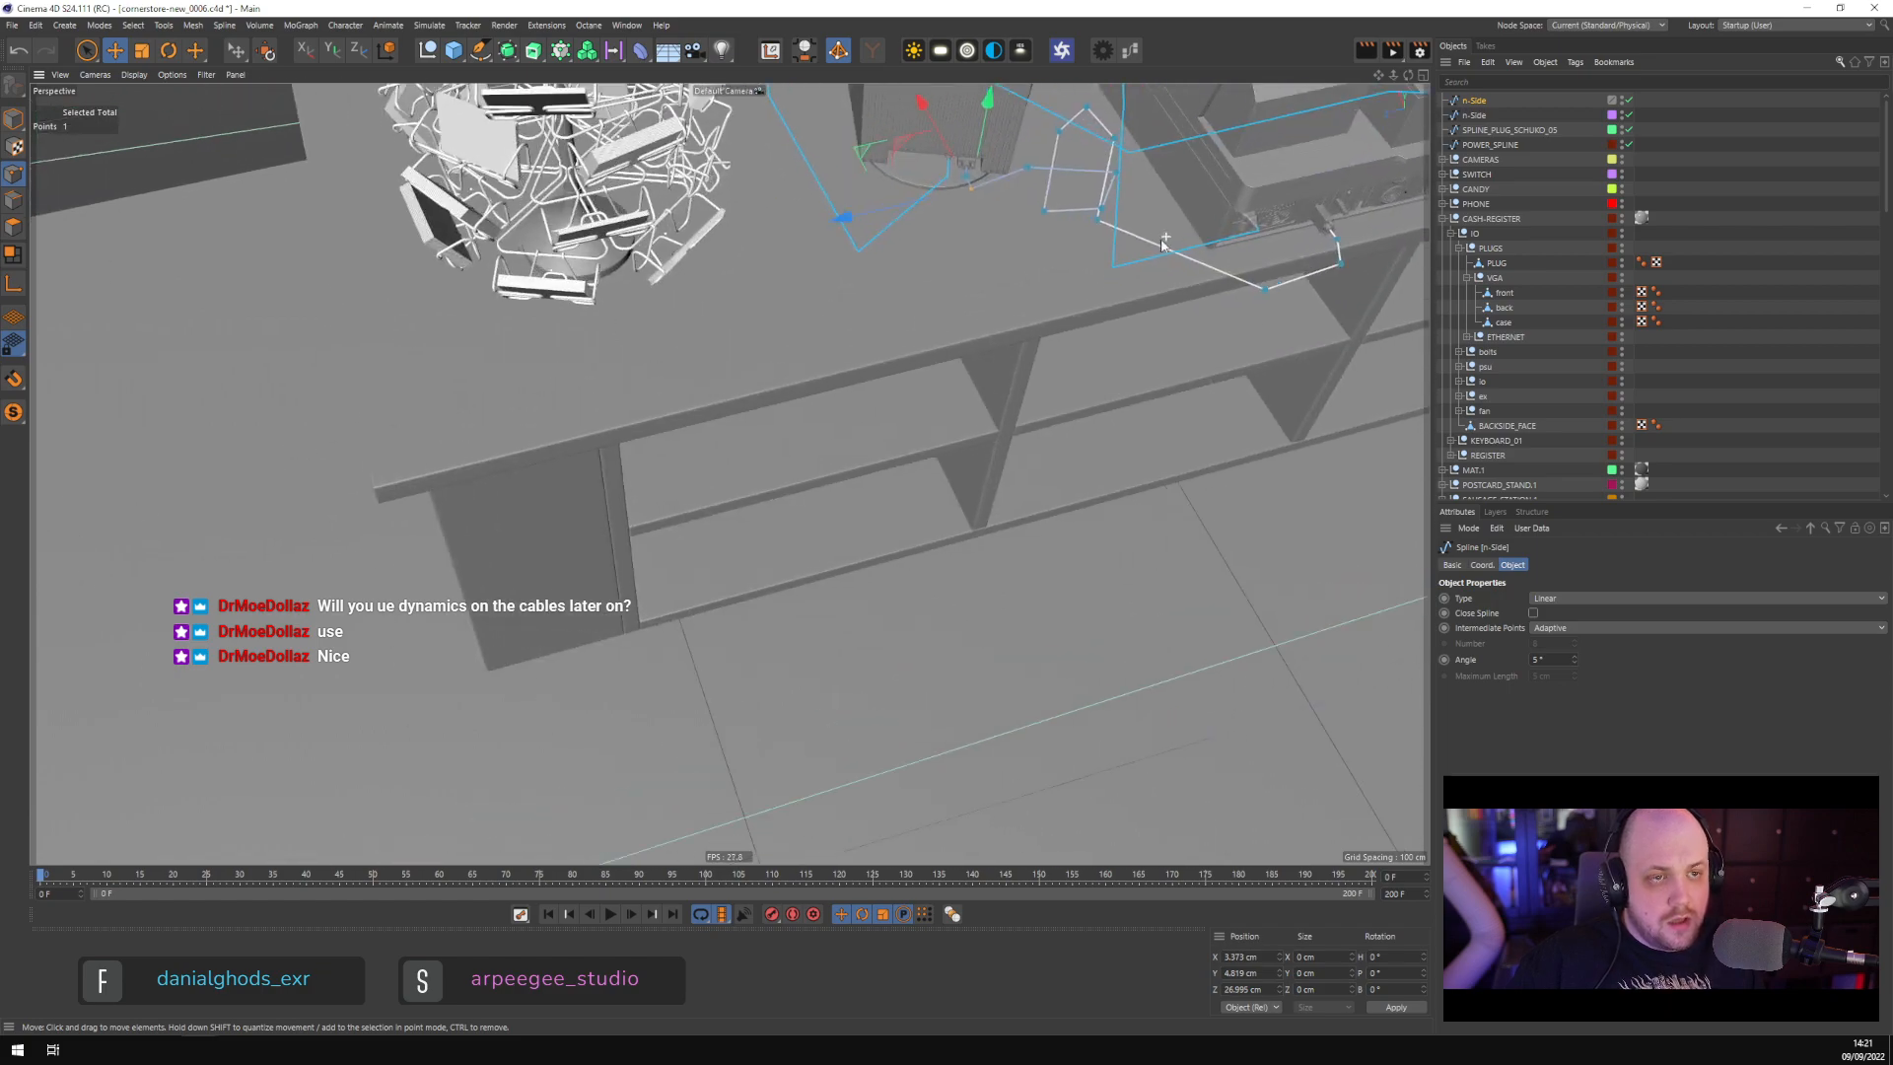
Switch to Model mode, select the sausage station and examine its base and the neighbouring devices on the desk
{"action": "middle_click_drag", "start_coordinate": [1166, 240], "coordinate": [595, 684], "text": "alt"}
{"action": "left_click_drag", "start_coordinate": [596, 684], "coordinate": [1041, 712], "text": "alt"}
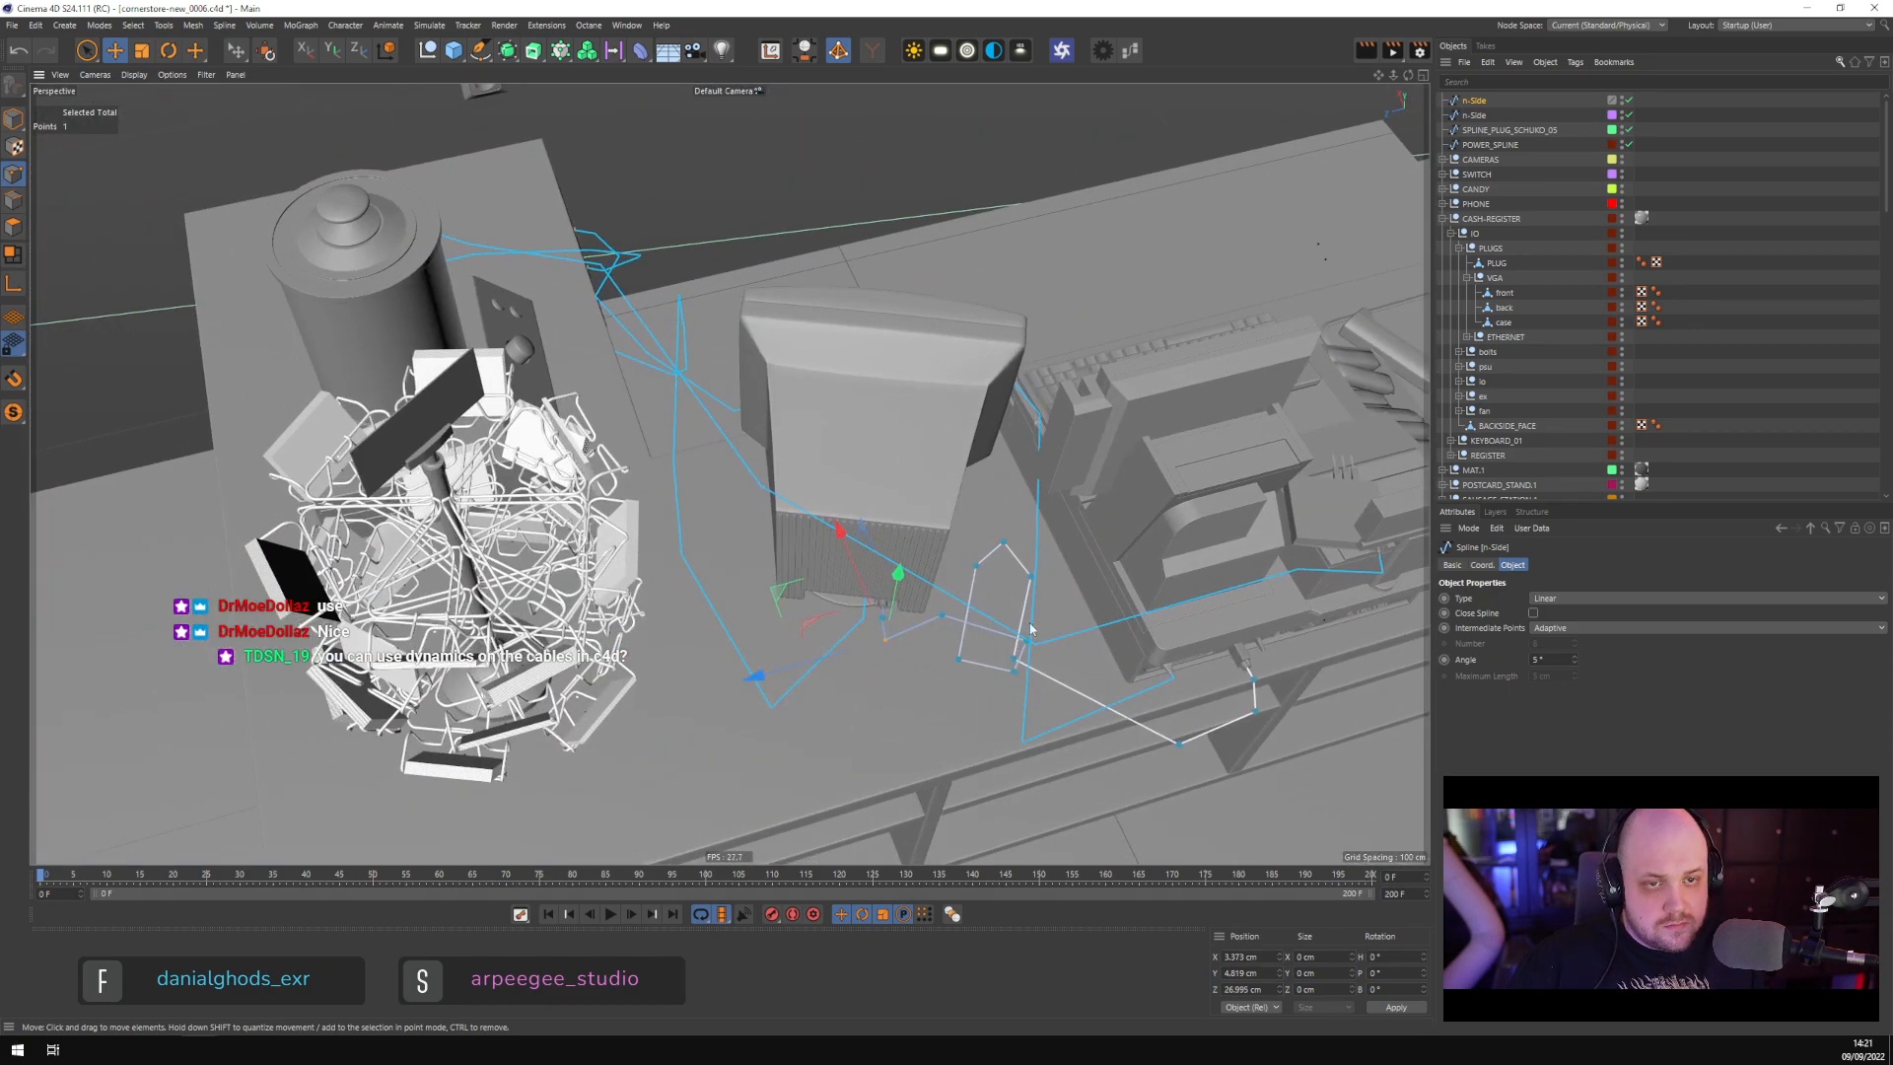
{"action": "left_click_drag", "start_coordinate": [961, 662], "coordinate": [744, 643], "text": "alt"}
{"action": "scroll", "coordinate": [967, 663], "scroll_direction": "up", "scroll_amount": 3}
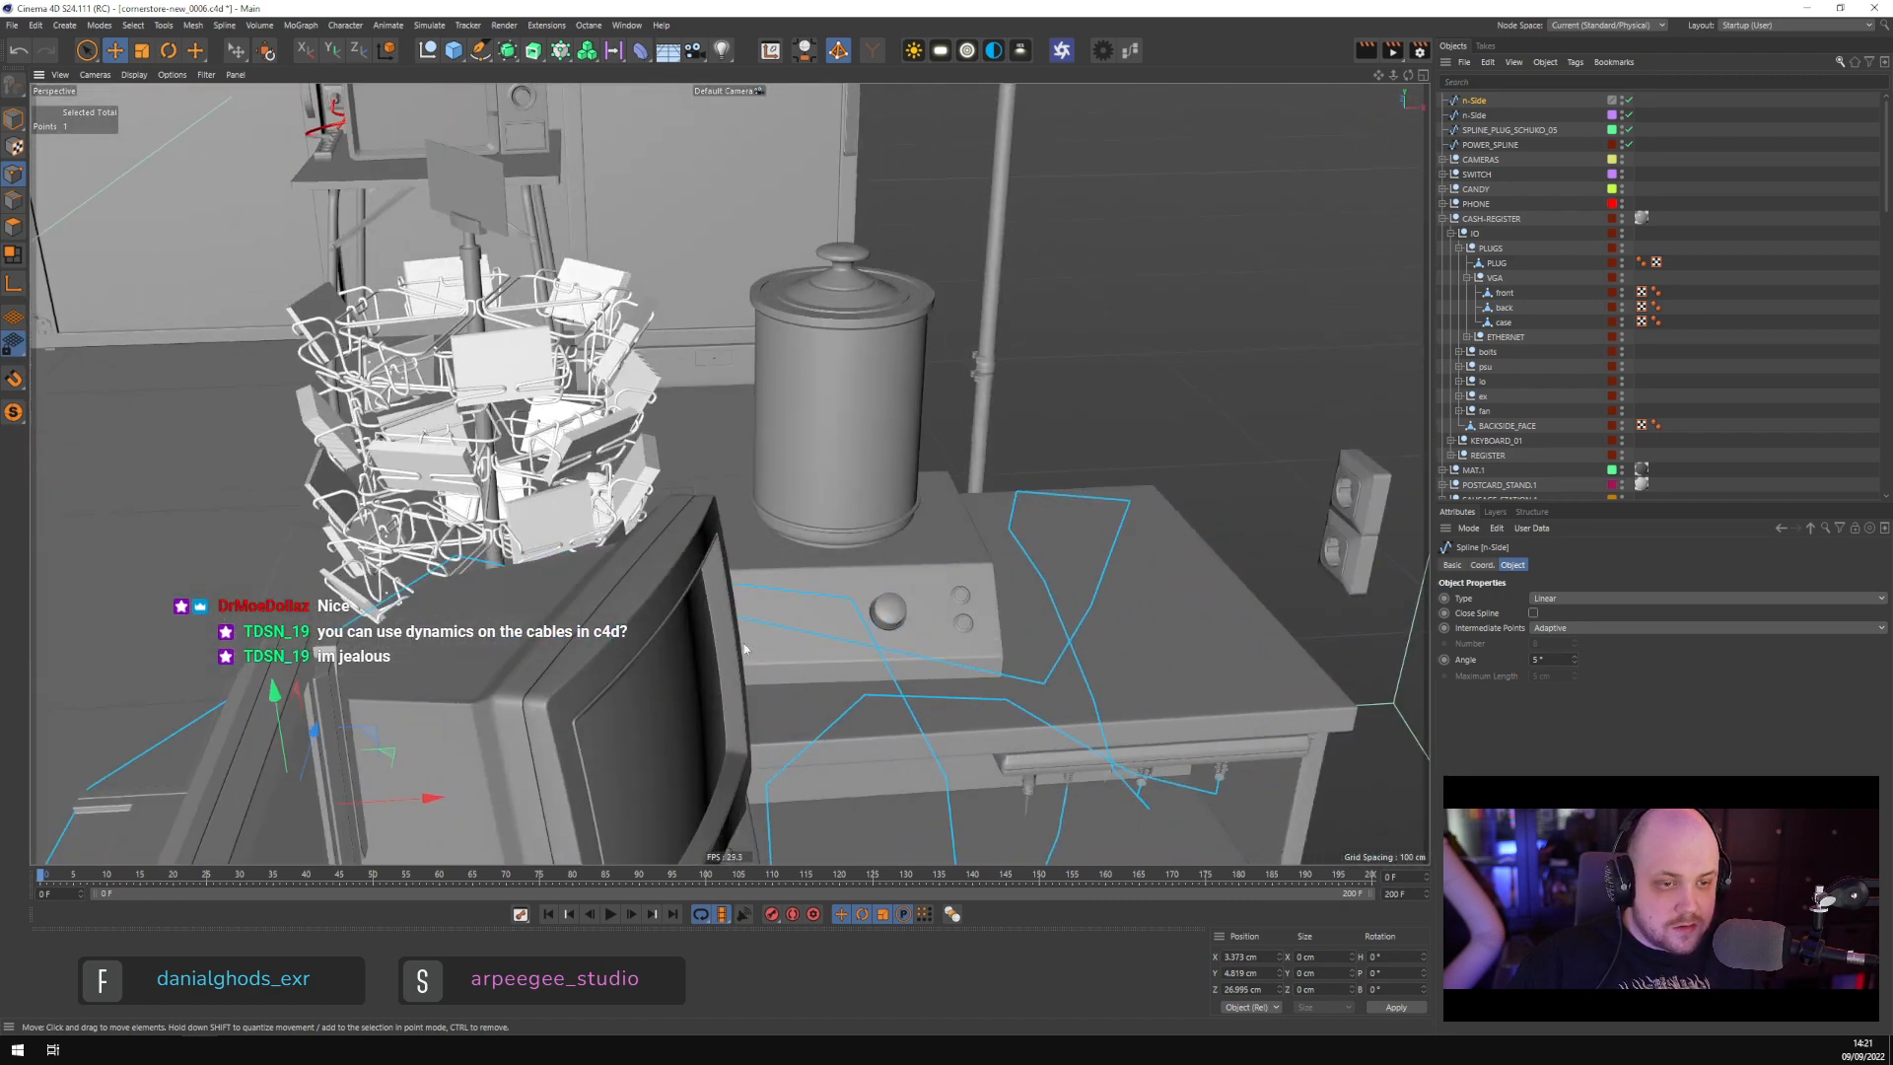
{"action": "left_click", "coordinate": [15, 119]}
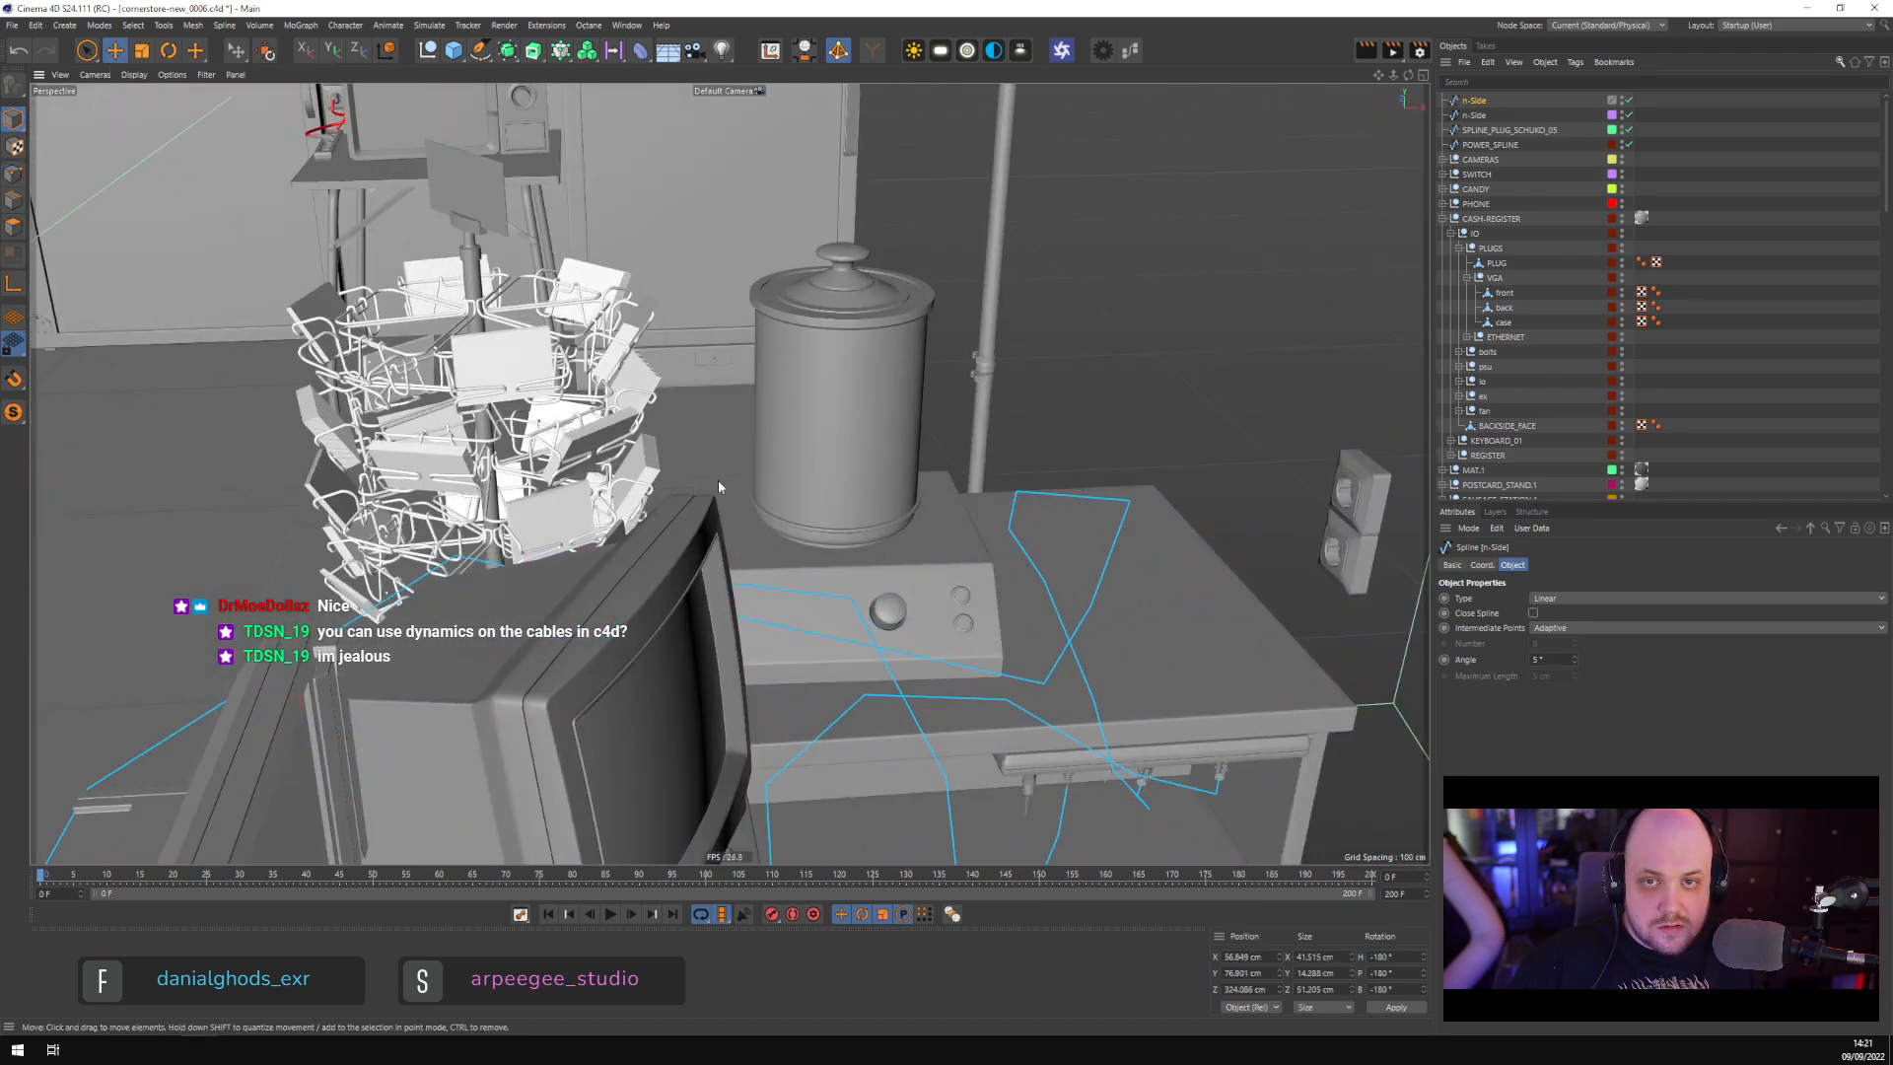
{"action": "left_click", "coordinate": [894, 577]}
{"action": "left_click_drag", "start_coordinate": [893, 576], "coordinate": [845, 599], "text": "alt"}
{"action": "scroll", "coordinate": [845, 596], "scroll_direction": "up", "scroll_amount": 10}
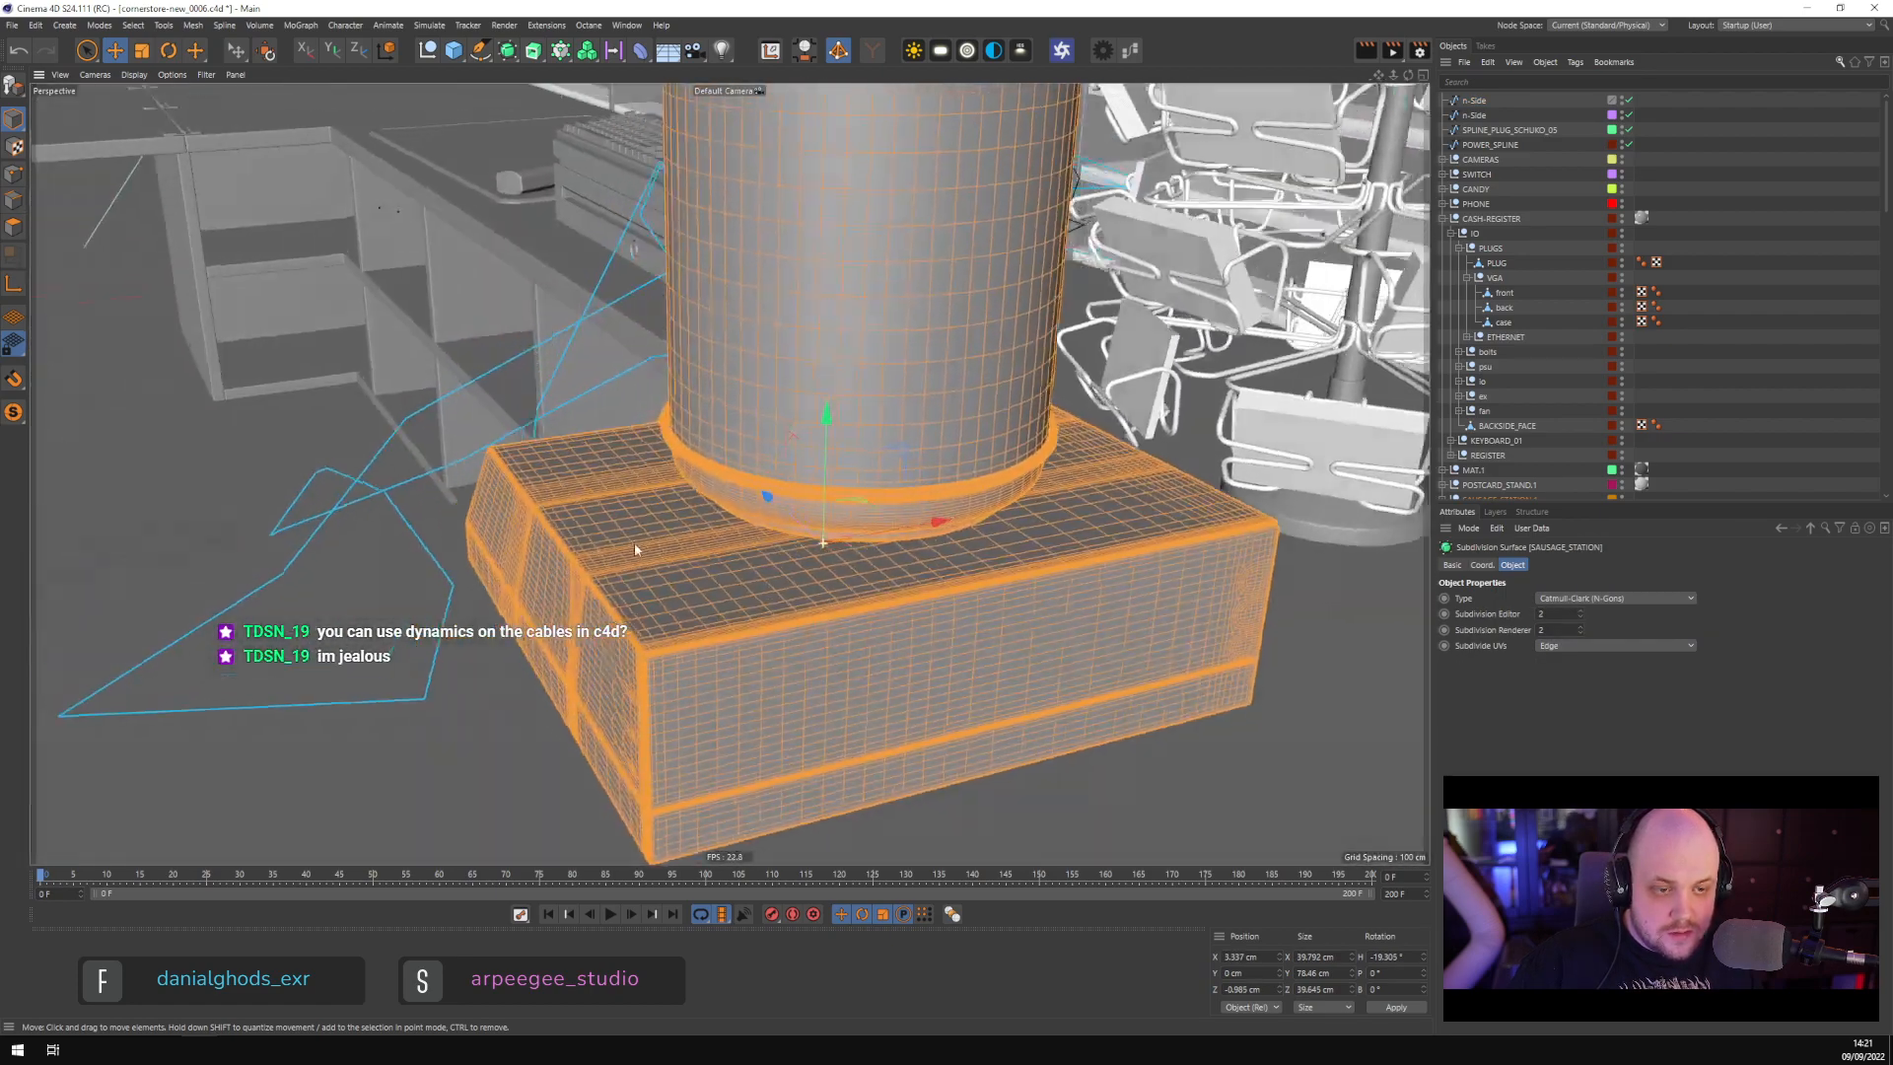
{"action": "left_click_drag", "start_coordinate": [635, 548], "coordinate": [809, 595], "text": "alt"}
{"action": "scroll", "coordinate": [810, 603], "scroll_direction": "down", "scroll_amount": 6}
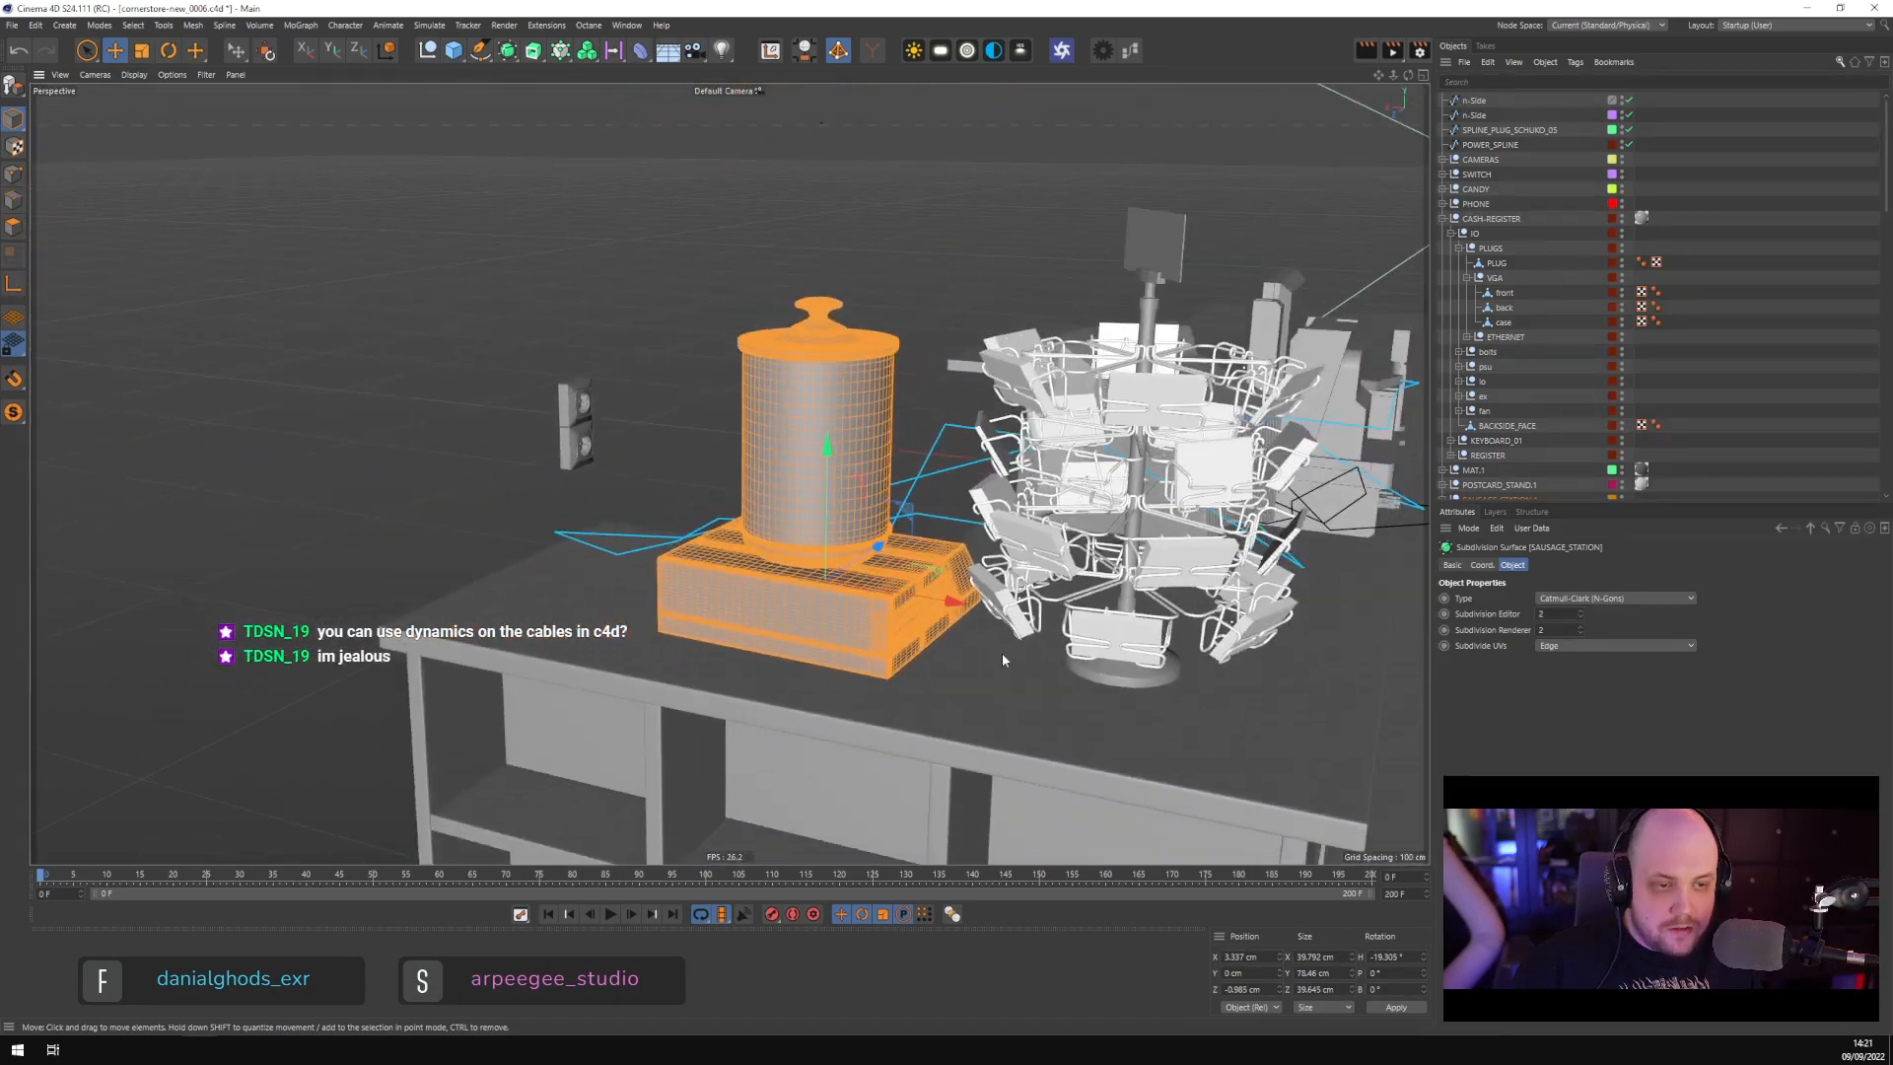
{"action": "left_click_drag", "start_coordinate": [1002, 653], "coordinate": [677, 587], "text": "alt"}
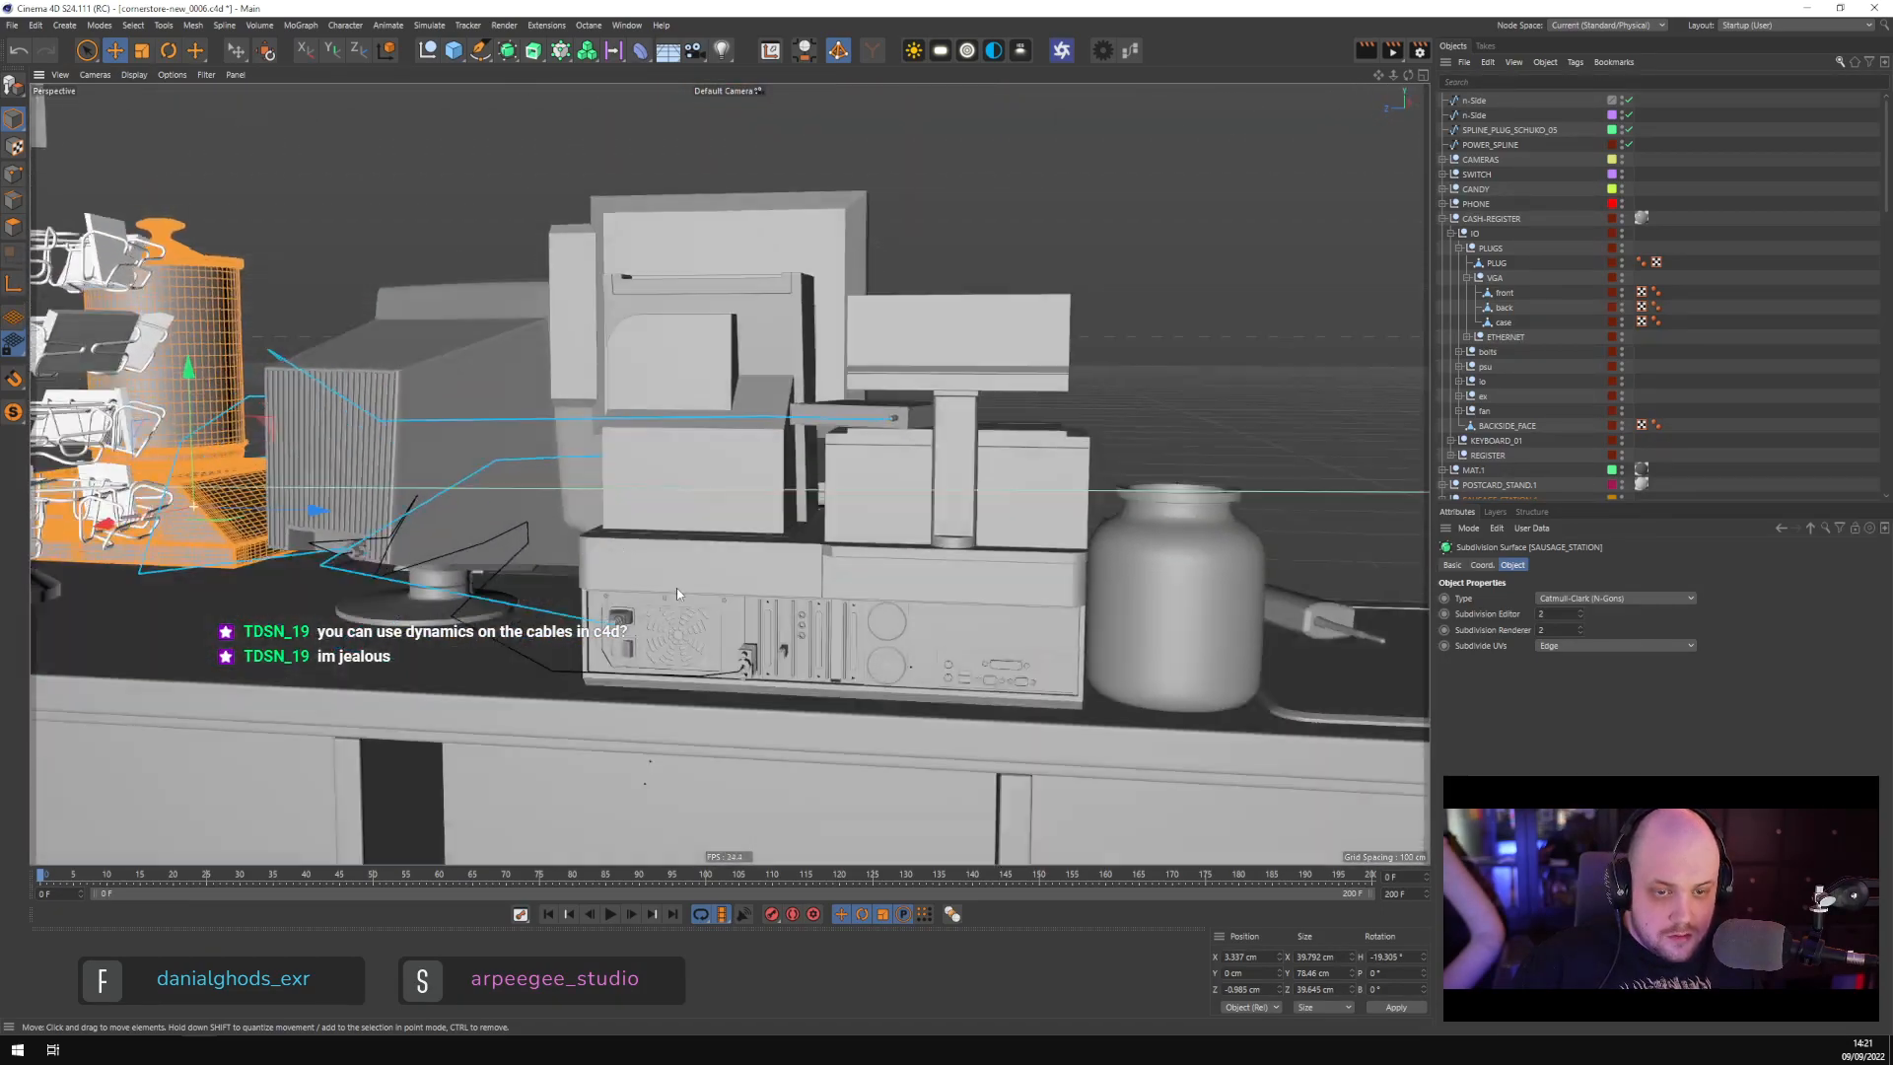
{"action": "scroll", "coordinate": [623, 651], "scroll_direction": "up", "scroll_amount": 5}
Copy the cash register's power PLUG and paste it into the inner SAUSAGE_STATION null
{"action": "left_click", "coordinate": [631, 567]}
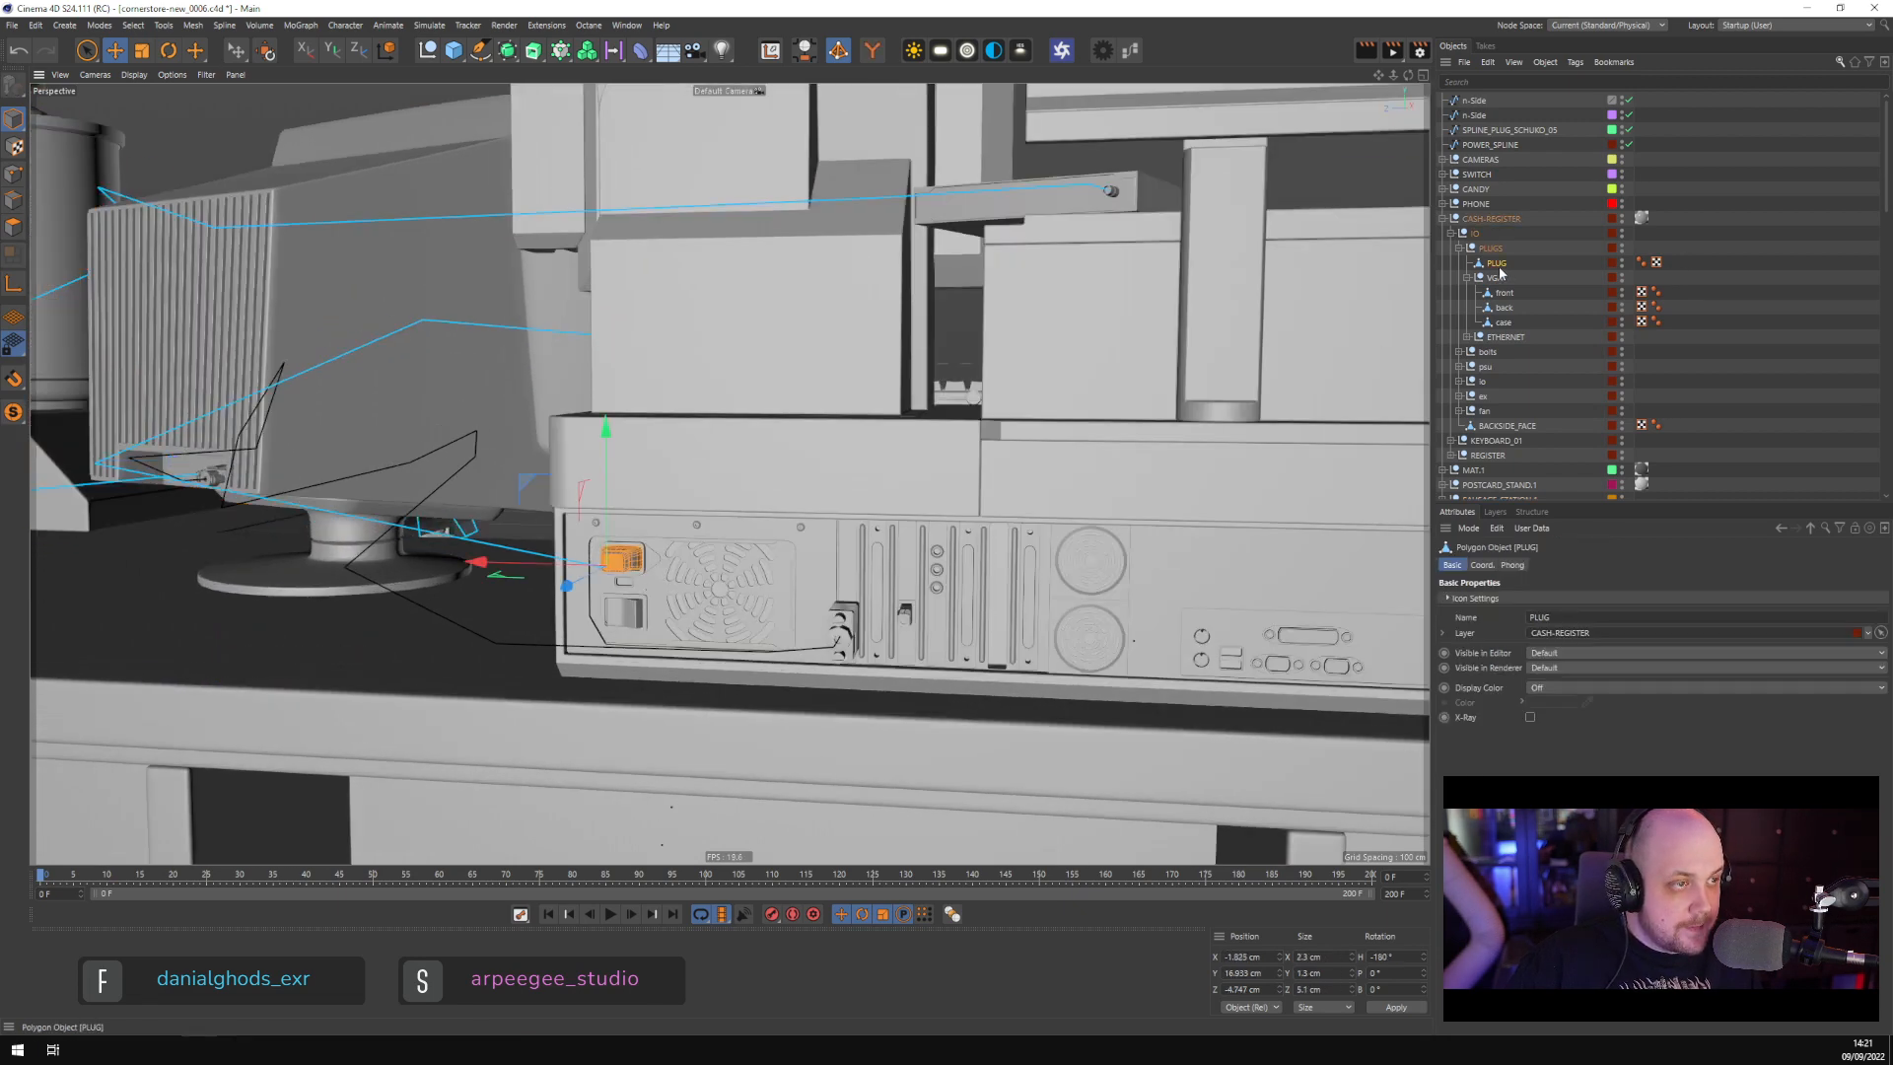
{"action": "scroll", "coordinate": [1497, 287], "scroll_direction": "down", "scroll_amount": 6}
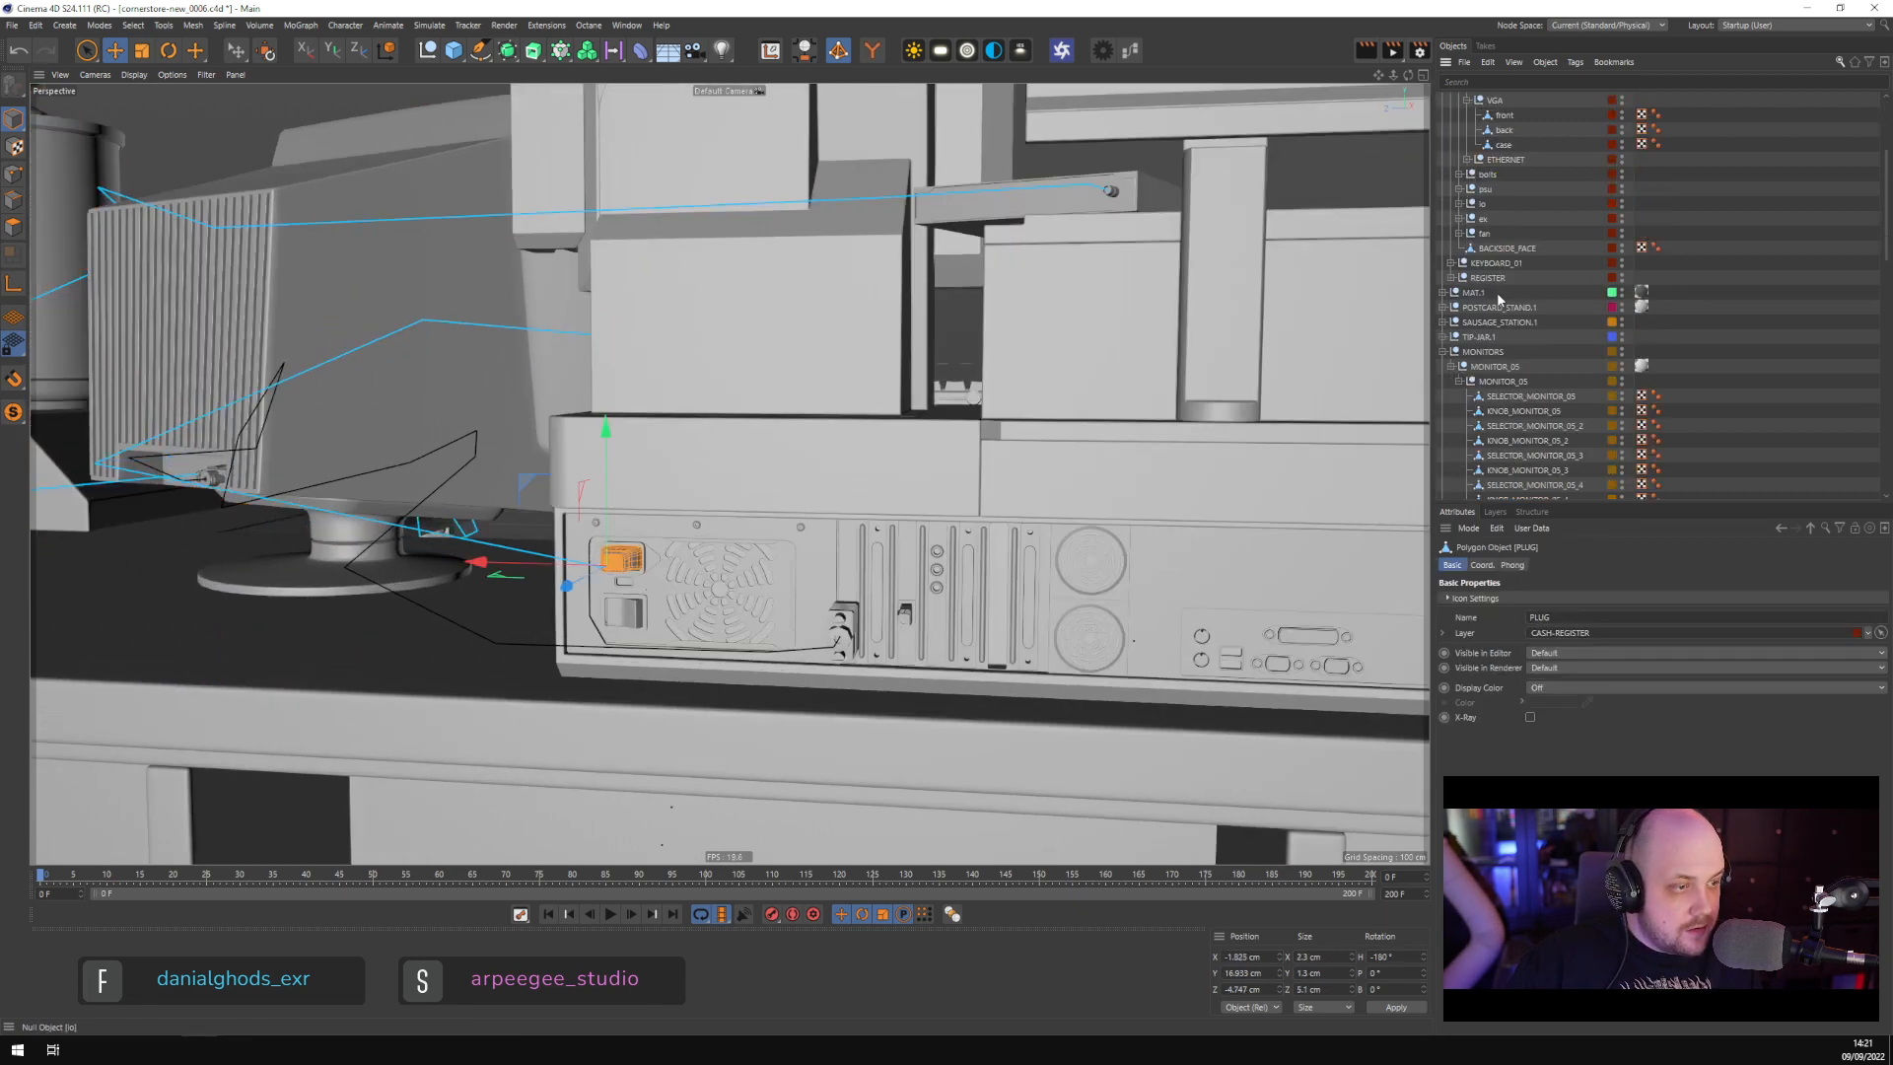
{"action": "left_click", "coordinate": [1488, 323]}
{"action": "left_click", "coordinate": [1443, 323]}
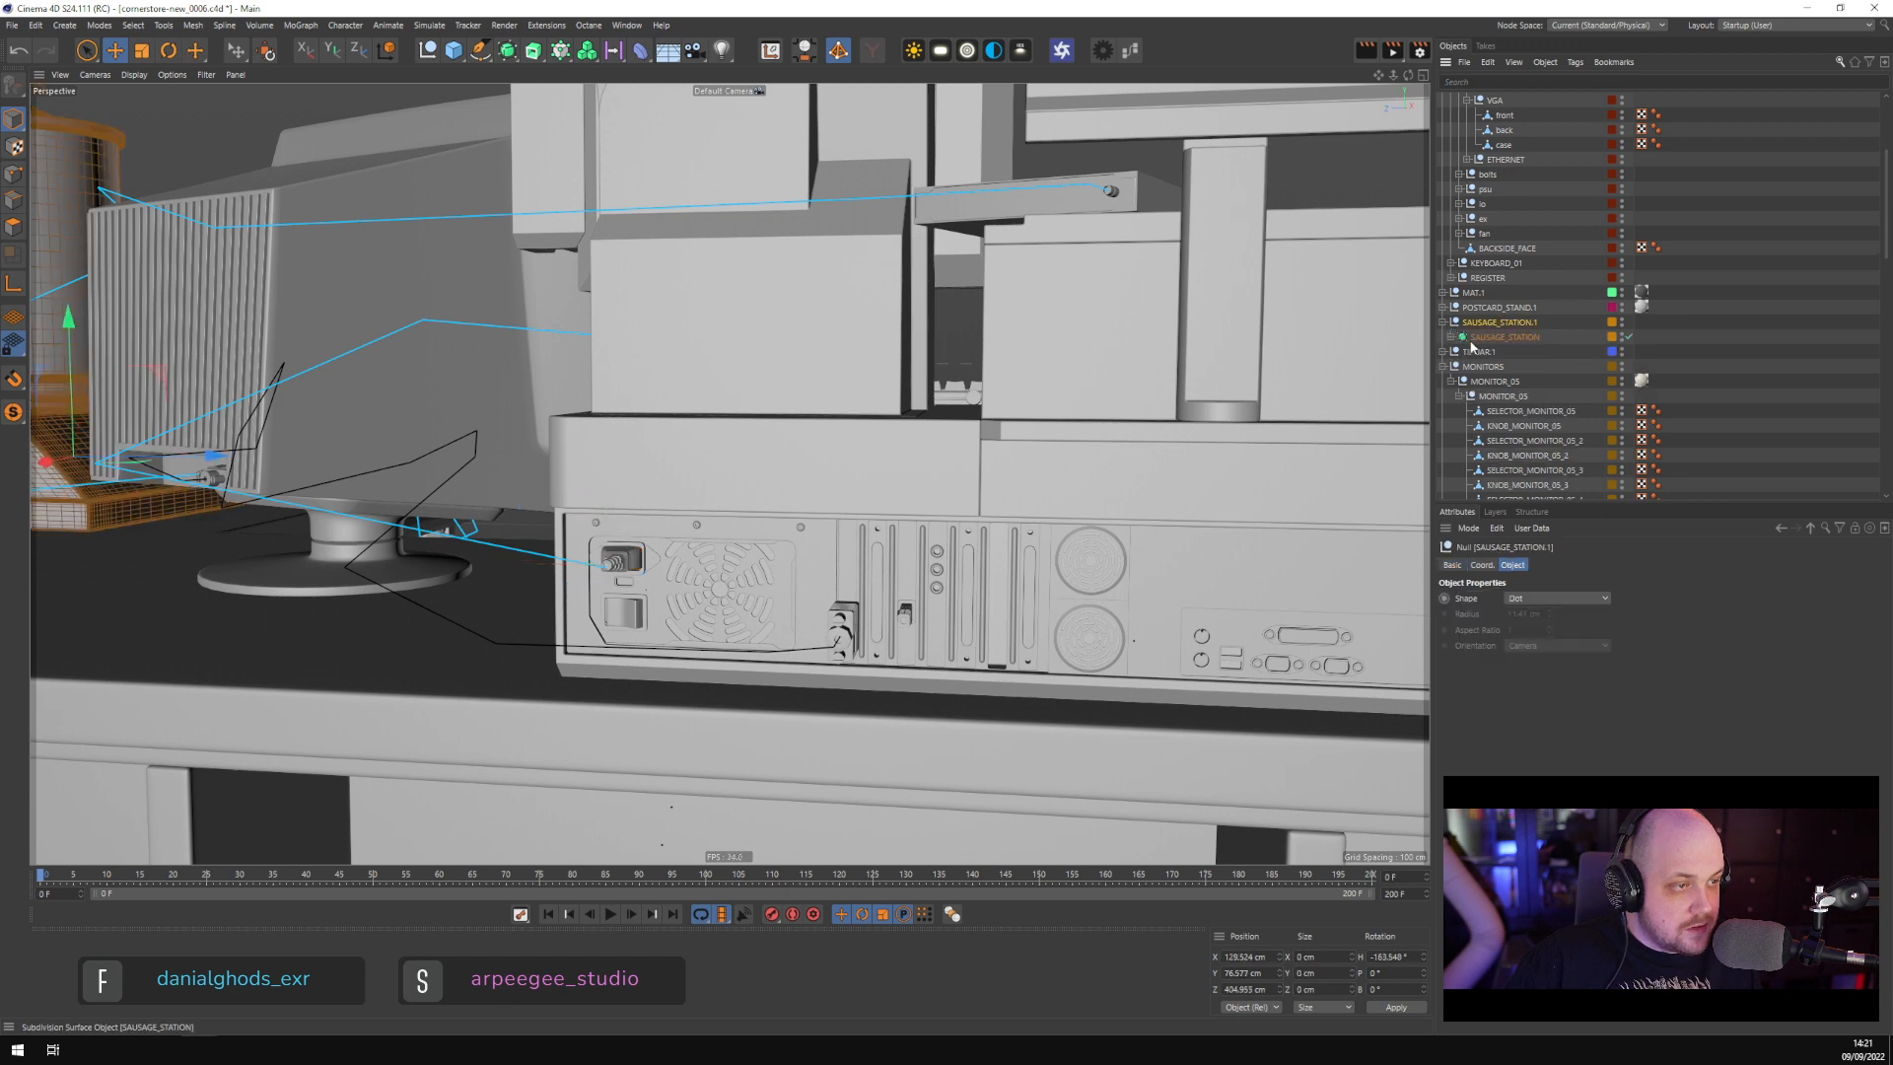
{"action": "left_click", "coordinate": [1452, 337]}
{"action": "left_click", "coordinate": [1459, 352]}
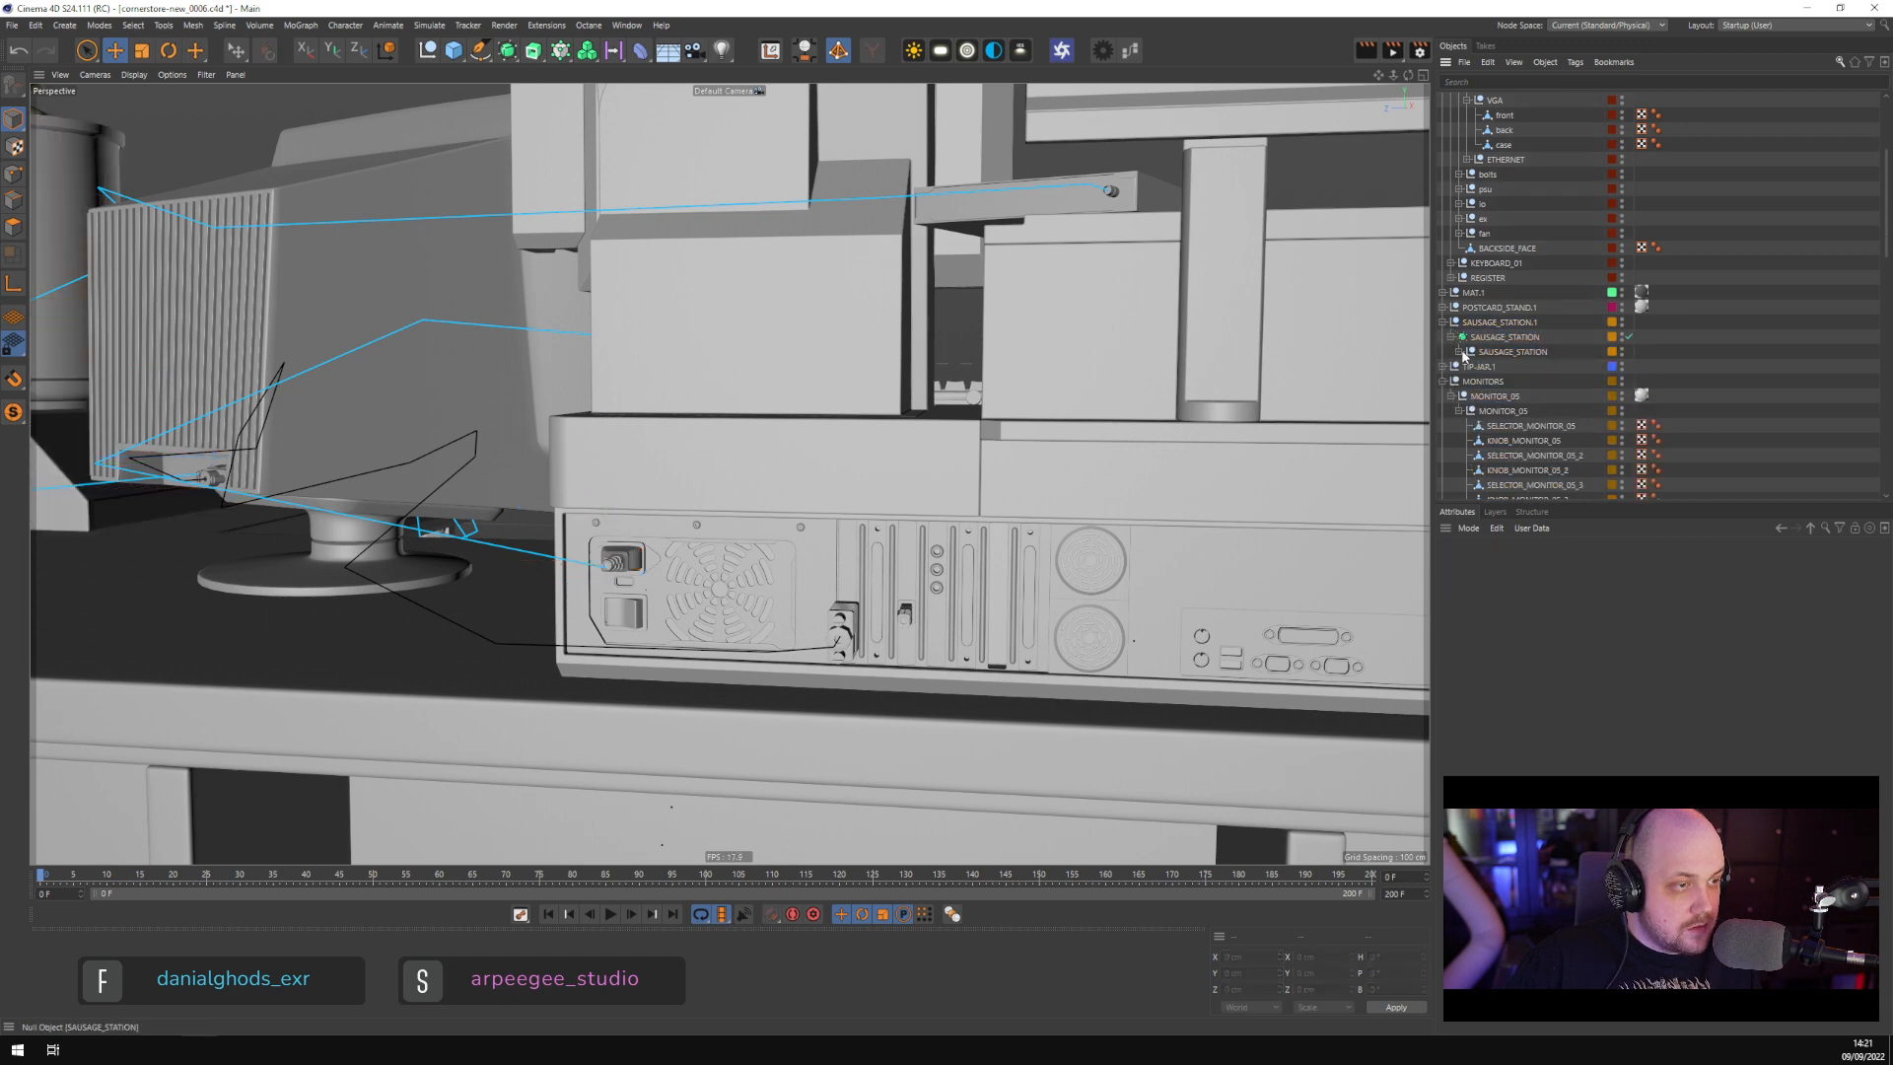
{"action": "left_click", "coordinate": [1513, 352]}
{"action": "left_click", "coordinate": [1459, 352]}
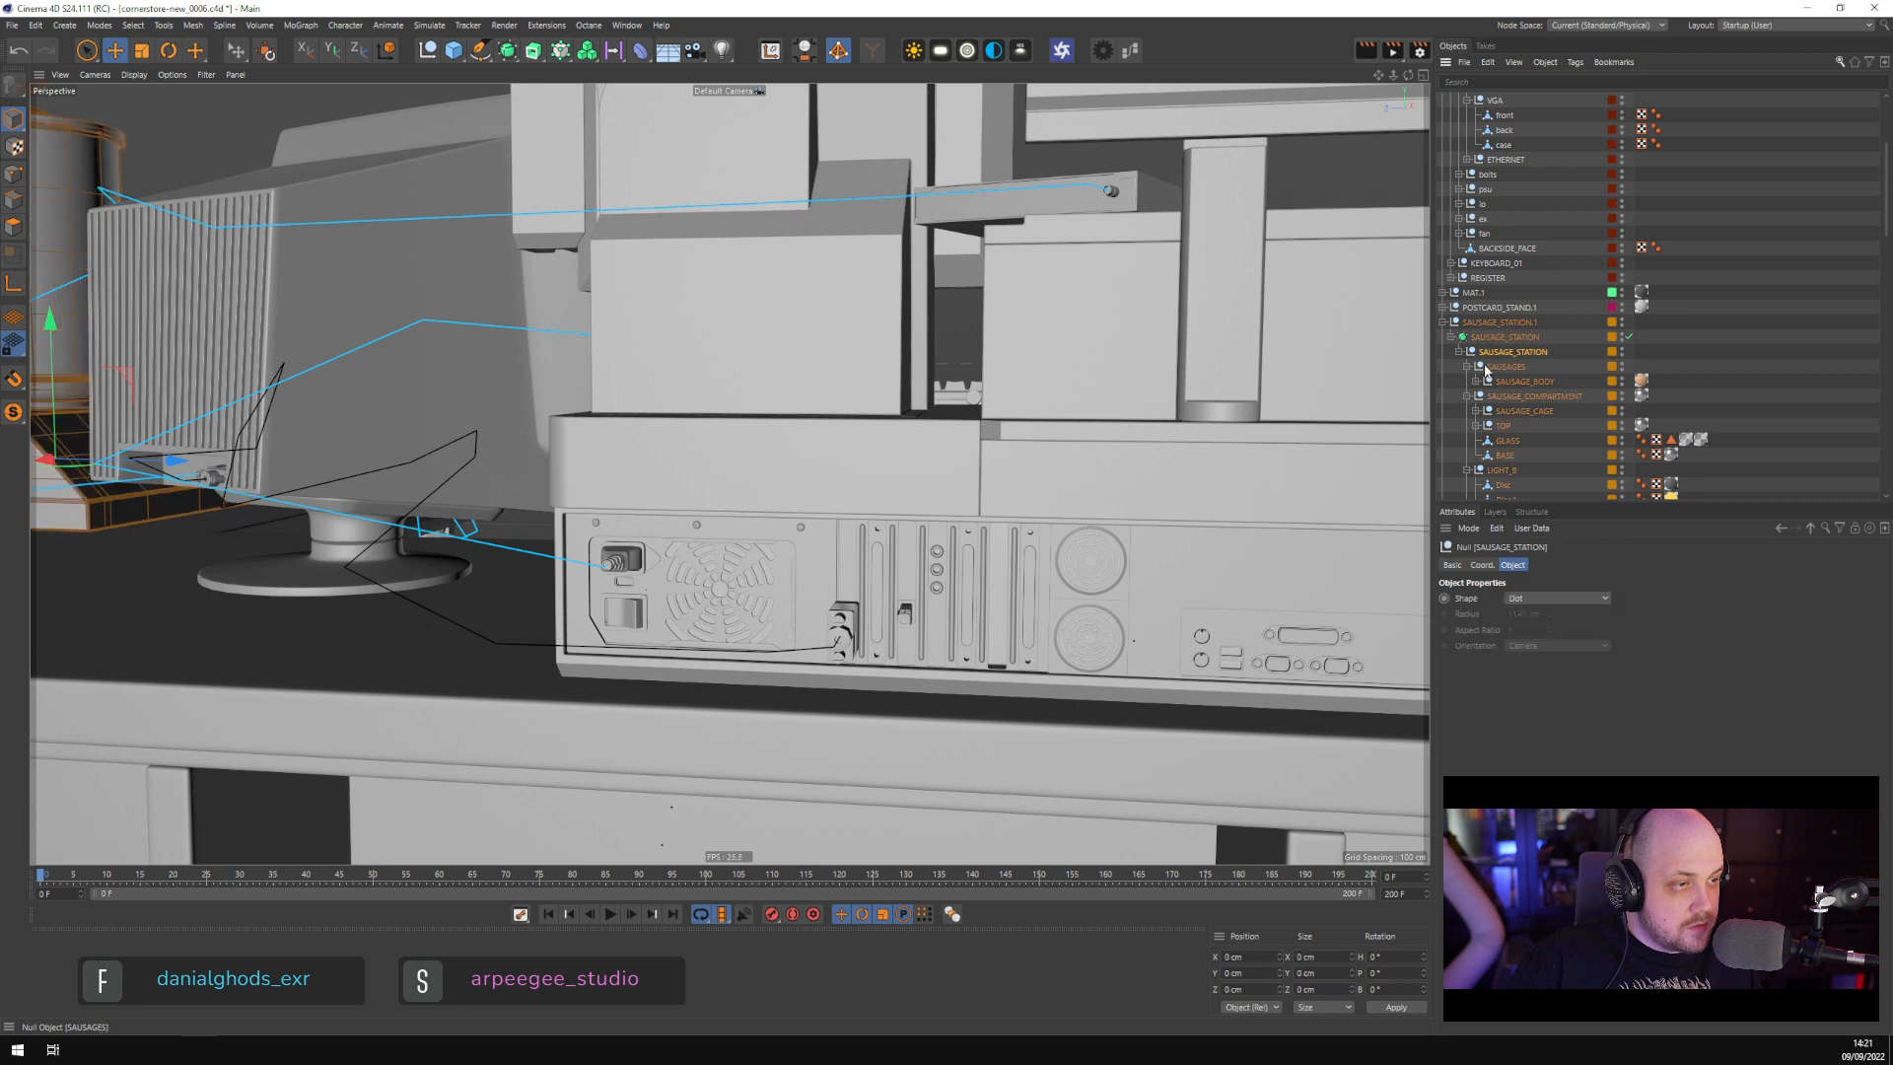
{"action": "left_click", "coordinate": [1459, 351], "text": "ctrl"}
{"action": "left_click", "coordinate": [1459, 352]}
{"action": "left_click", "coordinate": [1502, 367]}
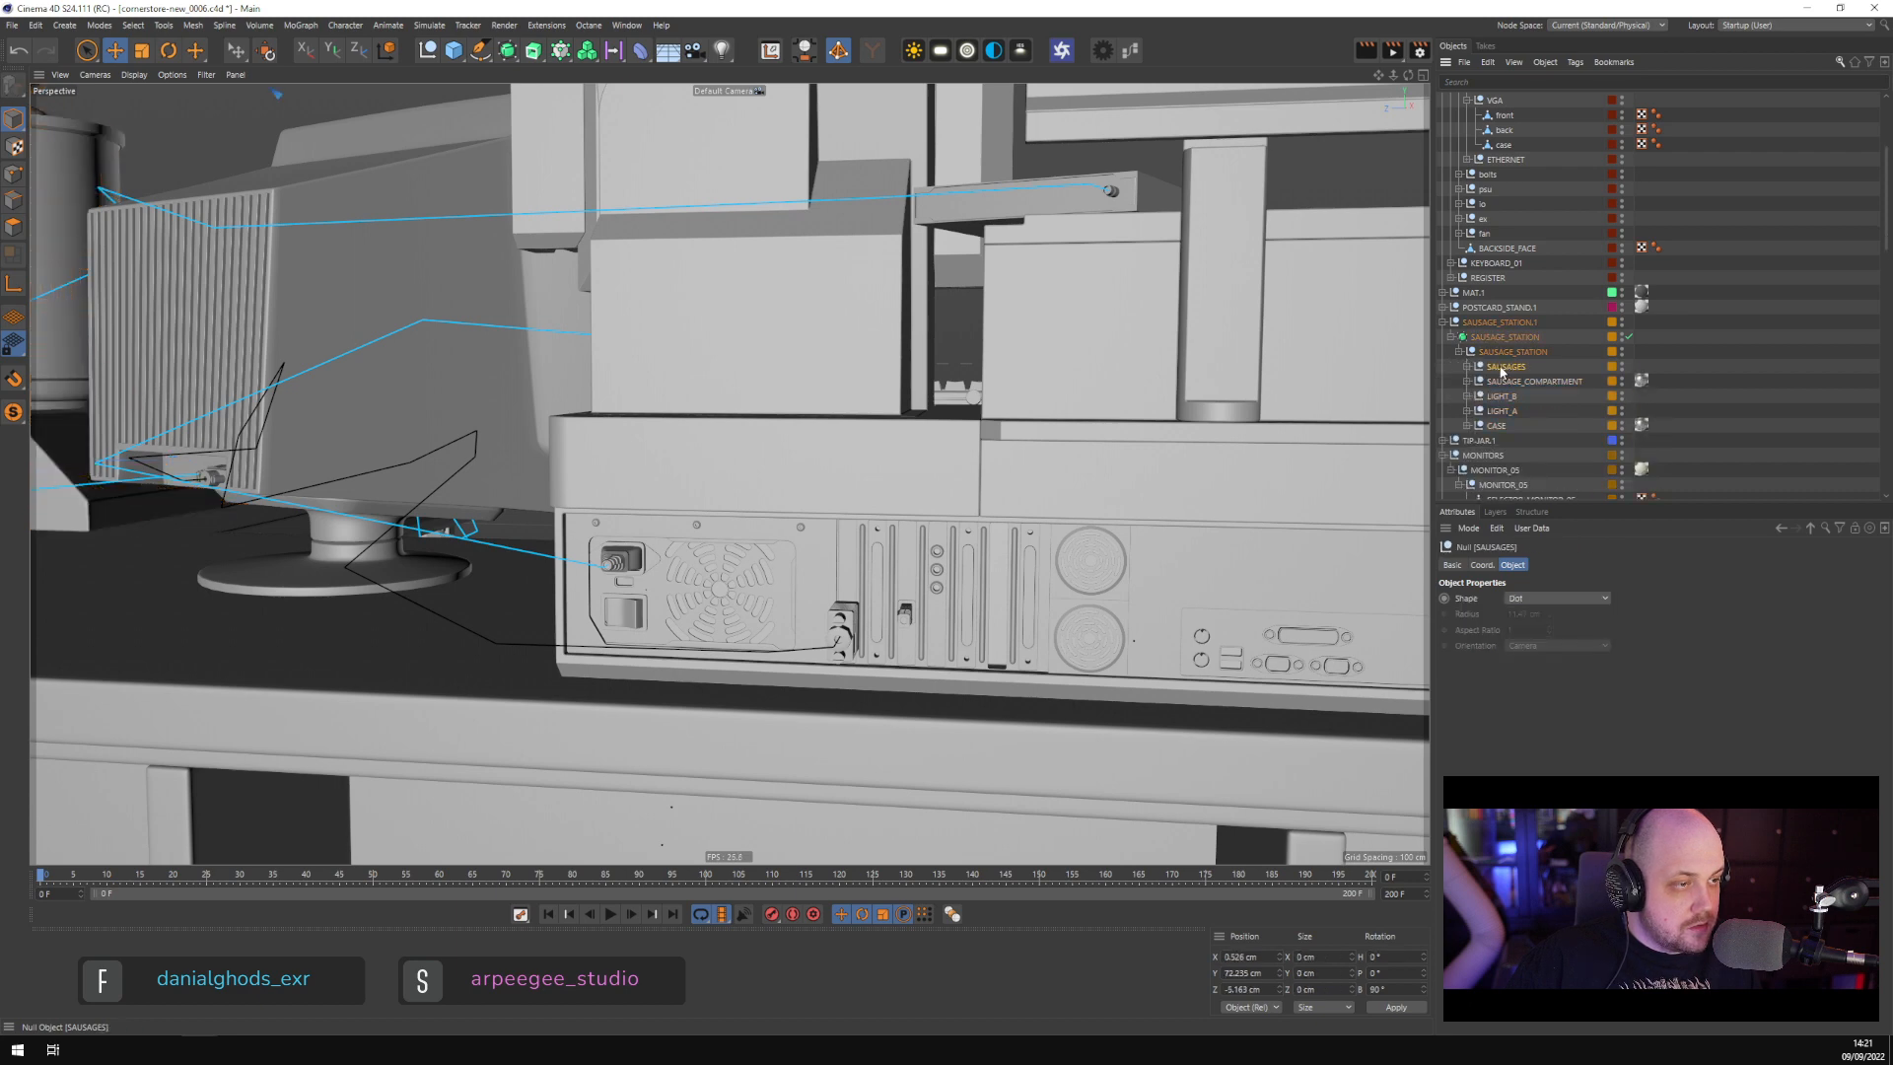
{"action": "key", "text": "ctrl+v"}
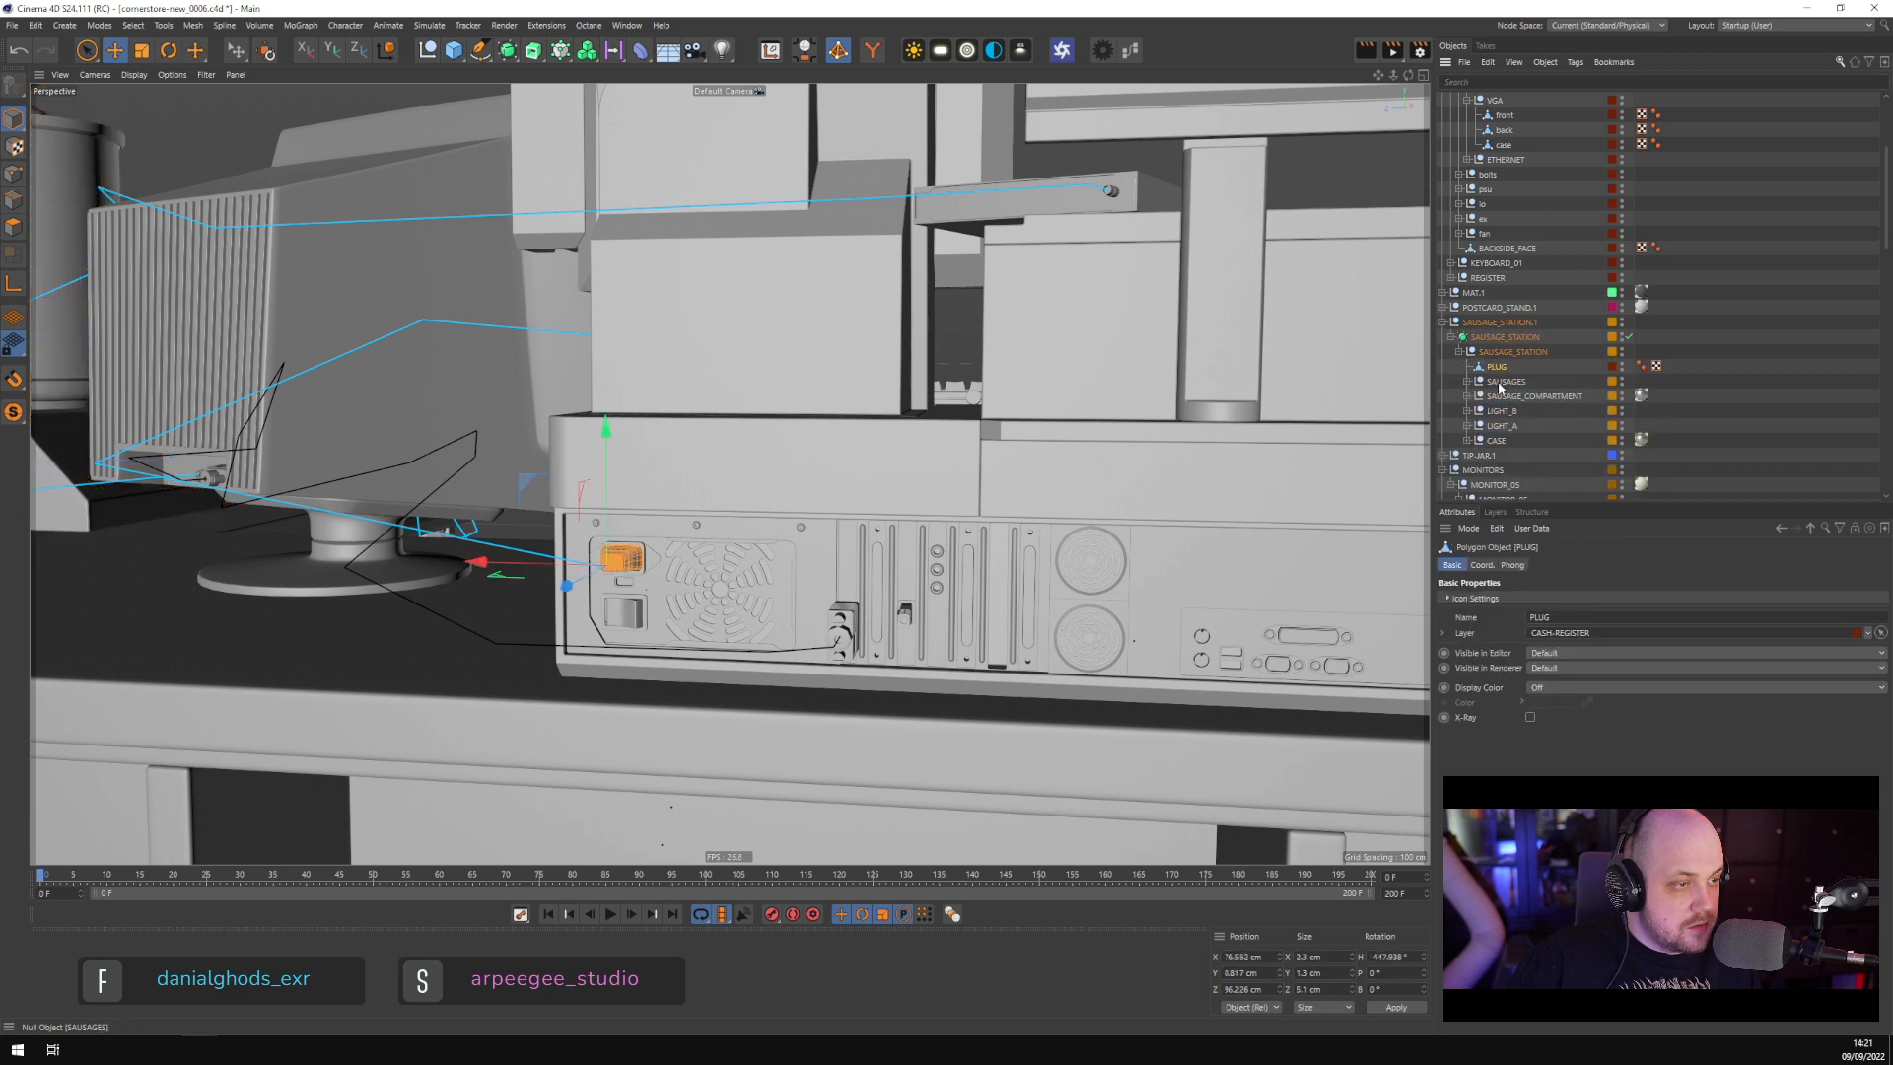
Reset the copied plug's position to 0 cm on all axes and its heading rotation to 0°
{"action": "left_click", "coordinate": [1482, 565]}
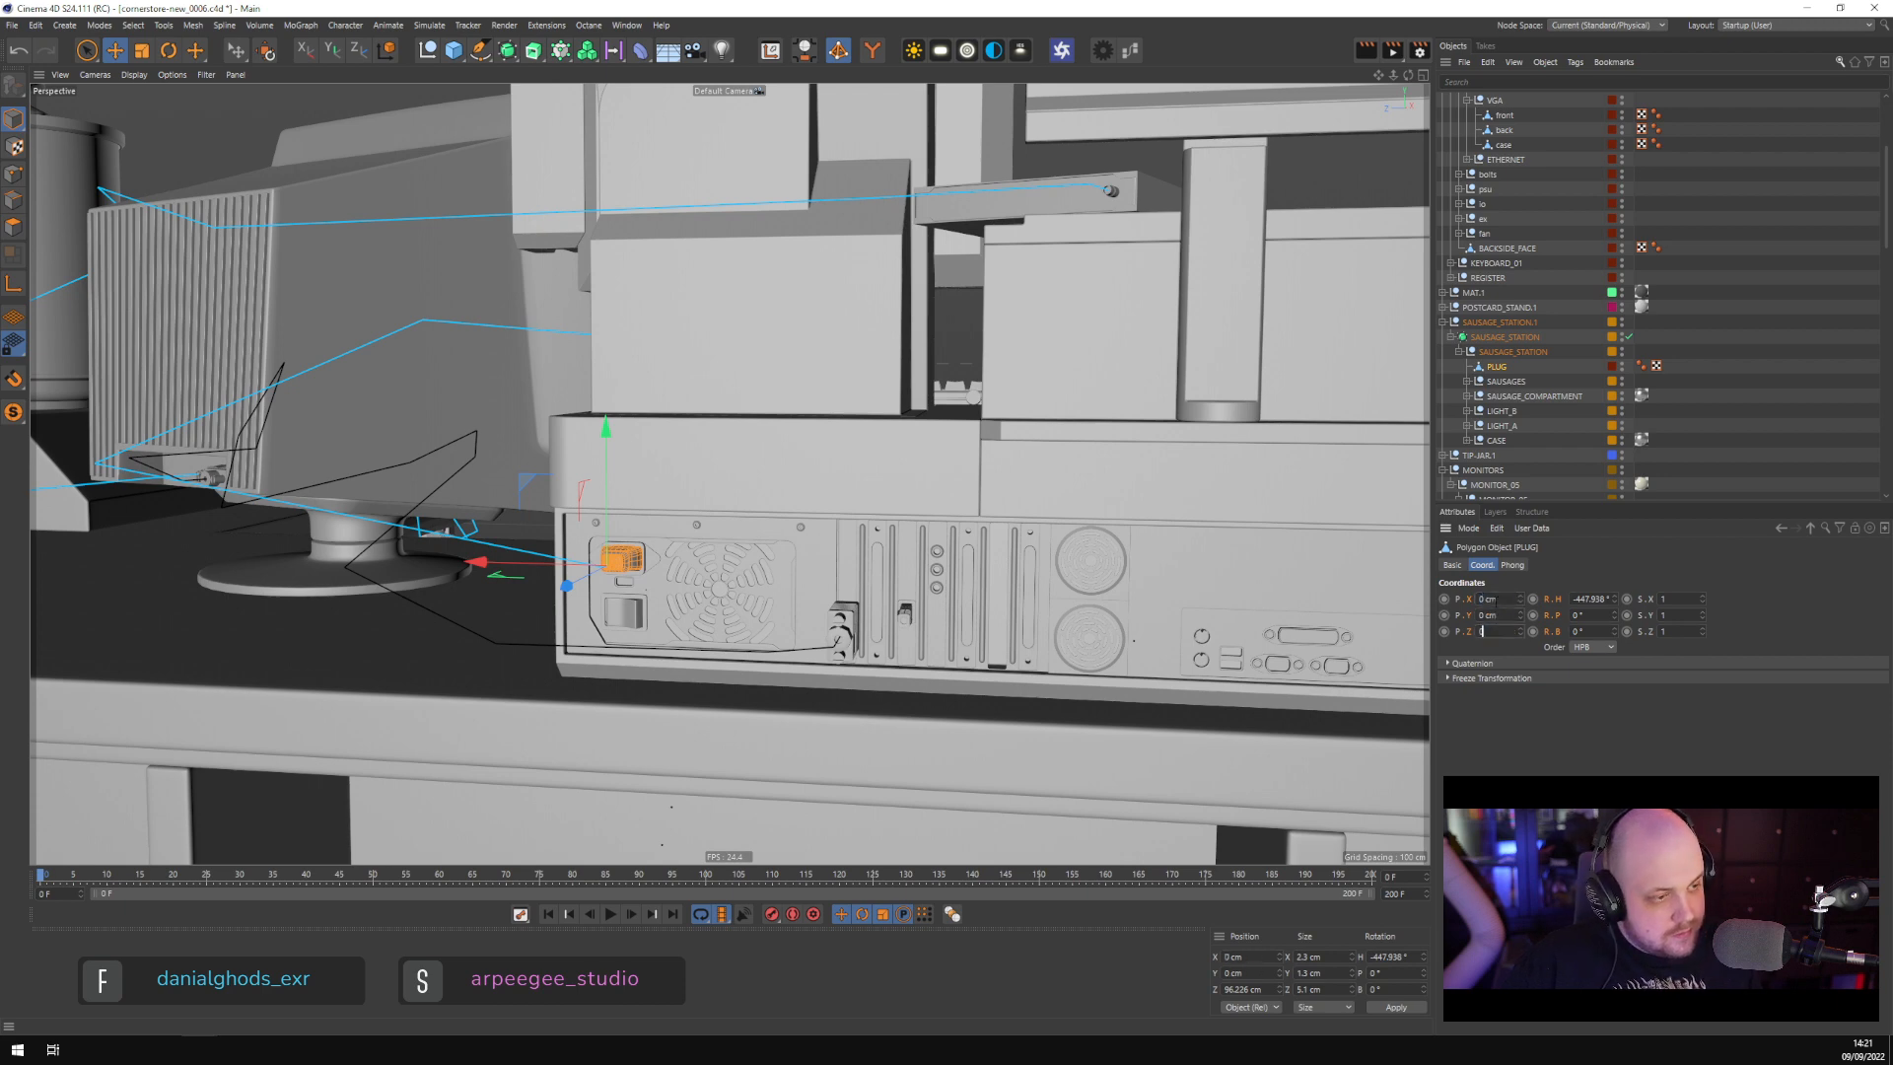
{"action": "key", "text": "Tab"}
{"action": "type", "text": "0"}
{"action": "left_click", "coordinate": [1831, 425]}
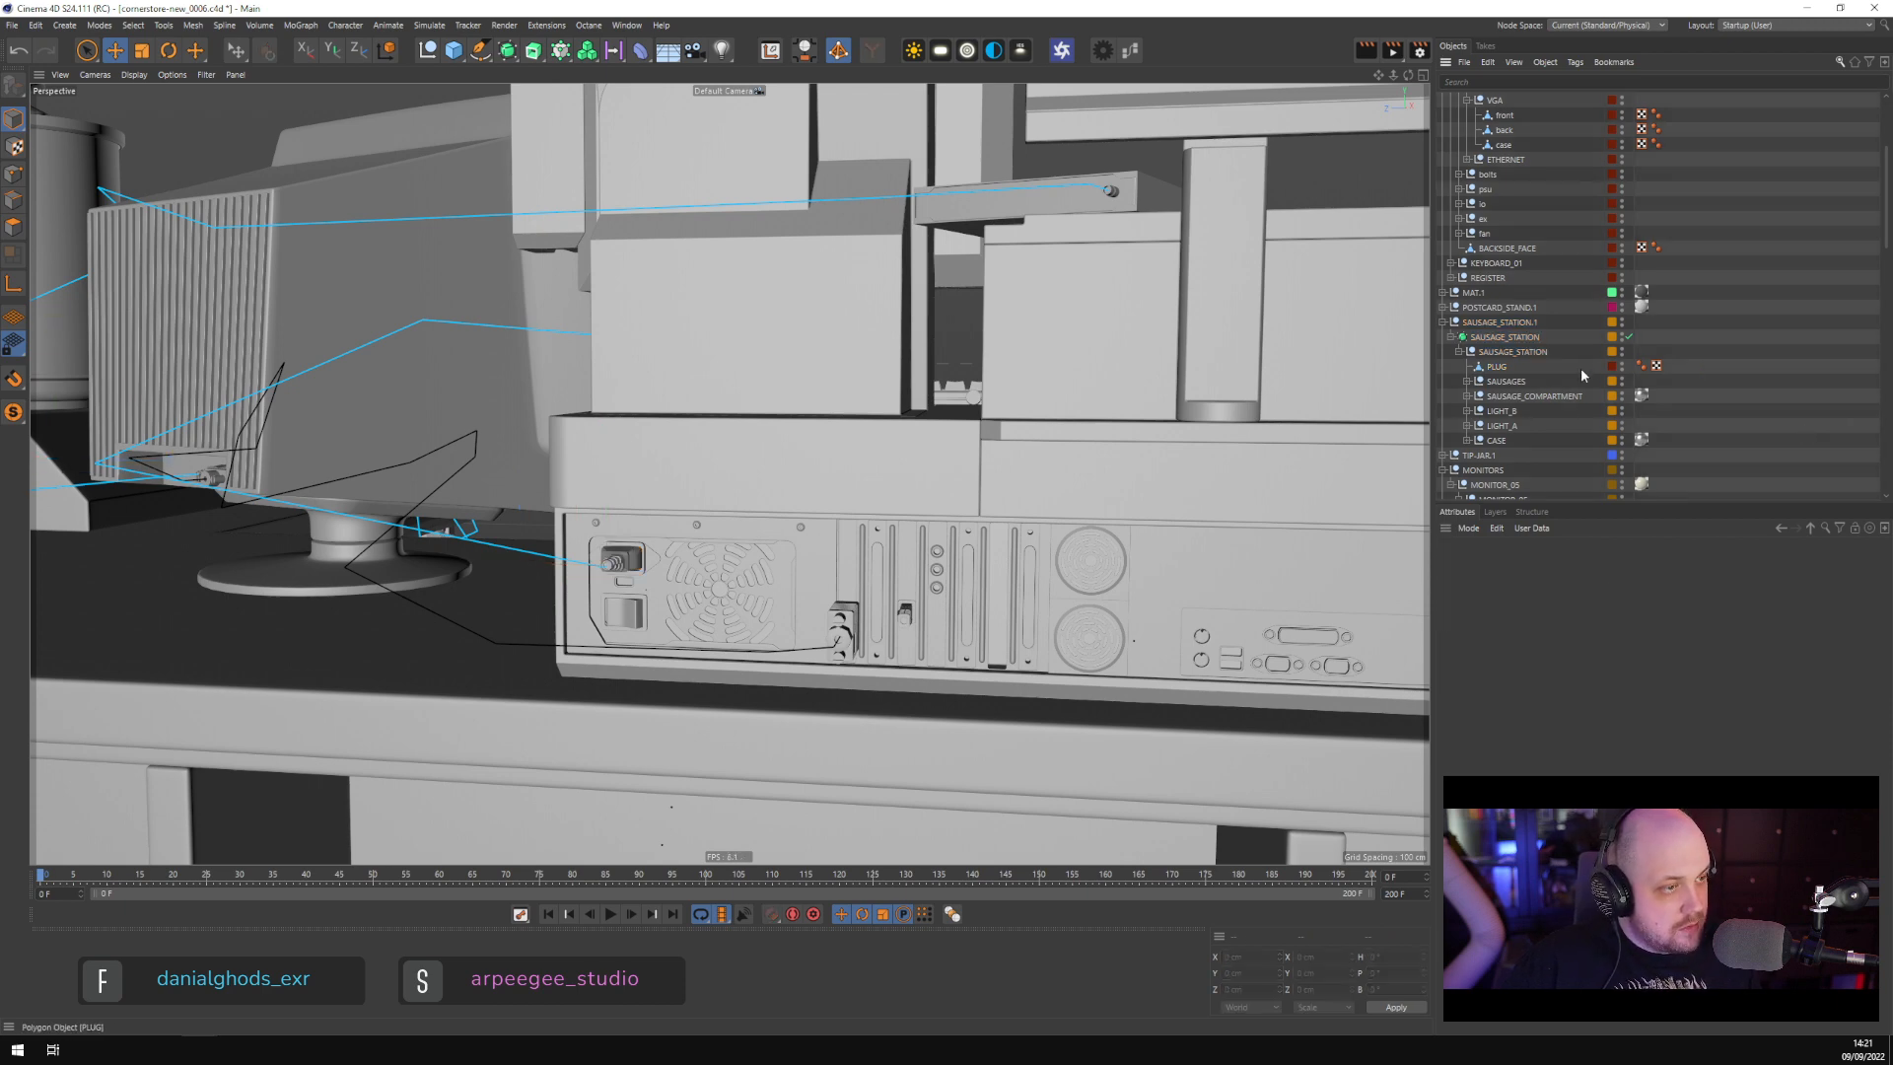
{"action": "left_click", "coordinate": [1497, 367]}
{"action": "key", "text": "s"}
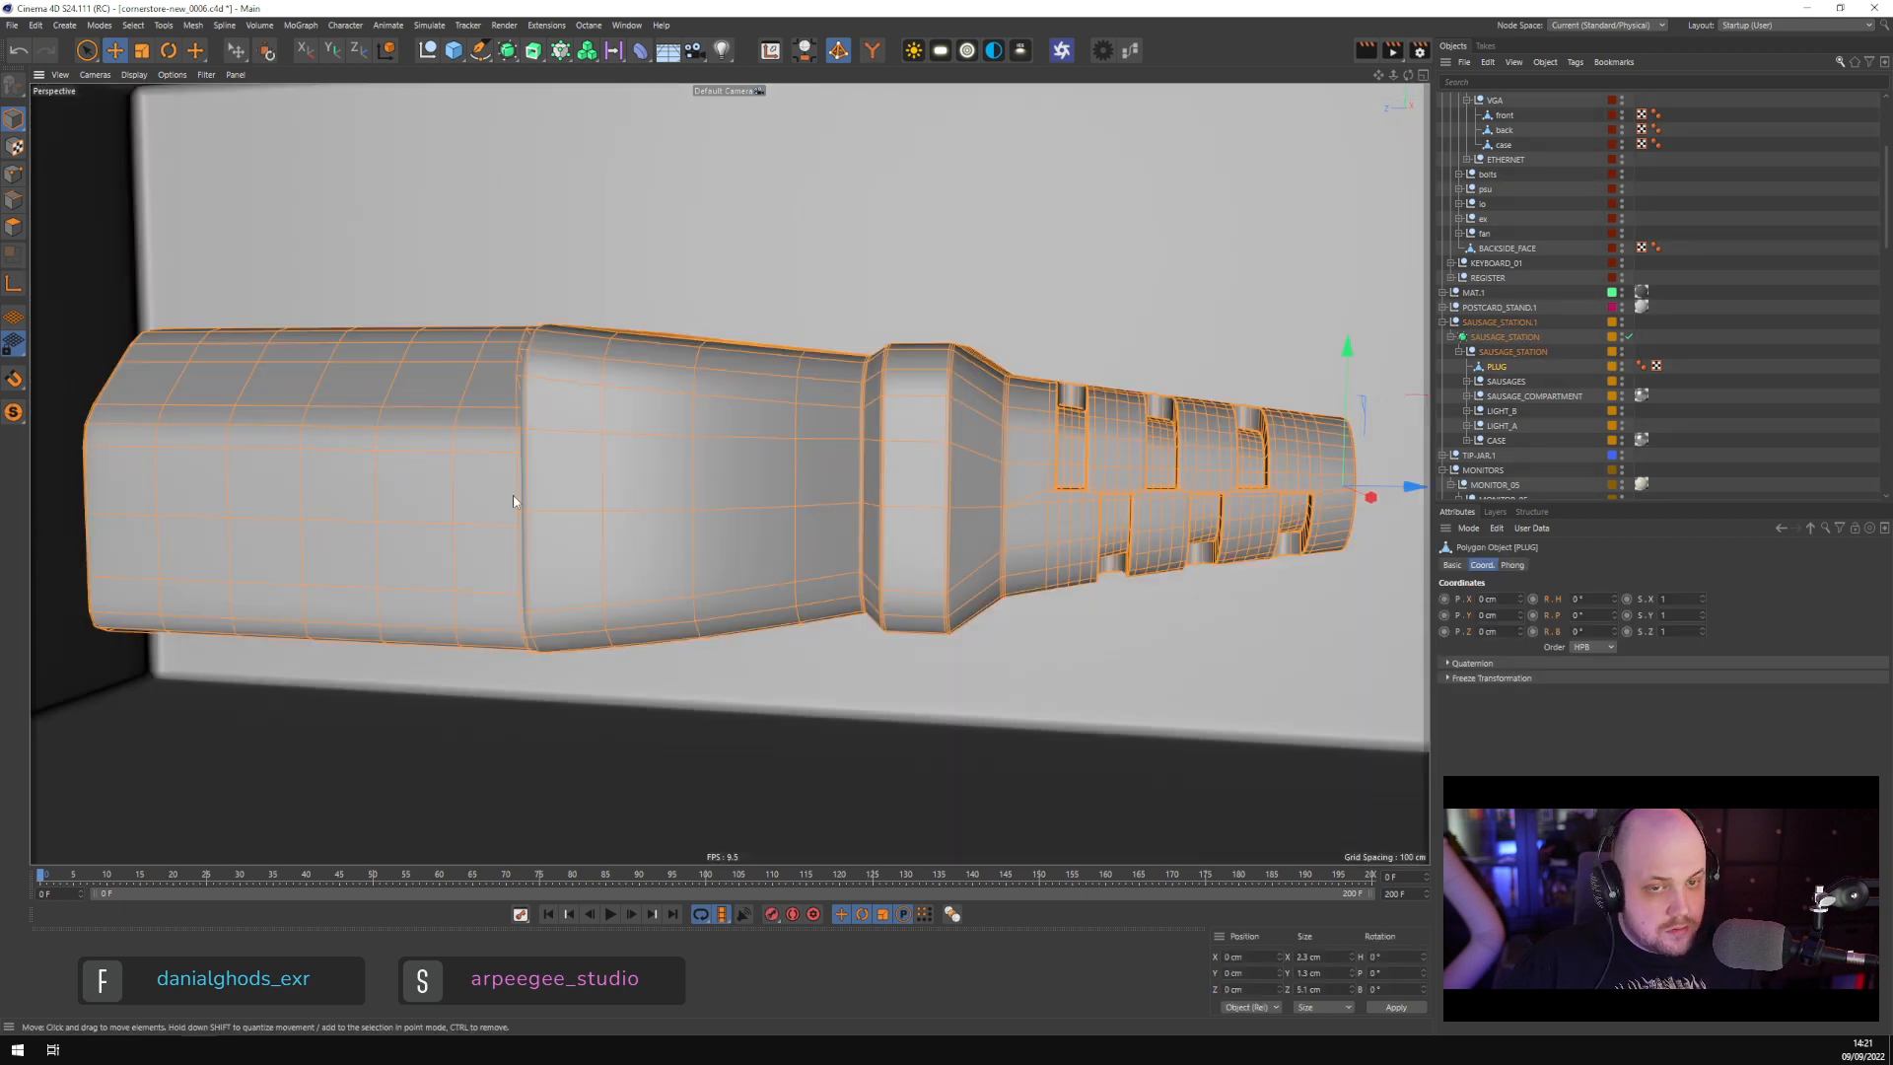
Move the copied plug to the back of the sausage station's base and rotate its heading to 180°
{"action": "scroll", "coordinate": [576, 528], "scroll_direction": "down", "scroll_amount": 8}
{"action": "scroll", "coordinate": [578, 530], "scroll_direction": "down", "scroll_amount": 10}
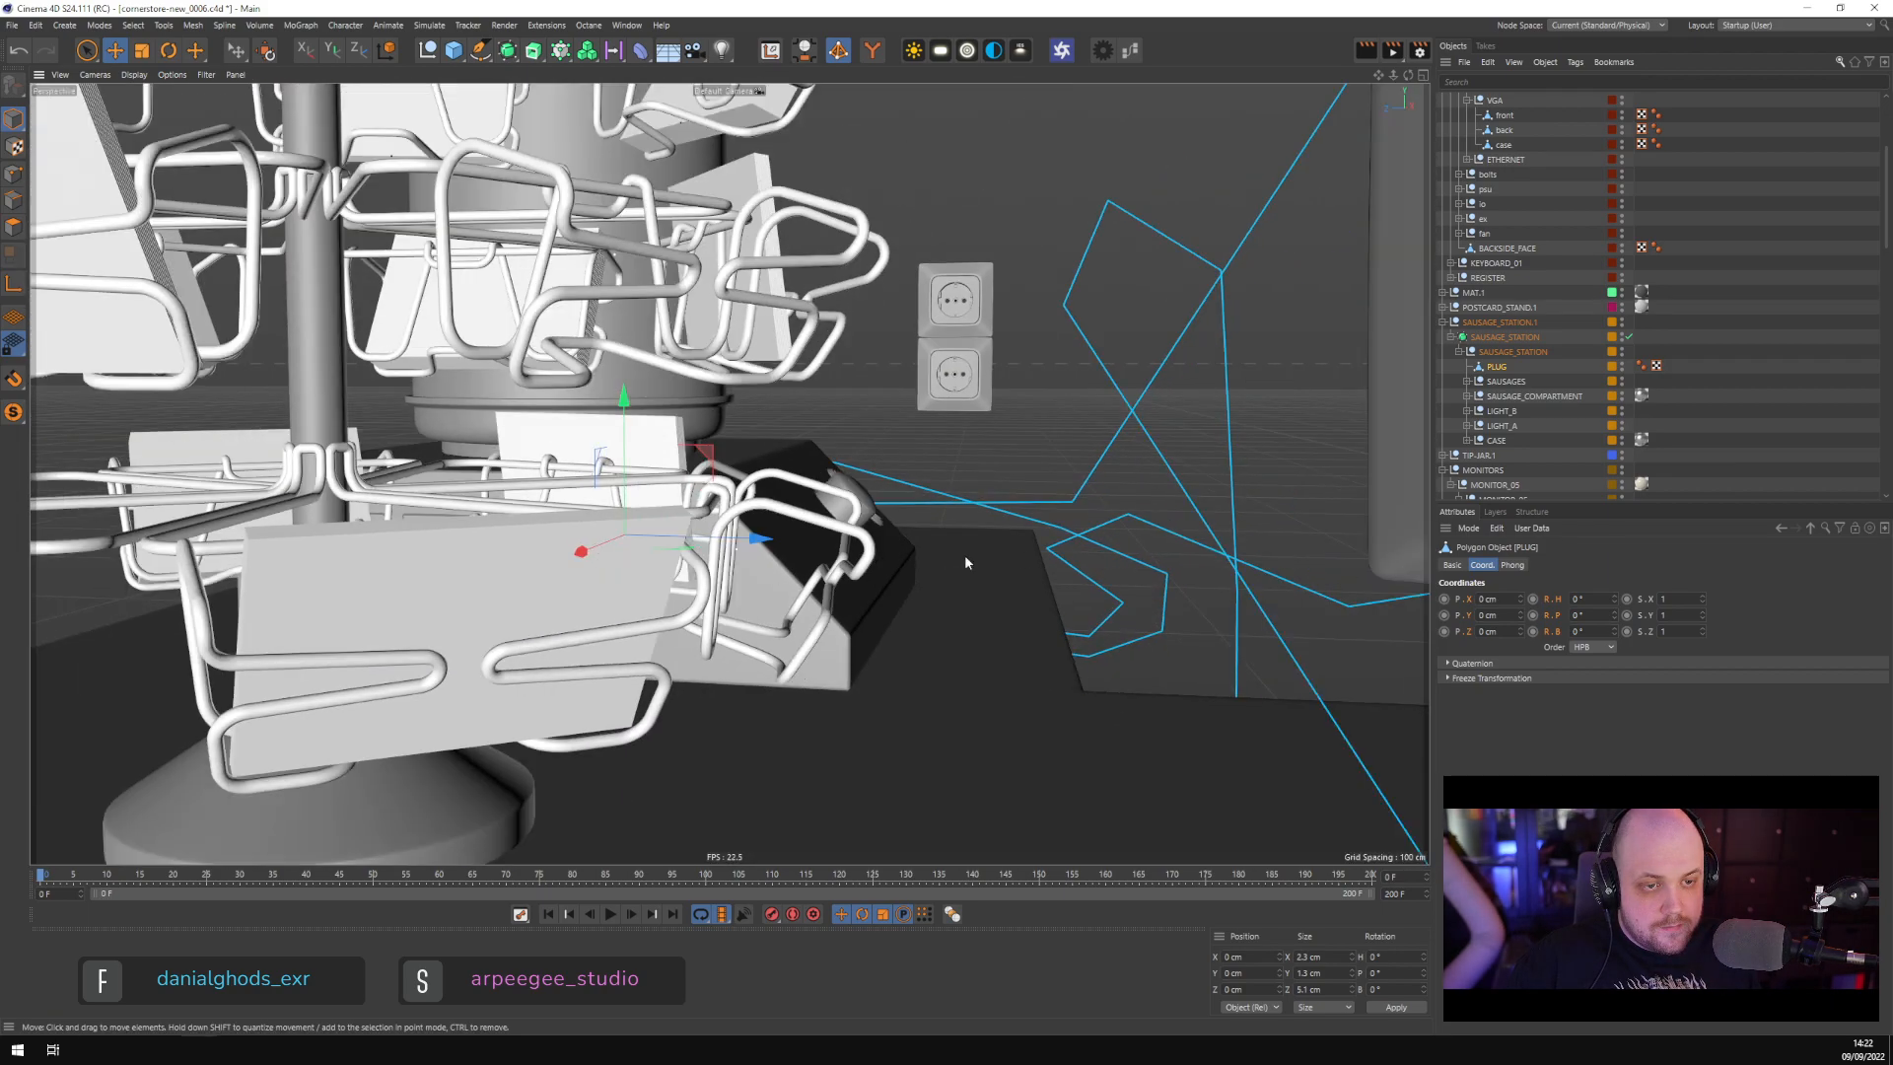
{"action": "left_click_drag", "start_coordinate": [965, 556], "coordinate": [991, 471], "text": "alt"}
{"action": "left_click_drag", "start_coordinate": [1100, 580], "coordinate": [815, 574], "text": "alt"}
{"action": "key", "text": "r"}
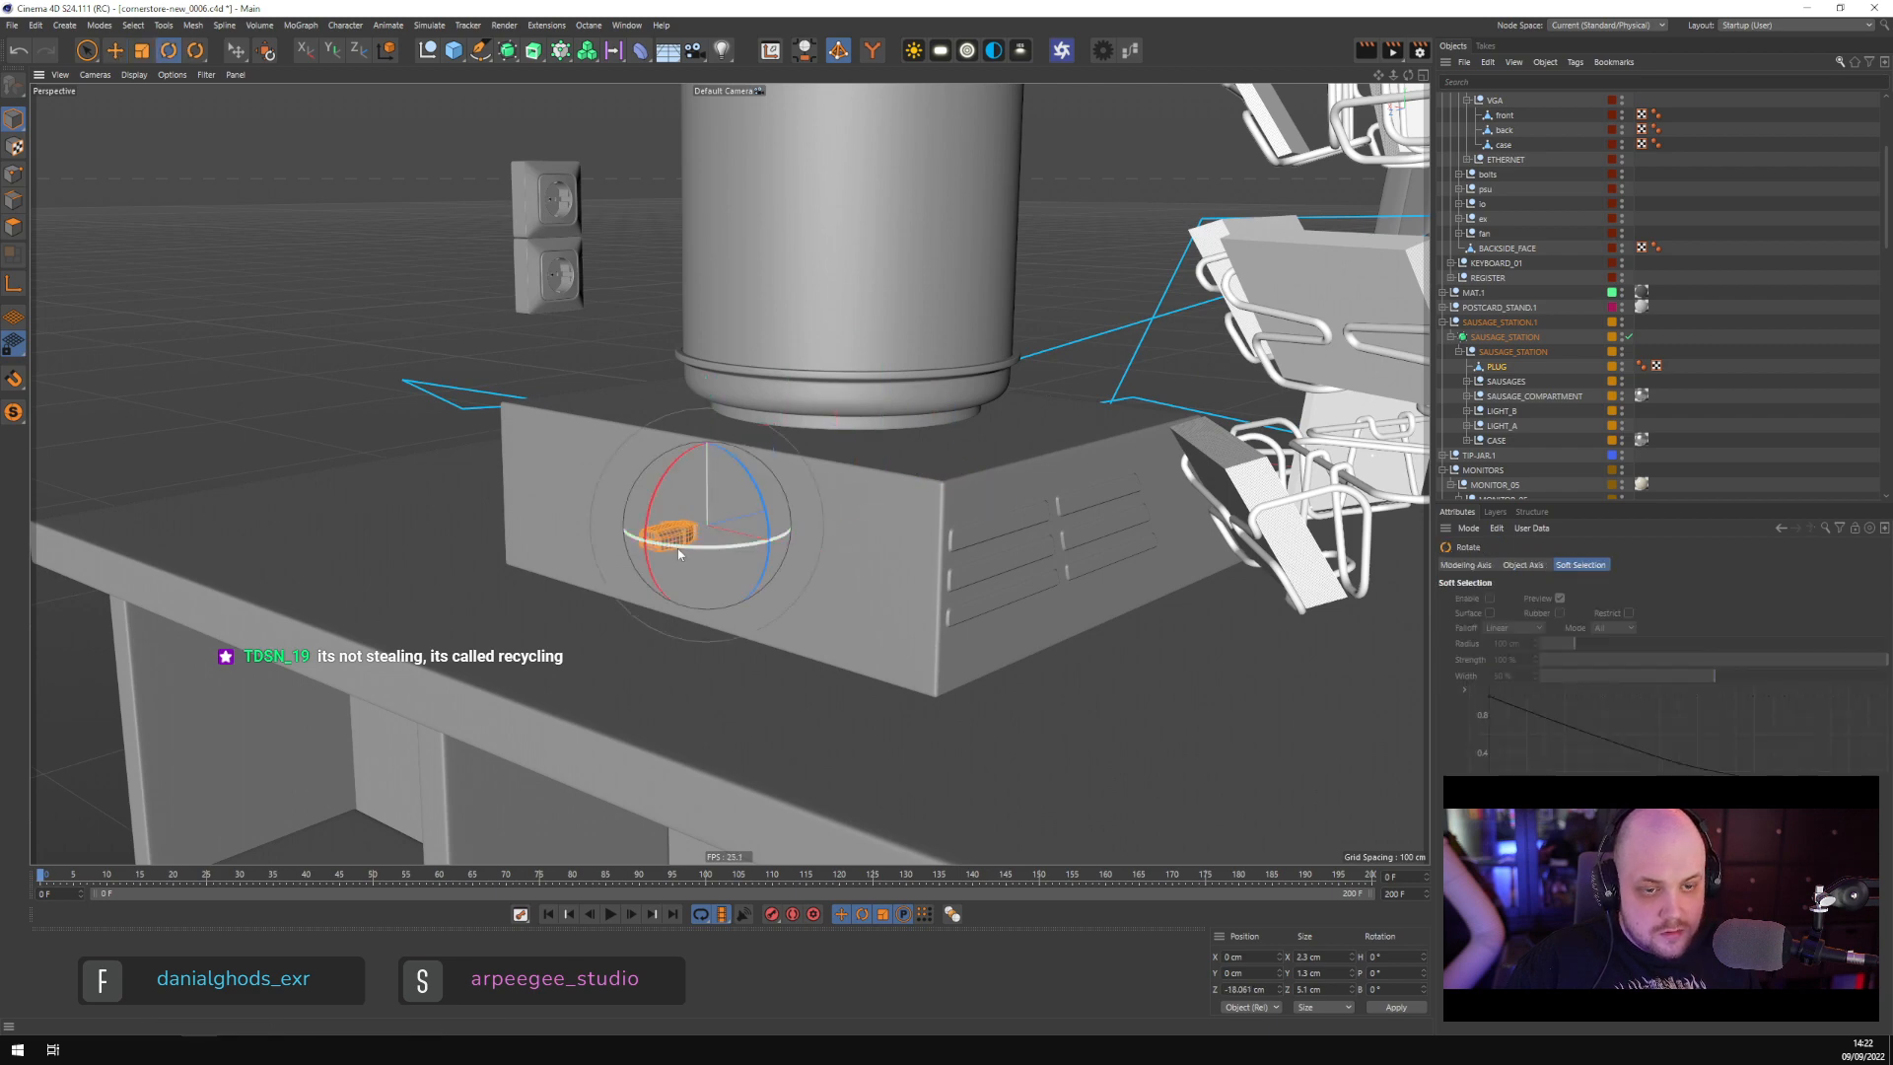
{"action": "left_click_drag", "start_coordinate": [677, 548], "coordinate": [850, 416]}
{"action": "left_click", "coordinate": [122, 57]}
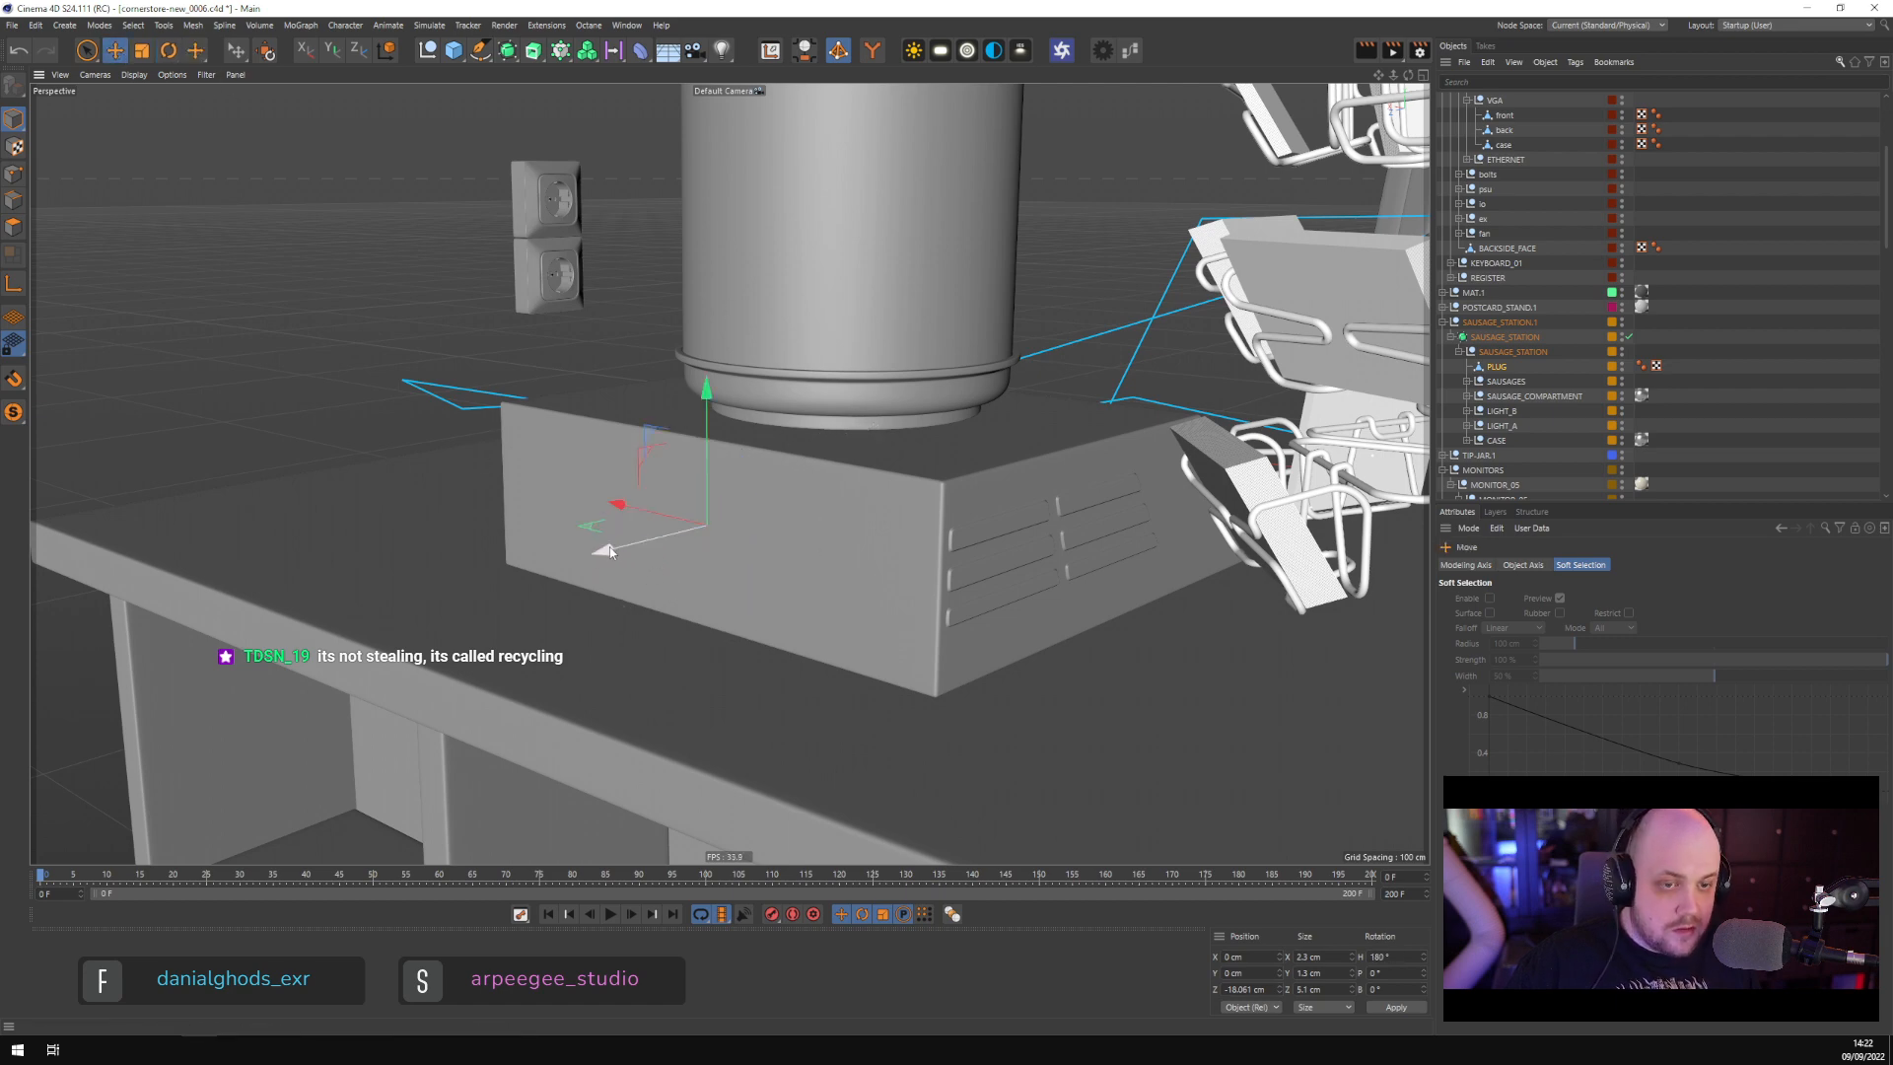
Move the plug along Z to about -22.95 cm so its front end sits in the station's back wall
{"action": "left_click_drag", "start_coordinate": [584, 552], "coordinate": [551, 575]}
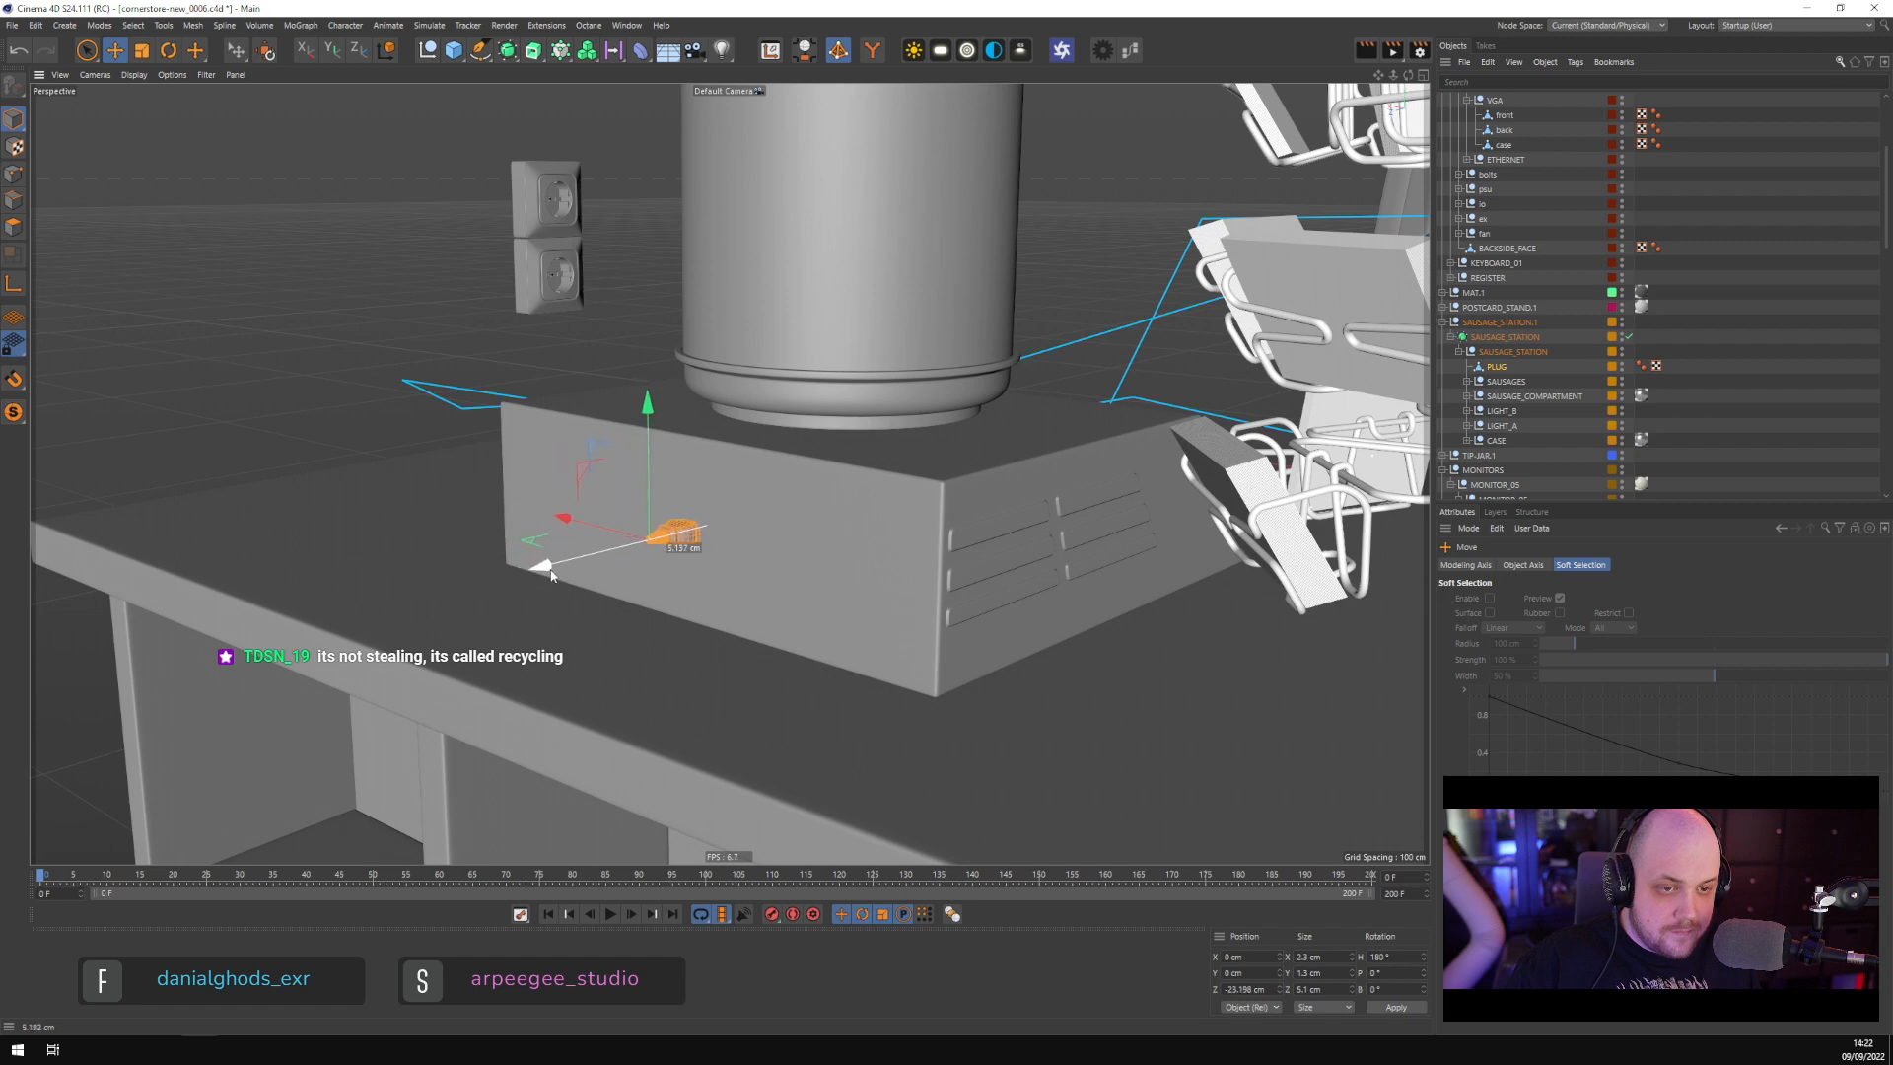
{"action": "left_click_drag", "start_coordinate": [668, 471], "coordinate": [824, 530], "text": "alt"}
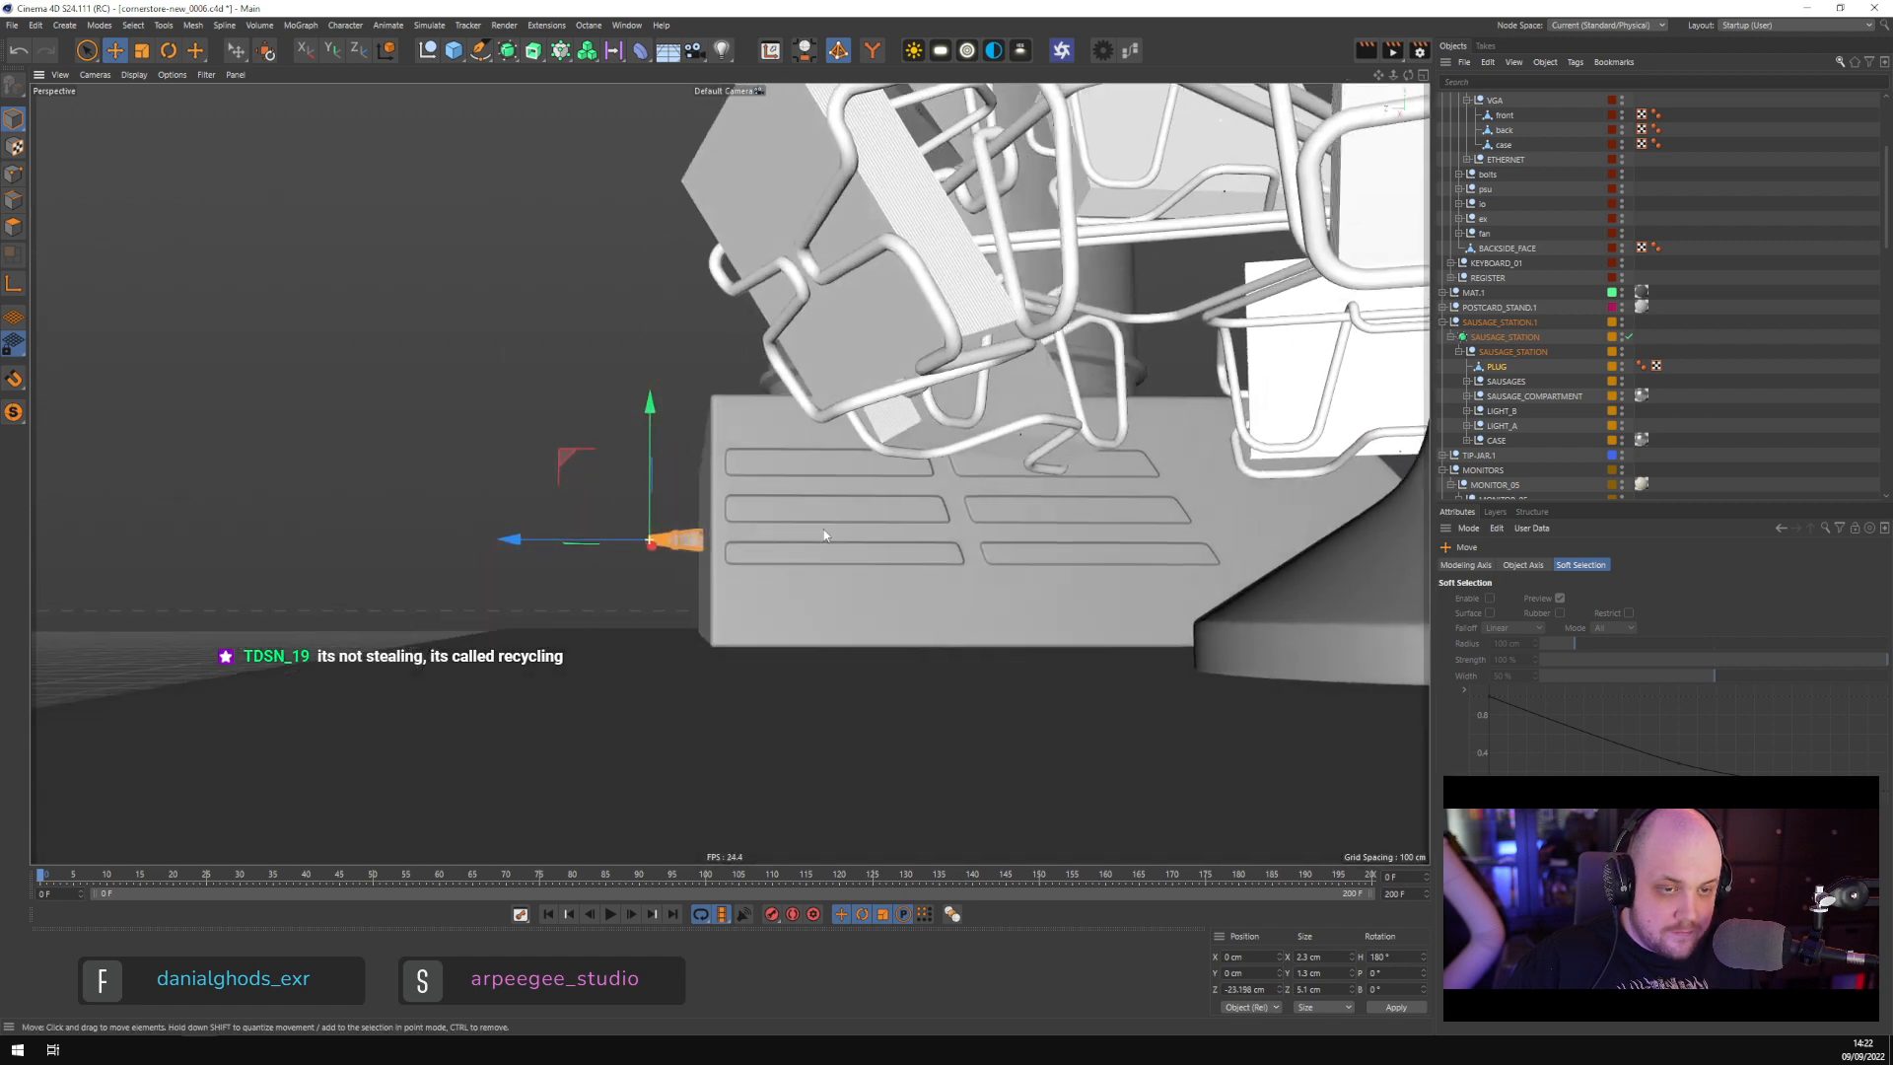
{"action": "scroll", "coordinate": [688, 544], "scroll_direction": "up", "scroll_amount": 12}
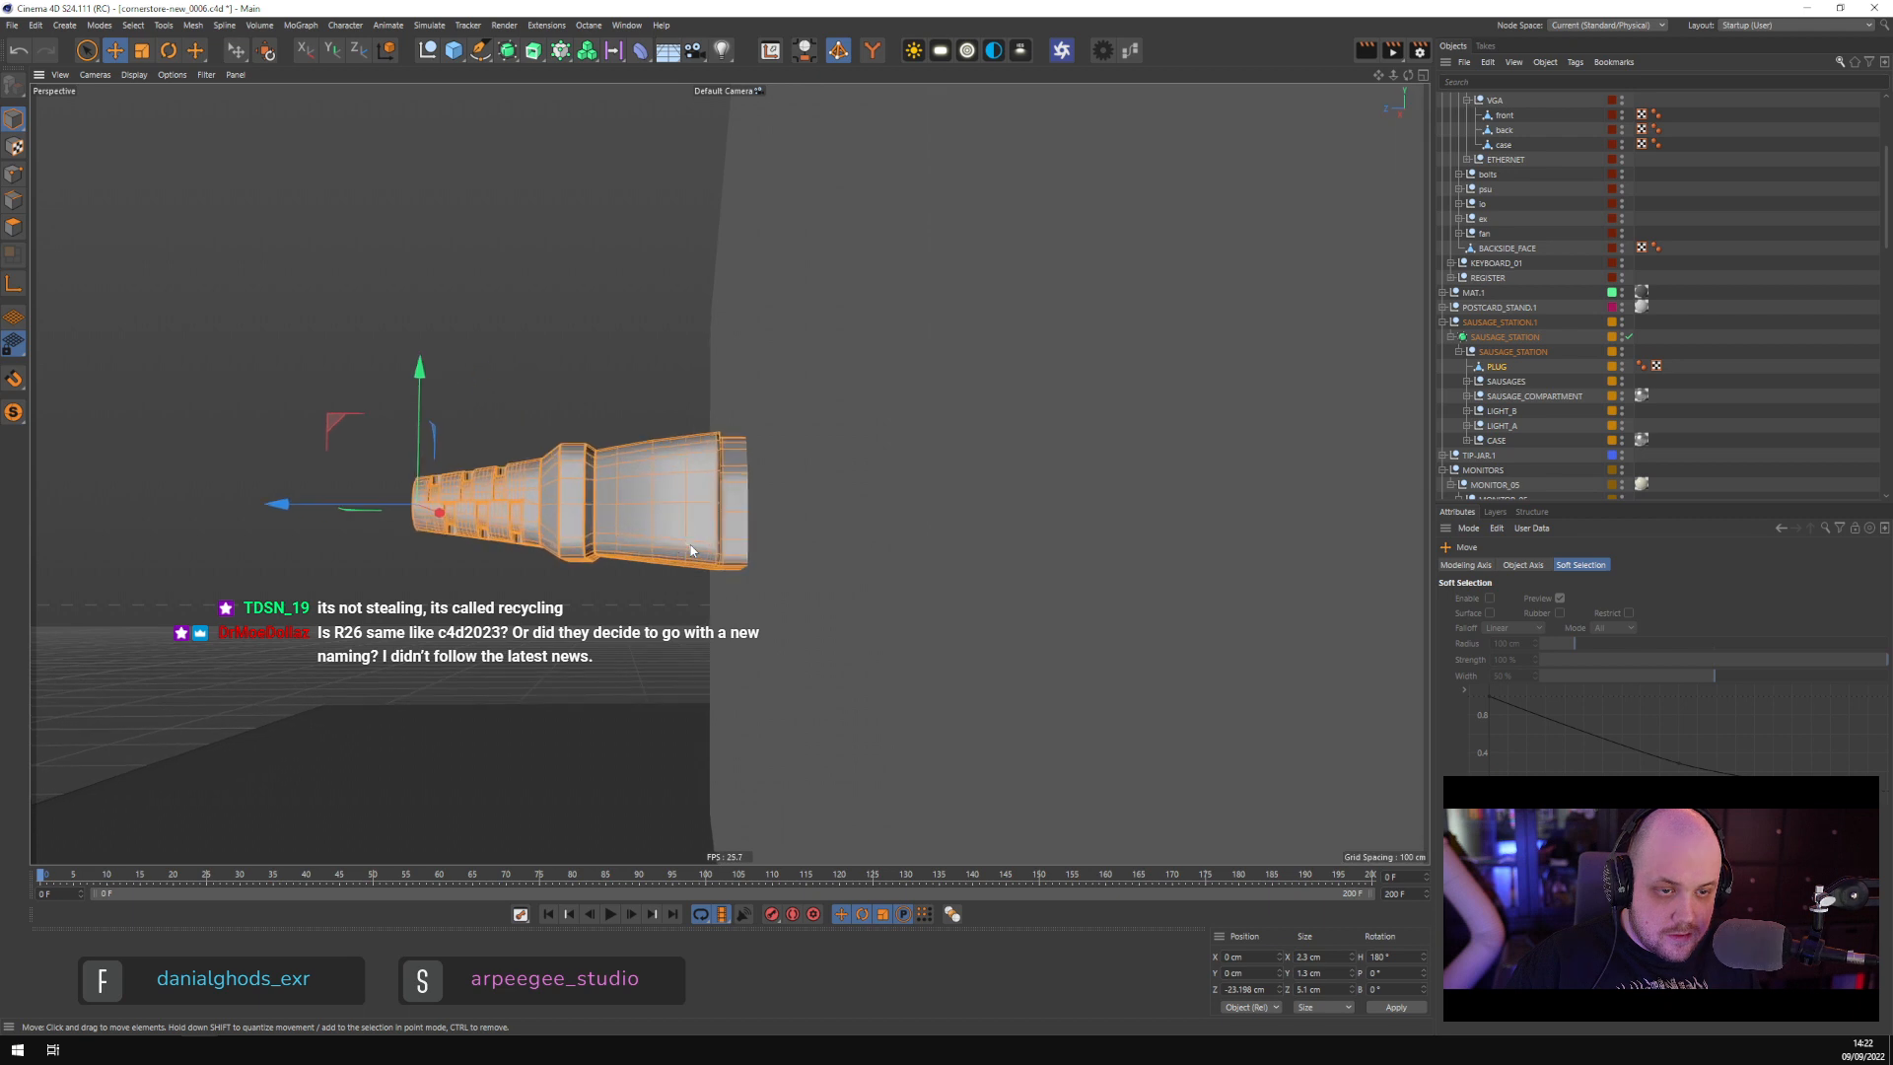
{"action": "scroll", "coordinate": [692, 552], "scroll_direction": "up", "scroll_amount": 3}
{"action": "left_click_drag", "start_coordinate": [692, 551], "coordinate": [714, 460], "text": "alt"}
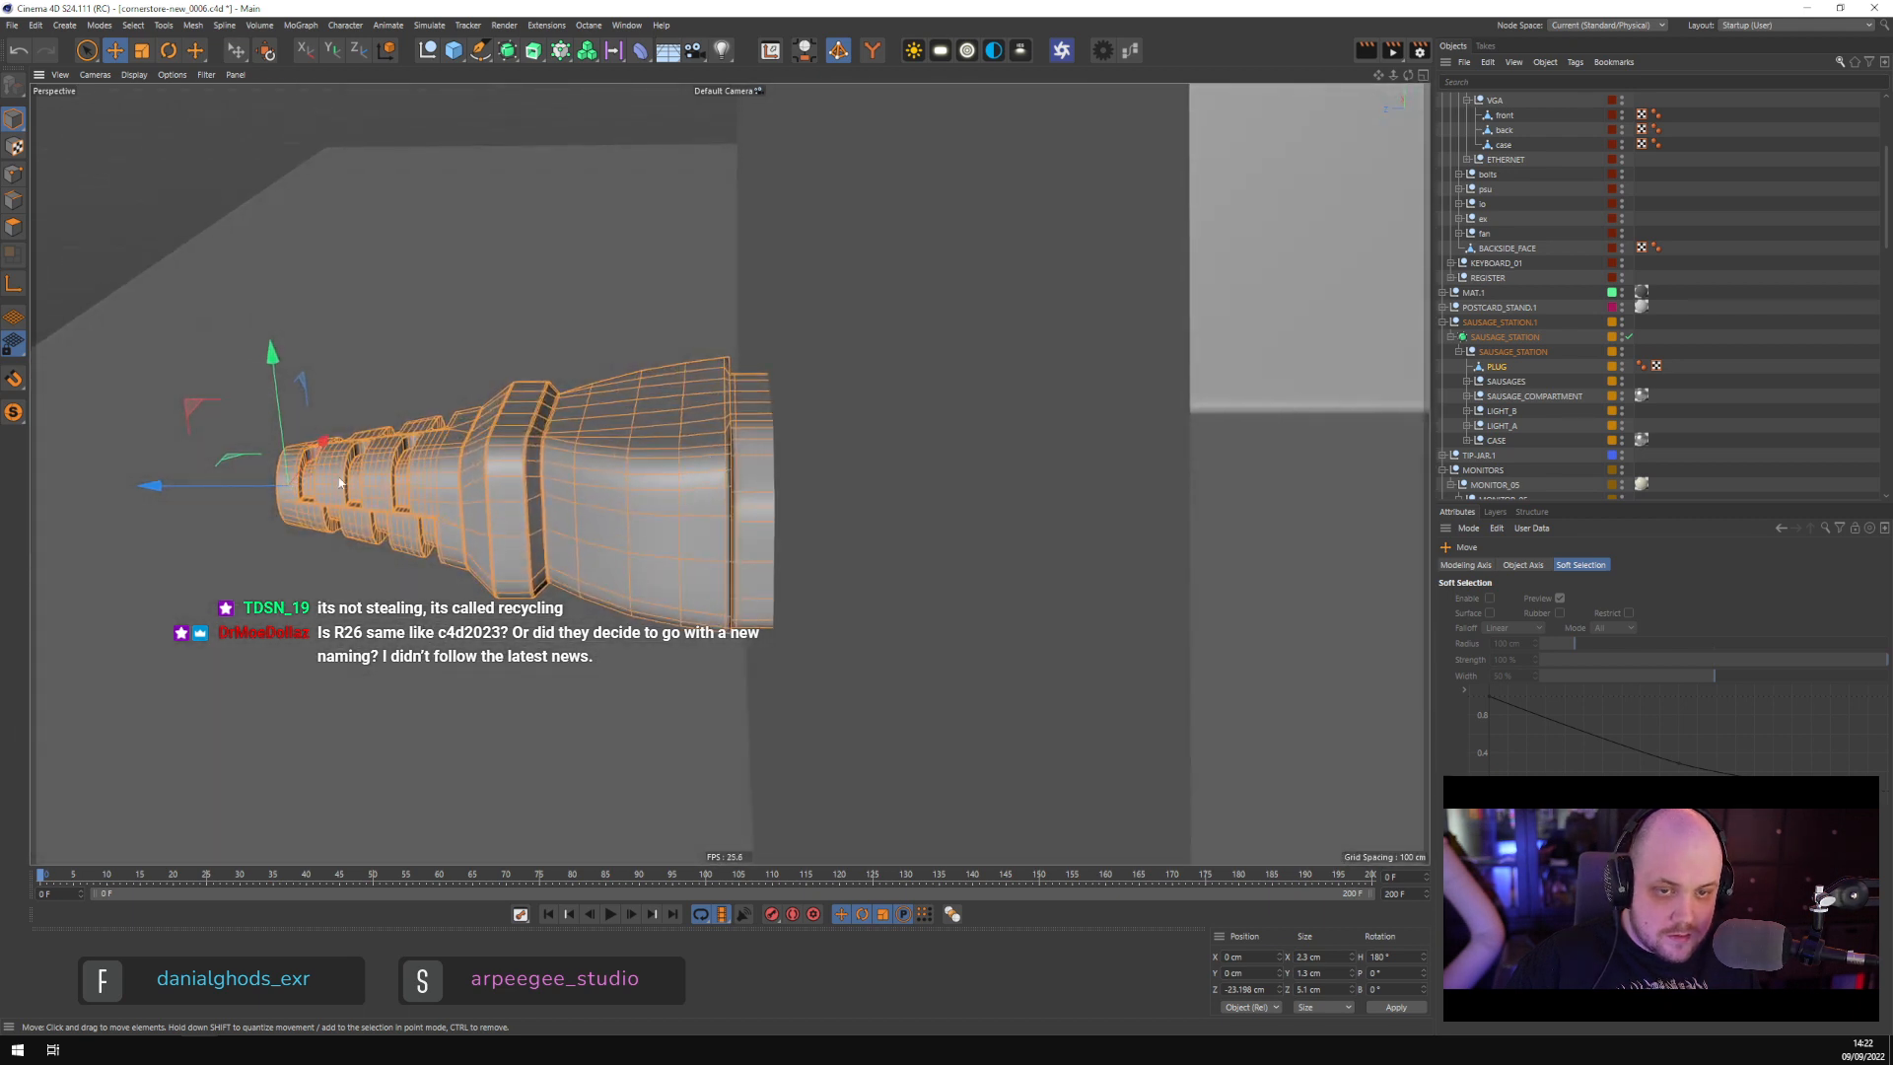
{"action": "left_click_drag", "start_coordinate": [148, 485], "coordinate": [197, 493]}
Select and copy the cash register's BACKSIDE_FACE, psu_shield, psu_powerplug_frame and PLUG
{"action": "scroll", "coordinate": [596, 502], "scroll_direction": "down", "scroll_amount": 8}
{"action": "left_click_drag", "start_coordinate": [552, 511], "coordinate": [609, 561], "text": "alt"}
{"action": "scroll", "coordinate": [616, 560], "scroll_direction": "down", "scroll_amount": 7}
{"action": "middle_click_drag", "start_coordinate": [742, 564], "coordinate": [194, 580], "text": "alt"}
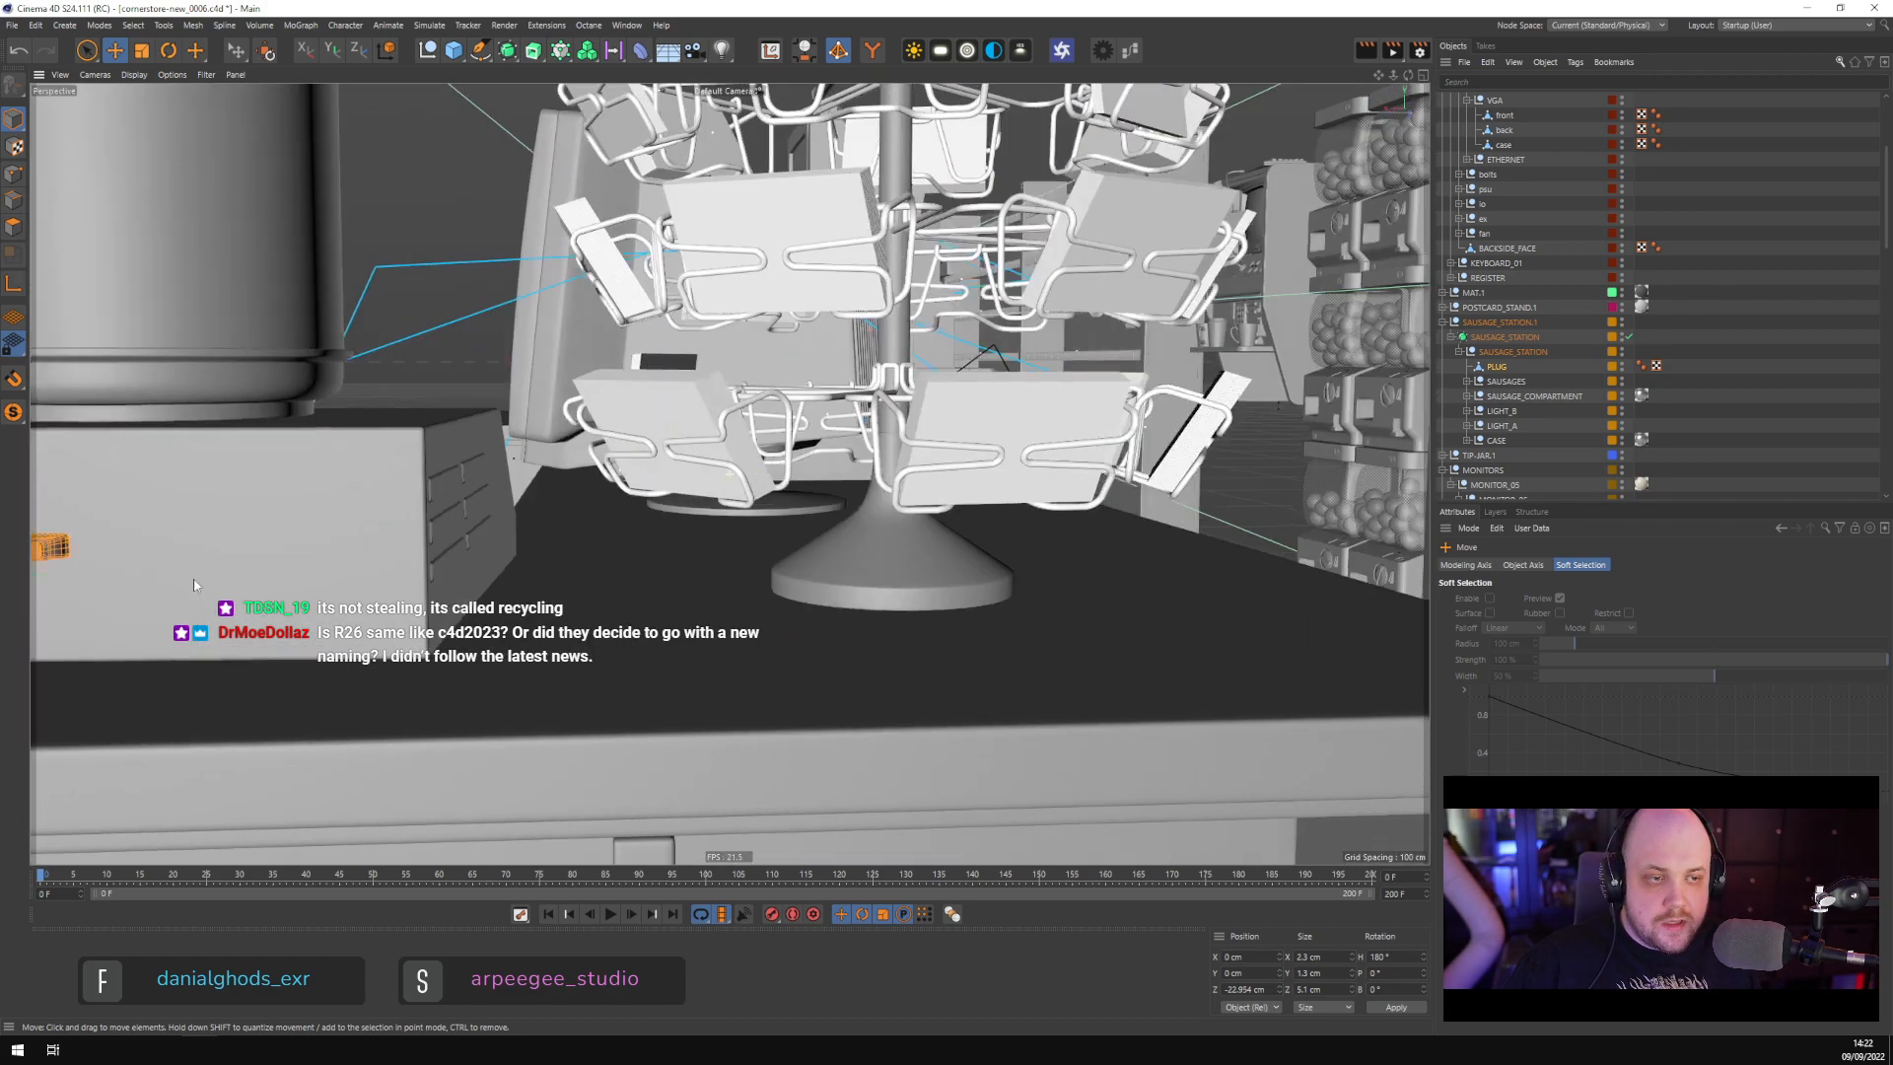
{"action": "left_click_drag", "start_coordinate": [641, 544], "coordinate": [546, 570], "text": "alt"}
{"action": "scroll", "coordinate": [546, 569], "scroll_direction": "down", "scroll_amount": 8}
{"action": "middle_click_drag", "start_coordinate": [727, 570], "coordinate": [475, 545], "text": "alt"}
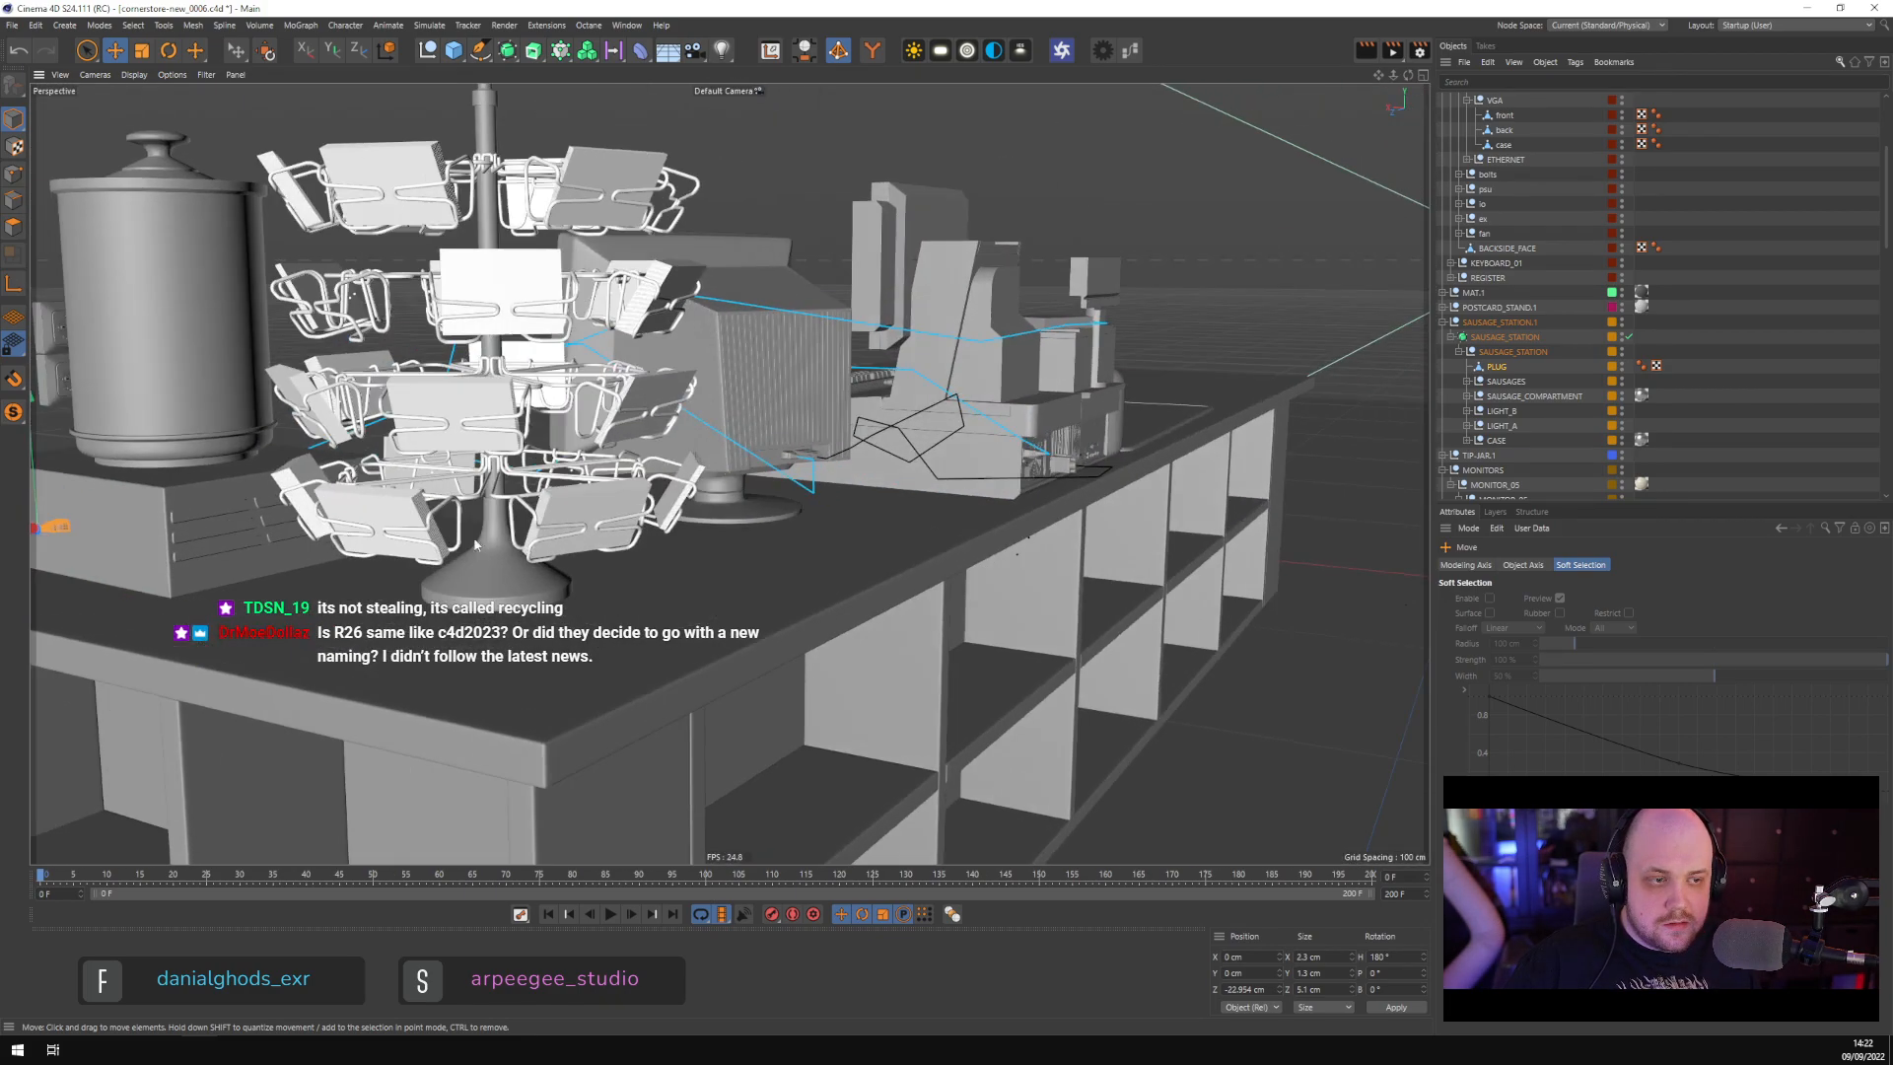
{"action": "scroll", "coordinate": [627, 412], "scroll_direction": "up", "scroll_amount": 12}
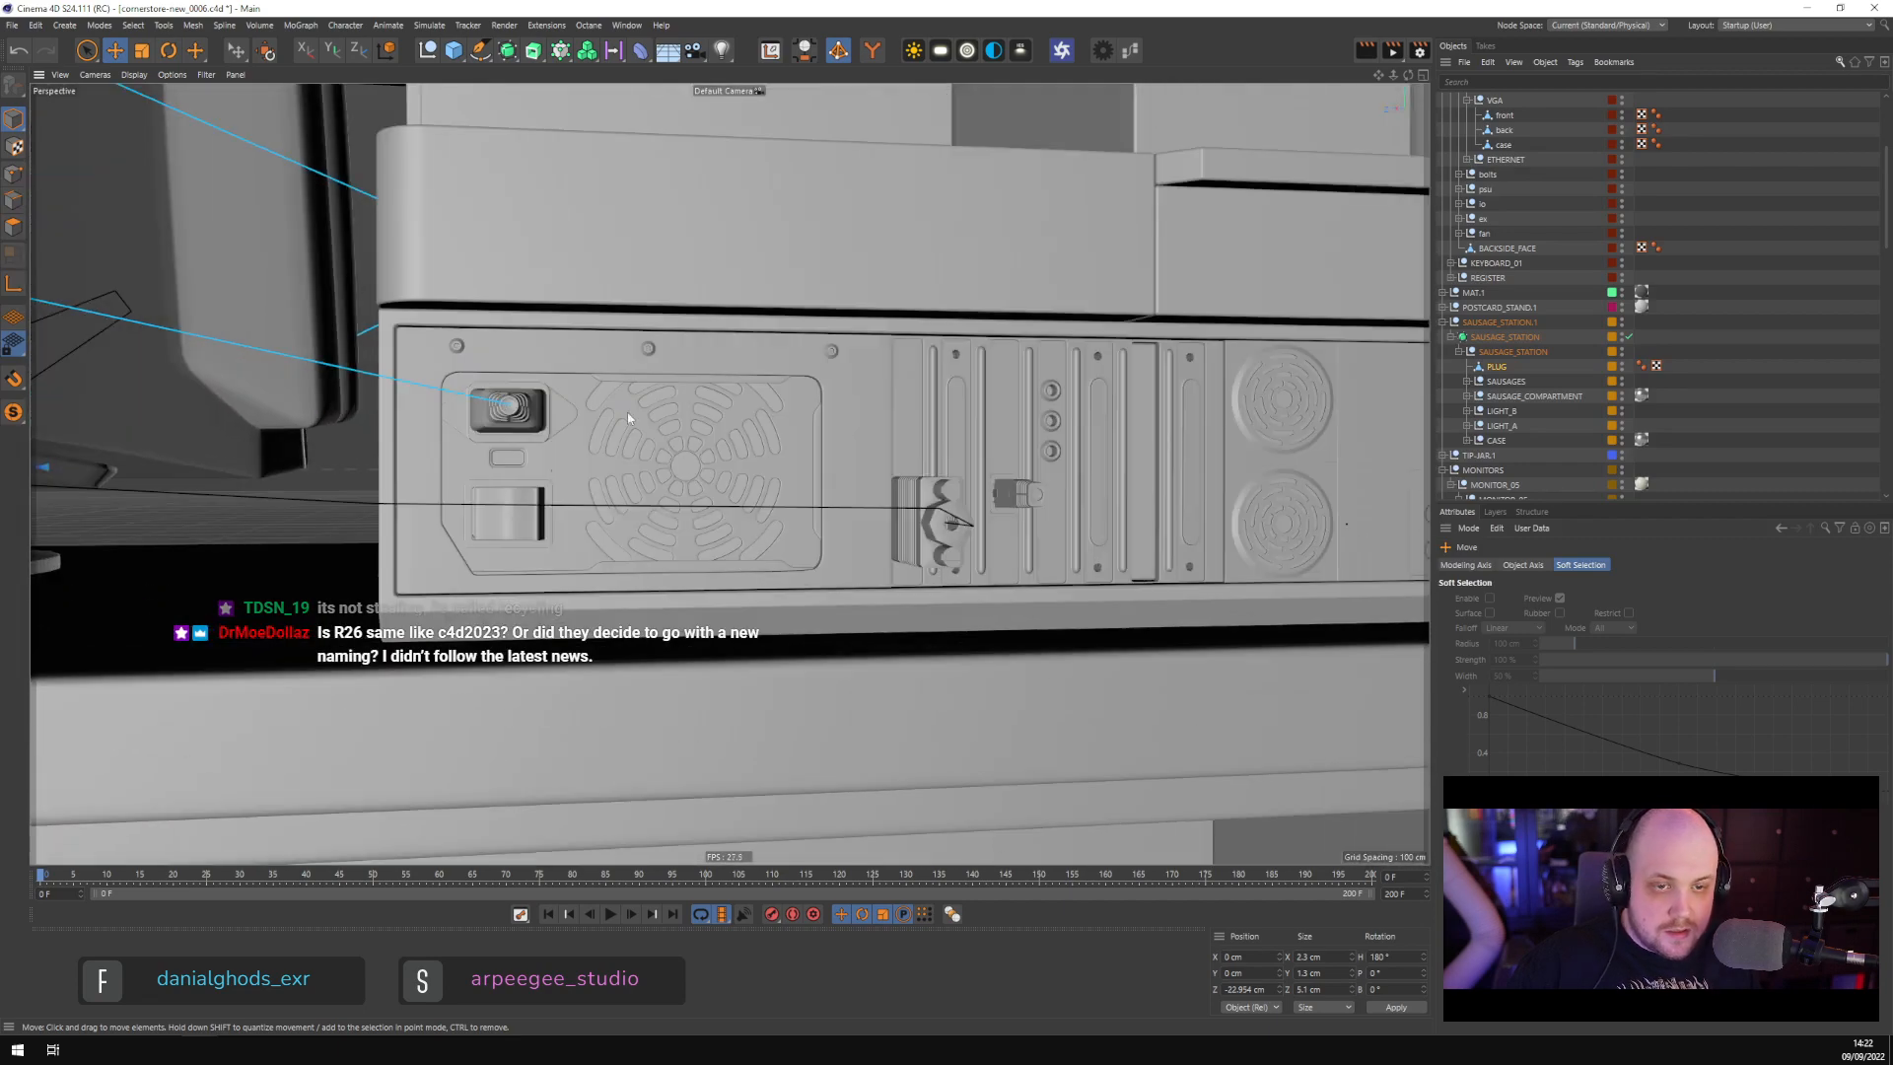
{"action": "left_click", "coordinate": [558, 414]}
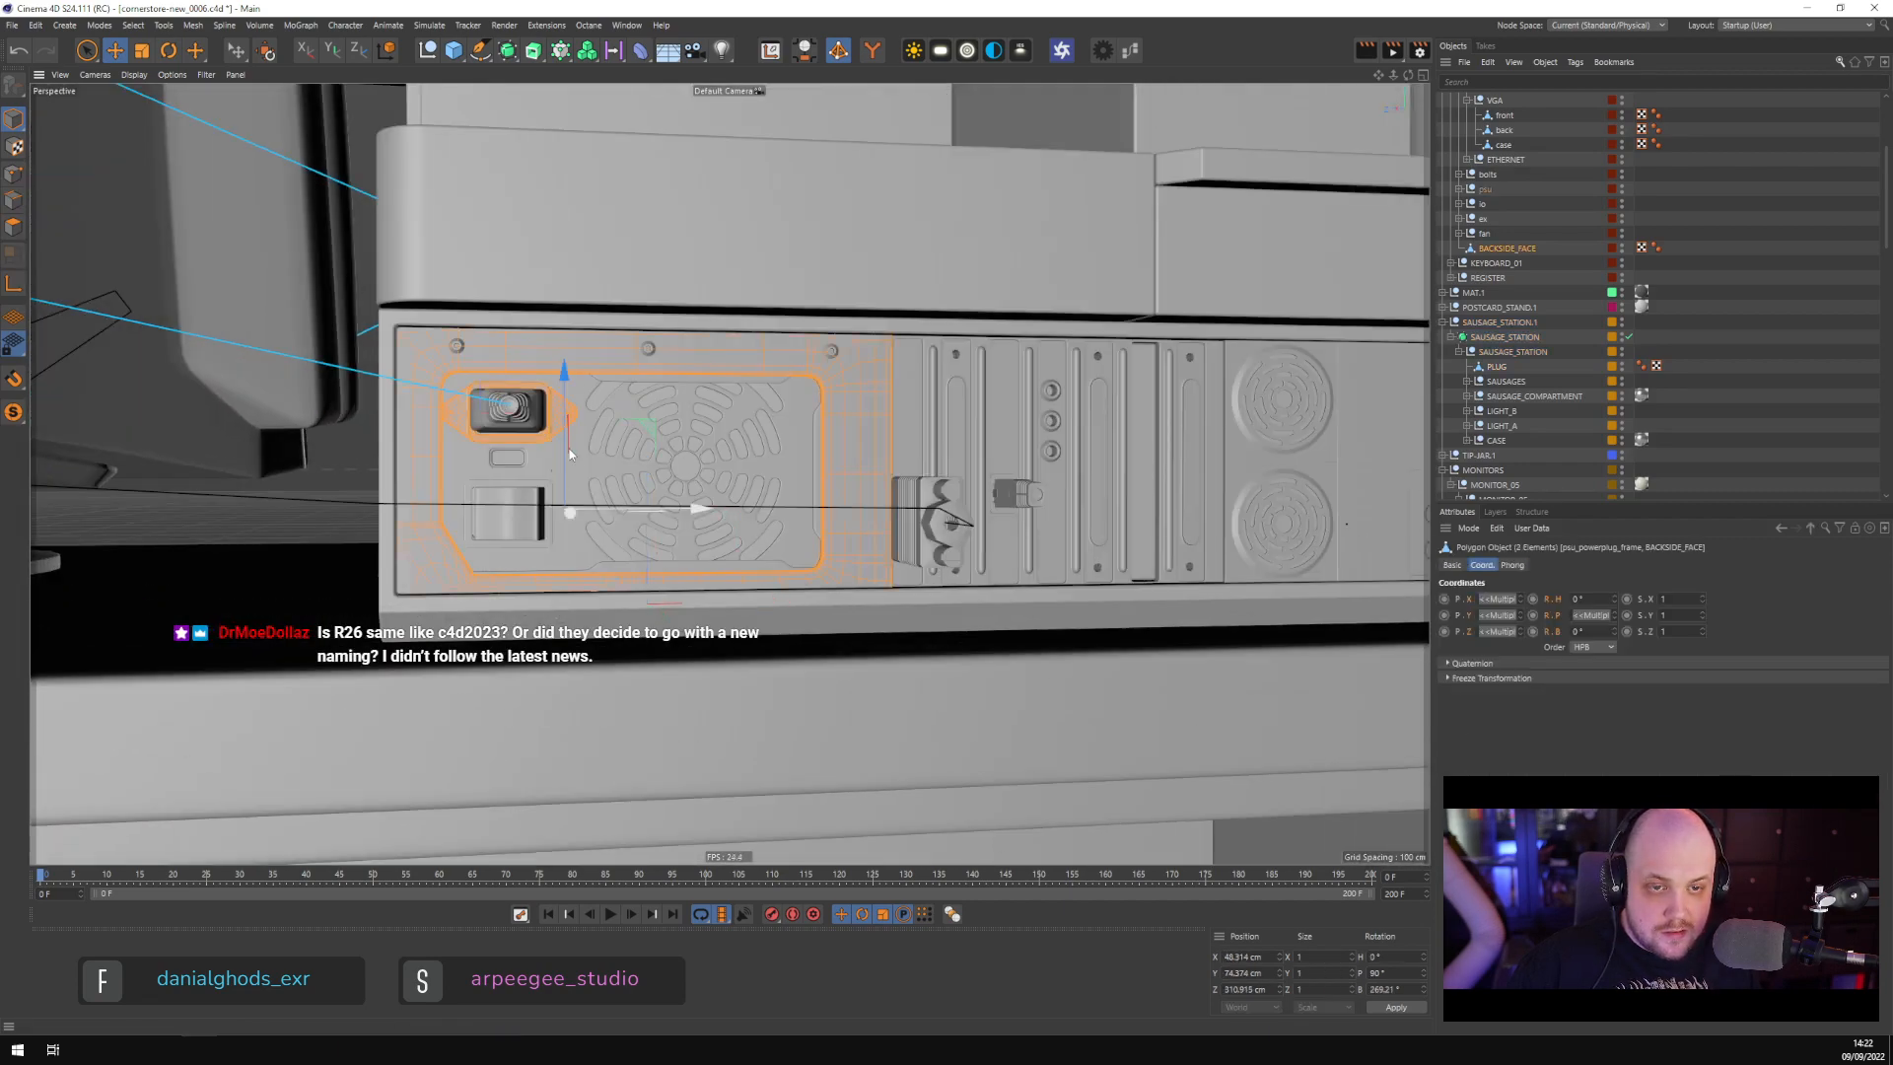
{"action": "left_click_drag", "start_coordinate": [570, 453], "coordinate": [540, 498], "text": "alt"}
{"action": "left_click", "coordinate": [538, 503], "text": "shift"}
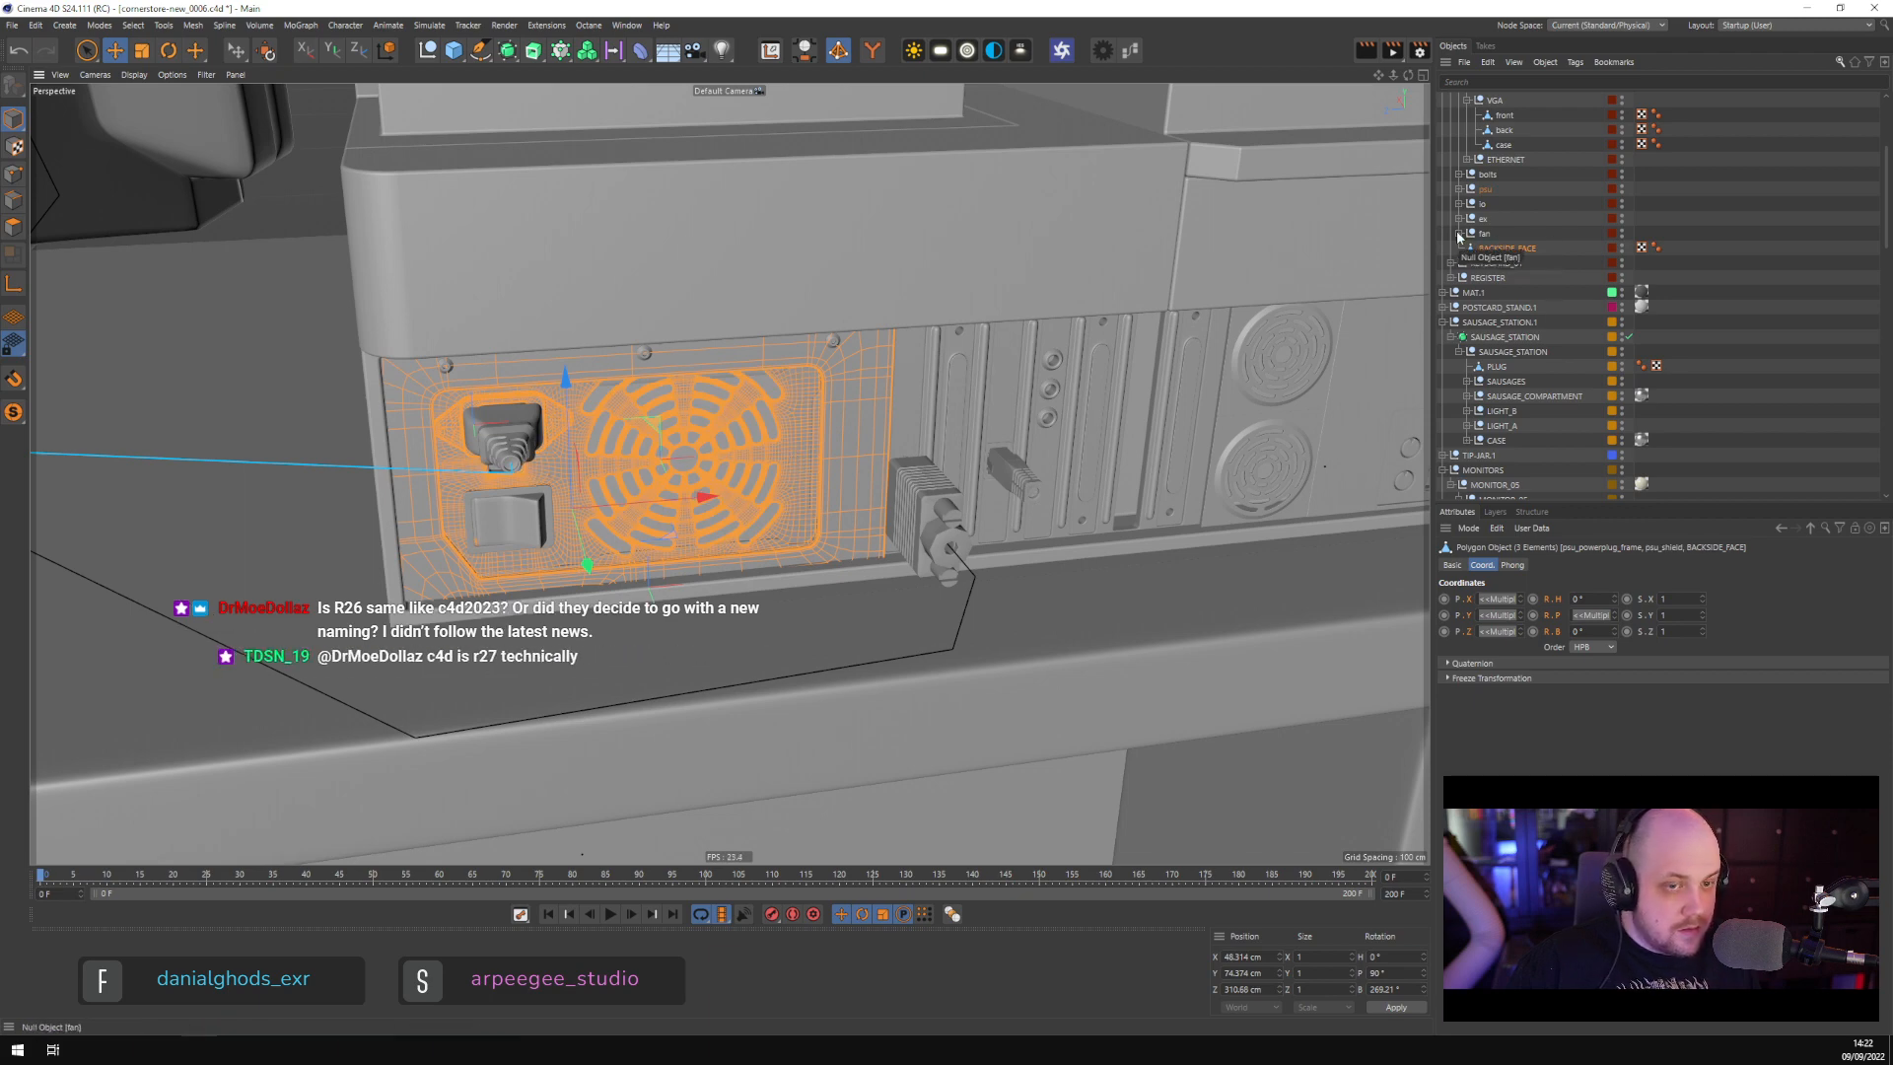
{"action": "left_click", "coordinate": [510, 426], "text": "shift"}
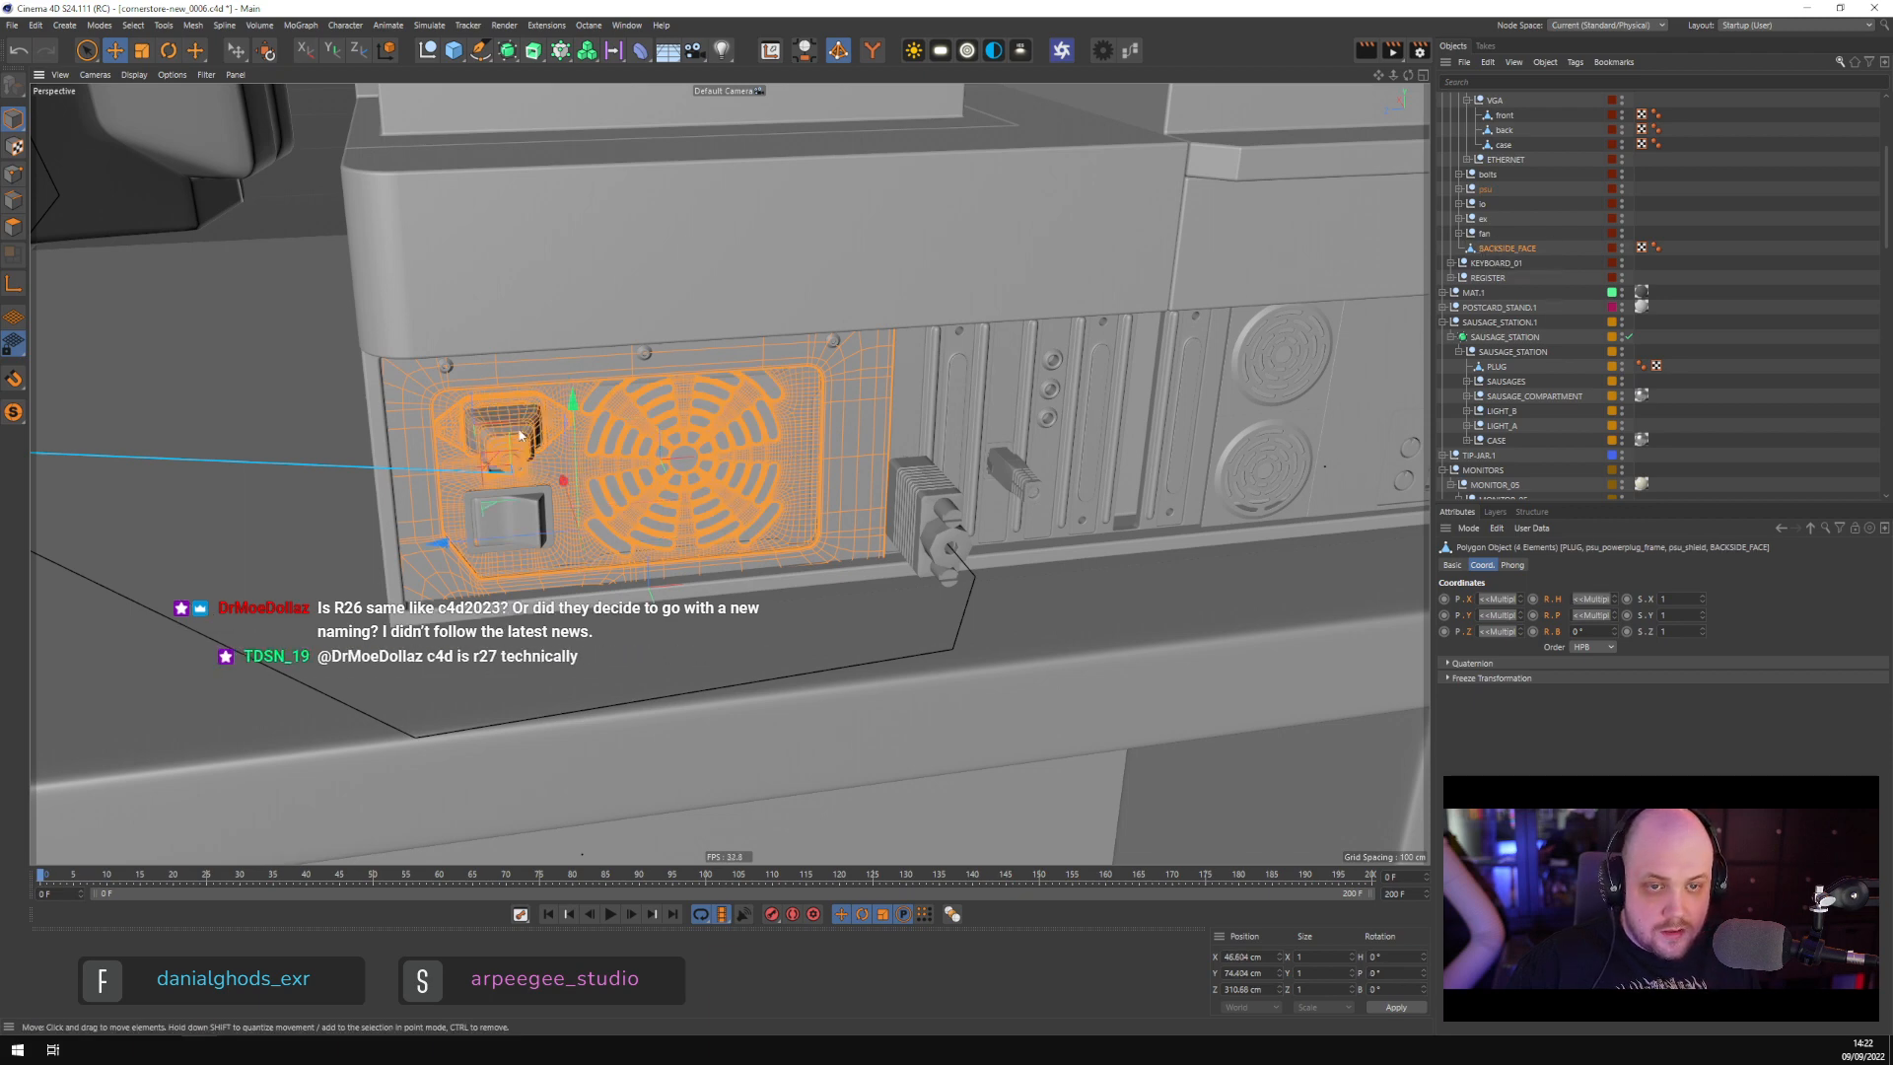
{"action": "left_click_drag", "start_coordinate": [510, 426], "coordinate": [771, 399], "text": "alt"}
{"action": "scroll", "coordinate": [1500, 240], "scroll_direction": "up", "scroll_amount": 4}
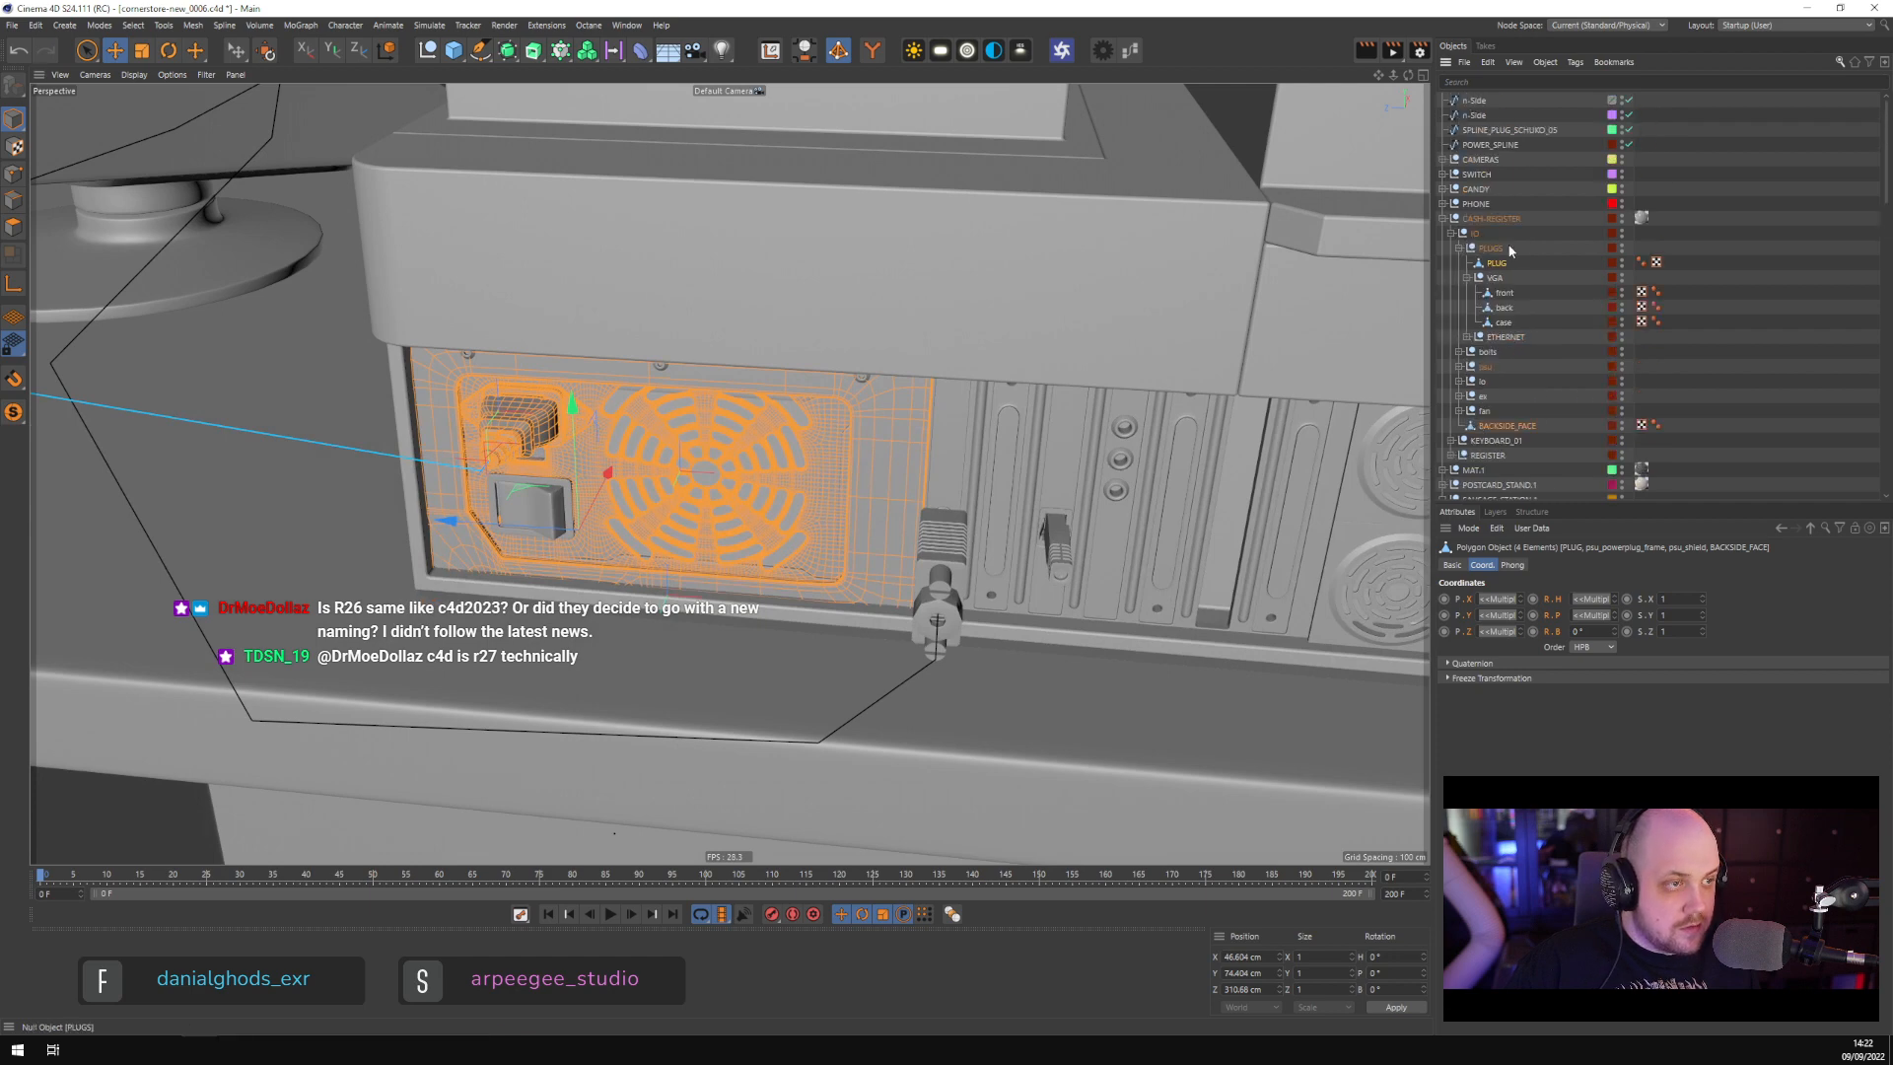
Paste the power-supply parts into the inner SAUSAGE_STATION null and group them under a new null
{"action": "left_click", "coordinate": [1442, 218]}
{"action": "key", "text": "ctrl+v"}
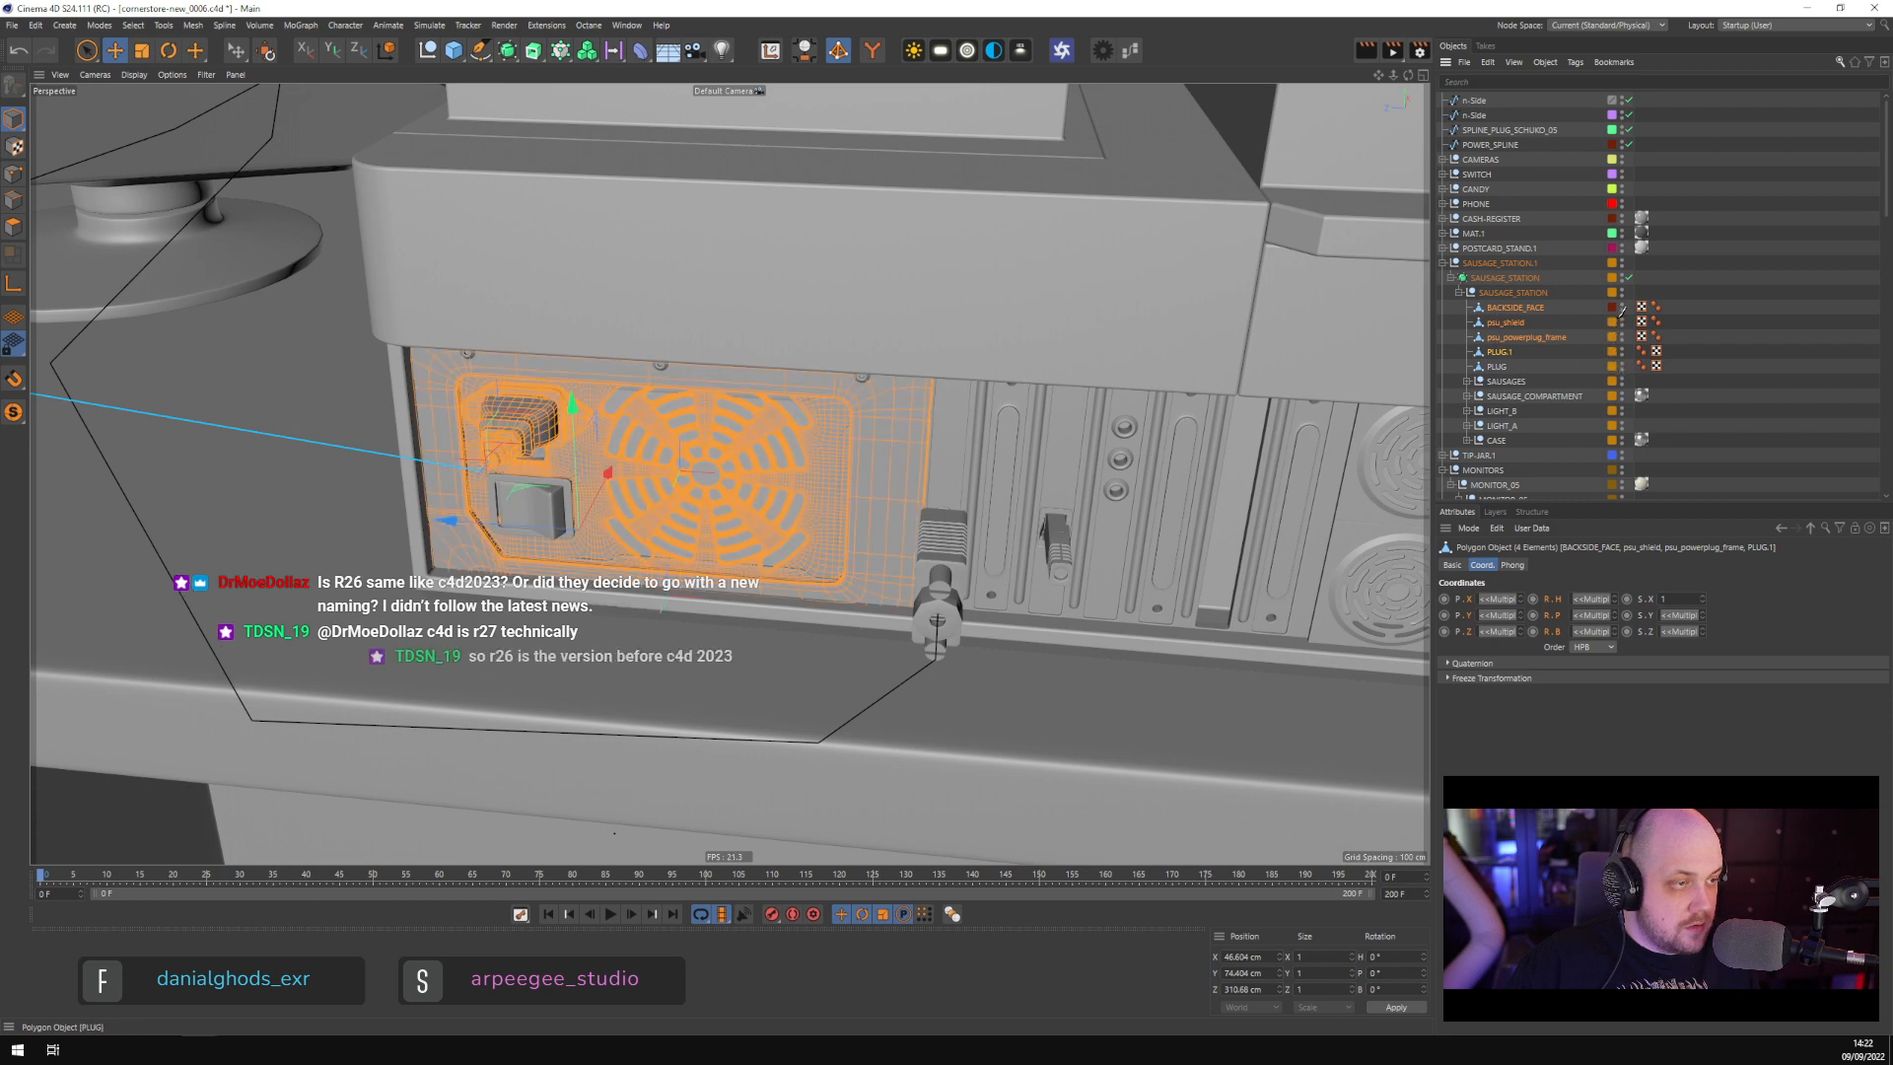
{"action": "key", "text": "alt+g"}
Give the new null the station plug's coordinates: X 0 cm, Y 0 cm, Z -22.954 cm and heading 180°
{"action": "left_click", "coordinate": [1497, 321]}
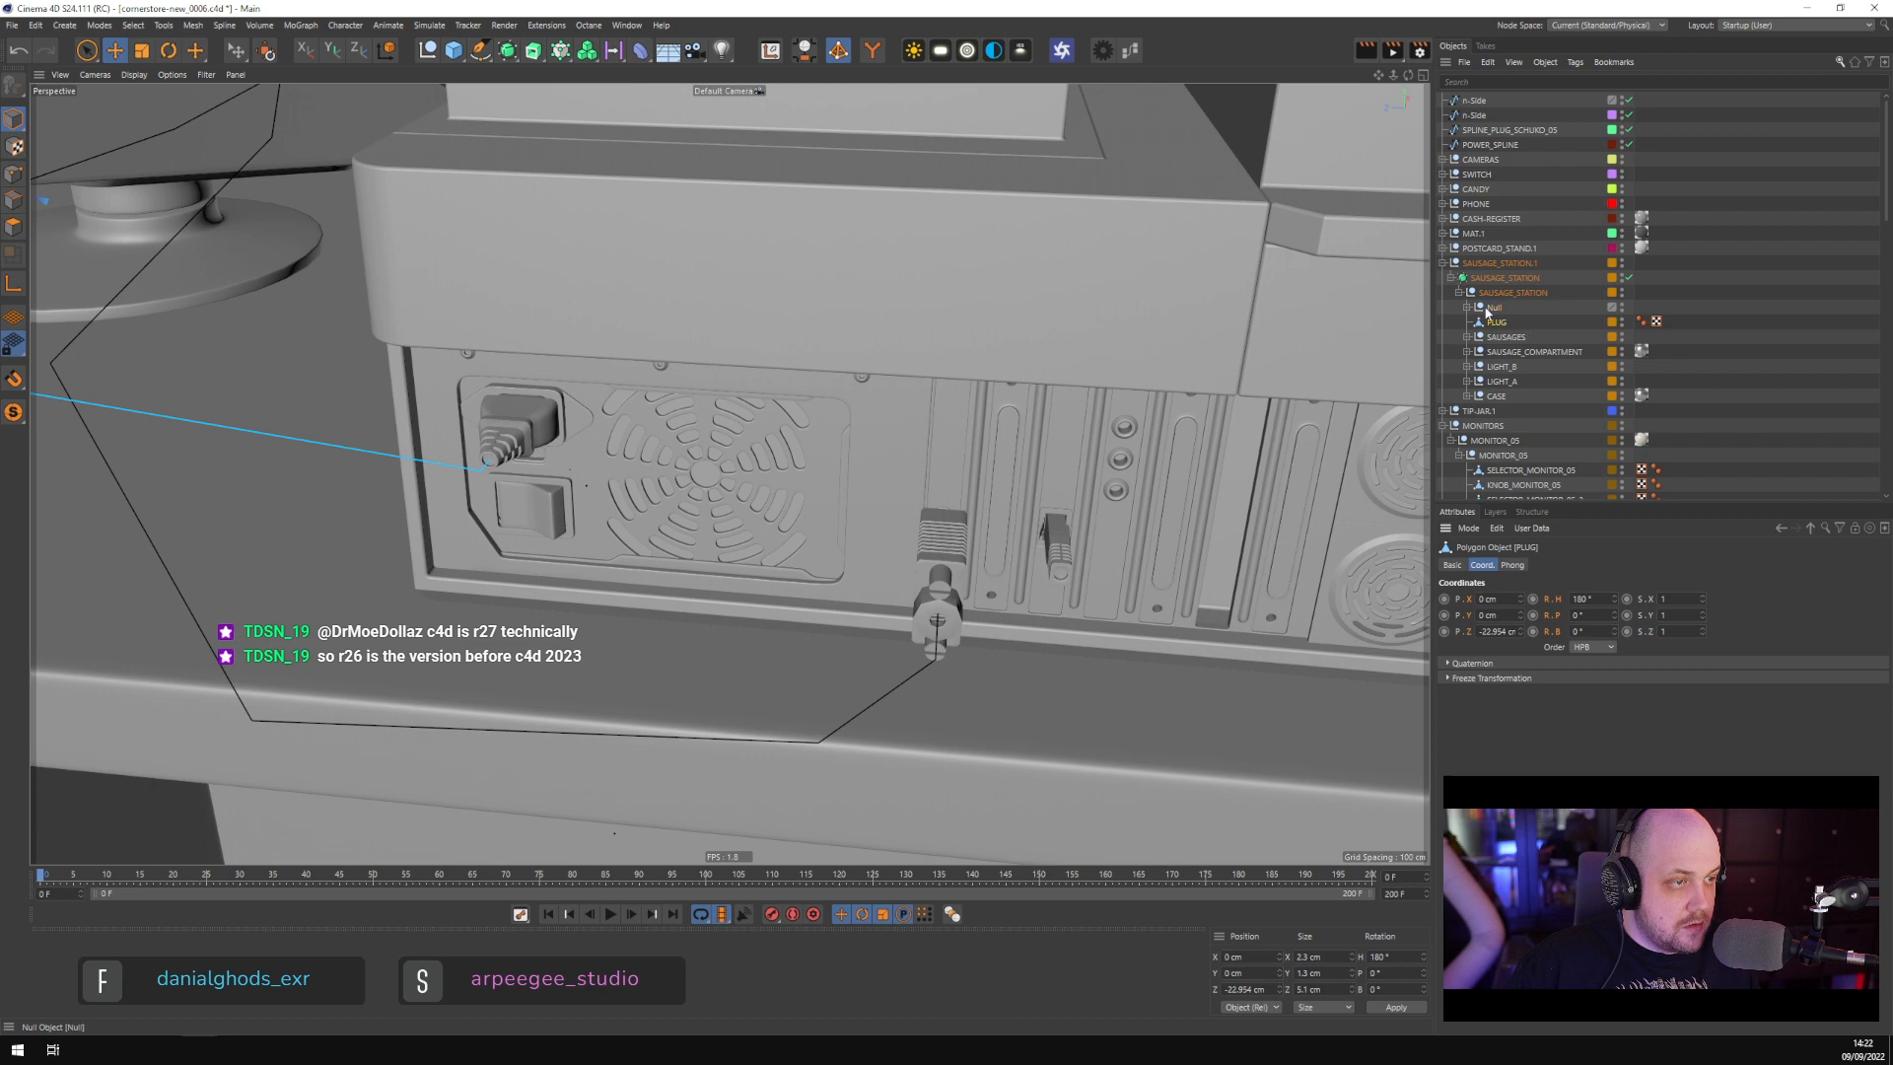
{"action": "left_click", "coordinate": [1490, 309]}
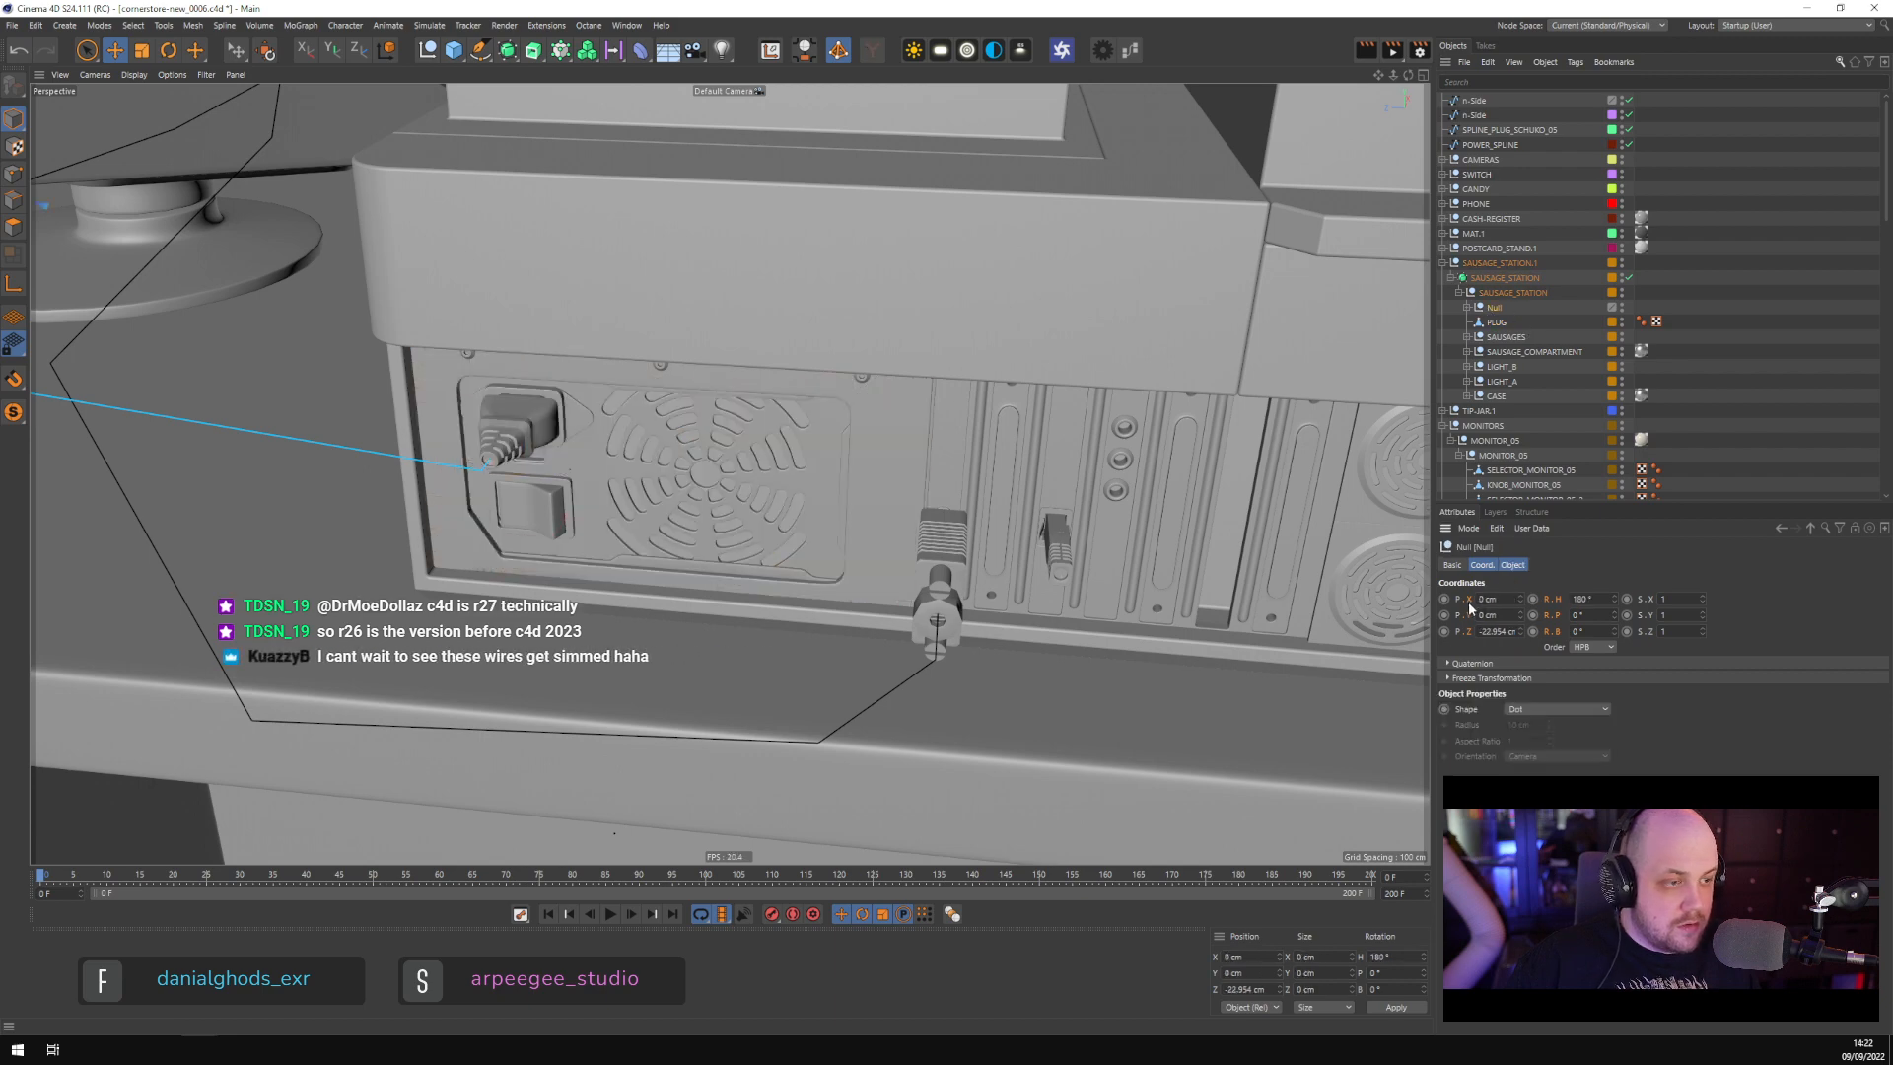
{"action": "left_click", "coordinate": [1530, 289]}
{"action": "left_click", "coordinate": [1491, 307]}
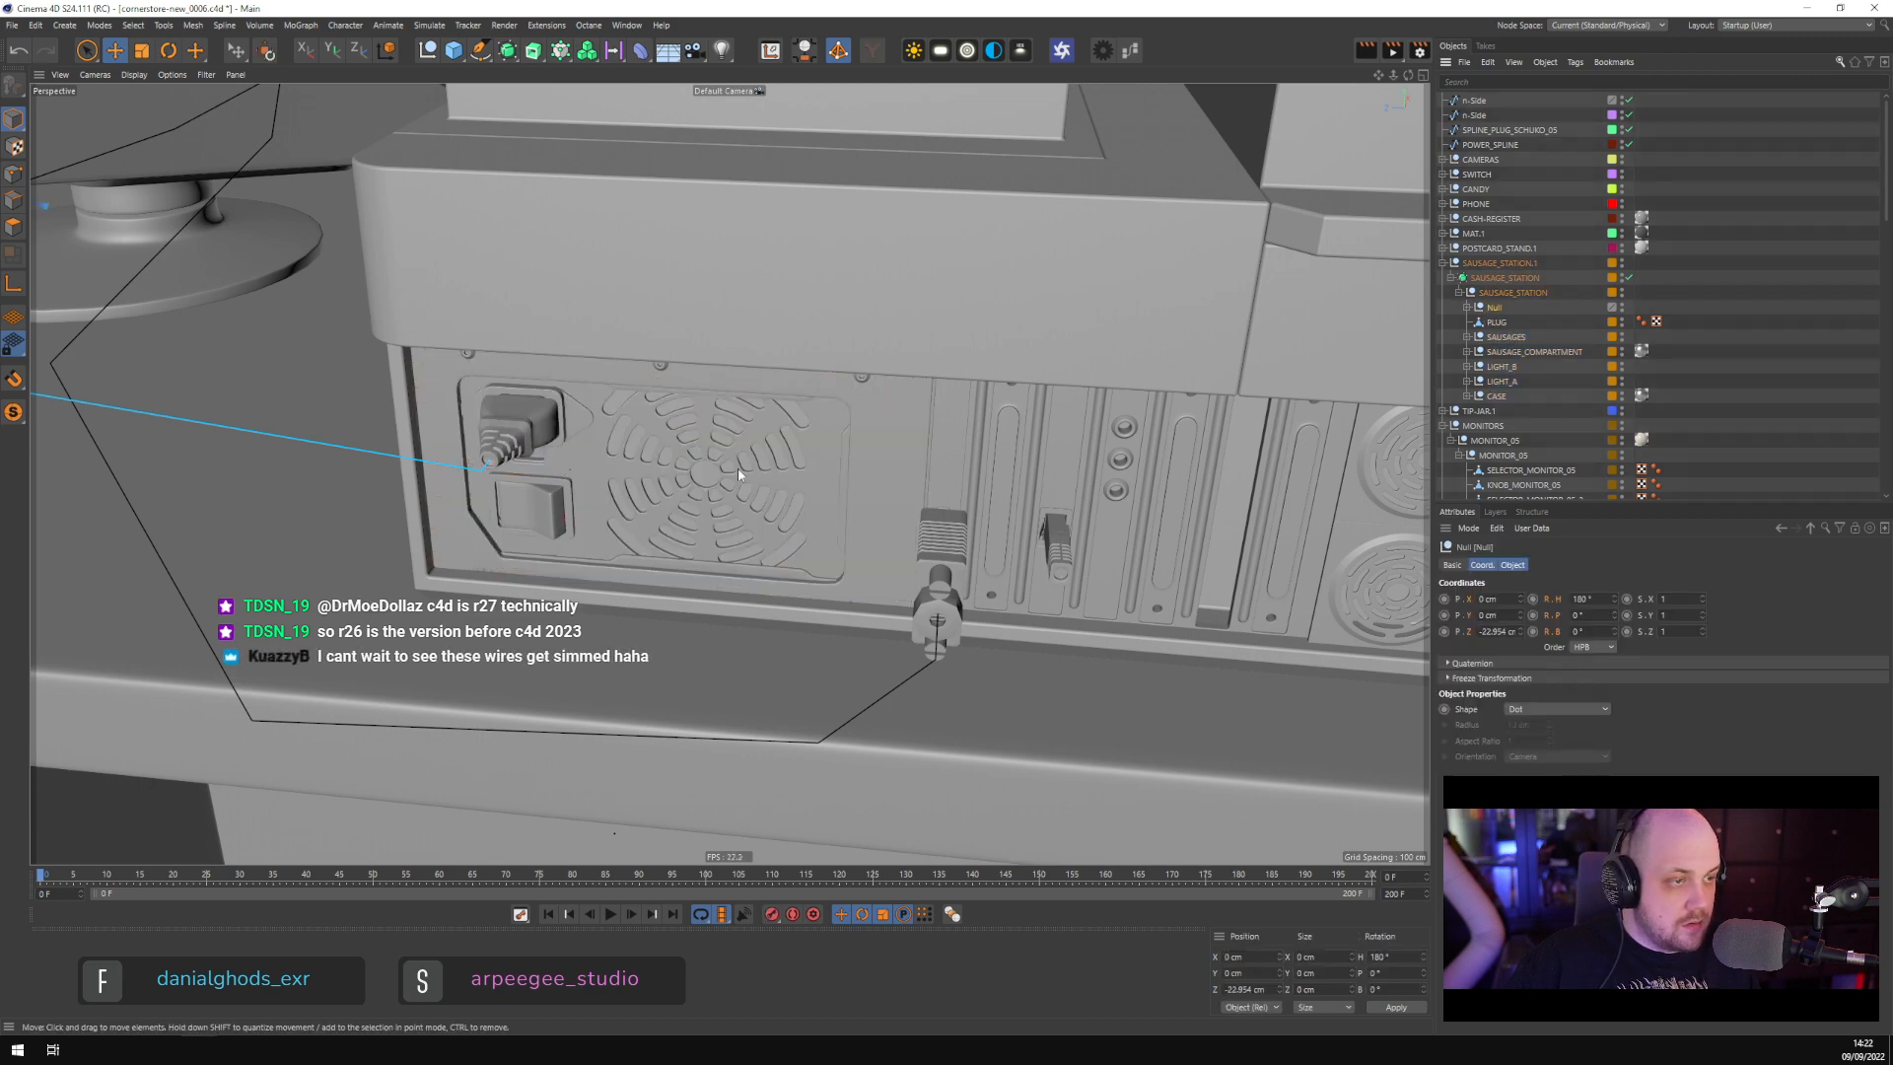
Rotate the power-supply null to a heading of 265° so its panel roughly faces outward from the station's back wall
{"action": "key", "text": "o"}
{"action": "left_click_drag", "start_coordinate": [737, 467], "coordinate": [594, 507], "text": "alt"}
{"action": "key", "text": "r"}
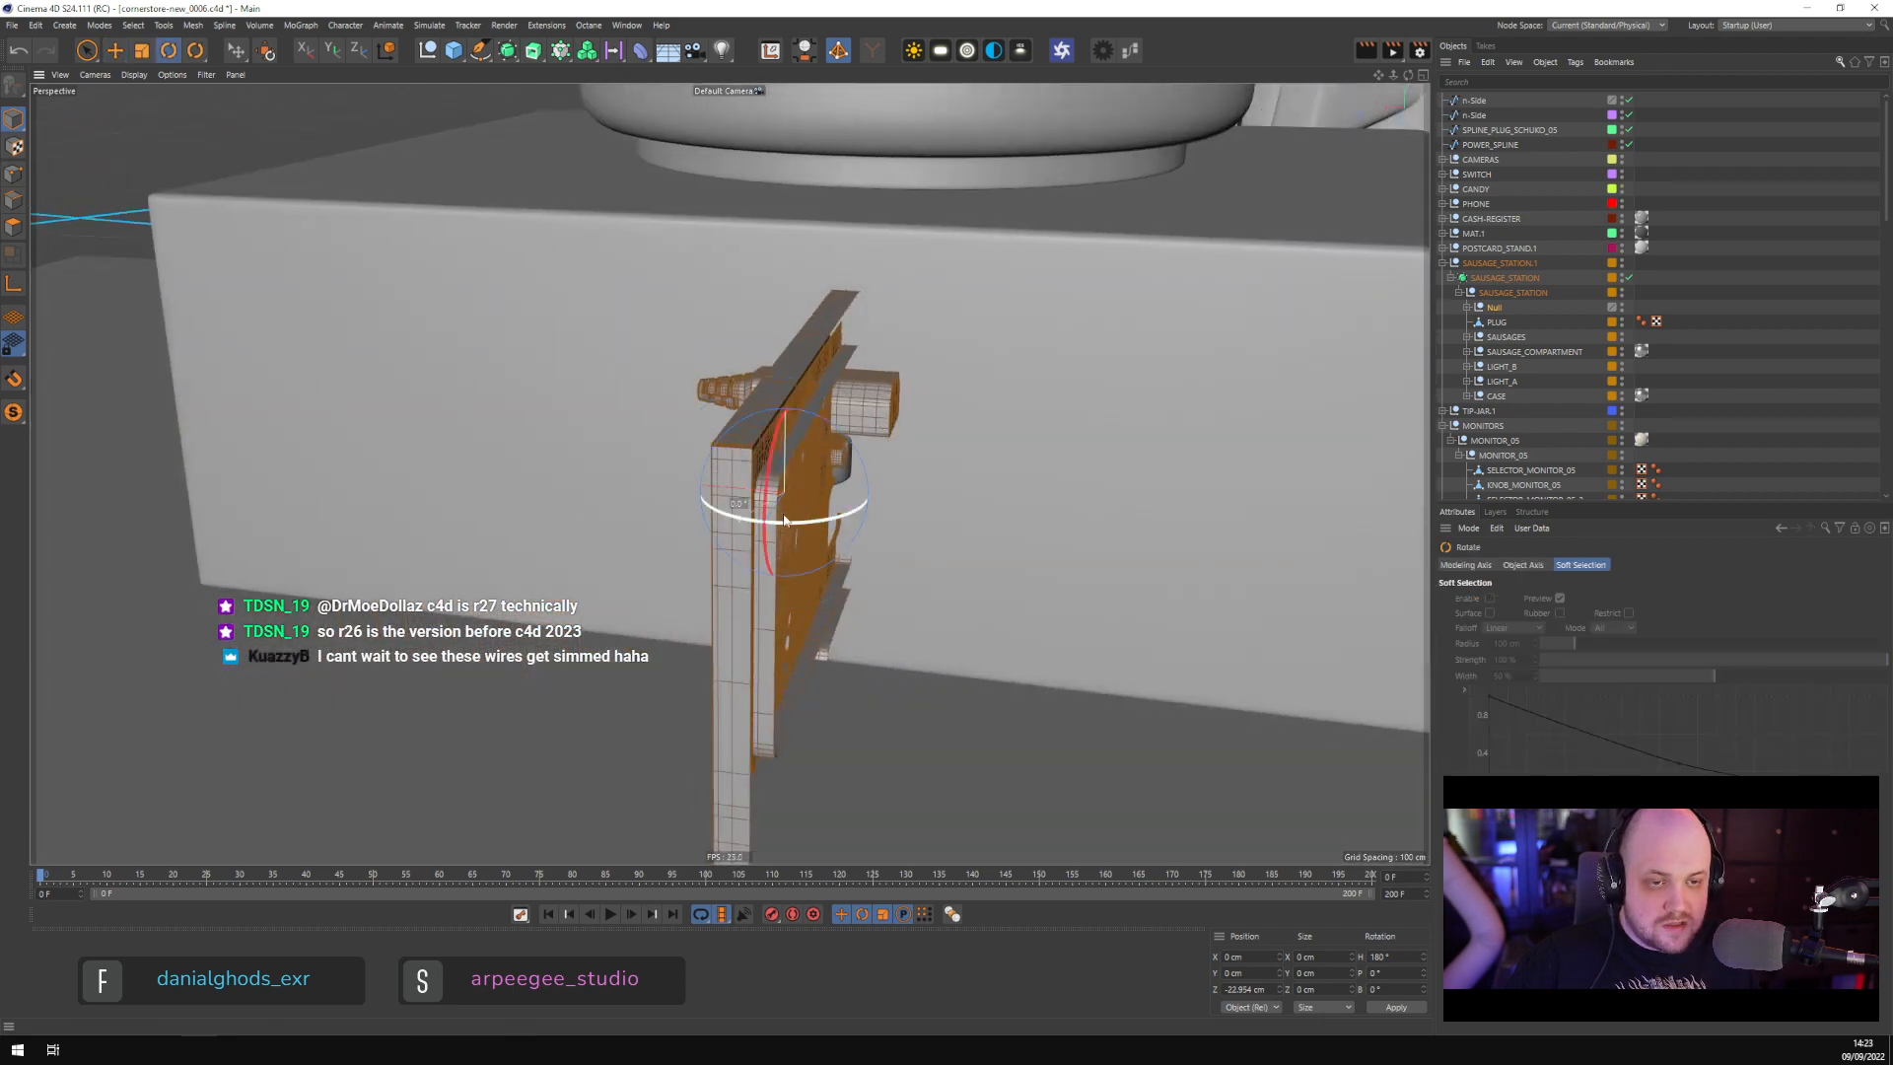
{"action": "left_click_drag", "start_coordinate": [738, 518], "coordinate": [1281, 394]}
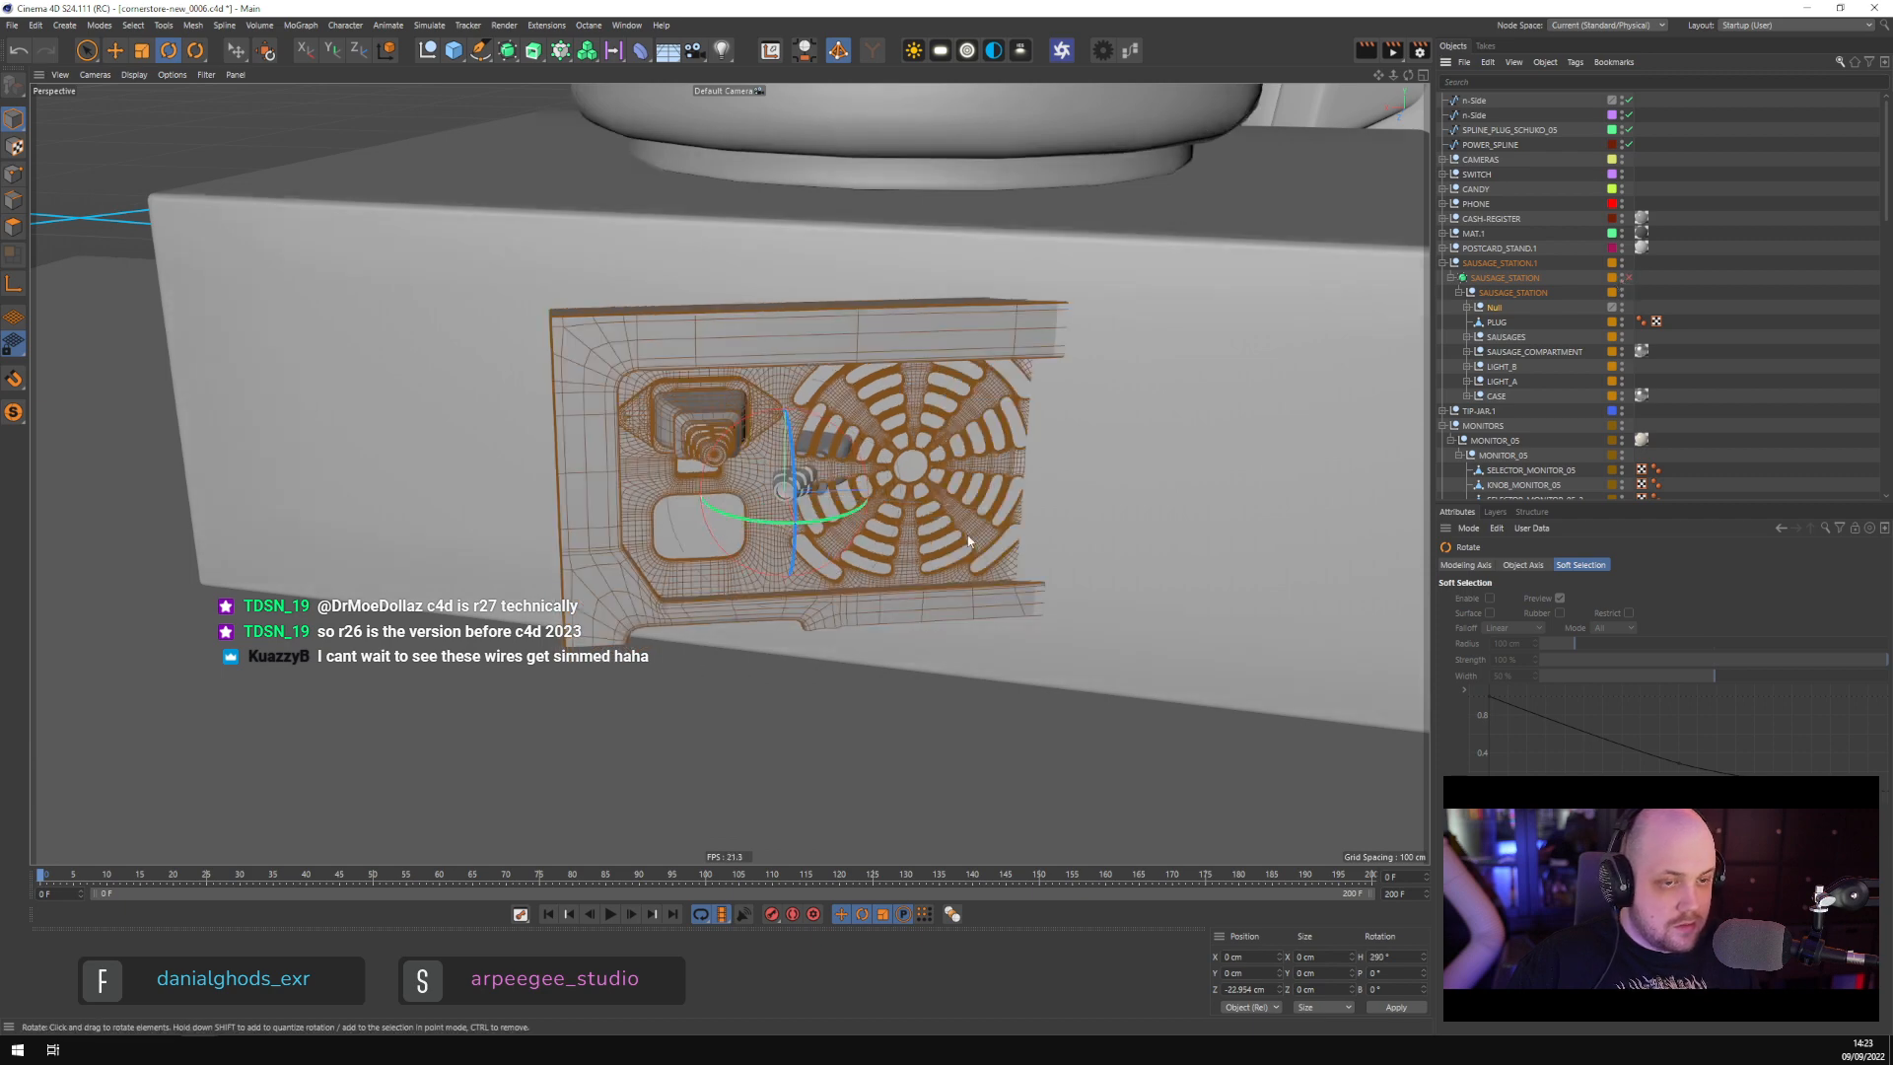
{"action": "left_click_drag", "start_coordinate": [751, 521], "coordinate": [806, 530]}
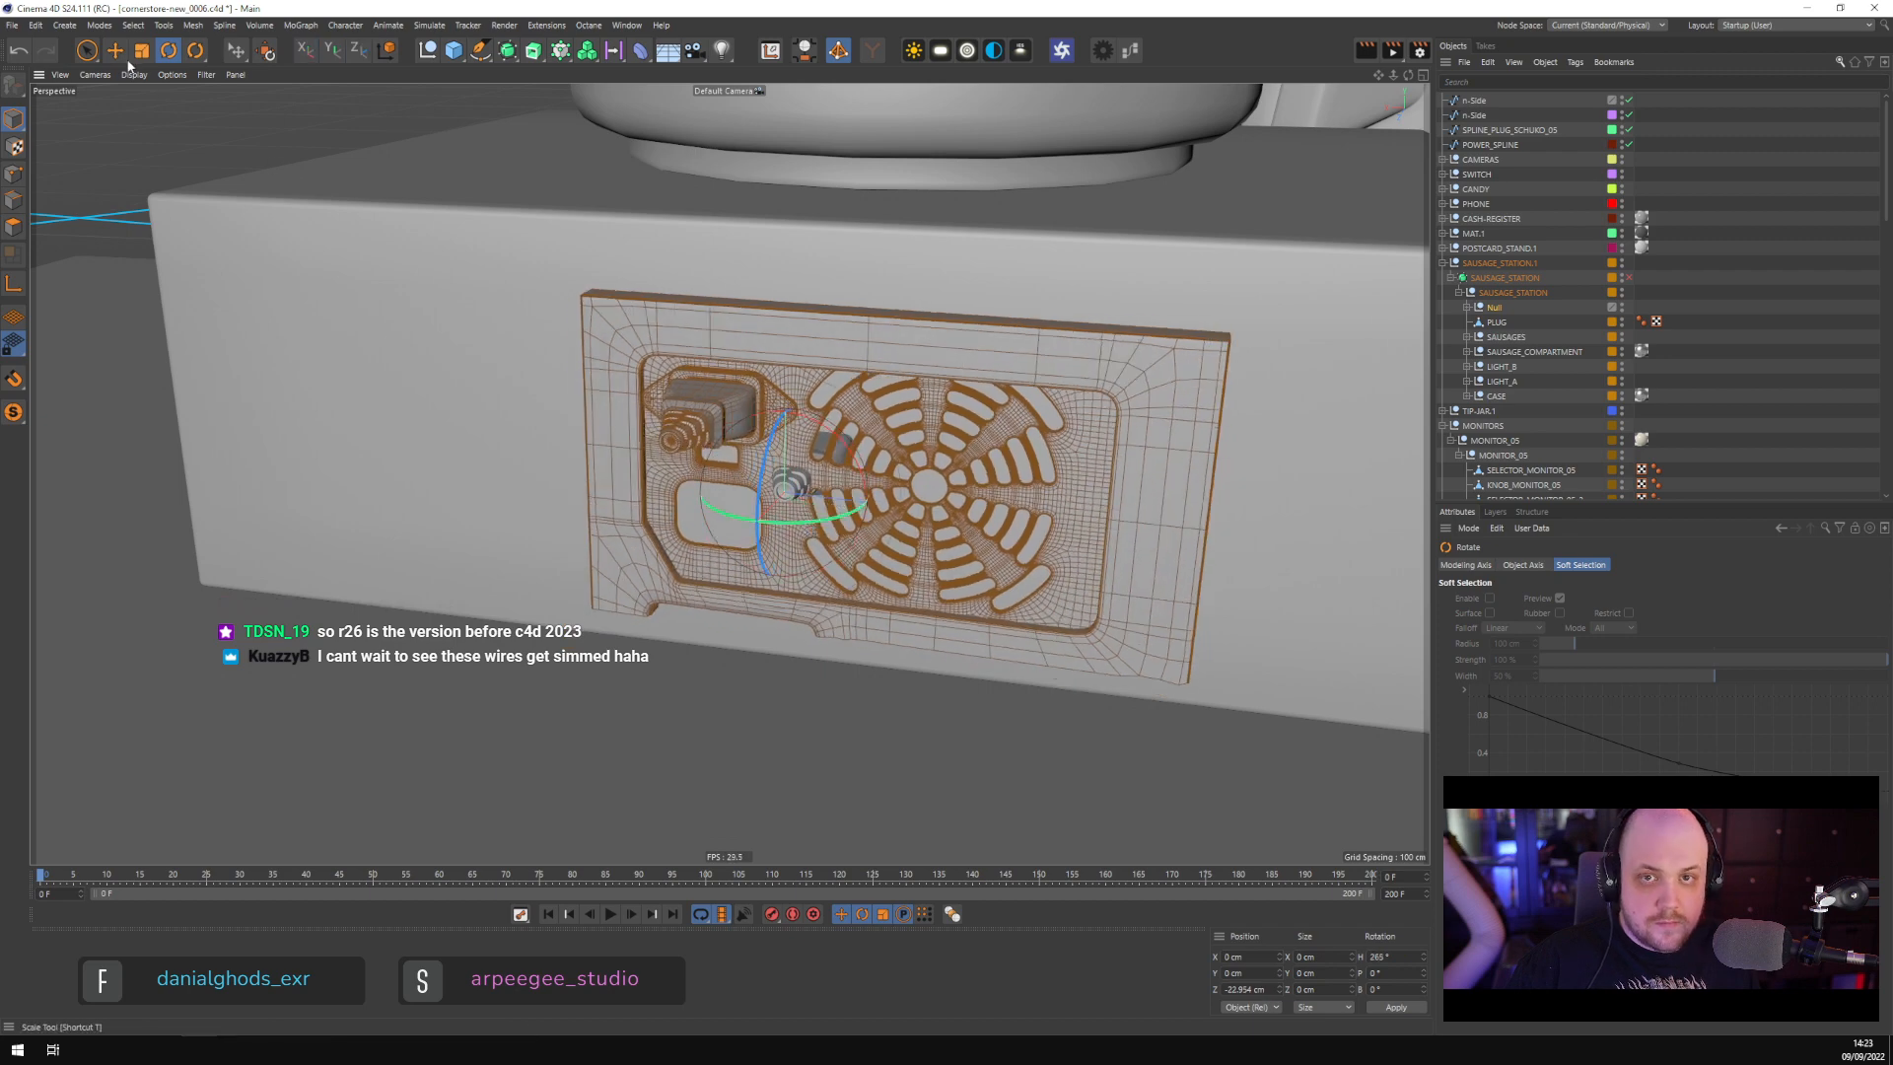
Shift the power-supply null to about X 0.2 cm, Z -20.68 cm, and rotate it parallel to the back wall at heading 269.256°
{"action": "key", "text": "e"}
{"action": "left_click_drag", "start_coordinate": [422, 309], "coordinate": [595, 333], "text": "alt"}
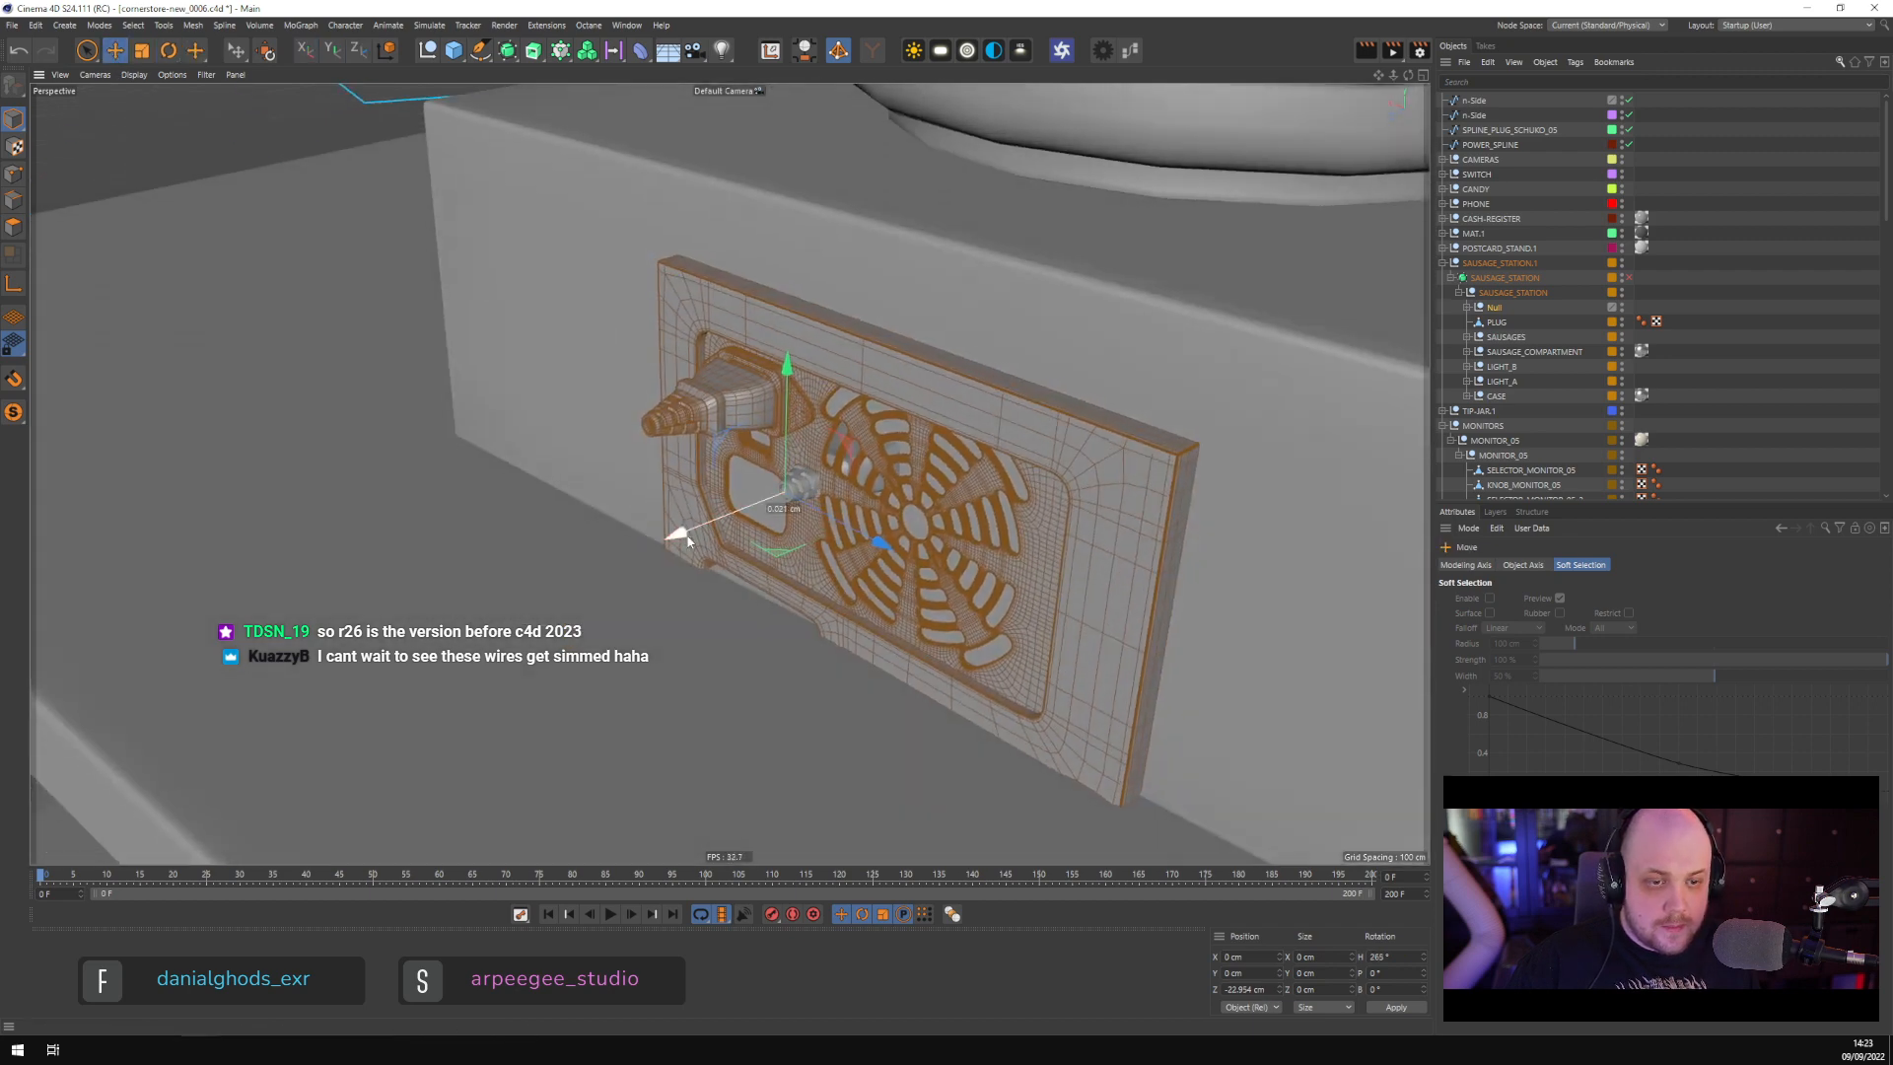
{"action": "left_click_drag", "start_coordinate": [678, 538], "coordinate": [749, 512]}
{"action": "key", "text": "r"}
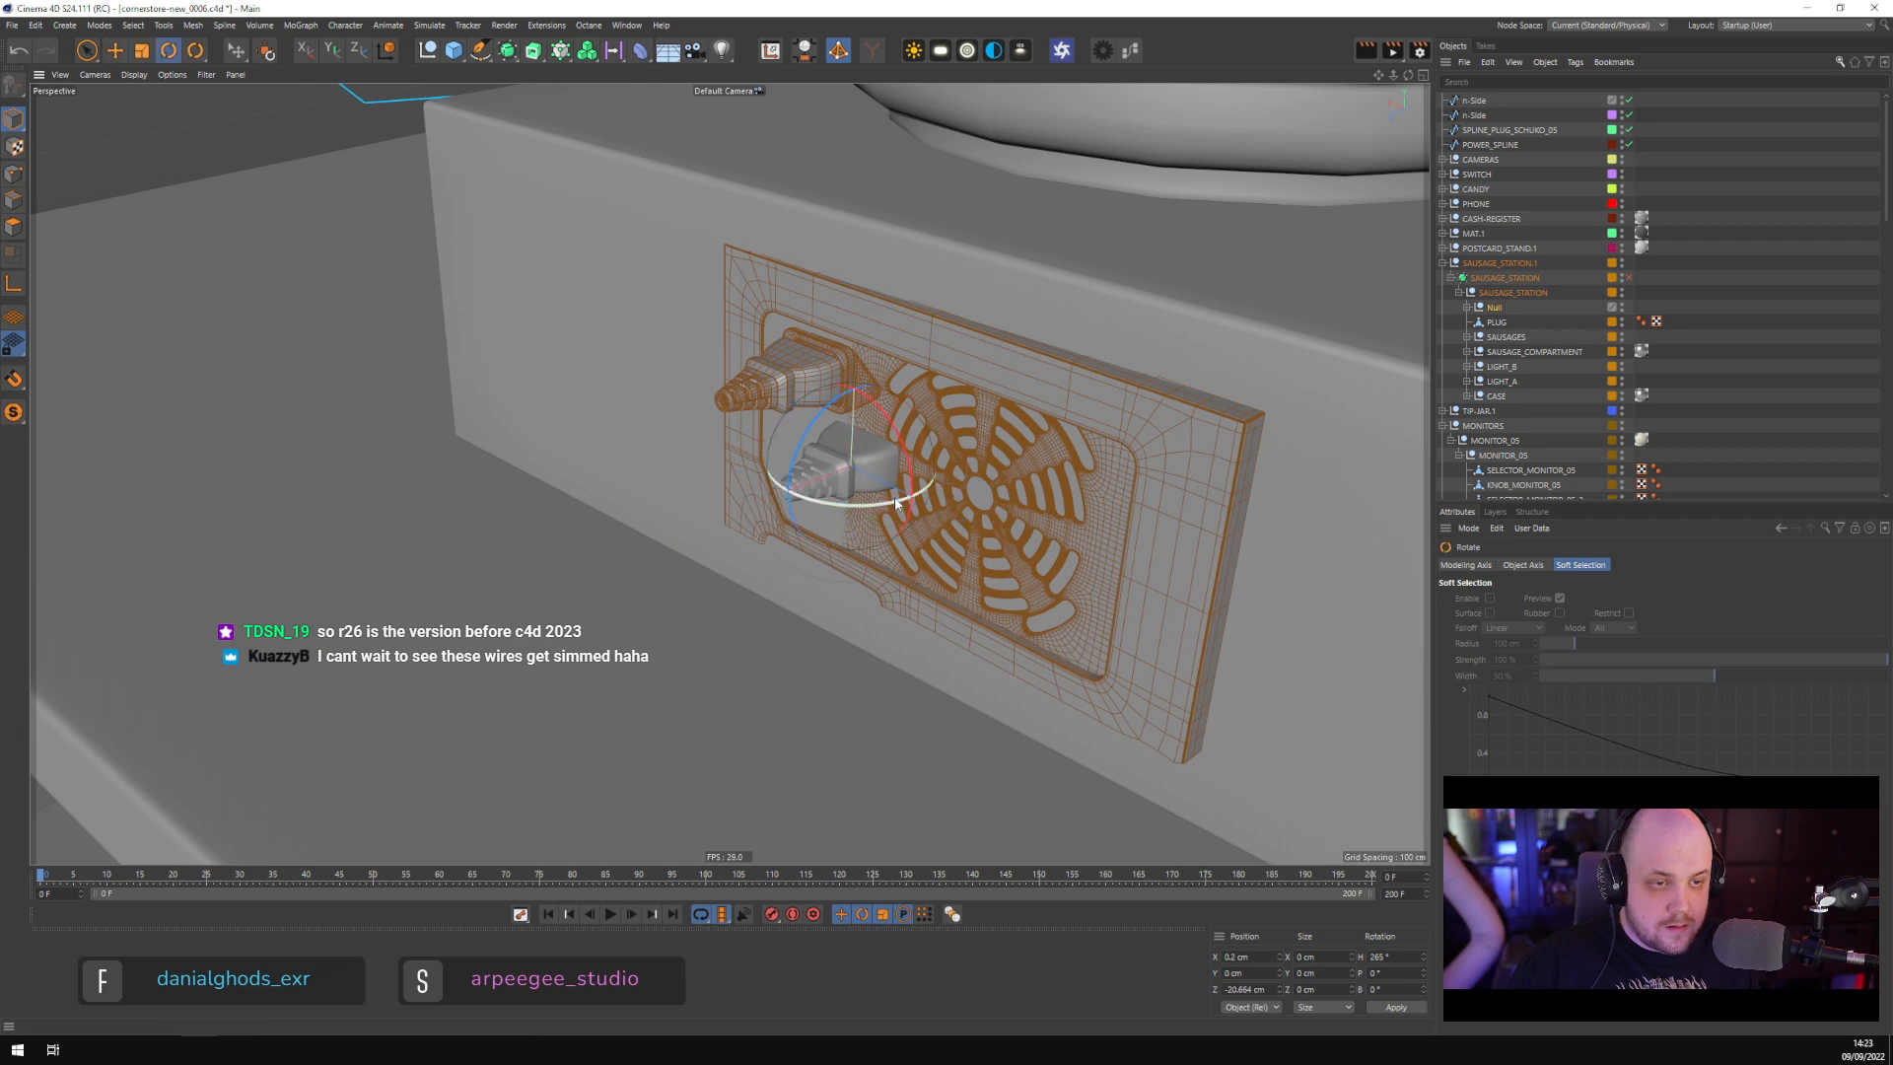
{"action": "mouse_move", "coordinate": [893, 507]}
{"action": "left_mouse_down"}
{"action": "mouse_move", "coordinate": [860, 519]}
{"action": "mouse_move", "coordinate": [907, 387]}
{"action": "mouse_move", "coordinate": [907, 422]}
{"action": "left_mouse_up"}
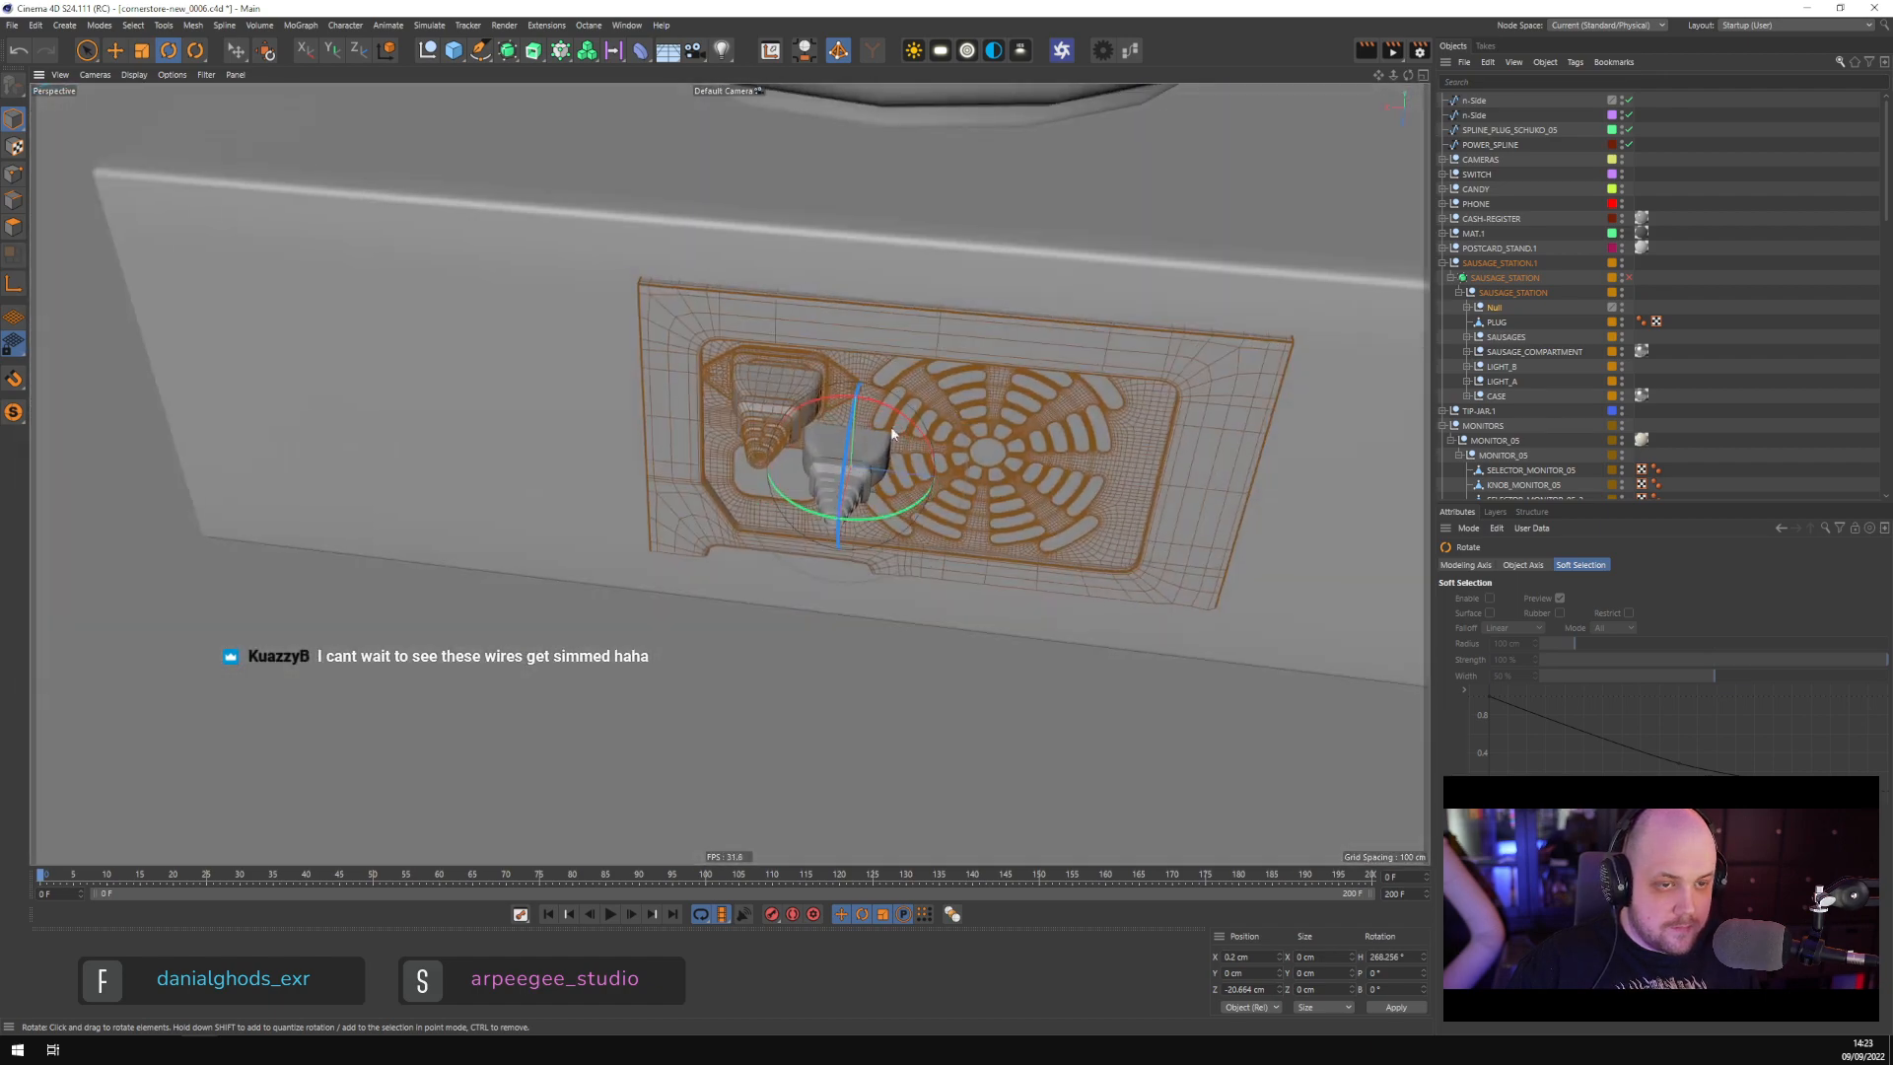
Check the pasted plug inside the null and straighten the null's heading to exactly 180°
{"action": "scroll", "coordinate": [757, 424], "scroll_direction": "up", "scroll_amount": 2}
{"action": "left_click", "coordinate": [775, 386]}
{"action": "left_click_drag", "start_coordinate": [682, 373], "coordinate": [757, 371], "text": "alt"}
{"action": "left_click", "coordinate": [1466, 307]}
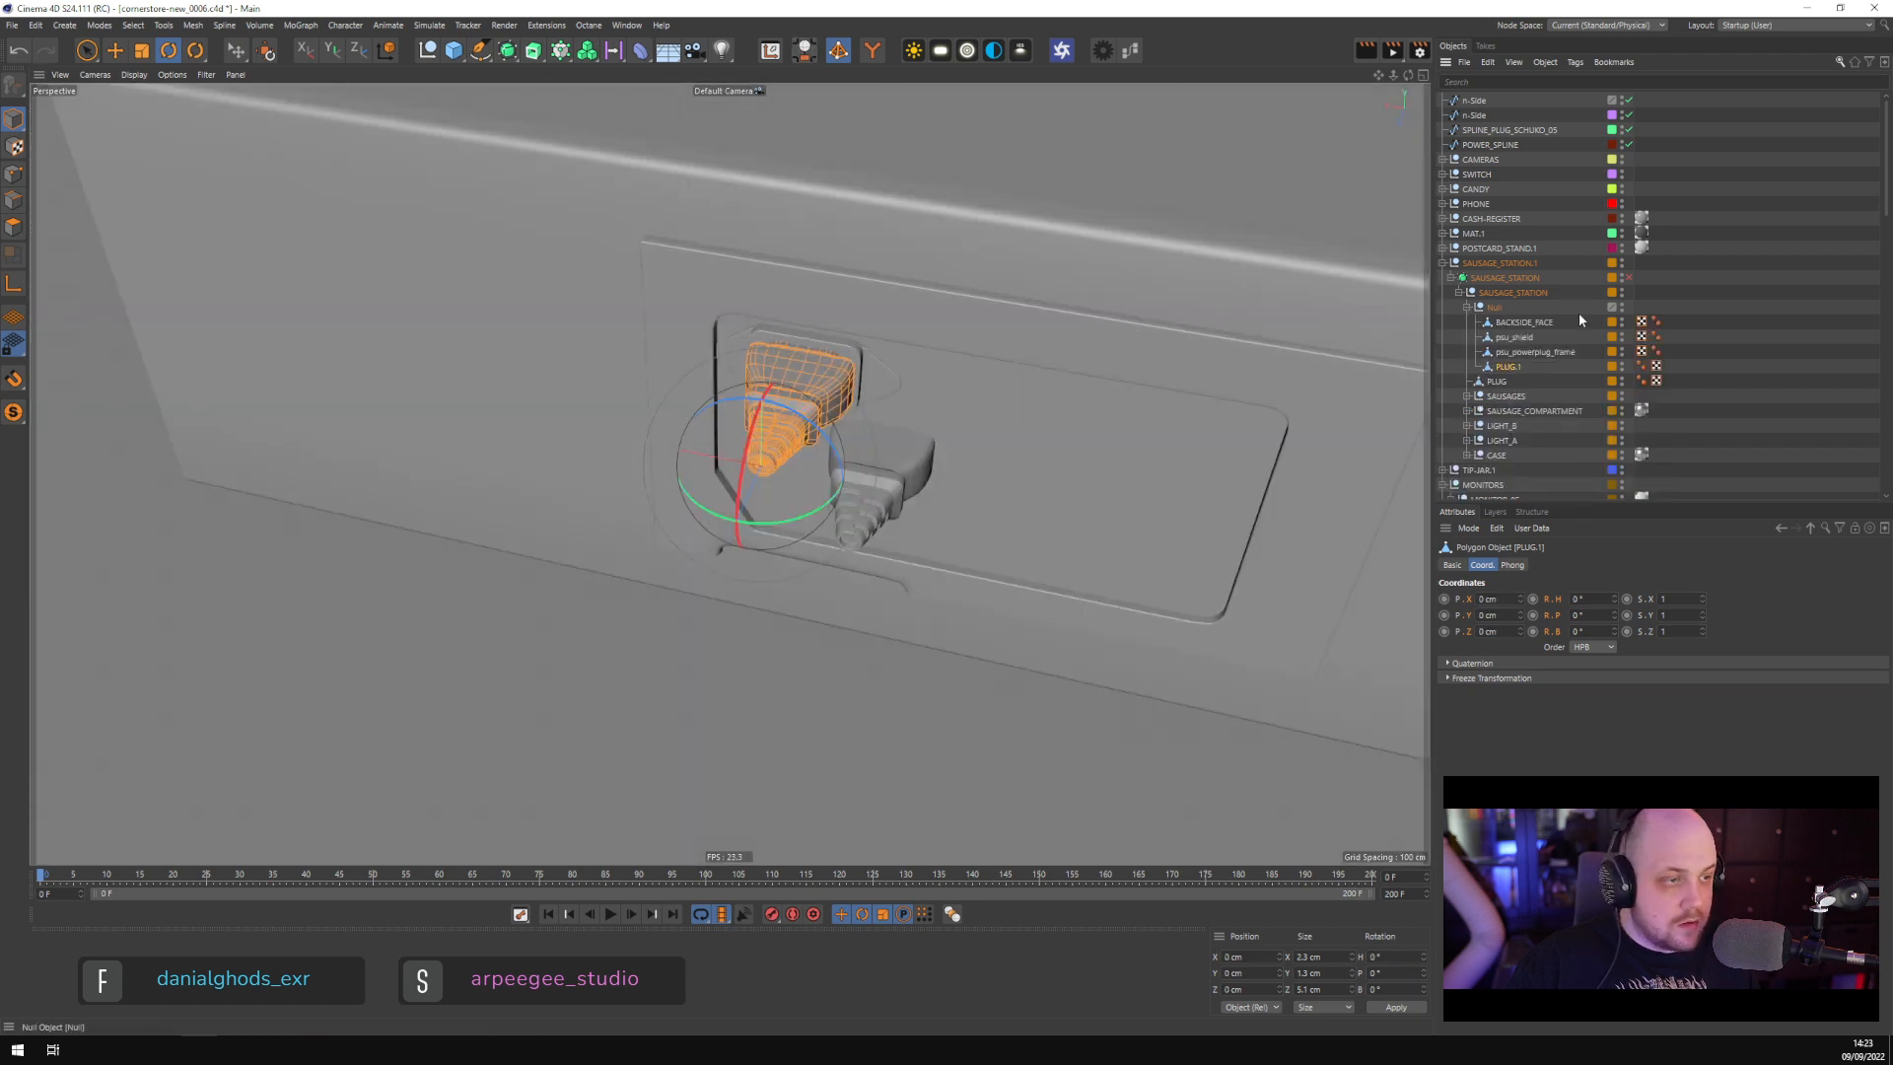
{"action": "left_click", "coordinate": [1467, 306]}
{"action": "left_click", "coordinate": [1500, 307]}
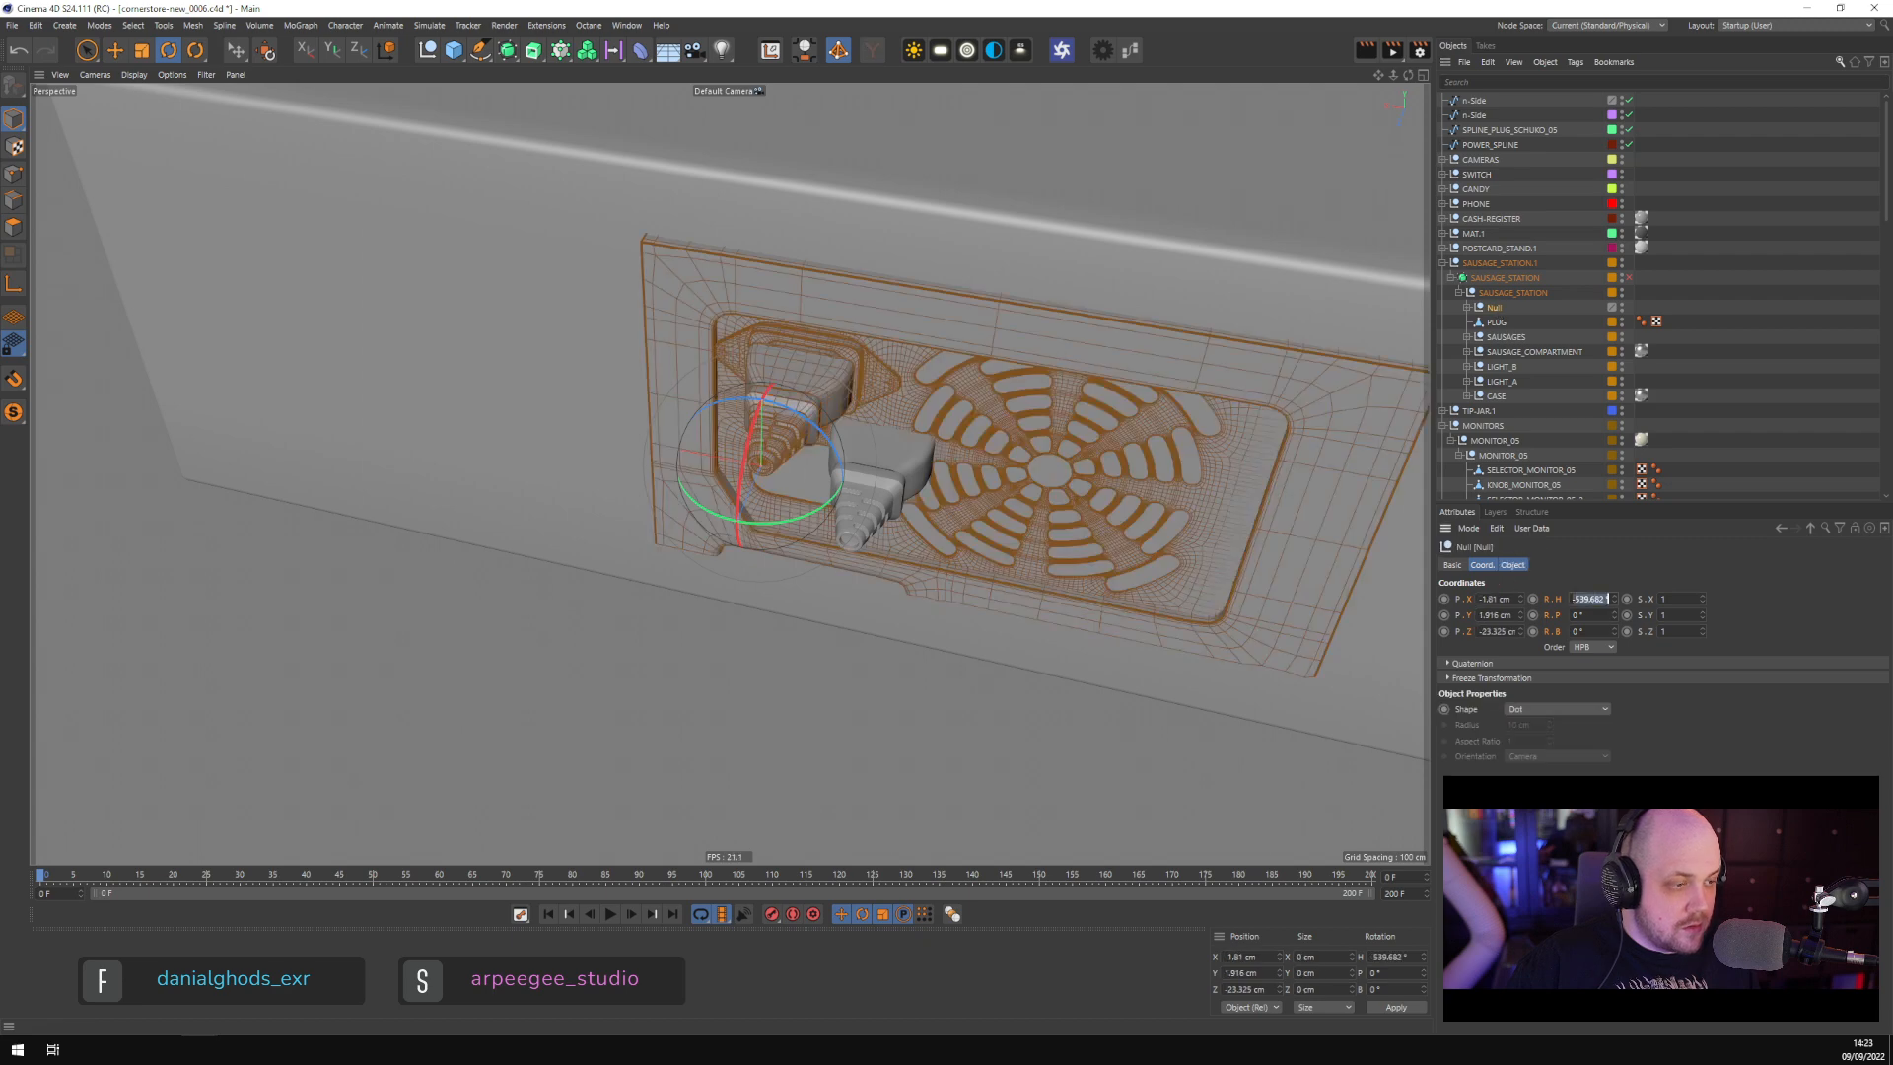
{"action": "key", "text": "Return"}
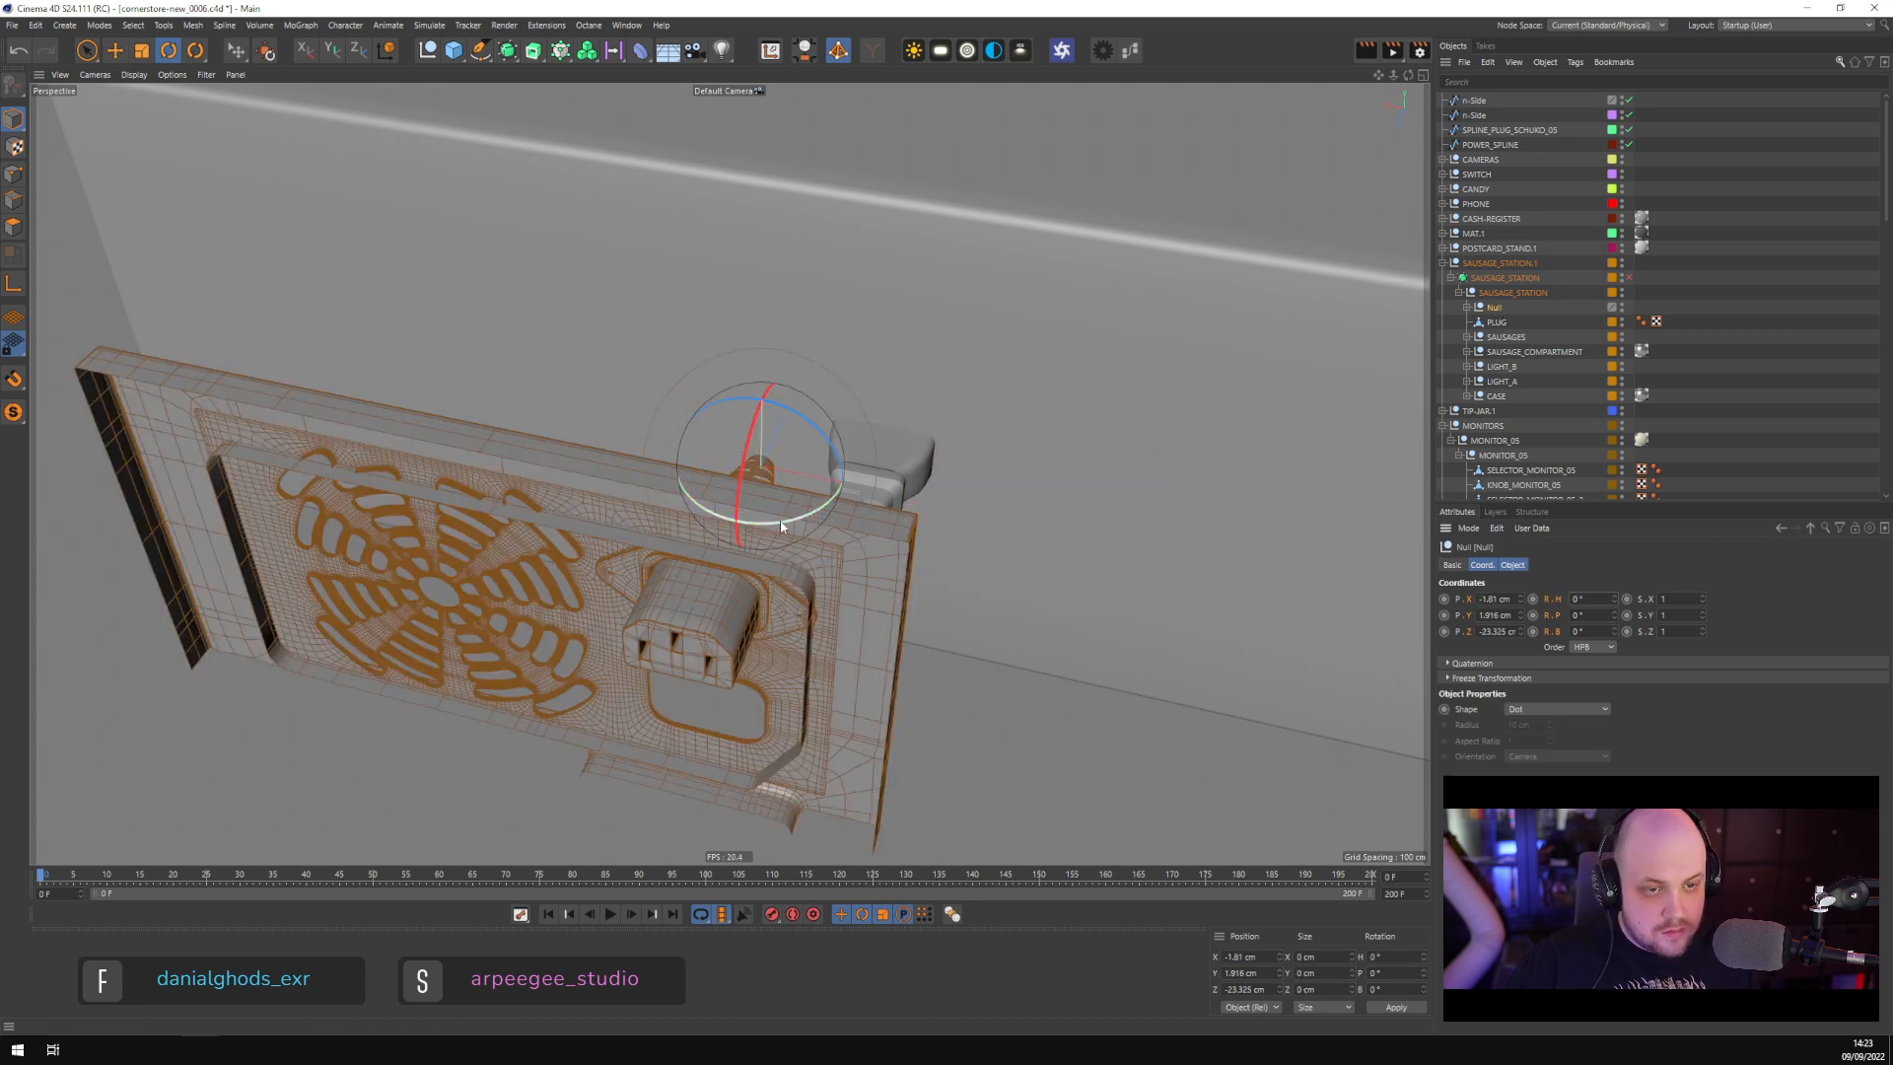
{"action": "left_click_drag", "start_coordinate": [782, 523], "coordinate": [718, 358]}
Move the power-supply null along X to about -14.3 cm, near the corner of the station's back wall
{"action": "key", "text": "e"}
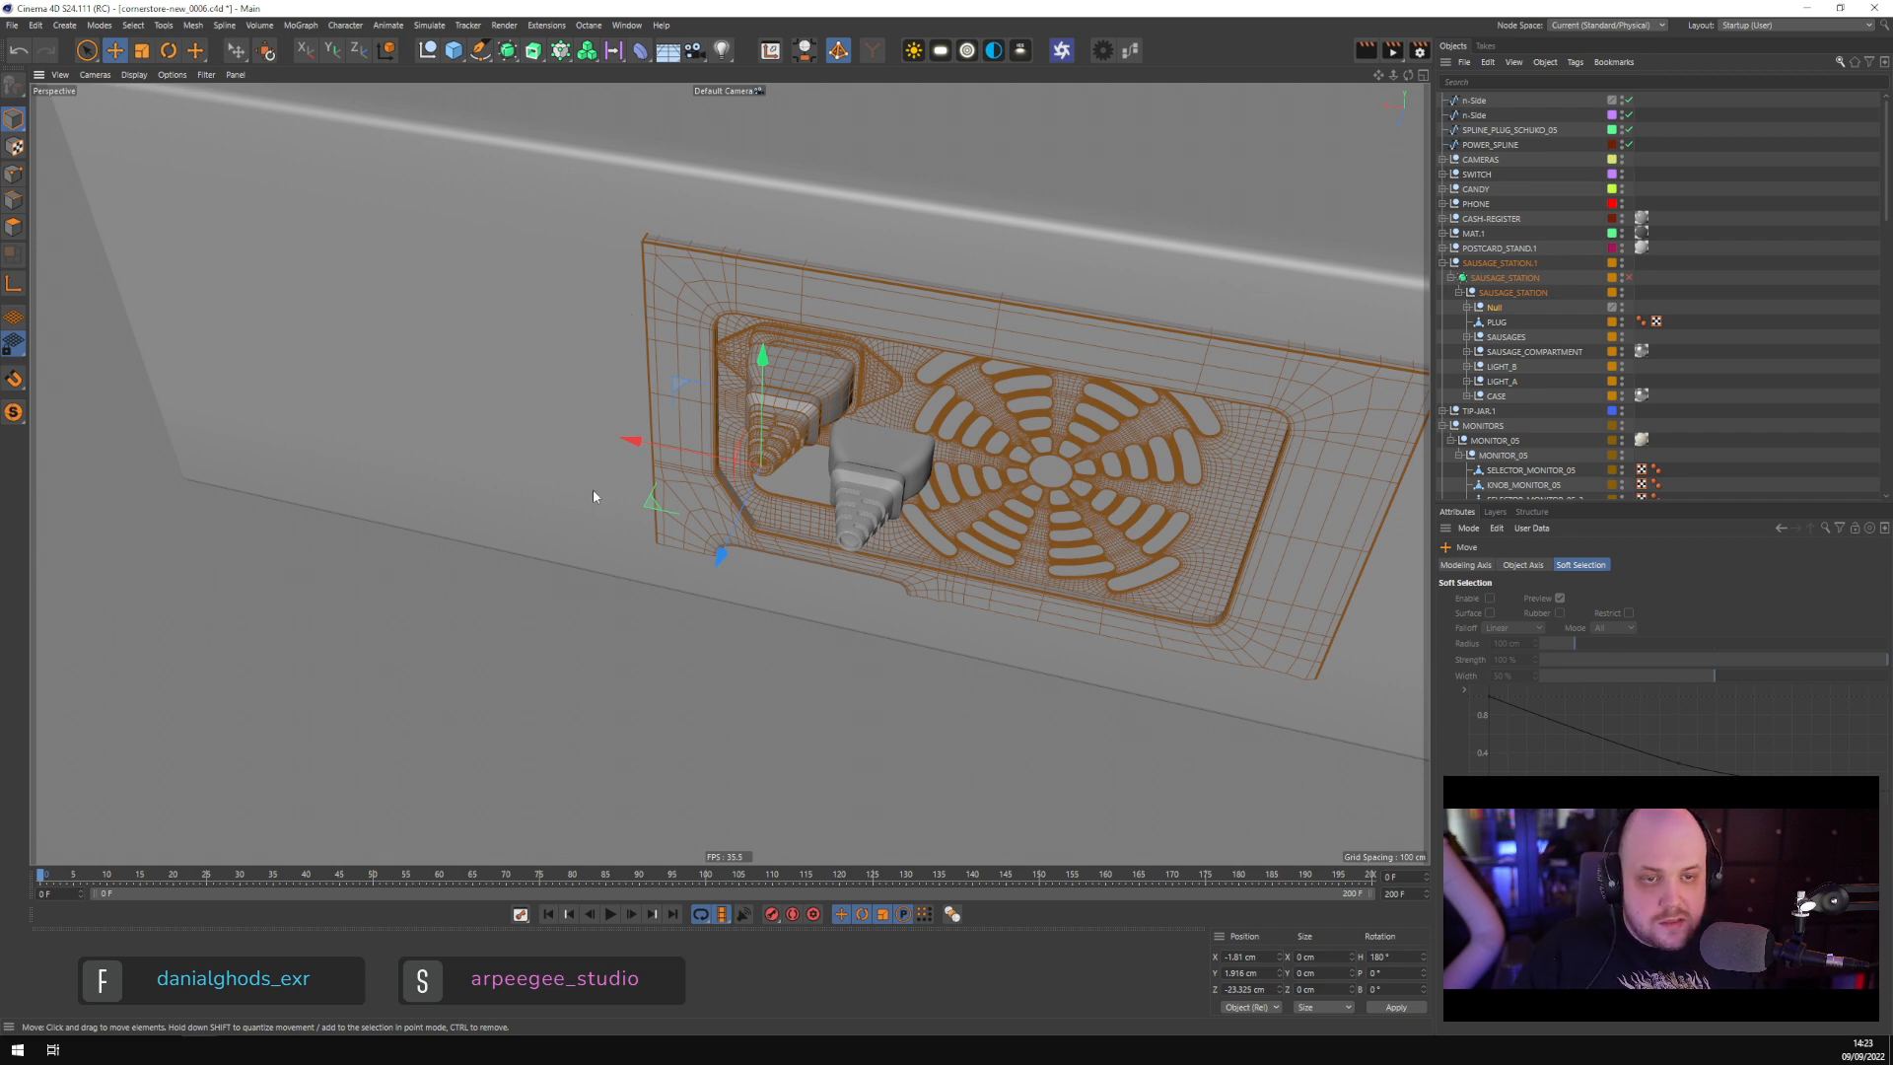
{"action": "left_click_drag", "start_coordinate": [631, 440], "coordinate": [221, 479]}
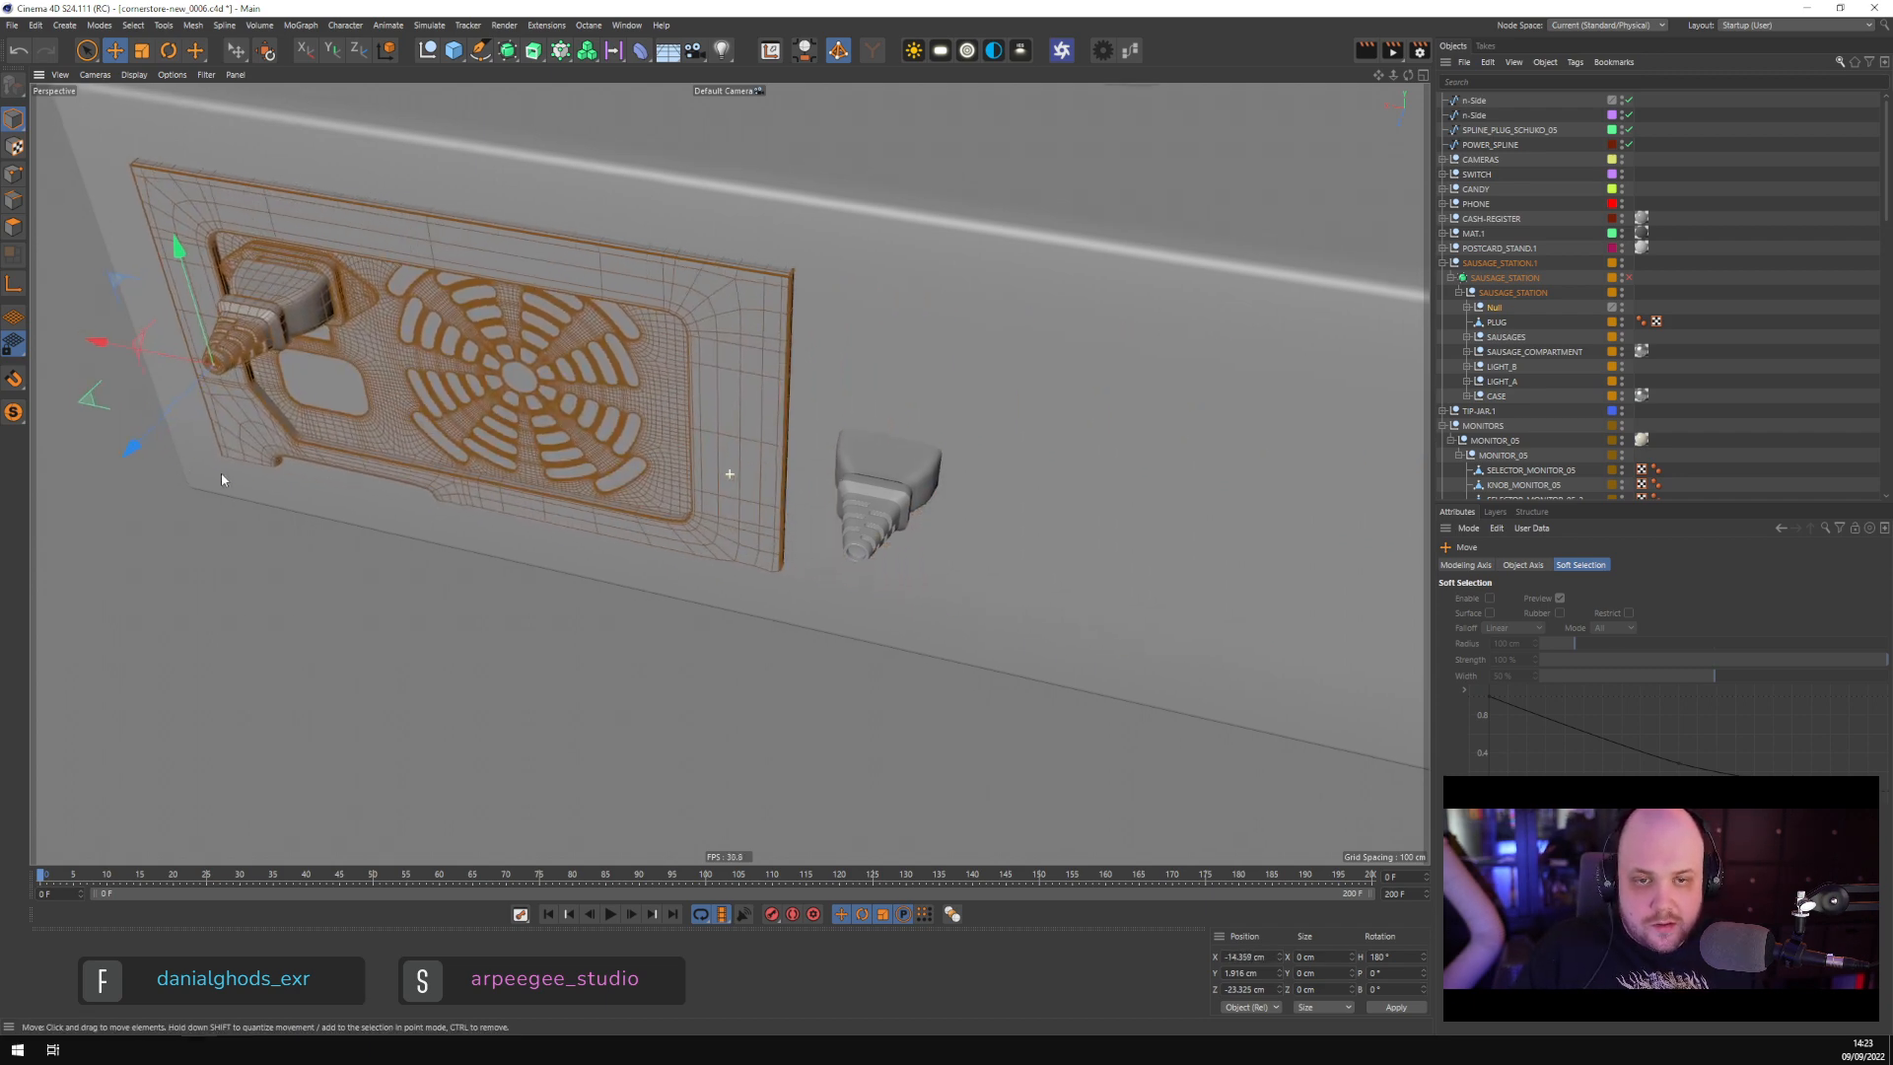
{"action": "middle_click_drag", "start_coordinate": [222, 476], "coordinate": [599, 491], "text": "alt"}
{"action": "left_click_drag", "start_coordinate": [599, 491], "coordinate": [550, 596], "text": "alt"}
{"action": "middle_click_drag", "start_coordinate": [550, 595], "coordinate": [696, 524], "text": "alt"}
{"action": "left_click_drag", "start_coordinate": [670, 559], "coordinate": [595, 365], "text": "alt"}
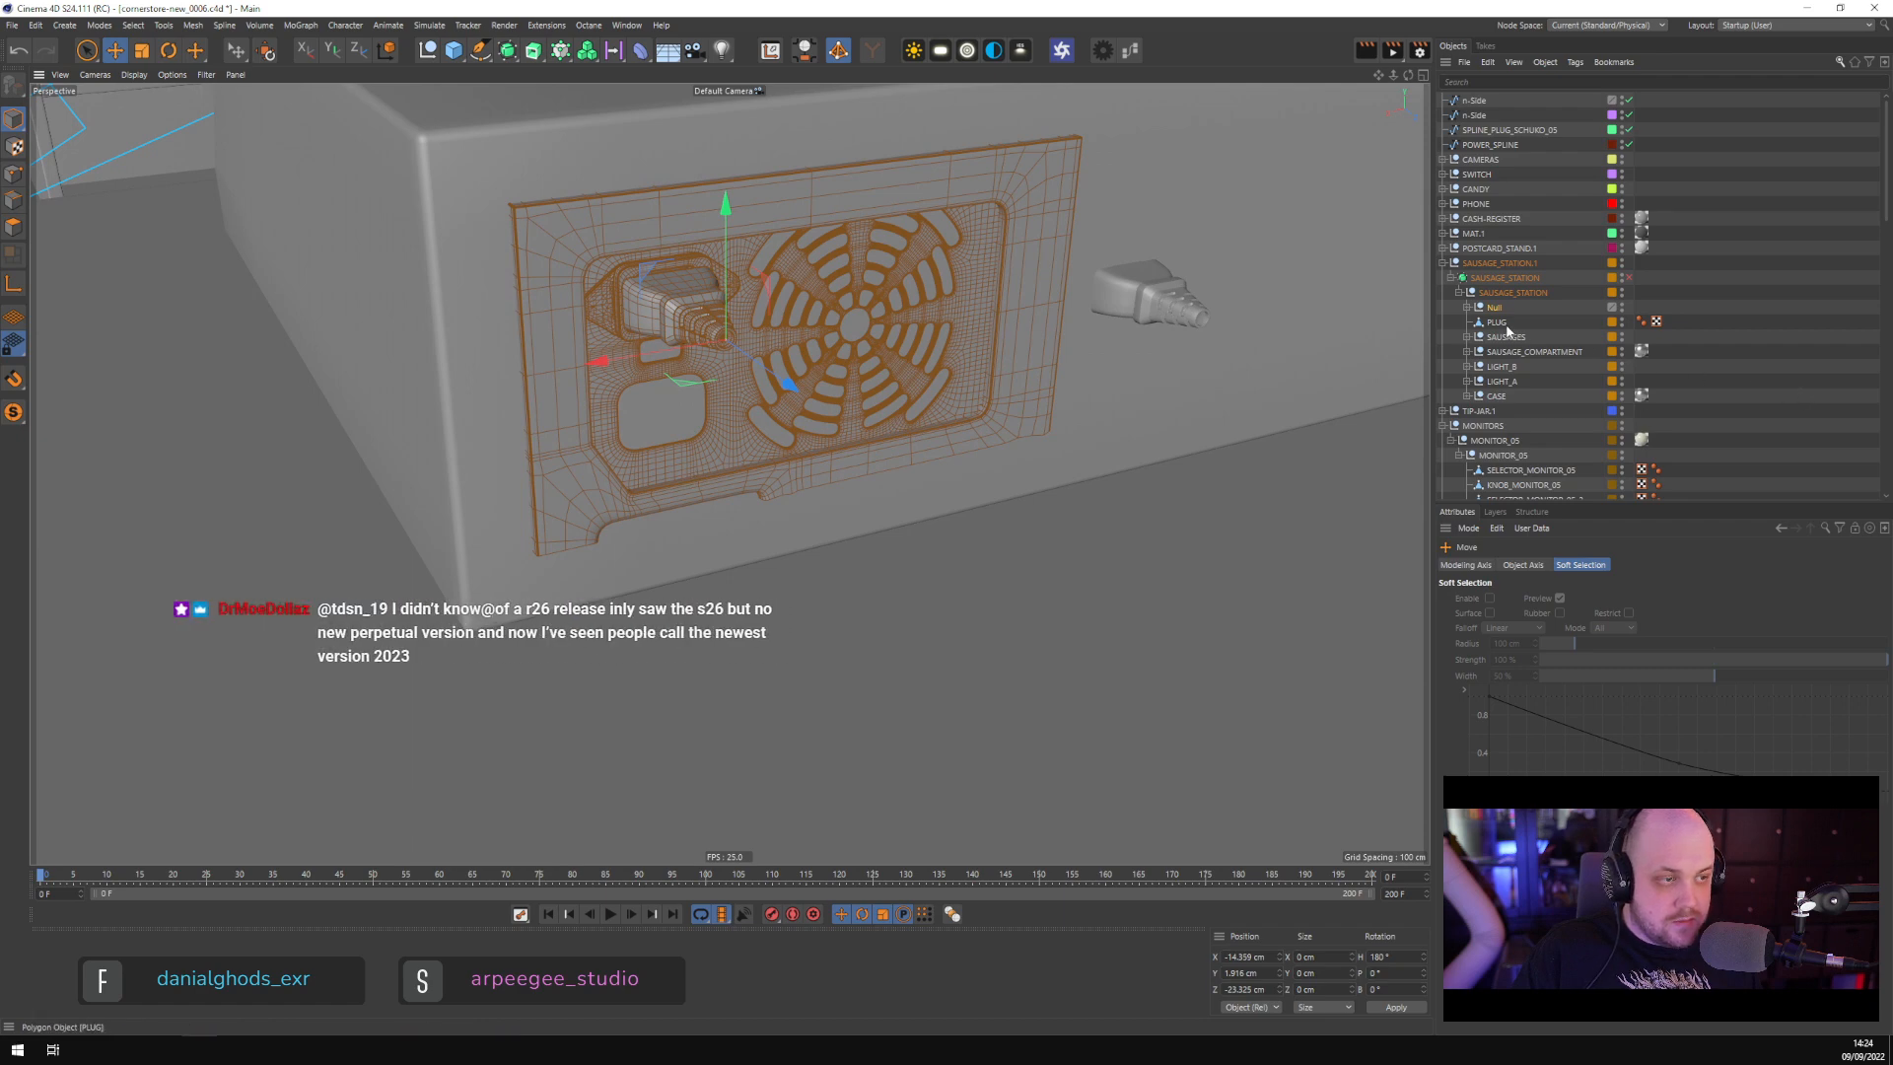
Delete the station's separate PLUG and move the power-supply null outward along Z to about -23.76 cm
{"action": "left_click", "coordinate": [1148, 305]}
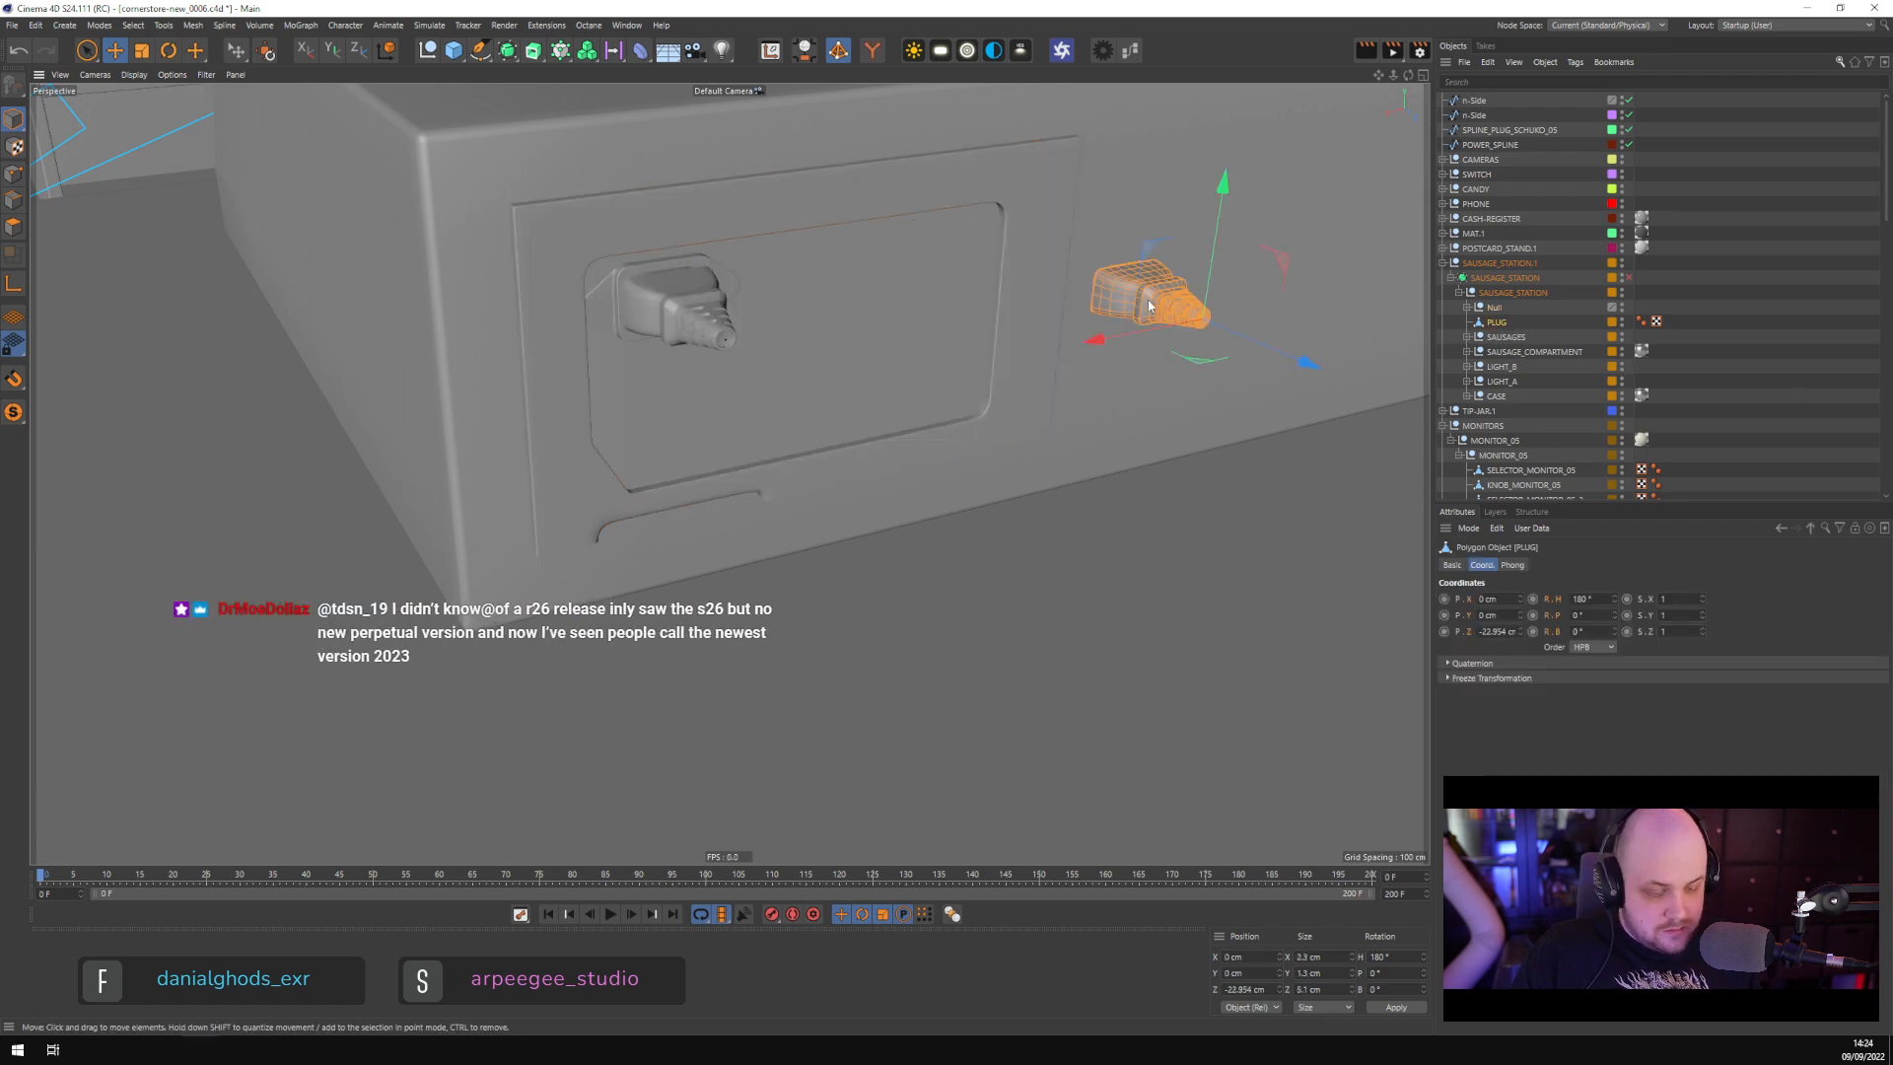
{"action": "key", "text": "Delete"}
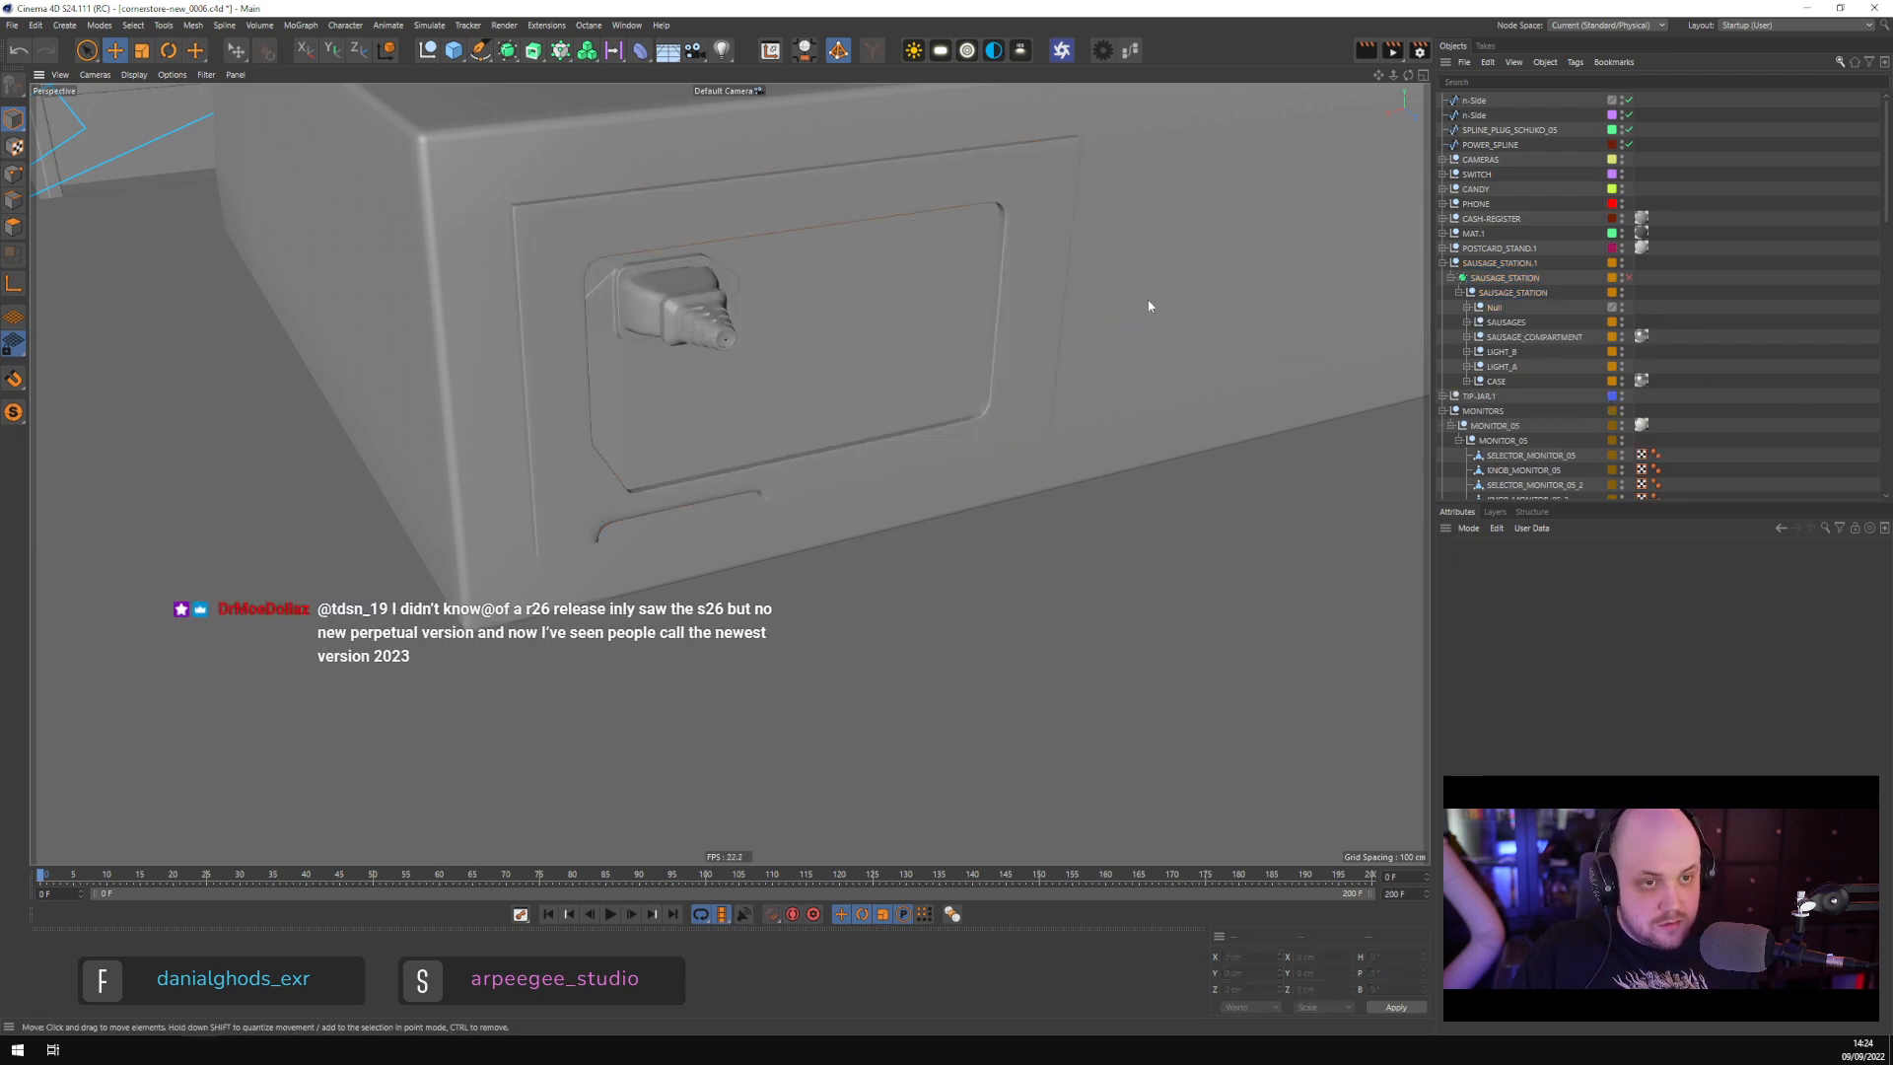
{"action": "left_click", "coordinate": [1492, 309]}
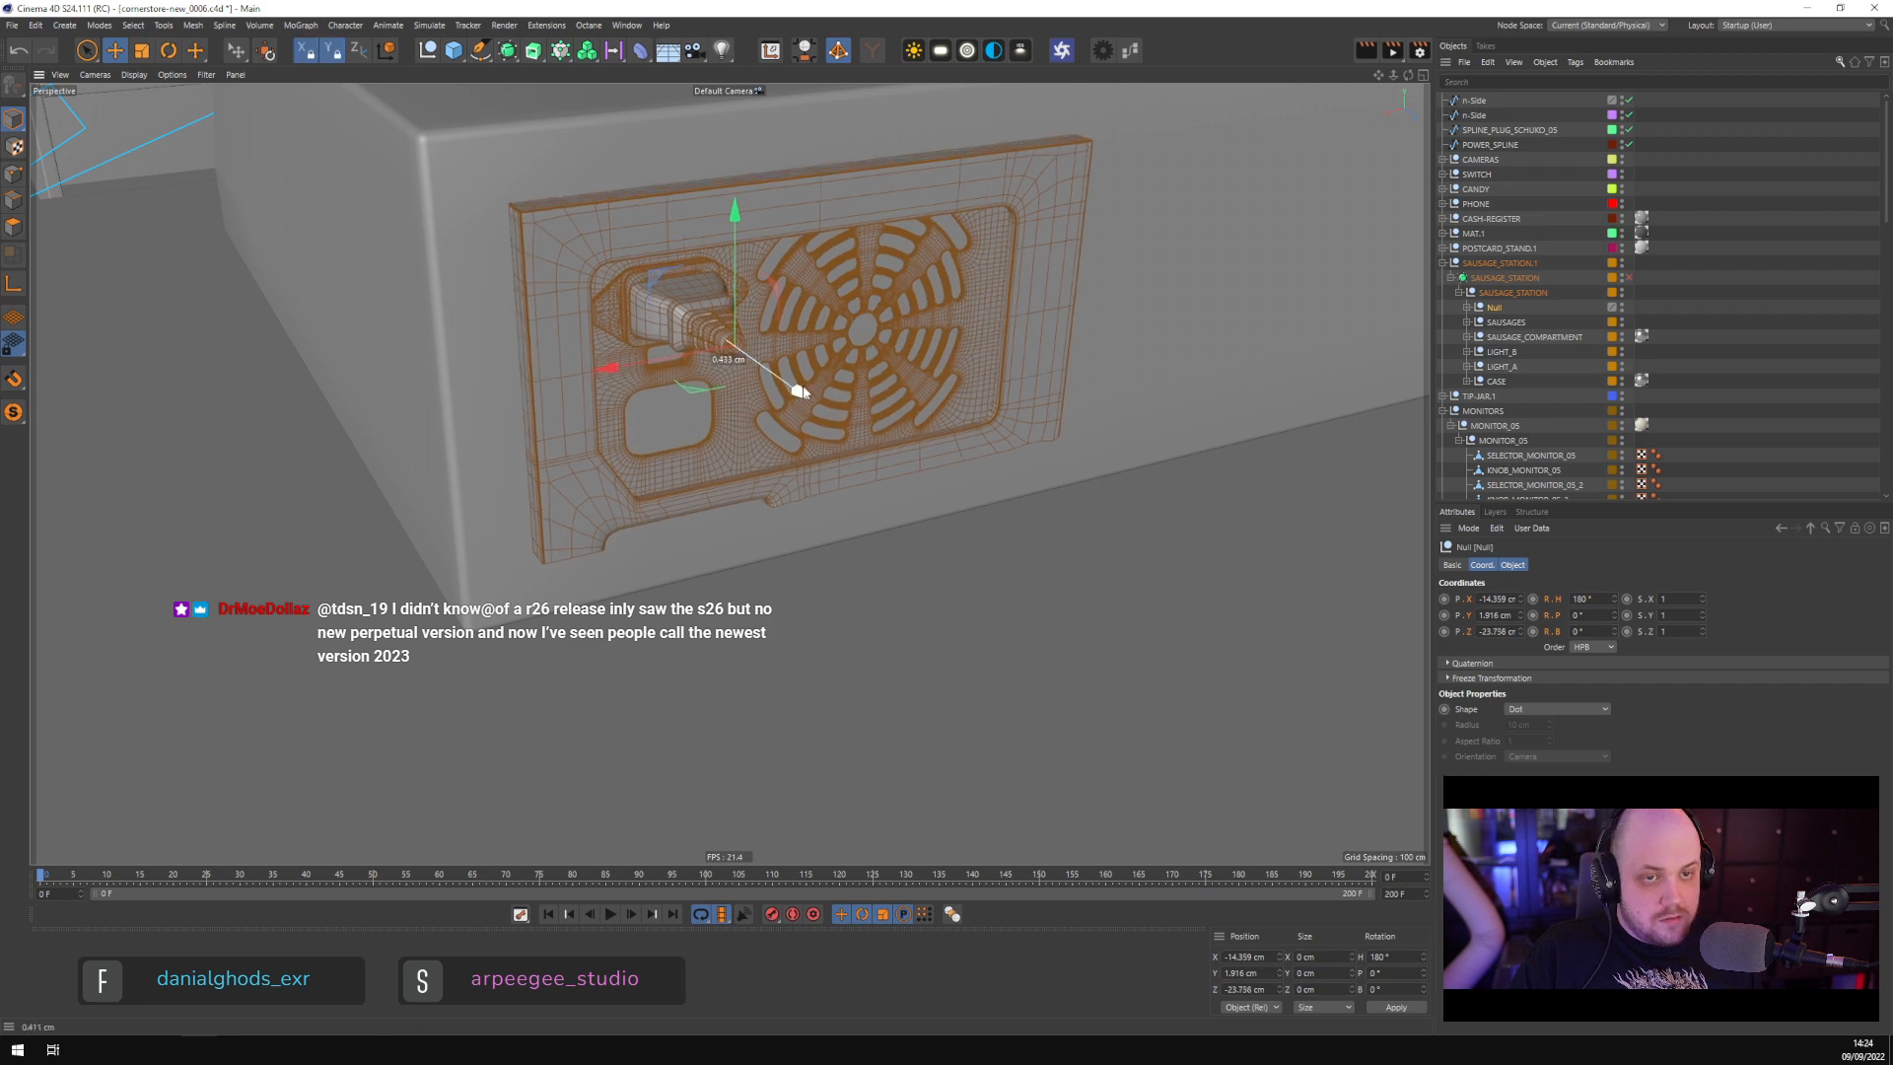
{"action": "left_click", "coordinate": [1733, 377]}
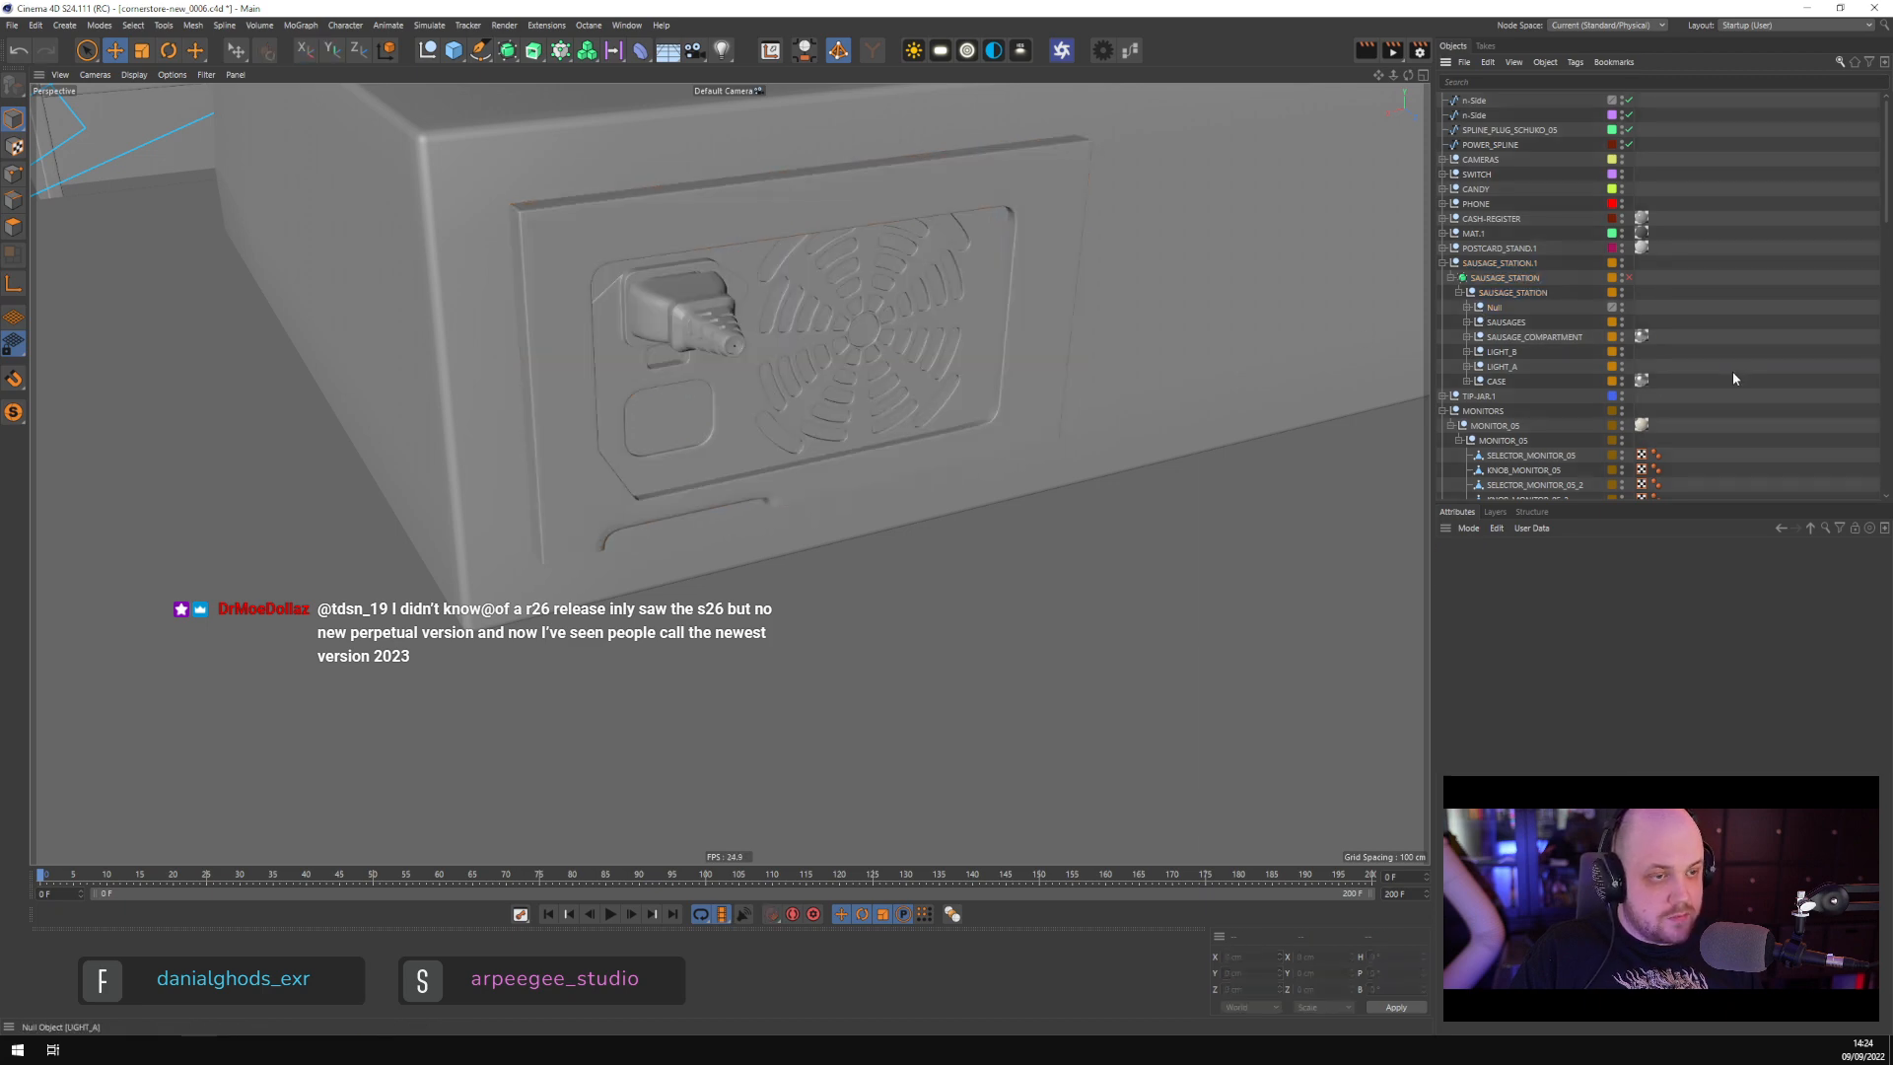
Add a cube at BACKSIDE_FACE's position and place it beside that object within the power-supply null
{"action": "left_click", "coordinate": [872, 467]}
{"action": "left_click_drag", "start_coordinate": [725, 515], "coordinate": [794, 578], "text": "alt"}
{"action": "scroll", "coordinate": [836, 513], "scroll_direction": "up", "scroll_amount": 2}
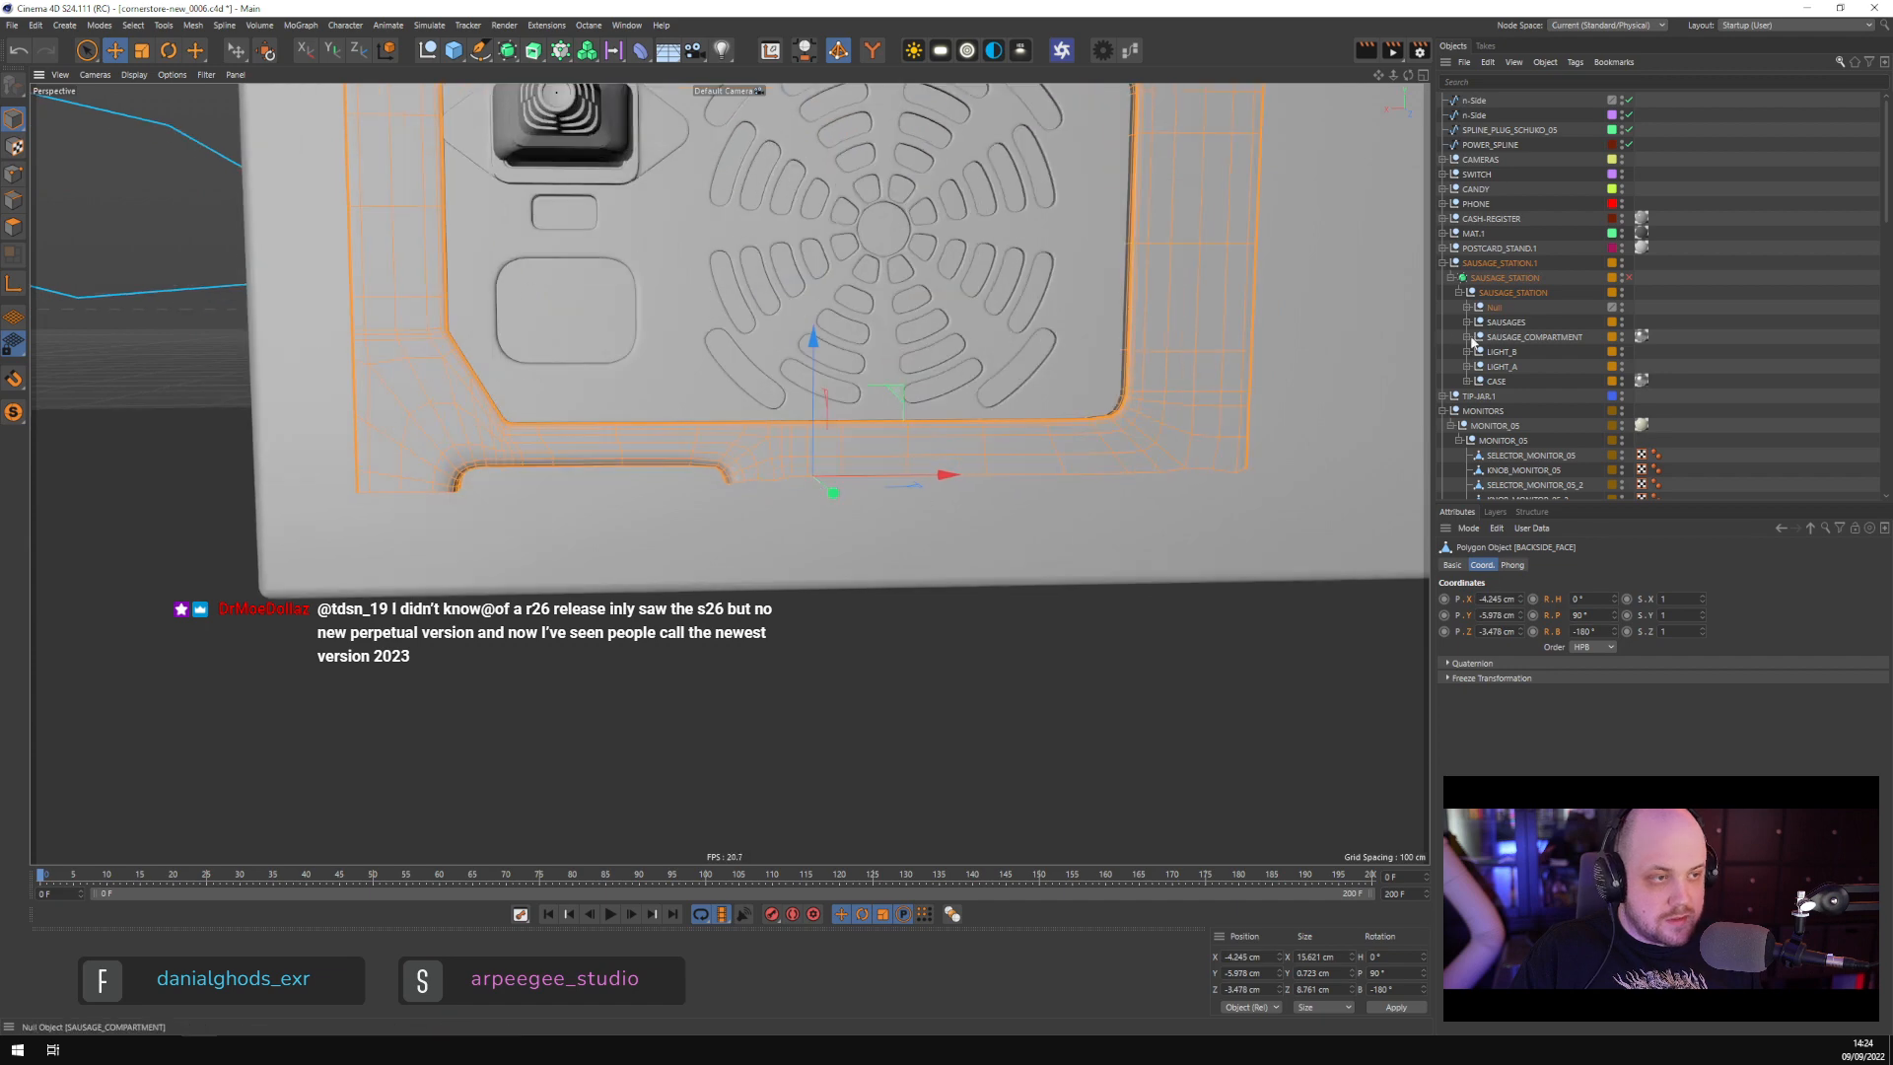
{"action": "left_click", "coordinate": [1467, 307]}
{"action": "left_click_drag", "start_coordinate": [1161, 444], "coordinate": [1004, 451], "text": "alt"}
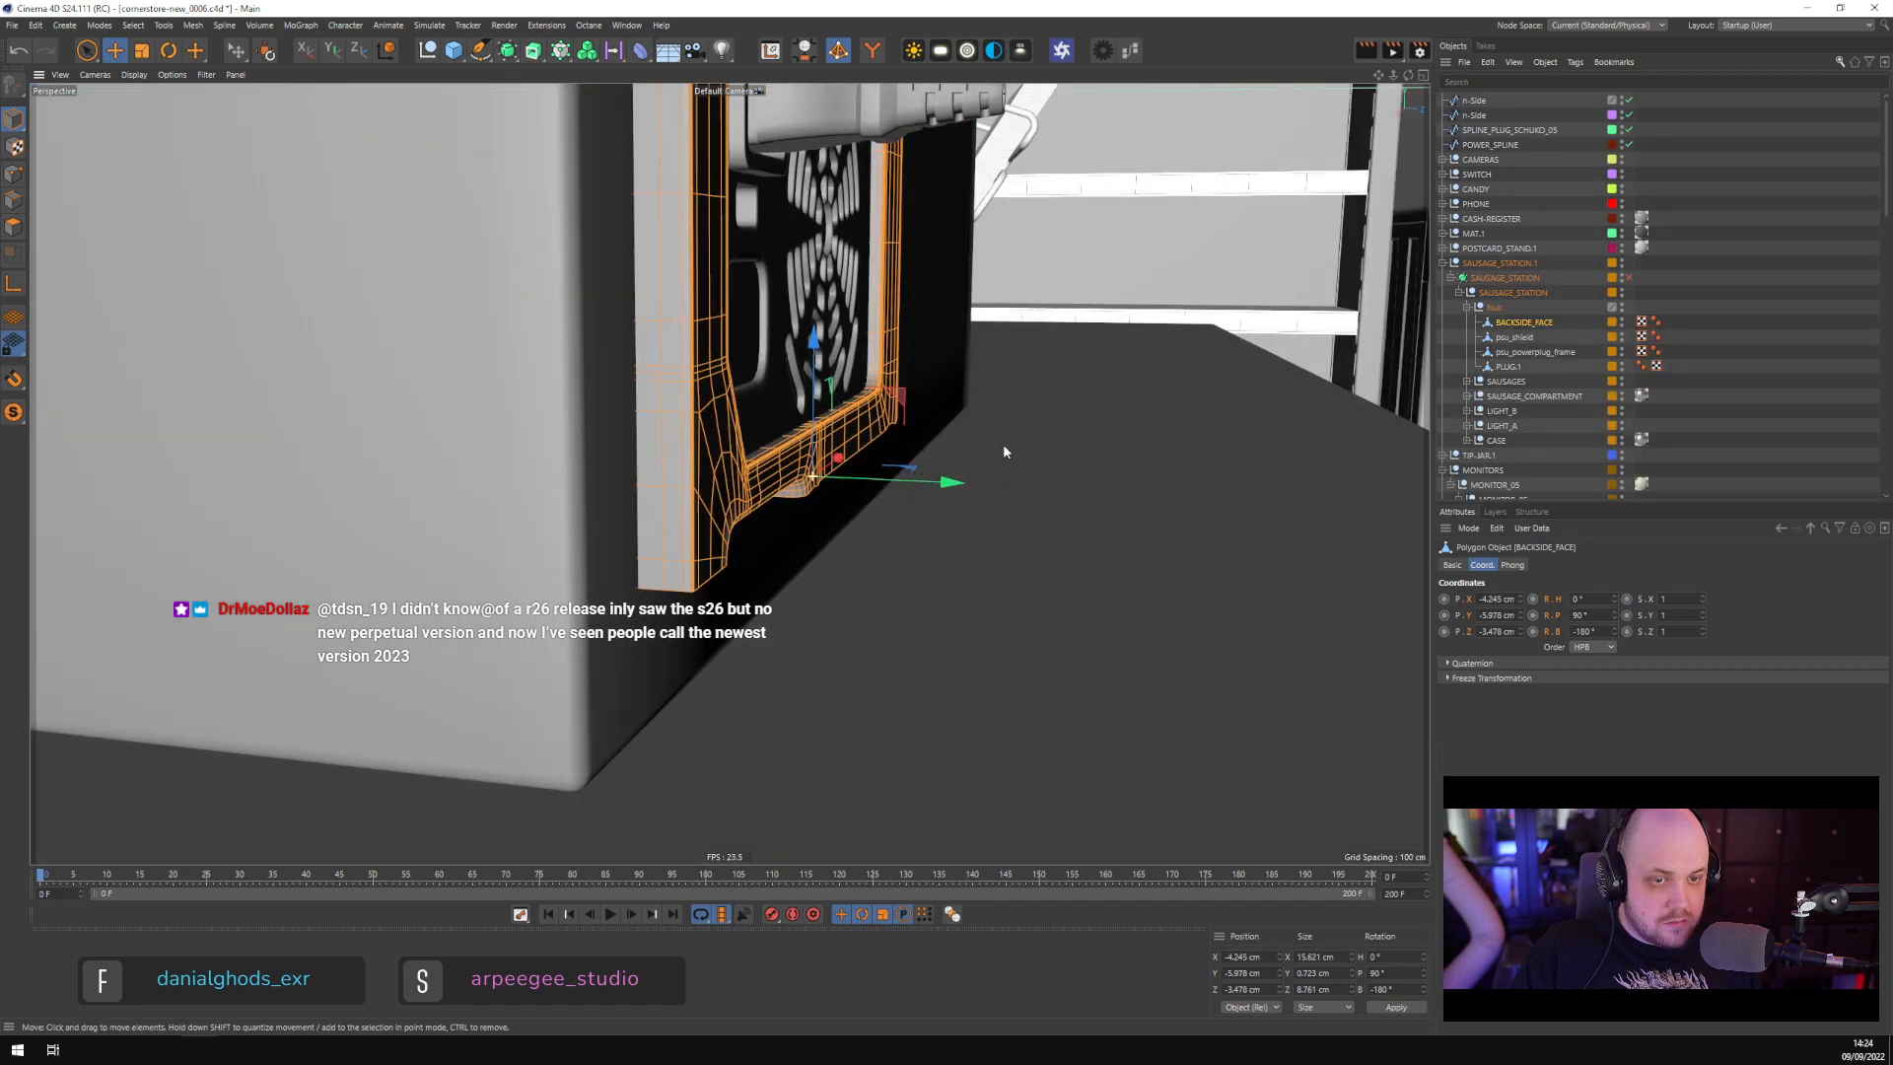
{"action": "left_click_drag", "start_coordinate": [670, 535], "coordinate": [961, 509], "text": "alt"}
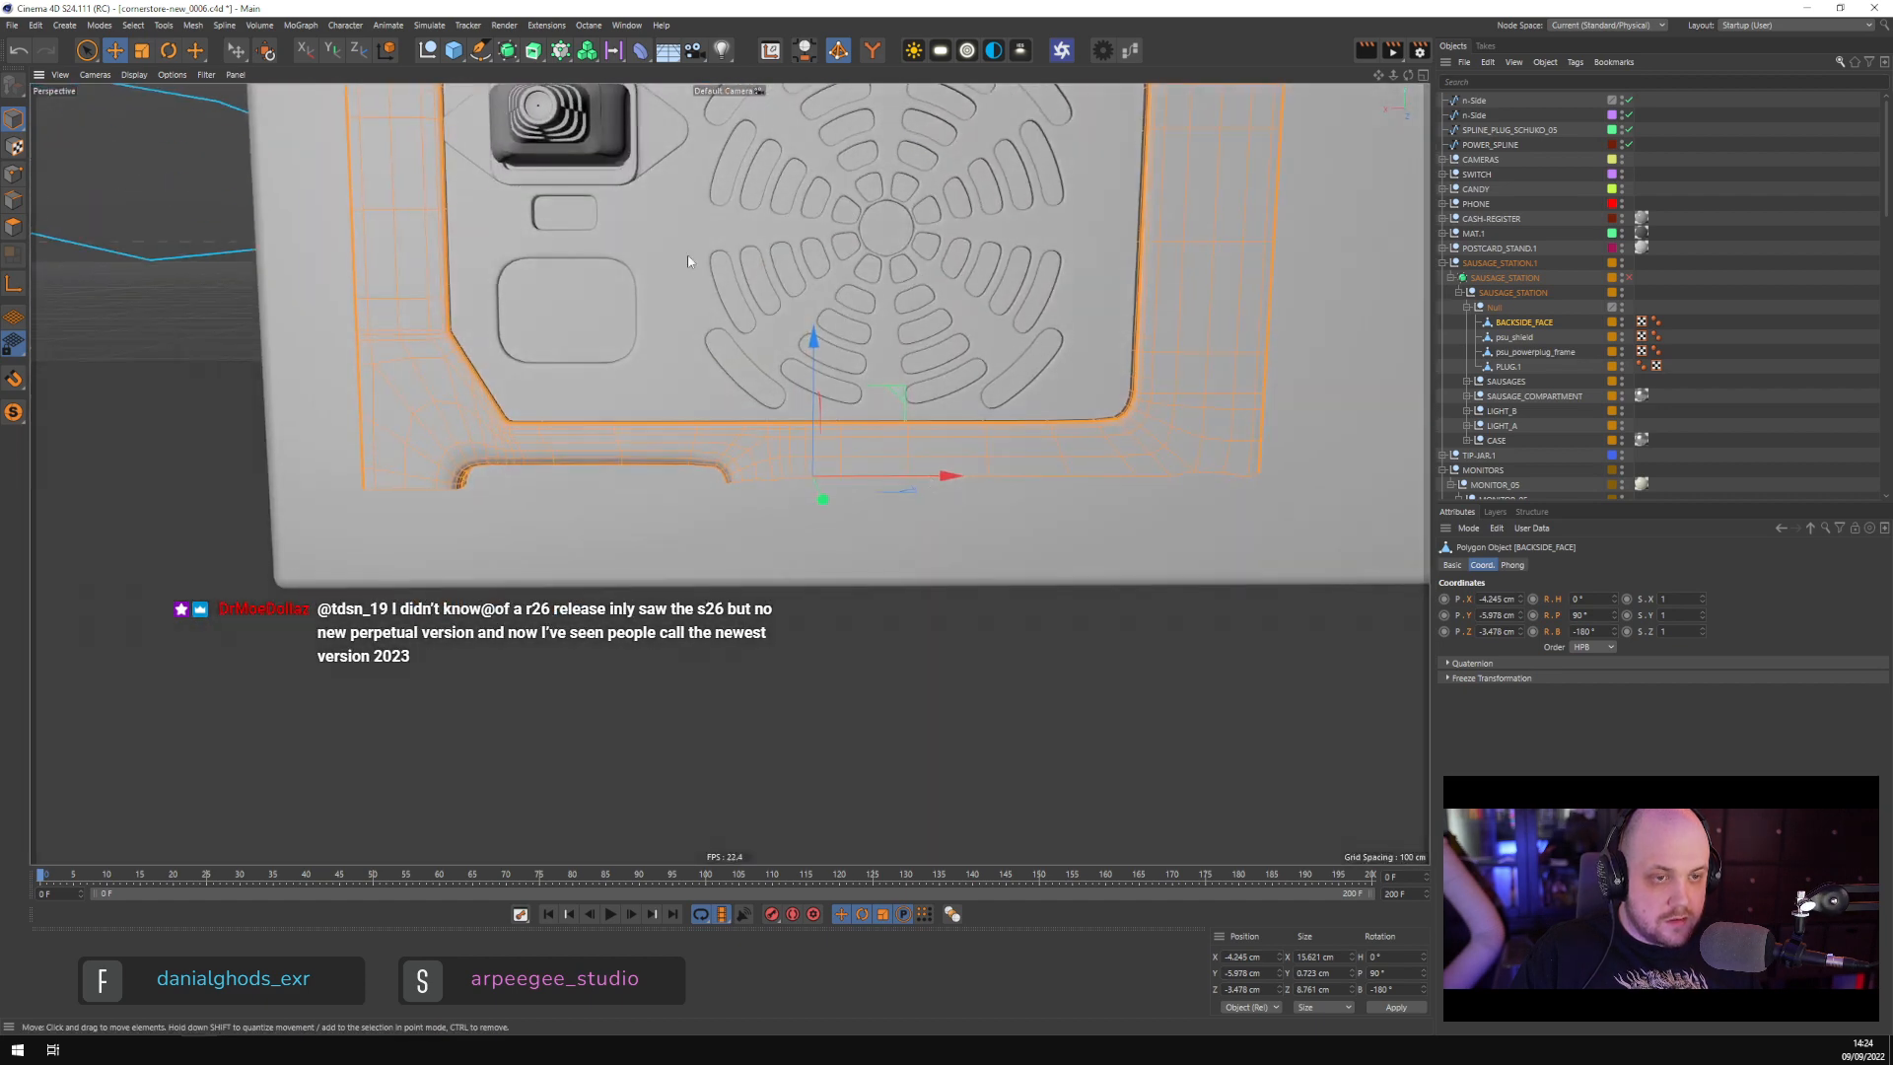
{"action": "left_click", "coordinate": [454, 52], "text": "alt"}
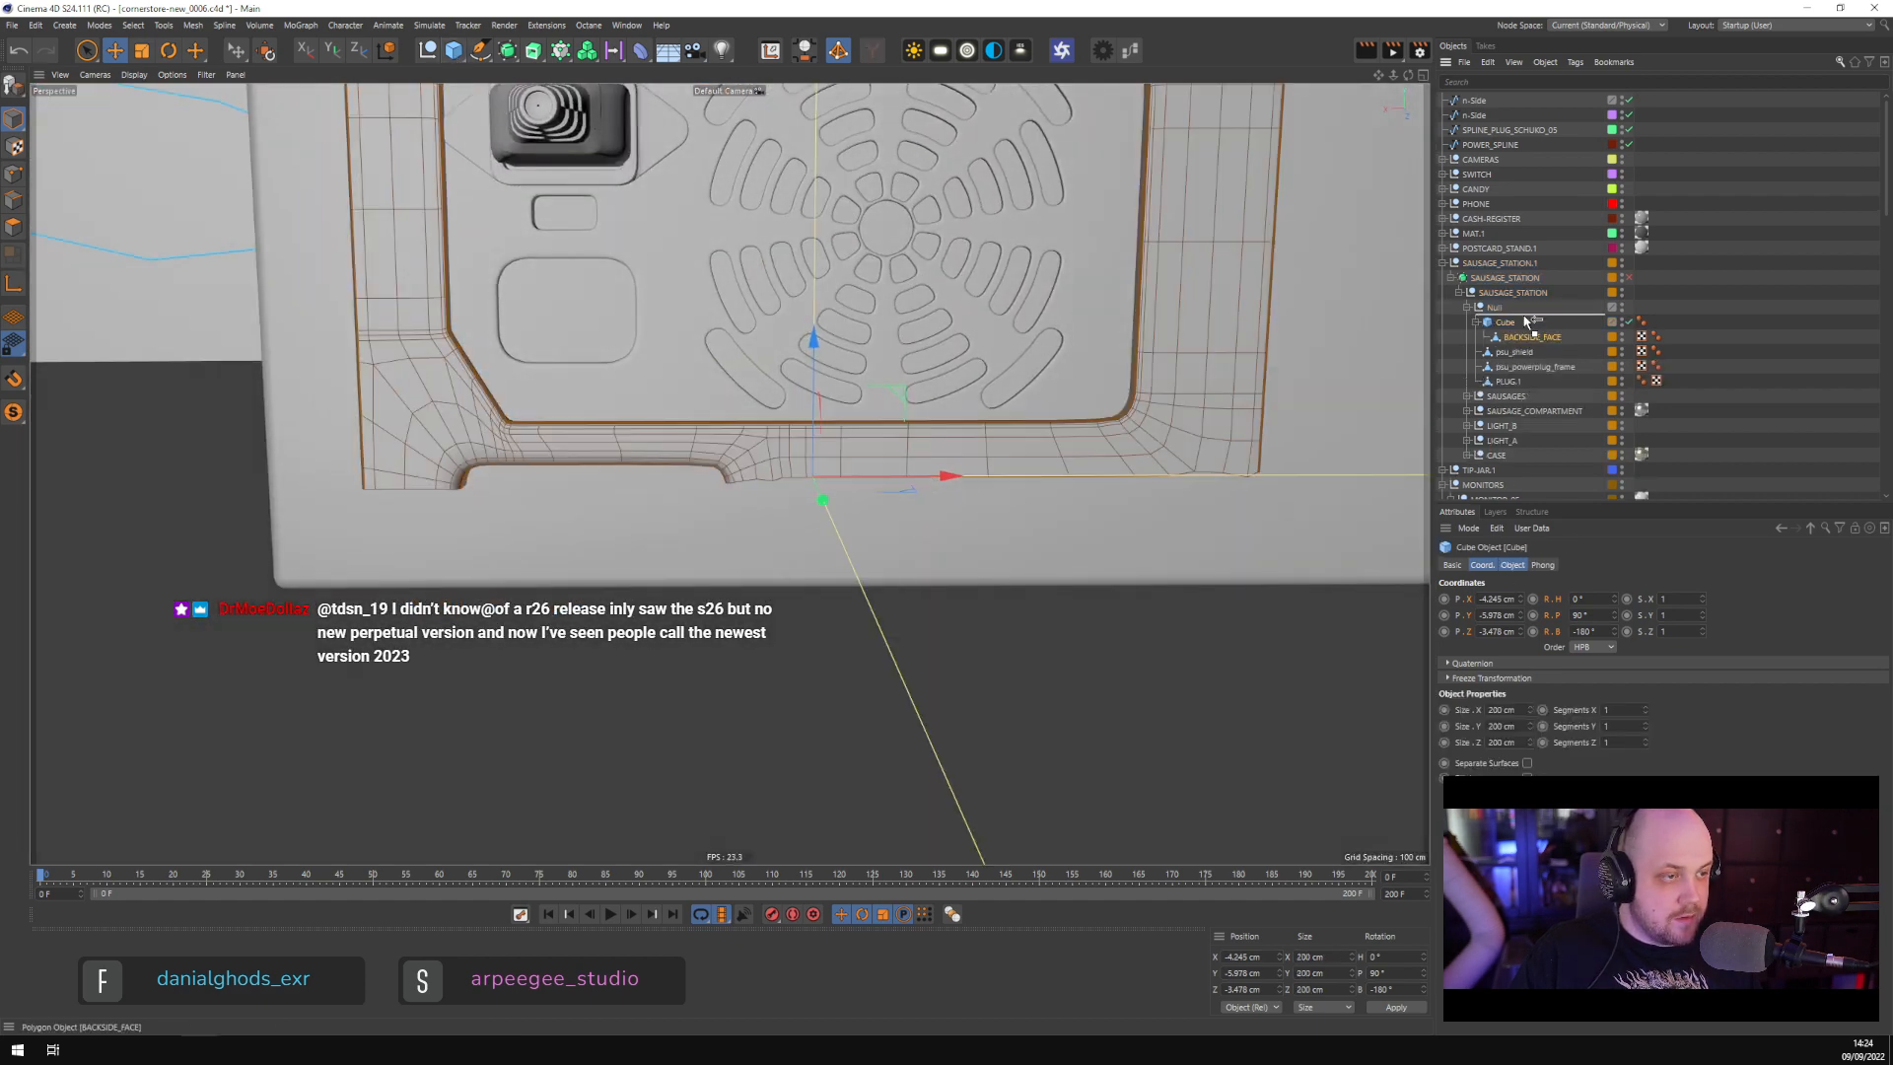
{"action": "left_click_drag", "start_coordinate": [1525, 322], "coordinate": [1526, 316]}
Scale the new cube down uniformly to 1.2 cm
{"action": "key", "text": "t"}
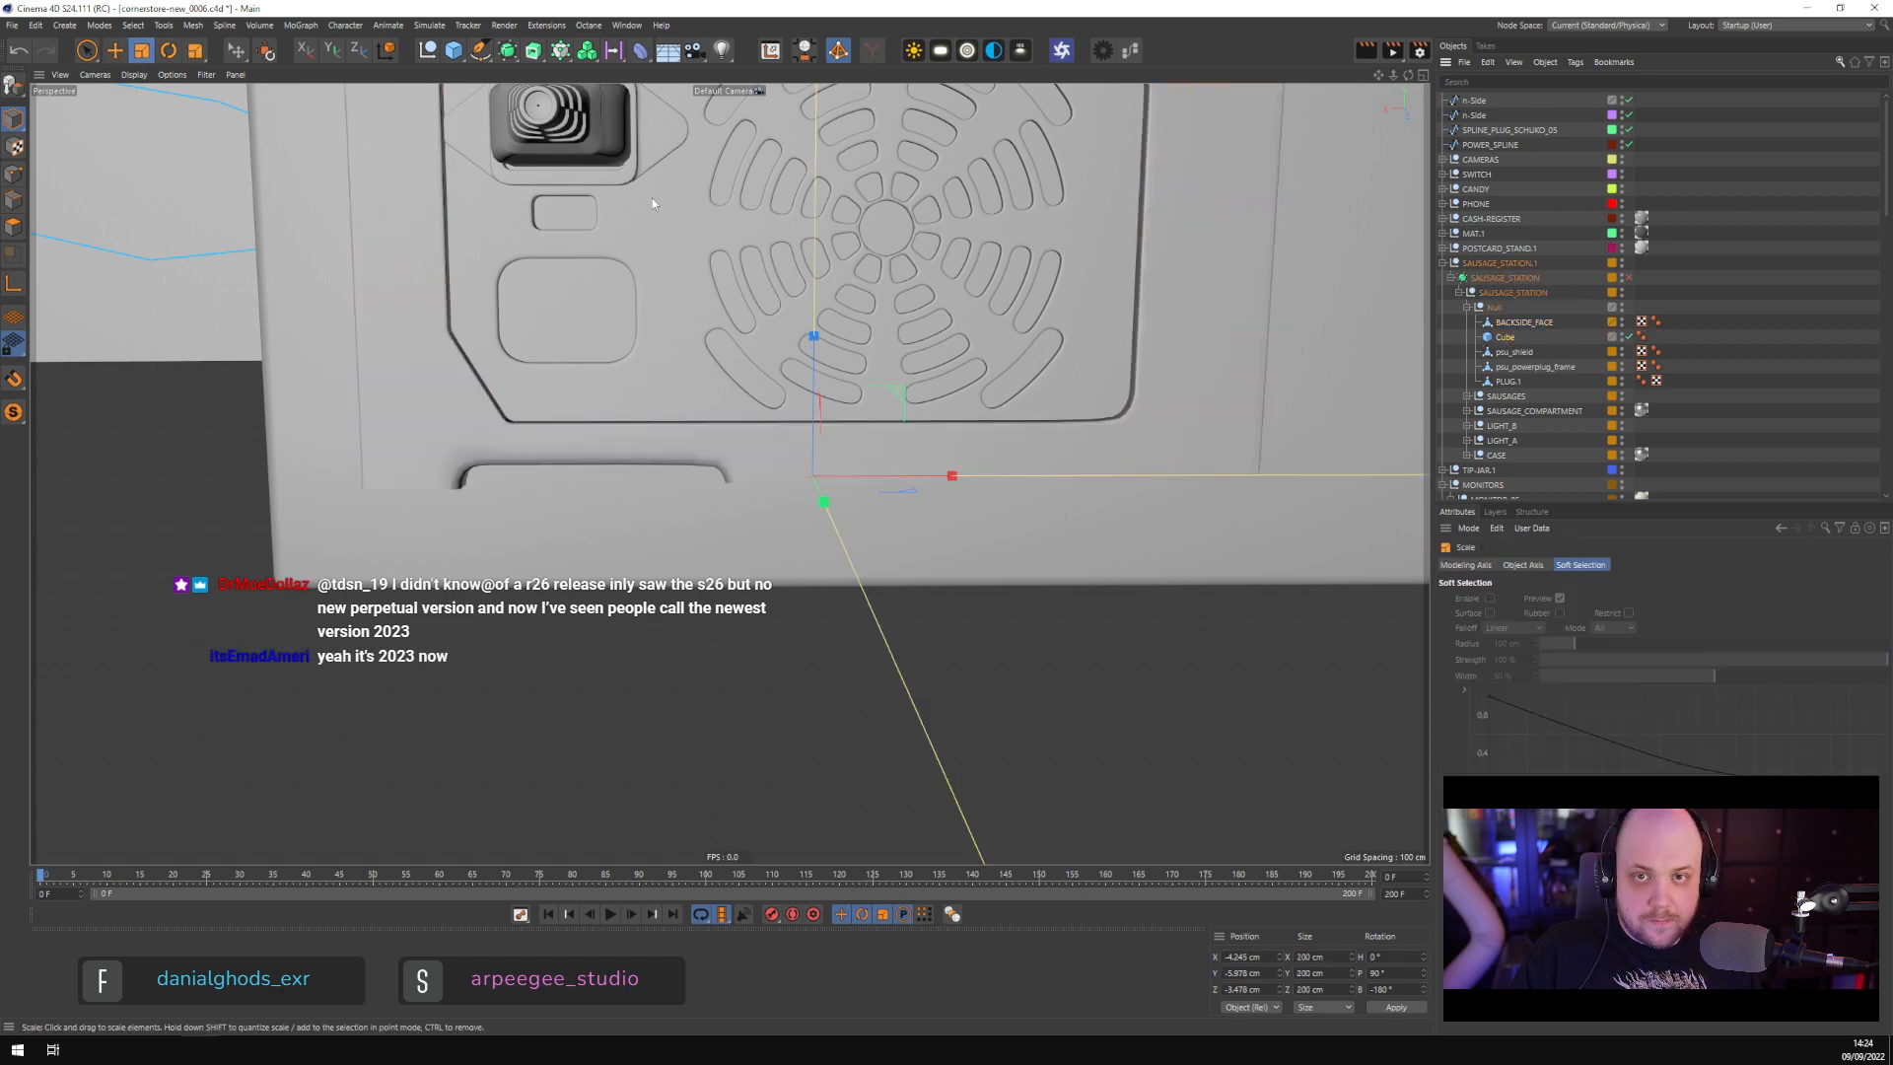
{"action": "left_click_drag", "start_coordinate": [652, 198], "coordinate": [151, 364]}
{"action": "left_click_drag", "start_coordinate": [296, 379], "coordinate": [254, 331], "text": "alt"}
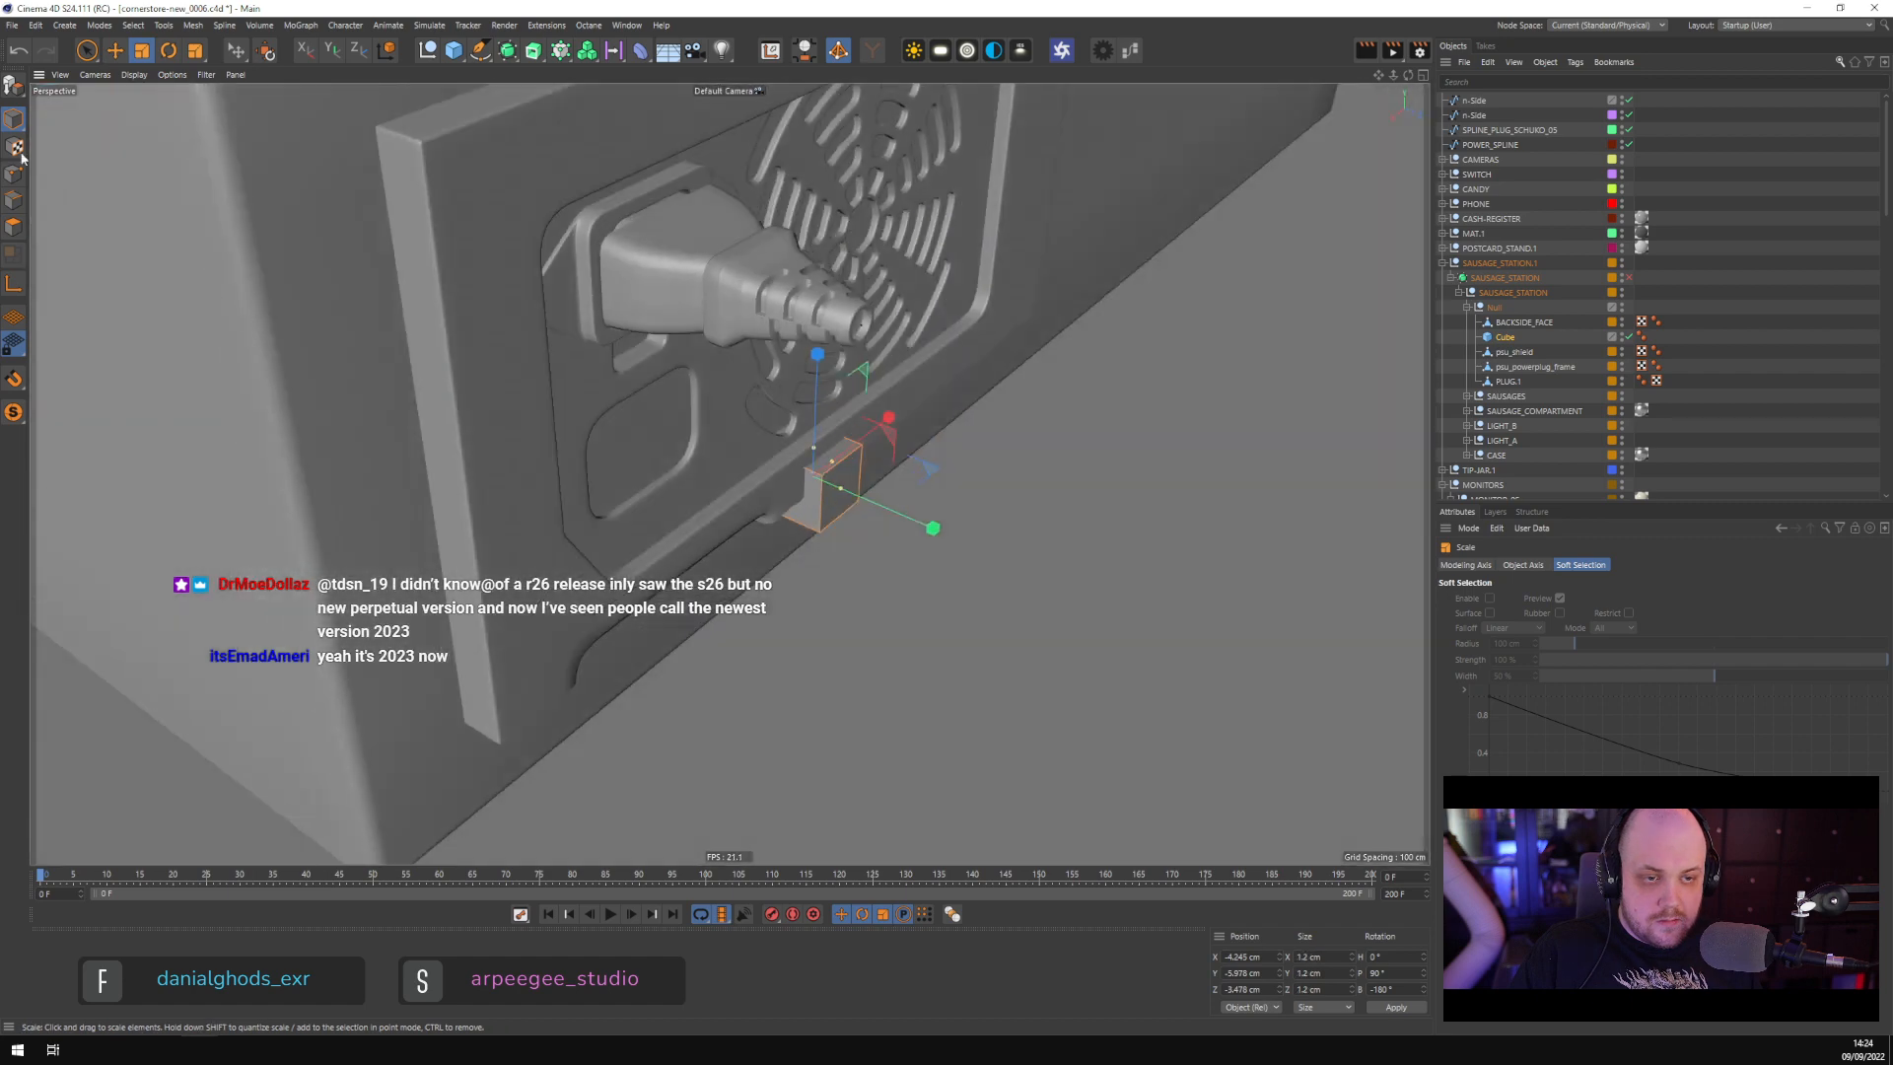
Push the power-supply null back toward the wall along Z to about -23.43 cm
{"action": "left_click", "coordinate": [114, 50]}
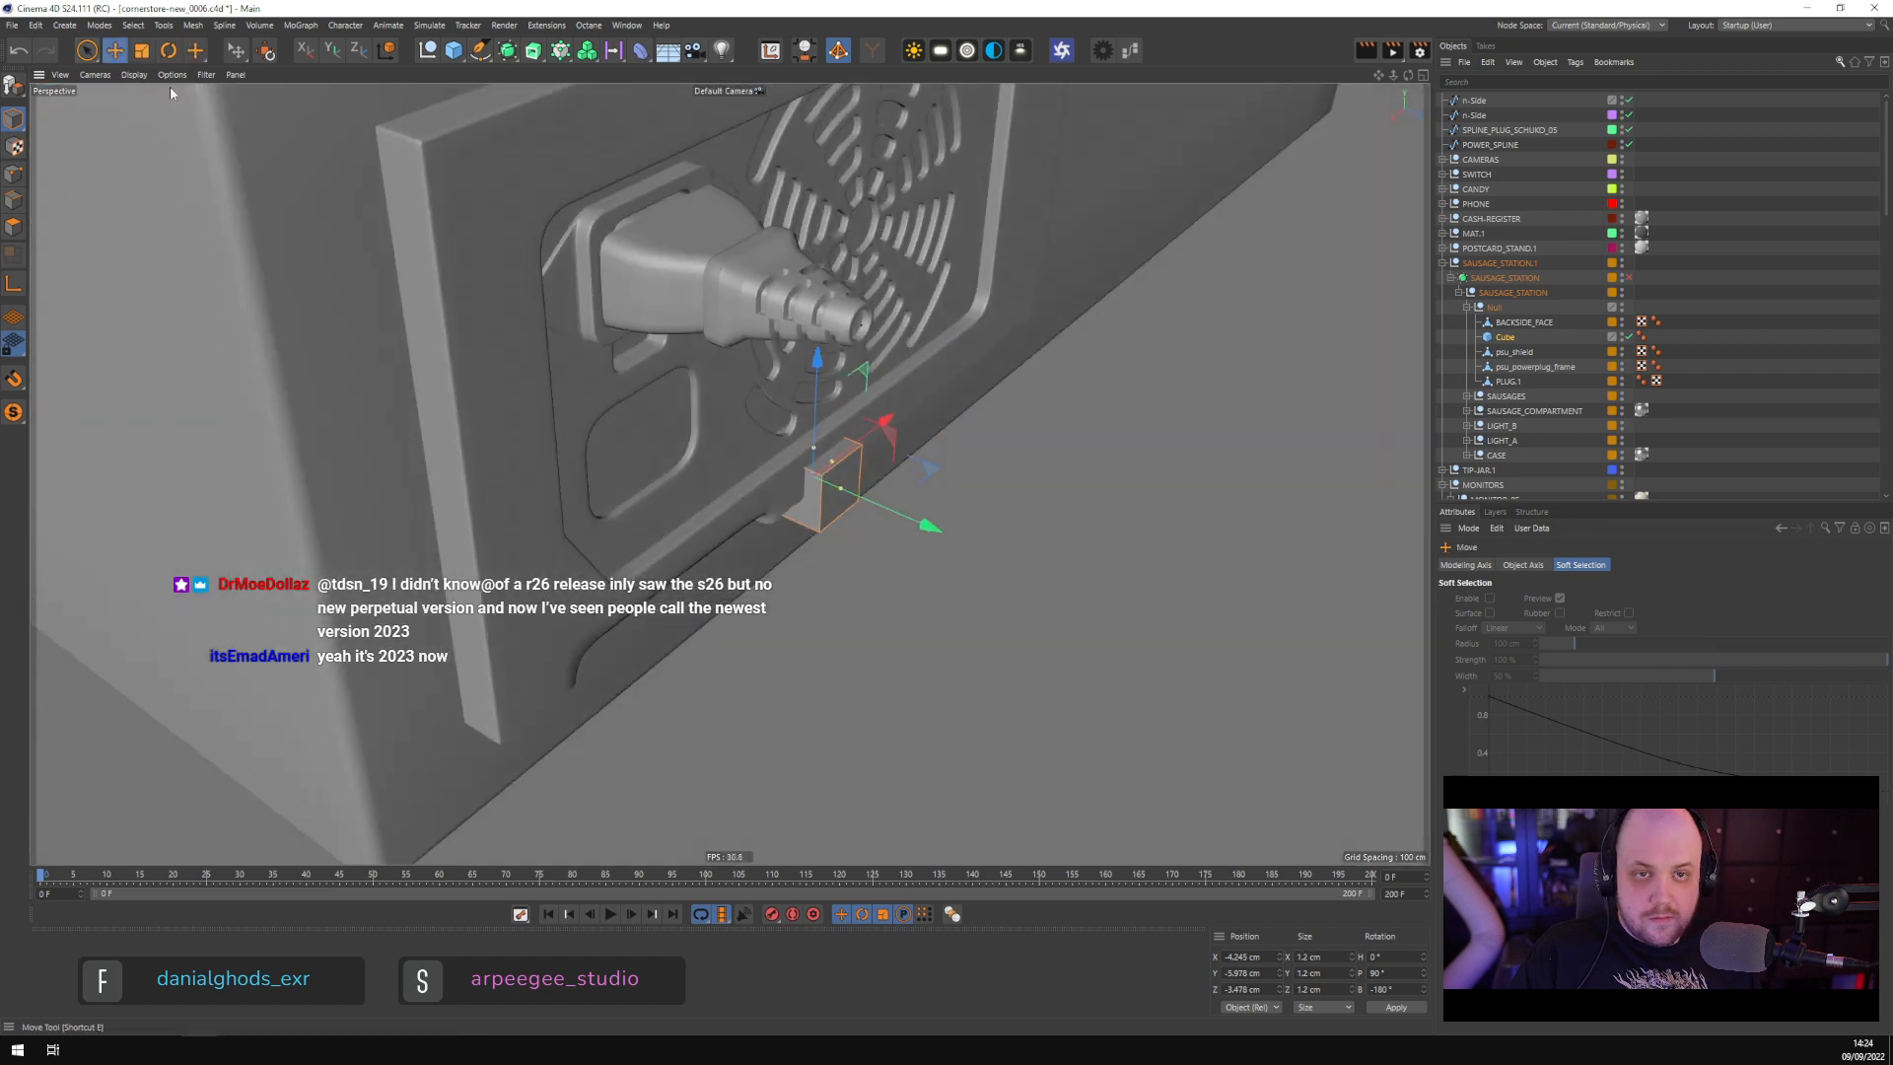
{"action": "left_click", "coordinate": [1493, 306]}
{"action": "scroll", "coordinate": [963, 363], "scroll_direction": "up", "scroll_amount": 4}
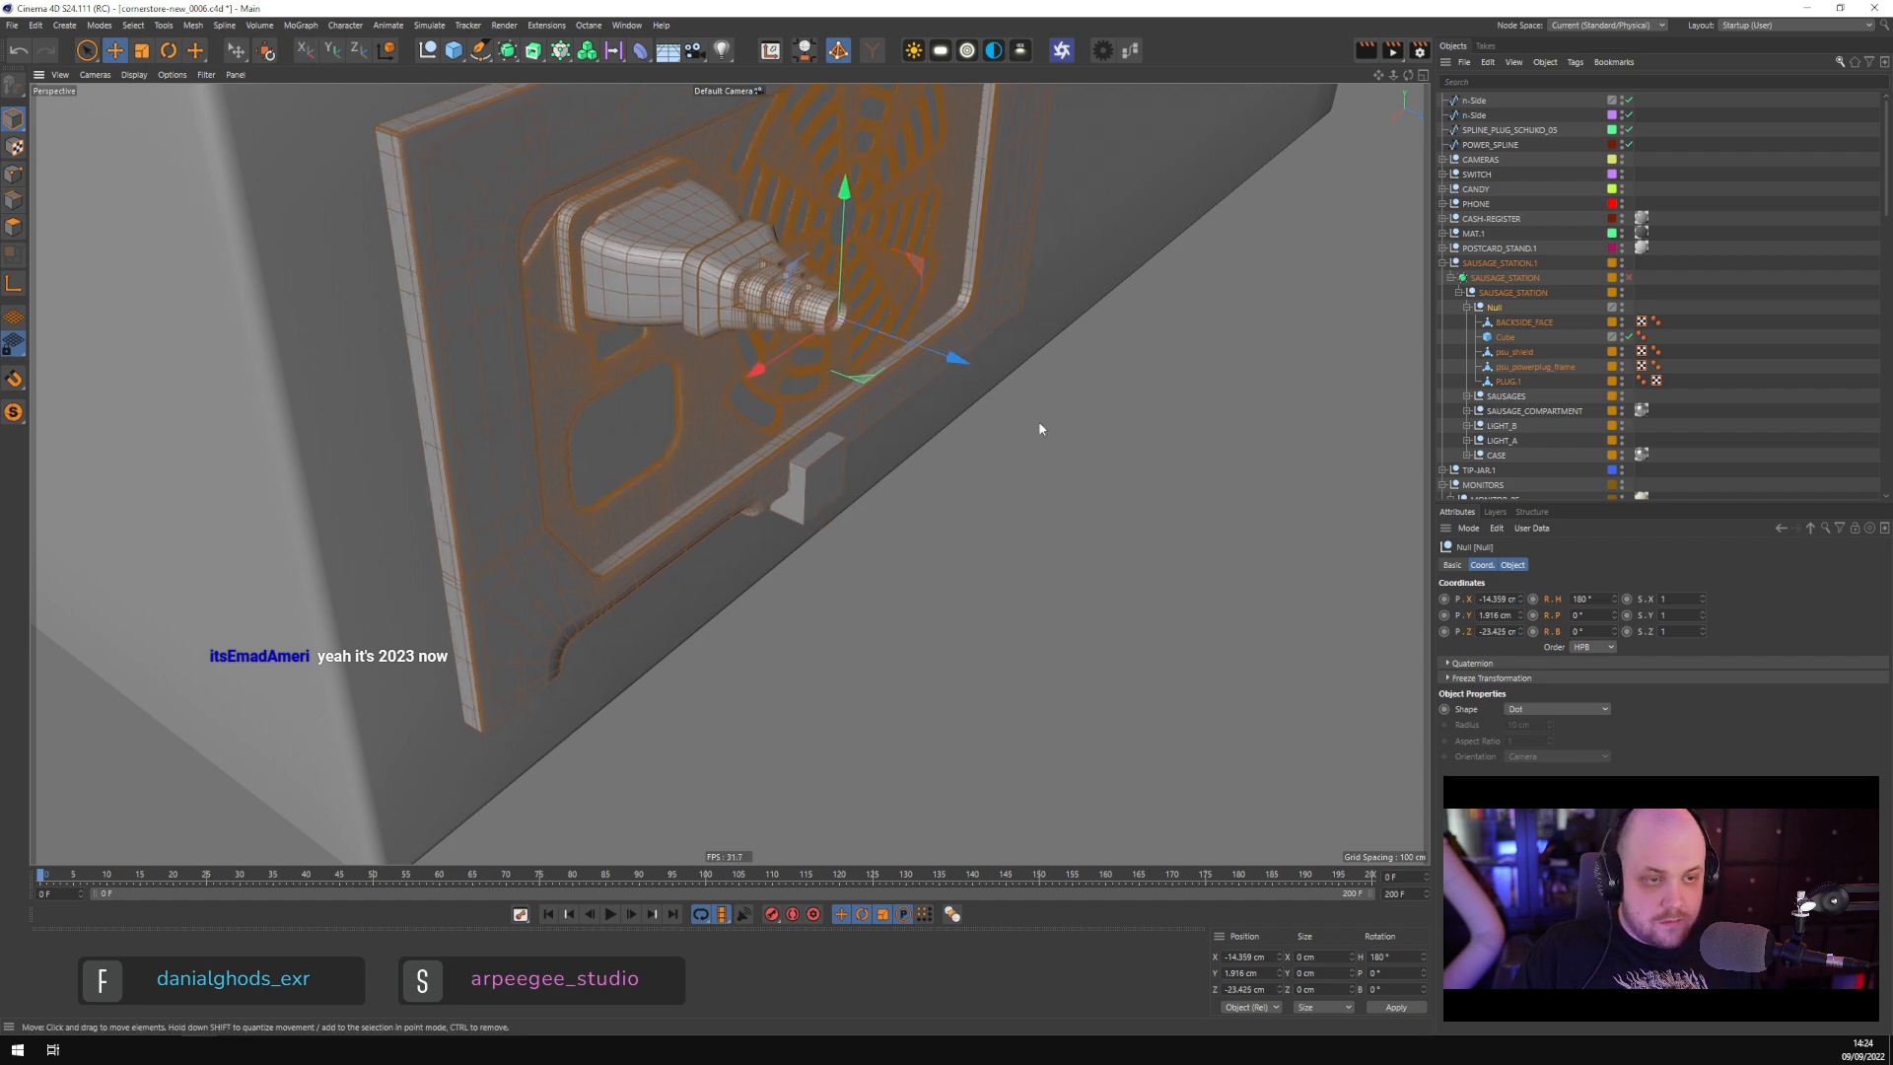
Stretch the cube to about 16.1 cm wide as a strip covering the panel's open lower edge, and make it editable
{"action": "left_click", "coordinate": [1504, 337]}
{"action": "left_click_drag", "start_coordinate": [829, 462], "coordinate": [1062, 361]}
{"action": "left_click_drag", "start_coordinate": [1063, 362], "coordinate": [1166, 381], "text": "alt"}
{"action": "left_click_drag", "start_coordinate": [800, 352], "coordinate": [499, 413]}
{"action": "key", "text": "c"}
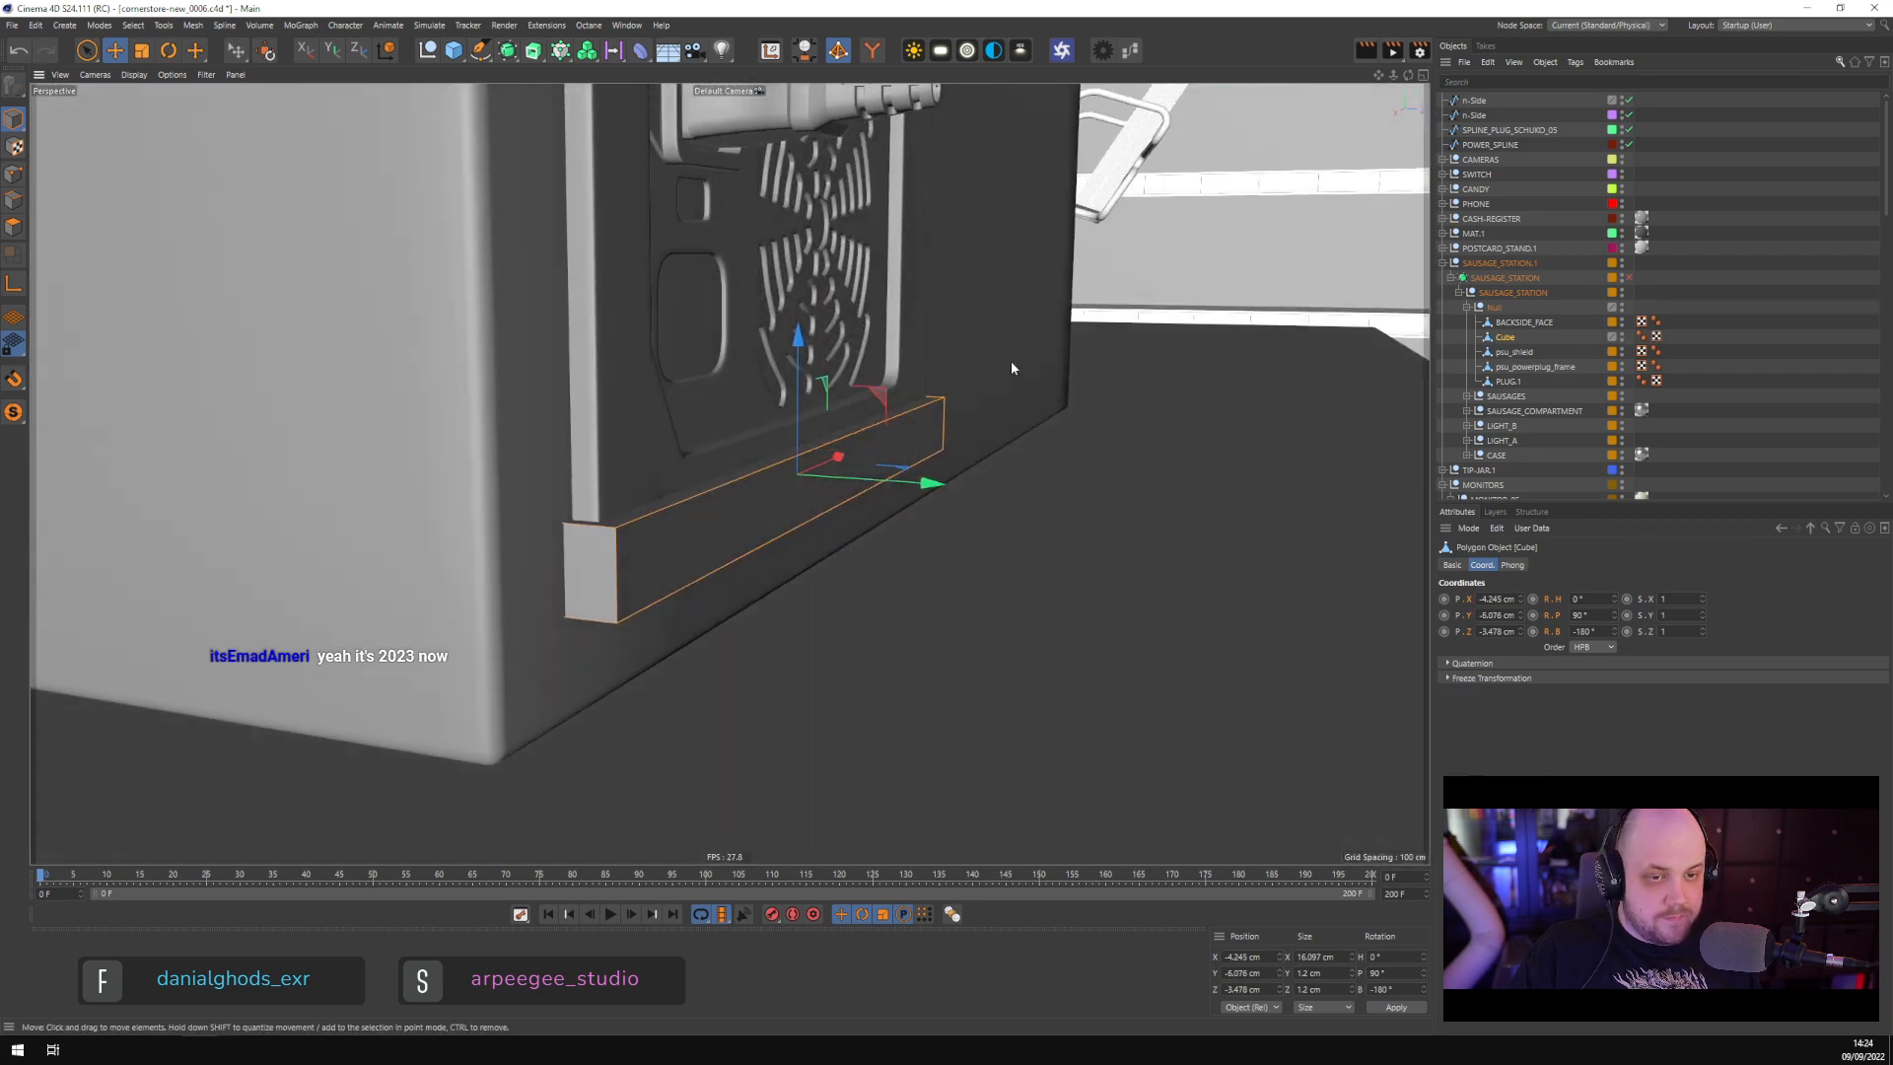
Bevel all edges of the strip with a 0.04 cm offset and 1 subdivision
{"action": "left_click", "coordinate": [13, 200]}
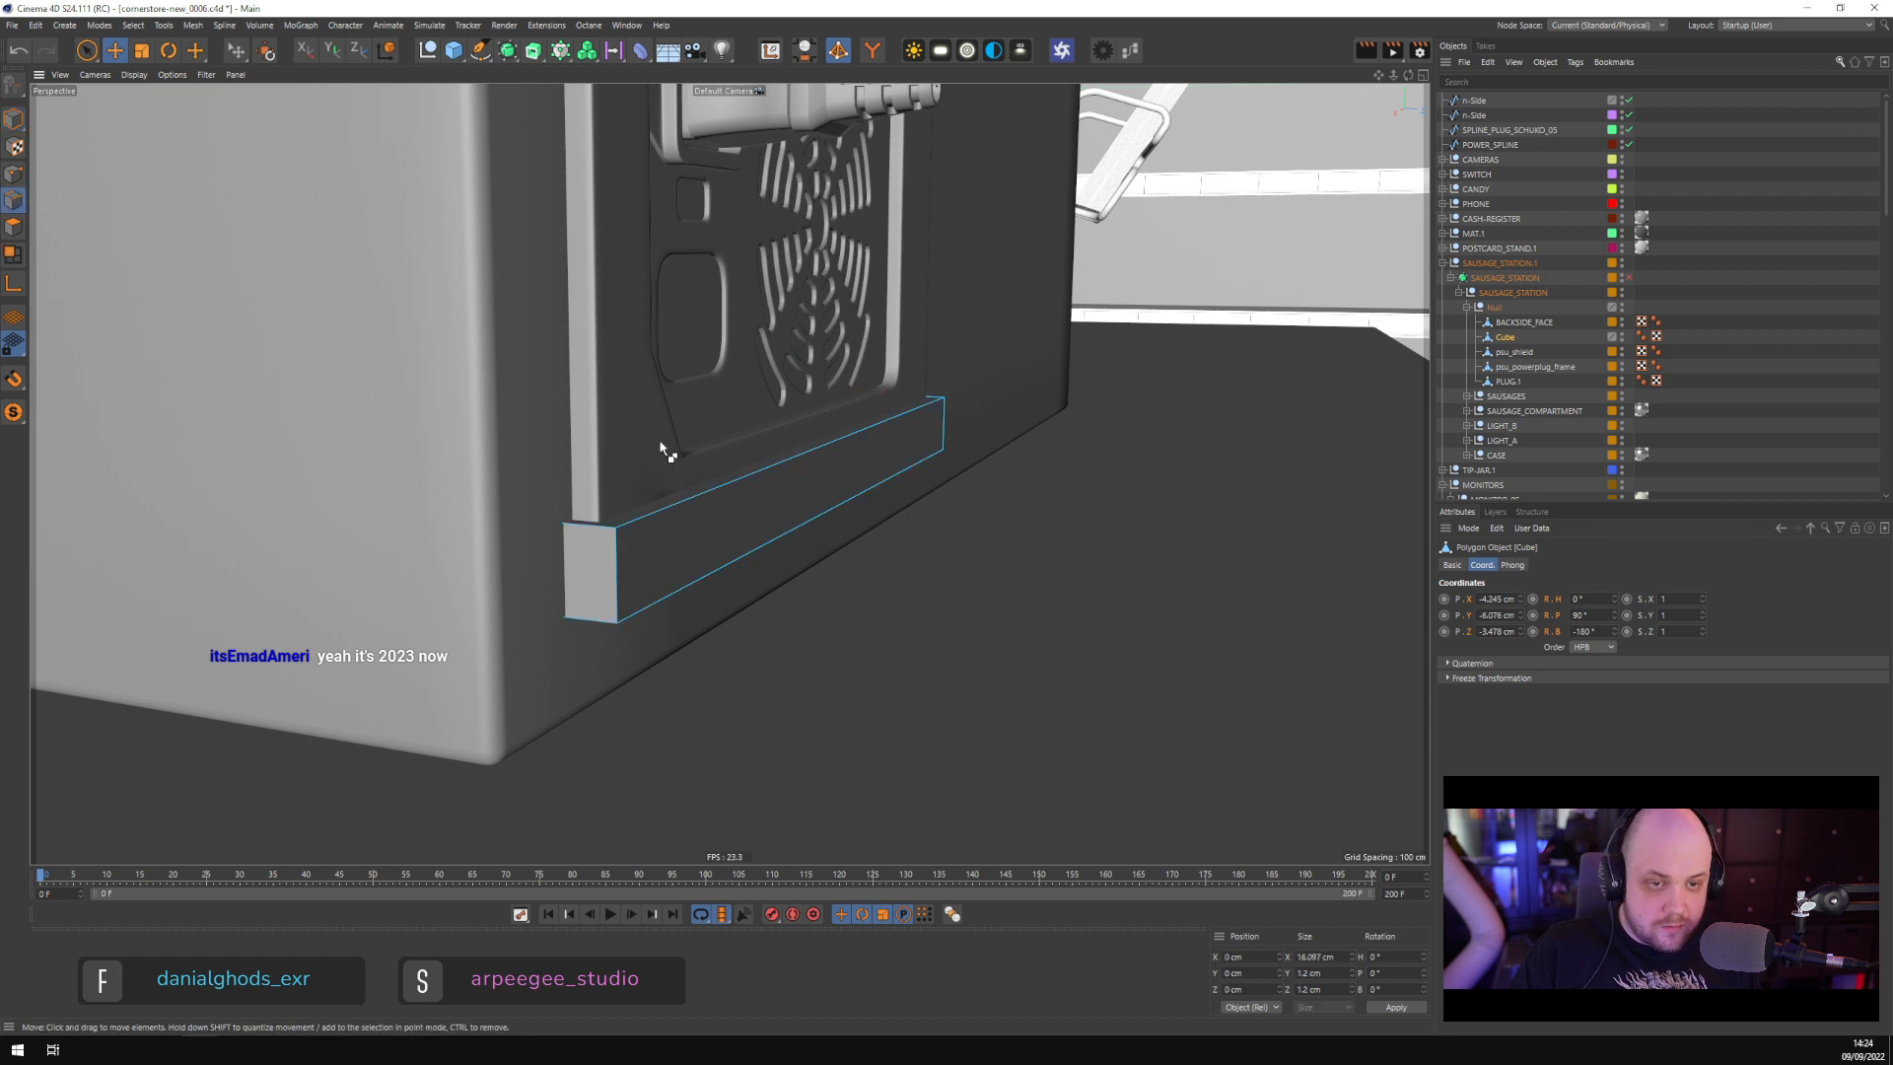
{"action": "key", "text": "ctrl+a"}
{"action": "right_click", "coordinate": [729, 347]}
{"action": "left_click", "coordinate": [760, 416]}
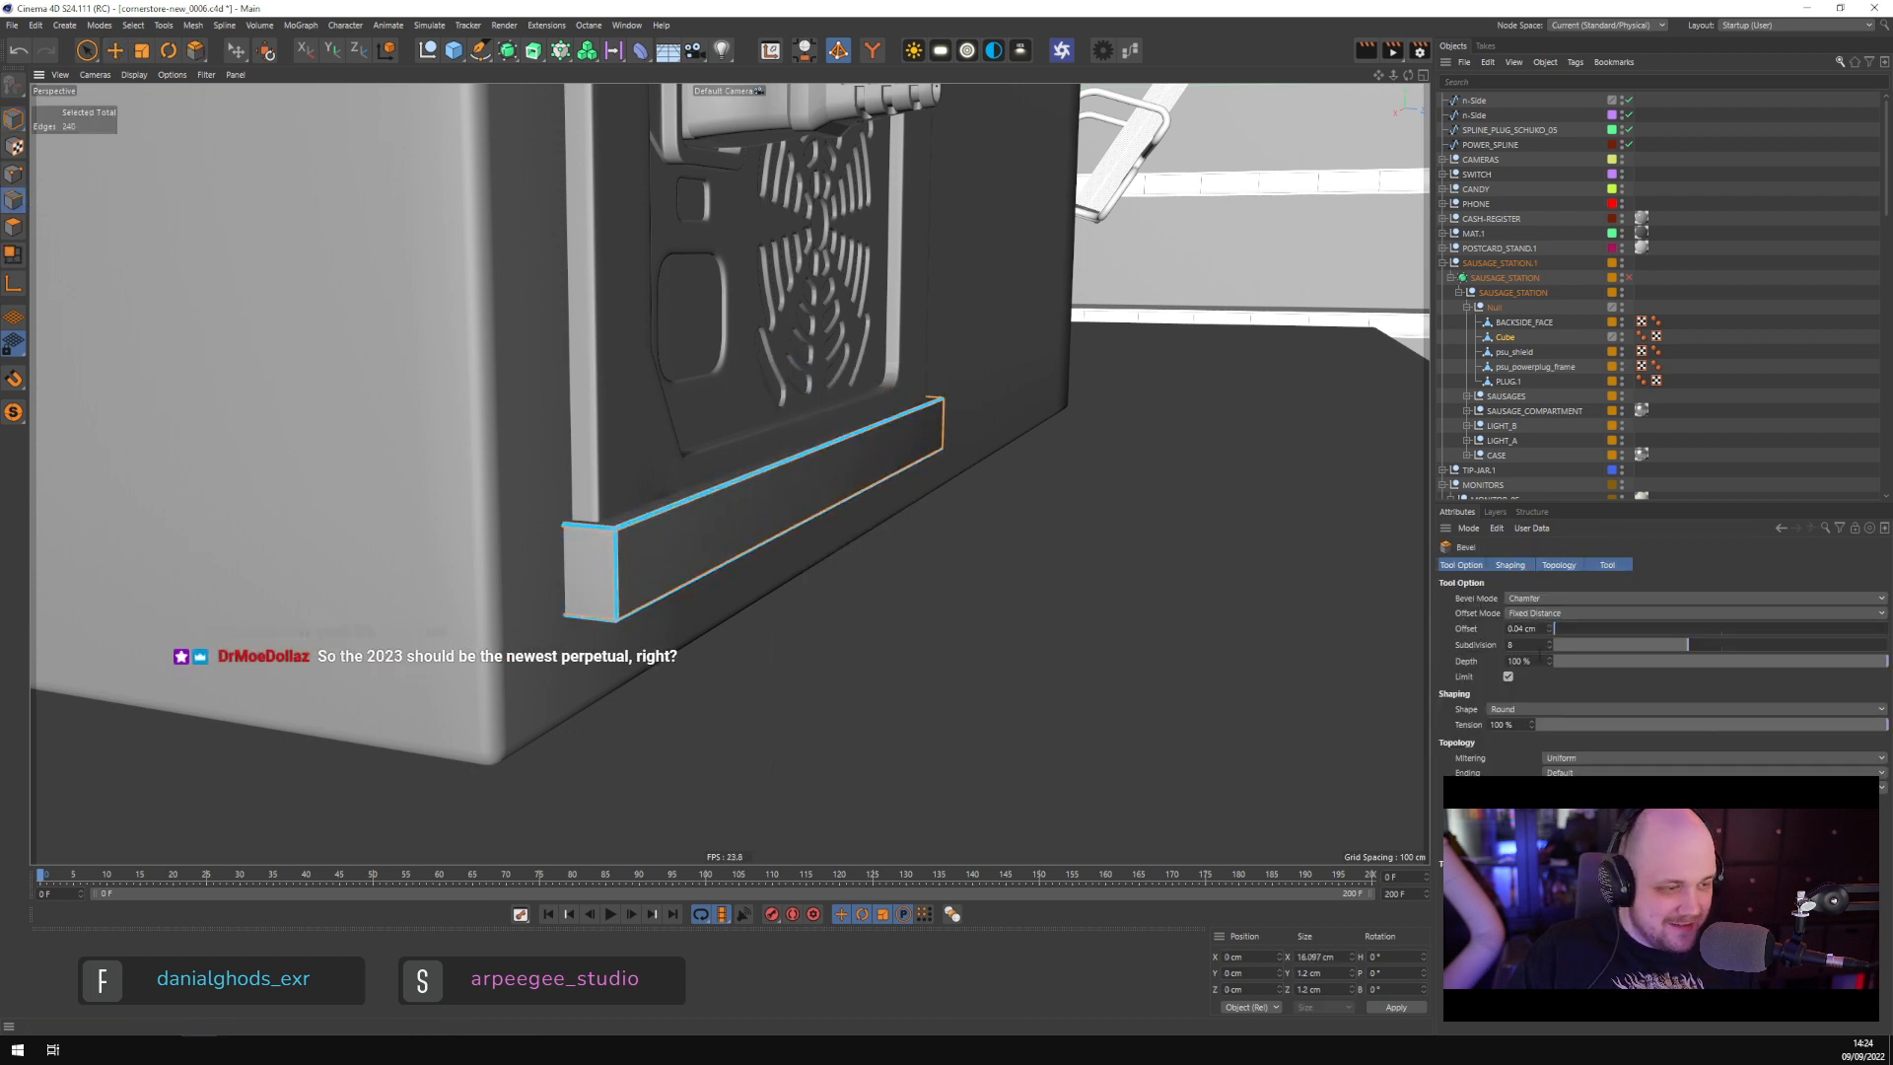
{"action": "key", "text": "BackSpace"}
{"action": "type", "text": "1"}
Loop-cut the strip once lengthwise at 50% and add six evenly spaced cuts across its length
{"action": "left_click_drag", "start_coordinate": [1079, 547], "coordinate": [927, 520], "text": "alt"}
{"action": "right_click", "coordinate": [1077, 560]}
{"action": "left_click", "coordinate": [1111, 722]}
{"action": "left_click", "coordinate": [485, 622]}
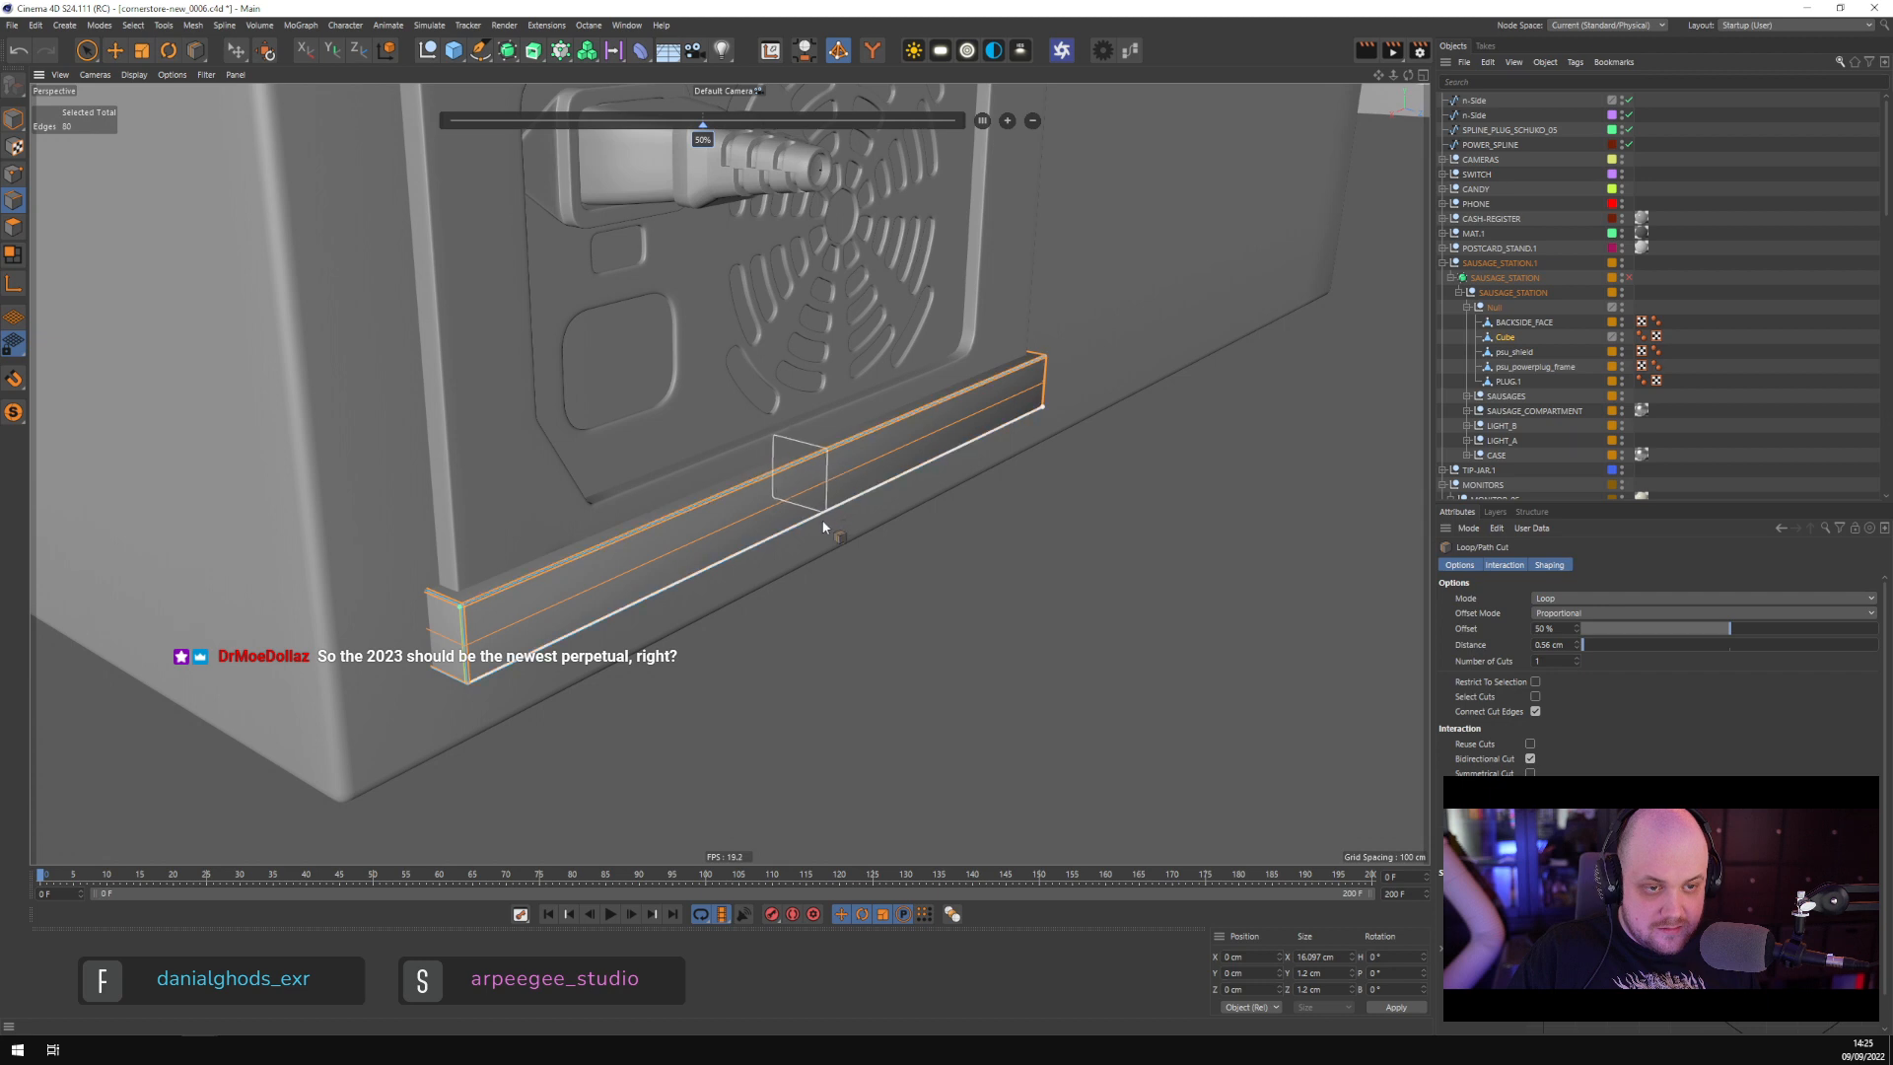
{"action": "left_click", "coordinate": [820, 523], "text": "shift"}
{"action": "scroll", "coordinate": [1546, 660], "scroll_direction": "up", "scroll_amount": 6}
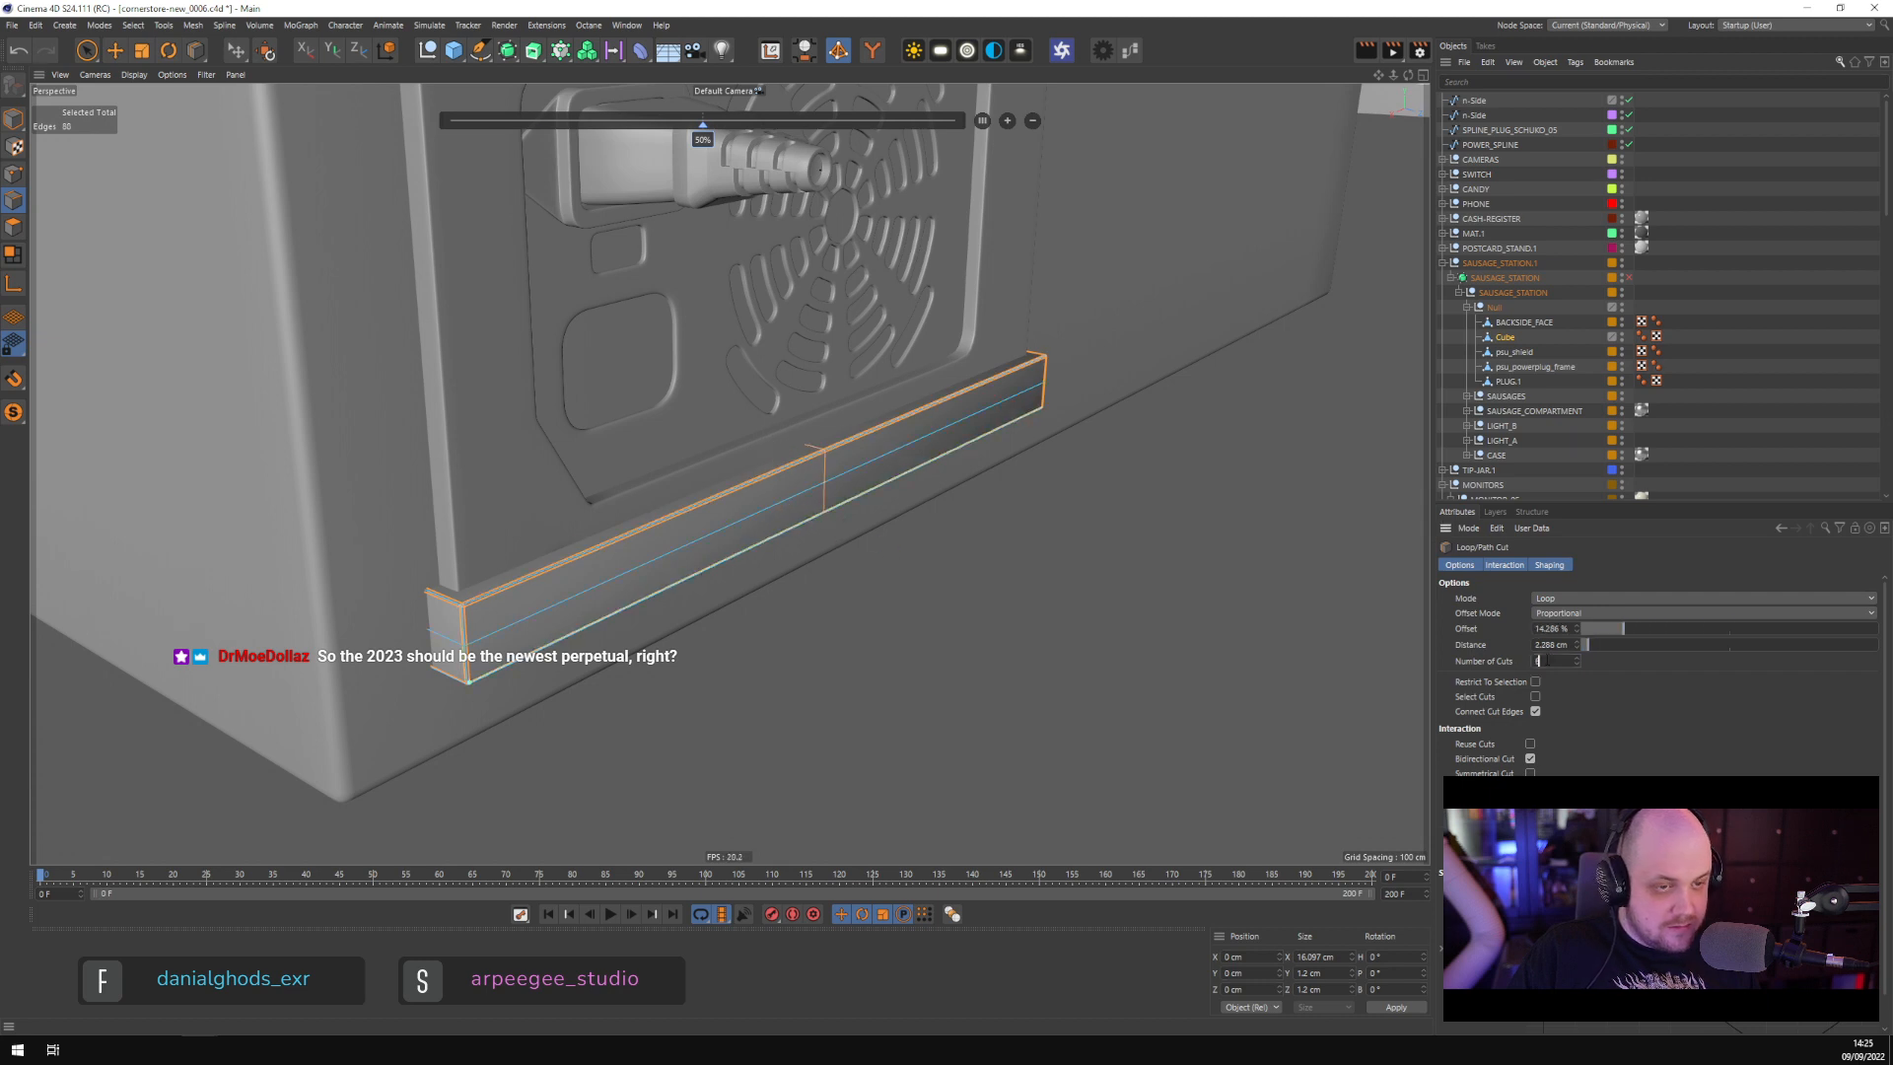
{"action": "scroll", "coordinate": [1538, 660], "scroll_direction": "down", "scroll_amount": 1}
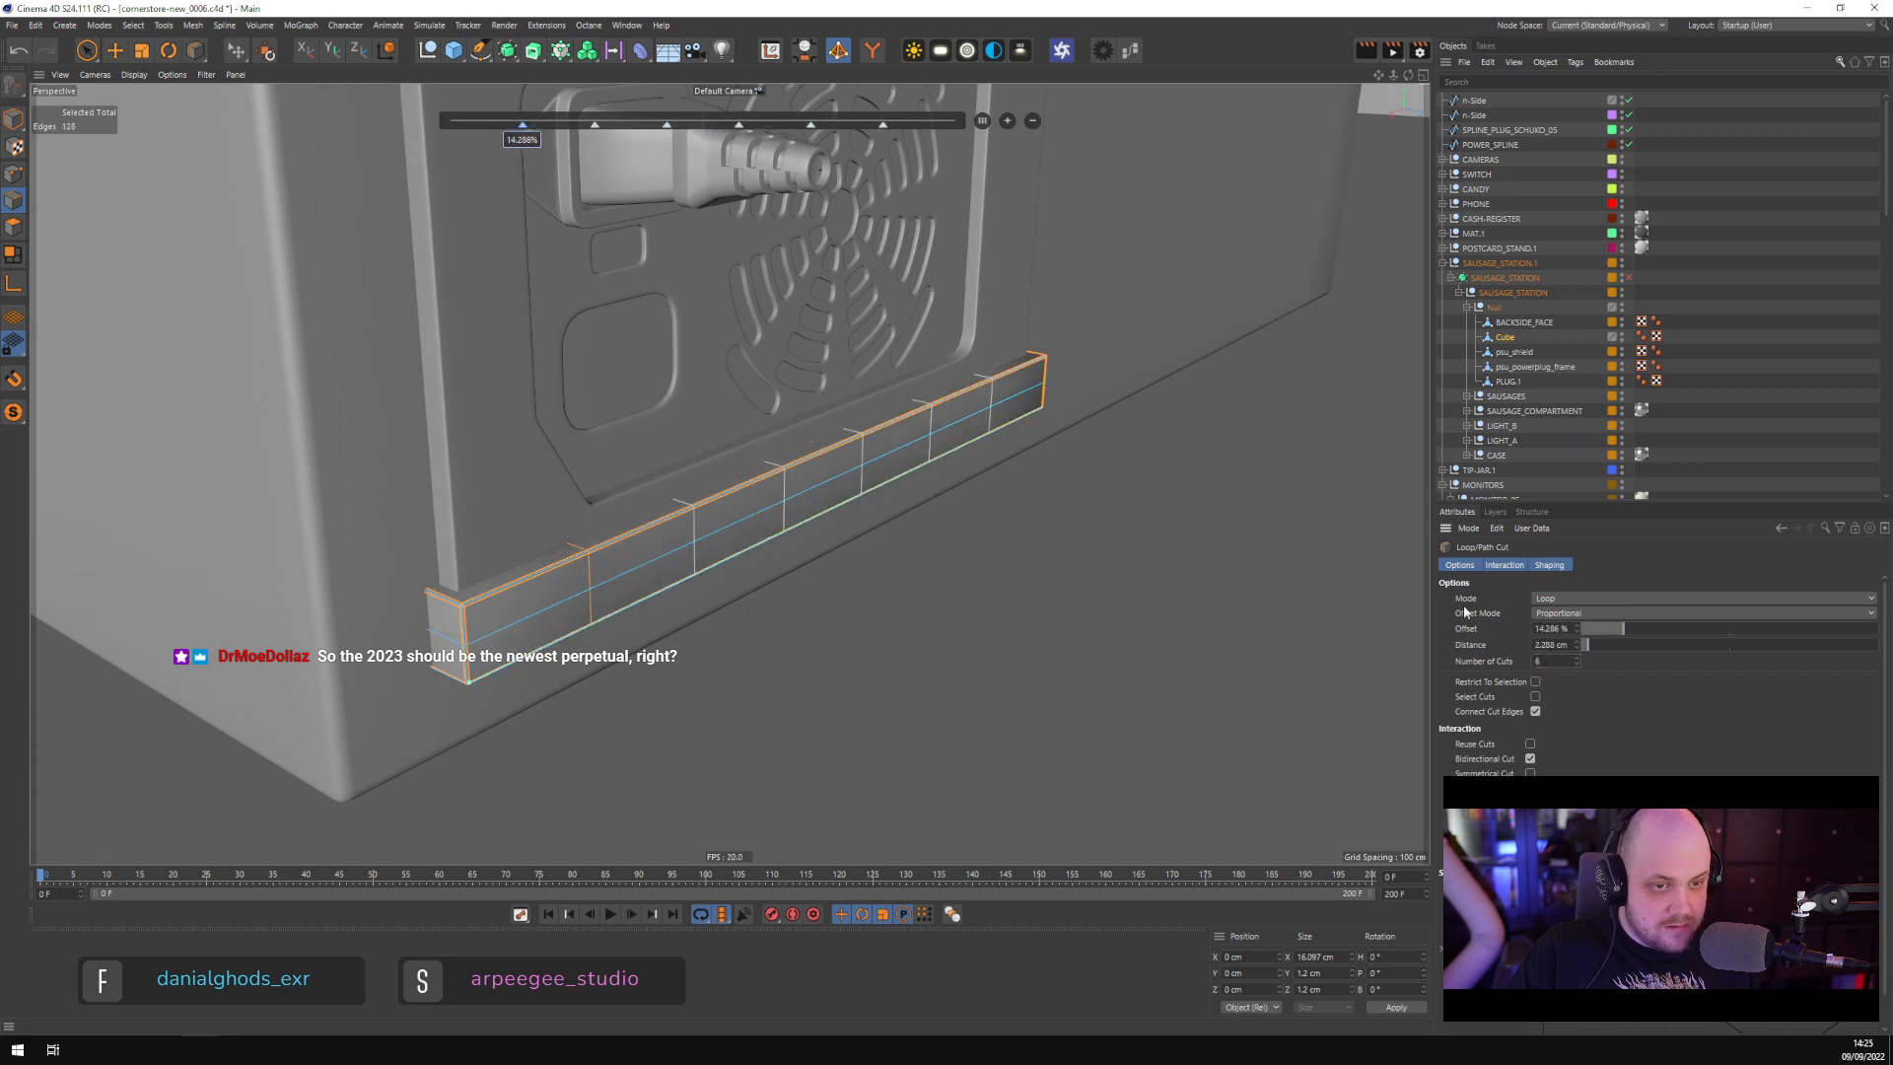
Put the new null and strip on the station's layer, turn the SAUSAGE_STATION subdivision surface on, and return to object editing
{"action": "left_click", "coordinate": [1654, 306]}
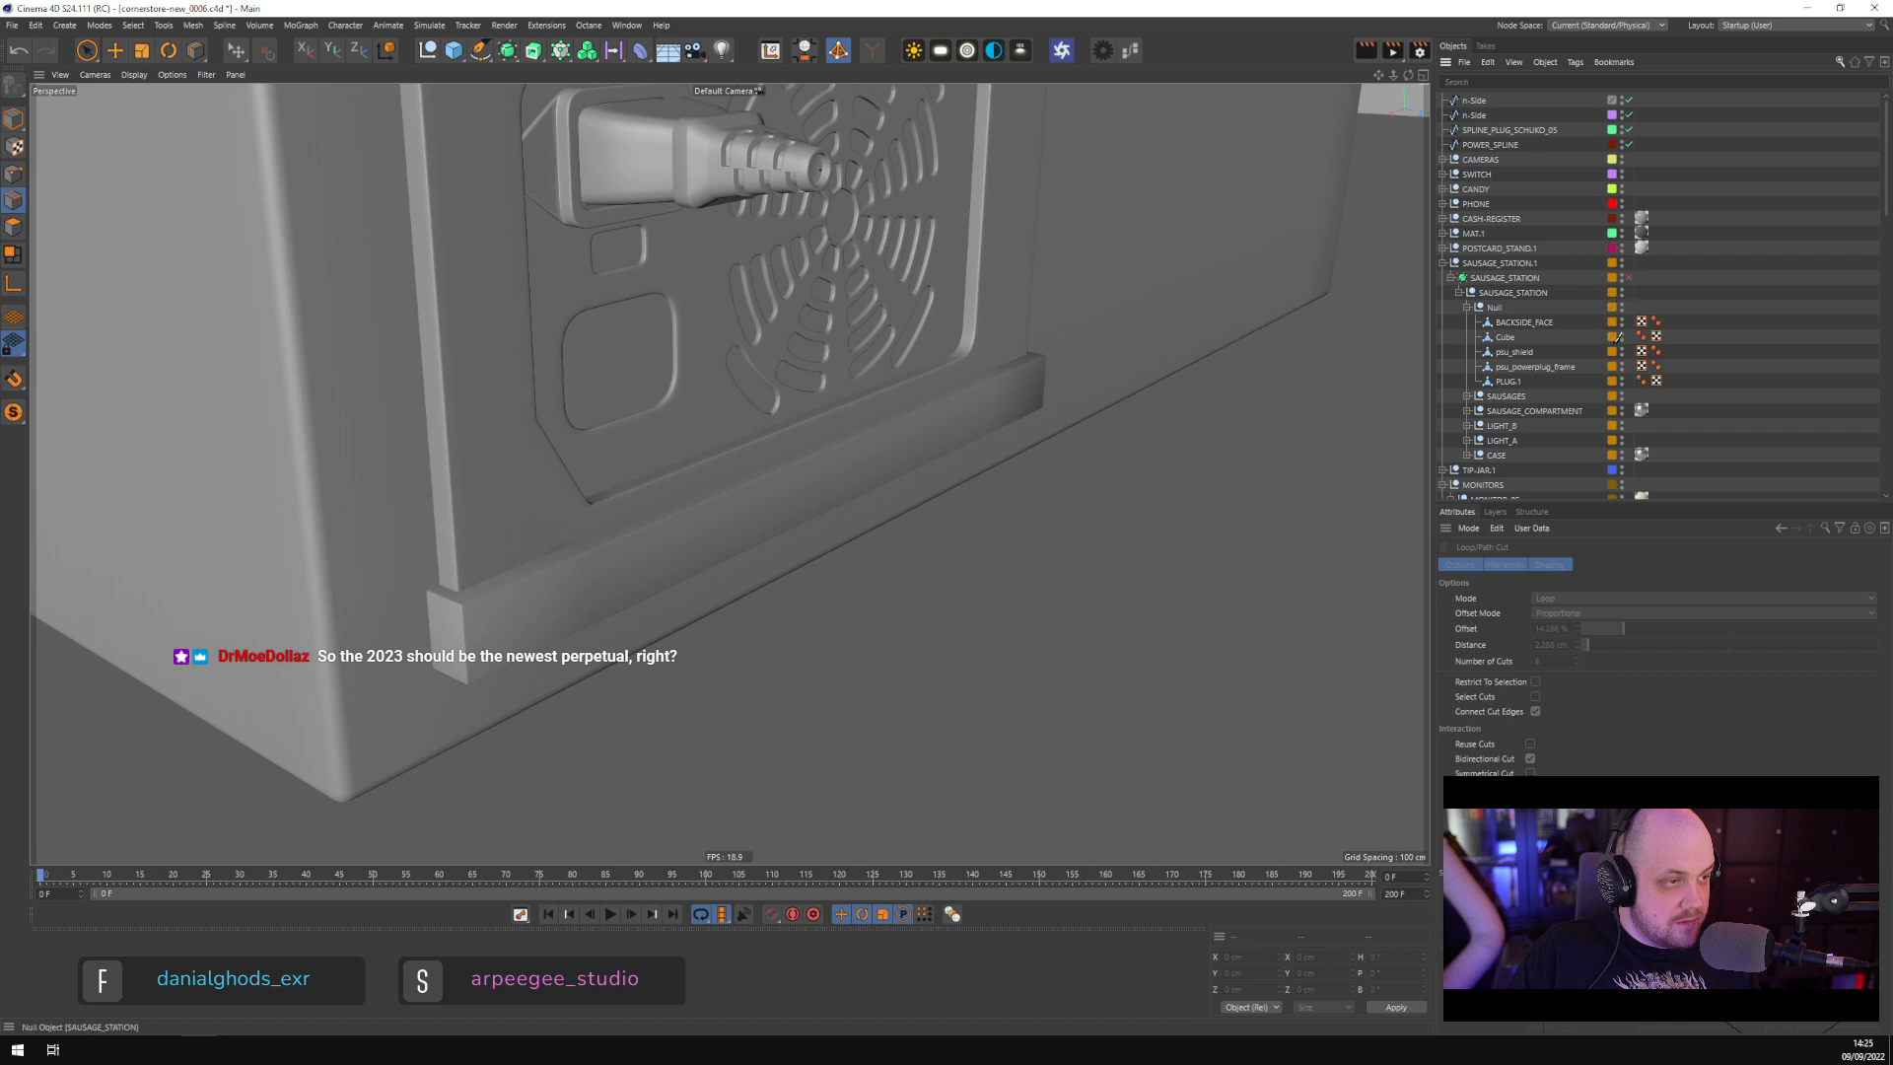
{"action": "left_click", "coordinate": [1628, 278]}
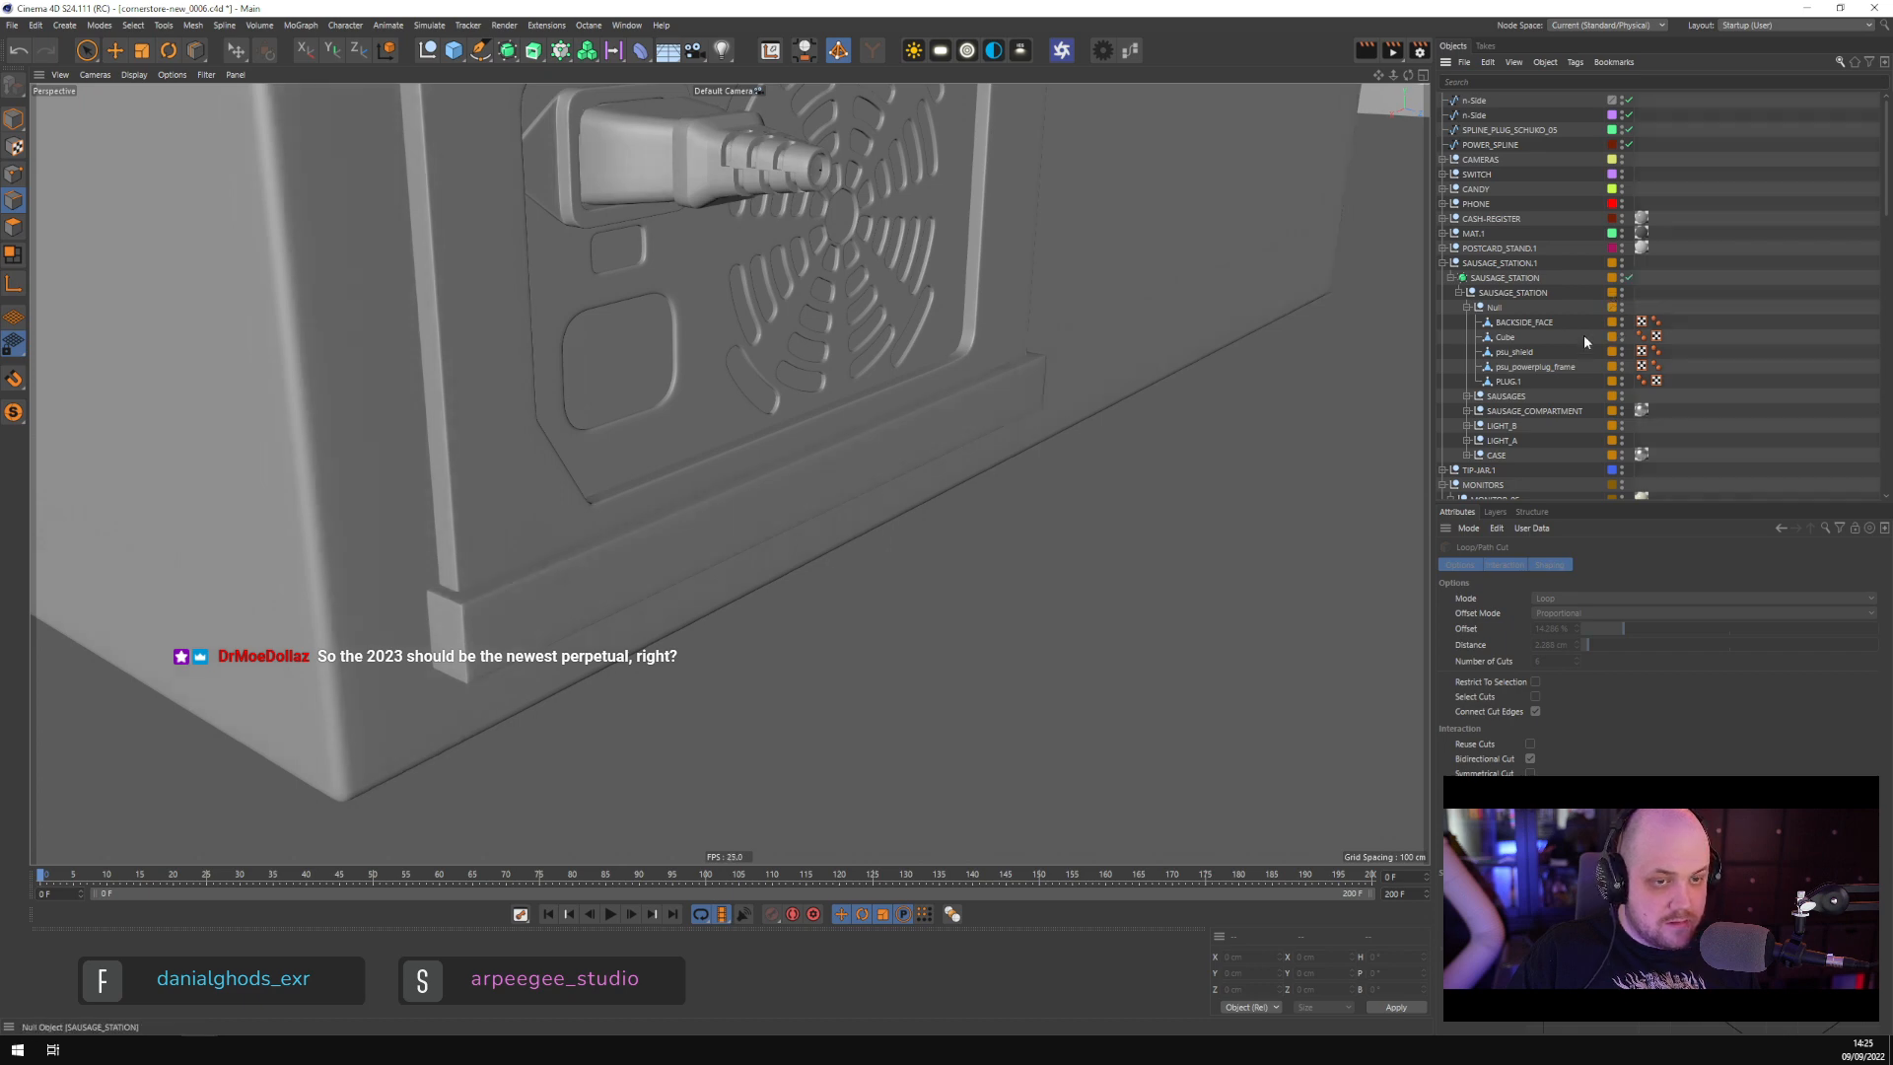
{"action": "scroll", "coordinate": [942, 404], "scroll_direction": "down", "scroll_amount": 10}
{"action": "scroll", "coordinate": [941, 414], "scroll_direction": "up", "scroll_amount": 2}
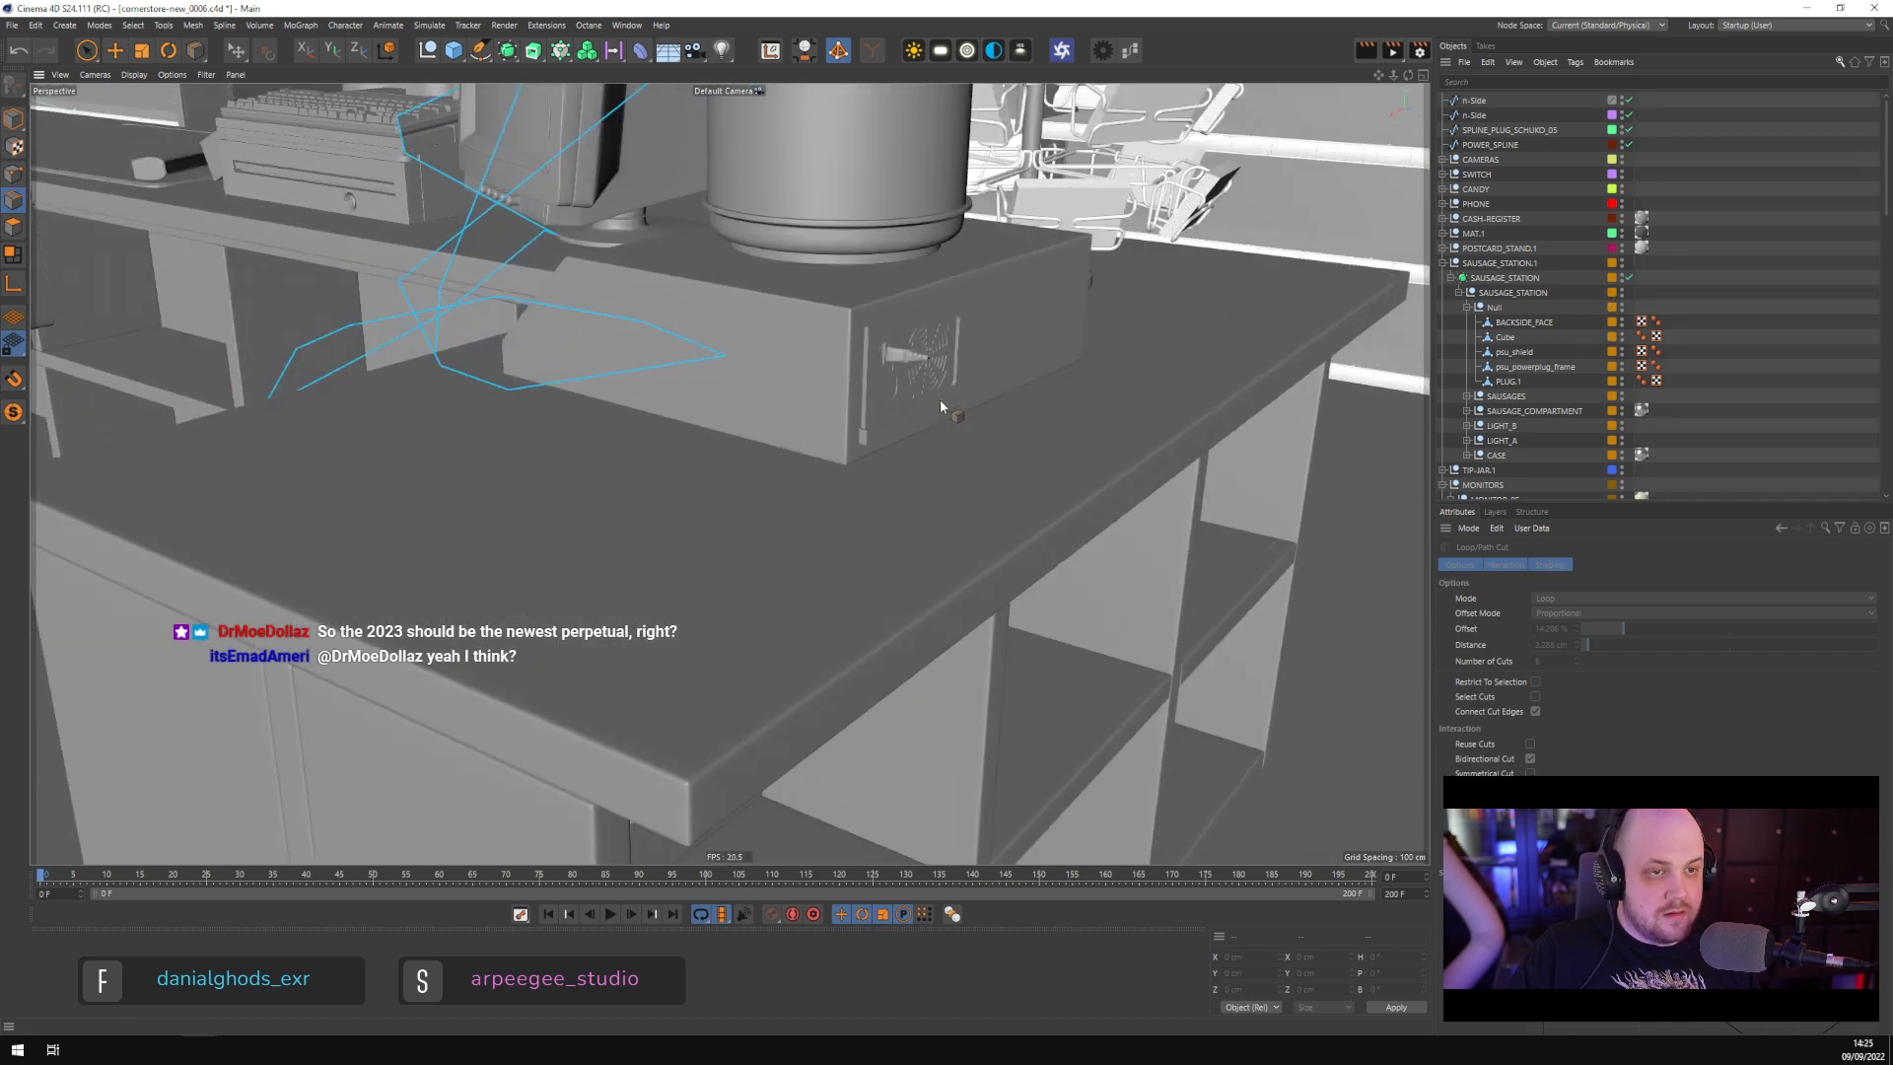
{"action": "left_click", "coordinate": [14, 118]}
{"action": "key", "text": "e"}
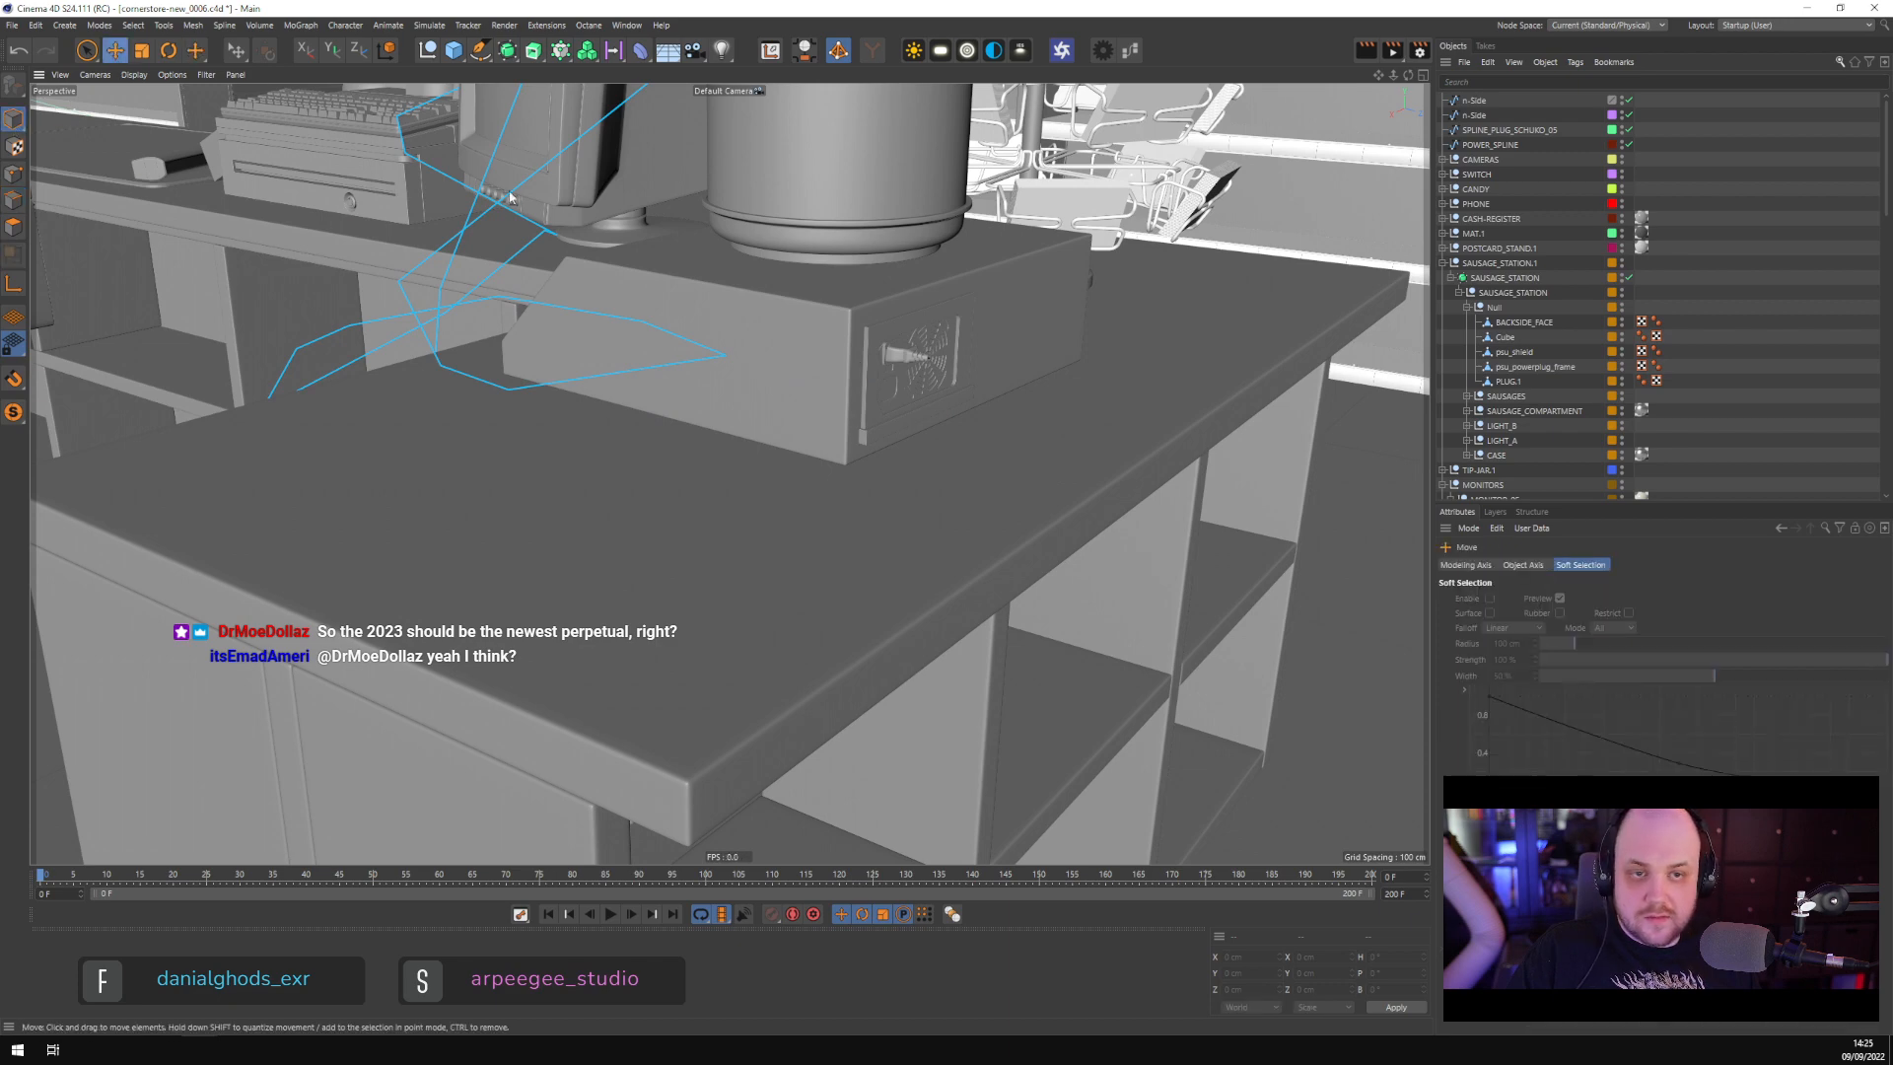
{"action": "scroll", "coordinate": [919, 352], "scroll_direction": "up", "scroll_amount": 6}
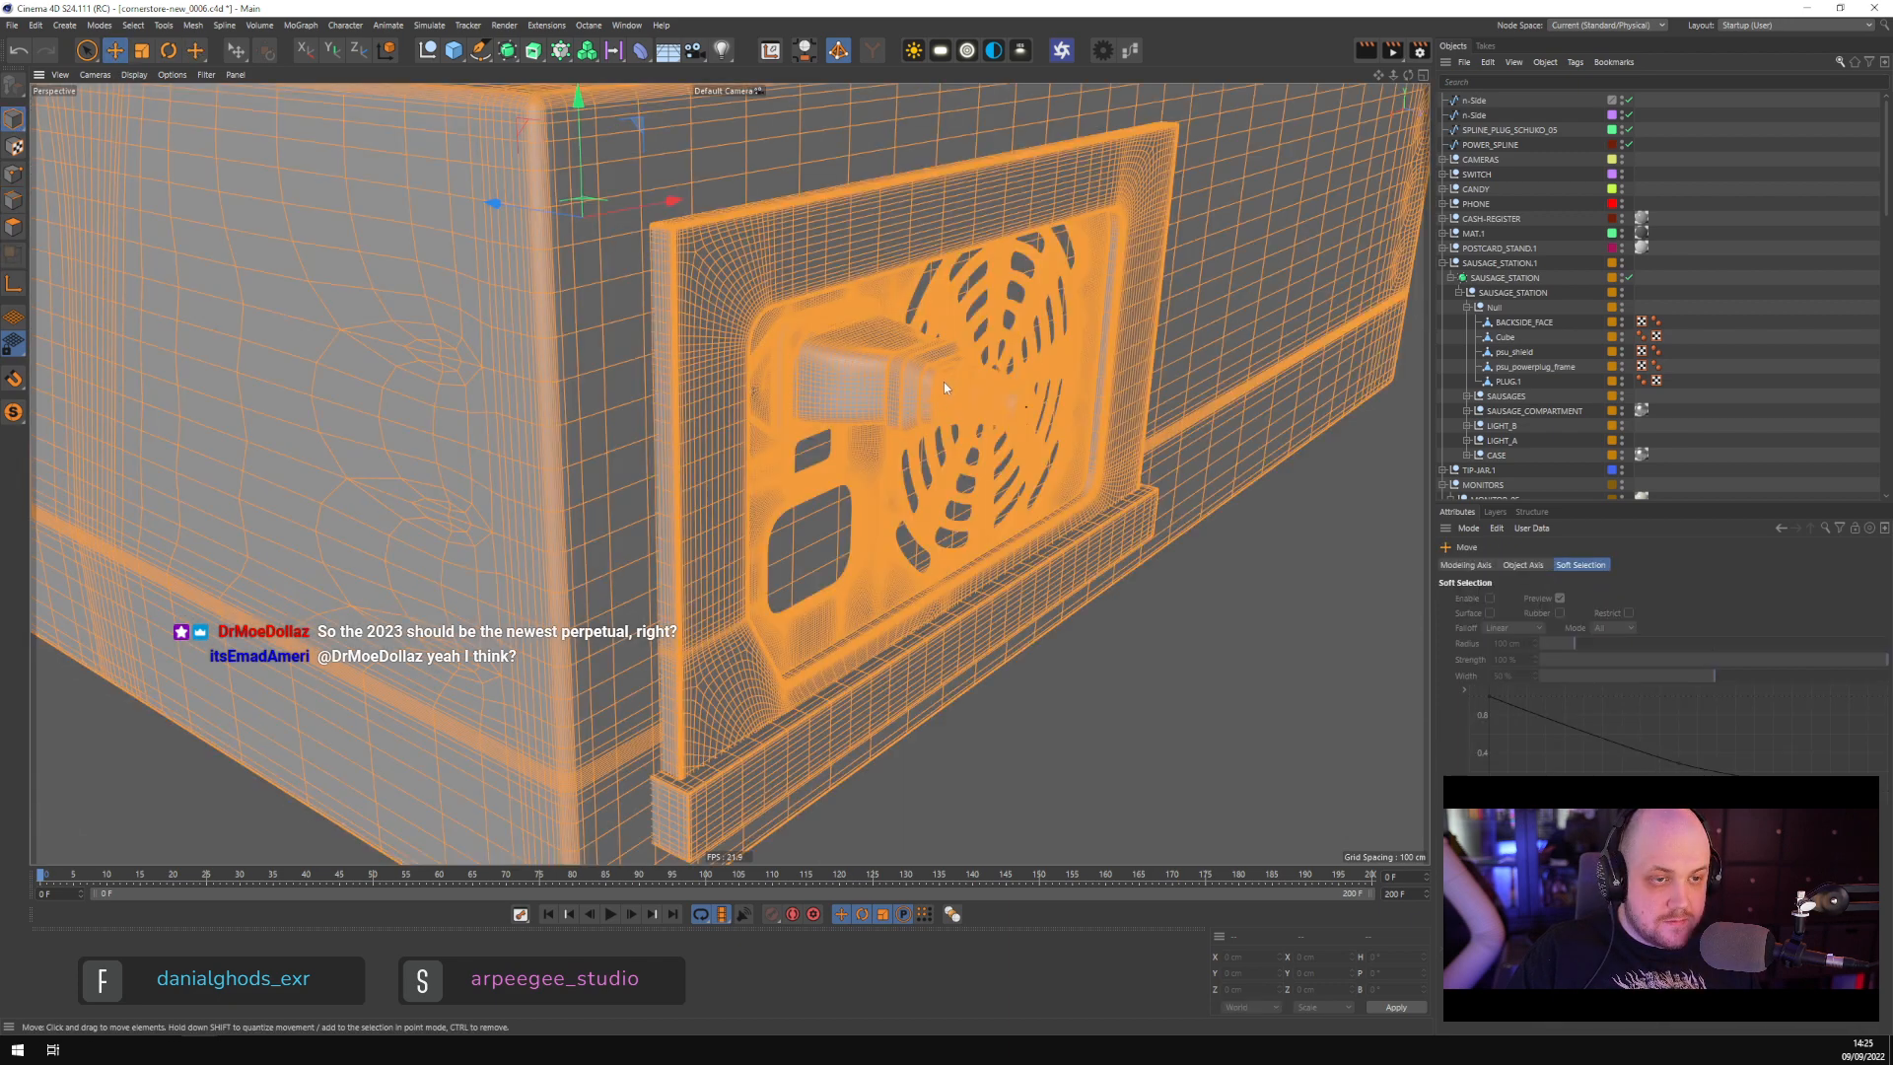
Create an n-Side spline at the power-supply plug's position, alongside PLUG.1 in the sausage station's null
{"action": "left_click", "coordinate": [1508, 337]}
{"action": "left_click", "coordinate": [1519, 383]}
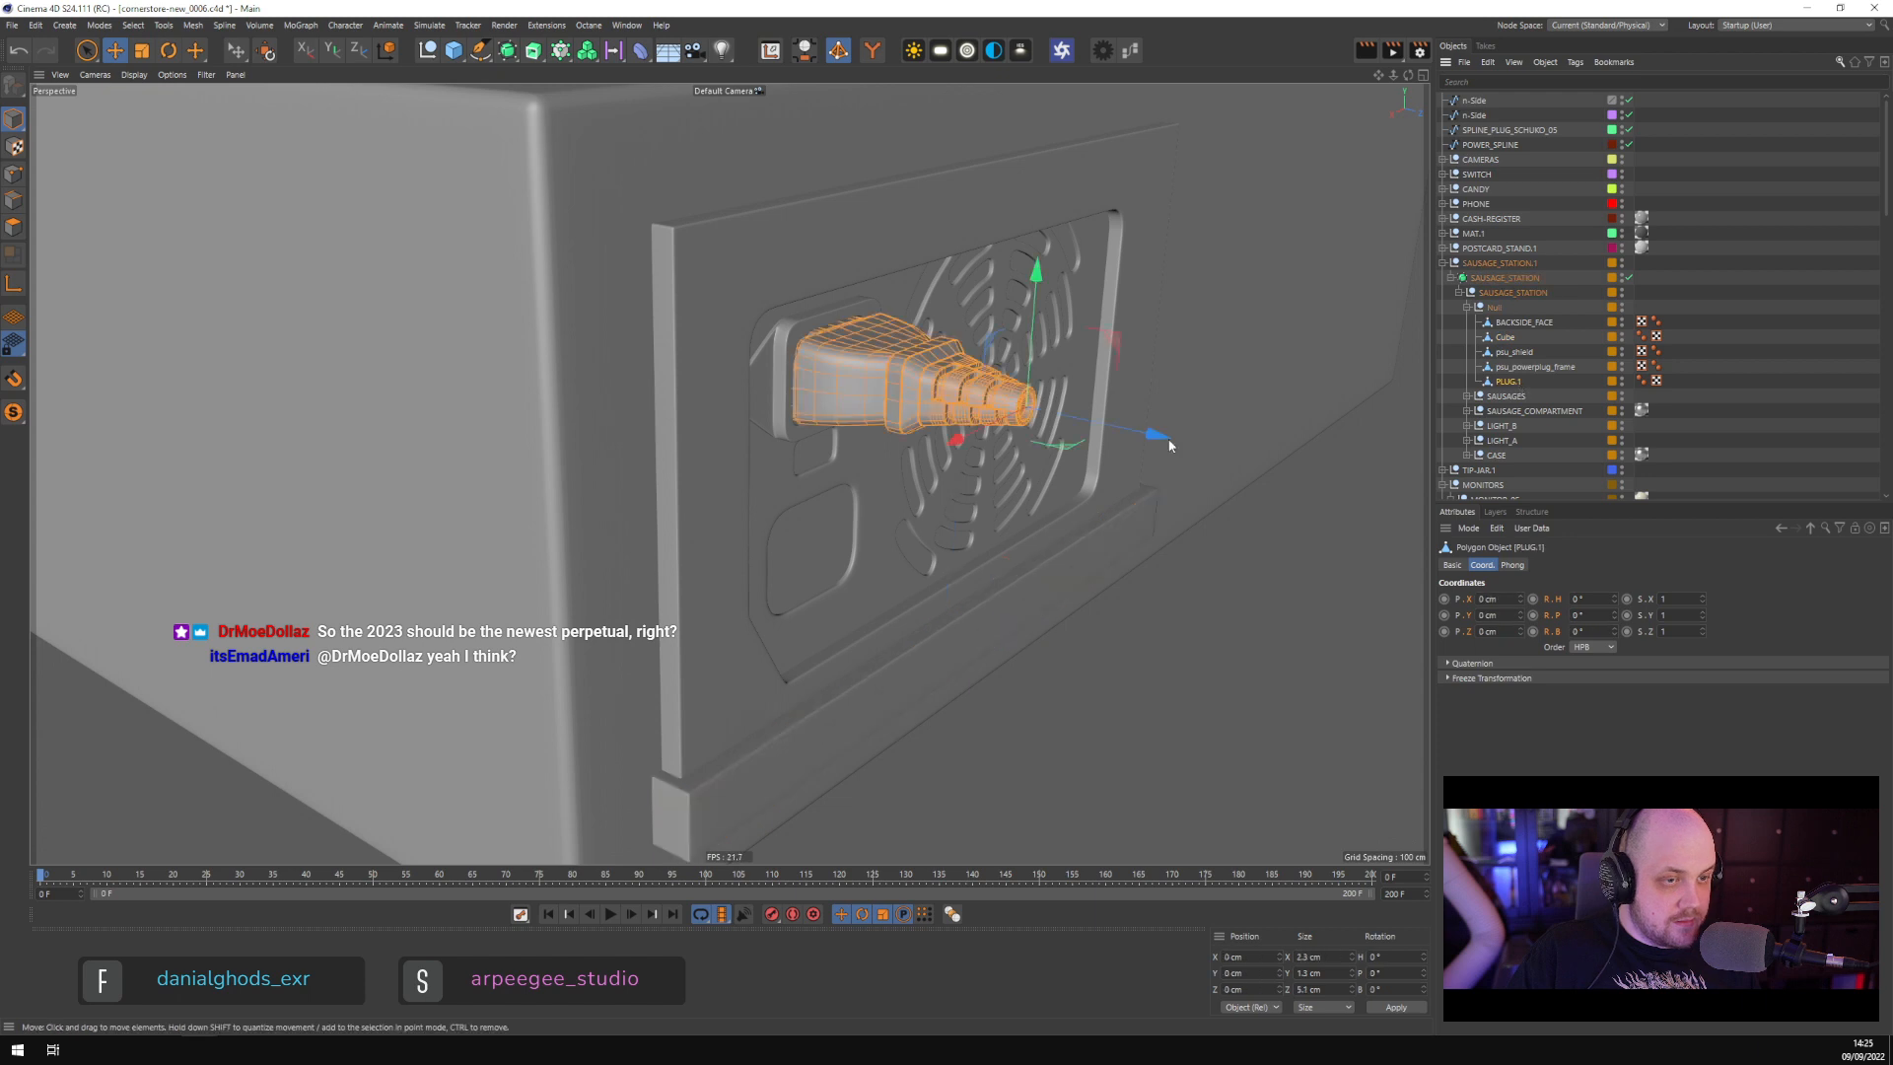
{"action": "scroll", "coordinate": [1024, 443], "scroll_direction": "down", "scroll_amount": 3}
{"action": "left_click", "coordinate": [477, 53]}
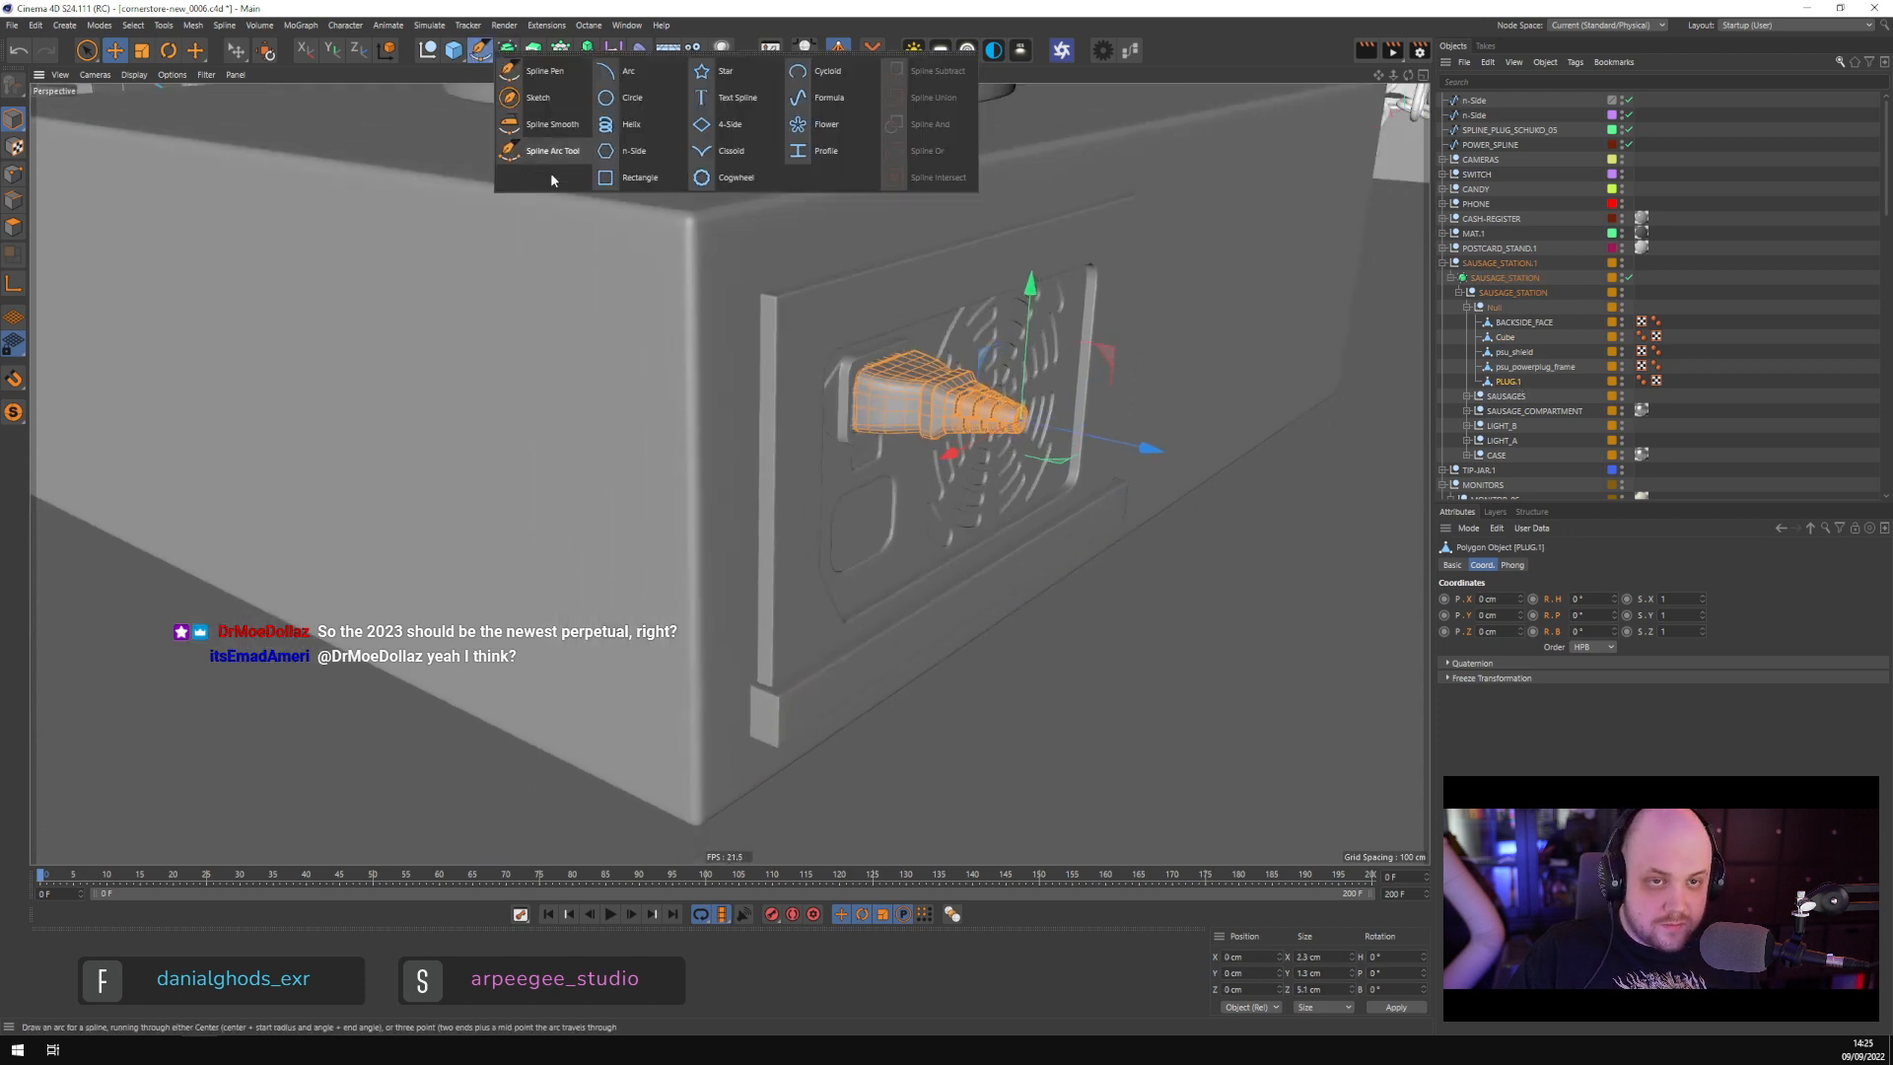
{"action": "left_click", "coordinate": [635, 154], "text": "alt"}
{"action": "left_click_drag", "start_coordinate": [1521, 398], "coordinate": [1507, 374]}
{"action": "left_click", "coordinate": [1510, 396]}
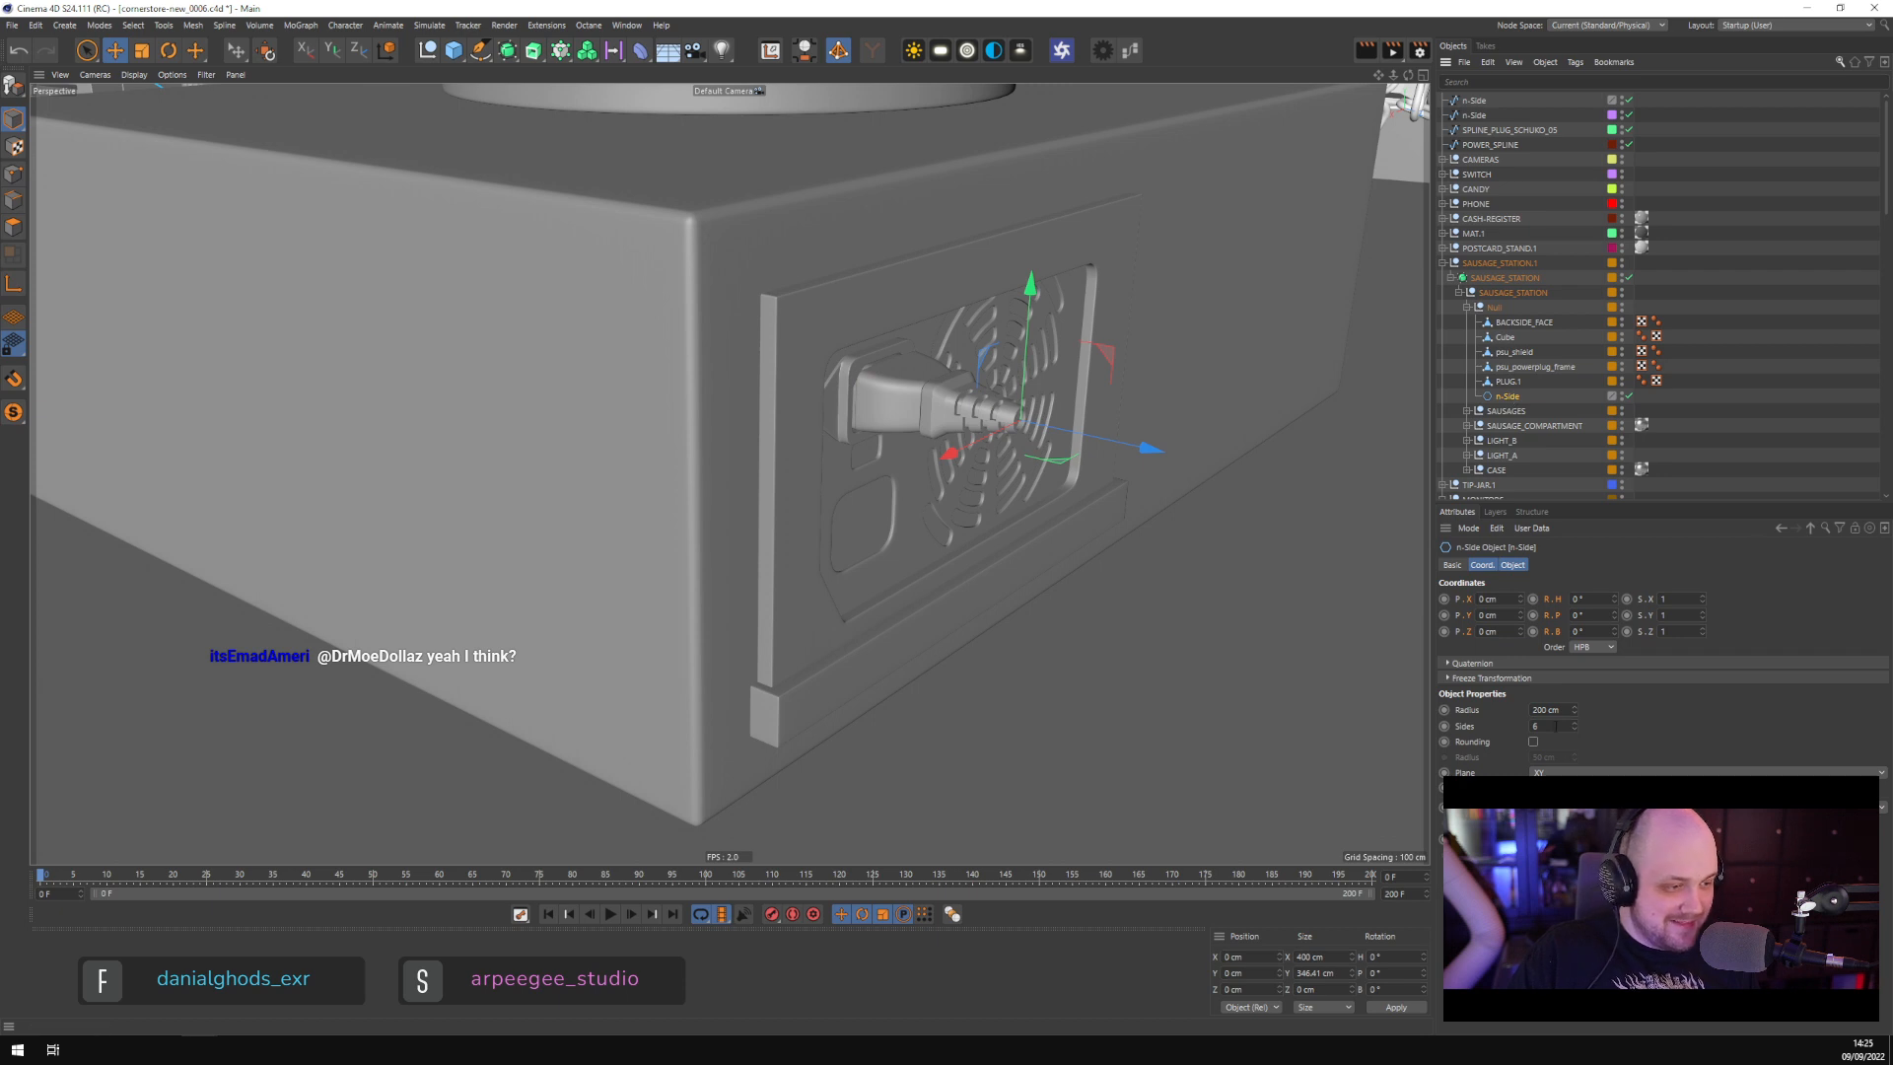
Give the n-Side spline 2 sides, a 2 cm radius and the ZY plane
{"action": "left_click", "coordinate": [1559, 773]}
{"action": "left_click", "coordinate": [1551, 788]}
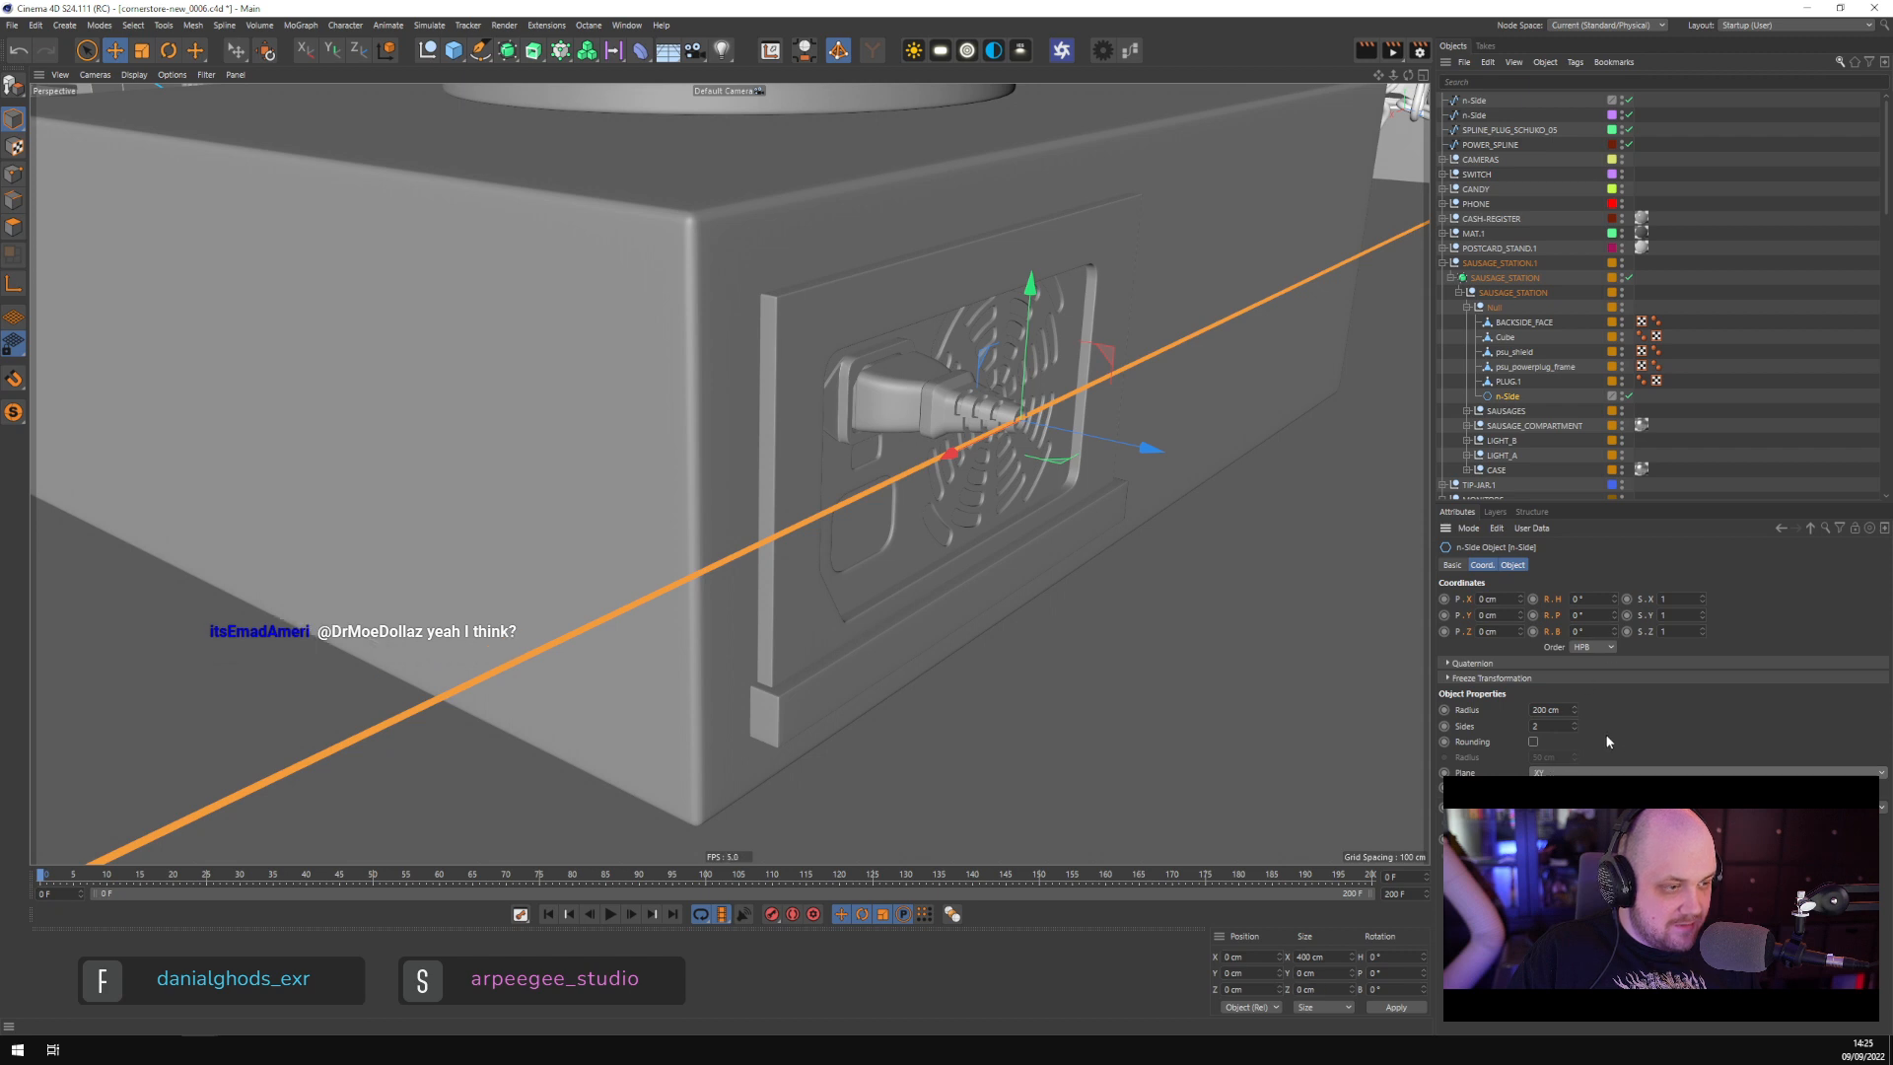
{"action": "left_click", "coordinate": [1557, 710]}
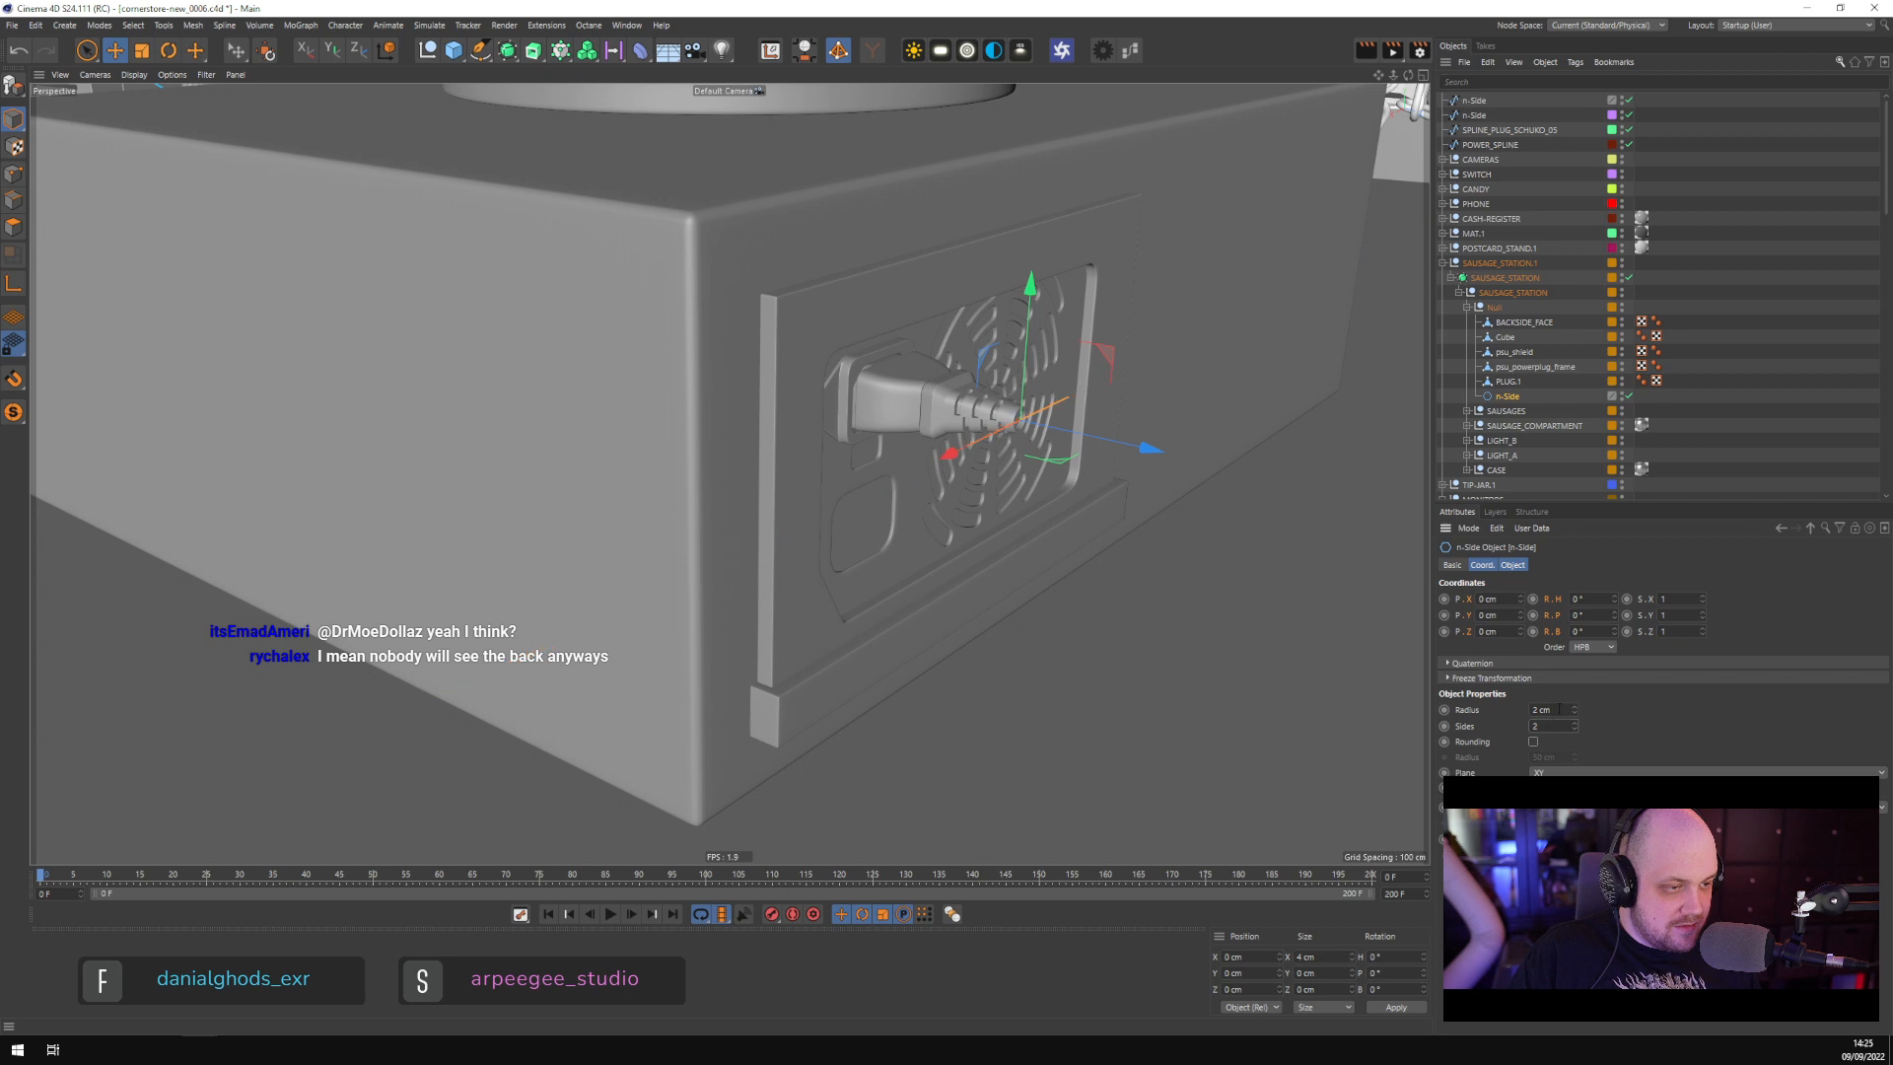
Move the n-Side spline to the top level of the object hierarchy and make it editable
{"action": "left_click_drag", "start_coordinate": [1504, 397], "coordinate": [1478, 95]}
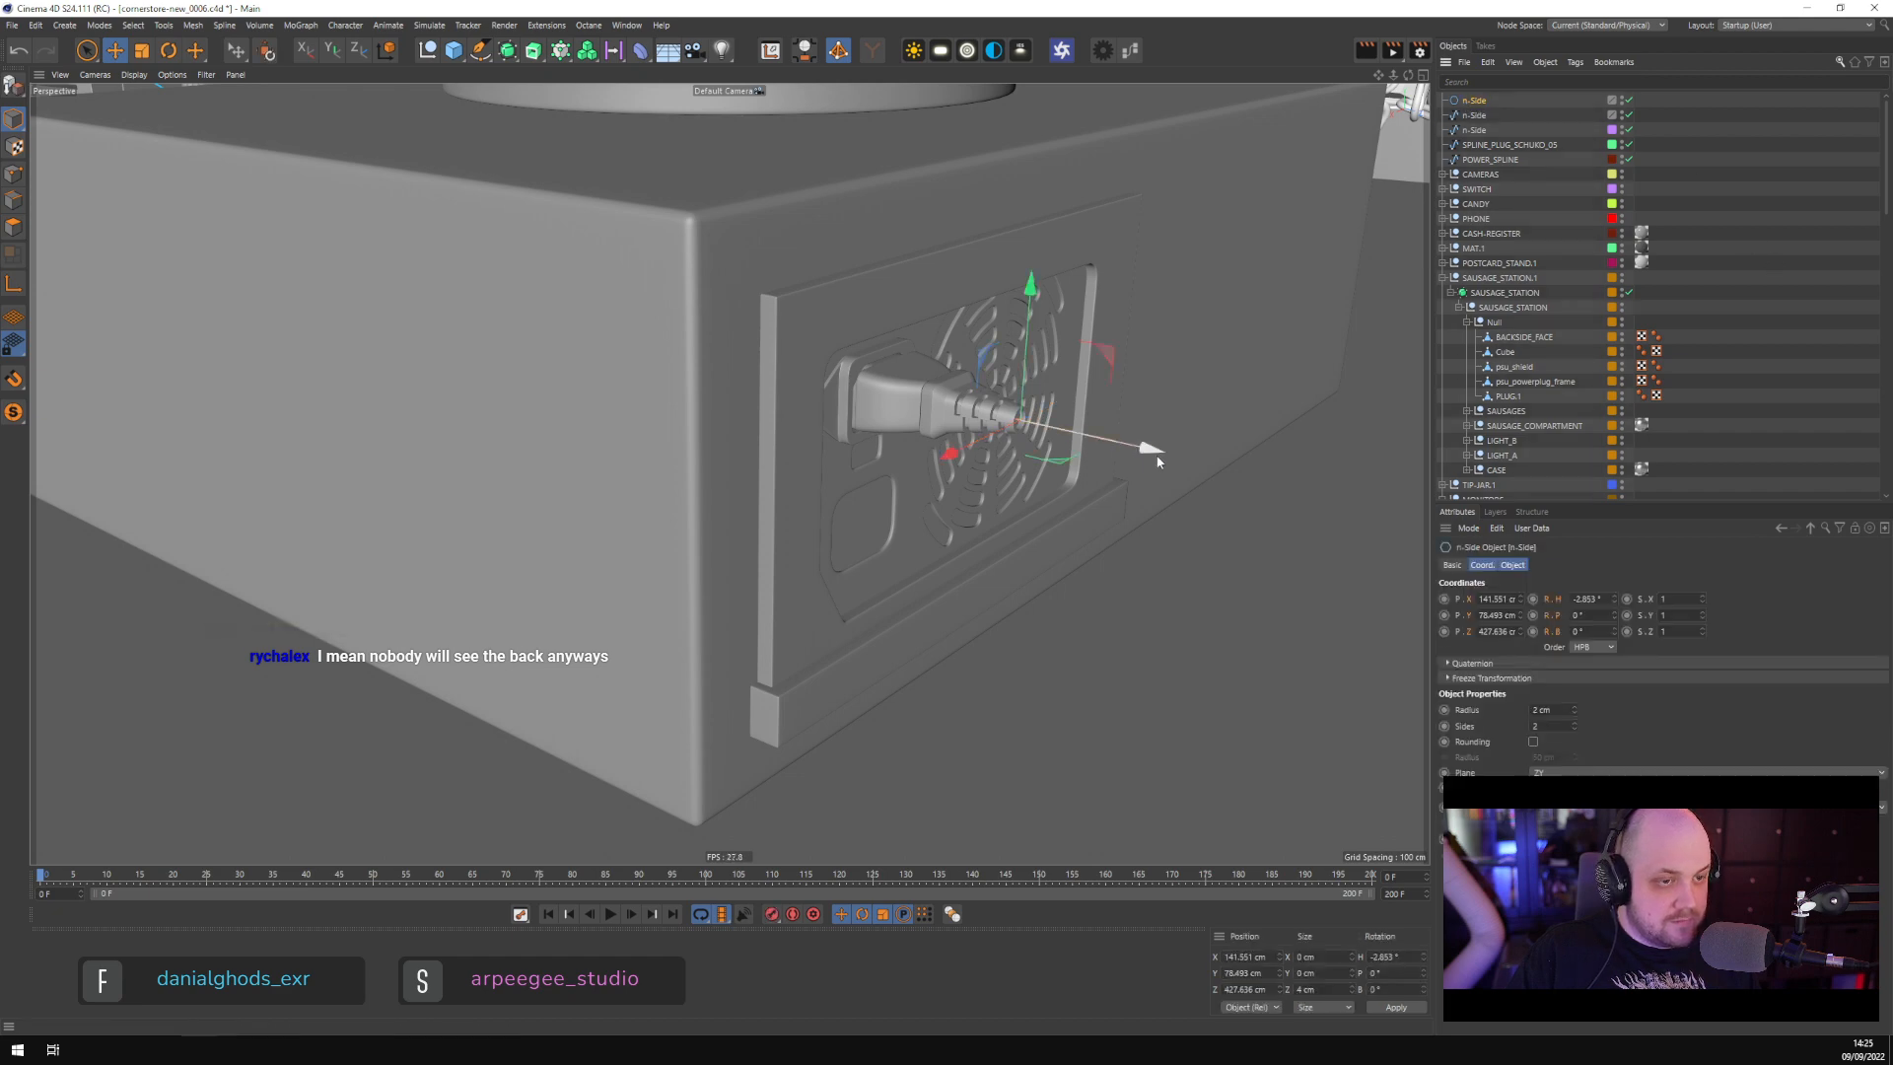
{"action": "key", "text": "c"}
{"action": "left_click", "coordinate": [1268, 450]}
{"action": "left_click", "coordinate": [1702, 228]}
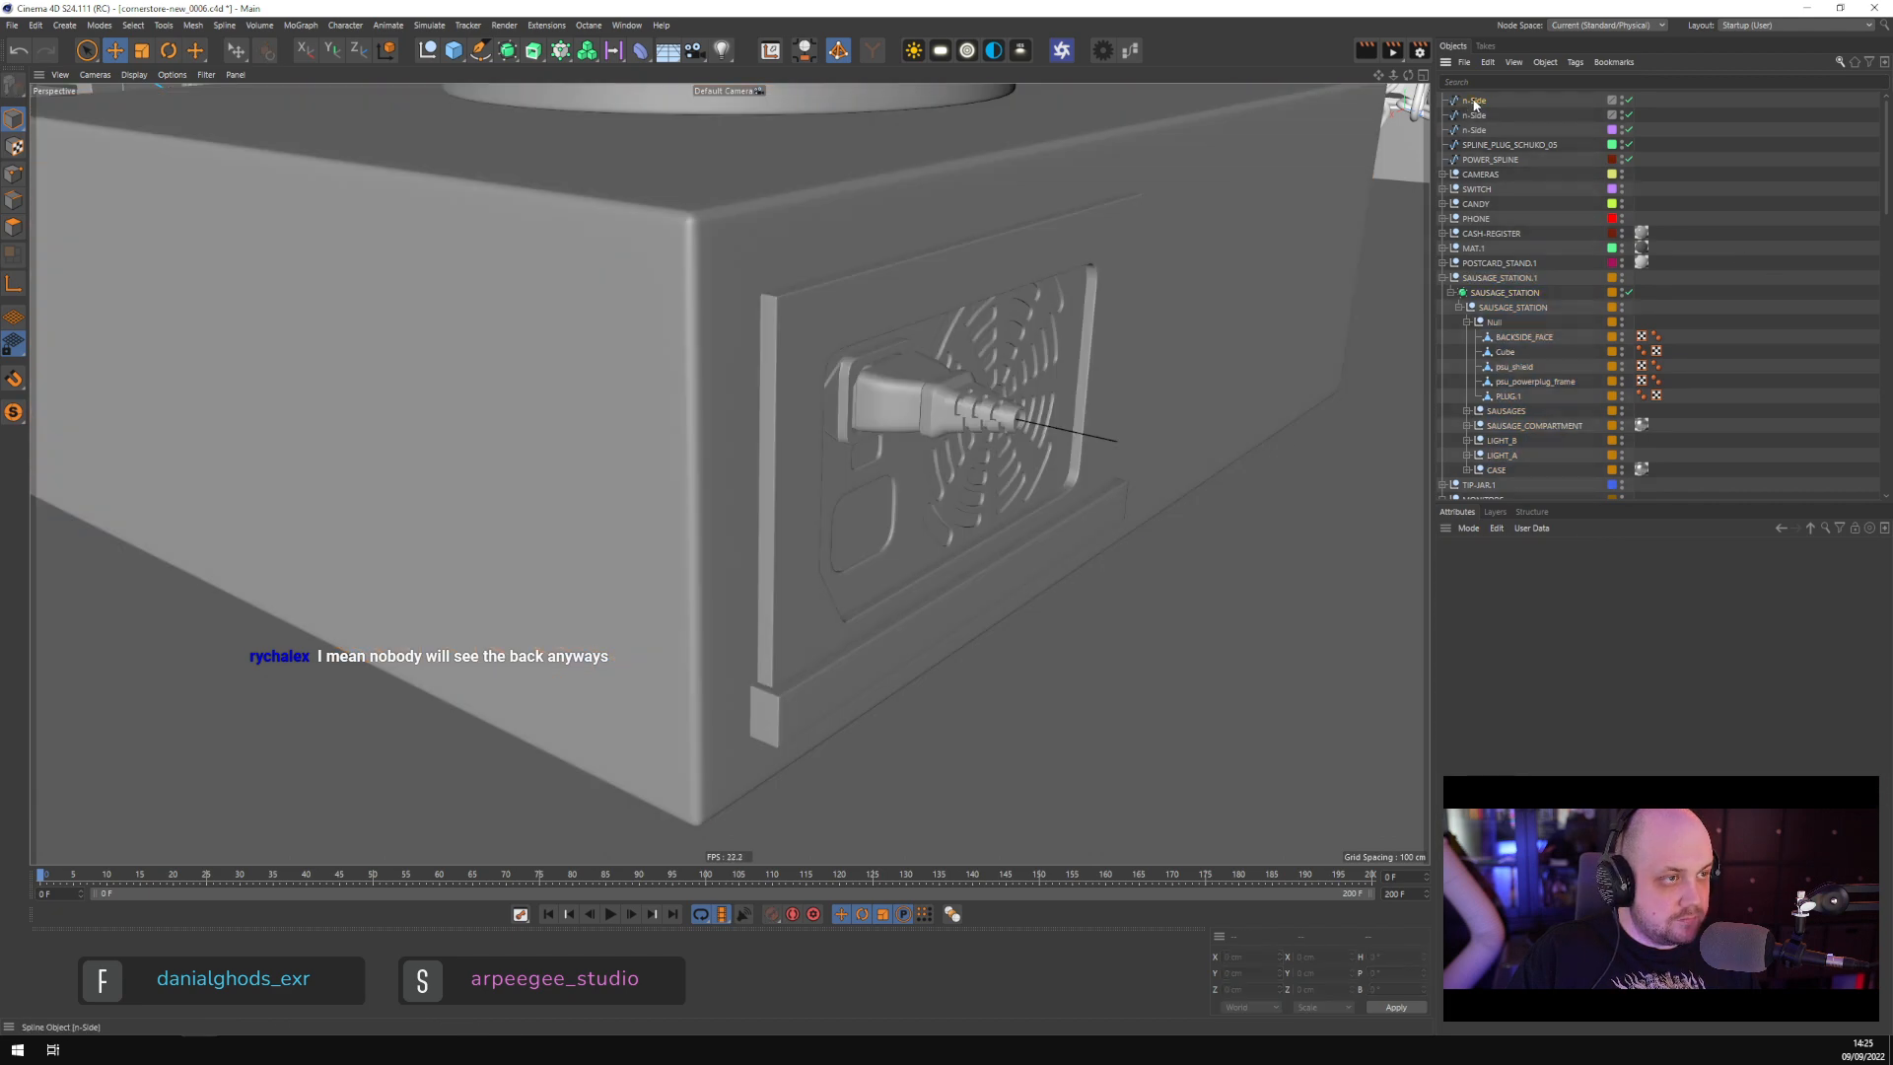
Edit the short plug spline by its points and select its outer end point
{"action": "left_click", "coordinate": [1474, 101]}
{"action": "left_click", "coordinate": [14, 176]}
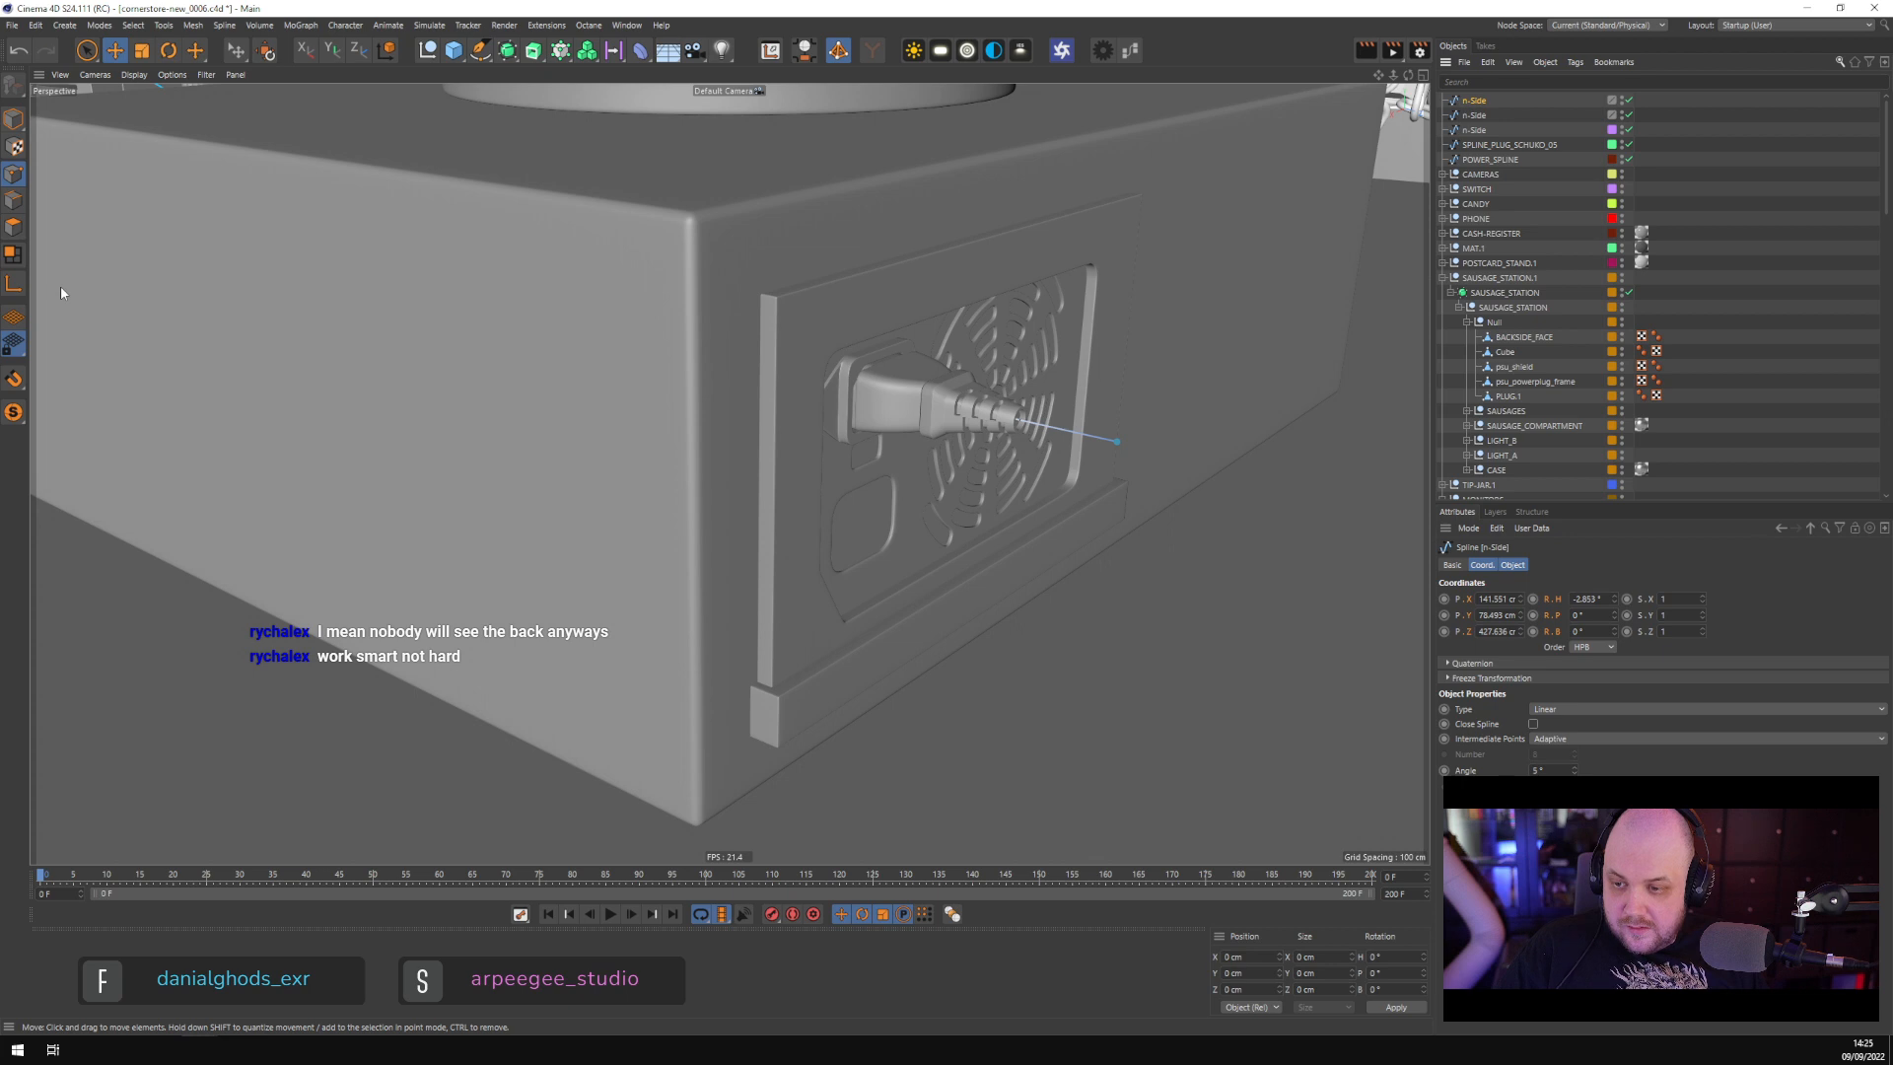
{"action": "left_click", "coordinate": [1070, 432]}
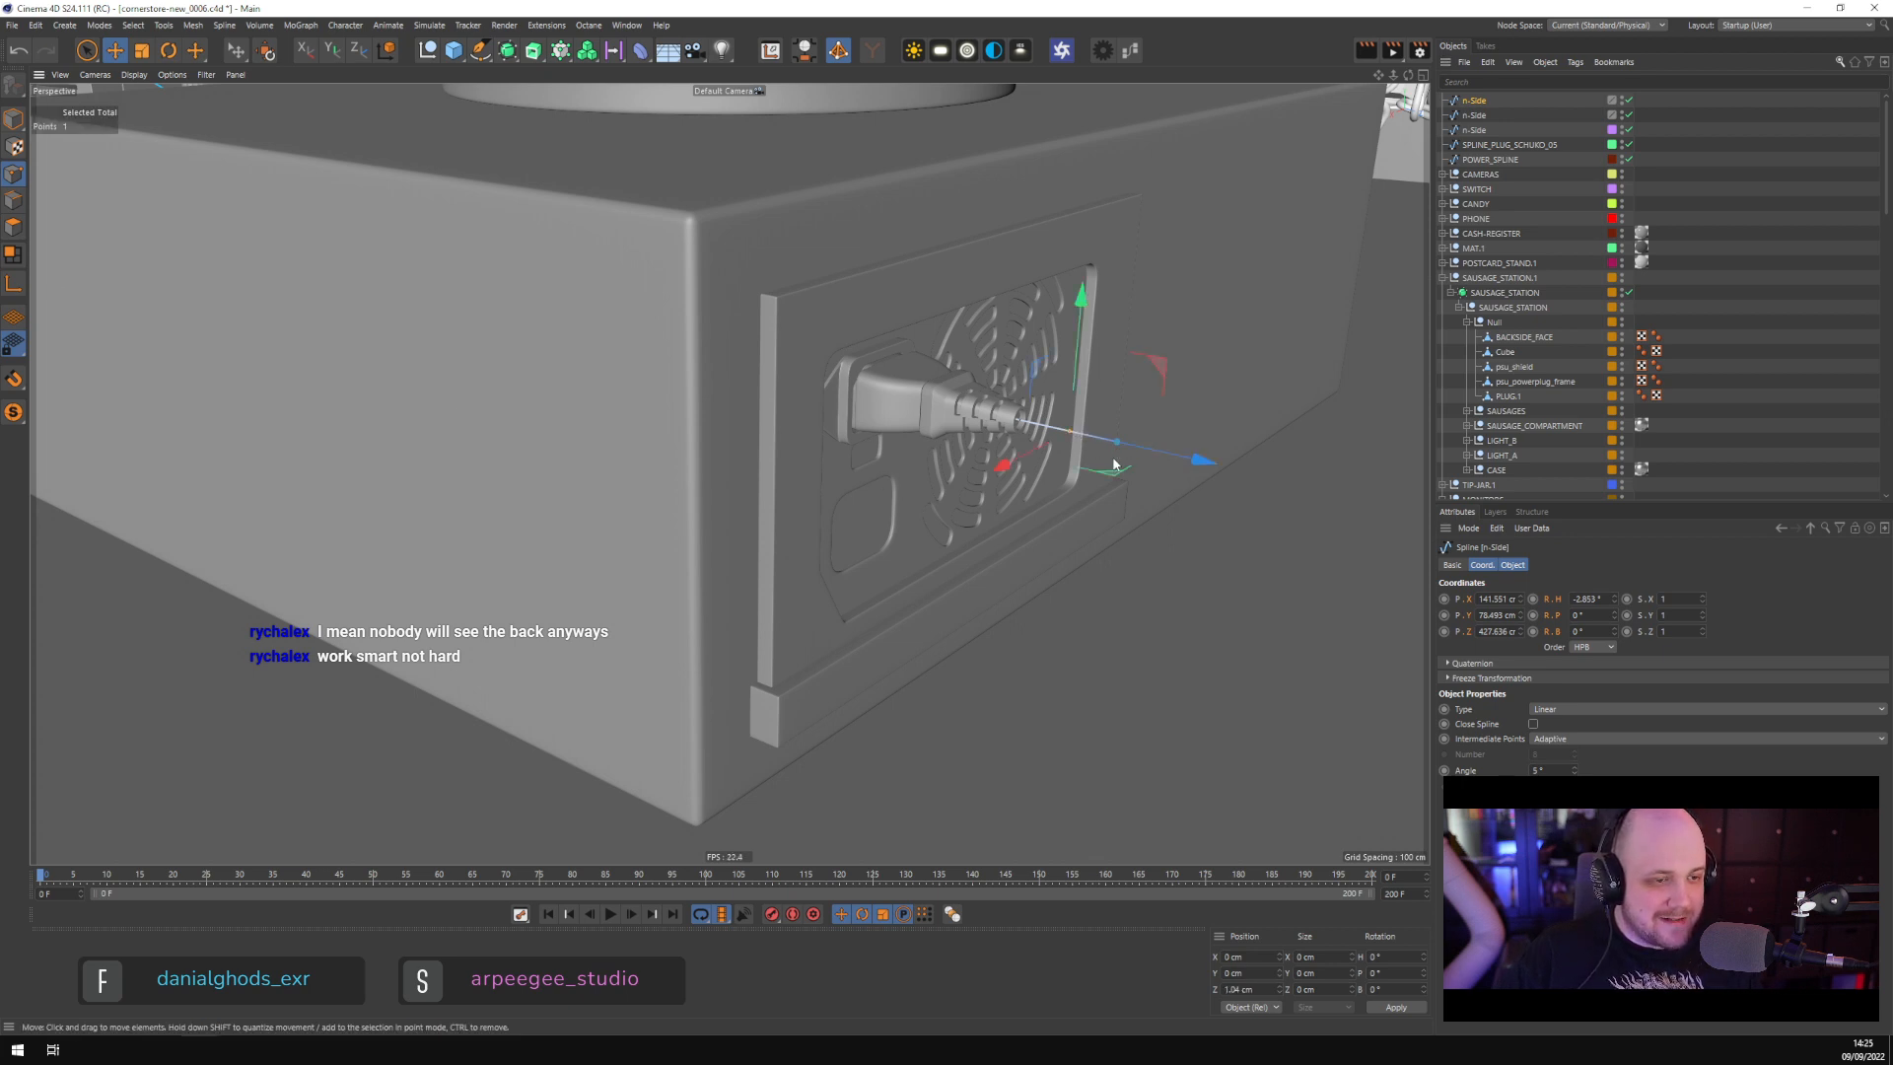
{"action": "left_click", "coordinate": [1116, 449]}
{"action": "left_click", "coordinate": [1116, 447]}
Examine the cable route from the sausage station's back across the desk to the wall sockets
{"action": "scroll", "coordinate": [988, 567], "scroll_direction": "down", "scroll_amount": 7}
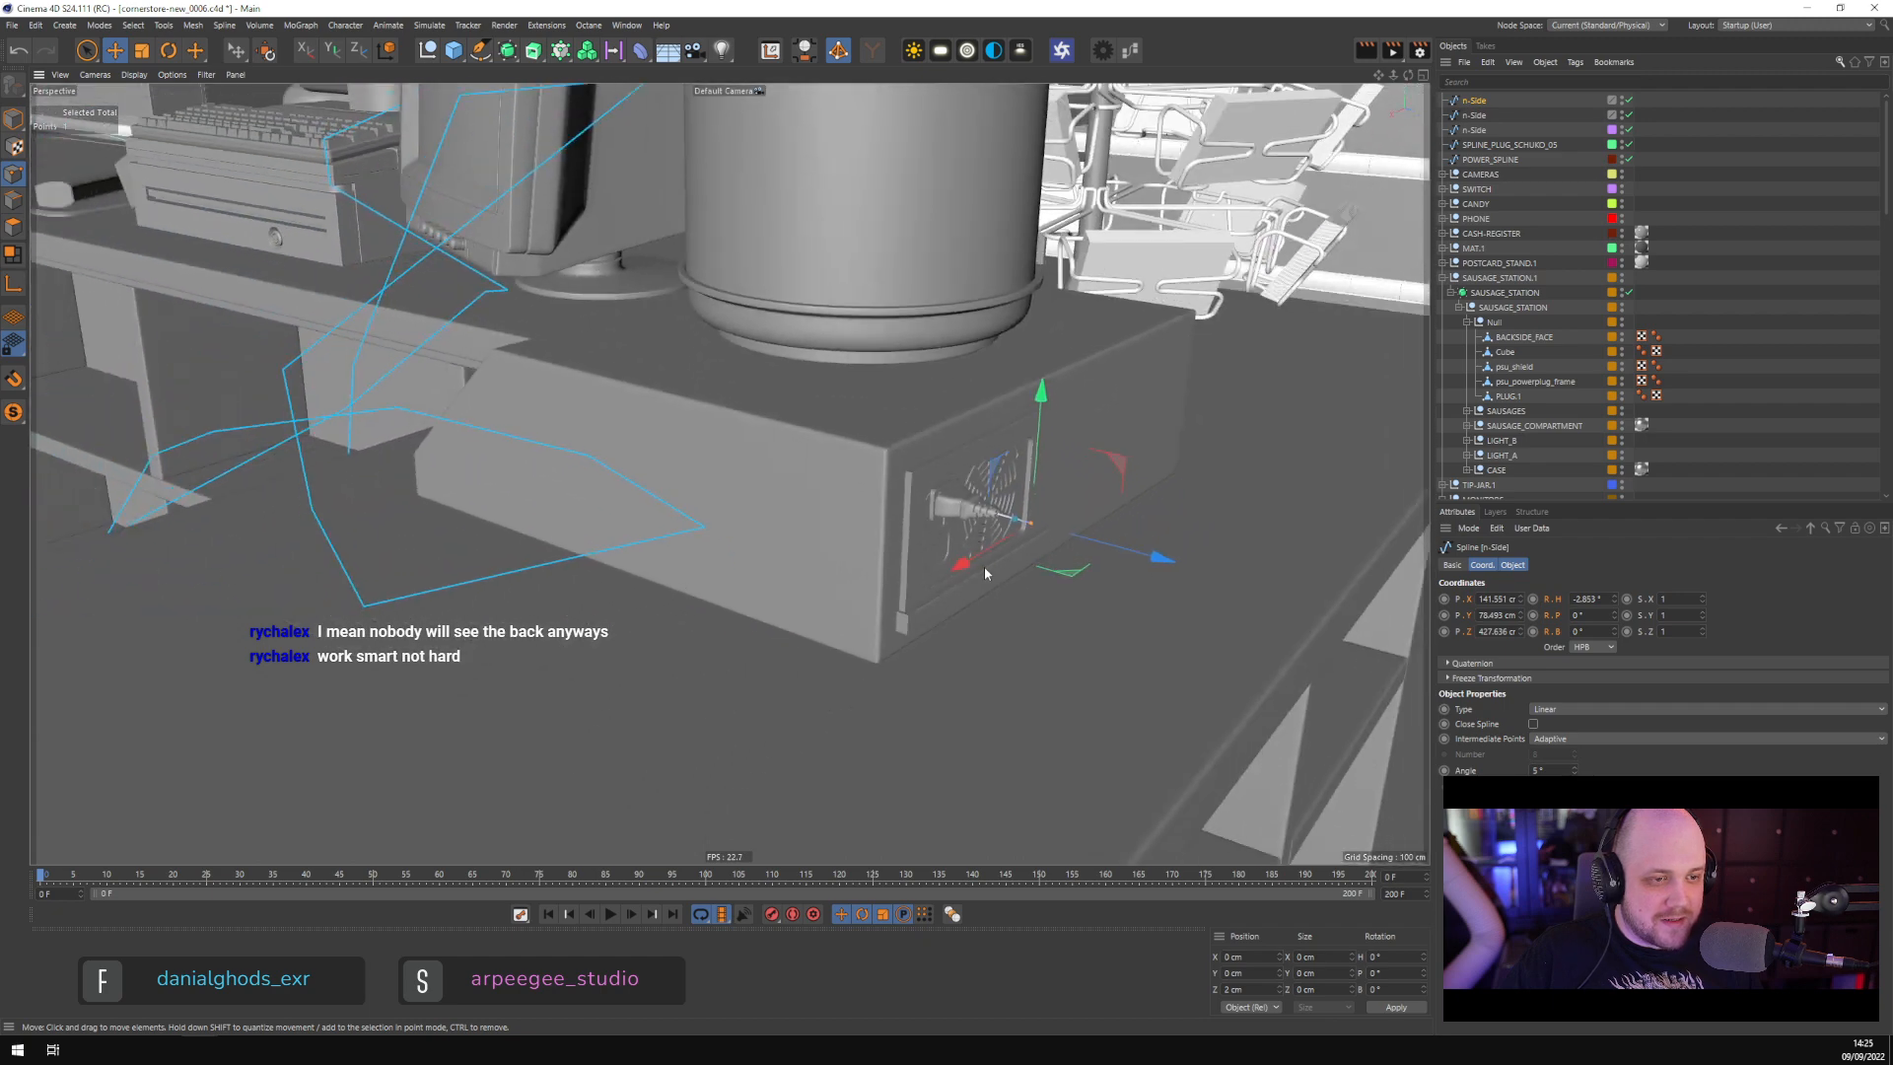
{"action": "left_click_drag", "start_coordinate": [988, 566], "coordinate": [1096, 559], "text": "alt"}
{"action": "scroll", "coordinate": [1096, 559], "scroll_direction": "down", "scroll_amount": 4}
{"action": "middle_click_drag", "start_coordinate": [1144, 577], "coordinate": [820, 530], "text": "alt"}
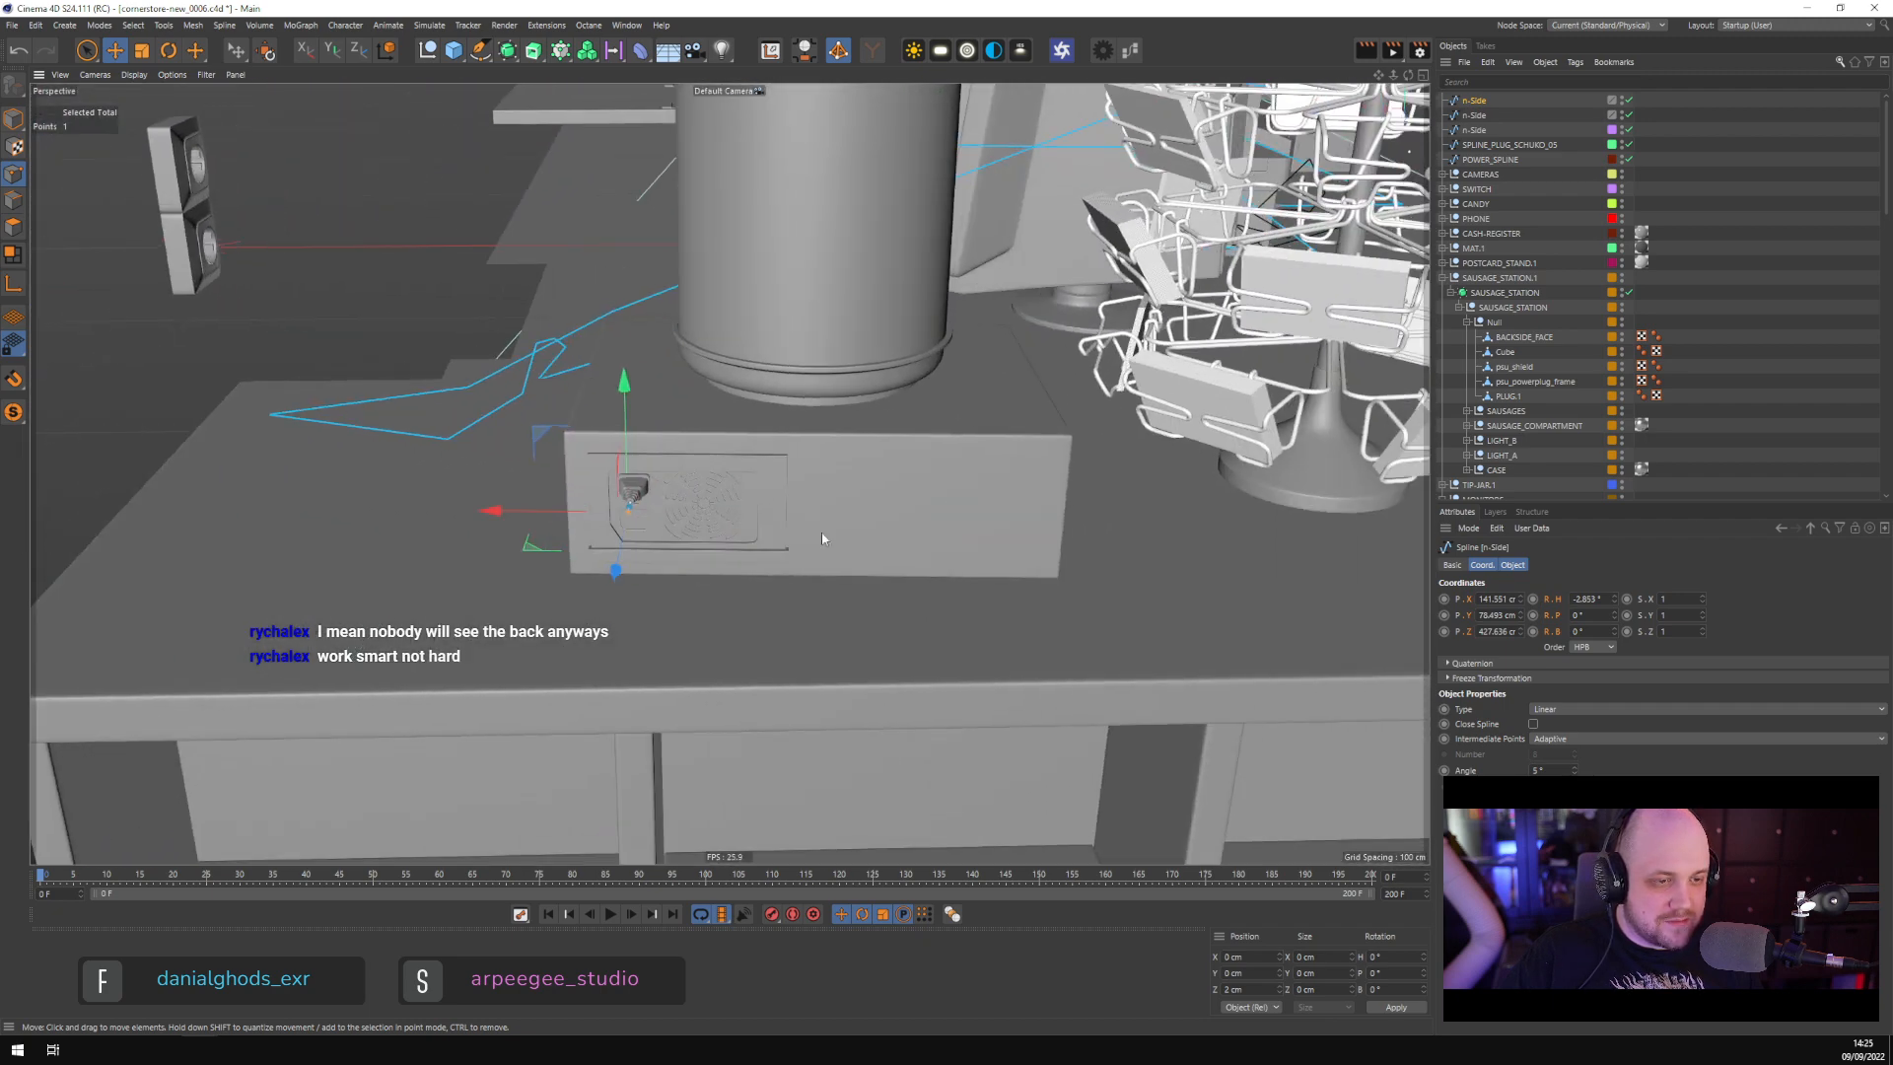
{"action": "left_click_drag", "start_coordinate": [820, 530], "coordinate": [990, 543], "text": "alt"}
{"action": "scroll", "coordinate": [990, 549], "scroll_direction": "down", "scroll_amount": 6}
{"action": "middle_click", "coordinate": [585, 420]}
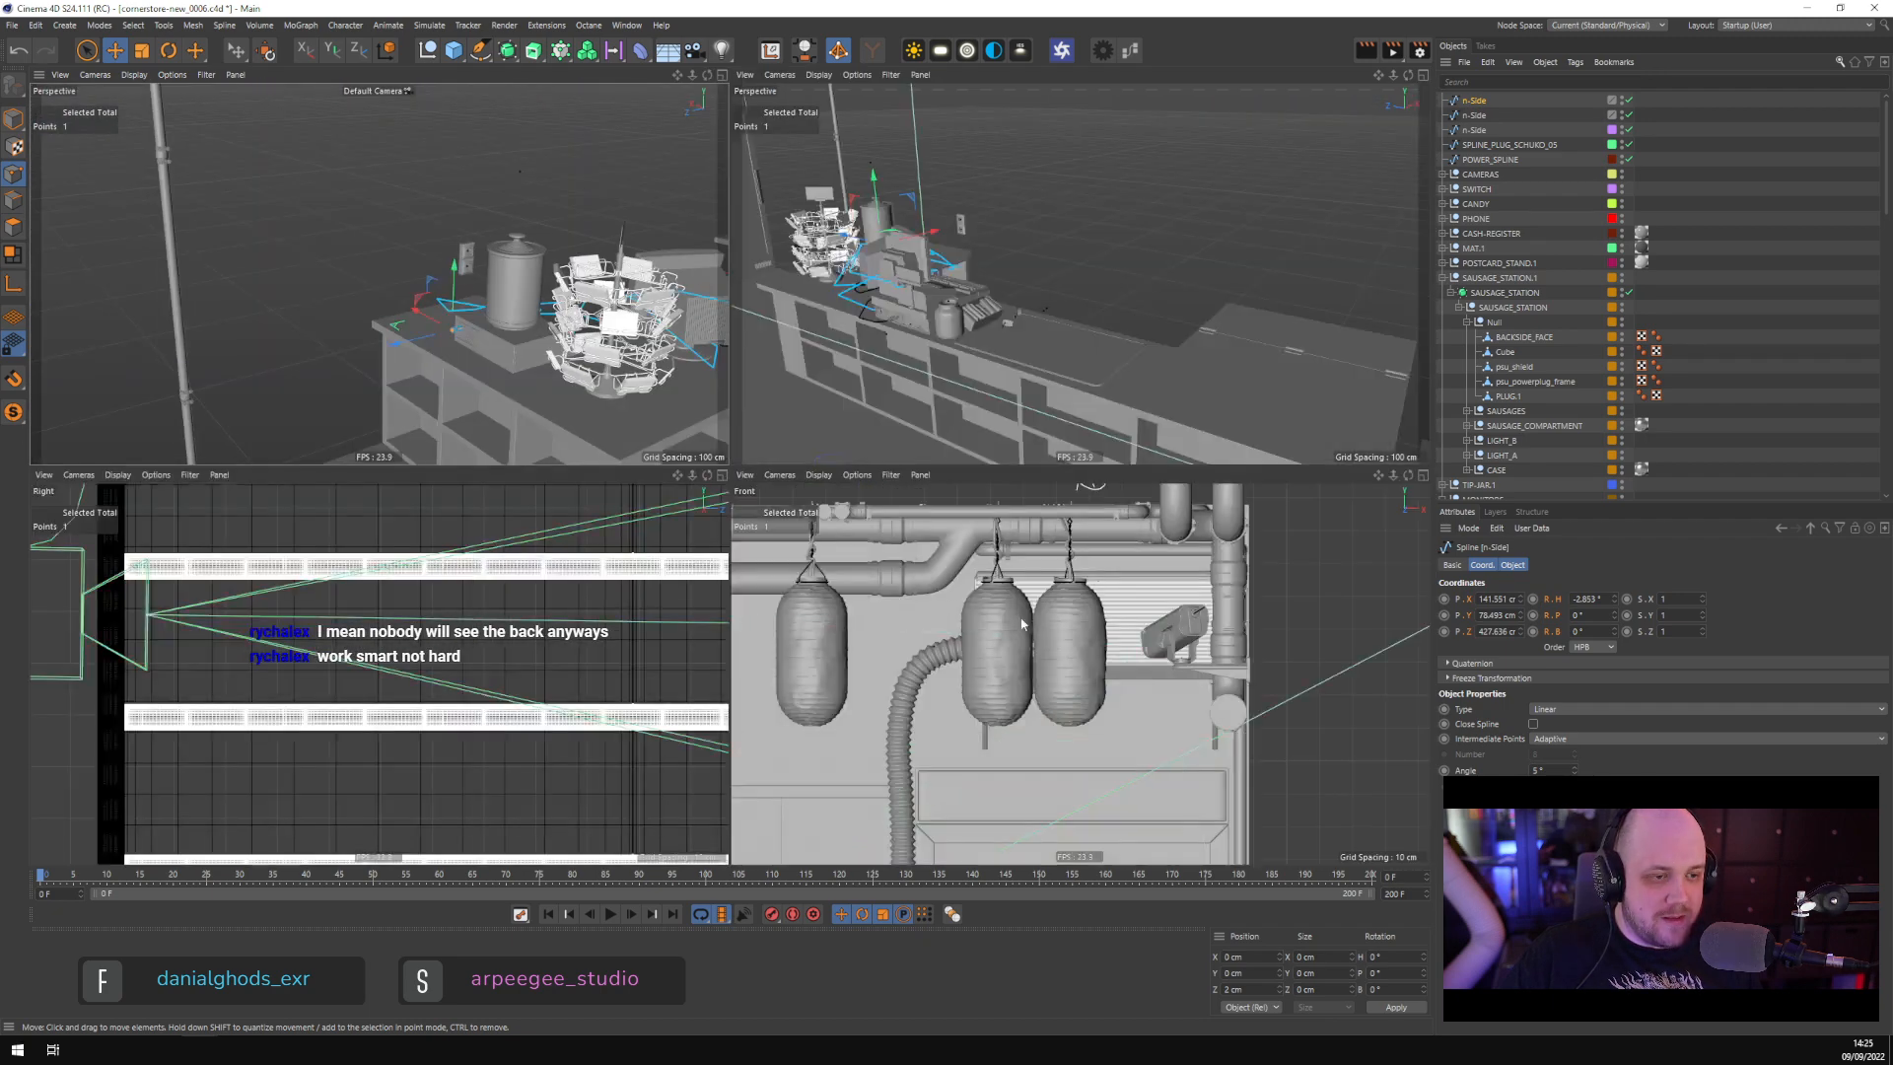
{"action": "middle_click", "coordinate": [585, 420]}
{"action": "left_click_drag", "start_coordinate": [586, 420], "coordinate": [706, 444], "text": "alt"}
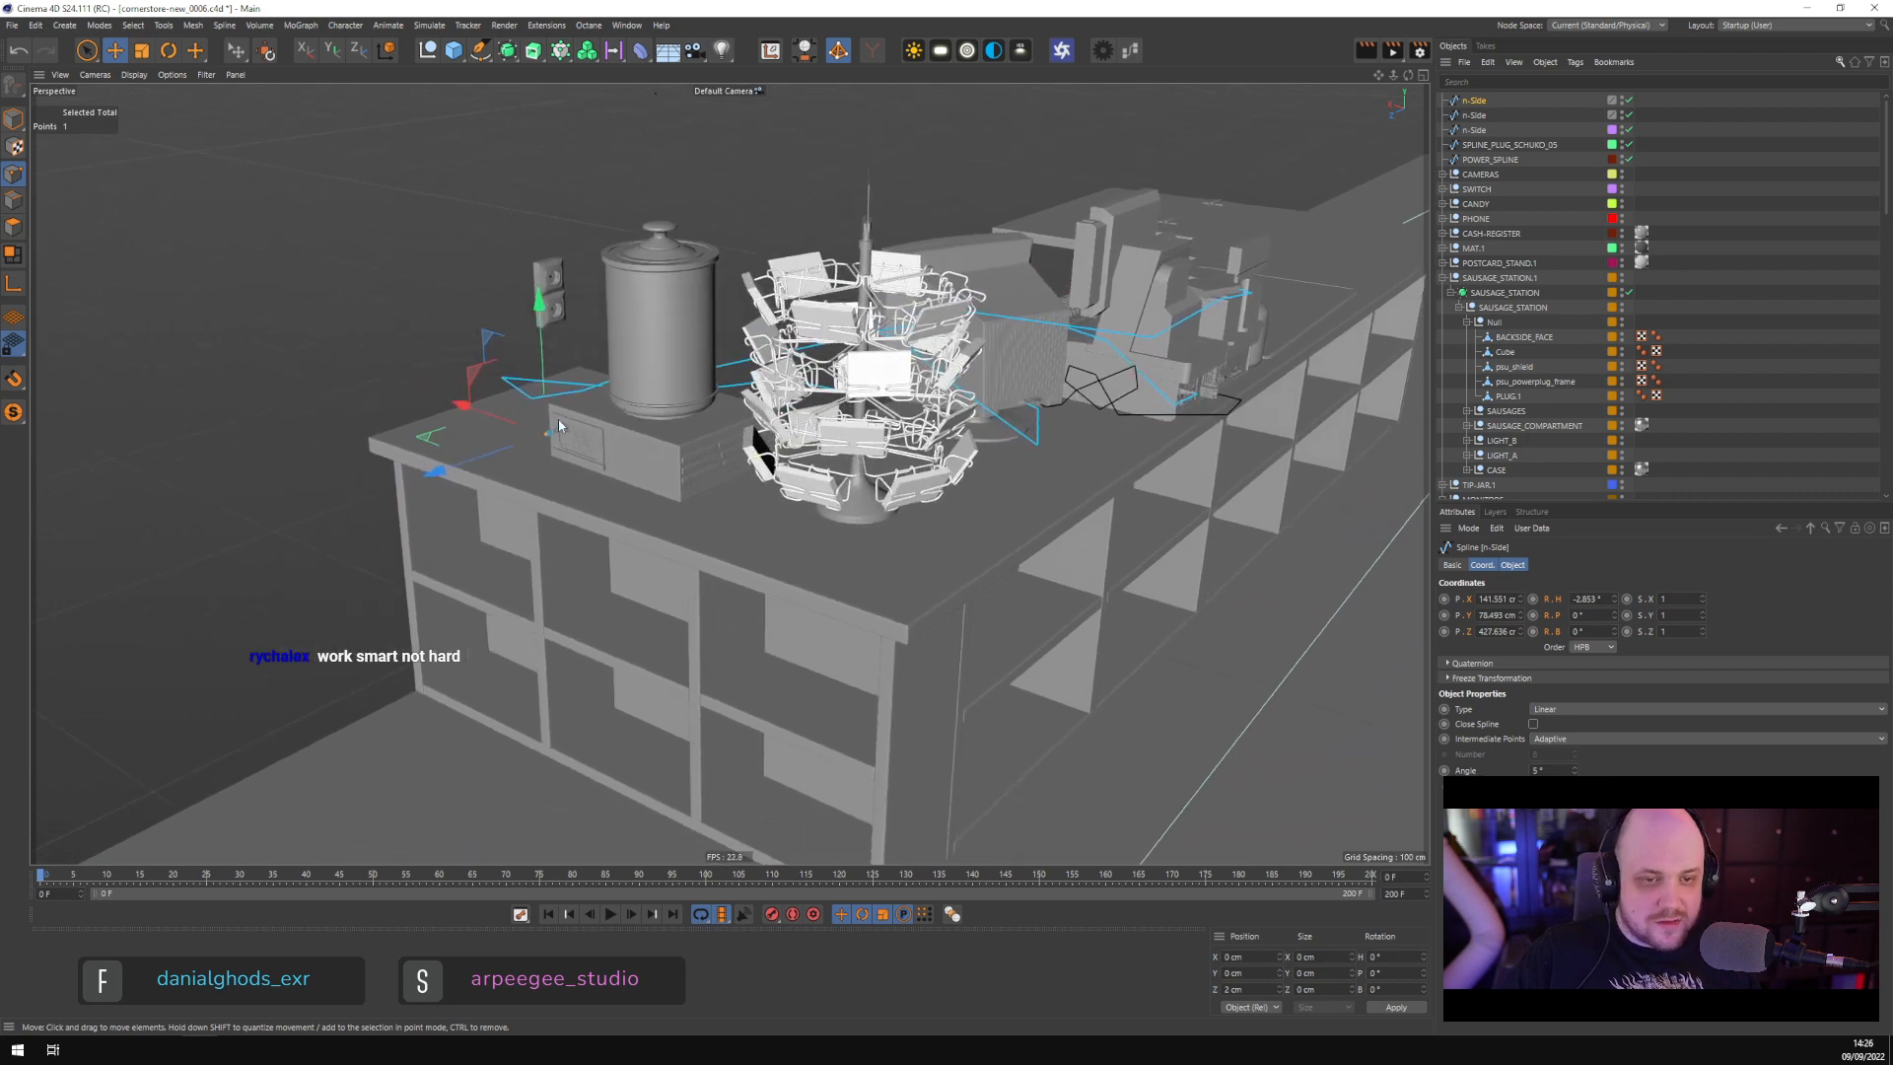
{"action": "left_click_drag", "start_coordinate": [549, 486], "coordinate": [486, 486], "text": "alt"}
{"action": "scroll", "coordinate": [636, 522], "scroll_direction": "down", "scroll_amount": 5}
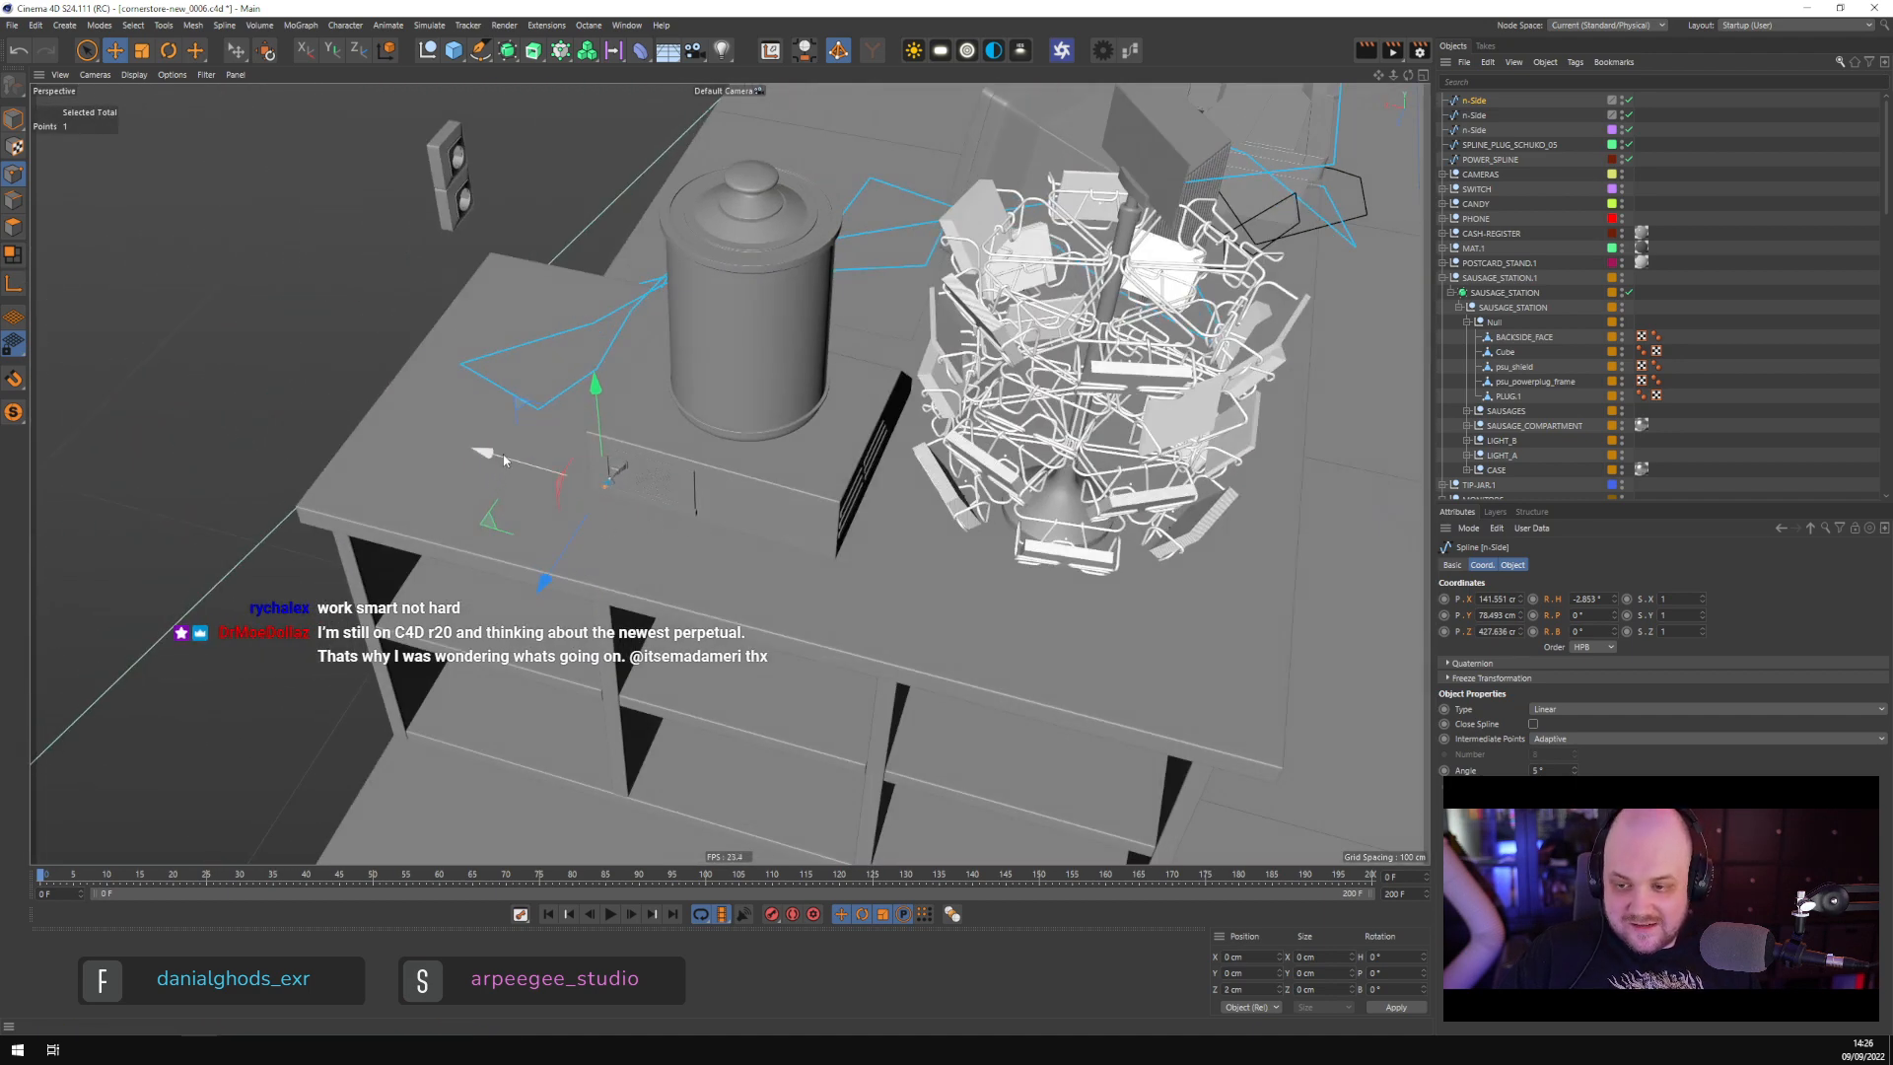
Extend the spline from the plug with new points around the sausage station and over the desk toward the wall sockets
{"action": "left_click_drag", "start_coordinate": [504, 461], "coordinate": [812, 418]}
{"action": "left_click", "coordinate": [530, 519], "text": "ctrl"}
{"action": "left_click", "coordinate": [507, 526]}
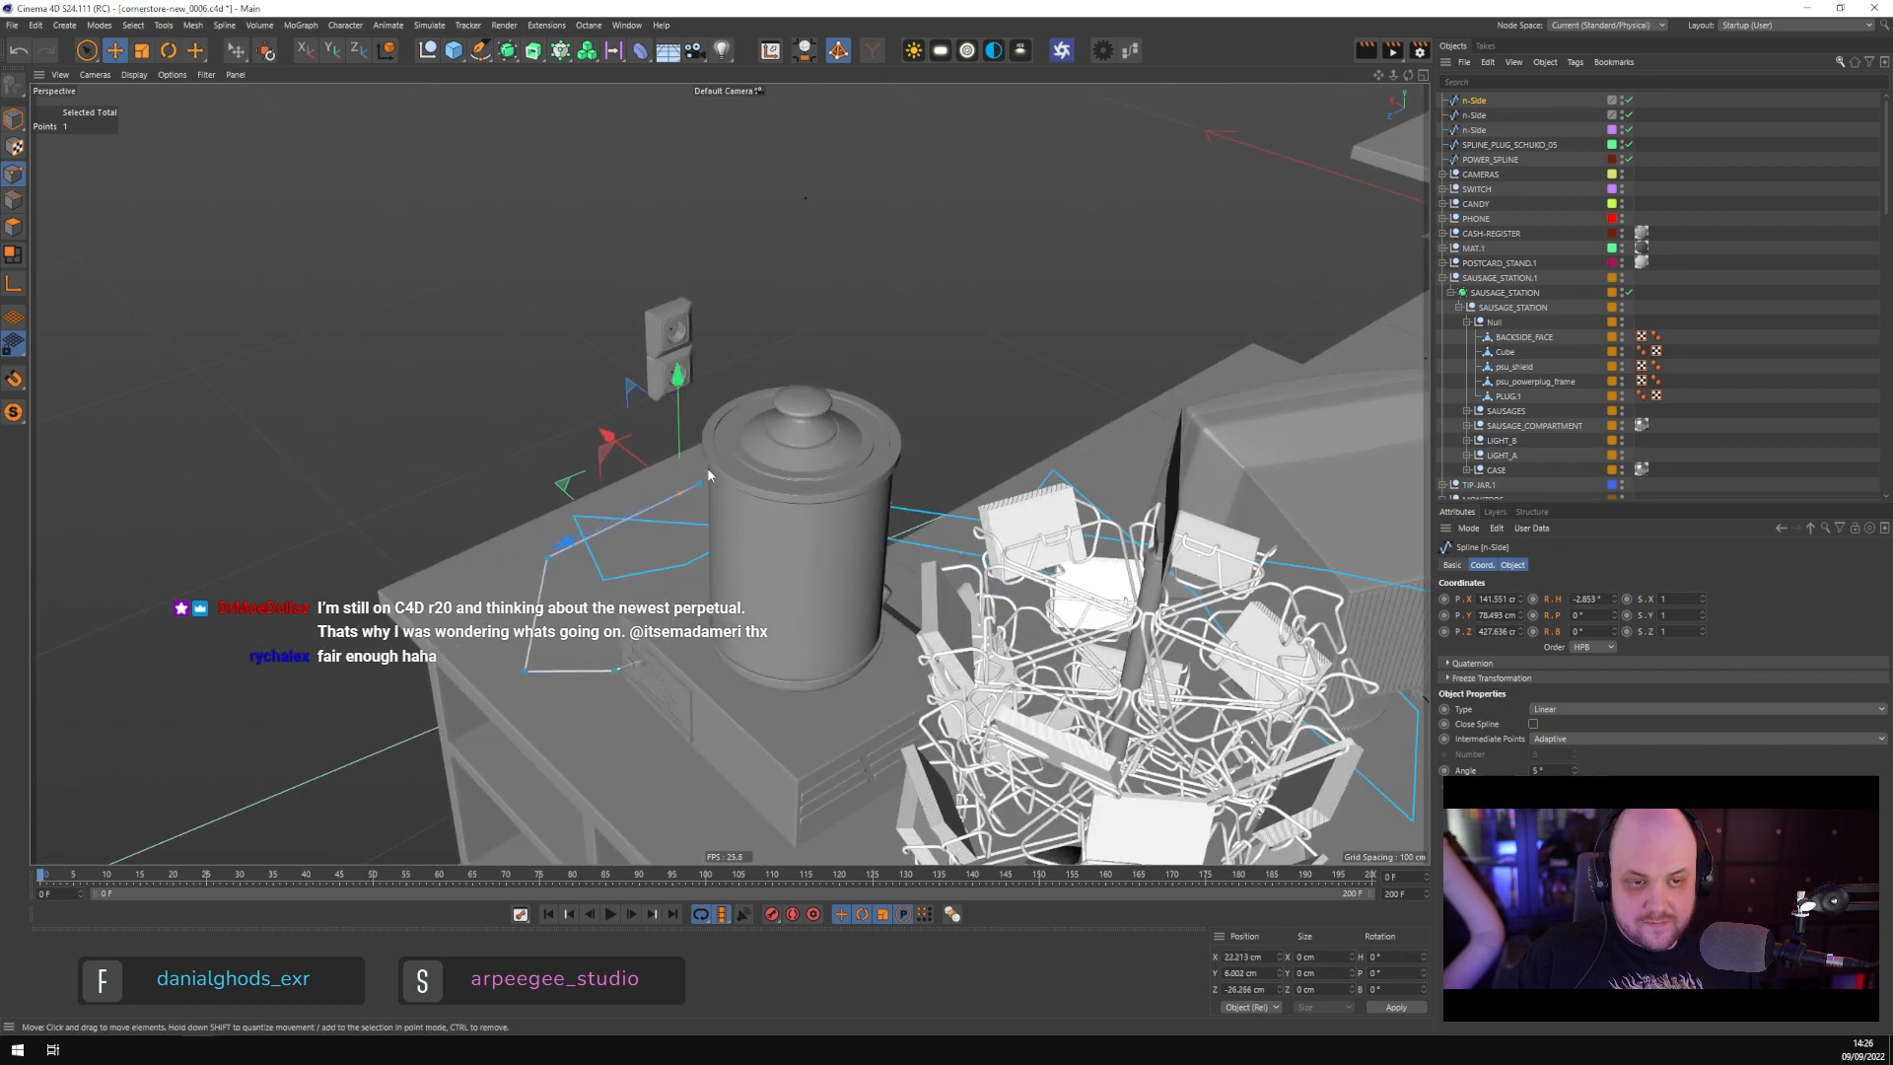
{"action": "left_click_drag", "start_coordinate": [708, 476], "coordinate": [981, 458], "text": "alt"}
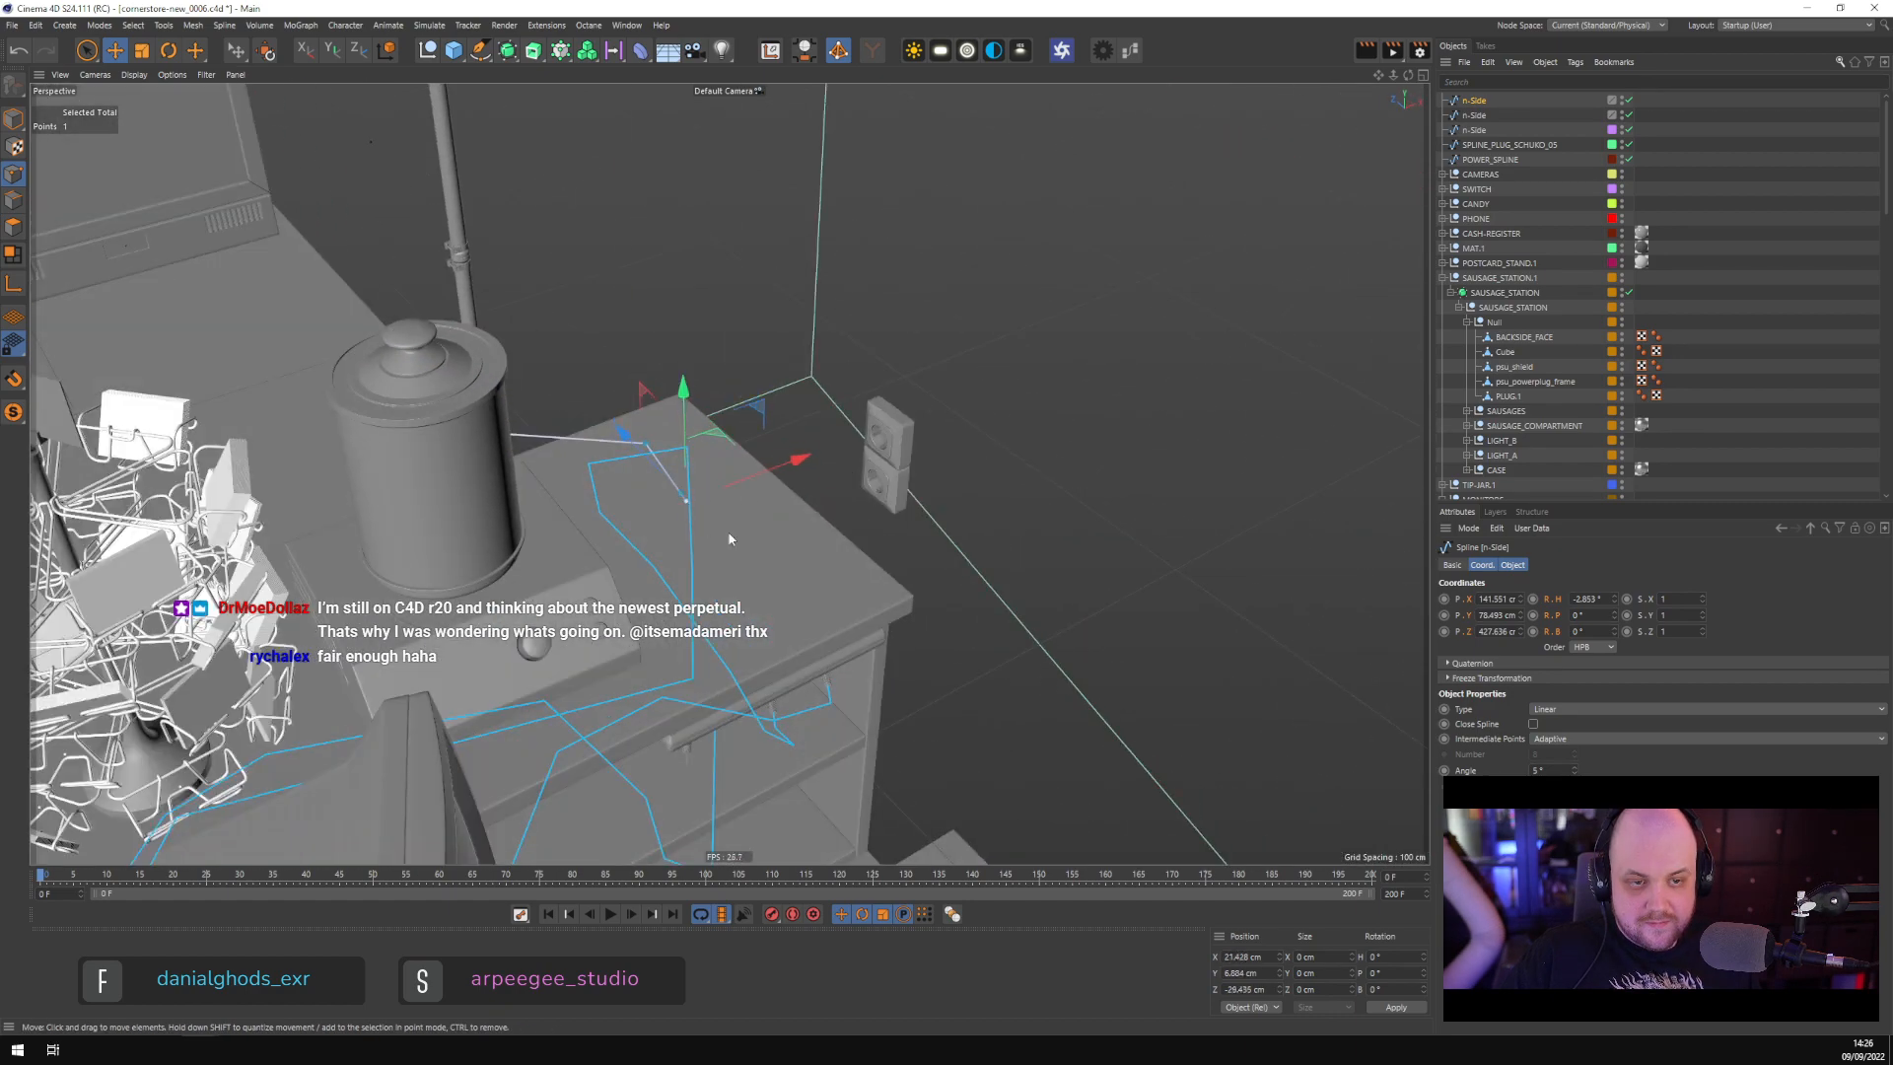
{"action": "left_click_drag", "start_coordinate": [730, 539], "coordinate": [819, 544]}
{"action": "left_click", "coordinate": [765, 515]}
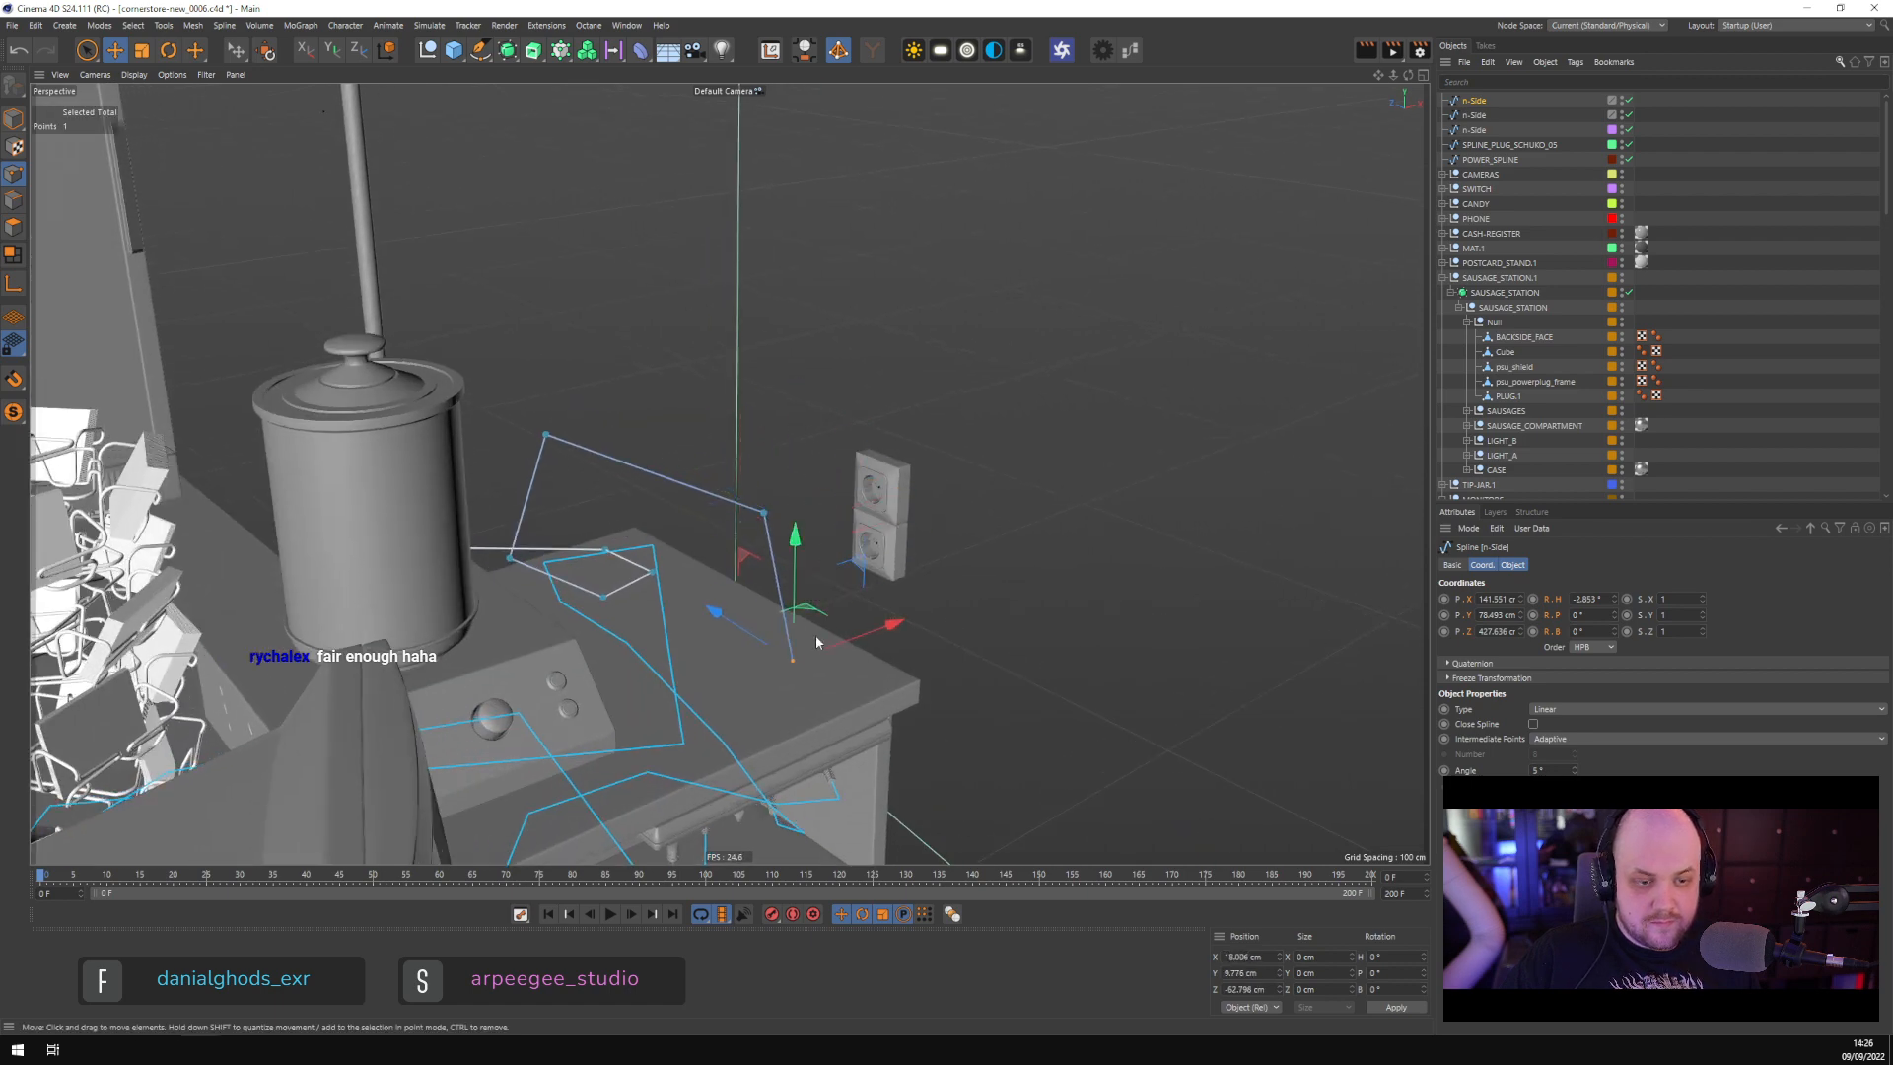
Return to object editing and copy the angled PLUG_03 from the power strip under the desk
{"action": "left_click_drag", "start_coordinate": [814, 635], "coordinate": [712, 611], "text": "alt"}
{"action": "scroll", "coordinate": [713, 611], "scroll_direction": "up", "scroll_amount": 3}
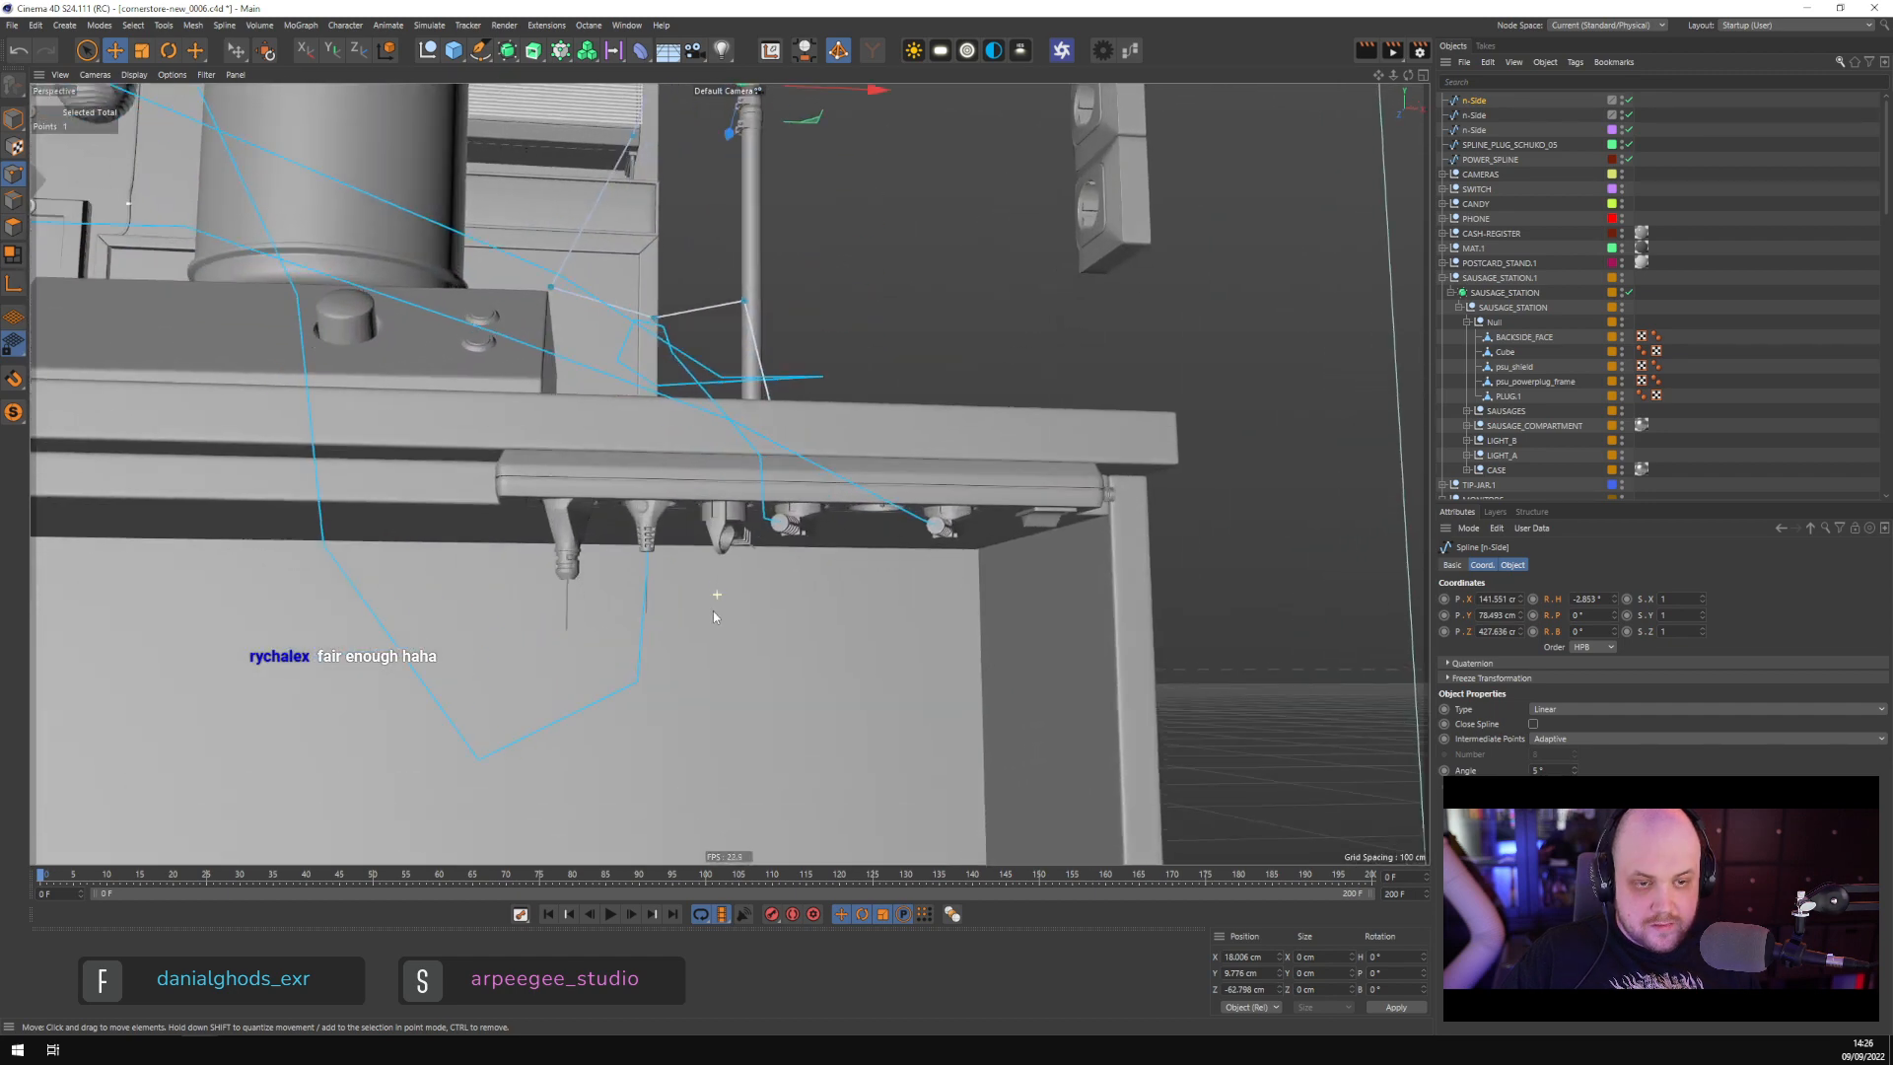
{"action": "left_click", "coordinate": [13, 119]}
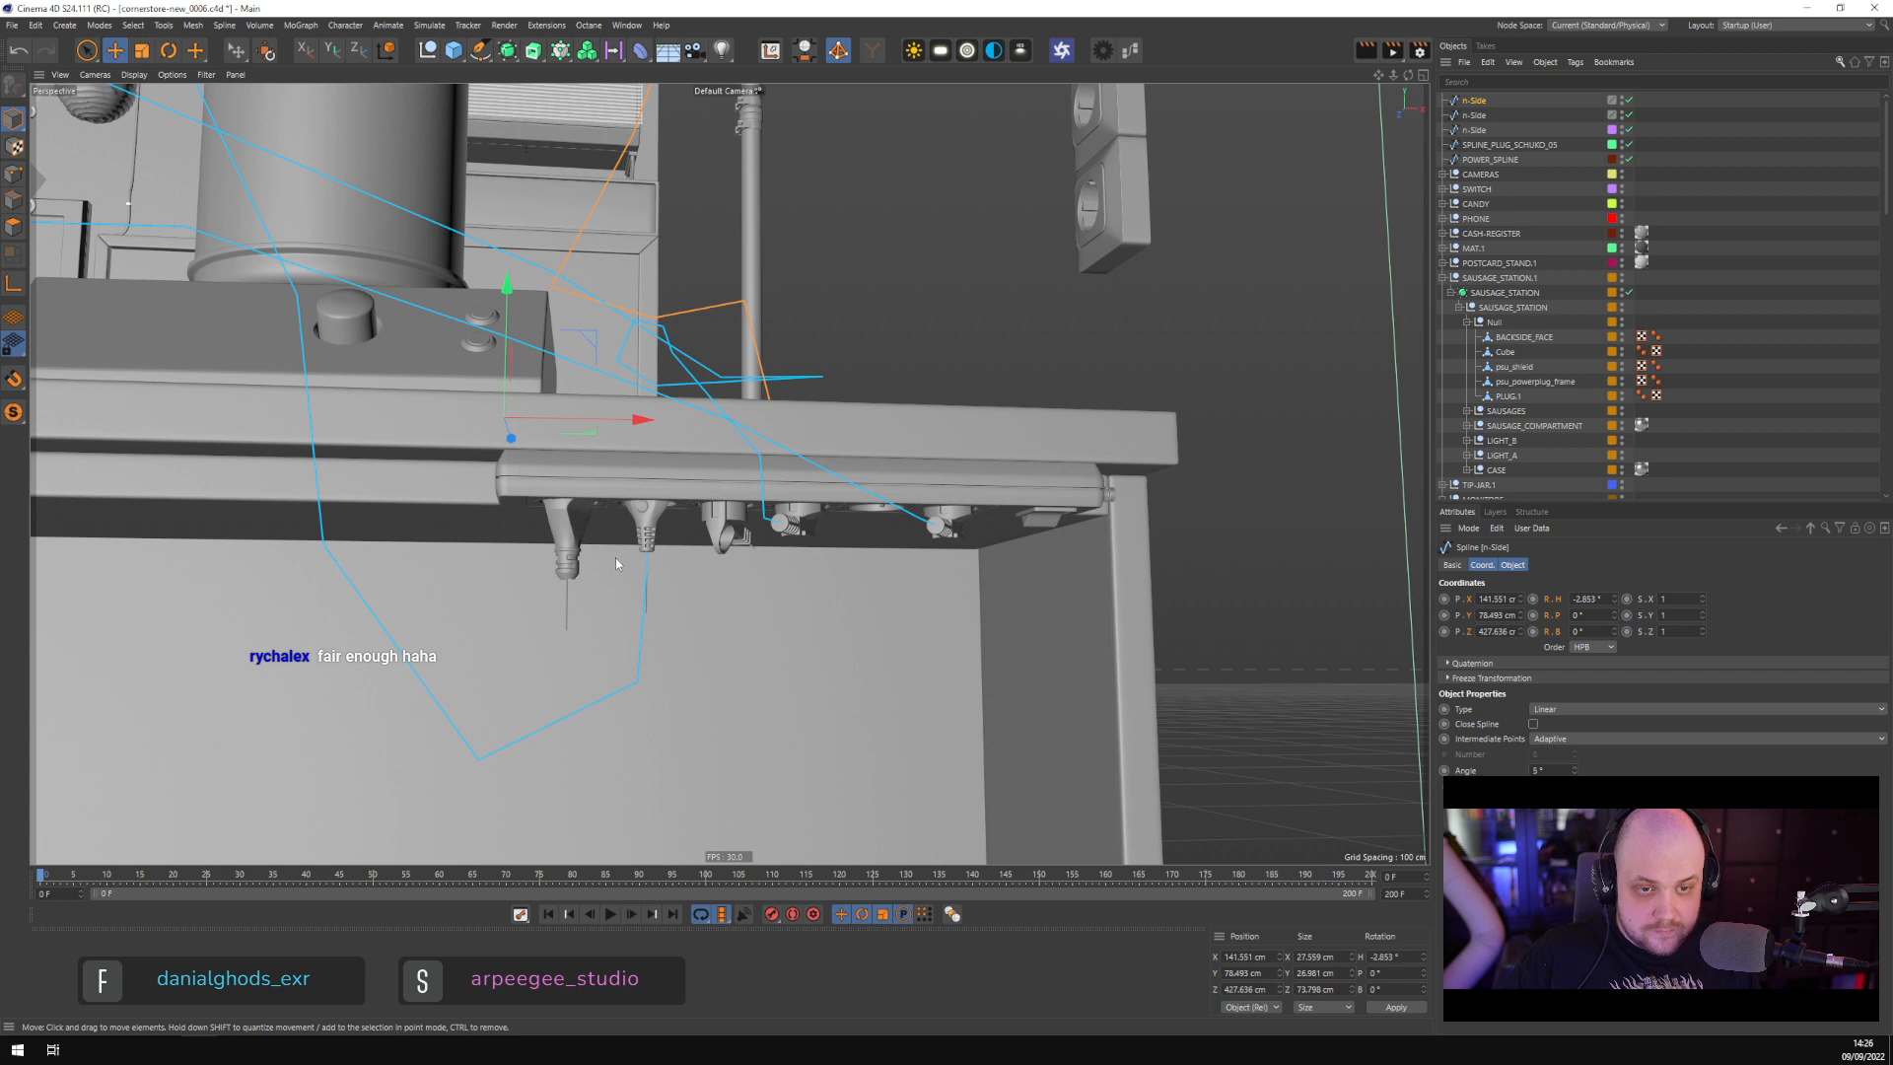
{"action": "left_click", "coordinate": [724, 528]}
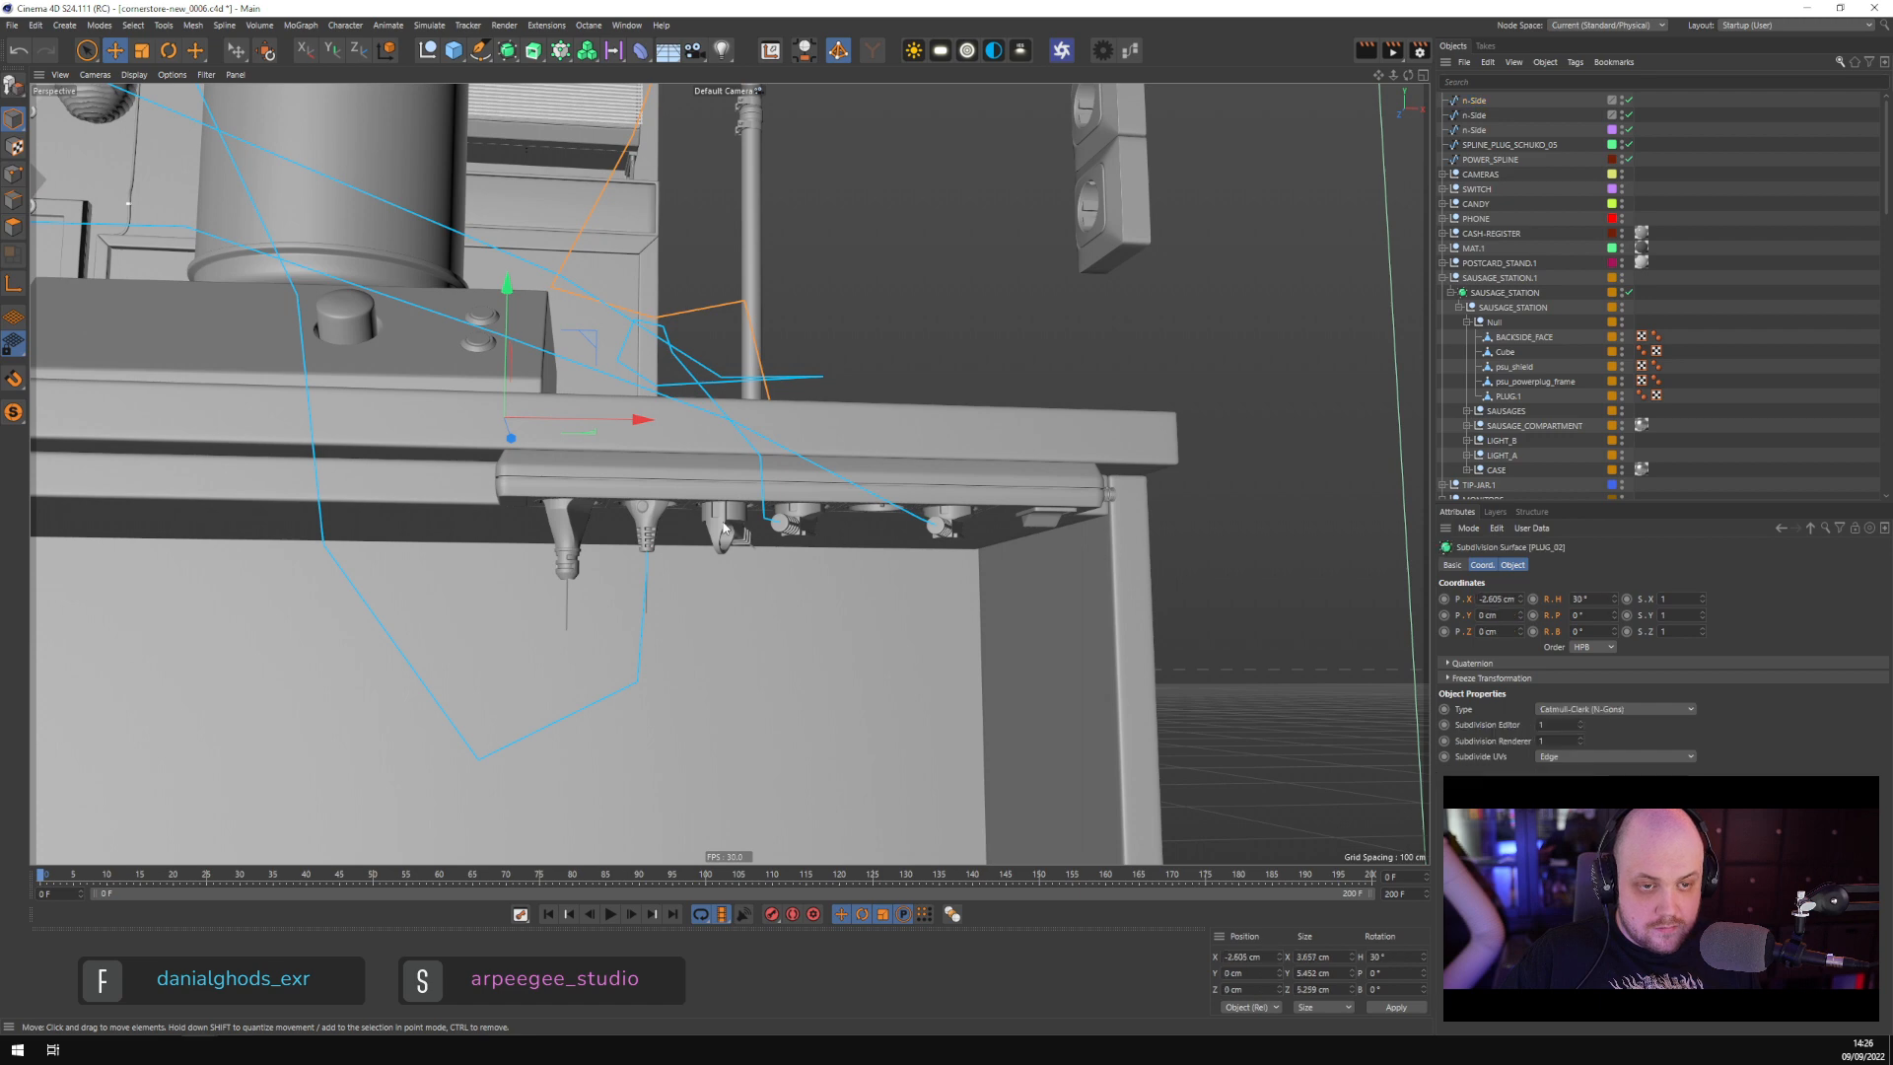
{"action": "left_click", "coordinate": [804, 519]}
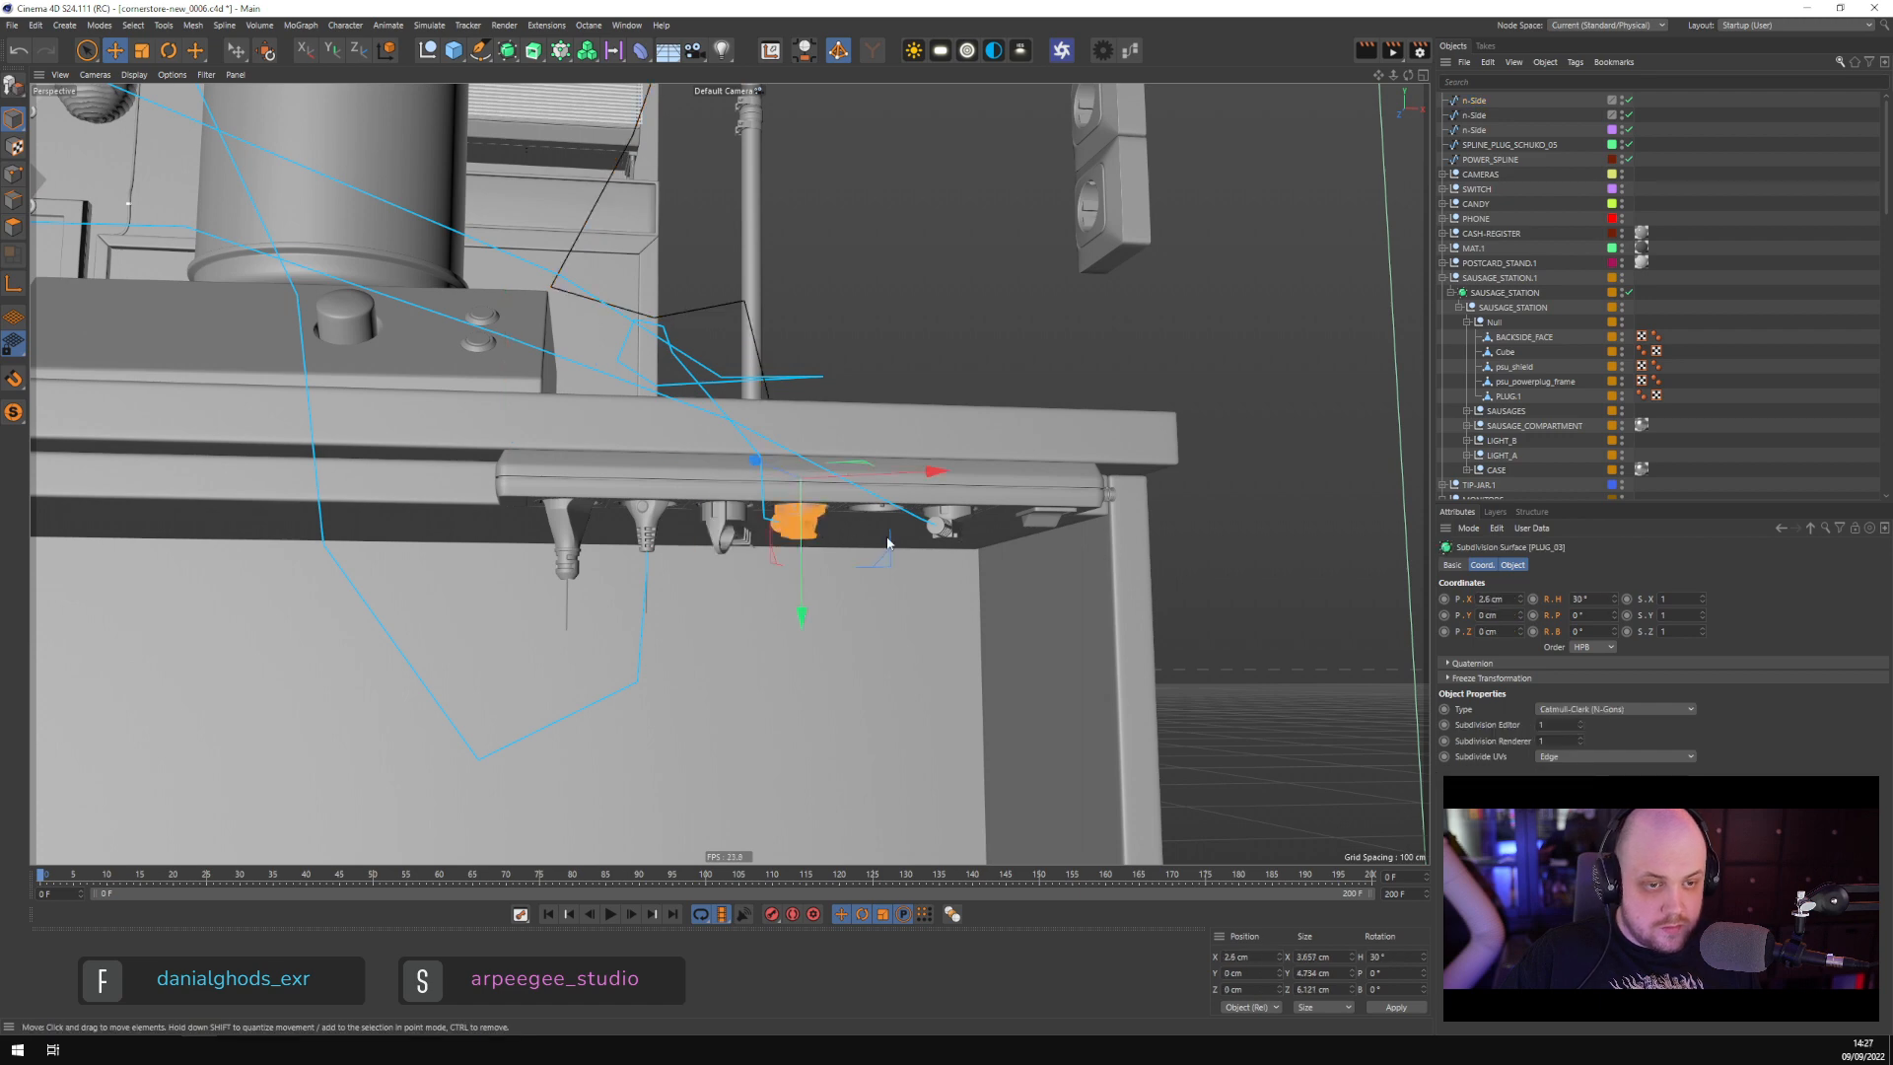
{"action": "scroll", "coordinate": [1552, 340], "scroll_direction": "down", "scroll_amount": 10}
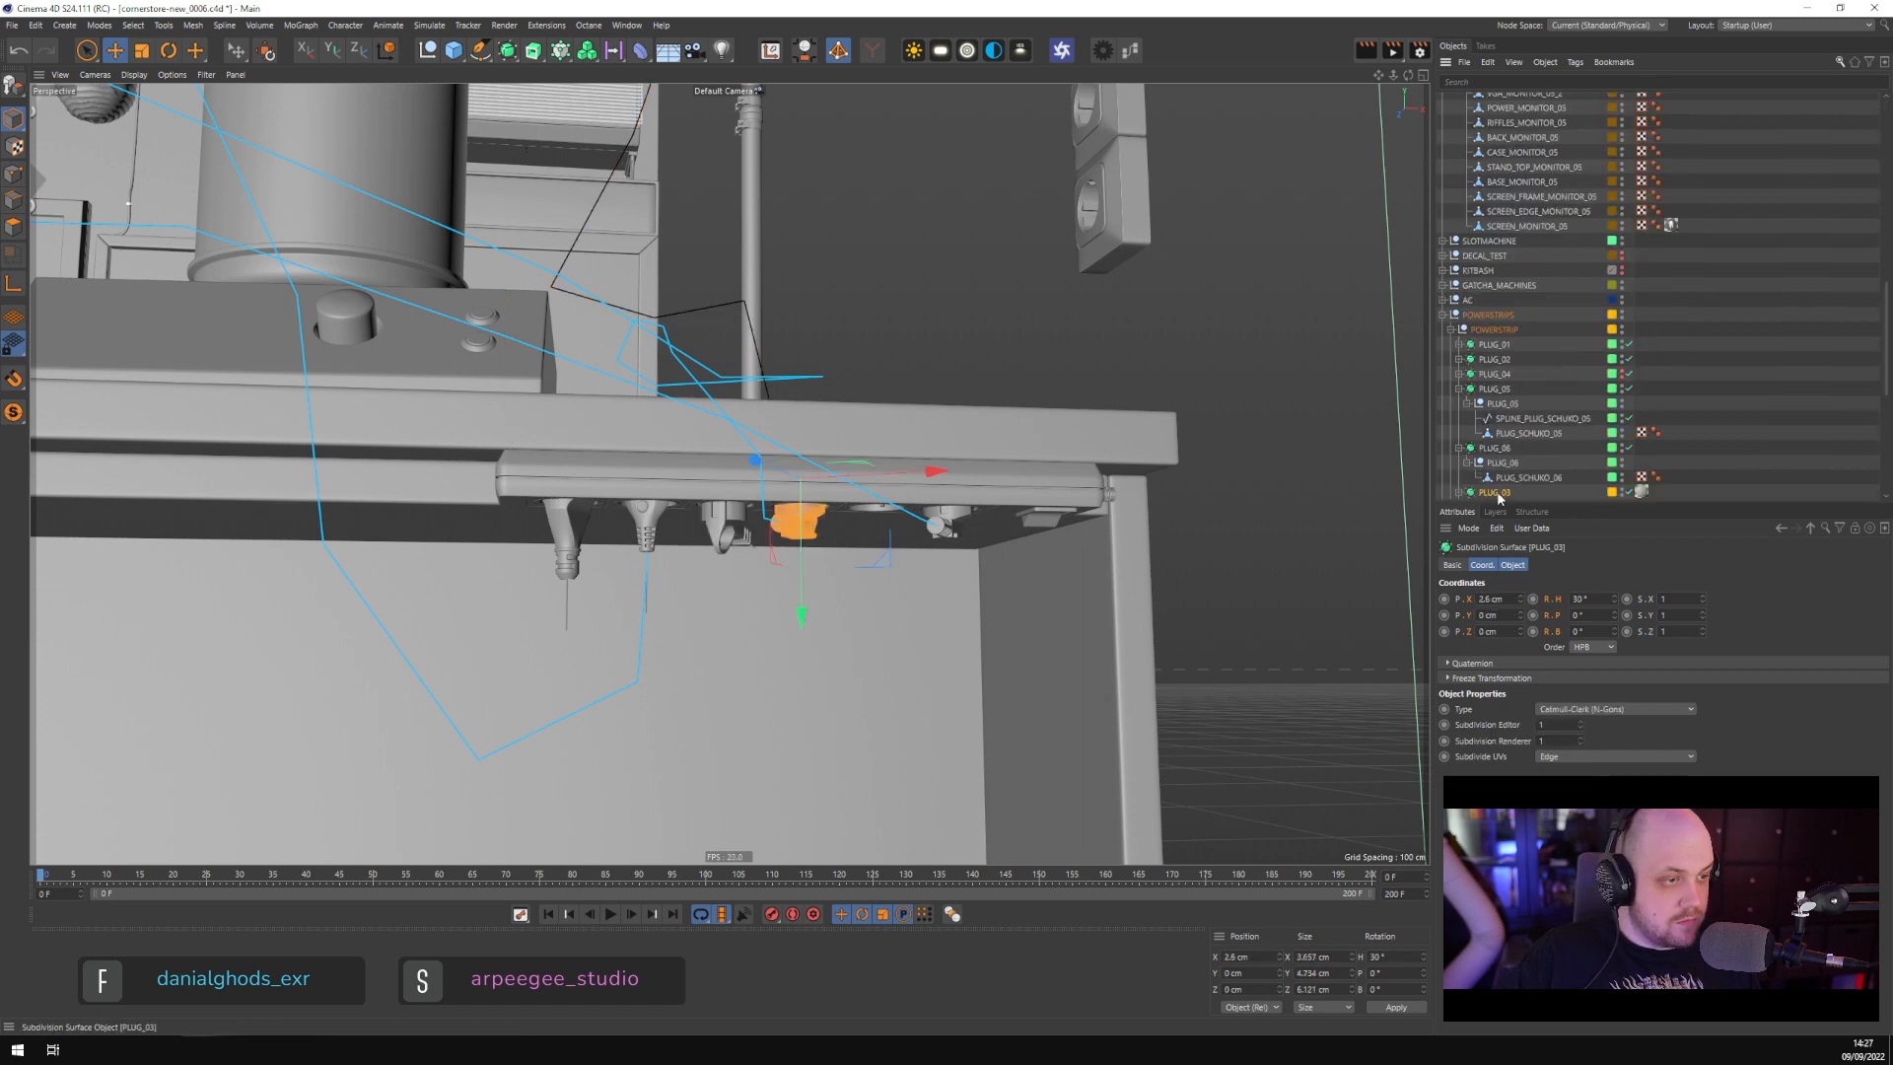
{"action": "scroll", "coordinate": [1534, 397], "scroll_direction": "up", "scroll_amount": 12}
Locate the lower wall socket's SCHUKO group inside CABLES and check the existing Schuko plugs in the PLUG group
{"action": "left_click", "coordinate": [1104, 206]}
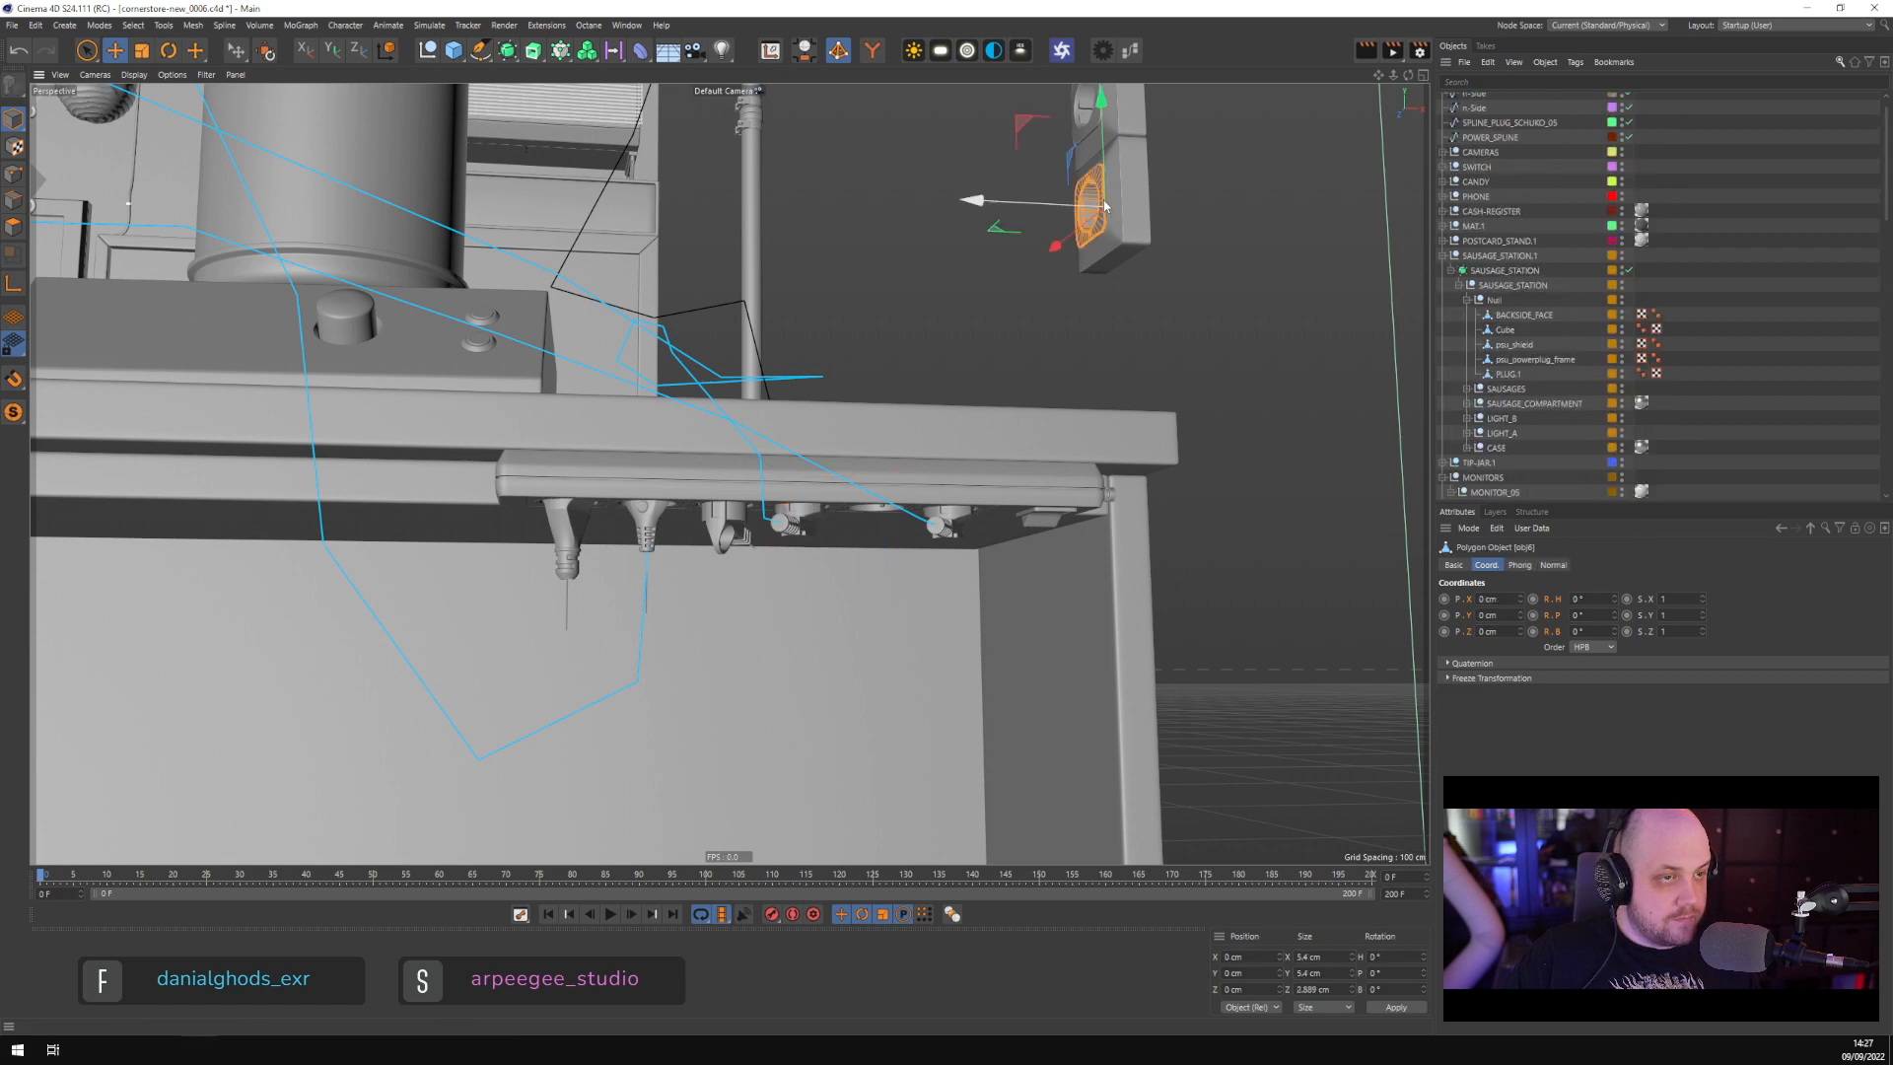
{"action": "scroll", "coordinate": [1533, 321], "scroll_direction": "down", "scroll_amount": 10}
{"action": "scroll", "coordinate": [1531, 333], "scroll_direction": "down", "scroll_amount": 8}
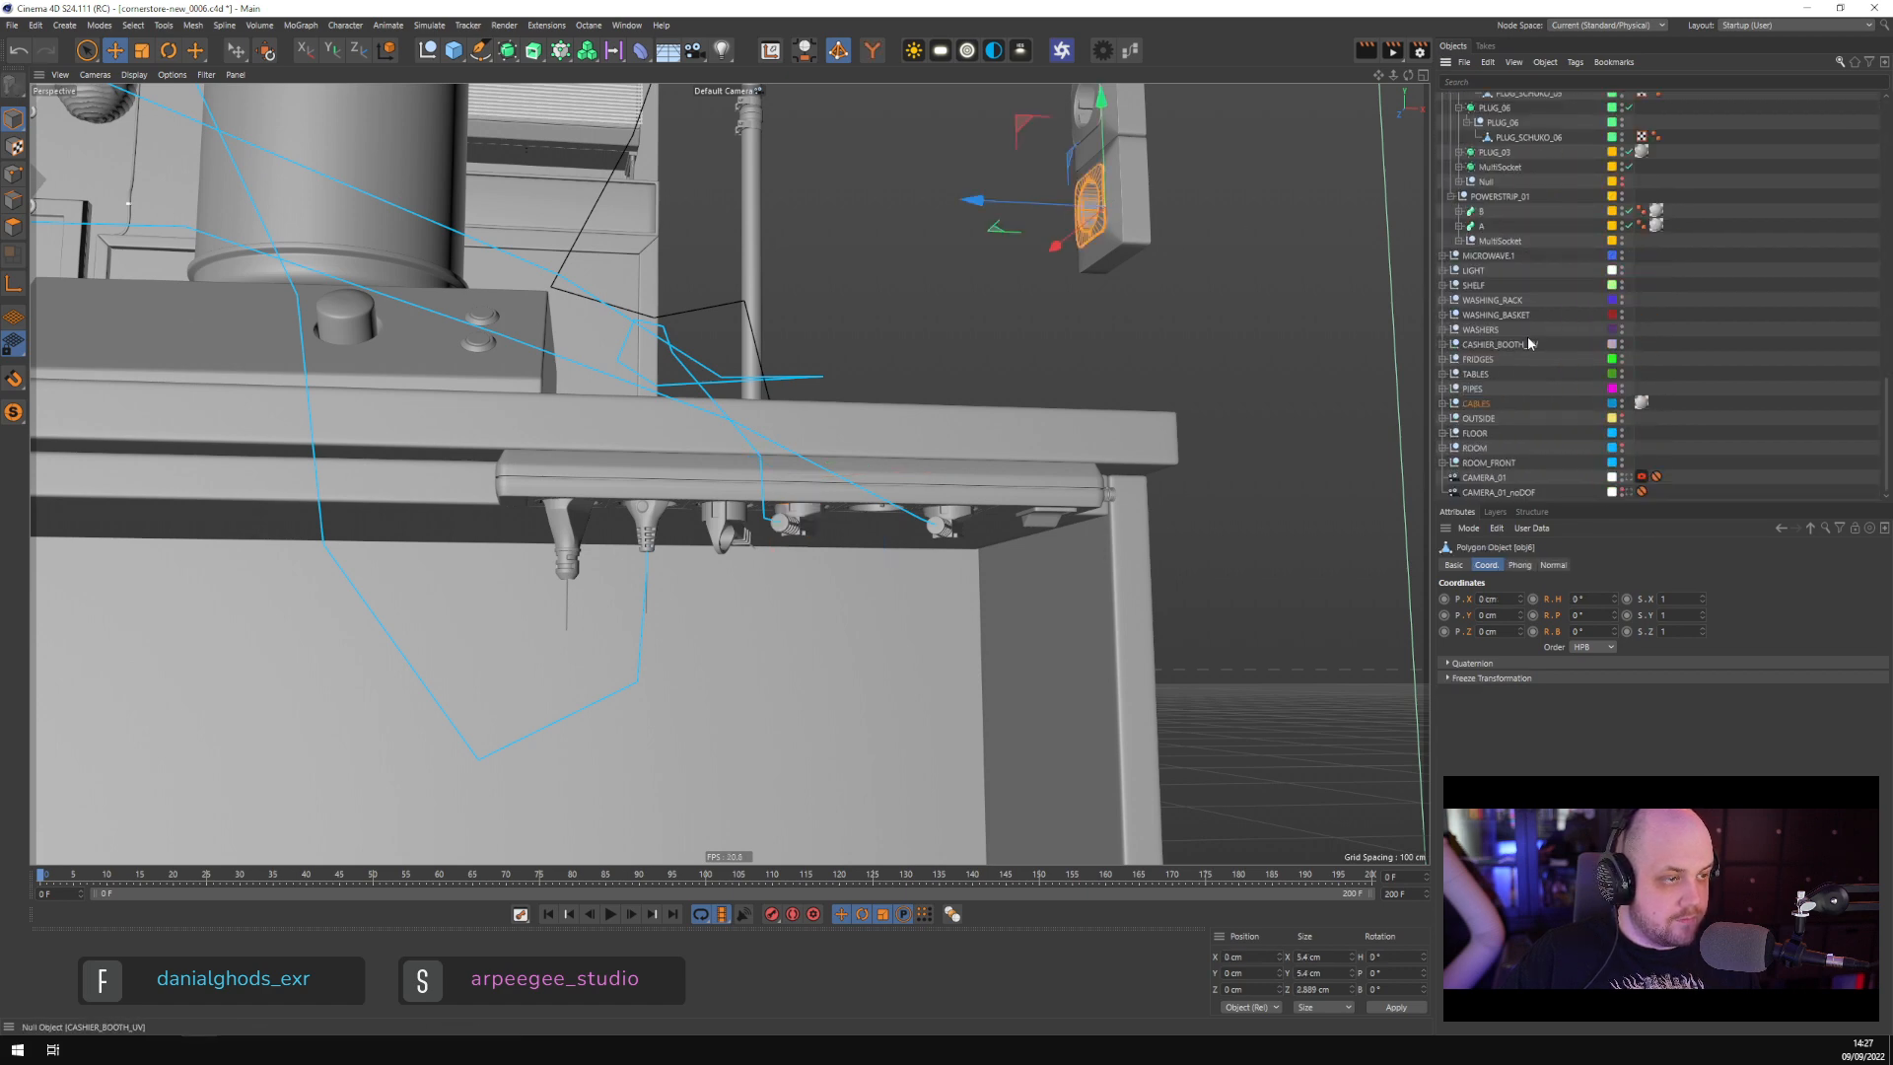
{"action": "left_click", "coordinate": [1442, 404]}
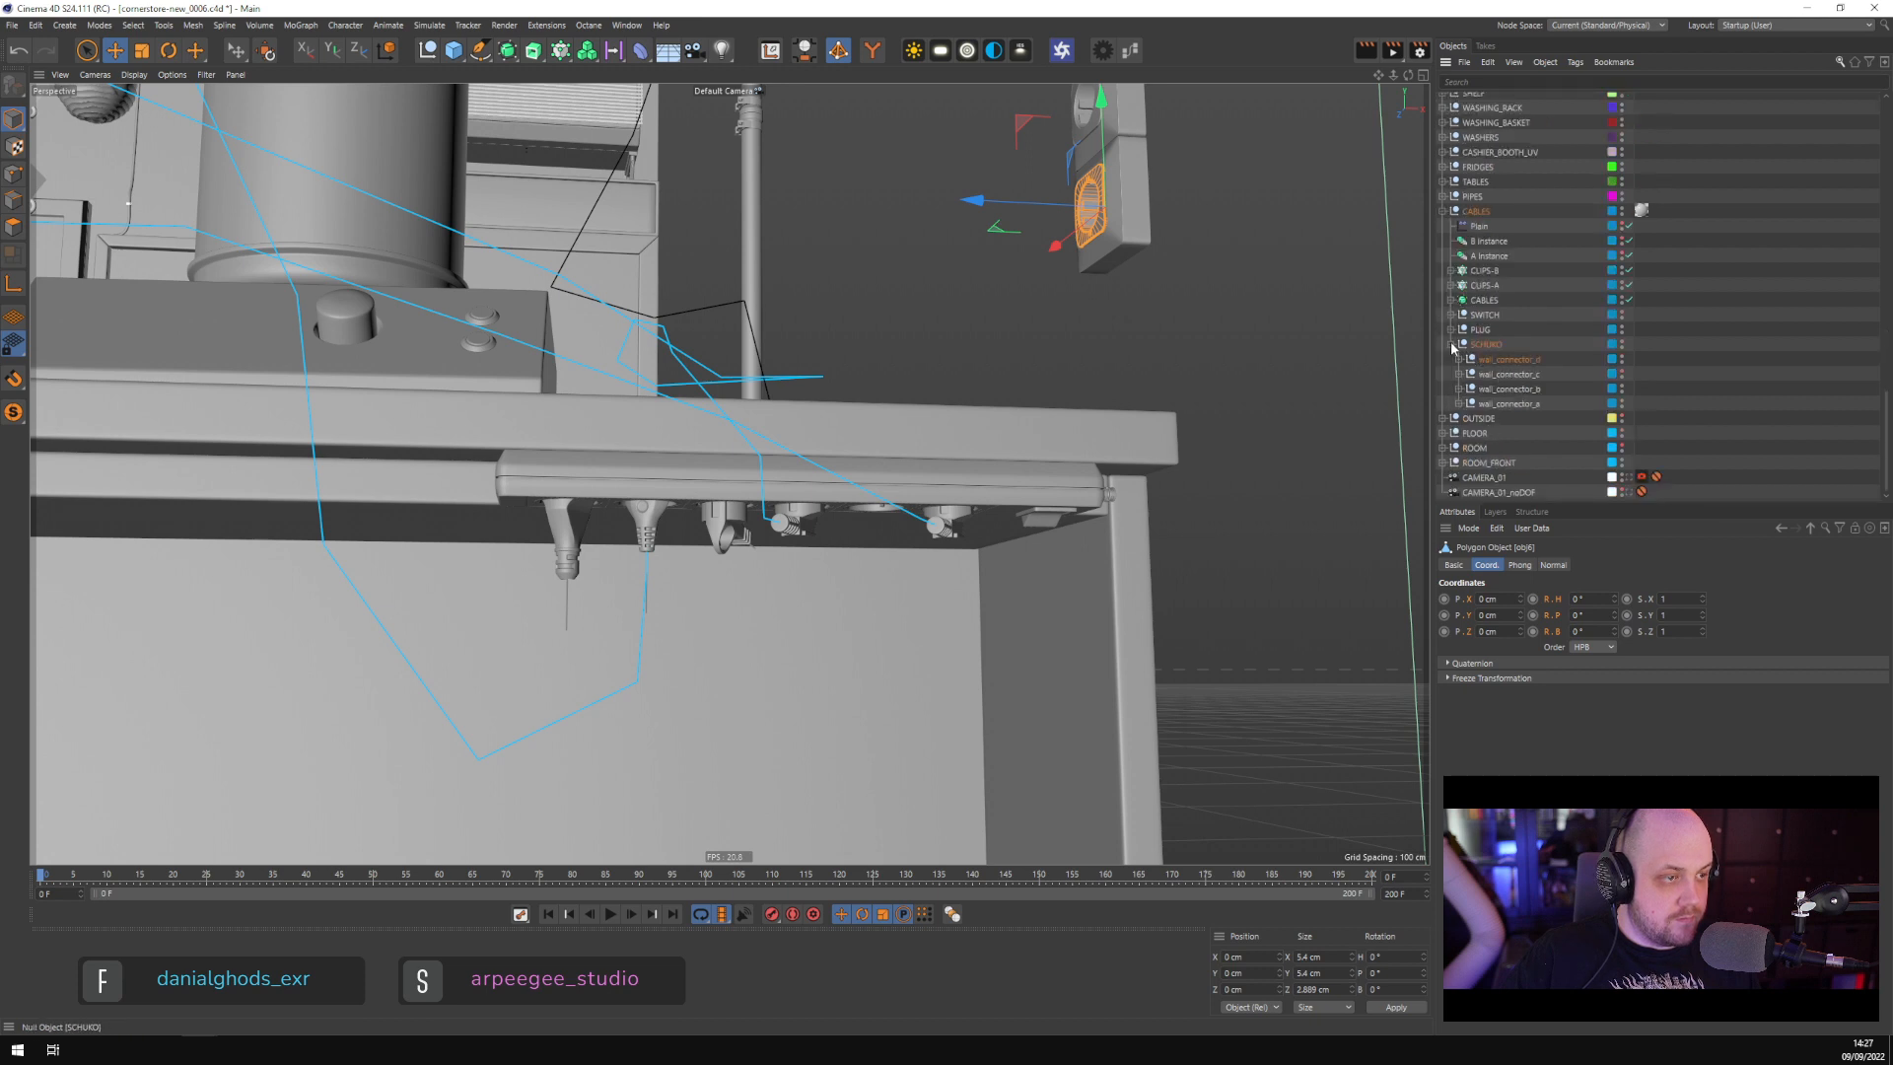
{"action": "left_click", "coordinate": [1451, 344]}
{"action": "left_click", "coordinate": [1487, 403]}
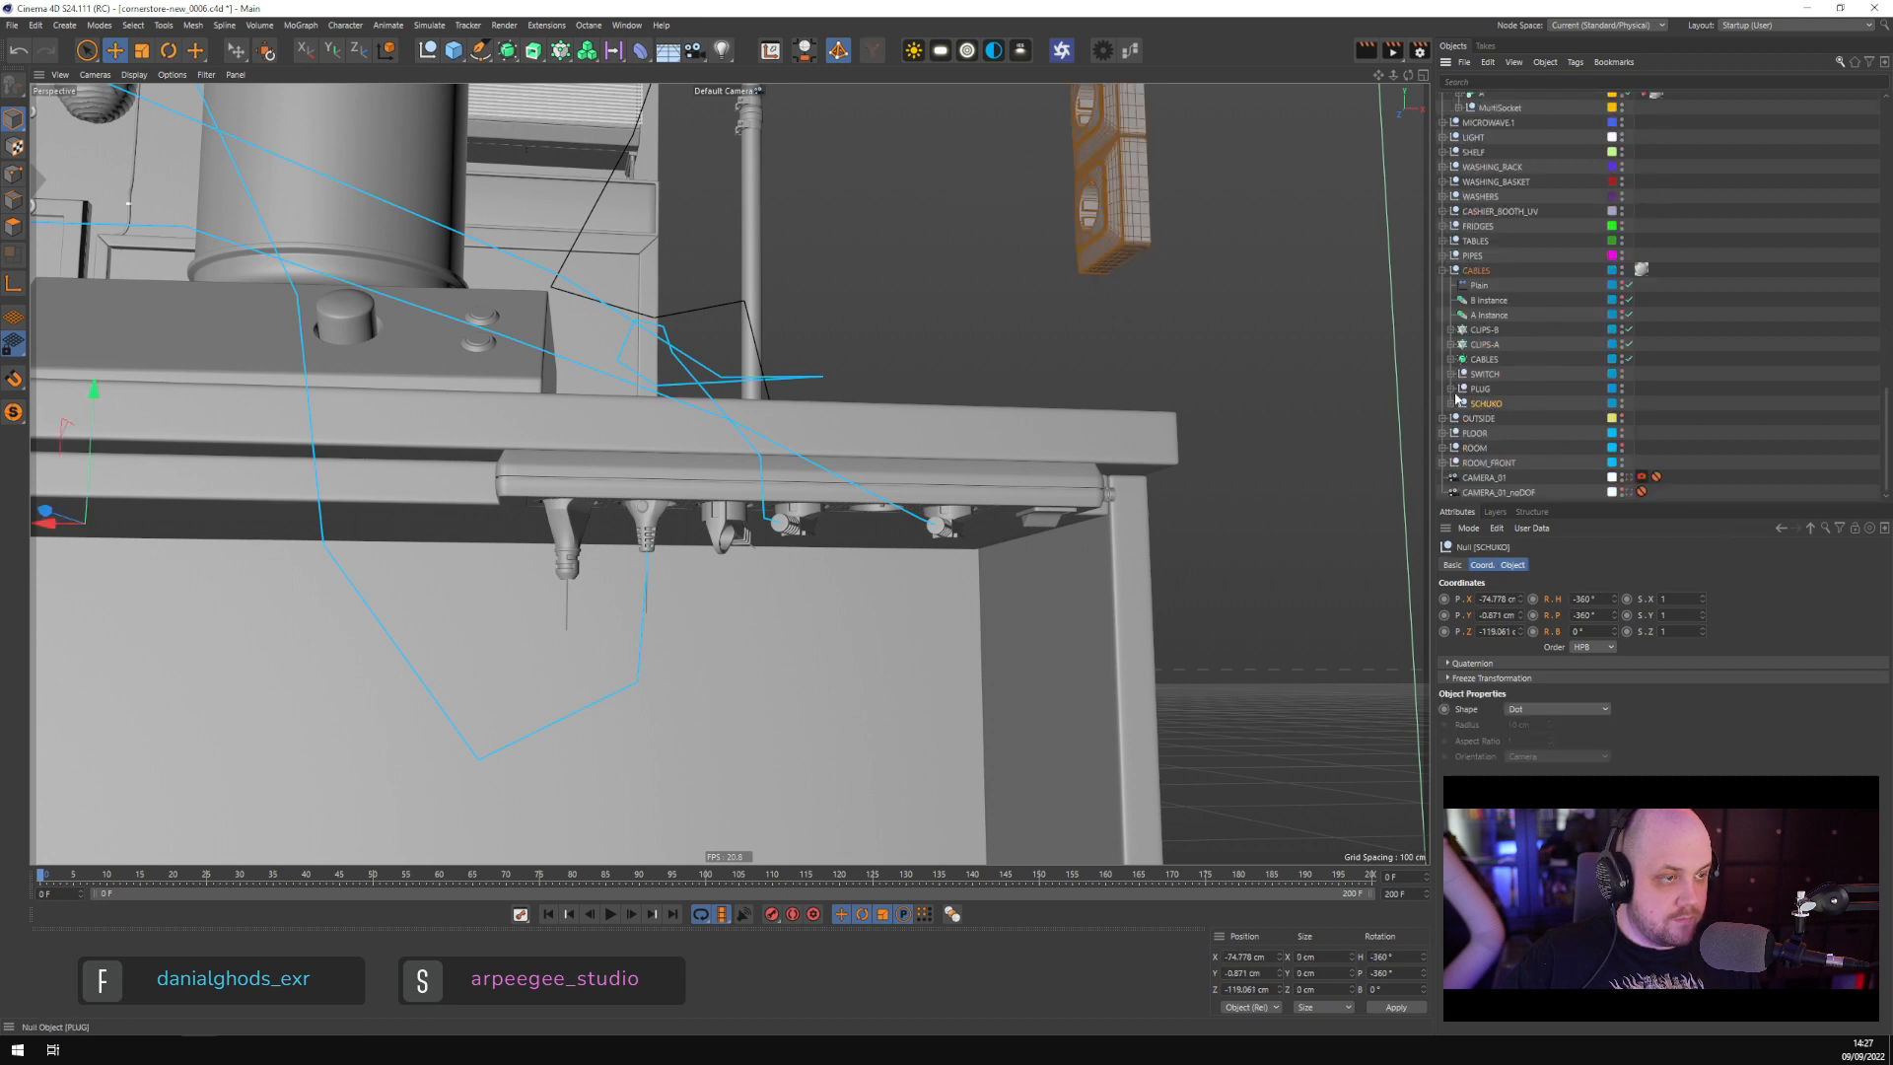
{"action": "left_click", "coordinate": [1451, 386]}
{"action": "left_click", "coordinate": [1451, 387]}
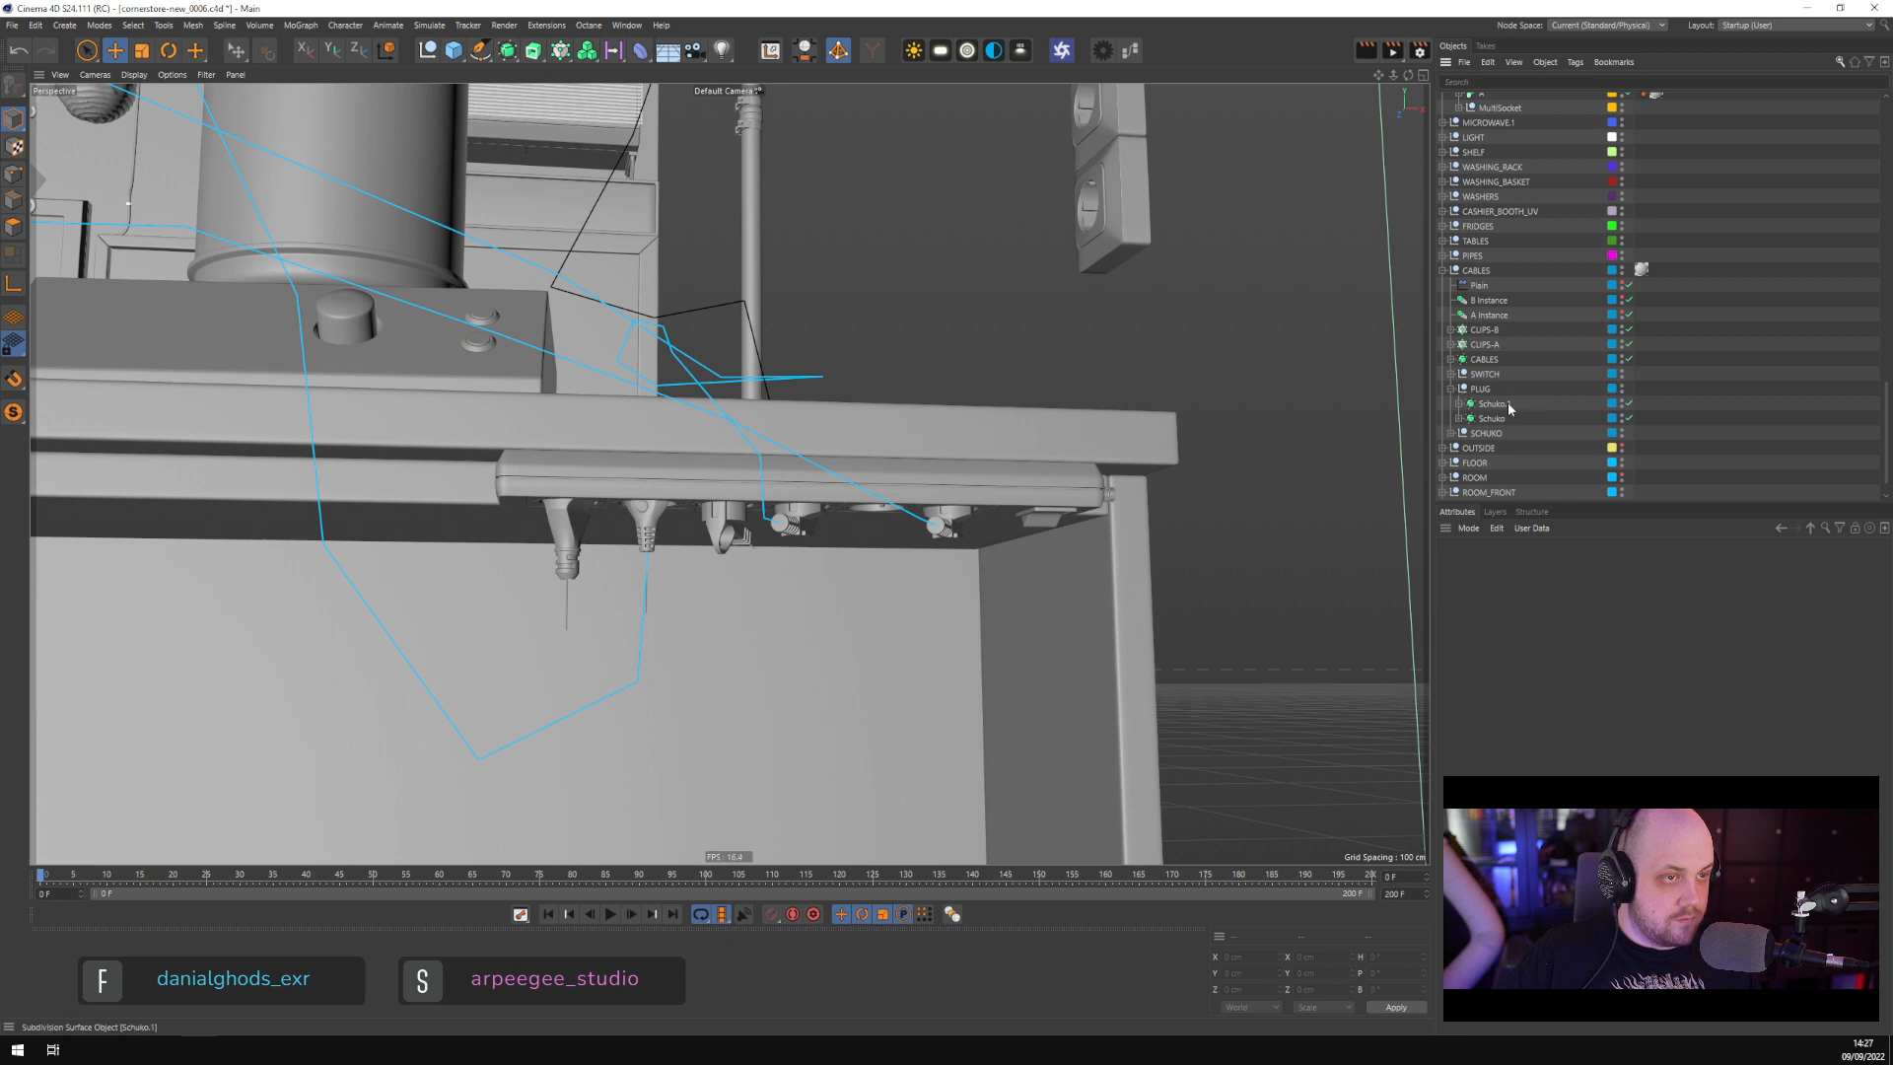
{"action": "left_click", "coordinate": [1493, 404]}
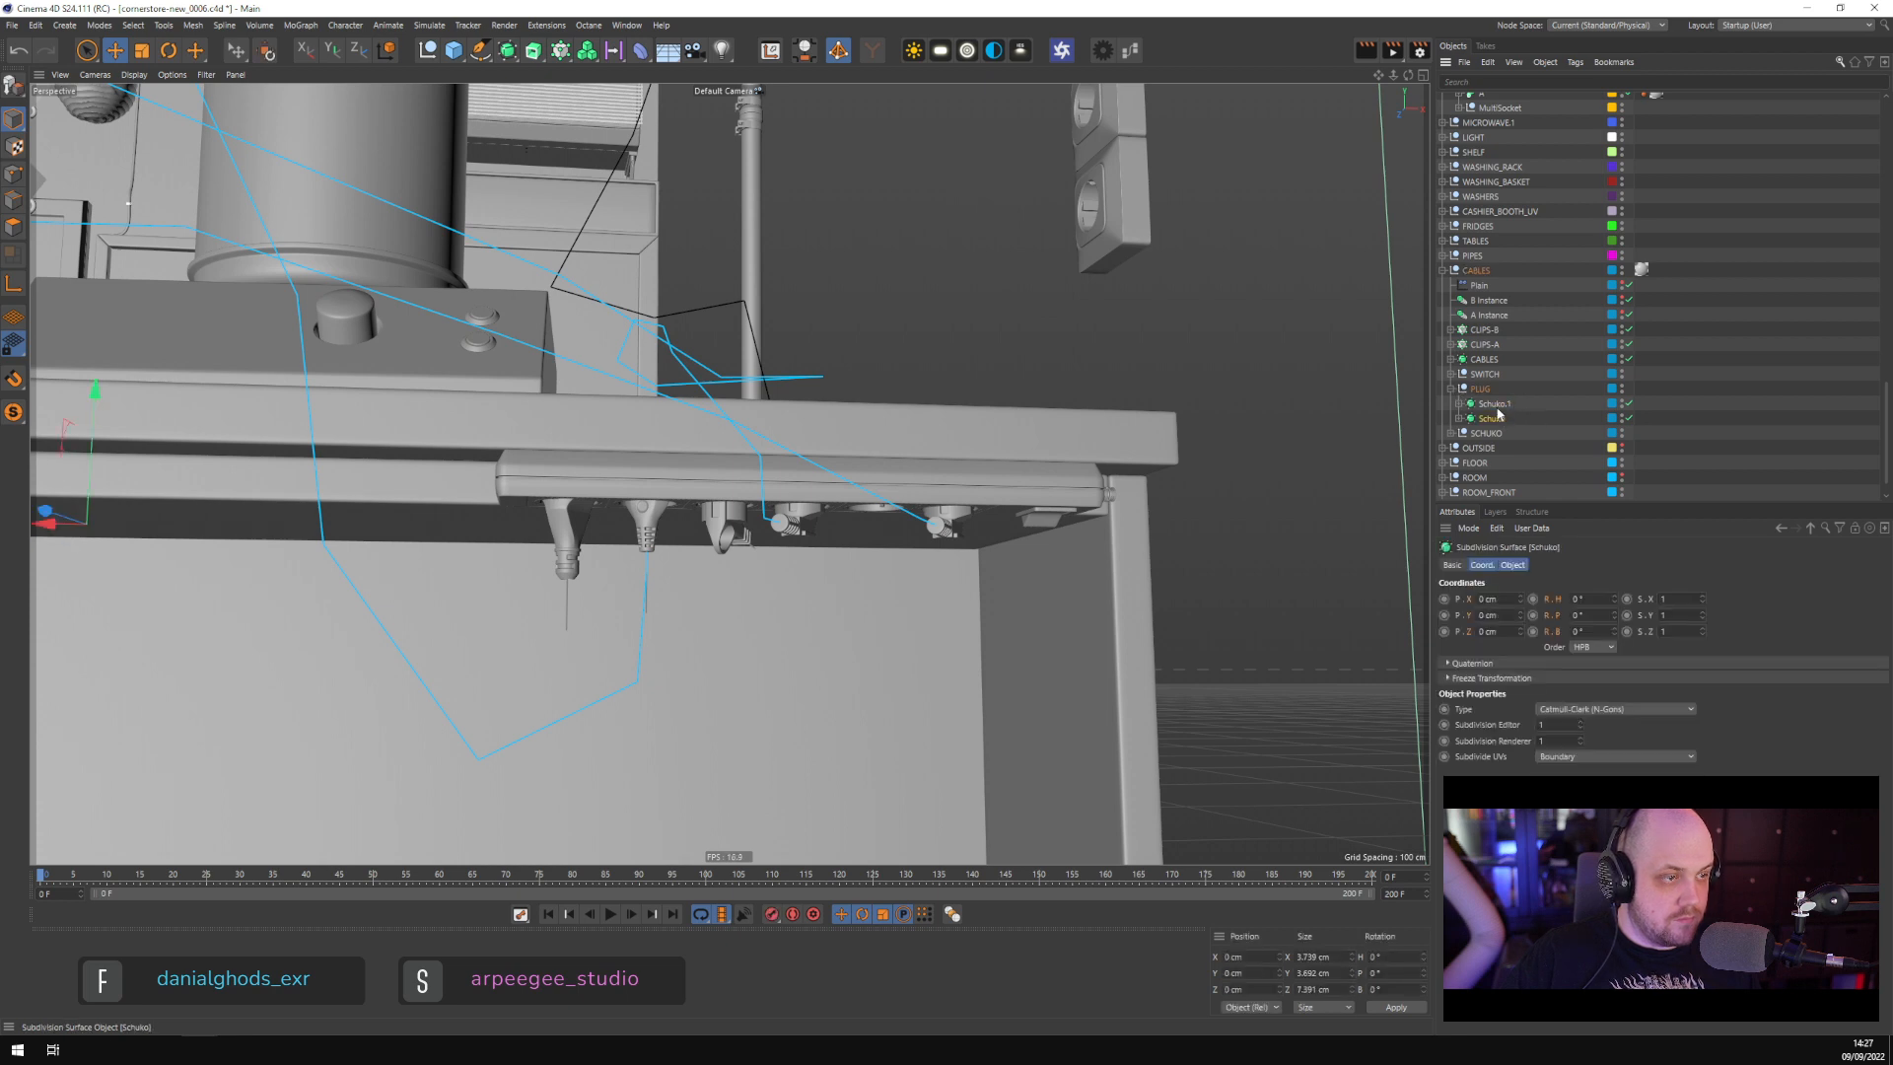
Paste PLUG_03 into the SCHUKO group and apply the coordinates of wall_connector_d to it
{"action": "left_click", "coordinate": [1451, 432]}
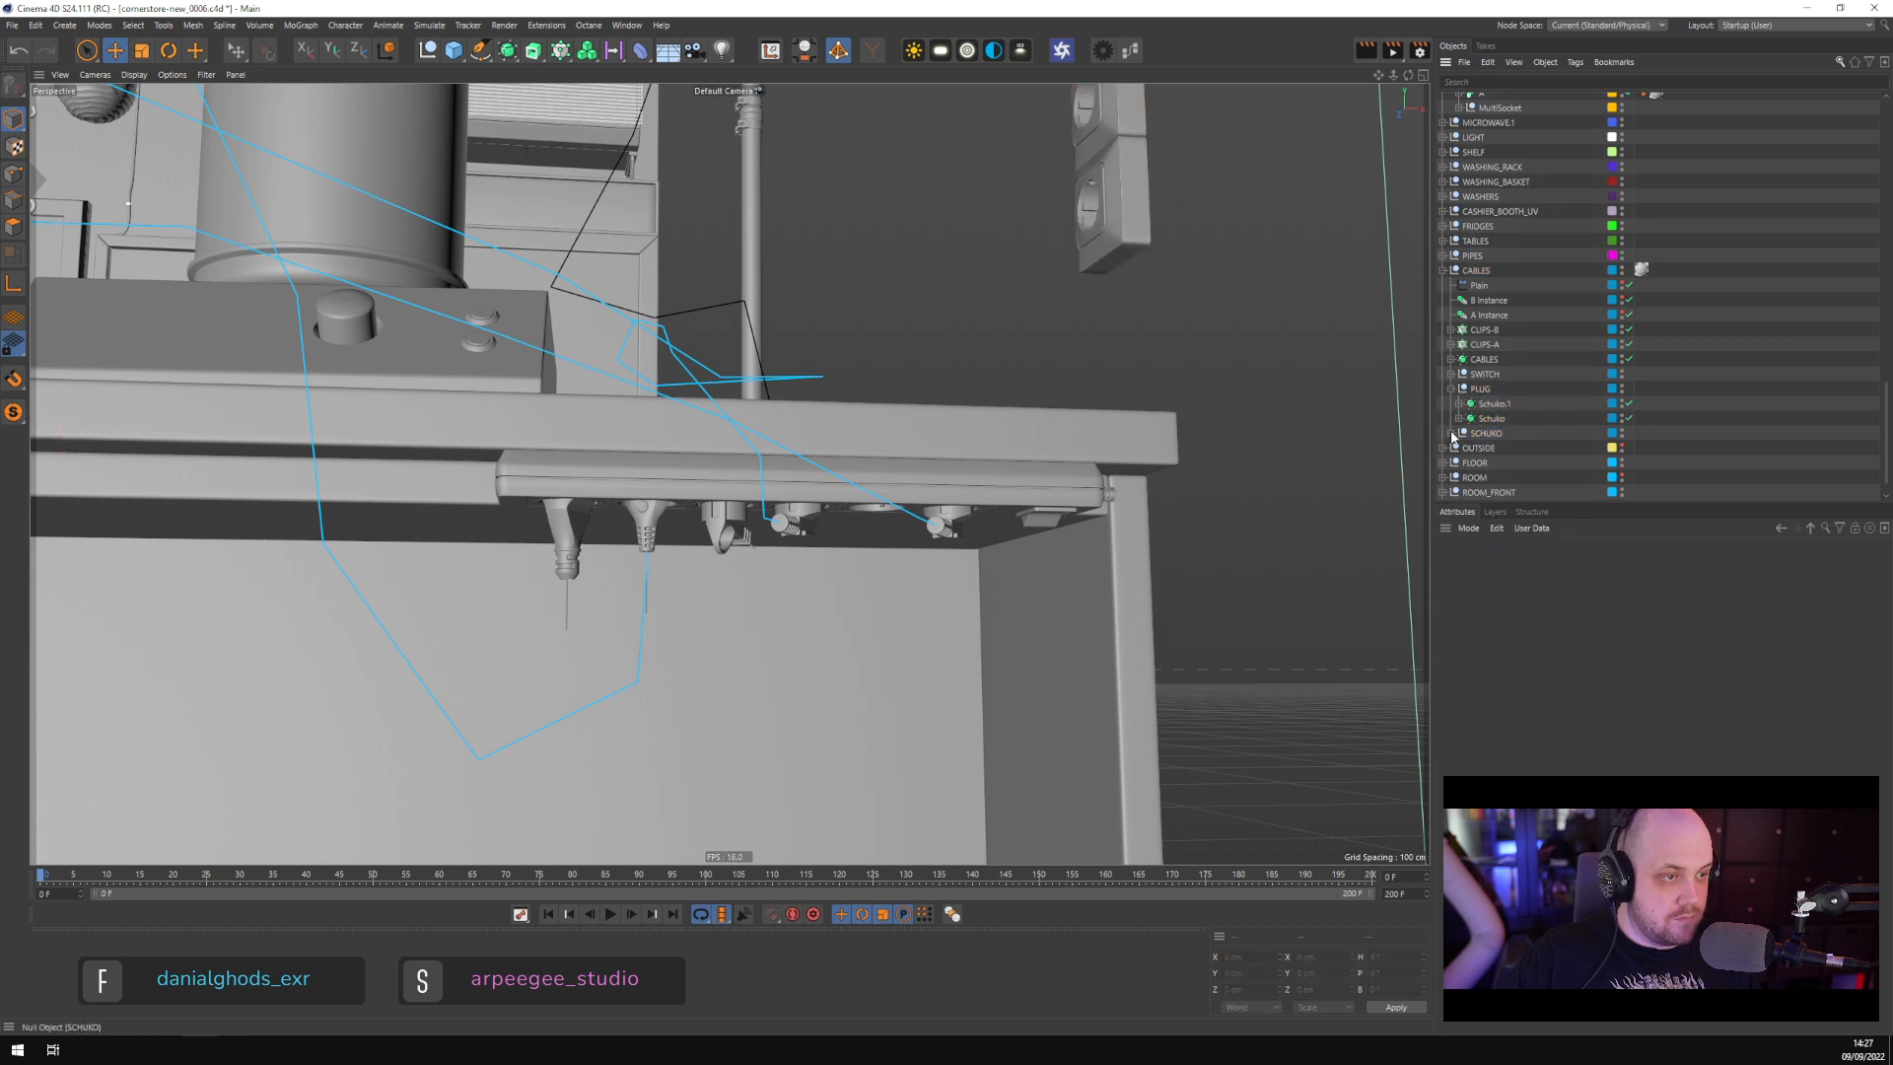
{"action": "left_click", "coordinate": [1451, 433]}
{"action": "left_click", "coordinate": [1494, 449]}
{"action": "key", "text": "ctrl+v"}
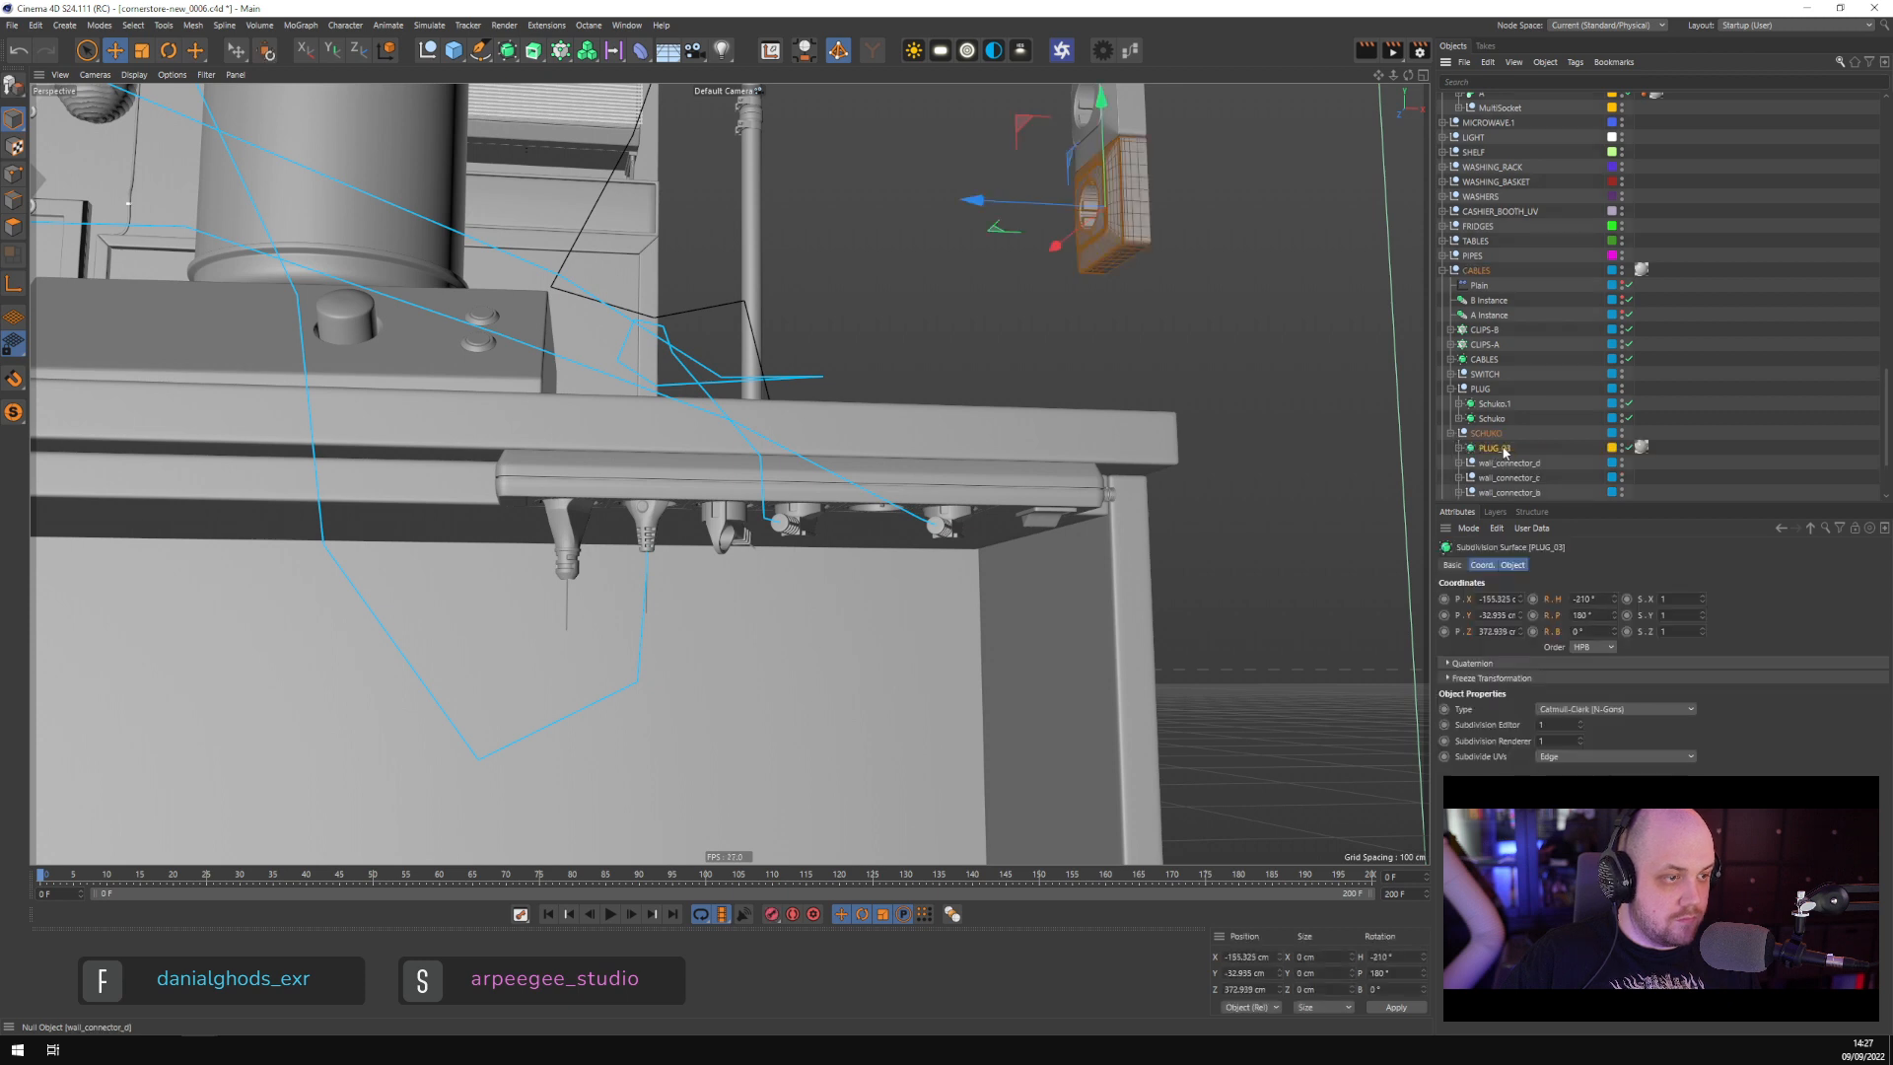
{"action": "left_click", "coordinate": [1503, 462]}
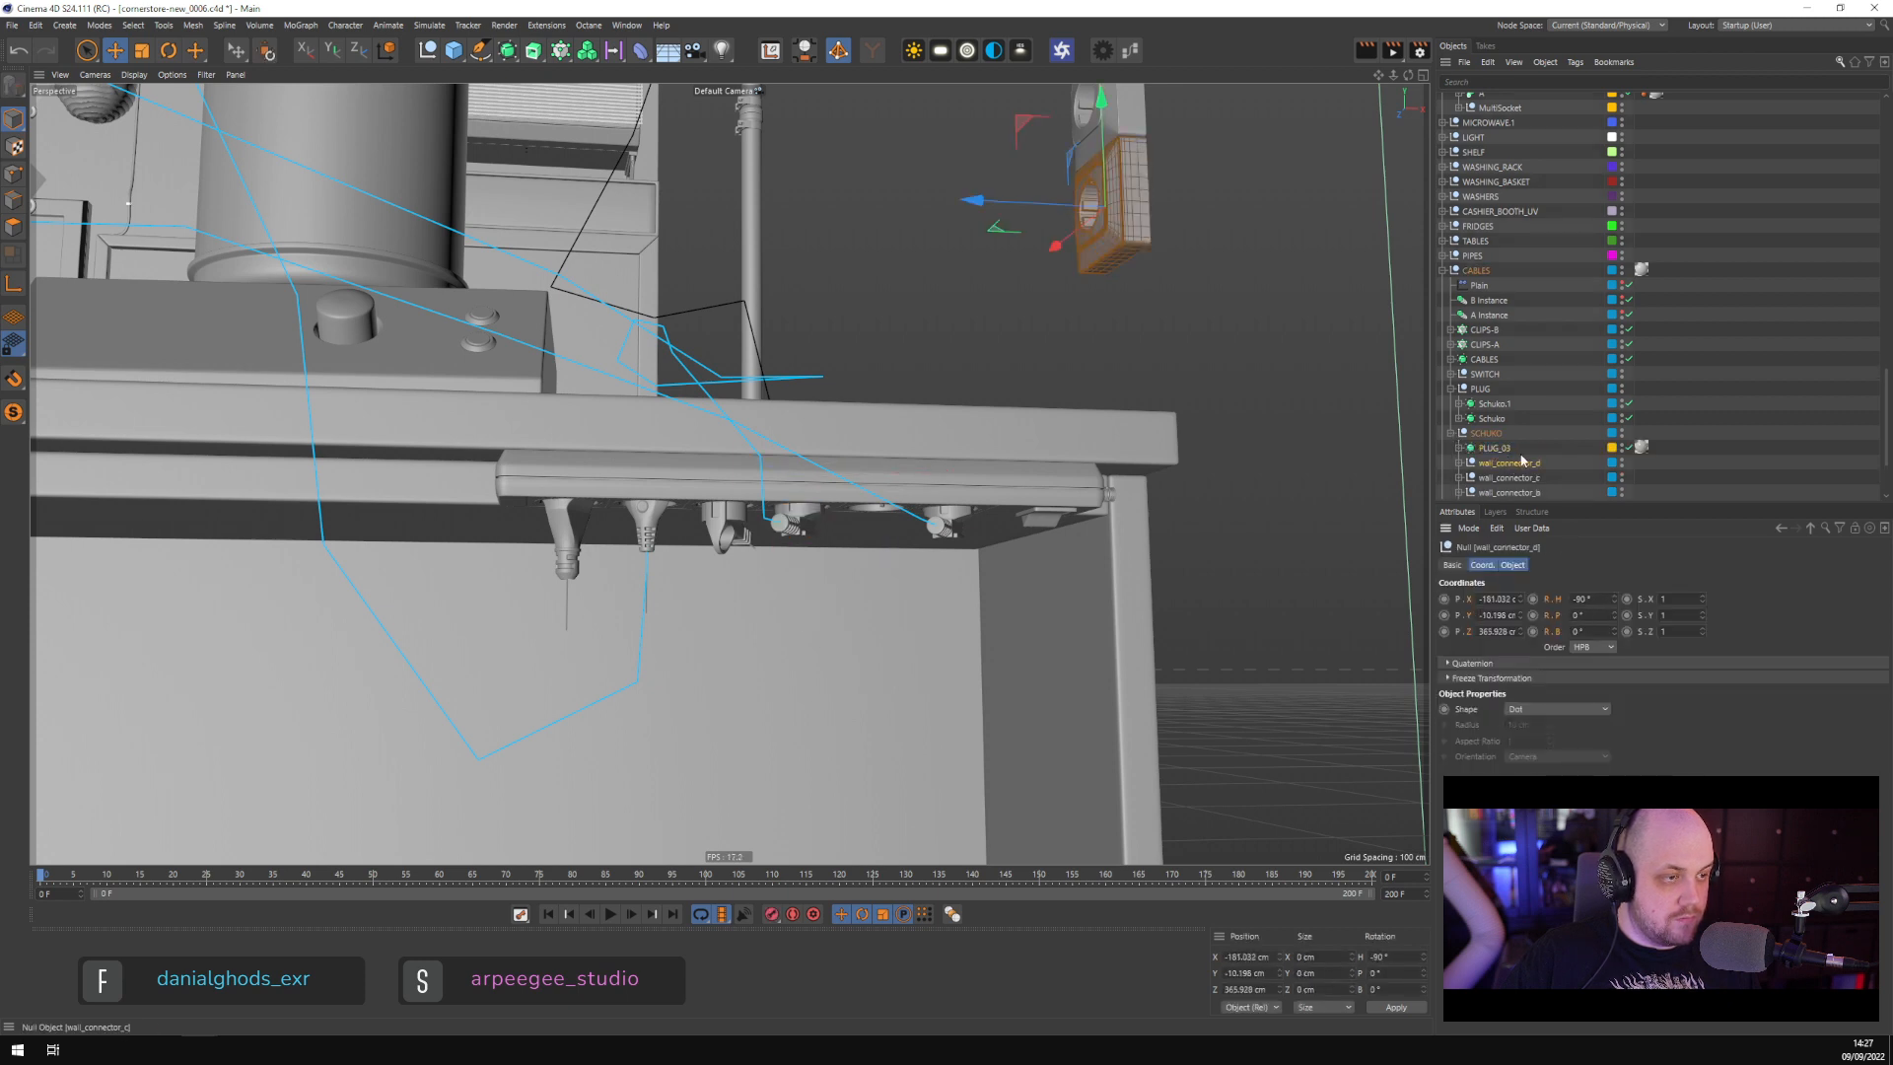
{"action": "left_click", "coordinate": [1503, 449]}
{"action": "key", "text": "ctrl+v"}
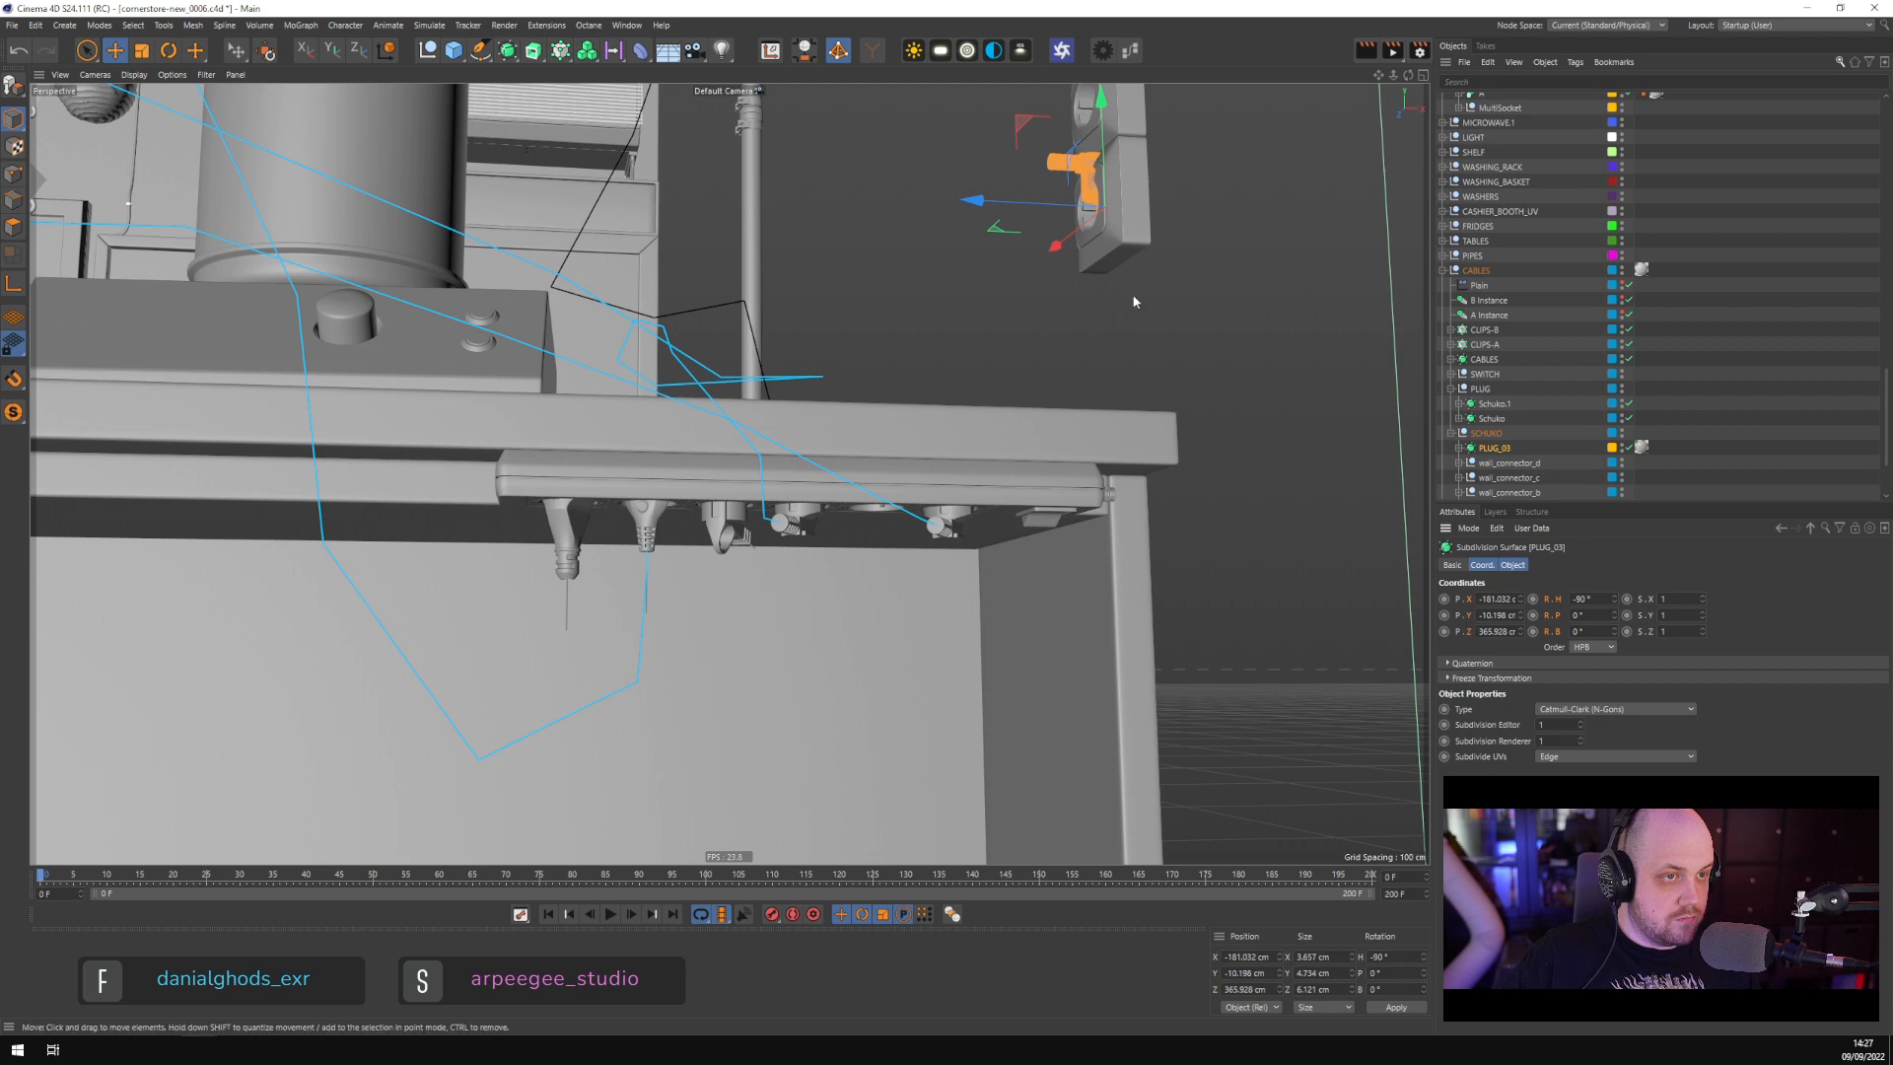
Rotate the pasted plug 90° at the lower wall socket so its cable end points downward
{"action": "middle_click_drag", "start_coordinate": [1105, 260], "coordinate": [1091, 501], "text": "alt"}
{"action": "scroll", "coordinate": [1091, 417], "scroll_direction": "up", "scroll_amount": 4}
{"action": "scroll", "coordinate": [1091, 417], "scroll_direction": "up", "scroll_amount": 2}
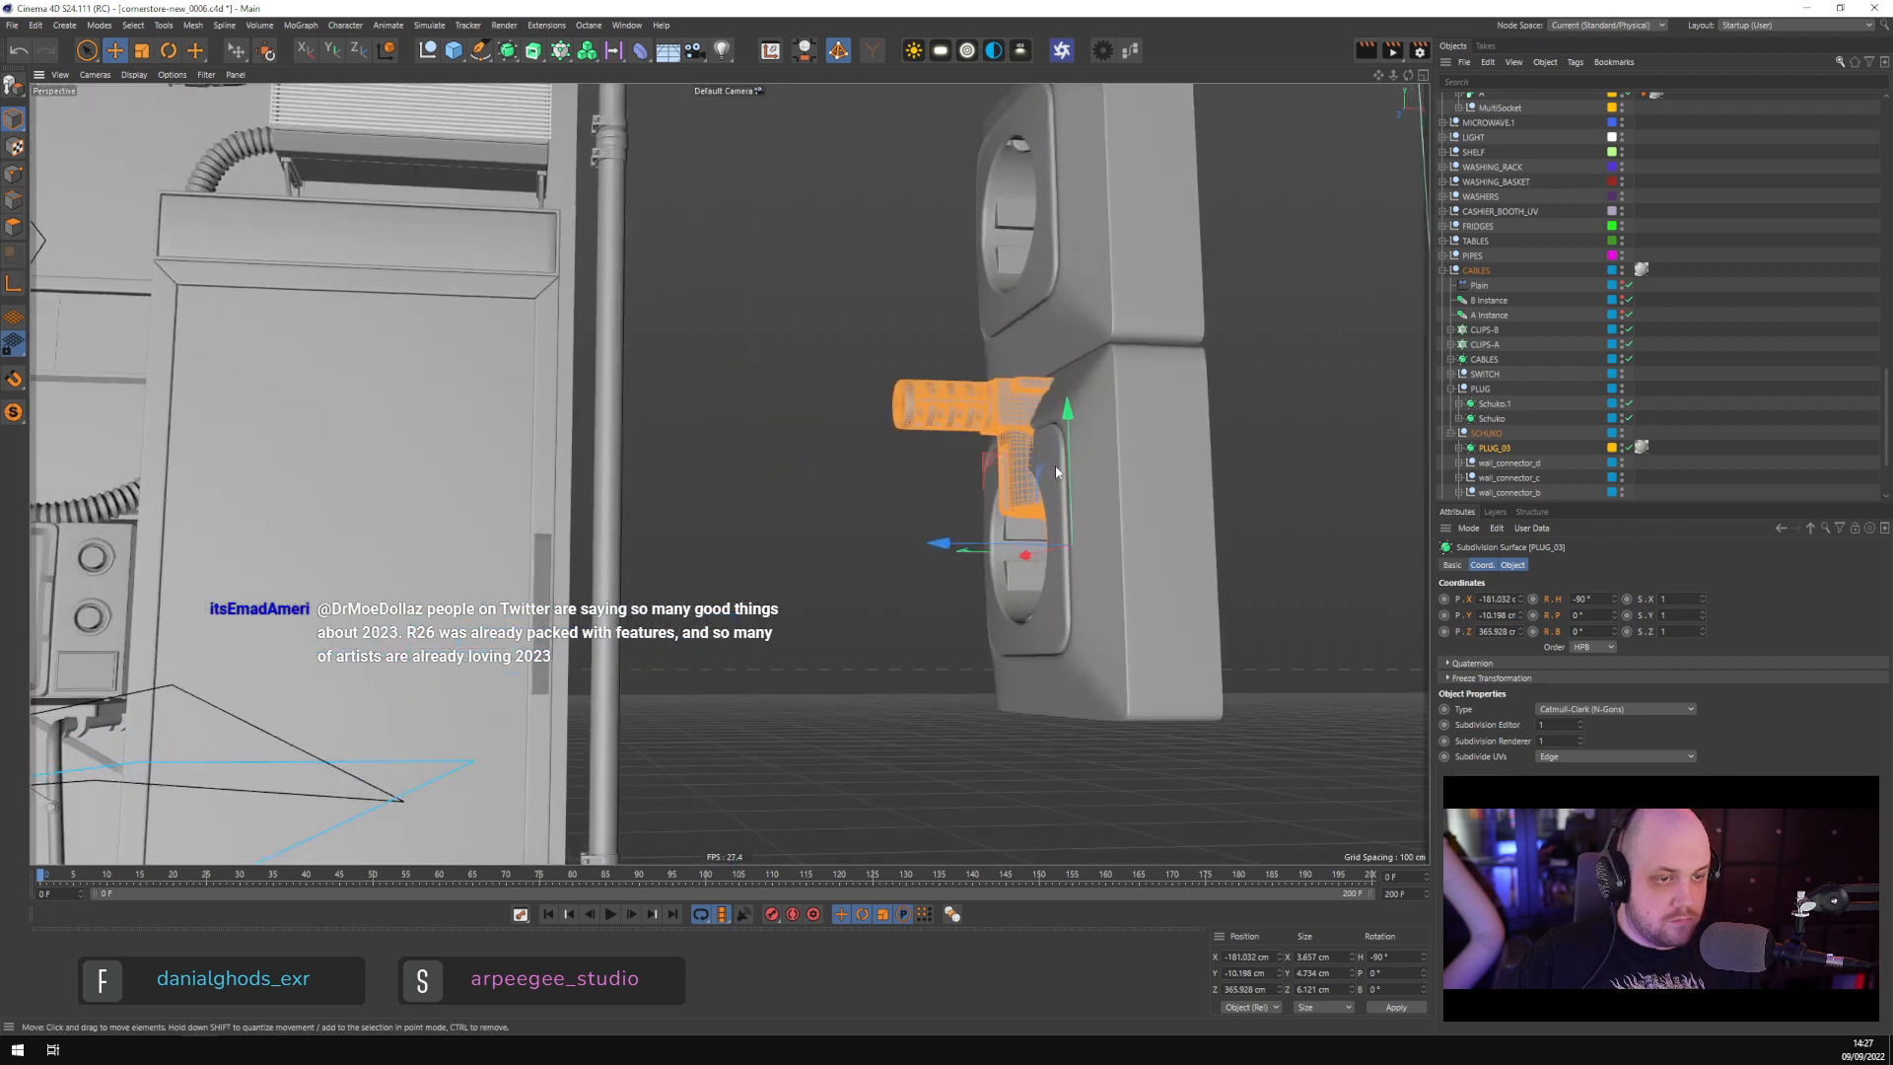
{"action": "key", "text": "r"}
{"action": "left_click_drag", "start_coordinate": [1006, 506], "coordinate": [974, 696], "text": "shift"}
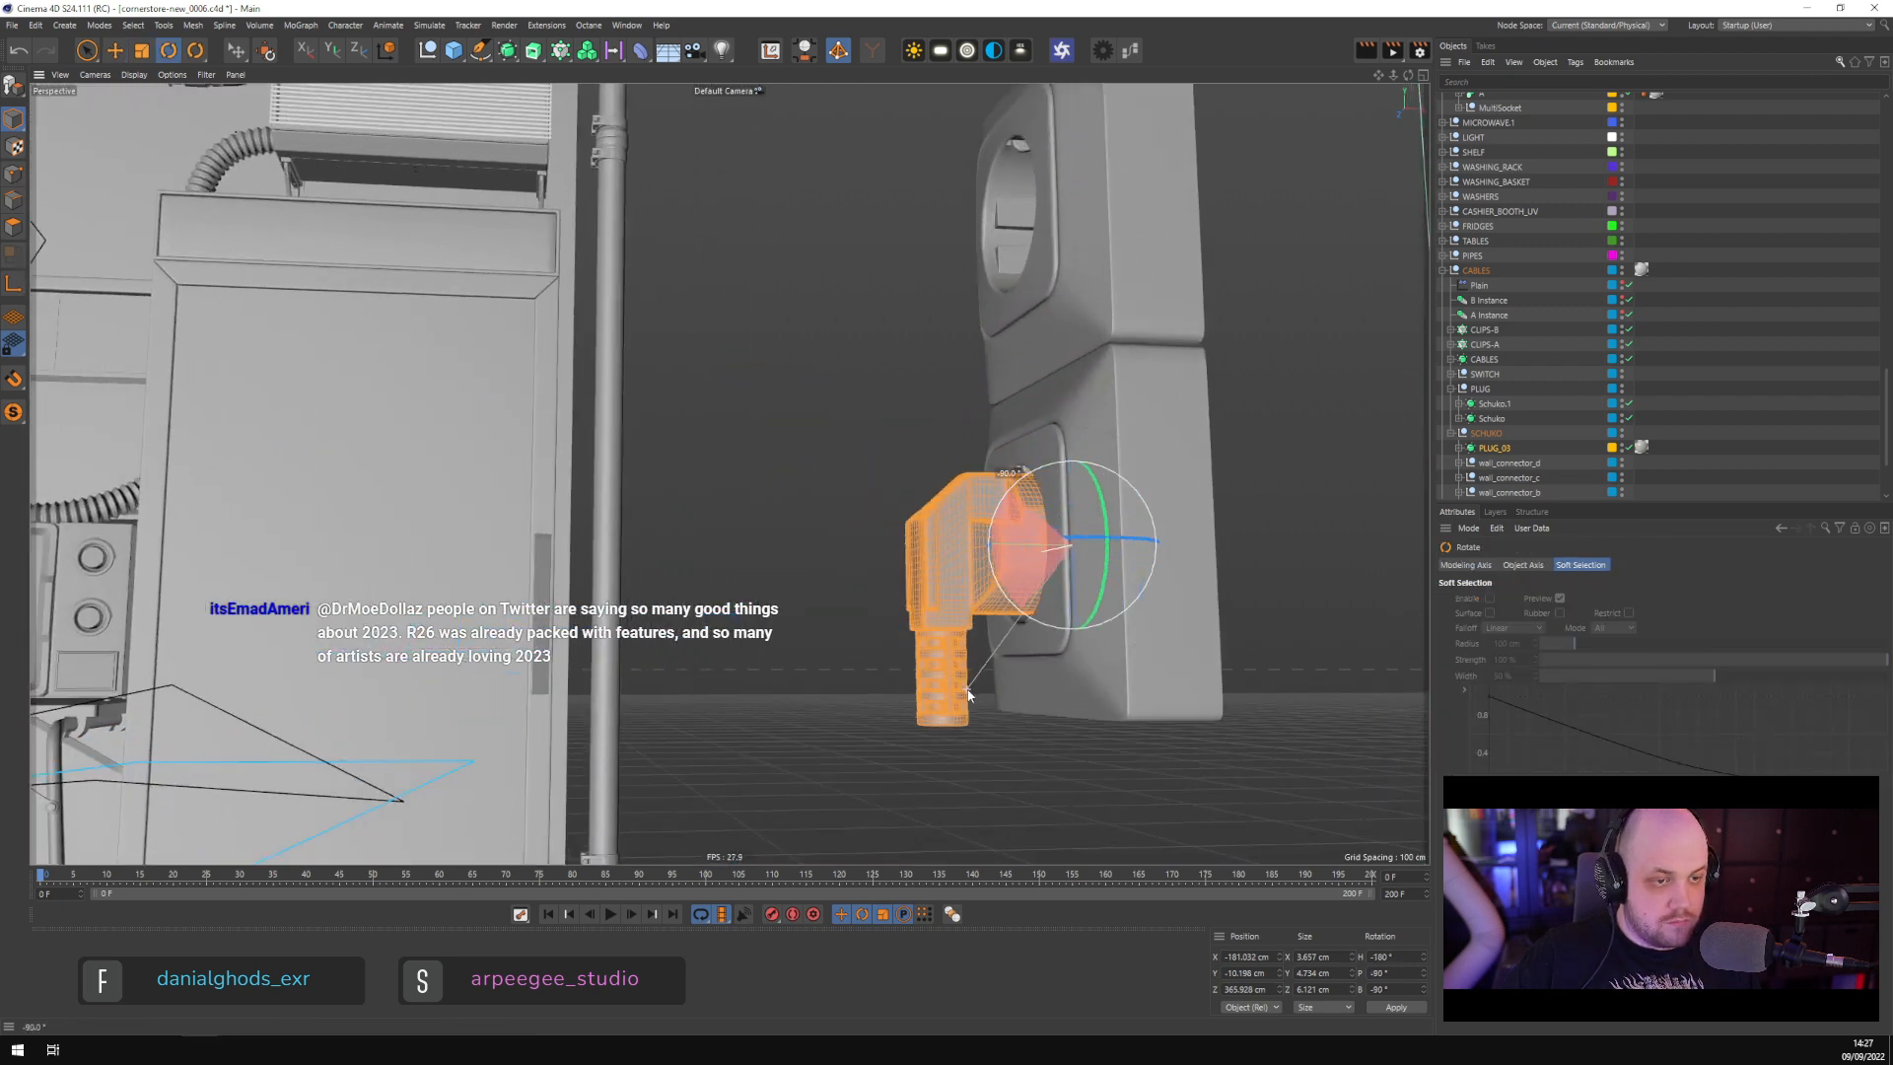
{"action": "scroll", "coordinate": [1085, 603], "scroll_direction": "down", "scroll_amount": 3}
{"action": "middle_click_drag", "start_coordinate": [1084, 604], "coordinate": [1009, 381], "text": "alt"}
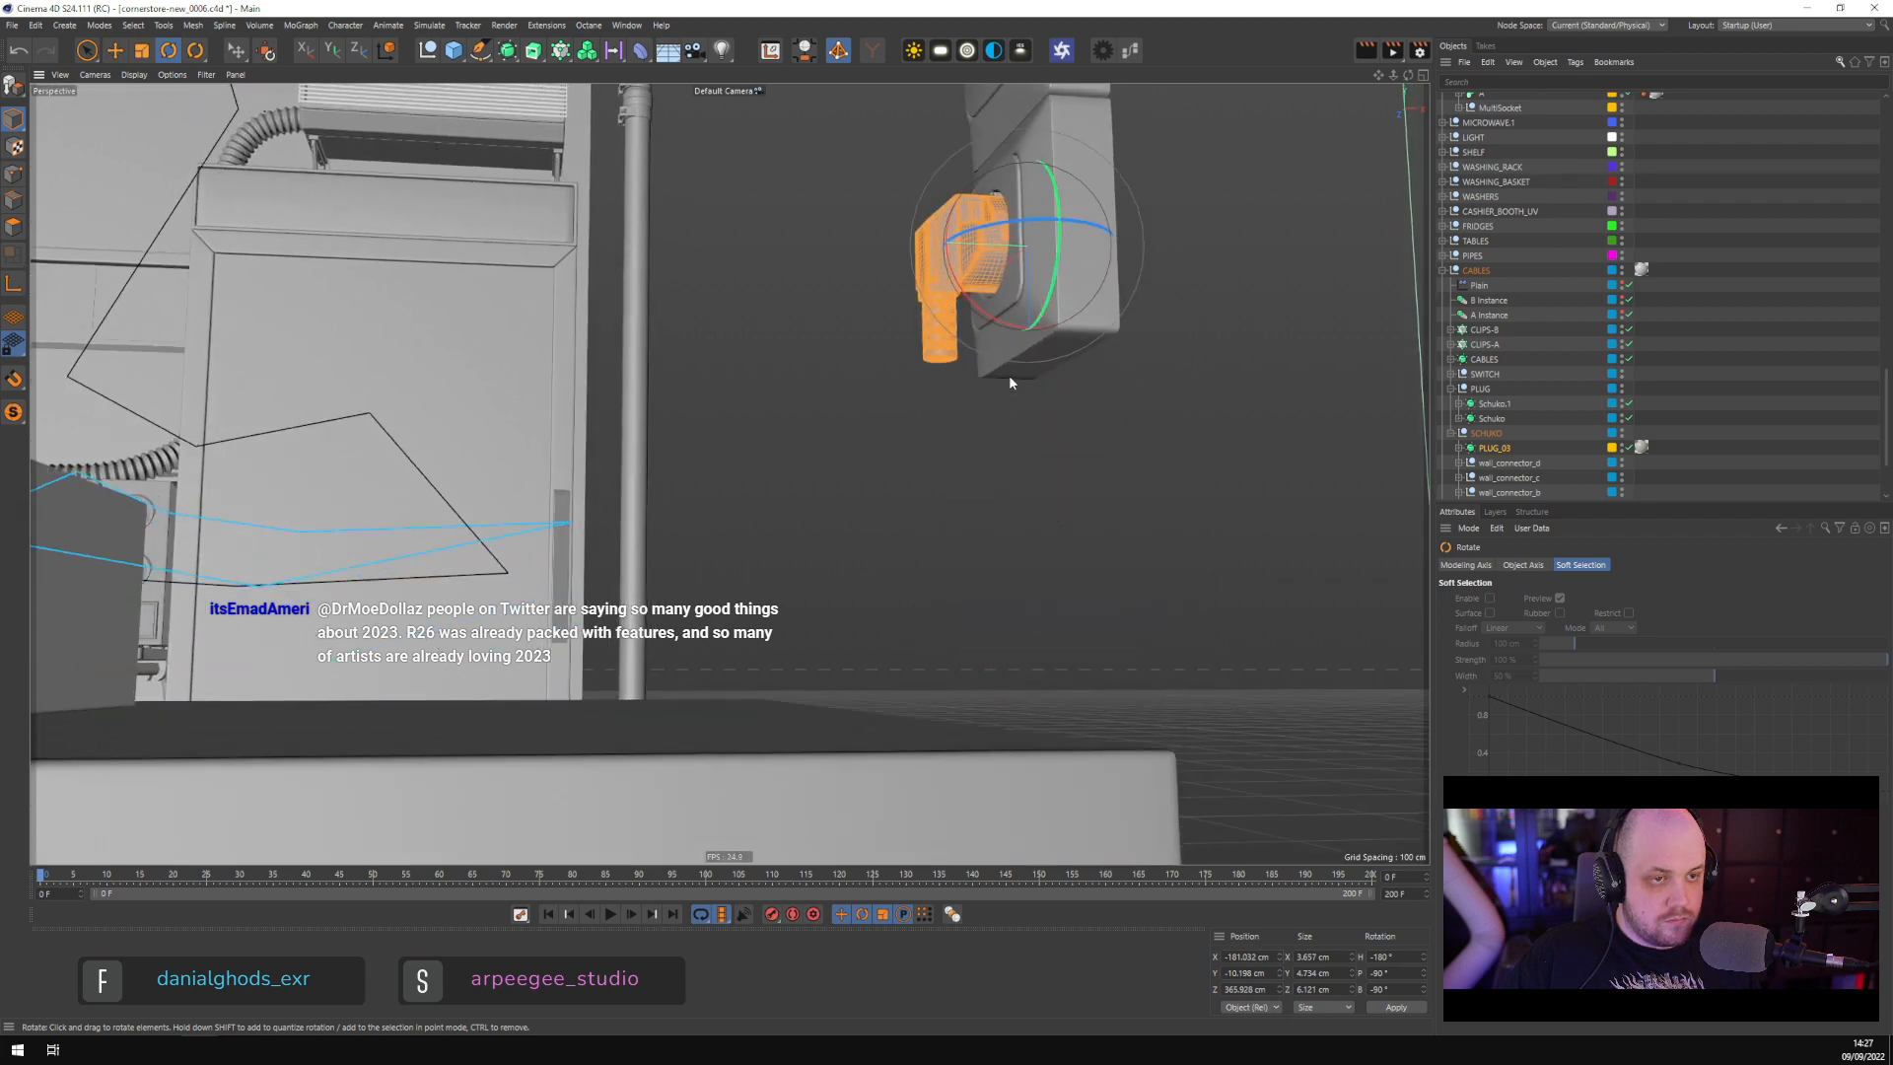
Move PLUG_03 out of the SCHUKO group into the PLUG group inside CABLES and collapse SCHUKO
{"action": "scroll", "coordinate": [1010, 380], "scroll_direction": "down", "scroll_amount": 4}
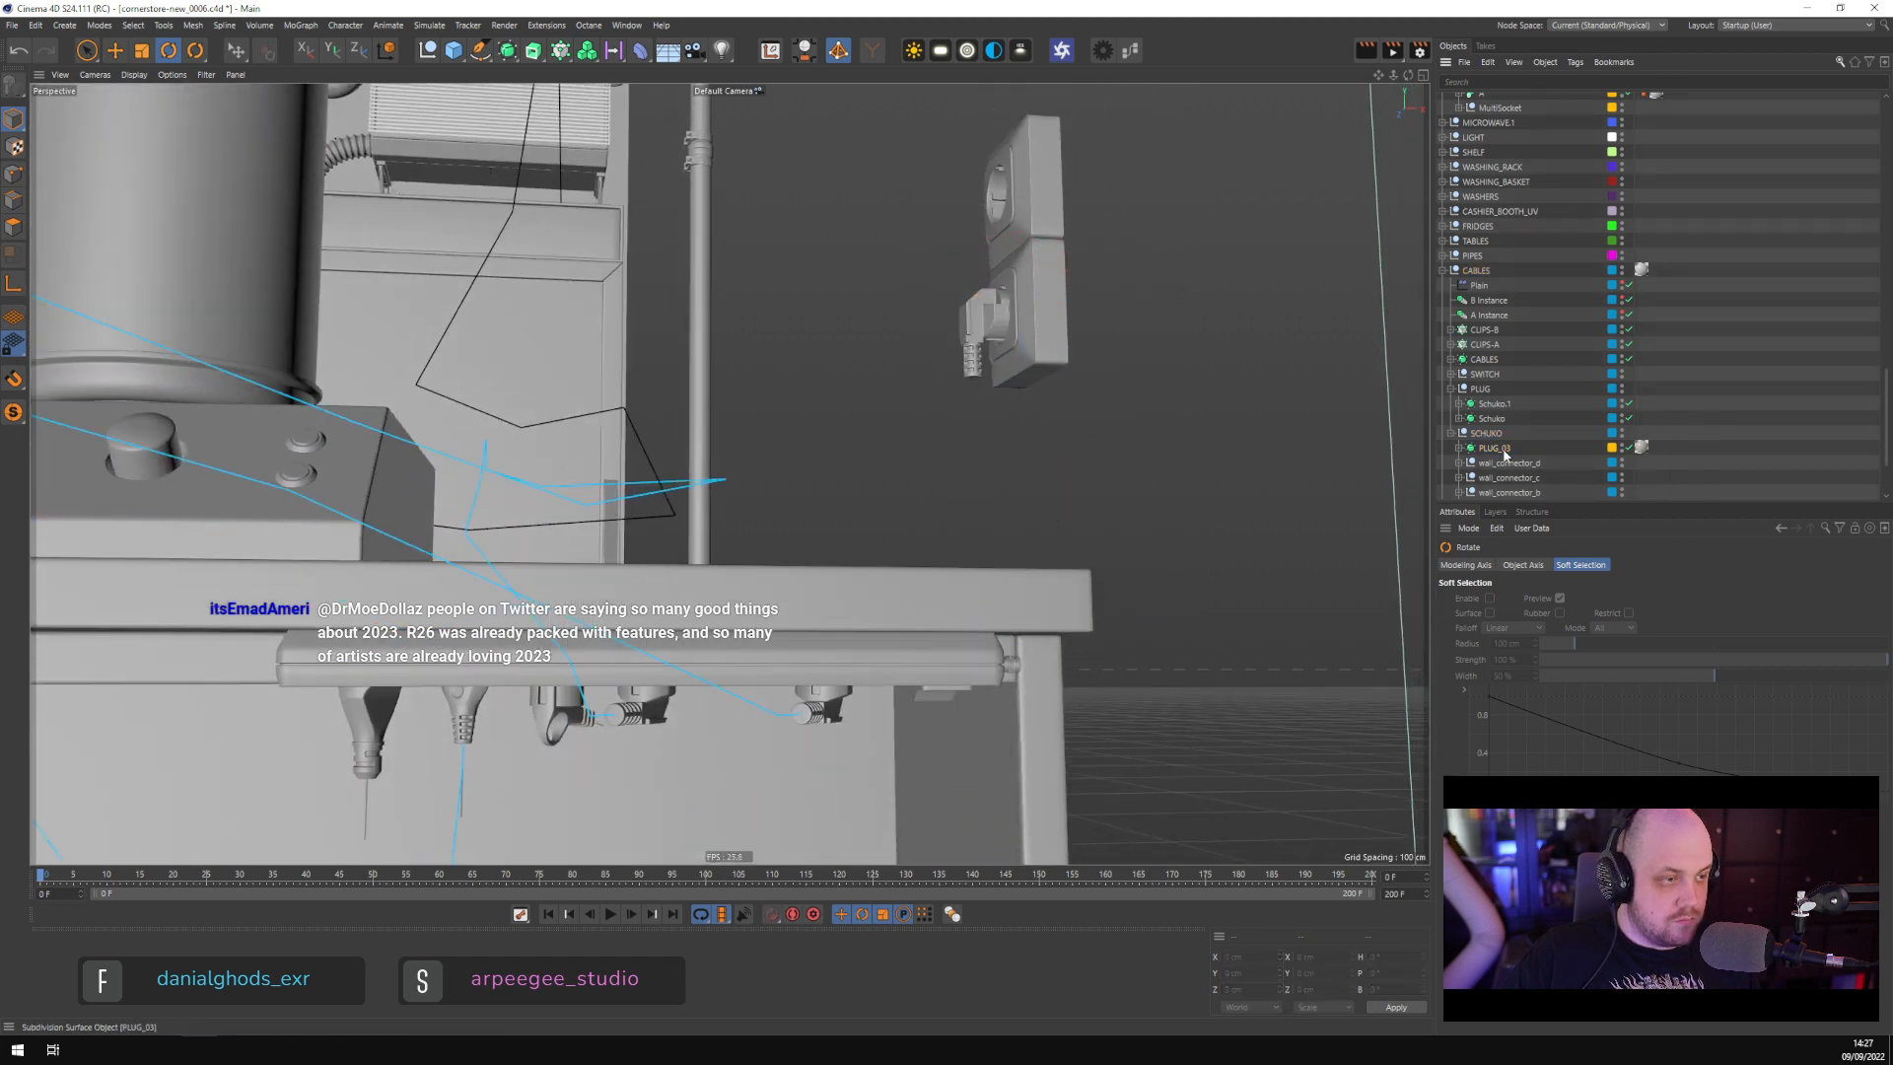
{"action": "left_click_drag", "start_coordinate": [1504, 454], "coordinate": [1502, 175]}
{"action": "left_click", "coordinate": [1443, 293]}
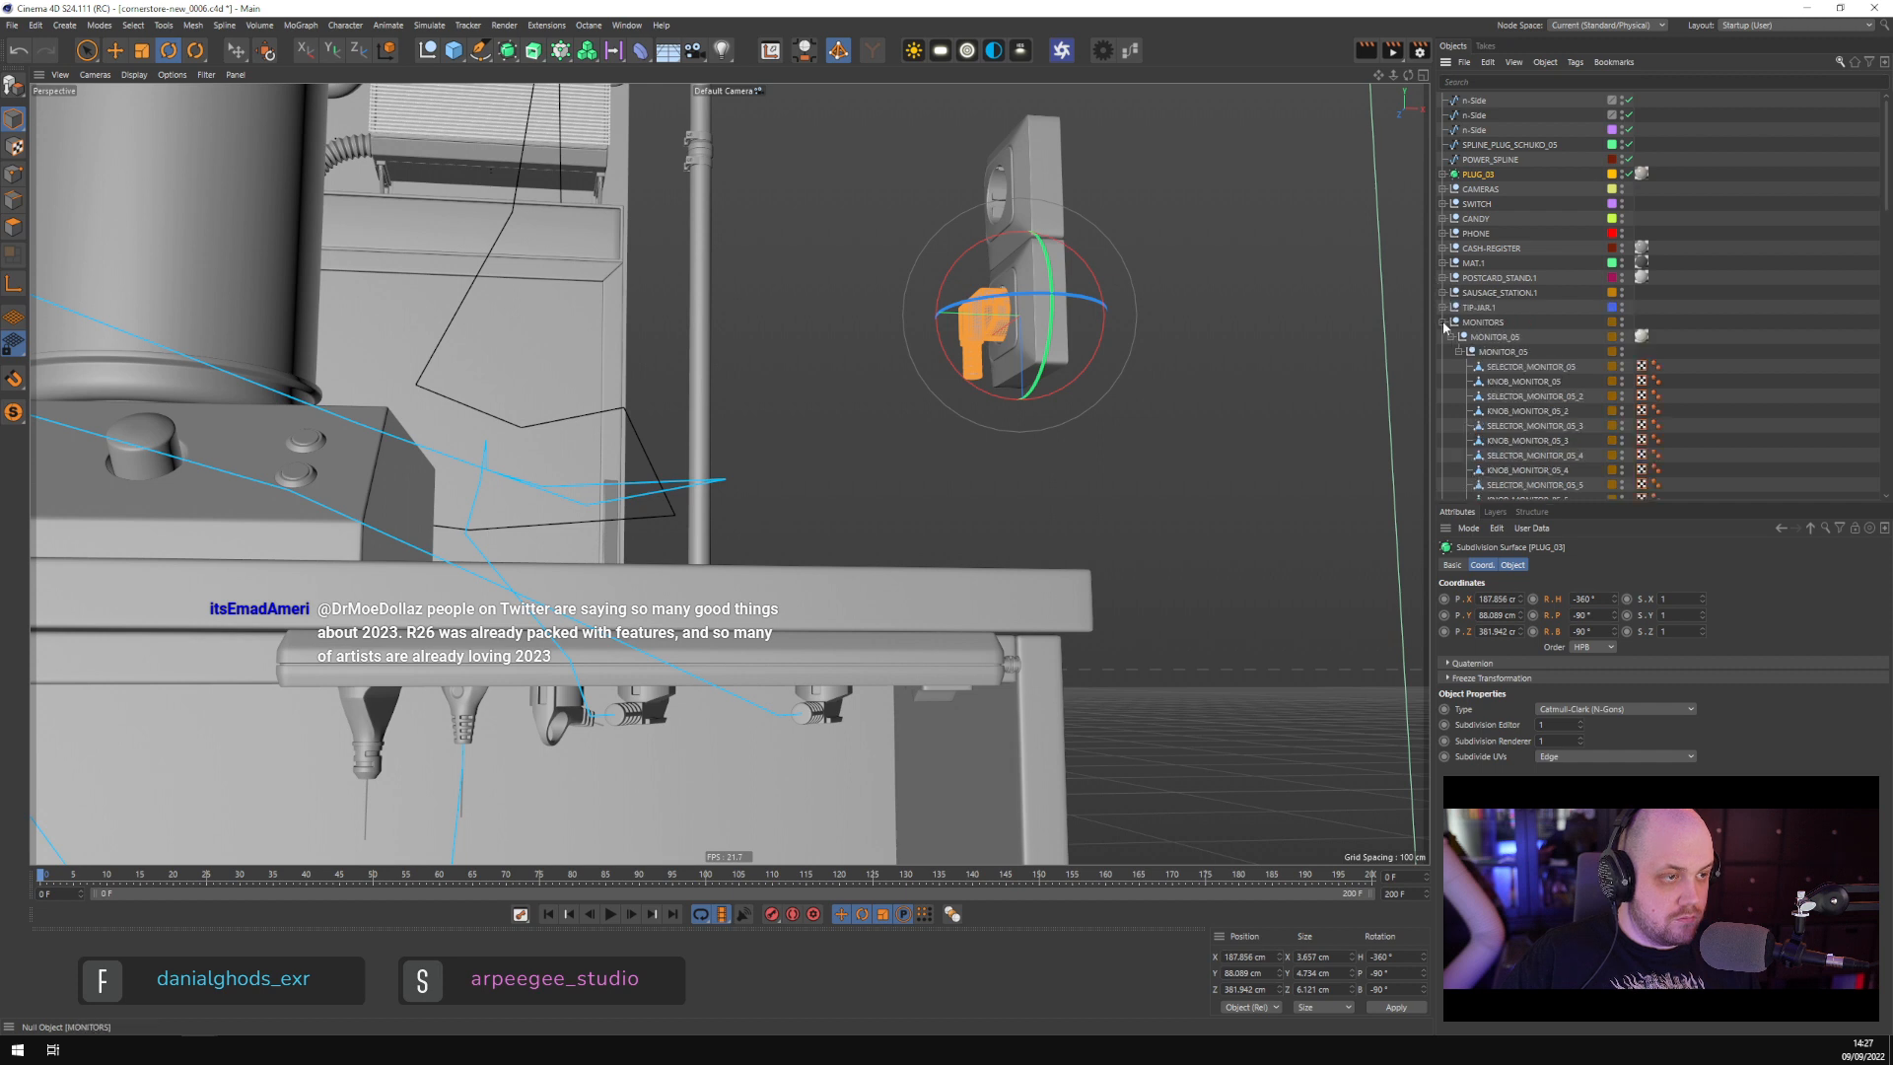
{"action": "left_click", "coordinate": [1444, 322]}
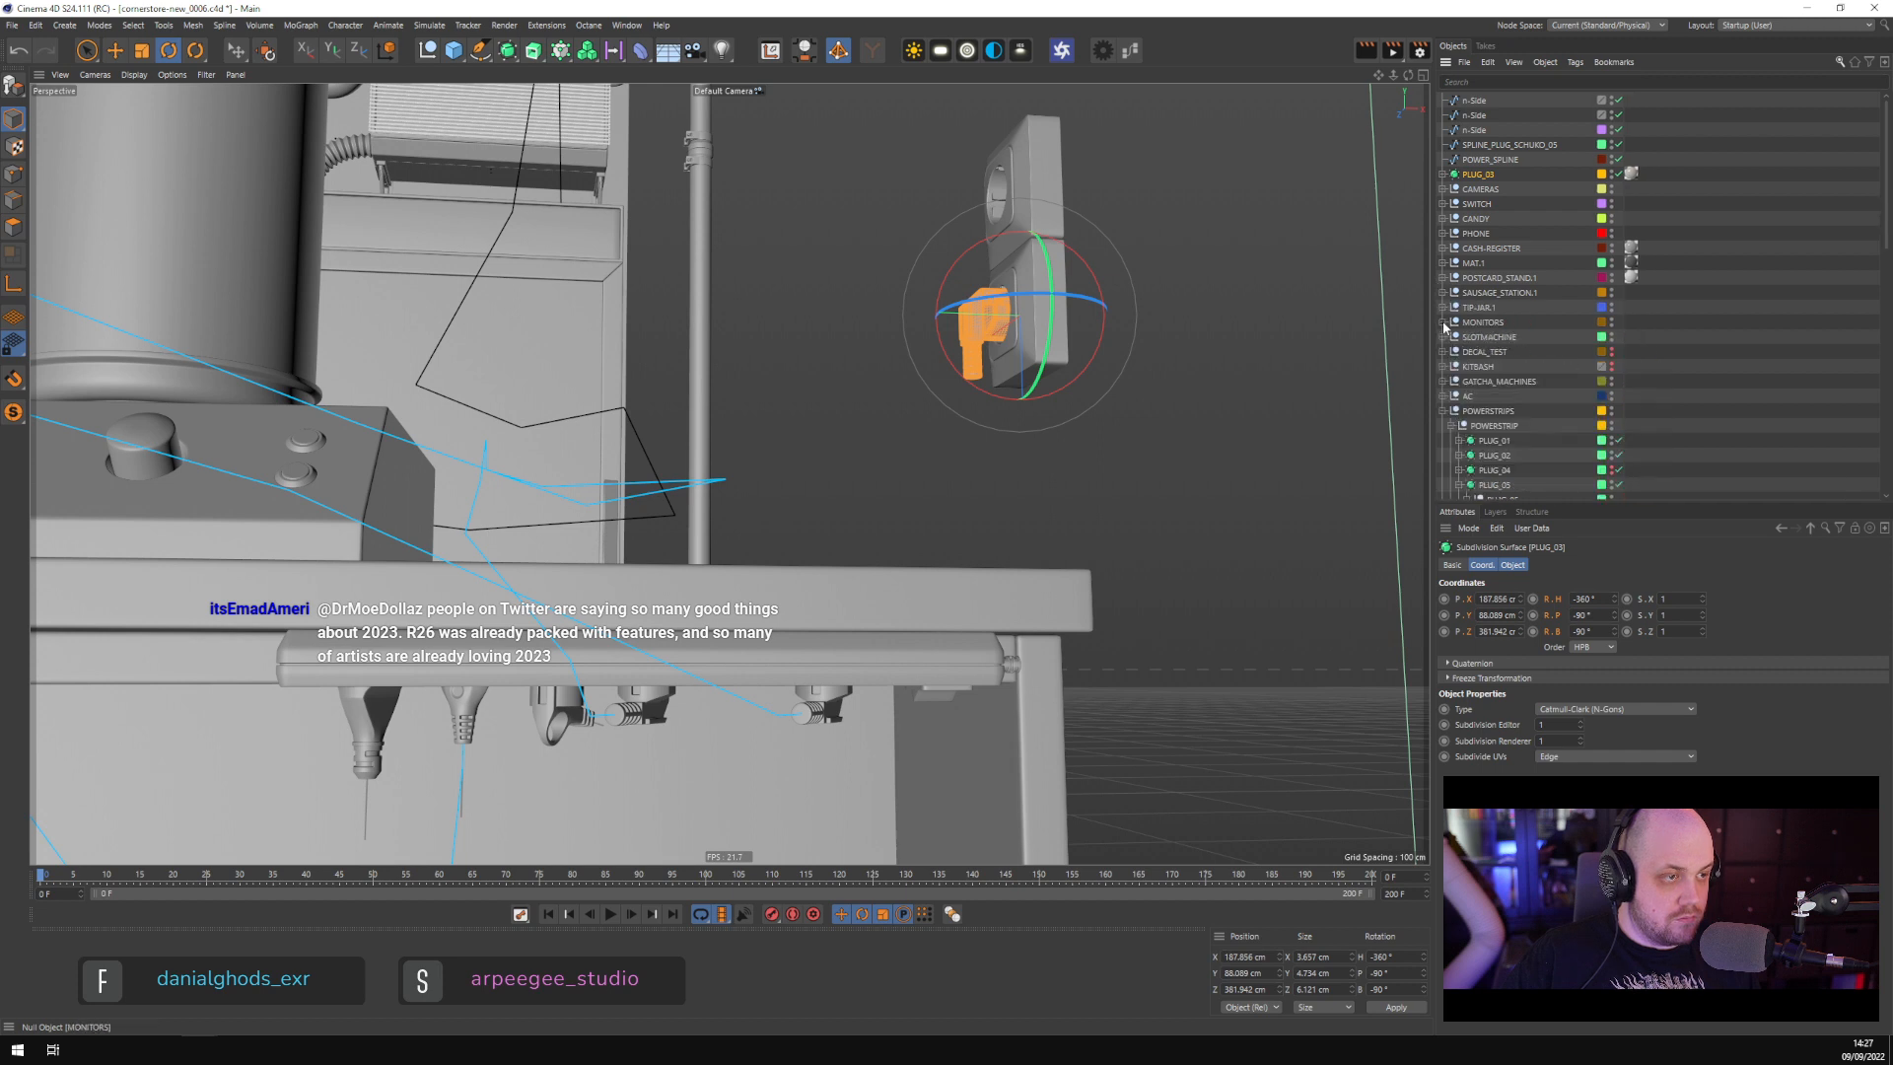
{"action": "left_click", "coordinate": [1032, 345]}
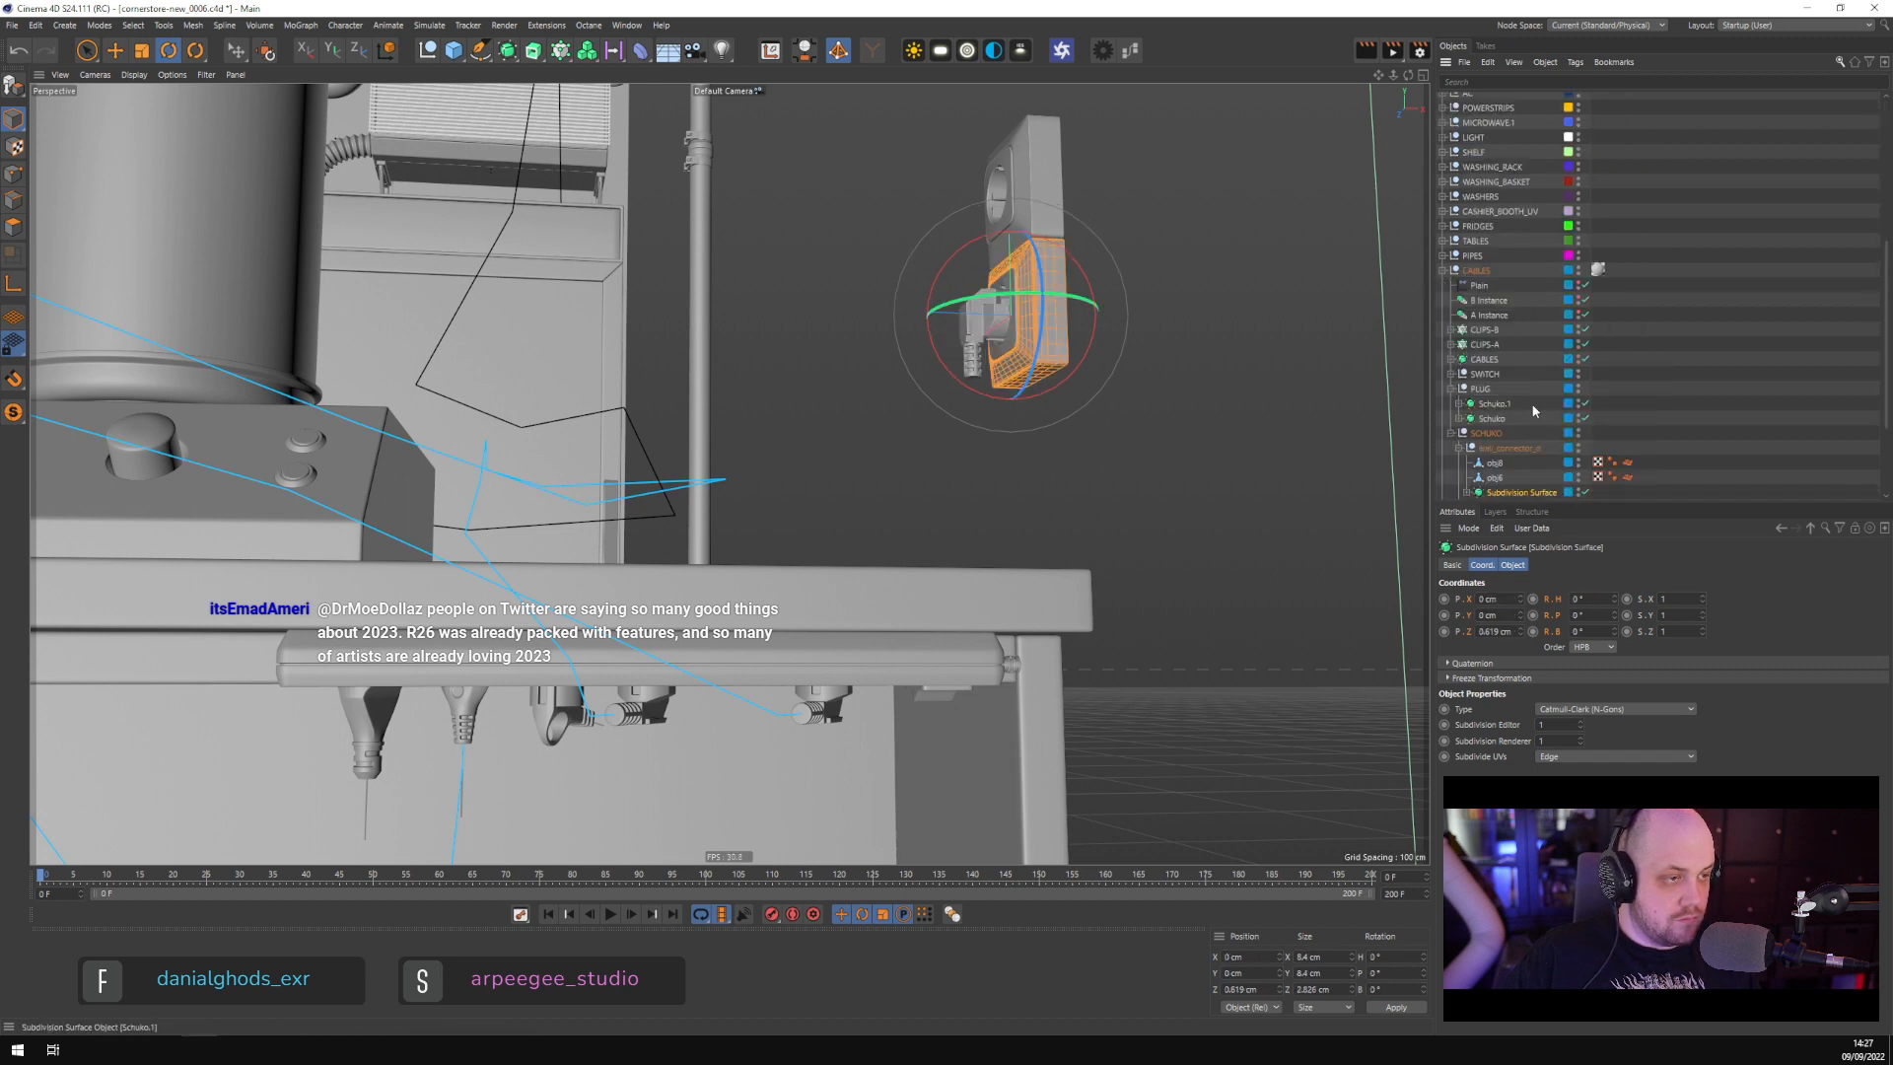
{"action": "scroll", "coordinate": [1508, 444], "scroll_direction": "down", "scroll_amount": 2}
{"action": "left_click", "coordinate": [1459, 359]}
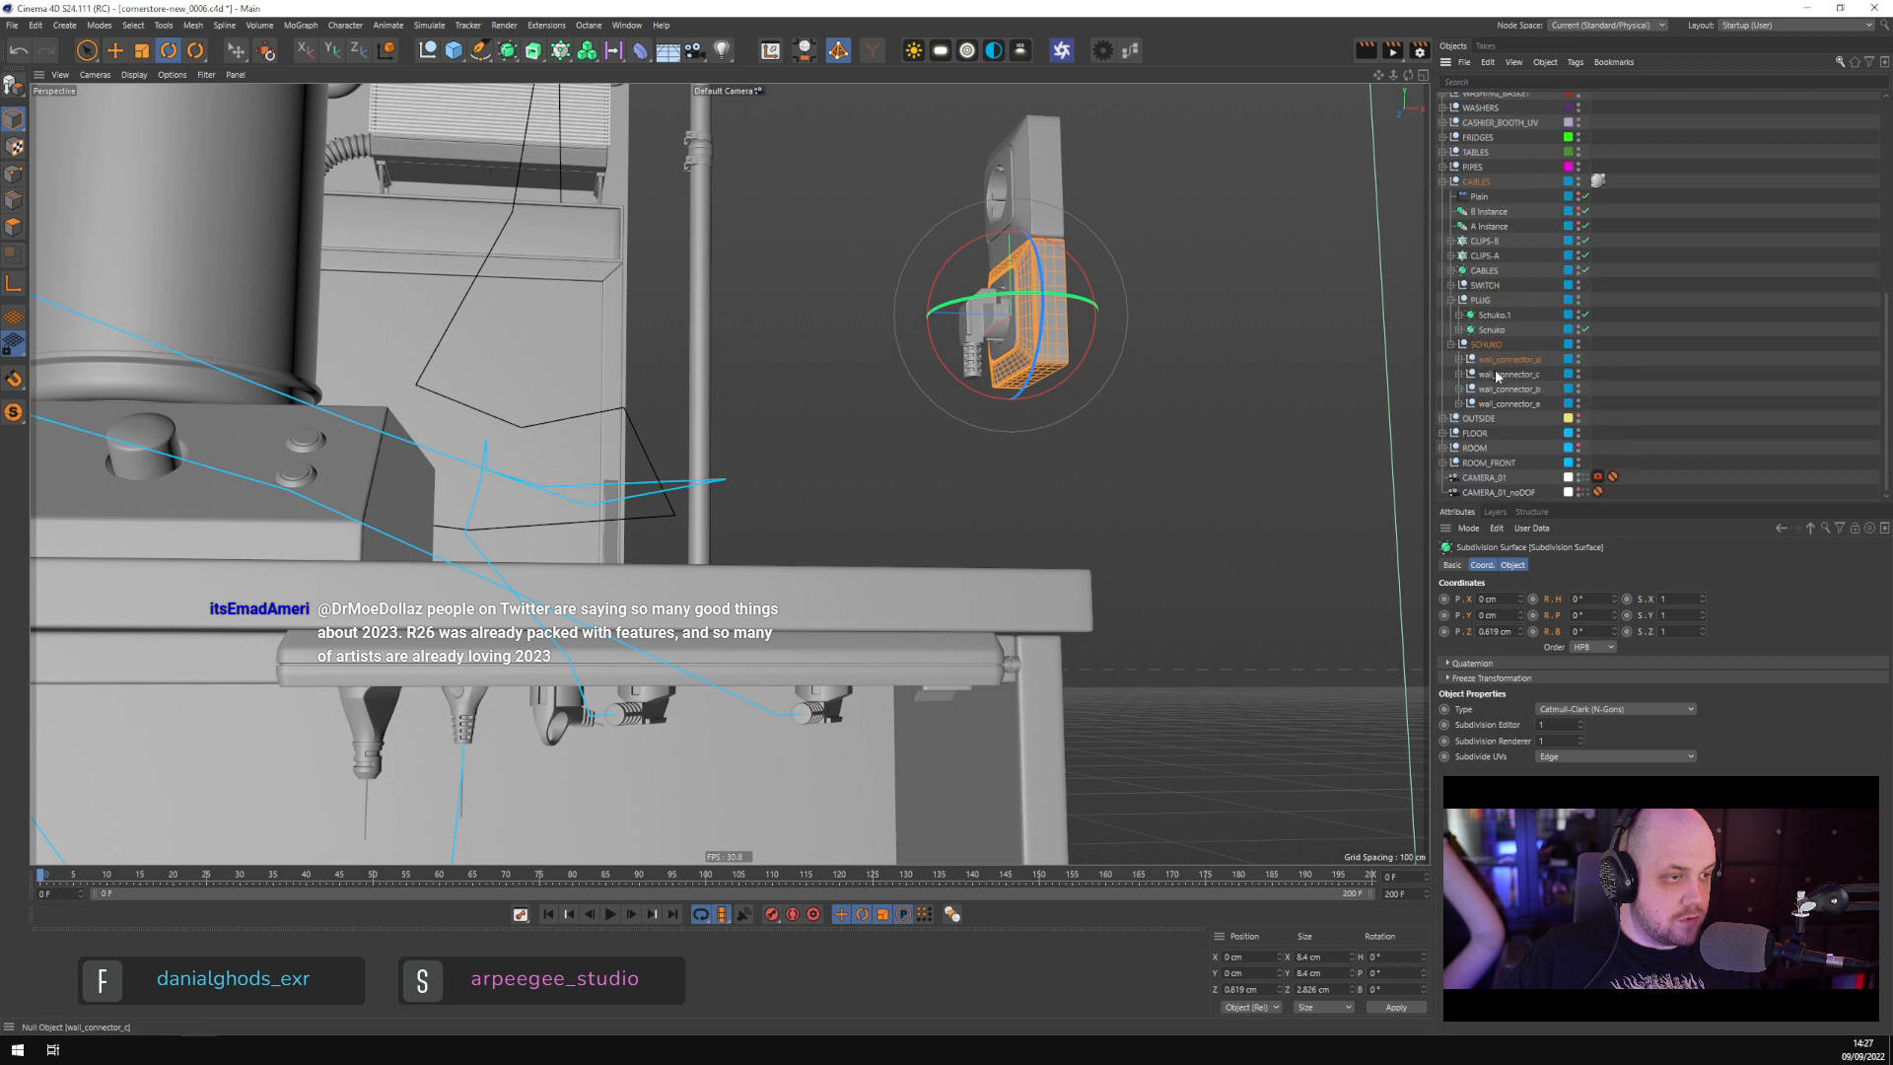
{"action": "left_click", "coordinate": [1494, 359]}
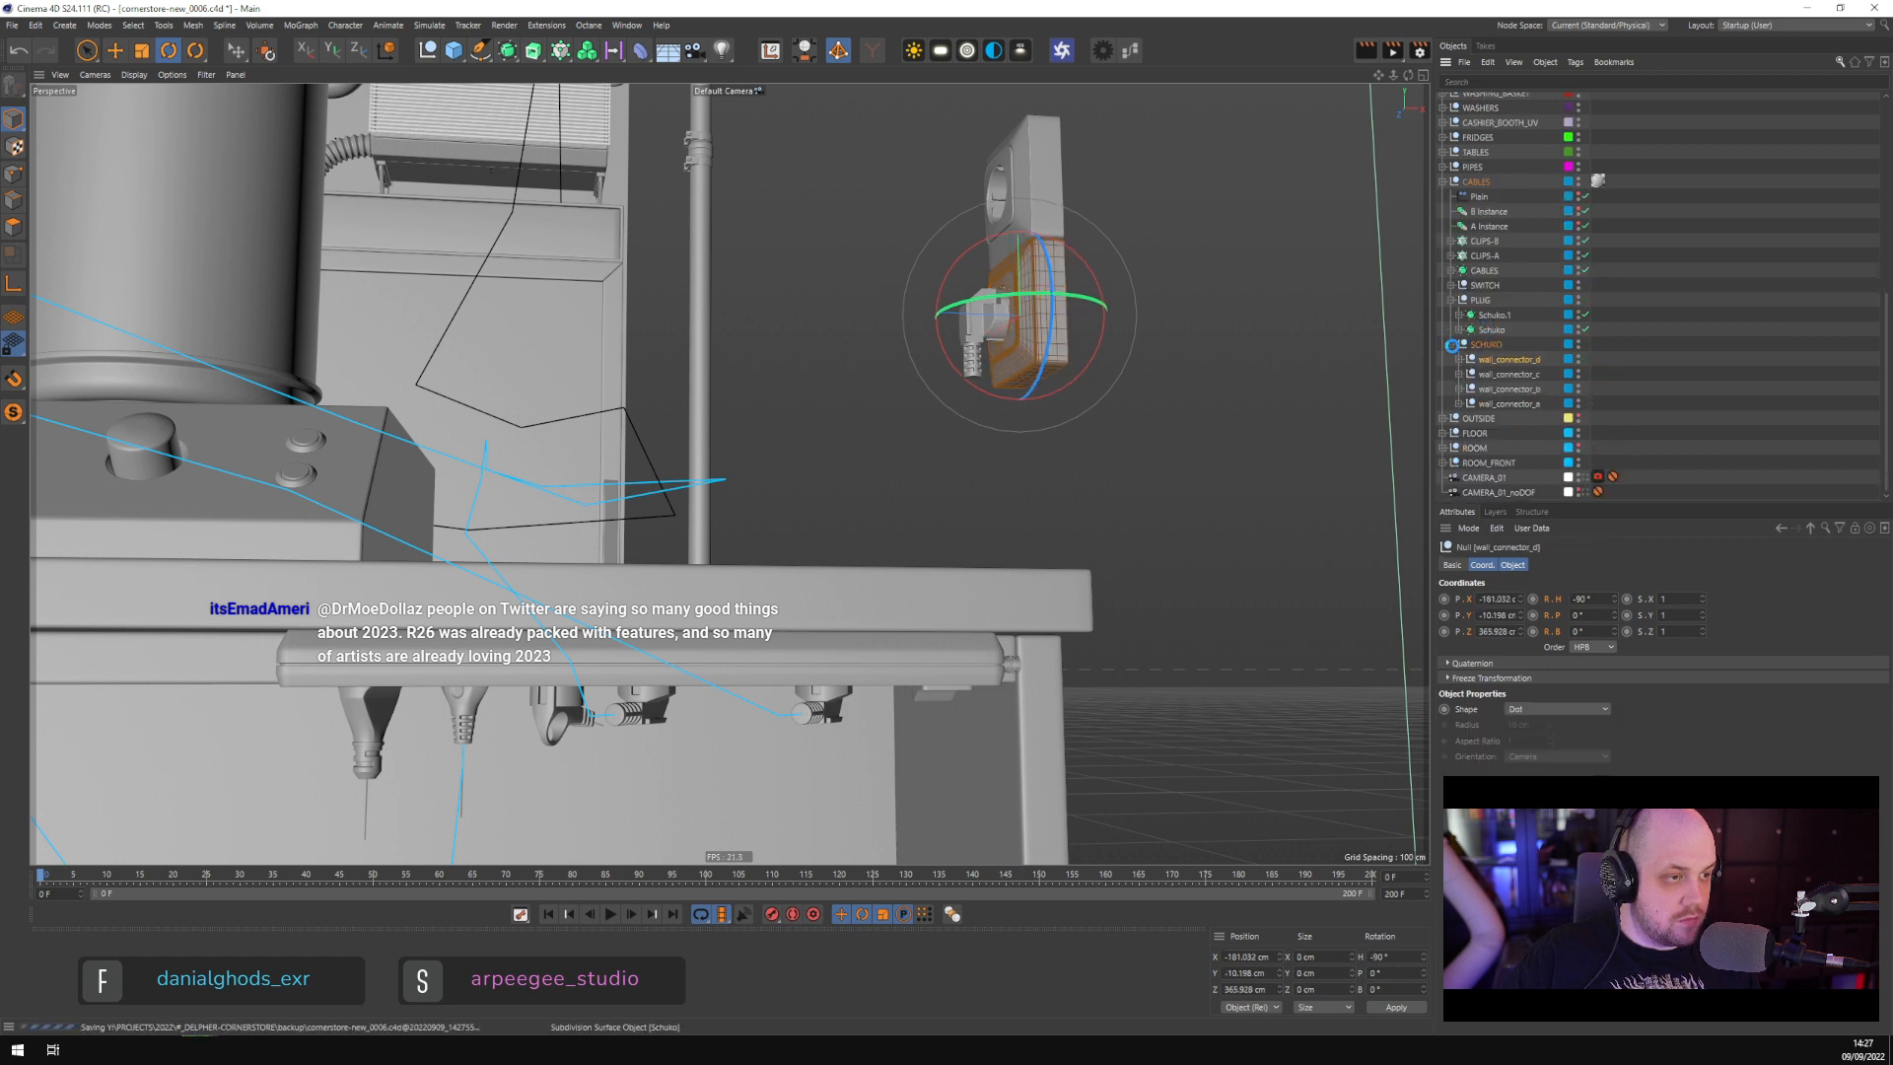
{"action": "scroll", "coordinate": [1509, 247], "scroll_direction": "up", "scroll_amount": 9}
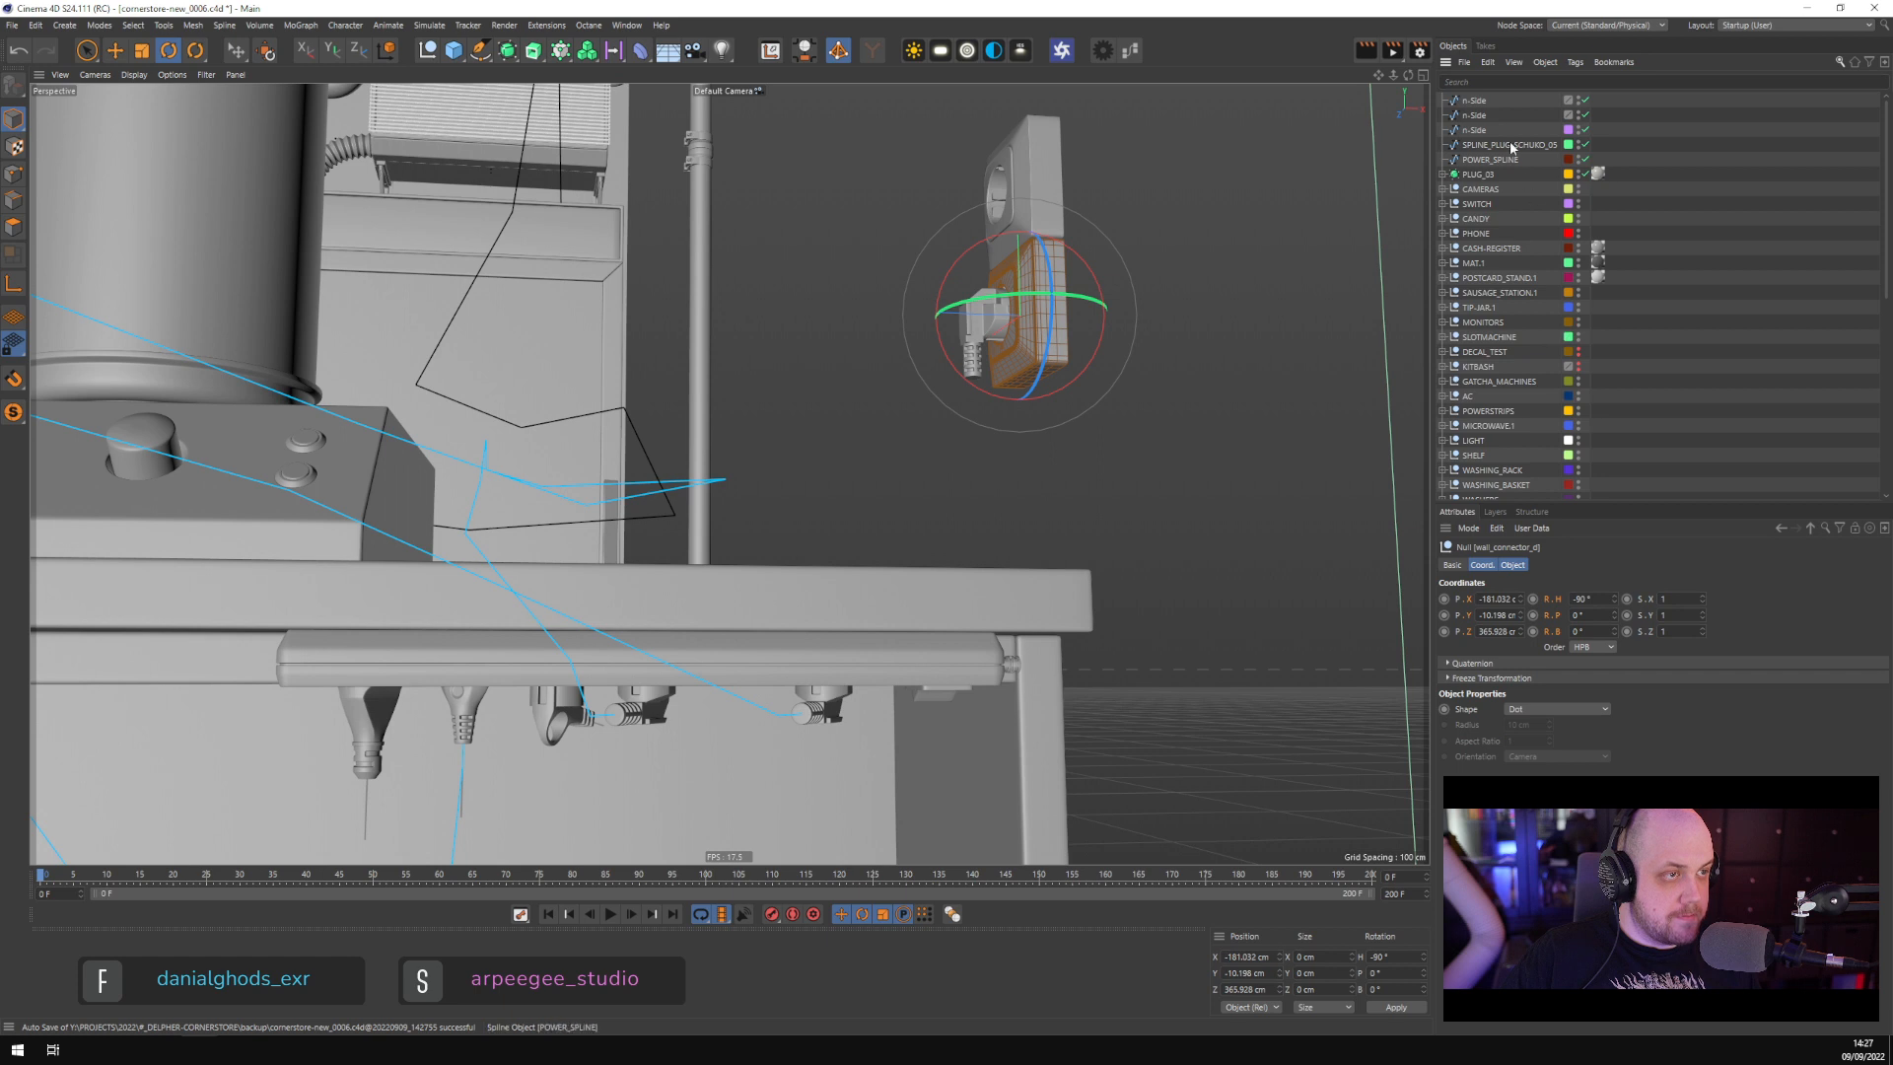
{"action": "mouse_move", "coordinate": [1490, 174]}
{"action": "left_mouse_down"}
{"action": "mouse_move", "coordinate": [1523, 498]}
{"action": "mouse_move", "coordinate": [1500, 349]}
{"action": "mouse_move", "coordinate": [1516, 375]}
{"action": "left_mouse_up"}
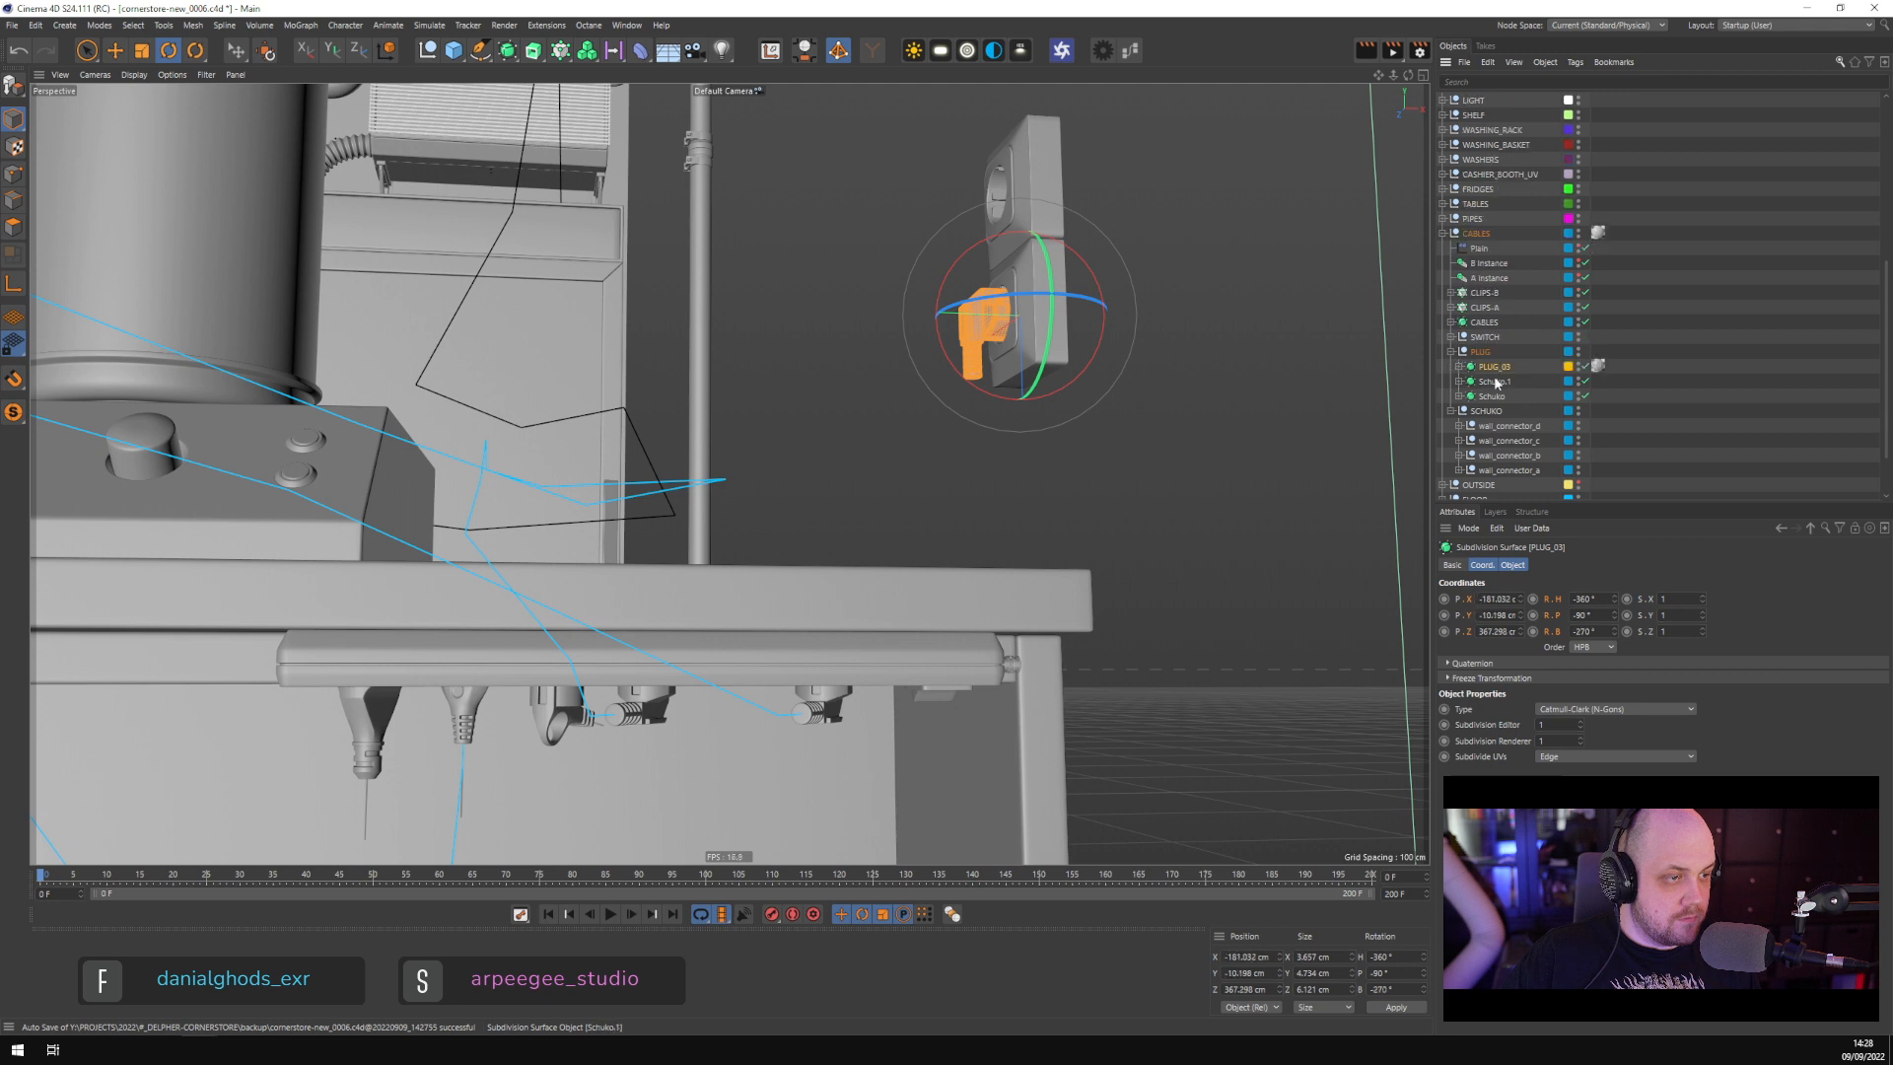
{"action": "left_click", "coordinate": [1450, 412]}
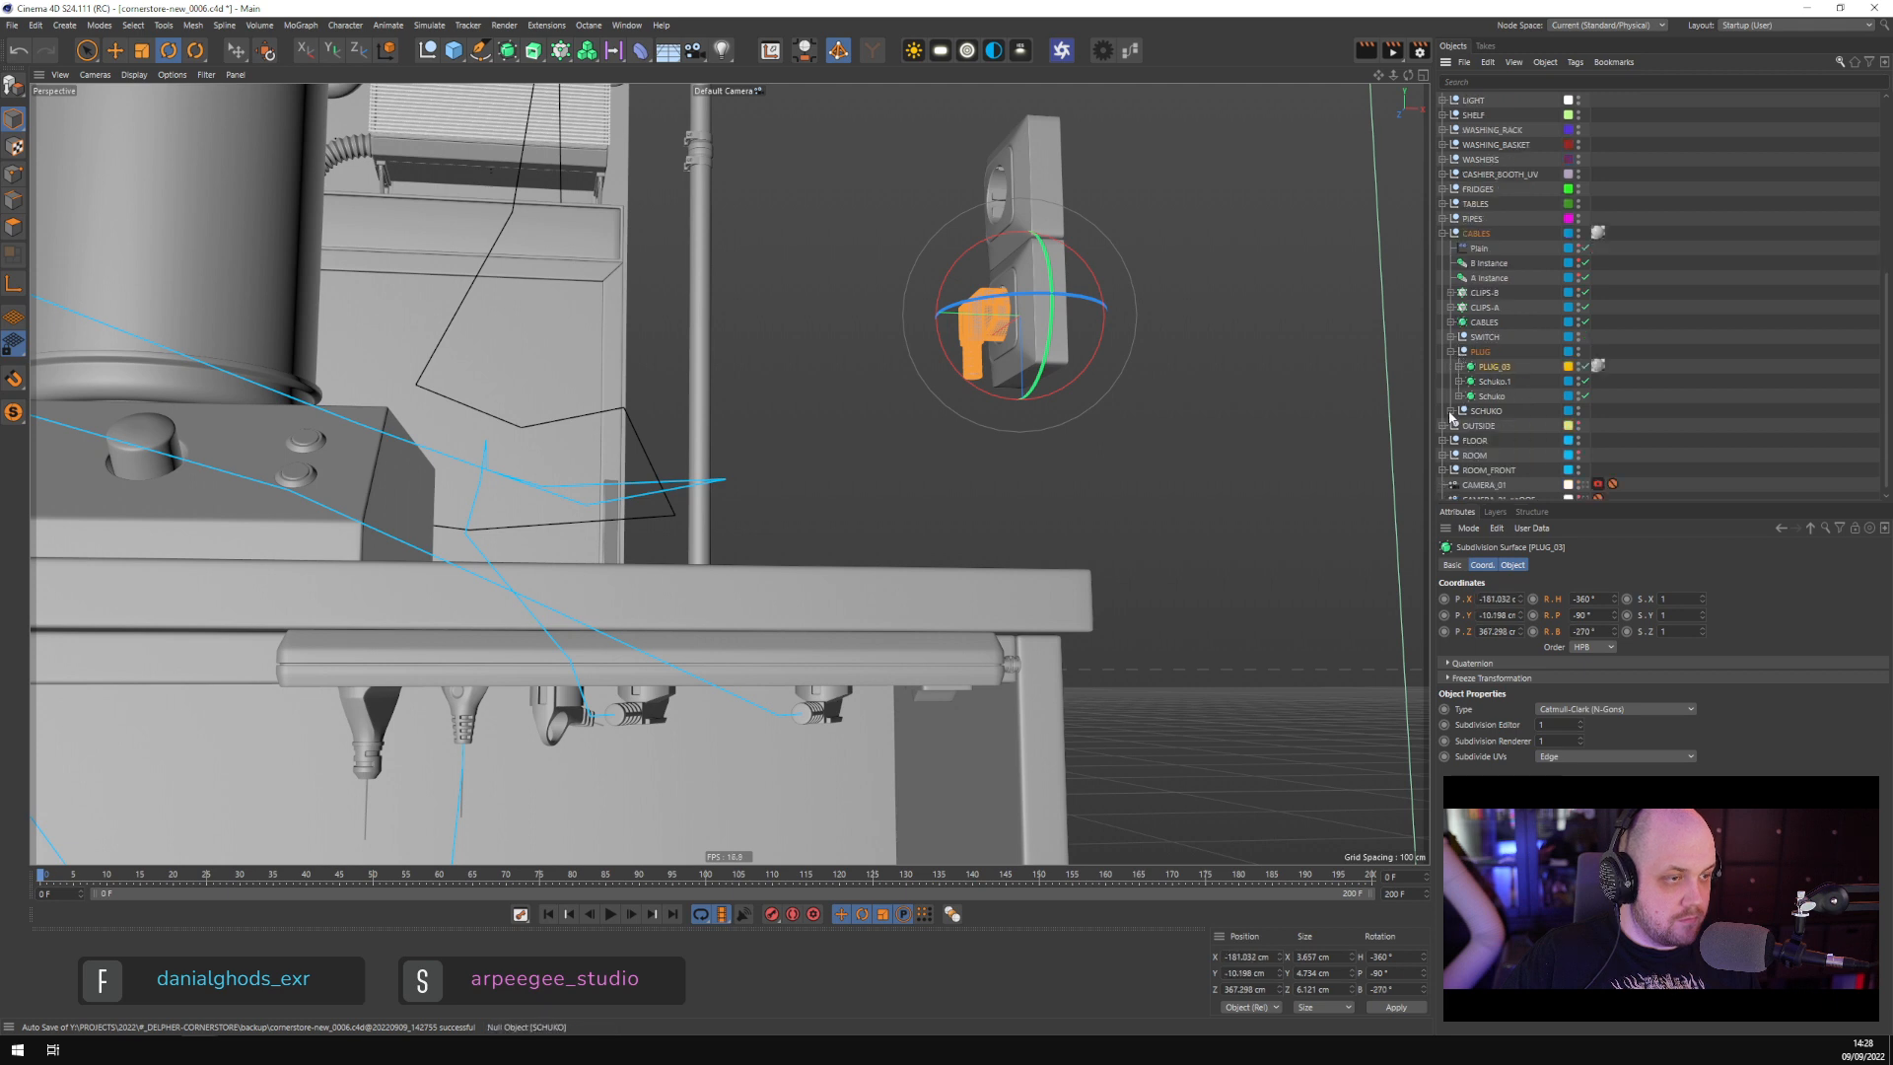
Examine how the cable enters the existing Schuko.1 plug and return the focus to PLUG_03
{"action": "left_click", "coordinate": [1494, 380]}
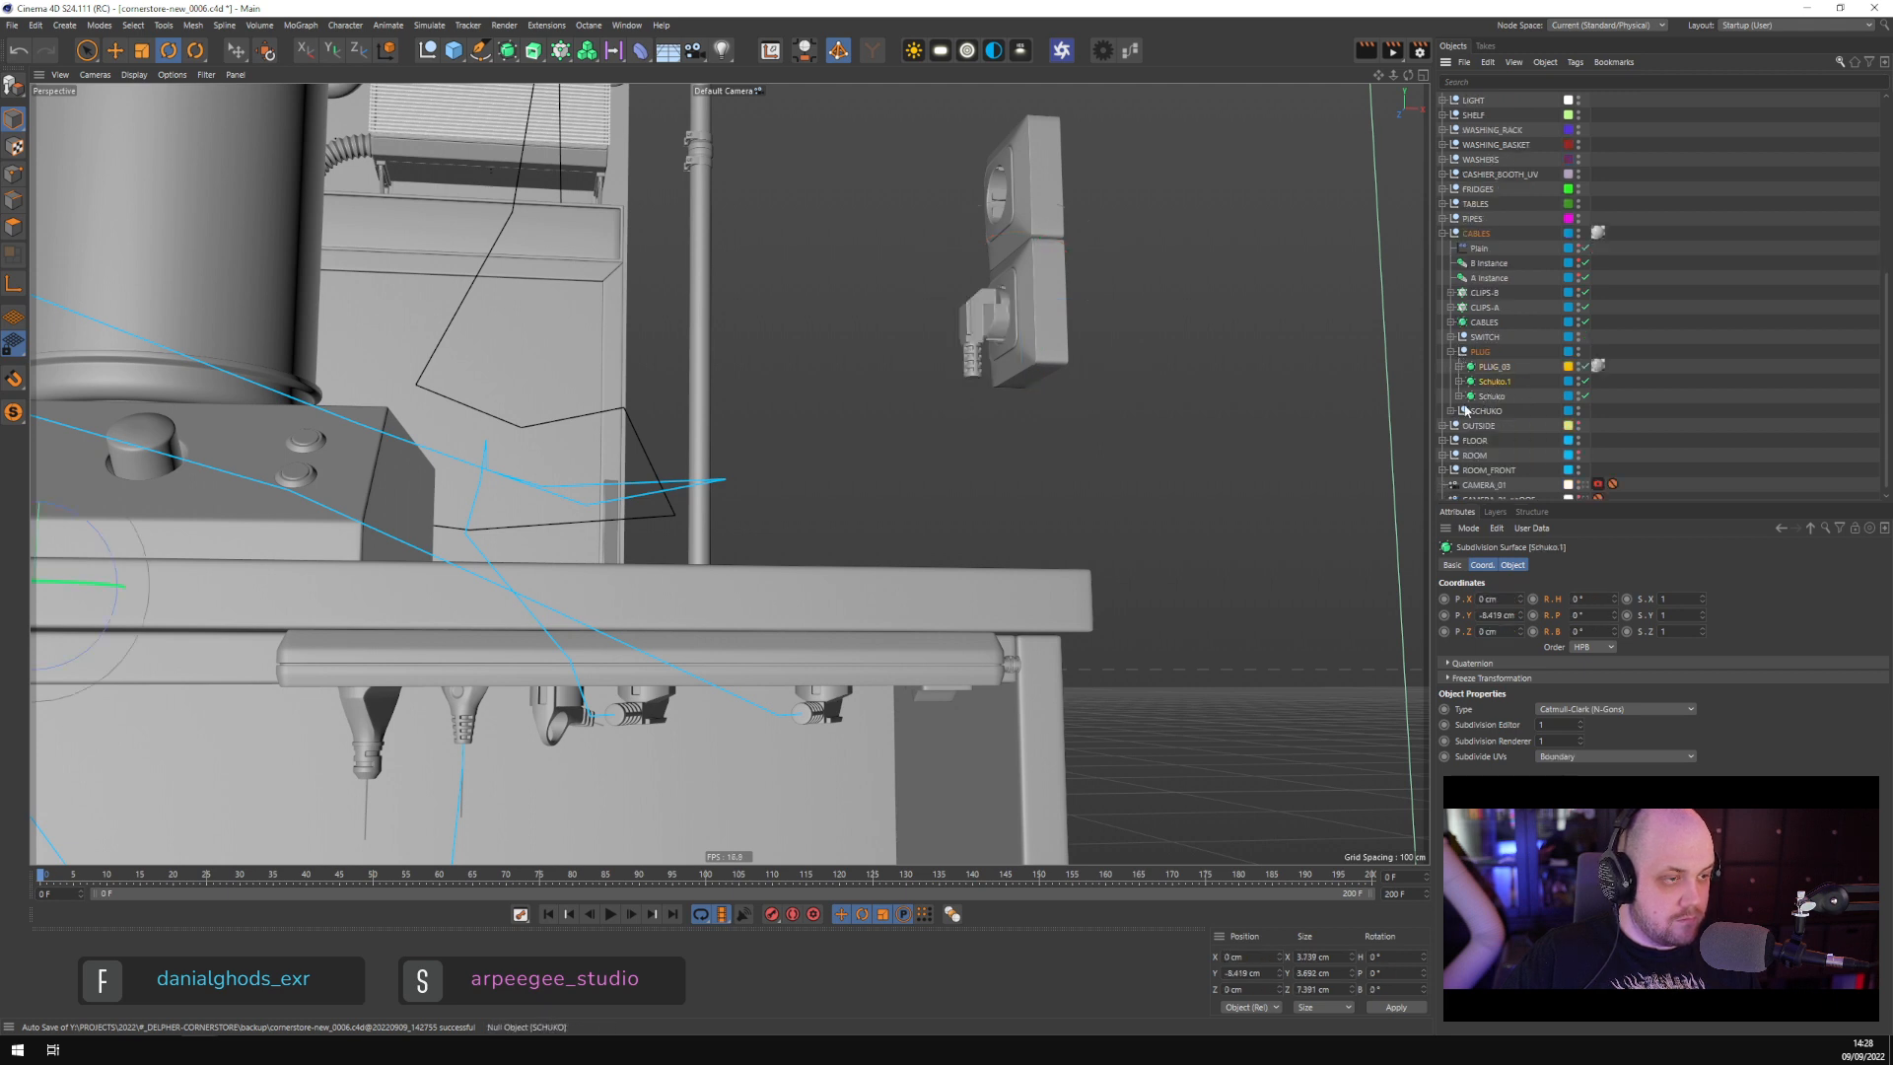
{"action": "key", "text": "o"}
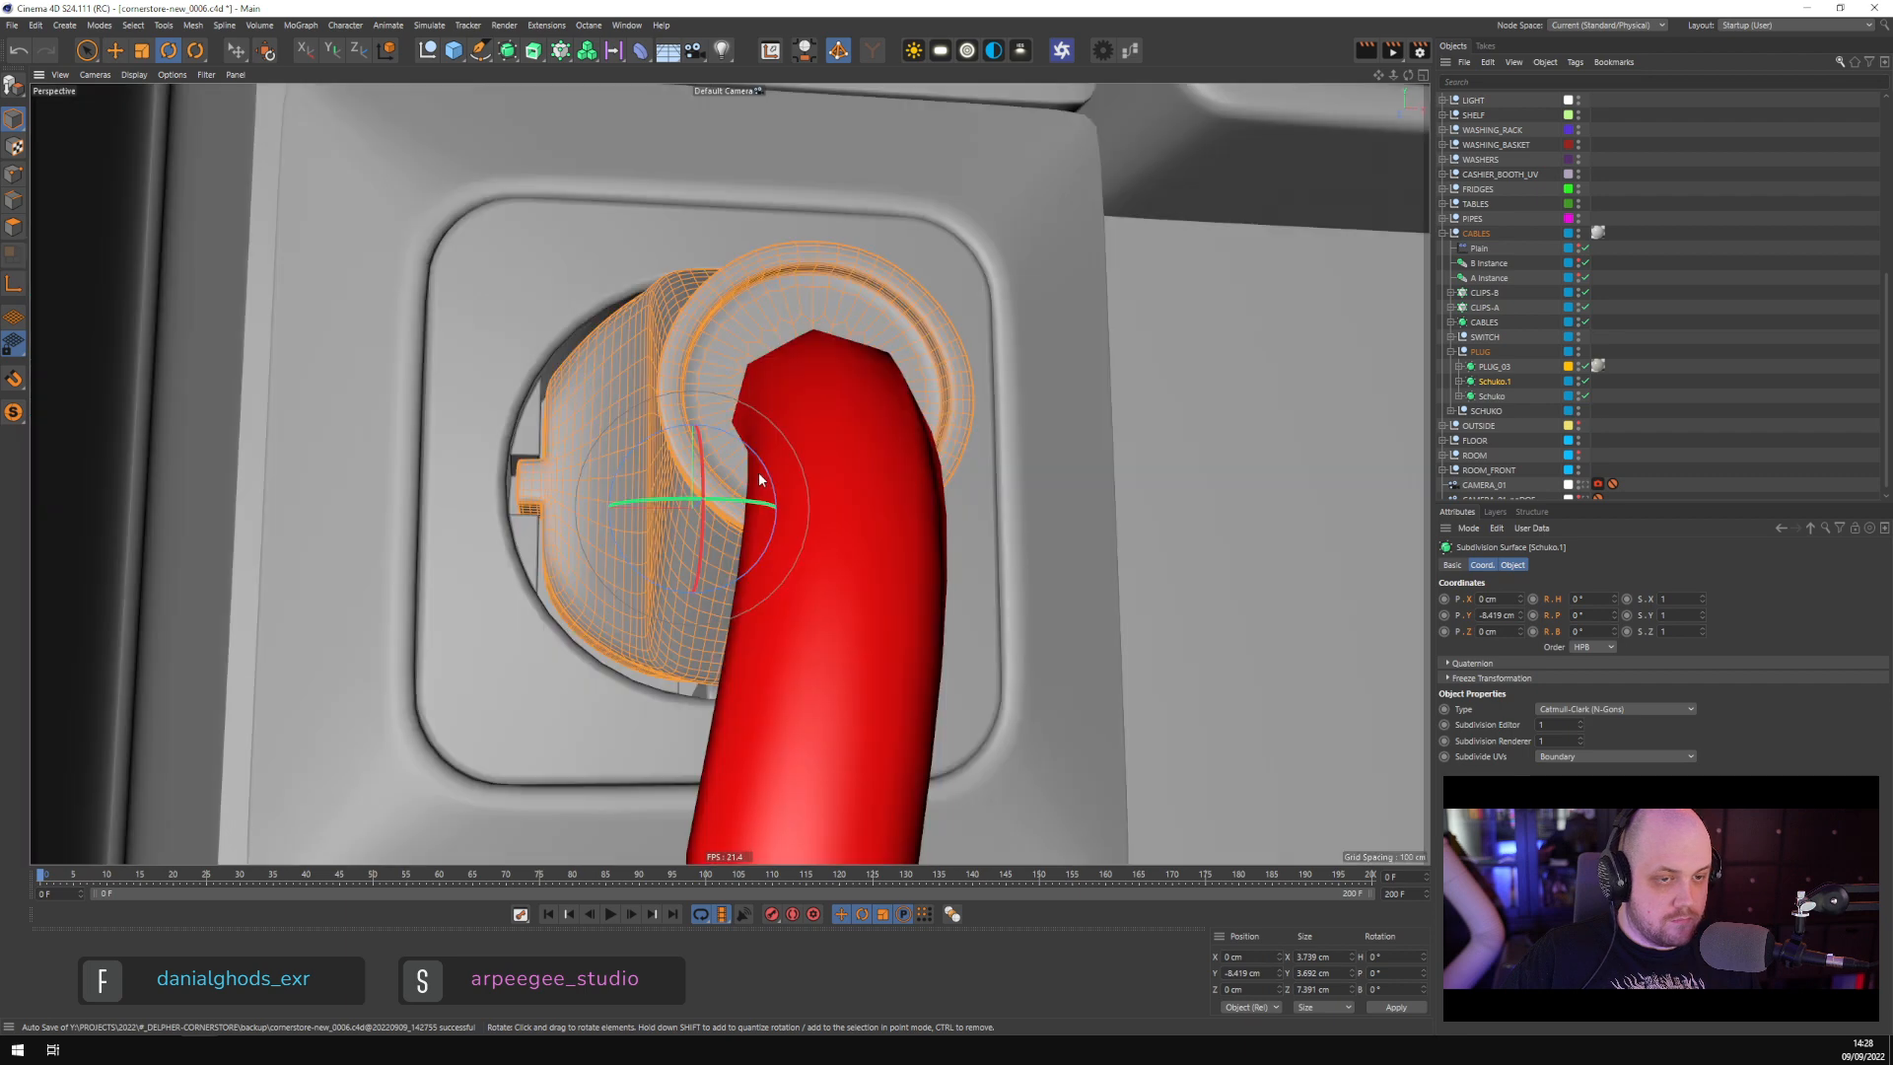
{"action": "left_click", "coordinate": [1493, 367]}
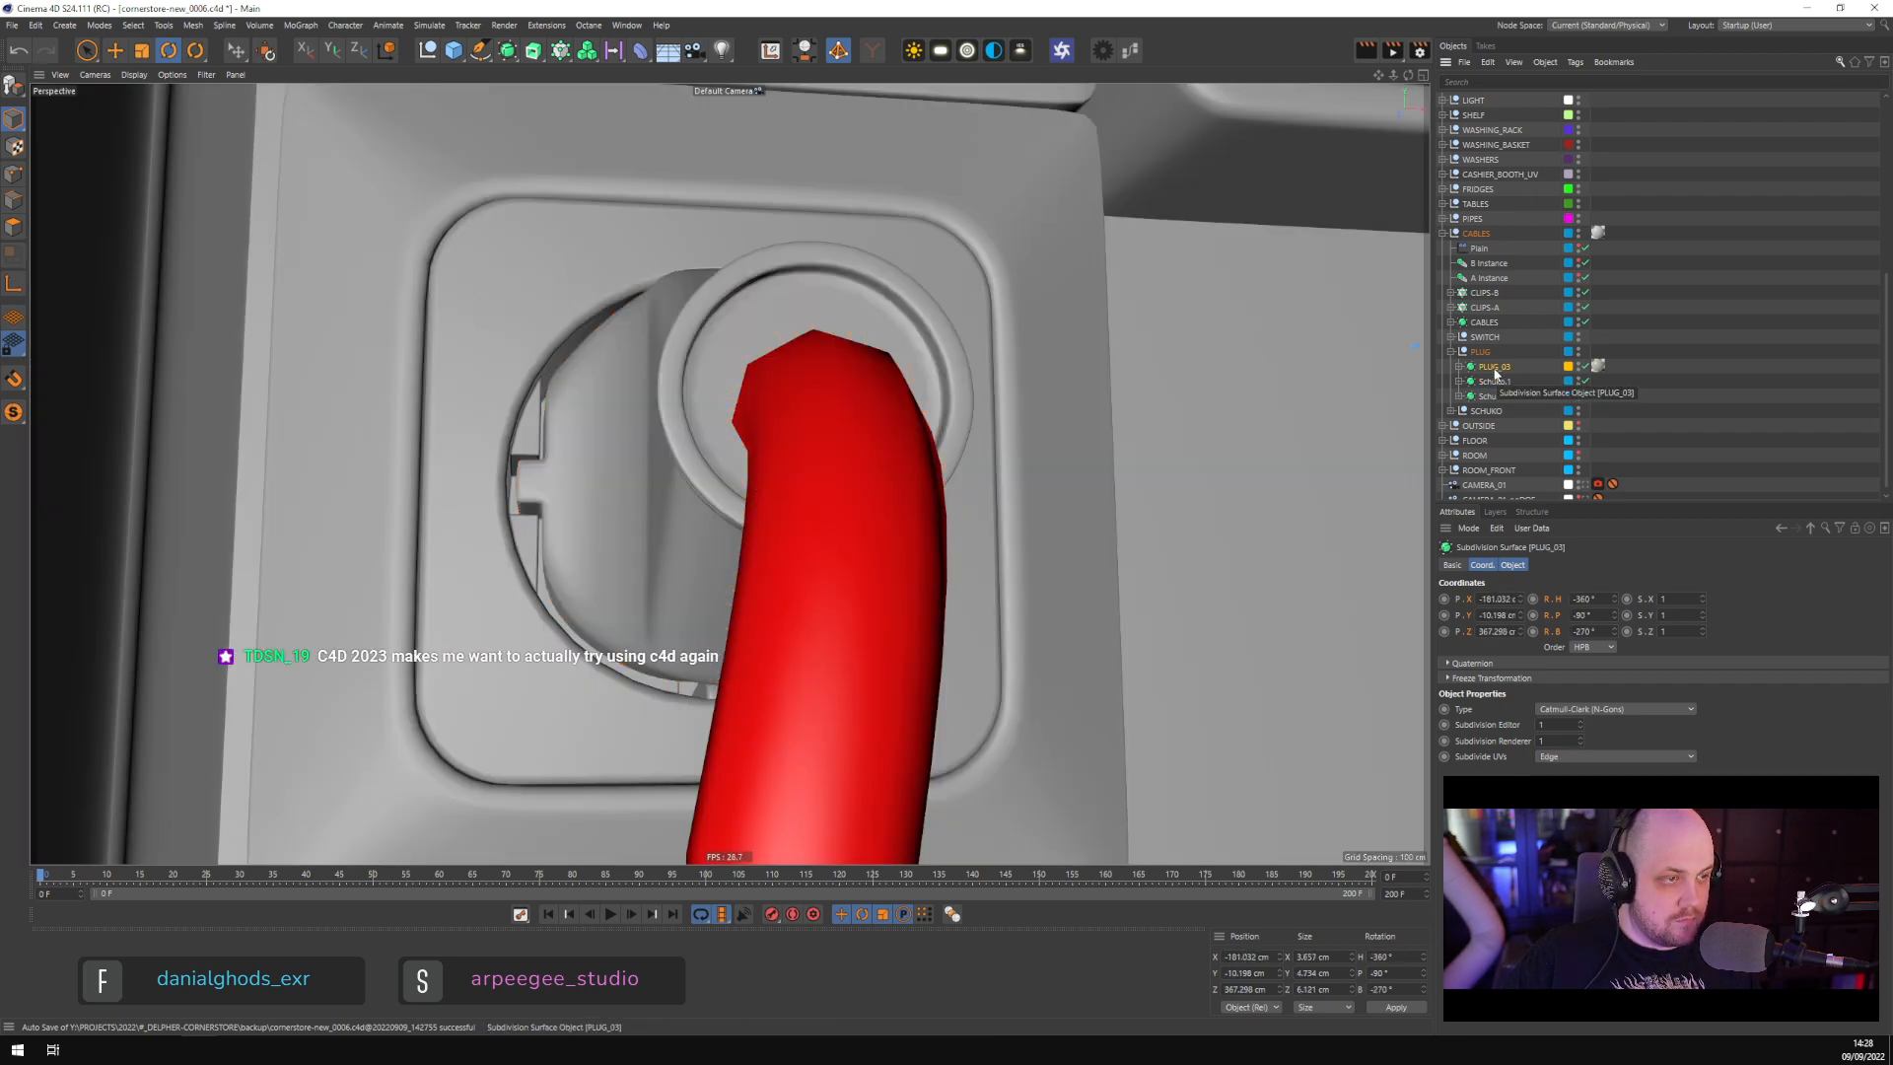
{"action": "key", "text": "o"}
Create an n-Side spline at PLUG_03's position and move it out of the PLUG group to the top hierarchy level
{"action": "scroll", "coordinate": [985, 451], "scroll_direction": "down", "scroll_amount": 5}
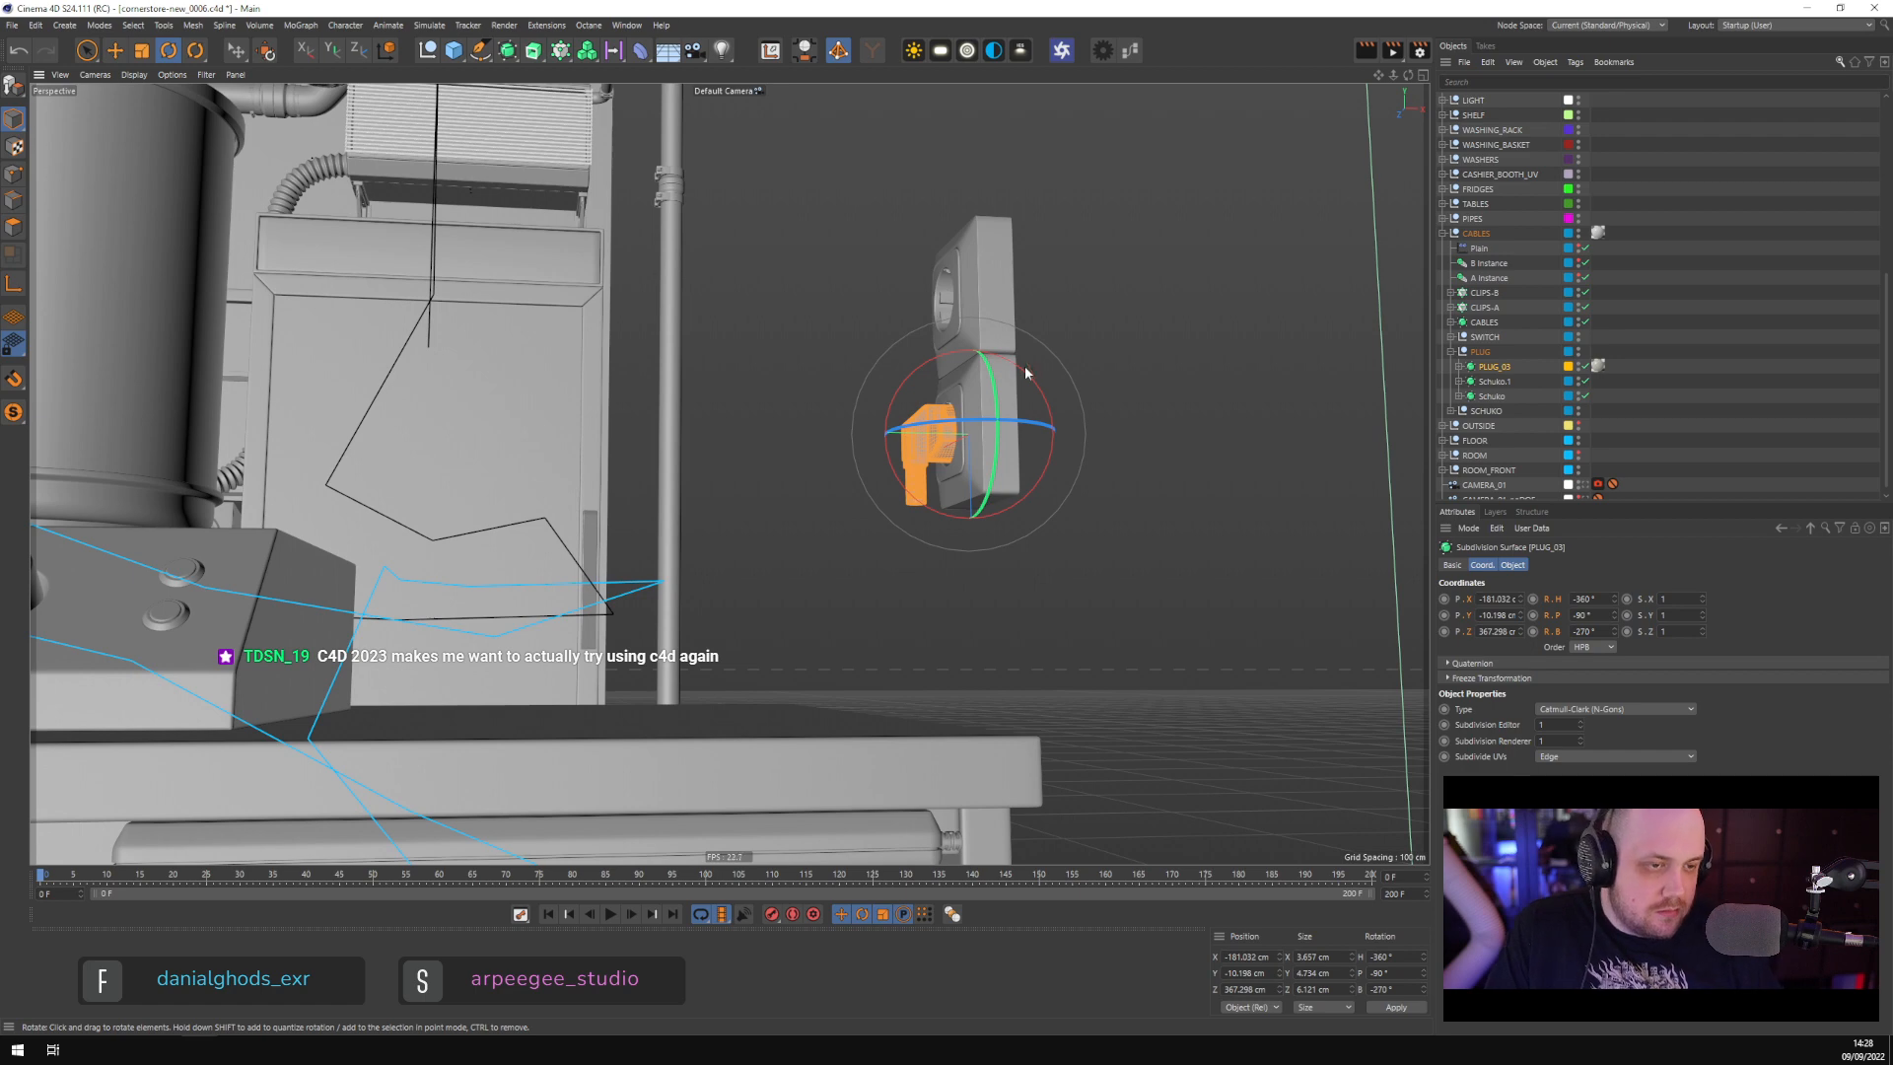
{"action": "left_click_drag", "start_coordinate": [1048, 396], "coordinate": [1035, 450], "text": "alt"}
{"action": "scroll", "coordinate": [1017, 448], "scroll_direction": "up", "scroll_amount": 3}
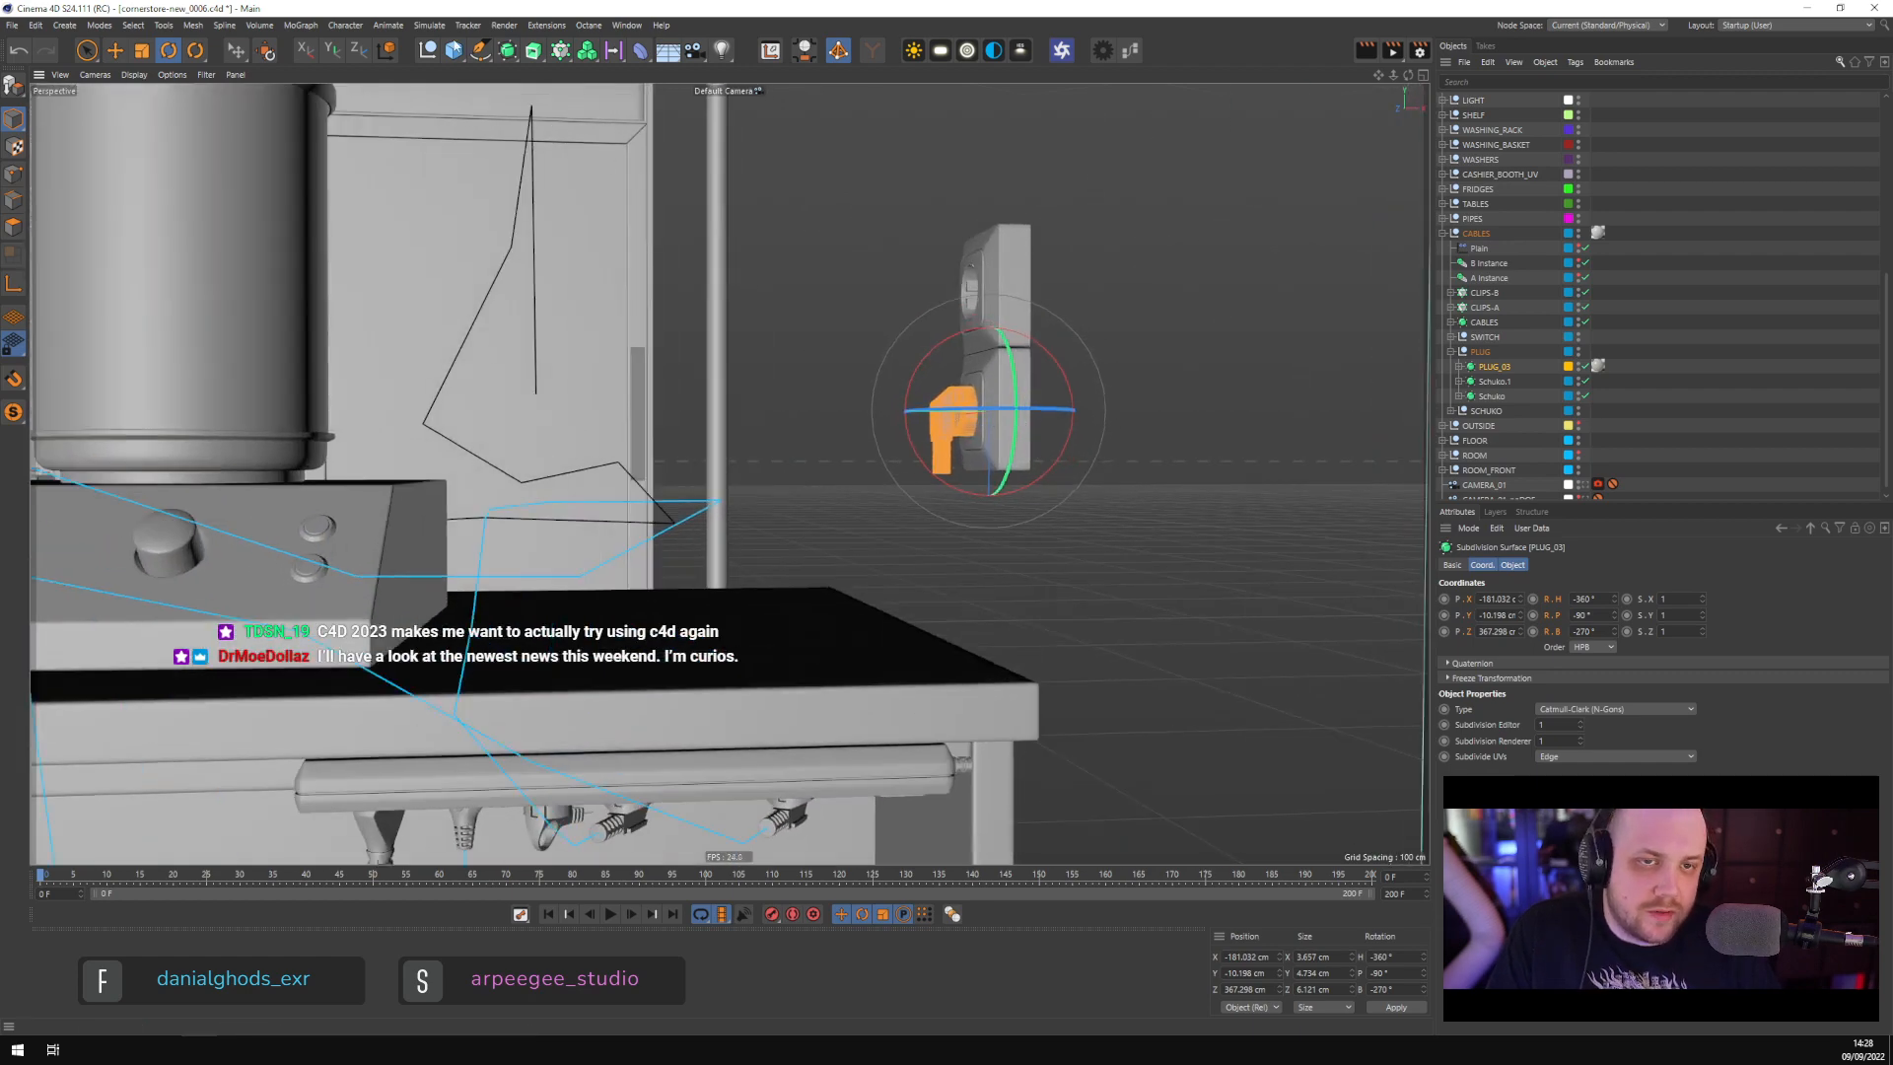
{"action": "left_click", "coordinate": [480, 51]}
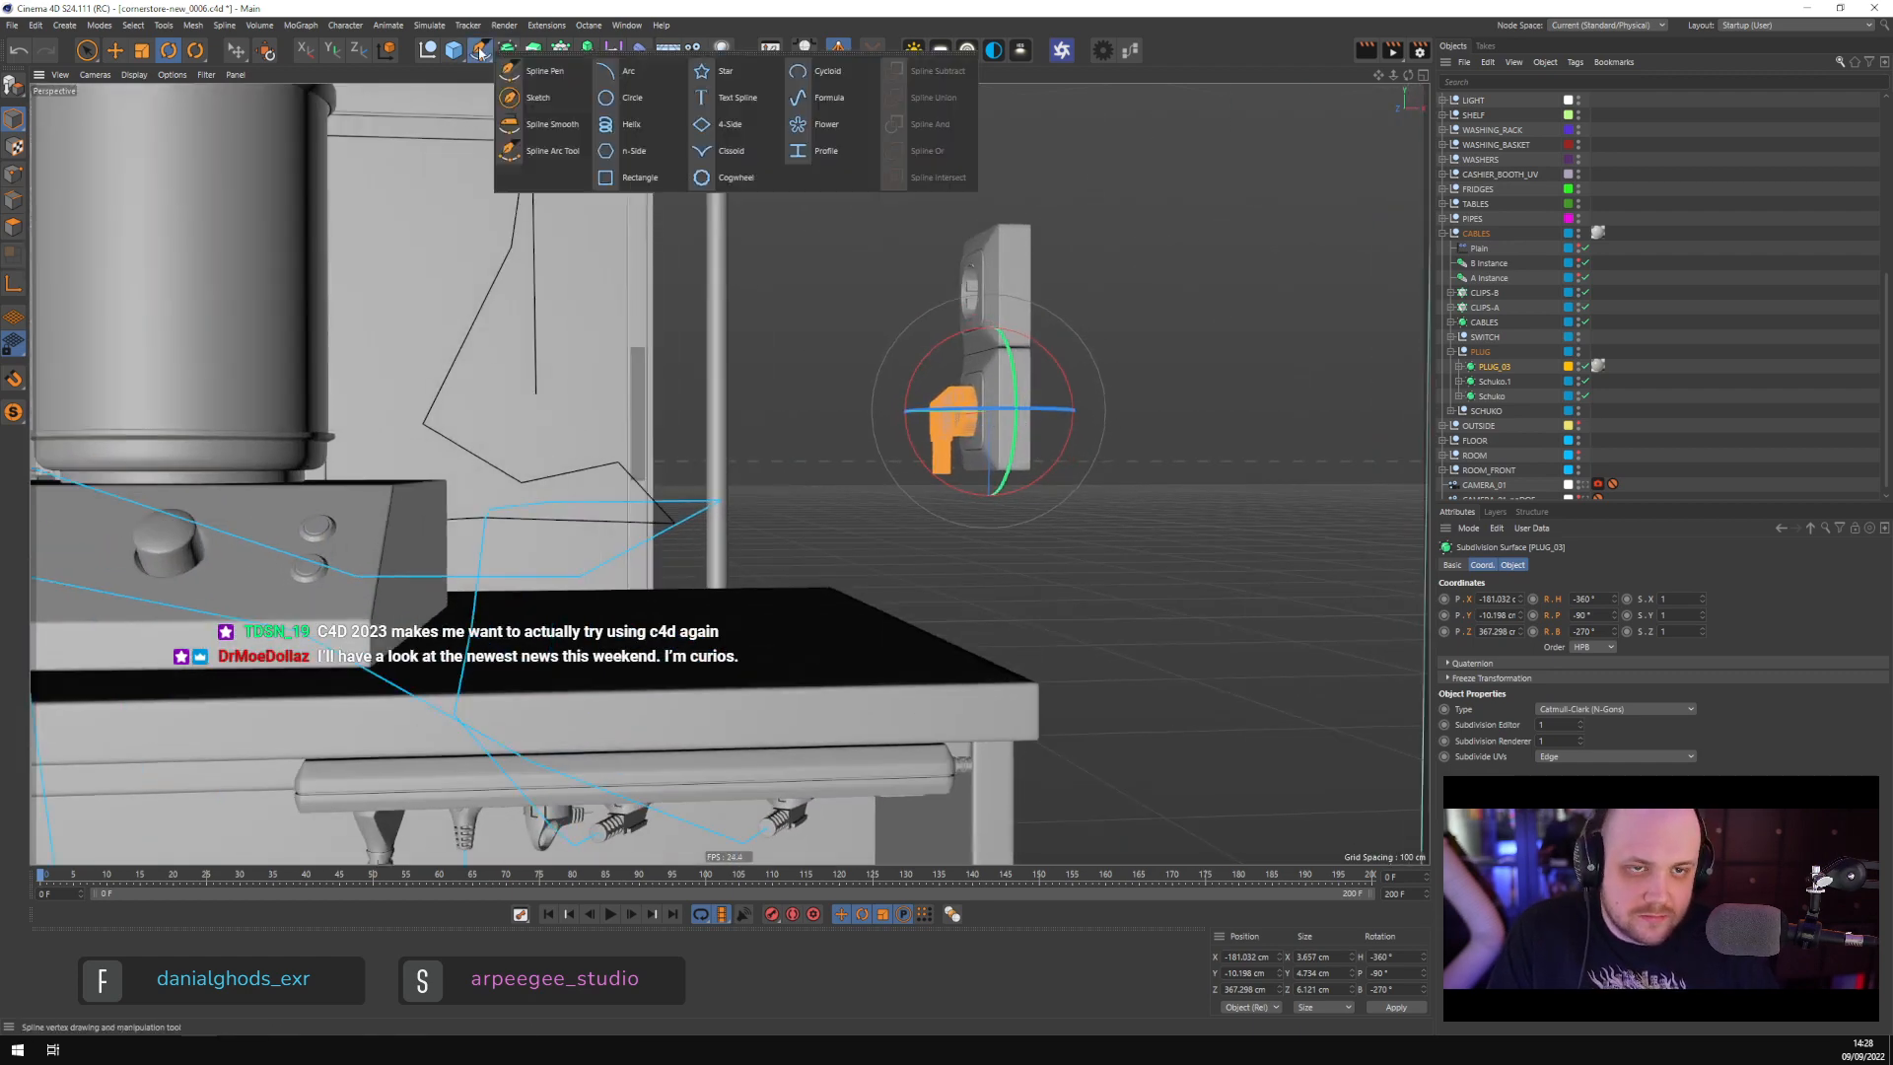
{"action": "left_click", "coordinate": [634, 151]}
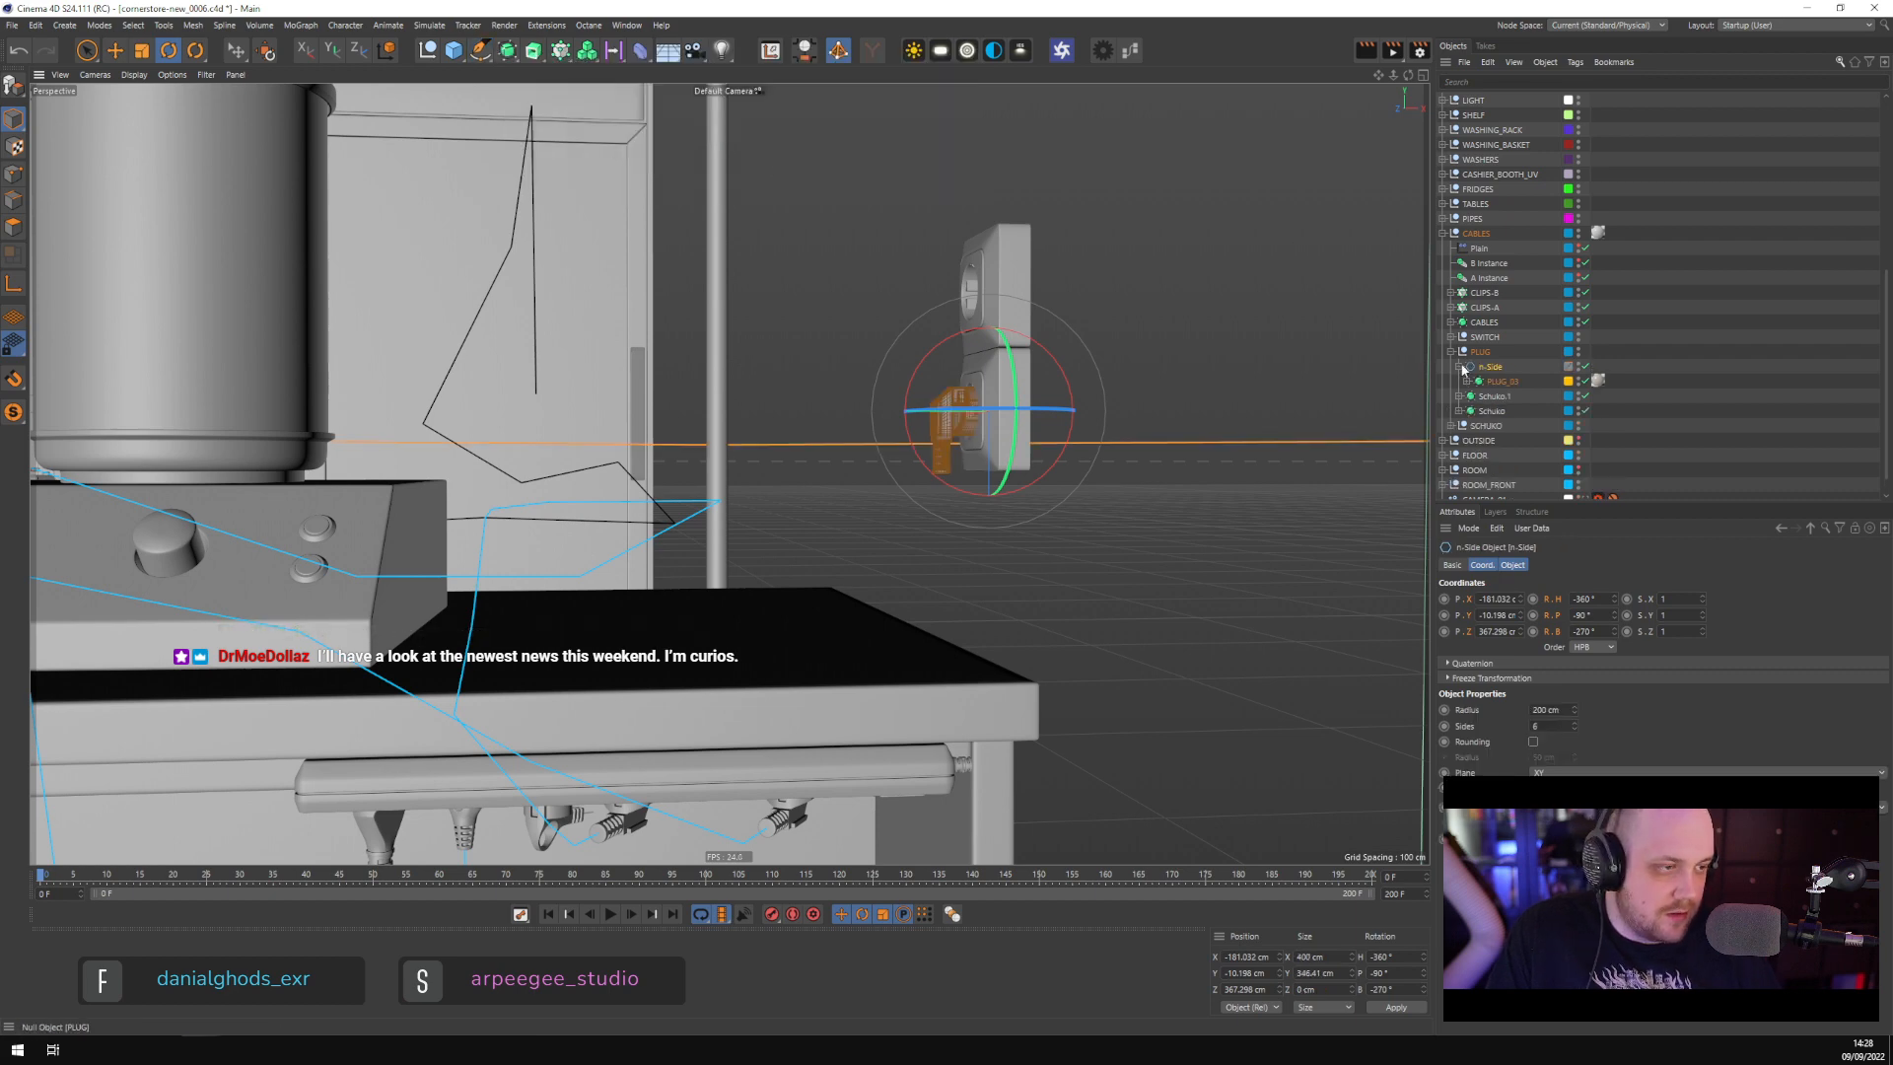
{"action": "left_click_drag", "start_coordinate": [1495, 380], "coordinate": [1490, 361]}
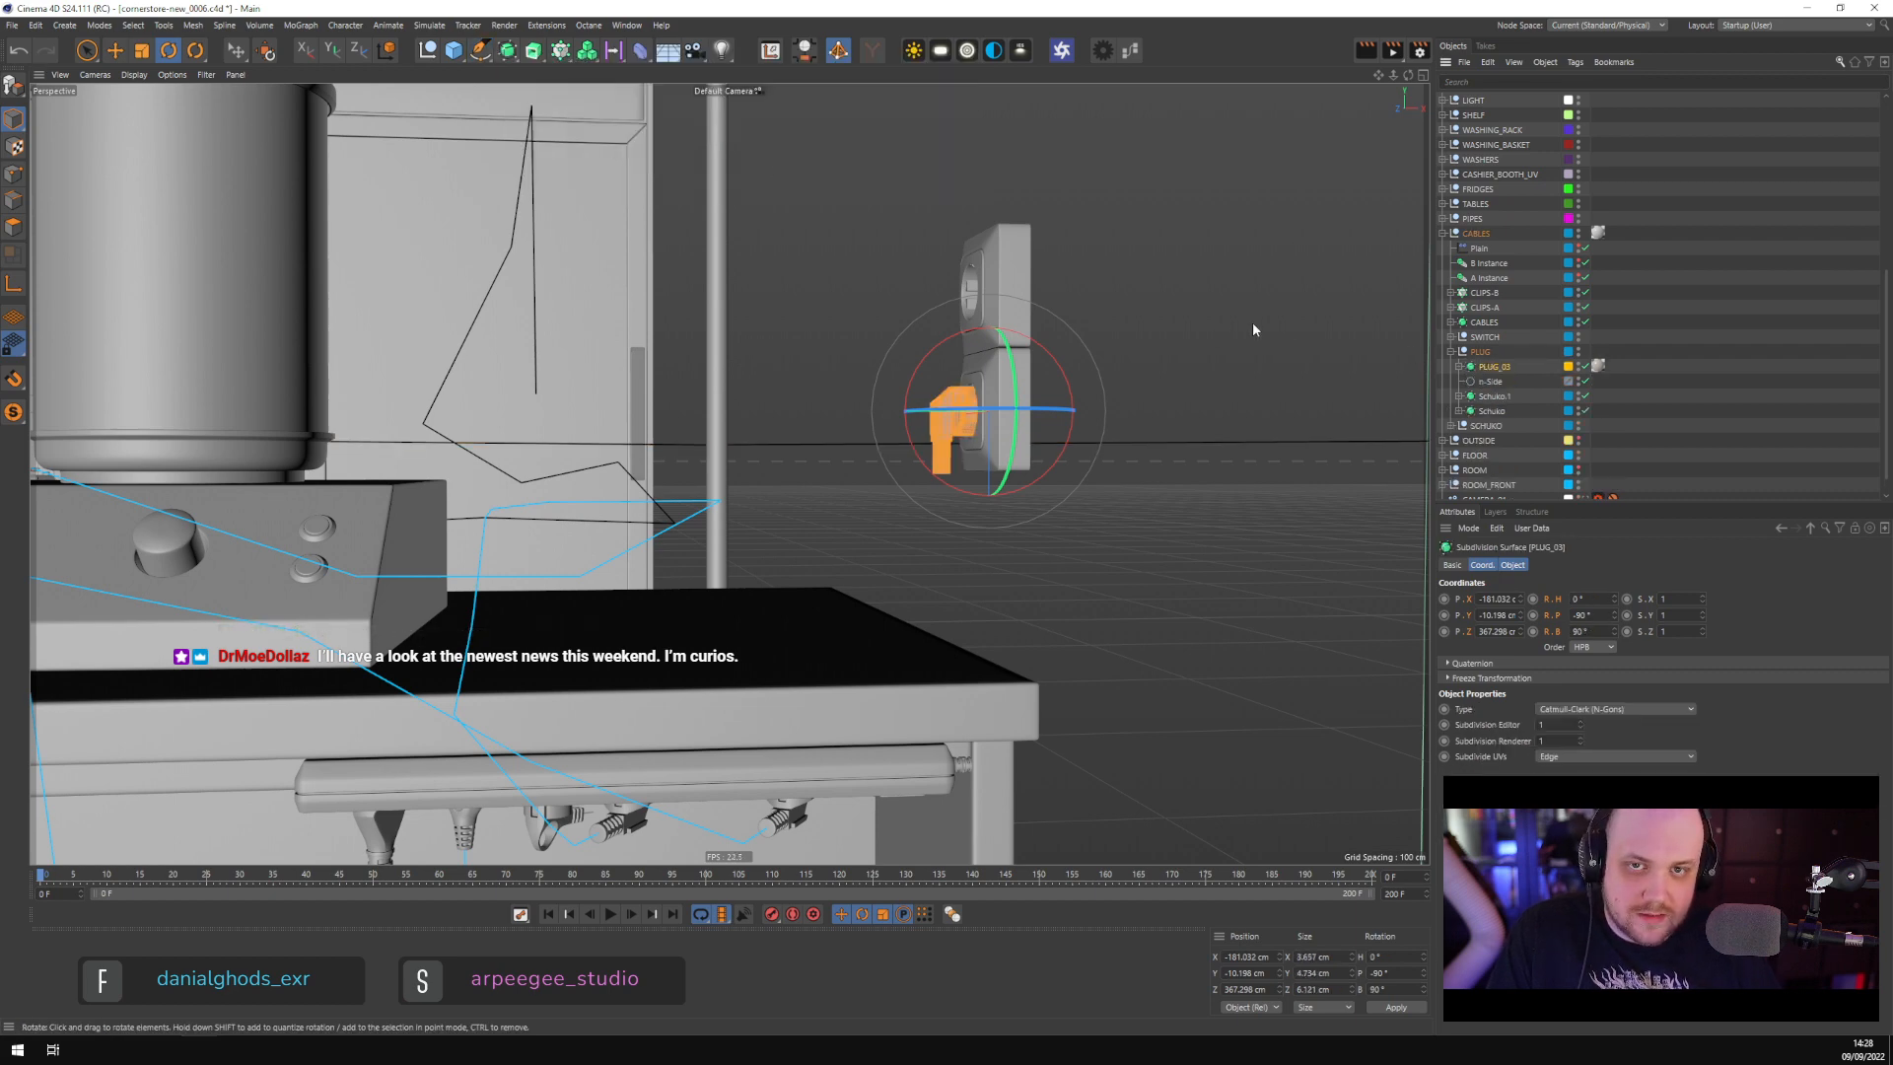
{"action": "left_click", "coordinate": [1491, 381]}
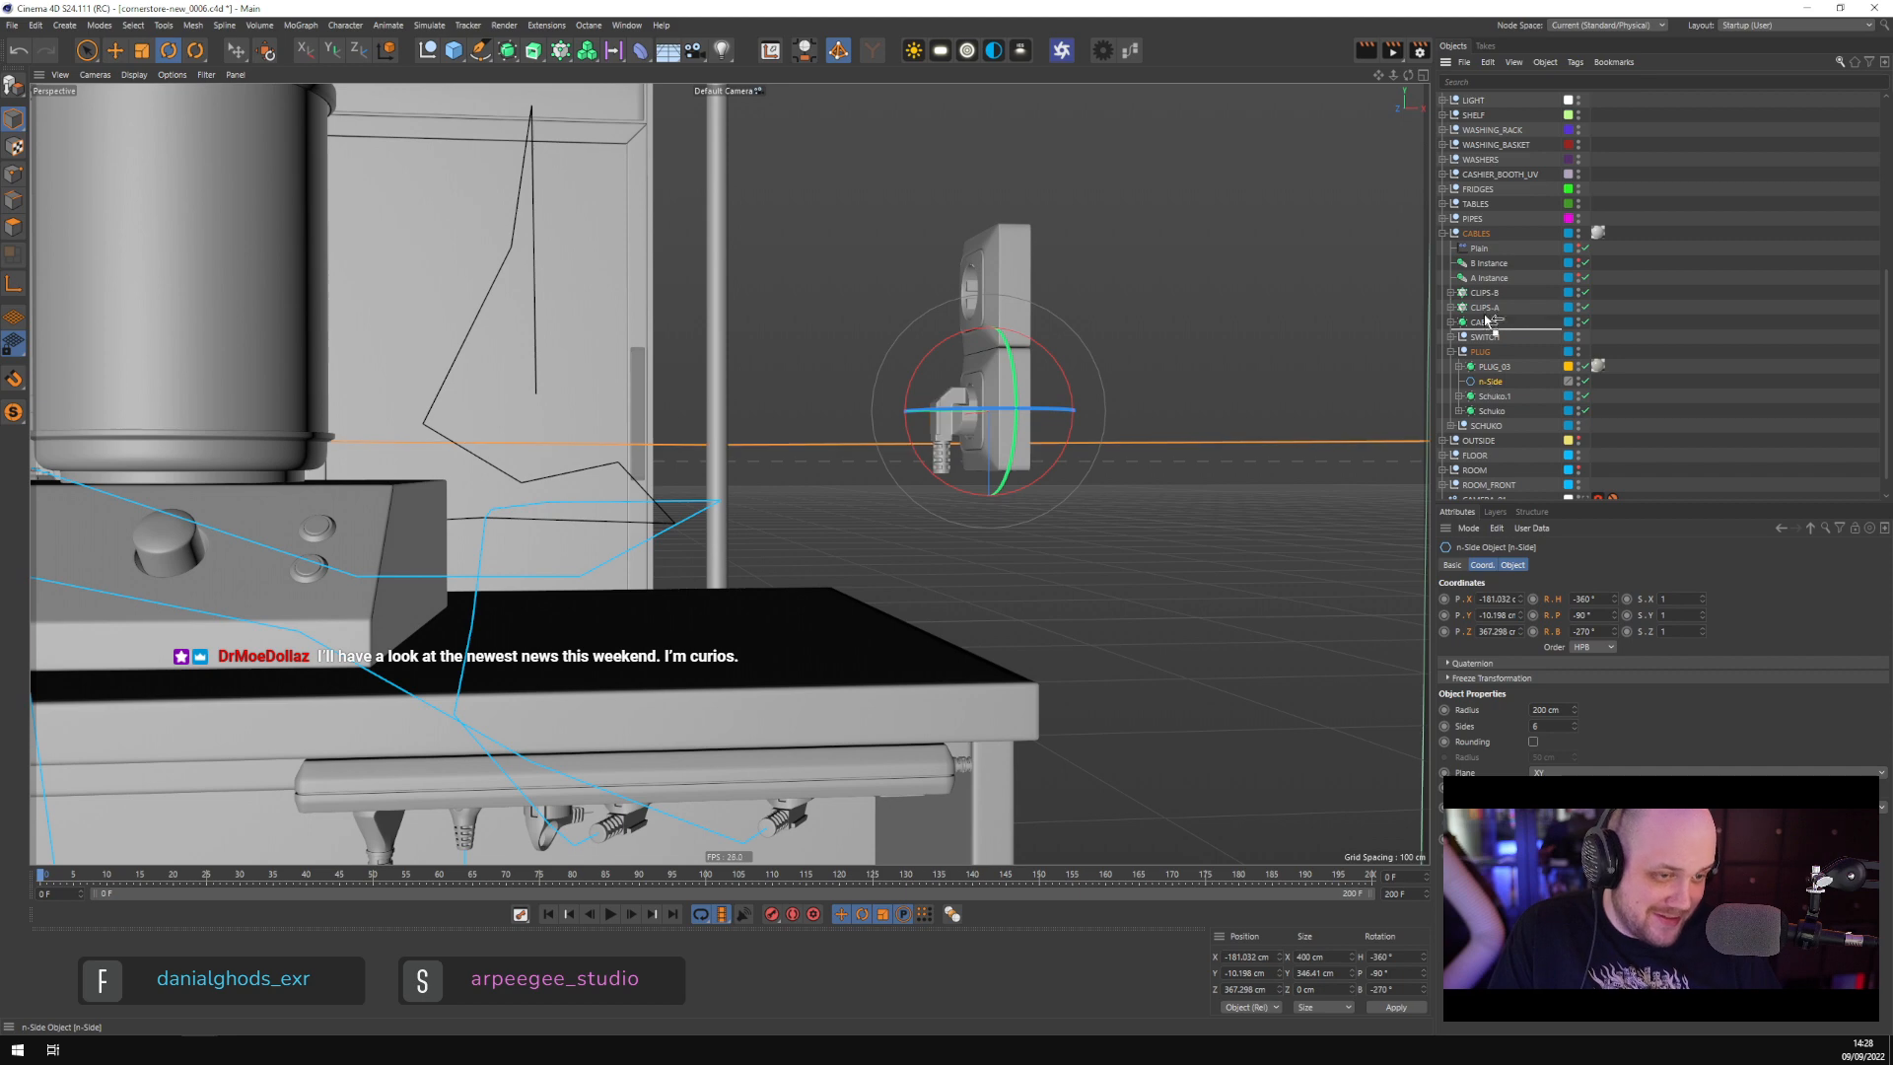
{"action": "mouse_move", "coordinate": [1515, 114]}
{"action": "left_mouse_down"}
{"action": "mouse_move", "coordinate": [1503, 143]}
{"action": "mouse_move", "coordinate": [1500, 102]}
{"action": "left_mouse_up"}
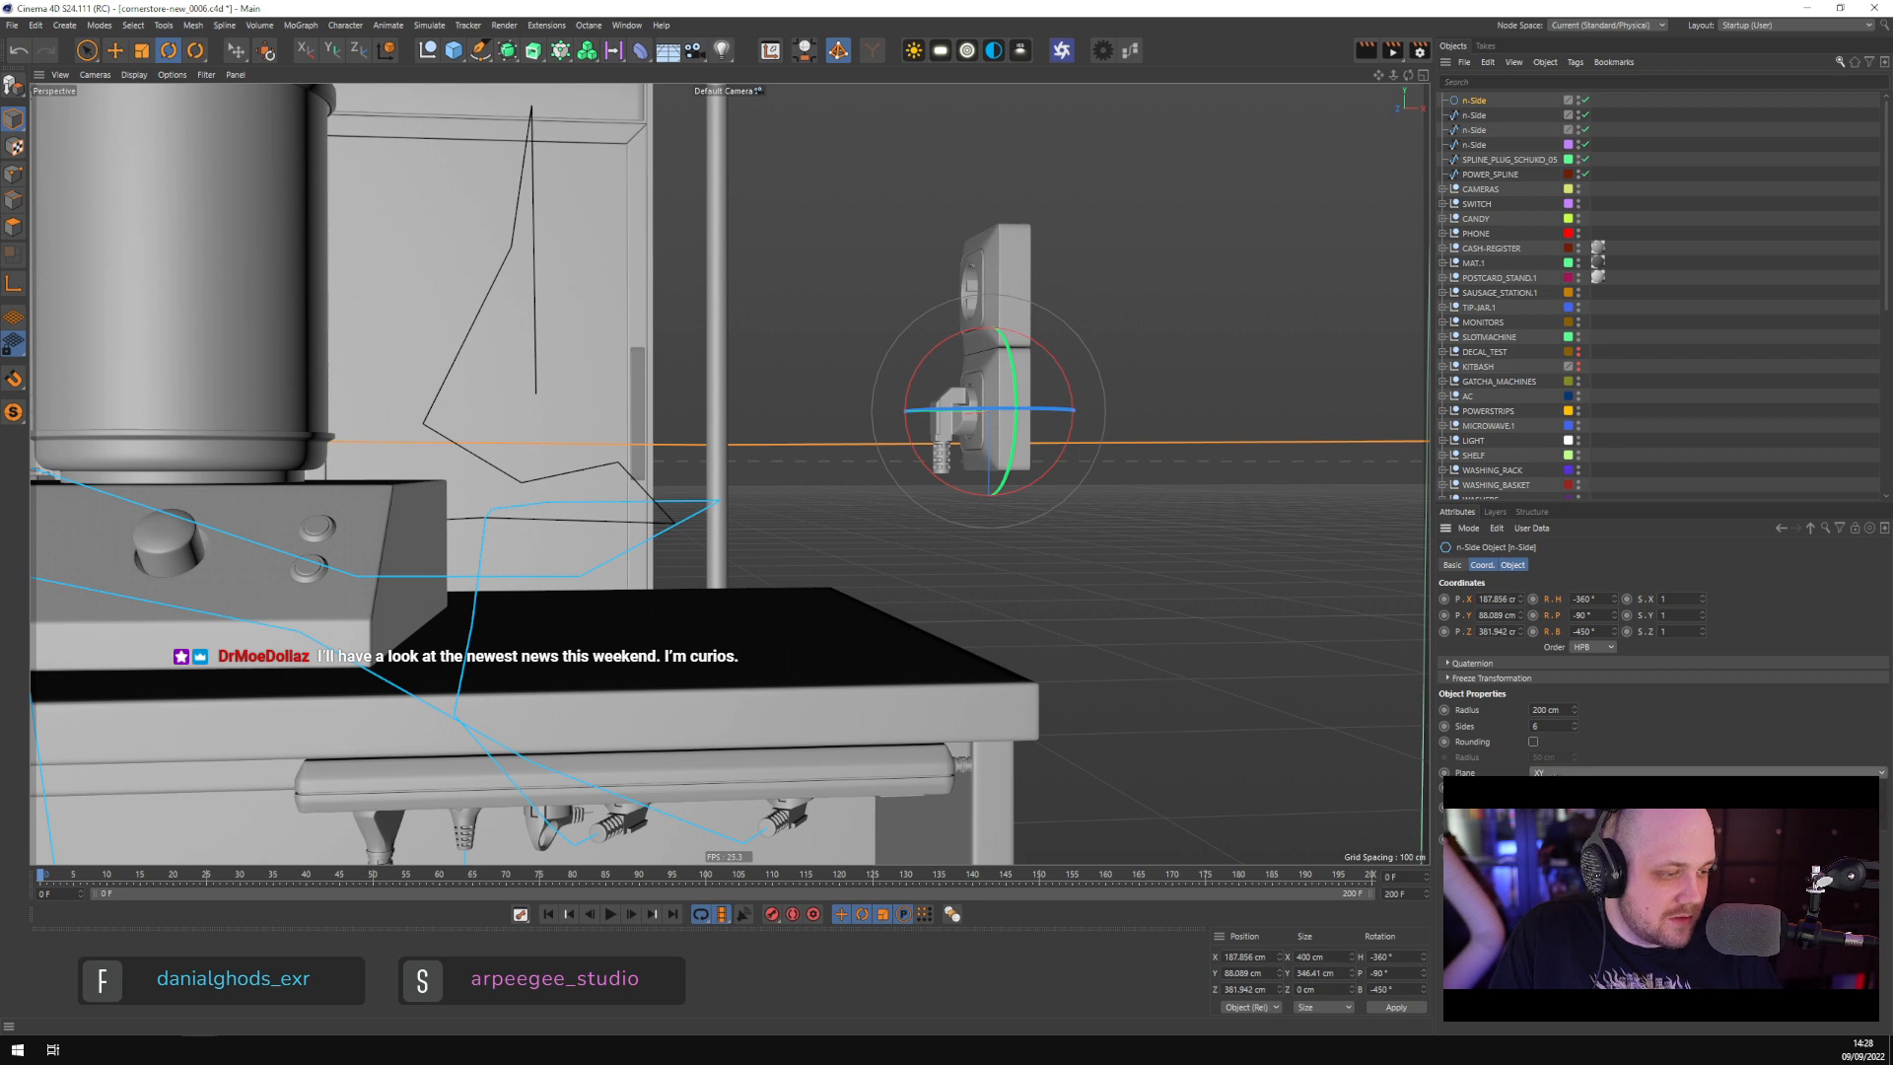
Set the new n-Side spline to 2 sides and its plane to ZY
{"action": "left_click", "coordinate": [1550, 726]}
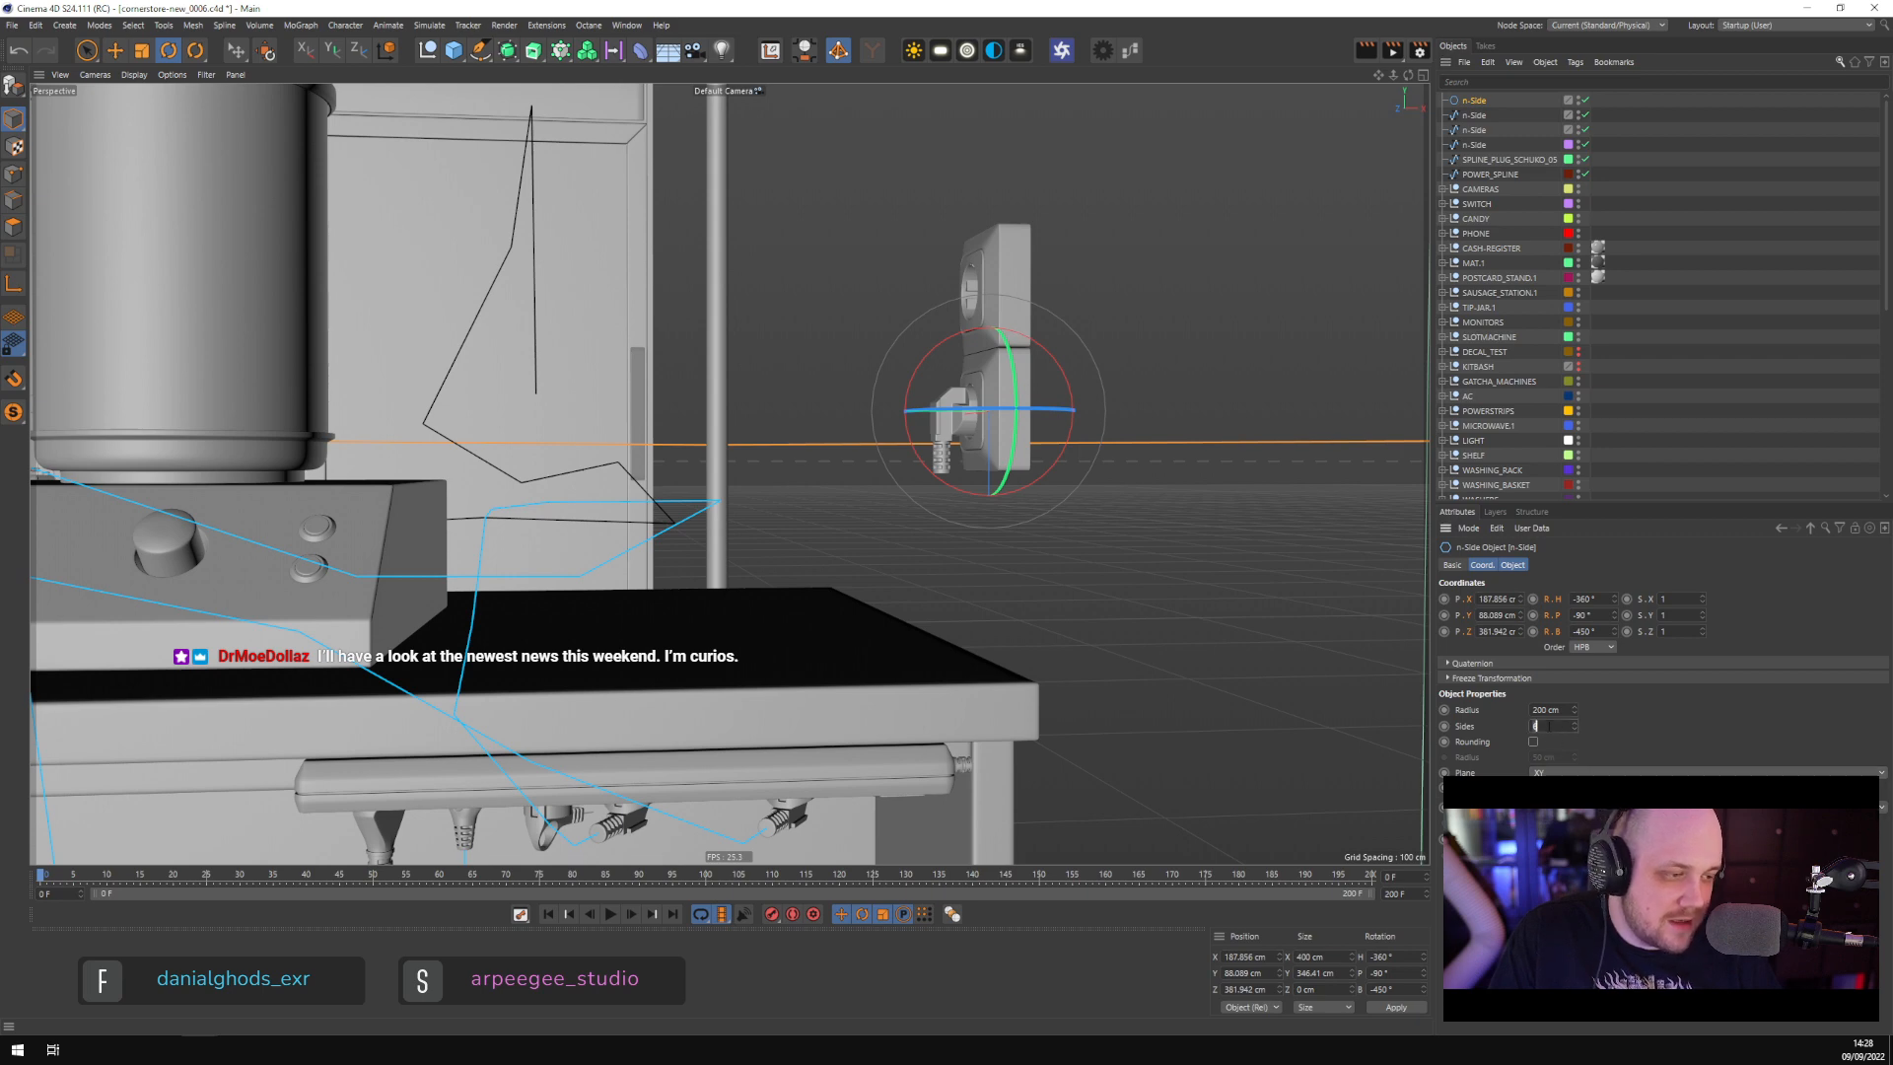
{"action": "key", "text": "Return"}
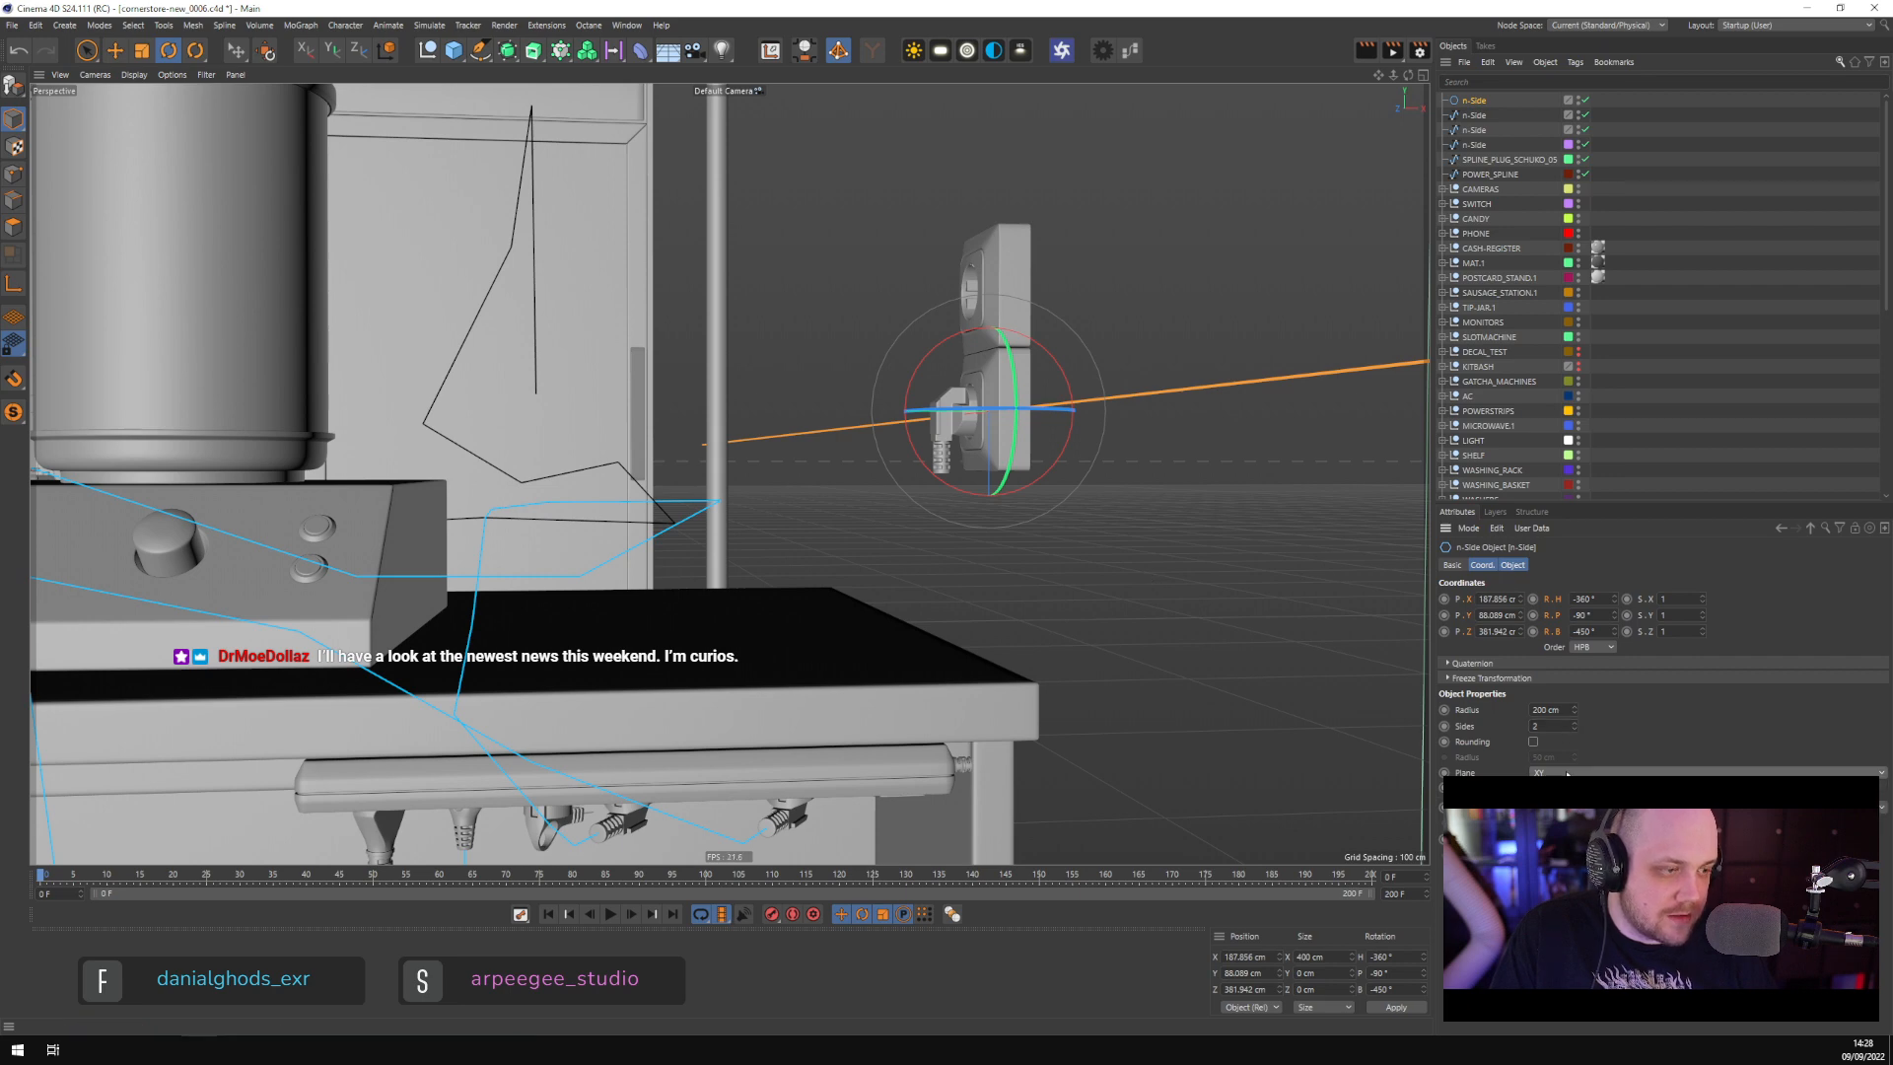
{"action": "scroll", "coordinate": [1568, 774], "scroll_direction": "down", "scroll_amount": 1}
Shift the n-Side spline sideways from the wall socket into line with PLUG_03's downward cable end
{"action": "key", "text": "e"}
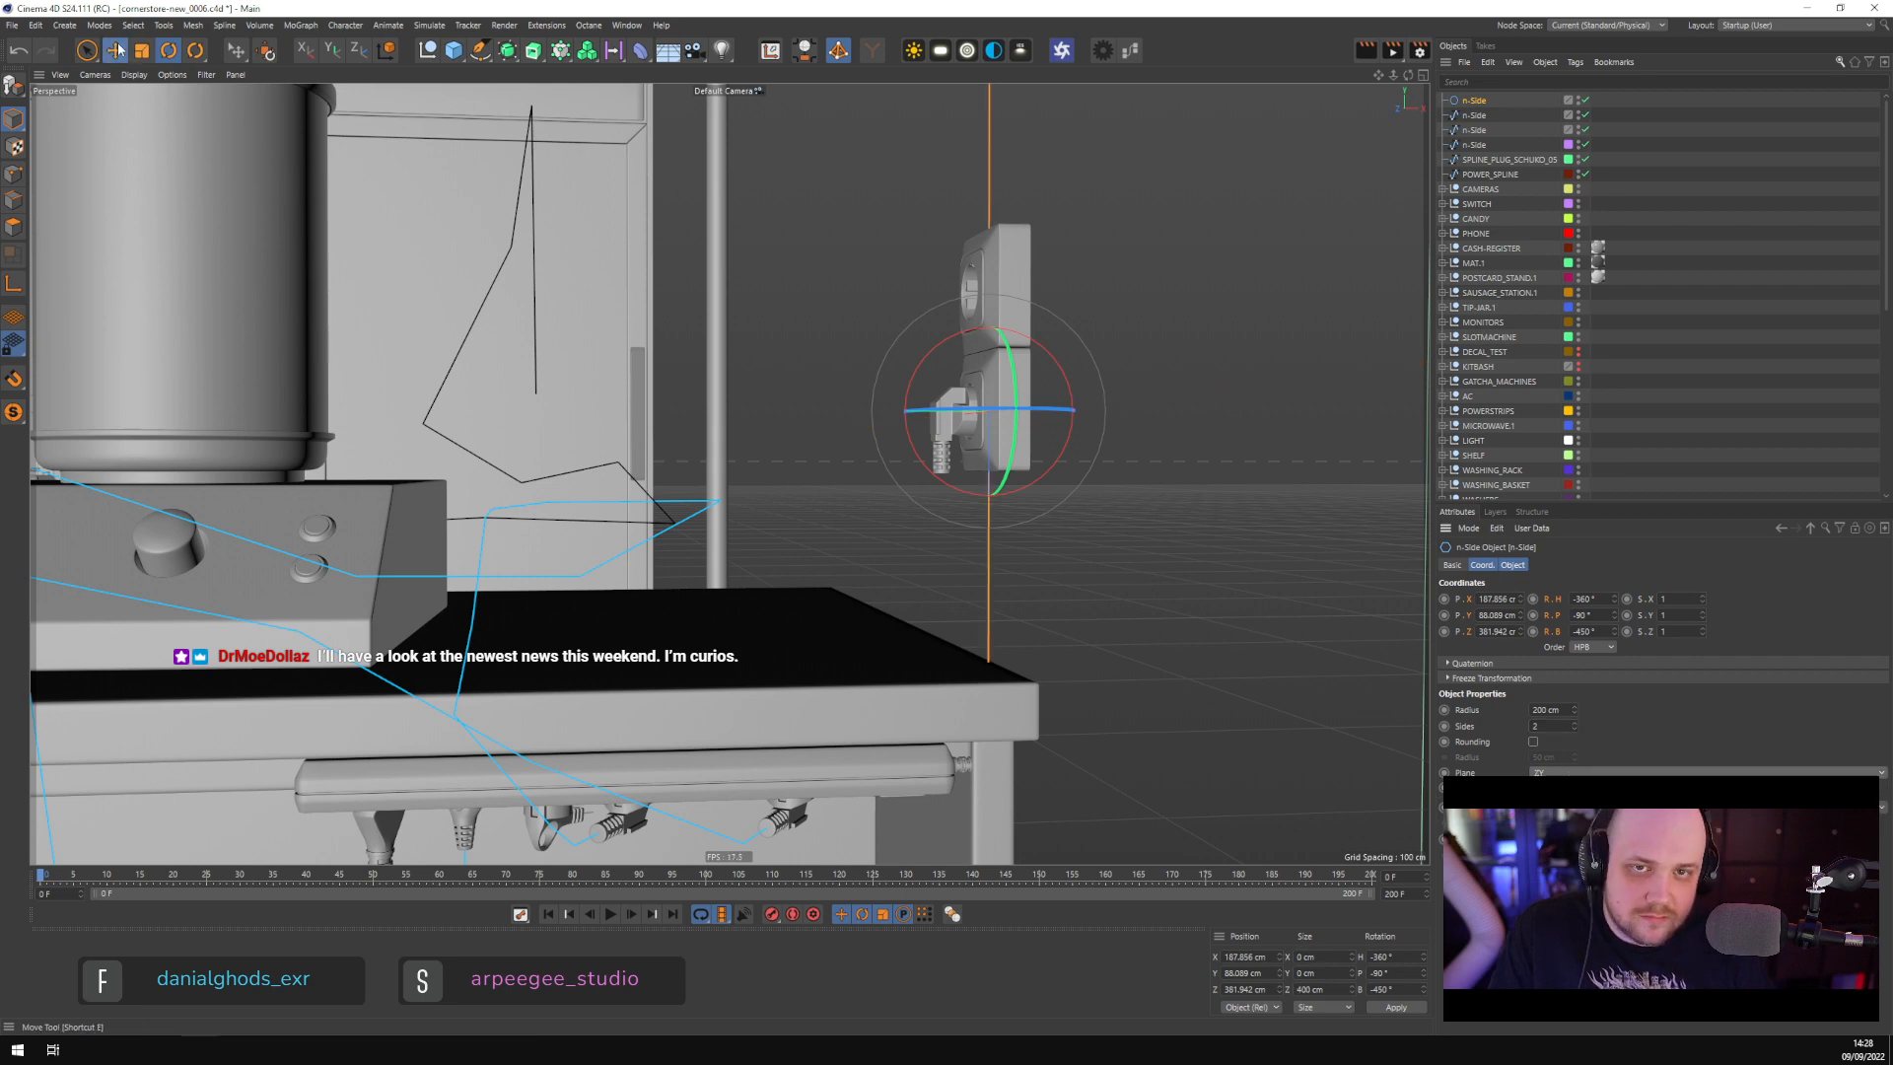
{"action": "scroll", "coordinate": [813, 403], "scroll_direction": "up", "scroll_amount": 3}
{"action": "scroll", "coordinate": [926, 465], "scroll_direction": "up", "scroll_amount": 2}
{"action": "left_click_drag", "start_coordinate": [1027, 394], "coordinate": [1032, 524], "text": "alt"}
{"action": "left_click_drag", "start_coordinate": [923, 380], "coordinate": [919, 291]}
Set the n-Side spline's radius to 5 cm
{"action": "left_click", "coordinate": [142, 51]}
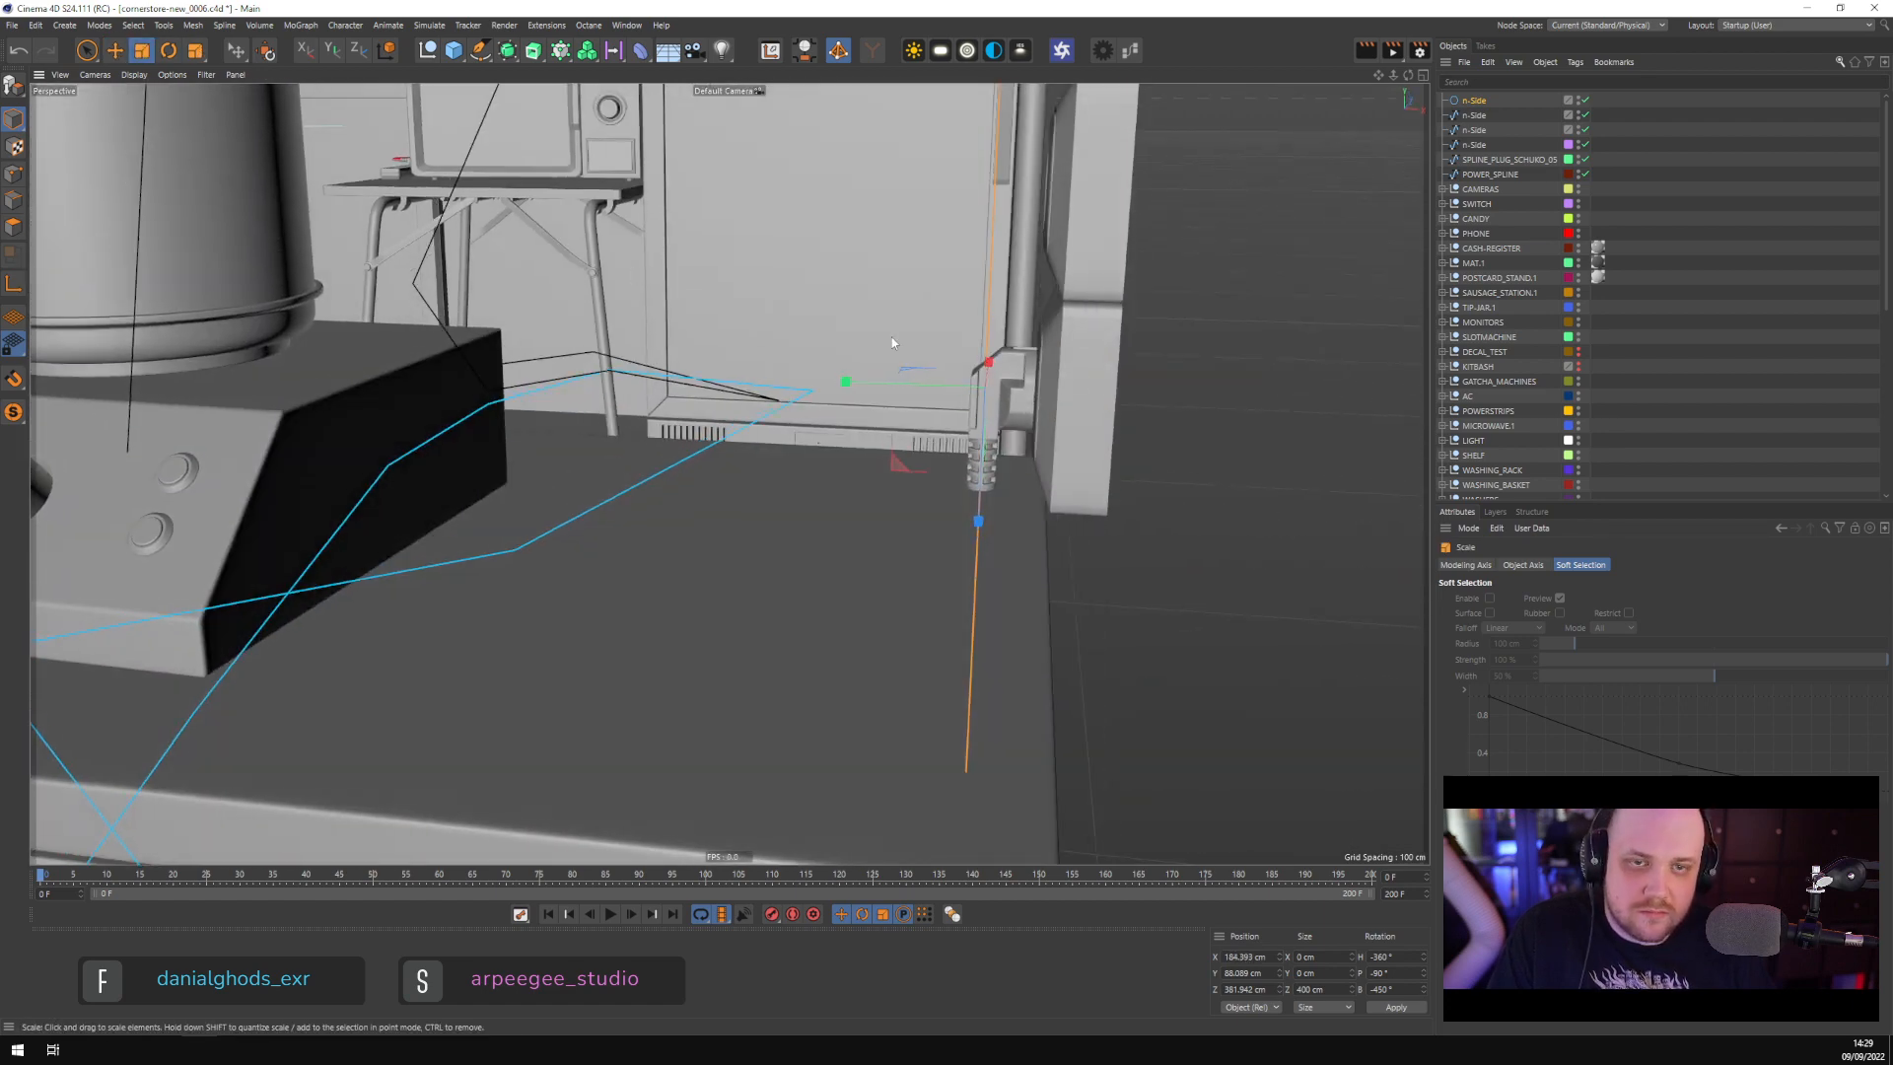
{"action": "left_click", "coordinate": [1474, 102]}
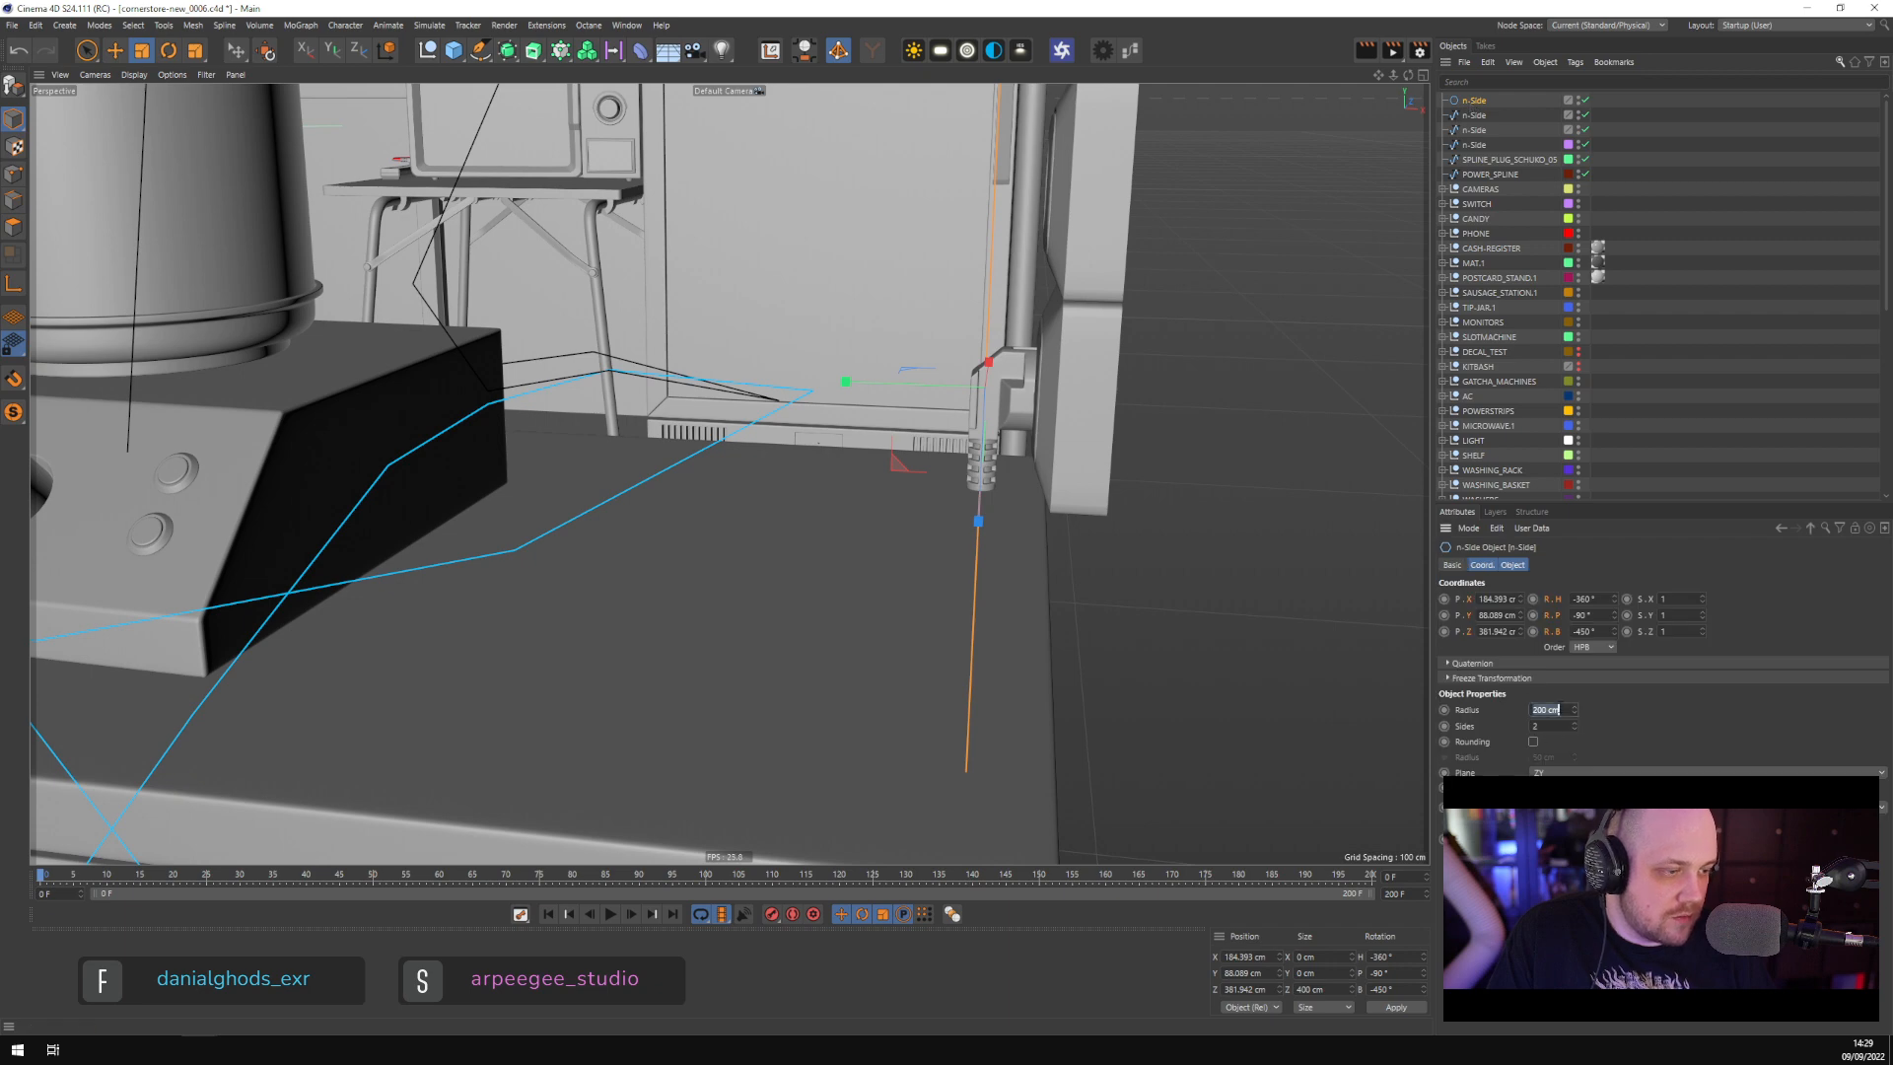
{"action": "type", "text": "5"}
{"action": "key", "text": "Return"}
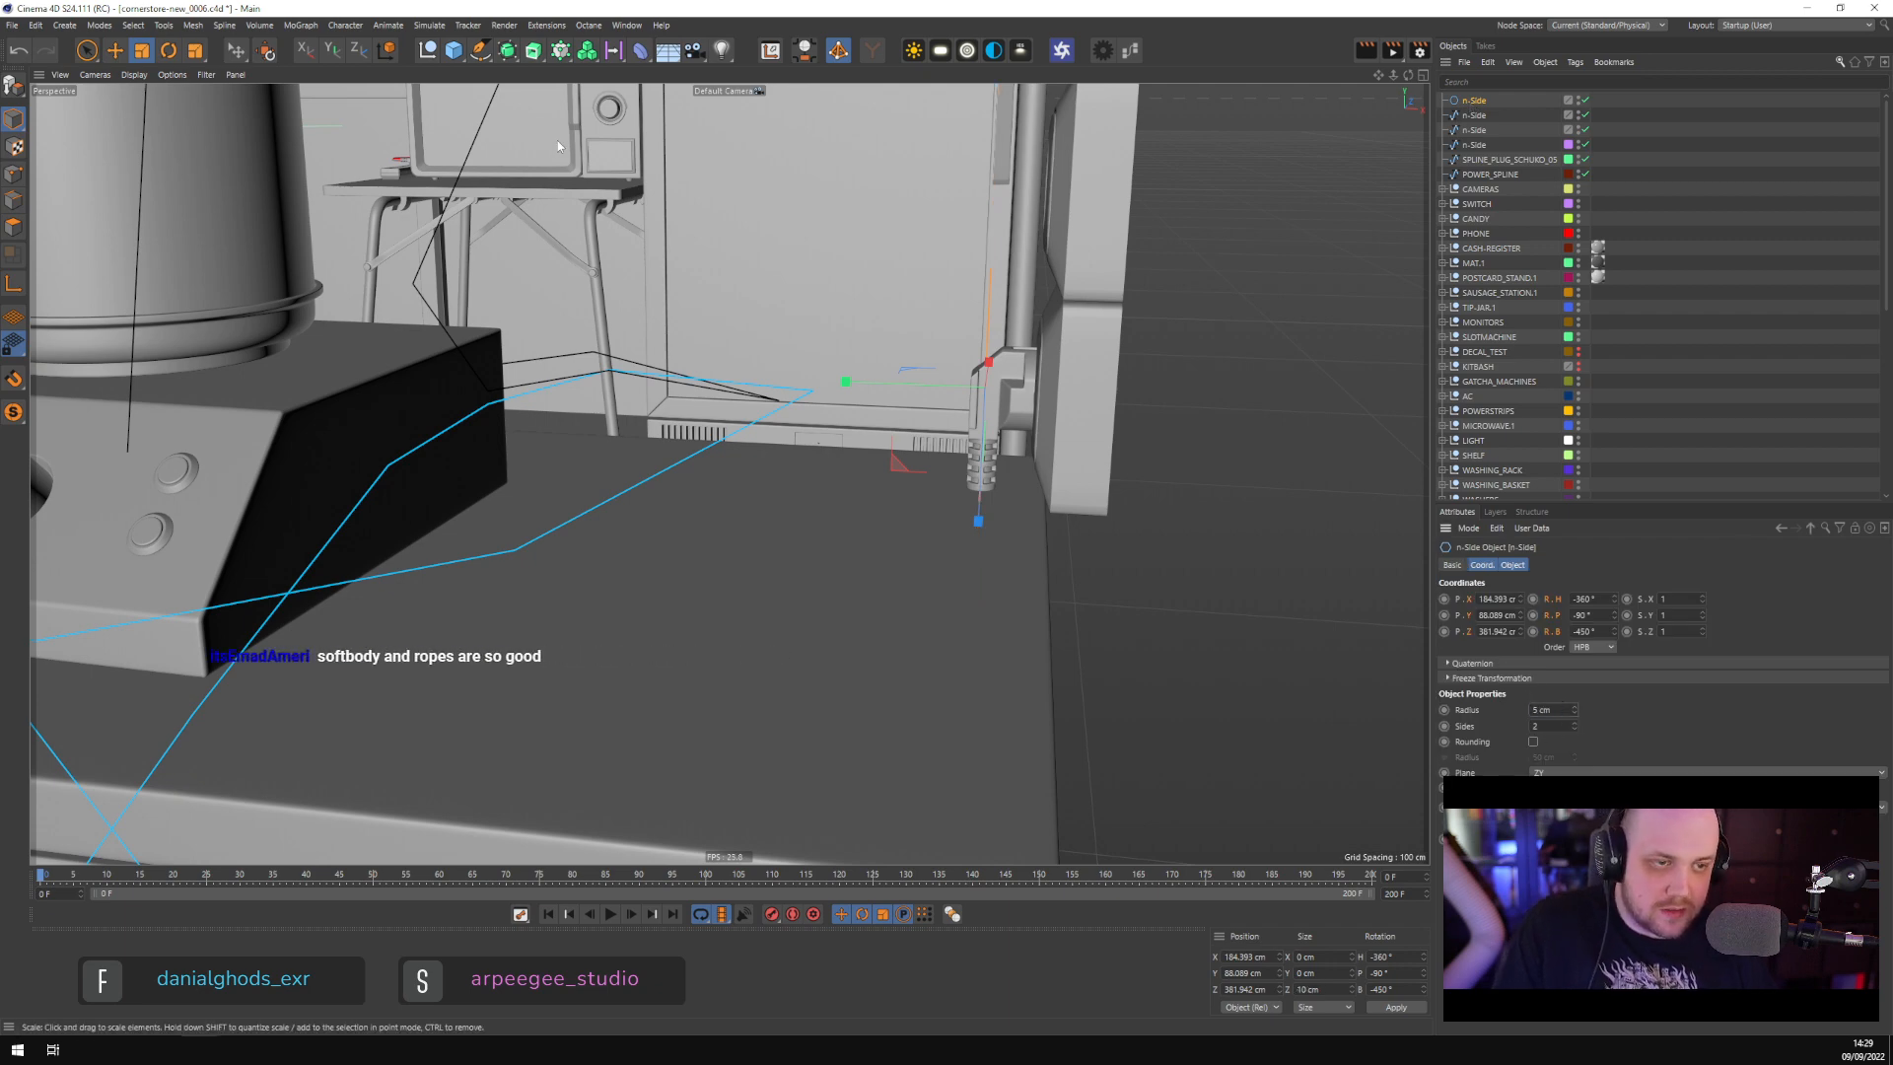
Lower the shortened spline to the plug's cable outlet and nudge it sideways to centre it there
{"action": "left_click", "coordinate": [116, 51]}
{"action": "left_click_drag", "start_coordinate": [591, 276], "coordinate": [916, 416], "text": "alt"}
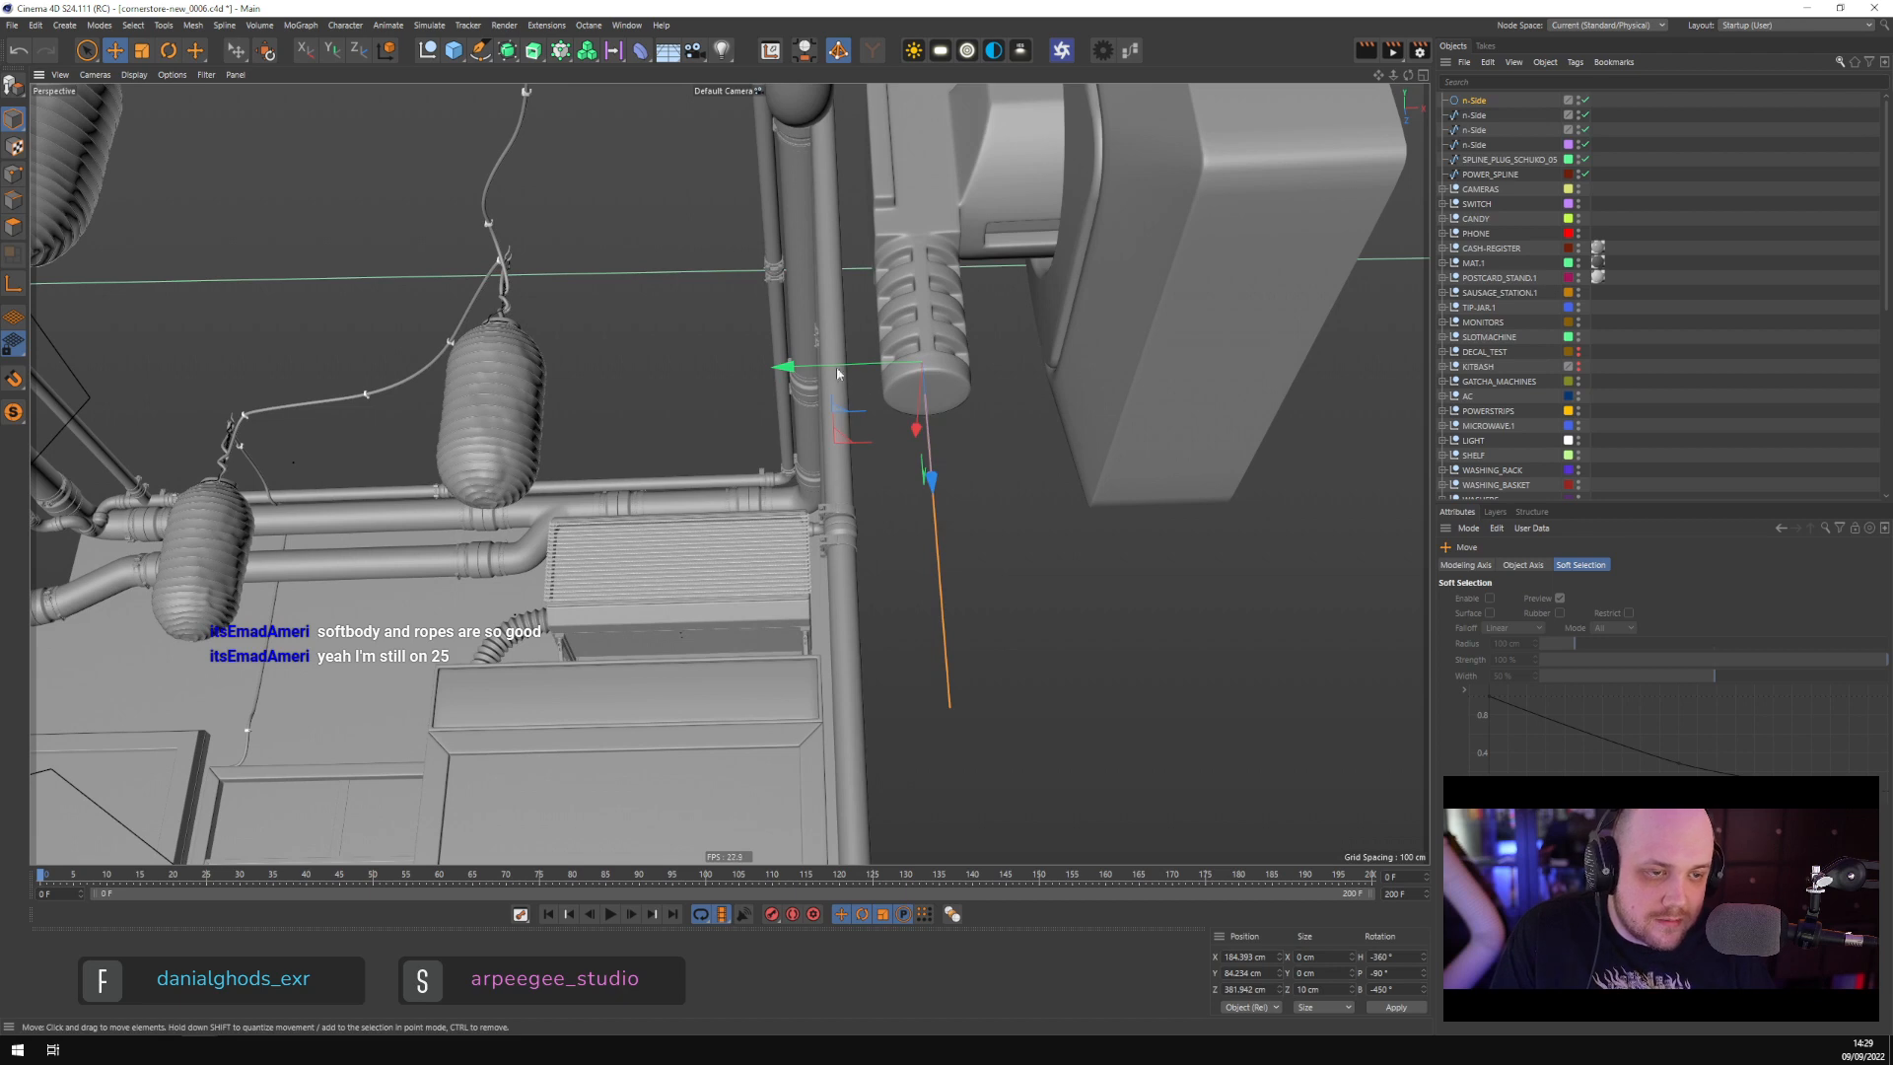
{"action": "left_click_drag", "start_coordinate": [798, 372], "coordinate": [796, 371]}
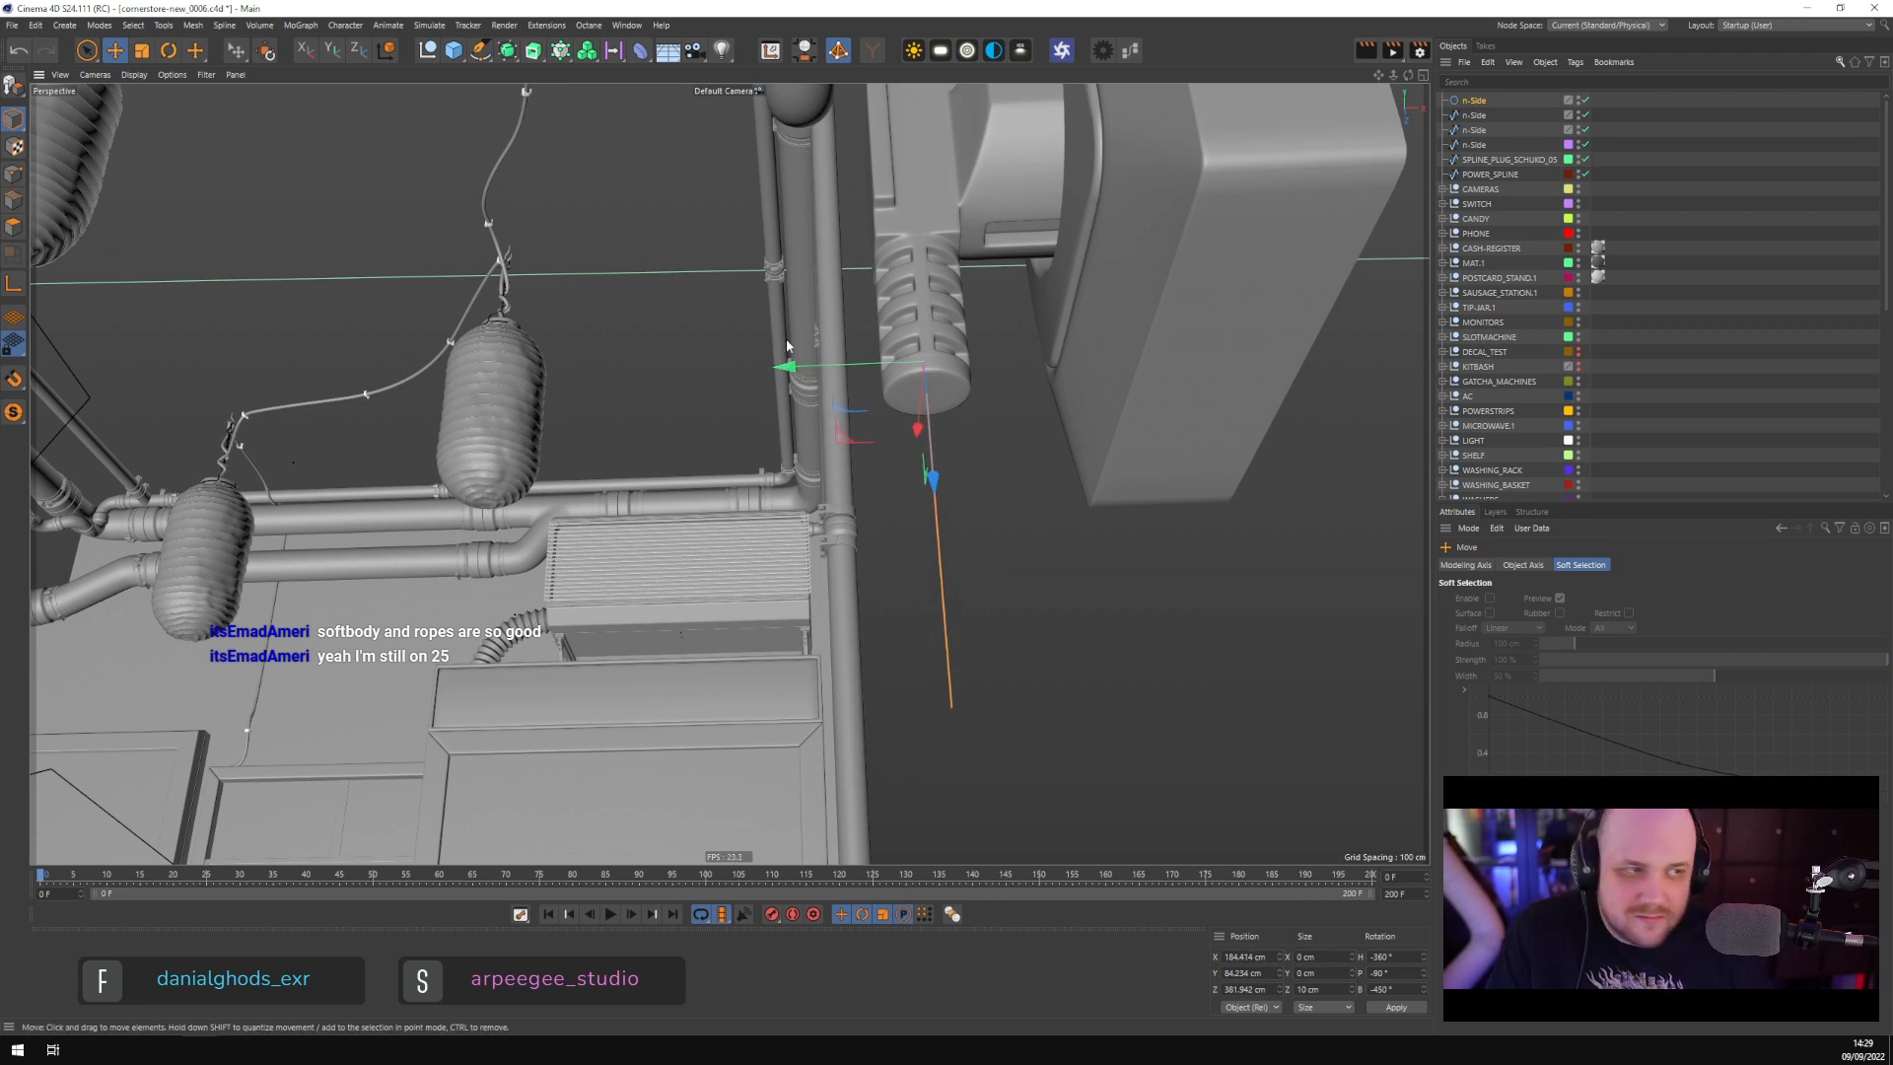
Convert the n-Side spline at the plug into an editable spline and switch to point editing
{"action": "left_click", "coordinate": [1476, 101]}
{"action": "scroll", "coordinate": [1162, 270], "scroll_direction": "up", "scroll_amount": 10}
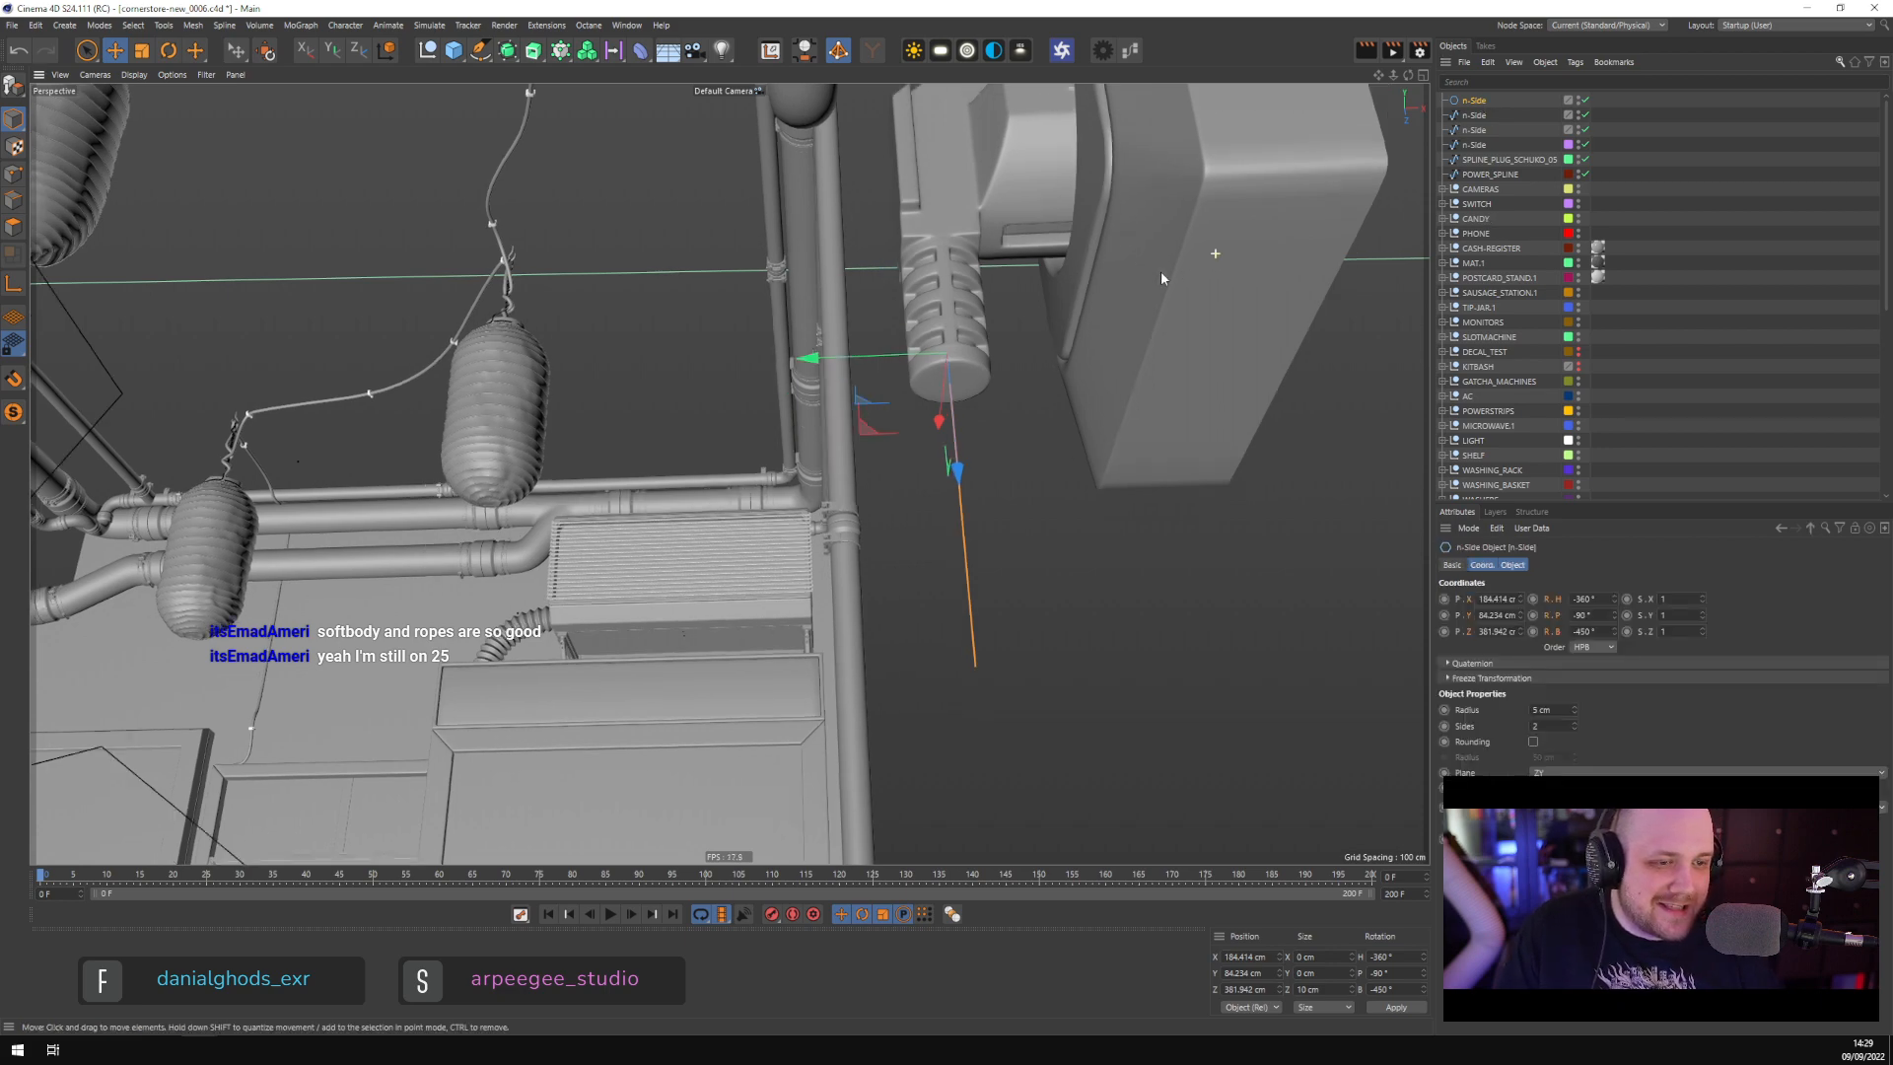
{"action": "key", "text": "c"}
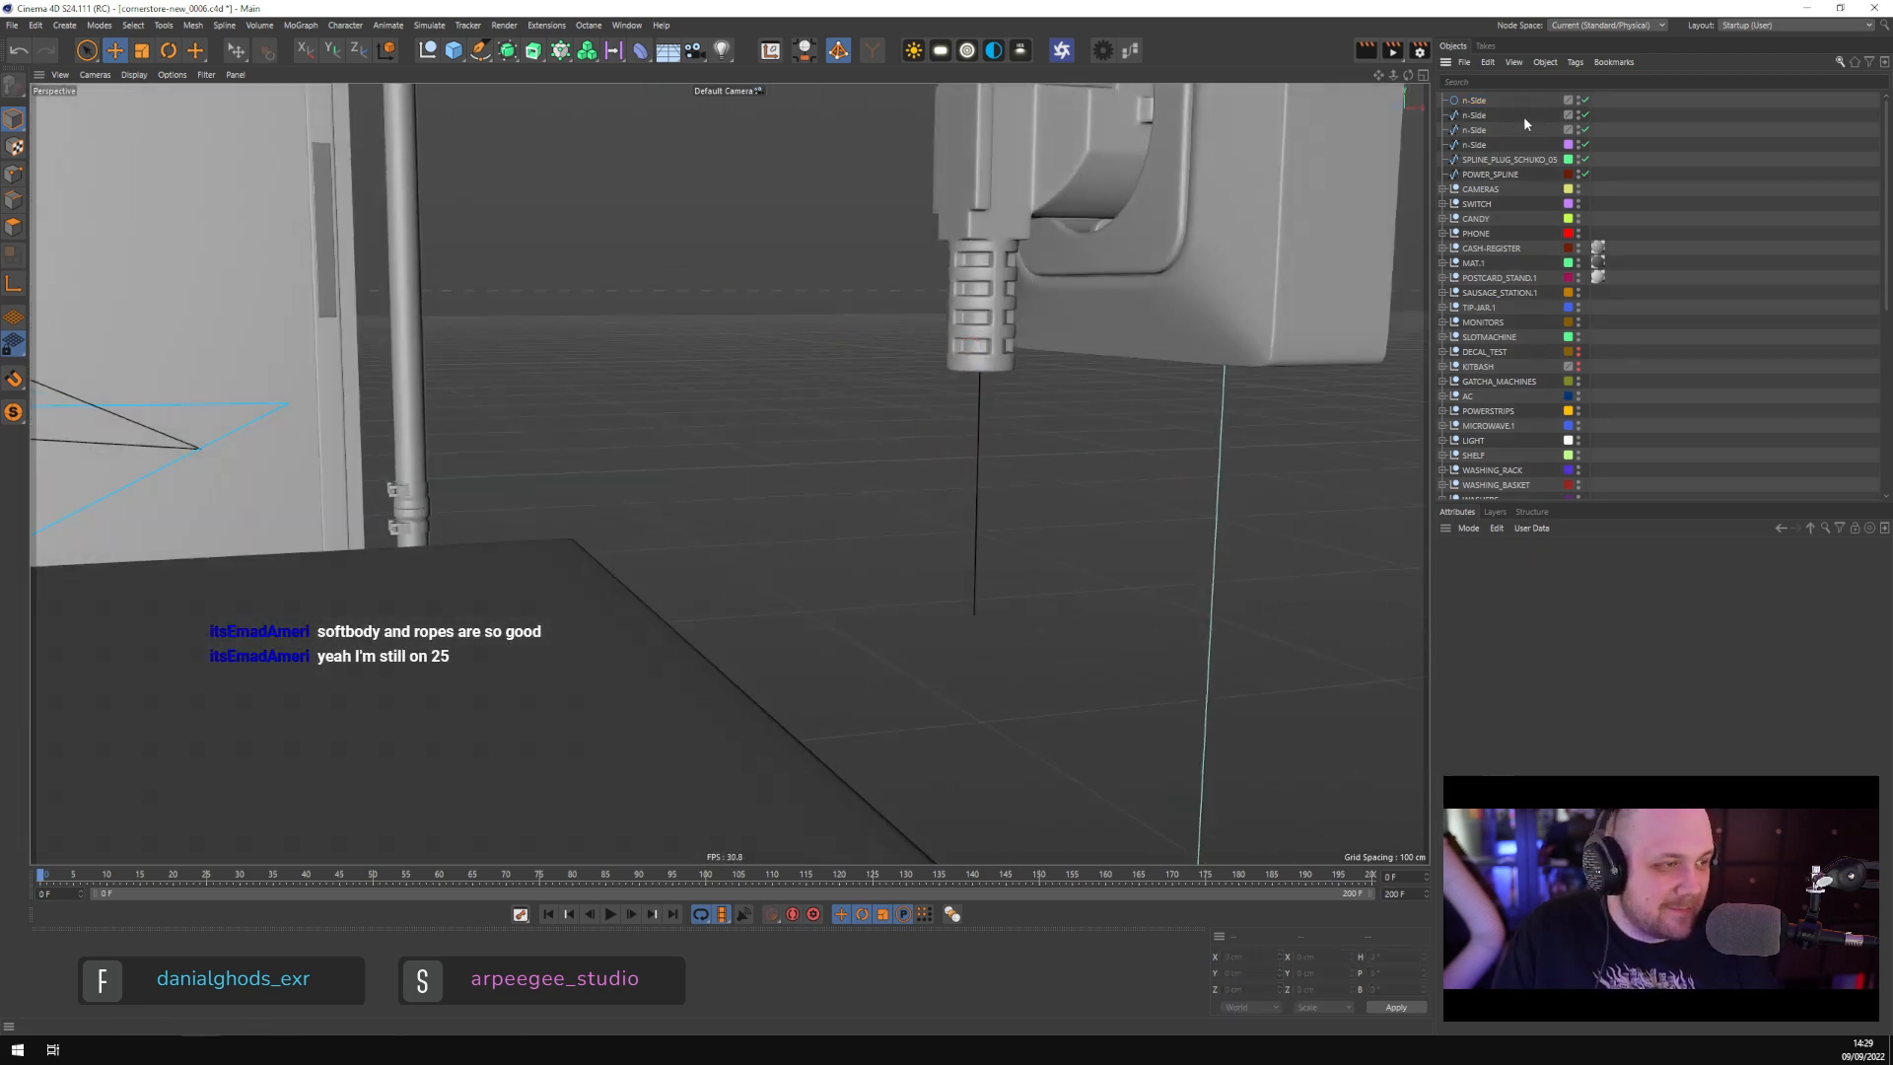
{"action": "left_click", "coordinate": [13, 173]}
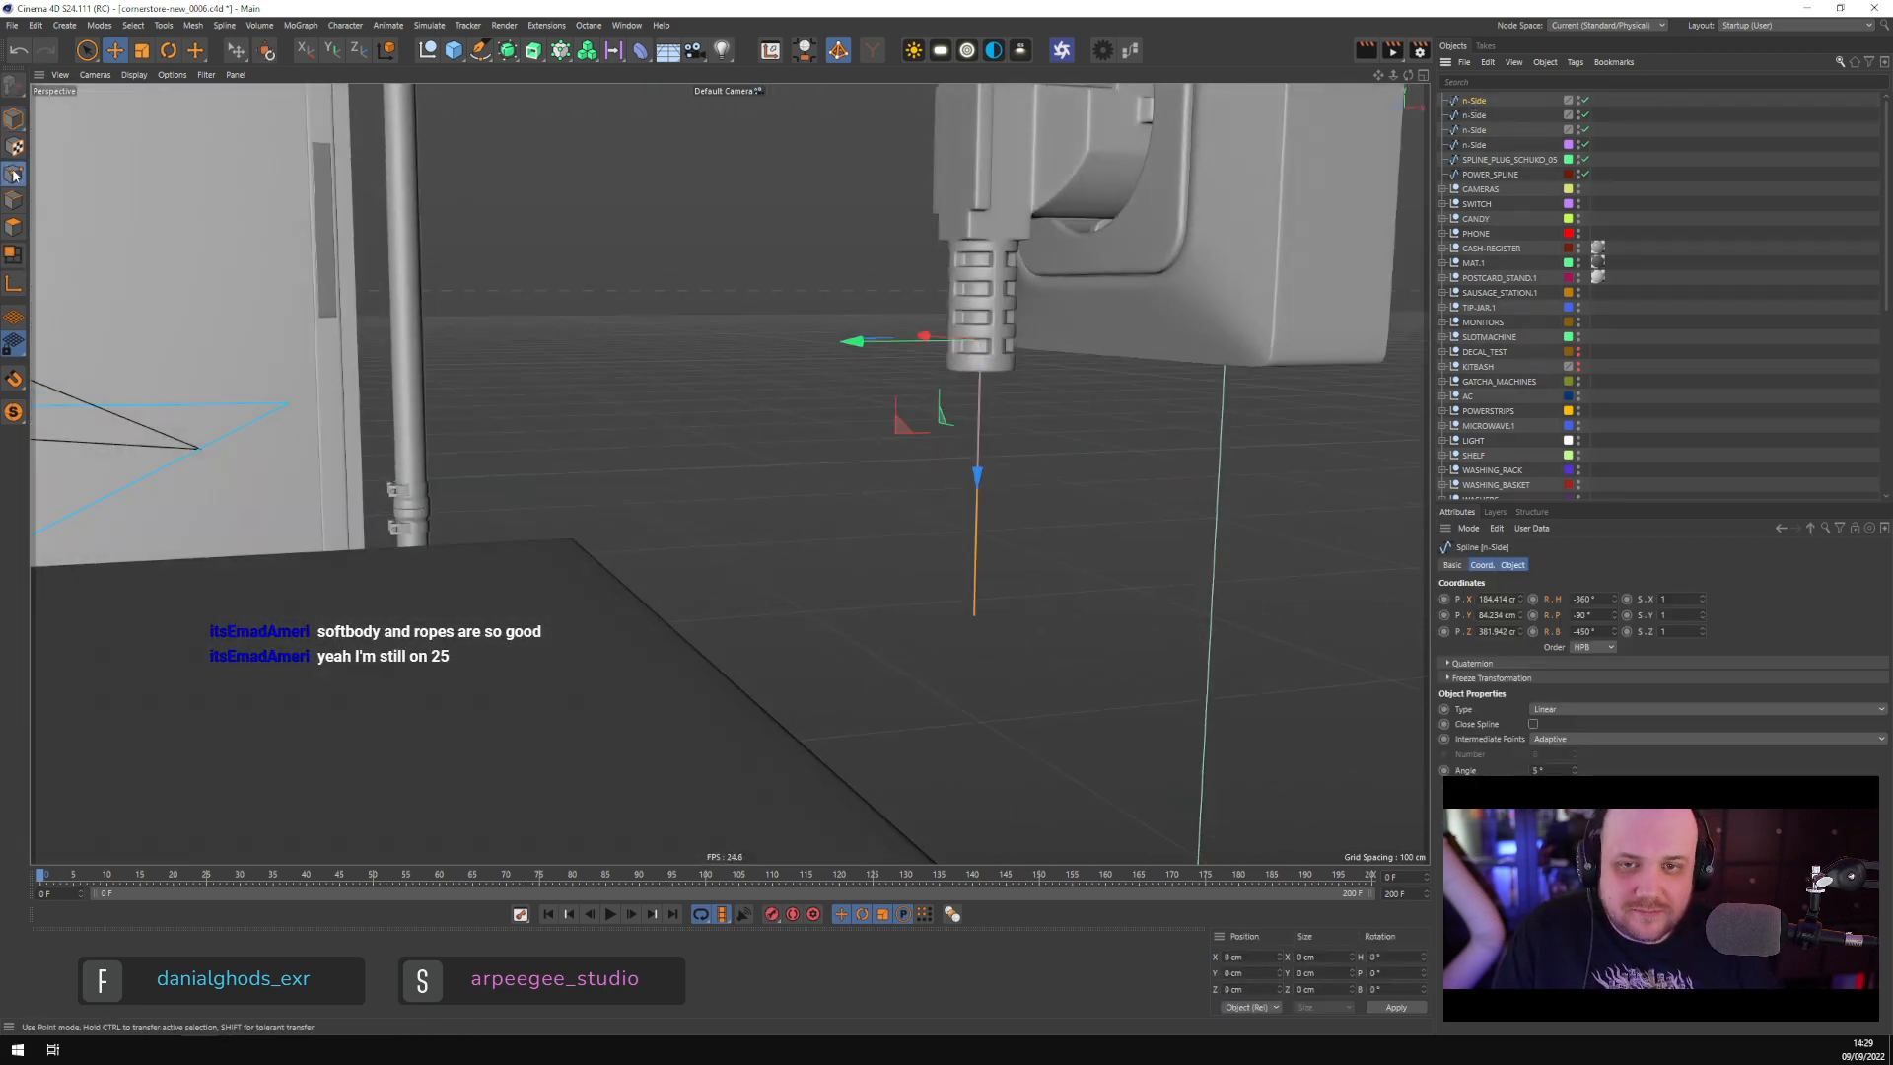
Insert two points on the spline just below the plug's cable outlet and select its lower end point
{"action": "left_click", "coordinate": [979, 437]}
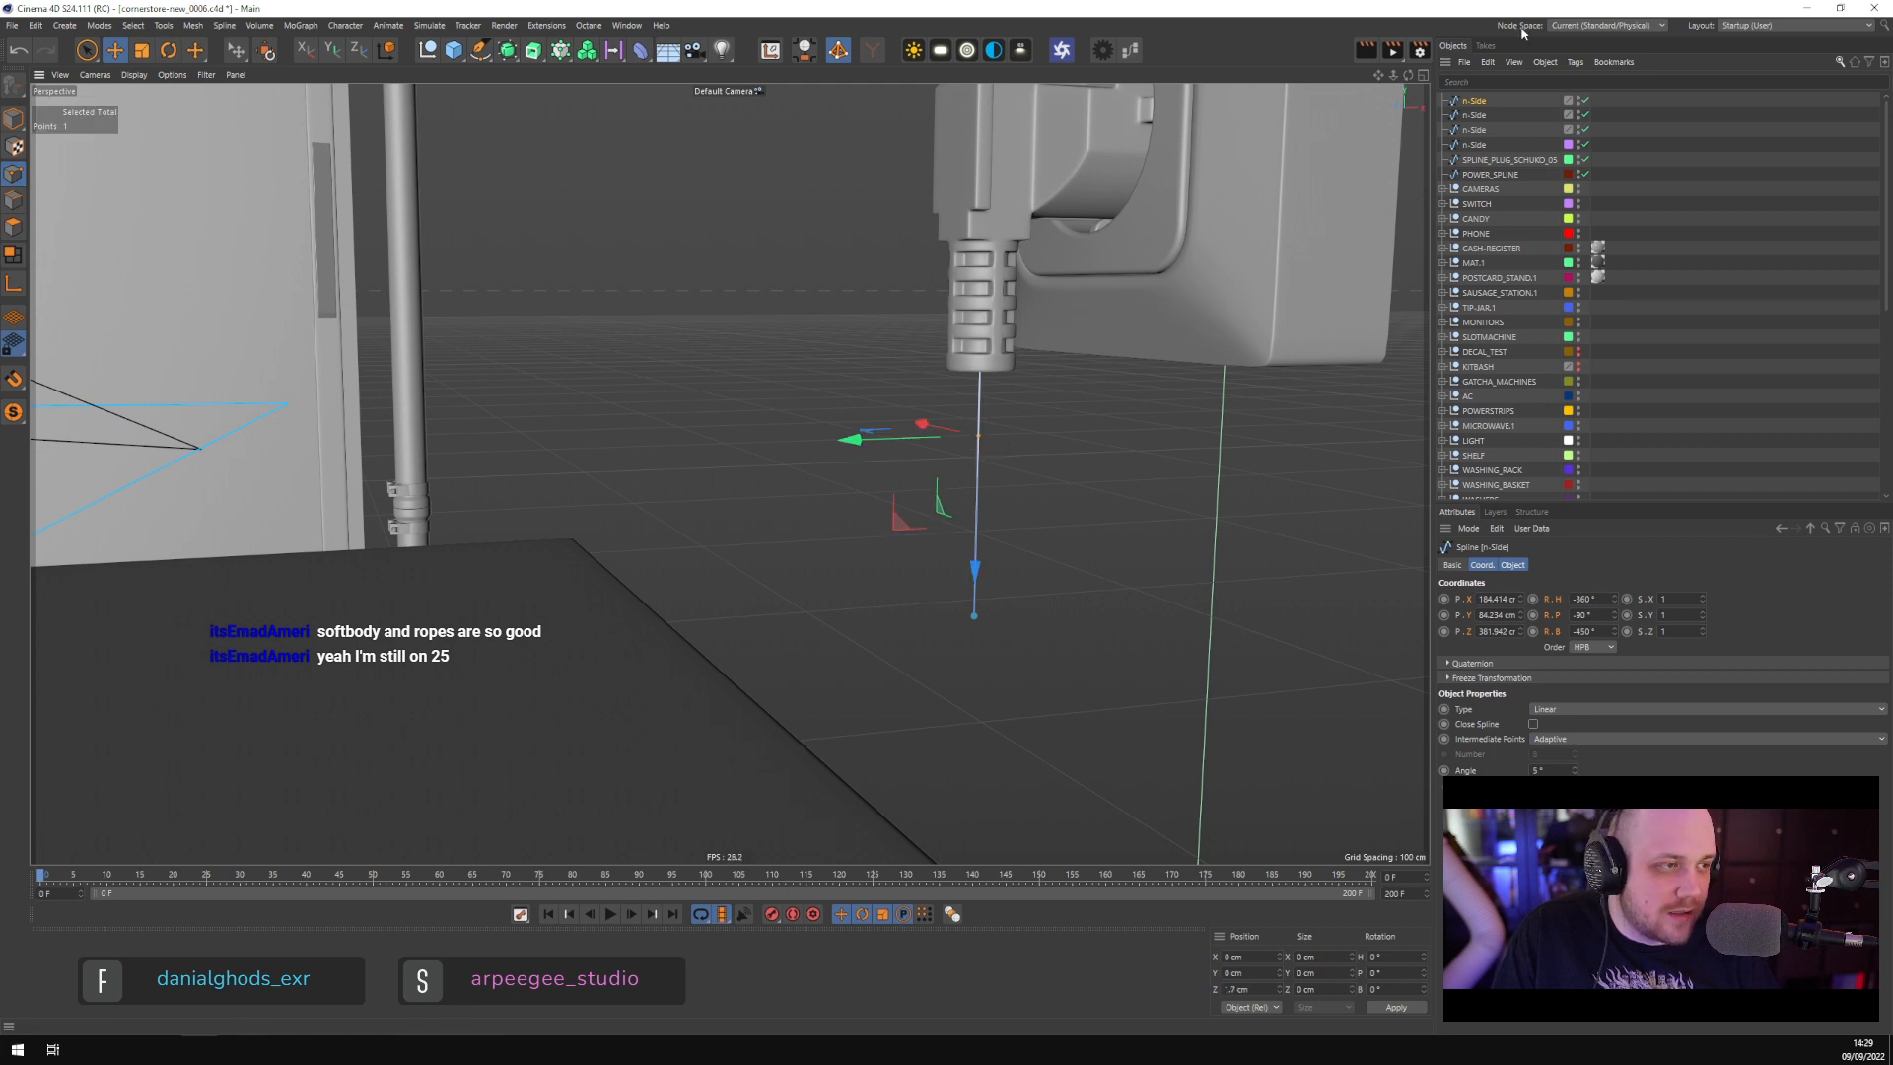
{"action": "left_click", "coordinate": [981, 611]}
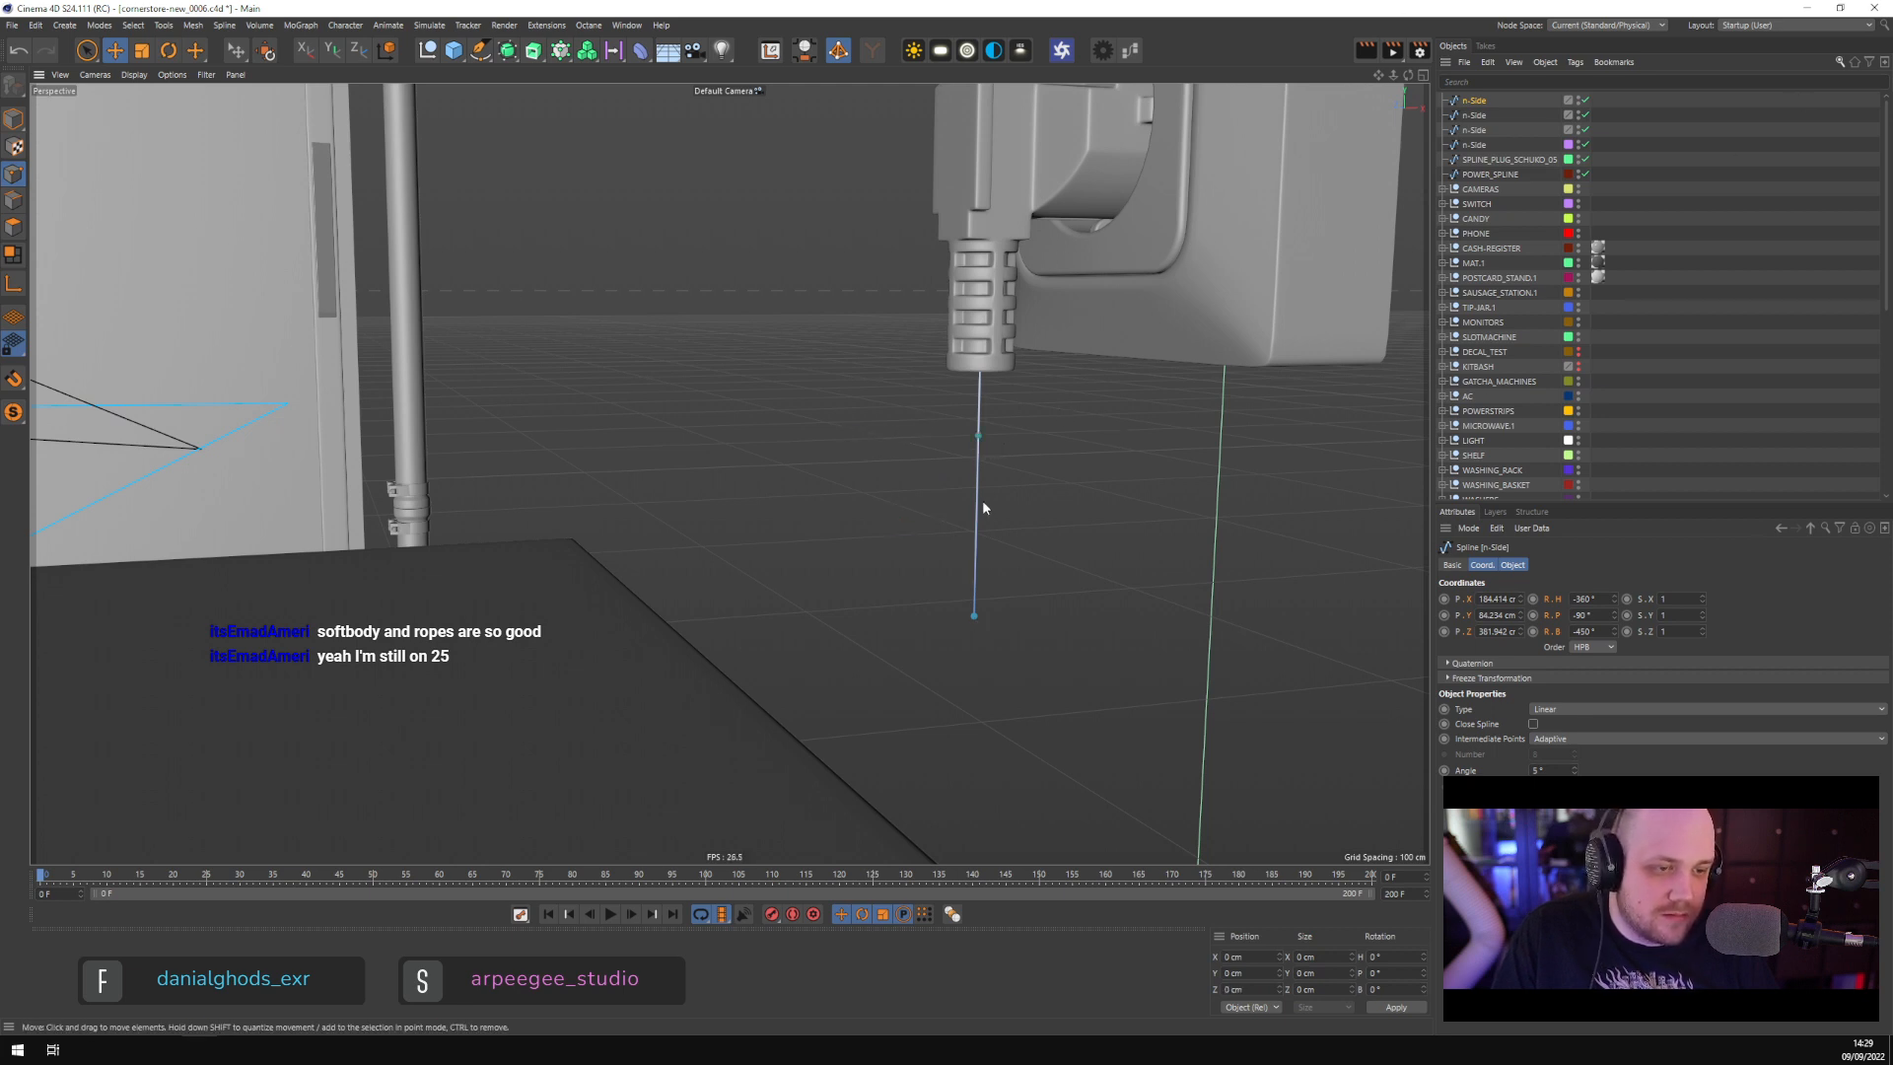
{"action": "left_click", "coordinate": [975, 475], "text": "ctrl"}
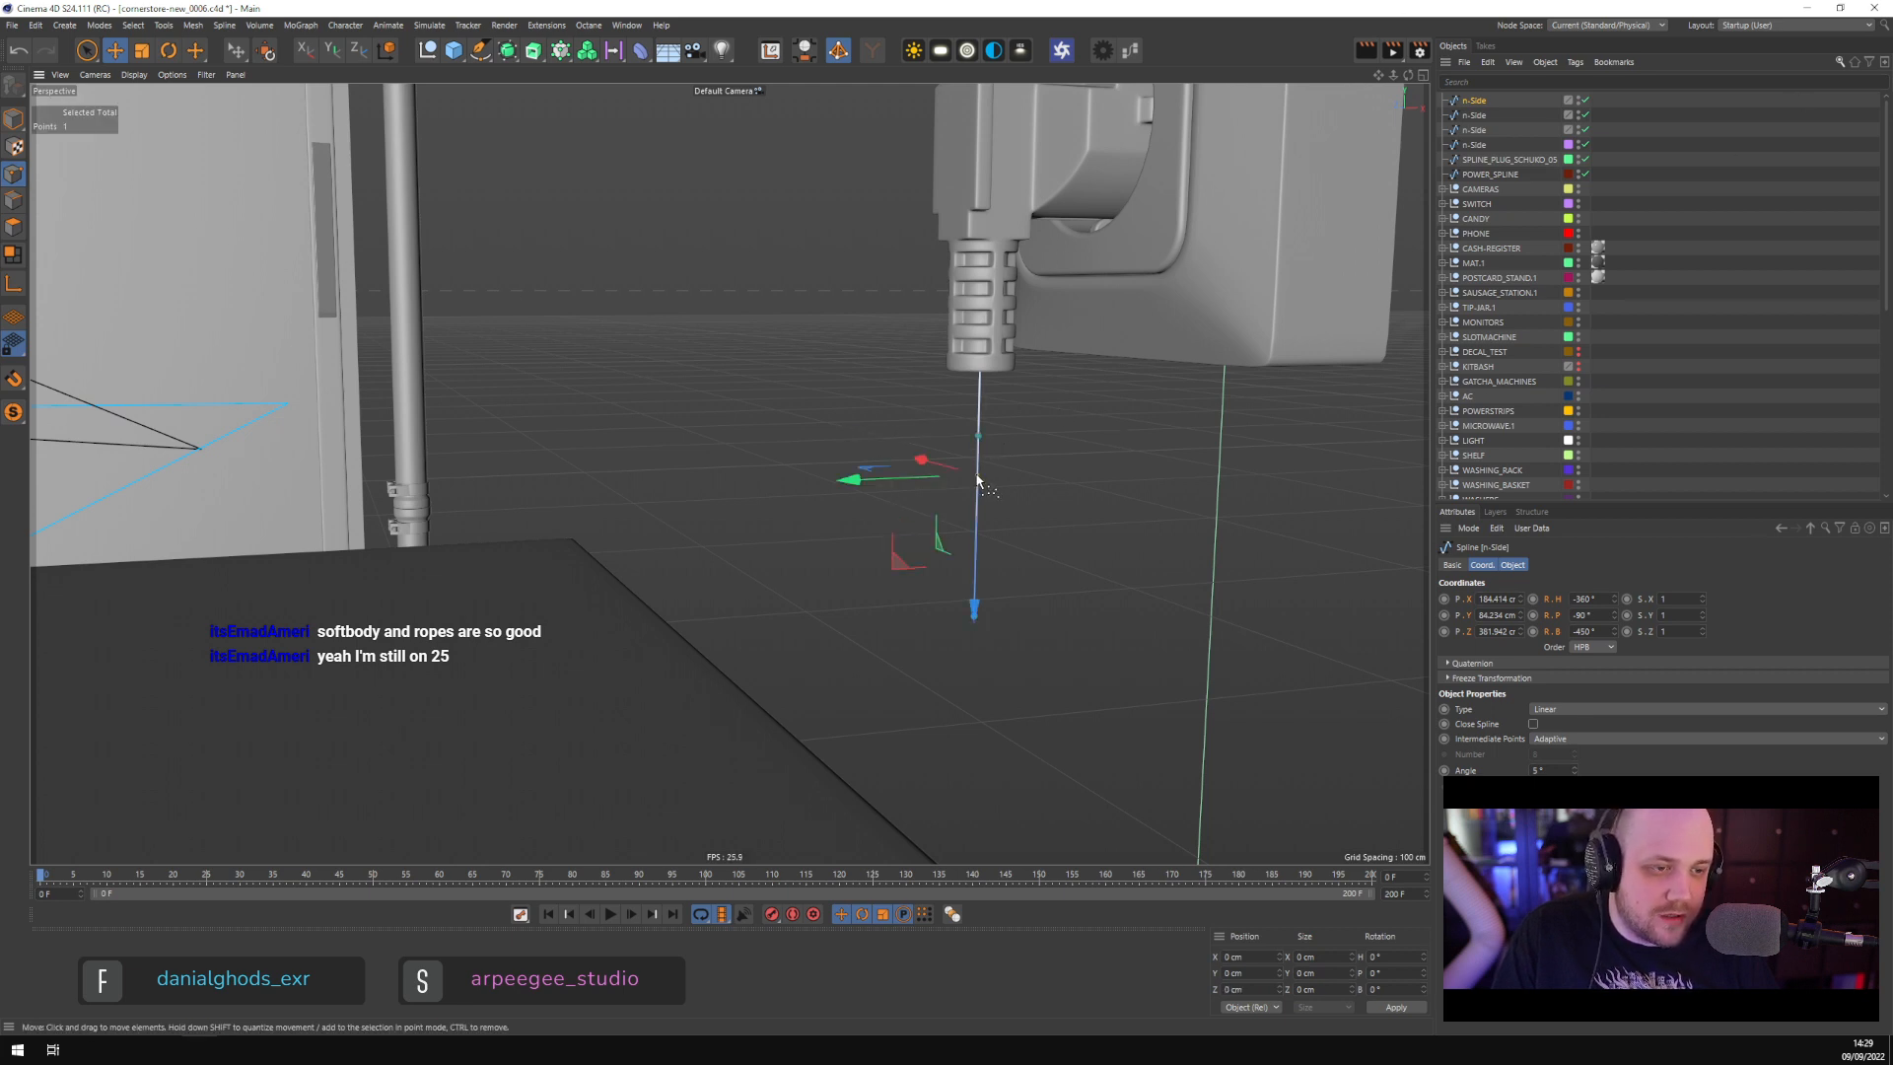
{"action": "left_click", "coordinate": [997, 613]}
{"action": "left_click", "coordinate": [973, 620]}
{"action": "scroll", "coordinate": [764, 576], "scroll_direction": "down", "scroll_amount": 6}
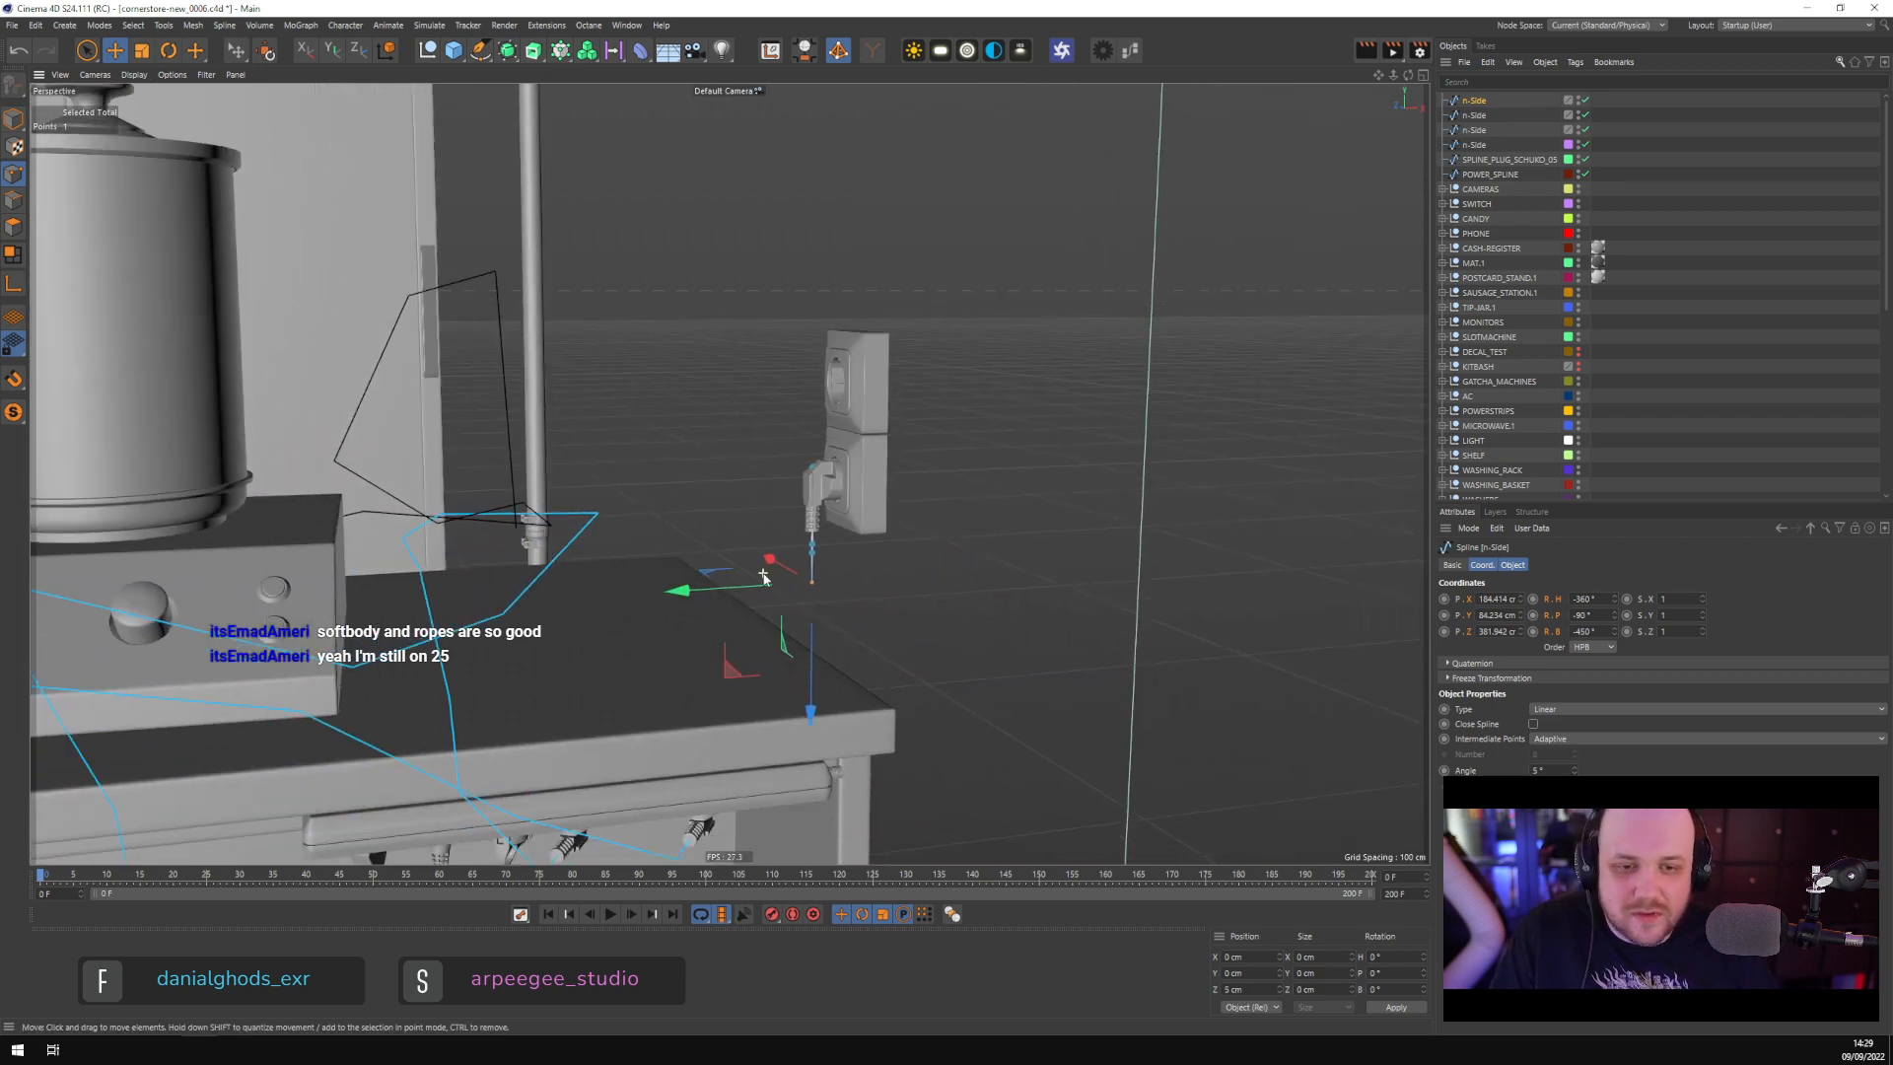
{"action": "left_click_drag", "start_coordinate": [764, 577], "coordinate": [895, 306], "text": "alt"}
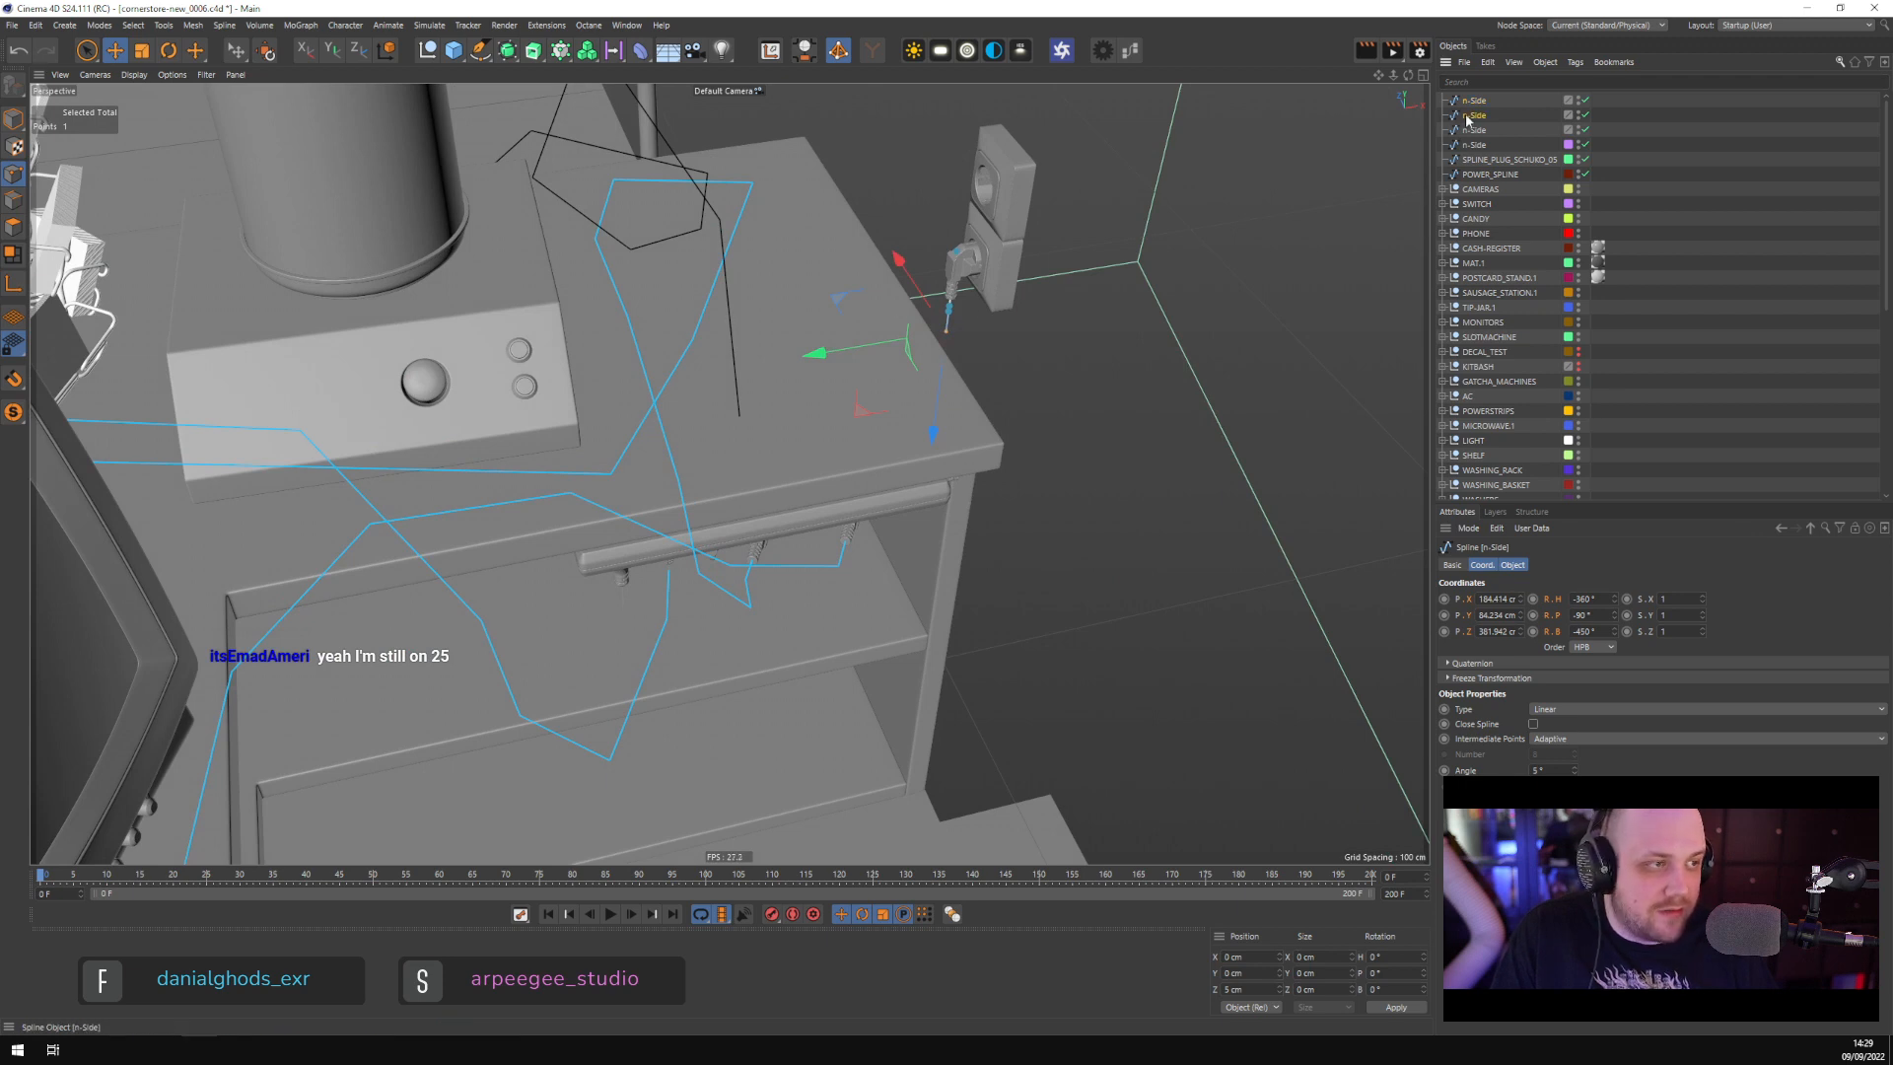
Merge the sausage station's cable spline and the n-Side stub at the wall plug into one object with Connect Objects + Delete
{"action": "left_click", "coordinate": [1476, 145]}
{"action": "left_click", "coordinate": [1475, 118]}
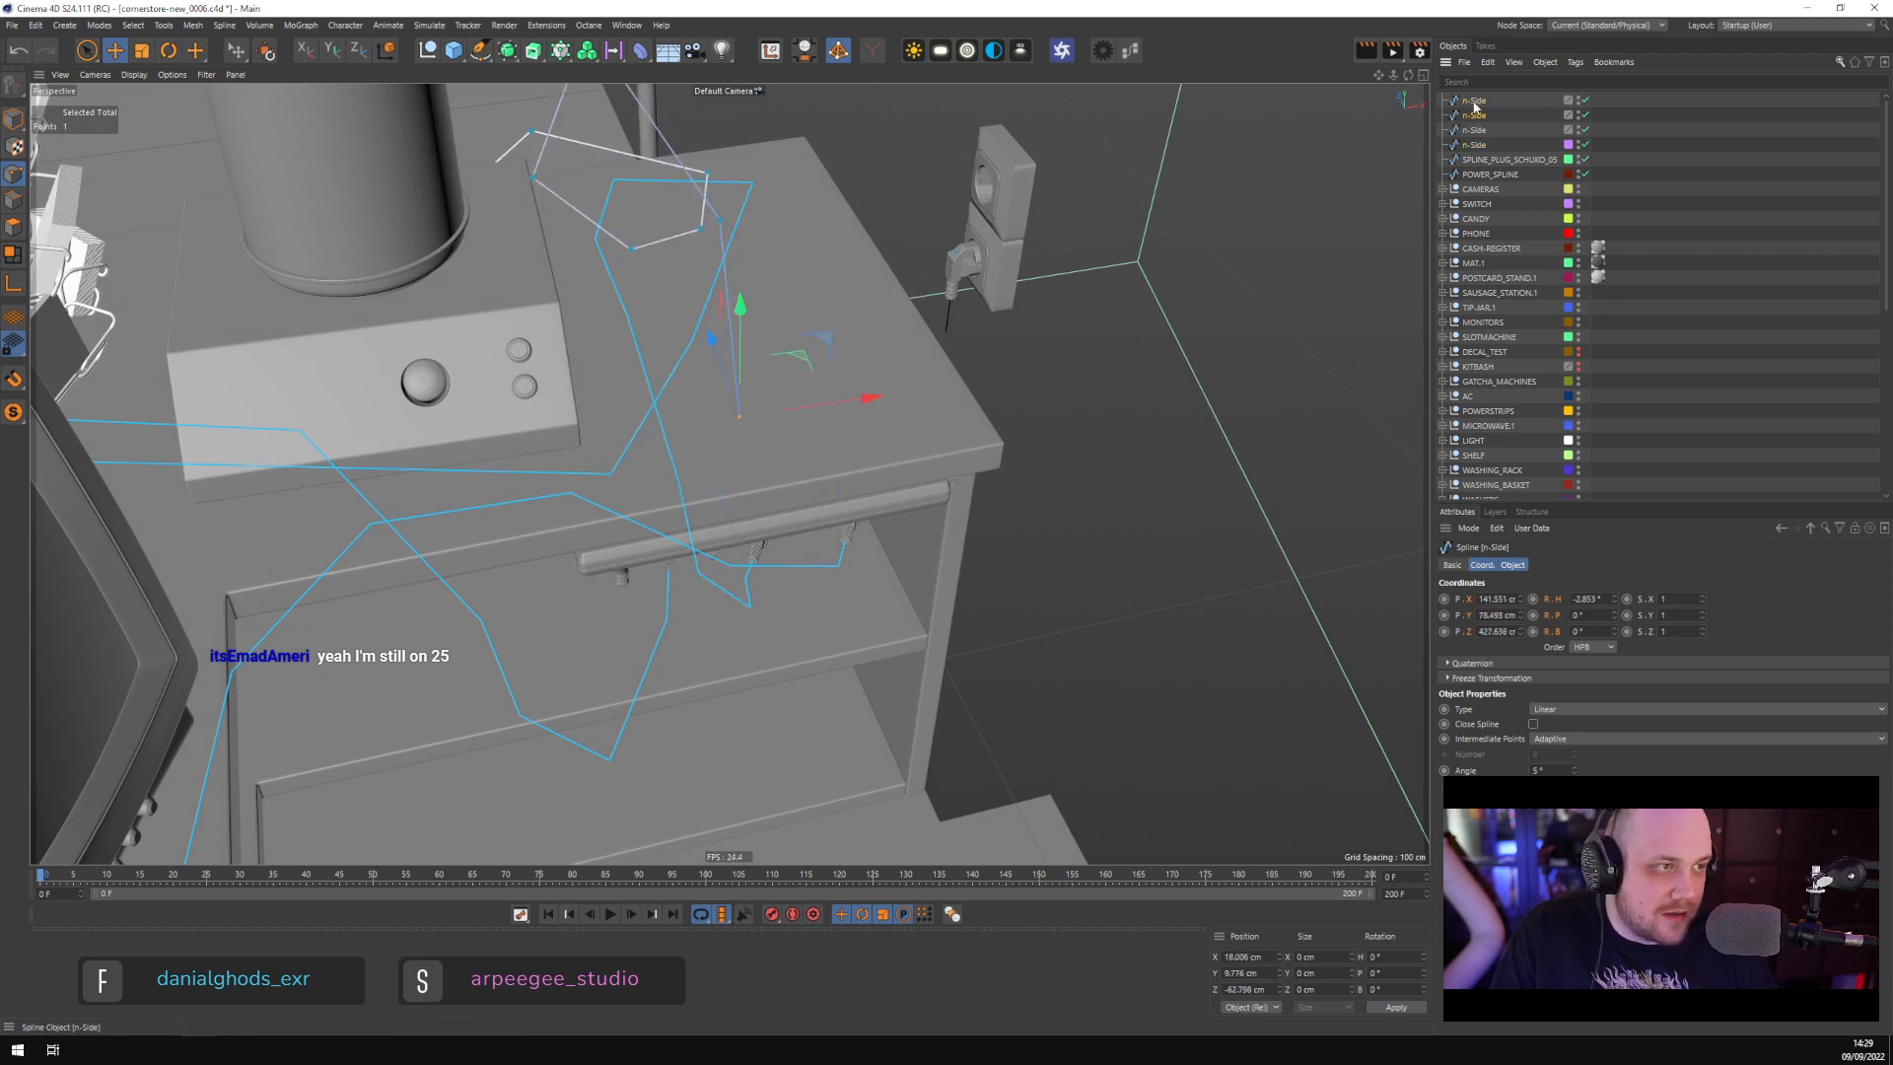
{"action": "left_click", "coordinate": [1474, 102], "text": "ctrl"}
{"action": "right_click", "coordinate": [1474, 102]}
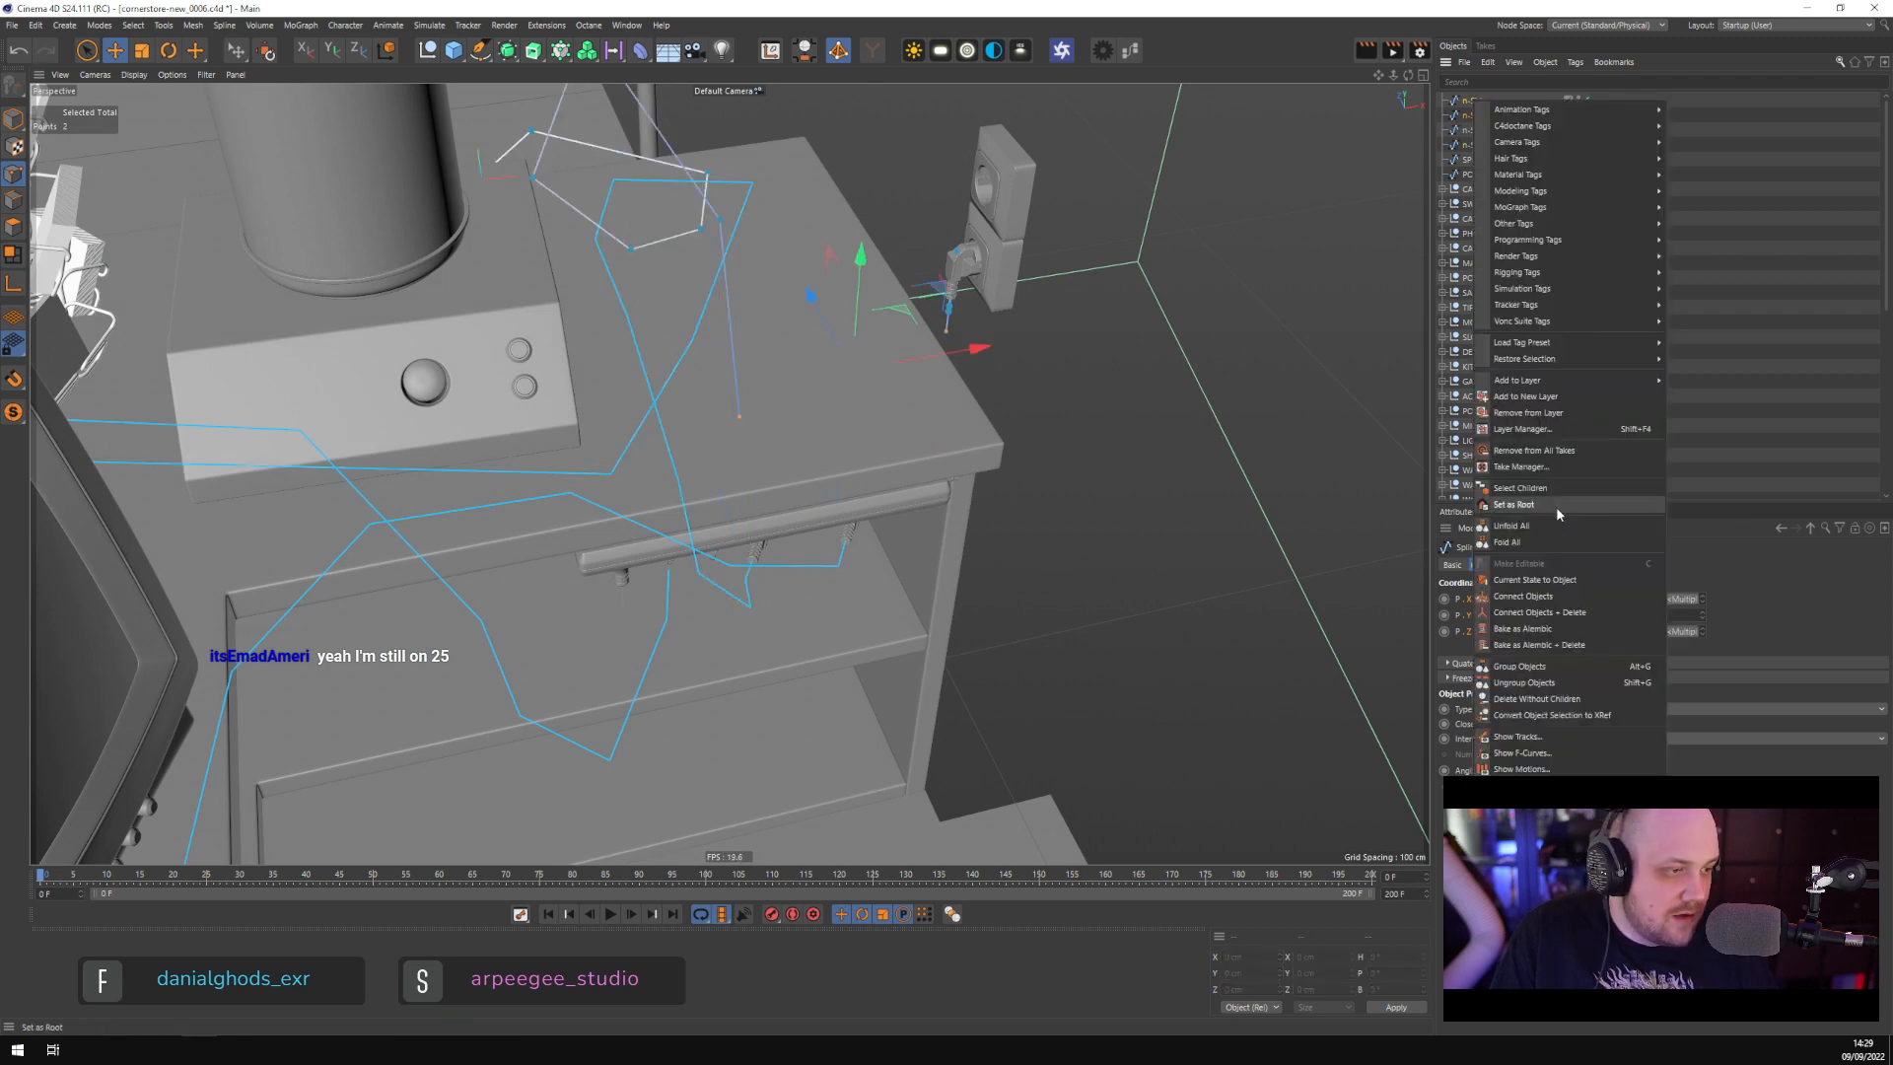
{"action": "left_click", "coordinate": [1568, 613]}
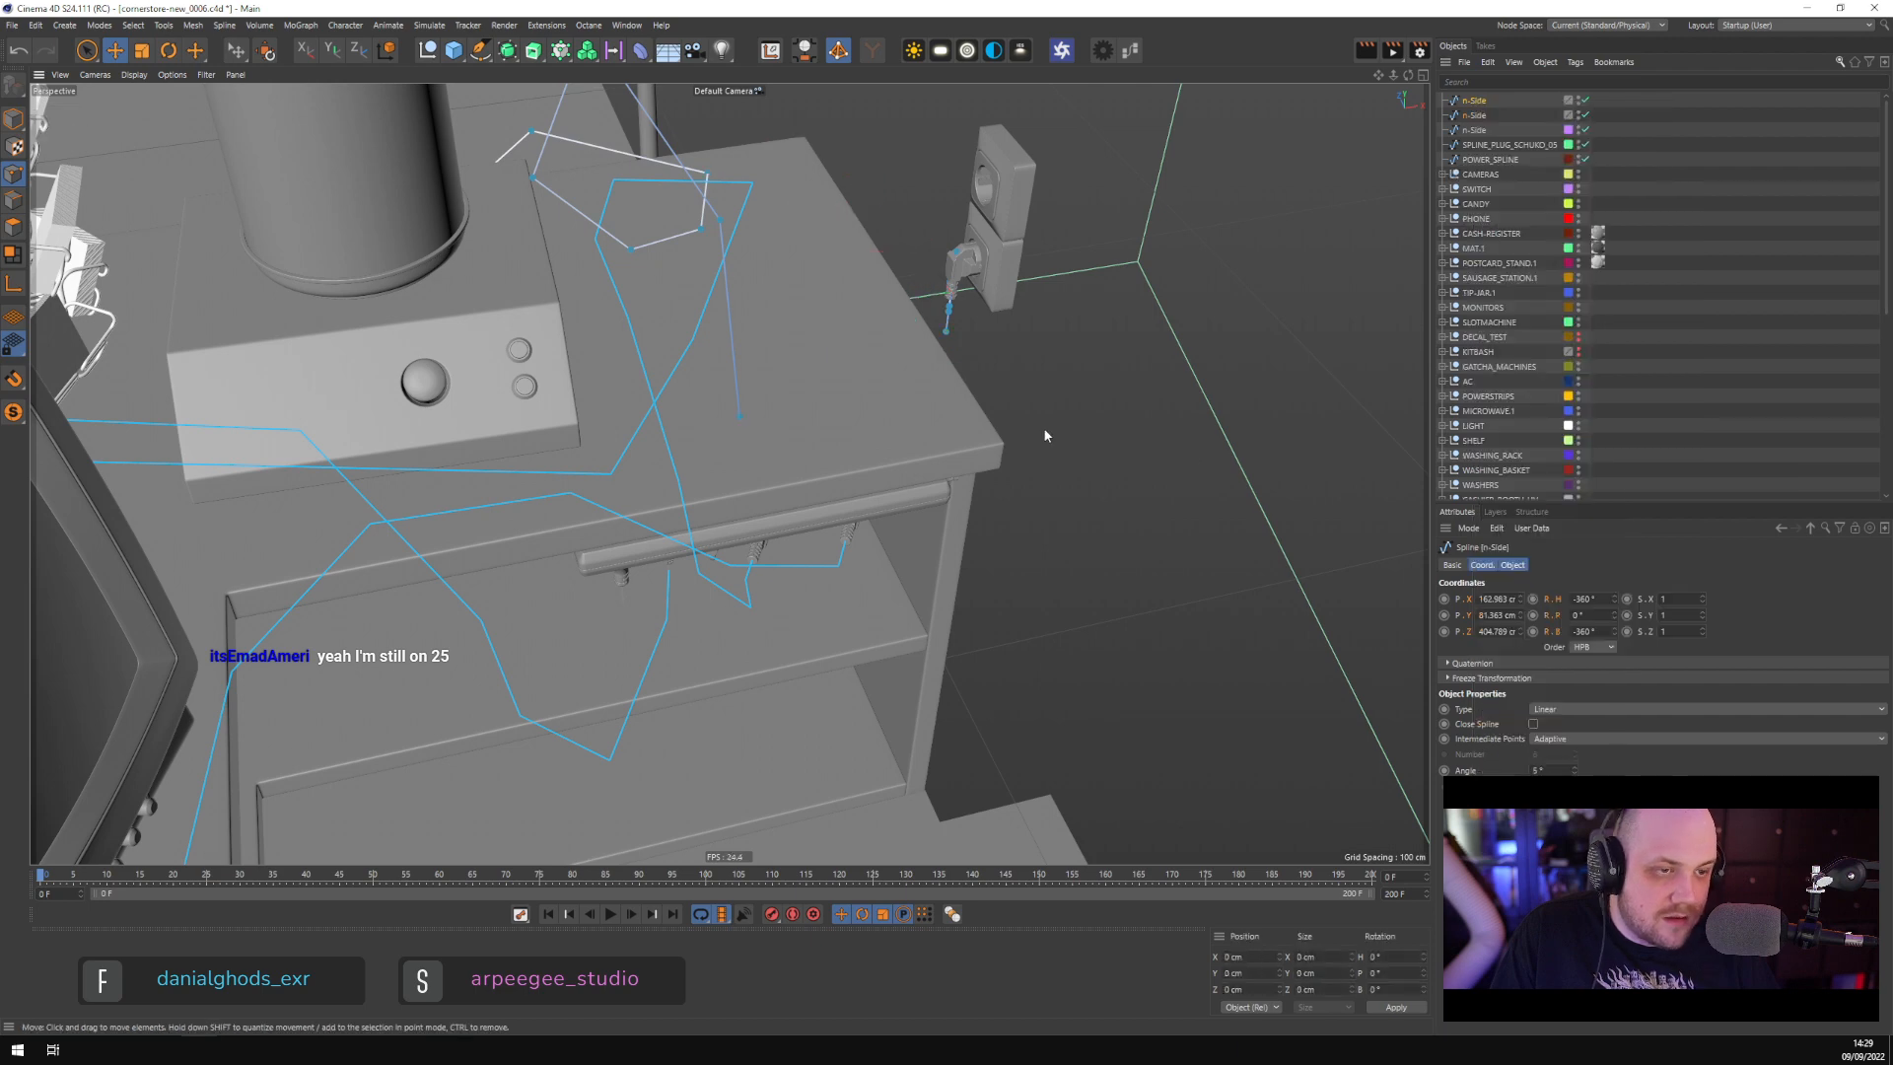
Select the stub's lower end point and the facing cable end point, and bridge them with Join Segment
{"action": "left_click", "coordinate": [949, 337]}
{"action": "left_click", "coordinate": [741, 416], "text": "shift"}
{"action": "right_click", "coordinate": [767, 432]}
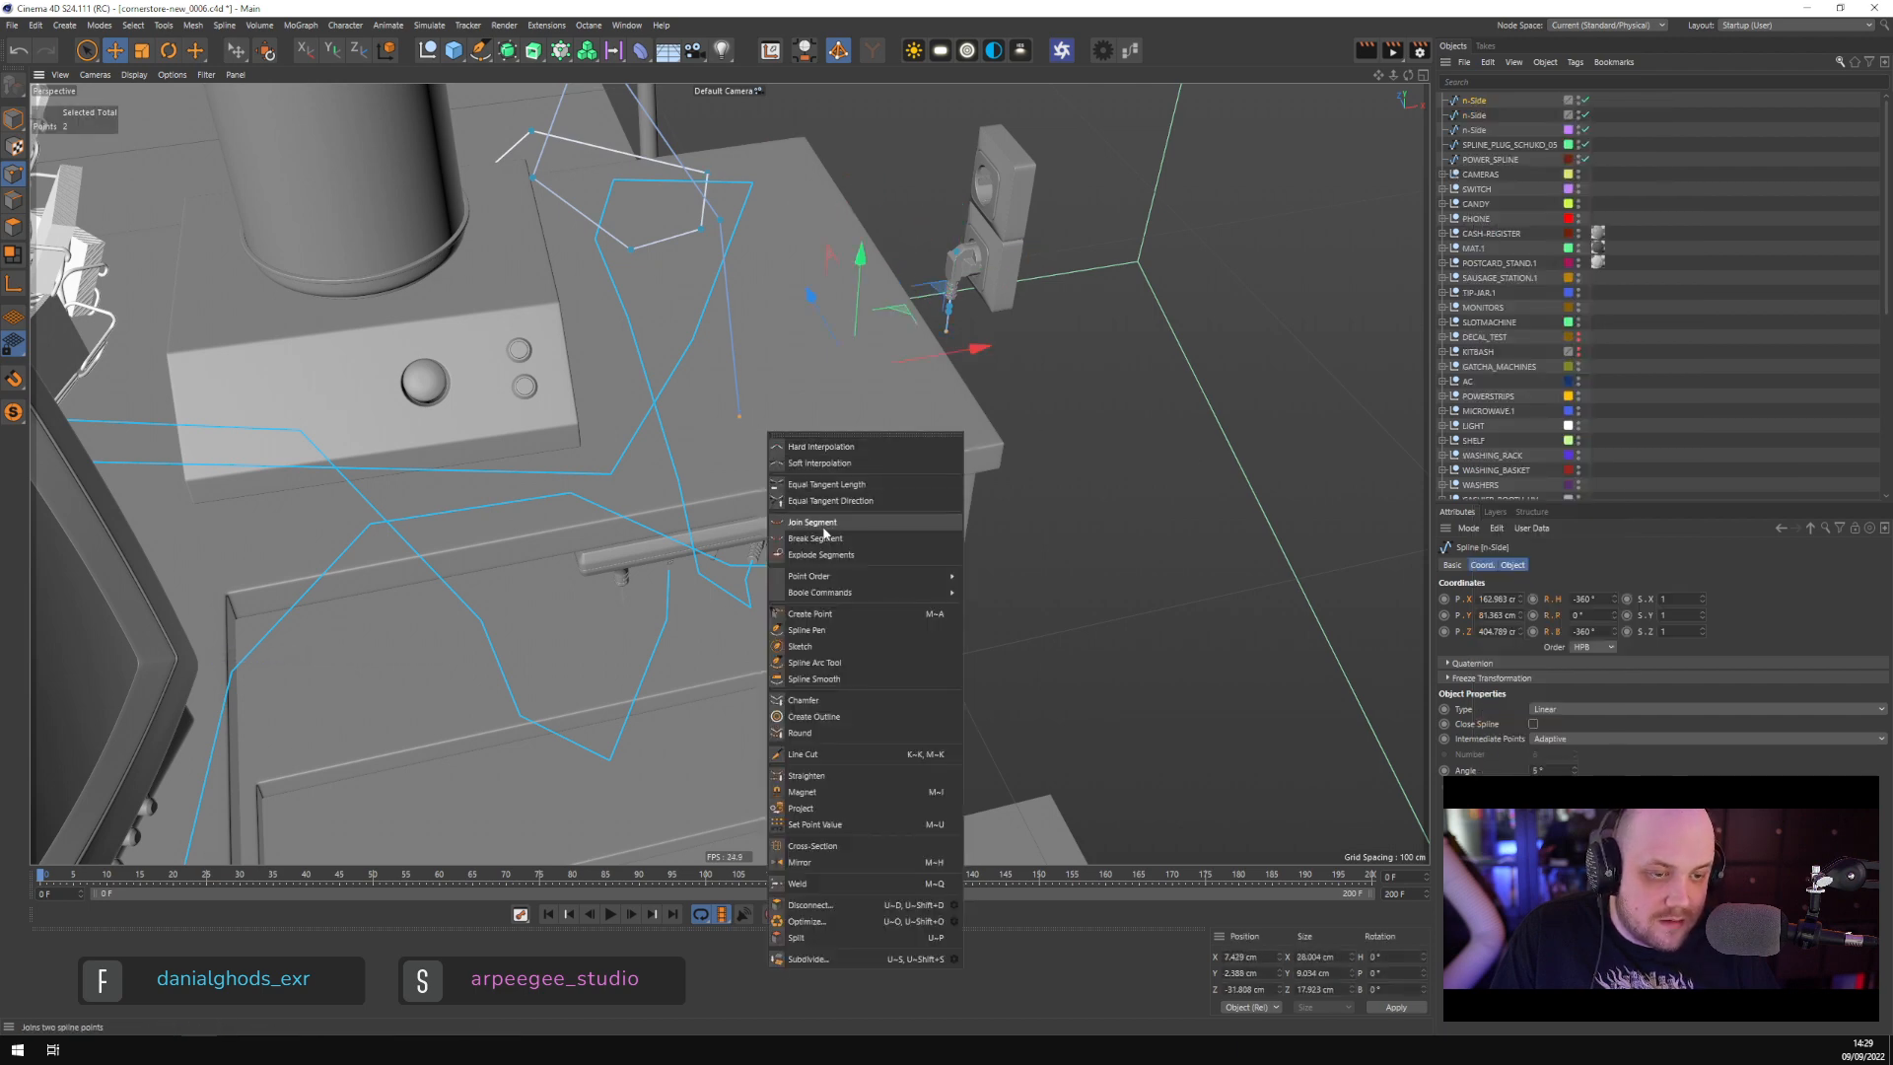
{"action": "left_click", "coordinate": [831, 537]}
Select the joined spline's point just below the wall plug and move it lower so the cable sags there
{"action": "left_click_drag", "start_coordinate": [828, 518], "coordinate": [924, 447], "text": "alt"}
{"action": "left_click", "coordinate": [914, 354]}
{"action": "left_click", "coordinate": [907, 451]}
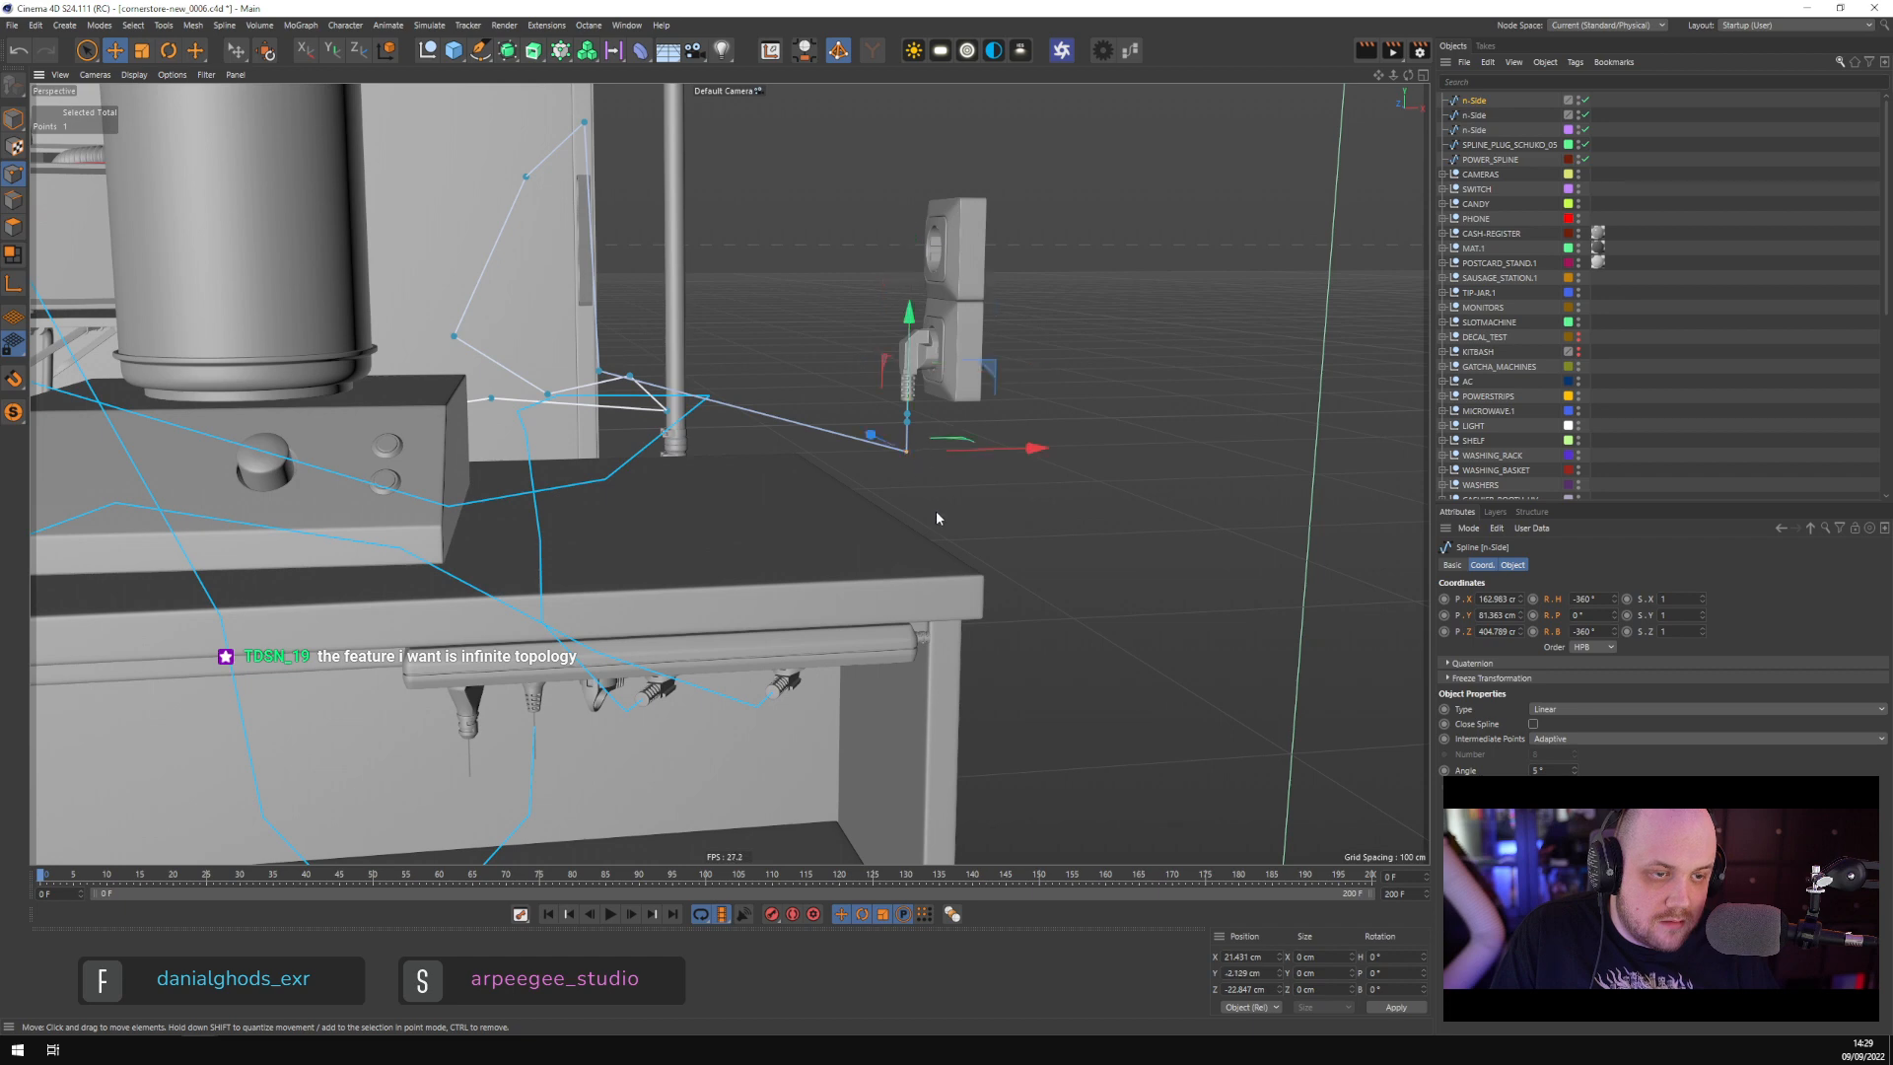
{"action": "left_click_drag", "start_coordinate": [936, 511], "coordinate": [900, 550]}
Examine the desk's cable splines and the surrounding room from several angles
{"action": "left_click_drag", "start_coordinate": [1163, 421], "coordinate": [989, 439], "text": "alt"}
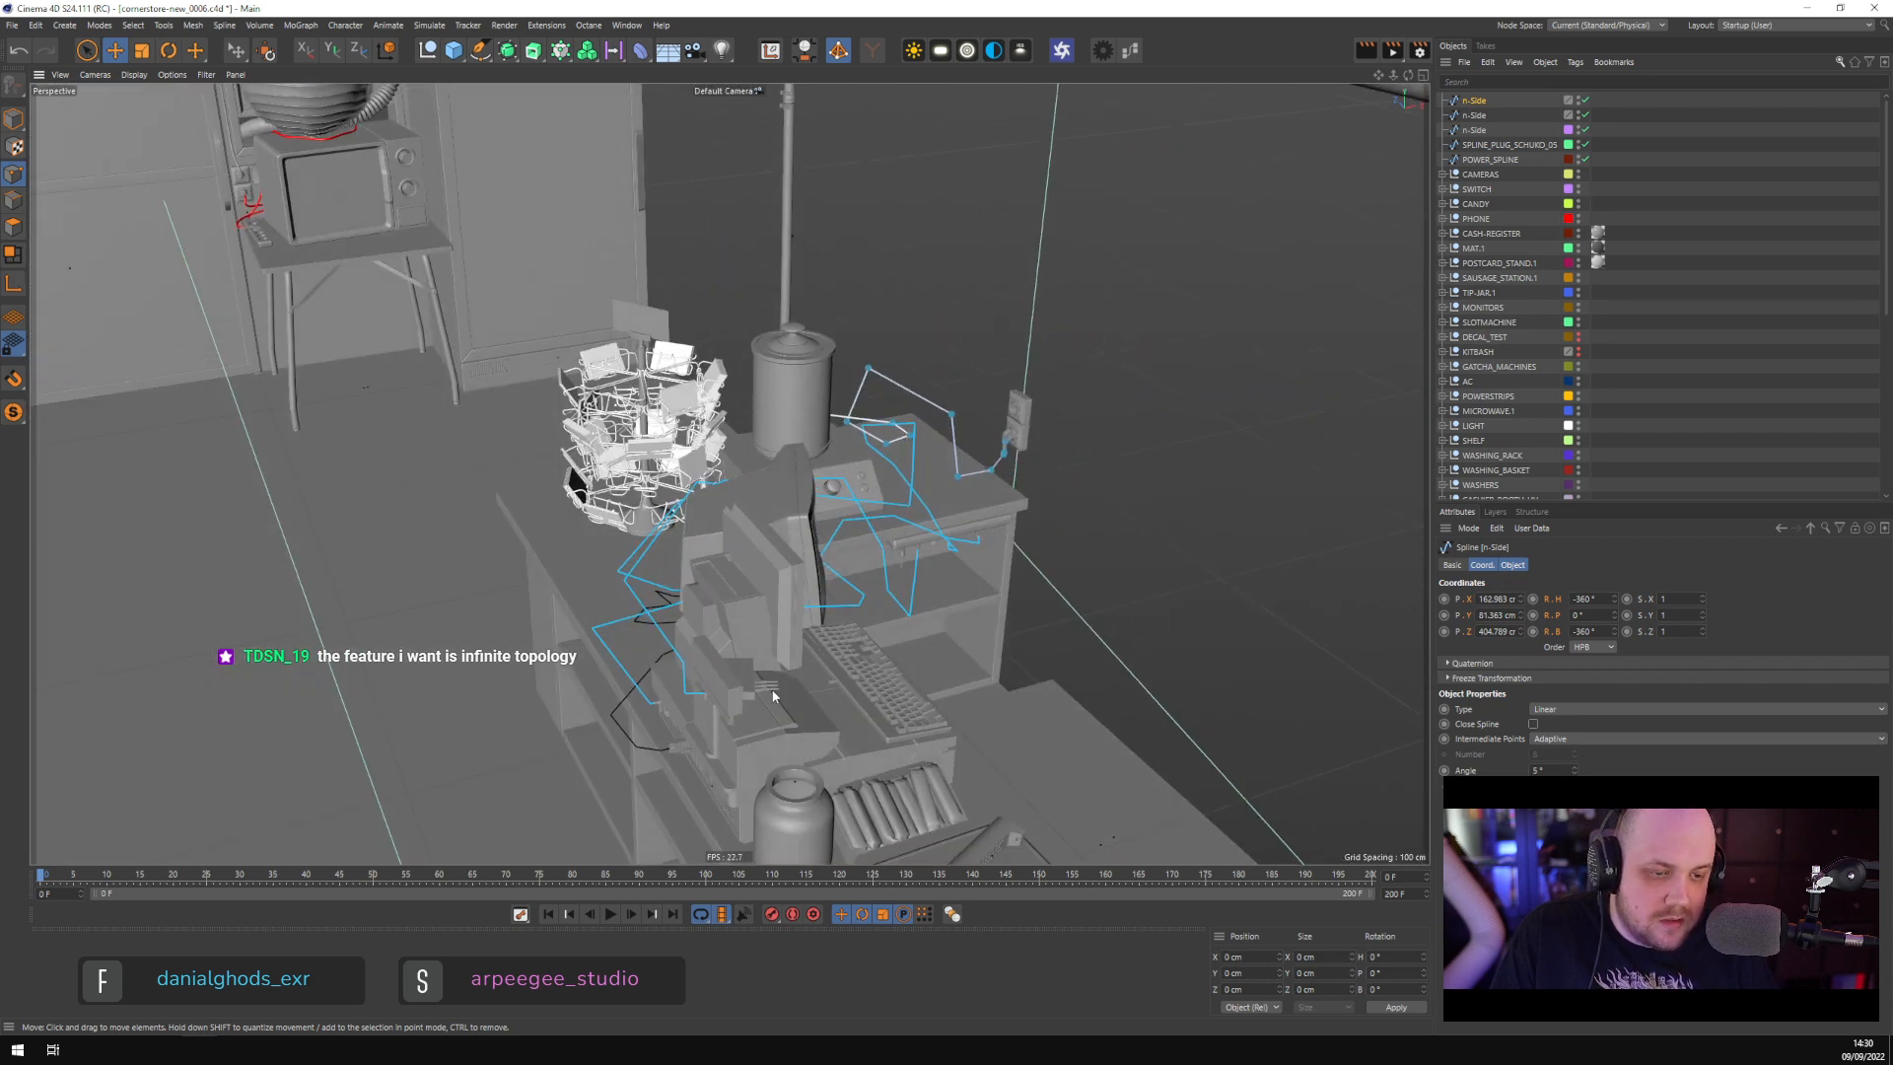
{"action": "middle_click_drag", "start_coordinate": [862, 701], "coordinate": [752, 444], "text": "alt"}
{"action": "scroll", "coordinate": [752, 444], "scroll_direction": "up", "scroll_amount": 1}
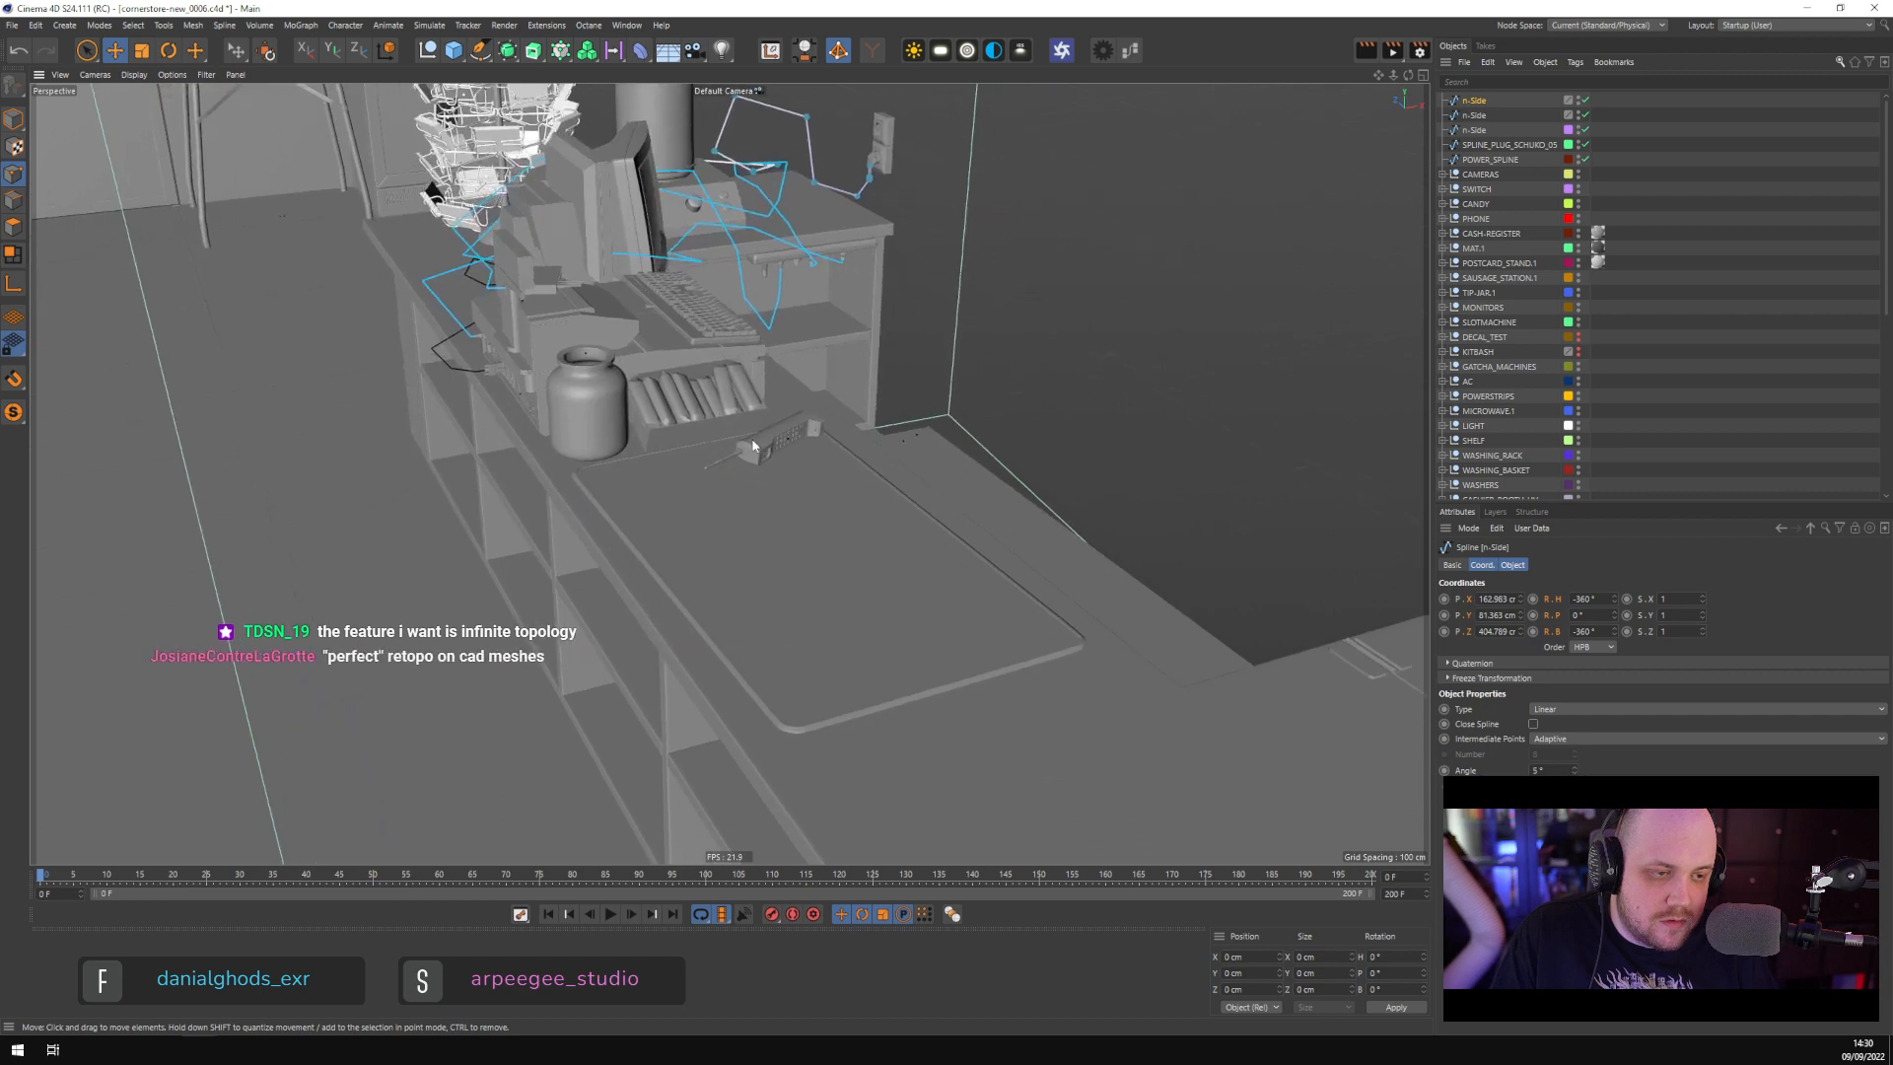
{"action": "scroll", "coordinate": [751, 442], "scroll_direction": "down", "scroll_amount": 2}
{"action": "mouse_move", "coordinate": [749, 436]}
{"action": "left_mouse_down", "text": "alt"}
{"action": "mouse_move", "coordinate": [741, 362]}
{"action": "mouse_move", "coordinate": [758, 460]}
{"action": "left_mouse_up", "text": "alt"}
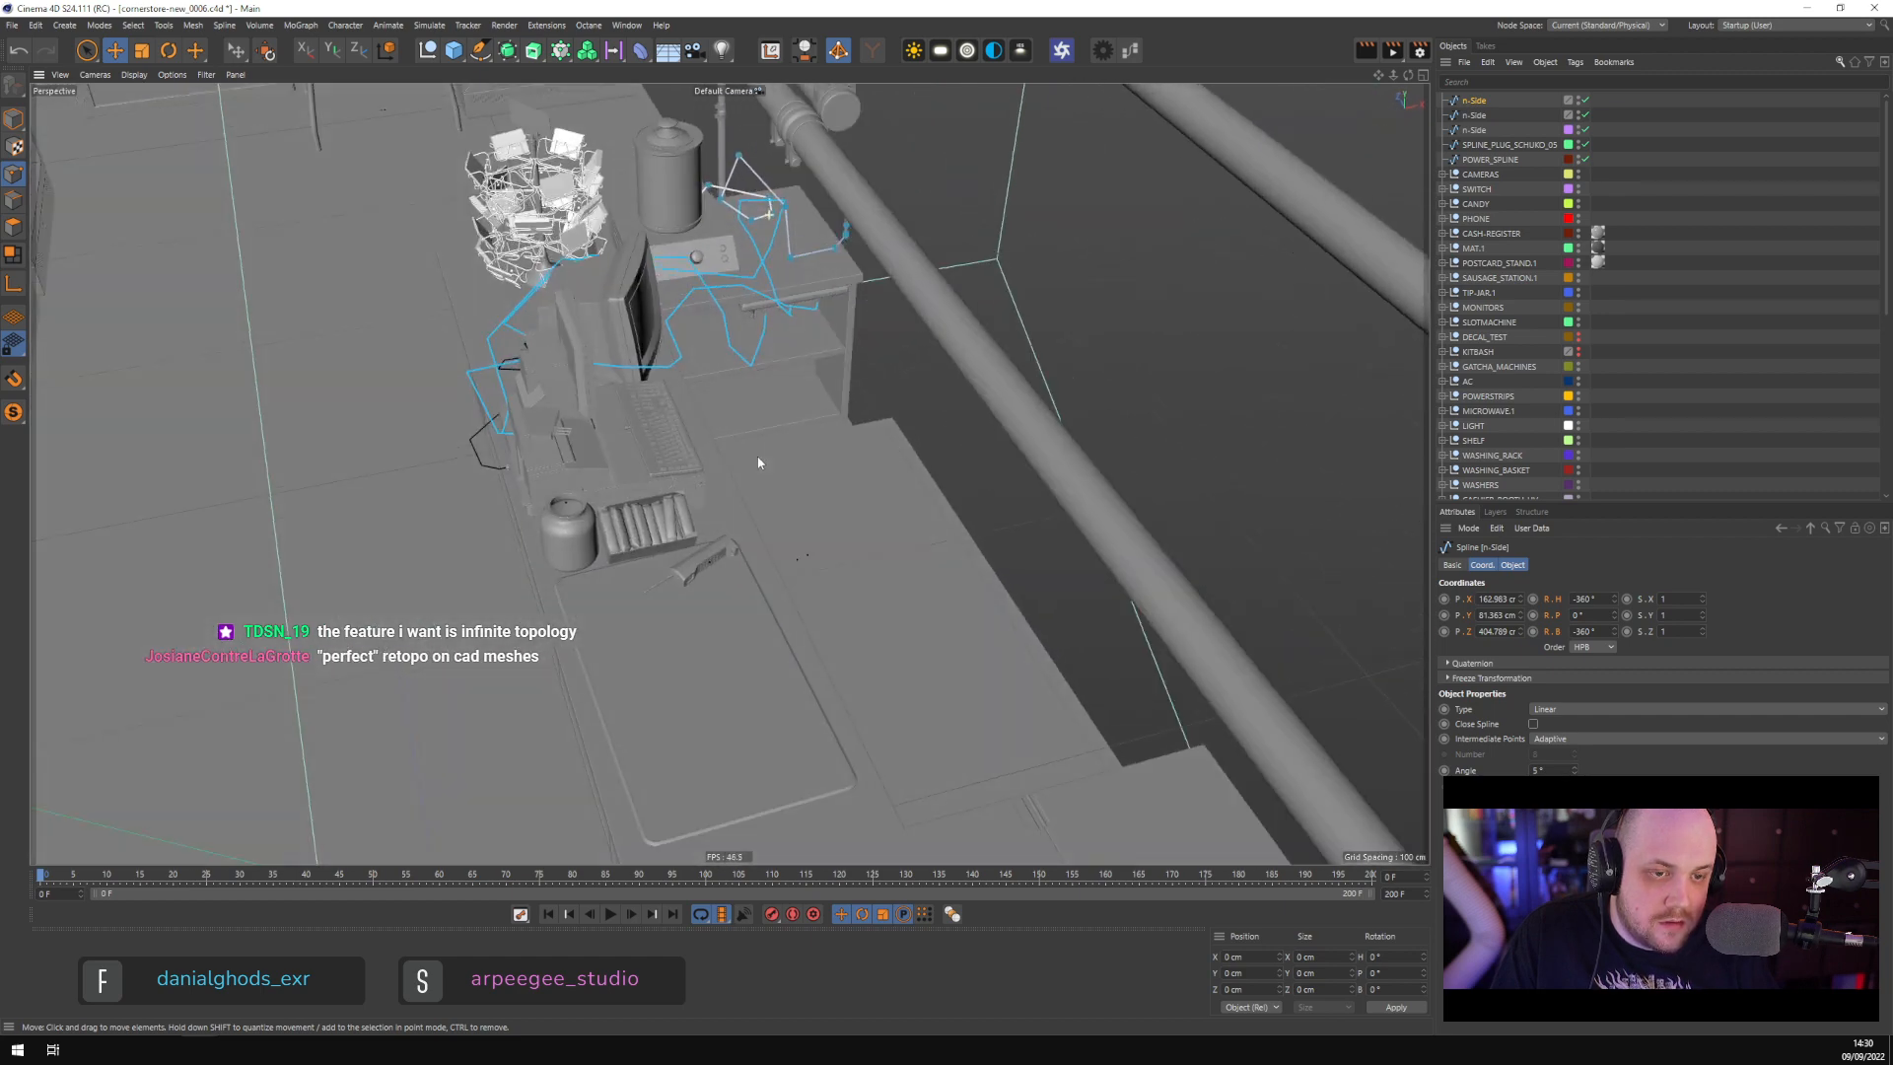
{"action": "scroll", "coordinate": [495, 454], "scroll_direction": "up", "scroll_amount": 1}
{"action": "scroll", "coordinate": [563, 443], "scroll_direction": "up", "scroll_amount": 3}
{"action": "left_click_drag", "start_coordinate": [583, 436], "coordinate": [549, 462], "text": "alt"}
{"action": "left_click_drag", "start_coordinate": [761, 394], "coordinate": [874, 408], "text": "alt"}
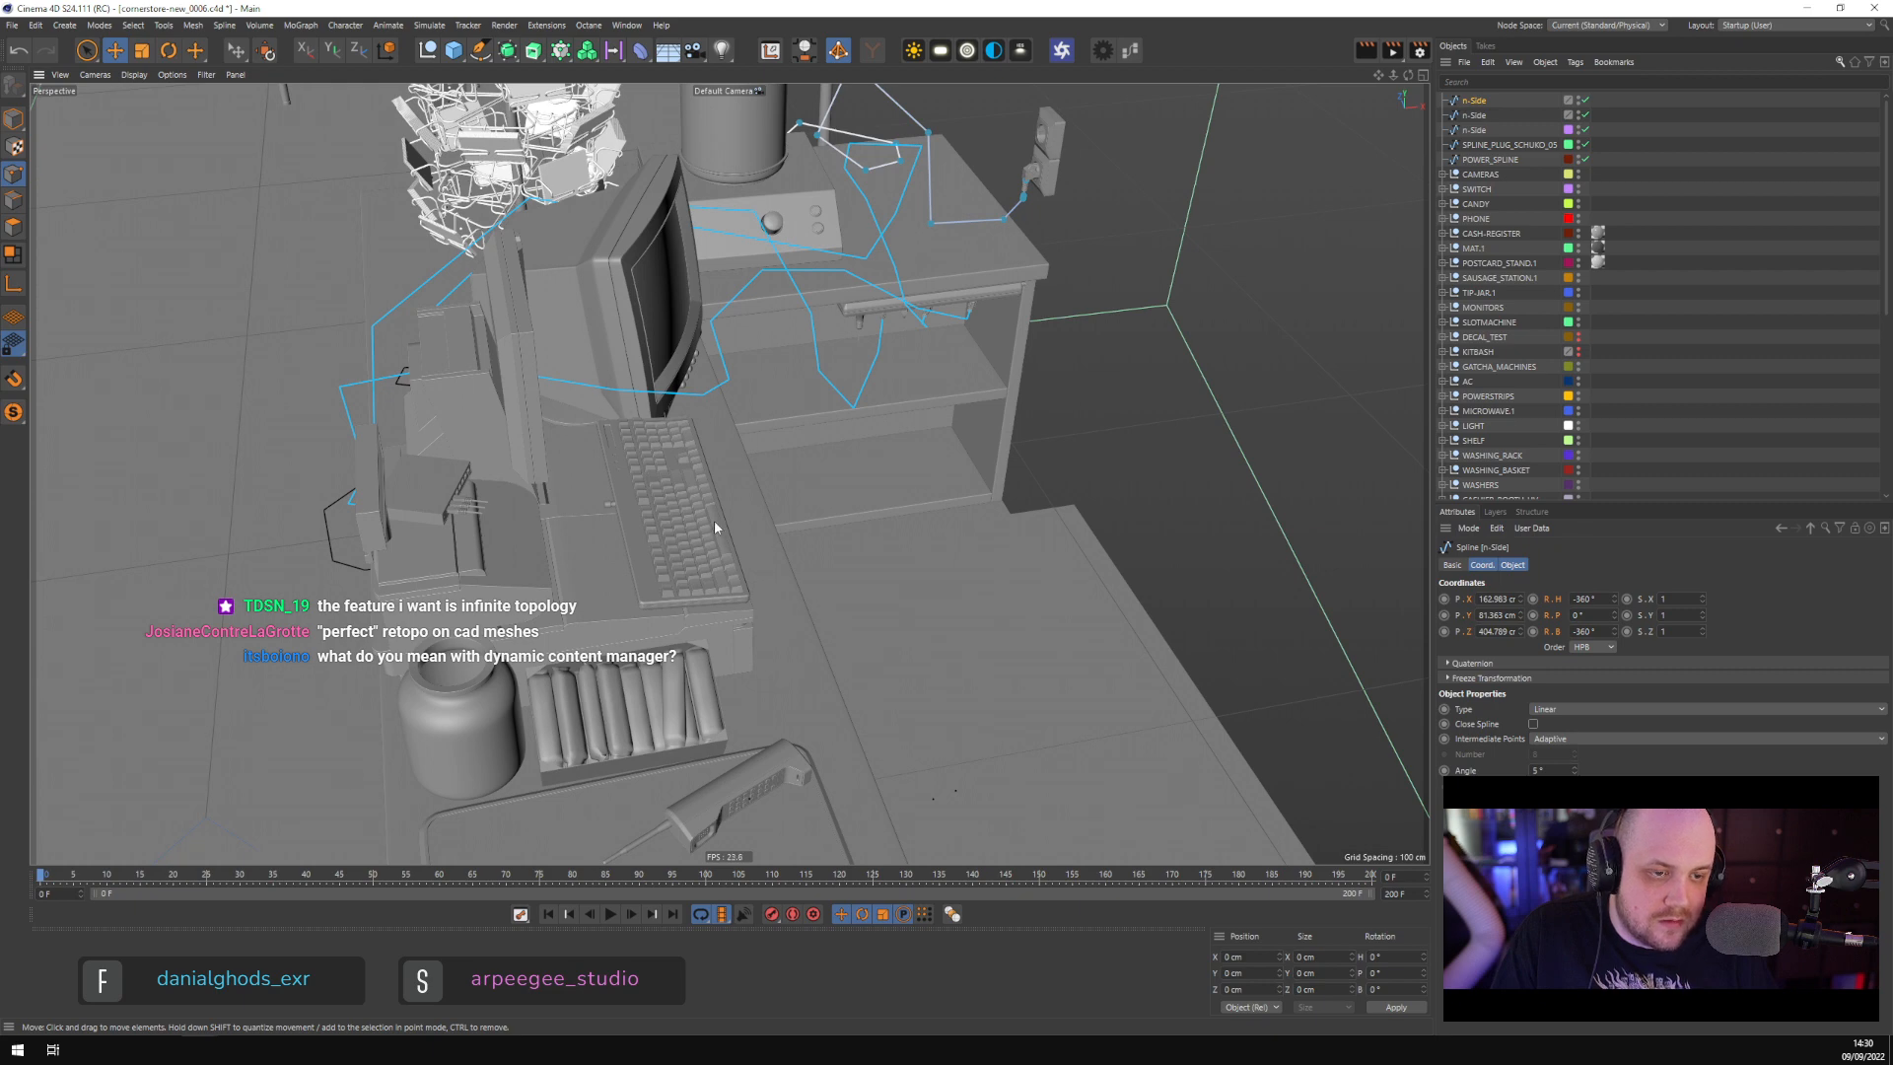
{"action": "scroll", "coordinate": [1050, 471], "scroll_direction": "down", "scroll_amount": 10}
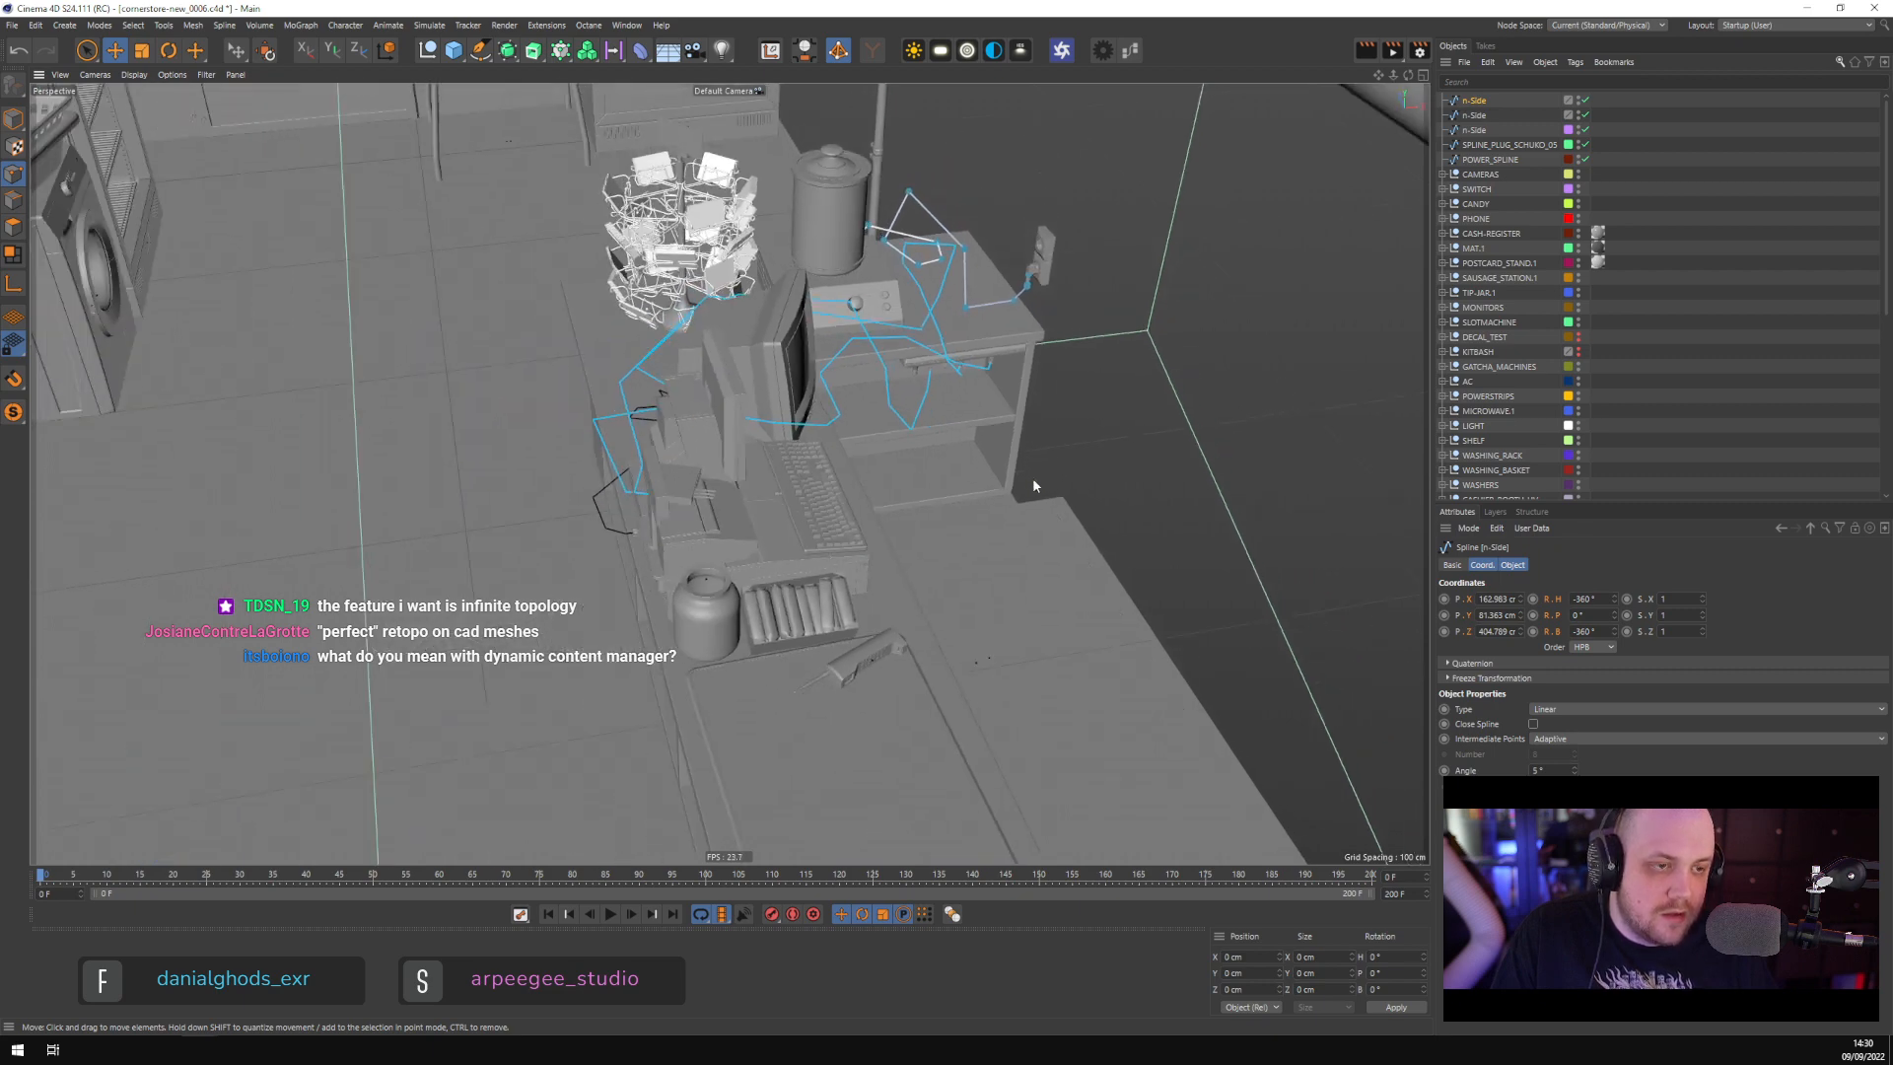
{"action": "left_click_drag", "start_coordinate": [1083, 146], "coordinate": [1012, 612], "text": "alt"}
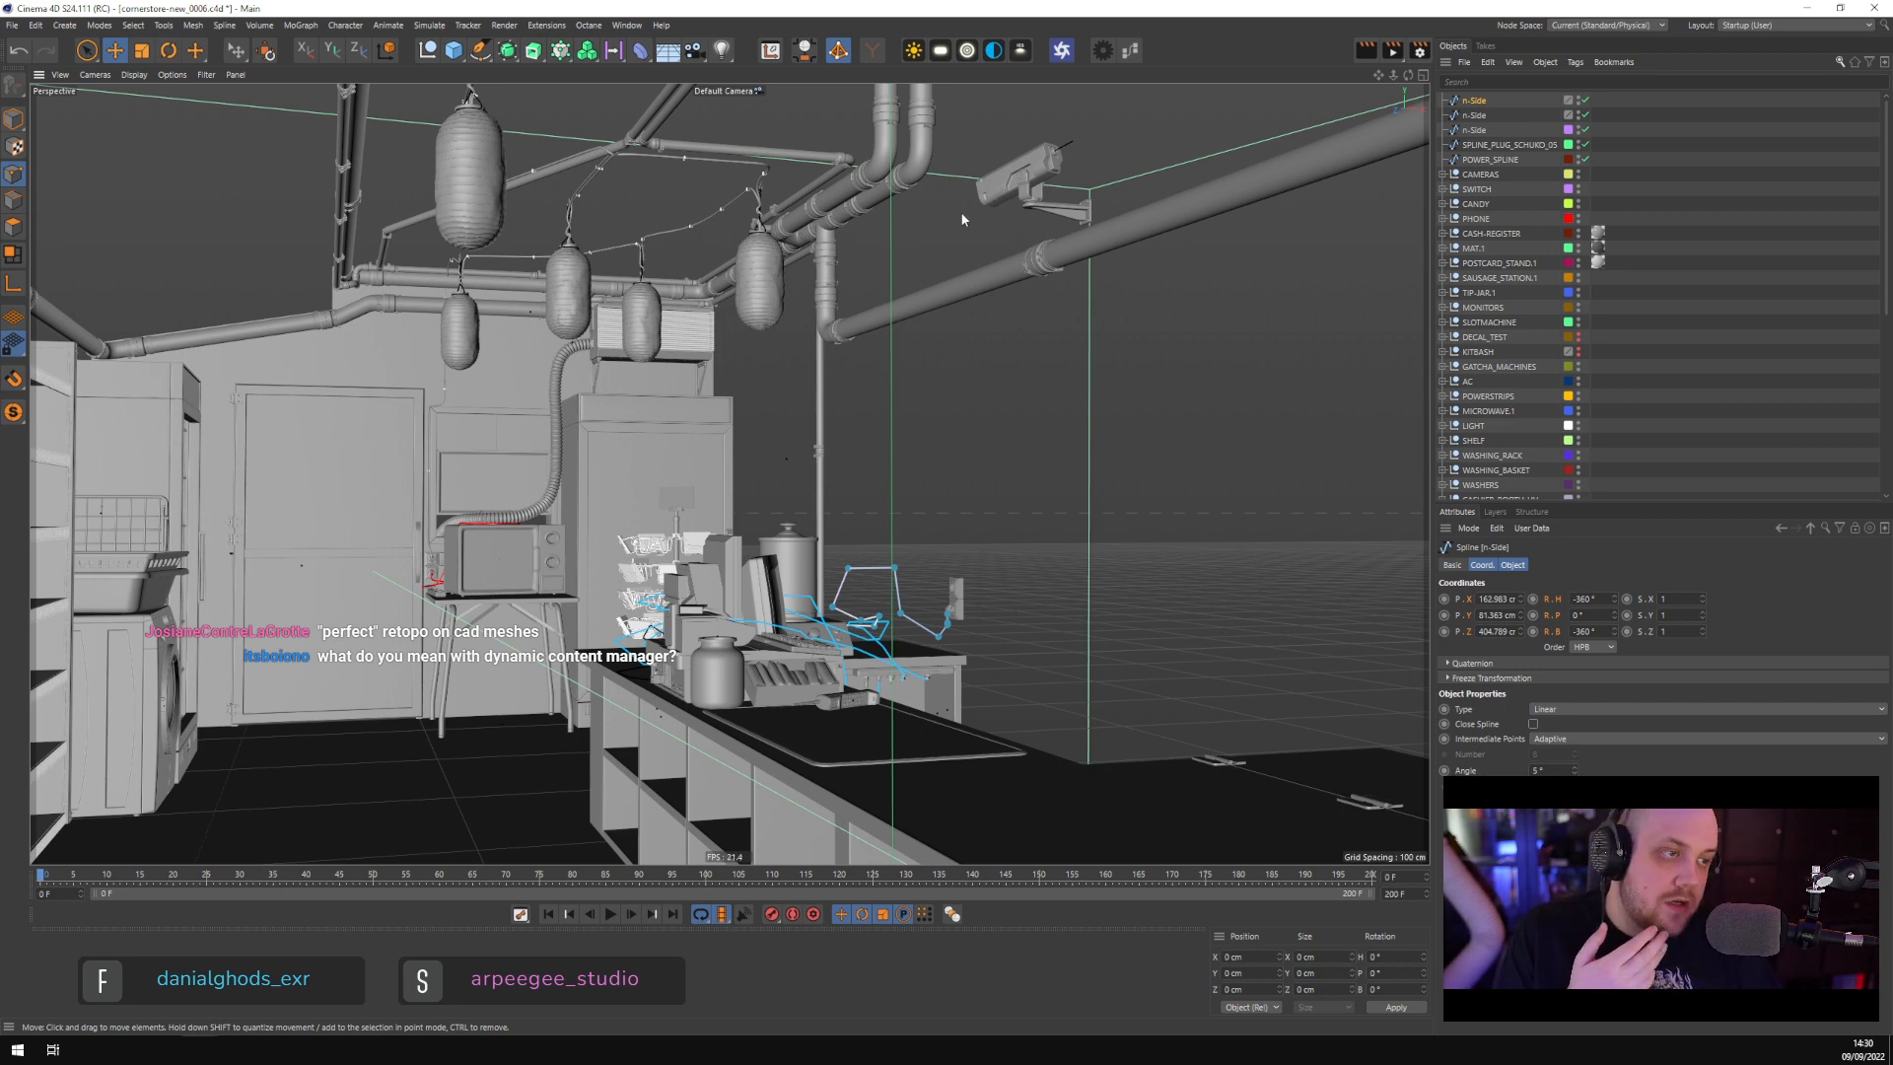
{"action": "left_click", "coordinate": [1596, 247]}
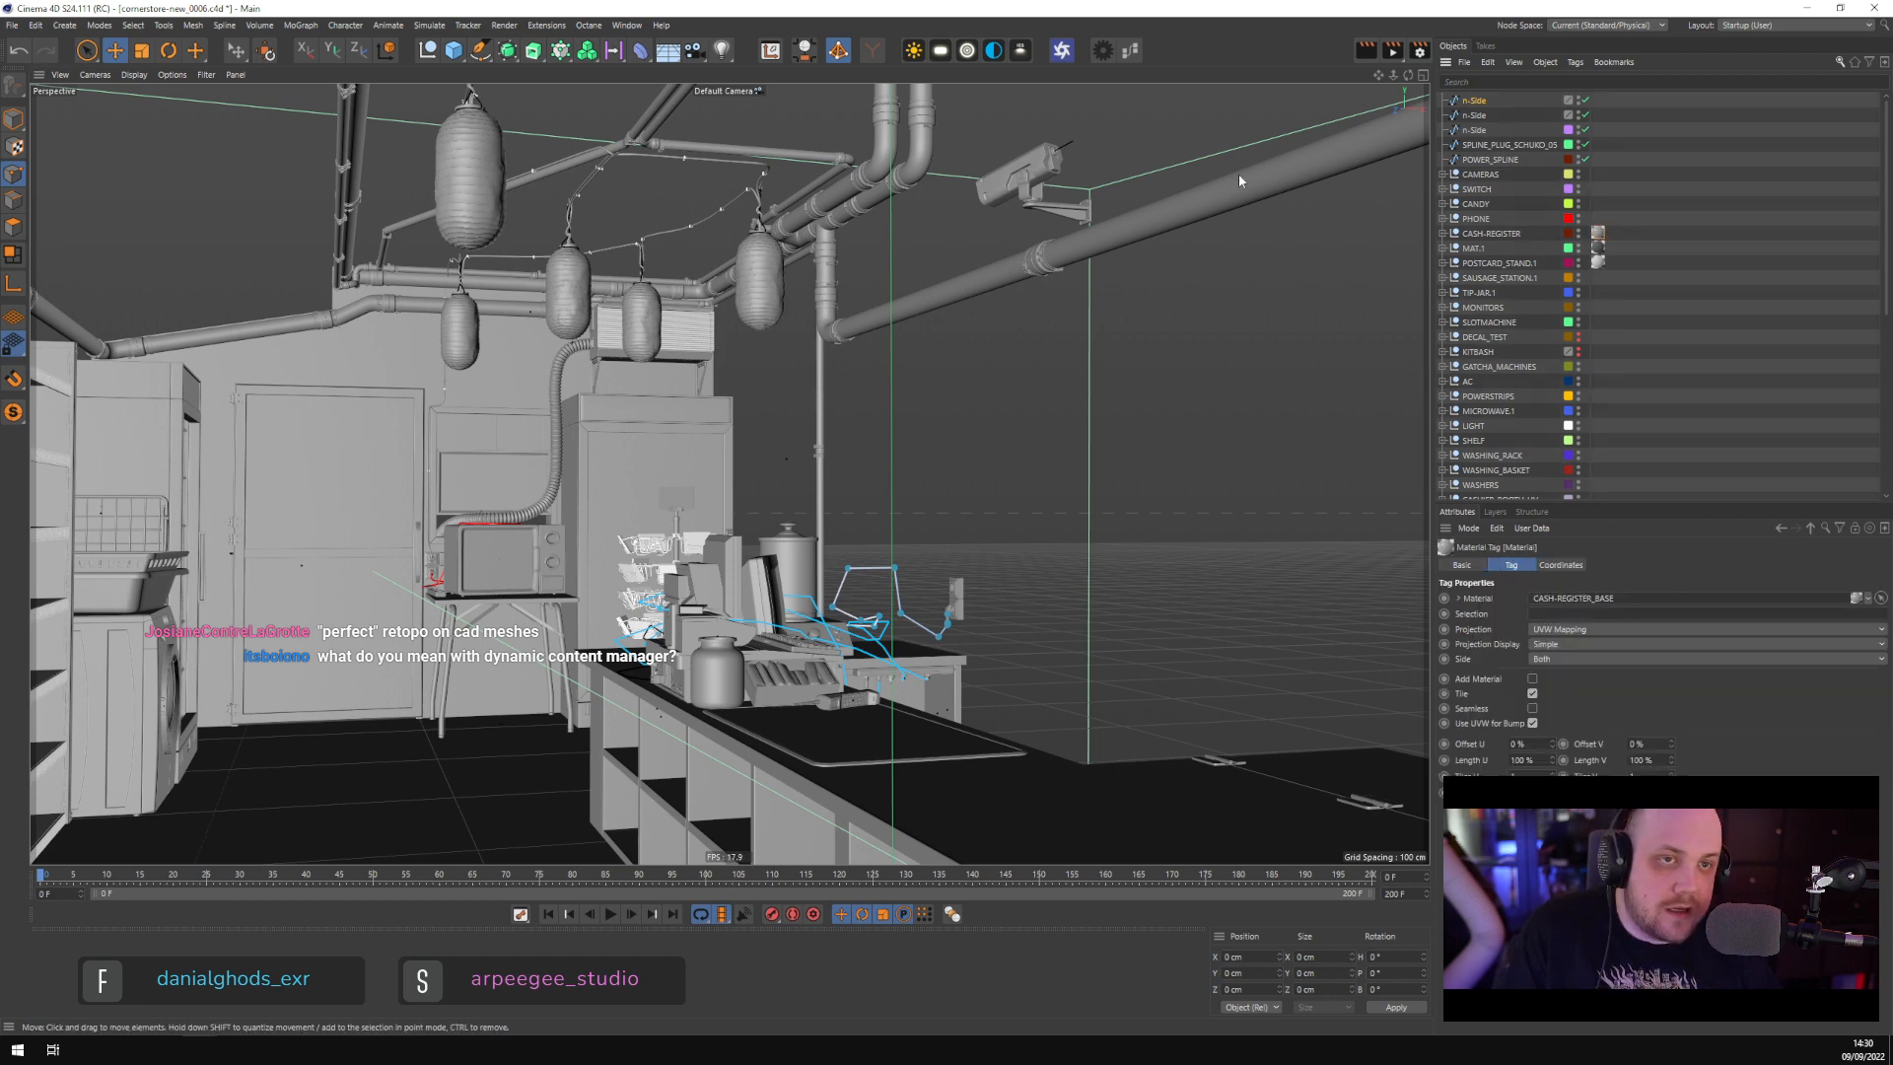
Add a Polygon primitive and rename it PETER
{"action": "left_click", "coordinate": [453, 50]}
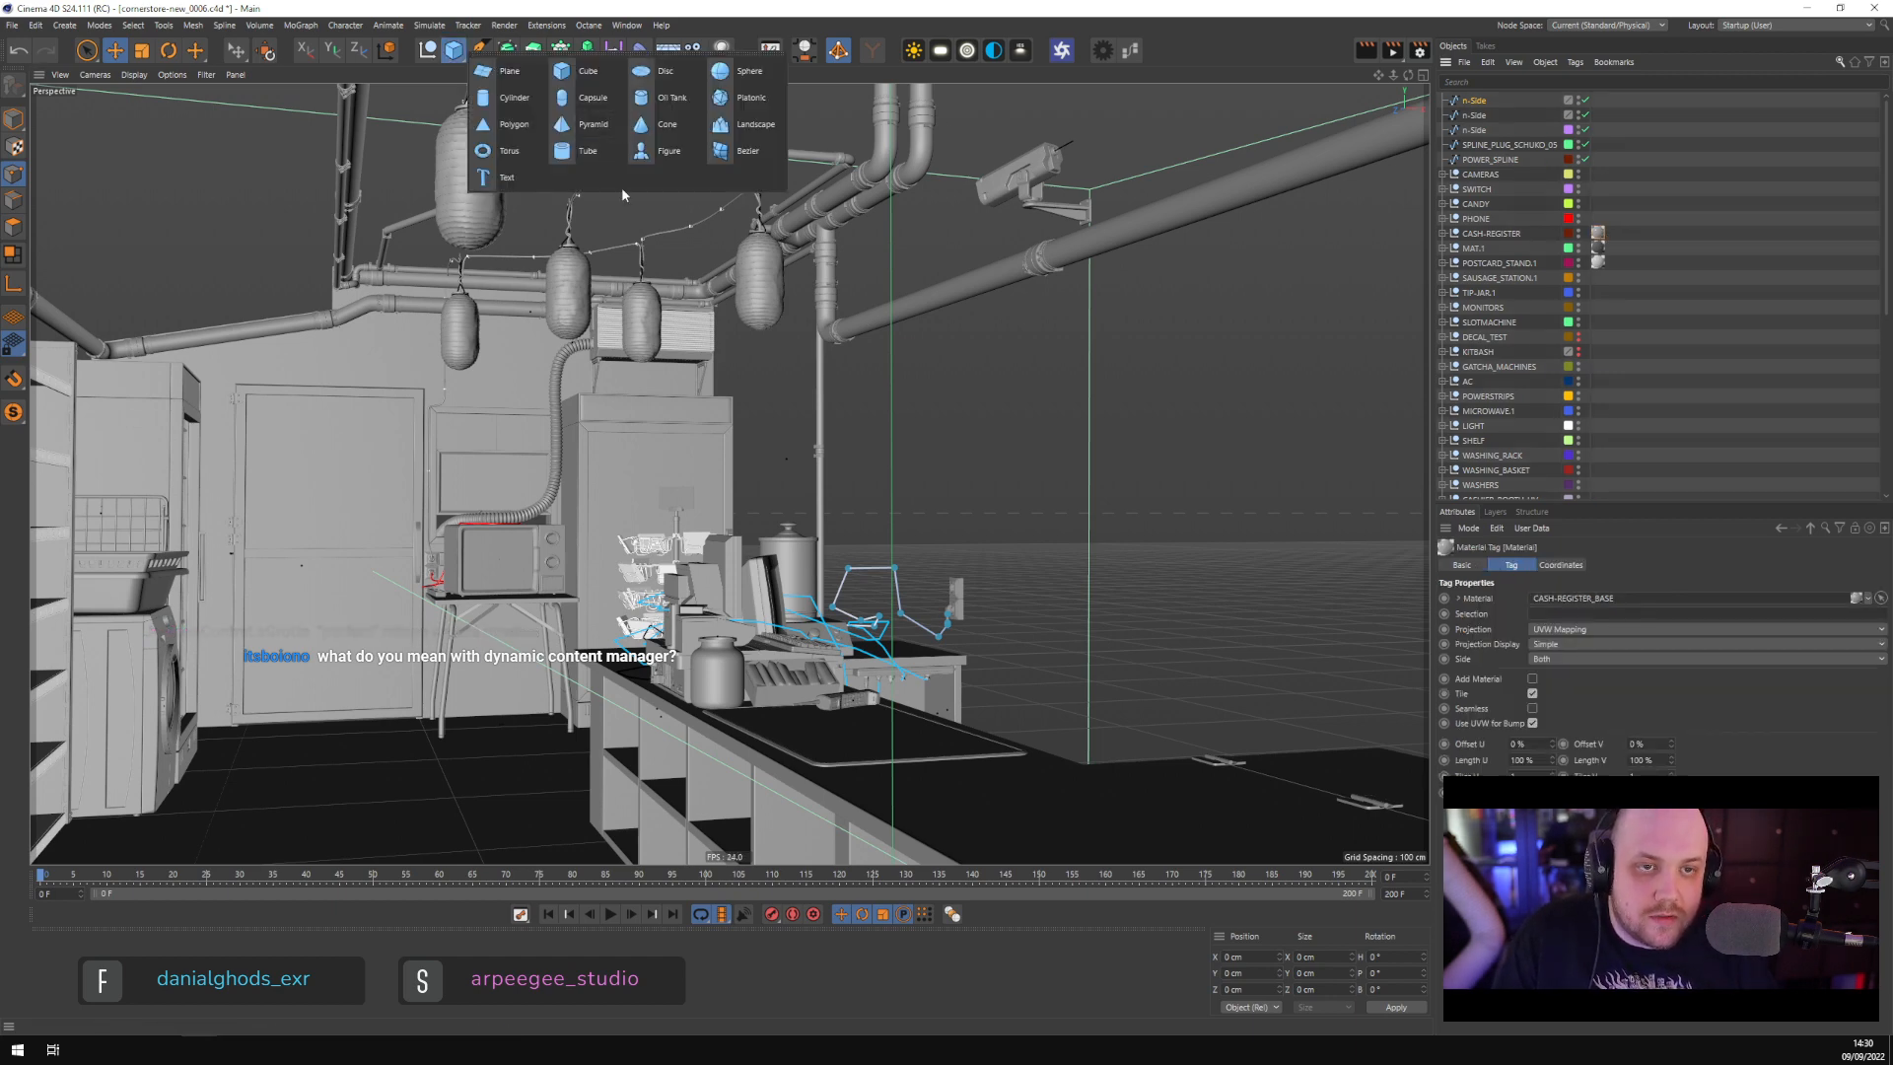
{"action": "left_click", "coordinate": [521, 128]}
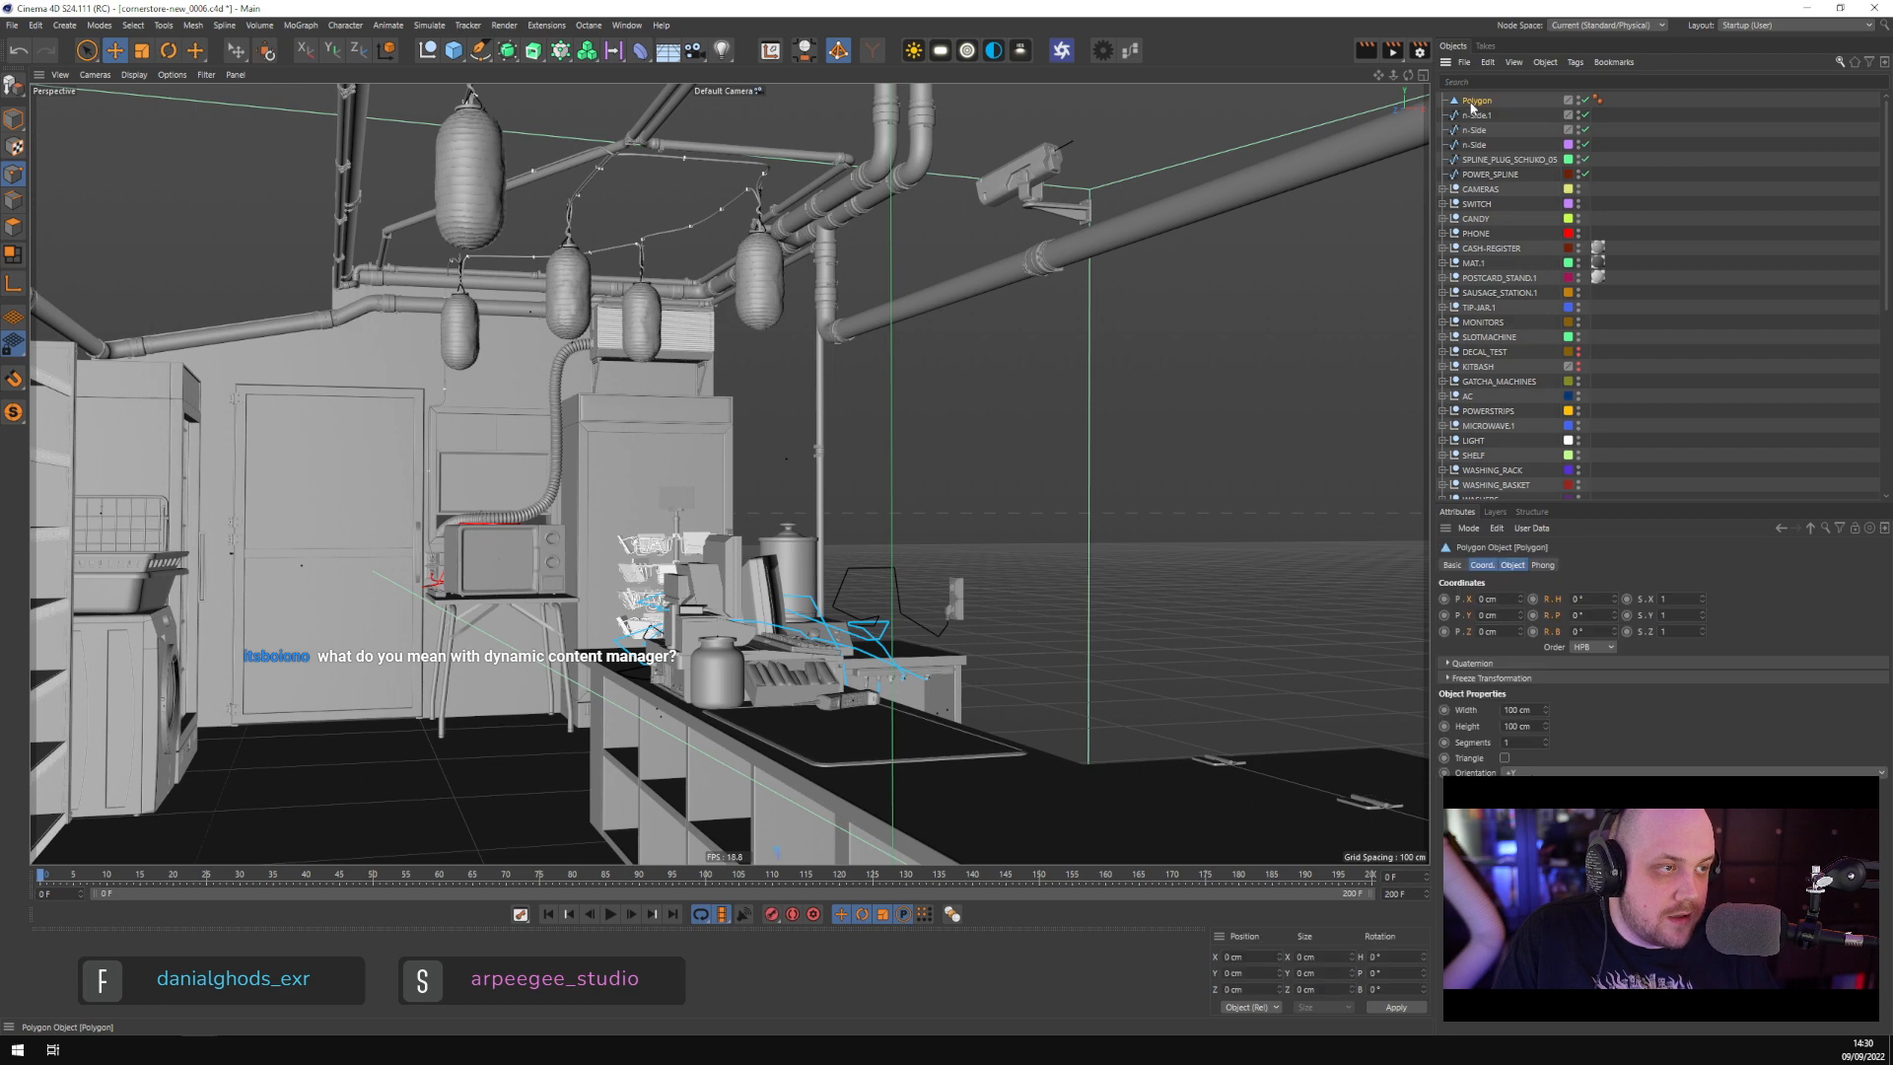
{"action": "double_click", "coordinate": [1476, 101]}
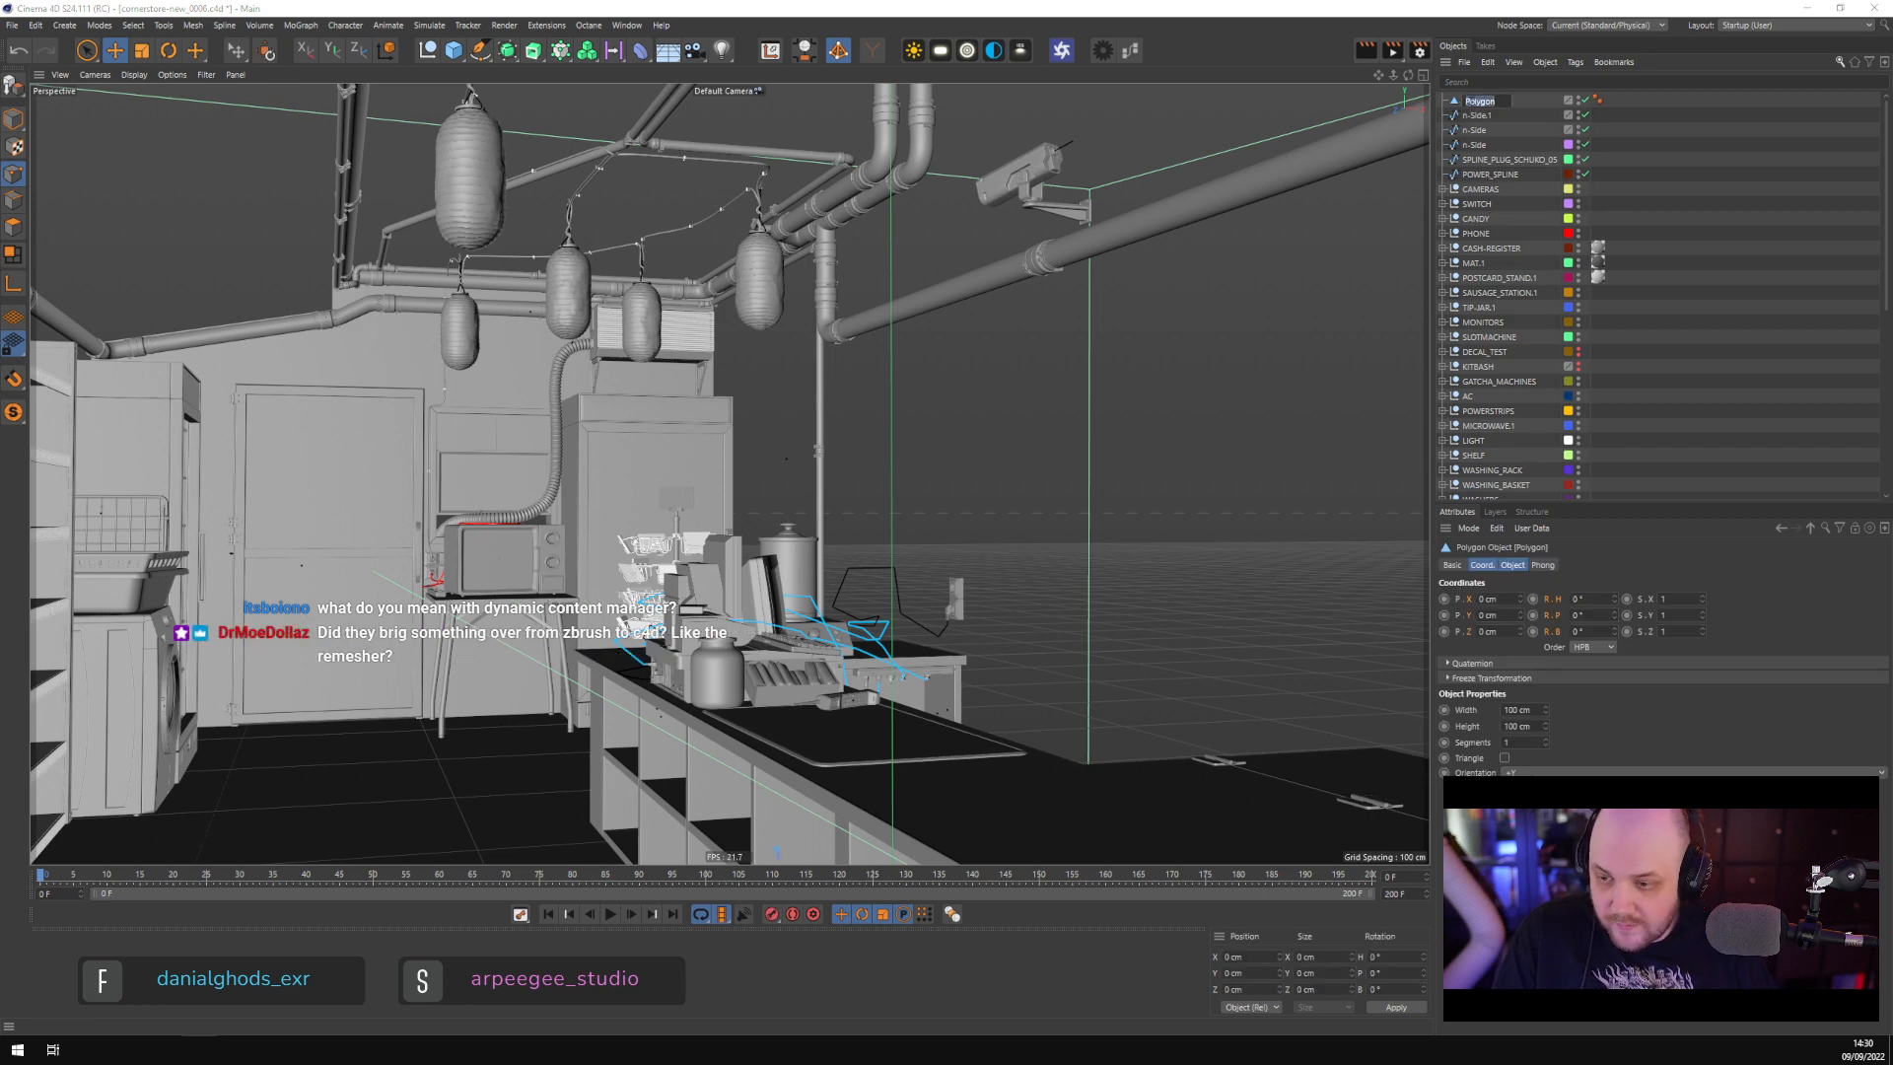
{"action": "type", "text": "PET"}
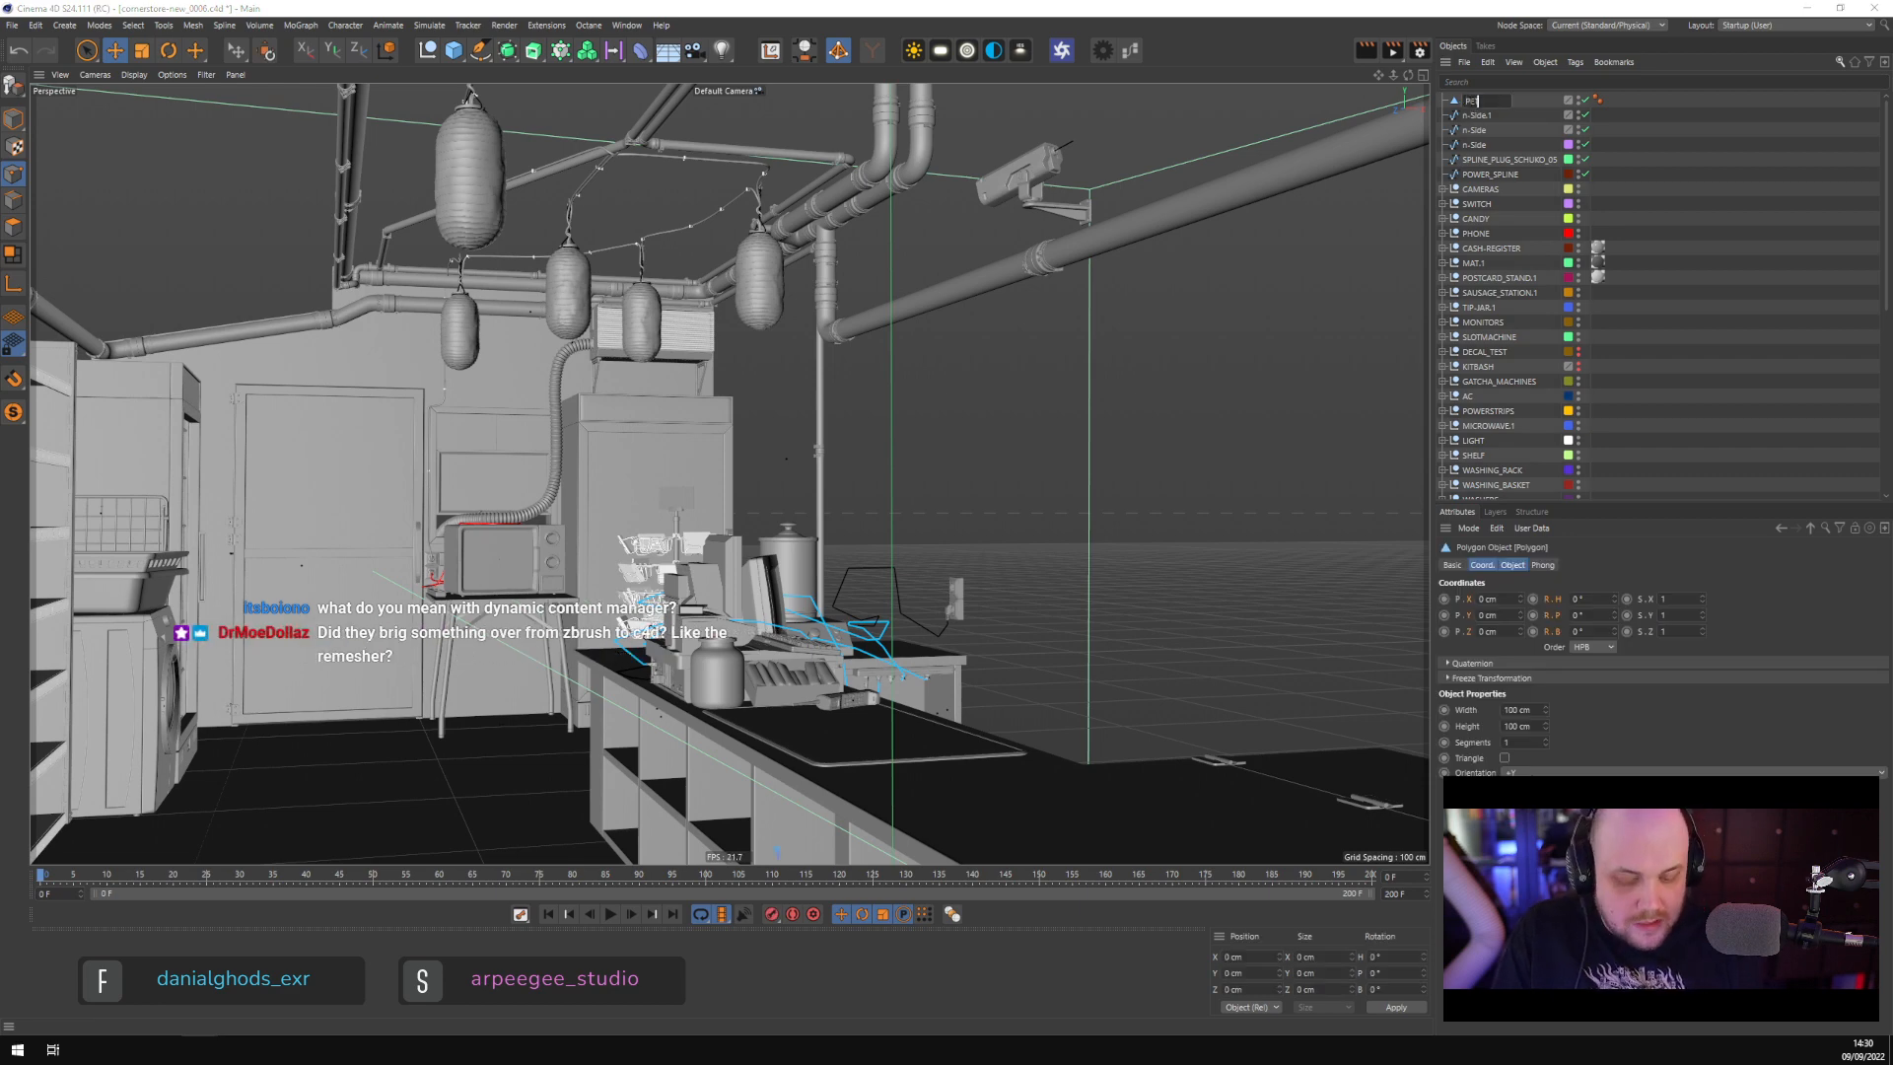
{"action": "type", "text": "ER"}
{"action": "key", "text": "Return"}
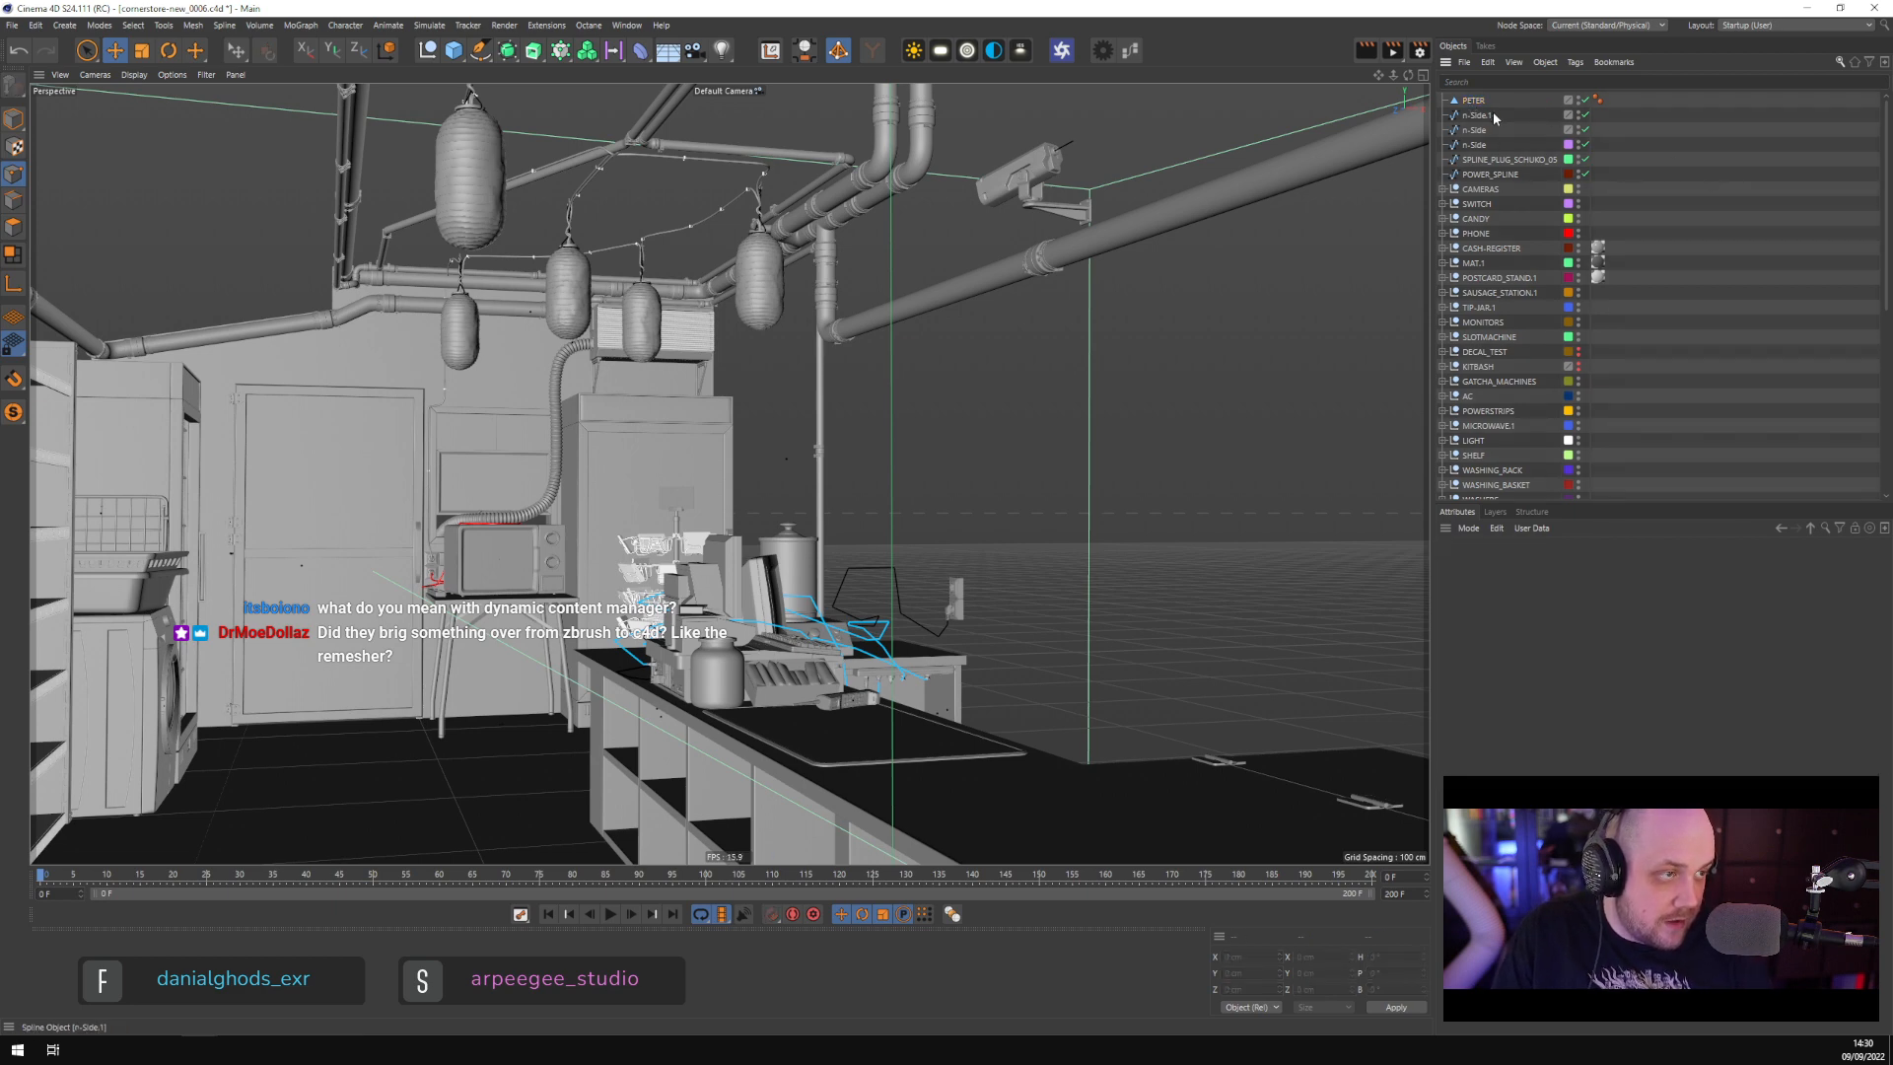
Group the PETER polygon under a null and name the null PETER_Null
{"action": "key", "text": "alt+g"}
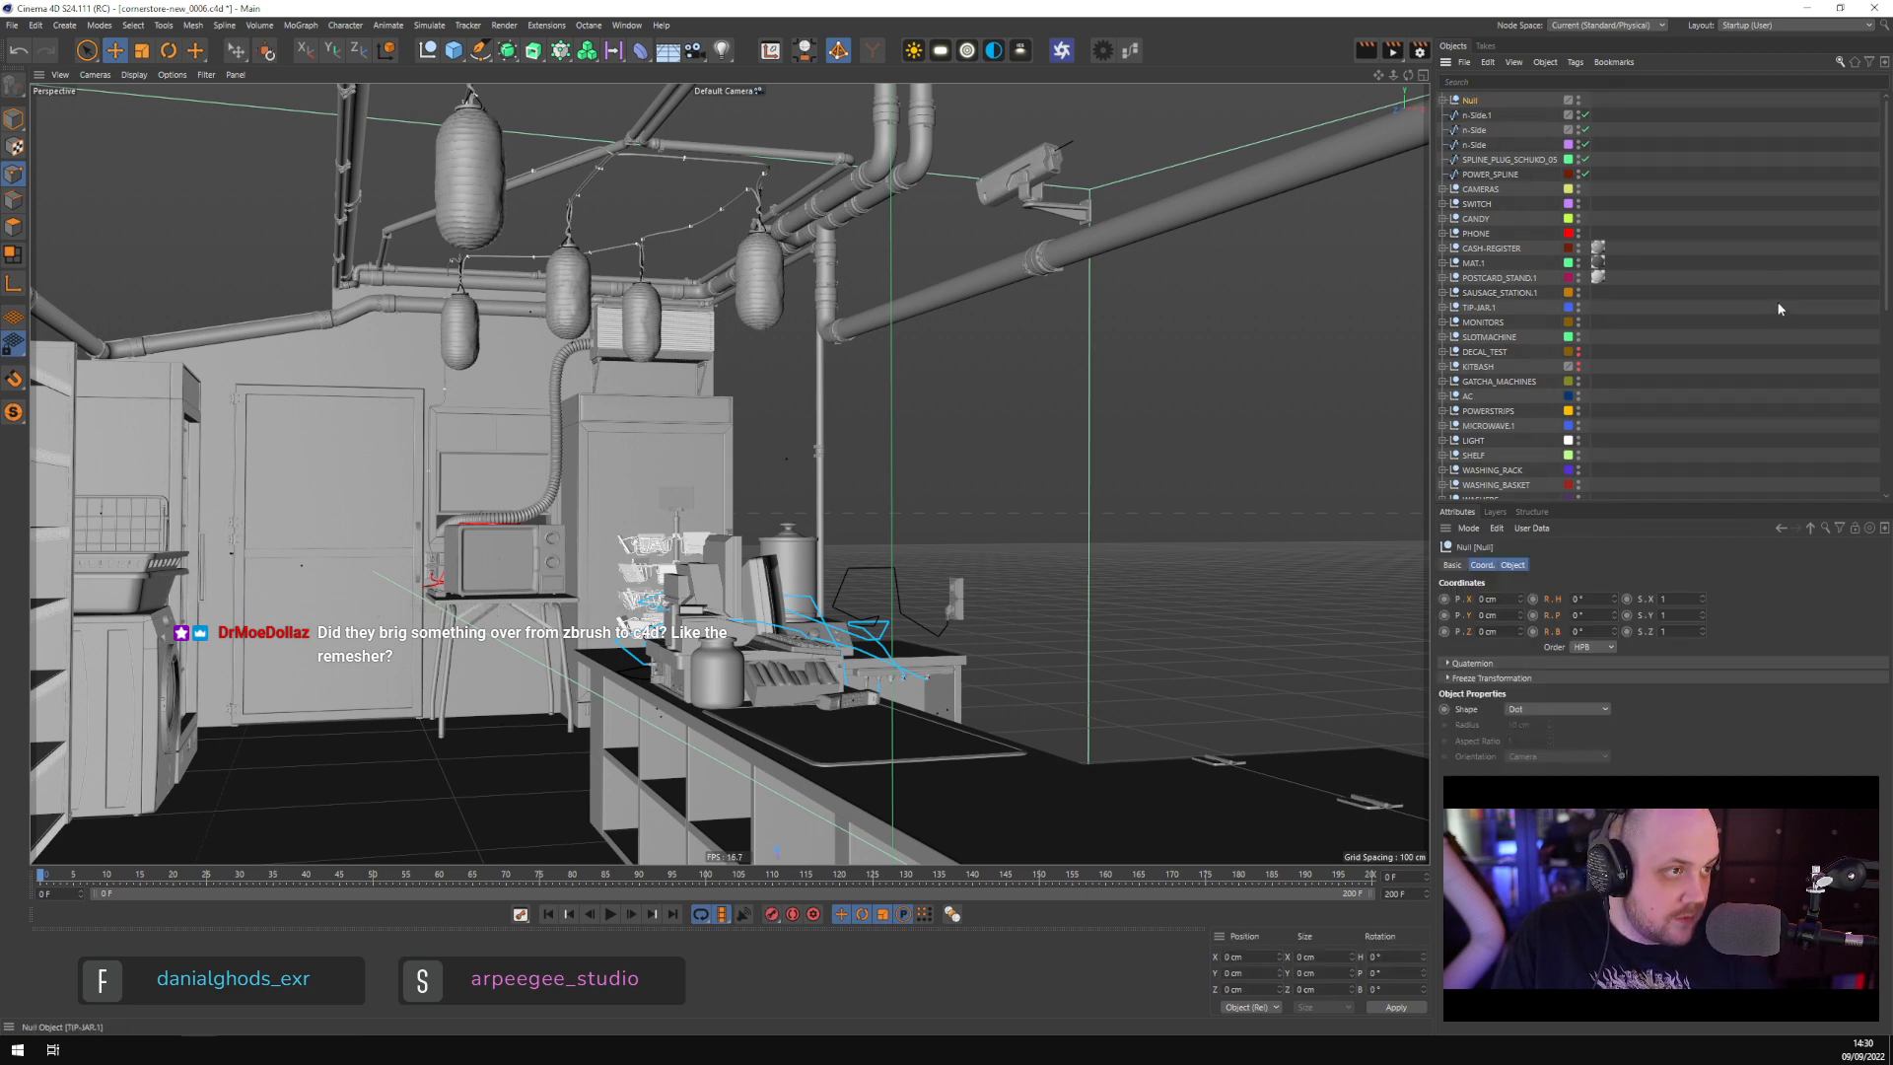
{"action": "left_click", "coordinate": [1561, 137]}
{"action": "left_click", "coordinate": [1466, 100]}
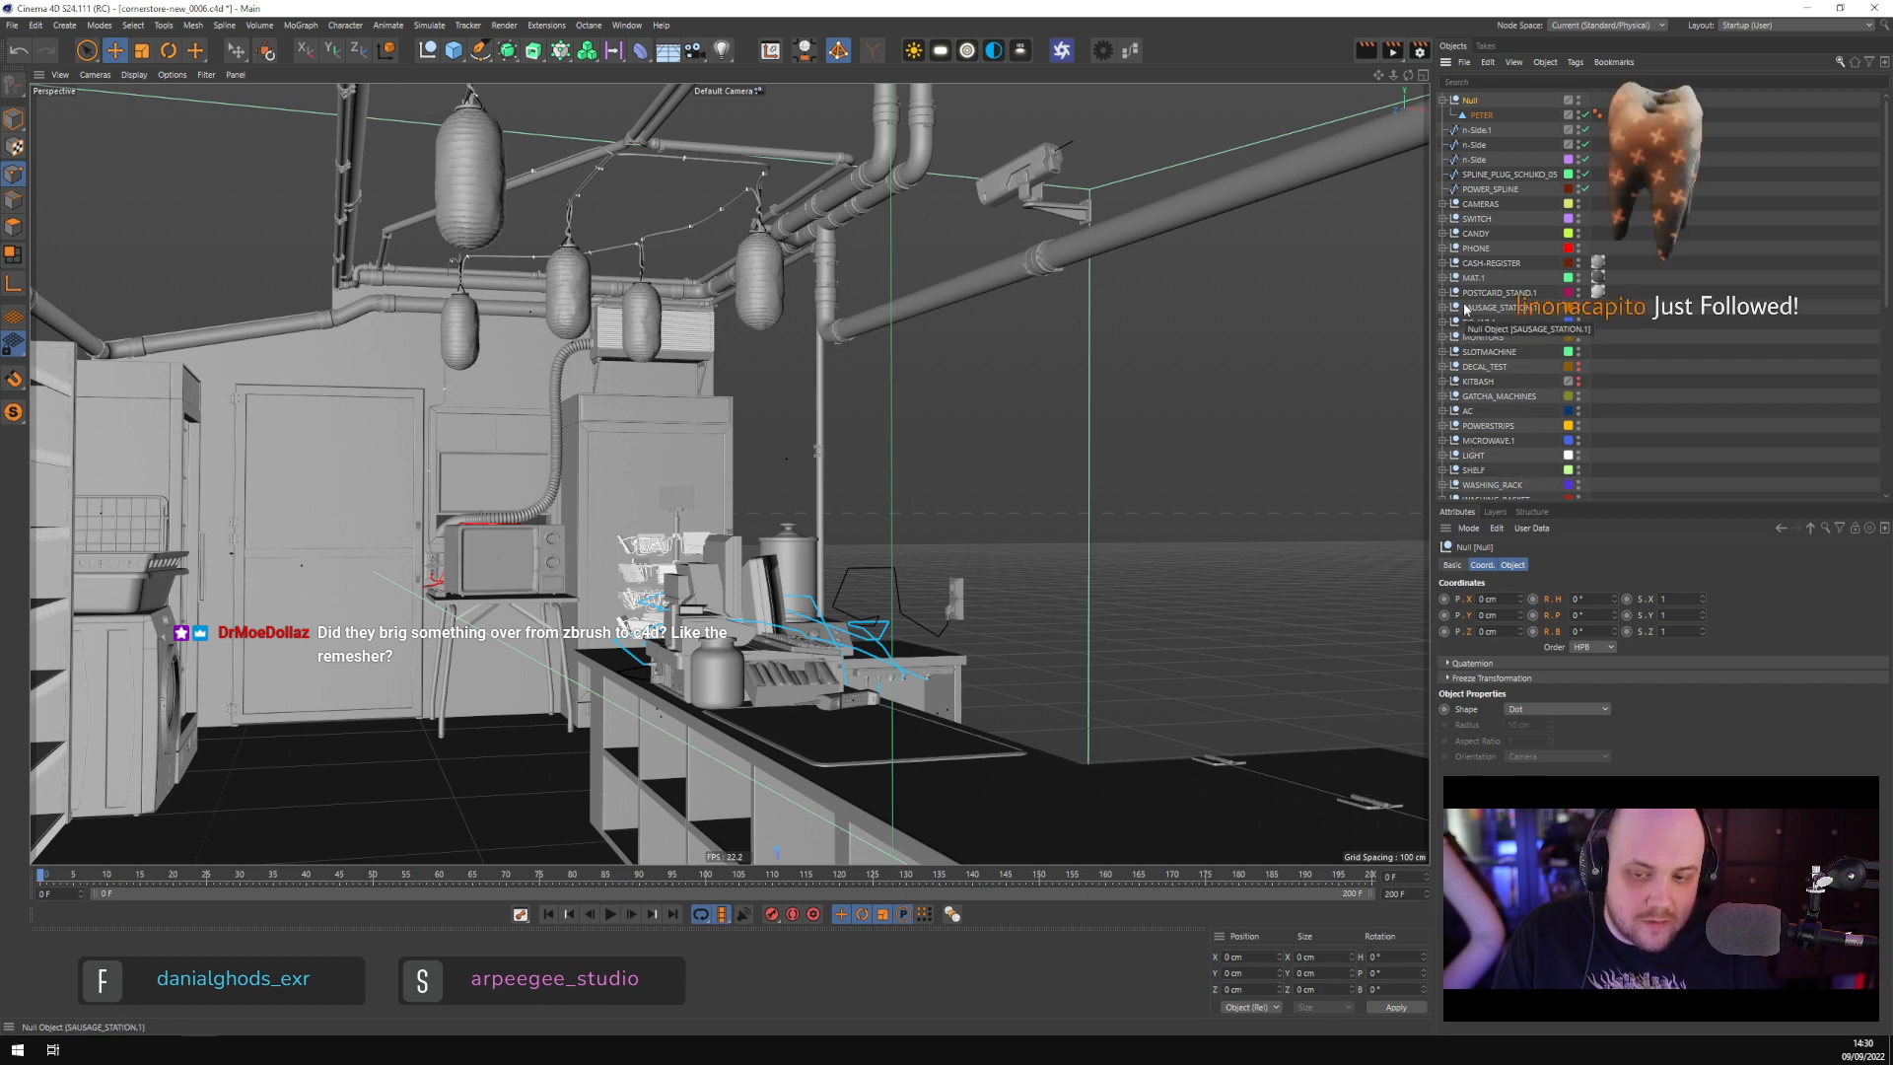
{"action": "left_click", "coordinate": [1481, 117]}
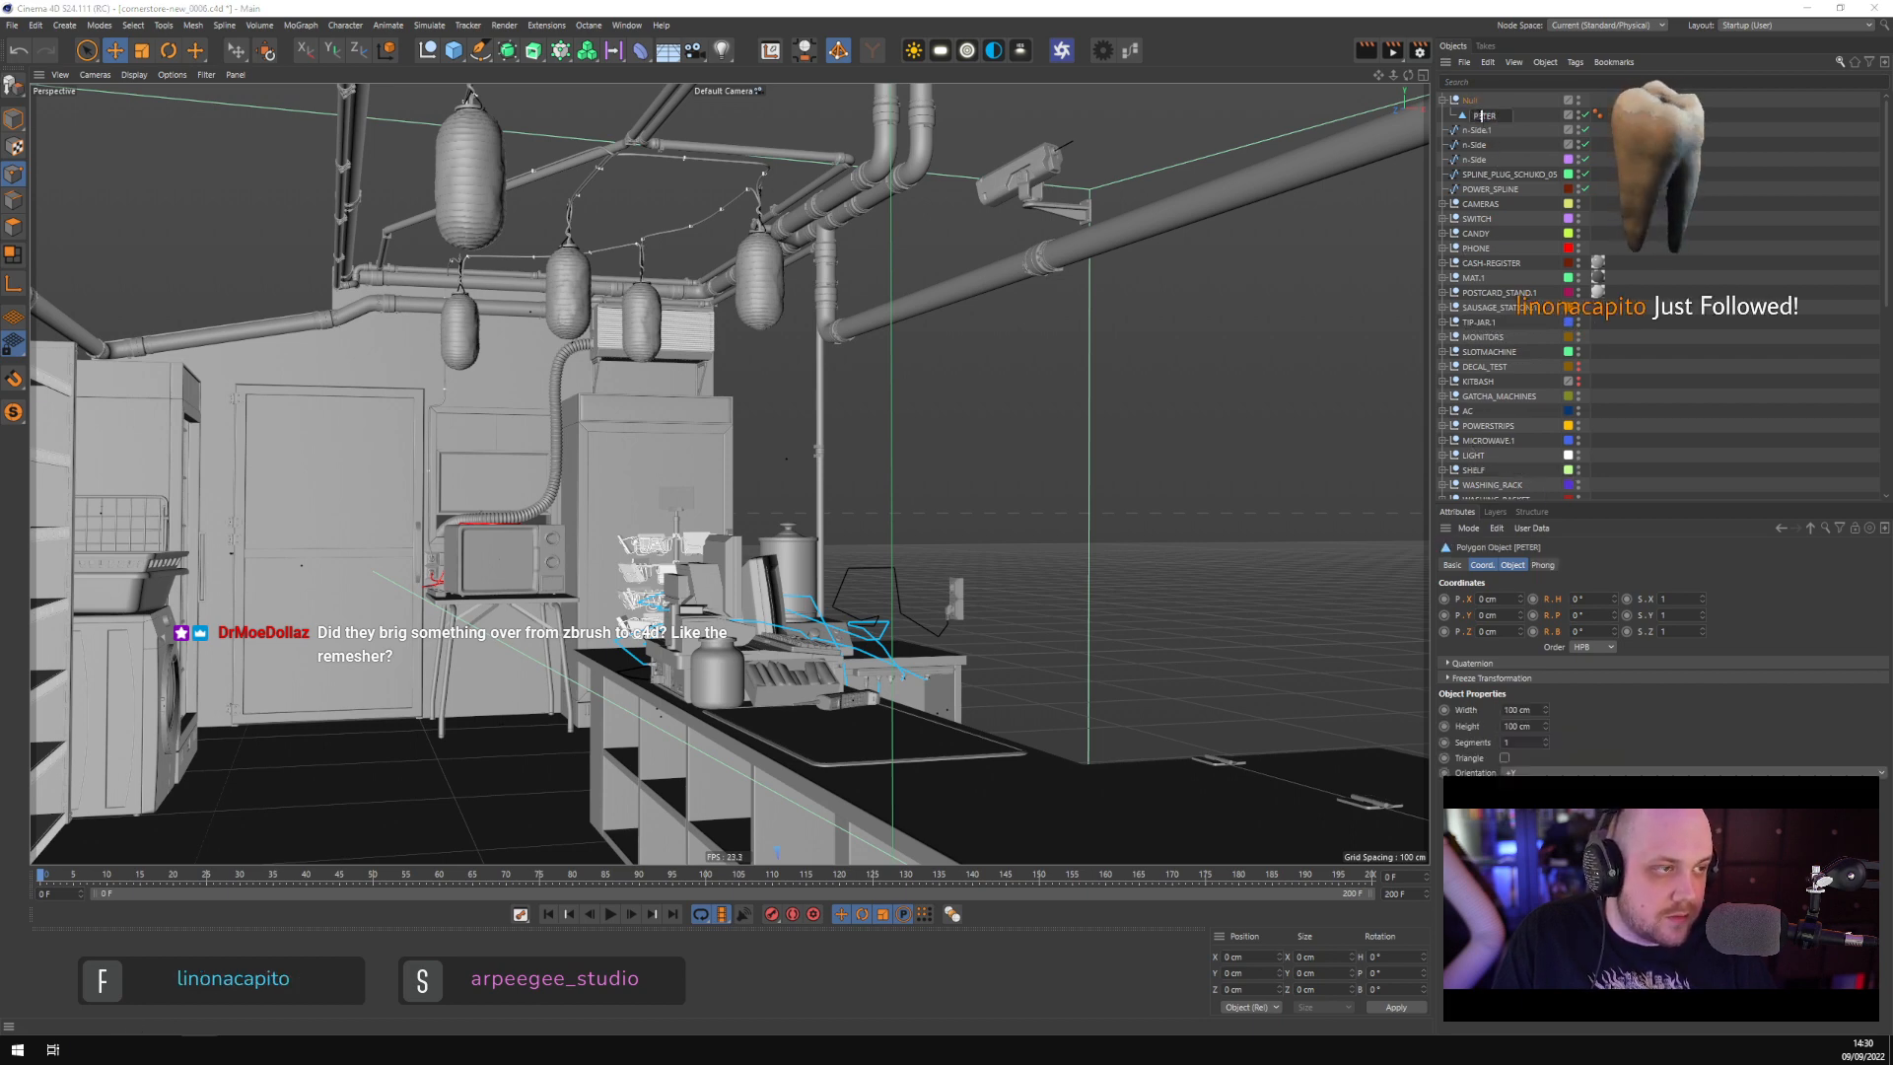
{"action": "double_click", "coordinate": [1470, 100]}
{"action": "type", "text": "PETER_"}
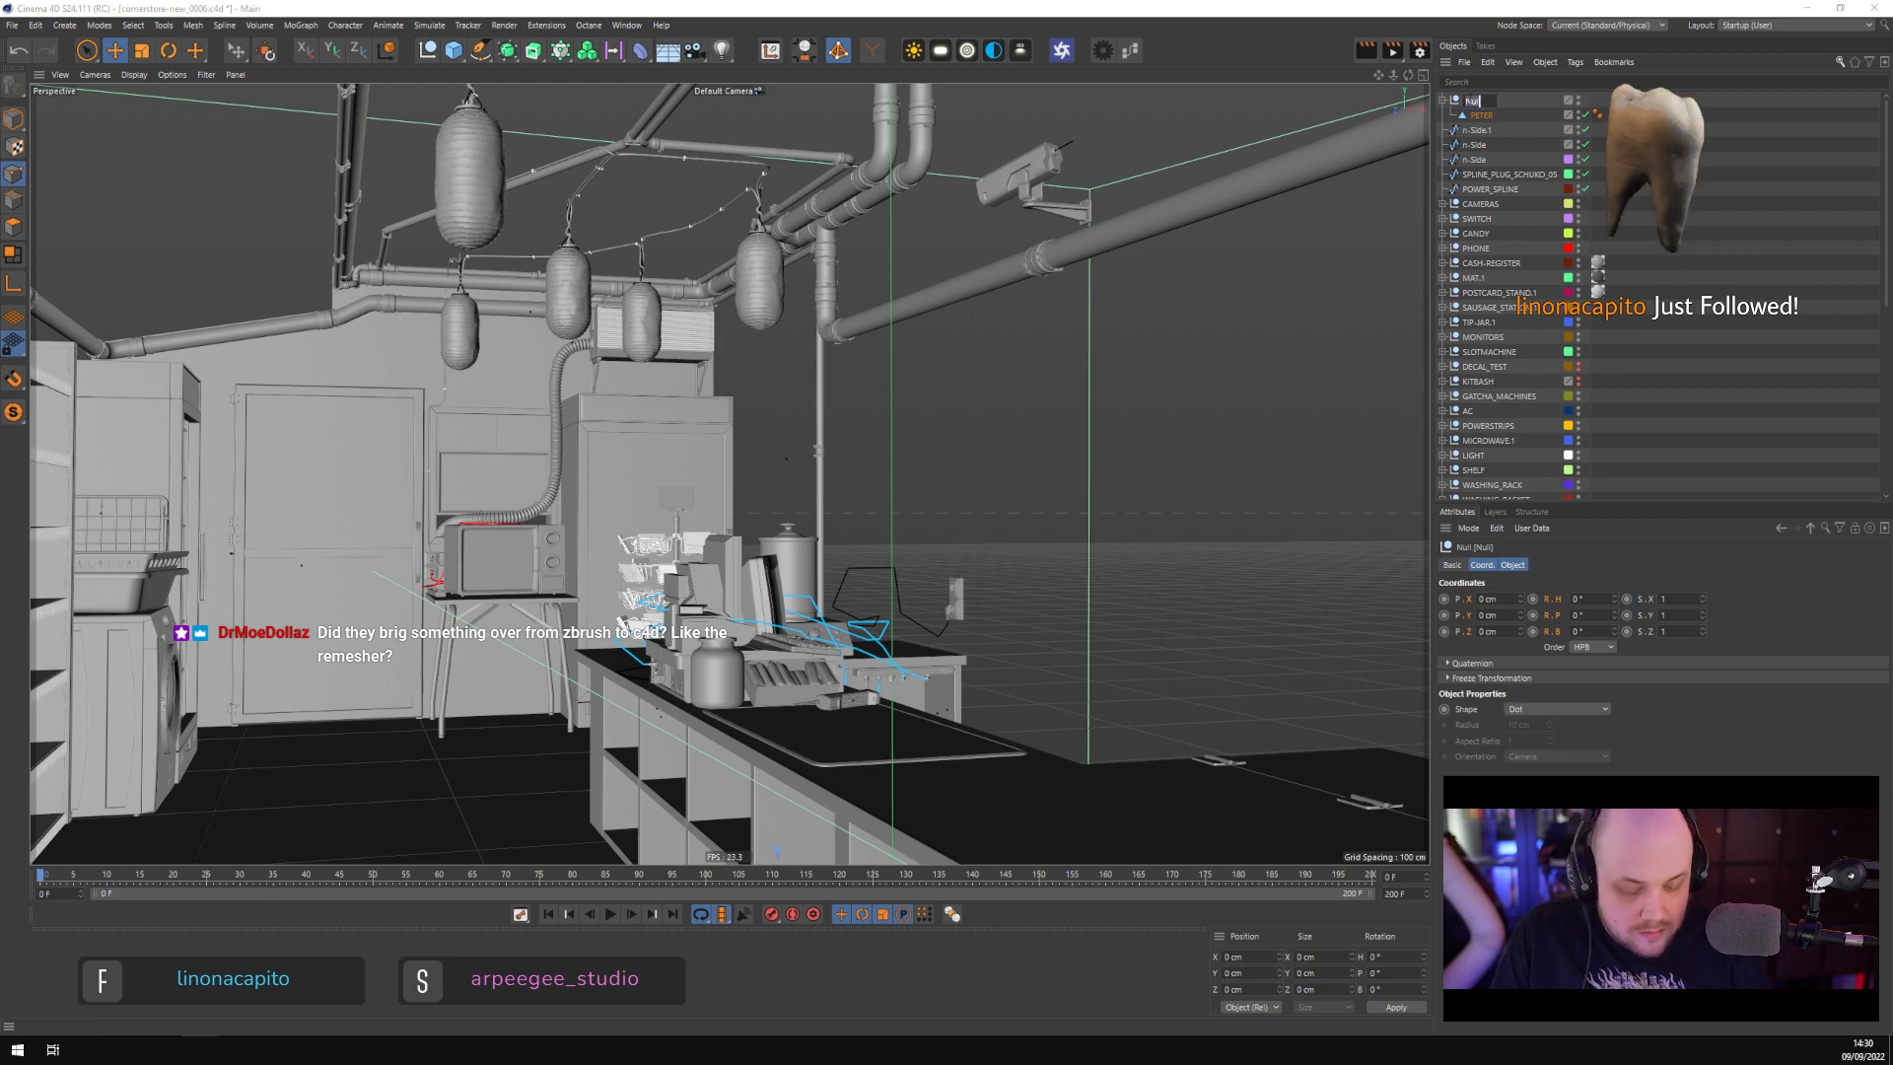
{"action": "type", "text": "Null"}
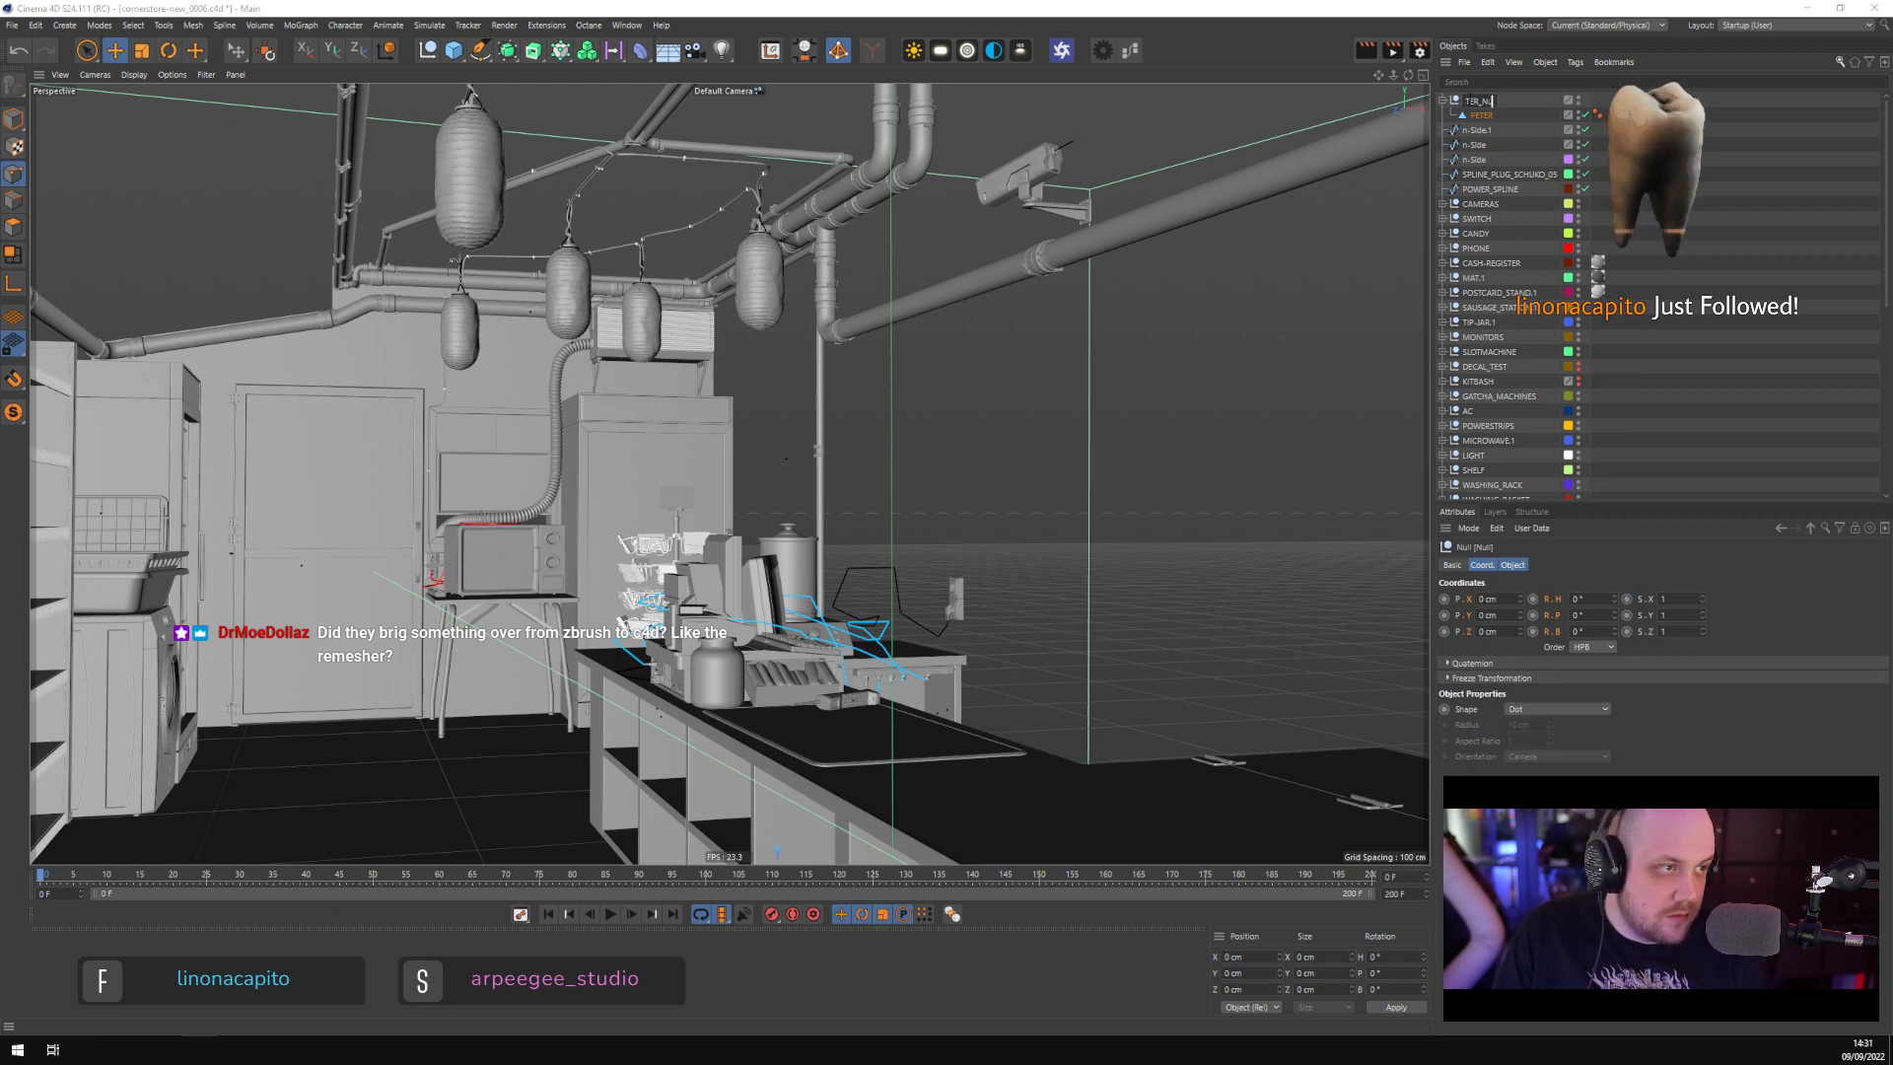
{"action": "key", "text": "Return"}
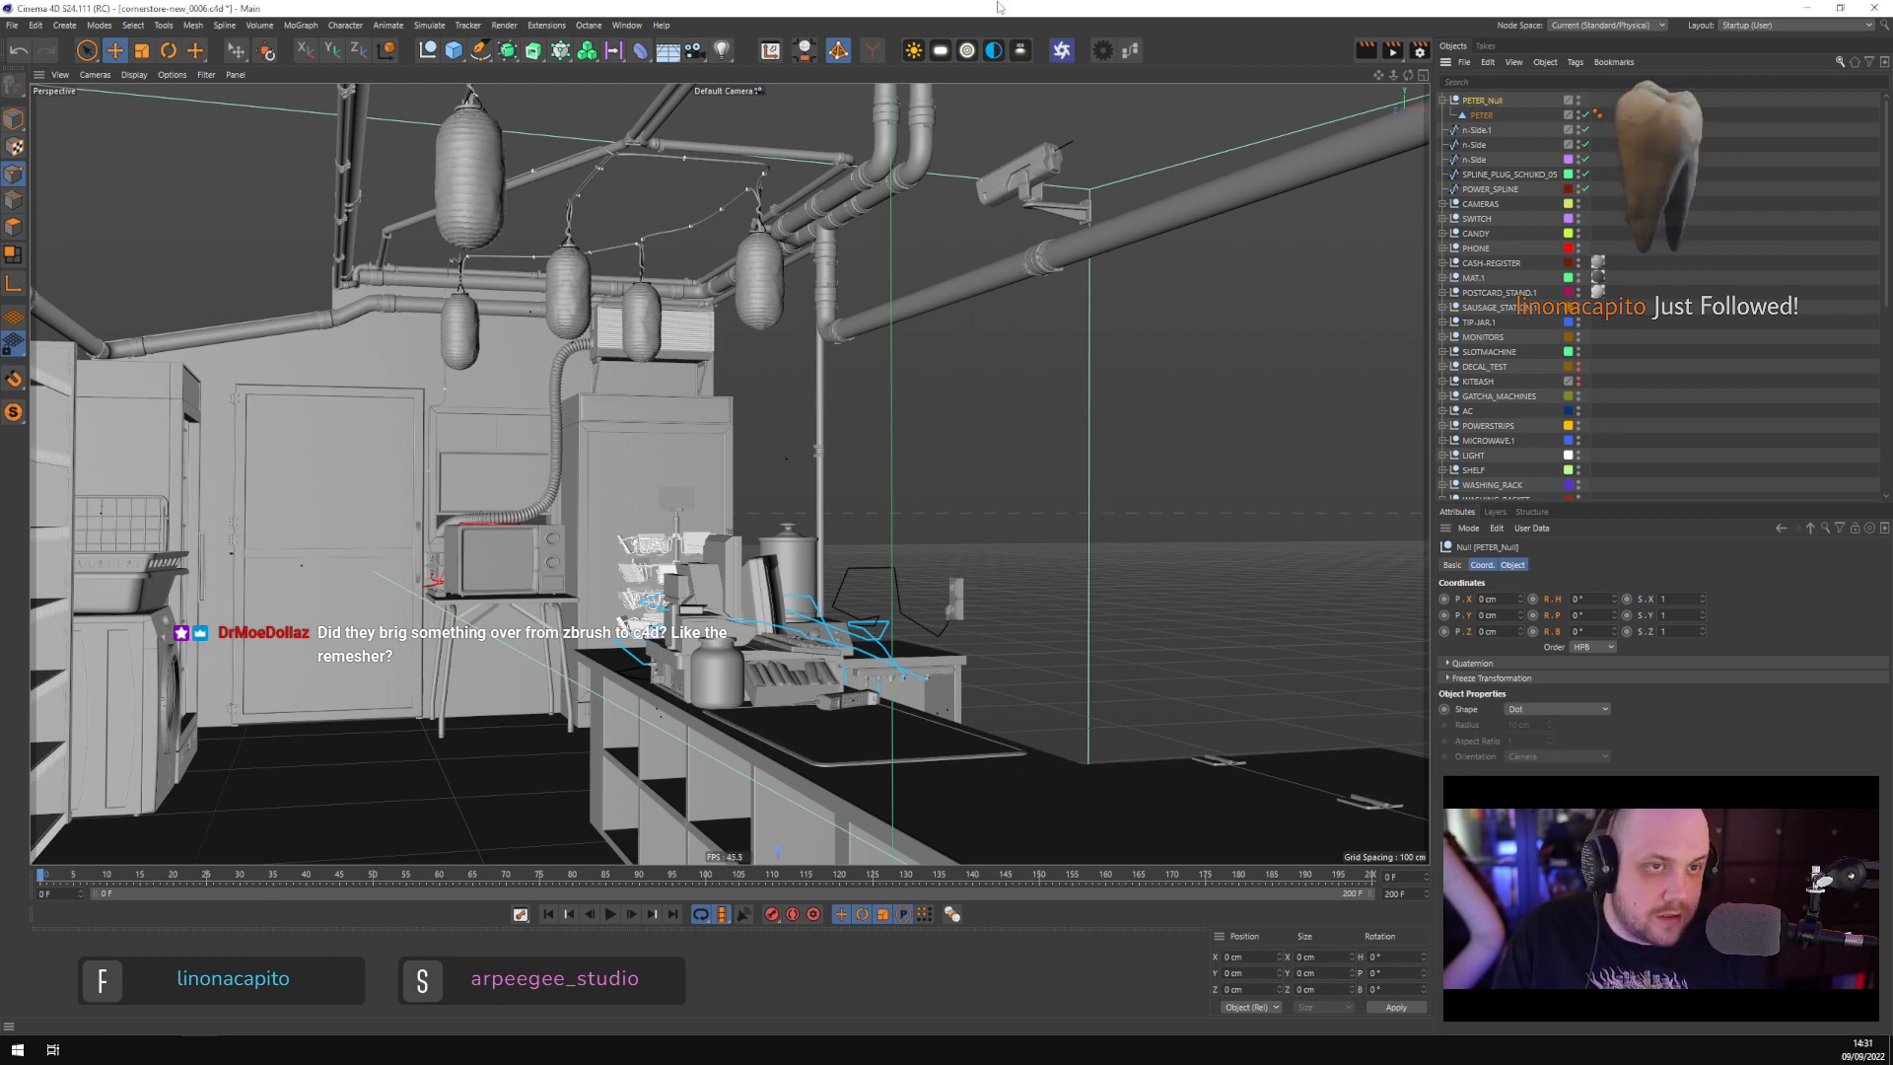
Wrap PETER_Null in a Subdivision Surface and rename the generator PETER_SDS
{"action": "left_click", "coordinate": [507, 51], "text": "alt"}
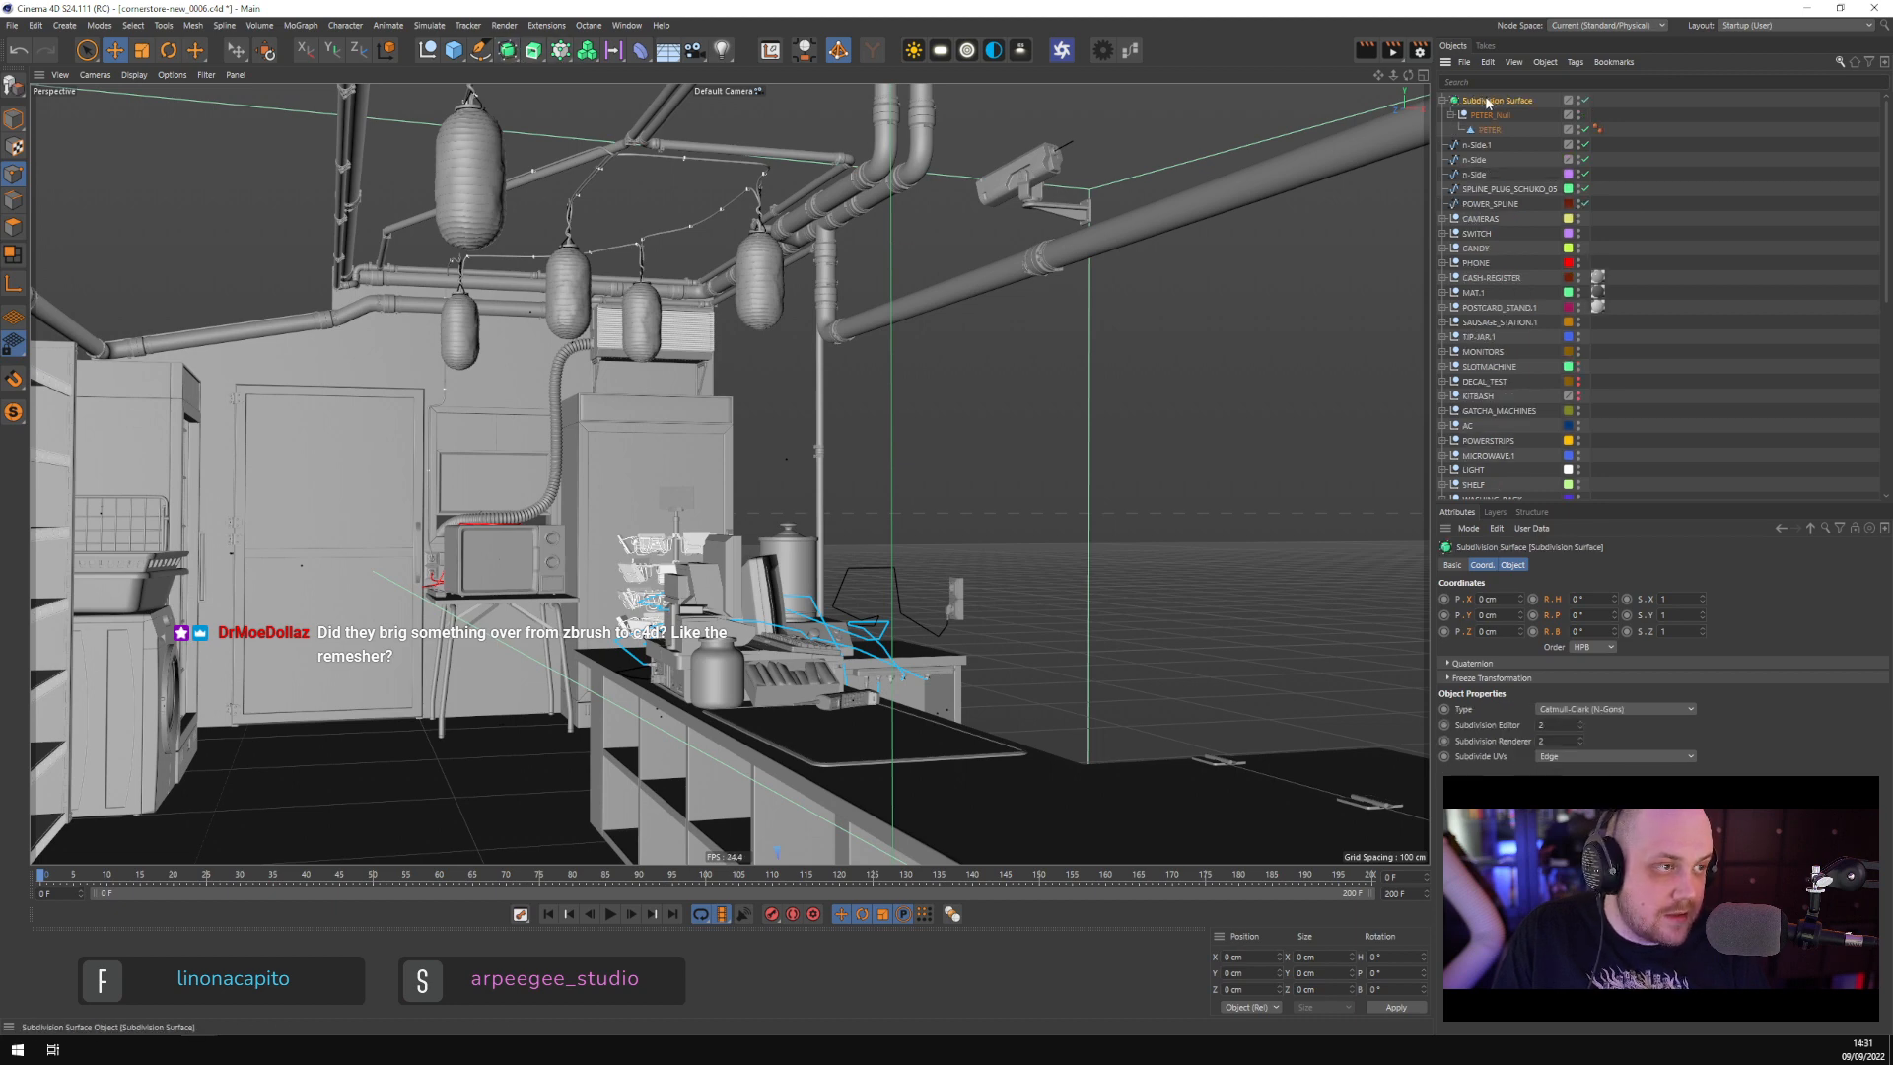
{"action": "double_click", "coordinate": [1524, 100]}
{"action": "type", "text": "PE"}
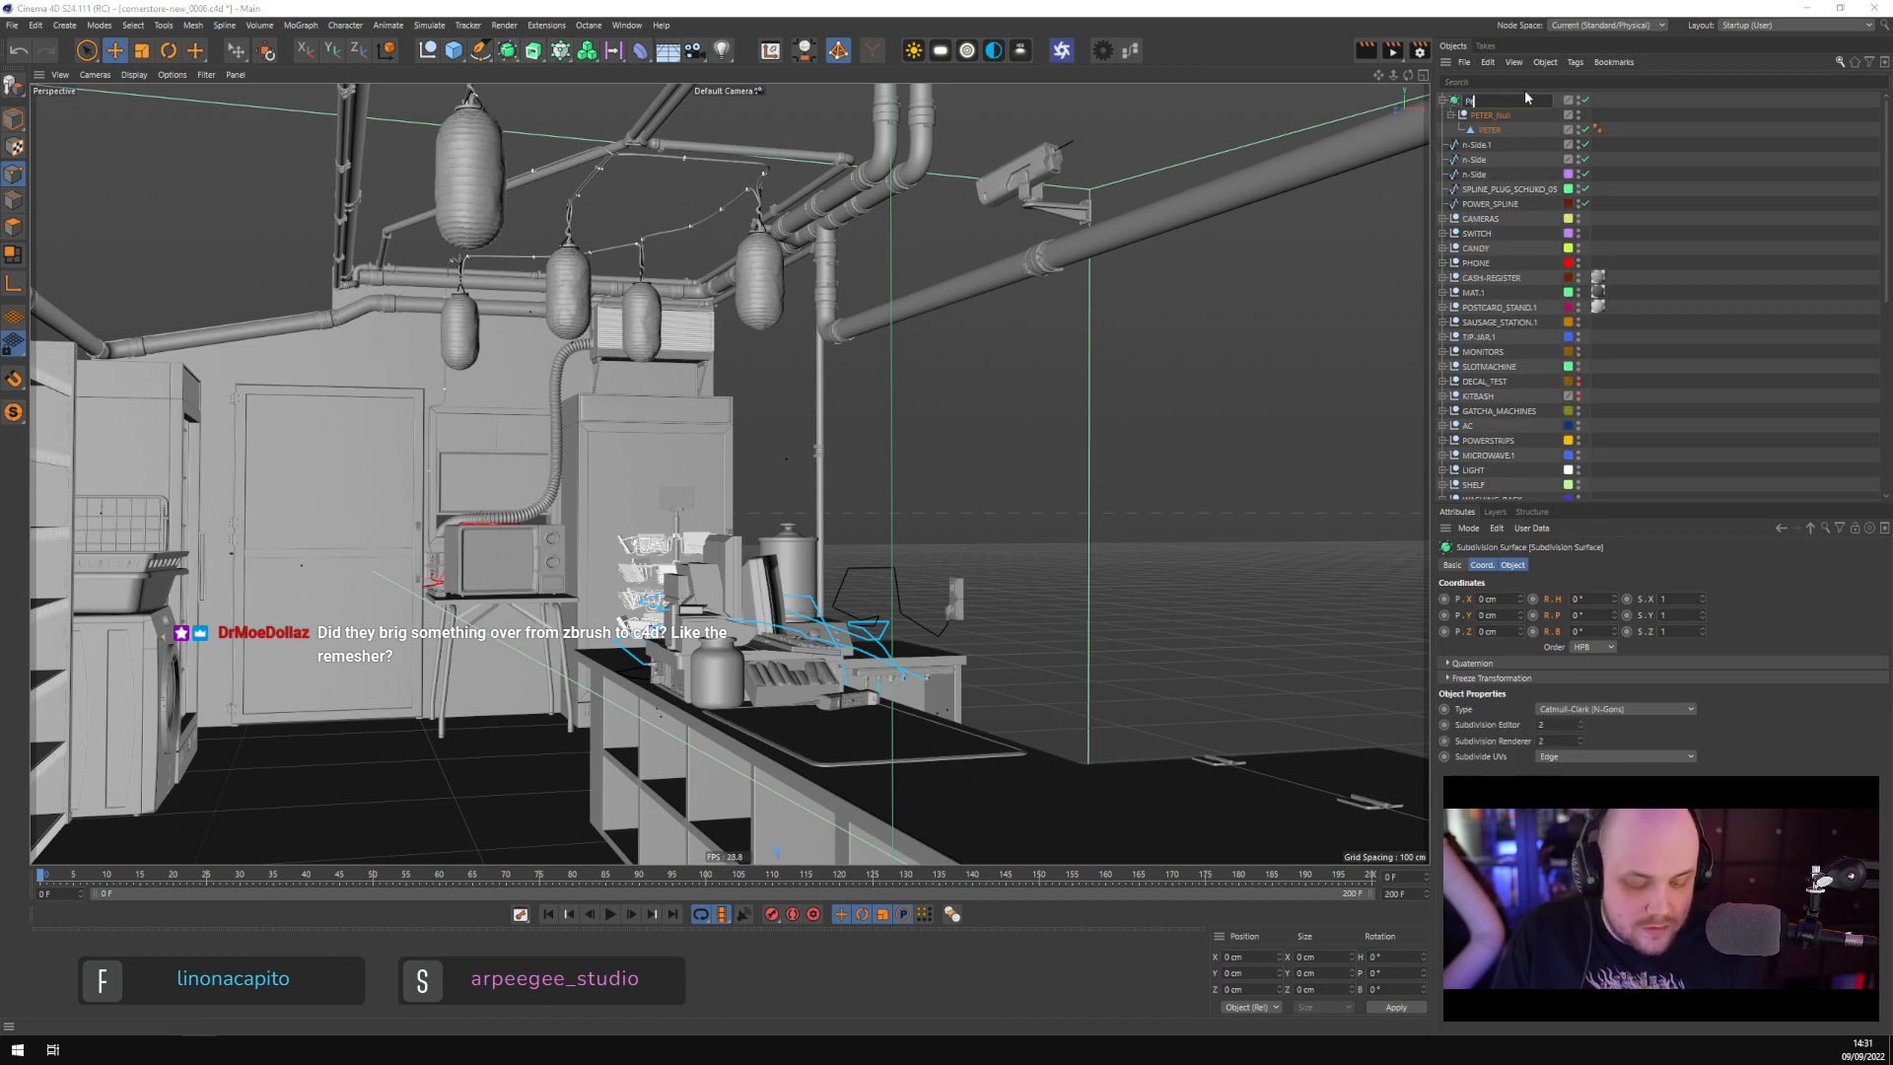
{"action": "type", "text": "PETER_SDS"}
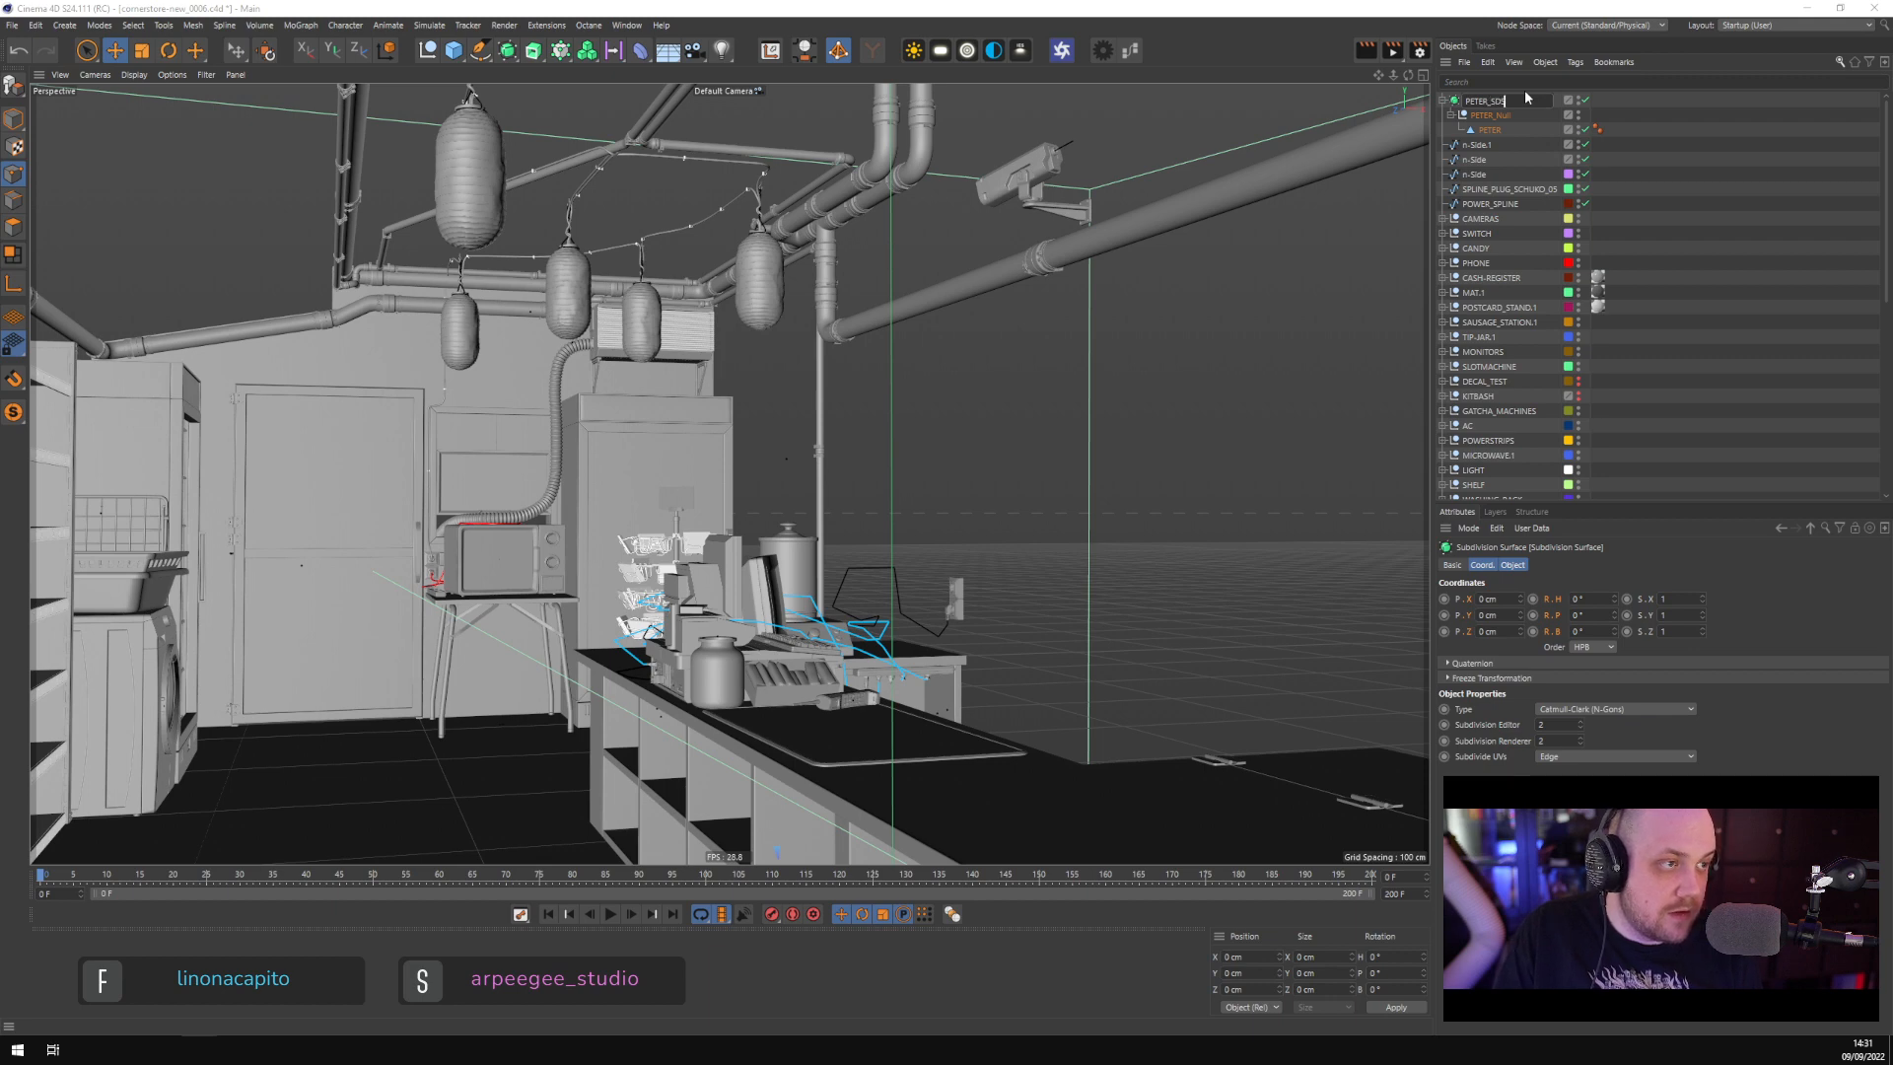
{"action": "key", "text": "Return"}
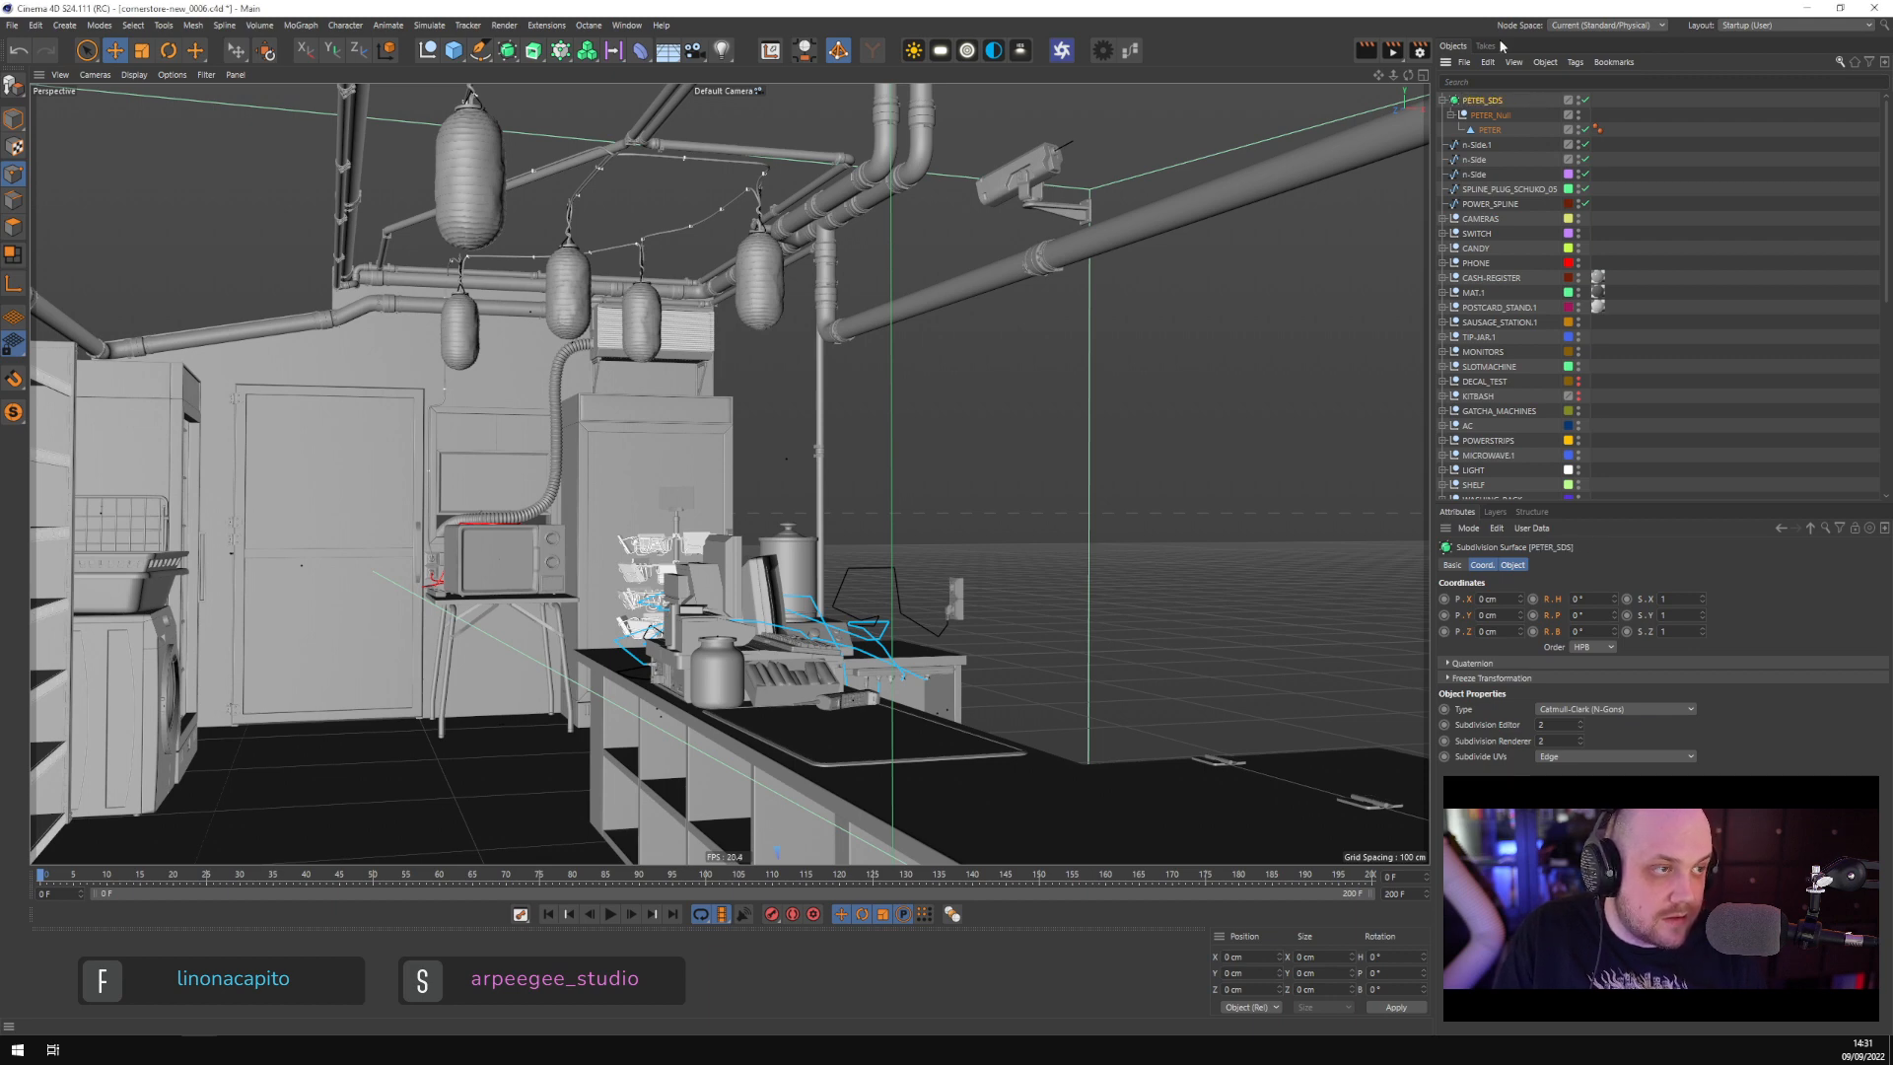
Wrap PETER_SDS in a Cloner and rename the cloner PETER_CLONER
{"action": "left_click", "coordinate": [549, 57], "text": "alt"}
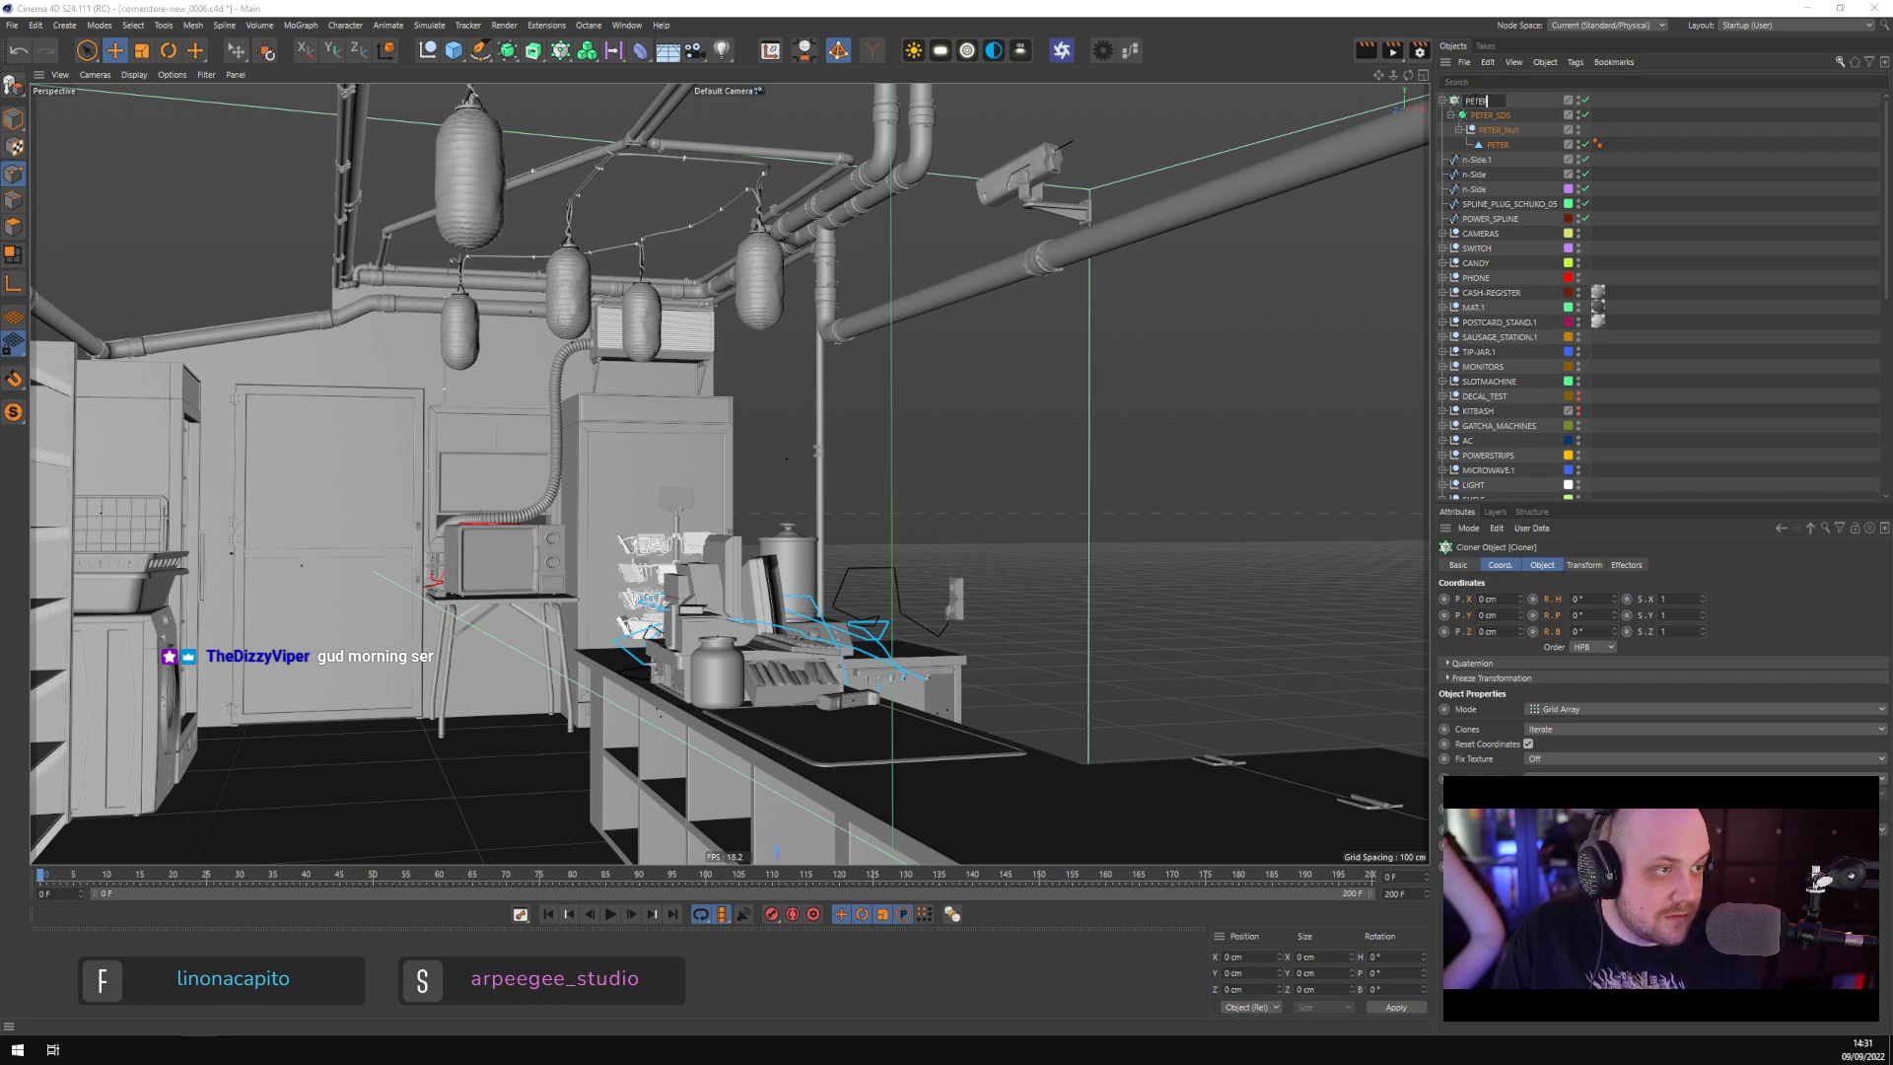
{"action": "key", "text": "Return"}
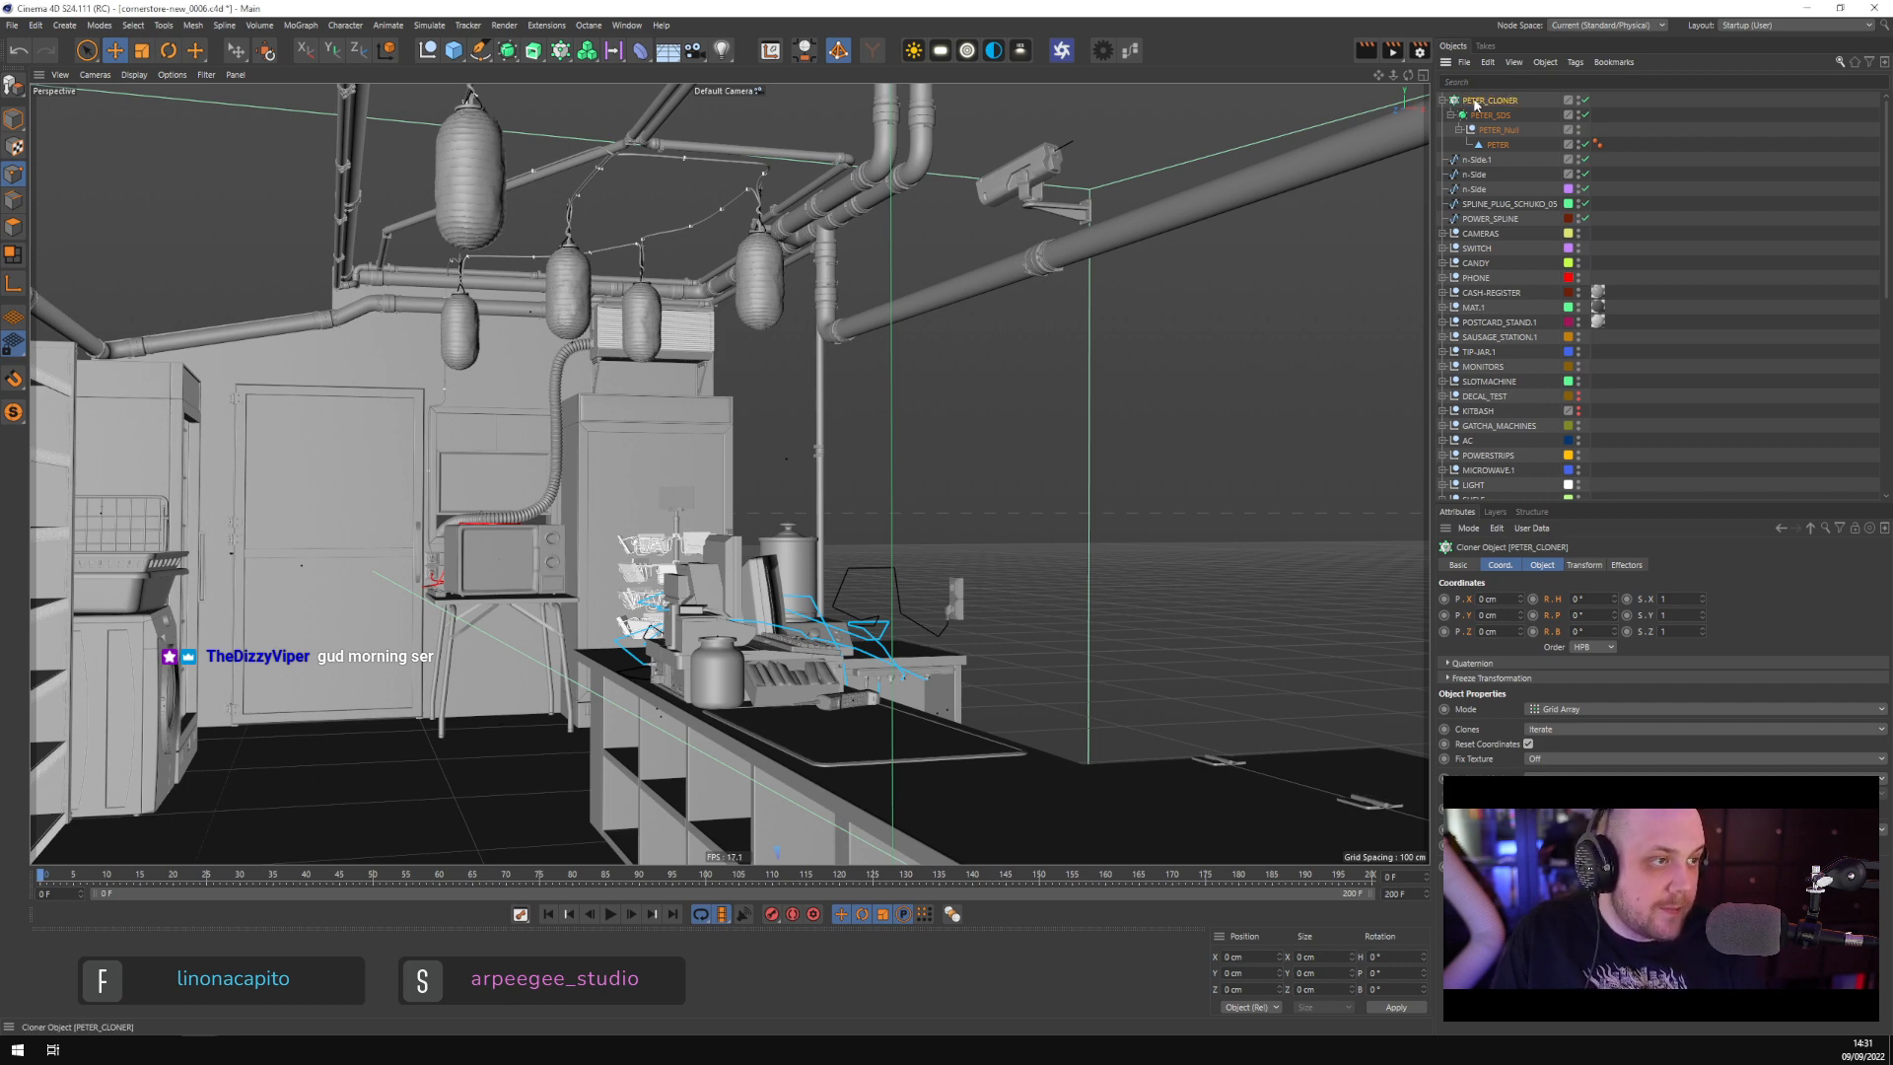
Expand the PETER_CLONER hierarchy down to the PETER polygon and group that polygon under an additional null
{"action": "left_click", "coordinate": [1451, 116]}
{"action": "left_click", "coordinate": [1509, 117]}
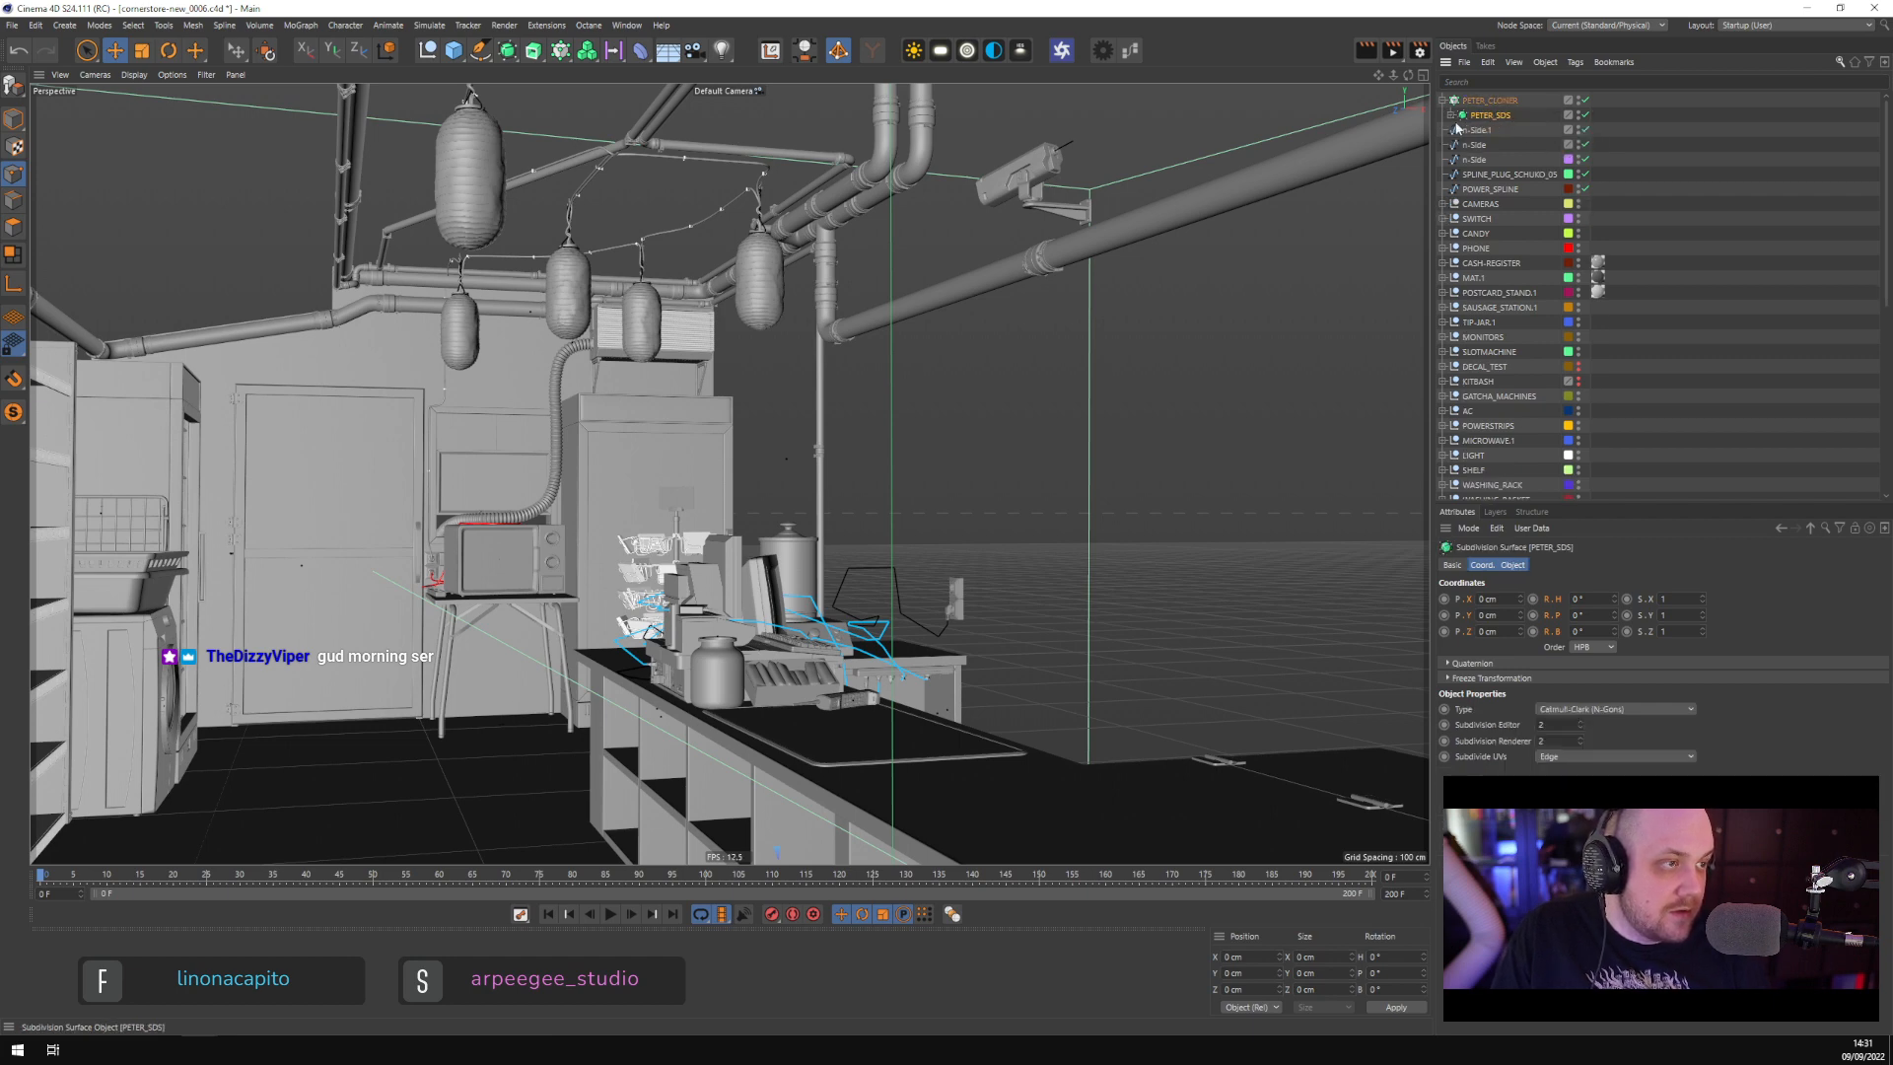
{"action": "left_click", "coordinate": [1451, 116]}
{"action": "left_click", "coordinate": [1469, 128]}
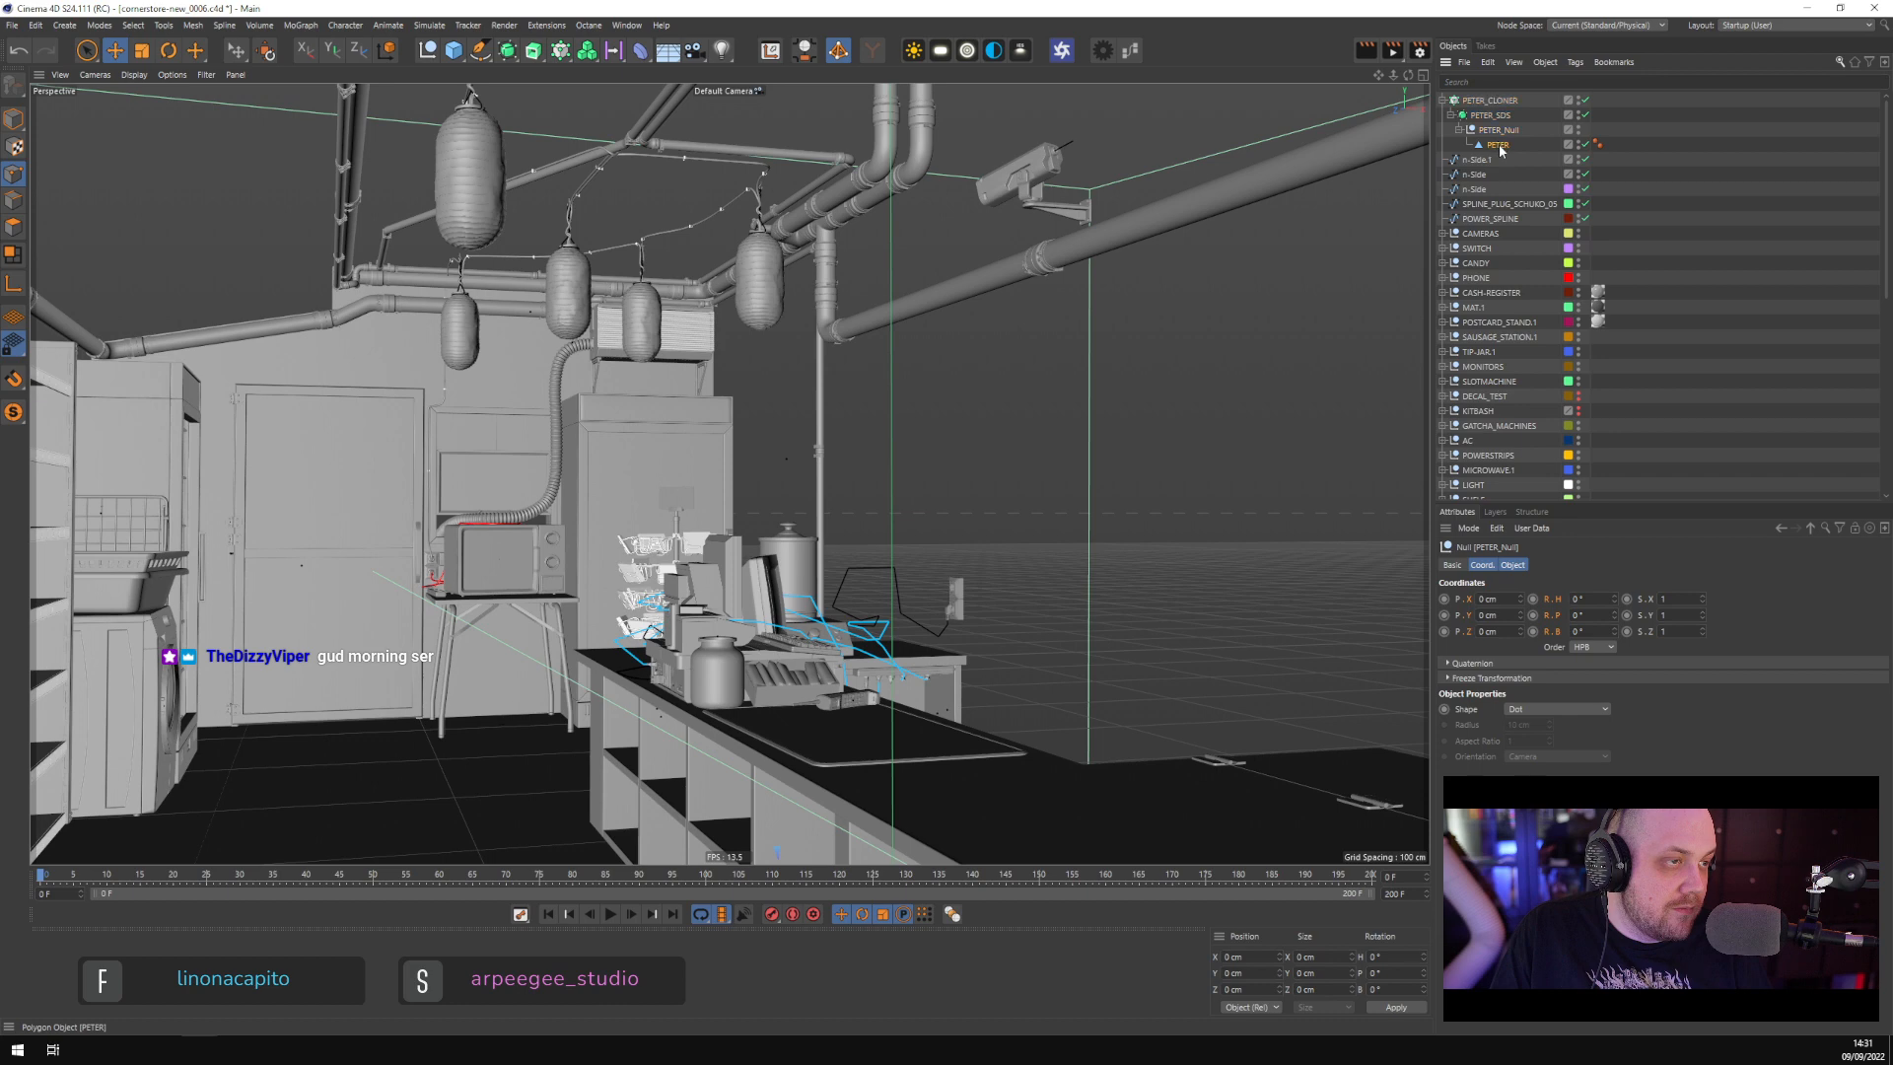
{"action": "left_click", "coordinate": [1499, 146]}
{"action": "key", "text": "alt+g"}
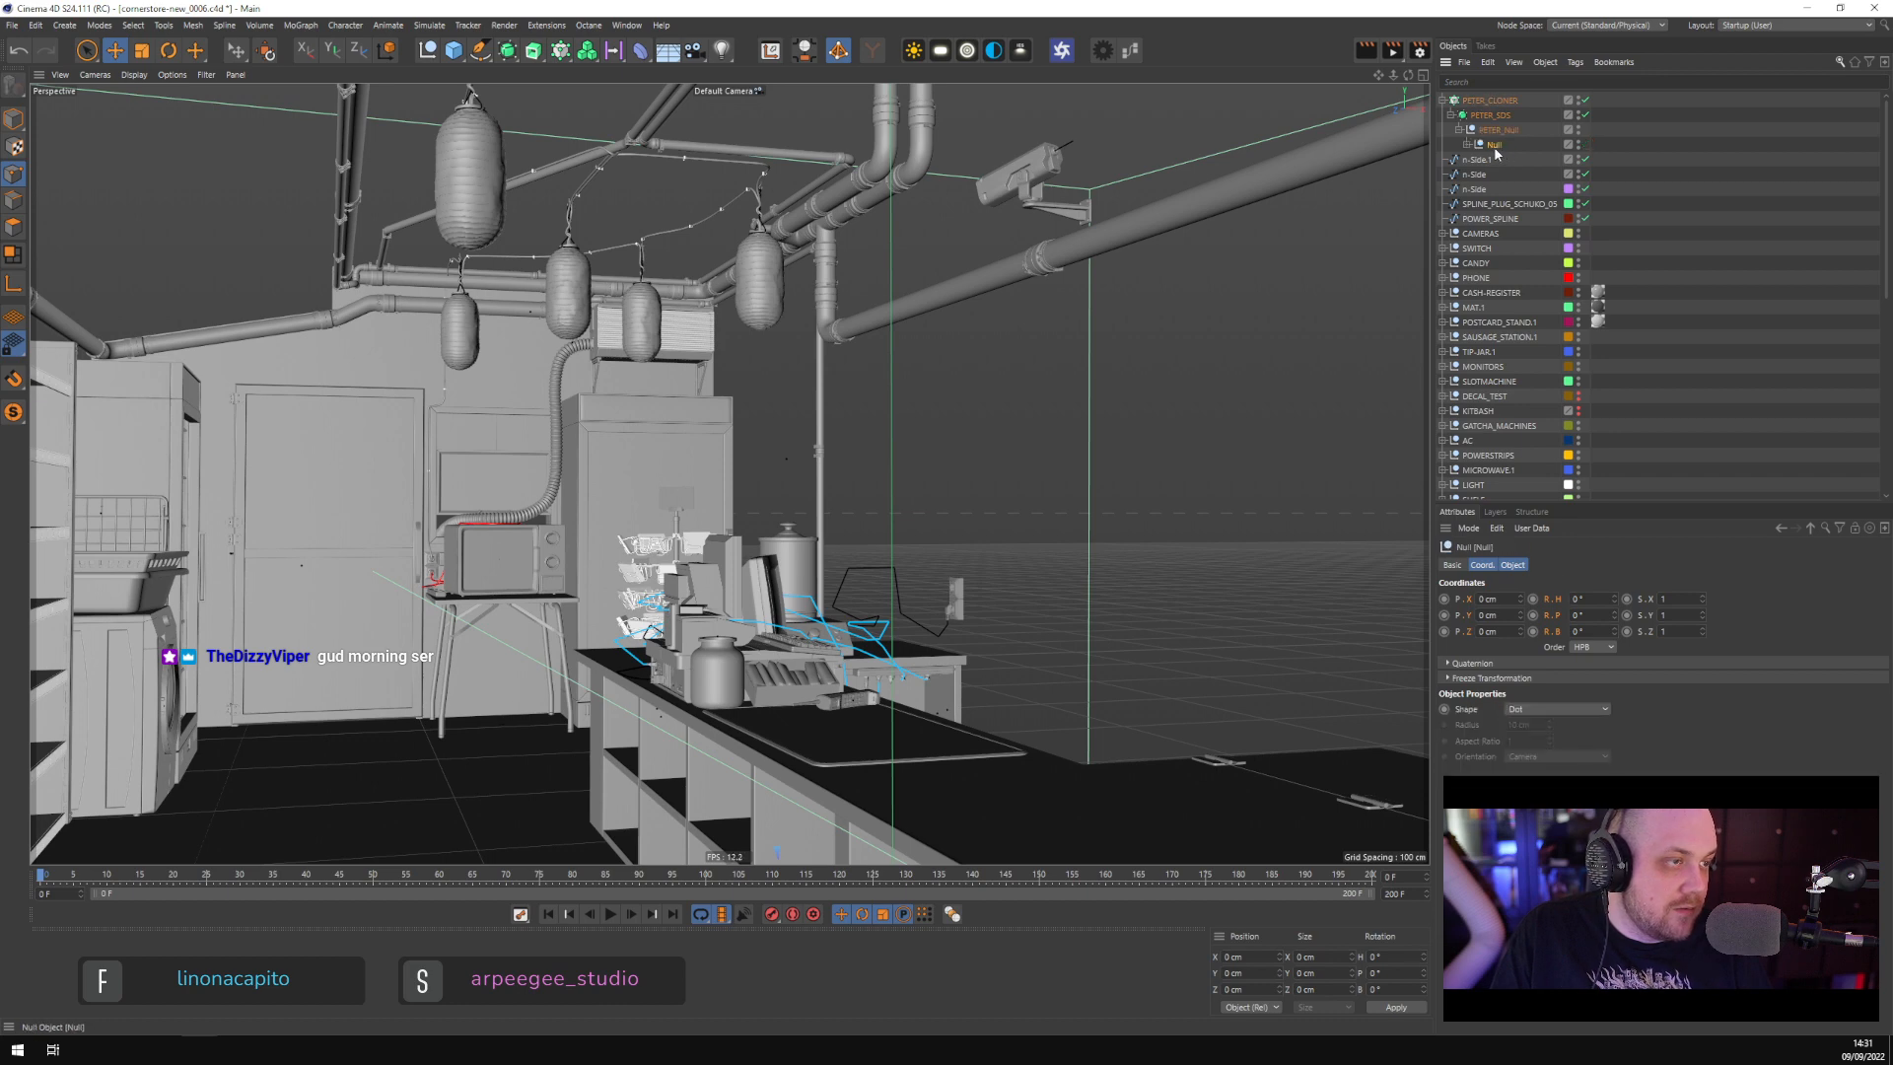
Duplicate the Null under PETER_Null three times
{"action": "key", "text": "ctrl+c"}
{"action": "key", "text": "ctrl+v"}
{"action": "key", "text": "ctrl+v"}
{"action": "key", "text": "ctrl+v"}
{"action": "left_click", "coordinate": [1498, 191]}
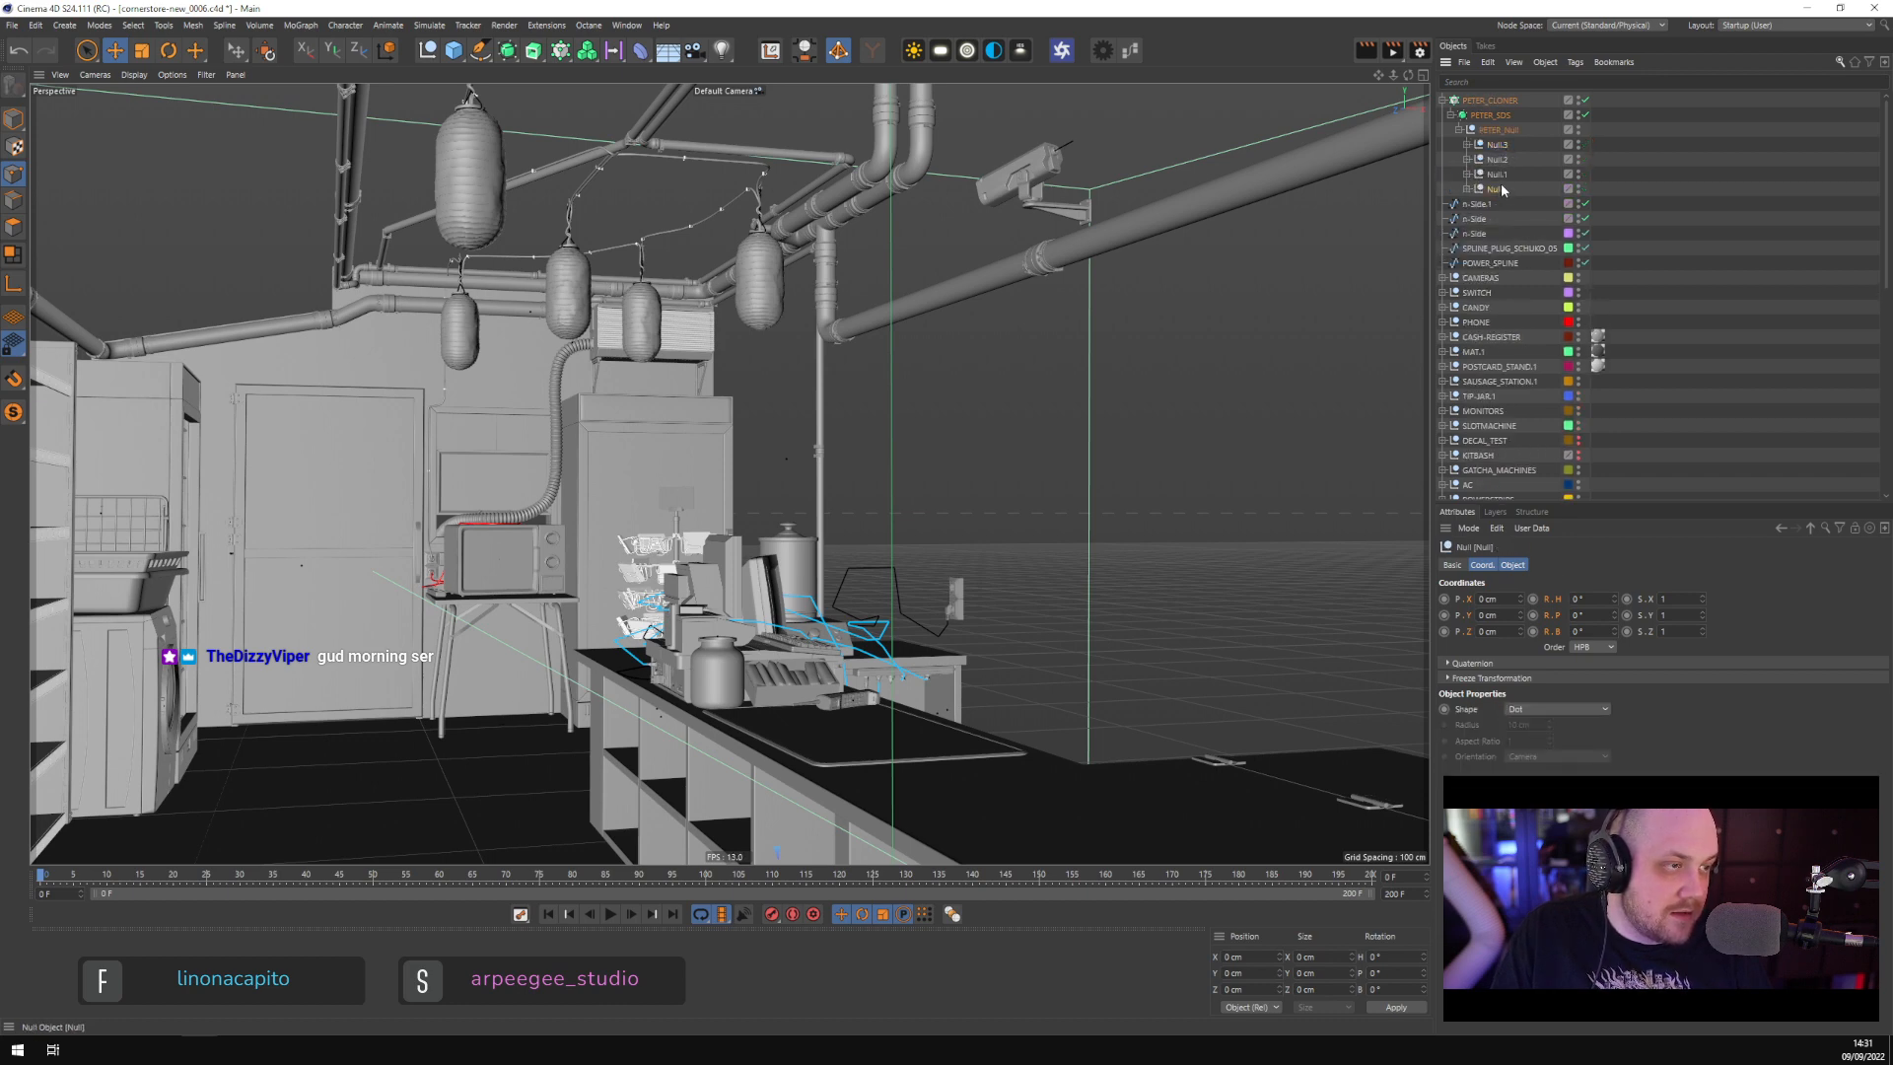
Rename the parent null PETER_Null as PETER_Null_1-4
{"action": "left_click", "coordinate": [1504, 132]}
{"action": "double_click", "coordinate": [1514, 134]}
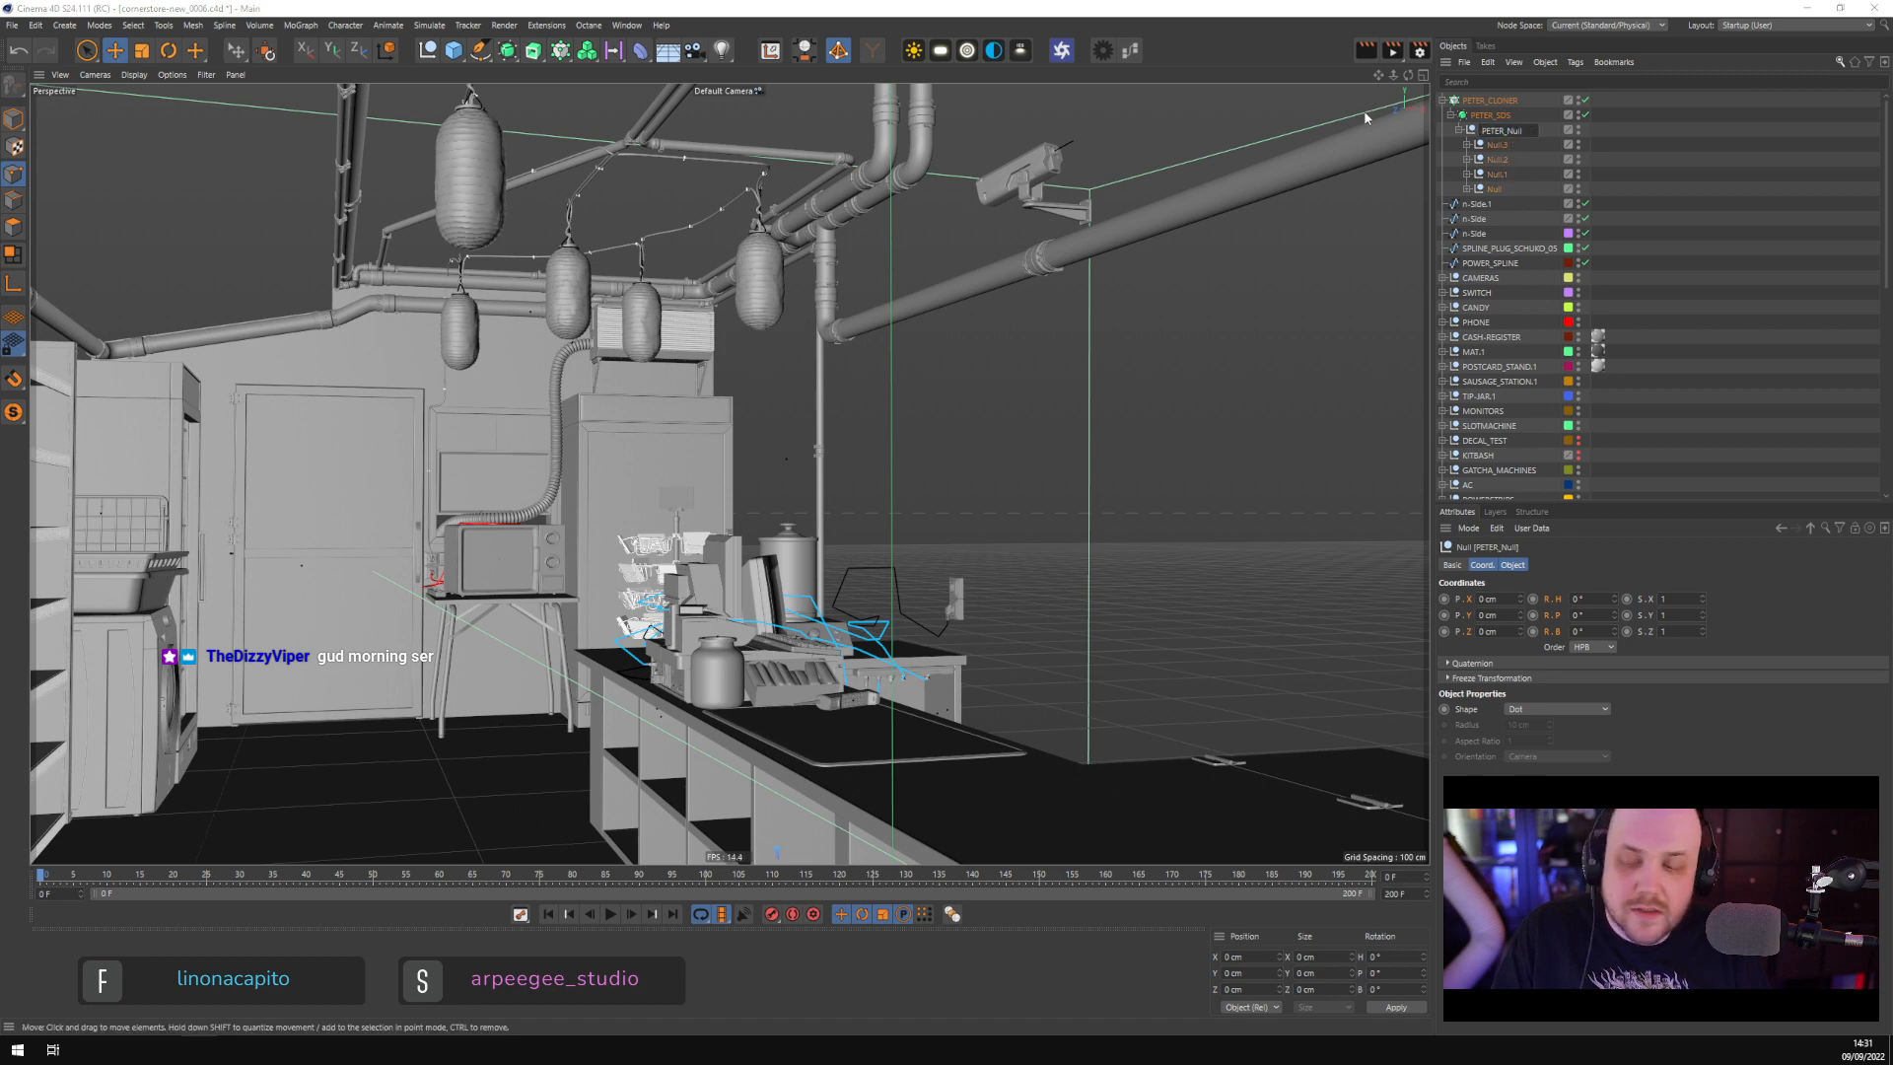
{"action": "key", "text": "Return"}
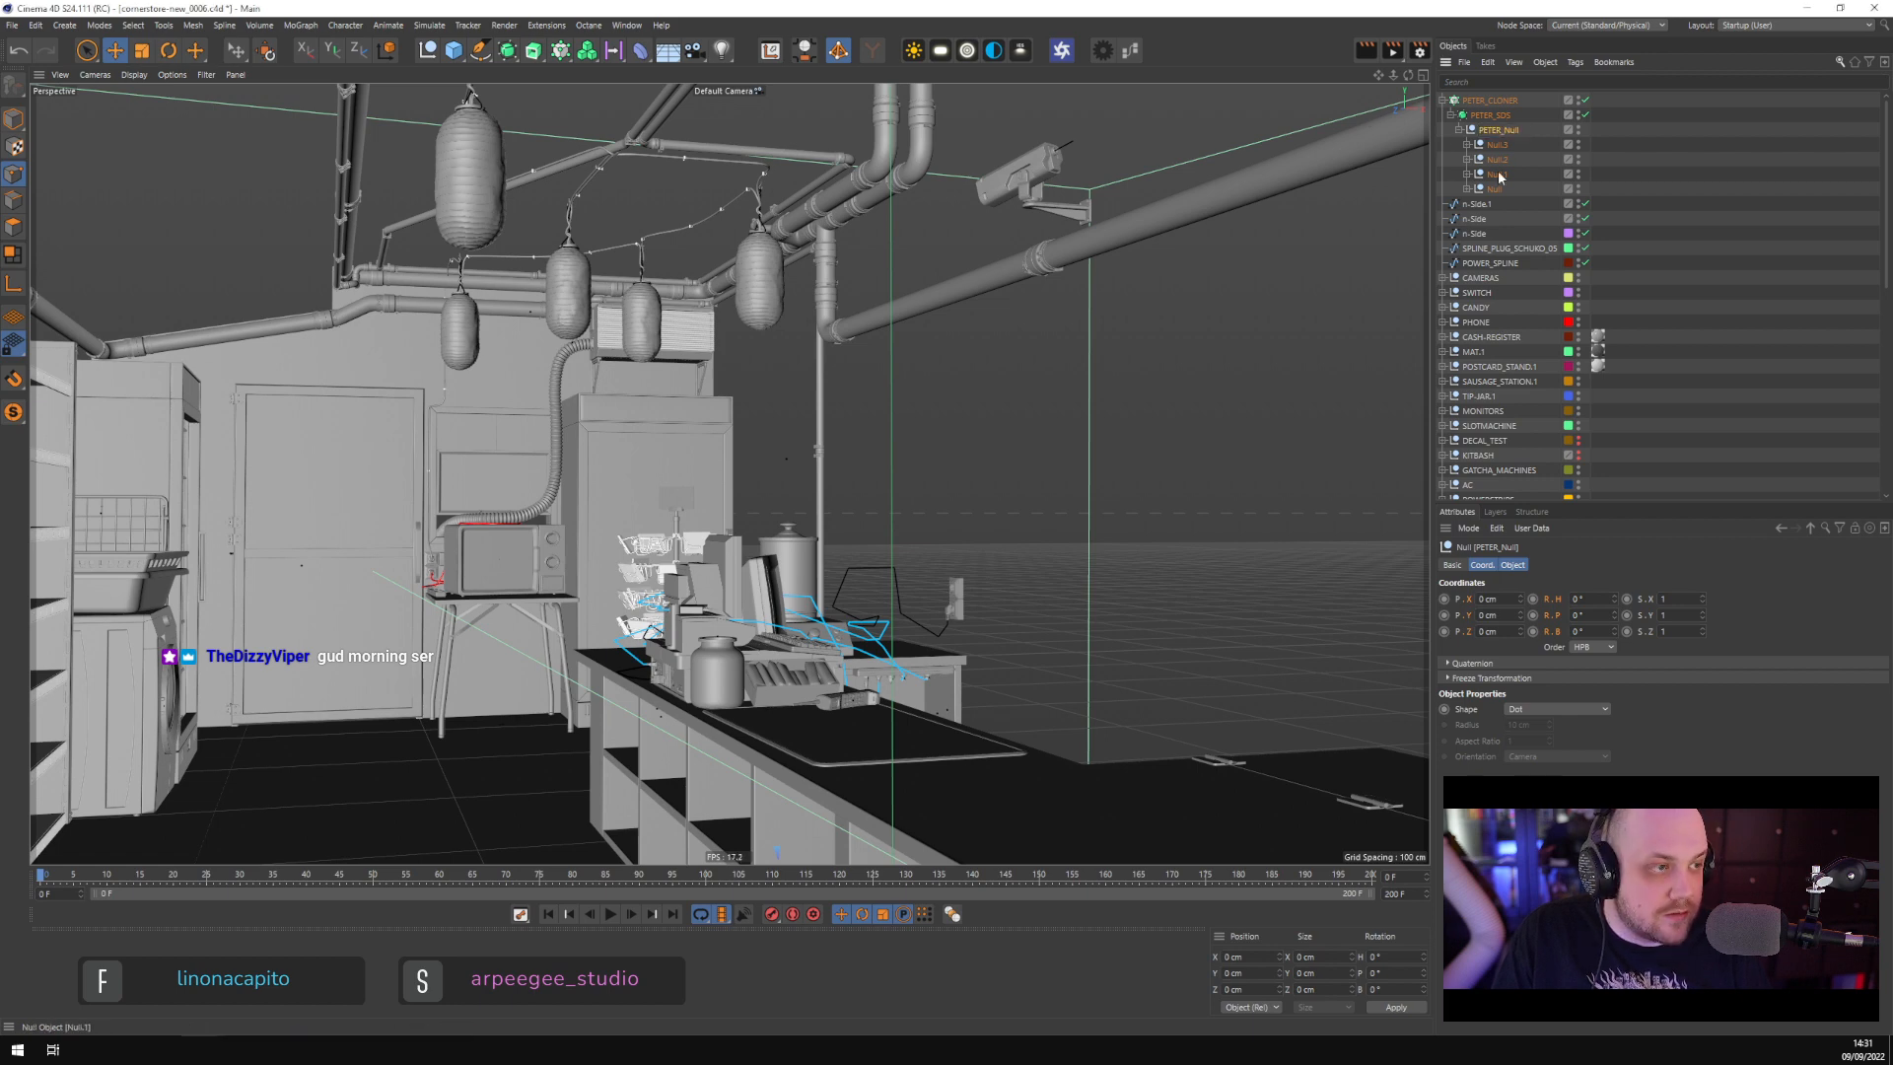
{"action": "double_click", "coordinate": [1503, 136]}
{"action": "key", "text": "Return"}
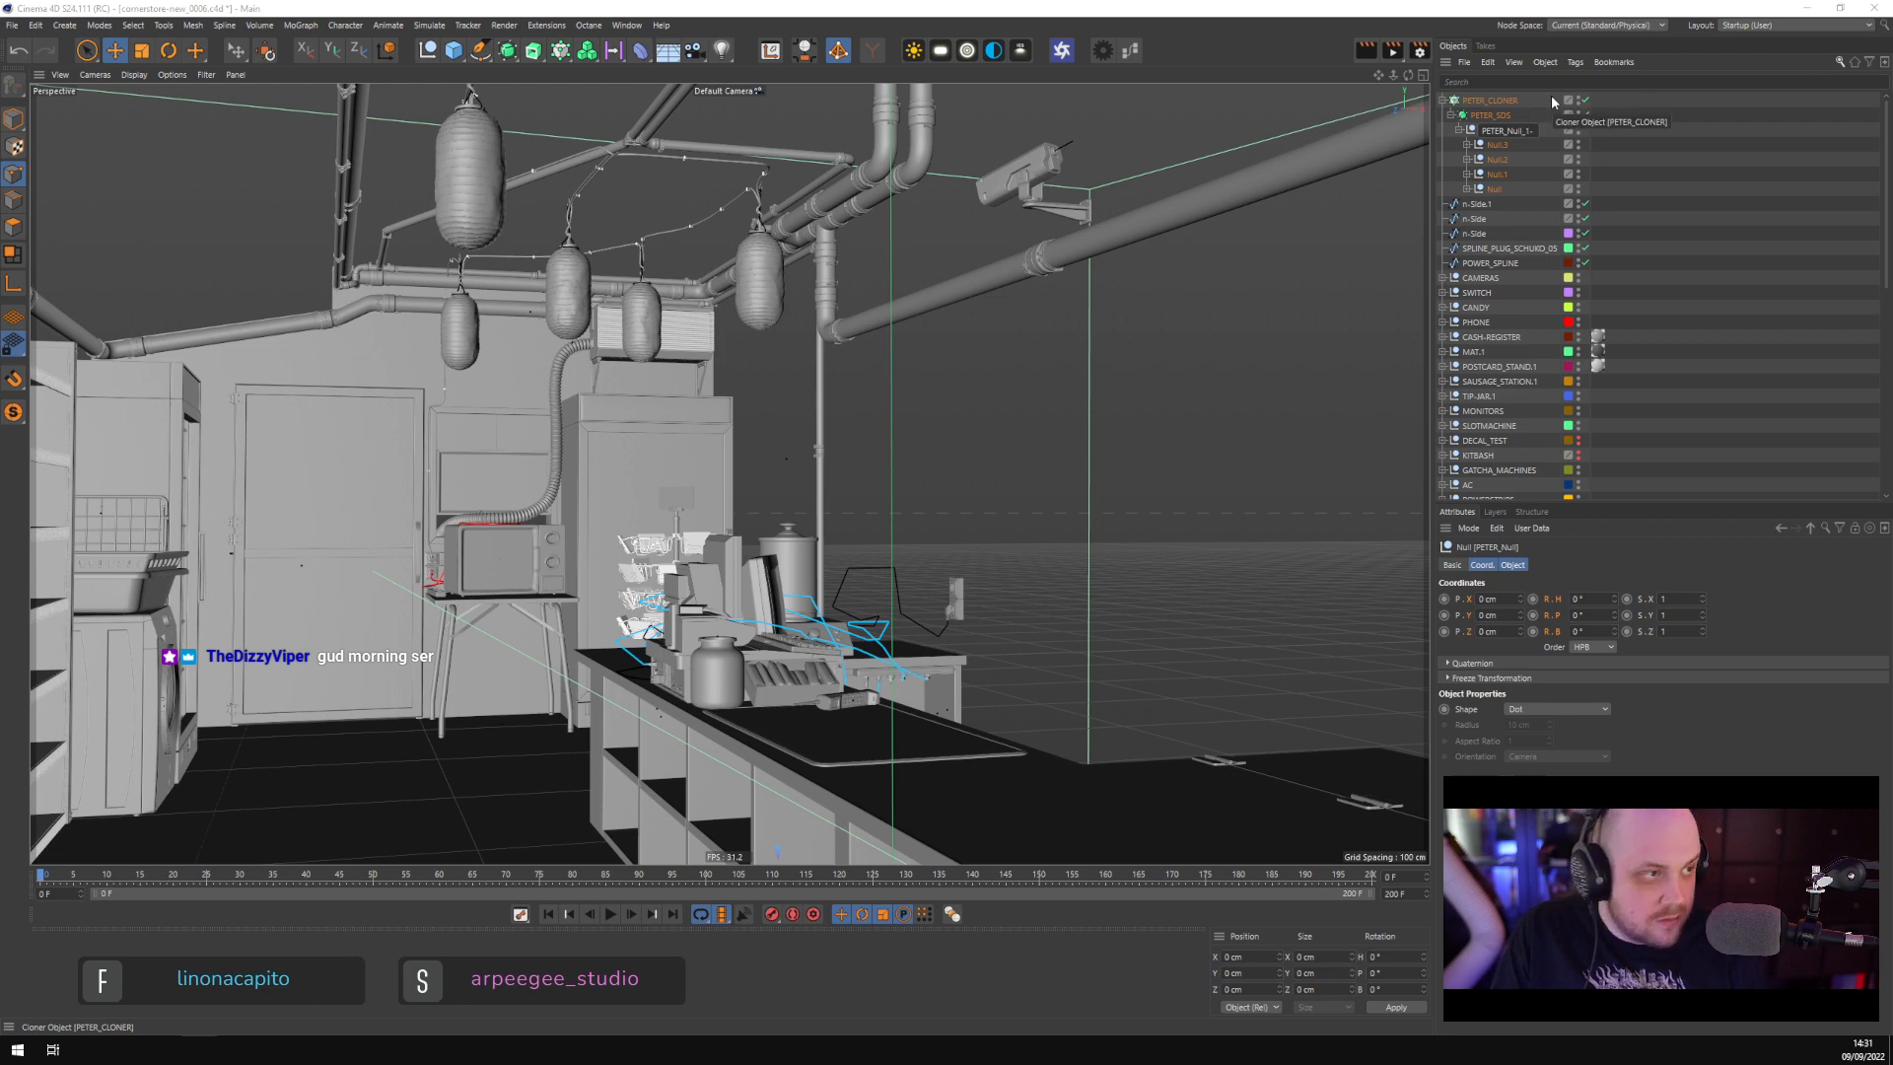
{"action": "type", "text": "-4"}
{"action": "key", "text": "Return"}
Expand the lowest Null under PETER_Null_1-4 and inspect the polygon object nested inside it
{"action": "double_click", "coordinate": [1493, 115]}
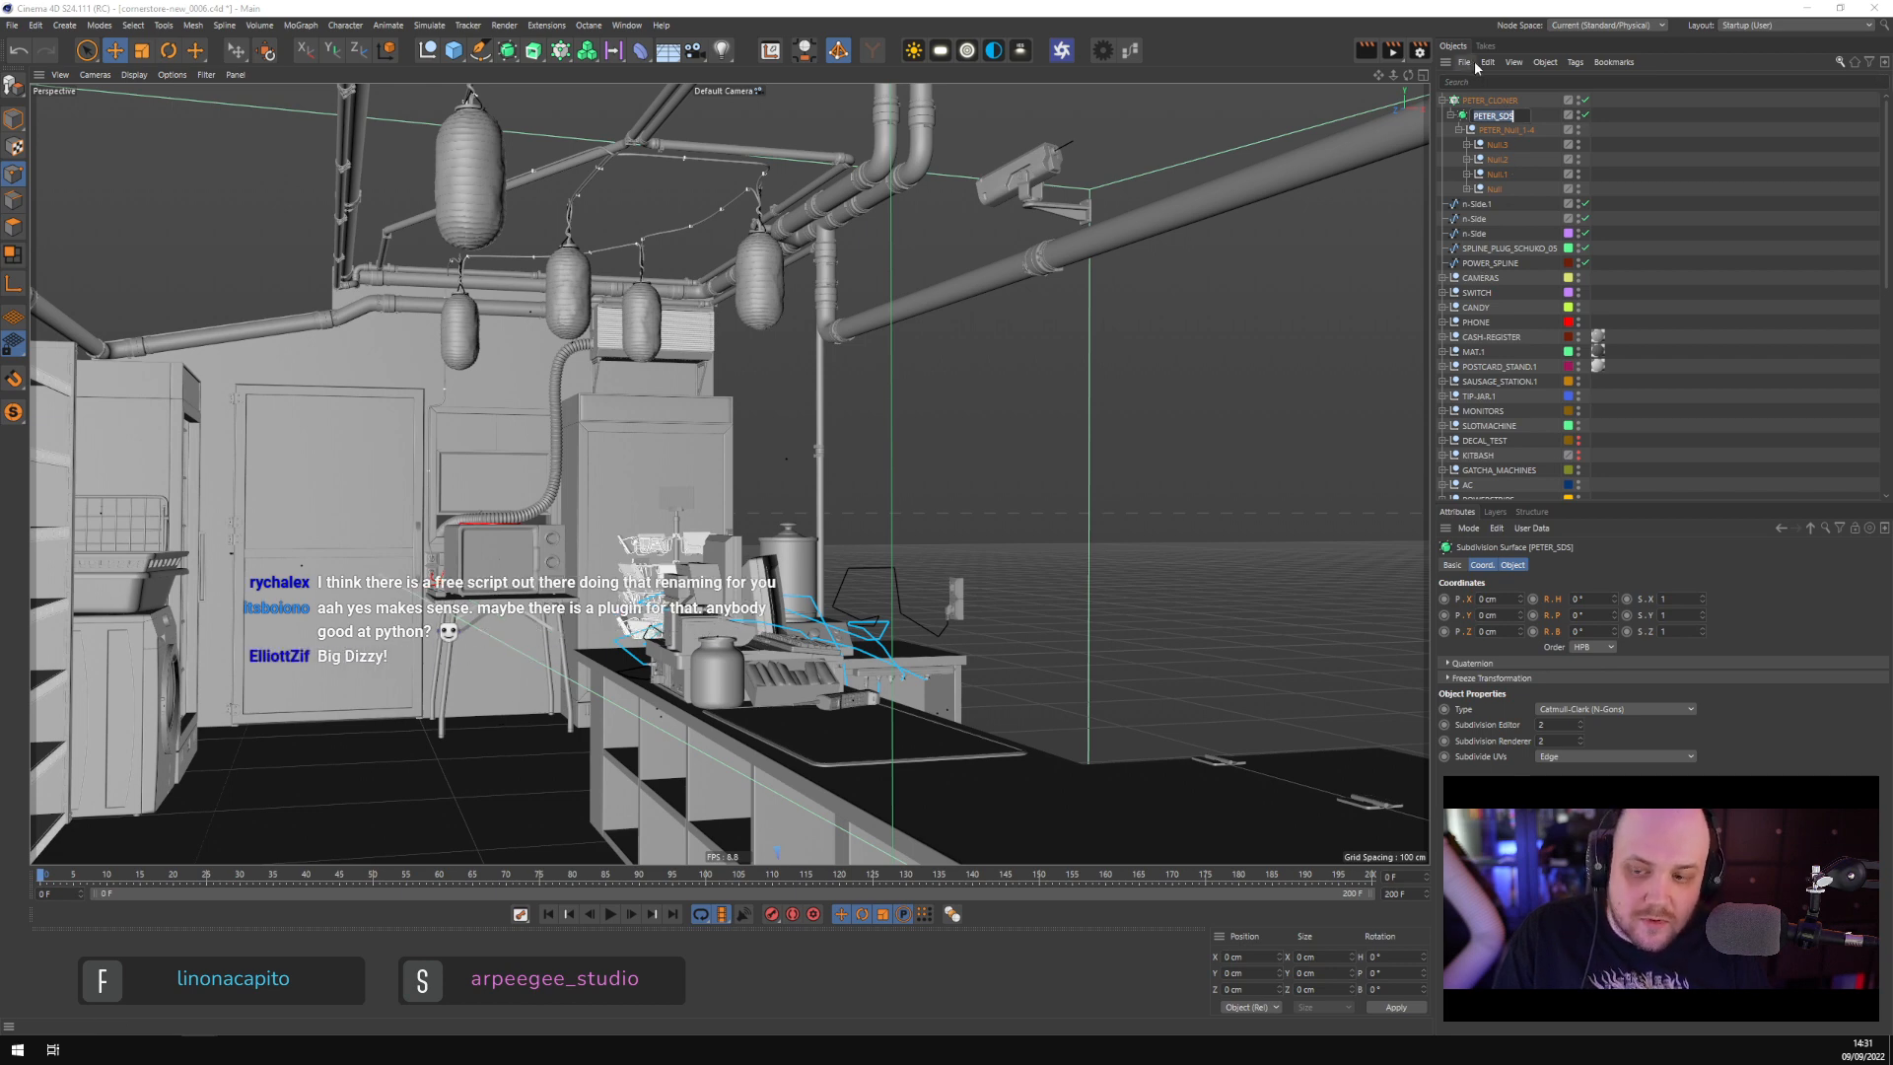
{"action": "key", "text": "Return"}
{"action": "left_click", "coordinate": [1466, 190]}
{"action": "left_click", "coordinate": [1516, 202]}
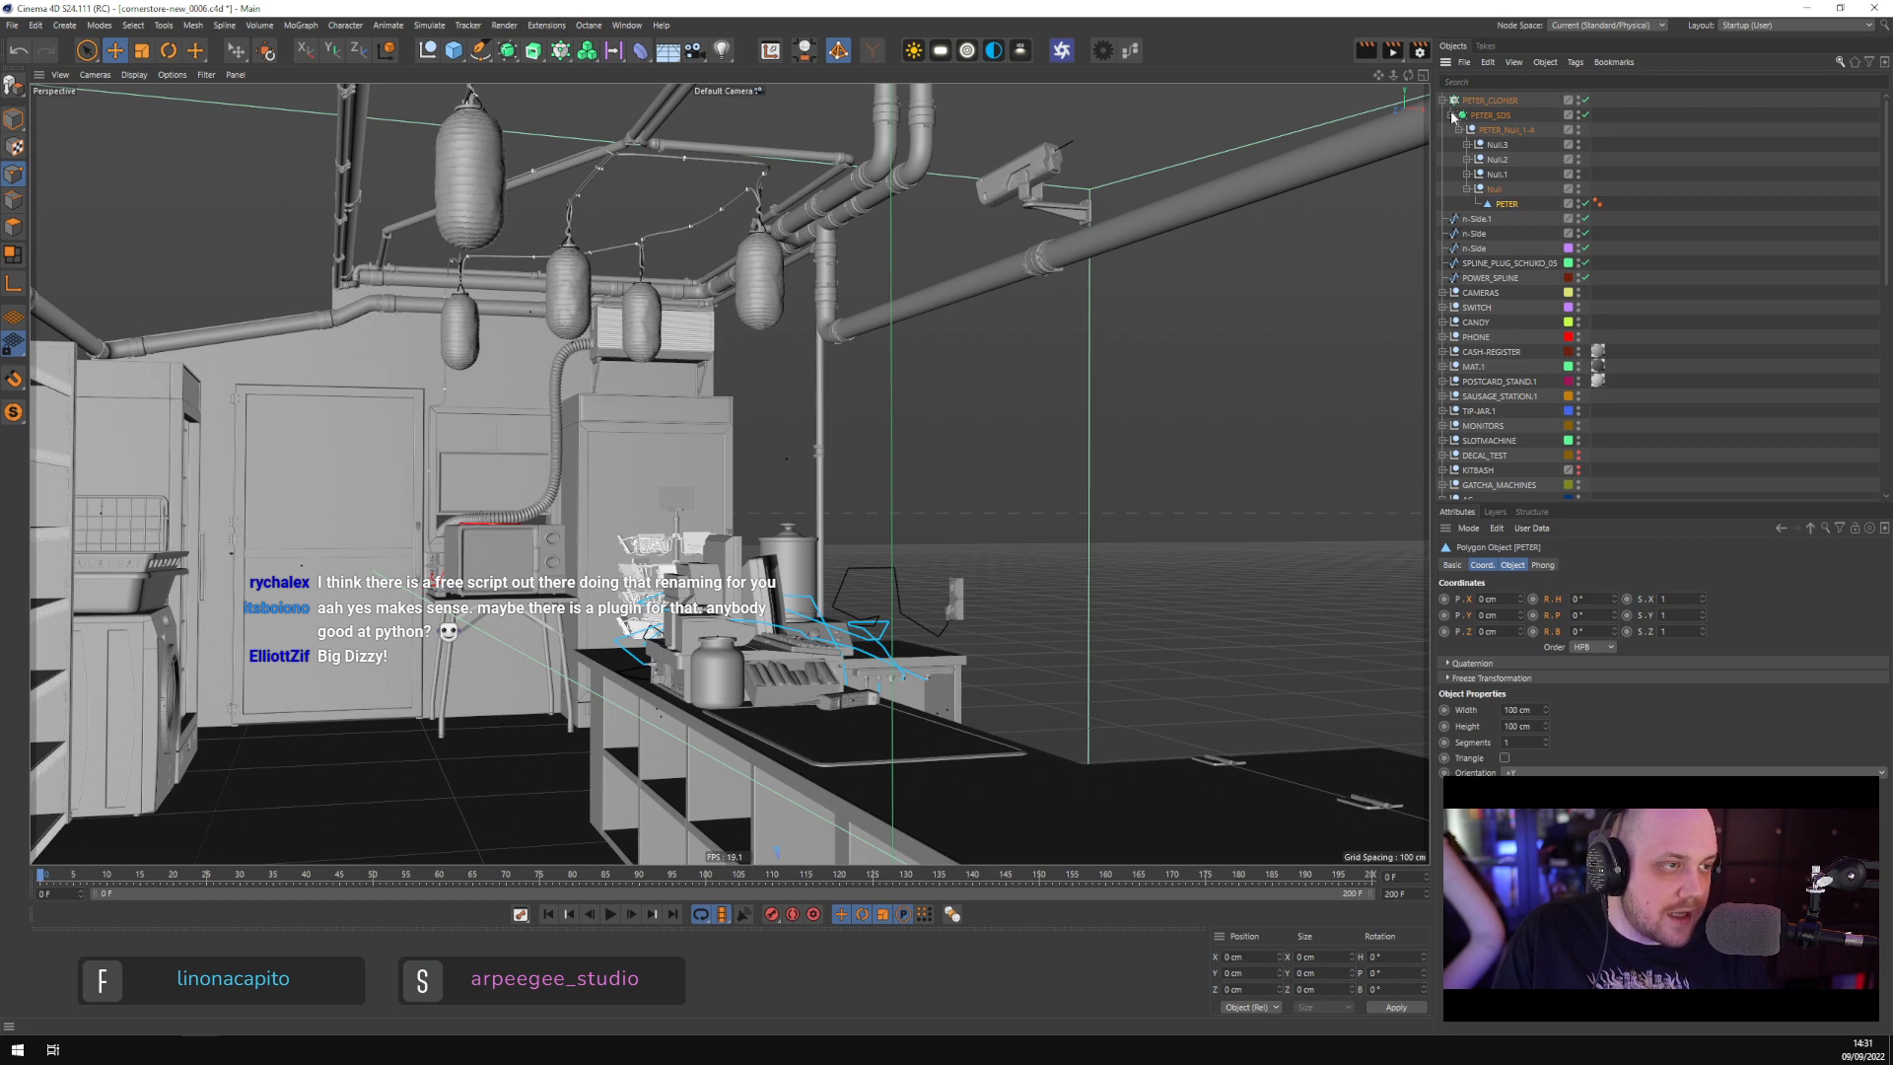
{"action": "left_click", "coordinate": [1740, 195]}
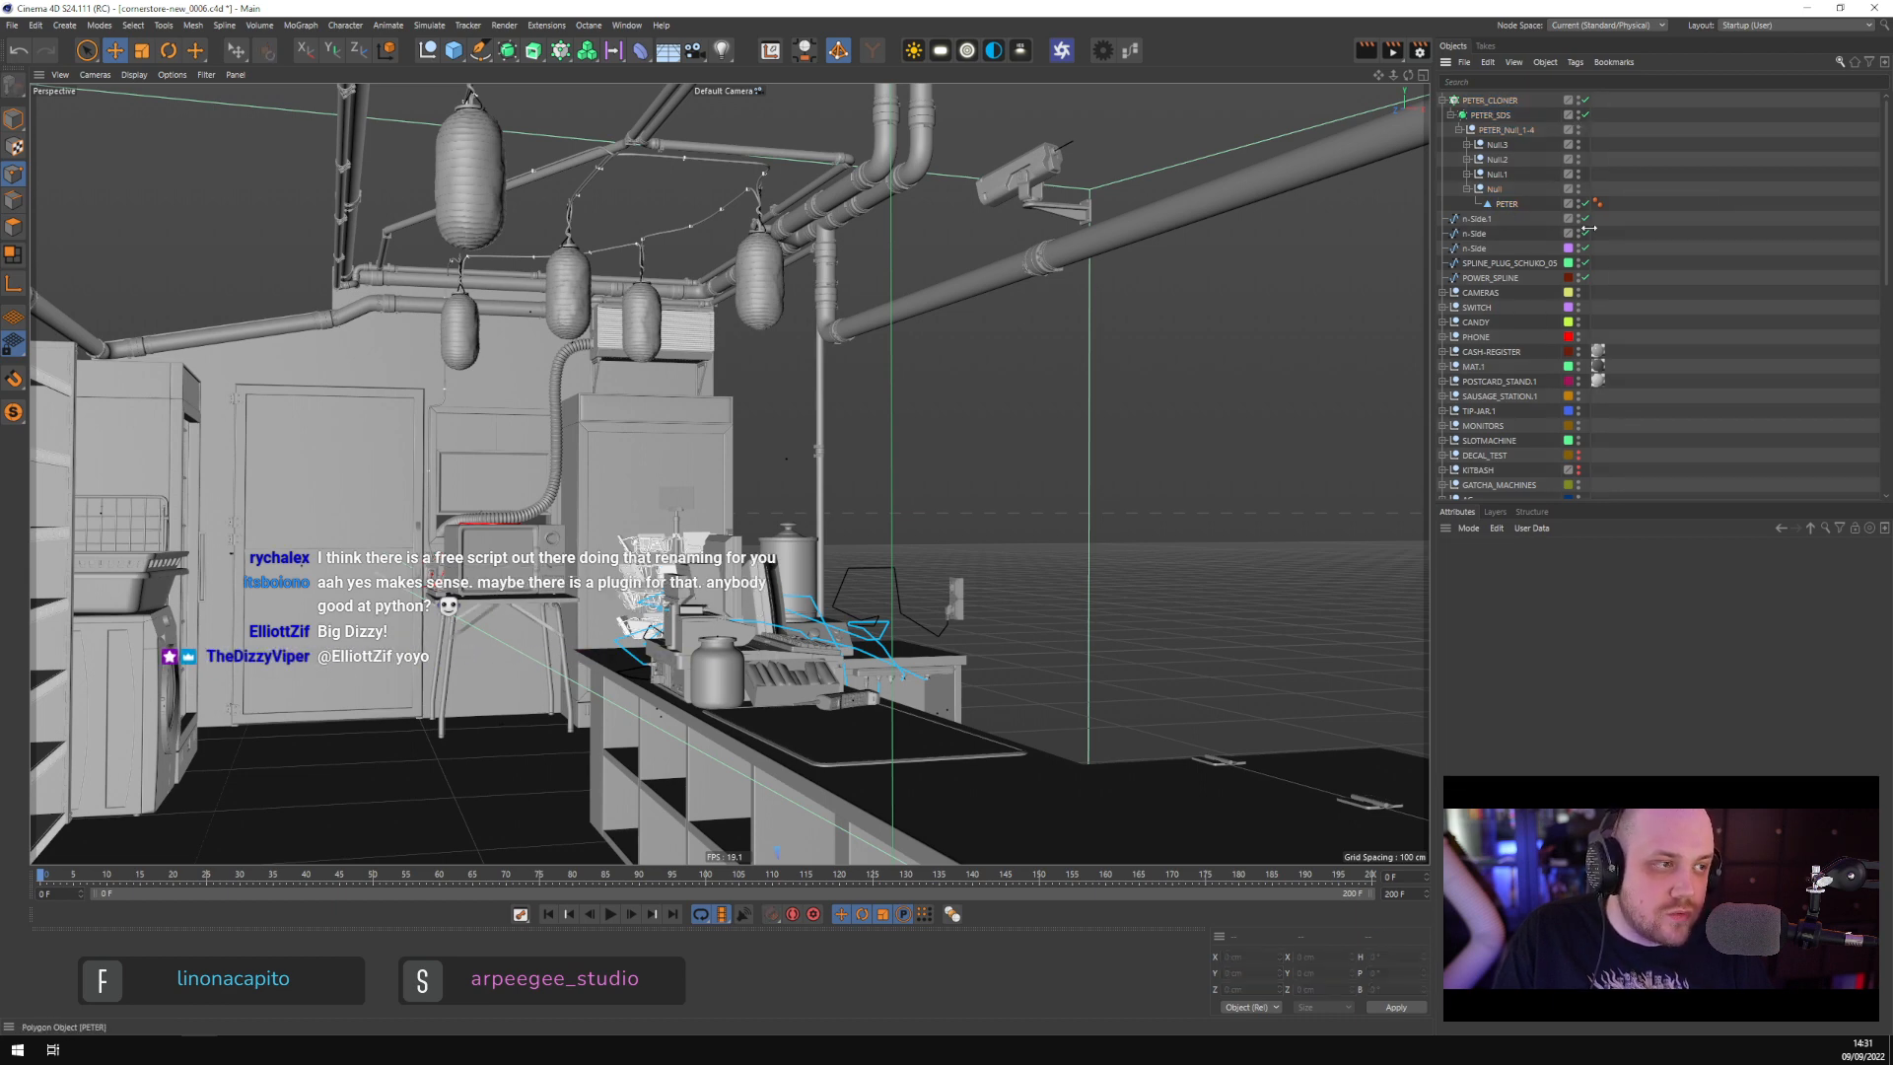
Delete PETER_CLONER together with its whole child hierarchy
{"action": "left_click", "coordinate": [1508, 205]}
{"action": "left_click", "coordinate": [1489, 103], "text": "shift"}
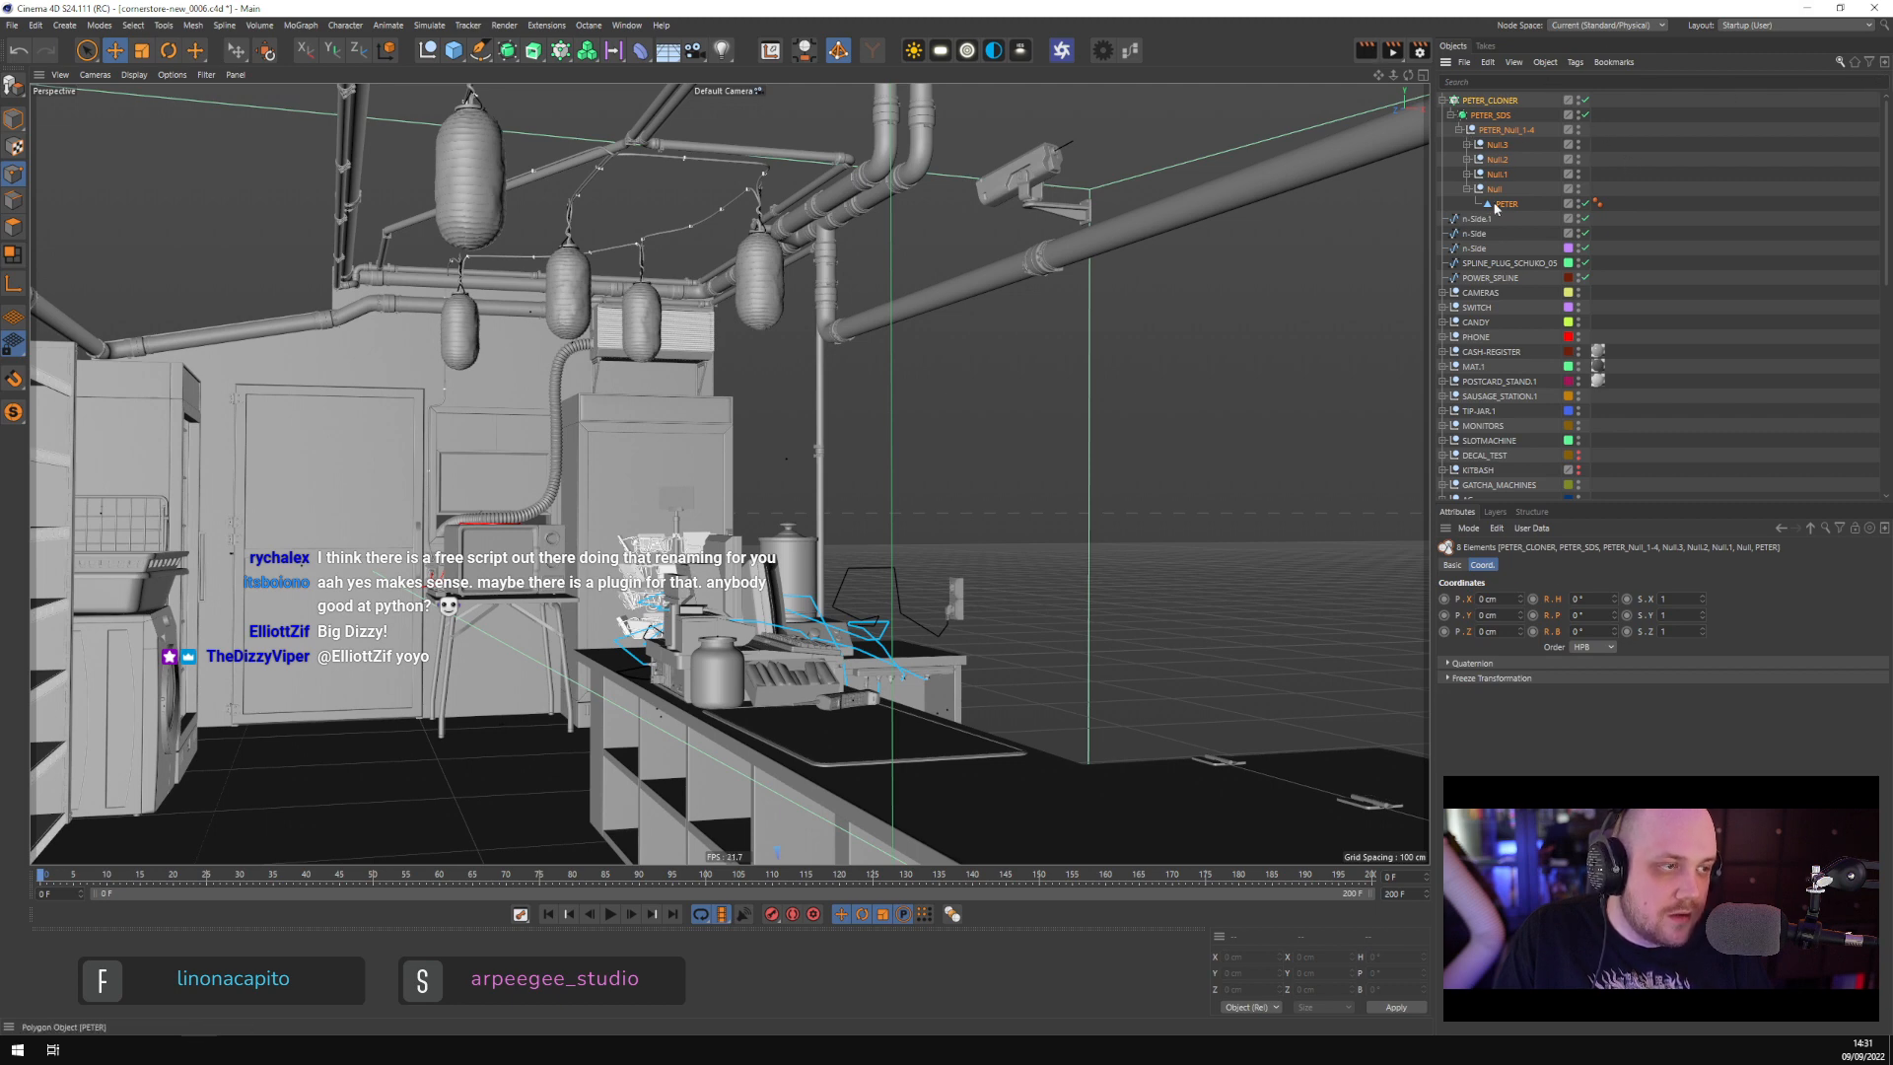
{"action": "left_click", "coordinate": [1539, 203]}
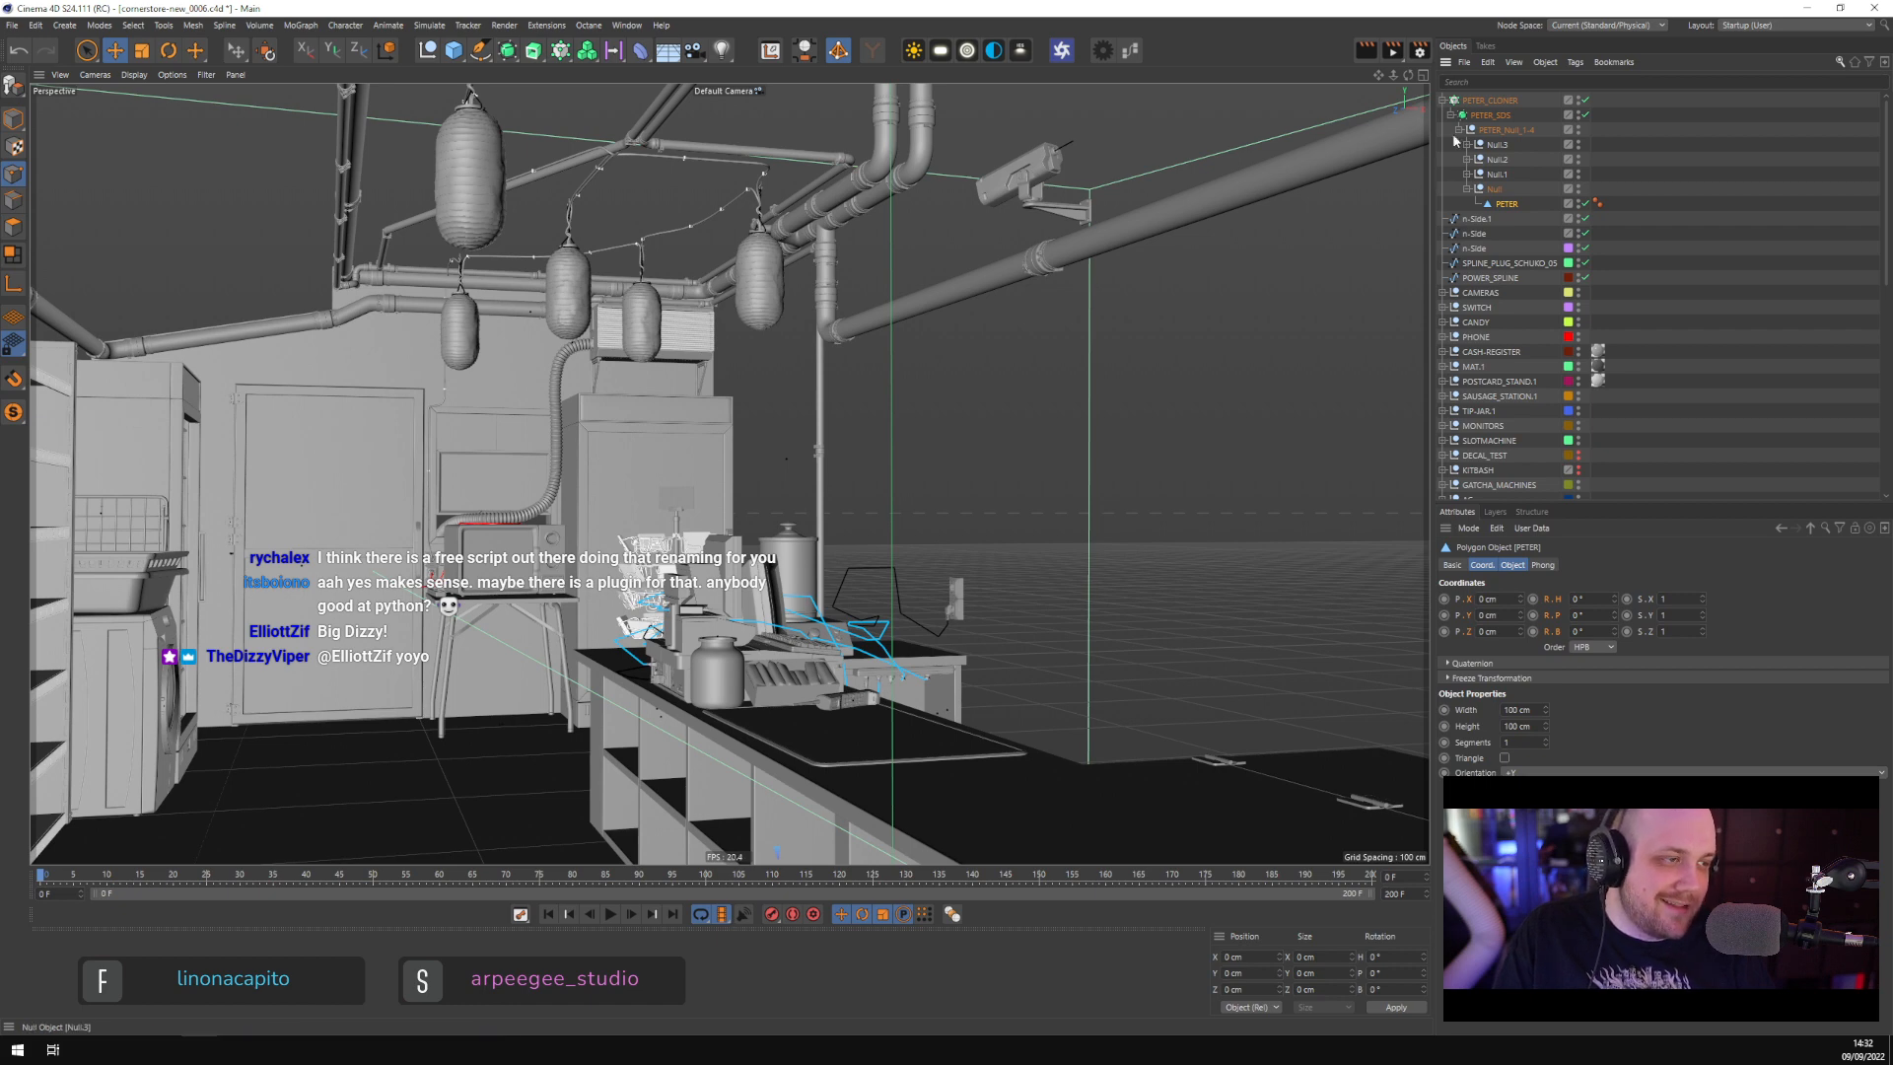
{"action": "left_click", "coordinate": [1489, 103]}
{"action": "key", "text": "Delete"}
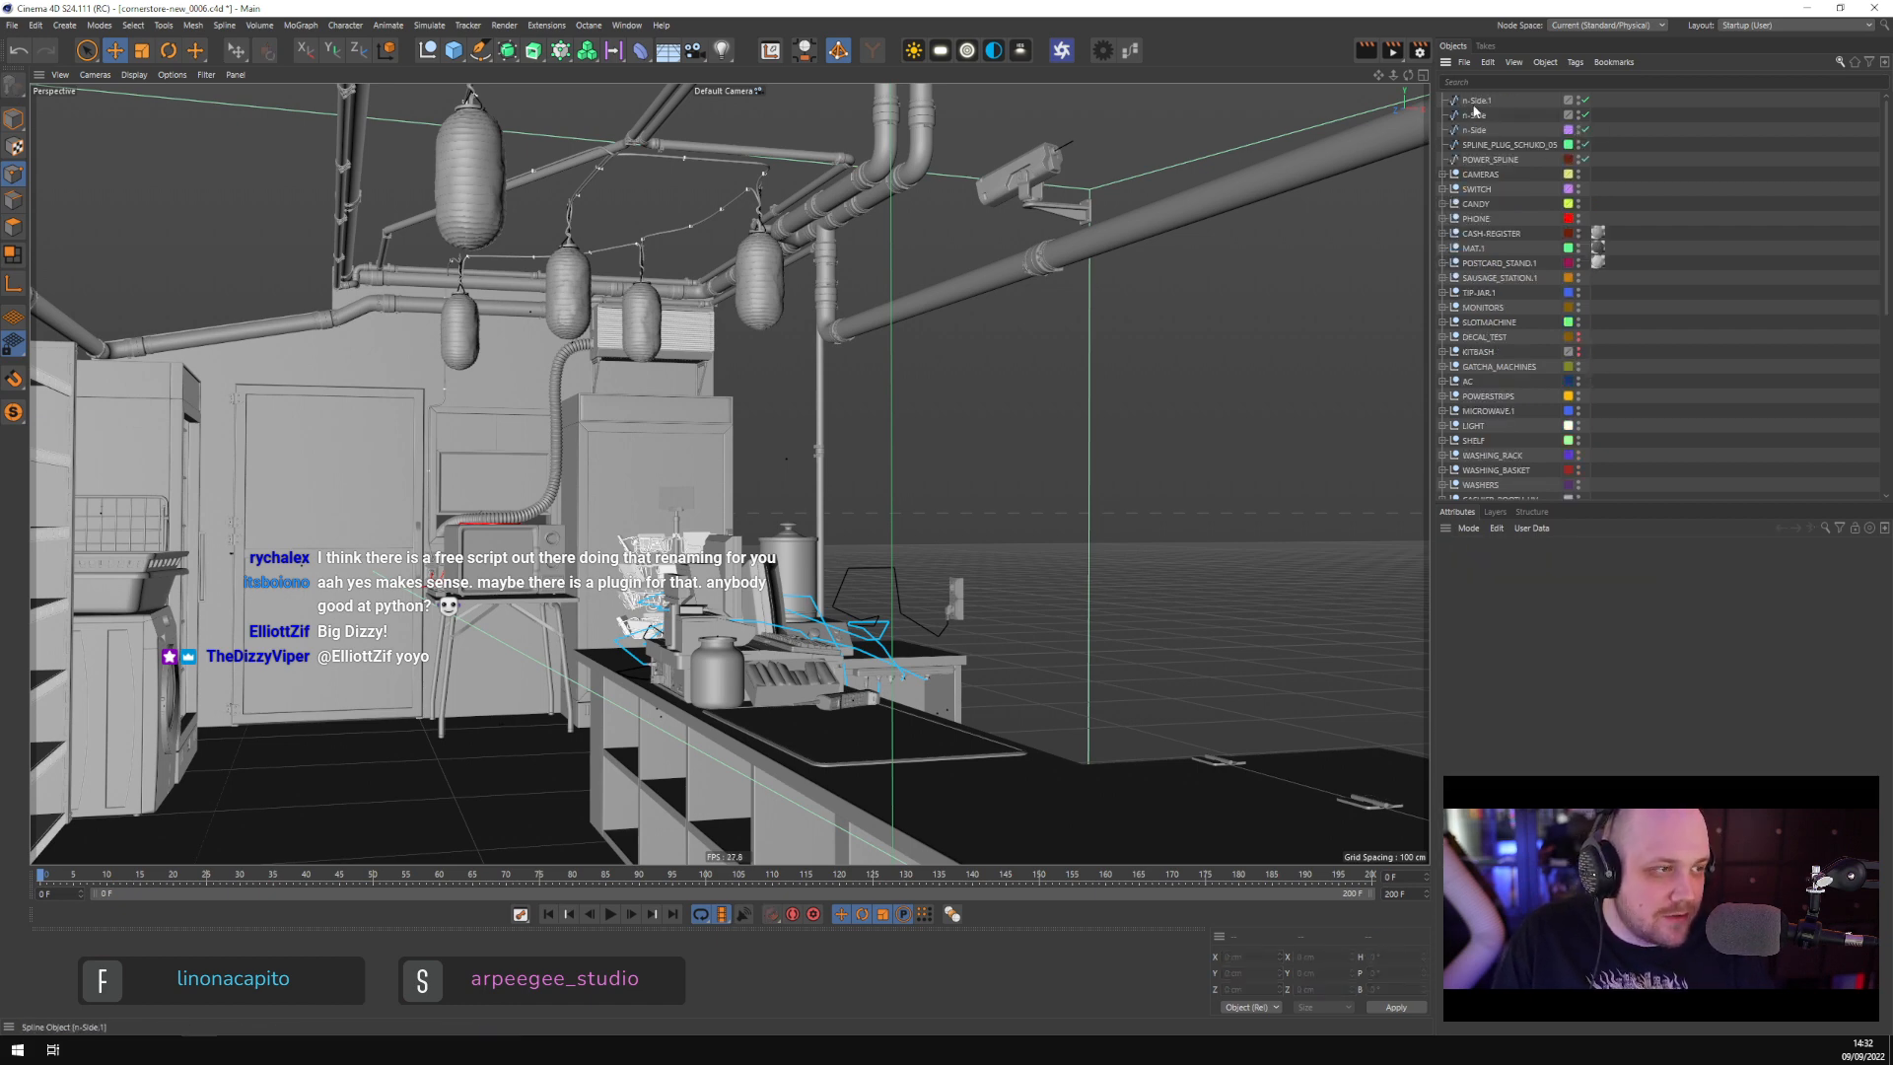
Examine the n-Side.1, n-Side and POWER_SPLINE cable splines on the counter one by one
{"action": "left_click", "coordinate": [1476, 100]}
{"action": "left_click_drag", "start_coordinate": [1045, 444], "coordinate": [800, 455], "text": "alt"}
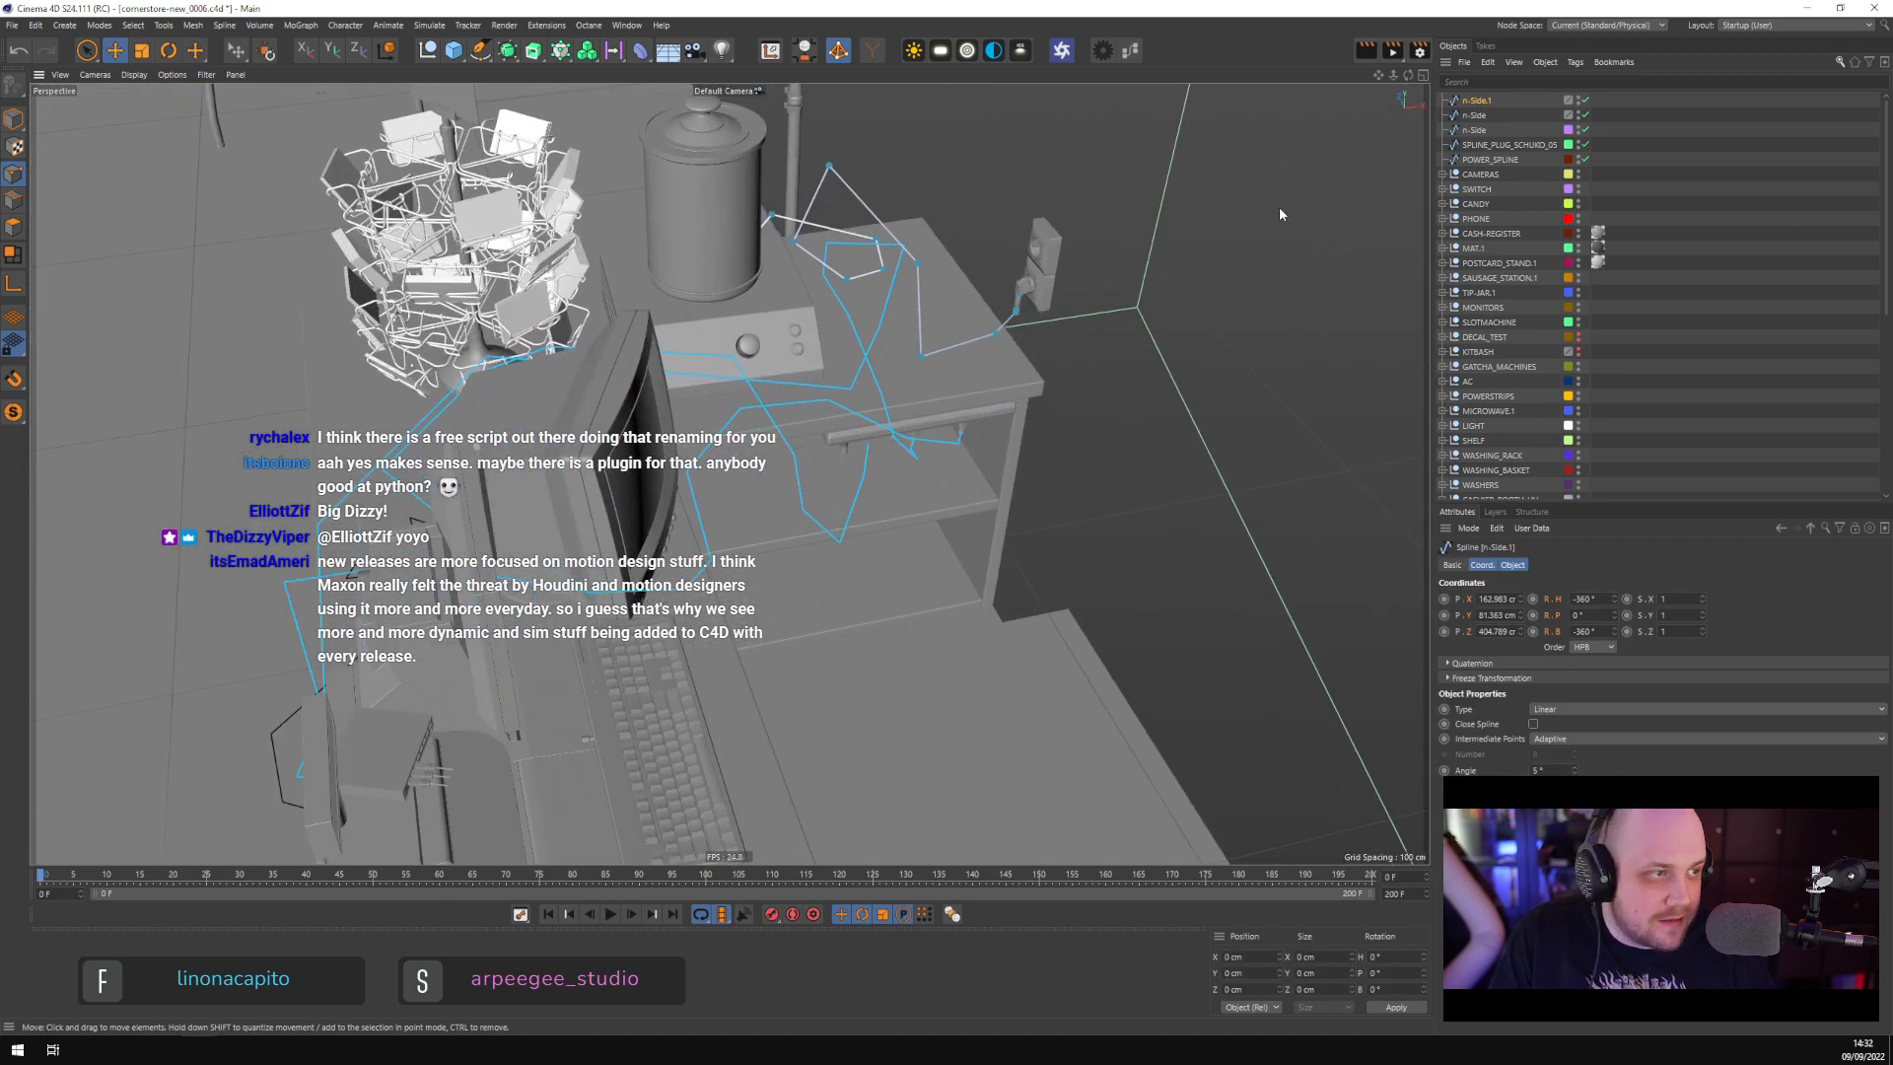
{"action": "left_click", "coordinate": [1474, 115]}
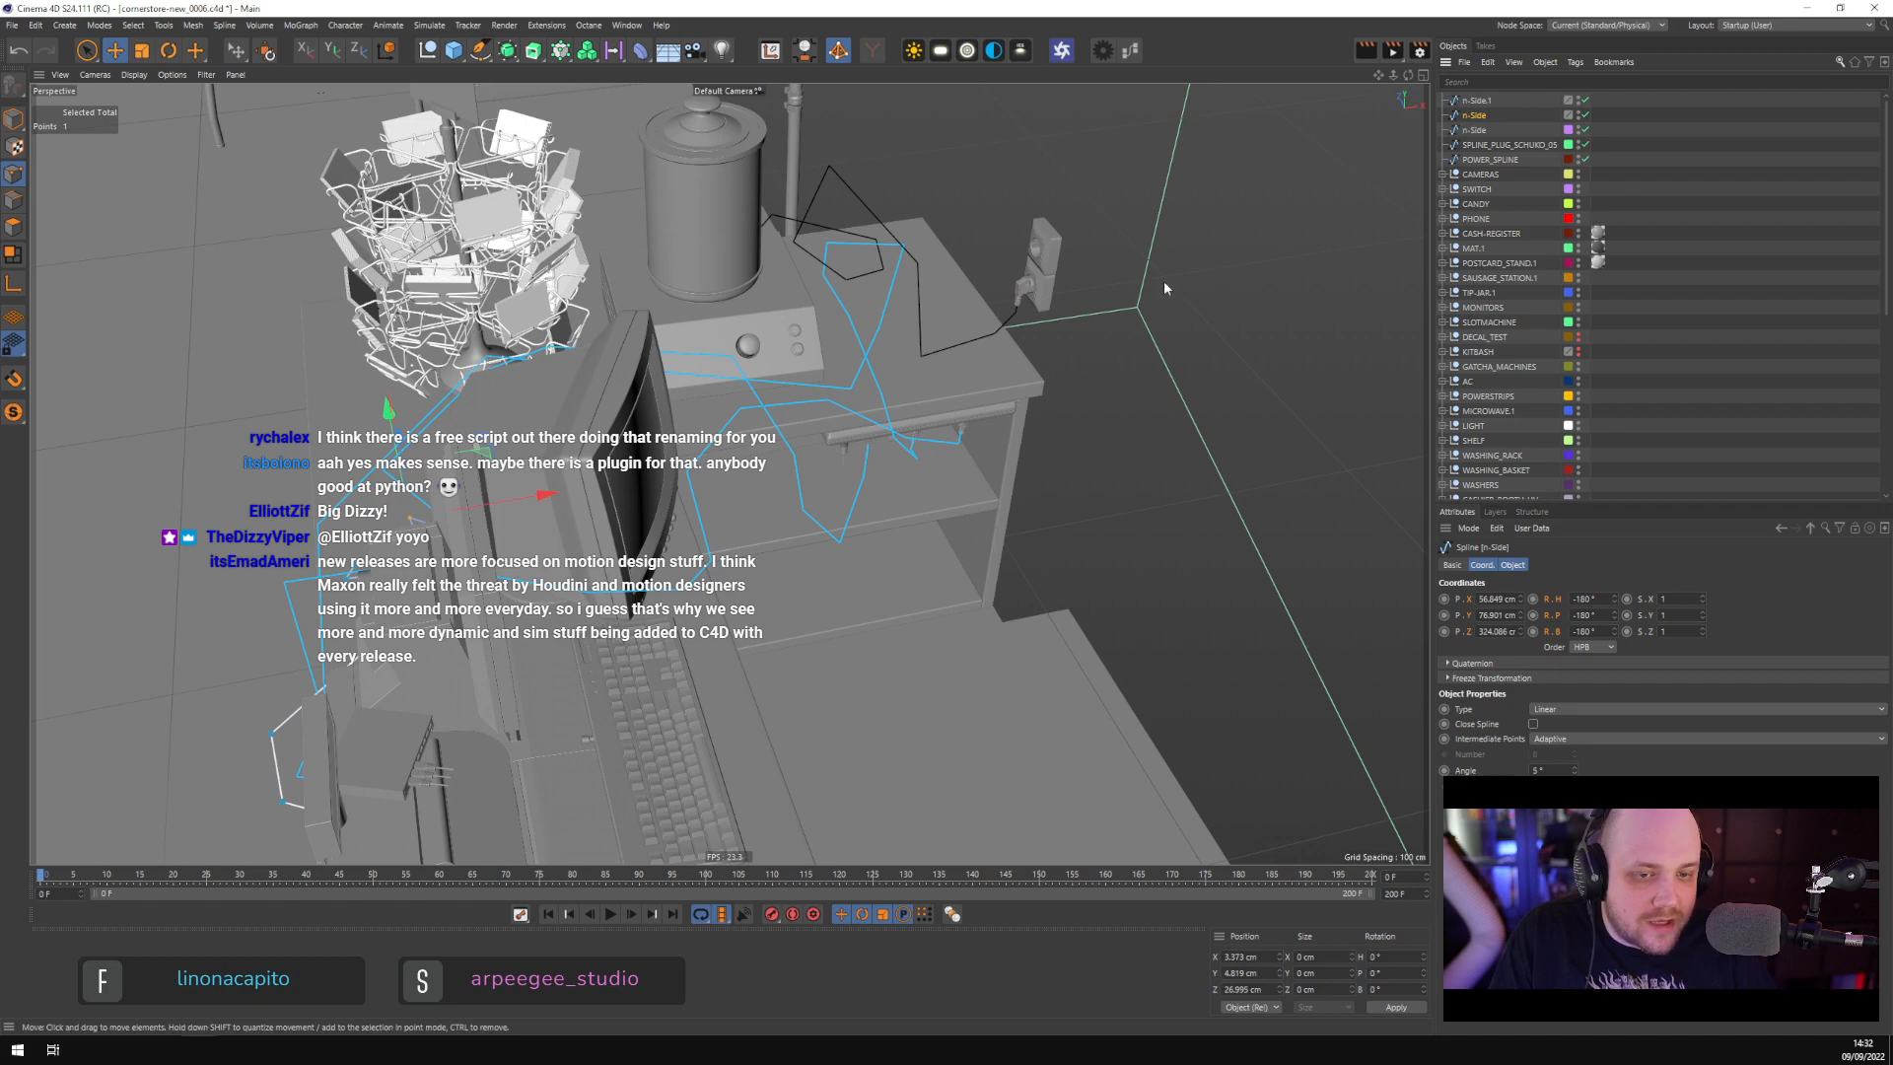
{"action": "key", "text": "s"}
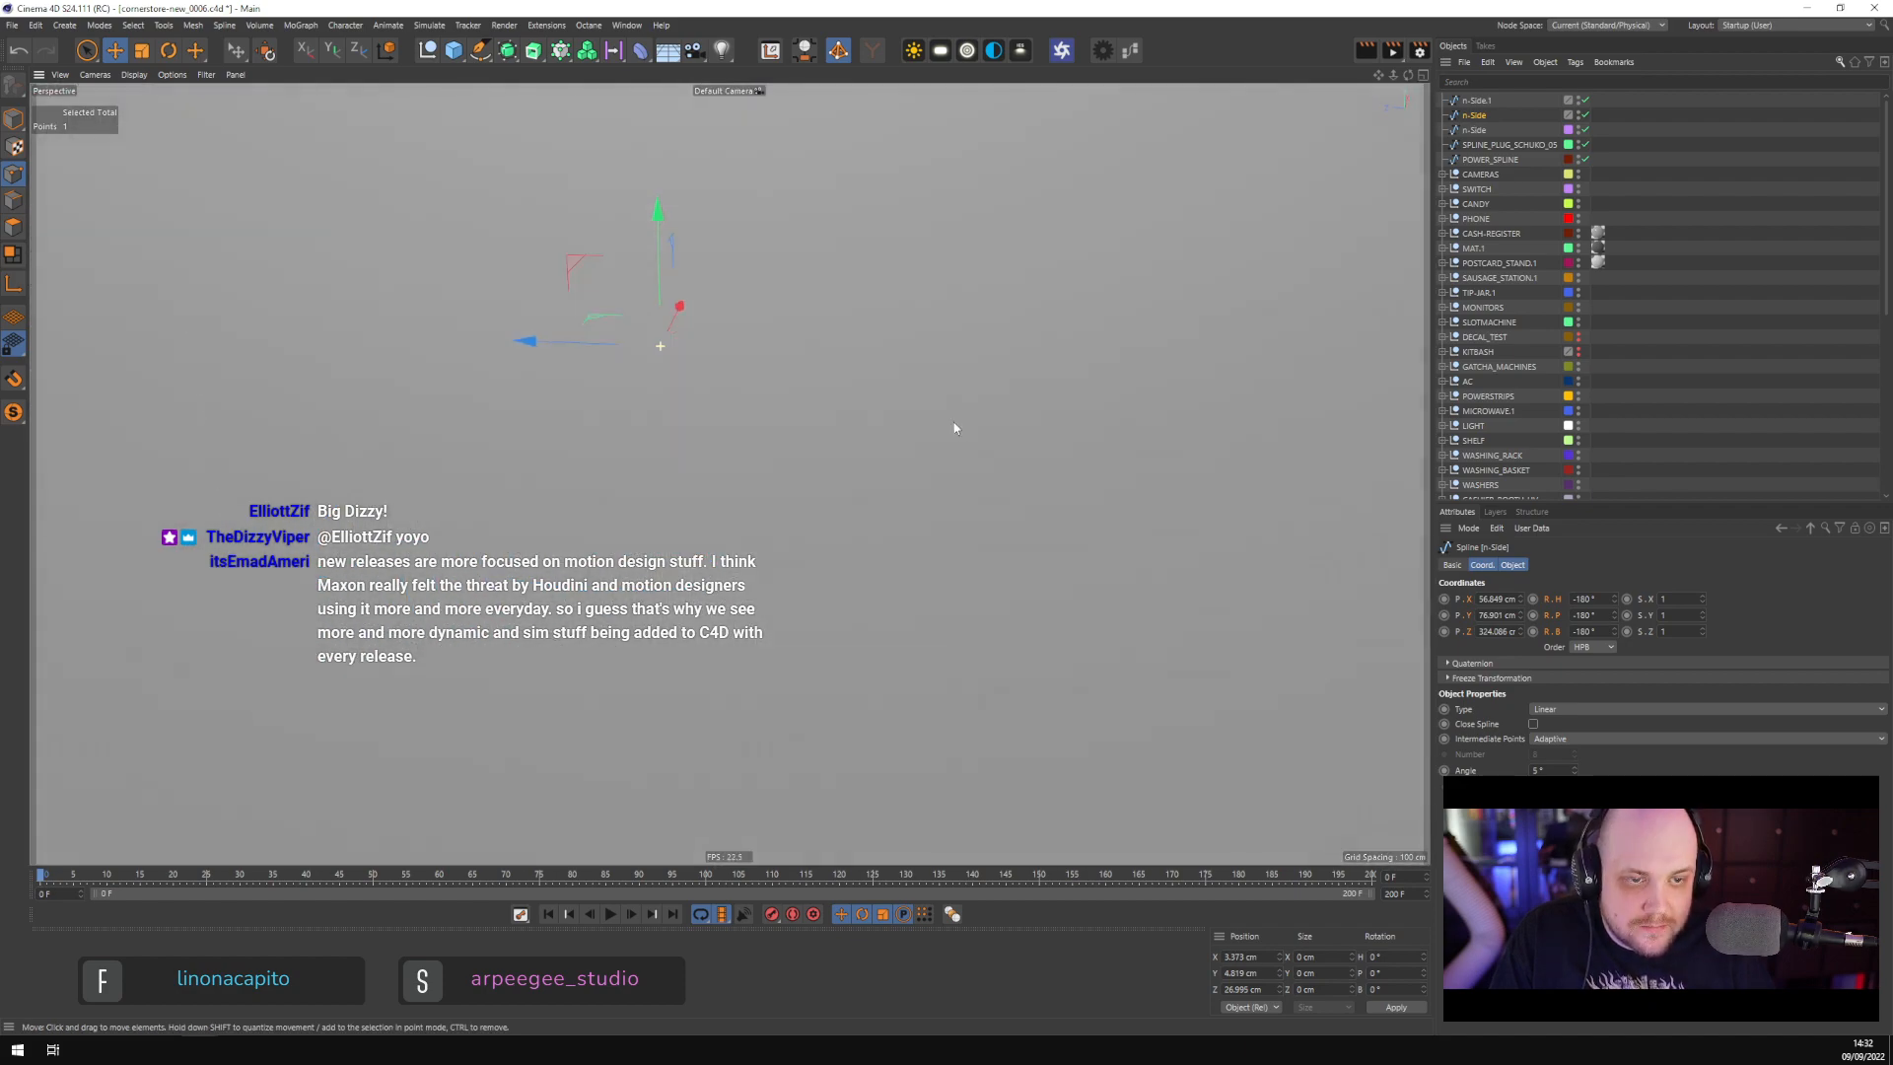
{"action": "scroll", "coordinate": [690, 335], "scroll_direction": "down", "scroll_amount": 5}
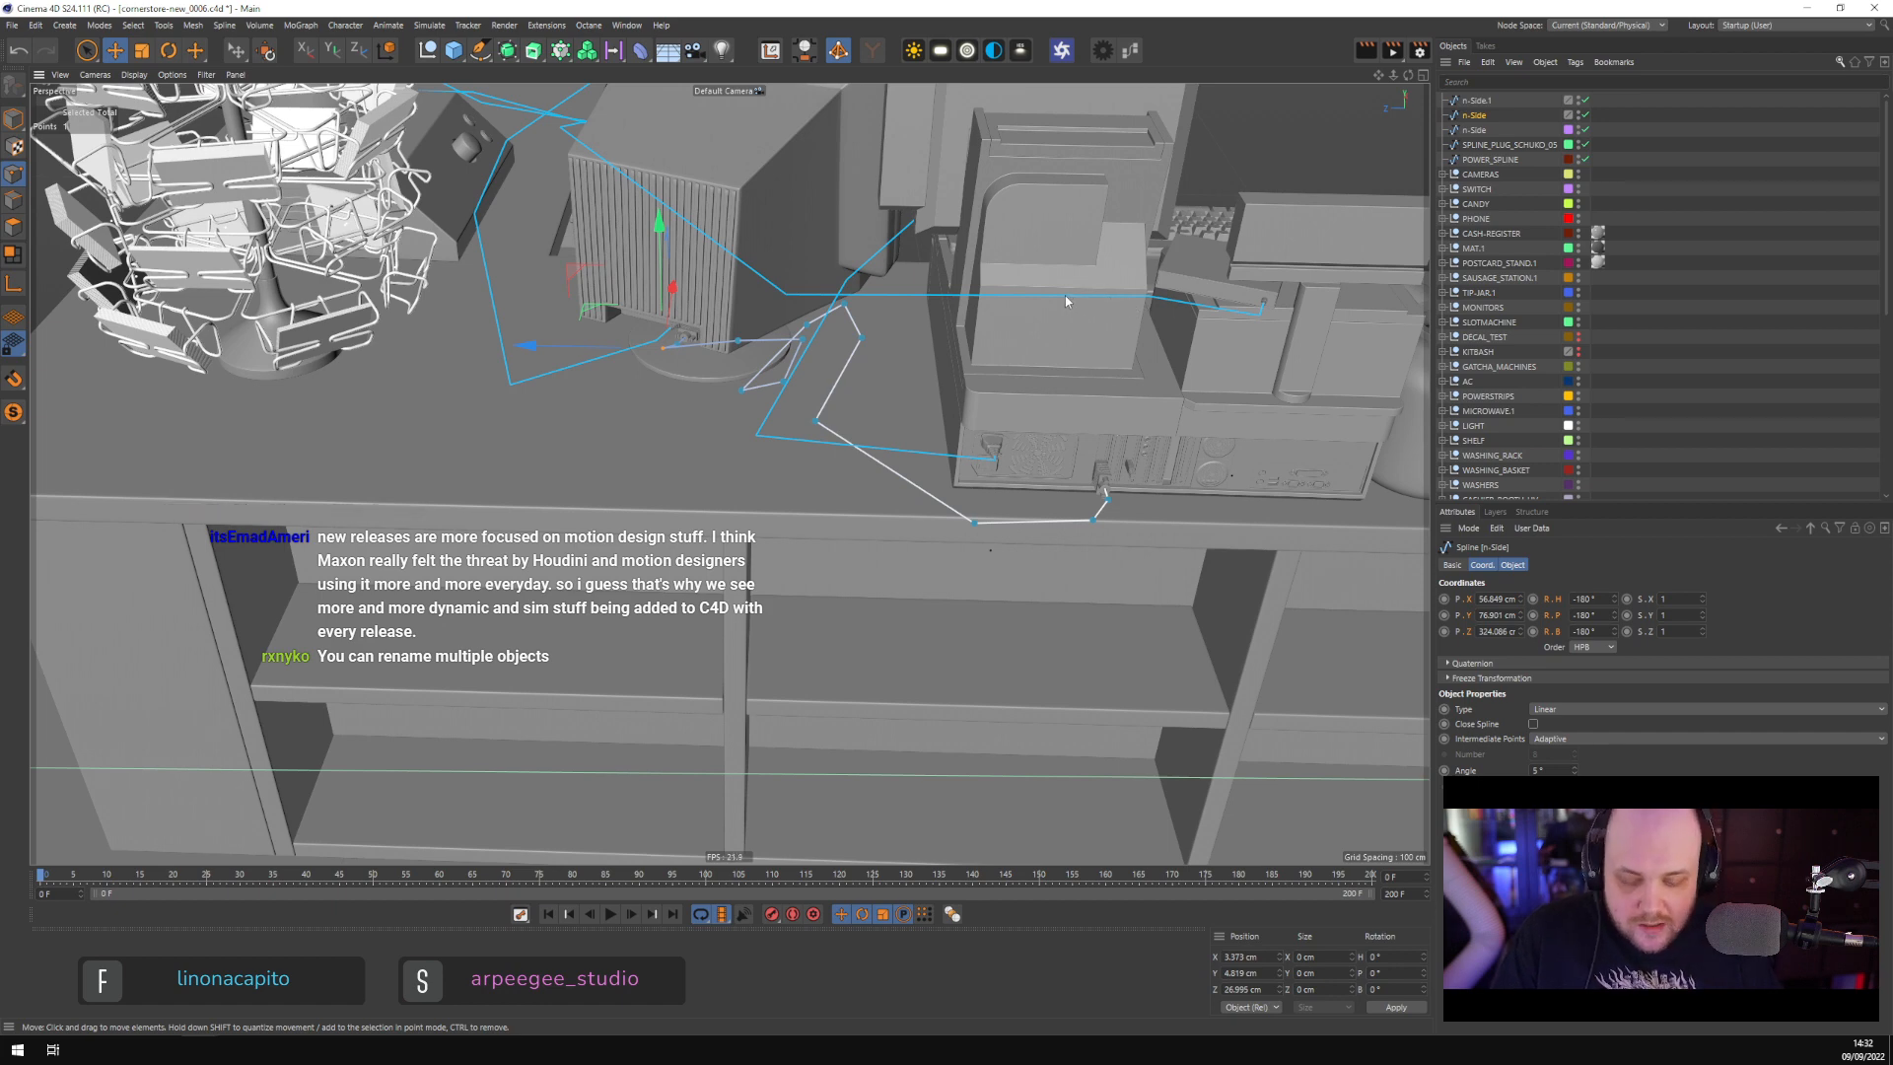
{"action": "left_click", "coordinate": [1701, 146]}
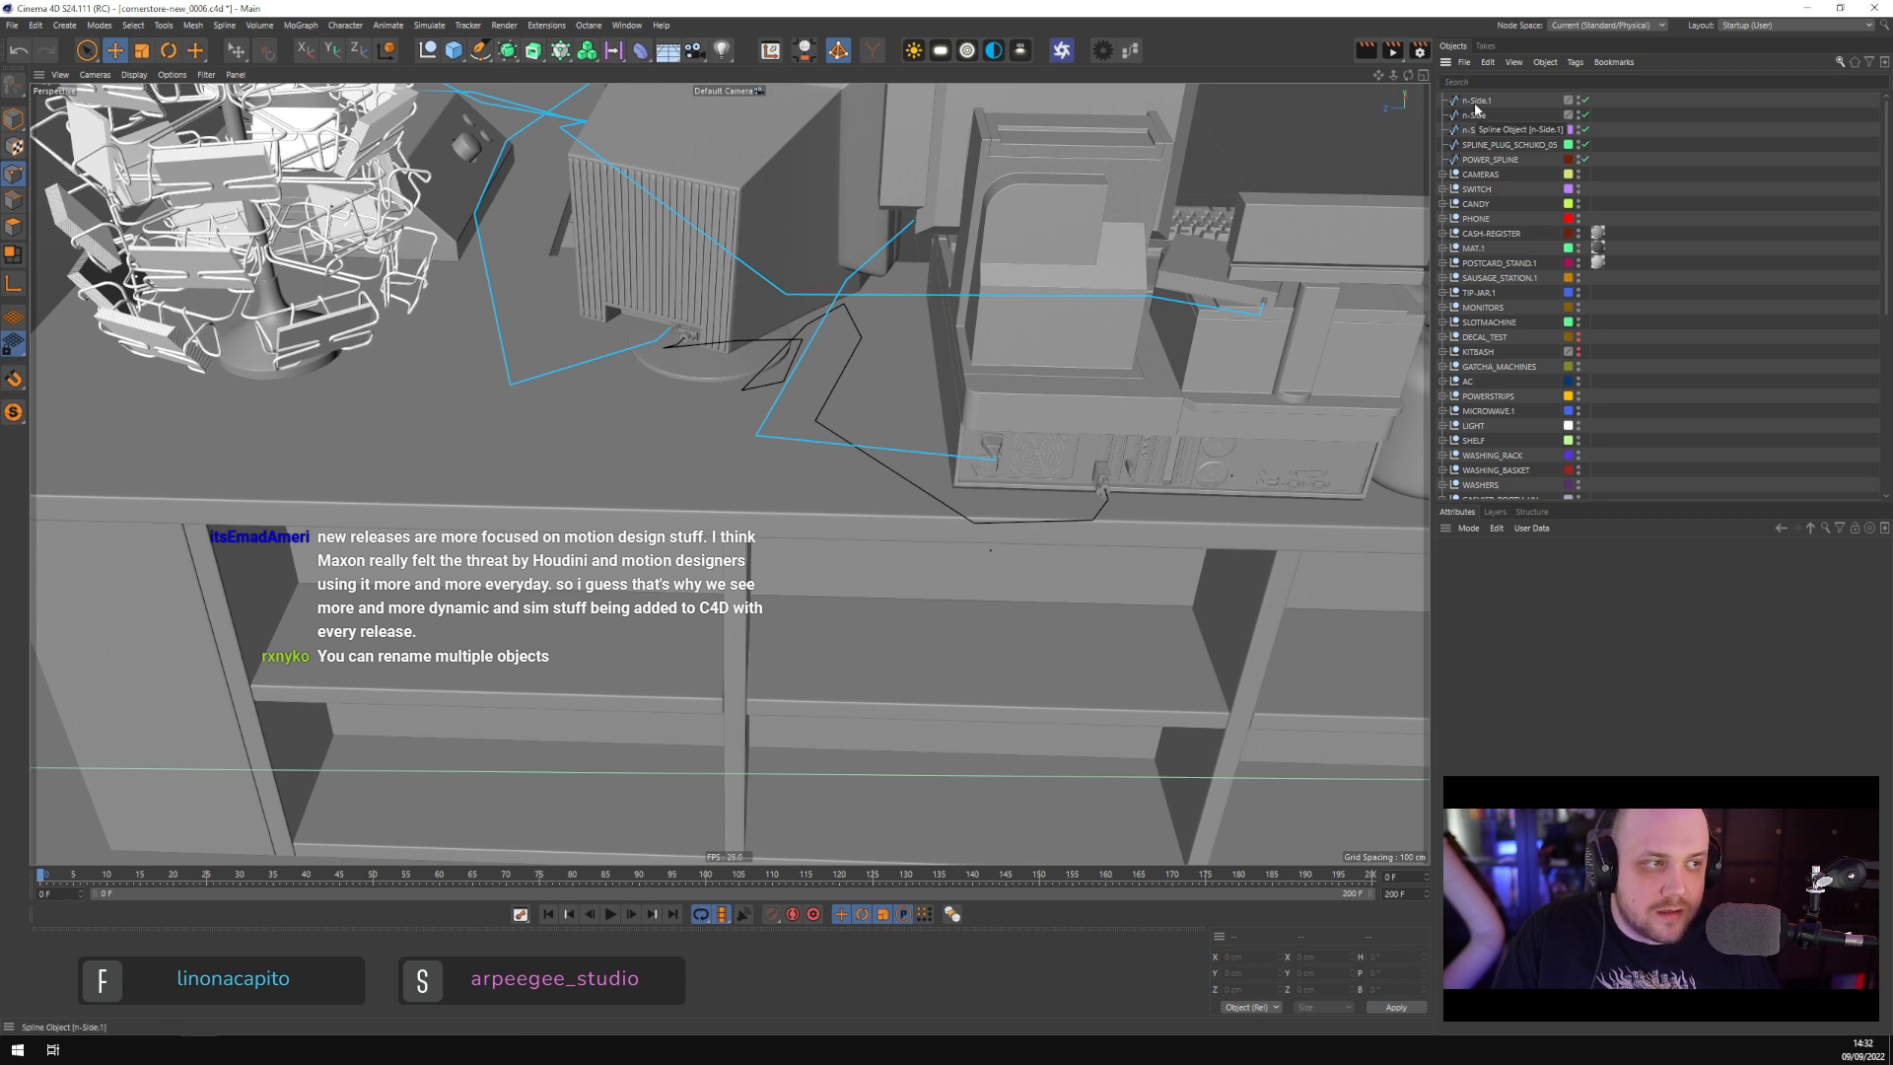
{"action": "left_click", "coordinate": [1486, 158]}
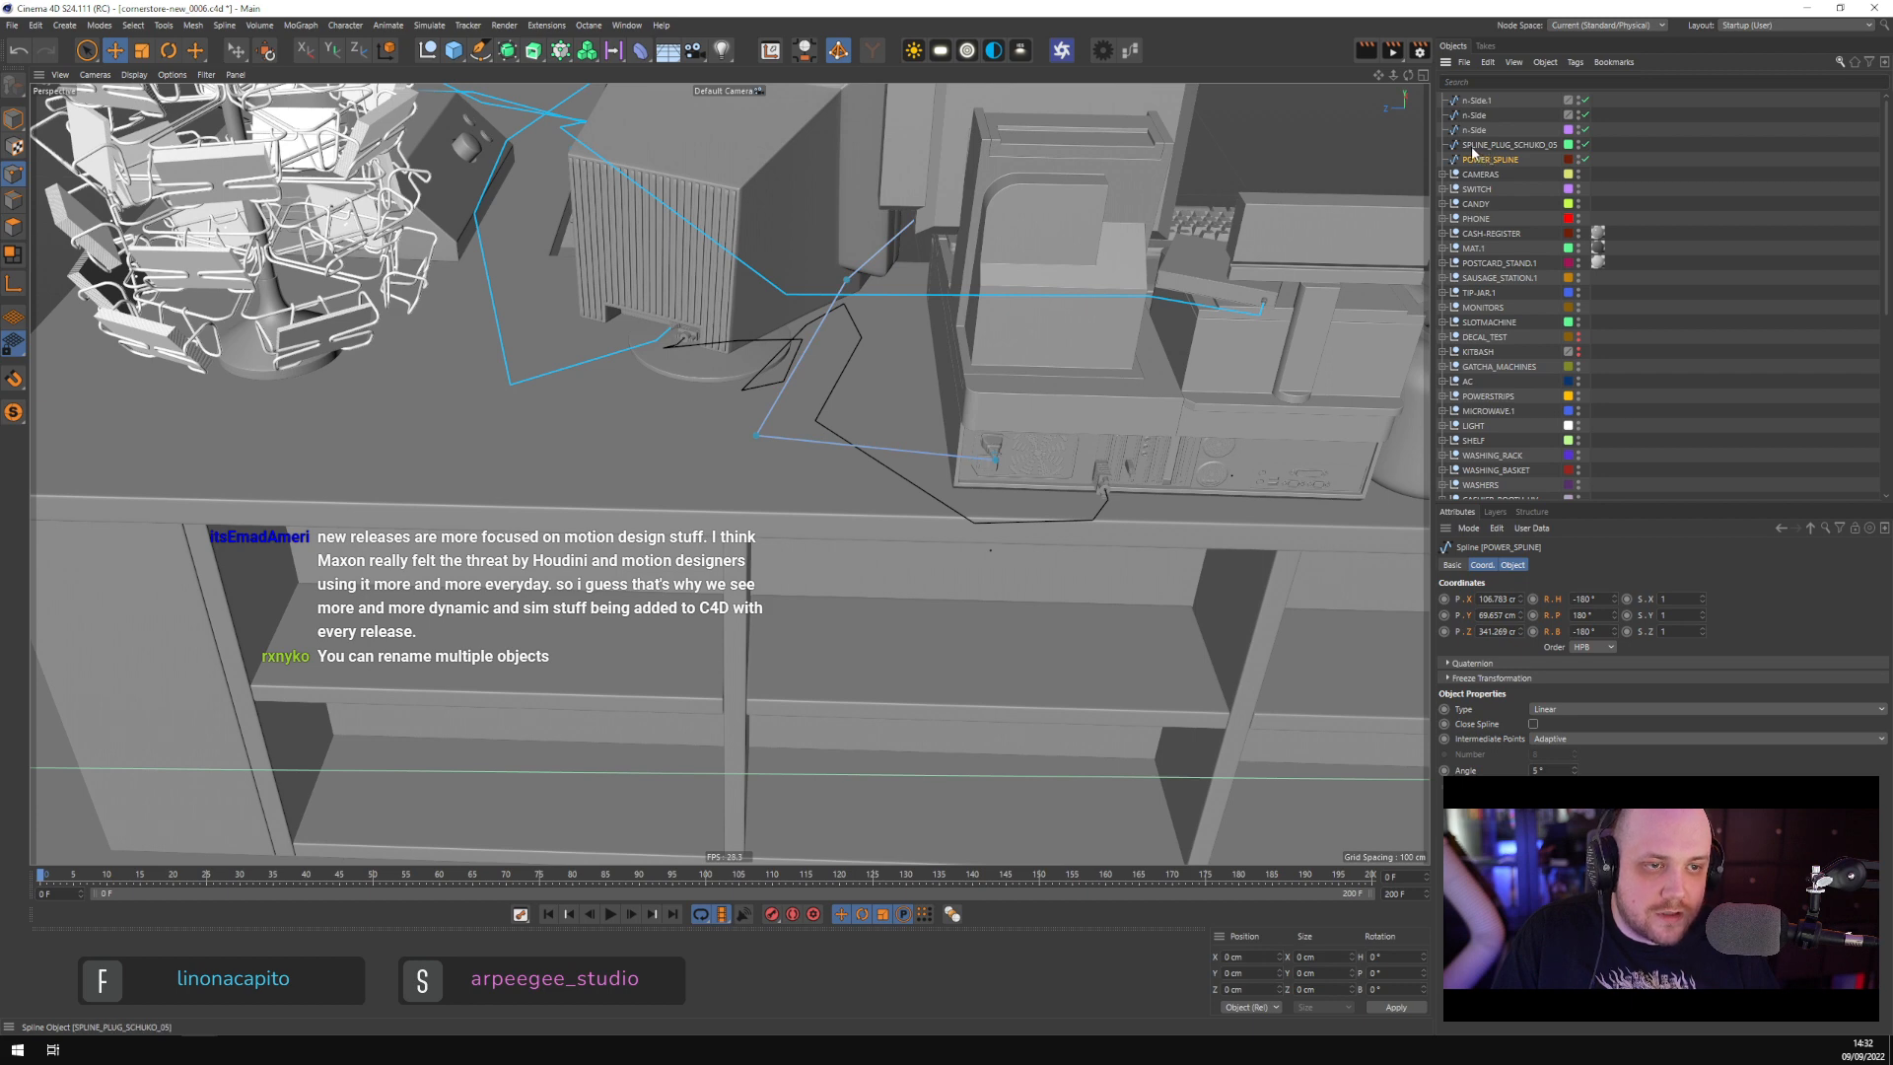
Bring up the Naming Tool and look through the nested objects of the CAMERAS group, leaving the group collapsed
{"action": "key", "text": "shift+c"}
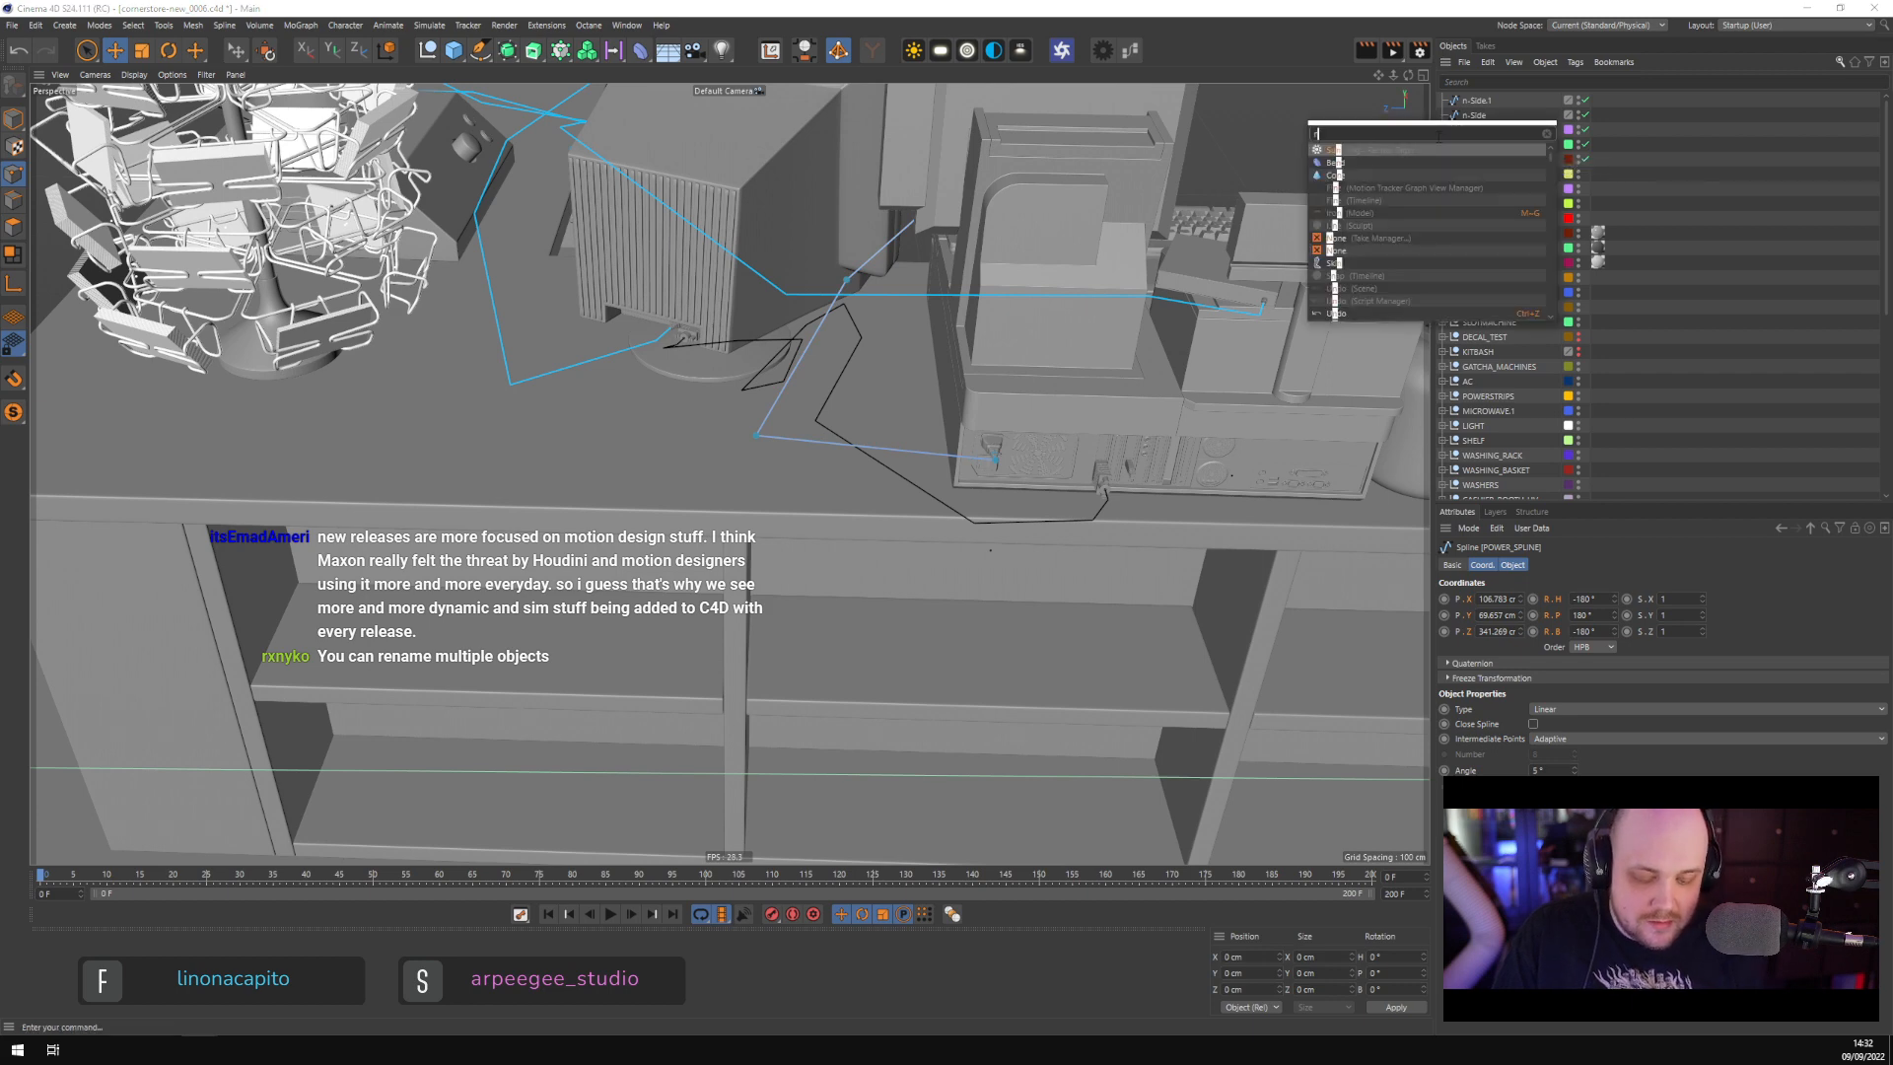
{"action": "type", "text": "naming"}
{"action": "key", "text": "Return"}
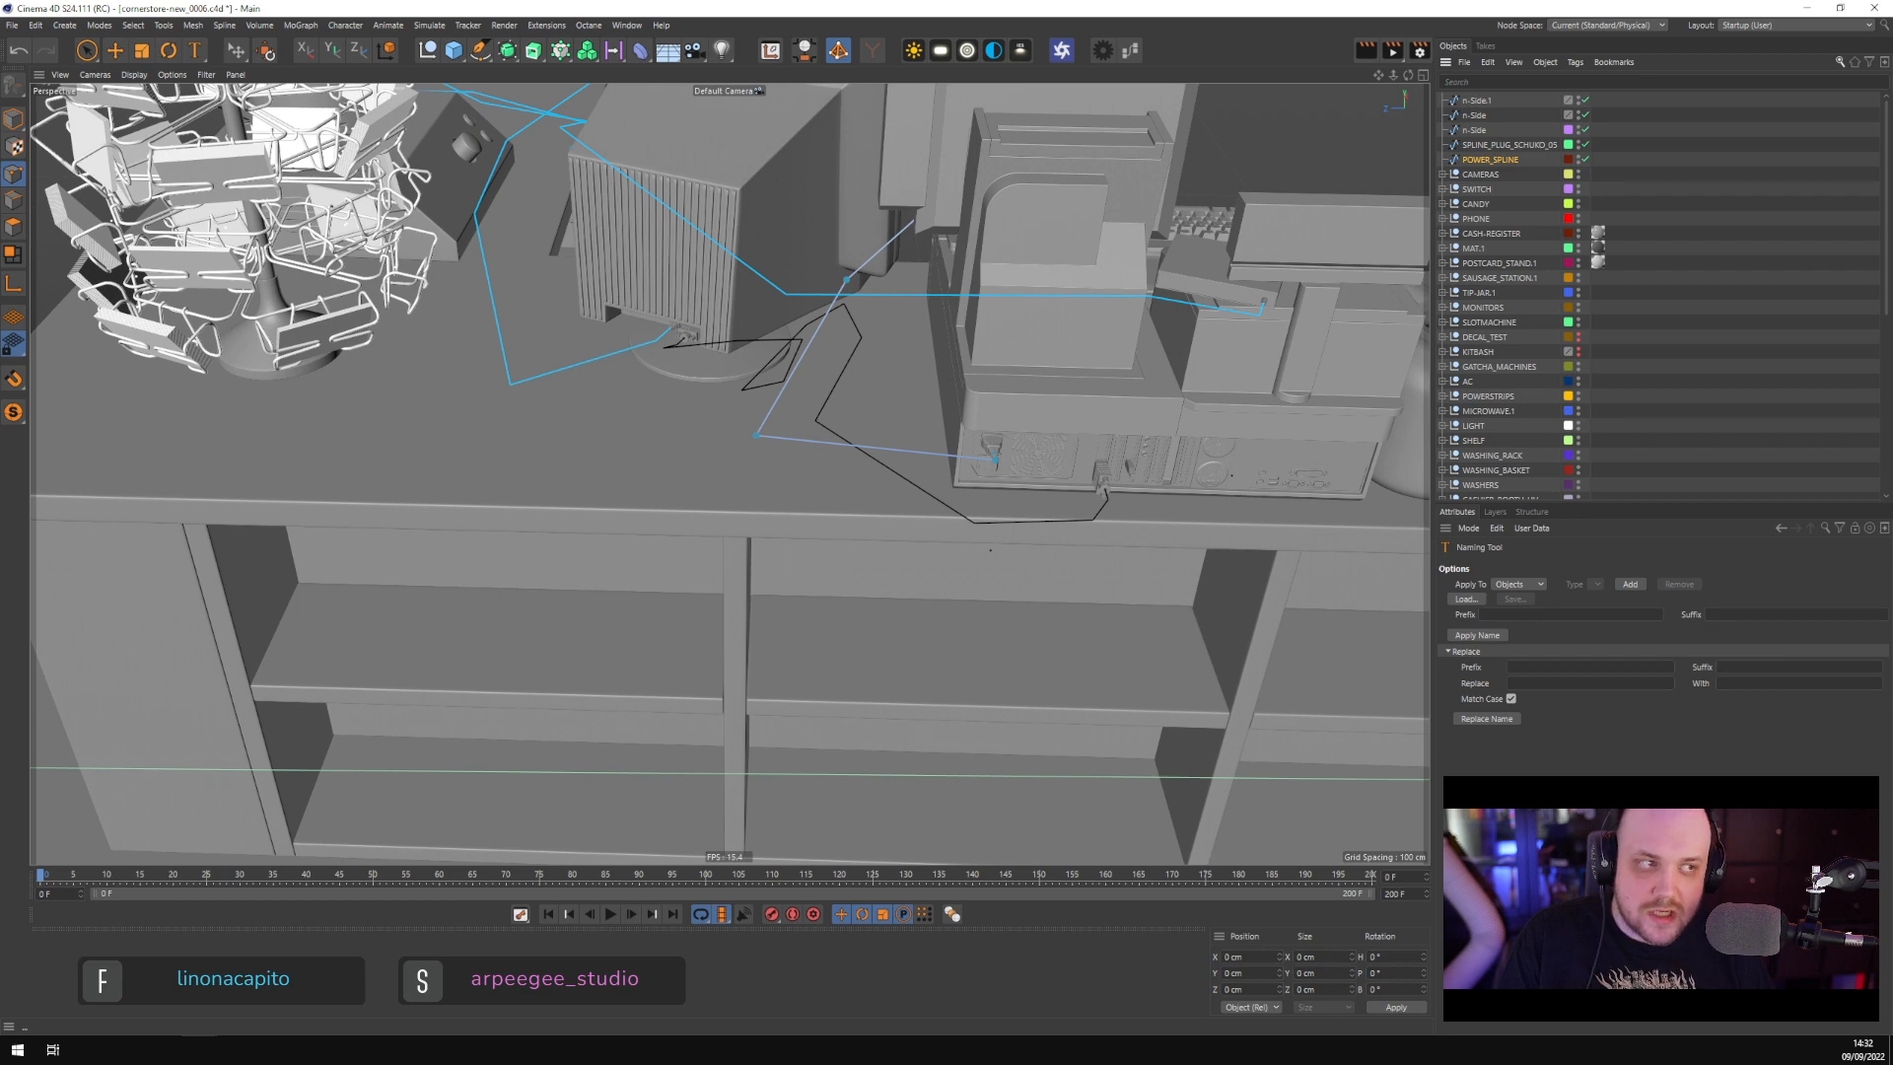
{"action": "left_click", "coordinate": [1442, 175]}
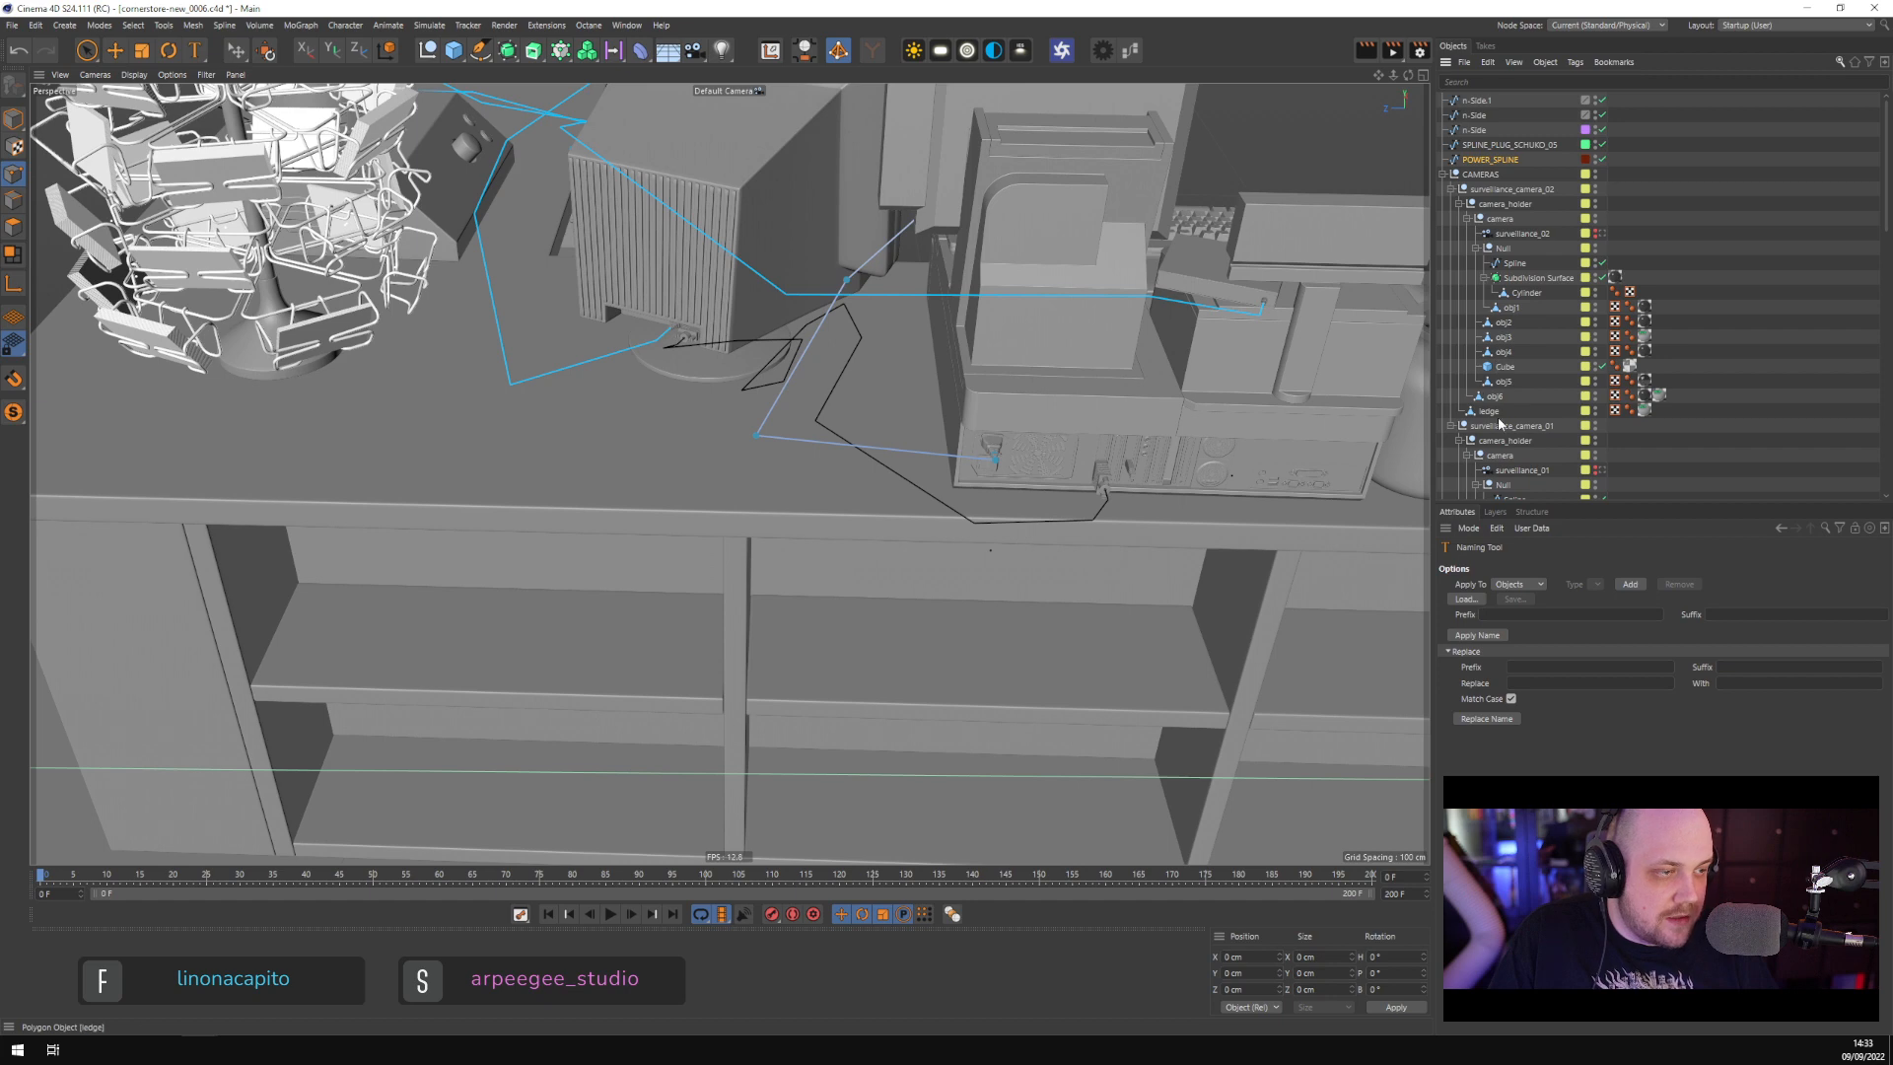
{"action": "left_click", "coordinate": [1450, 190]}
{"action": "left_click", "coordinate": [1443, 175]}
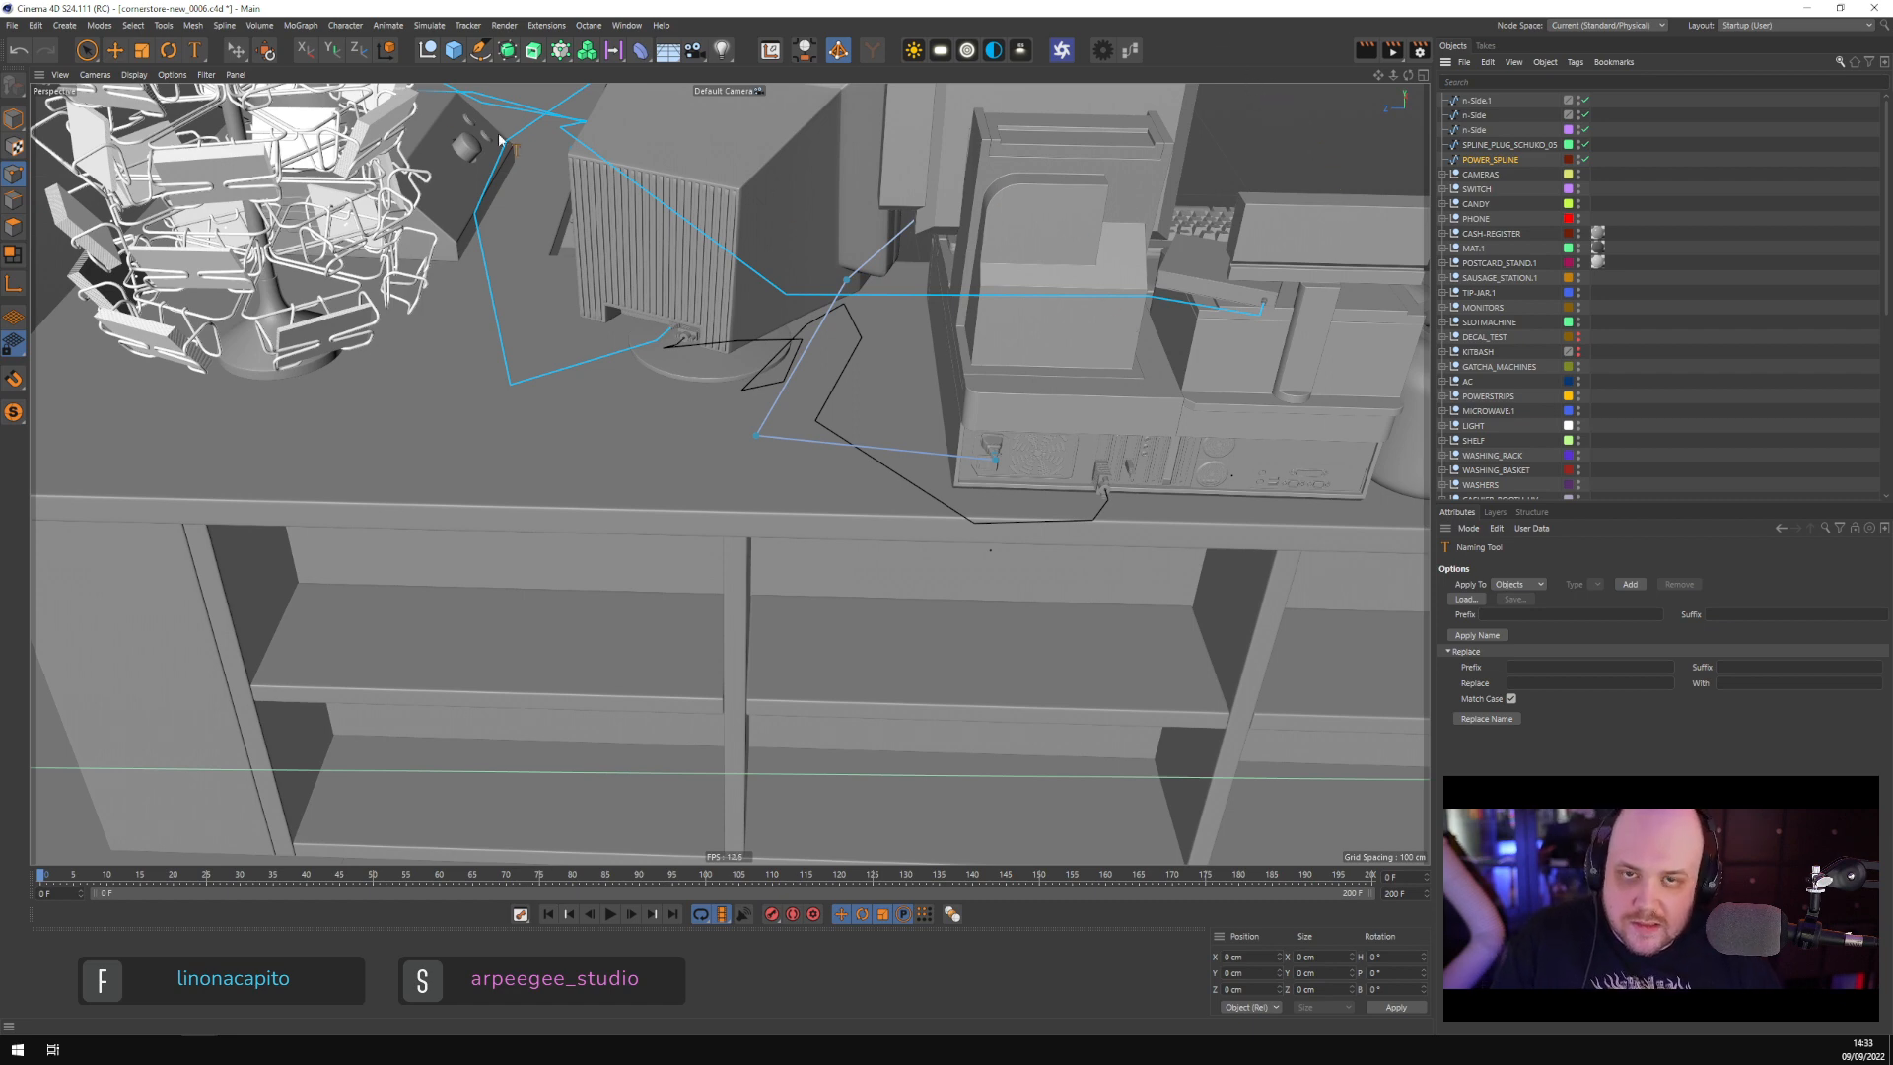
Add a point with the Move tool to the POWER_SPLINE segment leading to the rear socket of the device on the counter
{"action": "left_click", "coordinate": [115, 50]}
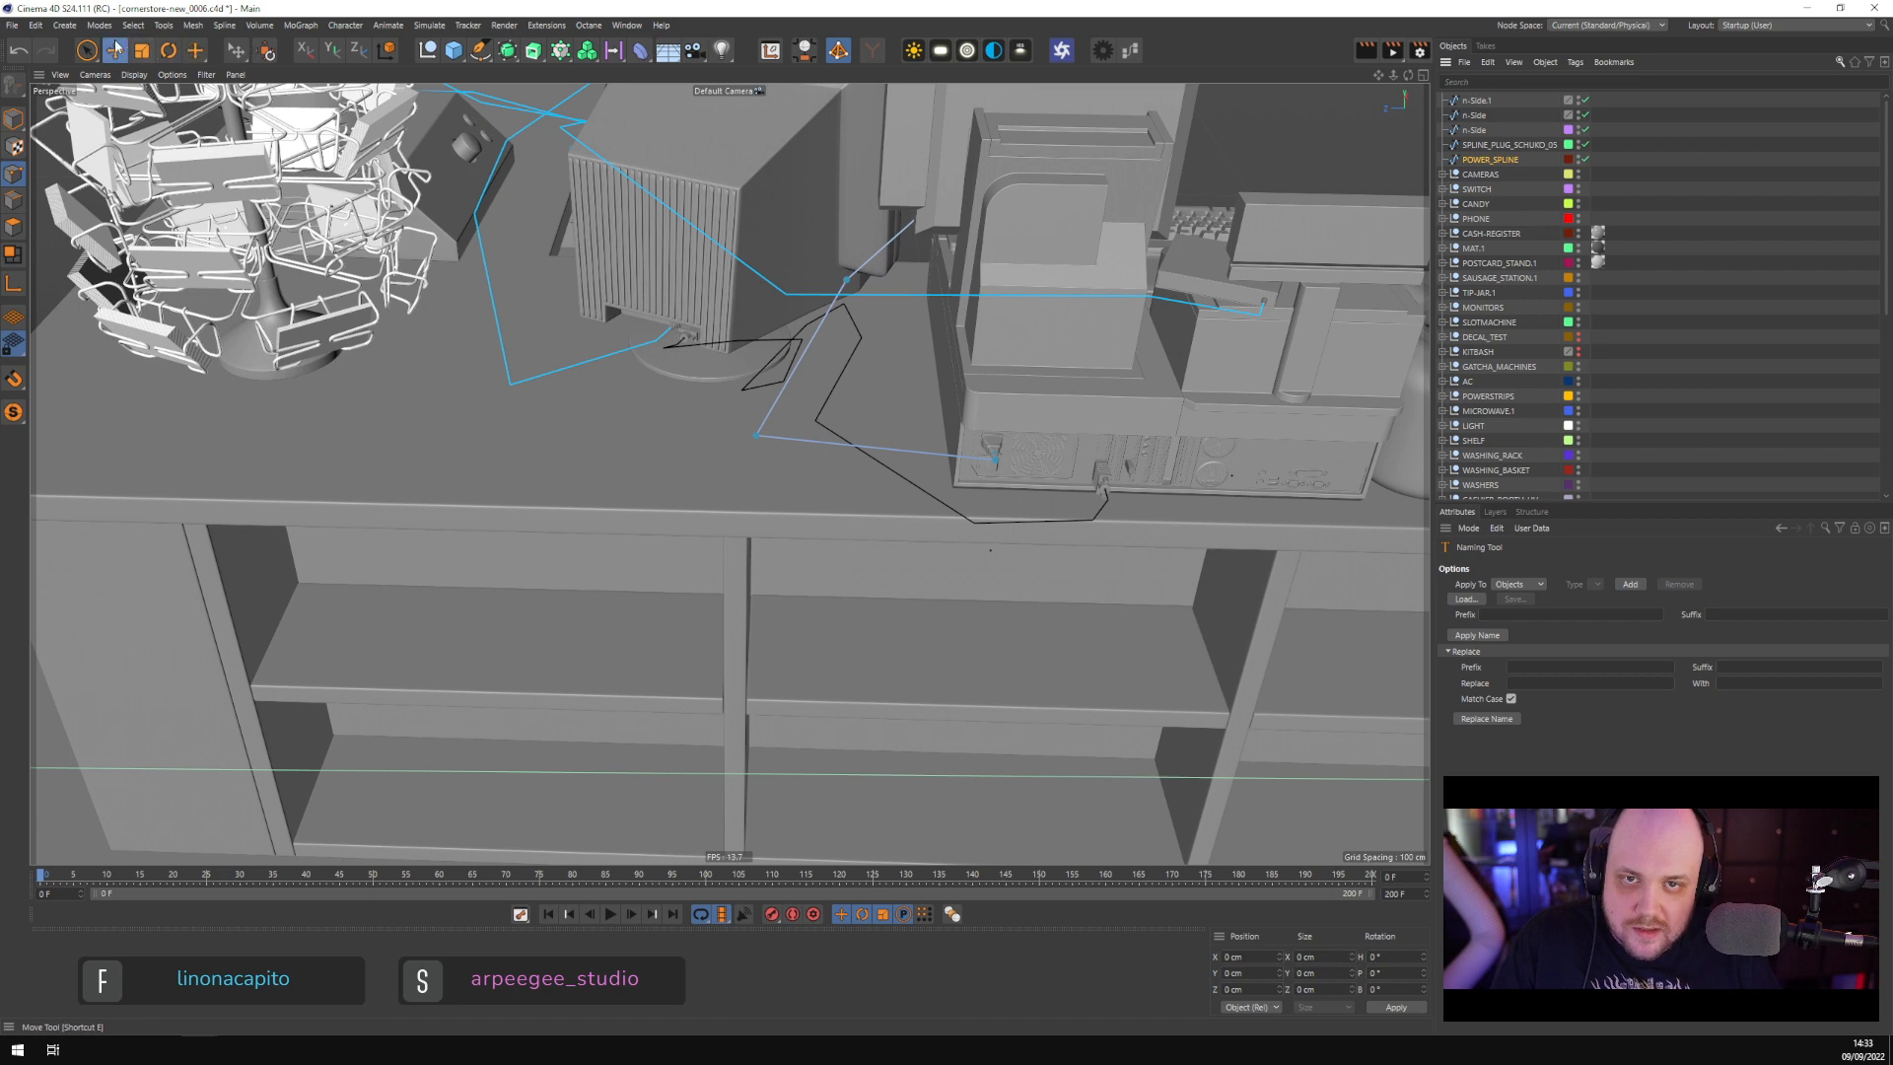
{"action": "left_click", "coordinate": [948, 457], "text": "ctrl"}
{"action": "left_click_drag", "start_coordinate": [972, 499], "coordinate": [1061, 481], "text": "alt"}
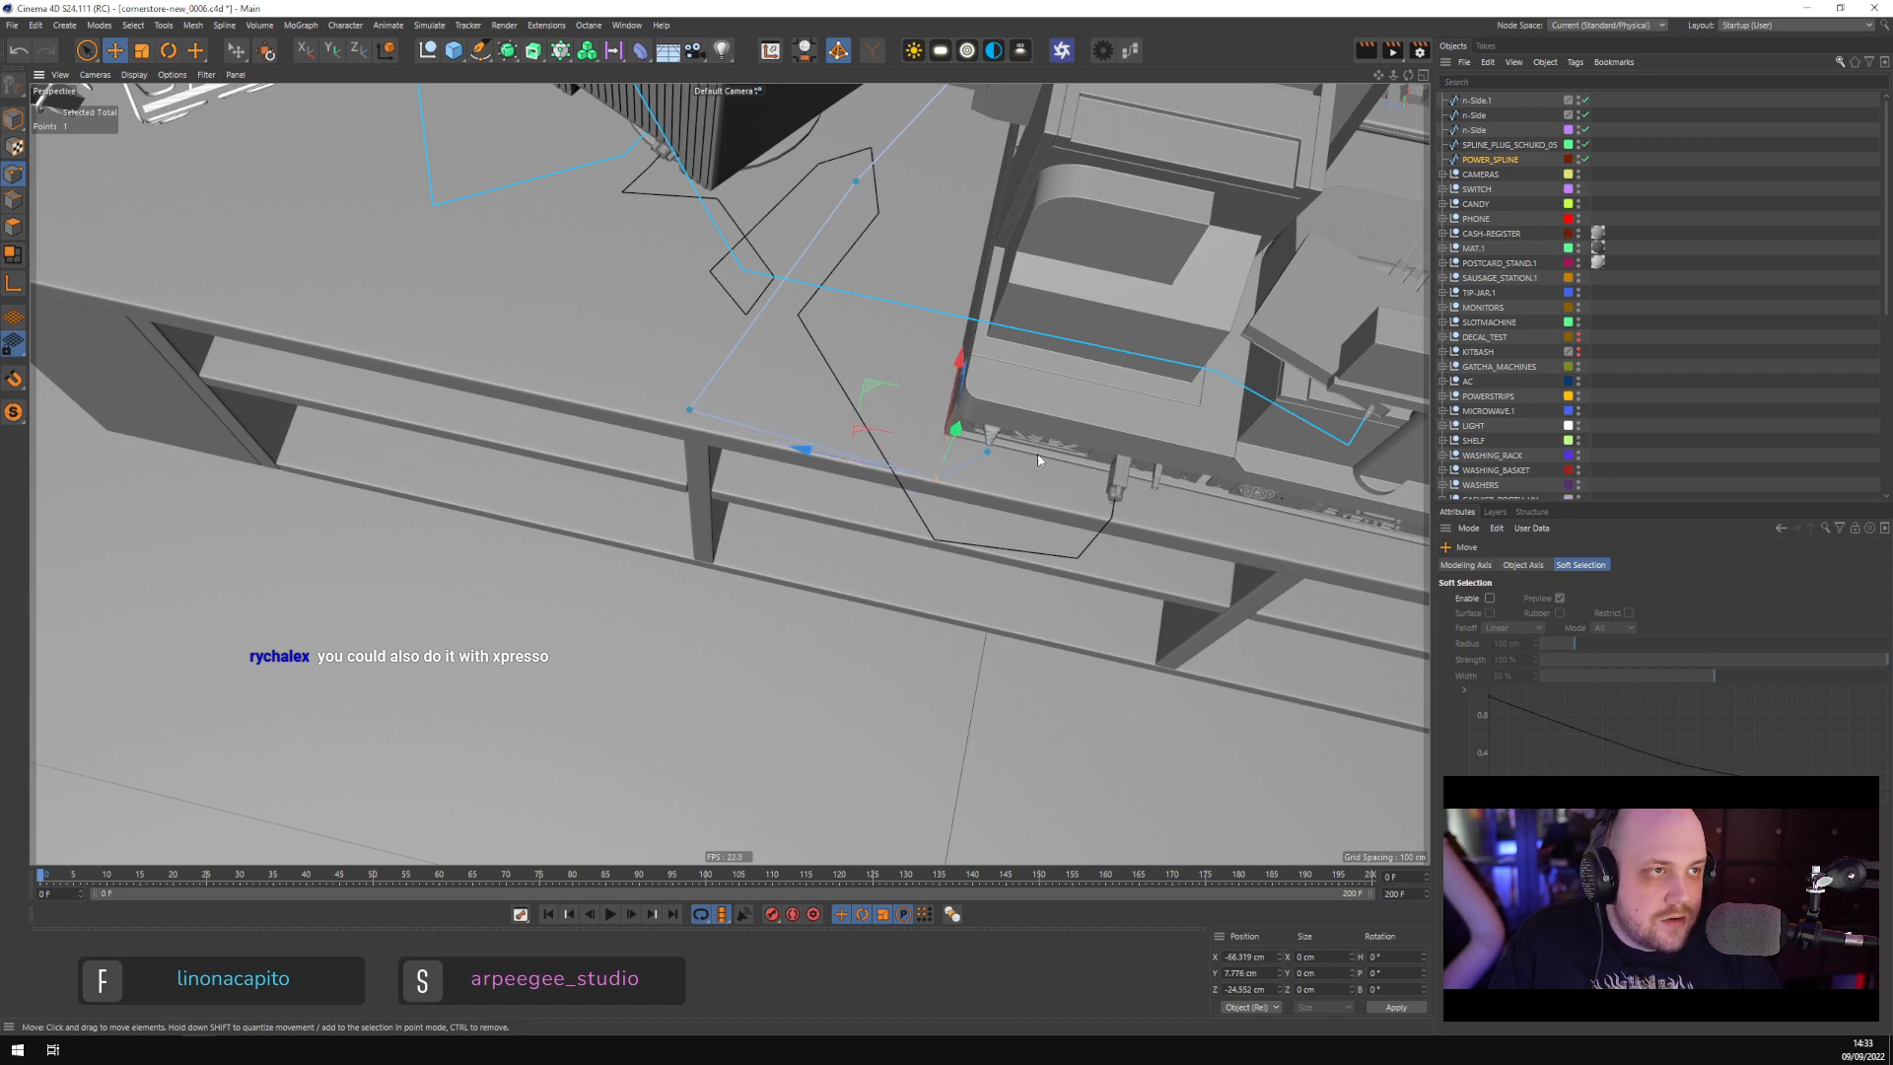
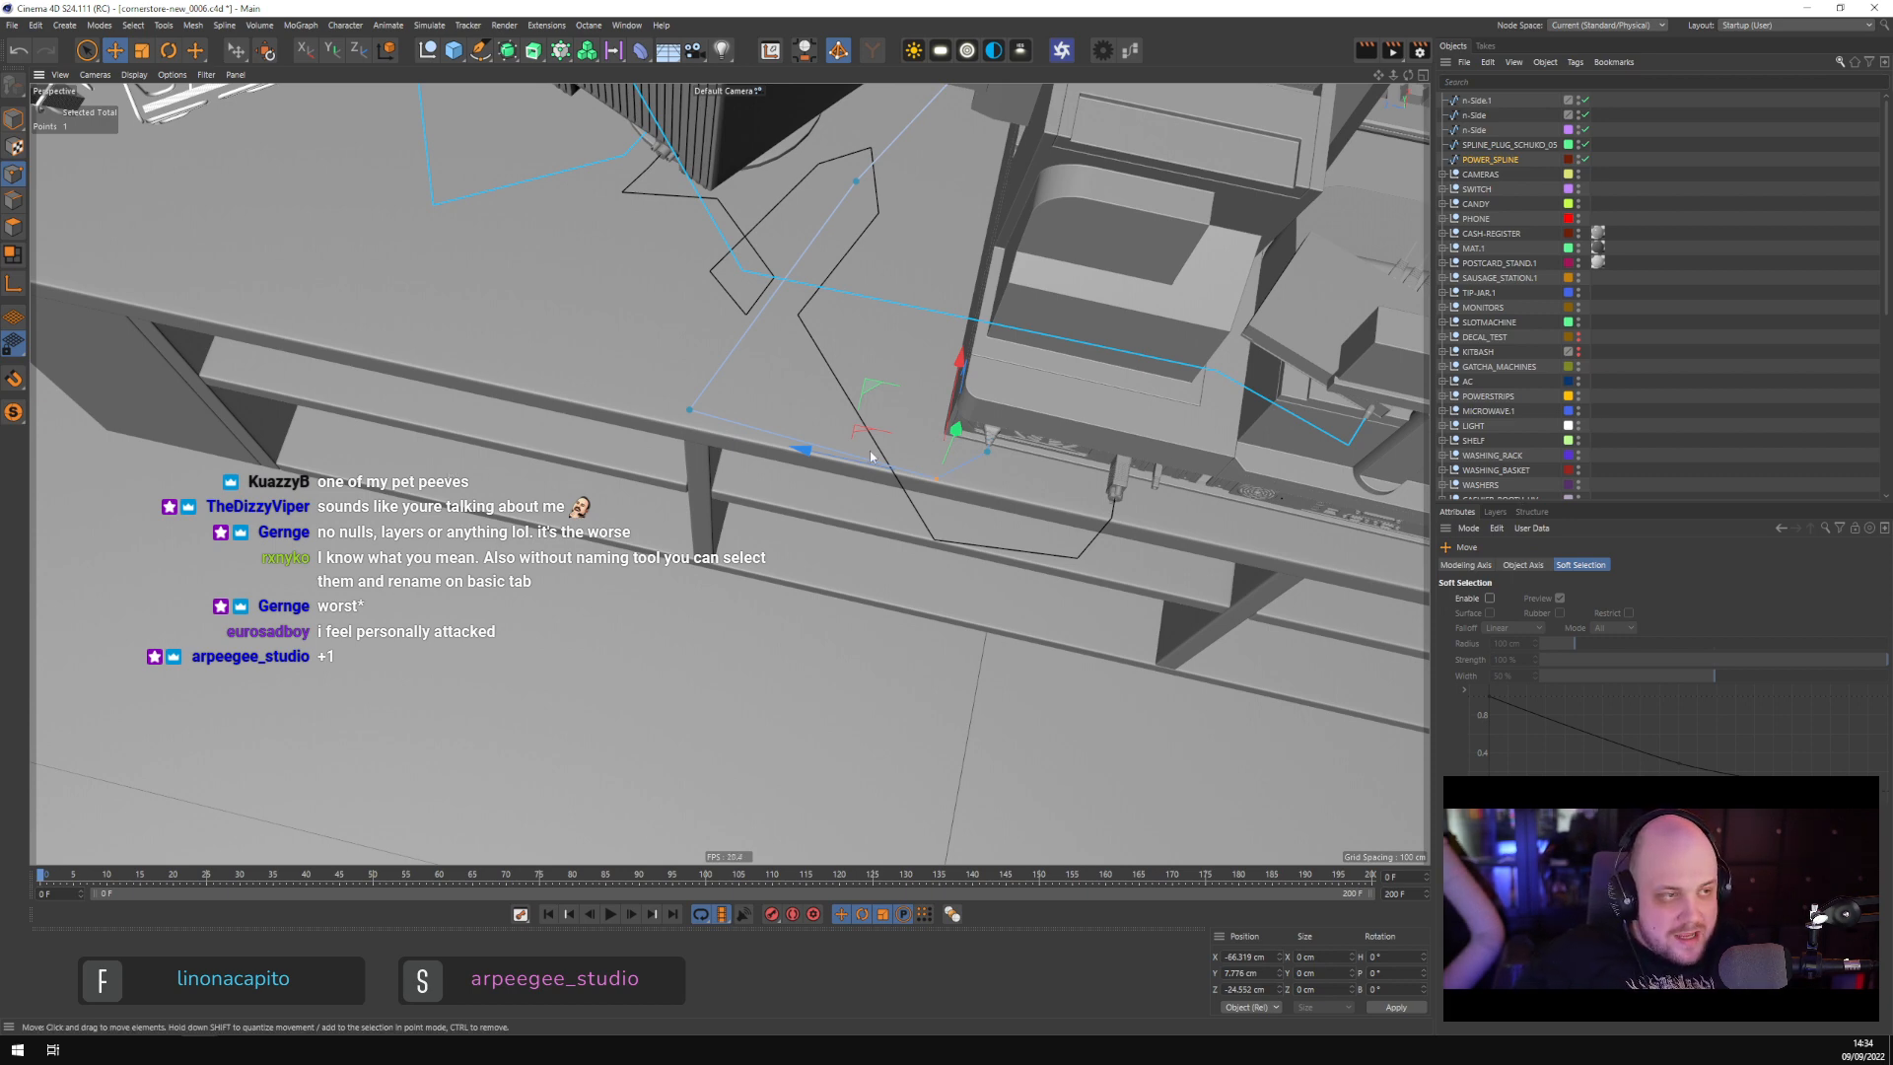
Review the object groups from PHONE to MICROWAVE.1 and expand MICROWAVE.1 down to its individual parts
{"action": "left_click", "coordinate": [1488, 411]}
{"action": "left_click", "coordinate": [1477, 219], "text": "shift"}
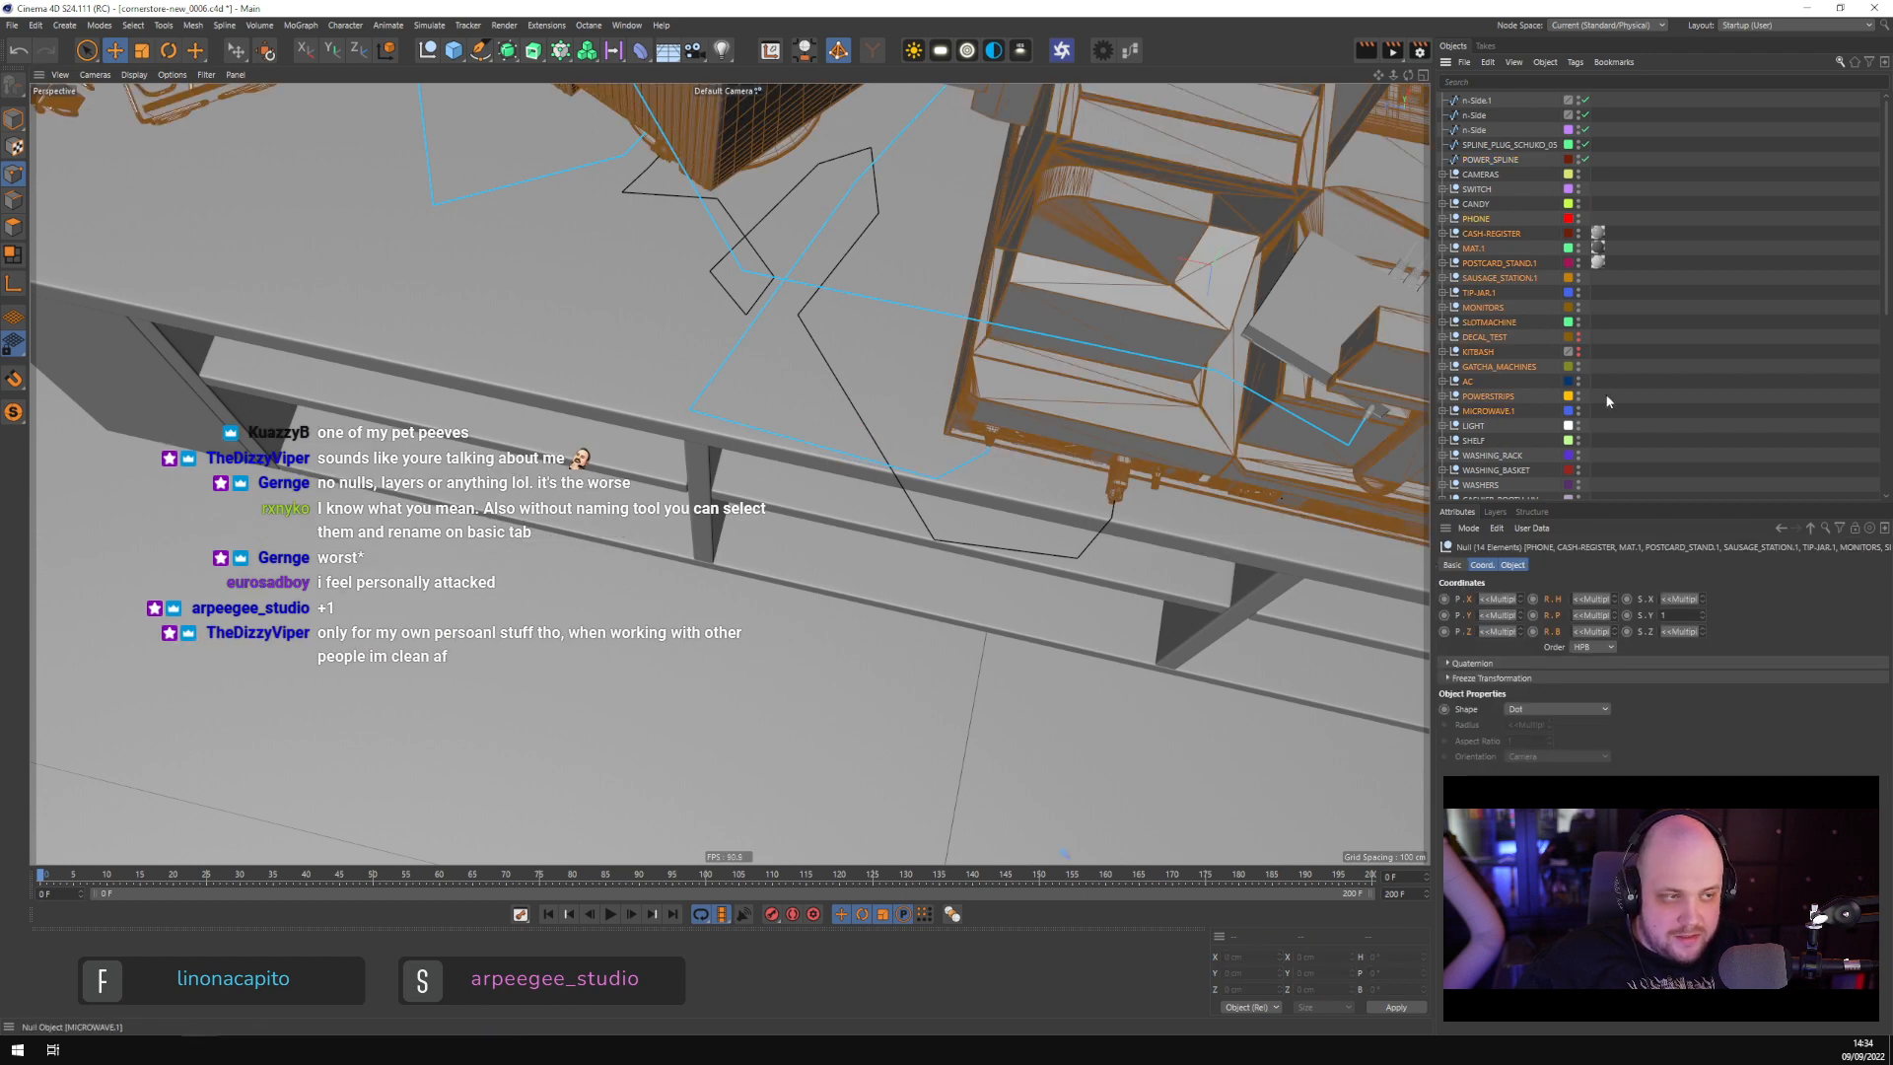
{"action": "left_click", "coordinate": [1529, 410]}
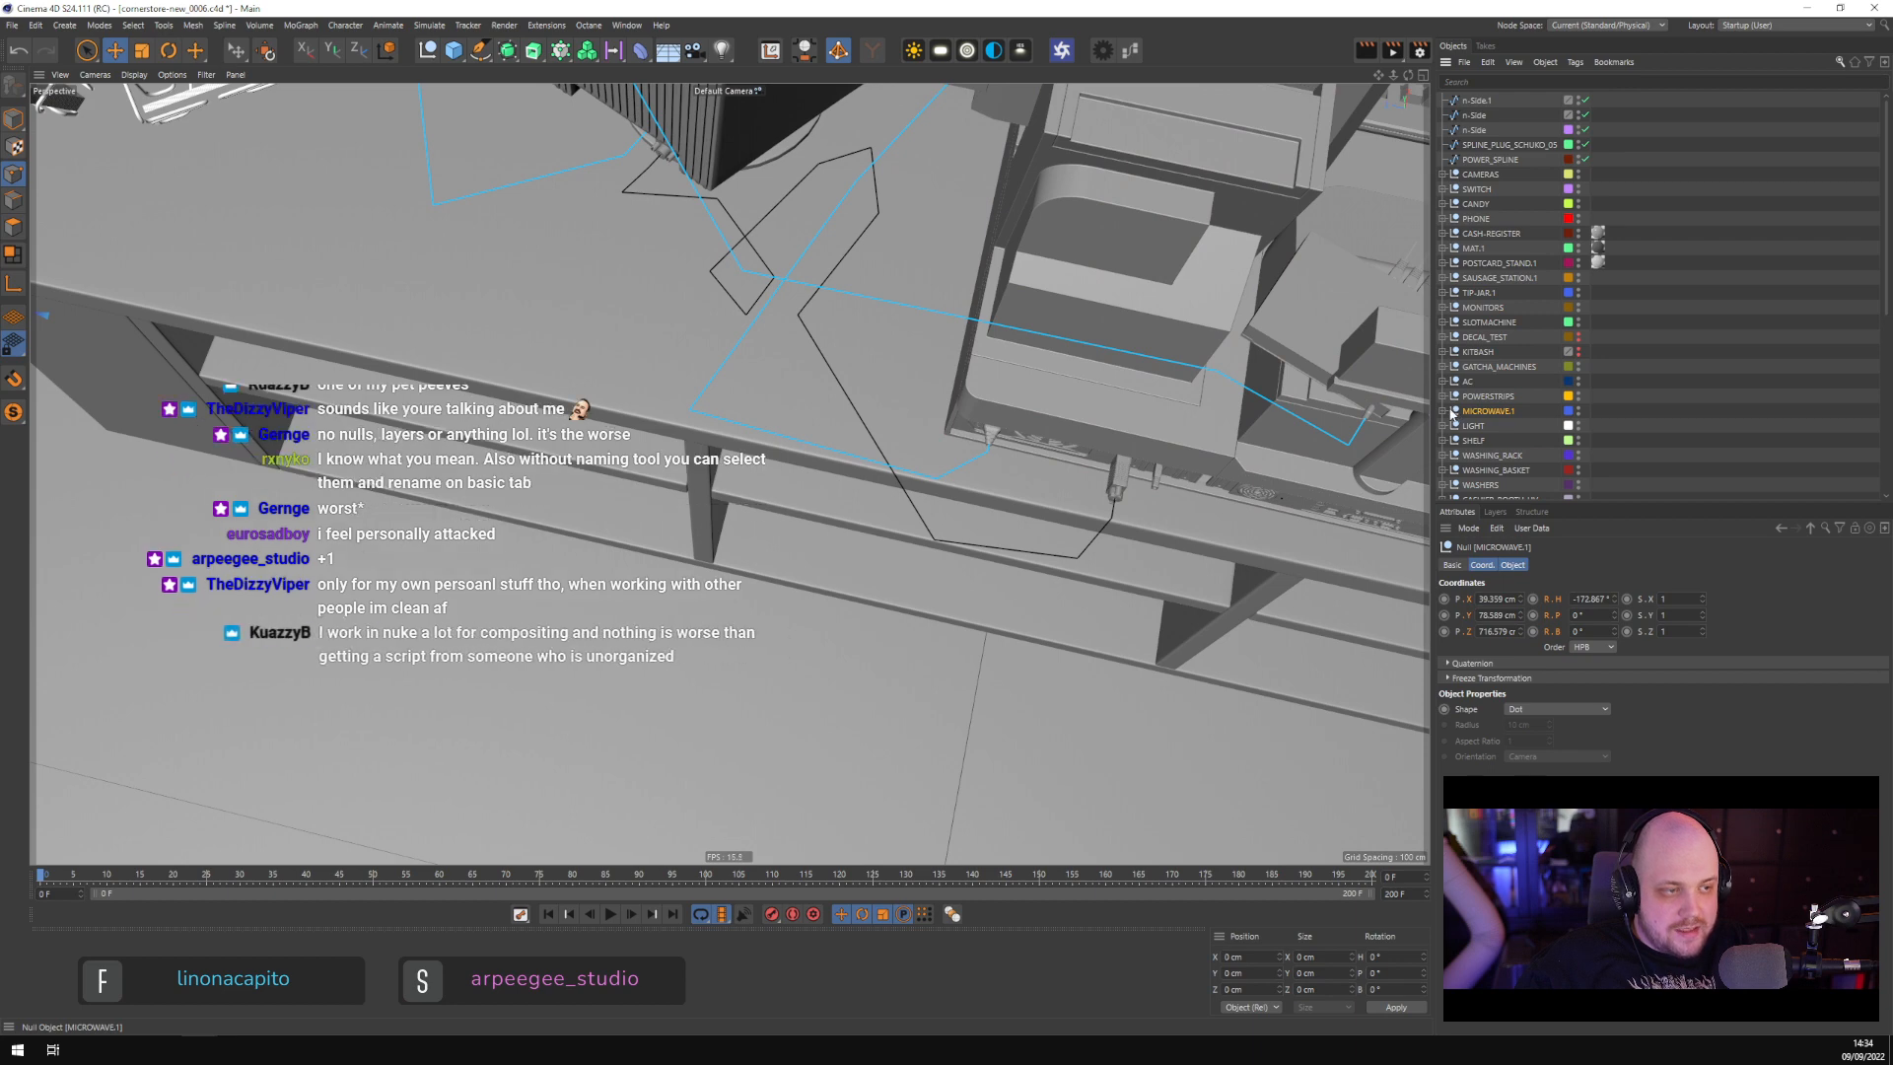
{"action": "left_click", "coordinate": [1443, 411]}
{"action": "left_click", "coordinate": [1459, 427]}
{"action": "left_click", "coordinate": [1450, 425]}
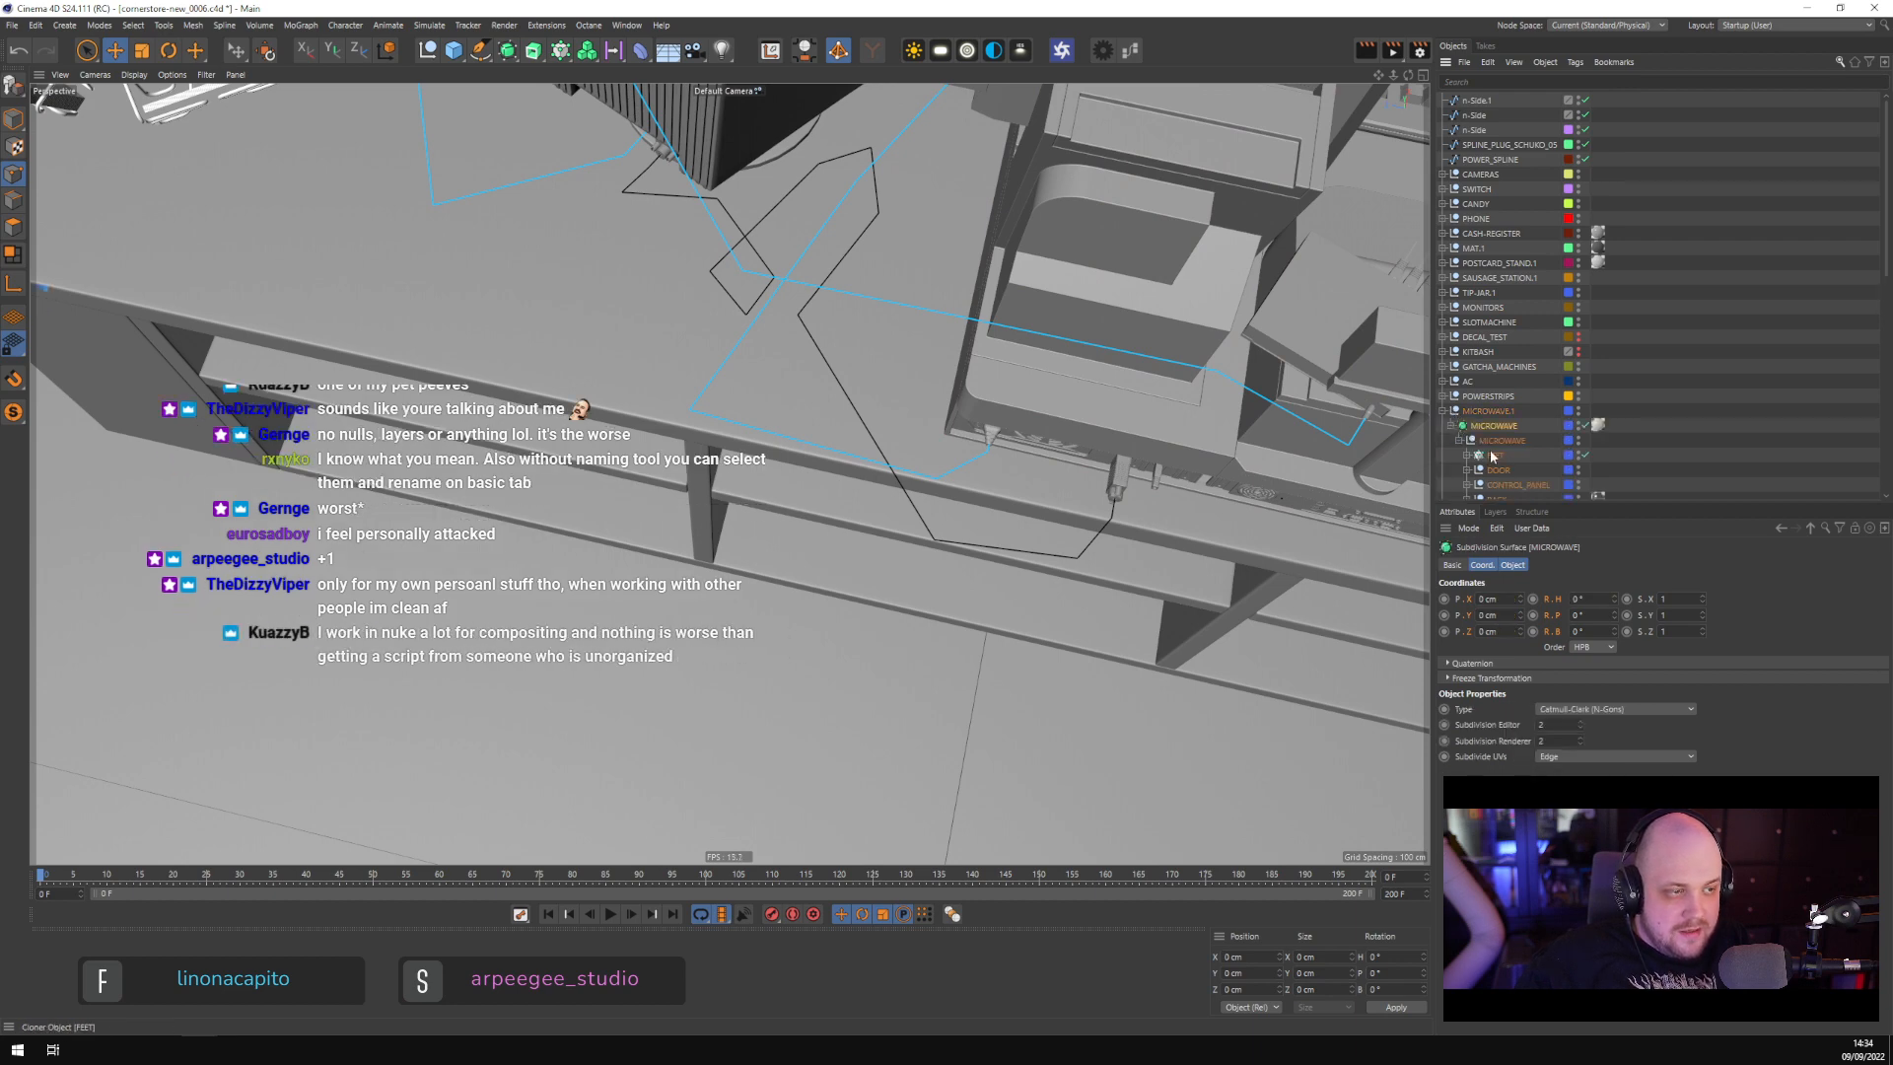
{"action": "scroll", "coordinate": [1524, 448], "scroll_direction": "down", "scroll_amount": 2}
{"action": "left_click", "coordinate": [1507, 484]}
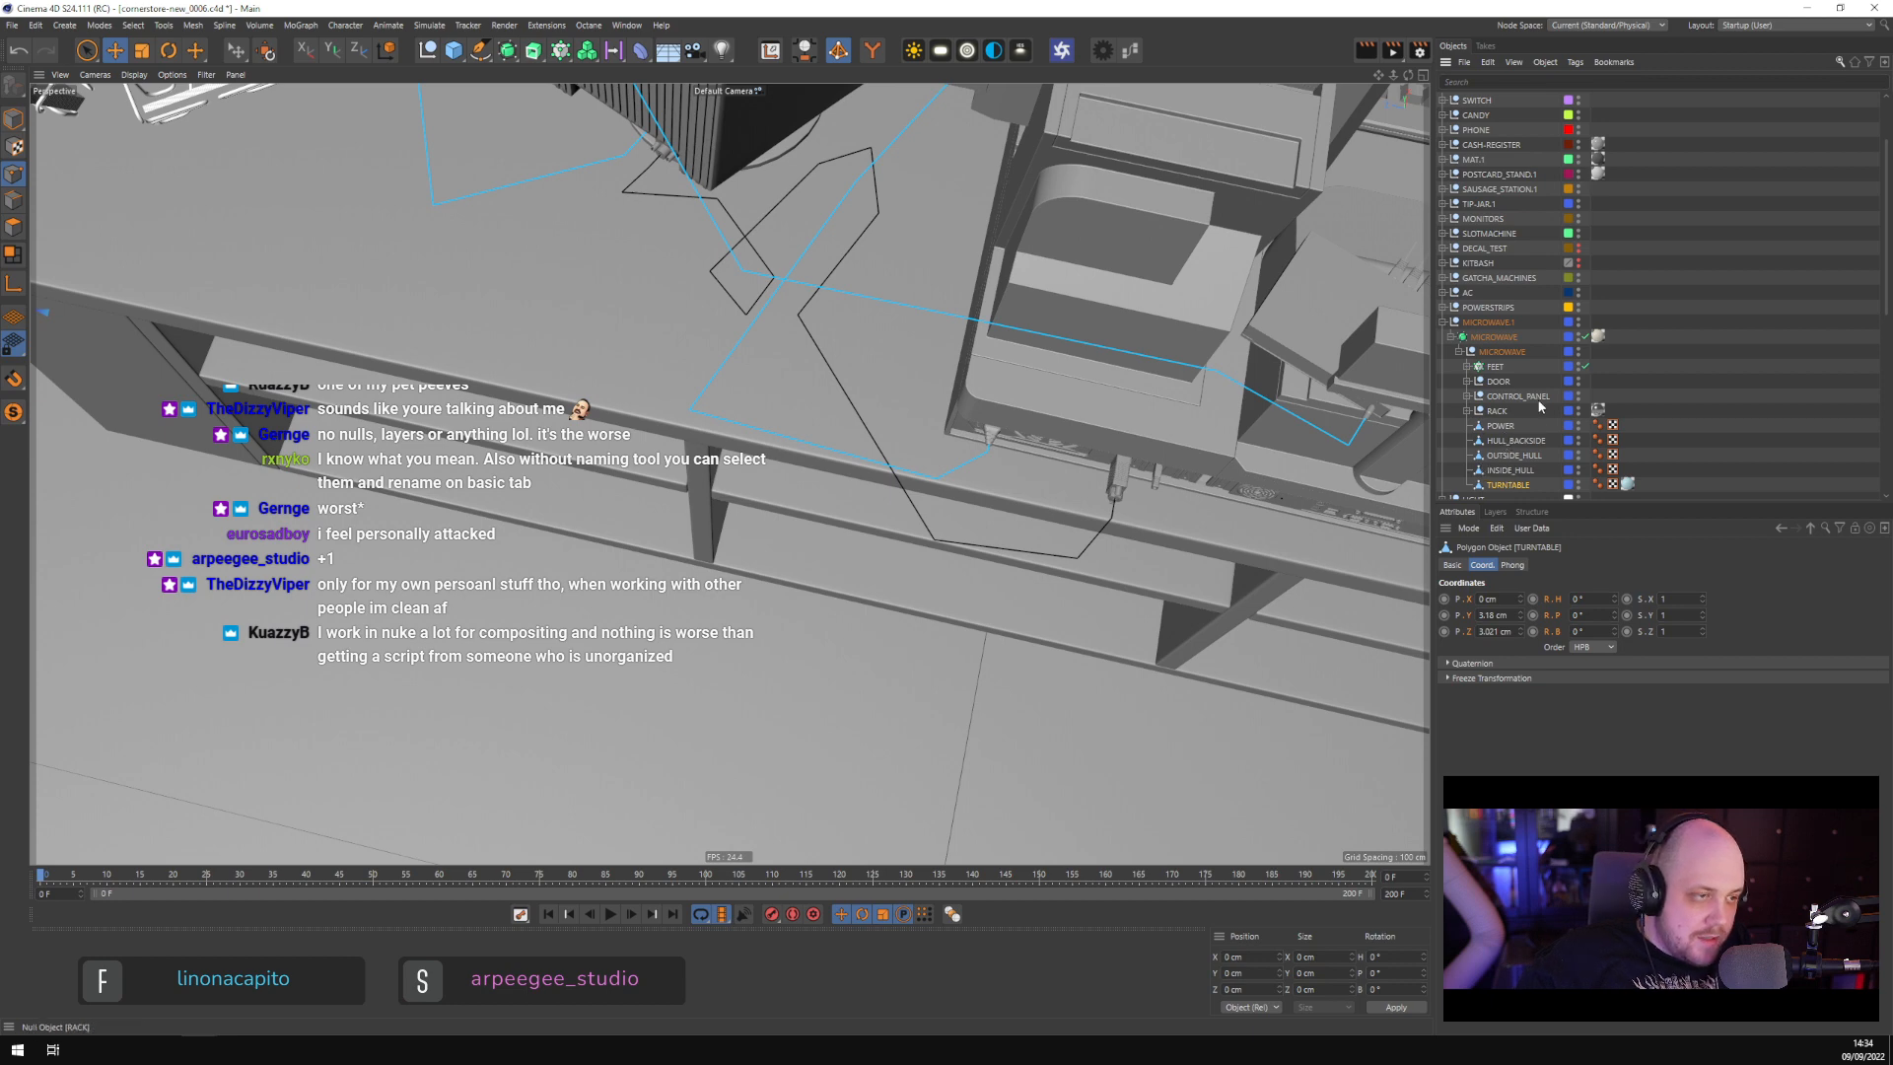
{"action": "scroll", "coordinate": [1508, 439], "scroll_direction": "down", "scroll_amount": 2}
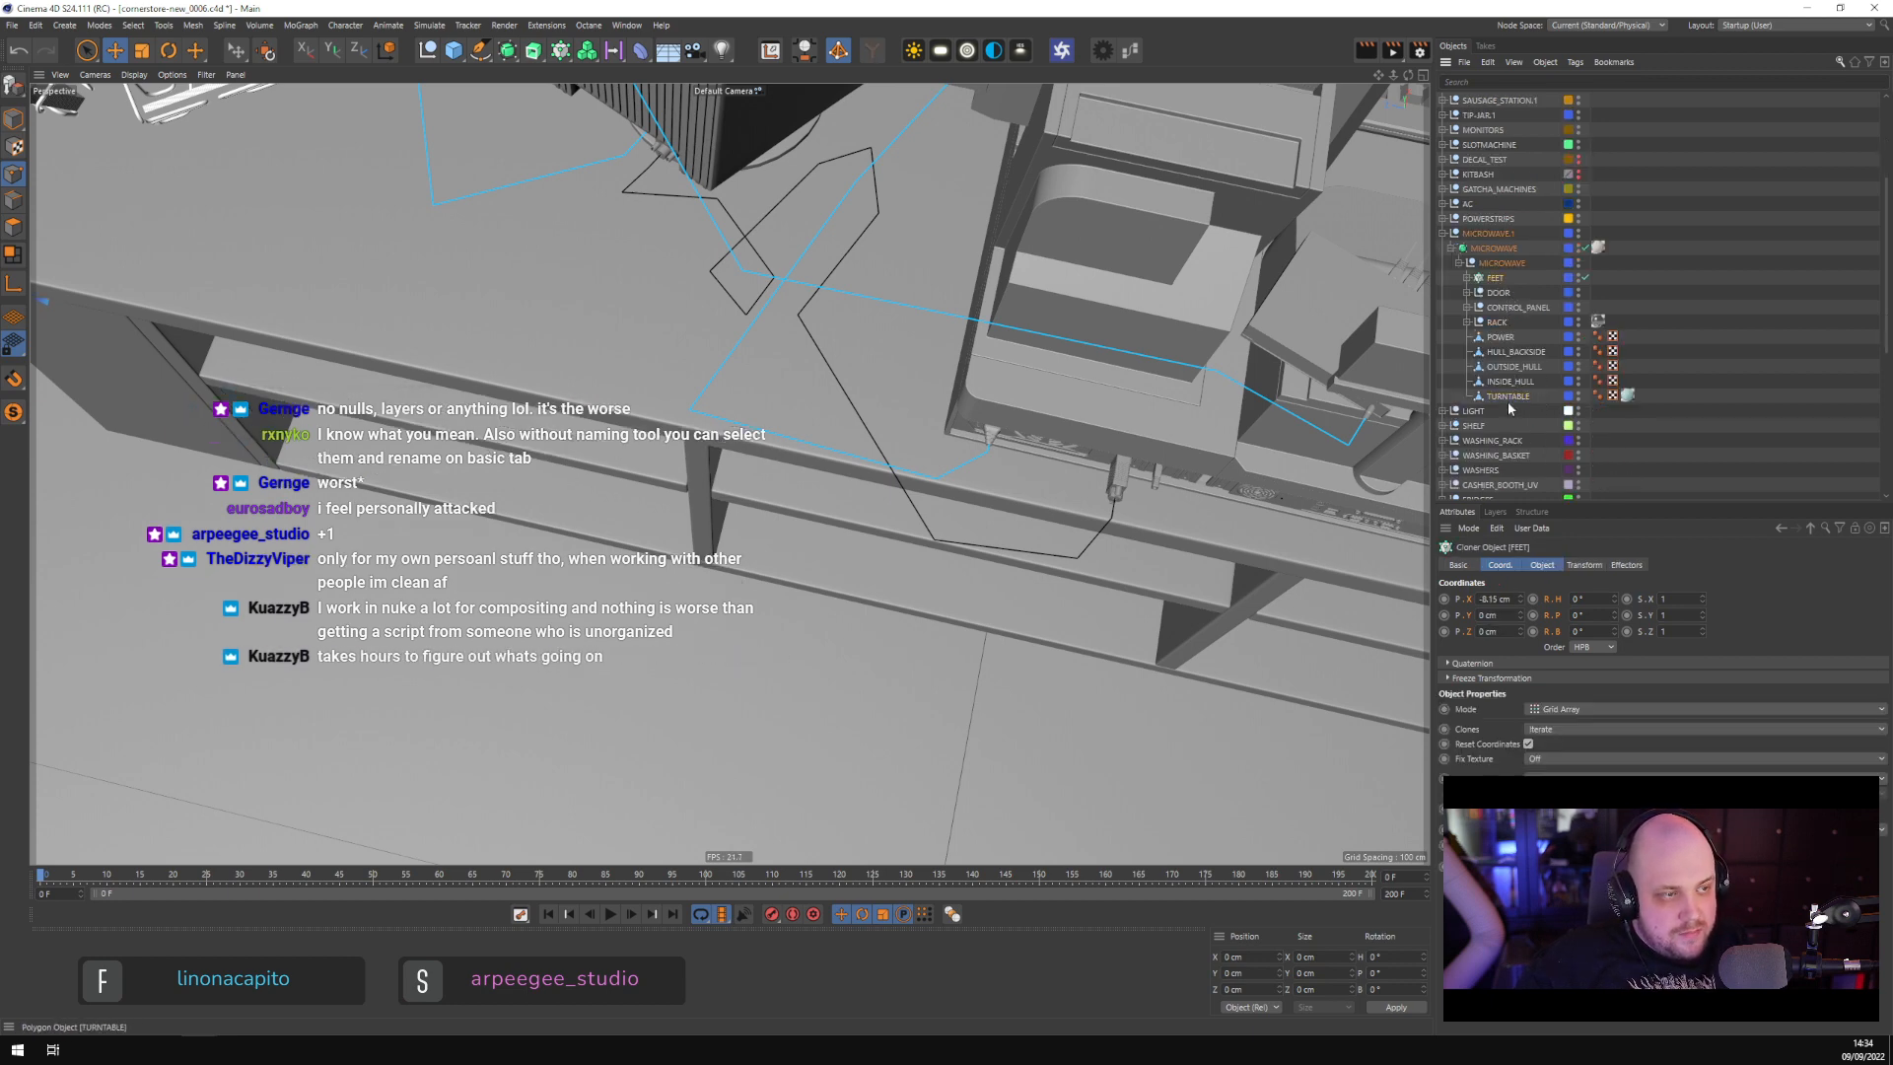
Inspect the microwave parts from FEET to TURNTABLE as one selection, and collapse their parent MICROWAVE null
{"action": "left_click", "coordinate": [1494, 277], "text": "shift"}
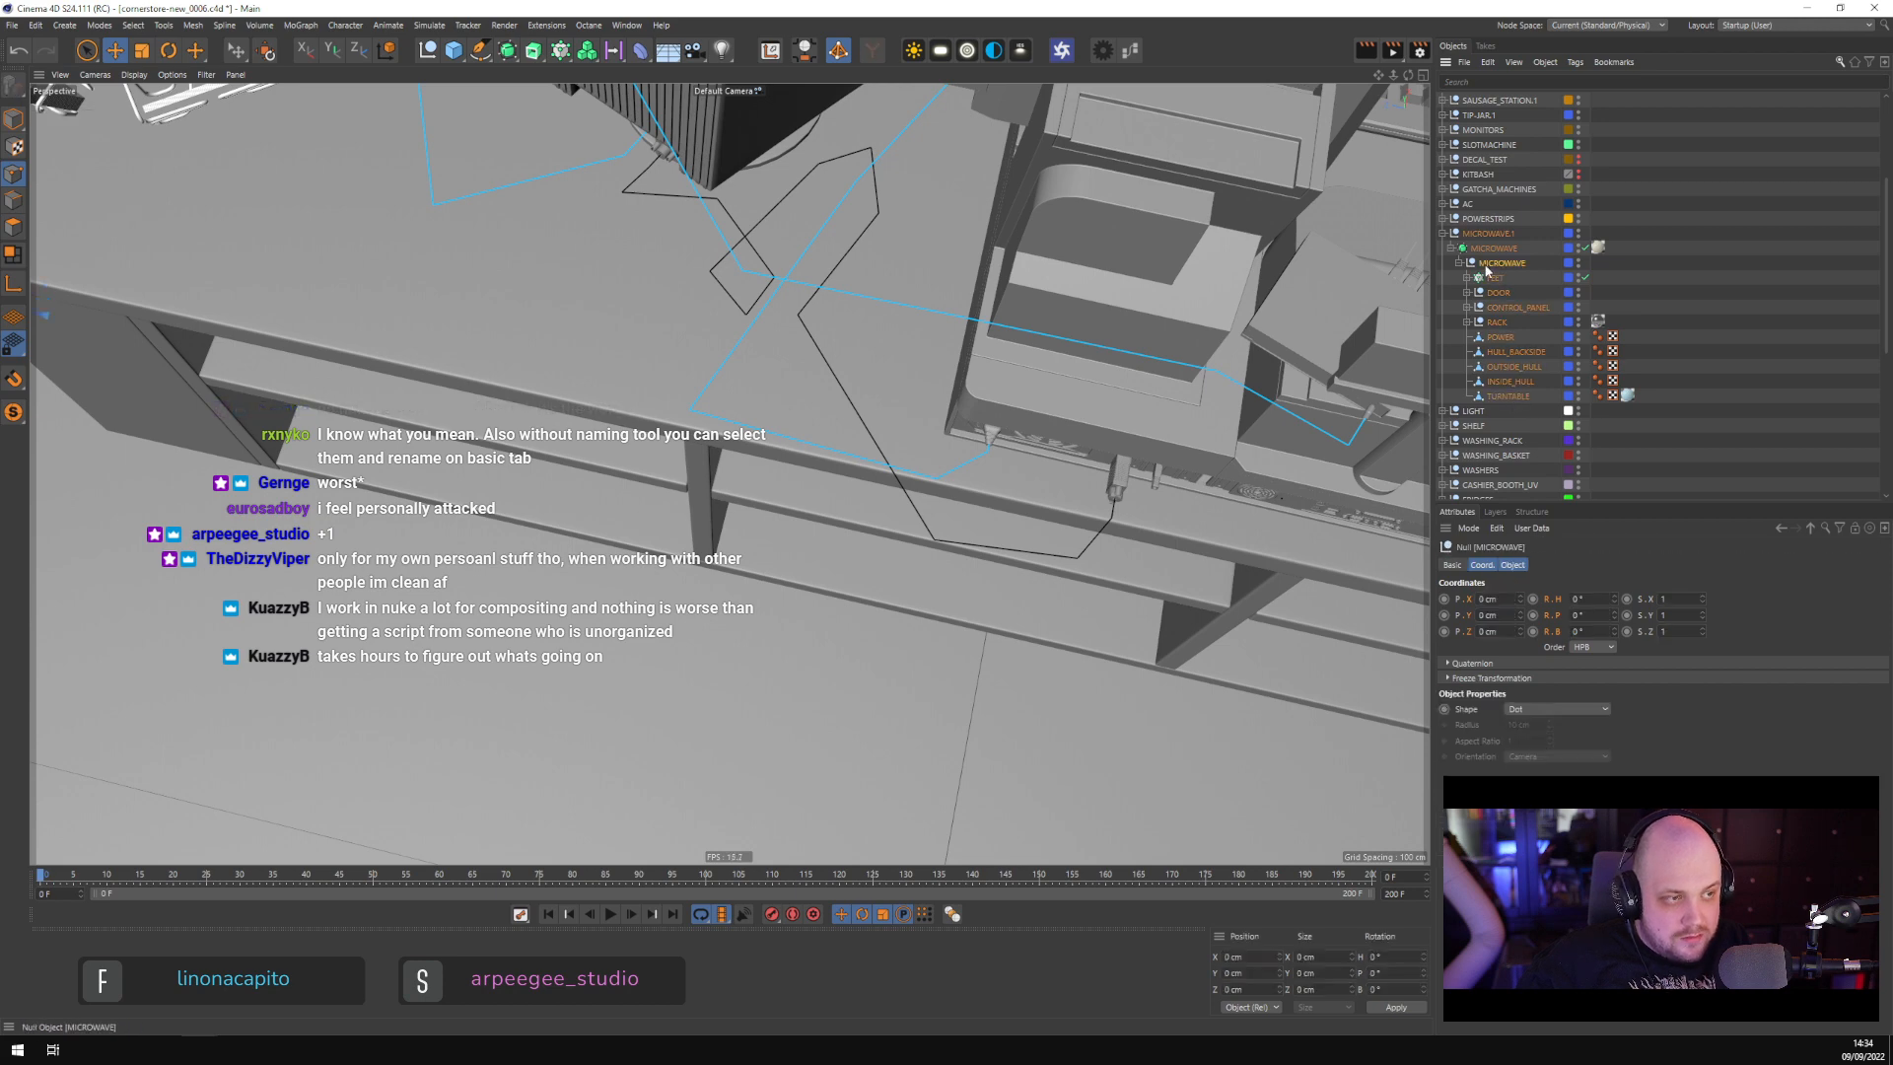
{"action": "left_click", "coordinate": [1498, 276]}
{"action": "left_click", "coordinate": [1503, 396], "text": "shift"}
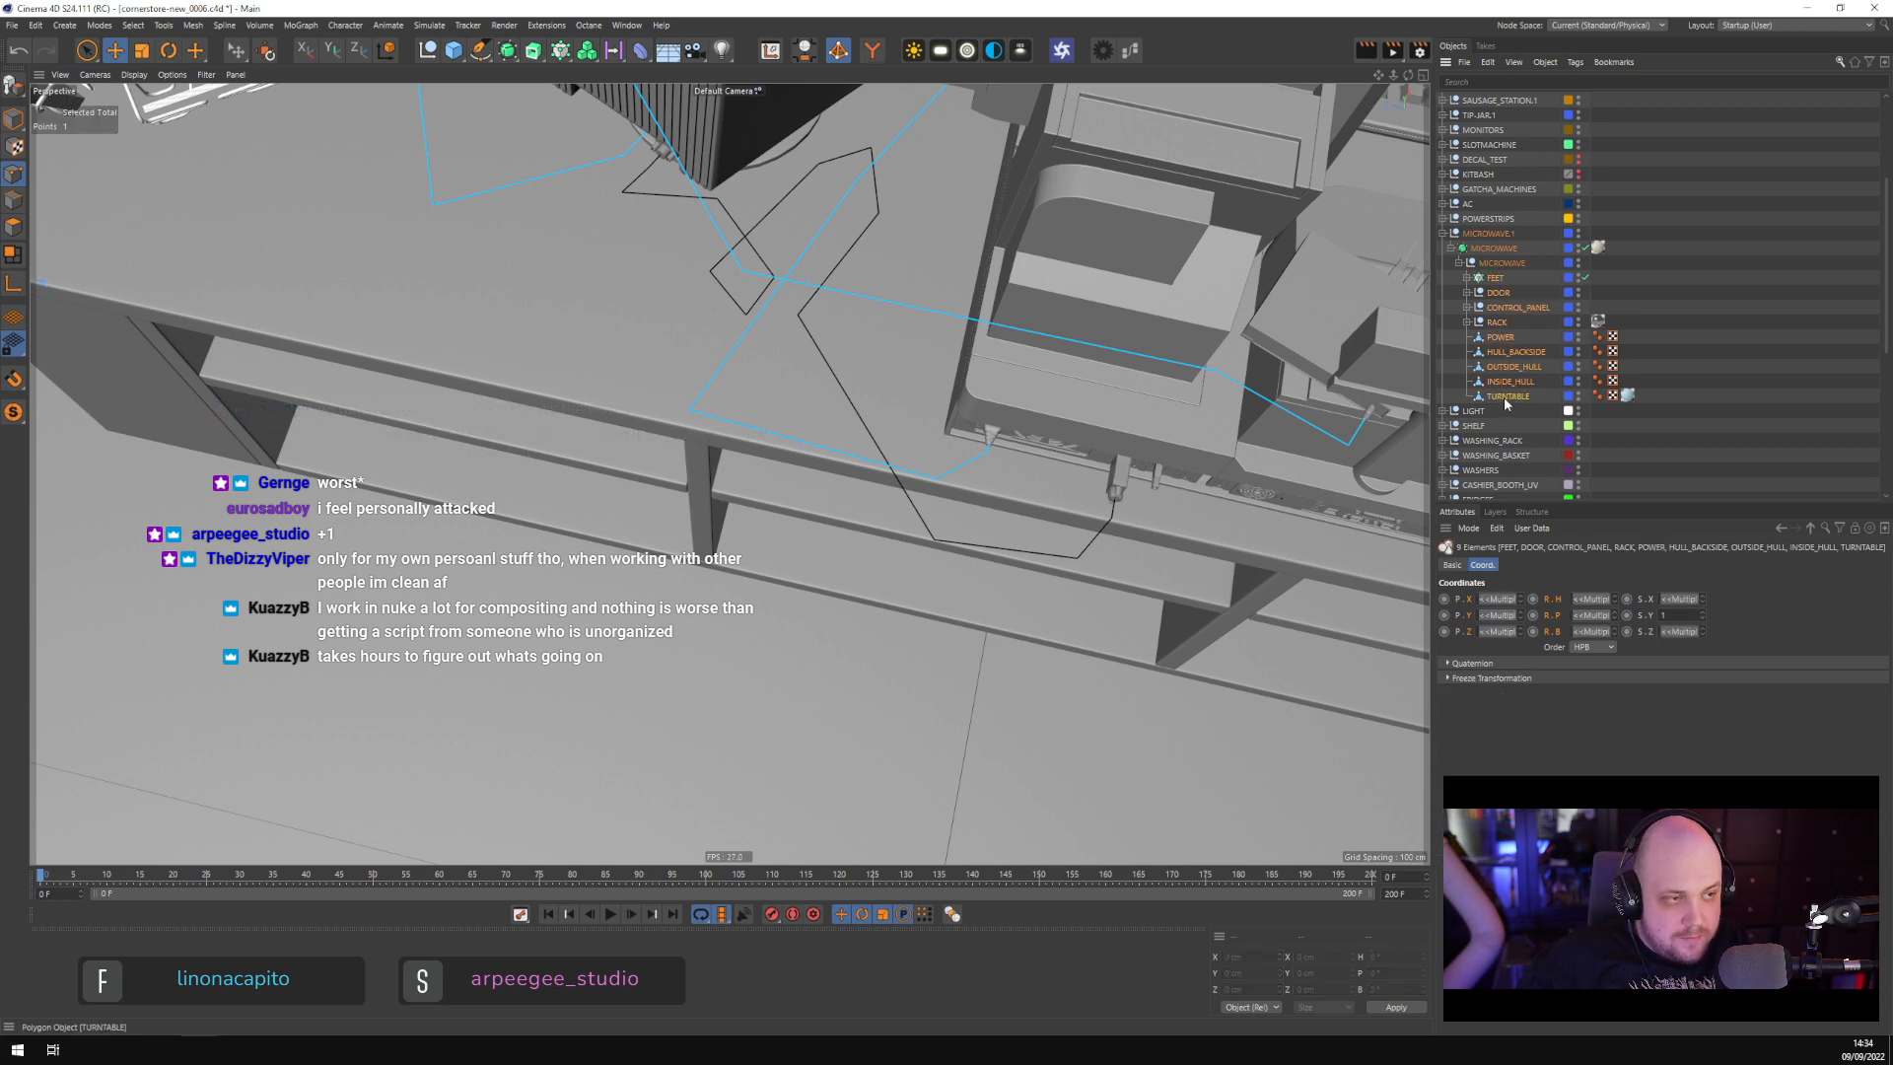
{"action": "left_click", "coordinate": [1741, 278]}
{"action": "left_click", "coordinate": [1501, 264]}
{"action": "left_click", "coordinate": [1495, 278]}
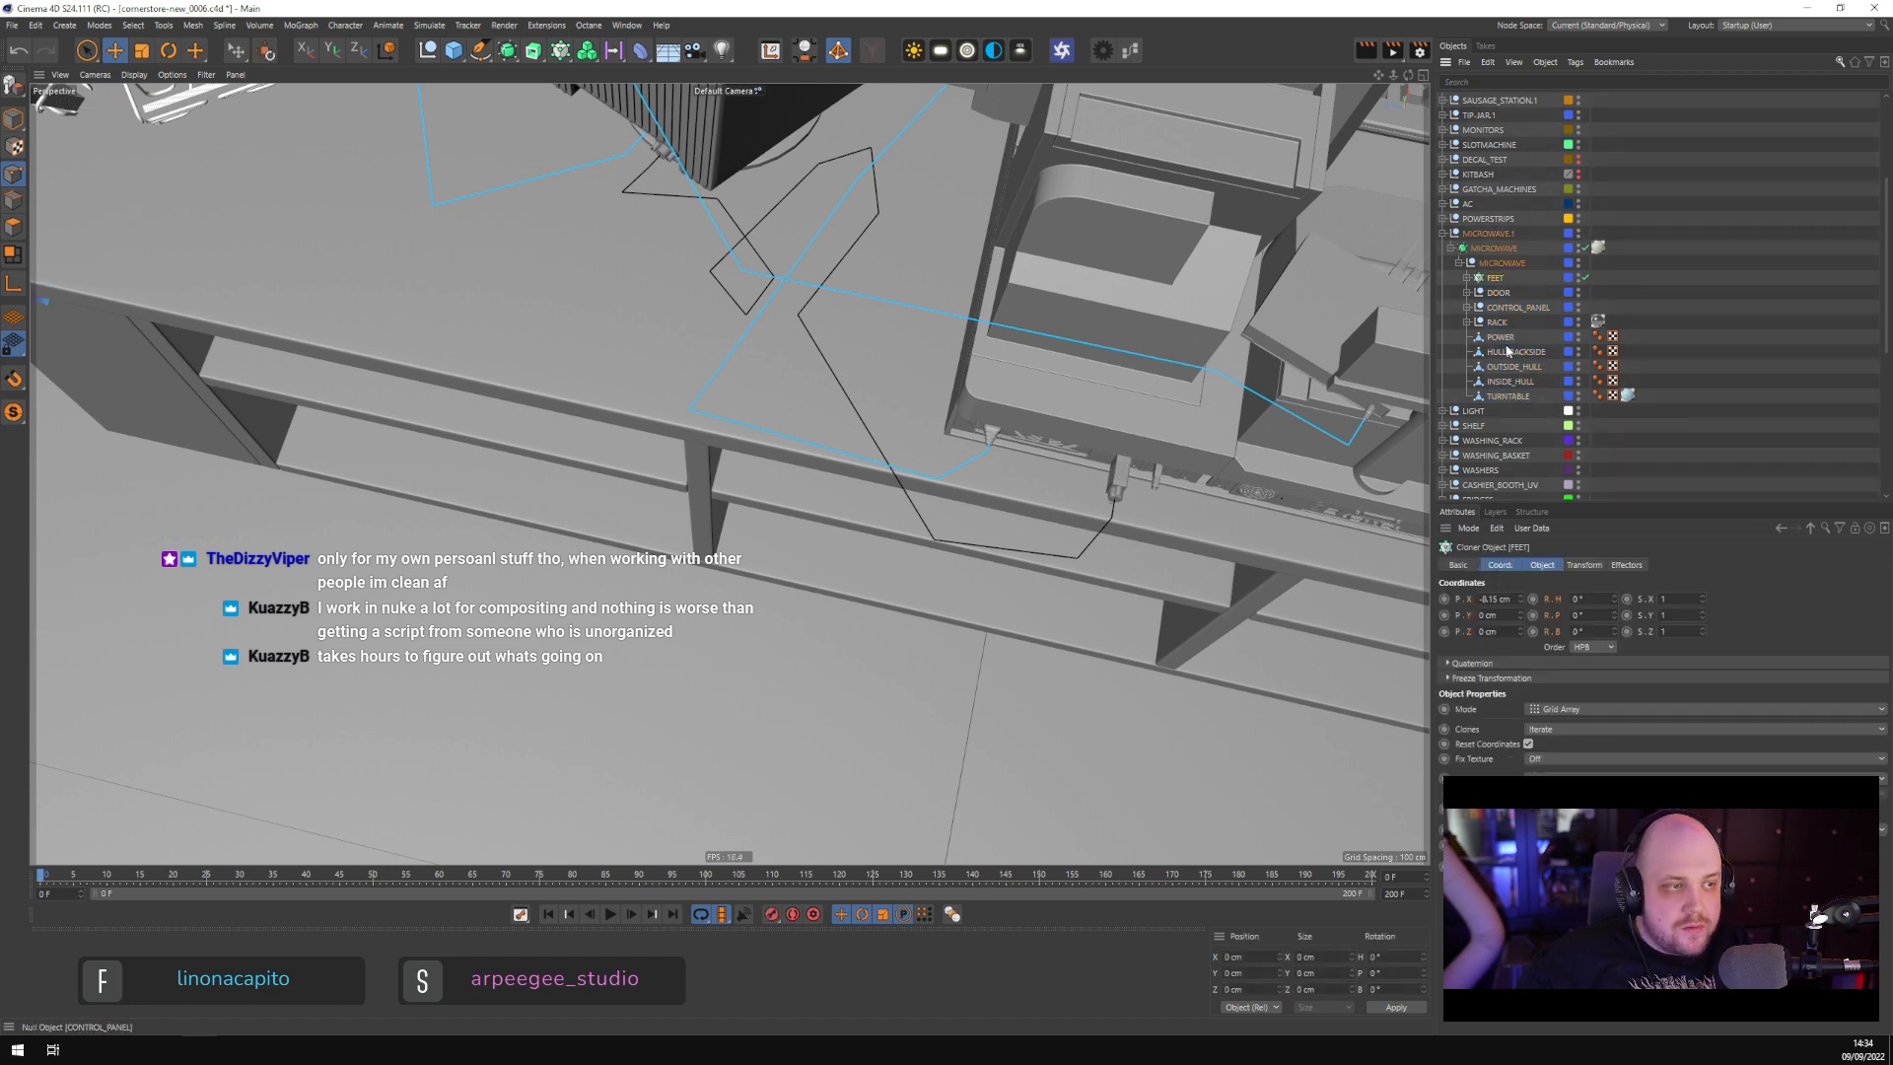
{"action": "left_click", "coordinate": [1504, 396], "text": "shift"}
{"action": "left_click", "coordinate": [1476, 264]}
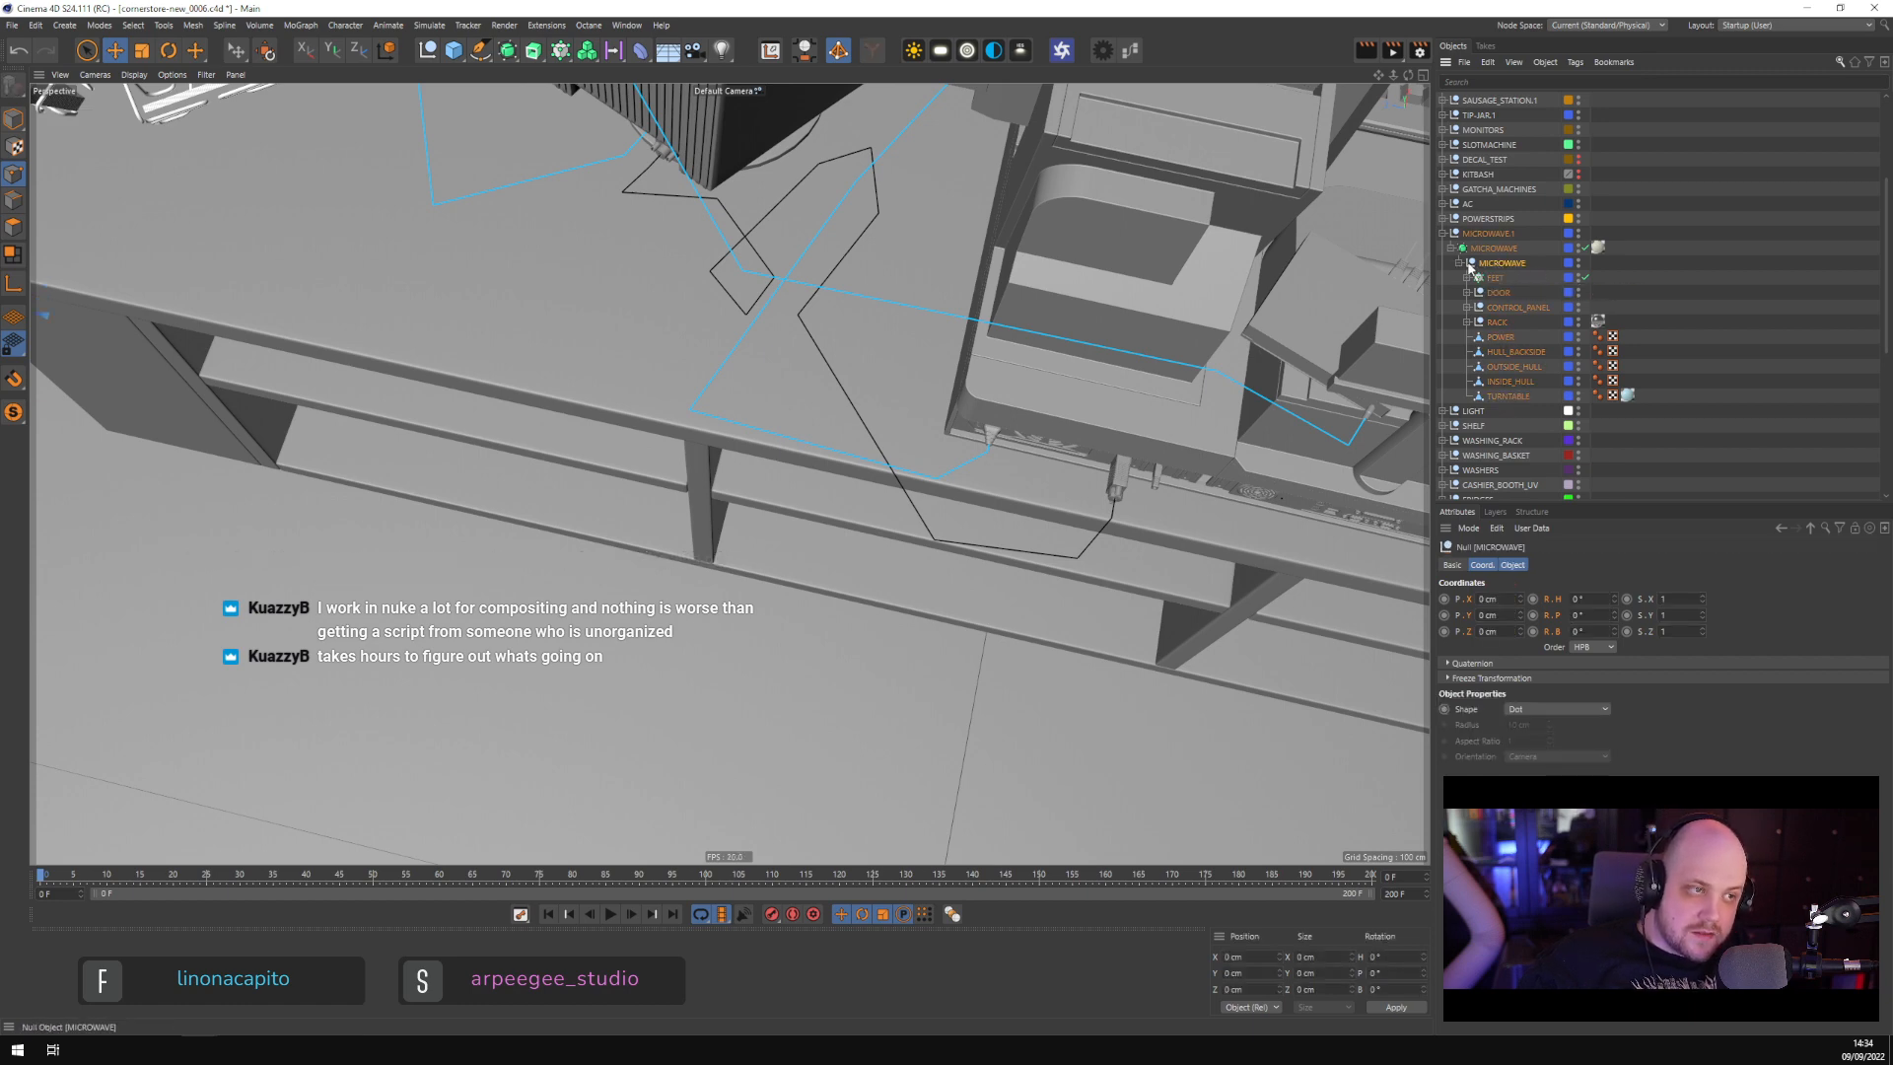
{"action": "left_click", "coordinate": [1461, 263]}
Open the MICROWAVE subdivision surface's name for editing and compare it with the null nested beneath it
{"action": "left_click", "coordinate": [1506, 251]}
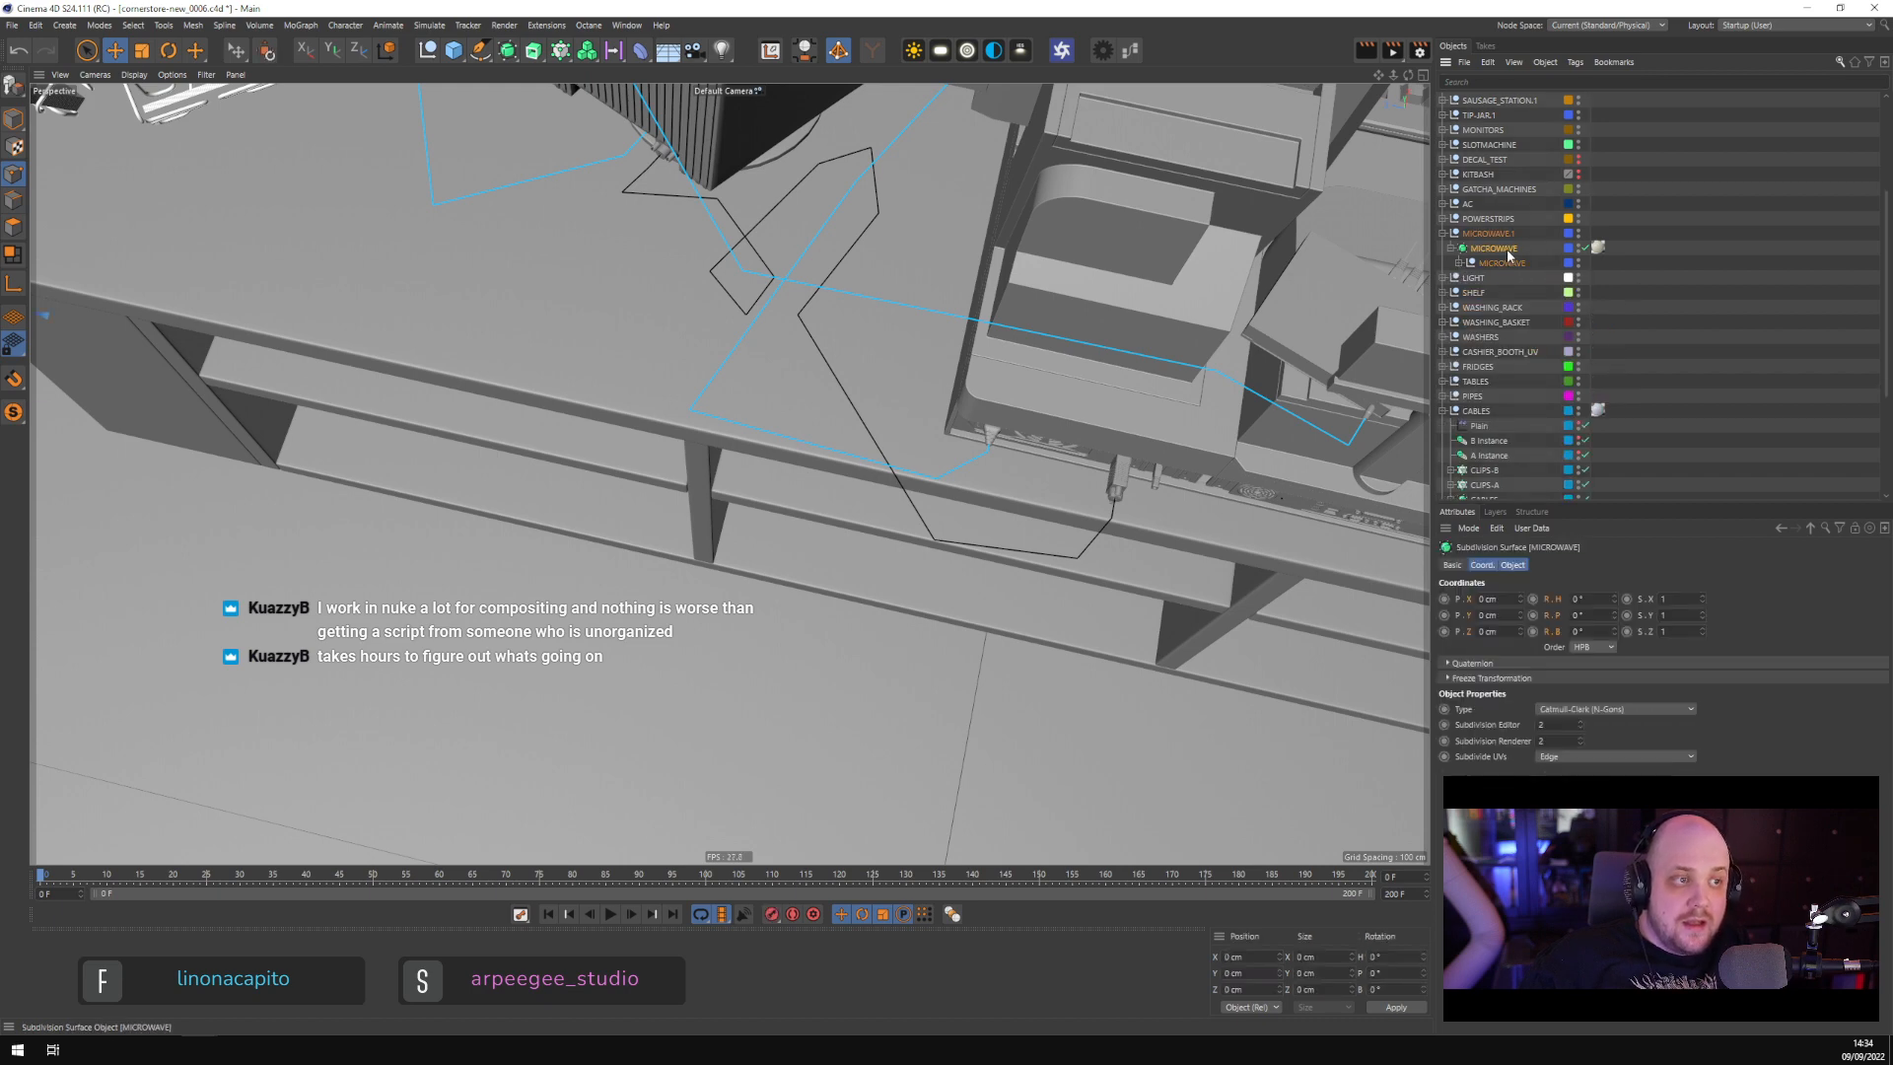
{"action": "double_click", "coordinate": [1508, 251]}
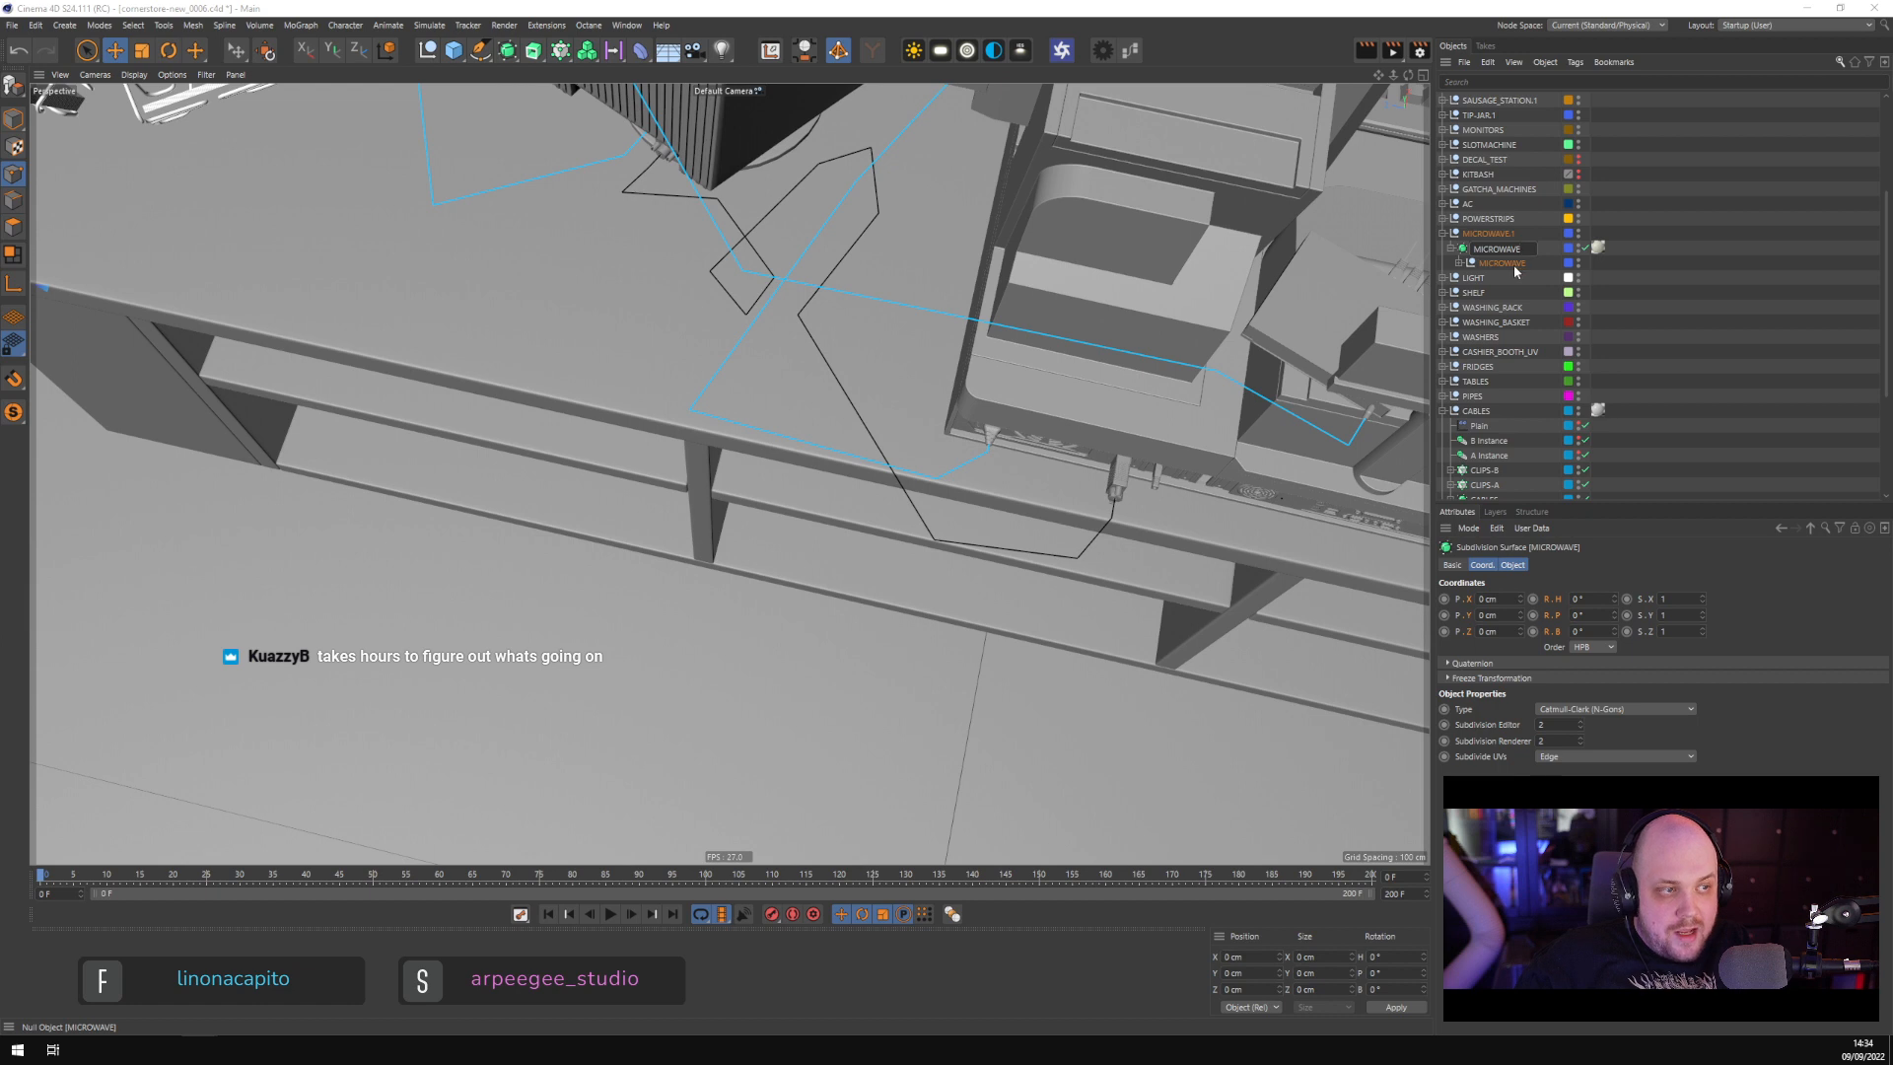
{"action": "key", "text": "Return"}
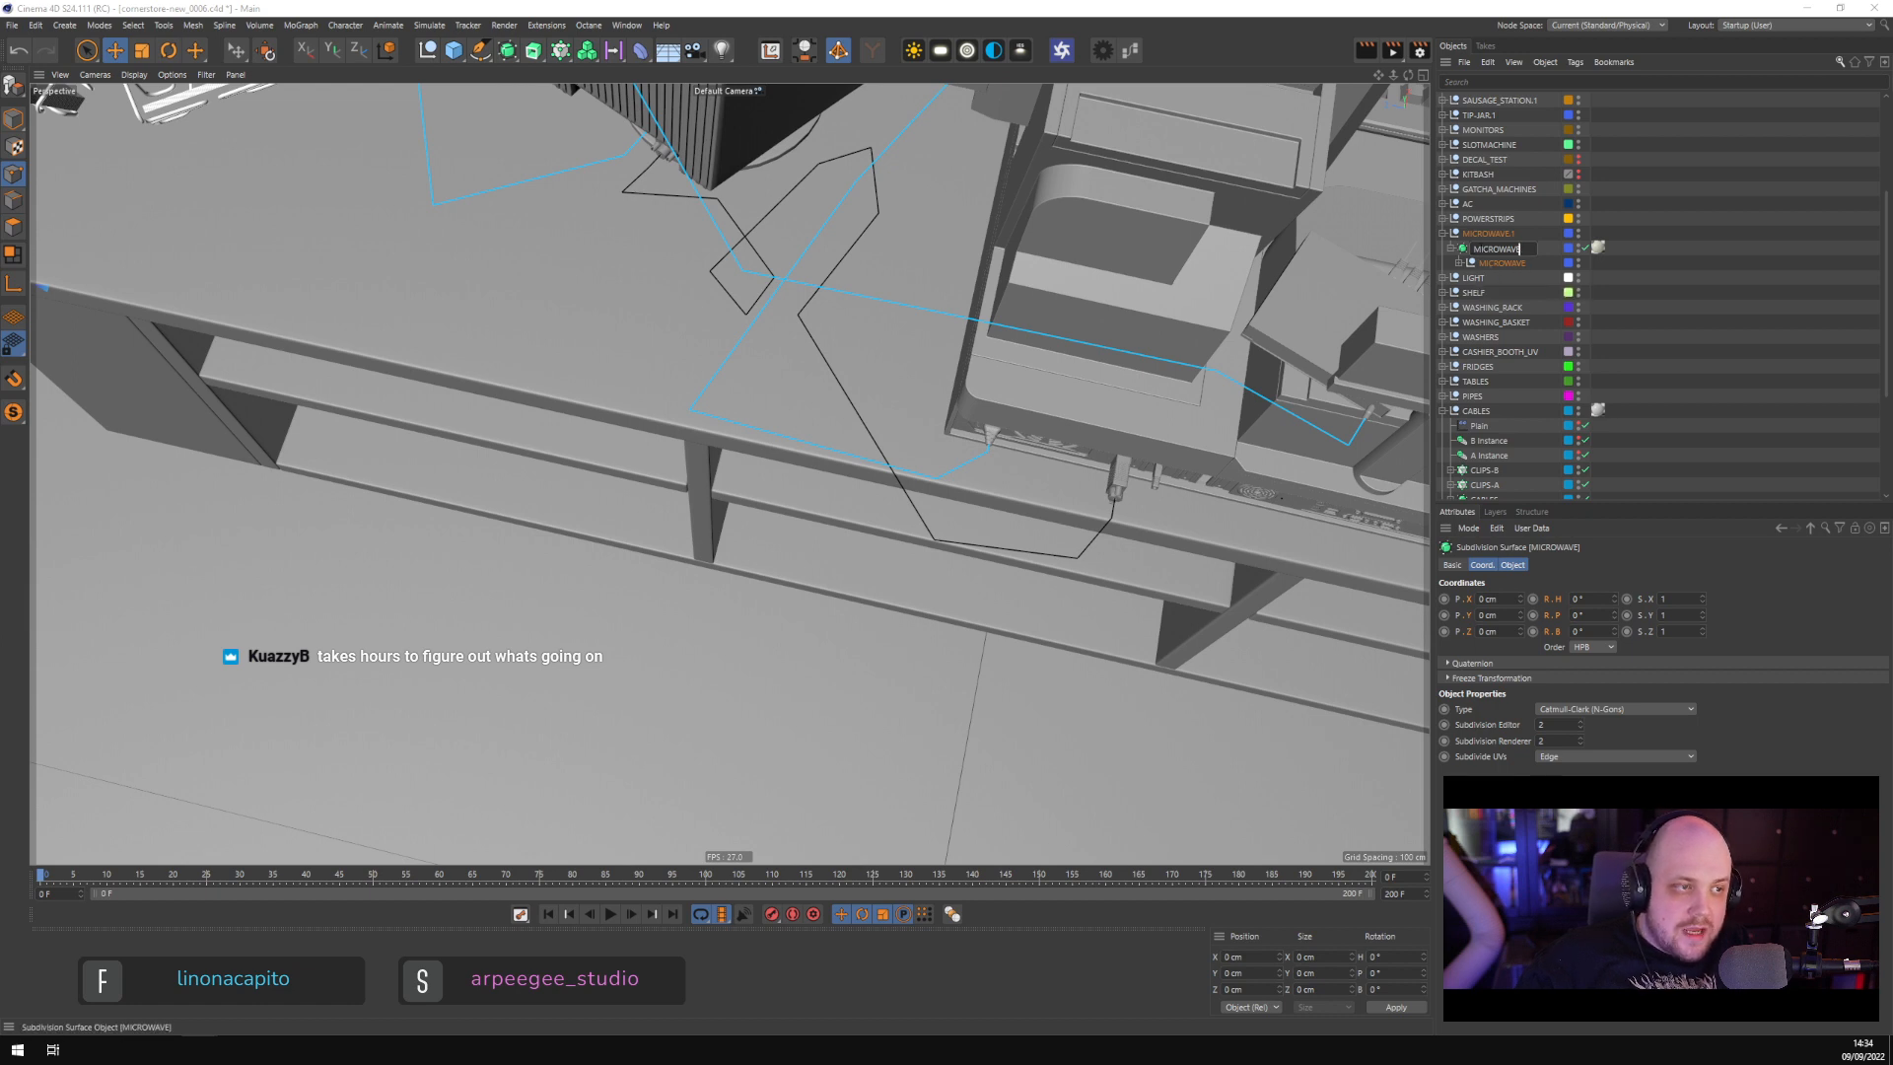
{"action": "left_click", "coordinate": [1496, 263]}
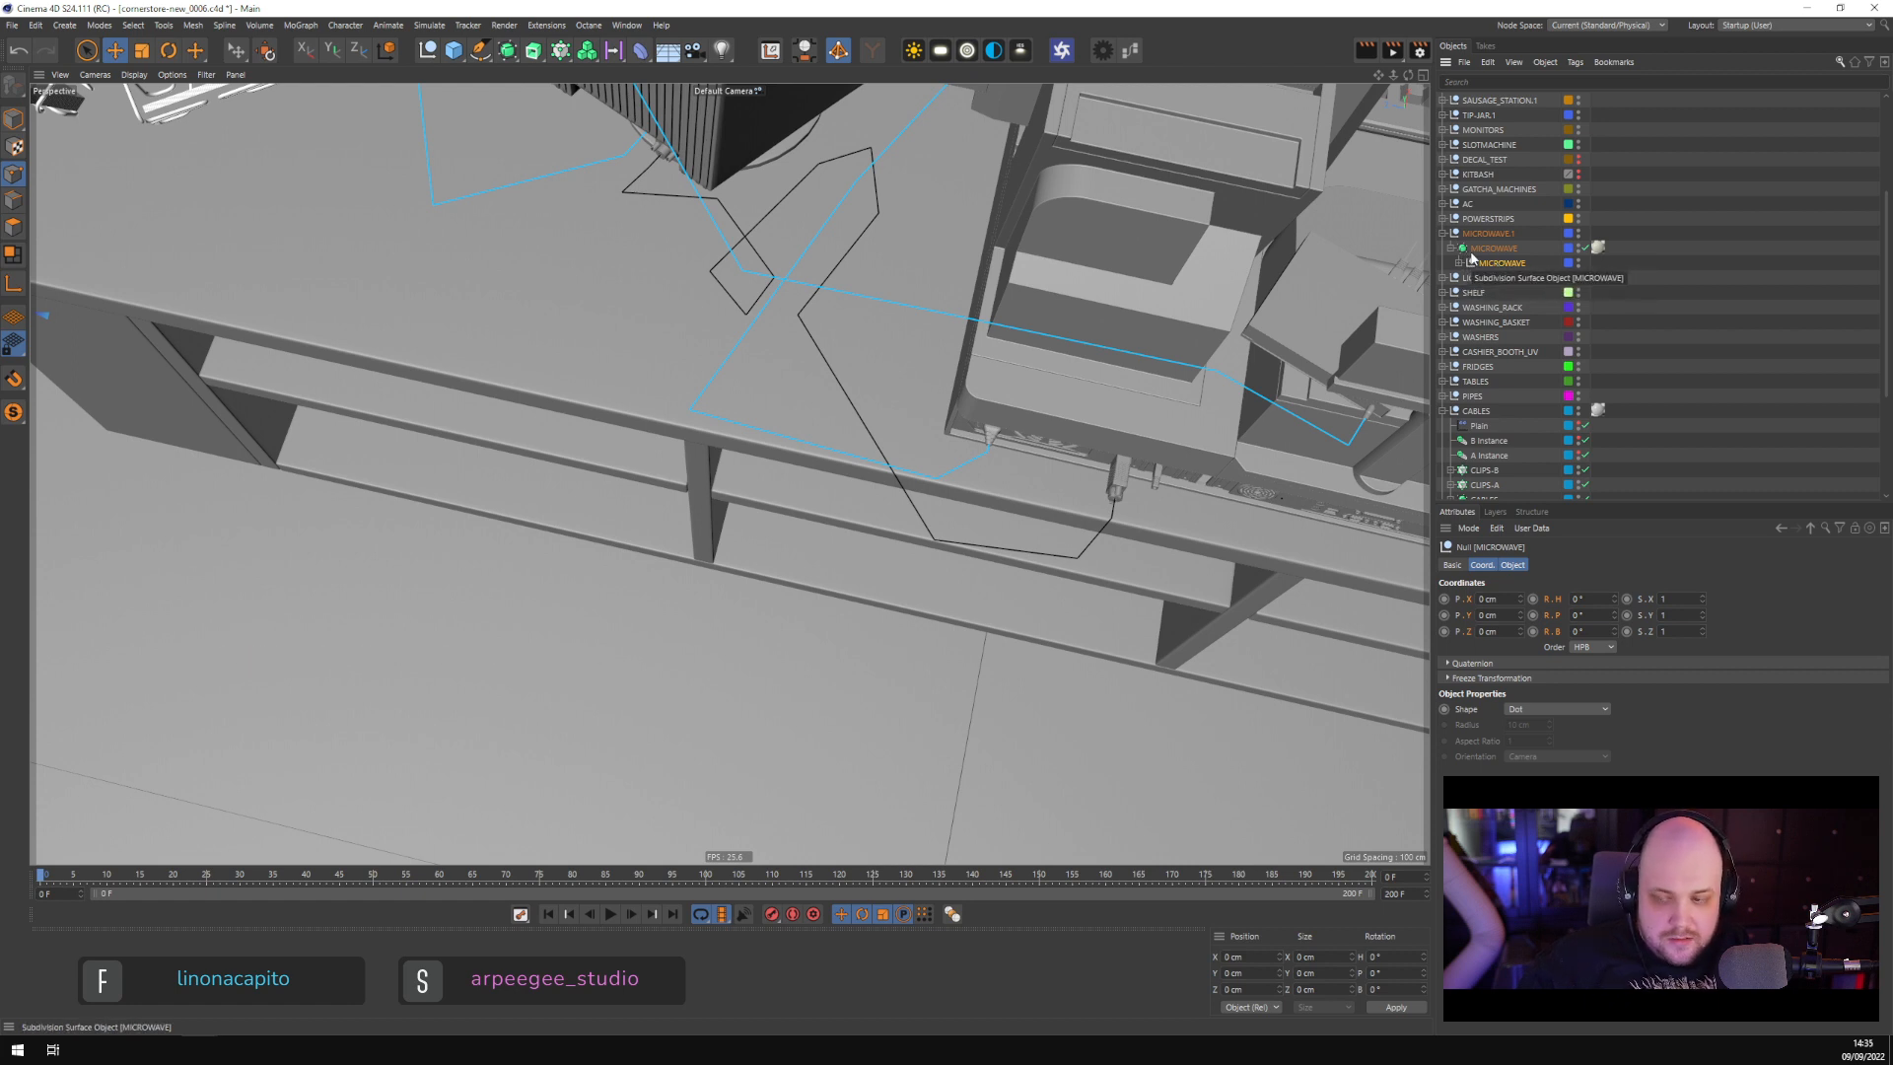
{"action": "left_click", "coordinate": [1495, 249]}
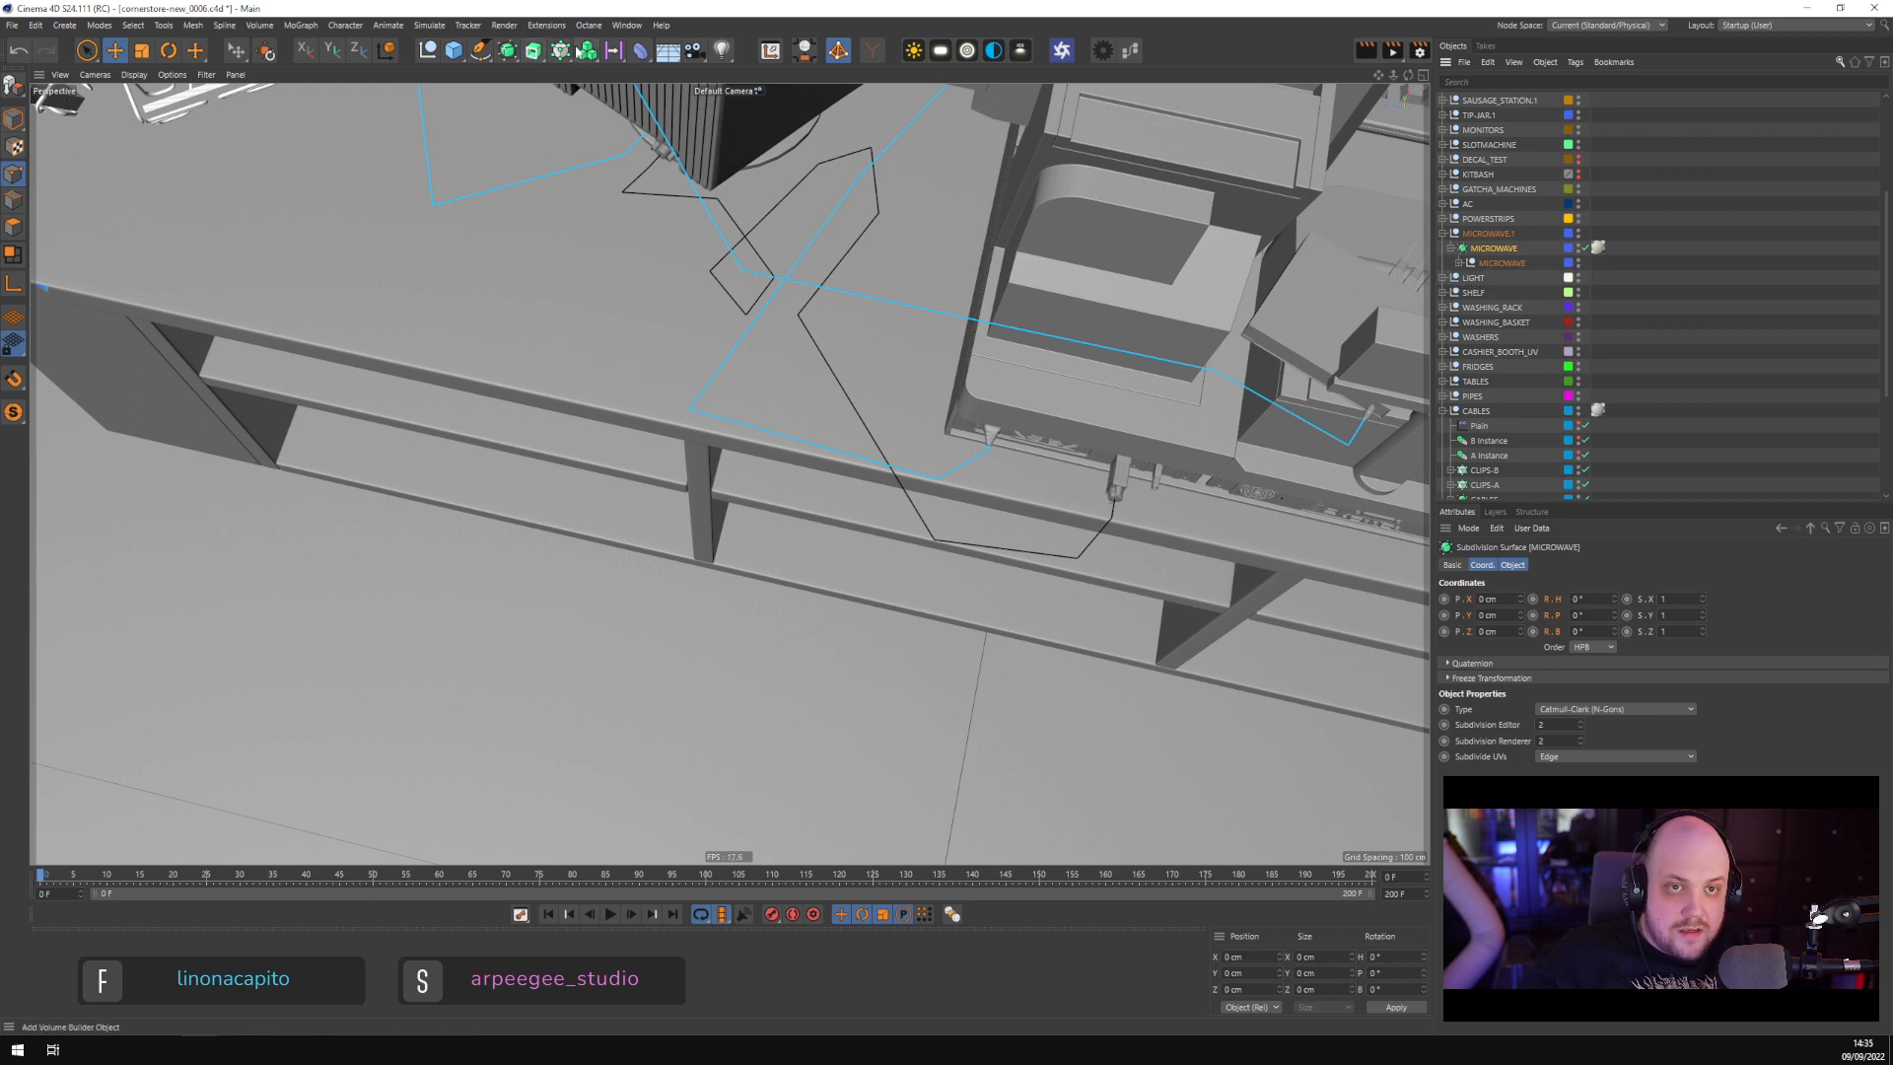
{"action": "left_click", "coordinate": [507, 50]}
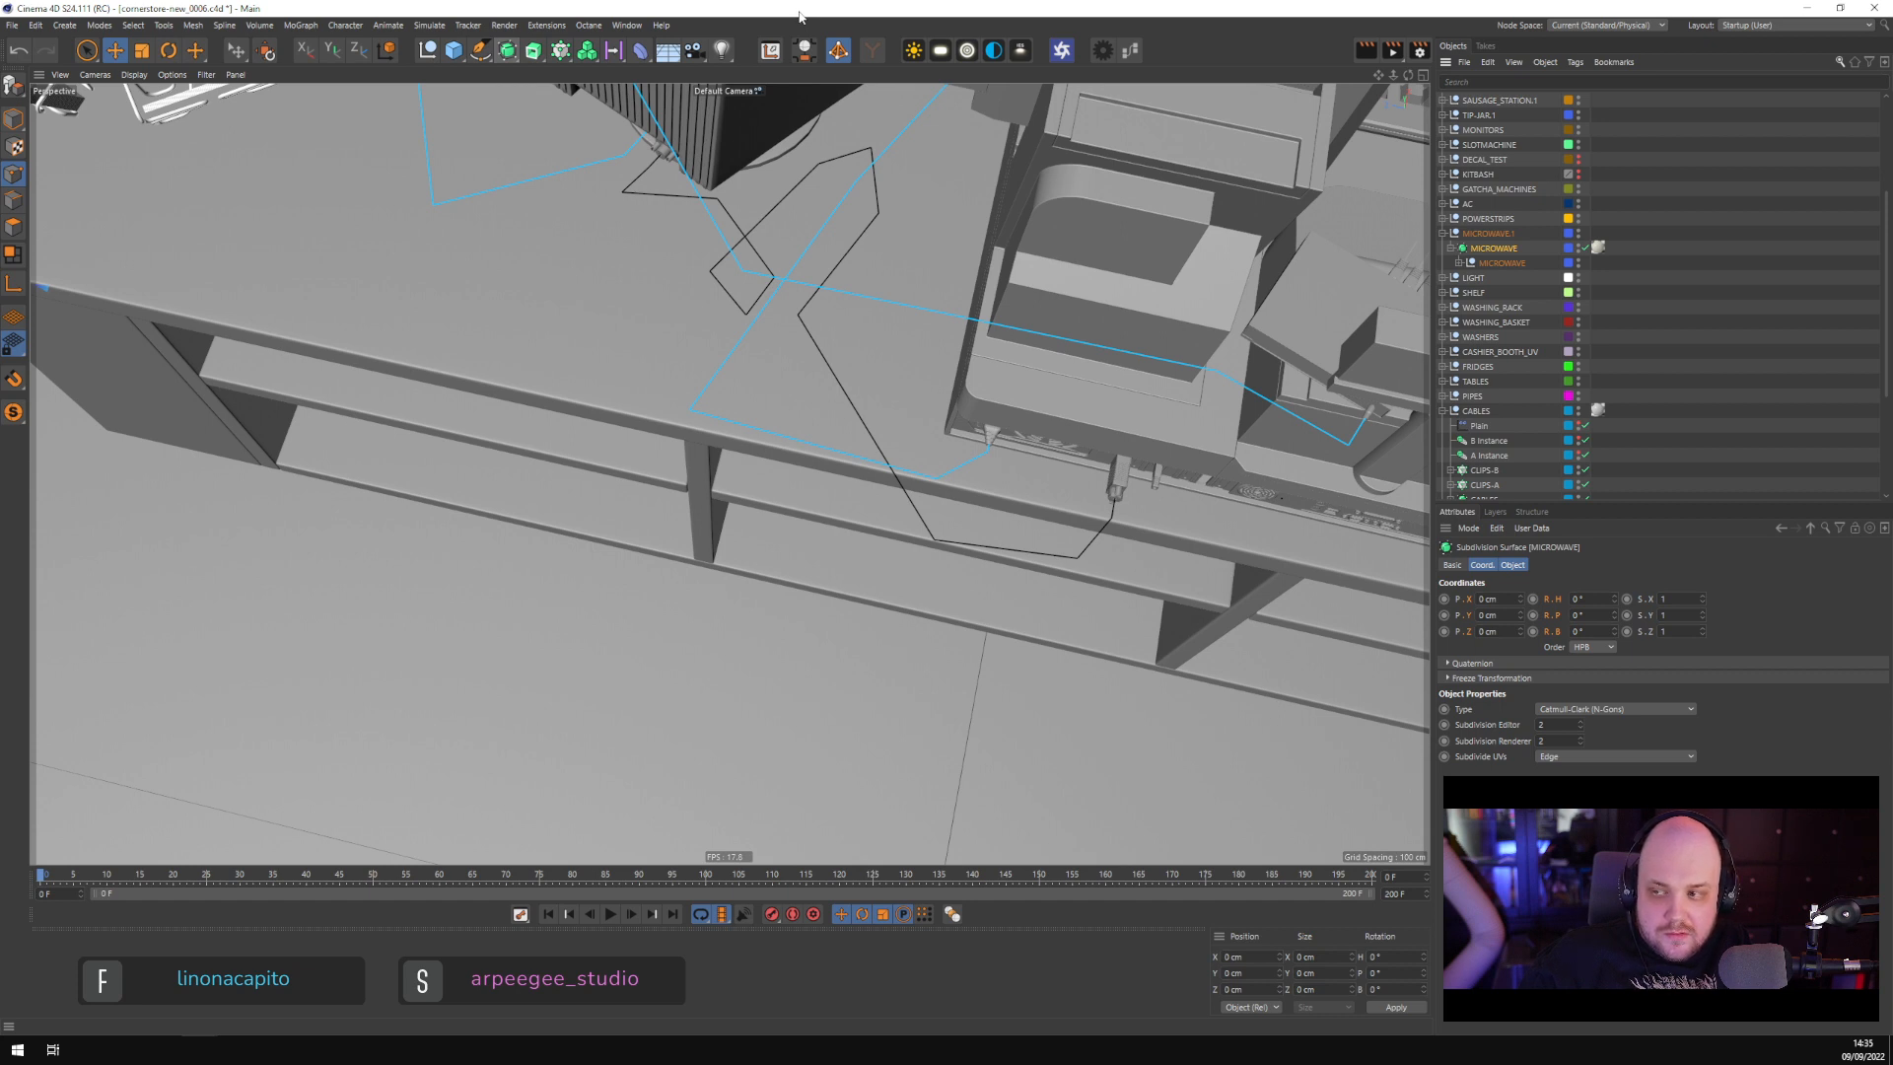
Collapse the MICROWAVE.1 group and rename it MICROWAVE
{"action": "left_click", "coordinate": [1442, 234]}
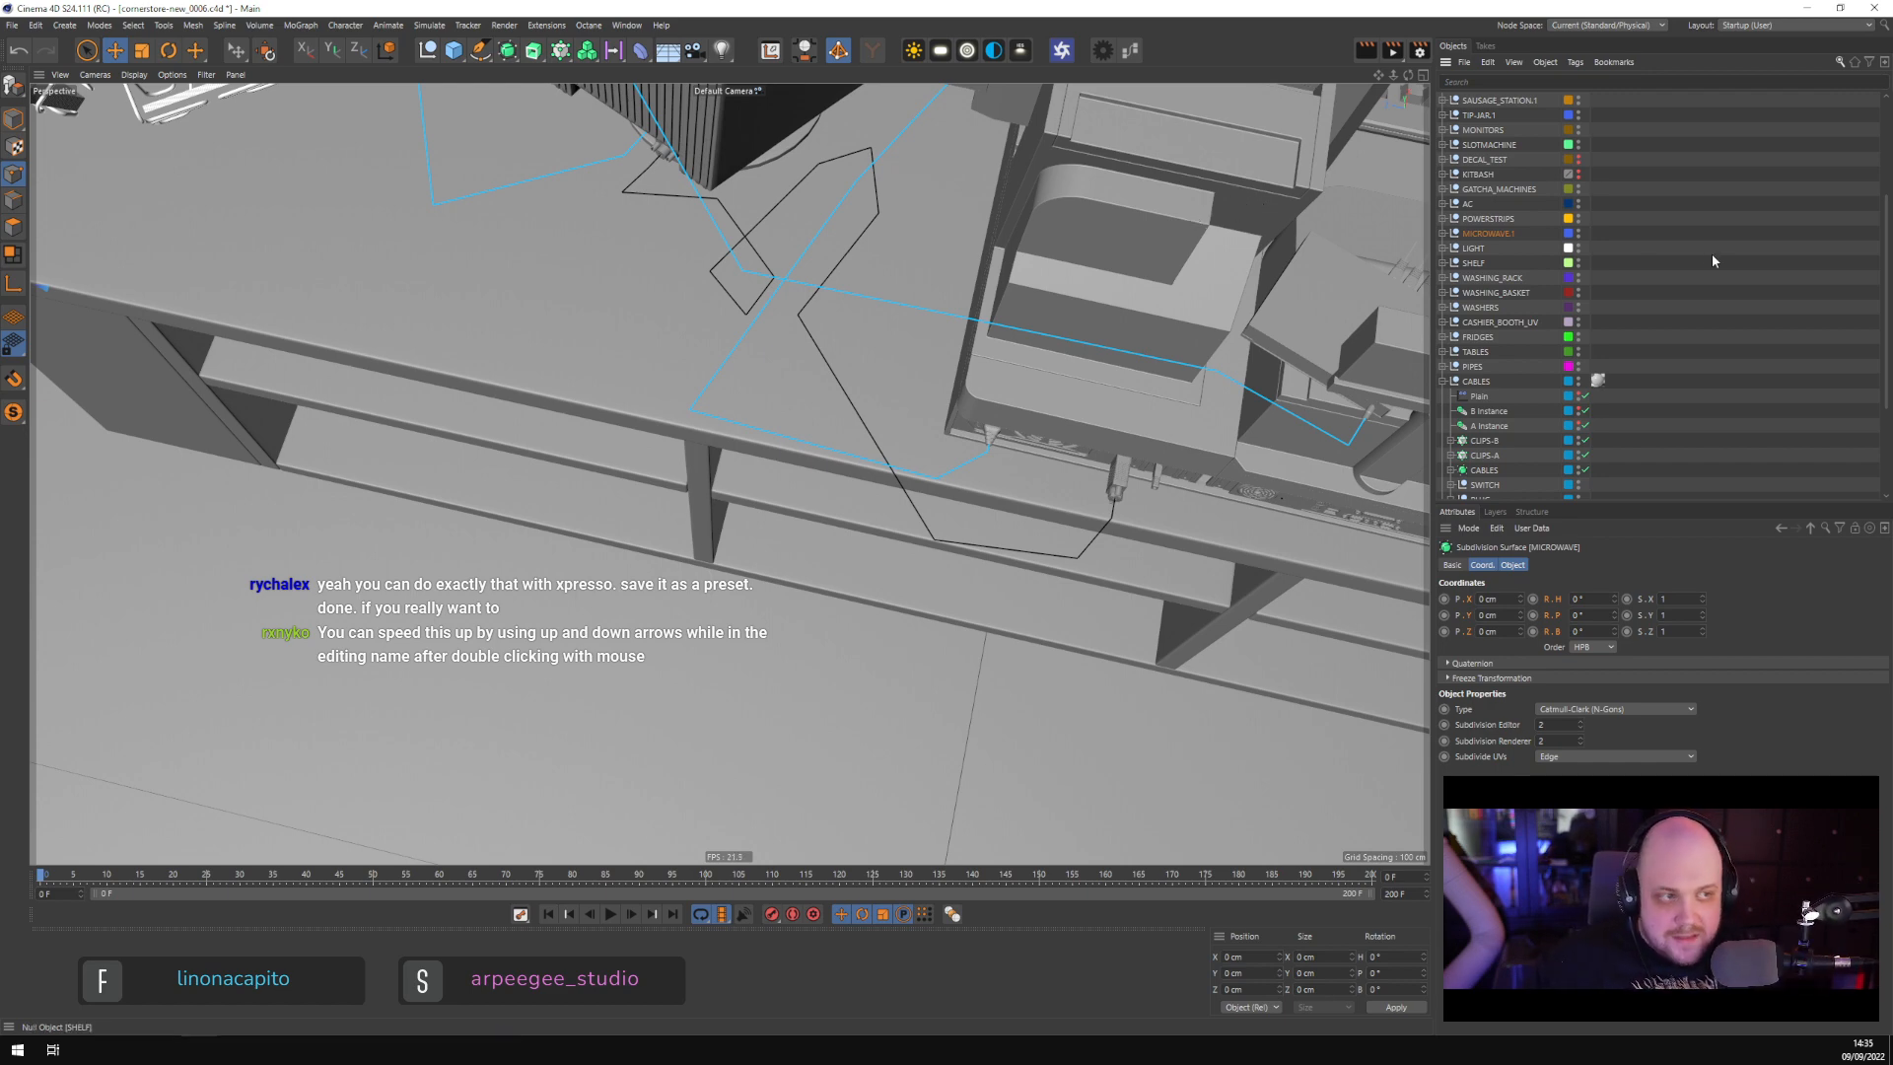
{"action": "left_click", "coordinate": [1442, 233]}
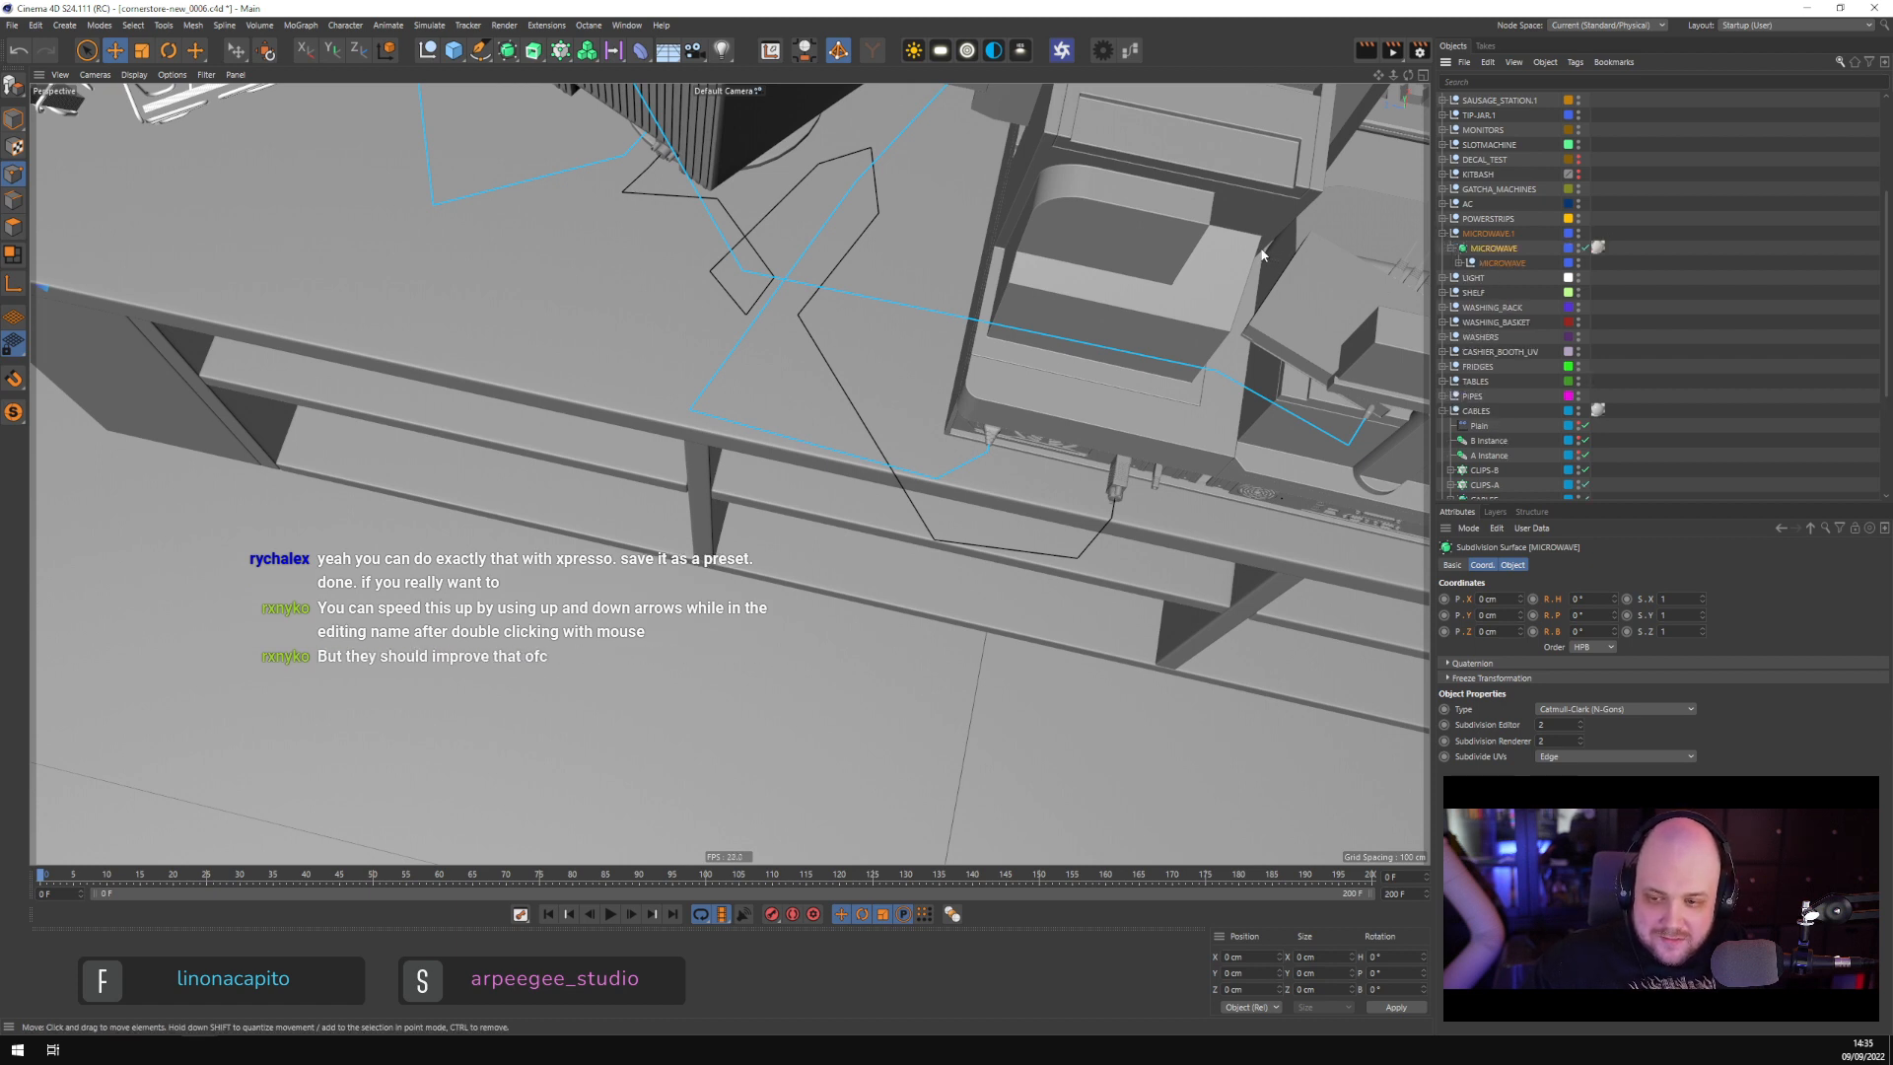
{"action": "left_click", "coordinate": [1442, 233]}
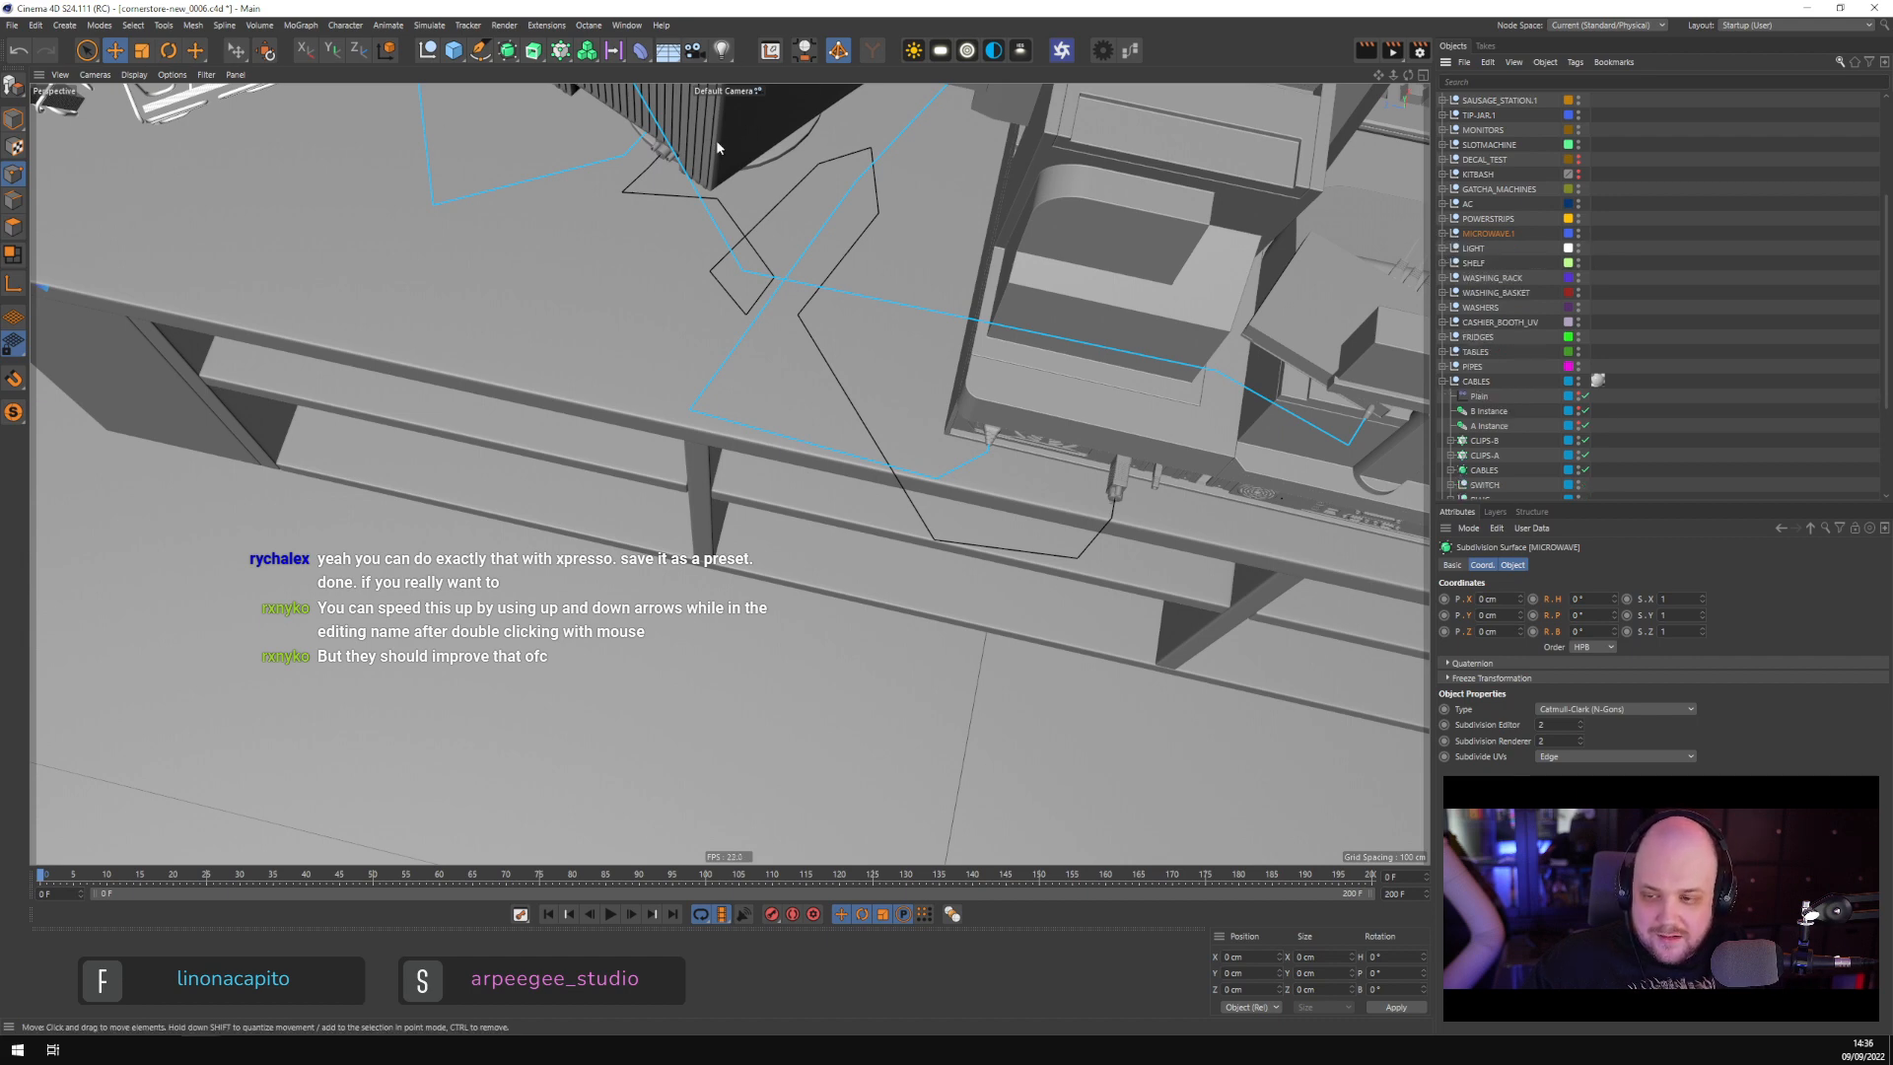
{"action": "left_click", "coordinate": [626, 25]}
{"action": "left_click", "coordinate": [1530, 233]}
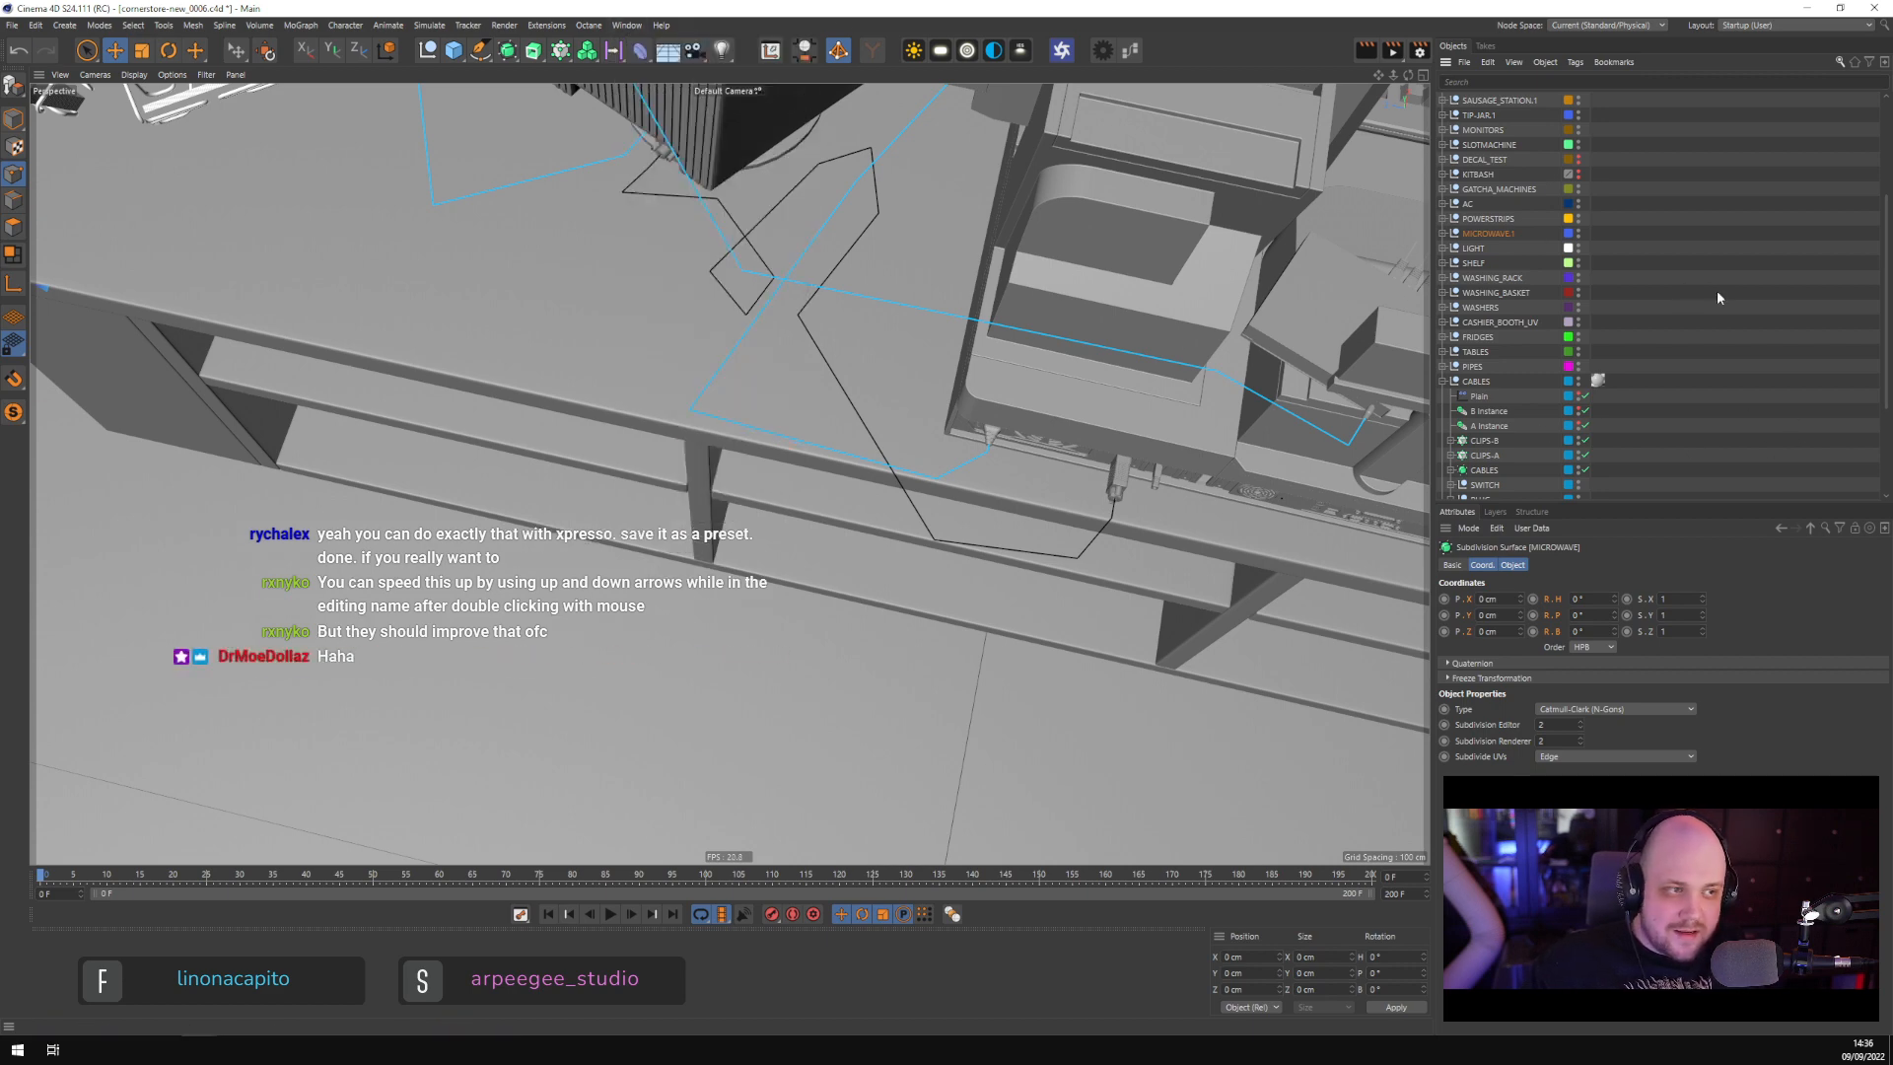
{"action": "double_click", "coordinate": [1516, 233]}
{"action": "key", "text": "End"}
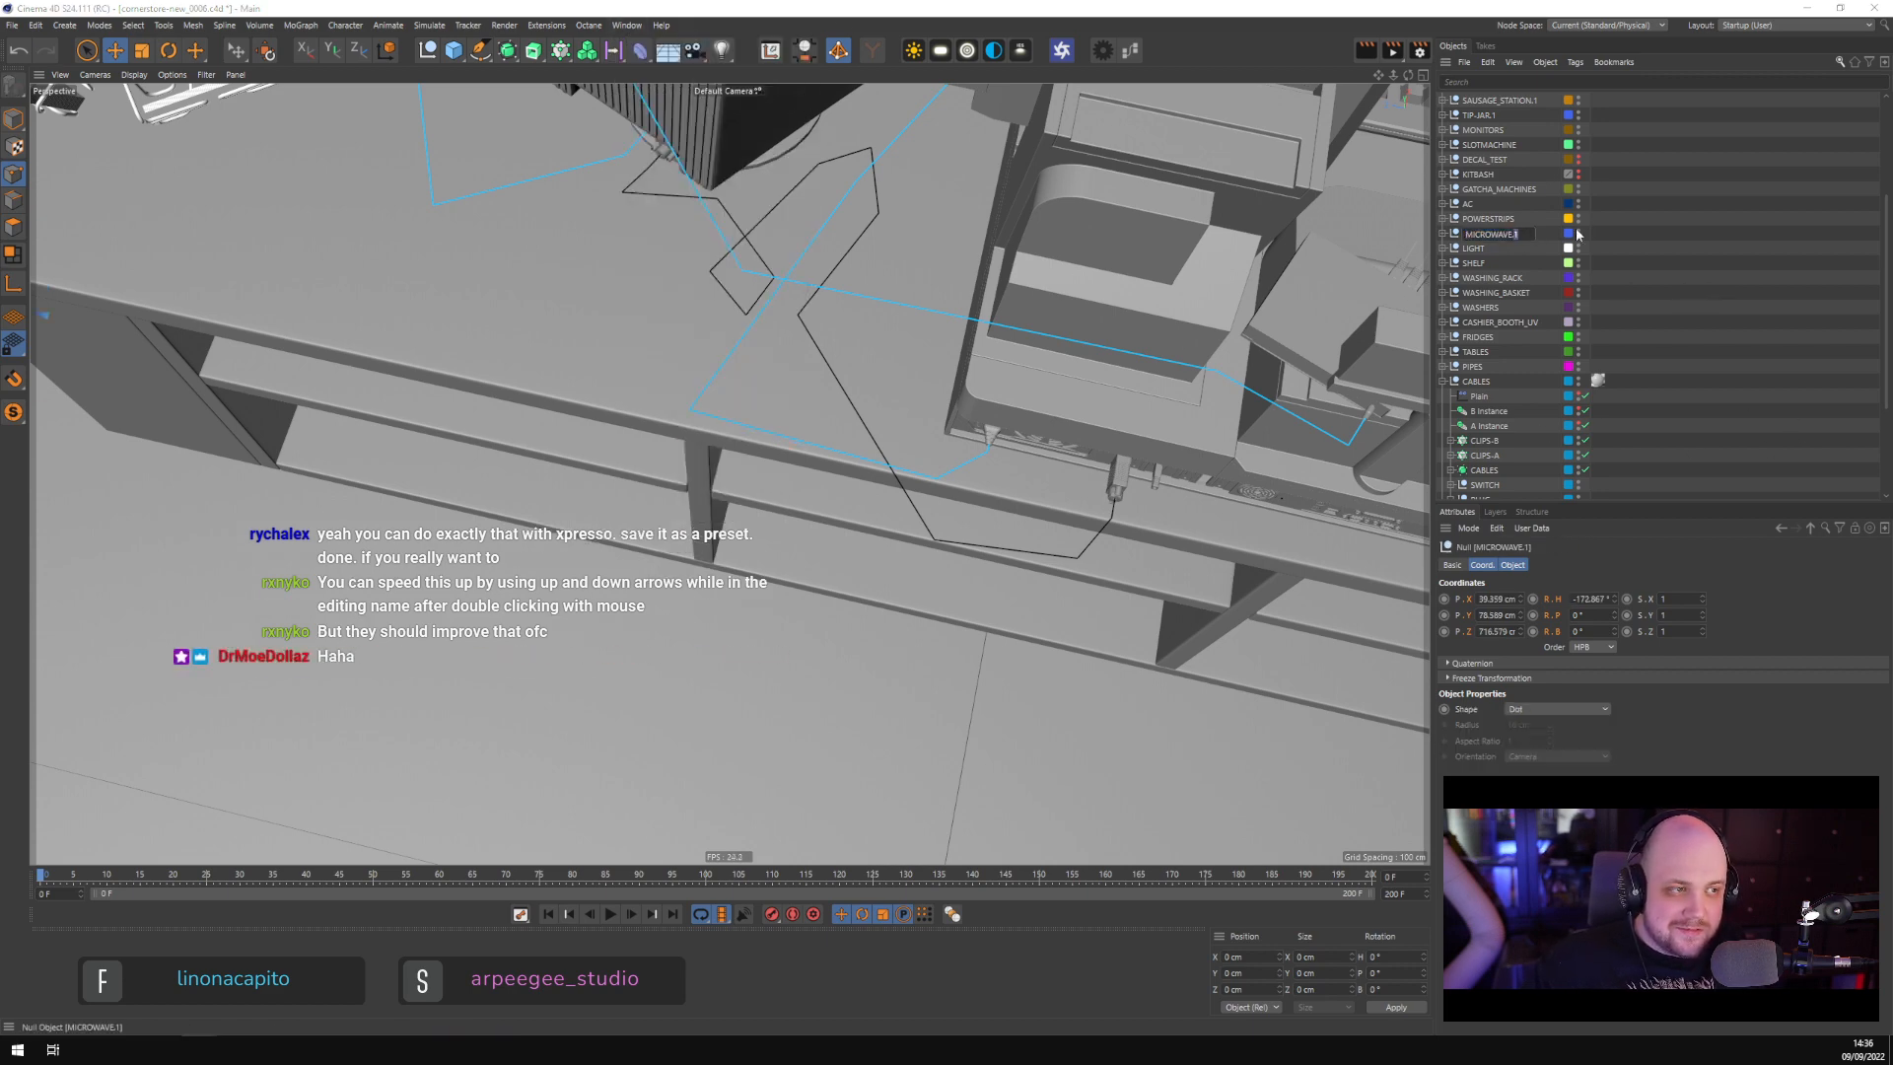
{"action": "key", "text": "BackSpace"}
{"action": "key", "text": "BackSpace"}
{"action": "key", "text": "Return"}
Check which cables SPLINE_PLUG_SCHUKO_05, POWER_SPLINE and the n-Side splines represent behind the cash register
{"action": "scroll", "coordinate": [1510, 281], "scroll_direction": "up", "scroll_amount": 4}
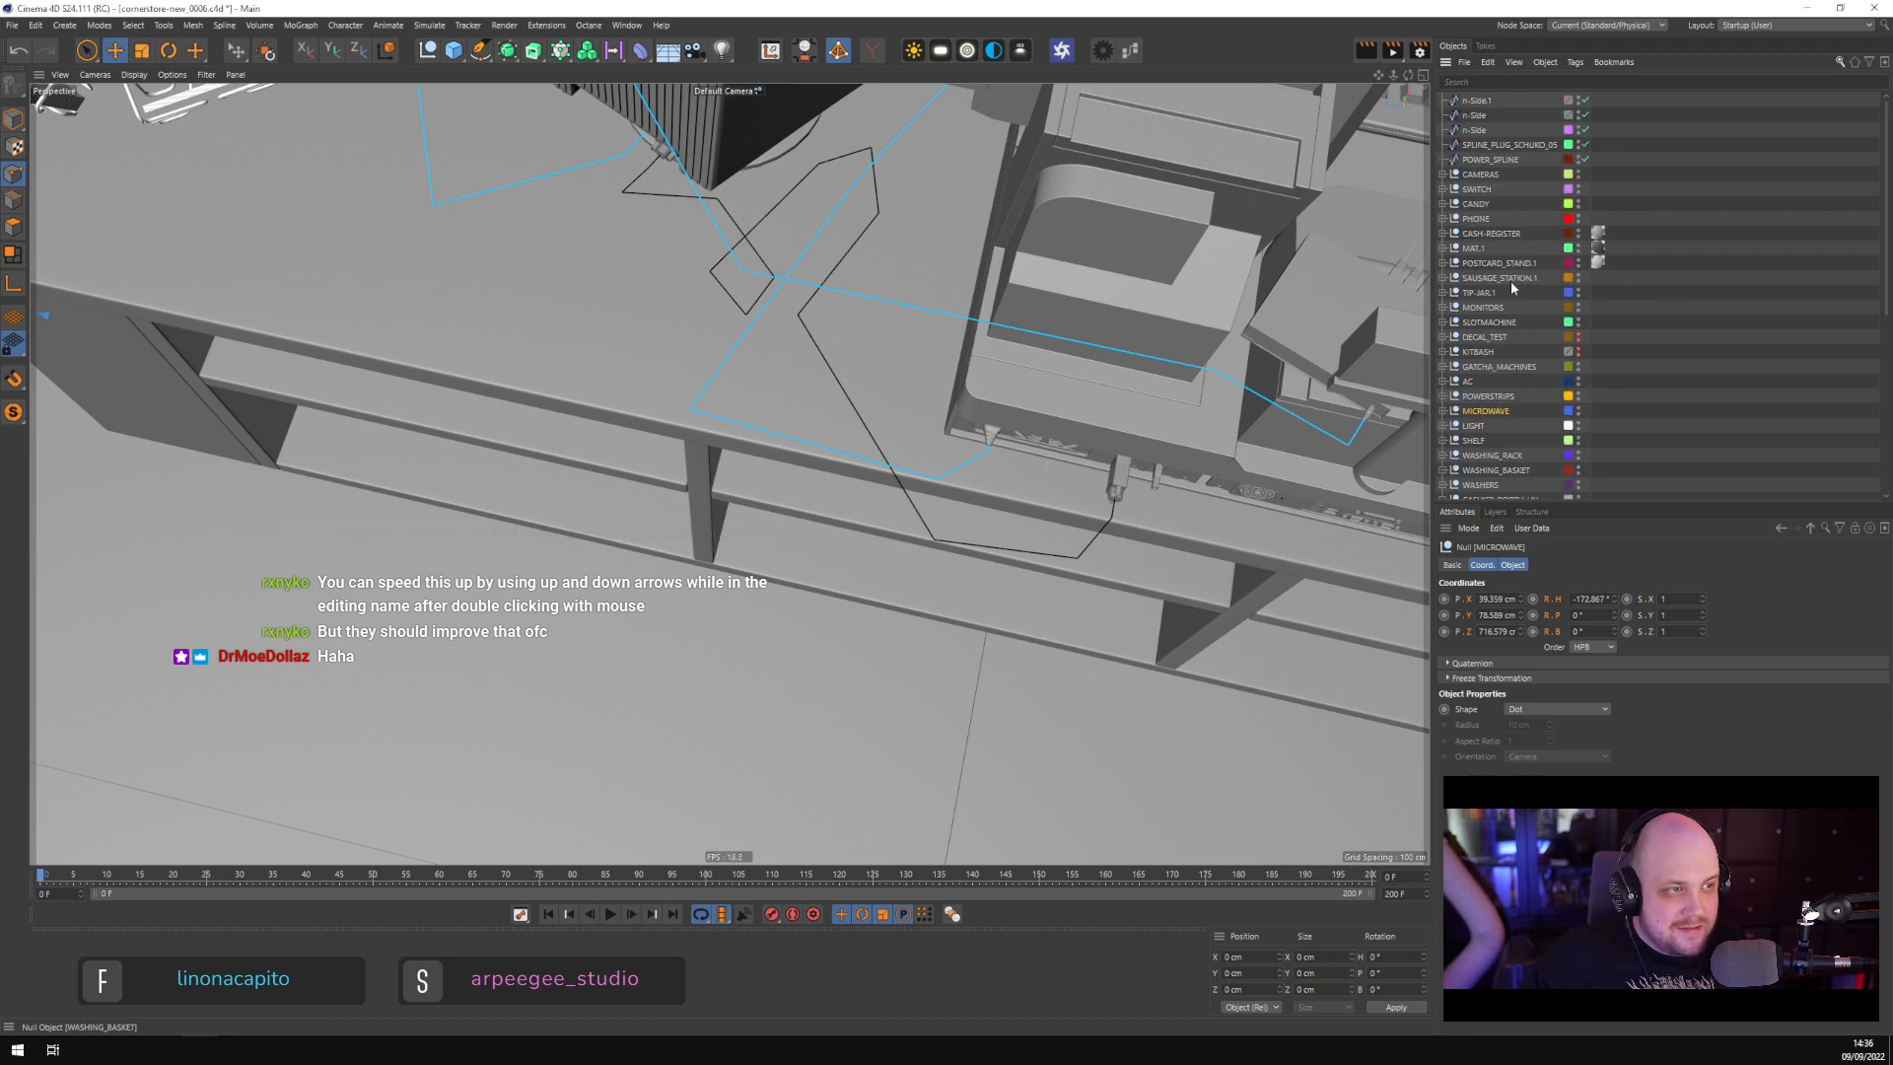
{"action": "left_click", "coordinate": [1508, 144]}
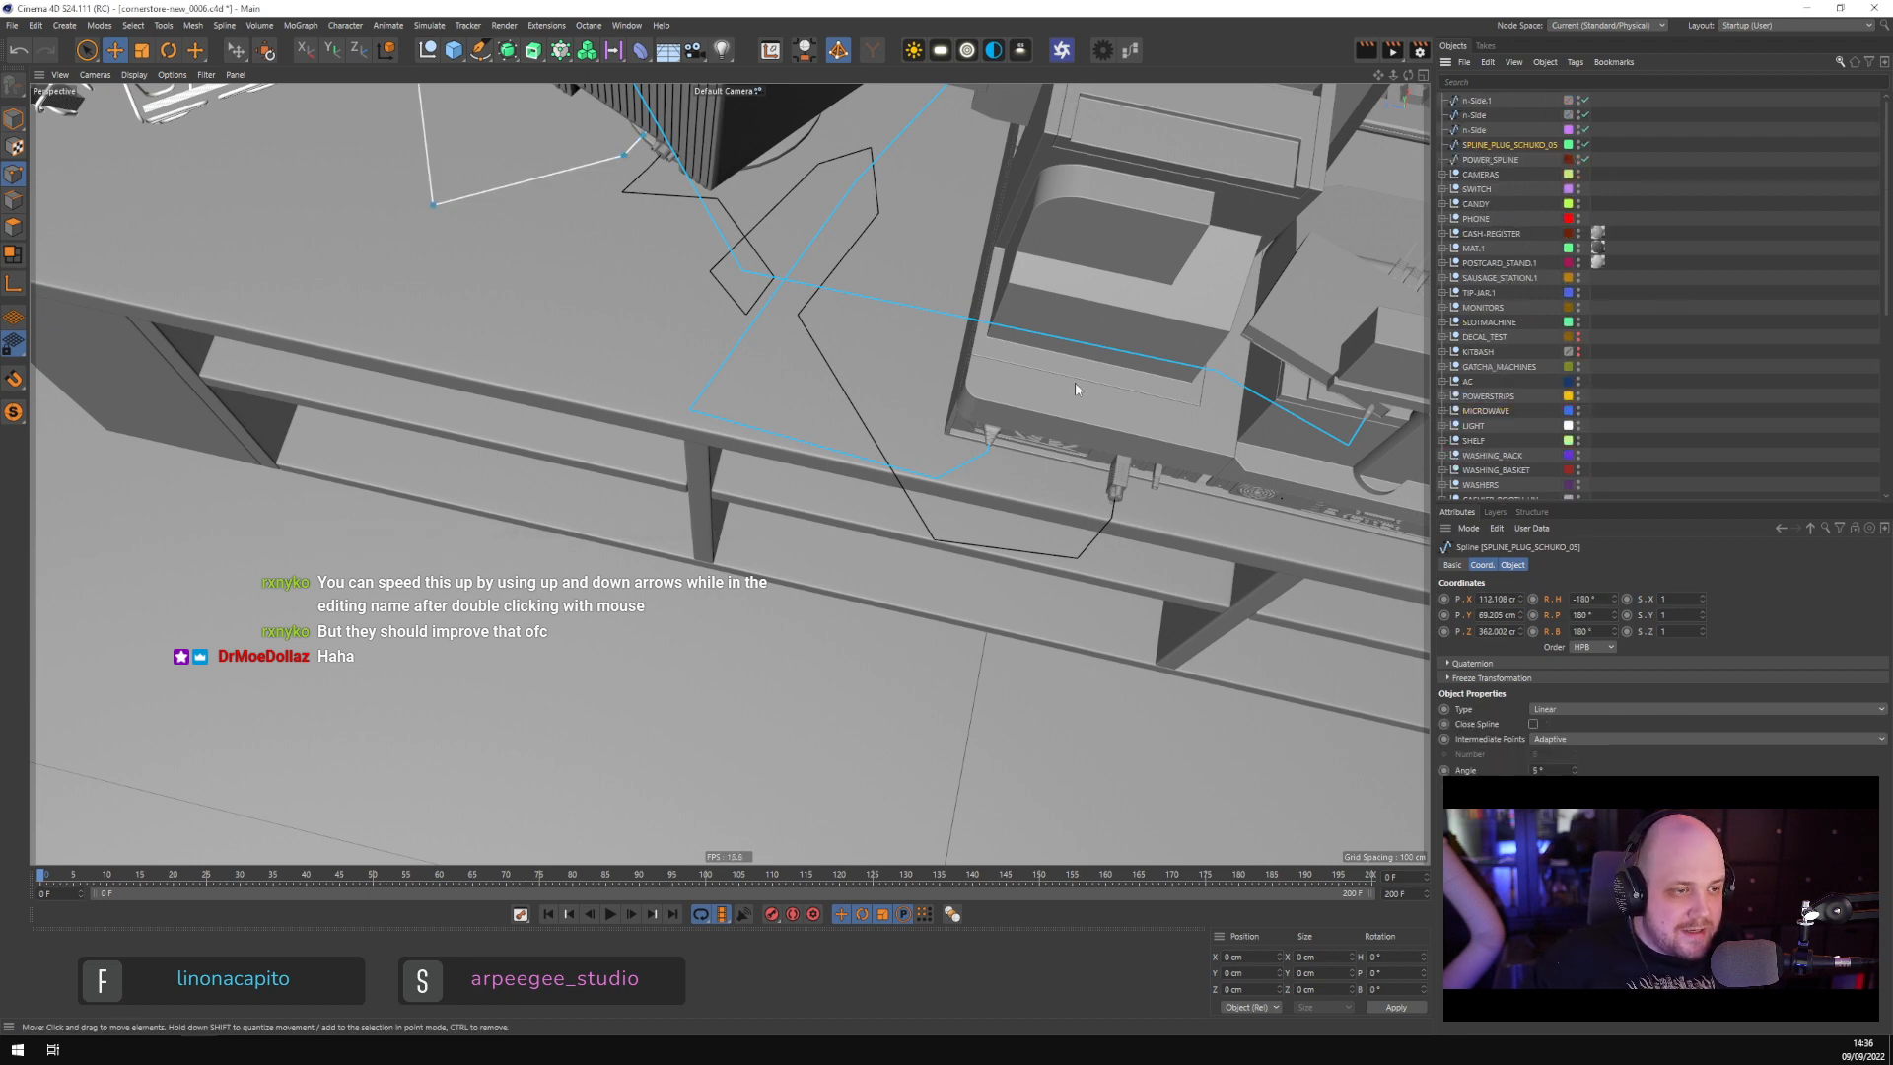
{"action": "scroll", "coordinate": [1012, 406], "scroll_direction": "down", "scroll_amount": 2}
{"action": "left_click_drag", "start_coordinate": [1025, 334], "coordinate": [947, 355], "text": "alt"}
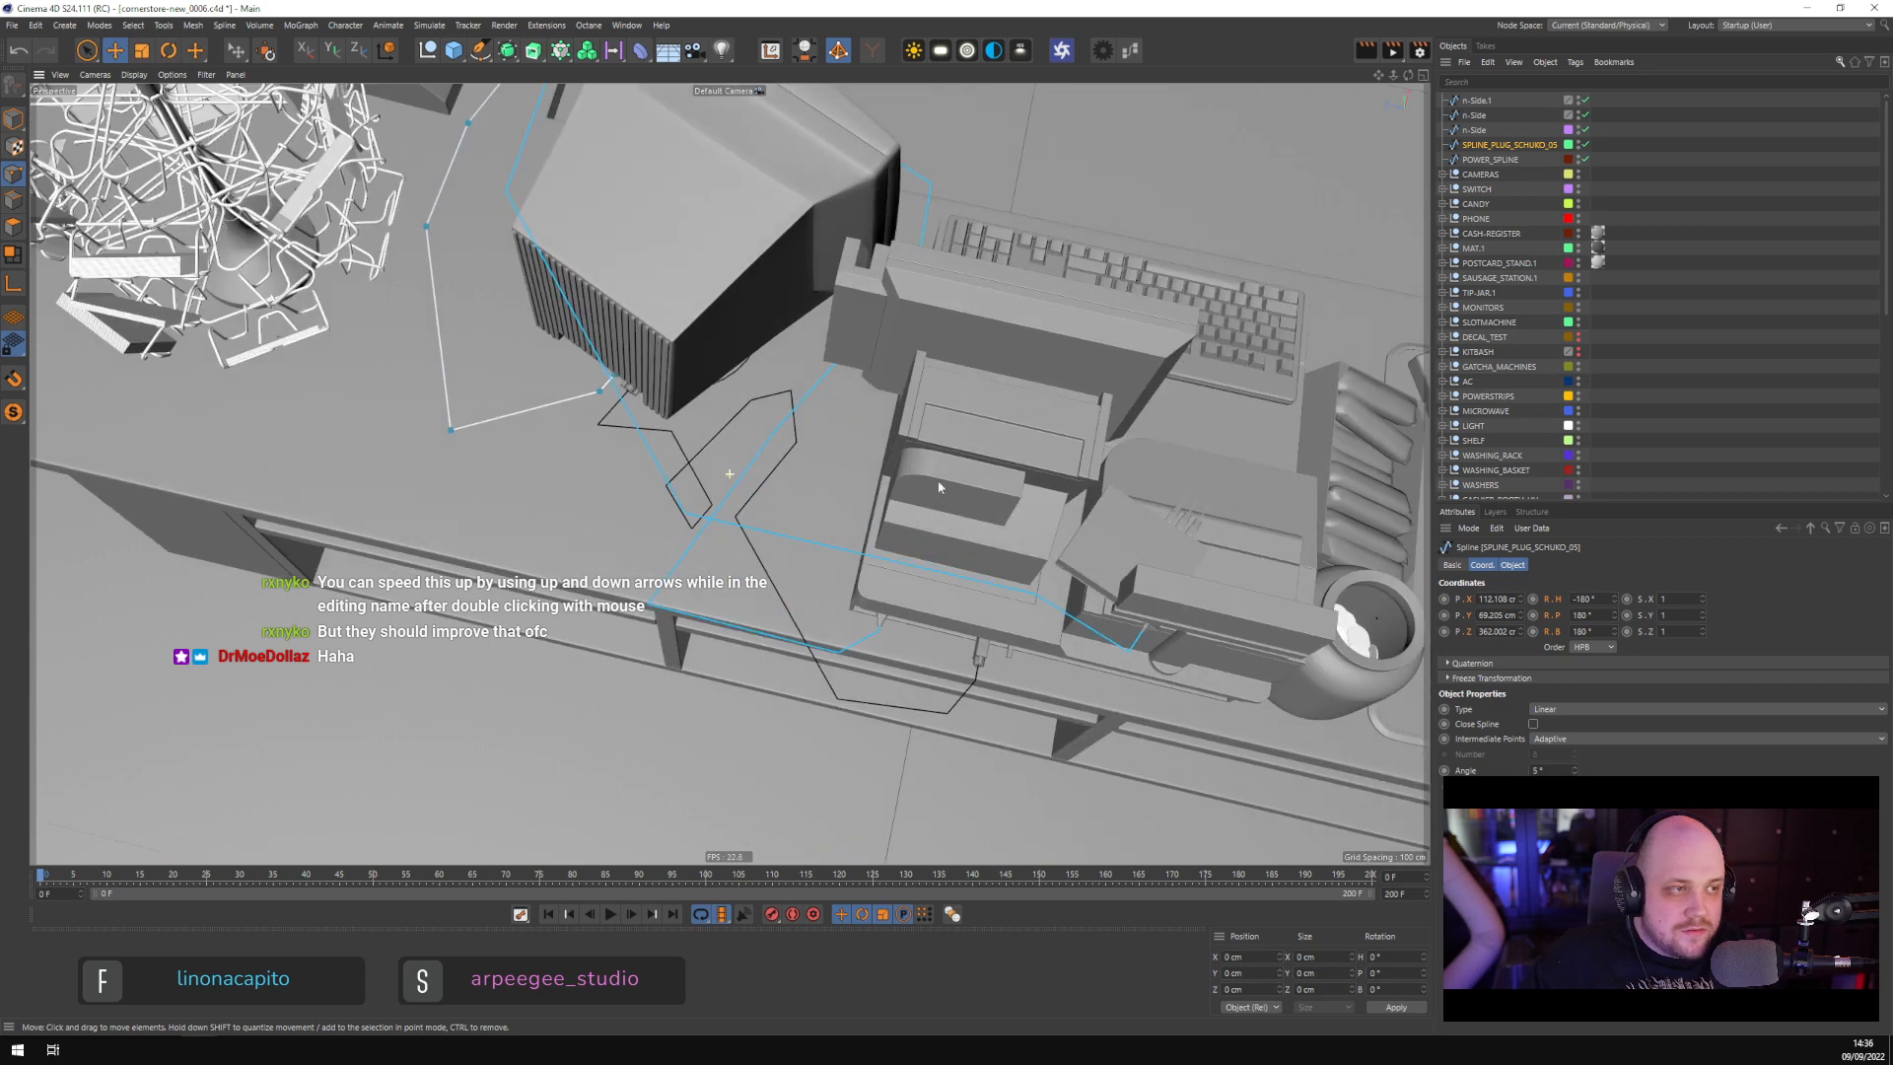
{"action": "left_click", "coordinate": [1483, 159]}
{"action": "left_click_drag", "start_coordinate": [1192, 282], "coordinate": [1162, 336], "text": "alt"}
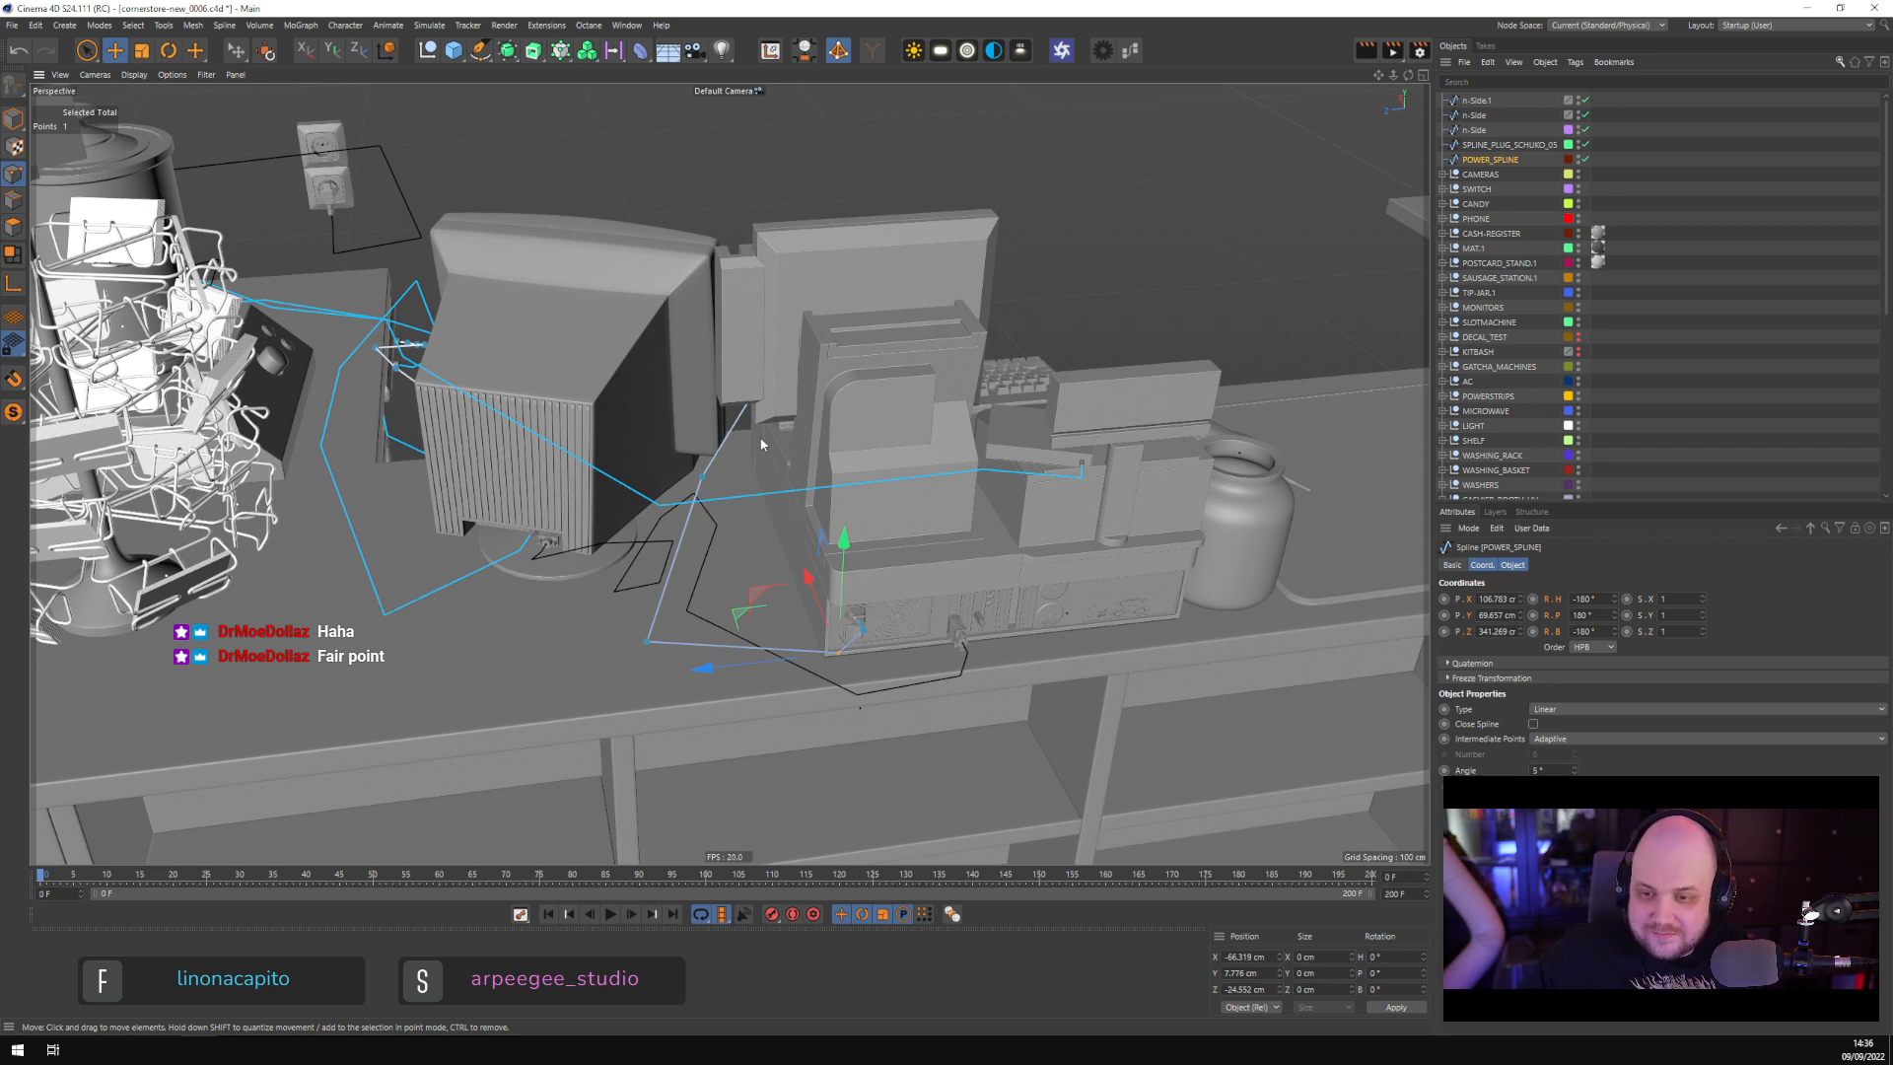
{"action": "left_click_drag", "start_coordinate": [715, 512], "coordinate": [647, 572], "text": "alt"}
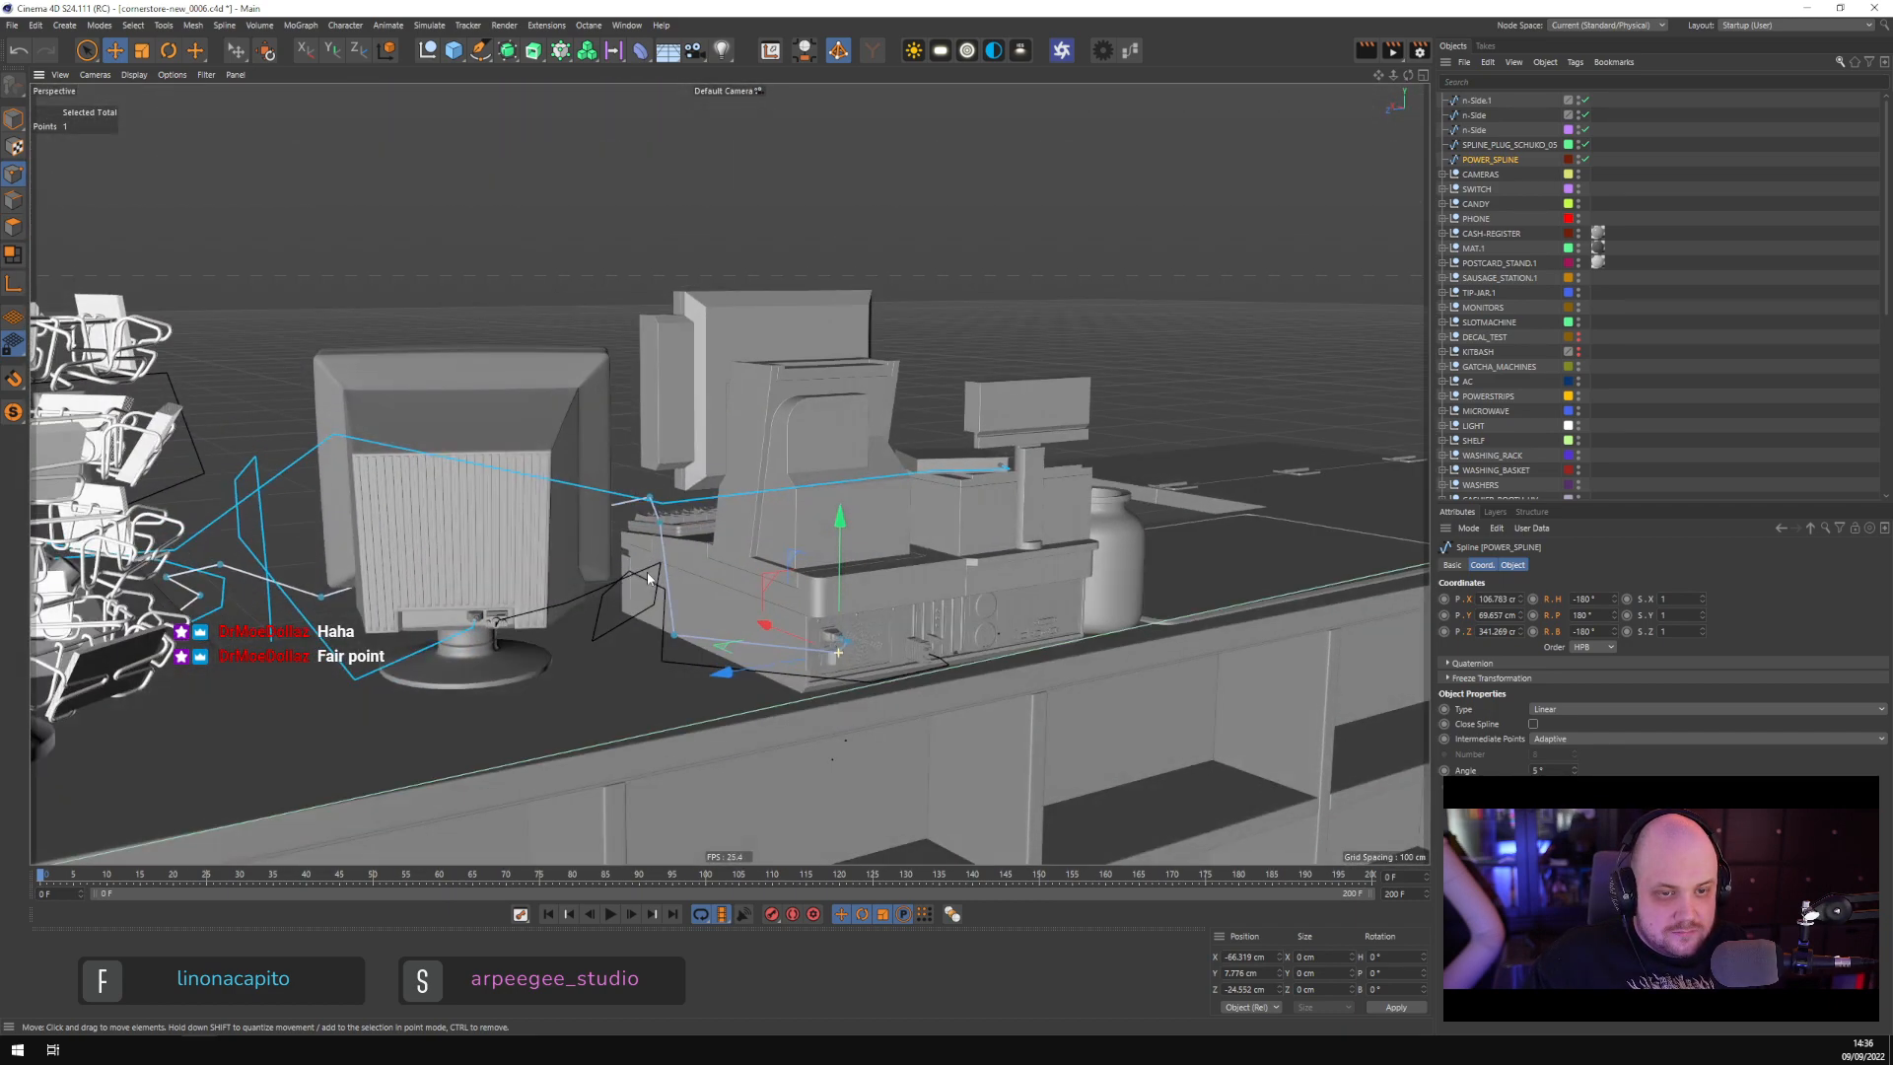
{"action": "left_click", "coordinate": [1475, 144]}
{"action": "left_click", "coordinate": [1472, 131]}
{"action": "left_click", "coordinate": [1473, 115]}
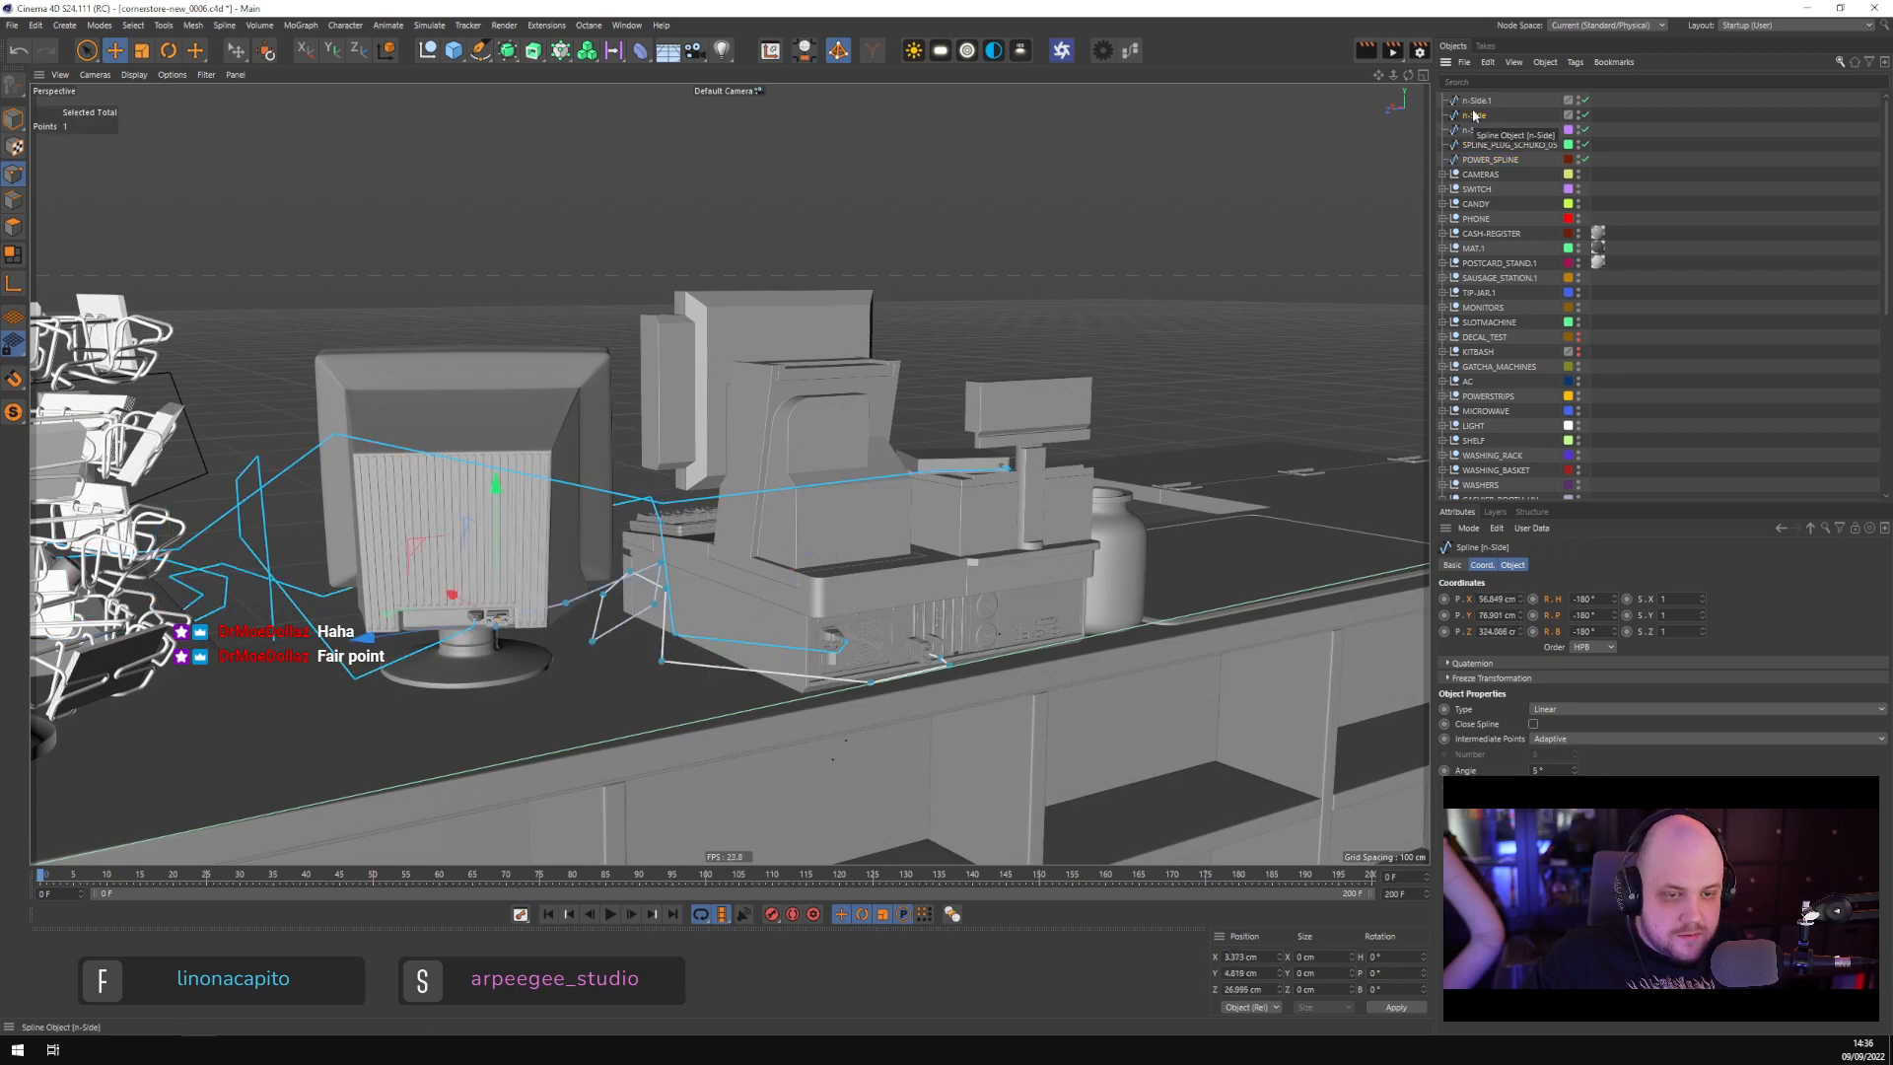
{"action": "left_click_drag", "start_coordinate": [1124, 434], "coordinate": [942, 557], "text": "alt"}
{"action": "scroll", "coordinate": [941, 557], "scroll_direction": "up", "scroll_amount": 3}
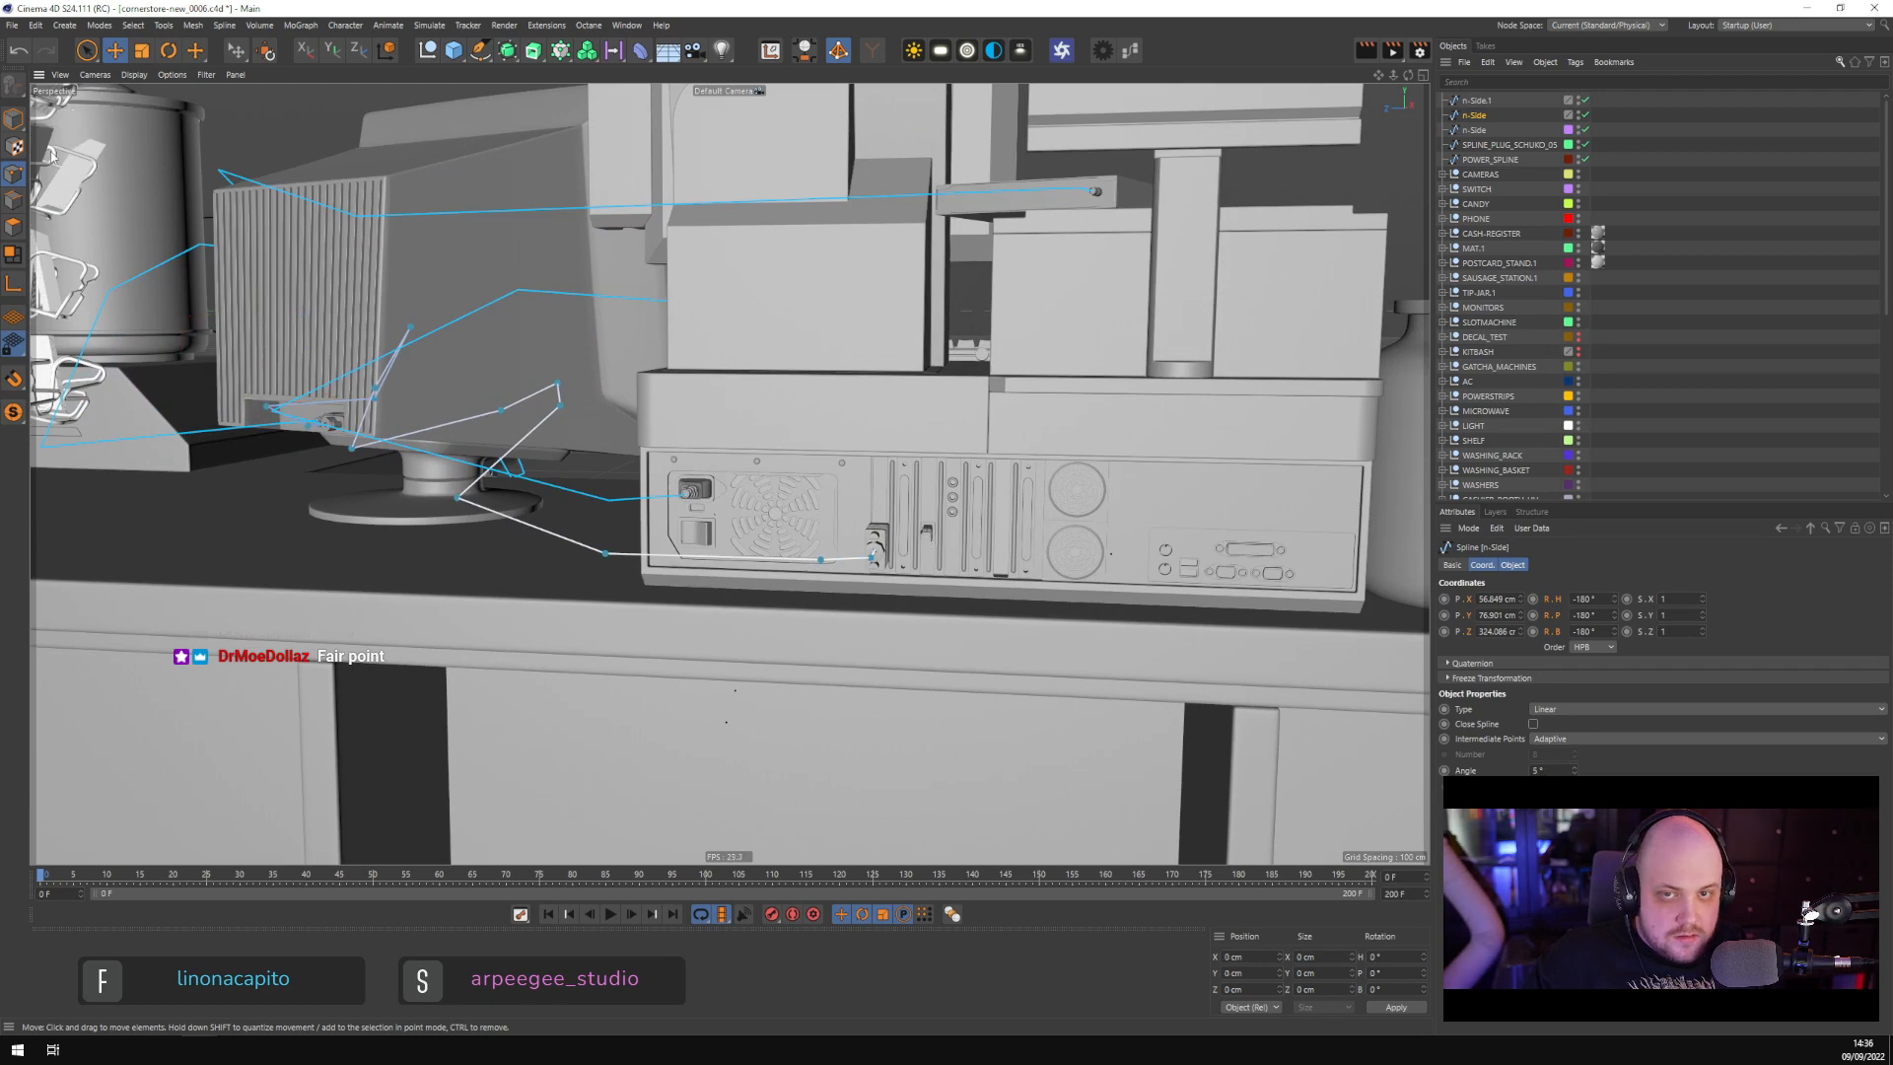
In Model mode, trace the small rear plug through CASH-REGISTER down to PLUGS and select its ETHERNET null
{"action": "left_click", "coordinate": [13, 118]}
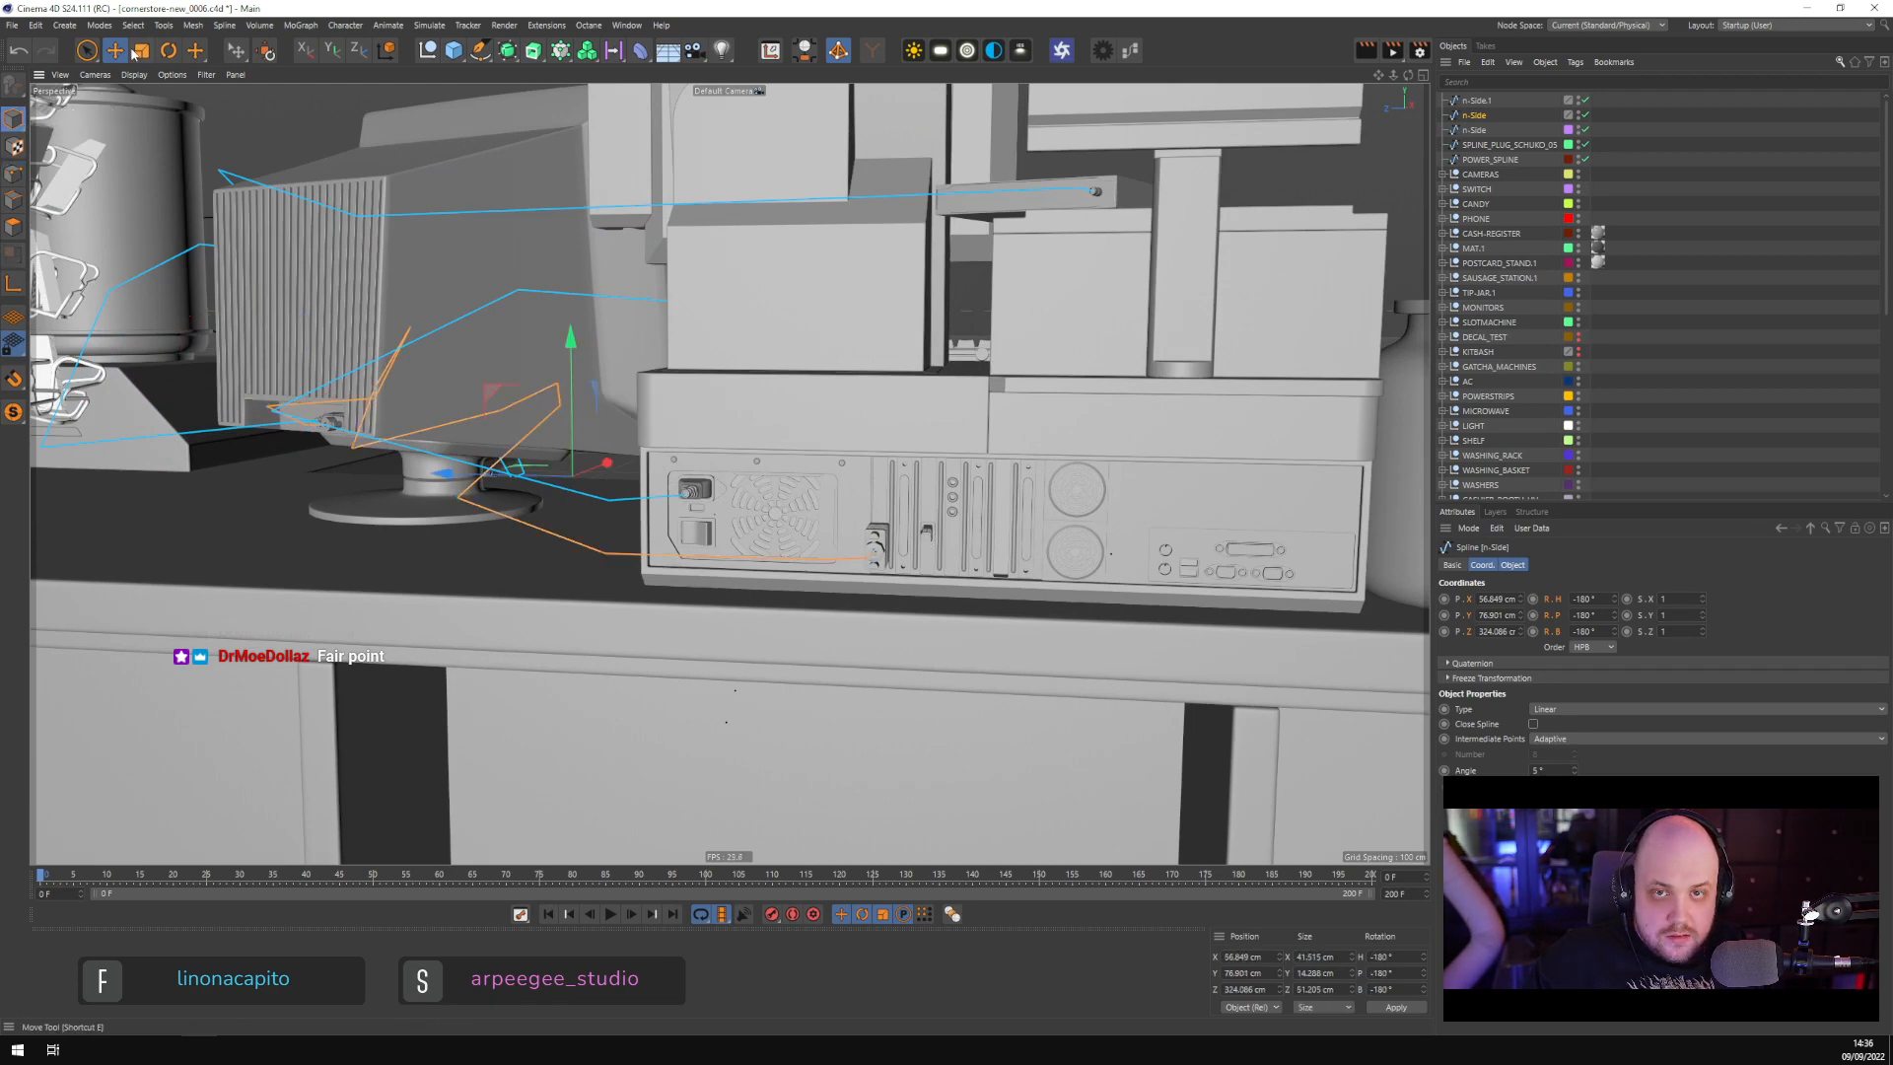
{"action": "left_click", "coordinate": [927, 537]}
{"action": "left_click_drag", "start_coordinate": [927, 537], "coordinate": [1021, 460], "text": "alt"}
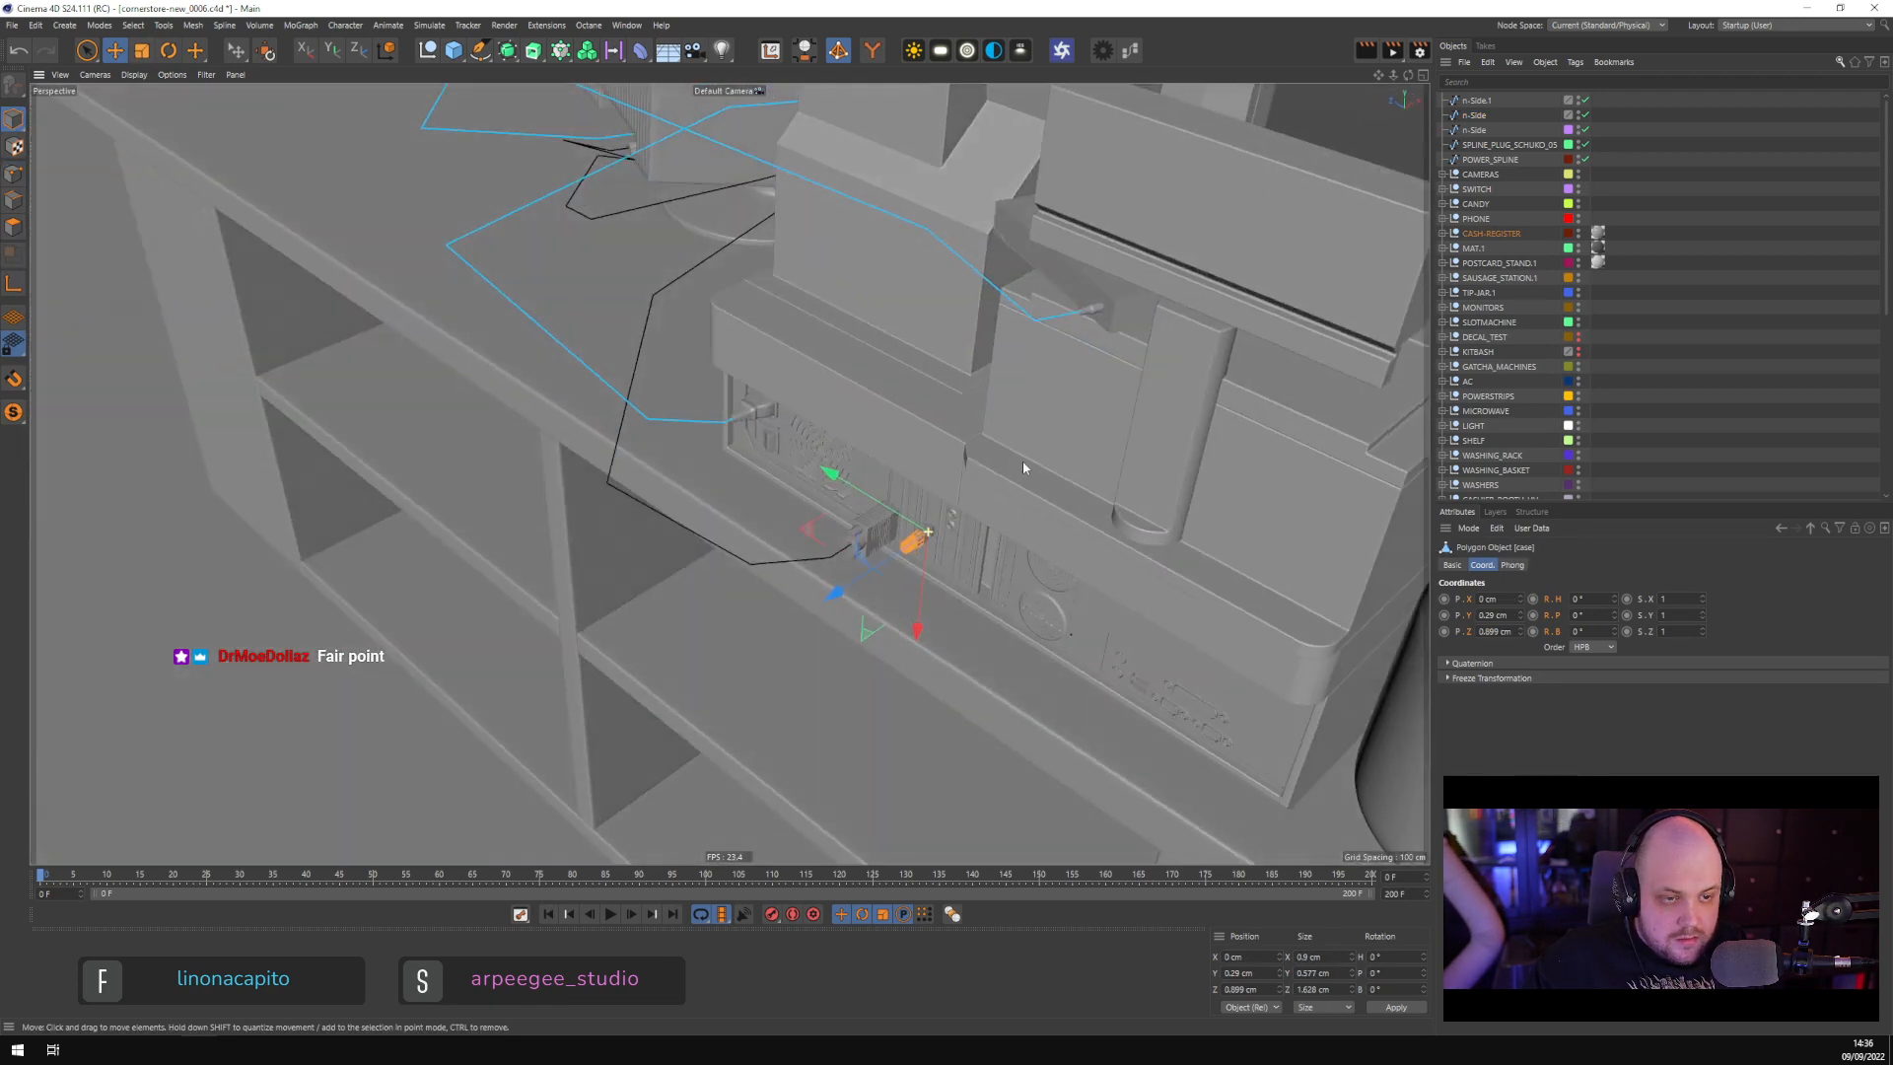
{"action": "left_click", "coordinate": [1442, 233]}
{"action": "left_click", "coordinate": [1450, 247]}
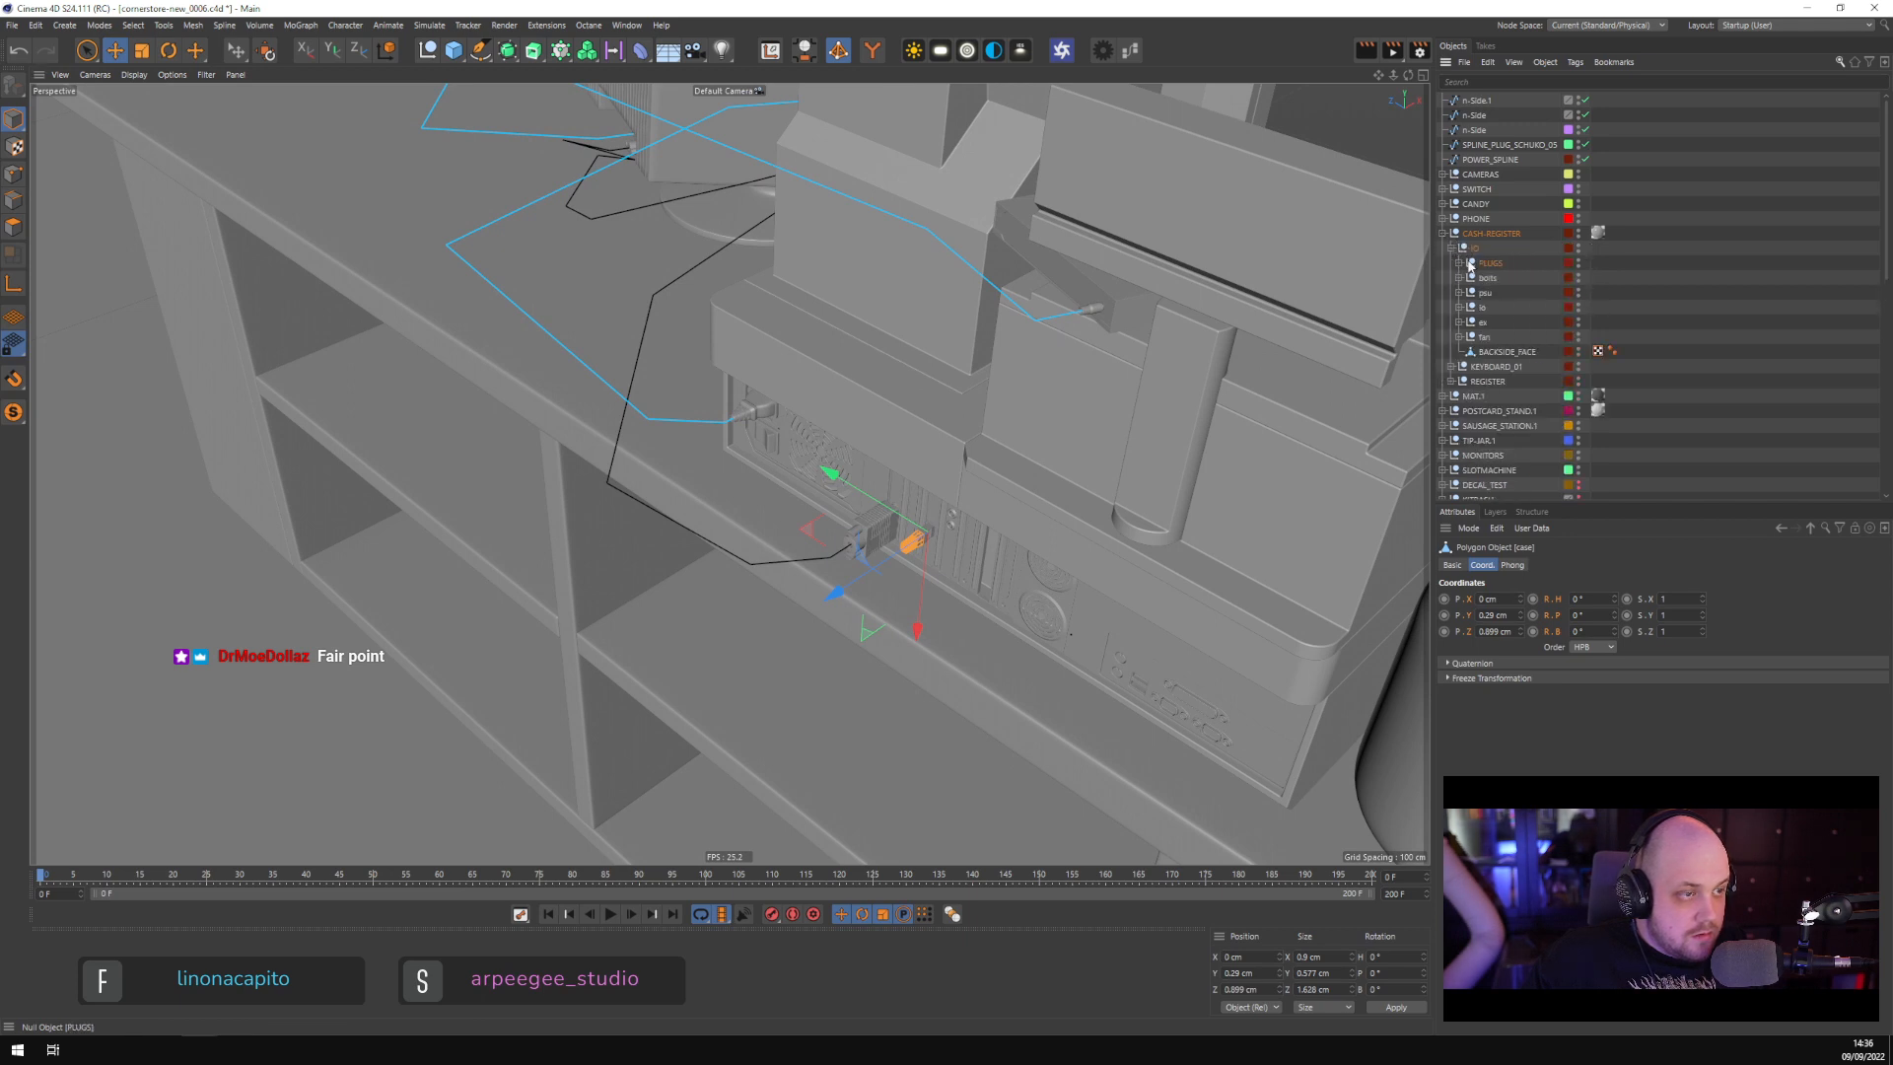
{"action": "left_click", "coordinate": [1490, 262]}
{"action": "left_click", "coordinate": [1460, 263]}
{"action": "left_click", "coordinate": [1504, 306]}
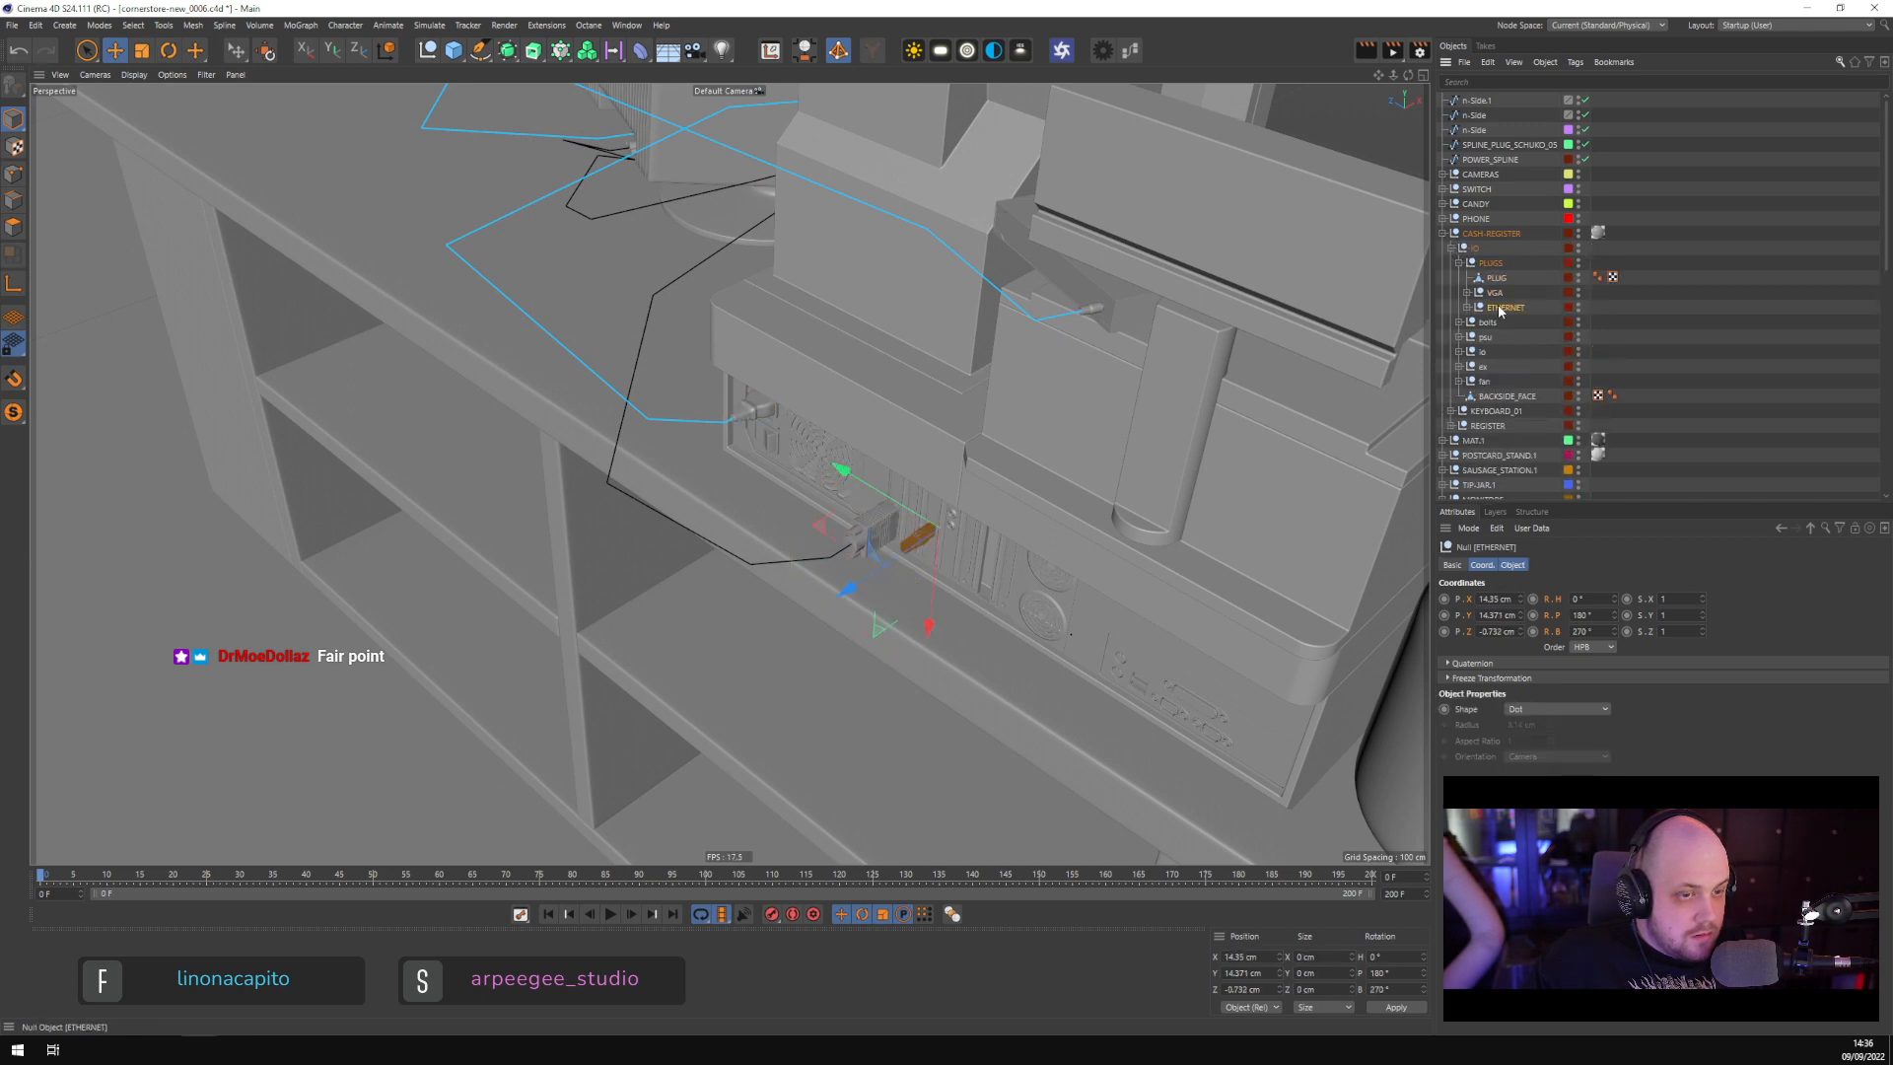
Add an n-Side spline at the ETHERNET null's position and place it at the top of the object hierarchy
{"action": "left_click", "coordinate": [477, 59]}
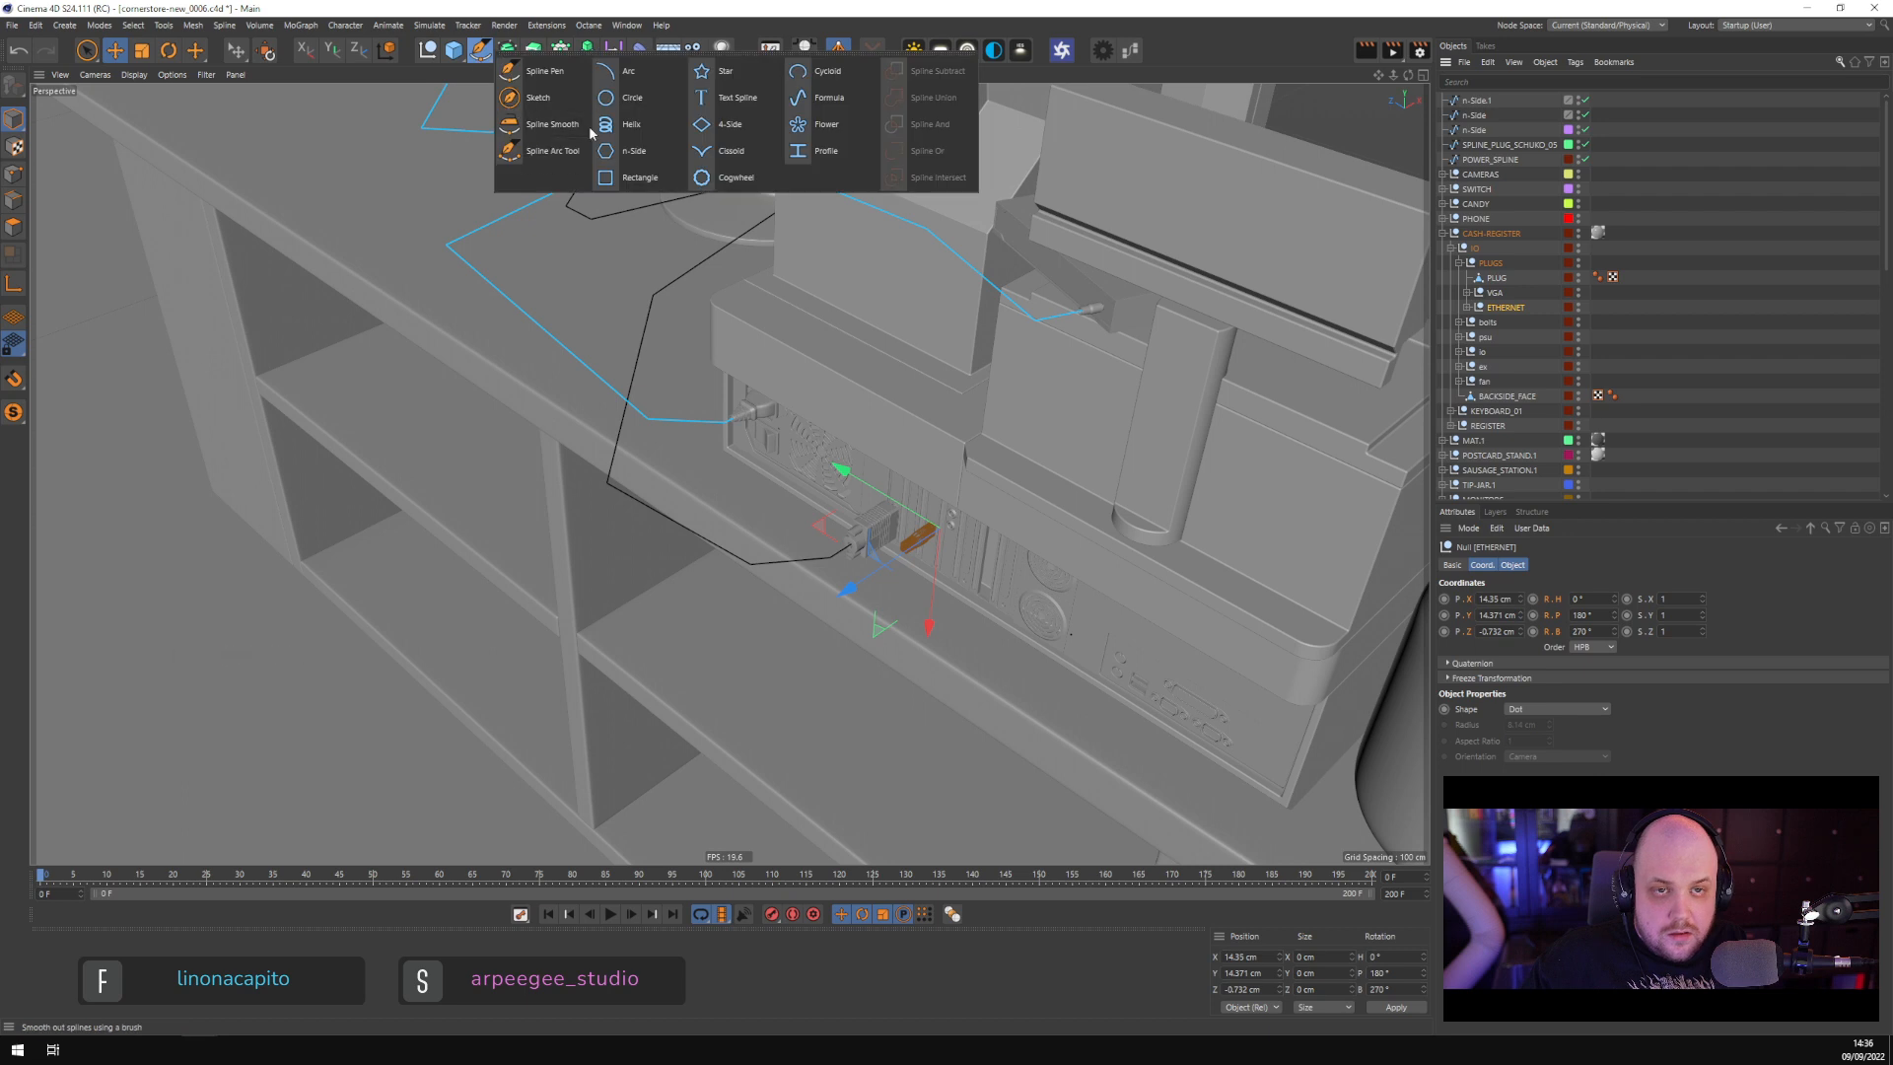
{"action": "left_click", "coordinate": [642, 159]}
{"action": "left_click_drag", "start_coordinate": [1500, 325], "coordinate": [1477, 98]}
{"action": "left_click", "coordinate": [1499, 323]}
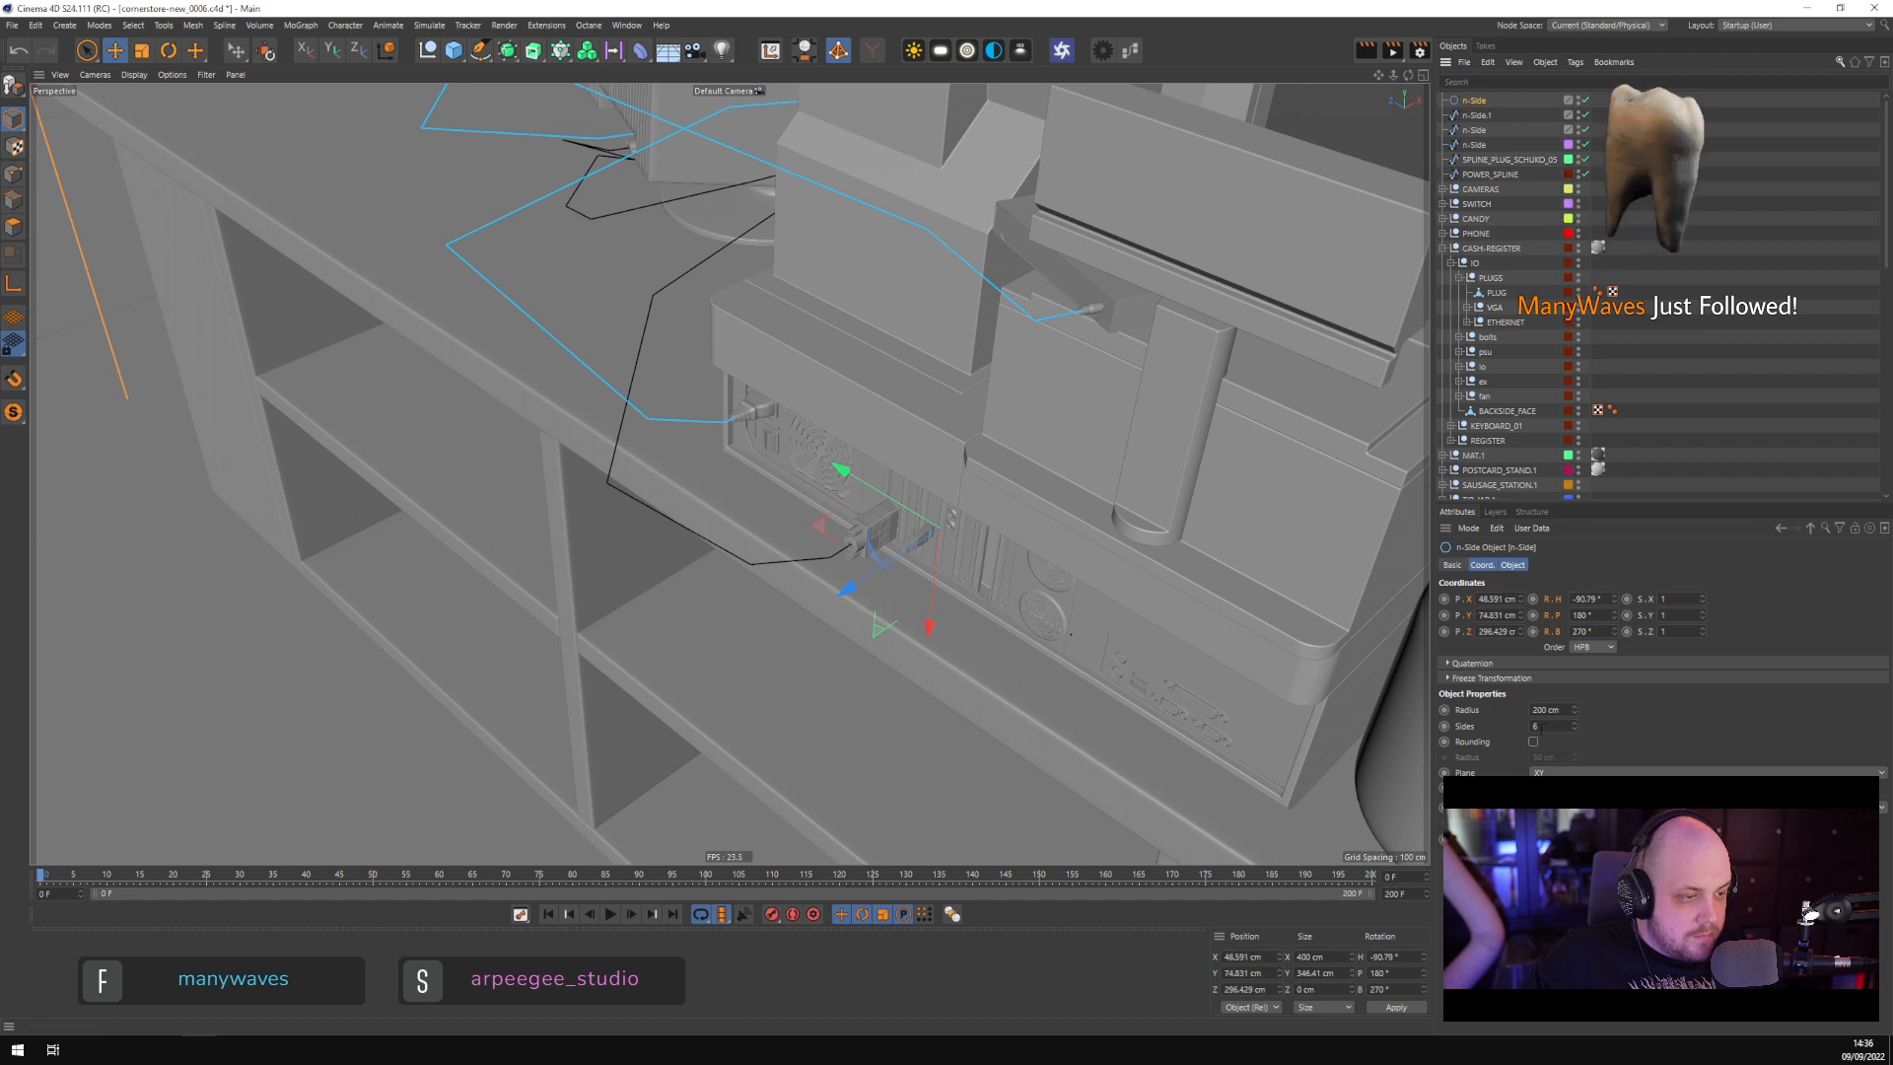
Set the new n-Side spline to 2 sides, the ZY plane and a 5 cm radius
{"action": "left_click_drag", "start_coordinate": [1541, 727], "coordinate": [1364, 669]}
{"action": "type", "text": "2"}
{"action": "key", "text": "Return"}
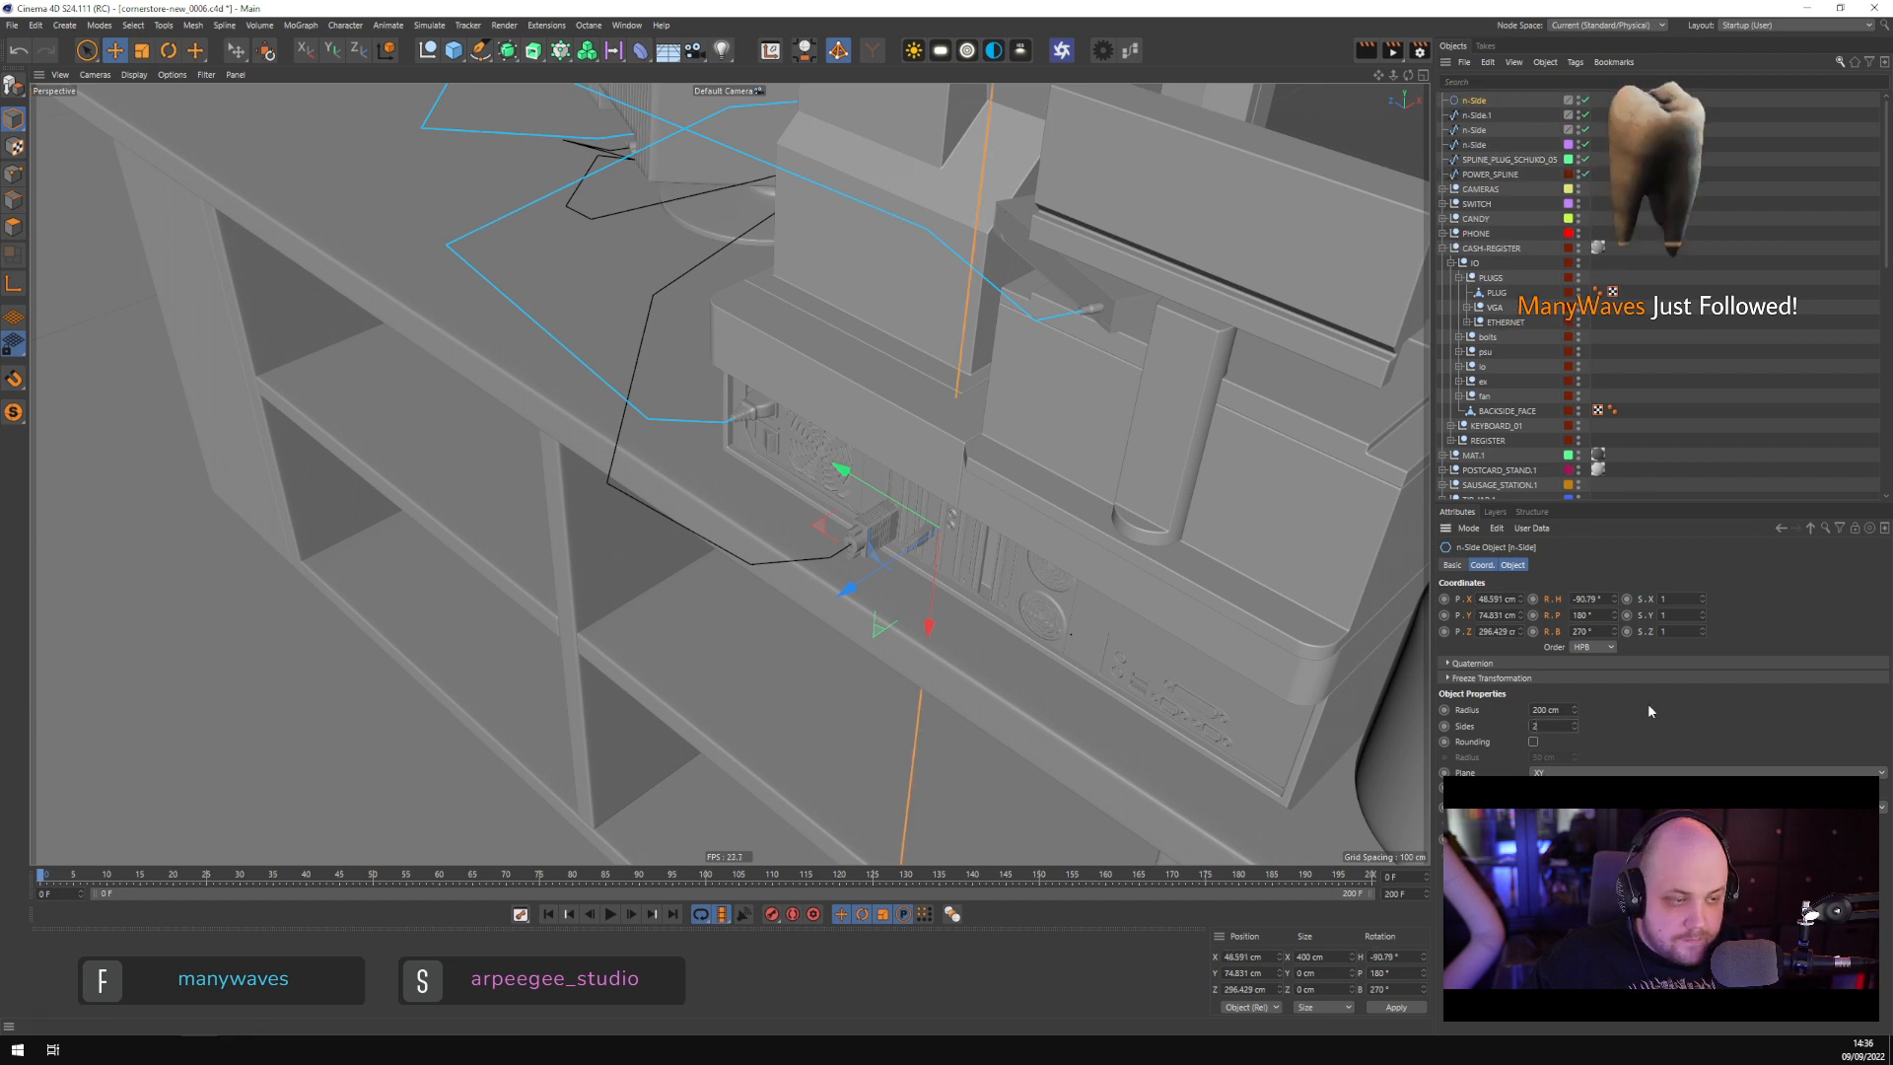
{"action": "scroll", "coordinate": [1562, 771], "scroll_direction": "down", "scroll_amount": 2}
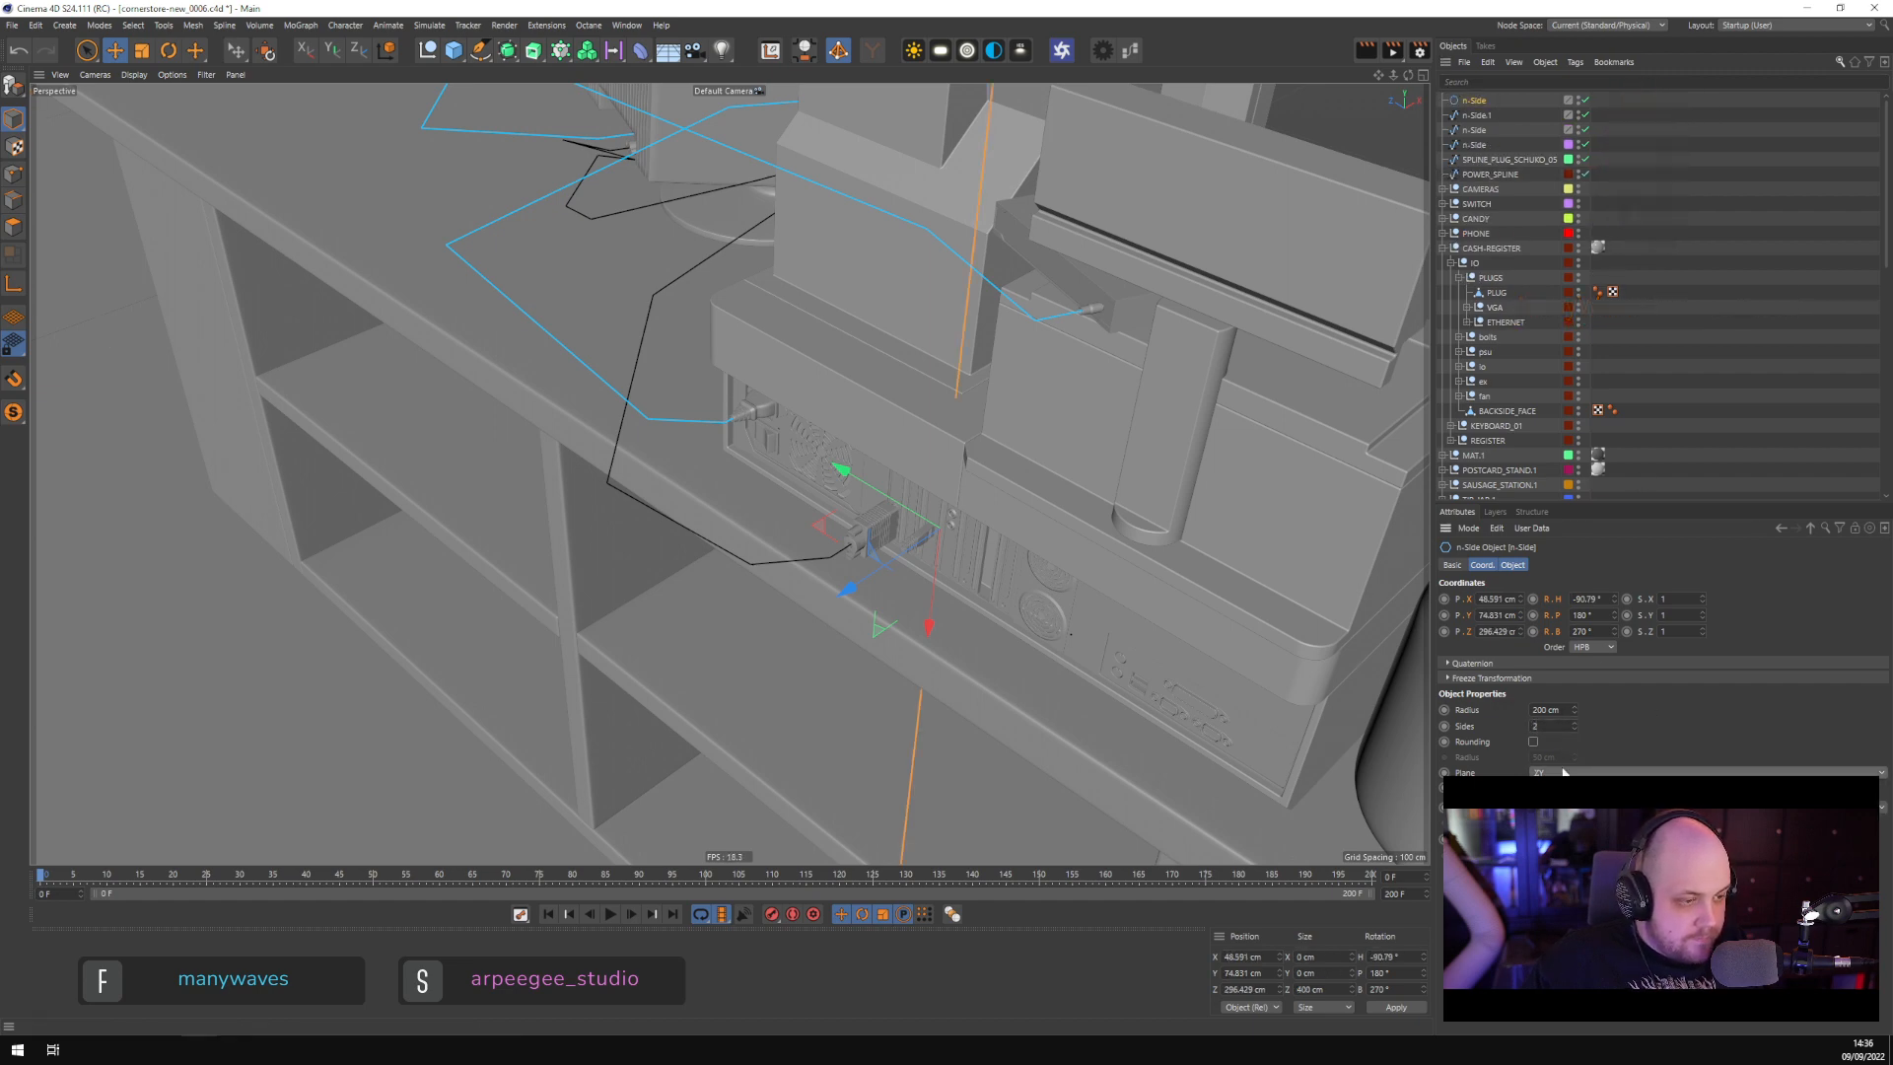
{"action": "scroll", "coordinate": [1563, 773], "scroll_direction": "up", "scroll_amount": 1}
{"action": "left_click_drag", "start_coordinate": [1562, 710], "coordinate": [1504, 642]}
{"action": "type", "text": "5"}
{"action": "key", "text": "Return"}
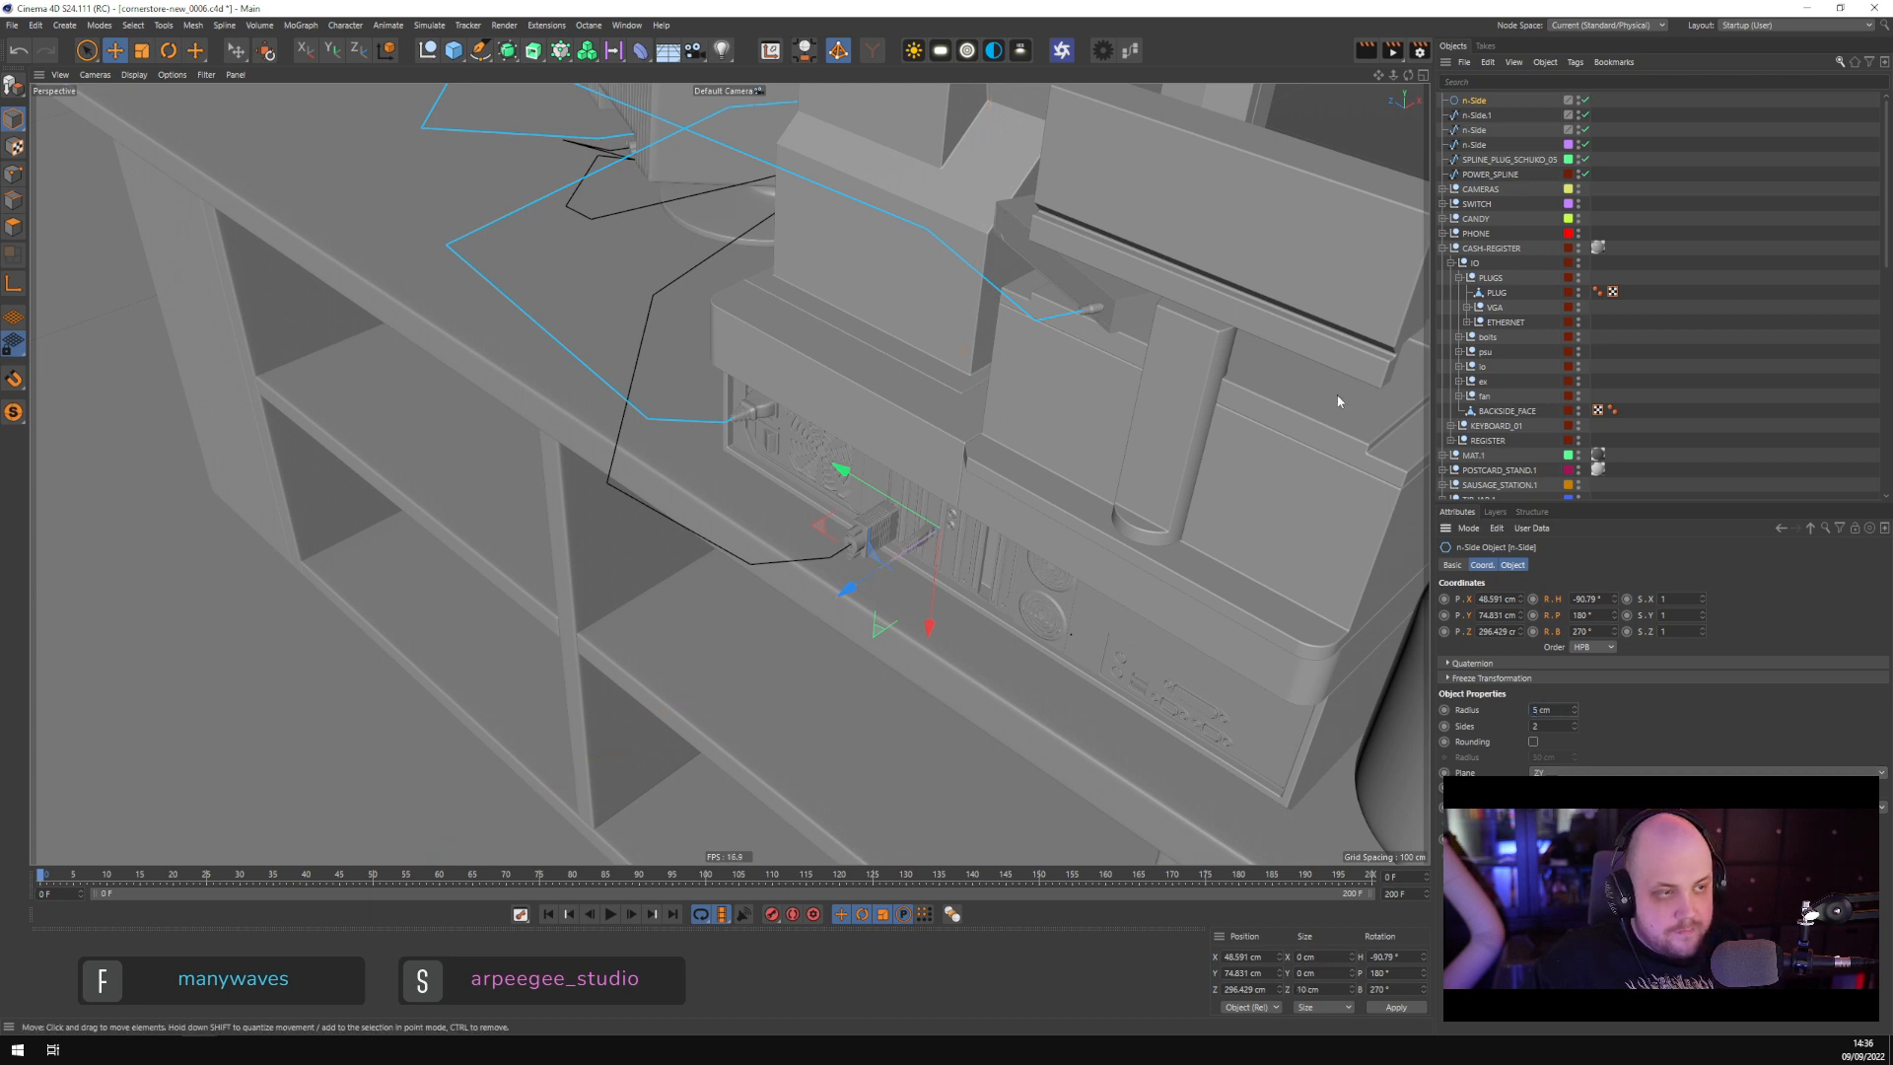
Move the n-Side line onto the cable end of the Ethernet plug, at about X 45.95 cm and Z 296.76 cm
{"action": "scroll", "coordinate": [844, 549], "scroll_direction": "up", "scroll_amount": 5}
{"action": "left_click_drag", "start_coordinate": [844, 548], "coordinate": [740, 541], "text": "alt"}
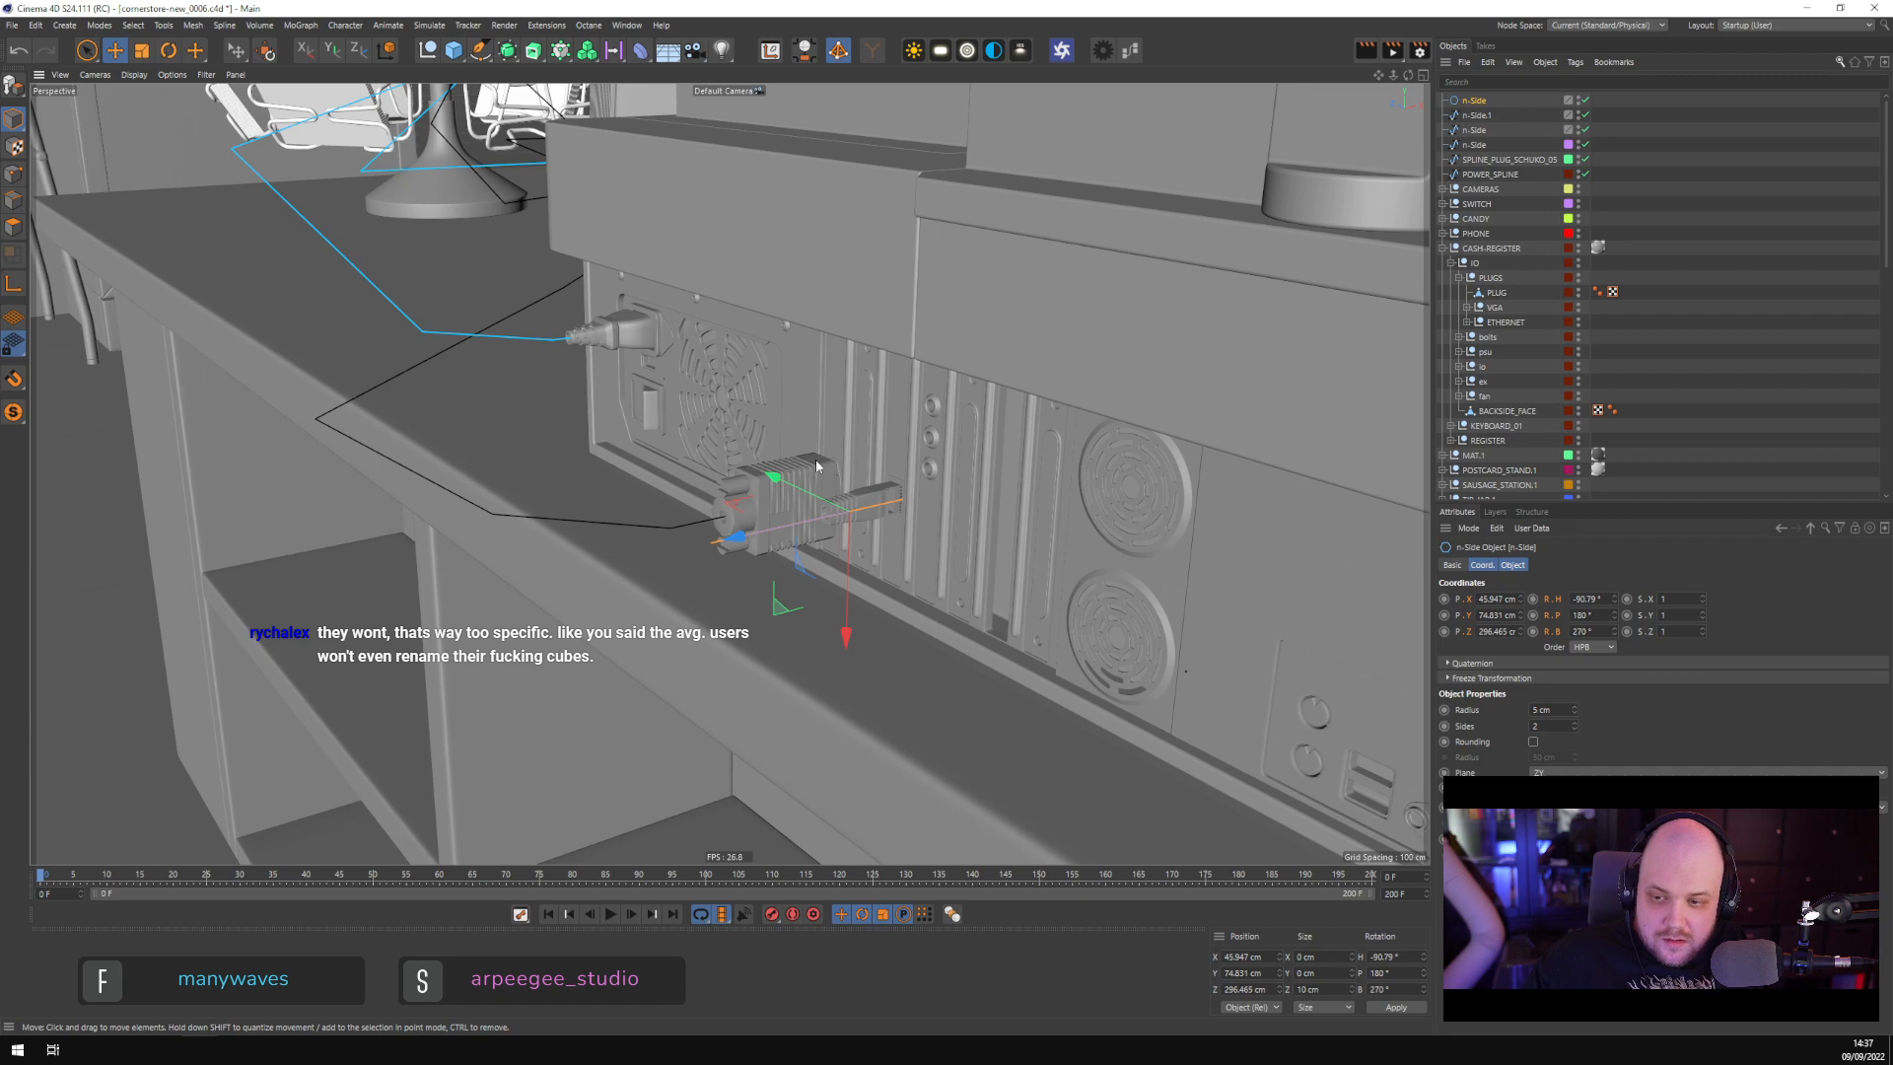
{"action": "left_click_drag", "start_coordinate": [1015, 498], "coordinate": [961, 493], "text": "alt"}
{"action": "scroll", "coordinate": [830, 530], "scroll_direction": "up", "scroll_amount": 4}
{"action": "scroll", "coordinate": [831, 531], "scroll_direction": "up", "scroll_amount": 2}
{"action": "left_click_drag", "start_coordinate": [732, 496], "coordinate": [723, 504]}
{"action": "left_click_drag", "start_coordinate": [790, 440], "coordinate": [825, 457], "text": "alt"}
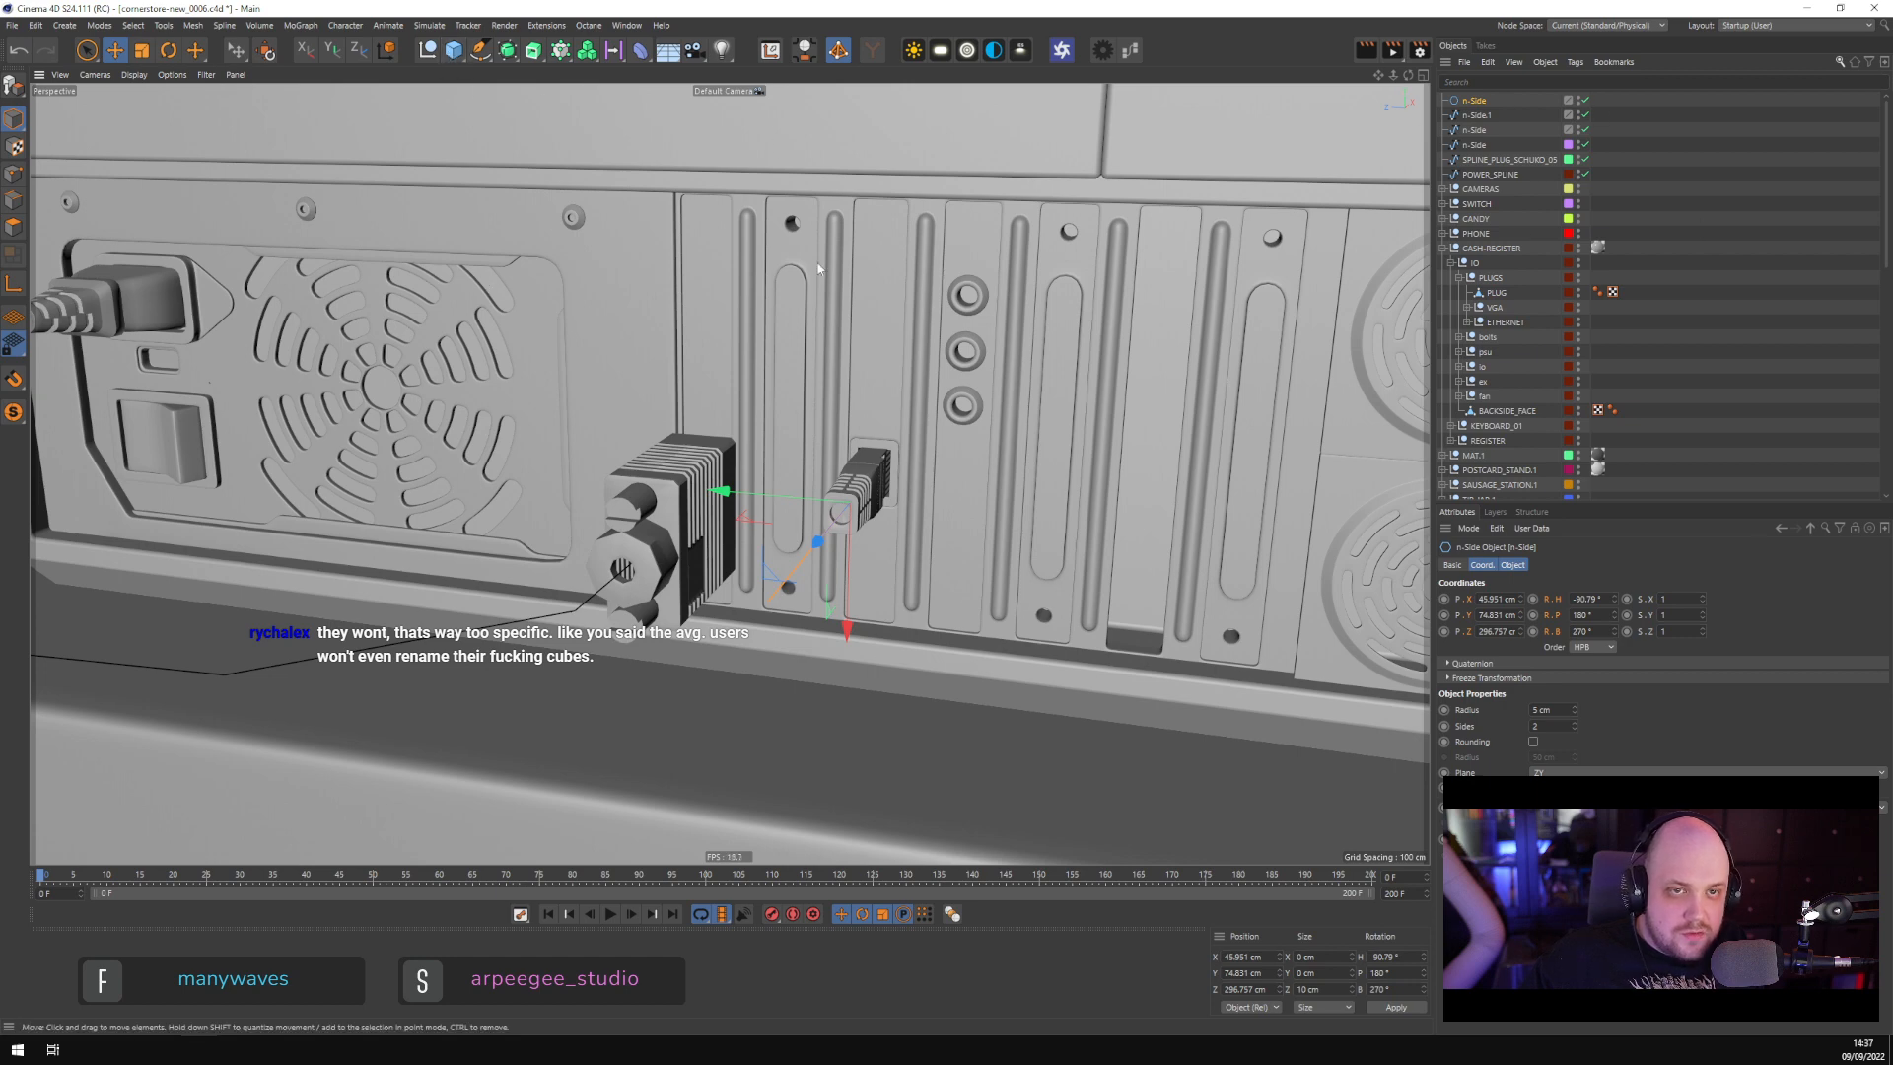
Make the n-Side line at the Ethernet plug editable and switch to point editing
{"action": "left_click_drag", "start_coordinate": [995, 323], "coordinate": [1104, 329], "text": "alt"}
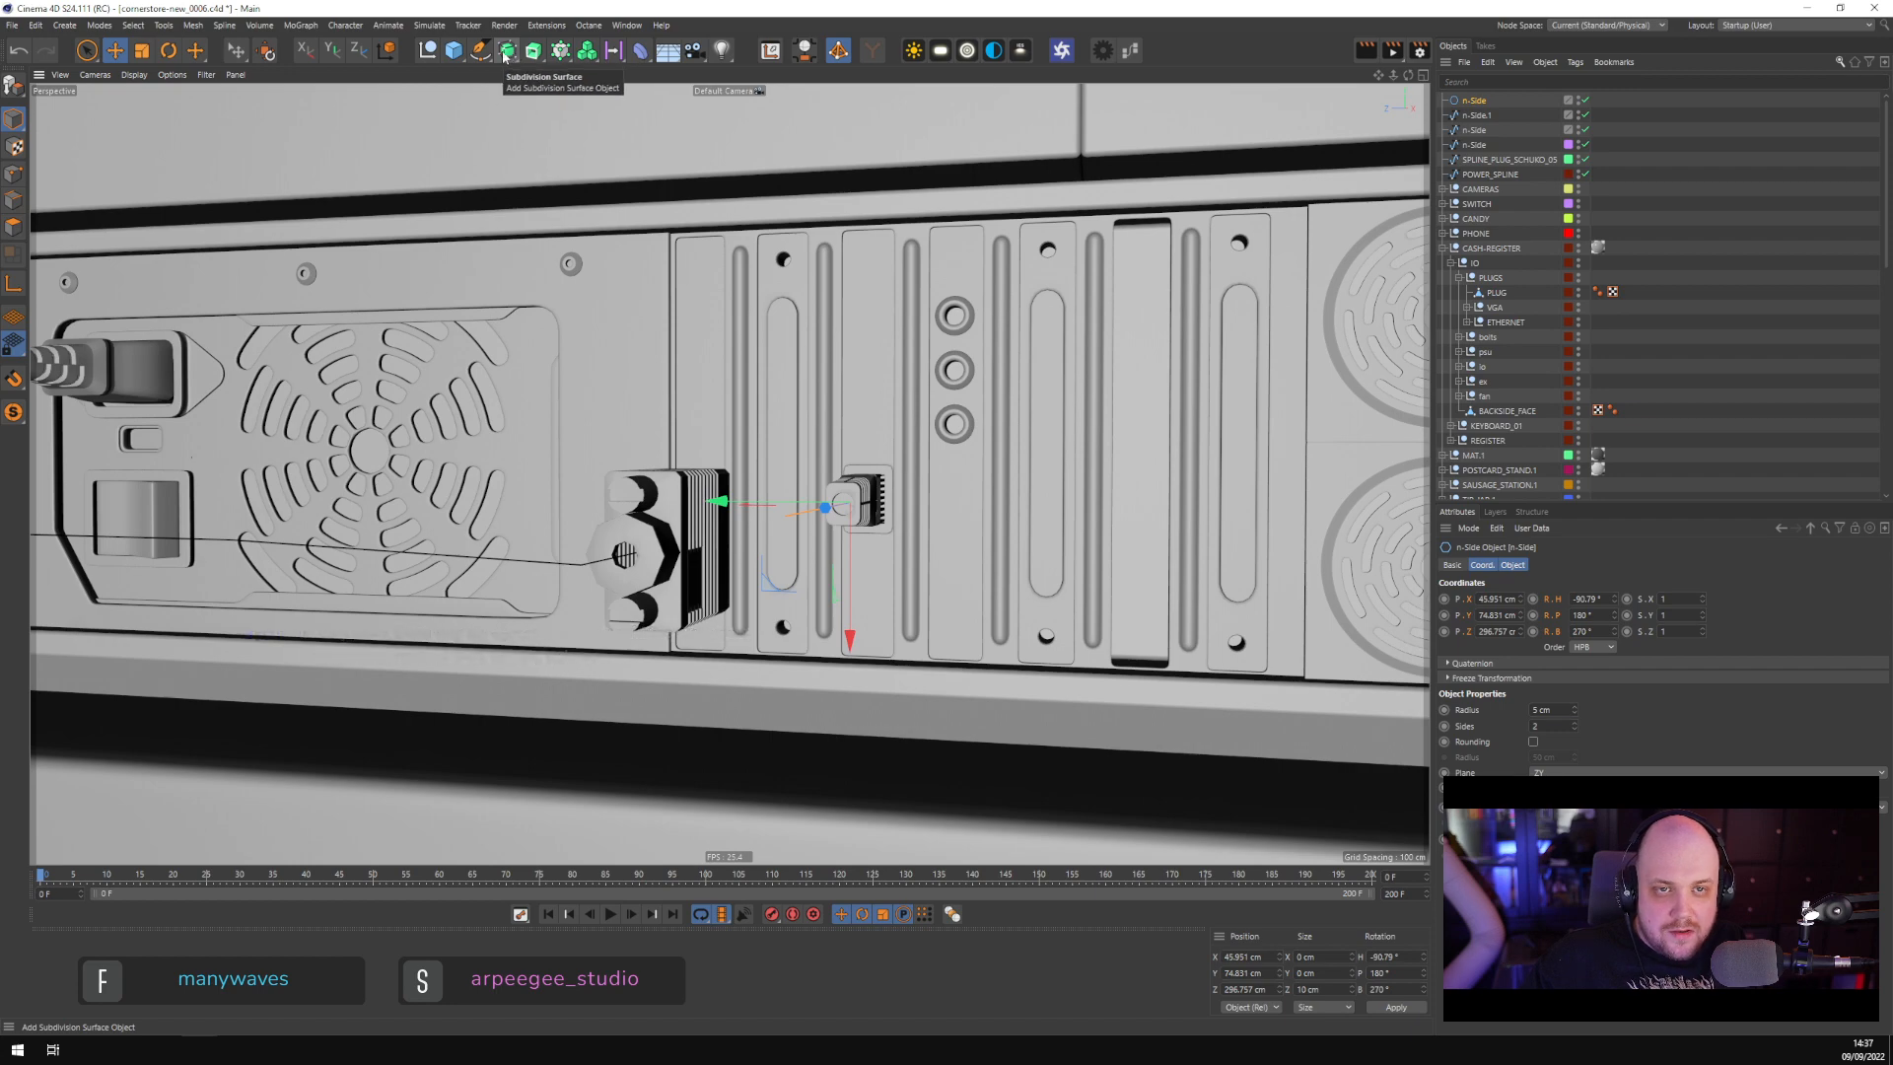
{"action": "left_click_drag", "start_coordinate": [714, 394], "coordinate": [690, 138], "text": "alt"}
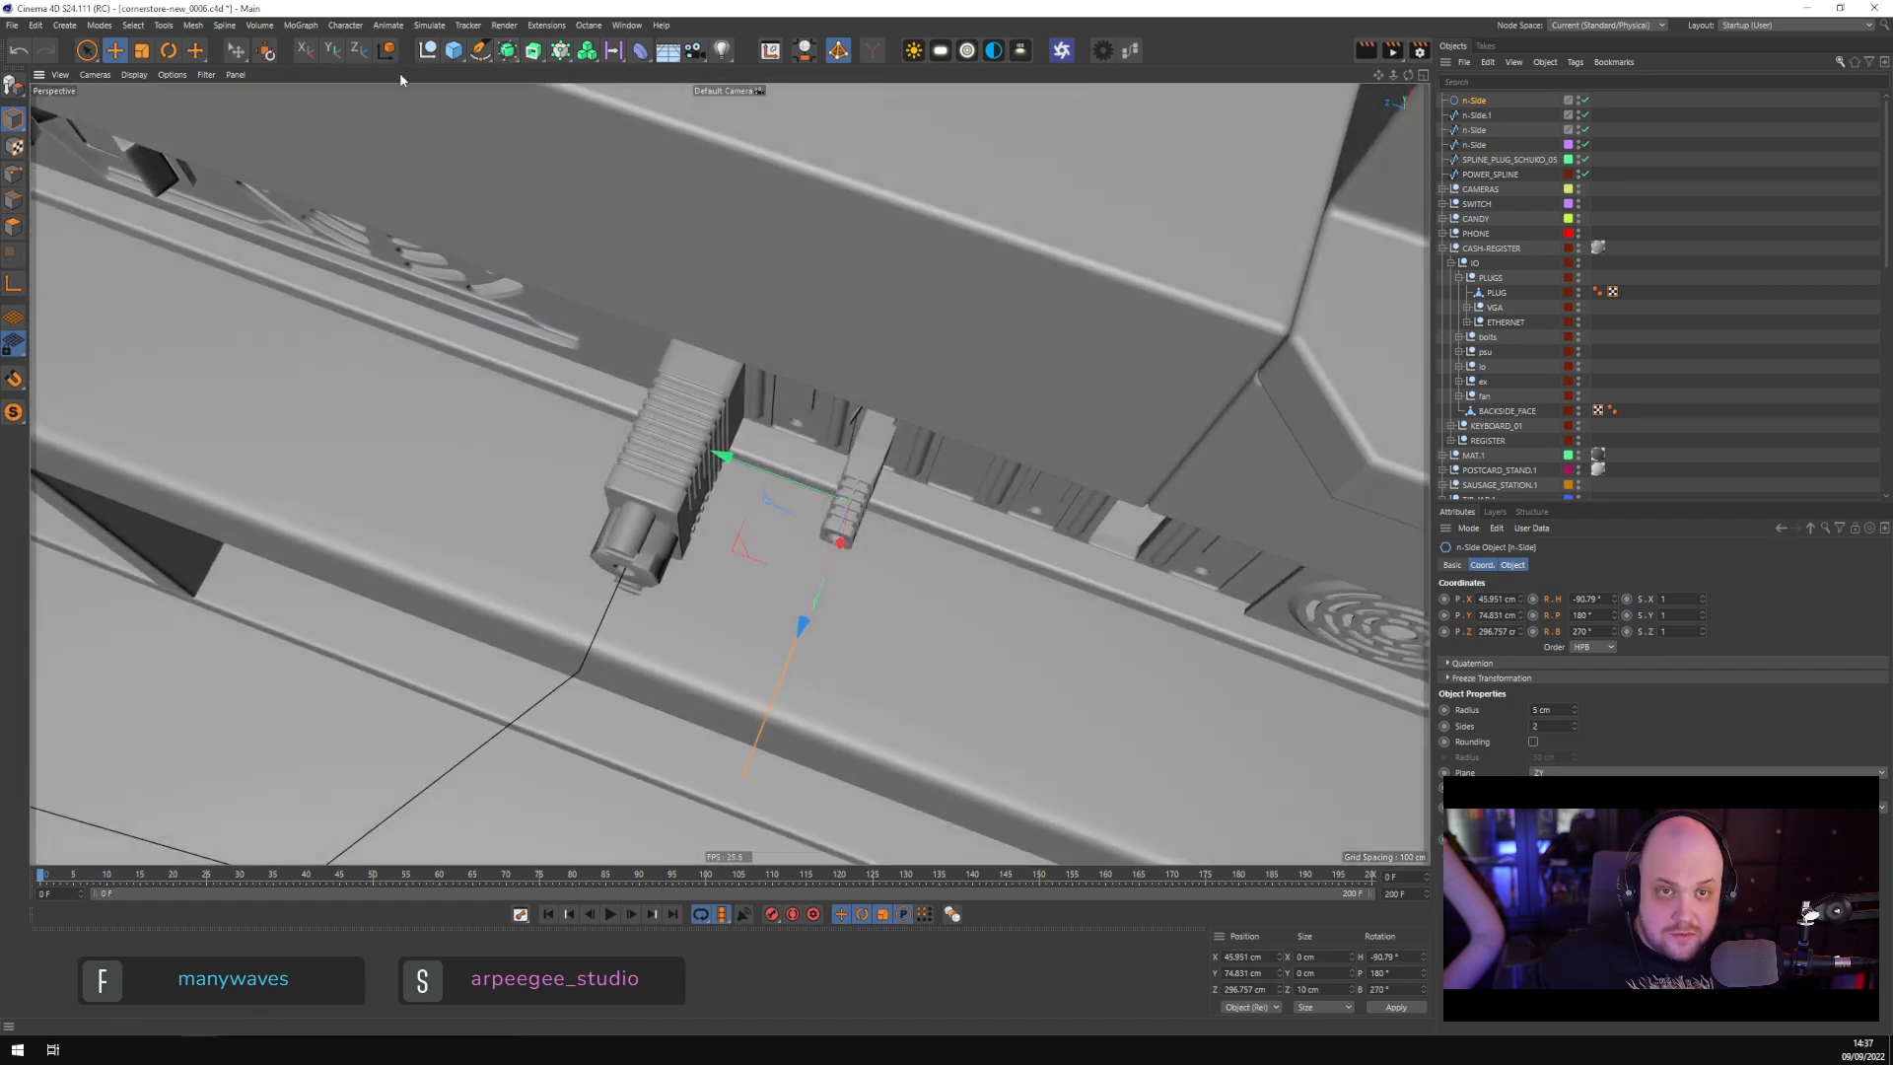
{"action": "left_click_drag", "start_coordinate": [980, 442], "coordinate": [699, 596], "text": "alt"}
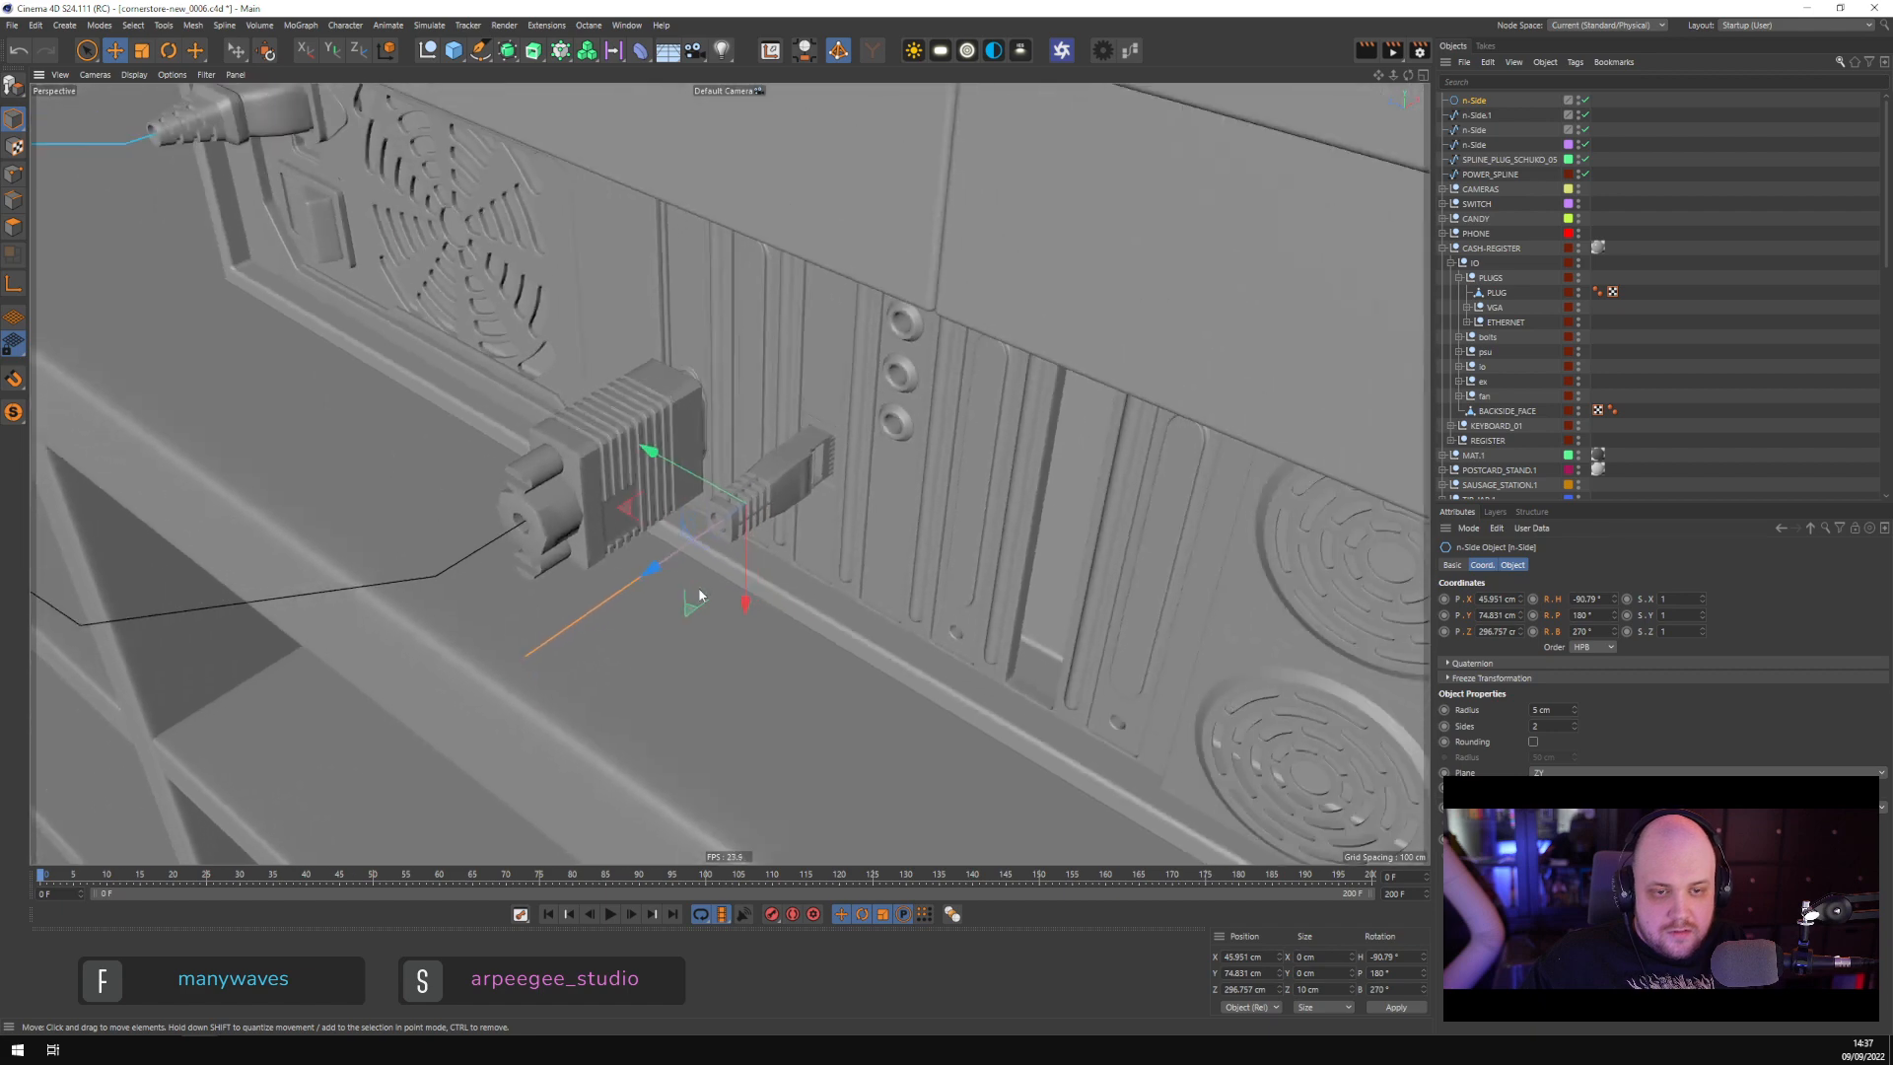
{"action": "left_click_drag", "start_coordinate": [845, 558], "coordinate": [925, 602], "text": "alt"}
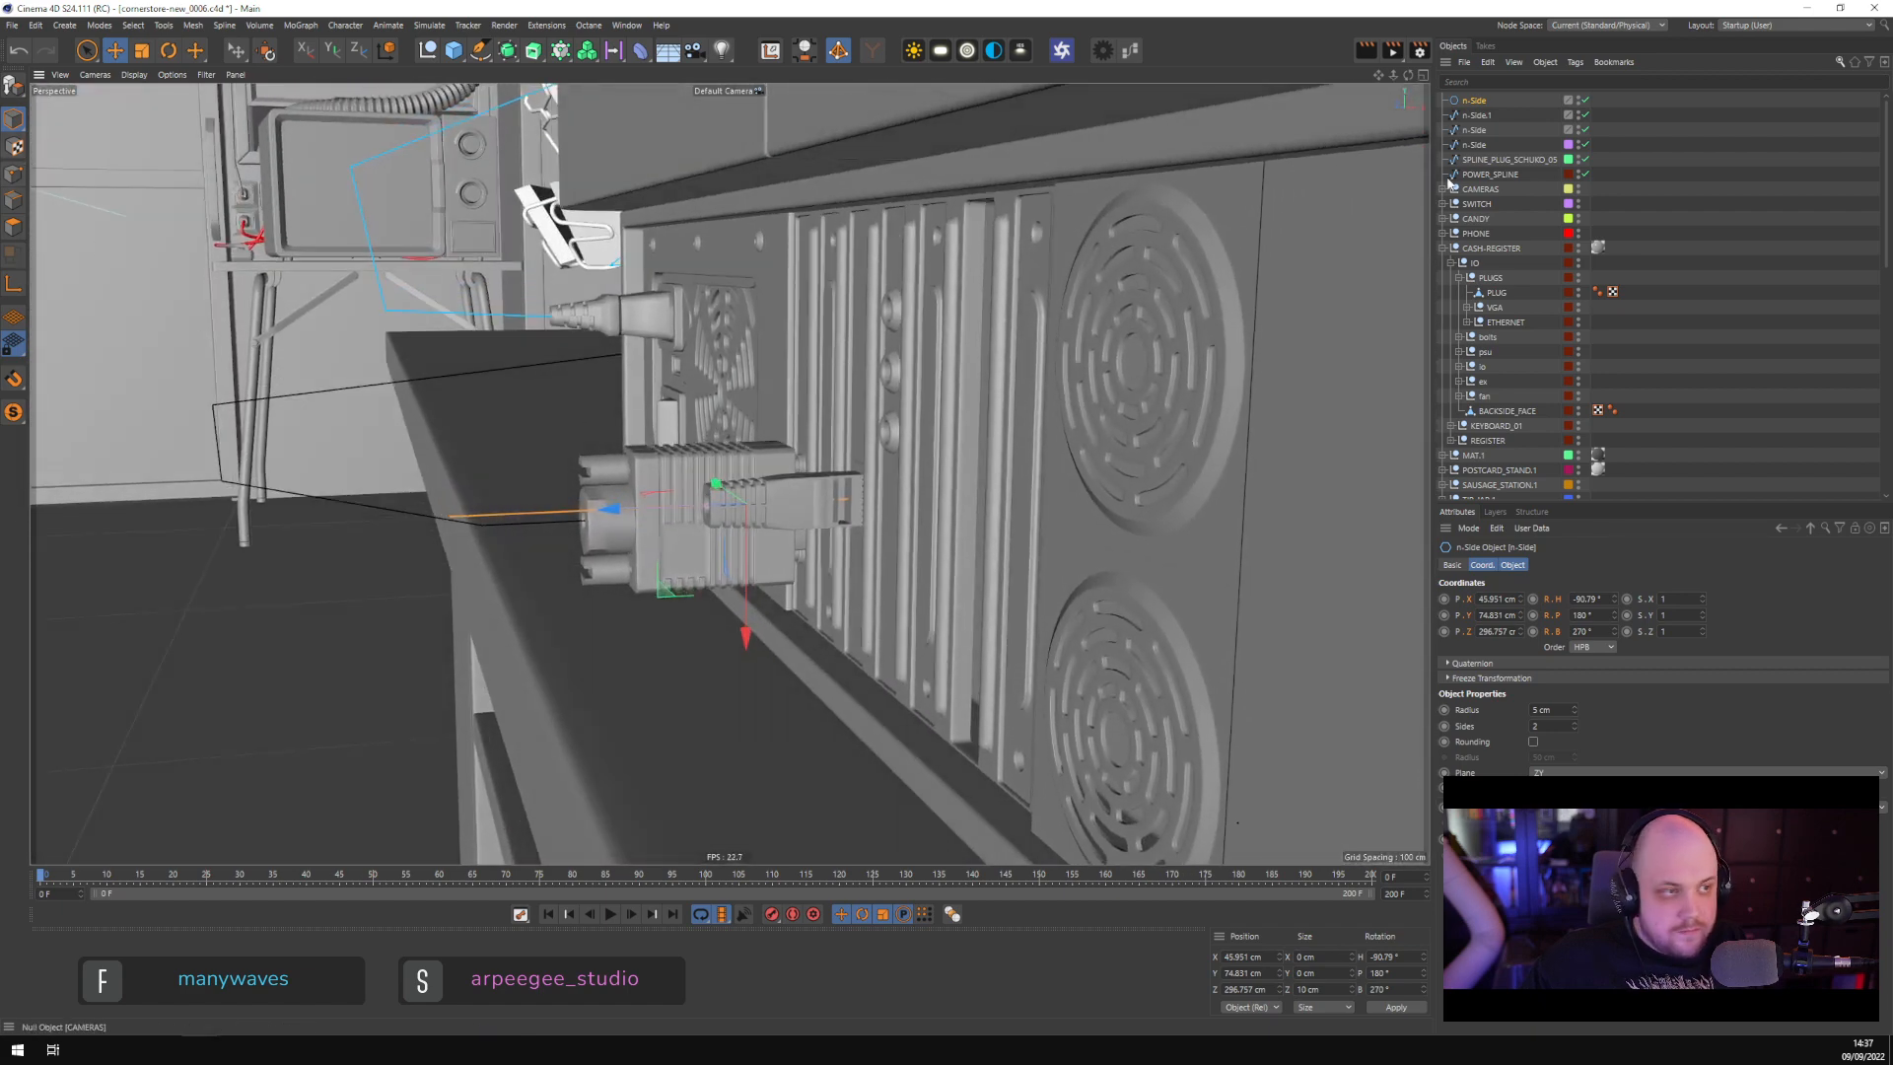
{"action": "key", "text": "c"}
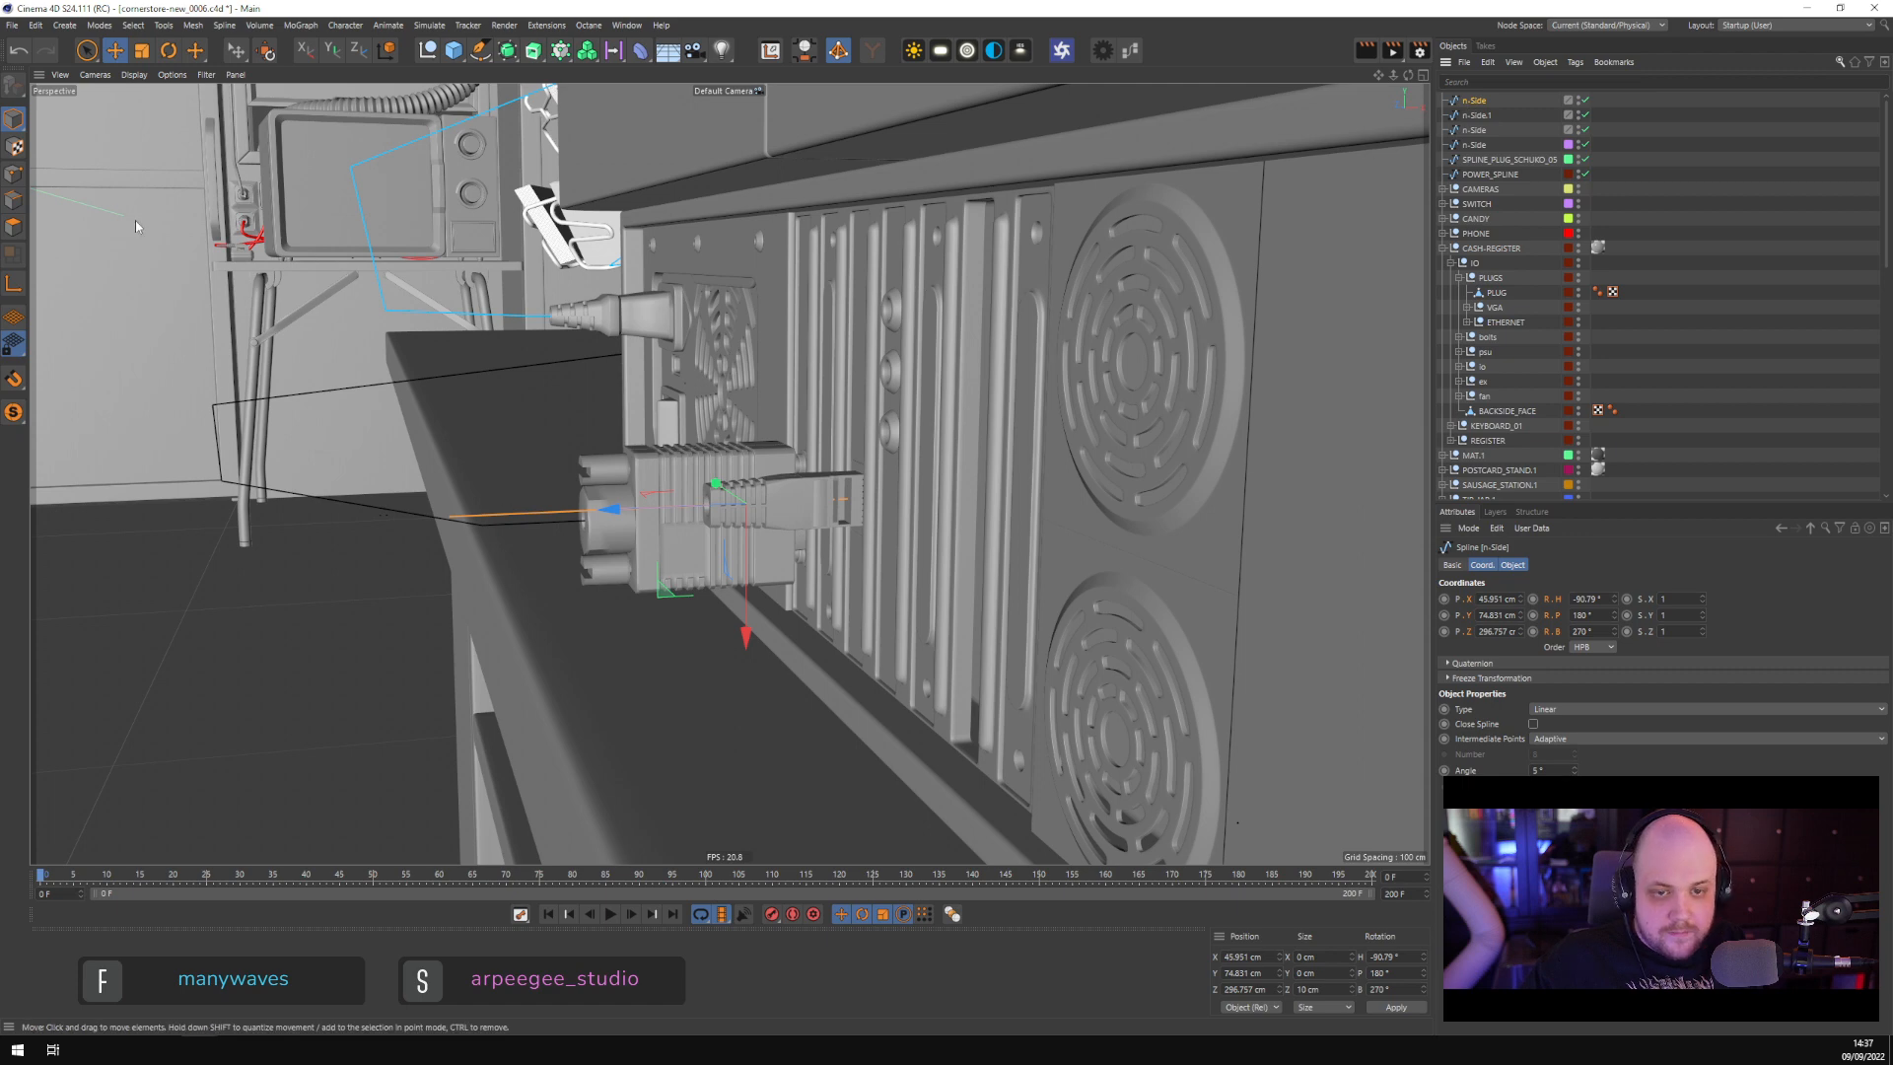
{"action": "left_click", "coordinate": [13, 175]}
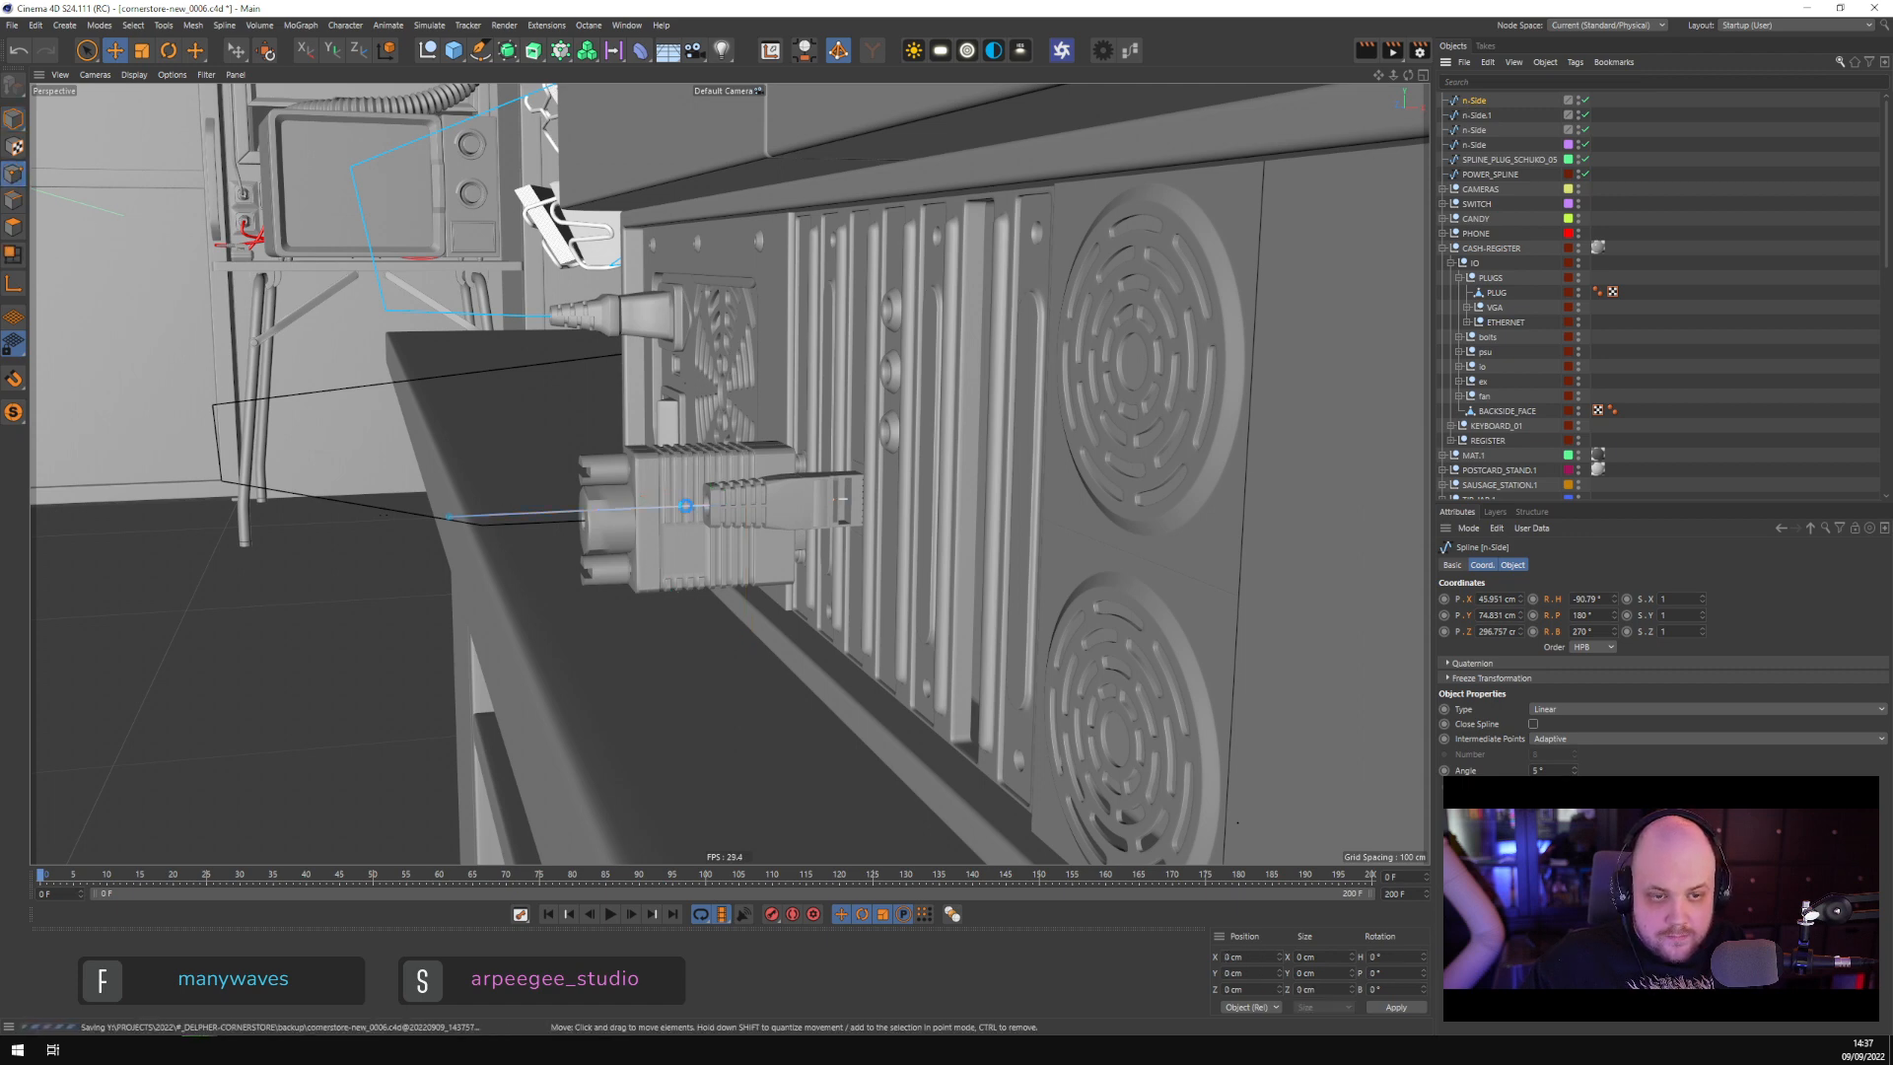
Select the free end of the Ethernet plug's n-Side line and extend it along the register's back to about Y -13.8 cm
{"action": "left_click", "coordinate": [673, 510]}
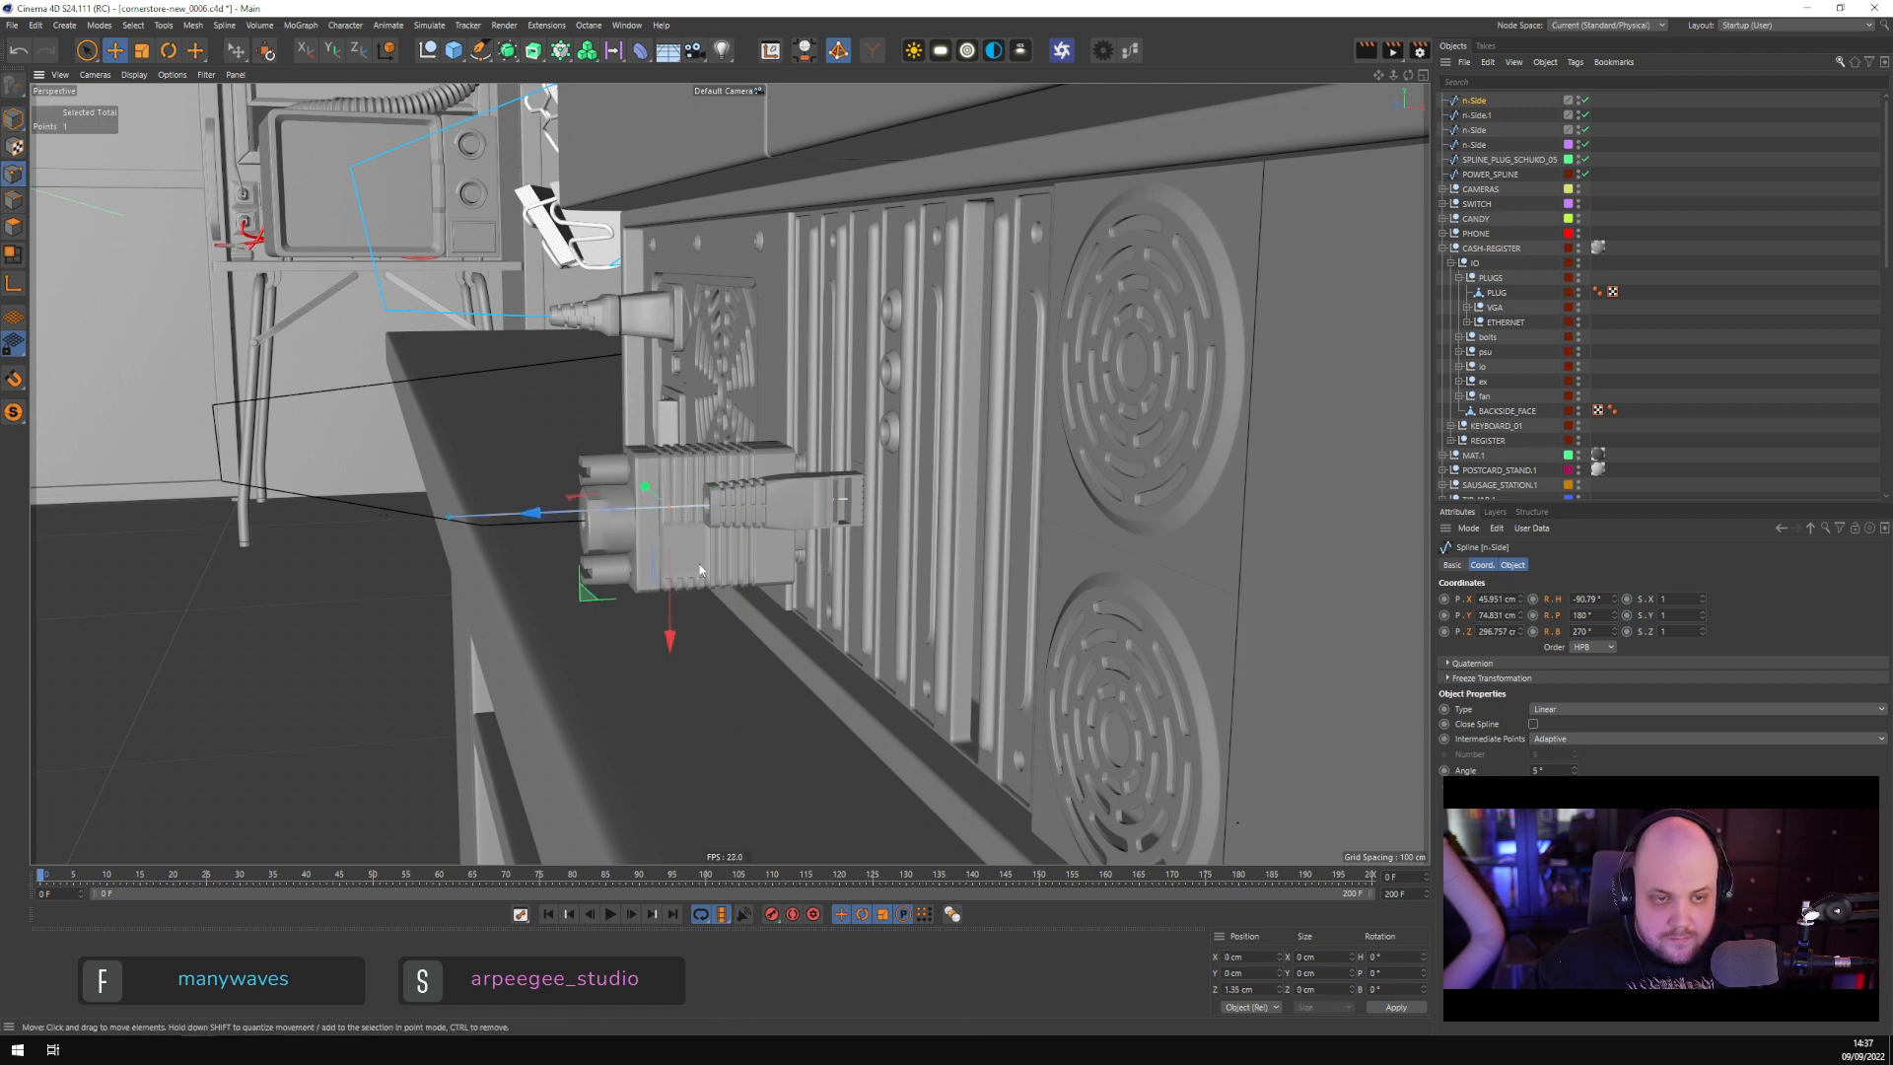
{"action": "left_click_drag", "start_coordinate": [699, 570], "coordinate": [492, 608], "text": "alt"}
{"action": "left_click", "coordinate": [531, 597]}
{"action": "left_click", "coordinate": [523, 594]}
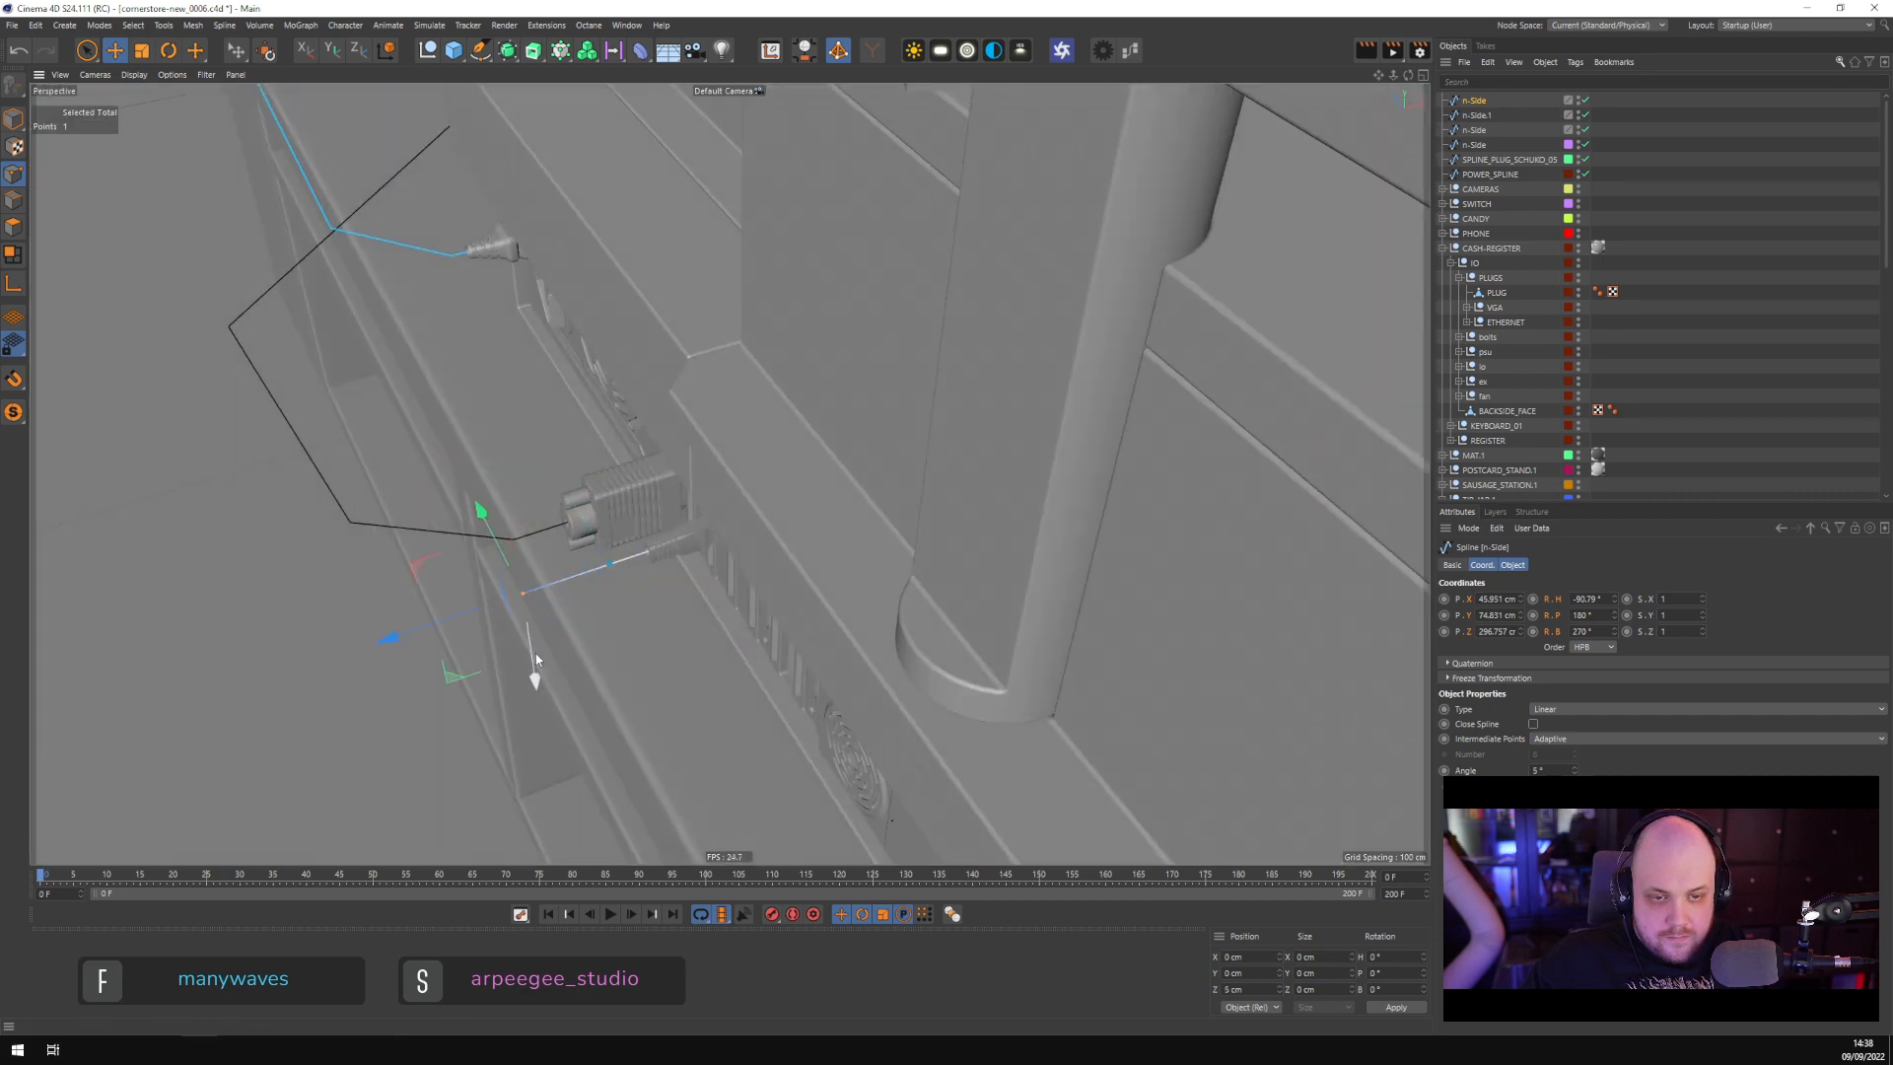
{"action": "scroll", "coordinate": [537, 660], "scroll_direction": "down", "scroll_amount": 8}
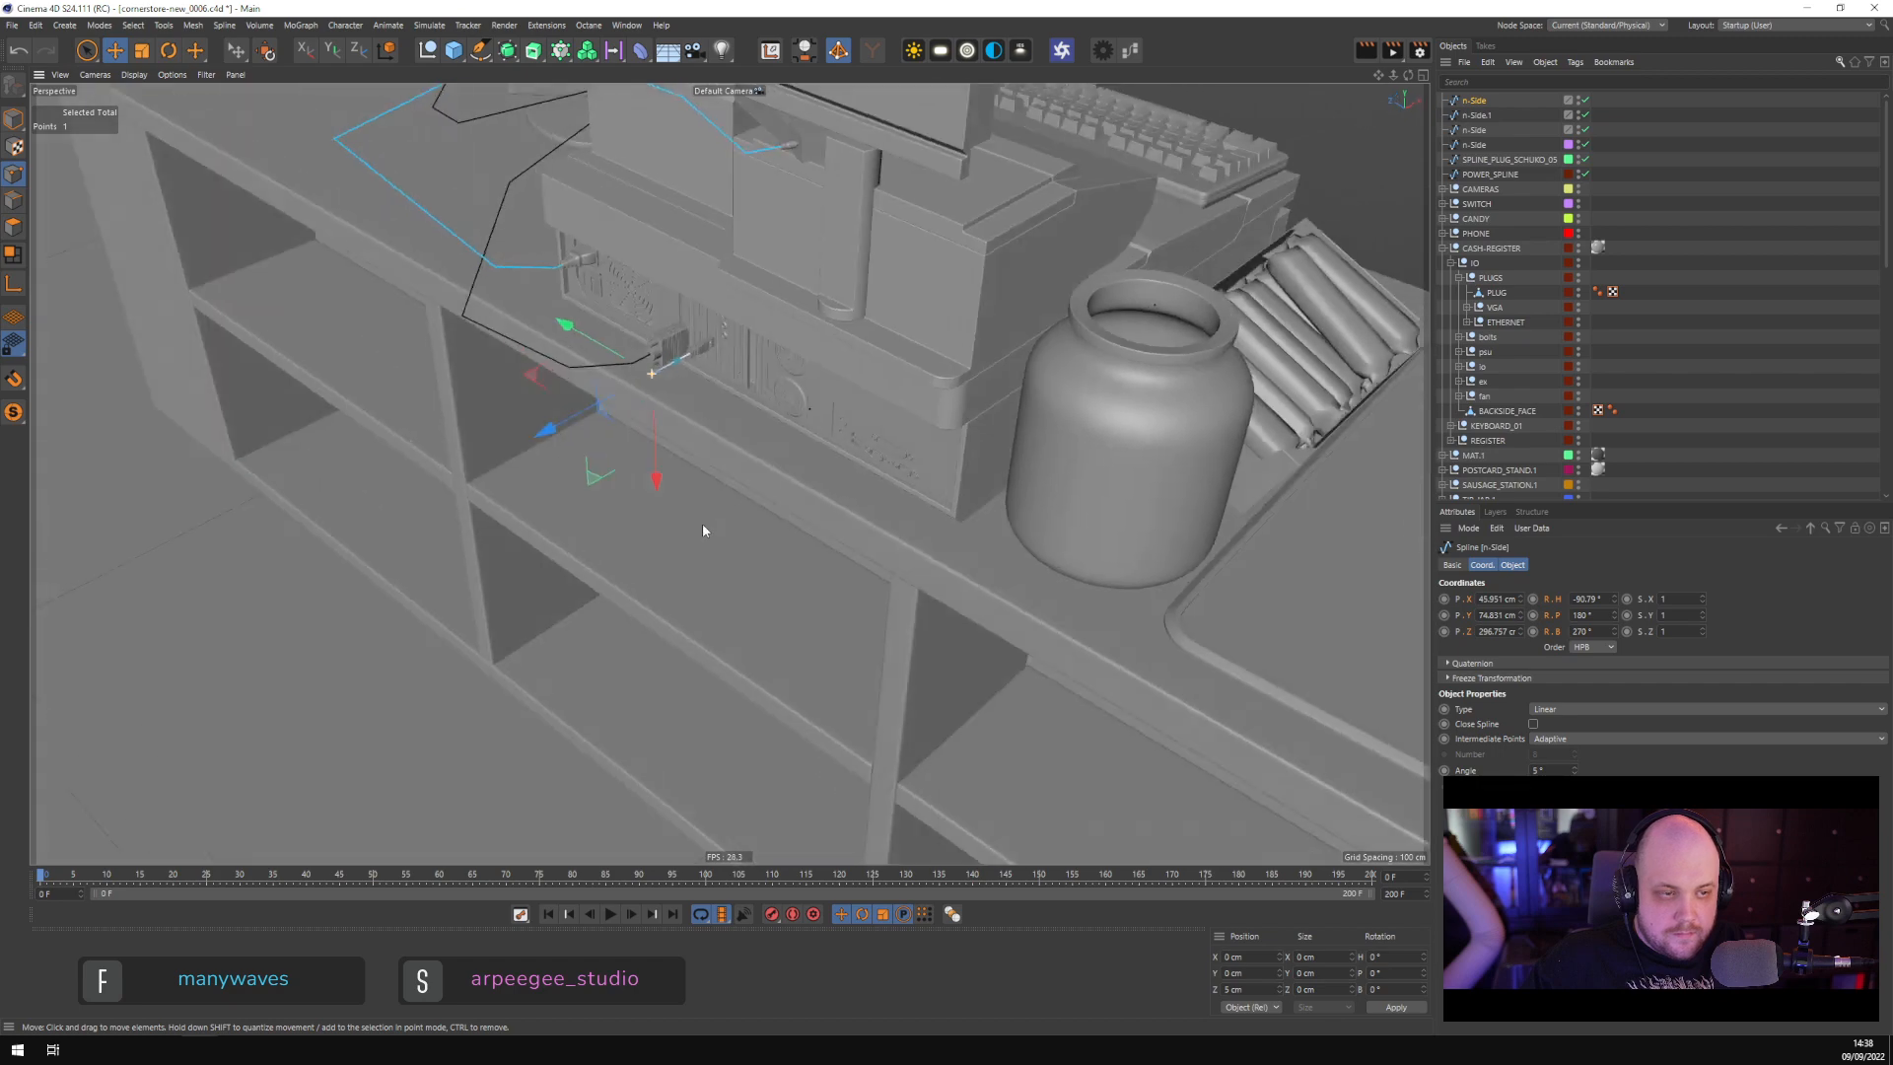
{"action": "left_click_drag", "start_coordinate": [703, 526], "coordinate": [716, 524], "text": "alt"}
{"action": "left_click_drag", "start_coordinate": [567, 339], "coordinate": [695, 403]}
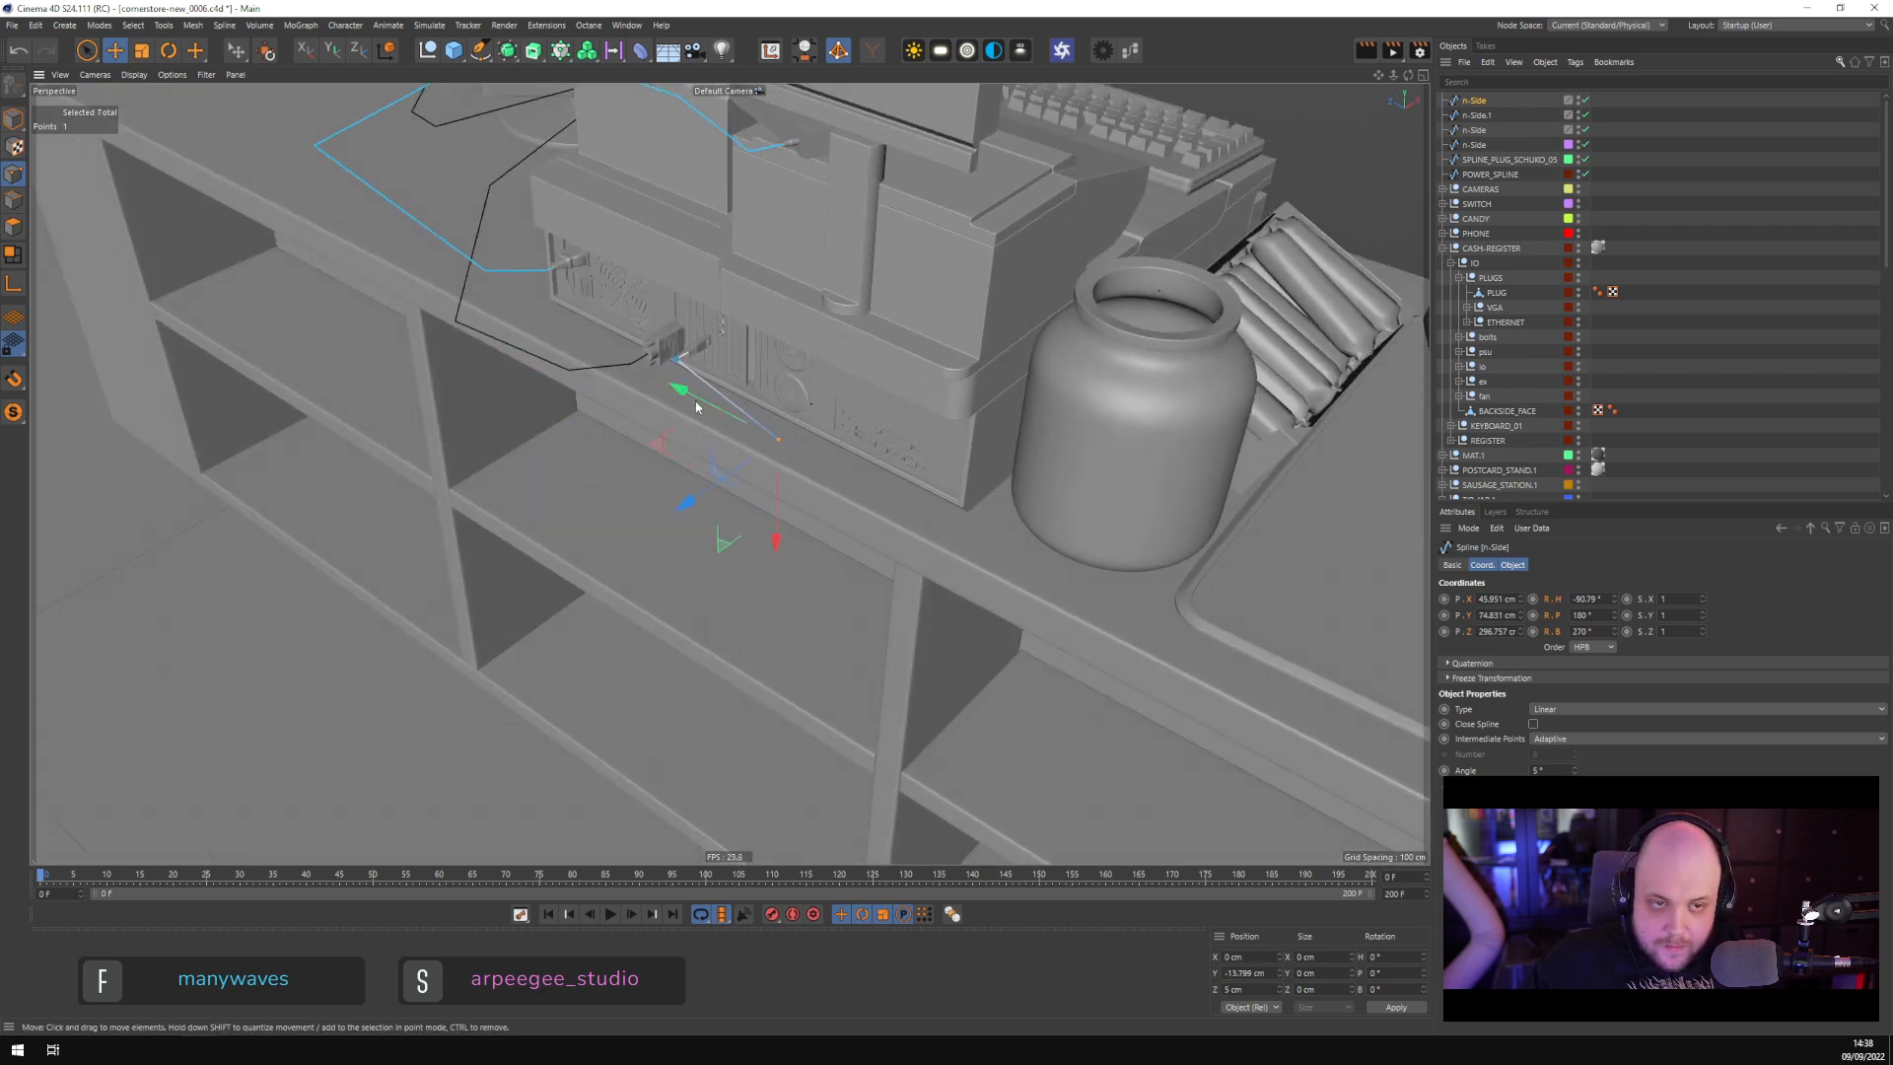
{"action": "key", "text": "ctrl+z"}
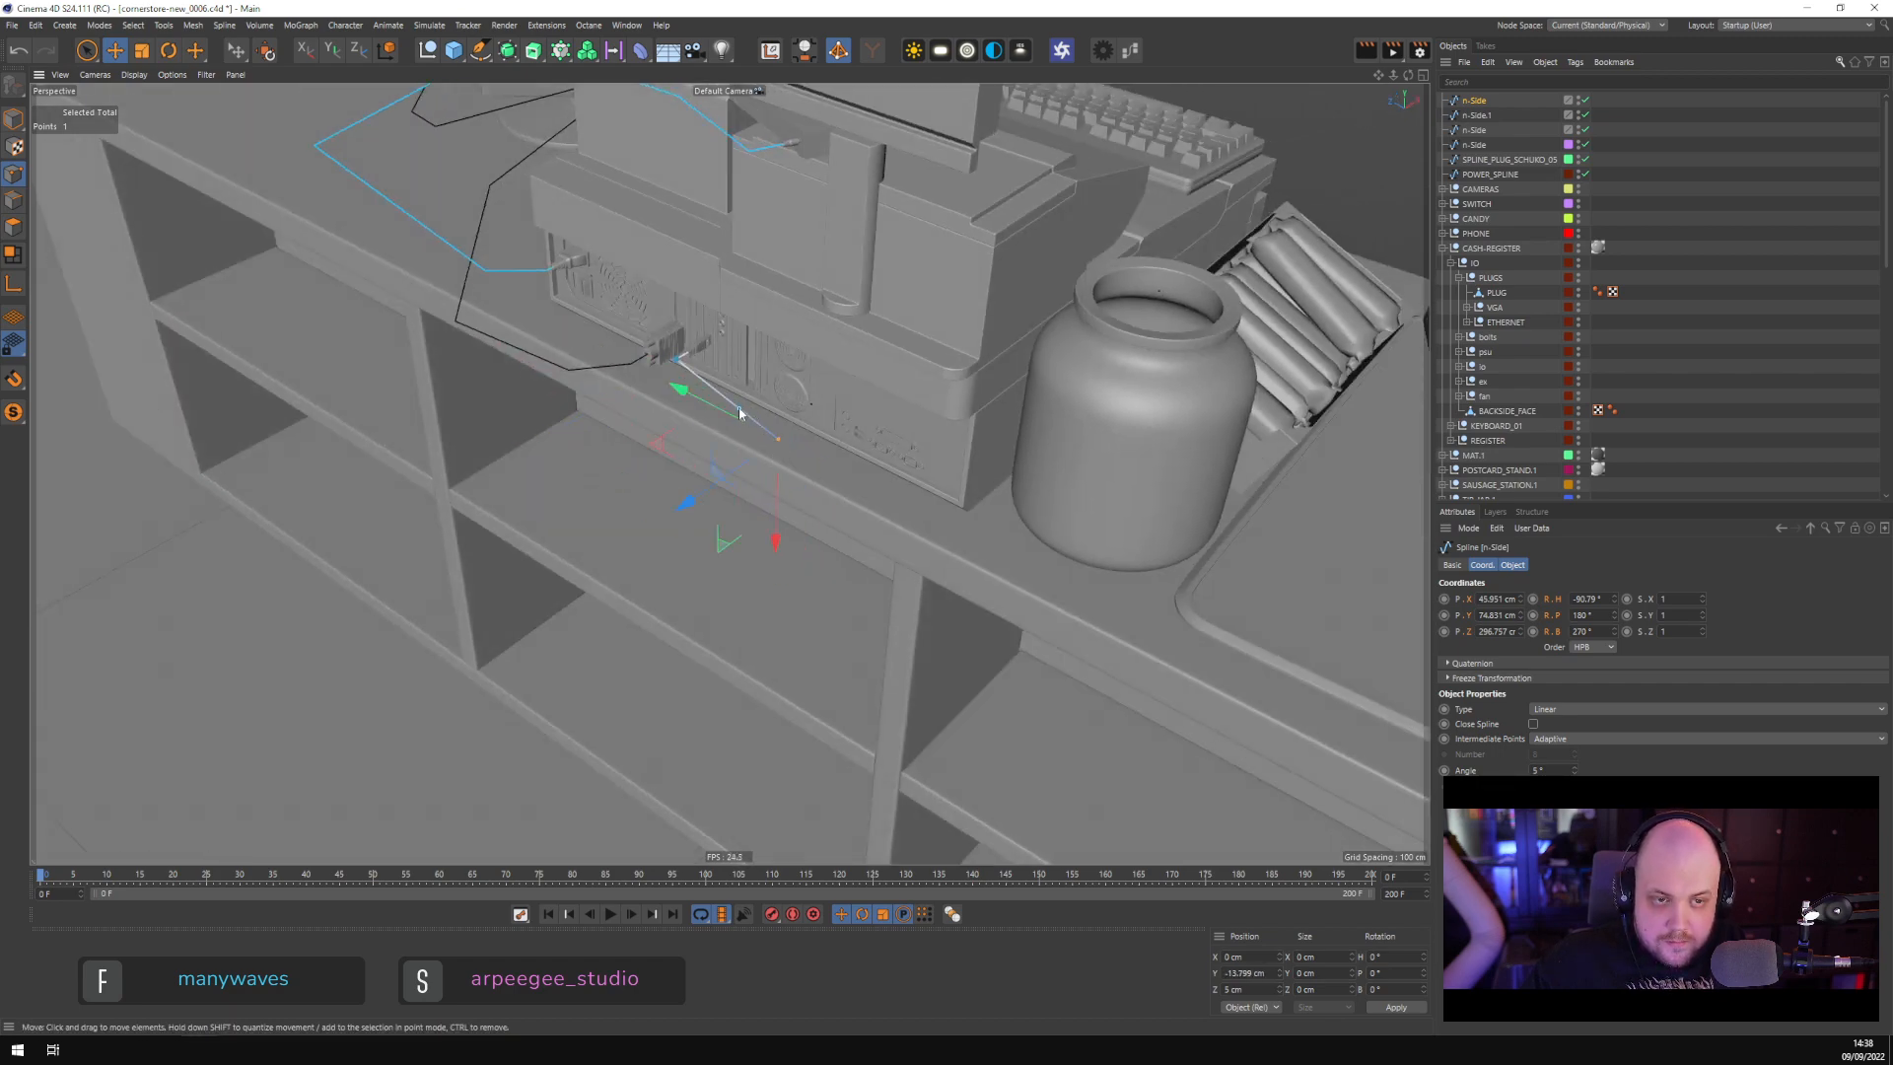
Raise the spline's end to about X -7.1 cm and extend it upward and sideways to about X -25.2 cm, Y -33.8 cm
{"action": "left_click", "coordinate": [740, 410], "text": "shift"}
{"action": "left_click_drag", "start_coordinate": [760, 525], "coordinate": [761, 451]}
{"action": "left_click", "coordinate": [779, 366]}
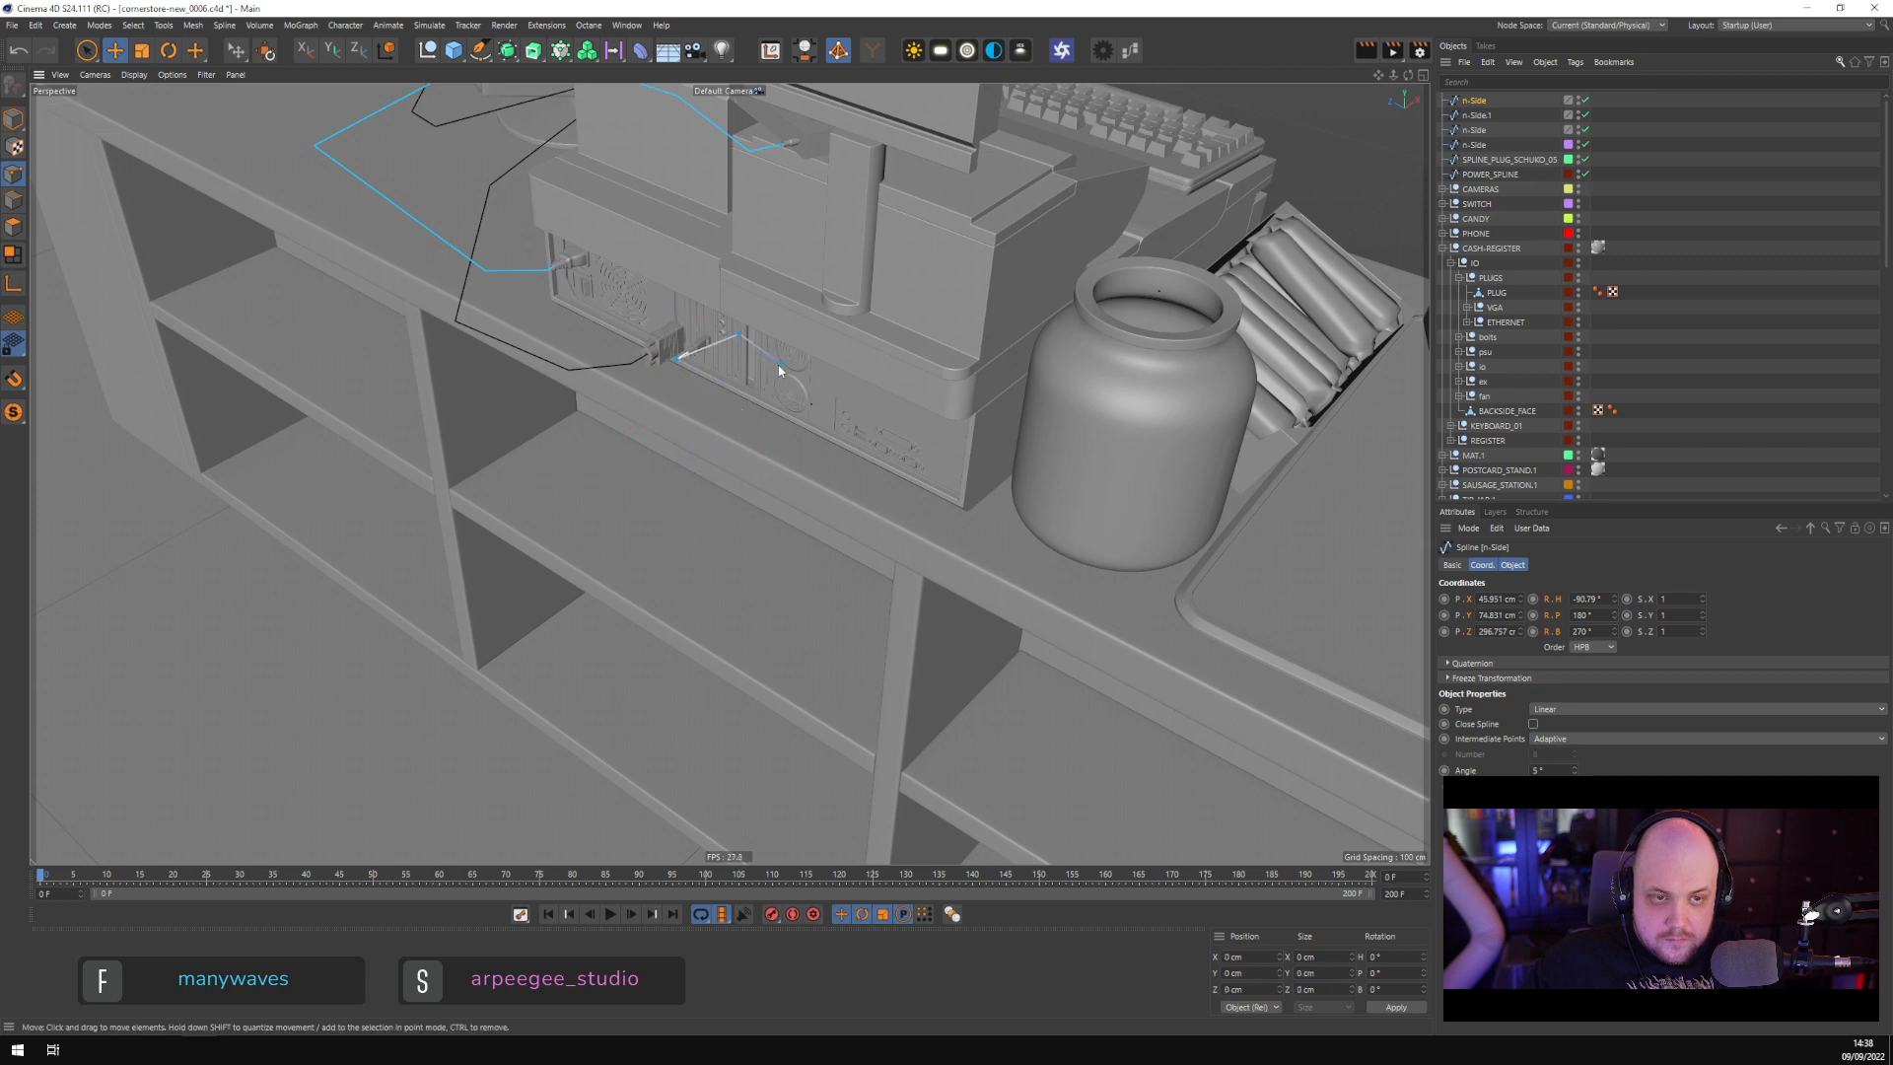
{"action": "scroll", "coordinate": [808, 585], "scroll_direction": "down", "scroll_amount": 4}
{"action": "middle_click_drag", "start_coordinate": [819, 532], "coordinate": [807, 621], "text": "alt"}
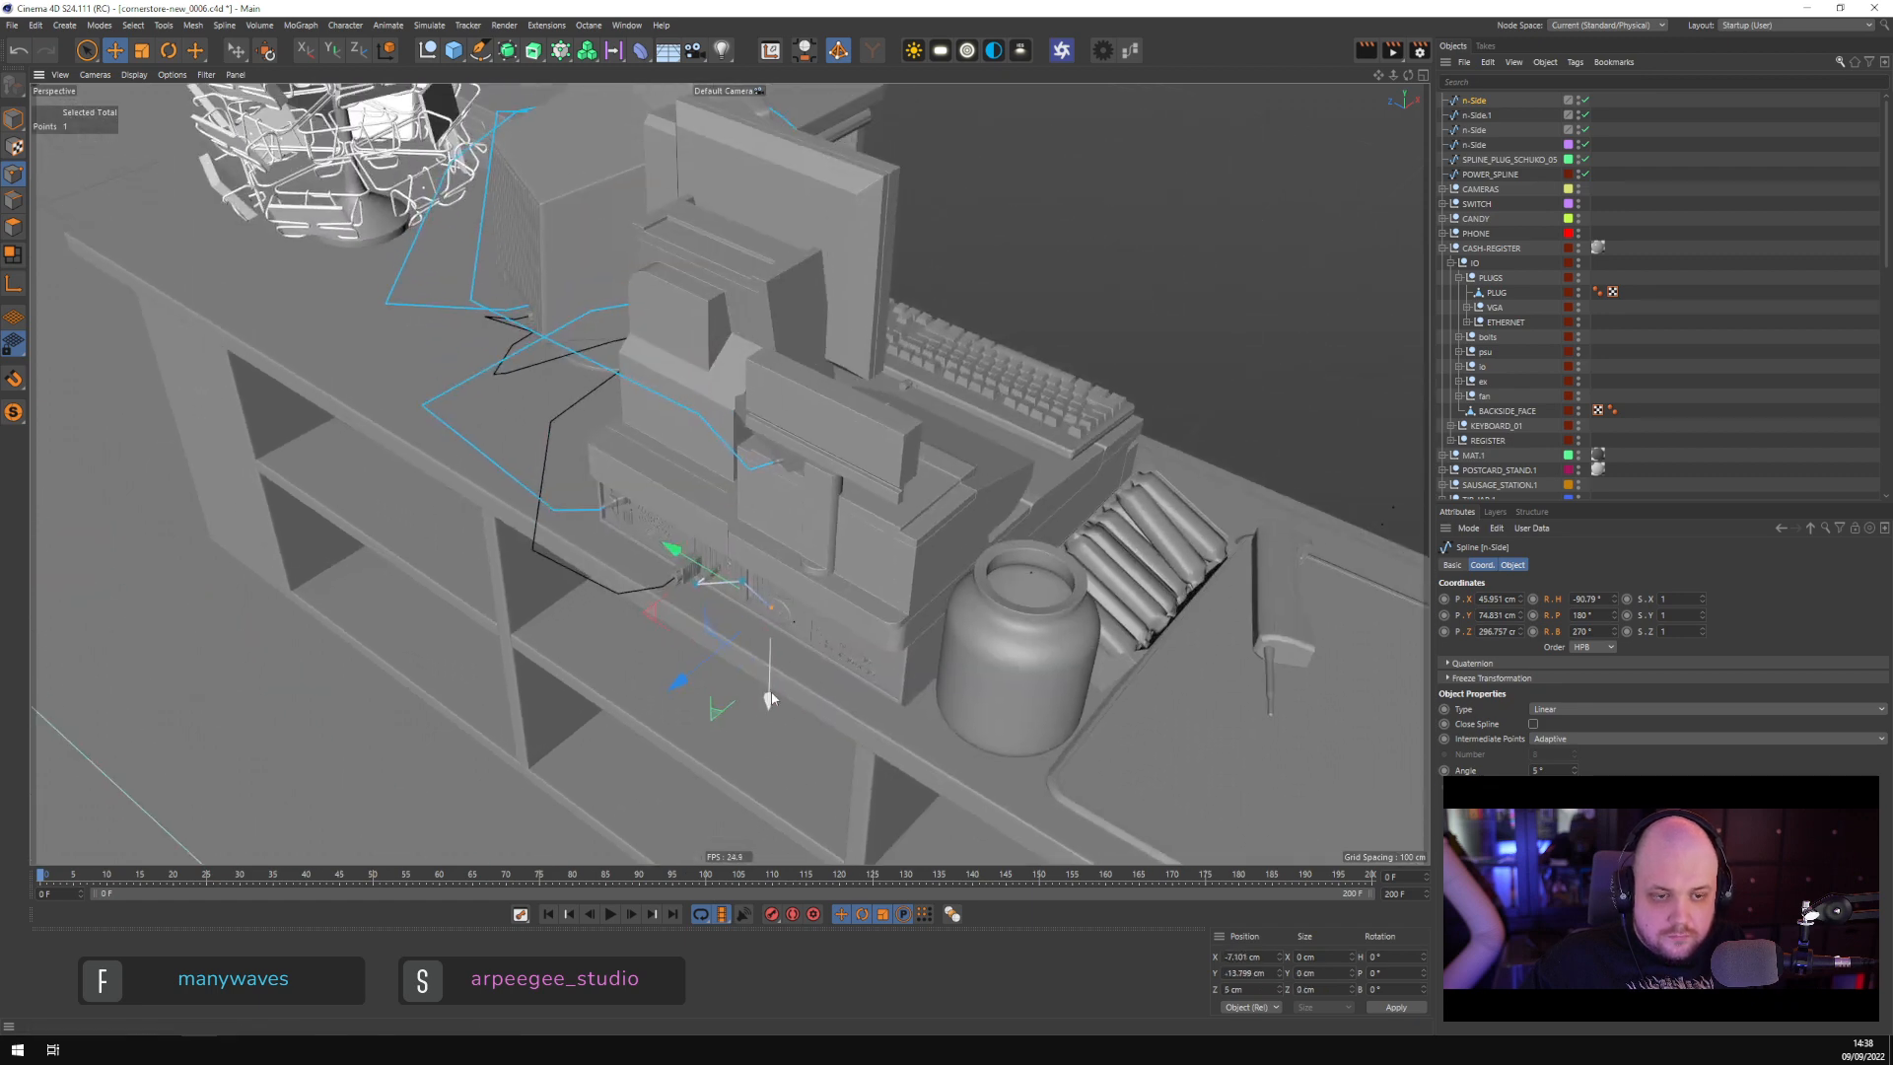
{"action": "left_click_drag", "start_coordinate": [771, 699], "coordinate": [839, 508]}
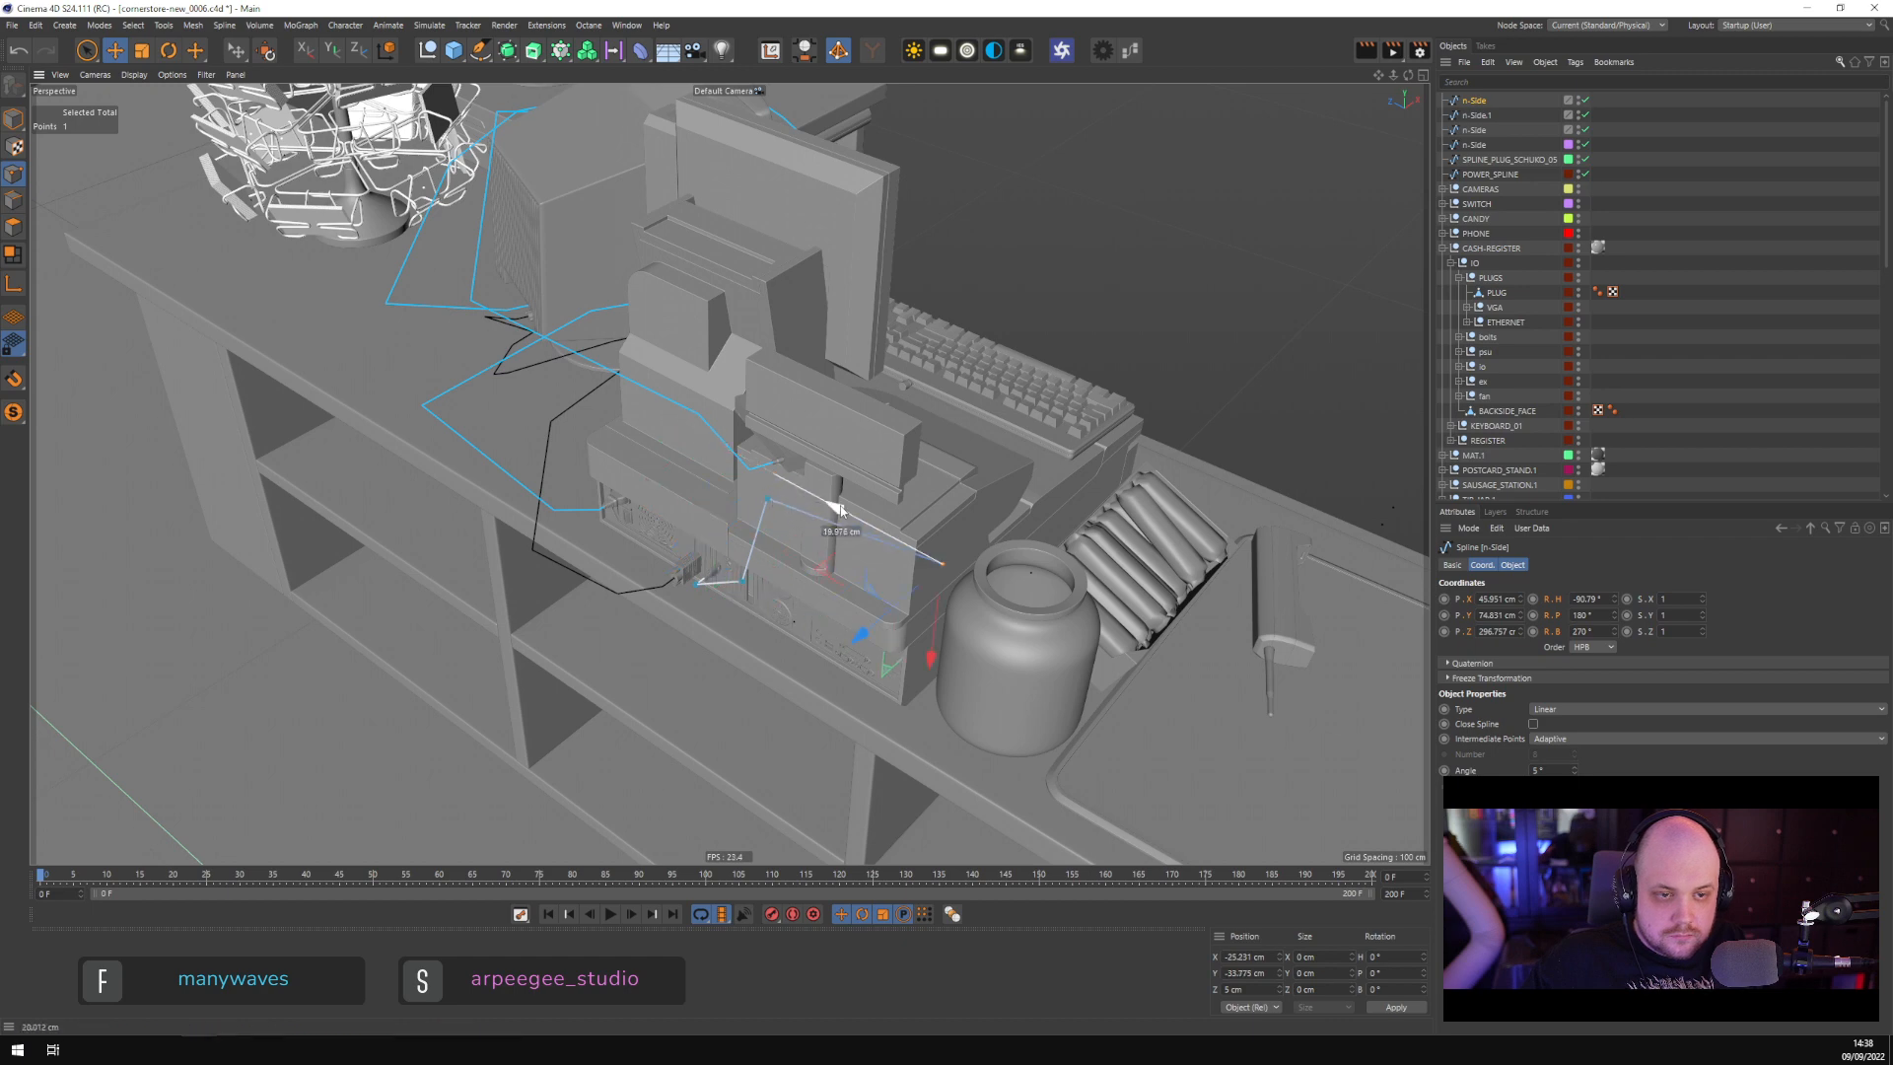
Move the spline's middle bend to about X -14.2 cm, Y -23.8 cm and shift the following bend to about Y -29.9 cm
{"action": "left_click", "coordinate": [768, 501]}
{"action": "left_click_drag", "start_coordinate": [837, 662], "coordinate": [939, 747]}
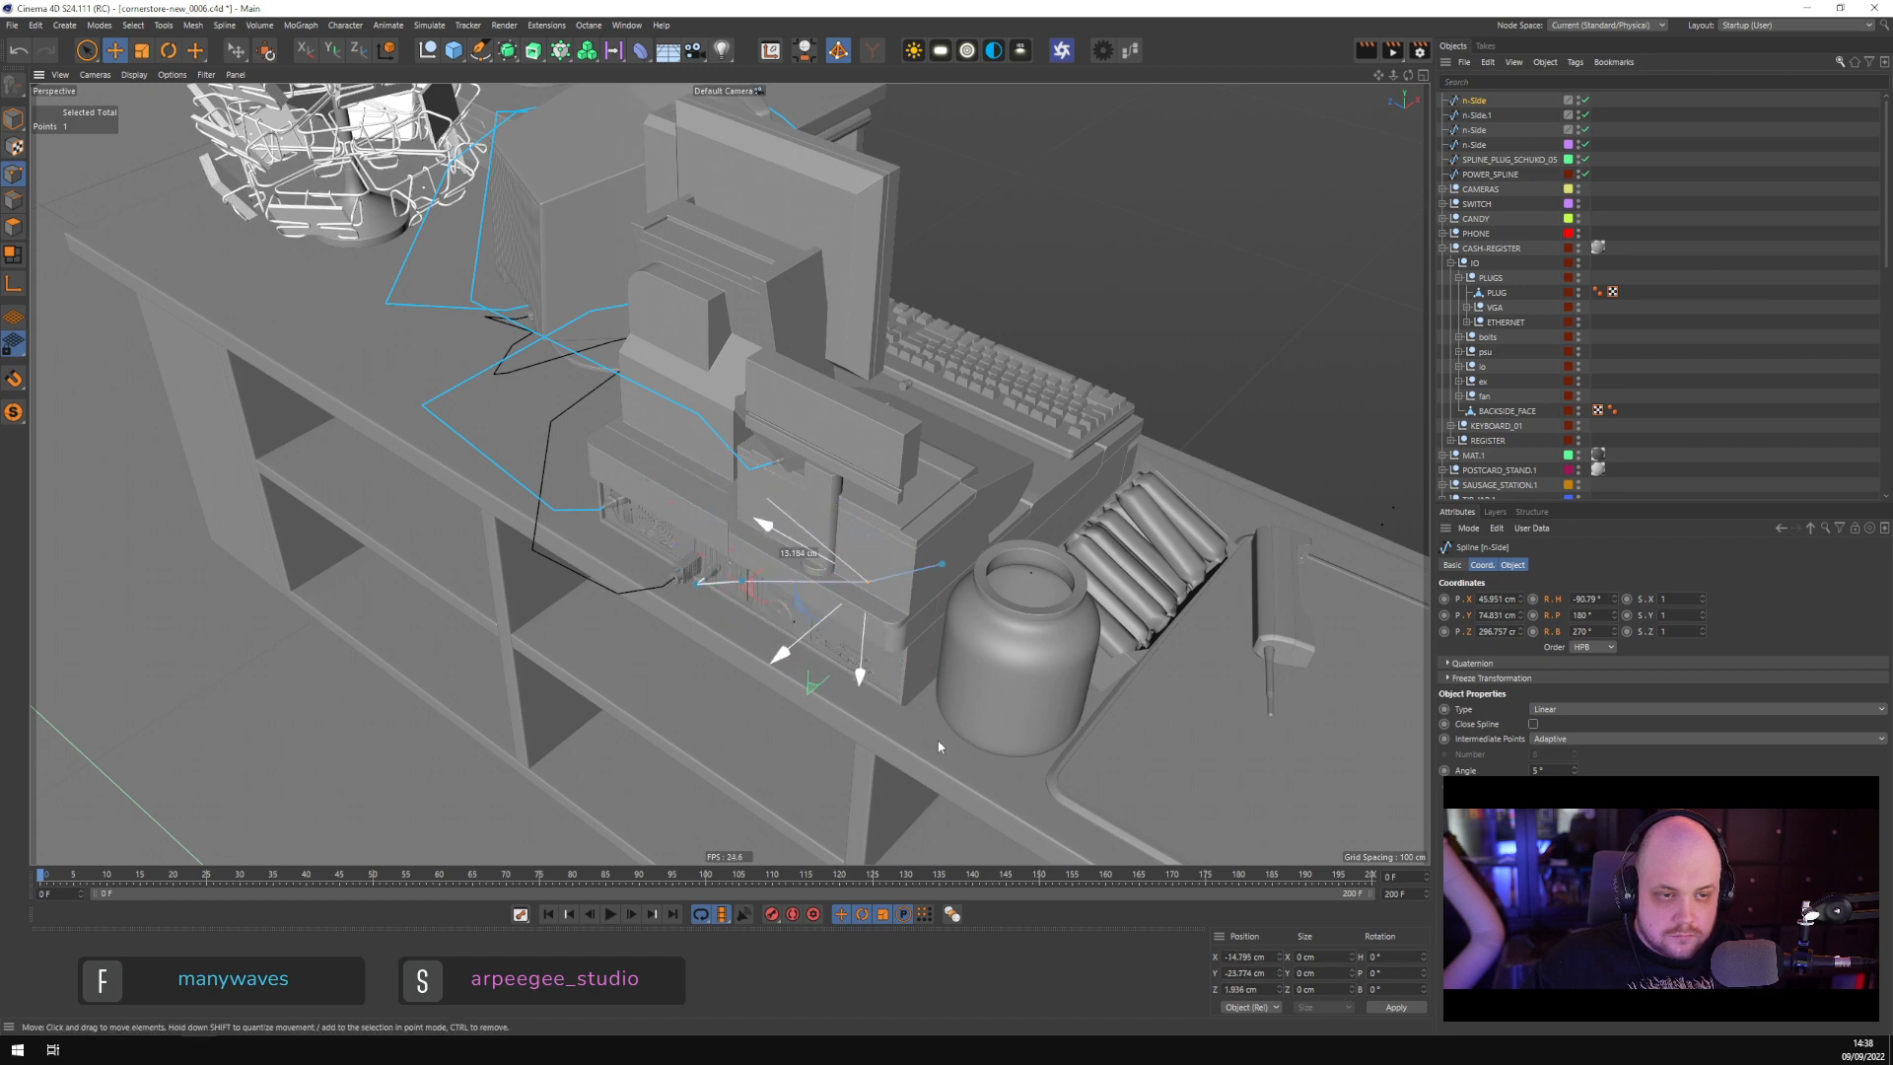
{"action": "left_click", "coordinate": [943, 565]}
{"action": "mouse_move", "coordinate": [1005, 594]}
{"action": "left_mouse_down", "text": "alt"}
{"action": "mouse_move", "coordinate": [1049, 615]}
{"action": "mouse_move", "coordinate": [1068, 683]}
{"action": "mouse_move", "coordinate": [1287, 631]}
{"action": "mouse_move", "coordinate": [1057, 637]}
{"action": "mouse_move", "coordinate": [1022, 606]}
{"action": "left_mouse_up", "text": "alt"}
{"action": "left_click_drag", "start_coordinate": [1021, 606], "coordinate": [913, 631], "text": "alt"}
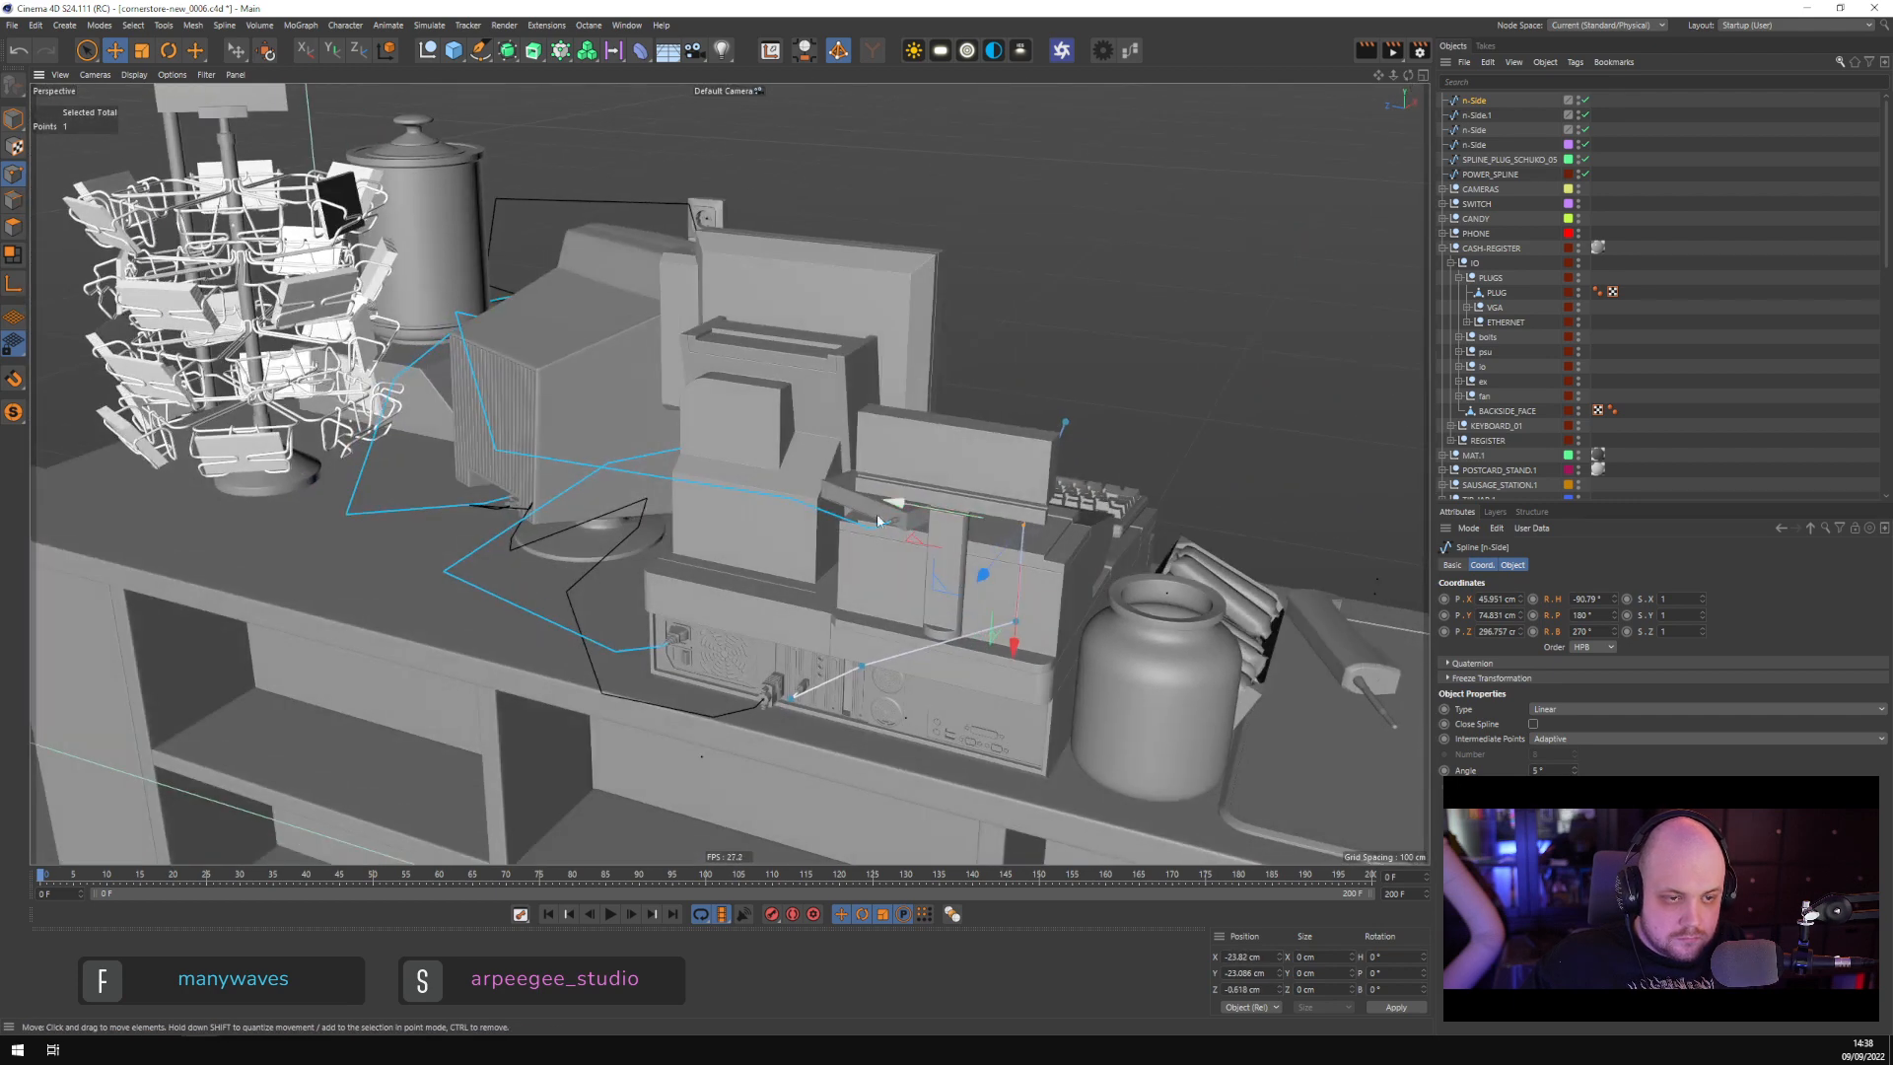
{"action": "left_click_drag", "start_coordinate": [893, 504], "coordinate": [1208, 487]}
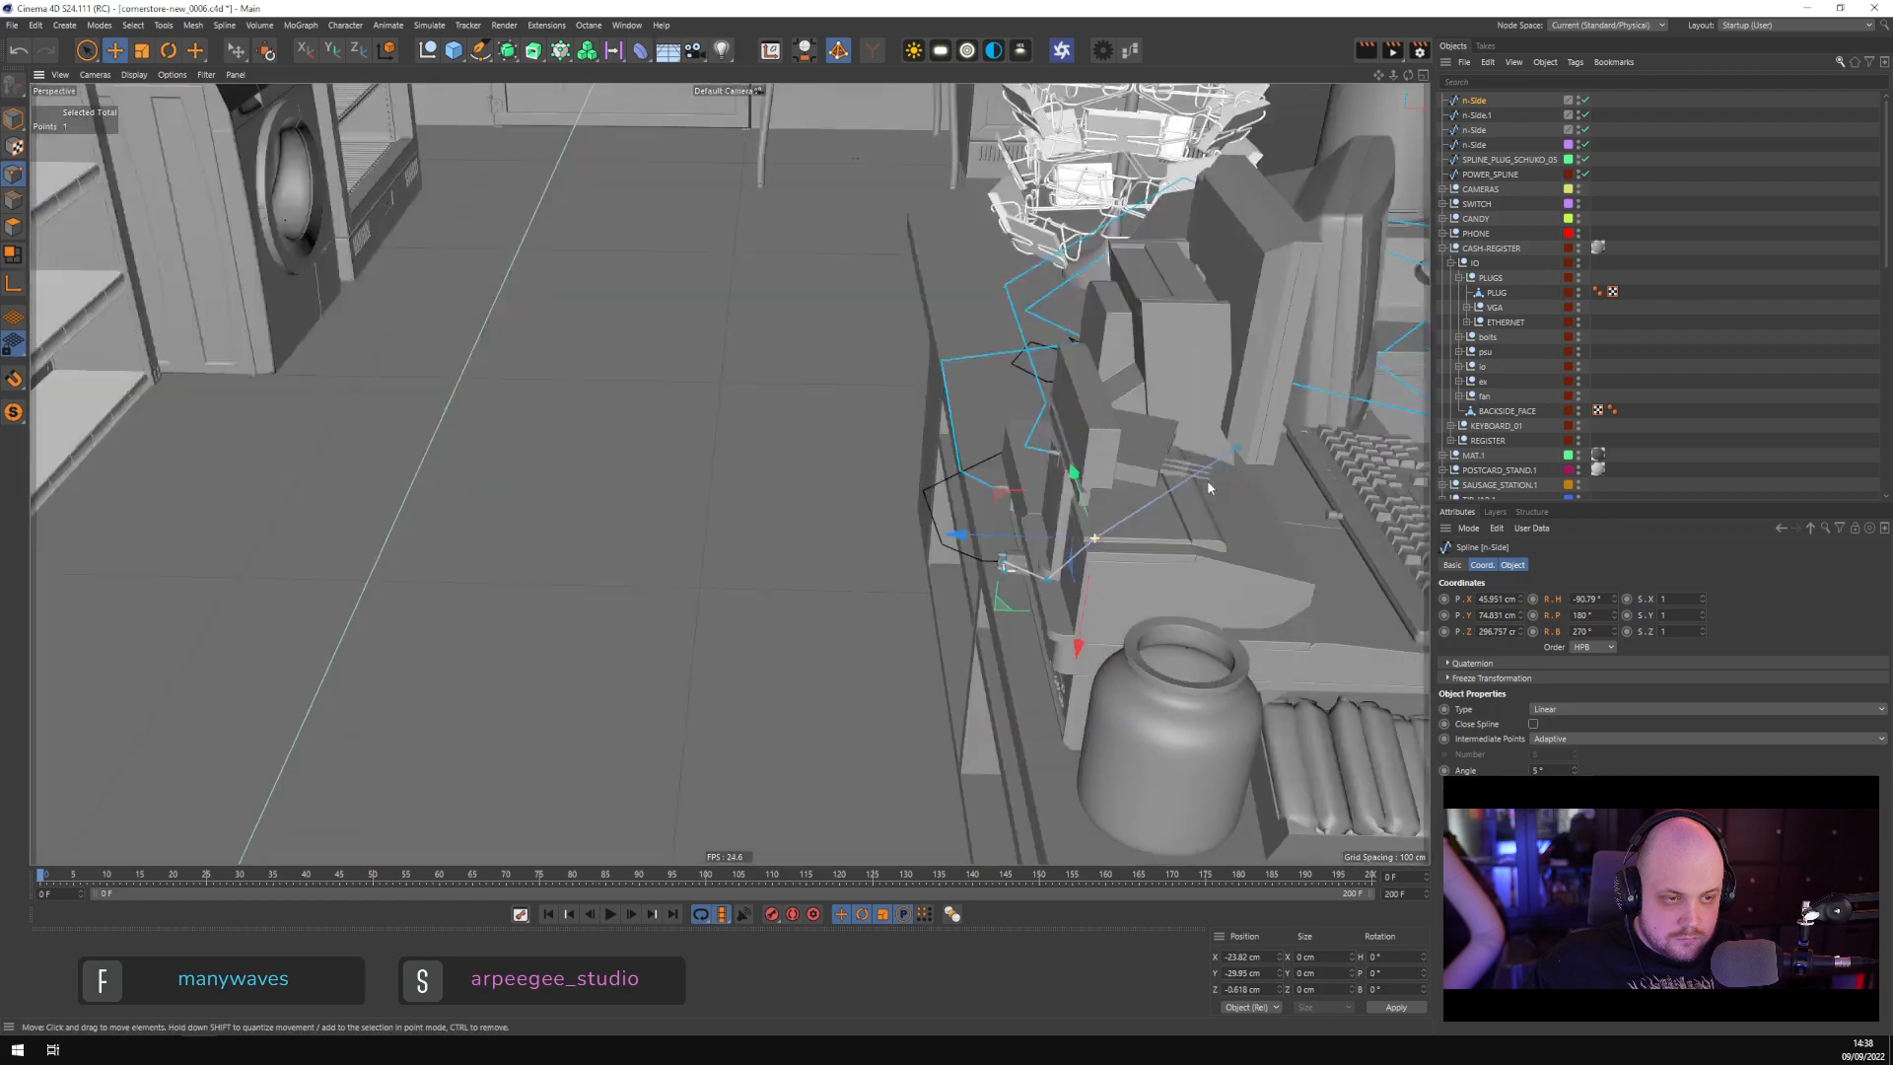
Extend the Ethernet spline over the register toward the keyboard and move its corner near the jar to about Y -36.4 cm
{"action": "right_click_drag", "start_coordinate": [1208, 483], "coordinate": [1149, 503], "text": "alt"}
{"action": "middle_click_drag", "start_coordinate": [1149, 503], "coordinate": [858, 582], "text": "alt"}
{"action": "left_click_drag", "start_coordinate": [1114, 602], "coordinate": [844, 549], "text": "alt"}
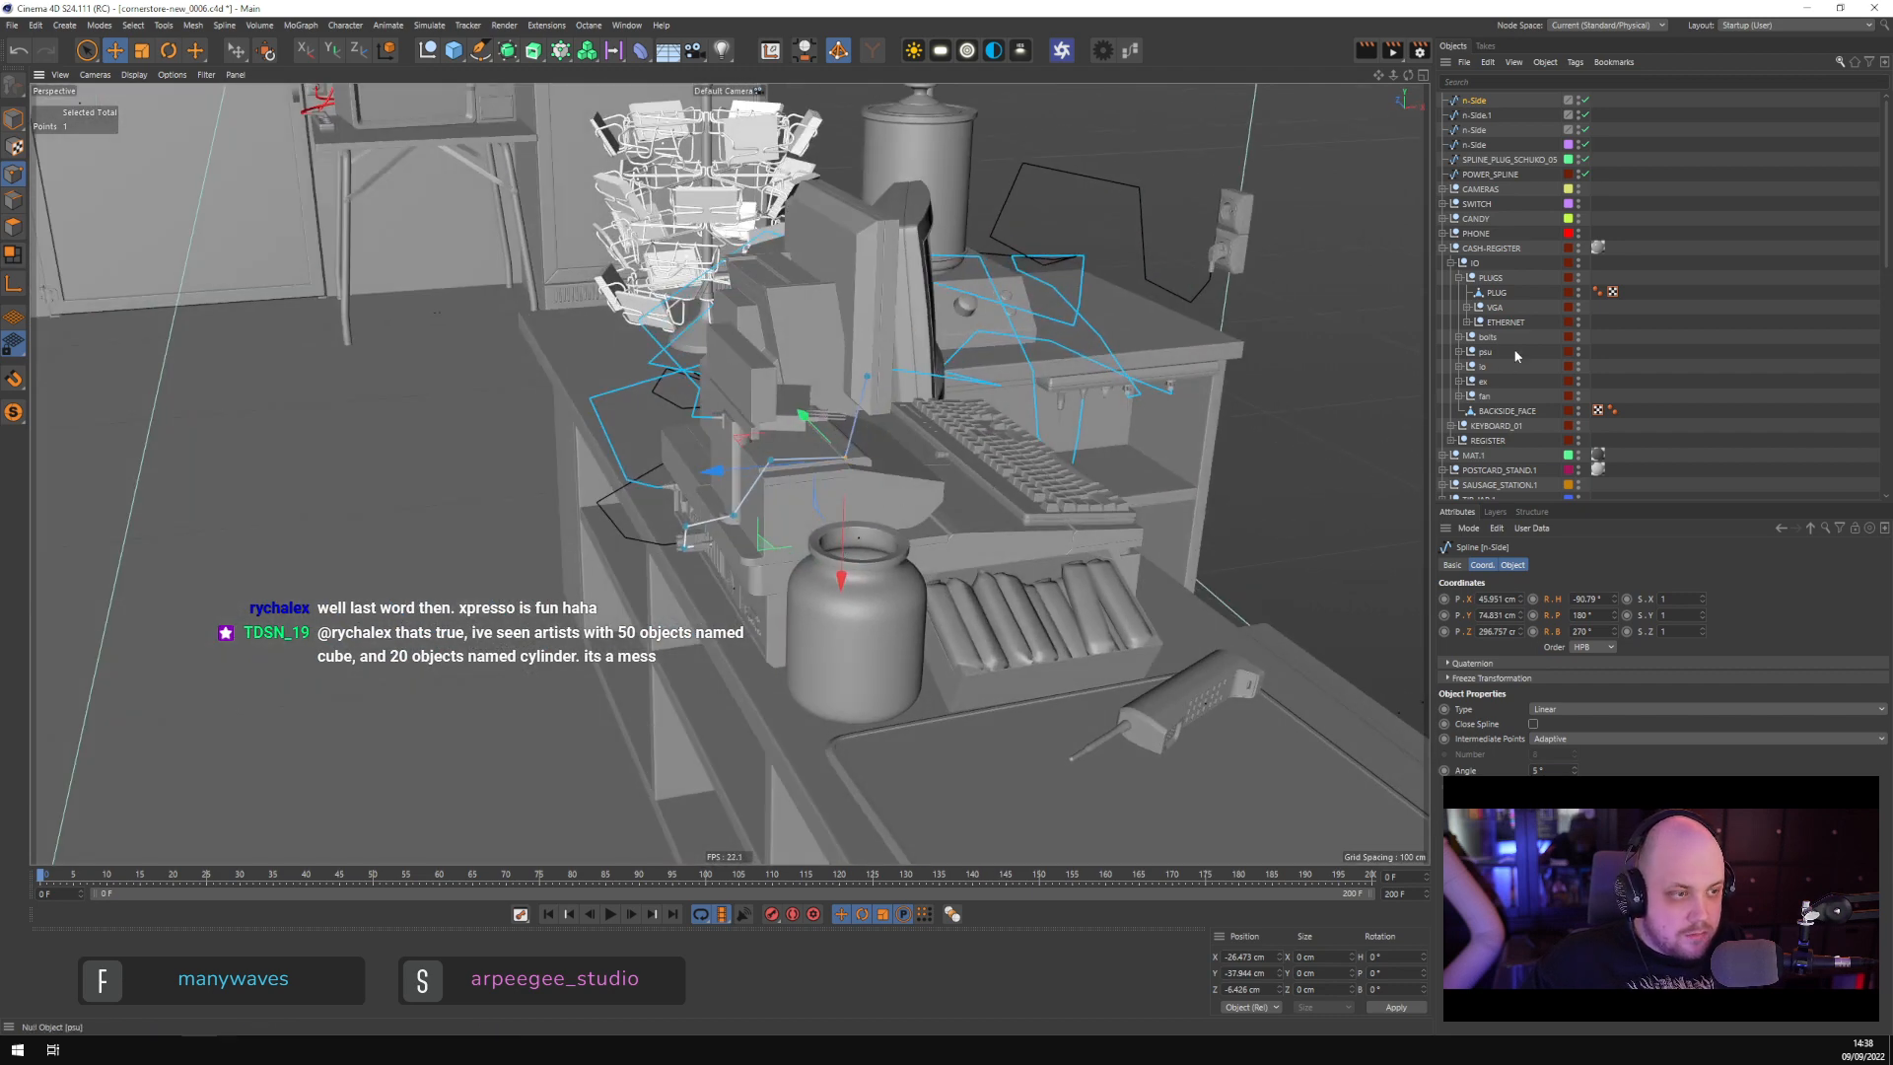
{"action": "scroll", "coordinate": [1503, 335], "scroll_direction": "down", "scroll_amount": 5}
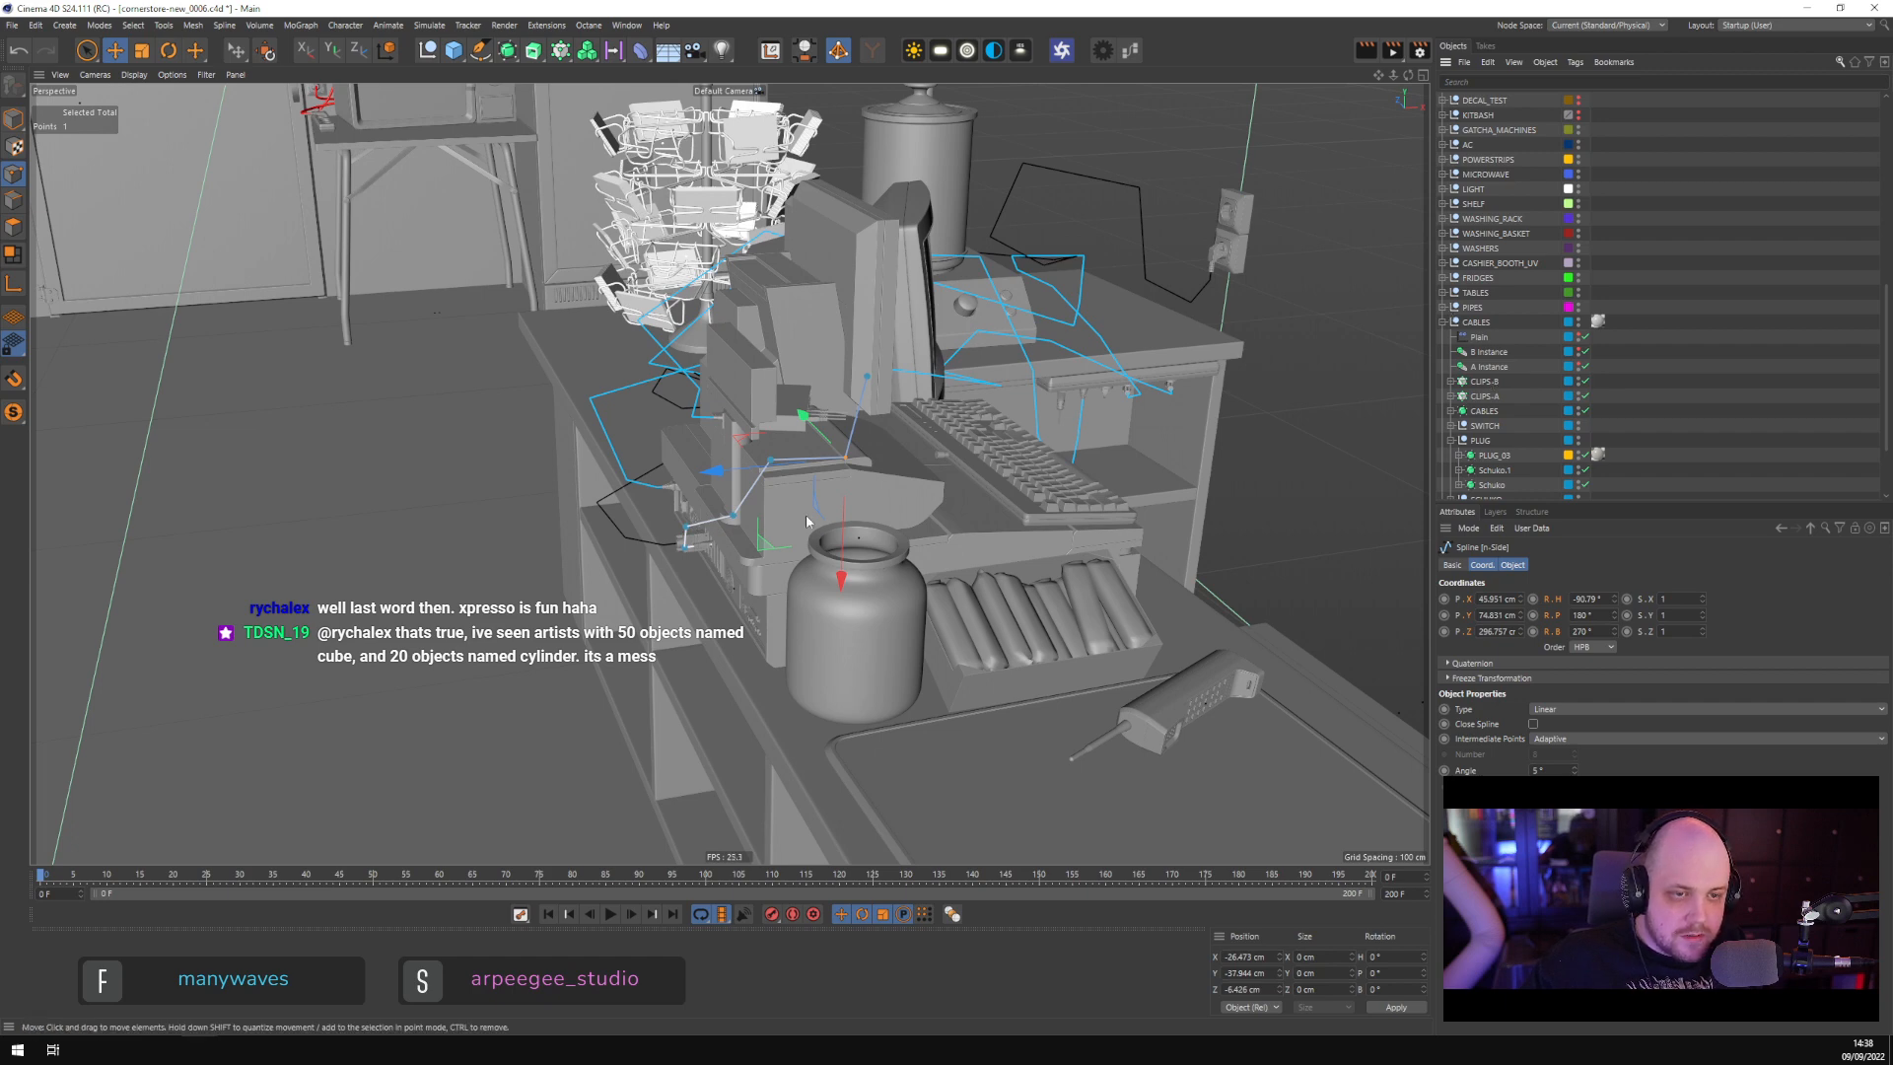
{"action": "scroll", "coordinate": [807, 520], "scroll_direction": "up", "scroll_amount": 8}
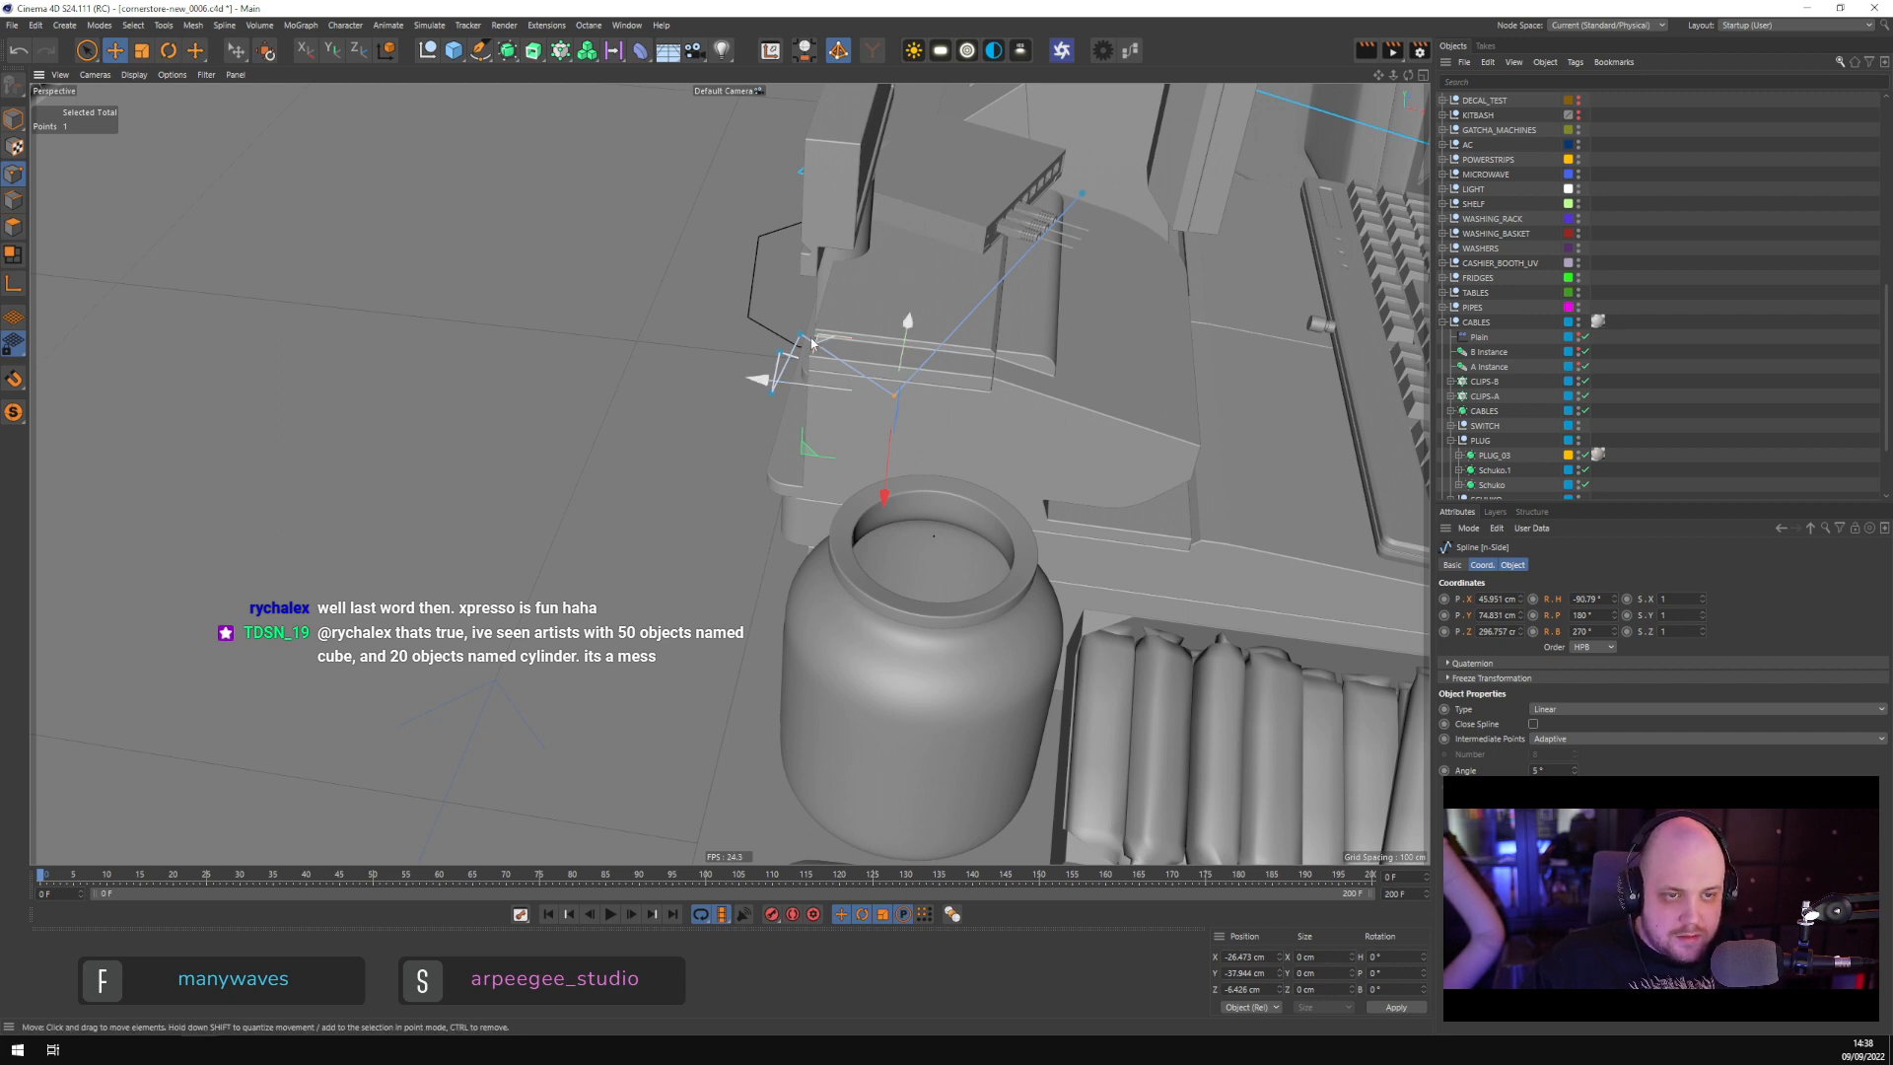
{"action": "left_click_drag", "start_coordinate": [918, 385], "coordinate": [639, 473], "text": "alt"}
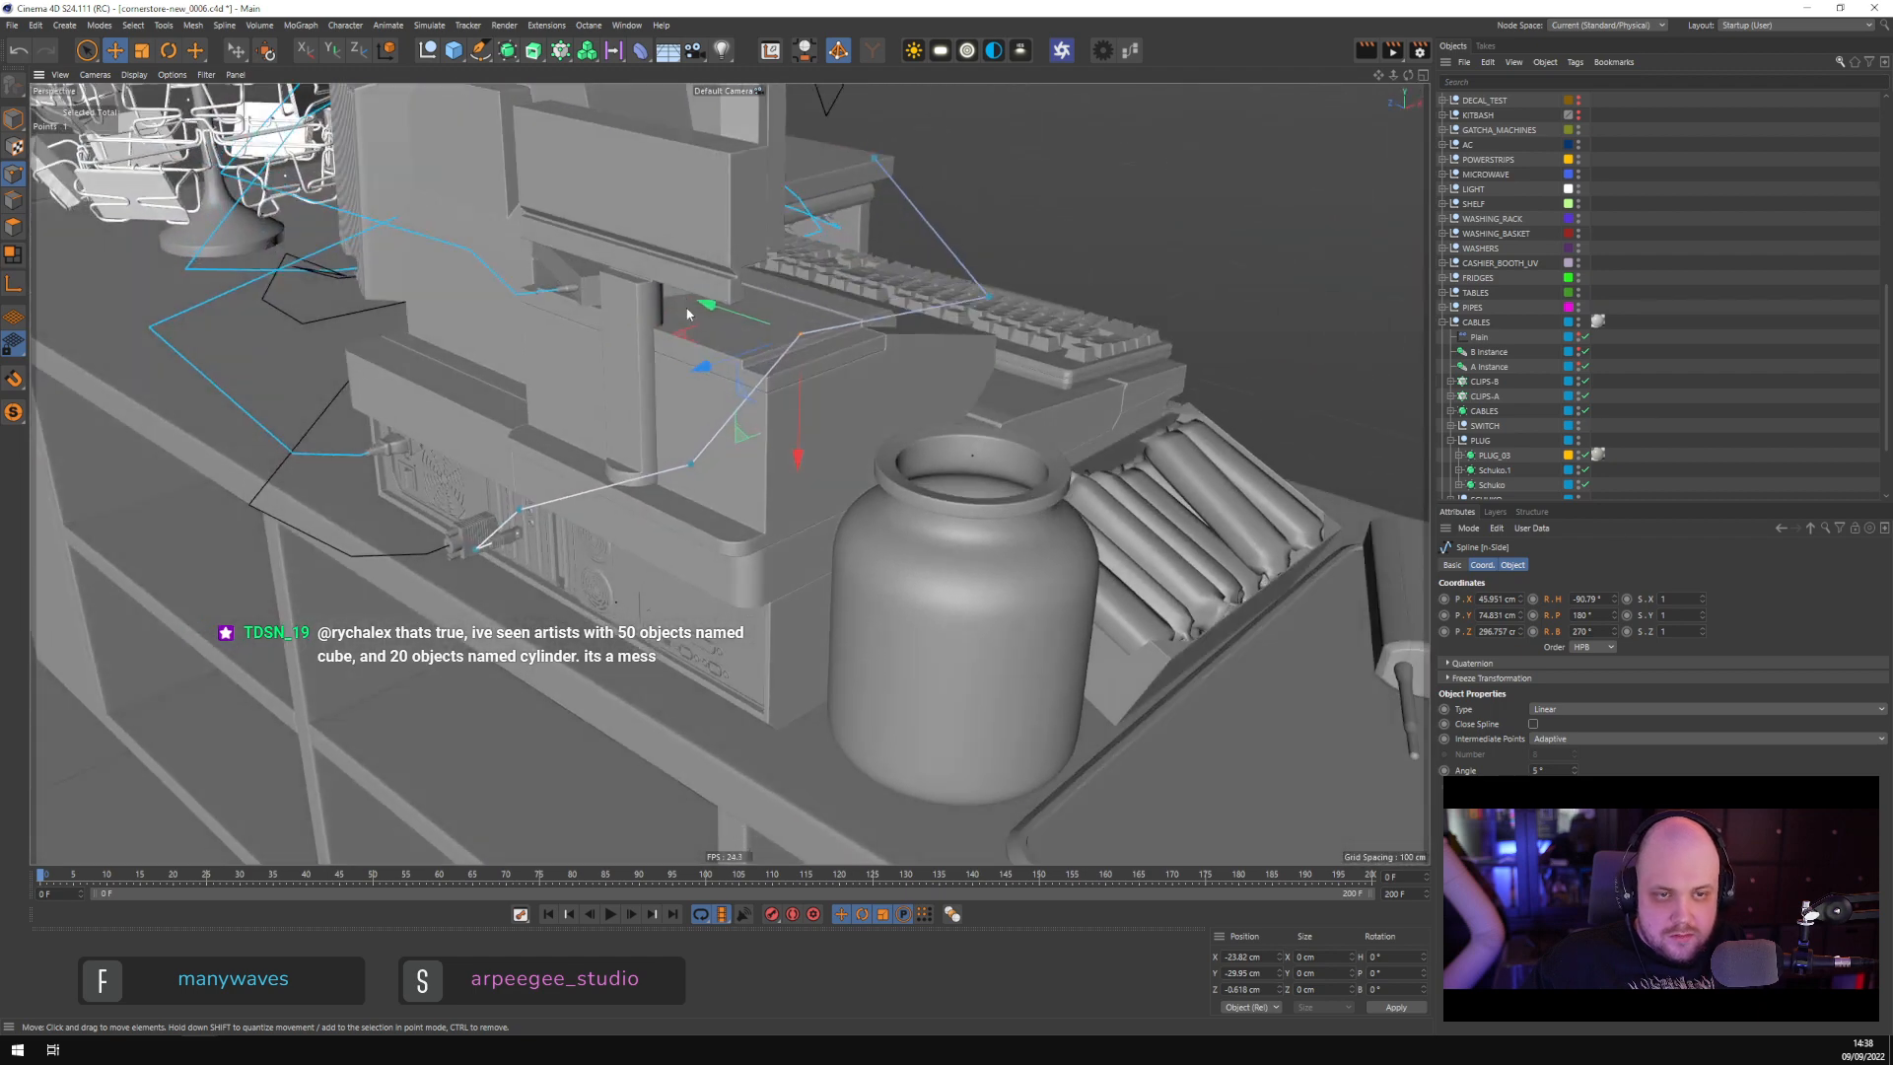
{"action": "left_click_drag", "start_coordinate": [707, 306], "coordinate": [797, 334]}
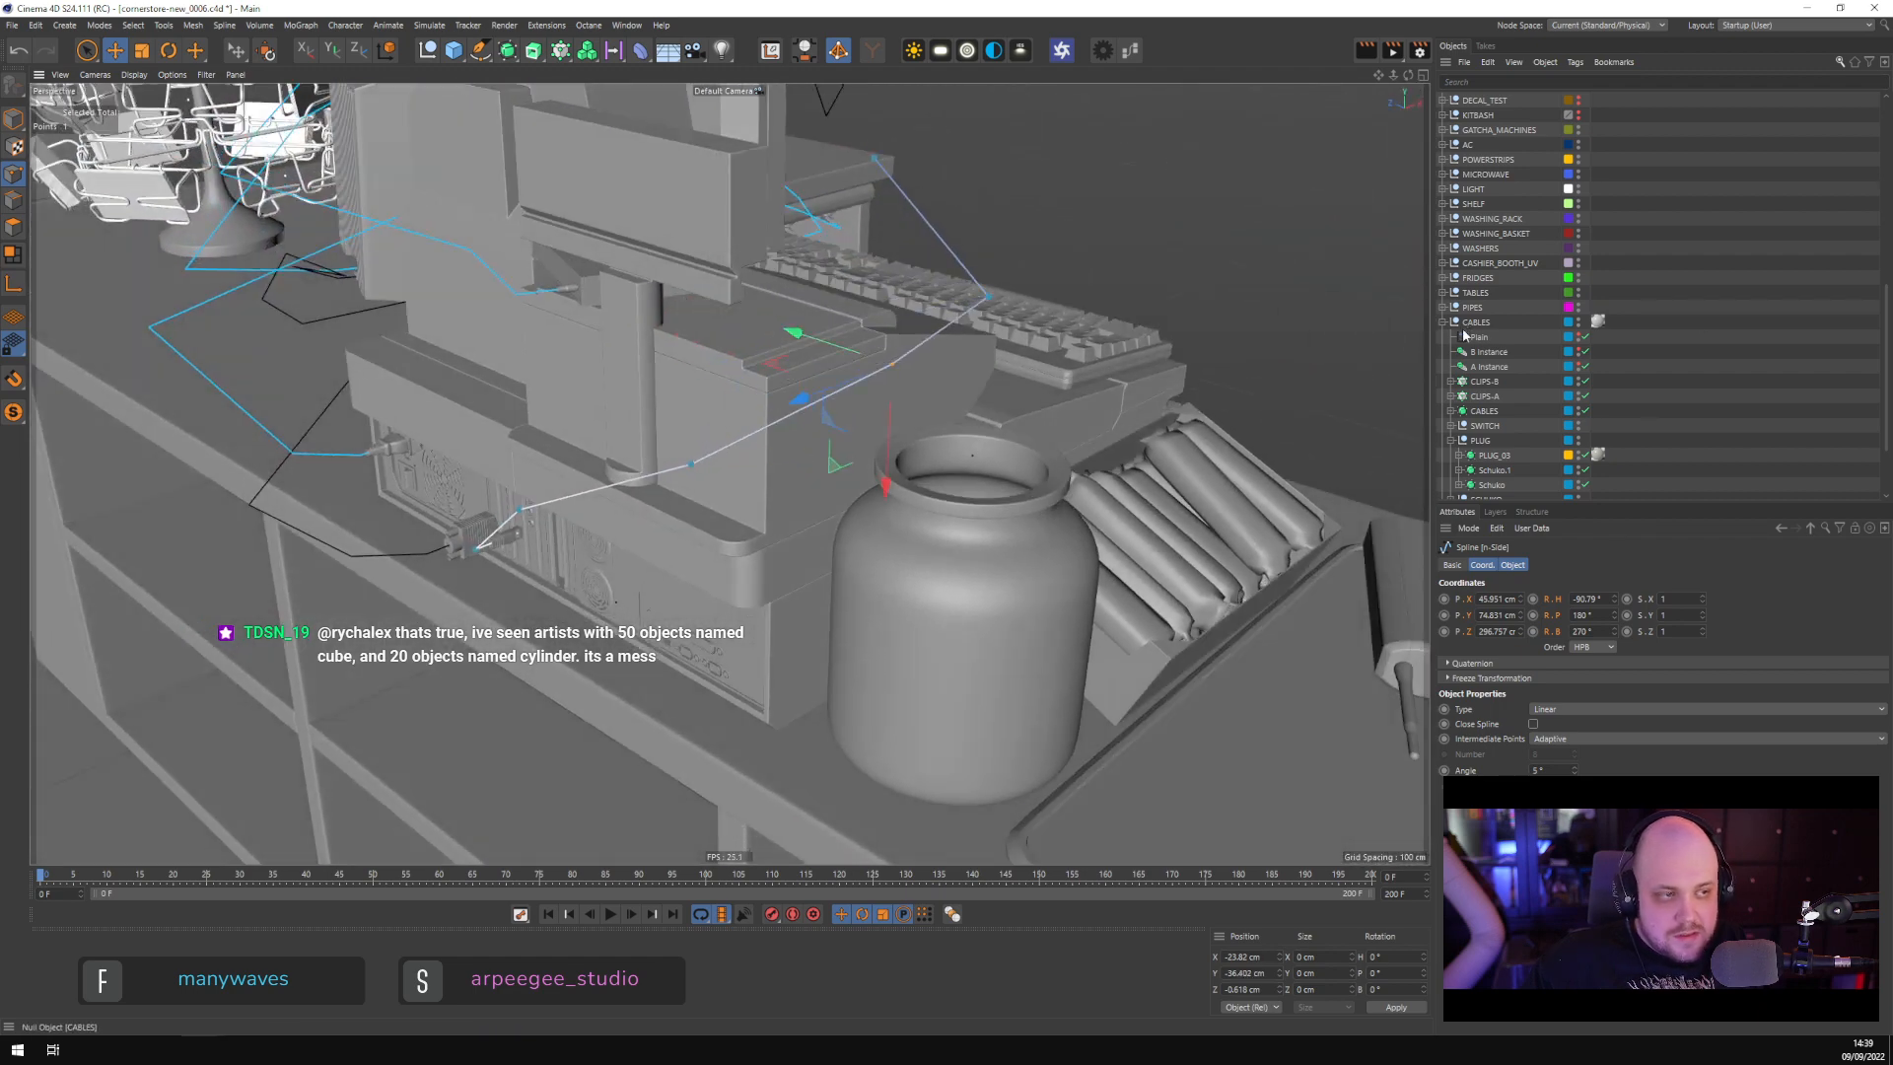
Pull the spline's bends away from the register's back, lower the corner by the jar about 7.3 cm and reposition the remaining end points
{"action": "left_click_drag", "start_coordinate": [885, 451], "coordinate": [897, 540], "text": "alt"}
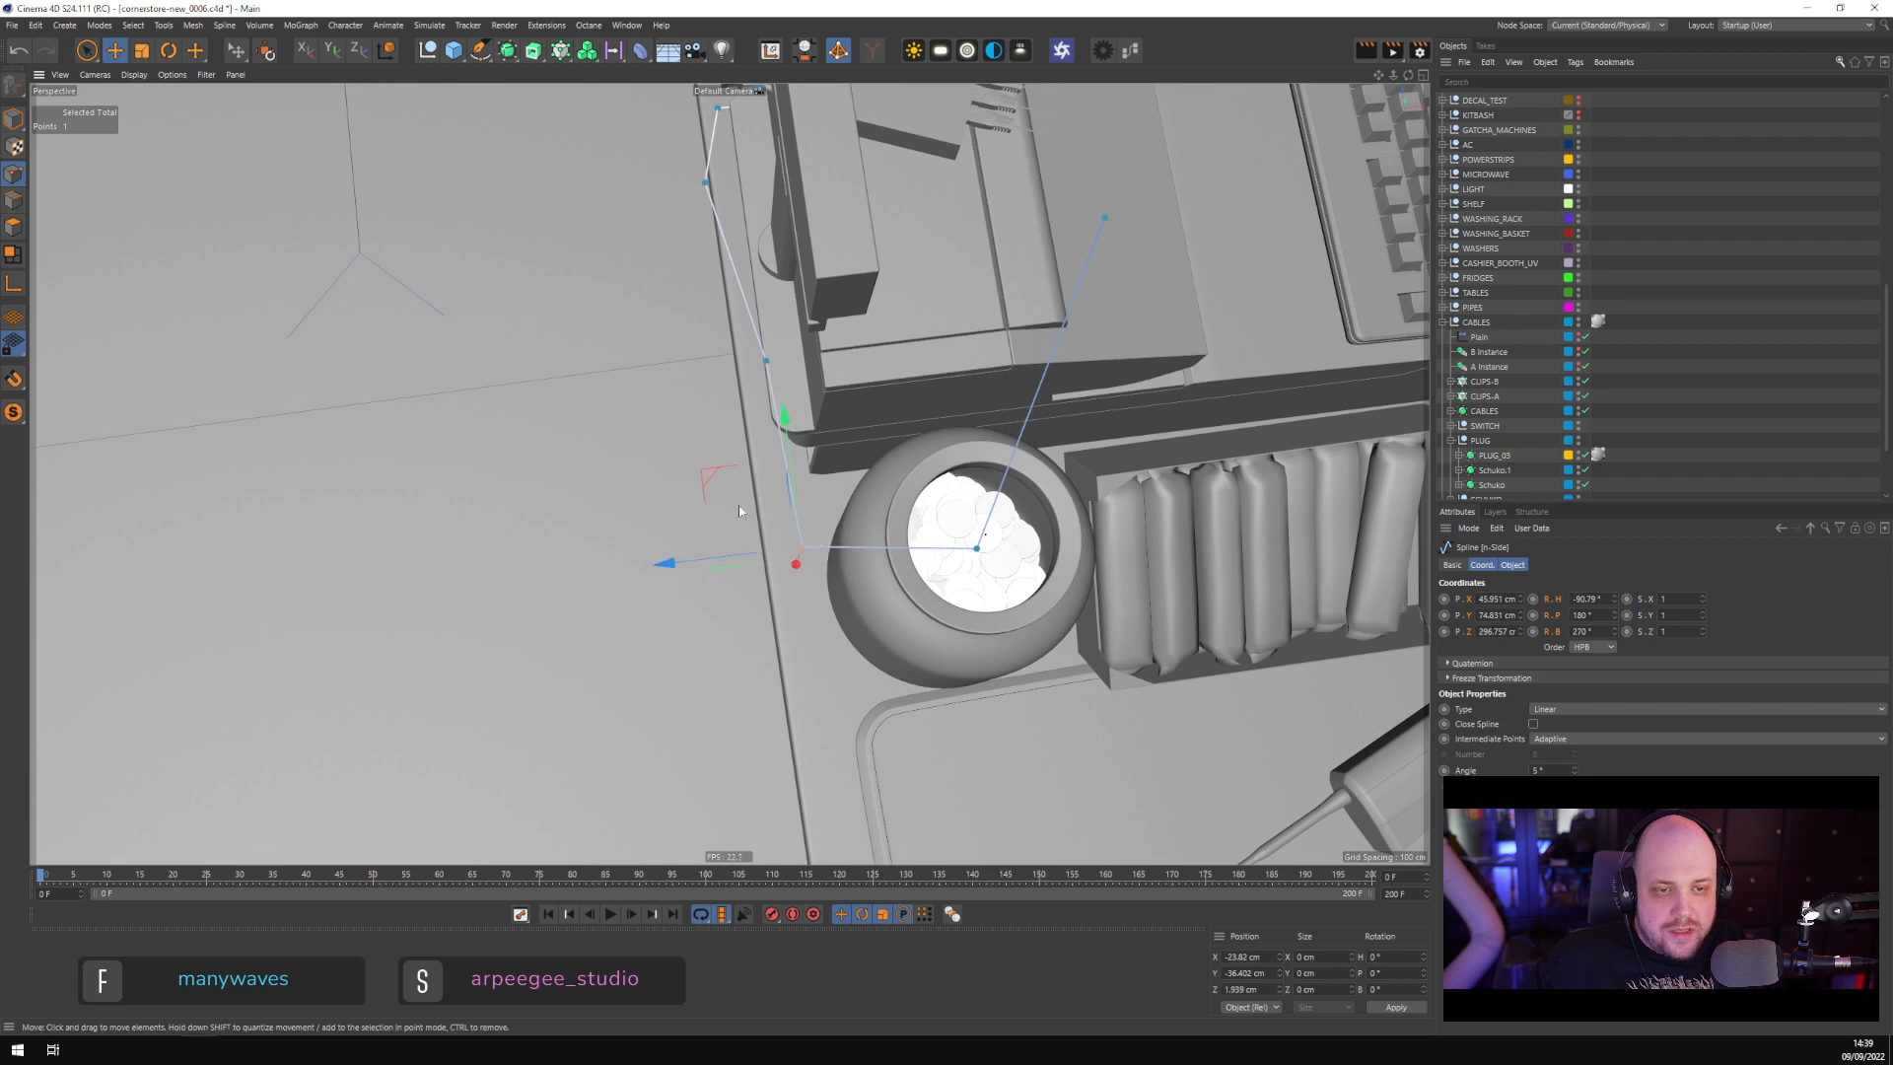
{"action": "left_click_drag", "start_coordinate": [738, 505], "coordinate": [968, 397], "text": "alt"}
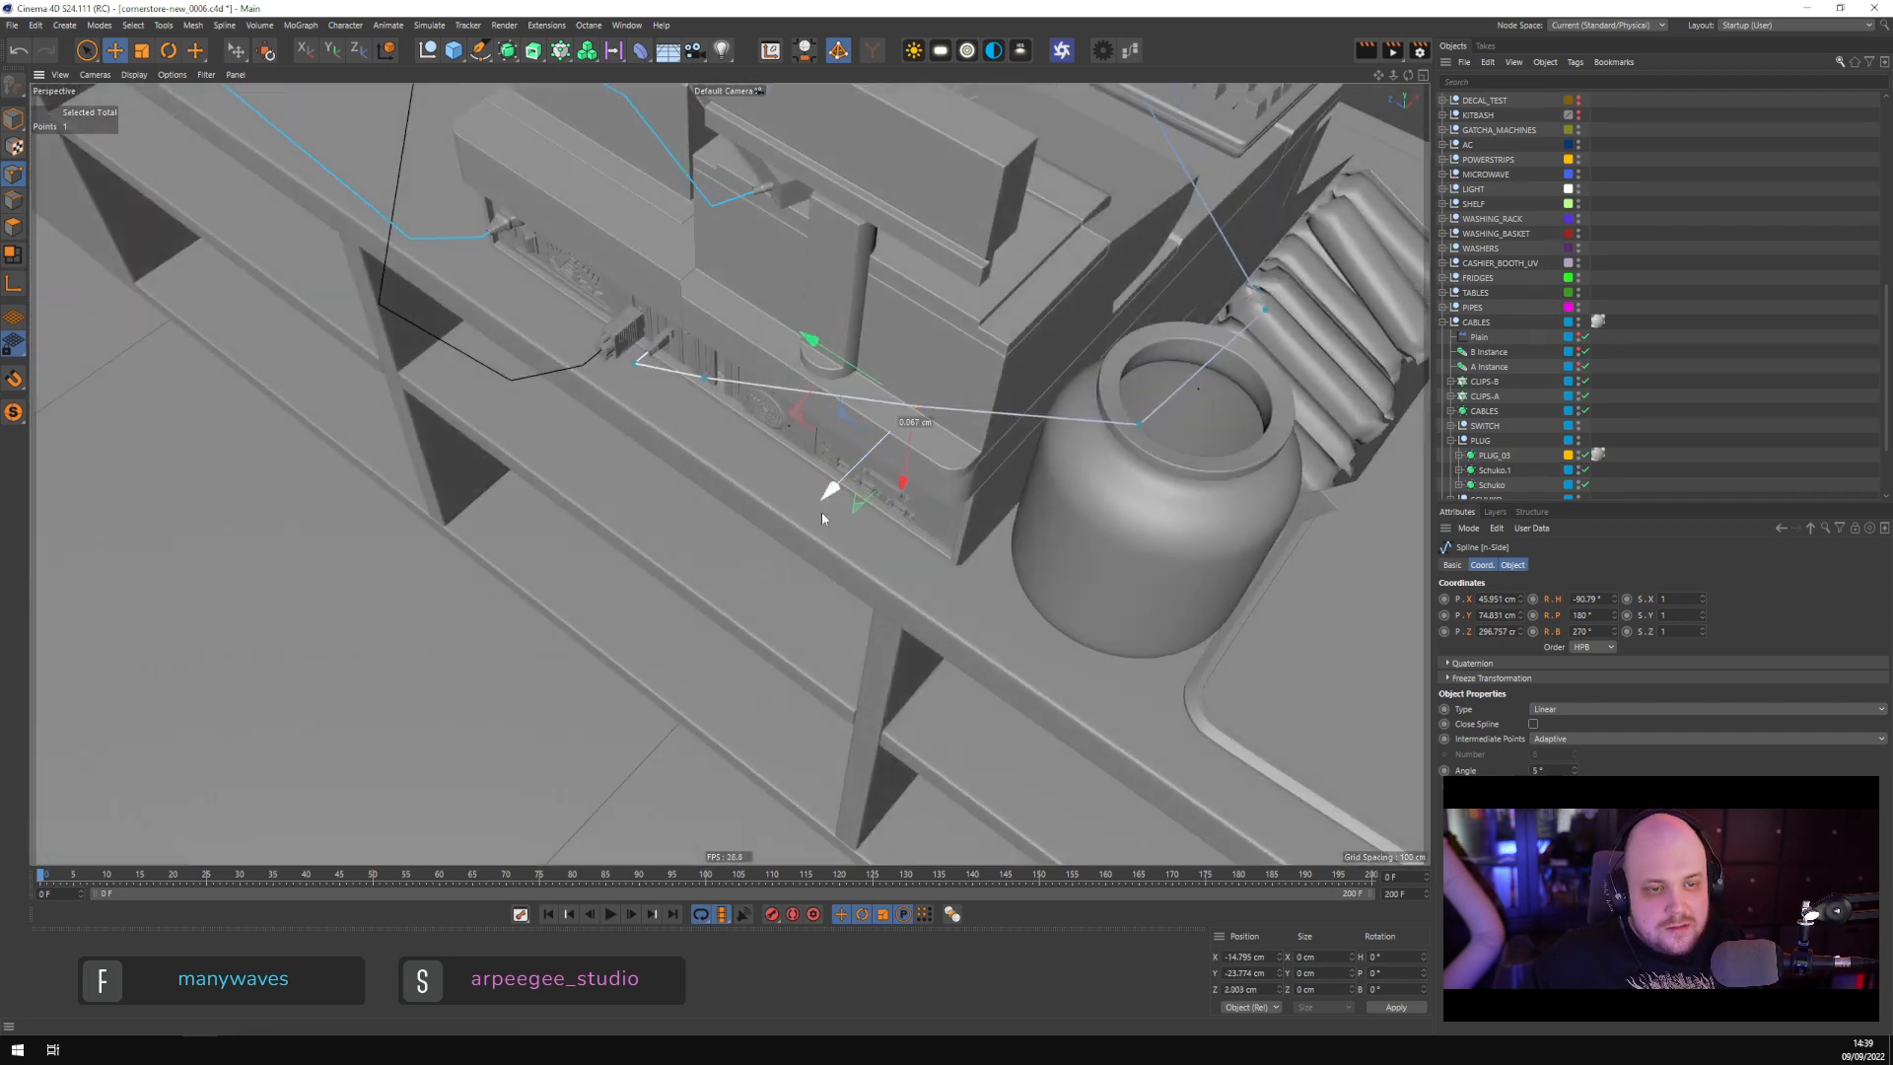
{"action": "left_click_drag", "start_coordinate": [832, 492], "coordinate": [786, 532]}
{"action": "left_click_drag", "start_coordinate": [907, 451], "coordinate": [1116, 570], "text": "alt"}
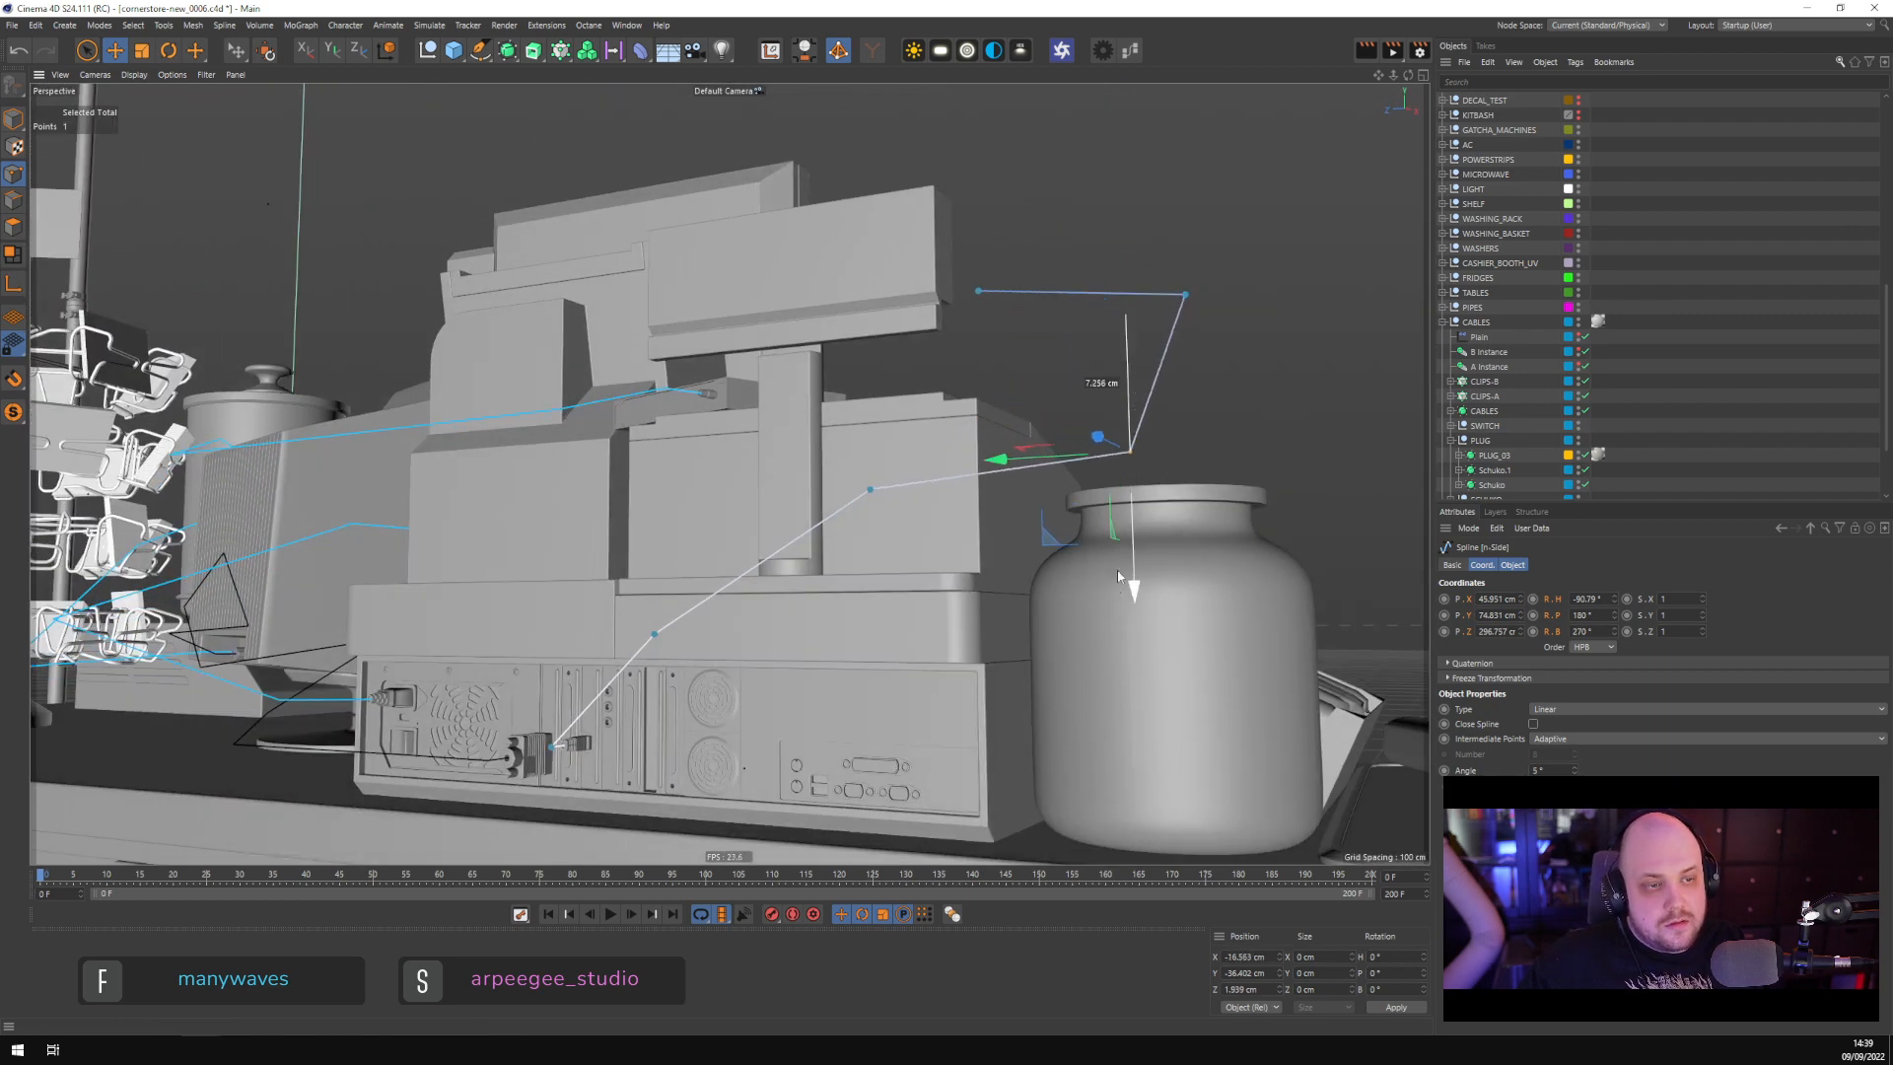
{"action": "left_click", "coordinate": [1186, 305], "text": "shift"}
{"action": "left_click_drag", "start_coordinate": [1038, 392], "coordinate": [941, 363]}
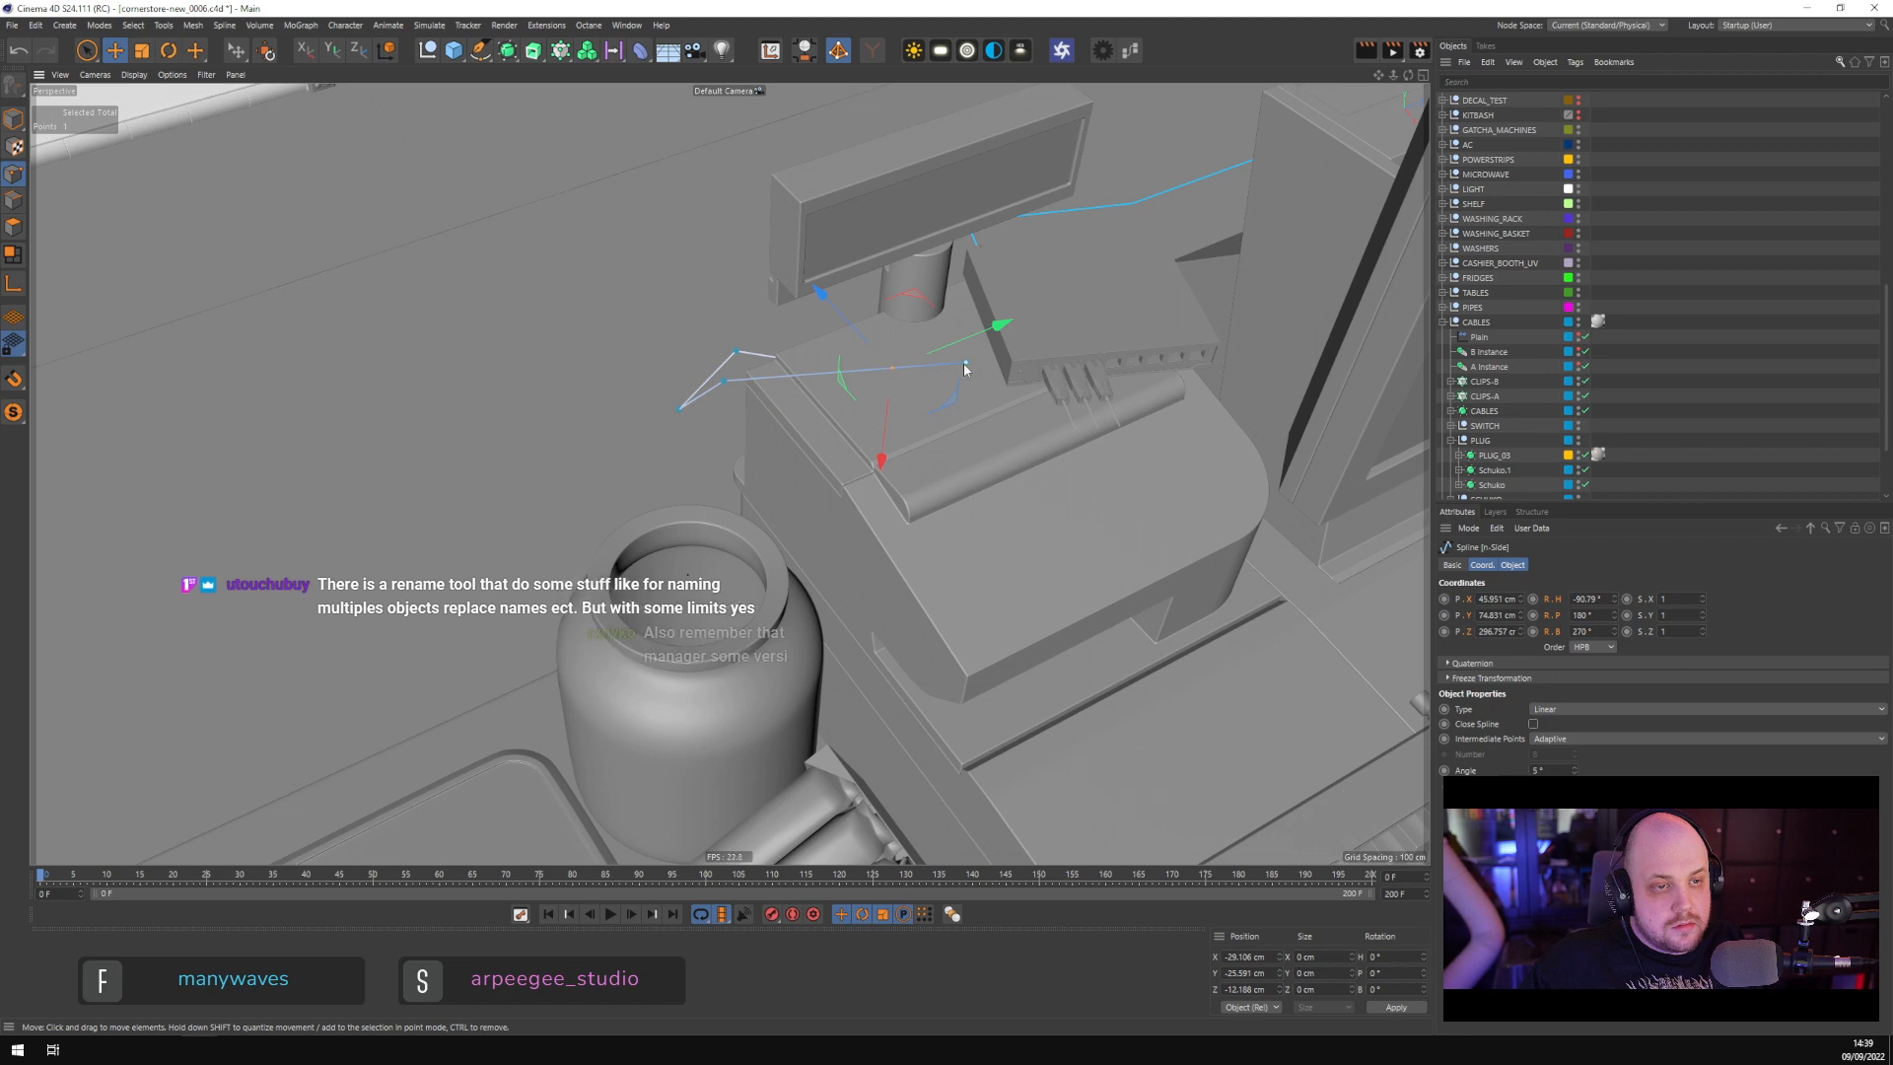
Lead the spline's end down in front of the register and extend it beside the keyboard to about Y -15.3 cm
{"action": "left_click", "coordinate": [966, 362]}
{"action": "left_click_drag", "start_coordinate": [1029, 428], "coordinate": [801, 719], "text": "alt"}
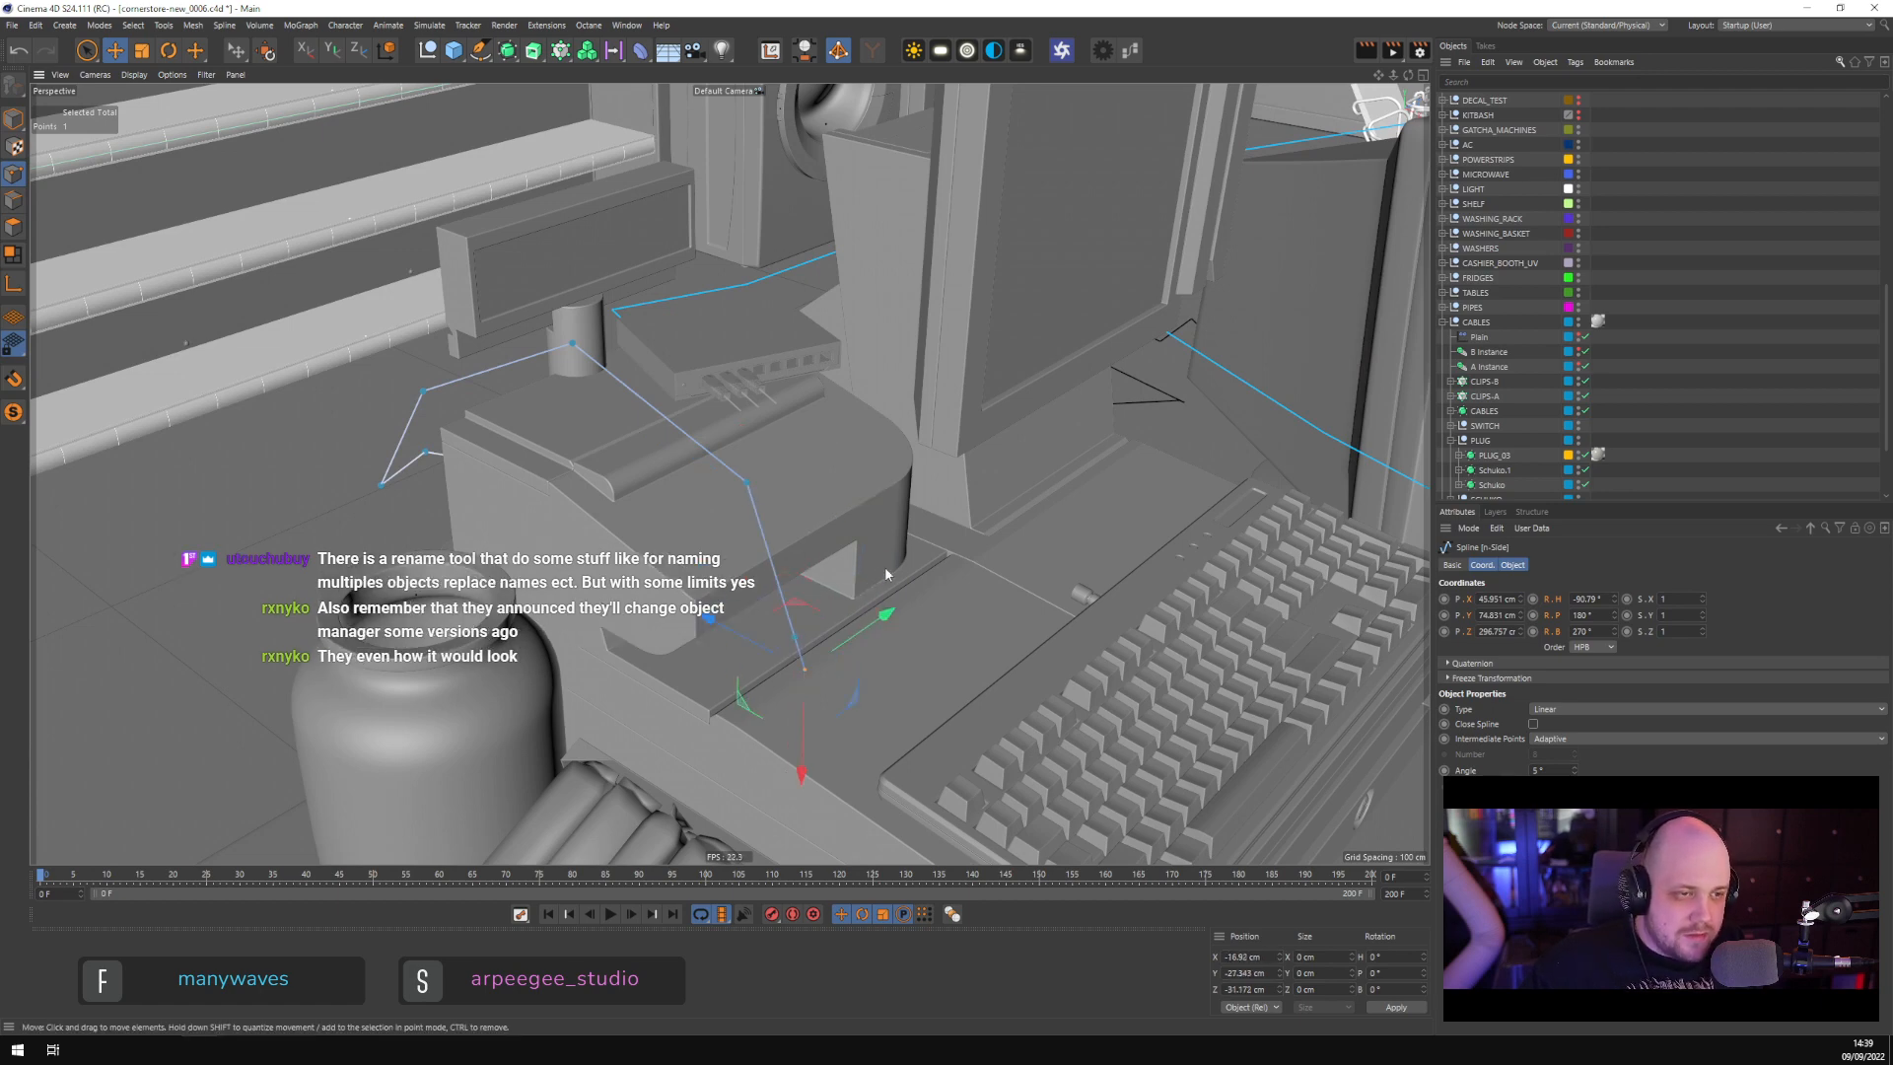
{"action": "left_click_drag", "start_coordinate": [887, 619], "coordinate": [1009, 514]}
{"action": "scroll", "coordinate": [869, 597], "scroll_direction": "up", "scroll_amount": 2}
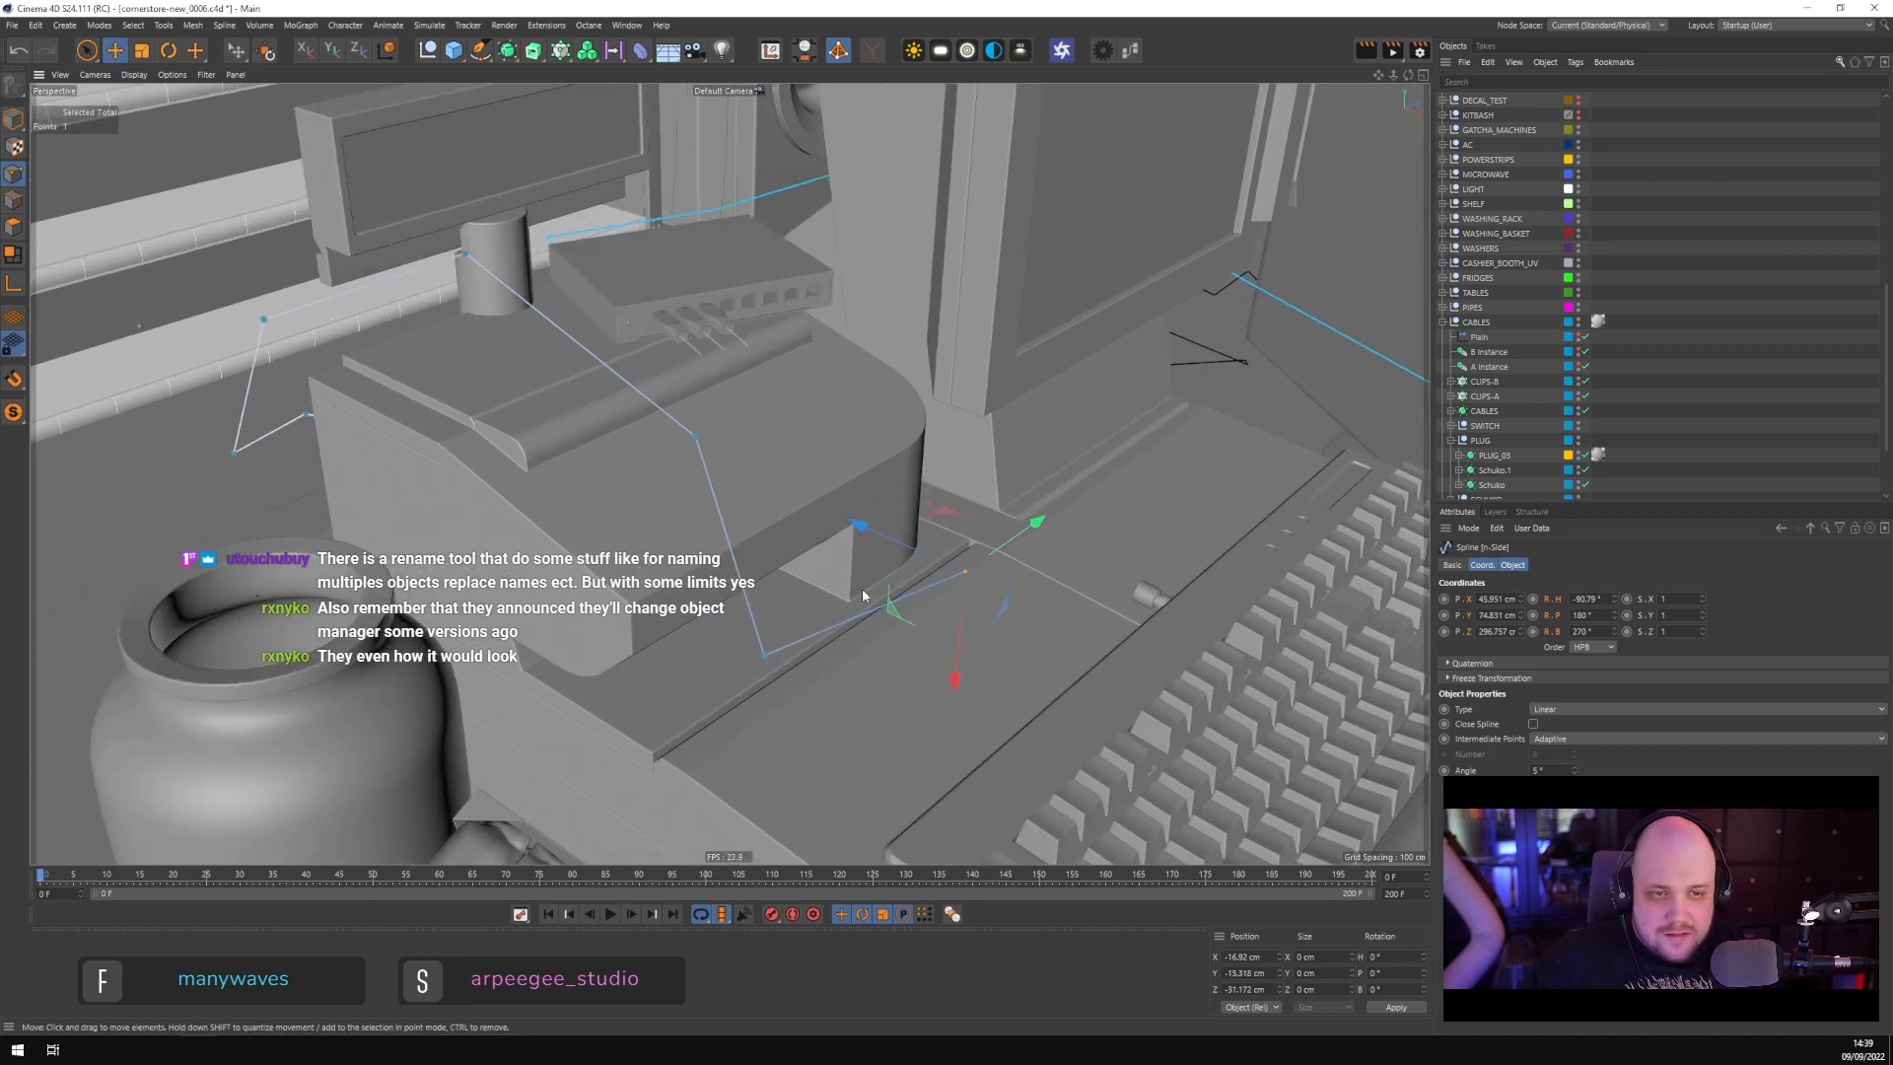
{"action": "scroll", "coordinate": [900, 566], "scroll_direction": "up", "scroll_amount": 2}
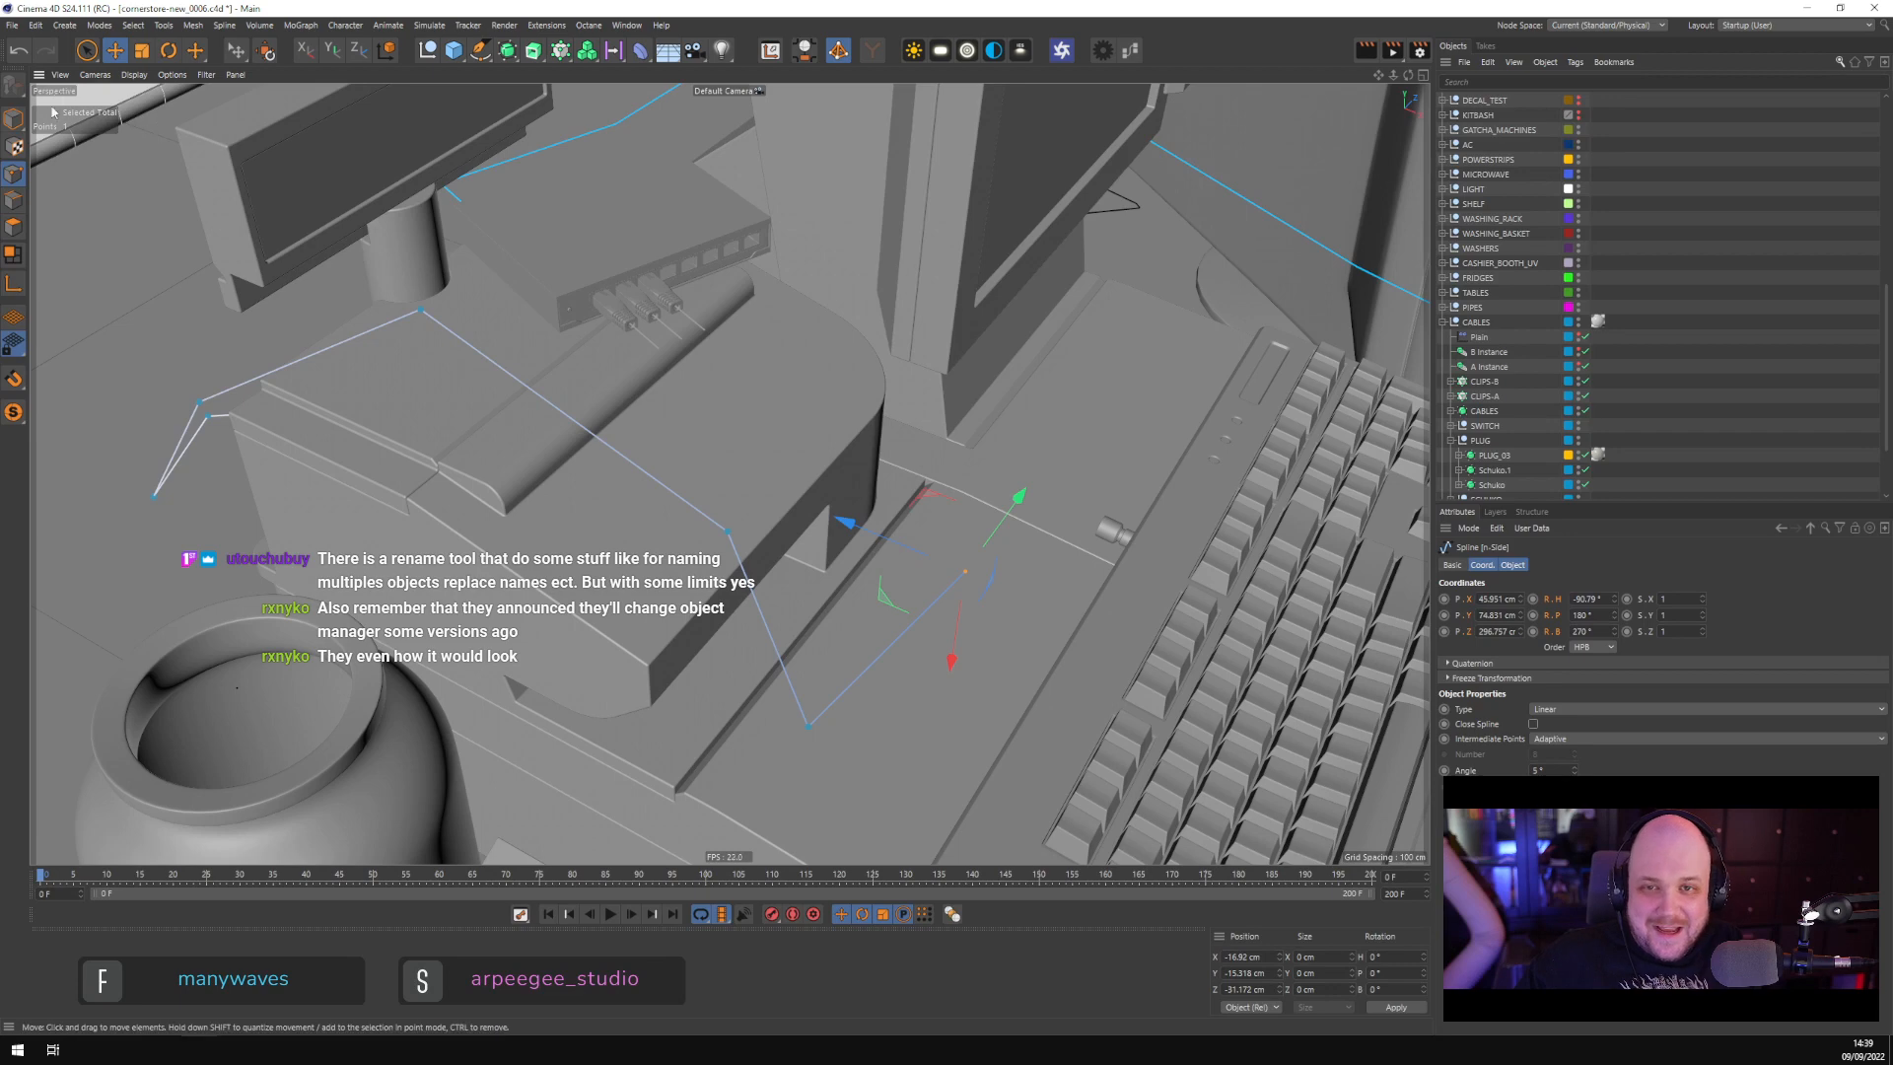
Return to object editing, select the switch's ETHERNET_PLUGS cloner and locate it within the SWITCH hierarchy
{"action": "left_click", "coordinate": [15, 121]}
{"action": "left_click", "coordinate": [634, 328]}
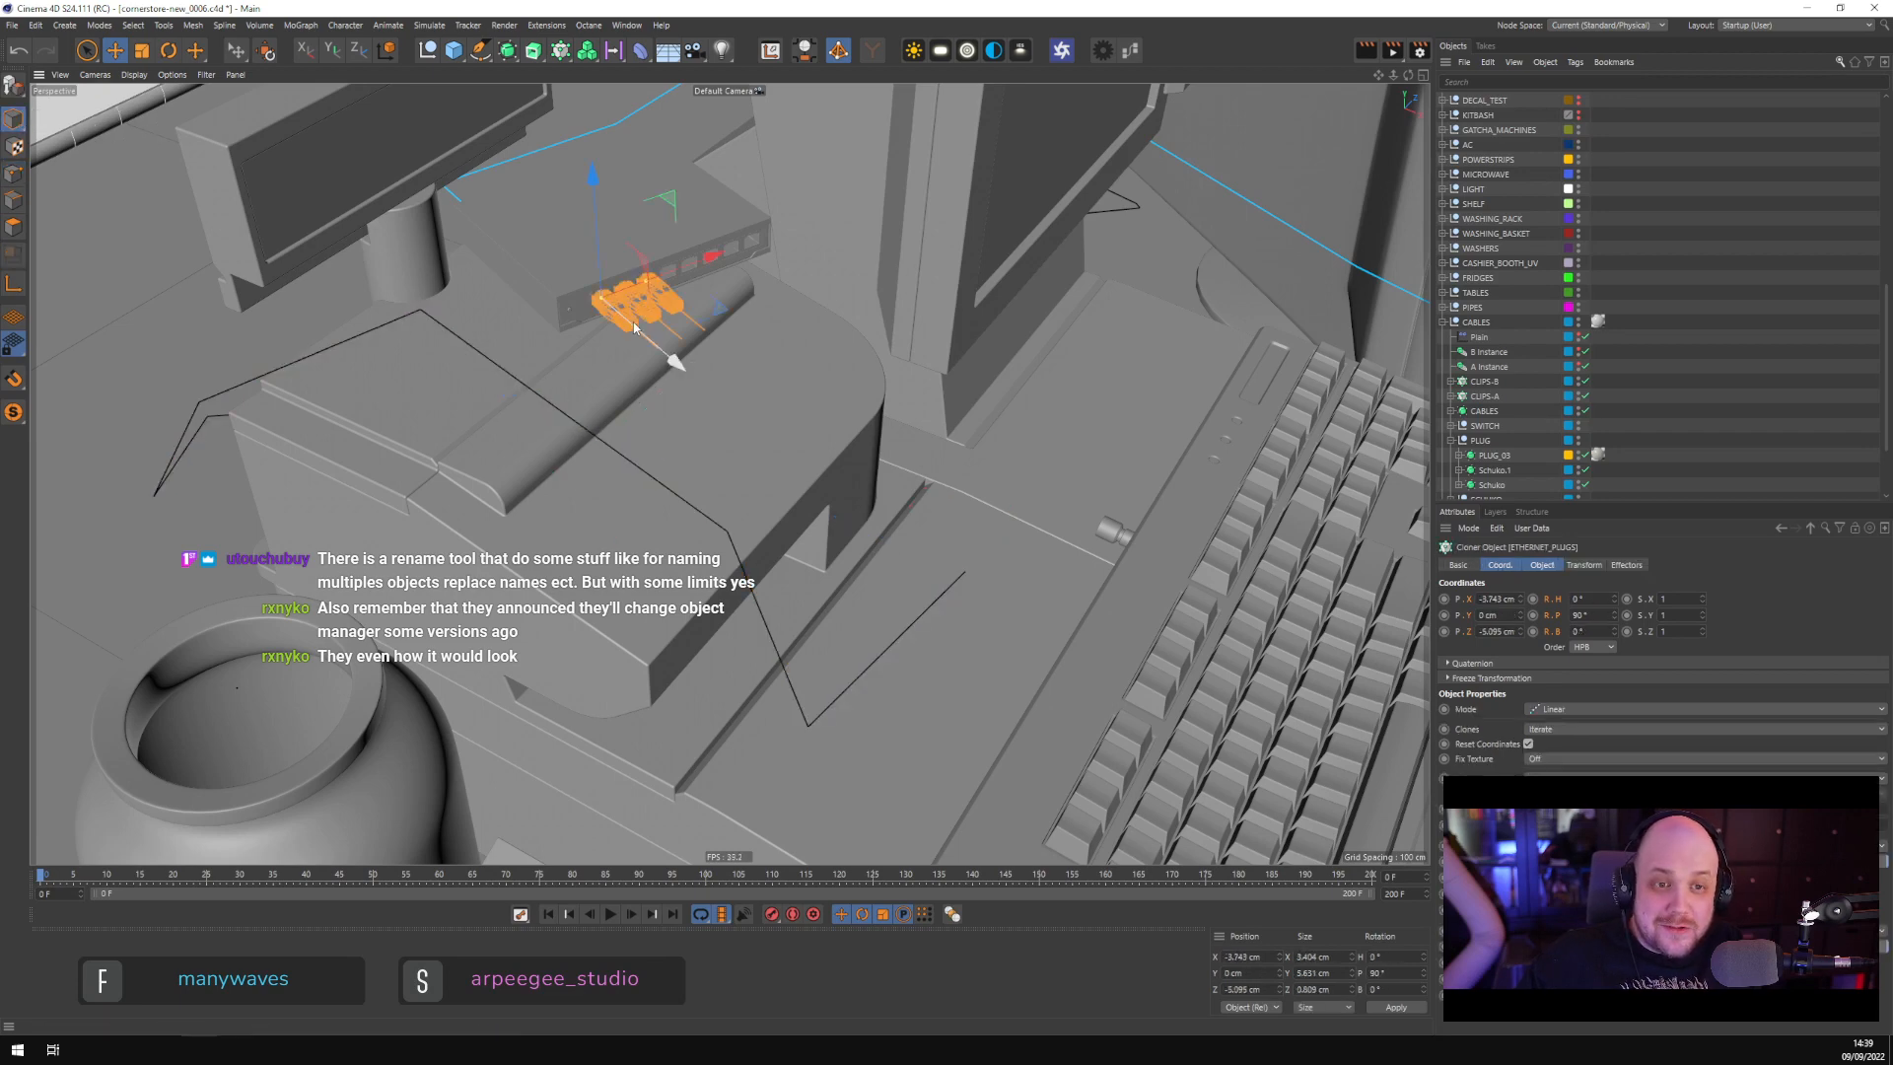
{"action": "scroll", "coordinate": [1494, 392], "scroll_direction": "up", "scroll_amount": 5}
{"action": "scroll", "coordinate": [1494, 392], "scroll_direction": "up", "scroll_amount": 3}
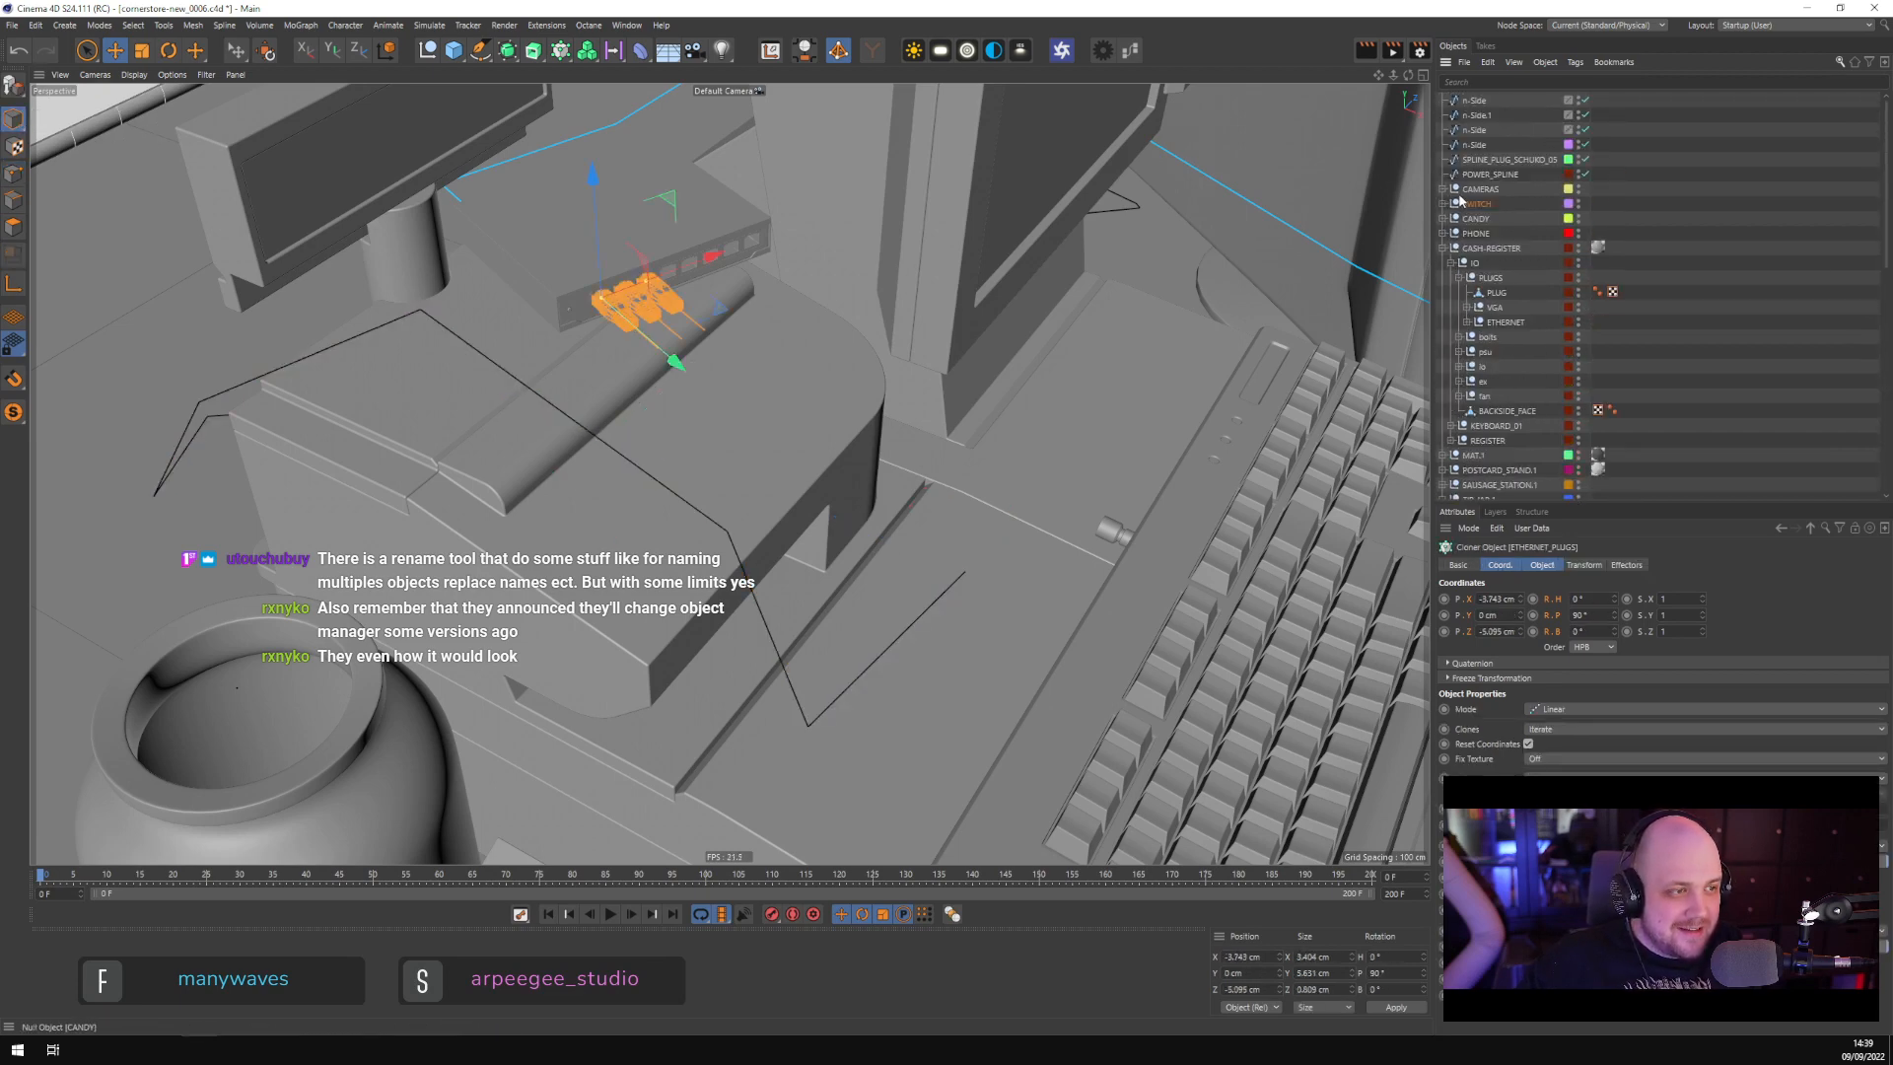
{"action": "left_click", "coordinate": [1441, 204]}
{"action": "left_click", "coordinate": [1451, 352]}
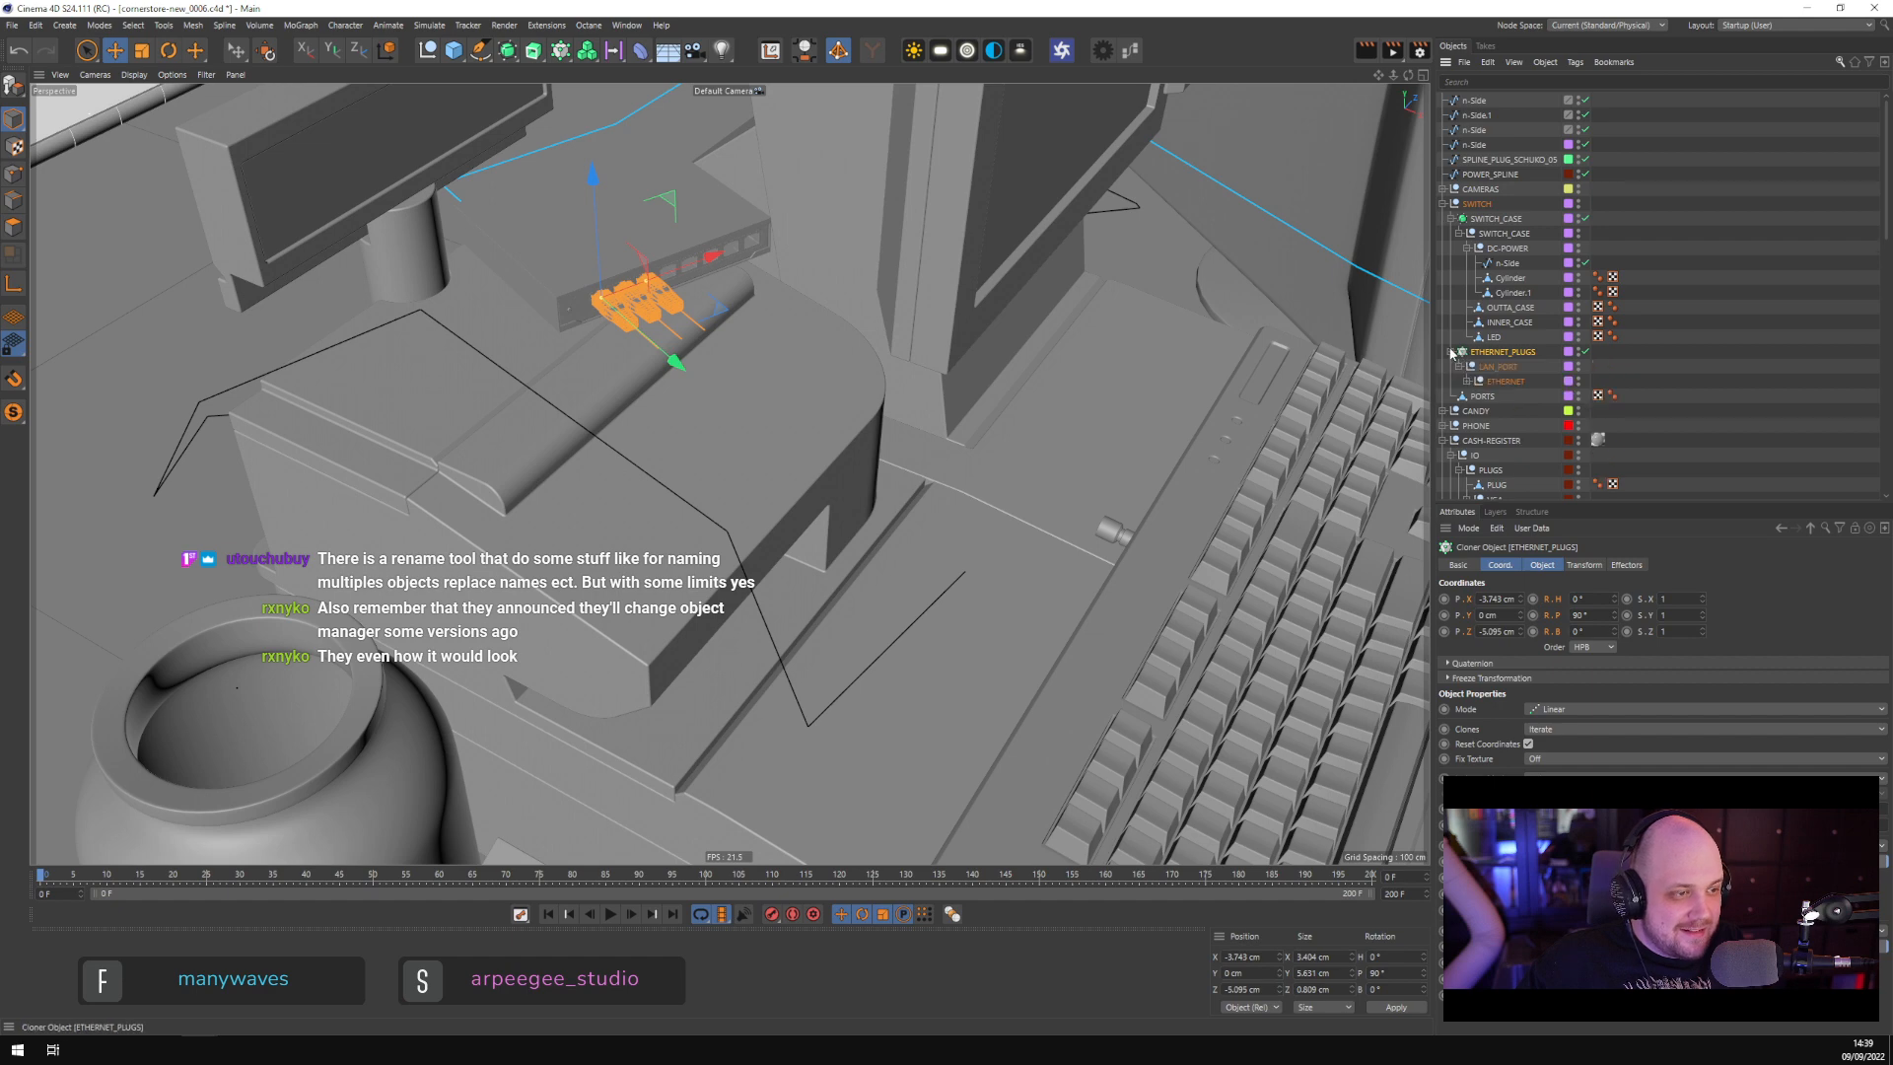
{"action": "left_click", "coordinate": [1466, 382]}
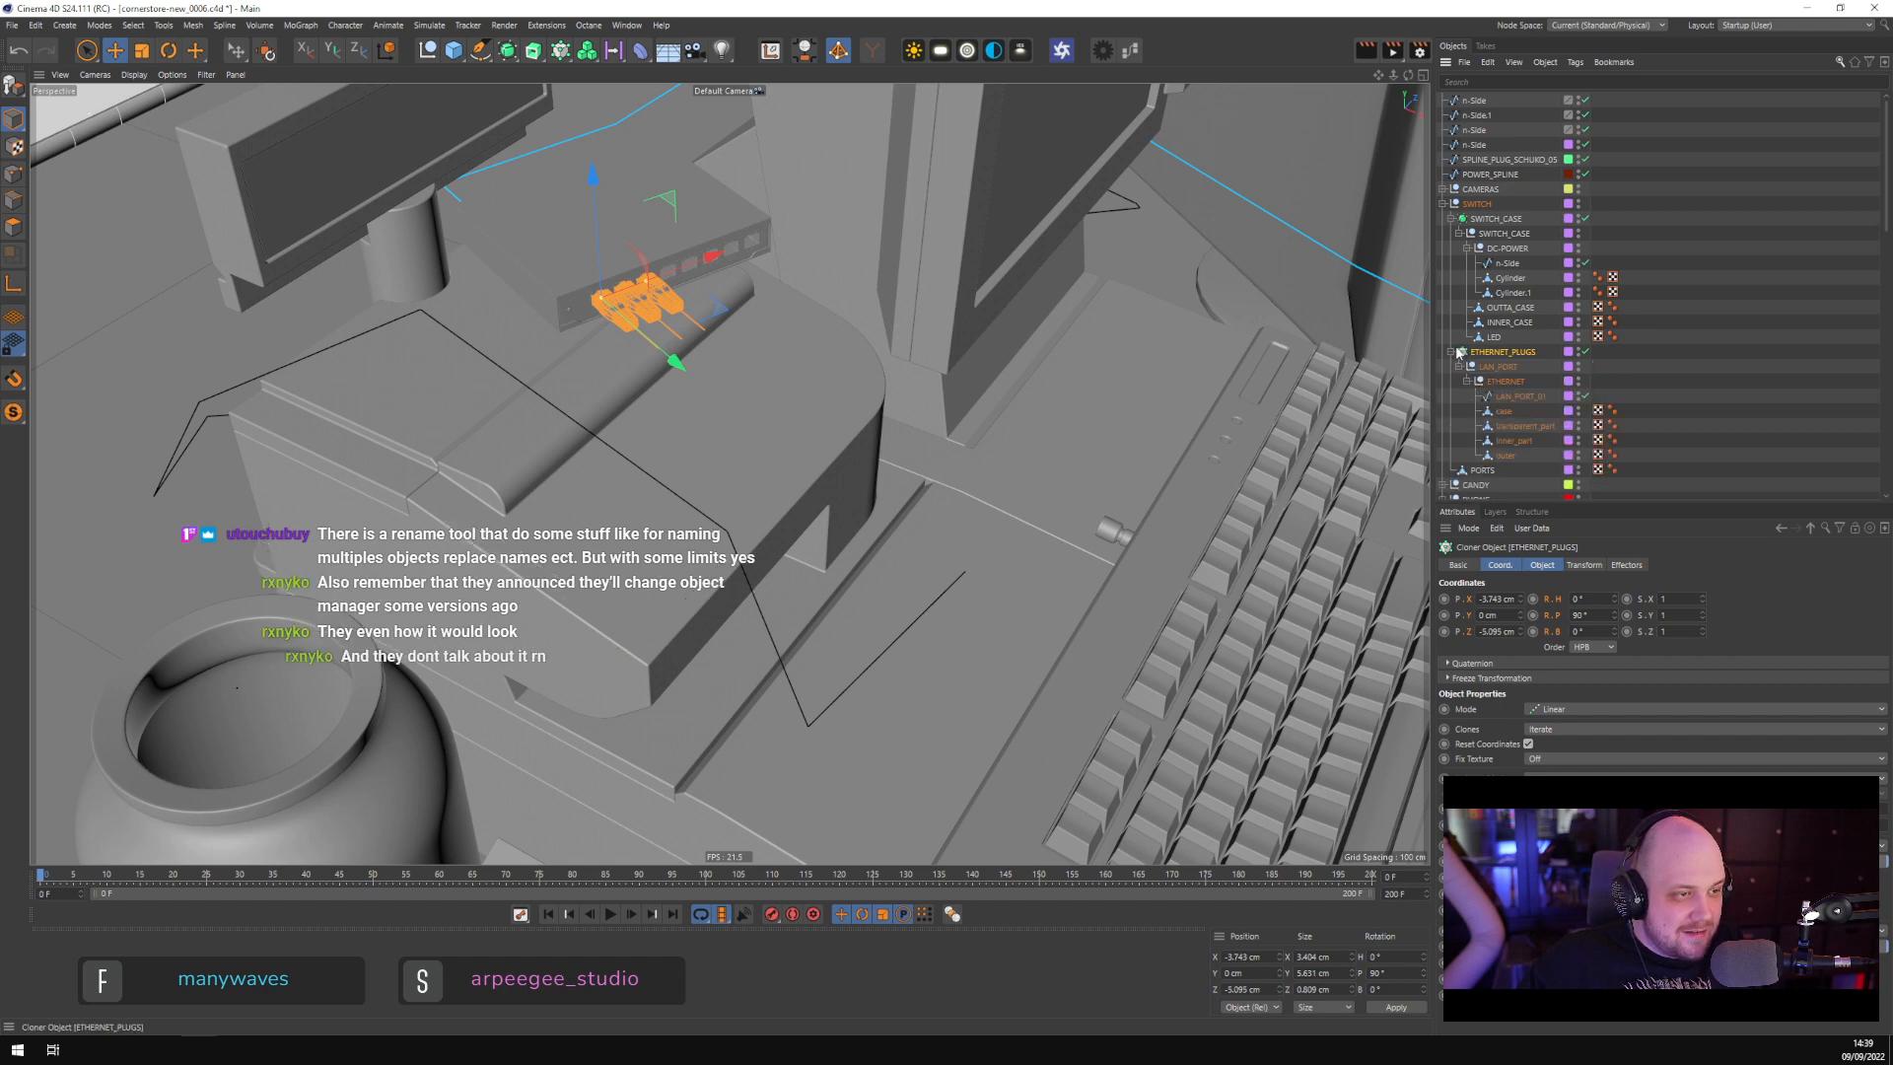
{"action": "left_click", "coordinate": [1450, 352]}
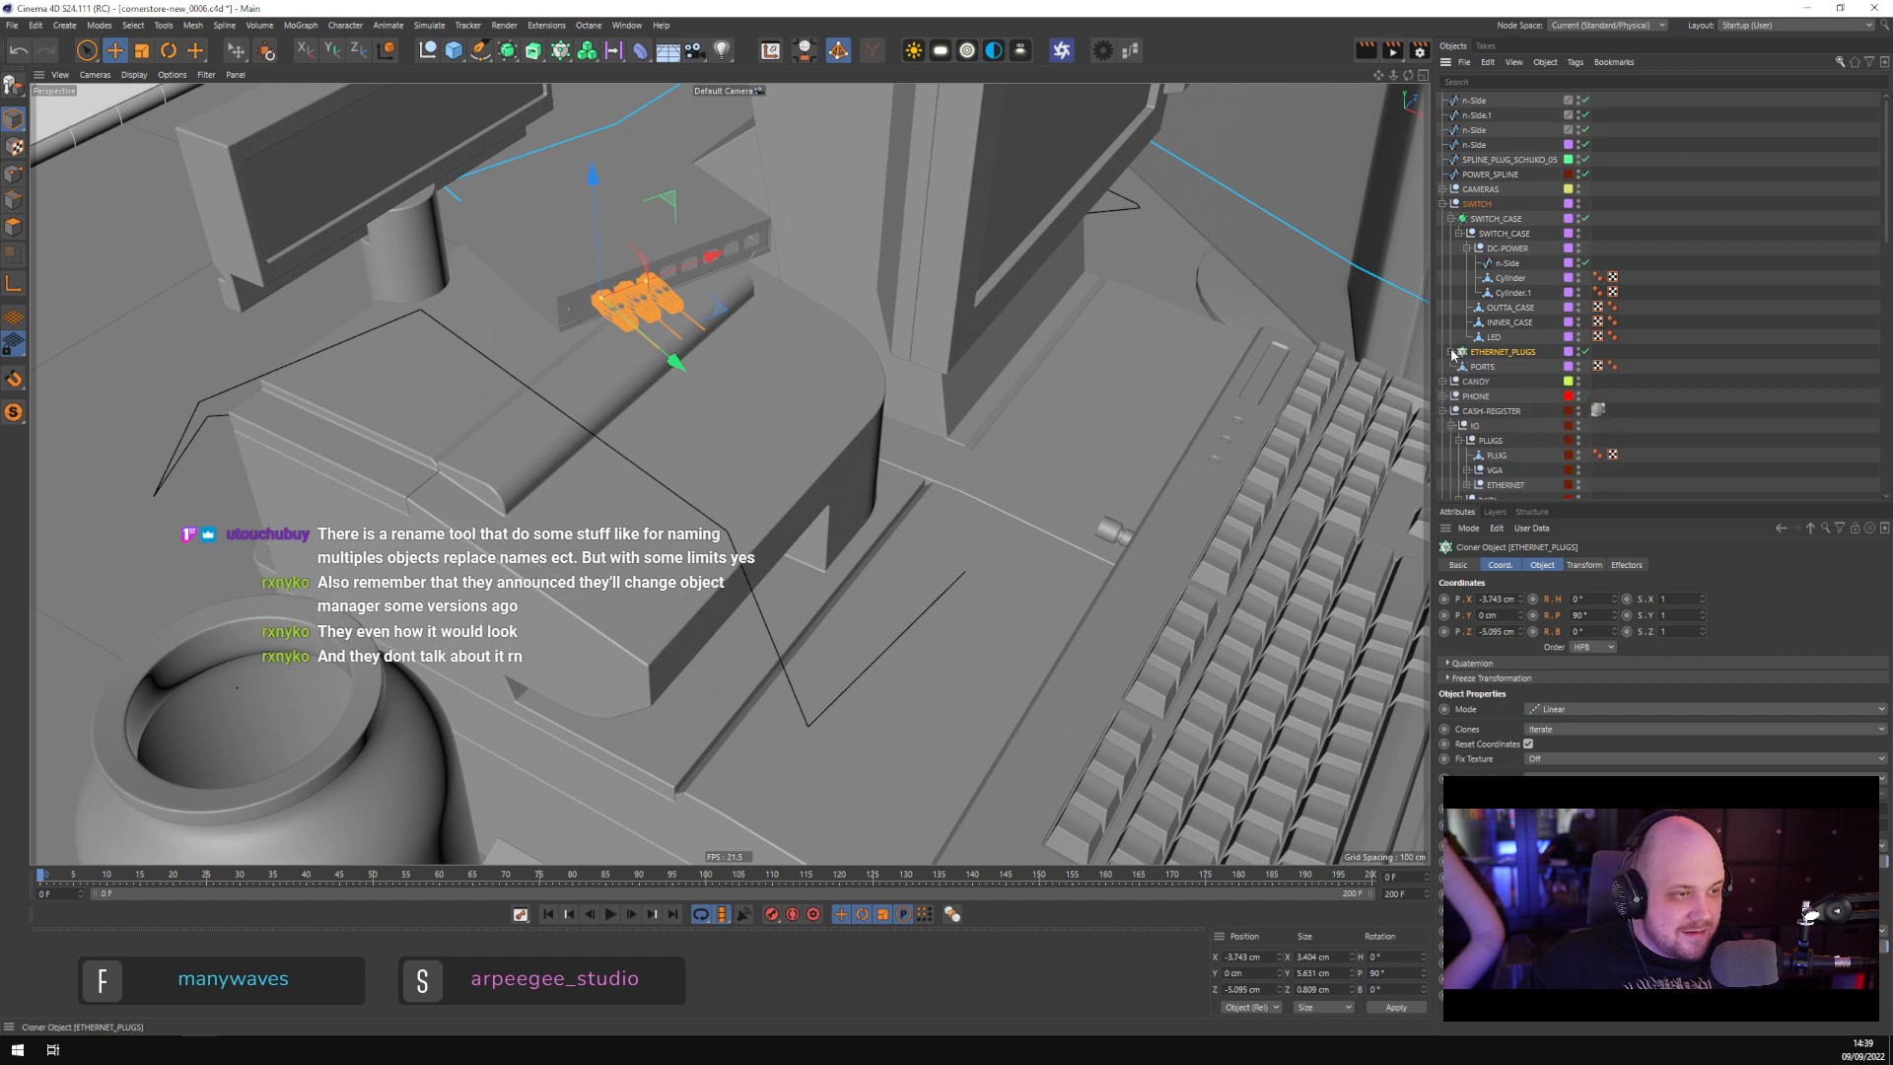
Set the ETHERNET_PLUGS cloner to Render Instance mode and increase its clone count to 5
{"action": "left_click", "coordinate": [1543, 572]}
{"action": "left_click", "coordinate": [1570, 669]}
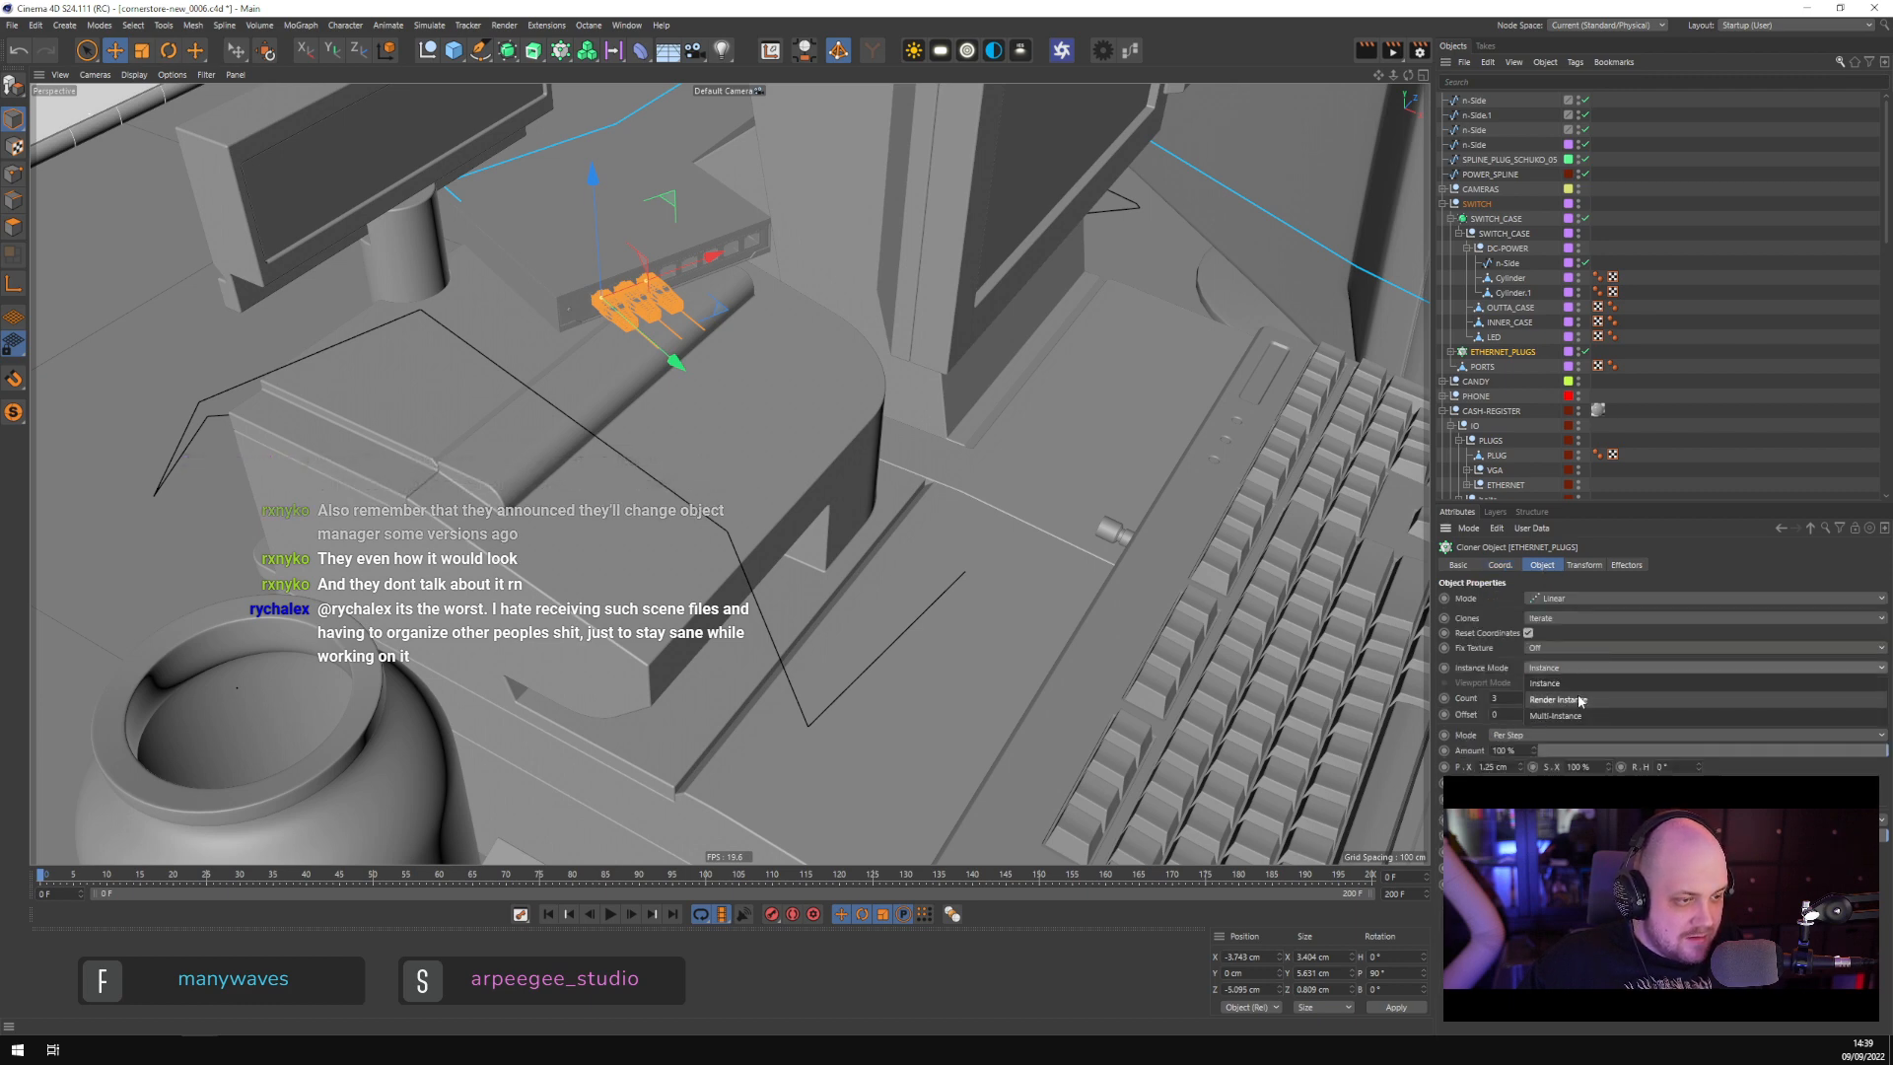
{"action": "left_click", "coordinate": [1579, 700]}
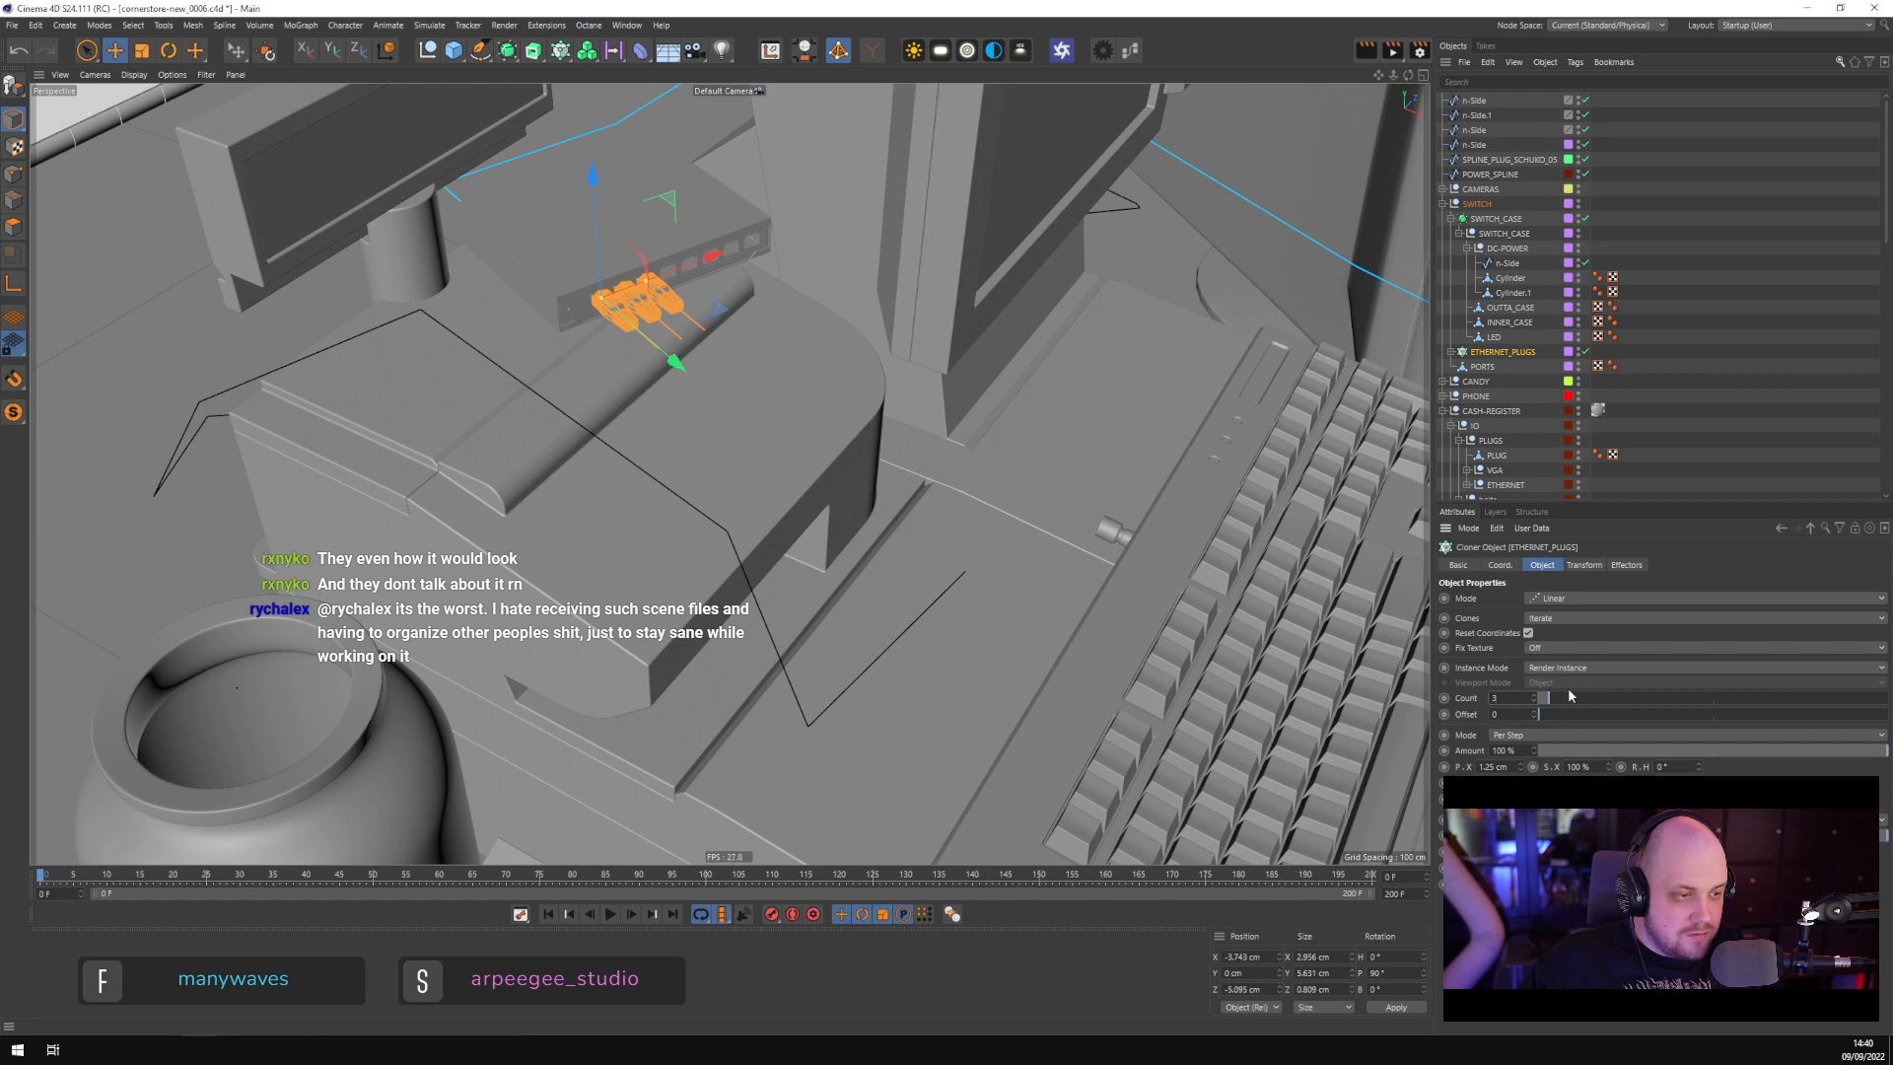
{"action": "scroll", "coordinate": [1519, 695], "scroll_direction": "up", "scroll_amount": 2}
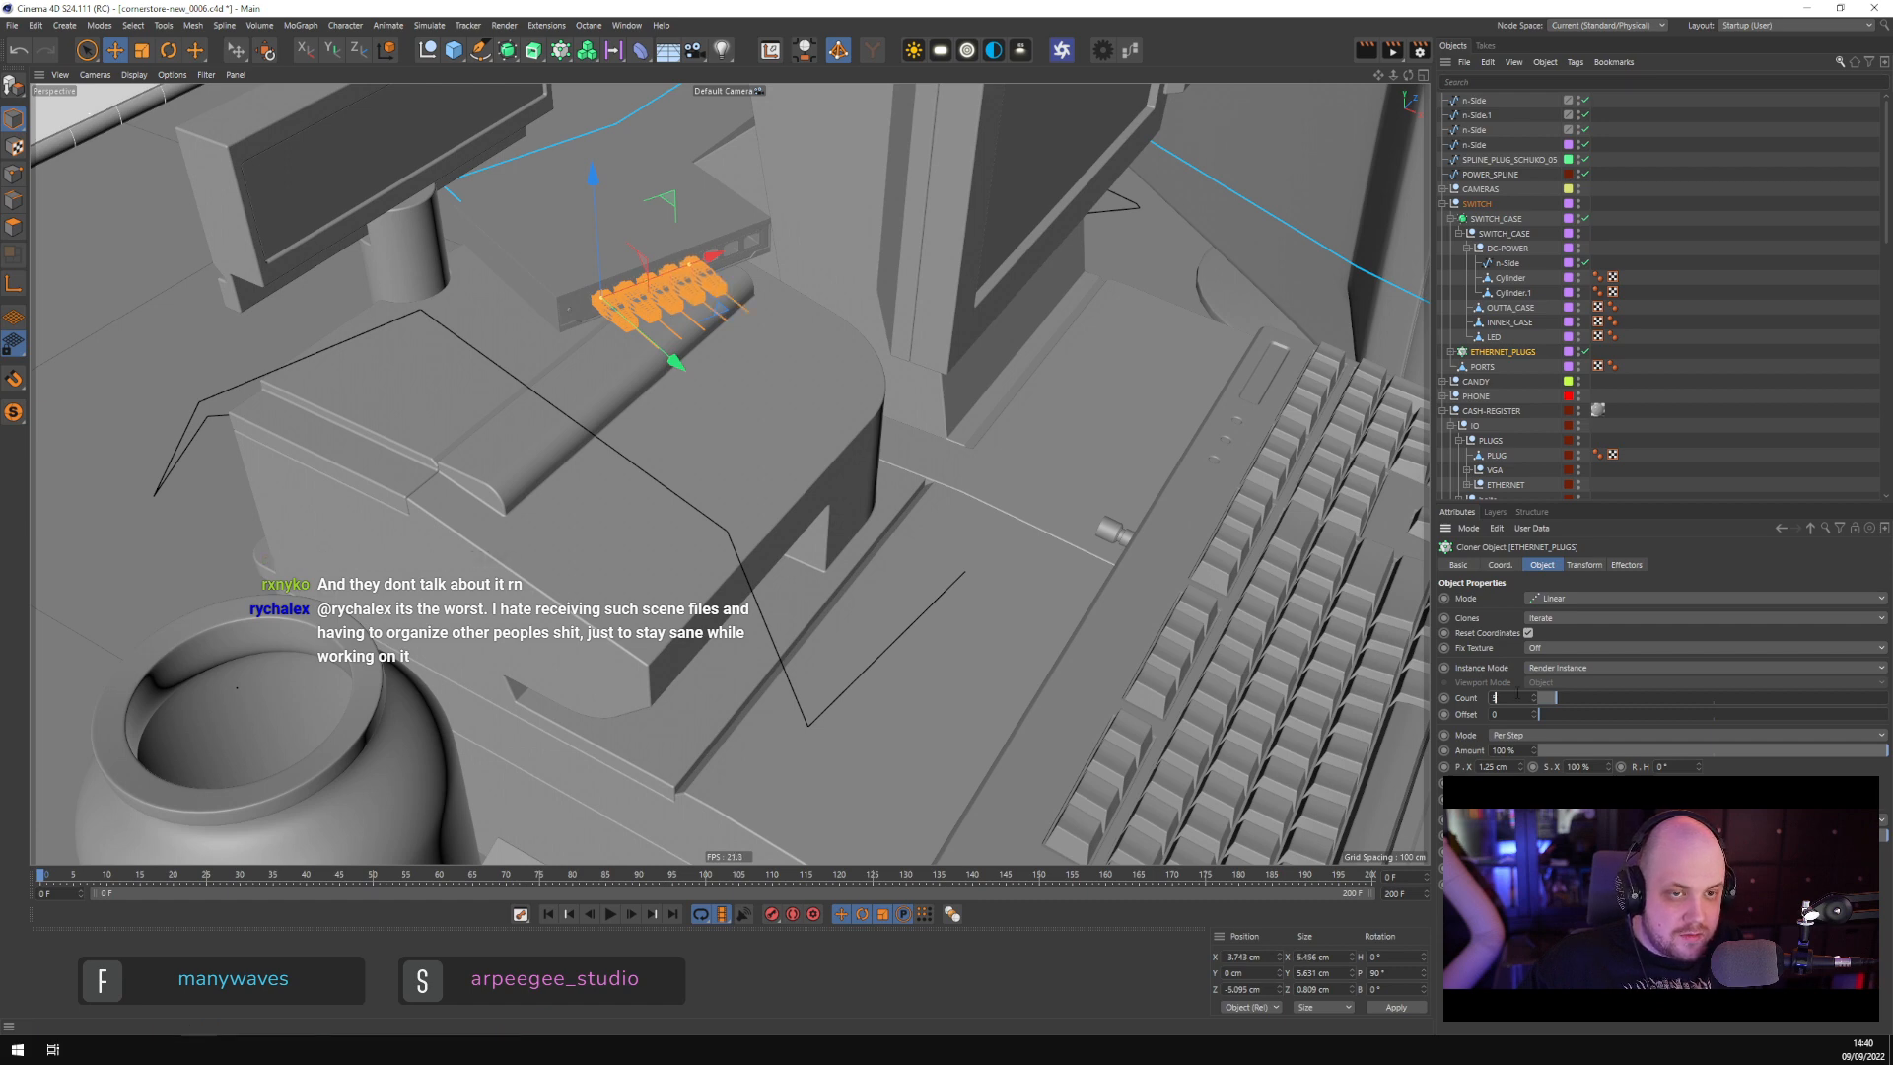
Make the ETHERNET_PLUGS cloner editable
{"action": "left_click", "coordinate": [1668, 336]}
{"action": "left_click", "coordinate": [1502, 353]}
{"action": "key", "text": "c"}
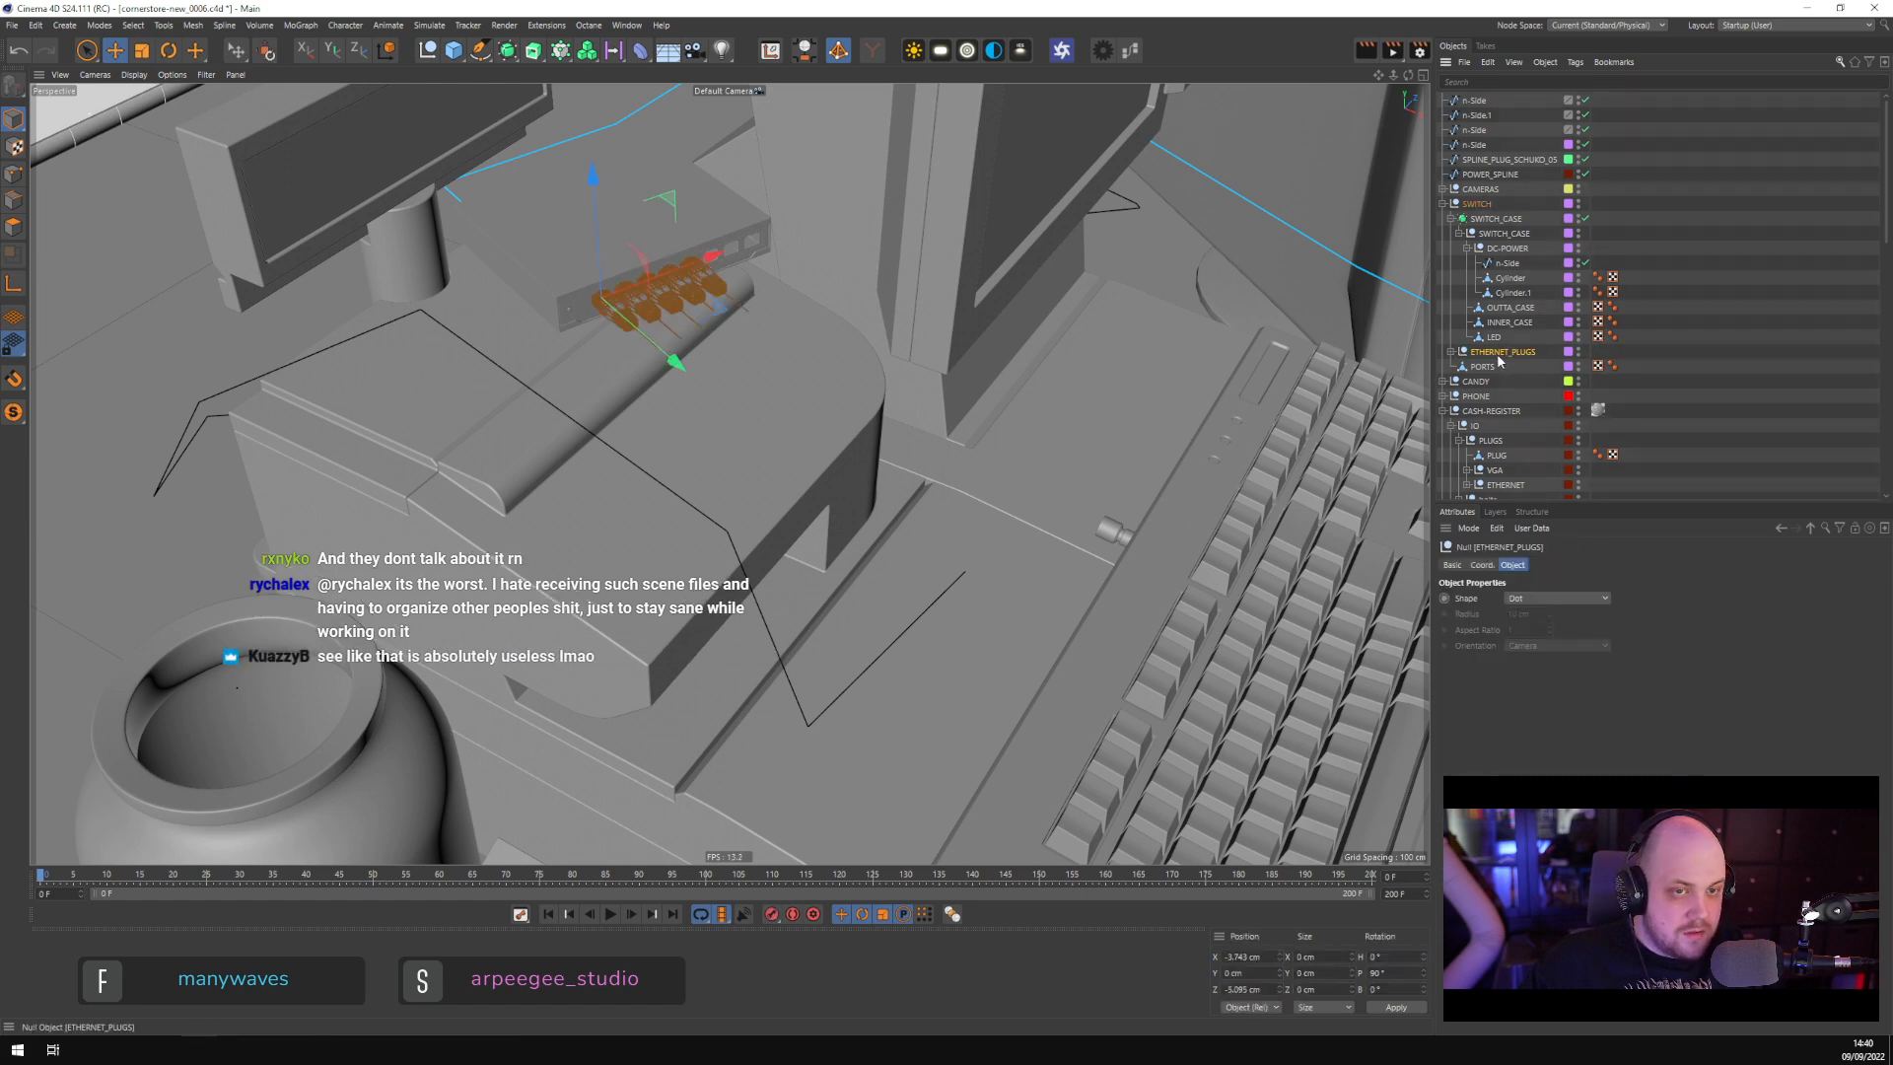
Expand the converted ETHERNET_PLUGS group and select the LAN_PORT_01 spline inside LAN_PORT 0
{"action": "left_click", "coordinate": [1459, 365]}
{"action": "left_click", "coordinate": [1467, 381]}
{"action": "left_click", "coordinate": [1504, 395]}
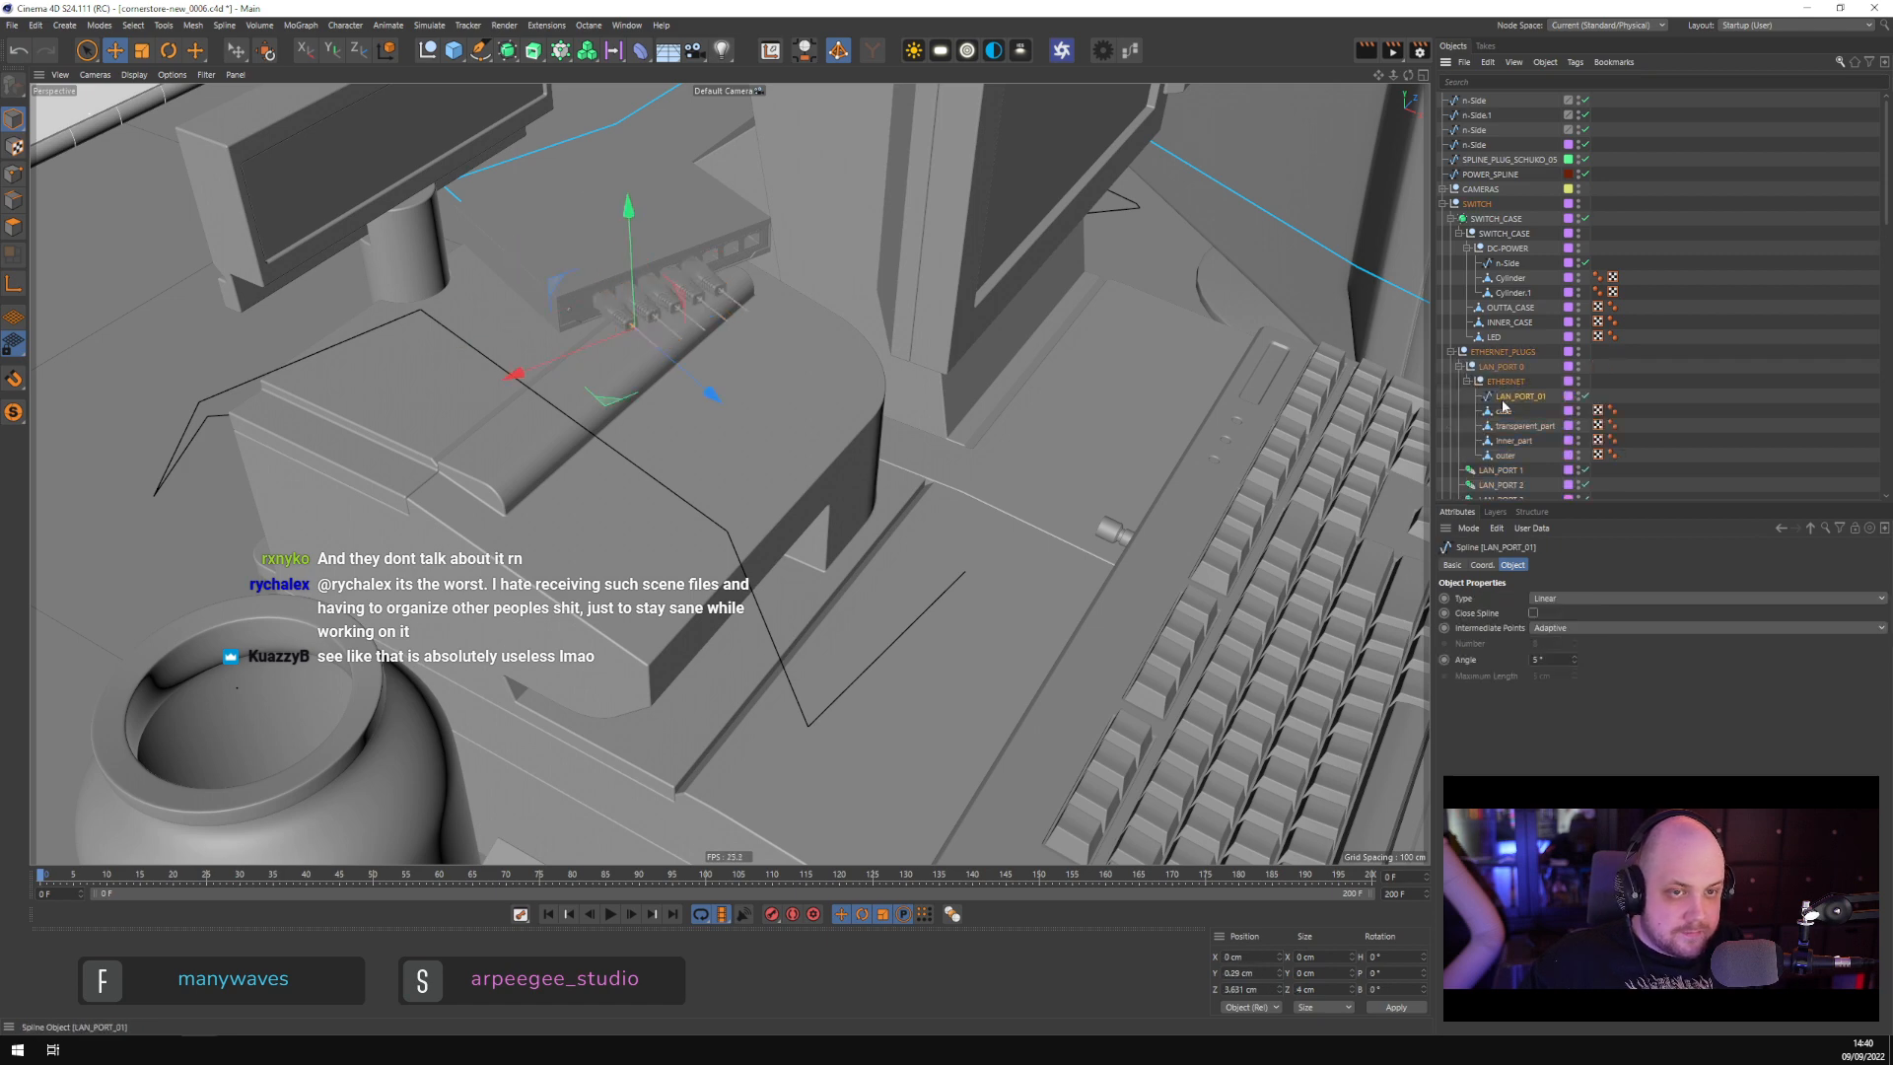
{"action": "left_click", "coordinate": [1503, 471]}
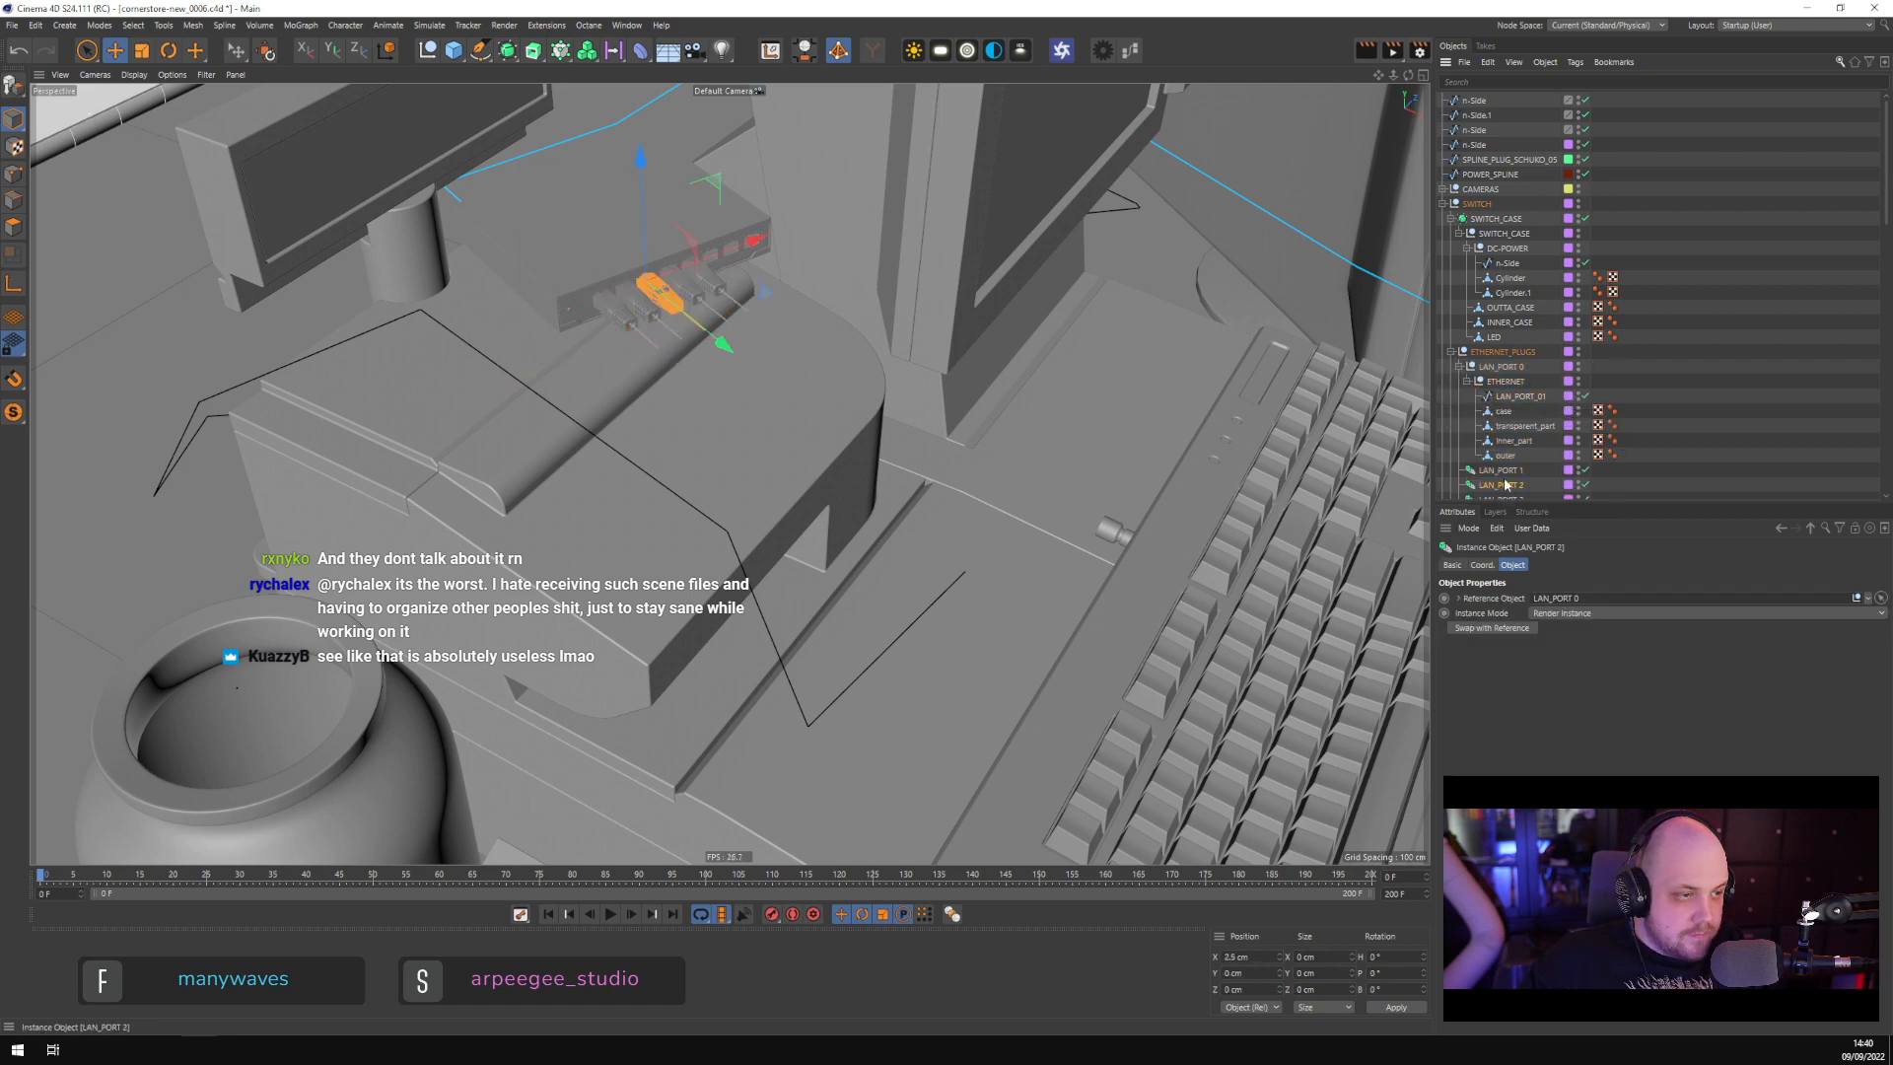
{"action": "left_click", "coordinate": [1520, 398]}
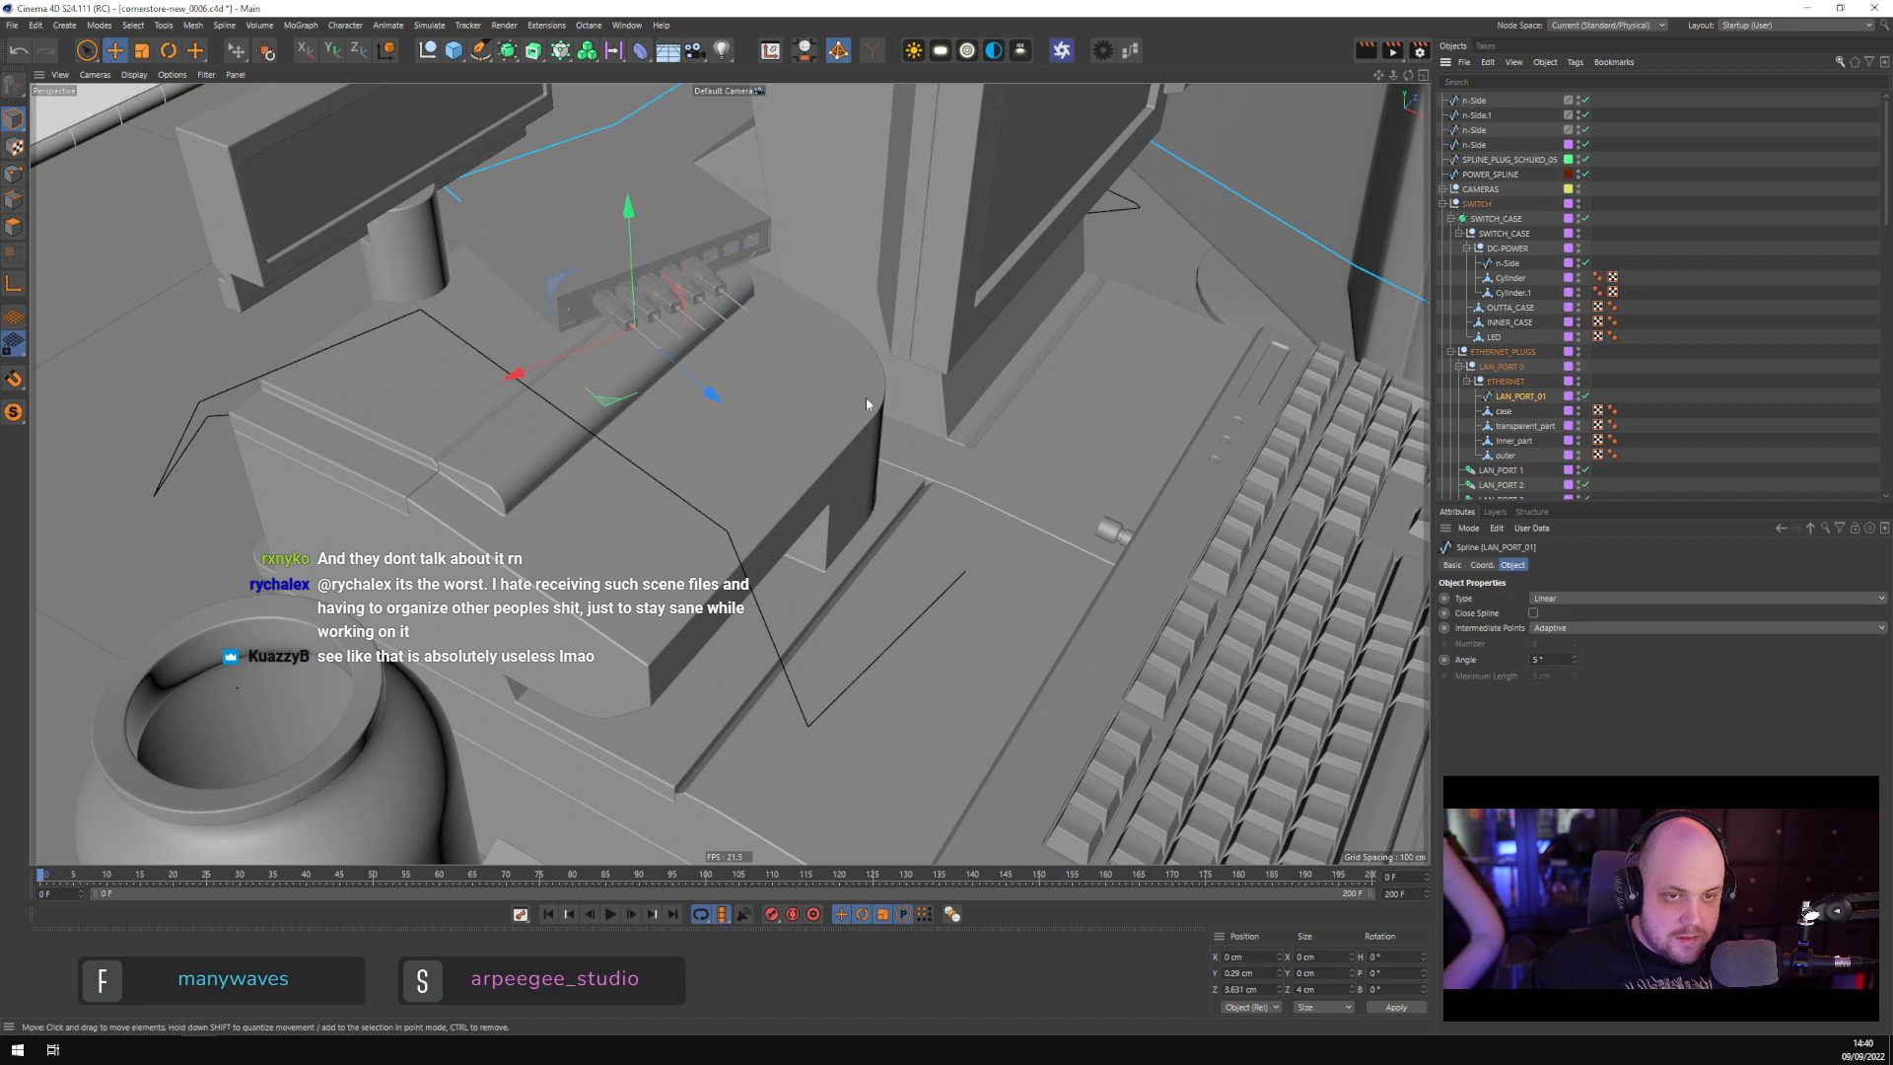
Copy the LAN_PORT_01 spline to the top level and merge it with the first n-Side cable spline using Connect Objects + Delete
{"action": "middle_click_drag", "start_coordinate": [938, 399], "coordinate": [1079, 380], "text": "alt"}
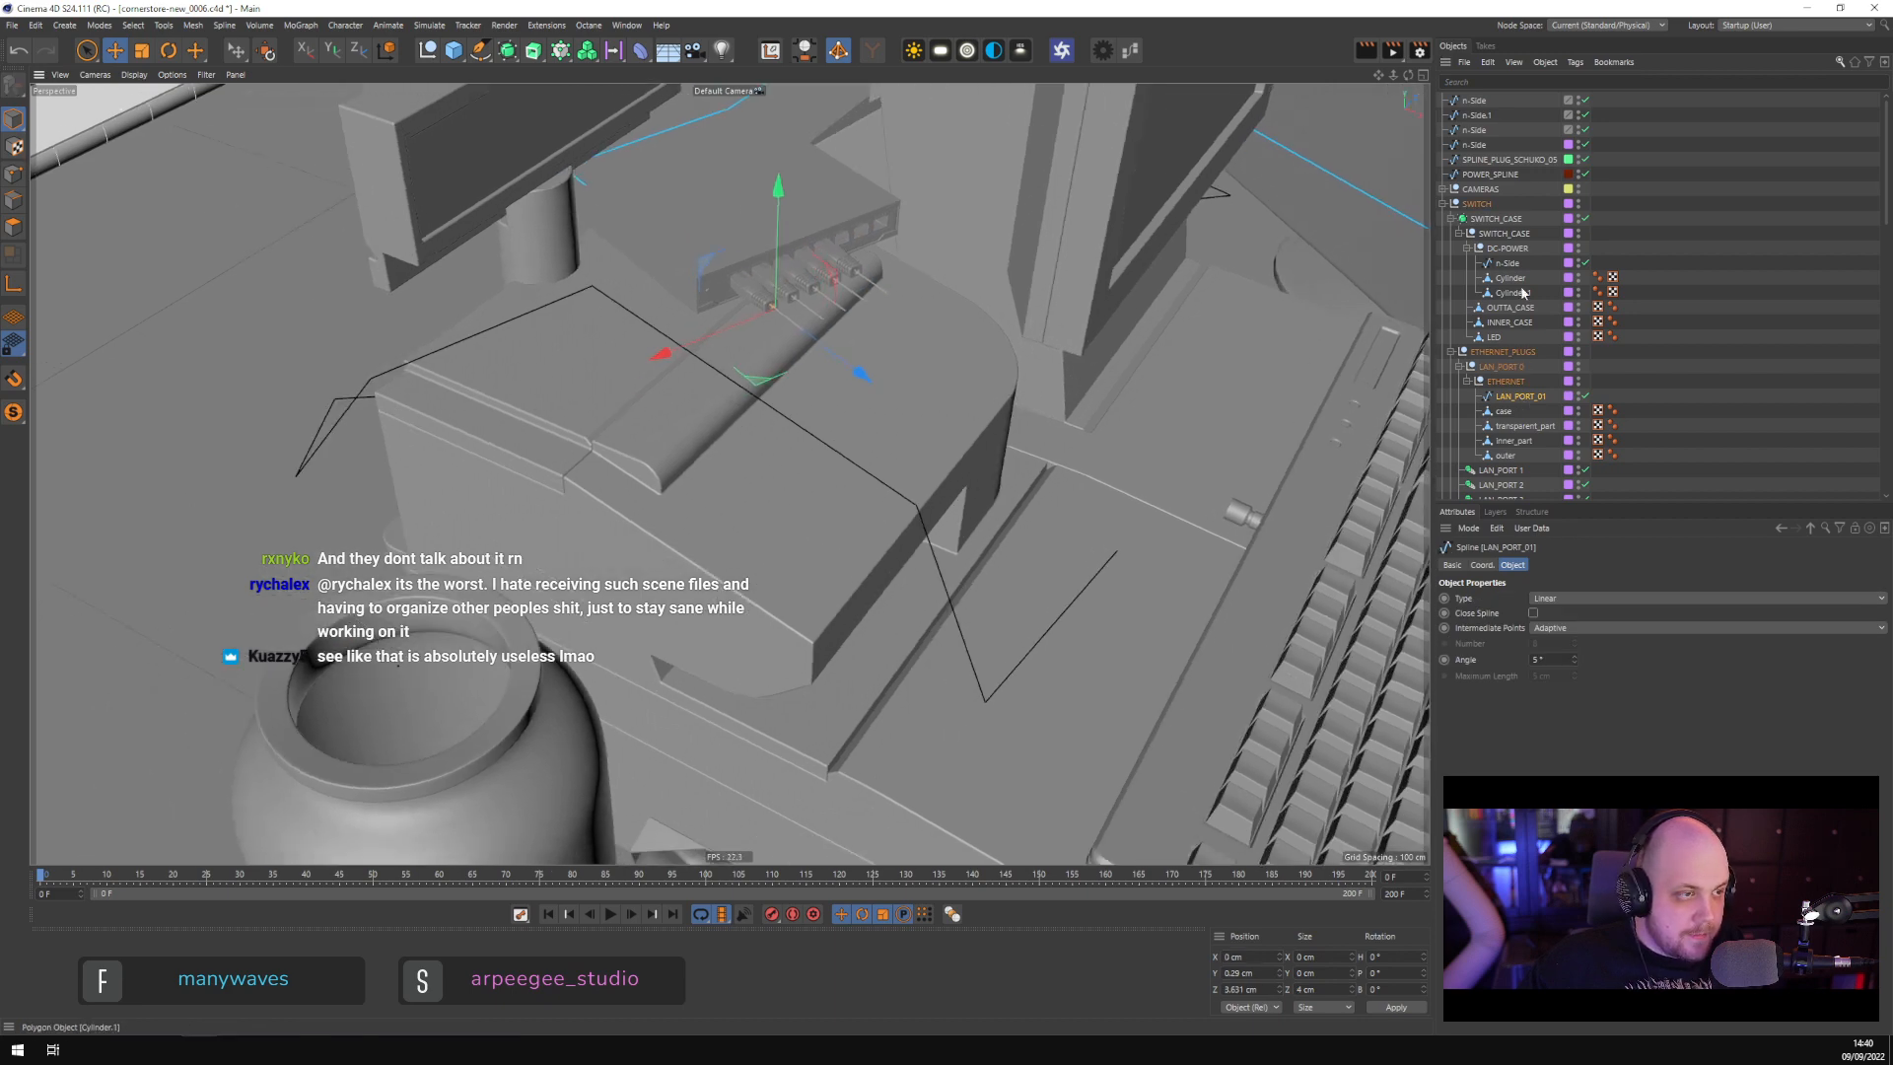
{"action": "left_click_drag", "start_coordinate": [1516, 397], "coordinate": [1508, 97]}
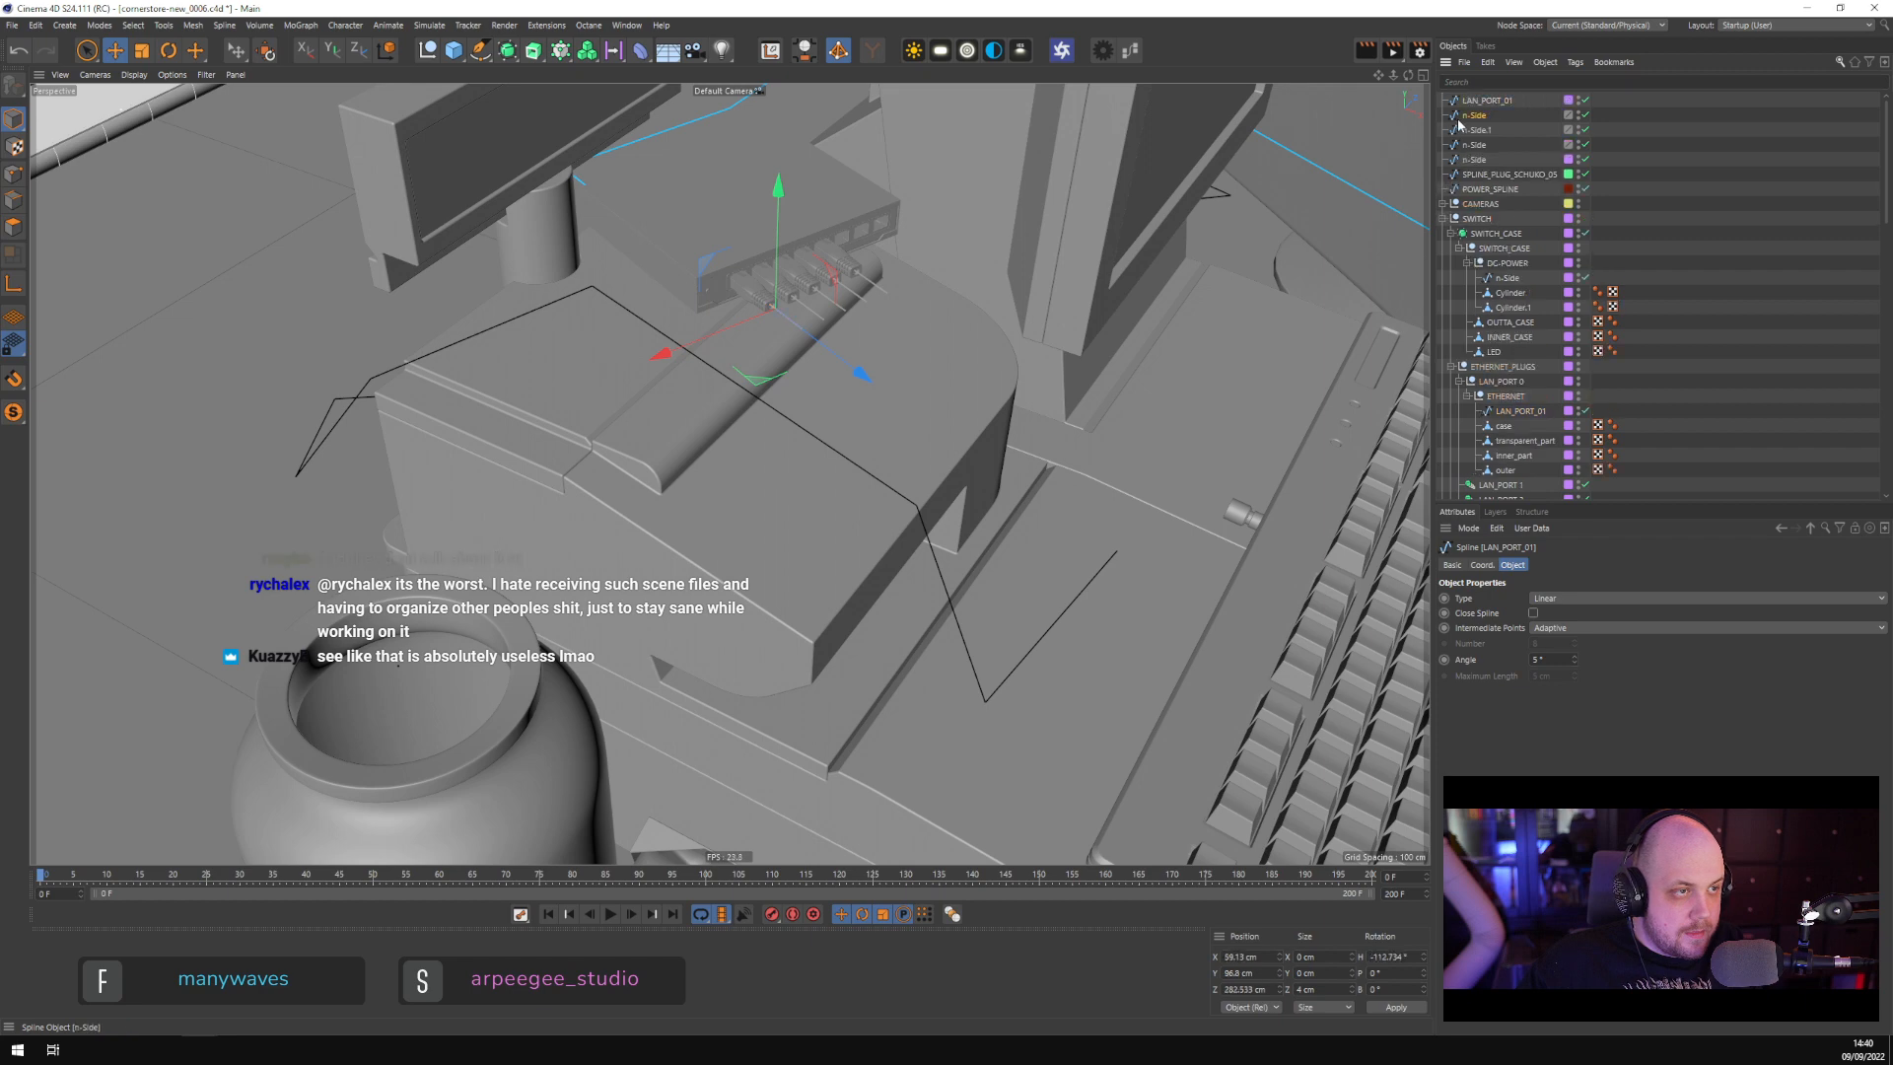
{"action": "left_click", "coordinate": [1469, 116]}
{"action": "left_click", "coordinate": [1478, 103]}
{"action": "right_click", "coordinate": [1480, 101]}
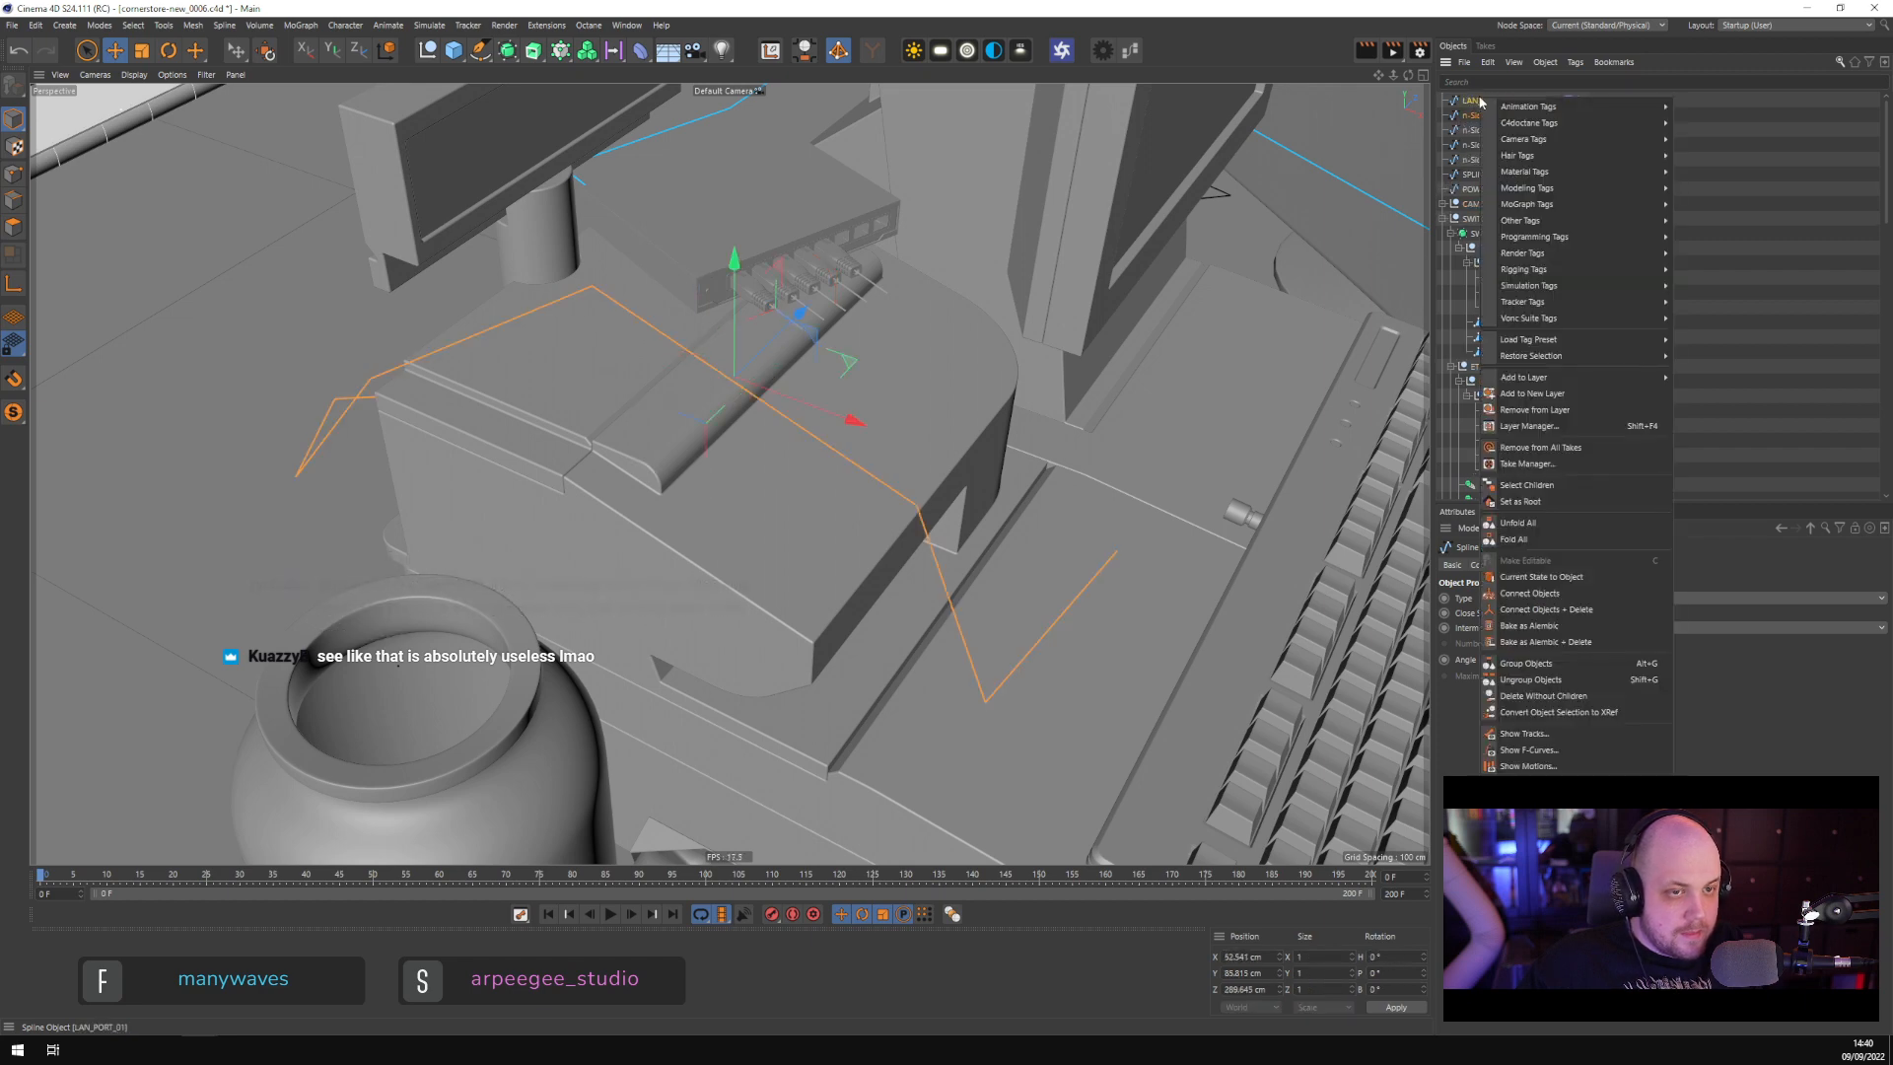
{"action": "left_click", "coordinate": [1548, 609]}
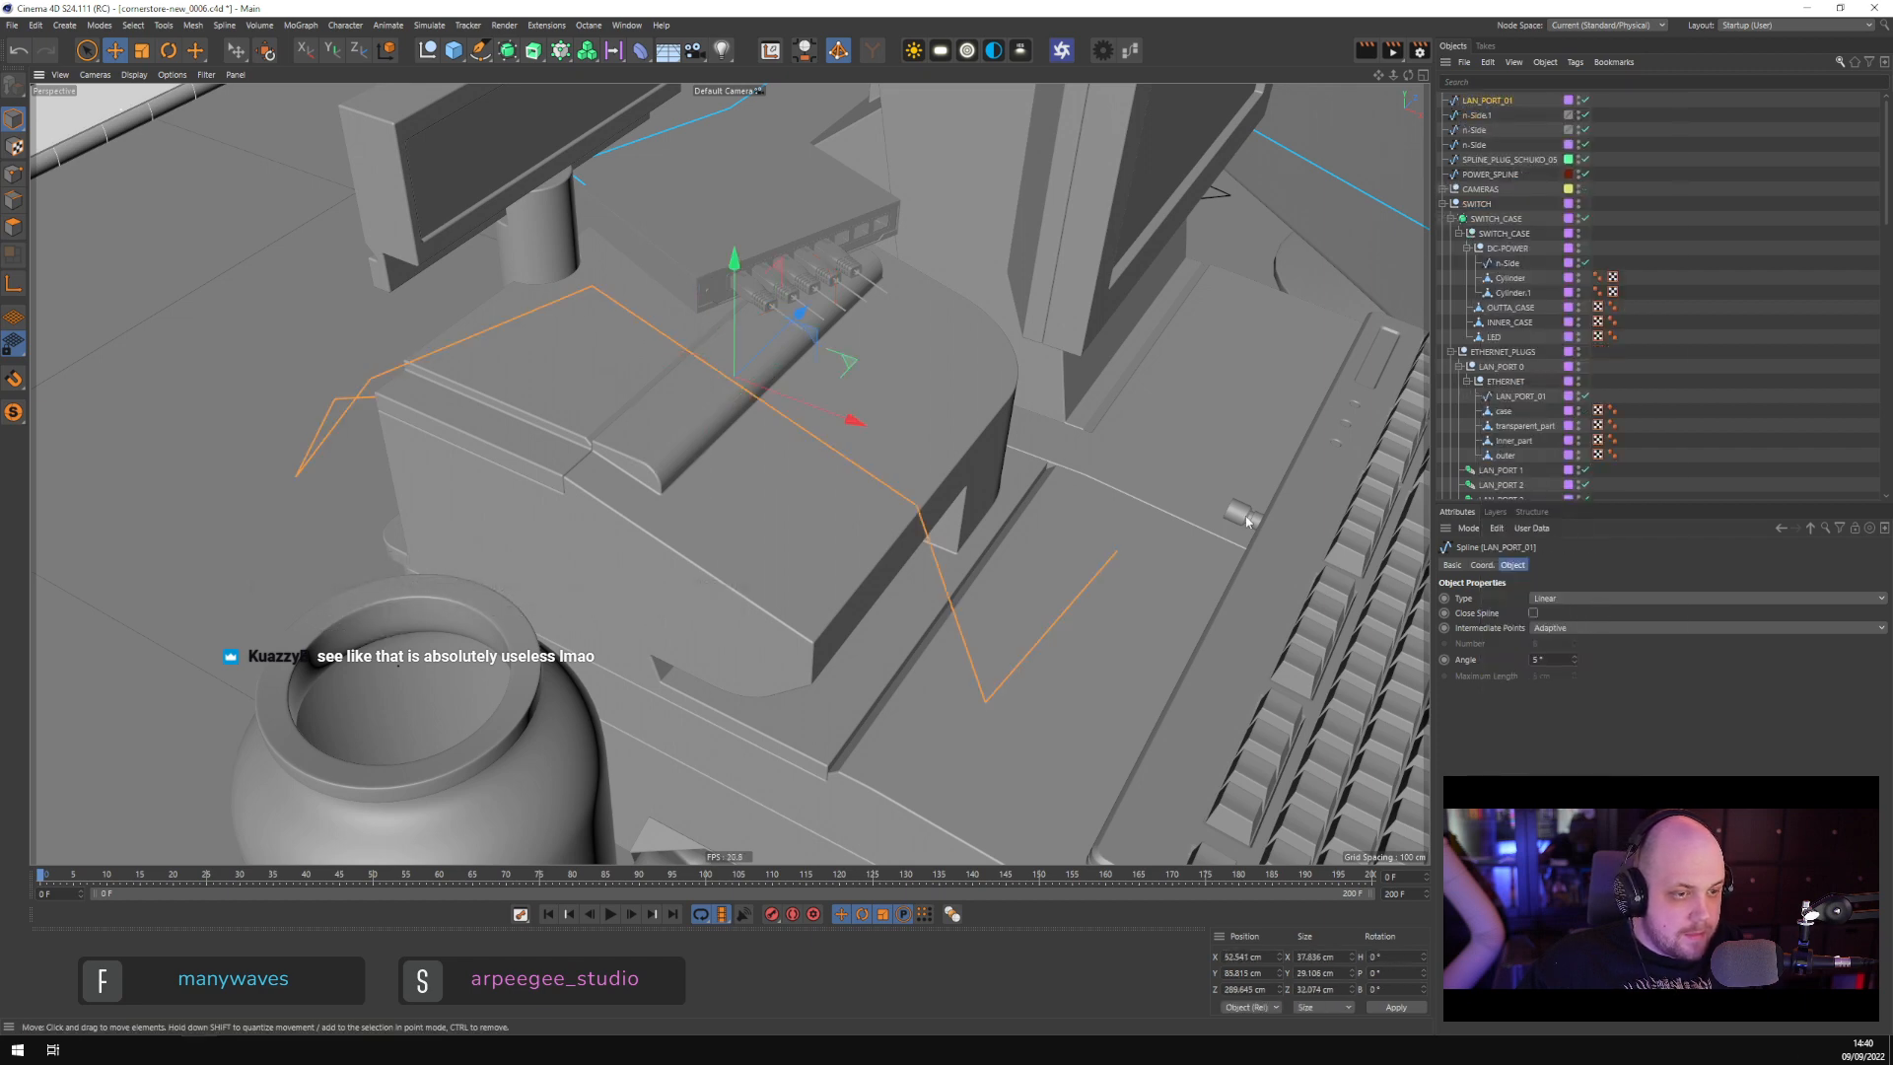
Select the plug-side end point of the merged LAN_PORT_01 spline and extend it from the switch across the register
{"action": "left_click", "coordinate": [1245, 516]}
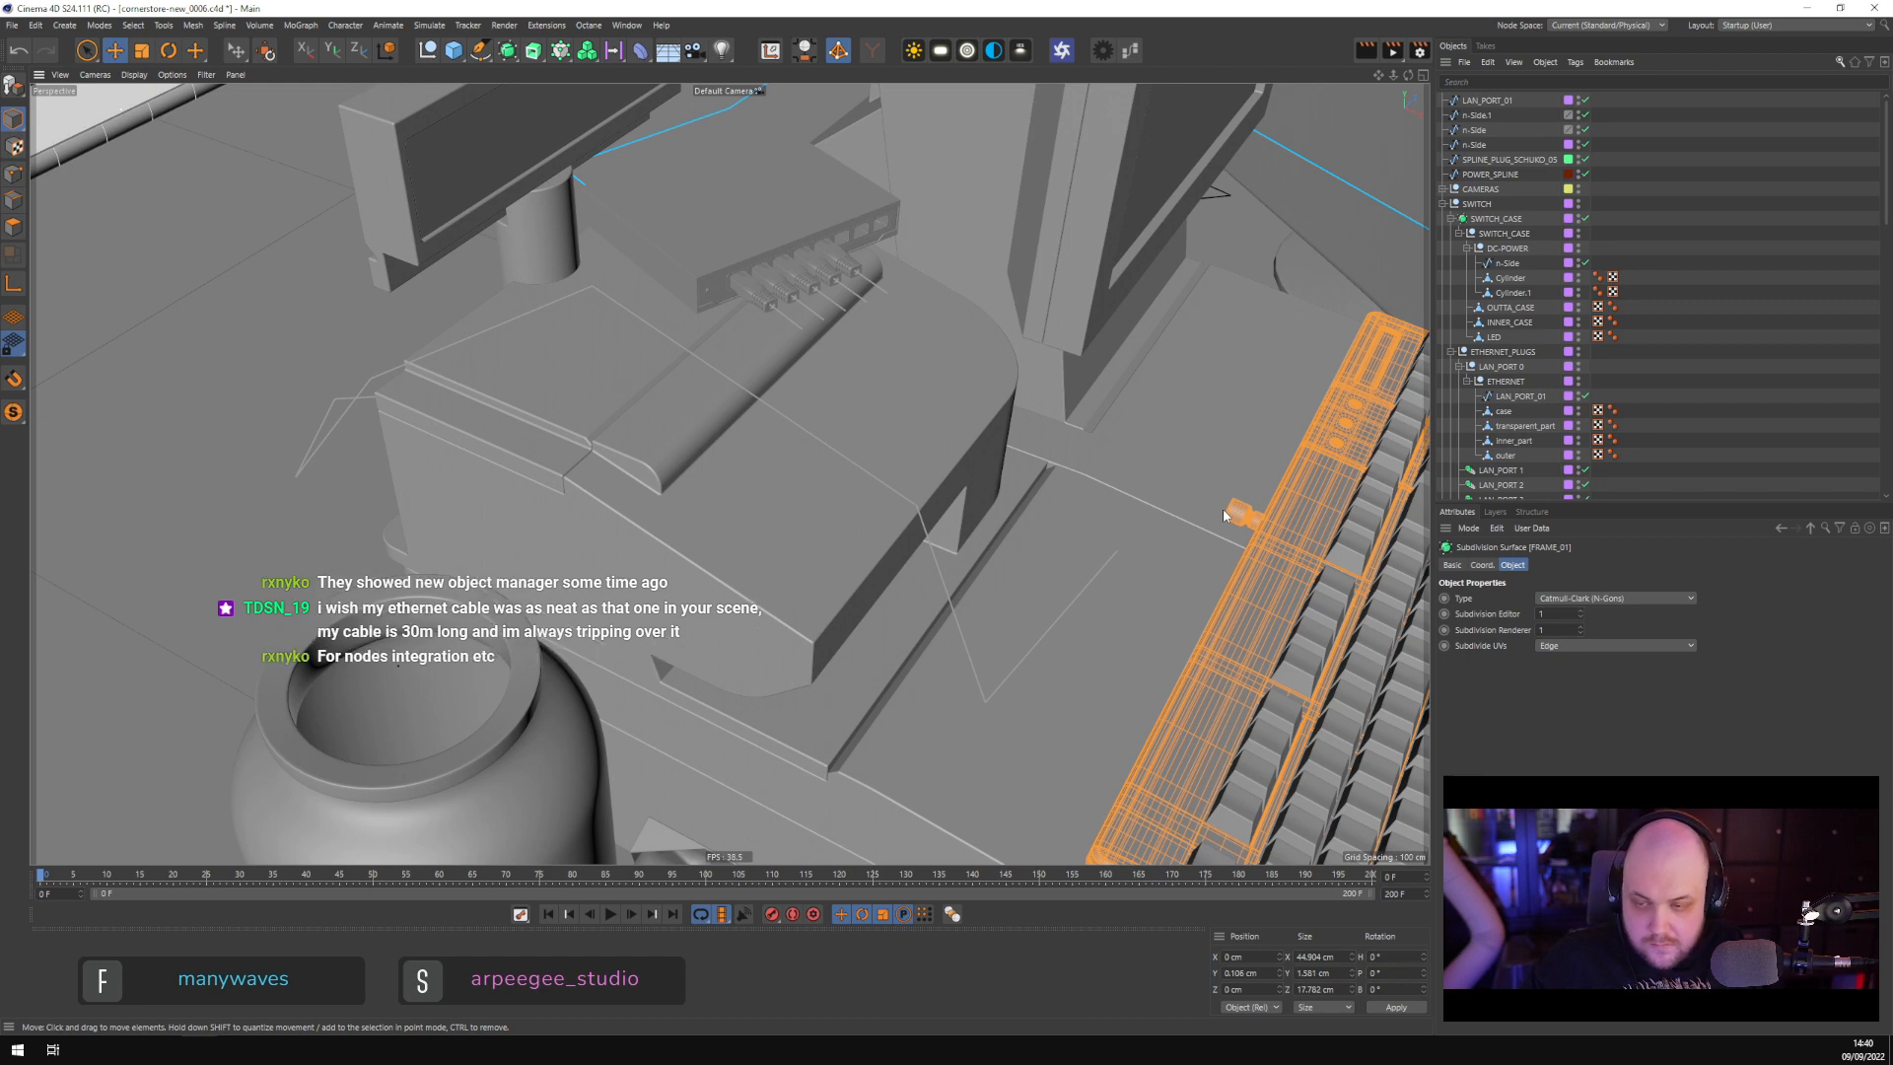
{"action": "left_click", "coordinate": [1488, 100]}
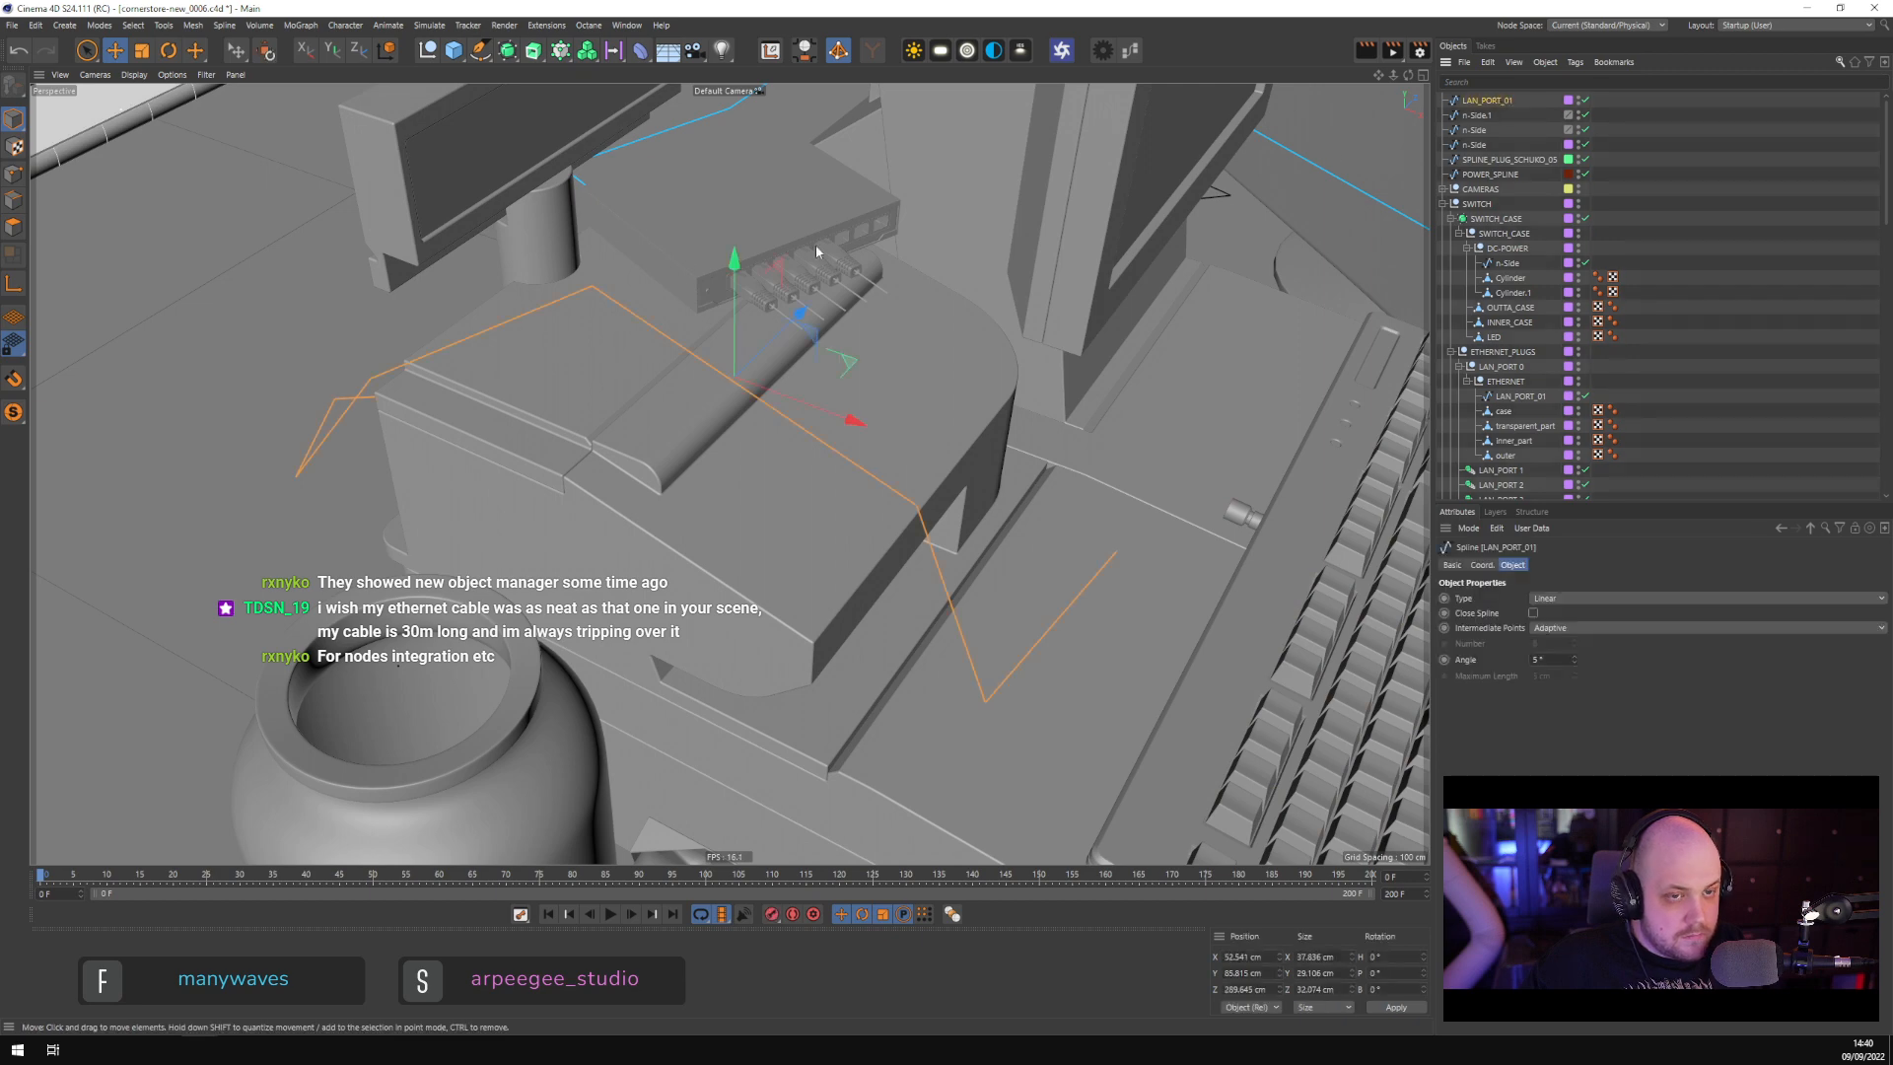
{"action": "left_click", "coordinate": [807, 337]}
{"action": "left_click", "coordinate": [793, 318]}
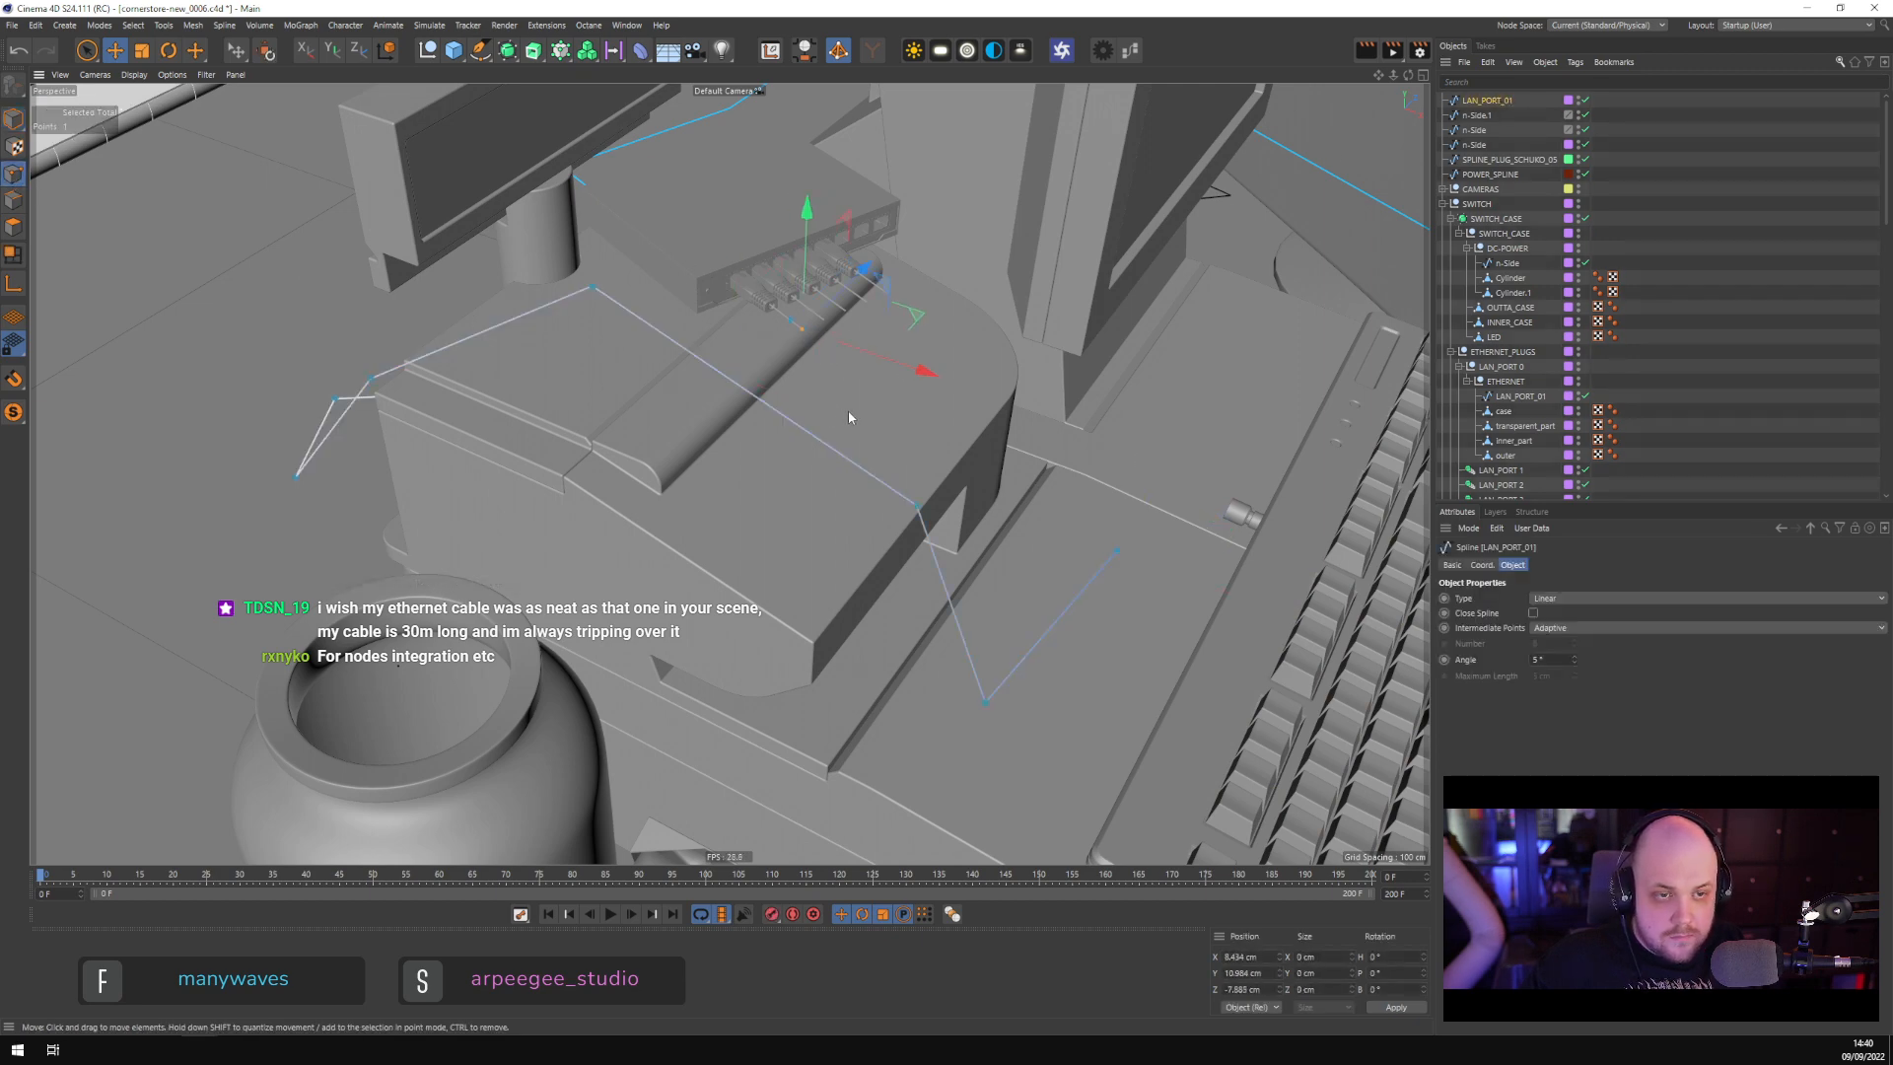
{"action": "left_click_drag", "start_coordinate": [848, 410], "coordinate": [813, 676]}
Join the plug segment and the cable segment of the merged LAN_PORT_01 spline into one path and return to object editing
{"action": "right_click", "coordinate": [1255, 416]}
{"action": "left_click", "coordinate": [1266, 521]}
{"action": "scroll", "coordinate": [1004, 580], "scroll_direction": "down", "scroll_amount": 3}
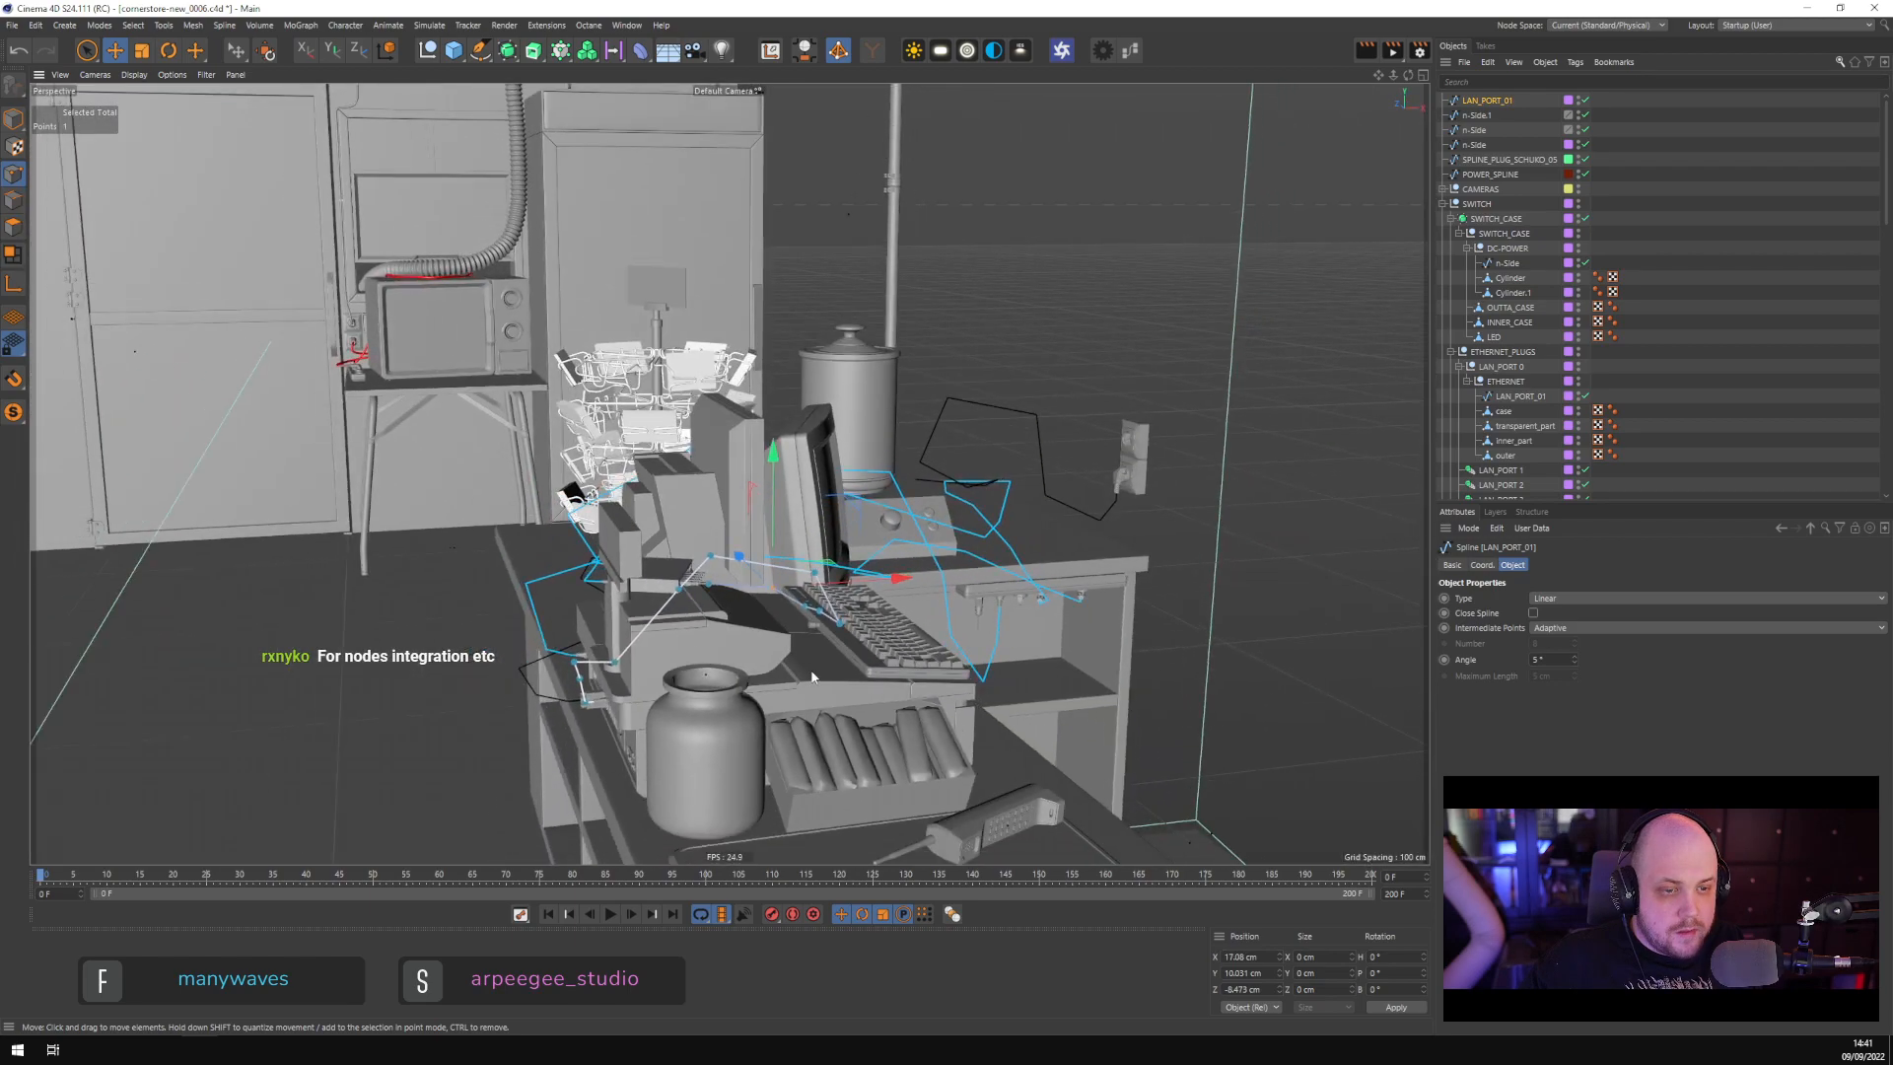
{"action": "middle_click_drag", "start_coordinate": [813, 676], "coordinate": [711, 552], "text": "alt"}
{"action": "left_click_drag", "start_coordinate": [712, 552], "coordinate": [1011, 370], "text": "alt"}
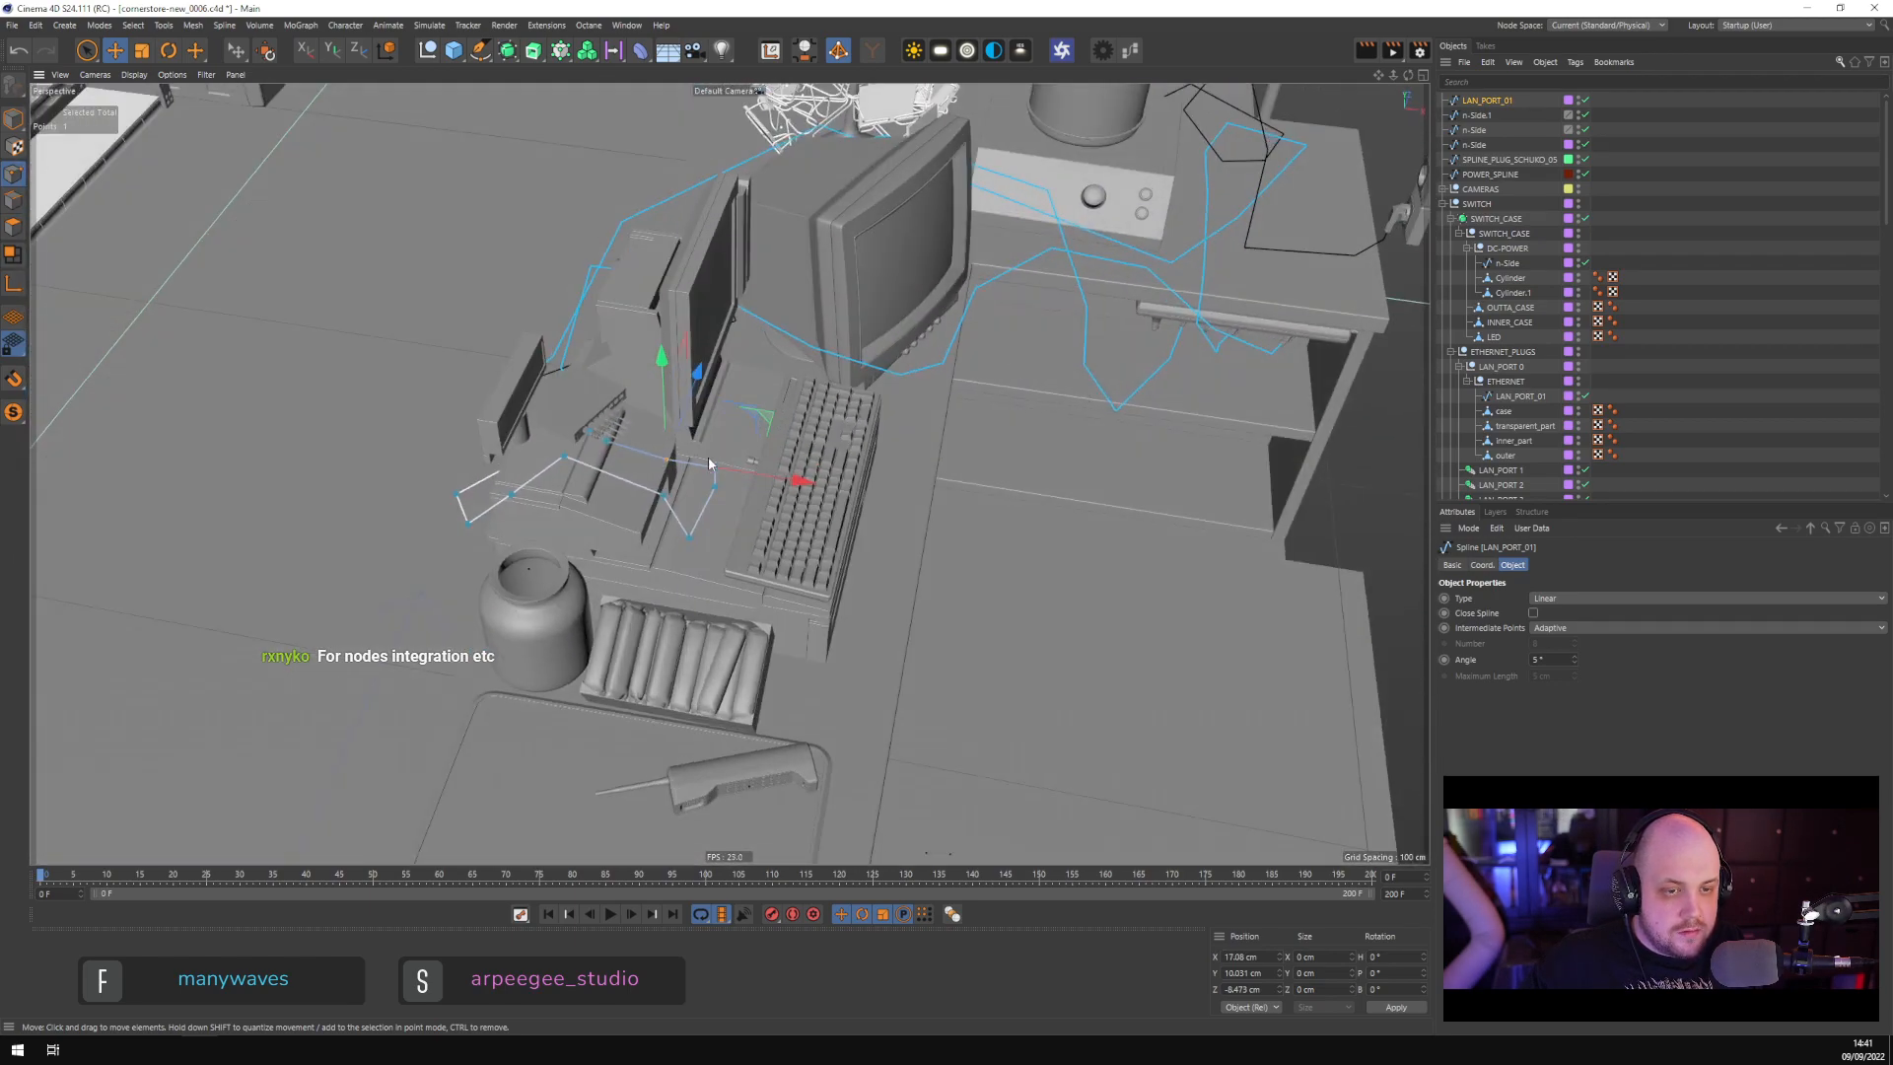
{"action": "scroll", "coordinate": [608, 410], "scroll_direction": "up", "scroll_amount": 8}
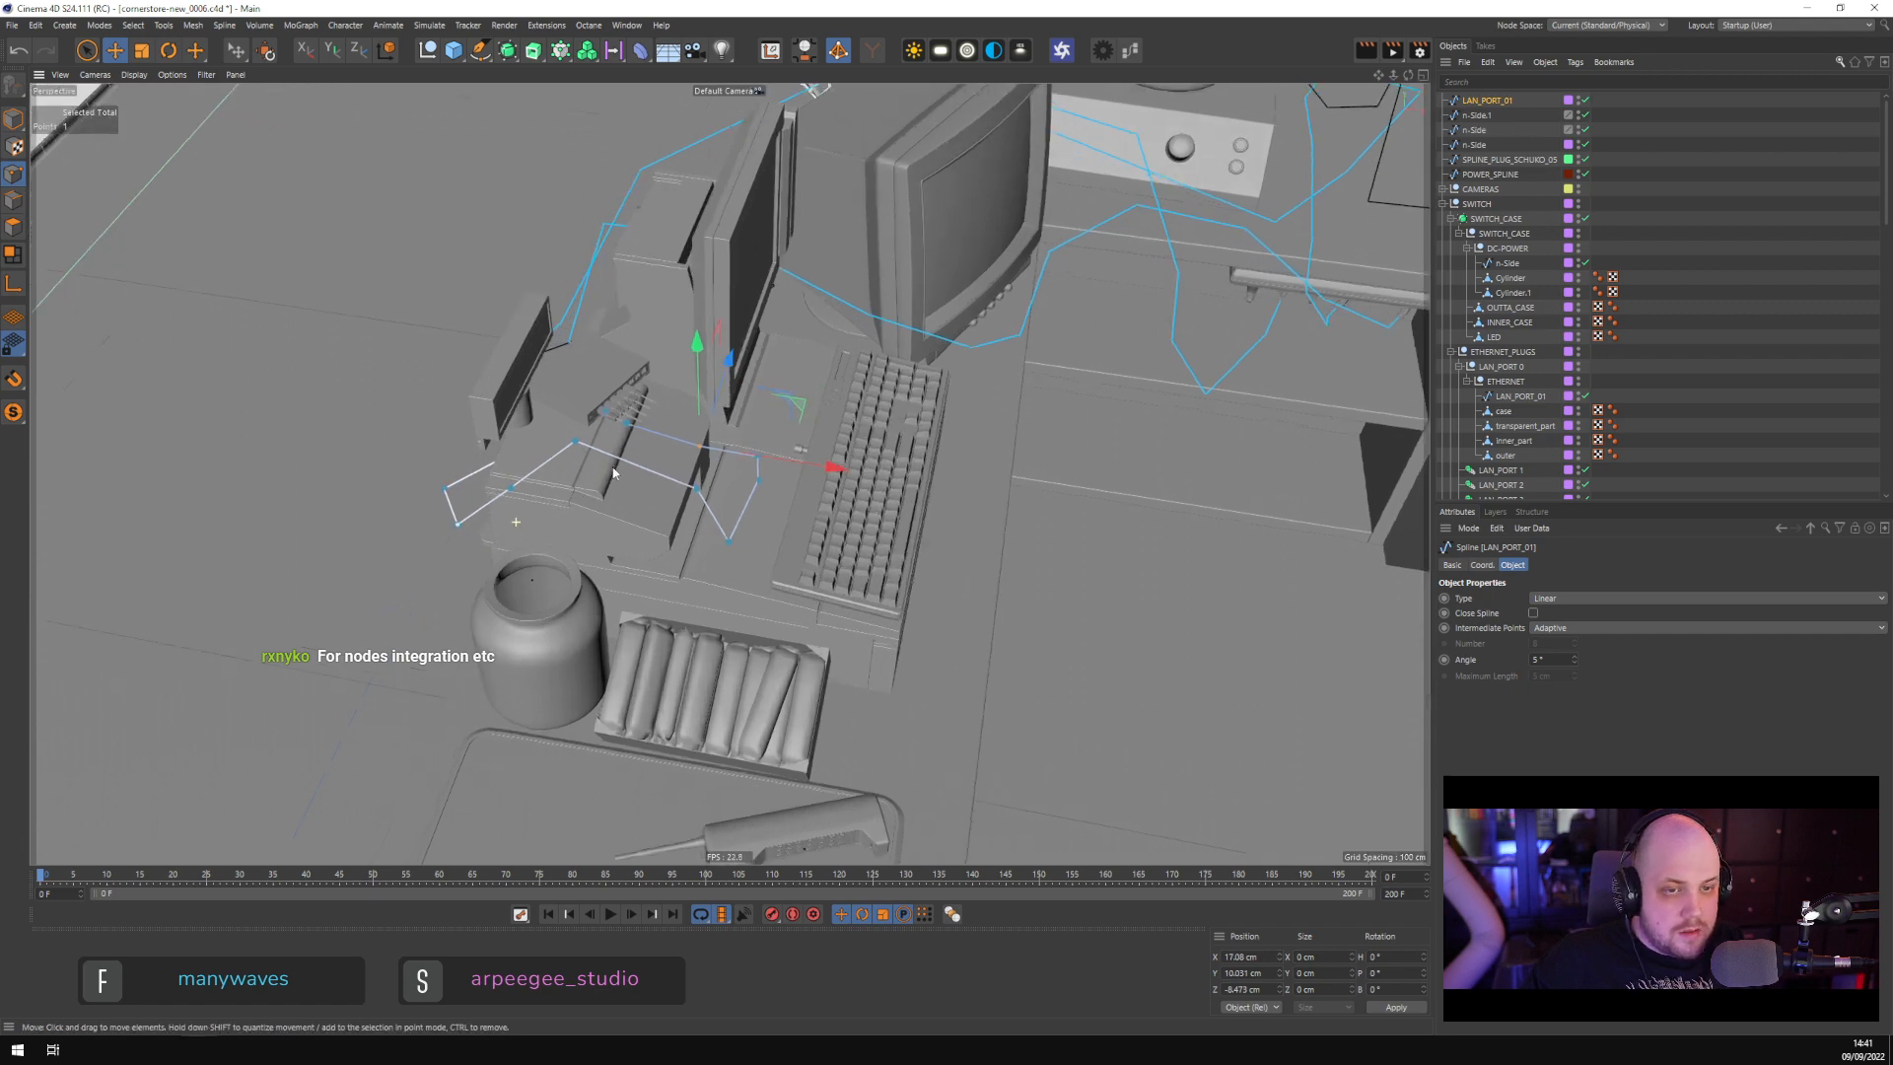
{"action": "scroll", "coordinate": [609, 411], "scroll_direction": "up", "scroll_amount": 3}
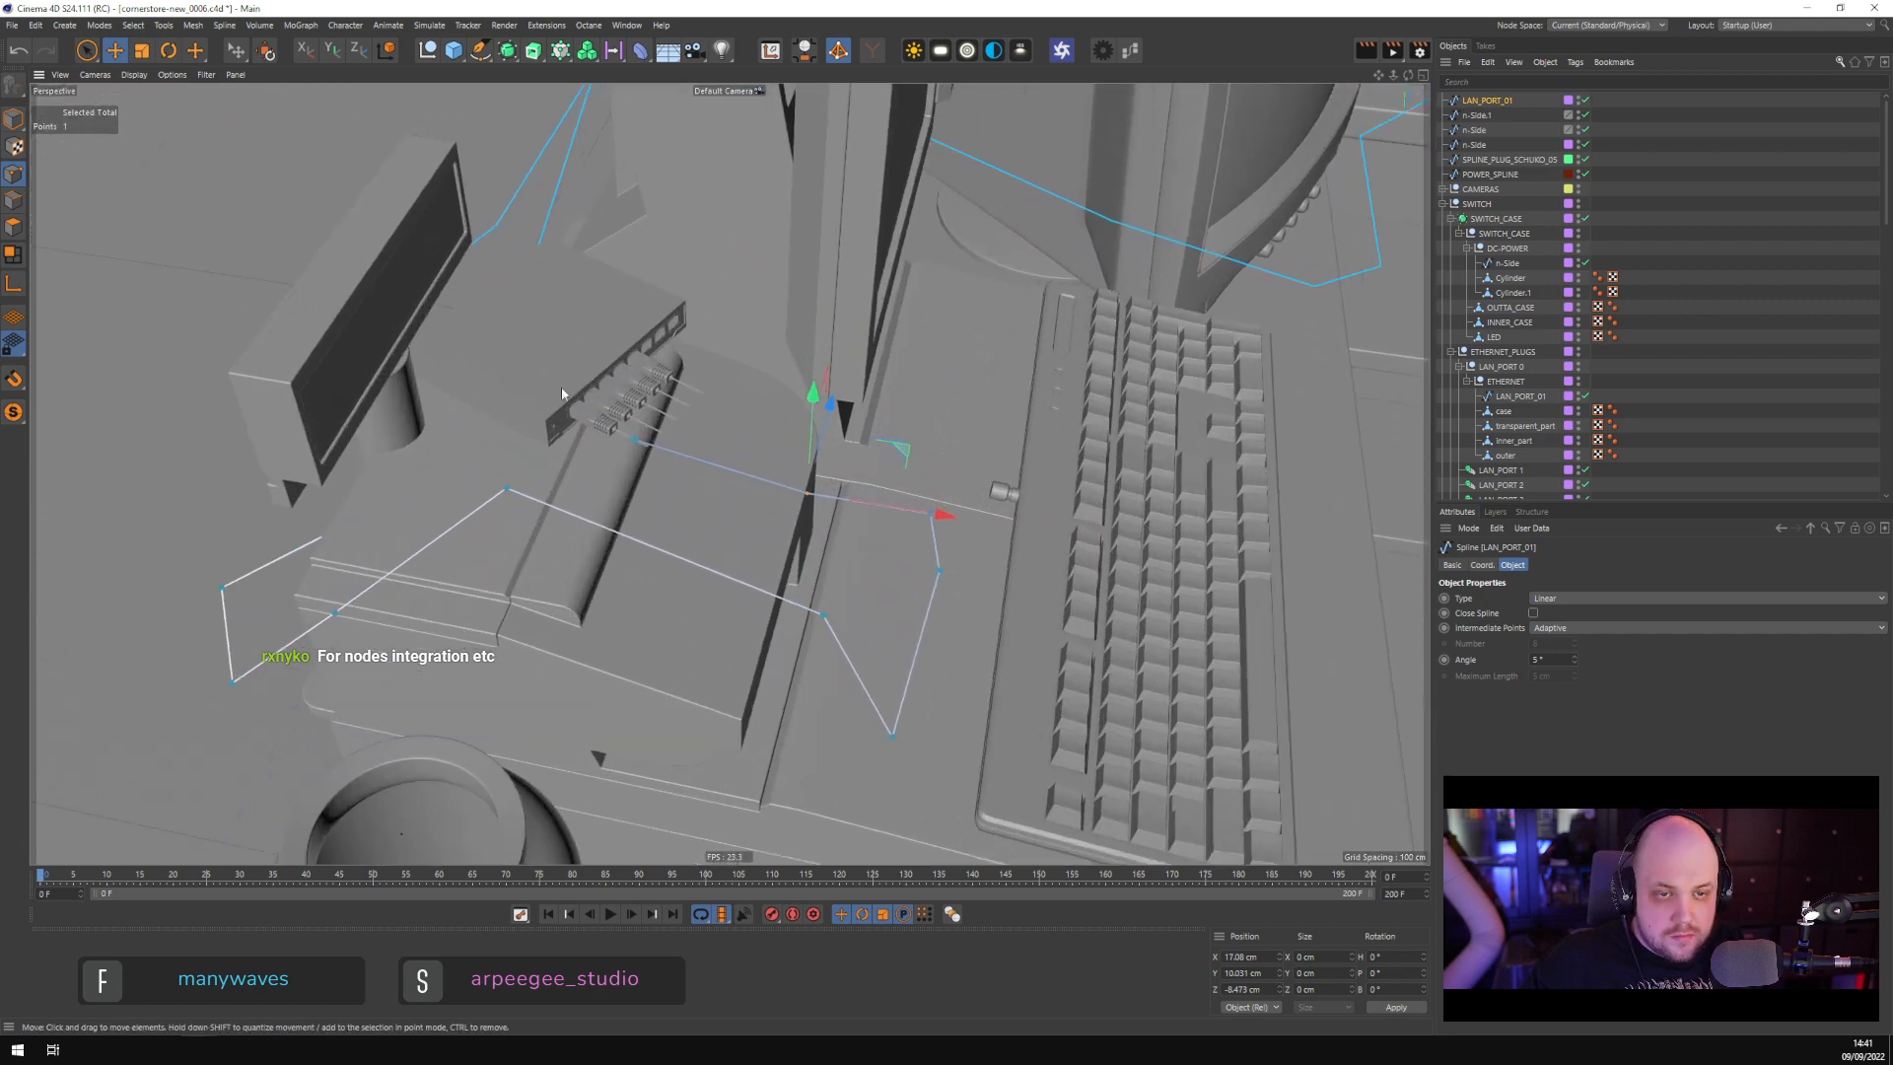
{"action": "key", "text": "Return"}
Duplicate the LAN_PORT 1 and LAN_PORT 2 plug instances to the top level of the scene and make the copies editable
{"action": "scroll", "coordinate": [625, 413], "scroll_direction": "up", "scroll_amount": 4}
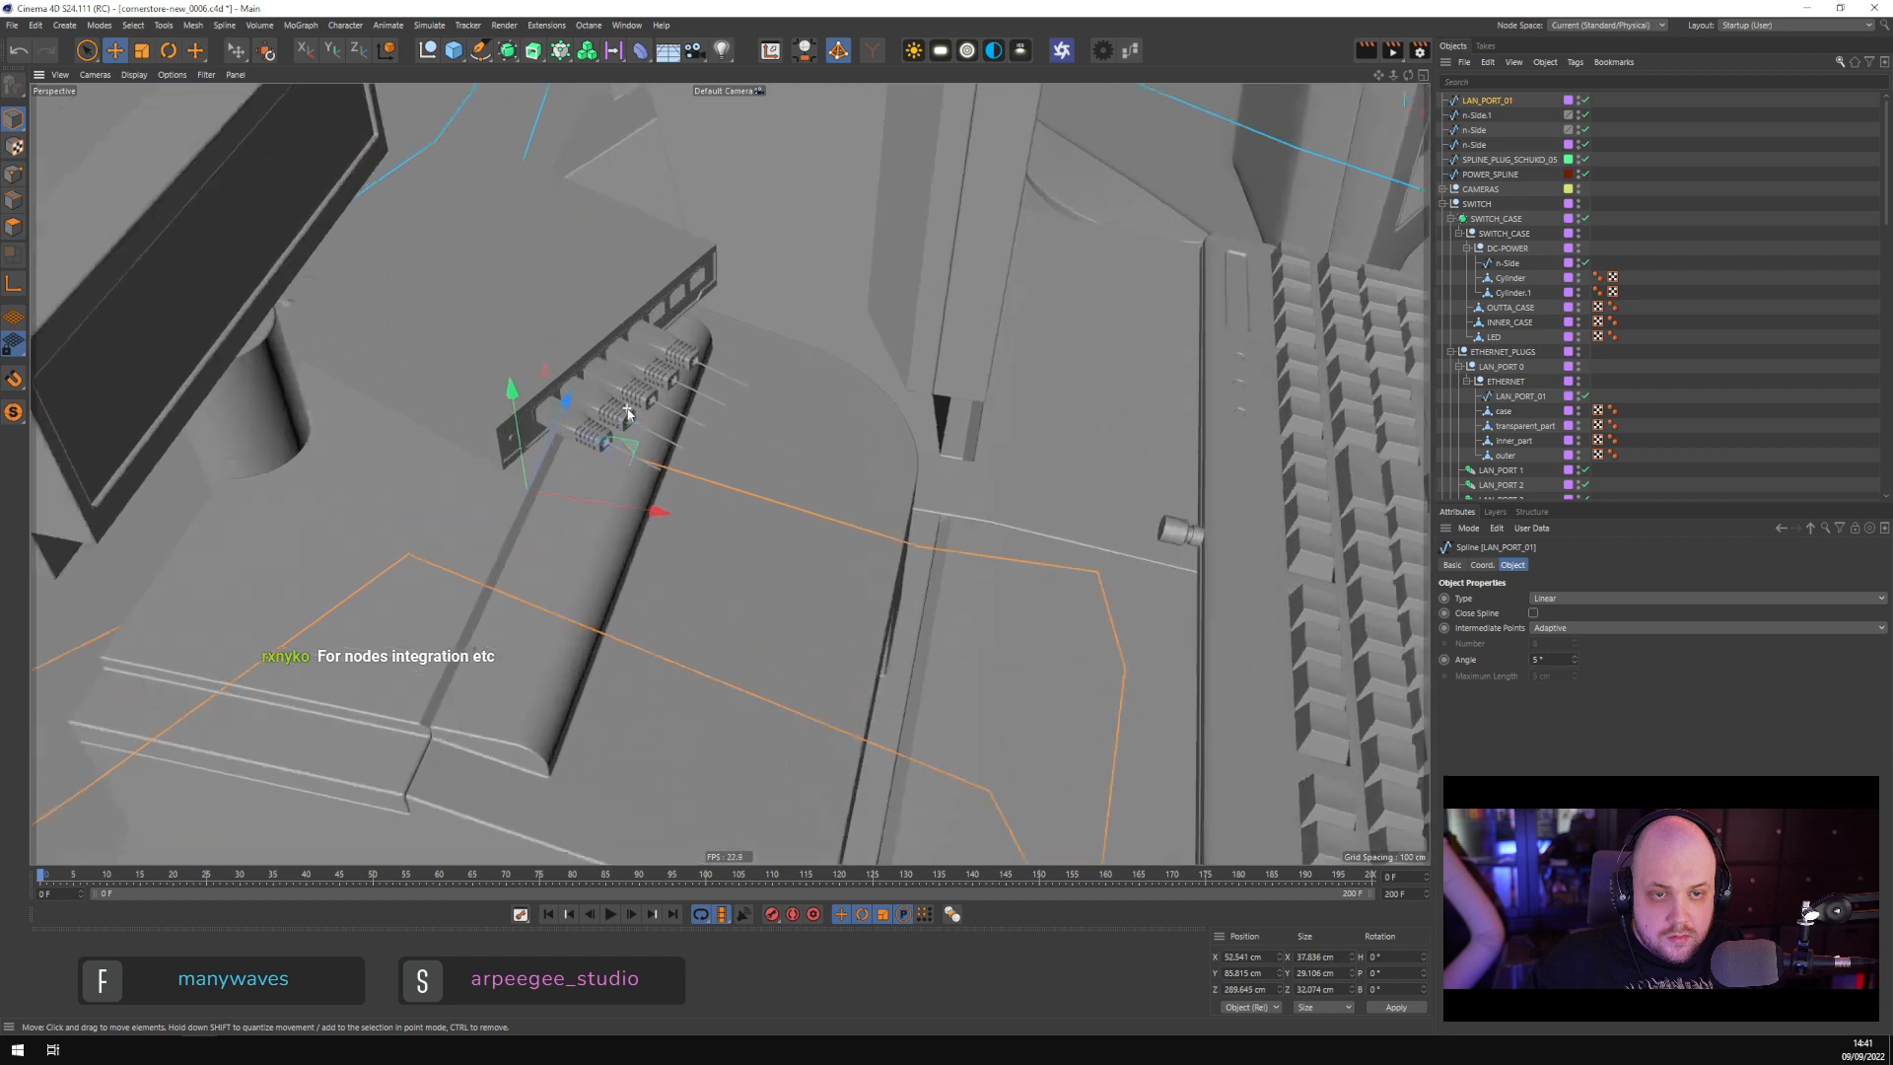
{"action": "left_click", "coordinate": [624, 387]}
{"action": "left_click", "coordinate": [625, 385], "text": "shift"}
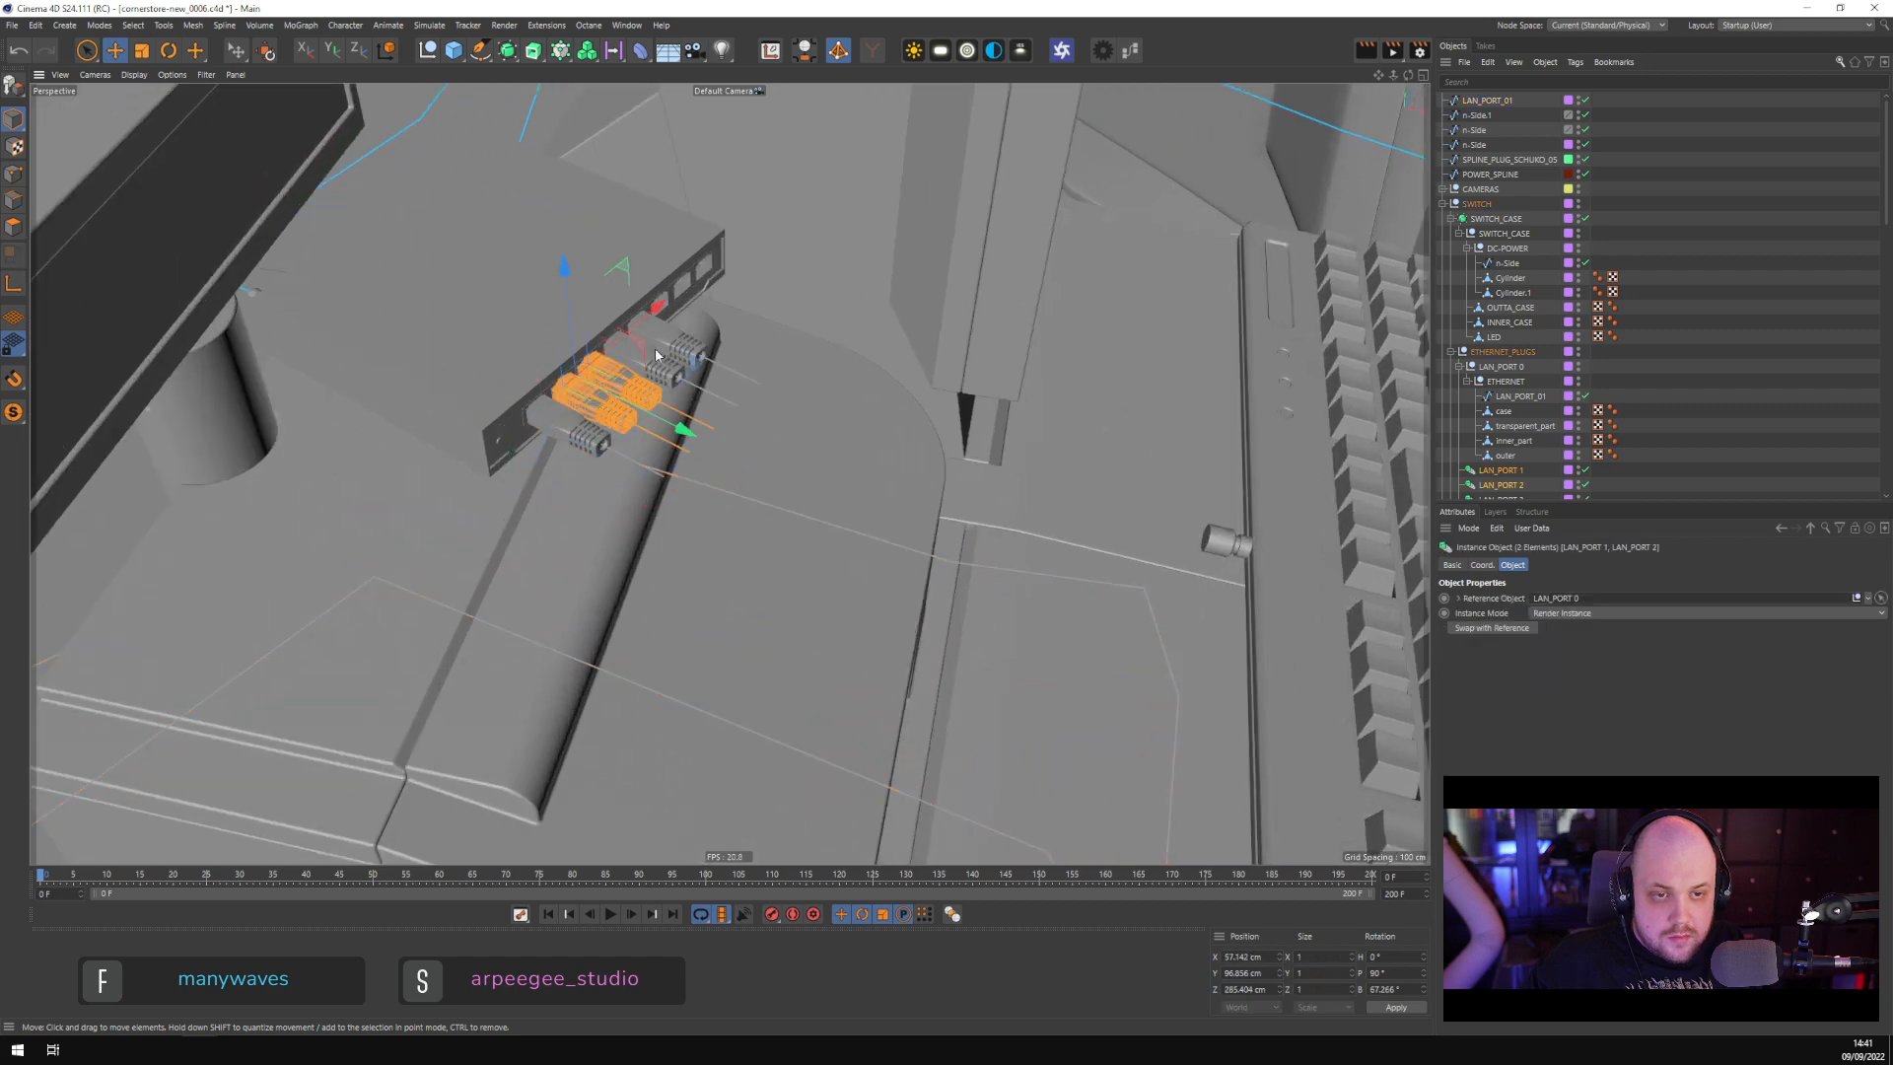
{"action": "scroll", "coordinate": [1506, 478], "scroll_direction": "down", "scroll_amount": 2}
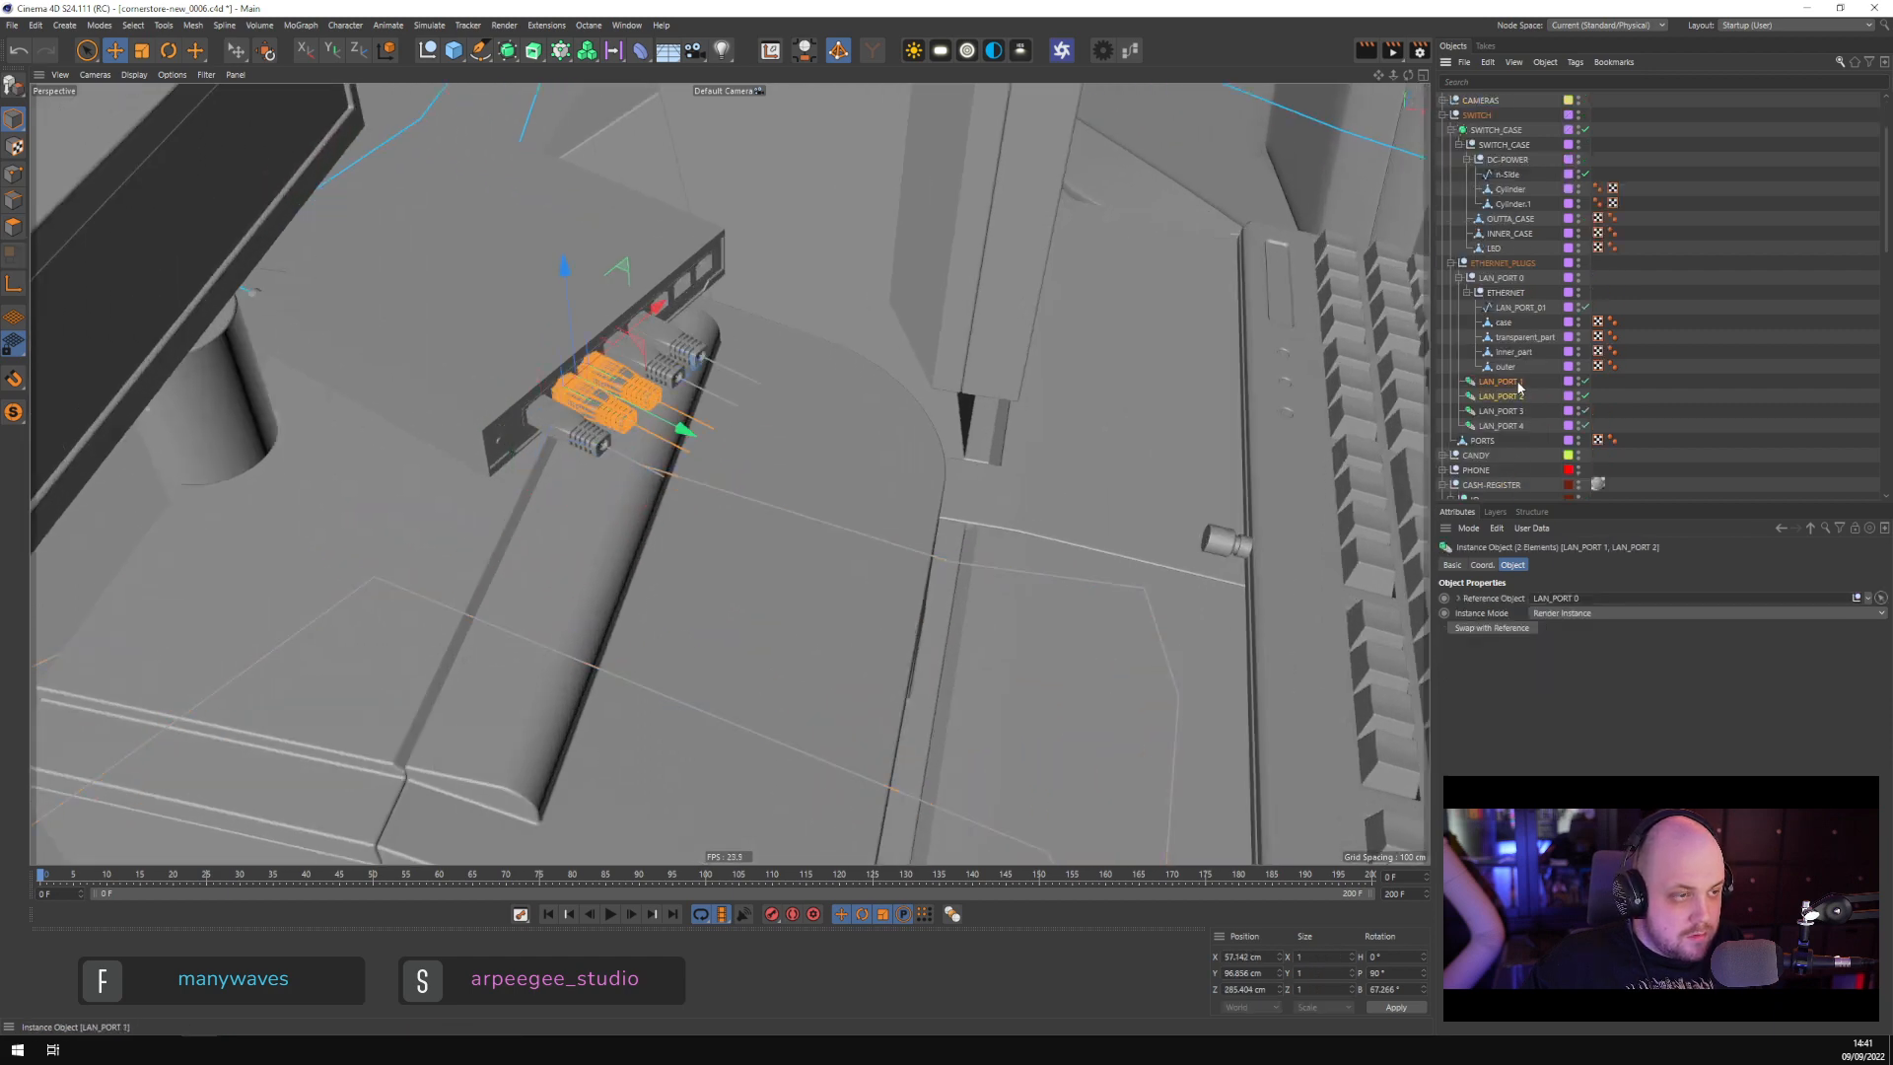
{"action": "scroll", "coordinate": [1519, 88], "scroll_direction": "up", "scroll_amount": 2}
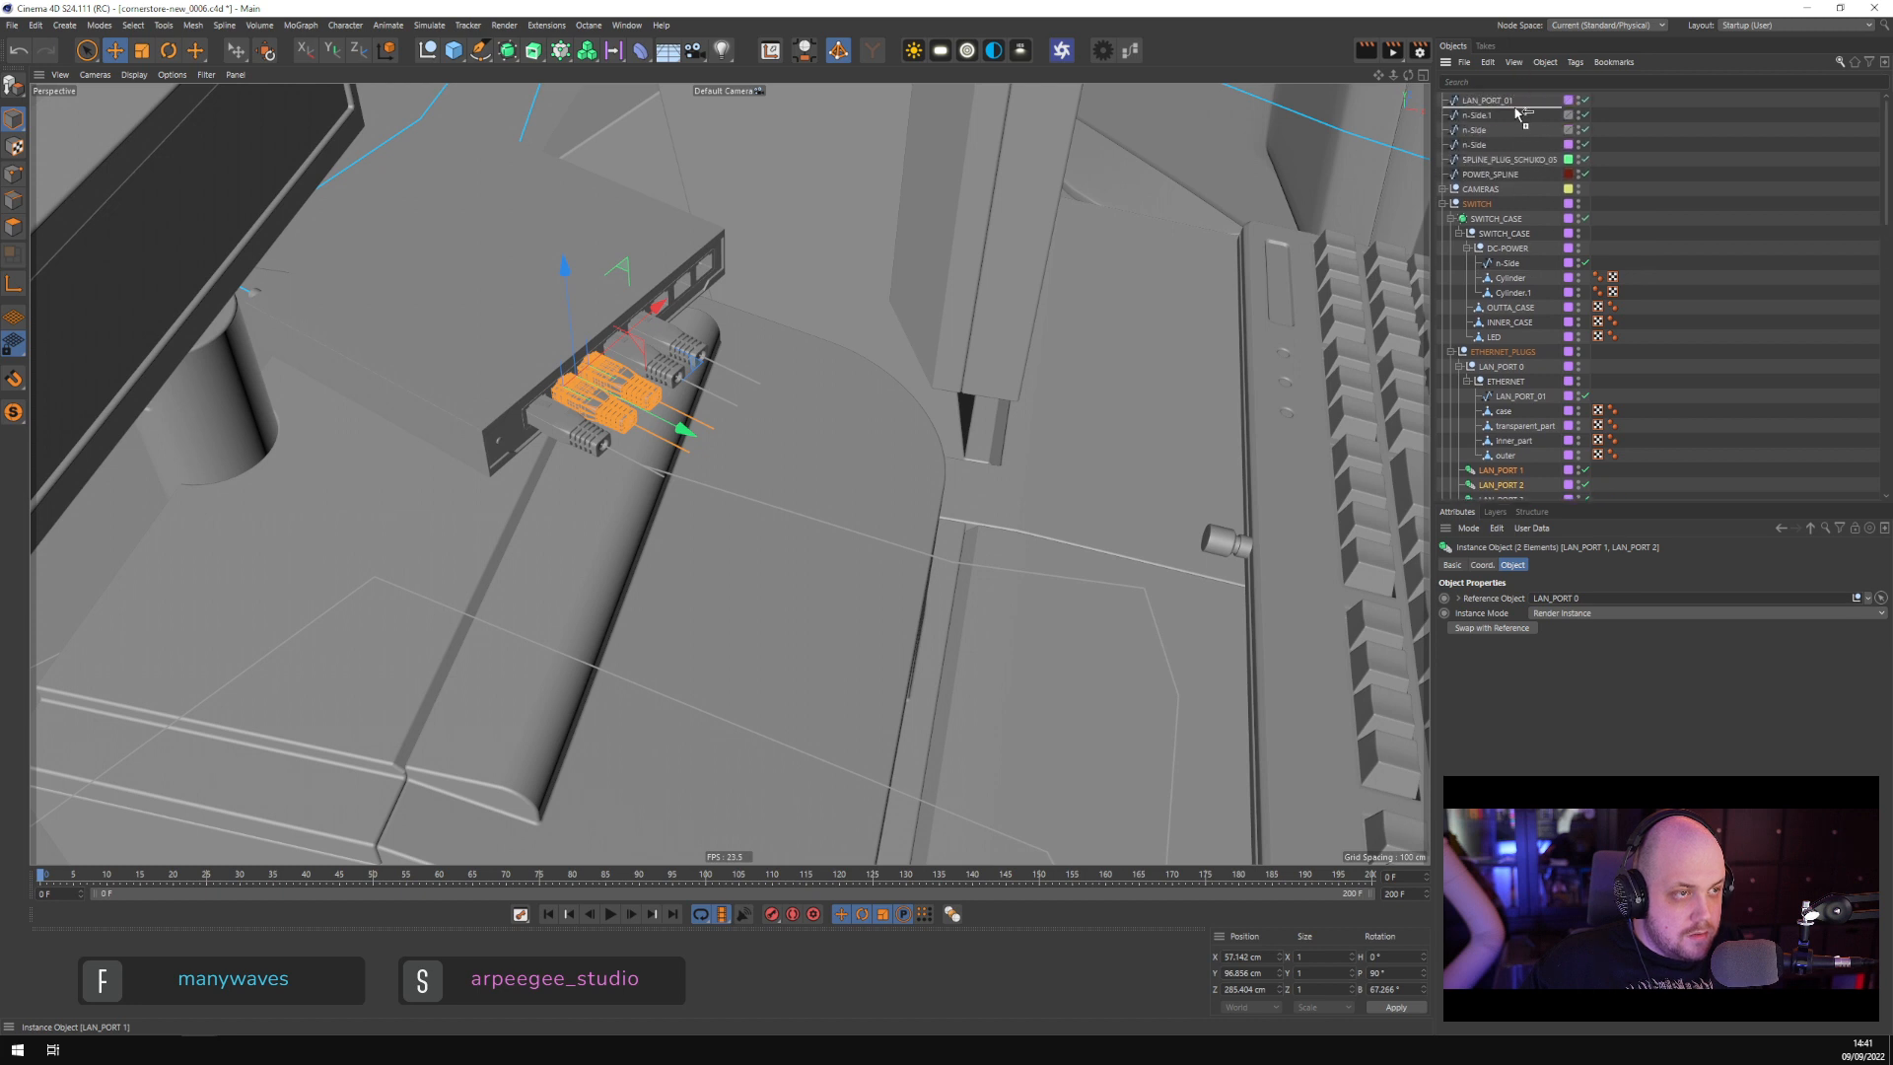
{"action": "left_click_drag", "start_coordinate": [1516, 99], "coordinate": [1516, 97], "text": "ctrl"}
{"action": "key", "text": "c"}
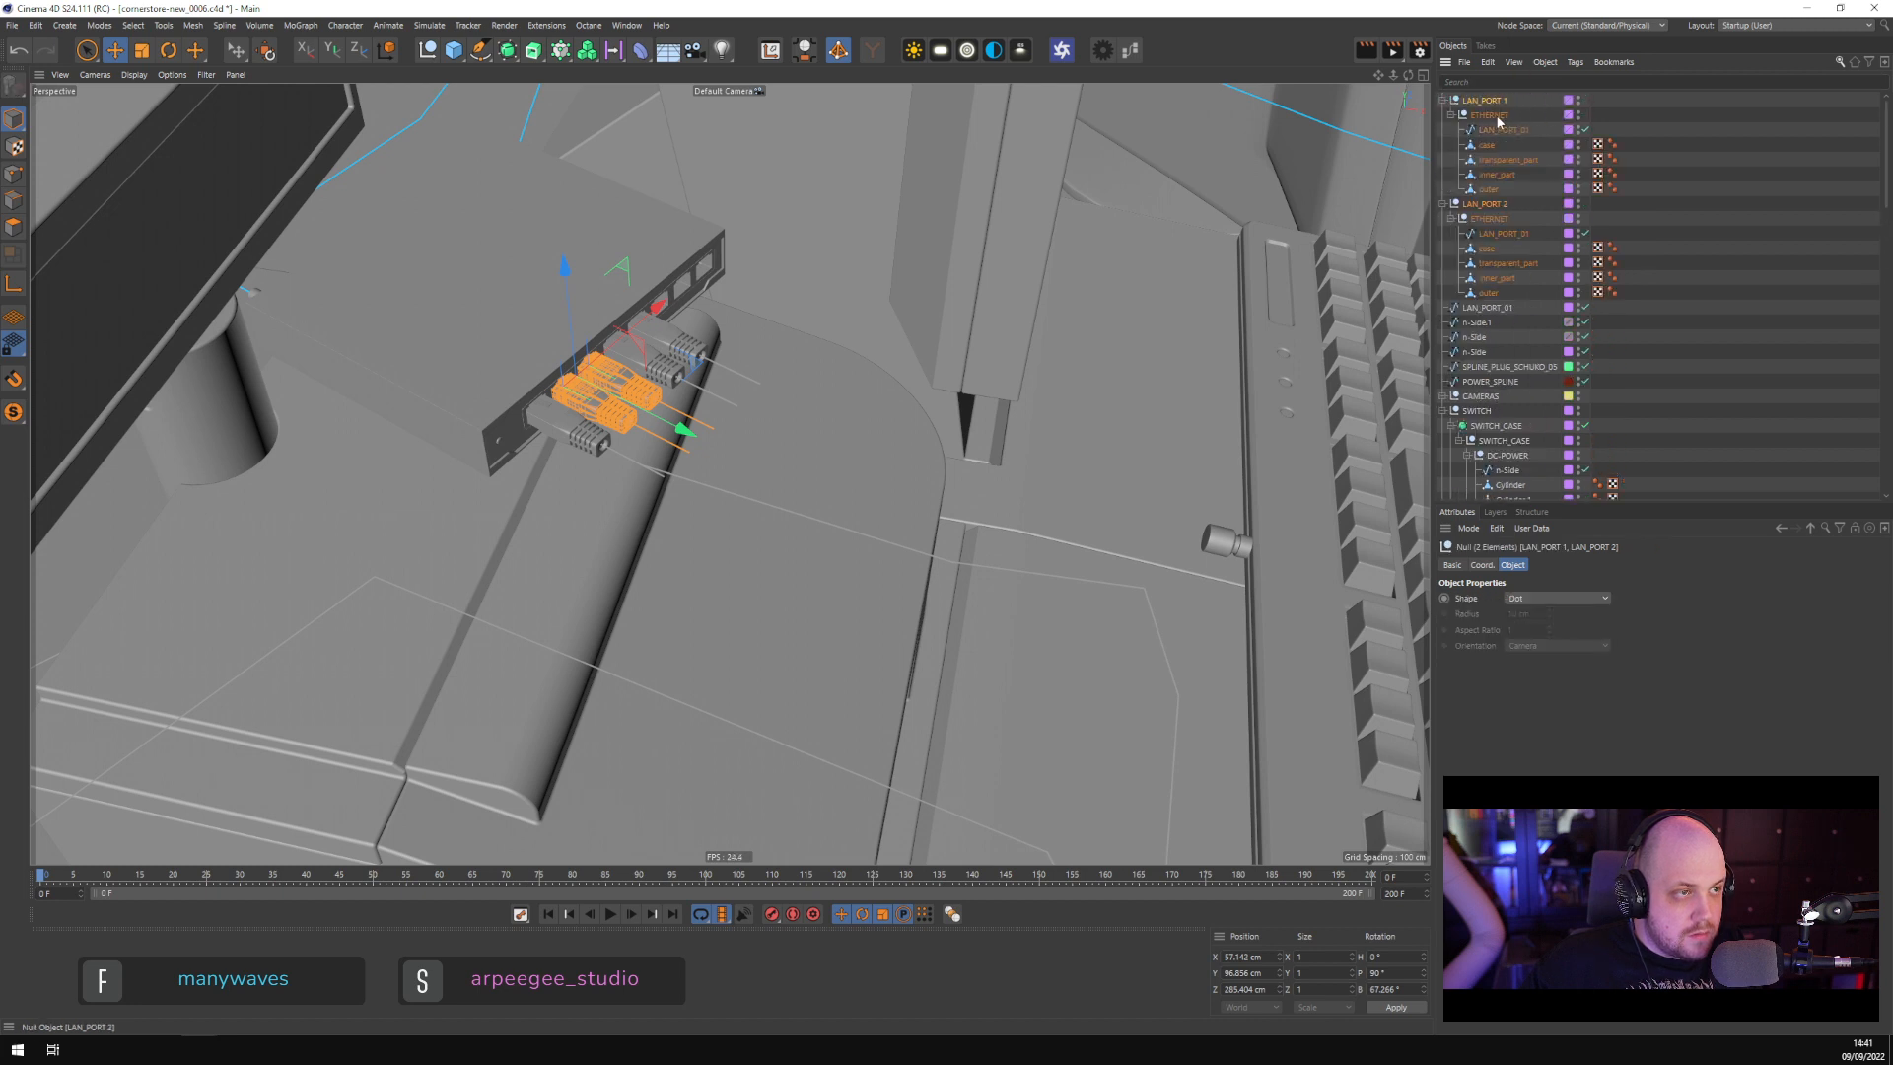
Move the LAN_PORT_01 splines out of the two editable copies to the top level, then delete the leftover LAN_PORT 1 and LAN_PORT 2 groups
{"action": "left_click", "coordinate": [1497, 131]}
{"action": "left_click_drag", "start_coordinate": [1503, 233], "coordinate": [1516, 98], "text": "ctrl"}
{"action": "left_click", "coordinate": [1443, 130]}
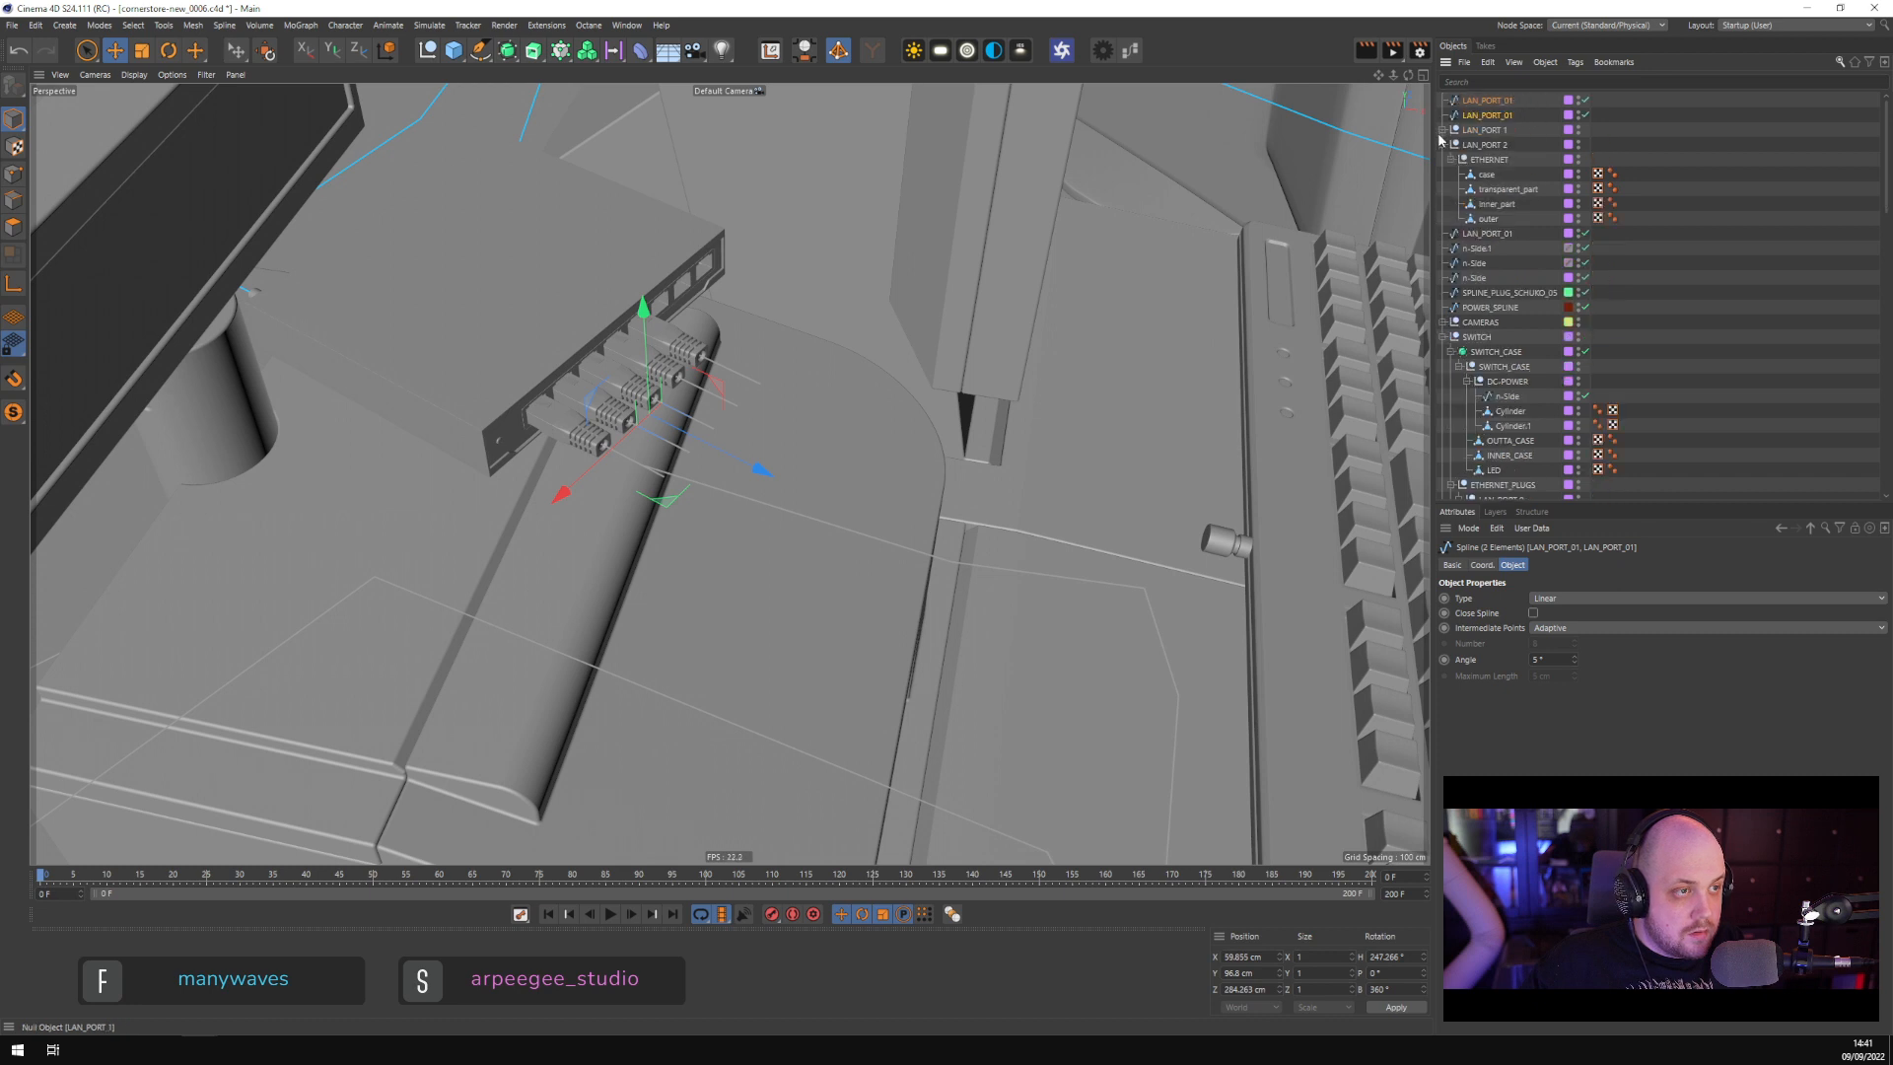
{"action": "left_click", "coordinate": [1481, 145]}
{"action": "left_click", "coordinate": [1471, 131], "text": "ctrl"}
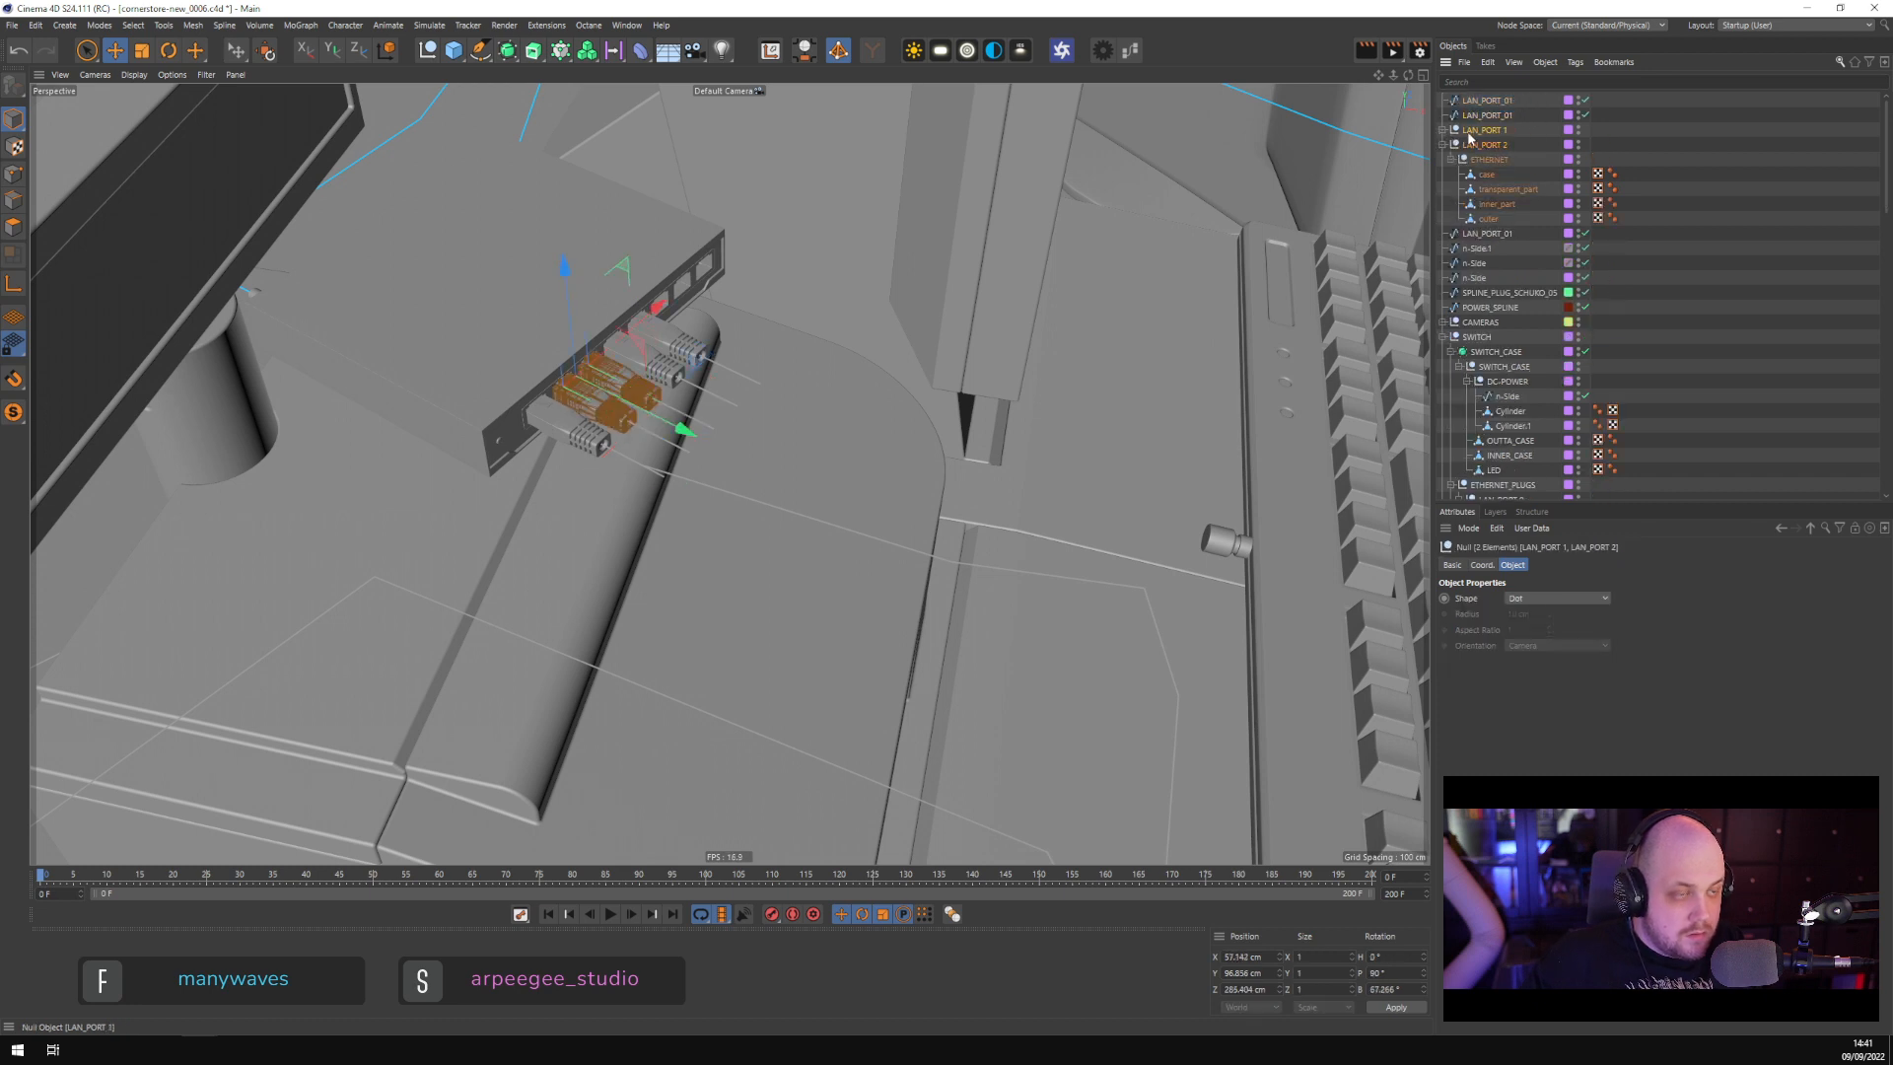
{"action": "key", "text": "Delete"}
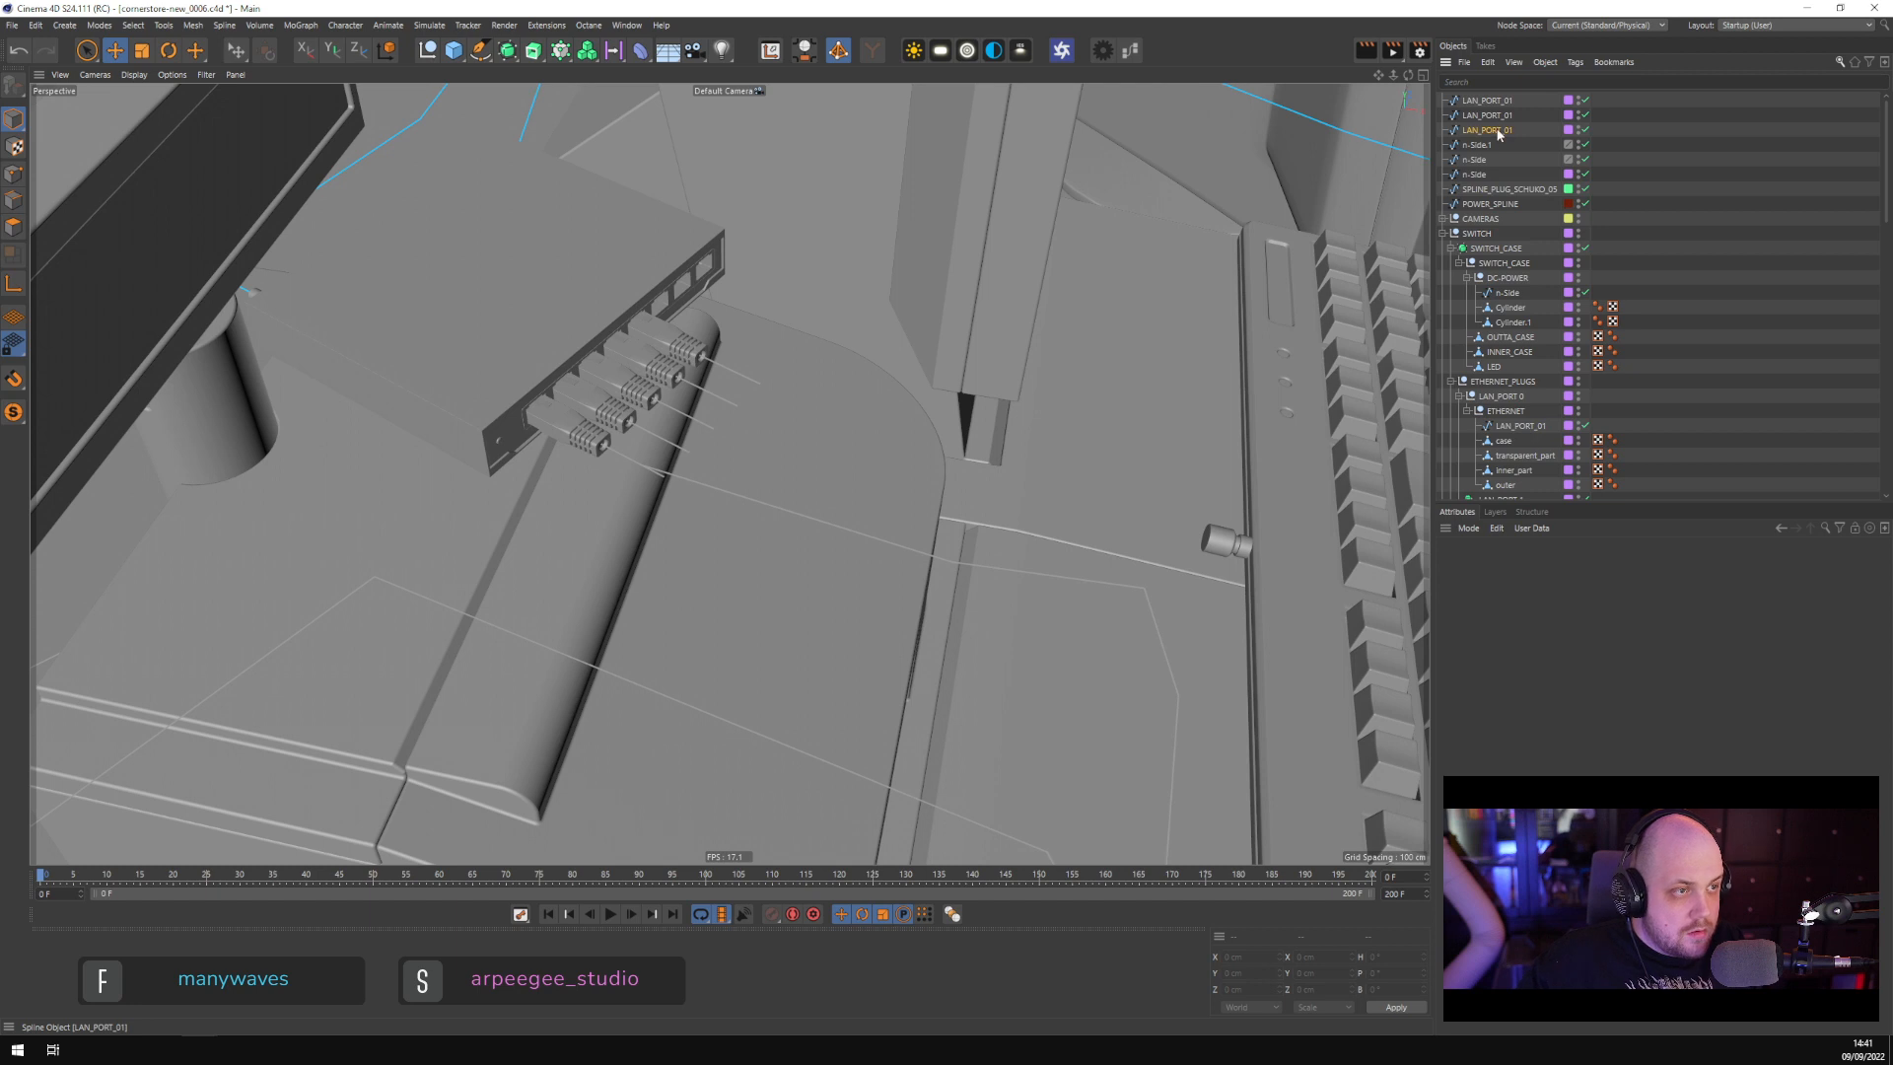
Extend the topmost LAN_PORT_01 spline from its switch plug across the register's top toward the jar
{"action": "left_click", "coordinate": [1489, 114]}
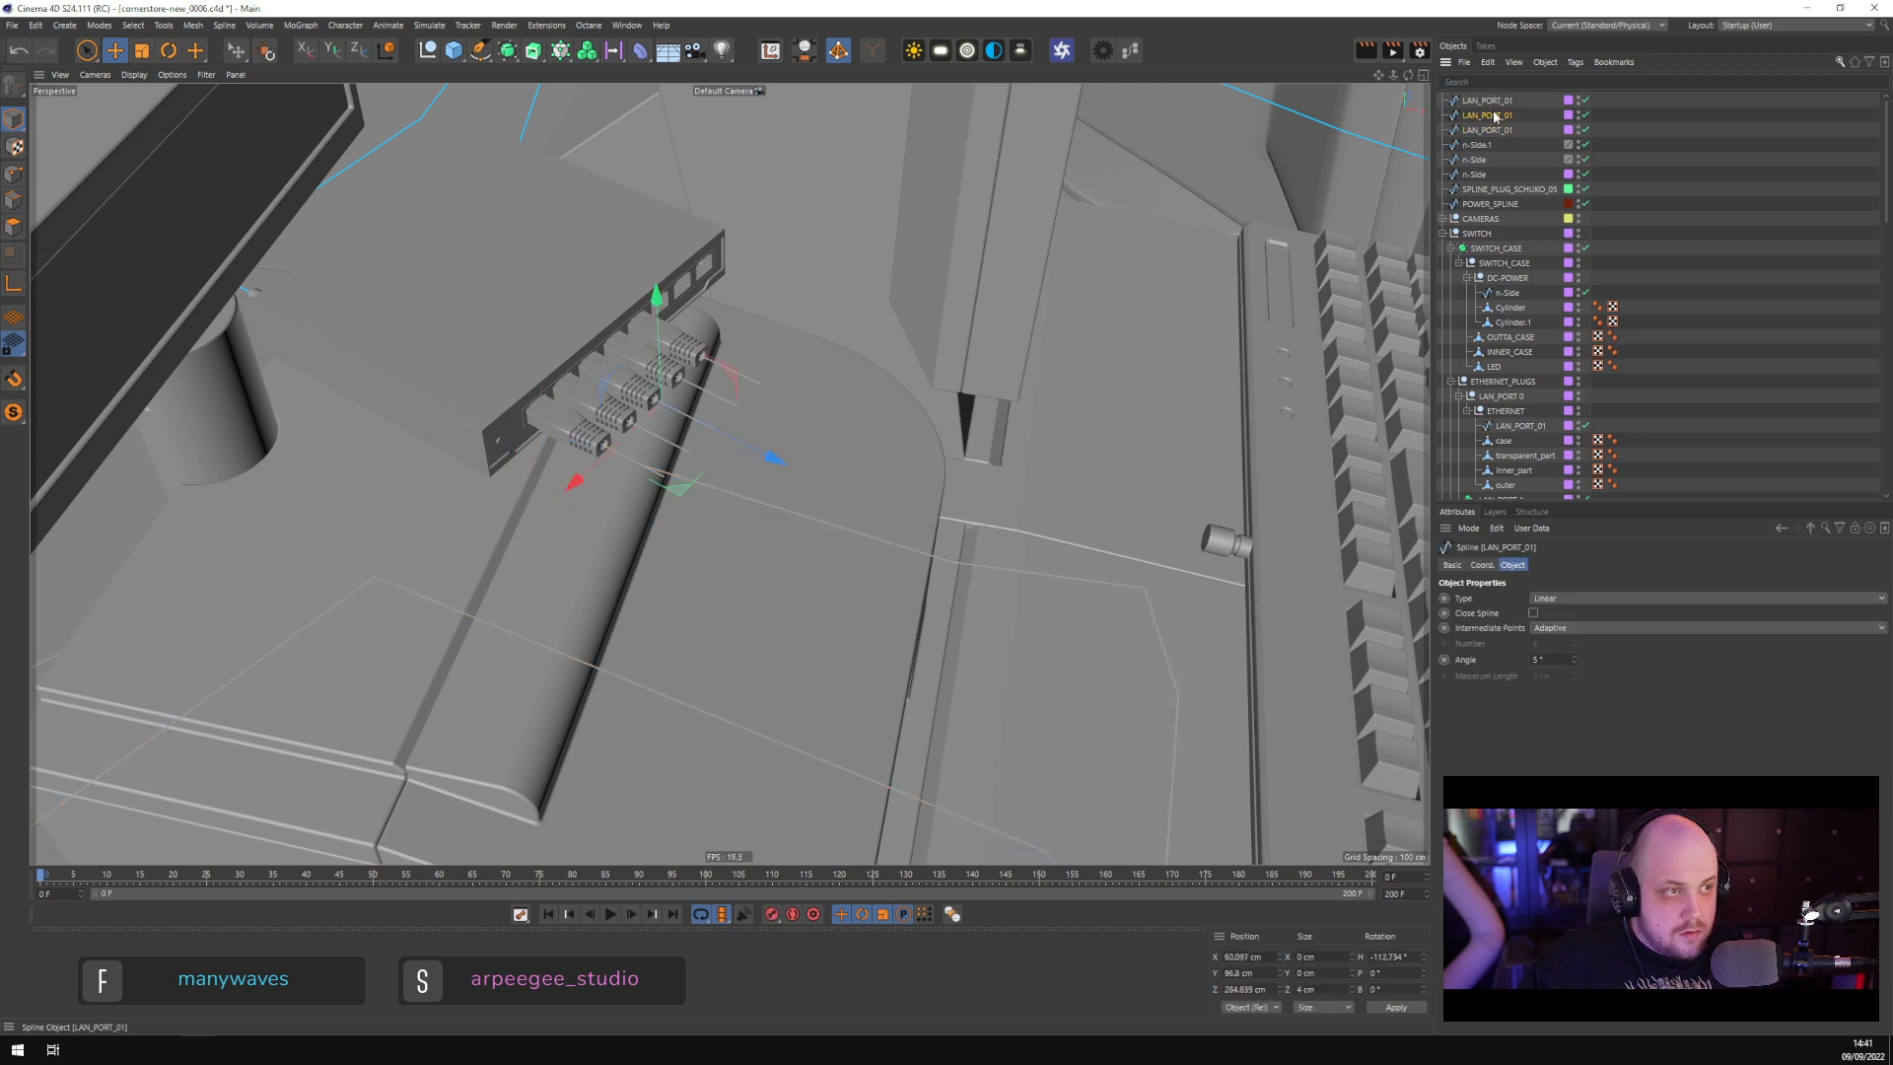
{"action": "left_click", "coordinate": [1495, 102]}
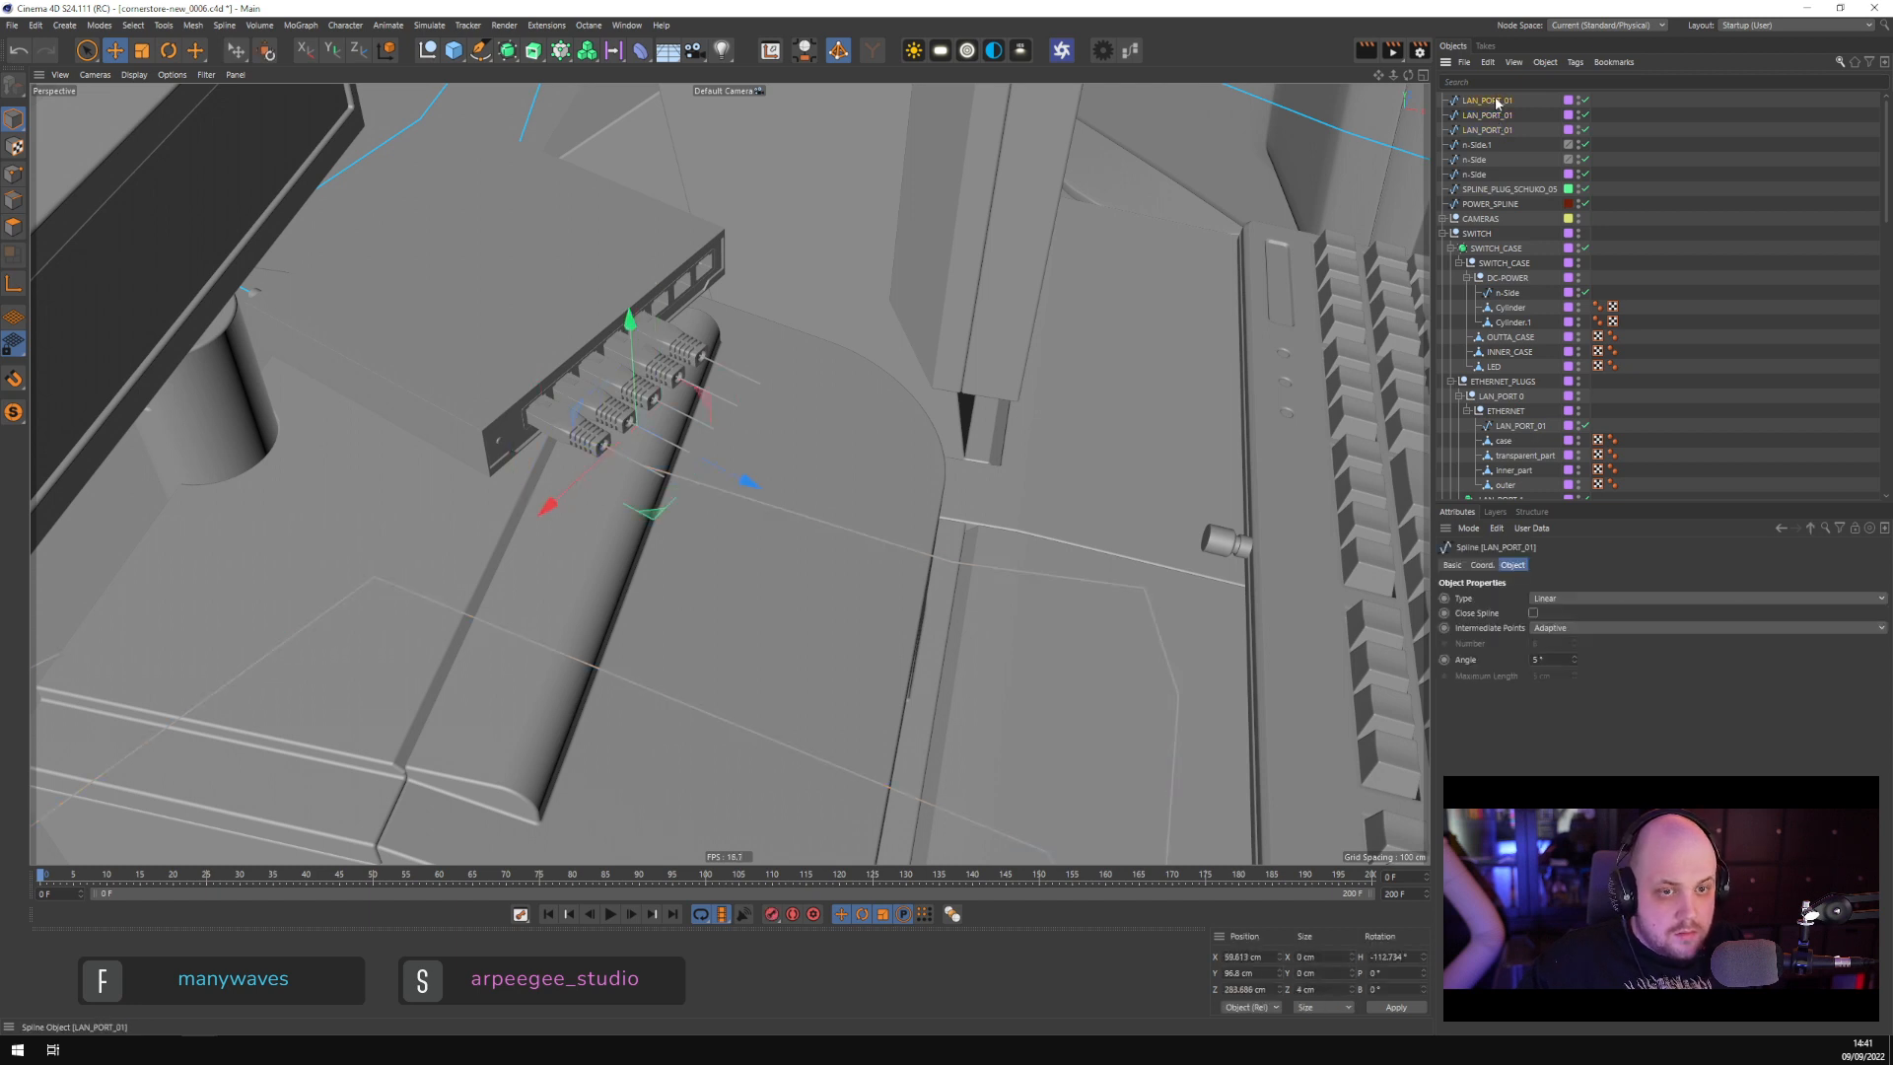
{"action": "left_click", "coordinate": [13, 173]}
{"action": "left_click", "coordinate": [674, 451]}
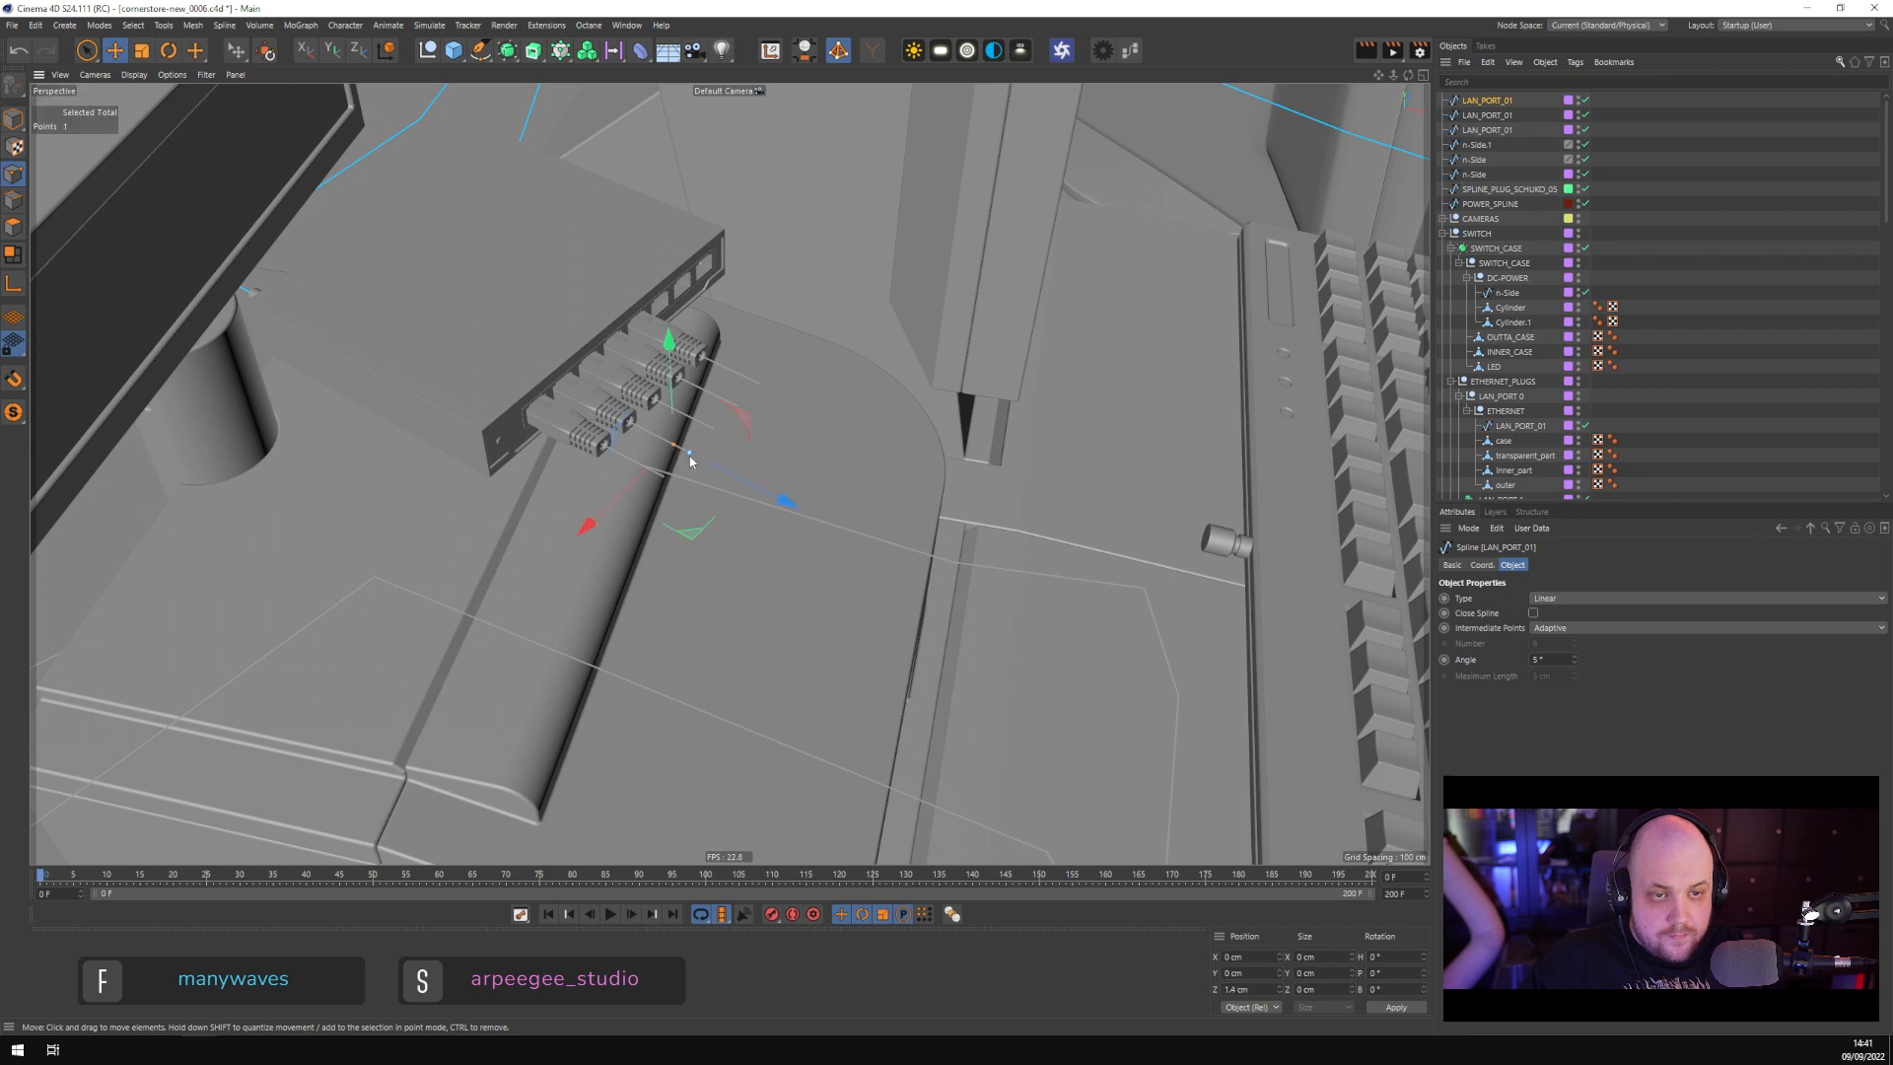
{"action": "left_click_drag", "start_coordinate": [690, 460], "coordinate": [761, 627], "text": "alt"}
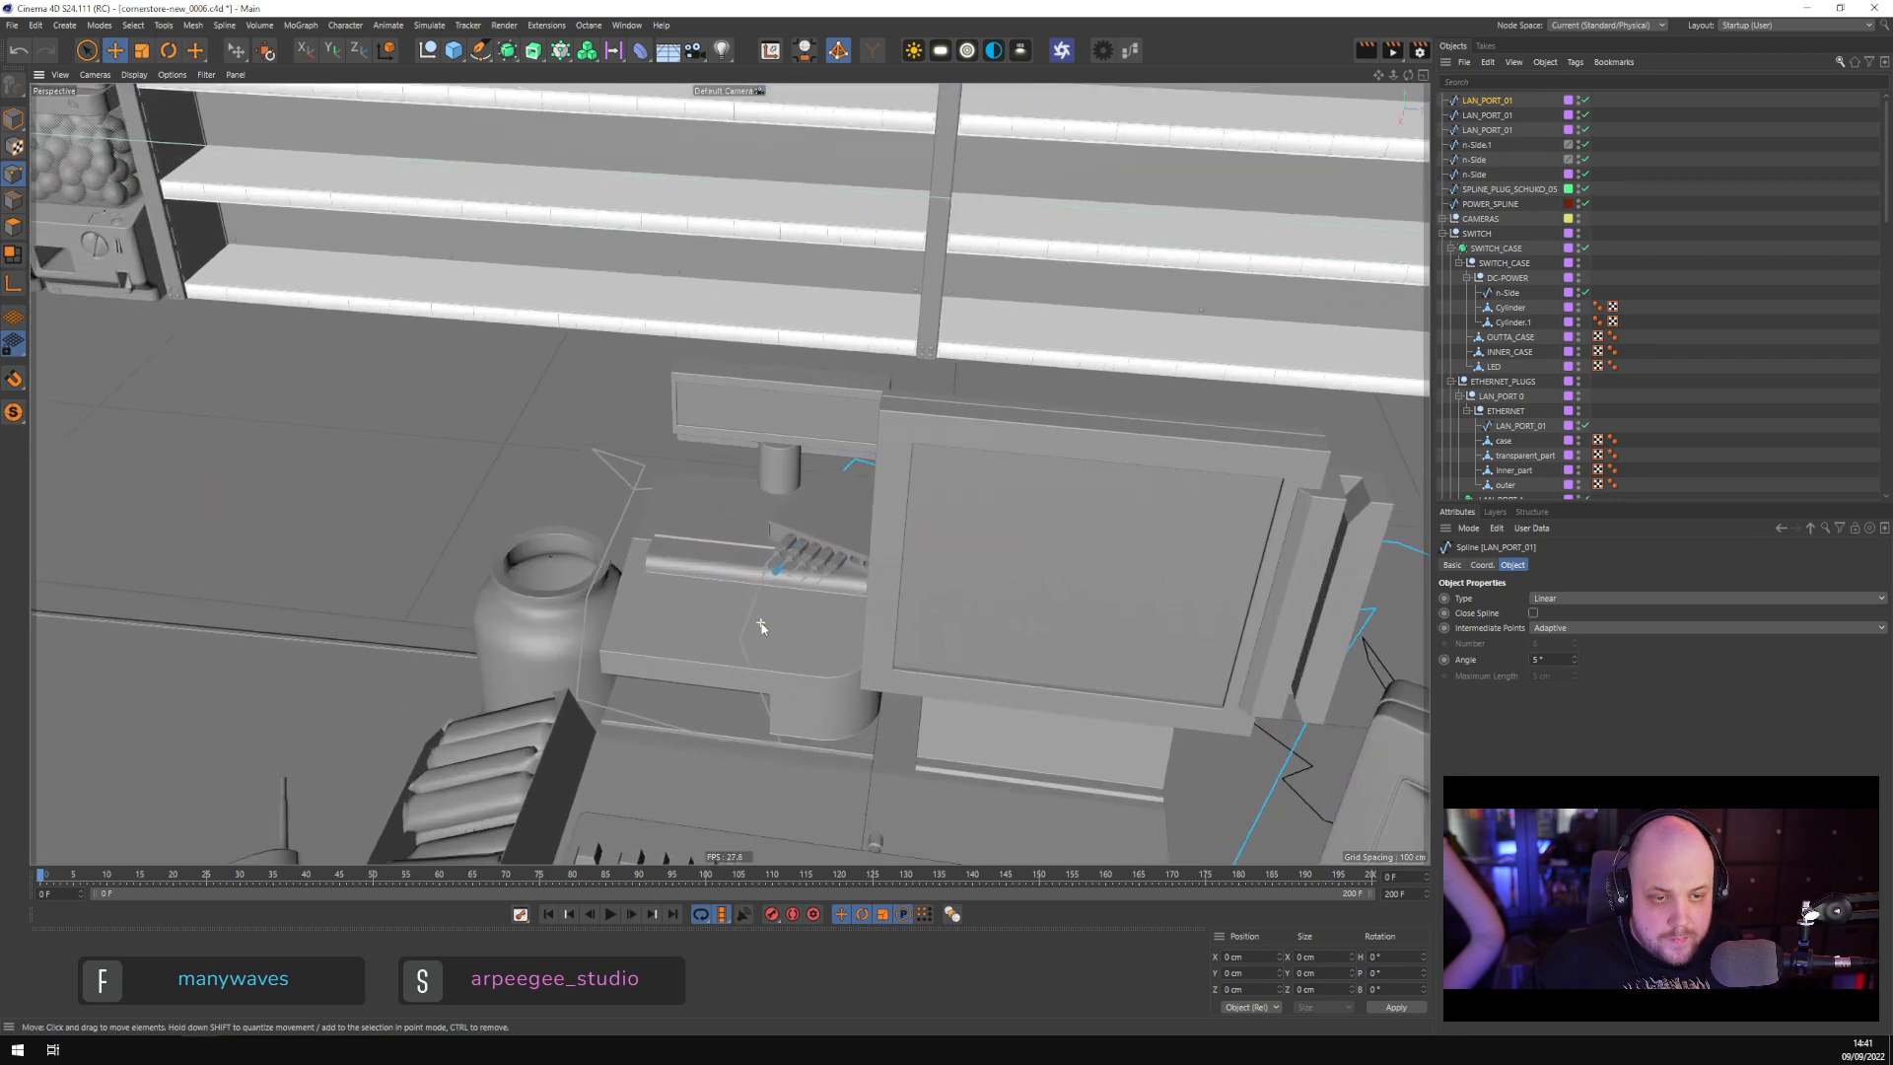
{"action": "scroll", "coordinate": [761, 627], "scroll_direction": "up", "scroll_amount": 3}
{"action": "left_click_drag", "start_coordinate": [783, 539], "coordinate": [561, 687]}
Insert a point in the spline near the register's side edge beside the jar and raise it slightly
{"action": "middle_click_drag", "start_coordinate": [769, 603], "coordinate": [999, 511], "text": "alt"}
{"action": "mouse_move", "coordinate": [1000, 510]}
{"action": "left_mouse_down", "text": "alt"}
{"action": "mouse_move", "coordinate": [994, 395]}
{"action": "mouse_move", "coordinate": [1065, 465]}
{"action": "mouse_move", "coordinate": [1062, 424]}
{"action": "mouse_move", "coordinate": [962, 494]}
{"action": "mouse_move", "coordinate": [950, 577]}
{"action": "mouse_move", "coordinate": [974, 490]}
{"action": "mouse_move", "coordinate": [987, 511]}
{"action": "left_mouse_up", "text": "alt"}
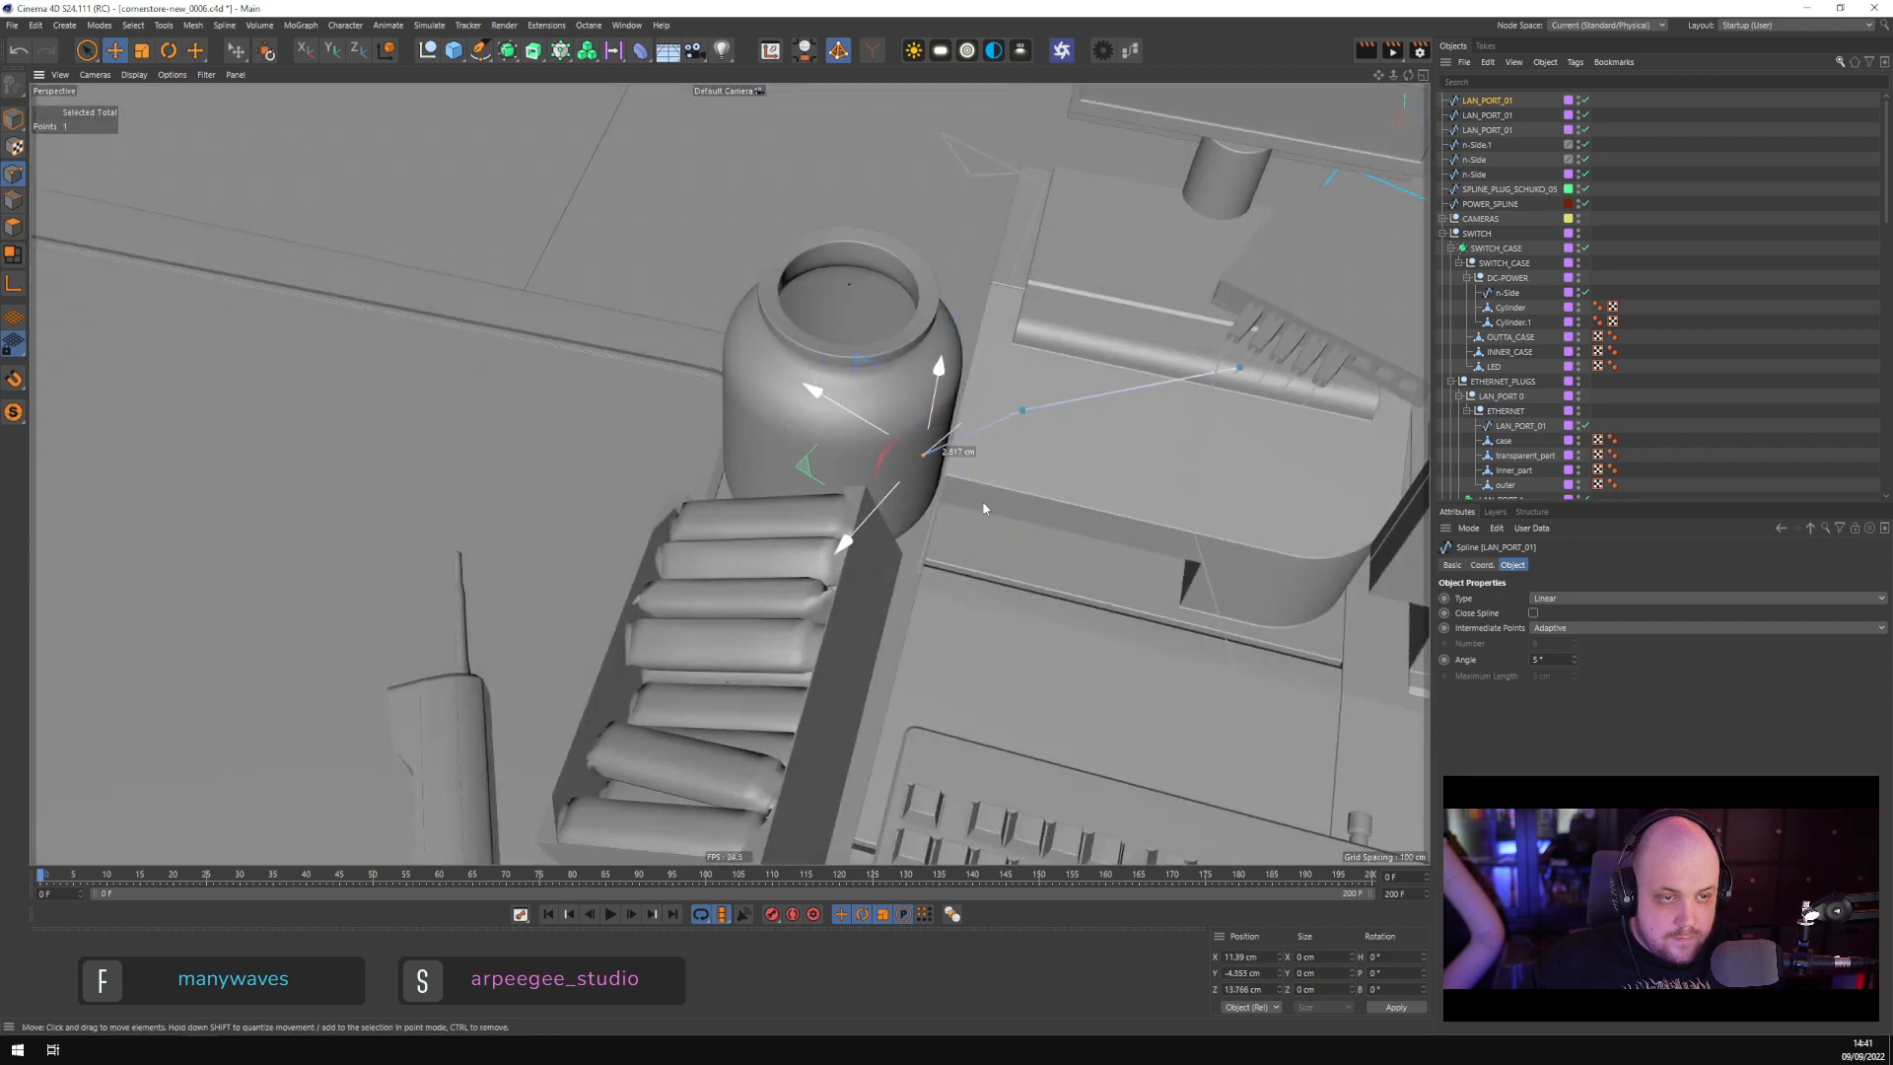
{"action": "left_click", "coordinate": [946, 445], "text": "ctrl"}
{"action": "left_click_drag", "start_coordinate": [978, 581], "coordinate": [978, 449], "text": "alt"}
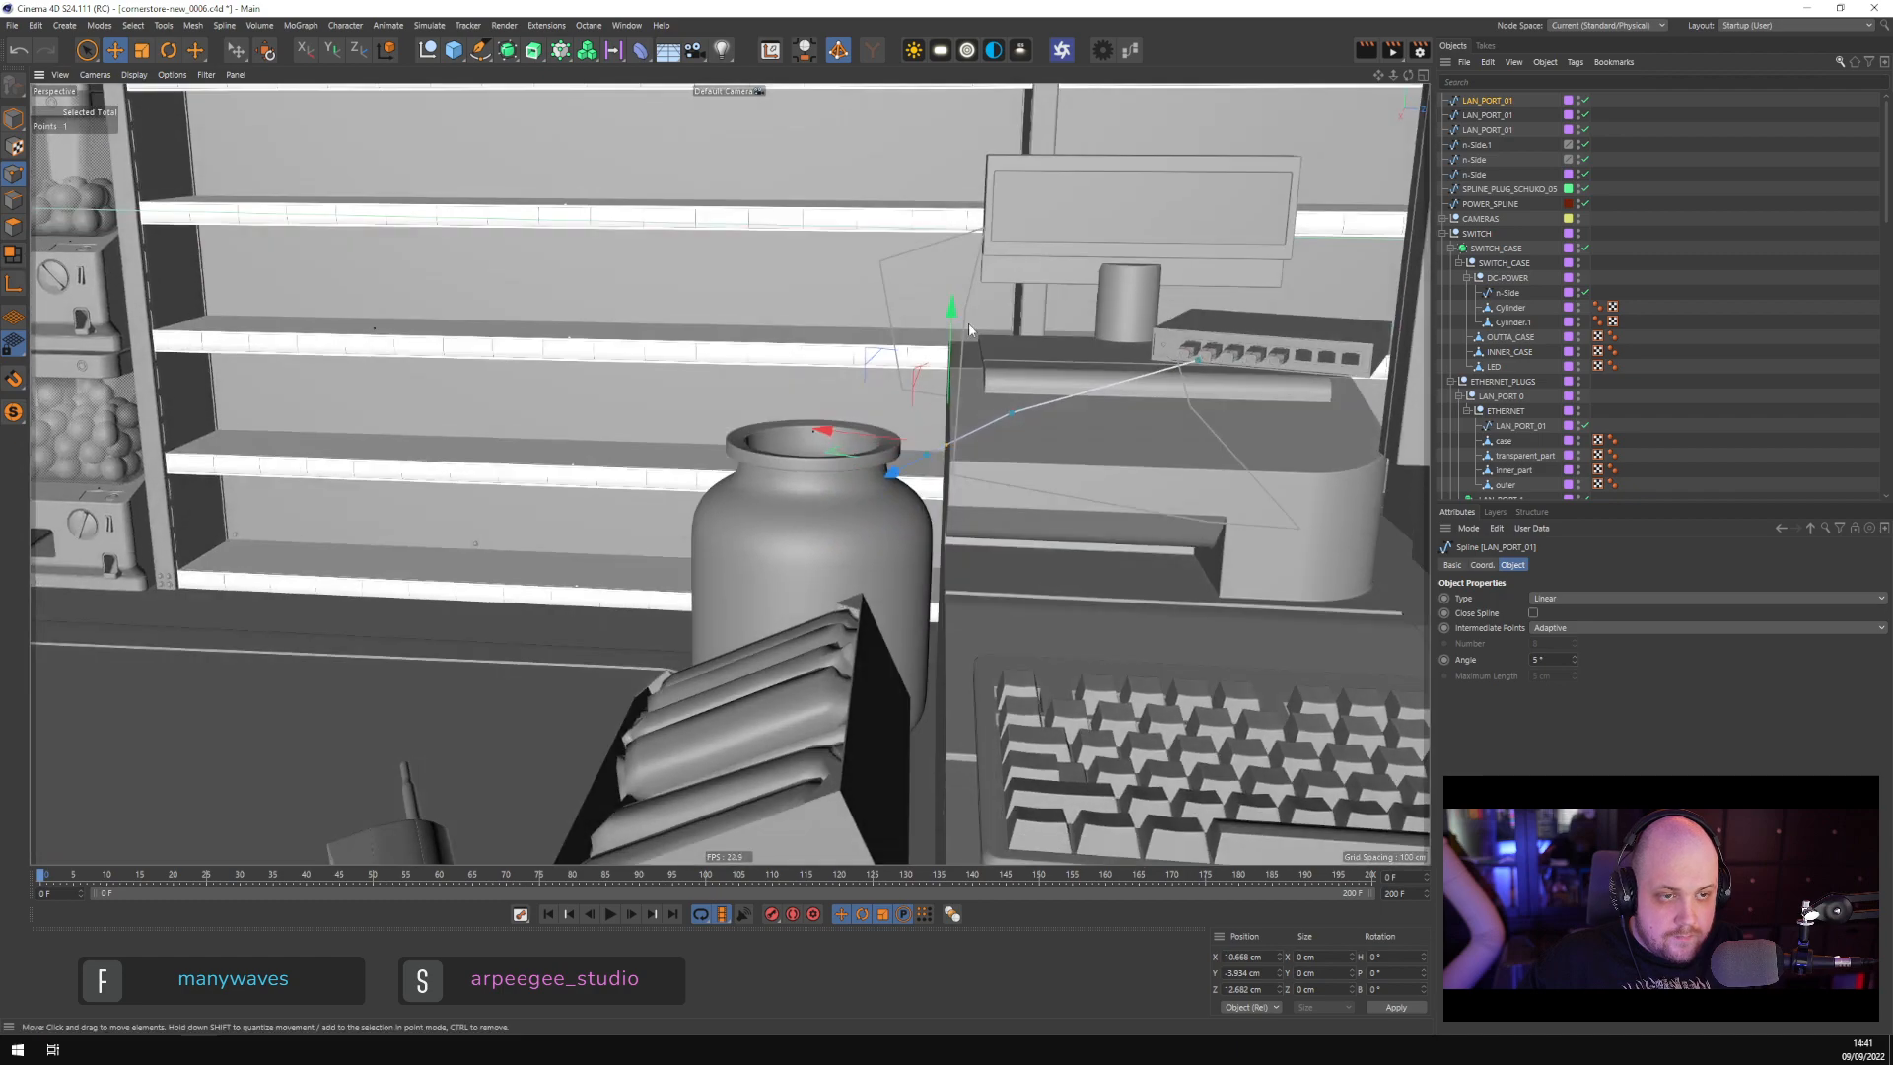
{"action": "mouse_move", "coordinate": [952, 323]}
{"action": "left_mouse_down"}
{"action": "mouse_move", "coordinate": [950, 282]}
{"action": "mouse_move", "coordinate": [951, 298]}
{"action": "left_mouse_up"}
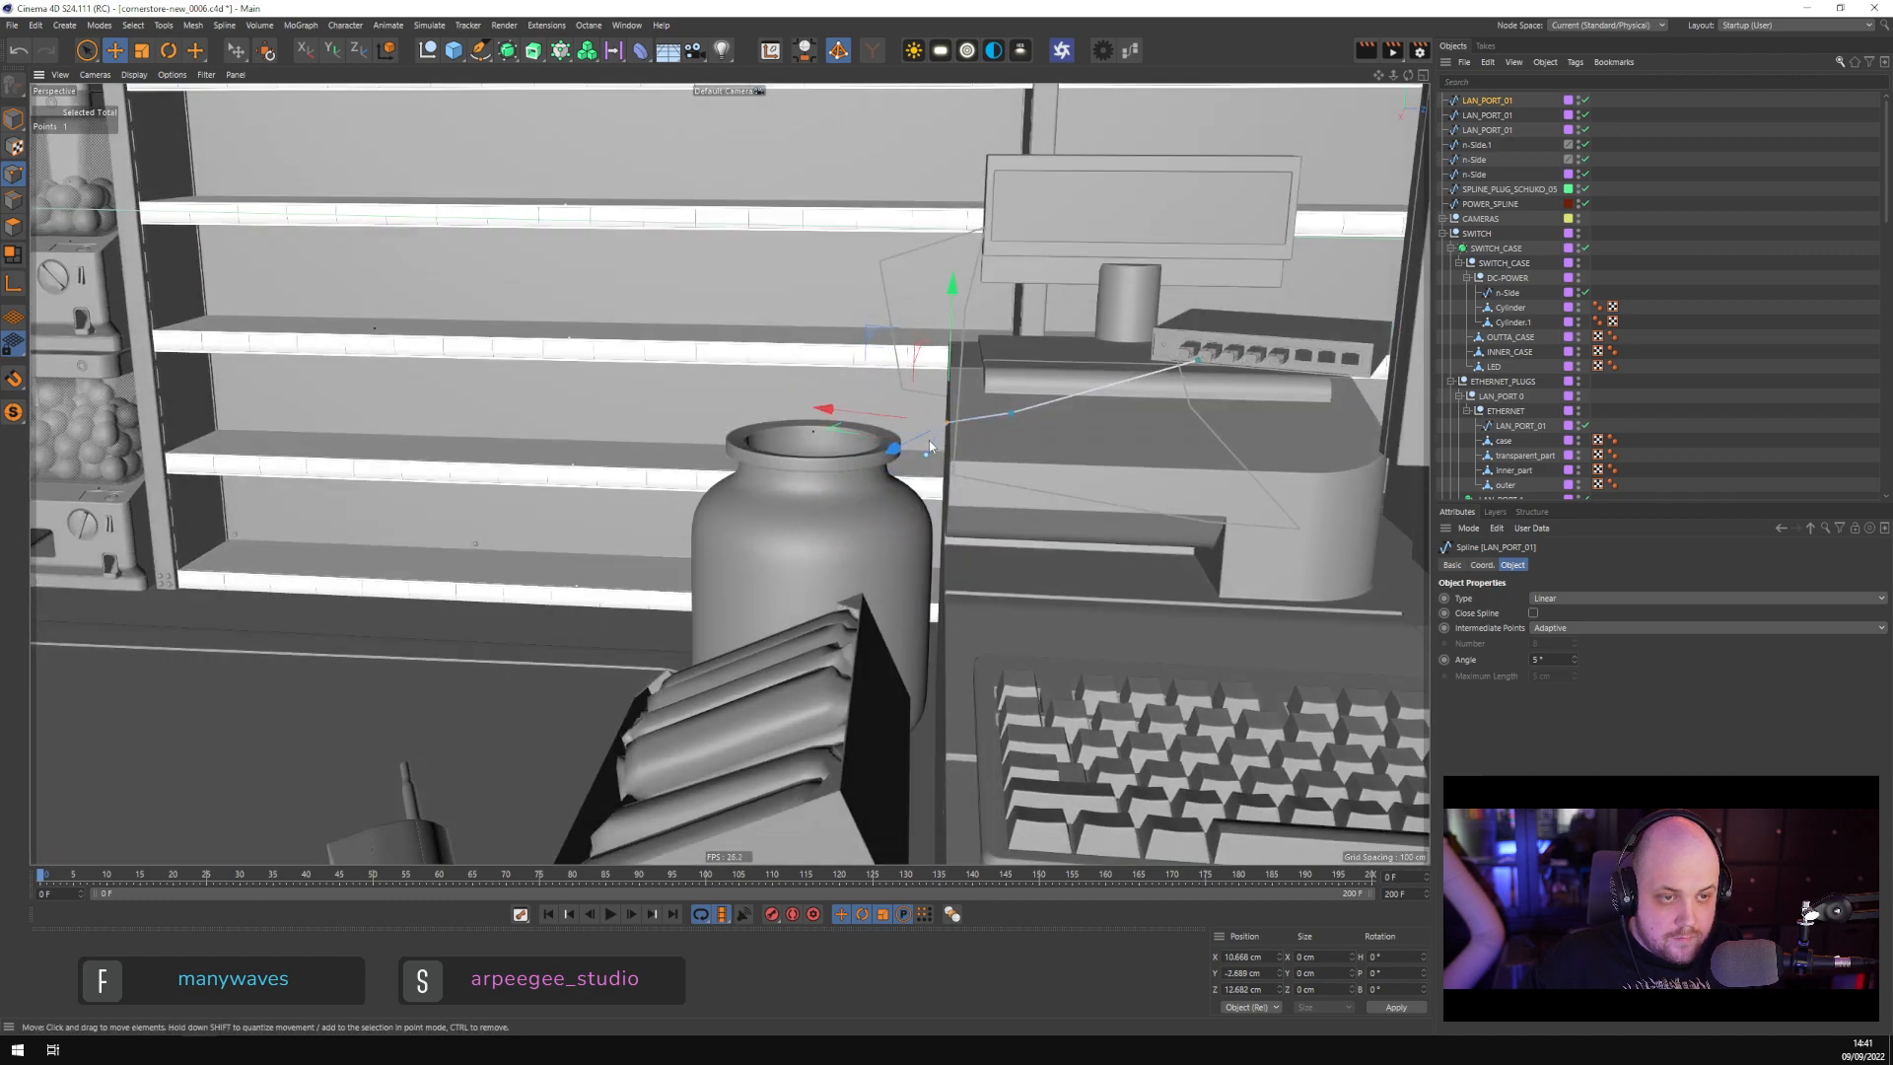
Reposition the spline's end beside the register and lower it over the side edge to about Y -11.6 cm
{"action": "left_click", "coordinate": [927, 453]}
{"action": "left_click_drag", "start_coordinate": [926, 453], "coordinate": [727, 485], "text": "alt"}
{"action": "left_click_drag", "start_coordinate": [1055, 469], "coordinate": [981, 451]}
{"action": "left_click", "coordinate": [1051, 471]}
{"action": "left_click_drag", "start_coordinate": [1063, 341], "coordinate": [1067, 470]}
Extend the spline's end along the register base, past the box of wrapped bars, to about Z 50.8 cm
{"action": "scroll", "coordinate": [1076, 594], "scroll_direction": "down", "scroll_amount": 5}
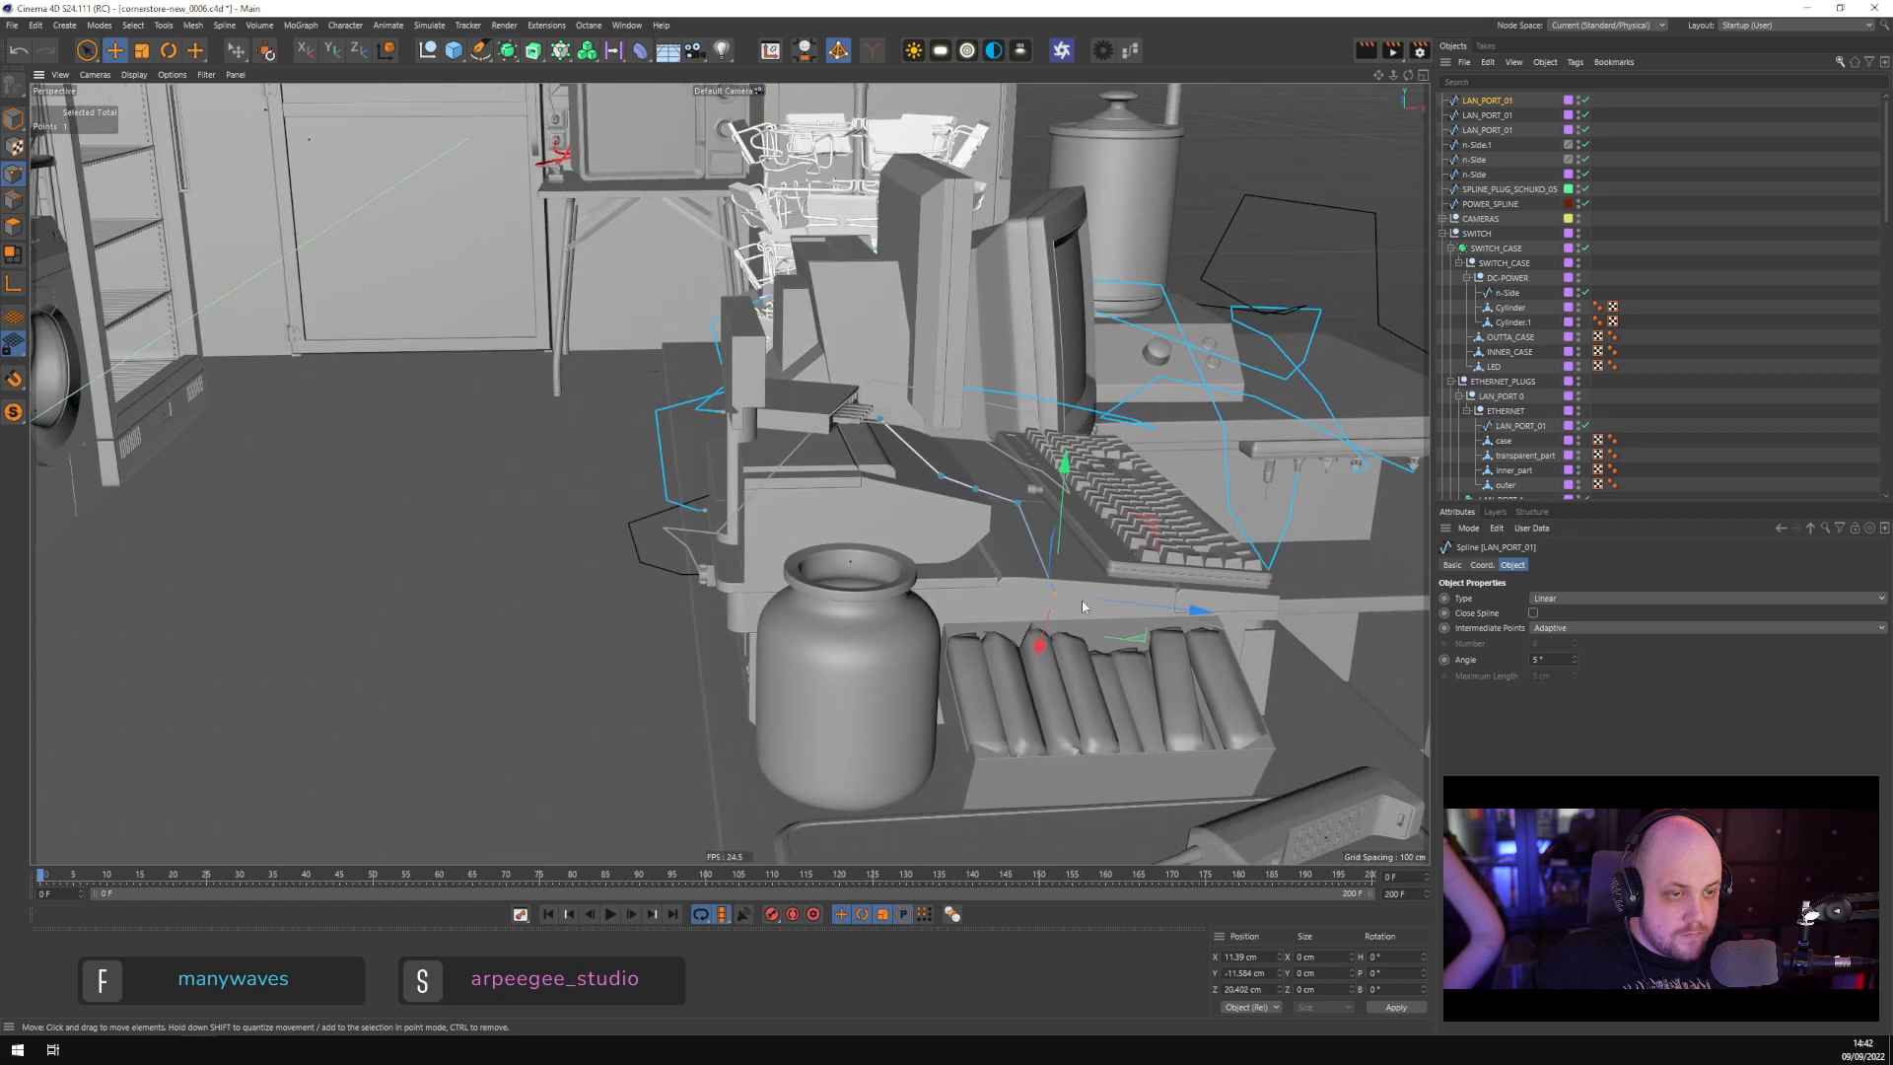
{"action": "middle_click_drag", "start_coordinate": [1080, 599], "coordinate": [817, 517], "text": "alt"}
{"action": "left_click_drag", "start_coordinate": [816, 517], "coordinate": [897, 376], "text": "alt"}
{"action": "scroll", "coordinate": [793, 487], "scroll_direction": "up", "scroll_amount": 2}
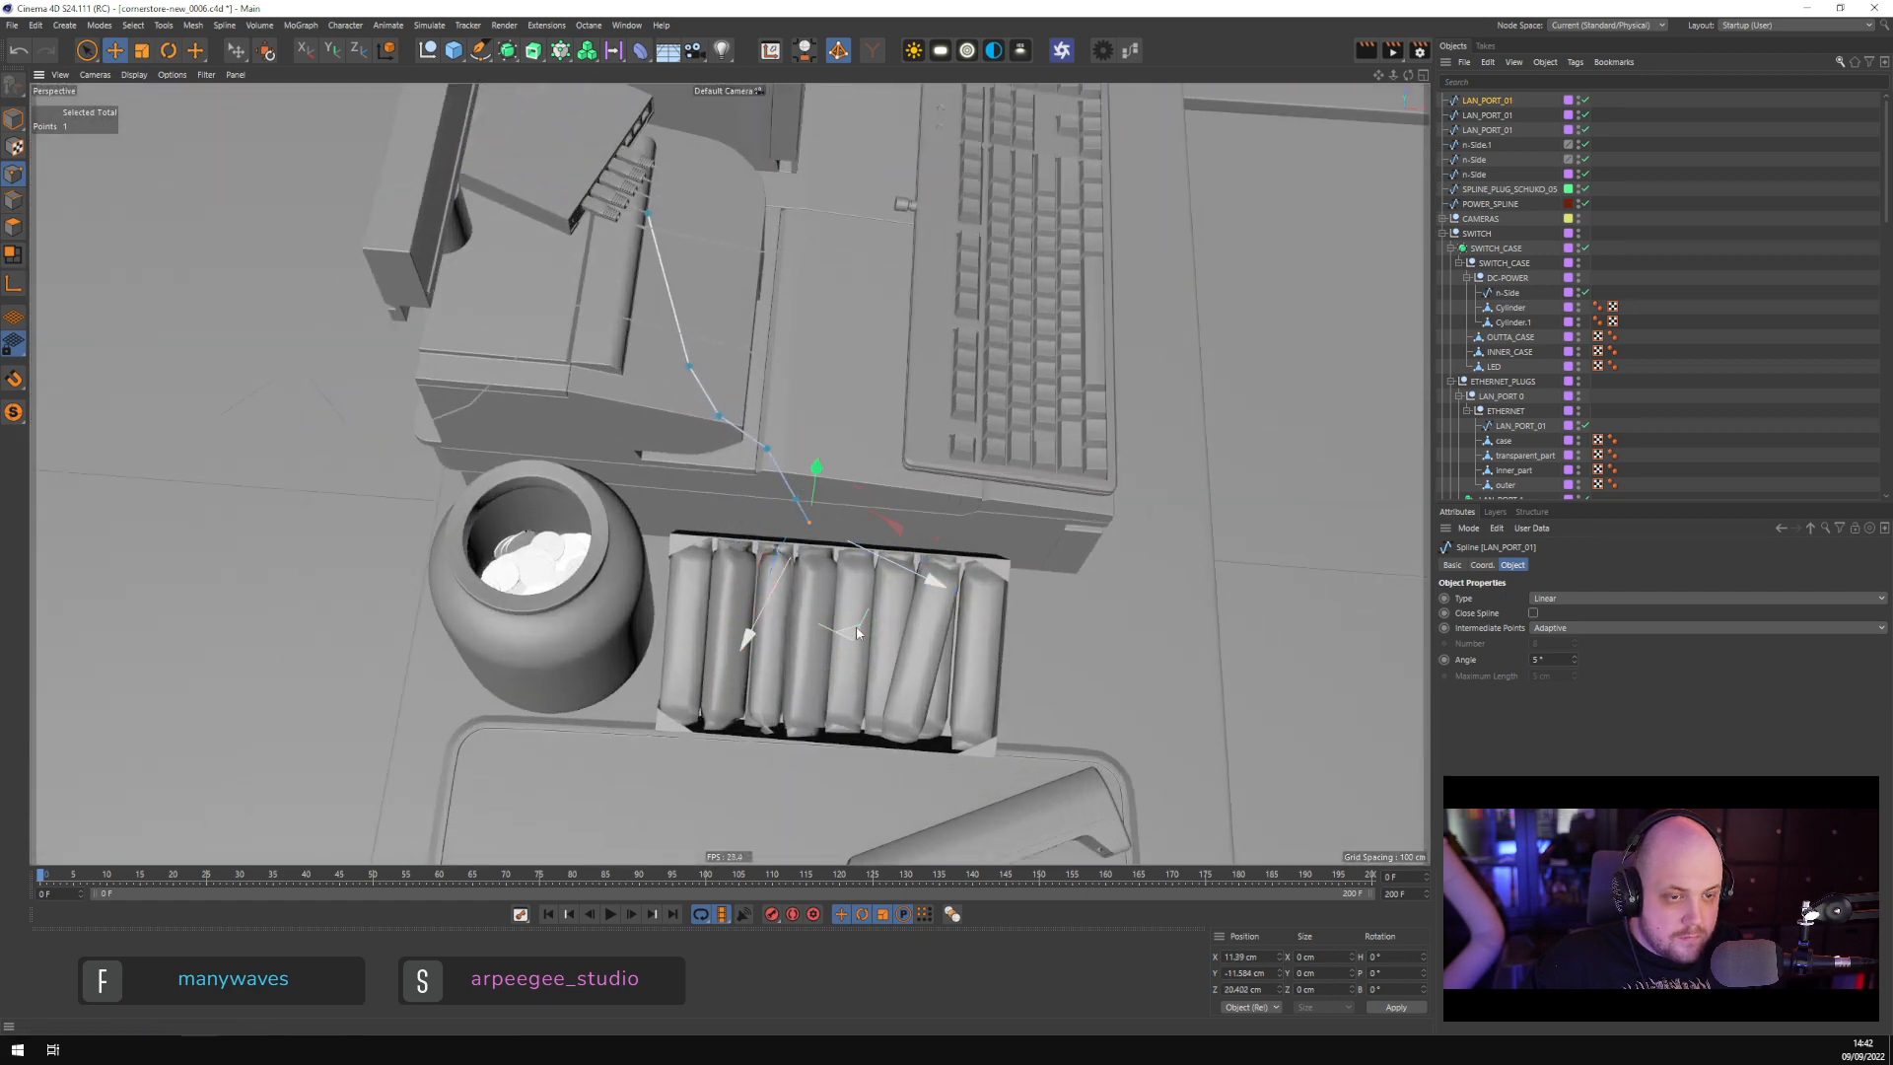
{"action": "left_click_drag", "start_coordinate": [872, 639], "coordinate": [1341, 687]}
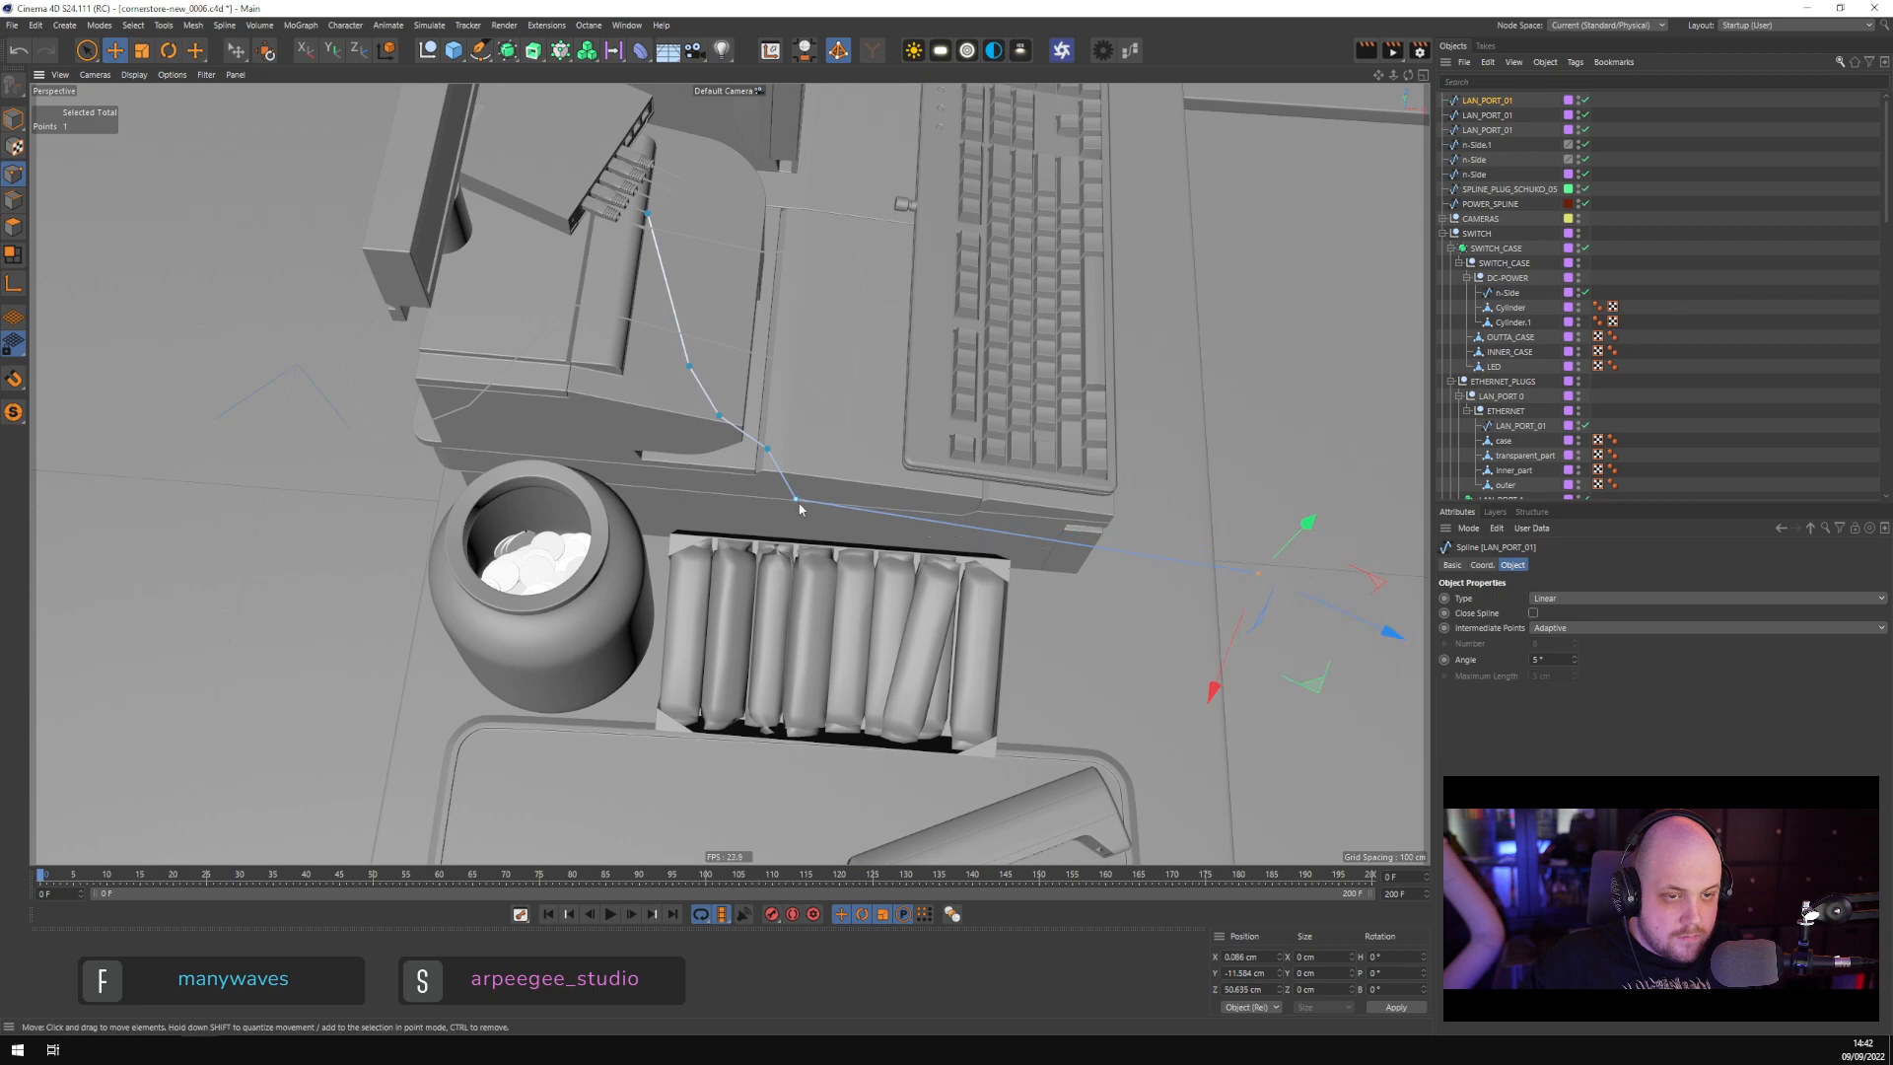
Insert a point in the spline's long span beside the keyboard and adjust the cable's course around the register base
{"action": "left_click", "coordinate": [798, 502]}
{"action": "left_click_drag", "start_coordinate": [800, 505], "coordinate": [900, 592], "text": "alt"}
{"action": "left_click", "coordinate": [873, 561]}
{"action": "left_click", "coordinate": [999, 636]}
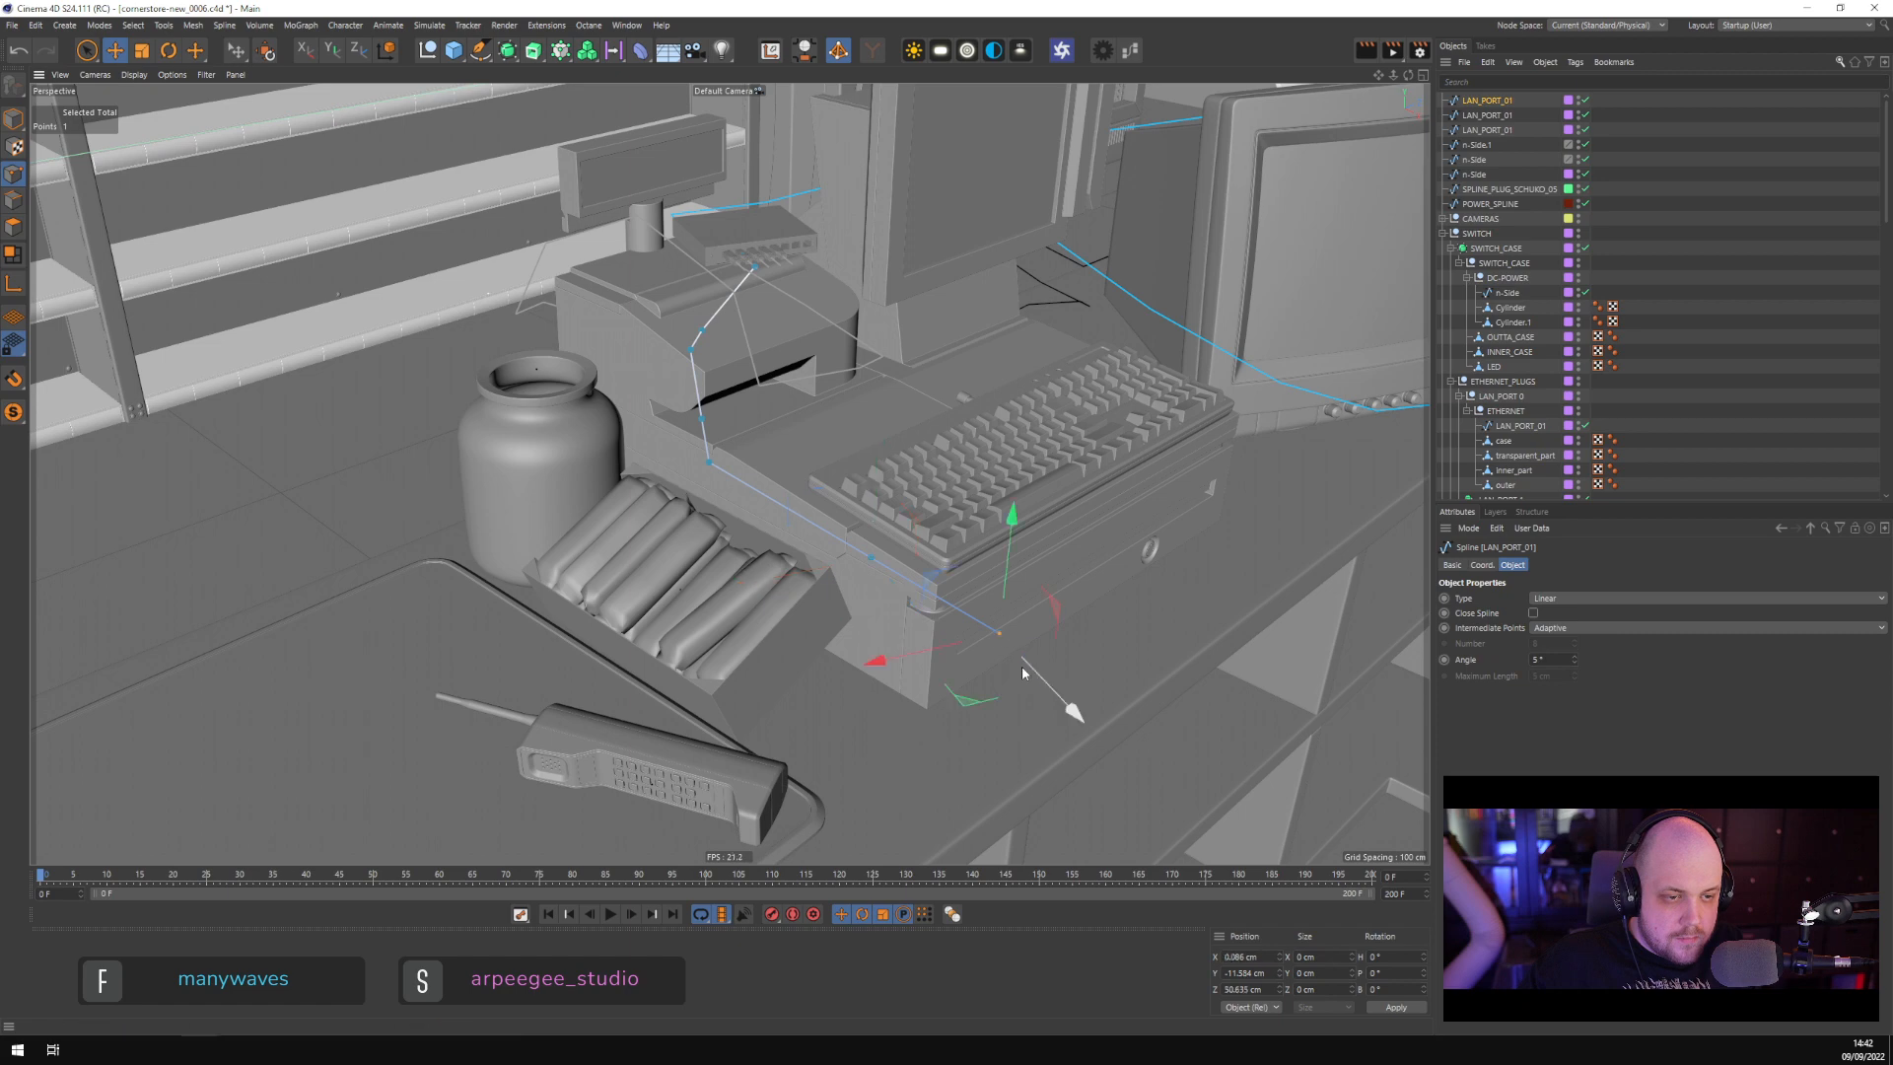
{"action": "left_click_drag", "start_coordinate": [1021, 665], "coordinate": [814, 594], "text": "alt"}
{"action": "left_click_drag", "start_coordinate": [724, 338], "coordinate": [908, 523]}
{"action": "left_click", "coordinate": [743, 469]}
Route the second LAN_PORT_01 spline from its switch plug over the register's side and past the keyboard to about Z 55.4 cm
{"action": "scroll", "coordinate": [592, 424], "scroll_direction": "up", "scroll_amount": 10}
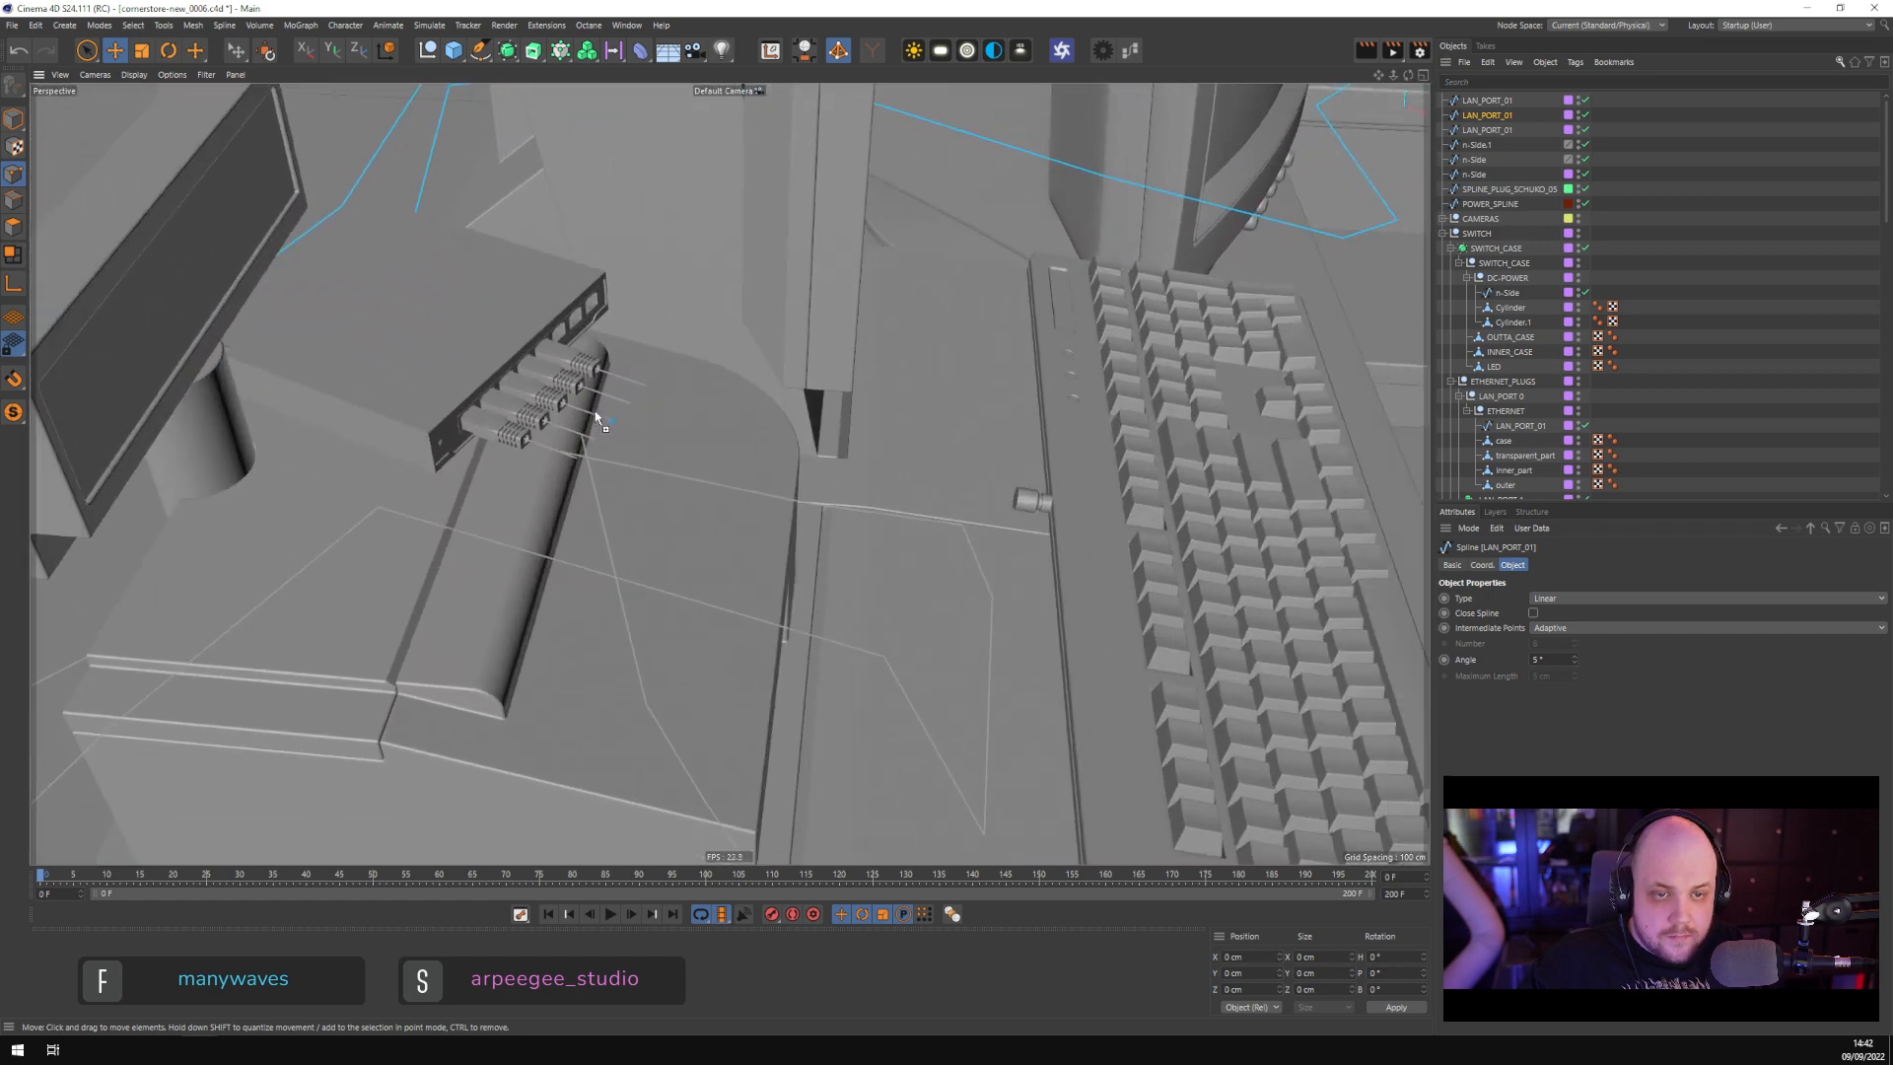
{"action": "left_click", "coordinate": [595, 410]}
{"action": "left_click_drag", "start_coordinate": [613, 422], "coordinate": [719, 526], "text": "alt"}
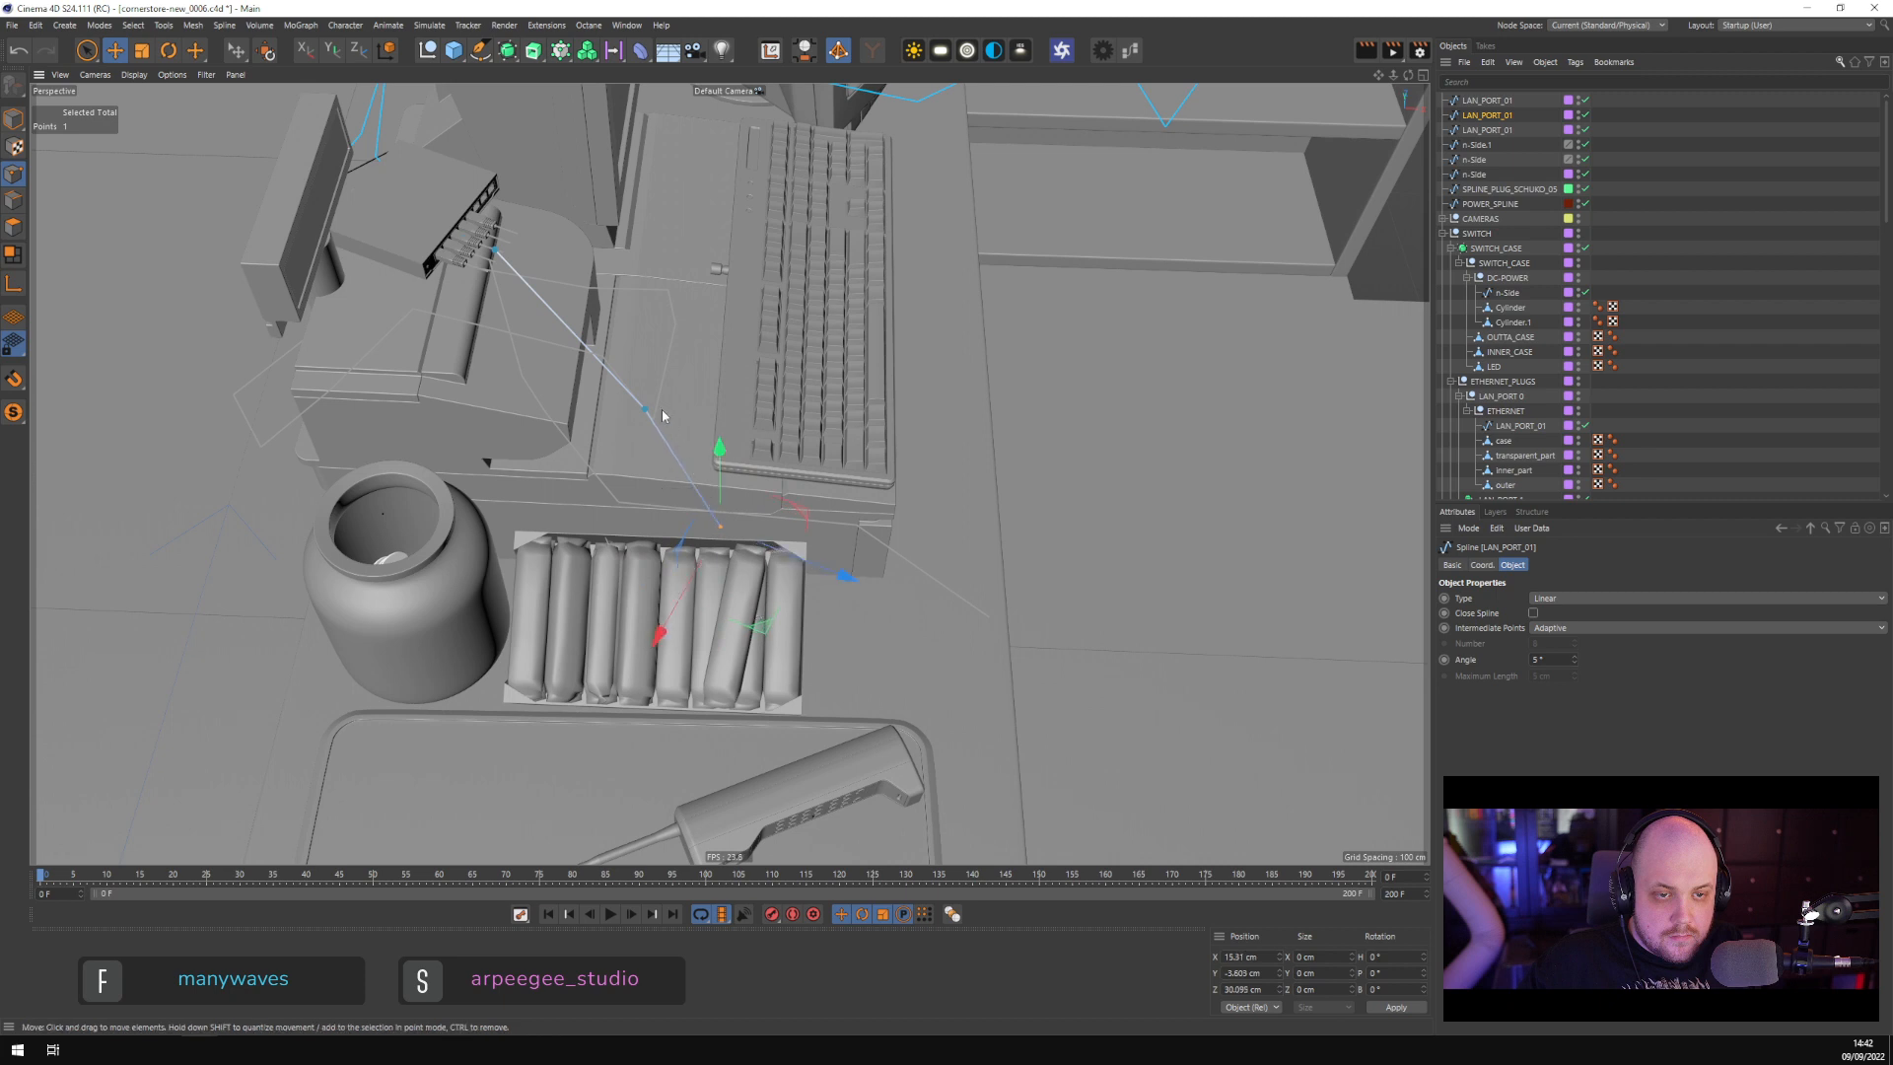
{"action": "left_click", "coordinate": [608, 371], "text": "ctrl"}
{"action": "left_click_drag", "start_coordinate": [610, 398], "coordinate": [1062, 573]}
{"action": "left_click", "coordinate": [643, 412]}
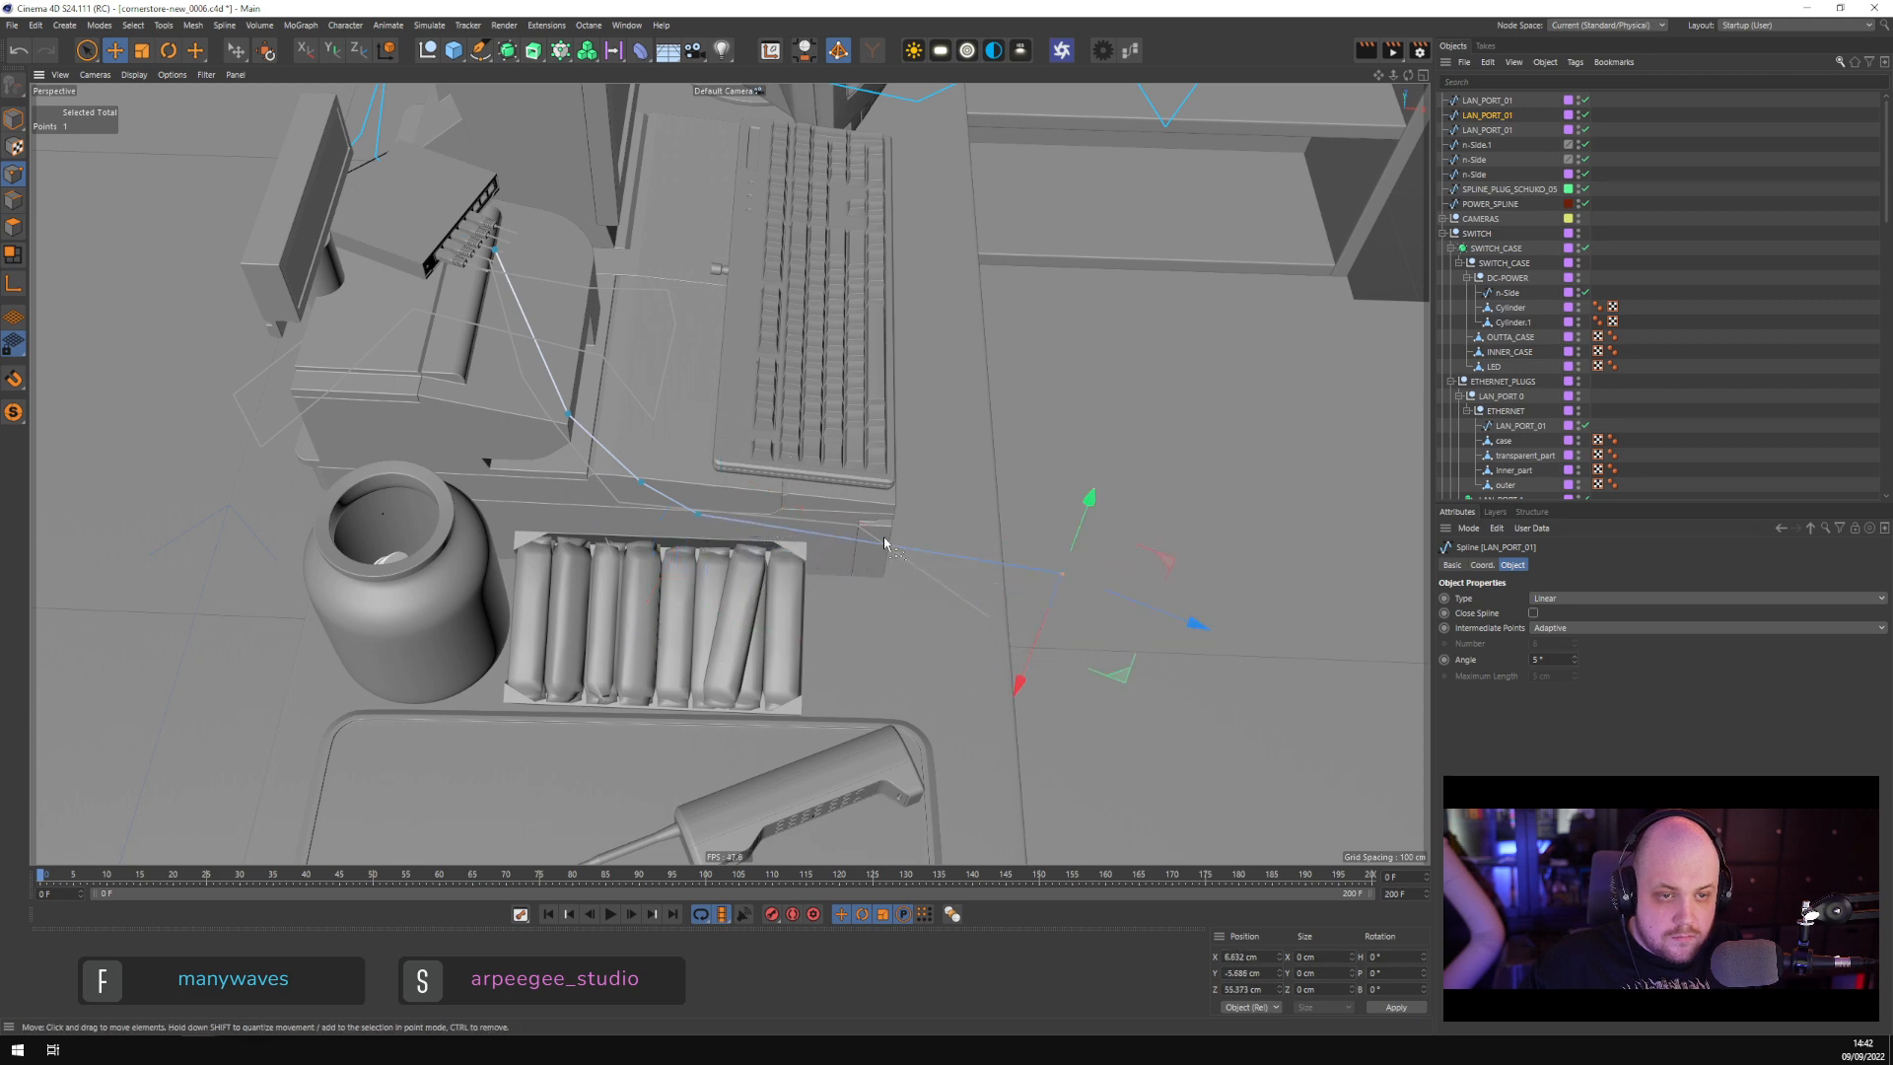
Extend the second LAN_PORT_01 spline with a new end point on the counter past the keyboard, at about Y -24 cm and Z 59.4 cm
{"action": "left_click", "coordinate": [917, 551], "text": "ctrl"}
{"action": "middle_click_drag", "start_coordinate": [832, 582], "coordinate": [791, 560], "text": "alt"}
{"action": "left_click_drag", "start_coordinate": [791, 560], "coordinate": [790, 621], "text": "alt"}
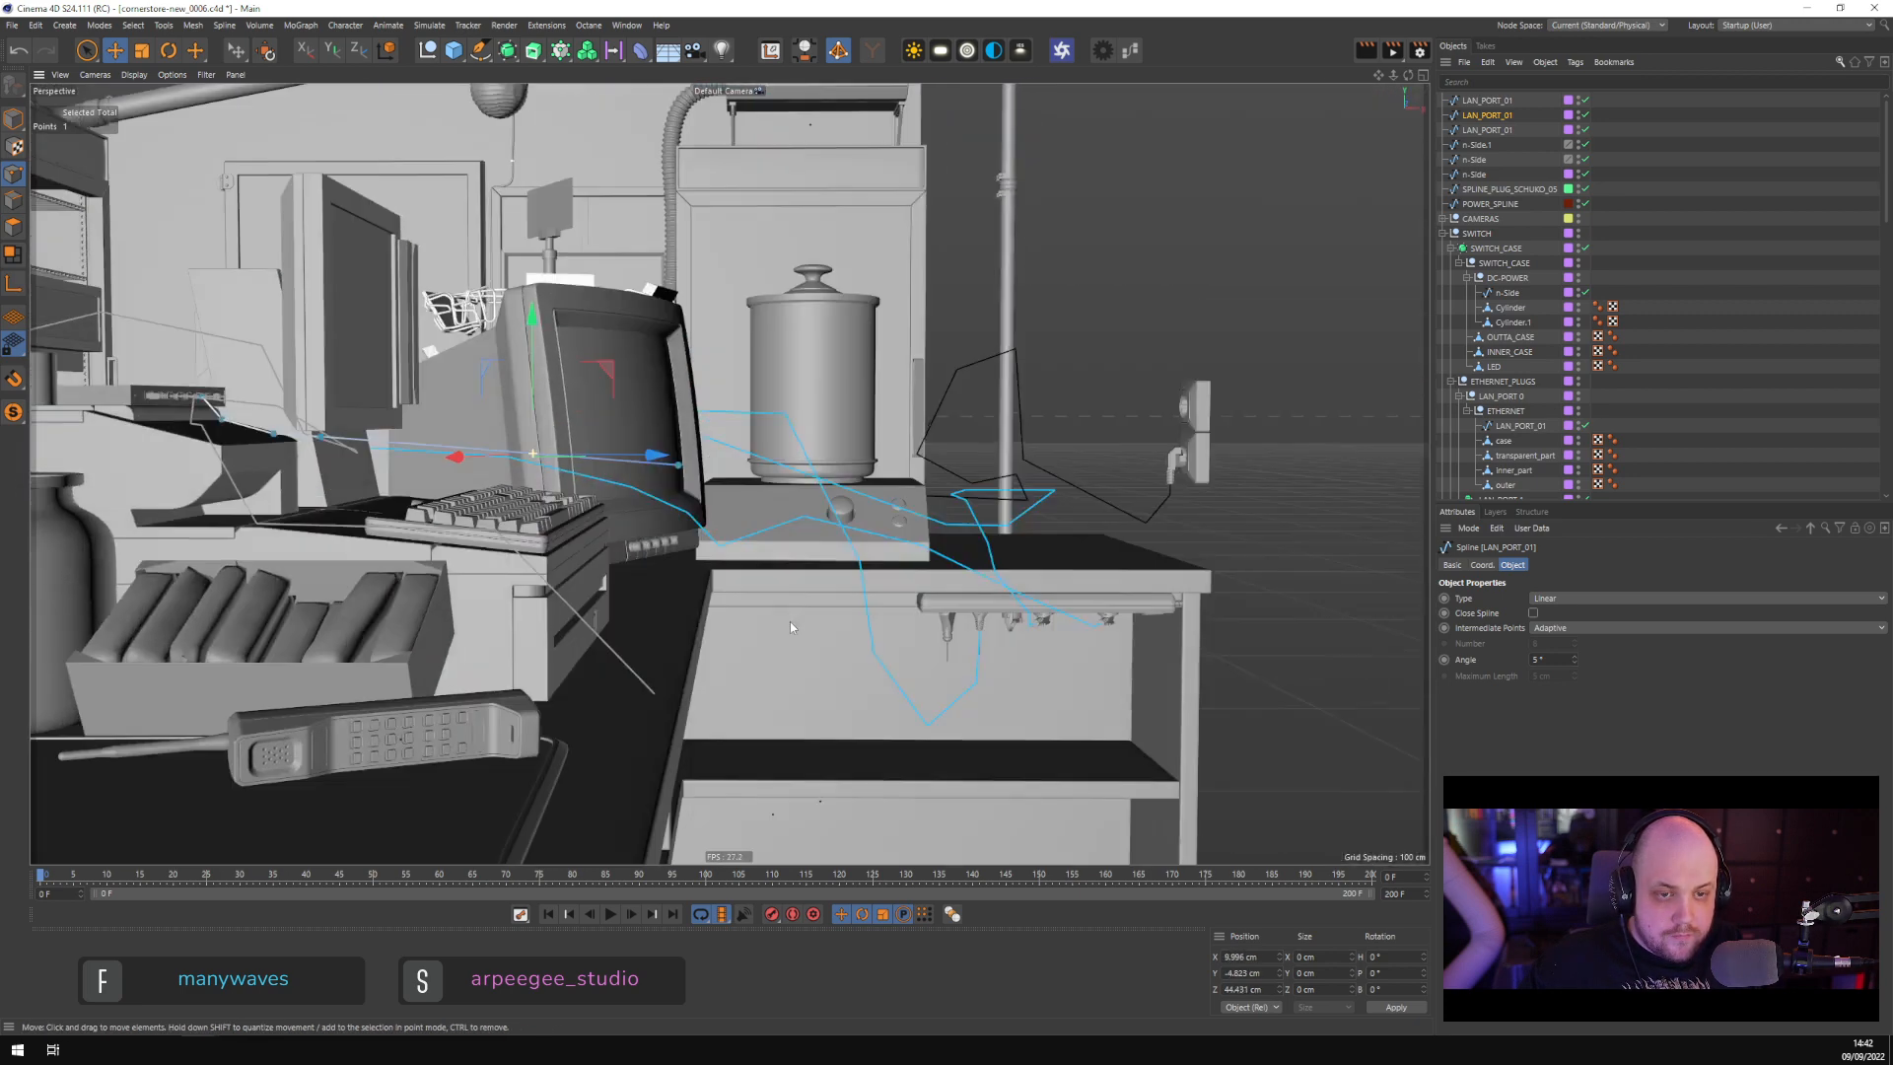
{"action": "left_click_drag", "start_coordinate": [552, 323], "coordinate": [716, 570]}
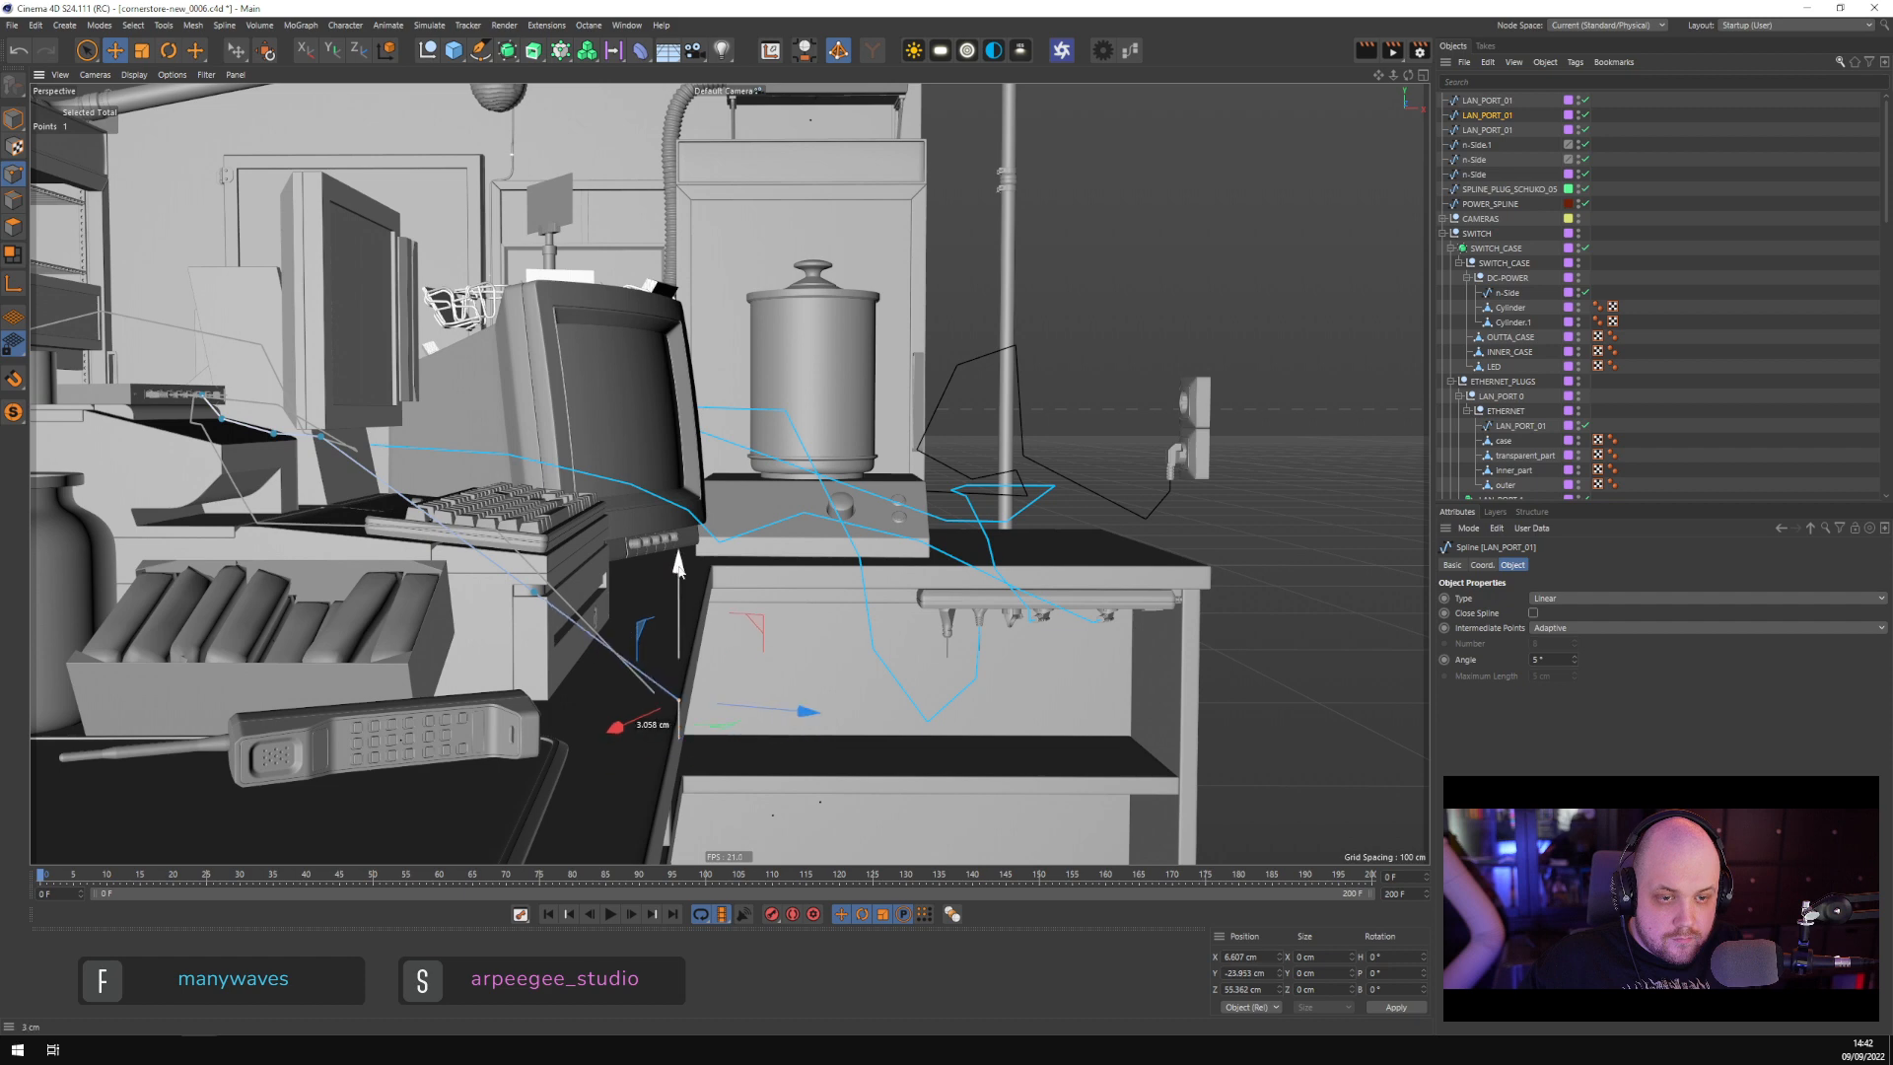
{"action": "left_click_drag", "start_coordinate": [803, 712], "coordinate": [902, 574]}
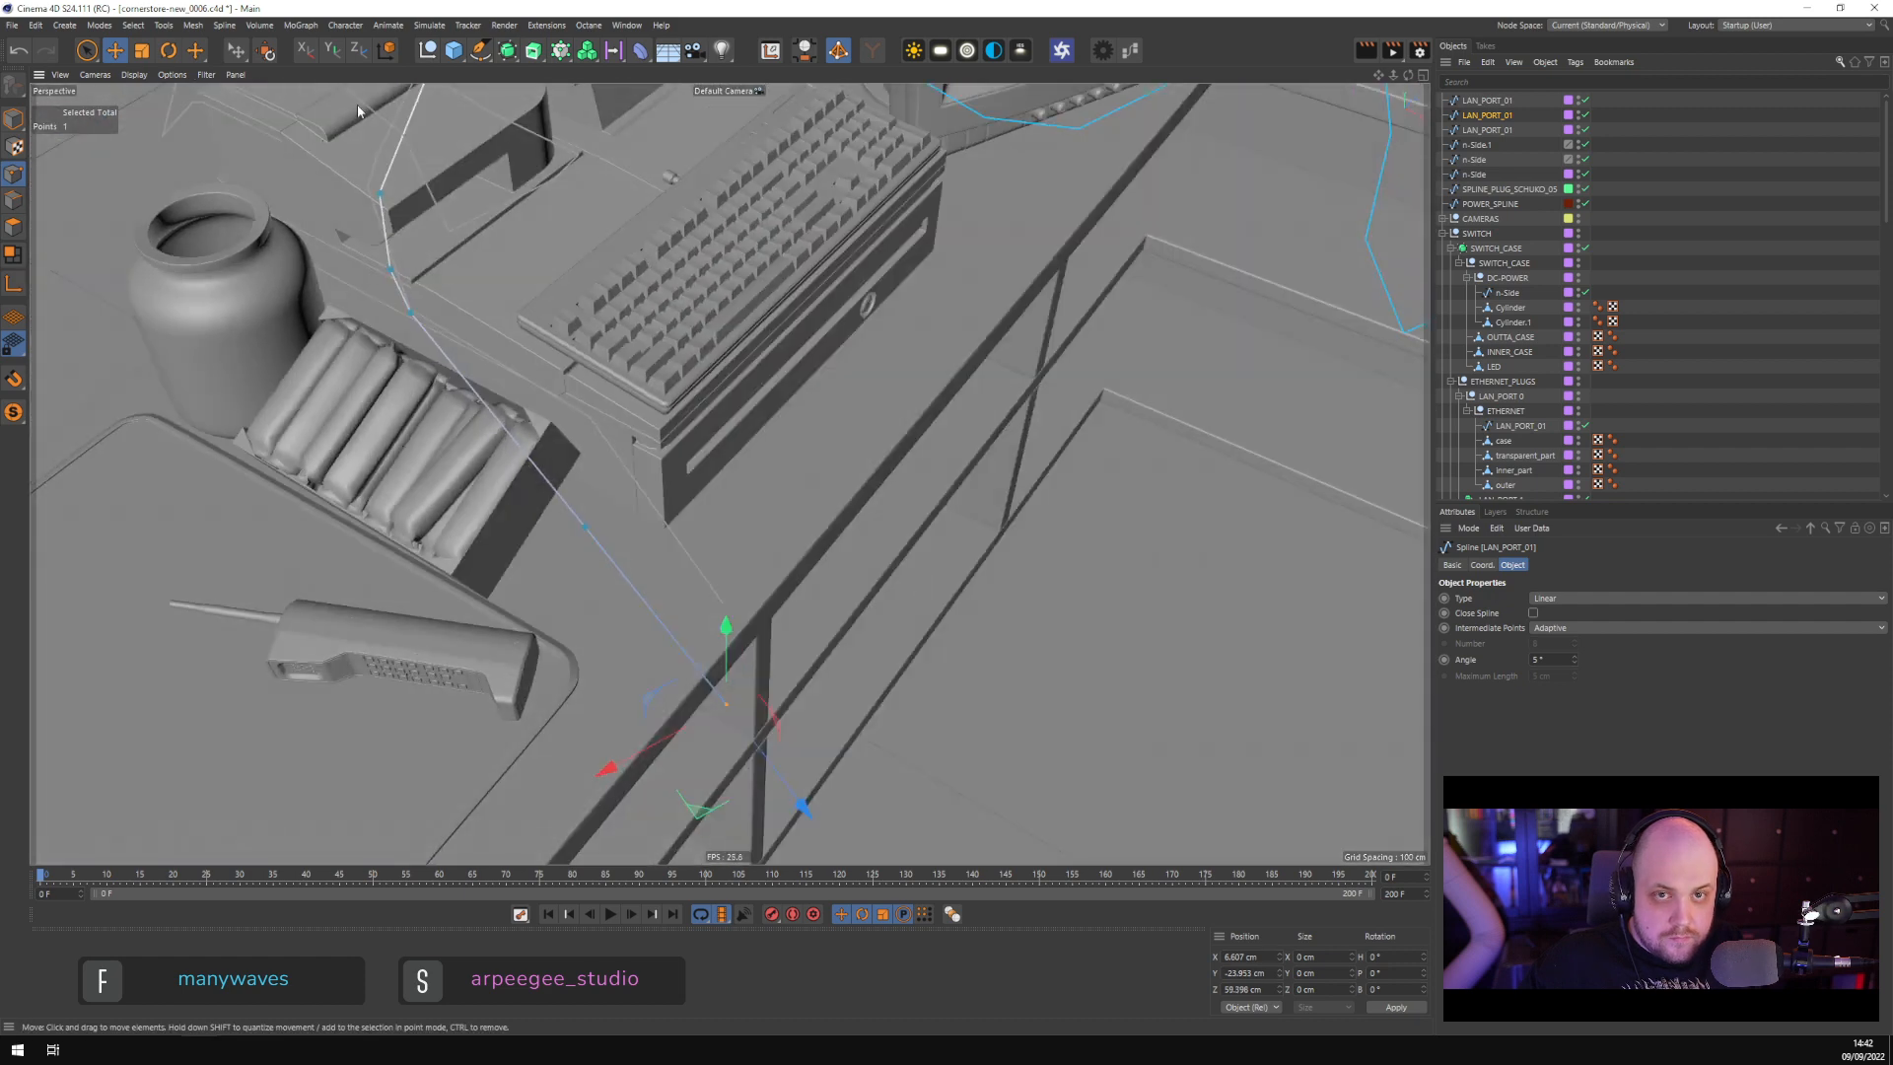
Switch to world axes, insert a spline point at the counter edge, and drop the end down the cabinet front to about Y -58.4 cm
{"action": "left_click", "coordinate": [388, 57]}
{"action": "left_click_drag", "start_coordinate": [759, 659], "coordinate": [828, 552], "text": "alt"}
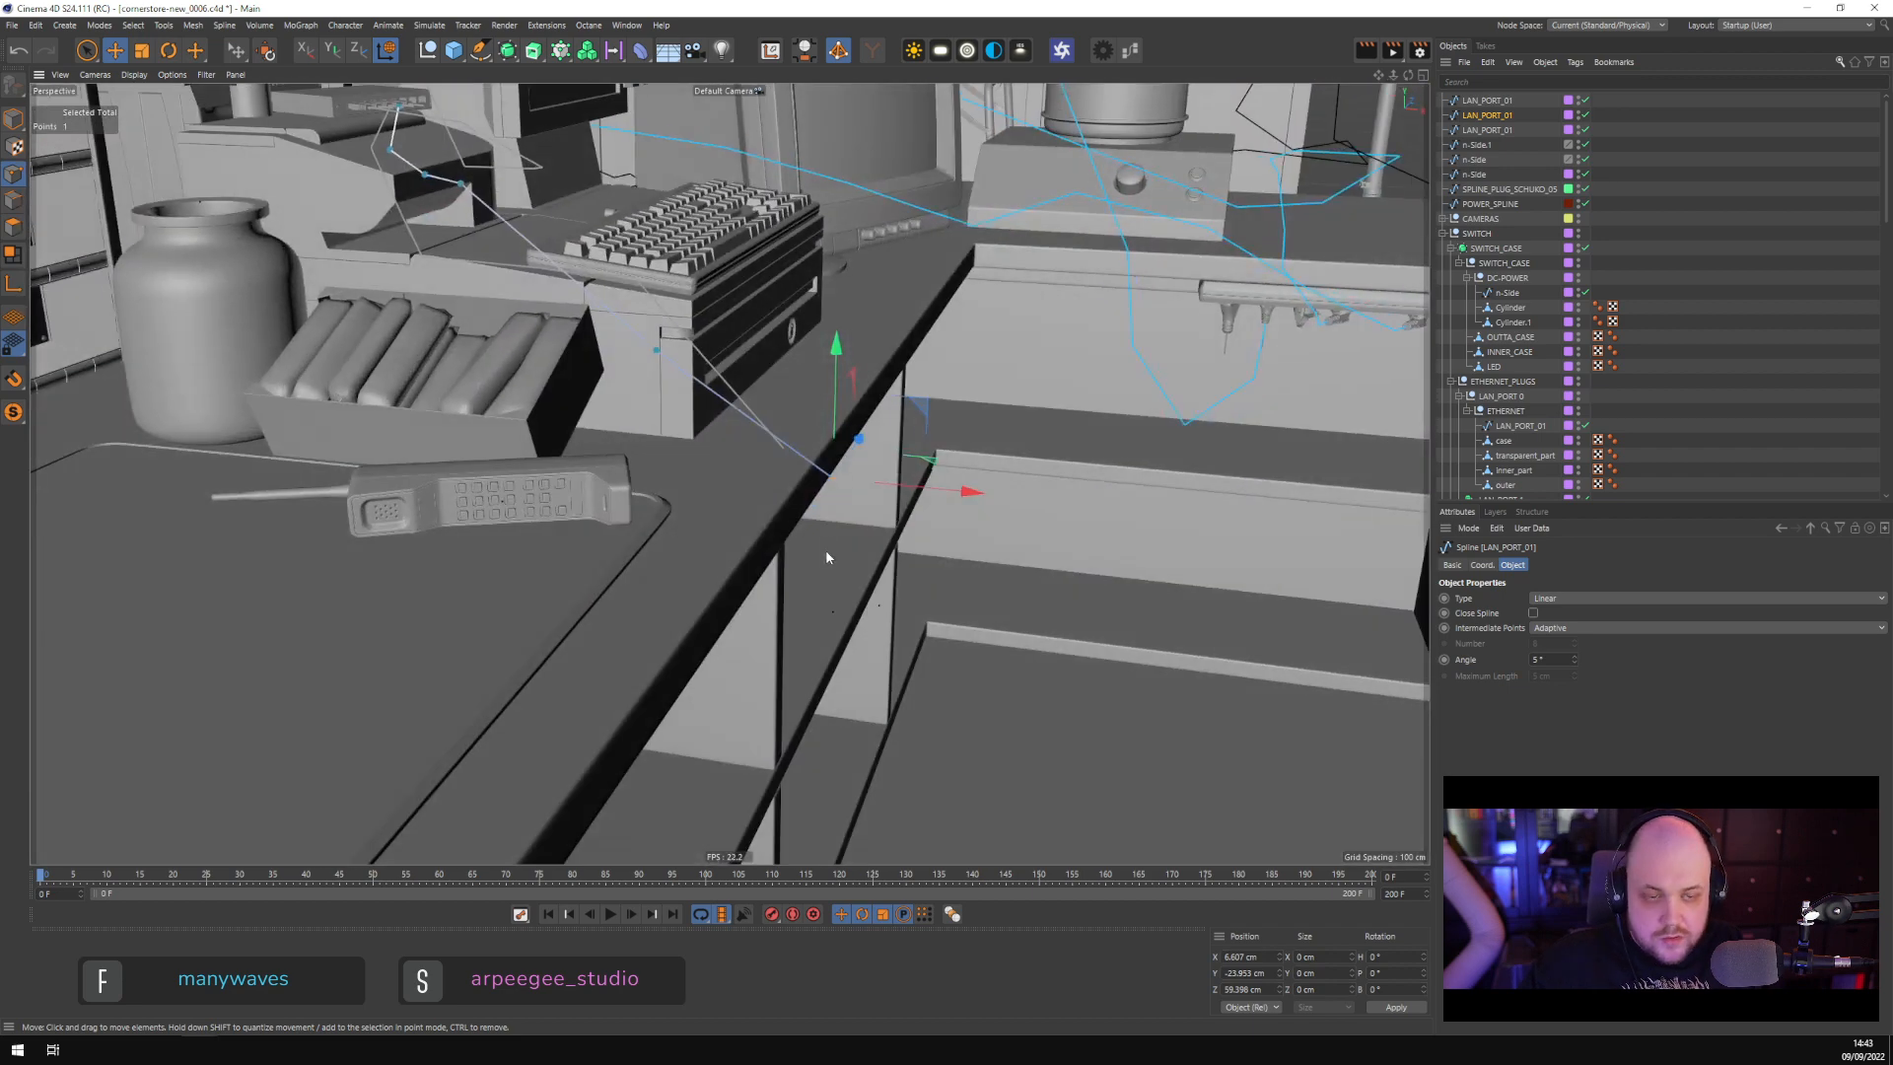
{"action": "left_click_drag", "start_coordinate": [829, 473], "coordinate": [808, 458]}
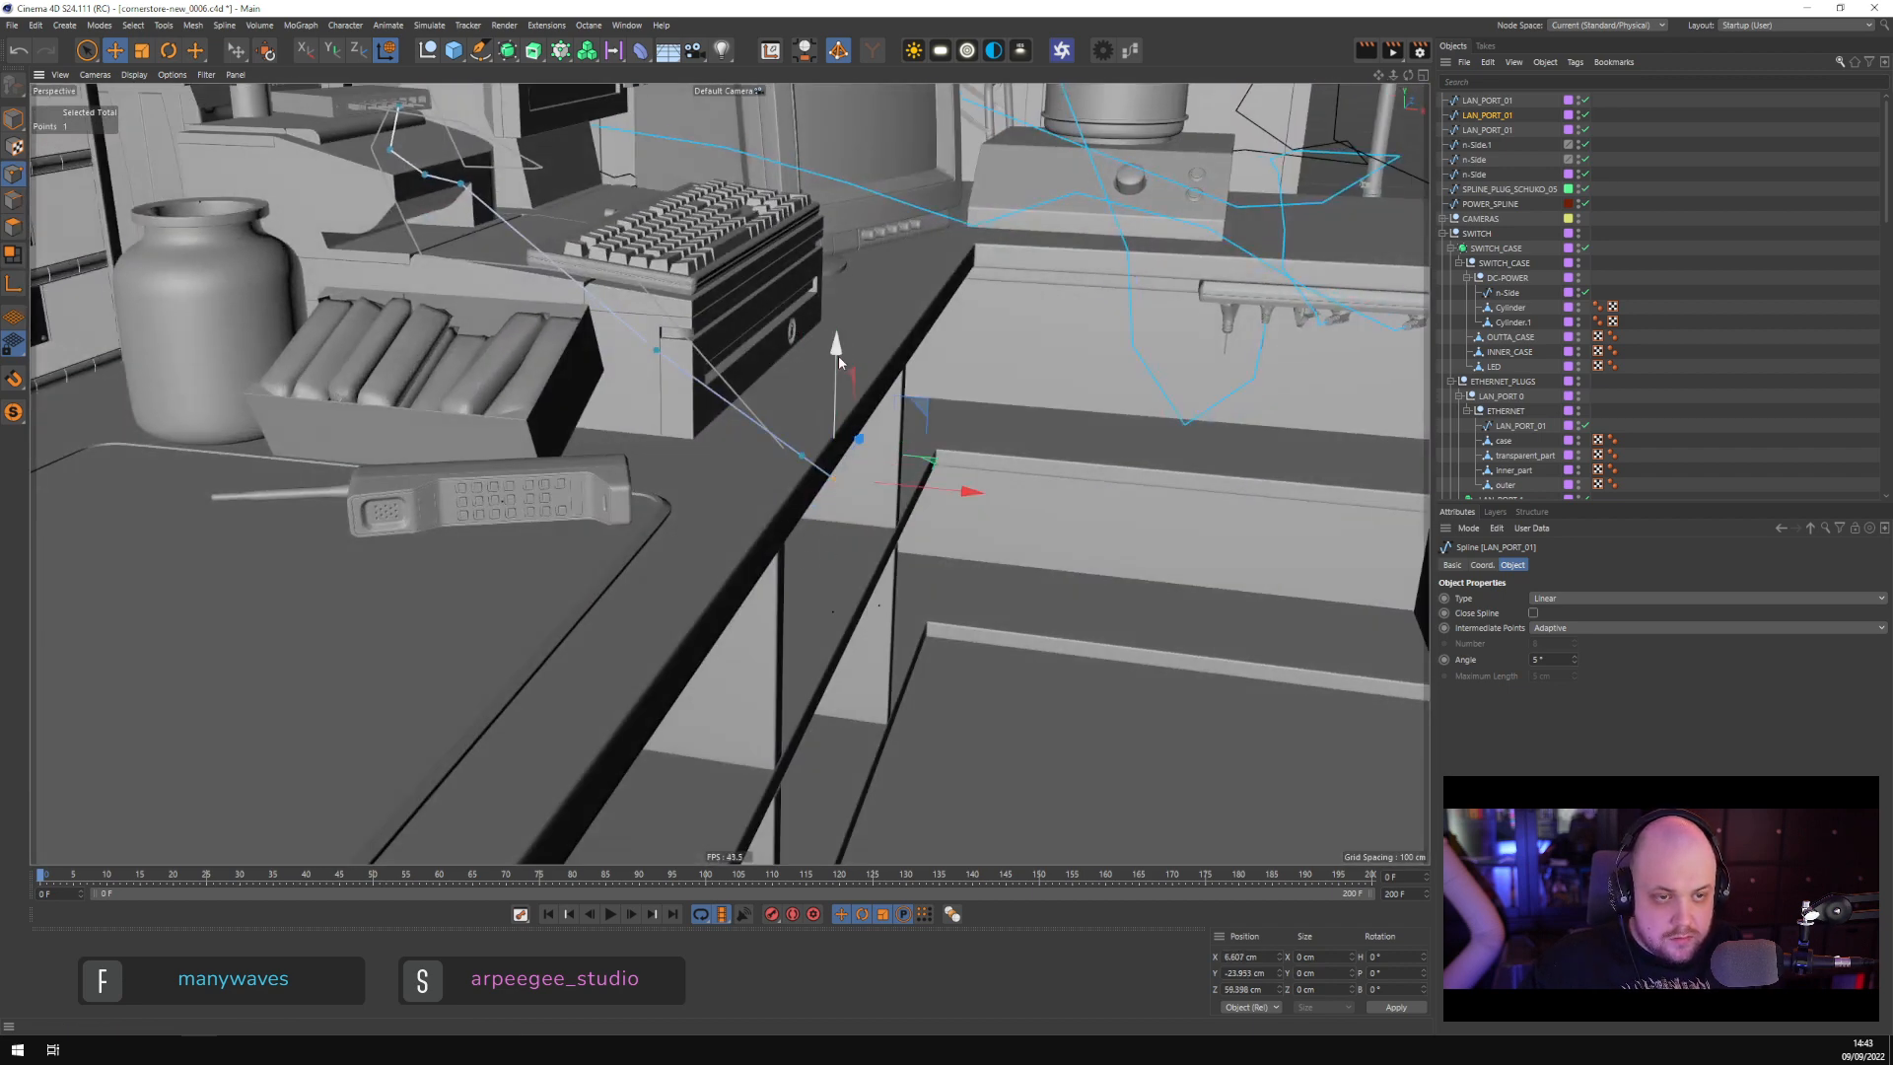
{"action": "left_click_drag", "start_coordinate": [838, 355], "coordinate": [780, 627]}
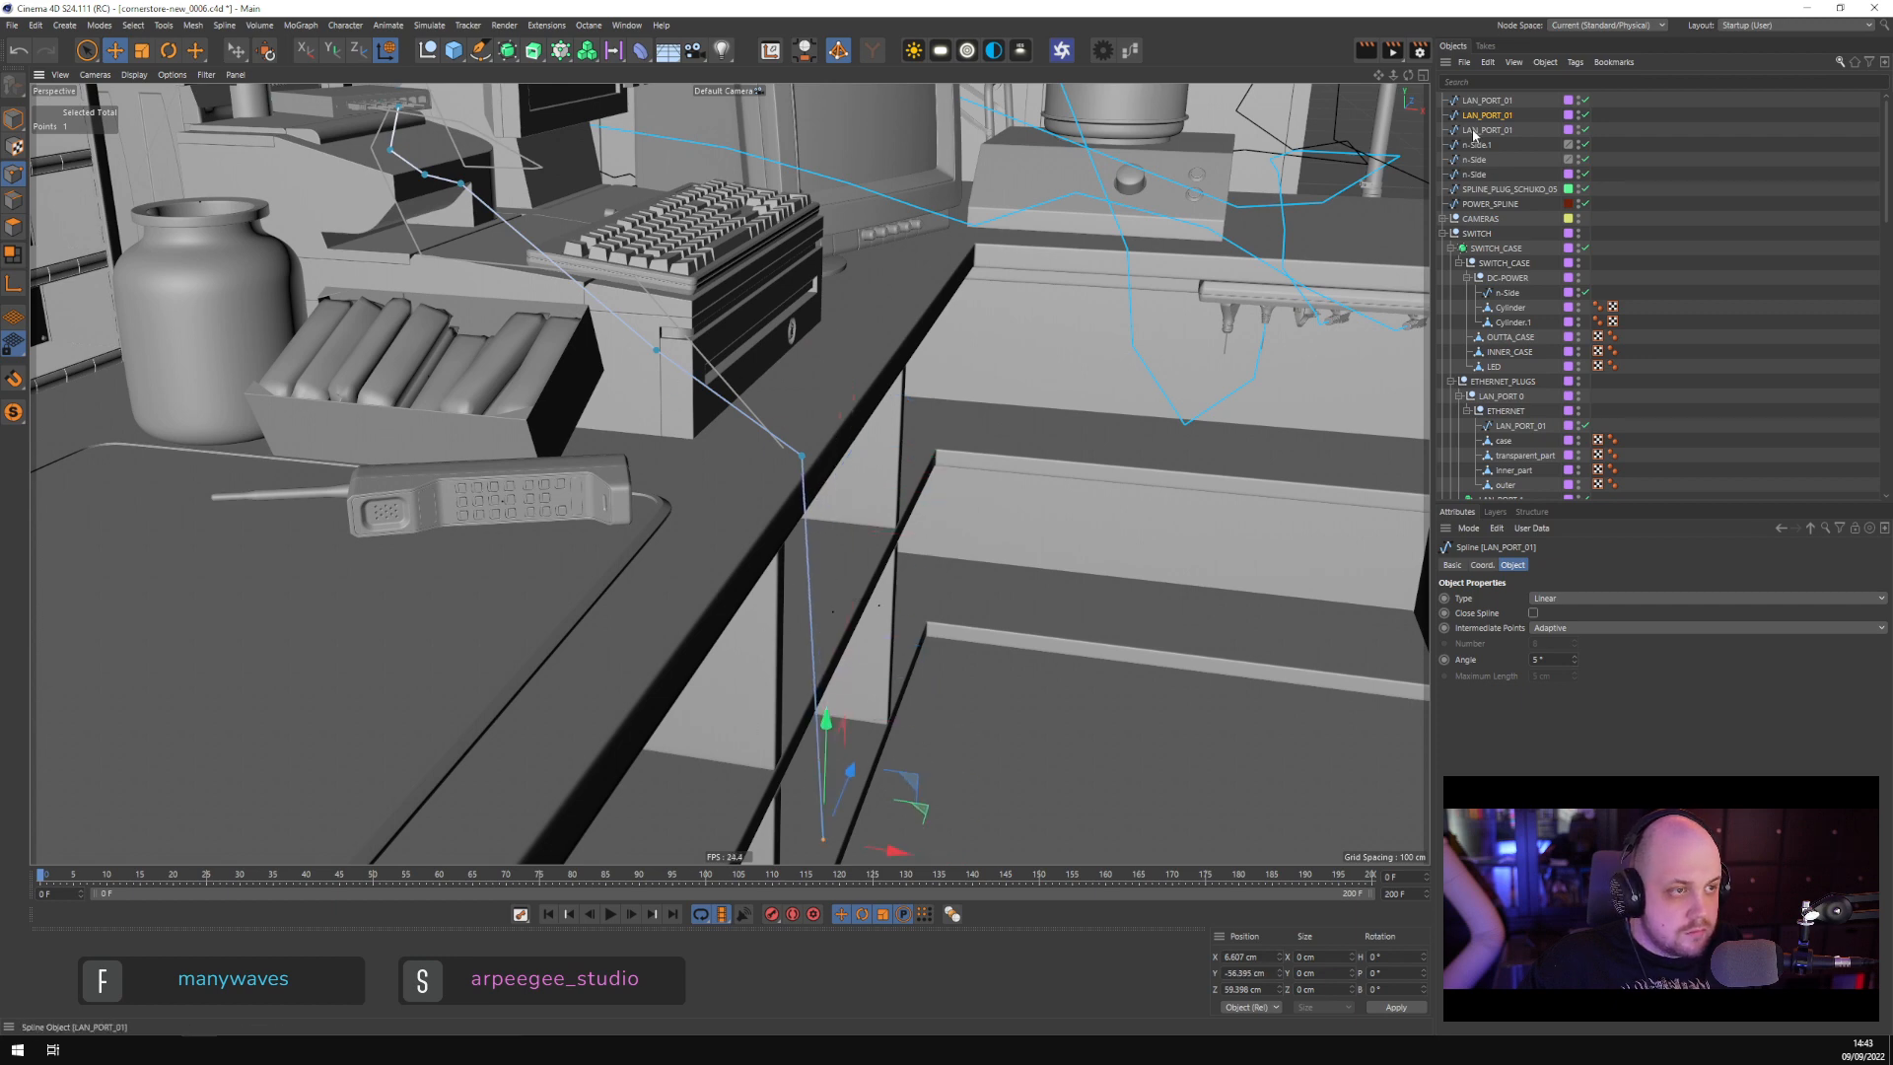
Extend the first LAN_PORT_01 spline over the counter edge and down the cabinet front to about Y -52.6 cm
{"action": "left_click", "coordinate": [1484, 101]}
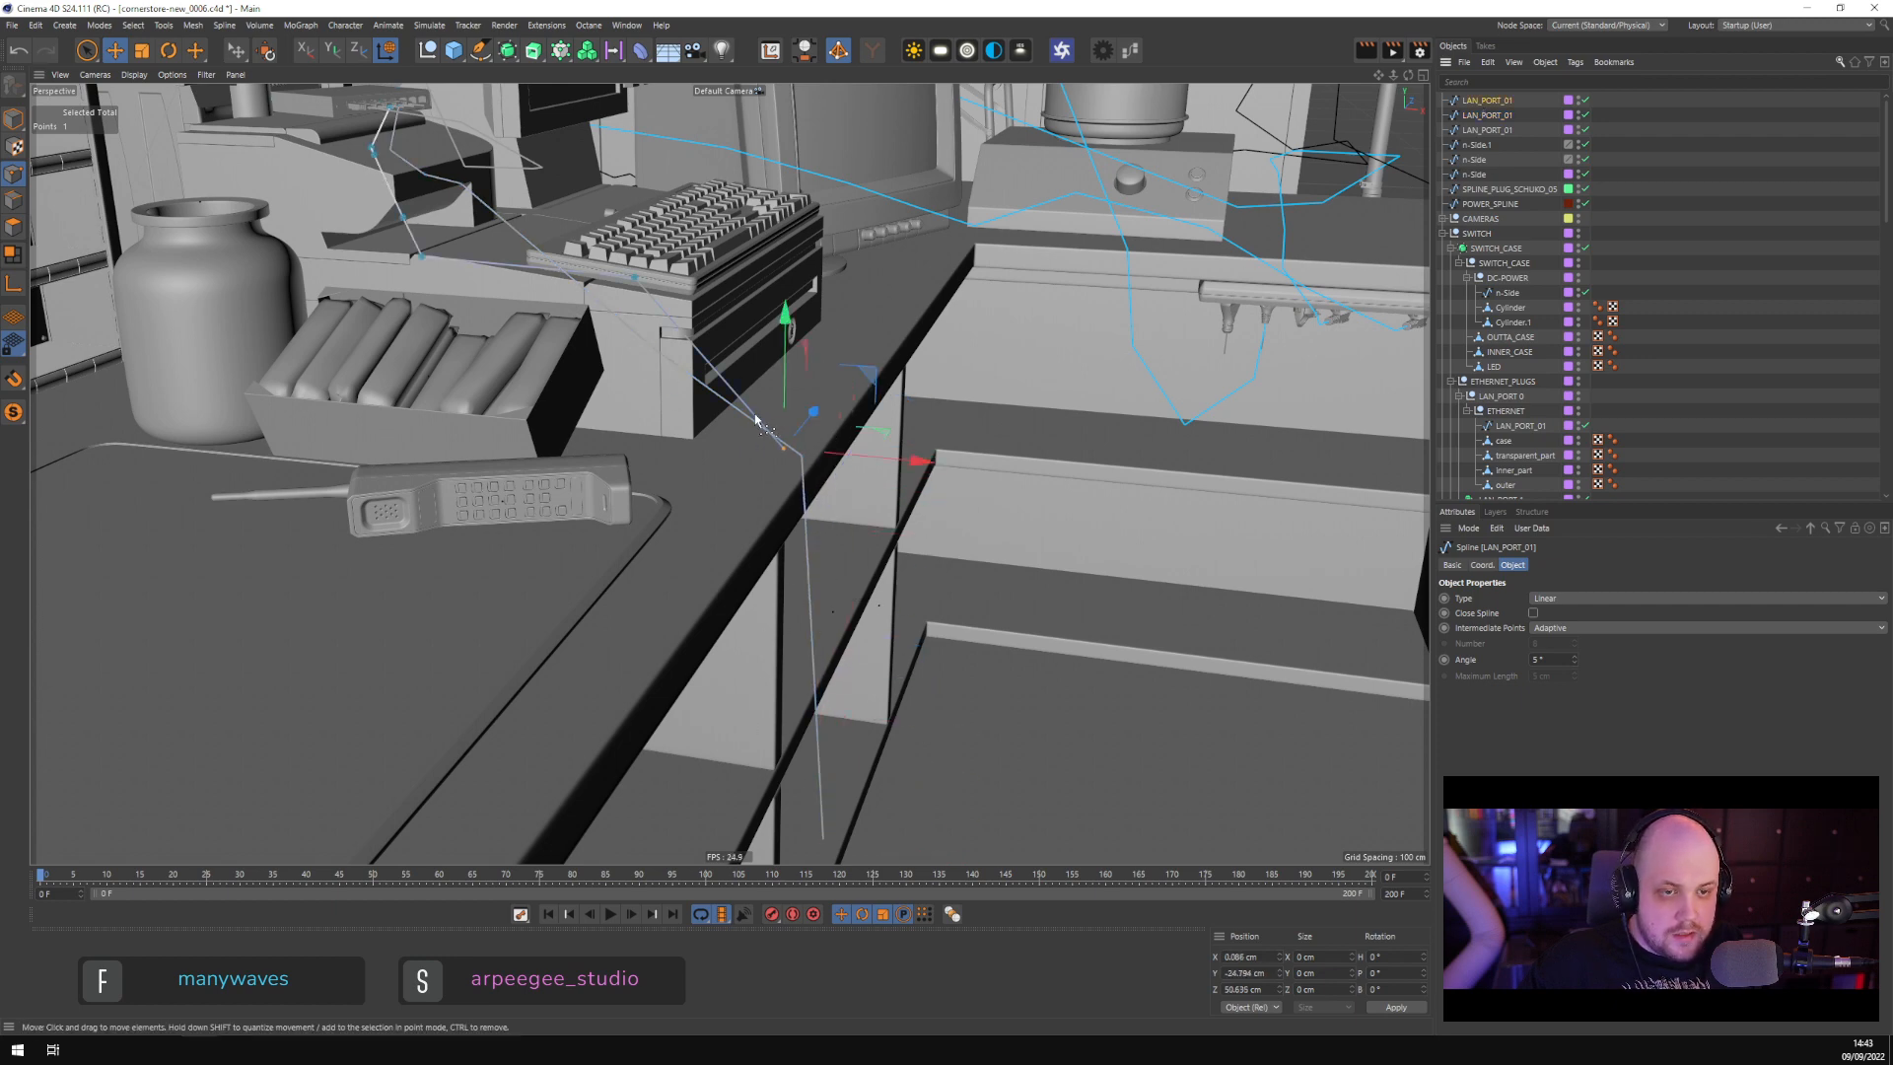
{"action": "left_click_drag", "start_coordinate": [938, 476], "coordinate": [858, 729]}
{"action": "middle_click_drag", "start_coordinate": [858, 729], "coordinate": [946, 318], "text": "alt"}
{"action": "left_click_drag", "start_coordinate": [947, 317], "coordinate": [1108, 315], "text": "alt"}
Shift the last two points of the second LAN_PORT_01 spline sideways along the counter edge, close beside the first cable
{"action": "left_click", "coordinate": [1488, 116]}
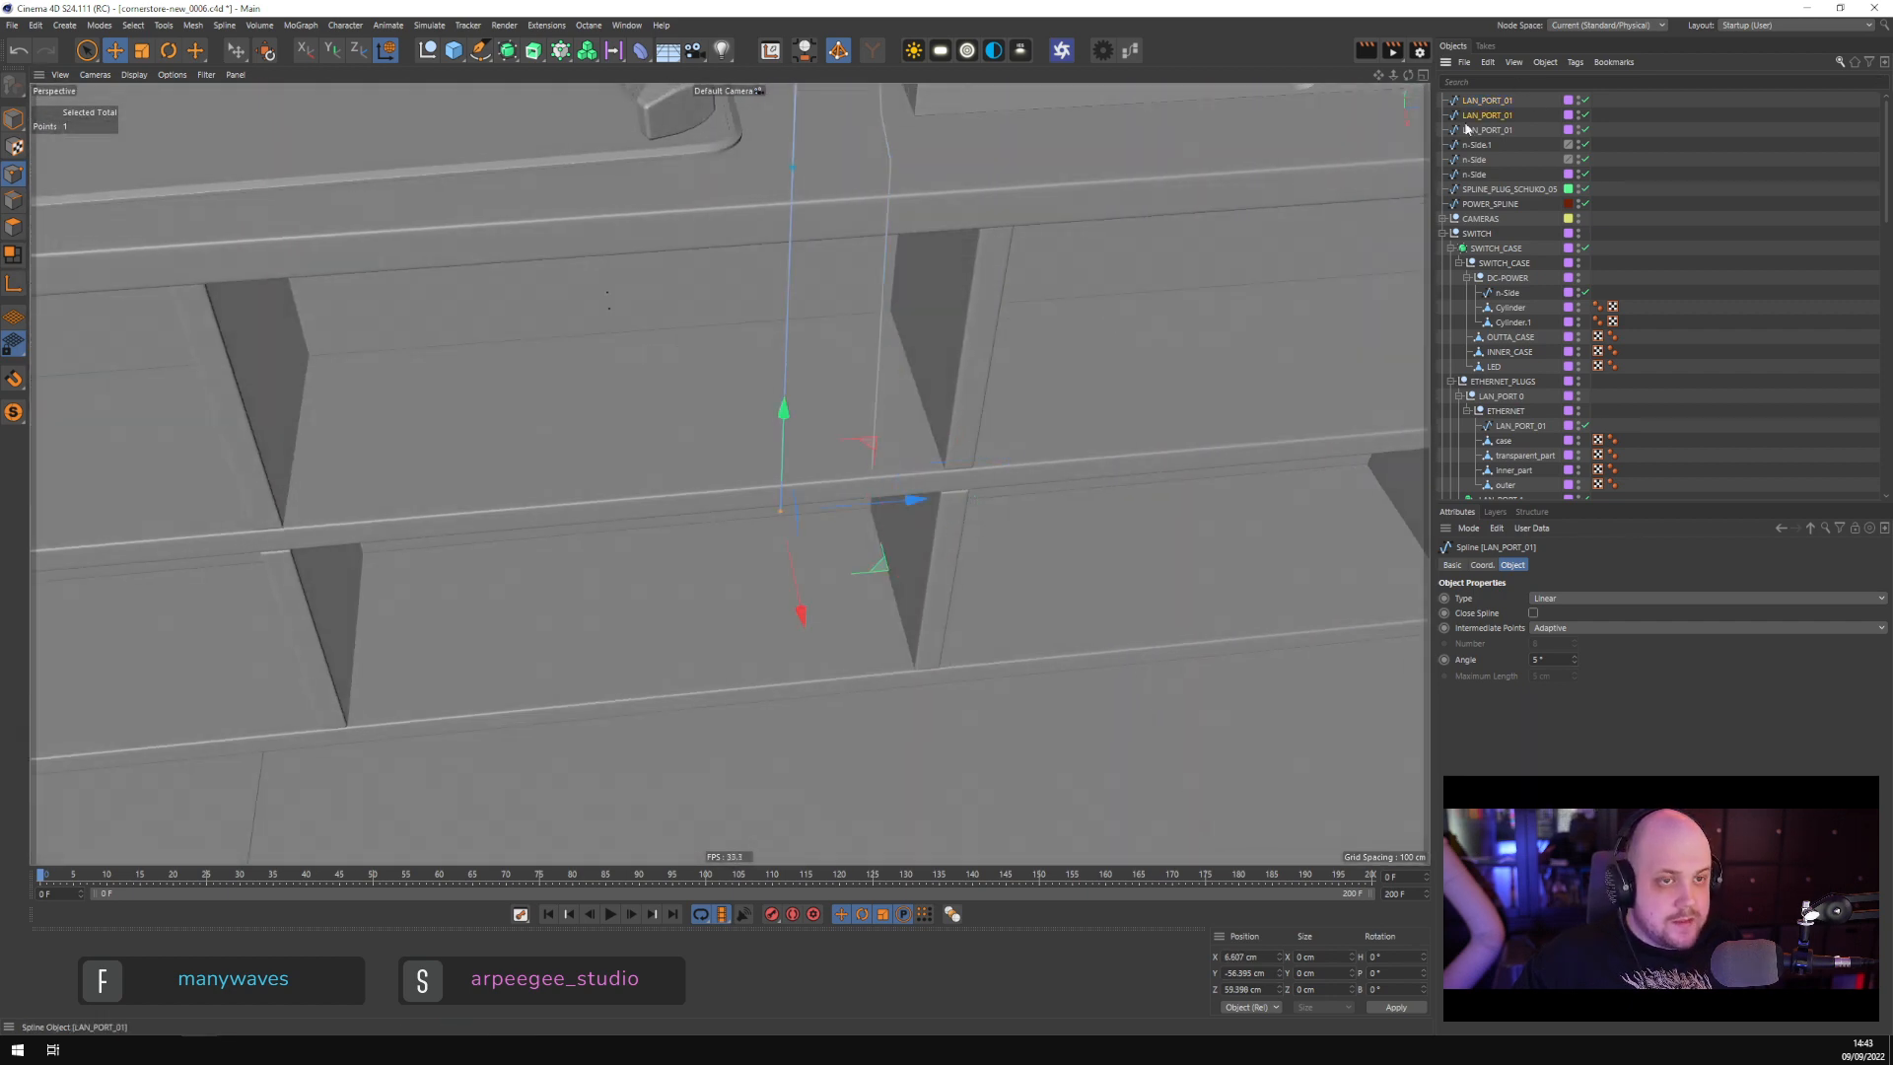
{"action": "middle_click_drag", "start_coordinate": [1027, 345], "coordinate": [923, 613], "text": "alt"}
{"action": "left_click", "coordinate": [675, 474], "text": "shift"}
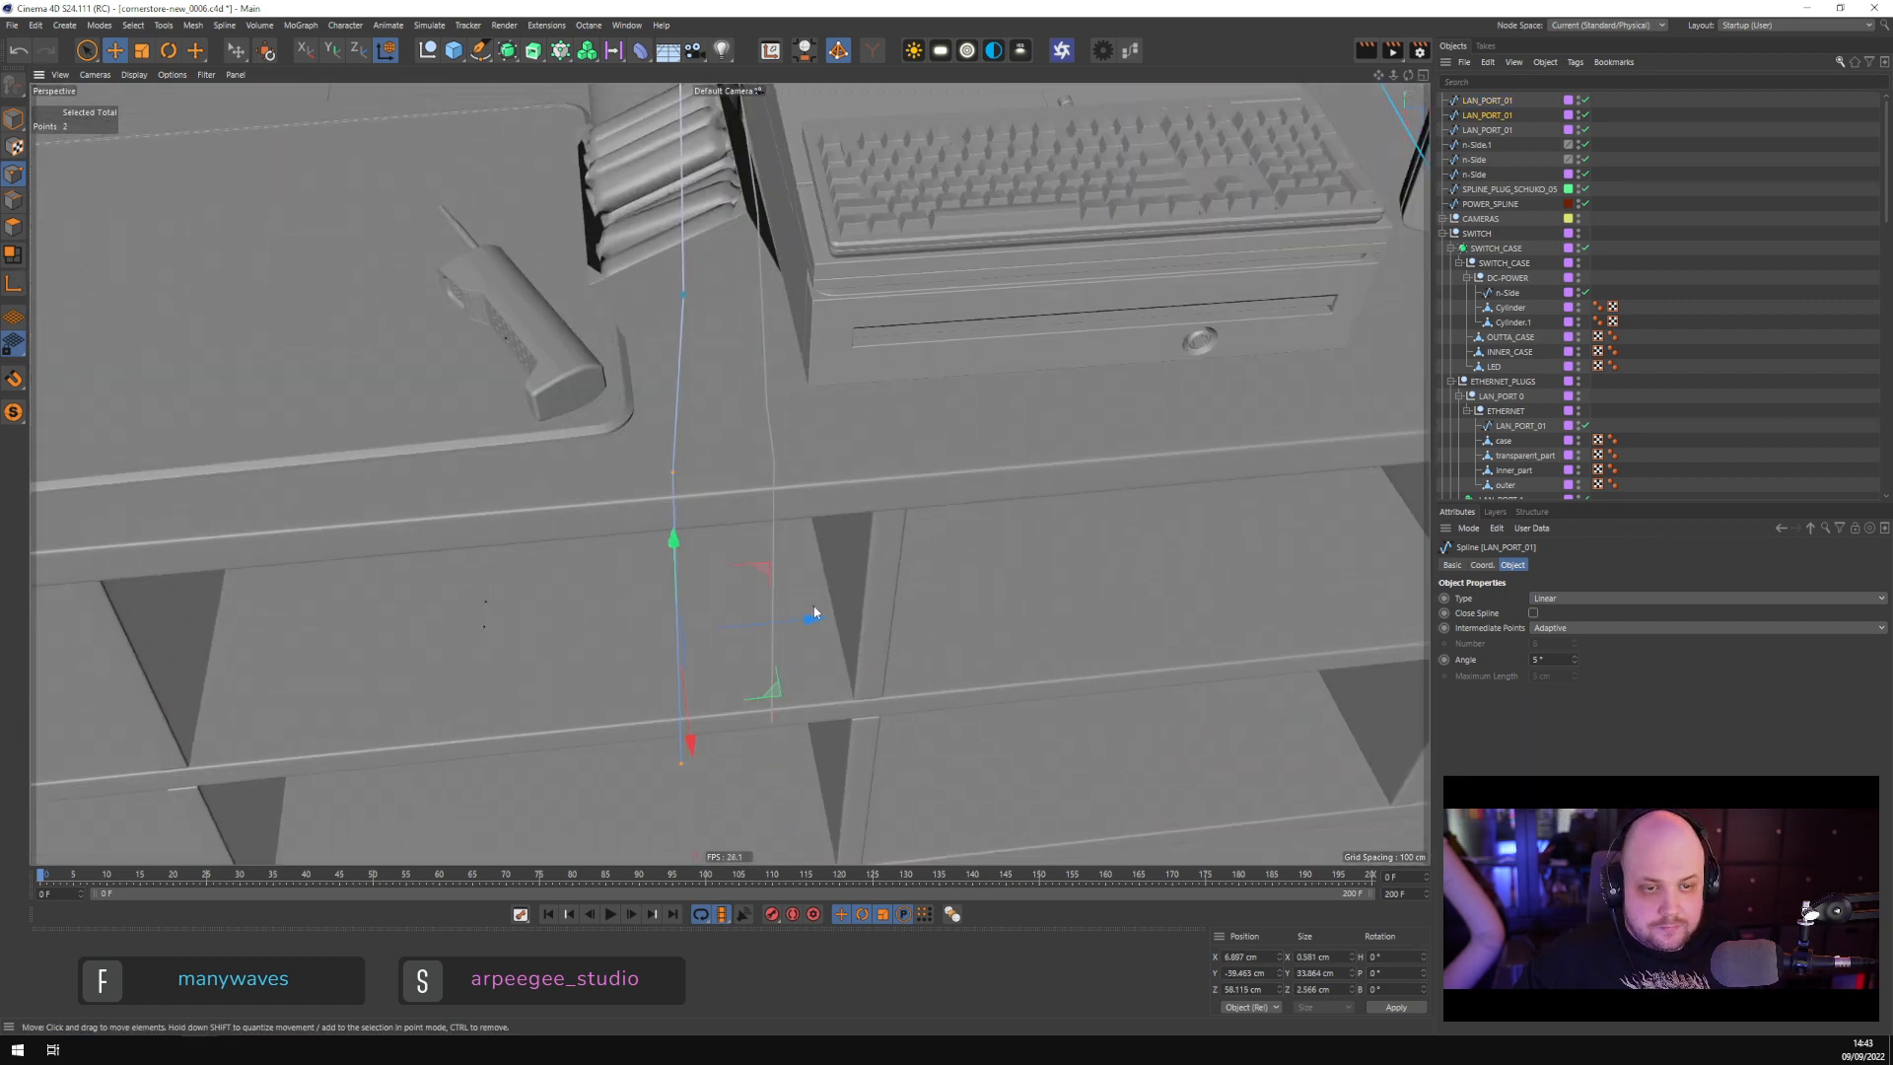
{"action": "left_click_drag", "start_coordinate": [815, 621], "coordinate": [881, 615]}
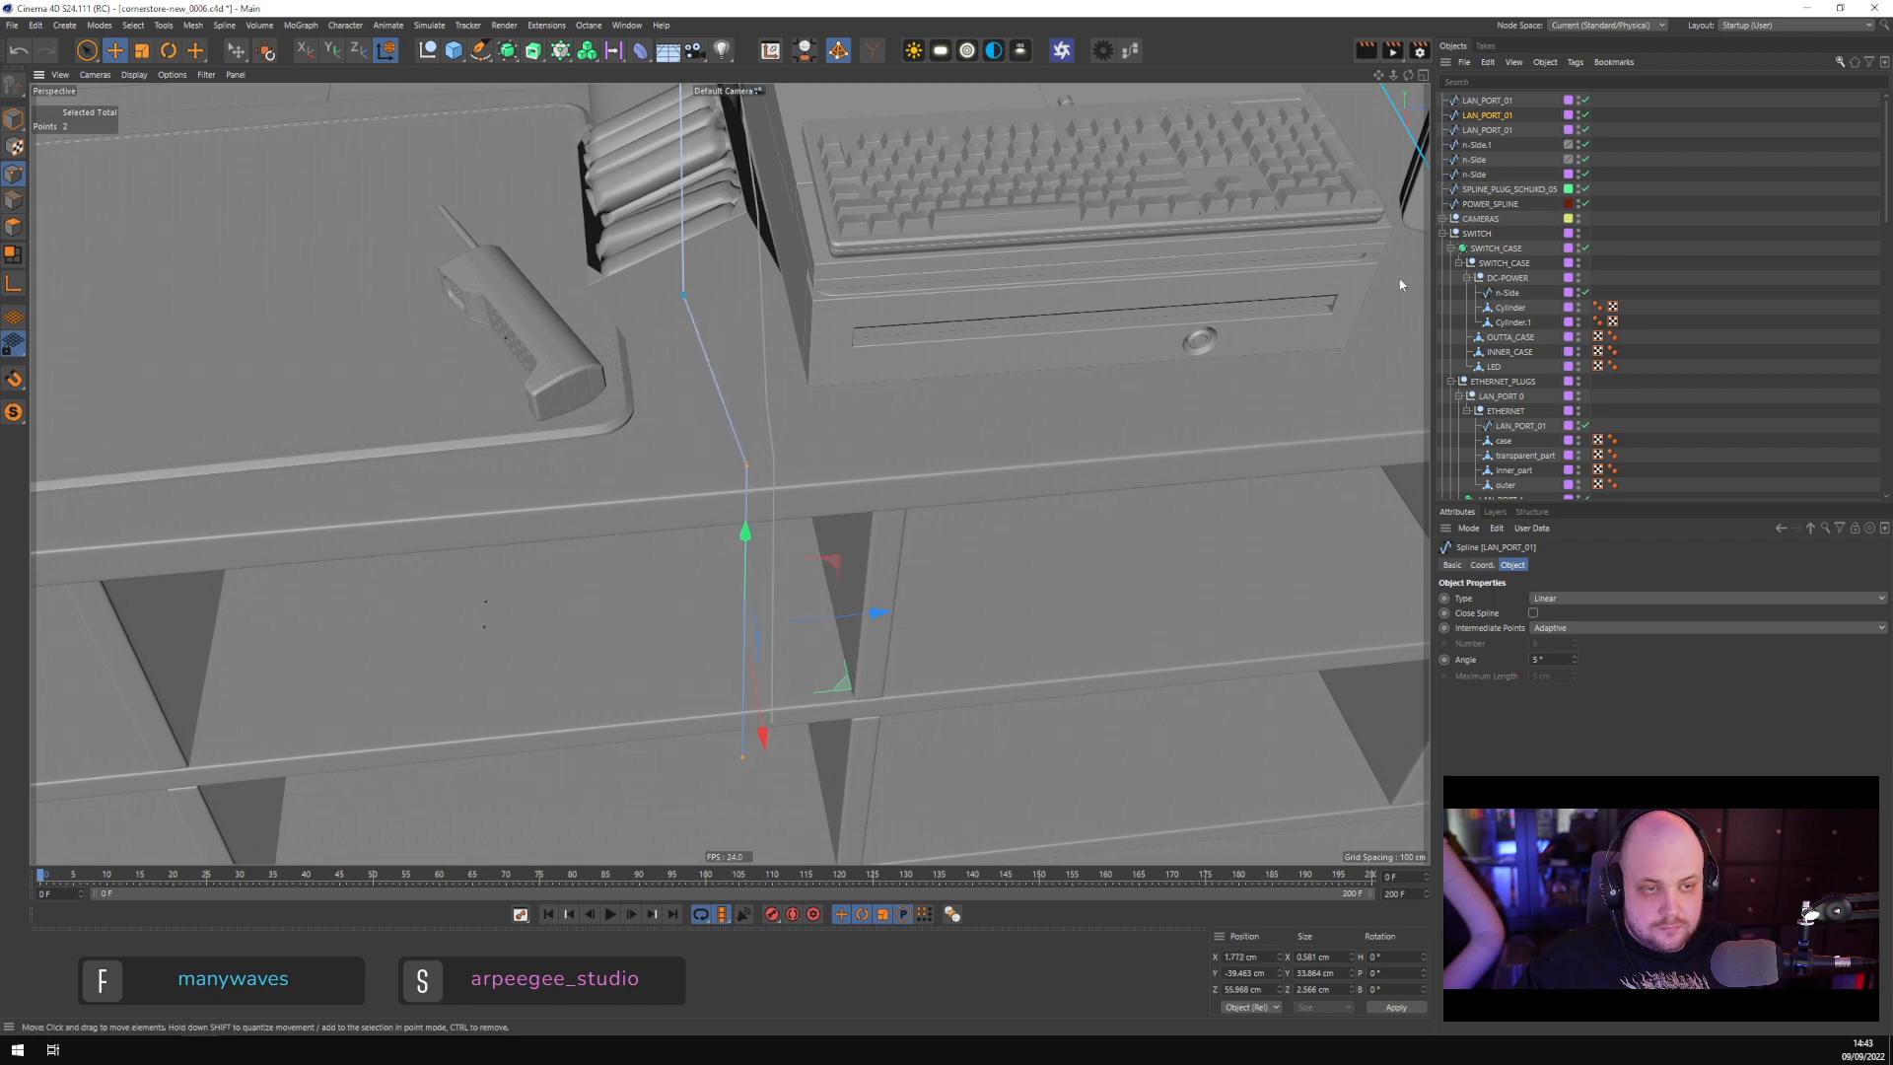
{"action": "left_click", "coordinate": [1500, 103]}
{"action": "middle_click_drag", "start_coordinate": [829, 711], "coordinate": [887, 466], "text": "alt"}
{"action": "left_click_drag", "start_coordinate": [879, 507], "coordinate": [770, 546], "text": "alt"}
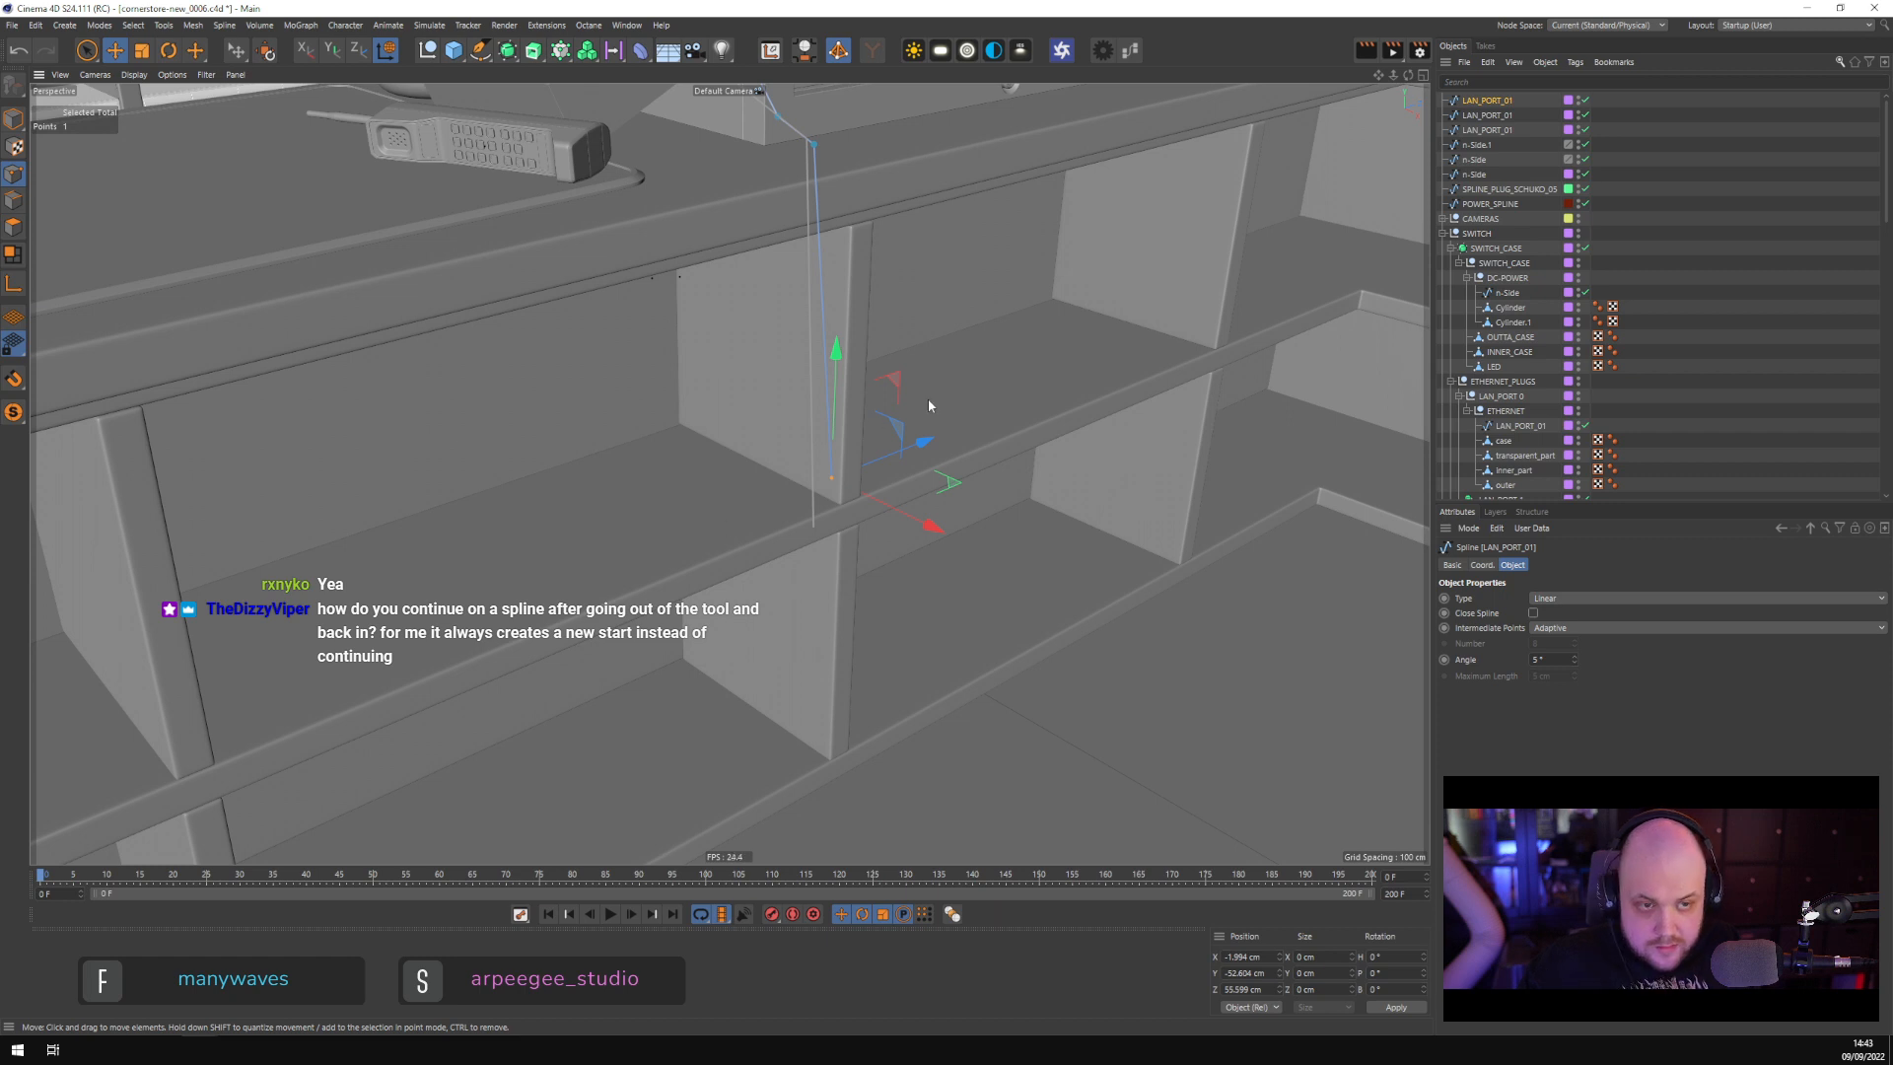
{"action": "left_click_drag", "start_coordinate": [928, 405], "coordinate": [883, 438]}
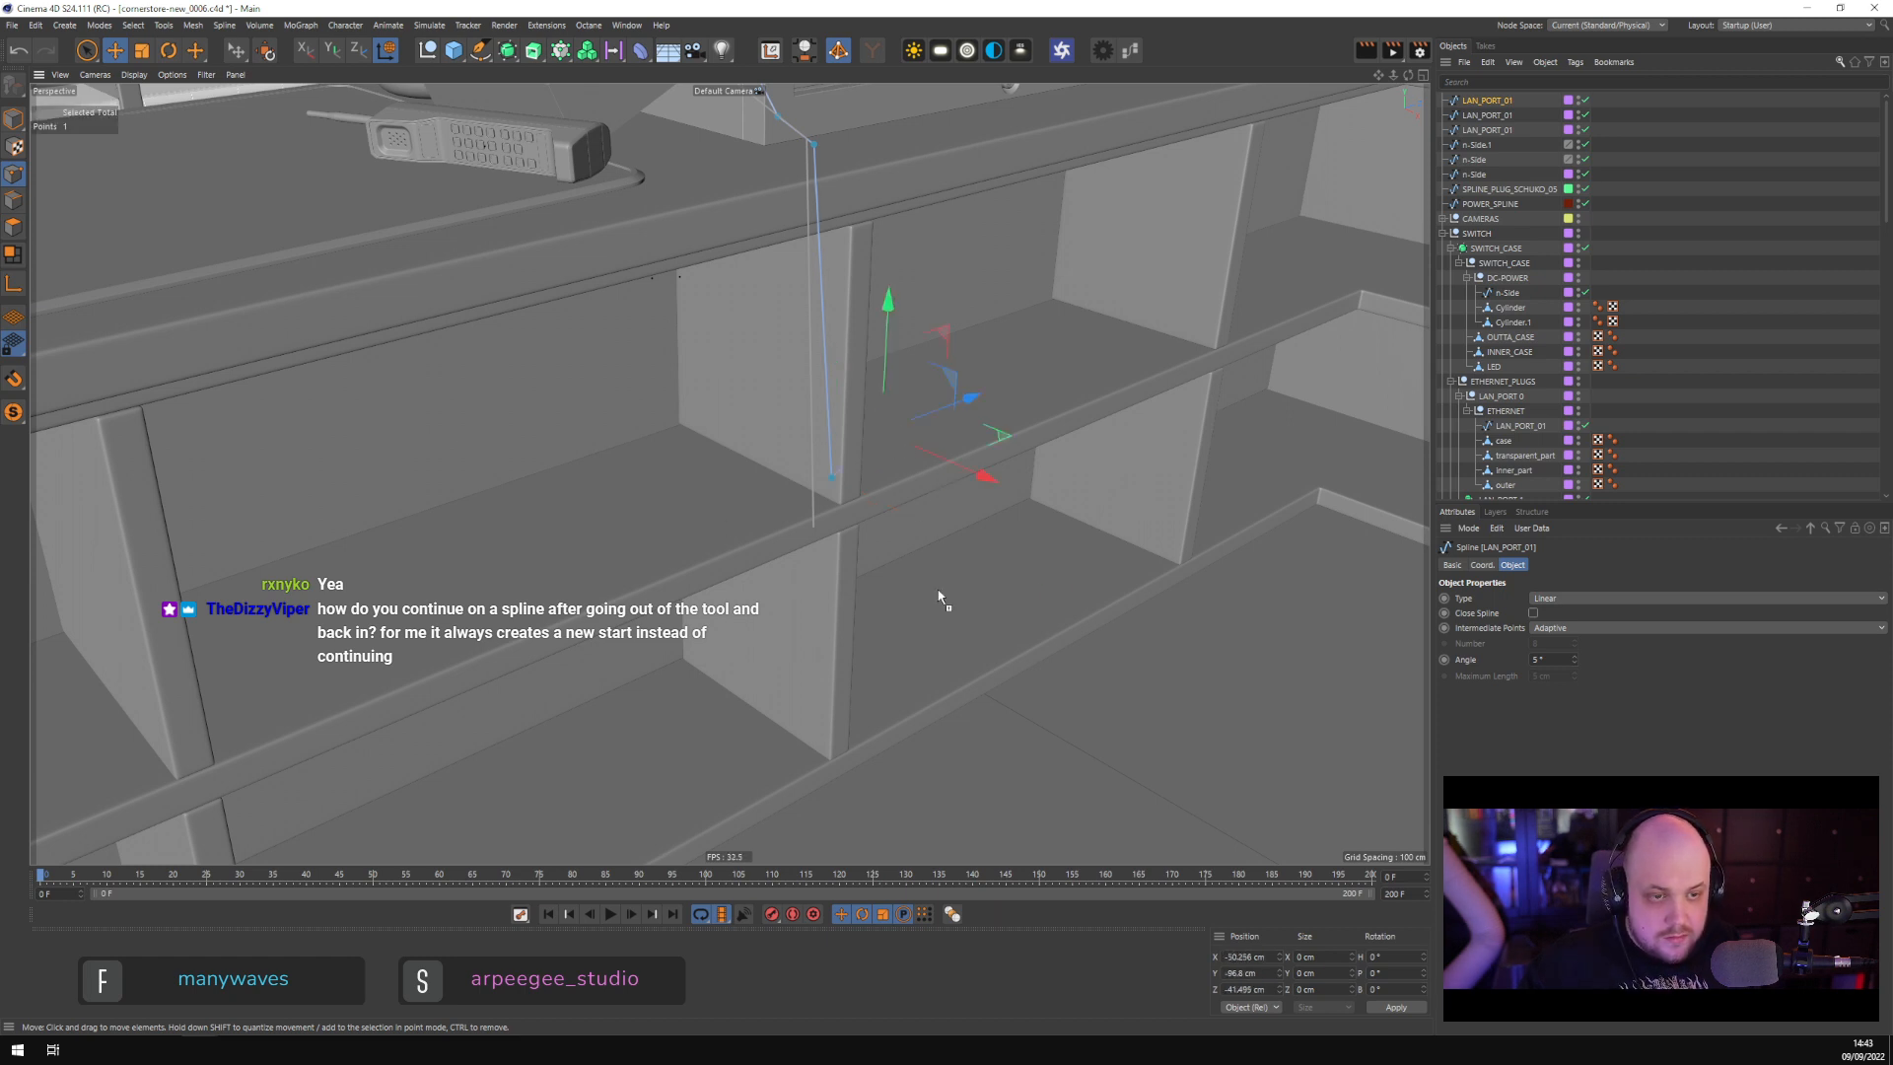
{"action": "left_click_drag", "start_coordinate": [939, 598], "coordinate": [1092, 783]}
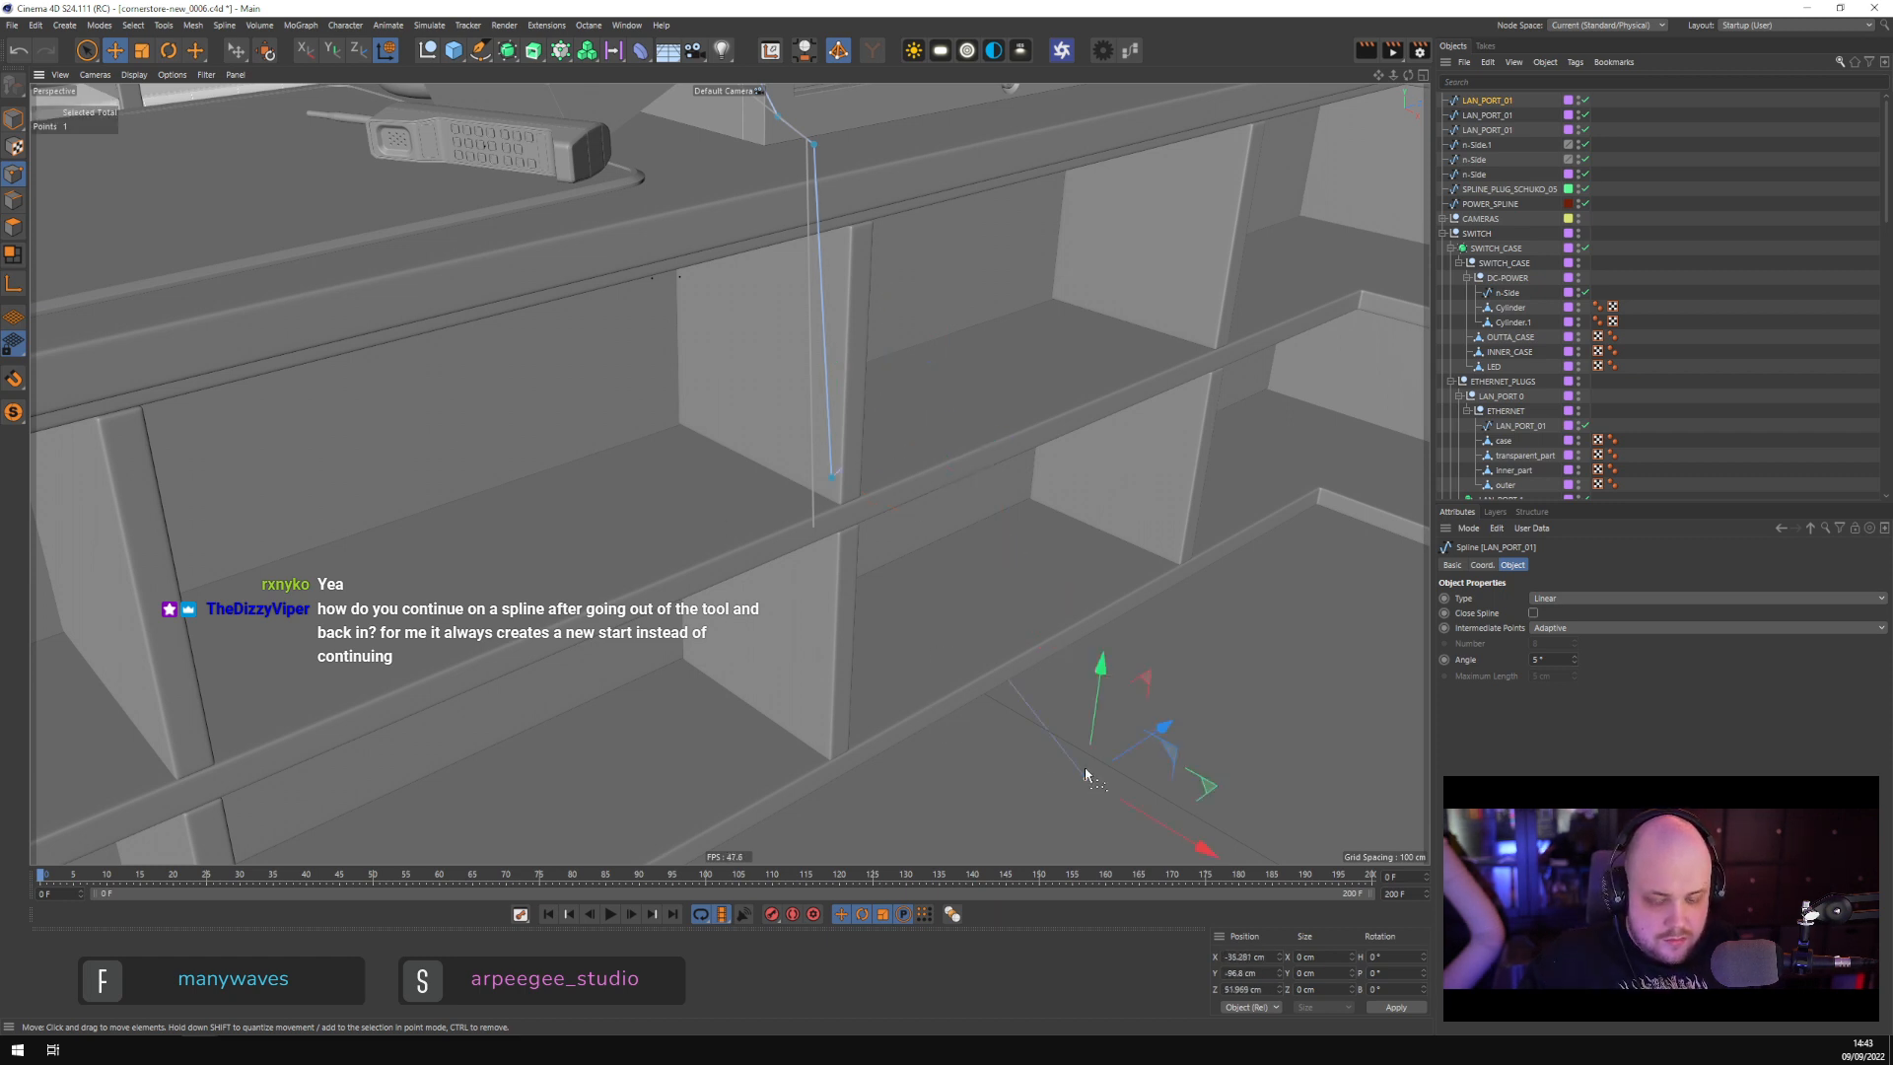
{"action": "key", "text": "ctrl+z"}
{"action": "key", "text": "ctrl+z"}
{"action": "key", "text": "ctrl+z"}
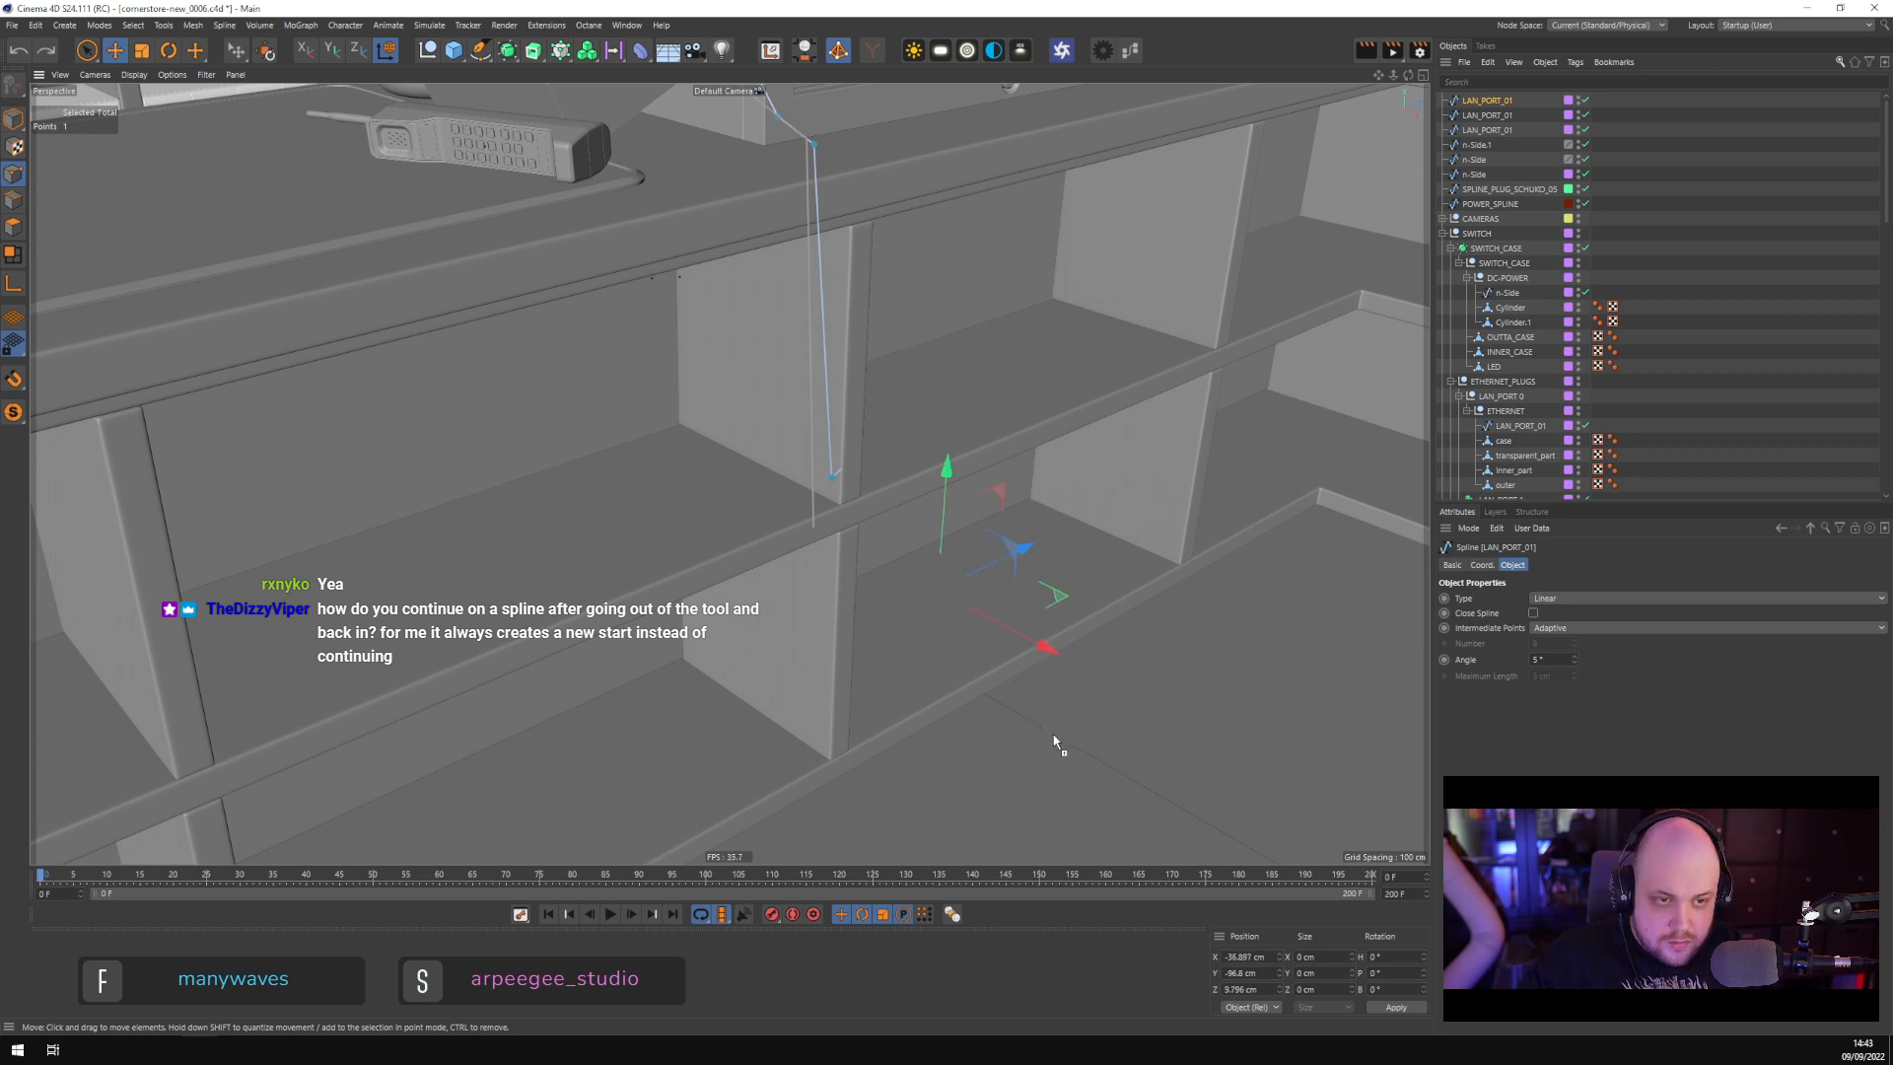
Insert a point in the first LAN_PORT_01 spline's hanging span and extend its end down the cabinet divider and onto the floor, to about Z 73.9 cm
{"action": "left_click", "coordinate": [824, 317], "text": "ctrl"}
{"action": "left_click_drag", "start_coordinate": [907, 353], "coordinate": [880, 386]}
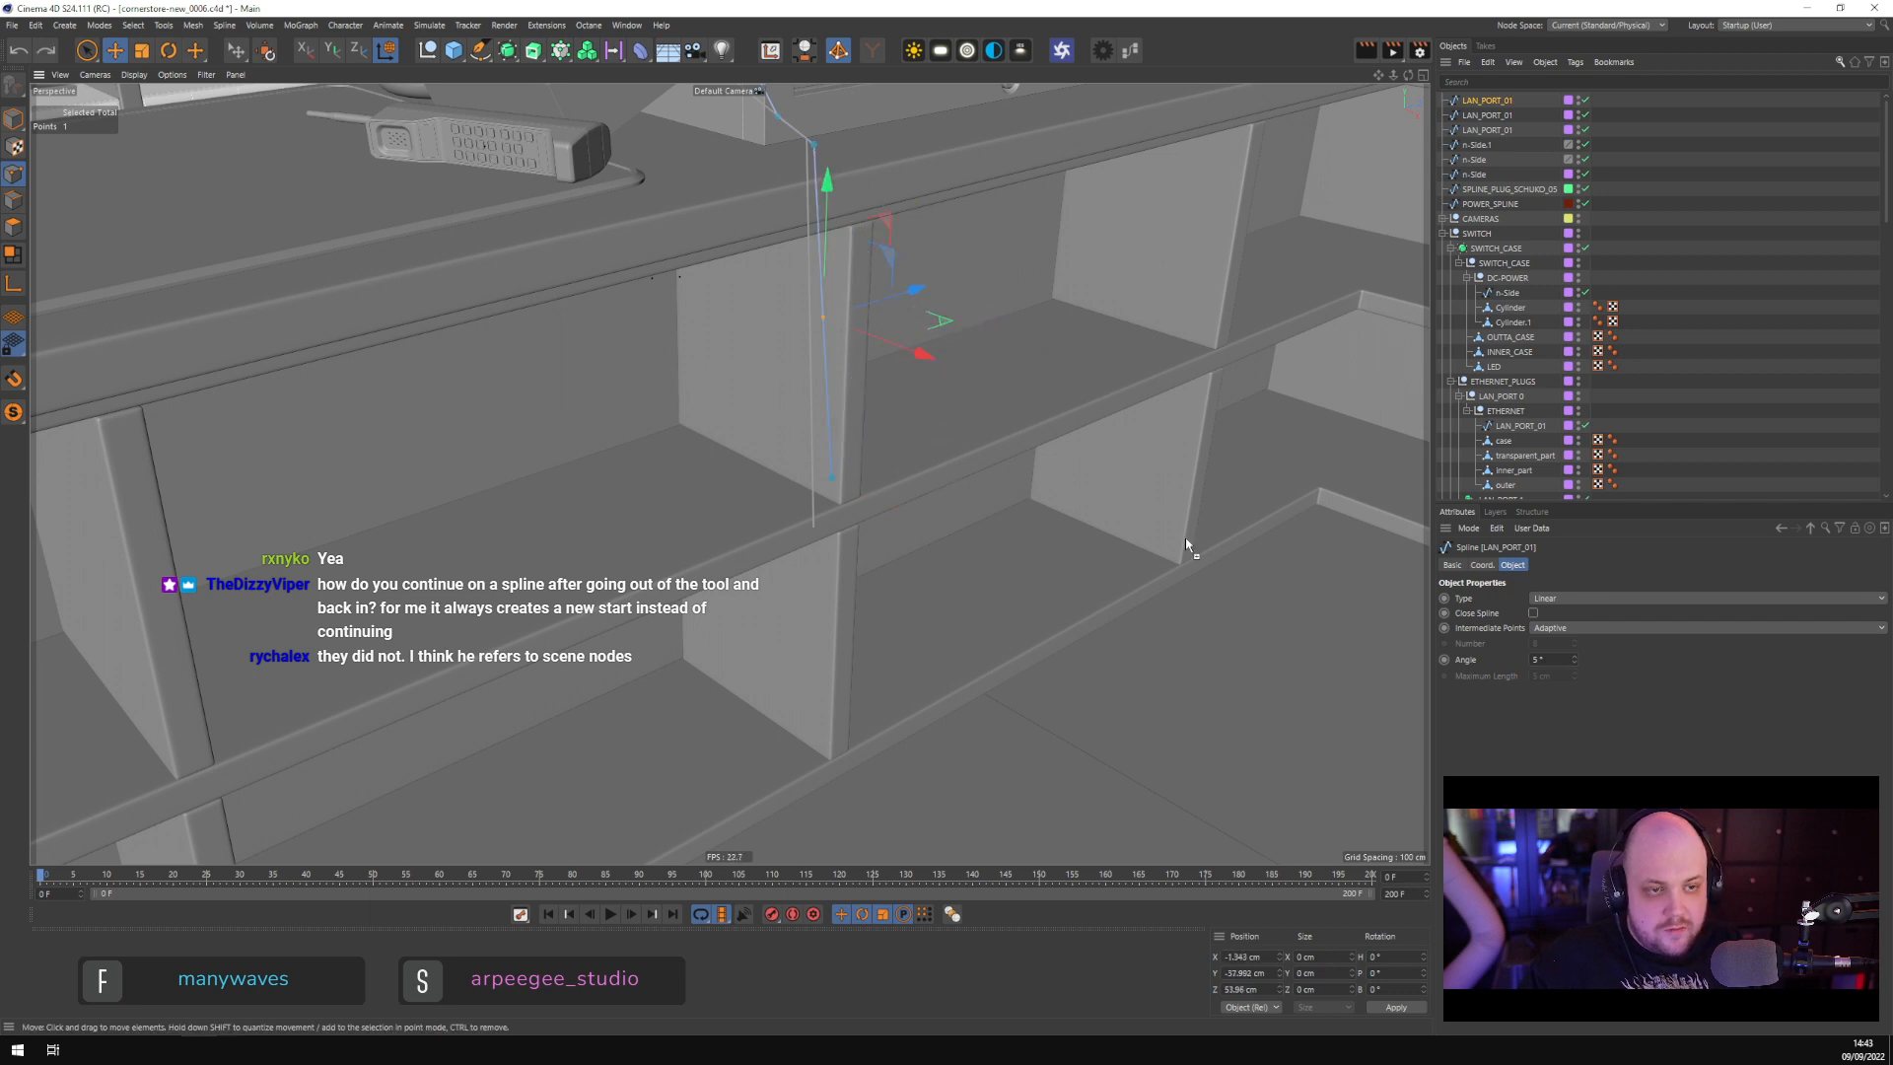
{"action": "left_click", "coordinate": [1125, 631], "text": "ctrl"}
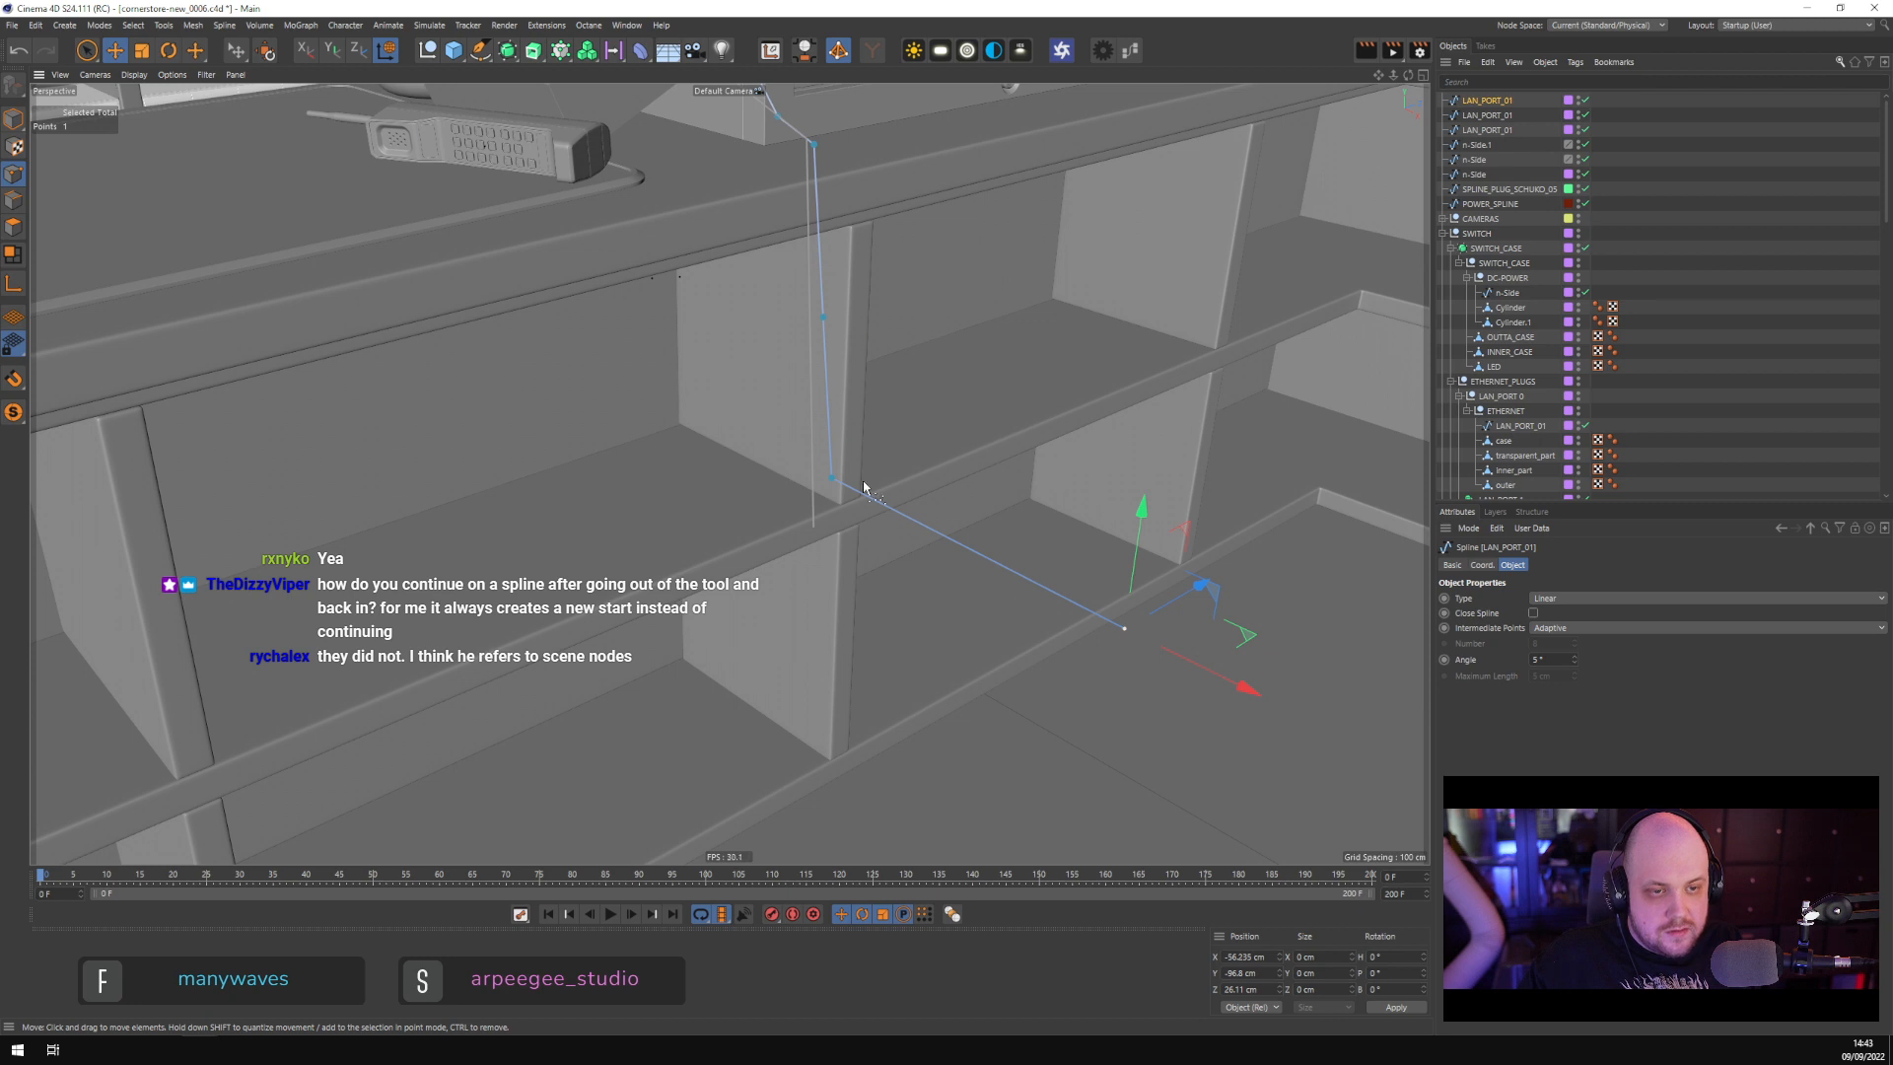
{"action": "key", "text": "ctrl+z"}
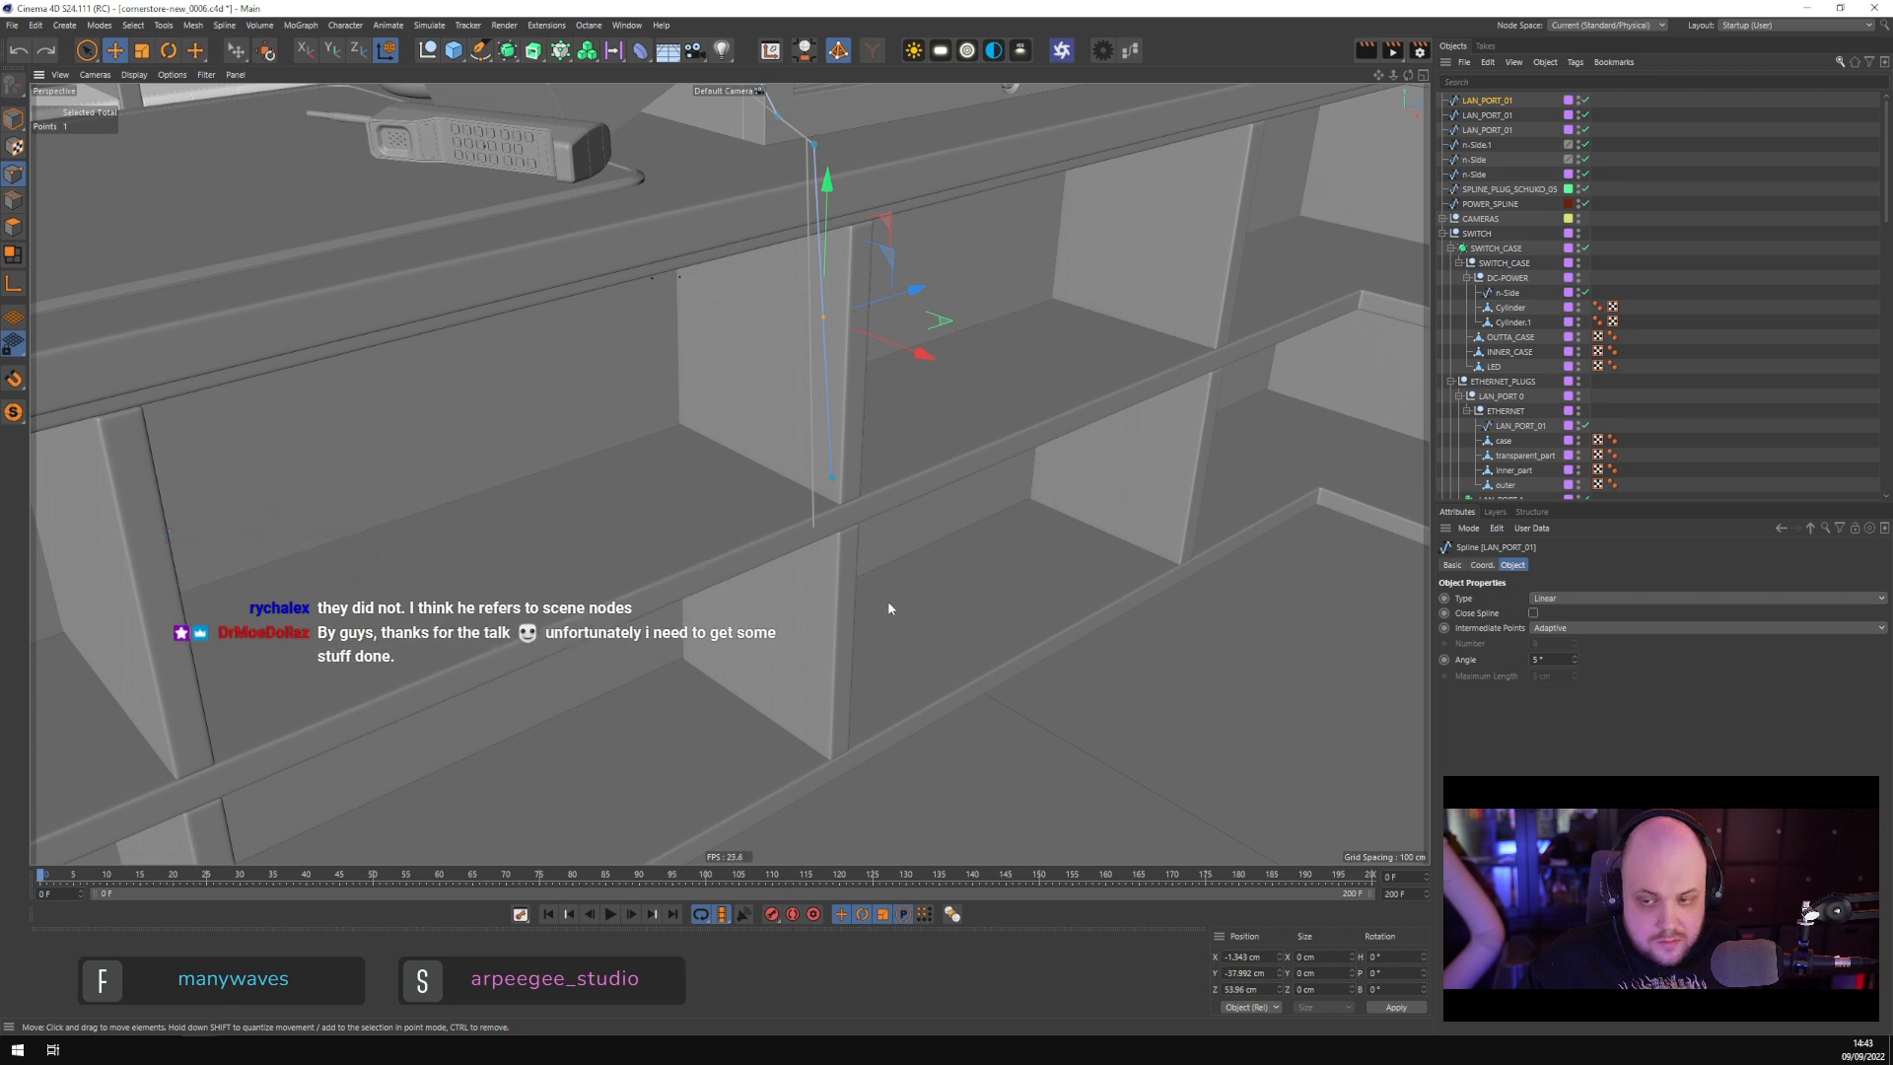
{"action": "left_click", "coordinate": [833, 480]}
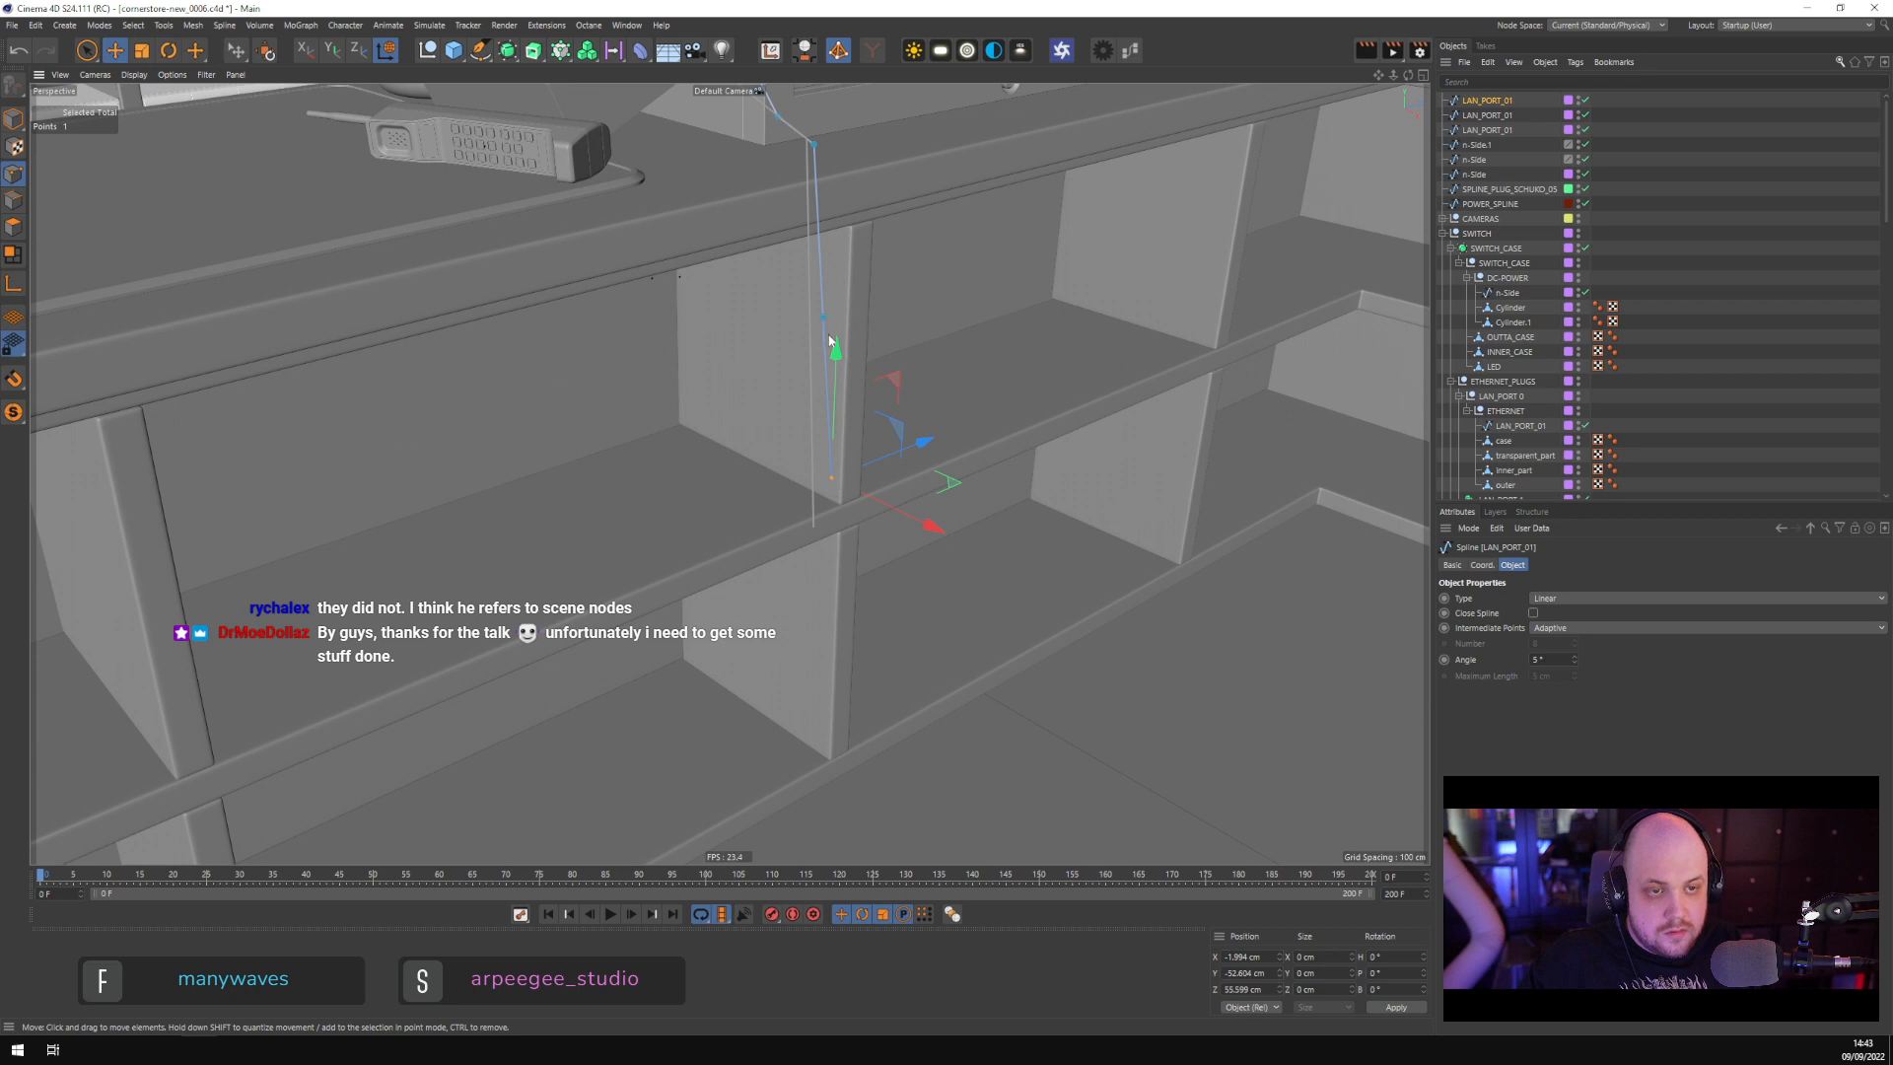
{"action": "left_click_drag", "start_coordinate": [830, 341], "coordinate": [1045, 868]}
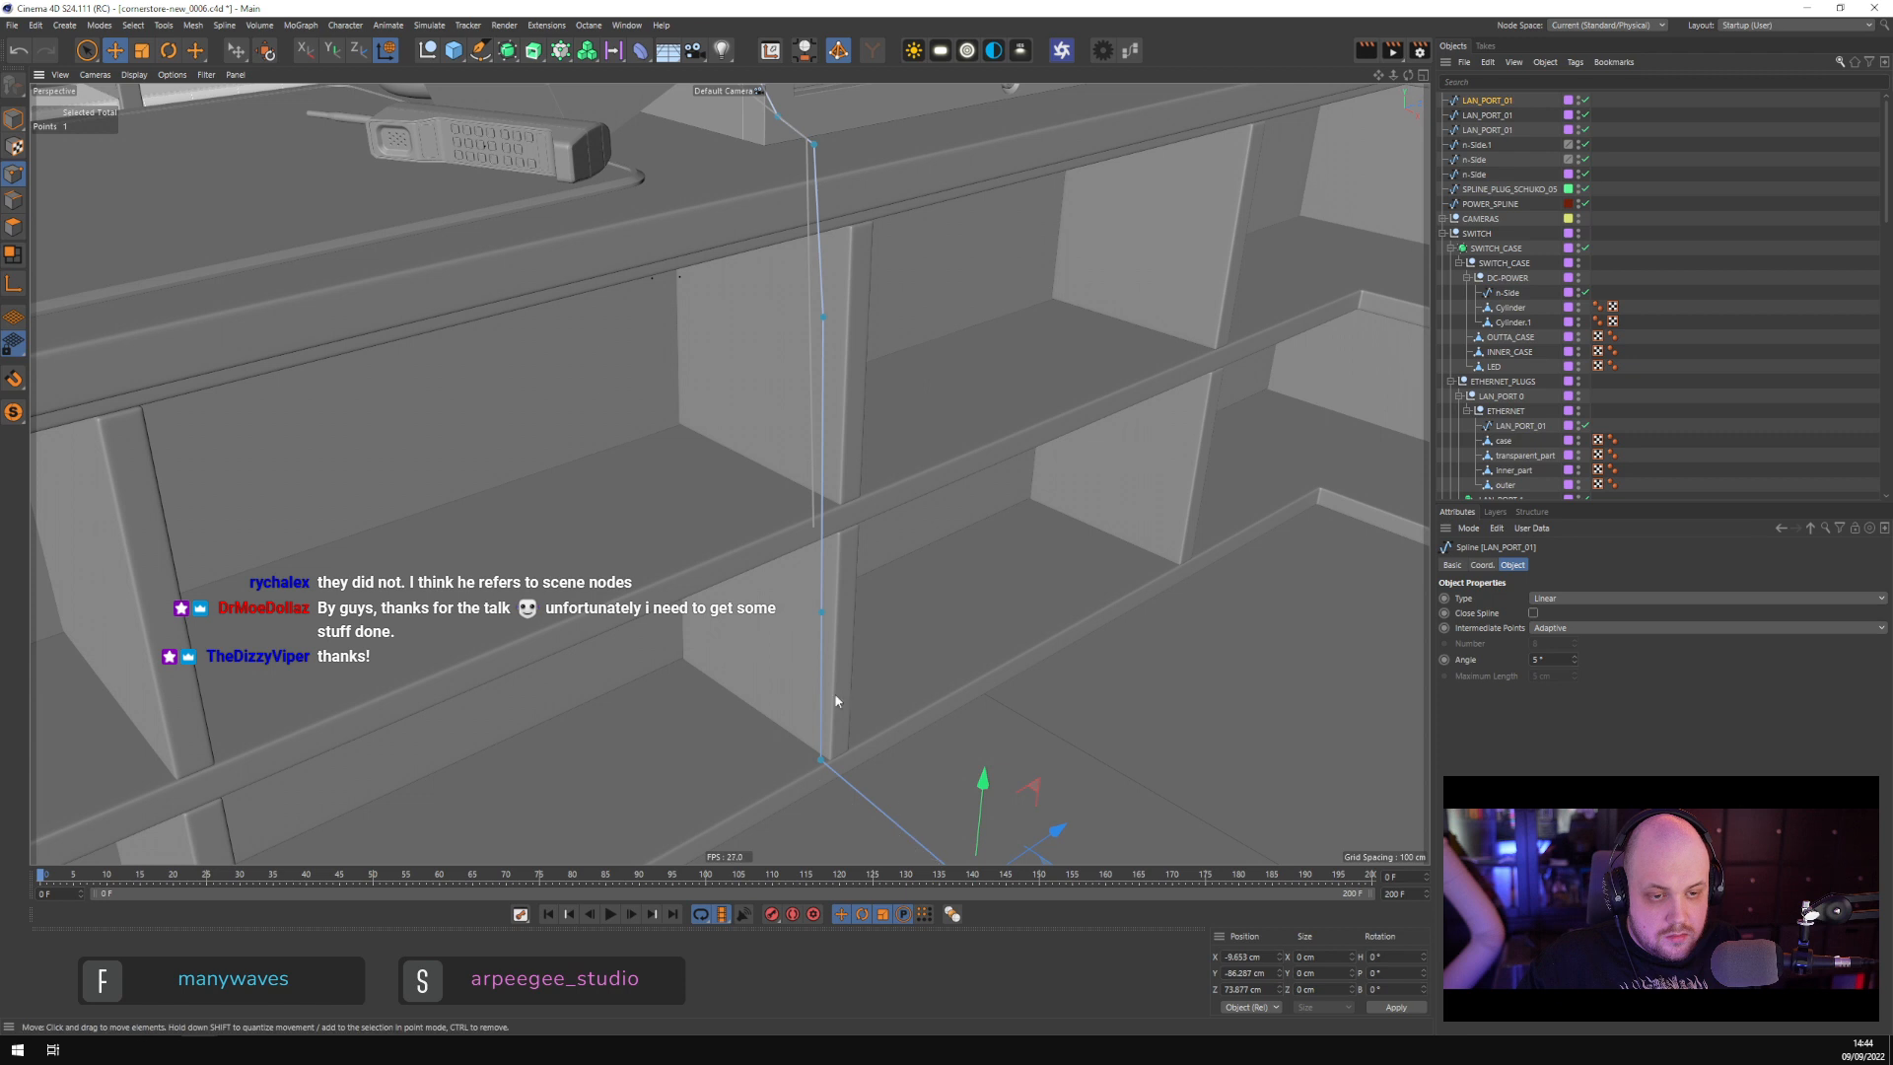
Lower the end of the second LAN_PORT_01 spline along the cabinet divider to the floor, with an intermediate point at the middle shelf
{"action": "left_click", "coordinate": [1486, 115]}
{"action": "left_click", "coordinate": [814, 527]}
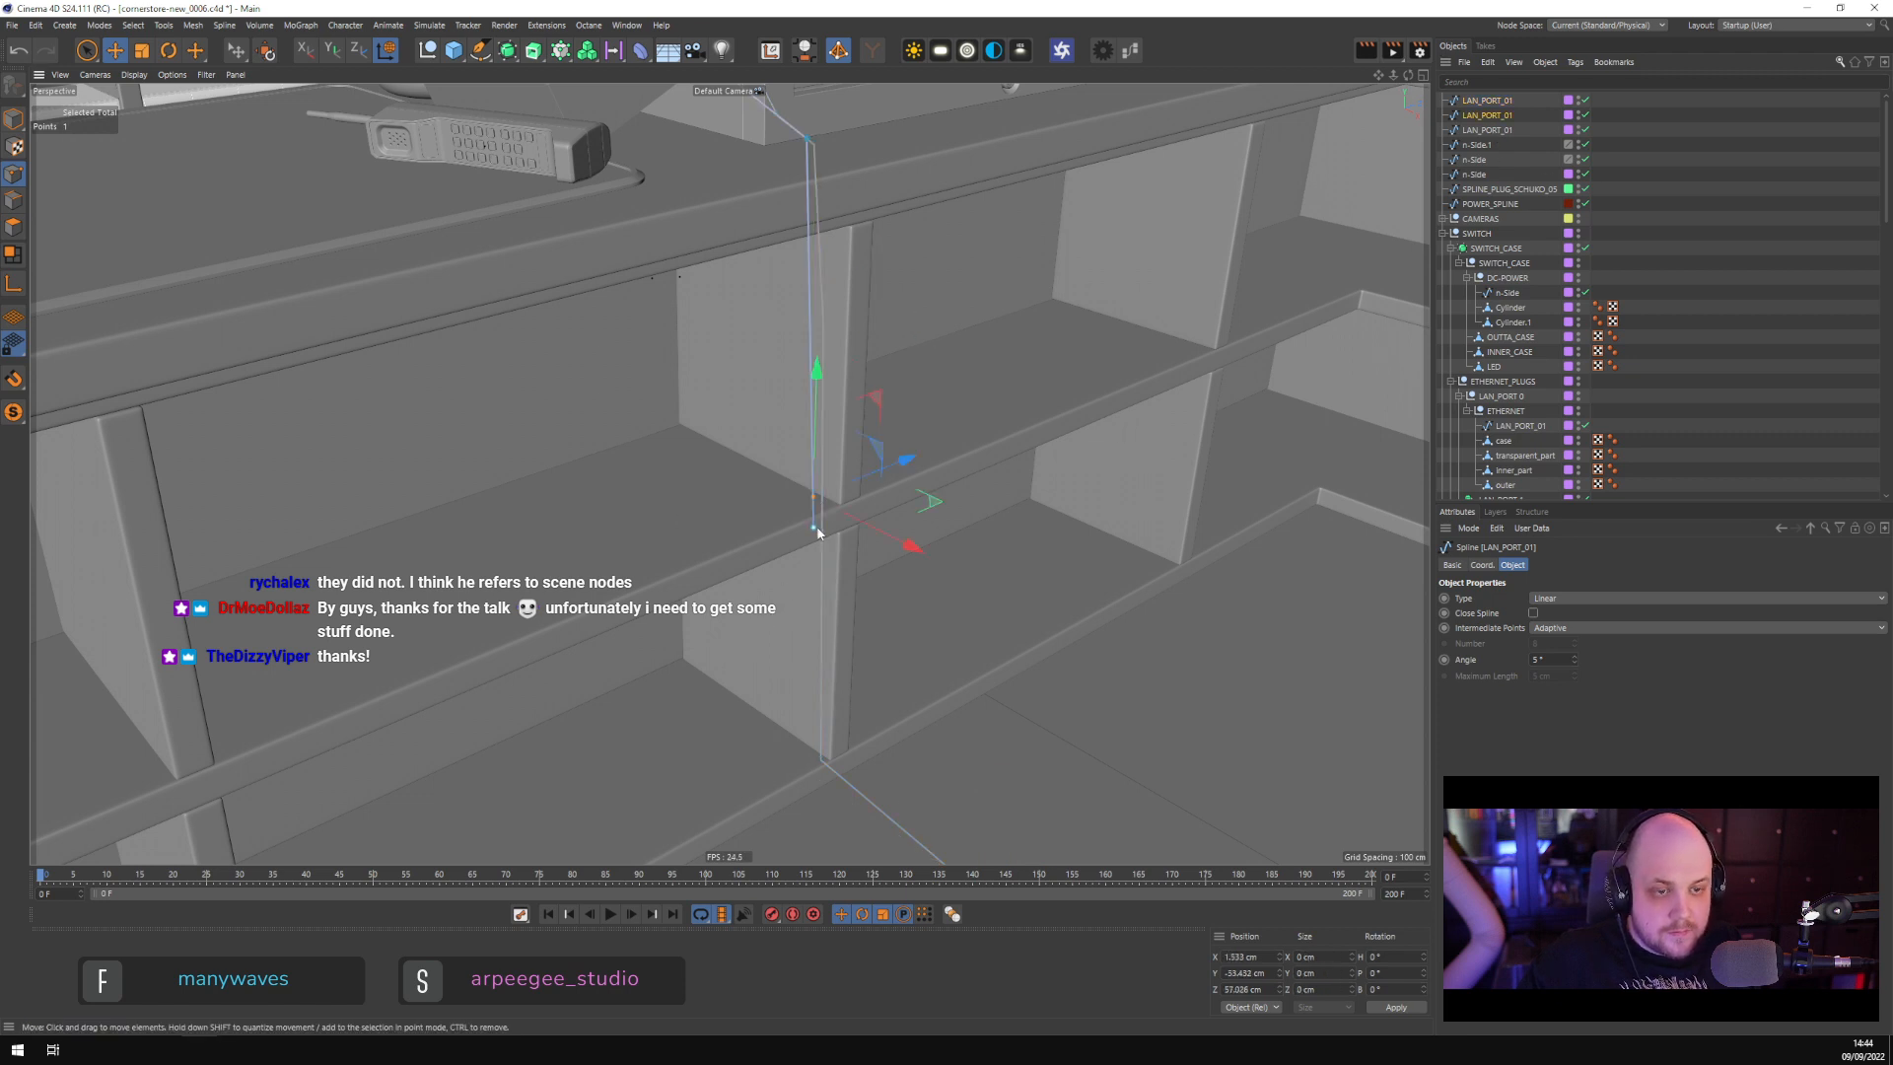
{"action": "left_click_drag", "start_coordinate": [825, 432], "coordinate": [820, 698]}
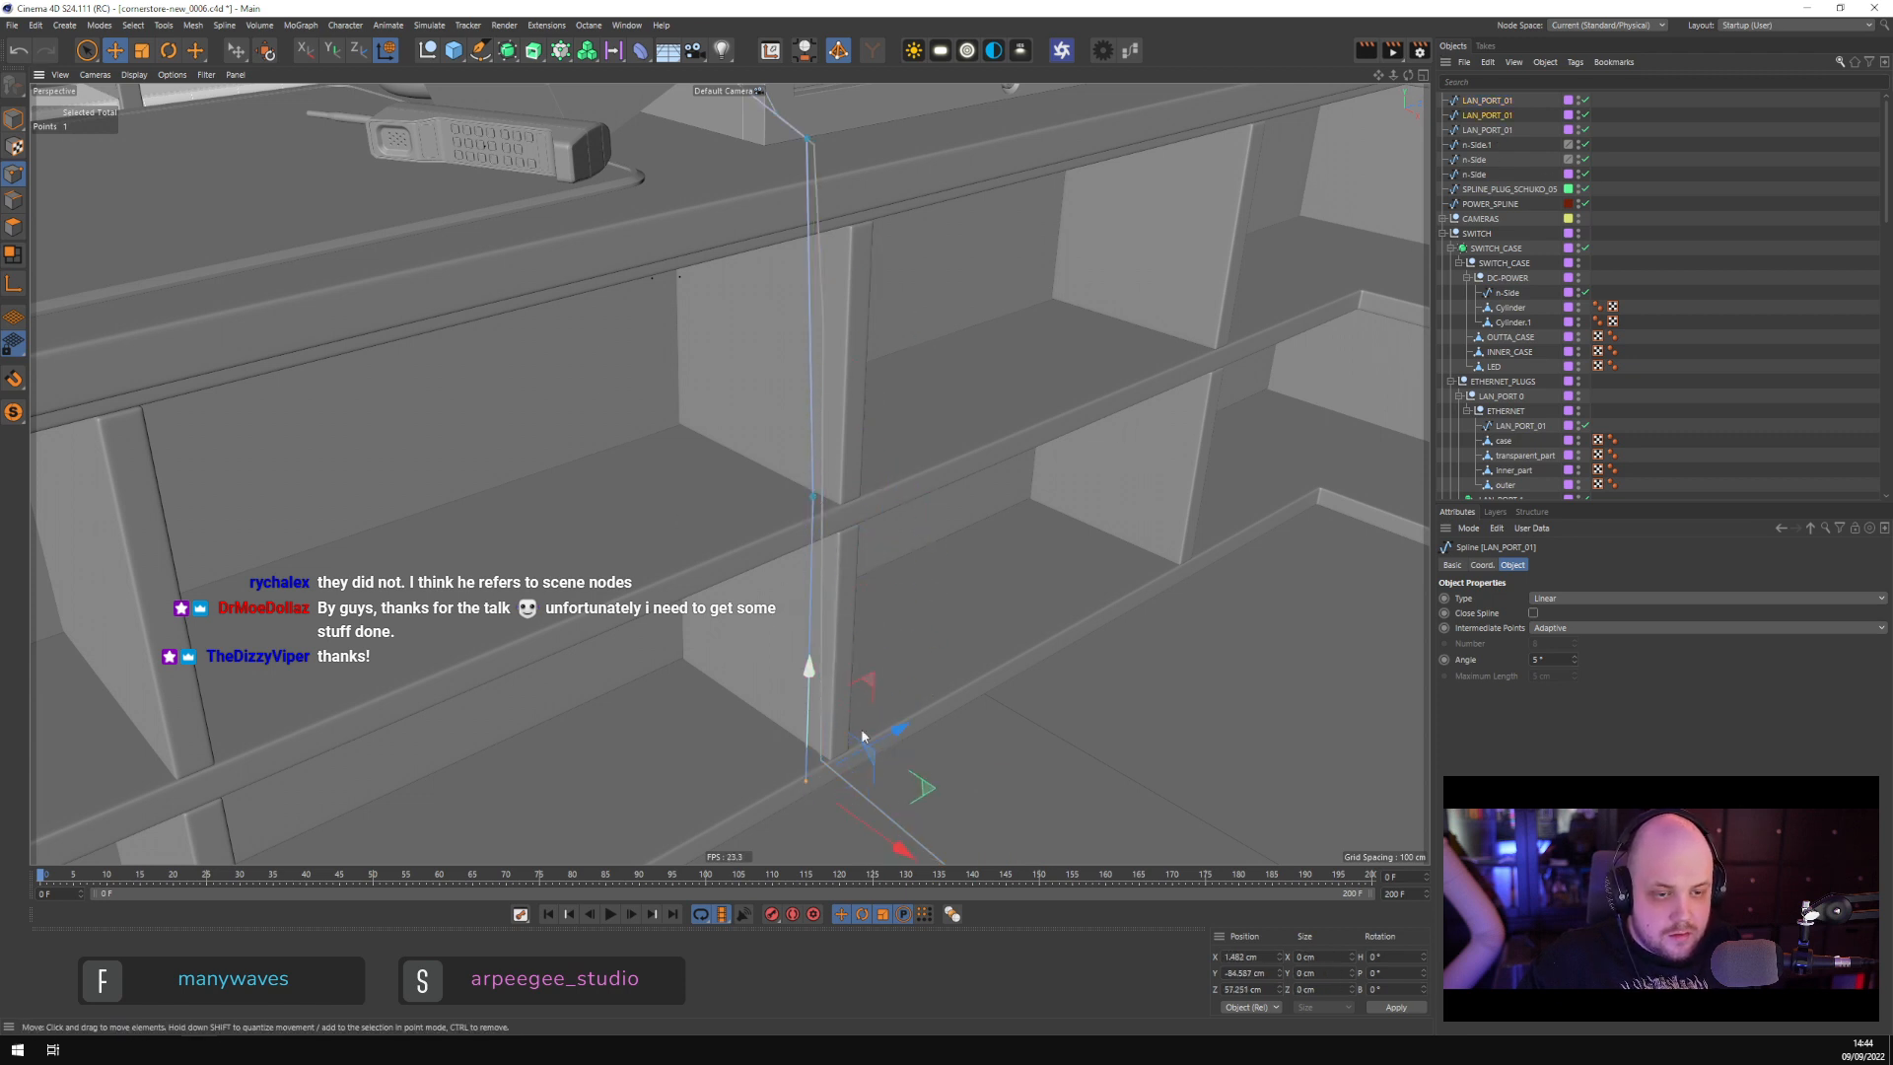
{"action": "middle_click_drag", "start_coordinate": [913, 702], "coordinate": [890, 405], "text": "alt"}
{"action": "left_click_drag", "start_coordinate": [890, 405], "coordinate": [907, 451], "text": "alt"}
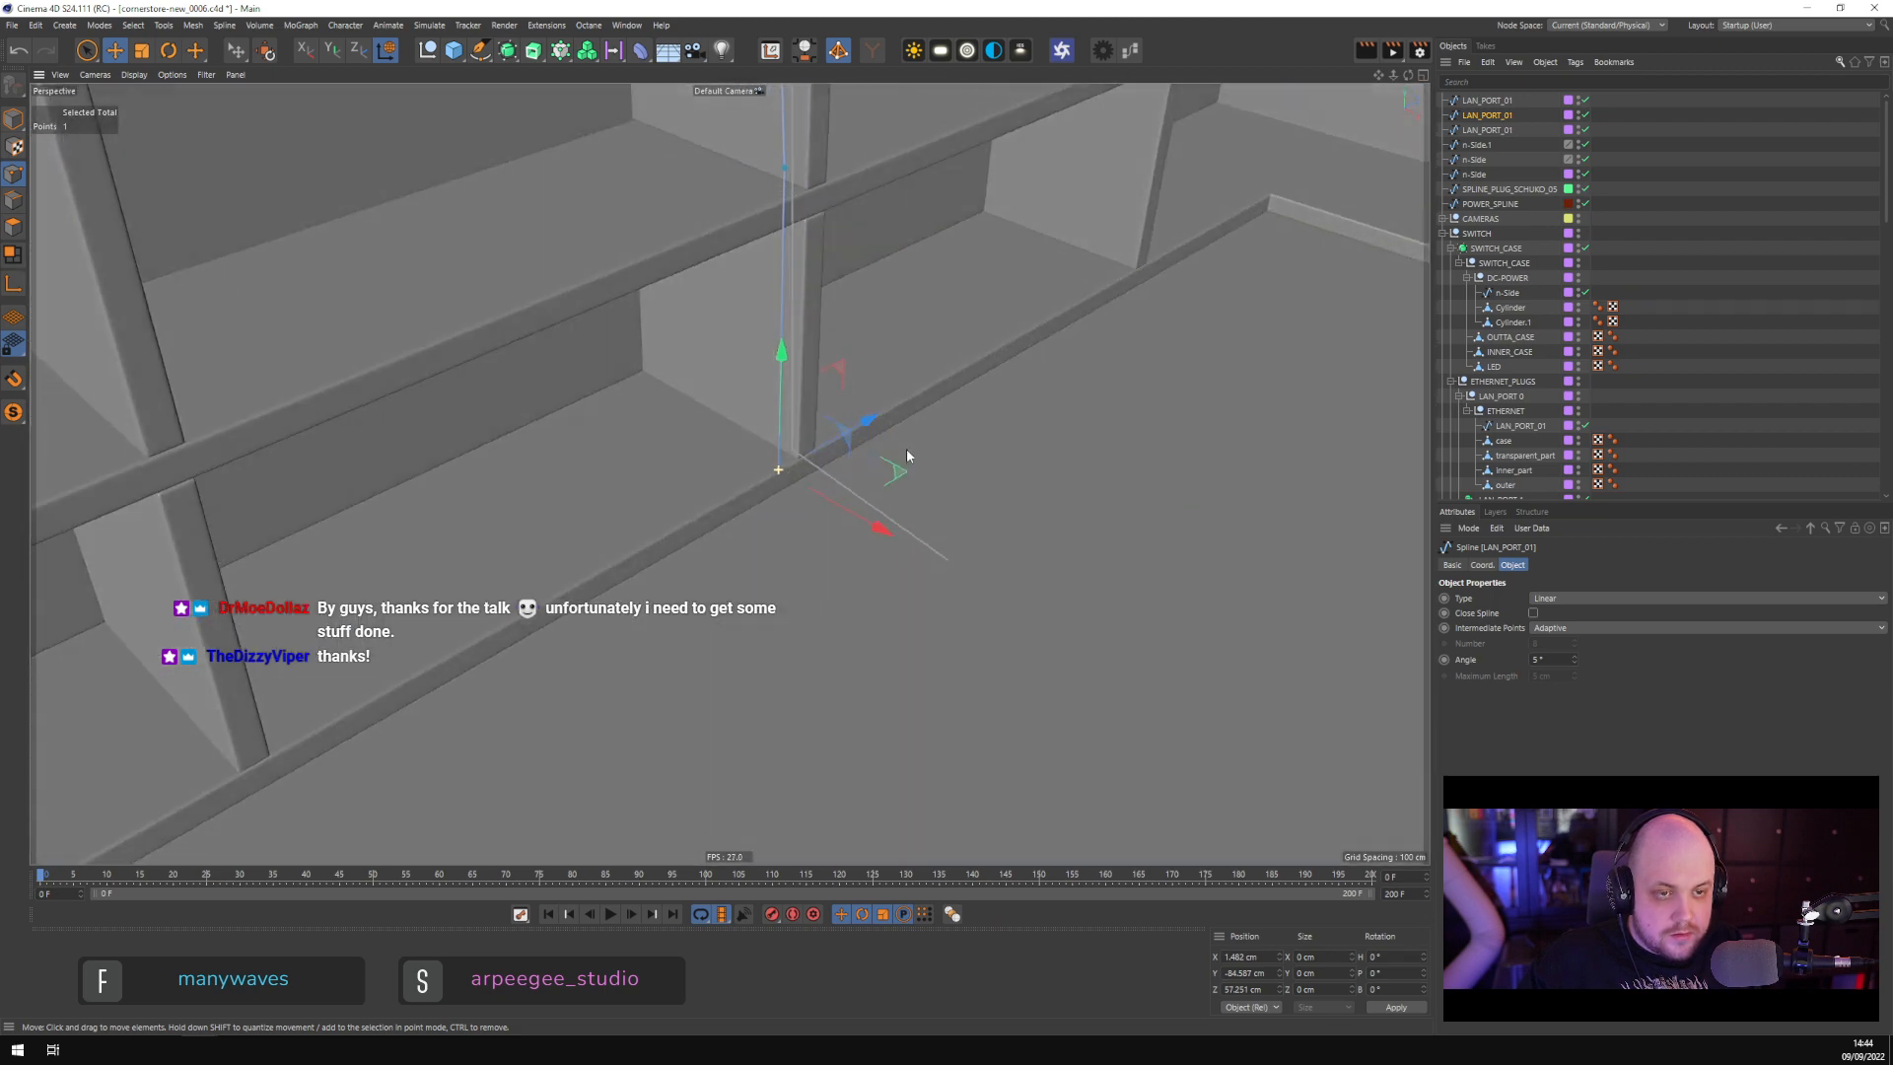
{"action": "left_click_drag", "start_coordinate": [785, 356], "coordinate": [785, 385]}
Add a point near the cabinet base to the second LAN_PORT_01 spline and lead the cable out across the floor to about Z 68.9 cm
{"action": "left_click", "coordinate": [778, 469]}
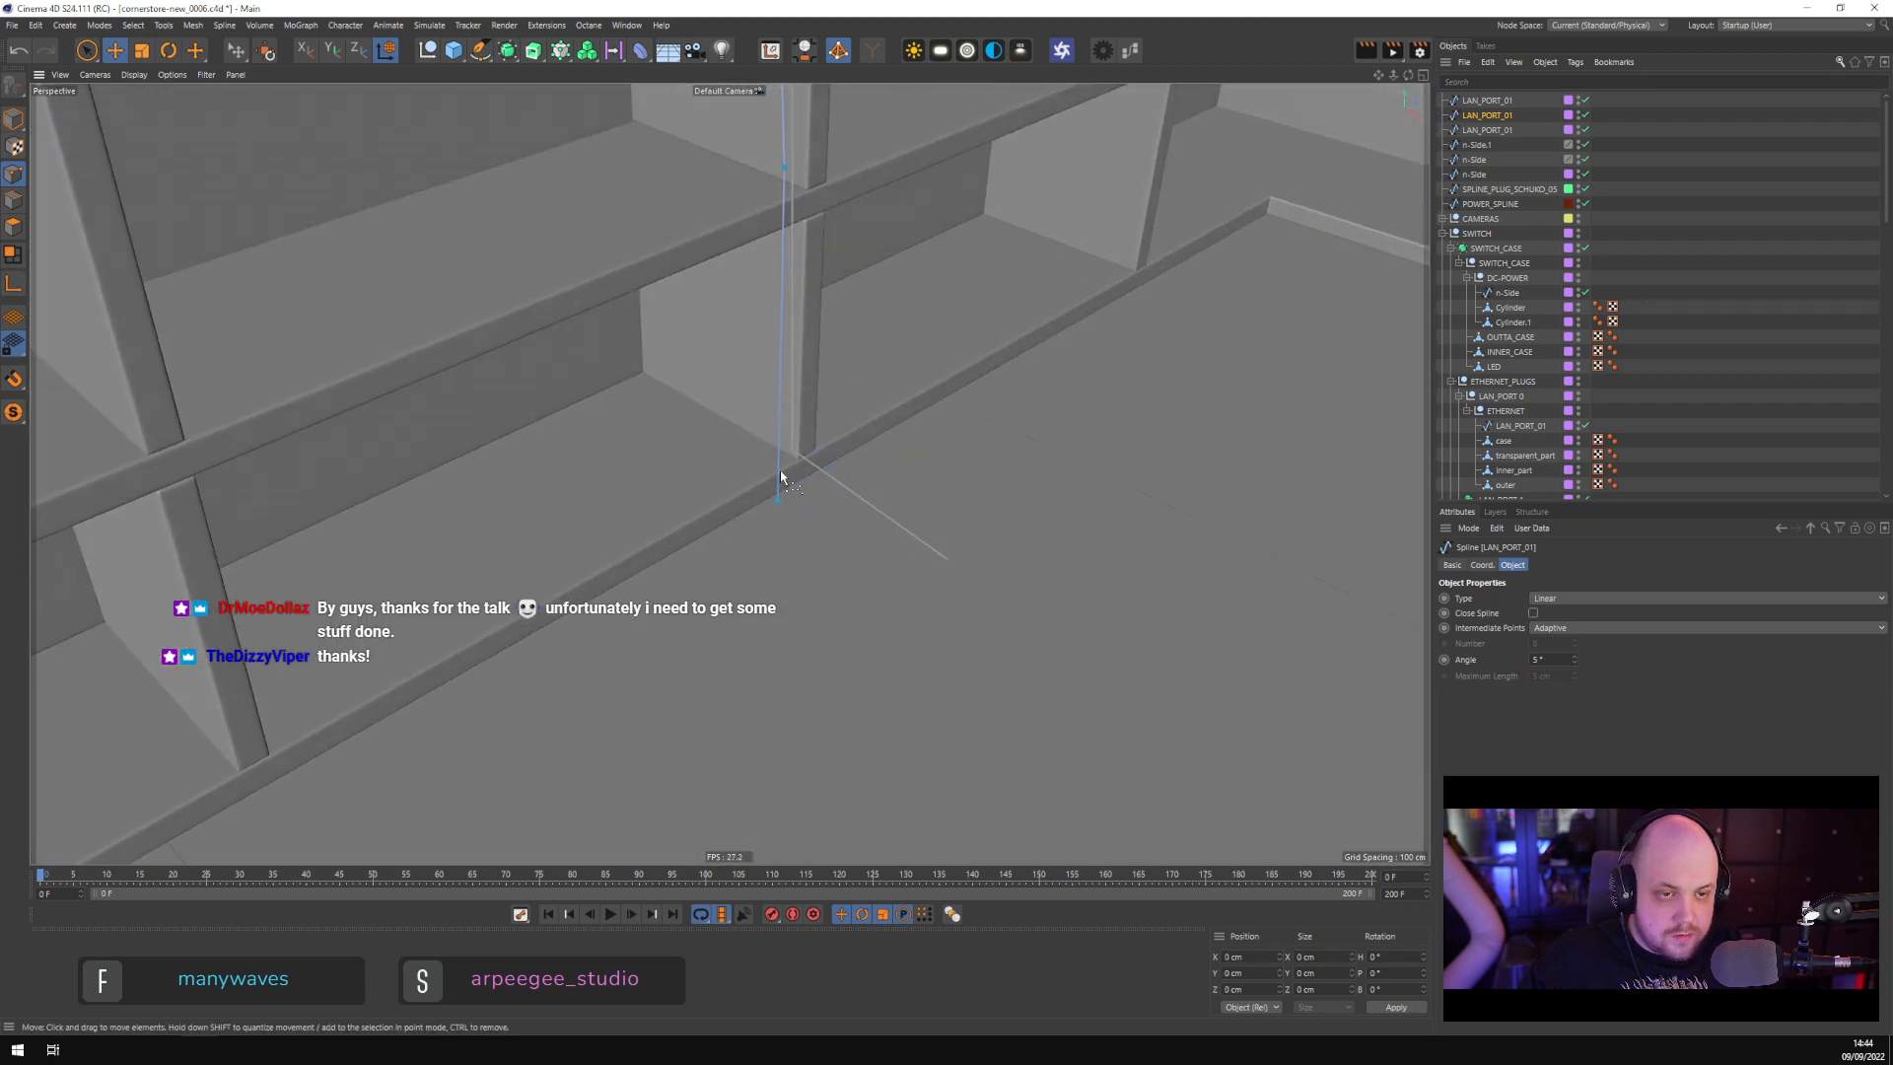
{"action": "left_click", "coordinate": [778, 470], "text": "ctrl"}
{"action": "left_click_drag", "start_coordinate": [884, 560], "coordinate": [938, 721]}
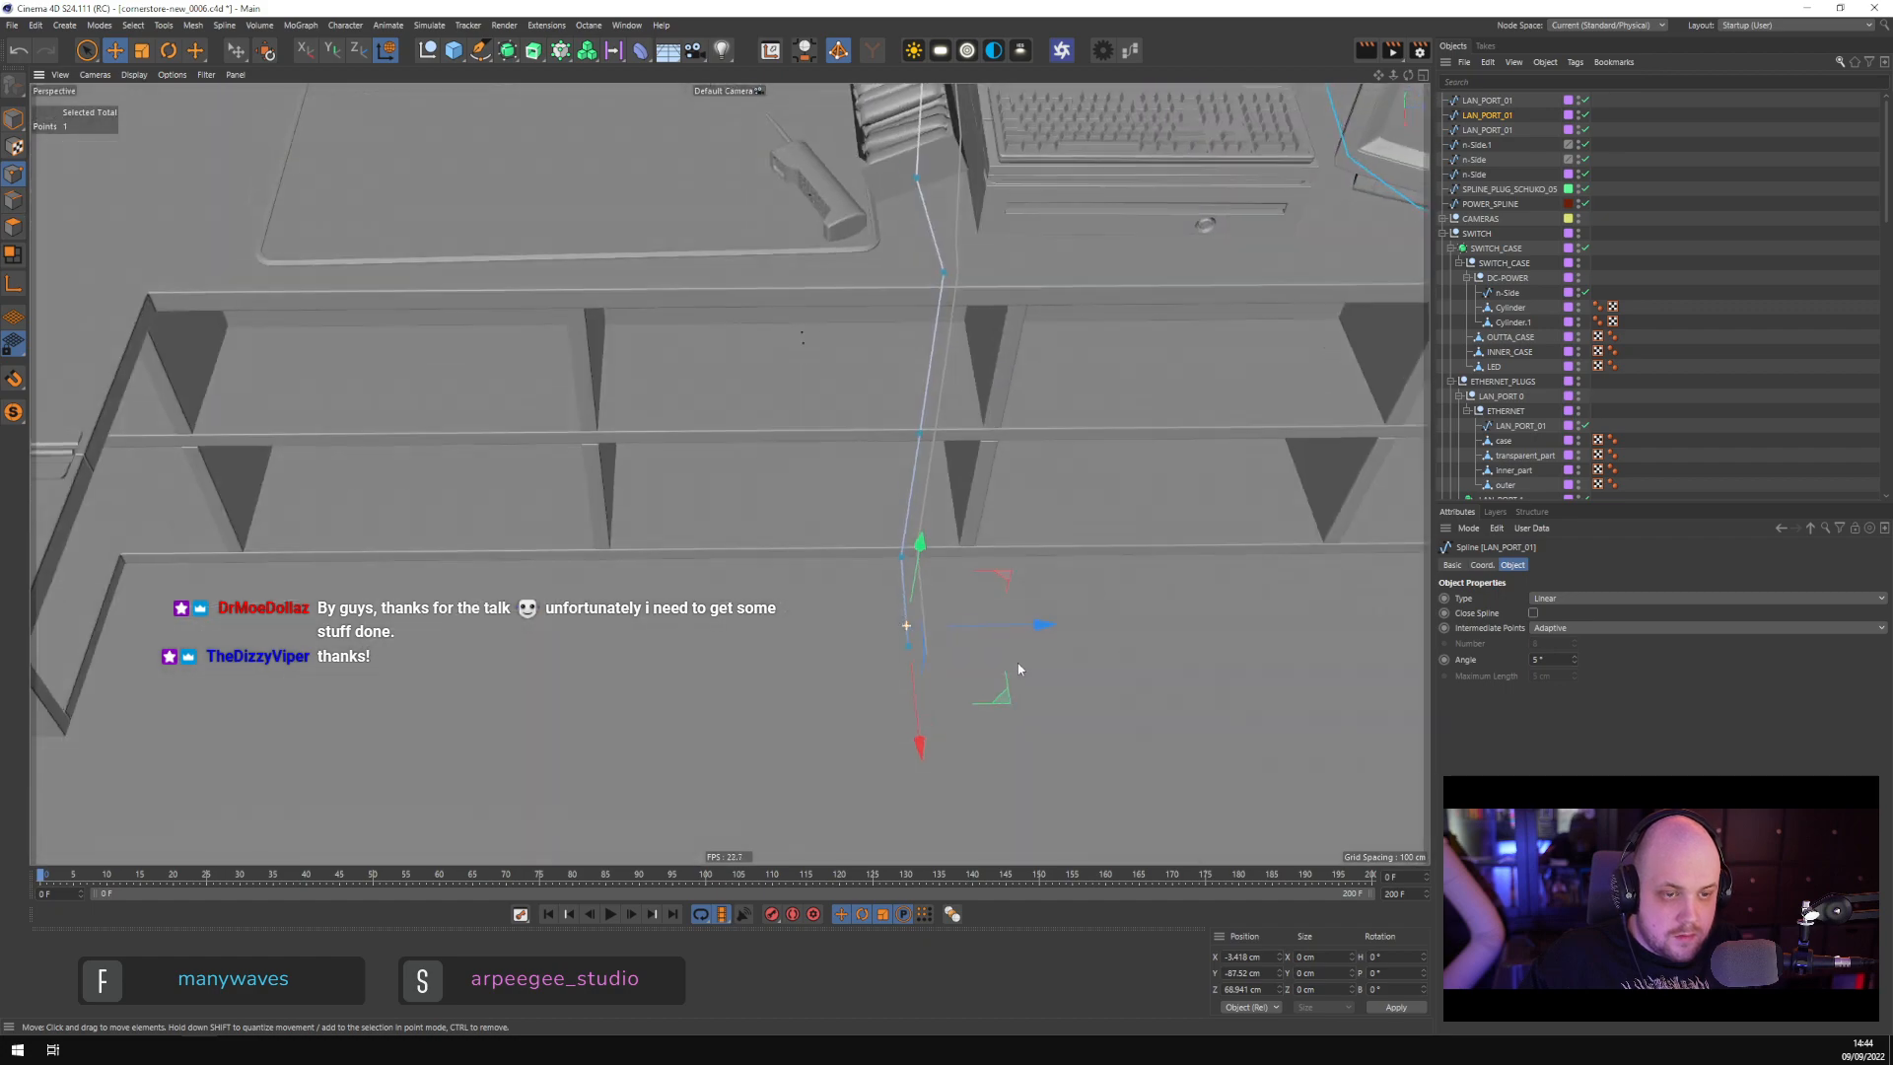
Examine the routed cables across the counter and the store scene, including the third LAN_PORT_01 spline around the register
{"action": "left_click_drag", "start_coordinate": [1019, 670], "coordinate": [773, 565], "text": "alt"}
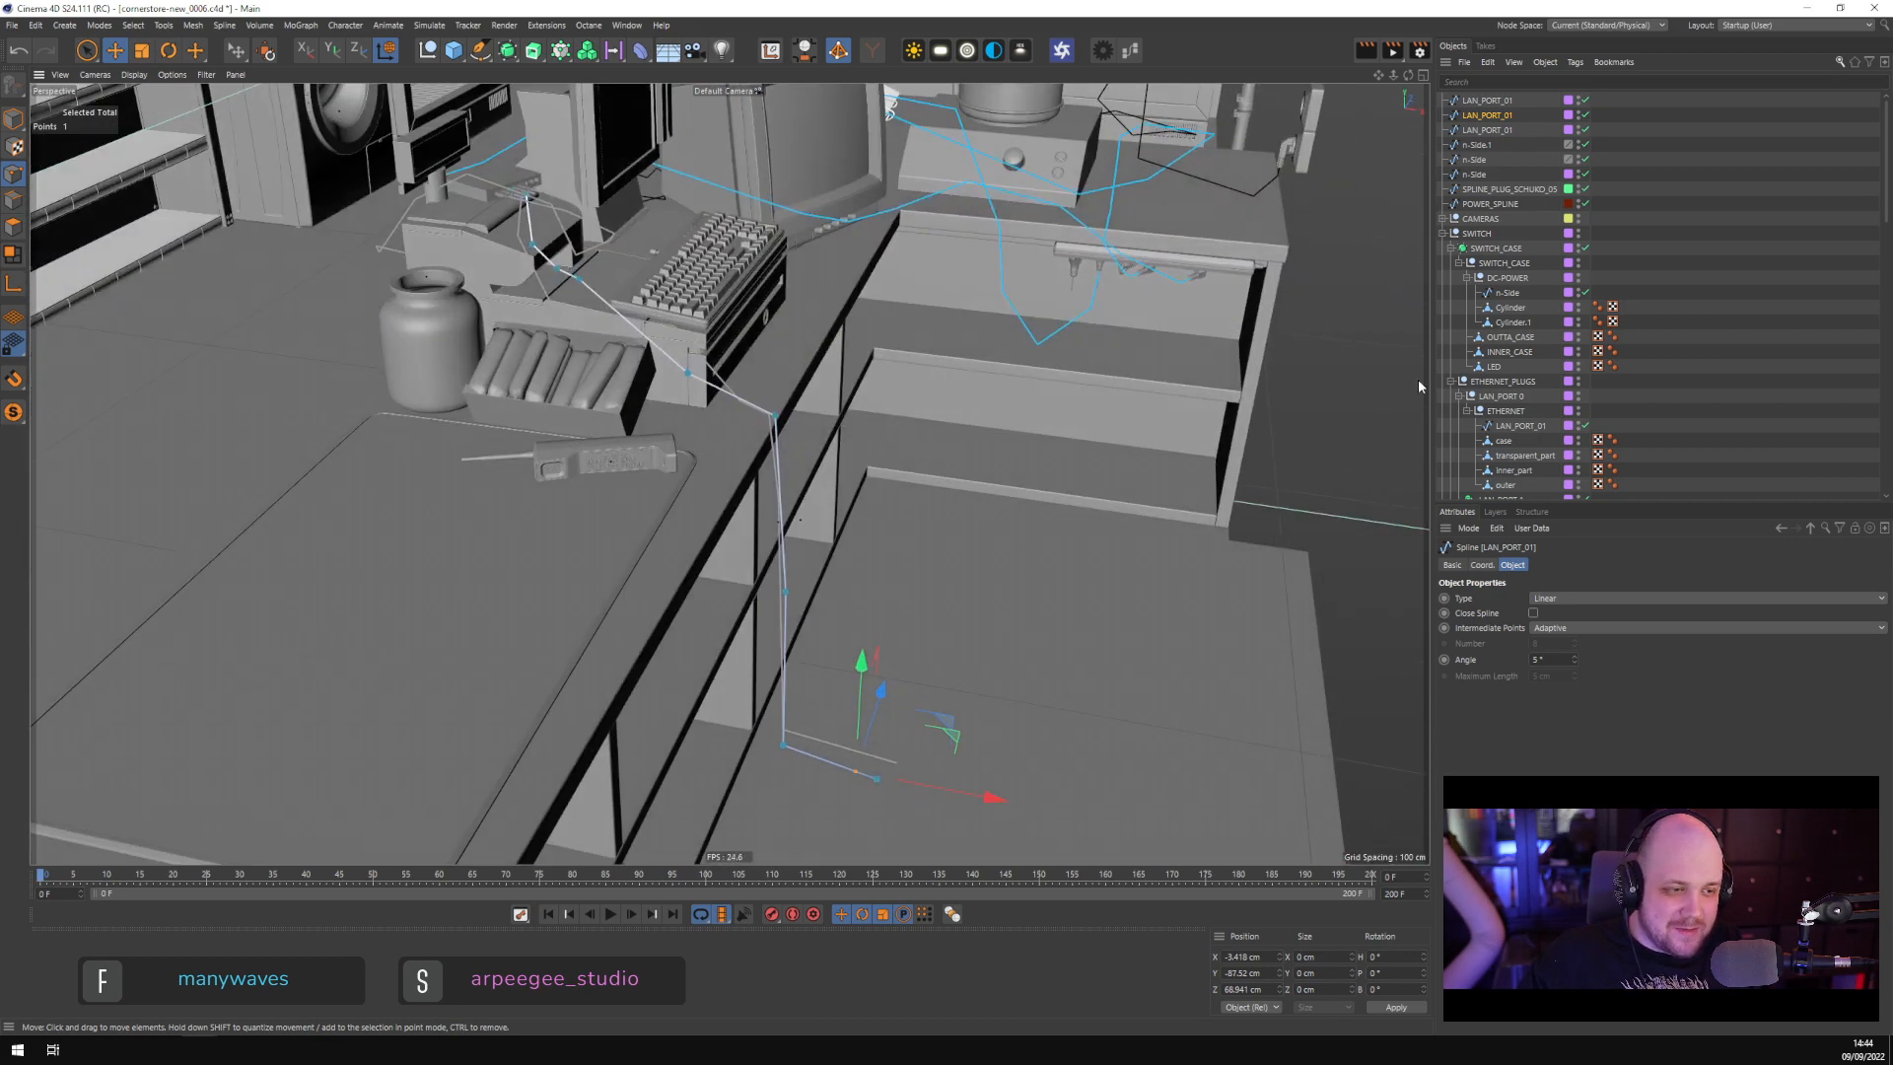
{"action": "left_click_drag", "start_coordinate": [1418, 385], "coordinate": [1023, 385], "text": "alt"}
{"action": "left_click_drag", "start_coordinate": [929, 701], "coordinate": [850, 631], "text": "alt"}
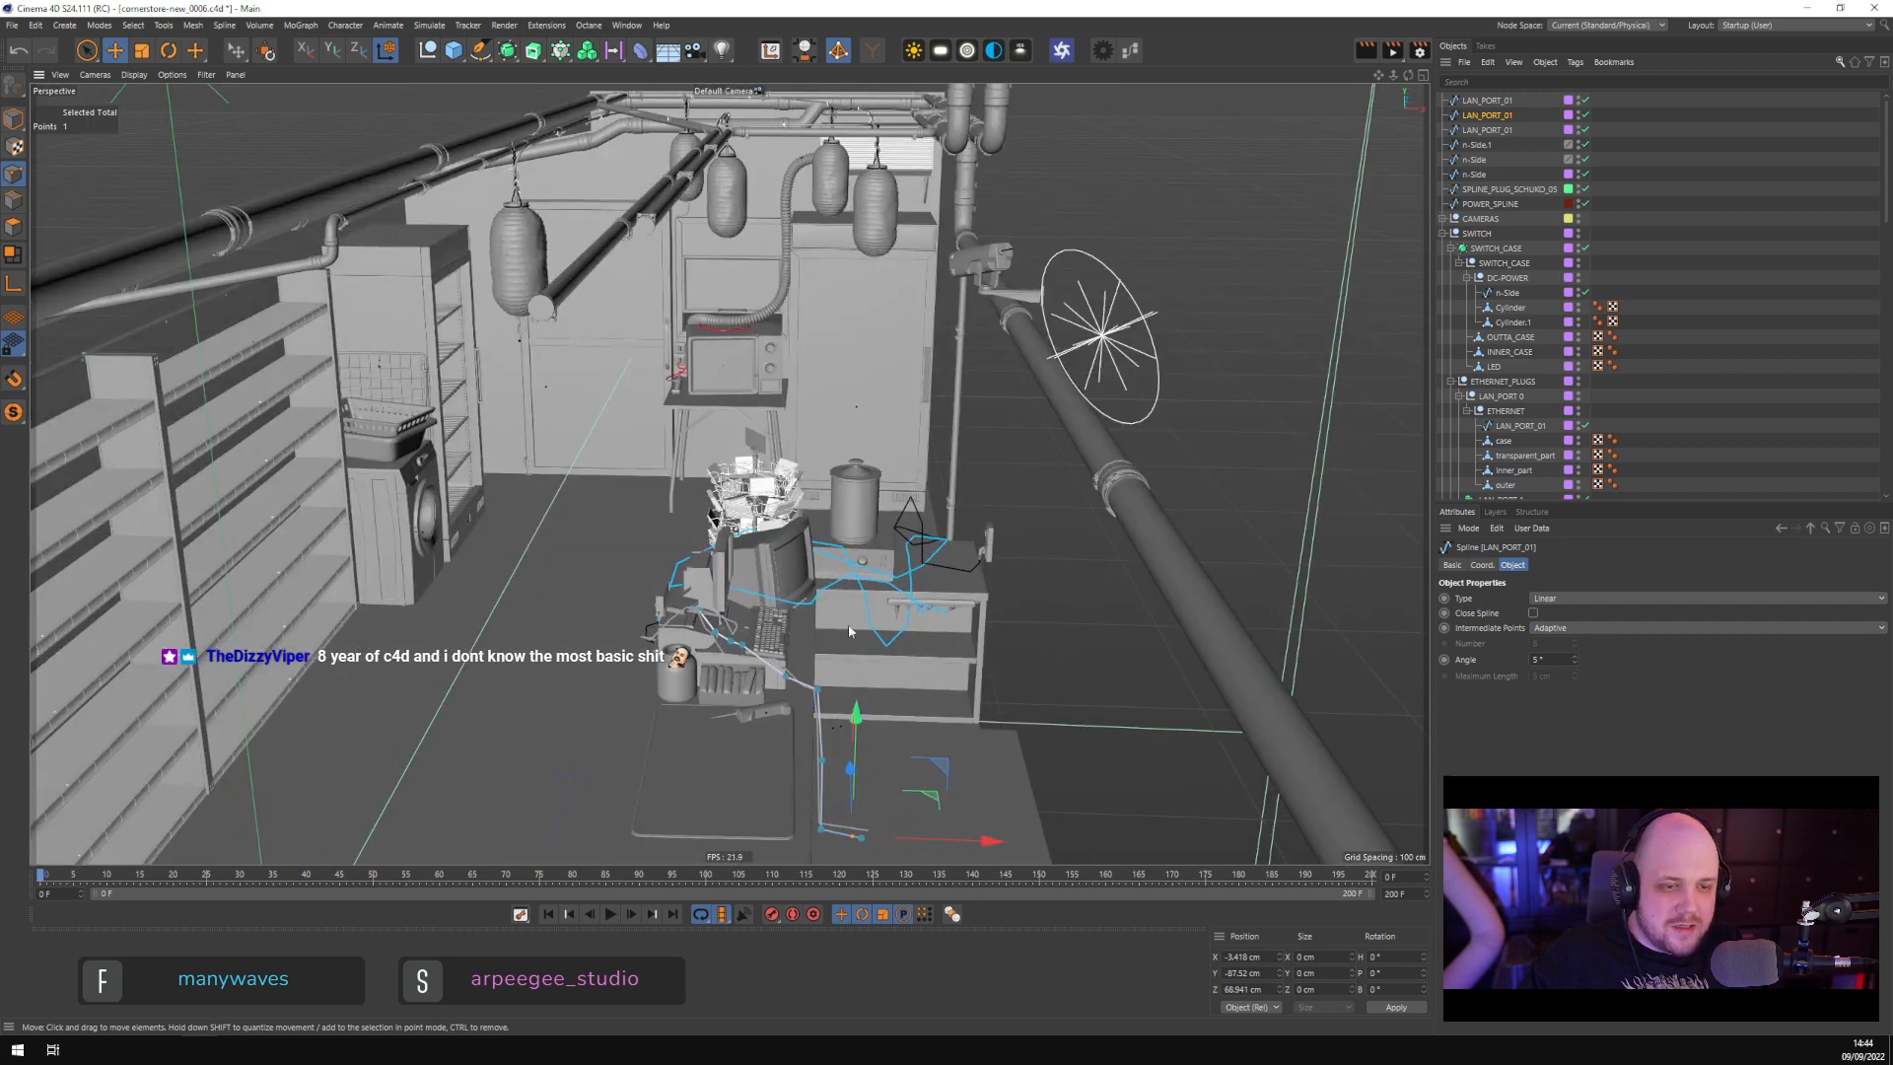
{"action": "left_click_drag", "start_coordinate": [843, 695], "coordinate": [888, 564], "text": "alt"}
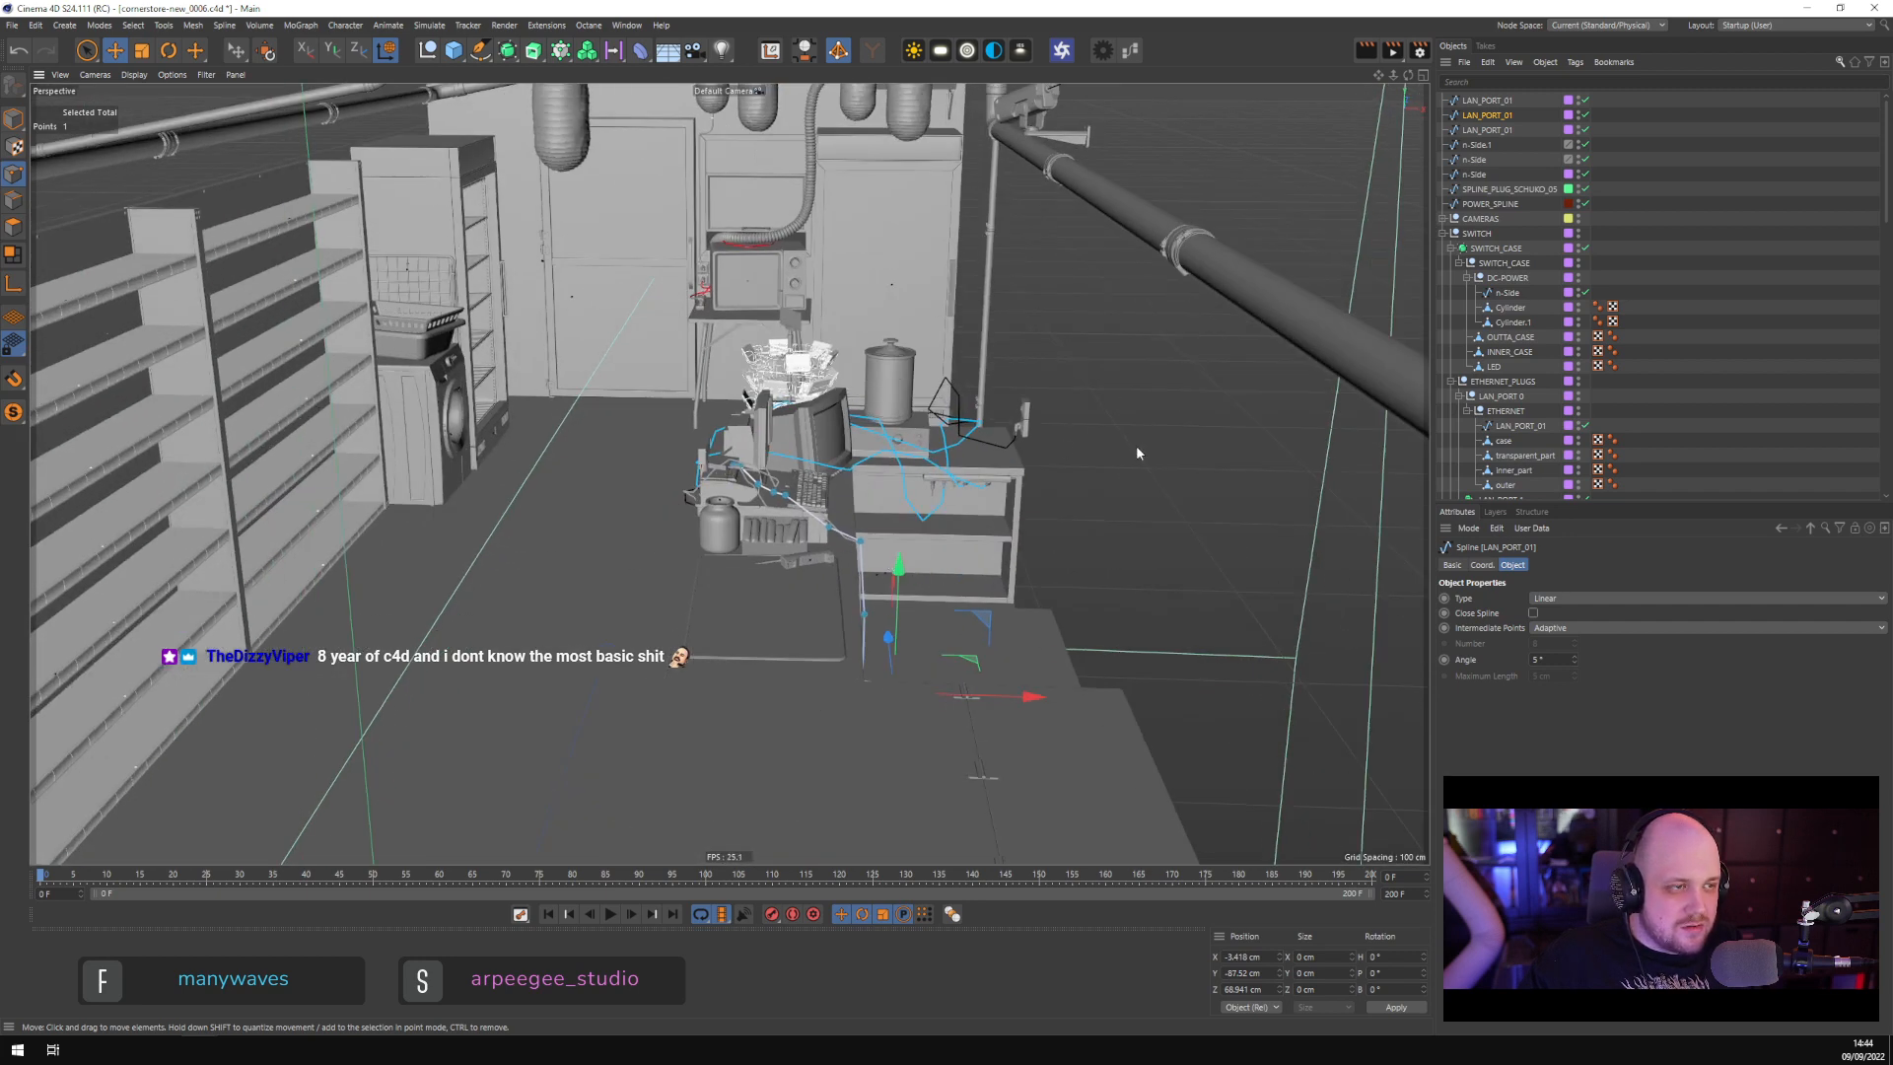
{"action": "left_click", "coordinate": [1486, 131]}
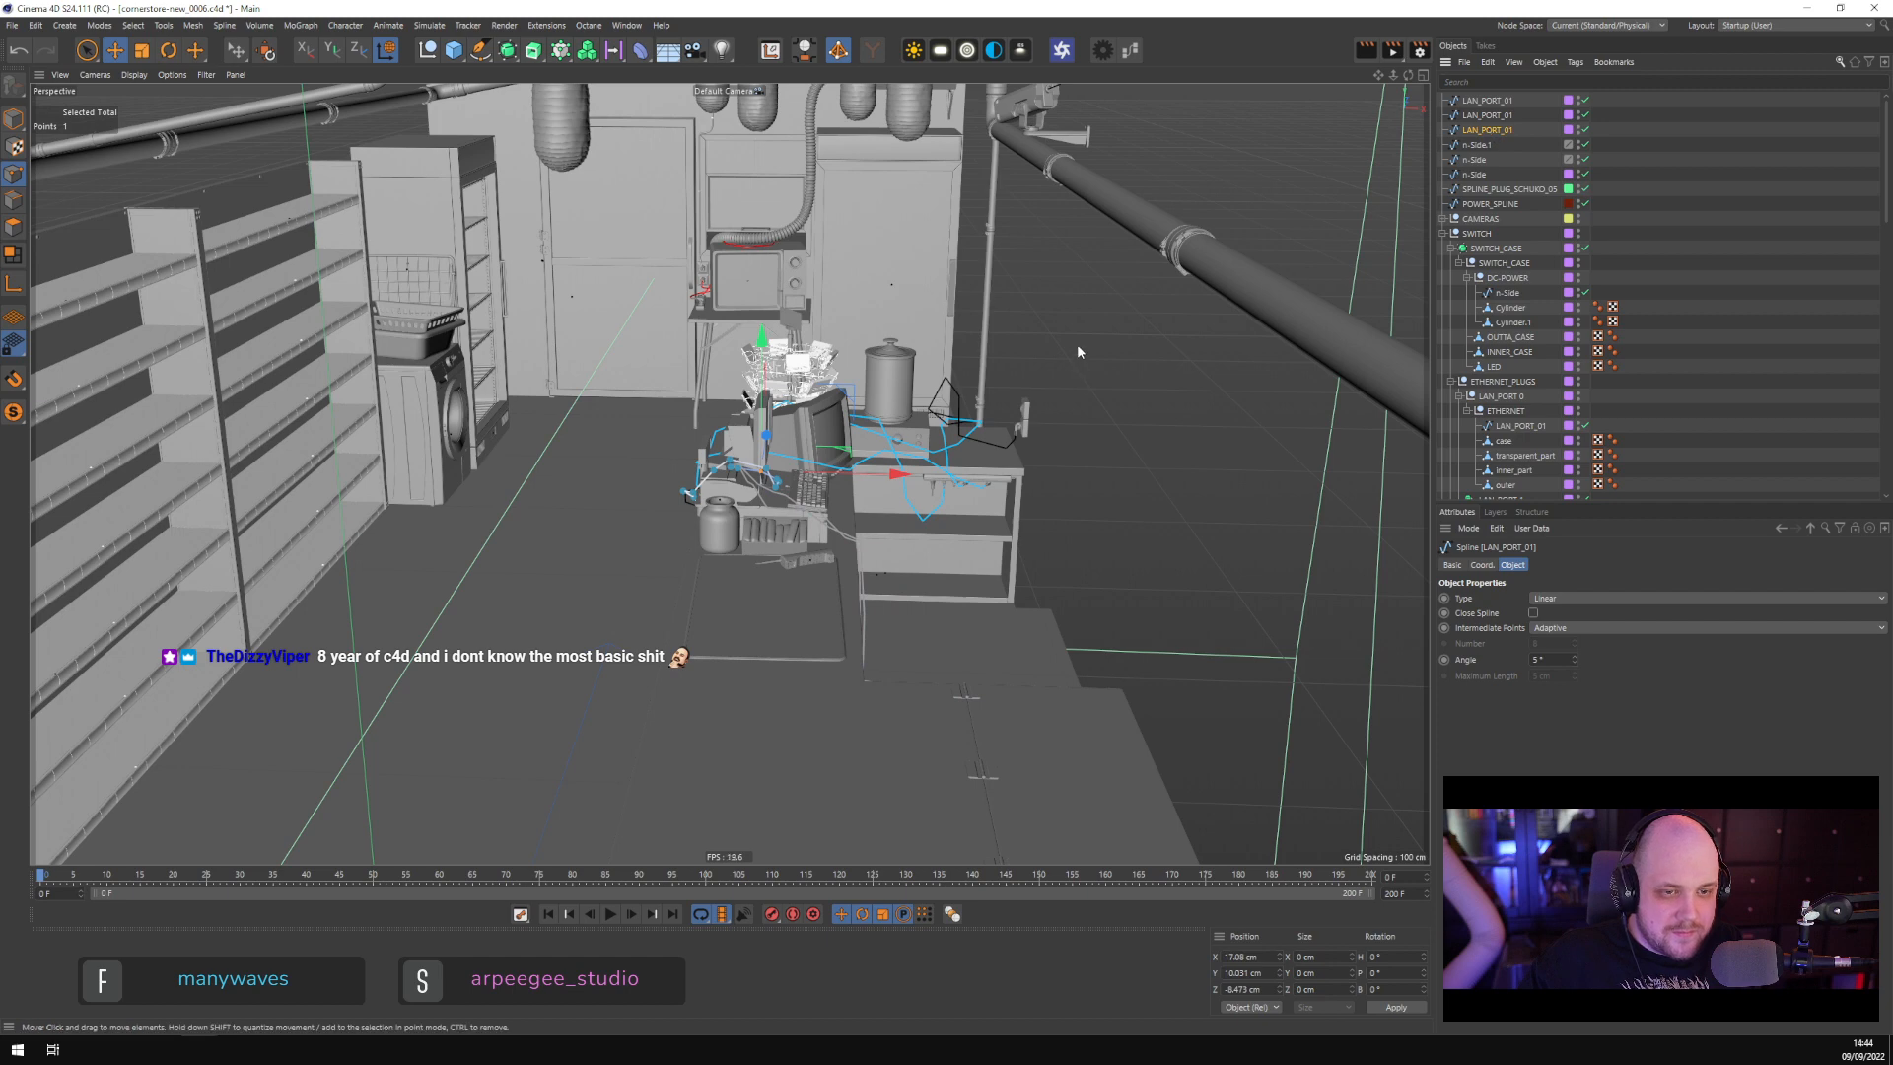
{"action": "scroll", "coordinate": [786, 481], "scroll_direction": "up", "scroll_amount": 7}
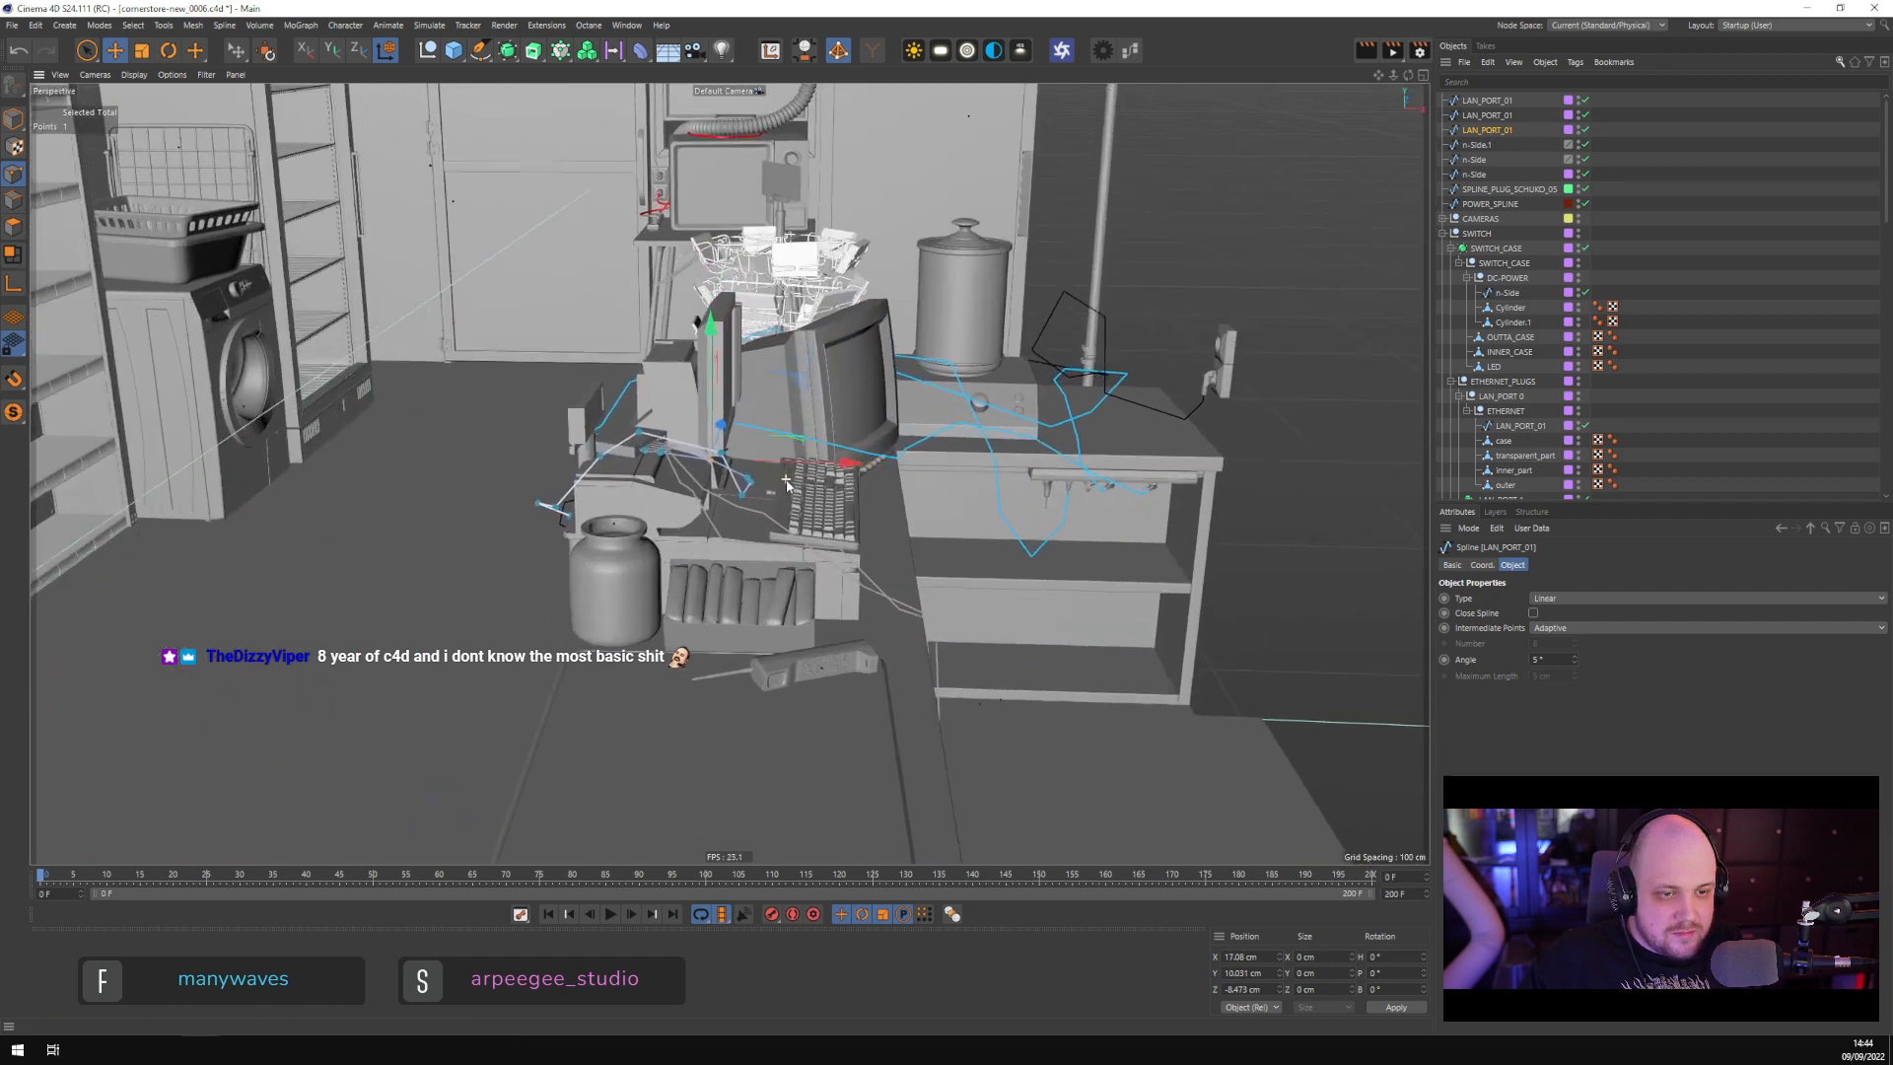
{"action": "left_click_drag", "start_coordinate": [787, 481], "coordinate": [61, 136], "text": "alt"}
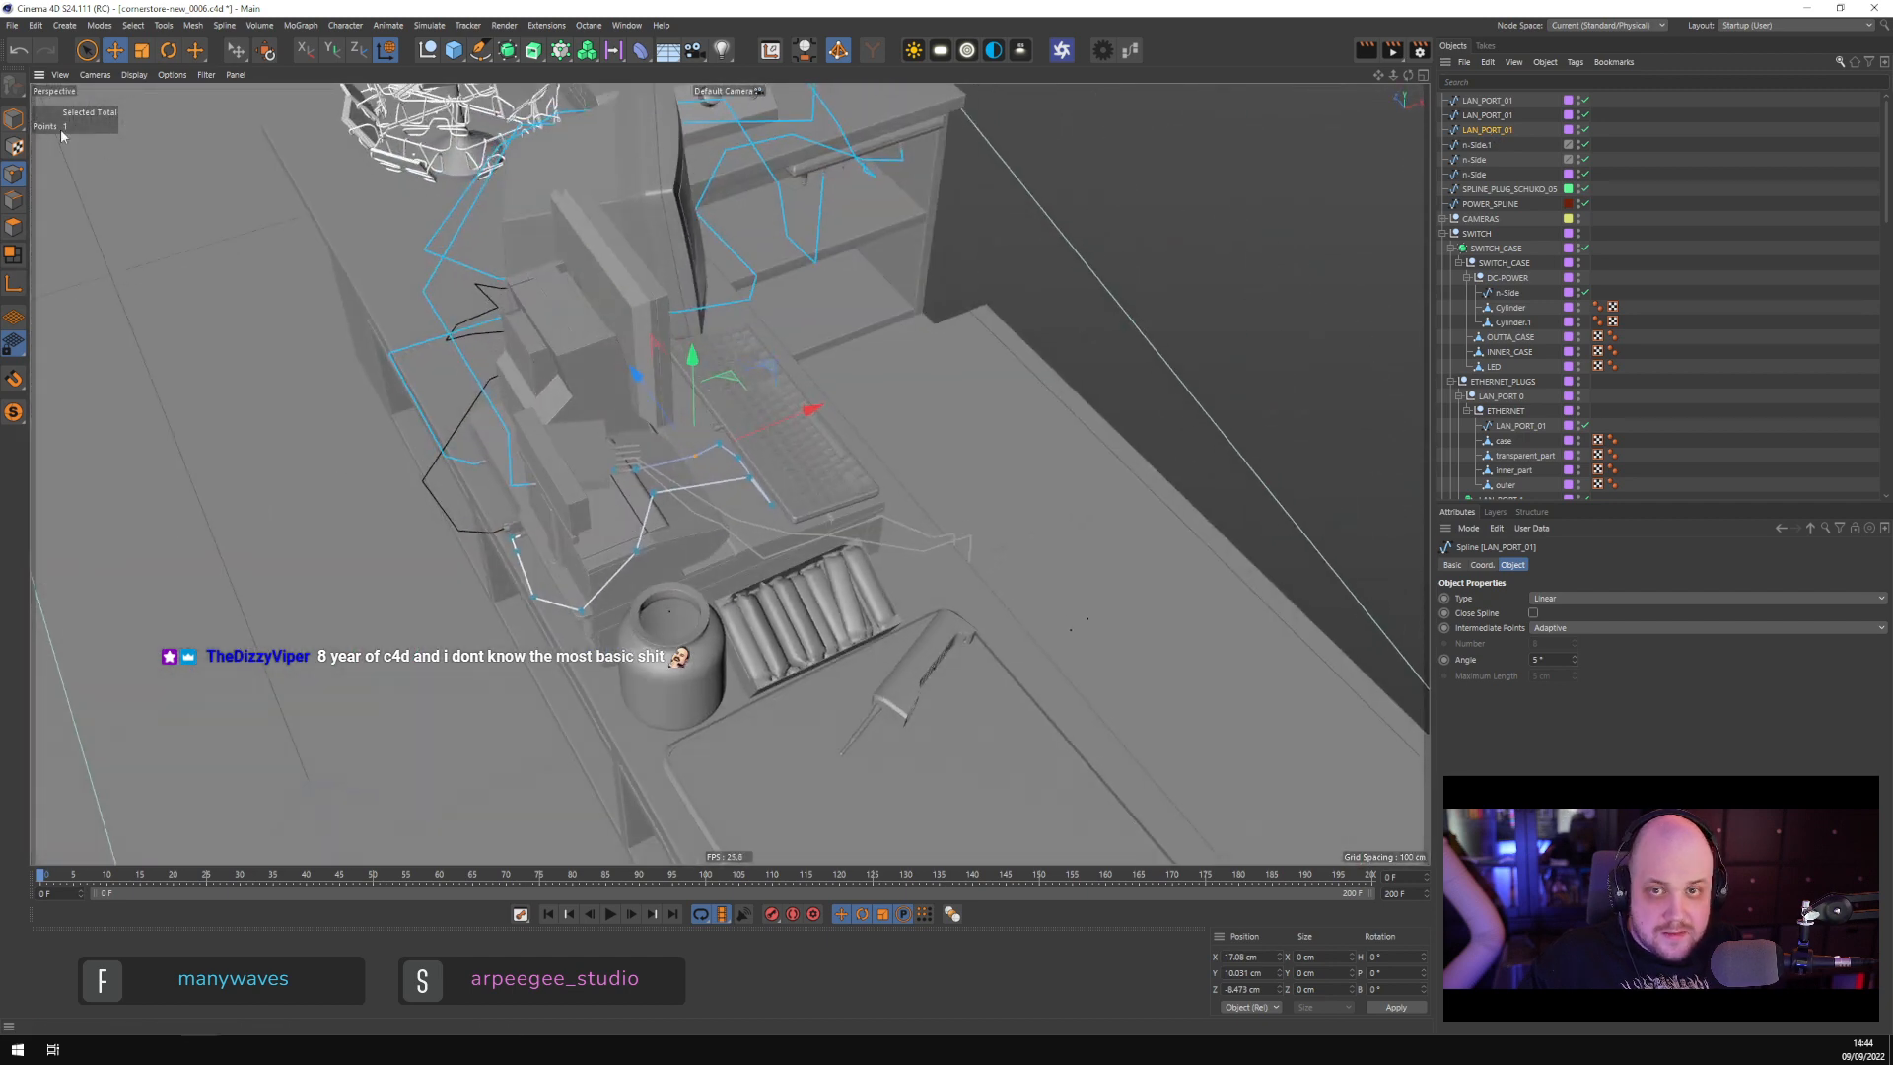
Place each of the eight cable splines, from the first LAN_PORT_01 through POWER_SPLINE, in its own Sweep generator
{"action": "left_click", "coordinate": [13, 118]}
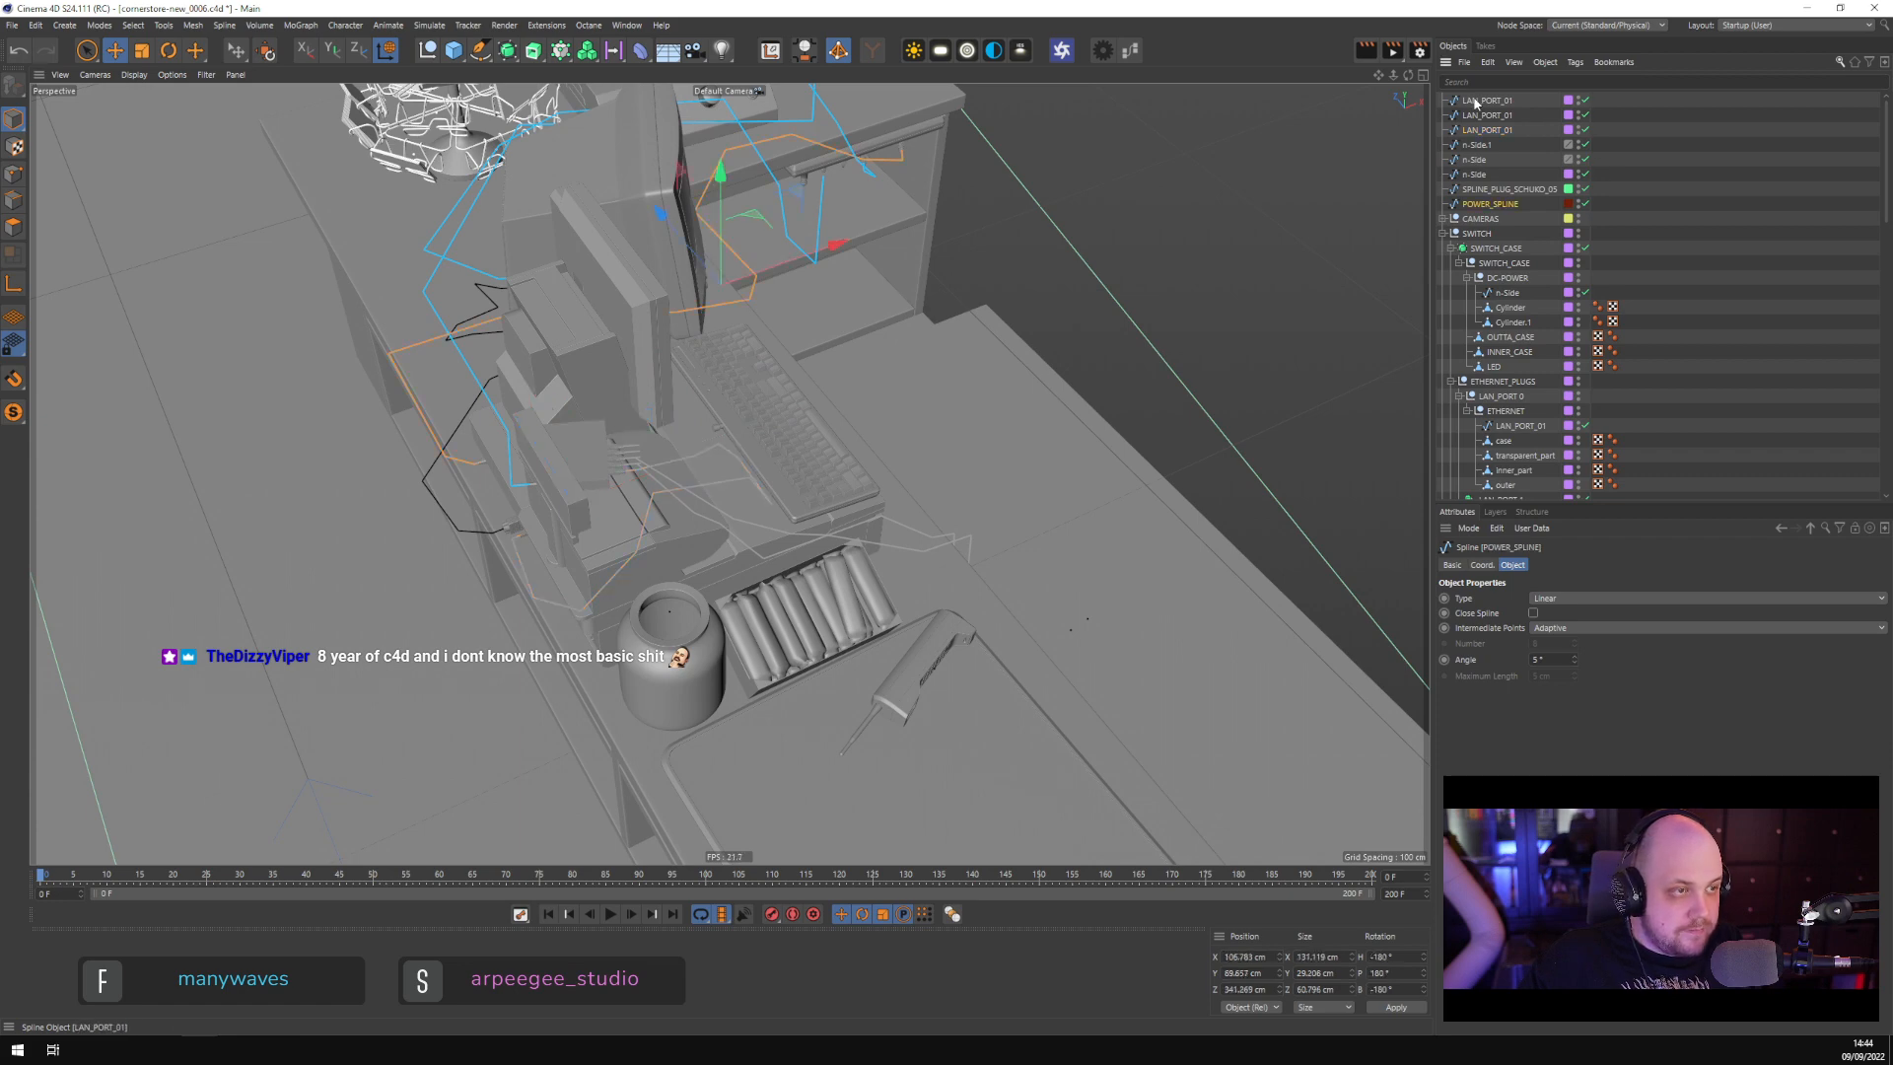
{"action": "left_click", "coordinate": [1490, 204], "text": "shift"}
{"action": "left_click", "coordinate": [506, 50]}
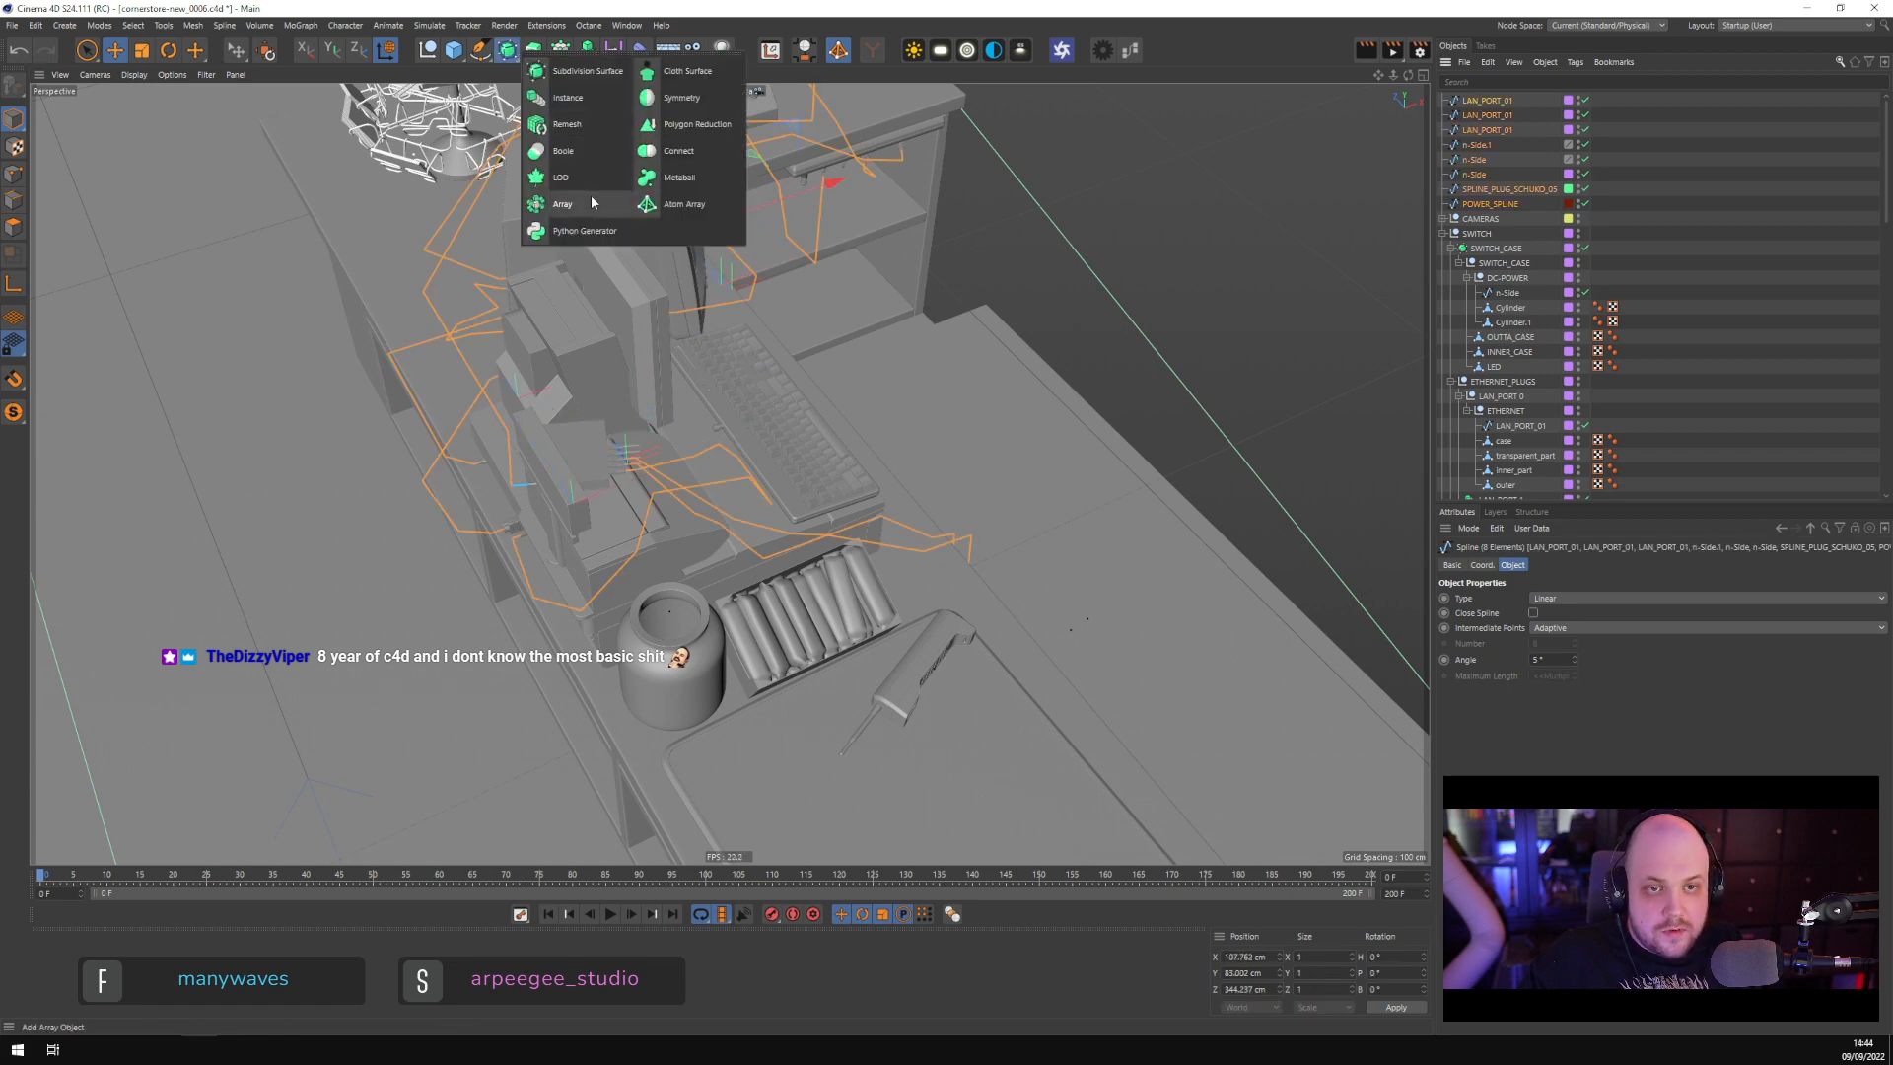
{"action": "left_click", "coordinate": [533, 50]}
{"action": "left_click", "coordinate": [635, 153]}
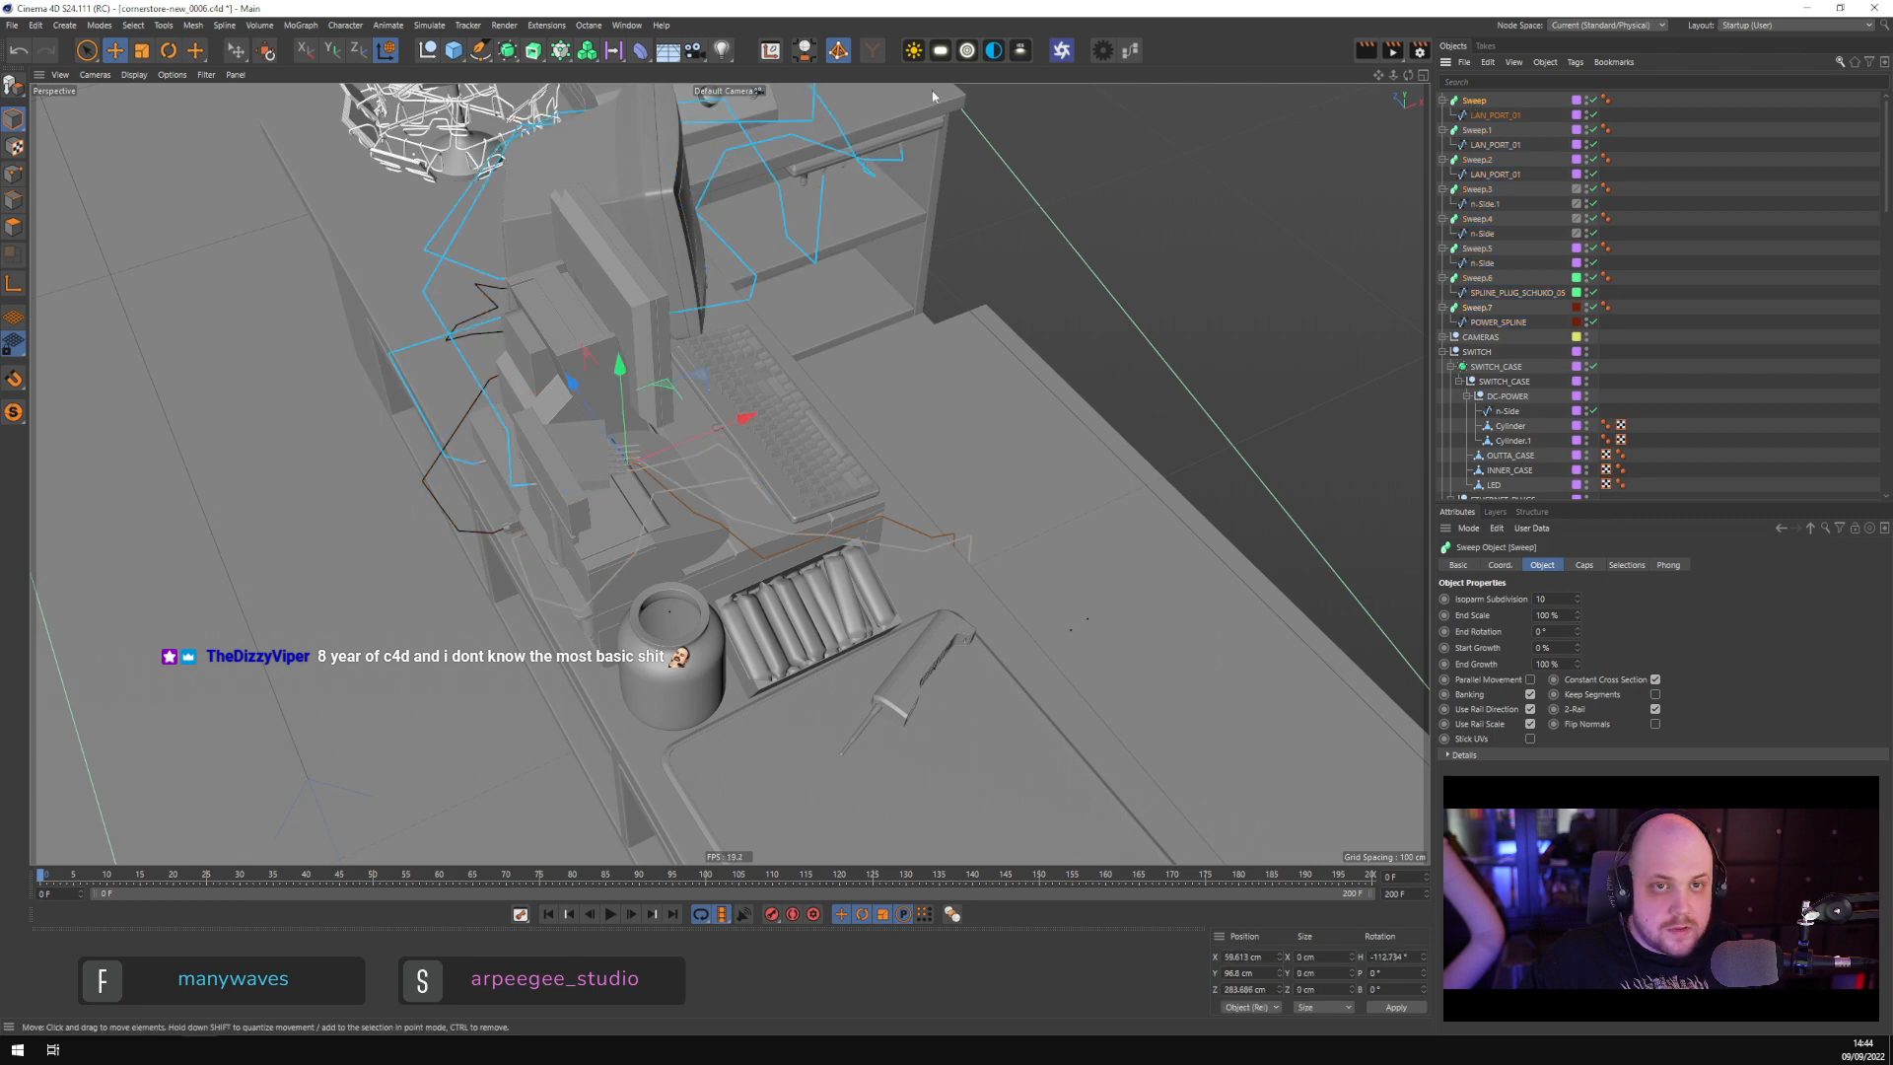
Create an n-Side profile spline and place a copy above the path spline in each of the eight Sweep generators
{"action": "left_click", "coordinate": [480, 50]}
{"action": "left_click", "coordinate": [639, 148]}
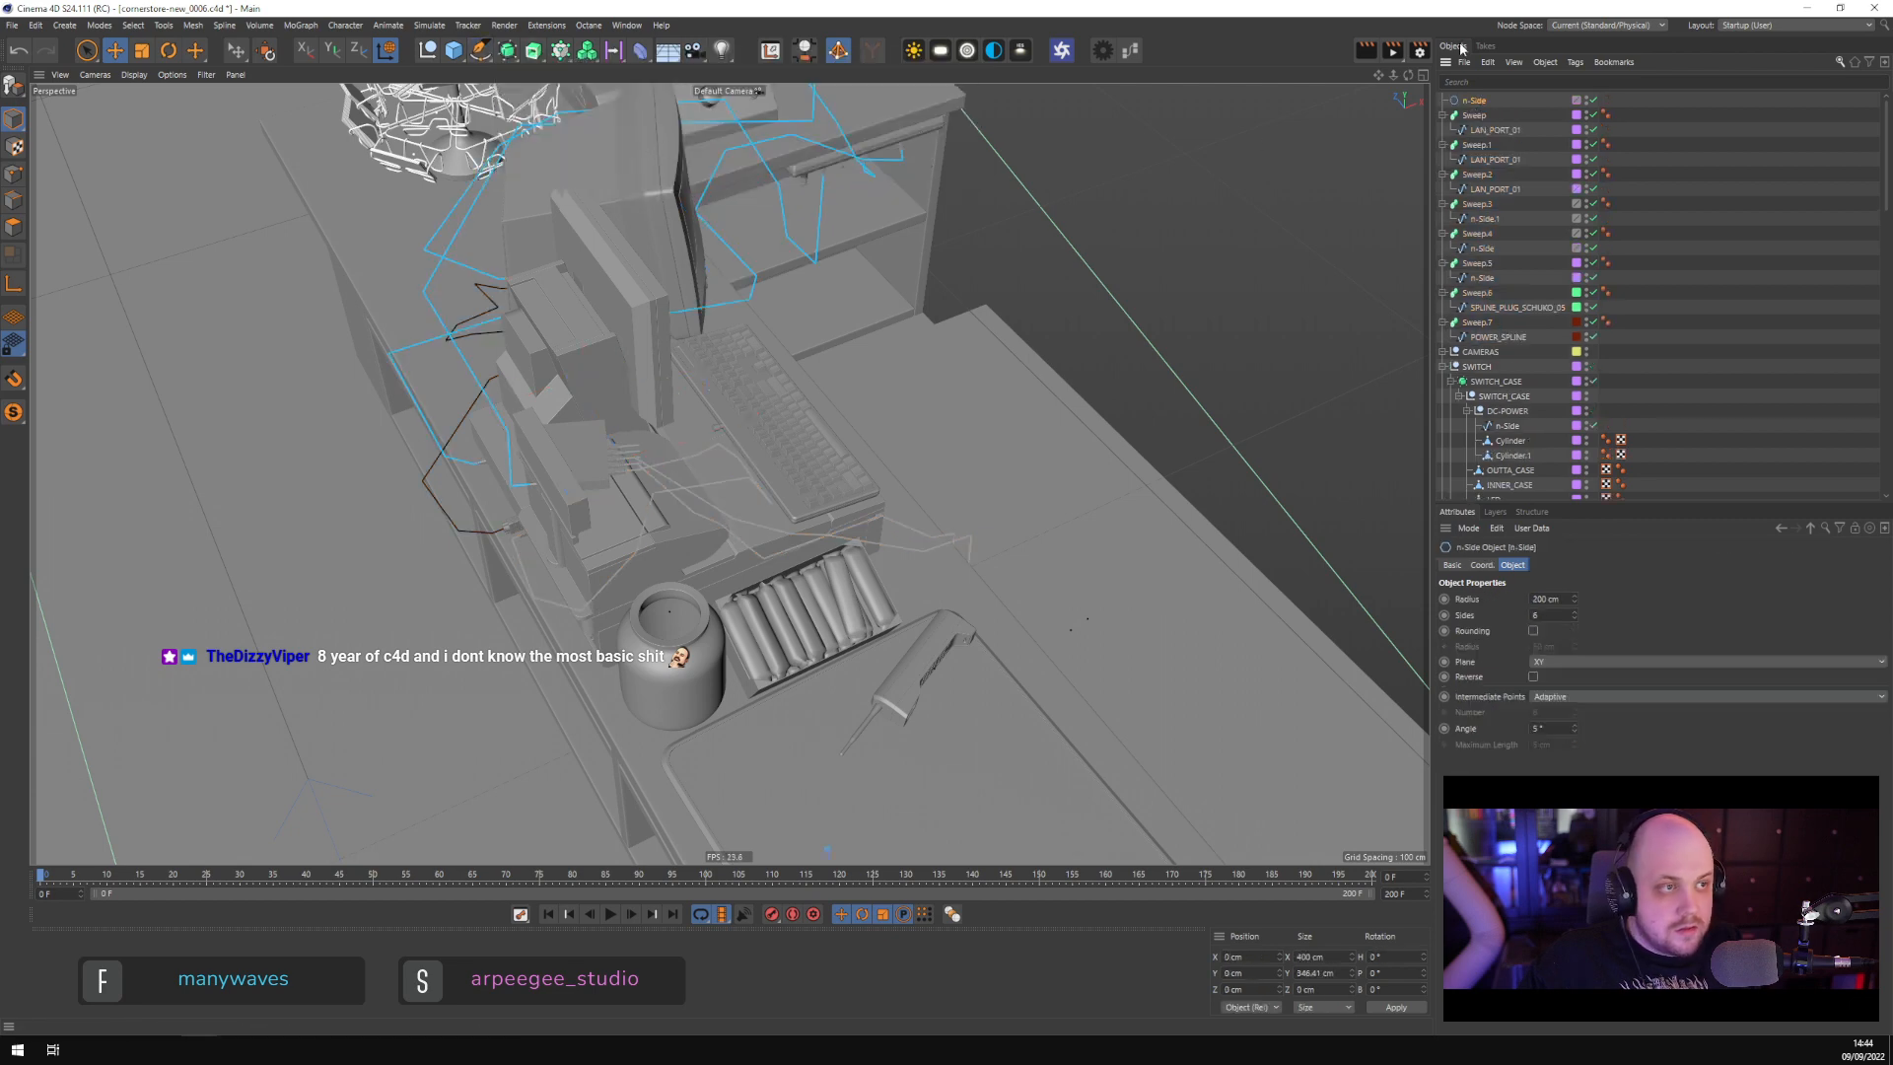
{"action": "left_click_drag", "start_coordinate": [1479, 100], "coordinate": [1491, 412]}
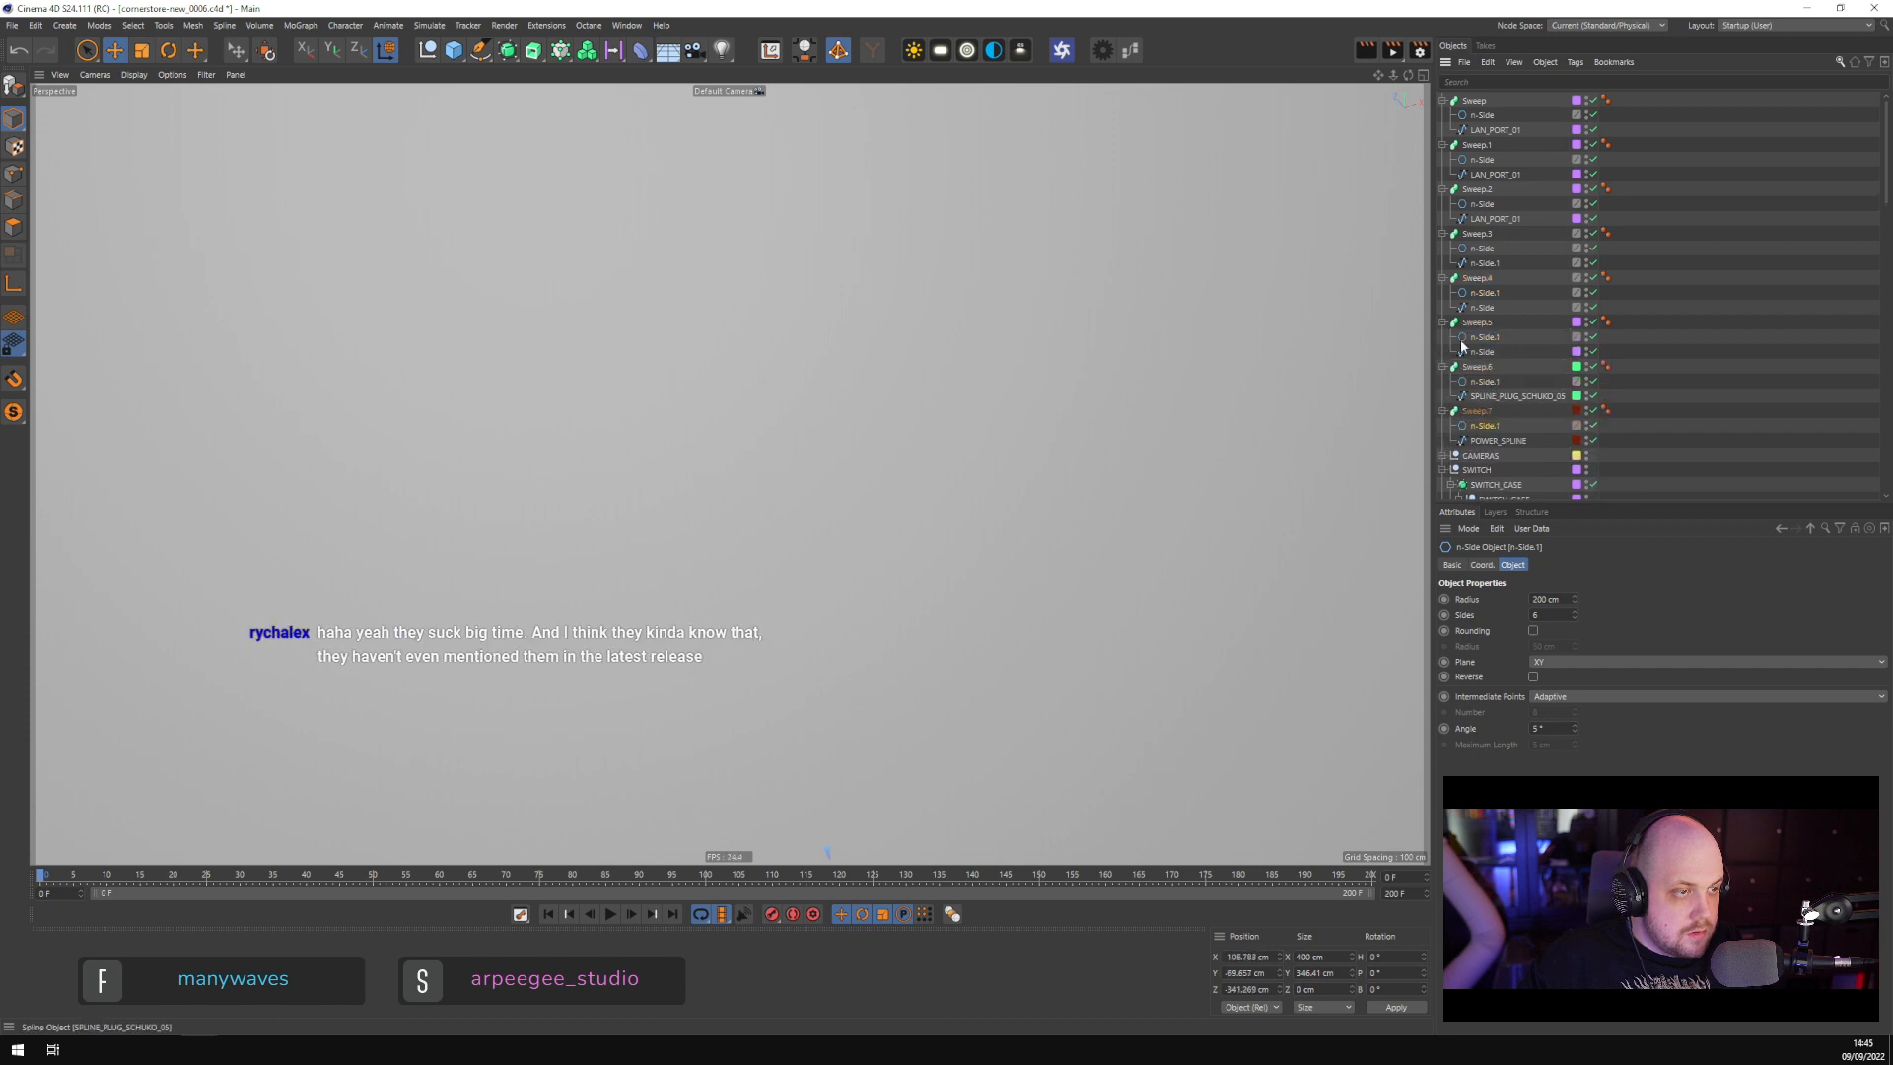
Group the eight Sweep generators under a new null and name it CABLES_CHECKOUT
{"action": "left_click", "coordinate": [1443, 101]}
{"action": "left_click", "coordinate": [1469, 101], "text": "shift"}
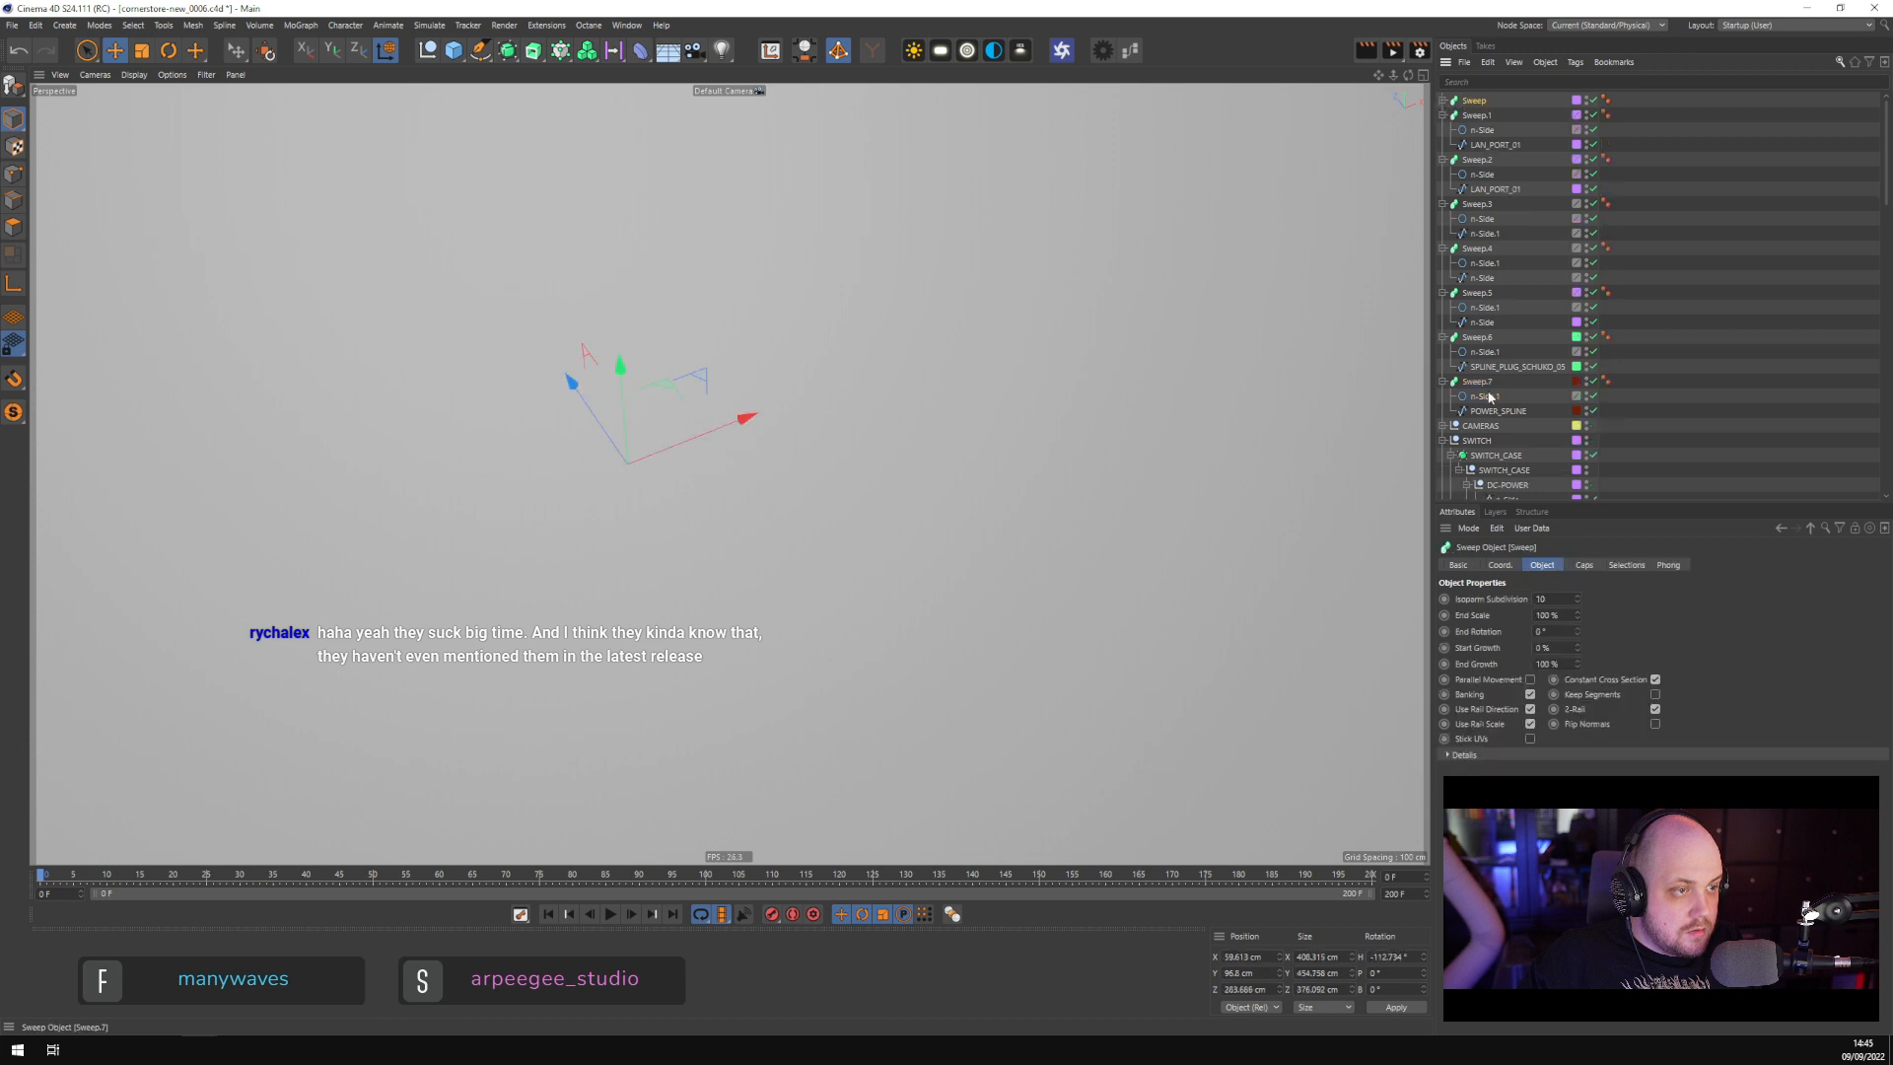
{"action": "key", "text": "alt+g"}
{"action": "left_click", "coordinate": [1444, 129]}
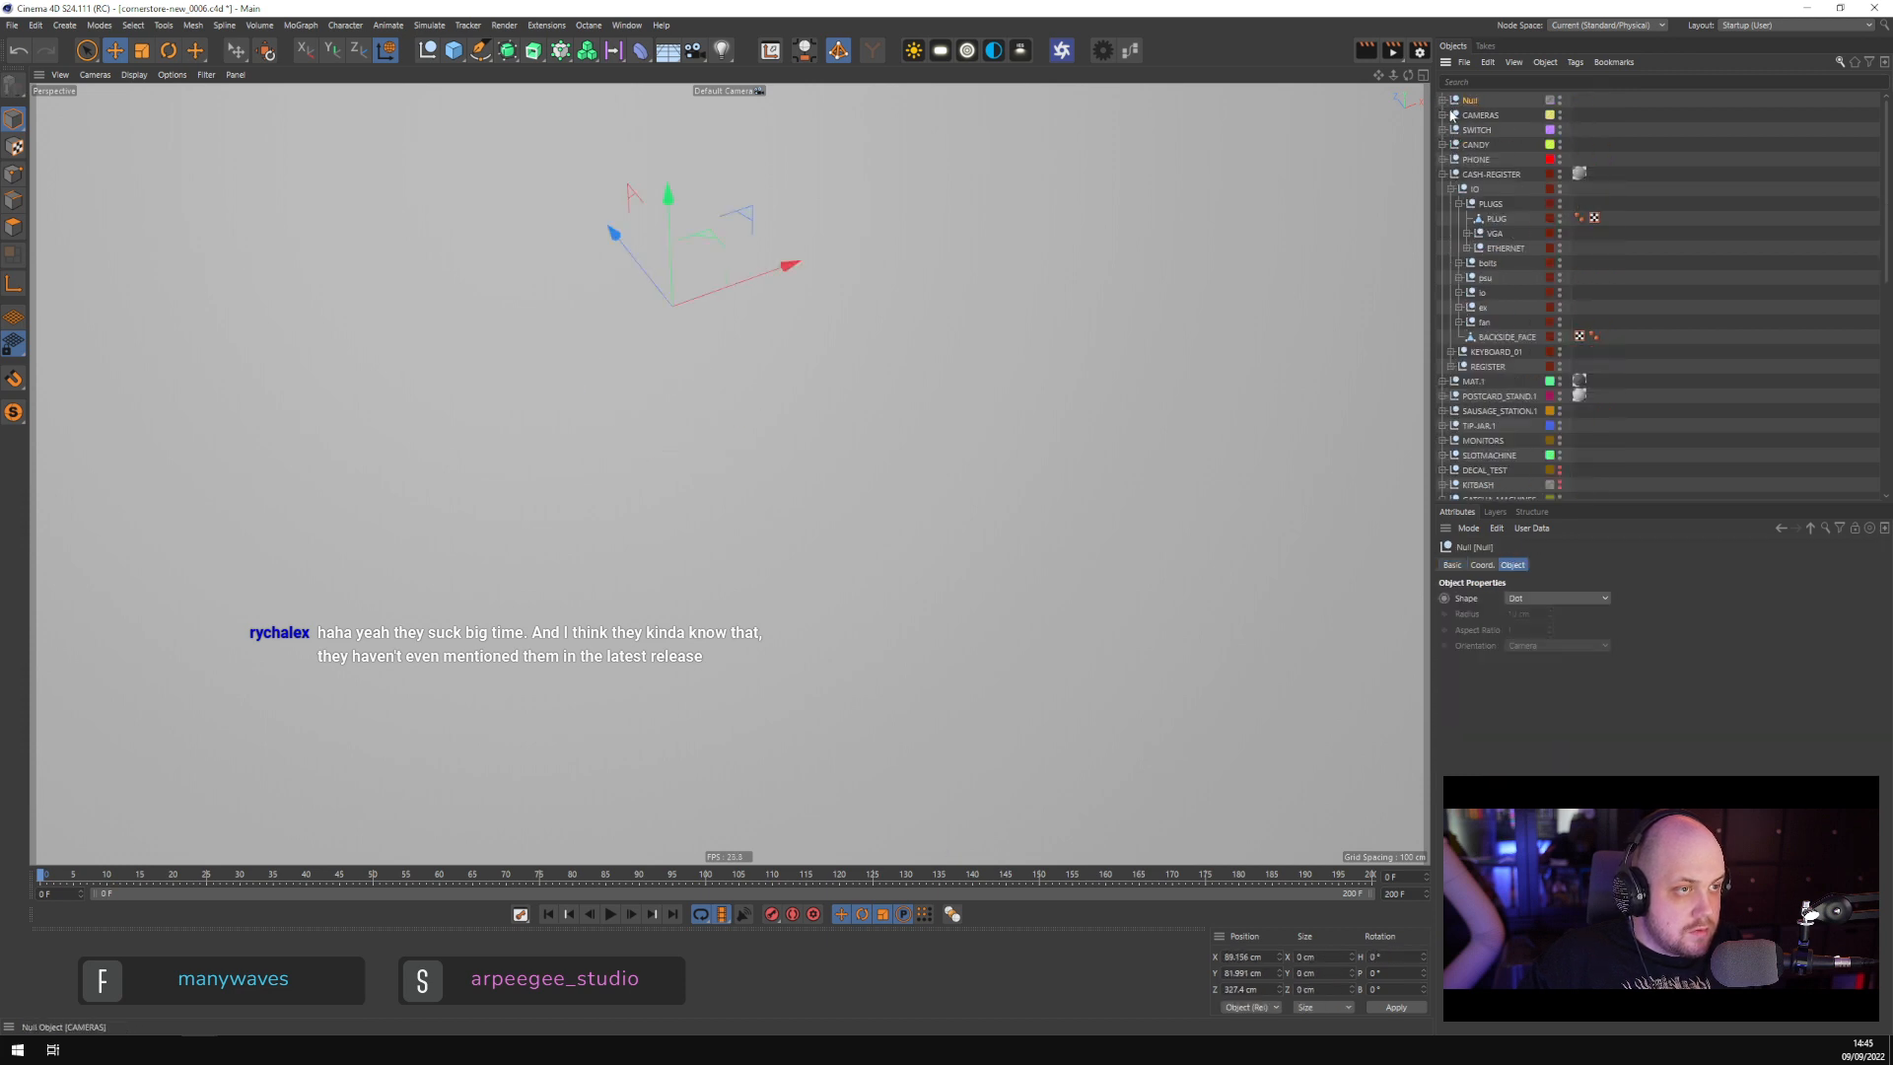
{"action": "double_click", "coordinate": [1469, 101]}
{"action": "type", "text": "c"}
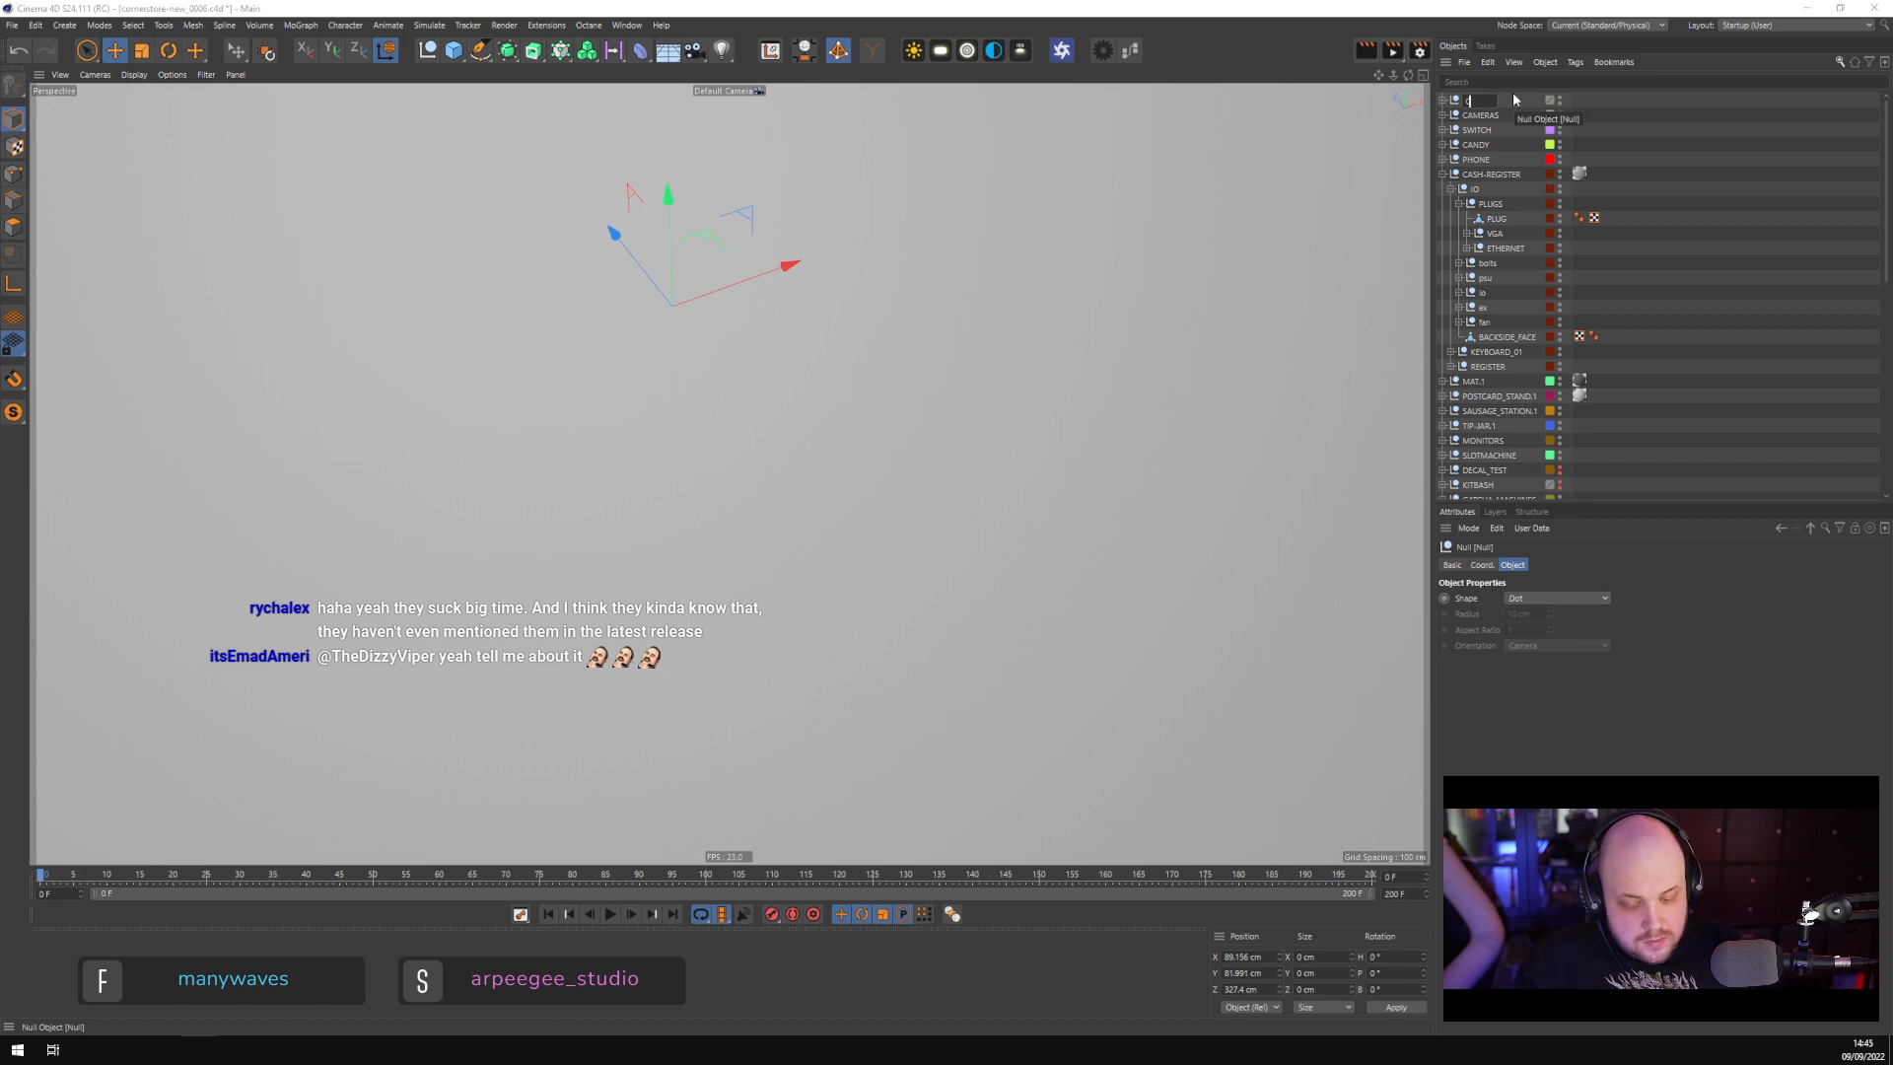
{"action": "type", "text": "ABLES_C"}
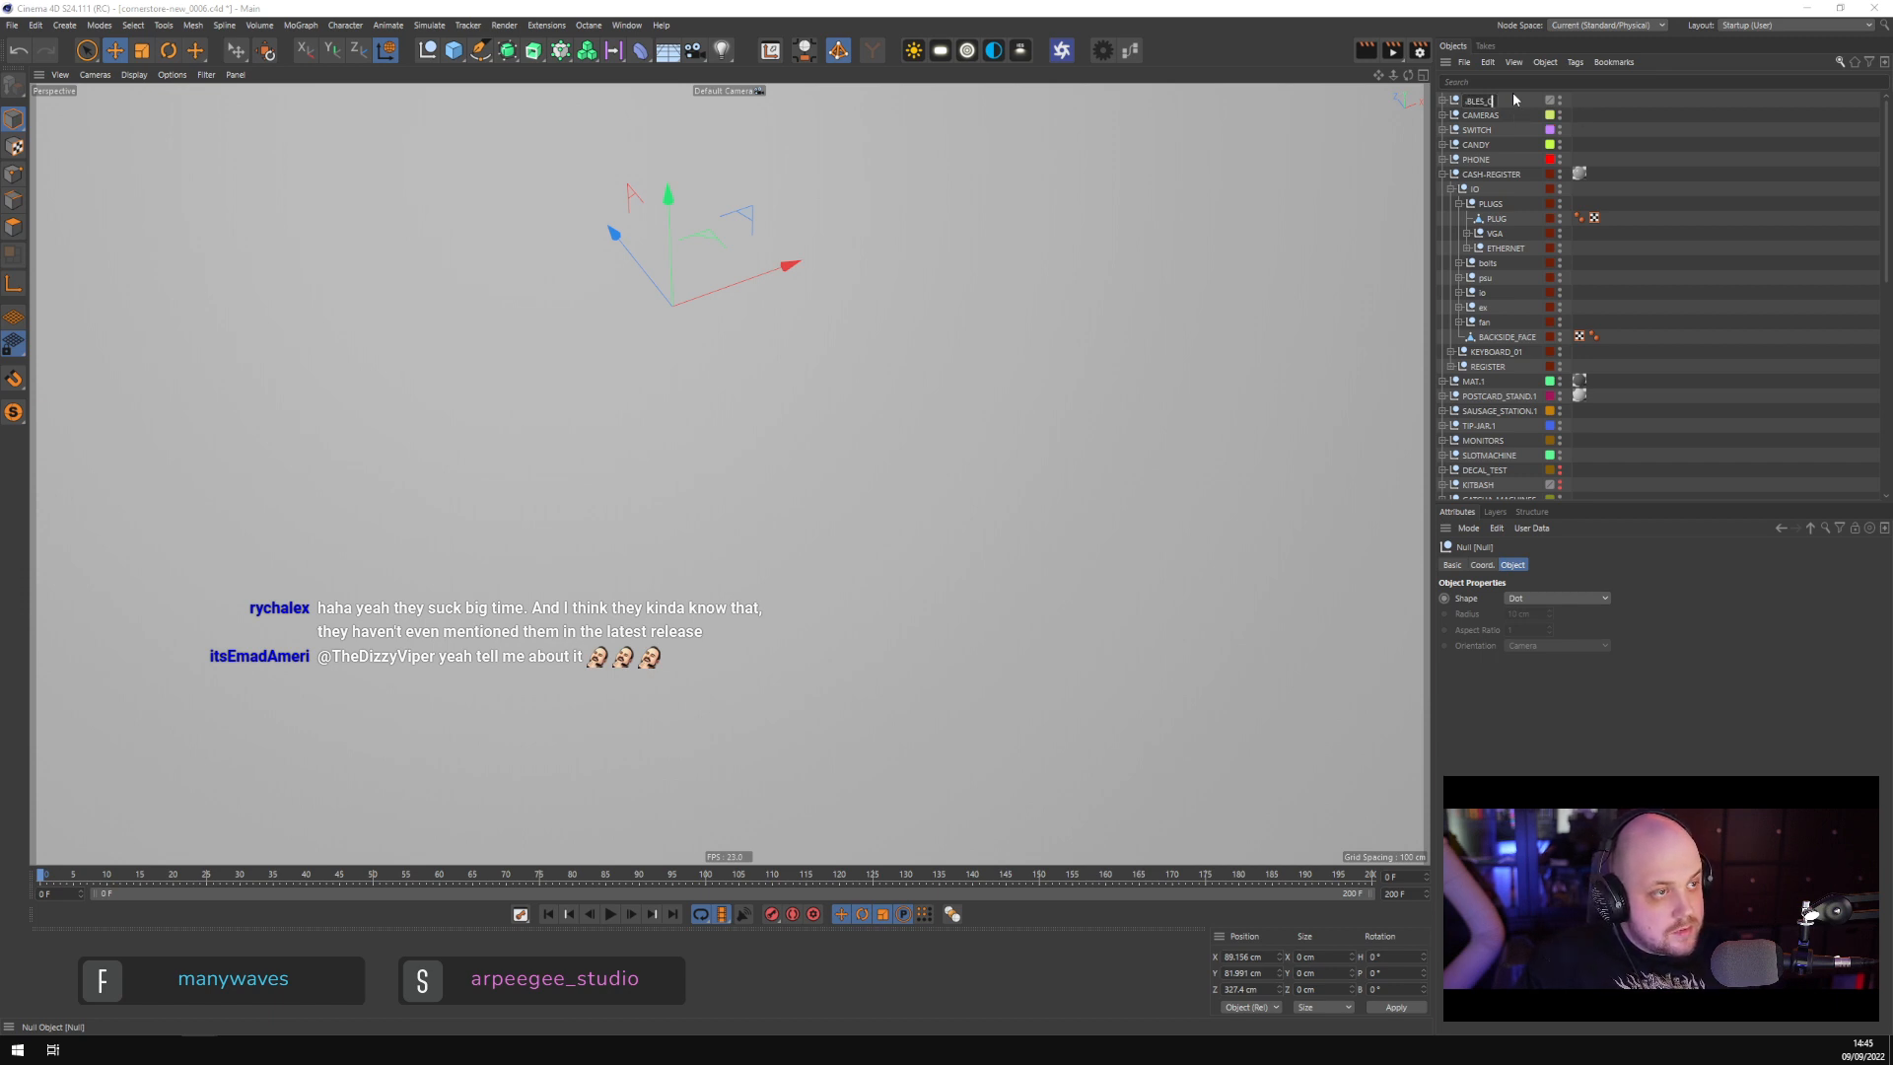
{"action": "type", "text": "HECKO"}
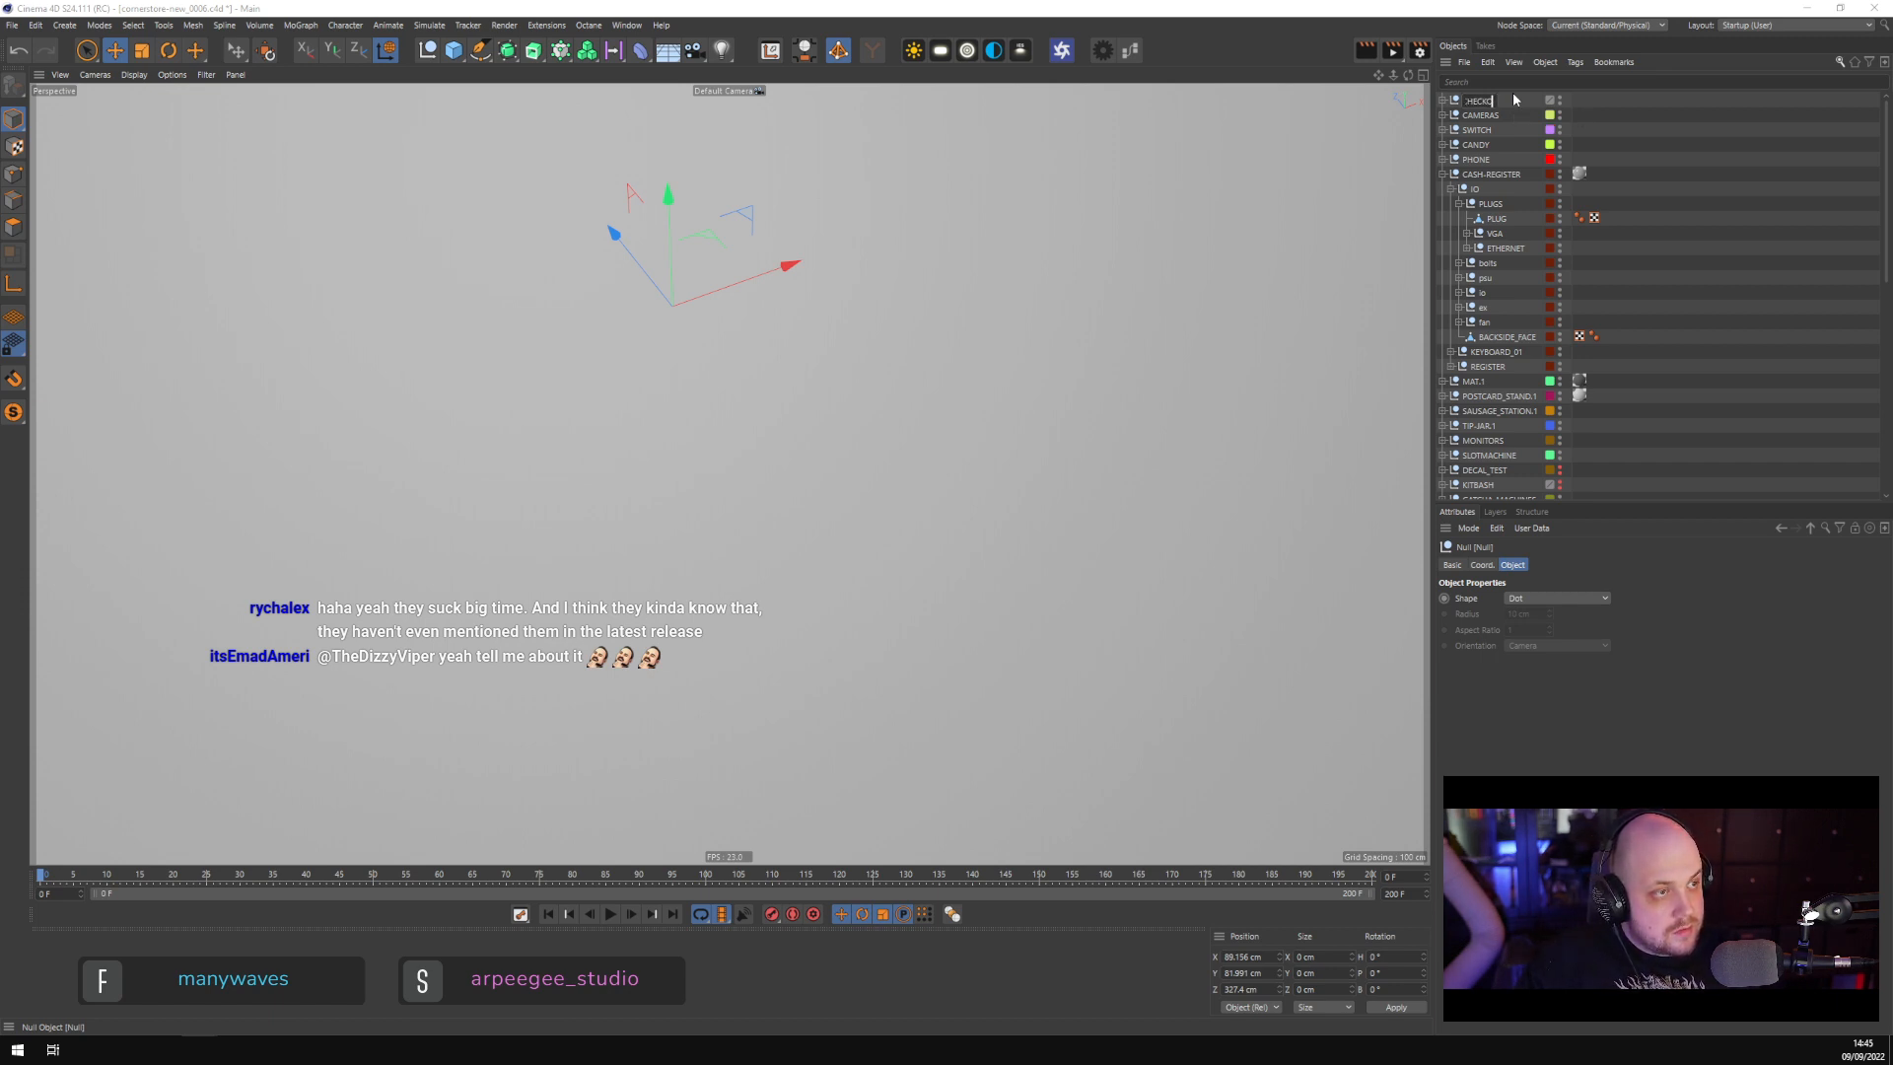
{"action": "type", "text": "UT"}
{"action": "key", "text": "Return"}
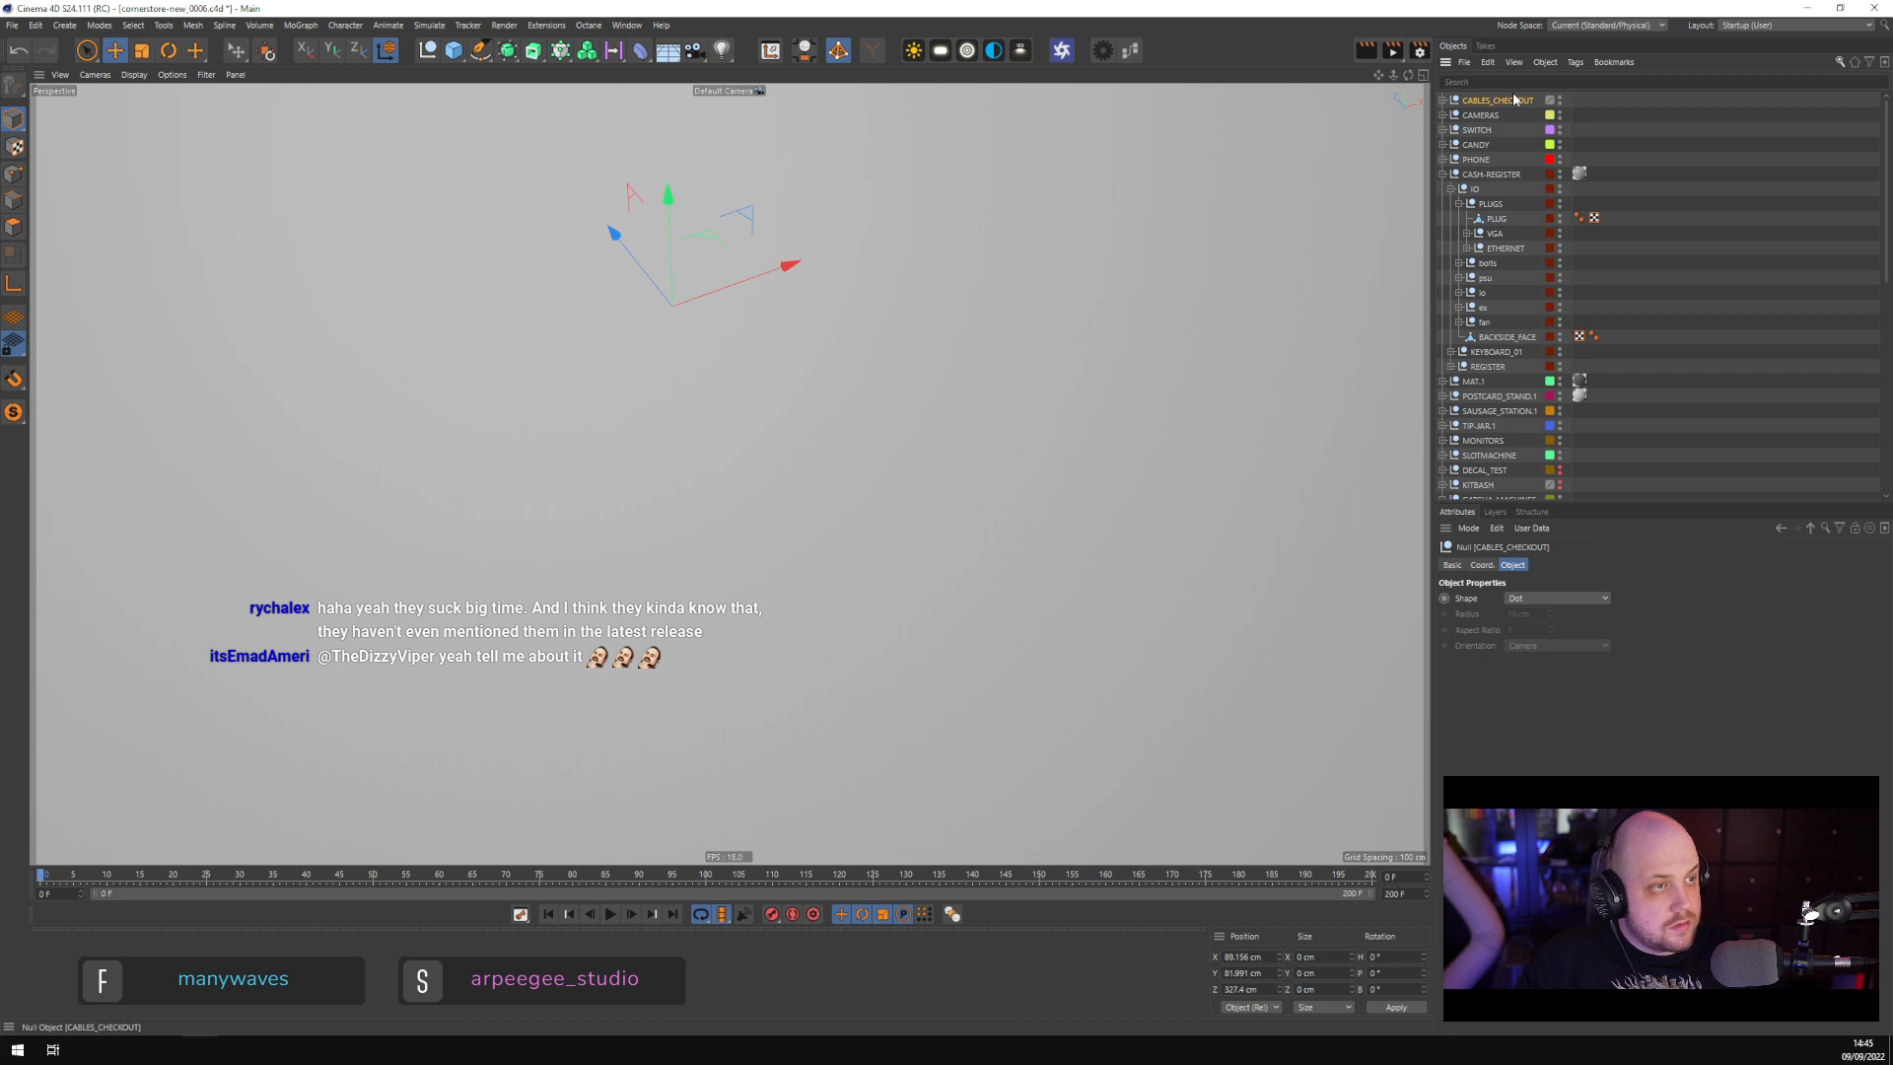
Set the radius of all eight n-Side profile splines in CABLES_CHECKOUT to 1 cm
{"action": "left_click", "coordinate": [1443, 101]}
{"action": "left_click", "coordinate": [1489, 174]}
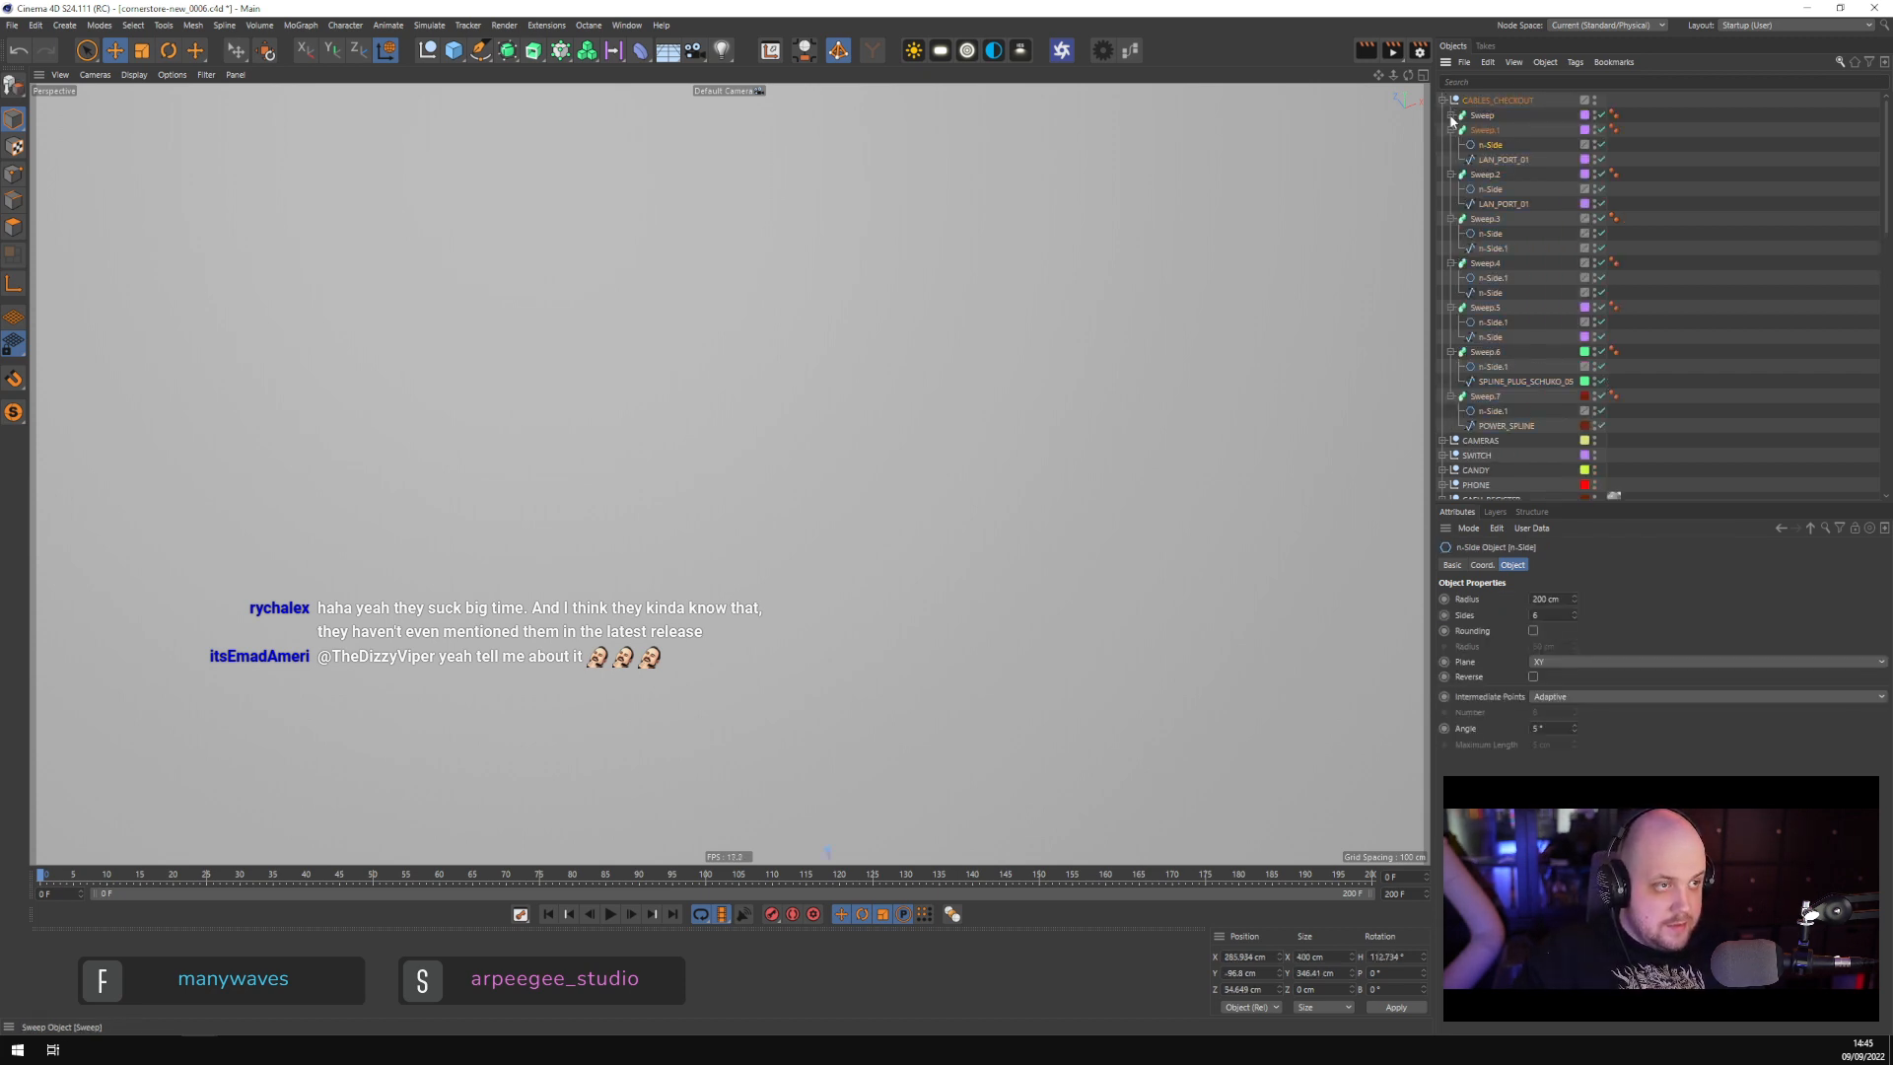
{"action": "left_click", "coordinate": [1490, 131], "text": "ctrl"}
{"action": "left_click", "coordinate": [1494, 220], "text": "ctrl"}
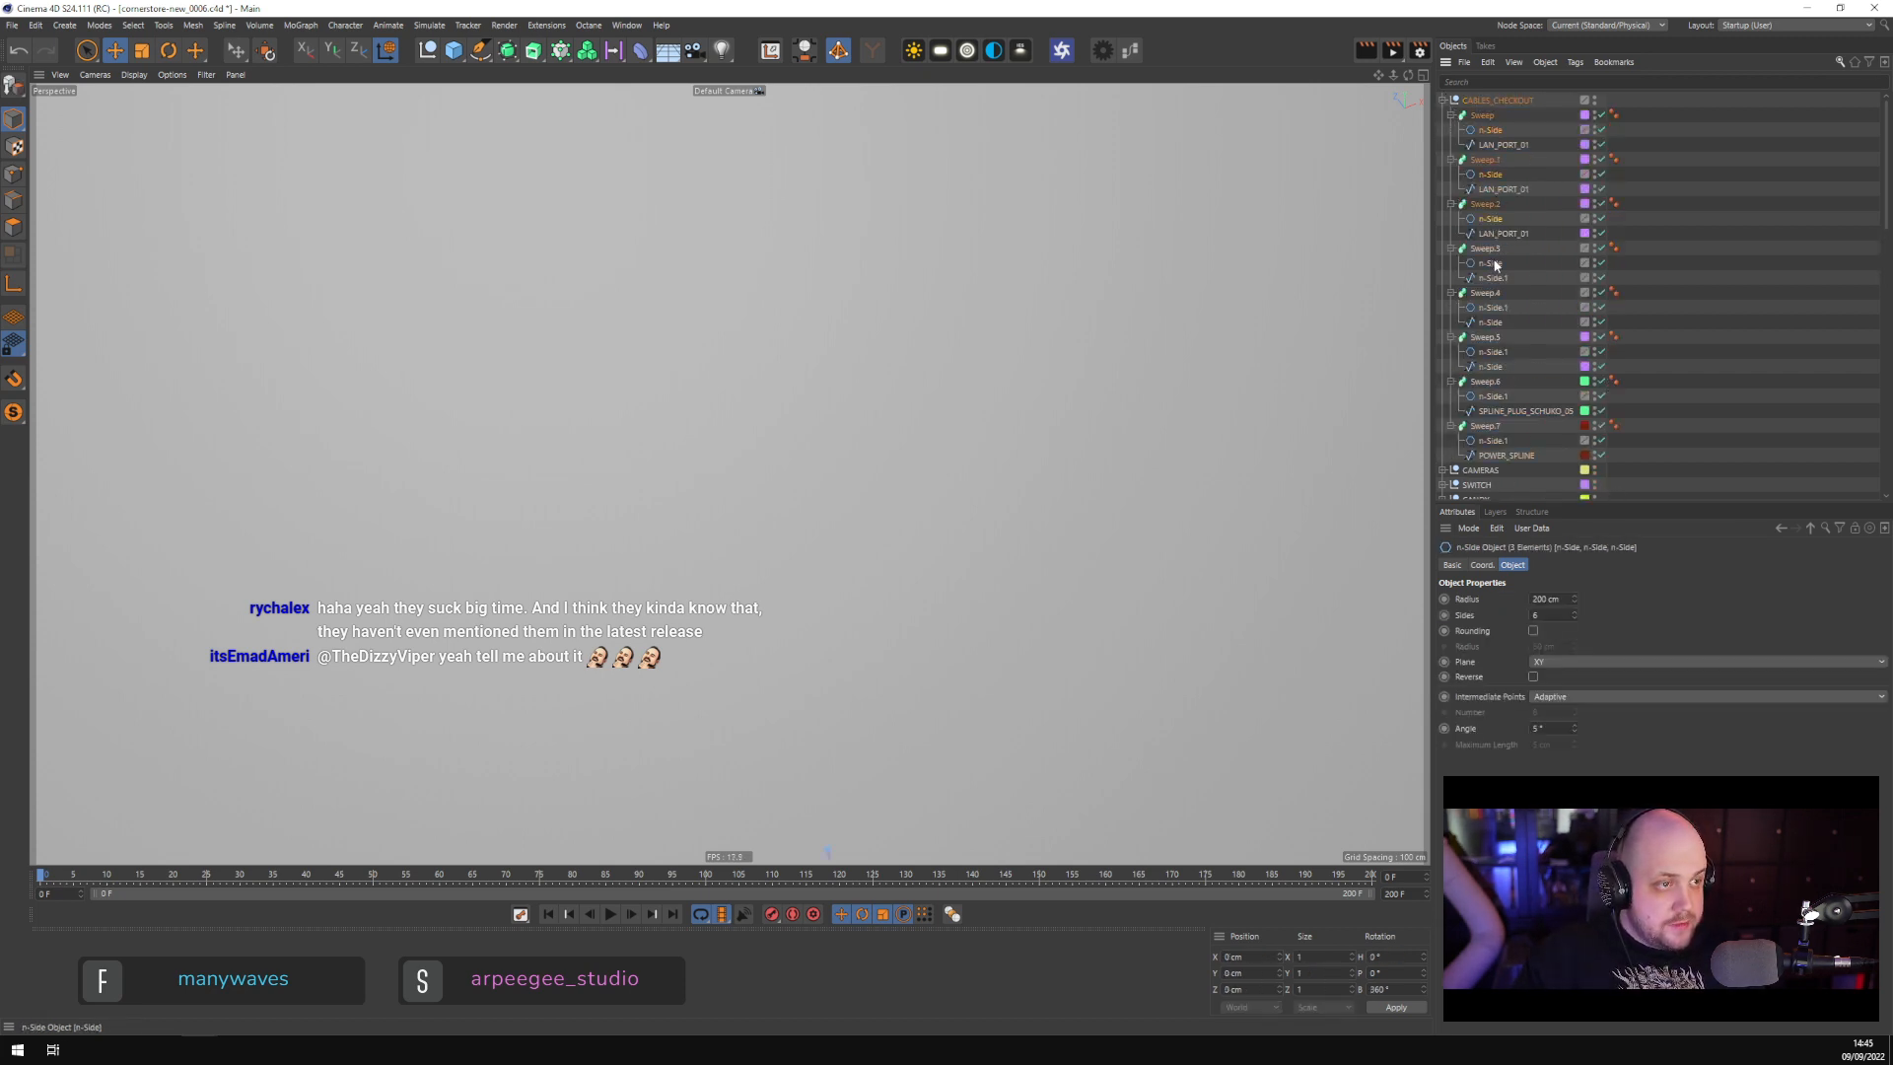
{"action": "left_click_drag", "start_coordinate": [1495, 264], "coordinate": [1495, 271], "text": "ctrl"}
{"action": "key", "text": "ctrl+z"}
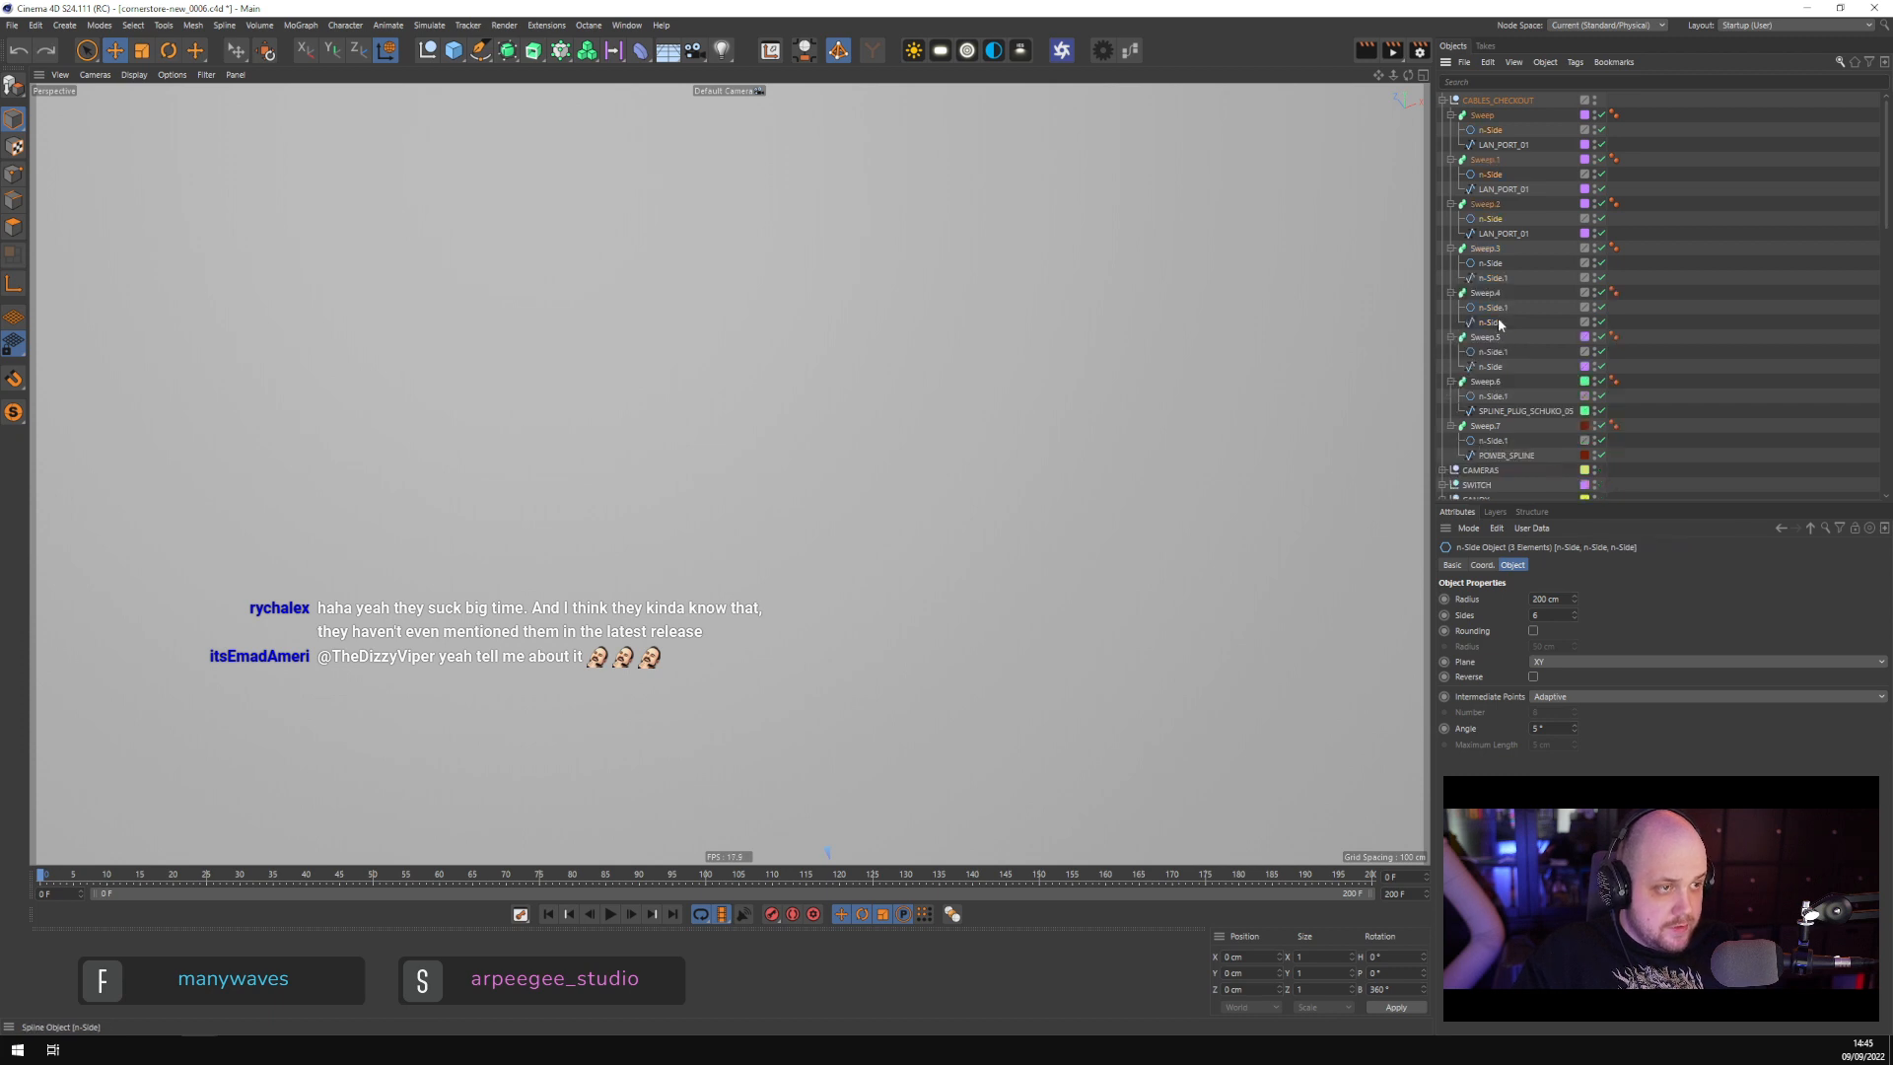
{"action": "left_click", "coordinate": [1491, 263], "text": "ctrl"}
{"action": "left_click", "coordinate": [1493, 308], "text": "ctrl"}
{"action": "left_click", "coordinate": [1493, 352], "text": "ctrl"}
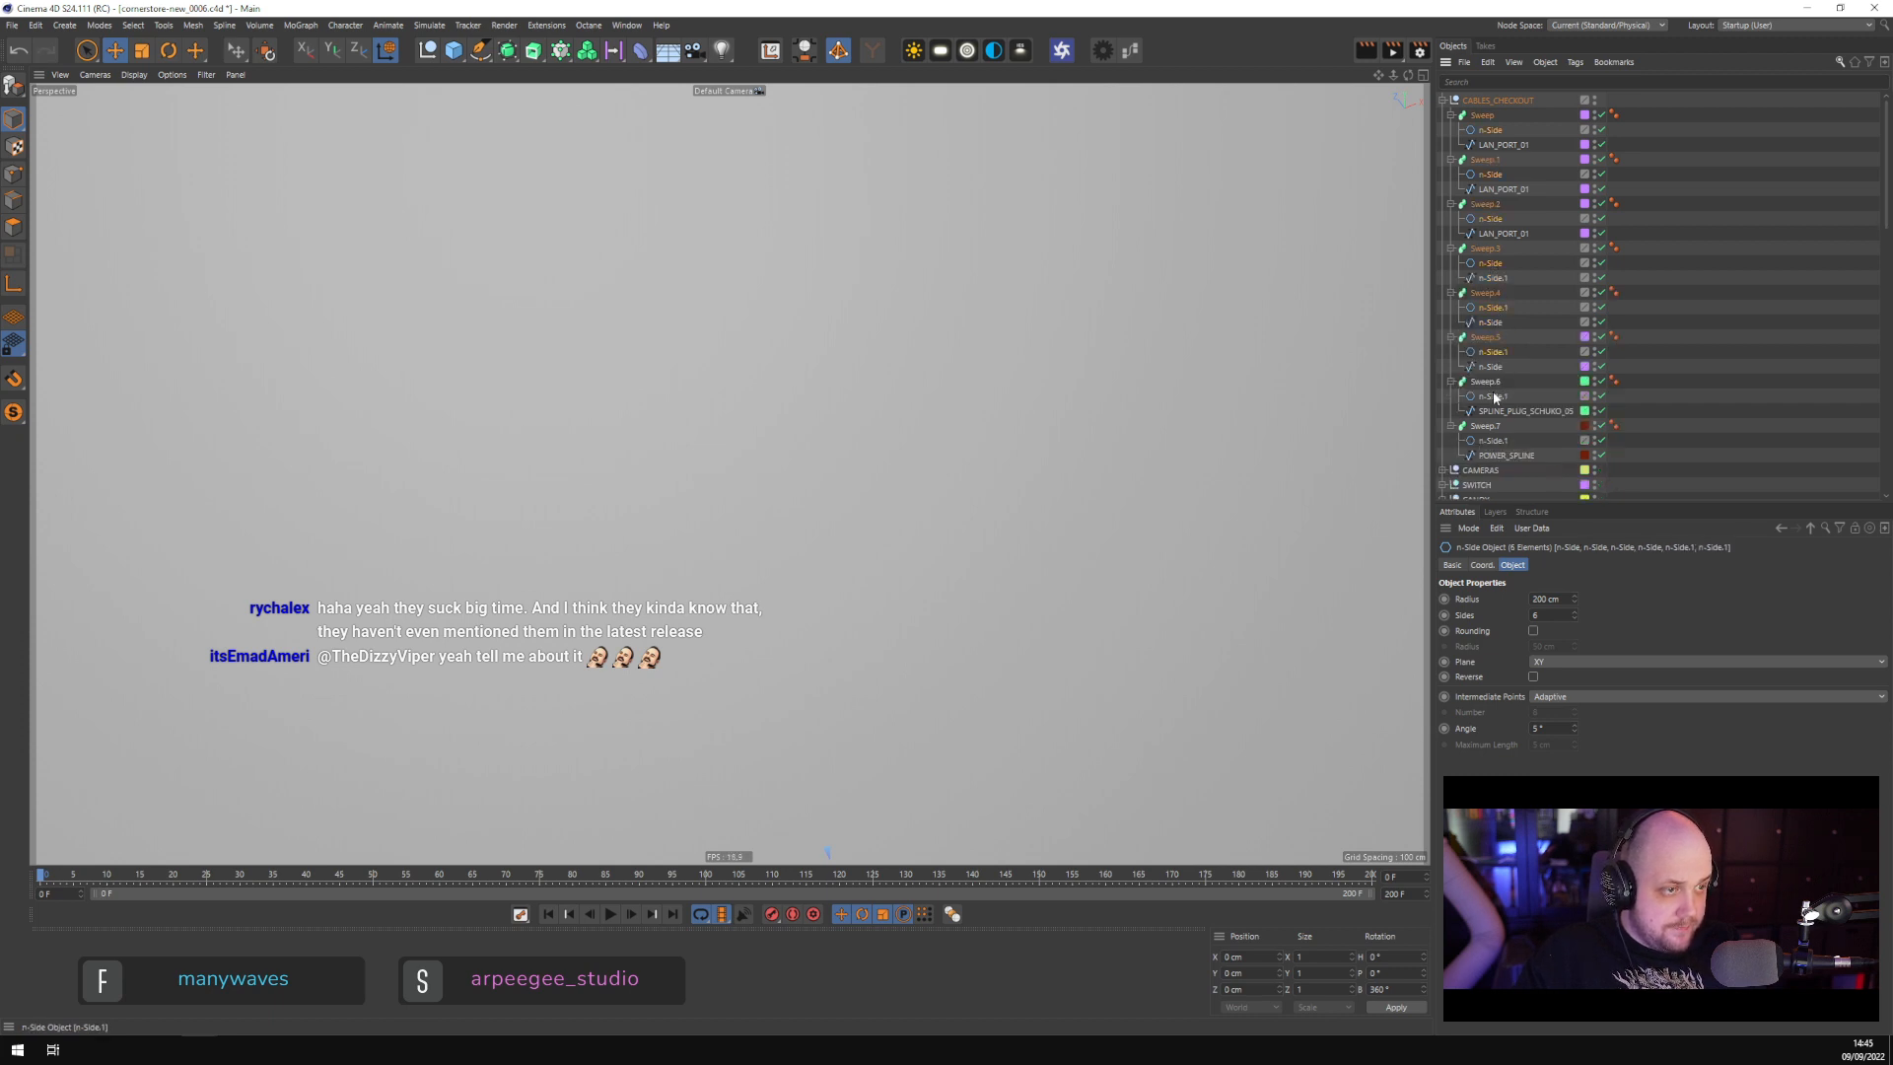
{"action": "left_click", "coordinate": [1493, 396], "text": "ctrl"}
{"action": "left_click", "coordinate": [1492, 441], "text": "ctrl"}
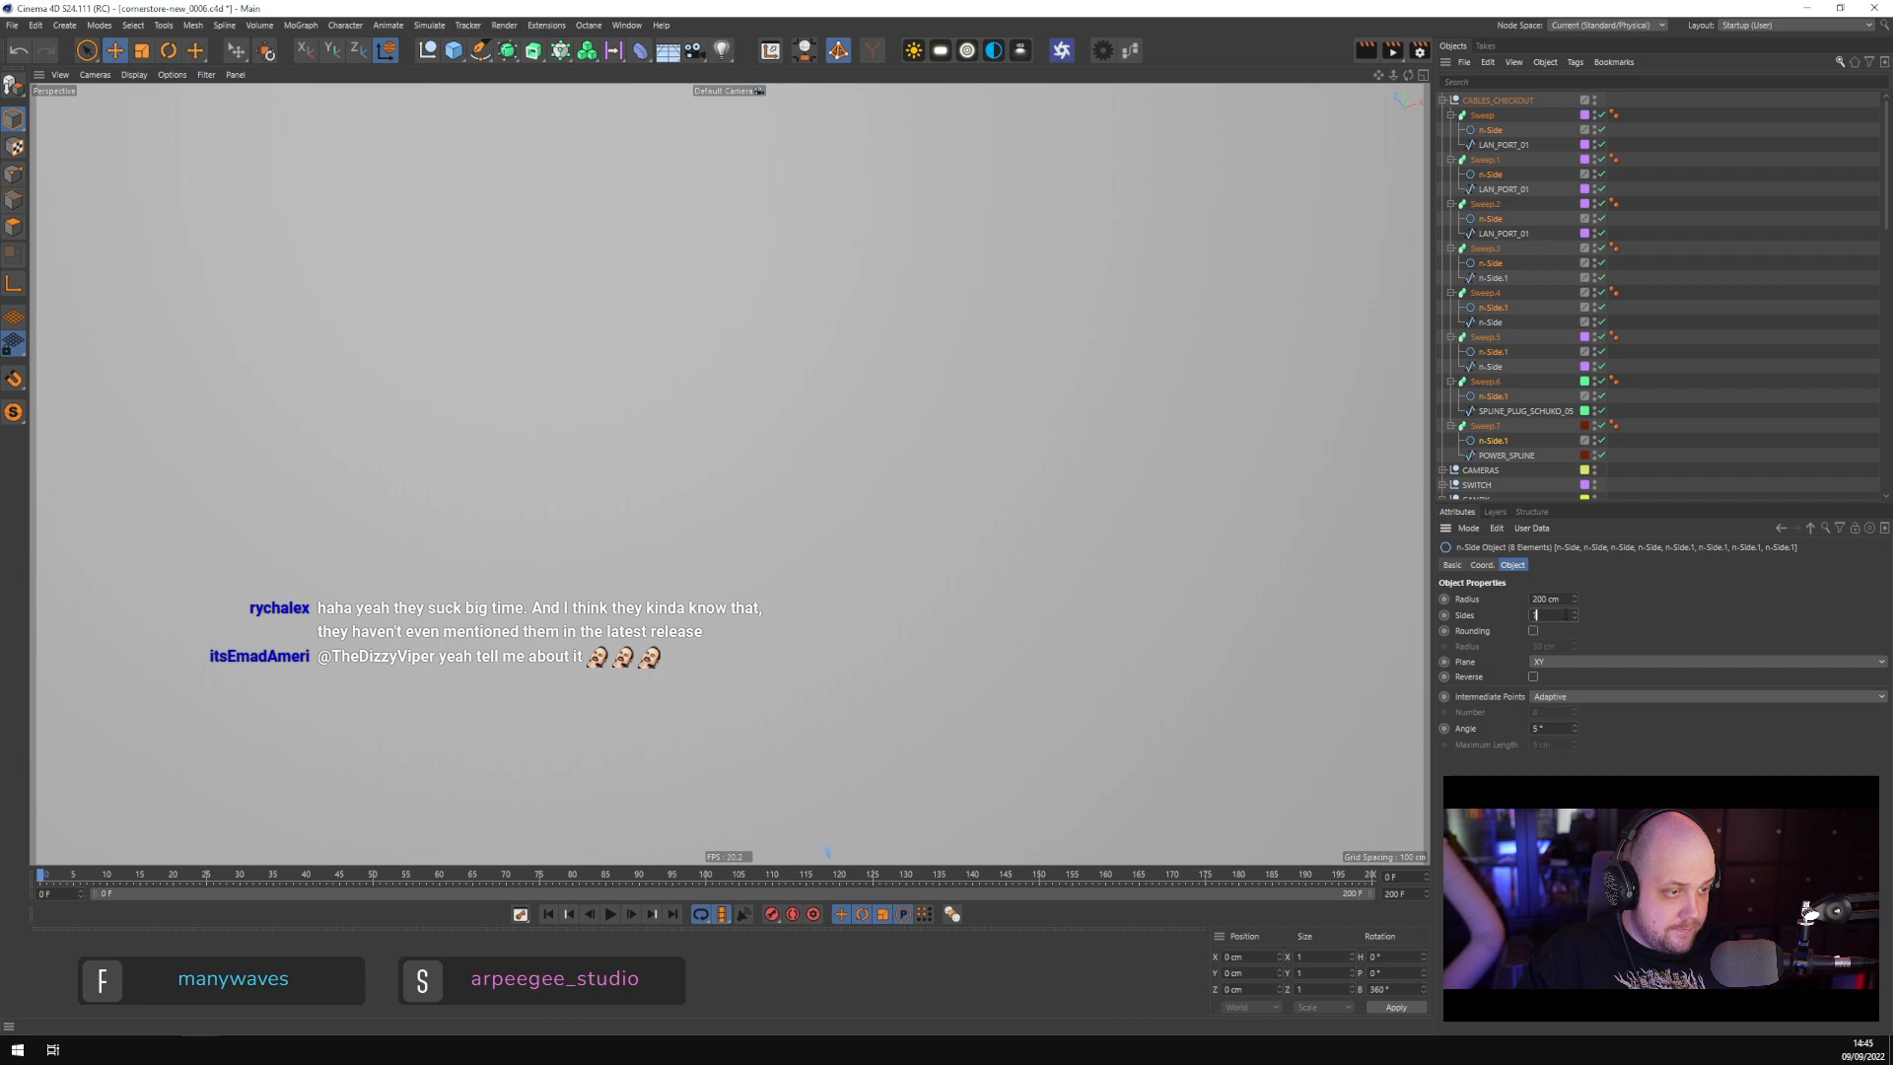
{"action": "scroll", "coordinate": [1565, 615], "scroll_direction": "up", "scroll_amount": 1}
{"action": "left_click", "coordinate": [1566, 598]}
{"action": "type", "text": "1"}
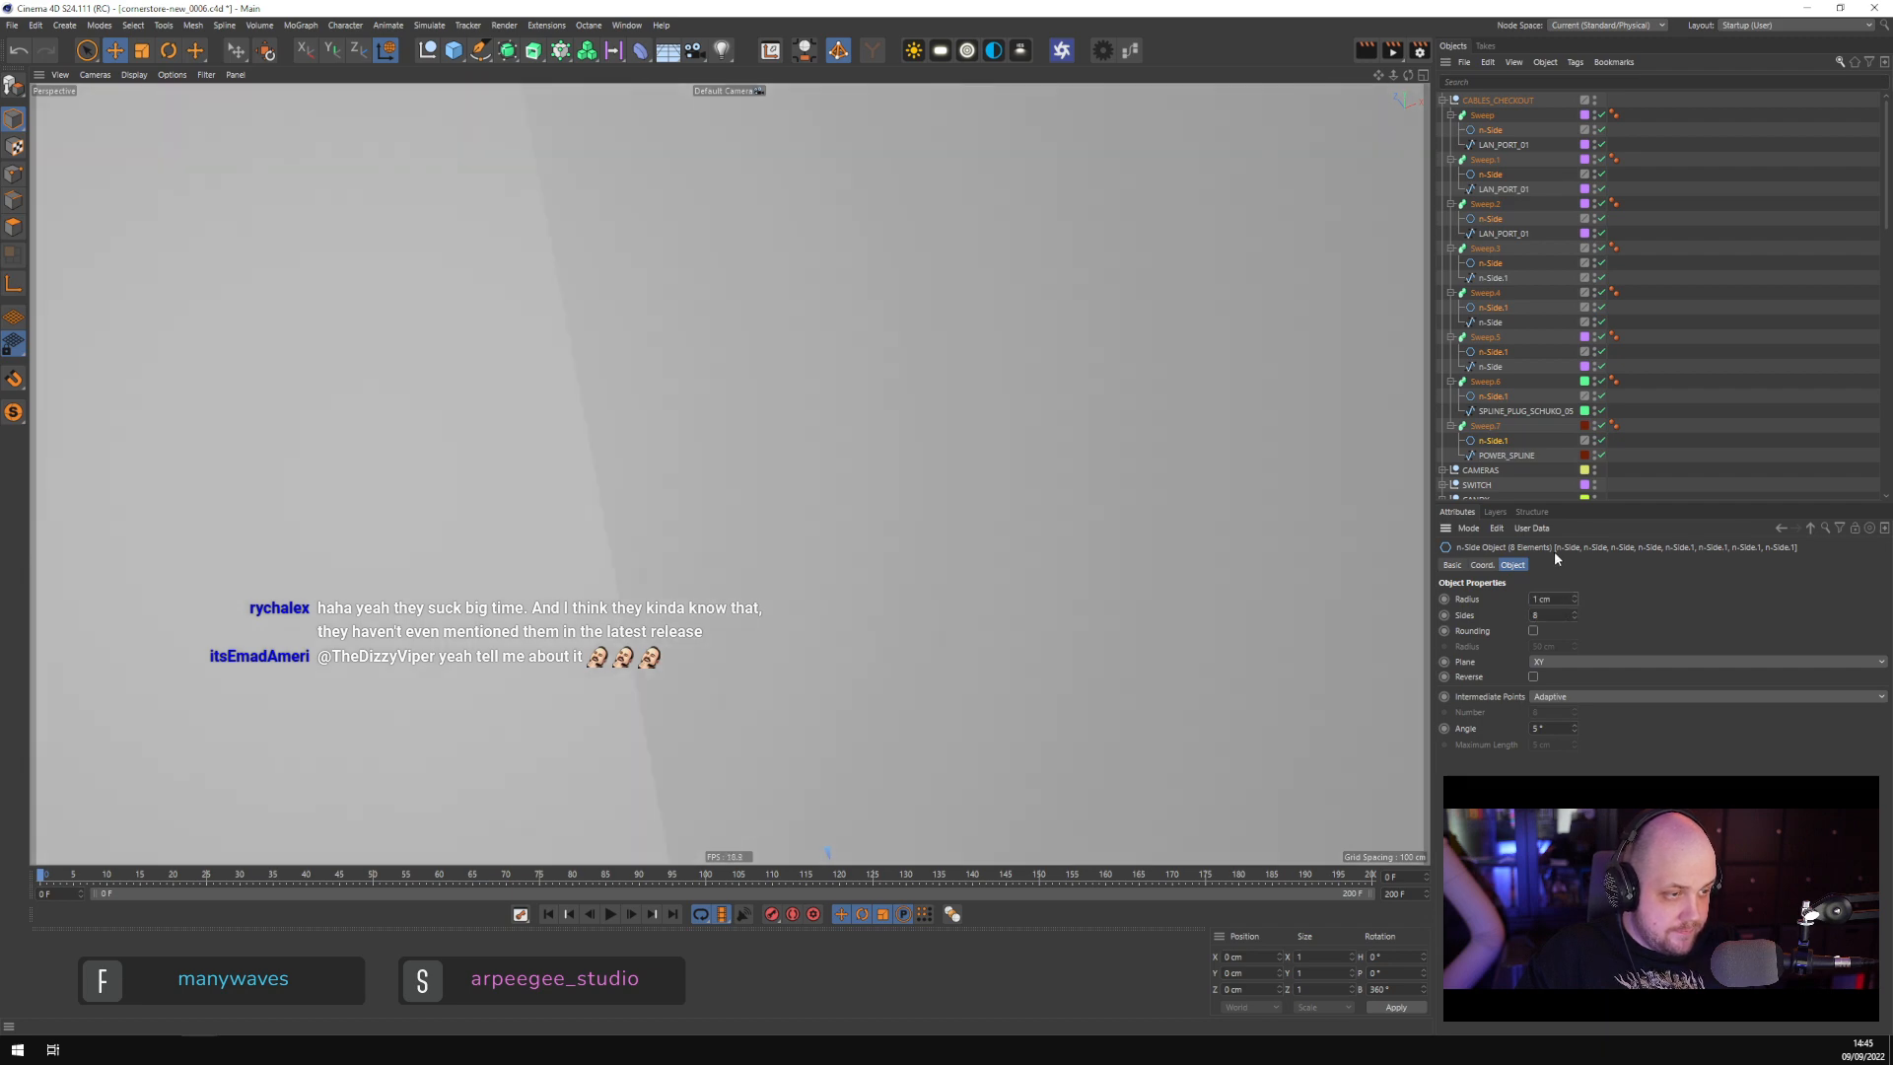
{"action": "key", "text": "Return"}
Scale the eight n-Side profiles down so the cables around the register become much thinner and fit their plugs
{"action": "scroll", "coordinate": [735, 427], "scroll_direction": "up", "scroll_amount": 4}
{"action": "left_click_drag", "start_coordinate": [735, 427], "coordinate": [817, 479], "text": "alt"}
{"action": "middle_click_drag", "start_coordinate": [817, 479], "coordinate": [844, 493], "text": "alt"}
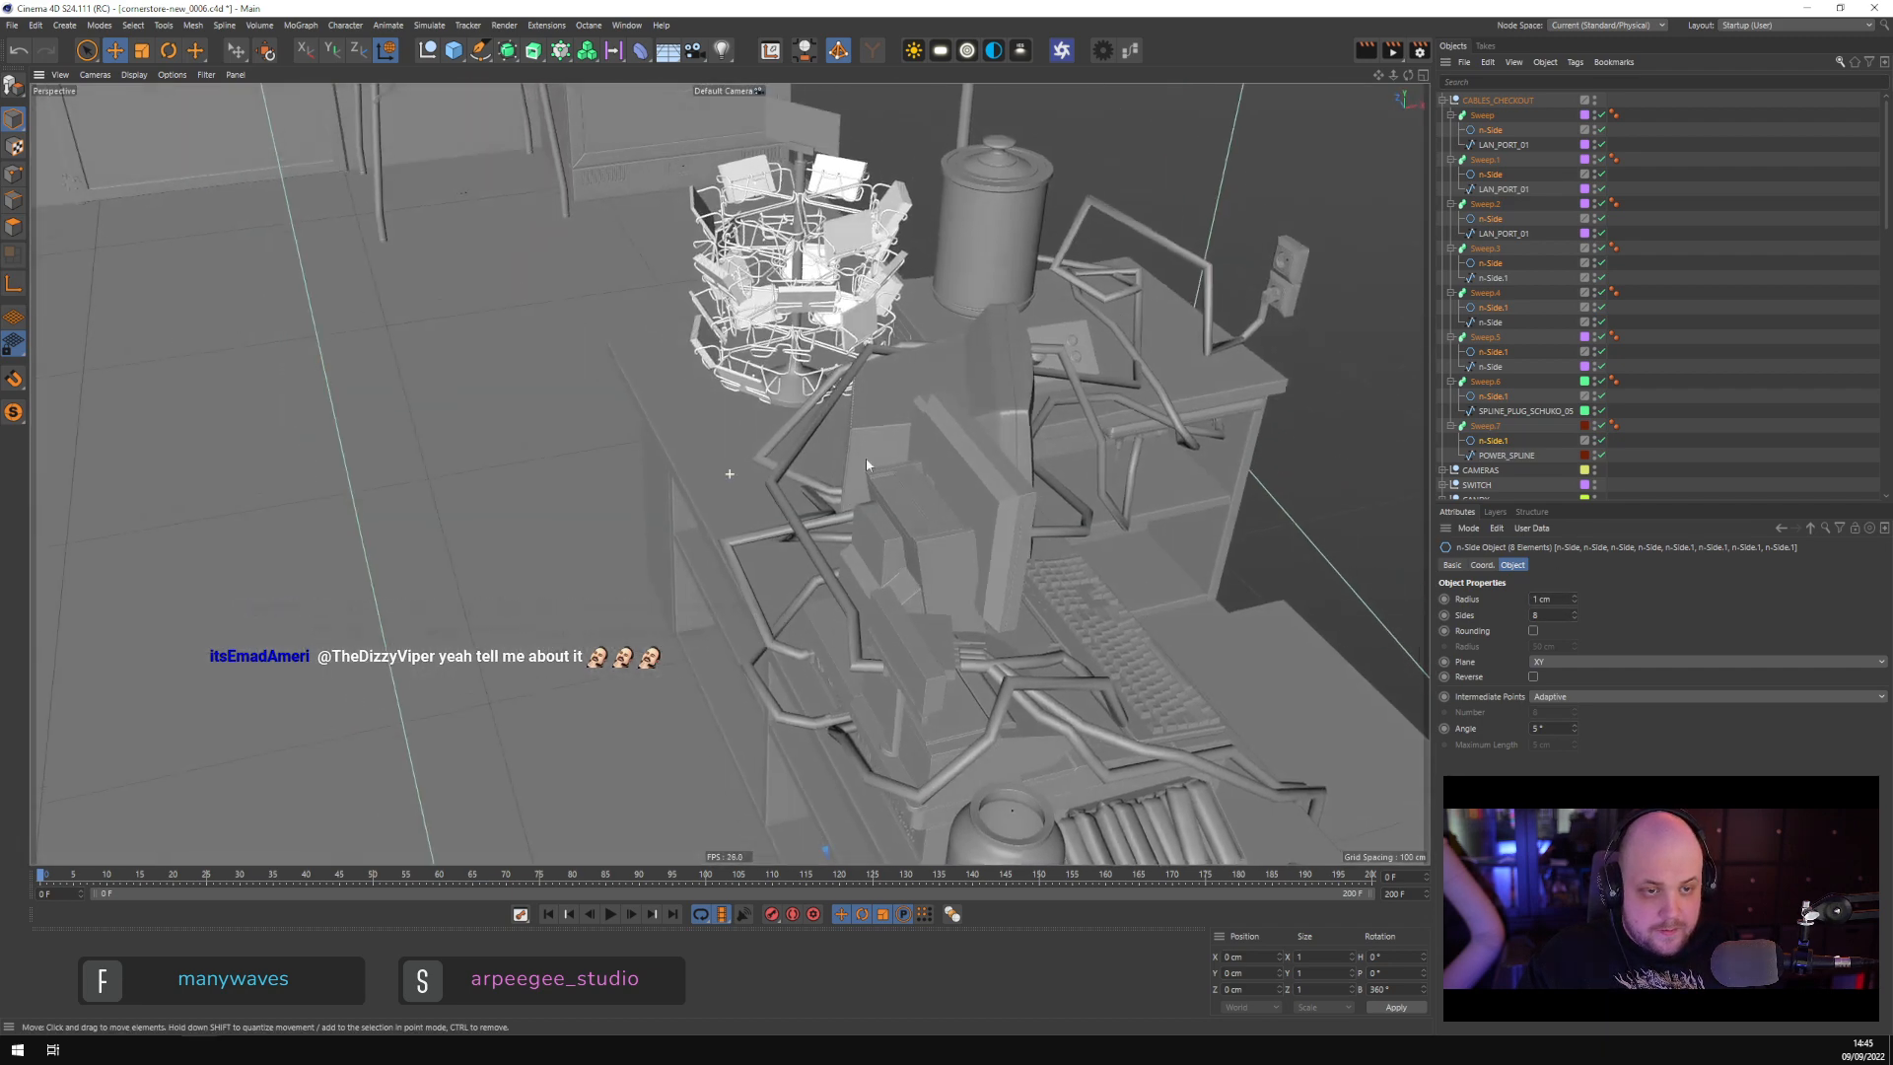
{"action": "left_click_drag", "start_coordinate": [866, 457], "coordinate": [671, 505], "text": "alt"}
{"action": "scroll", "coordinate": [785, 672], "scroll_direction": "up", "scroll_amount": 6}
{"action": "scroll", "coordinate": [788, 667], "scroll_direction": "up", "scroll_amount": 4}
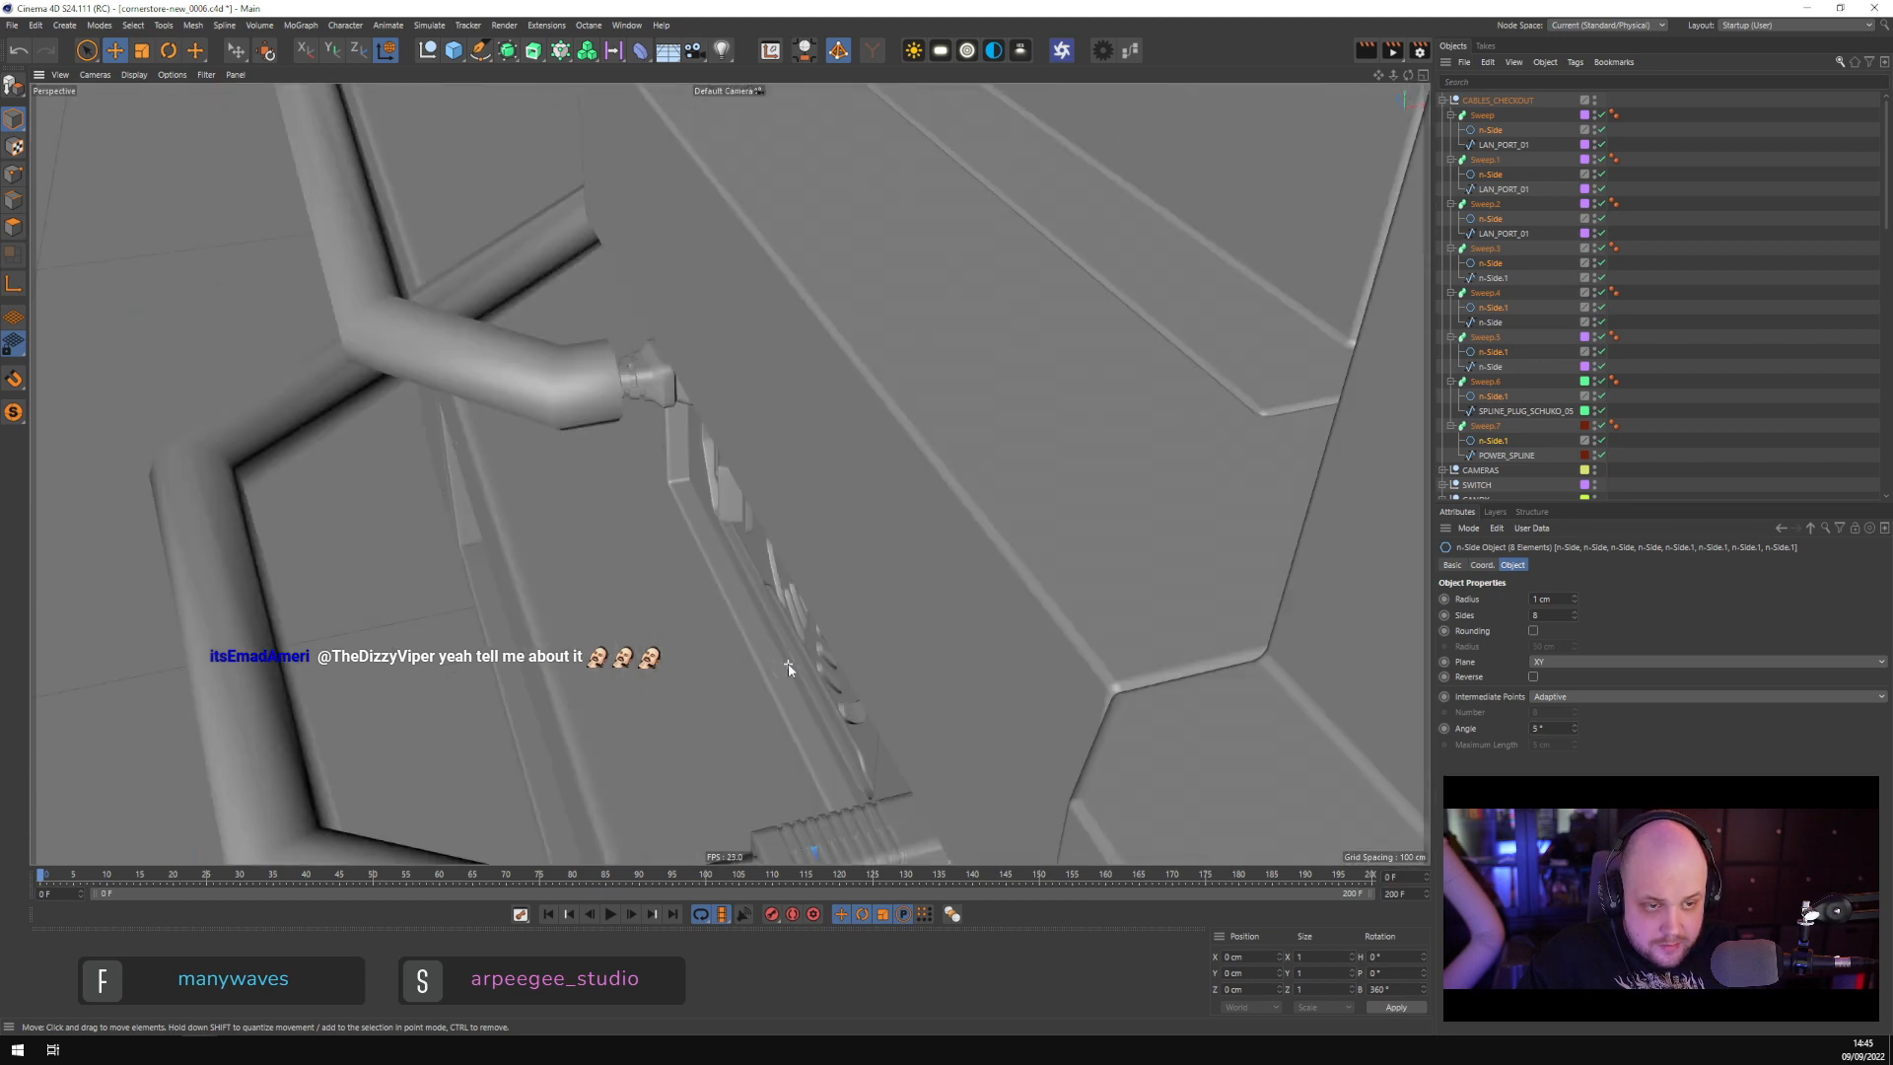
{"action": "scroll", "coordinate": [789, 667], "scroll_direction": "down", "scroll_amount": 3}
{"action": "key", "text": "t"}
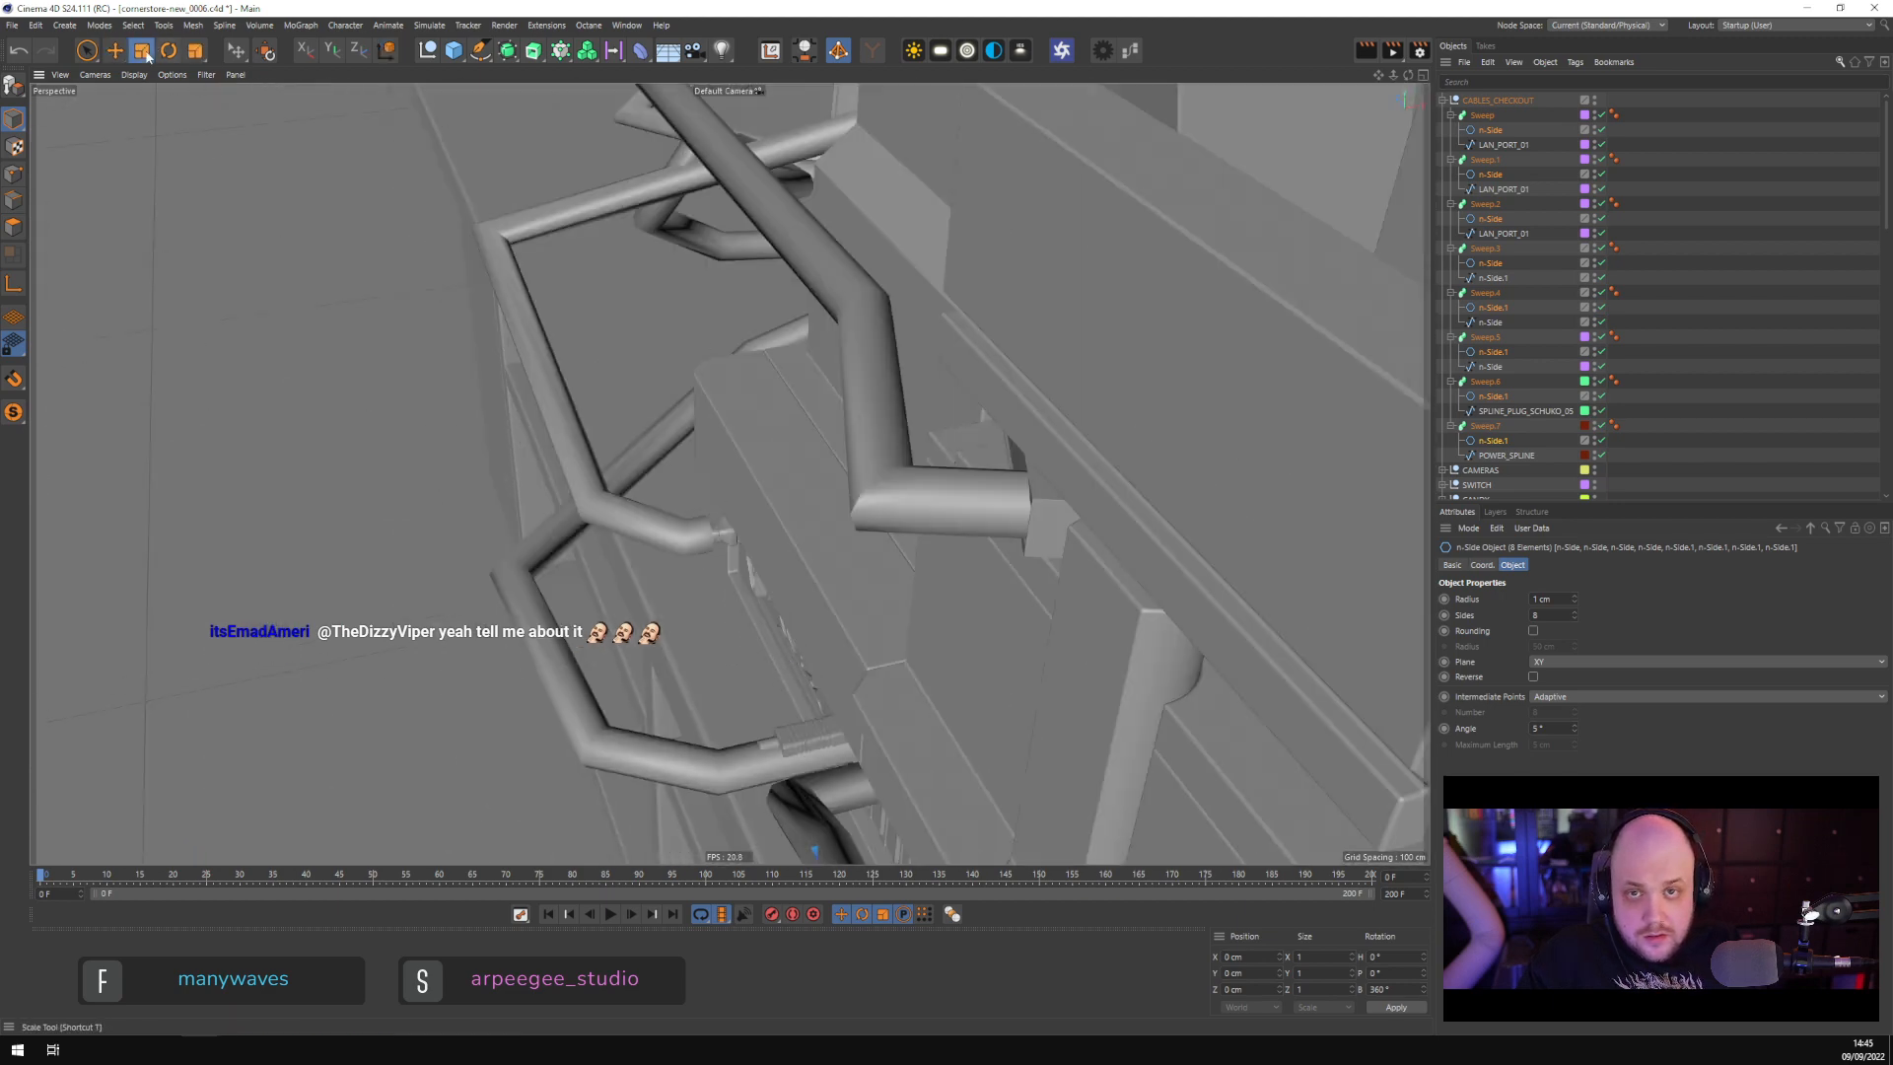
{"action": "left_click_drag", "start_coordinate": [477, 266], "coordinate": [70, 362]}
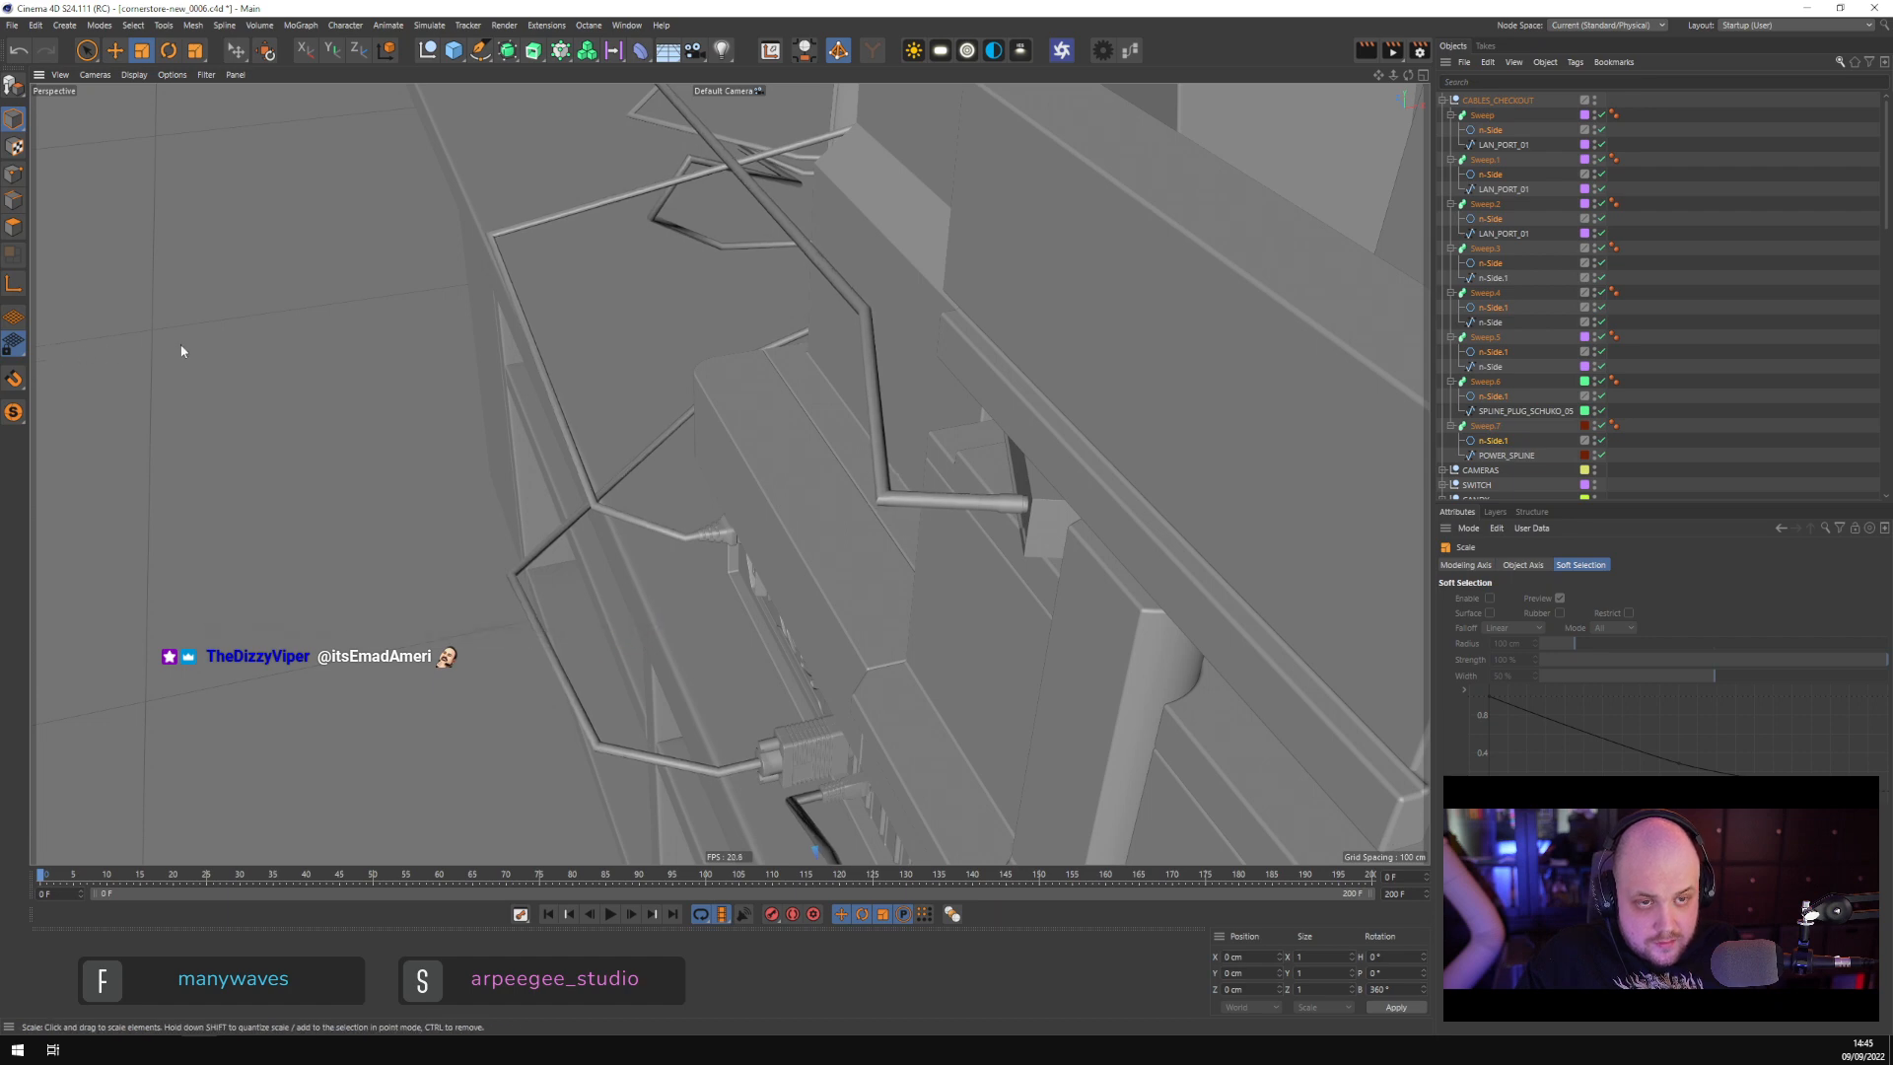
{"action": "key", "text": "o"}
{"action": "left_click_drag", "start_coordinate": [548, 317], "coordinate": [773, 411]}
{"action": "left_click_drag", "start_coordinate": [923, 394], "coordinate": [848, 402]}
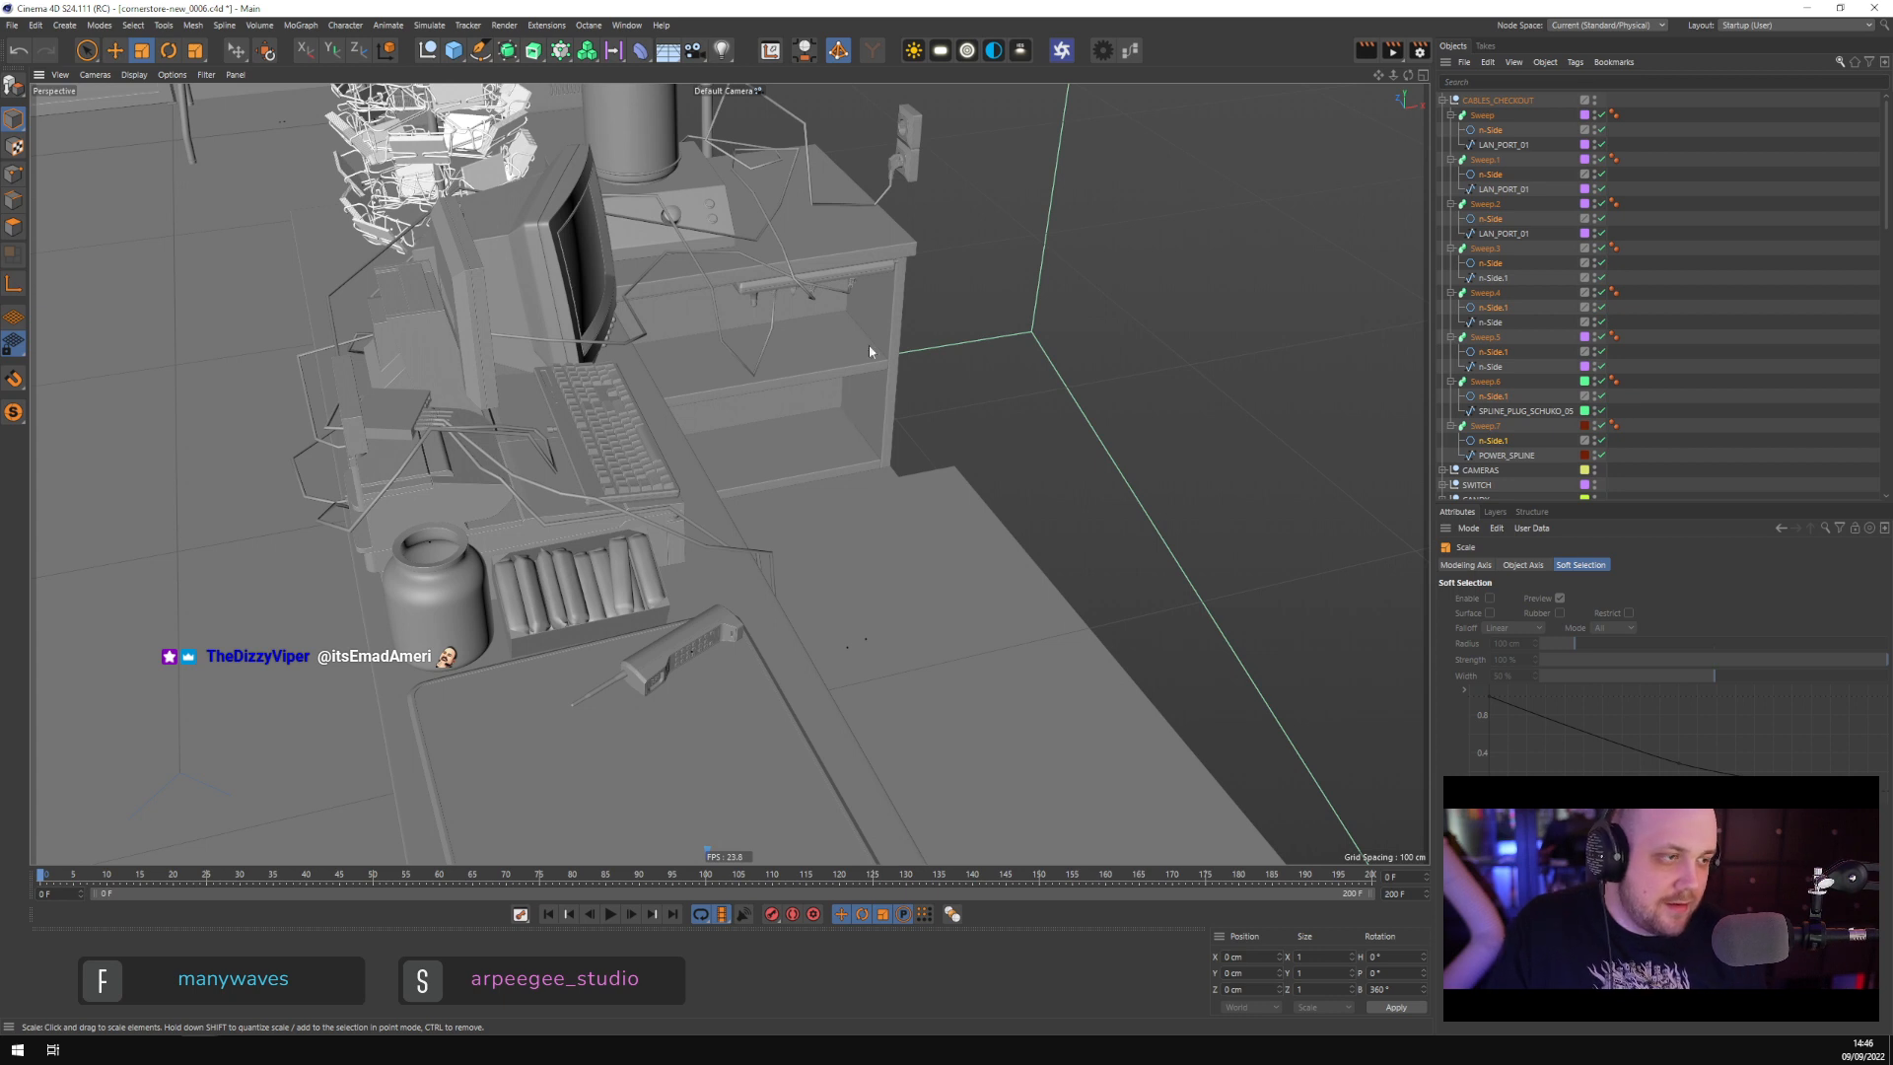
Move the CABLES_CHECKOUT null directly above the CABLES null and assign it with its contents to the CABLES layer
{"action": "left_click", "coordinate": [1441, 99]}
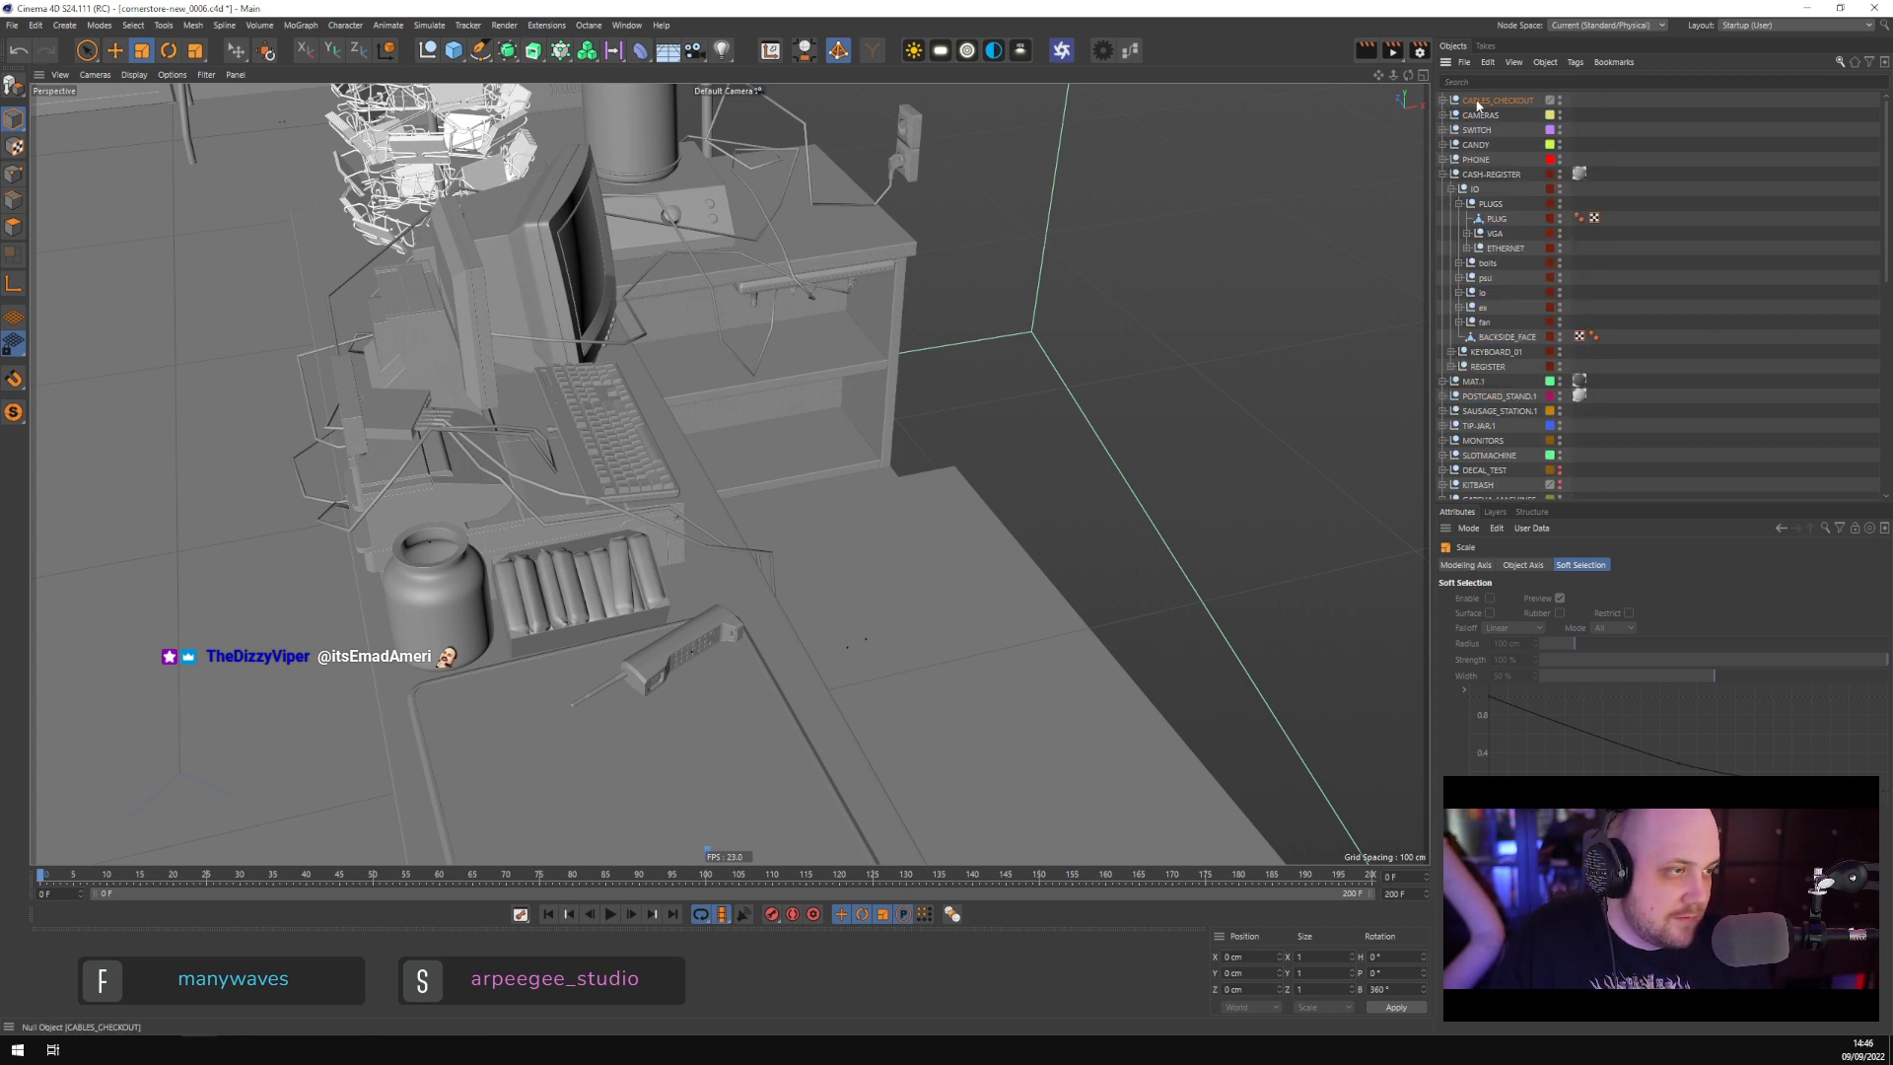
{"action": "scroll", "coordinate": [1492, 483], "scroll_direction": "down", "scroll_amount": 10}
{"action": "left_click", "coordinate": [1494, 512]}
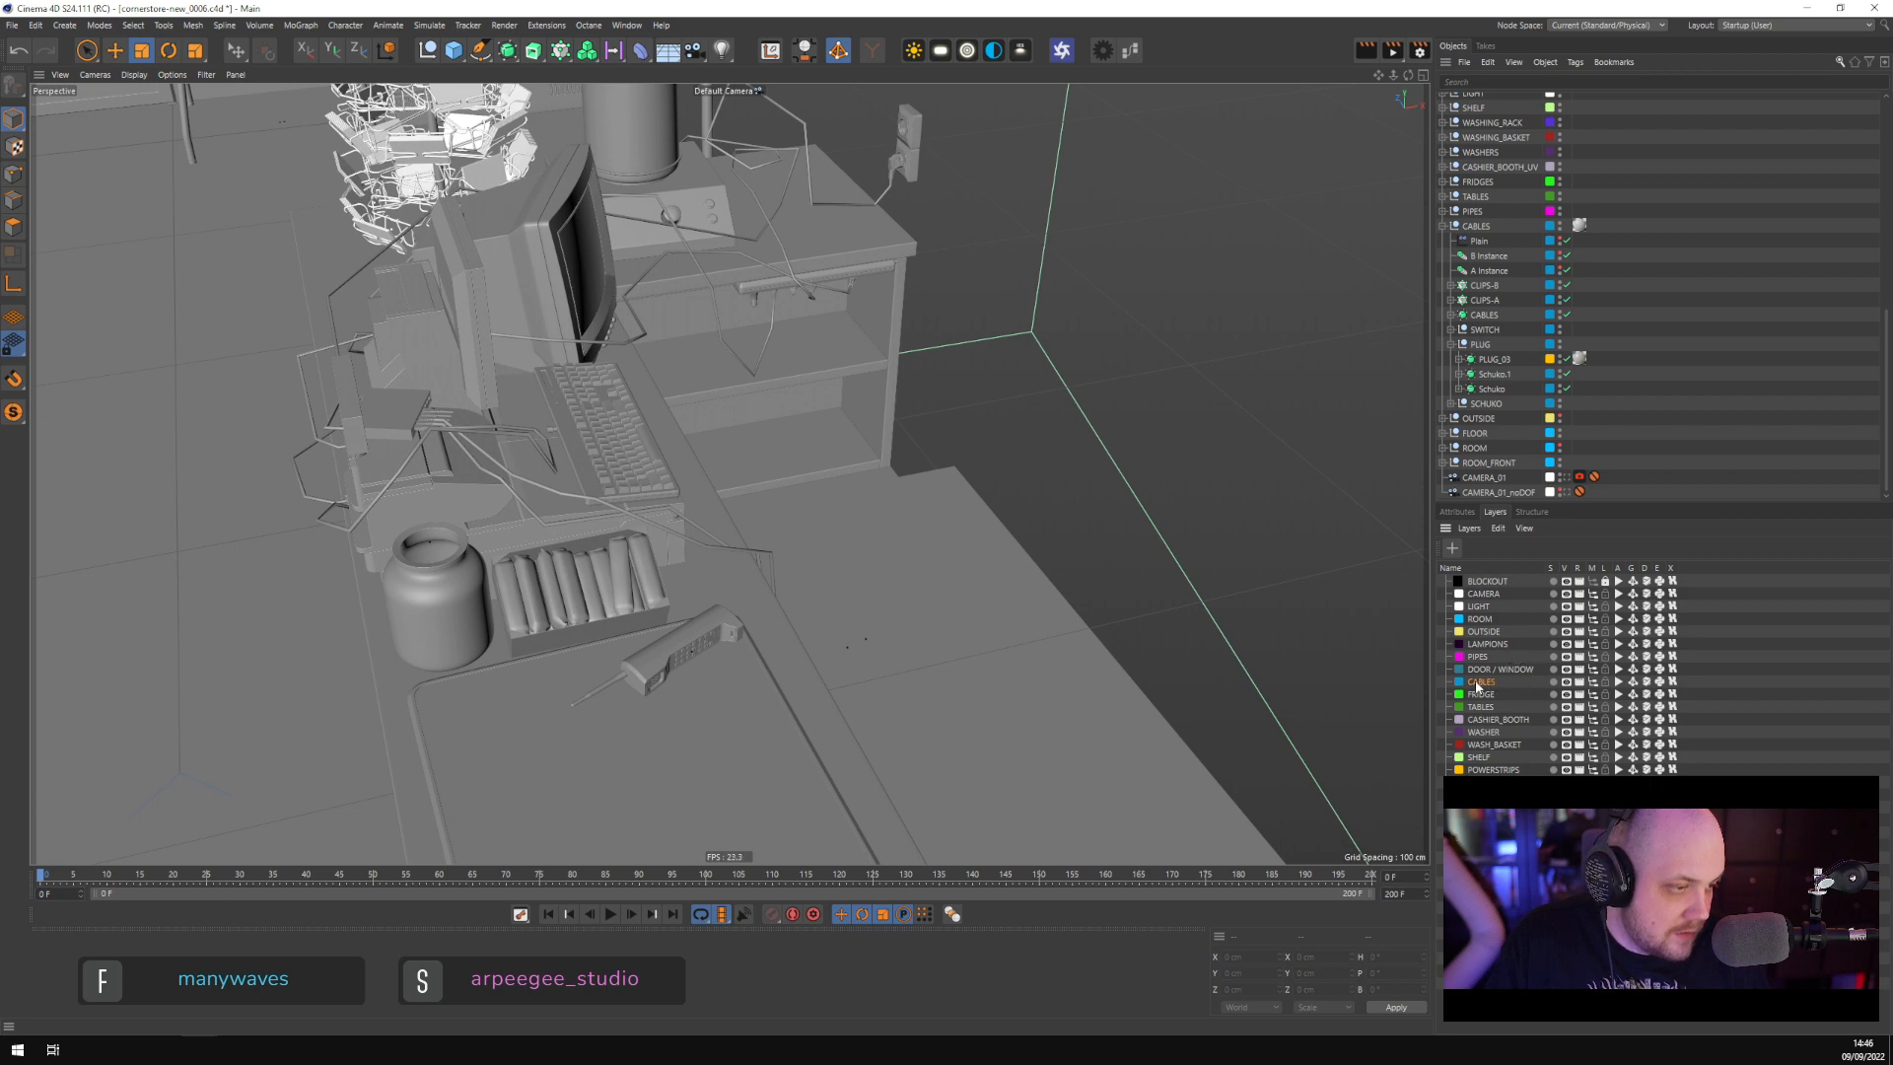
{"action": "left_click_drag", "start_coordinate": [1478, 687], "coordinate": [1493, 481]}
{"action": "left_click", "coordinate": [1442, 175]}
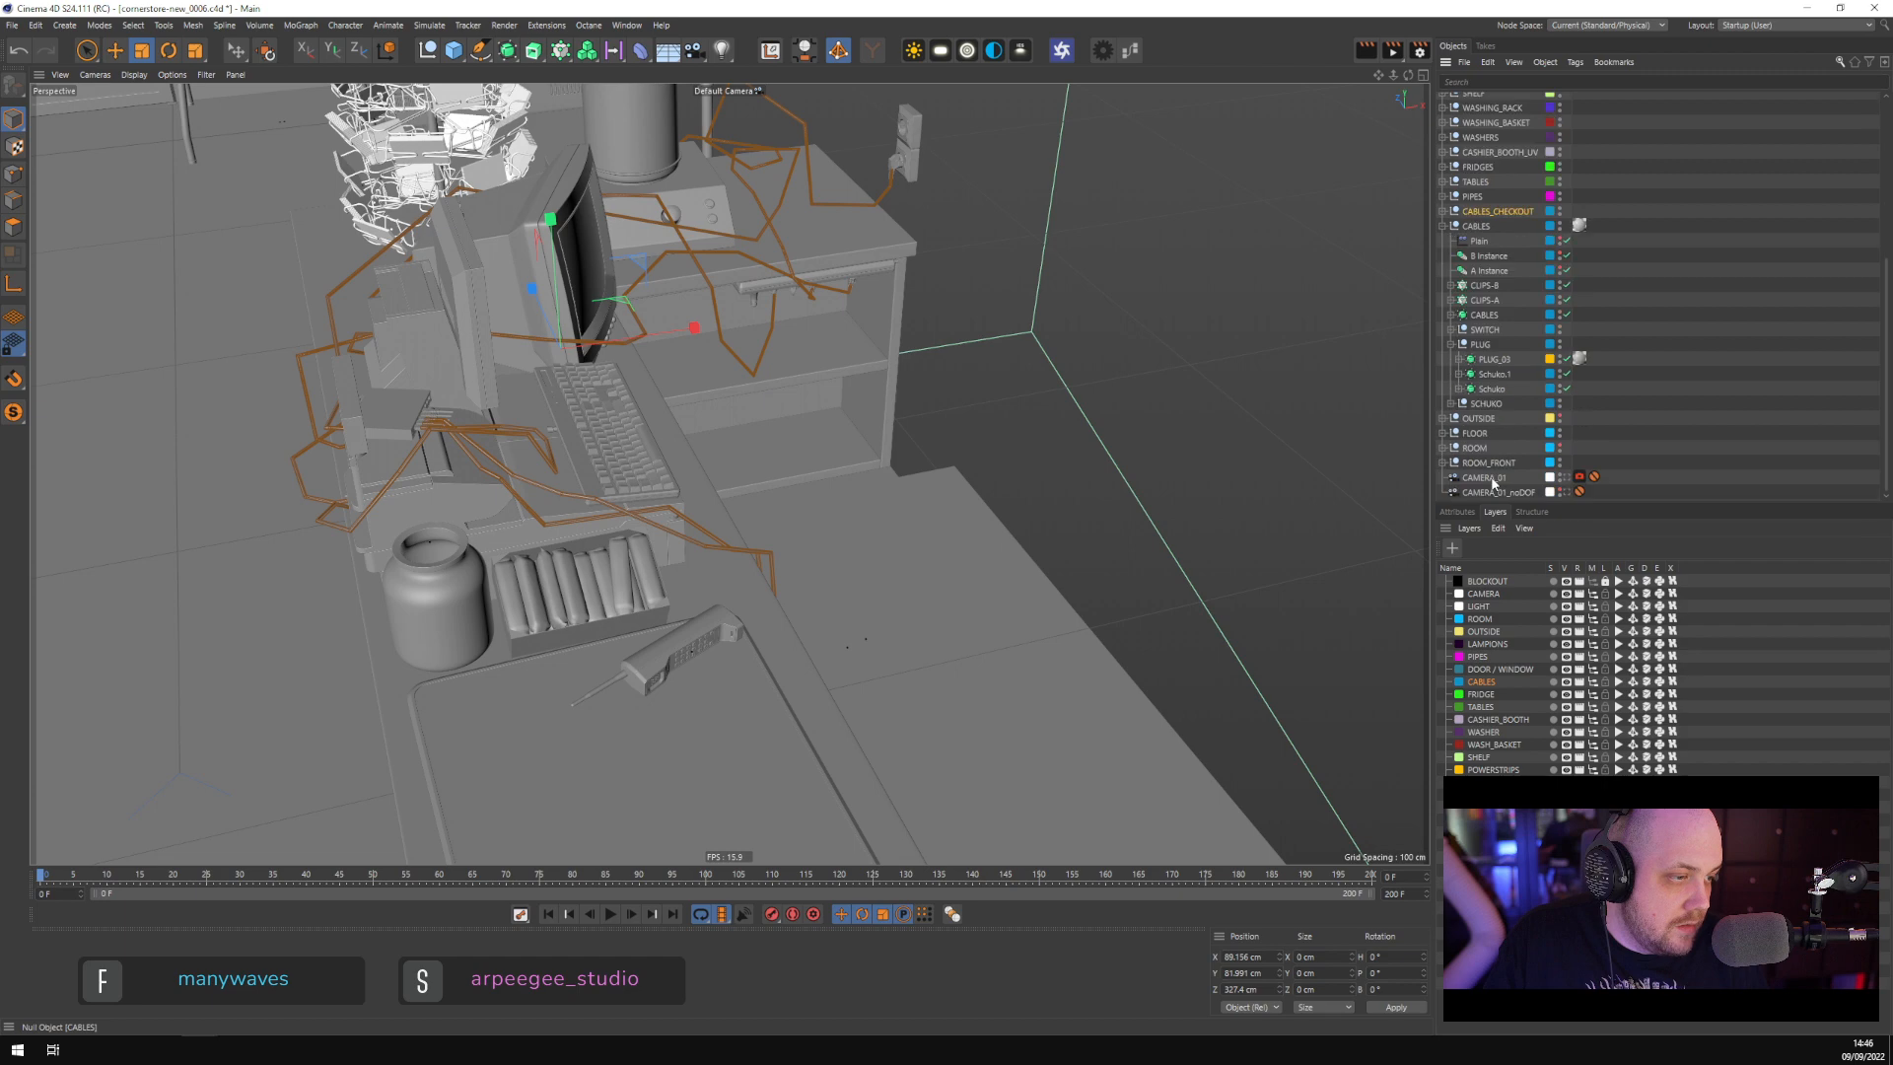
{"action": "left_click", "coordinate": [1442, 226]}
{"action": "left_click", "coordinate": [1606, 346]}
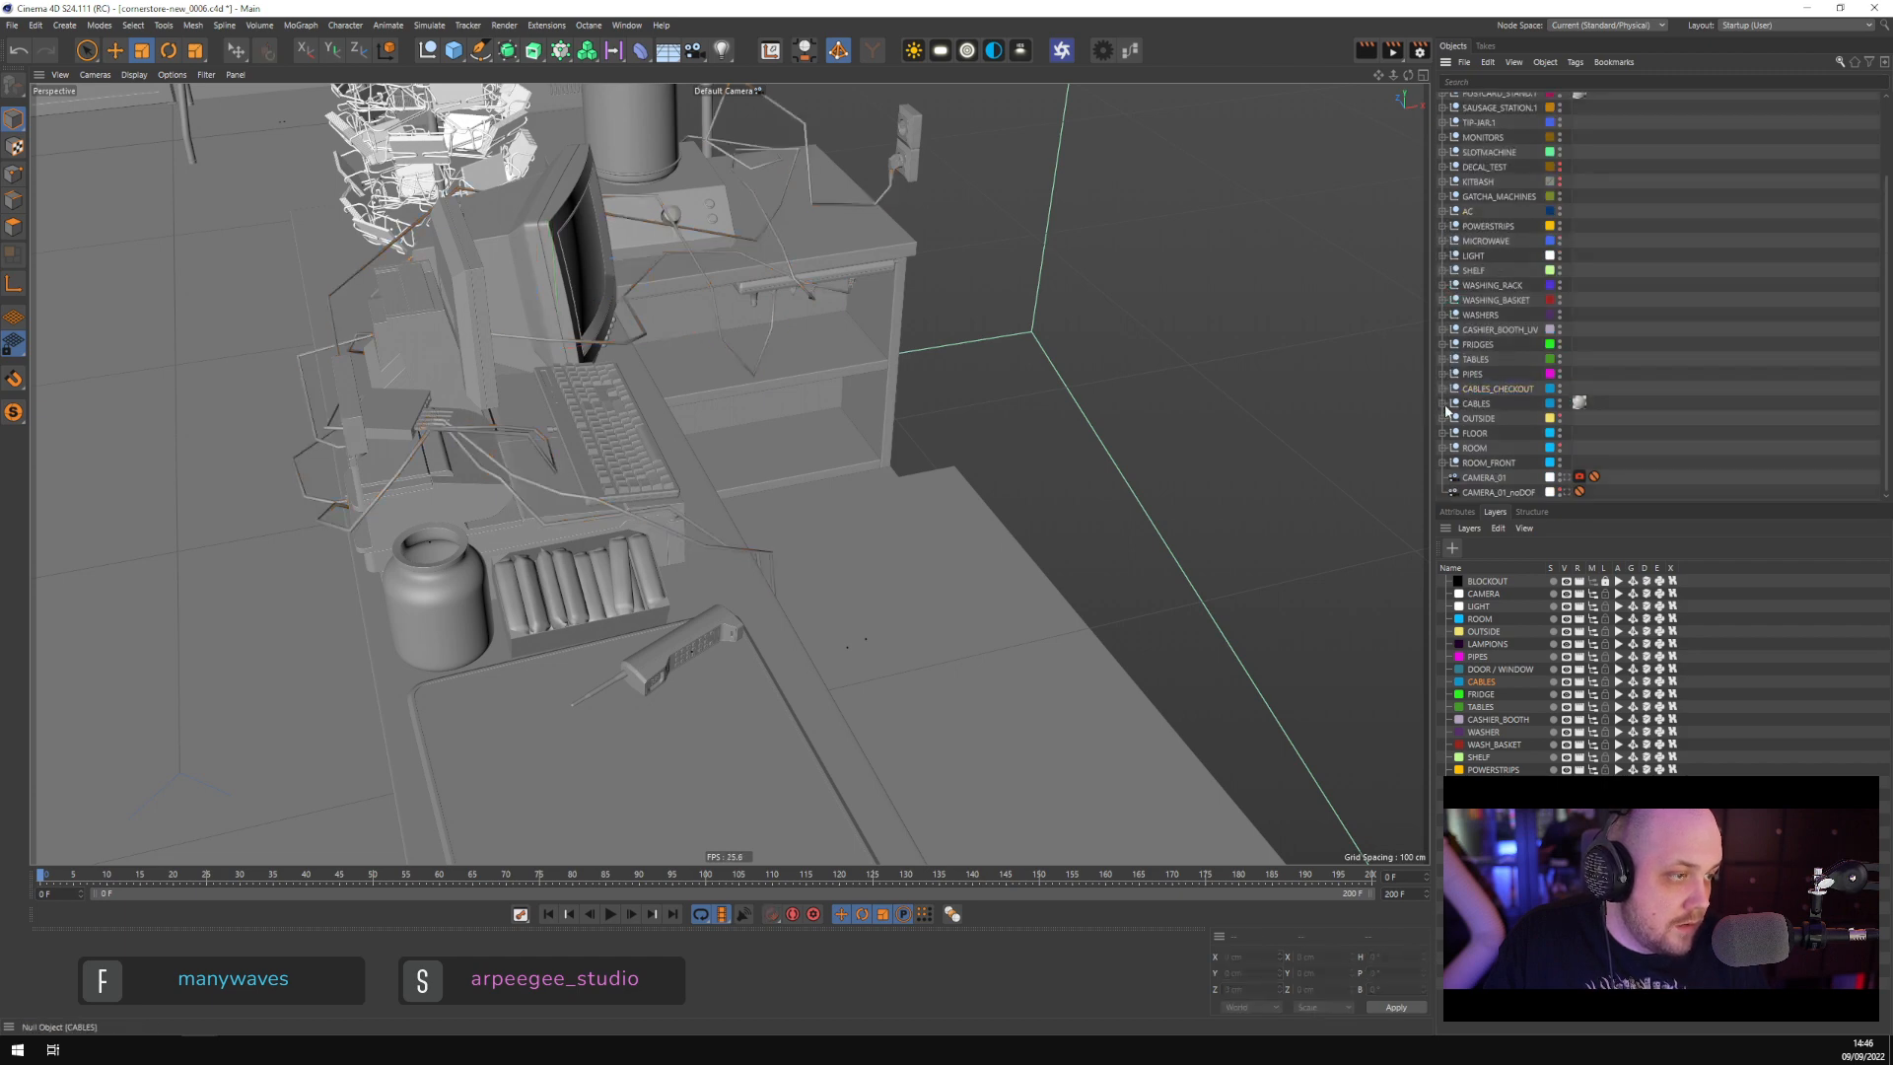
Group all objects inside the CABLES null, from Plain to SCHUKO, under a nested null named CABLES
{"action": "left_click", "coordinate": [1444, 403]}
{"action": "scroll", "coordinate": [1449, 424], "scroll_direction": "down", "scroll_amount": 2}
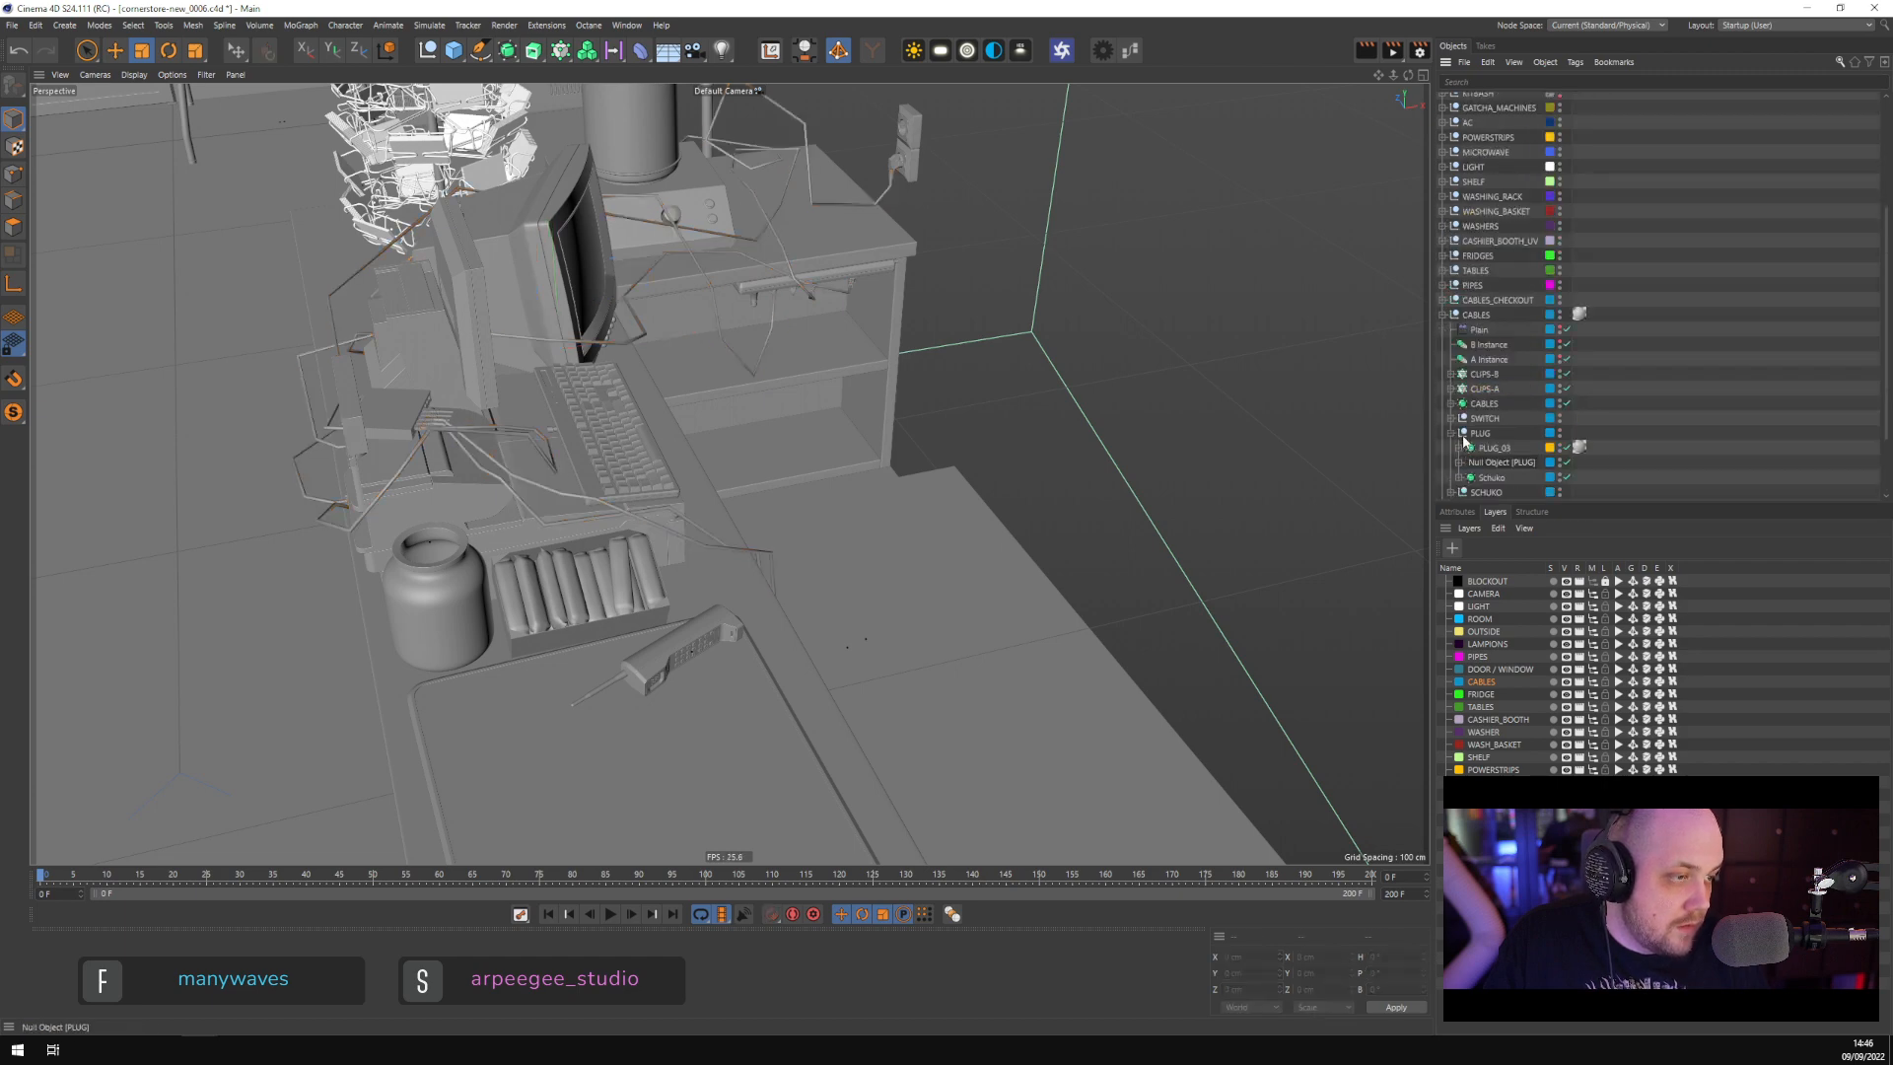
{"action": "left_click", "coordinate": [1450, 434]}
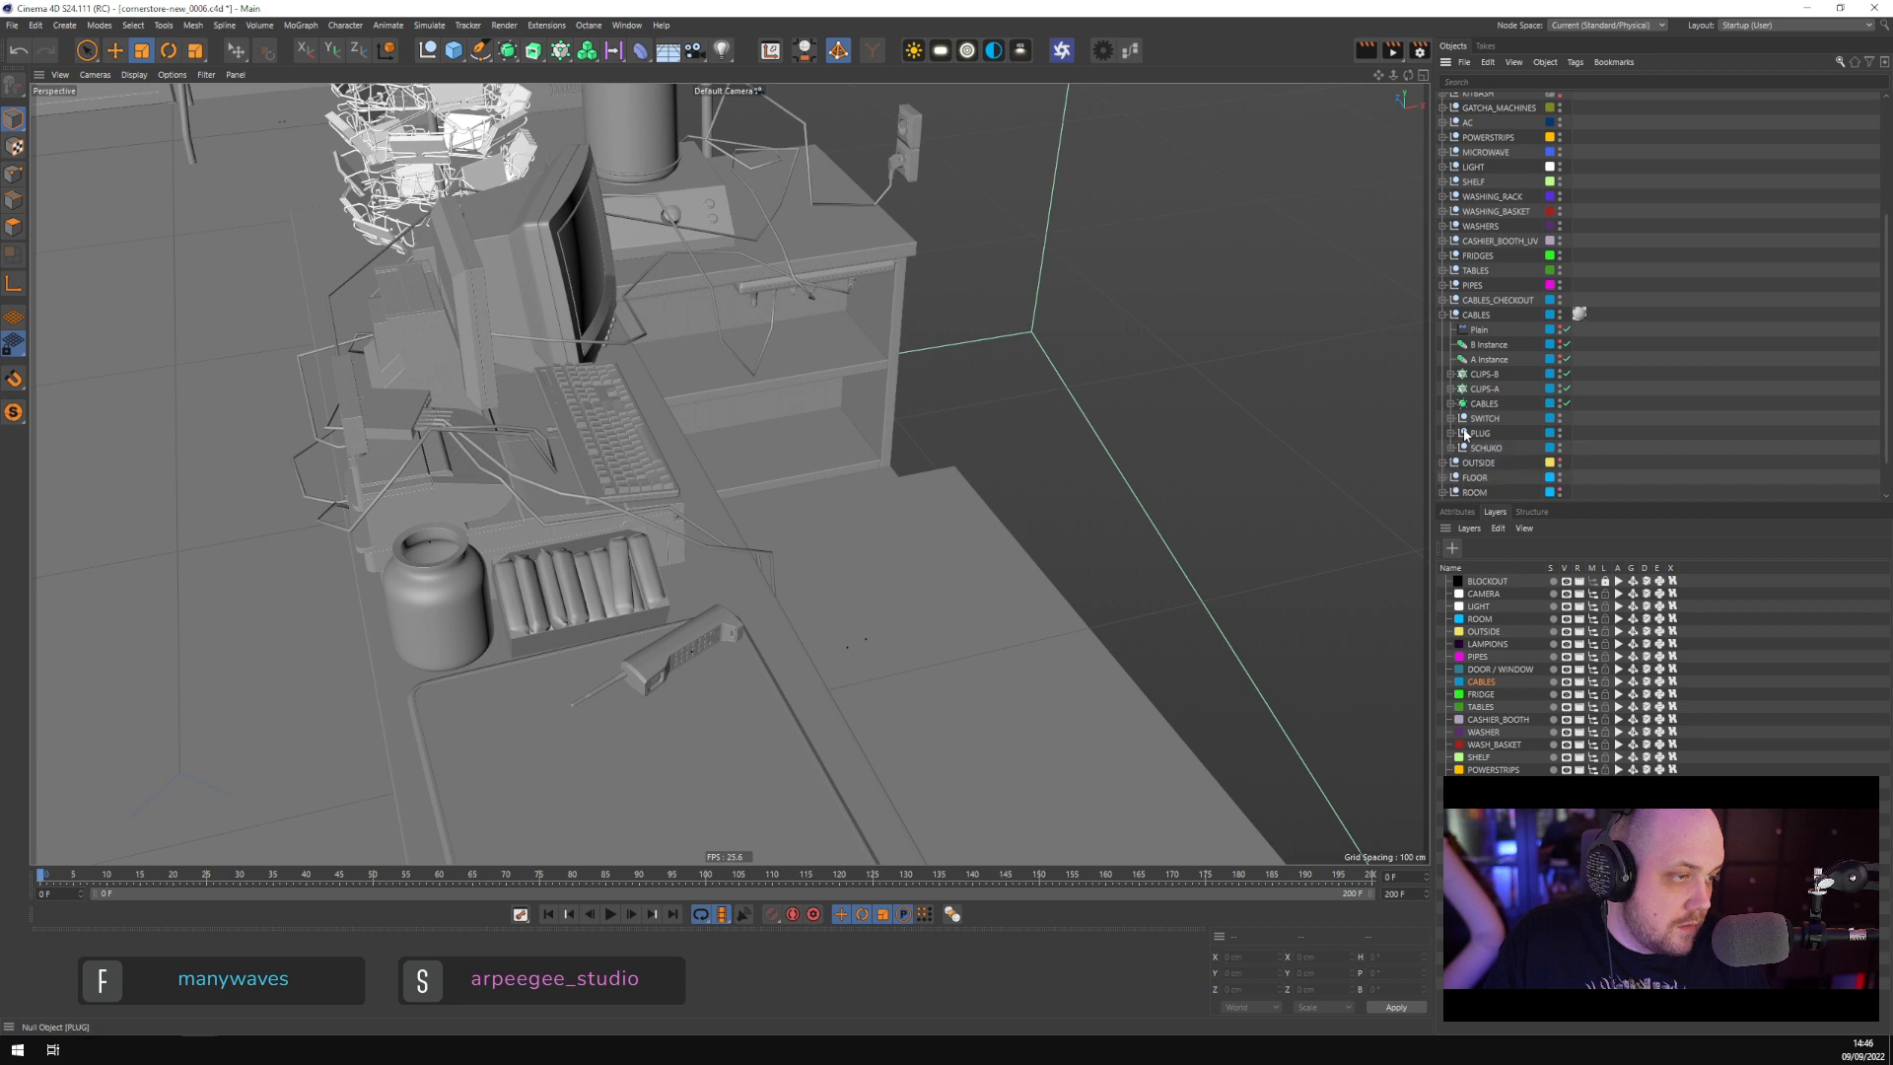
{"action": "left_click", "coordinate": [1482, 329]}
{"action": "left_click", "coordinate": [1488, 448], "text": "shift"}
{"action": "key", "text": "alt+g"}
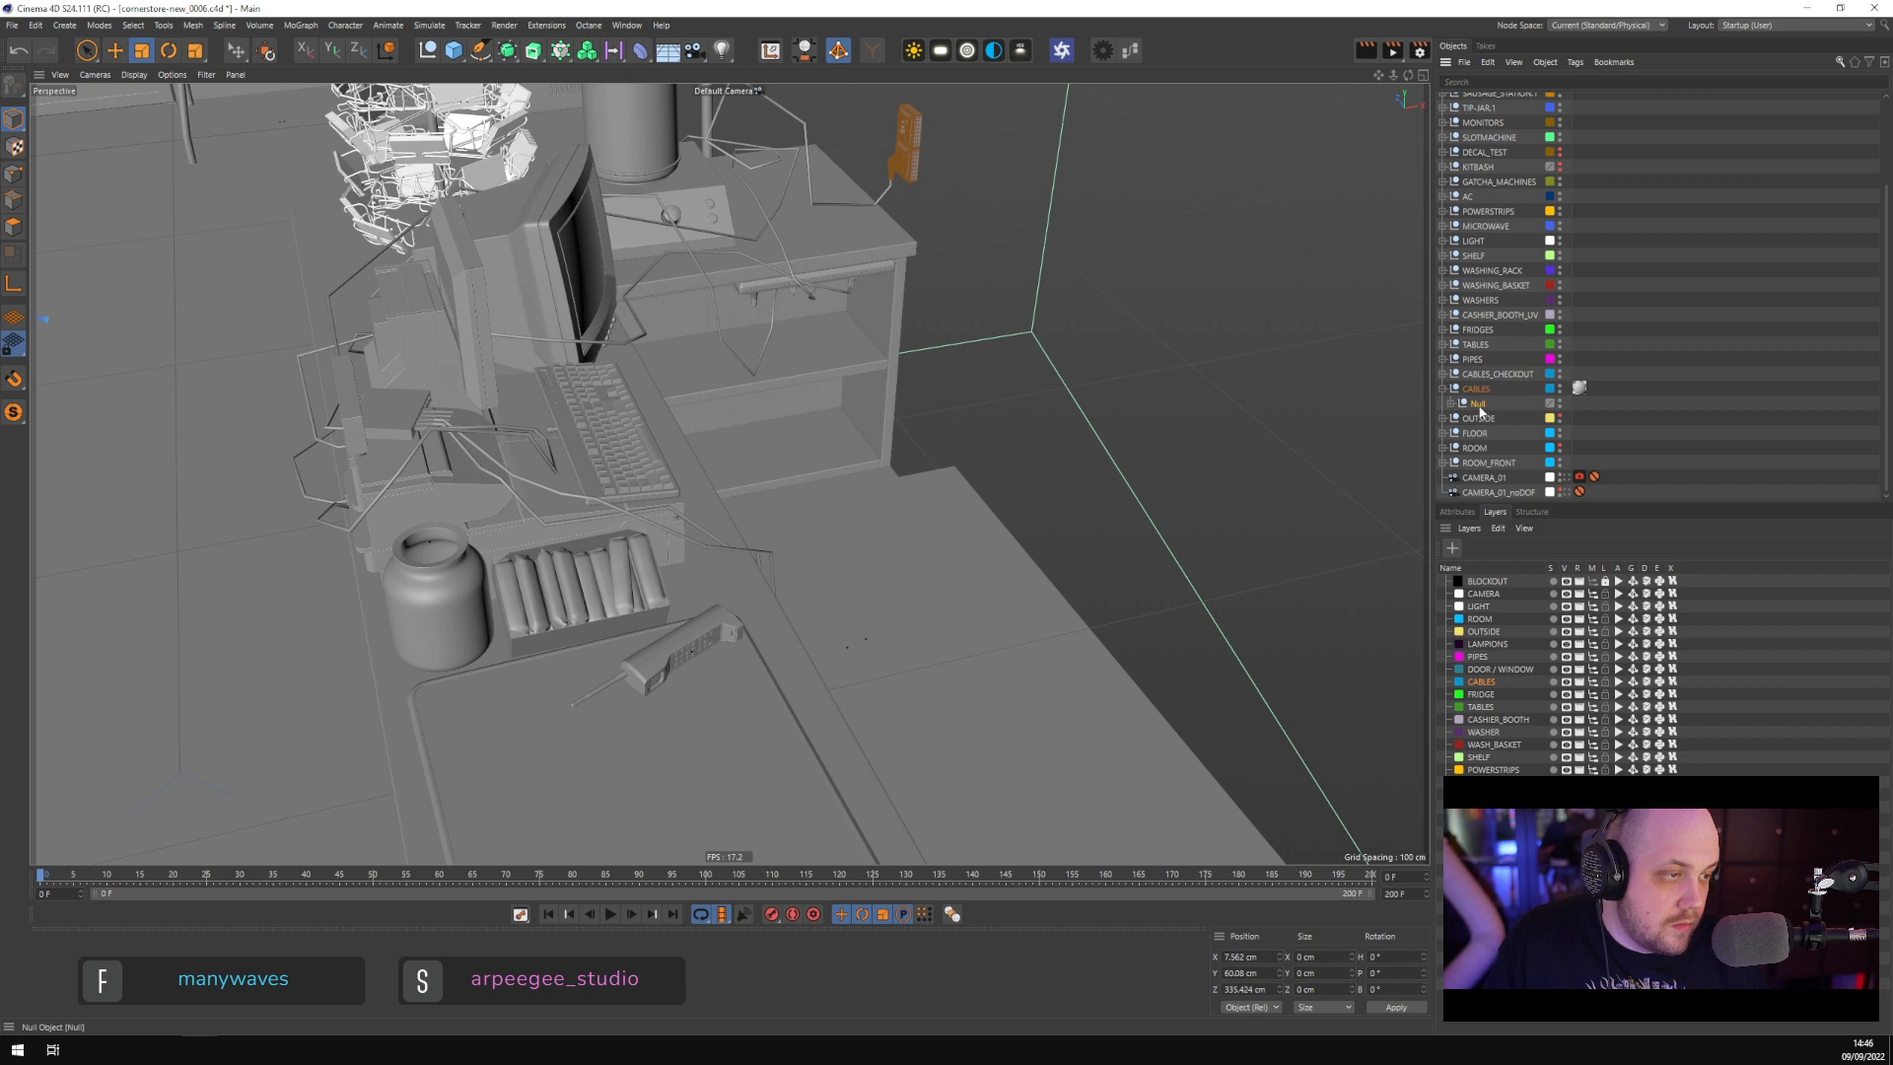
{"action": "double_click", "coordinate": [1478, 404]}
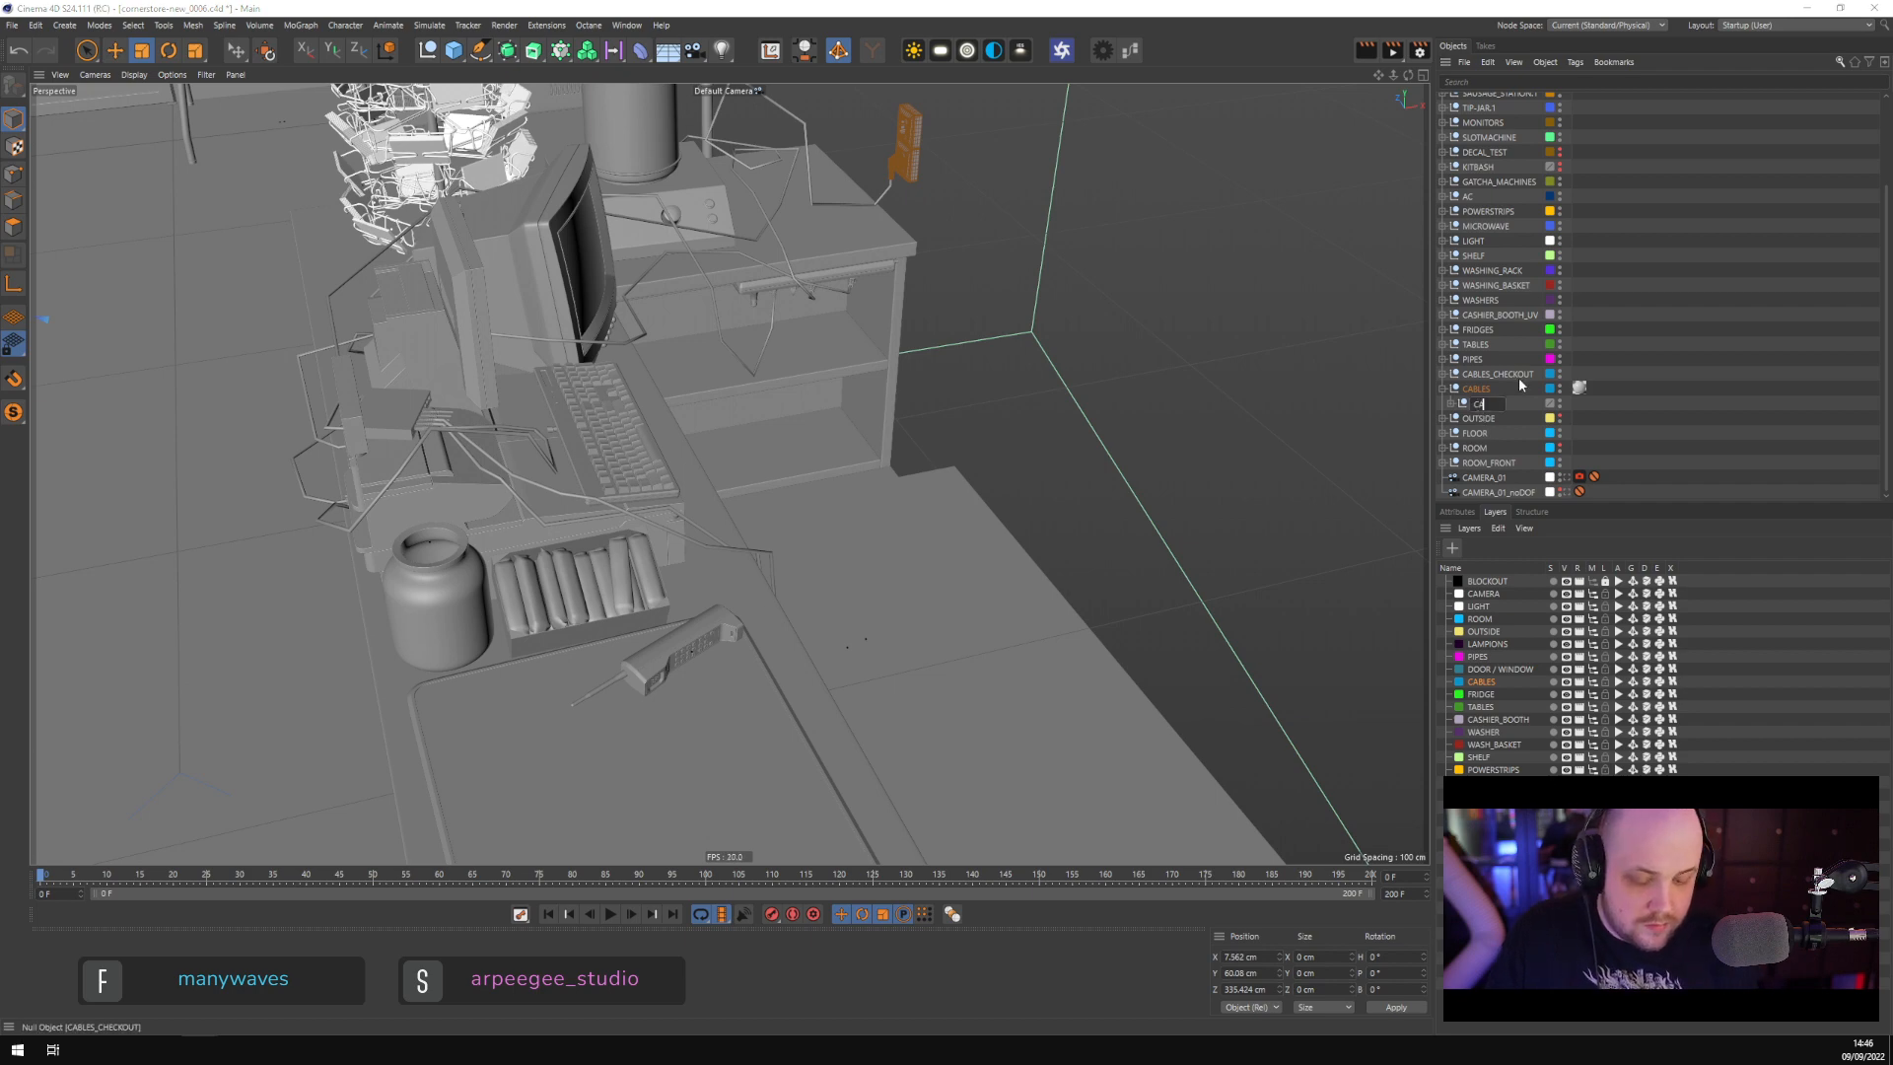
{"action": "type", "text": "CABLES"}
{"action": "key", "text": "Return"}
Rename the nested CABLES null as CABLES_LIGHT+MICROWAVE
{"action": "left_click_drag", "start_coordinate": [913, 393], "coordinate": [841, 824], "text": "alt"}
{"action": "middle_click_drag", "start_coordinate": [841, 823], "coordinate": [858, 838], "text": "alt"}
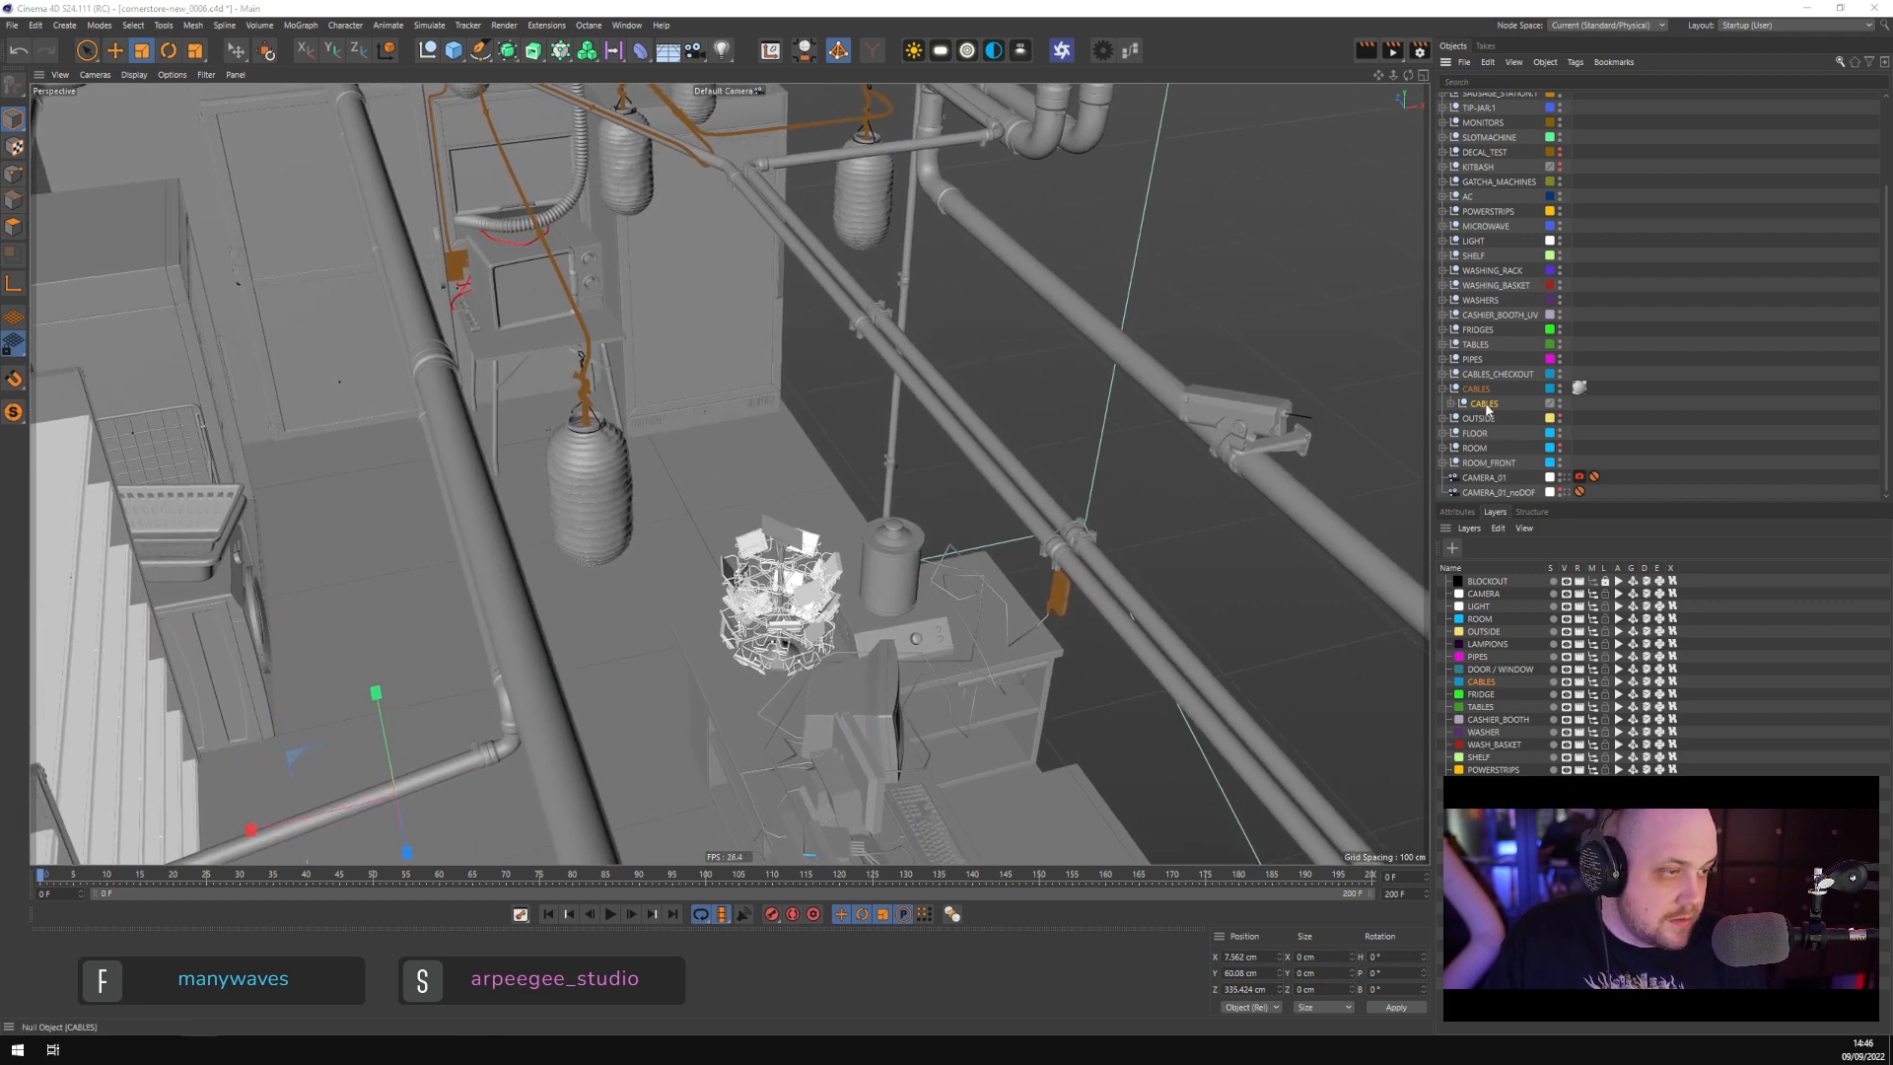
{"action": "double_click", "coordinate": [1478, 404]}
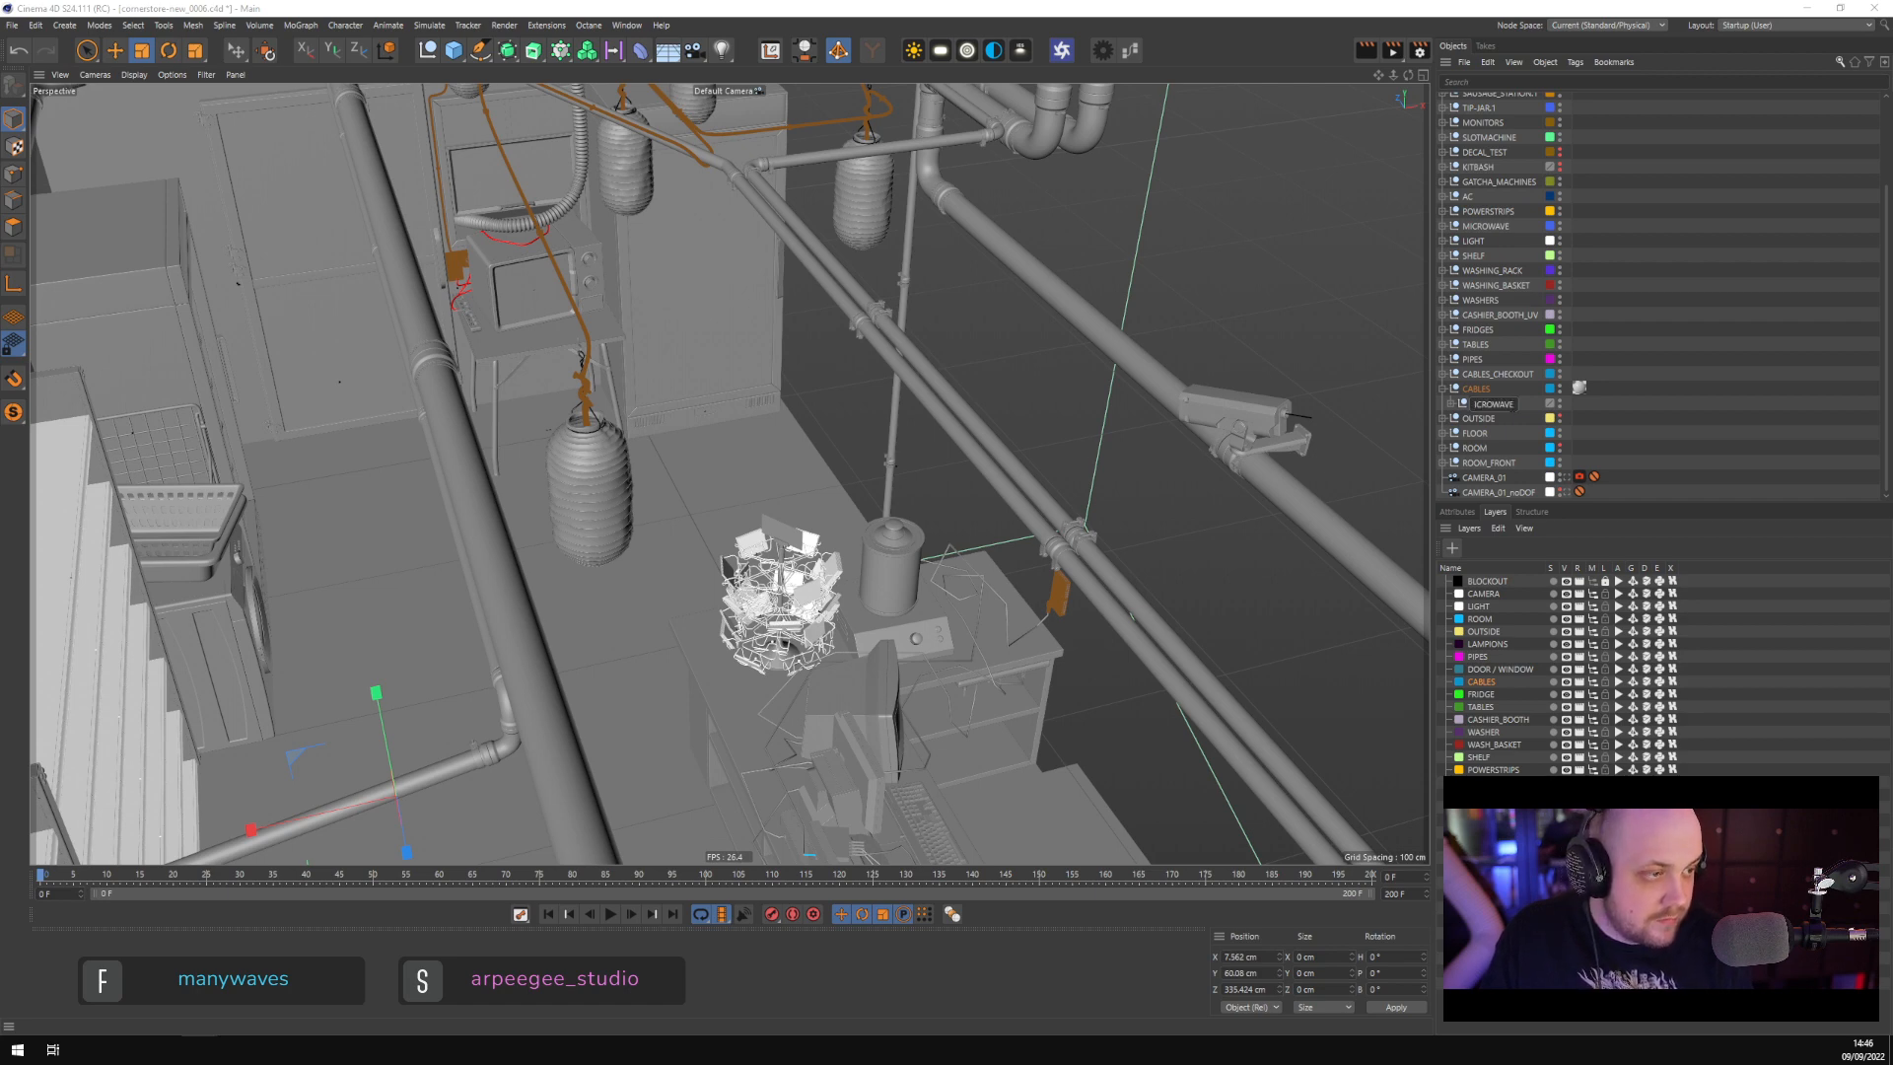
{"action": "type", "text": "CABLES_LIGHT+MICROWAVE"}
{"action": "key", "text": "Return"}
Place CABLES_CHECKOUT inside the parent CABLES null and save the project
{"action": "left_click", "coordinate": [1525, 376]}
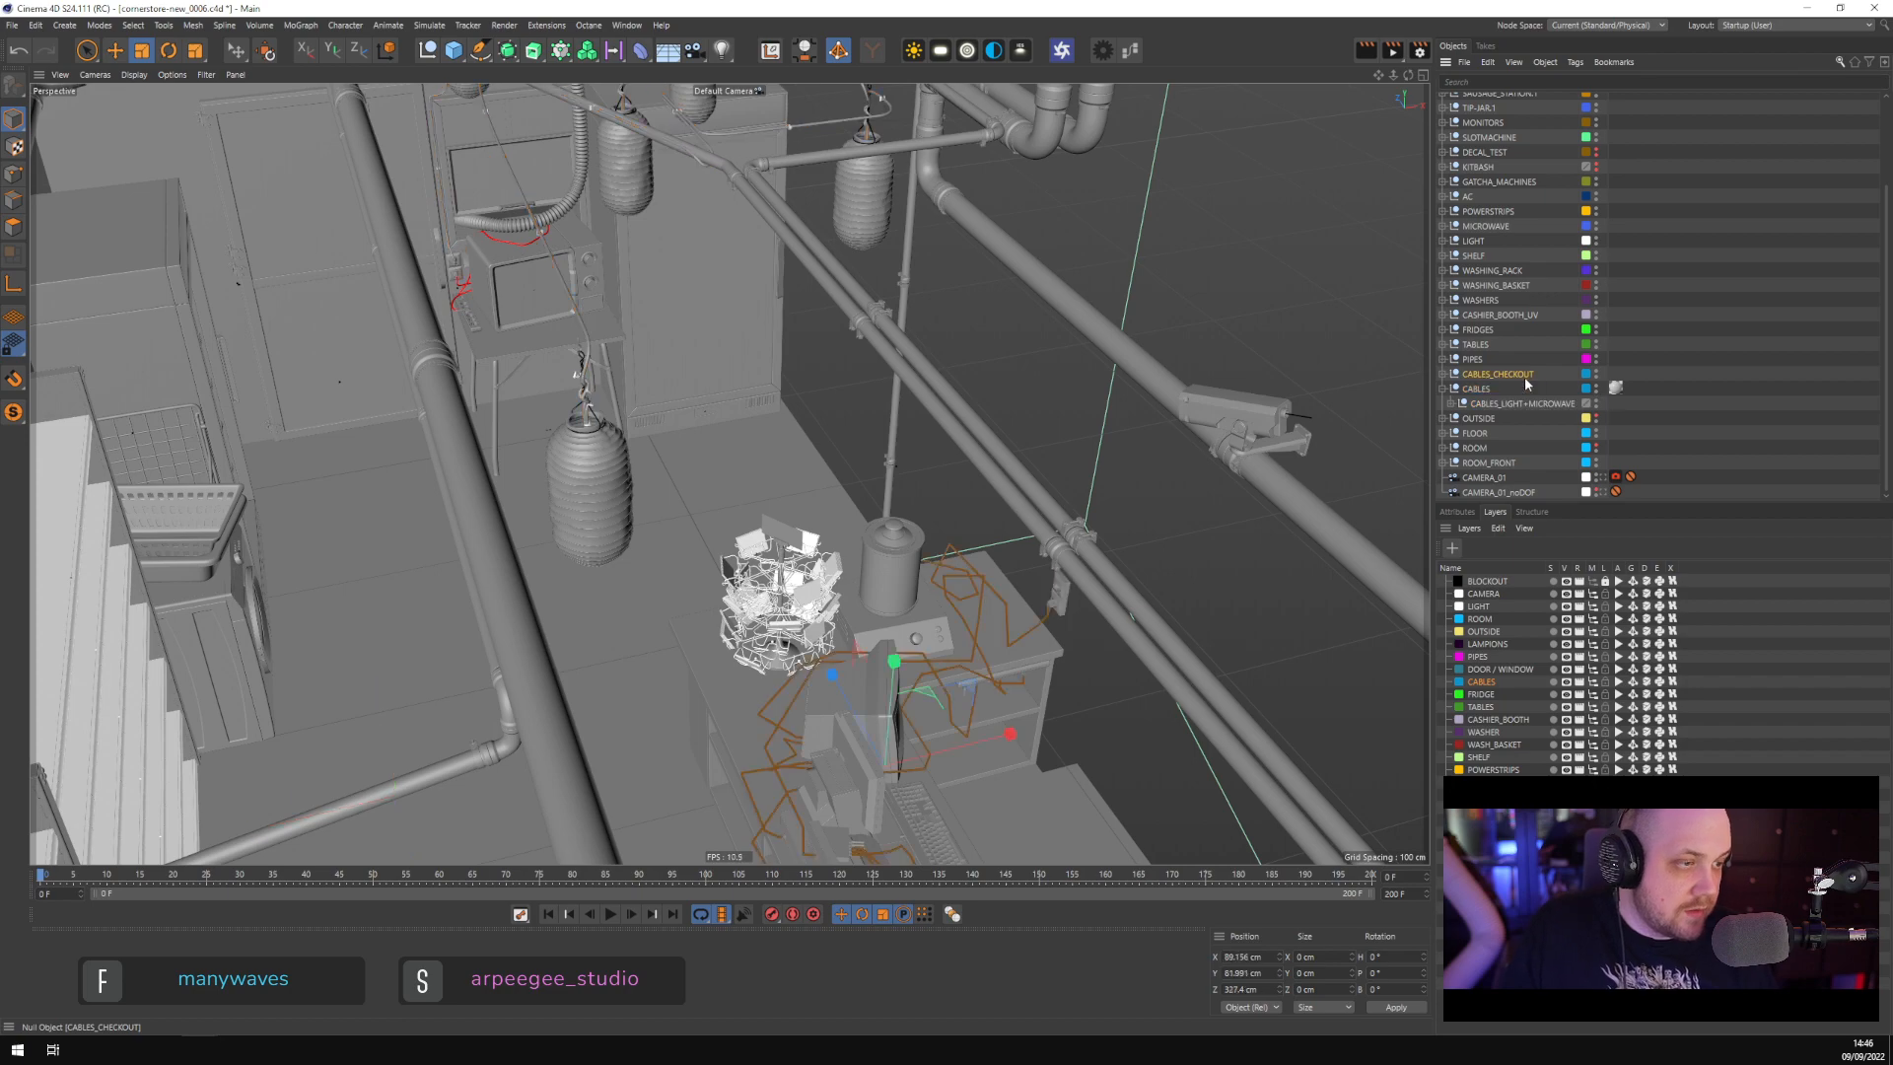
{"action": "left_click_drag", "start_coordinate": [1526, 385], "coordinate": [1518, 388]}
{"action": "left_click_drag", "start_coordinate": [1232, 552], "coordinate": [824, 471], "text": "alt"}
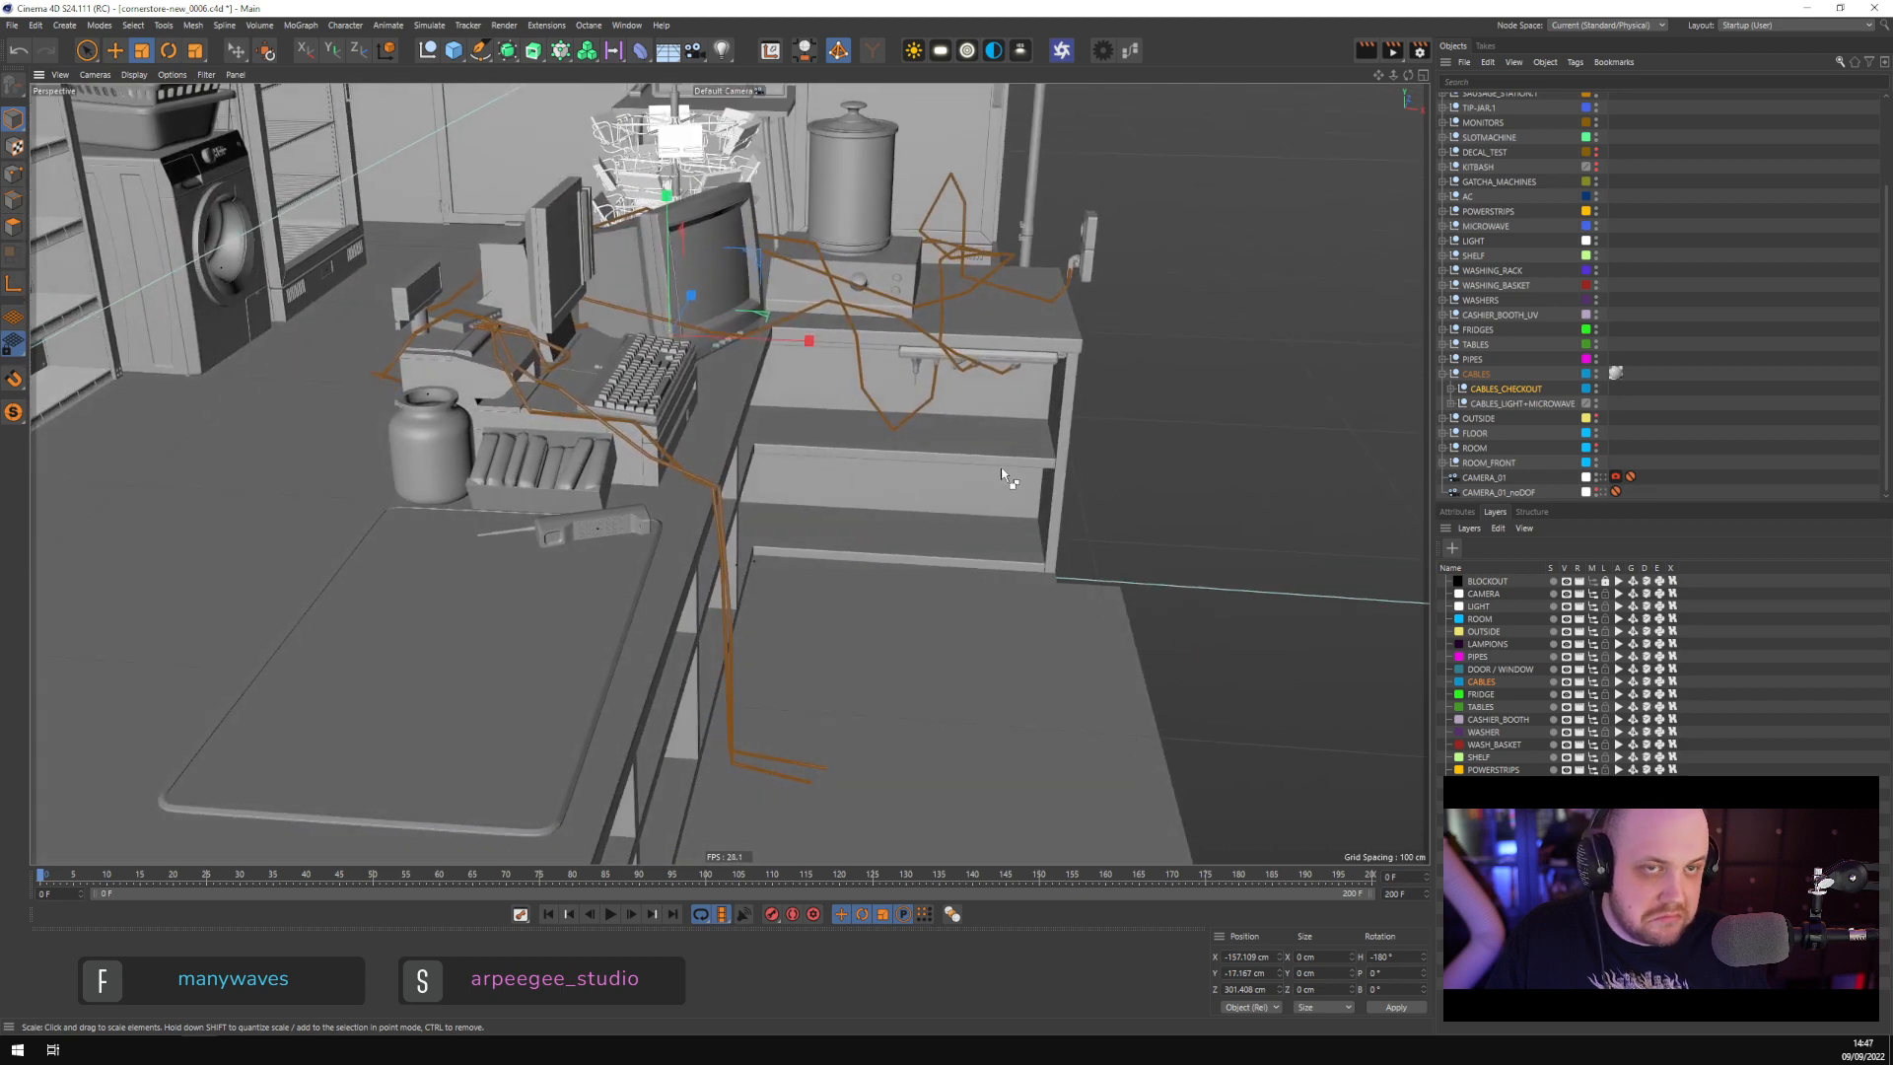
{"action": "key", "text": "ctrl+s"}
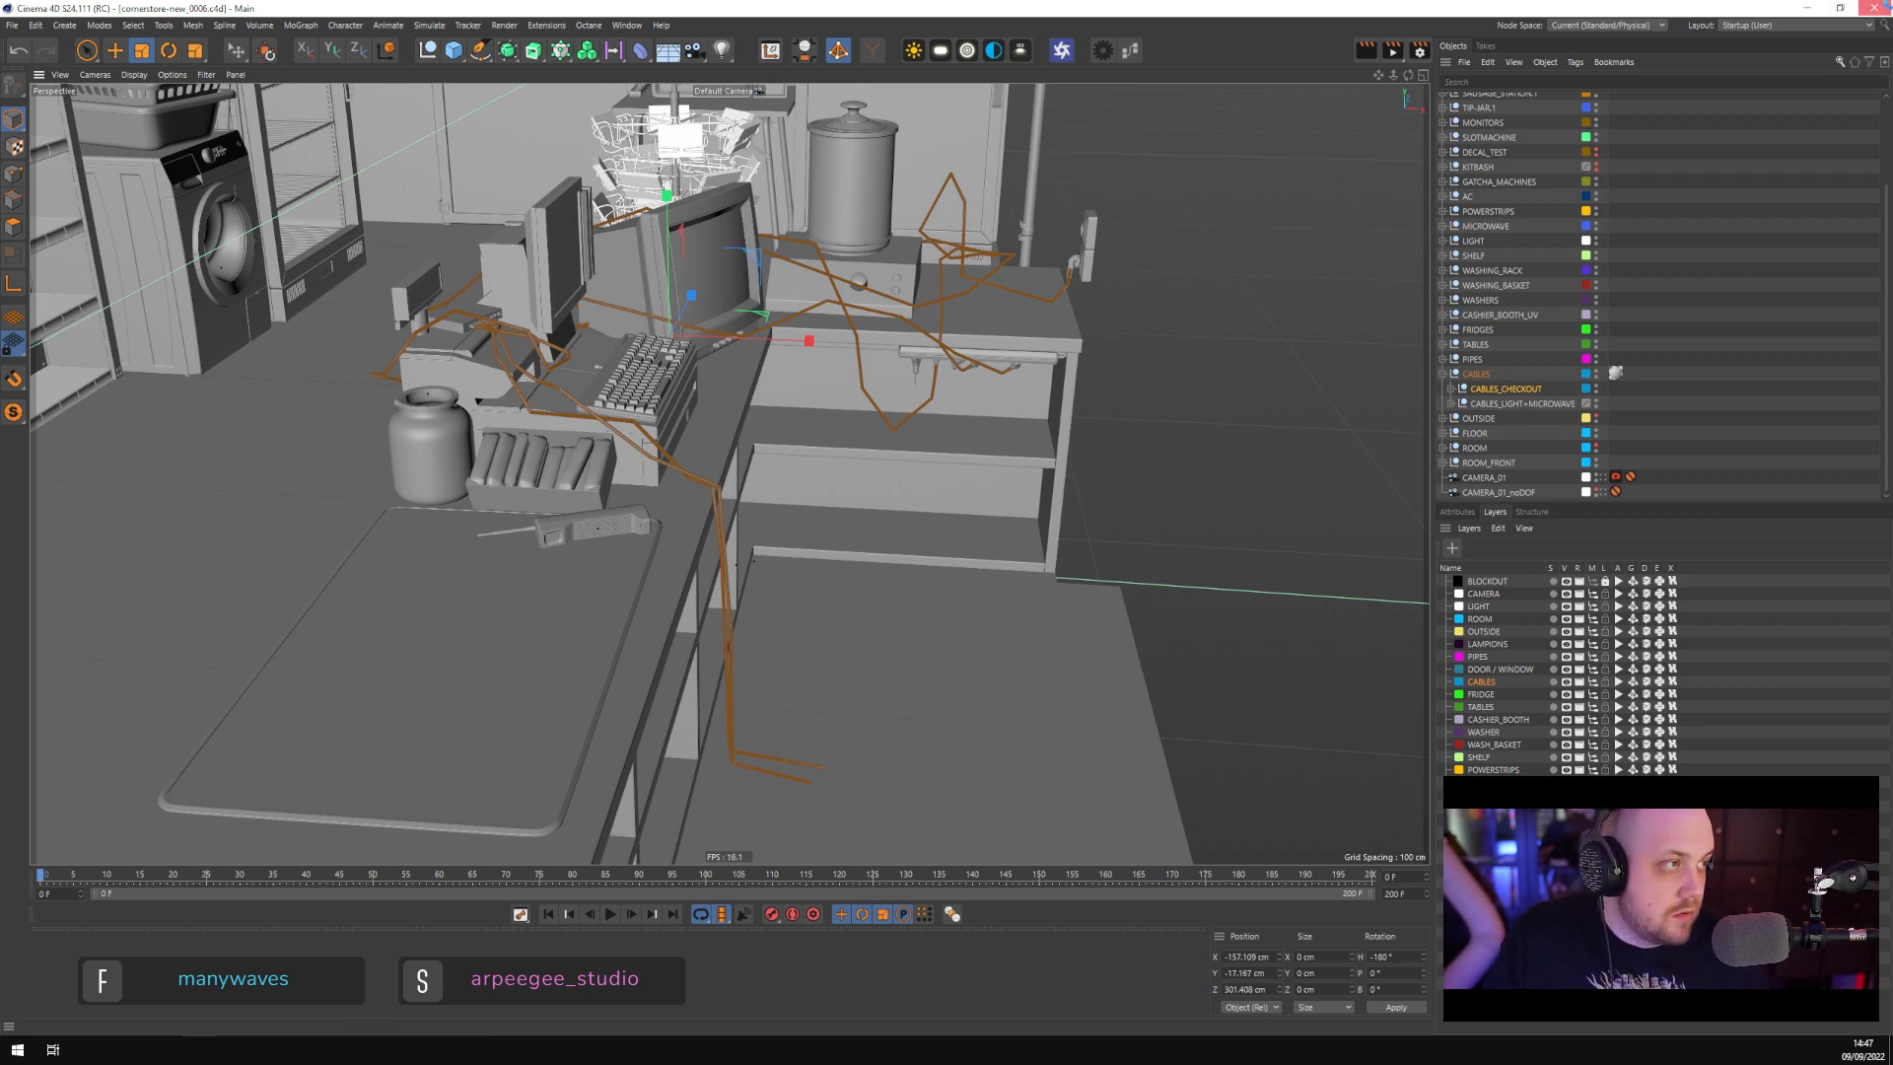
Quit Cinema 4D R24 without saving the other open project and launch Maxon Cinema 4D 26
{"action": "left_click", "coordinate": [1873, 8]}
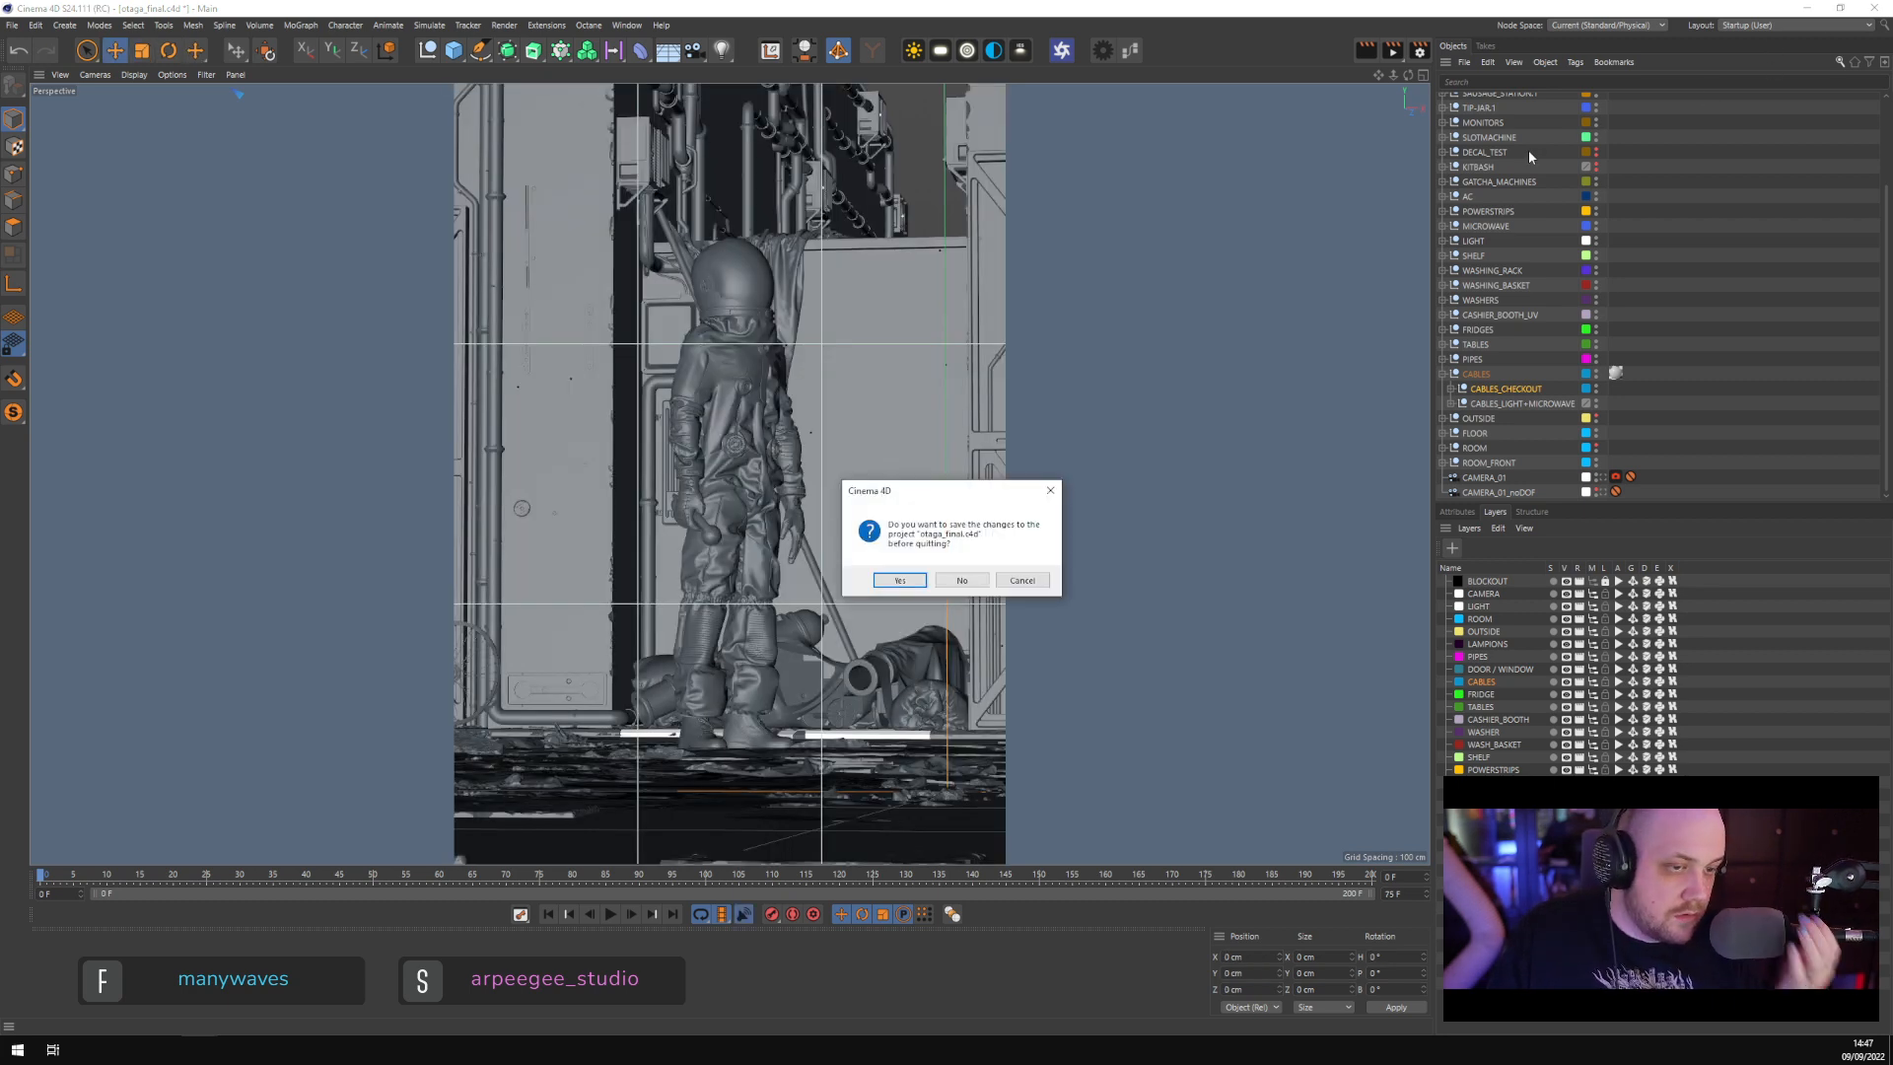
{"action": "left_click", "coordinate": [962, 581]}
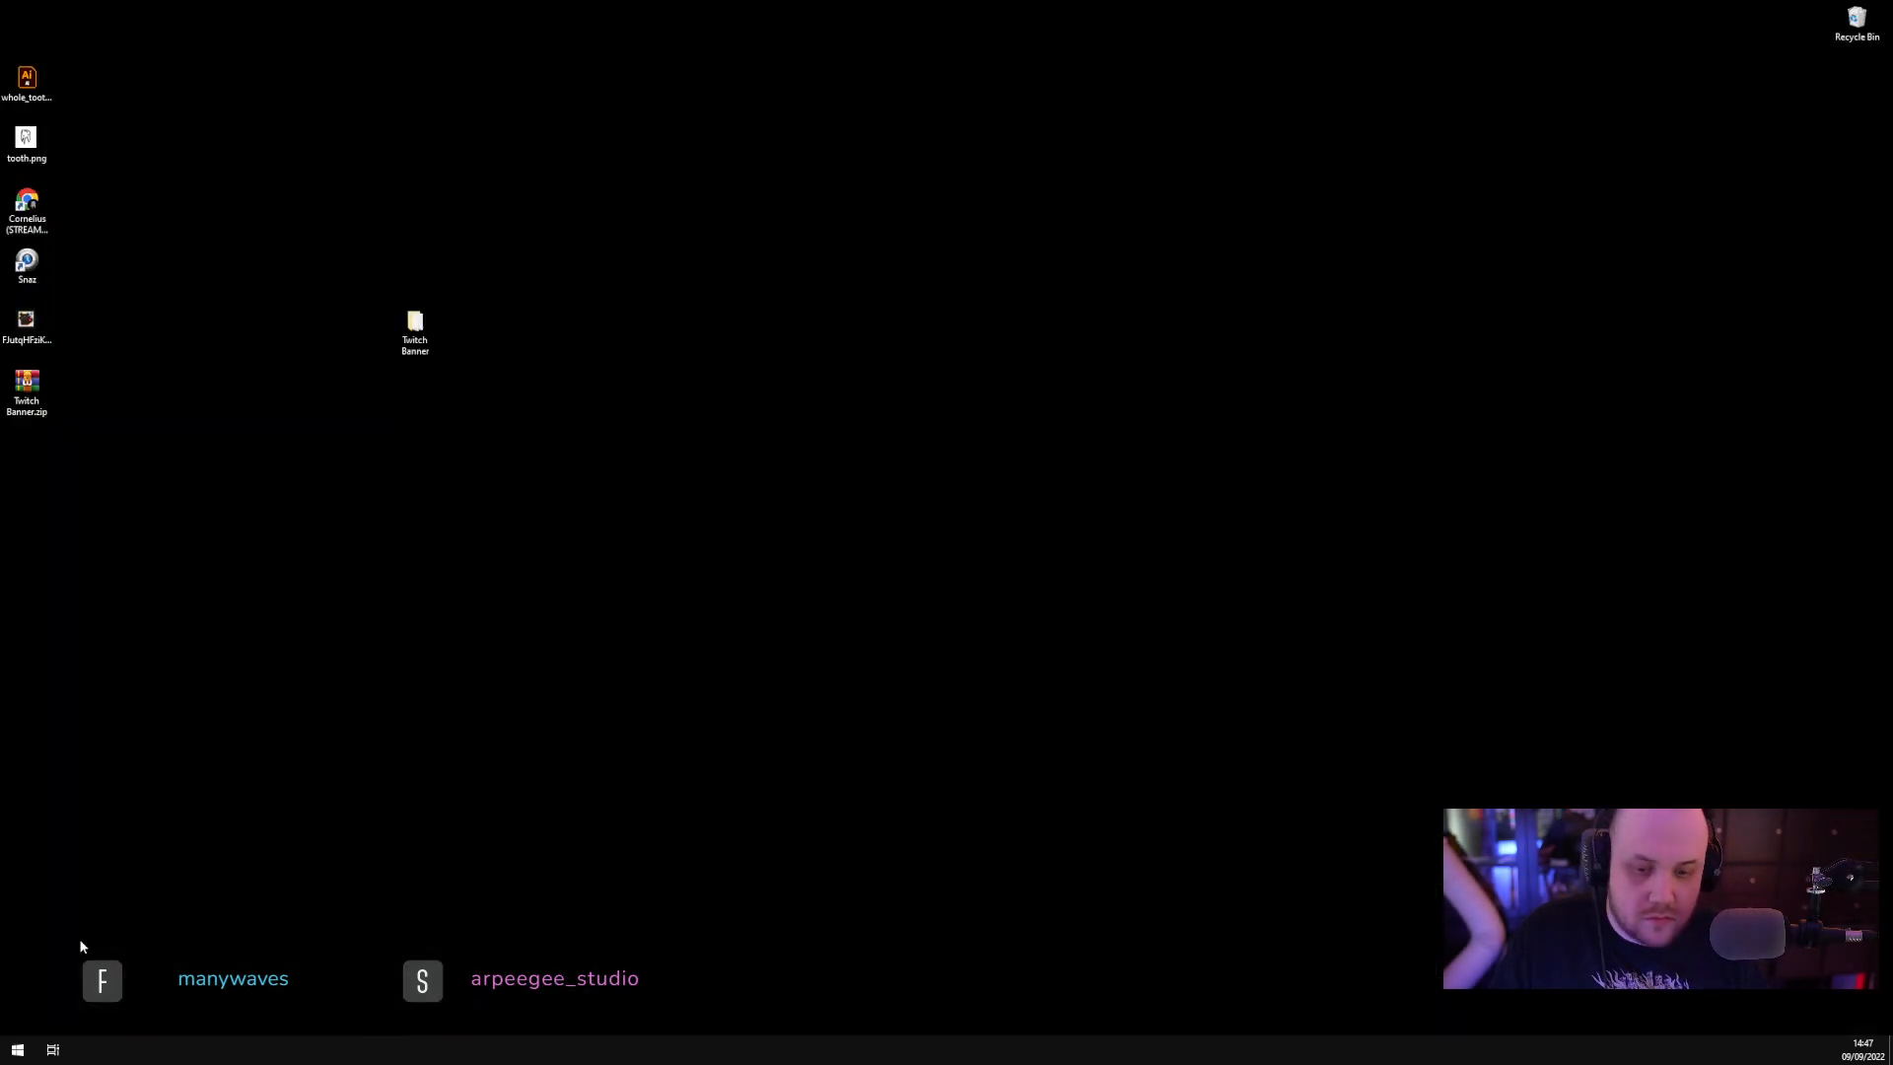
{"action": "left_click", "coordinate": [9, 1053]}
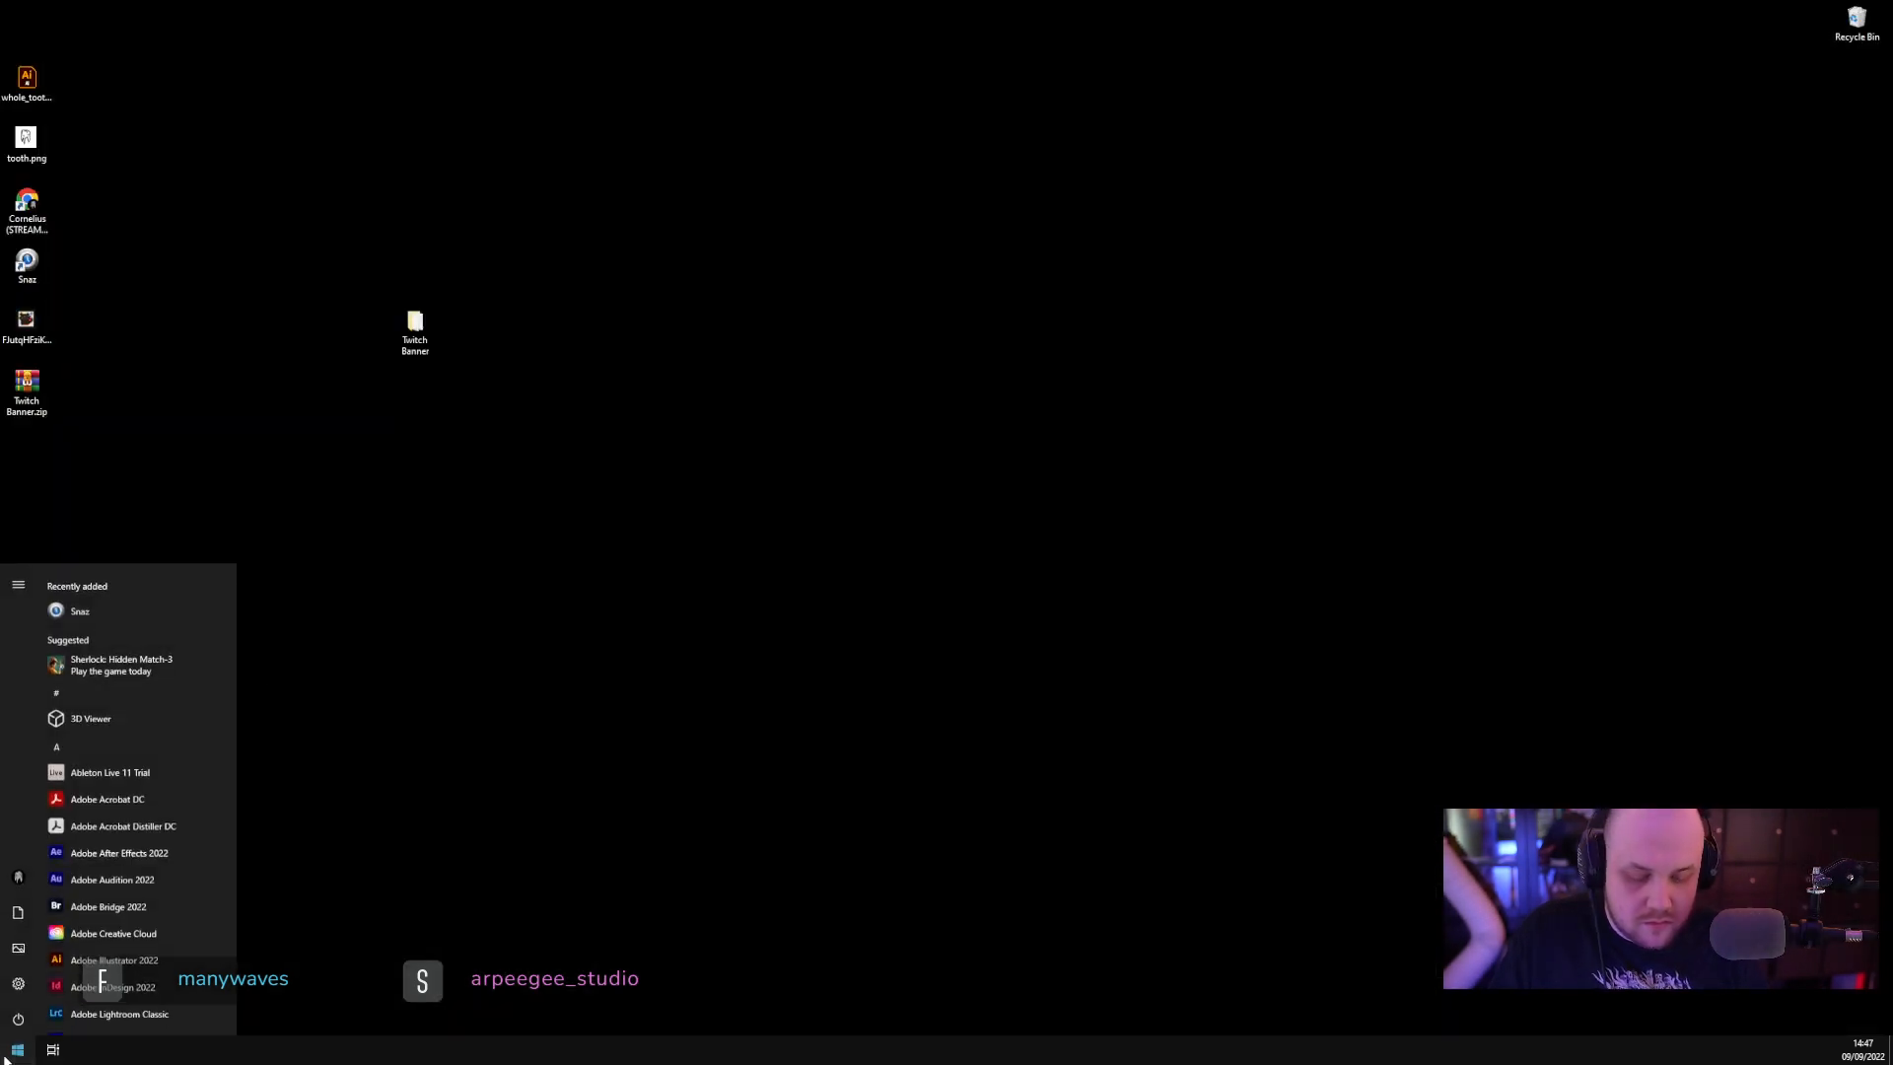
{"action": "type", "text": "cinema"}
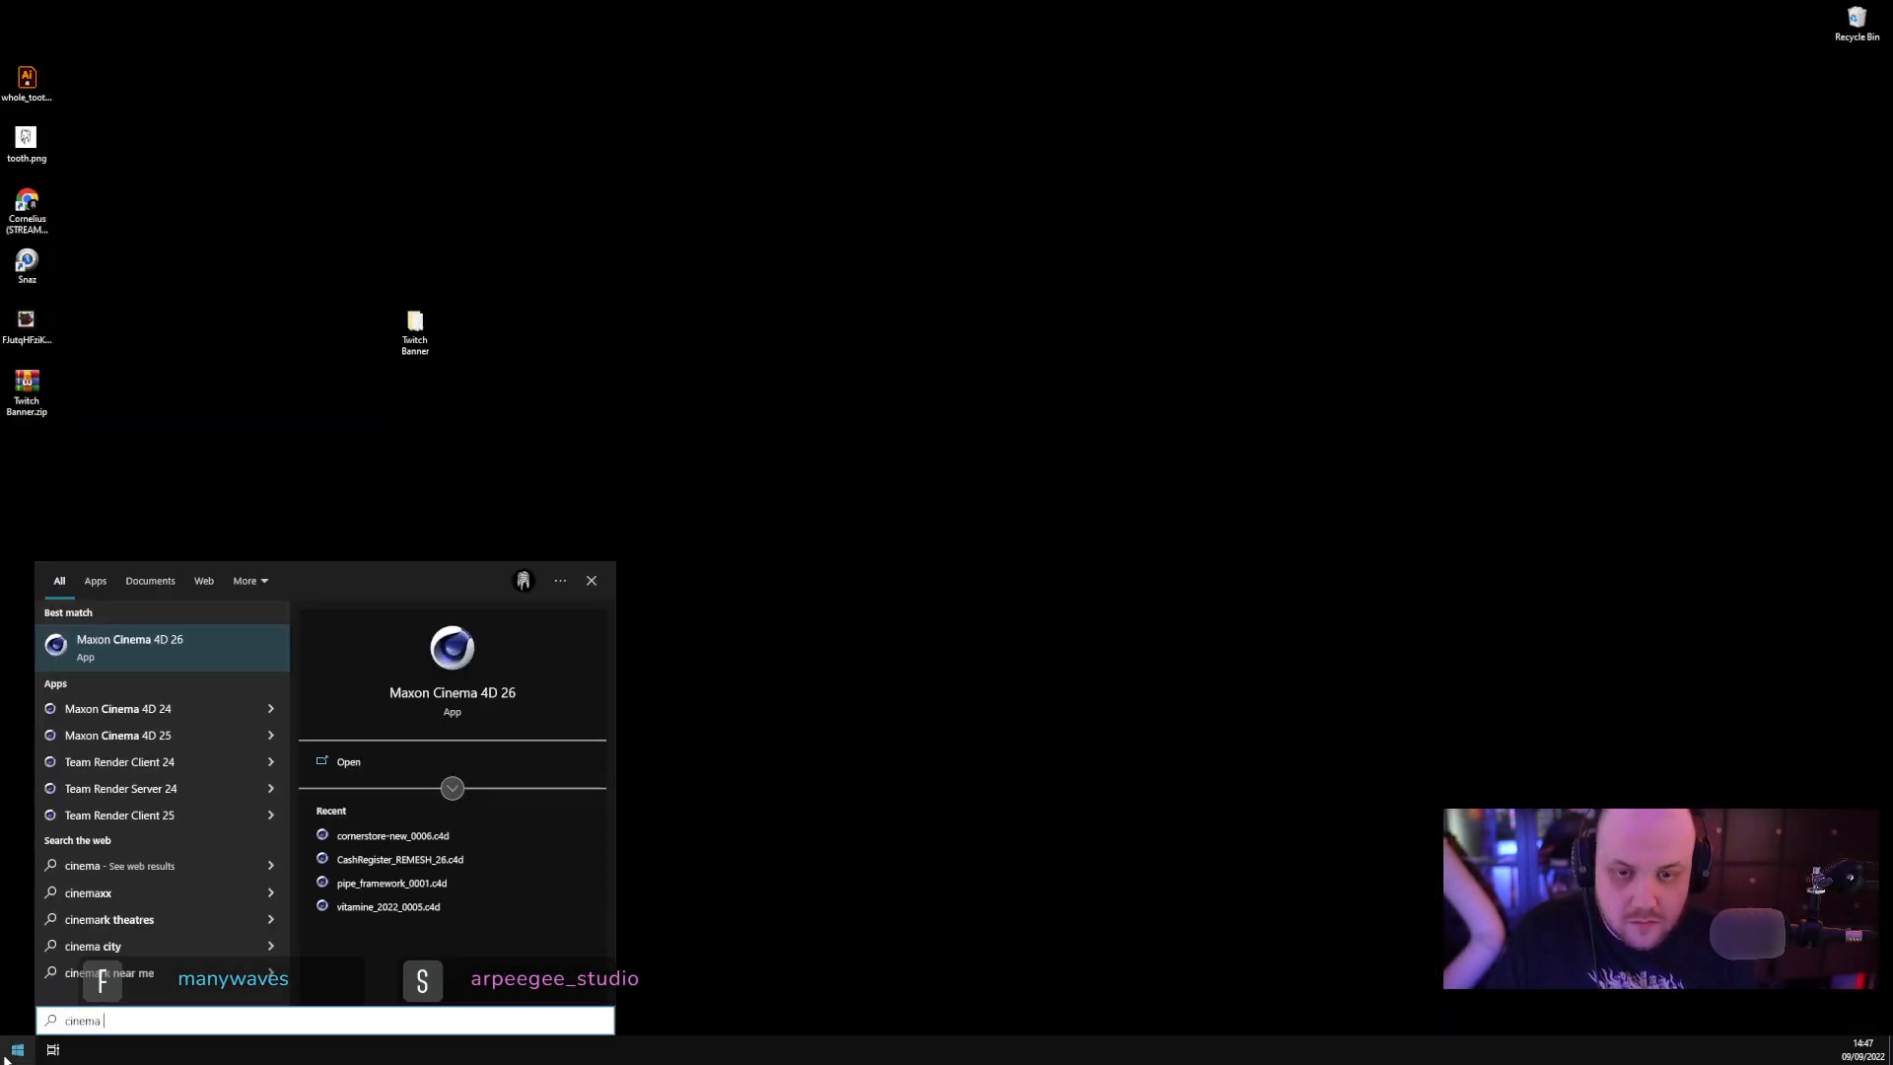
{"action": "left_click", "coordinate": [167, 644]}
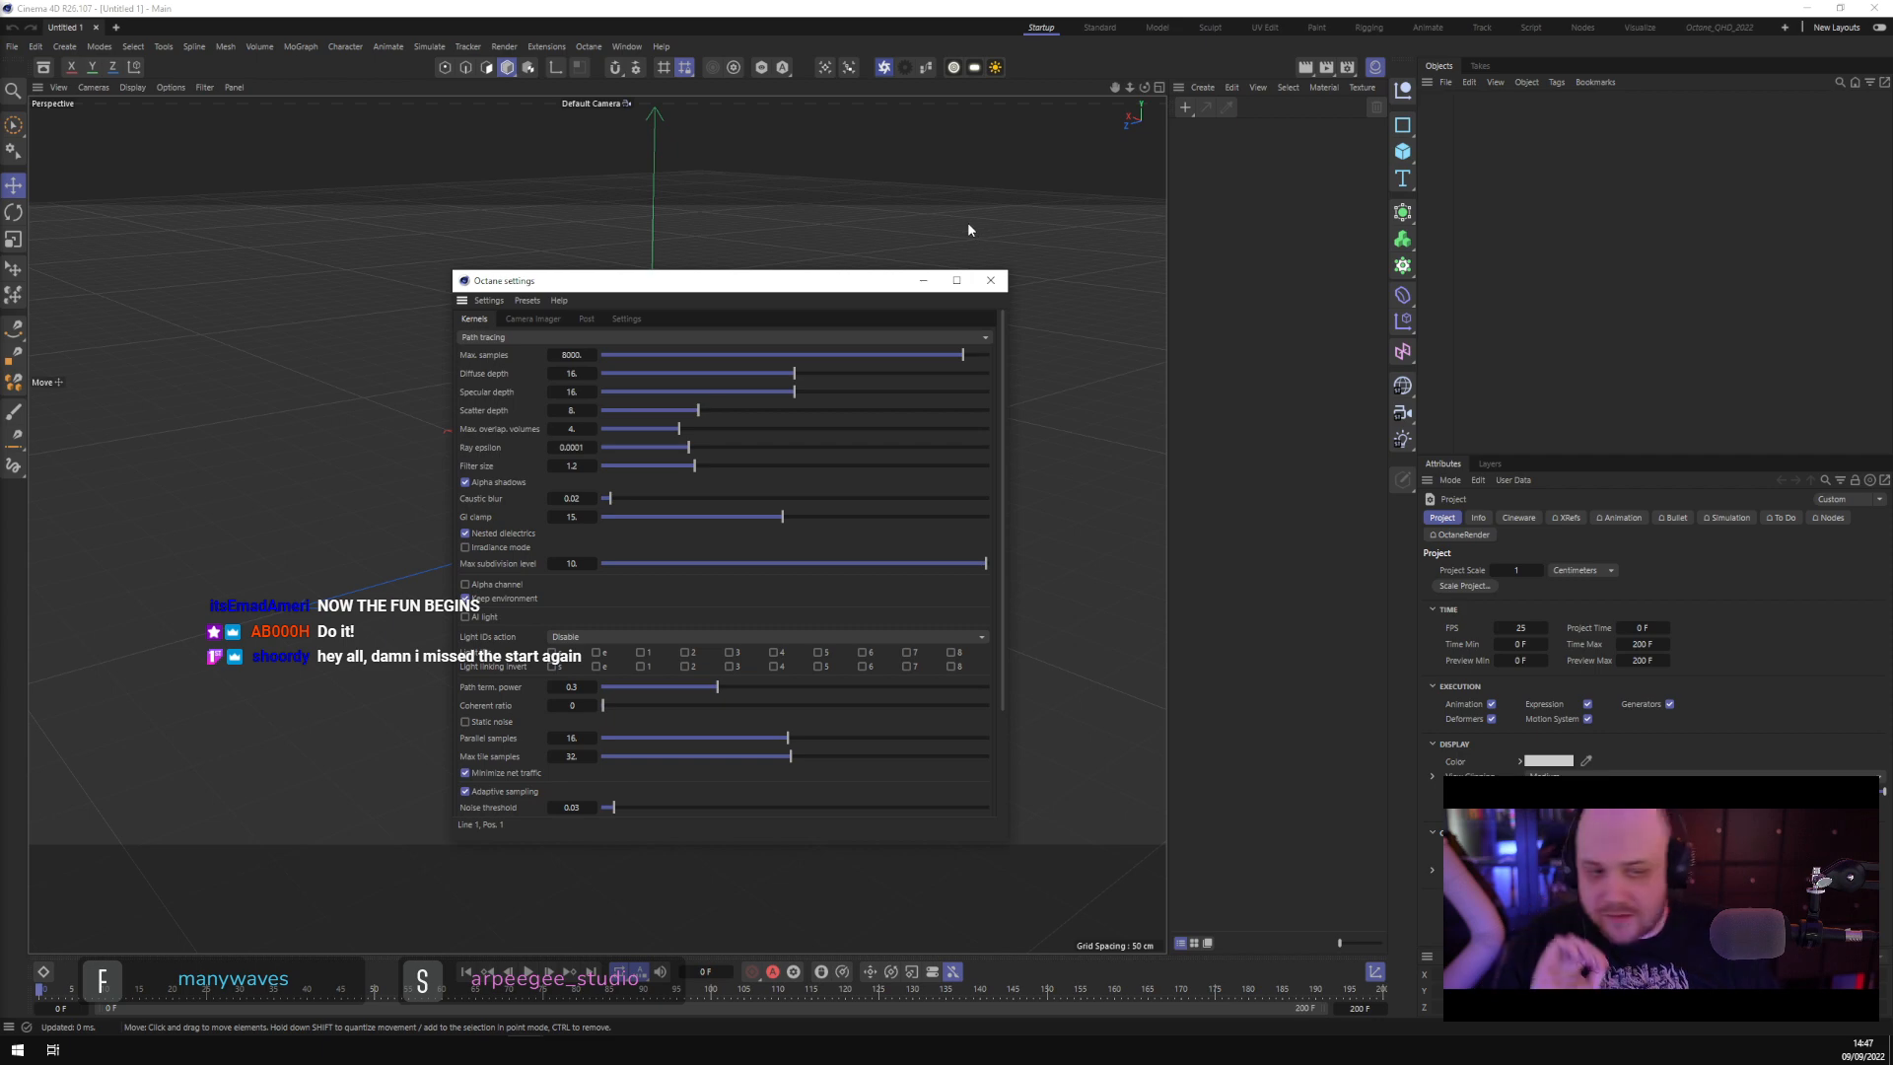
Switch to the Standard layout and open cornerstore-new_0006.c4d from the #_DELPHER-CORNERSTORE folder
{"action": "left_click", "coordinate": [989, 281]}
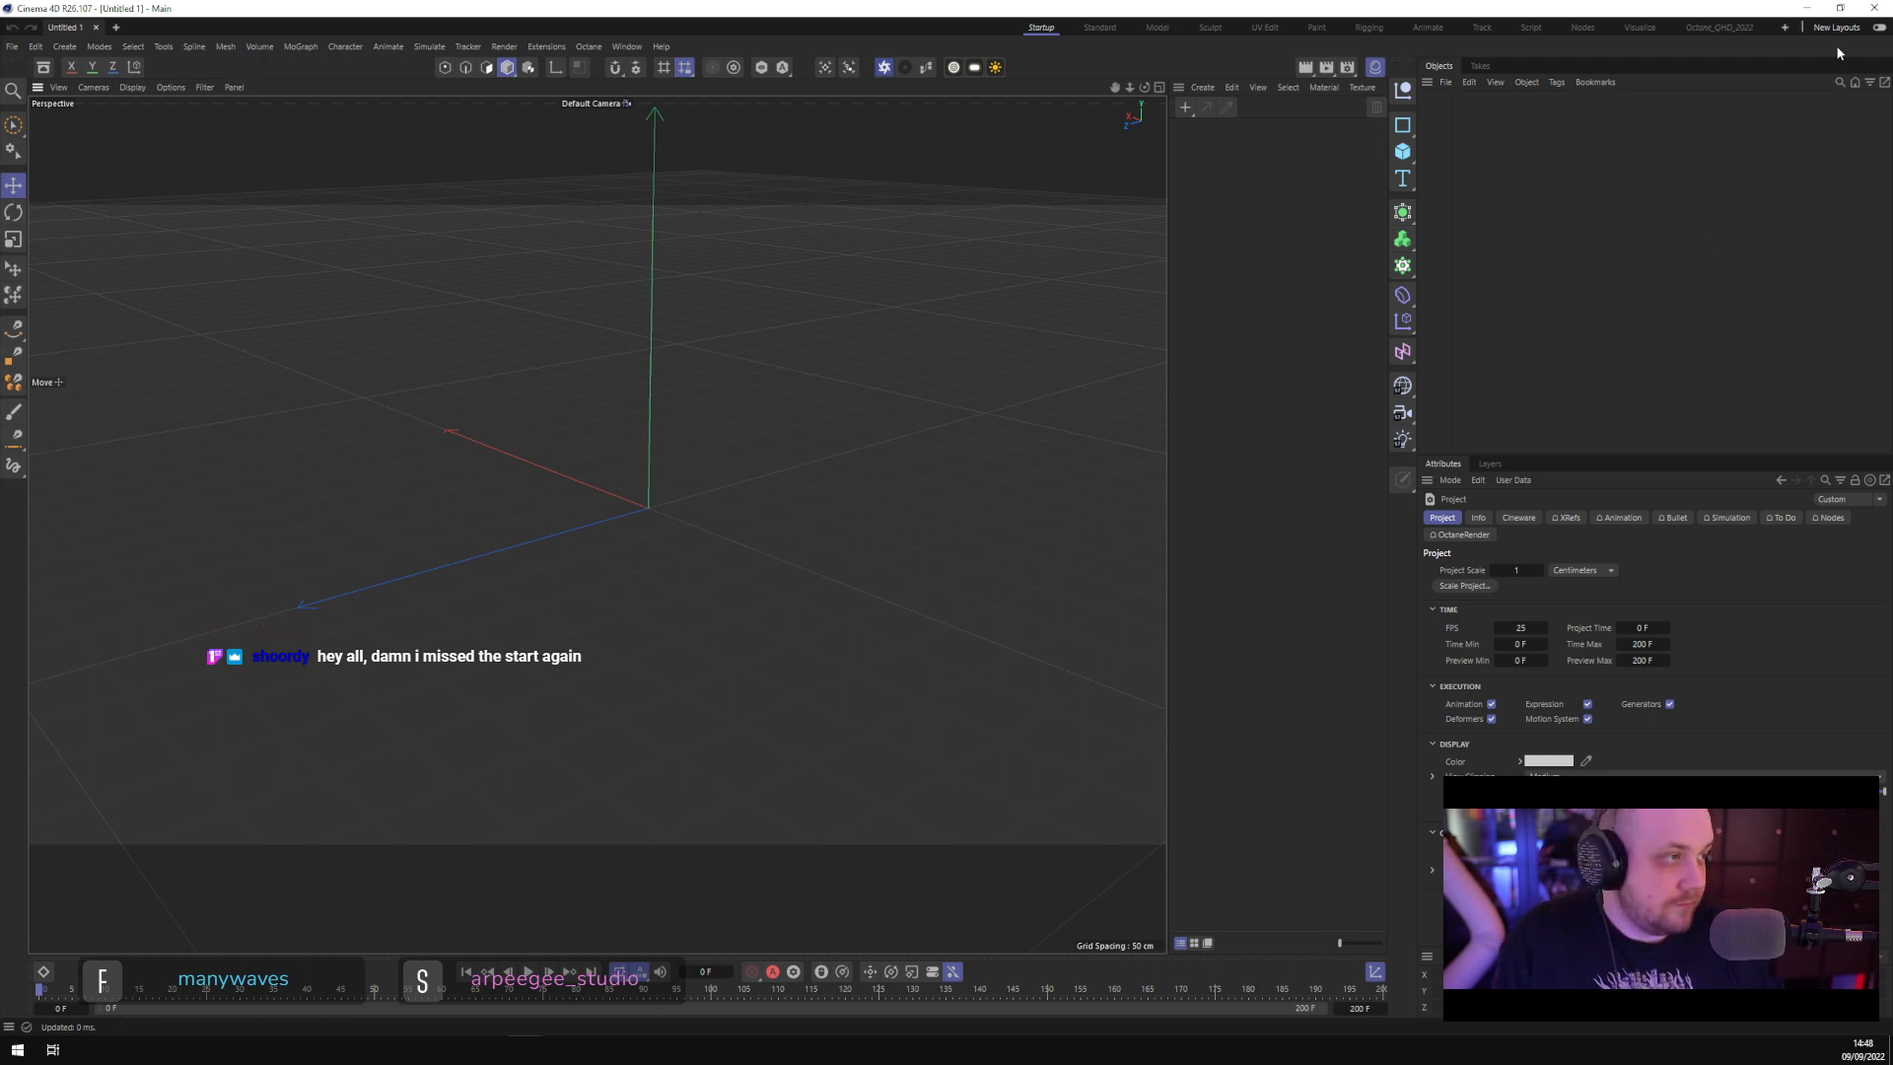
{"action": "left_click", "coordinate": [1101, 28]}
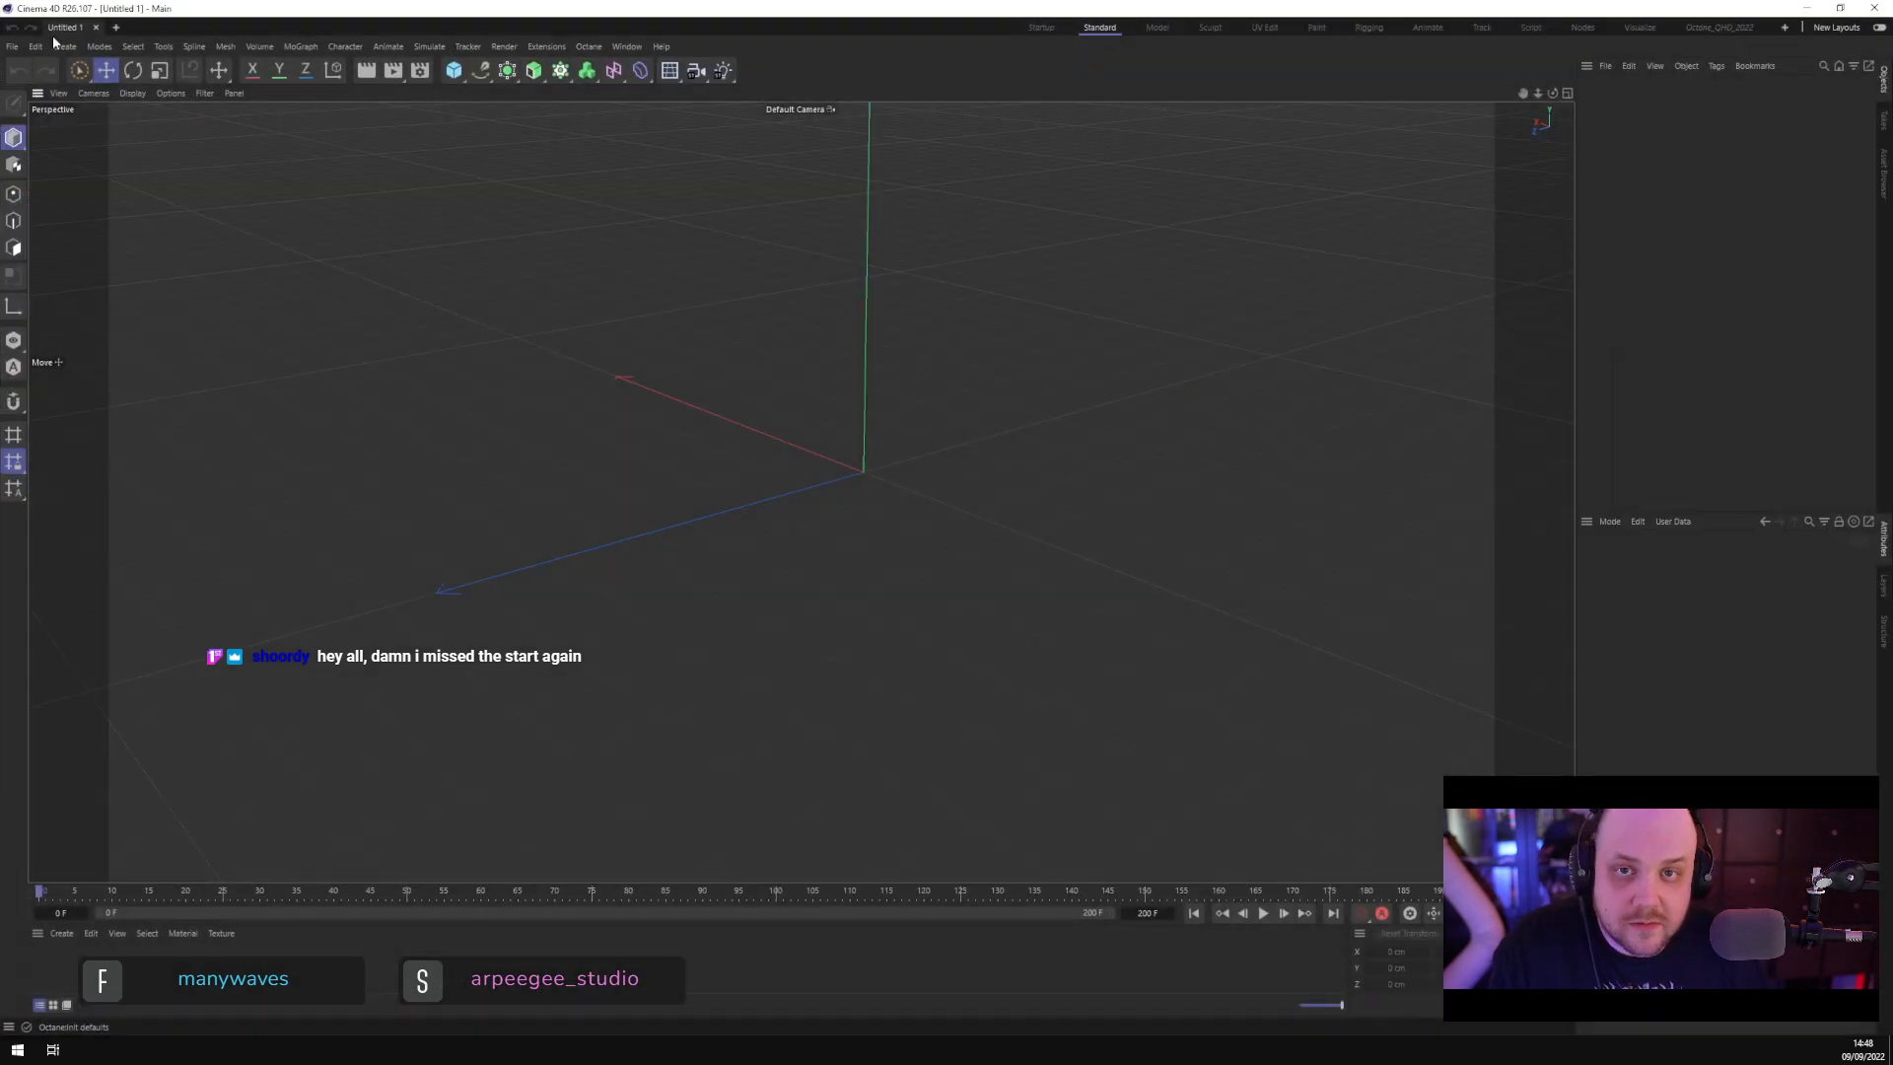
{"action": "left_click", "coordinate": [13, 46]}
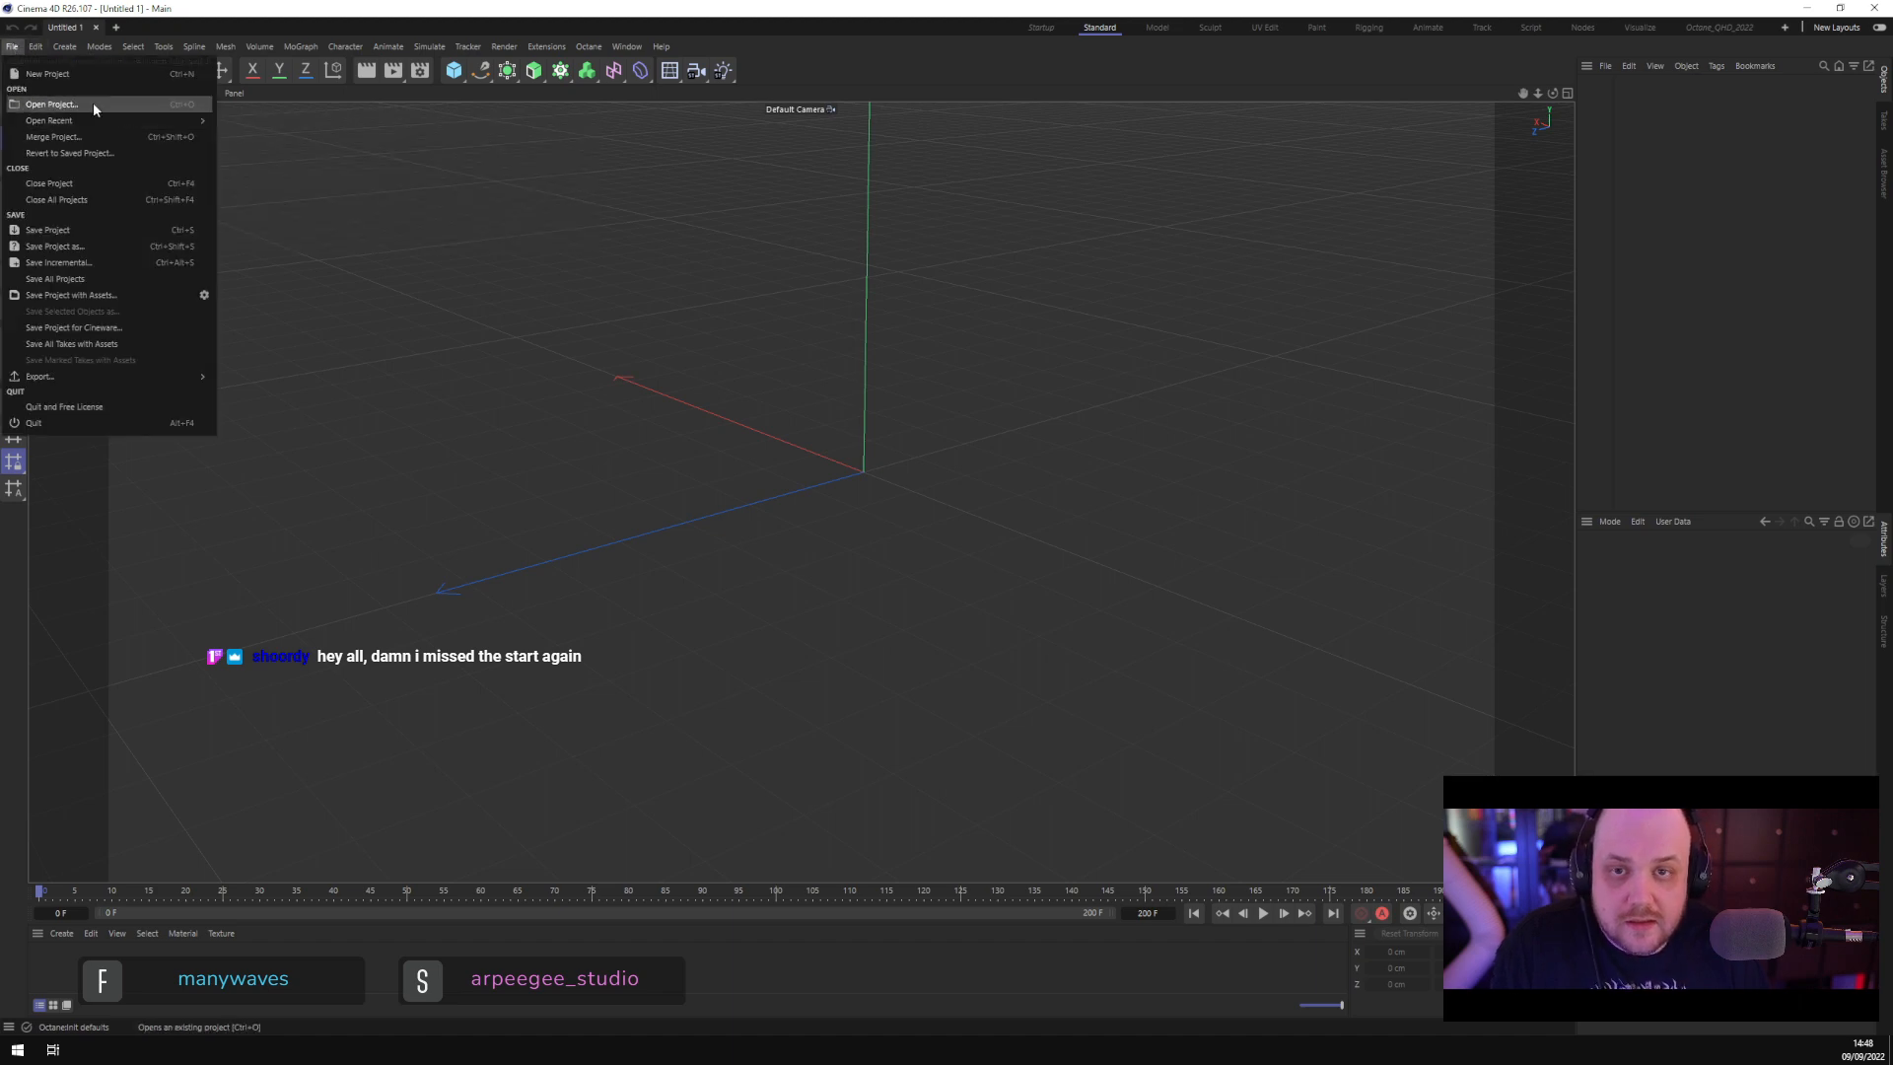
{"action": "left_click", "coordinate": [99, 105]}
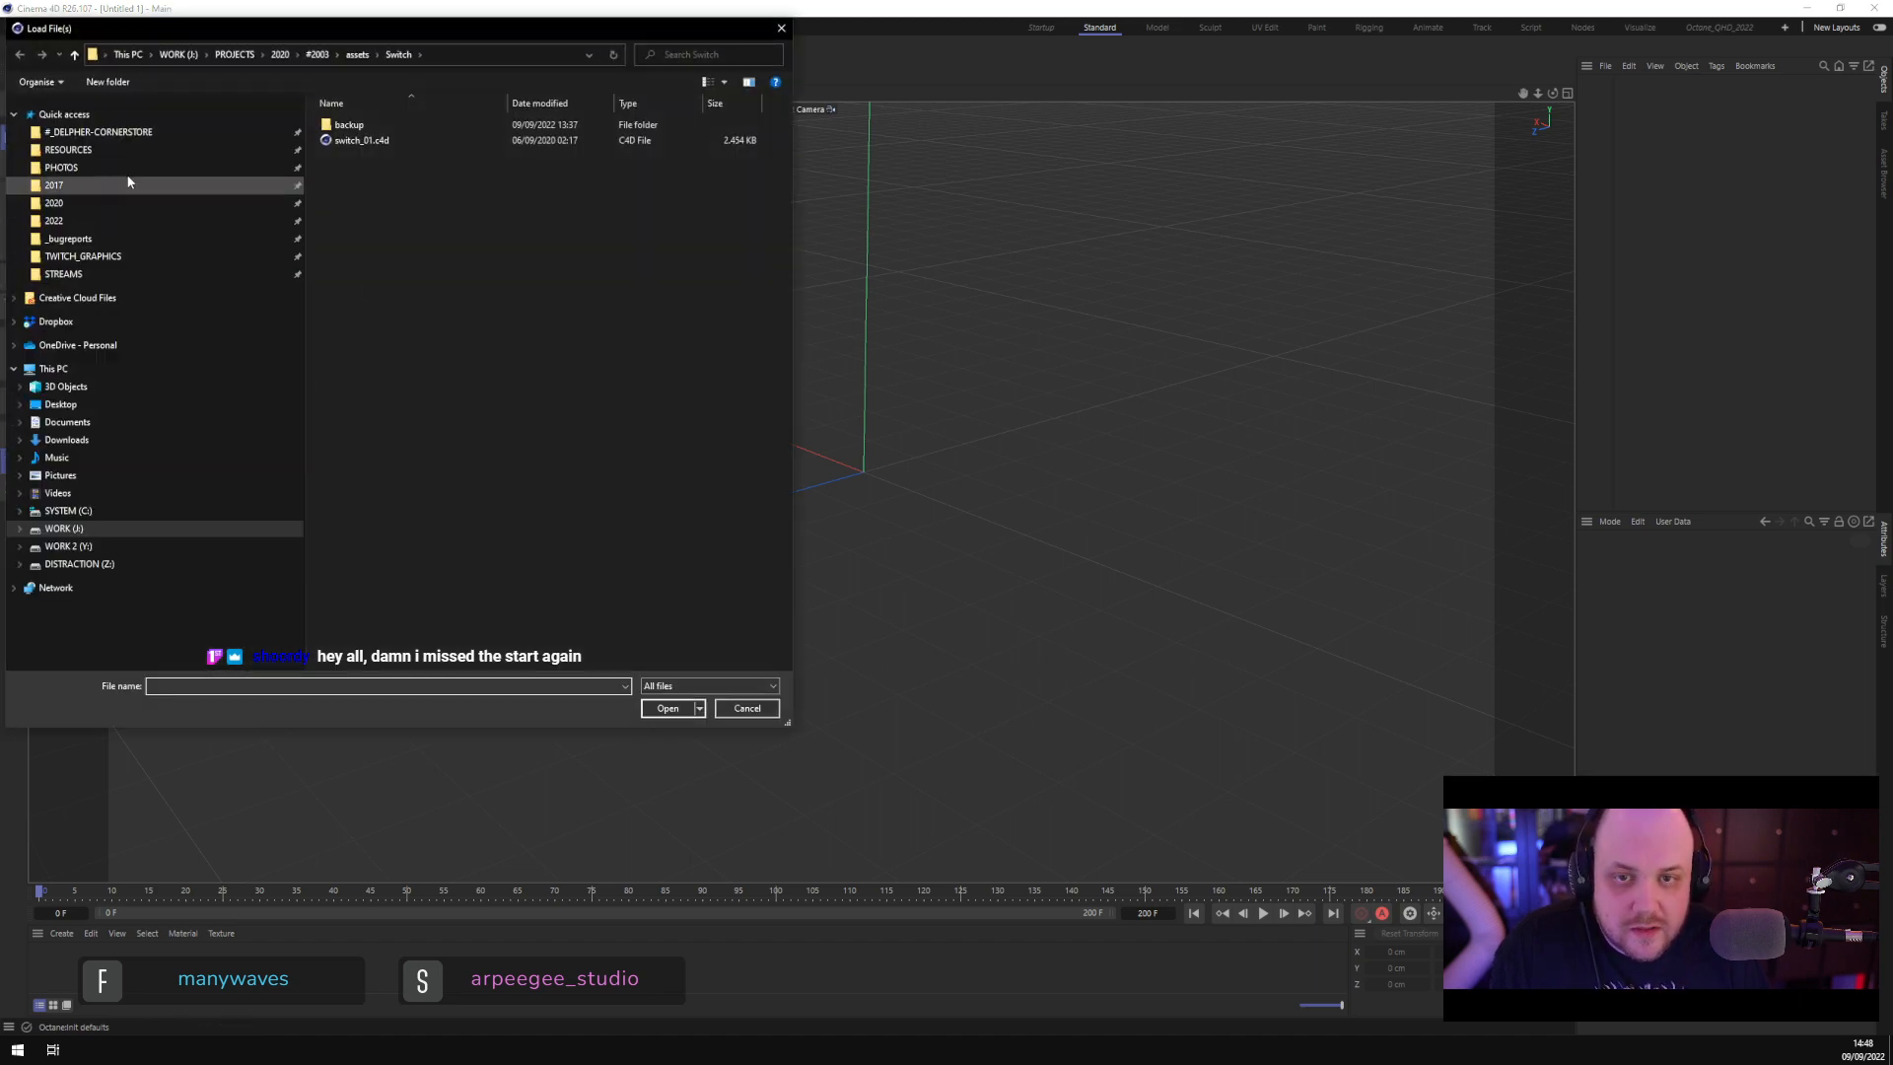
{"action": "left_click", "coordinate": [91, 133]}
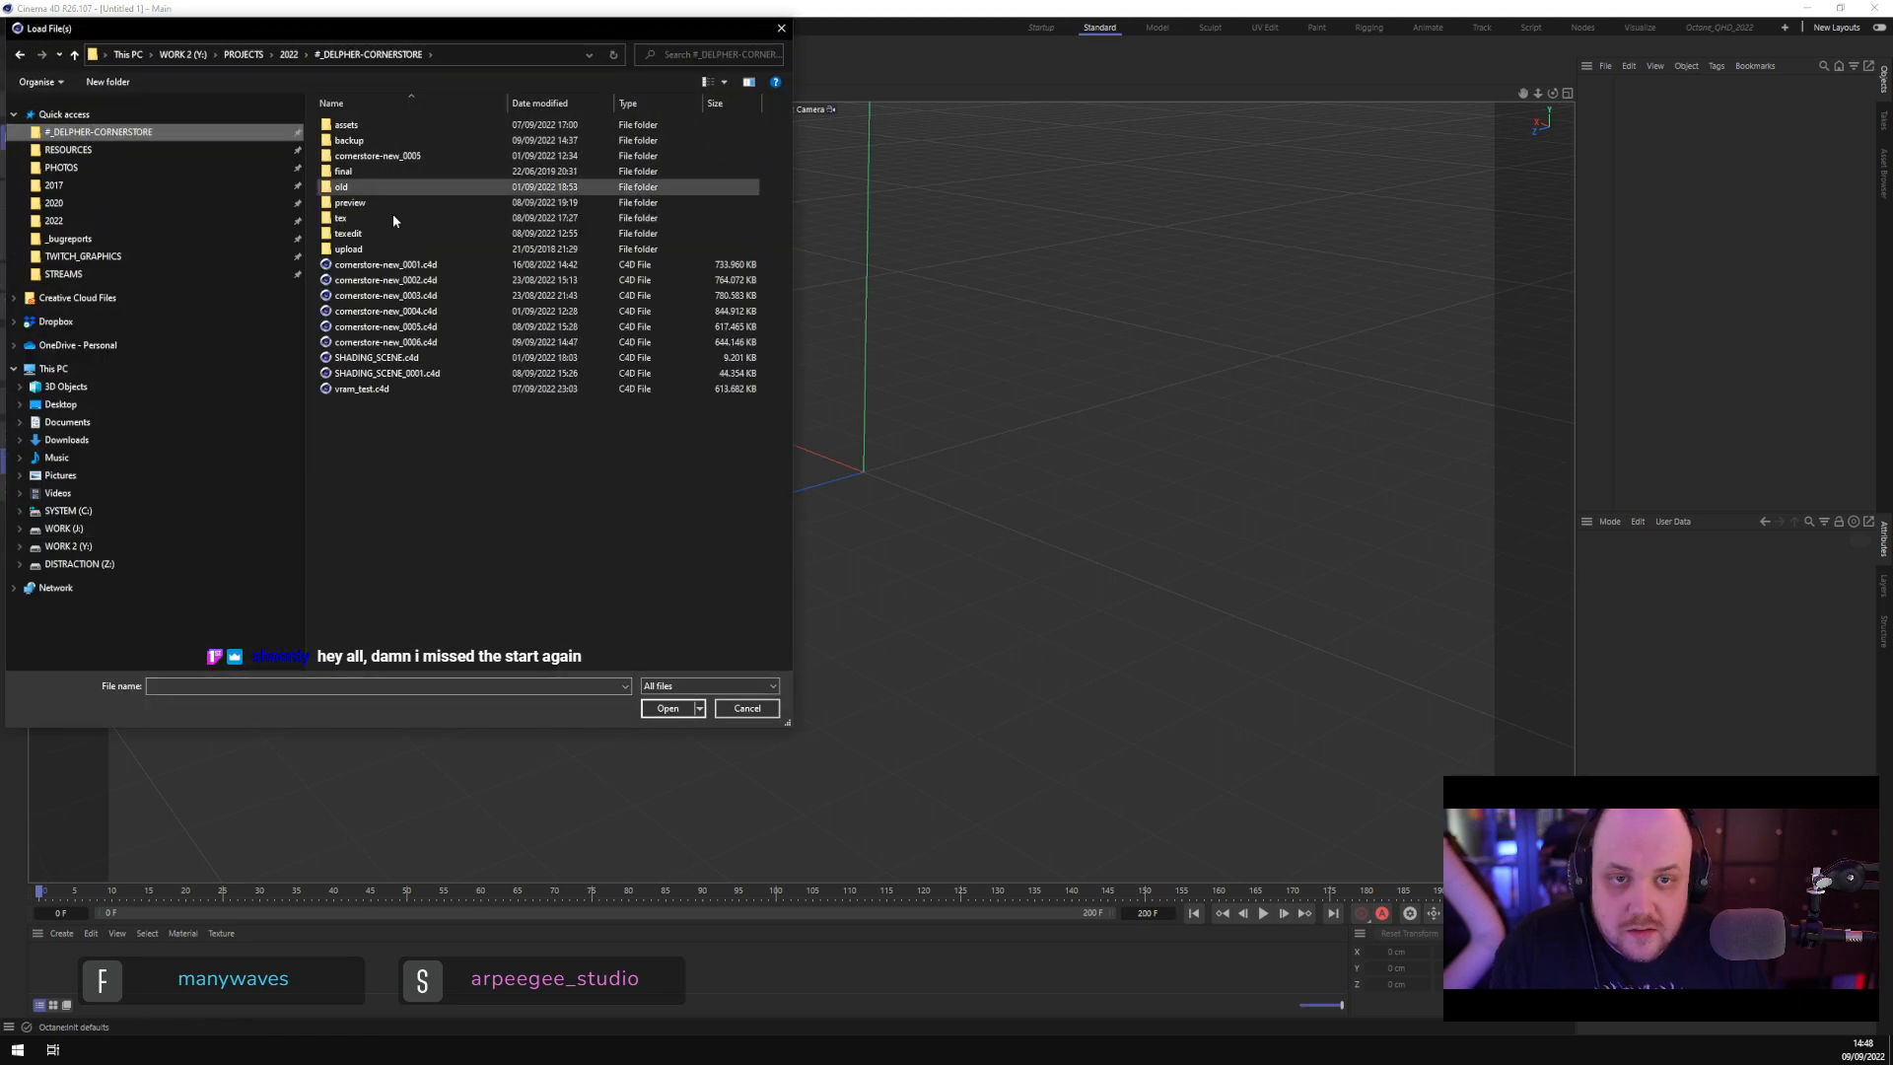
{"action": "double_click", "coordinate": [448, 341]}
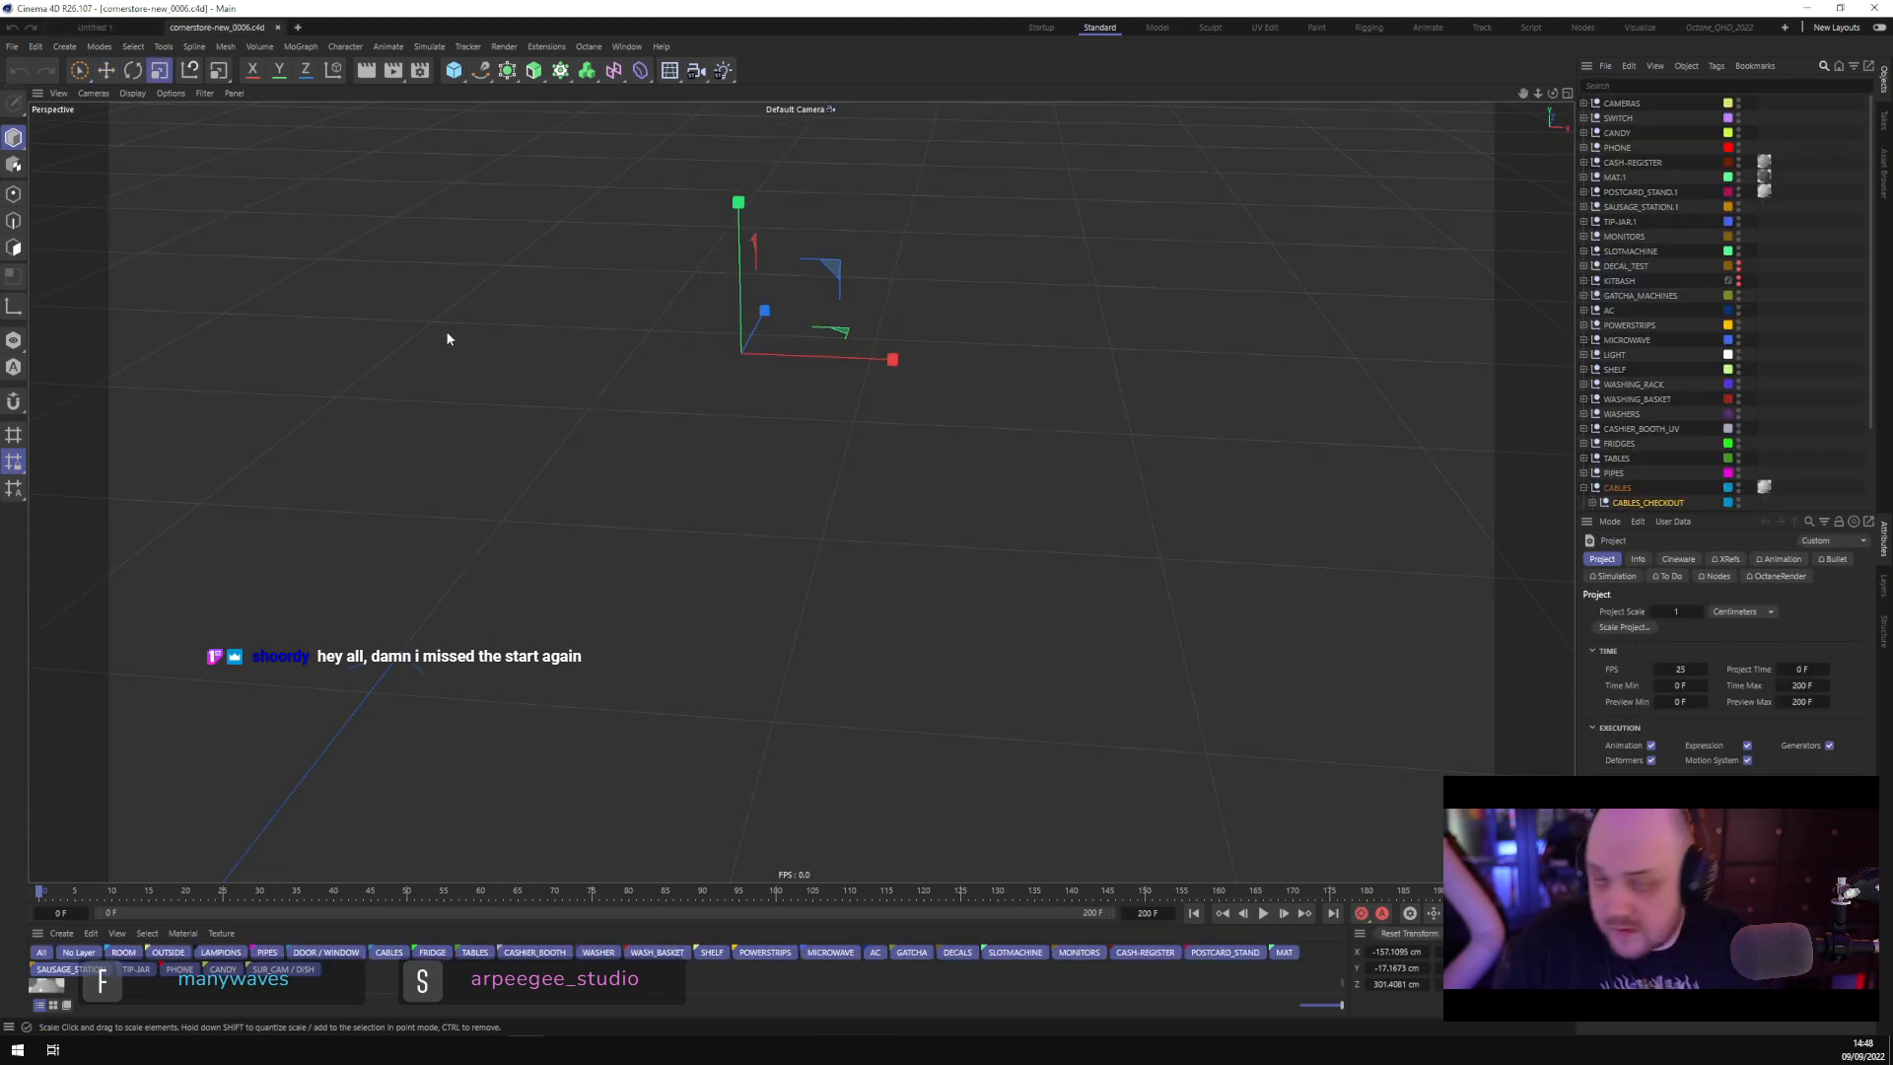
Clear the selection, unfold the CABLES group and examine the cables around the checkout counter
{"action": "left_click", "coordinate": [1806, 377]}
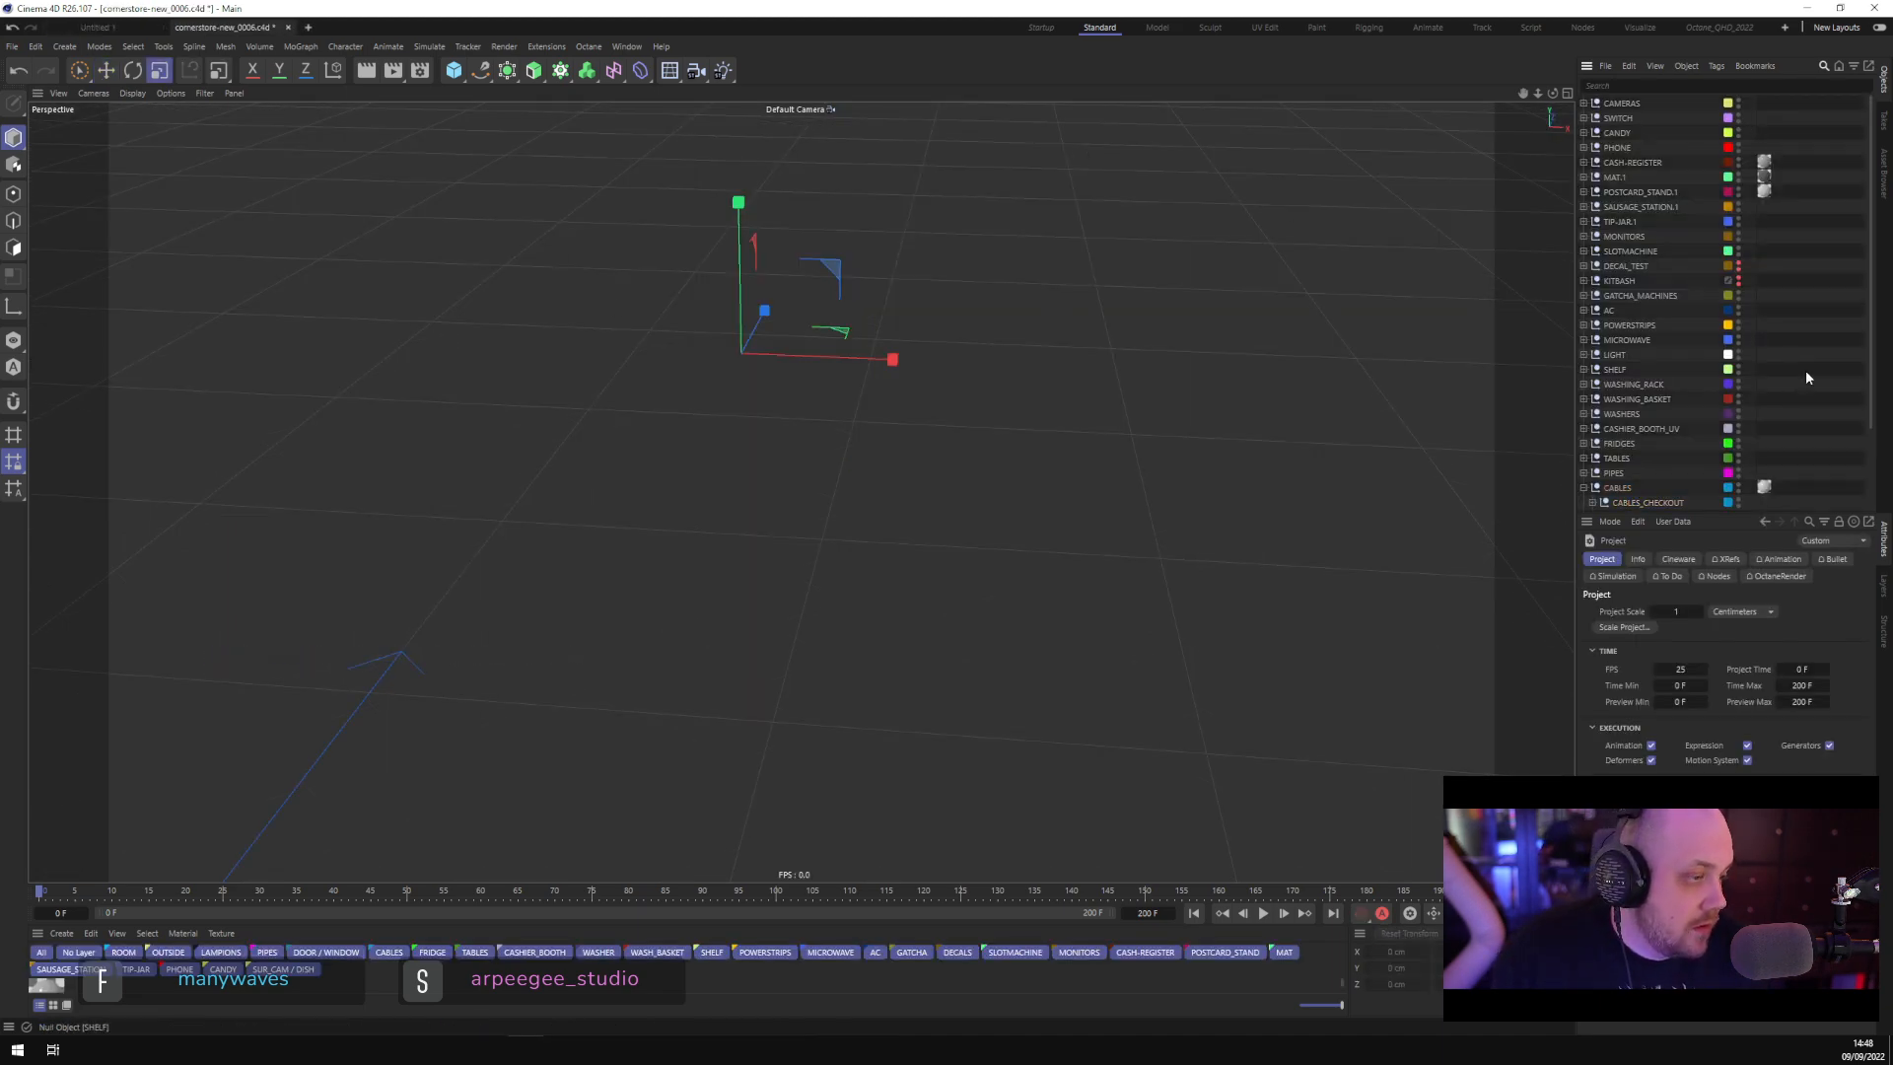
{"action": "left_click", "coordinate": [1584, 488]}
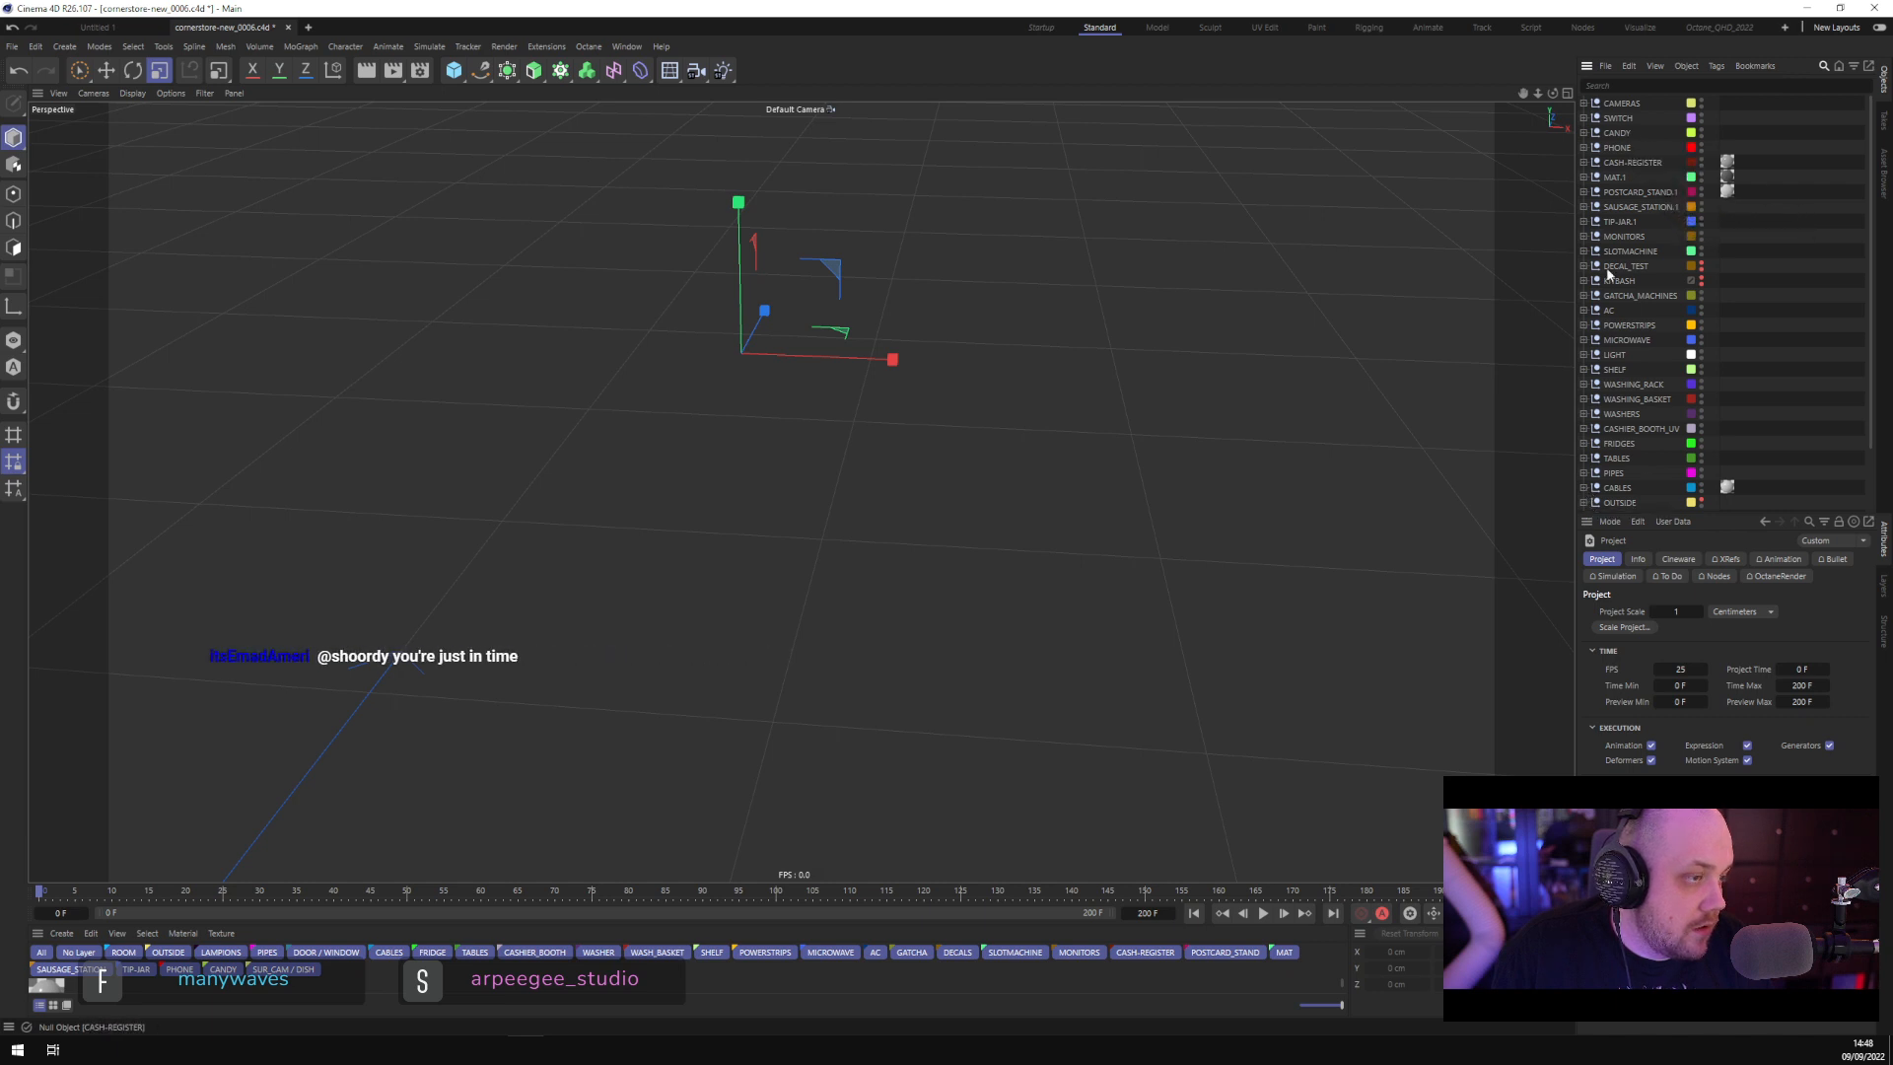
{"action": "left_click", "coordinate": [1582, 487]}
{"action": "scroll", "coordinate": [1607, 454], "scroll_direction": "down", "scroll_amount": 2}
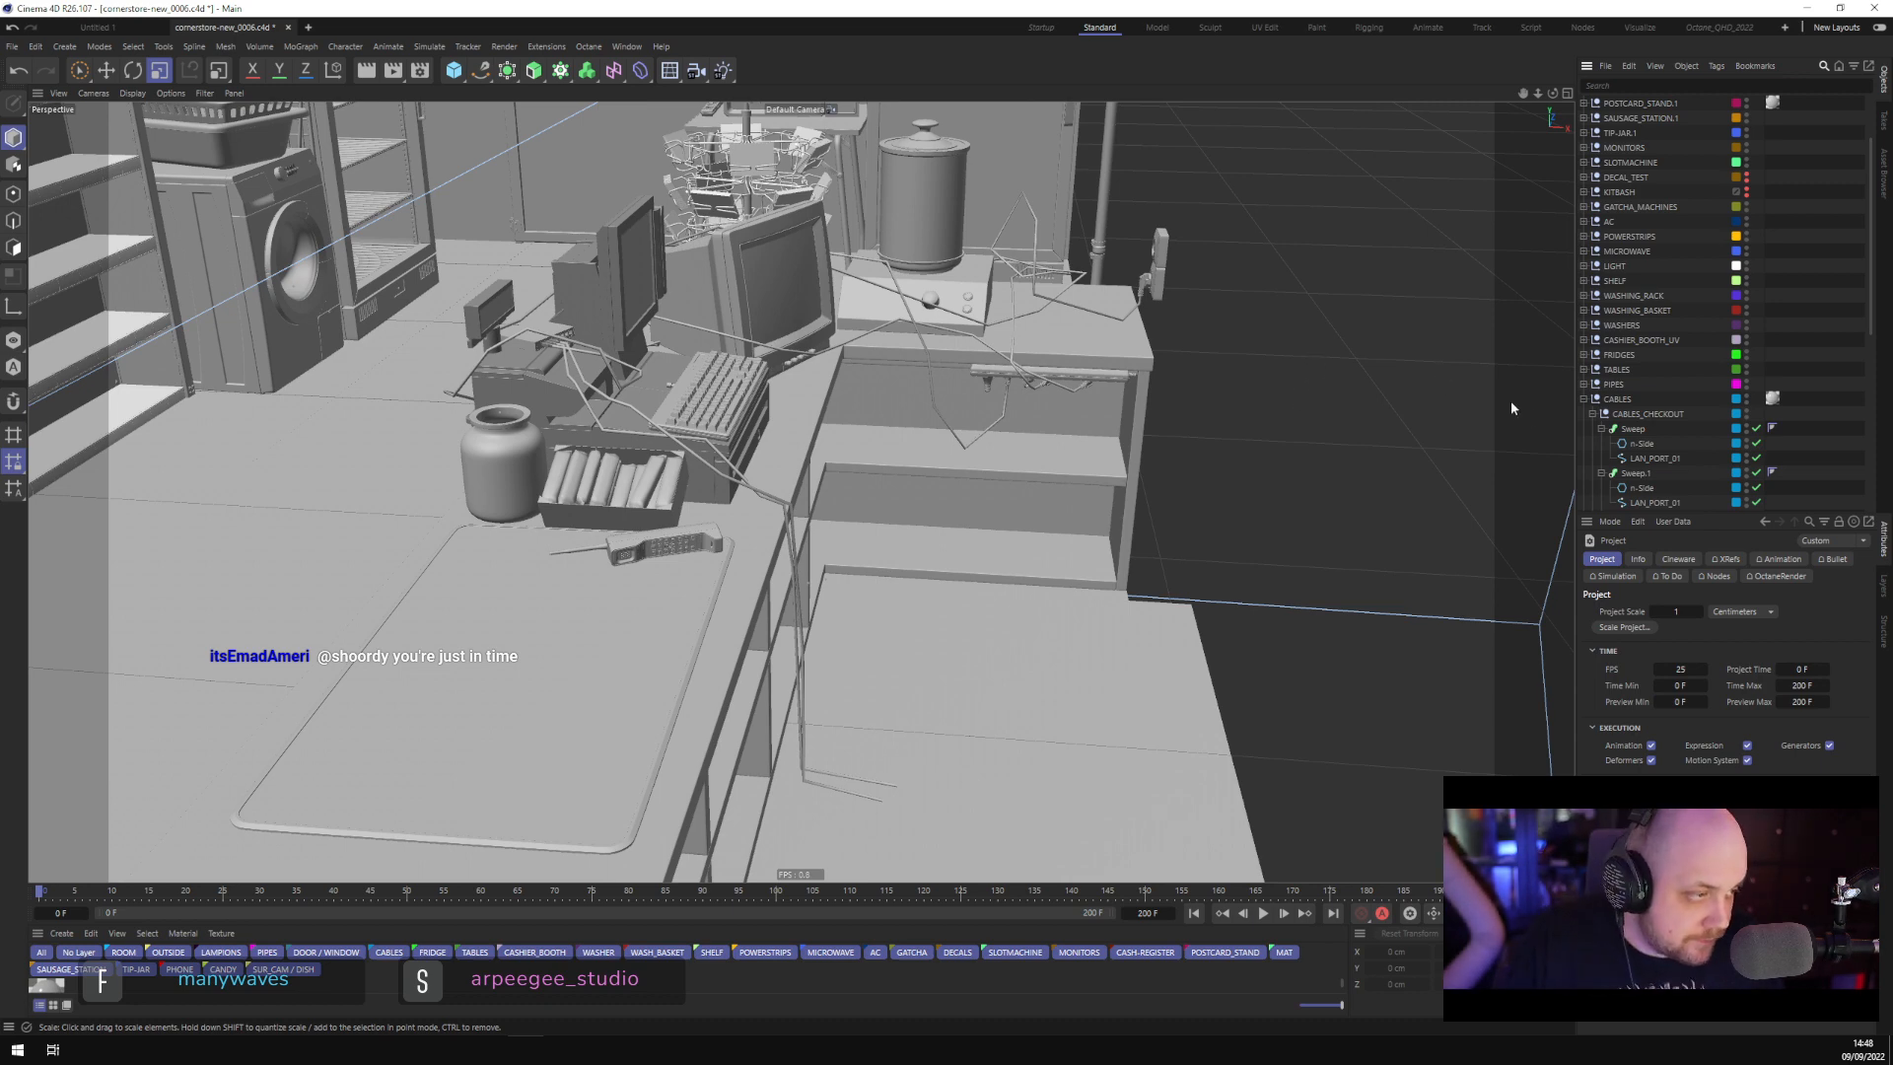
{"action": "scroll", "coordinate": [743, 417], "scroll_direction": "up", "scroll_amount": 2}
{"action": "scroll", "coordinate": [743, 417], "scroll_direction": "down", "scroll_amount": 2}
{"action": "scroll", "coordinate": [743, 417], "scroll_direction": "up", "scroll_amount": 2}
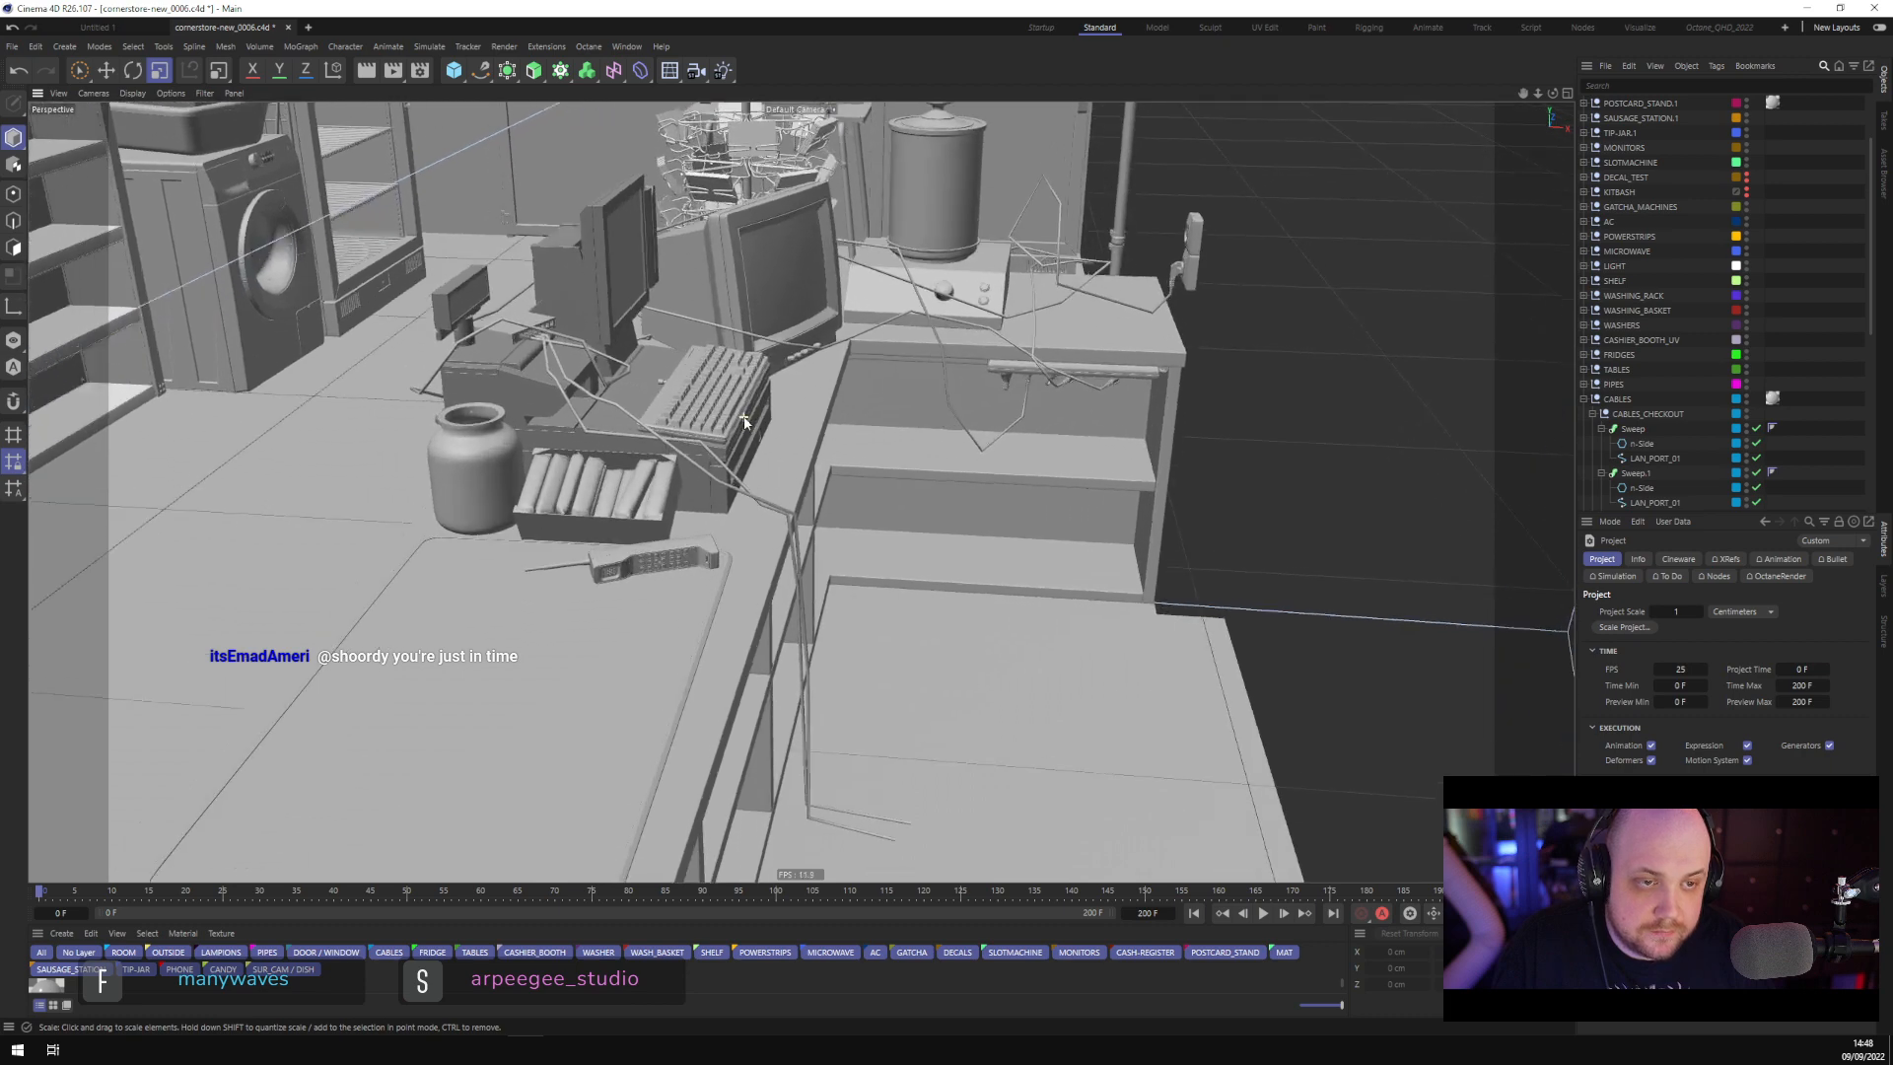
{"action": "scroll", "coordinate": [742, 418], "scroll_direction": "down", "scroll_amount": 3}
{"action": "scroll", "coordinate": [742, 418], "scroll_direction": "up", "scroll_amount": 2}
{"action": "scroll", "coordinate": [742, 418], "scroll_direction": "down", "scroll_amount": 2}
{"action": "scroll", "coordinate": [741, 420], "scroll_direction": "up", "scroll_amount": 2}
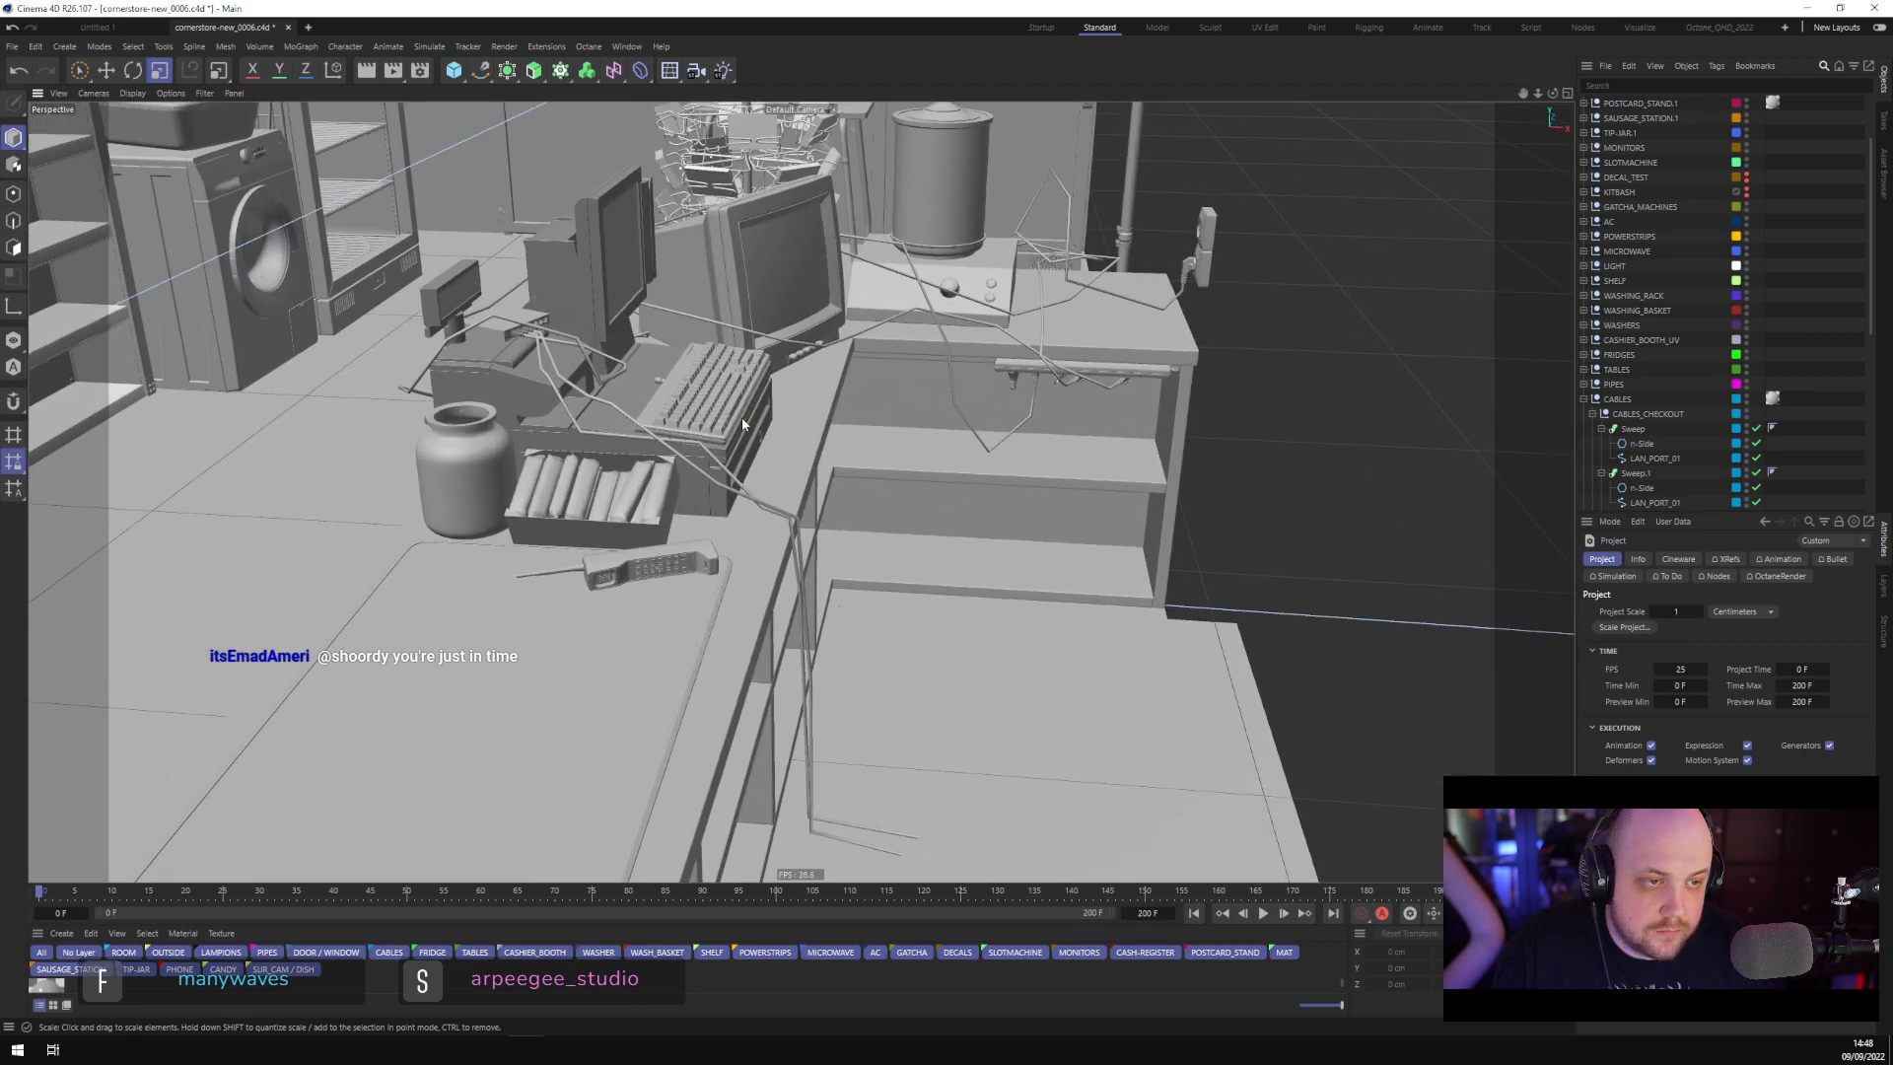
{"action": "middle_click_drag", "start_coordinate": [1085, 381], "coordinate": [1079, 409], "text": "alt"}
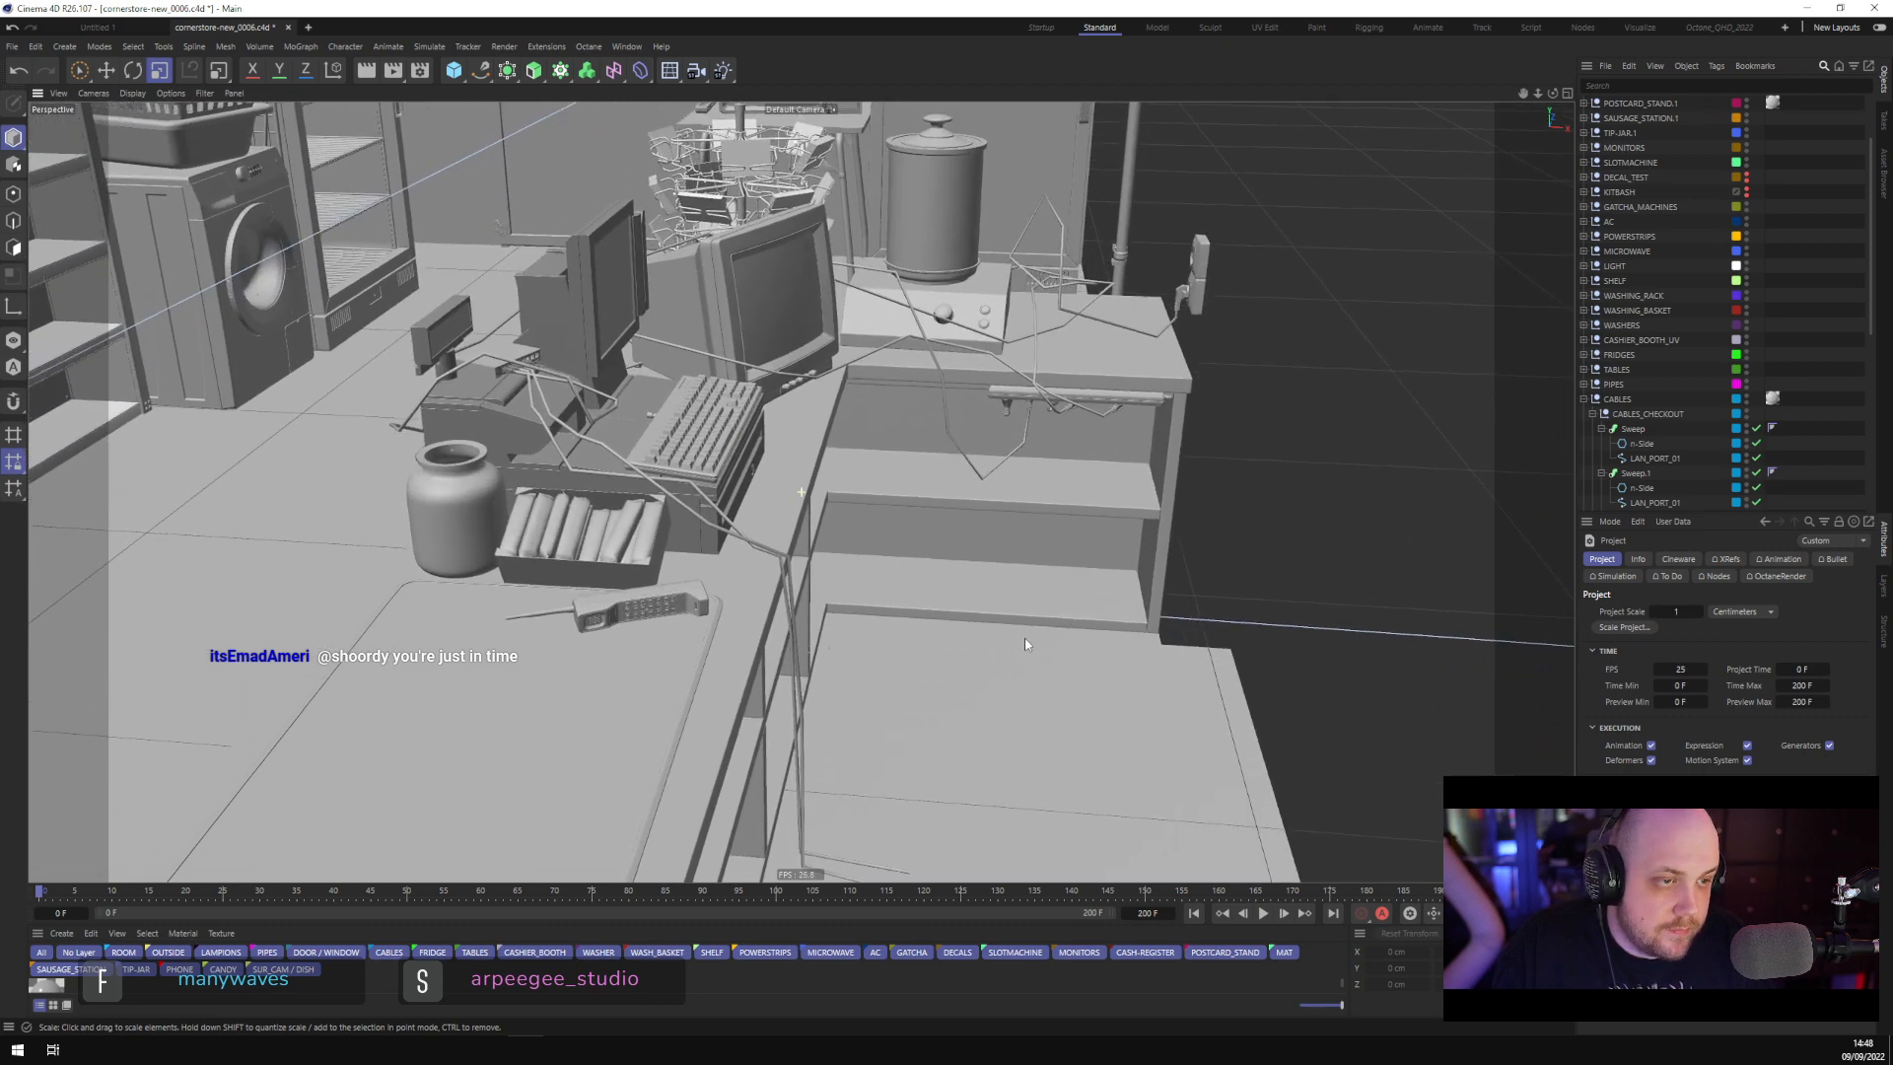
Rename the path splines inside all eight CABLES_CHECKOUT sweeps to CABLE
{"action": "left_click", "coordinate": [1671, 457]}
{"action": "scroll", "coordinate": [1696, 452], "scroll_direction": "down", "scroll_amount": 2}
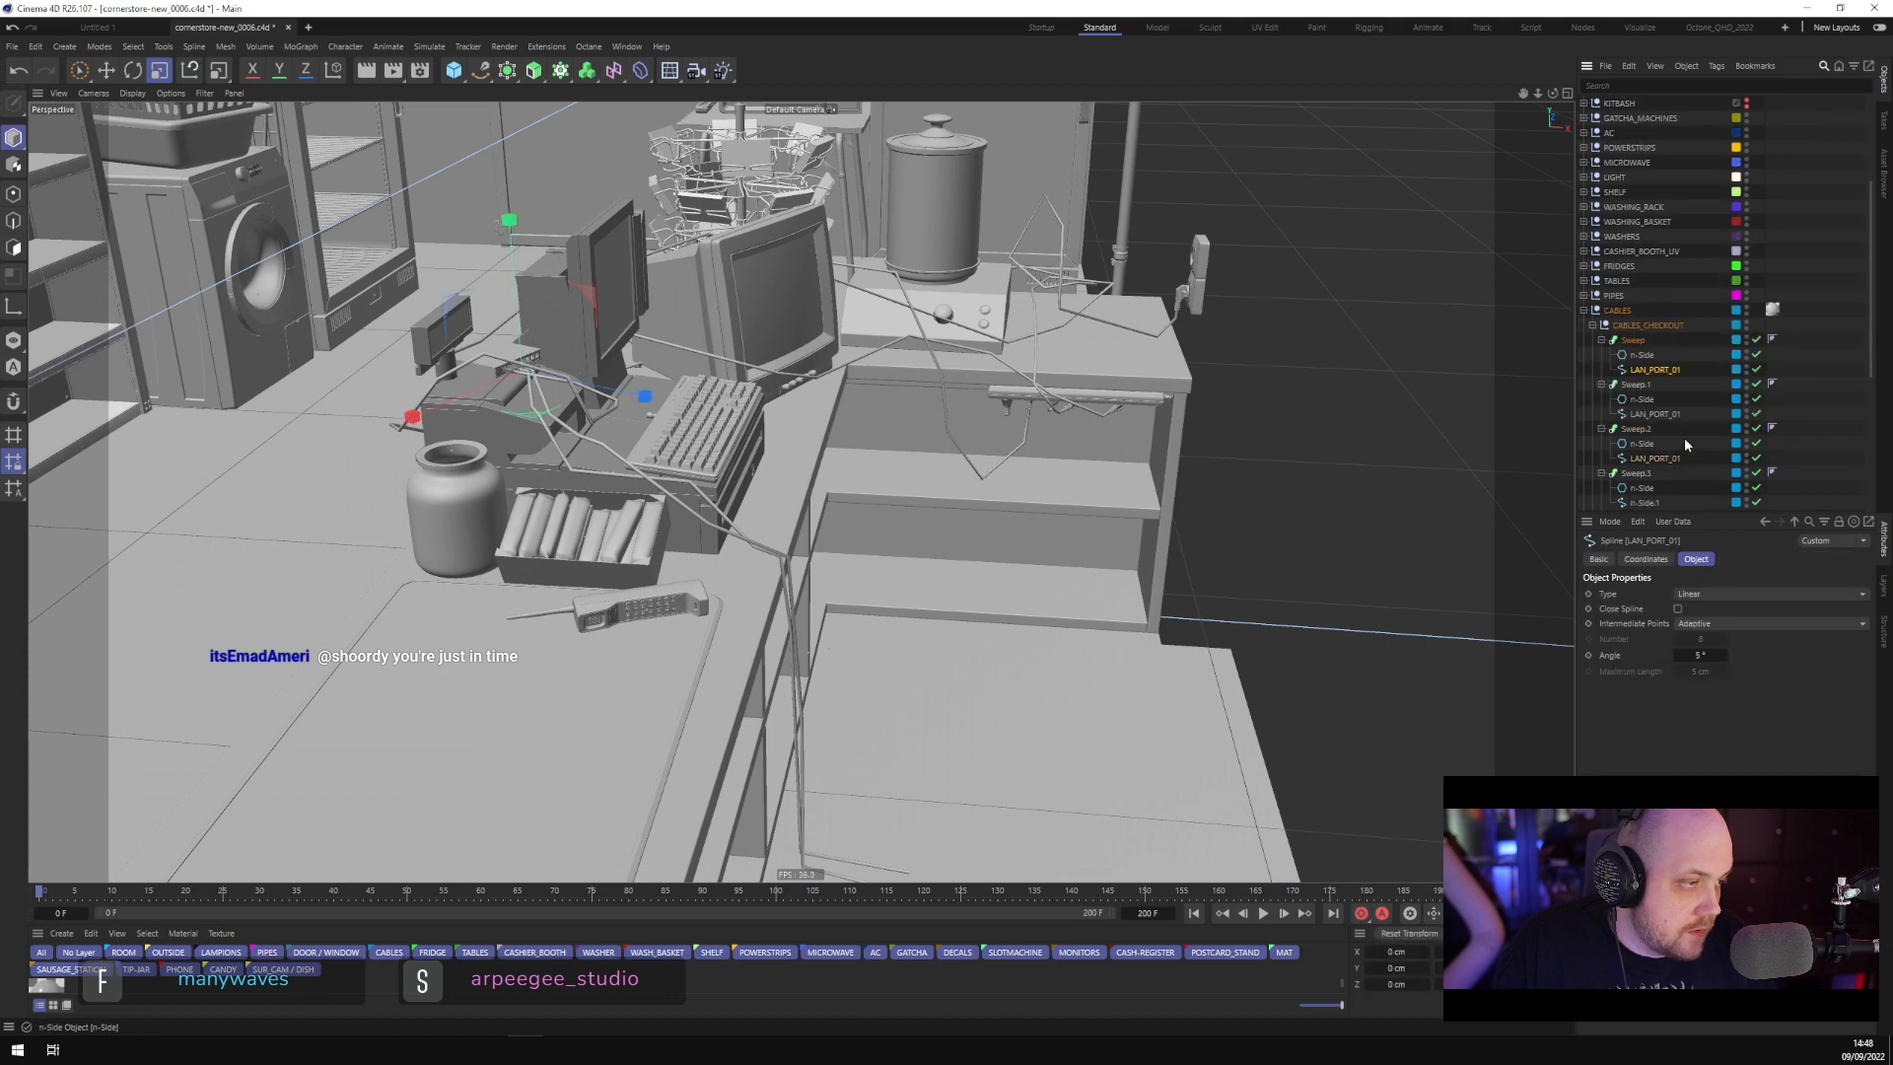
{"action": "left_click", "coordinate": [1664, 414], "text": "ctrl"}
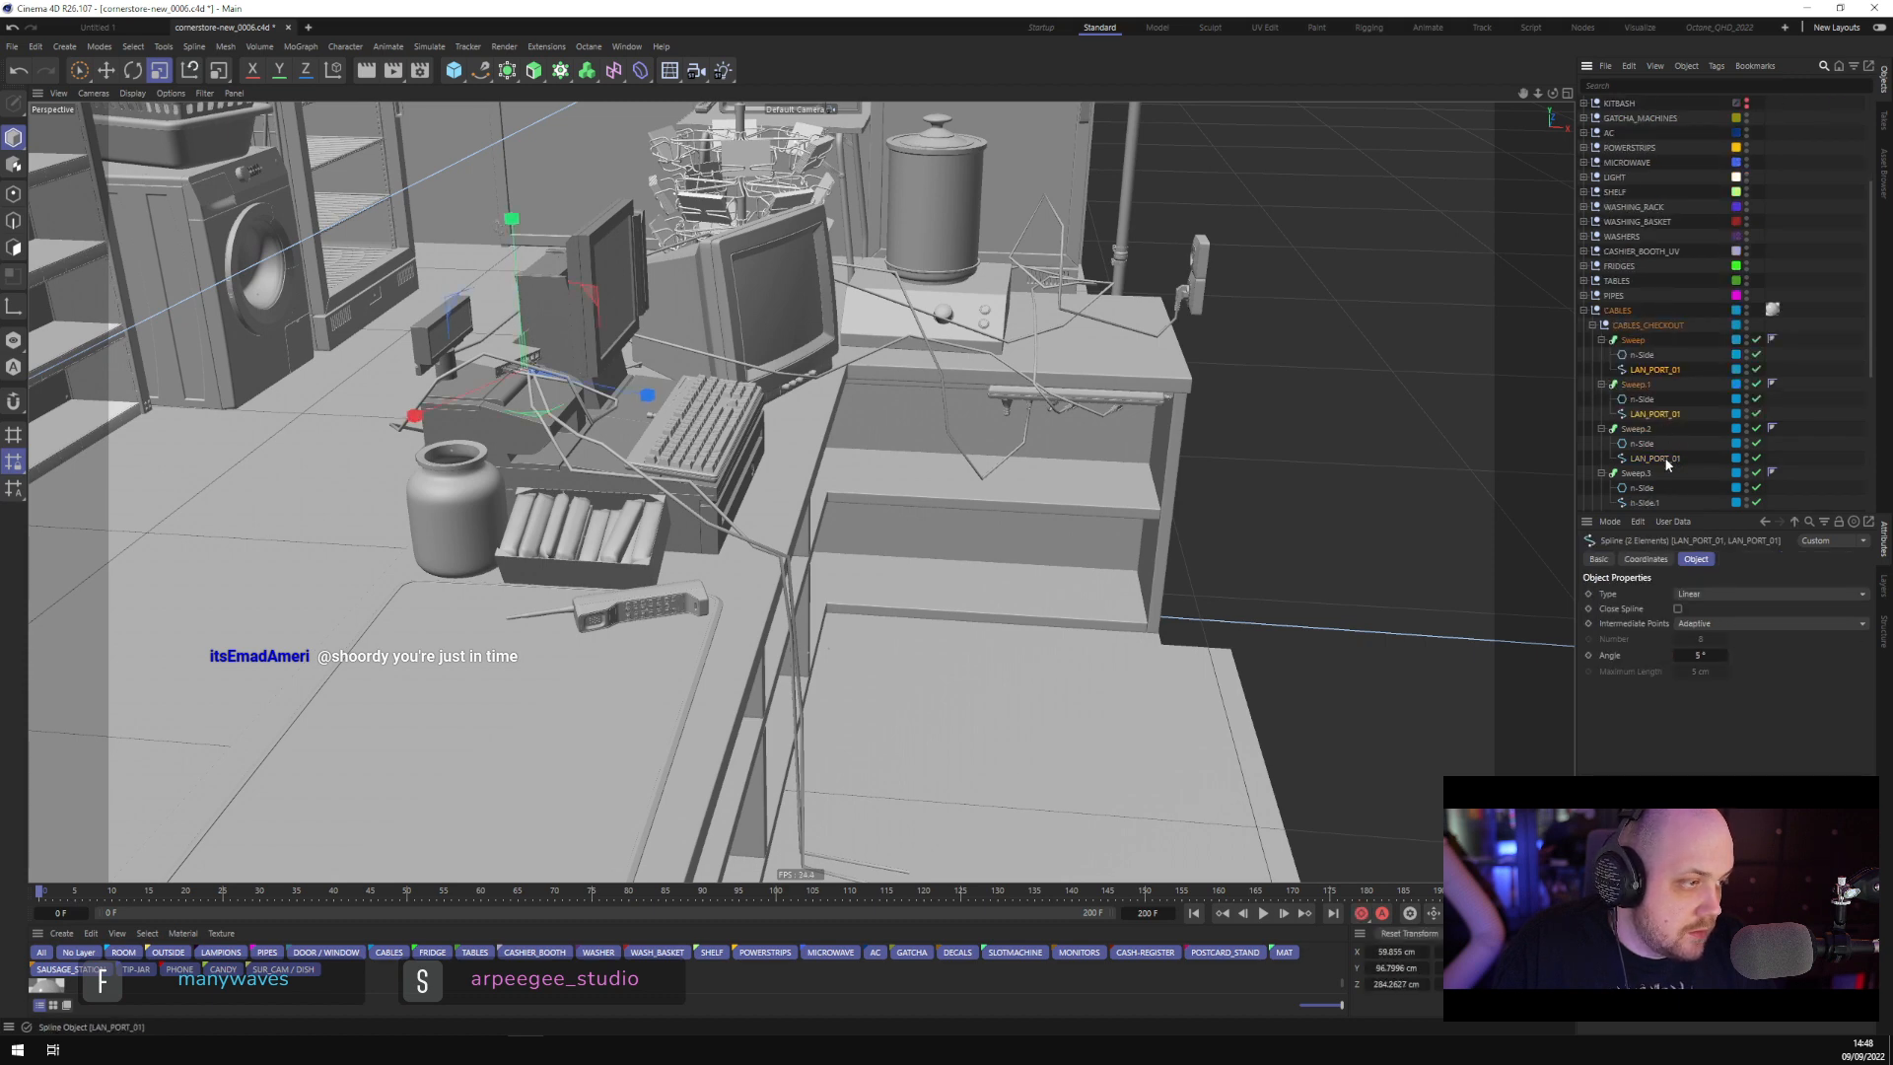
{"action": "left_click", "coordinate": [1664, 457], "text": "ctrl"}
{"action": "scroll", "coordinate": [1666, 469], "scroll_direction": "down", "scroll_amount": 6}
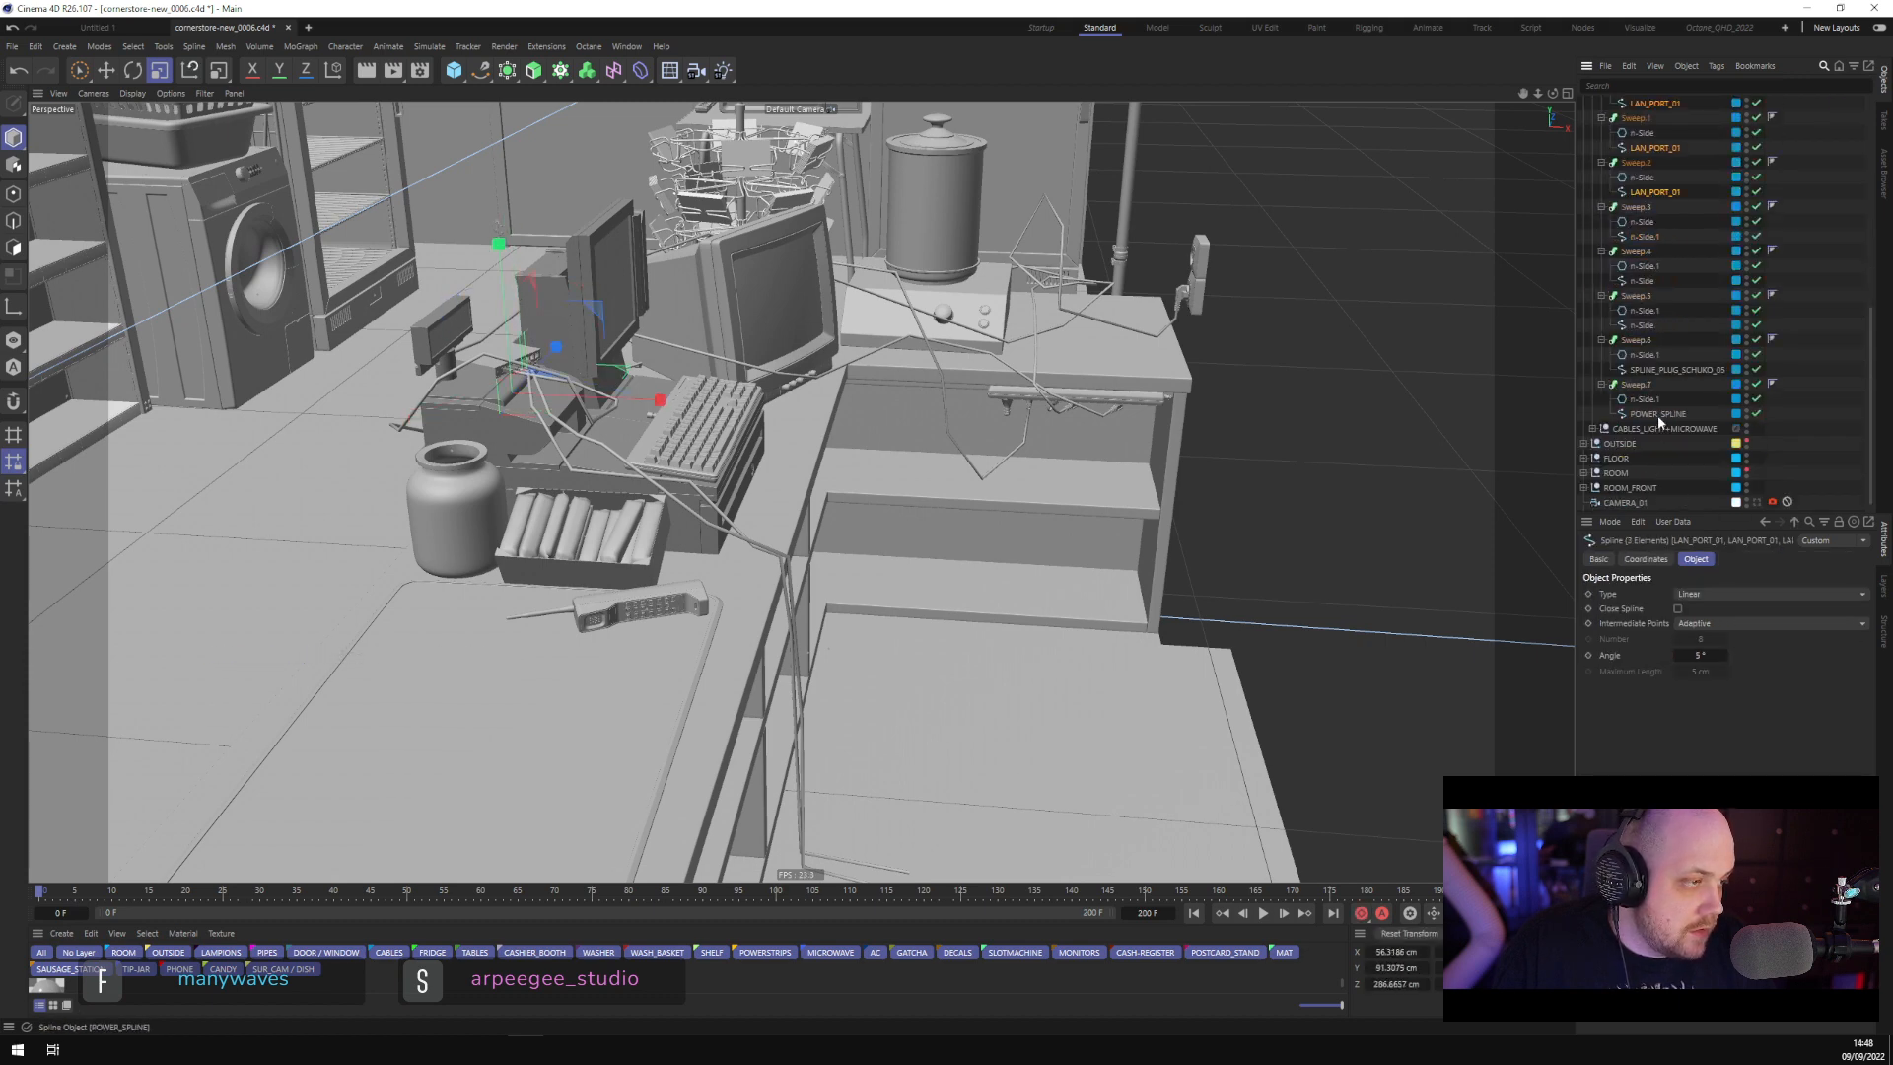
{"action": "left_click", "coordinate": [1659, 414], "text": "ctrl"}
{"action": "left_click", "coordinate": [1666, 369], "text": "ctrl"}
{"action": "left_click", "coordinate": [1642, 324], "text": "ctrl"}
{"action": "left_click", "coordinate": [1645, 266], "text": "ctrl"}
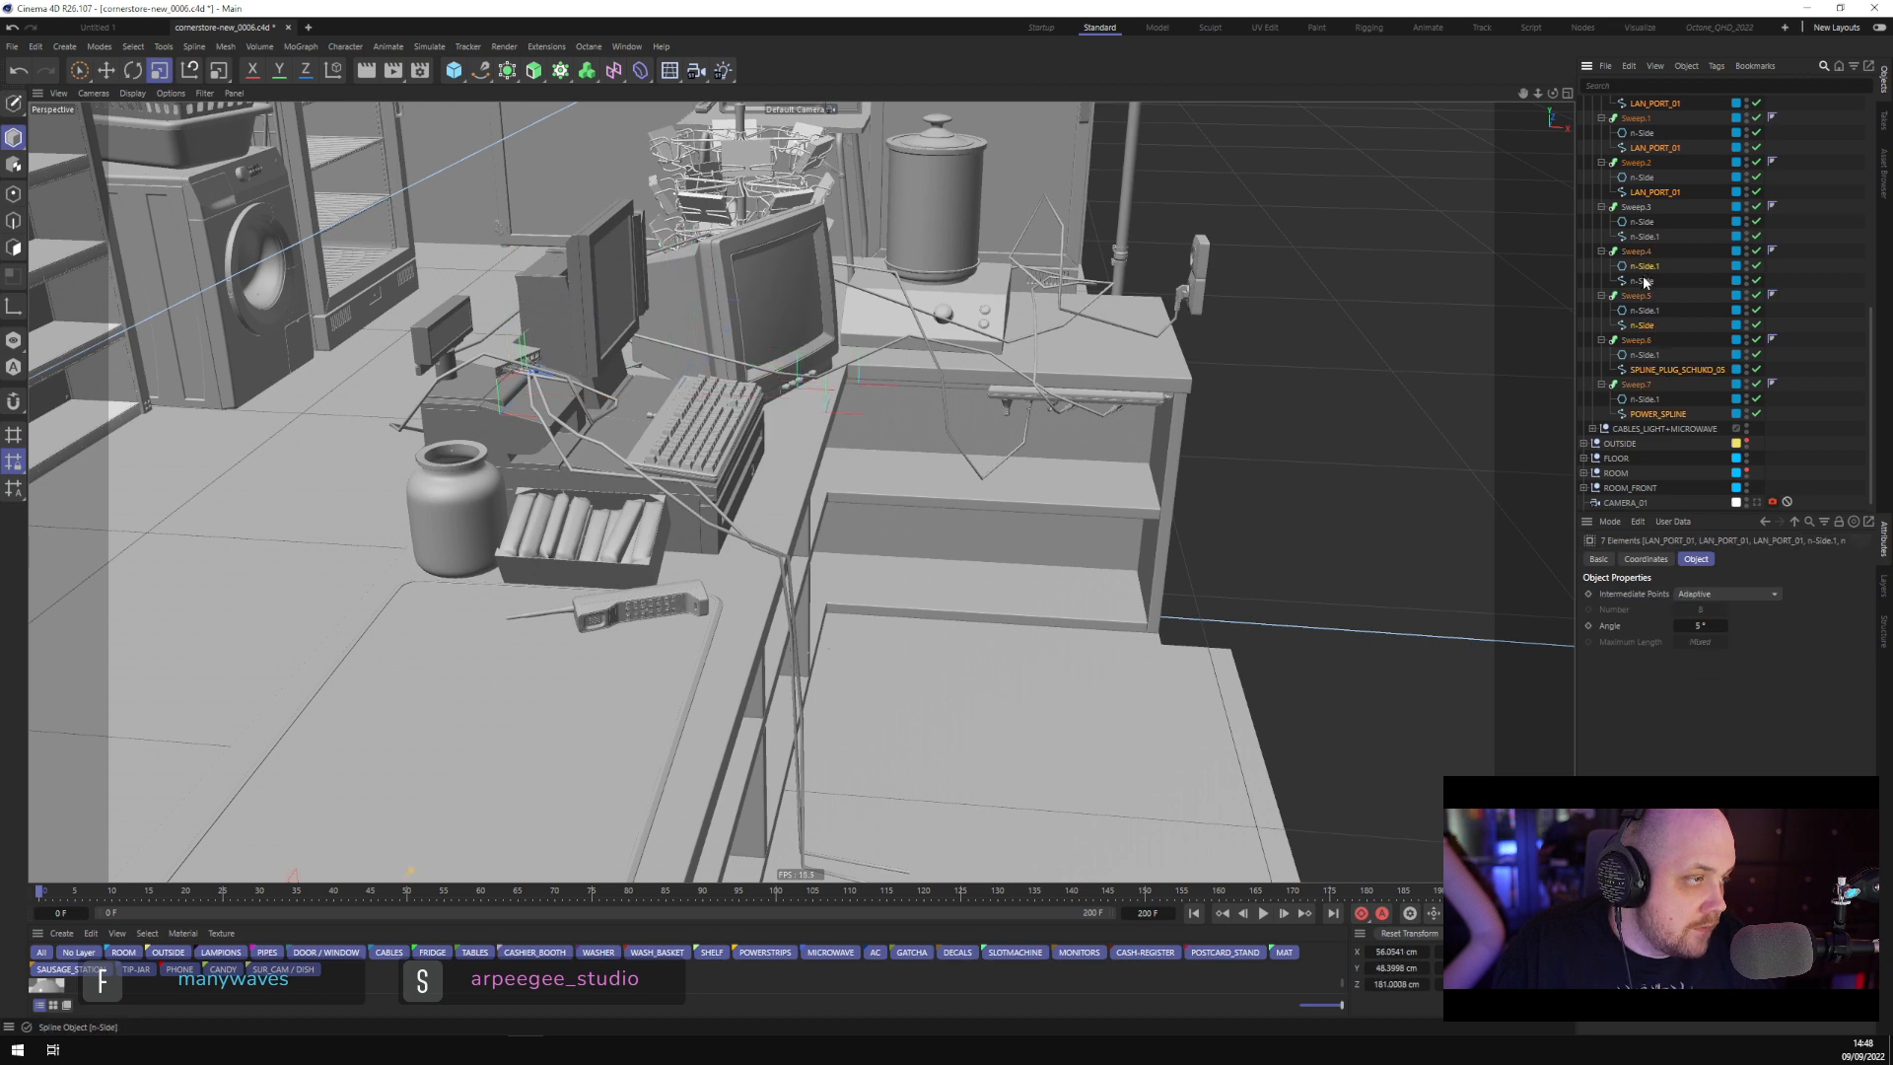
{"action": "left_click", "coordinate": [1645, 281], "text": "ctrl"}
{"action": "left_click", "coordinate": [1645, 236], "text": "ctrl"}
{"action": "left_click", "coordinate": [1599, 559]}
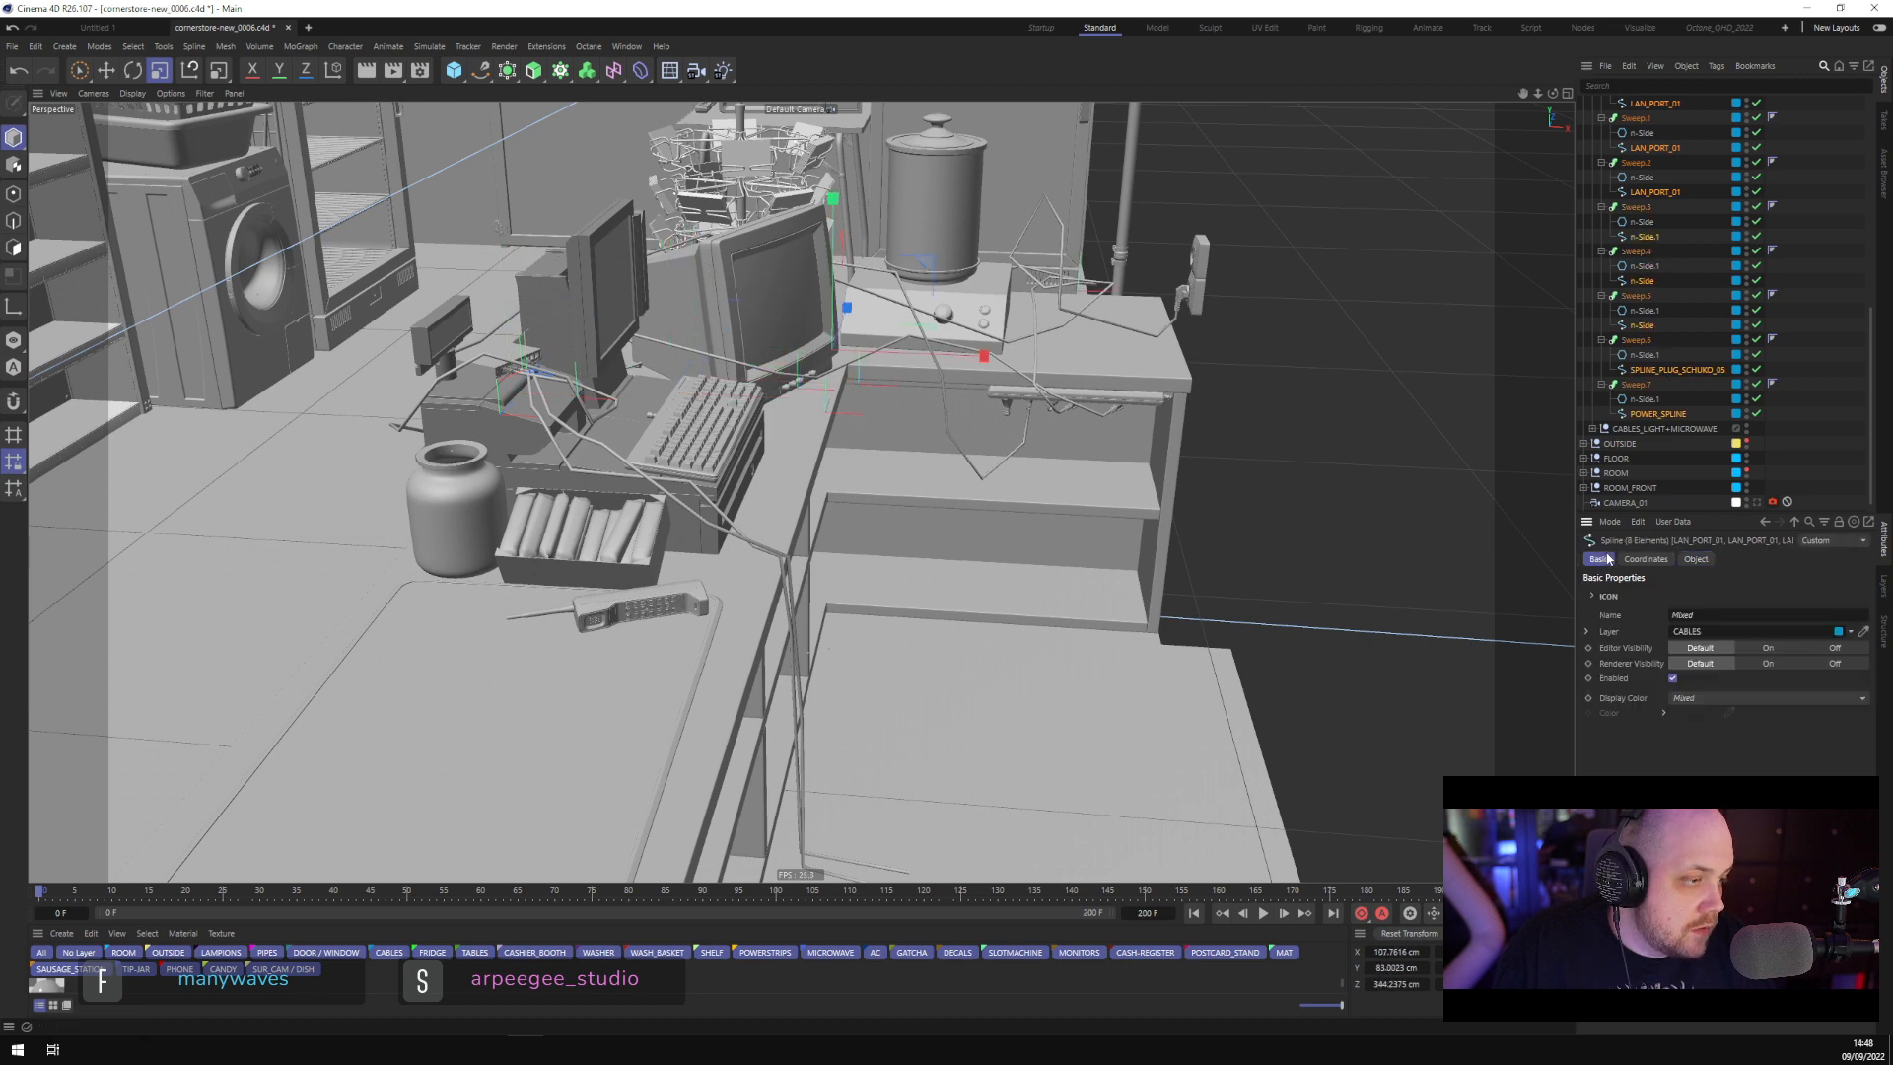
{"action": "left_click", "coordinate": [1673, 615]}
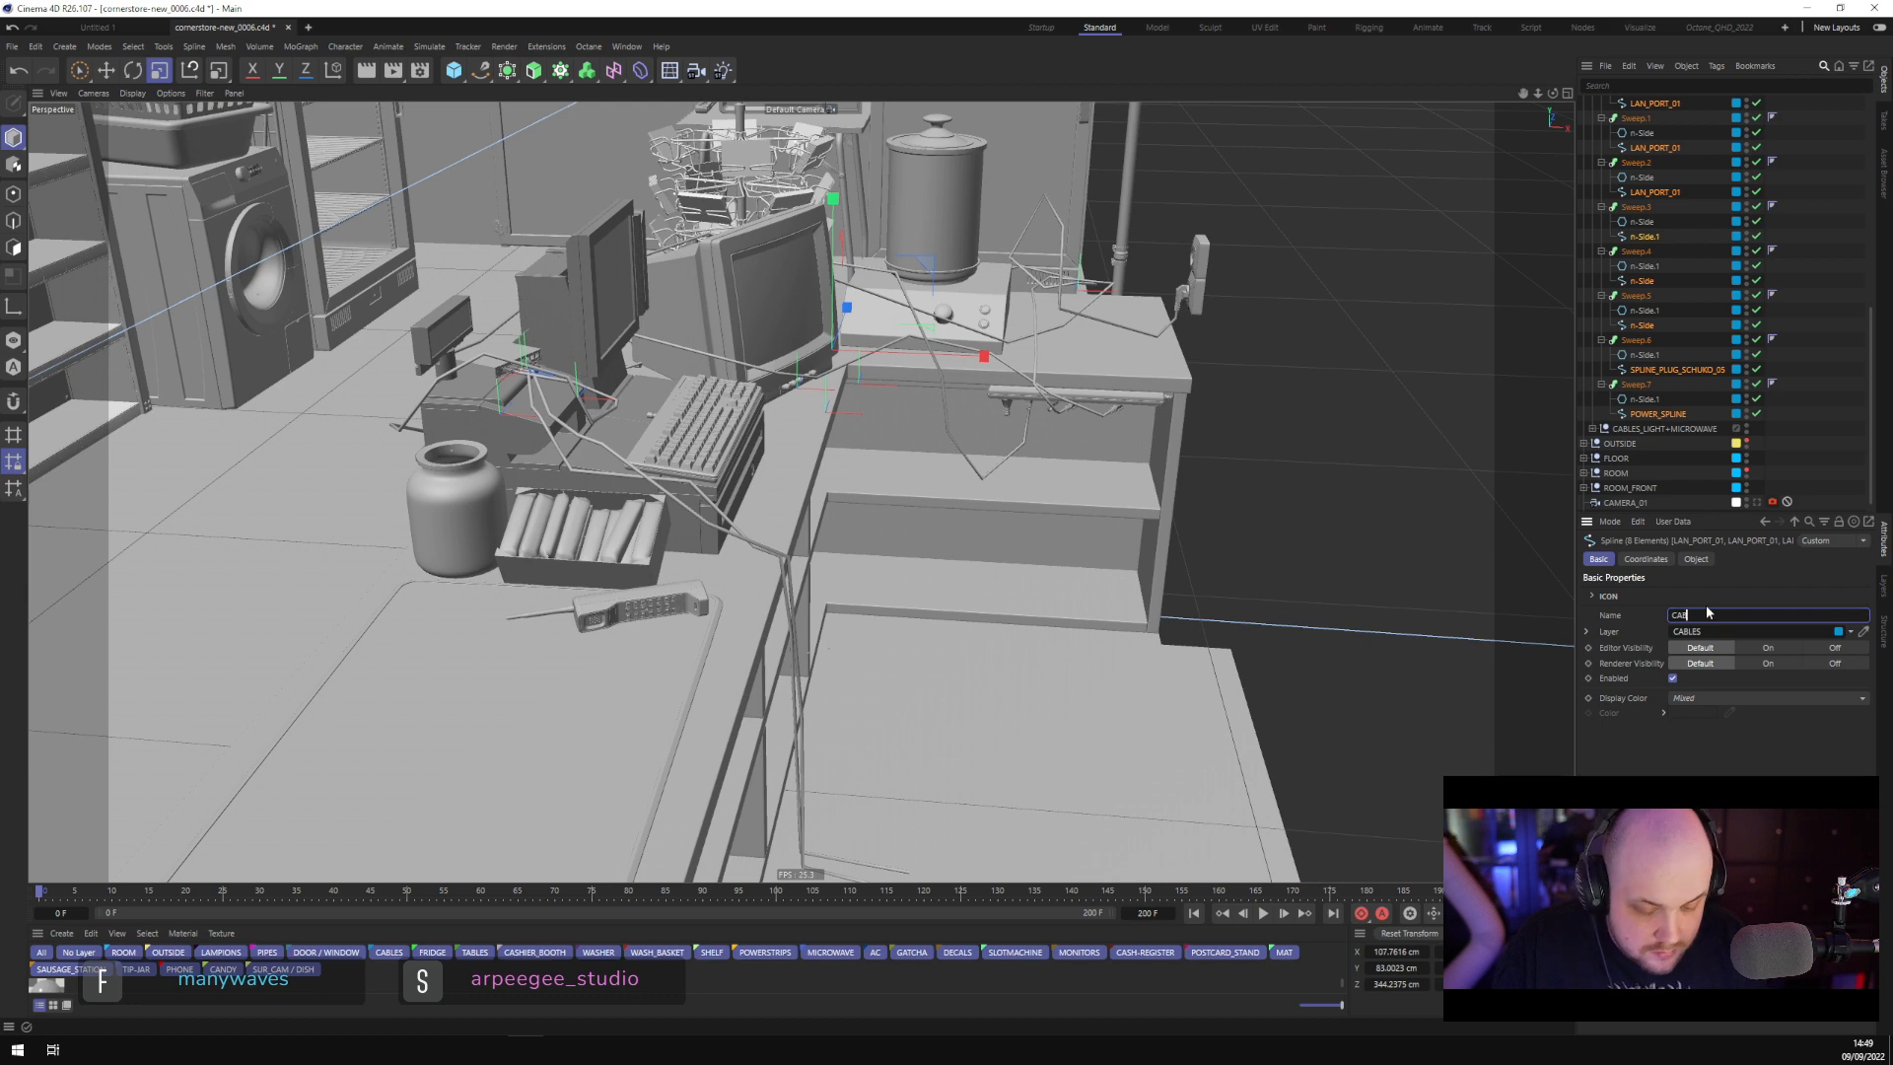
{"action": "type", "text": "CABLE"}
{"action": "key", "text": "Return"}
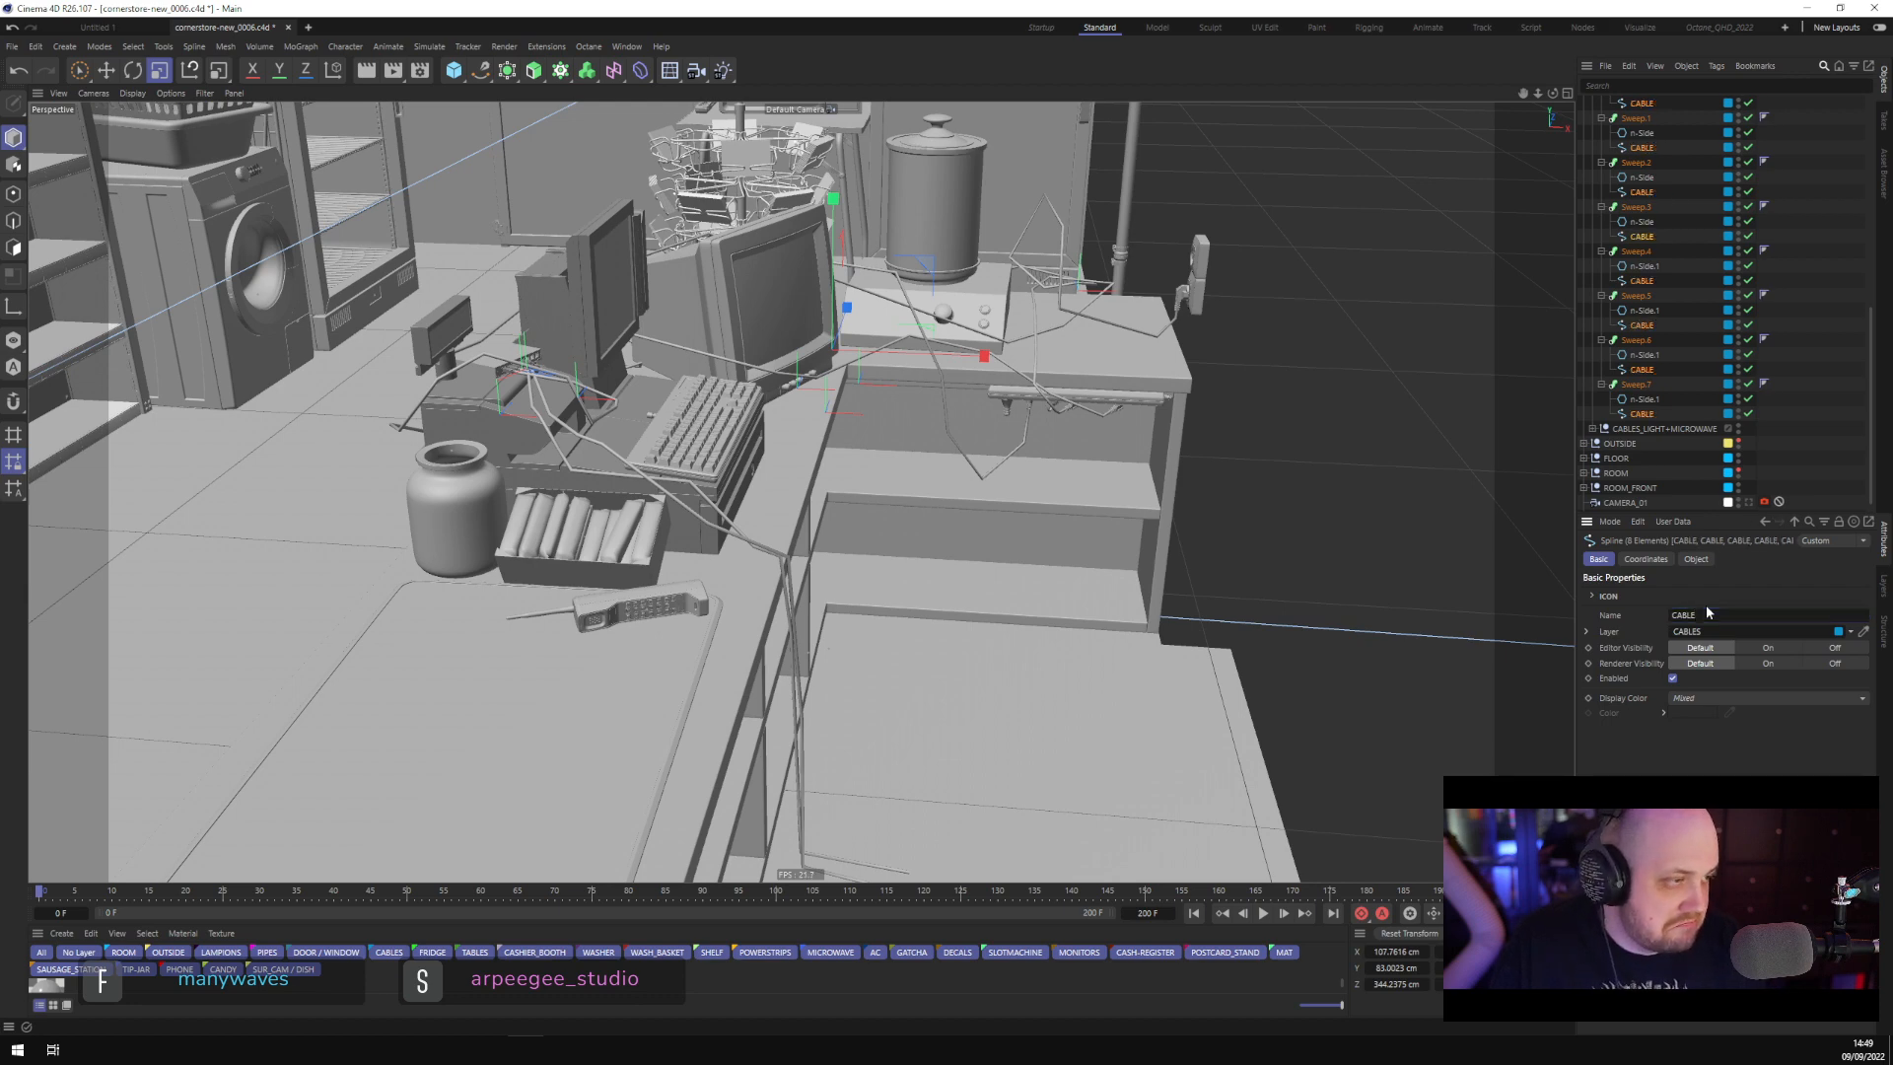
Add a Rope simulation tag to each of the eight CABLE splines
{"action": "right_click", "coordinate": [1650, 418]}
{"action": "mouse_move", "coordinate": [1729, 447]}
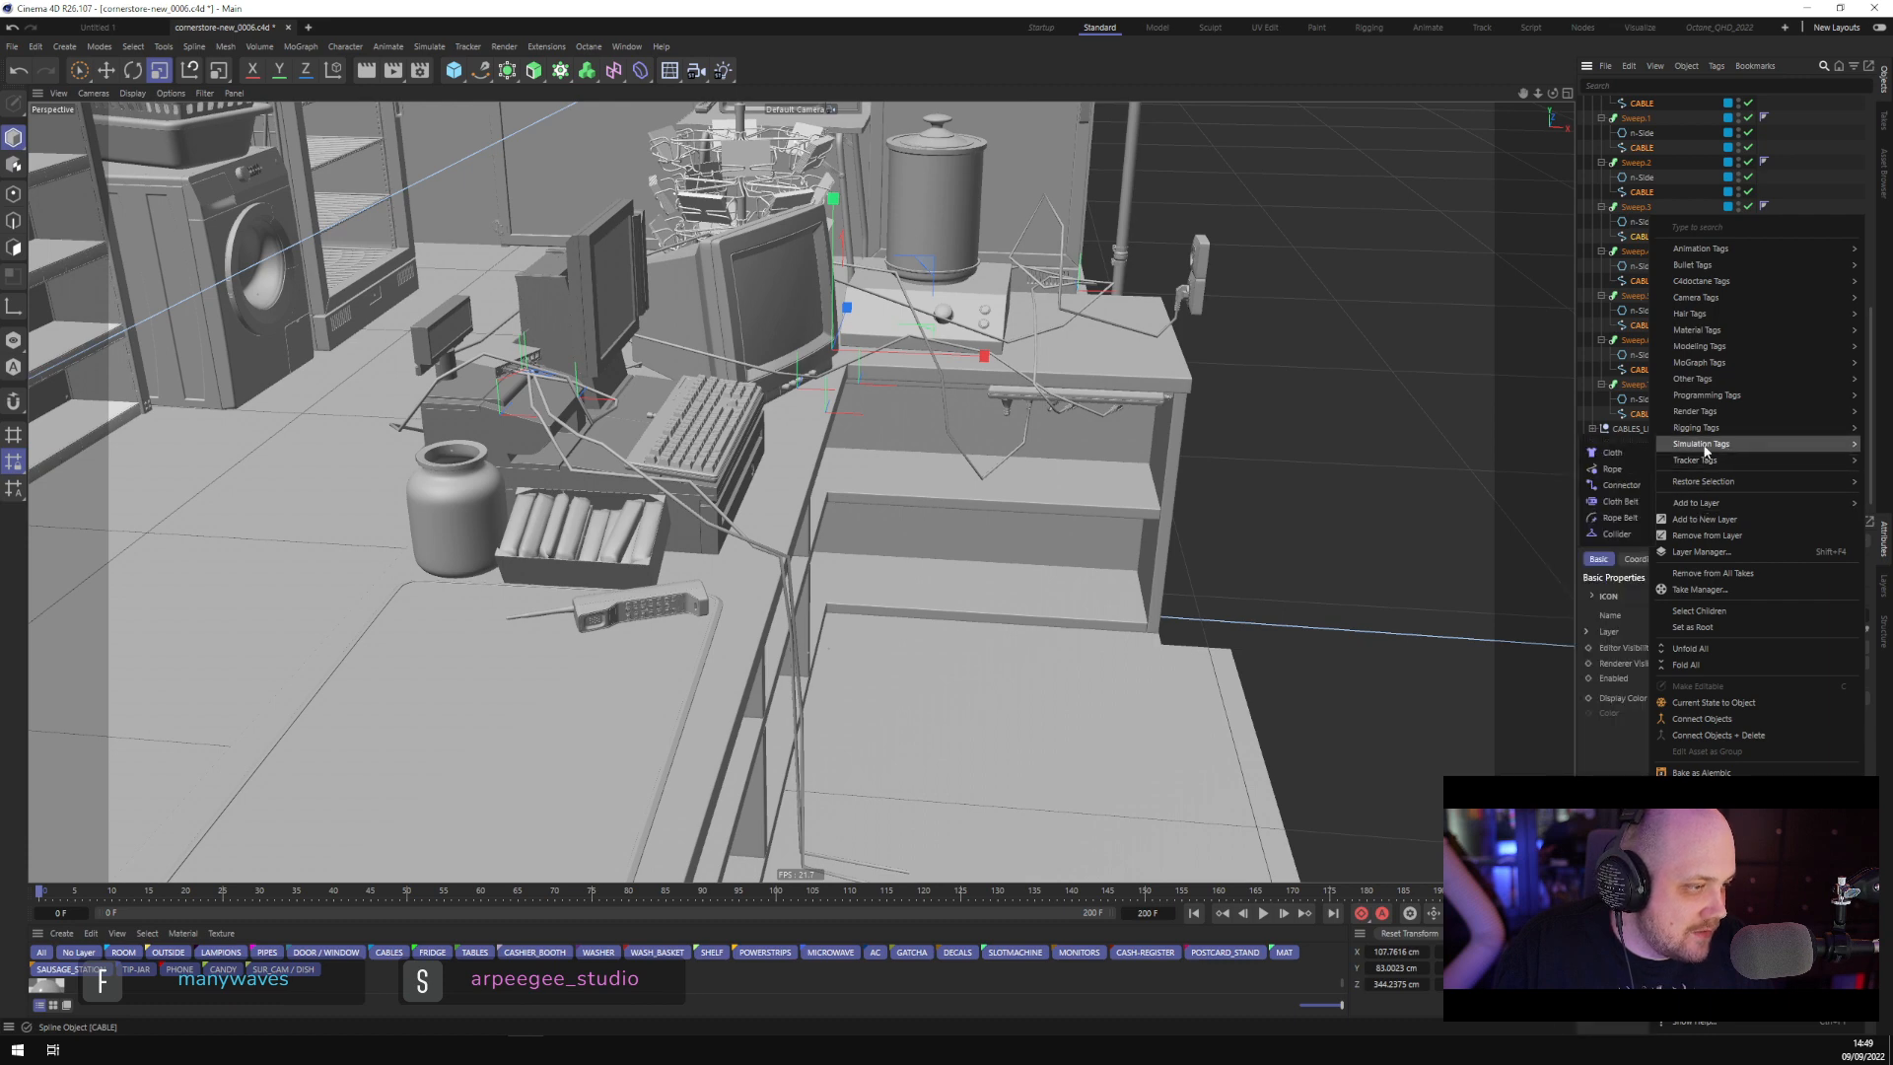
{"action": "left_click", "coordinate": [1616, 468]}
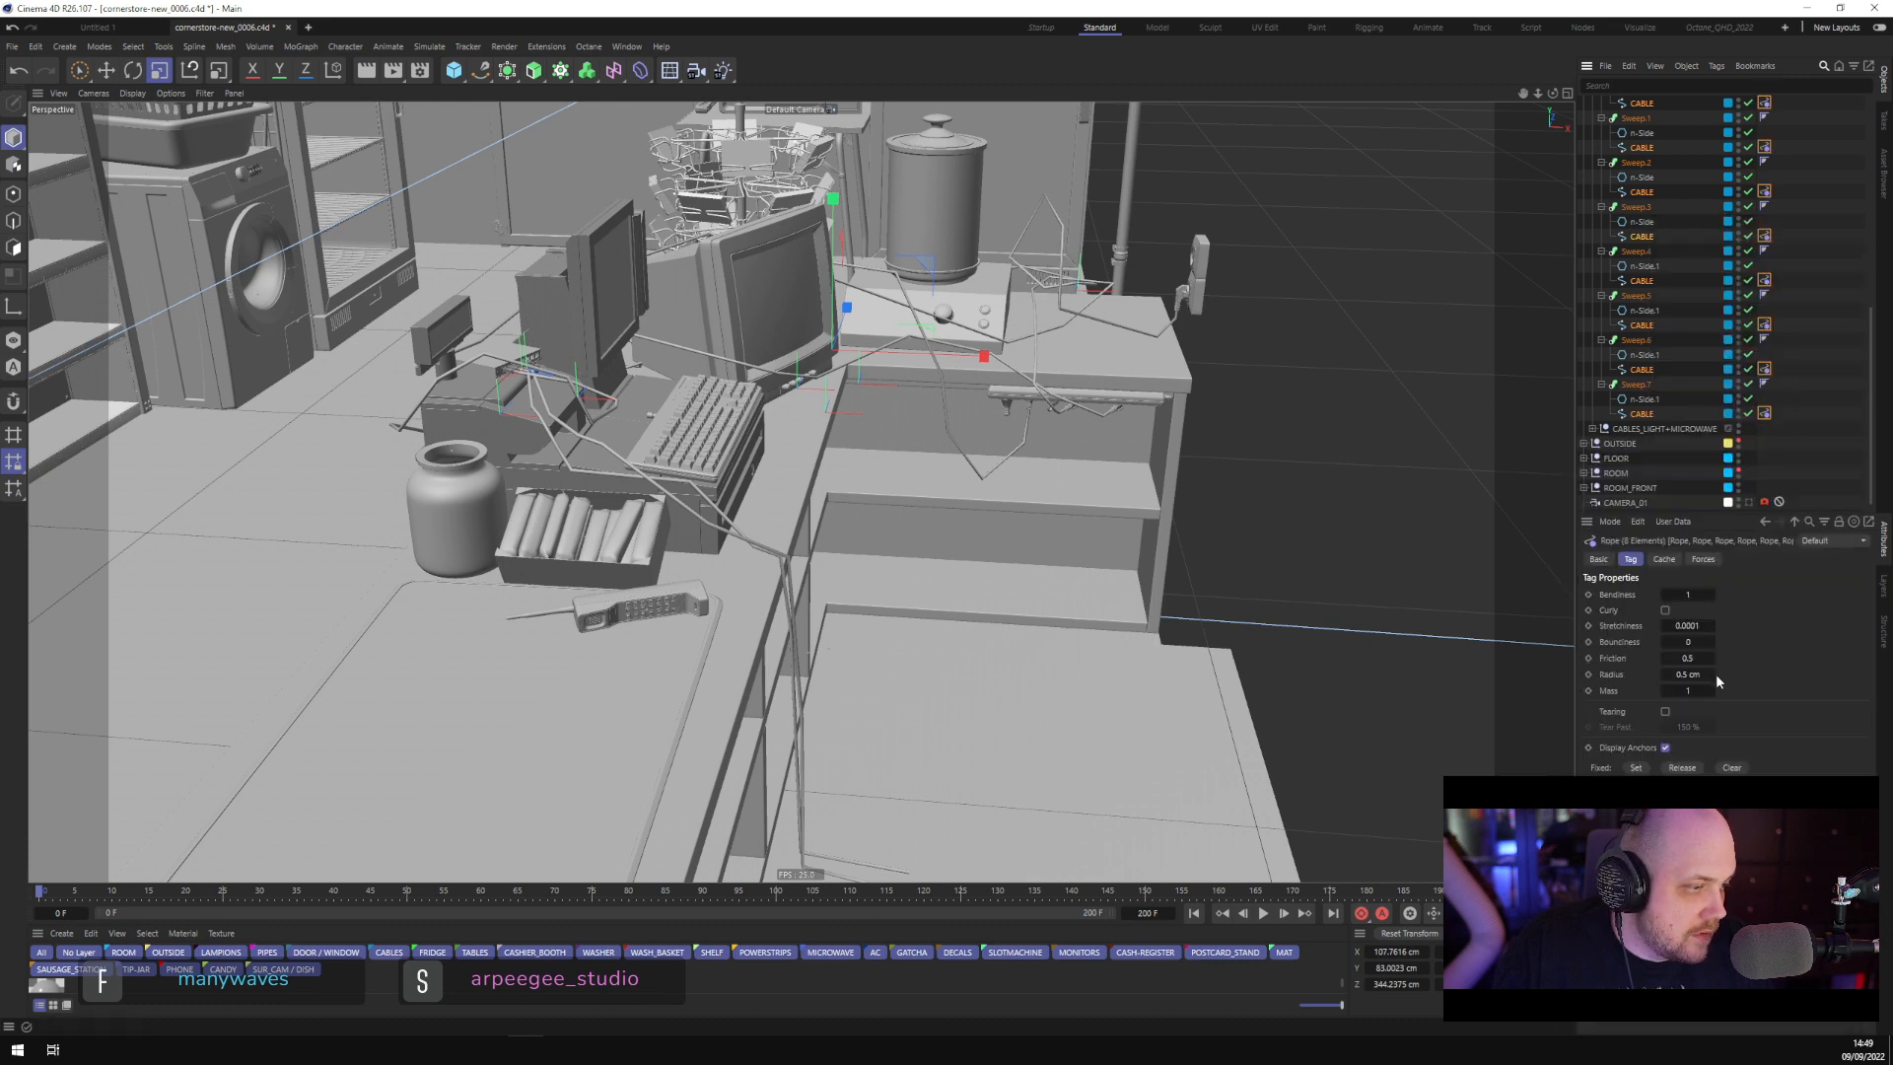
Look up the radius of the n-Side profile in Sweep.7 and restore the cleared selection
{"action": "left_click", "coordinate": [1643, 398]}
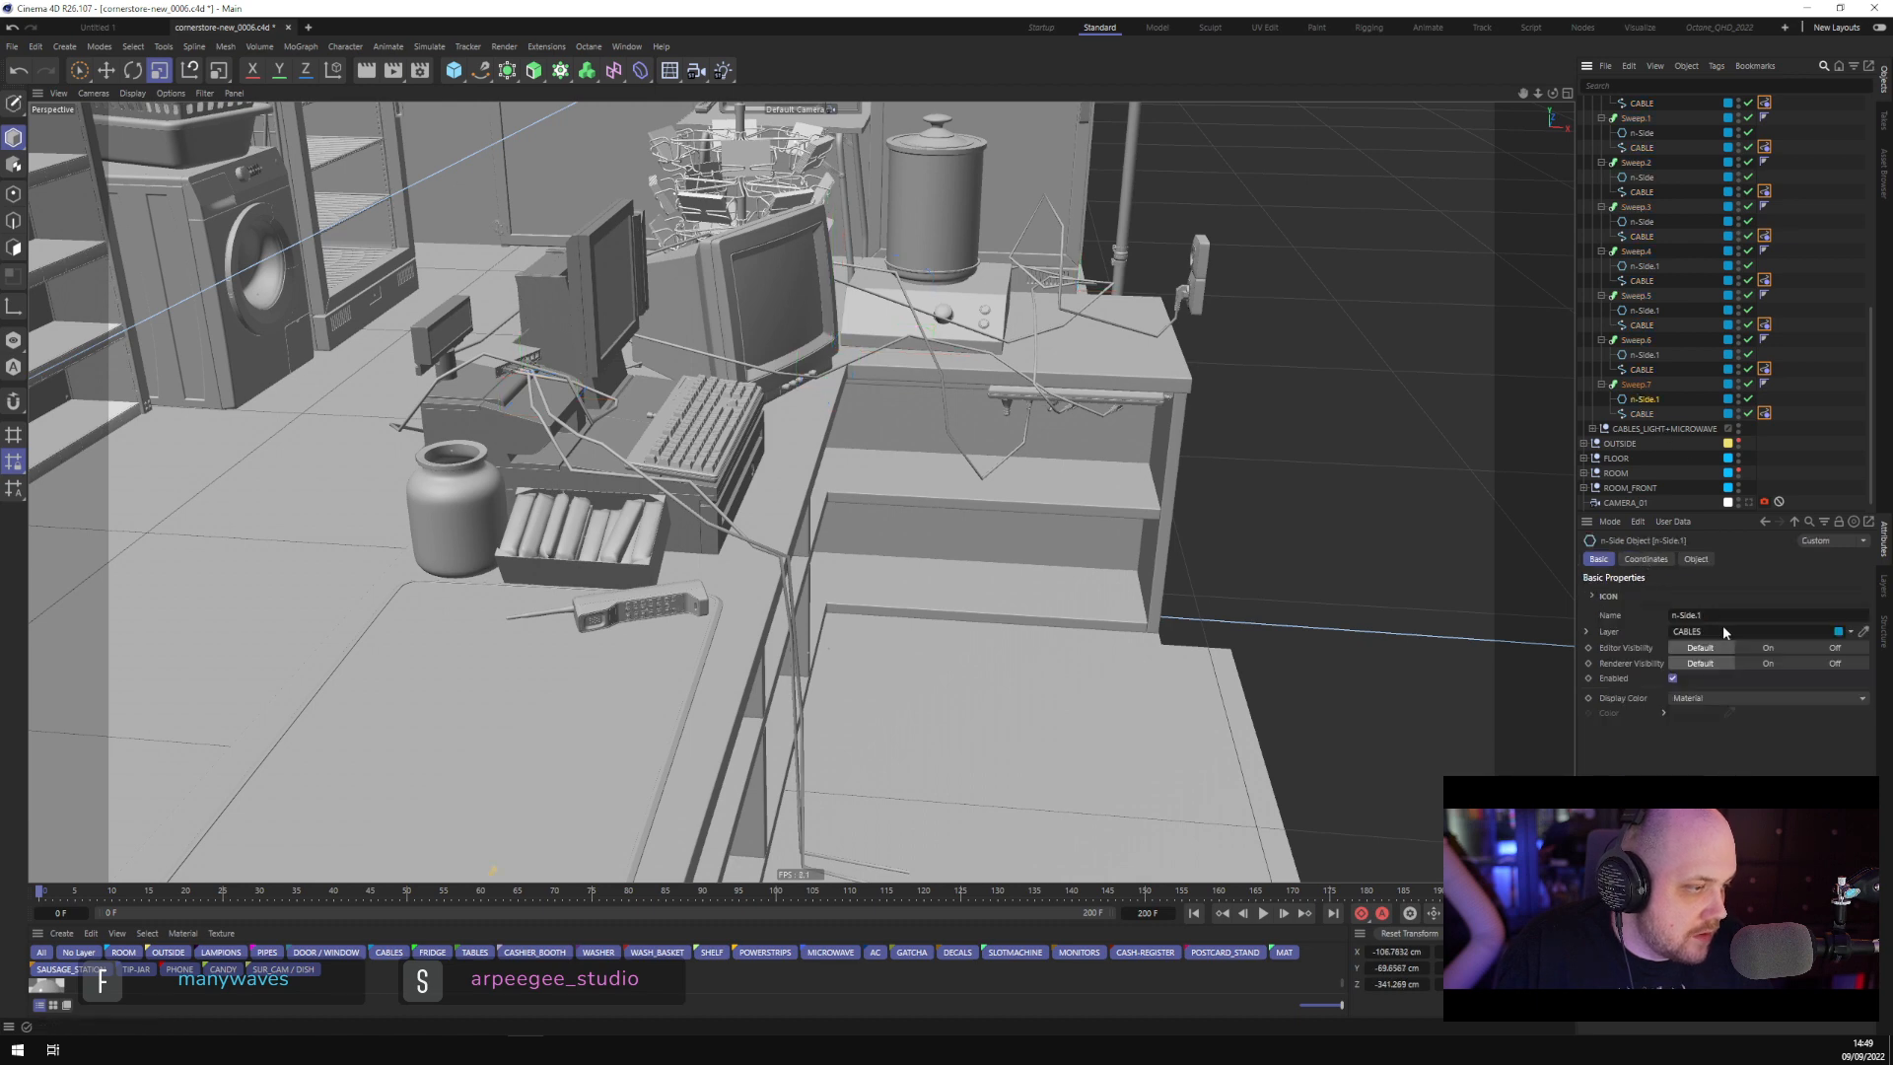
{"action": "left_click", "coordinate": [1693, 559]}
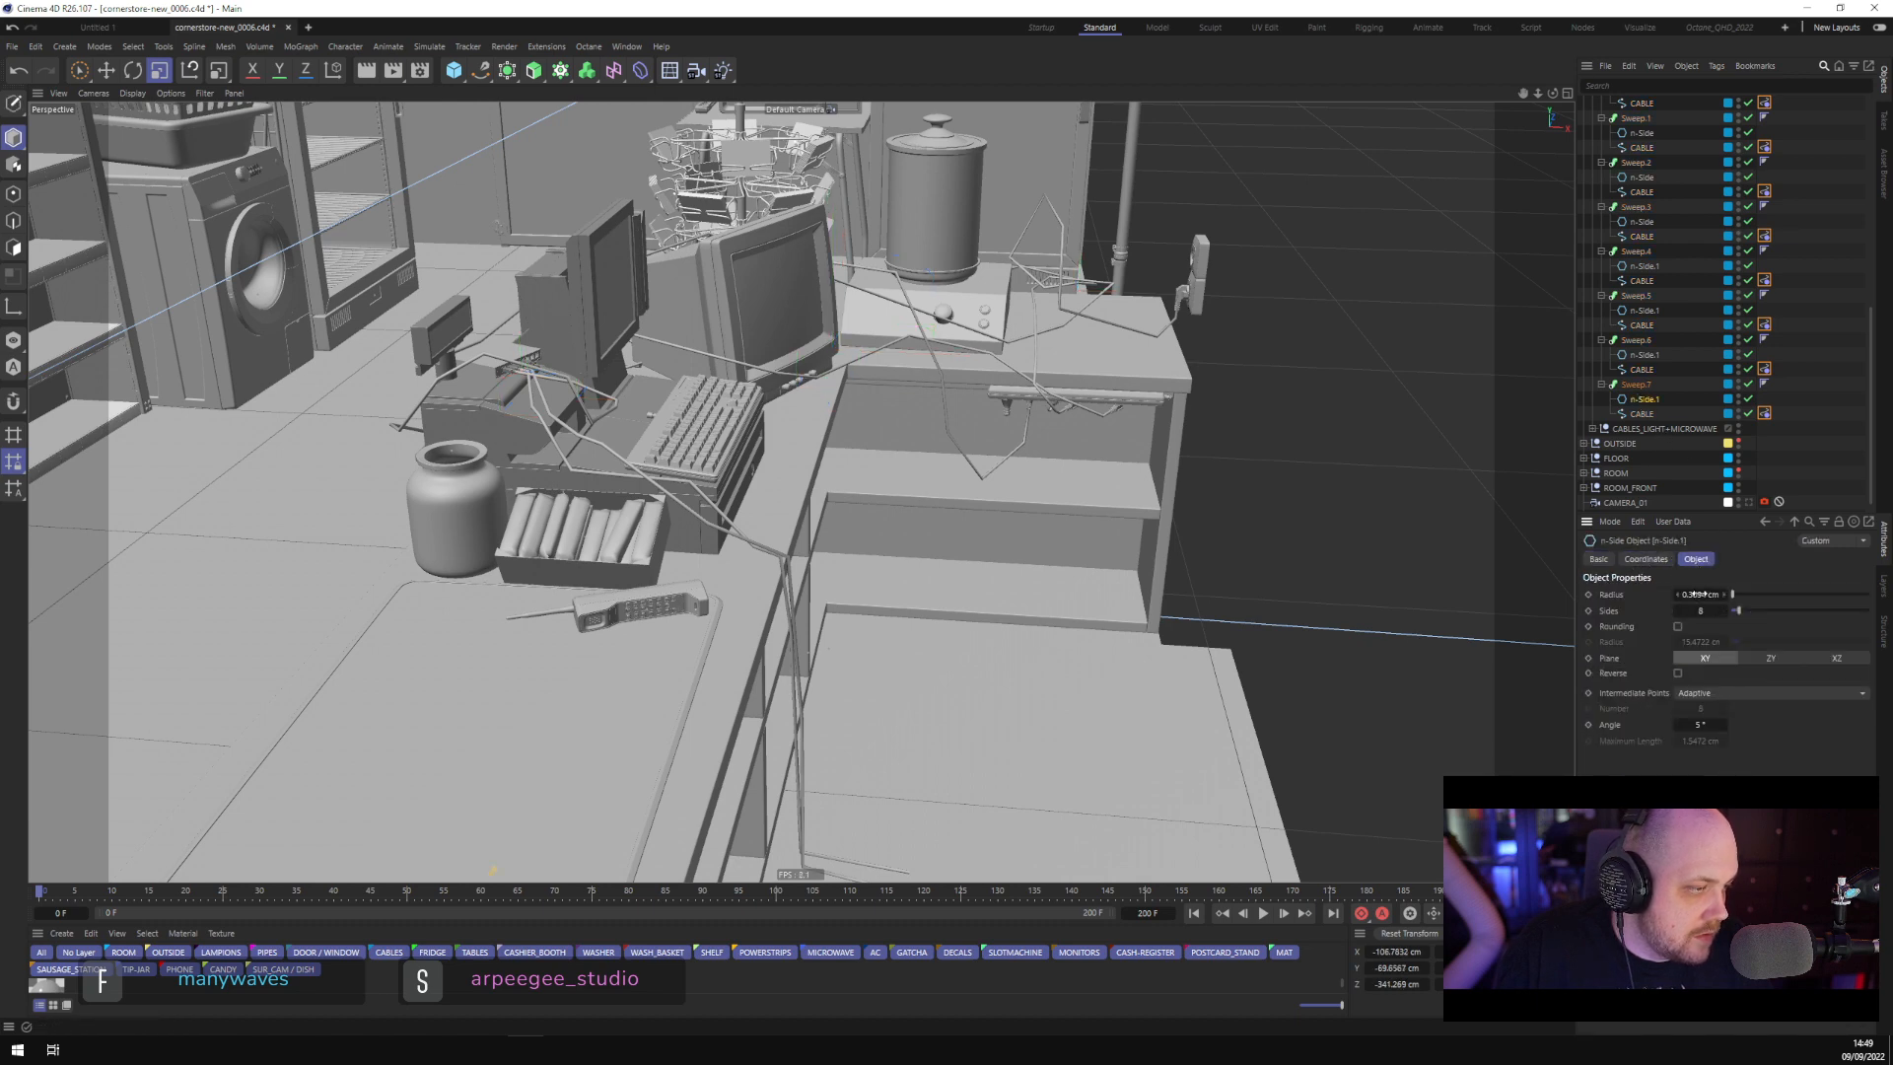
{"action": "double_click", "coordinate": [1698, 594]}
{"action": "left_click", "coordinate": [1769, 465]}
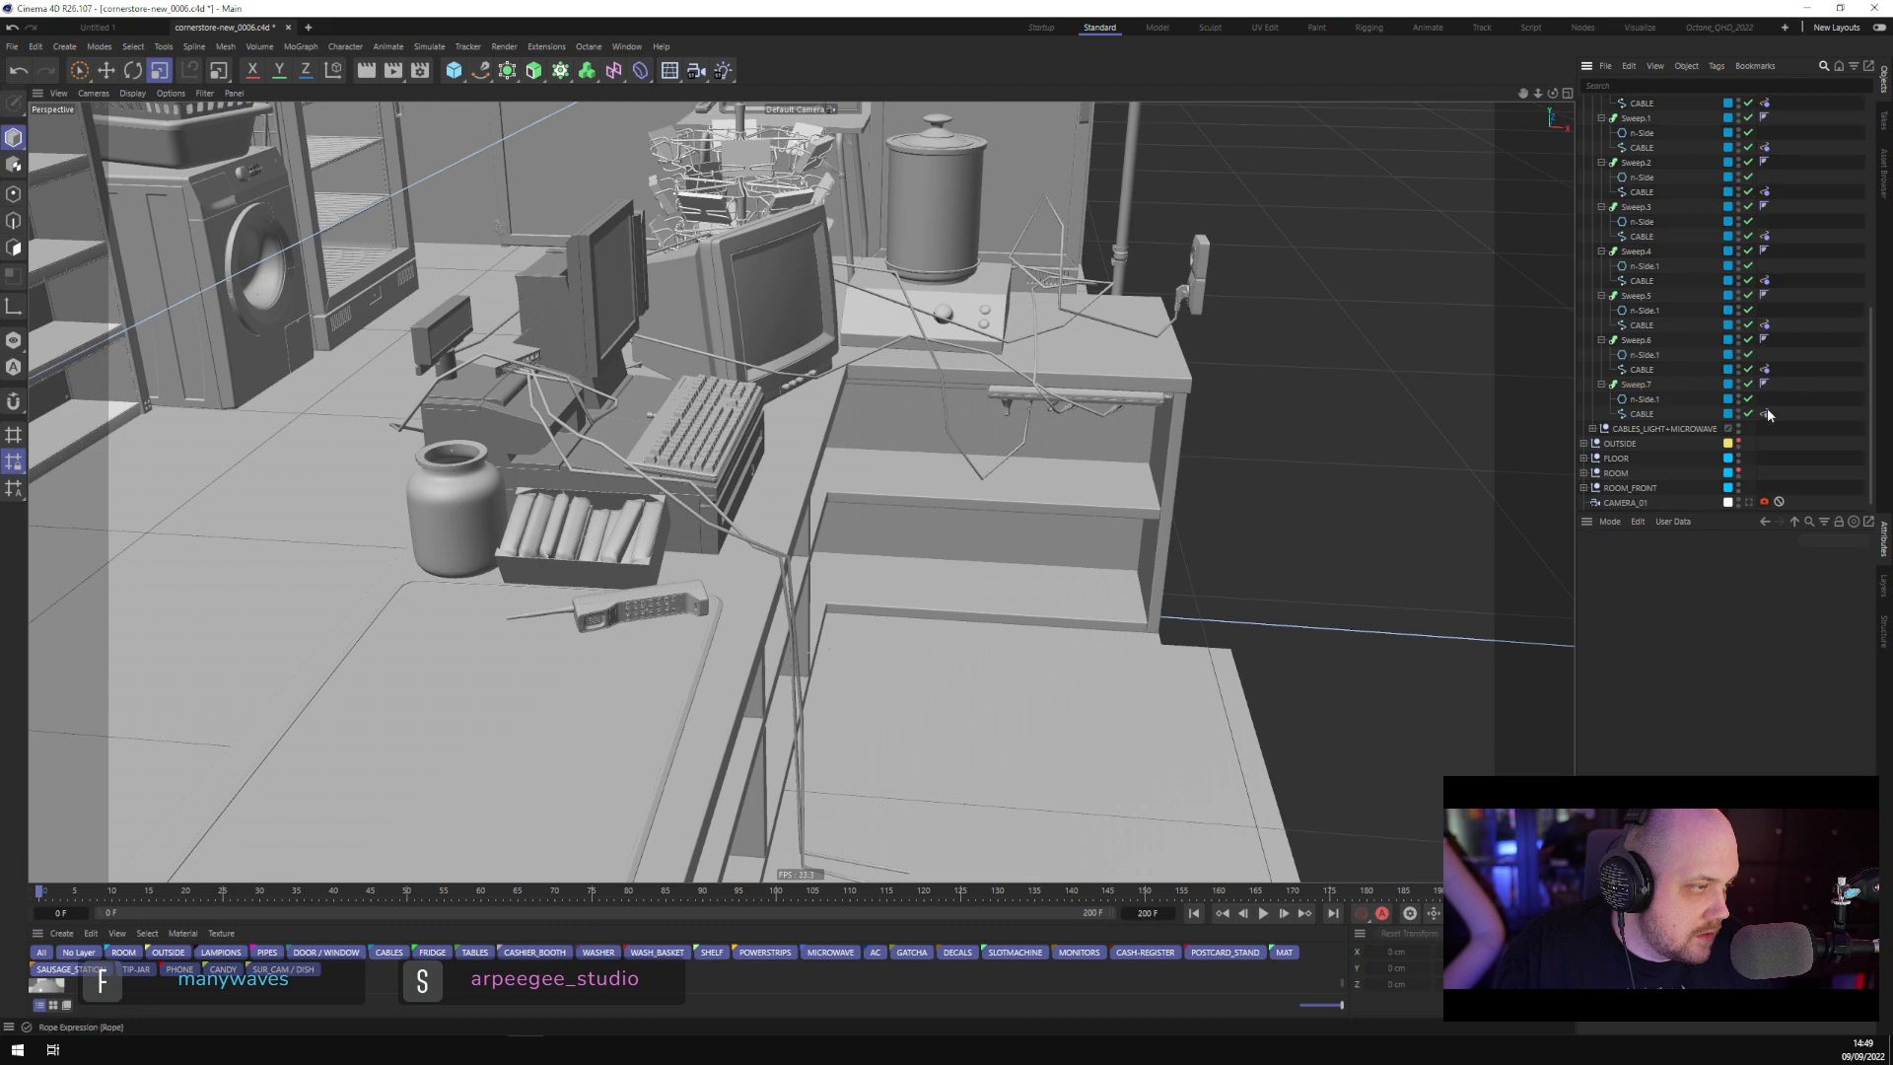
{"action": "key", "text": "ctrl+z"}
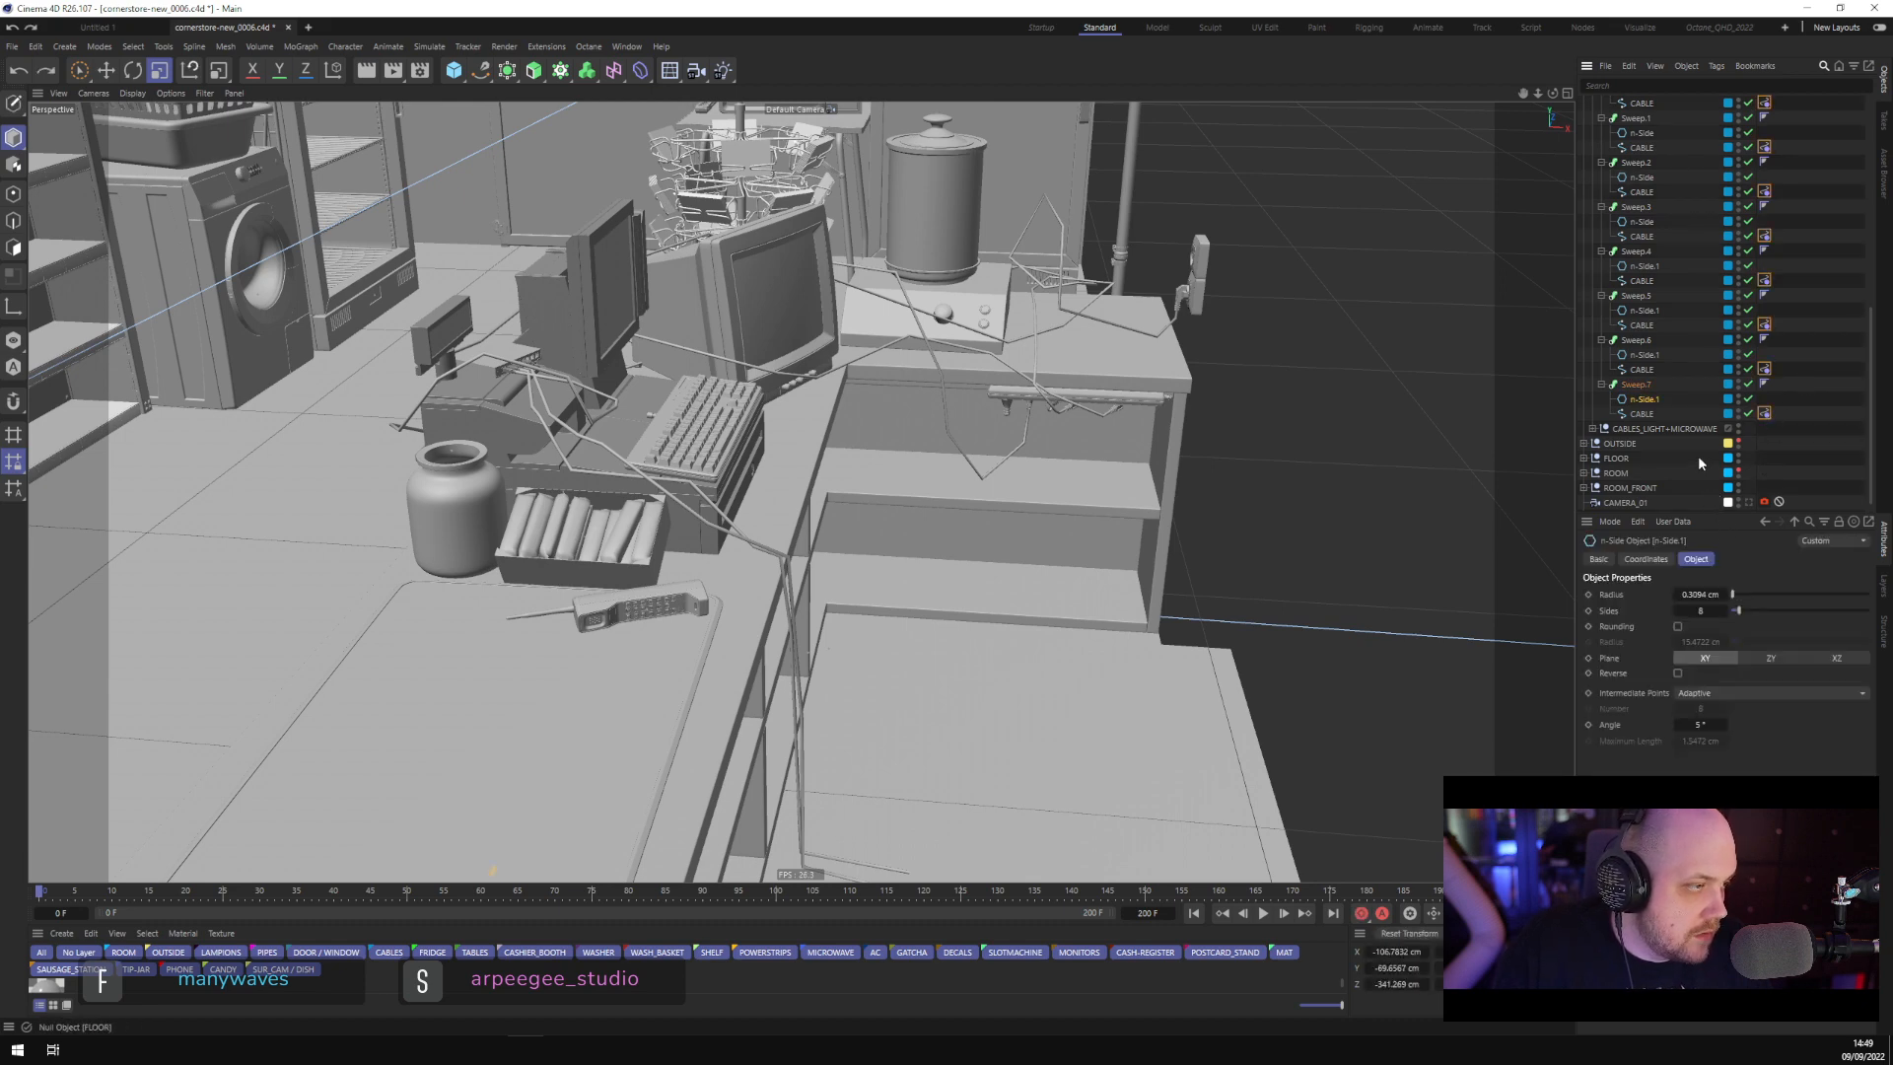
Set the radius to 0.3094 cm and the bendiness to 0.0001 on all eight Rope tags
{"action": "left_click", "coordinate": [1763, 412]}
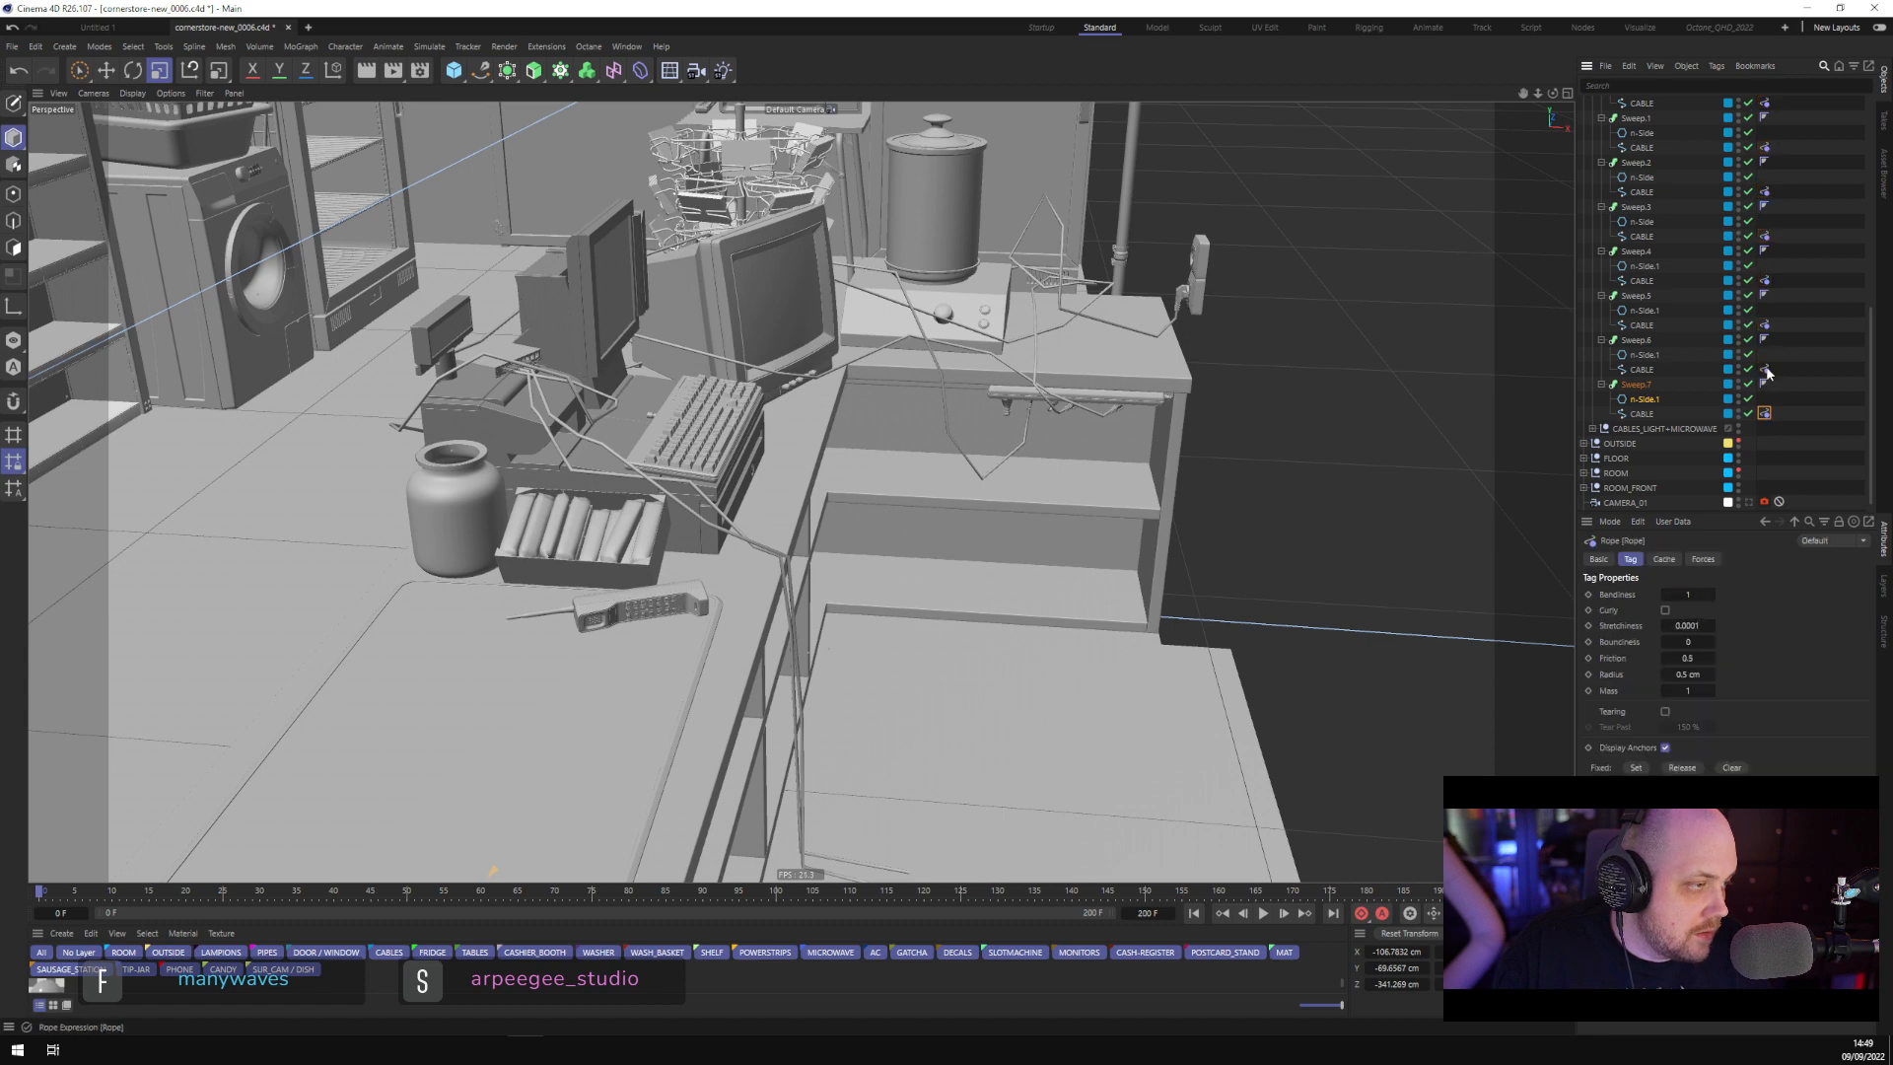
{"action": "left_click", "coordinate": [1763, 369], "text": "ctrl"}
{"action": "left_click", "coordinate": [1764, 324], "text": "ctrl"}
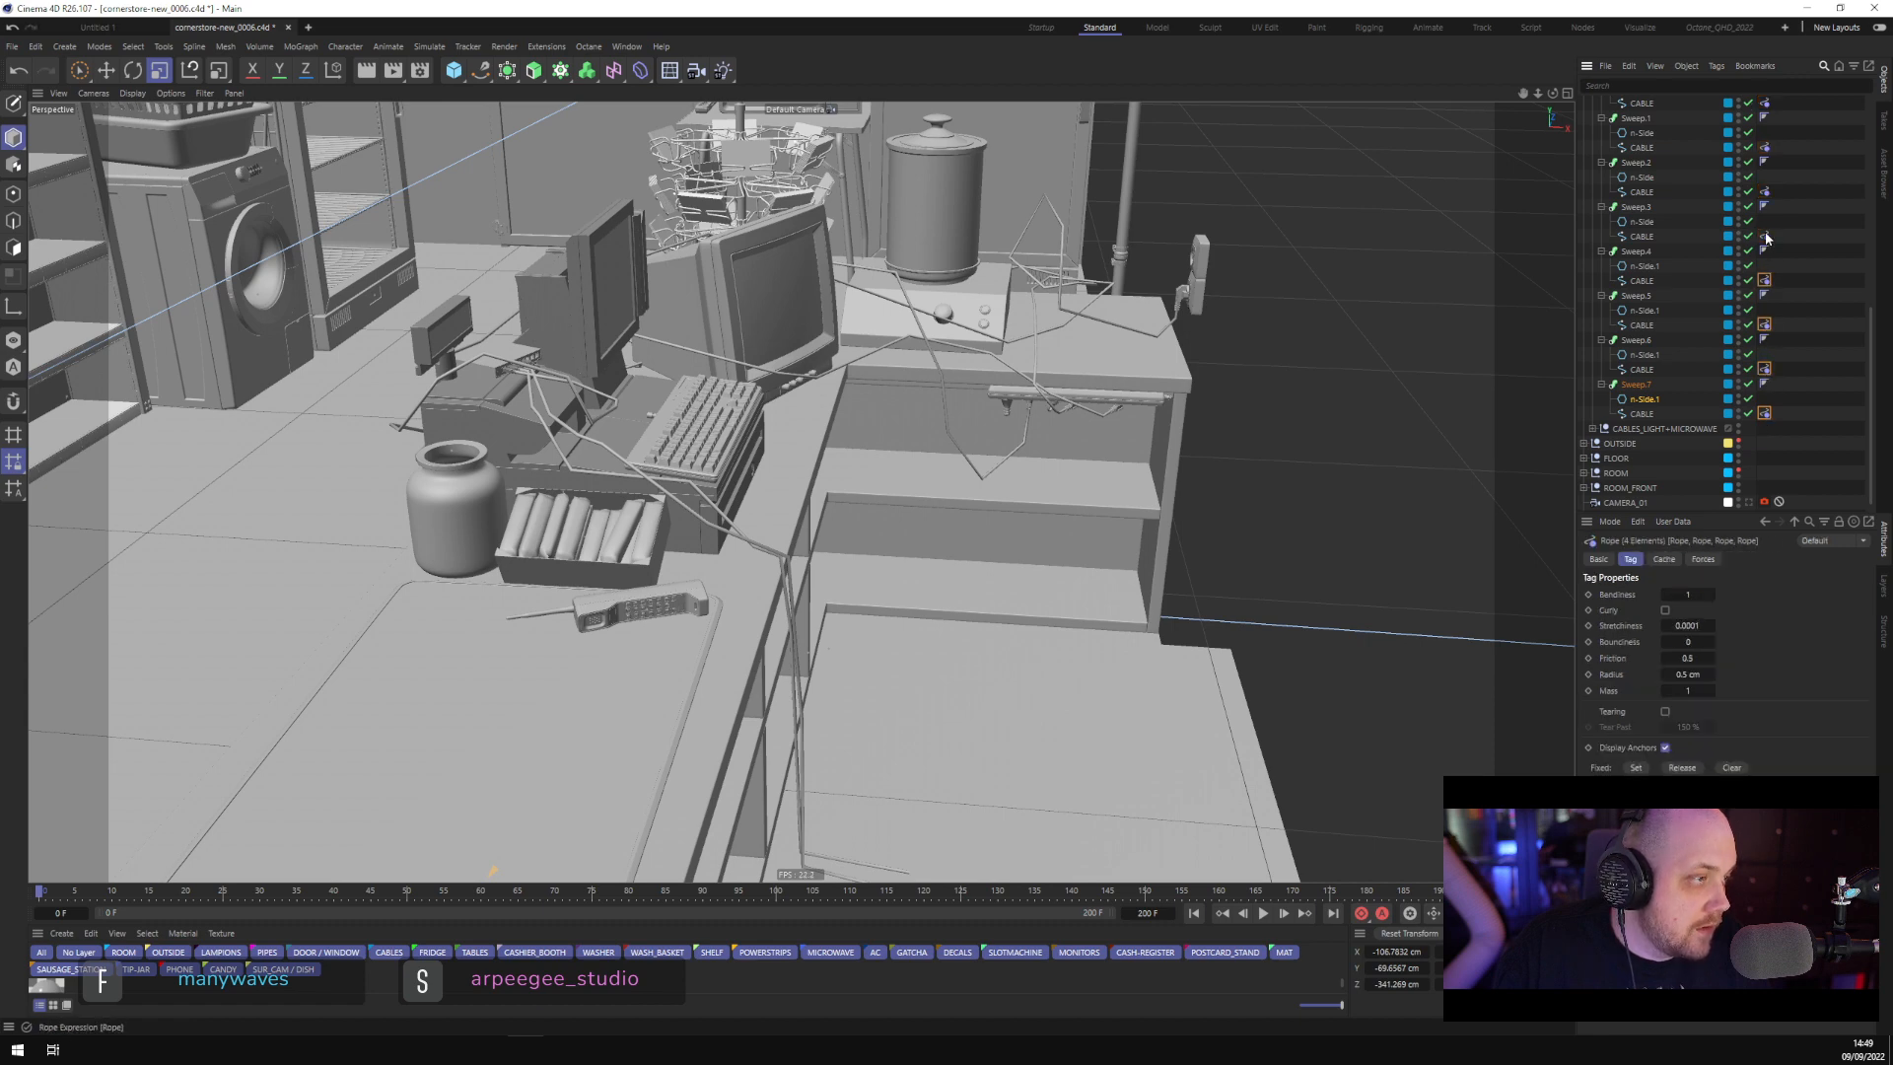
{"action": "scroll", "coordinate": [1790, 143], "scroll_direction": "up", "scroll_amount": 3}
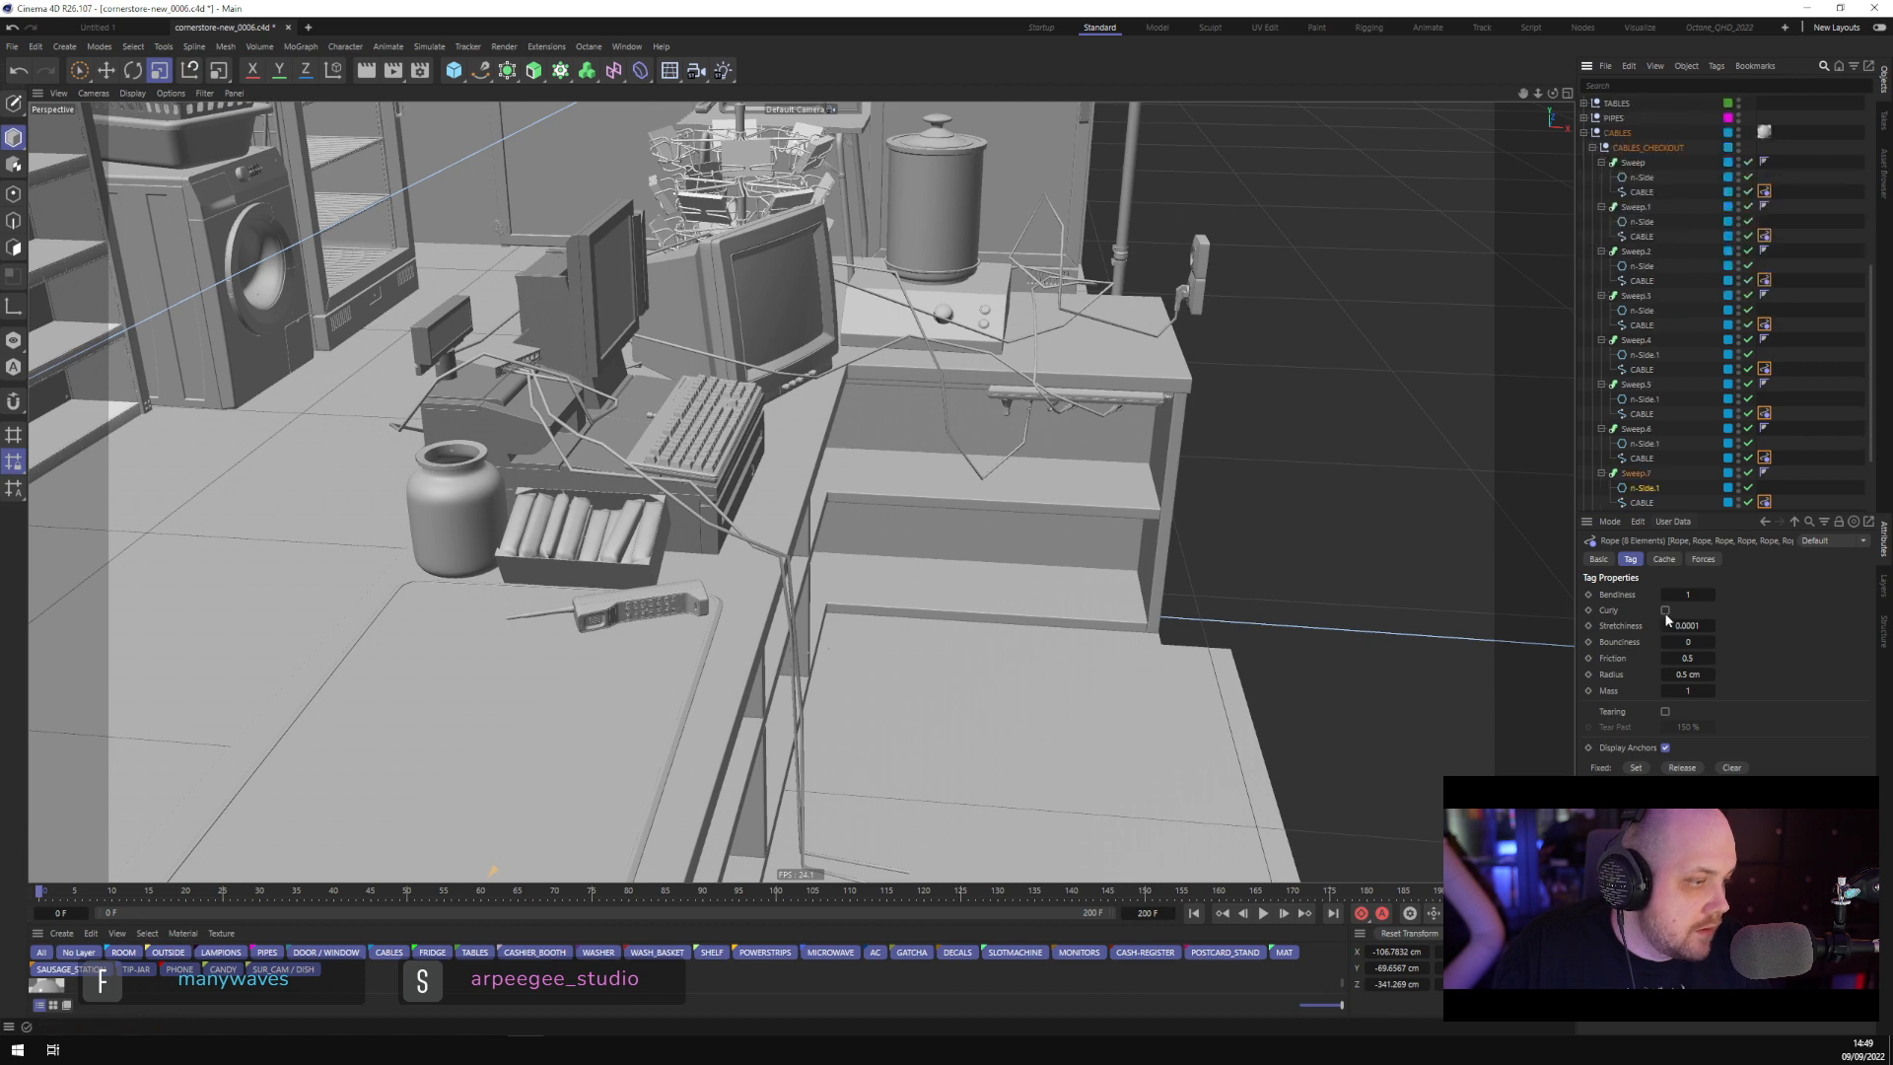
{"action": "double_click", "coordinate": [1688, 674]}
{"action": "type", "text": "0.3094"}
{"action": "left_click", "coordinate": [1688, 690]}
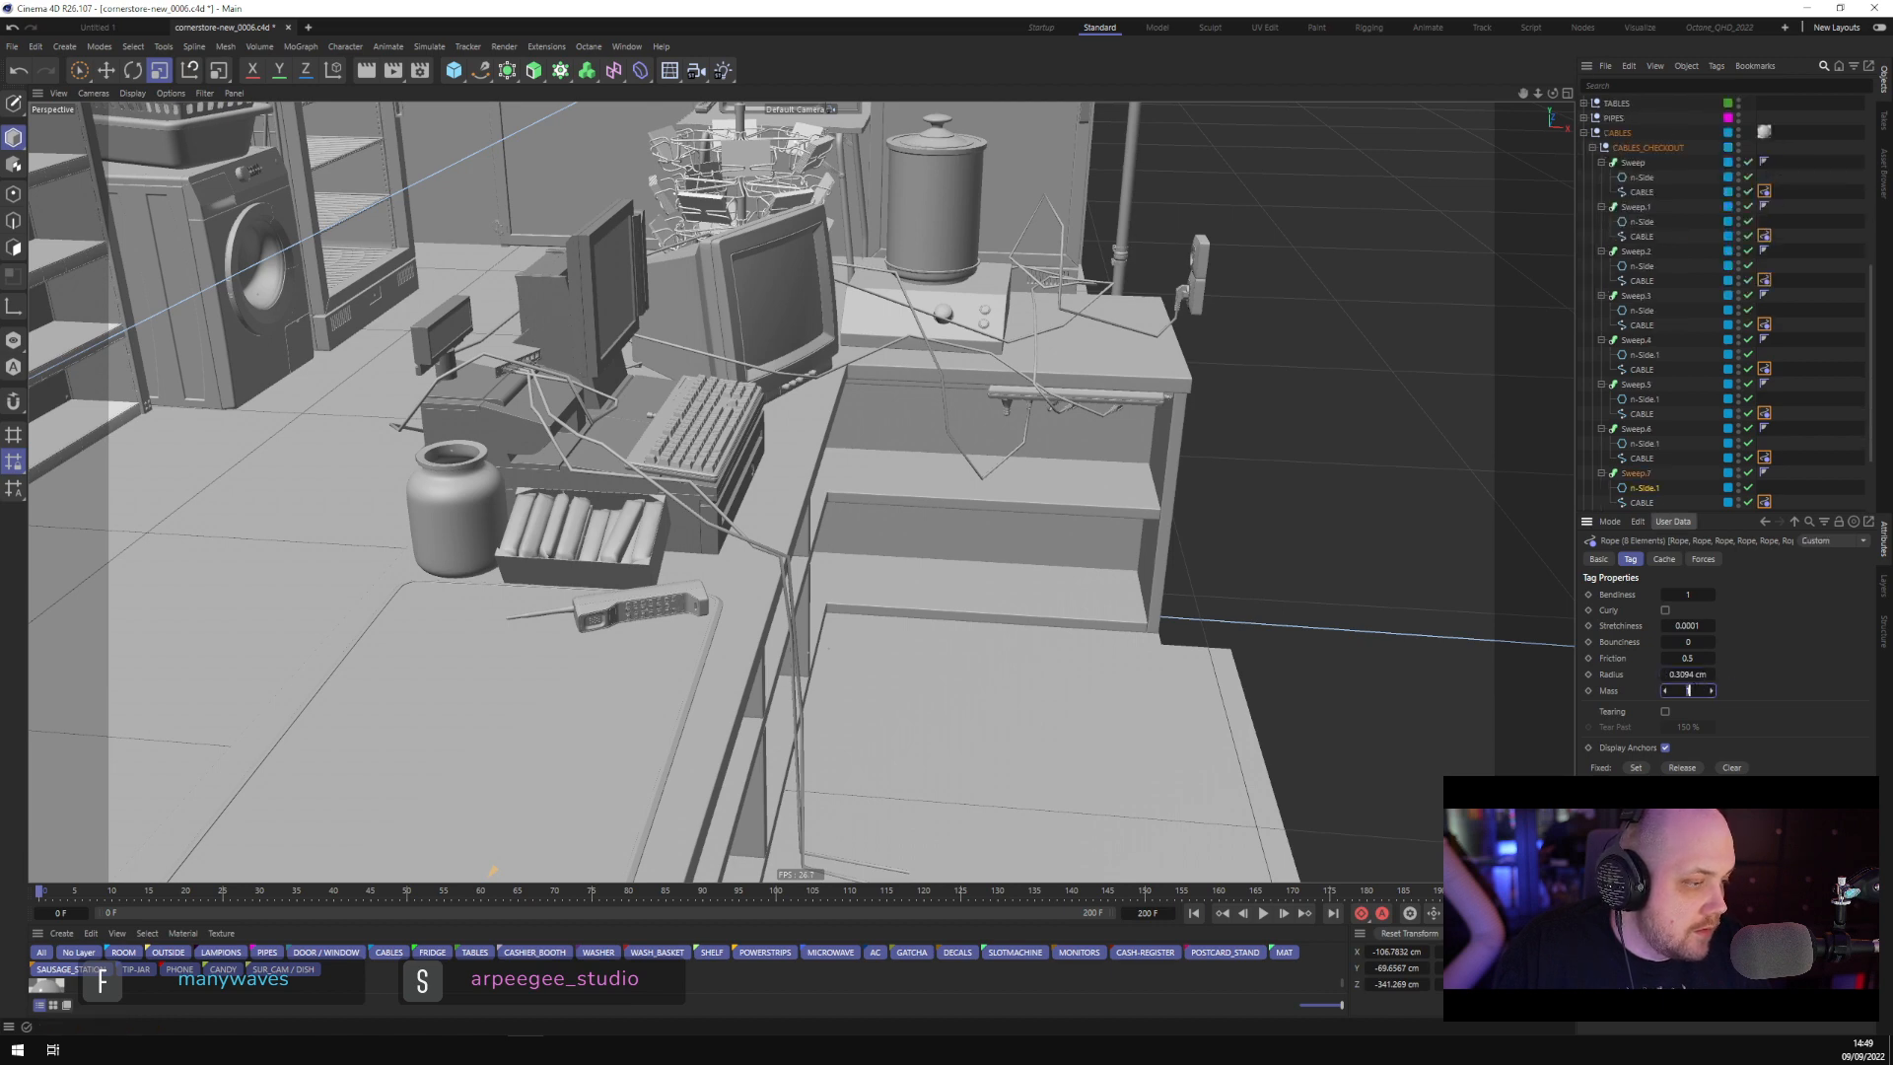
{"action": "double_click", "coordinate": [1688, 595]}
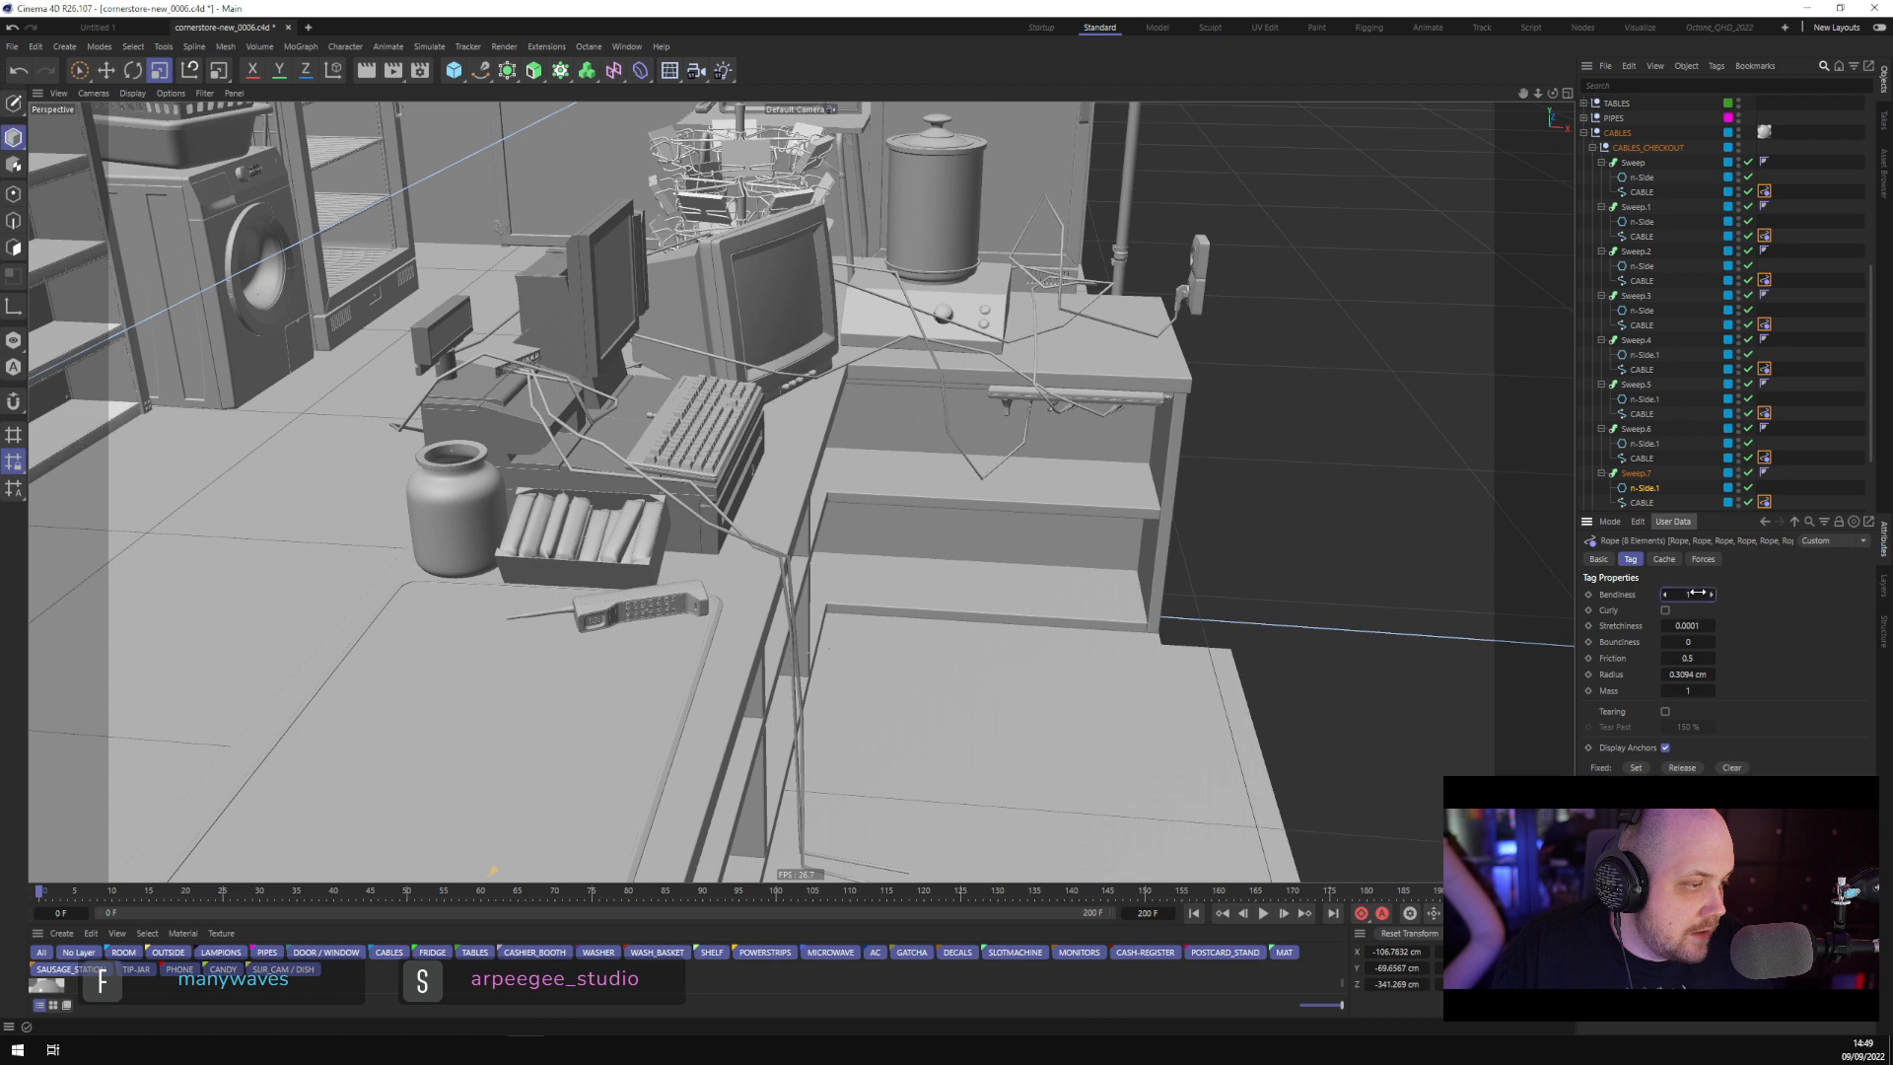
{"action": "type", "text": "0,"}
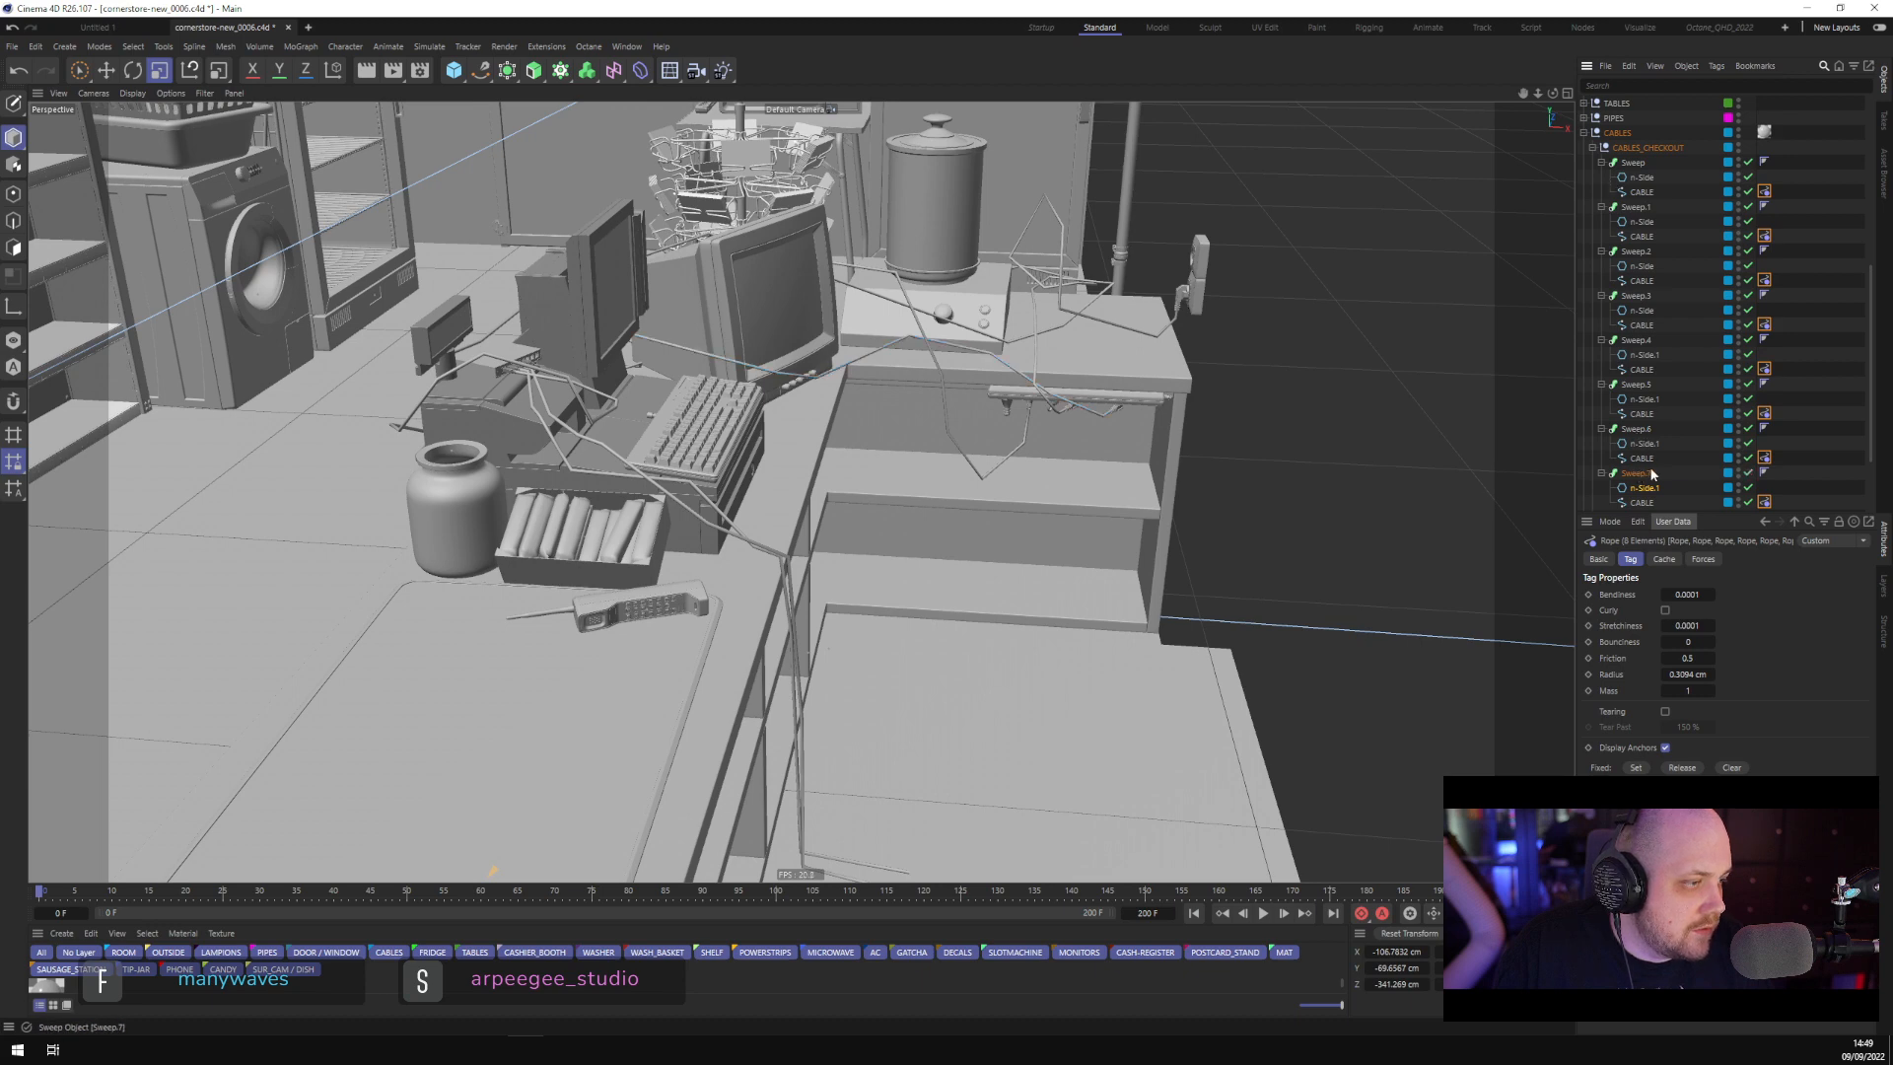
Disable the Sweep.7 generator, keeping its child objects unfolded
{"action": "left_click", "coordinate": [1748, 474]}
{"action": "left_click", "coordinate": [1601, 473]}
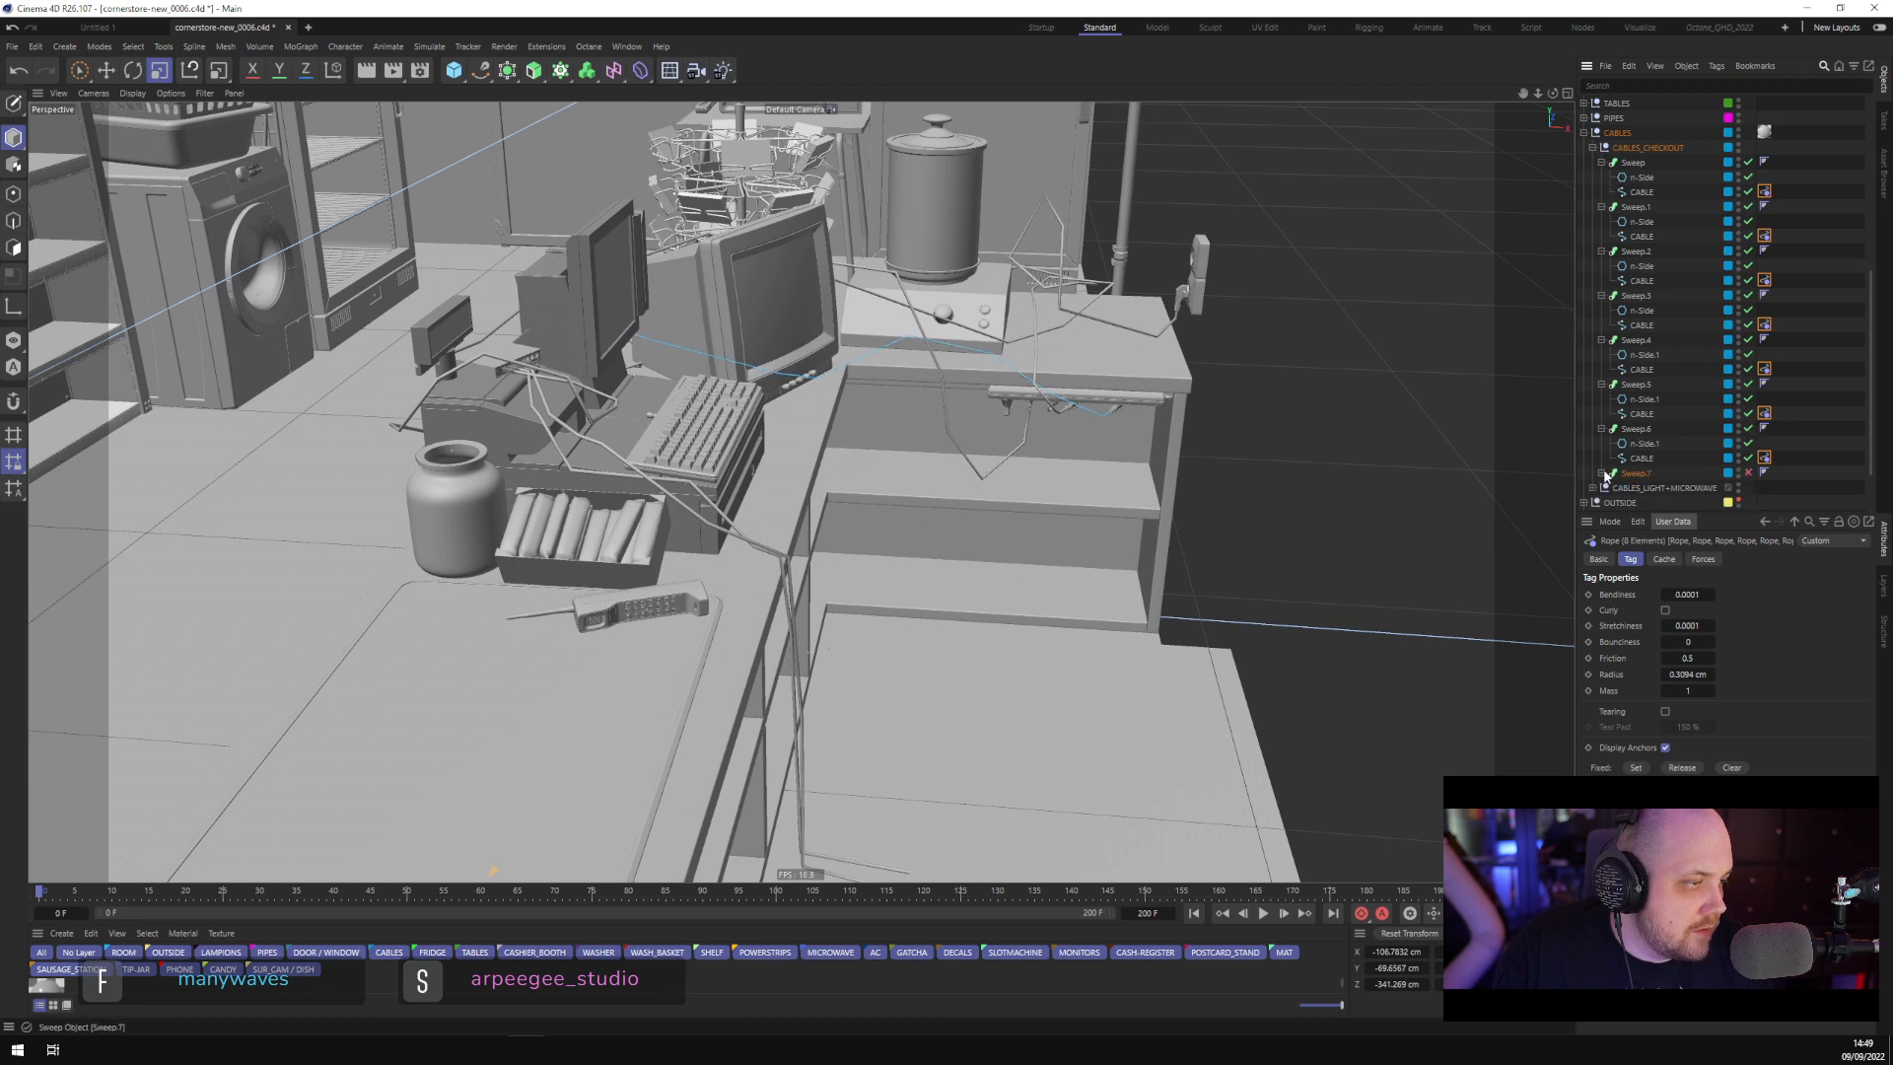
{"action": "left_click", "coordinate": [1601, 473]}
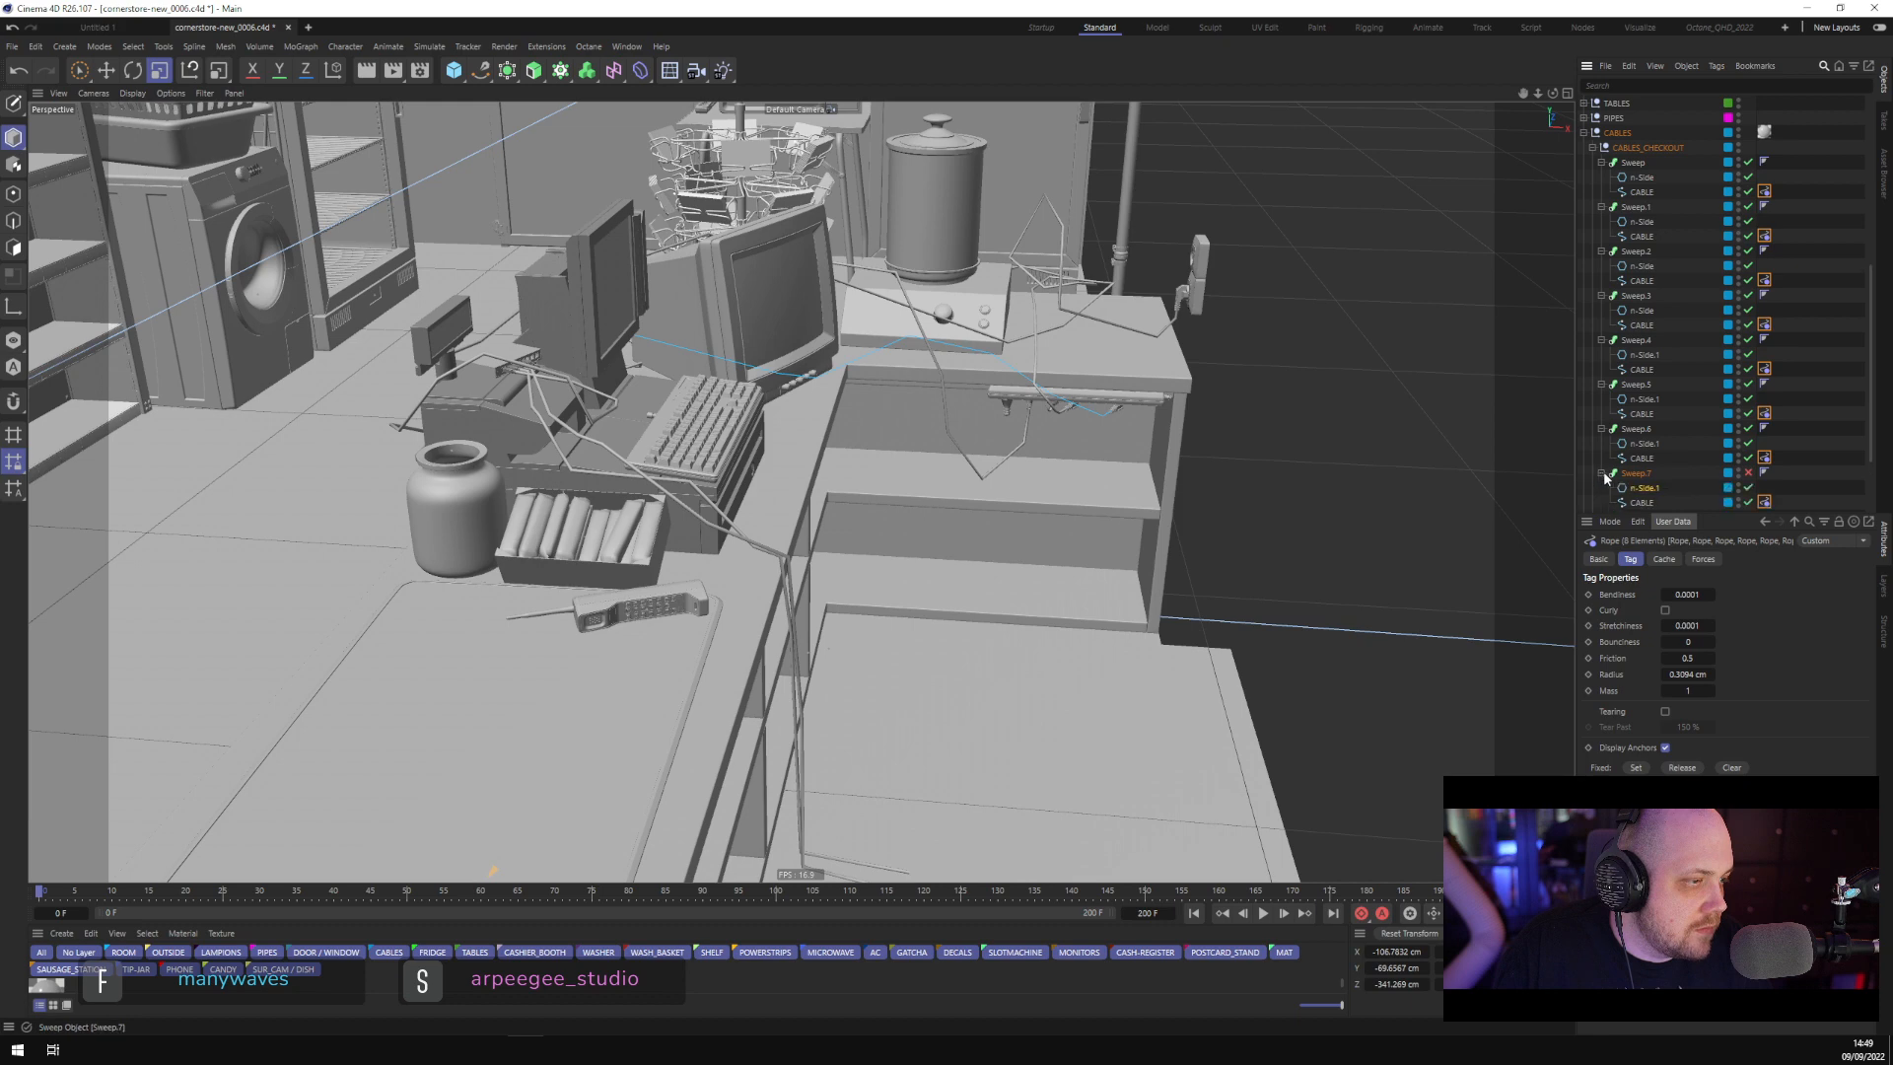
Select all eight CABLE splines under CABLES_CHECKOUT and disable their parent Sweep generators
{"action": "left_click", "coordinate": [1641, 502]}
{"action": "left_click", "coordinate": [1641, 458], "text": "ctrl"}
{"action": "left_click", "coordinate": [1641, 414], "text": "ctrl"}
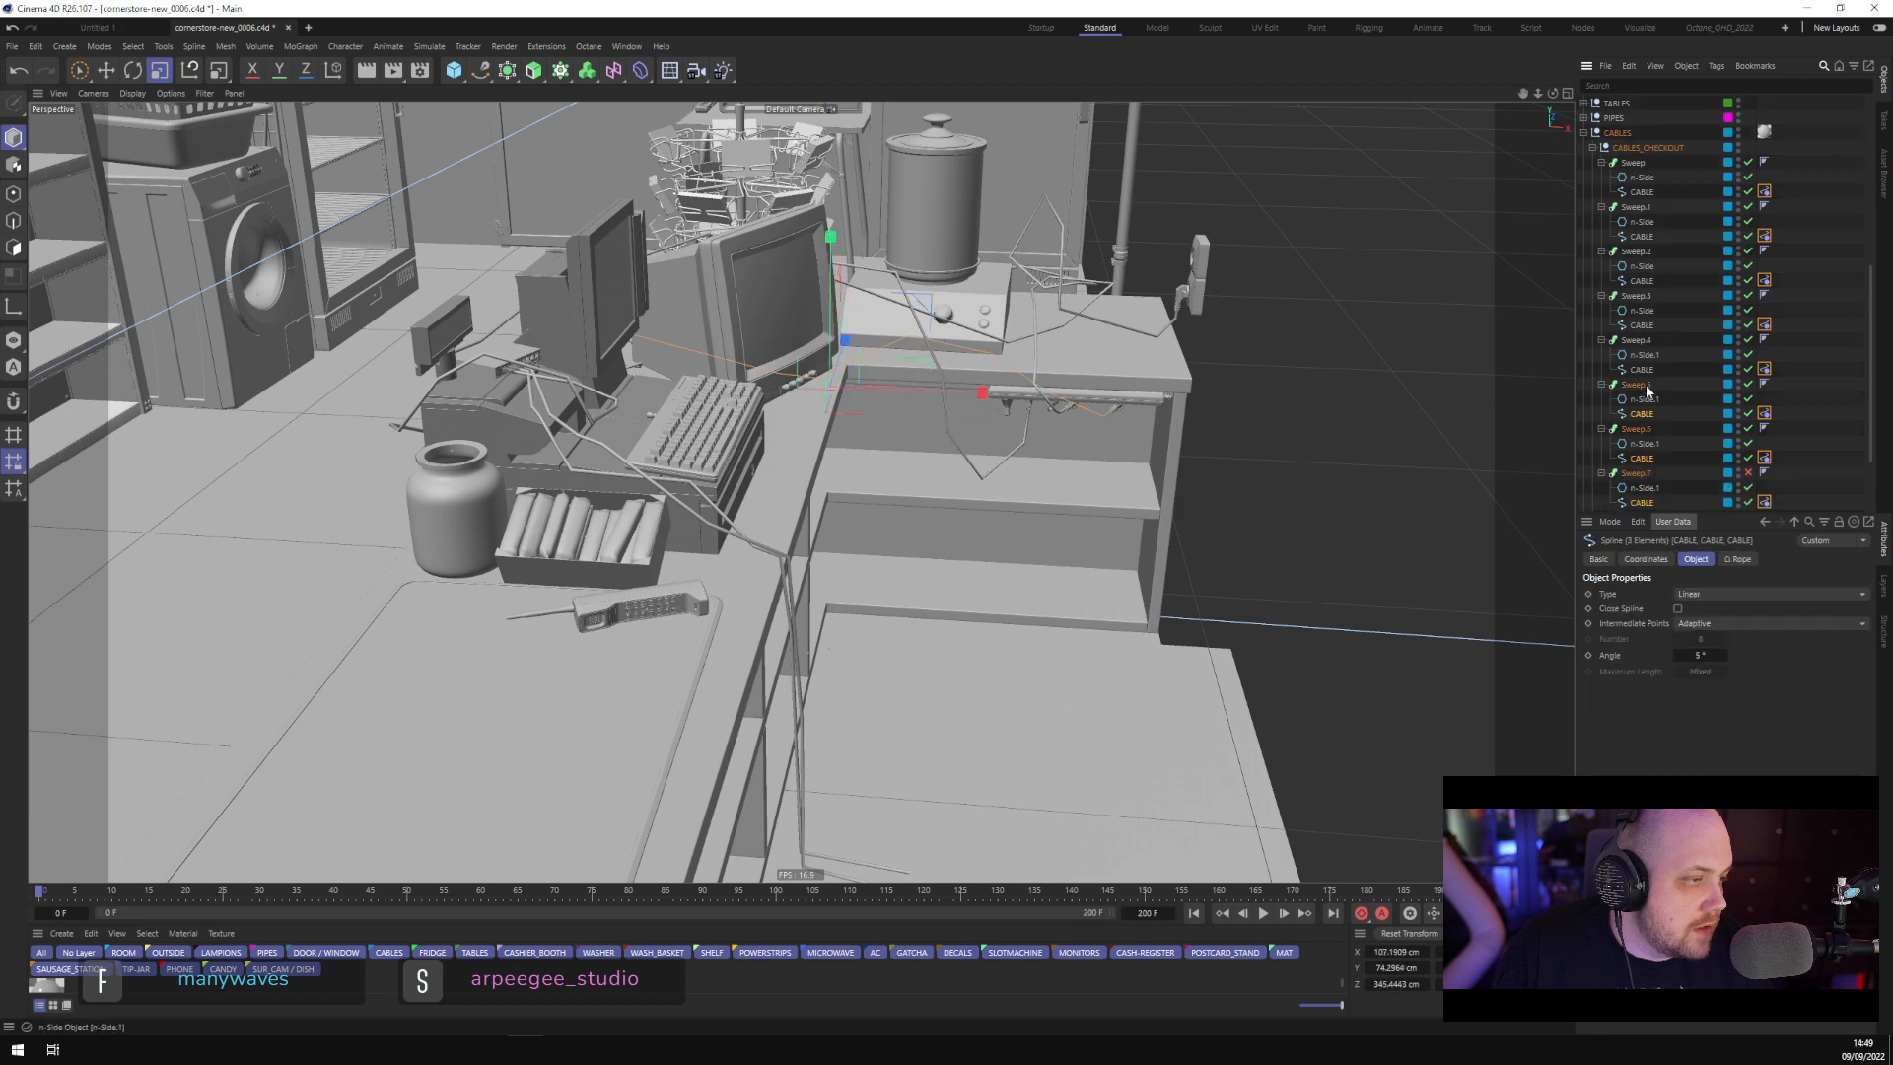
{"action": "left_click", "coordinate": [1641, 370], "text": "ctrl"}
{"action": "left_click", "coordinate": [1641, 325], "text": "ctrl"}
{"action": "left_click", "coordinate": [1641, 281], "text": "ctrl"}
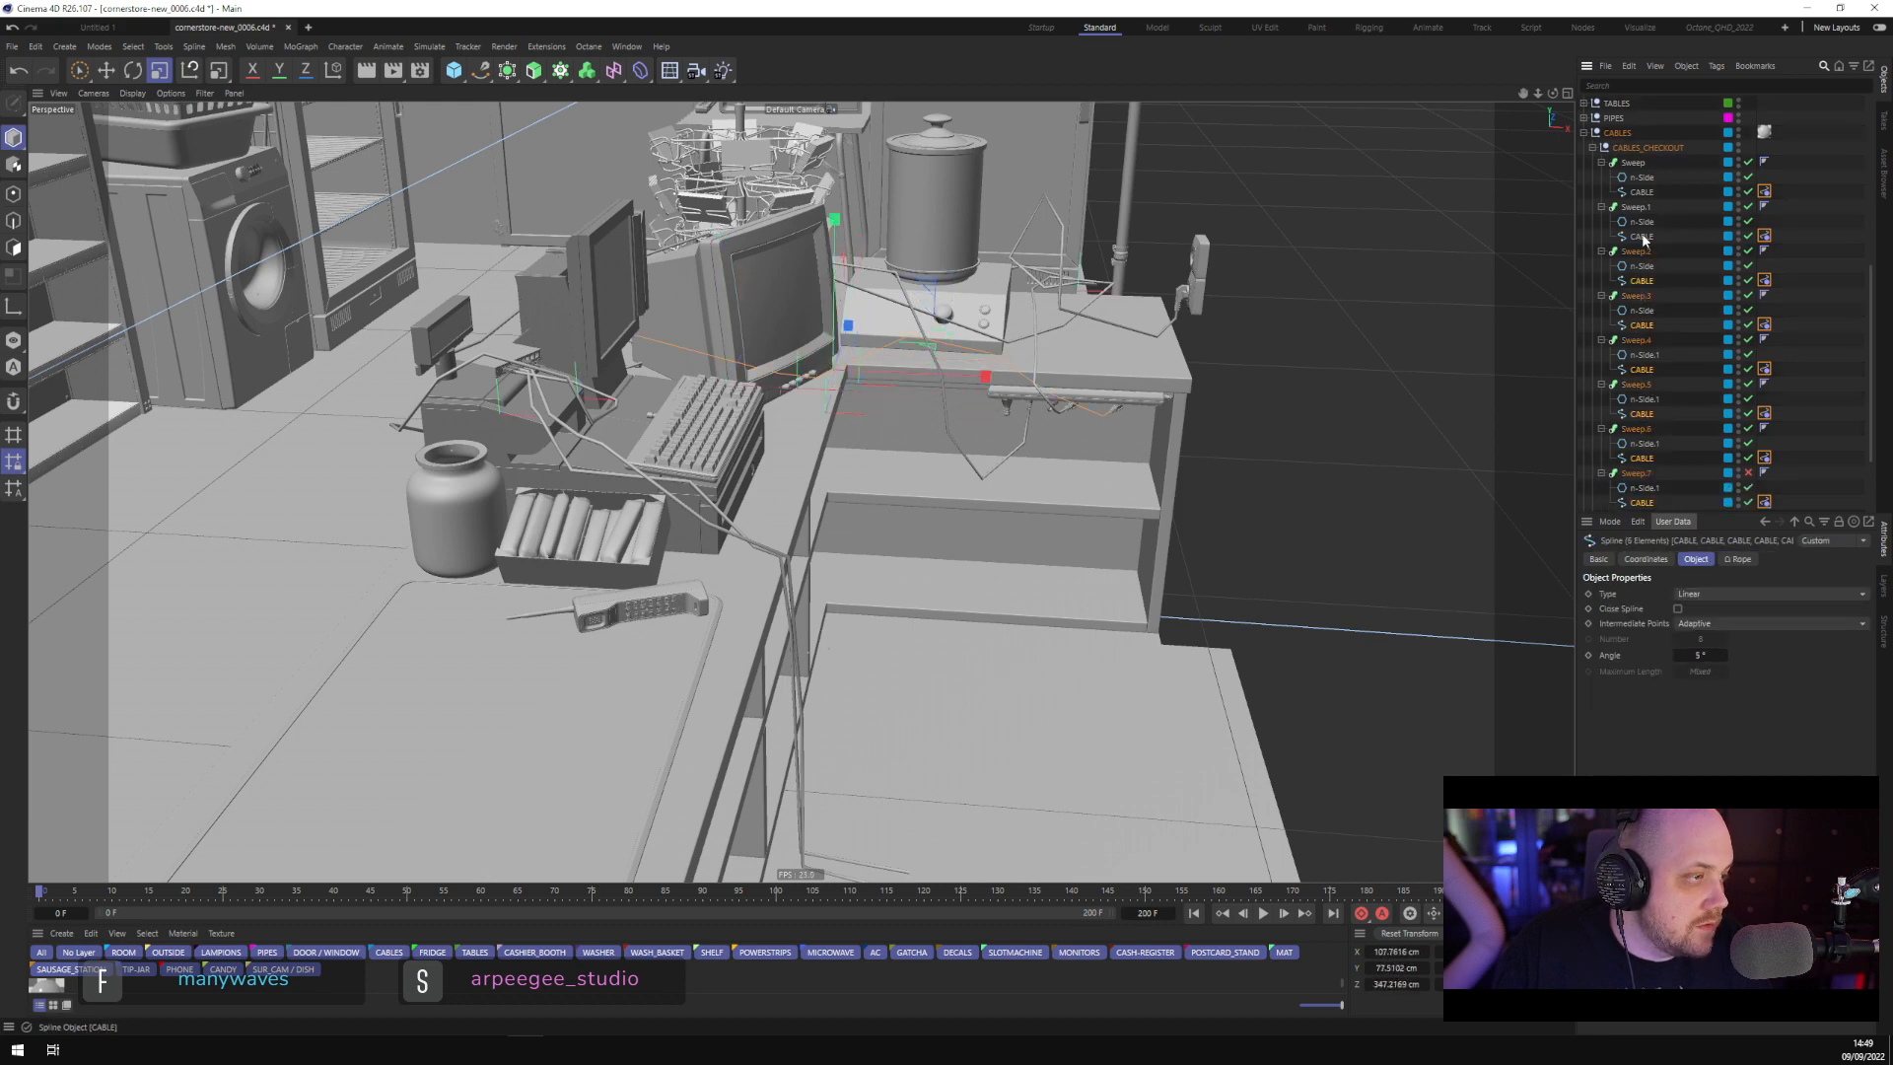
{"action": "left_click", "coordinate": [1642, 236], "text": "ctrl"}
{"action": "key", "text": "q"}
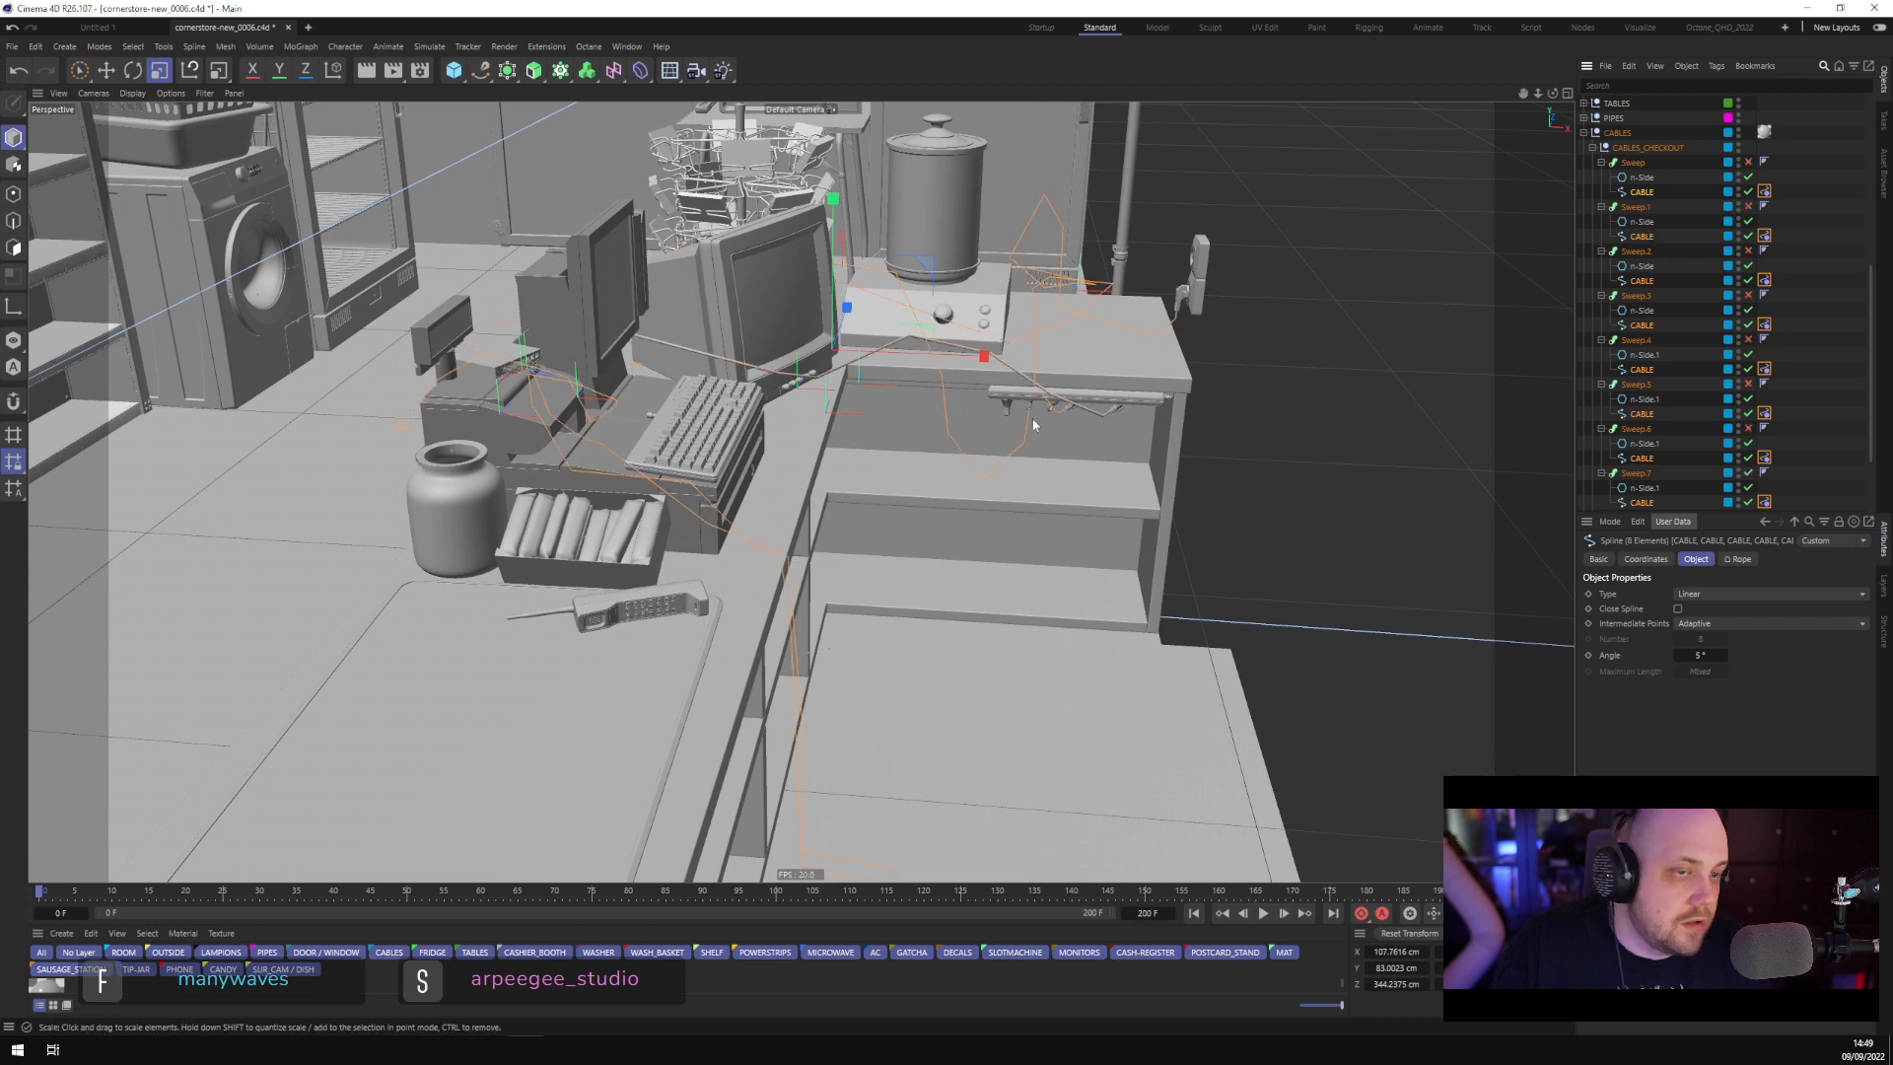
Switch to point editing with Live Selection, disable Sweep.7 as well, and select the cable points at the outer plug of the under-counter power strip
{"action": "left_click", "coordinate": [12, 193]}
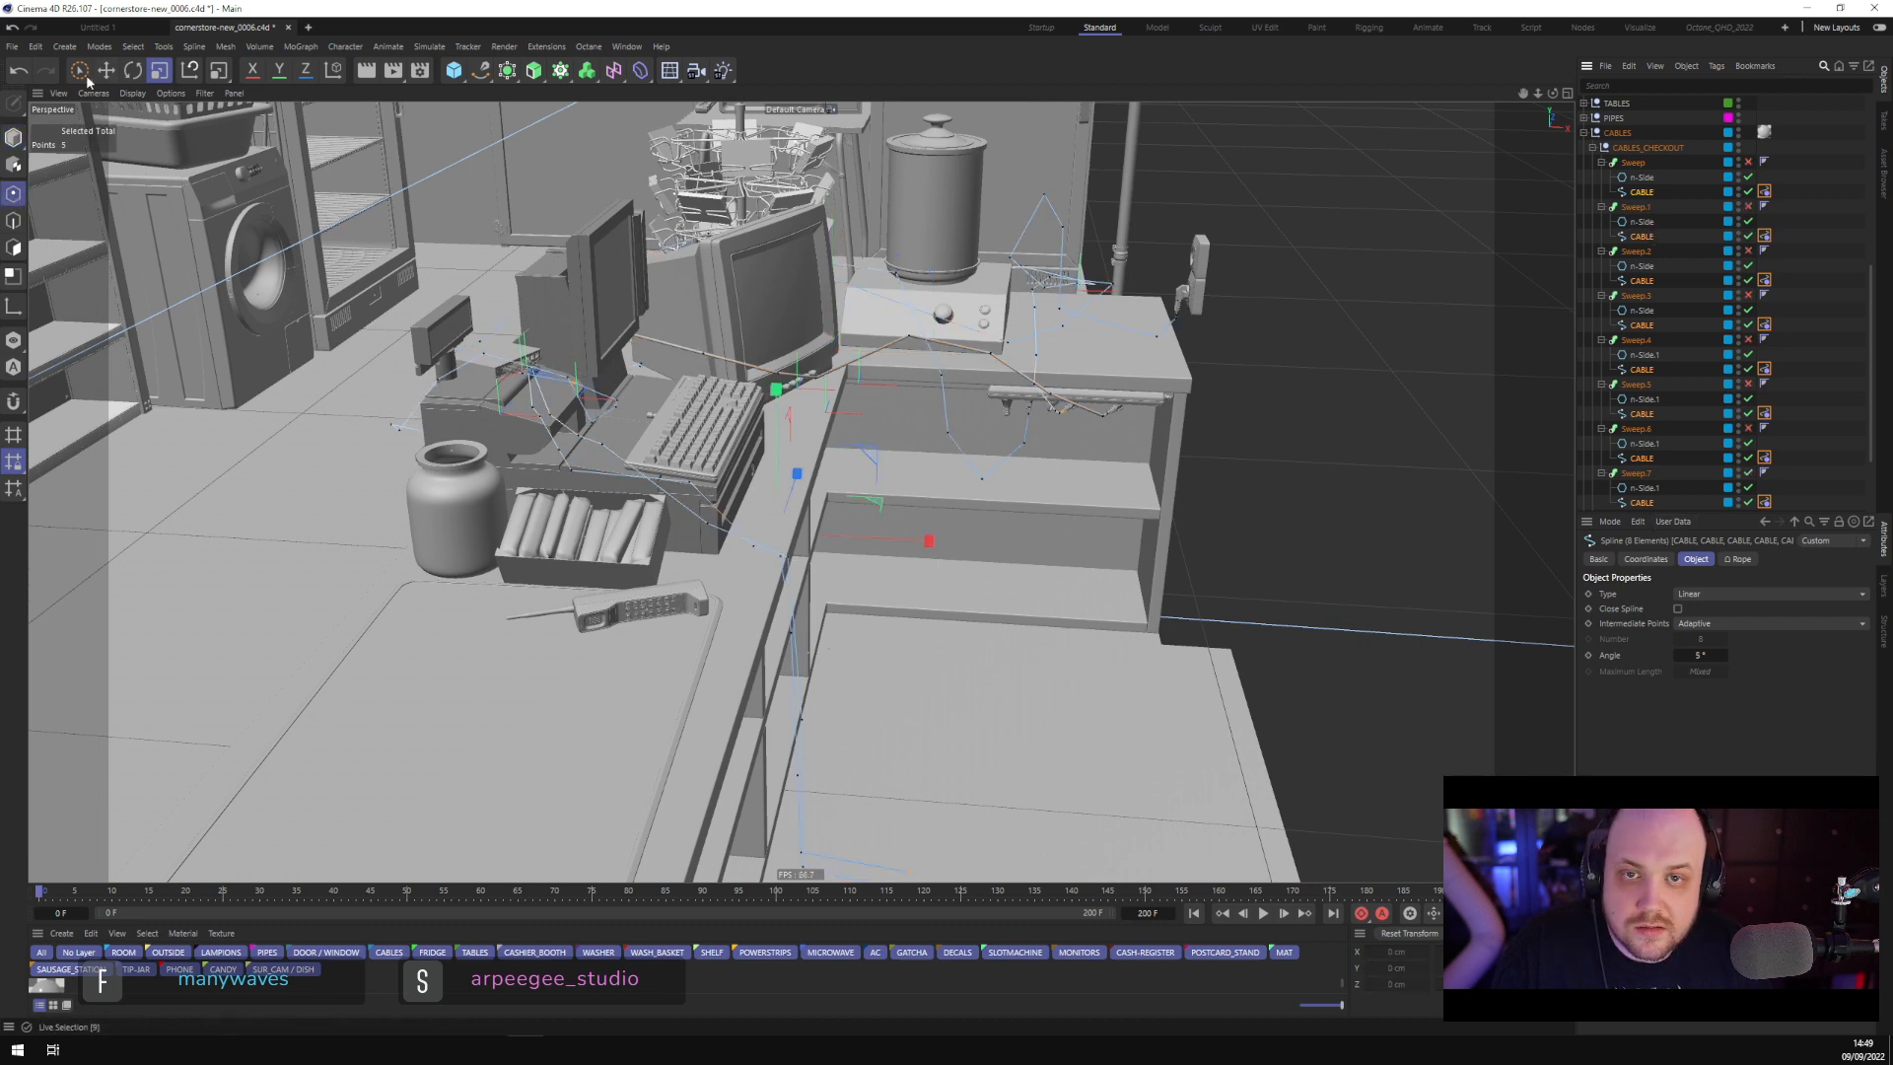
{"action": "key", "text": "9"}
{"action": "mouse_move", "coordinate": [866, 697]}
{"action": "middle_mouse_down", "text": "alt"}
{"action": "mouse_move", "coordinate": [885, 464]}
{"action": "mouse_move", "coordinate": [950, 630]}
{"action": "middle_mouse_up", "text": "alt"}
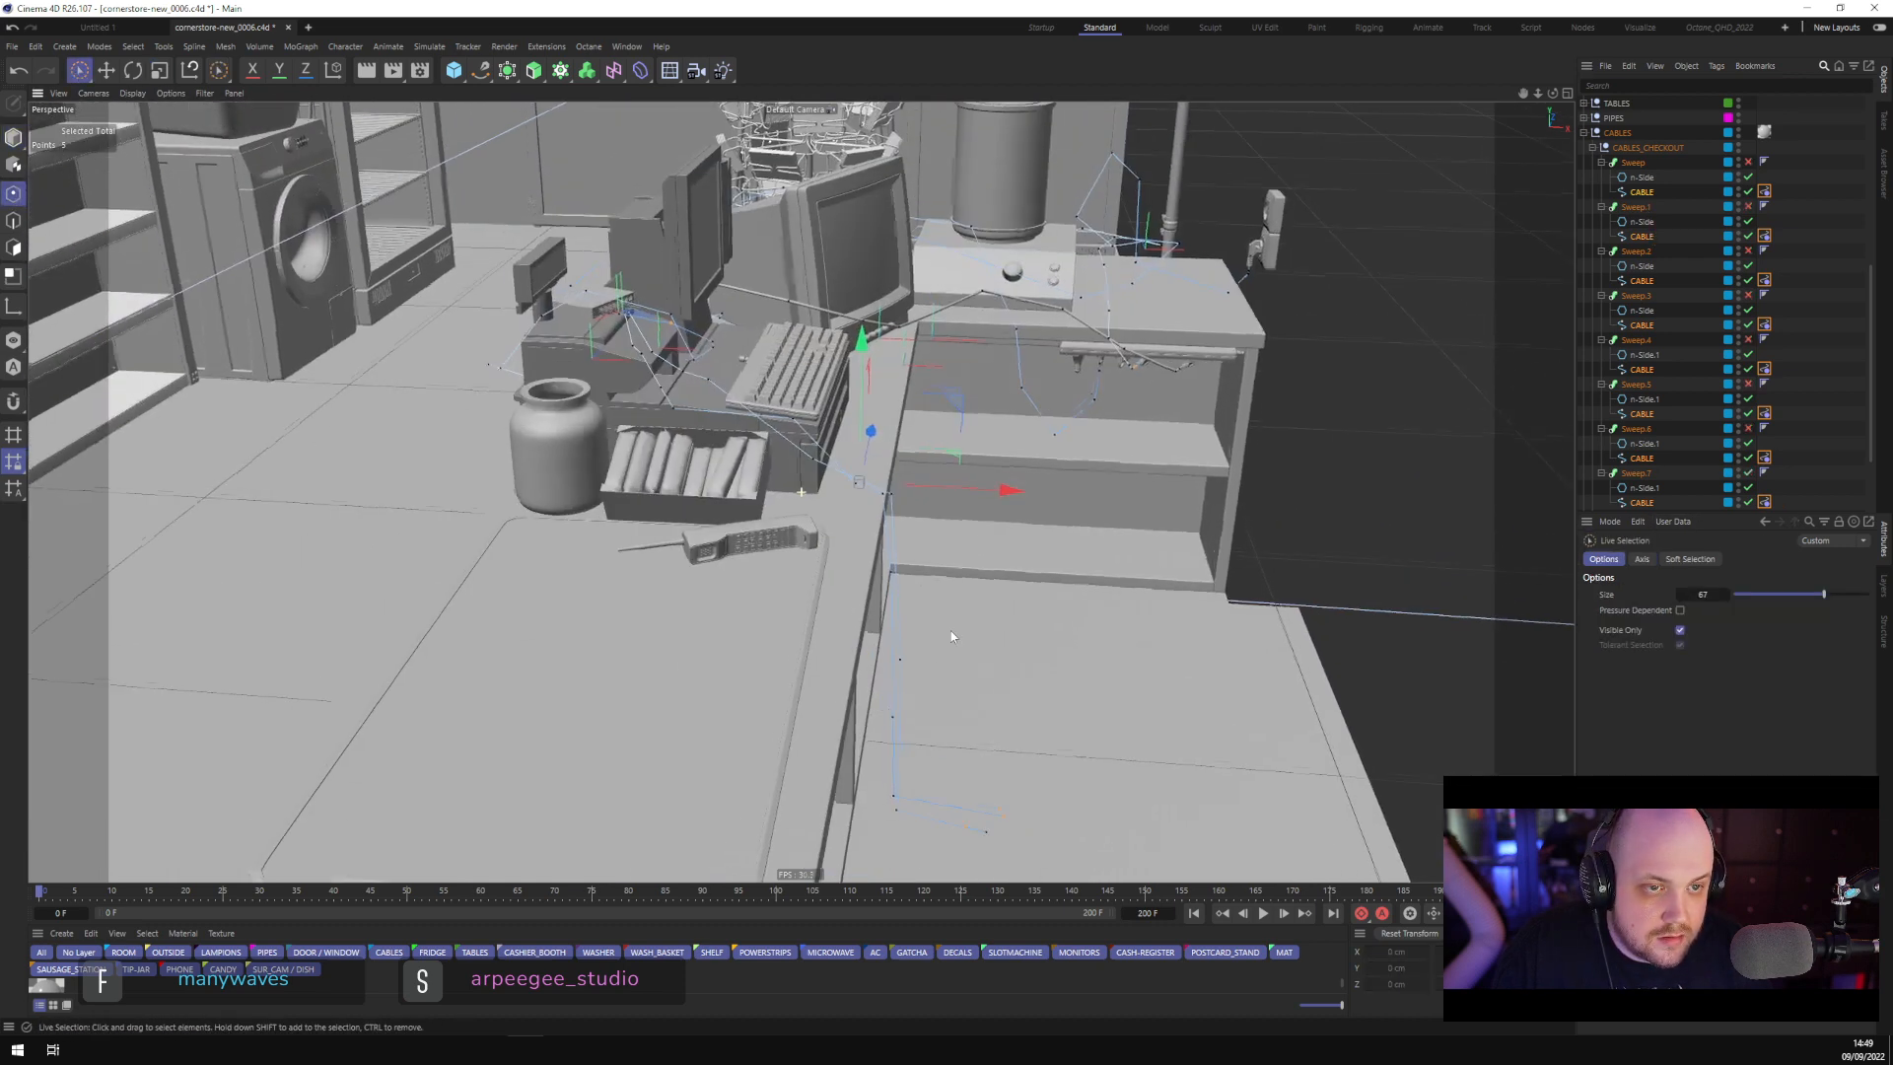
{"action": "scroll", "coordinate": [1268, 412], "scroll_direction": "up", "scroll_amount": 8}
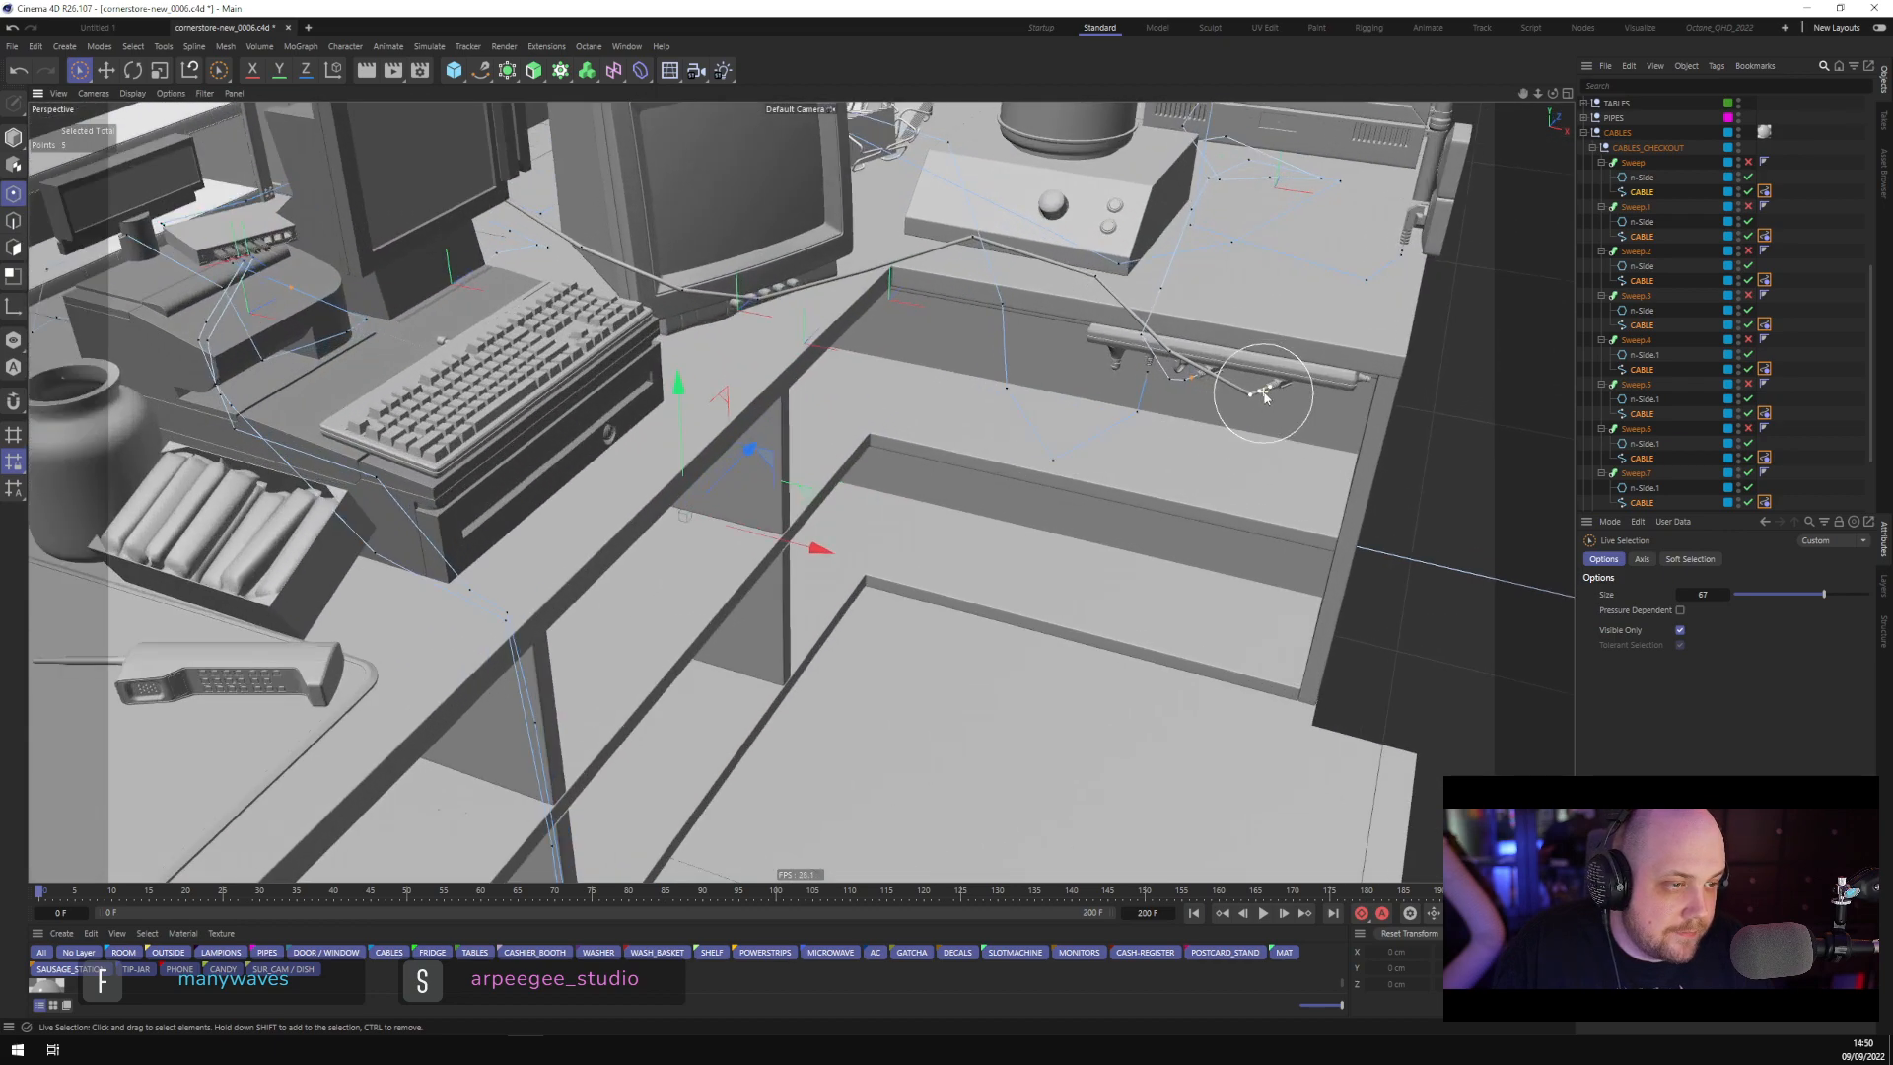
{"action": "scroll", "coordinate": [1272, 409], "scroll_direction": "up", "scroll_amount": 4}
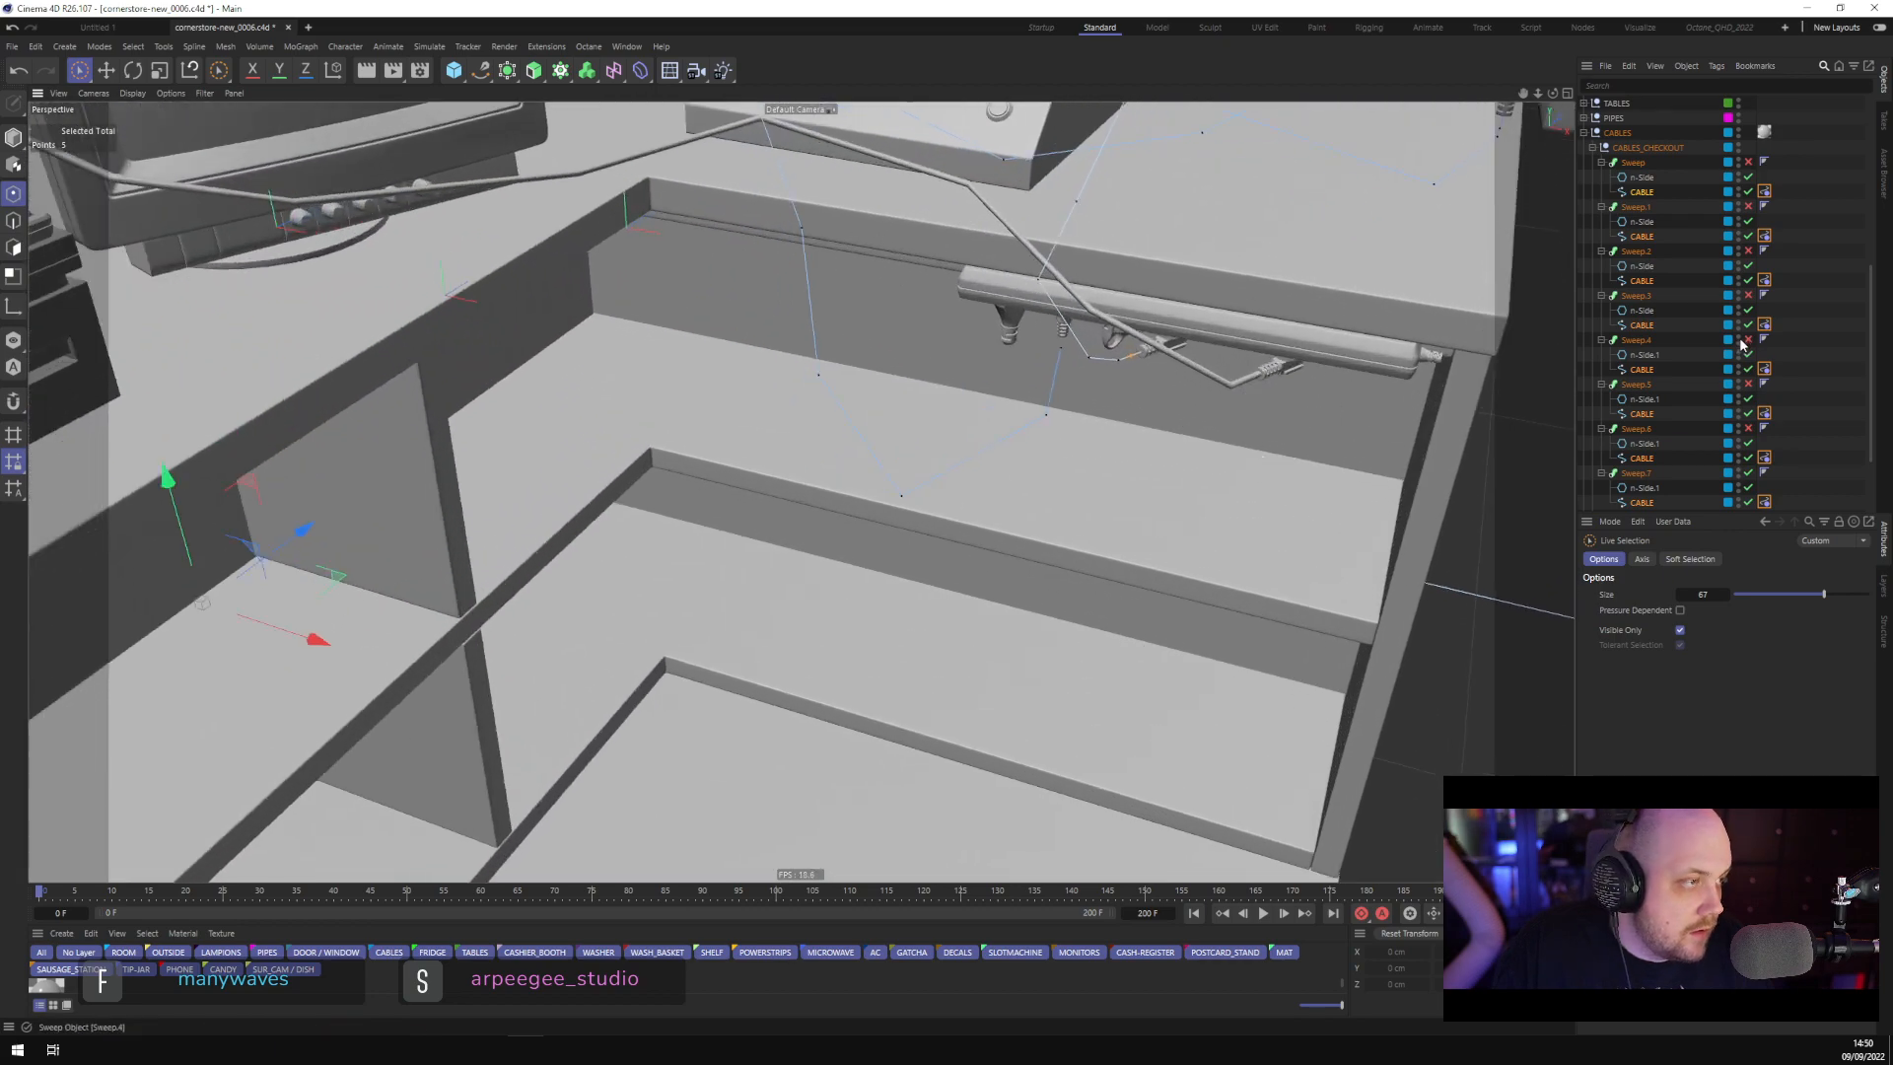
{"action": "scroll", "coordinate": [1743, 330], "scroll_direction": "down", "scroll_amount": 3}
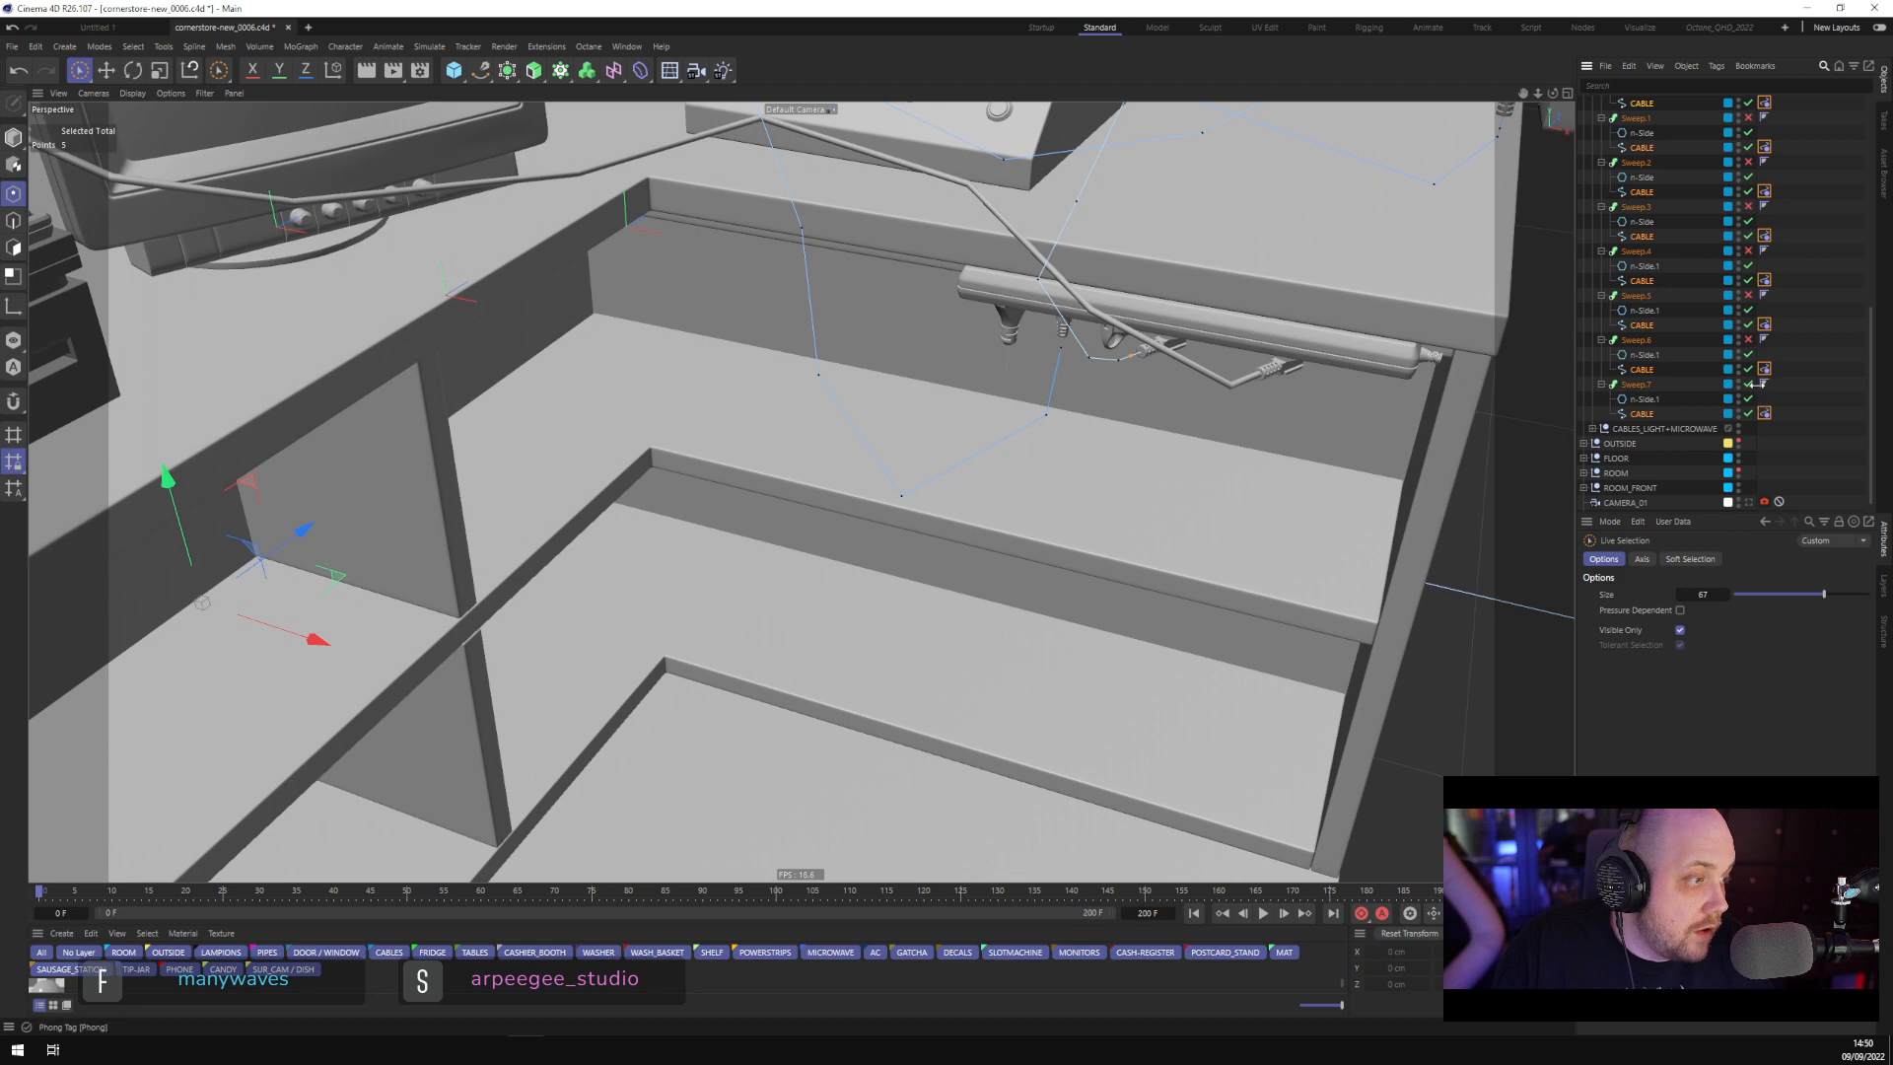
{"action": "scroll", "coordinate": [1174, 547], "scroll_direction": "down", "scroll_amount": 6}
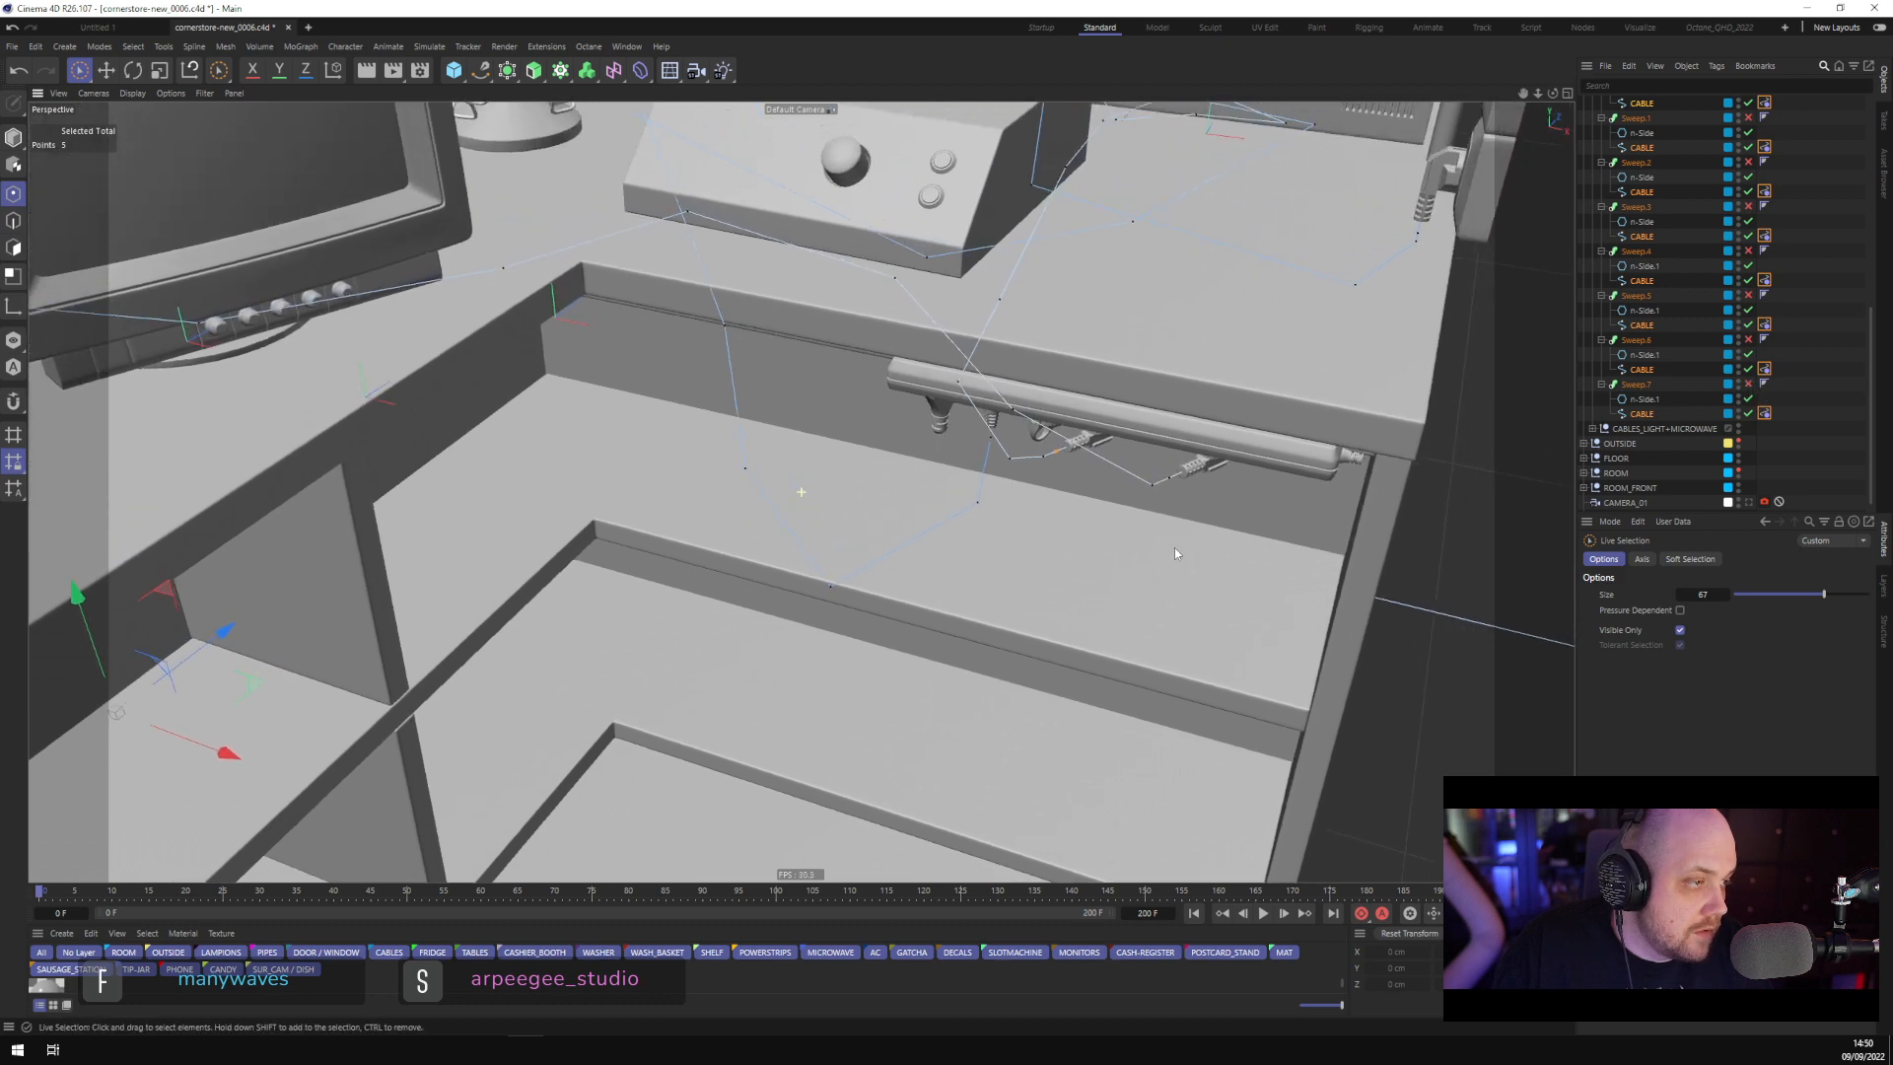
{"action": "scroll", "coordinate": [1173, 596], "scroll_direction": "up", "scroll_amount": 6}
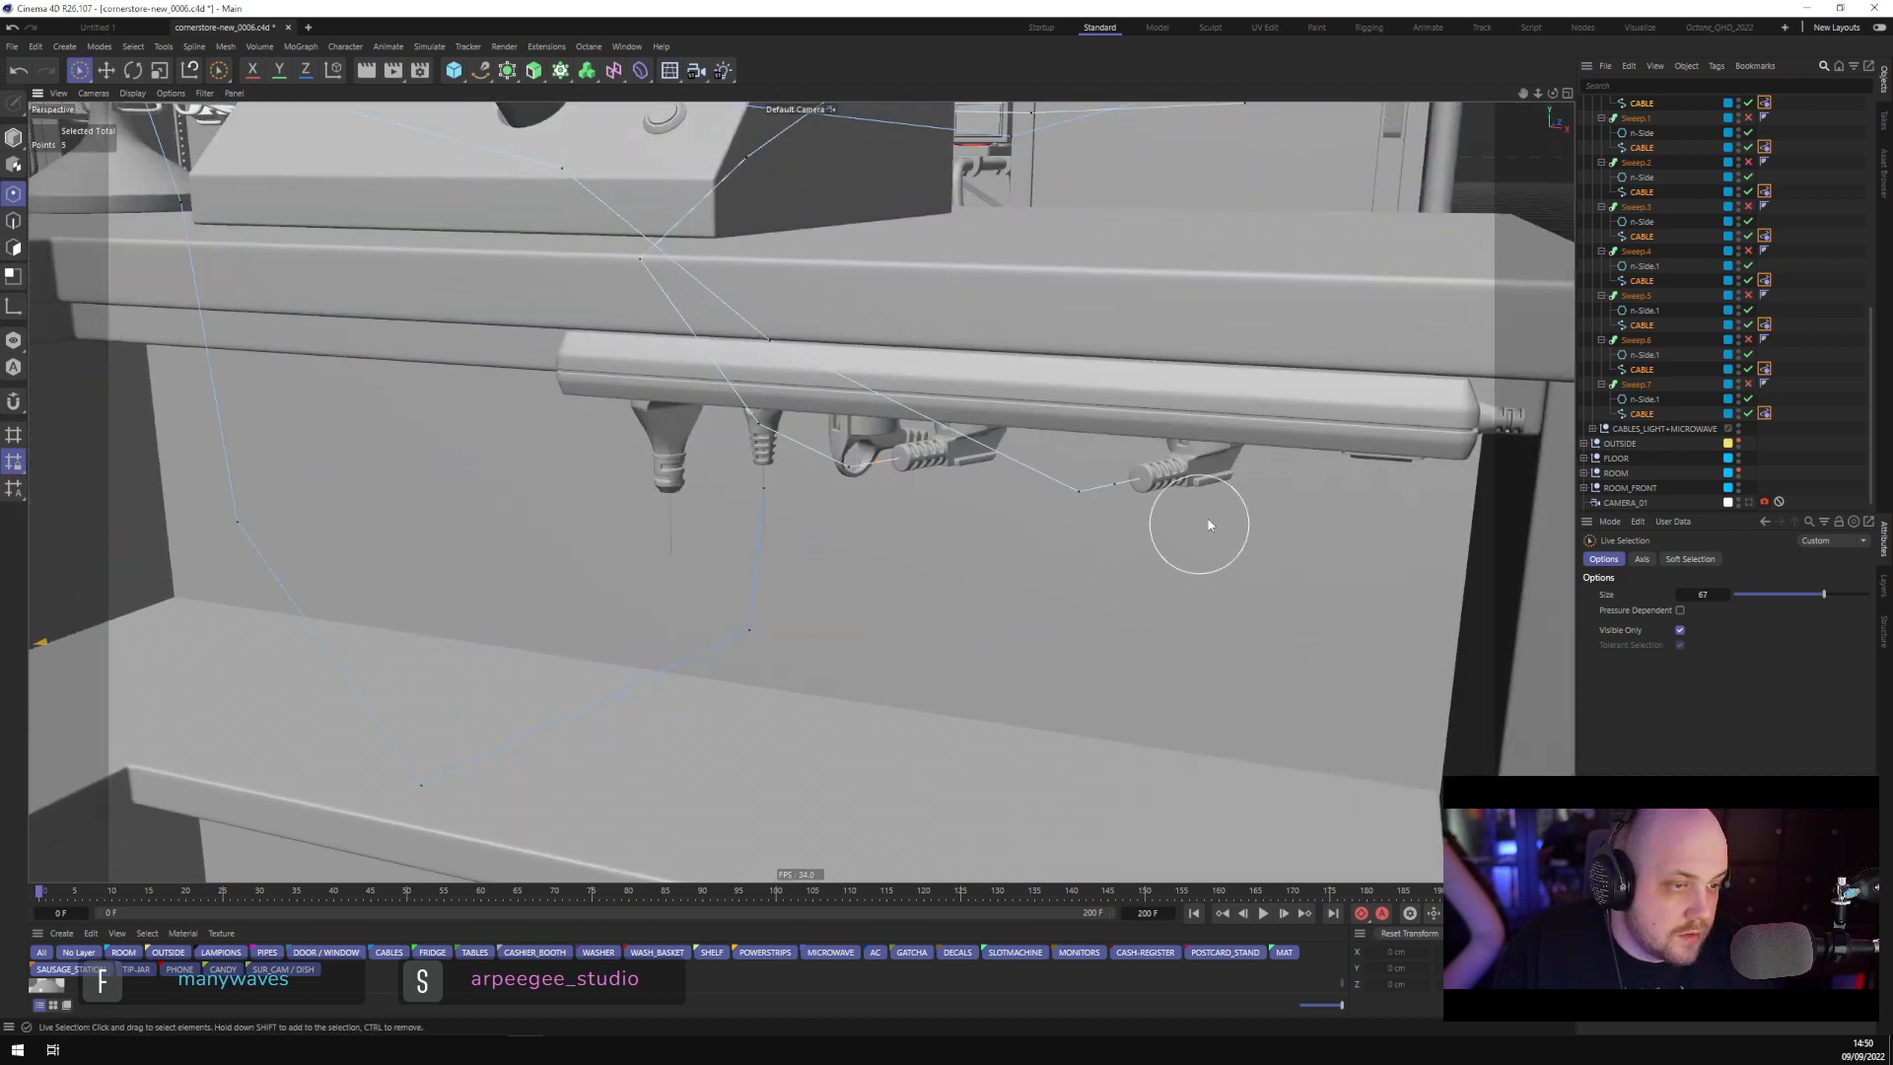
{"action": "left_click", "coordinate": [1181, 460]}
{"action": "scroll", "coordinate": [1204, 459], "scroll_direction": "down", "scroll_amount": 3}
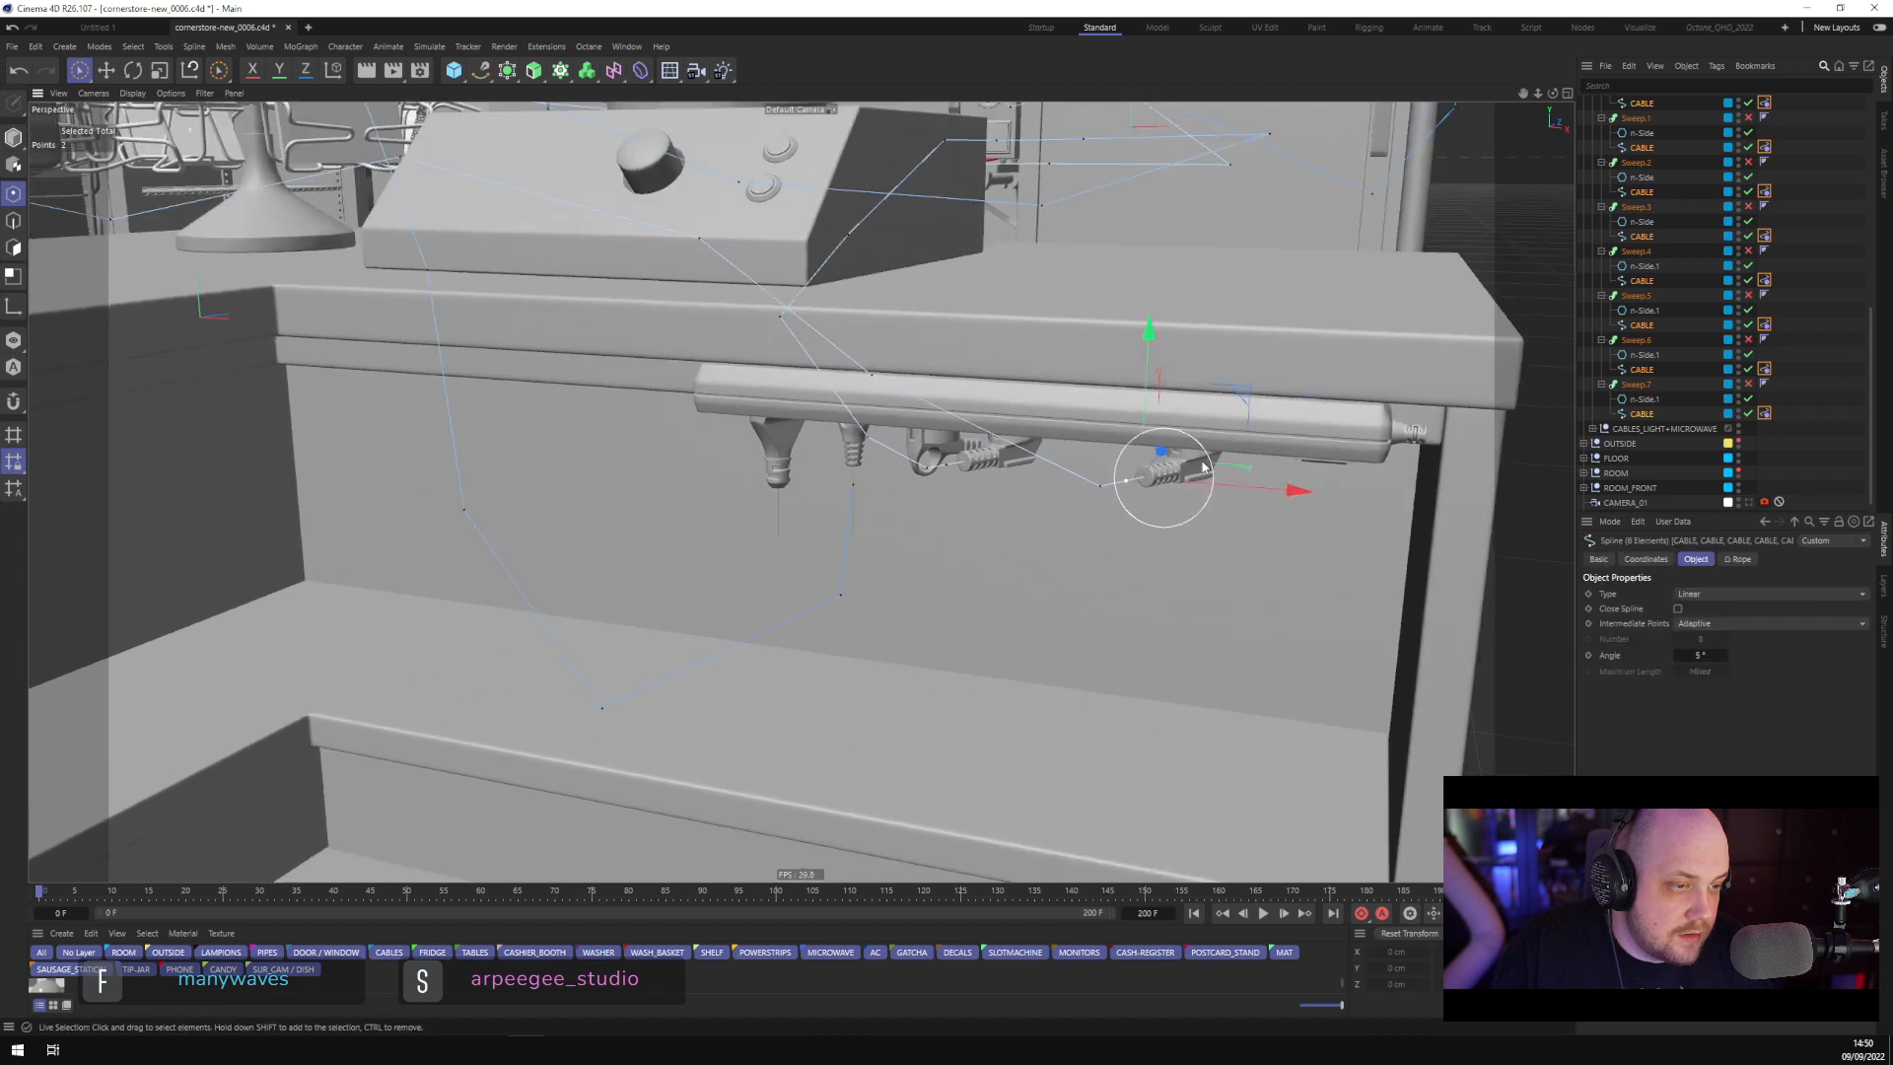
Select only Sweep.7's CABLE, pick its points at the computer's power plug, and set them as fixed in its Rope tag
{"action": "left_click", "coordinate": [1641, 413]}
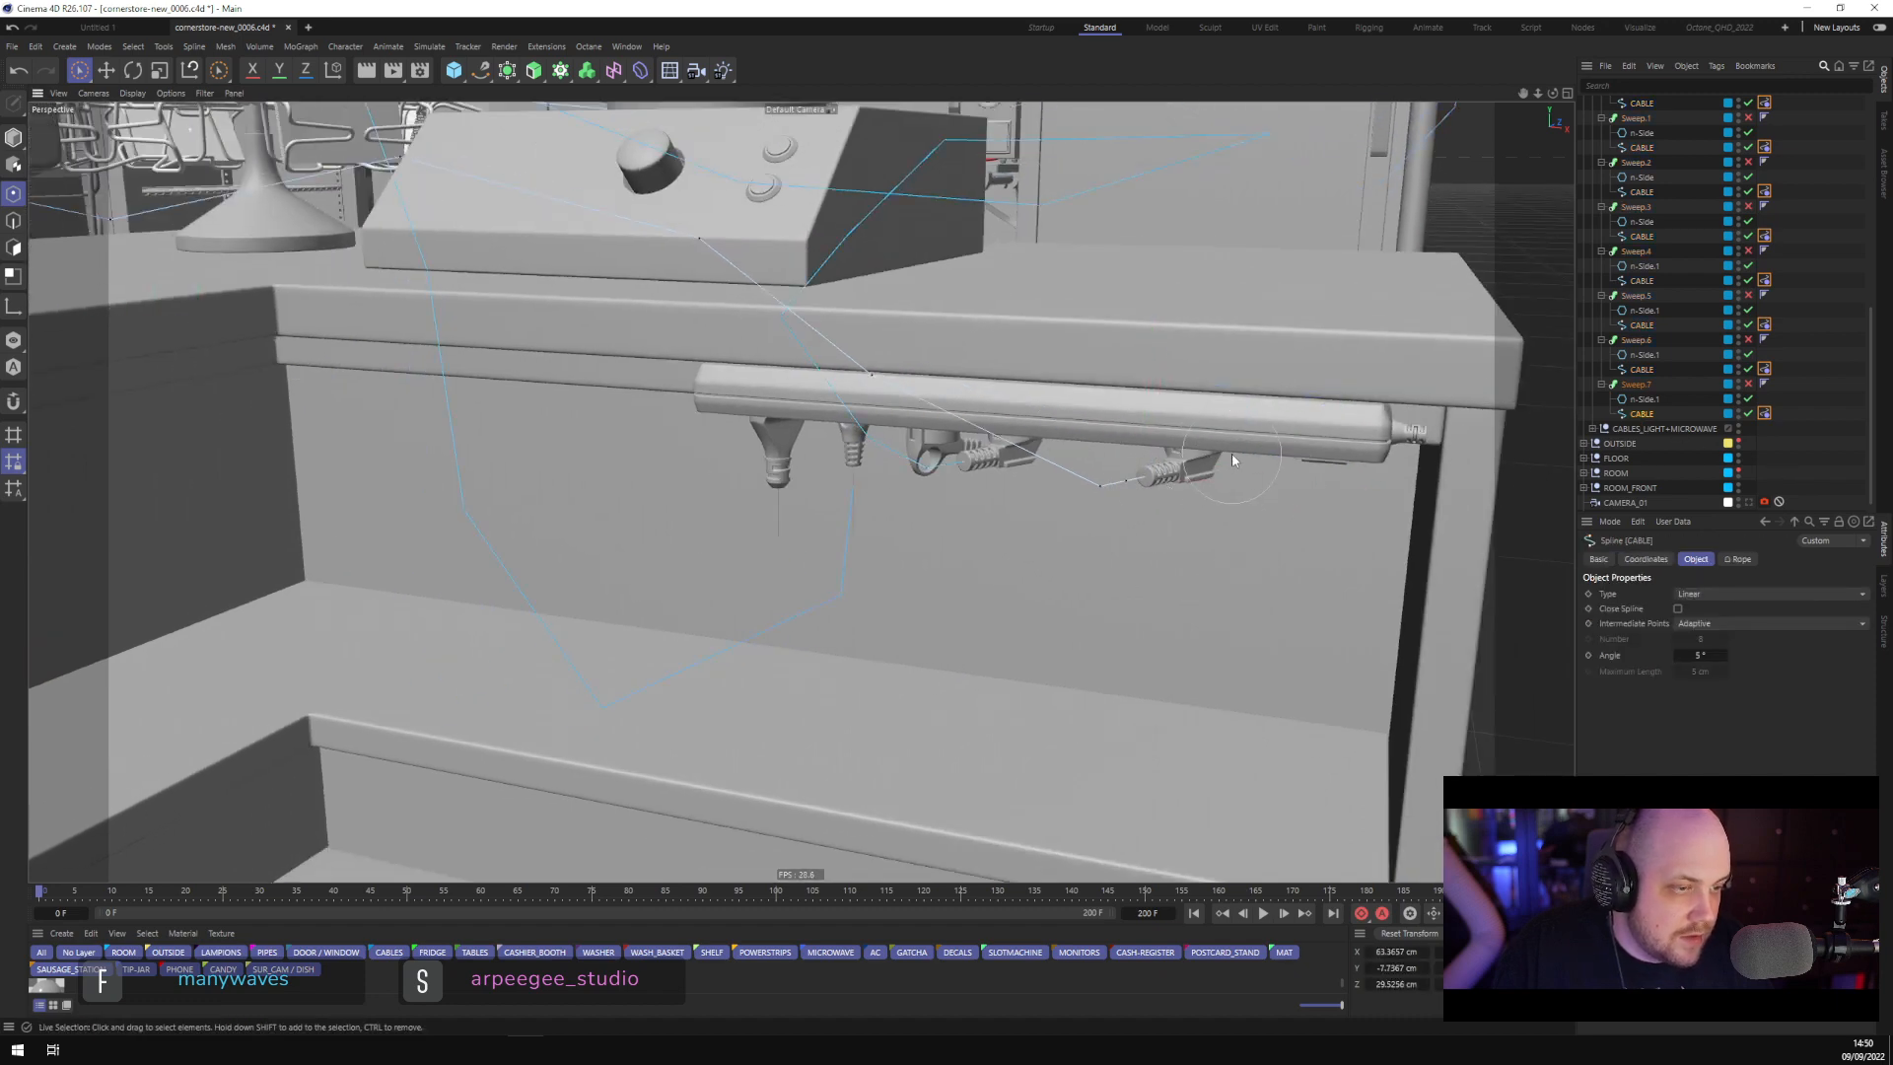
{"action": "scroll", "coordinate": [1146, 503], "scroll_direction": "down", "scroll_amount": 3}
{"action": "middle_click_drag", "start_coordinate": [1075, 474], "coordinate": [1246, 696], "text": "alt"}
{"action": "scroll", "coordinate": [1021, 560], "scroll_direction": "down", "scroll_amount": 2}
{"action": "scroll", "coordinate": [1016, 576], "scroll_direction": "down", "scroll_amount": 3}
{"action": "left_click_drag", "start_coordinate": [651, 566], "coordinate": [988, 372], "text": "alt"}
{"action": "scroll", "coordinate": [1085, 463], "scroll_direction": "up", "scroll_amount": 2}
{"action": "scroll", "coordinate": [1035, 464], "scroll_direction": "up", "scroll_amount": 5}
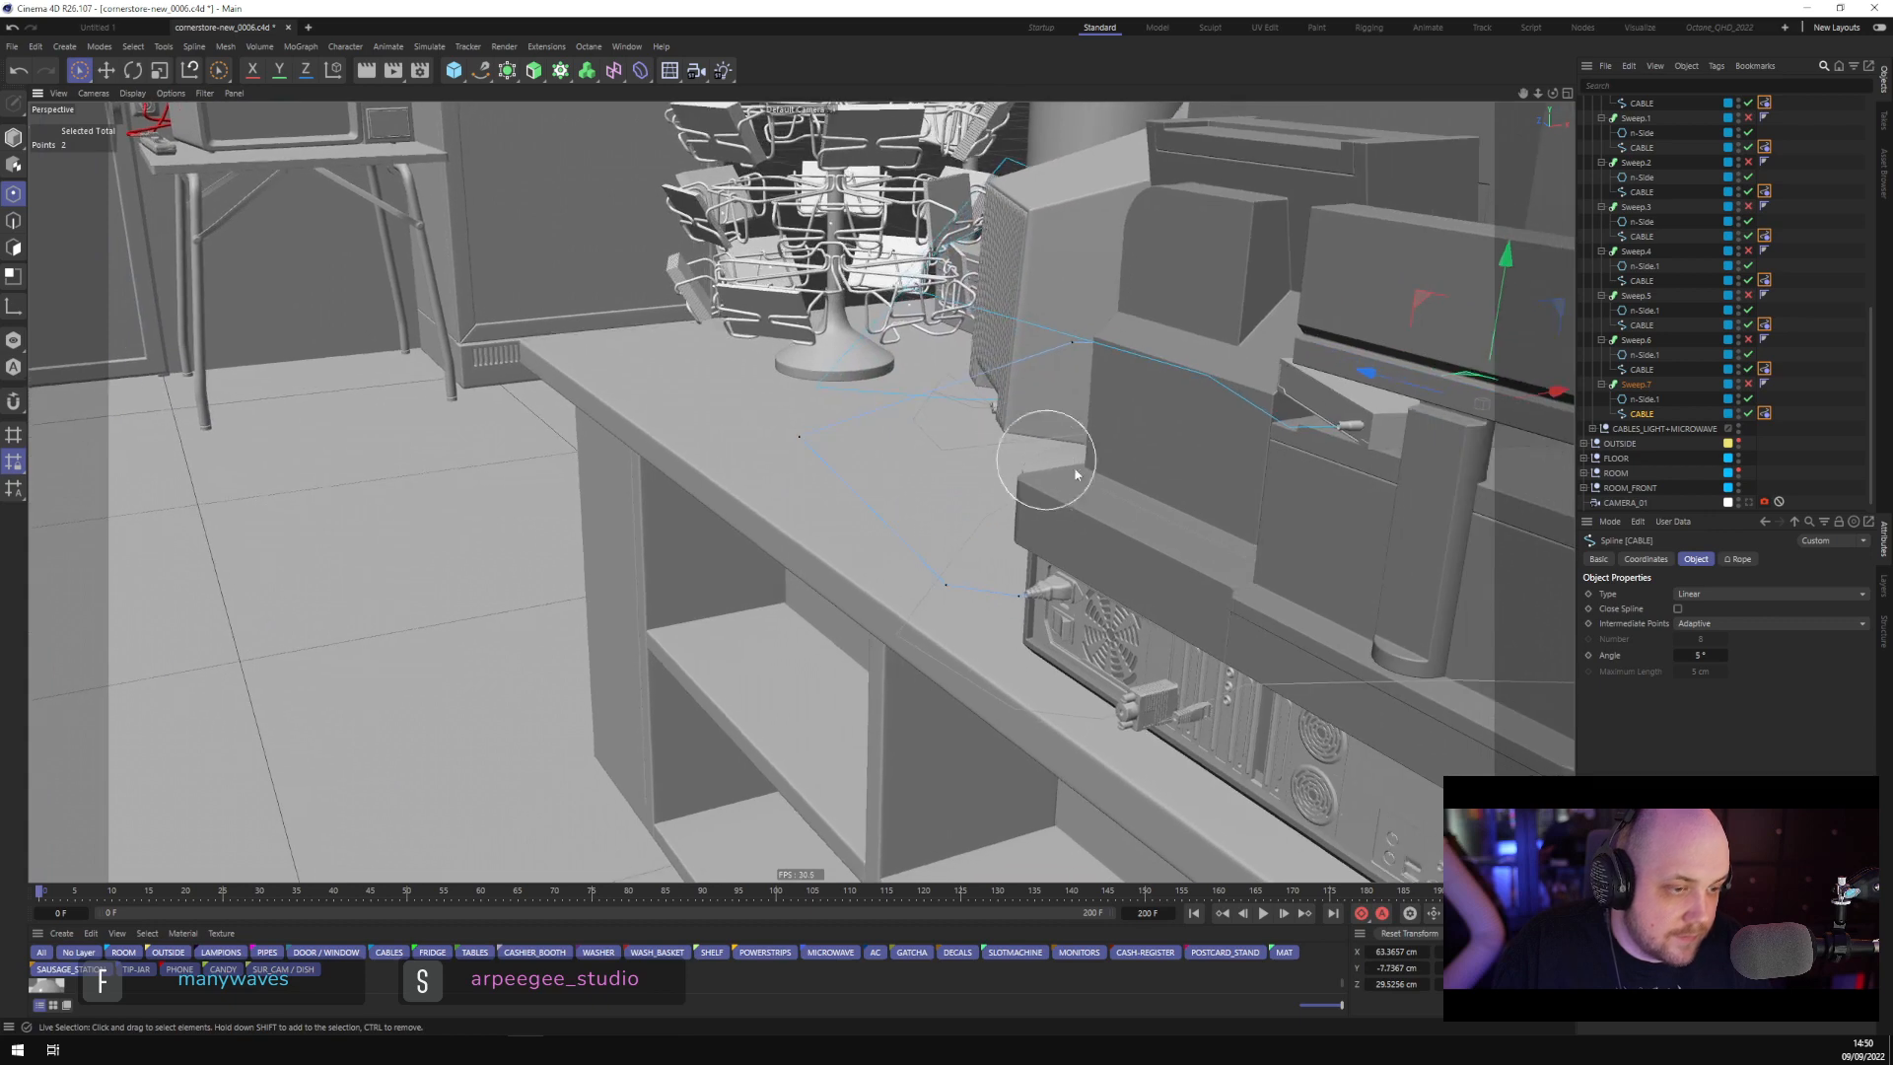
{"action": "scroll", "coordinate": [1091, 431], "scroll_direction": "up", "scroll_amount": 4}
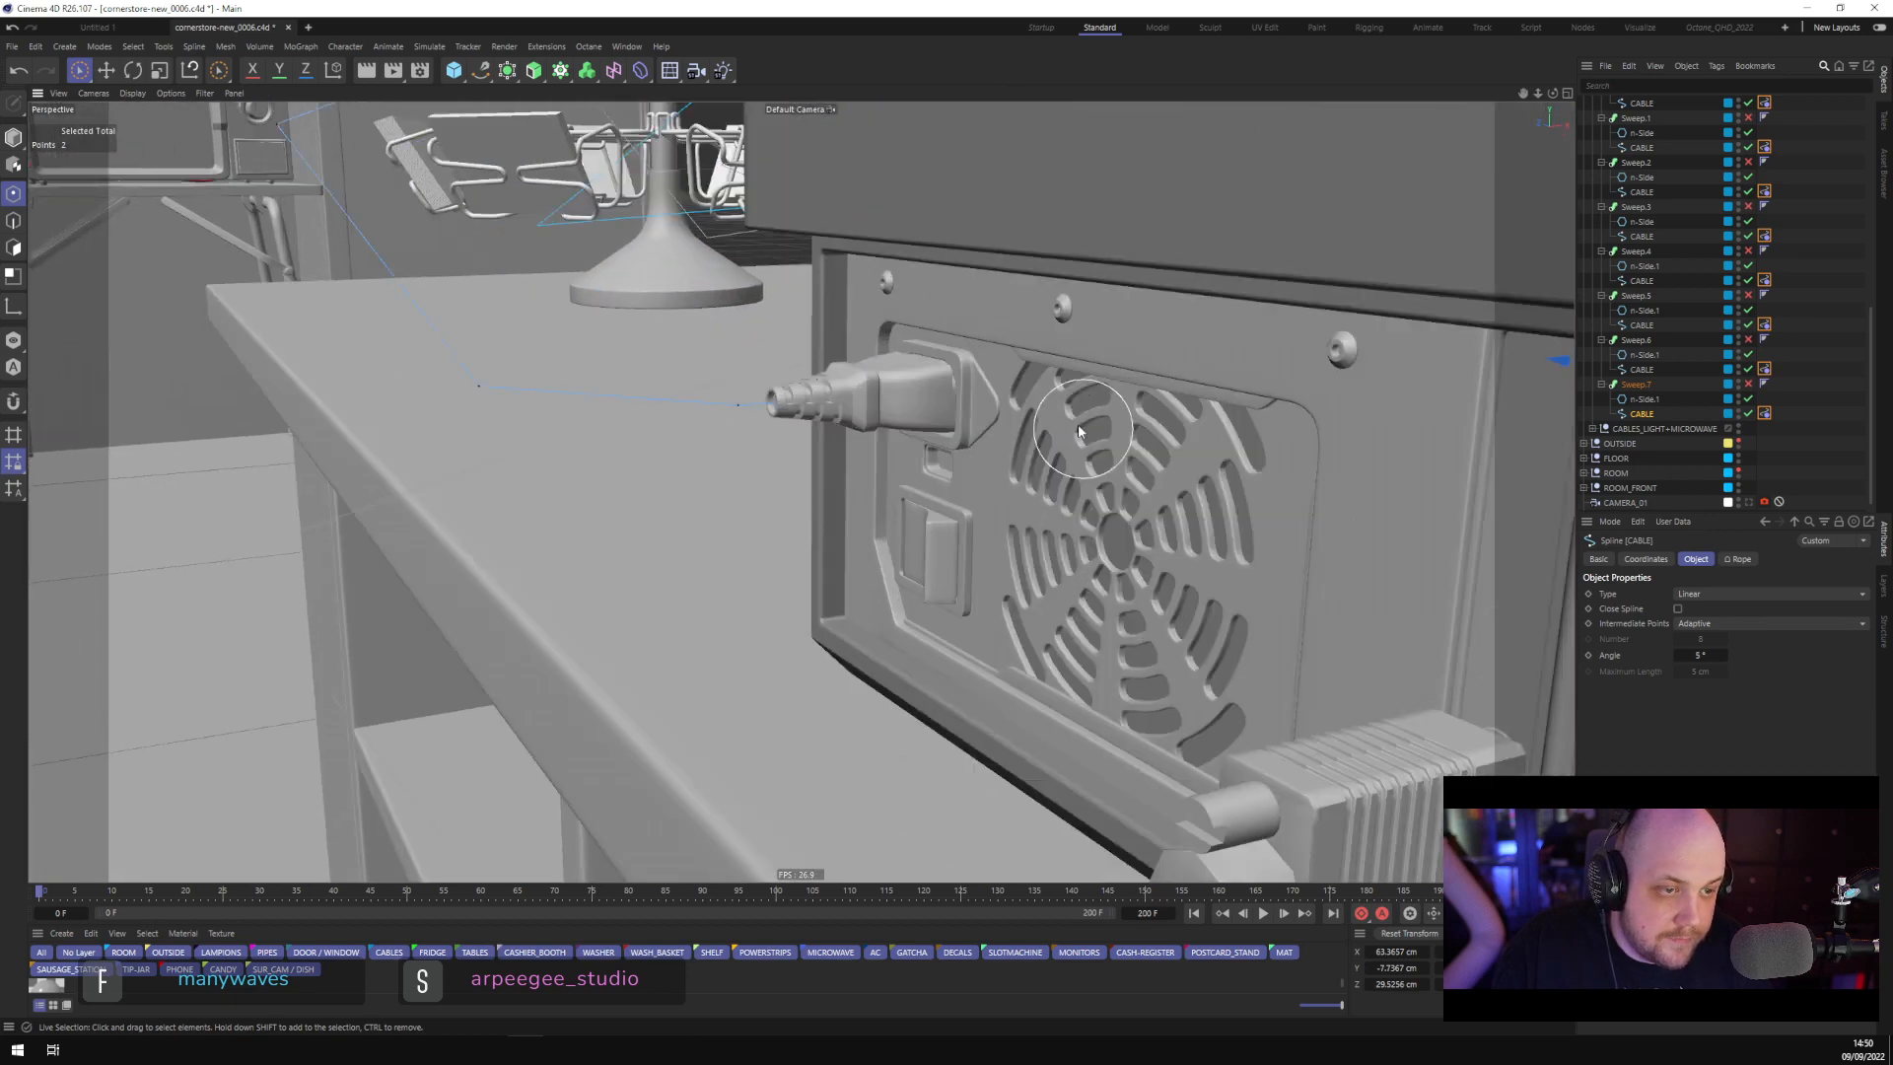
{"action": "left_click", "coordinate": [755, 408]}
{"action": "middle_click_drag", "start_coordinate": [978, 418], "coordinate": [1062, 418]}
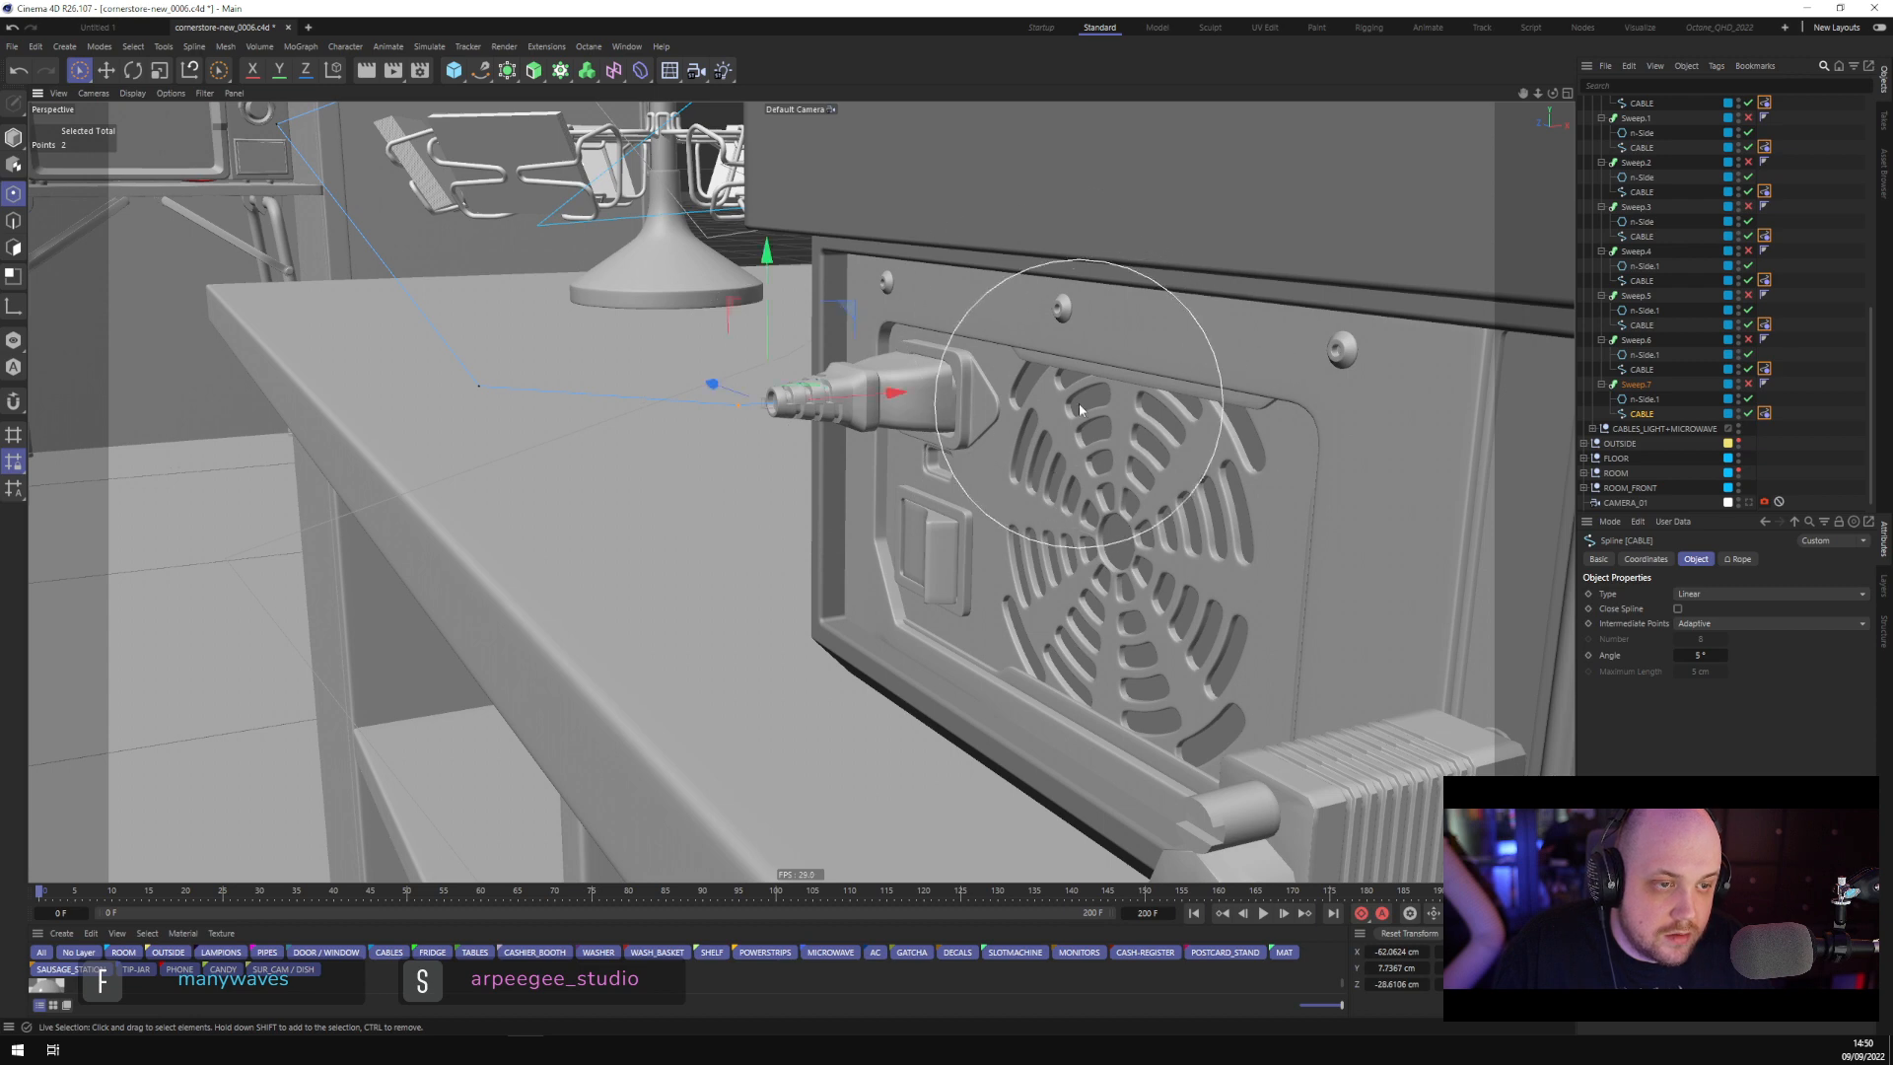
{"action": "scroll", "coordinate": [1063, 434], "scroll_direction": "down", "scroll_amount": 3}
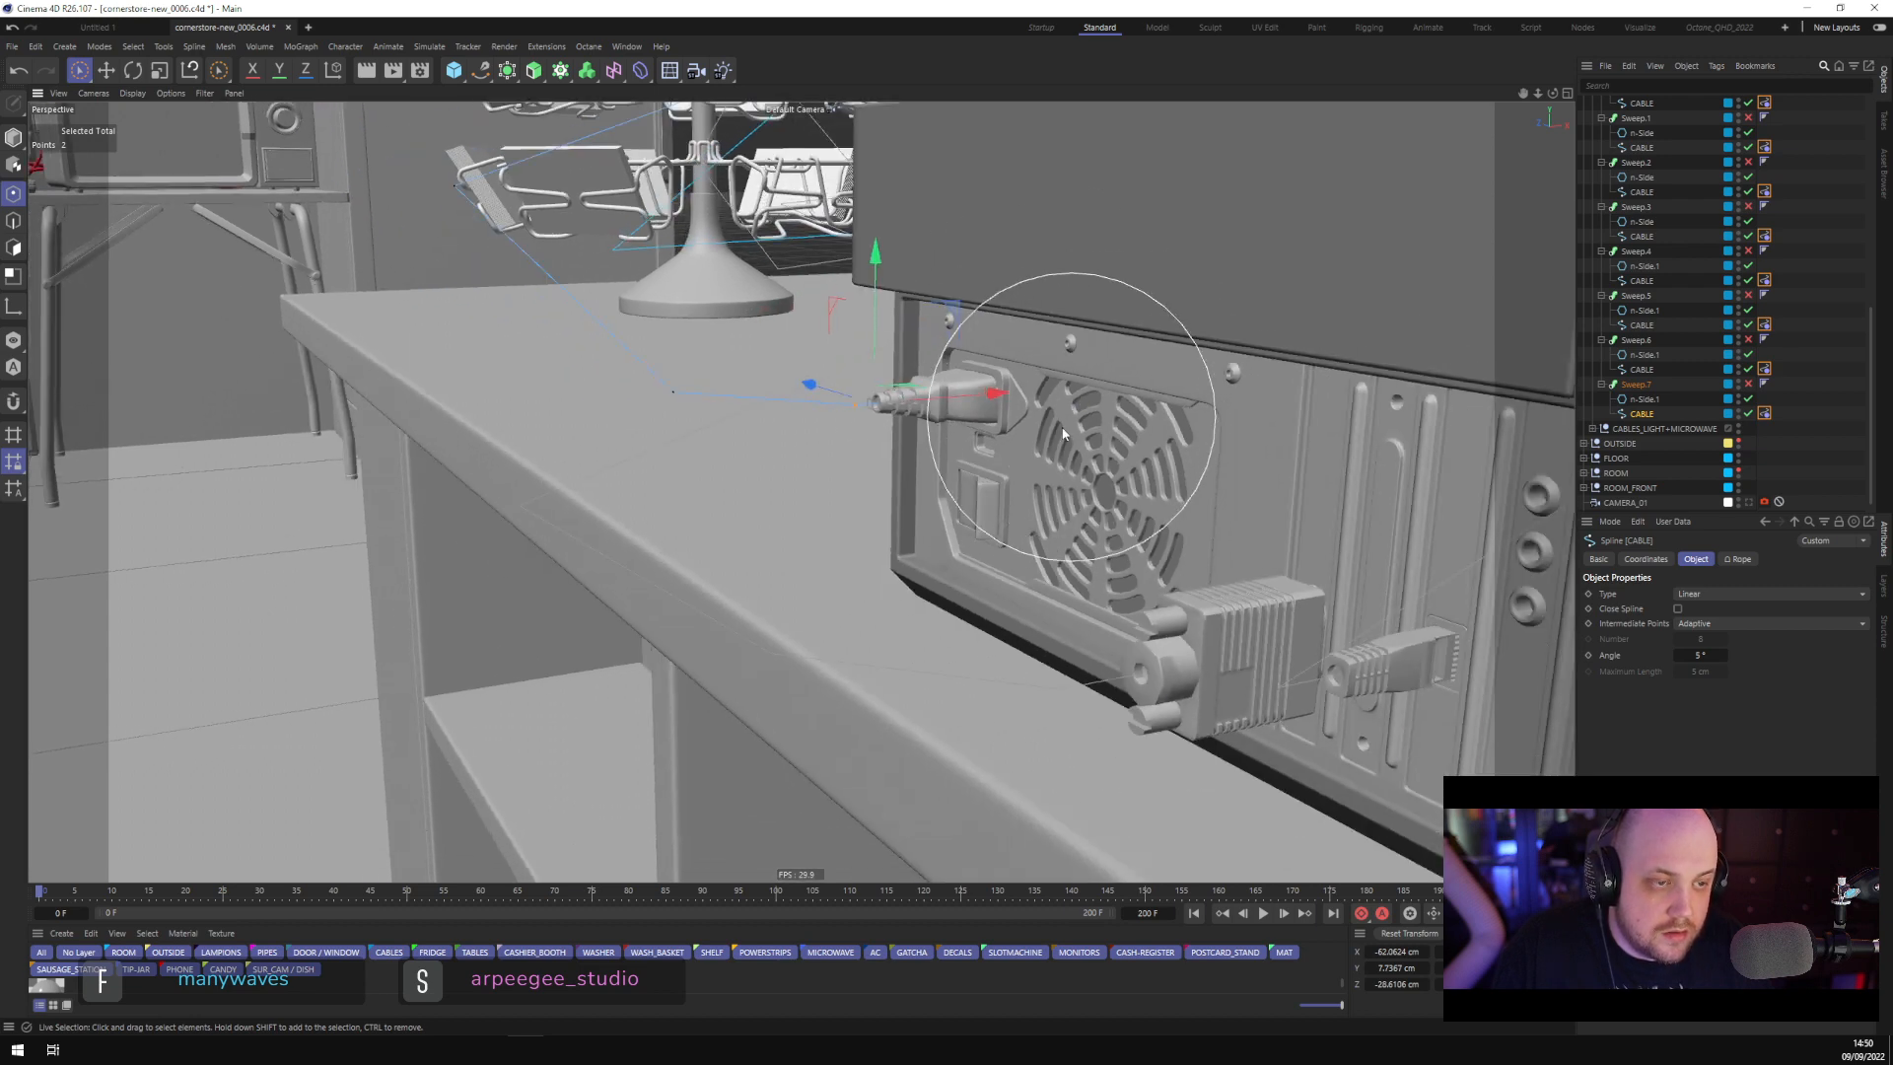
{"action": "left_click", "coordinate": [1764, 413]}
{"action": "left_click", "coordinate": [1633, 769]}
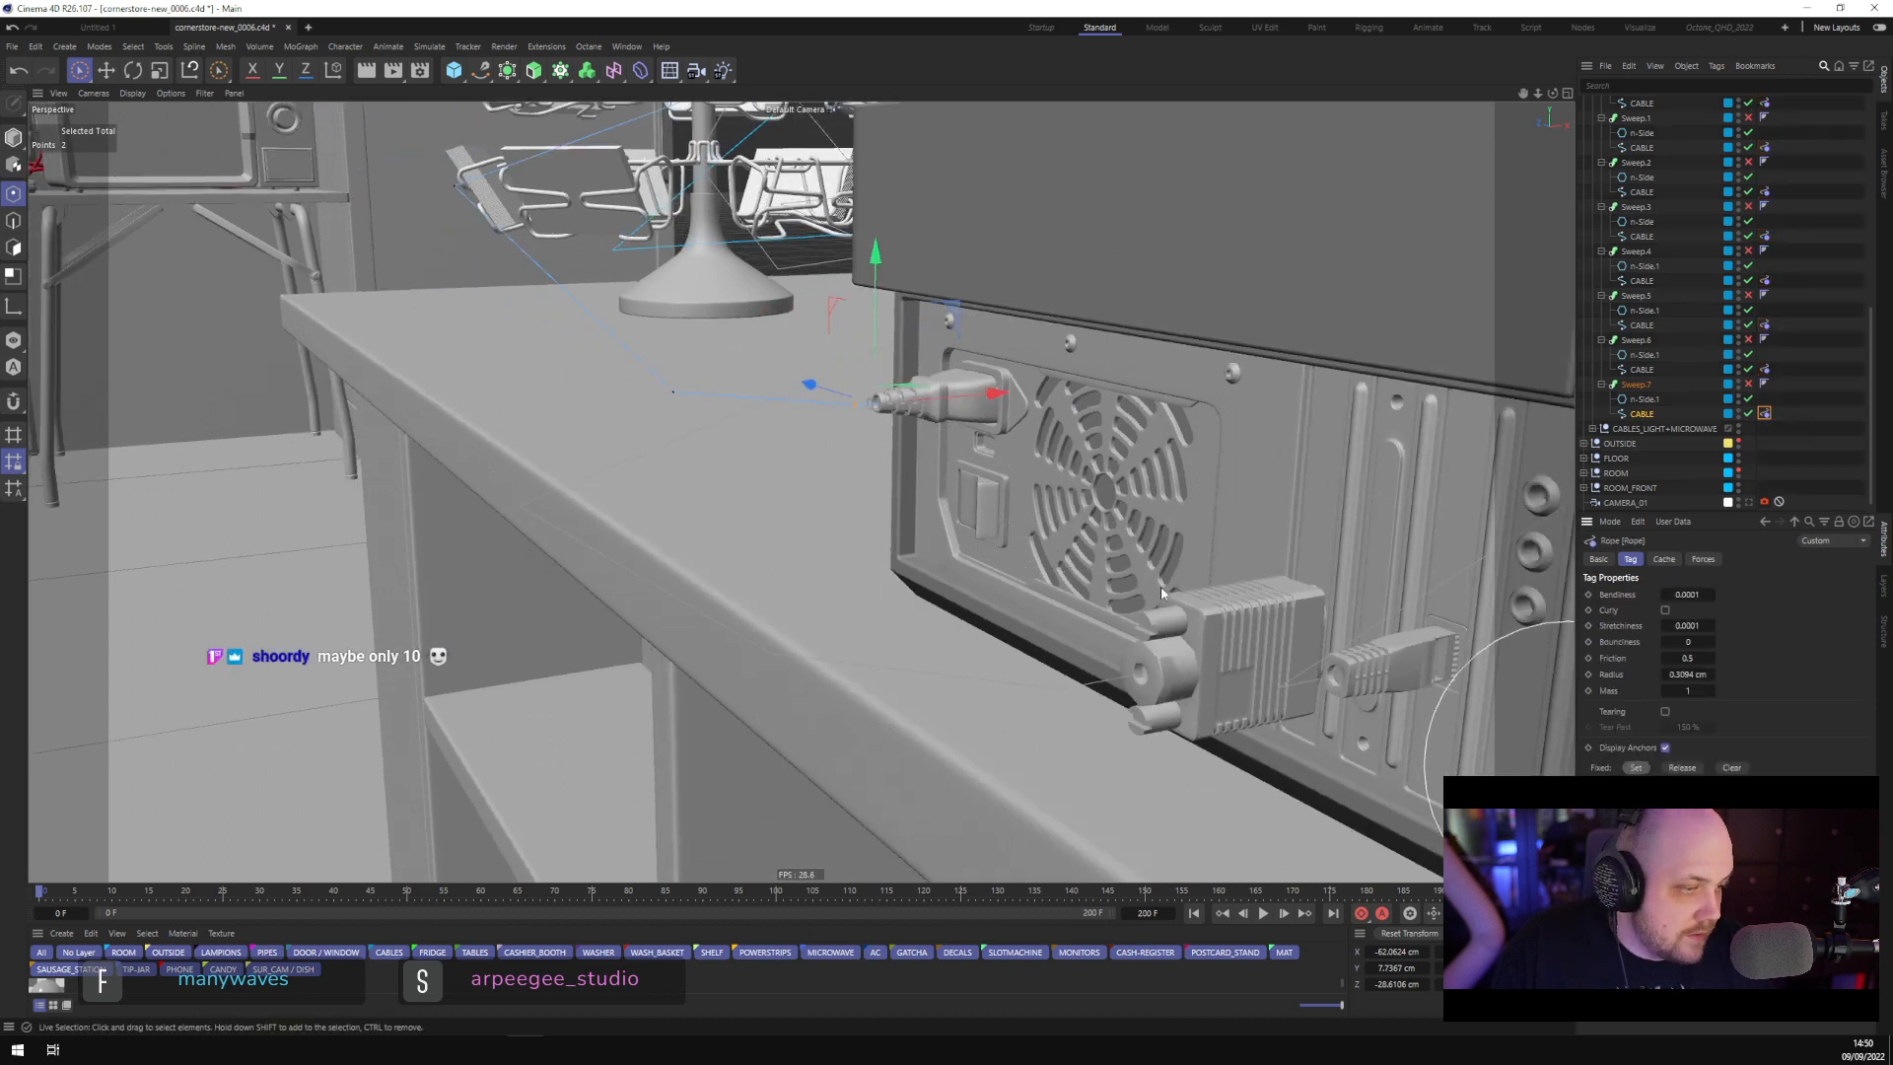
Set Sweep.7's CABLE spline type to B-Spline and its intermediate points to Uniform
{"action": "scroll", "coordinate": [981, 469], "scroll_direction": "down", "scroll_amount": 6}
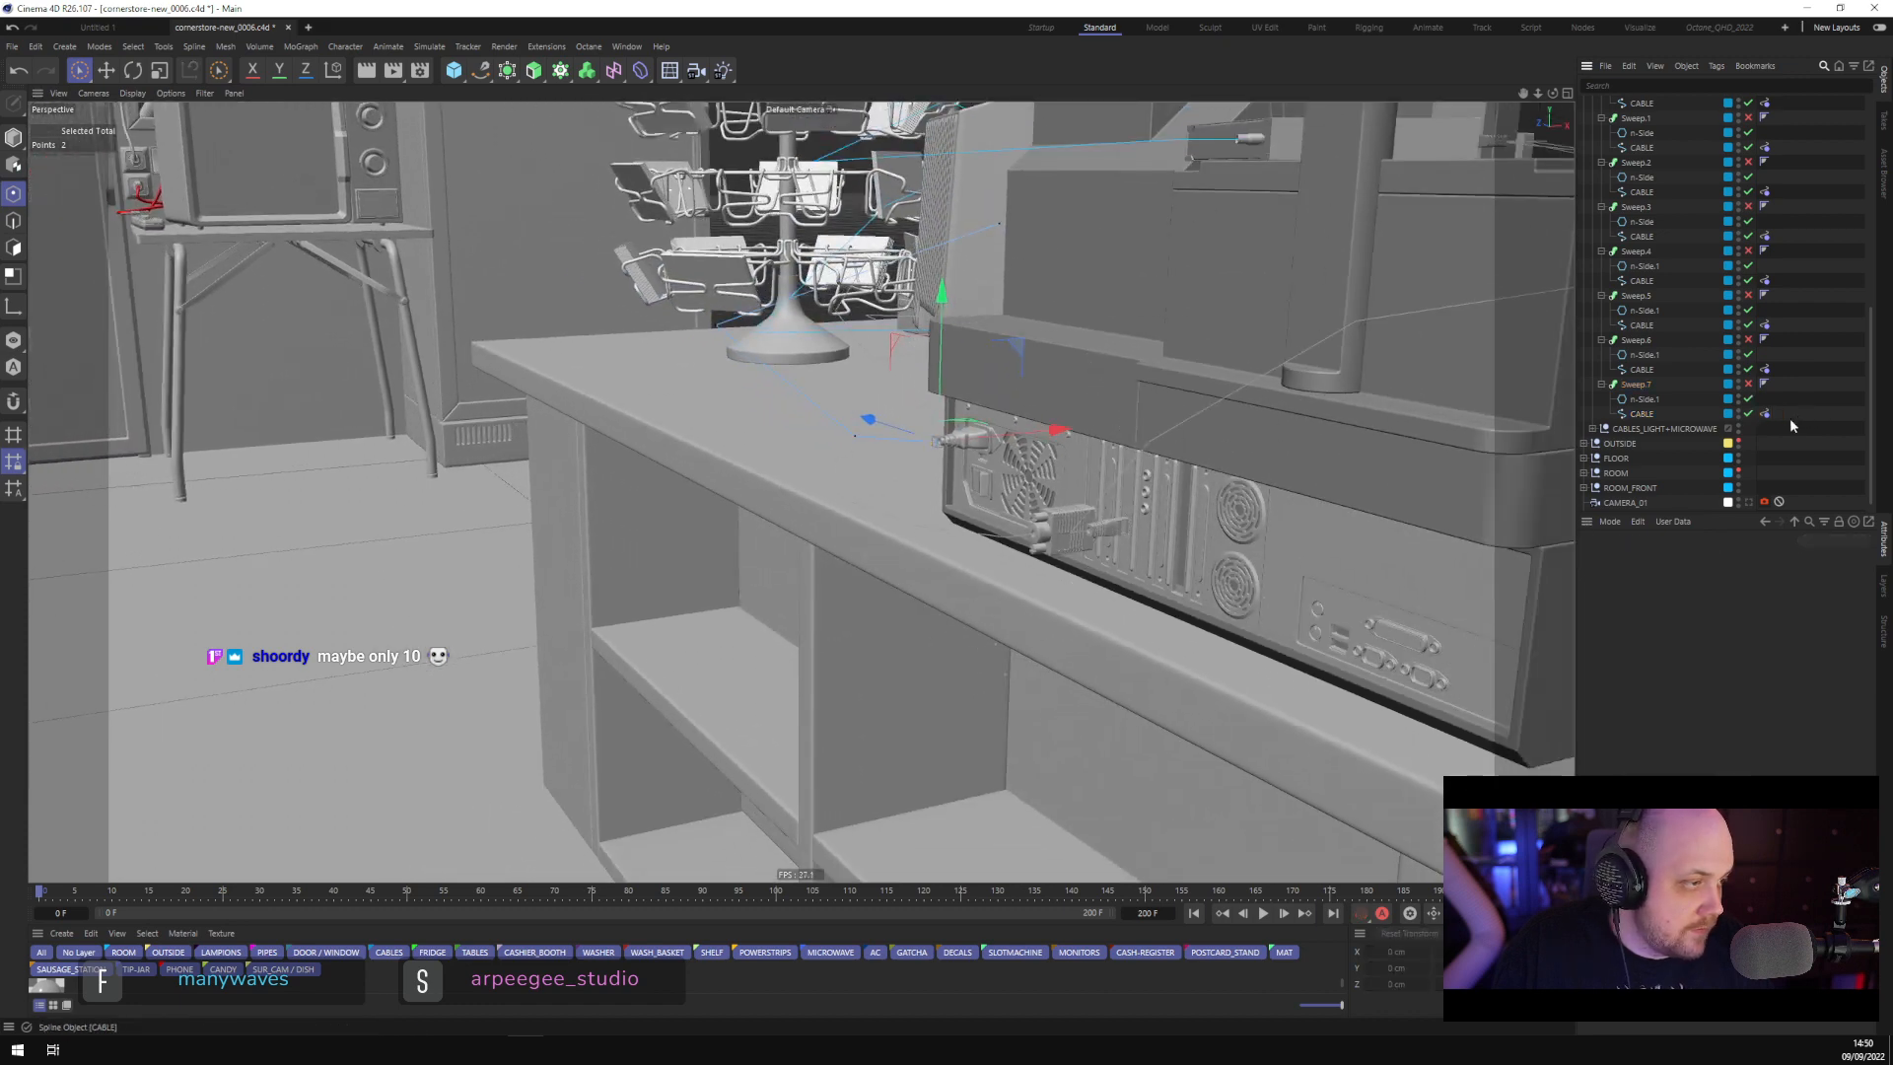
{"action": "left_click", "coordinate": [1790, 414]}
{"action": "left_click", "coordinate": [1714, 594]}
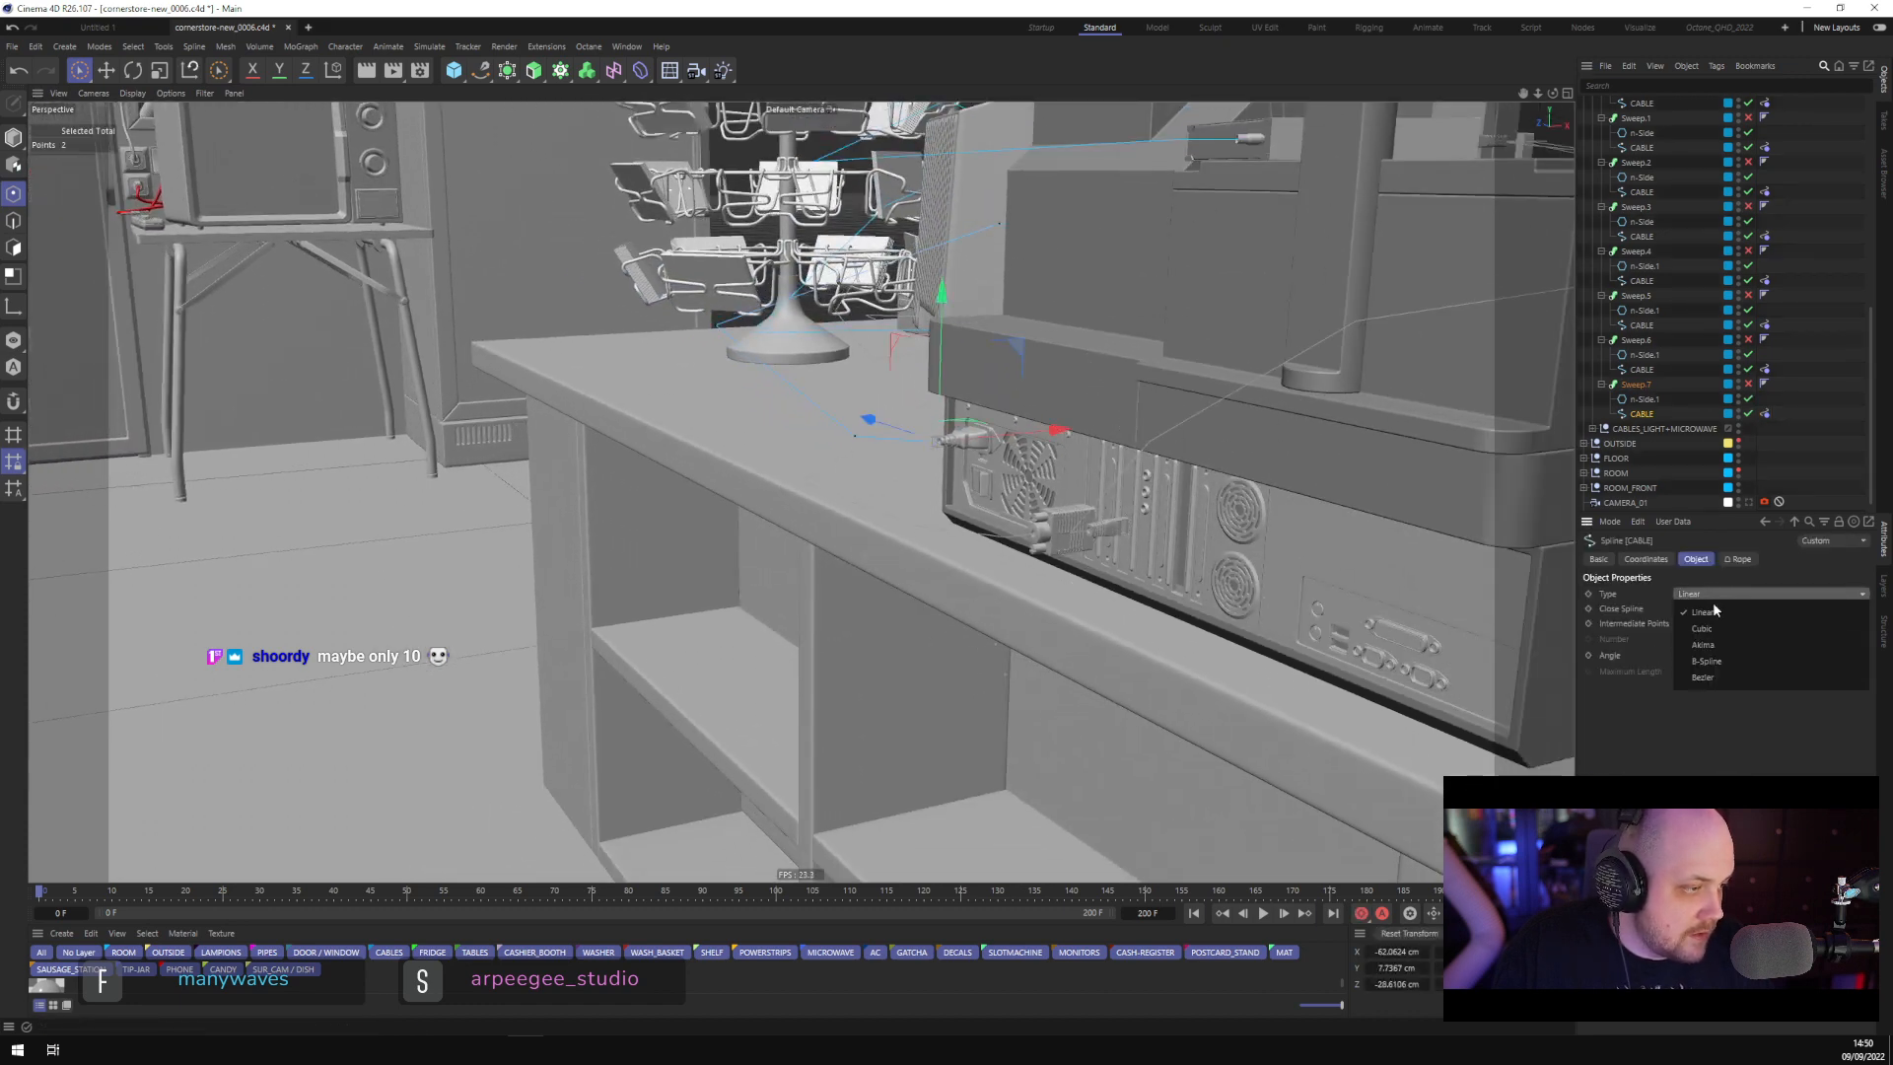
{"action": "left_click", "coordinate": [1718, 662]}
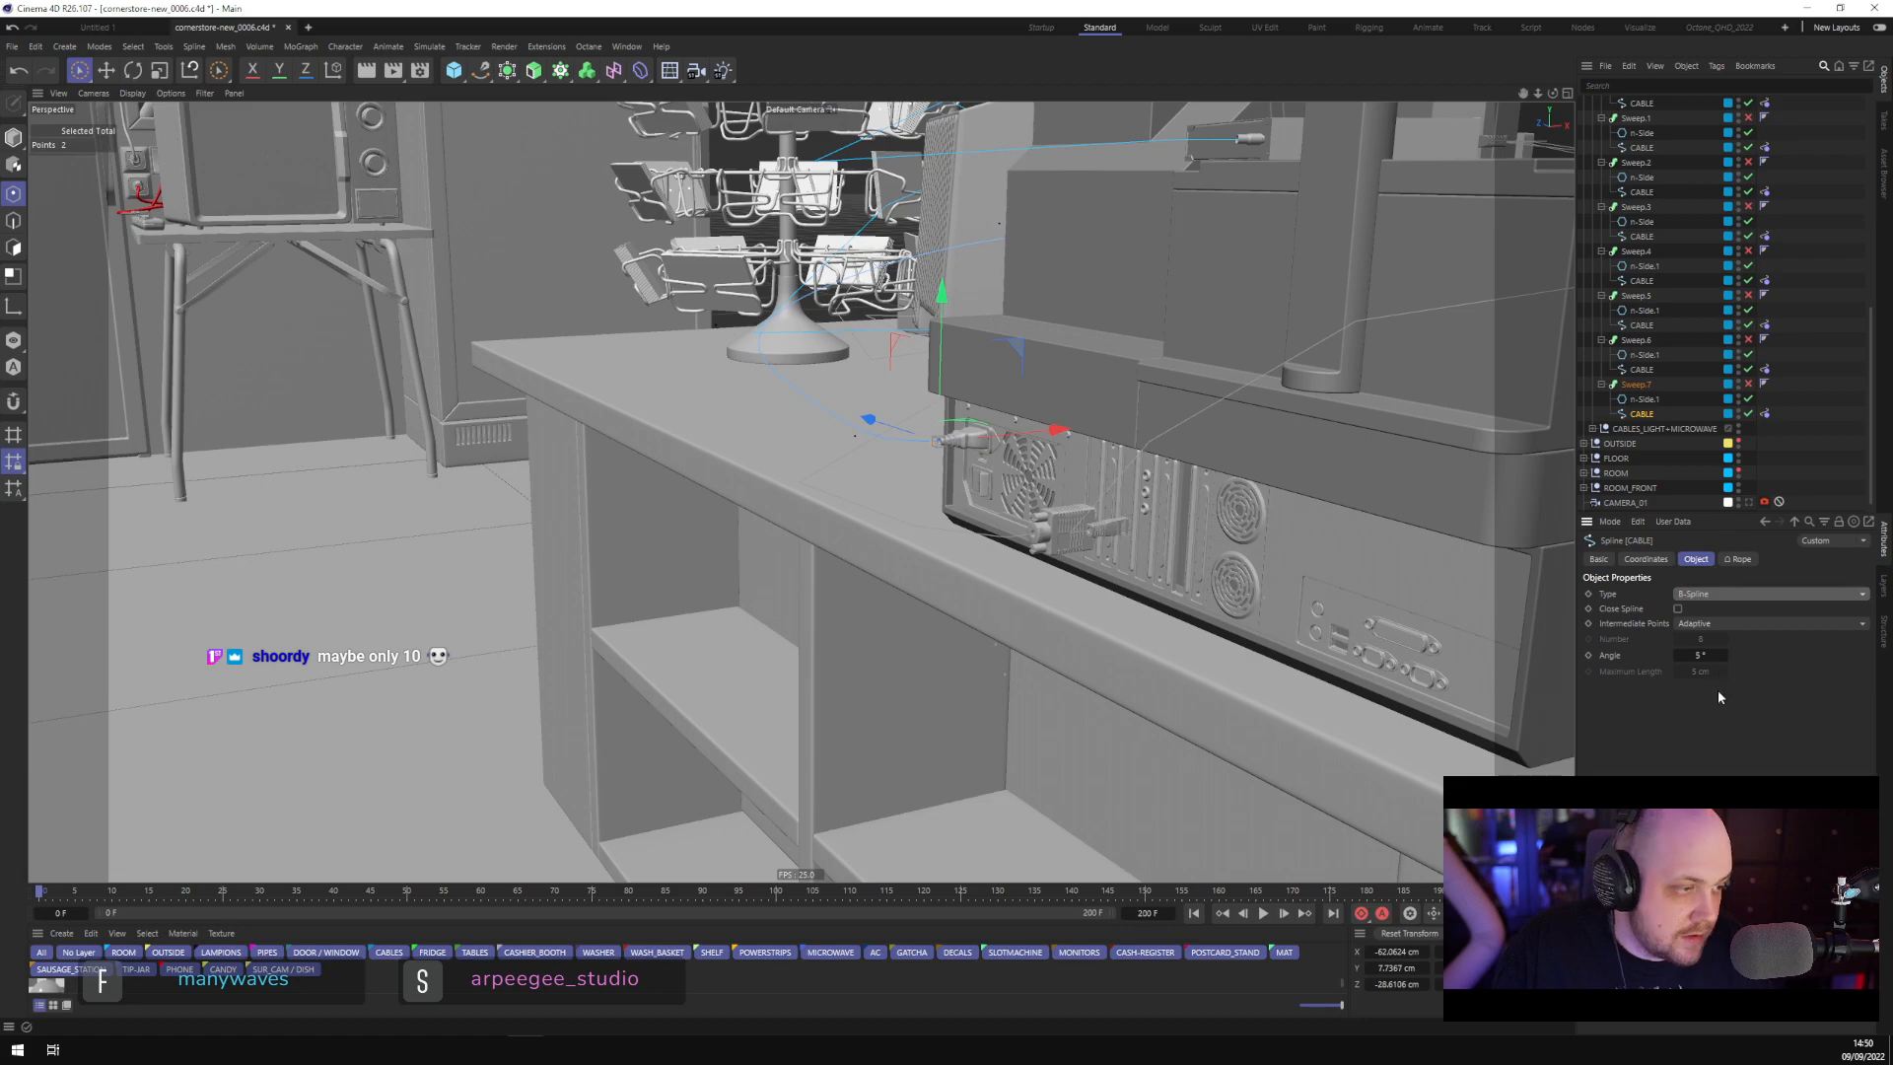
{"action": "left_click", "coordinate": [1711, 623]}
{"action": "left_click", "coordinate": [1718, 675]}
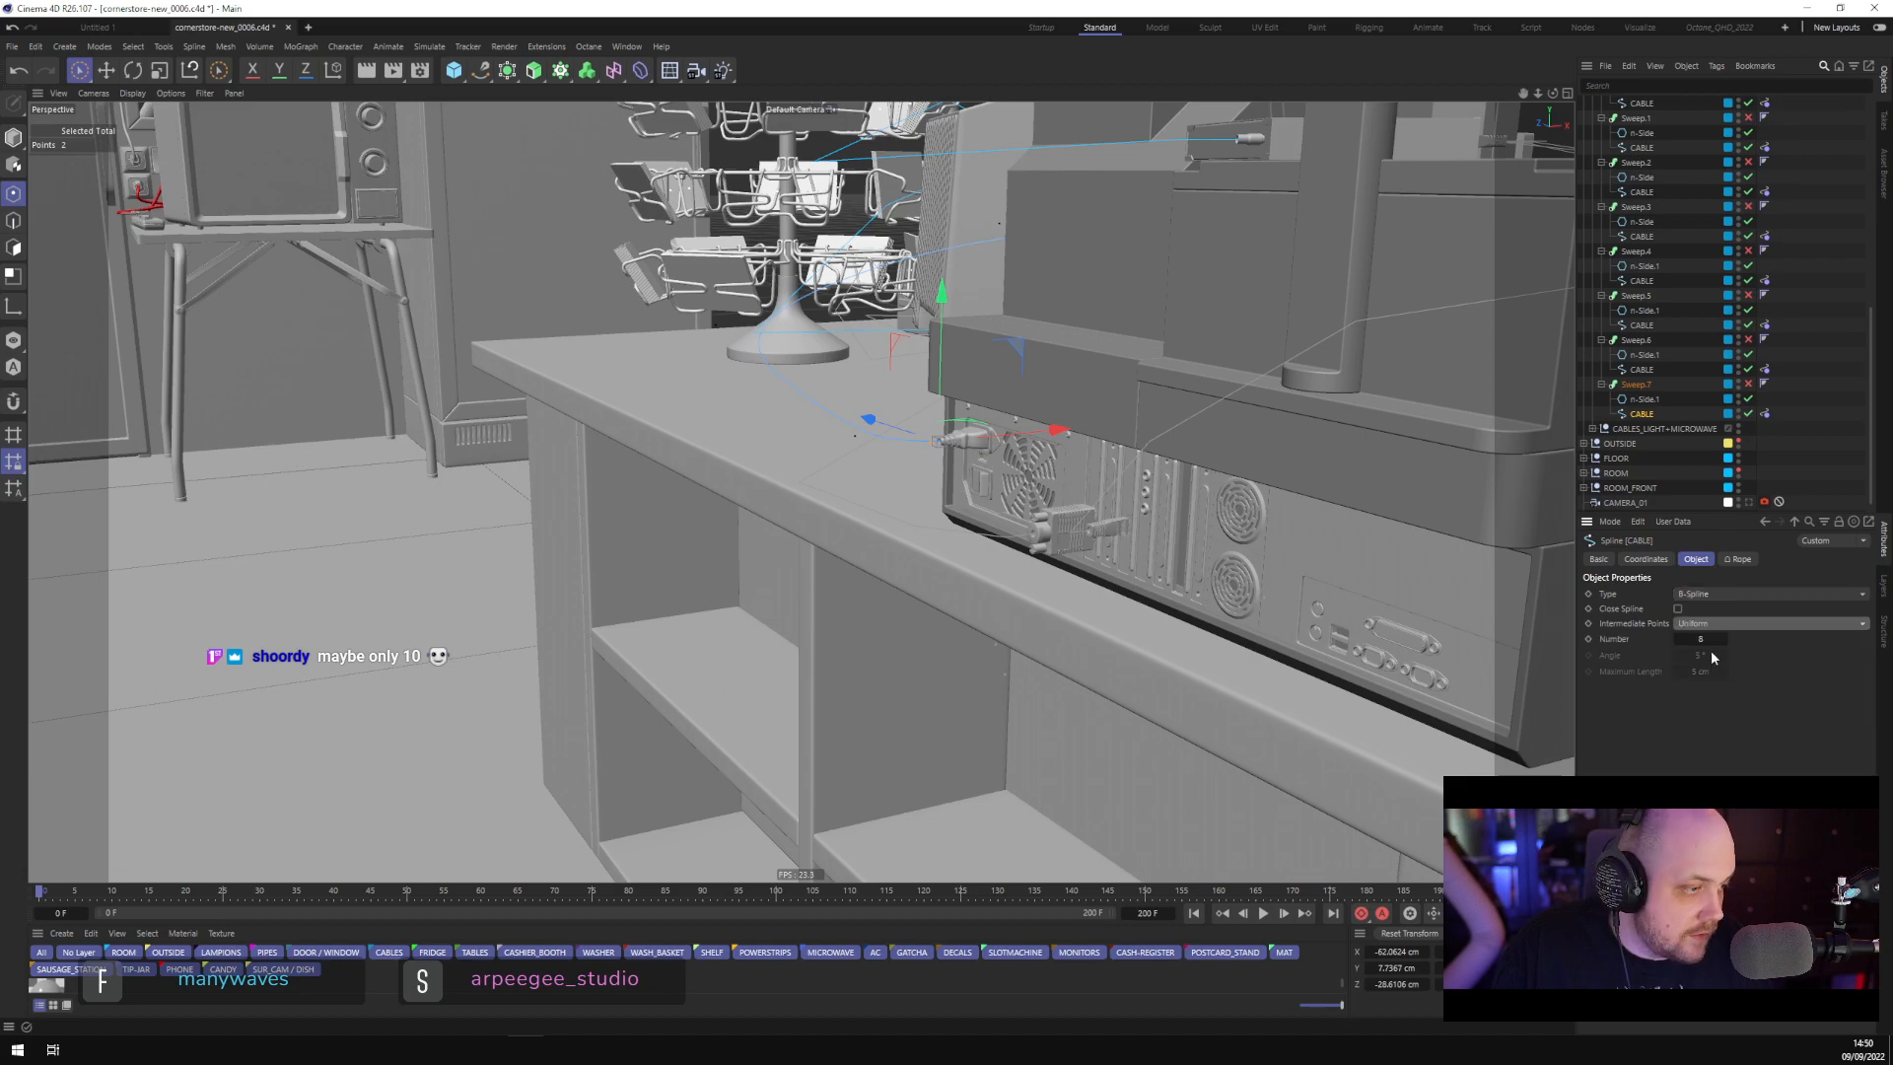
Select Sweep.6's CABLE spline and pick its end points at the connector on the back of the monitor
{"action": "scroll", "coordinate": [966, 579], "scroll_direction": "down", "scroll_amount": 5}
{"action": "mouse_move", "coordinate": [965, 581]}
{"action": "left_mouse_down", "text": "alt"}
{"action": "mouse_move", "coordinate": [865, 545]}
{"action": "mouse_move", "coordinate": [874, 583]}
{"action": "mouse_move", "coordinate": [956, 571]}
{"action": "left_mouse_up", "text": "alt"}
{"action": "left_click", "coordinate": [1645, 371]}
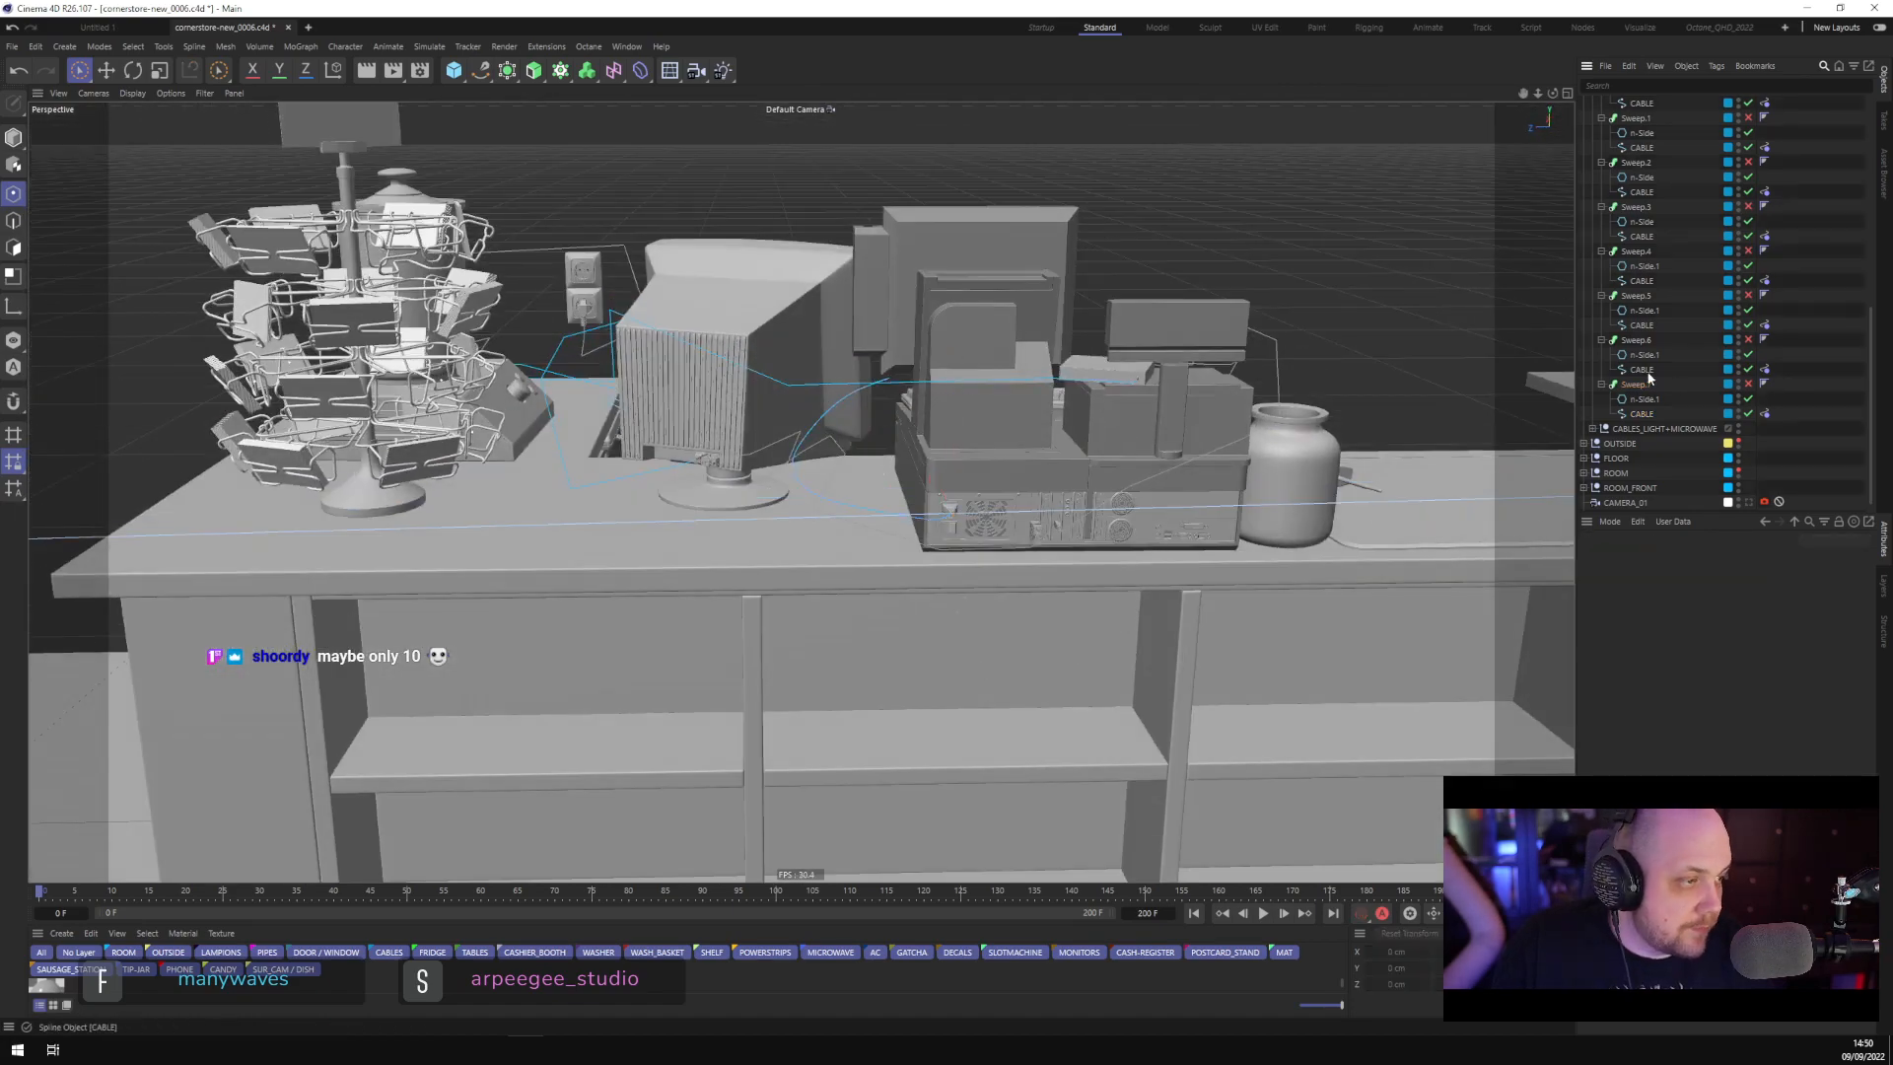
{"action": "middle_click_drag", "start_coordinate": [786, 483], "coordinate": [669, 394], "text": "alt"}
{"action": "scroll", "coordinate": [756, 424], "scroll_direction": "down", "scroll_amount": 1}
{"action": "scroll", "coordinate": [756, 422], "scroll_direction": "down", "scroll_amount": 3}
{"action": "left_click_drag", "start_coordinate": [773, 424], "coordinate": [997, 410], "text": "alt"}
{"action": "middle_click_drag", "start_coordinate": [855, 408], "coordinate": [908, 258], "text": "alt"}
{"action": "scroll", "coordinate": [767, 464], "scroll_direction": "down", "scroll_amount": 8}
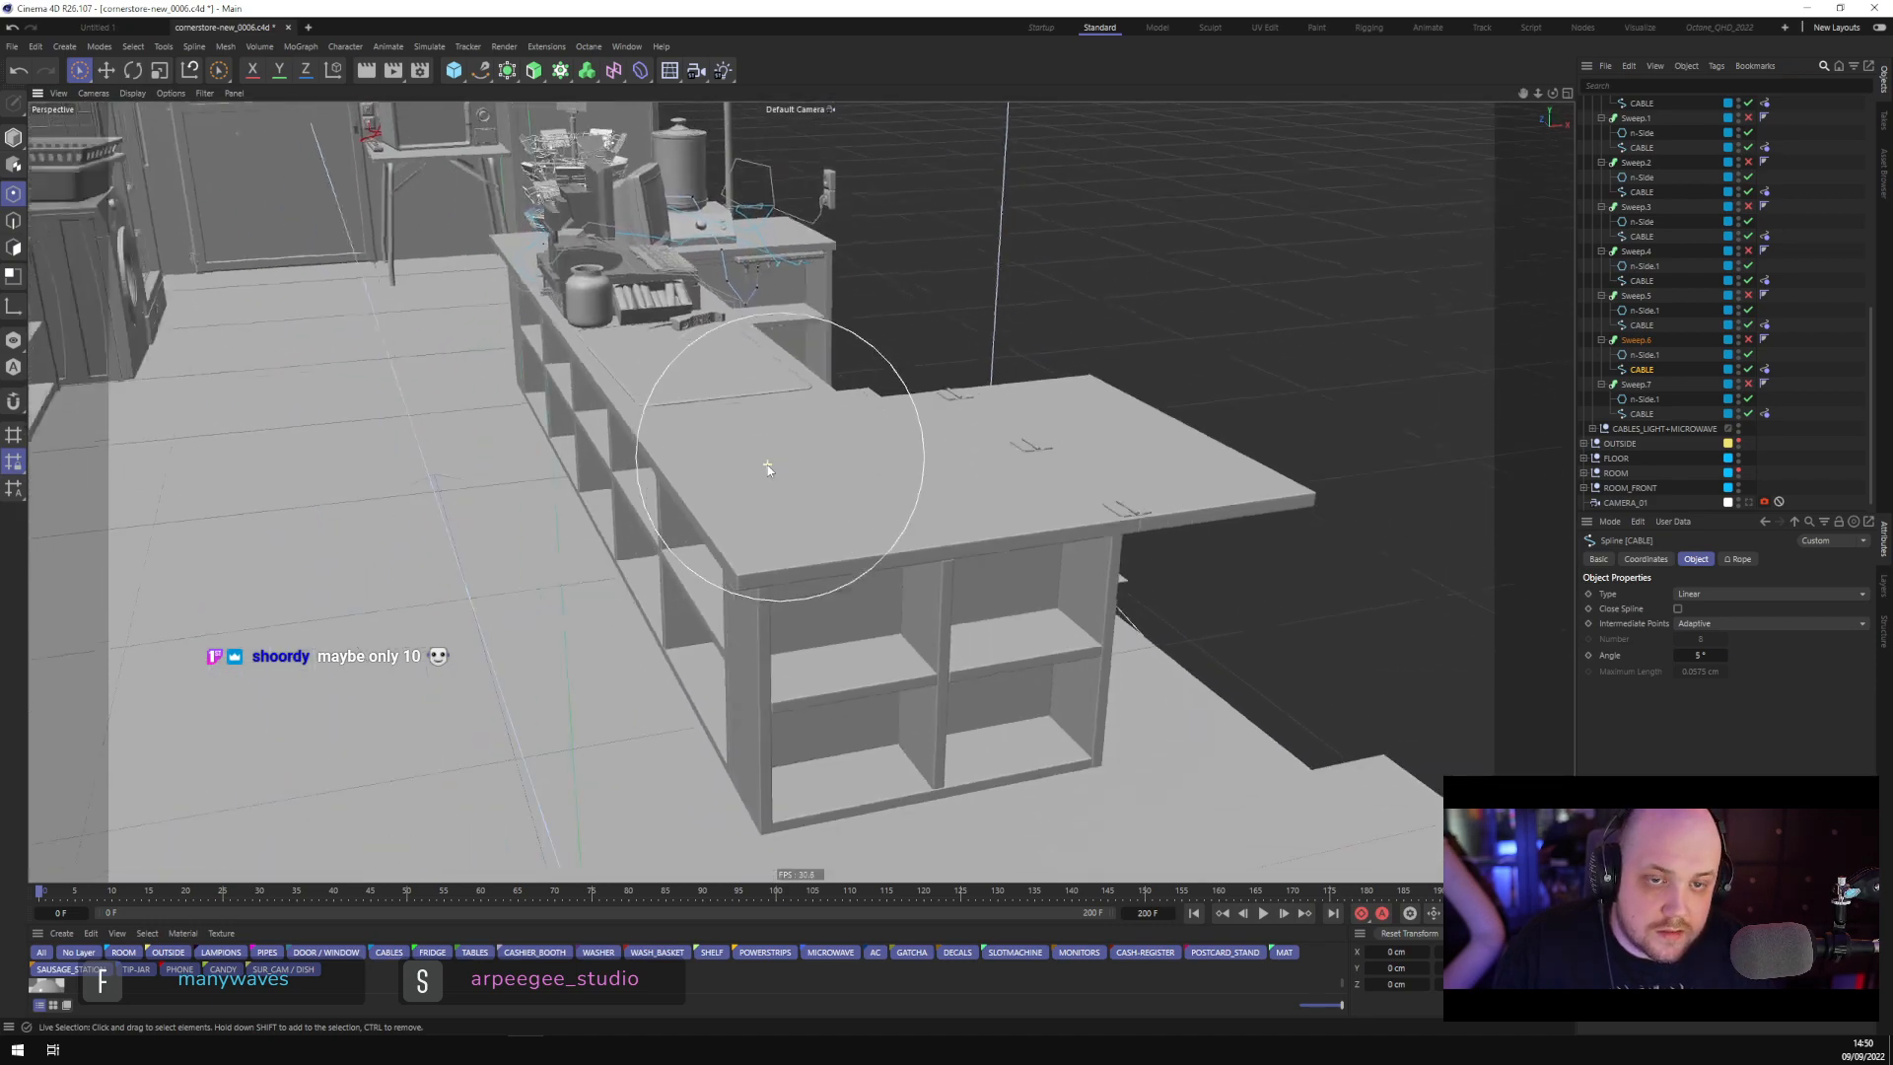
{"action": "left_click_drag", "start_coordinate": [805, 499], "coordinate": [679, 459], "text": "alt"}
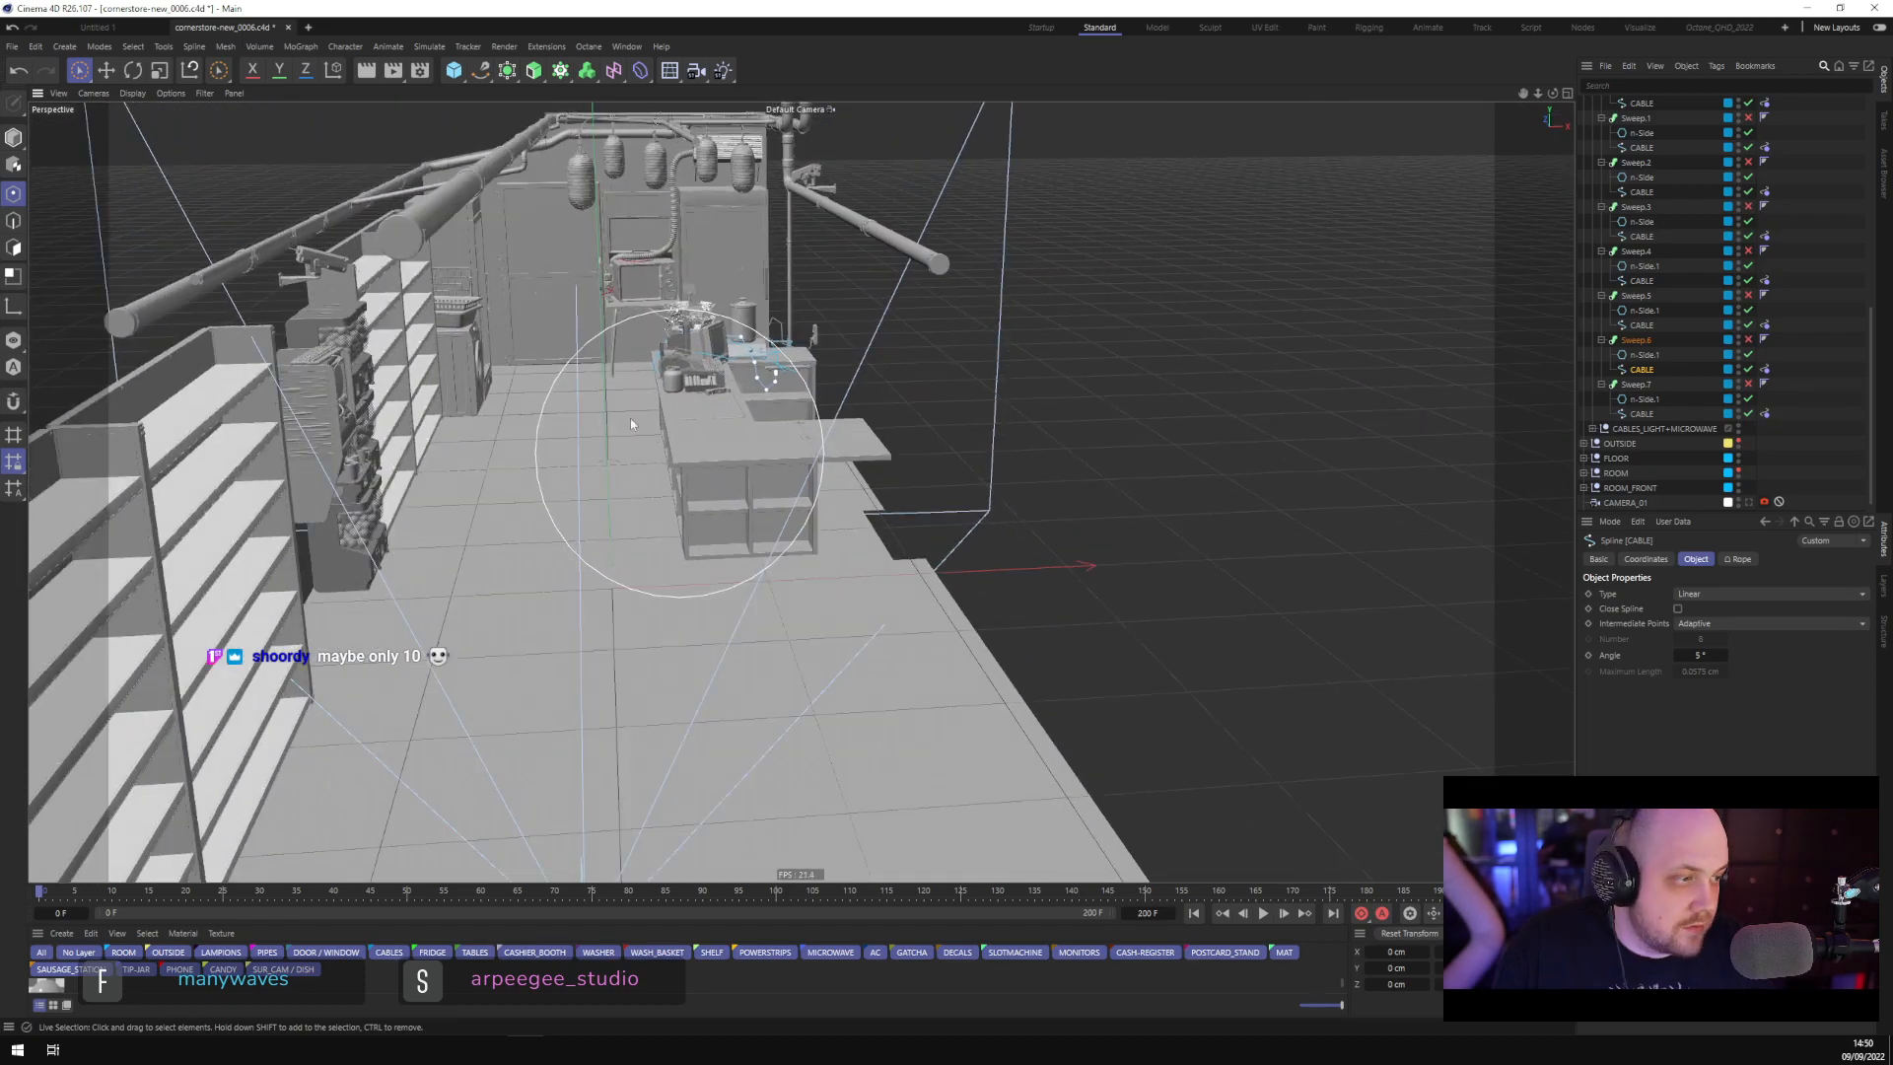
{"action": "scroll", "coordinate": [630, 424], "scroll_direction": "up", "scroll_amount": 8}
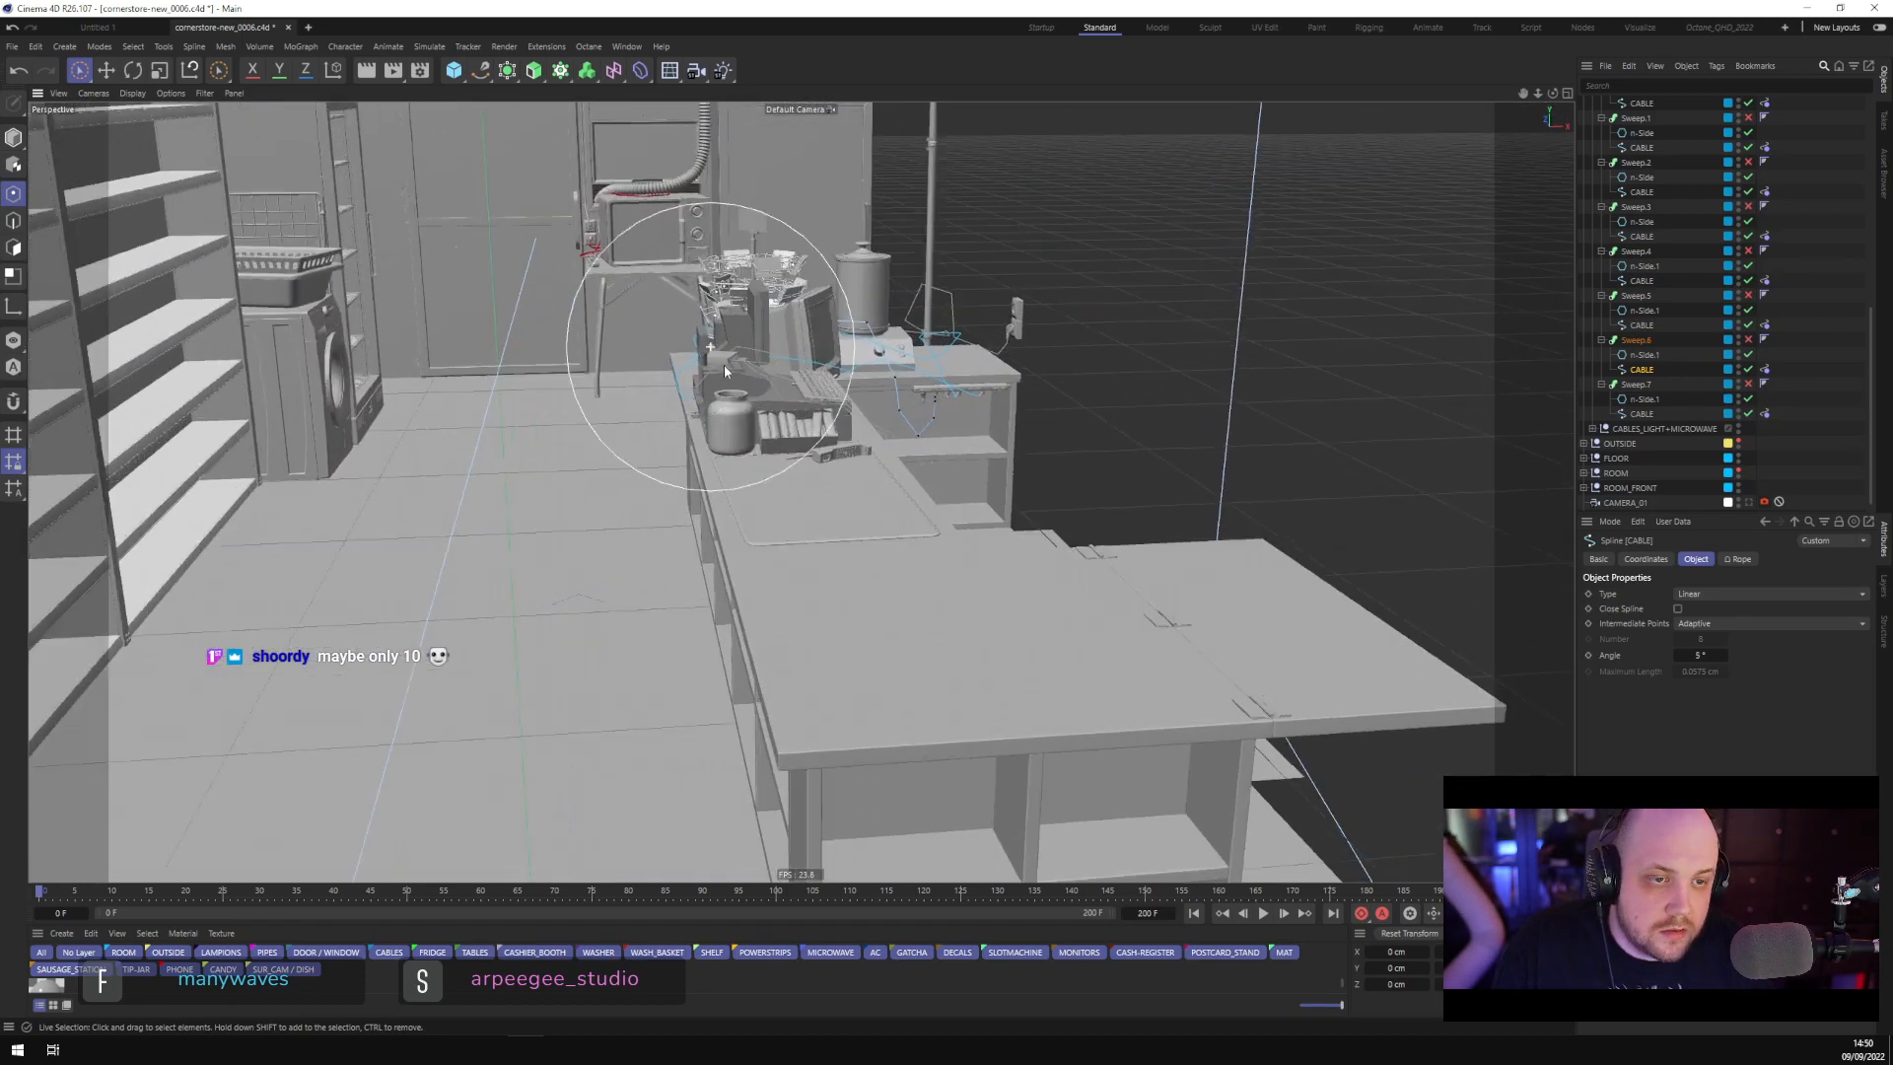
{"action": "scroll", "coordinate": [725, 371], "scroll_direction": "up", "scroll_amount": 8}
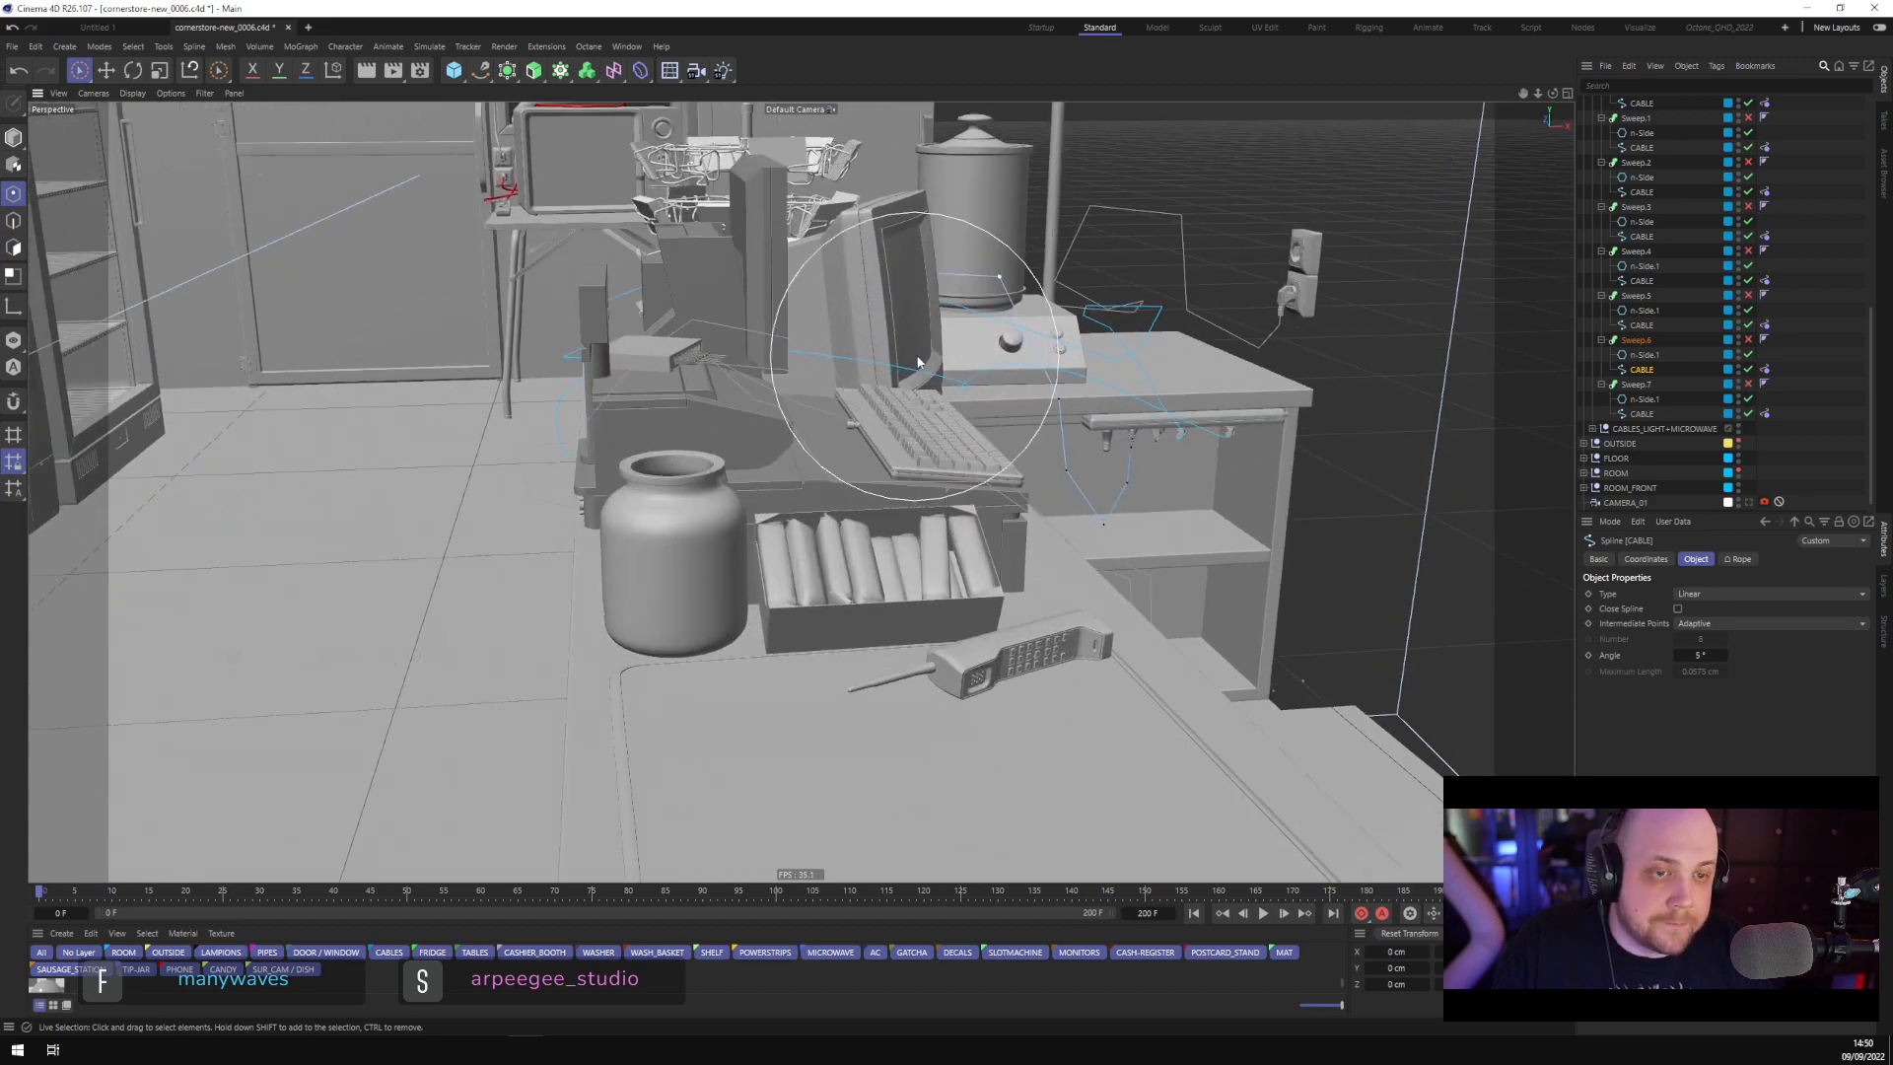
{"action": "left_click_drag", "start_coordinate": [918, 363], "coordinate": [1006, 424], "text": "alt"}
{"action": "scroll", "coordinate": [1022, 429], "scroll_direction": "up", "scroll_amount": 5}
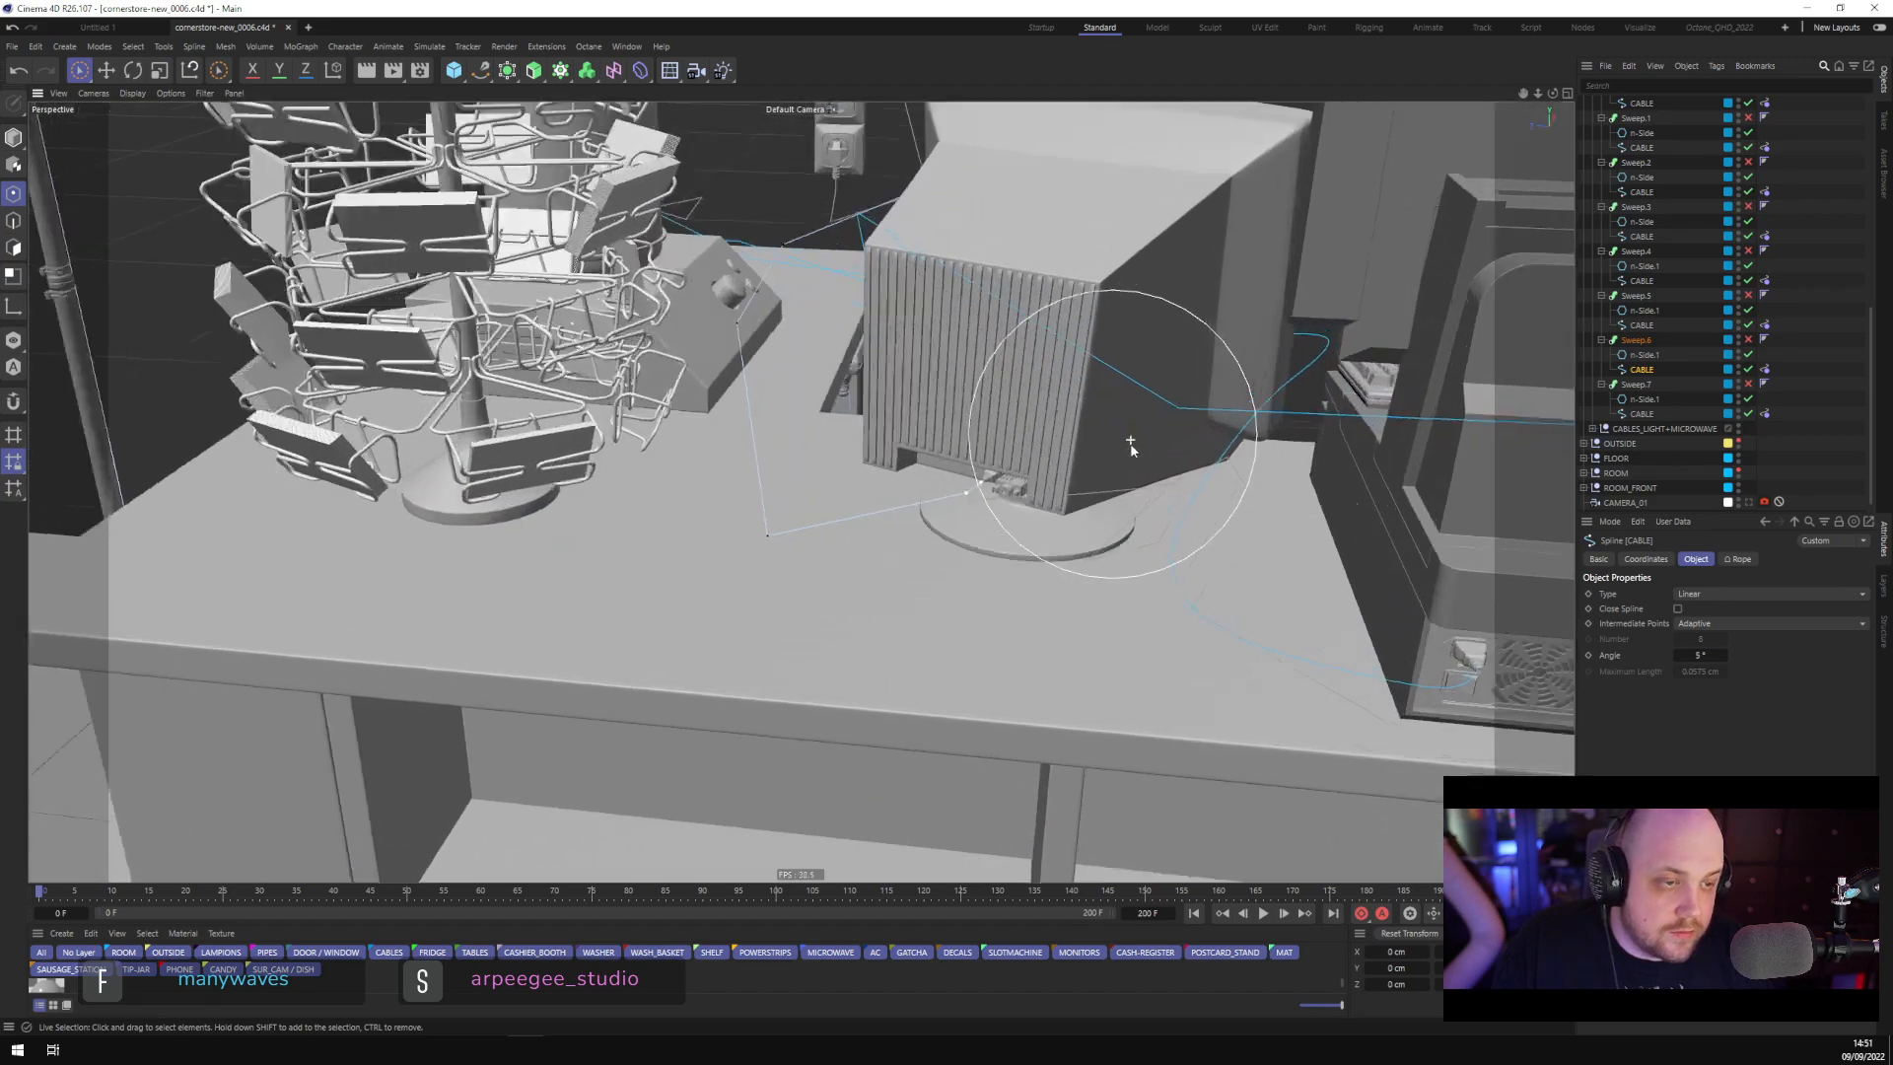
{"action": "scroll", "coordinate": [1131, 446], "scroll_direction": "up", "scroll_amount": 2}
{"action": "left_click", "coordinate": [1091, 487]}
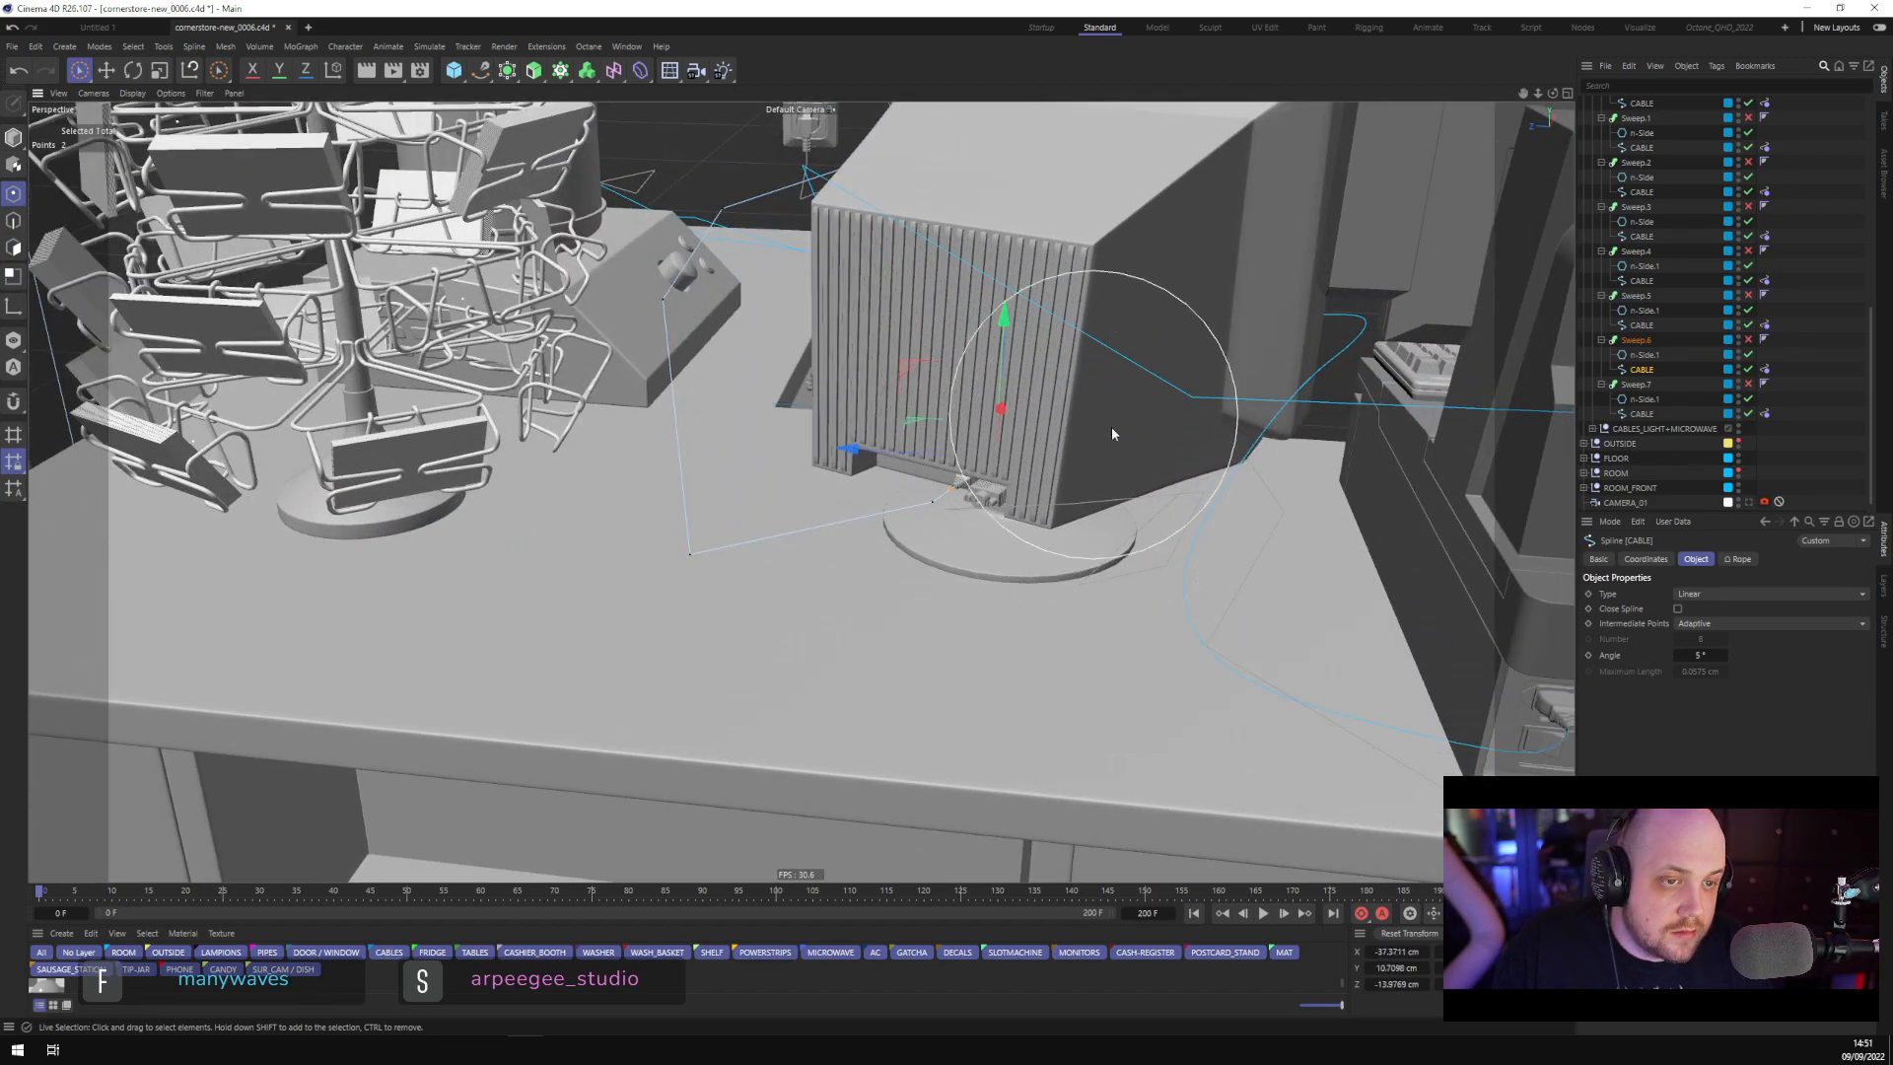
Add Sweep.6's cable points at the power strip plug to the selection and set them all as fixed in the Rope tag
{"action": "mouse_move", "coordinate": [1112, 434]}
{"action": "left_mouse_down", "text": "alt"}
{"action": "mouse_move", "coordinate": [1109, 452]}
{"action": "mouse_move", "coordinate": [1075, 391]}
{"action": "mouse_move", "coordinate": [1101, 444]}
{"action": "mouse_move", "coordinate": [1085, 414]}
{"action": "left_mouse_up", "text": "alt"}
{"action": "left_click_drag", "start_coordinate": [952, 452], "coordinate": [1187, 625], "text": "alt"}
{"action": "middle_click_drag", "start_coordinate": [1232, 652], "coordinate": [803, 490], "text": "alt"}
{"action": "left_click_drag", "start_coordinate": [426, 233], "coordinate": [461, 264], "text": "alt"}
{"action": "scroll", "coordinate": [800, 497], "scroll_direction": "up", "scroll_amount": 3}
{"action": "left_click", "coordinate": [989, 367], "text": "shift"}
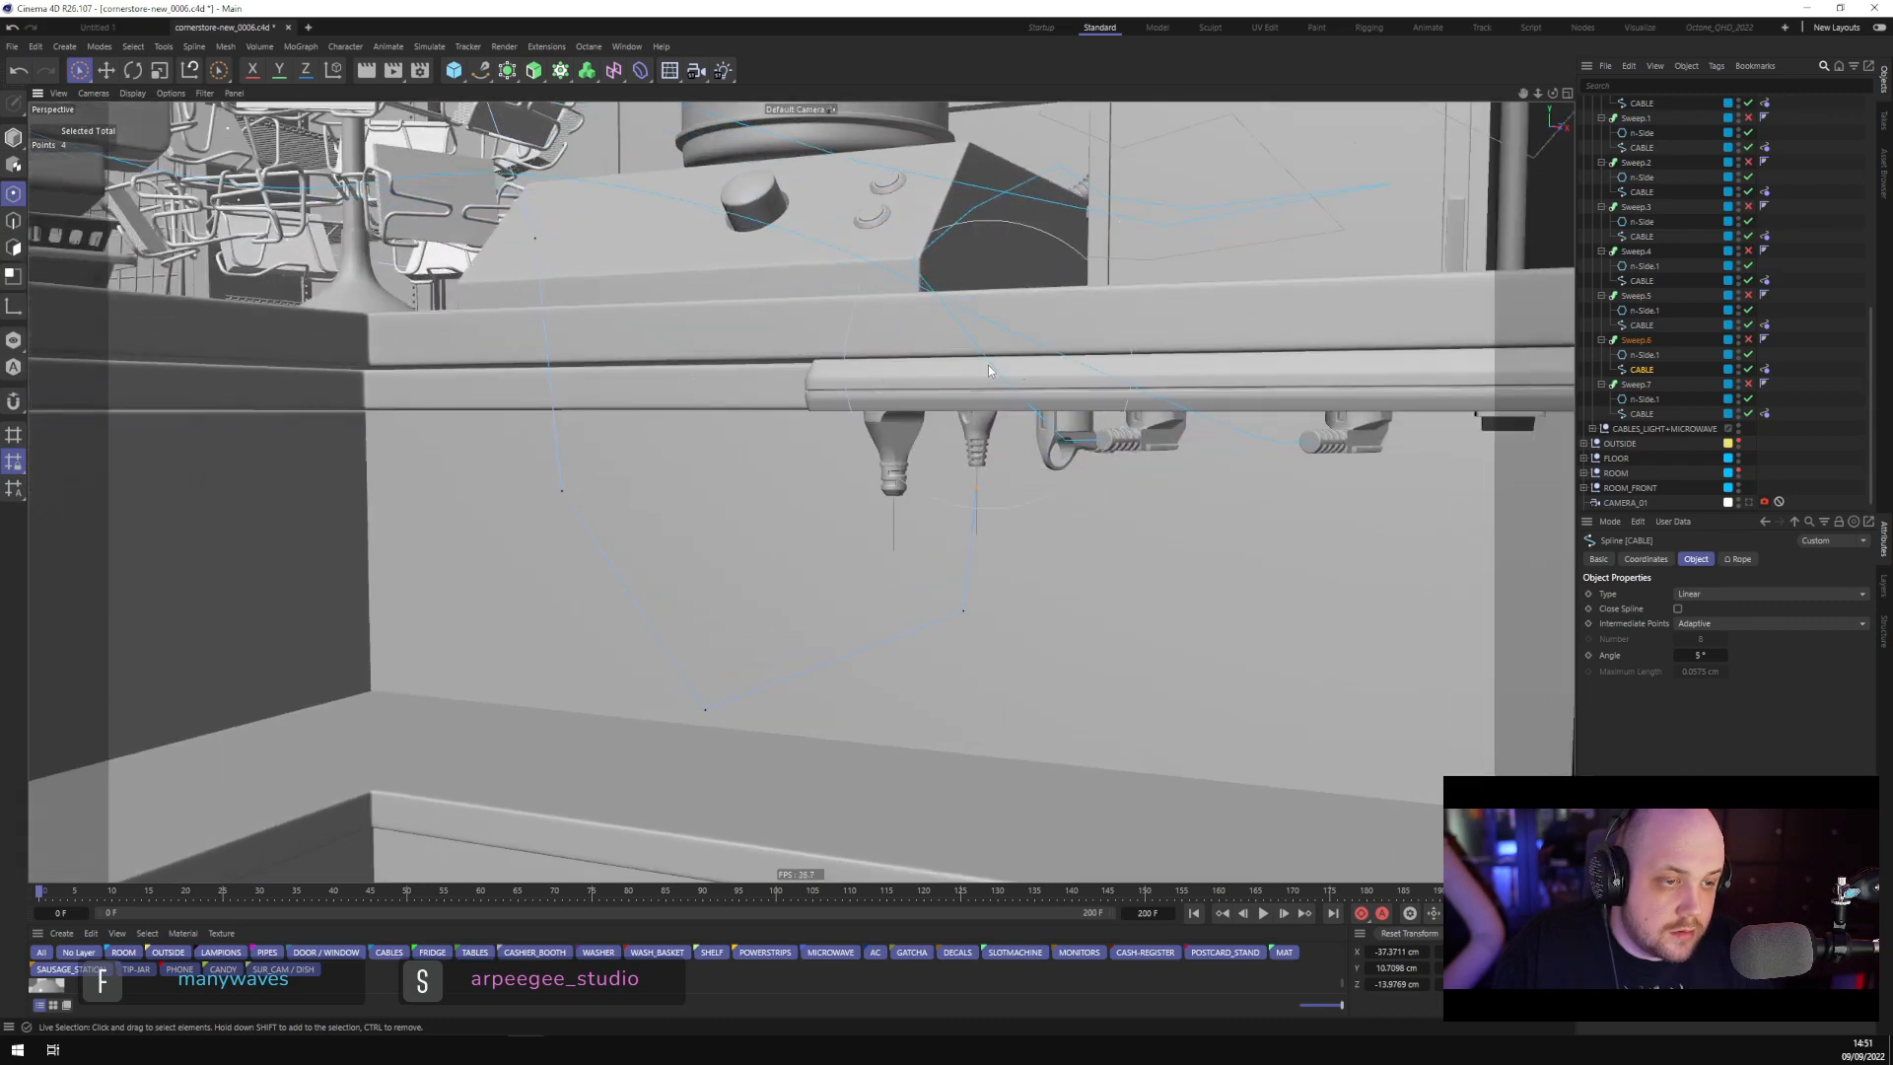
{"action": "mouse_move", "coordinate": [988, 364]}
{"action": "left_mouse_down", "text": "shift"}
{"action": "mouse_move", "coordinate": [988, 327]}
{"action": "mouse_move", "coordinate": [988, 388]}
{"action": "left_mouse_up", "text": "shift"}
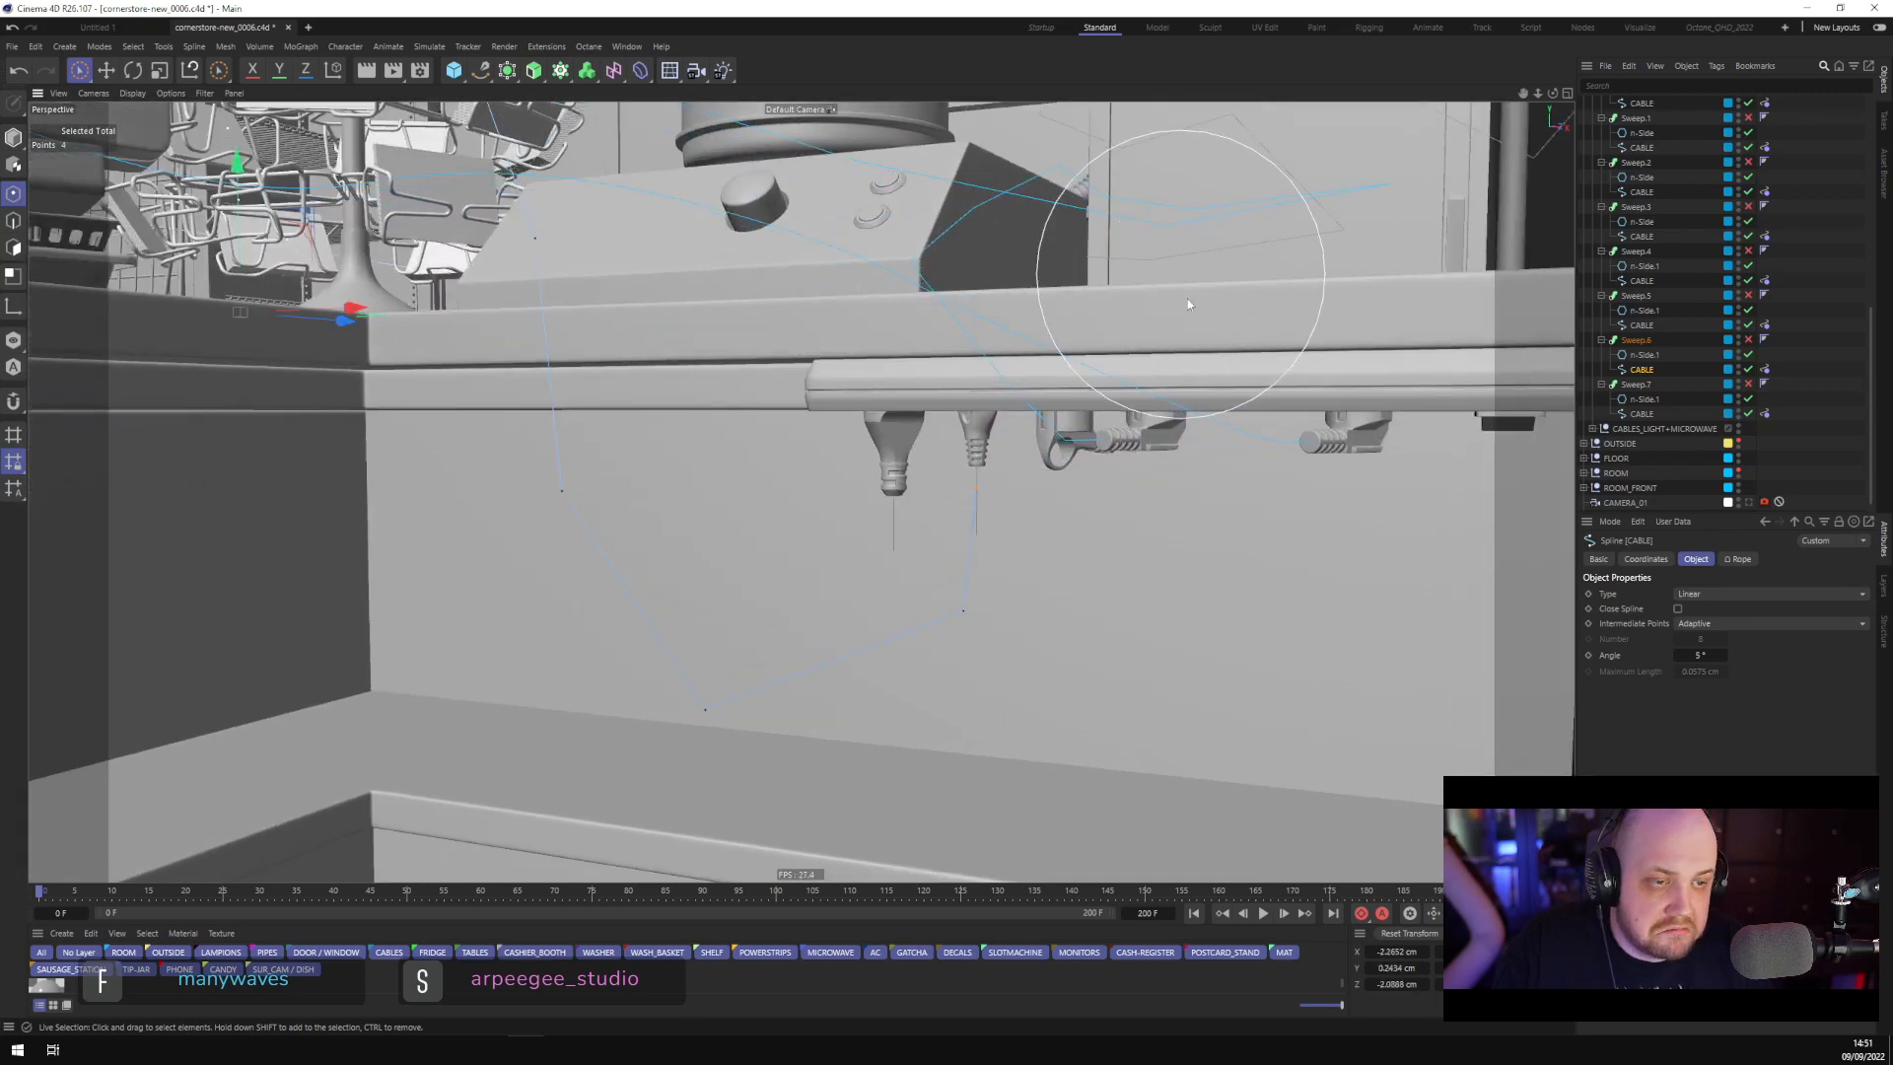
{"action": "scroll", "coordinate": [1090, 549], "scroll_direction": "down", "scroll_amount": 5}
{"action": "left_click_drag", "start_coordinate": [1090, 559], "coordinate": [1061, 495], "text": "alt"}
{"action": "left_click", "coordinate": [1764, 368]}
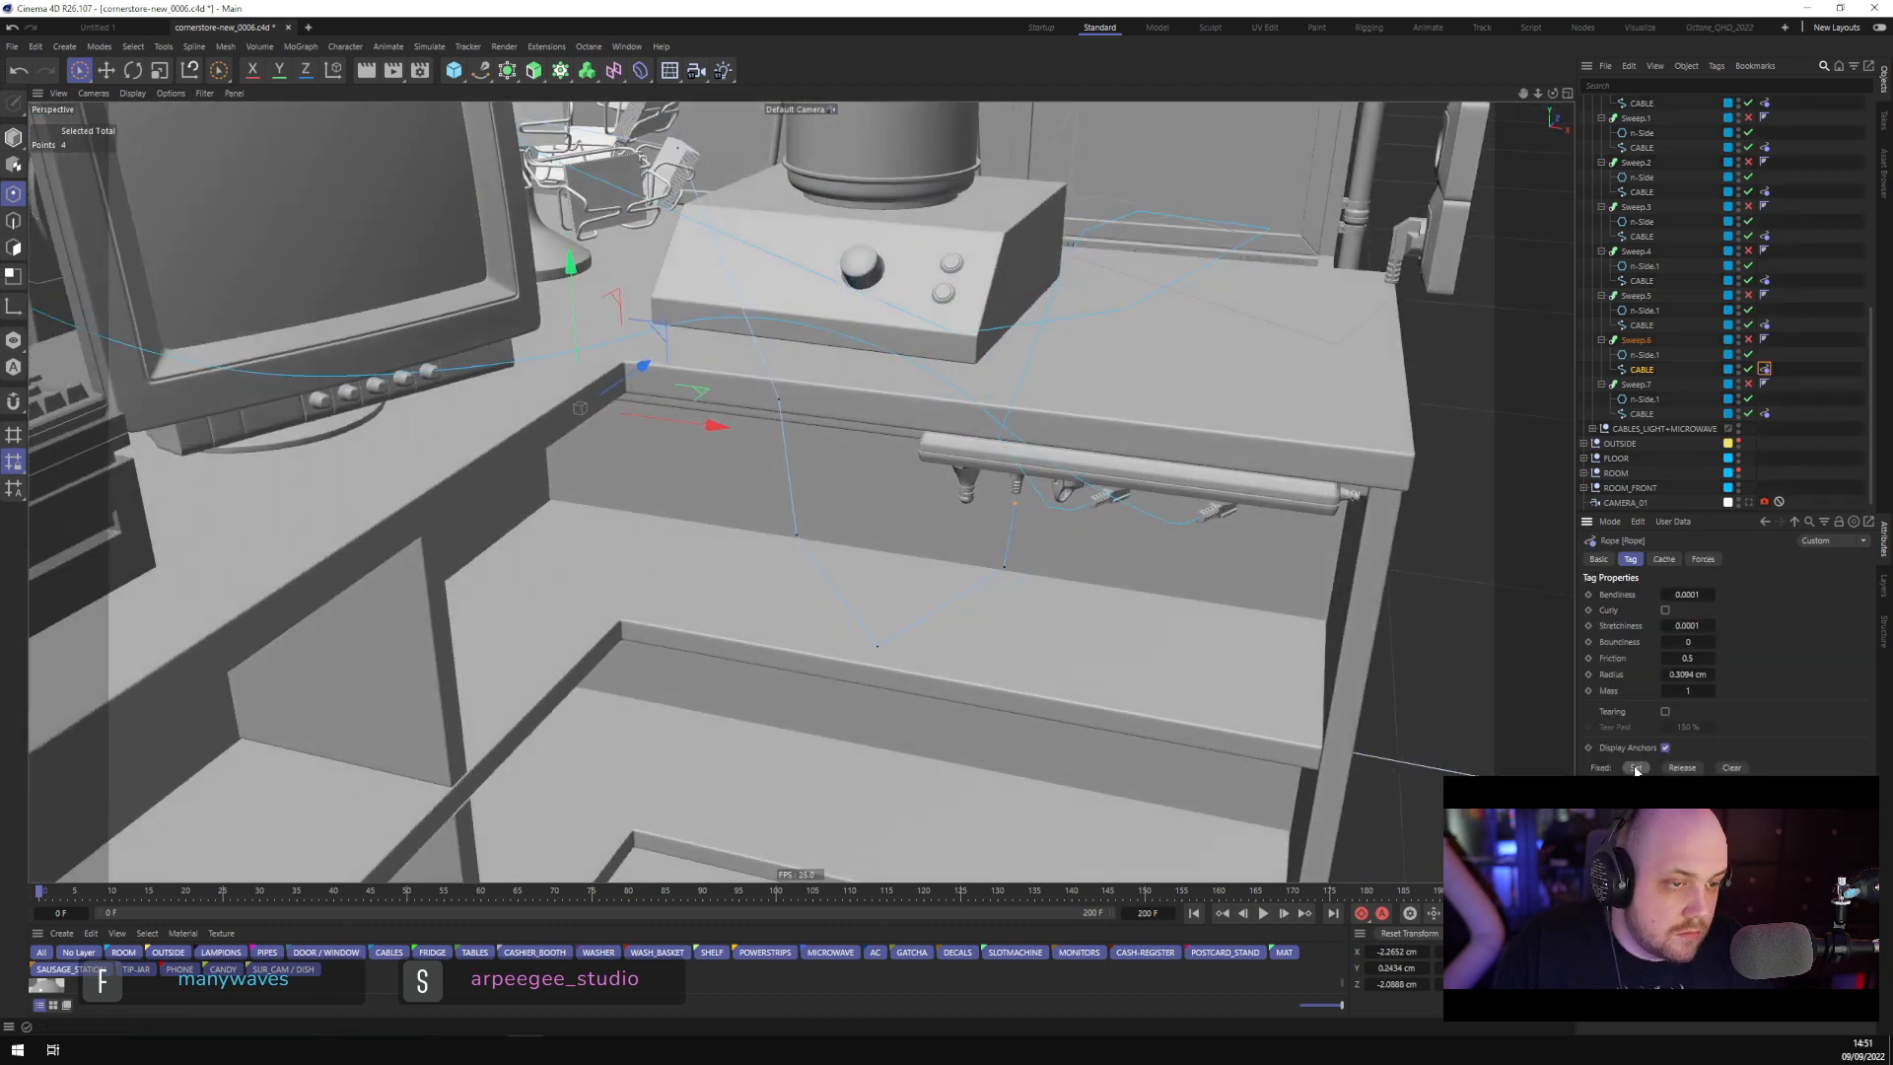
{"action": "left_click_drag", "start_coordinate": [1465, 738], "coordinate": [1184, 656], "text": "alt"}
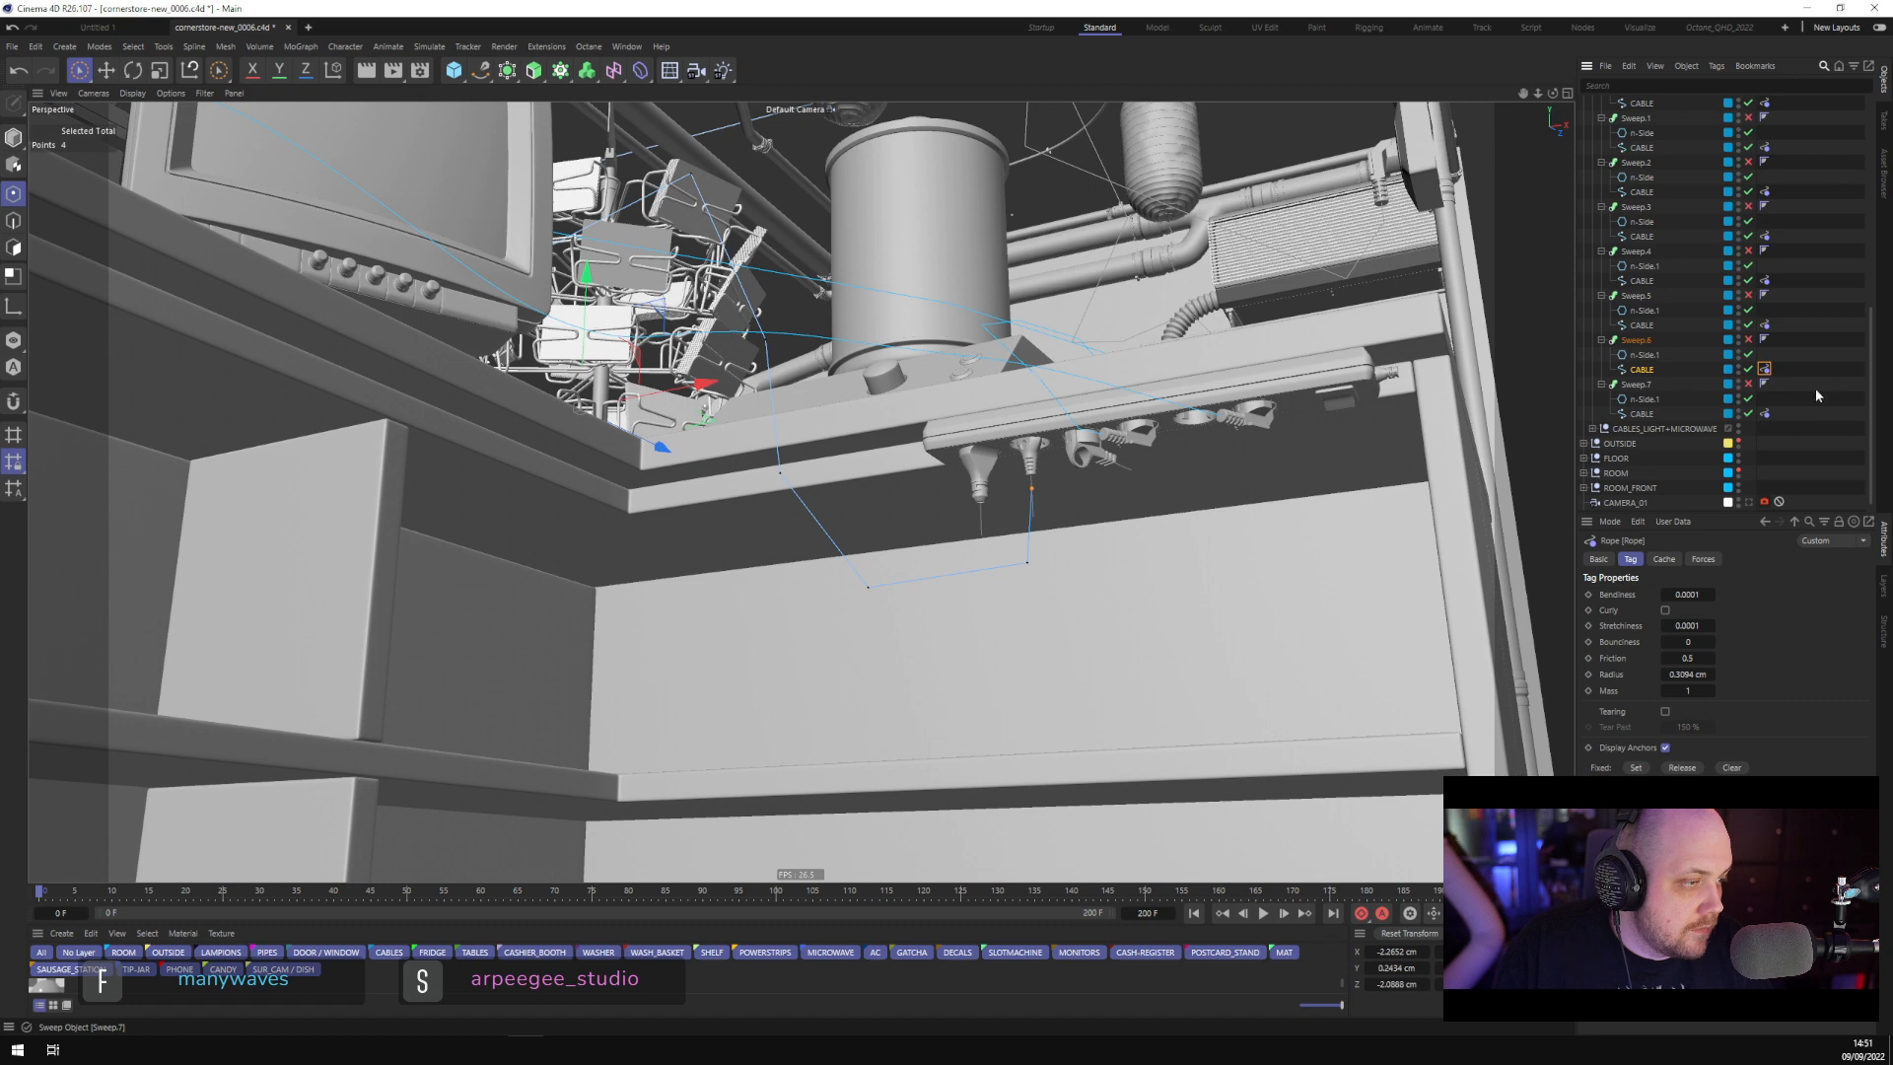
Change Sweep.6's CABLE spline to the B-Spline type with Uniform intermediate points
{"action": "left_click", "coordinate": [1641, 368]}
{"action": "left_click", "coordinate": [1698, 594]}
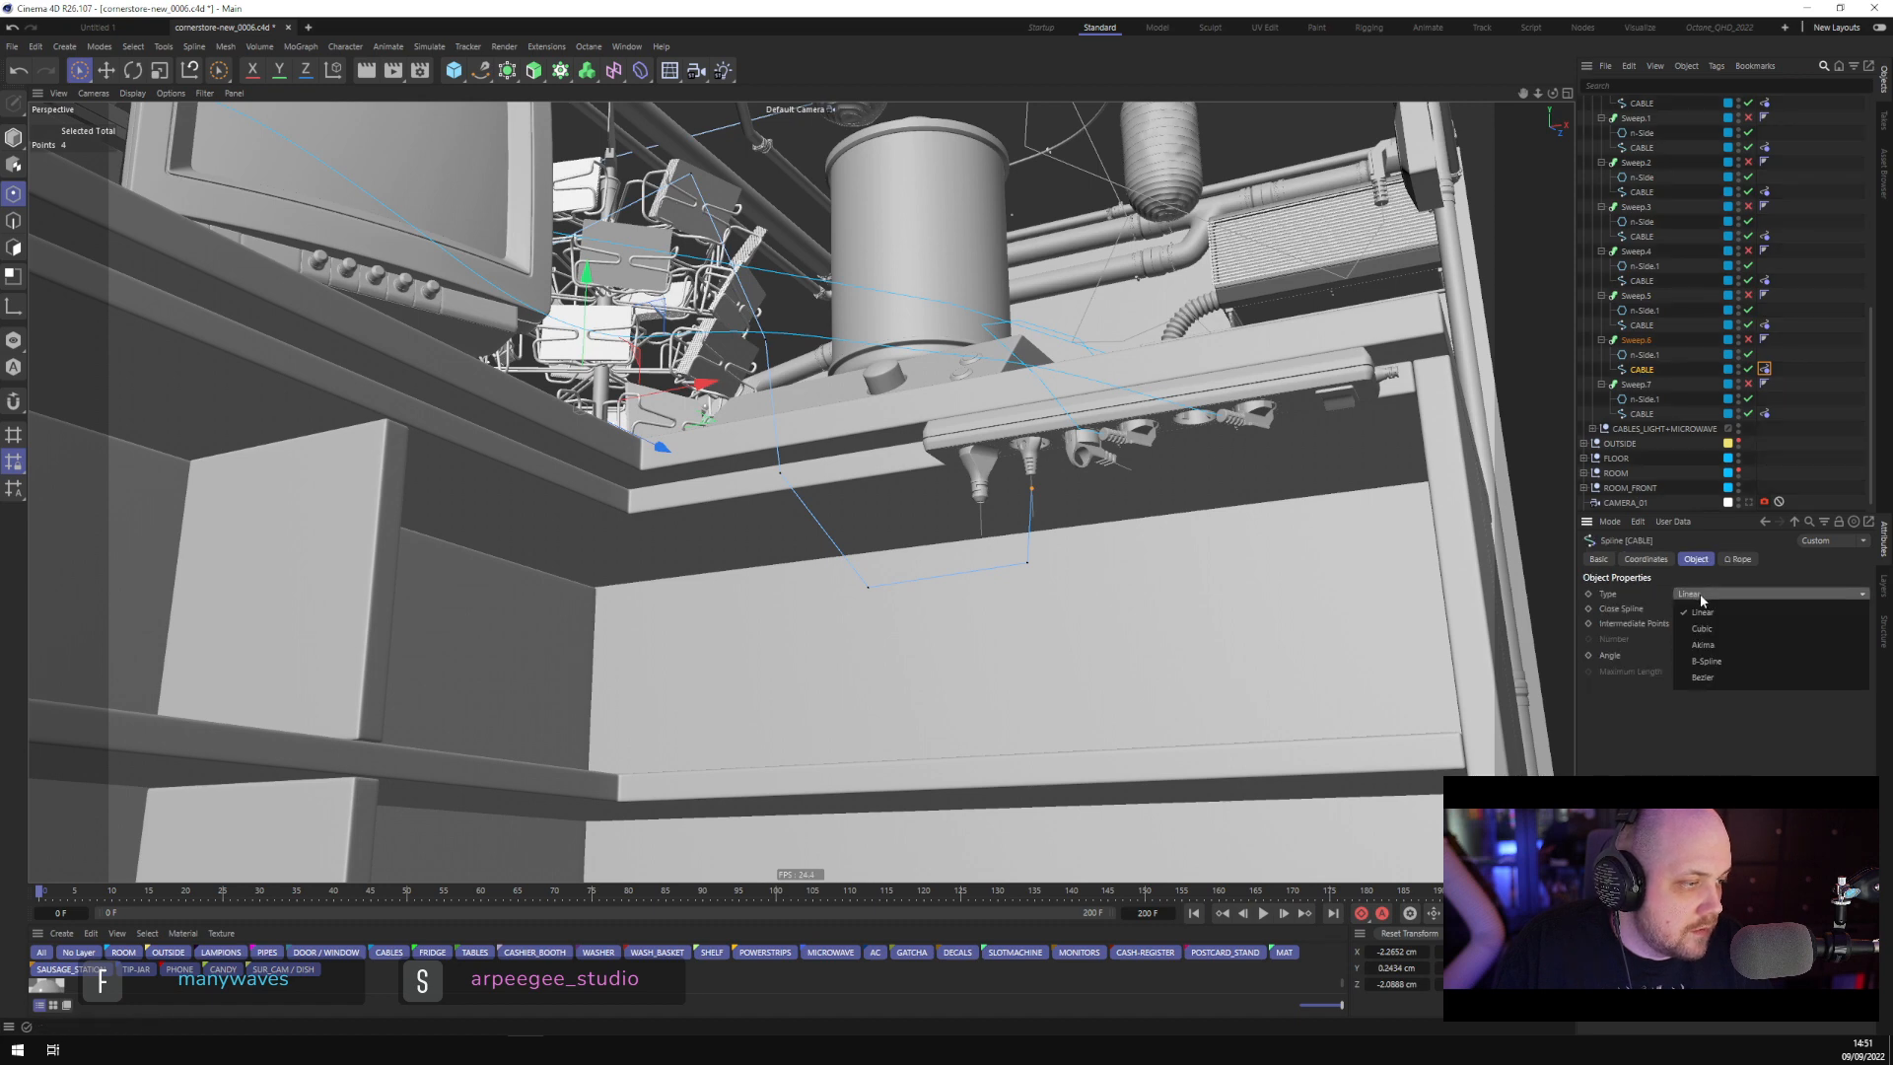
{"action": "left_click", "coordinate": [1707, 661]}
{"action": "left_click", "coordinate": [1697, 623]}
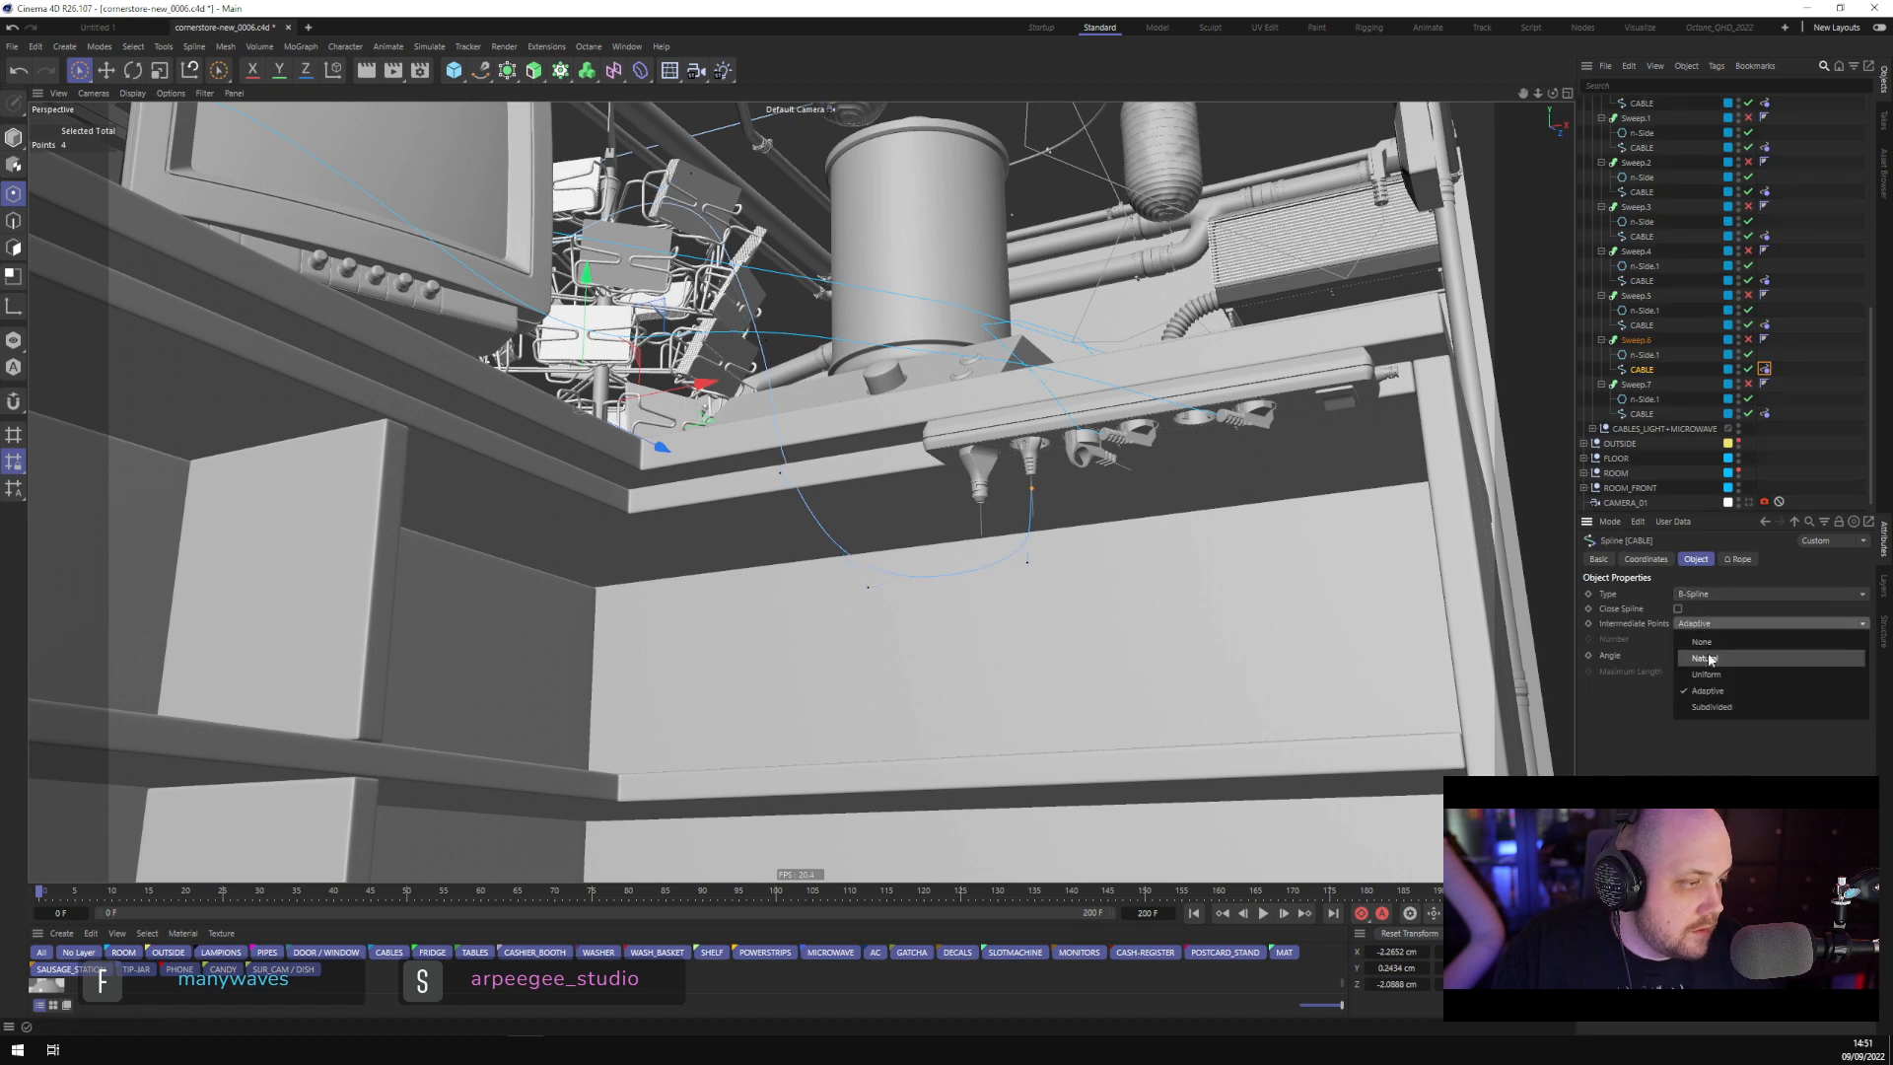
{"action": "left_click", "coordinate": [1711, 675]}
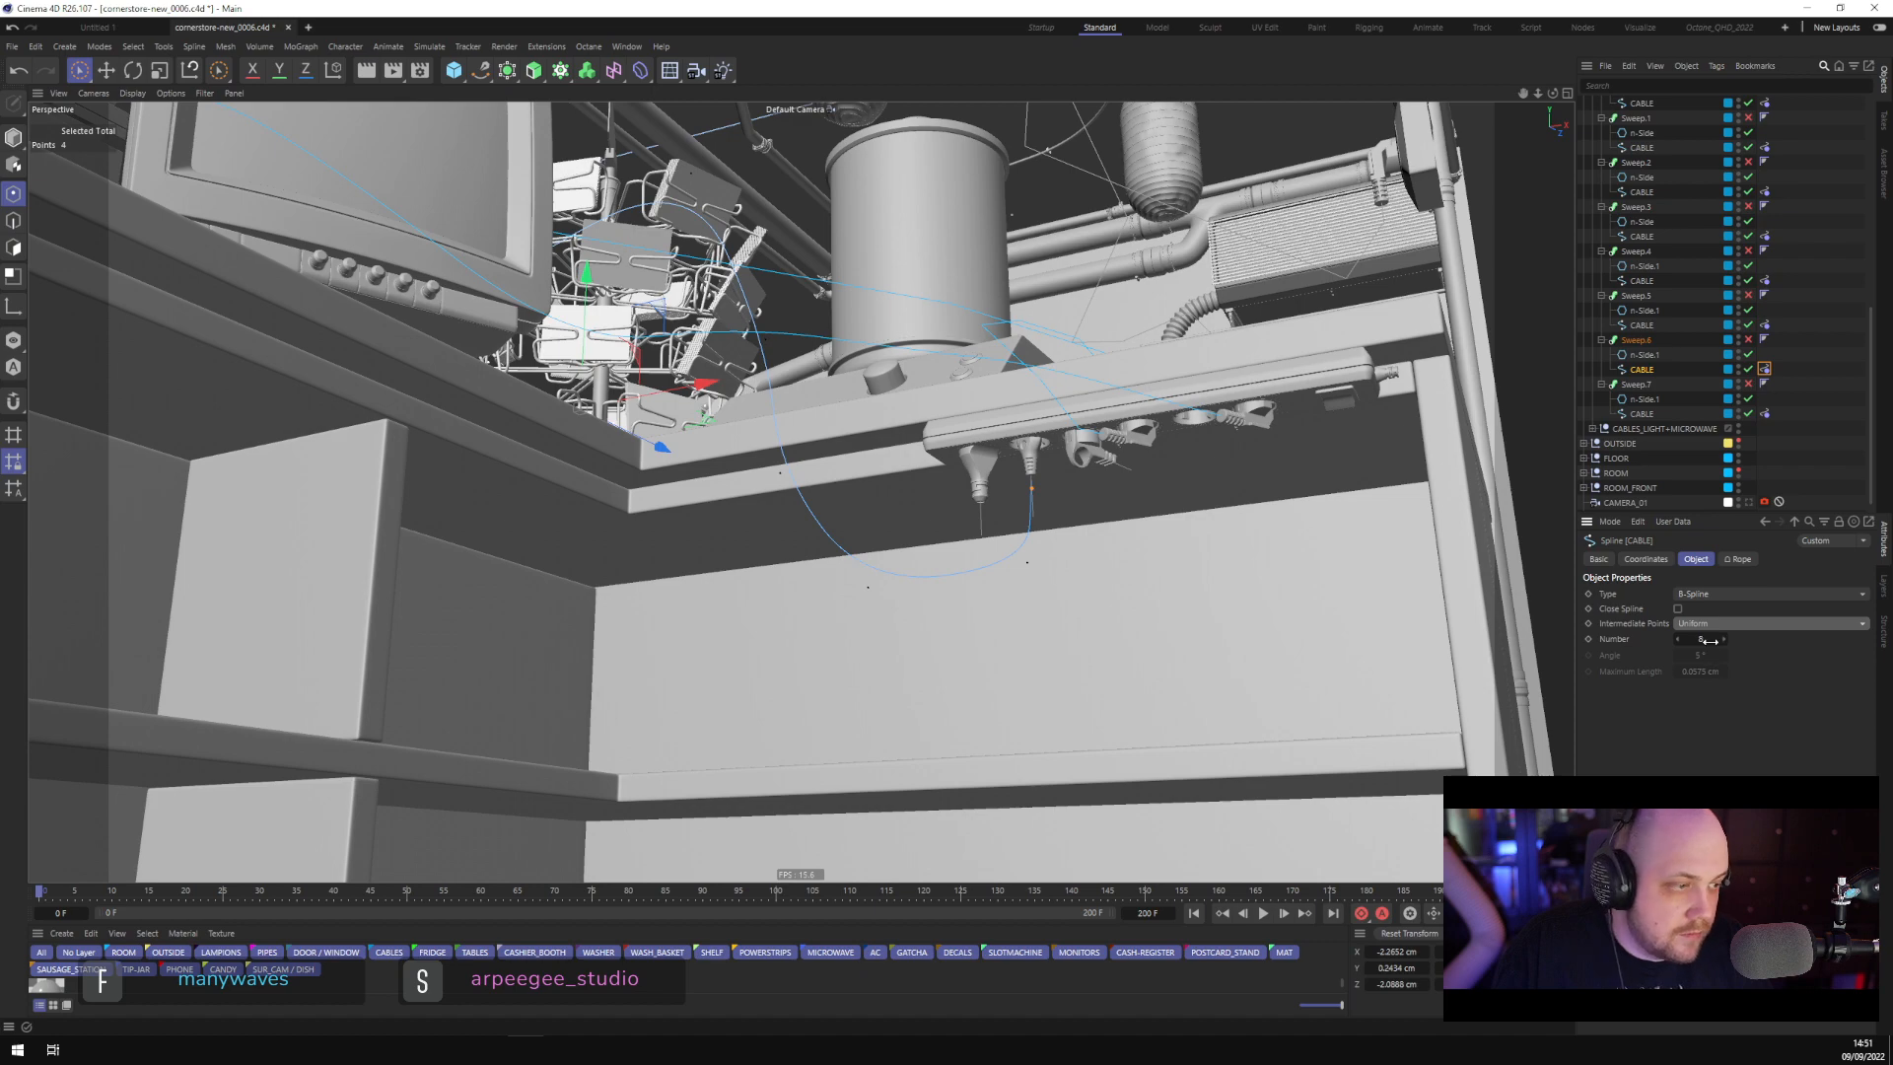
{"action": "left_click_drag", "start_coordinate": [1465, 650], "coordinate": [1183, 492], "text": "alt"}
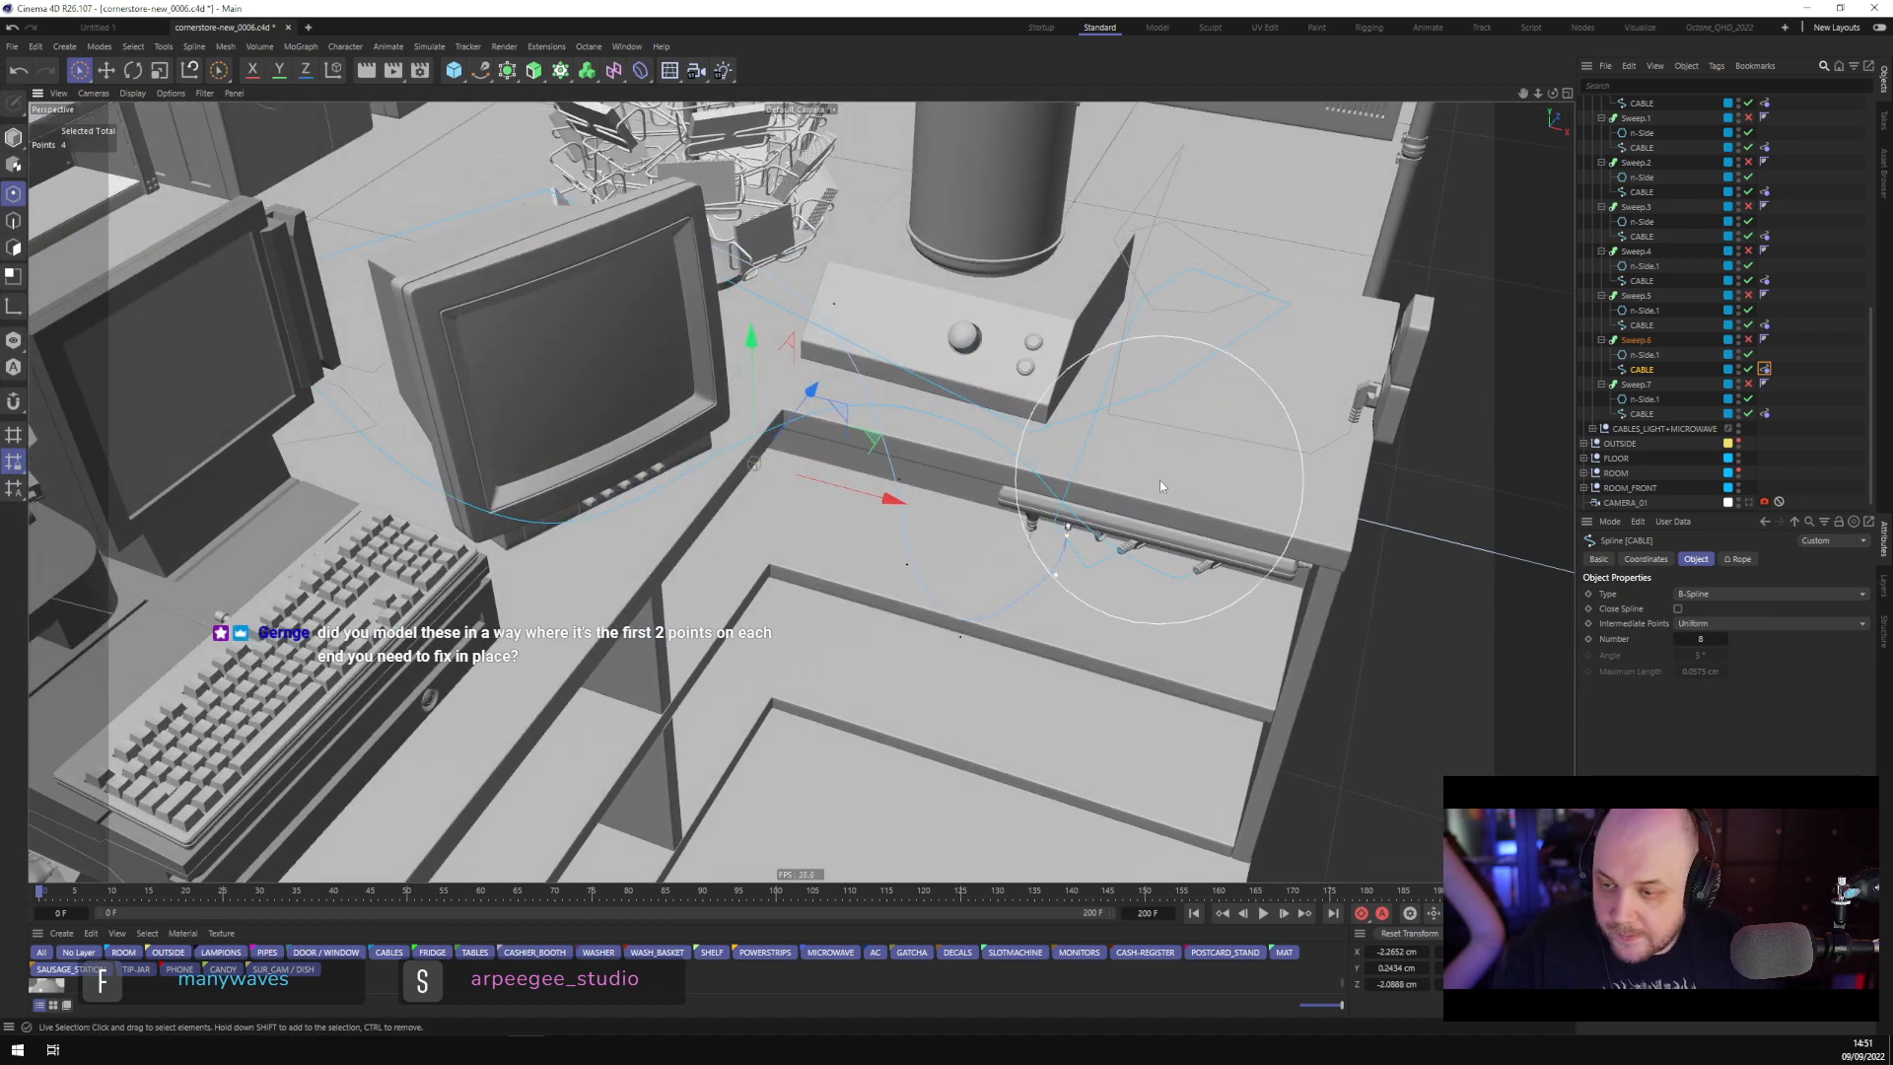
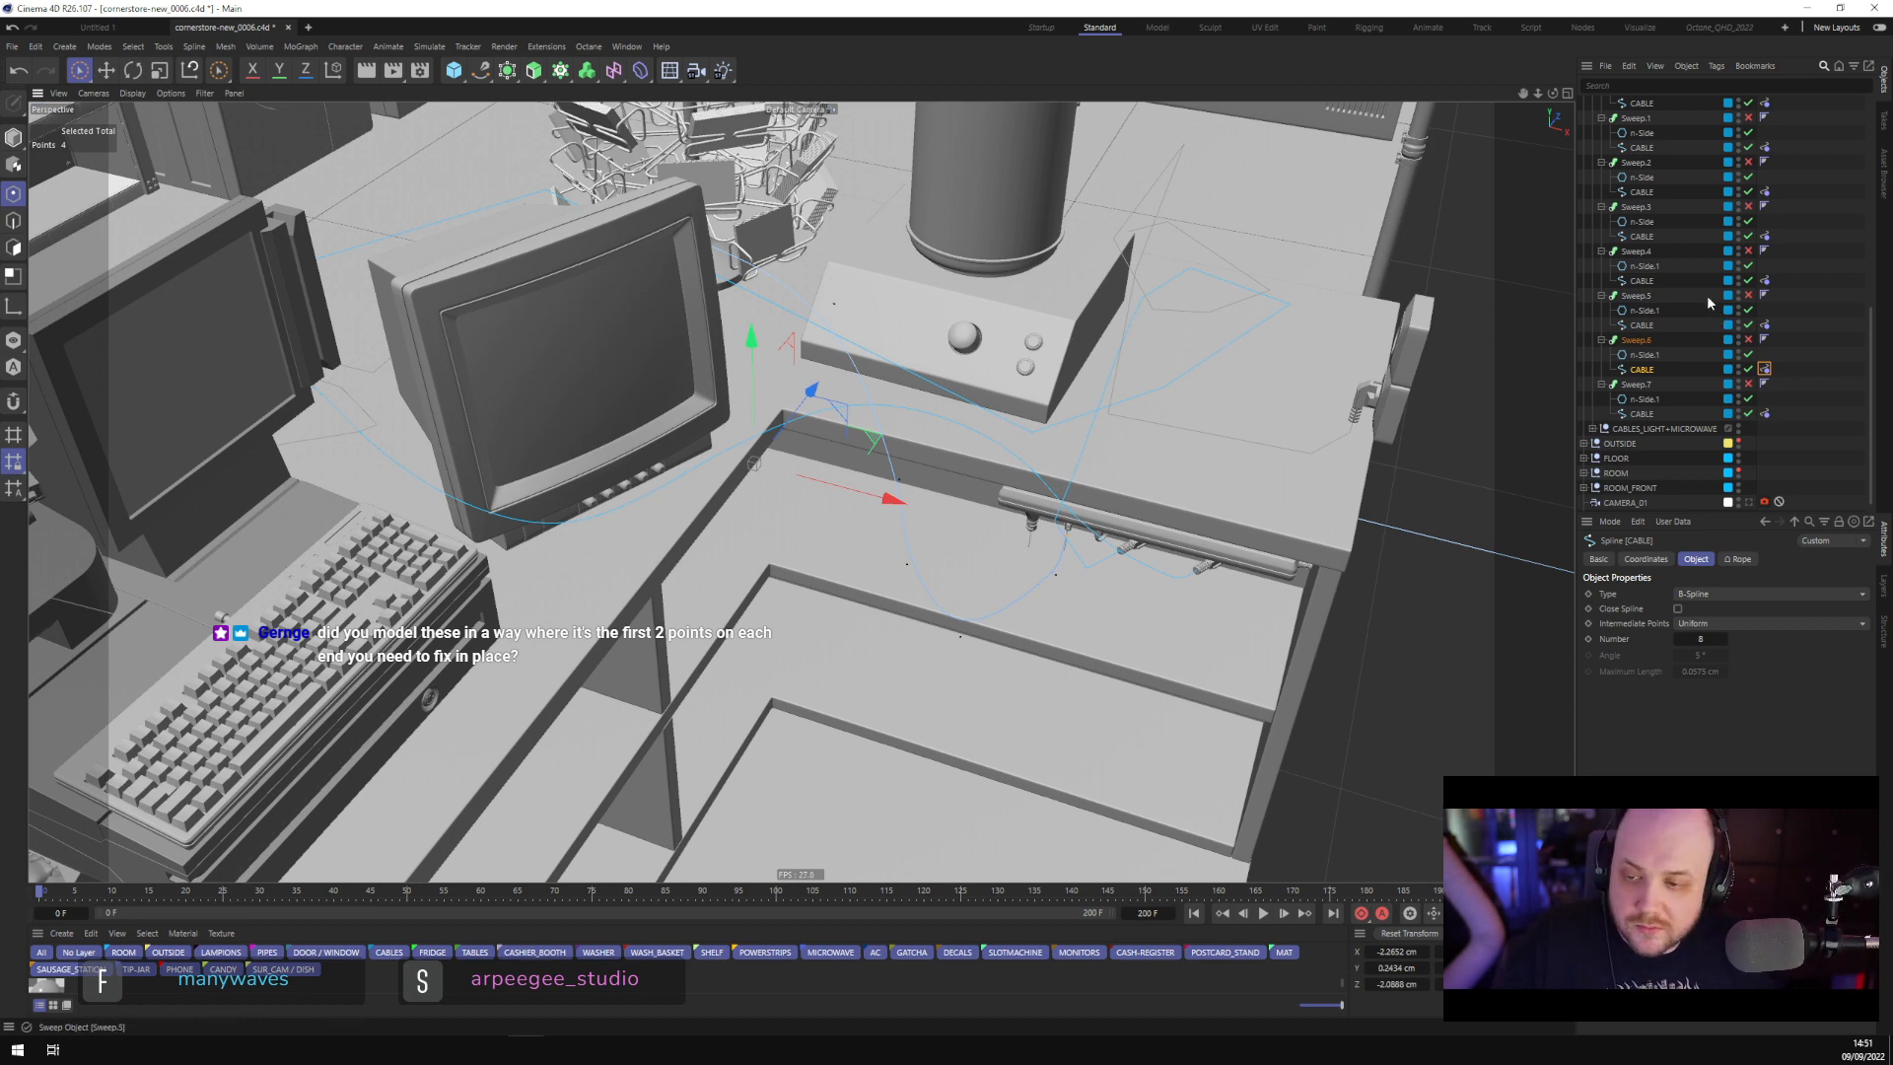
{"action": "left_click", "coordinate": [1640, 326]}
{"action": "left_click_drag", "start_coordinate": [1164, 641], "coordinate": [1158, 523], "text": "alt"}
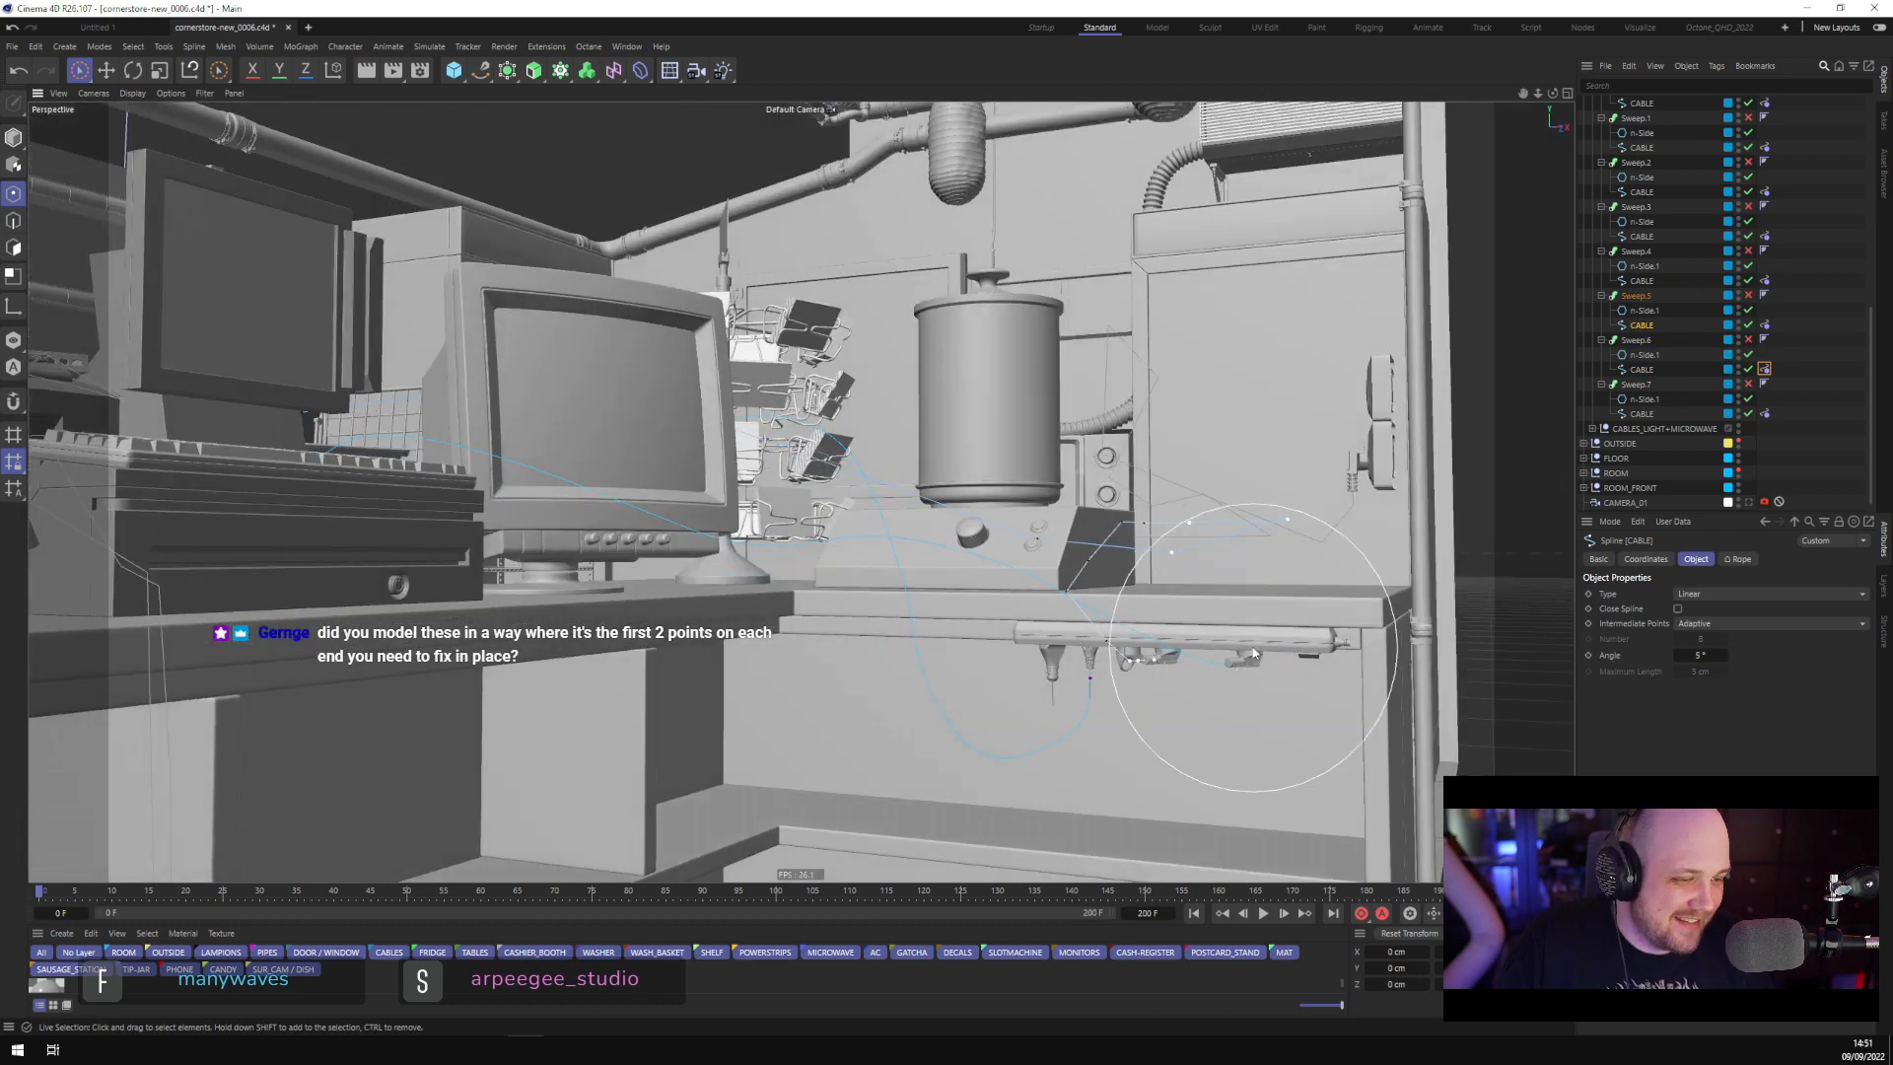
{"action": "left_click_drag", "start_coordinate": [1252, 648], "coordinate": [1297, 500], "text": "alt"}
{"action": "left_click", "coordinate": [1641, 281], "text": "ctrl"}
{"action": "left_click", "coordinate": [1640, 237], "text": "ctrl"}
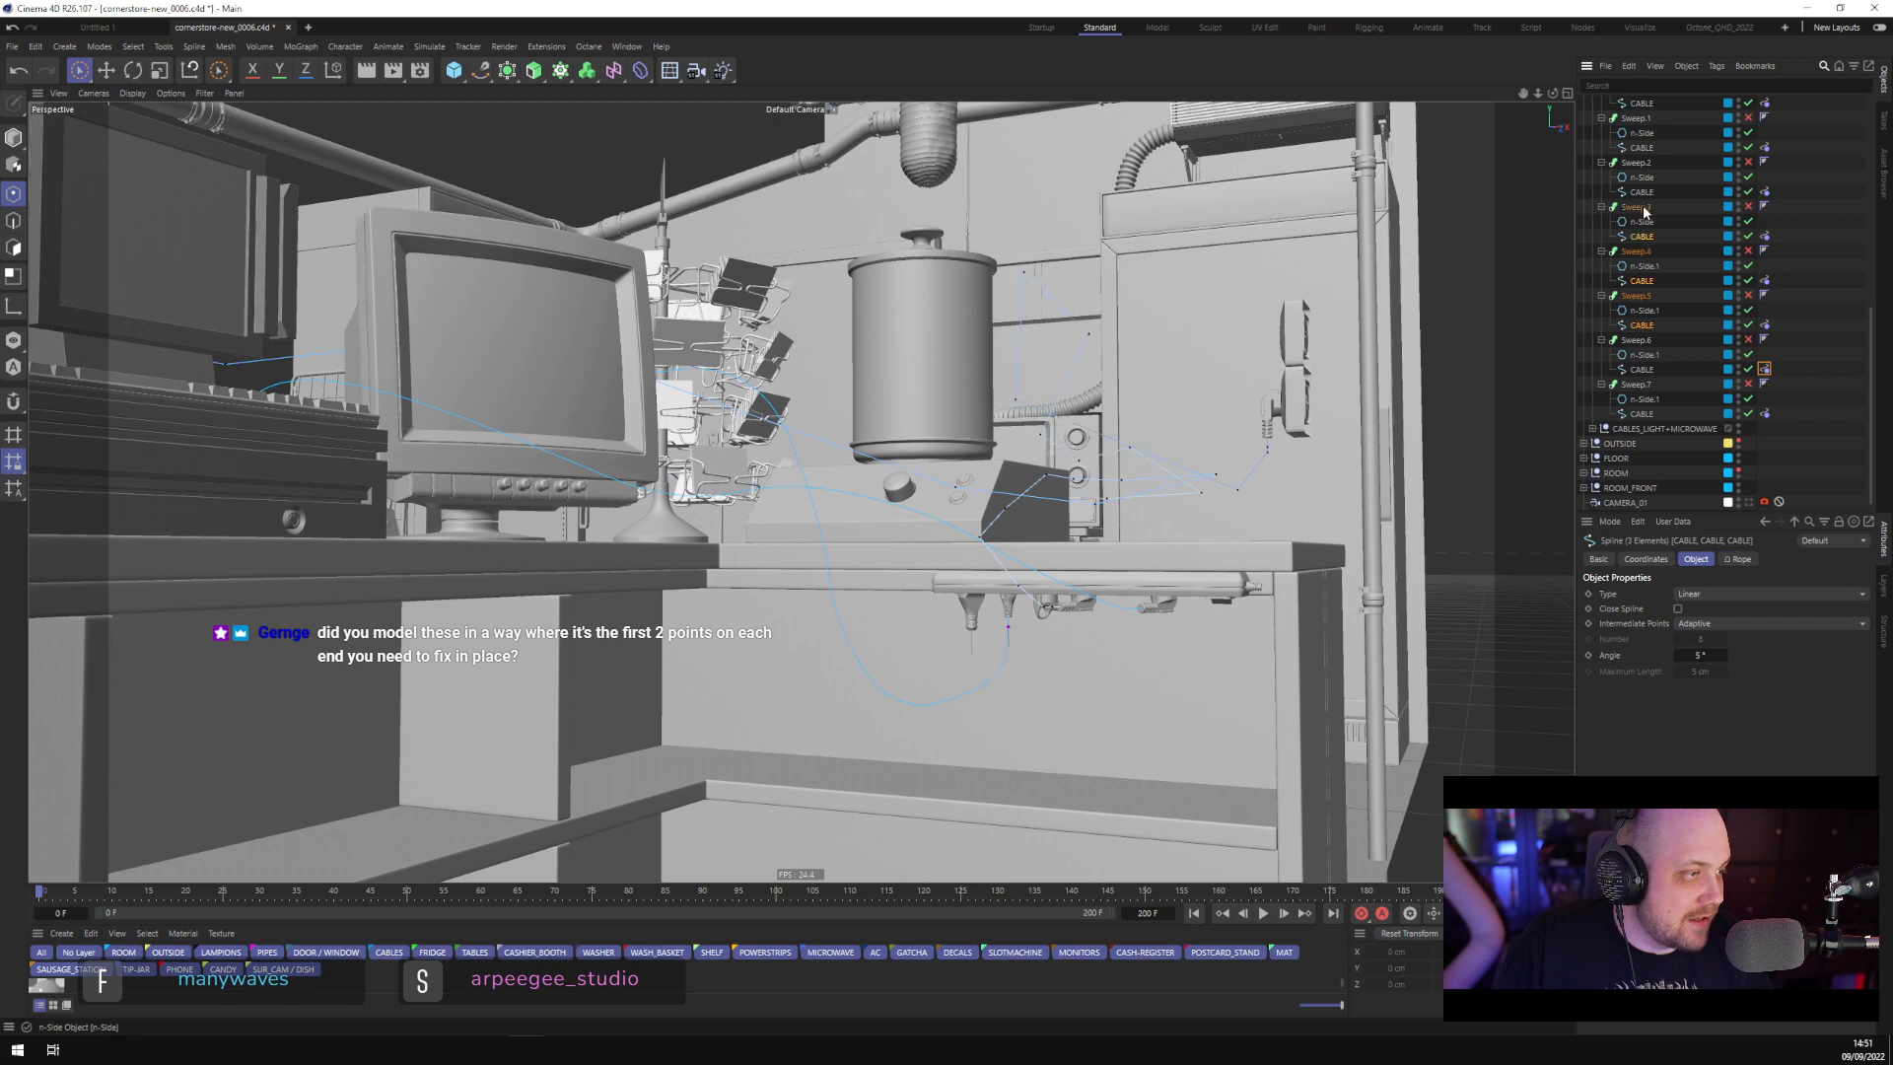
{"action": "left_click", "coordinate": [1642, 192], "text": "ctrl"}
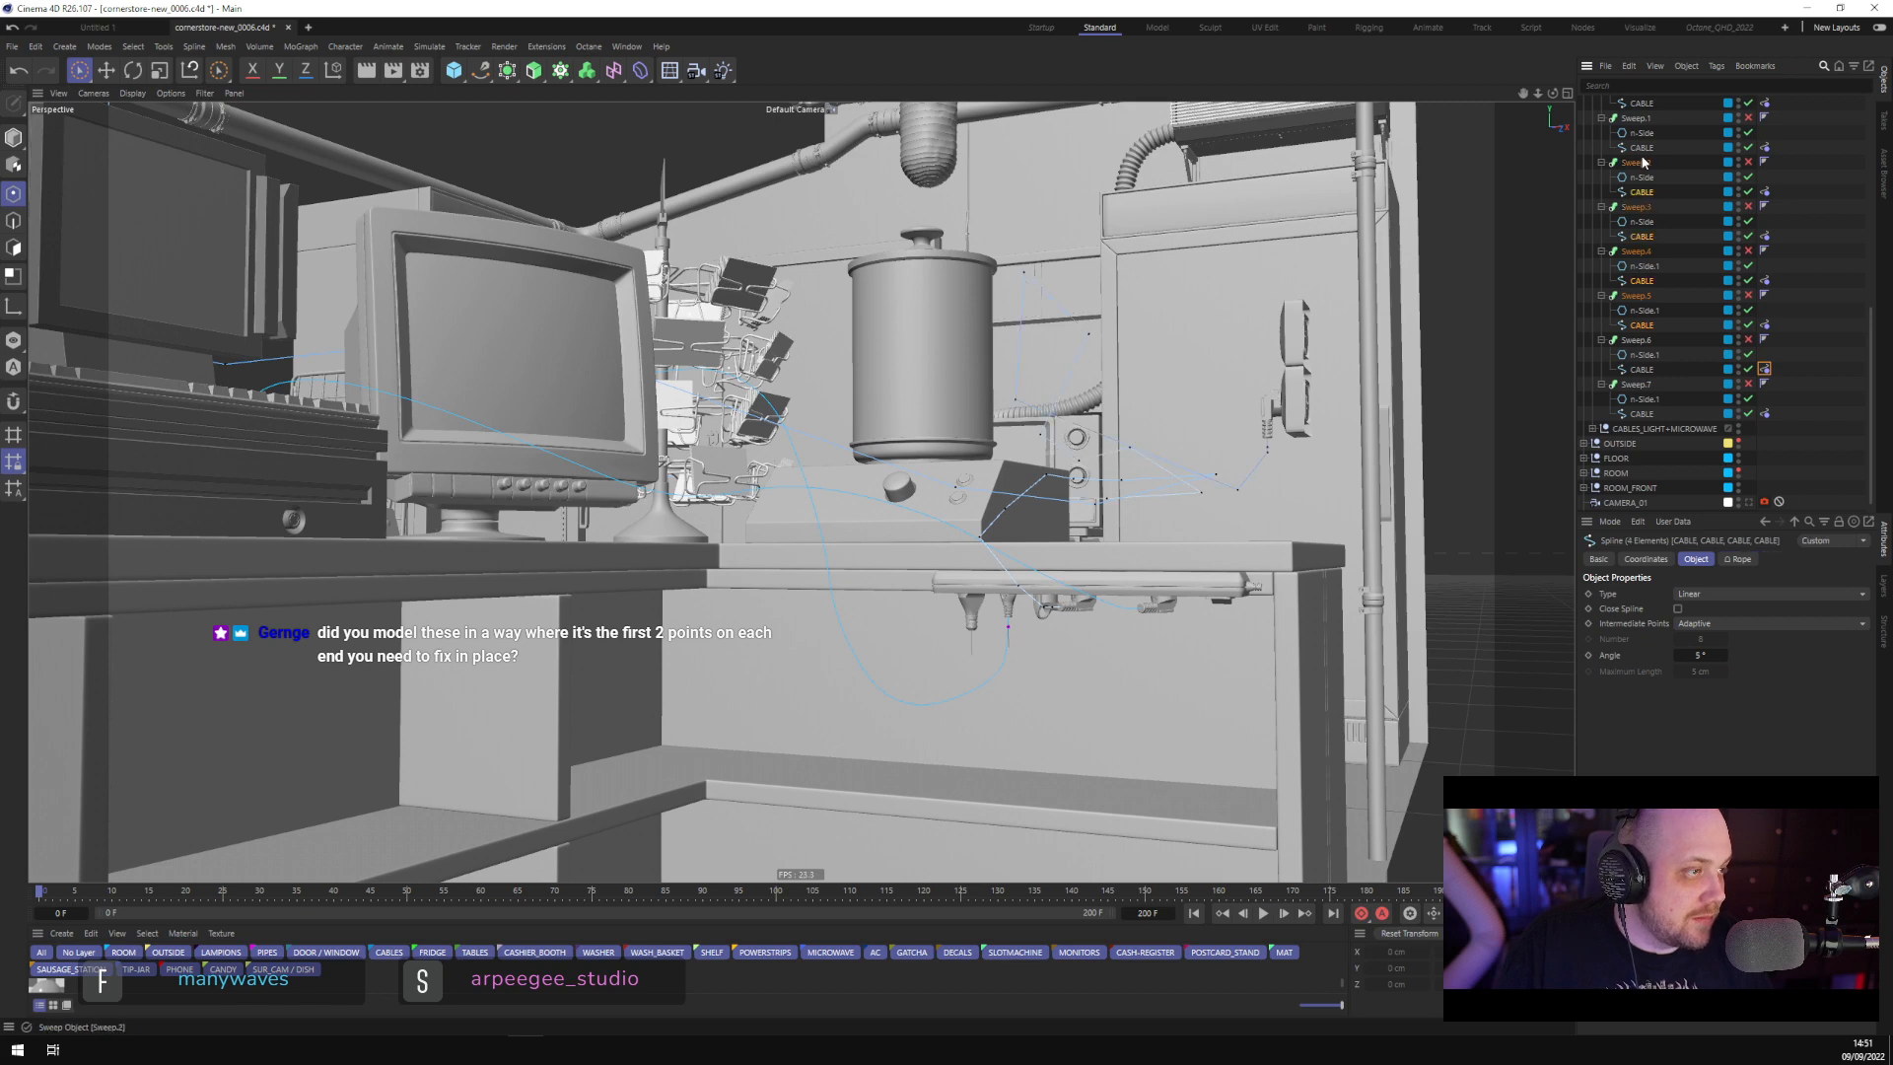
Select Sweep.5's CABLE spline and pick its two end points at the power strip plug
{"action": "left_click", "coordinate": [1641, 326]}
{"action": "scroll", "coordinate": [1155, 655], "scroll_direction": "up", "scroll_amount": 5}
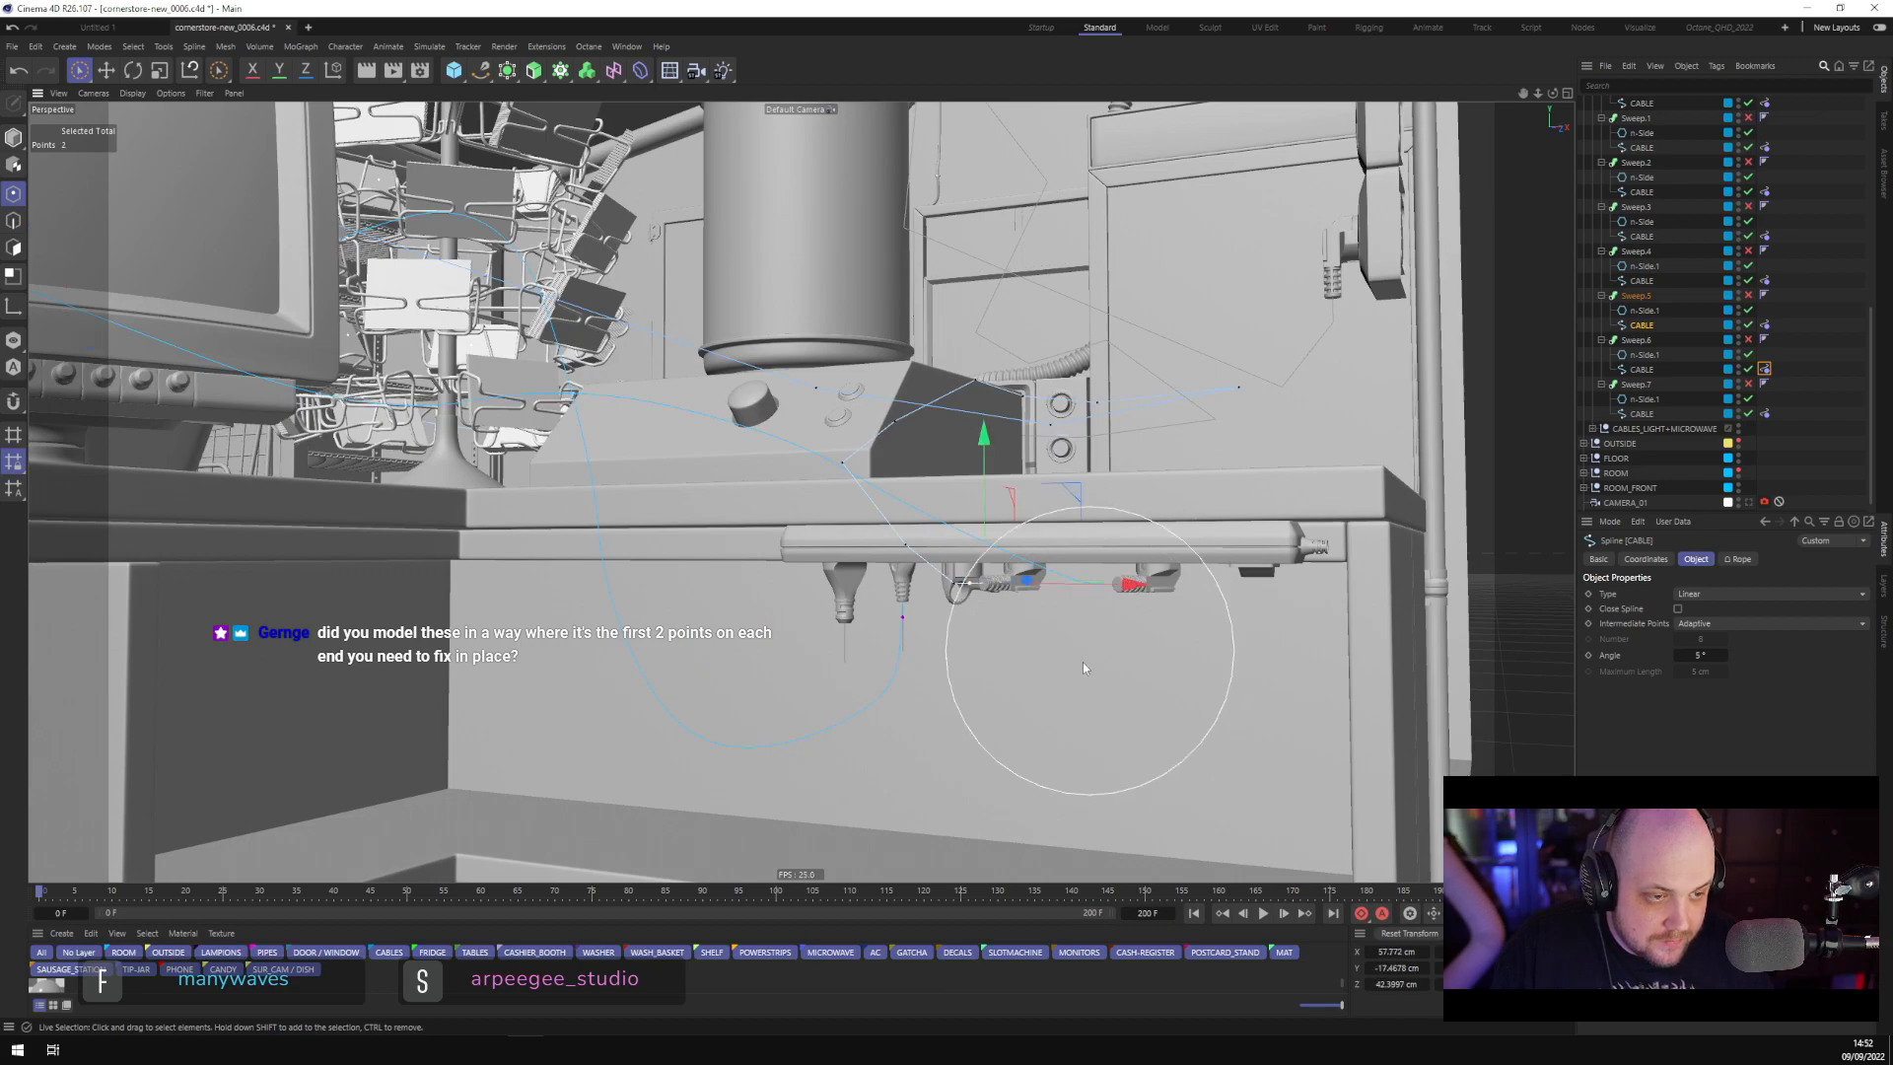
{"action": "scroll", "coordinate": [1075, 676], "scroll_direction": "up", "scroll_amount": 4}
{"action": "left_click_drag", "start_coordinate": [1073, 678], "coordinate": [1067, 530], "text": "alt"}
{"action": "scroll", "coordinate": [1065, 552], "scroll_direction": "down", "scroll_amount": 8}
{"action": "middle_click_drag", "start_coordinate": [972, 530], "coordinate": [1222, 679], "text": "alt"}
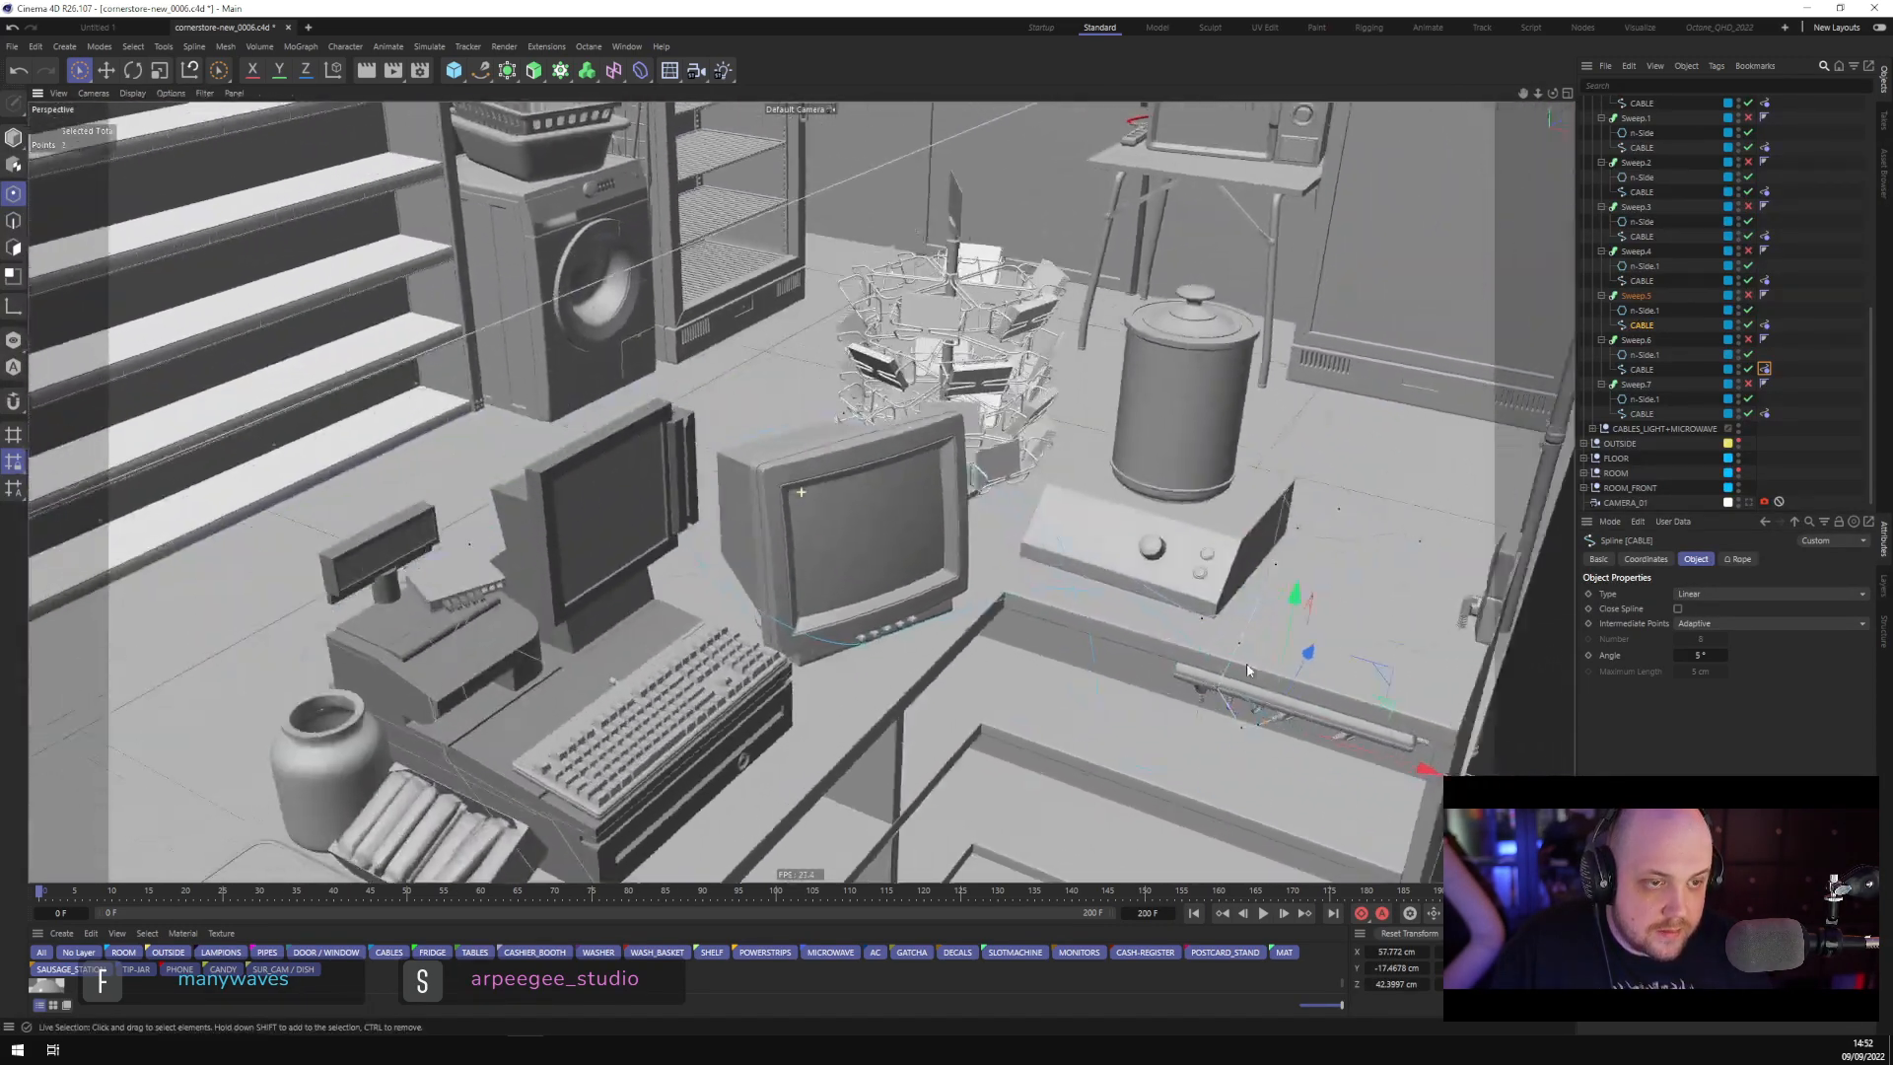
{"action": "left_click_drag", "start_coordinate": [1223, 679], "coordinate": [1092, 647], "text": "alt"}
{"action": "middle_click_drag", "start_coordinate": [1092, 647], "coordinate": [1057, 241], "text": "alt"}
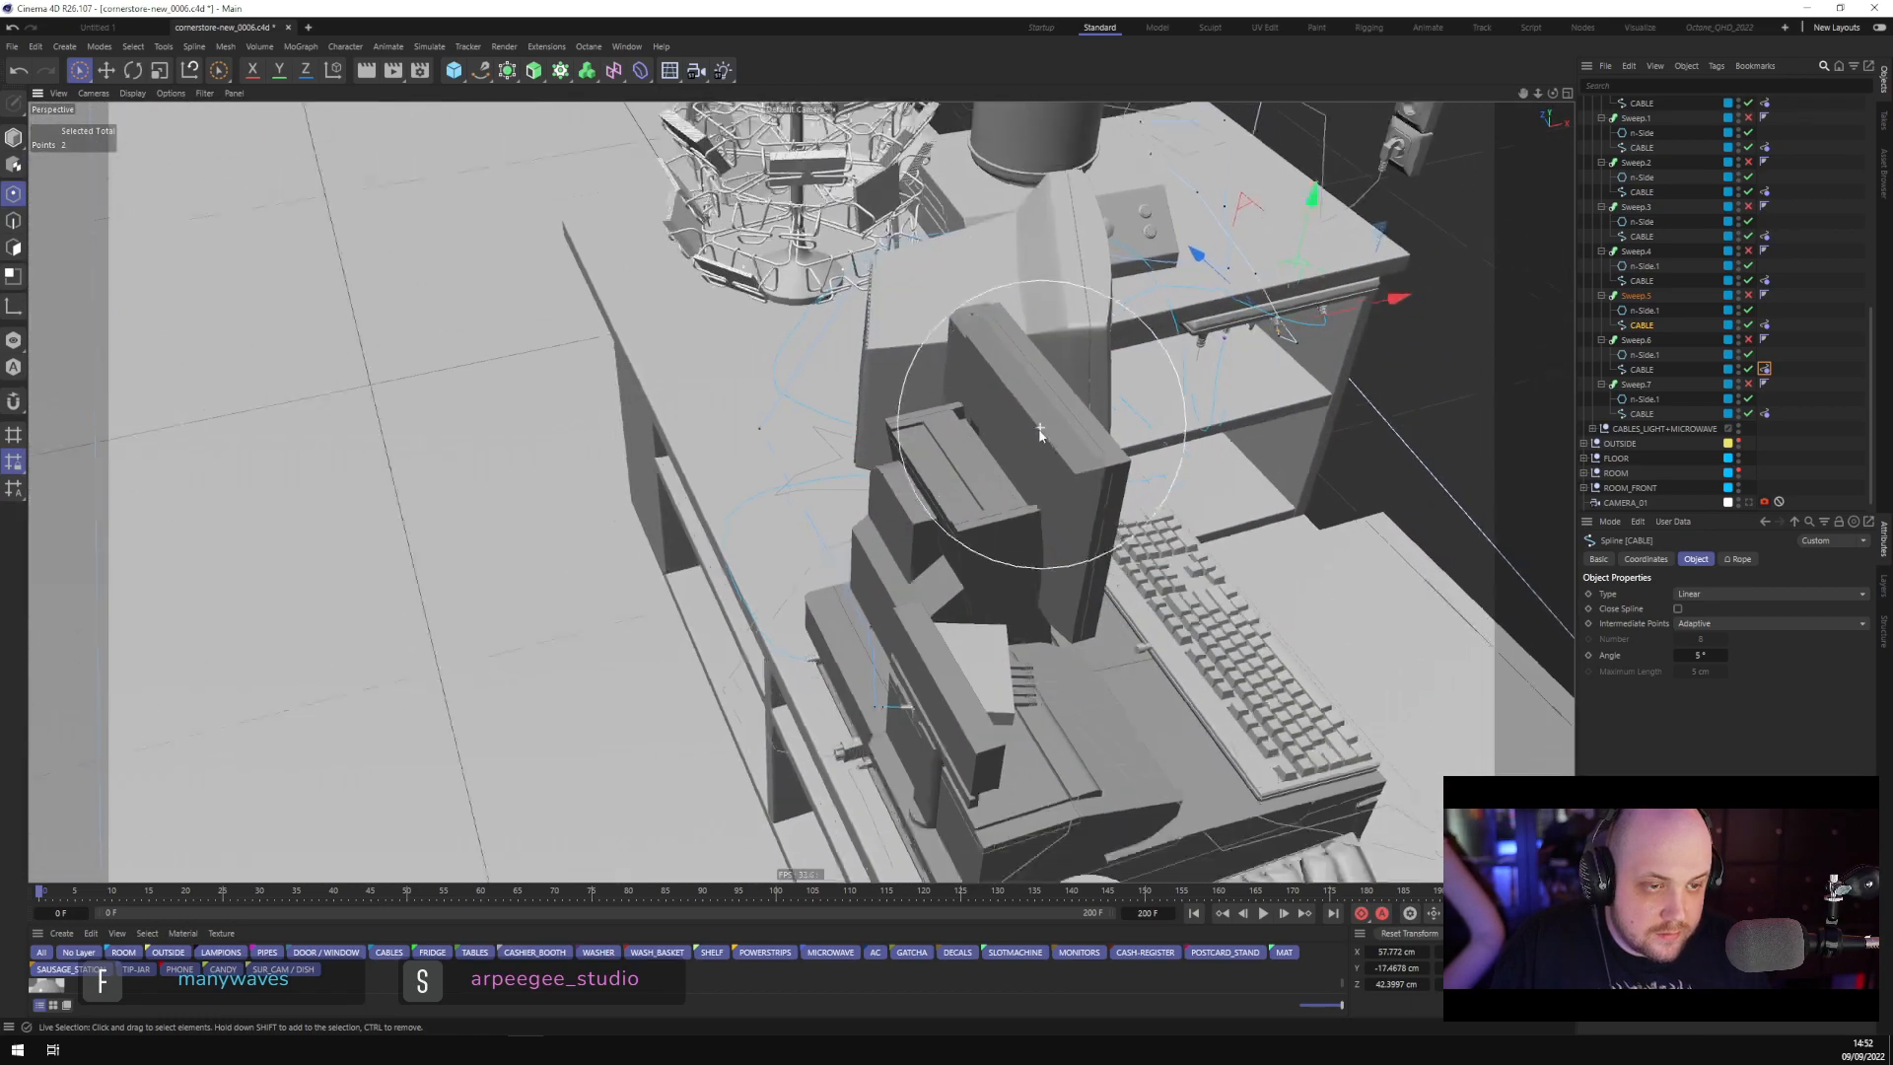
{"action": "left_click_drag", "start_coordinate": [1043, 427], "coordinate": [1129, 578], "text": "alt"}
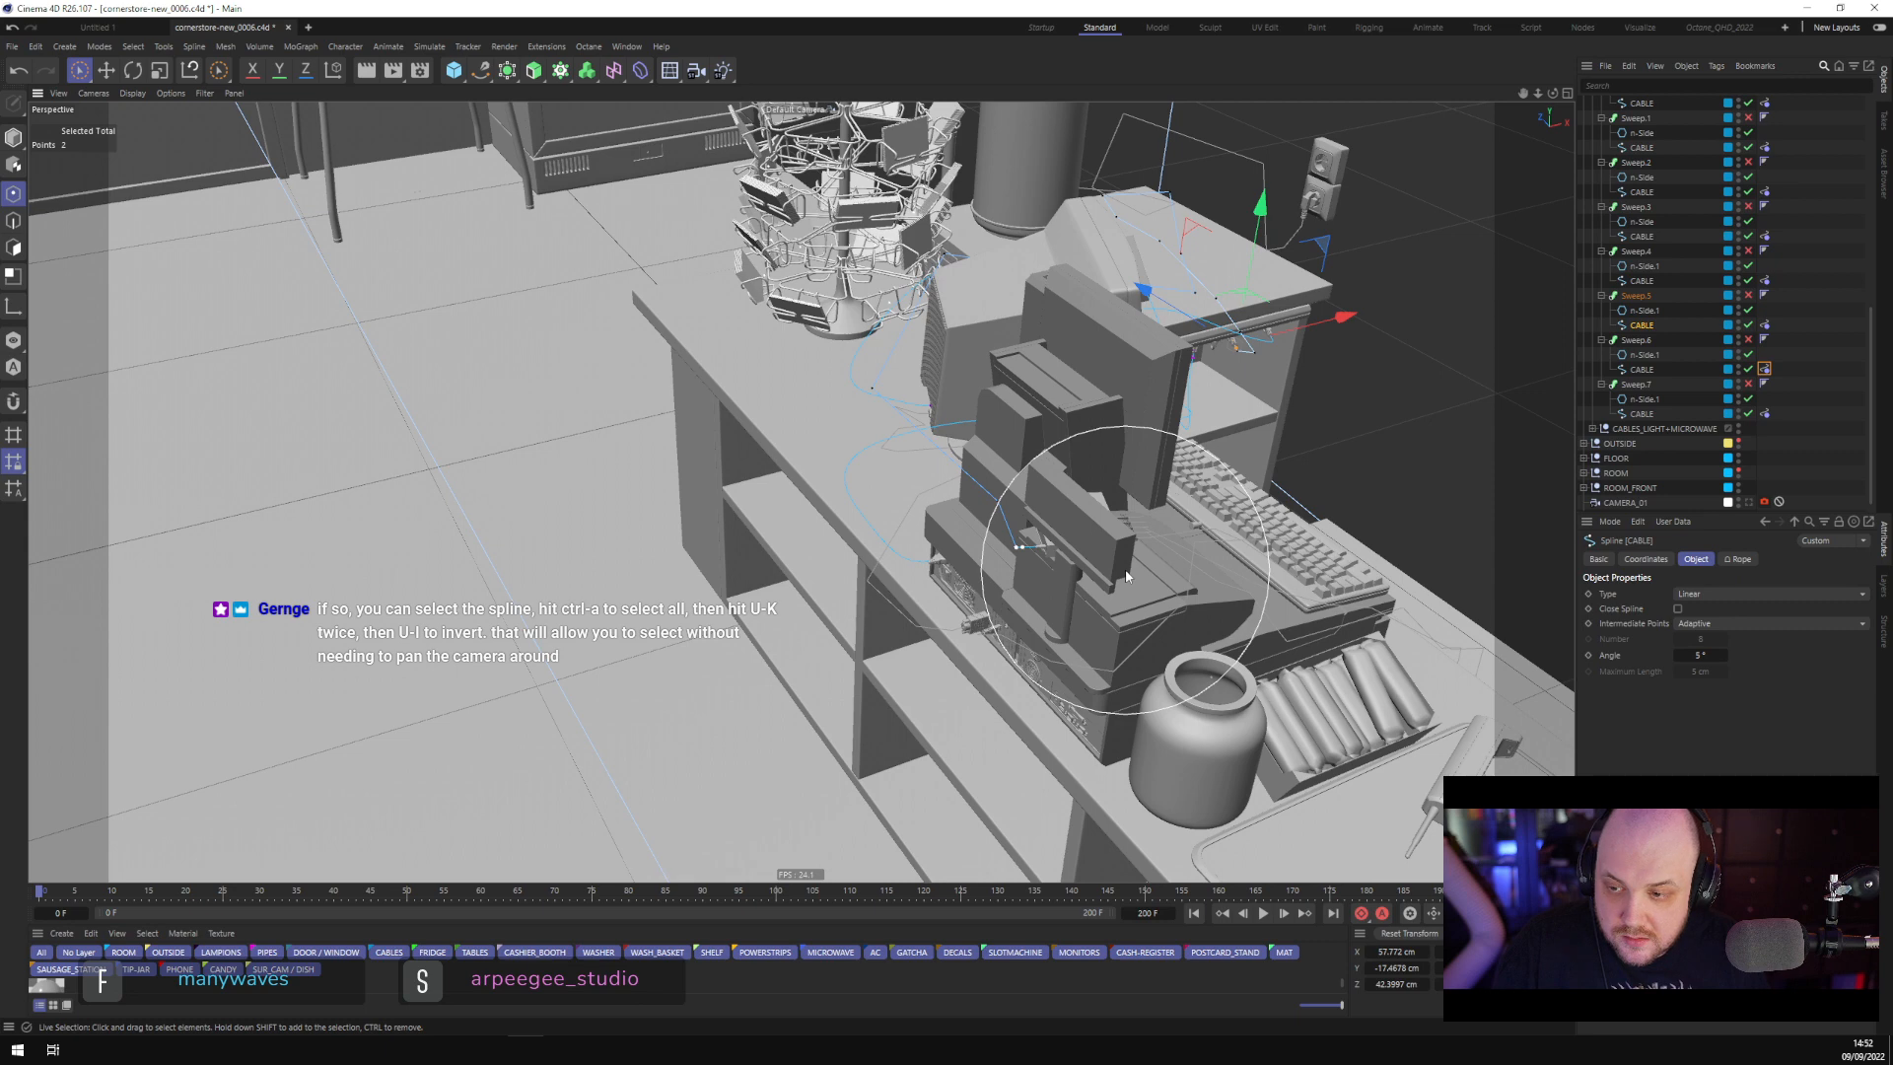
{"action": "left_click_drag", "start_coordinate": [1150, 527], "coordinate": [1124, 564], "text": "alt"}
Isolate Sweep.5's two outermost points at each cable end by shrinking and inverting a full point selection, and set them as fixed in the Rope tag
{"action": "key", "text": "ctrl+a"}
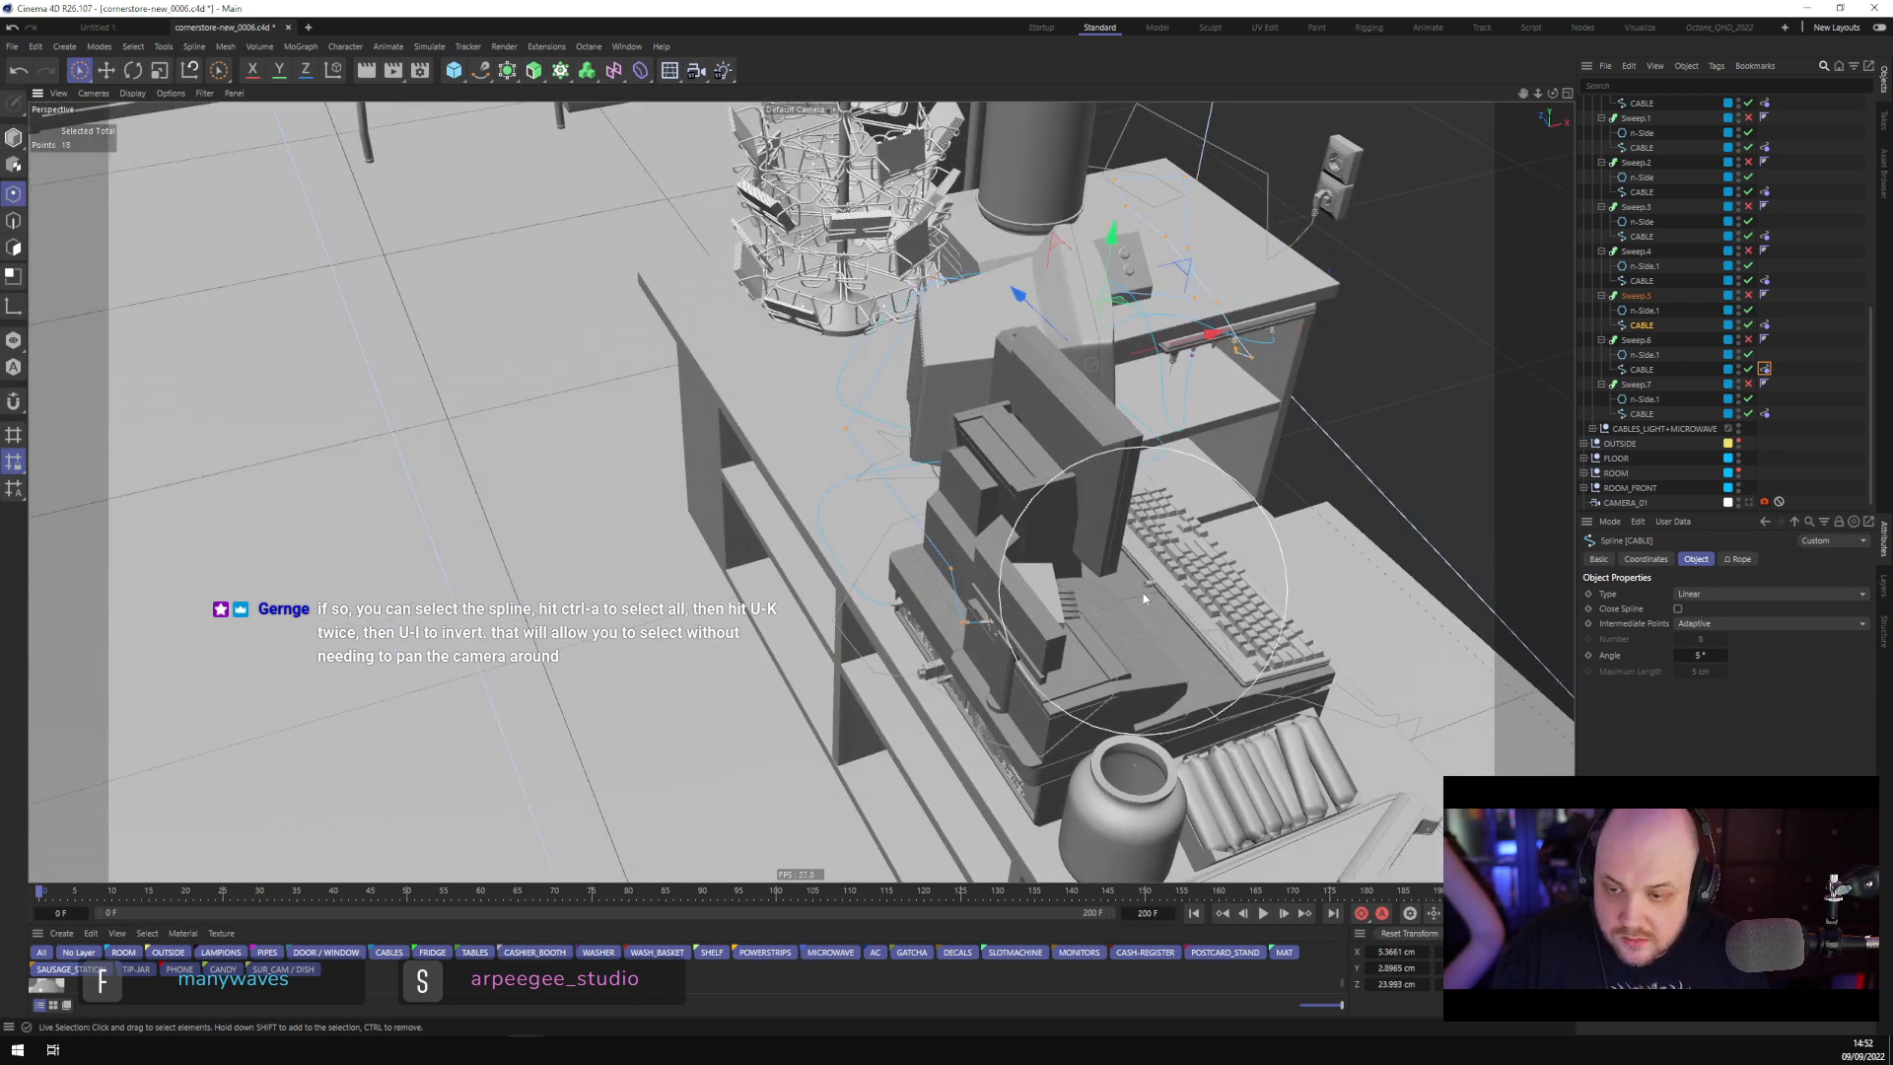
{"action": "key", "text": "u"}
{"action": "key", "text": "k"}
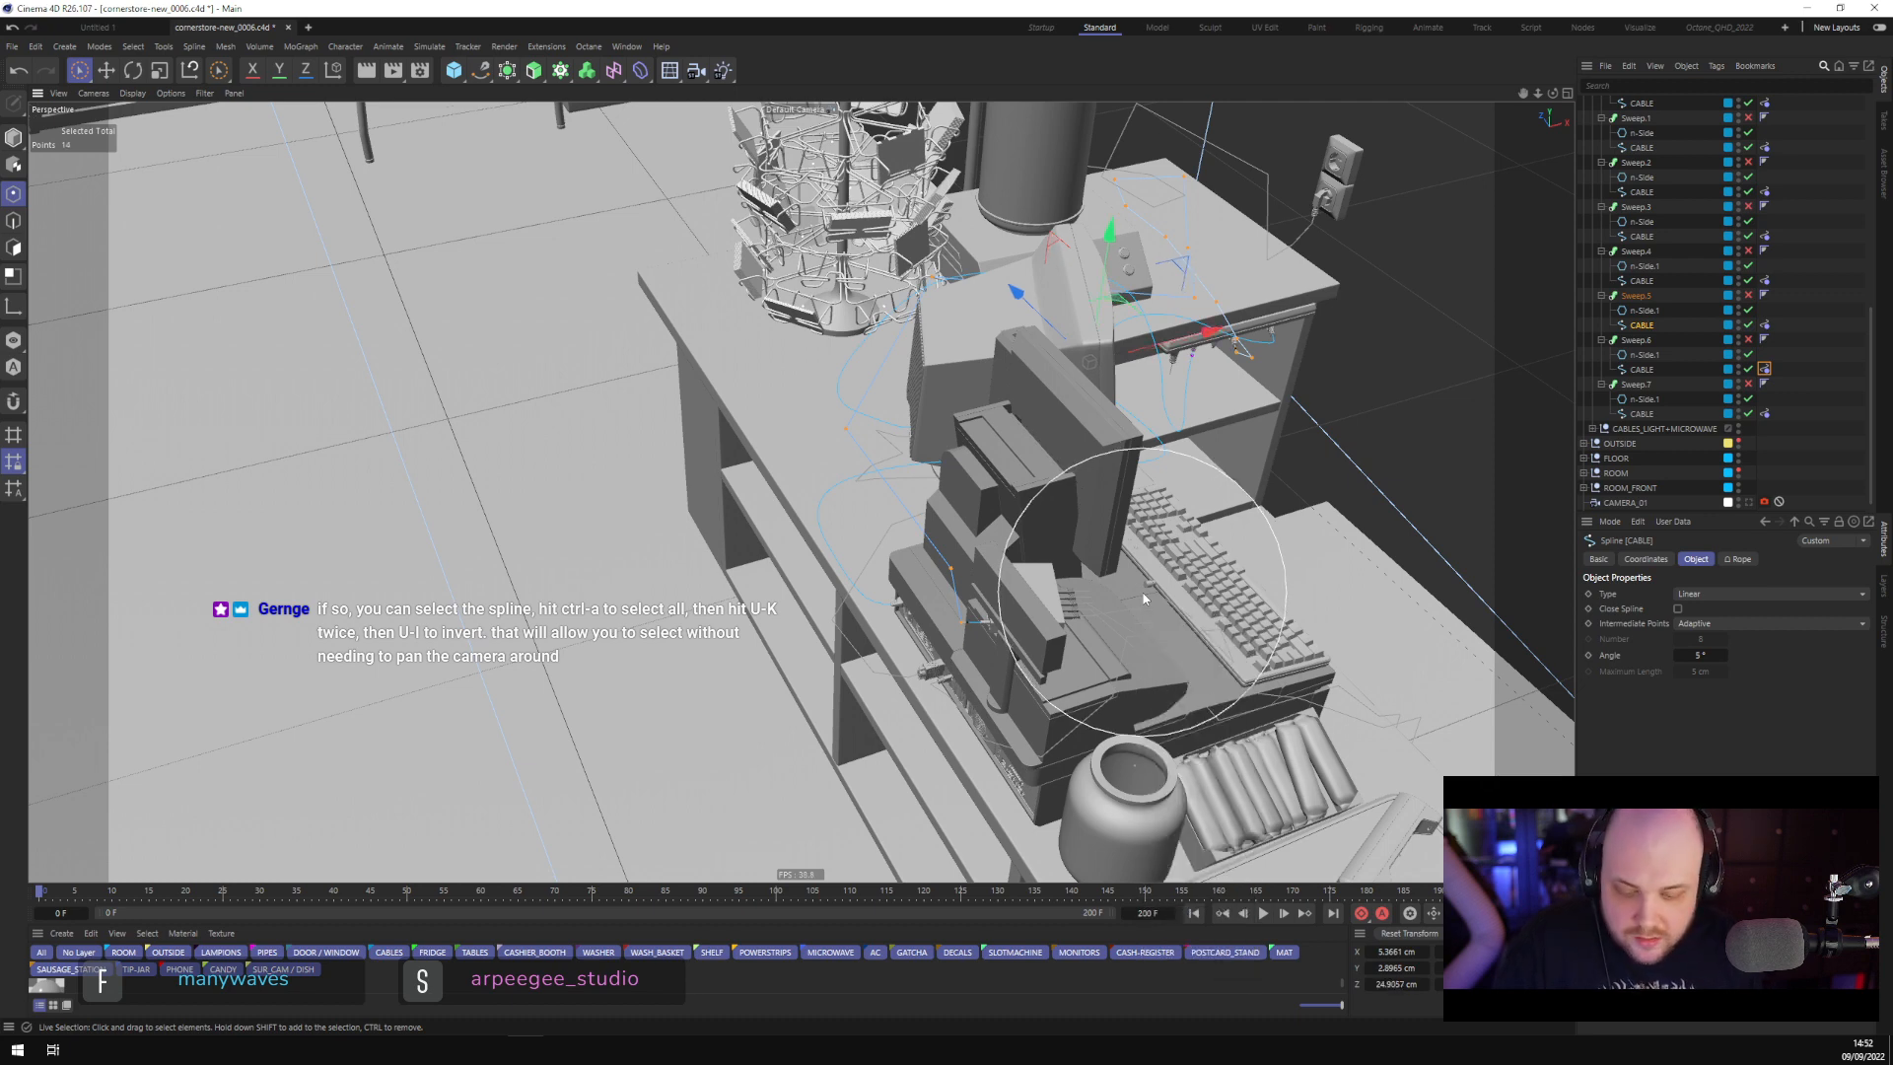
{"action": "key", "text": "u"}
{"action": "key", "text": "i"}
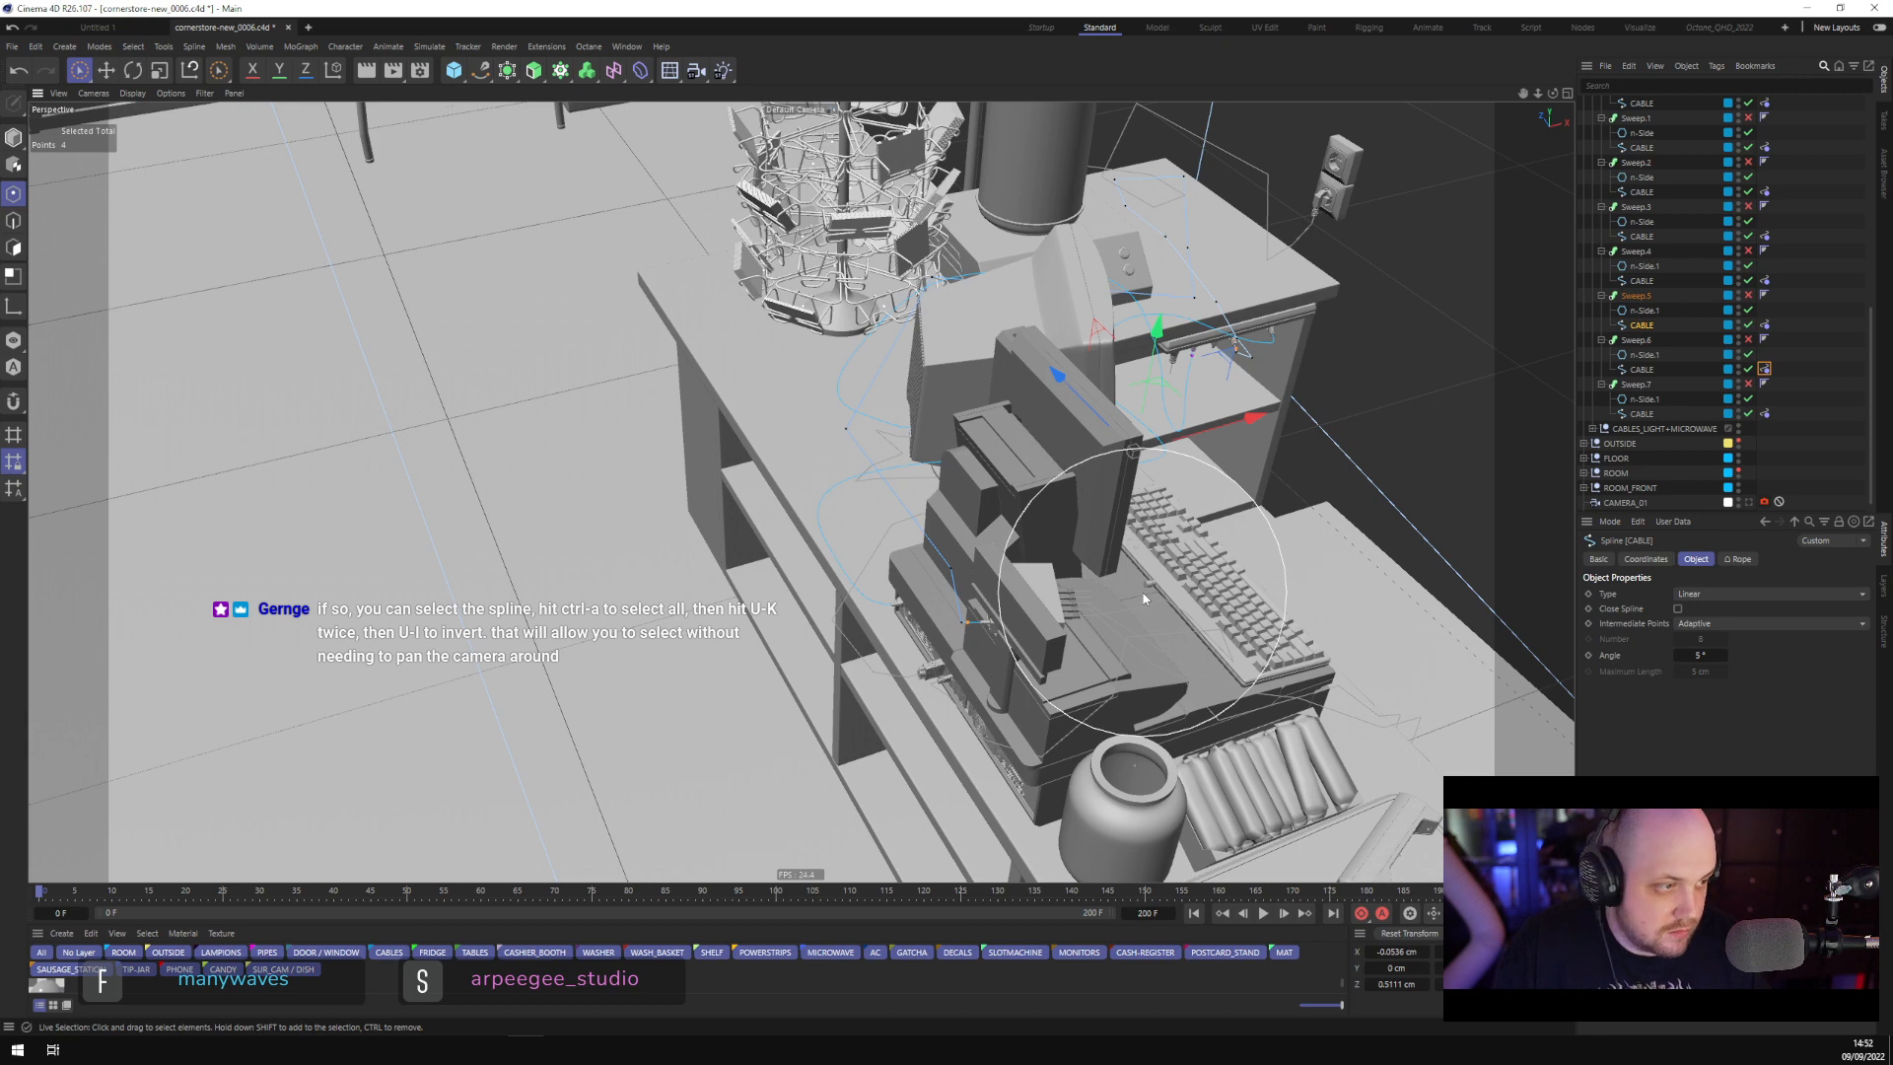
{"action": "left_click", "coordinate": [1763, 325]}
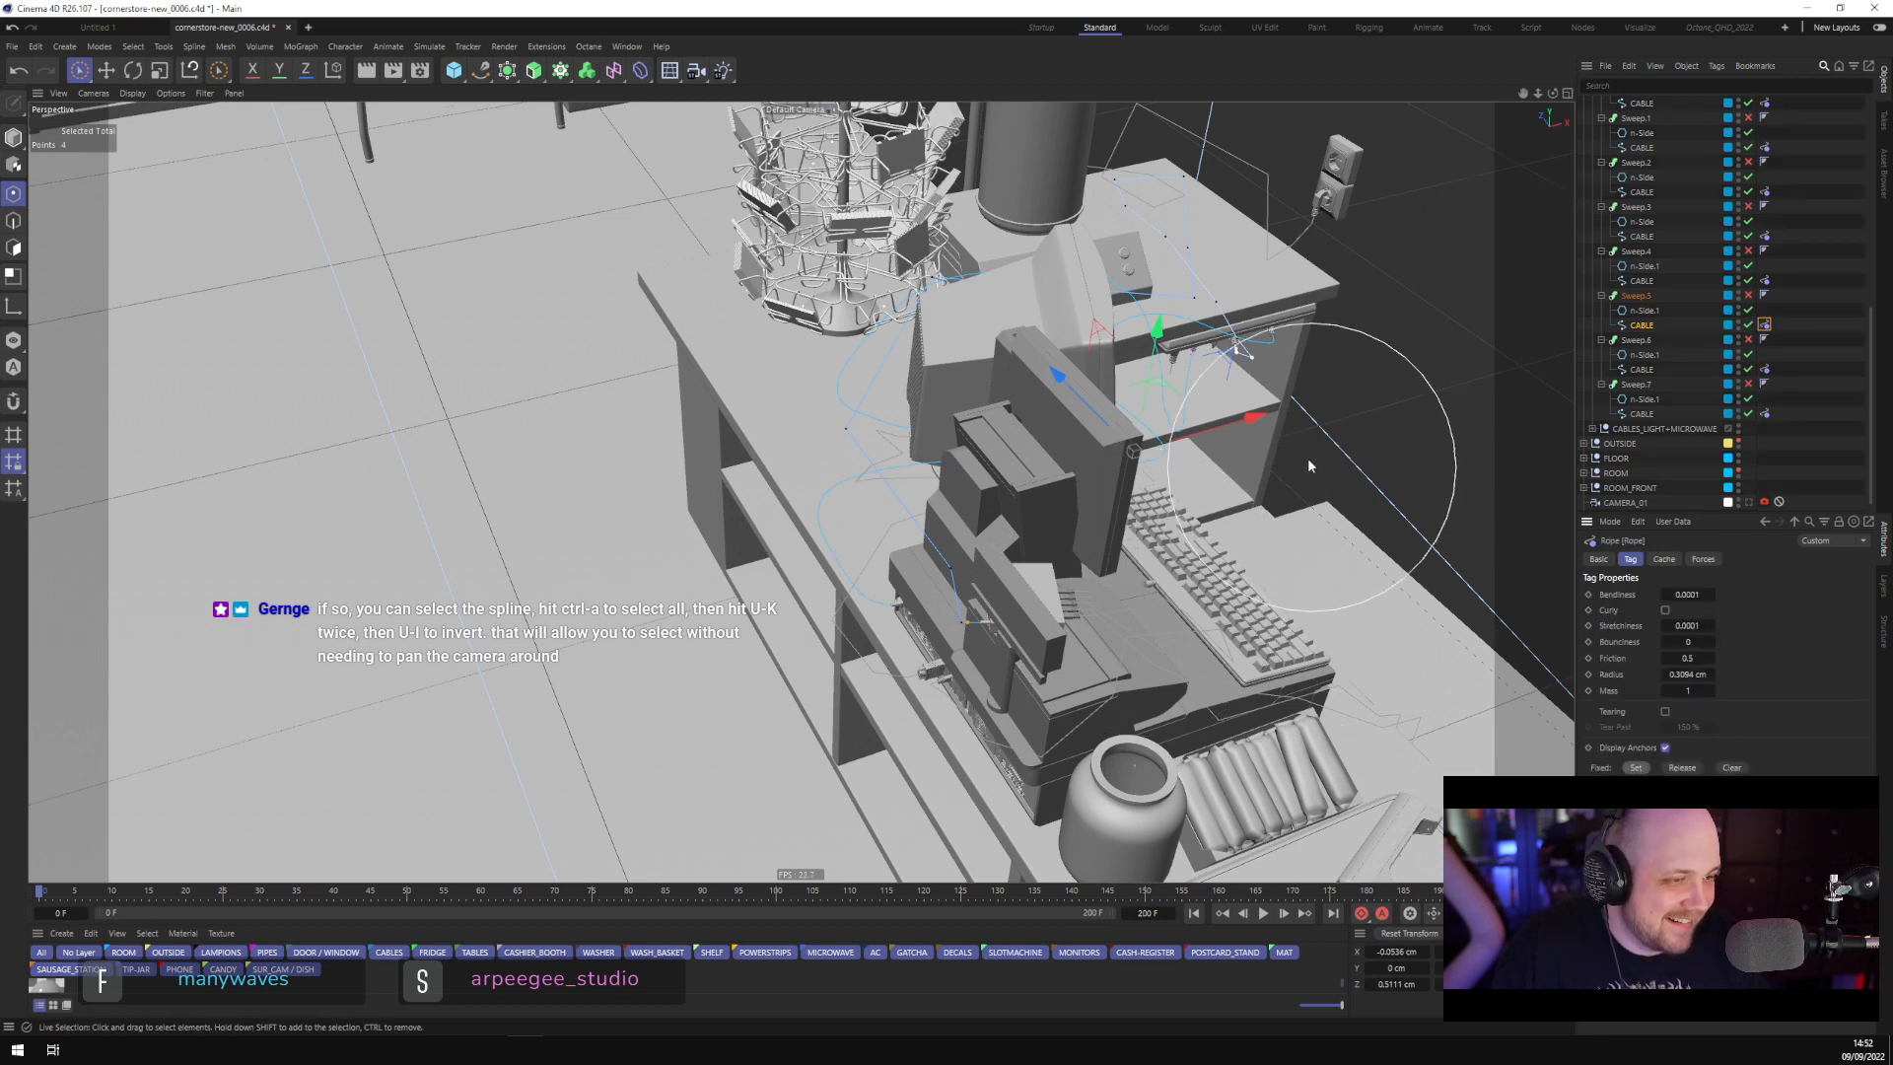
Change Sweep.5's CABLE spline to B-Spline with Uniform intermediate points
{"action": "left_click", "coordinate": [1640, 325]}
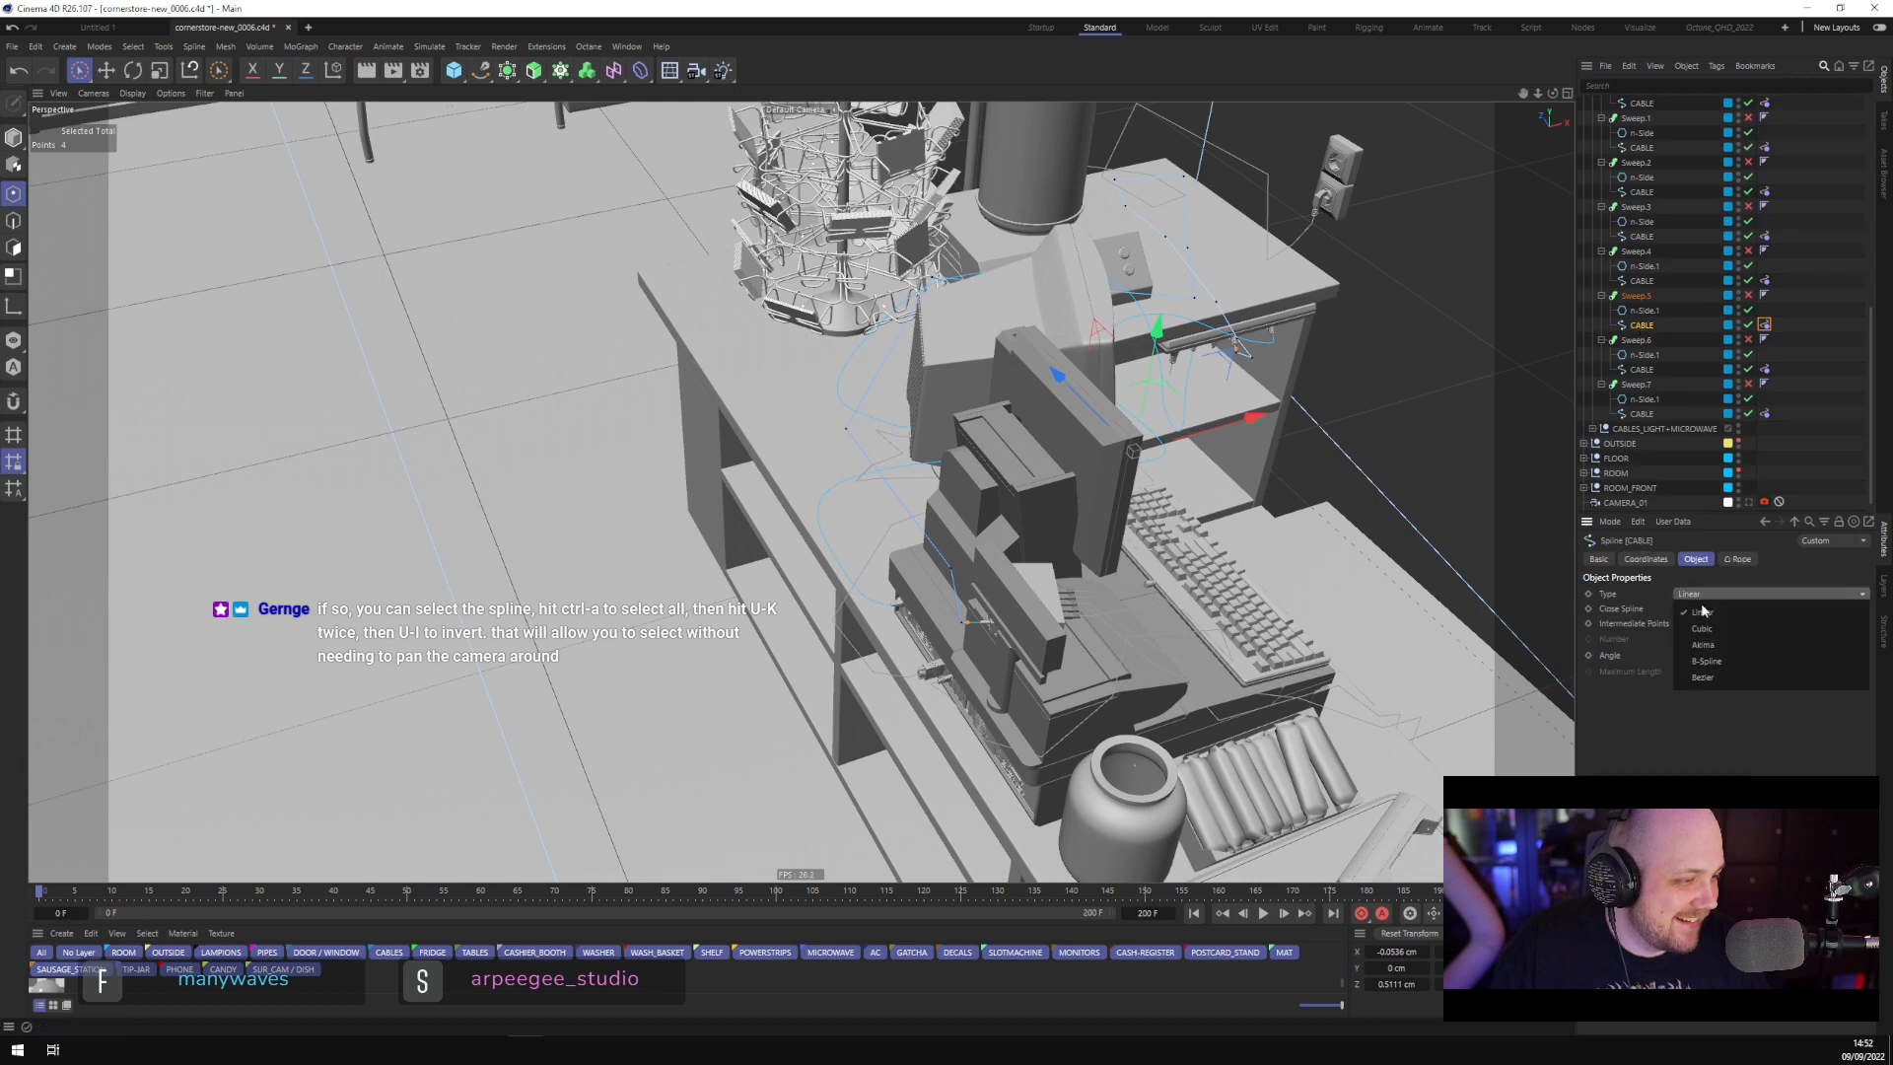
{"action": "left_click", "coordinate": [1717, 624]}
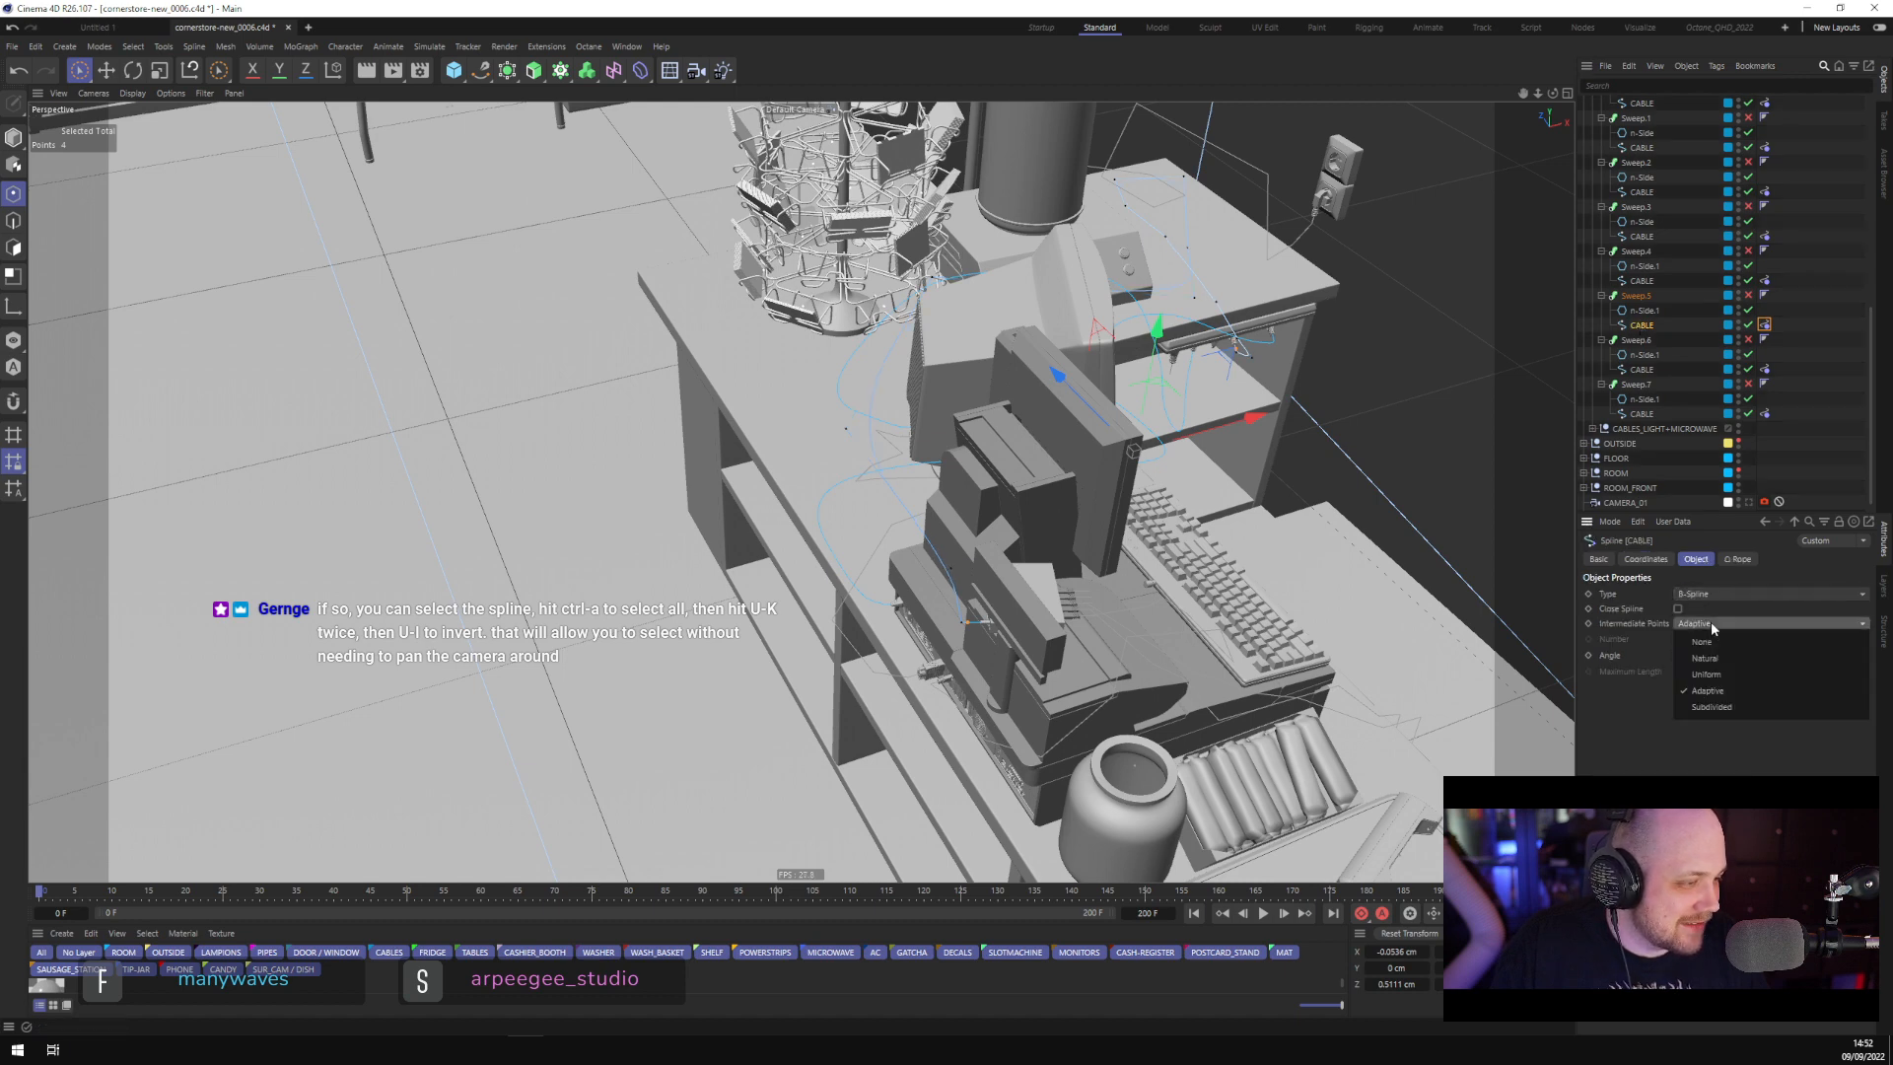
{"action": "left_click", "coordinate": [1717, 674]}
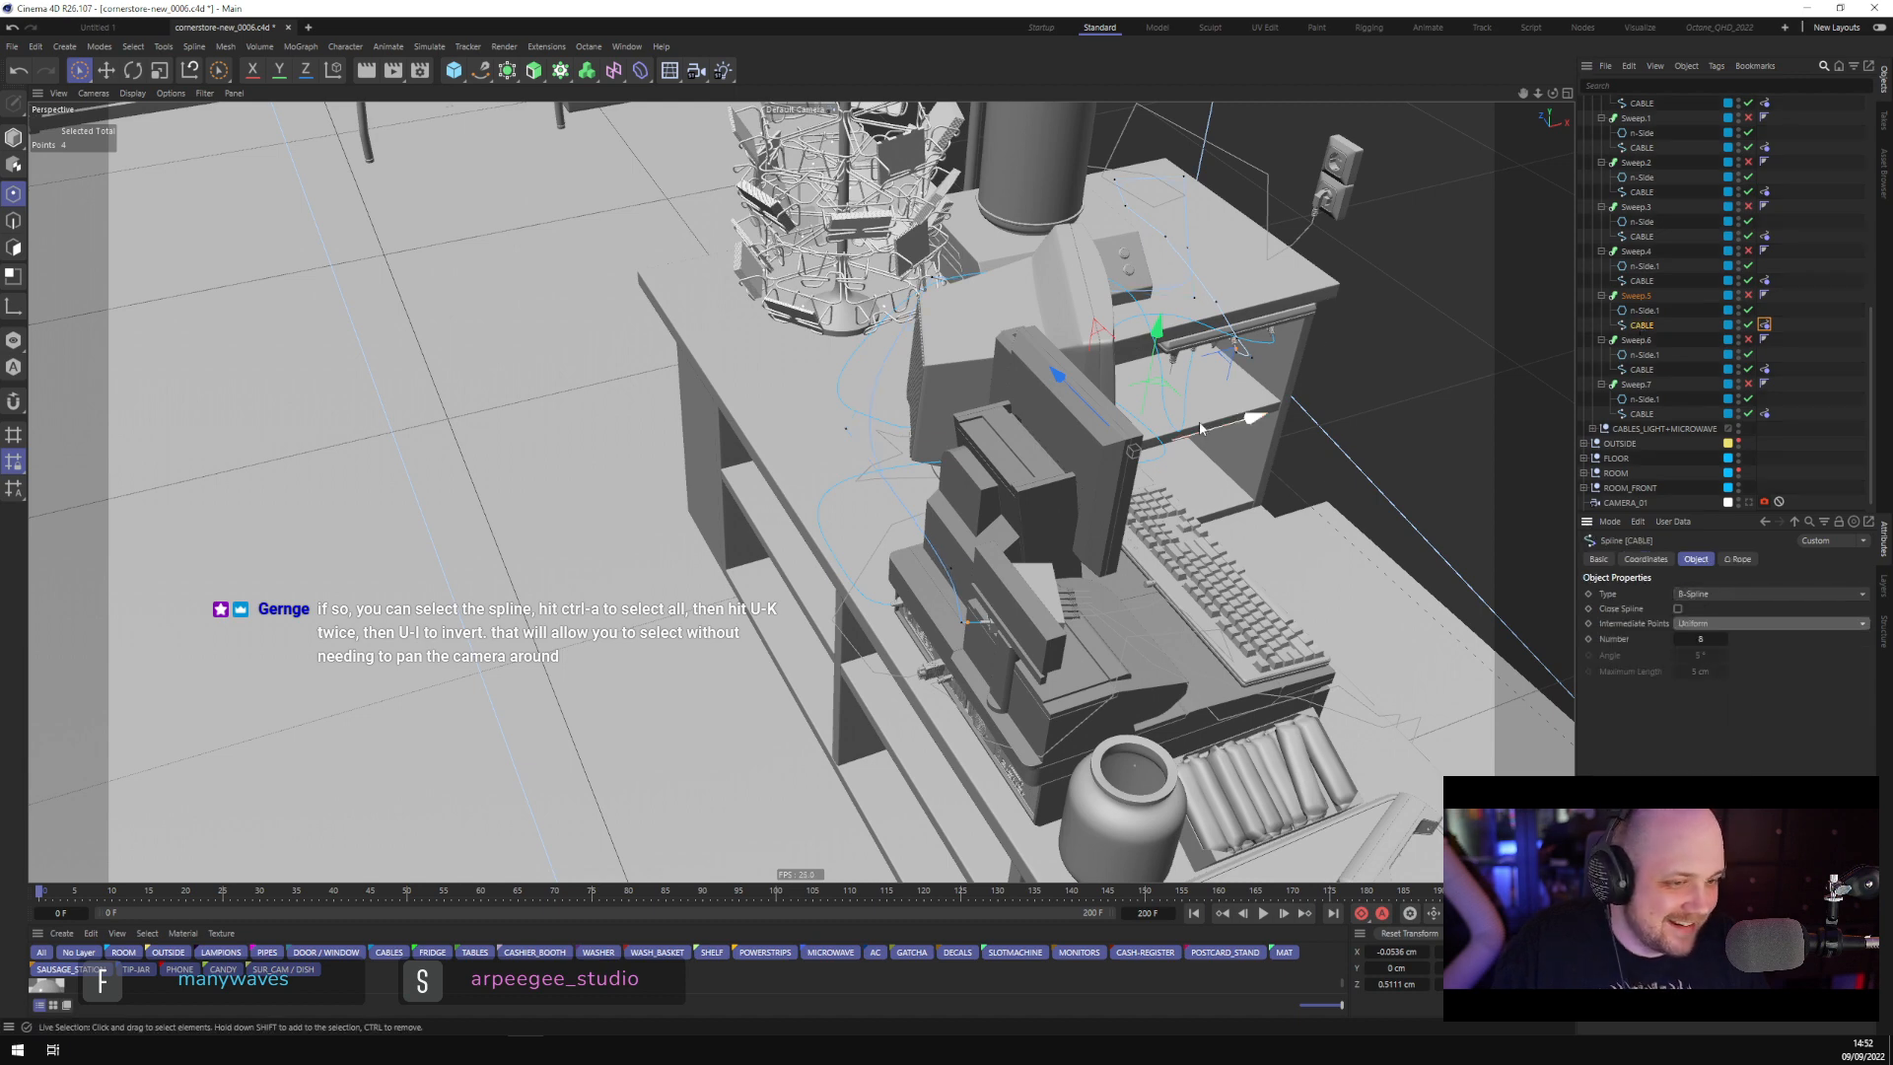
Raise a single point of Sweep.5's CABLE spline behind the monitor to a height of about 38.8 cm
{"action": "left_click_drag", "start_coordinate": [1281, 433], "coordinate": [1058, 384], "text": "alt"}
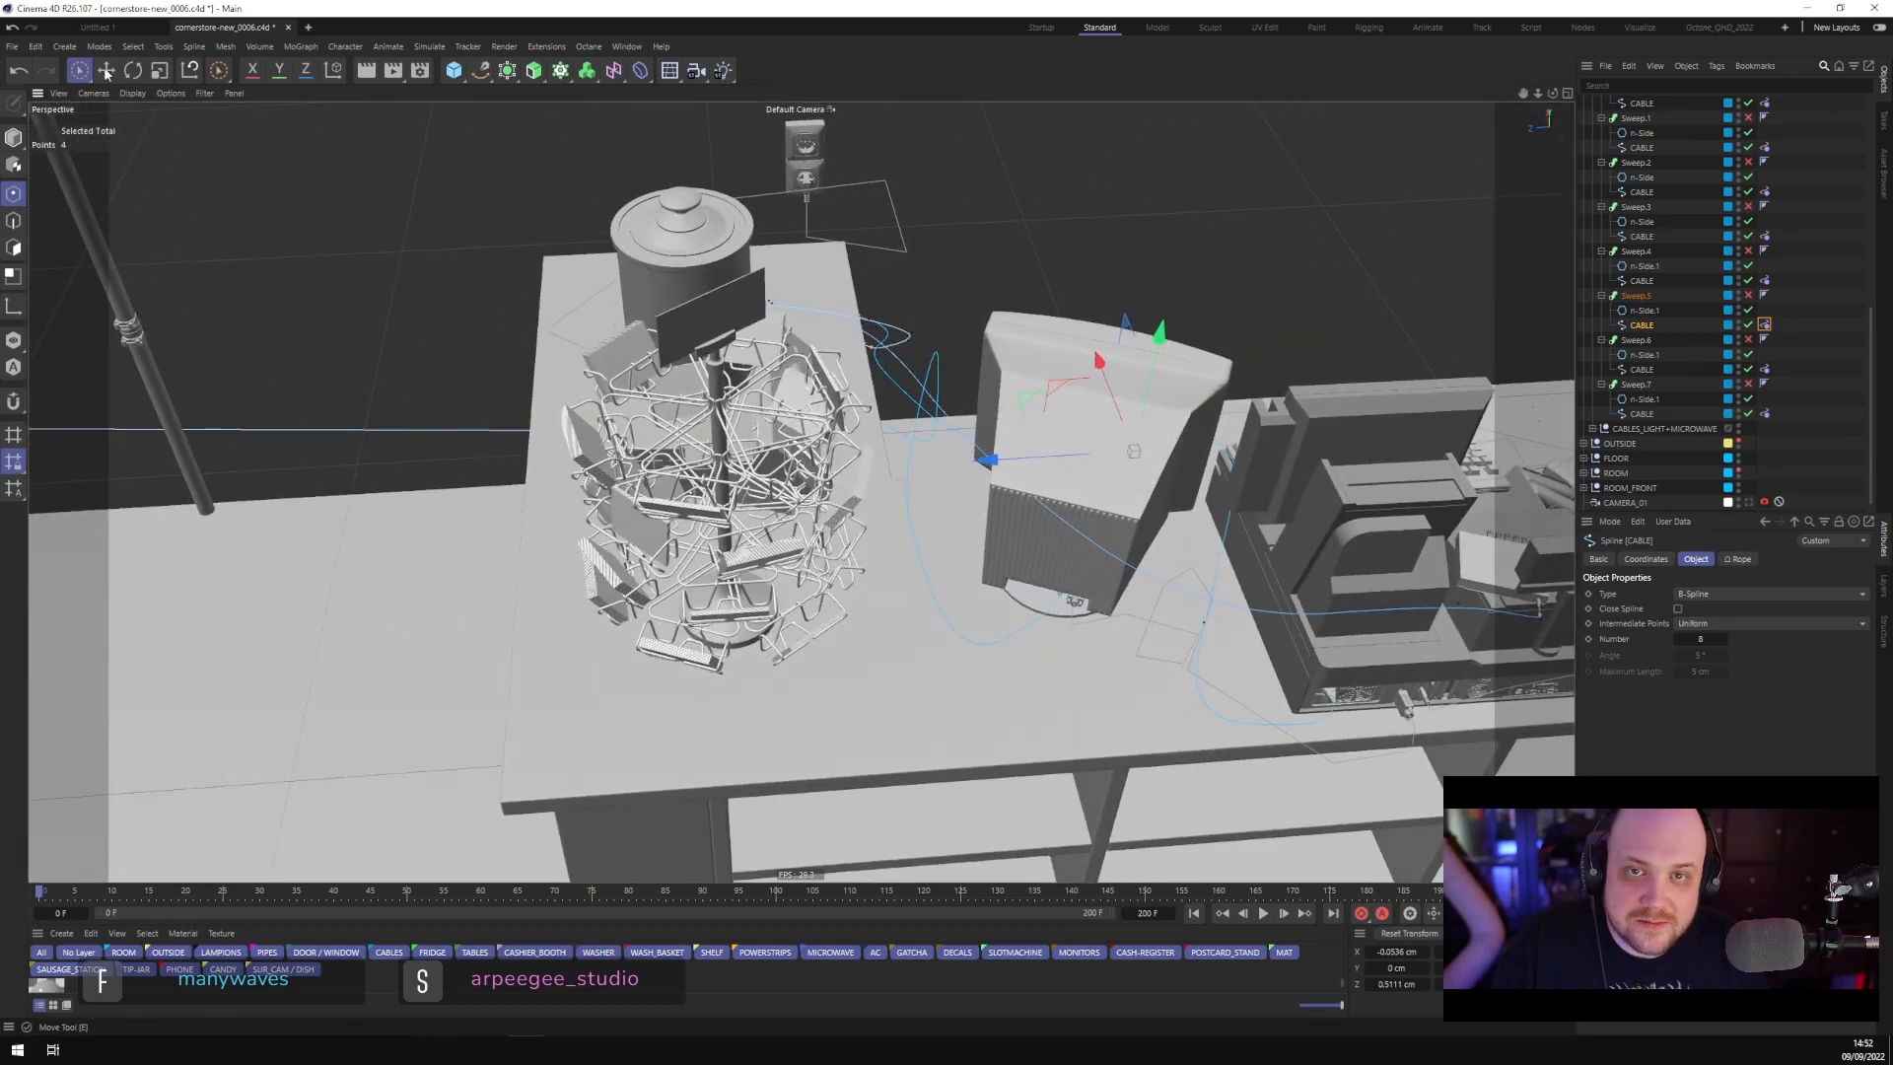
{"action": "key", "text": "e"}
{"action": "left_click_drag", "start_coordinate": [1065, 453], "coordinate": [938, 296], "text": "alt"}
{"action": "left_click", "coordinate": [939, 412]}
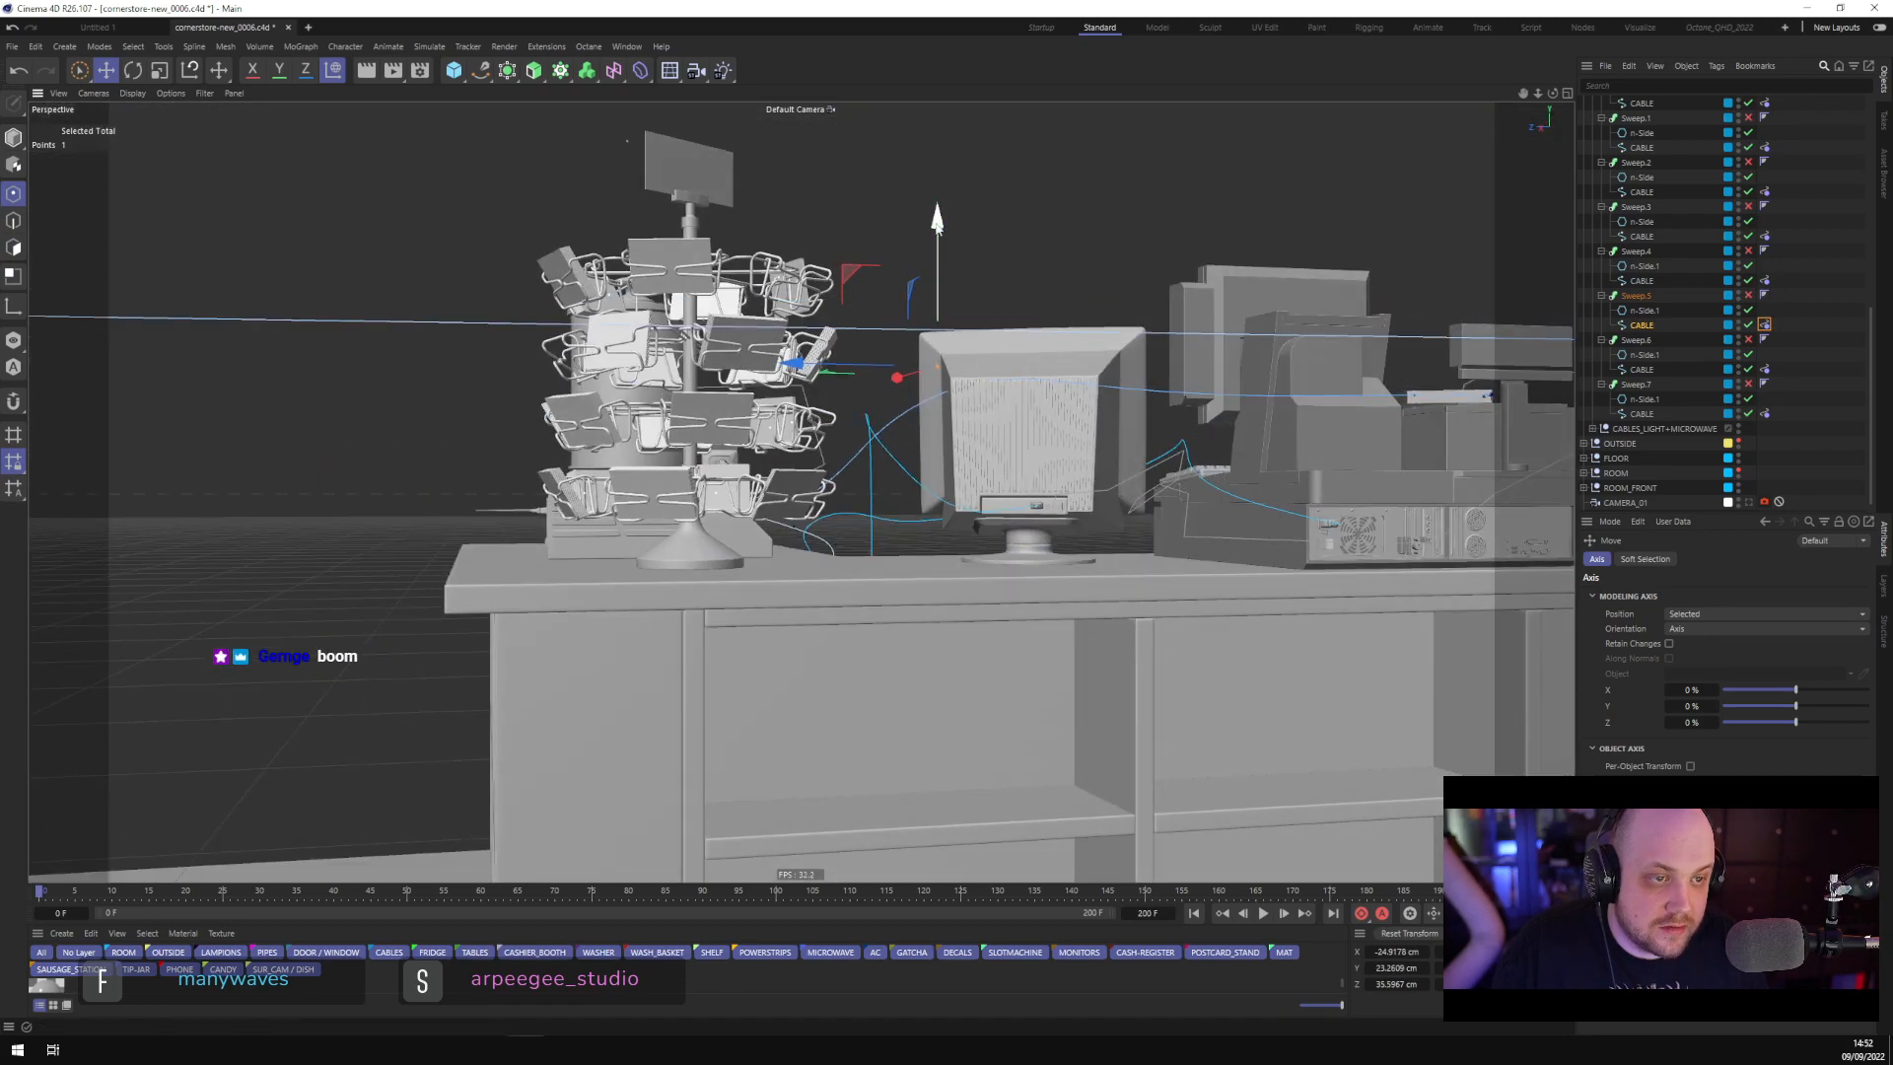
{"action": "left_click_drag", "start_coordinate": [937, 205], "coordinate": [1074, 286]}
Isolate the two outermost points at each end of Sweep.4's CABLE spline by shrinking and inverting the full selection, and fix them in the Rope tag
{"action": "left_click", "coordinate": [1642, 280]}
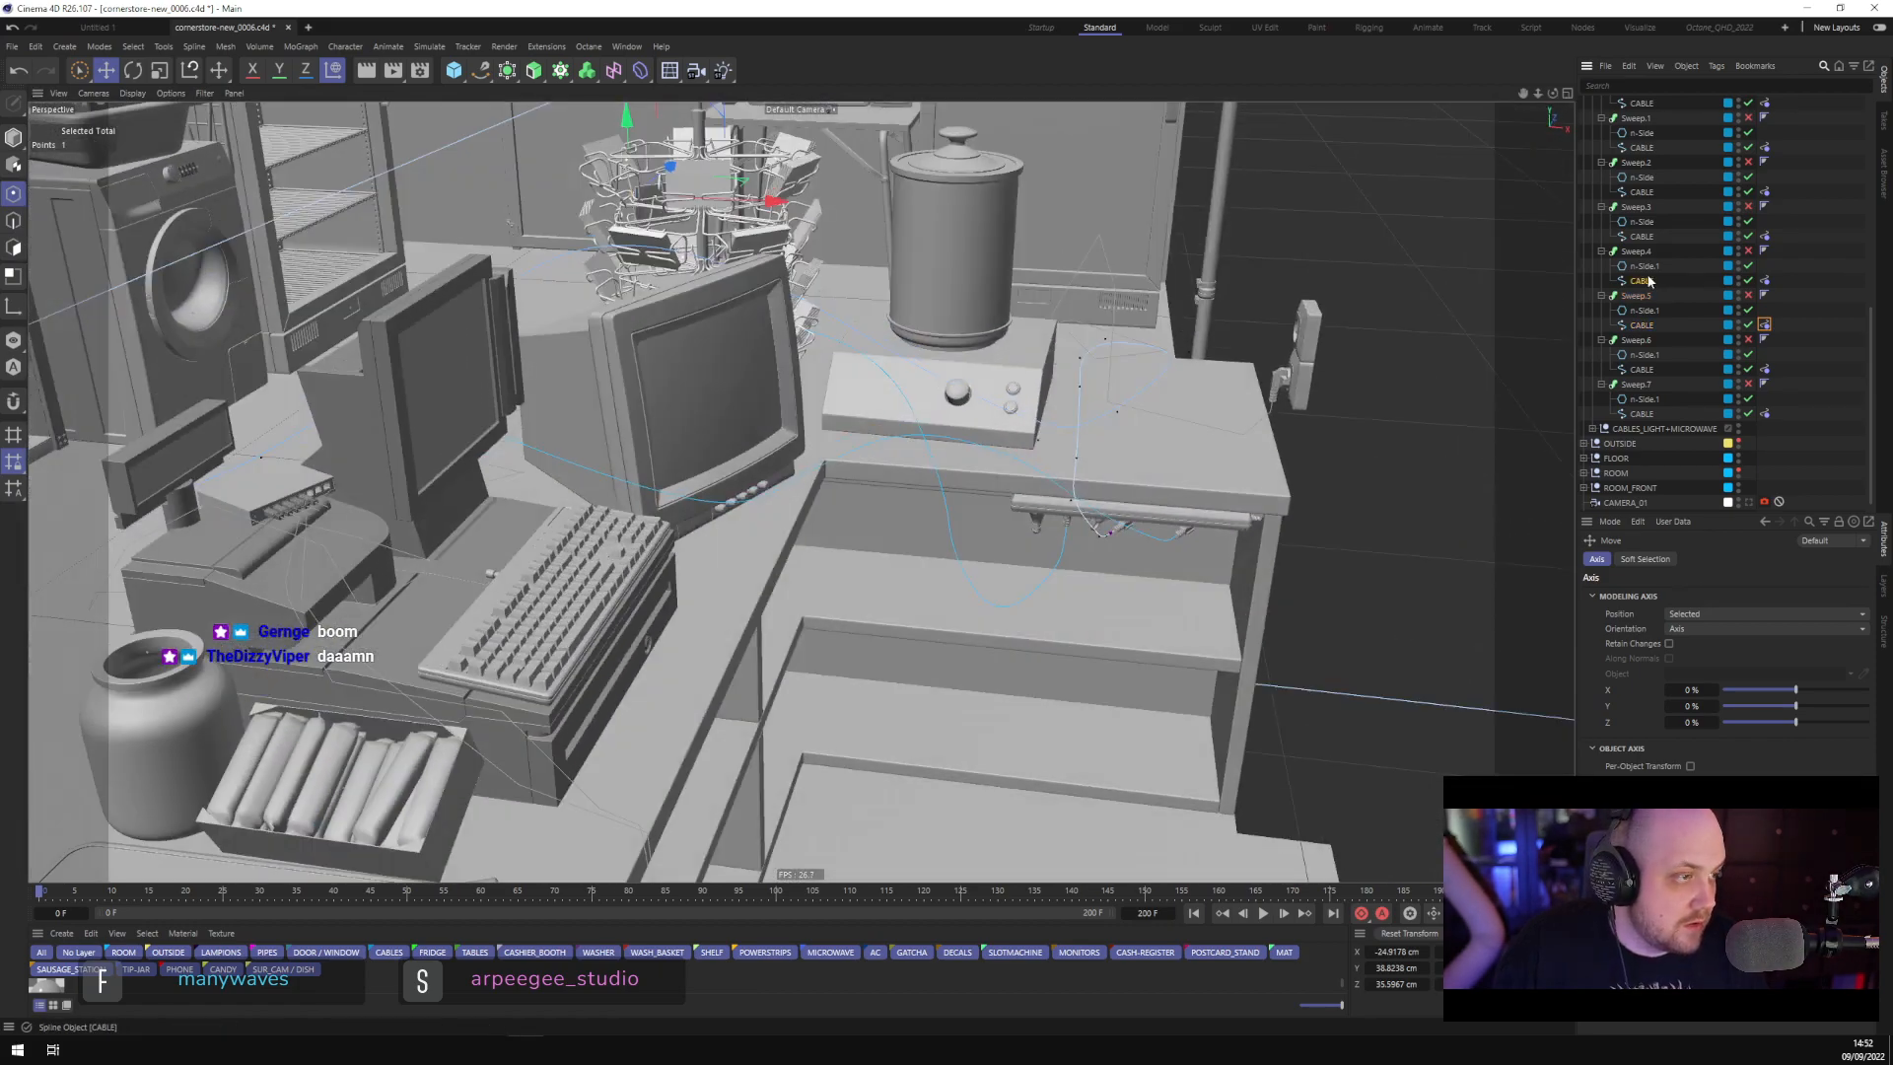
{"action": "scroll", "coordinate": [1204, 442], "scroll_direction": "down", "scroll_amount": 3}
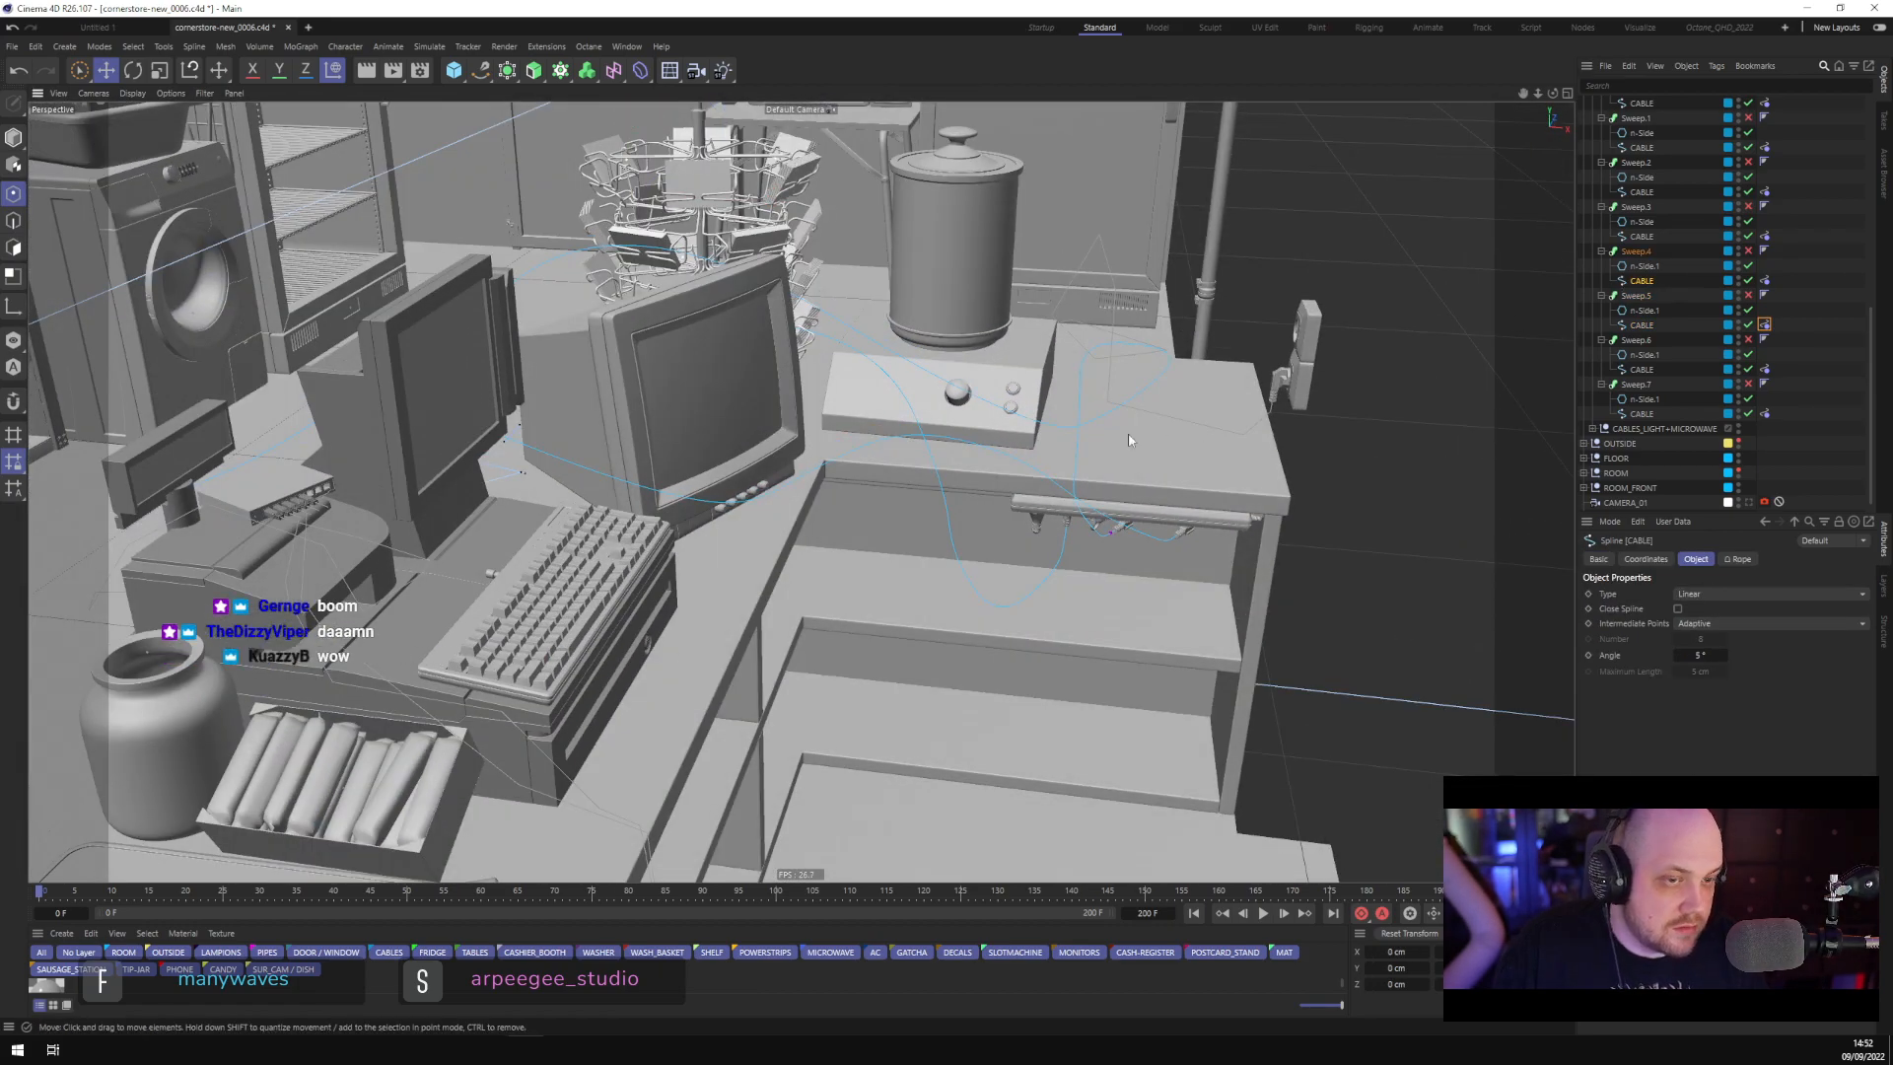
{"action": "left_click_drag", "start_coordinate": [1204, 442], "coordinate": [823, 414], "text": "alt"}
{"action": "key", "text": "ctrl+a"}
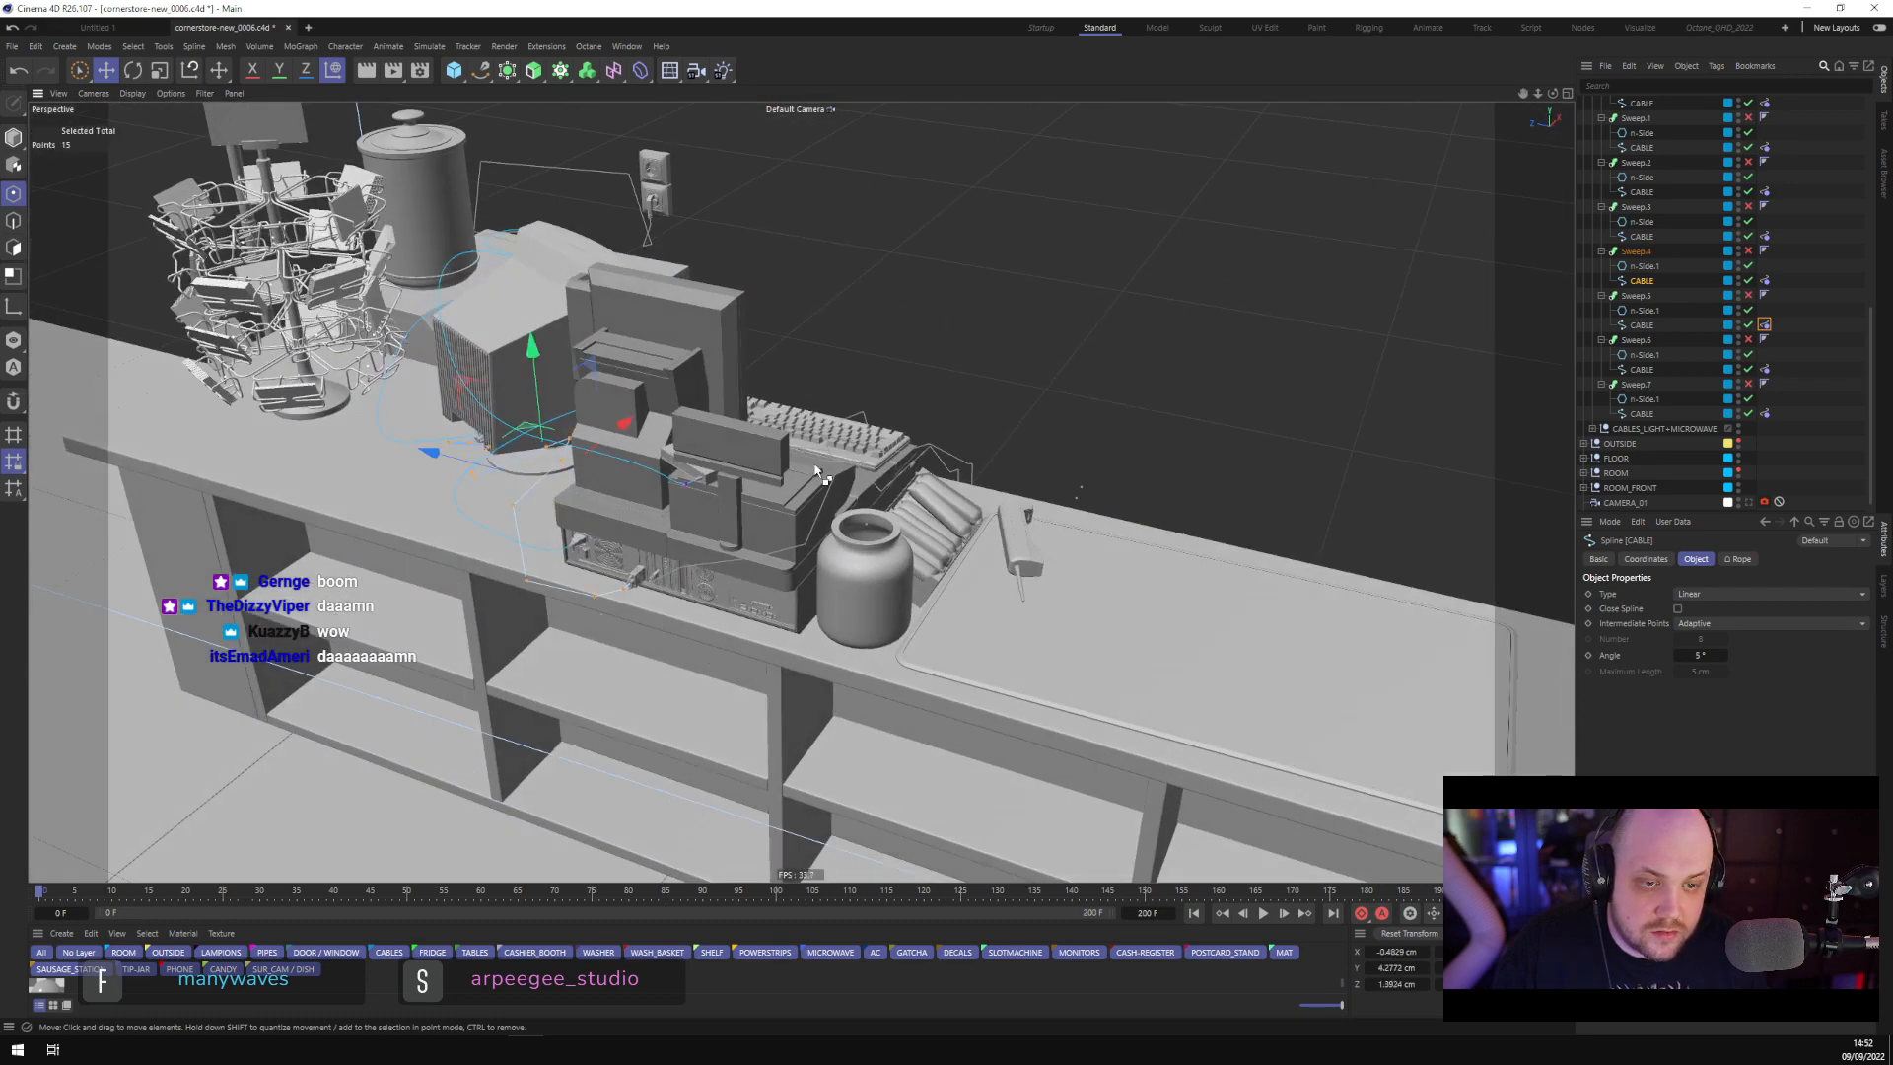
{"action": "scroll", "coordinate": [1049, 421], "scroll_direction": "up", "scroll_amount": 3}
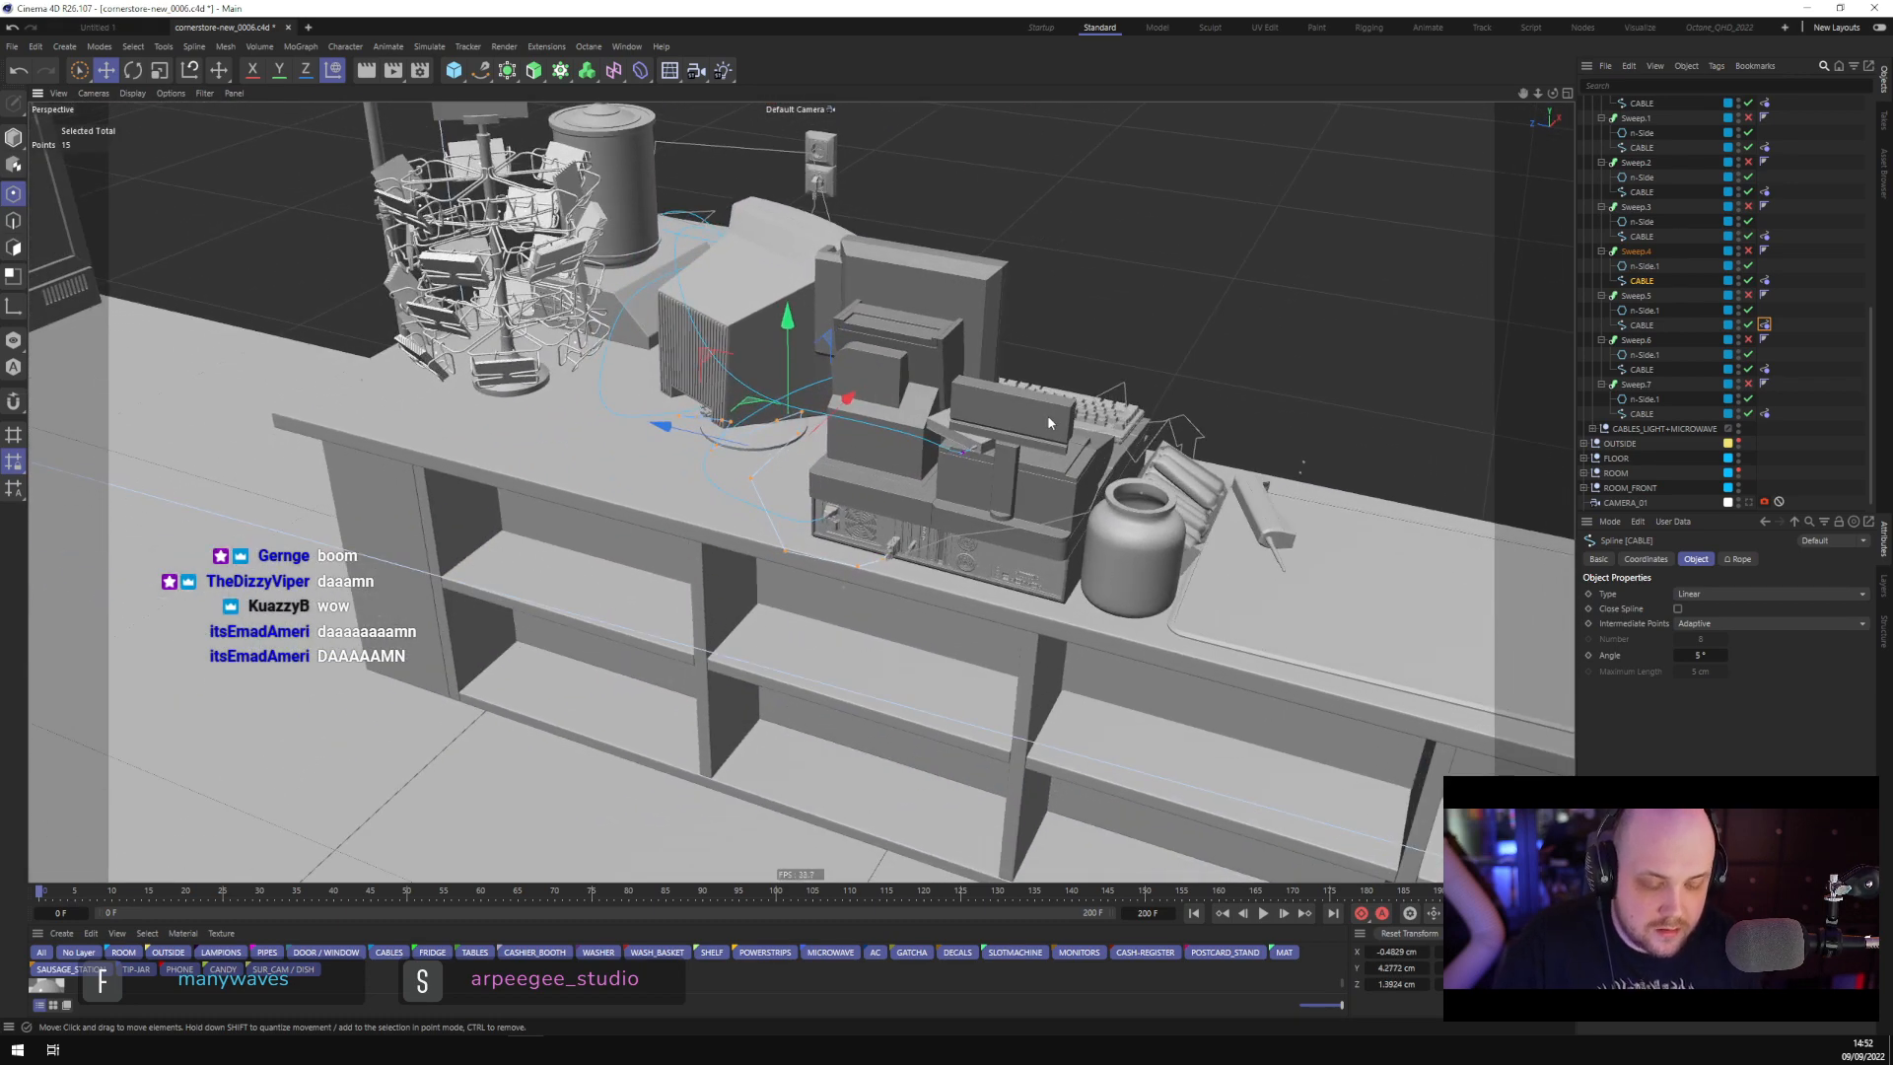
{"action": "key", "text": "u"}
{"action": "key", "text": "k"}
{"action": "key", "text": "u"}
{"action": "key", "text": "k"}
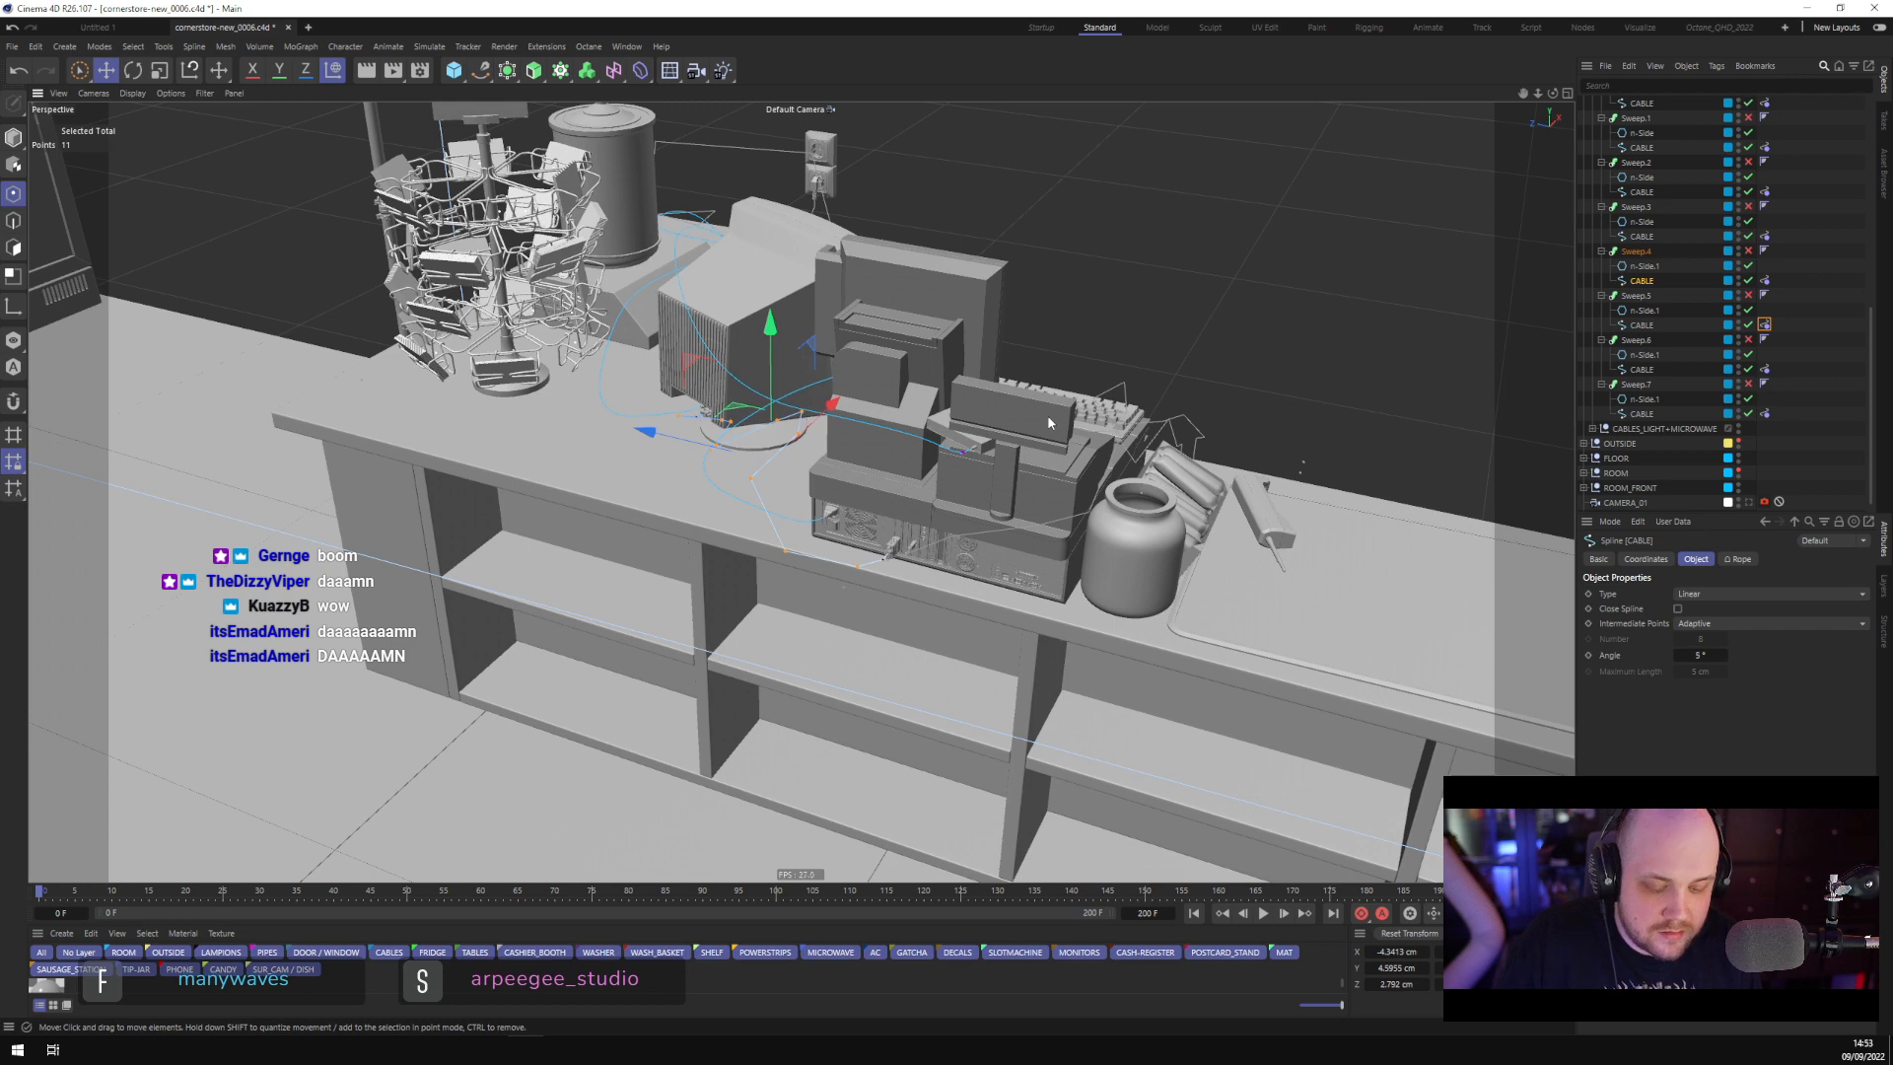
{"action": "key", "text": "u"}
{"action": "key", "text": "k"}
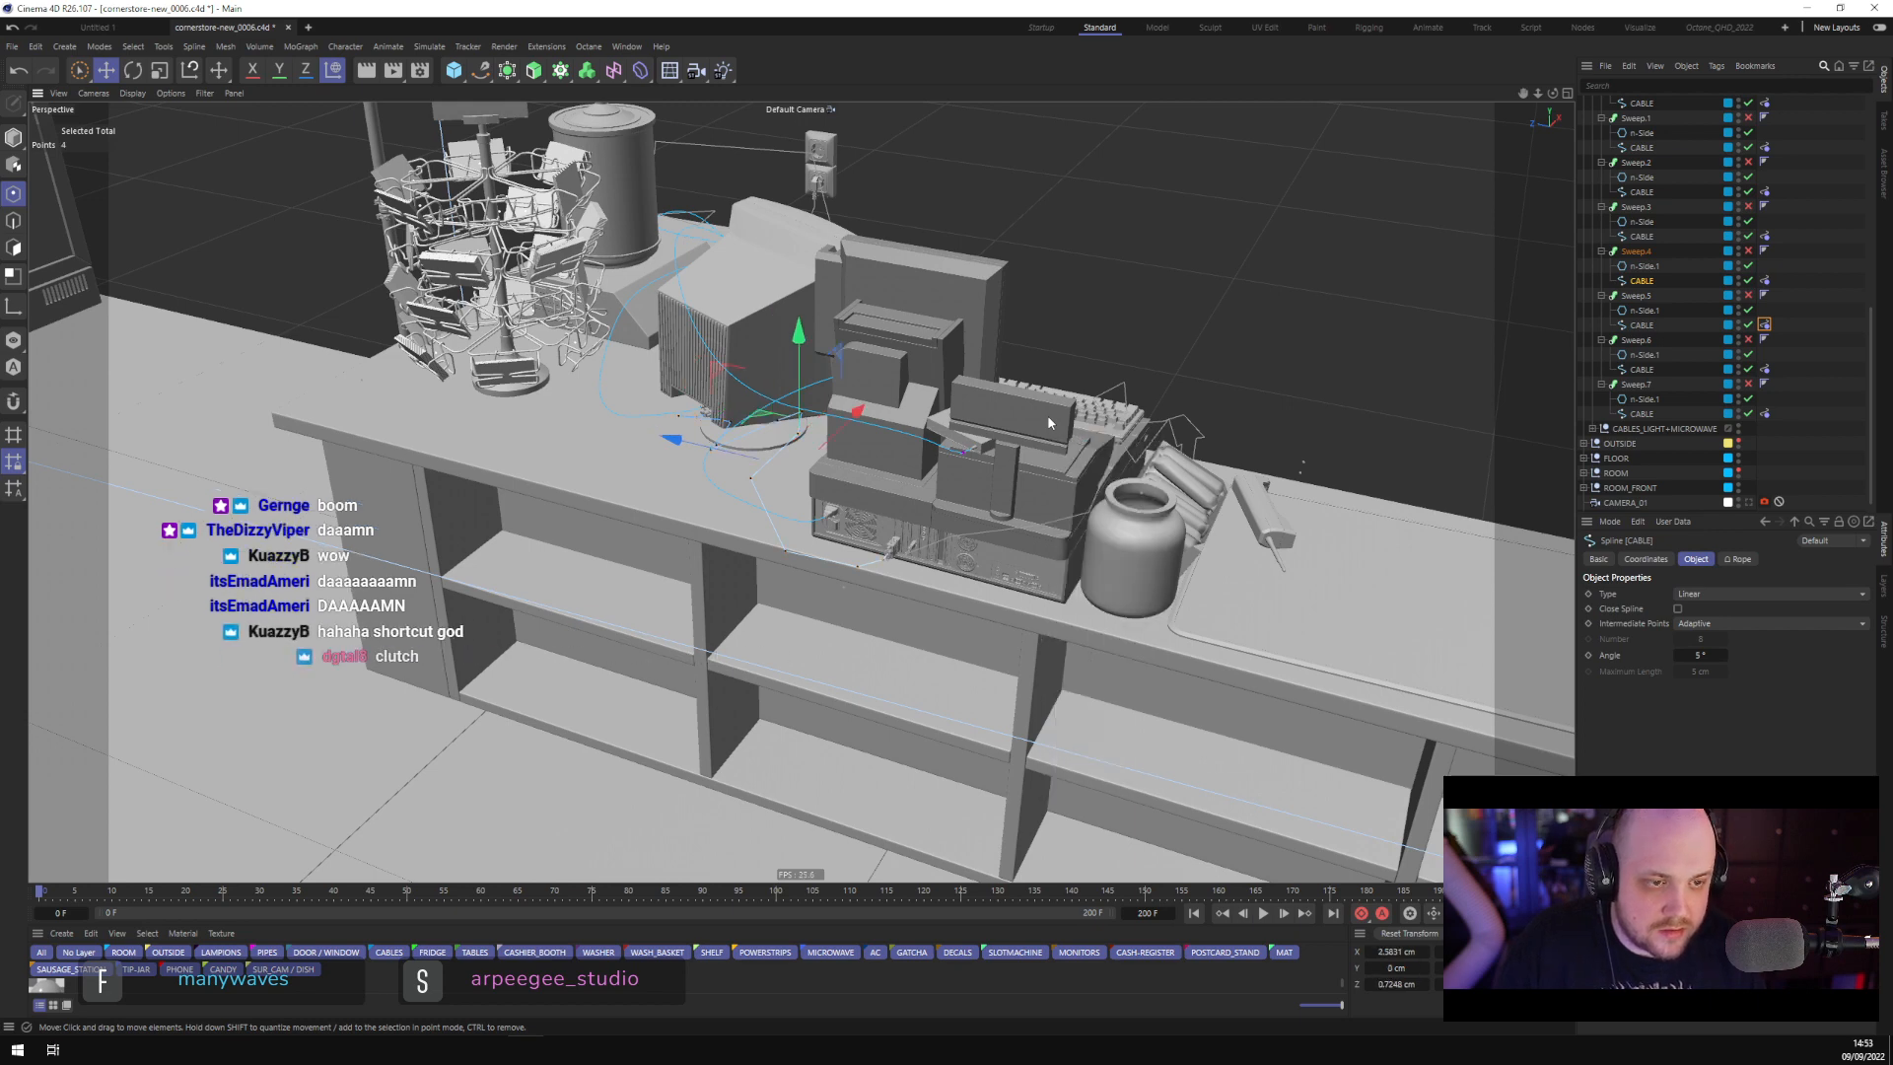
{"action": "left_click", "coordinate": [1764, 280]}
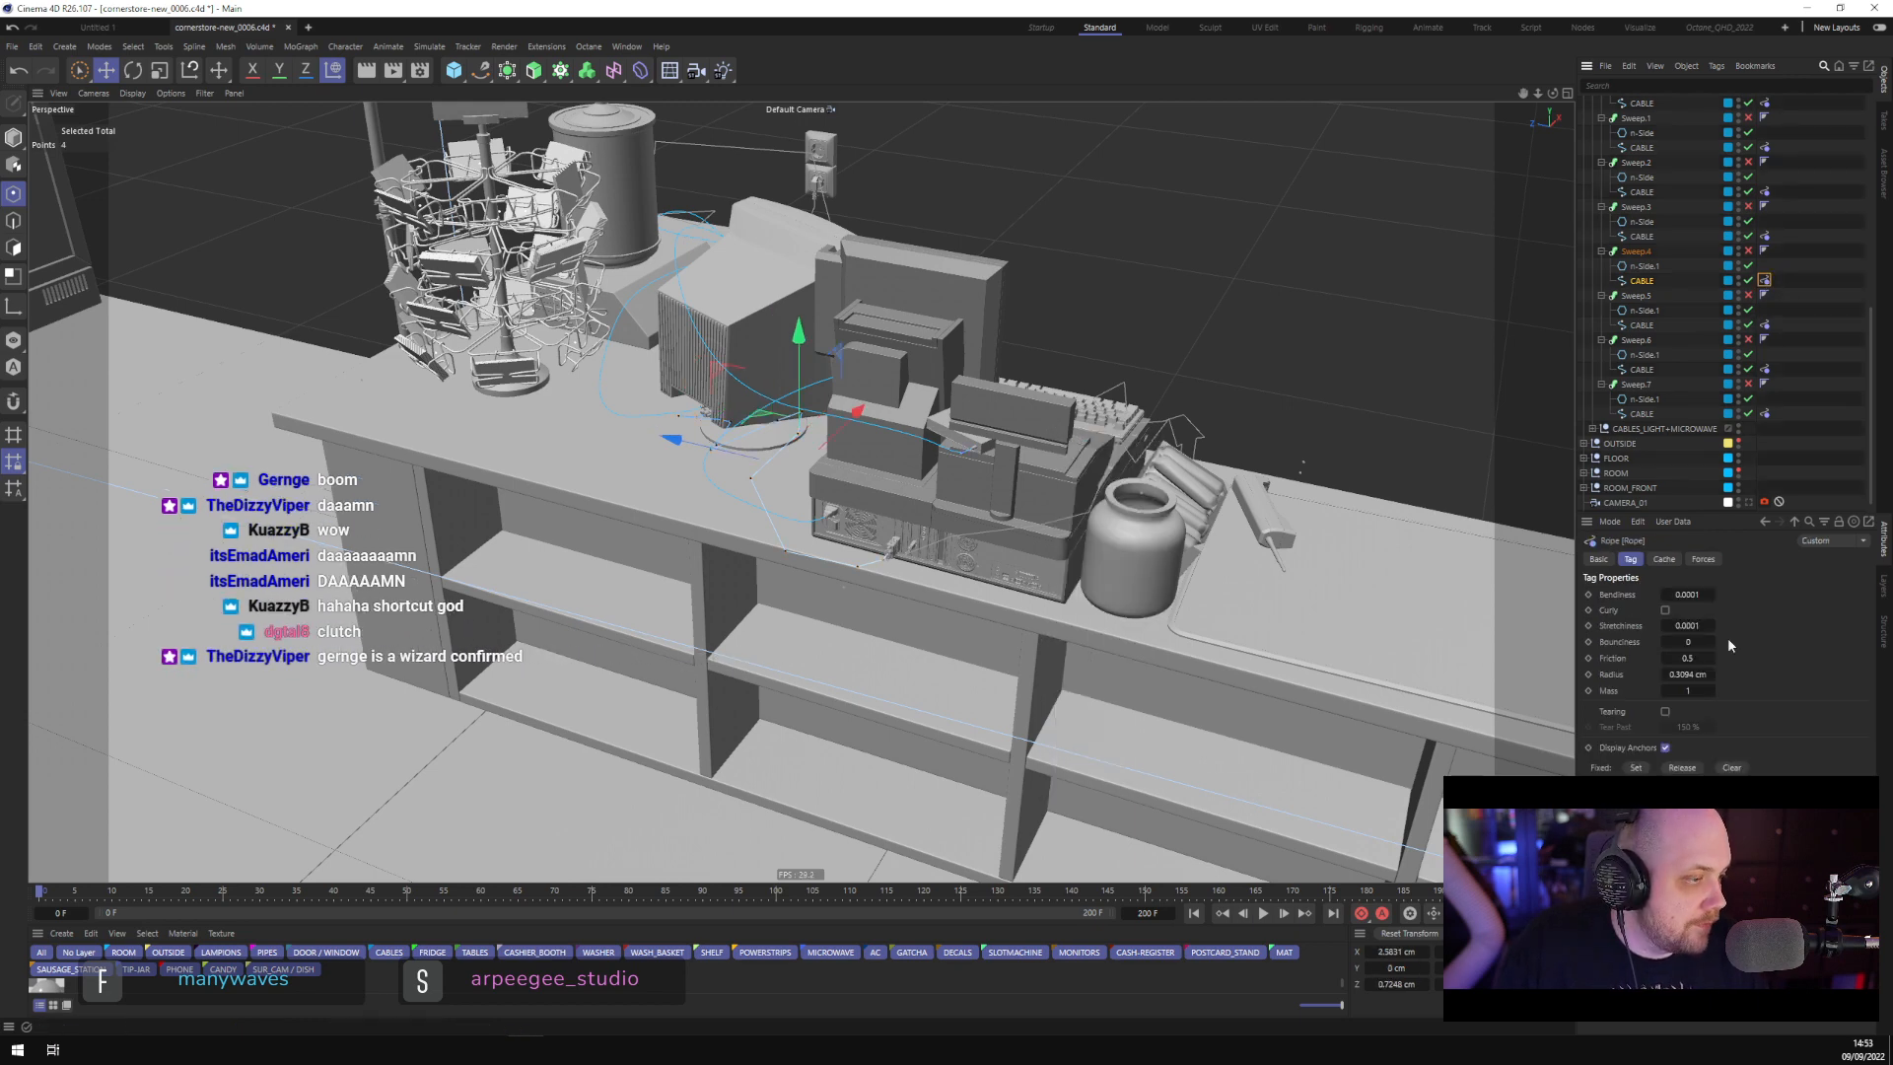
{"action": "left_click", "coordinate": [1637, 768]}
Set Sweep.4's CABLE spline type to B-Spline and its intermediate points to Uniform
{"action": "scroll", "coordinate": [836, 453], "scroll_direction": "up", "scroll_amount": 3}
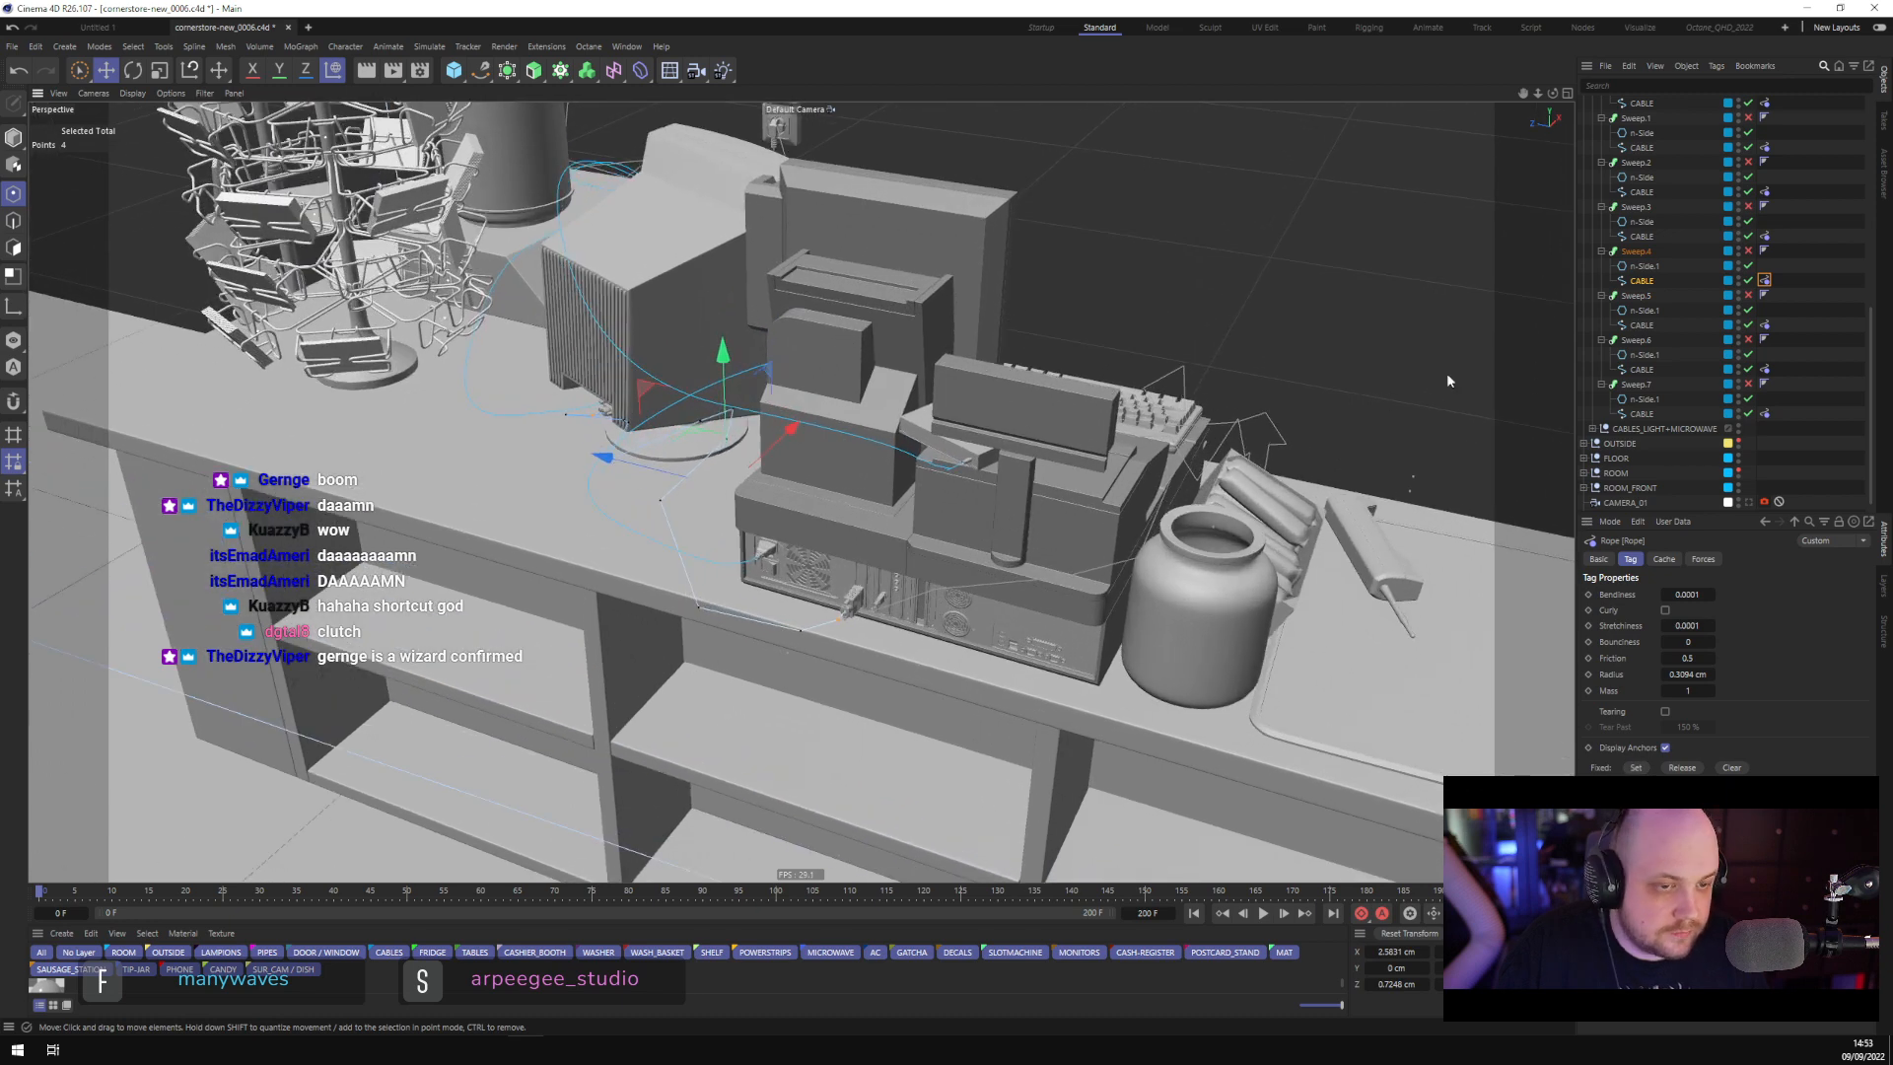
{"action": "left_click", "coordinate": [1703, 280]}
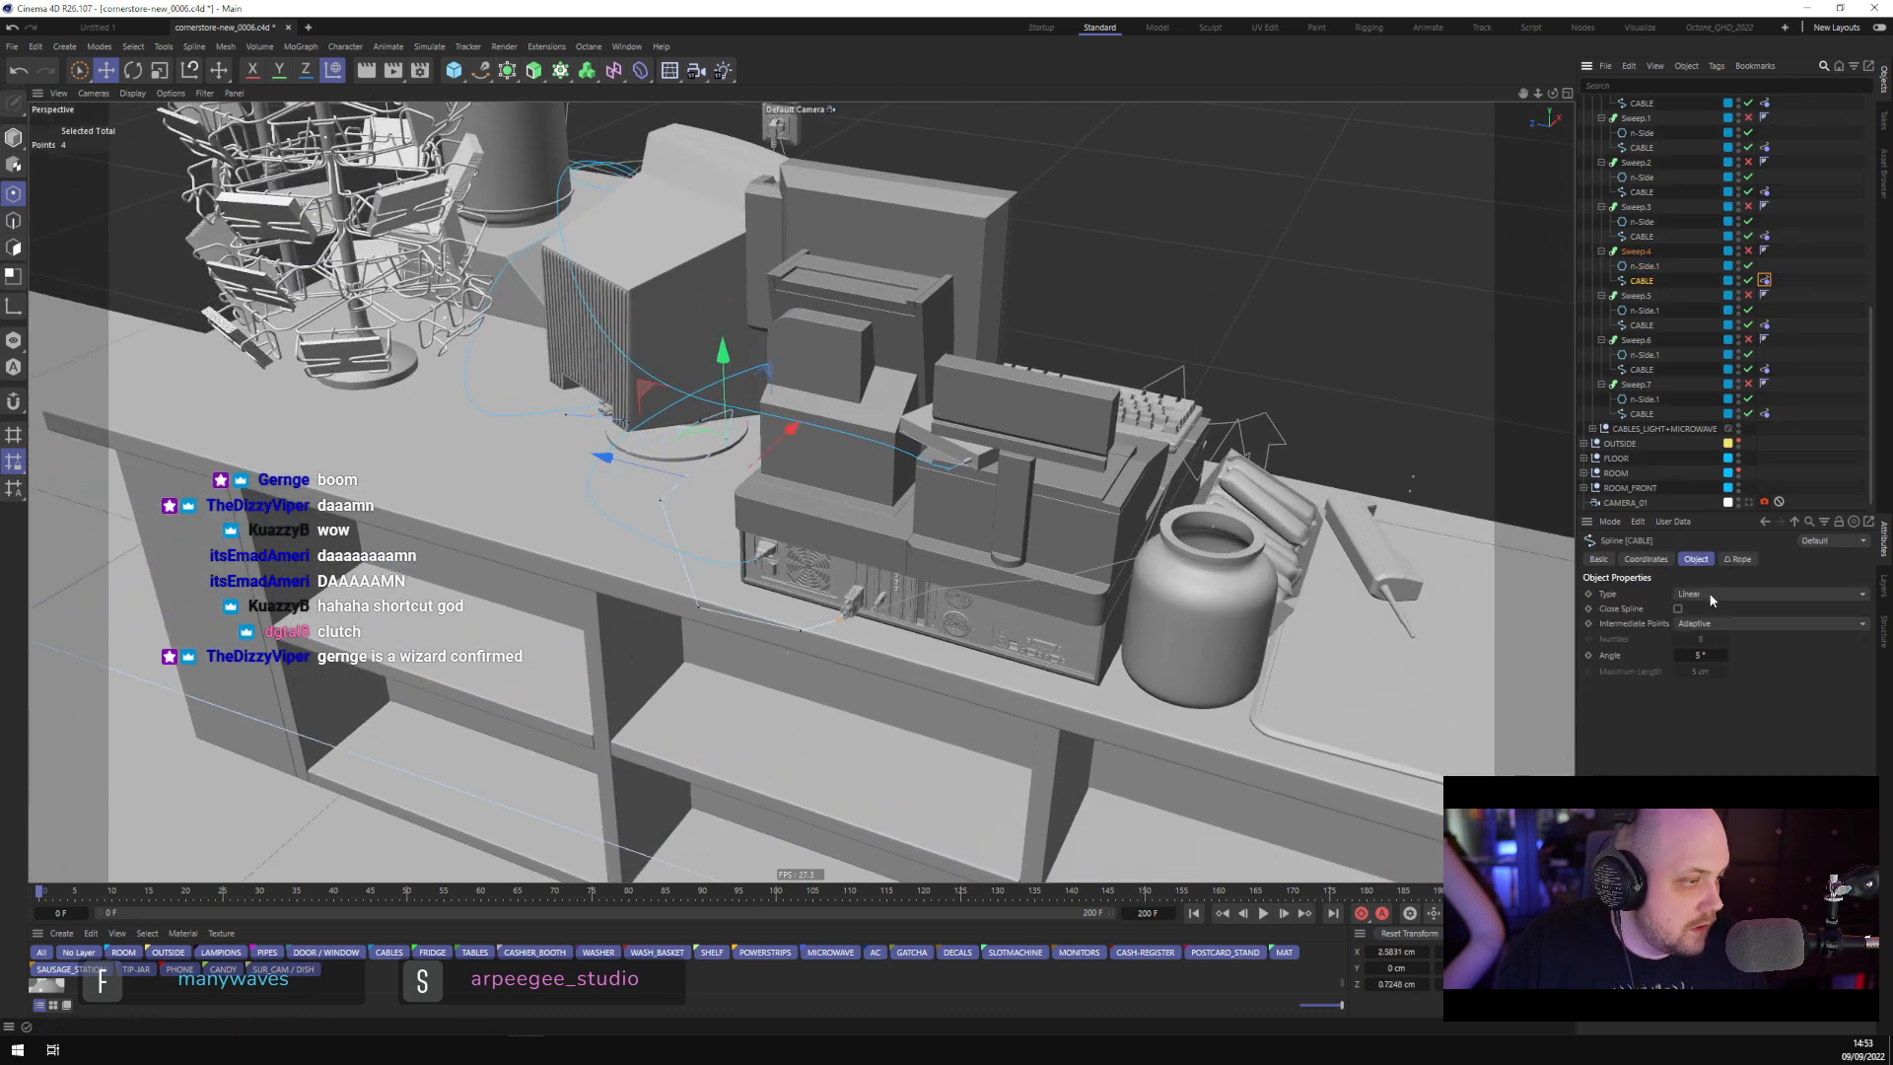
{"action": "left_click", "coordinate": [1709, 595]}
{"action": "left_click", "coordinate": [1711, 579]}
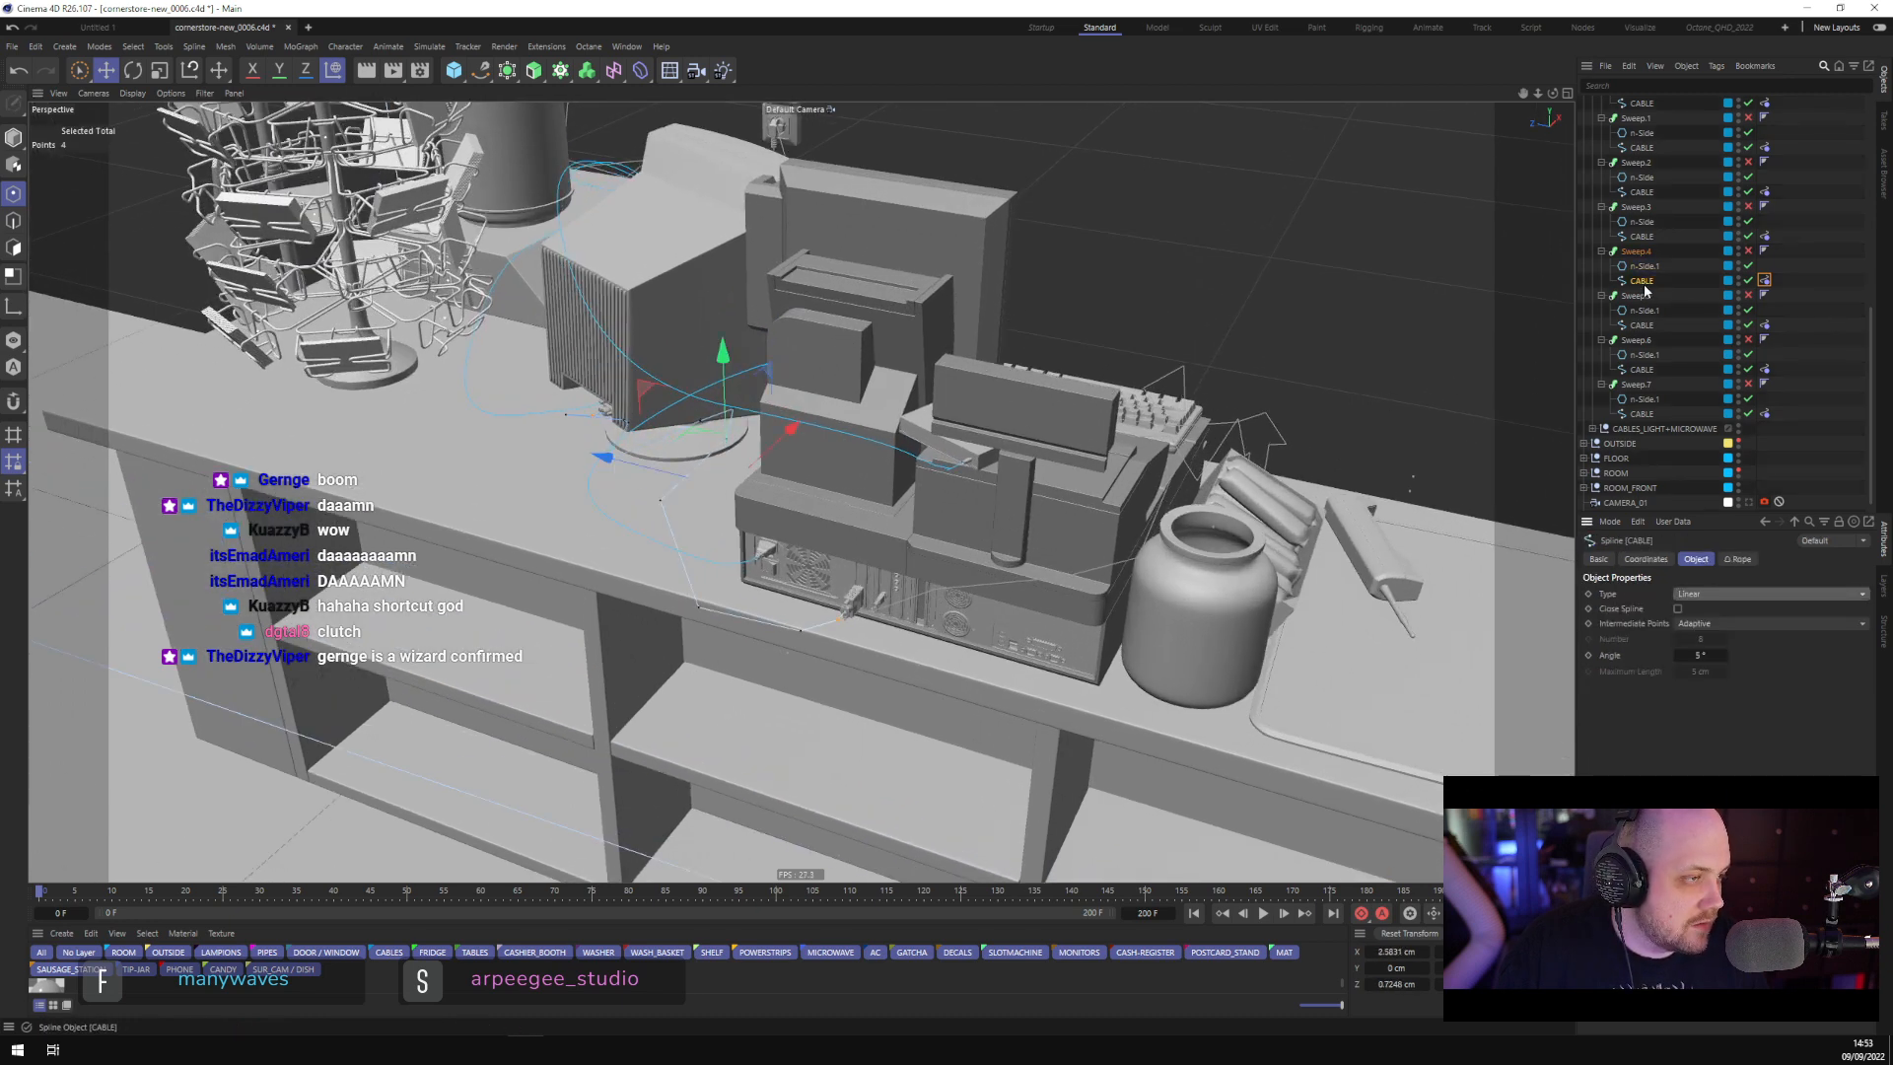
{"action": "left_click", "coordinate": [1711, 594]}
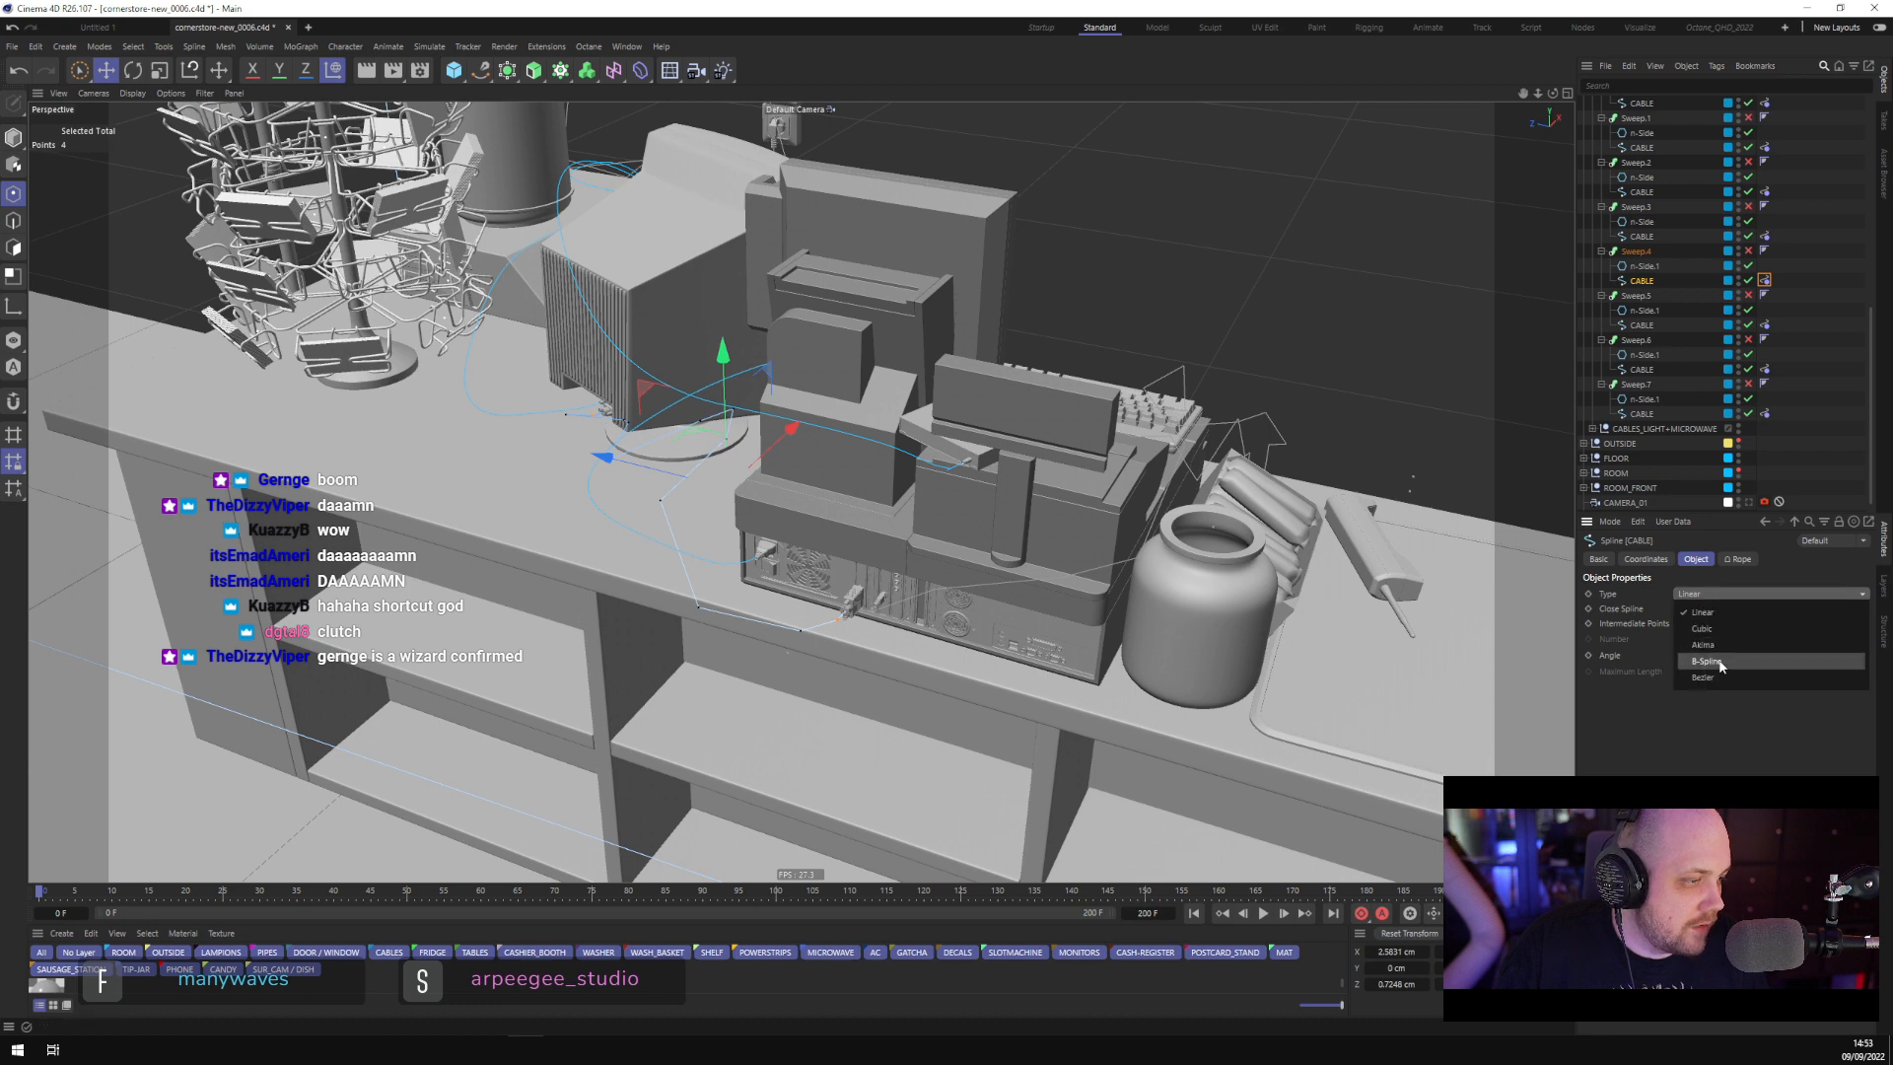
{"action": "left_click", "coordinate": [1719, 649]}
{"action": "left_click", "coordinate": [1713, 627]}
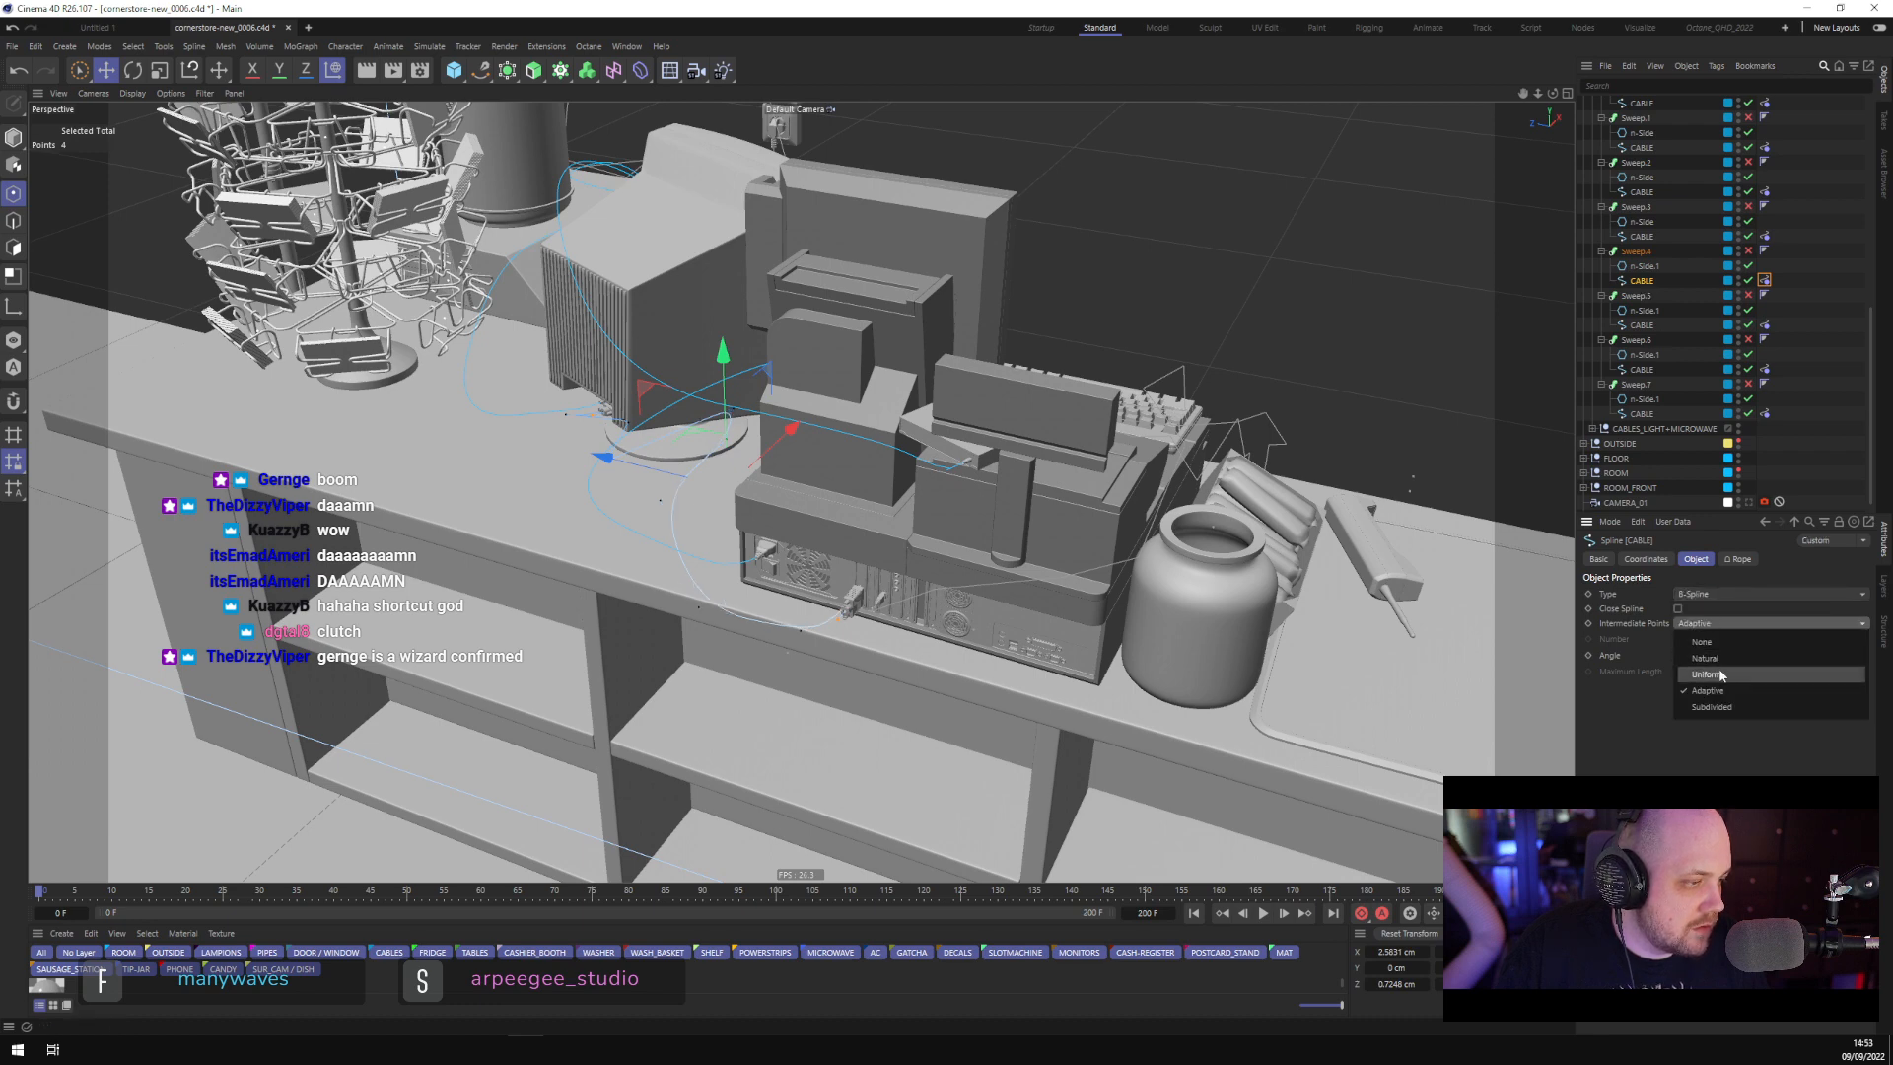
{"action": "left_click", "coordinate": [1717, 657]}
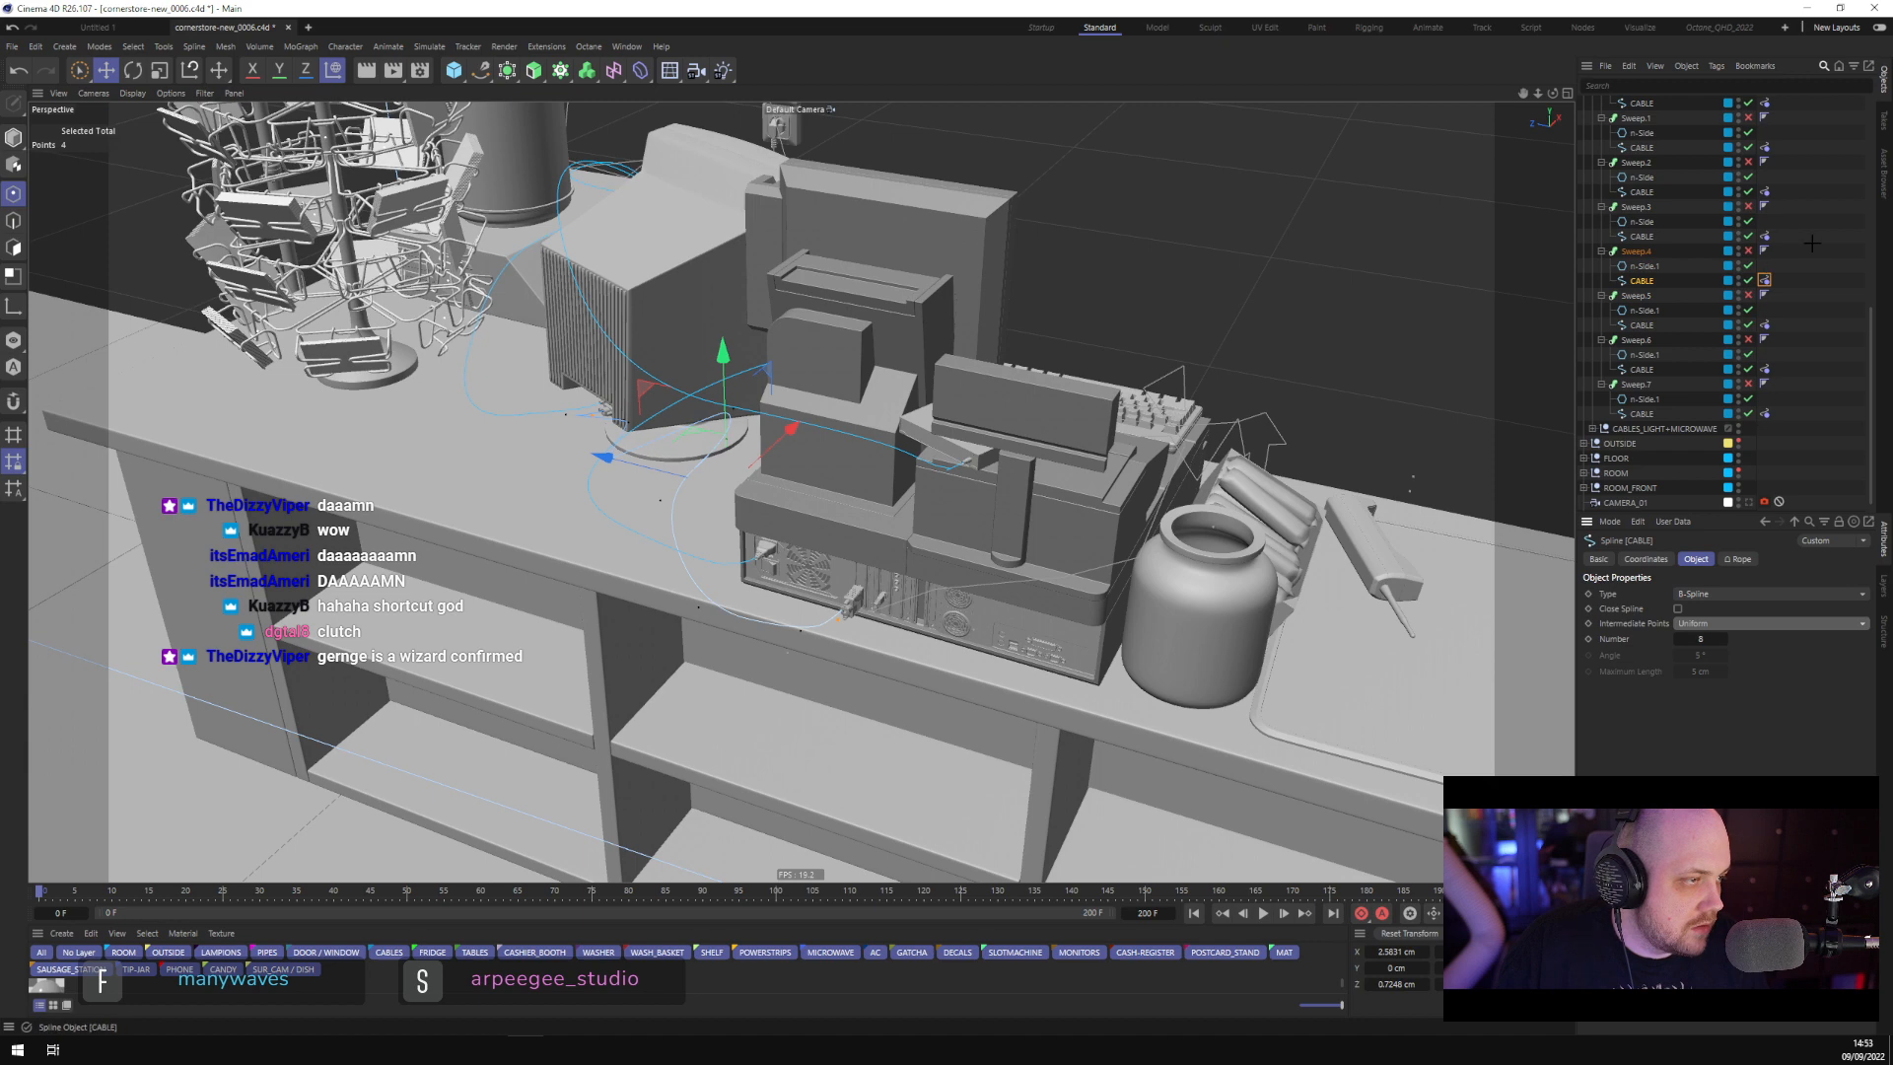
Select the CABLE splines of Sweep.3, Sweep.2 and Sweep.1 together with the CABLE spline listed above Sweep.1
{"action": "left_click", "coordinate": [1642, 237]}
{"action": "left_click", "coordinate": [1636, 192], "text": "ctrl"}
{"action": "left_click", "coordinate": [1636, 148], "text": "ctrl"}
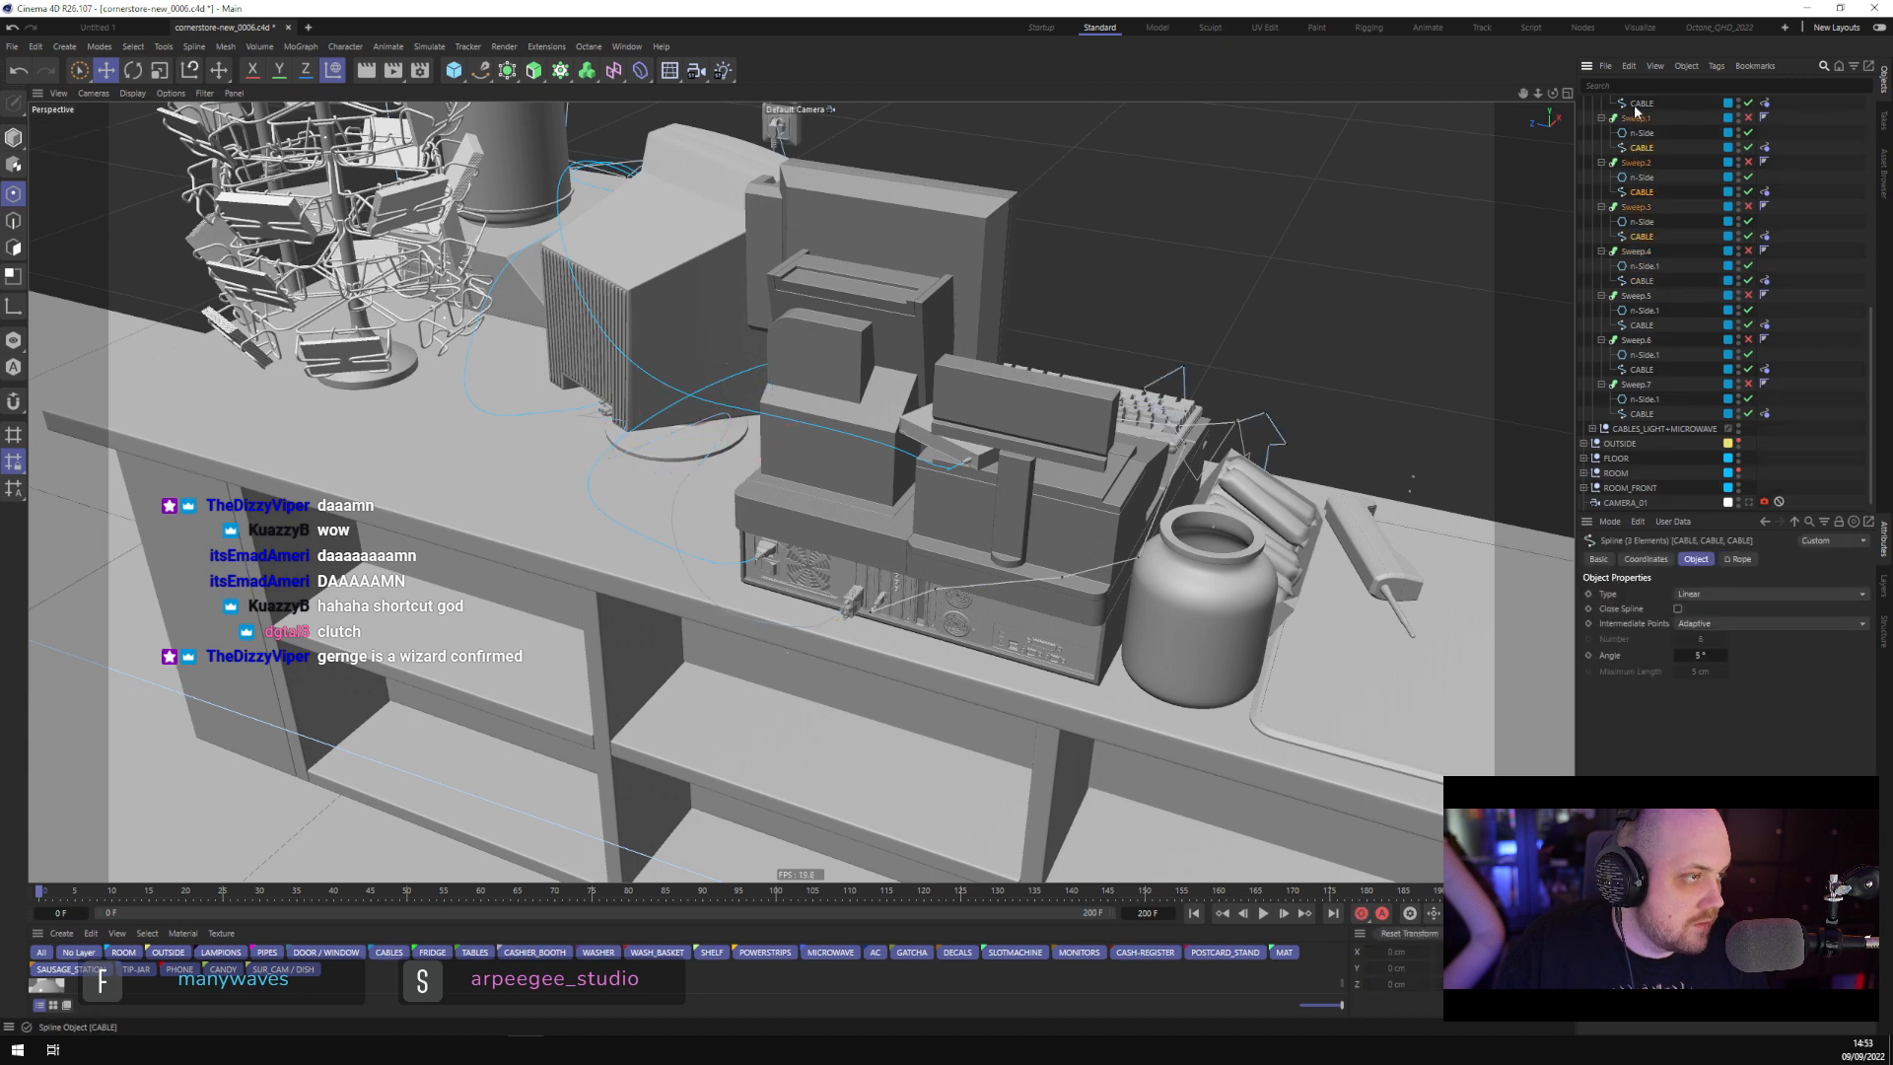
{"action": "left_click", "coordinate": [1637, 103], "text": "ctrl"}
Shrink and invert the full point selection of the four CABLE splines to leave the two outermost points at each end selected
{"action": "scroll", "coordinate": [1630, 217], "scroll_direction": "down", "scroll_amount": 1}
{"action": "mouse_move", "coordinate": [1280, 322]}
{"action": "left_mouse_down", "text": "alt"}
{"action": "mouse_move", "coordinate": [1335, 373]}
{"action": "mouse_move", "coordinate": [1255, 371]}
{"action": "mouse_move", "coordinate": [1232, 327]}
{"action": "mouse_move", "coordinate": [1284, 342]}
{"action": "left_mouse_up", "text": "alt"}
{"action": "key", "text": "ctrl+a"}
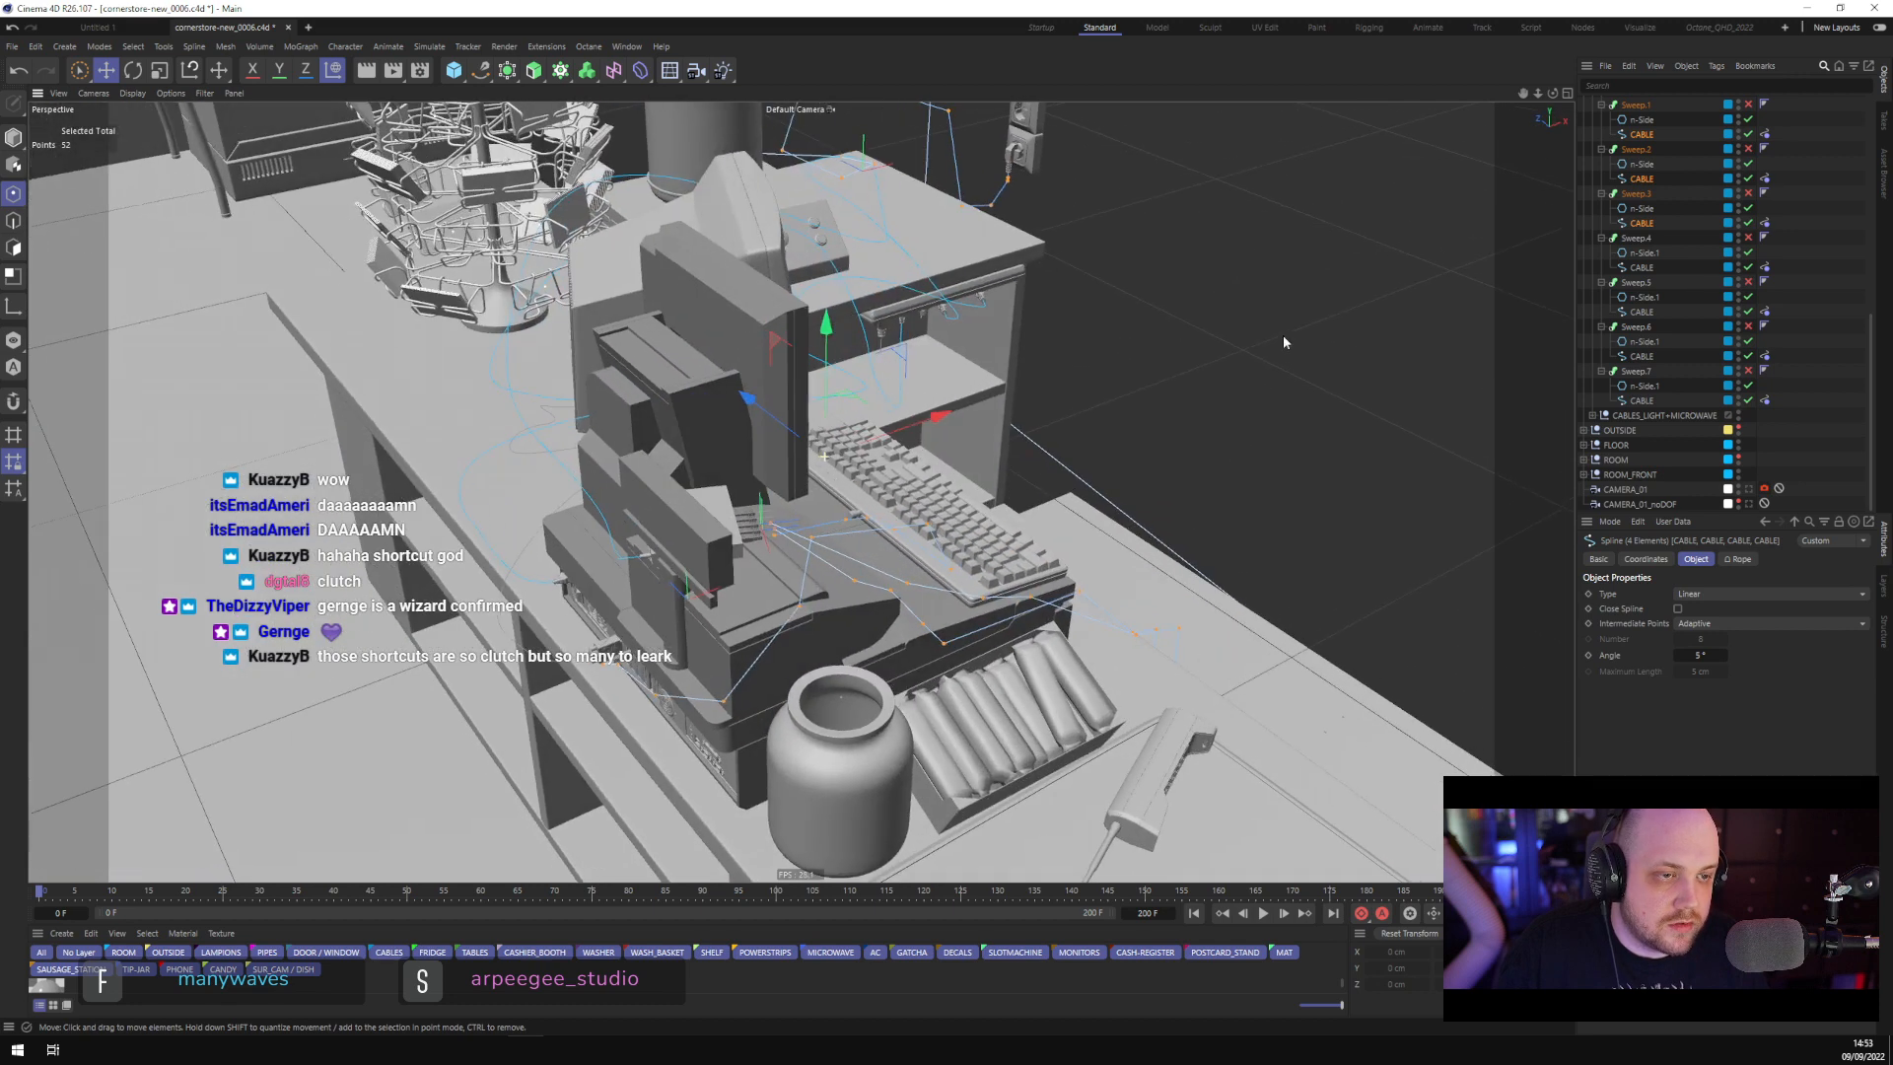
{"action": "key", "text": "u"}
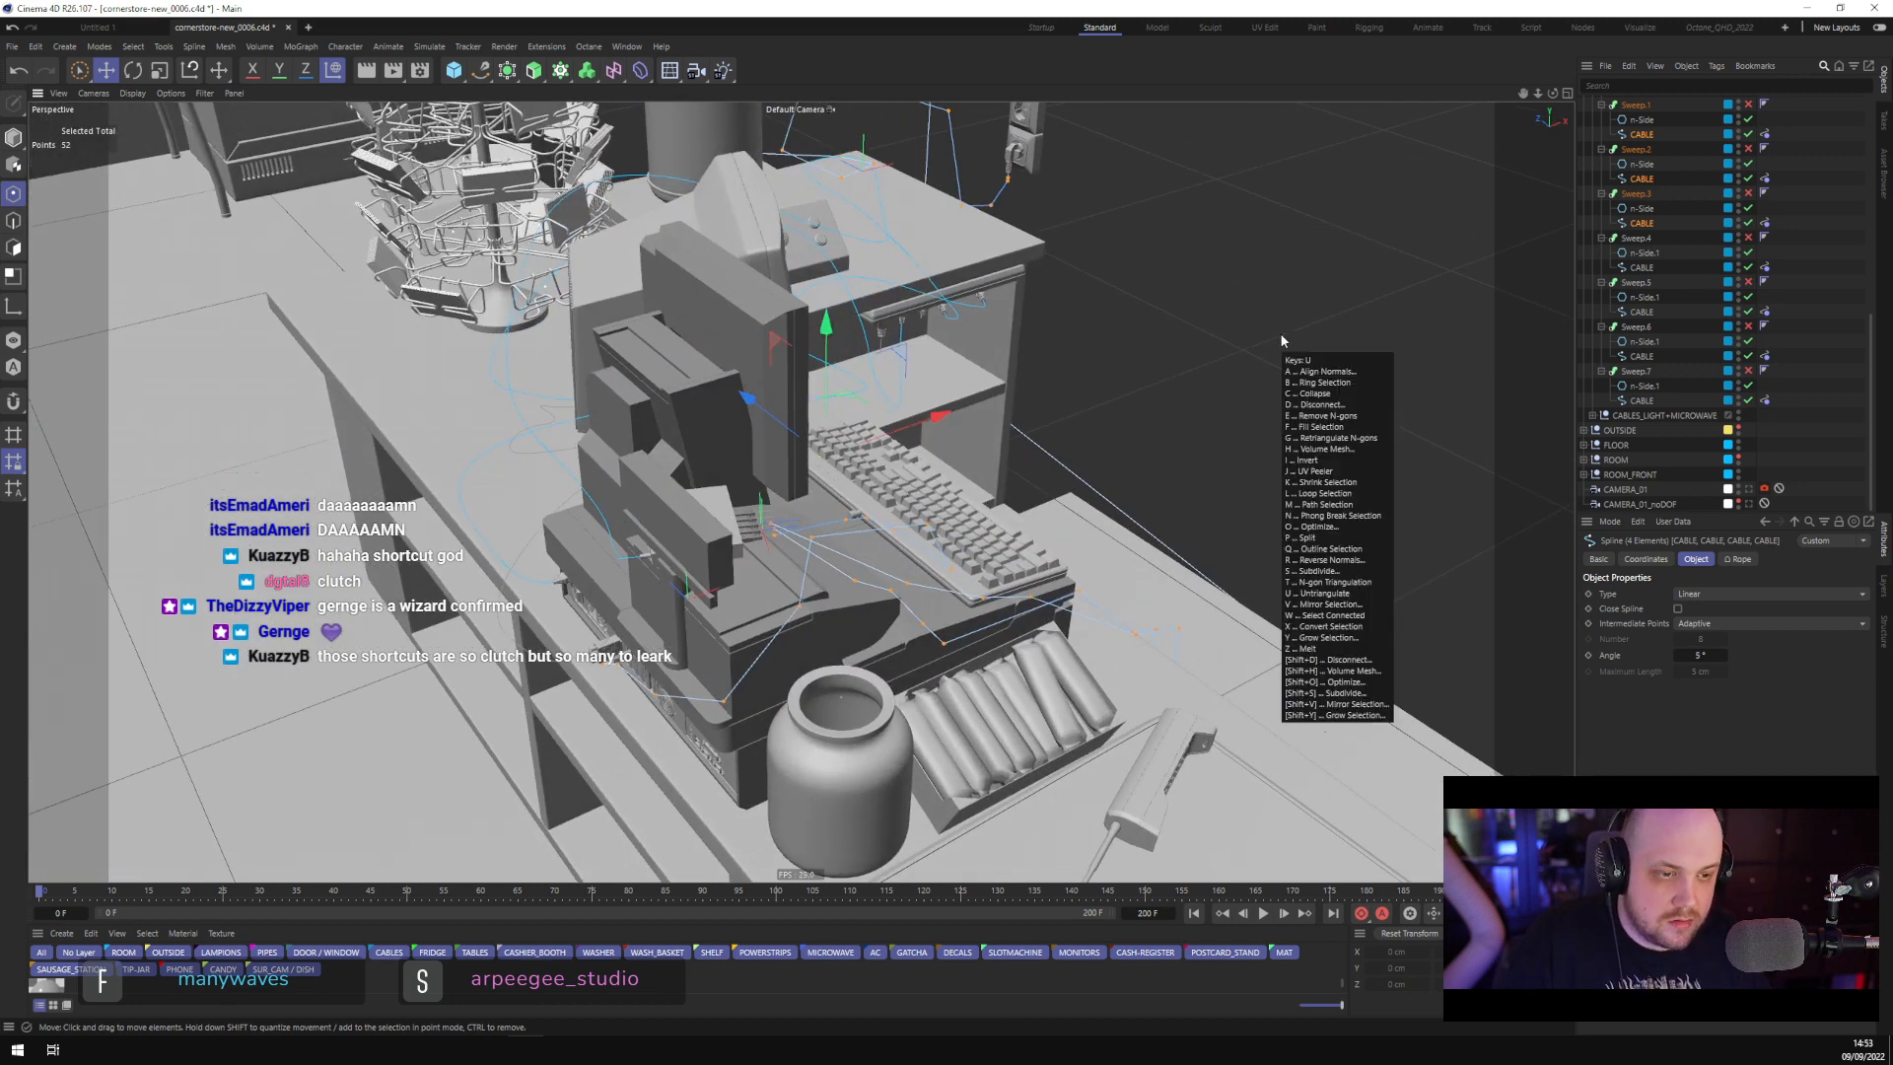
{"action": "key", "text": "o"}
{"action": "key", "text": "u"}
{"action": "key", "text": "o"}
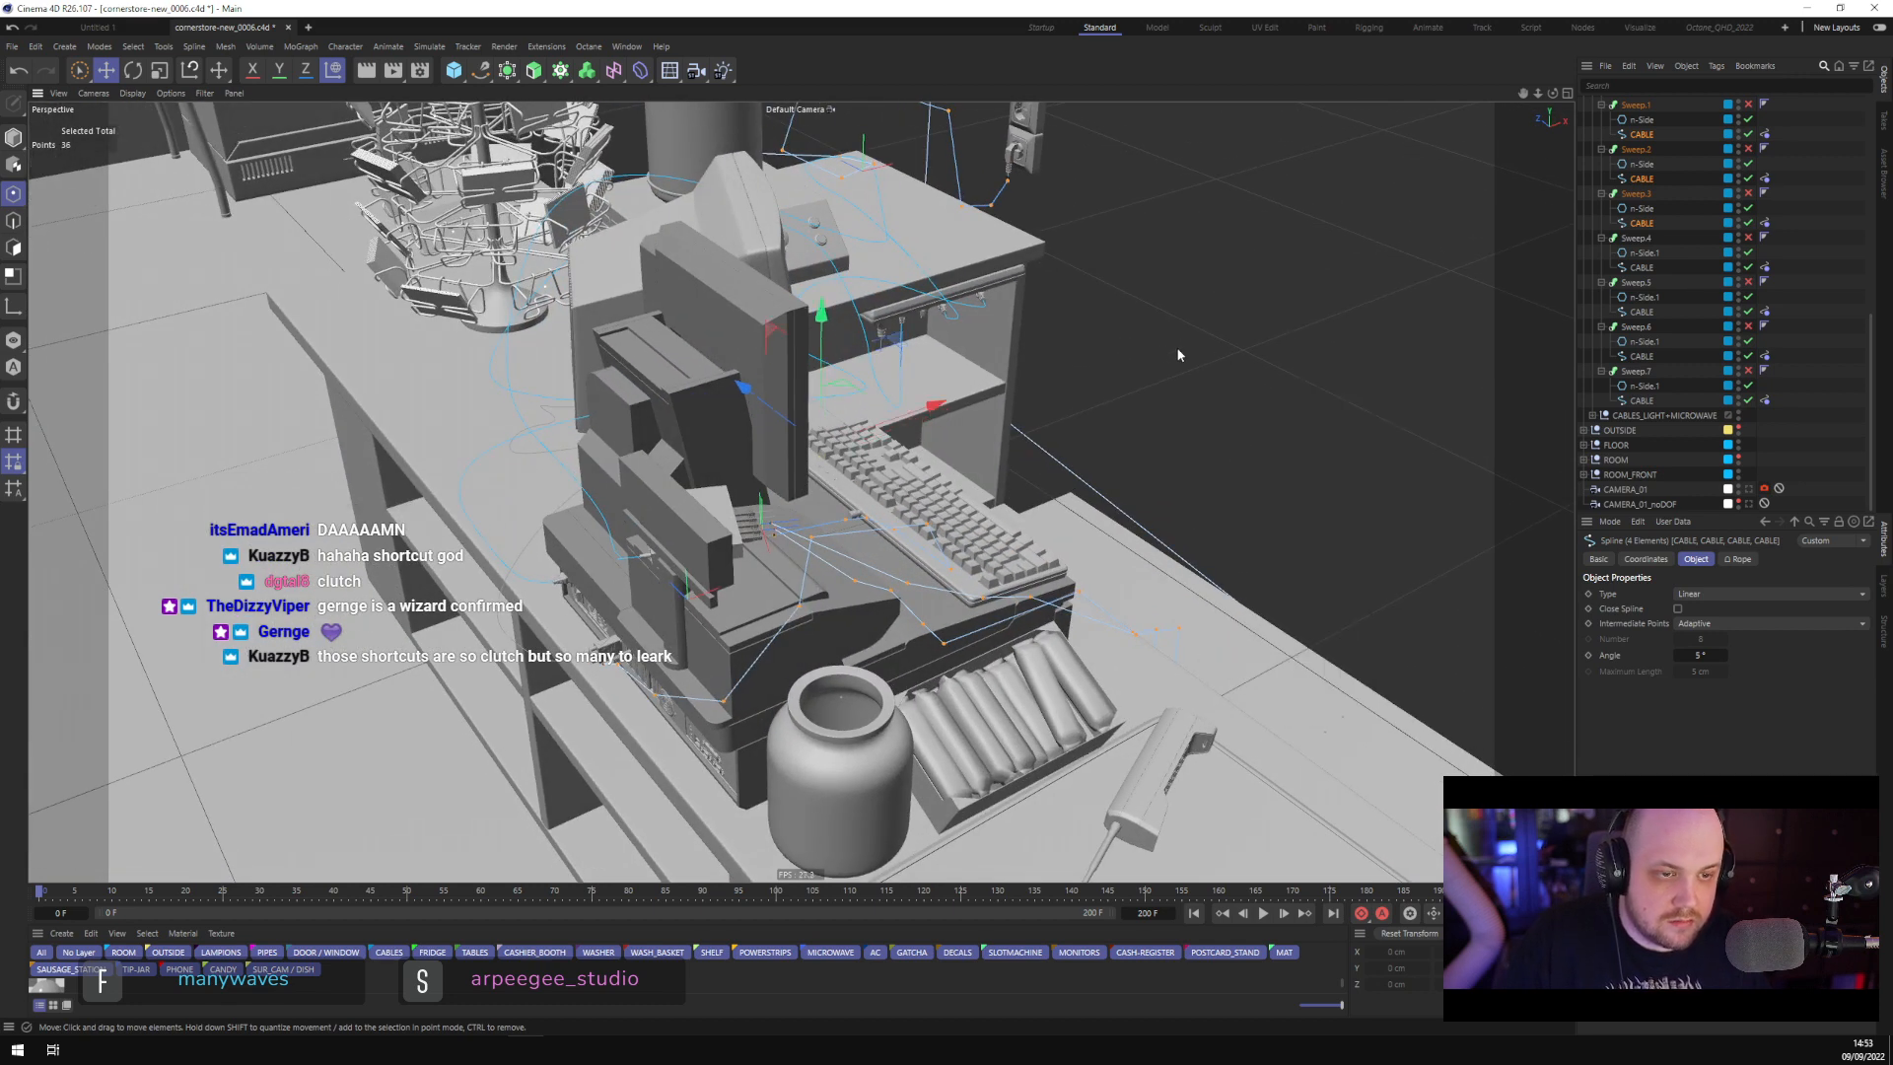
{"action": "left_click_drag", "start_coordinate": [1281, 340], "coordinate": [1104, 379], "text": "alt"}
{"action": "key", "text": "u"}
{"action": "key", "text": "o"}
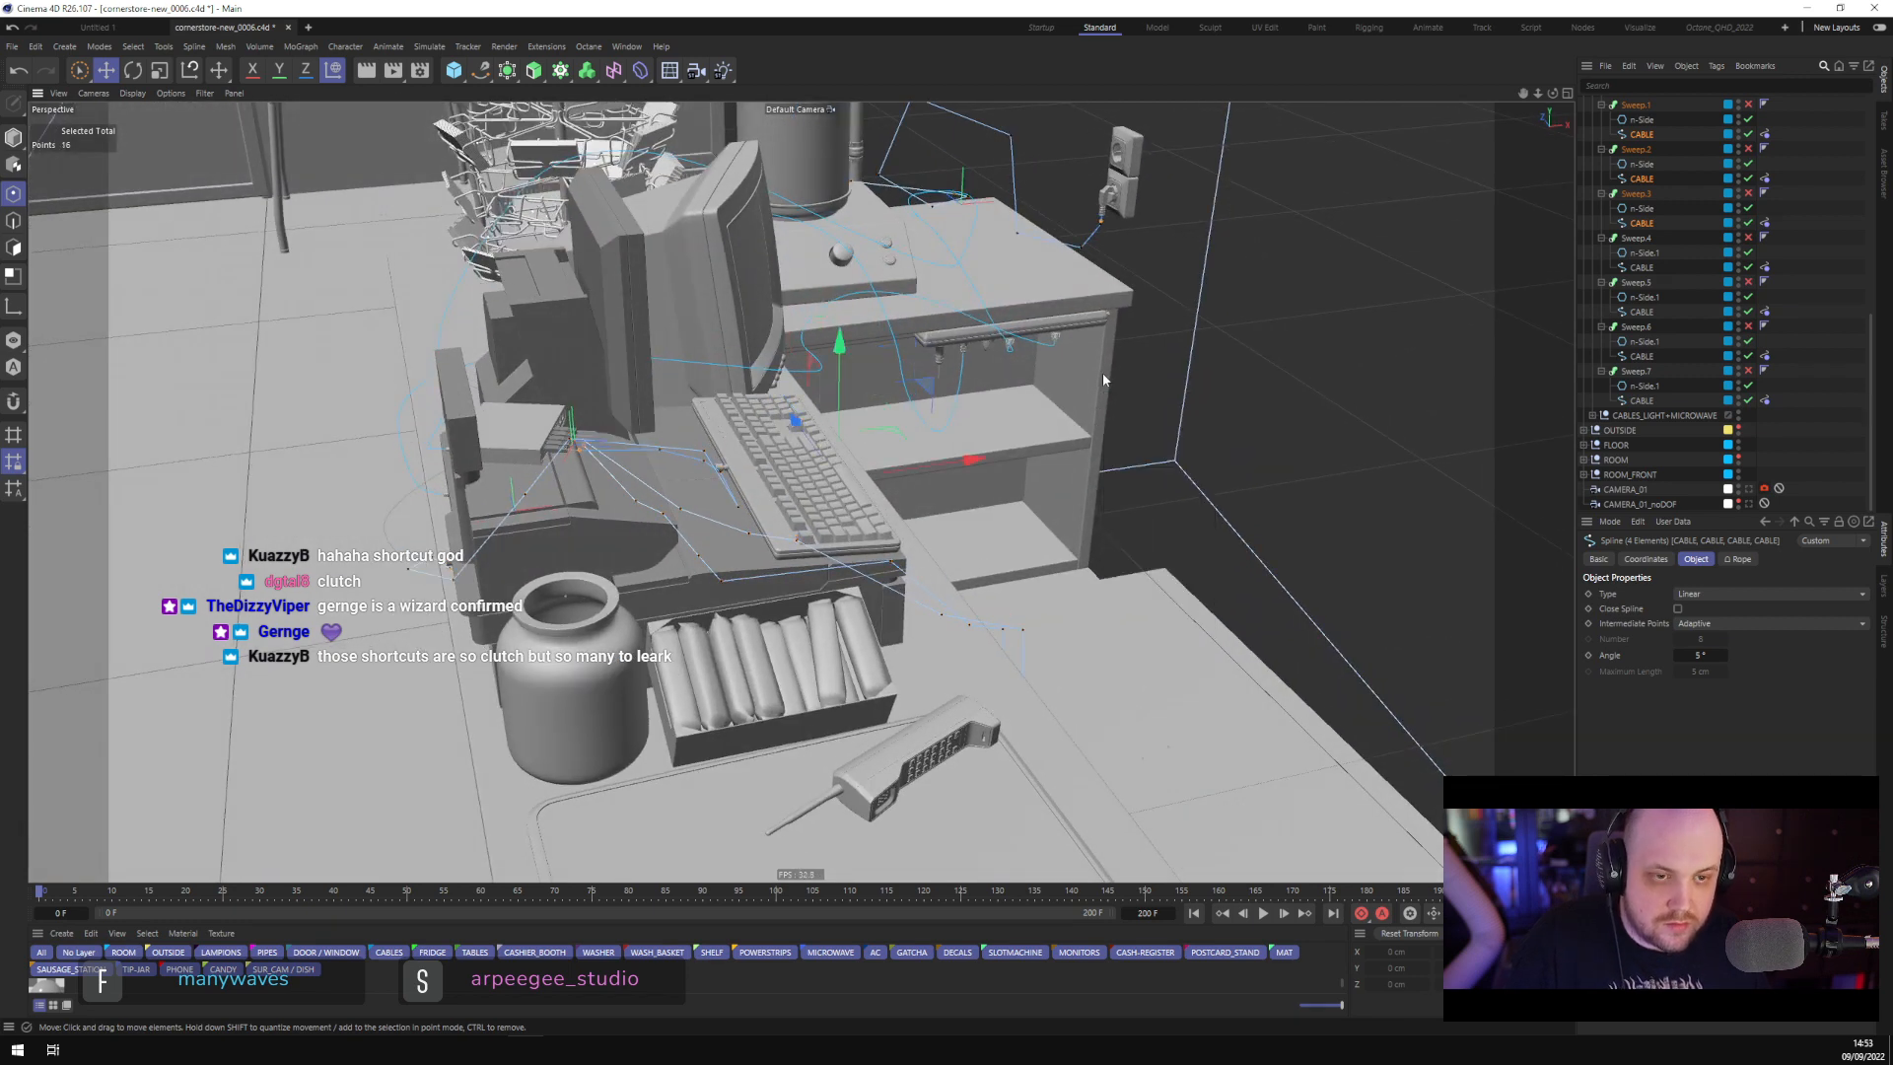
Set the selected end points as fixed in the Rope tags of Sweep.3, Sweep.2 and Sweep.1, and deselect the points
{"action": "left_click", "coordinate": [1765, 223]}
{"action": "left_click", "coordinate": [1764, 179], "text": "ctrl"}
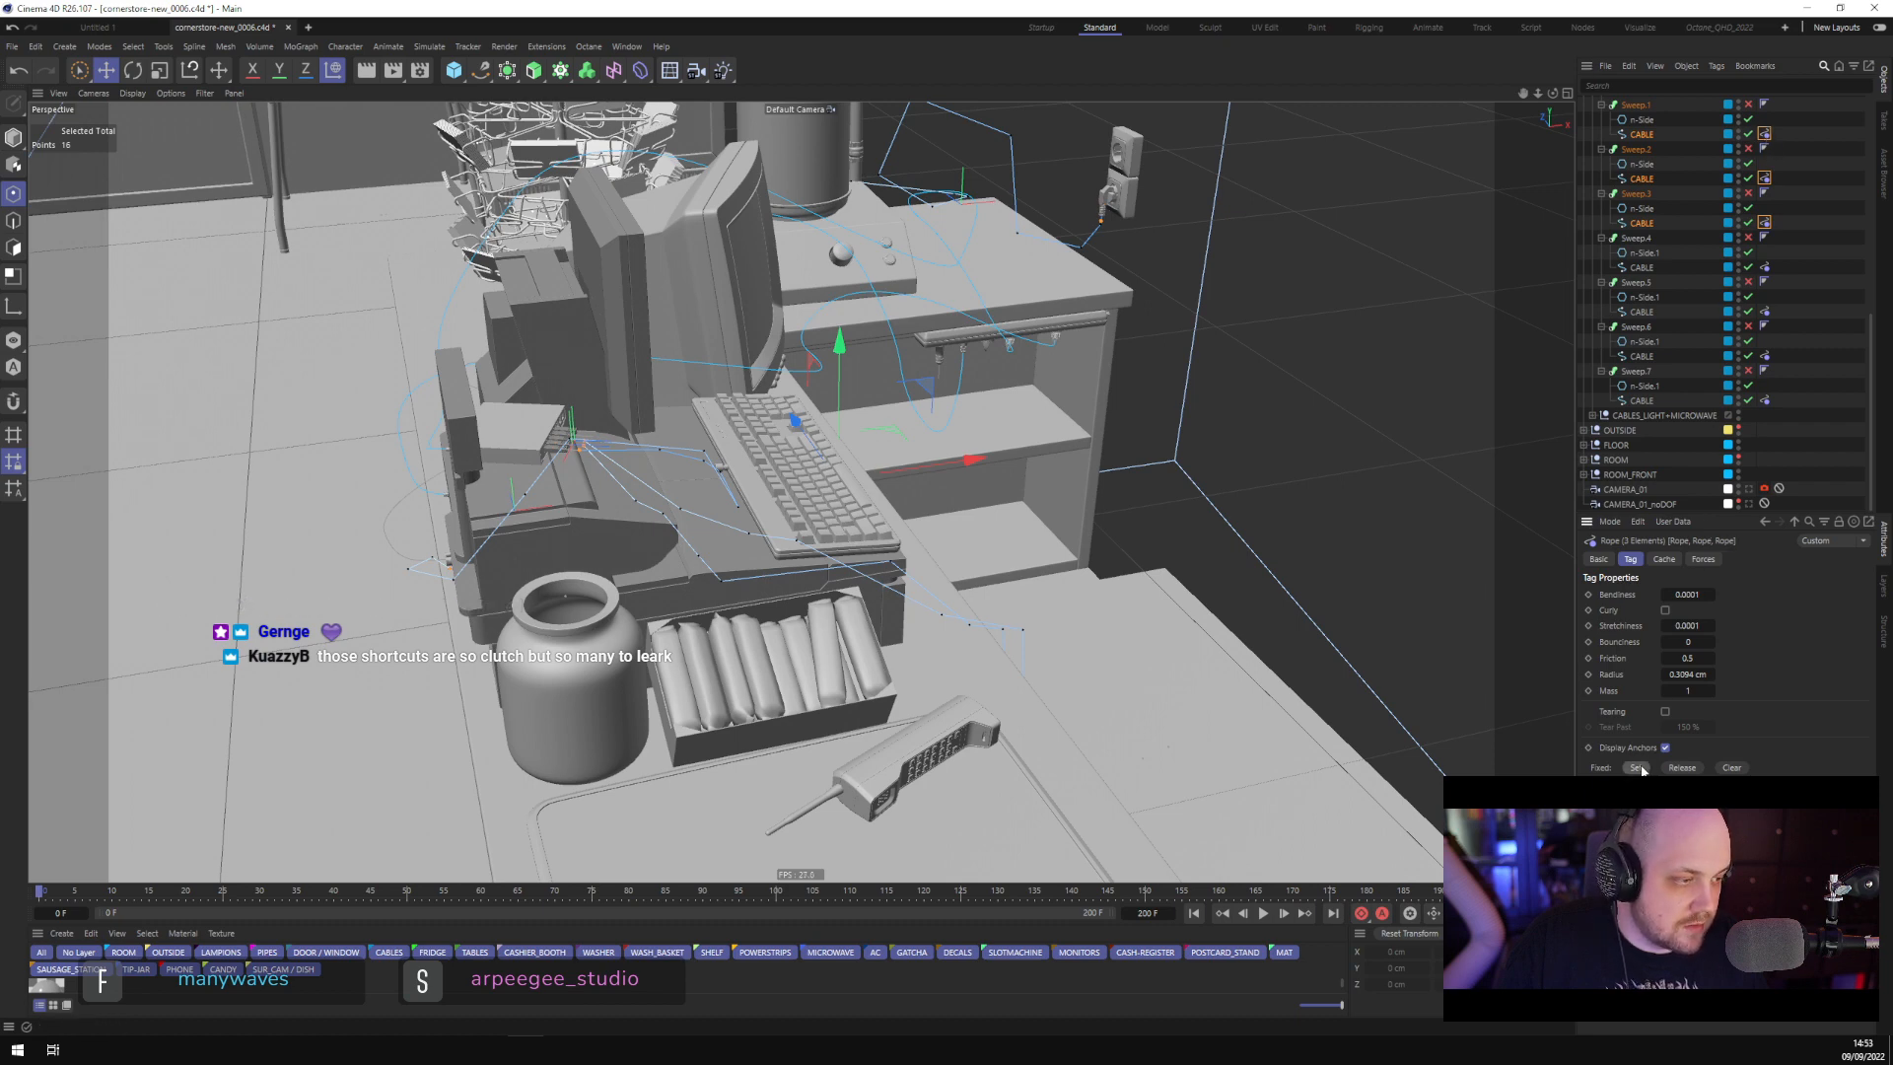
{"action": "scroll", "coordinate": [1122, 536], "scroll_direction": "up", "scroll_amount": 10}
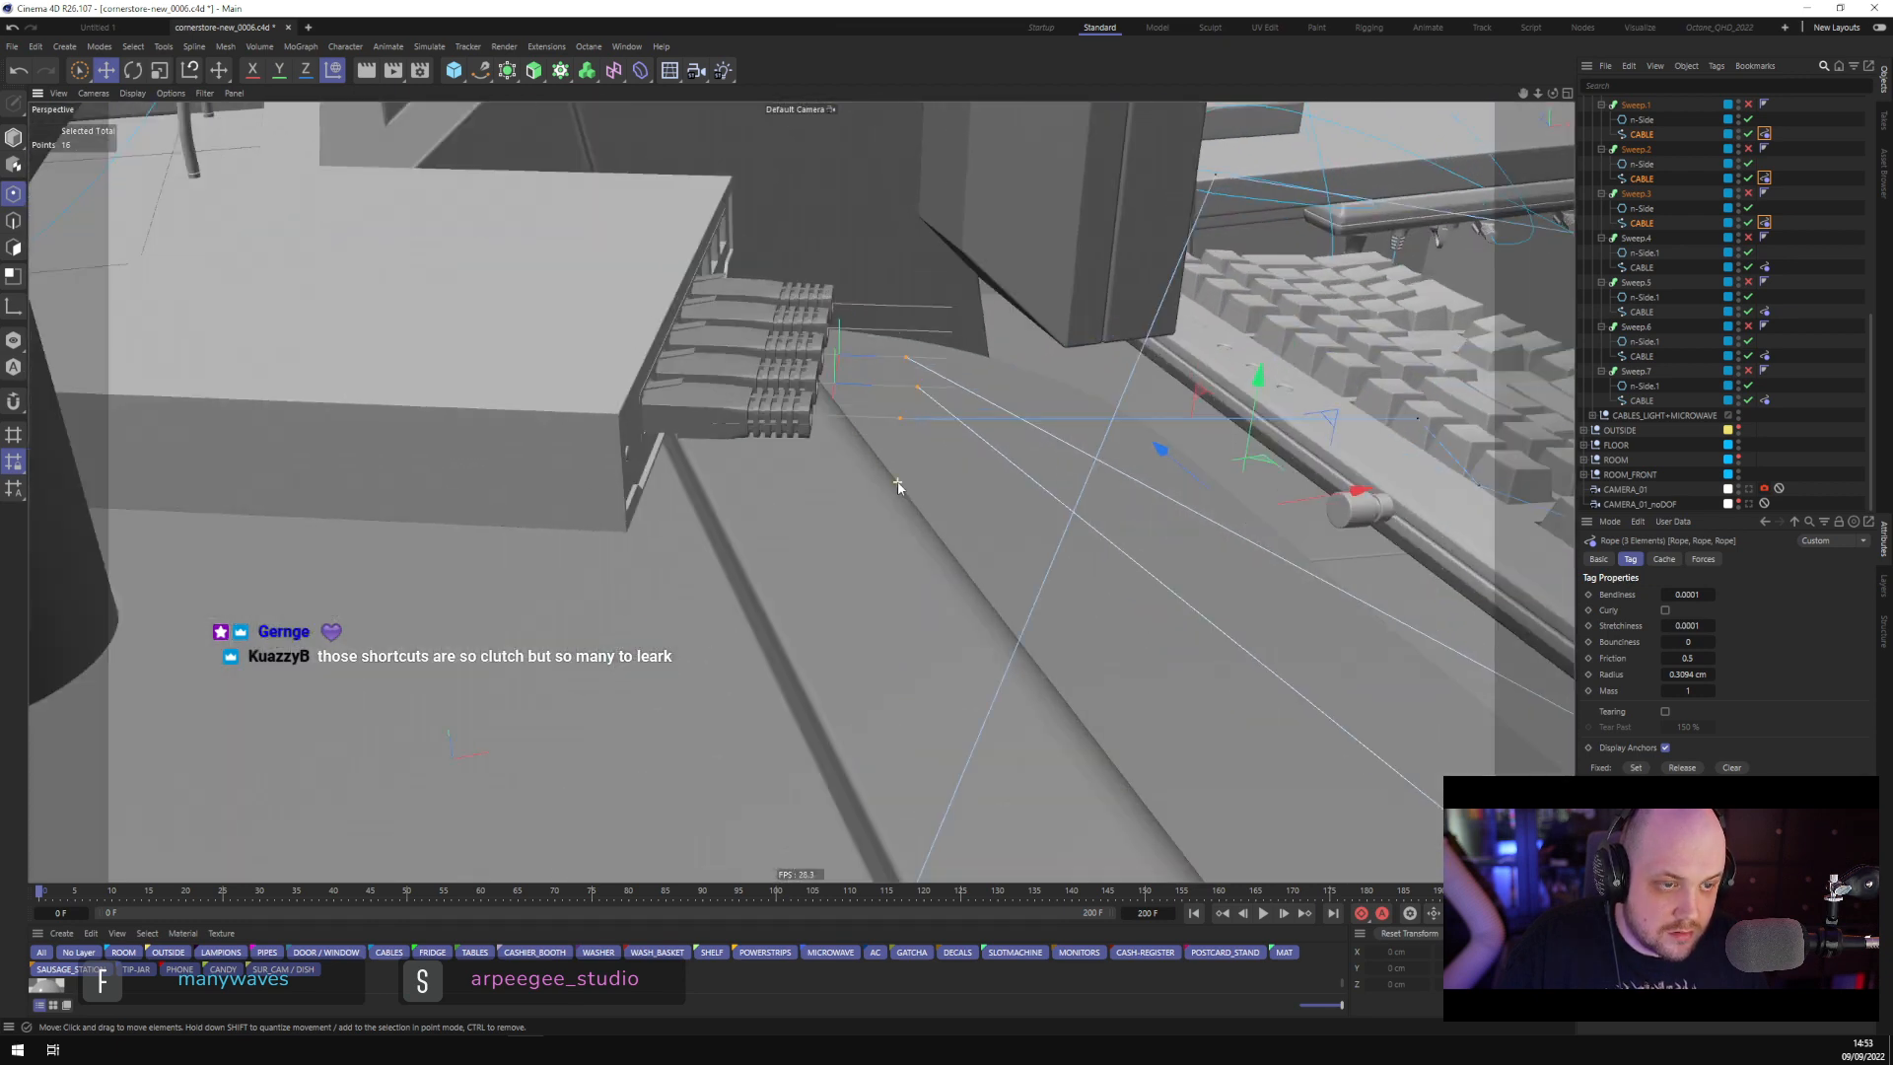
{"action": "left_click", "coordinate": [995, 505]}
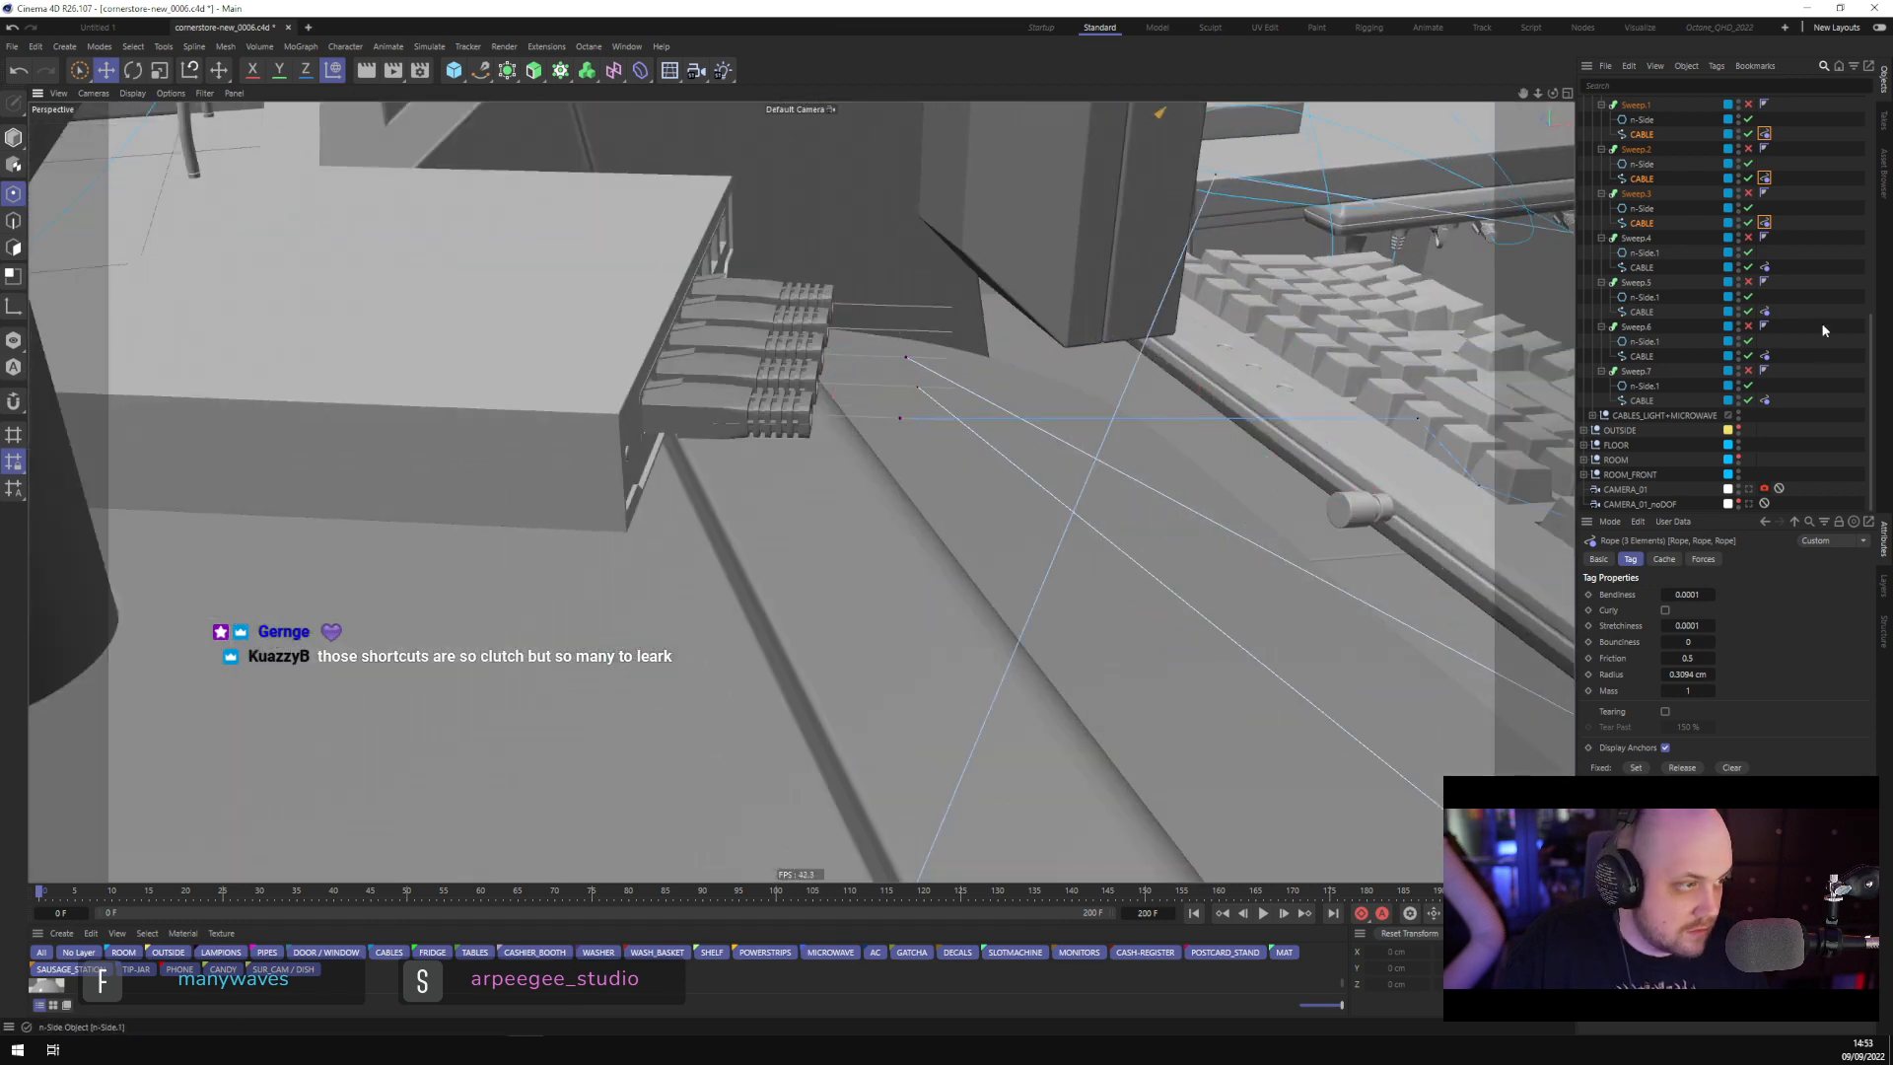
Set the CABLE splines of Sweep.3, Sweep.2 and Sweep.1 to type B-Spline with Uniform intermediate points
{"action": "left_click", "coordinate": [1808, 267]}
{"action": "left_click", "coordinate": [1644, 225]}
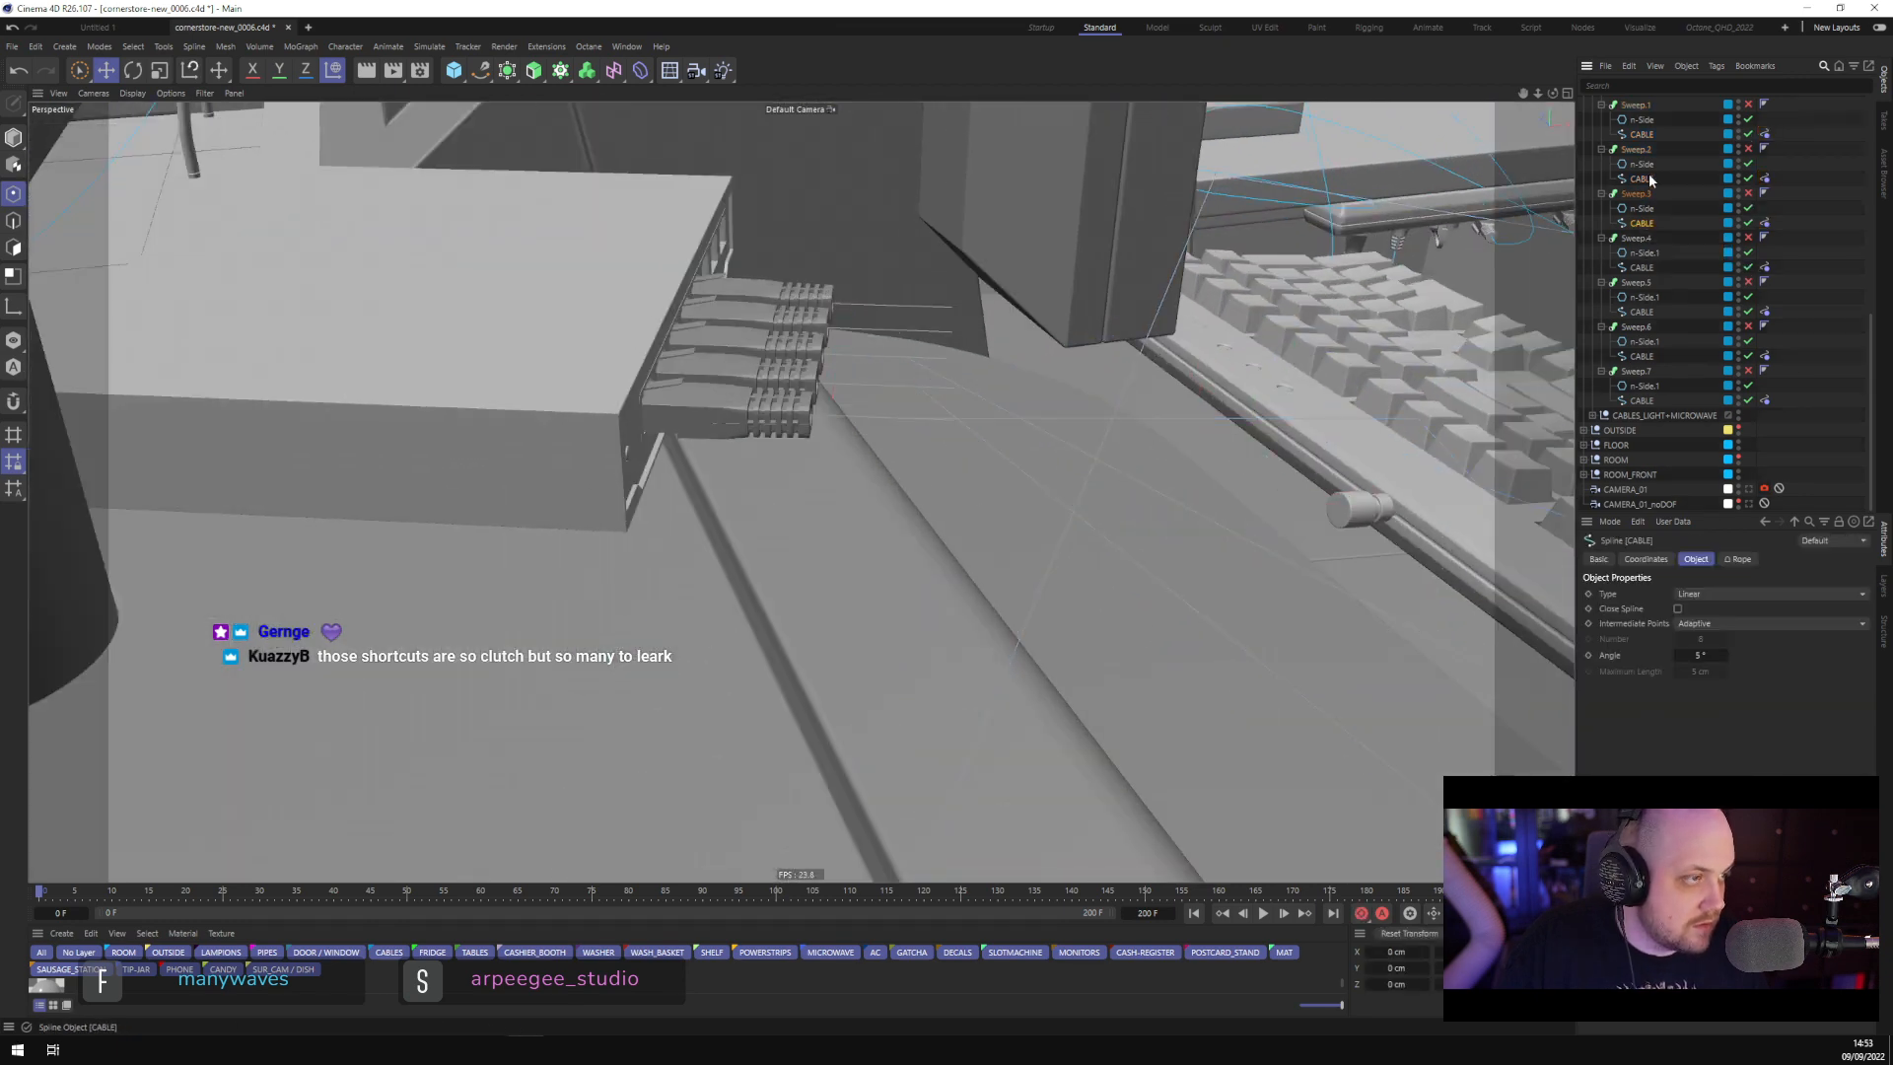
{"action": "left_click", "coordinate": [1645, 180], "text": "ctrl"}
{"action": "left_click", "coordinate": [1644, 135], "text": "ctrl"}
{"action": "left_click", "coordinate": [1695, 596]}
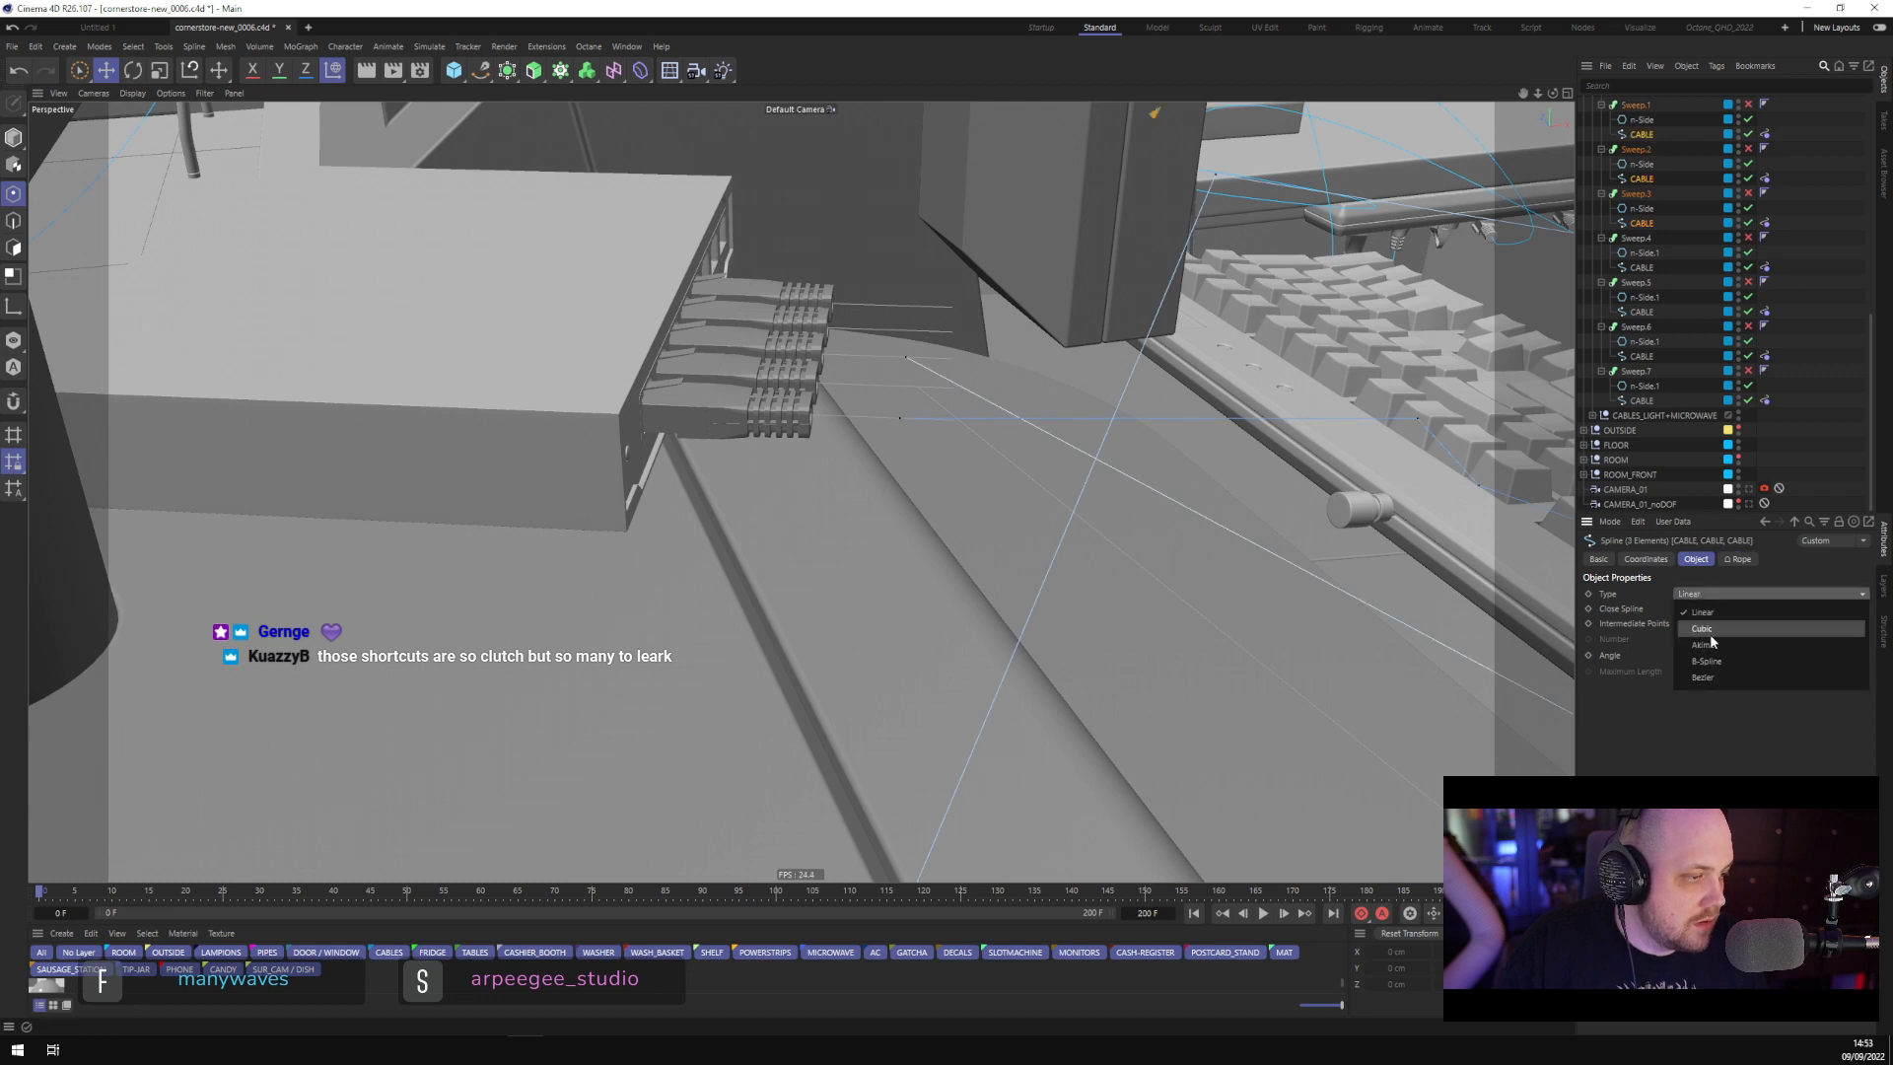
{"action": "left_click", "coordinate": [1711, 659]}
{"action": "left_click", "coordinate": [1711, 624]}
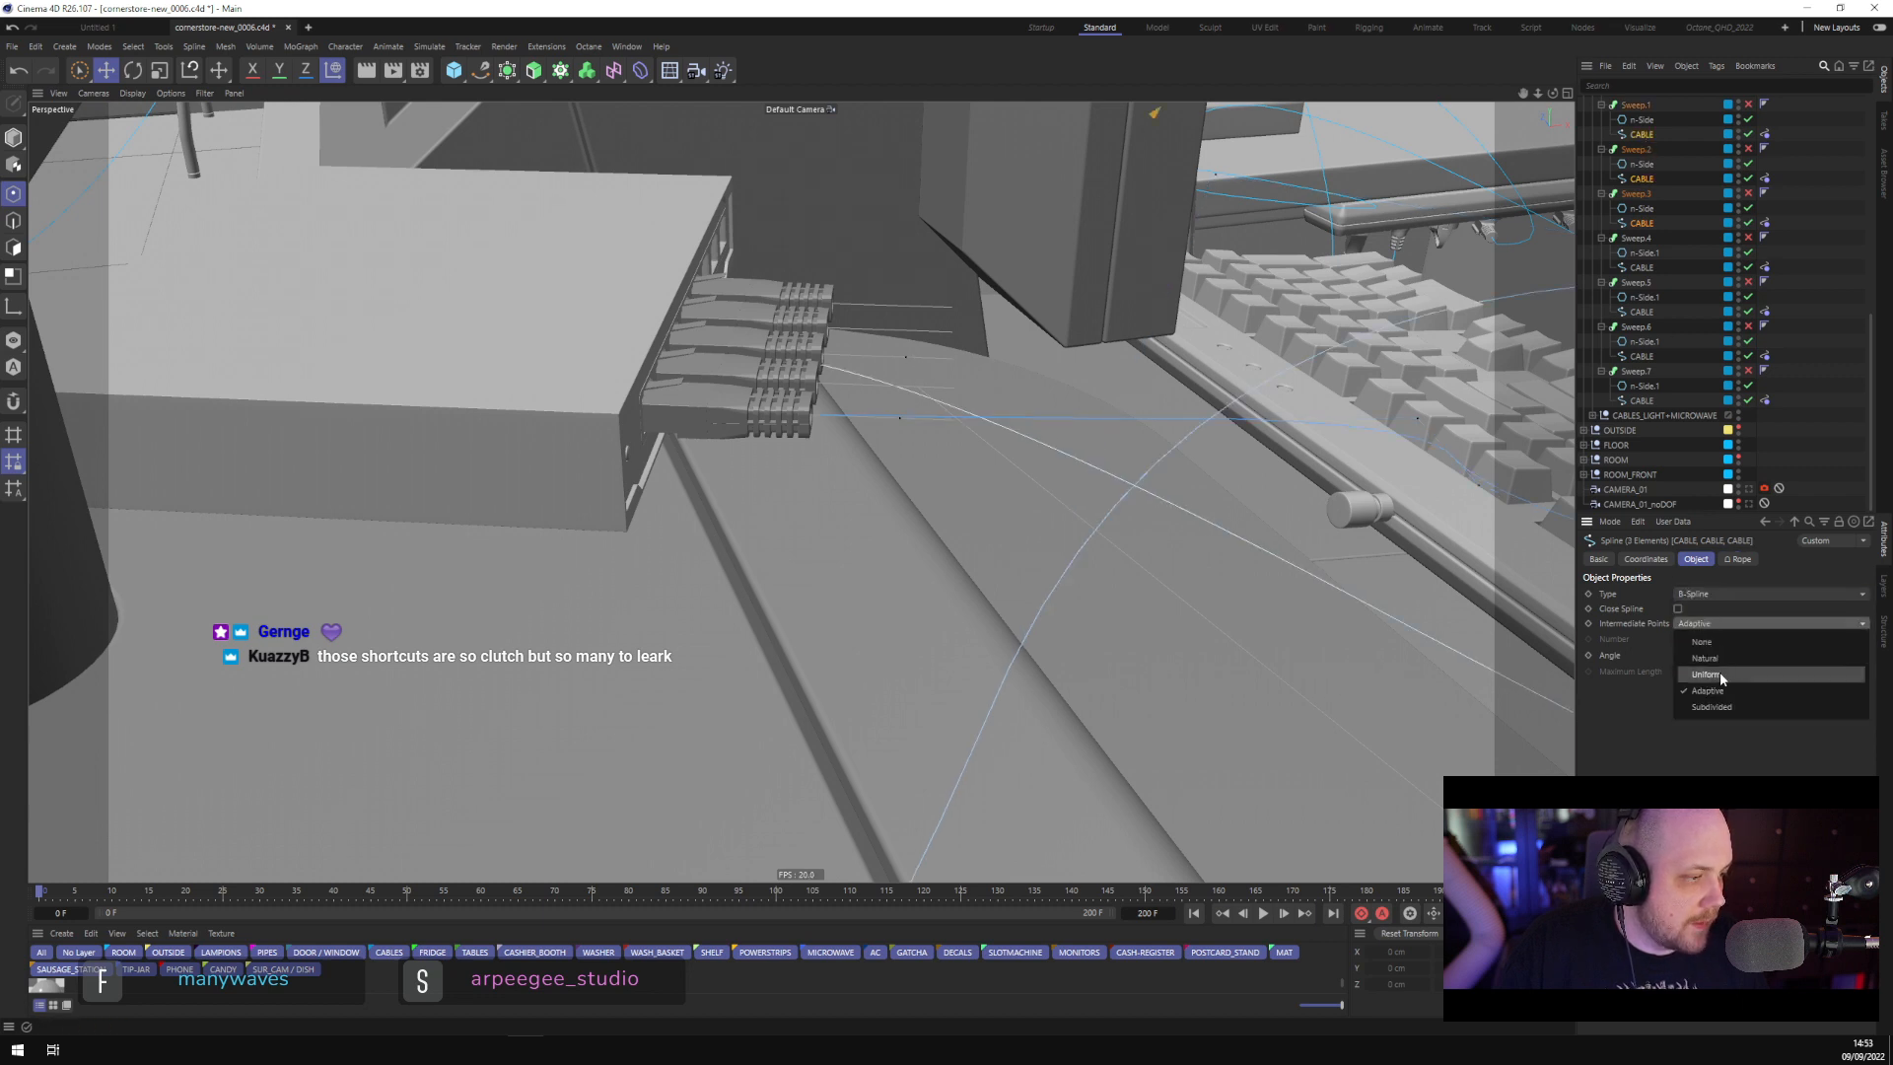
{"action": "left_click", "coordinate": [1719, 674]}
{"action": "scroll", "coordinate": [1437, 558], "scroll_direction": "down", "scroll_amount": 3}
{"action": "scroll", "coordinate": [1437, 558], "scroll_direction": "down", "scroll_amount": 5}
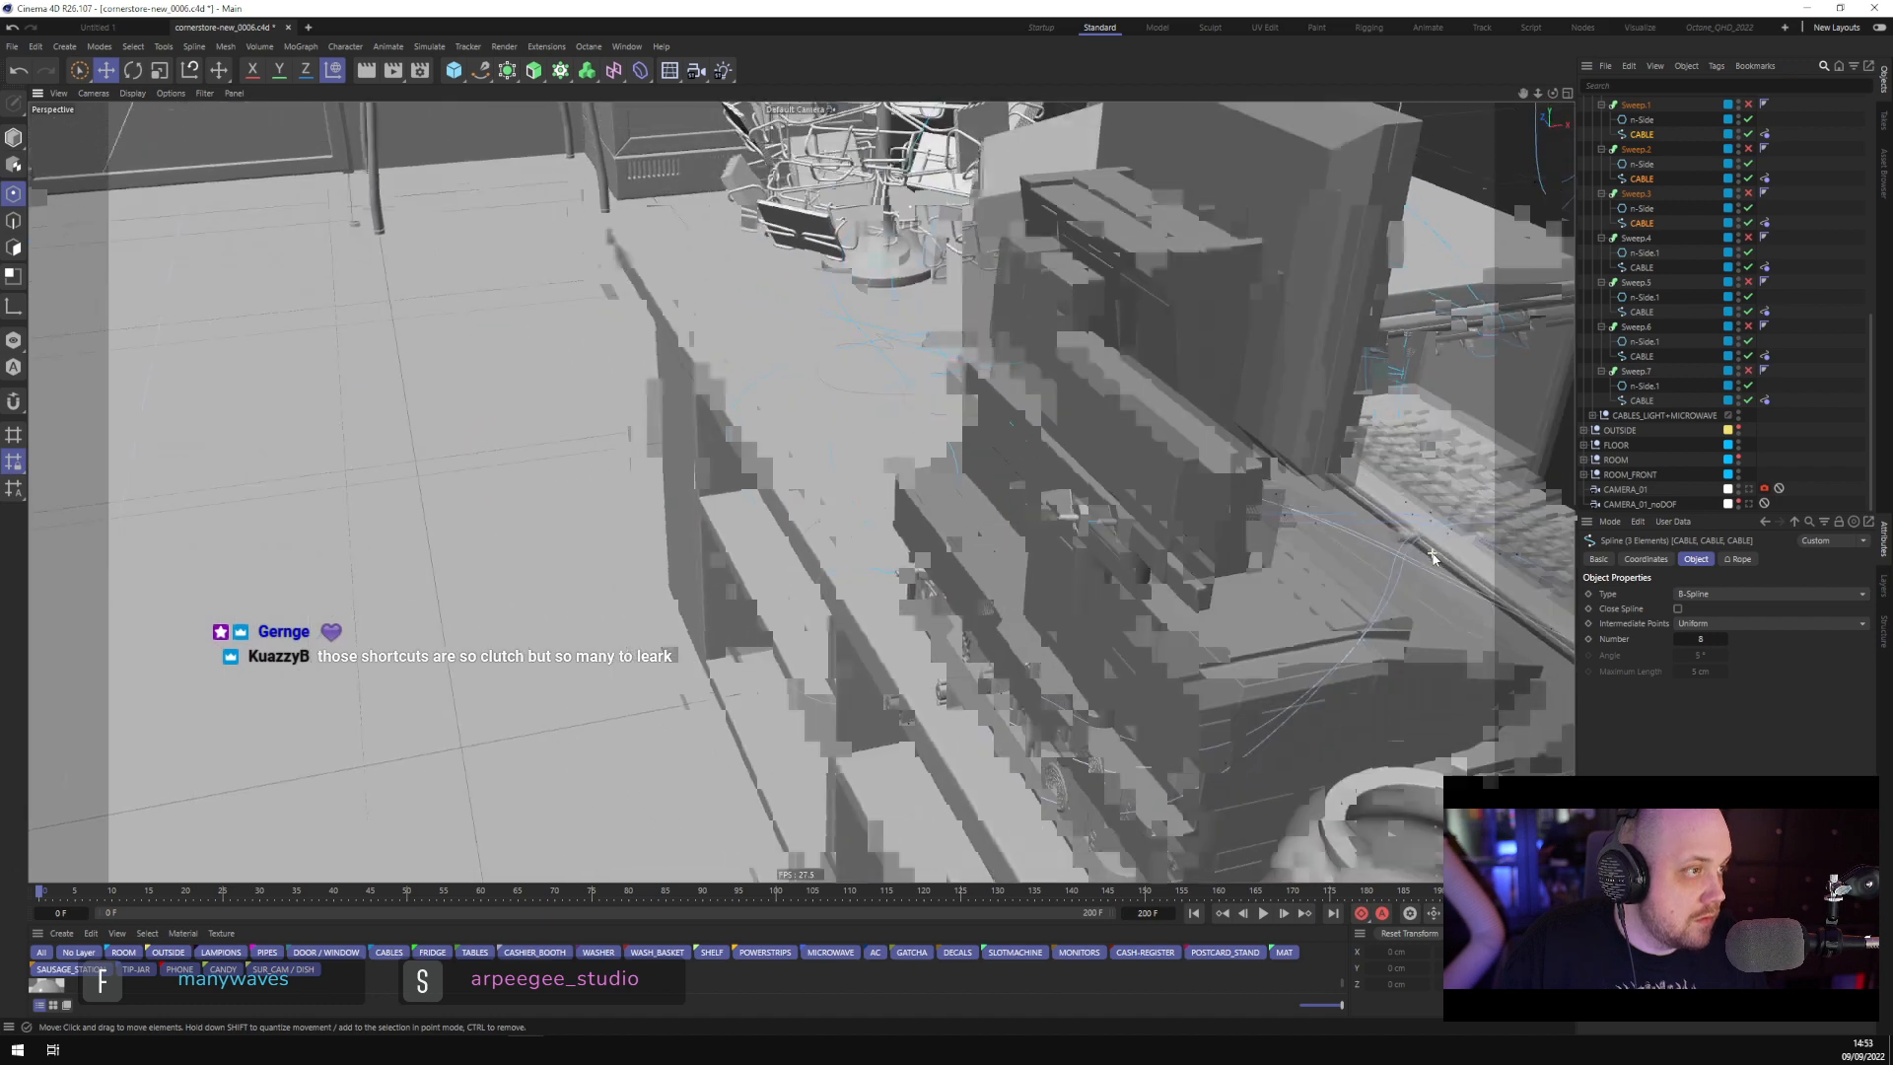
Isolate the two outermost points at each end of the first Sweep's CABLE spline and fix them in its Rope tag
{"action": "scroll", "coordinate": [1757, 290], "scroll_direction": "up", "scroll_amount": 2}
{"action": "left_click", "coordinate": [1641, 179]}
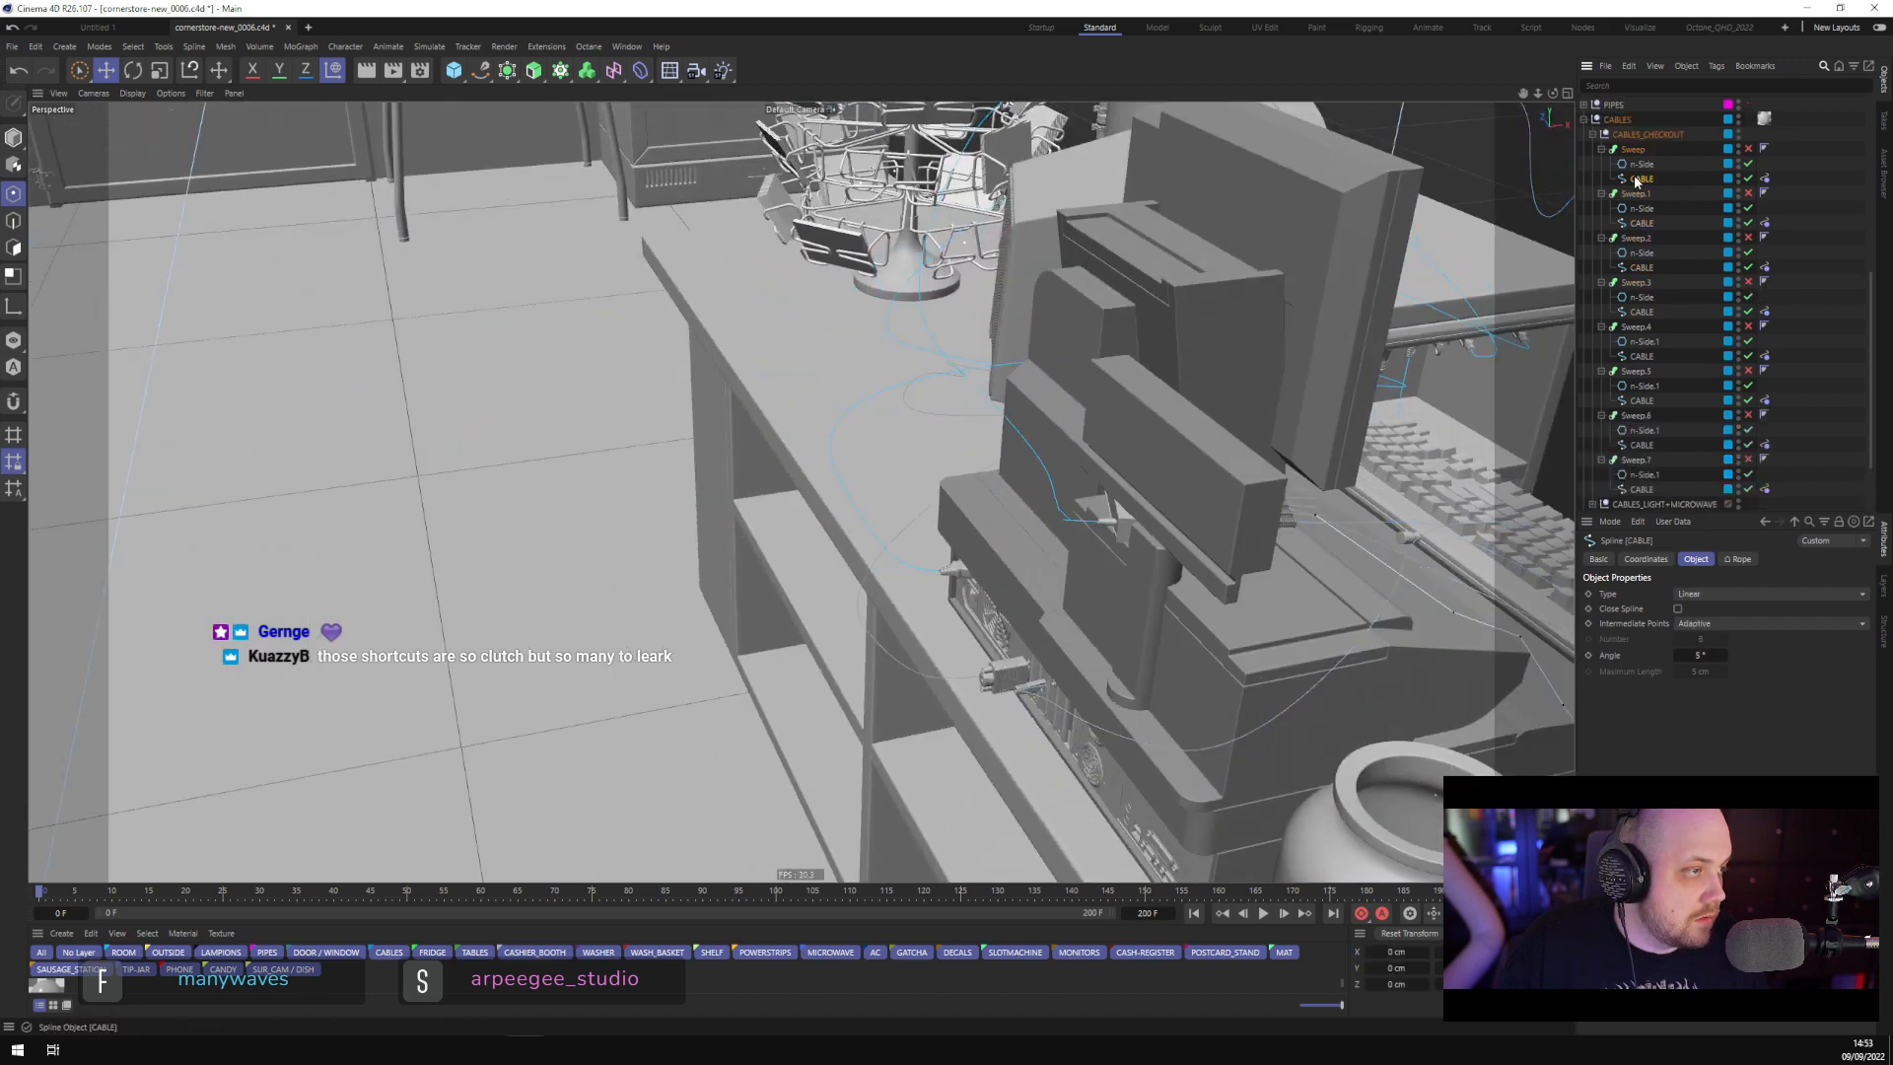
{"action": "scroll", "coordinate": [1238, 490], "scroll_direction": "down", "scroll_amount": 2}
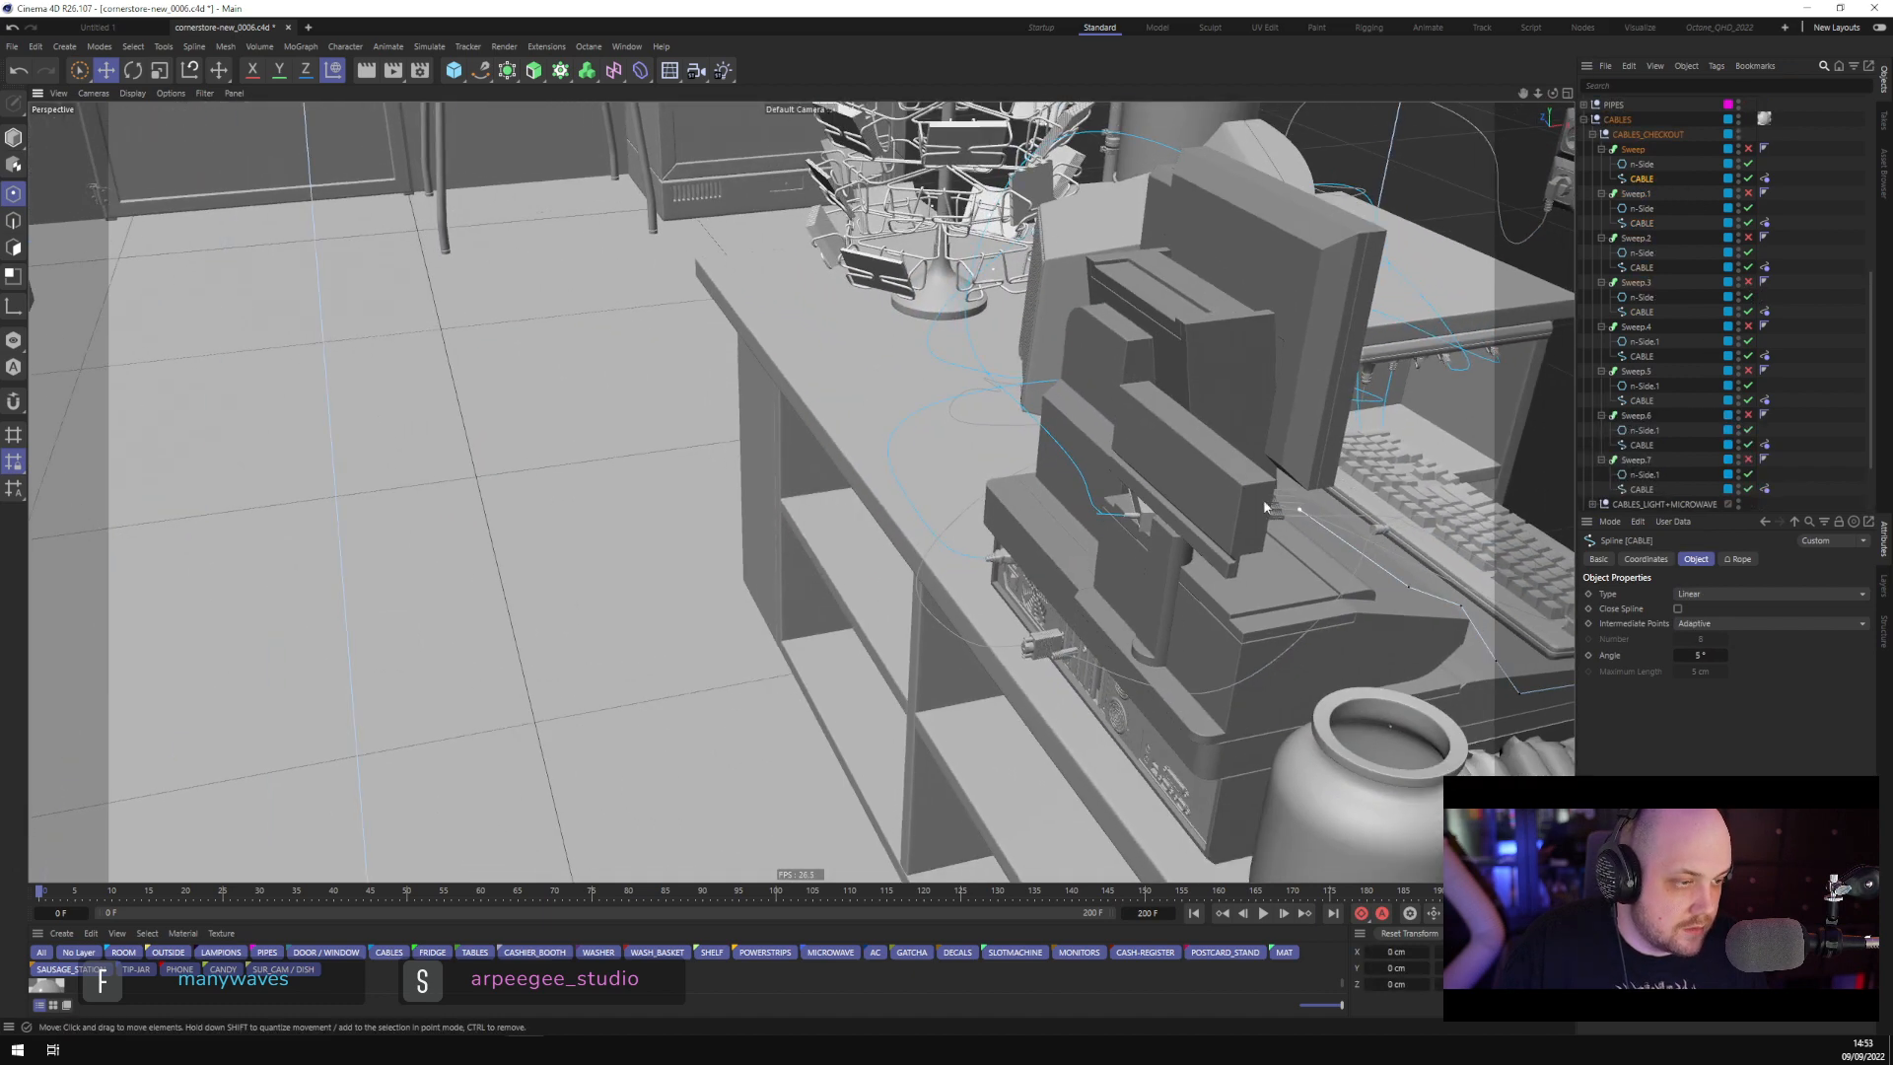
{"action": "middle_click_drag", "start_coordinate": [1265, 501], "coordinate": [971, 468], "text": "alt"}
{"action": "key", "text": "ctrl+a"}
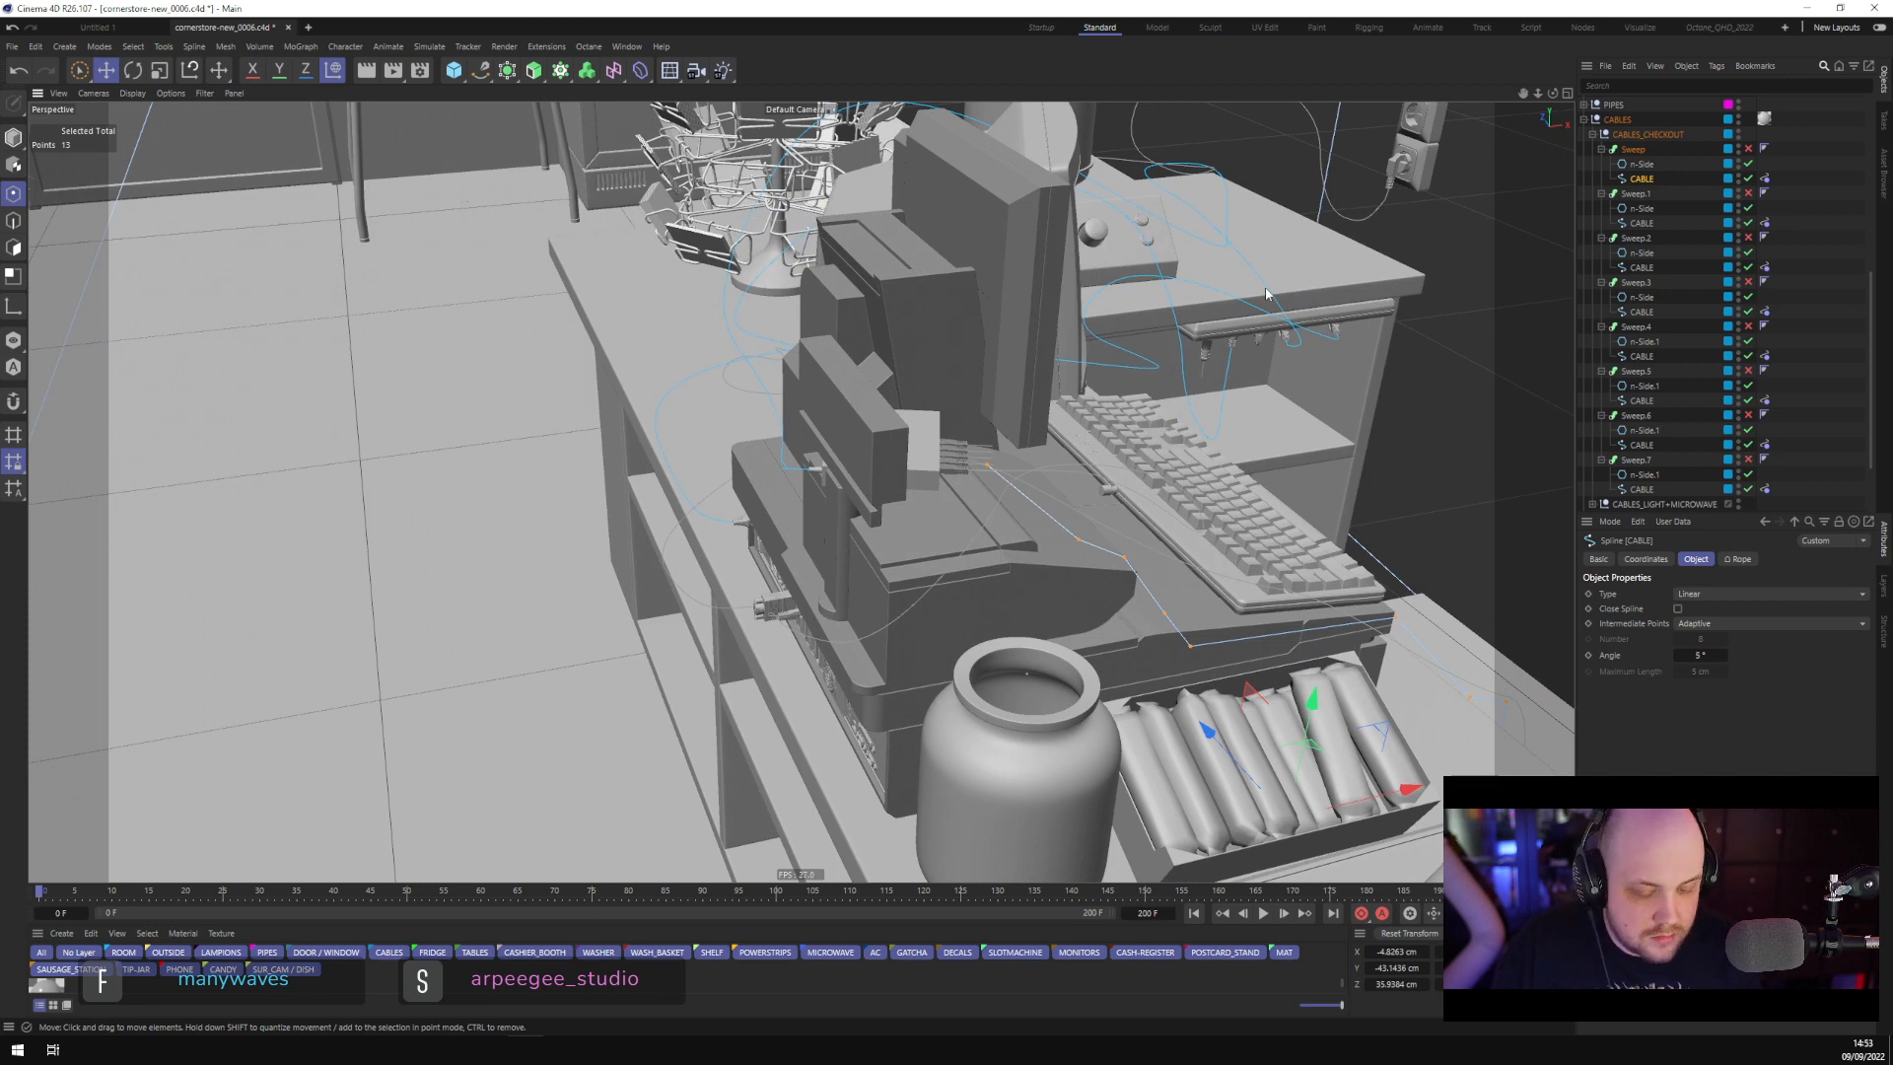
{"action": "key", "text": "u"}
{"action": "key", "text": "k"}
{"action": "key", "text": "u"}
{"action": "key", "text": "k"}
{"action": "key", "text": "u"}
{"action": "key", "text": "k"}
{"action": "key", "text": "u"}
{"action": "key", "text": "k"}
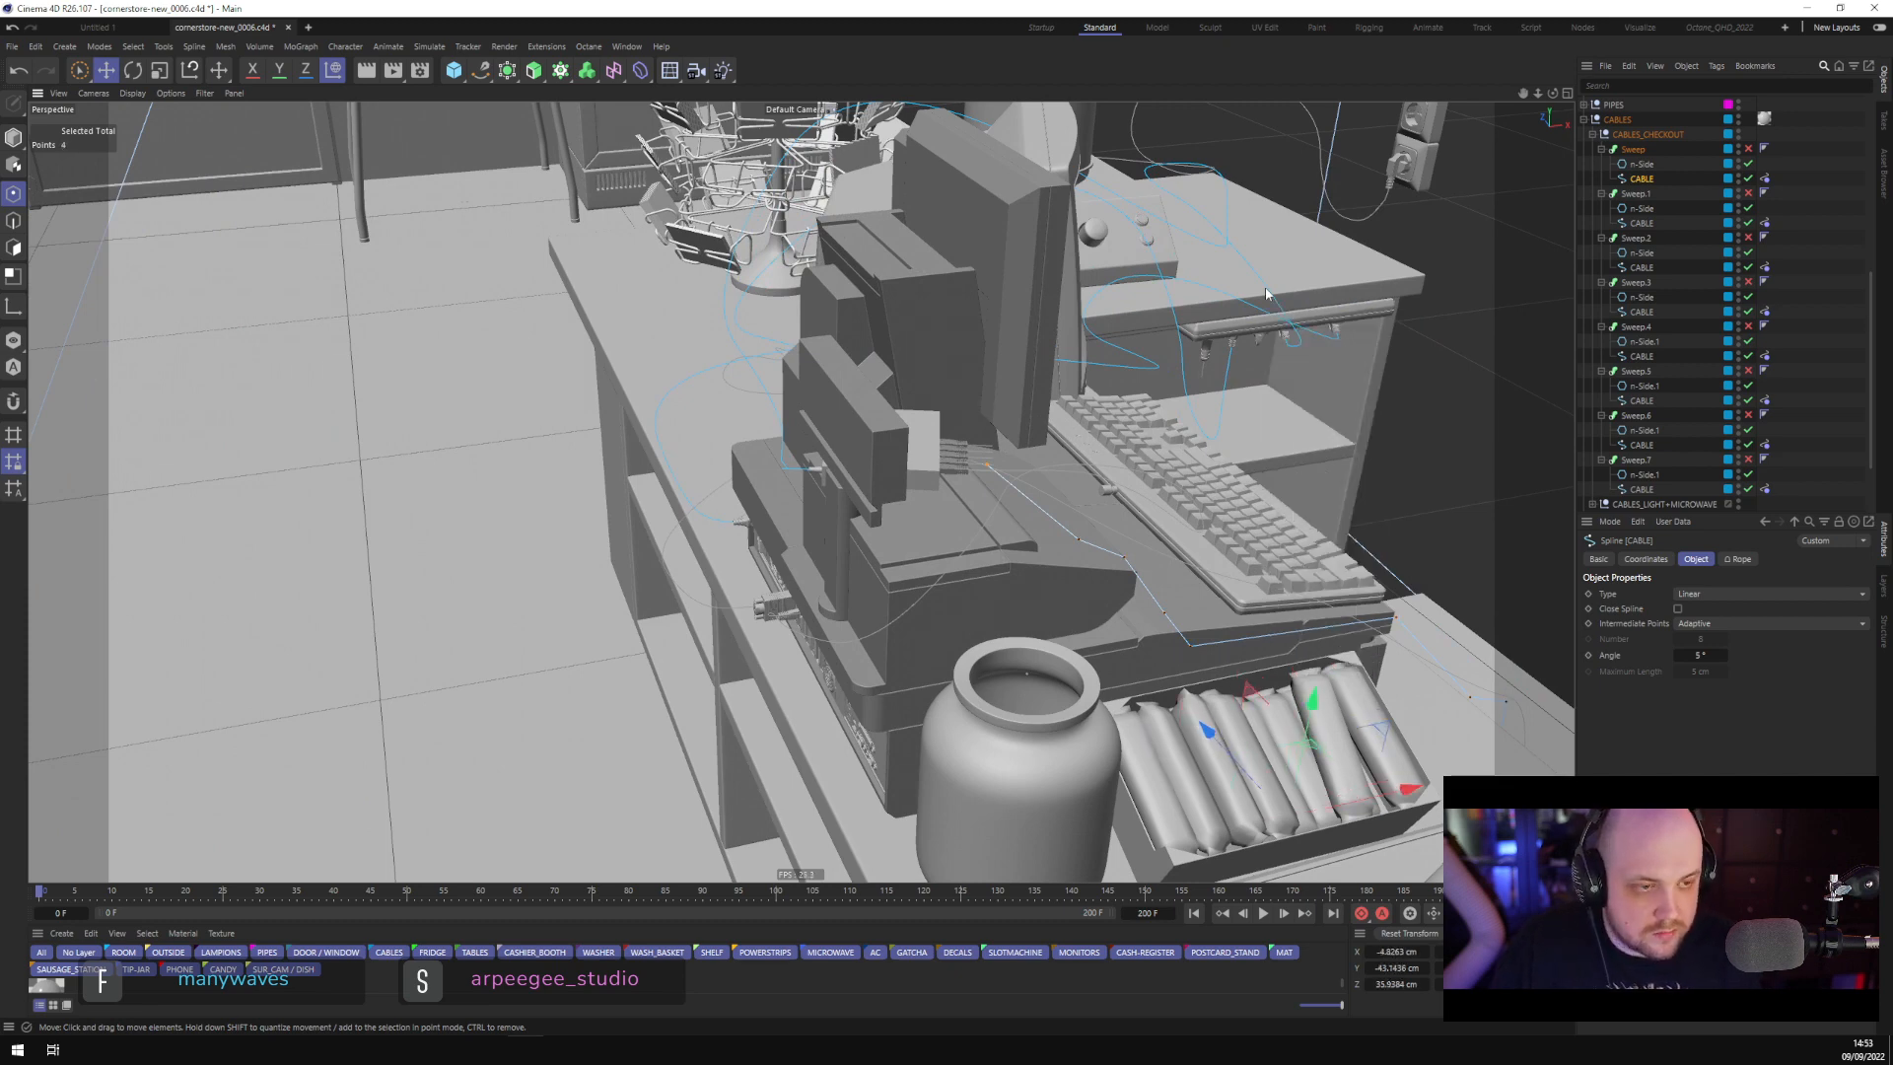
{"action": "left_click", "coordinate": [1764, 179]}
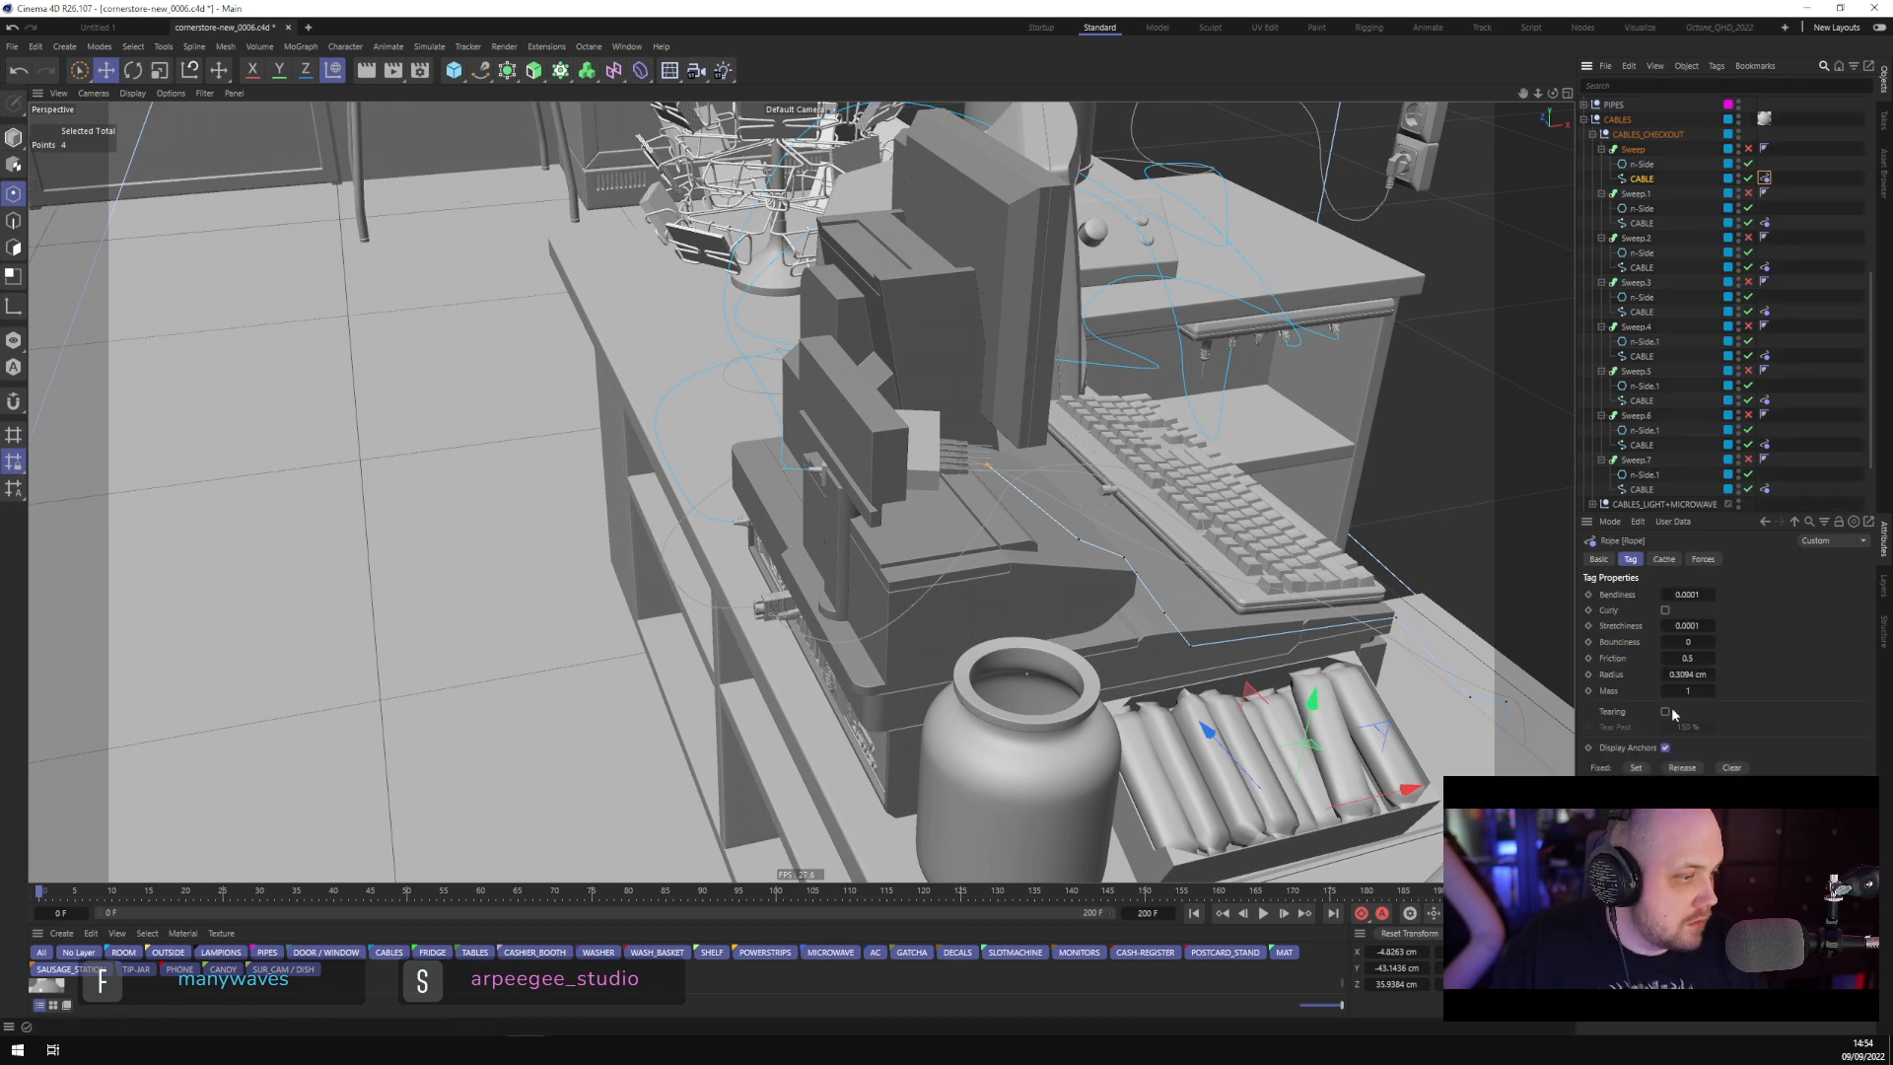
{"action": "left_click", "coordinate": [1636, 768]}
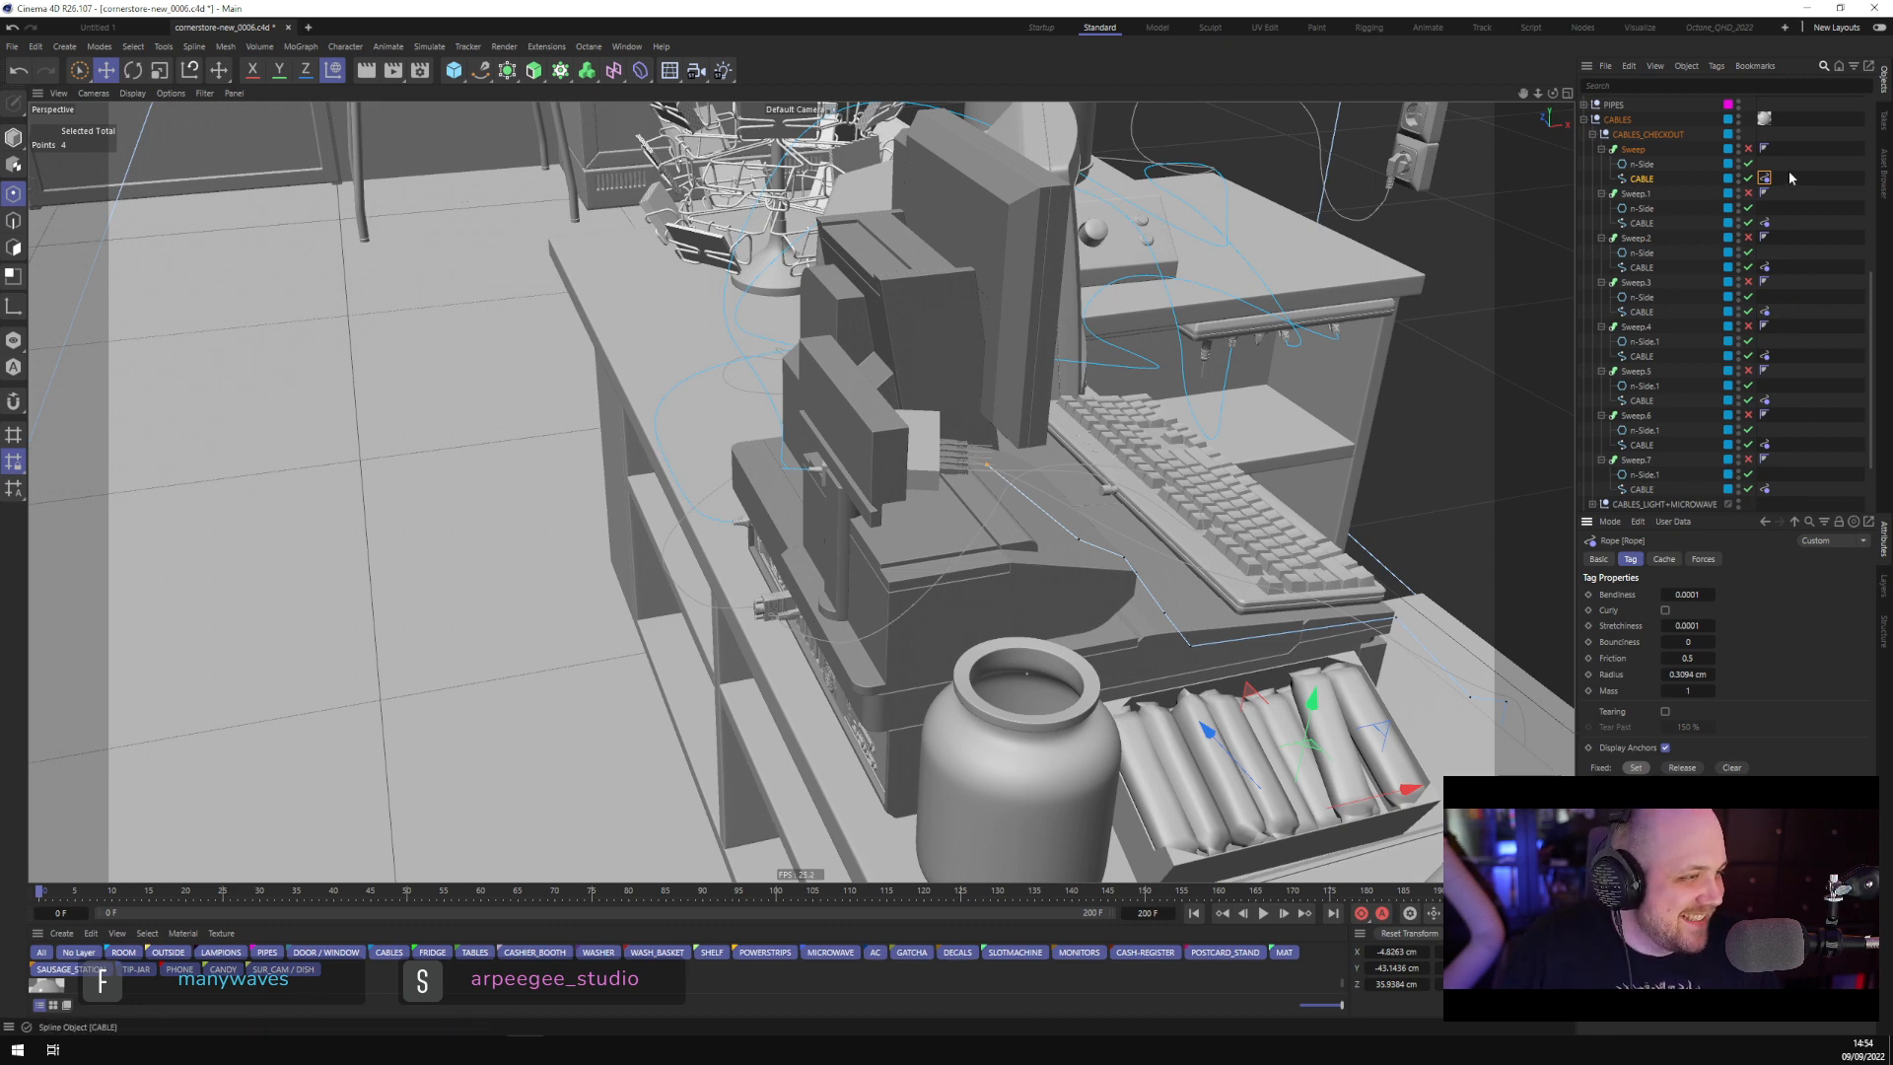
Set the first Sweep's CABLE spline to type B-Spline with Uniform intermediate points, and clear the object selection
{"action": "left_click", "coordinate": [1642, 179]}
{"action": "left_click", "coordinate": [1710, 594]}
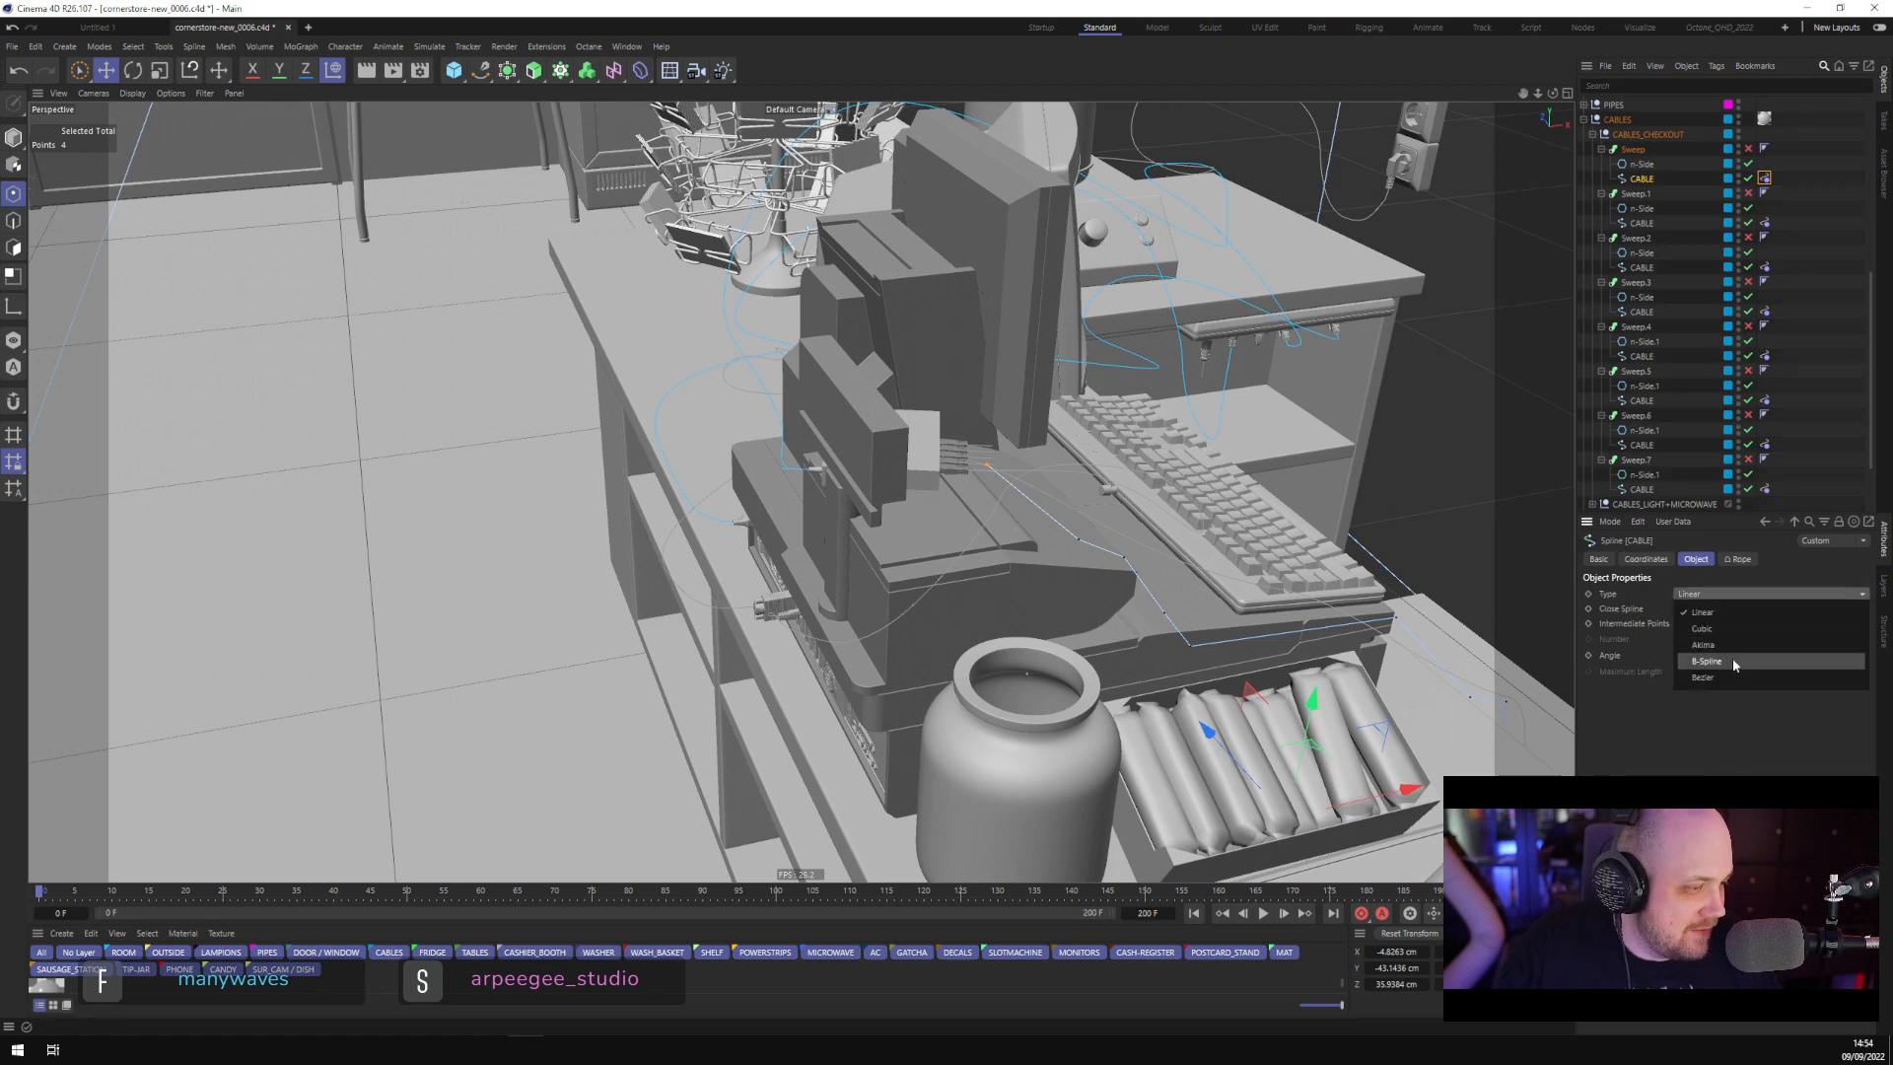
{"action": "left_click", "coordinate": [1731, 659]}
{"action": "left_click", "coordinate": [1733, 623]}
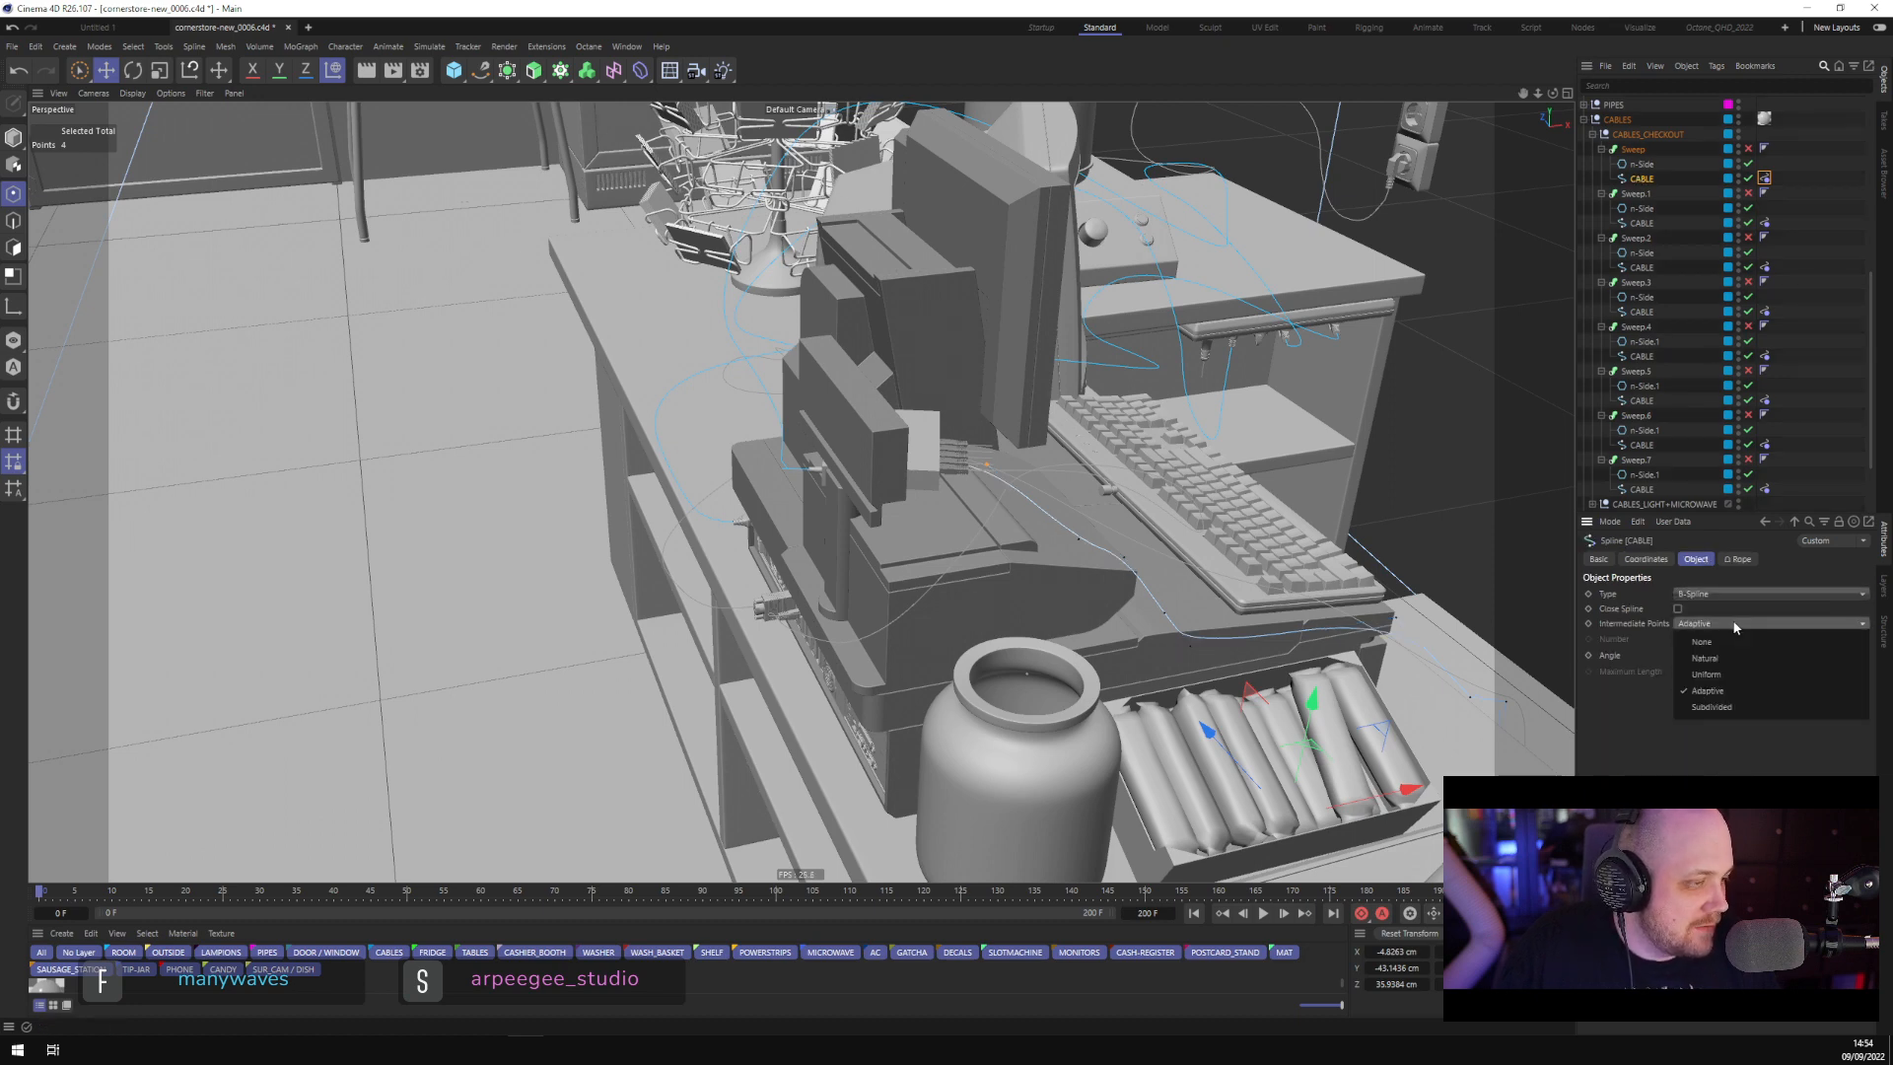
{"action": "left_click", "coordinate": [1741, 676]}
{"action": "left_click", "coordinate": [1780, 331]}
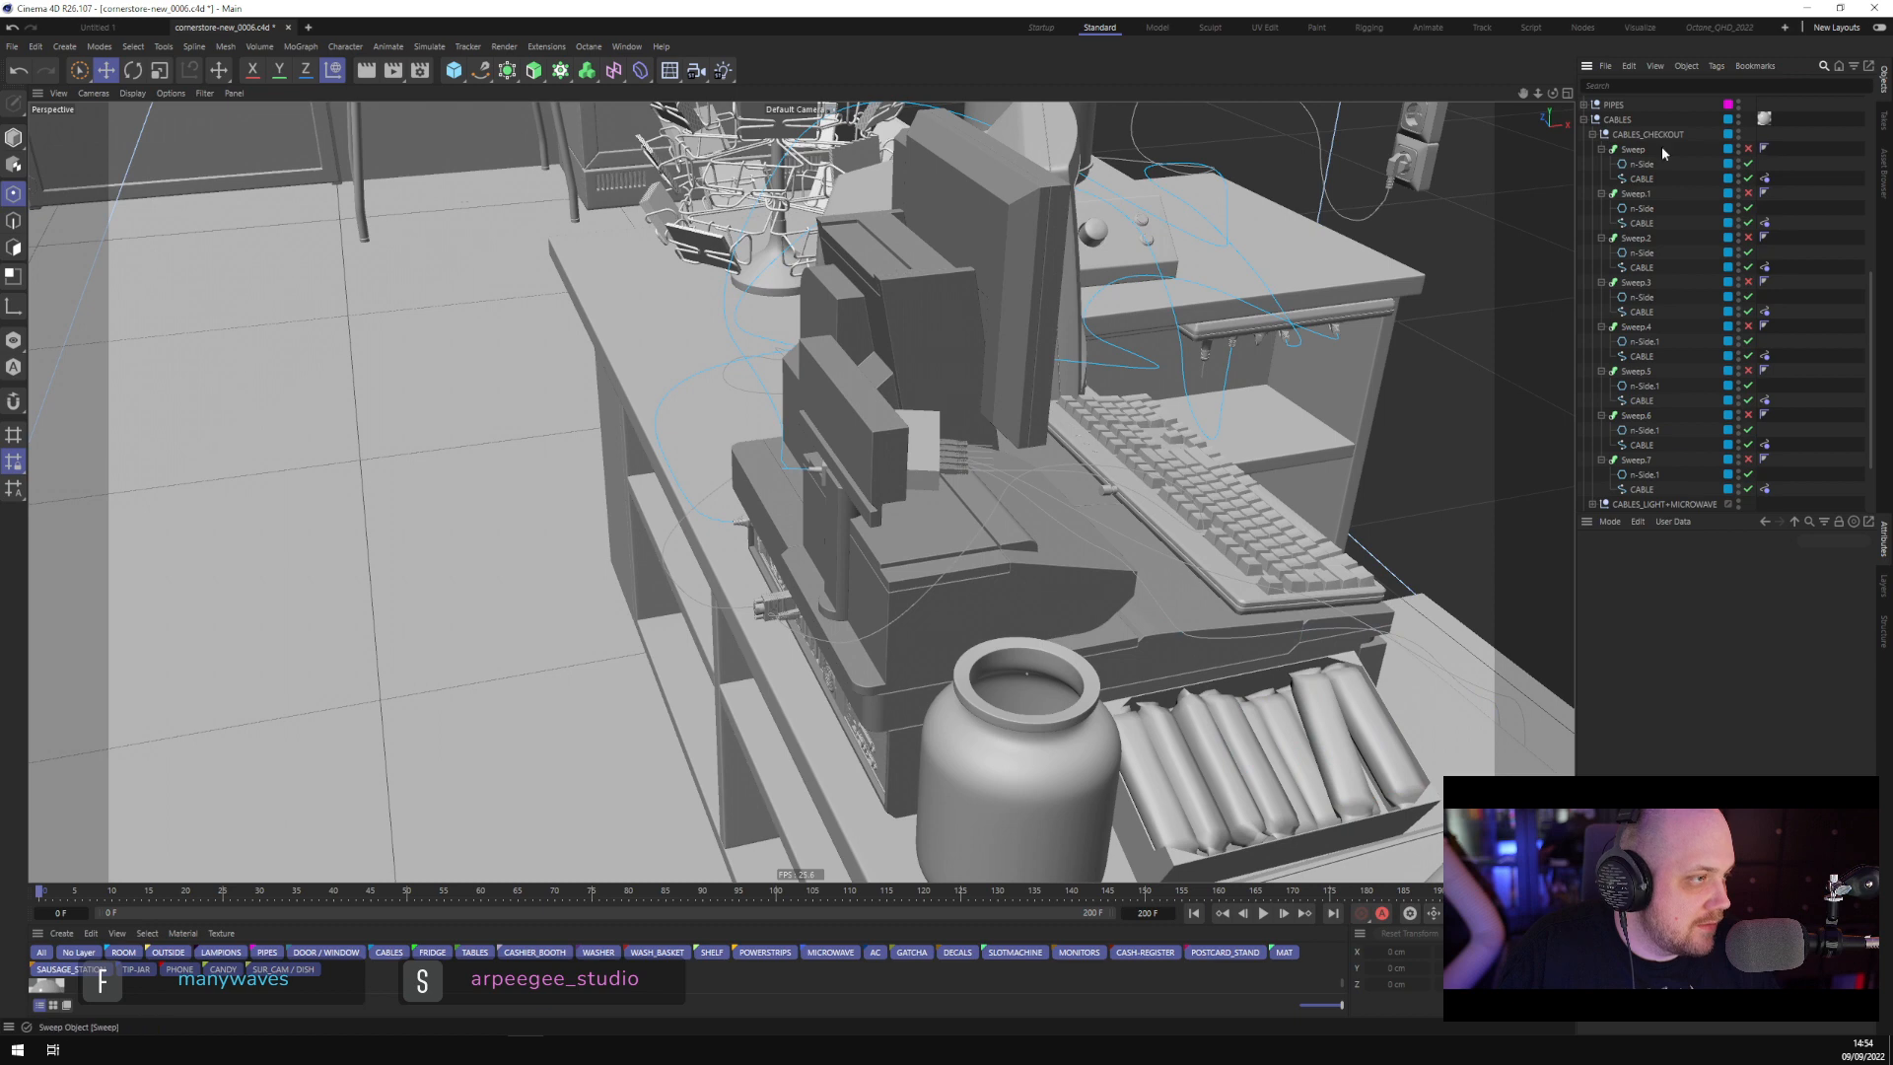
Collapse the sweeps inside CABLES_CHECKOUT and re-enable all eight generators, from Sweep through Sweep.7
{"action": "left_click", "coordinate": [1592, 135]}
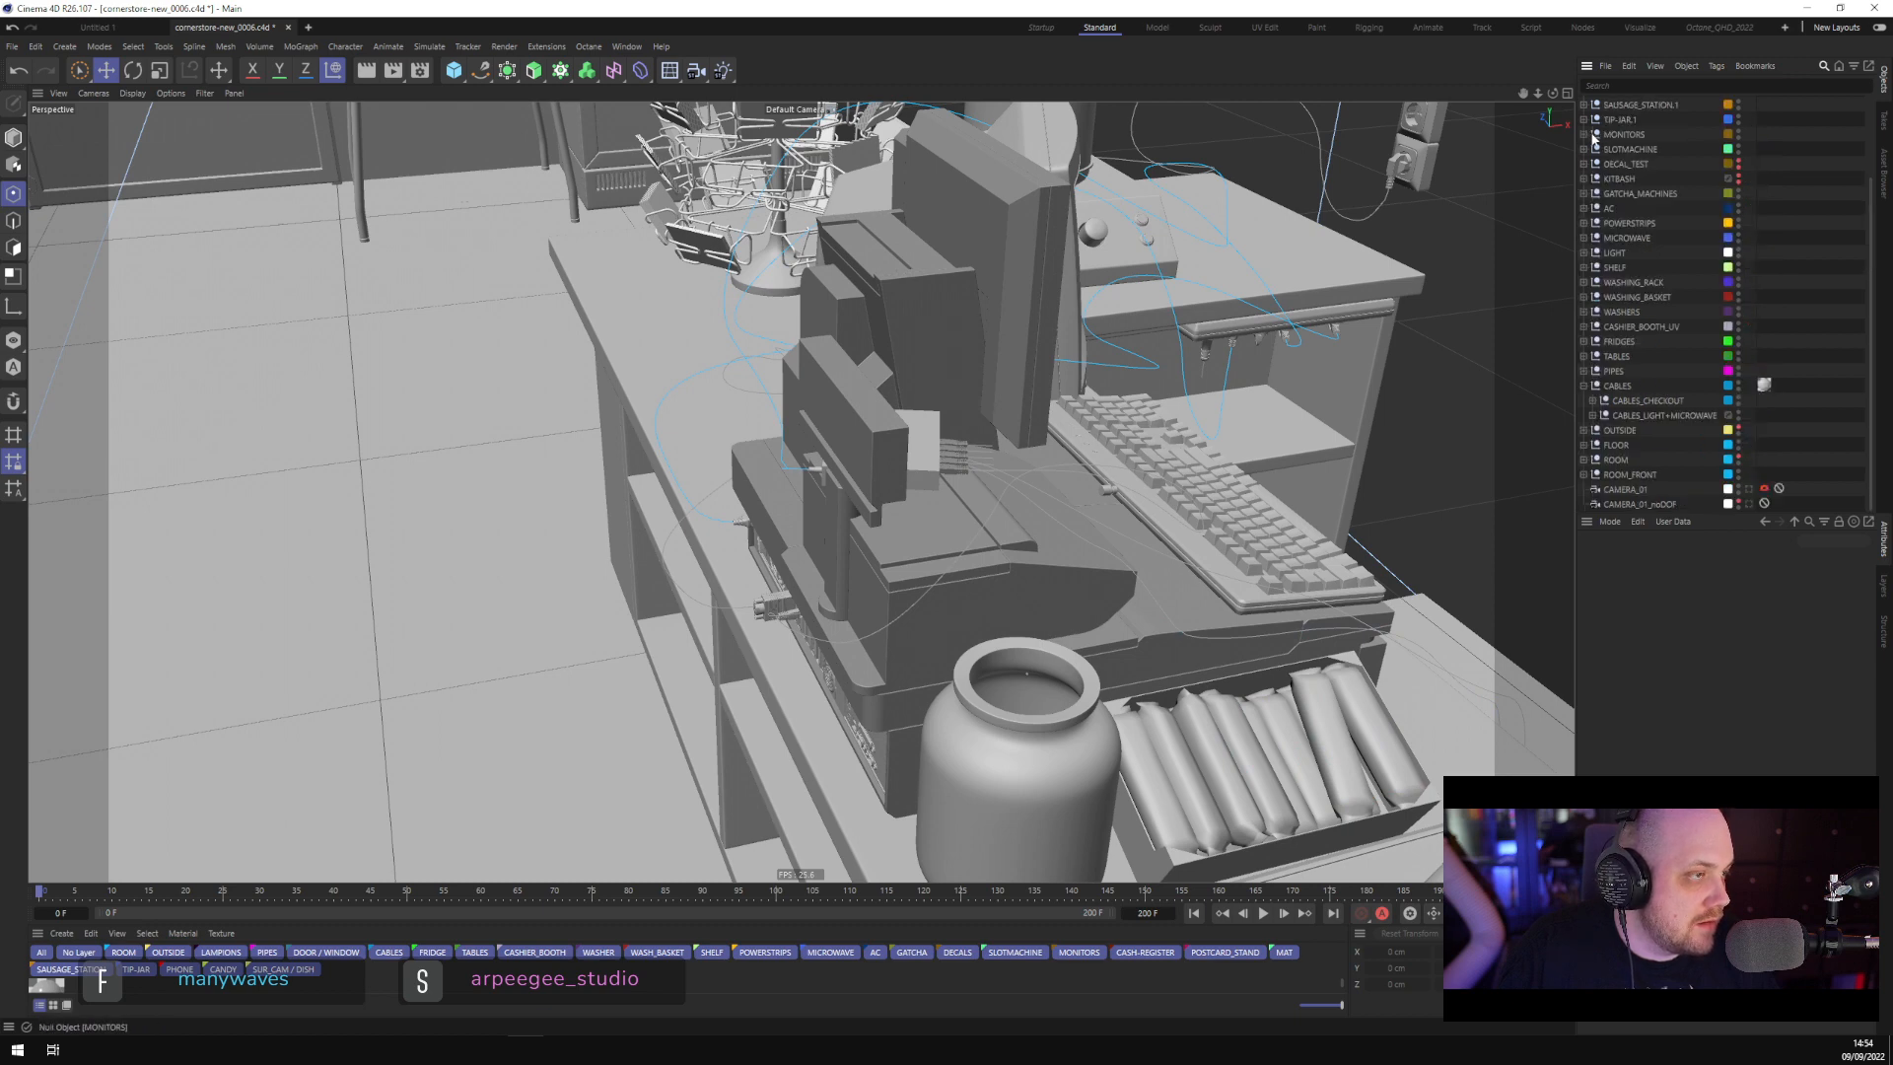
{"action": "left_click", "coordinate": [1592, 400]}
{"action": "scroll", "coordinate": [1665, 399], "scroll_direction": "down", "scroll_amount": 3}
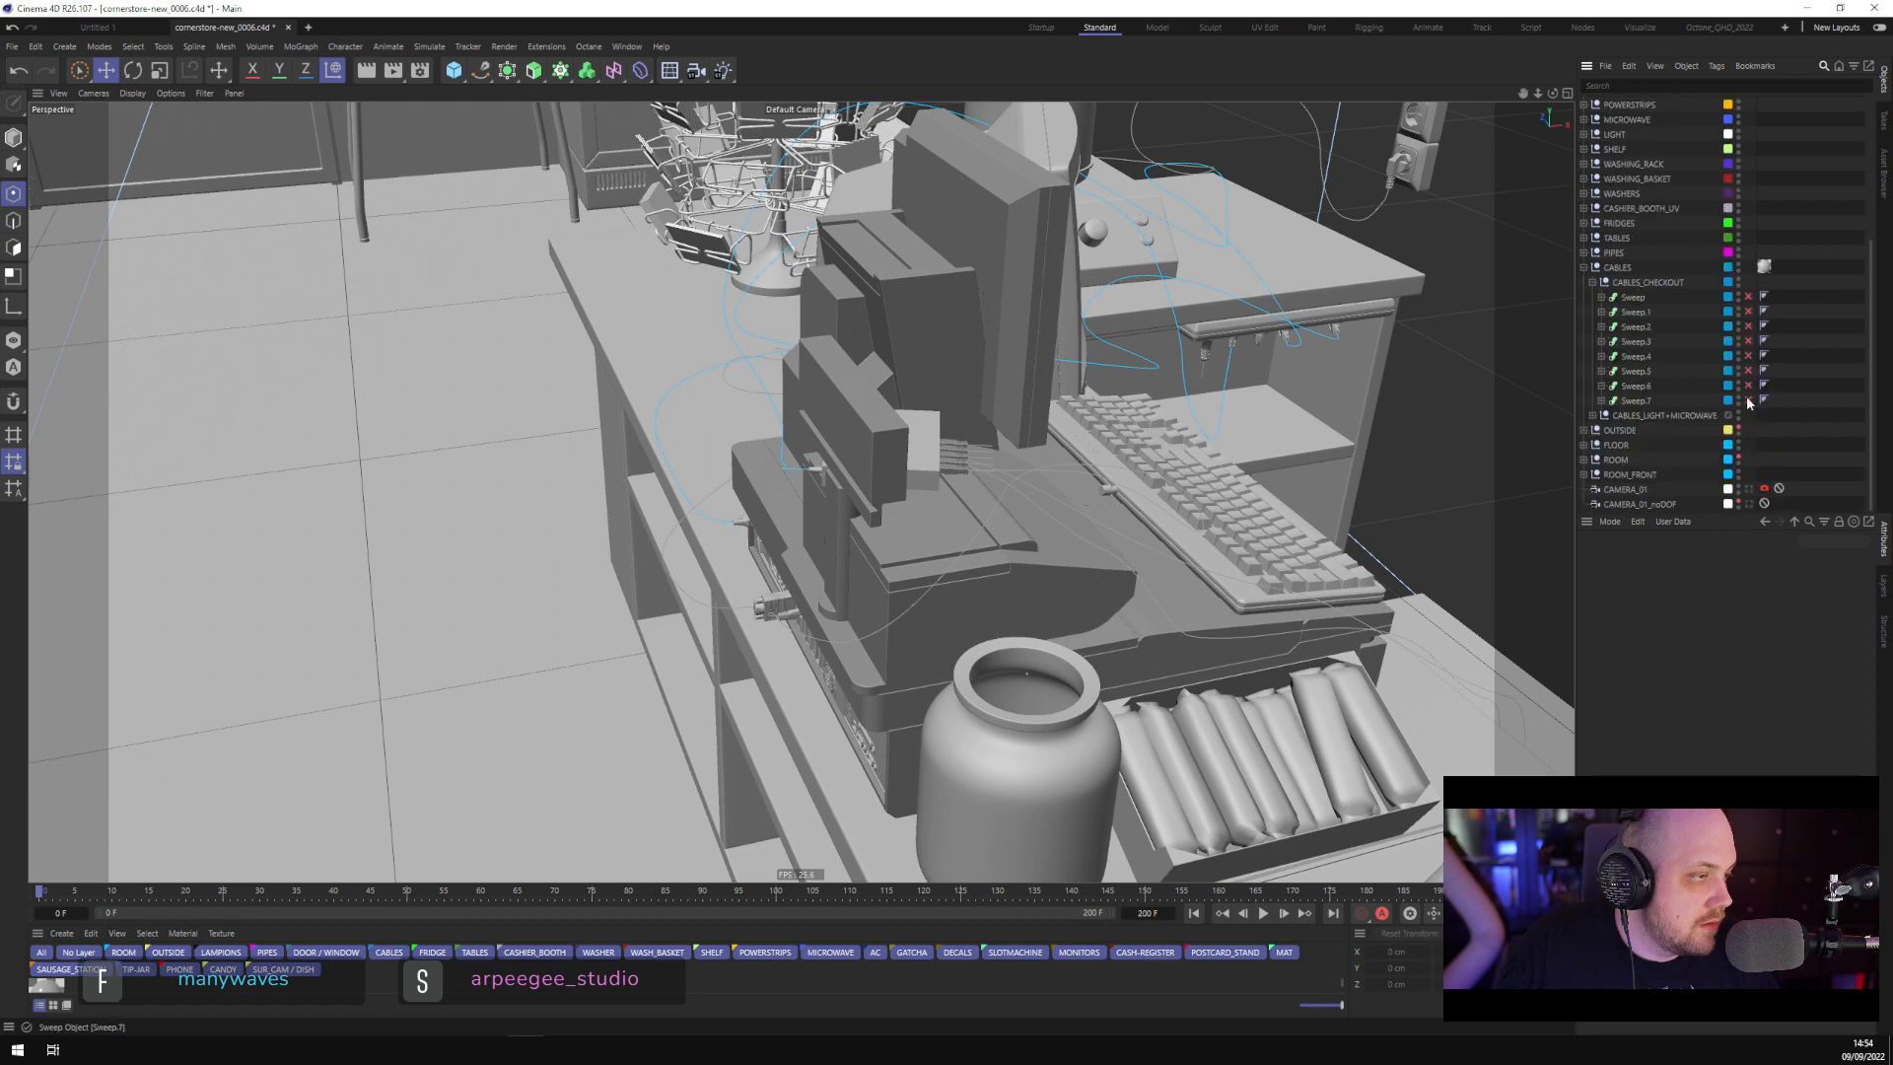
{"action": "left_click_drag", "start_coordinate": [1750, 322], "coordinate": [1748, 297]}
{"action": "scroll", "coordinate": [1224, 449], "scroll_direction": "down", "scroll_amount": 3}
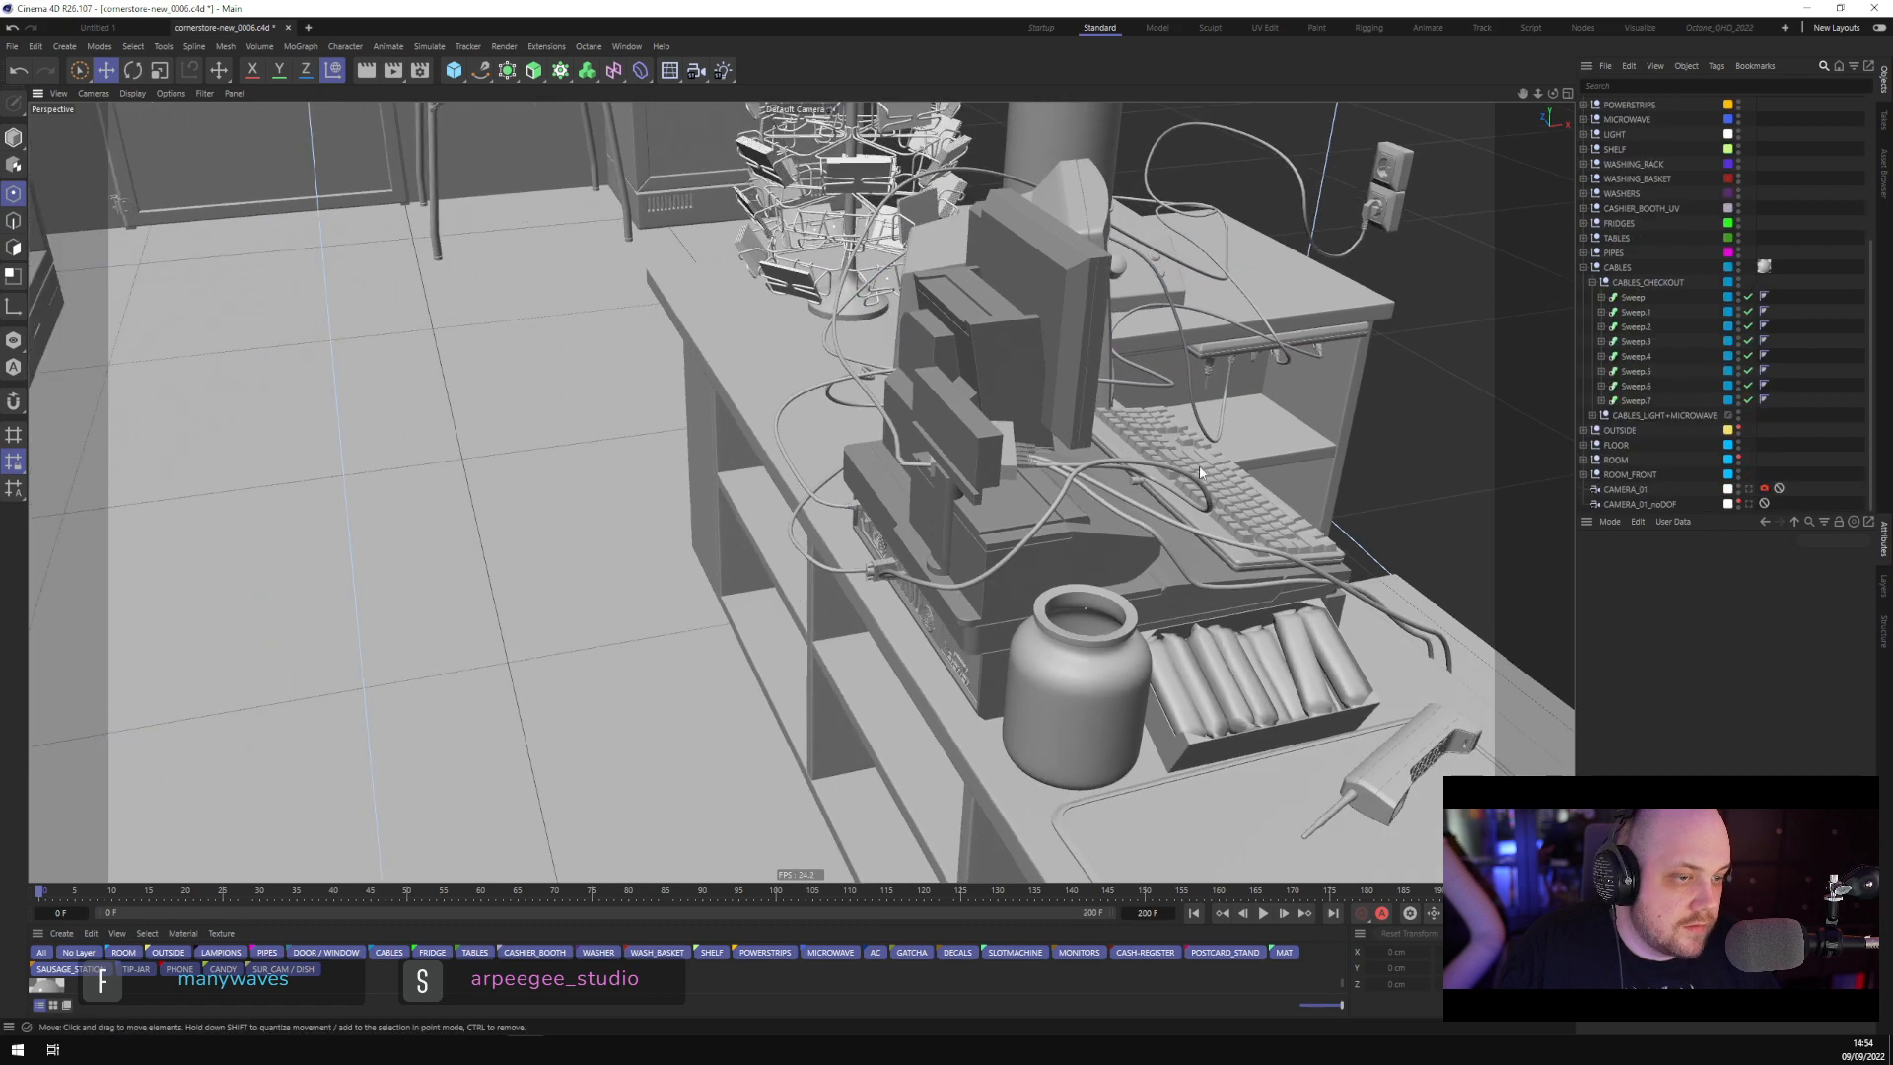
Examine the cables around the cash register and identify which Sweep forms the loop beside the keyboard
{"action": "mouse_move", "coordinate": [1224, 449]}
{"action": "left_mouse_down", "text": "alt"}
{"action": "mouse_move", "coordinate": [1236, 417]}
{"action": "mouse_move", "coordinate": [1232, 448]}
{"action": "left_mouse_up", "text": "alt"}
{"action": "left_click", "coordinate": [1631, 400]}
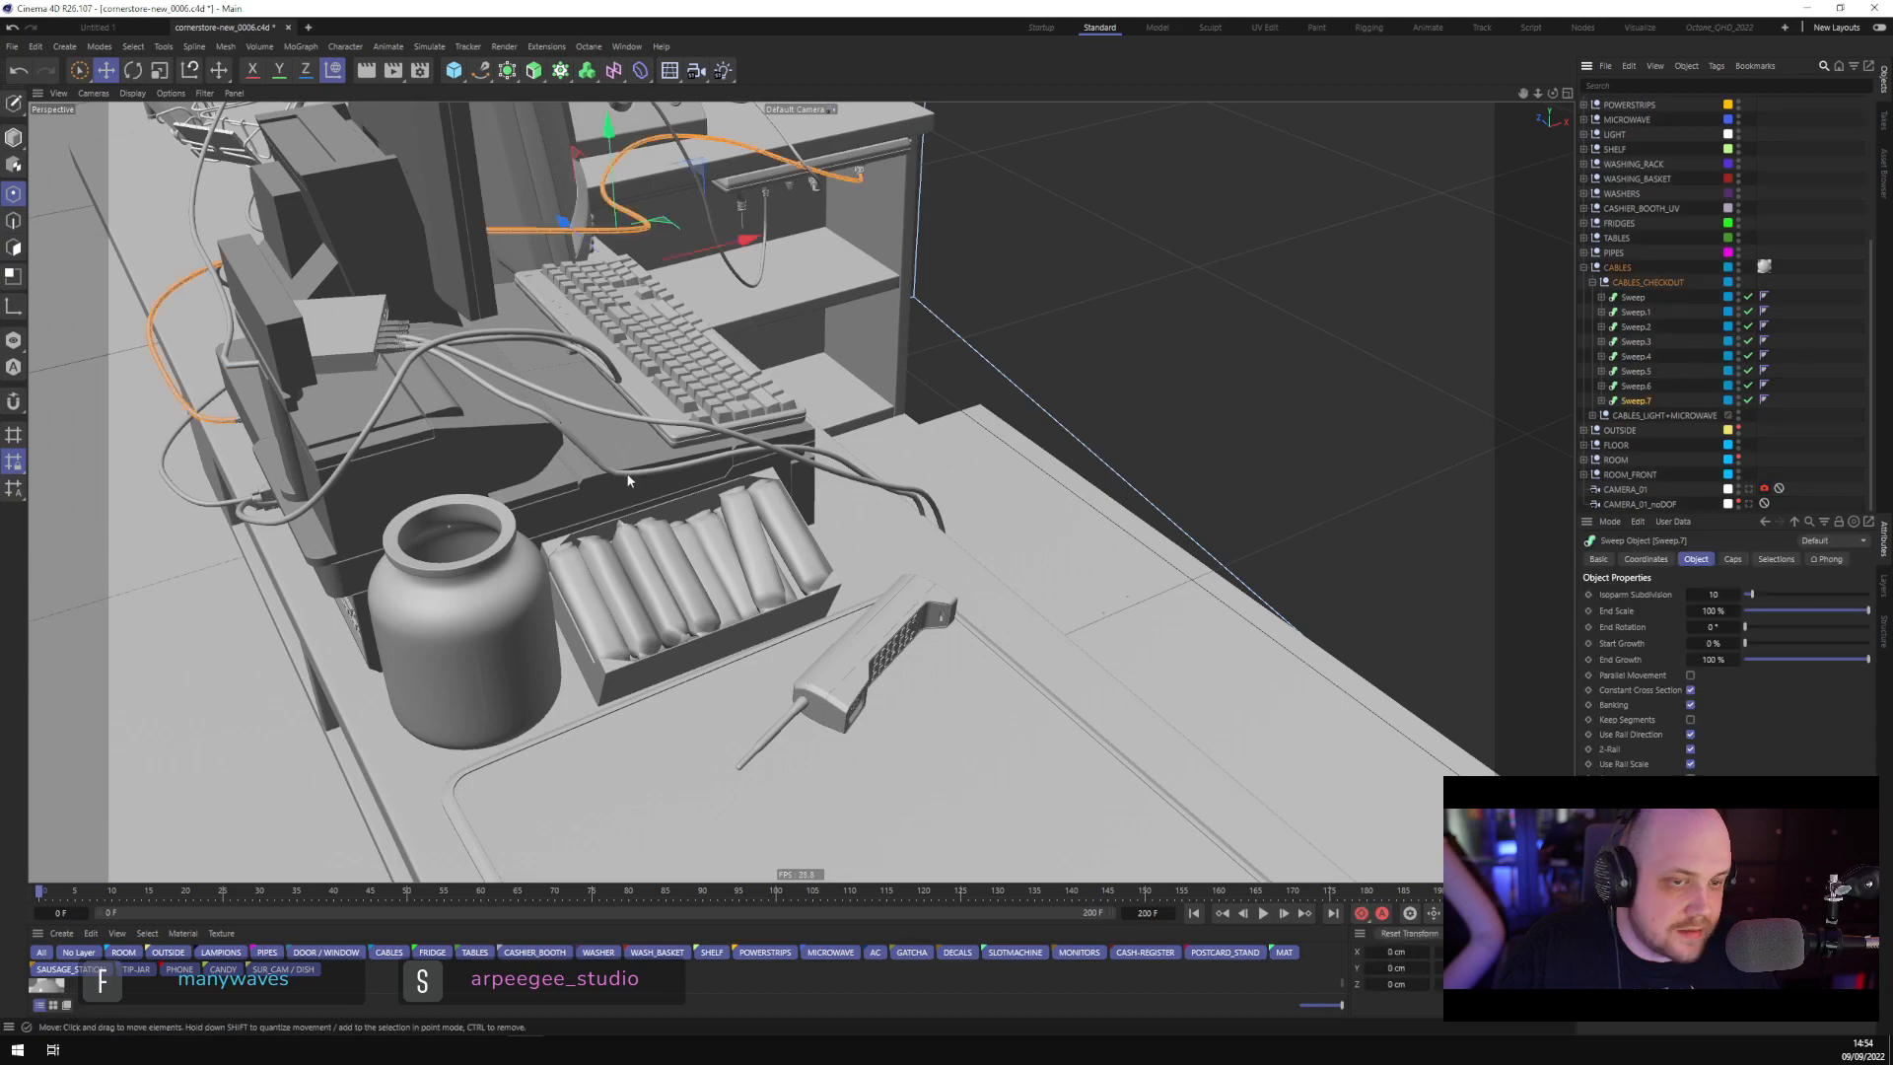
{"action": "middle_click_drag", "start_coordinate": [483, 429], "coordinate": [1139, 646], "text": "alt"}
{"action": "left_click_drag", "start_coordinate": [1139, 646], "coordinate": [986, 650], "text": "alt"}
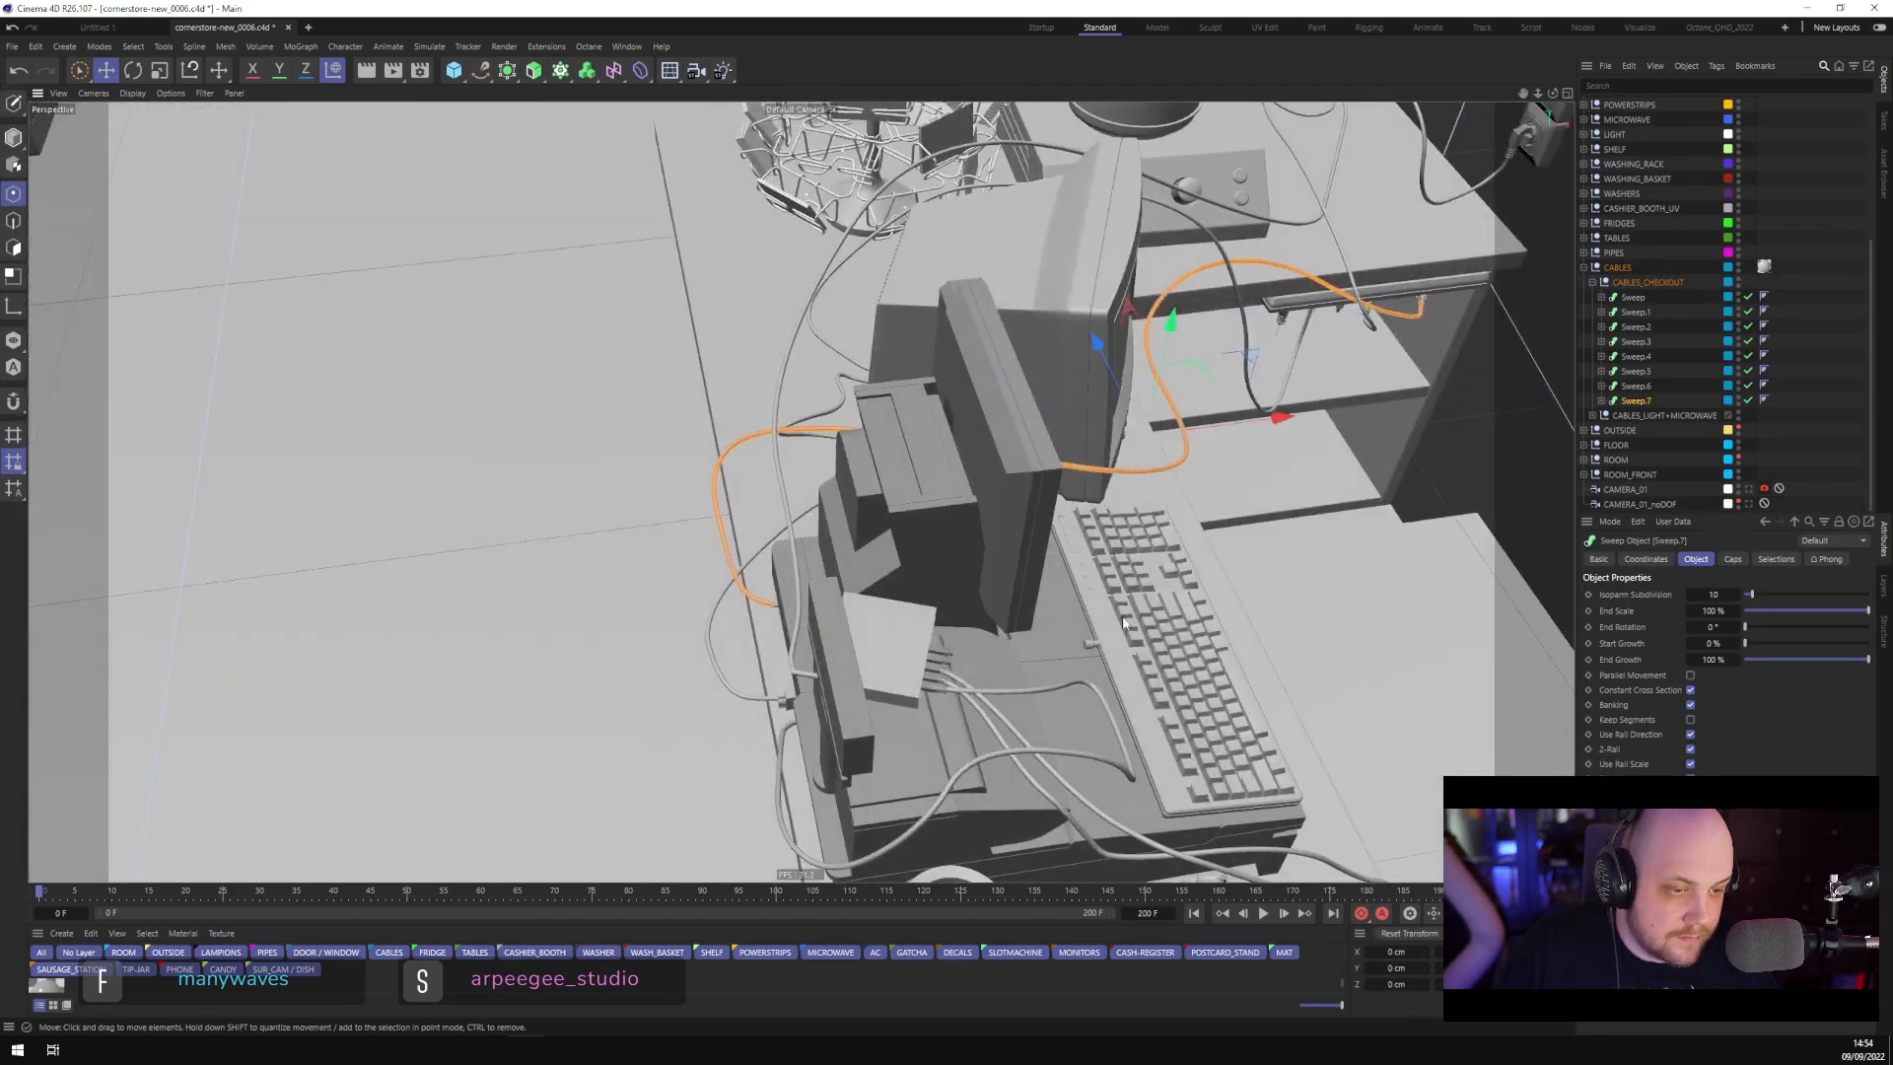
{"action": "middle_click_drag", "start_coordinate": [986, 651], "coordinate": [930, 517], "text": "alt"}
{"action": "left_click_drag", "start_coordinate": [929, 518], "coordinate": [914, 530], "text": "alt"}
{"action": "scroll", "coordinate": [887, 522], "scroll_direction": "up", "scroll_amount": 3}
{"action": "scroll", "coordinate": [847, 513], "scroll_direction": "up", "scroll_amount": 4}
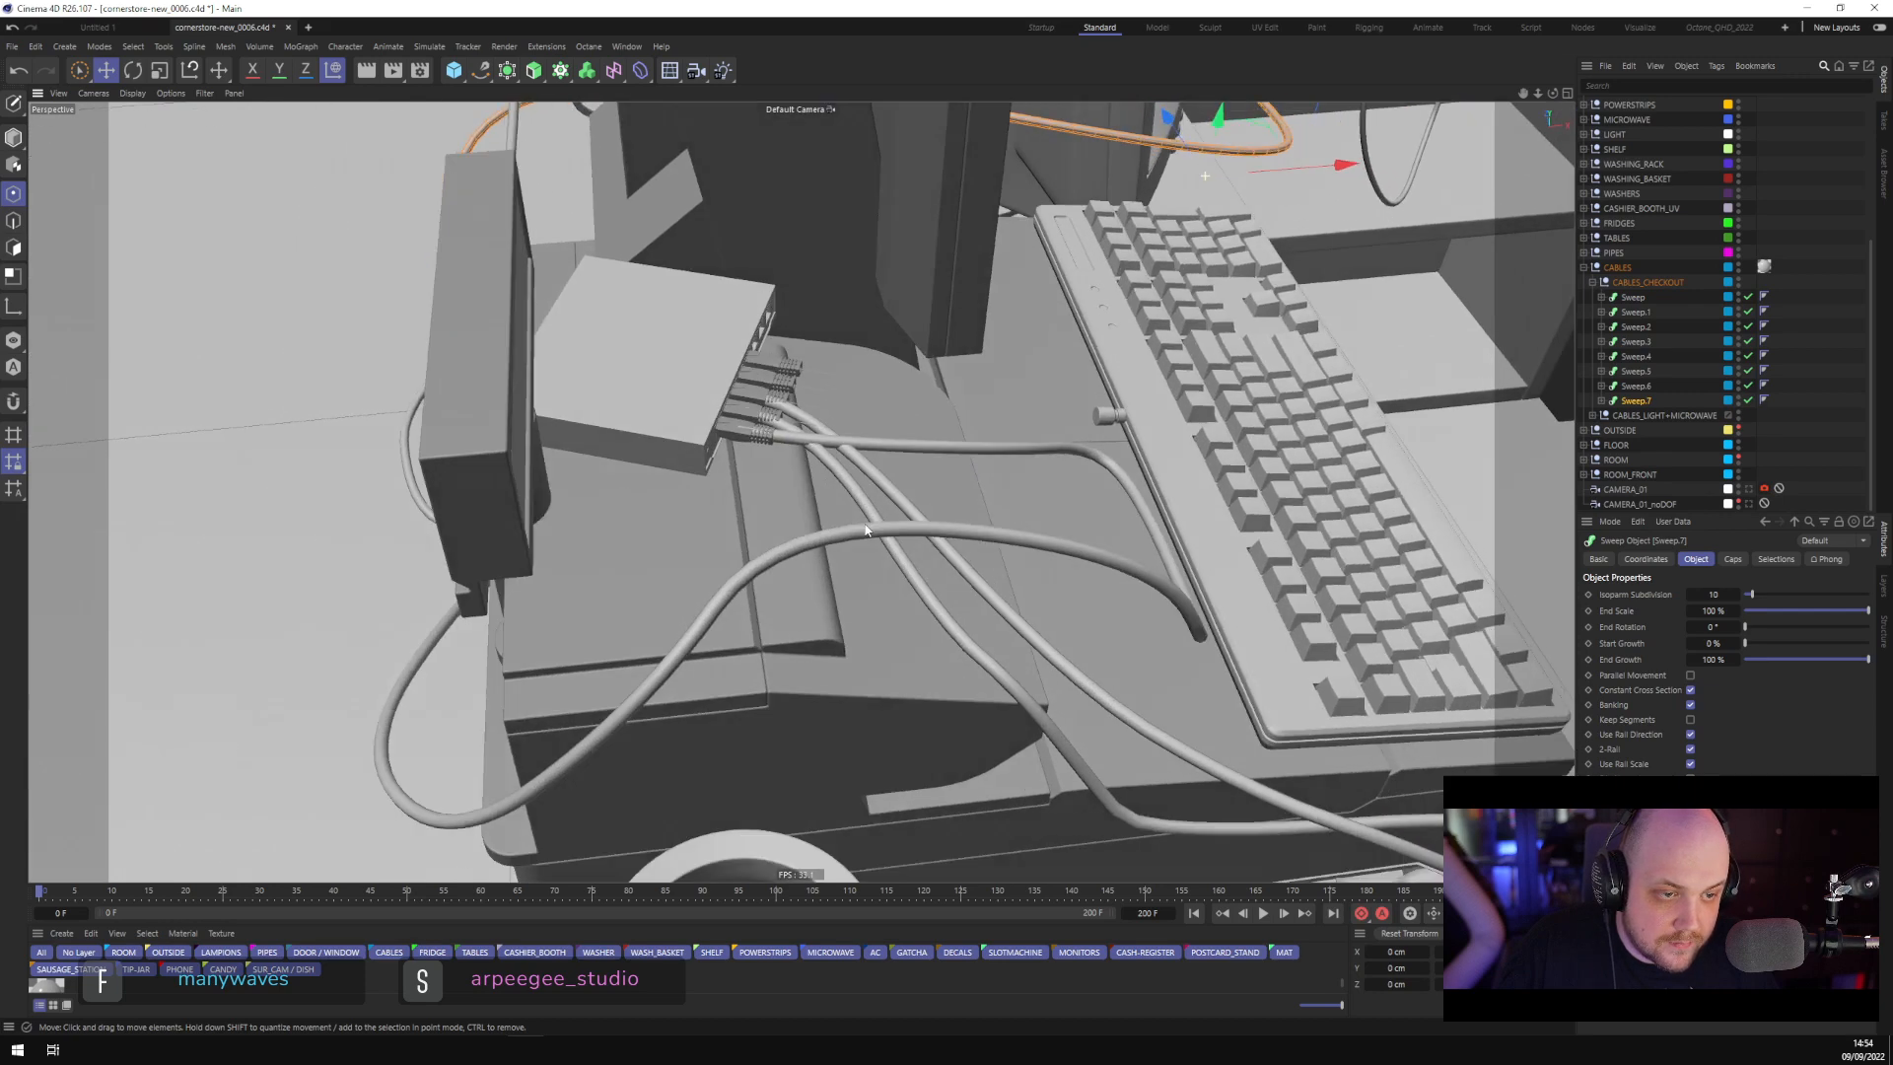
{"action": "left_click", "coordinate": [1635, 386]}
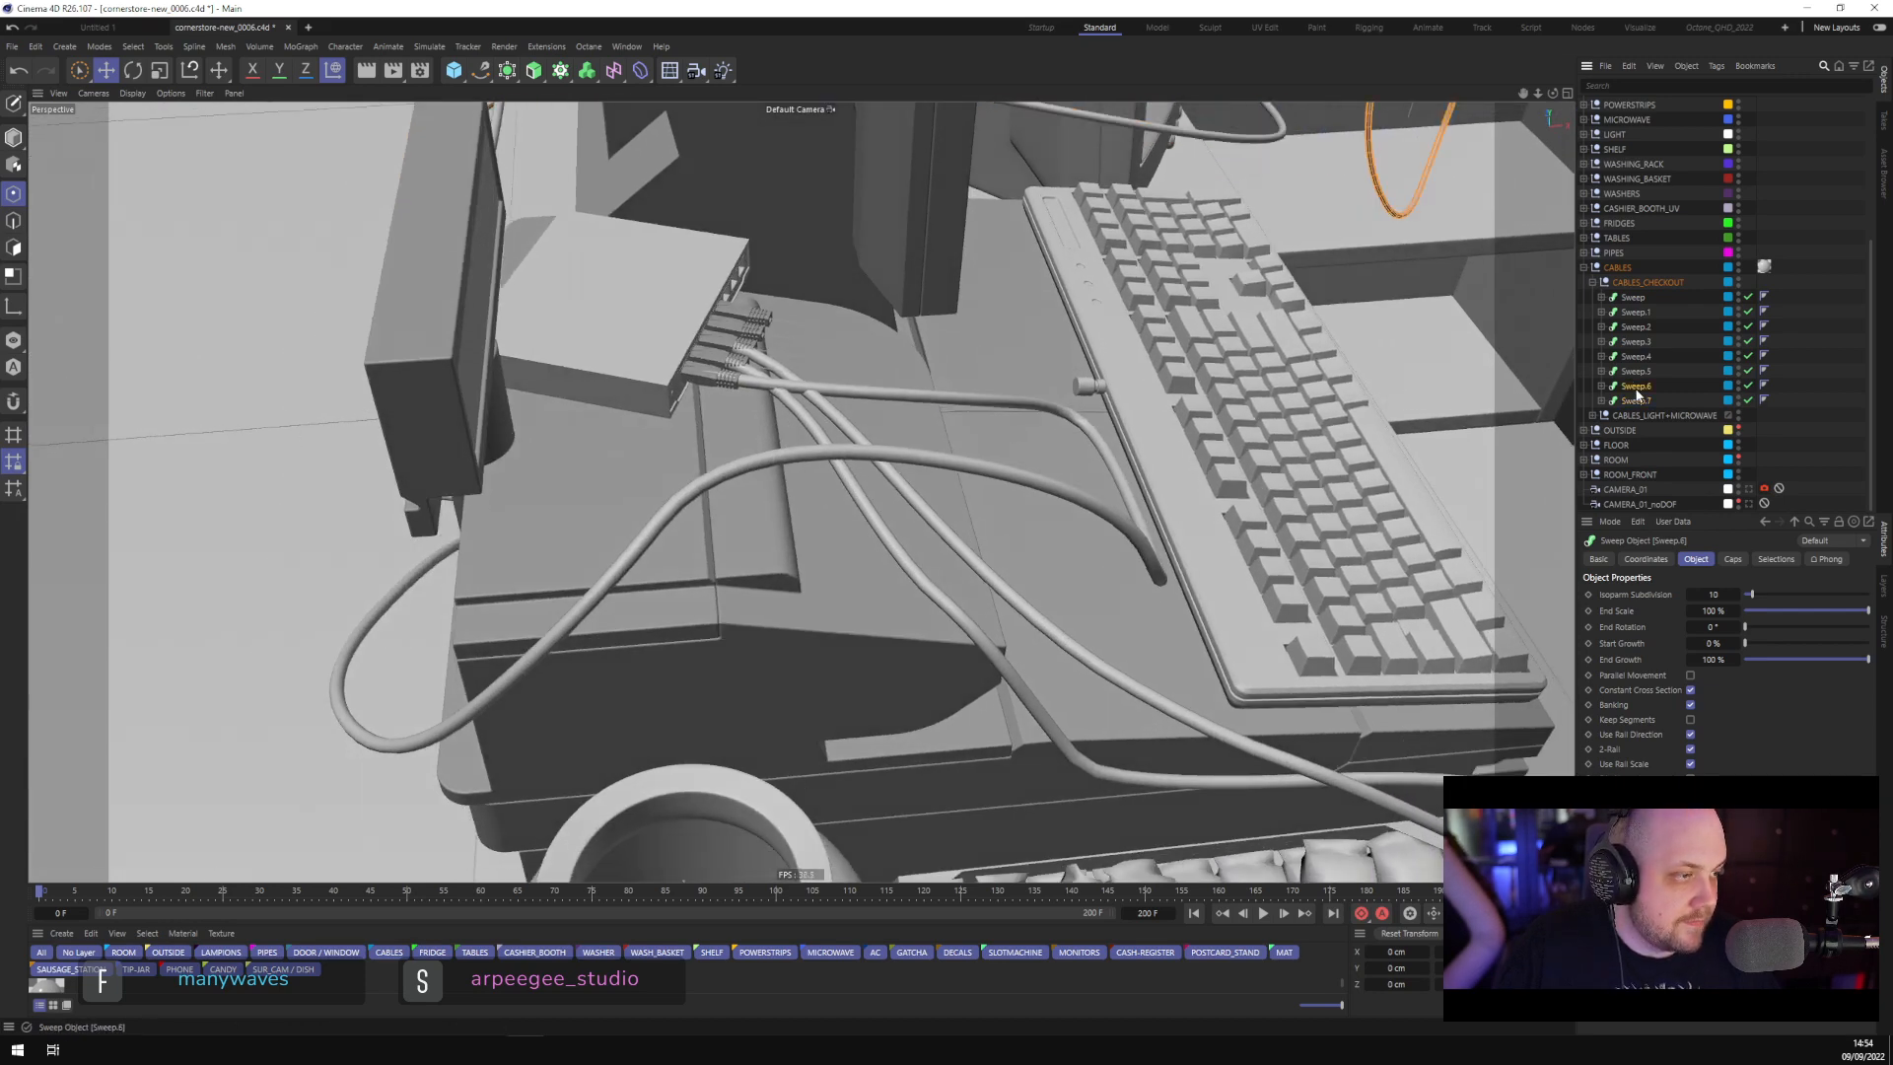
{"action": "left_click", "coordinate": [1638, 359]}
{"action": "left_click", "coordinate": [1638, 300]}
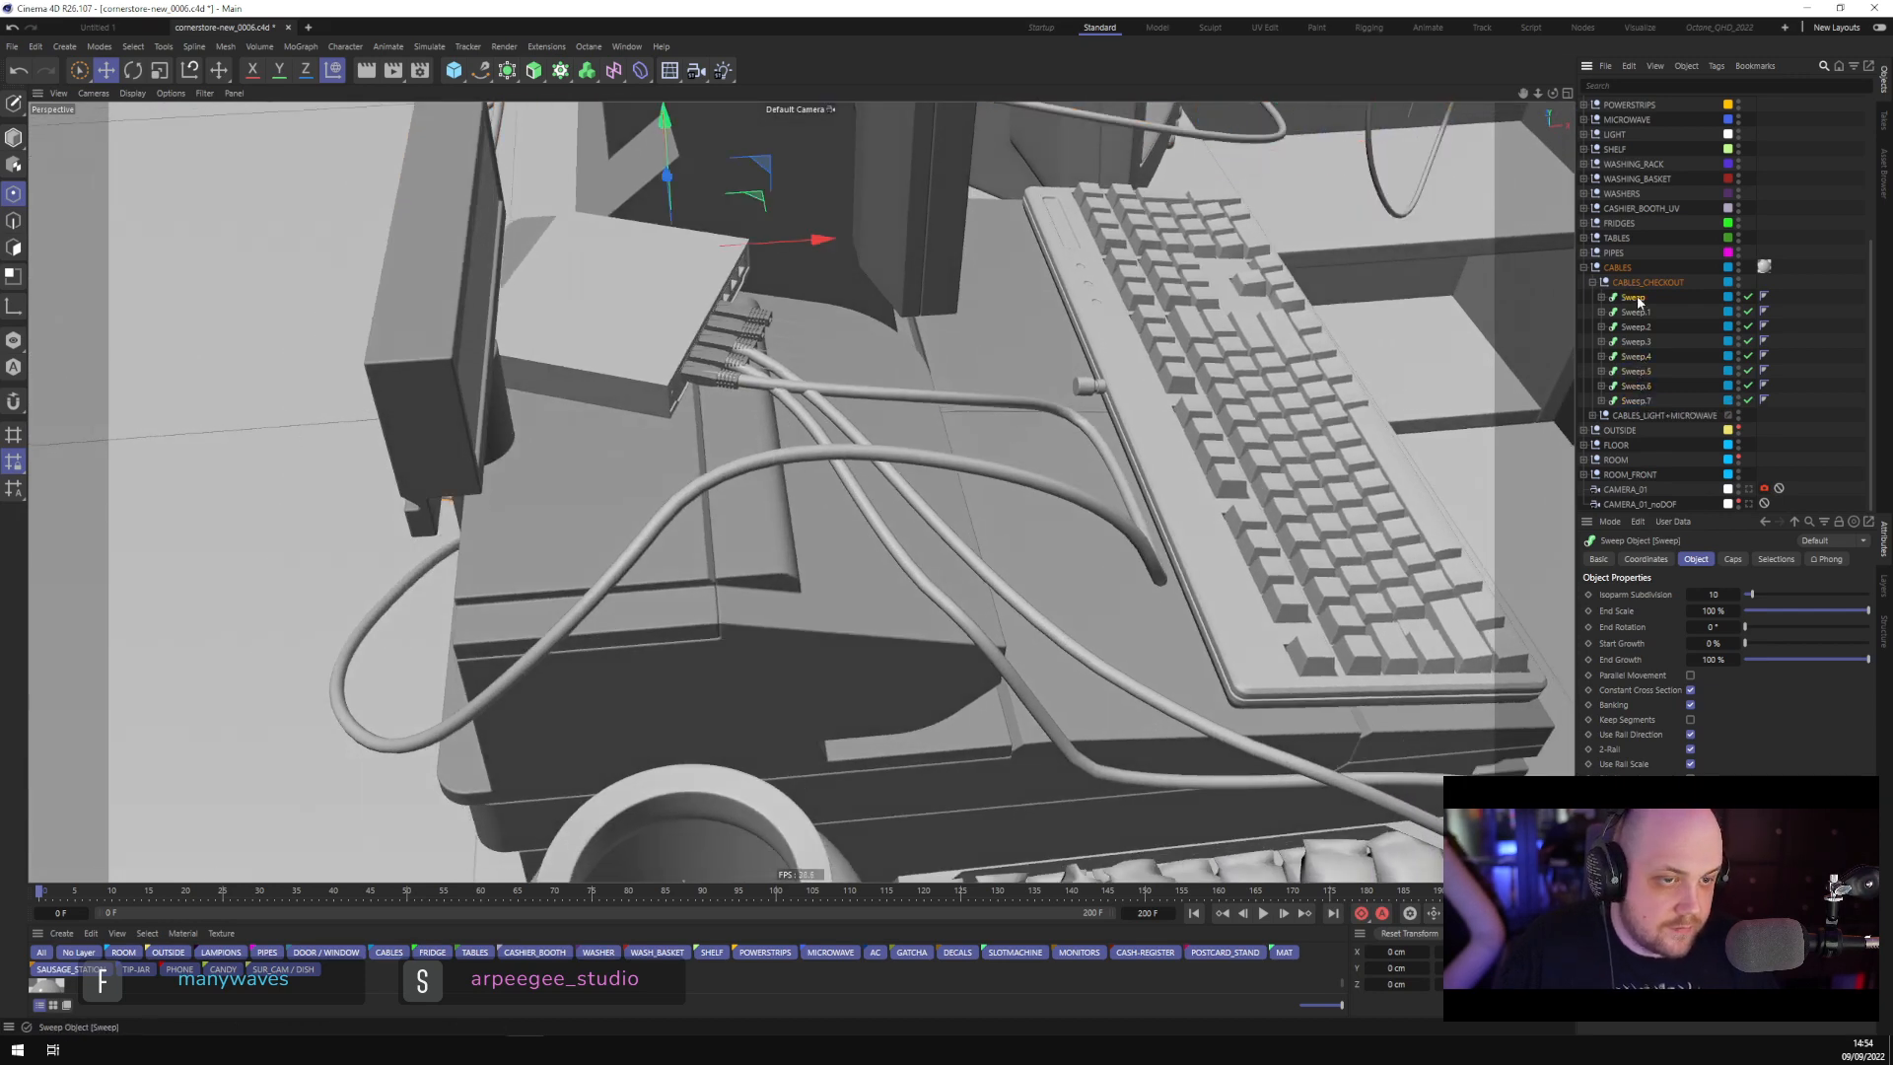
{"action": "left_click", "coordinate": [1638, 314]}
{"action": "left_click", "coordinate": [1636, 326]}
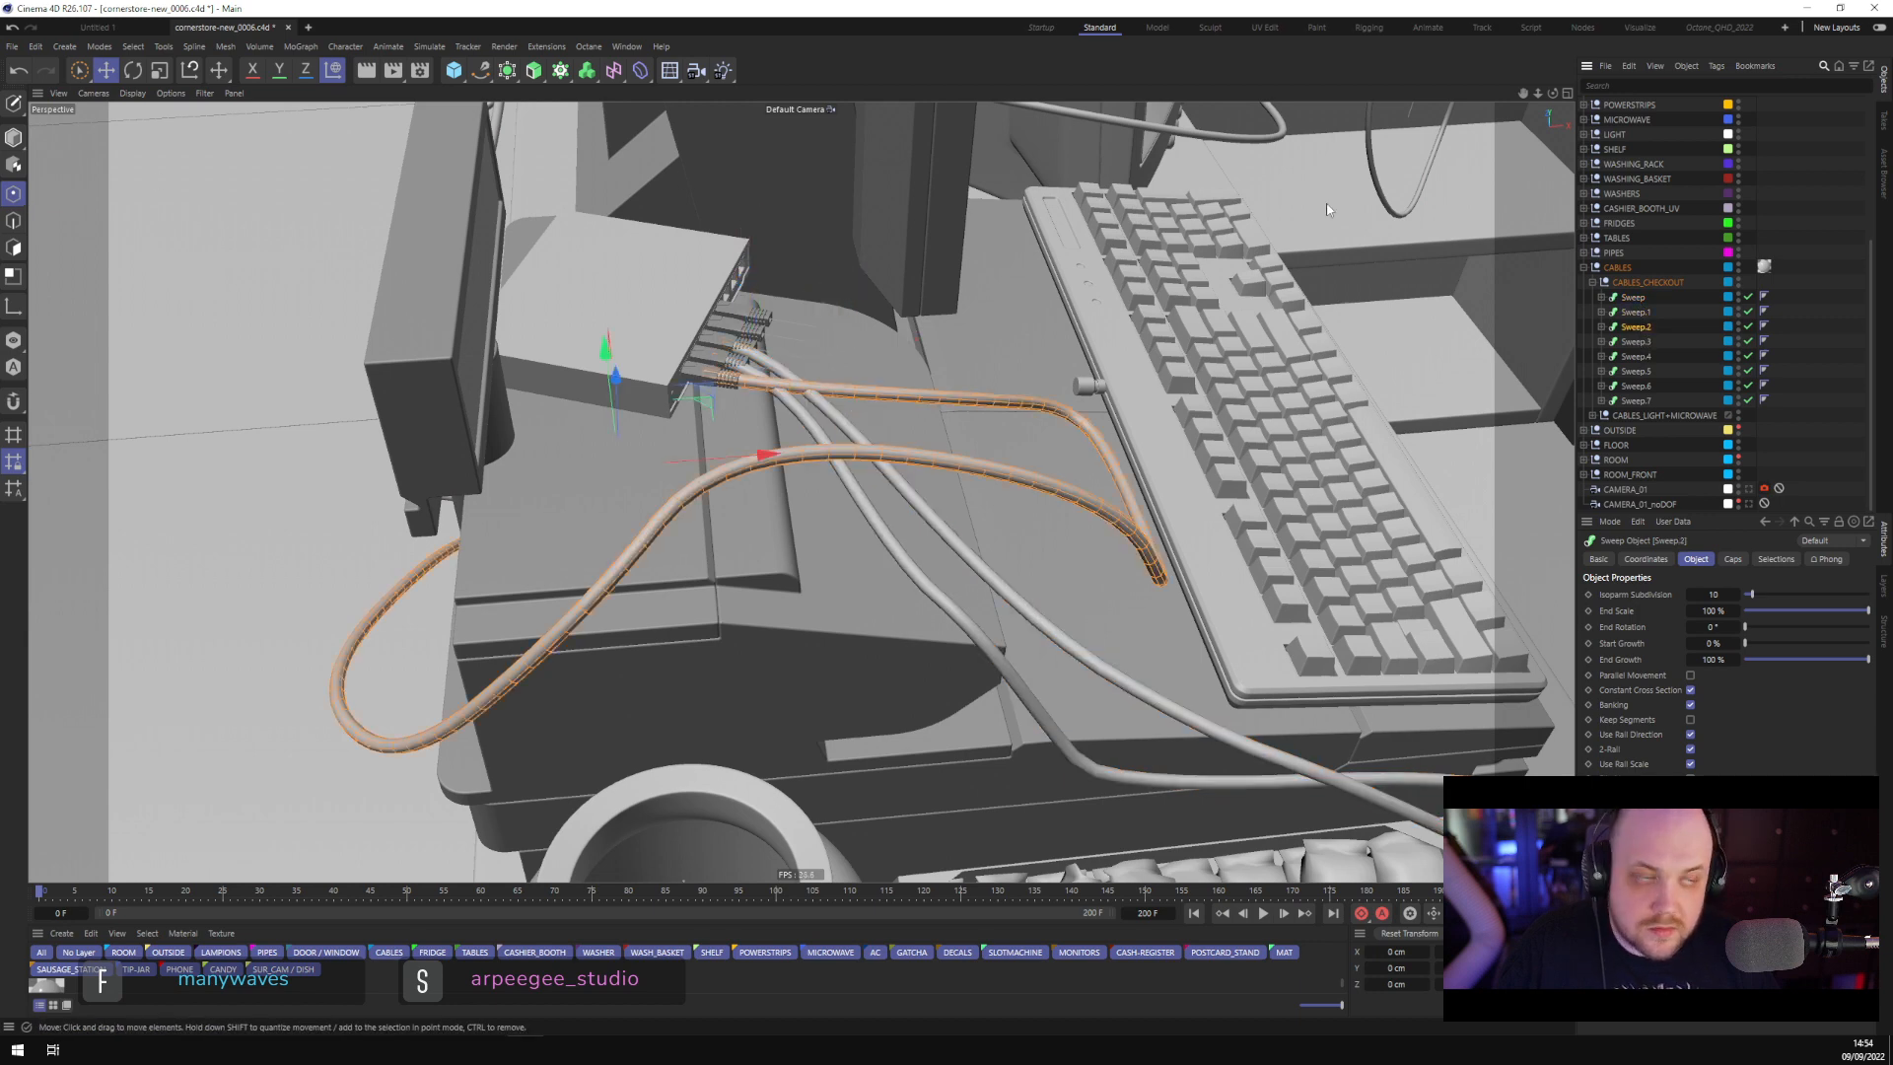
Raise a single point of Sweep.2's CABLE spline between the plug and the keyboard by about 4.3 cm
{"action": "left_click", "coordinate": [1600, 327]}
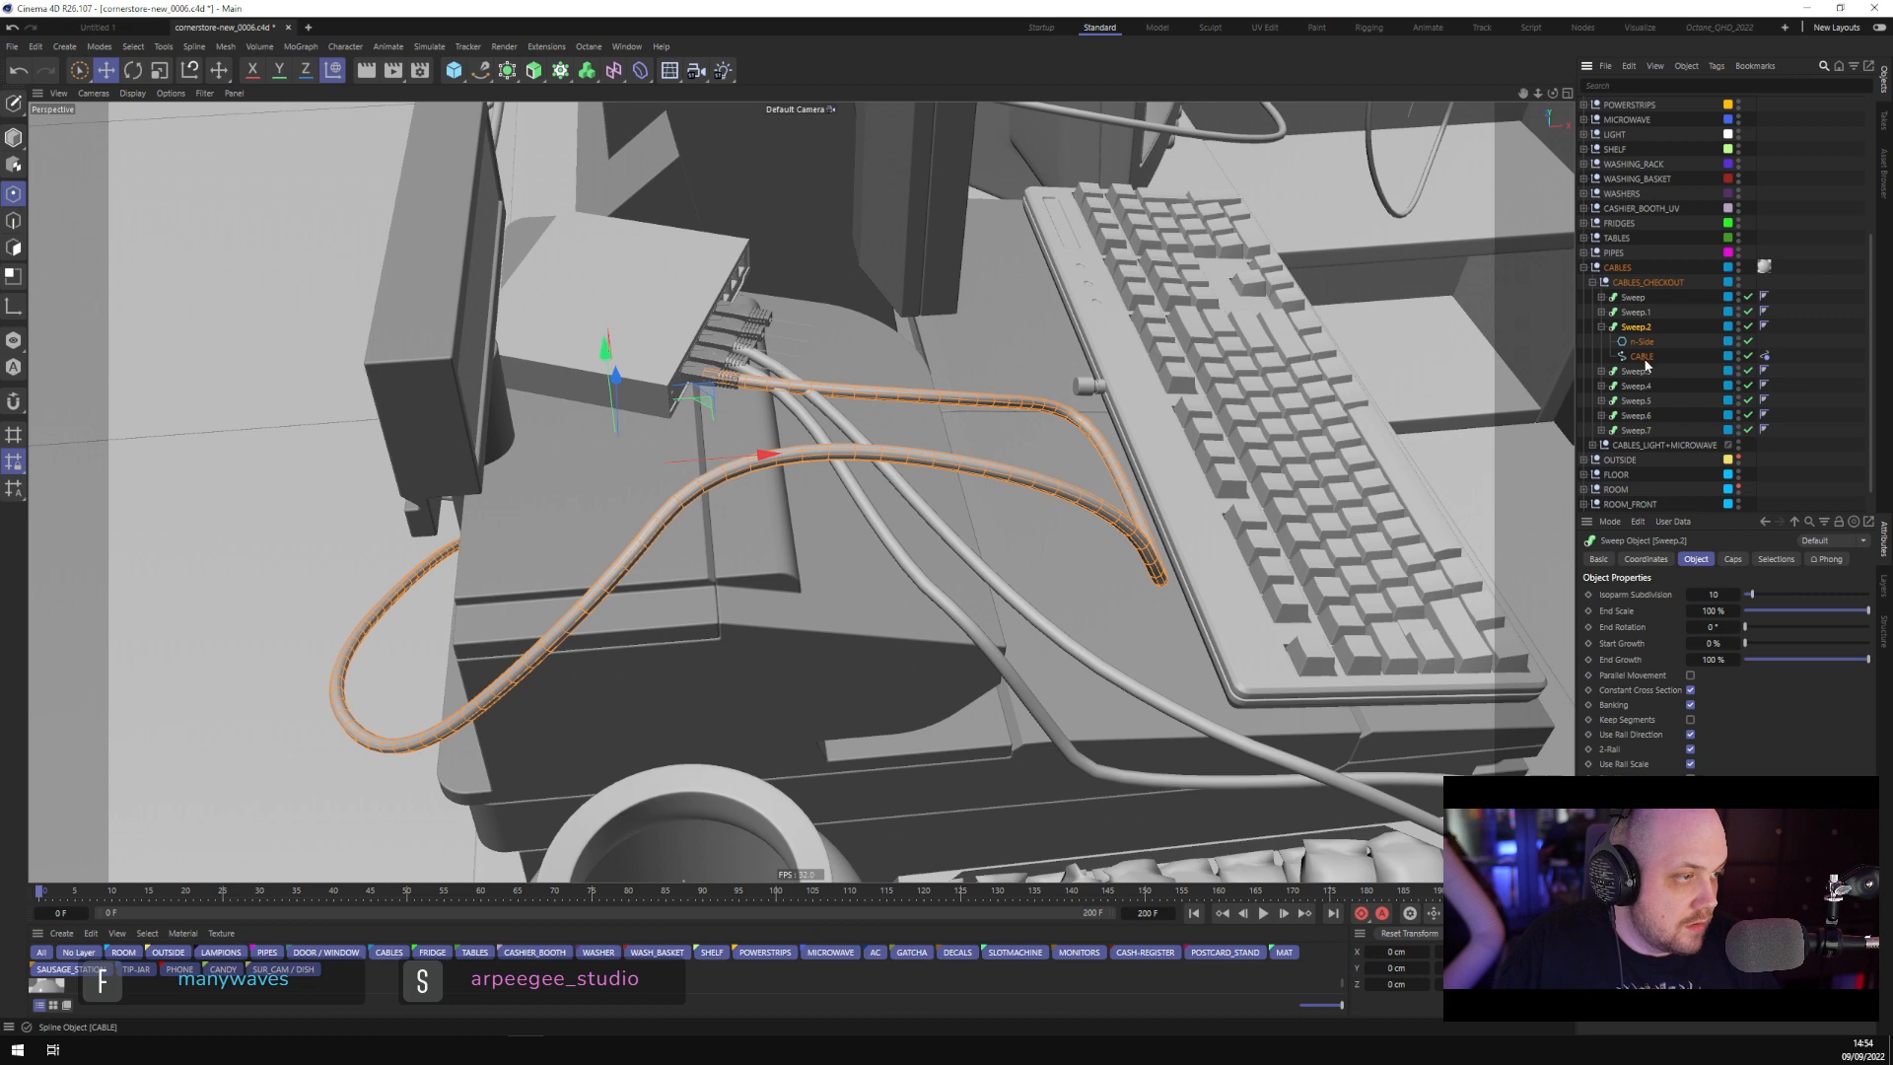
{"action": "left_click", "coordinate": [1641, 356]}
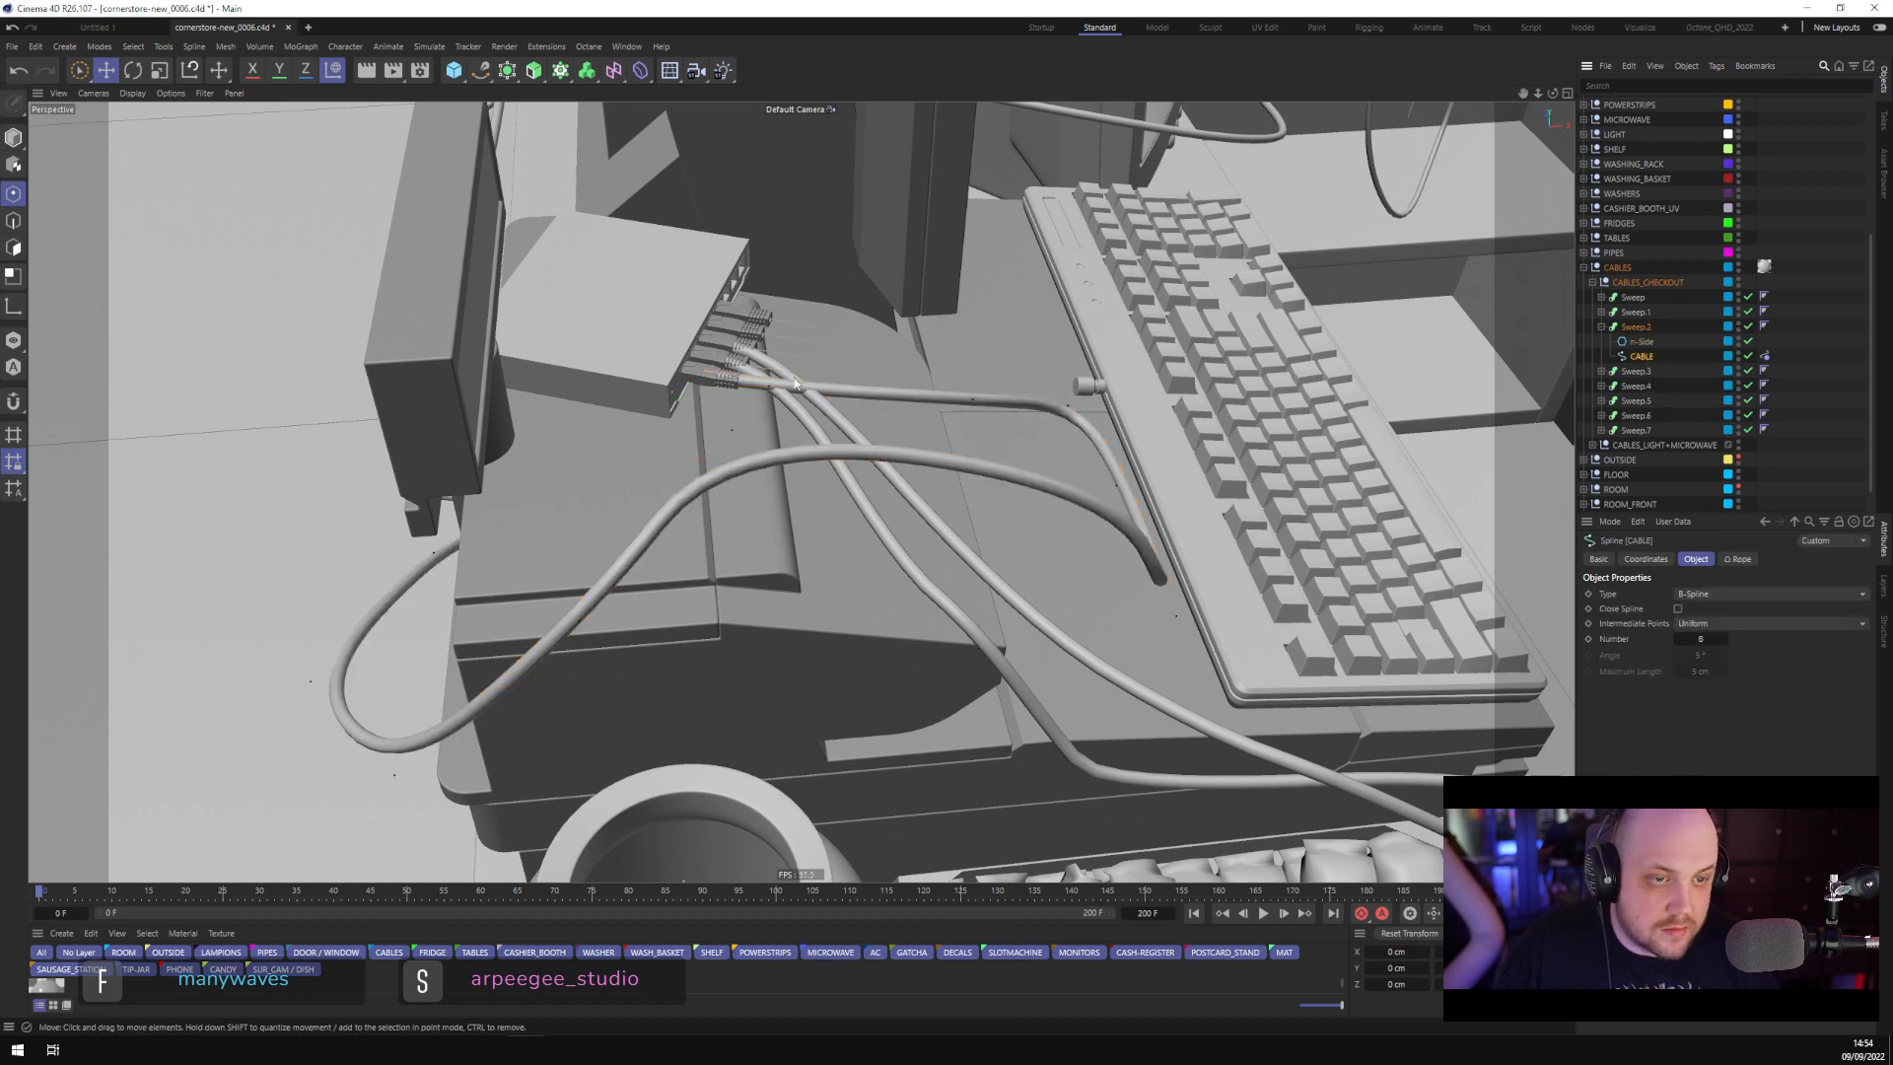
{"action": "left_click", "coordinate": [973, 399]}
{"action": "left_click_drag", "start_coordinate": [973, 399], "coordinate": [949, 252], "text": "alt"}
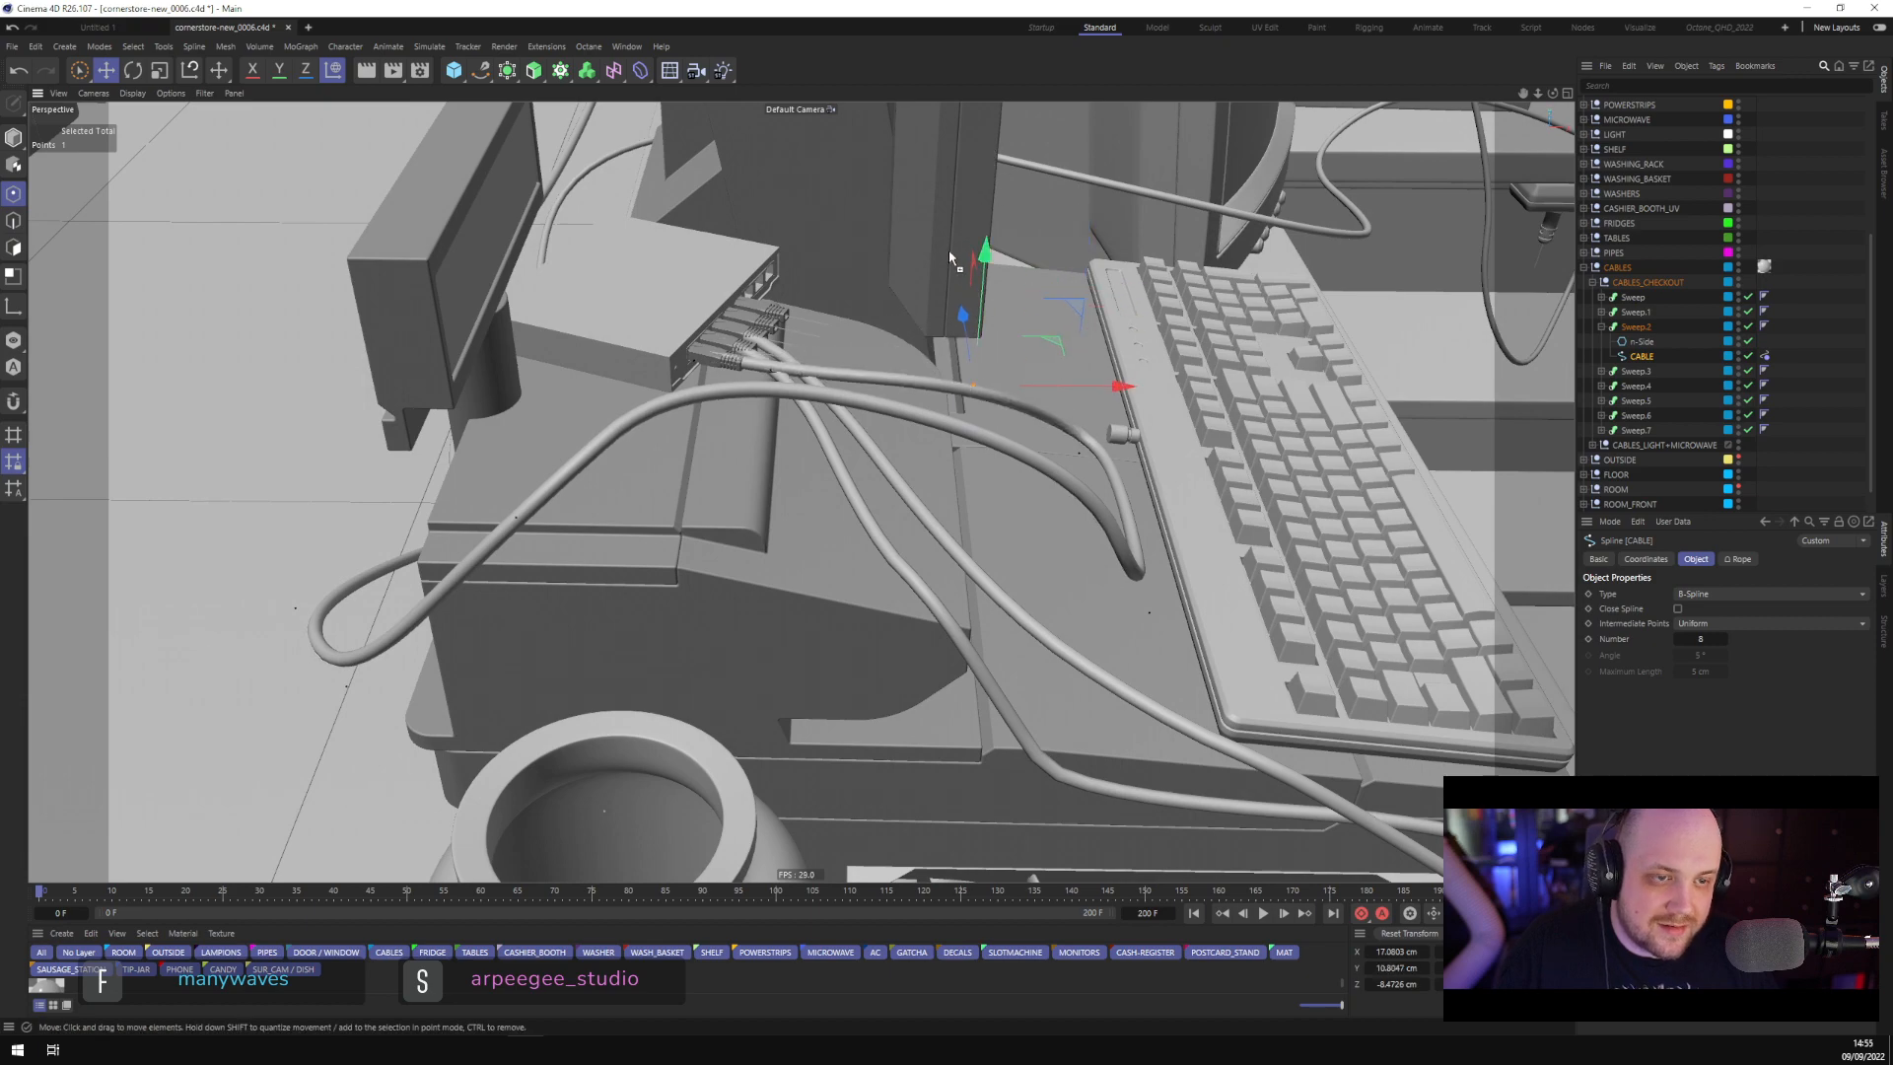
{"action": "left_click", "coordinate": [770, 371]}
{"action": "left_click_drag", "start_coordinate": [840, 359], "coordinate": [740, 212], "text": "alt"}
{"action": "key", "text": "ctrl+z"}
{"action": "left_click", "coordinate": [1062, 409]}
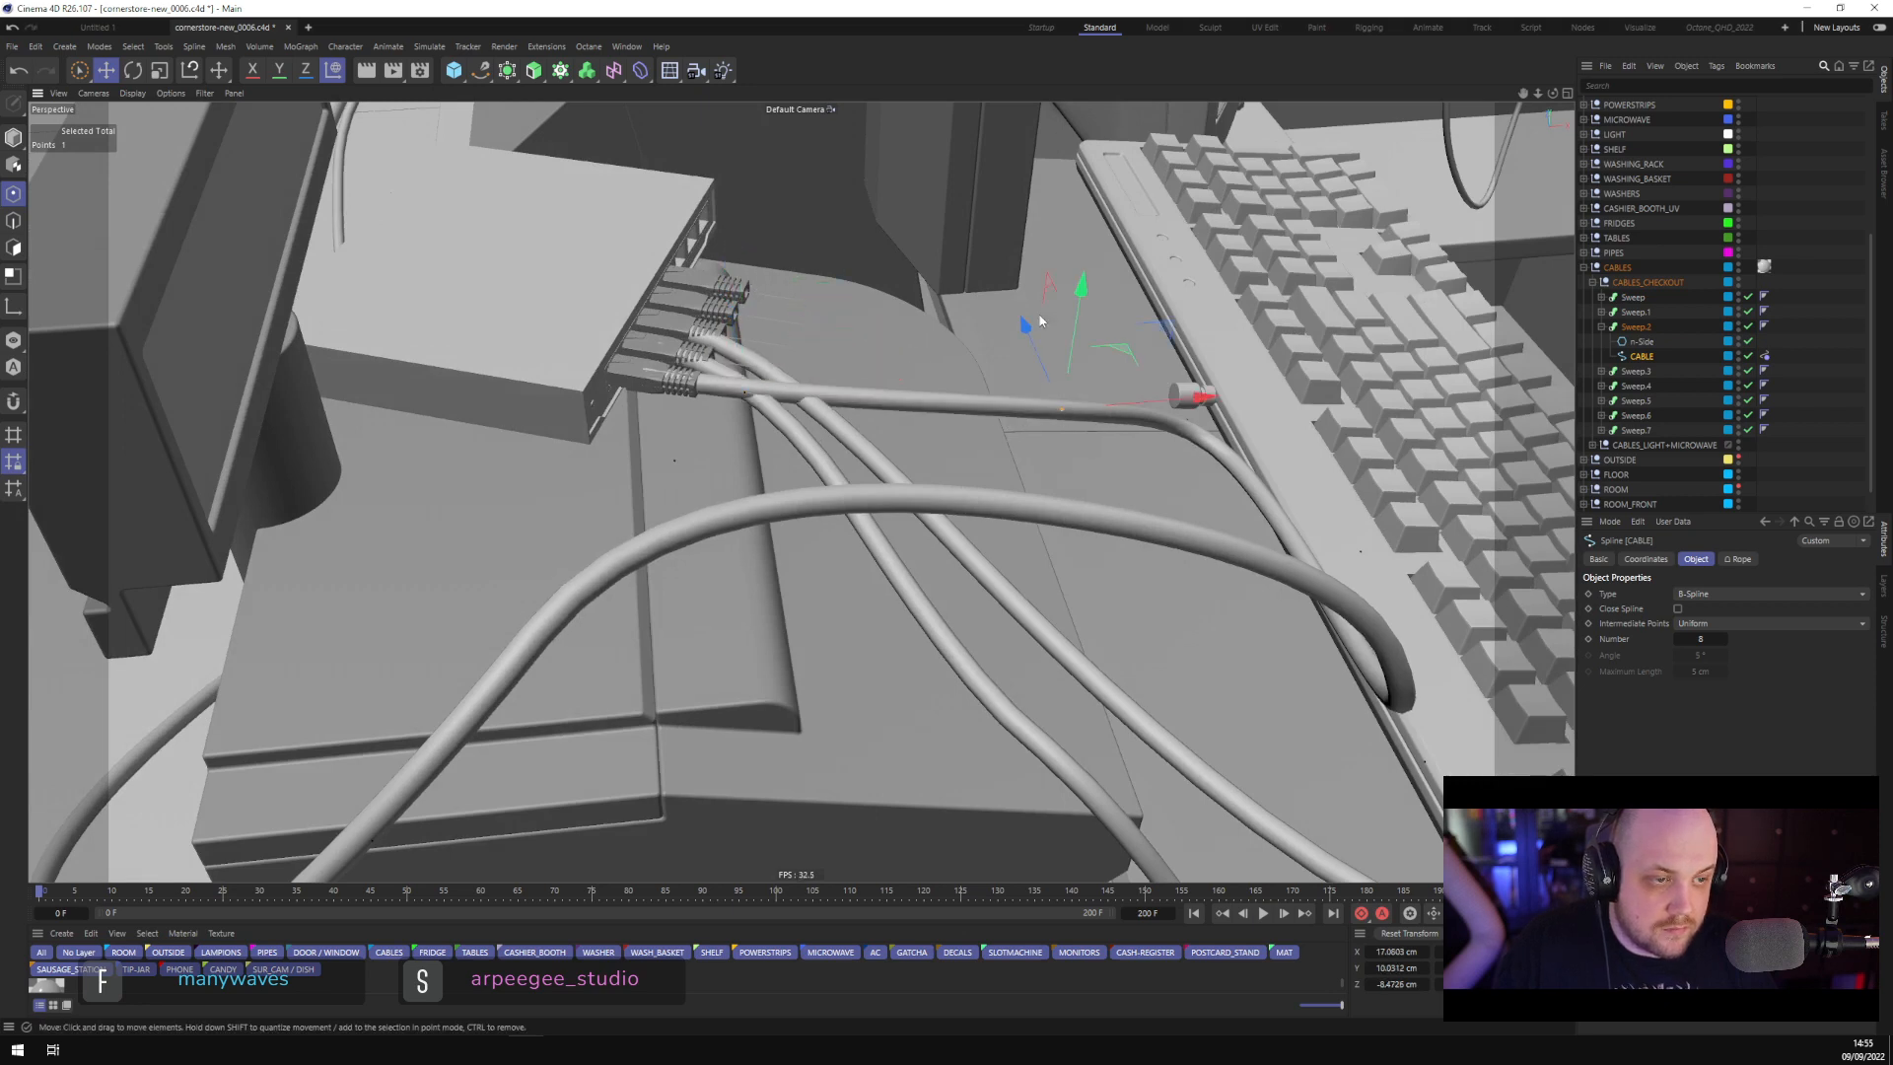
{"action": "left_click_drag", "start_coordinate": [1079, 286], "coordinate": [1037, 148]}
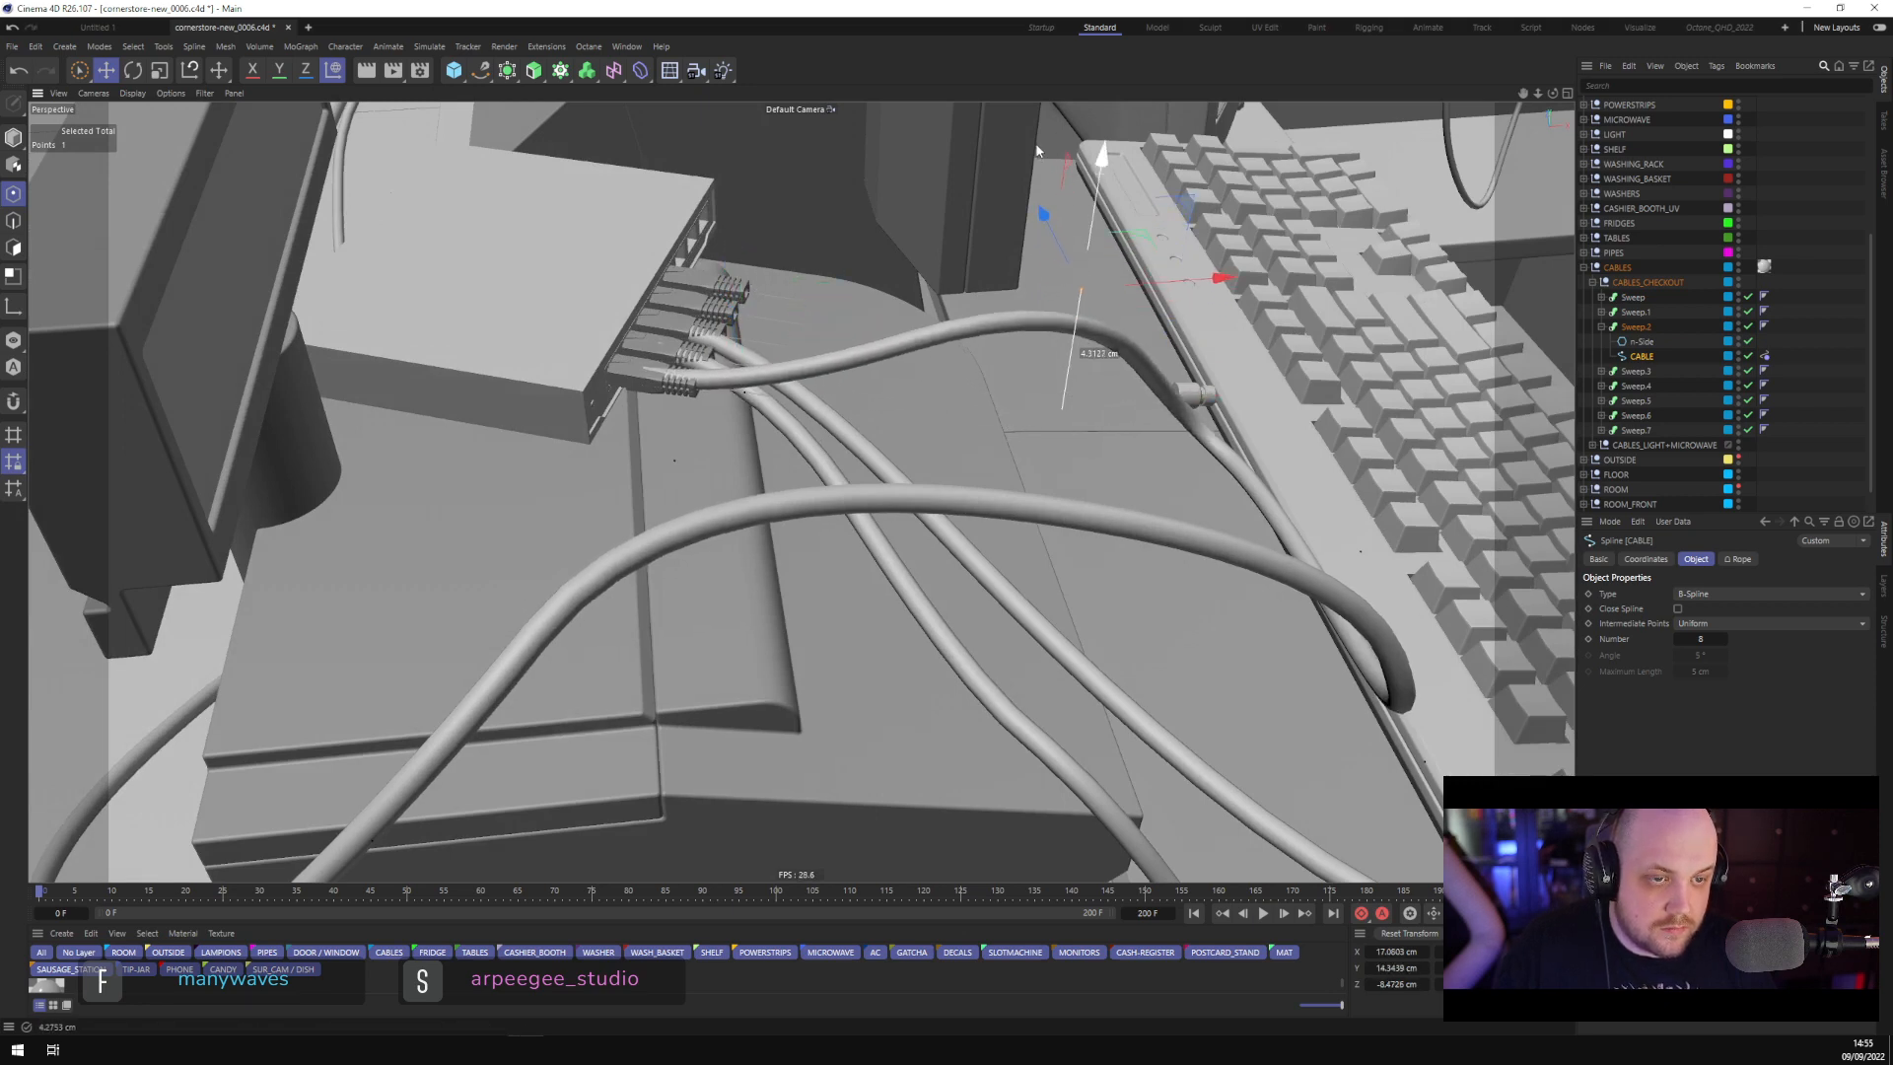
Review the whole checkout cable layout and switch from point editing to Model mode
{"action": "left_click_drag", "start_coordinate": [856, 493], "coordinate": [1030, 380], "text": "alt"}
{"action": "scroll", "coordinate": [917, 393], "scroll_direction": "down", "scroll_amount": 6}
{"action": "scroll", "coordinate": [917, 392], "scroll_direction": "down", "scroll_amount": 6}
{"action": "left_click", "coordinate": [13, 137]}
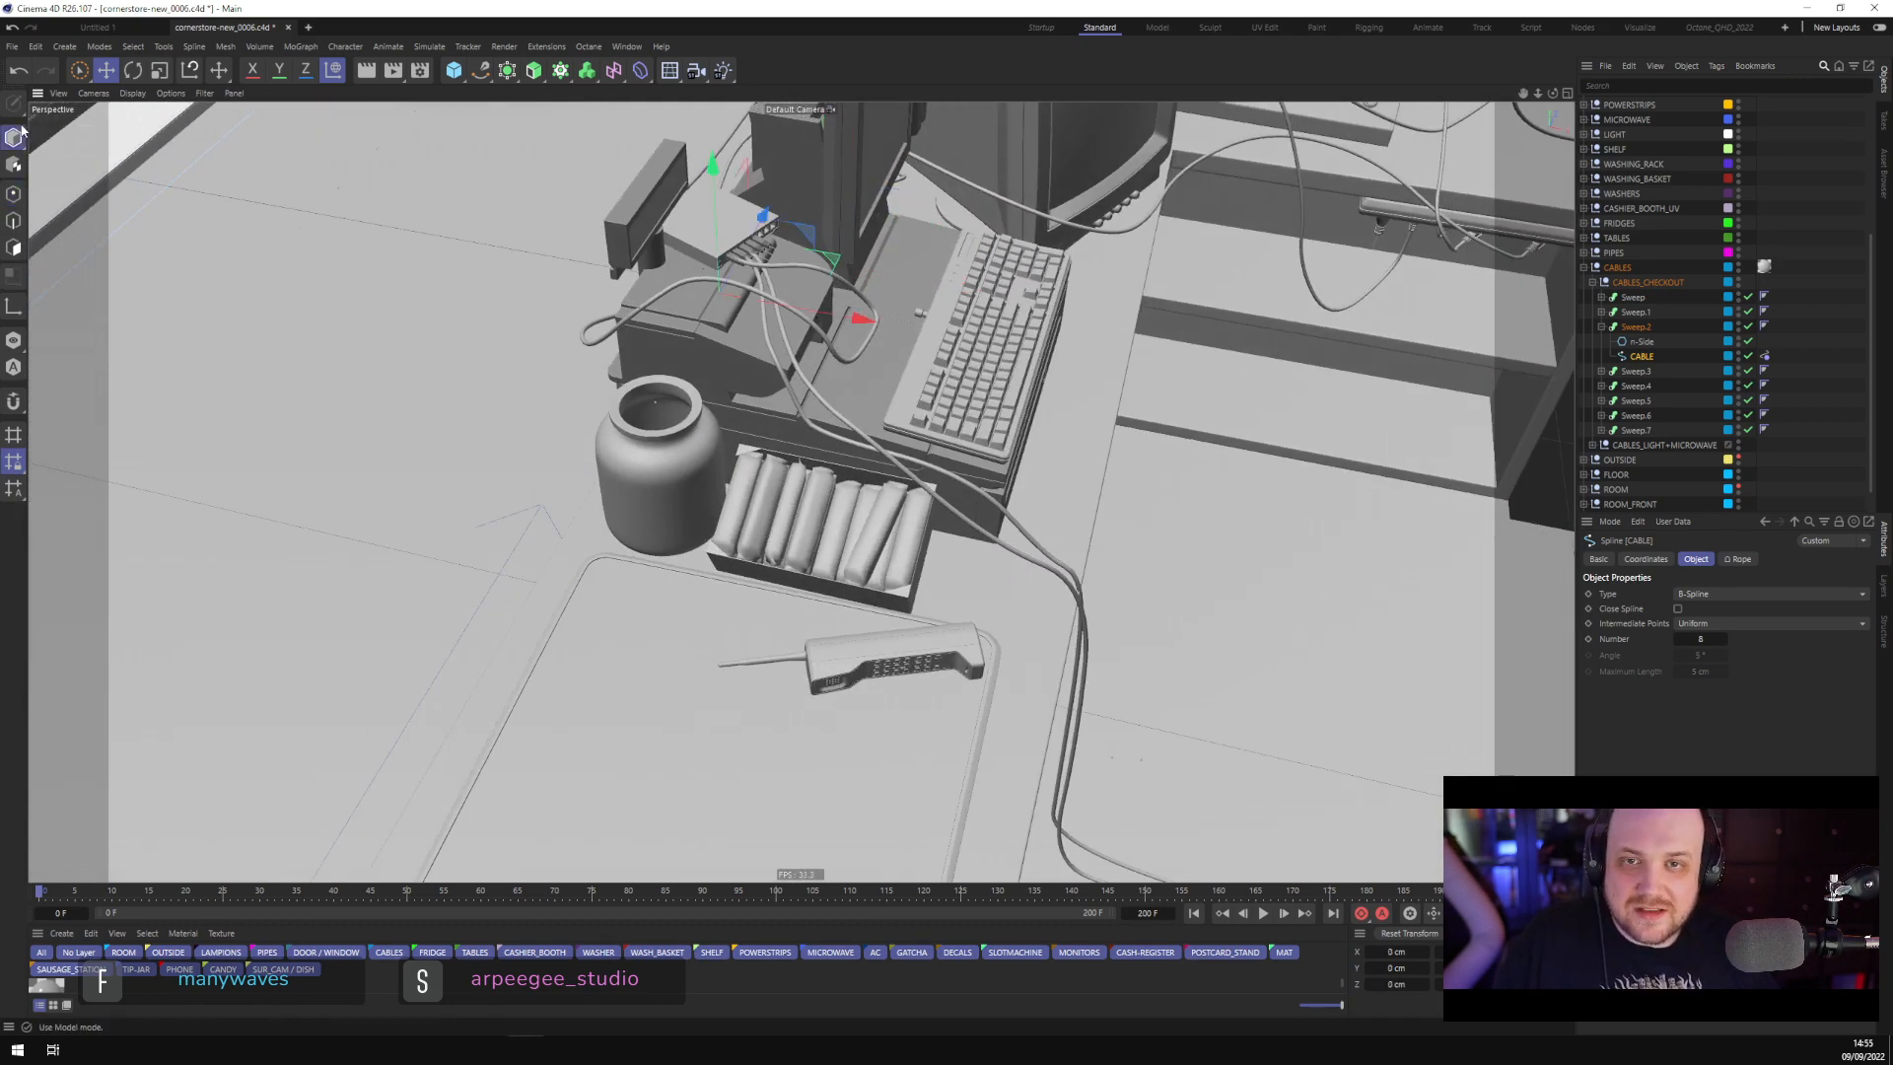
Find the cash register's null, CASH-REGISTER, and give it a Collider simulation tag
{"action": "left_click", "coordinate": [730, 373]}
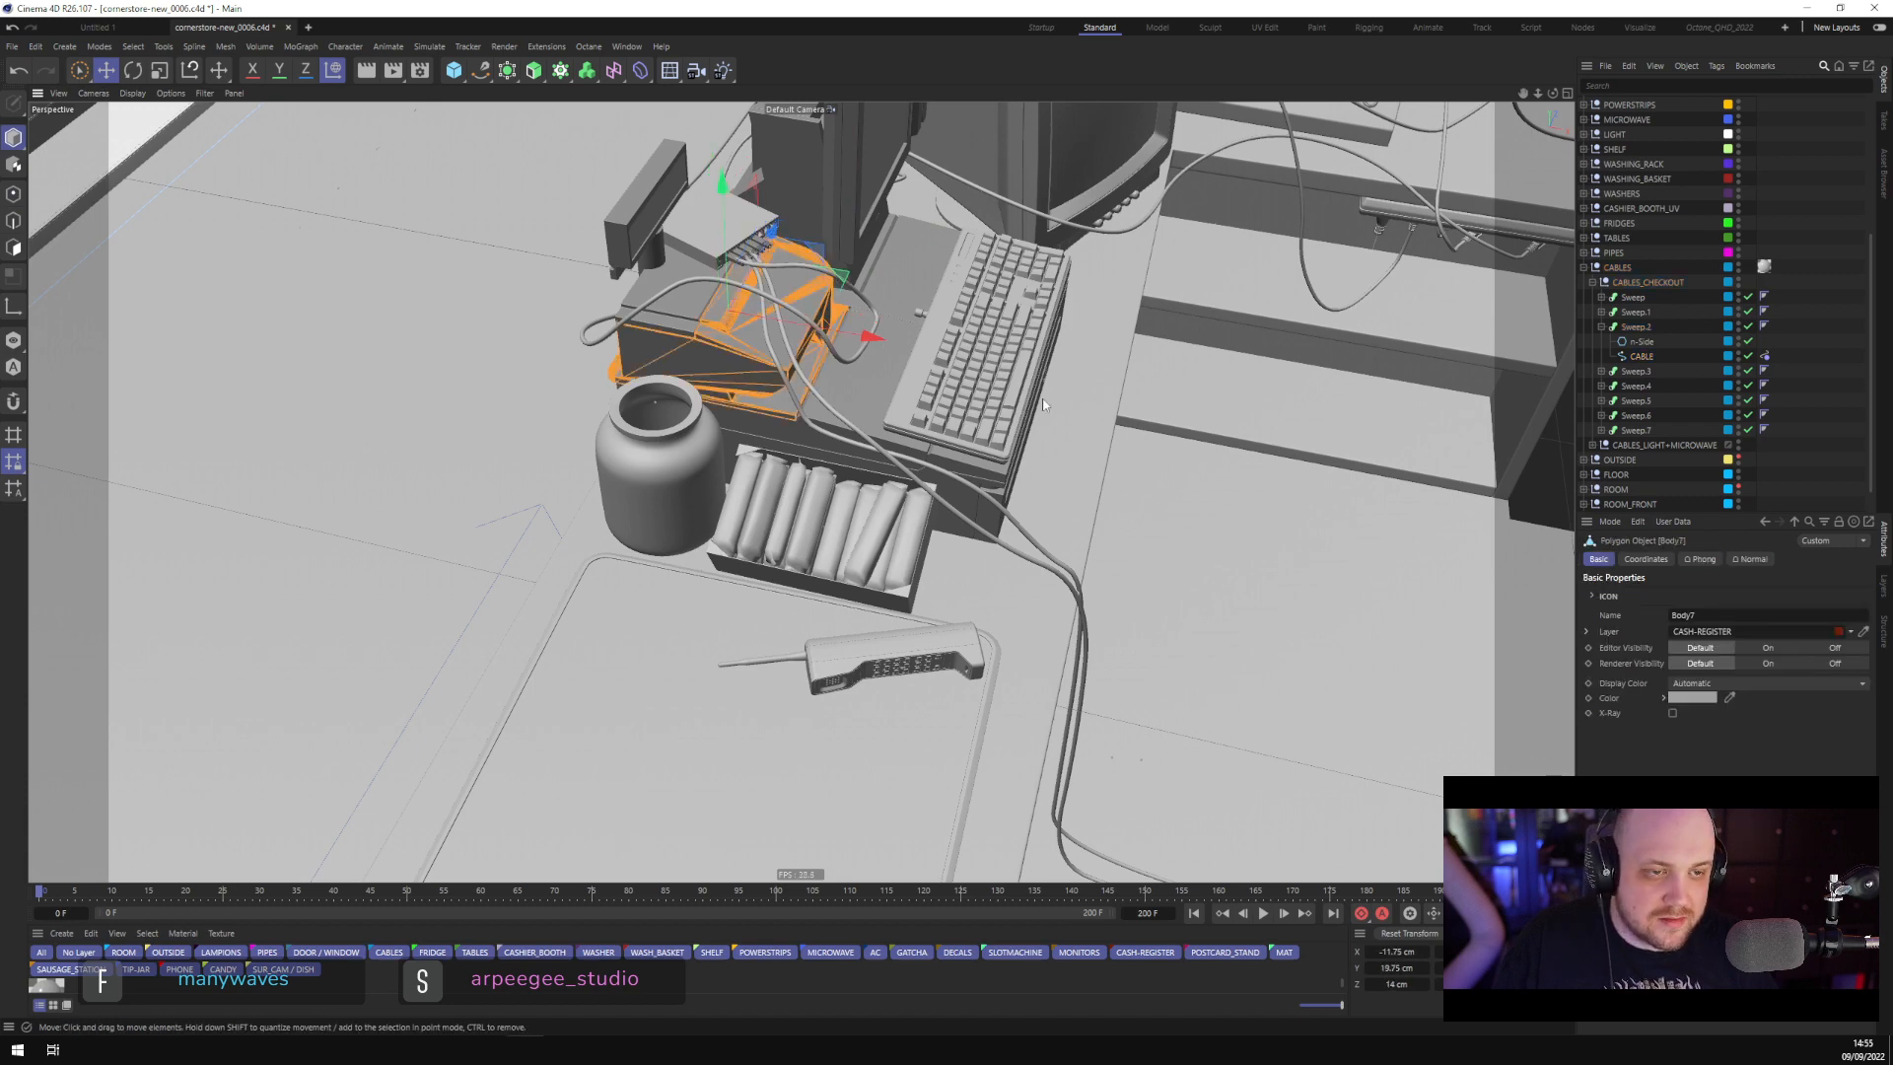
{"action": "scroll", "coordinate": [1672, 372], "scroll_direction": "up", "scroll_amount": 5}
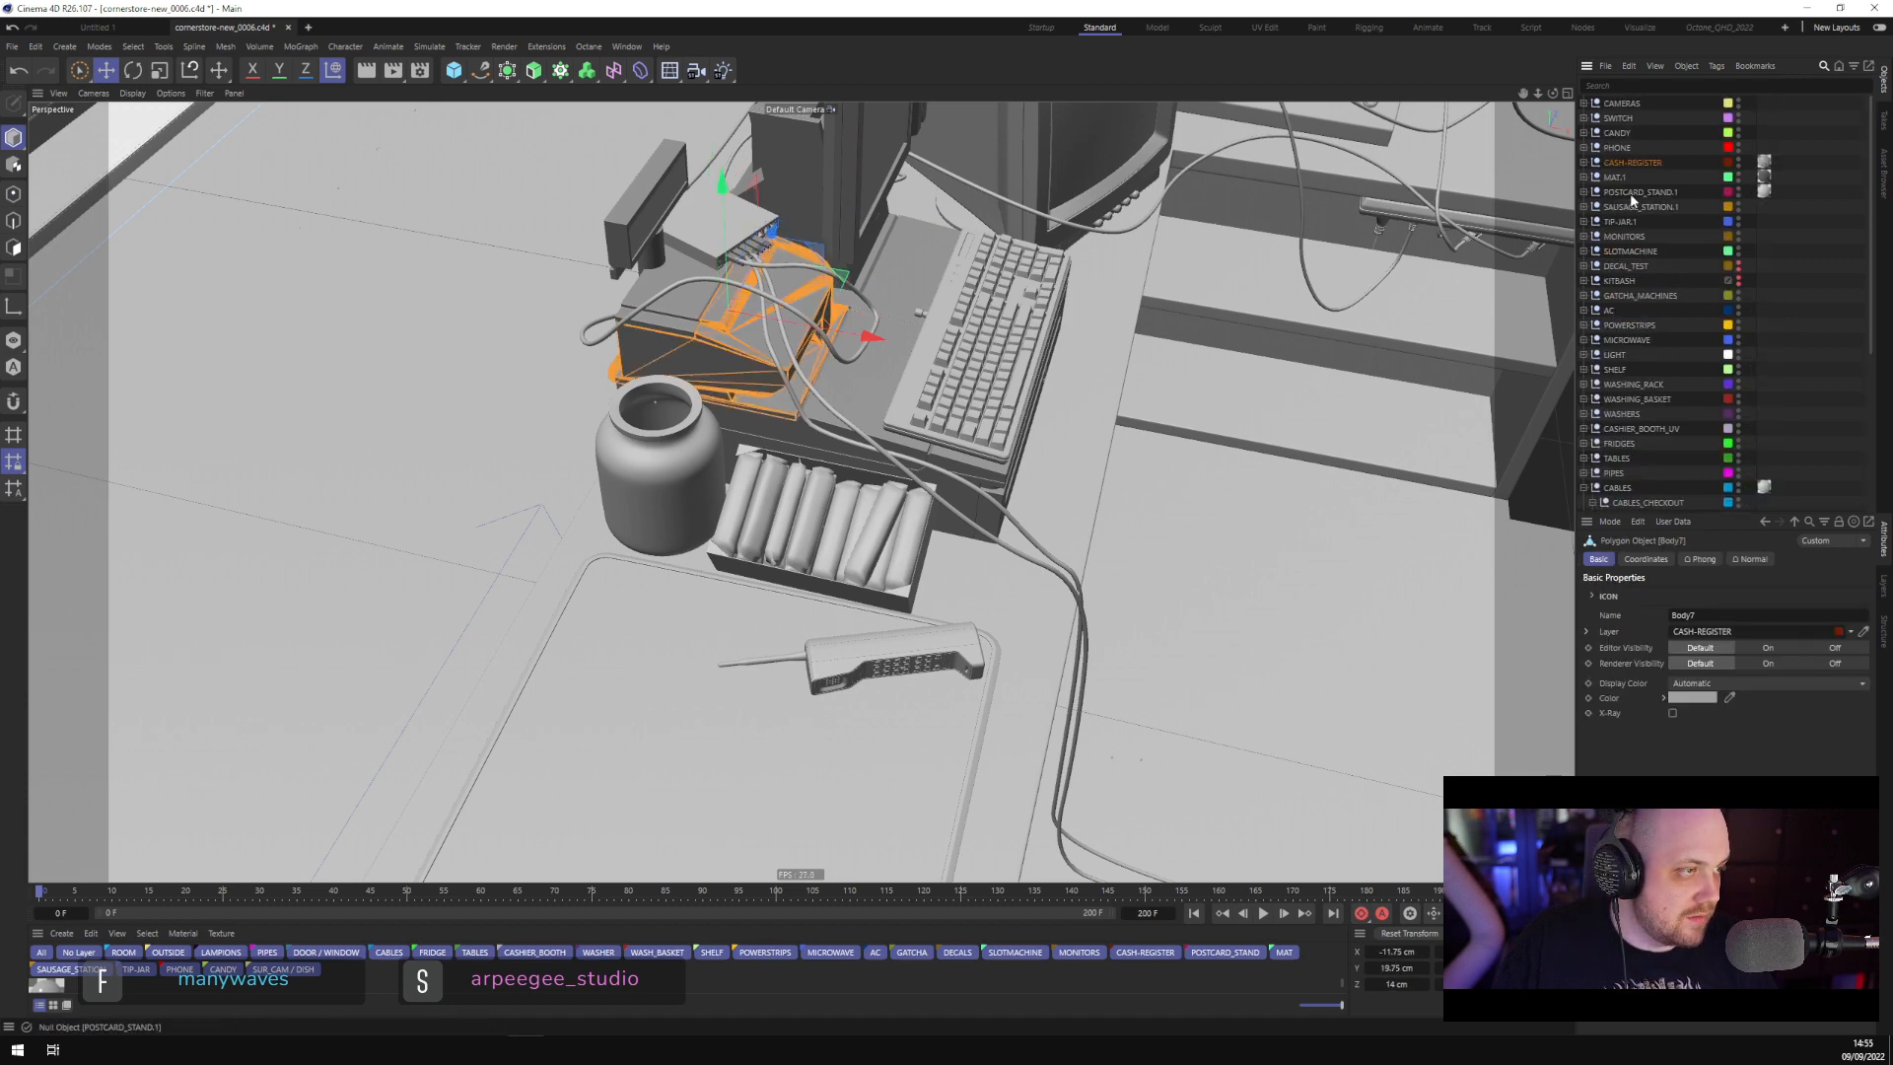
{"action": "left_click", "coordinate": [1635, 162]}
{"action": "key", "text": "o"}
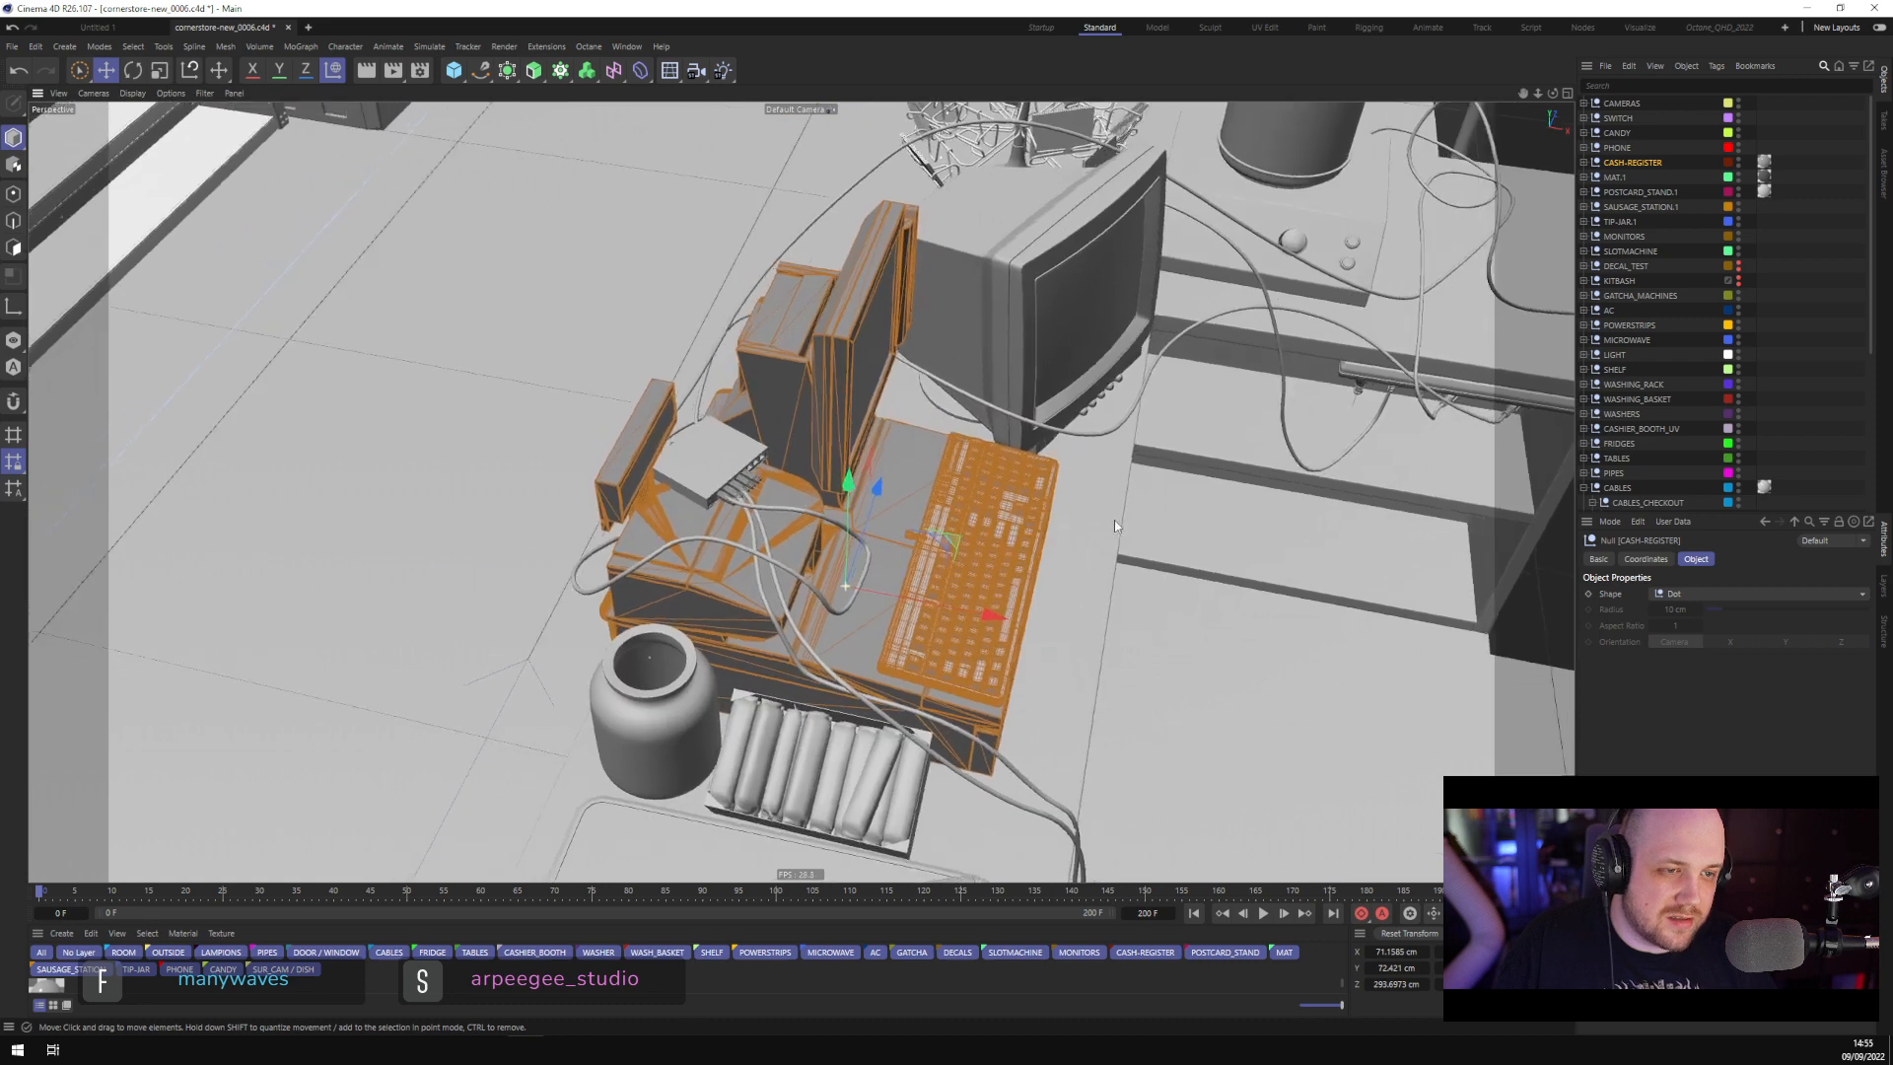
{"action": "right_click", "coordinate": [1615, 162]}
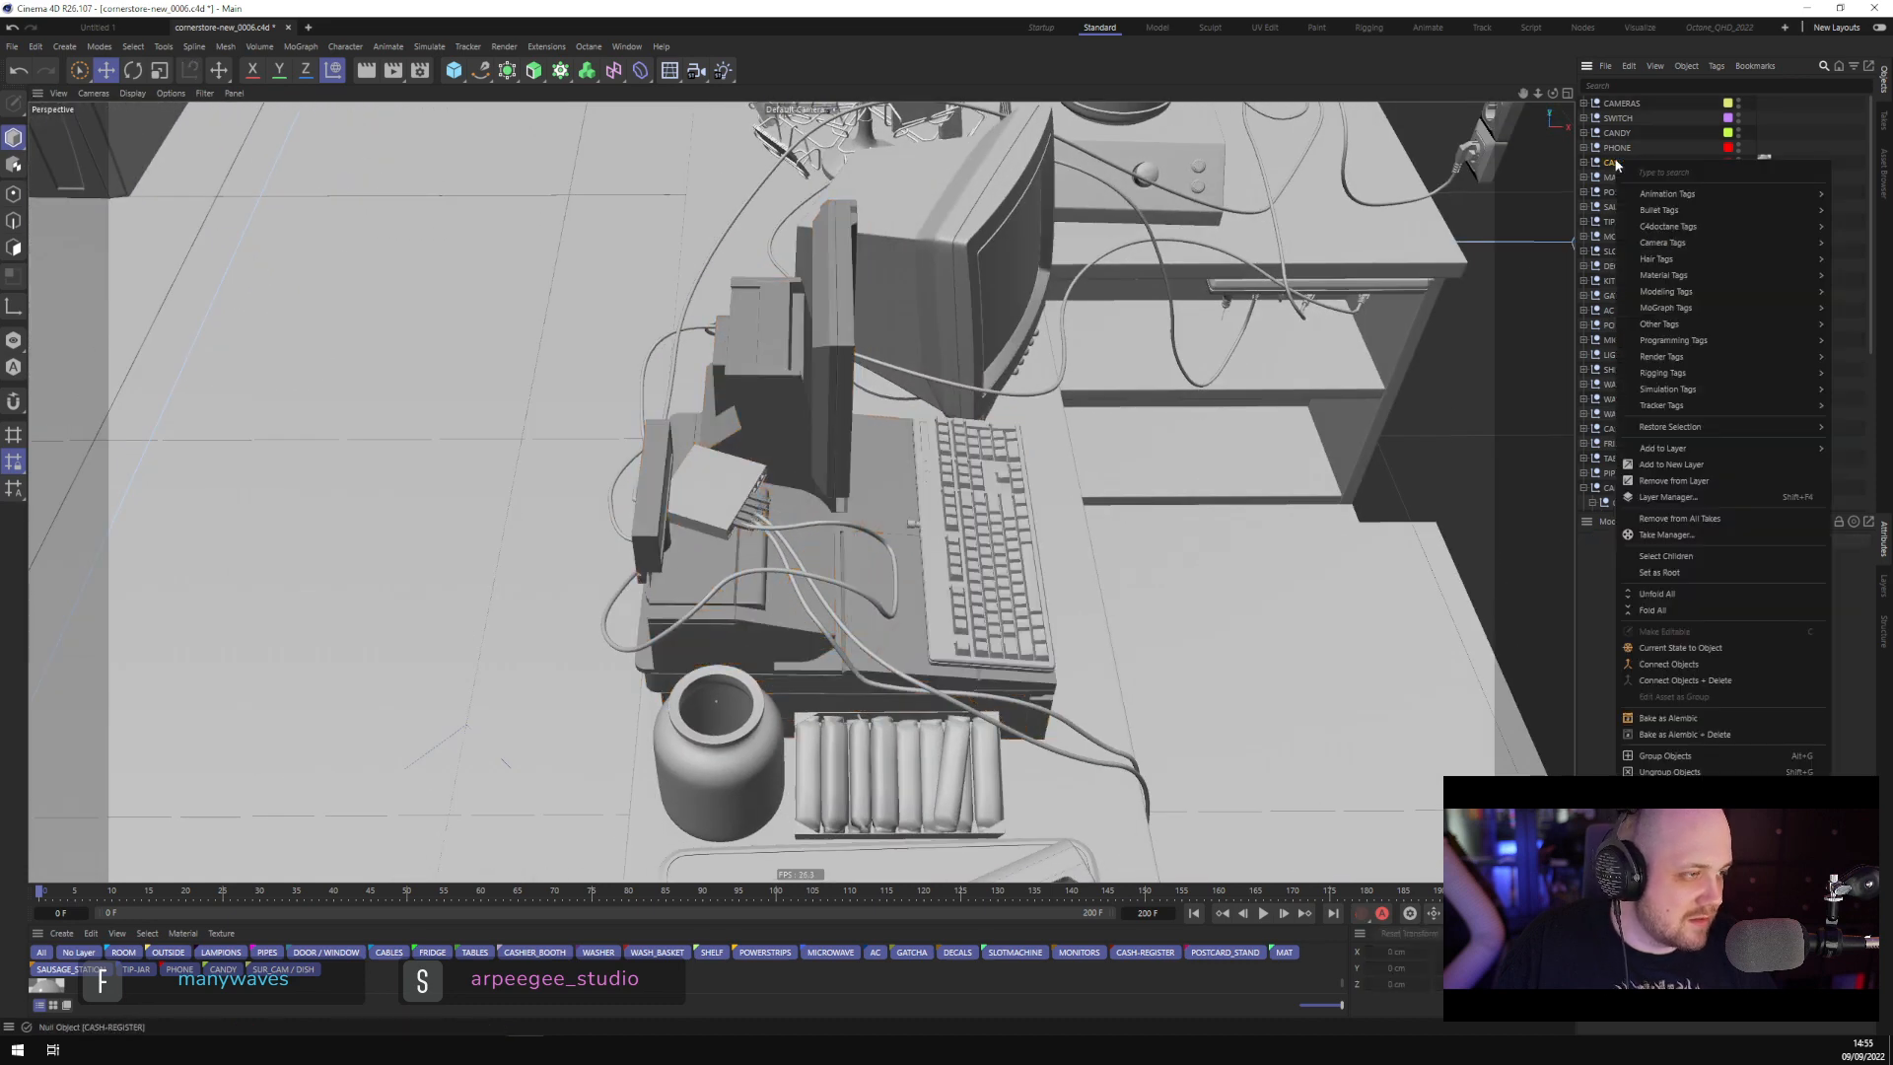
{"action": "mouse_move", "coordinate": [1702, 391]}
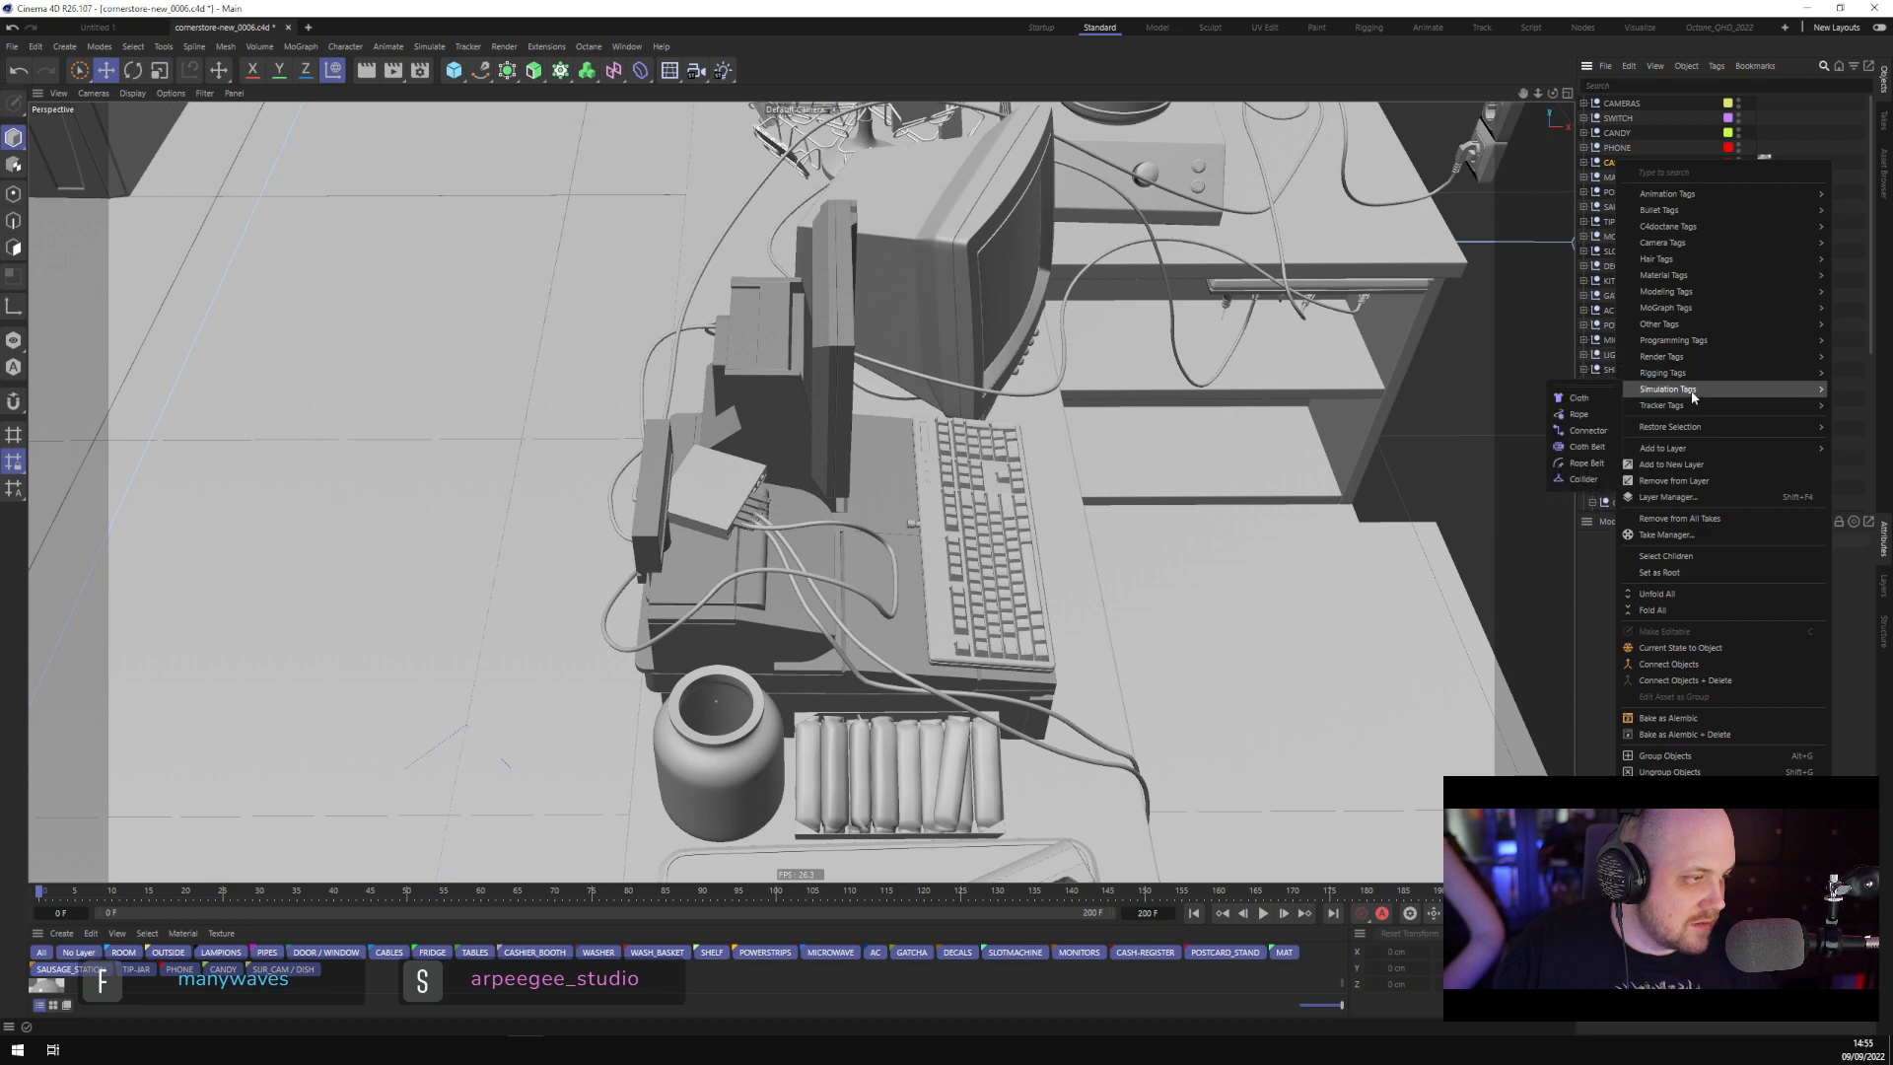
{"action": "left_click", "coordinate": [1583, 469]}
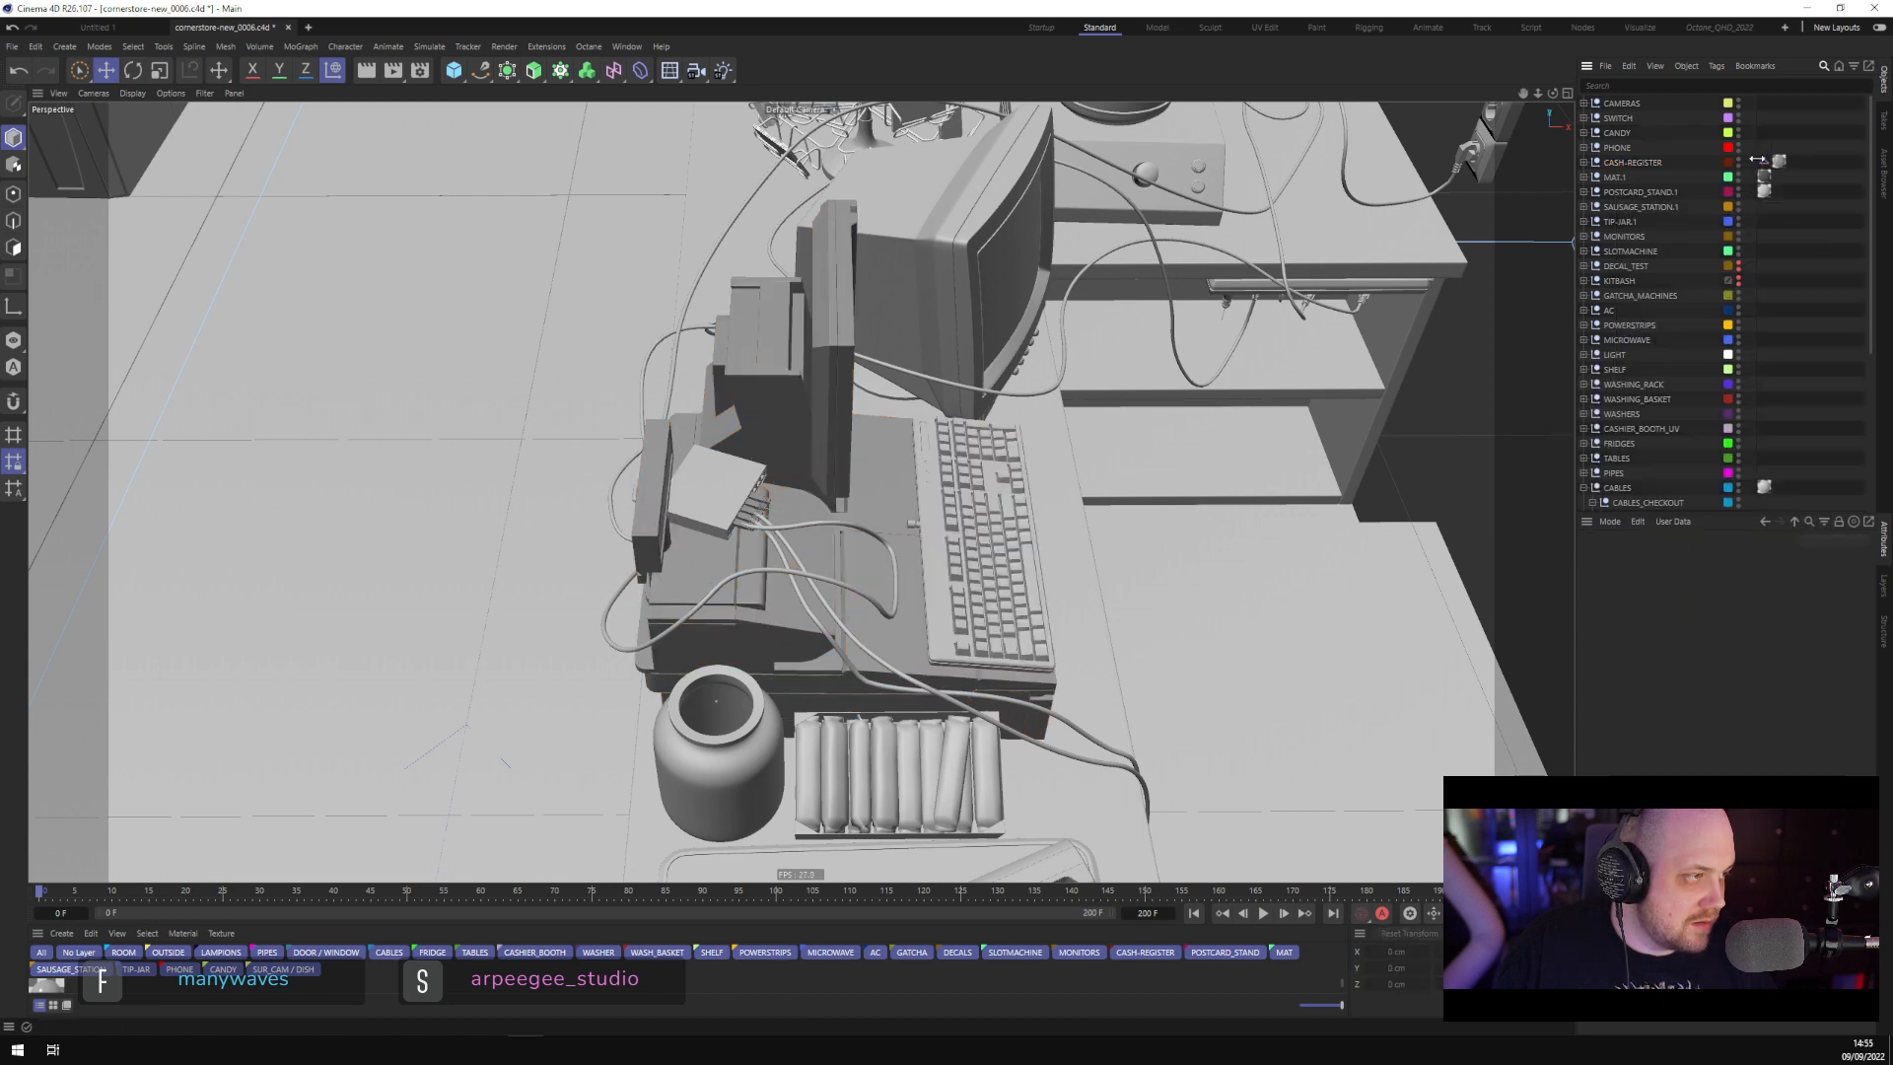
{"action": "left_click_drag", "start_coordinate": [1764, 162], "coordinate": [1790, 162]}
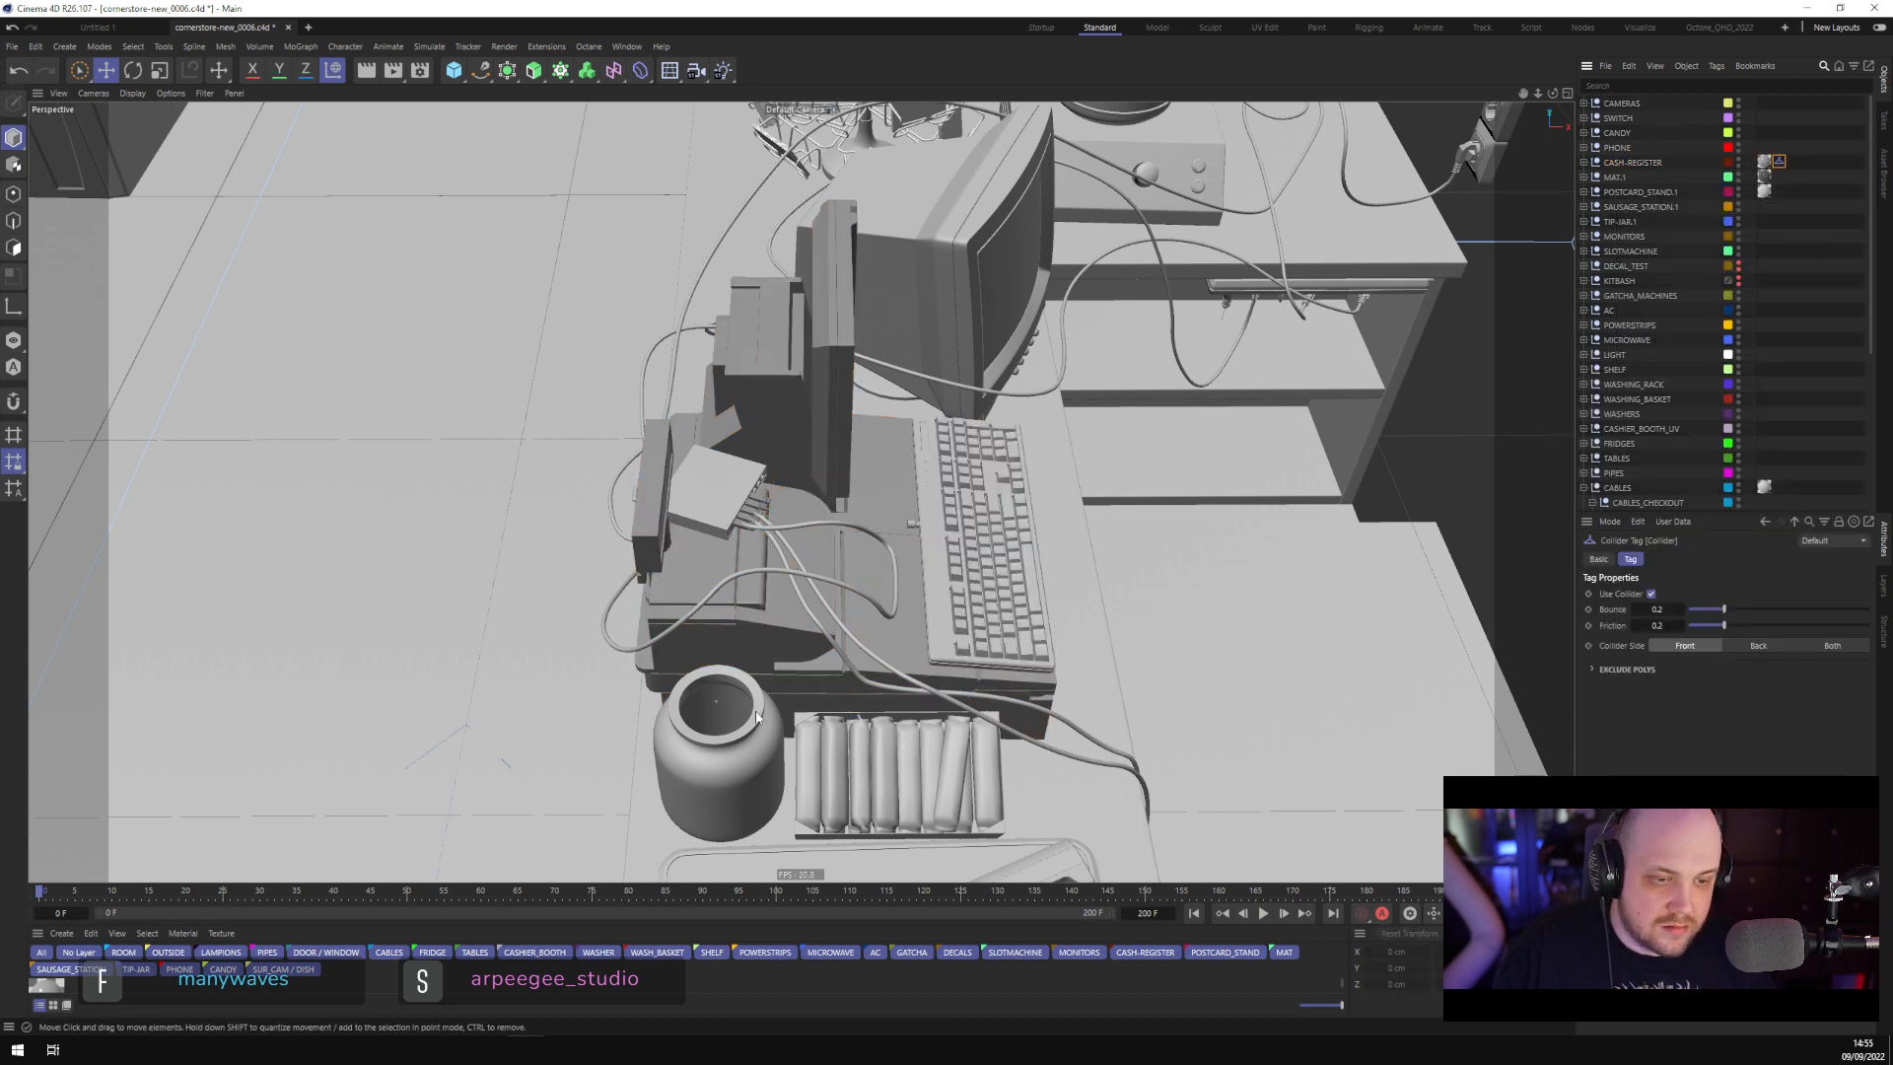
Copy the cash register's Collider tag onto the CANDY and TIP-JAR.1 nulls
{"action": "left_click", "coordinate": [976, 769]}
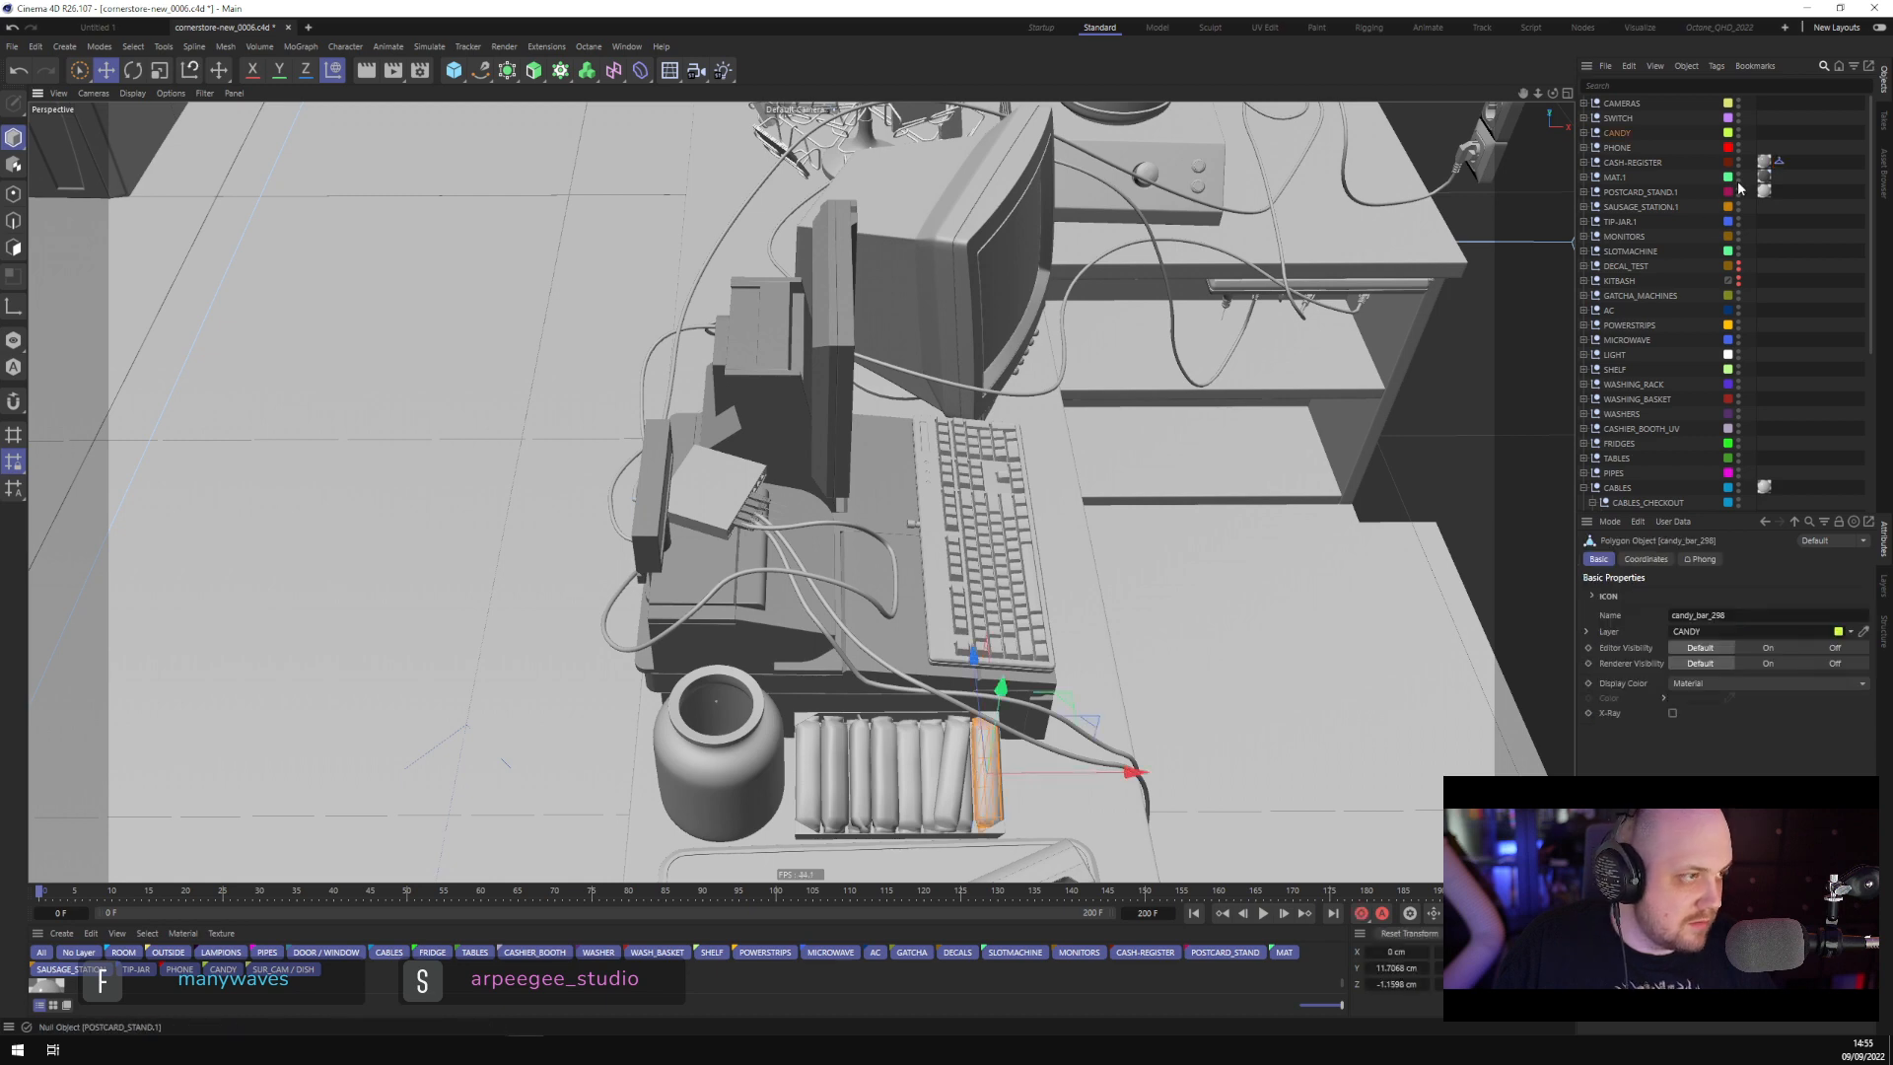
{"action": "left_click_drag", "start_coordinate": [1780, 162], "coordinate": [1763, 132], "text": "ctrl"}
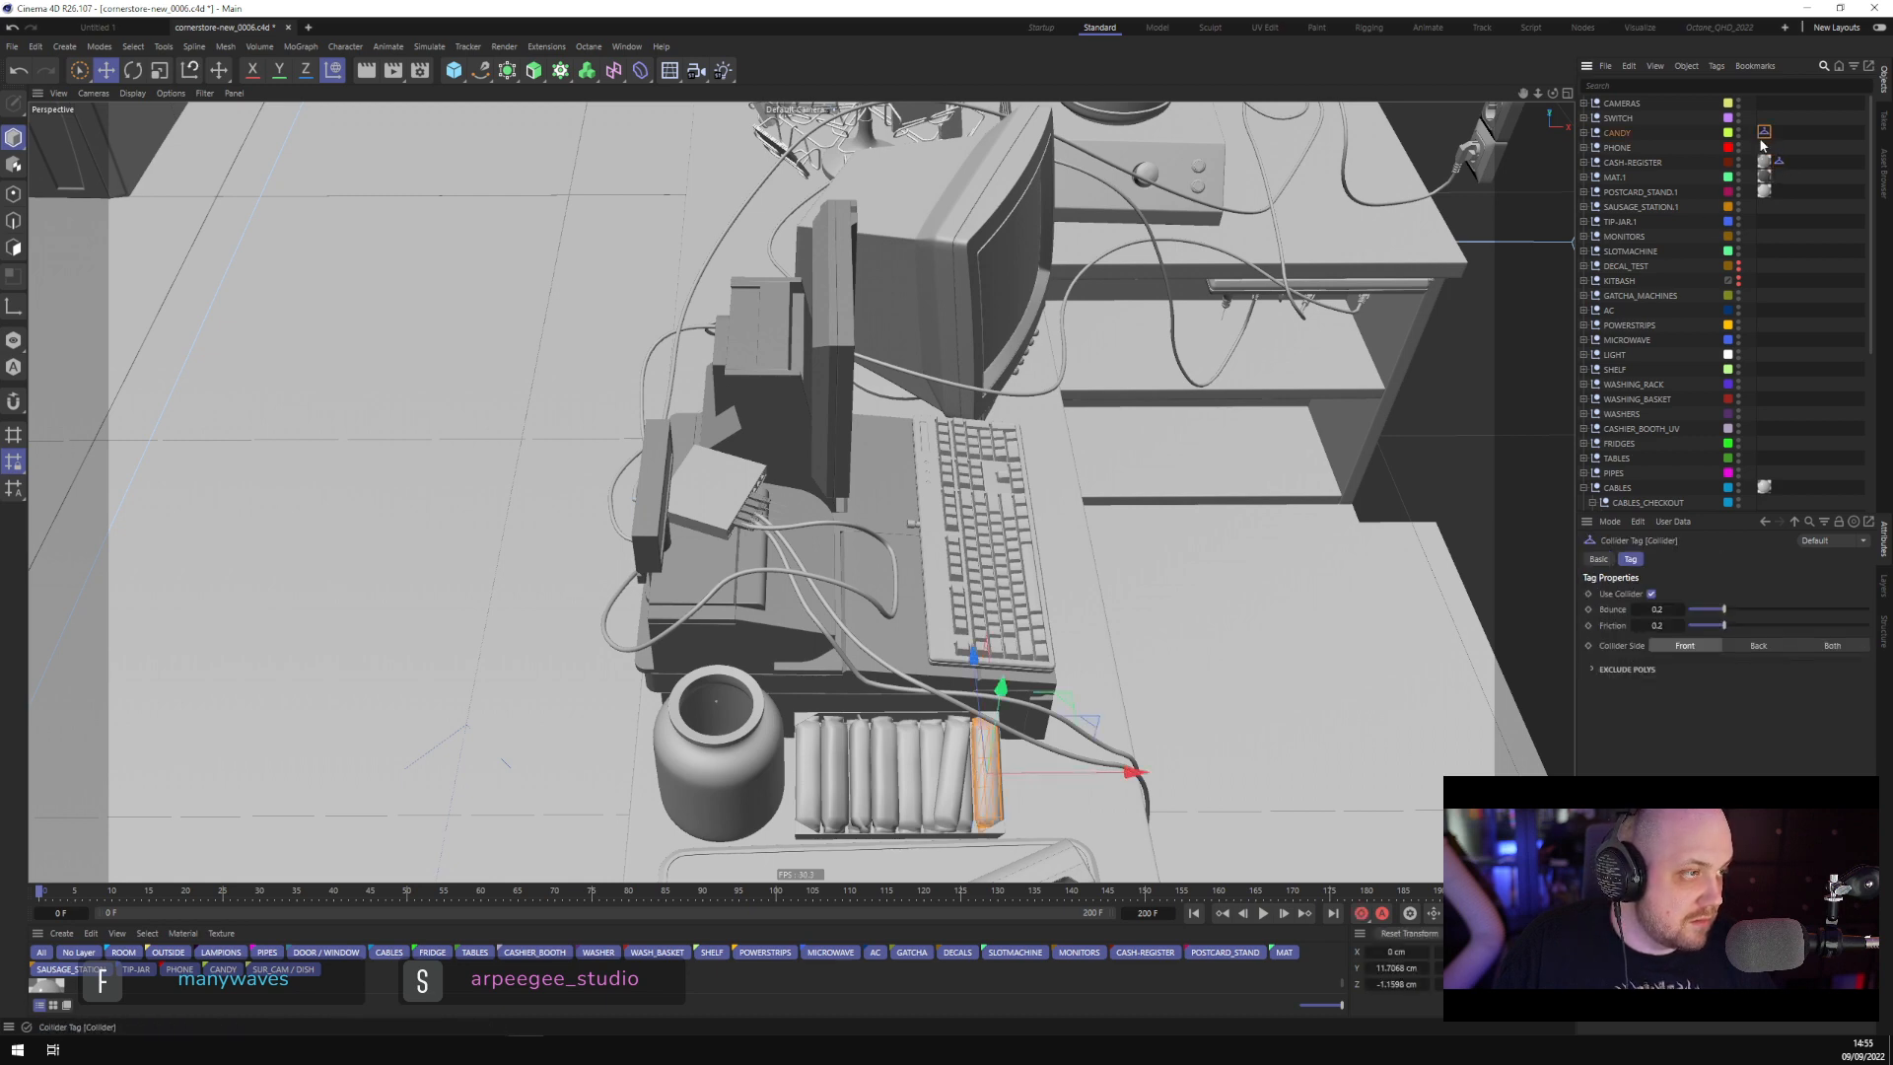
{"action": "left_click", "coordinate": [746, 744]}
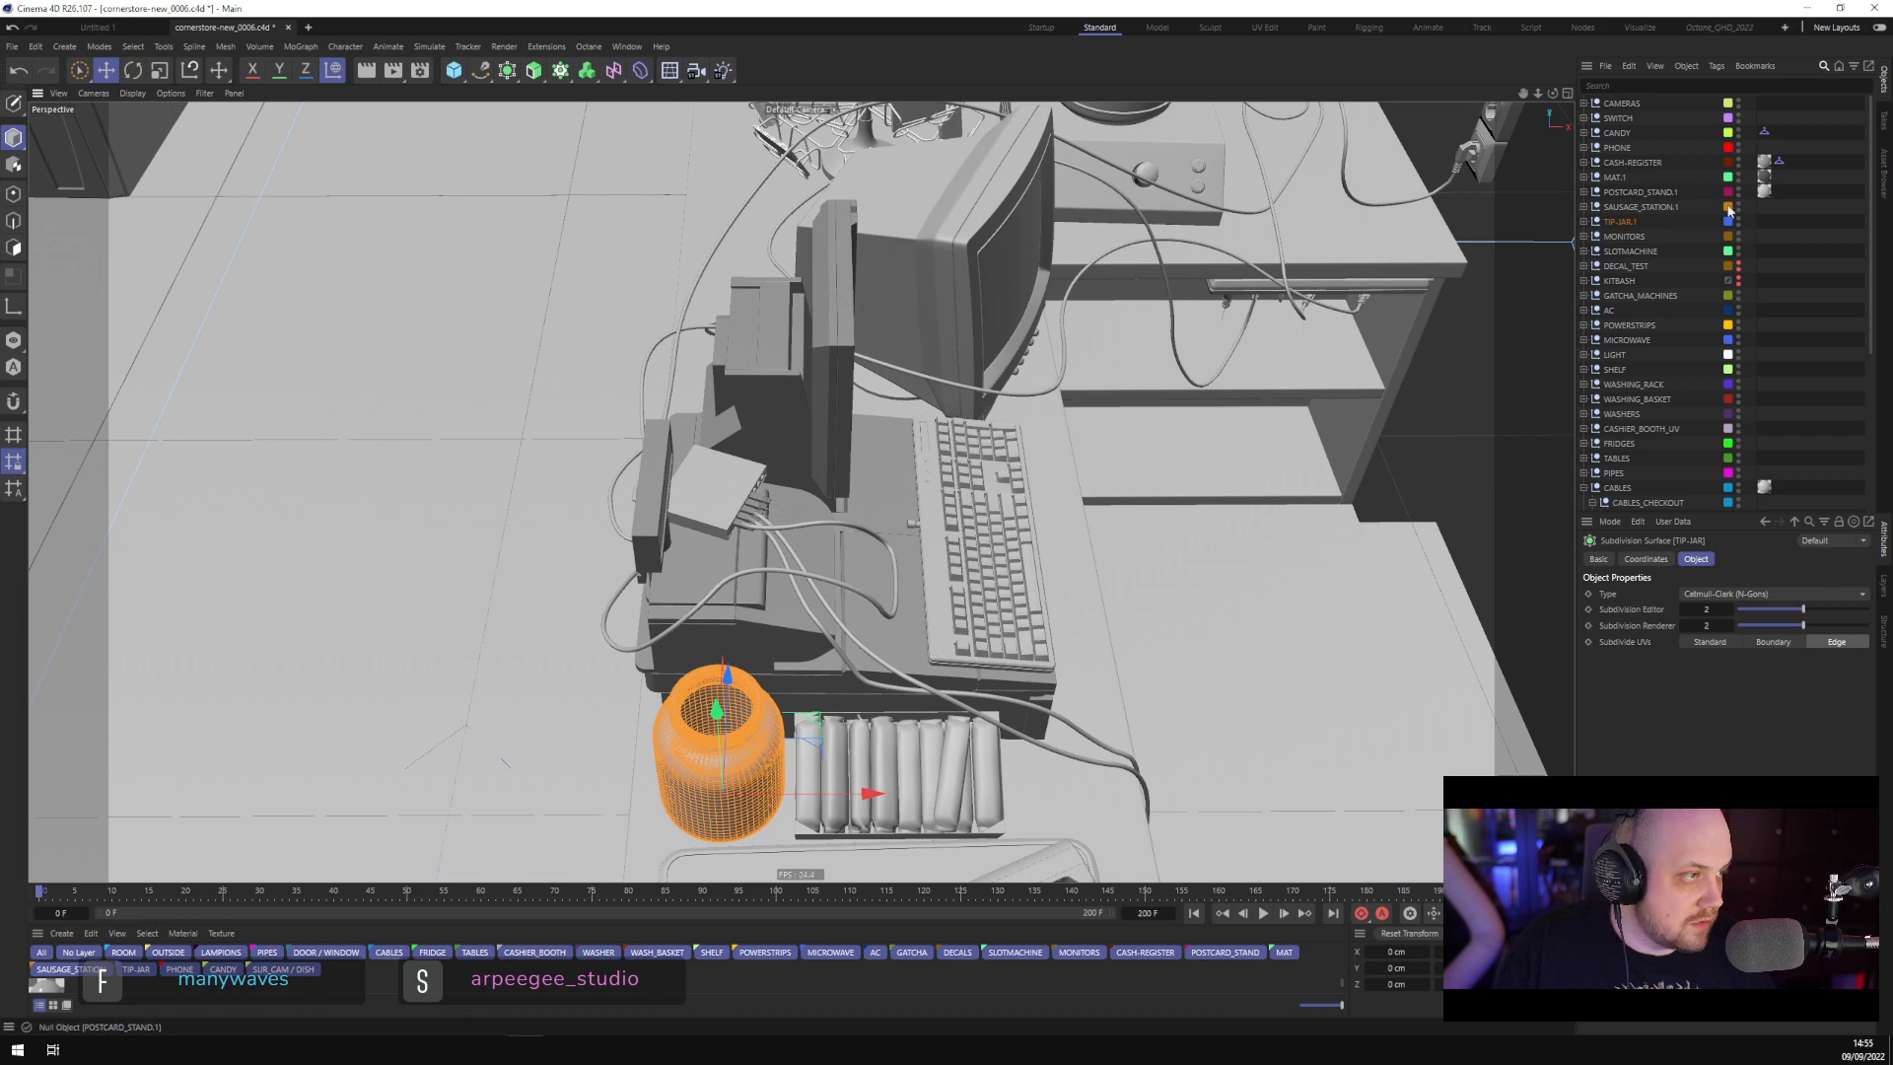
{"action": "left_click_drag", "start_coordinate": [1781, 162], "coordinate": [1765, 220], "text": "ctrl"}
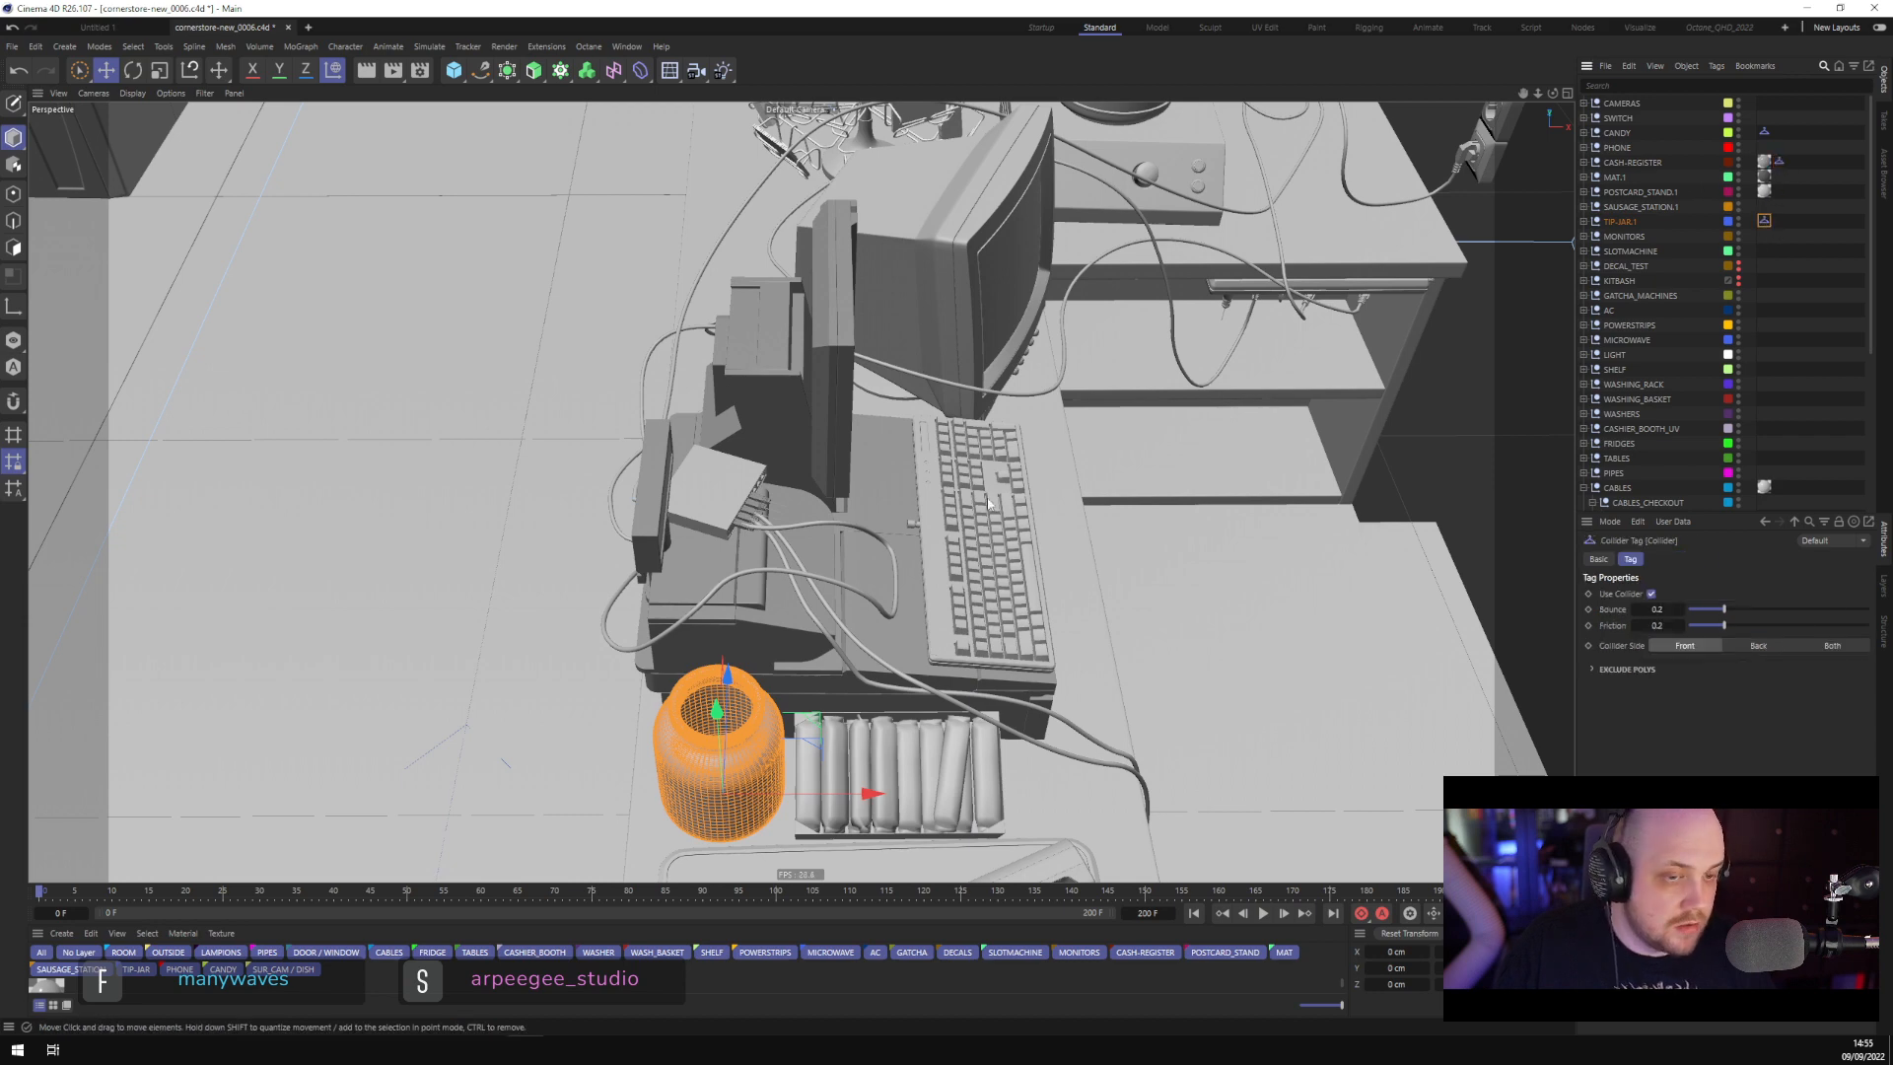
Copy the Collider tag onto the CASHIER_BOOTH_UV null of the counter and onto the MONITORS null
{"action": "left_click_drag", "start_coordinate": [838, 553], "coordinate": [1061, 742], "text": "alt"}
{"action": "left_click", "coordinate": [1061, 743]}
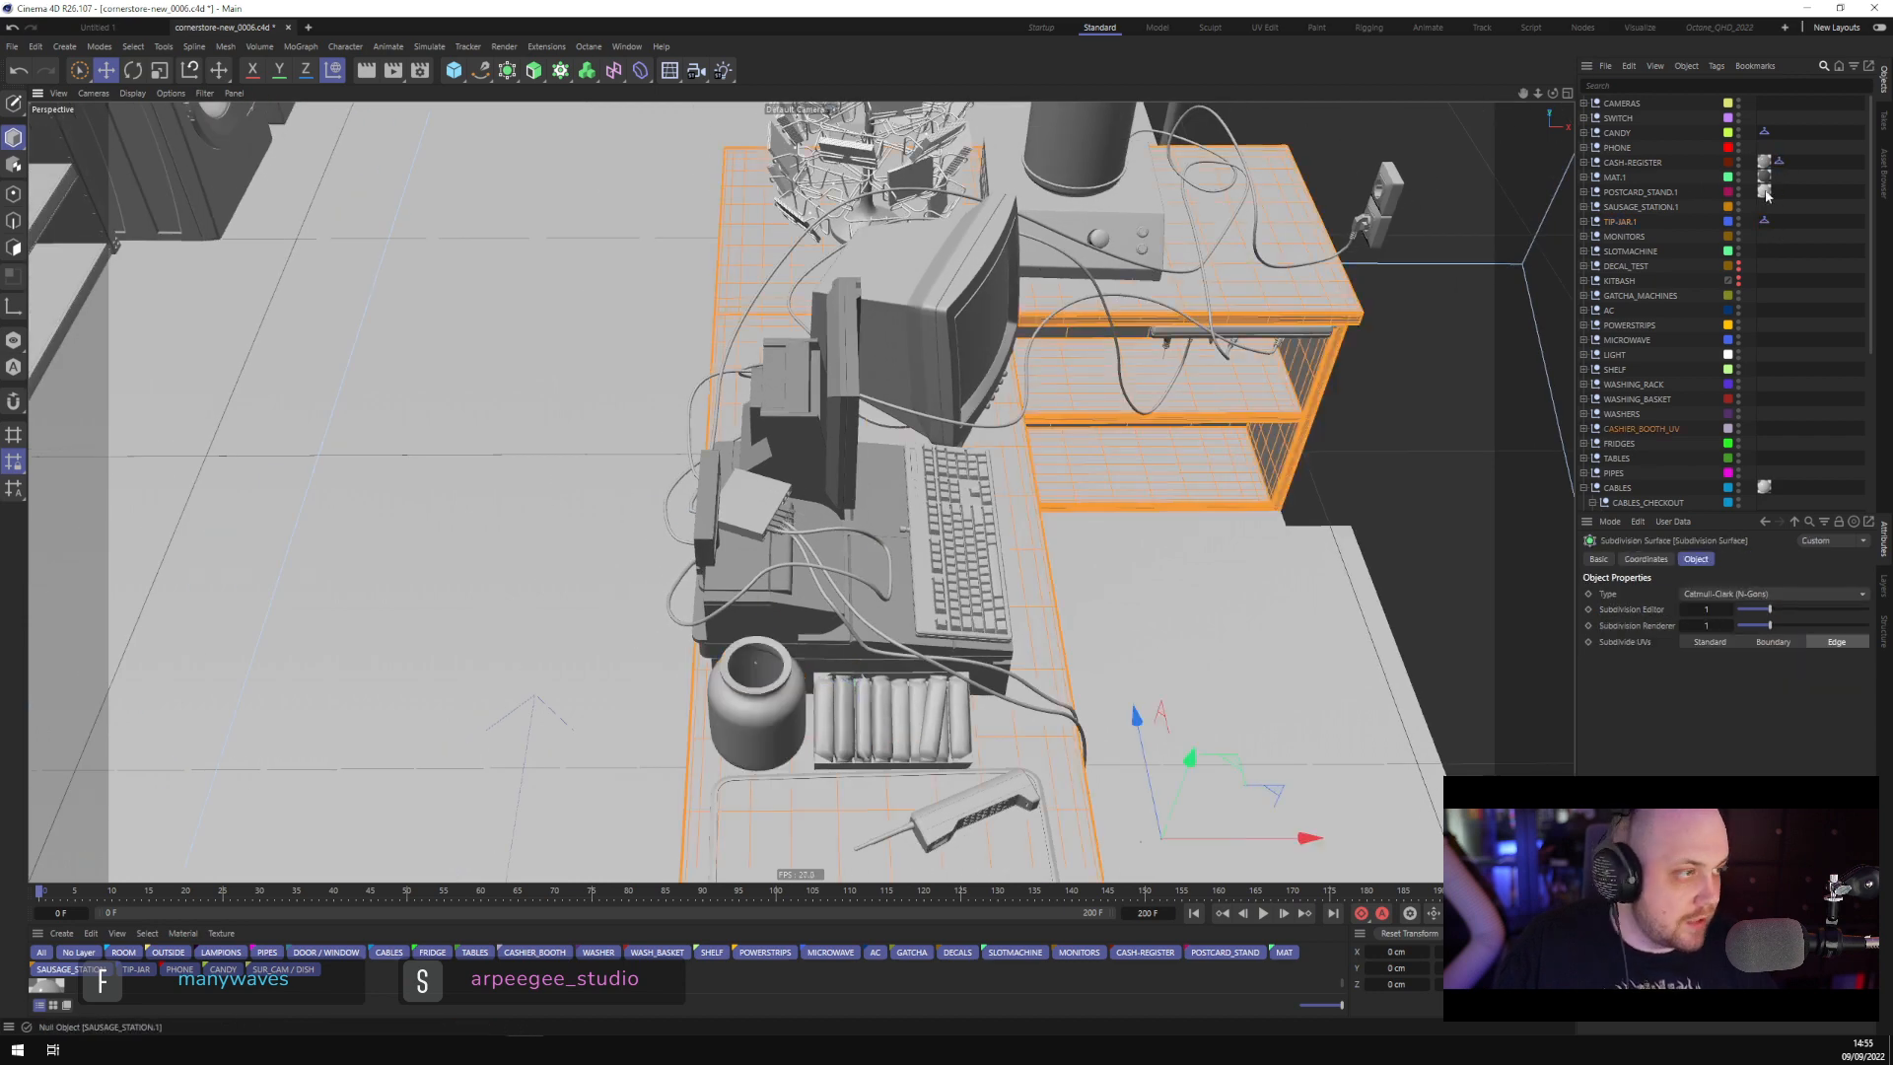
{"action": "left_click_drag", "start_coordinate": [1779, 163], "coordinate": [1772, 439], "text": "ctrl"}
{"action": "scroll", "coordinate": [1001, 588], "scroll_direction": "up", "scroll_amount": 4}
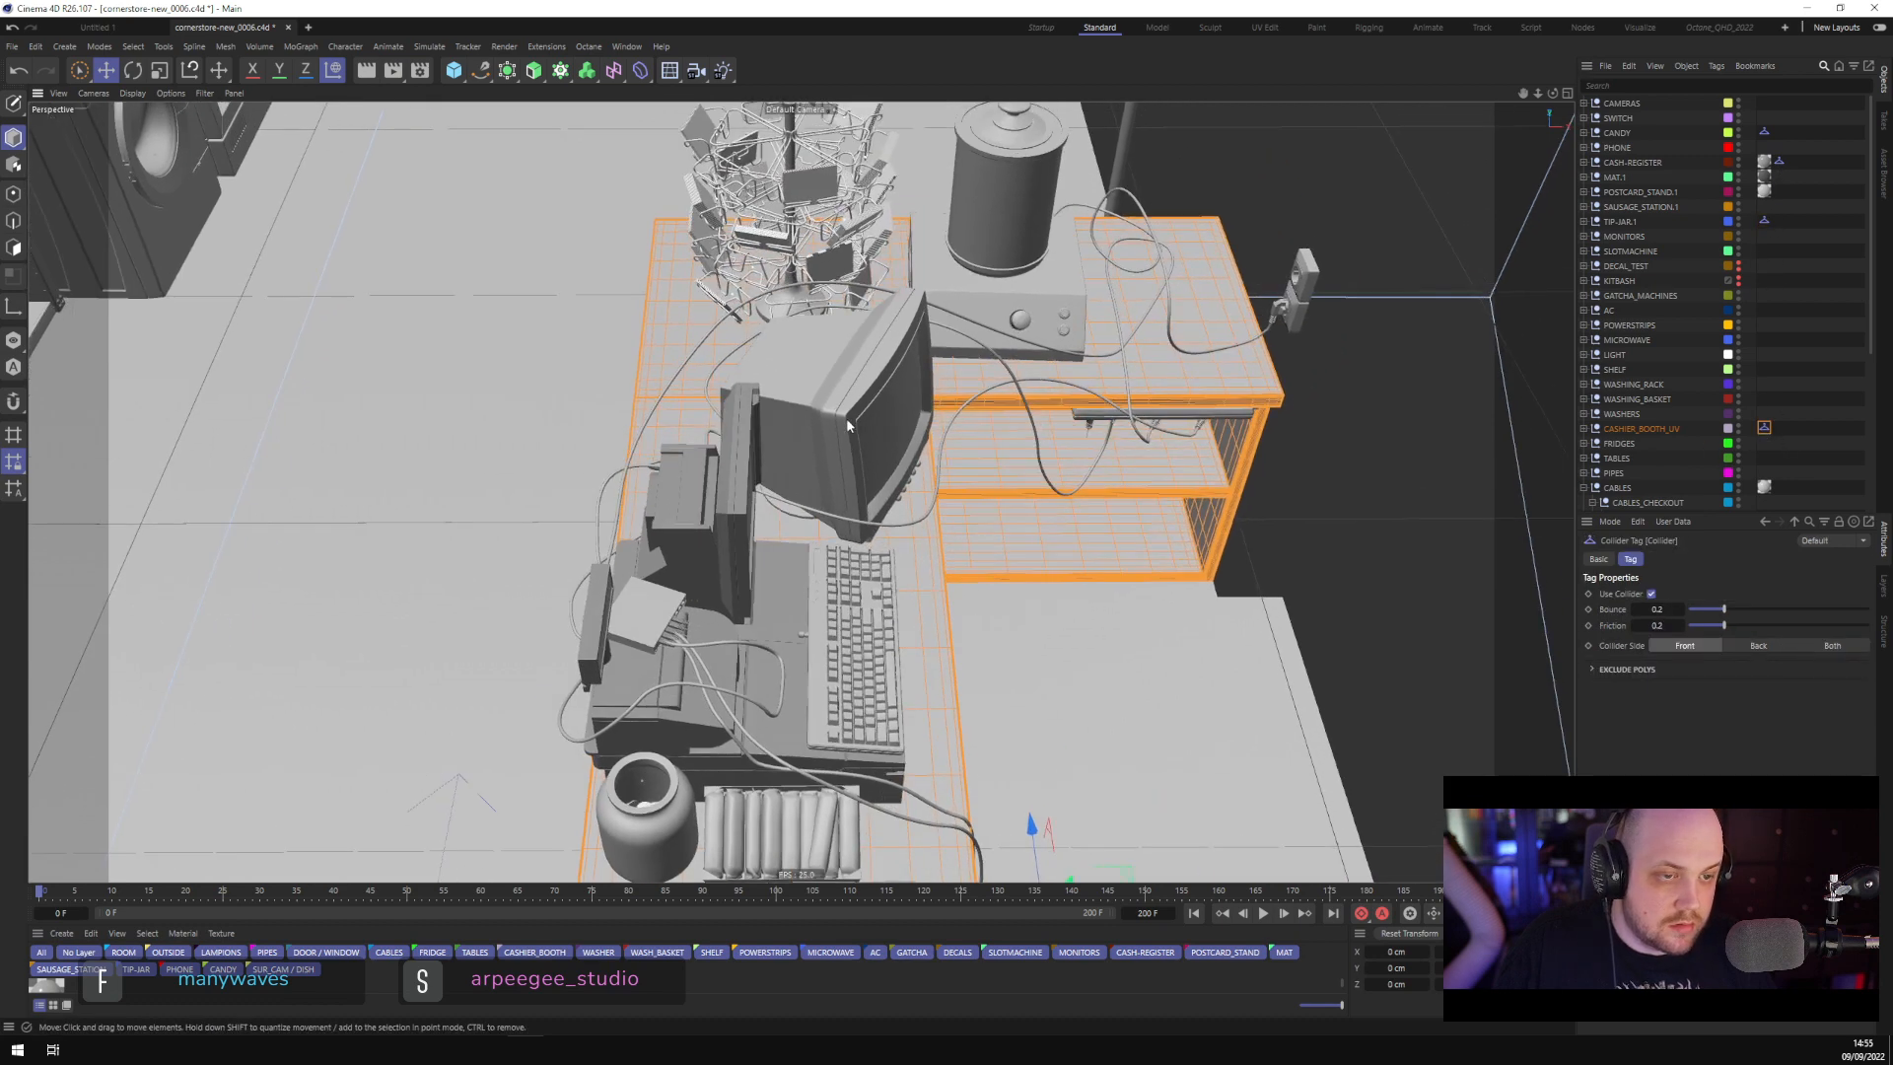
{"action": "left_click", "coordinate": [836, 410]}
{"action": "left_click_drag", "start_coordinate": [1763, 219], "coordinate": [1765, 238], "text": "ctrl"}
{"action": "middle_click_drag", "start_coordinate": [1146, 396], "coordinate": [1159, 499], "text": "alt"}
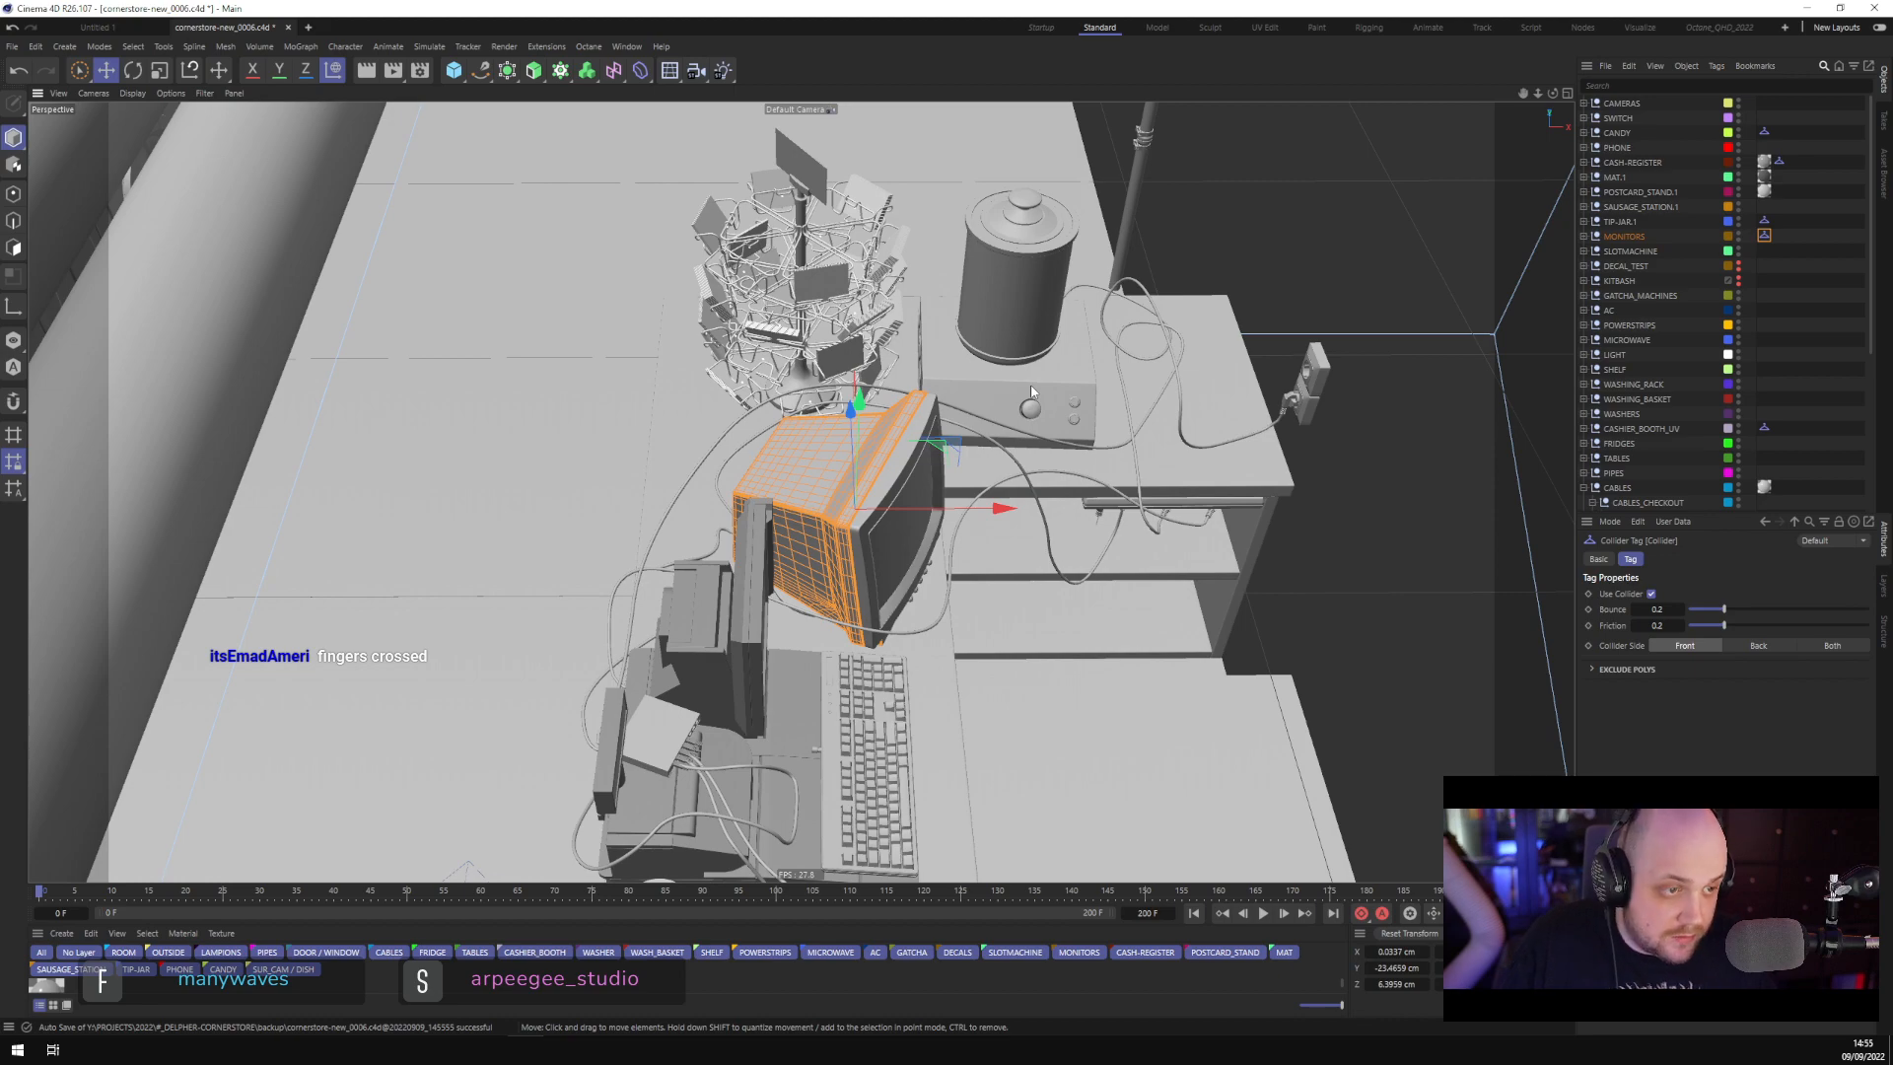
Copy the tip jar's Collider tag onto the SAUSAGE_STATION.1 null
{"action": "left_click_drag", "start_coordinate": [1094, 591], "coordinate": [1144, 471], "text": "alt"}
{"action": "middle_click_drag", "start_coordinate": [1145, 472], "coordinate": [1120, 339], "text": "alt"}
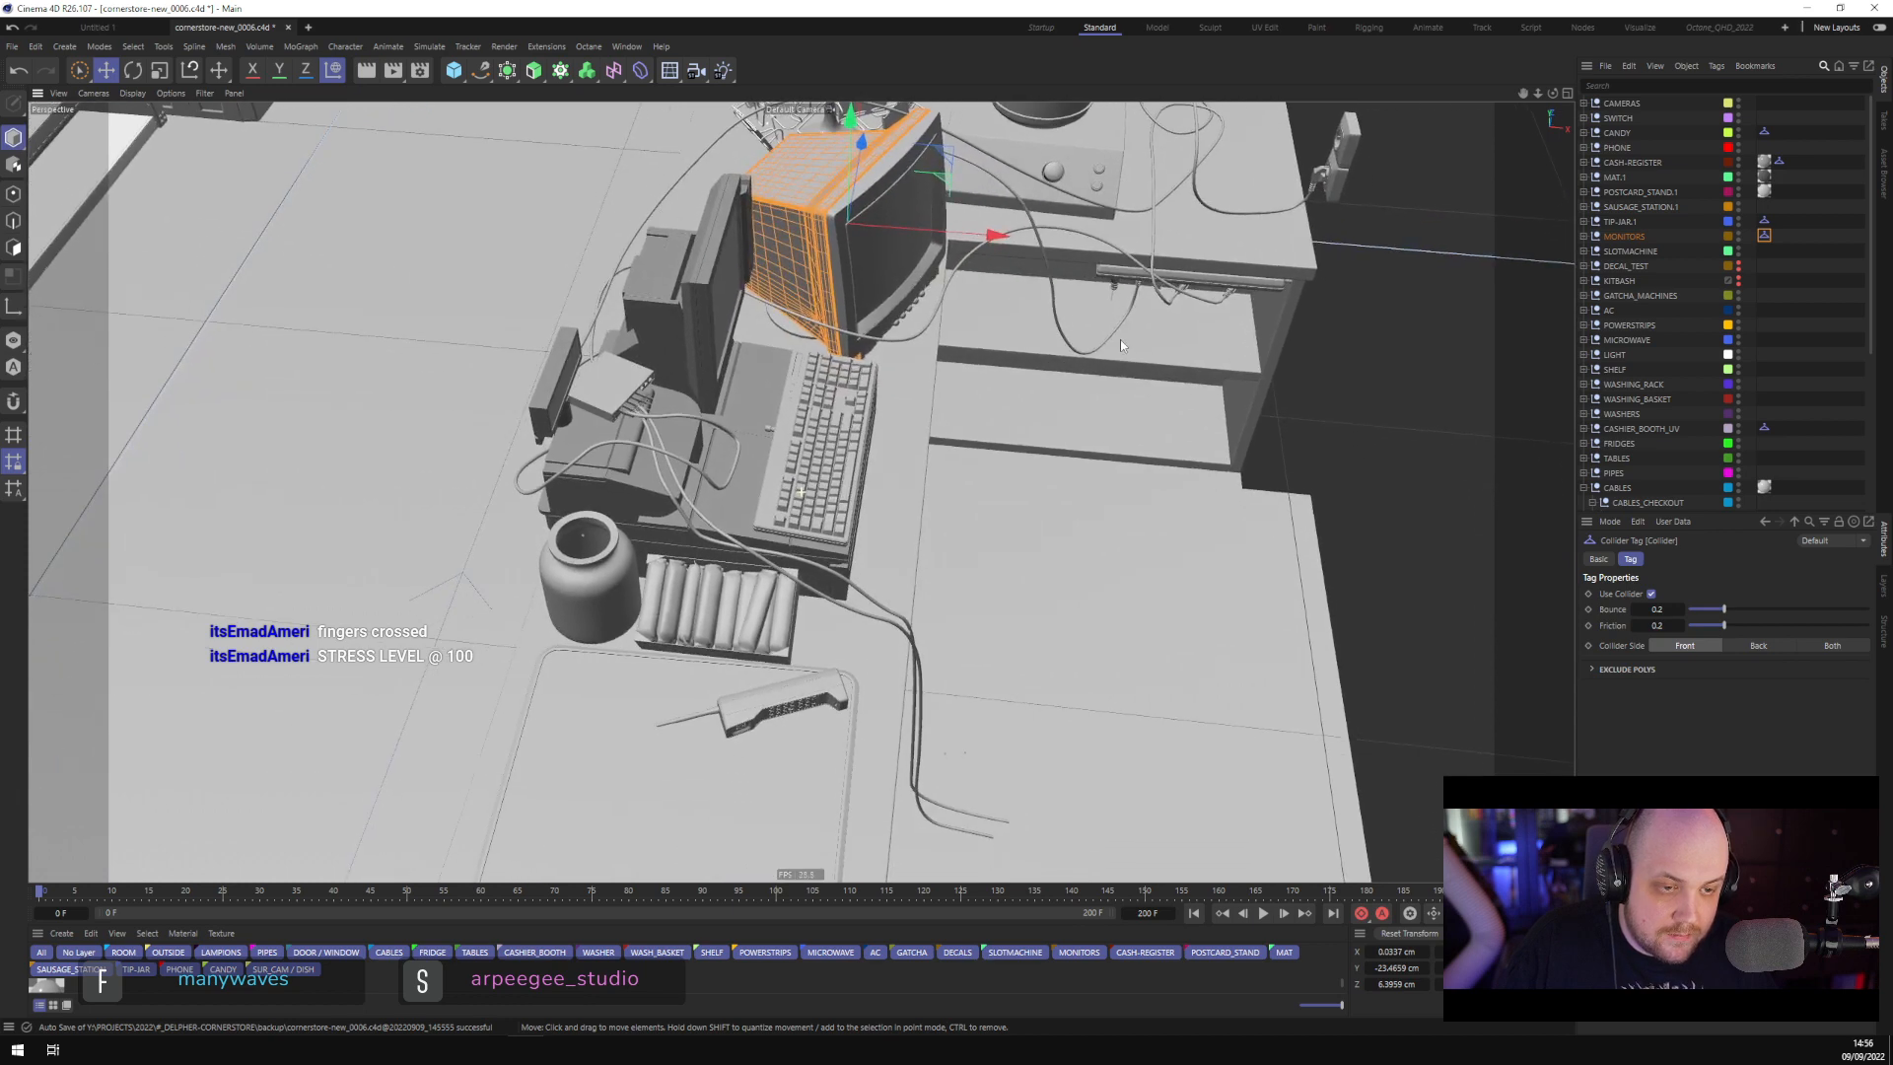
{"action": "mouse_move", "coordinate": [1120, 340]}
{"action": "left_mouse_down", "text": "alt"}
{"action": "mouse_move", "coordinate": [1114, 394]}
{"action": "mouse_move", "coordinate": [1134, 341]}
{"action": "left_mouse_up", "text": "alt"}
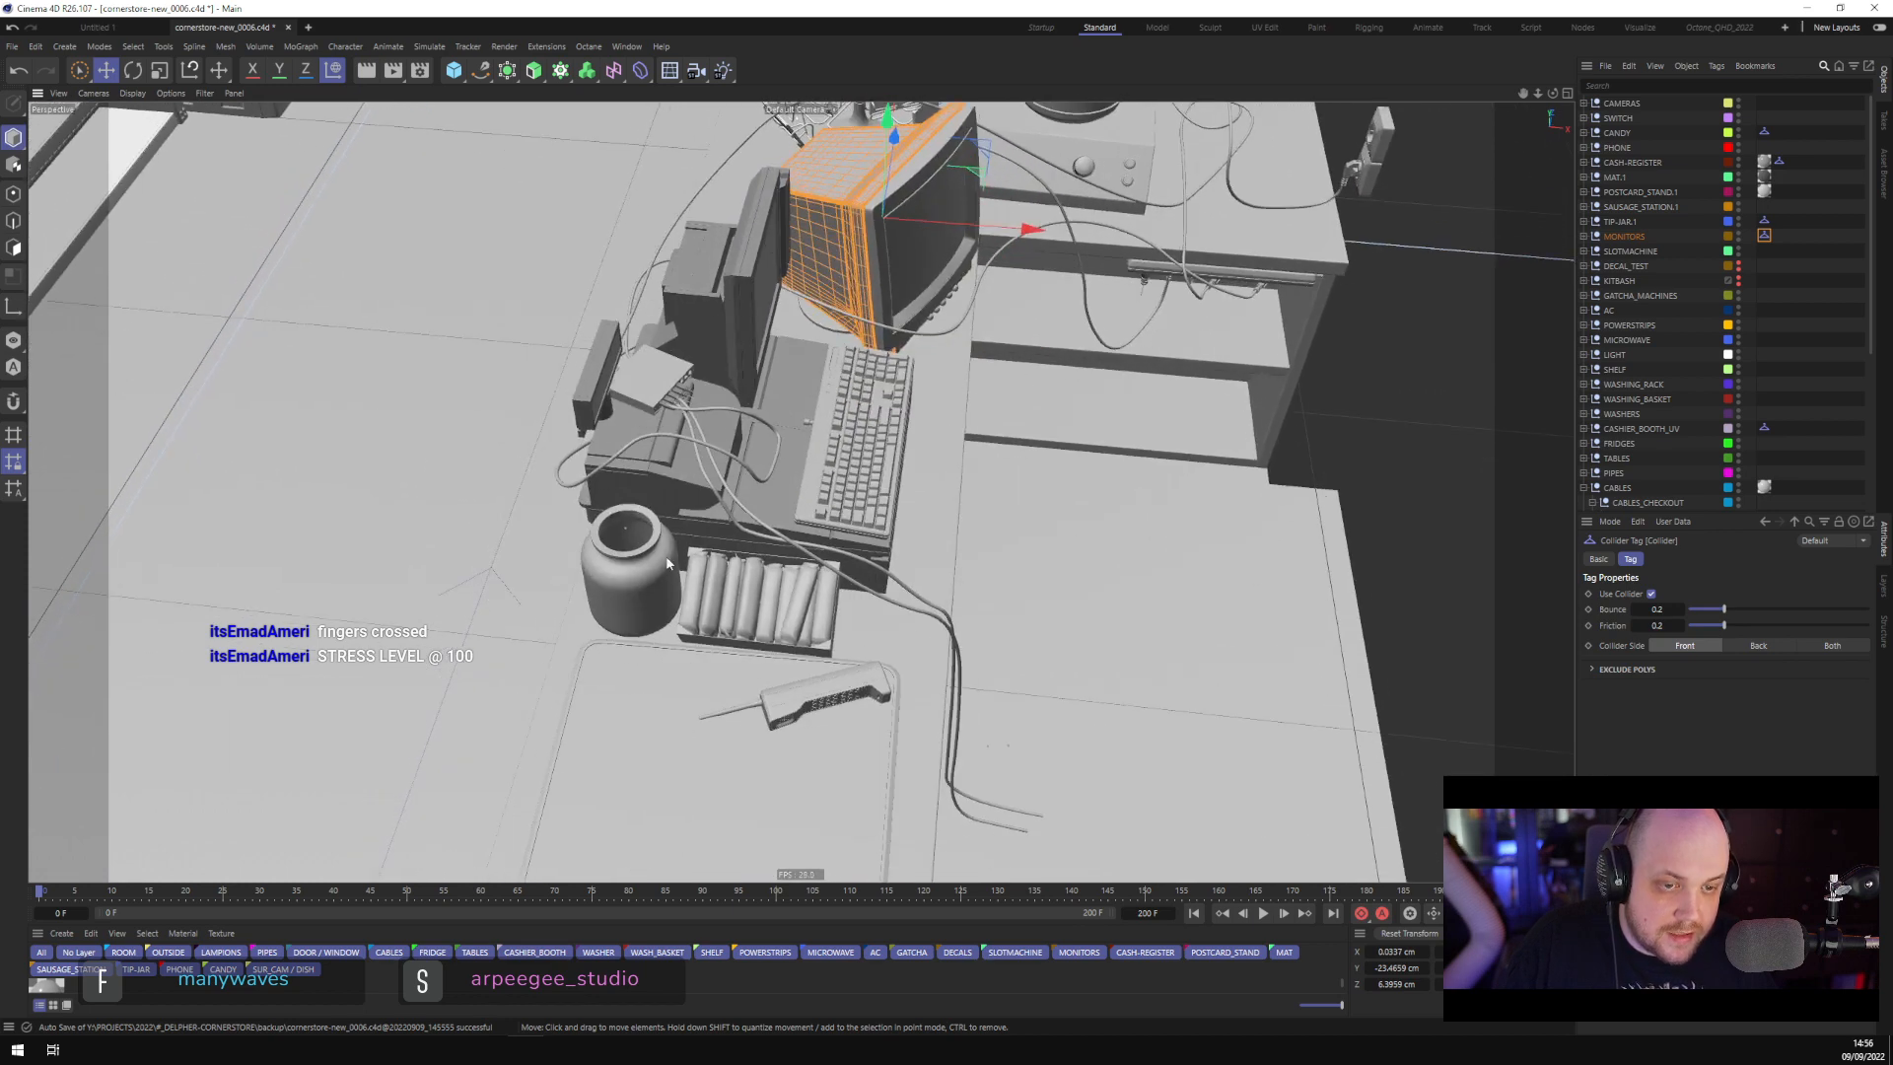
{"action": "left_click", "coordinate": [668, 564]}
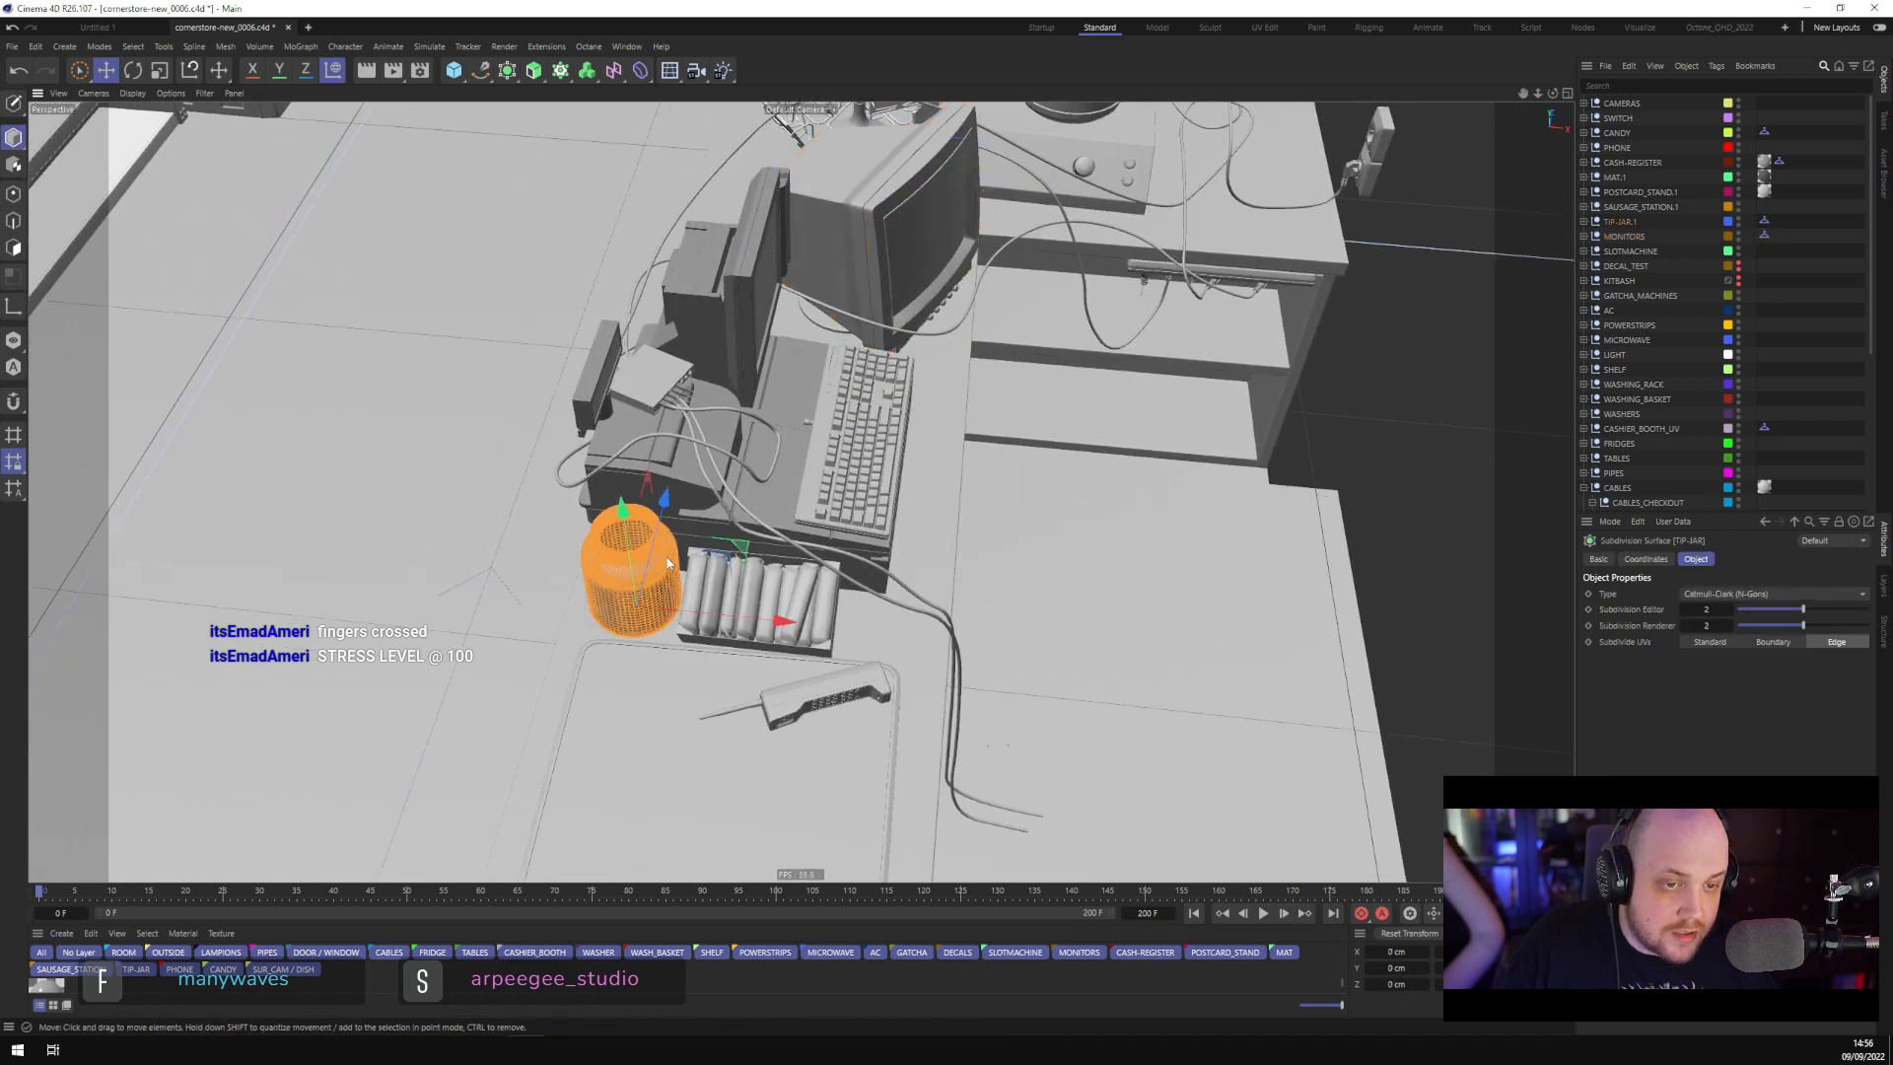
{"action": "left_click", "coordinate": [1763, 220]}
{"action": "middle_click_drag", "start_coordinate": [1163, 335], "coordinate": [1129, 449], "text": "alt"}
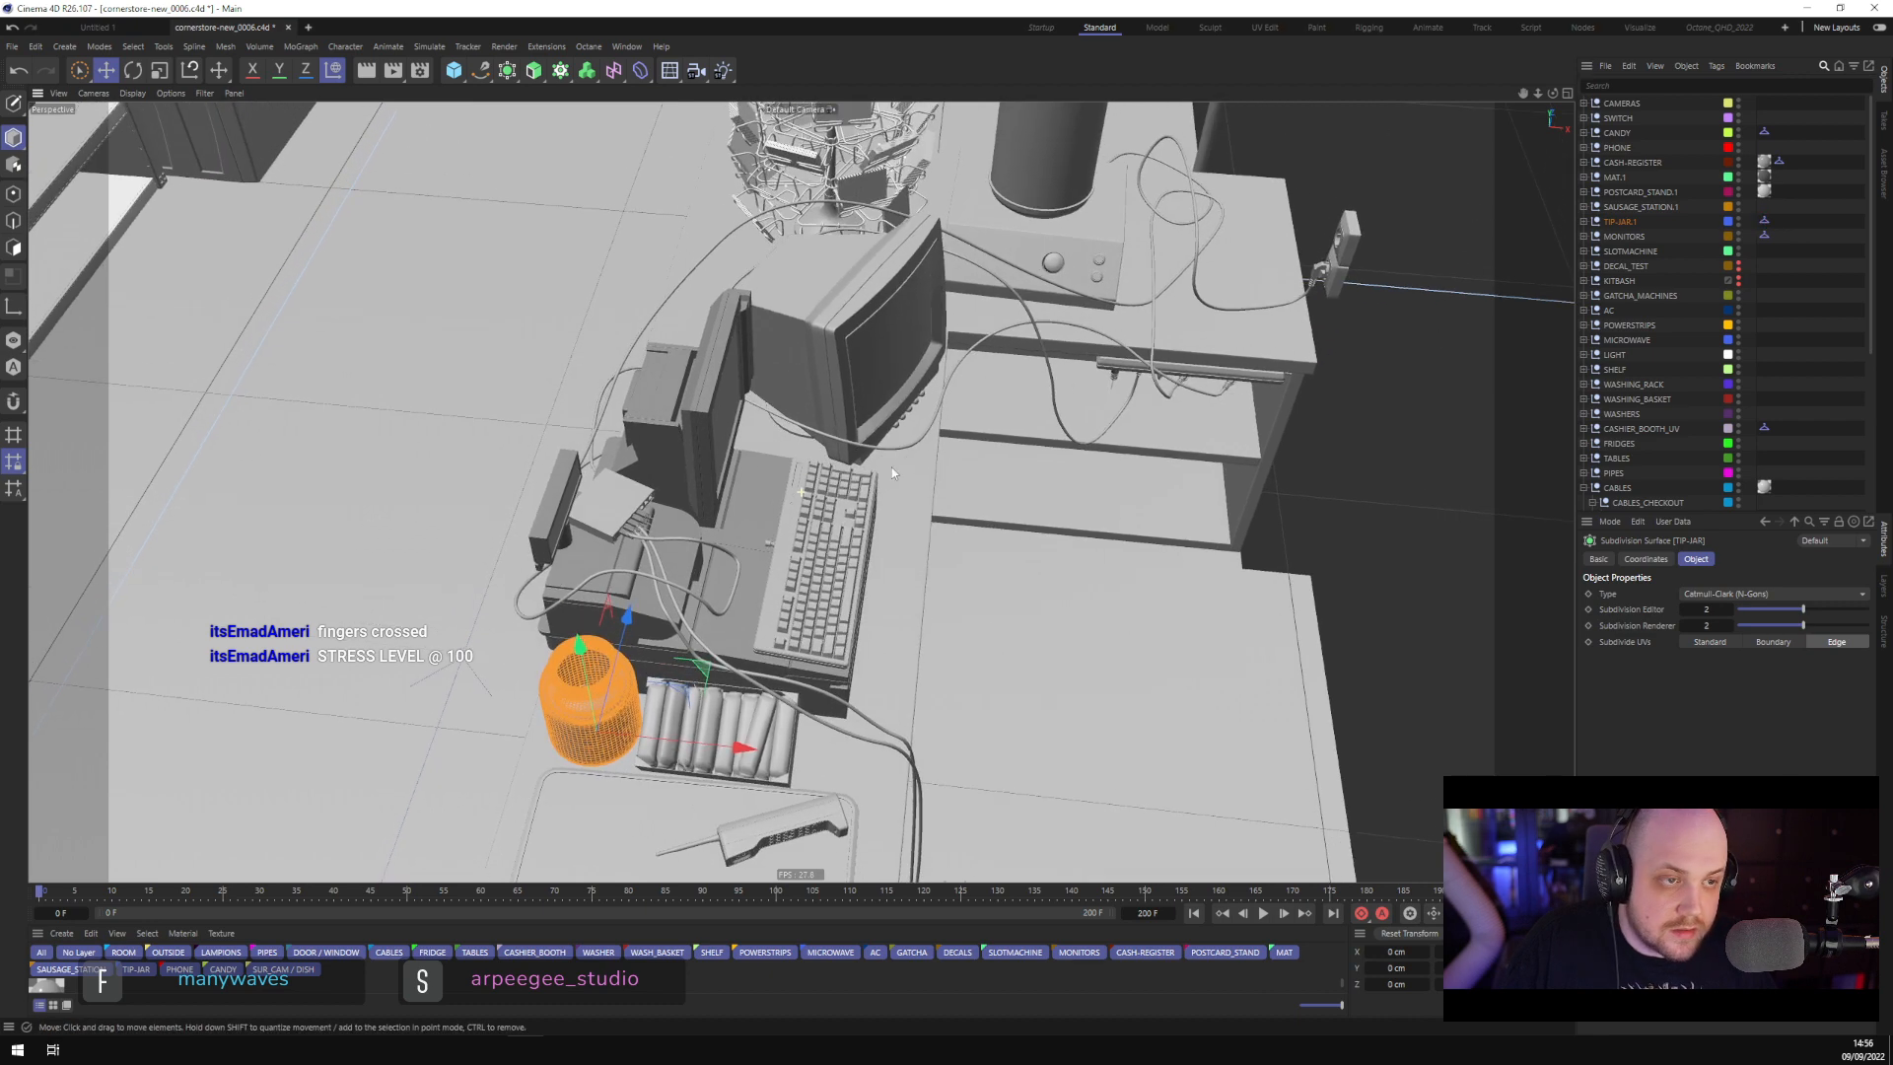
{"action": "left_click", "coordinate": [1764, 220]}
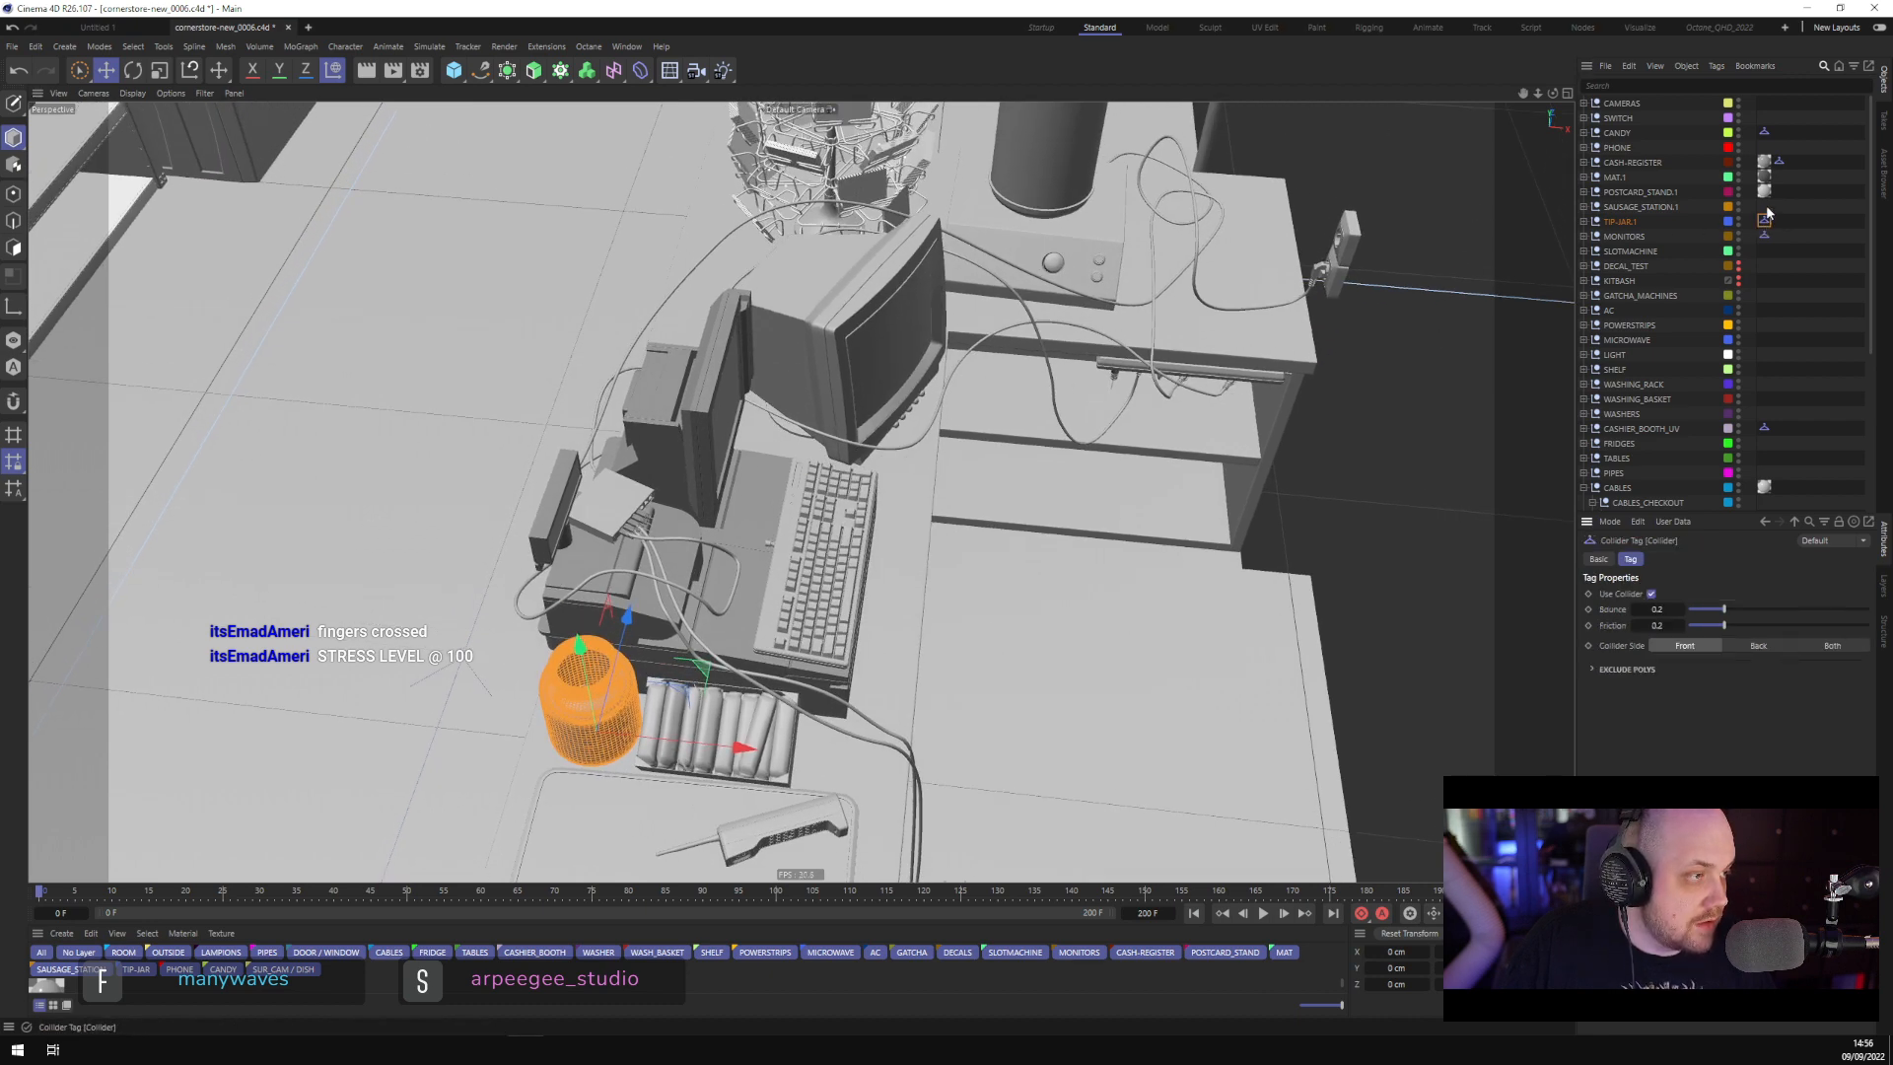
{"action": "key", "text": "Delete"}
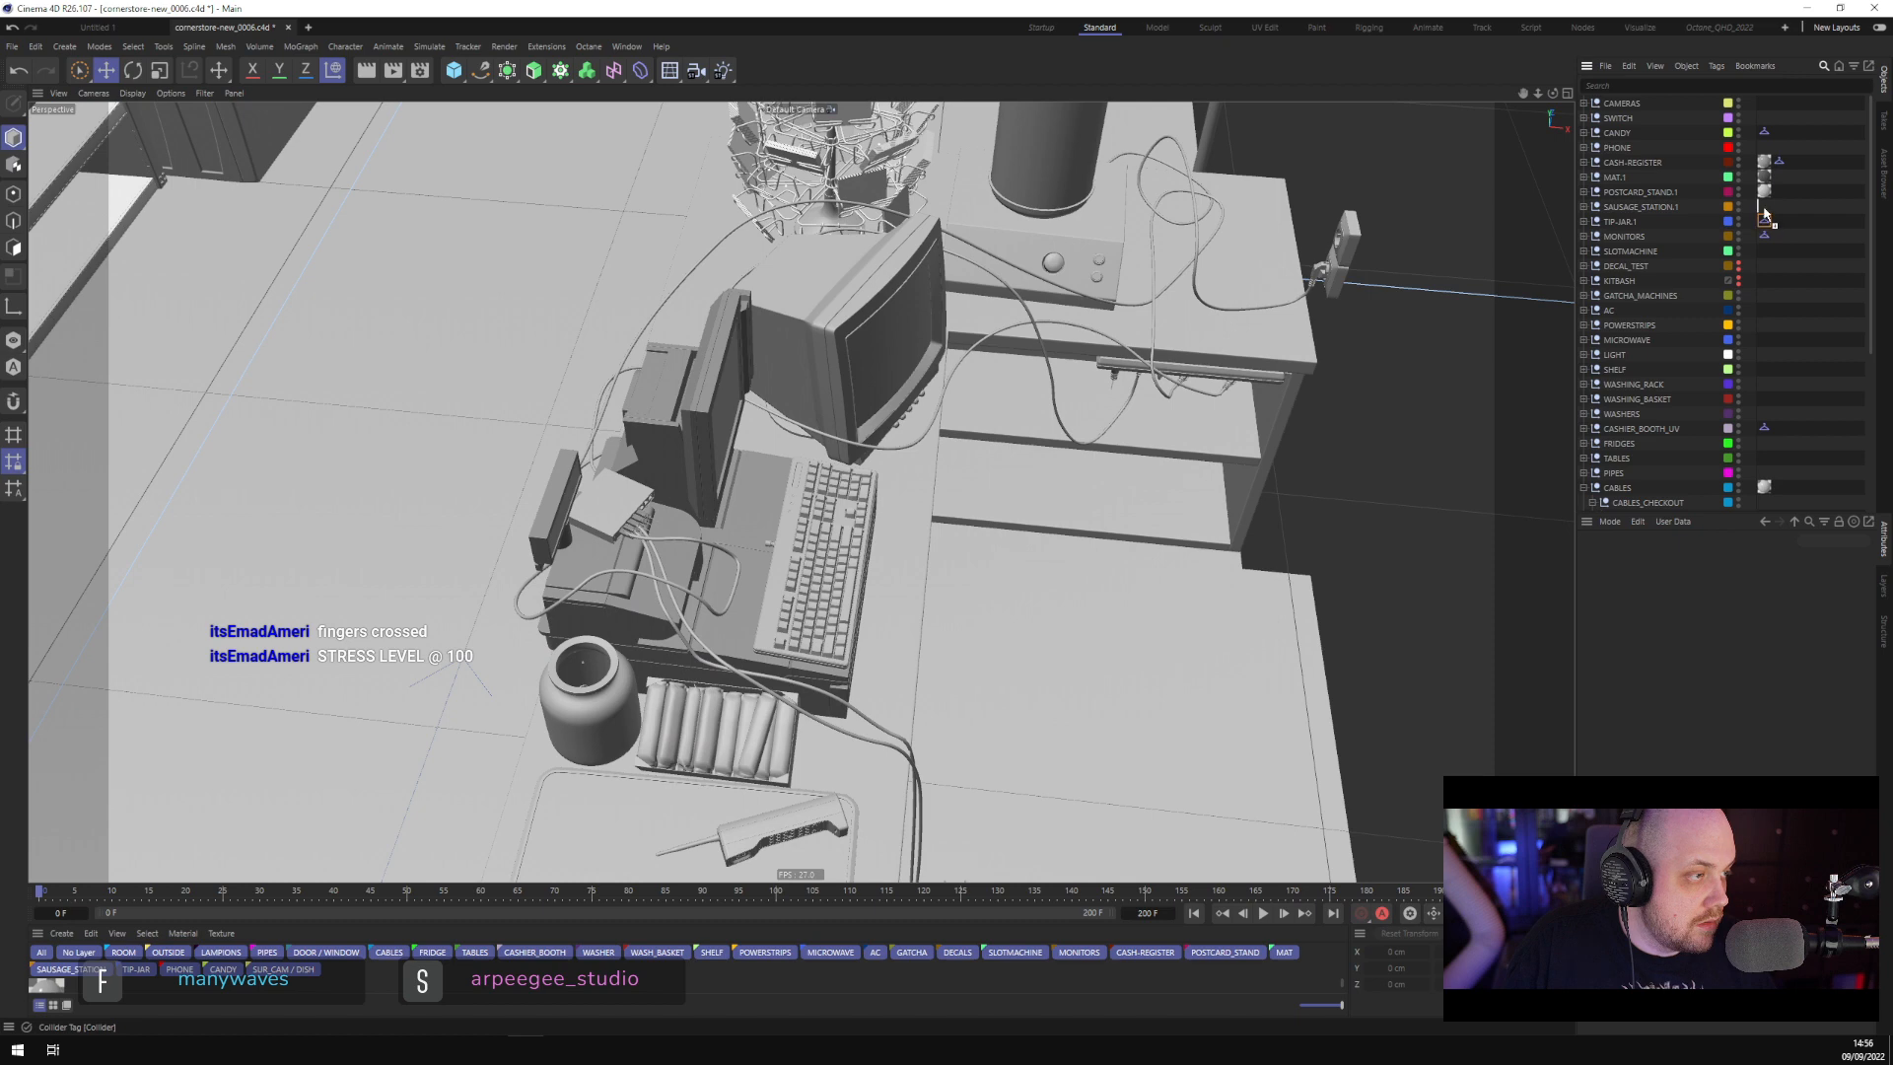
Copy the Collider tag onto the POSTCARD_STAND.1 null behind the monitor
{"action": "left_click", "coordinate": [1640, 191]}
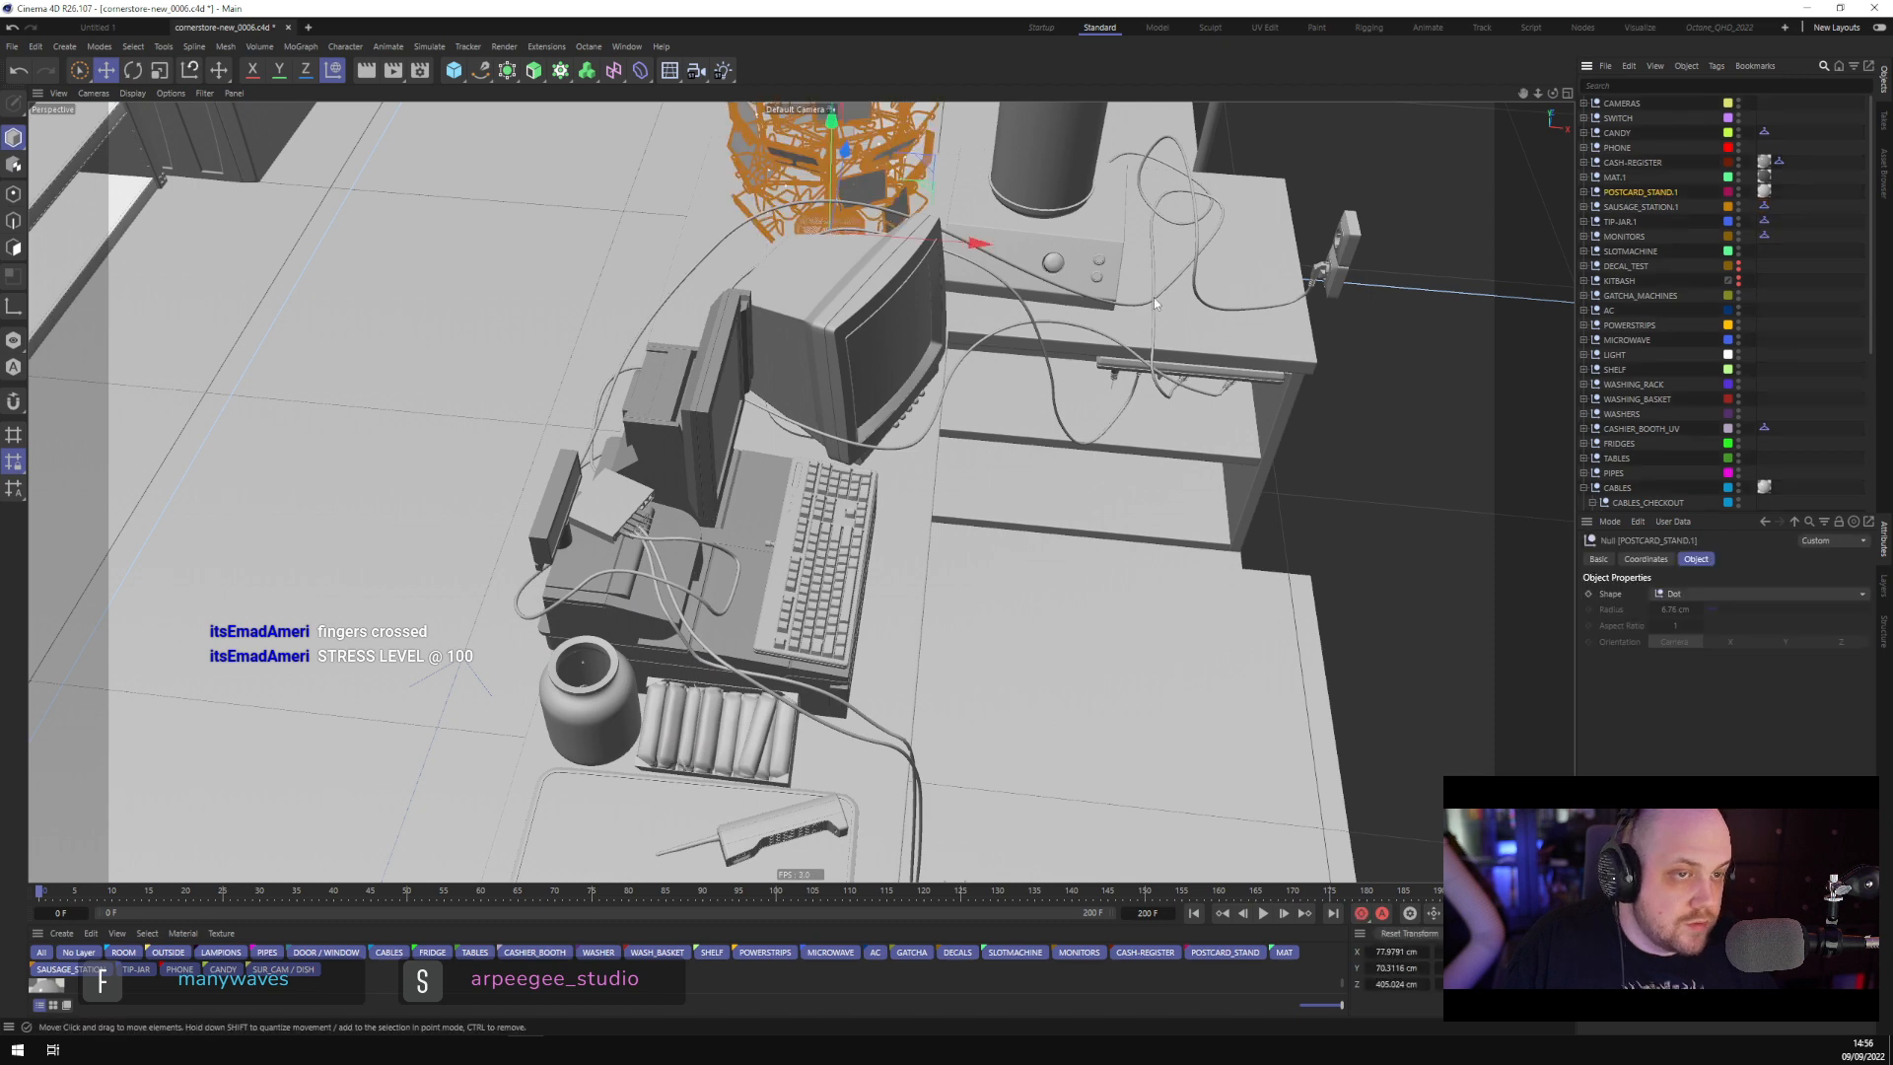
{"action": "key", "text": "o"}
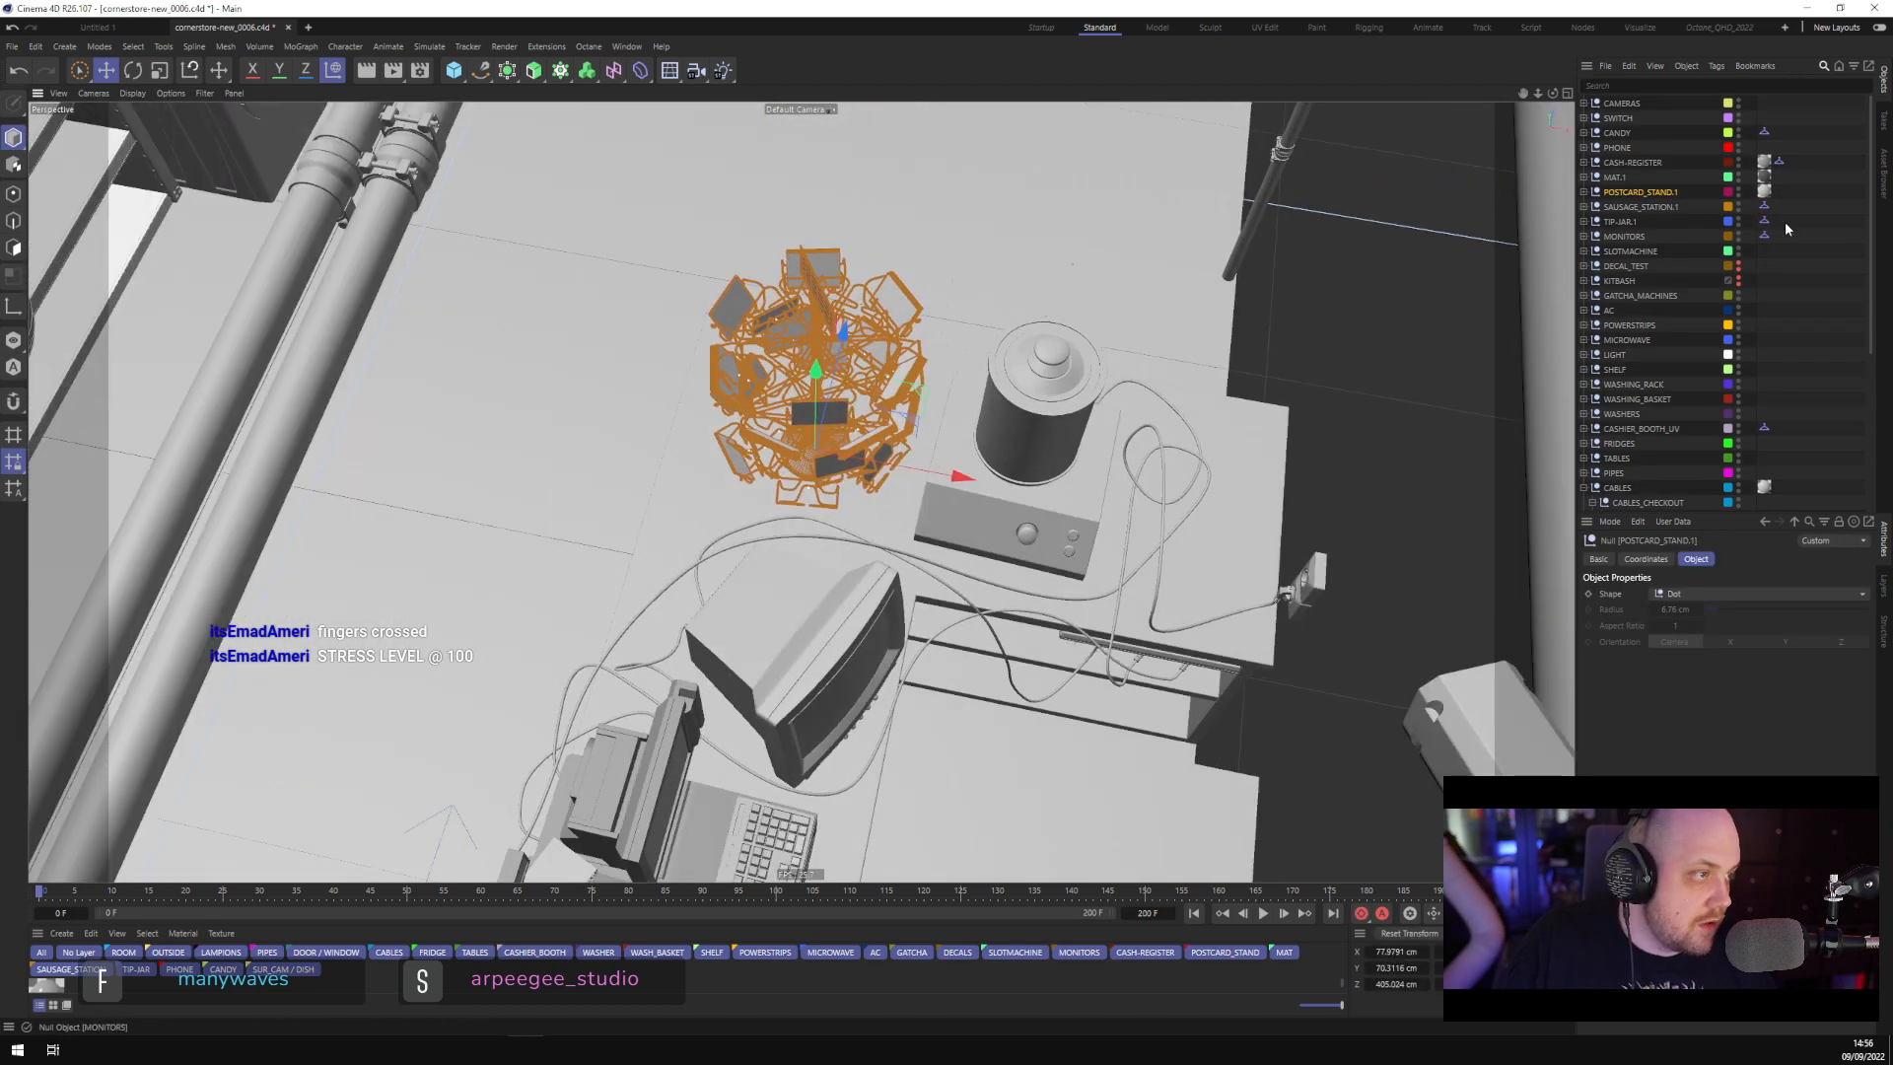
{"action": "left_click_drag", "start_coordinate": [1763, 206], "coordinate": [1779, 191], "text": "ctrl"}
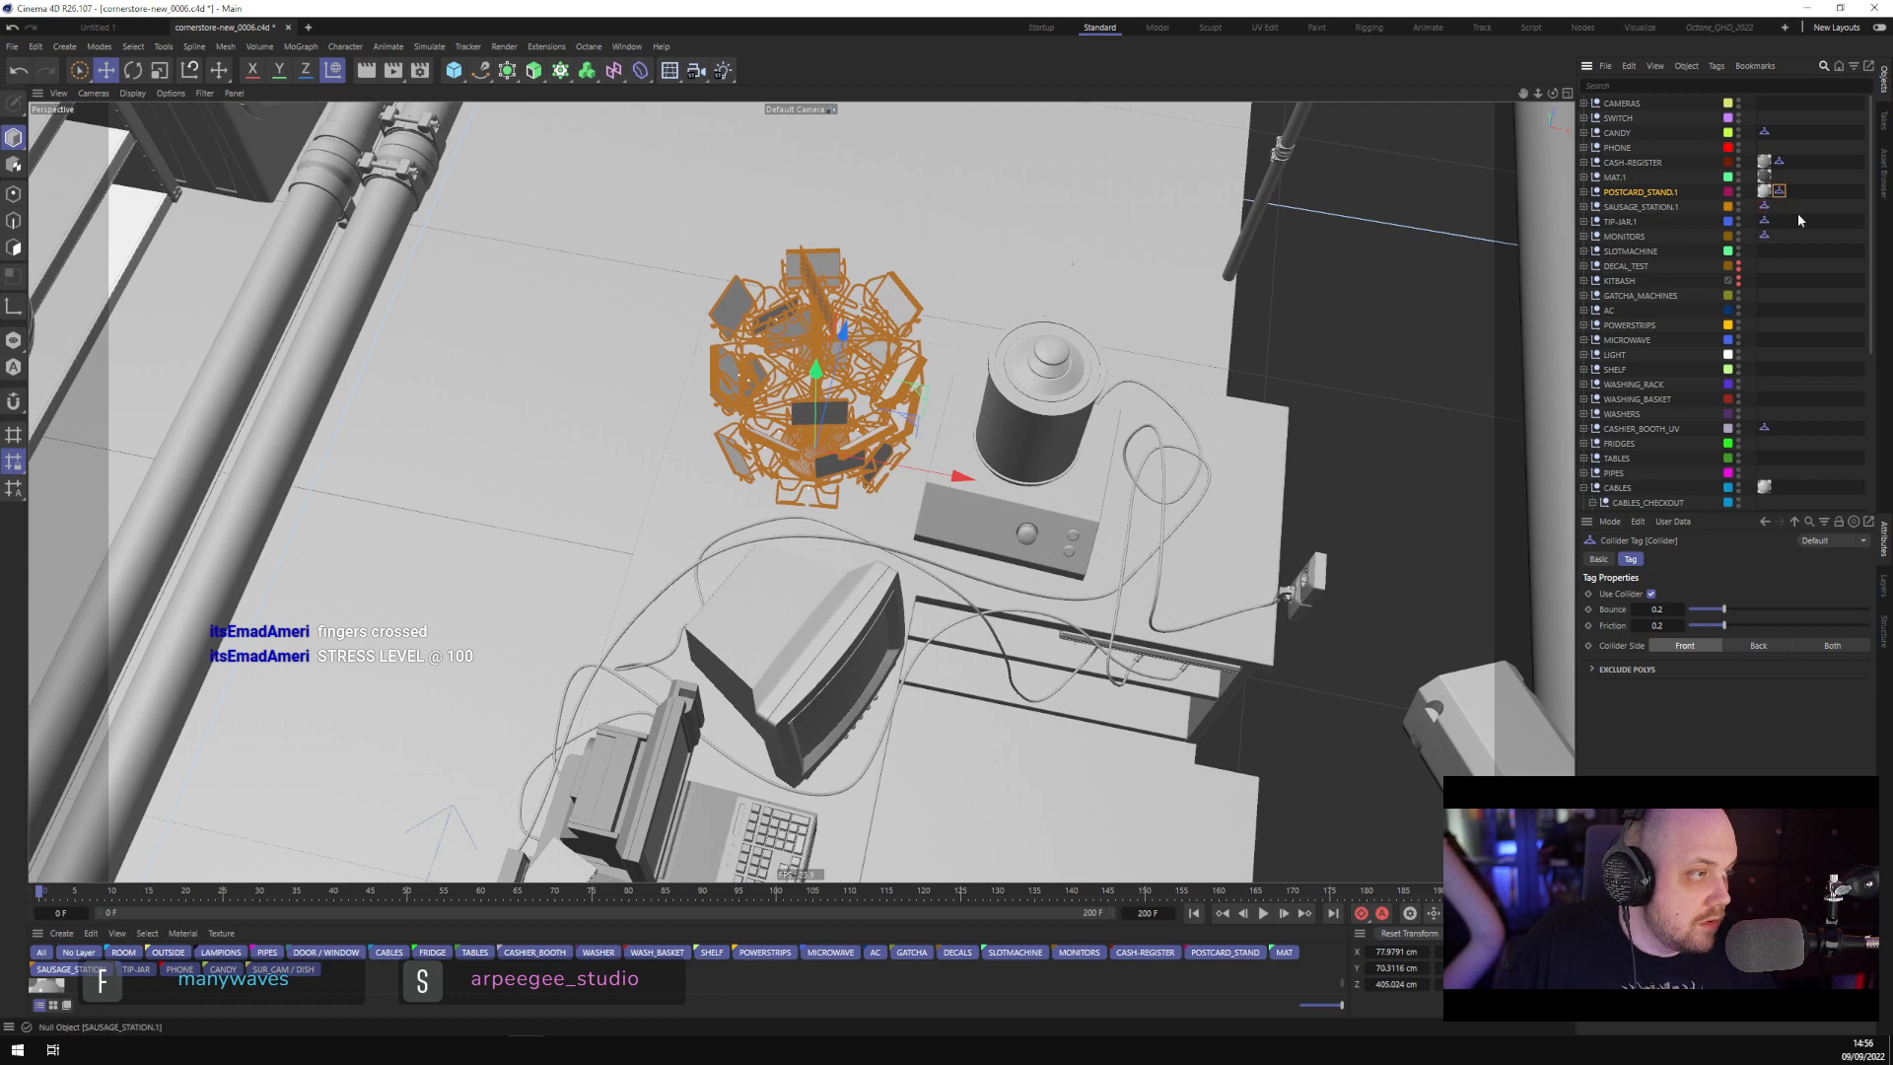
{"action": "left_click", "coordinate": [1799, 219]}
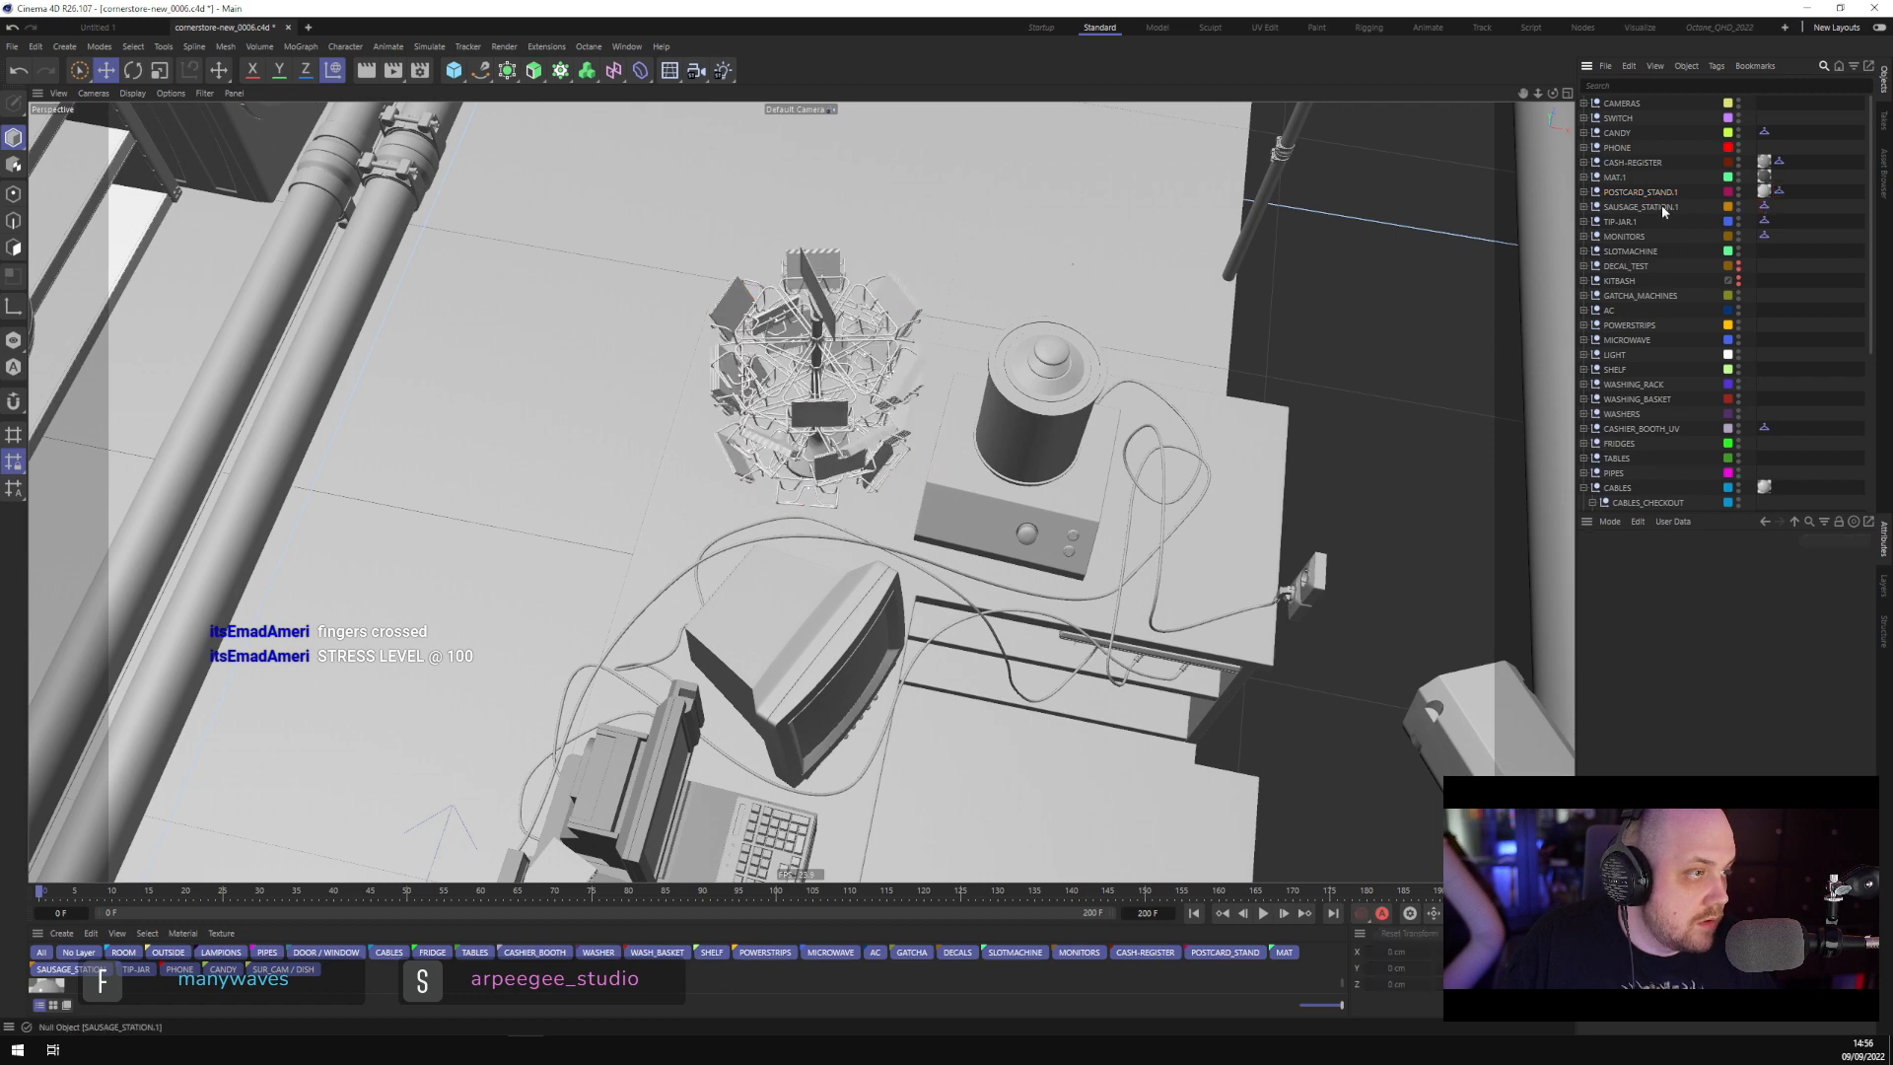
Locate the SWITCH object on the cash register and examine how its cables run over the register and keyboard
{"action": "left_click", "coordinate": [1618, 119]}
{"action": "key", "text": "o"}
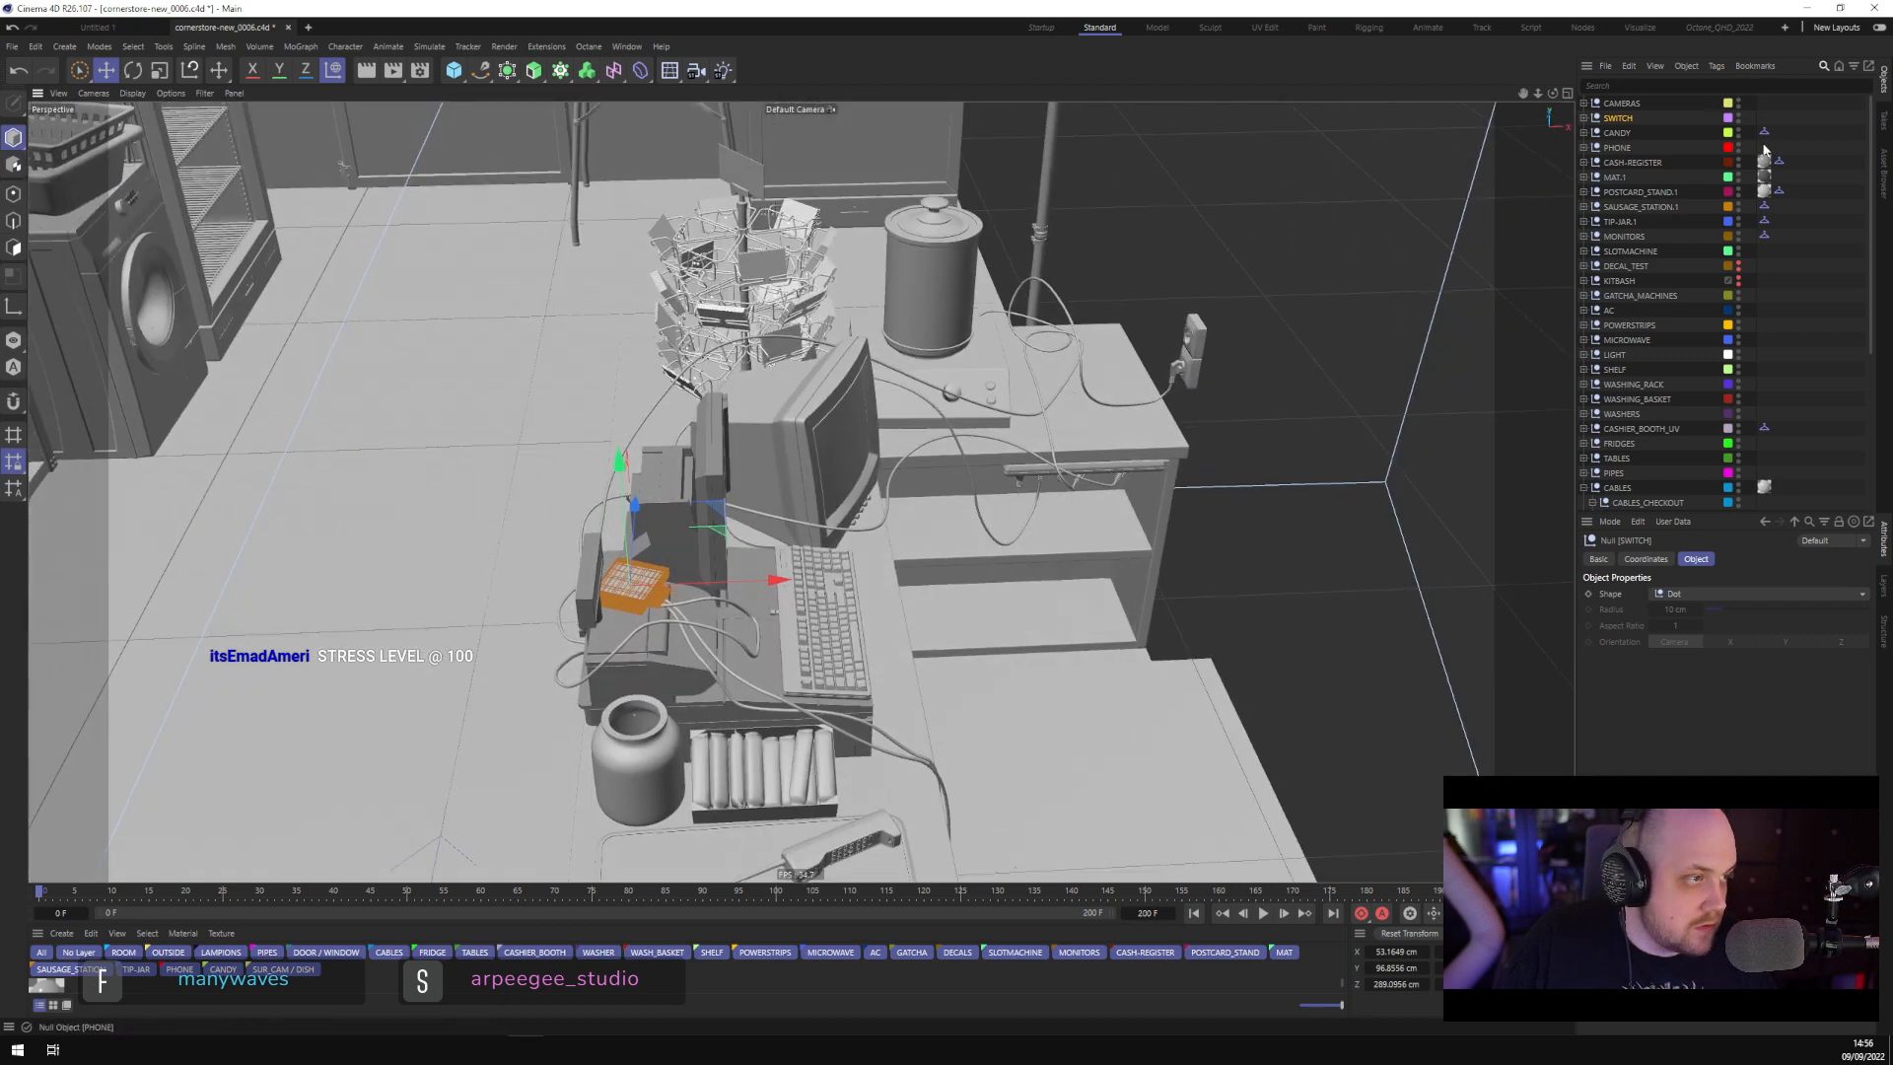
{"action": "scroll", "coordinate": [682, 653], "scroll_direction": "up", "scroll_amount": 8}
{"action": "left_click_drag", "start_coordinate": [682, 654], "coordinate": [724, 631], "text": "alt"}
{"action": "scroll", "coordinate": [737, 634], "scroll_direction": "down", "scroll_amount": 3}
{"action": "middle_click_drag", "start_coordinate": [737, 634], "coordinate": [701, 371], "text": "alt"}
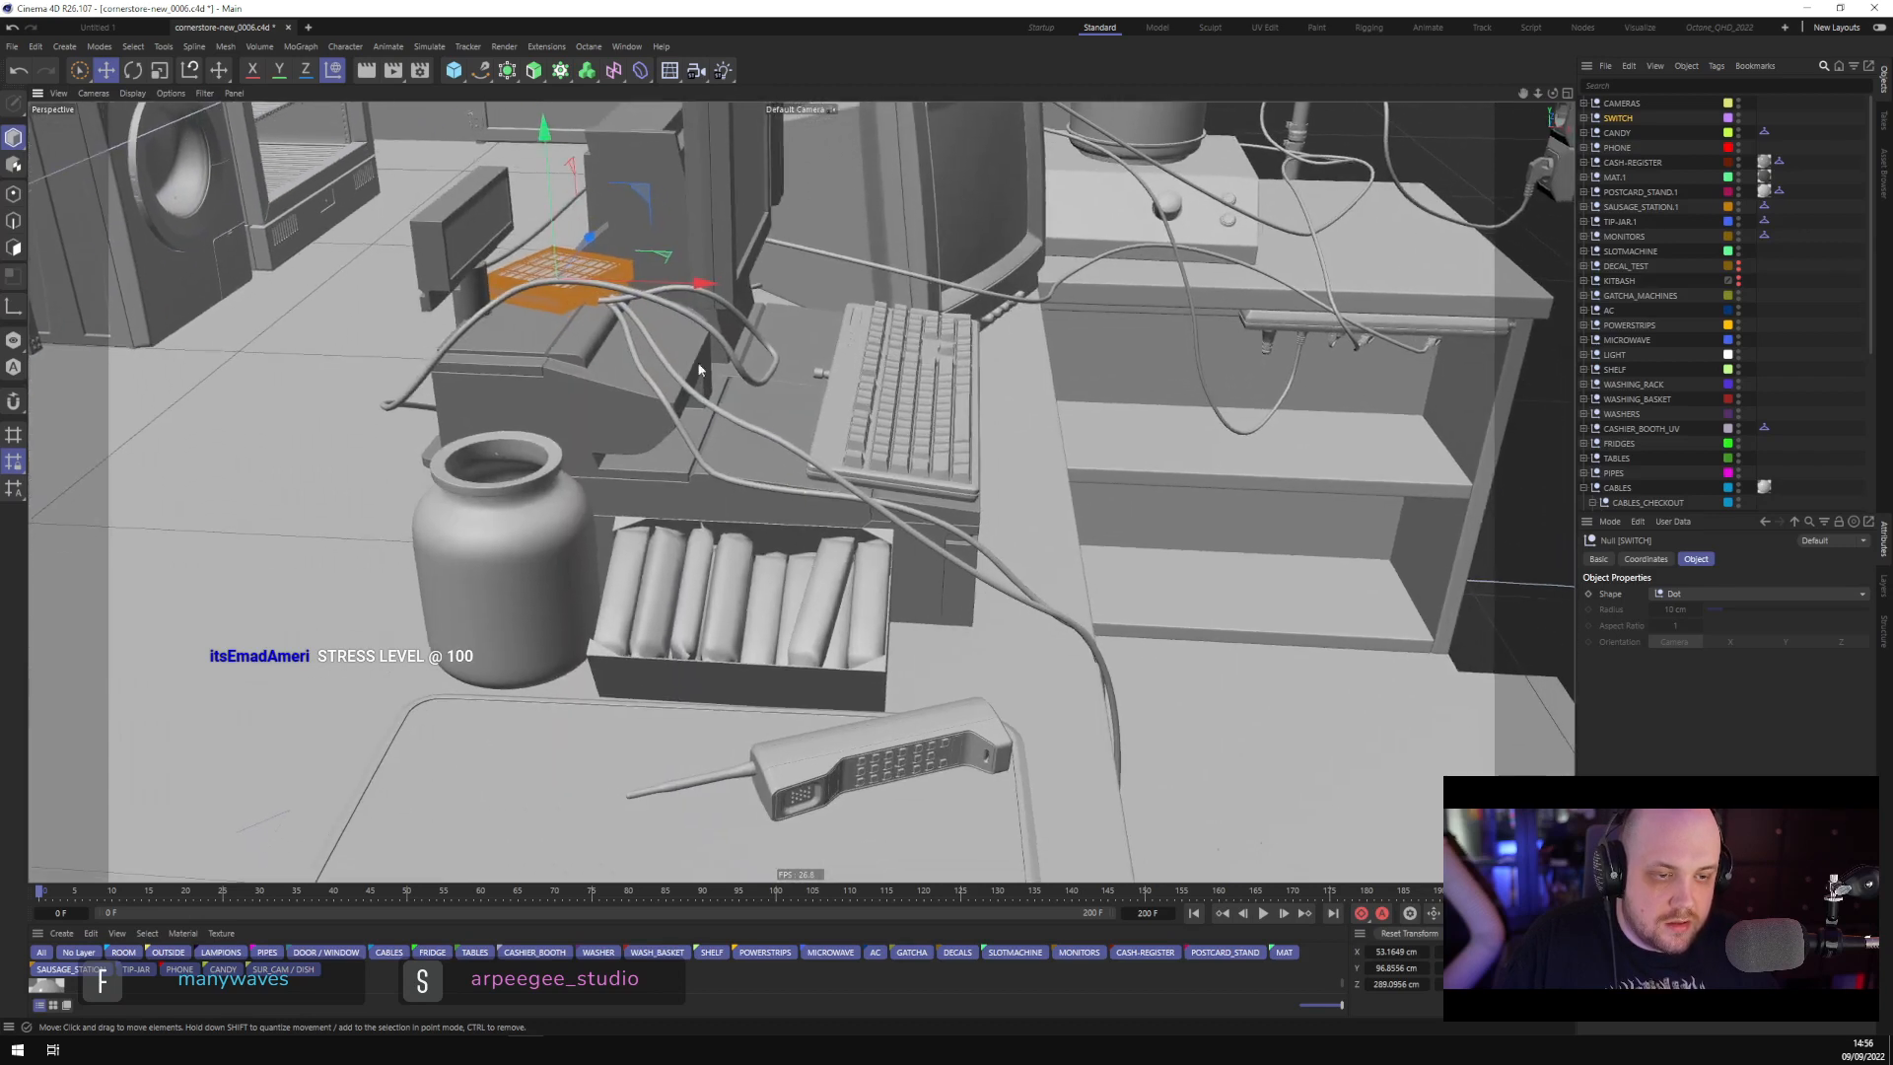
{"action": "left_click_drag", "start_coordinate": [701, 372], "coordinate": [771, 385], "text": "alt"}
{"action": "scroll", "coordinate": [841, 582], "scroll_direction": "down", "scroll_amount": 3}
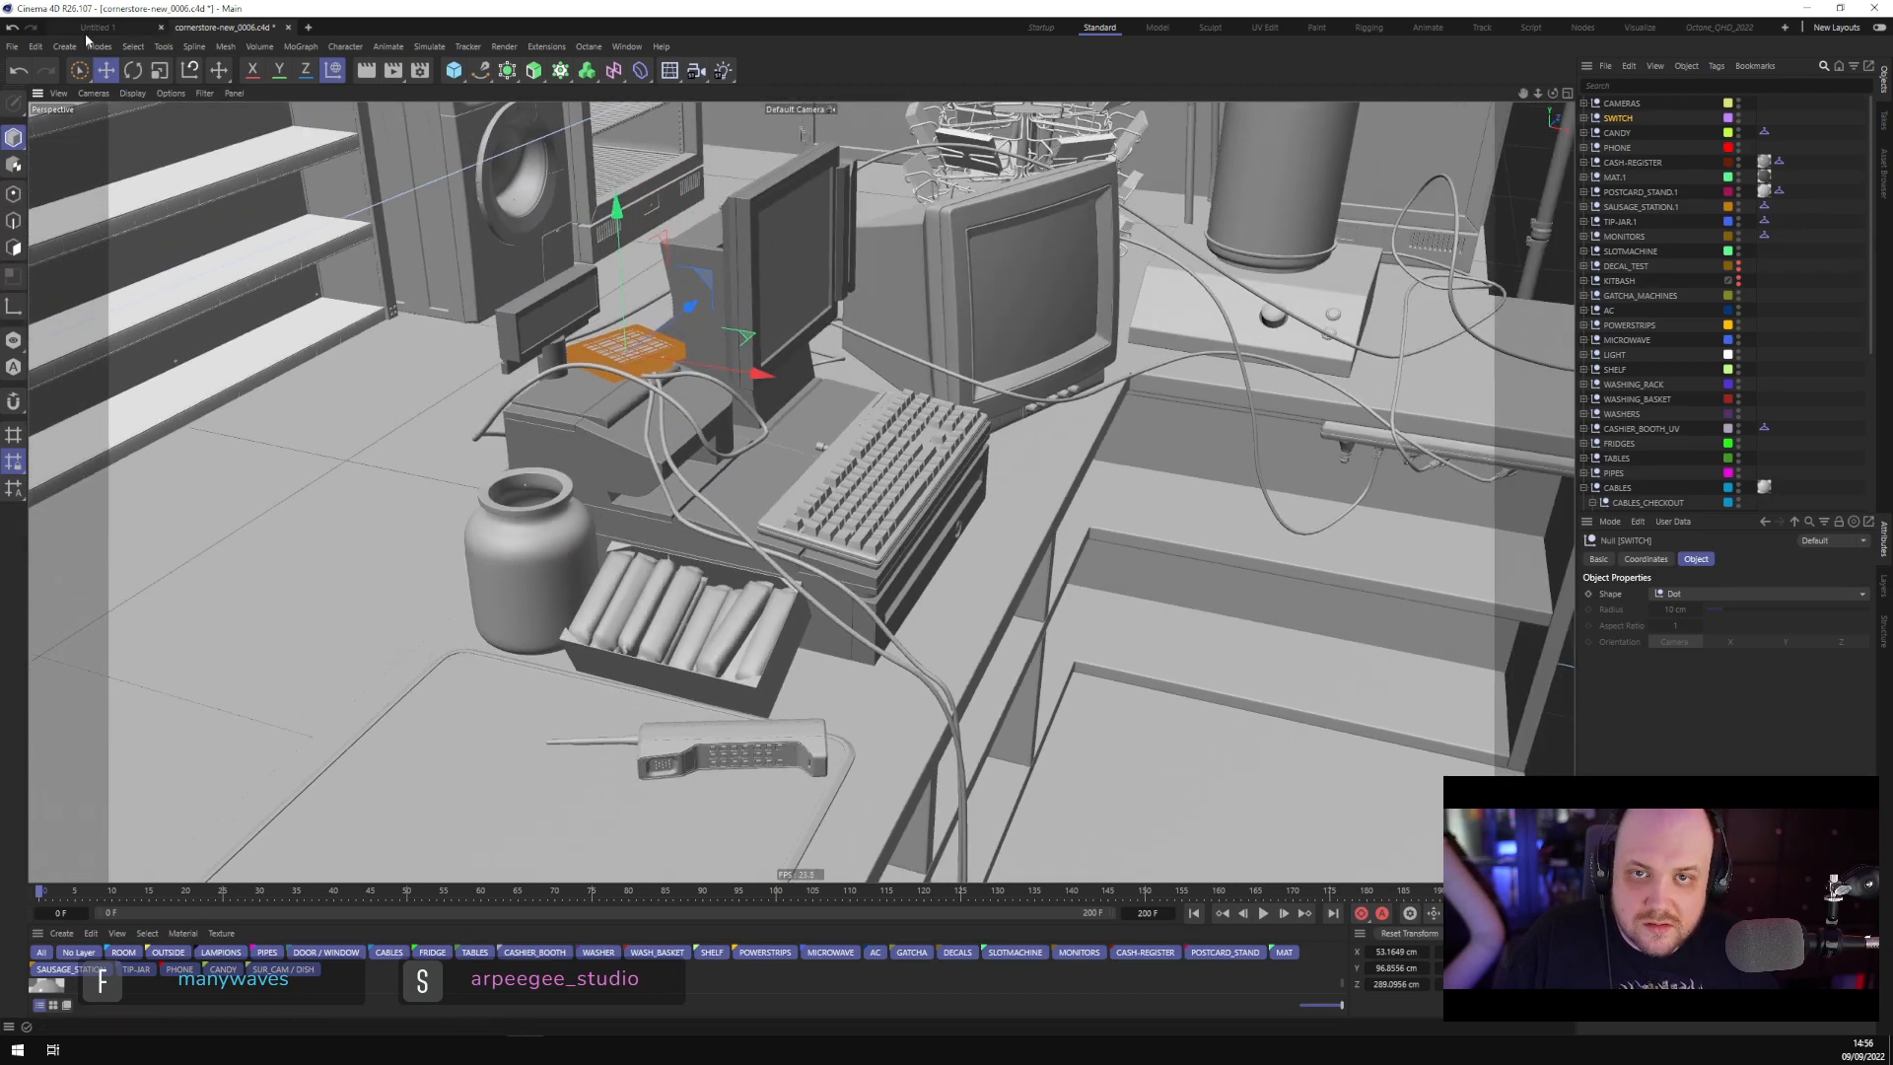
Save the project under the new name cornerstore-new_0006_r26sim.c4d
{"action": "left_click", "coordinate": [12, 46]}
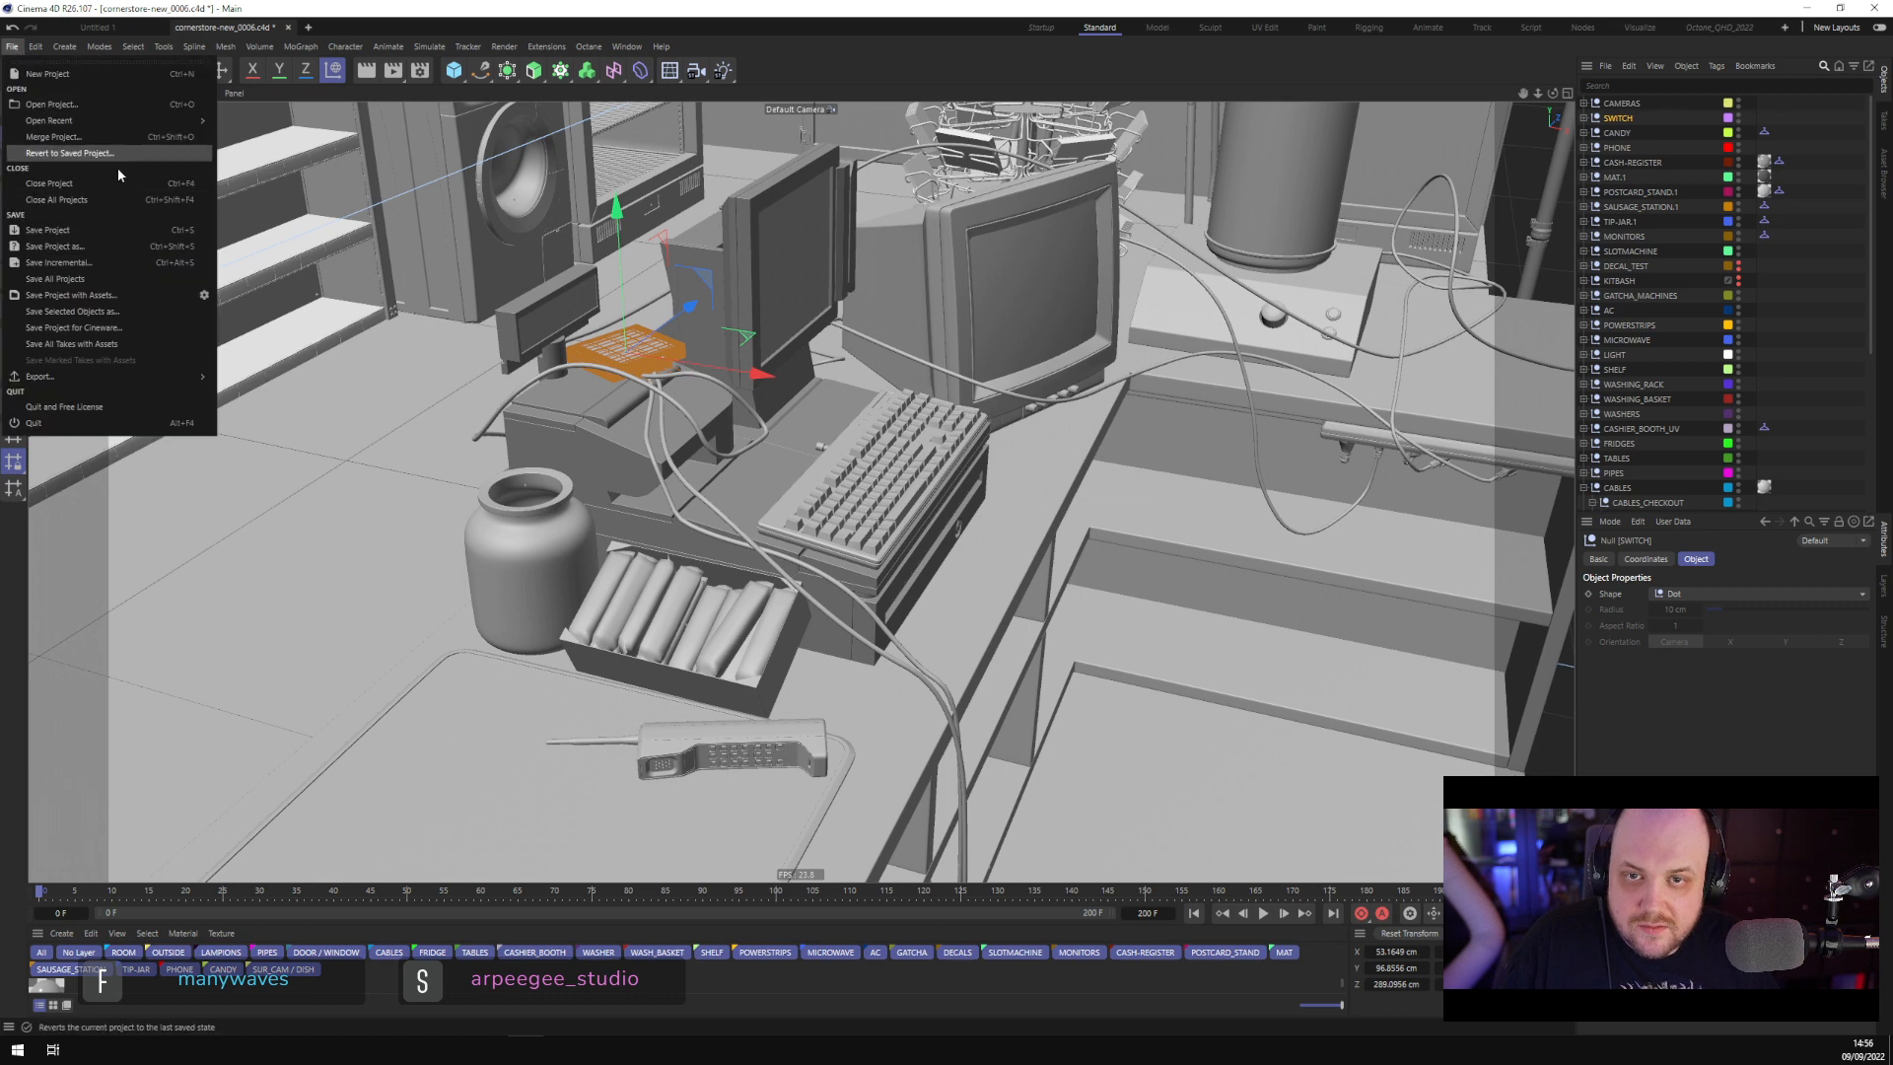
{"action": "left_click", "coordinate": [110, 245]}
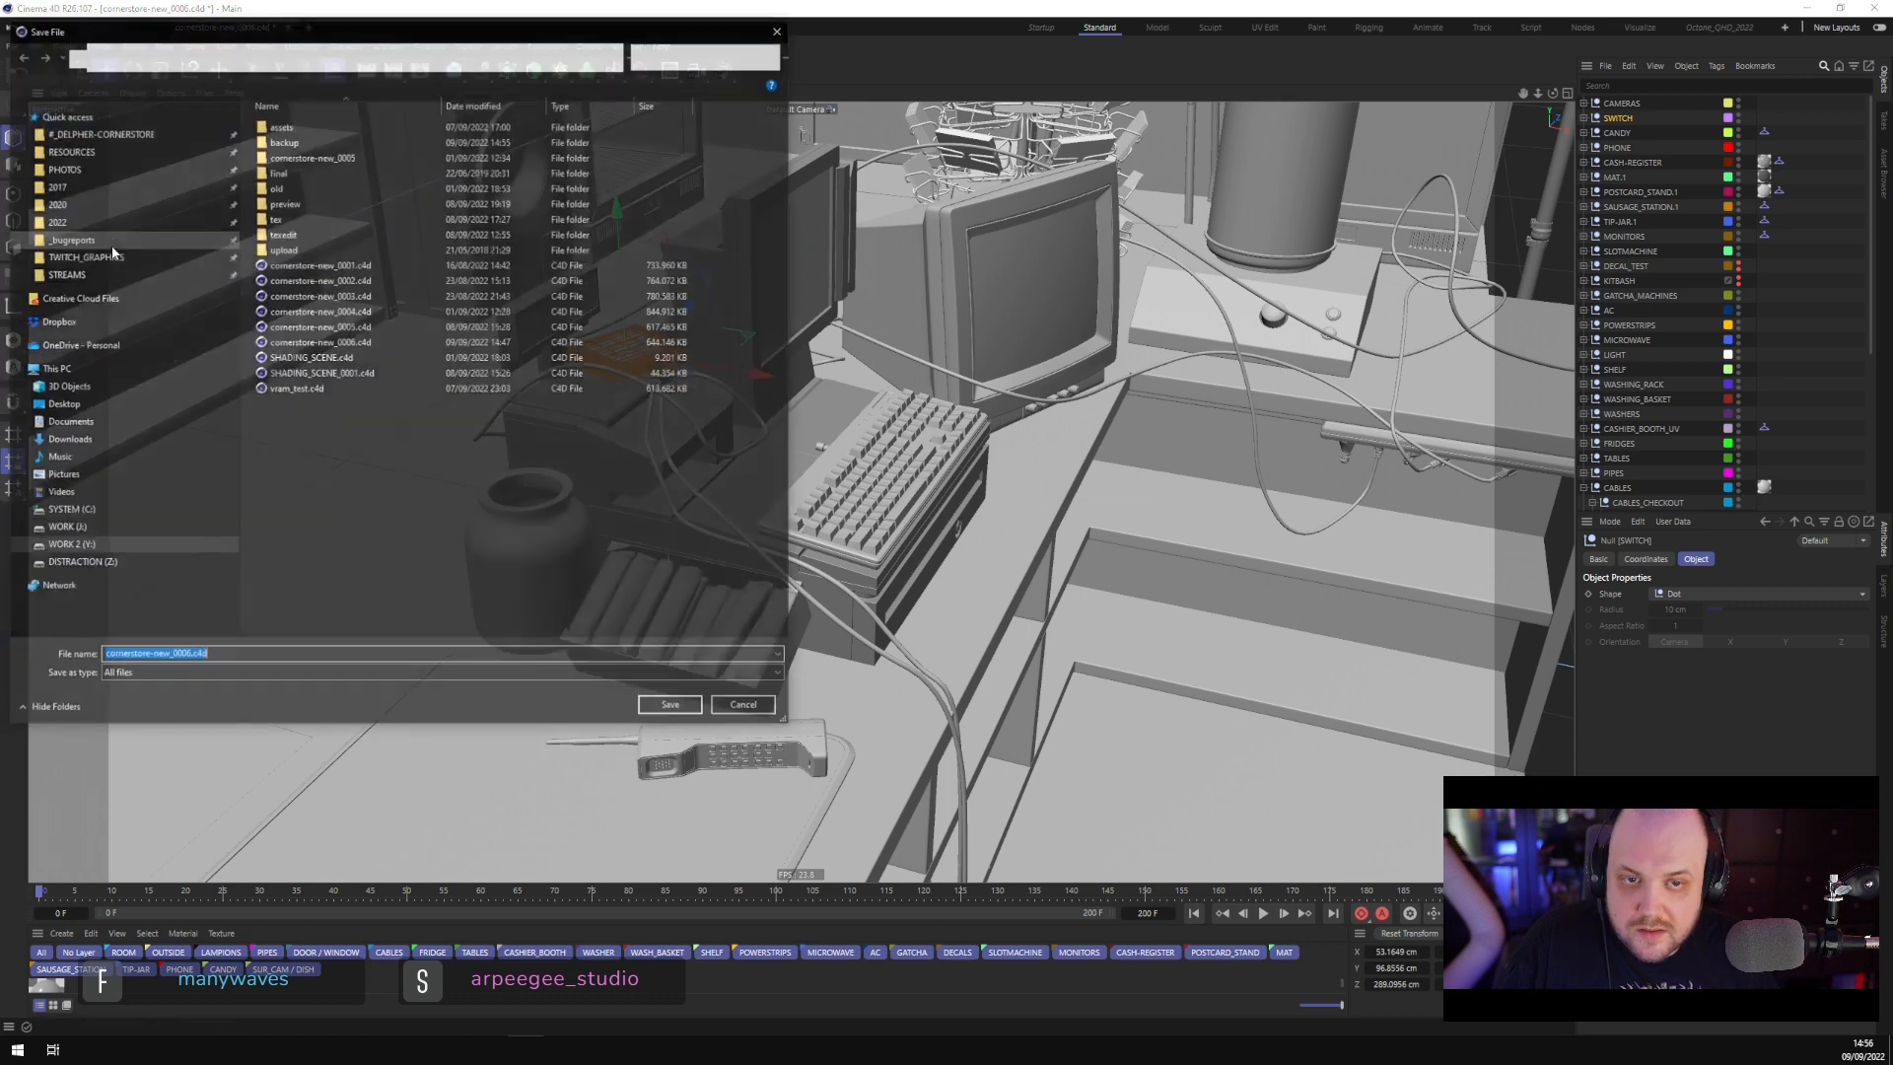
{"action": "left_click", "coordinate": [183, 656]}
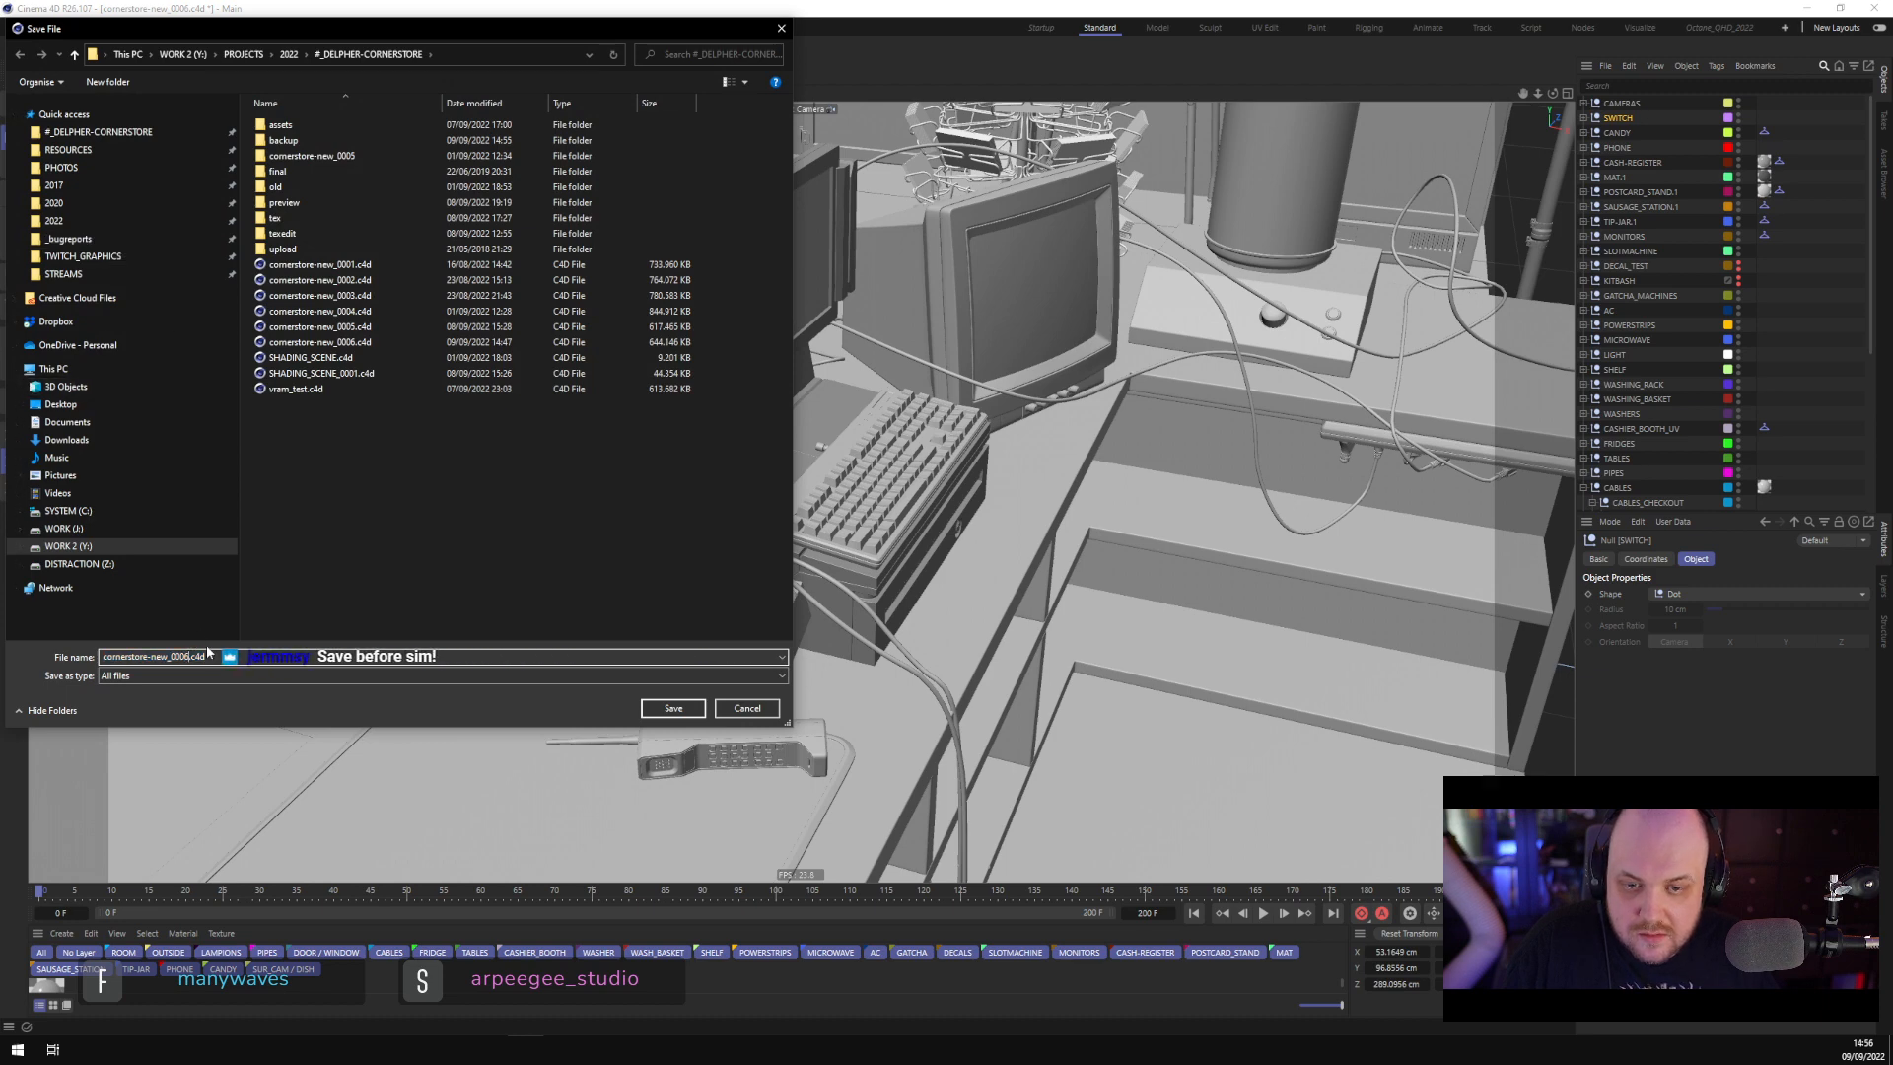
{"action": "type", "text": "_r26sim"}
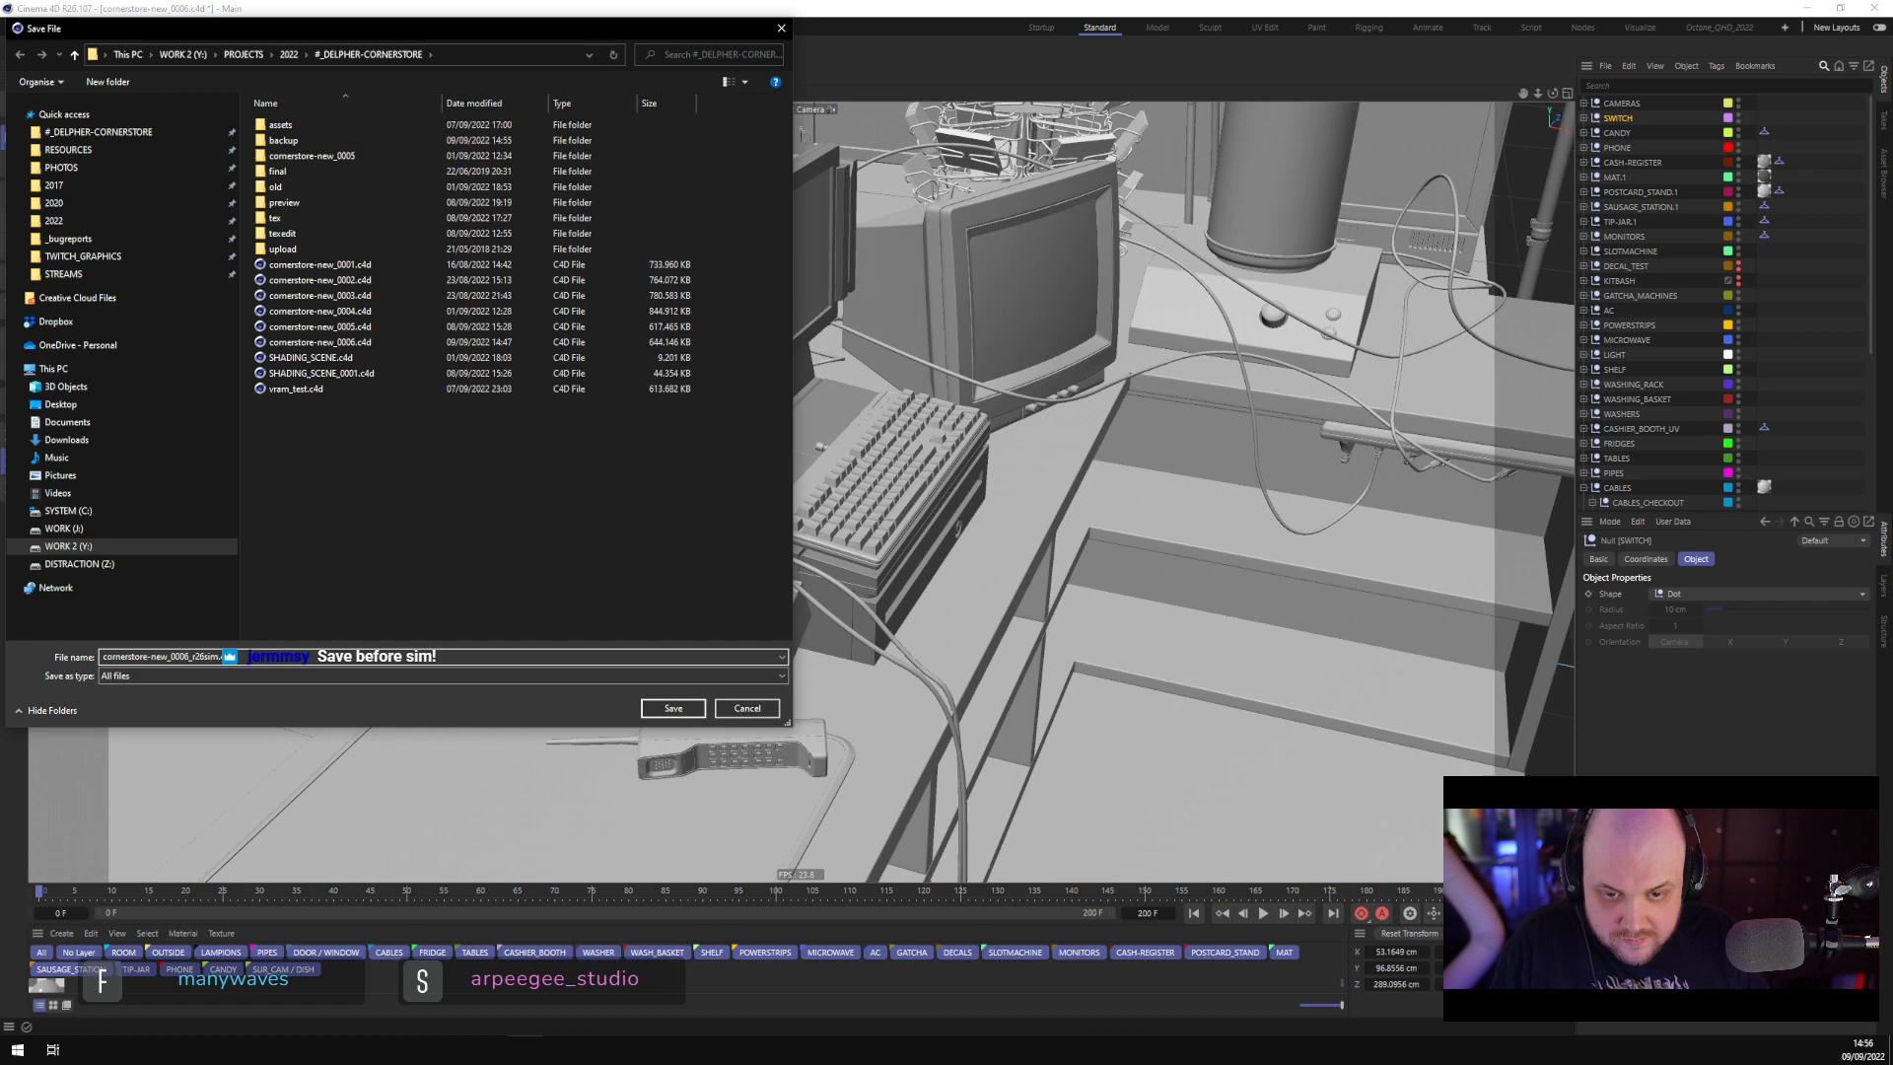
{"action": "key", "text": "Return"}
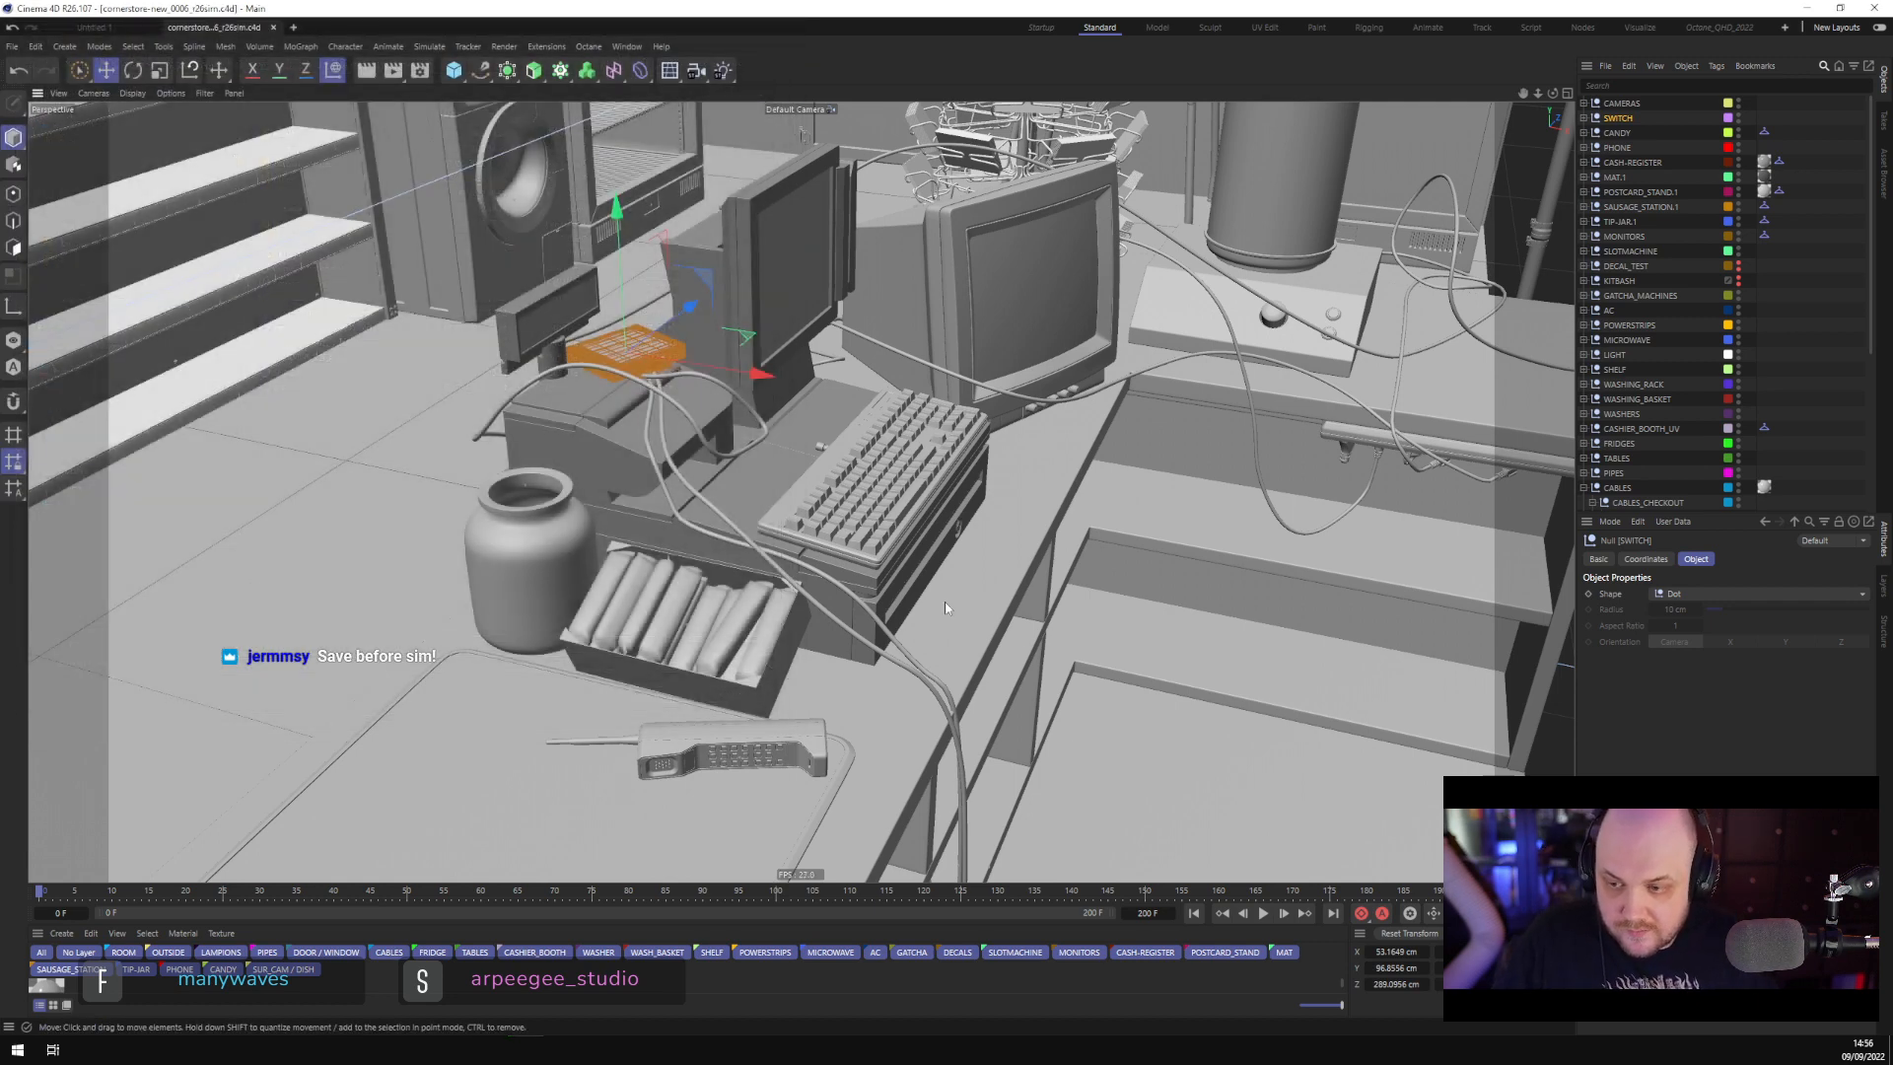
Frame the checkout counter with its cables and play the rope simulation from frame 0
{"action": "scroll", "coordinate": [944, 602], "scroll_direction": "down", "scroll_amount": 4}
{"action": "scroll", "coordinate": [922, 636], "scroll_direction": "up", "scroll_amount": 4}
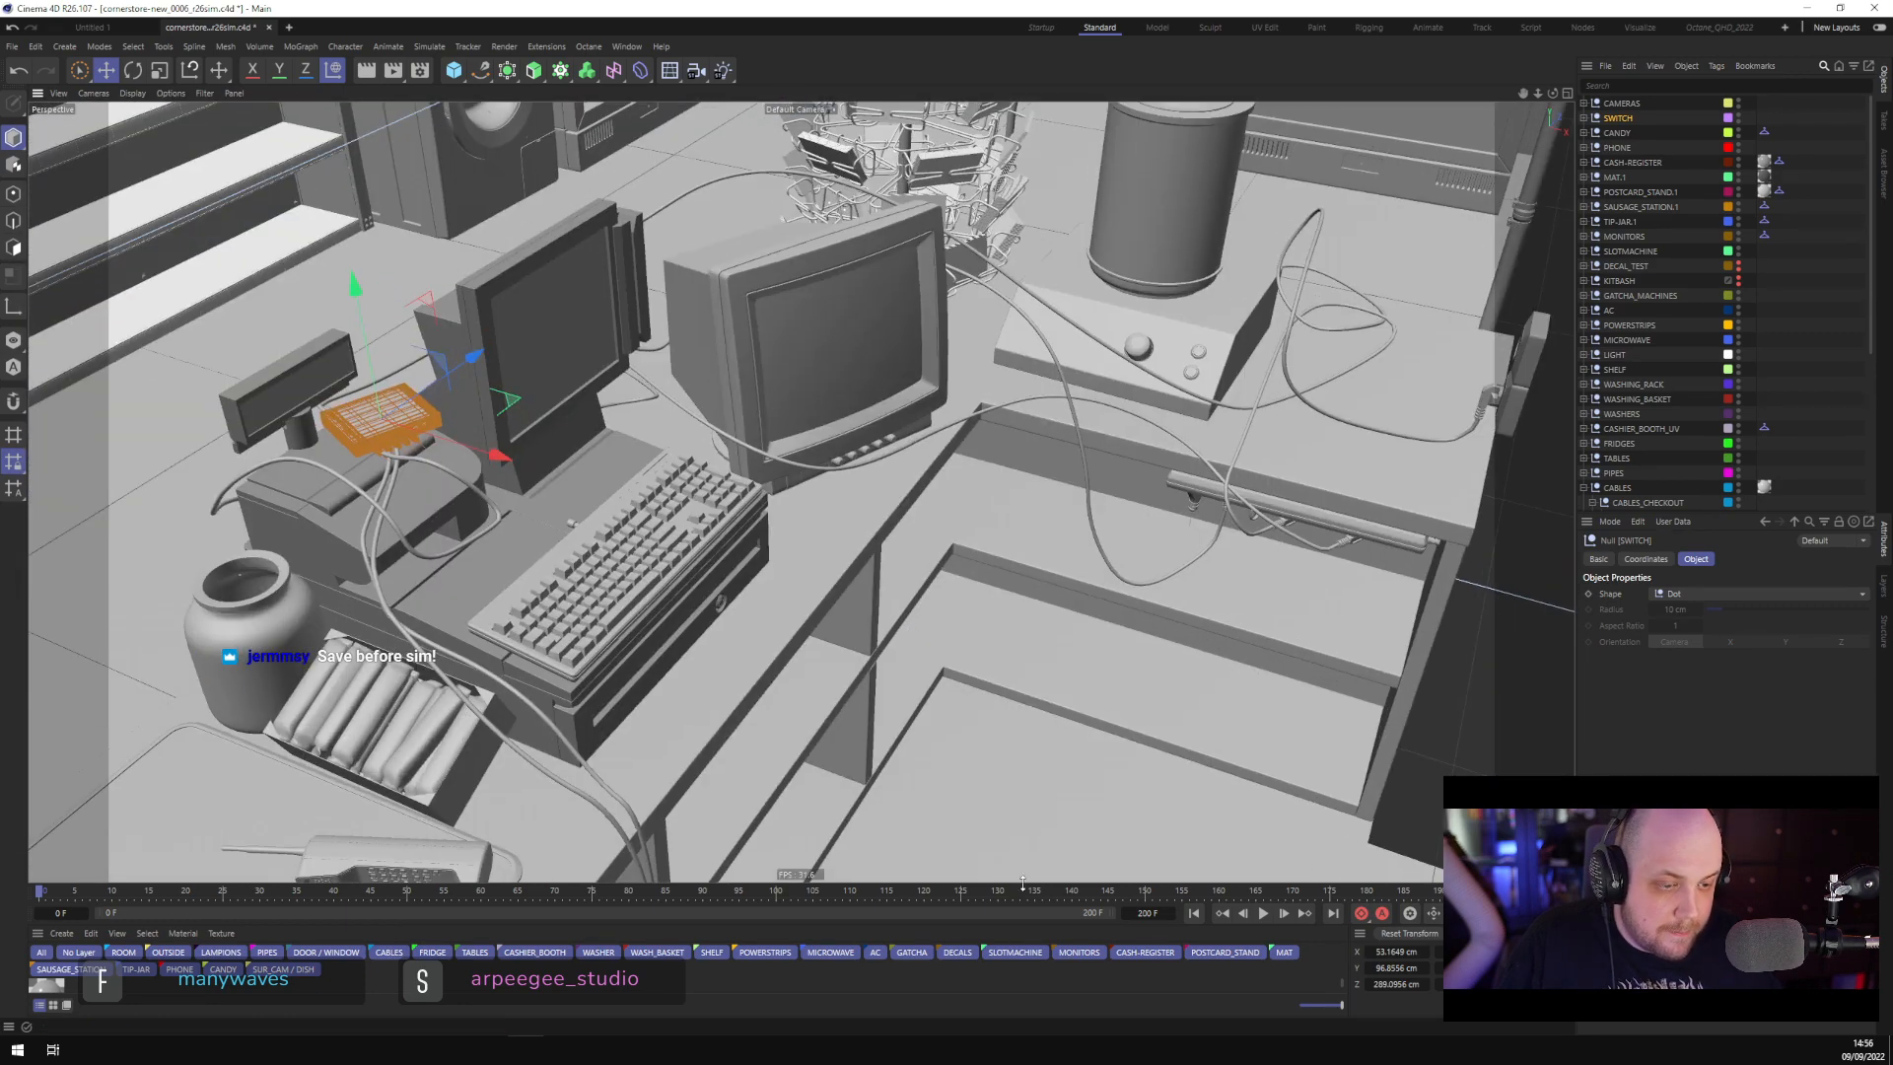
{"action": "left_click", "coordinate": [1264, 914]}
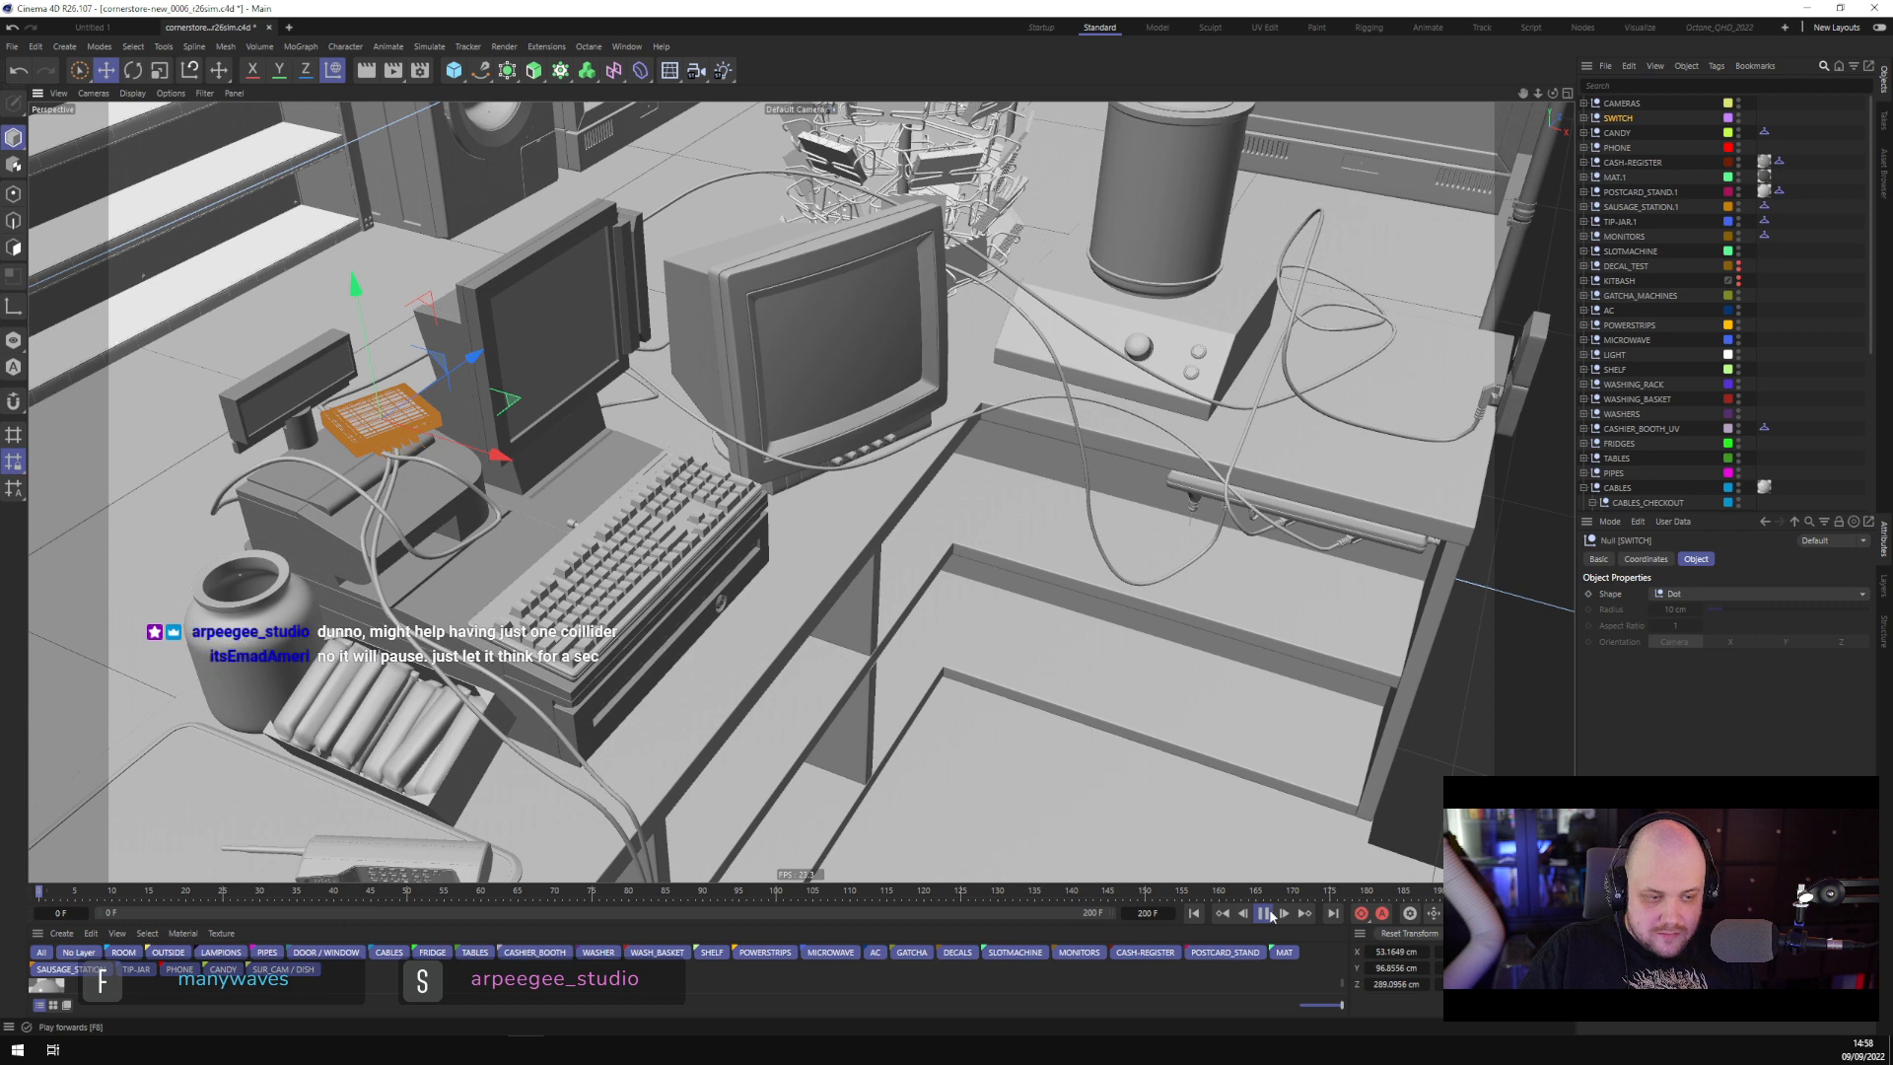
Open the Windows Task Manager to check on the simulating program
{"action": "right_click", "coordinate": [773, 1049]}
{"action": "left_click", "coordinate": [820, 987]}
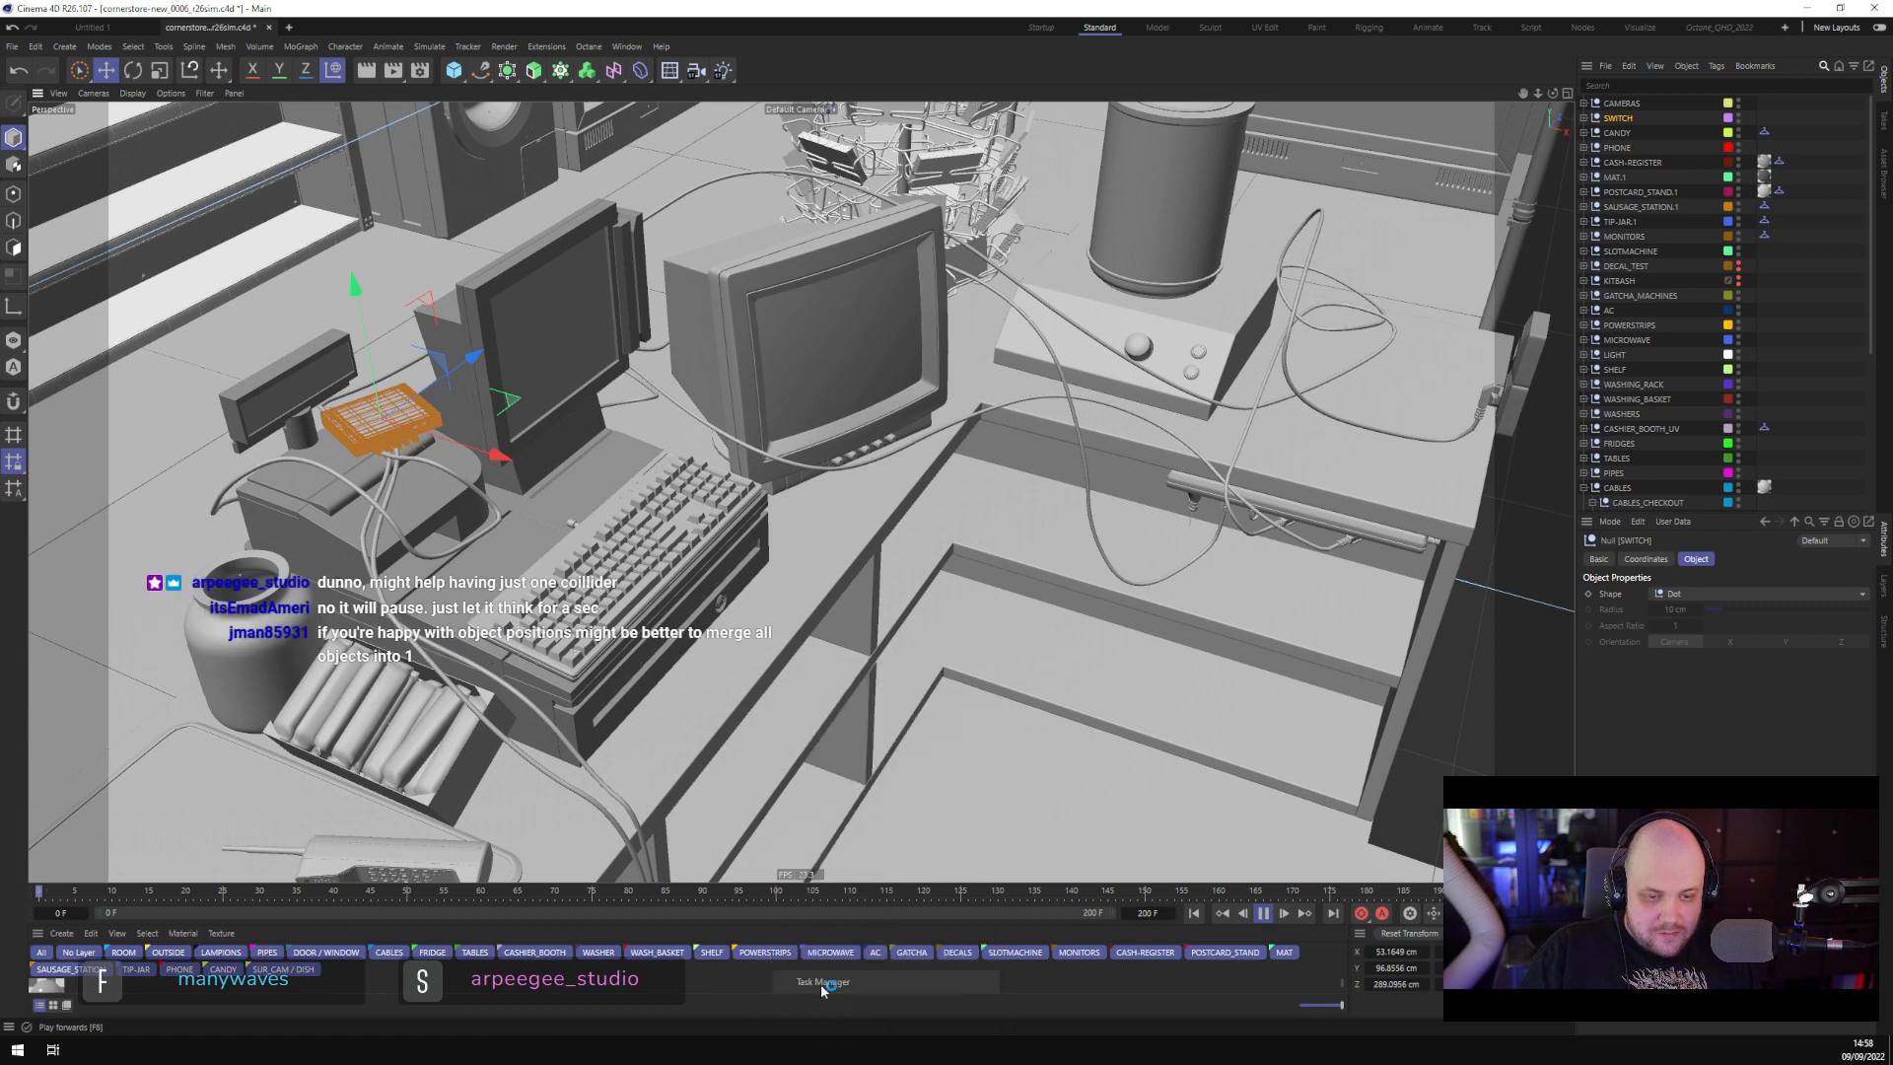